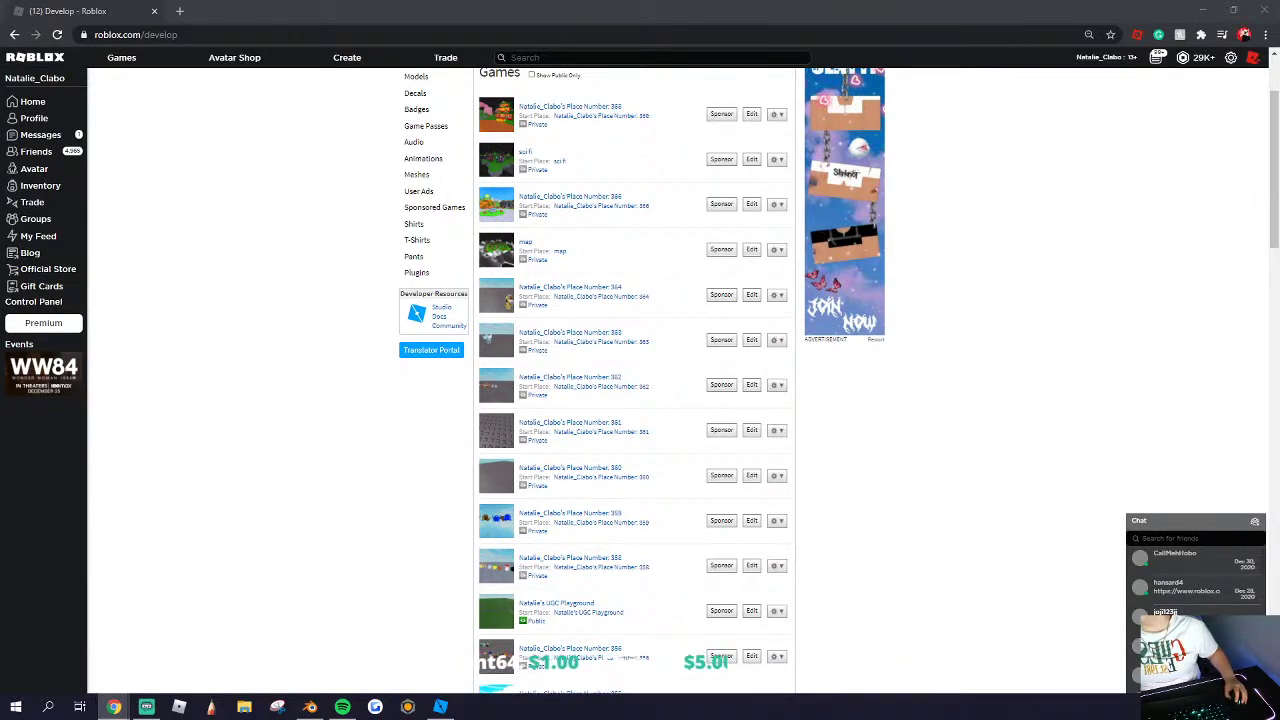
{"action": "left_click", "coordinate": [179, 10]}
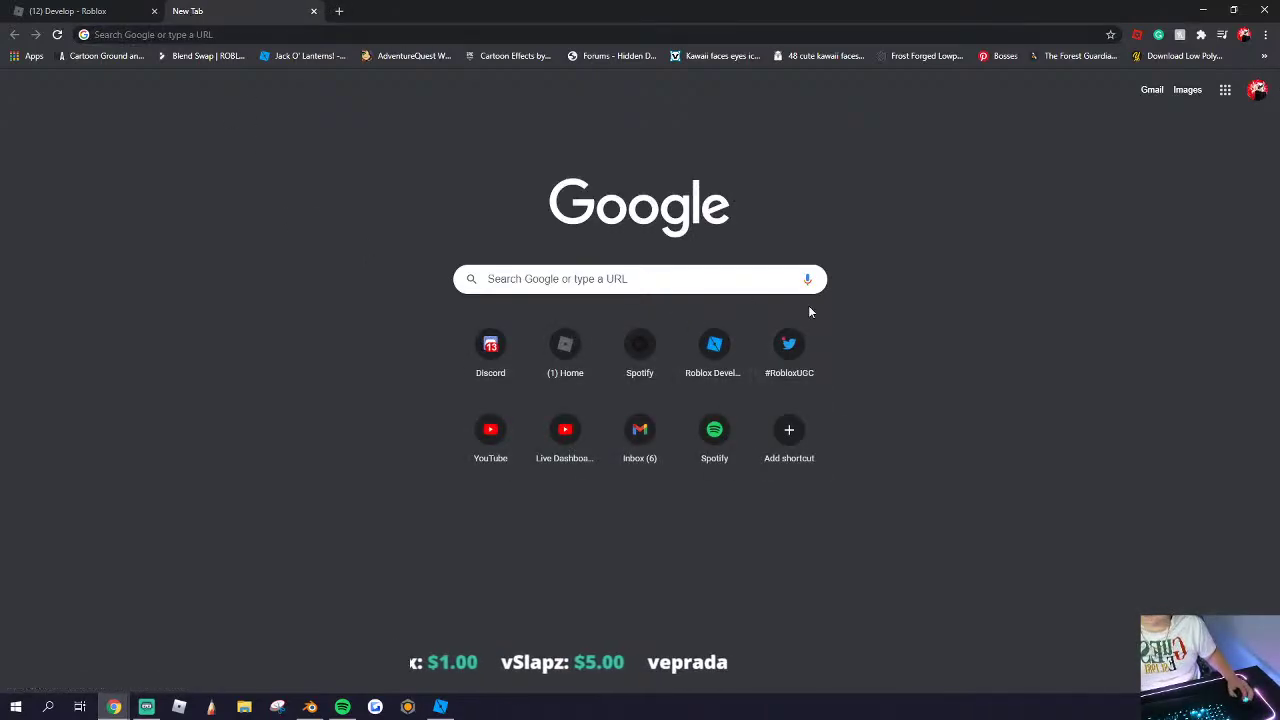
{"action": "left_click", "coordinate": [789, 347]}
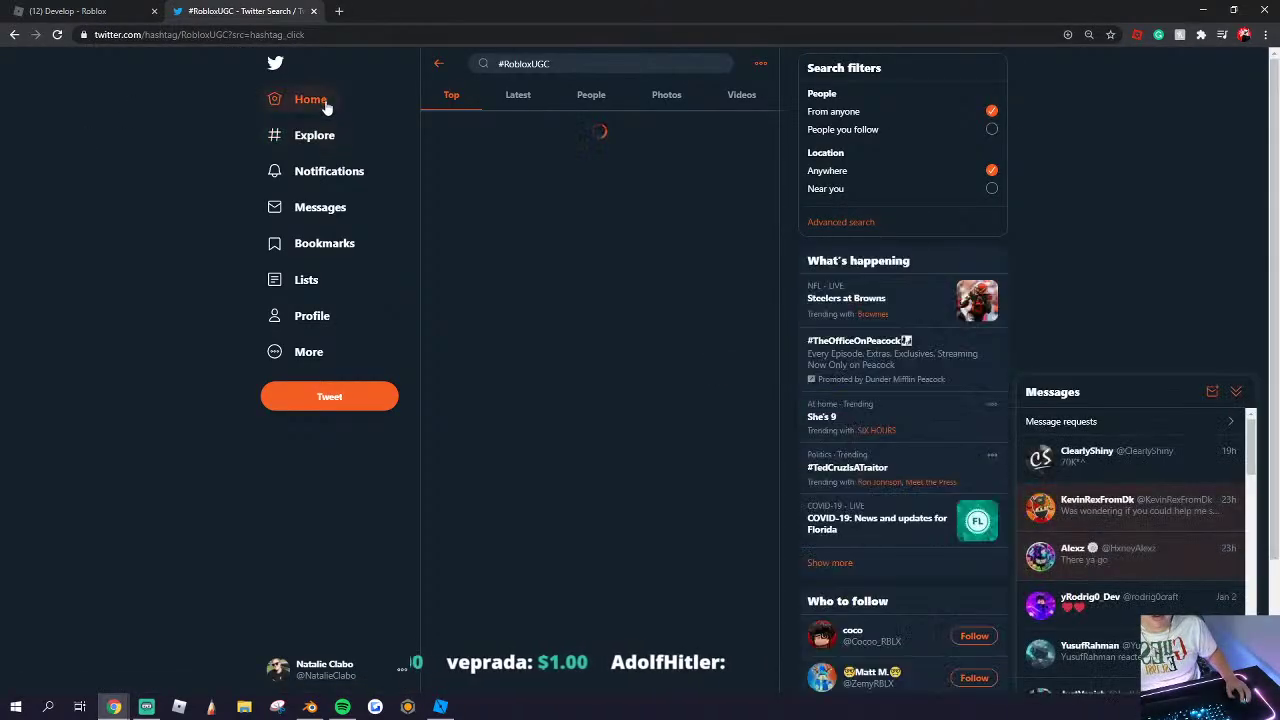
{"action": "left_click", "coordinate": [310, 99]}
{"action": "left_click", "coordinate": [591, 98]}
{"action": "type", "text": "https://www.youtube.com/watch?v=kCw6Q5GQ9C8"}
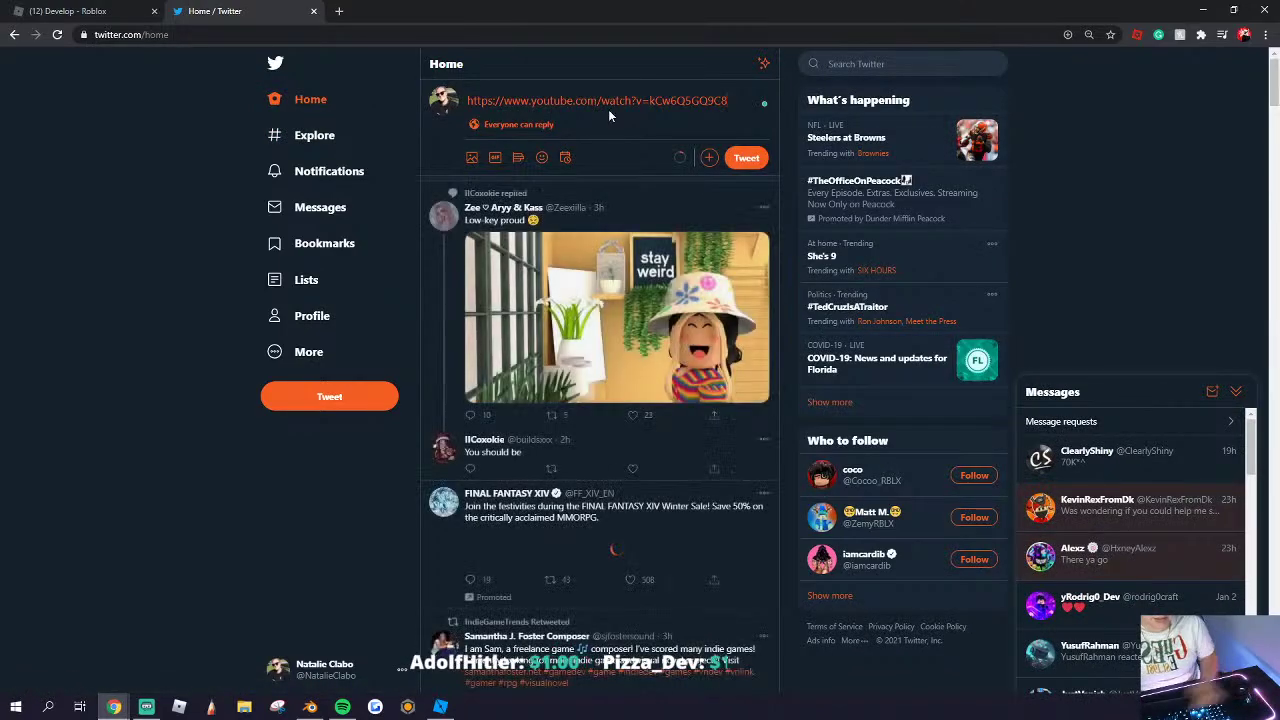
{"action": "key", "text": "Return"}
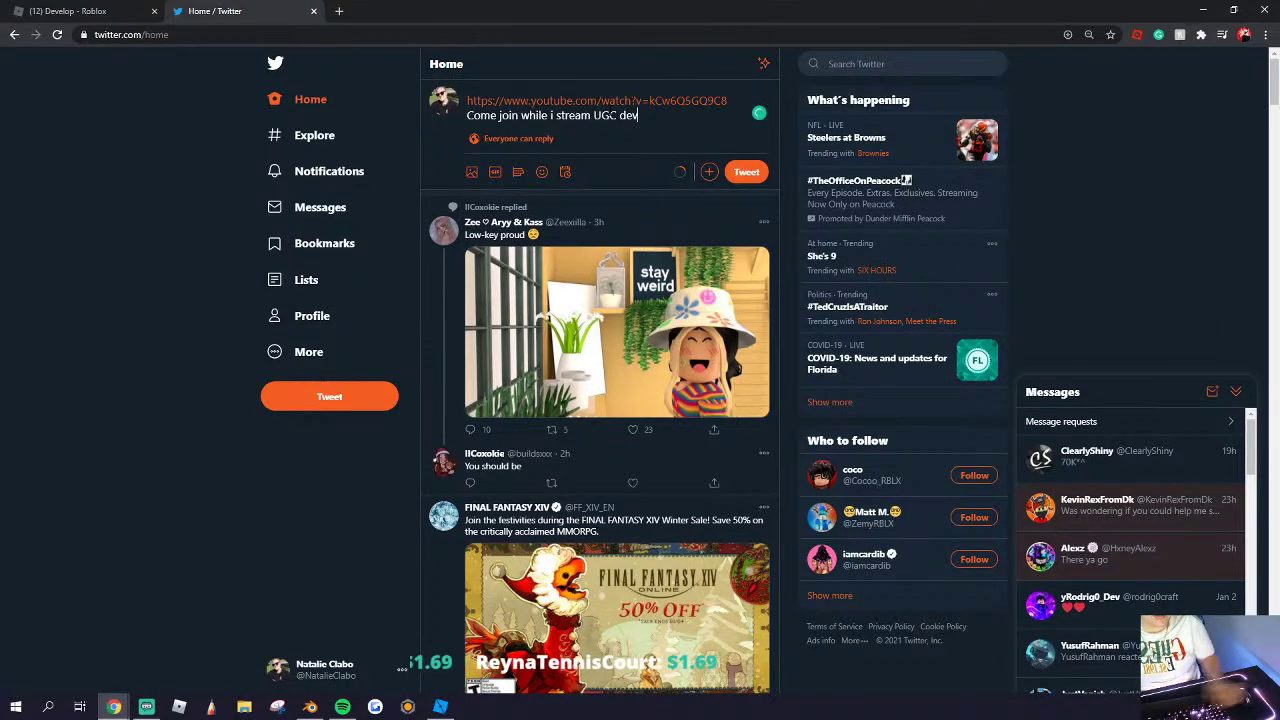
Step: Switch to Blender, select the orange bucket hat and export it as a Wavefront OBJ file
{"action": "left_click", "coordinate": [136, 8]}
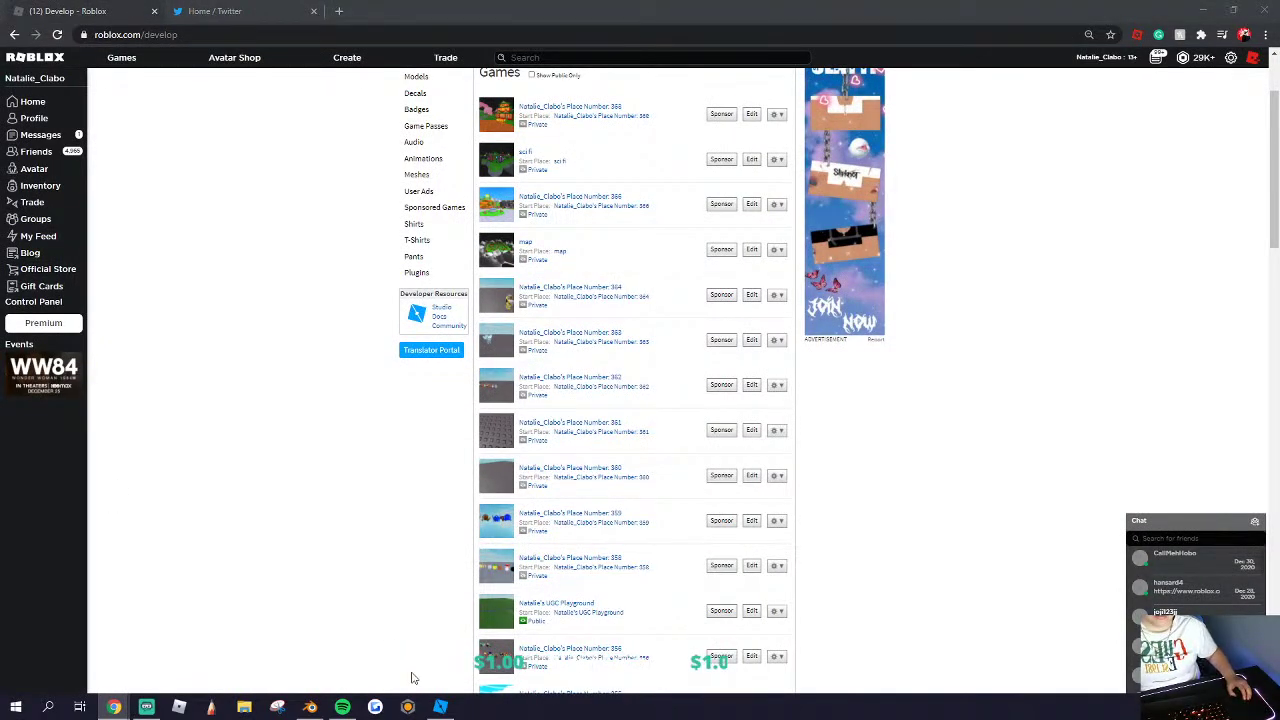
{"action": "left_click", "coordinate": [310, 707]}
{"action": "left_click", "coordinate": [500, 284]}
{"action": "middle_click_drag", "start_coordinate": [500, 284], "coordinate": [580, 312]}
{"action": "left_click", "coordinate": [29, 23]}
{"action": "mouse_move", "coordinate": [52, 222]}
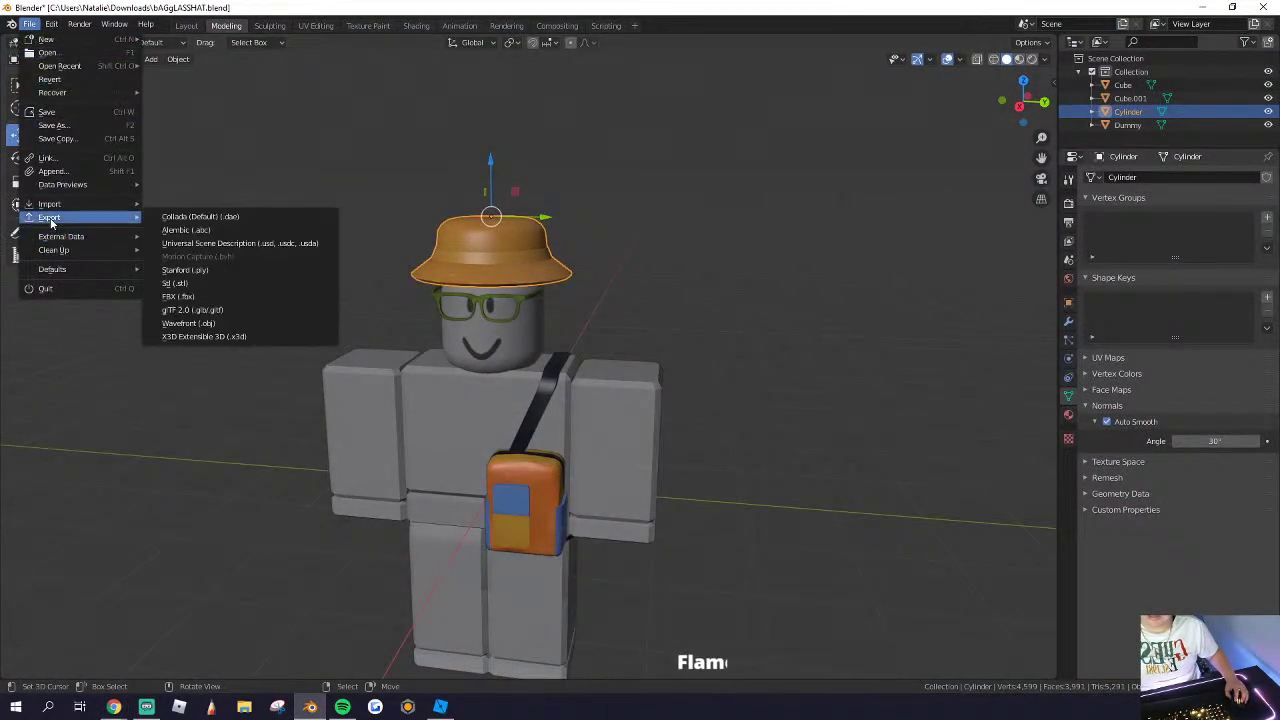
{"action": "left_click", "coordinate": [188, 323]}
{"action": "left_click", "coordinate": [845, 405]}
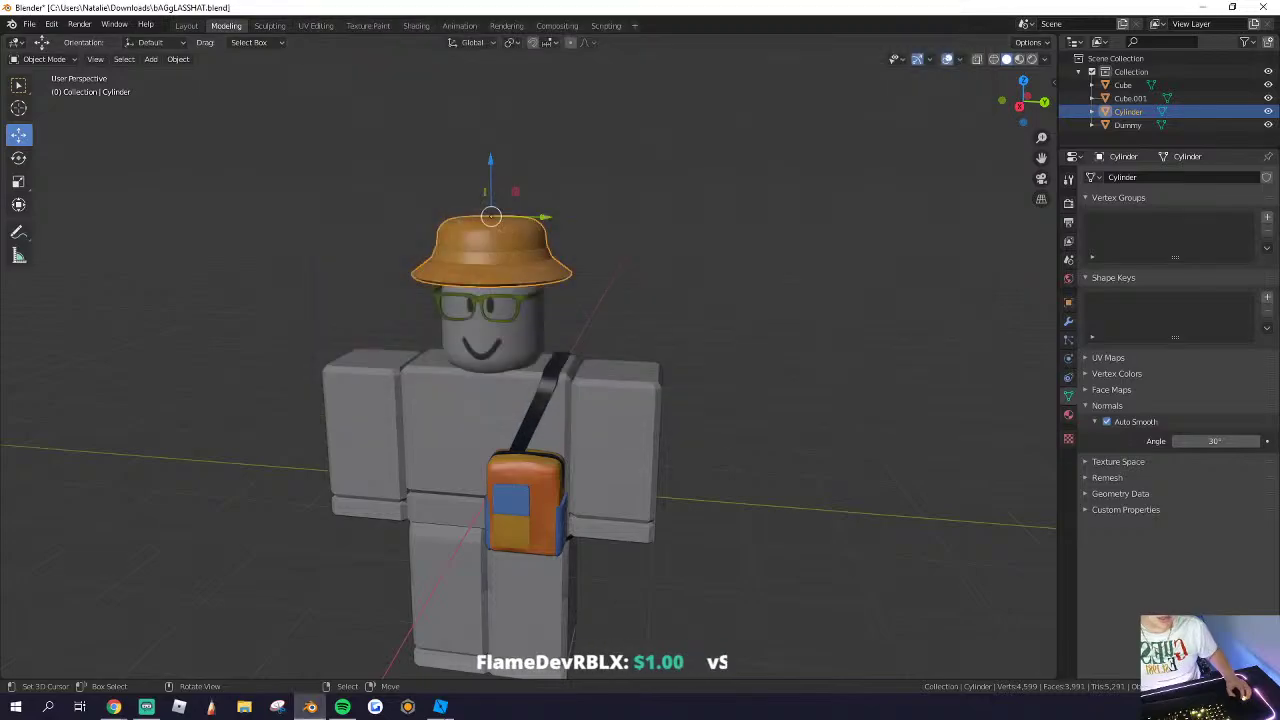
Step: Switch to Roblox Studio and insert a MeshPart on the open grass near the purple pads
{"action": "left_click", "coordinate": [440, 707]}
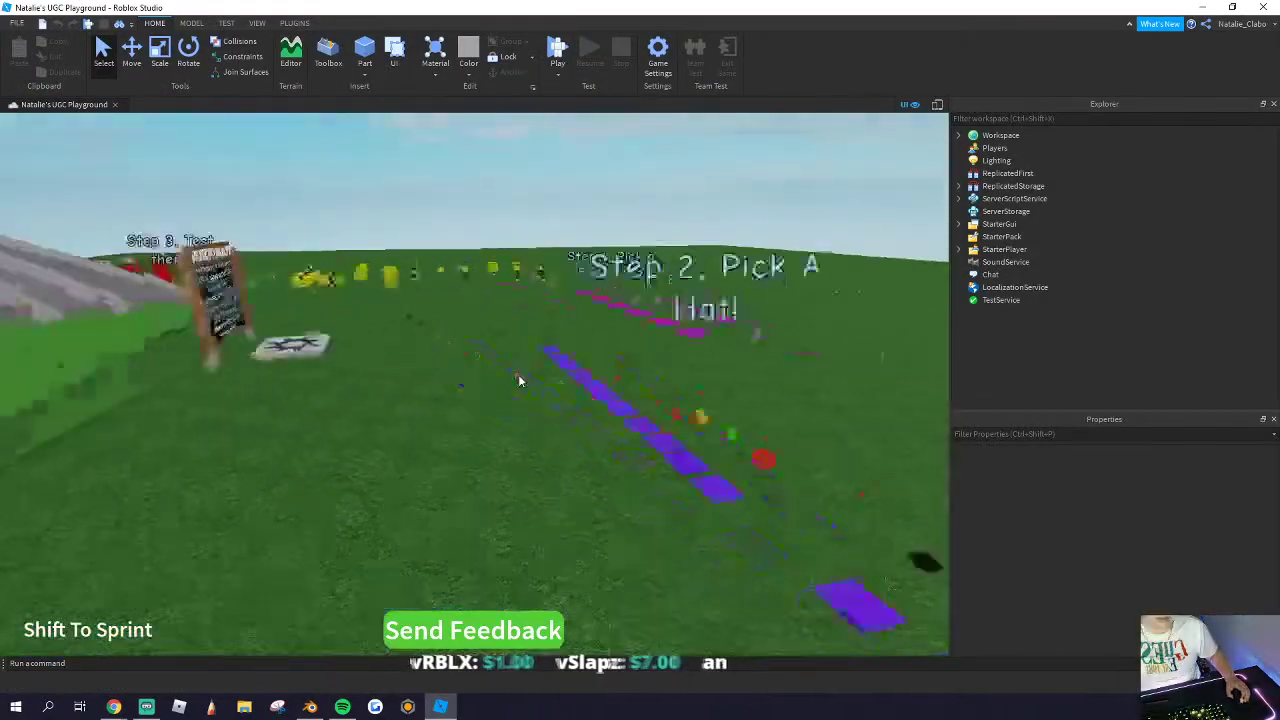
{"action": "right_click_drag", "start_coordinate": [518, 380], "coordinate": [519, 381]}
{"action": "key", "text": "w"}
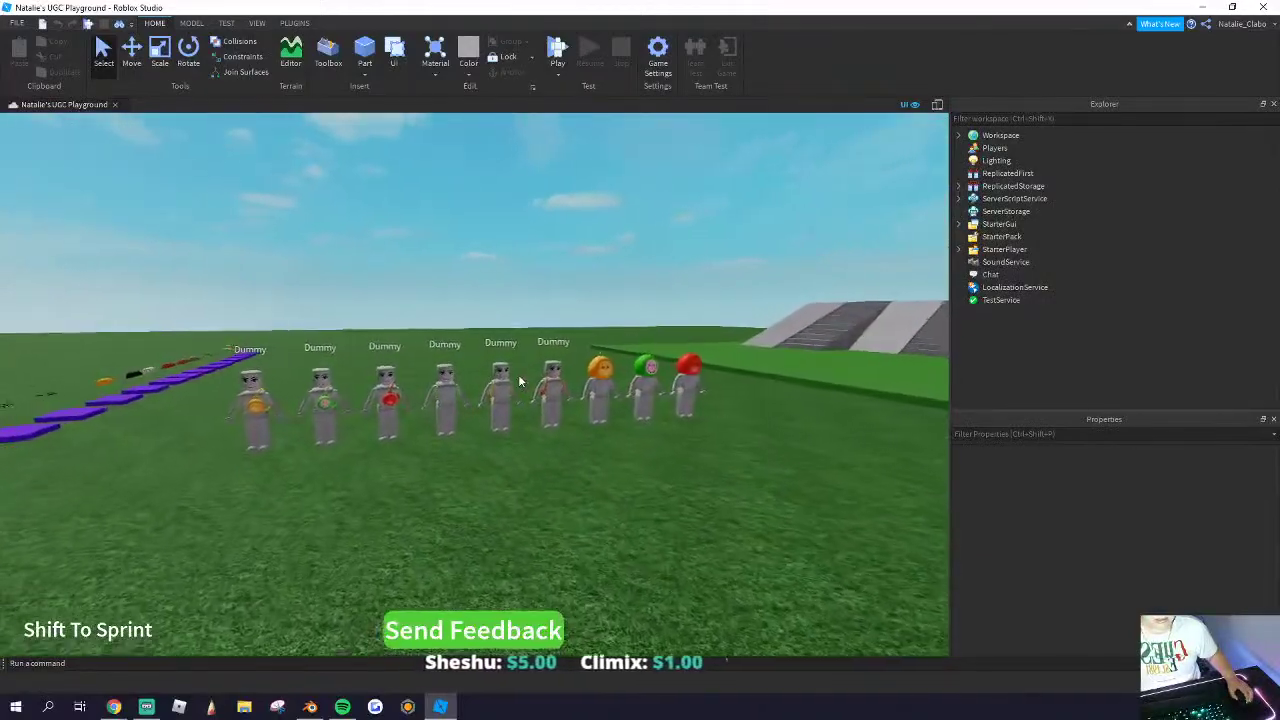
{"action": "right_click_drag", "start_coordinate": [519, 441], "coordinate": [448, 409]}
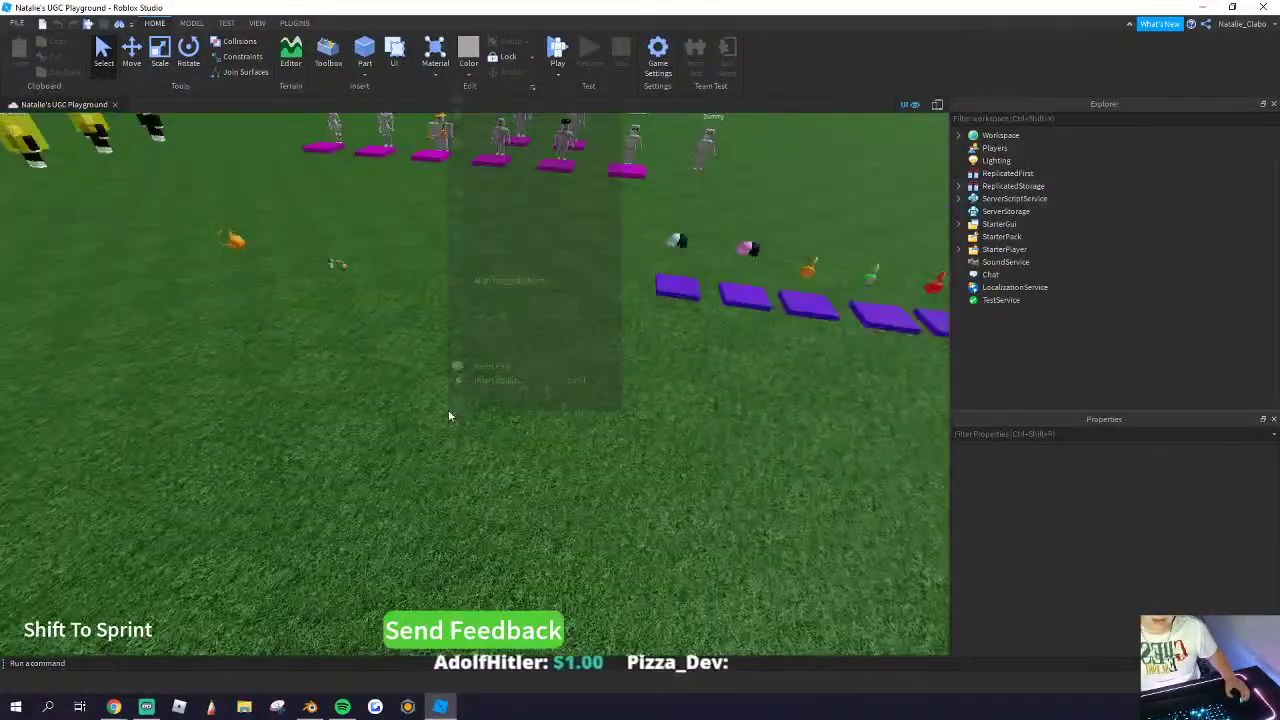
{"action": "left_click", "coordinate": [486, 374]}
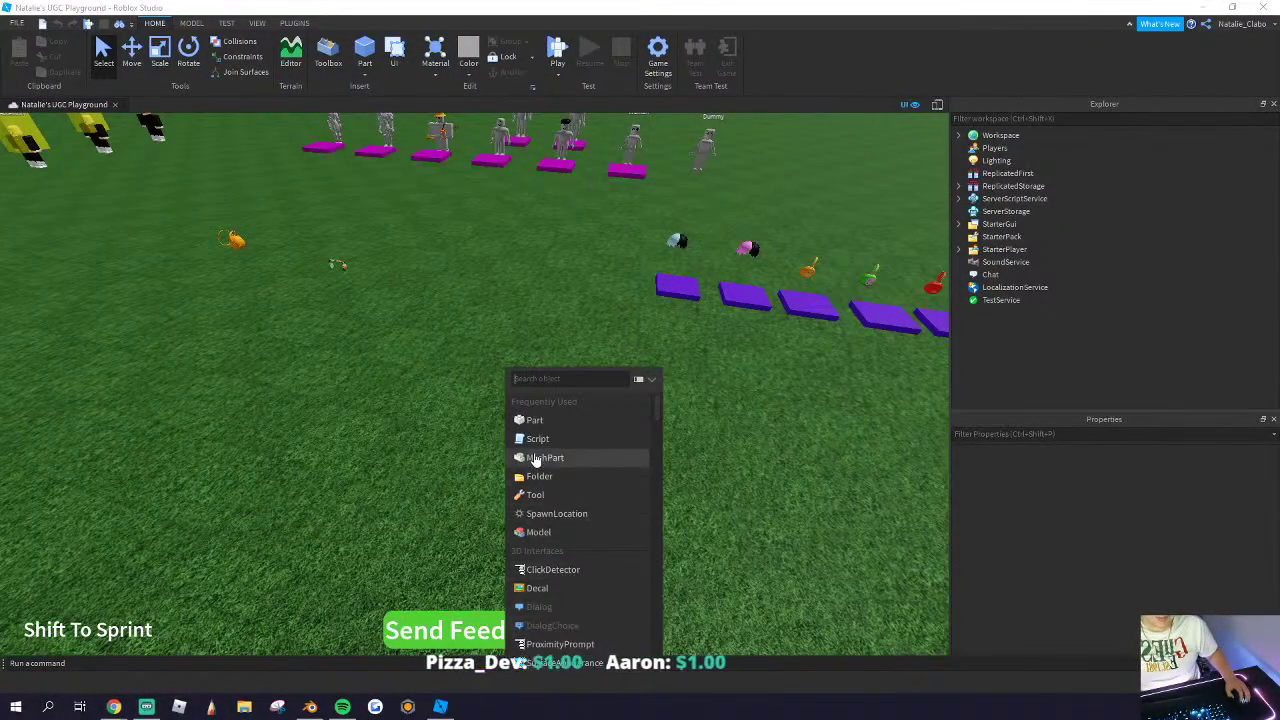
{"action": "left_click", "coordinate": [545, 457]}
Step: Try to load the mesh file untitled from Documents into the new MeshPart
{"action": "right_click_drag", "start_coordinate": [501, 400], "coordinate": [501, 400]}
{"action": "left_click", "coordinate": [1260, 553]}
{"action": "left_click", "coordinate": [600, 460]}
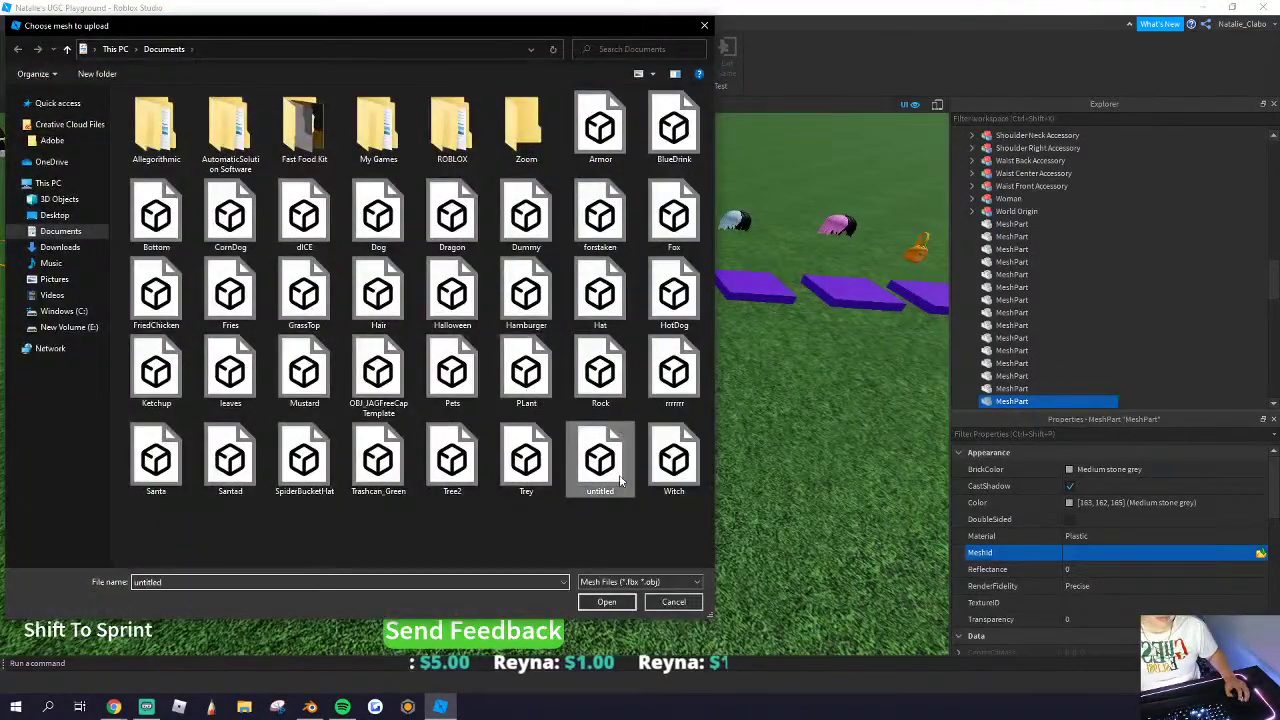
{"action": "left_click", "coordinate": [606, 602]}
Step: Return to Blender and export the selected bucket hat again as a Wavefront OBJ
{"action": "left_click", "coordinate": [310, 707]}
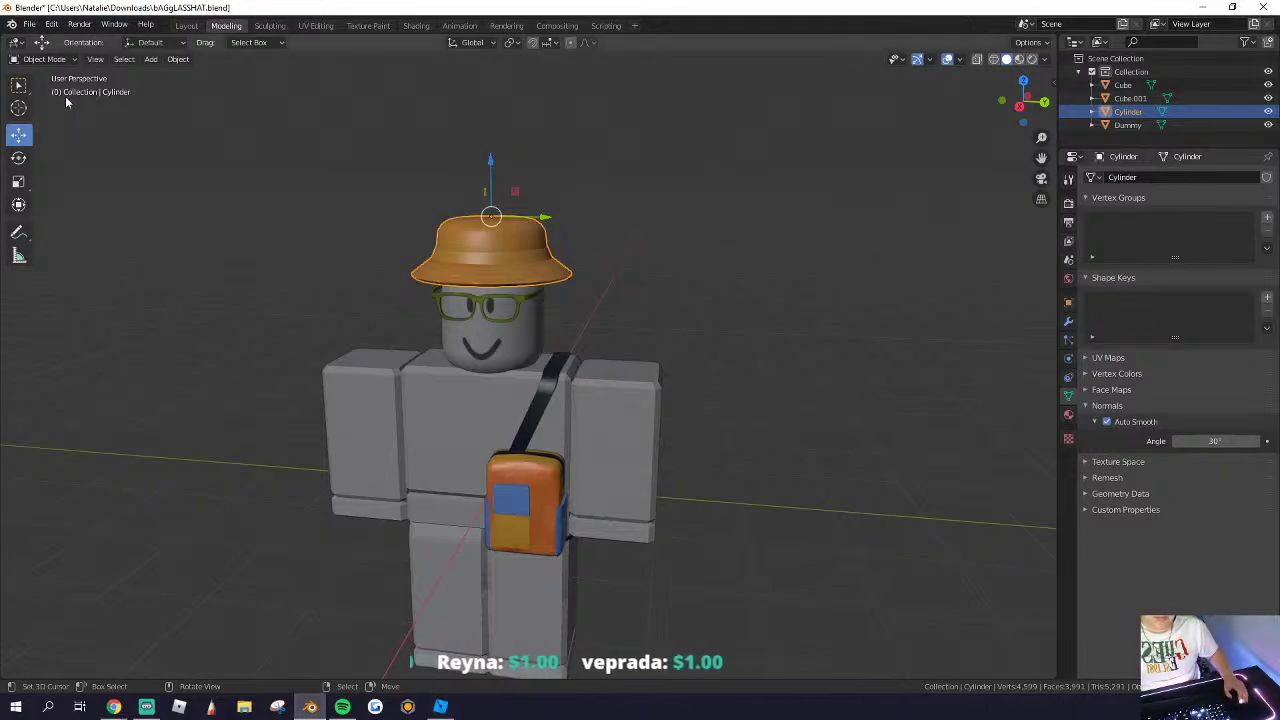
{"action": "left_click", "coordinate": [29, 24]}
{"action": "mouse_move", "coordinate": [45, 217]}
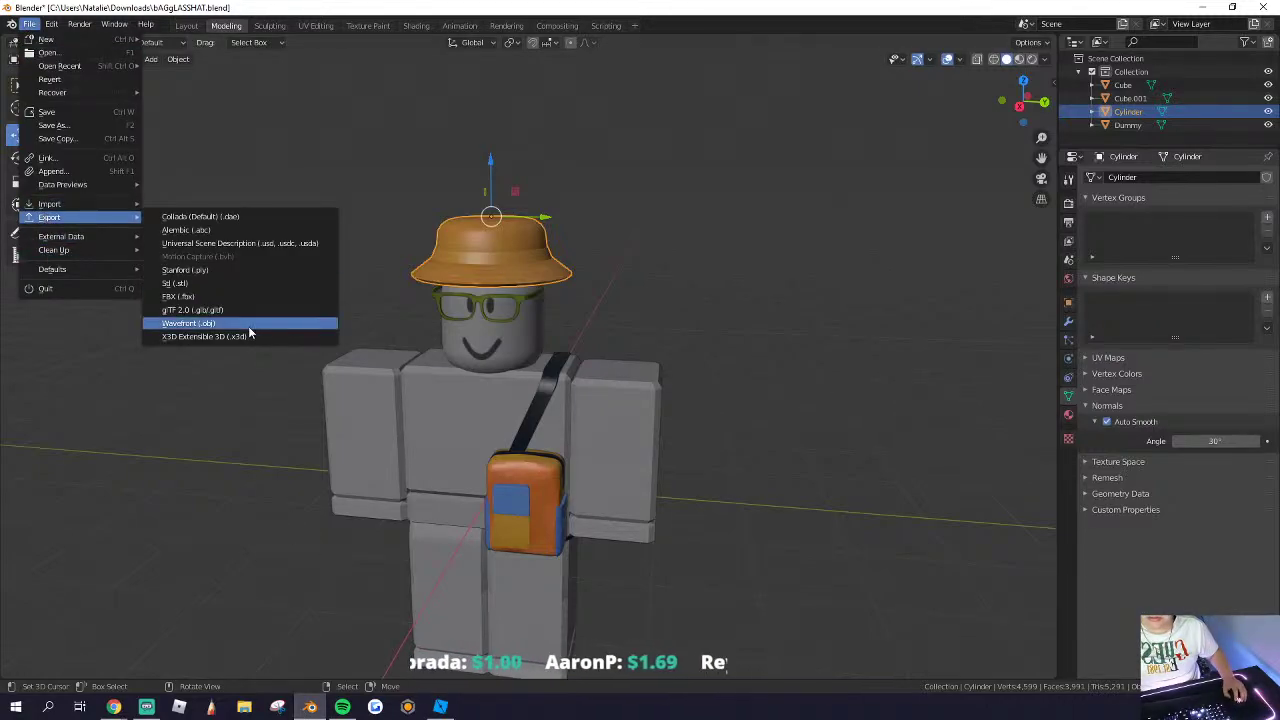
{"action": "left_click", "coordinate": [235, 323]}
{"action": "left_click", "coordinate": [845, 403]}
Step: In Roblox Studio, upload the untitled mesh from Documents as the MeshPart's mesh and accept moving it to the file's location
{"action": "left_click", "coordinate": [440, 707]}
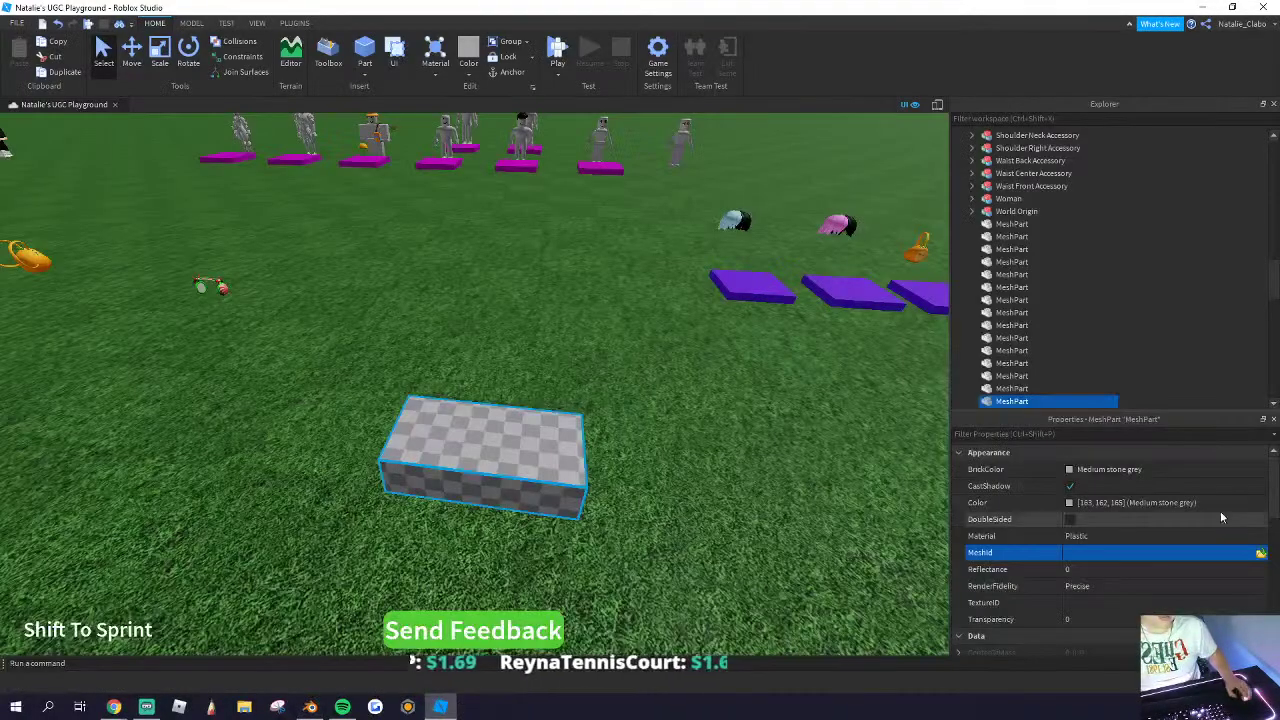
{"action": "left_click", "coordinate": [1160, 552]}
{"action": "left_click", "coordinate": [1260, 552]}
{"action": "left_click", "coordinate": [594, 478]}
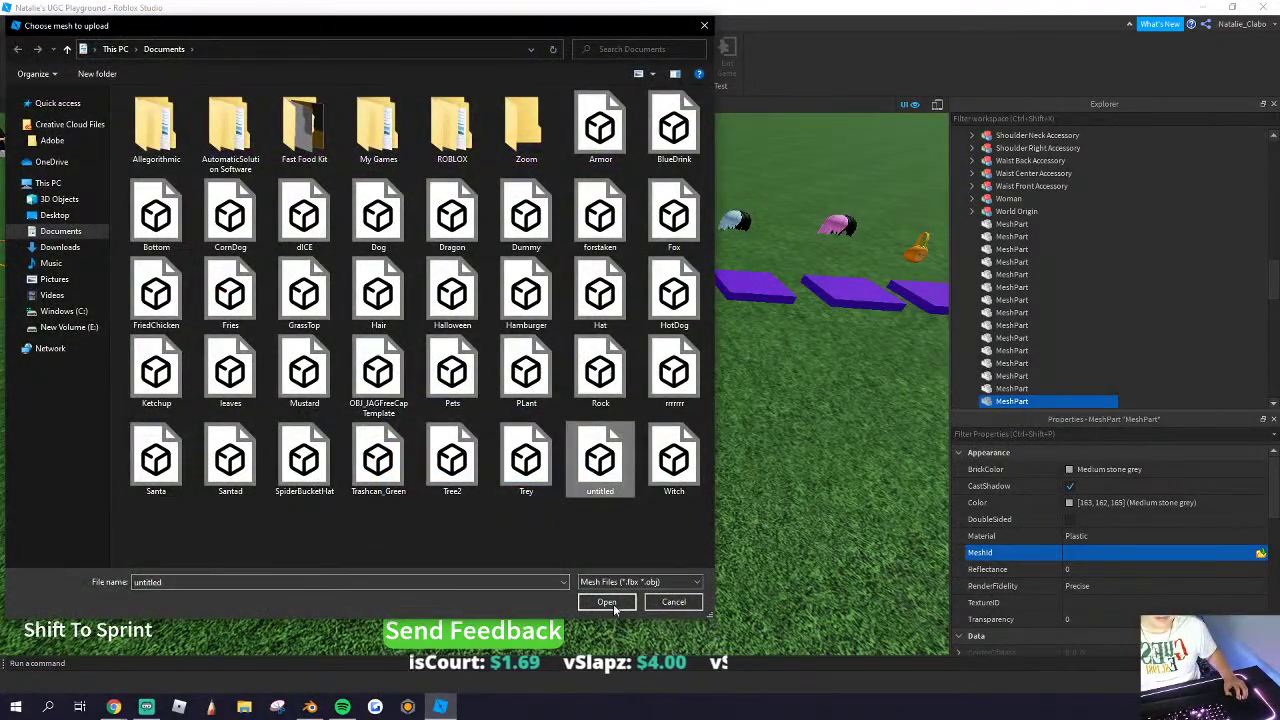
{"action": "left_click", "coordinate": [610, 602]}
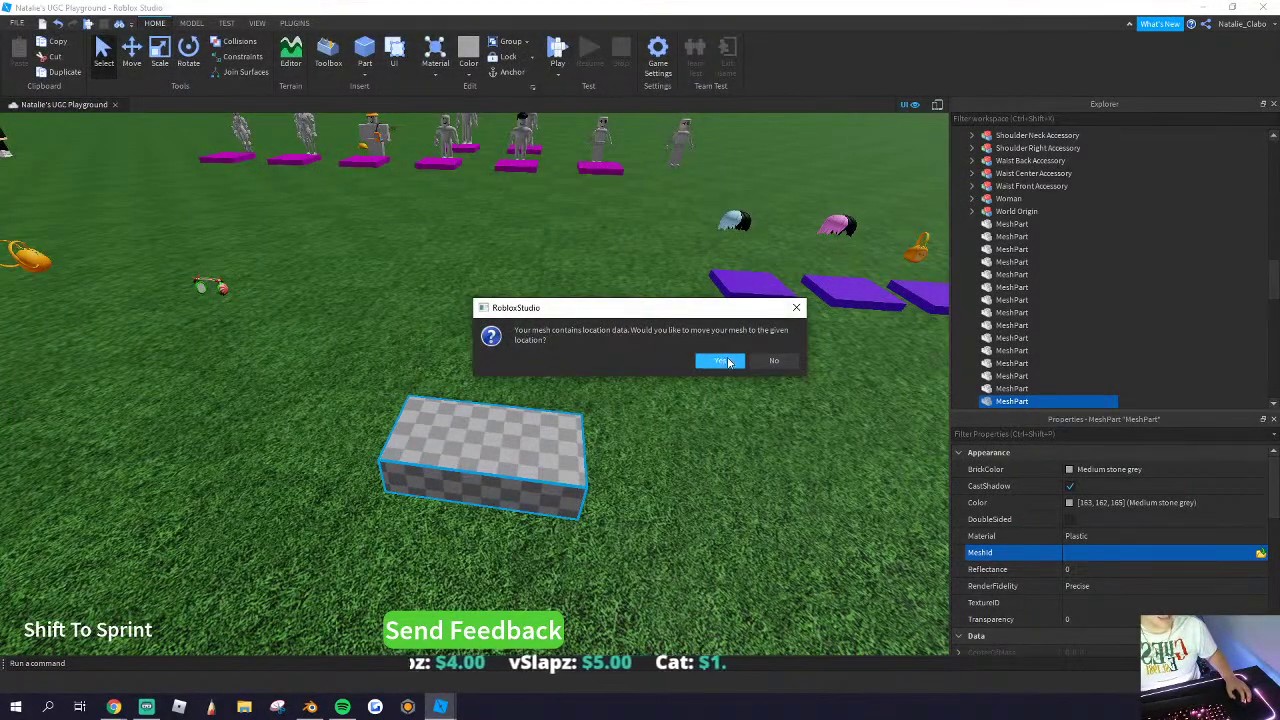
{"action": "left_click", "coordinate": [720, 360]}
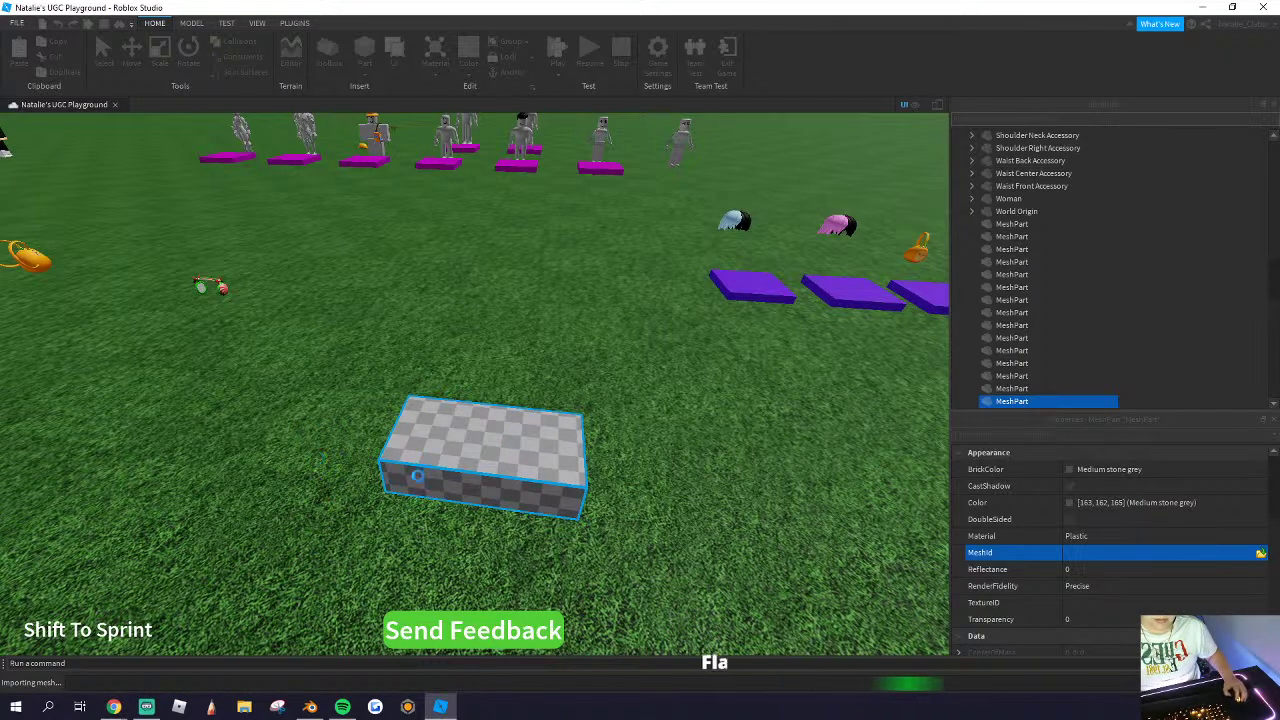
Step: In Blender, export the selected bucket hat to the Downloads folder as Yellowhat.obj
{"action": "left_click", "coordinate": [310, 707]}
{"action": "left_click", "coordinate": [31, 25]}
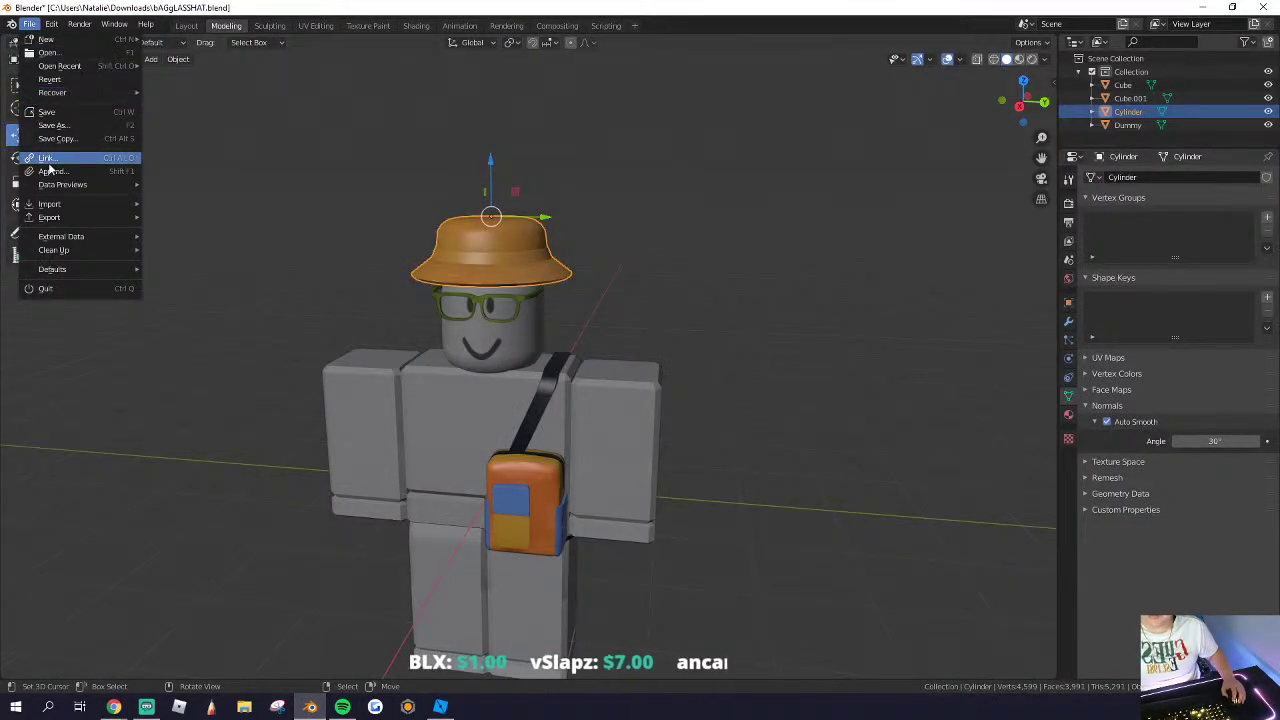
{"action": "mouse_move", "coordinate": [50, 217]}
{"action": "left_click", "coordinate": [212, 324]}
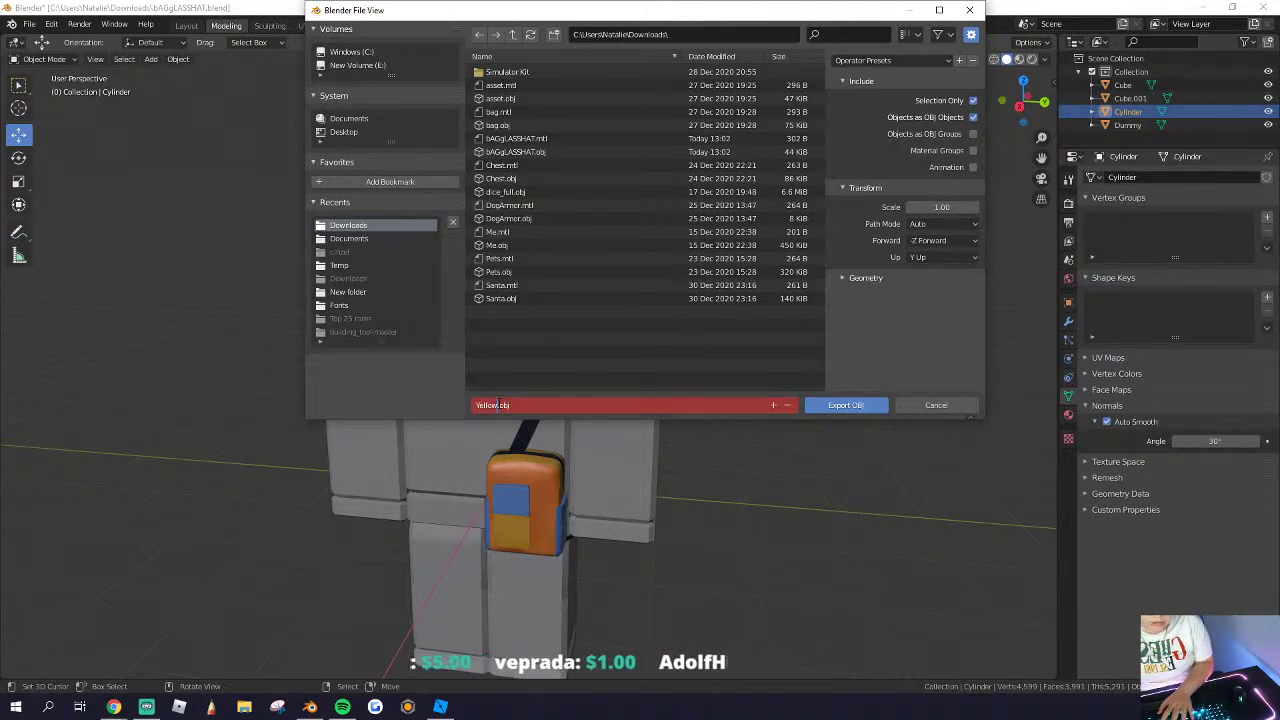
{"action": "left_click", "coordinate": [845, 405]}
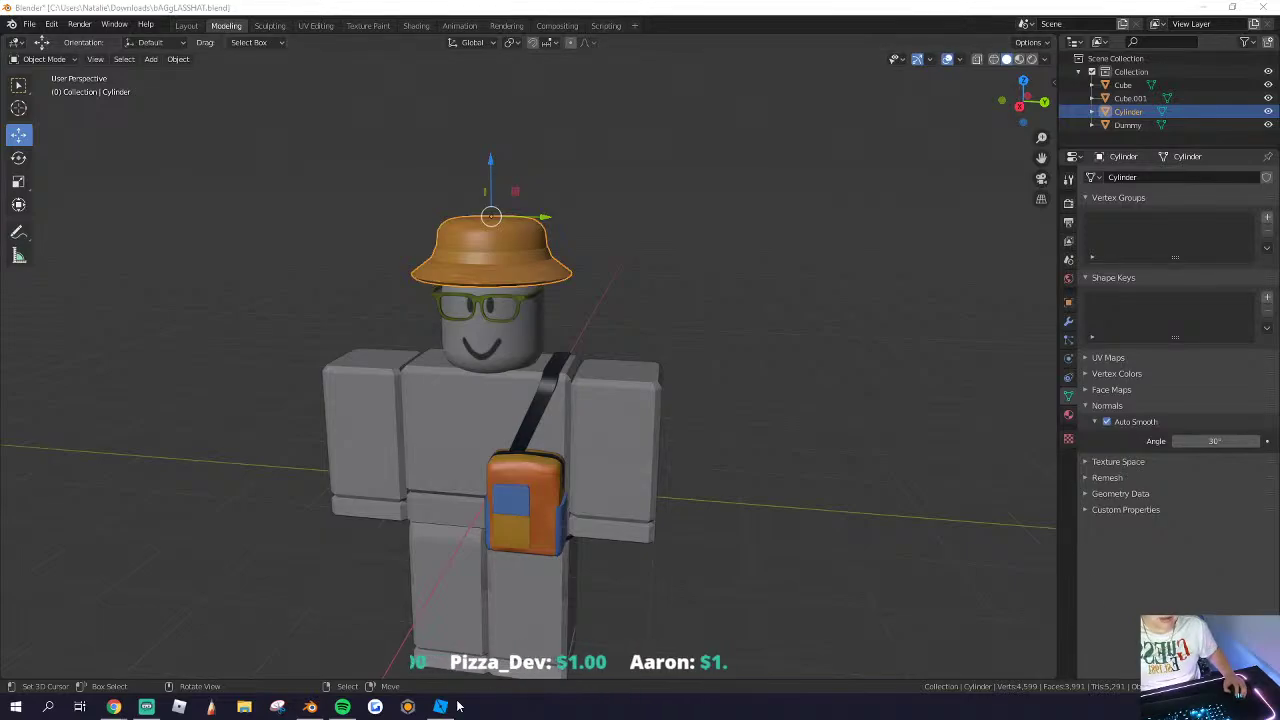
Step: Switch to Roblox Studio and replace the MeshPart's mesh with Yellowhat from Downloads, declining the move to its stored location
{"action": "key", "text": "alt+Tab"}
{"action": "left_click", "coordinate": [1260, 553]}
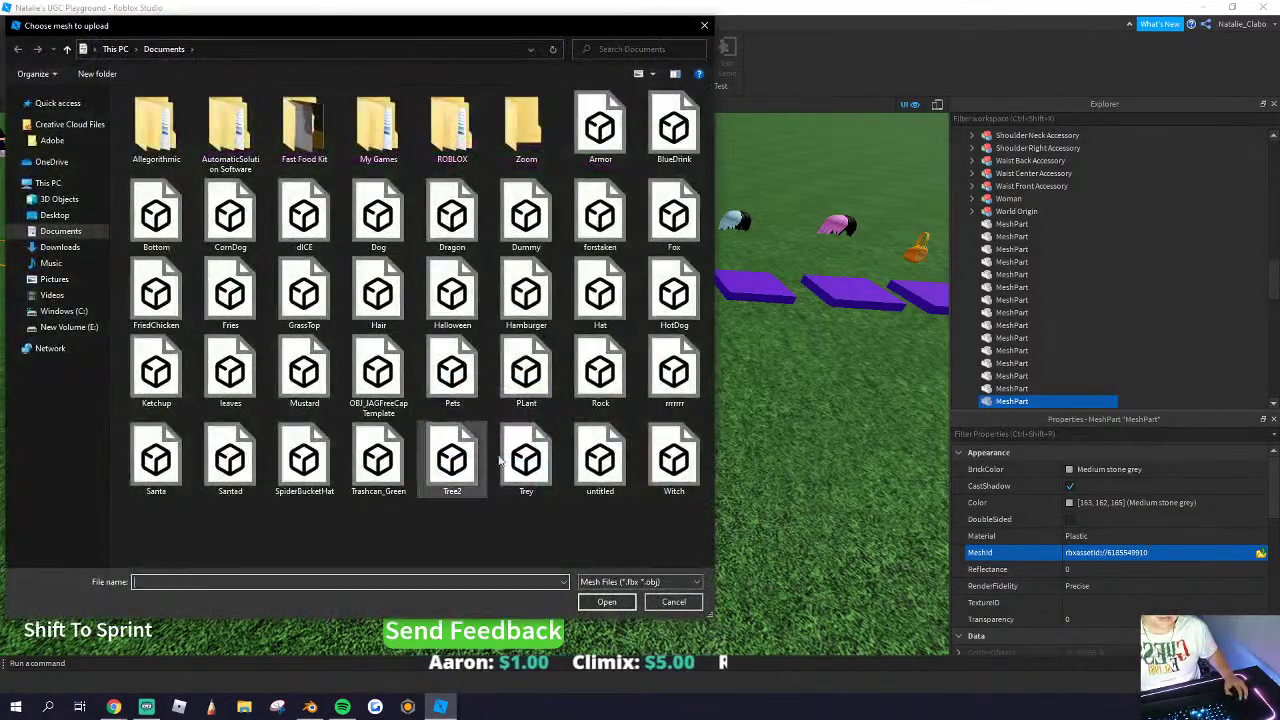
{"action": "left_click", "coordinate": [60, 247]}
{"action": "left_click", "coordinate": [60, 231]}
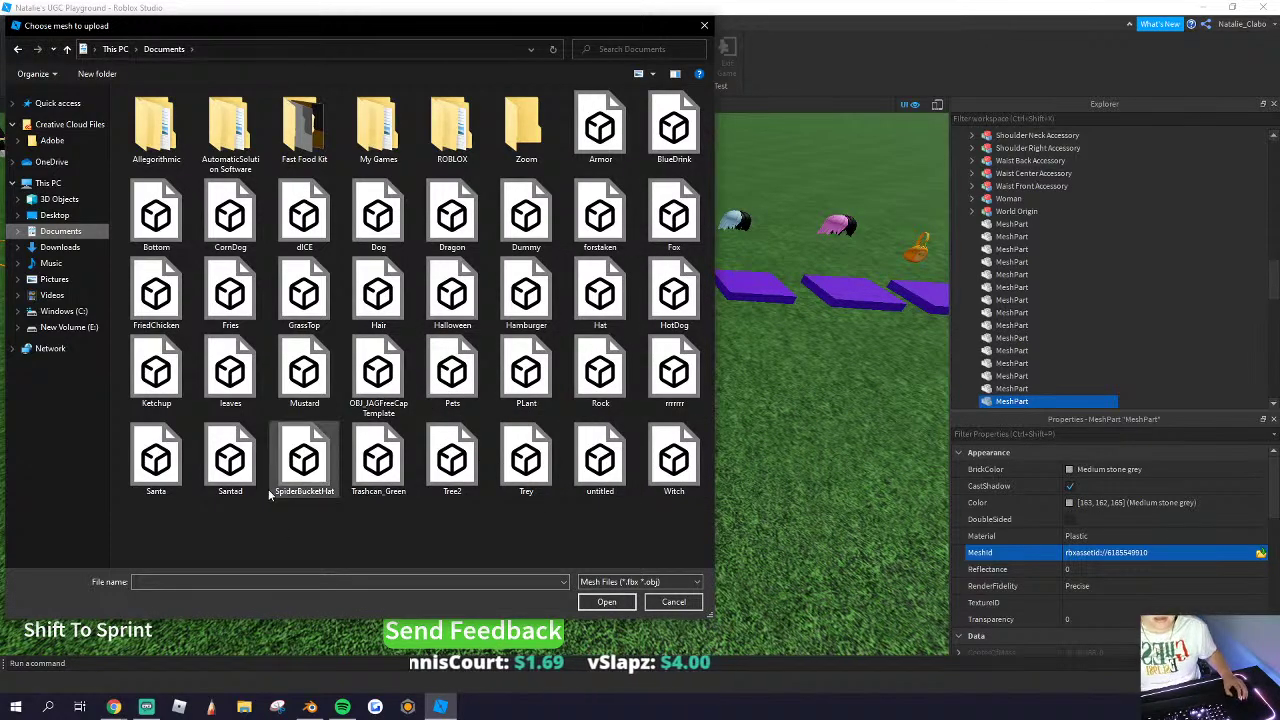
{"action": "left_click", "coordinate": [57, 248]}
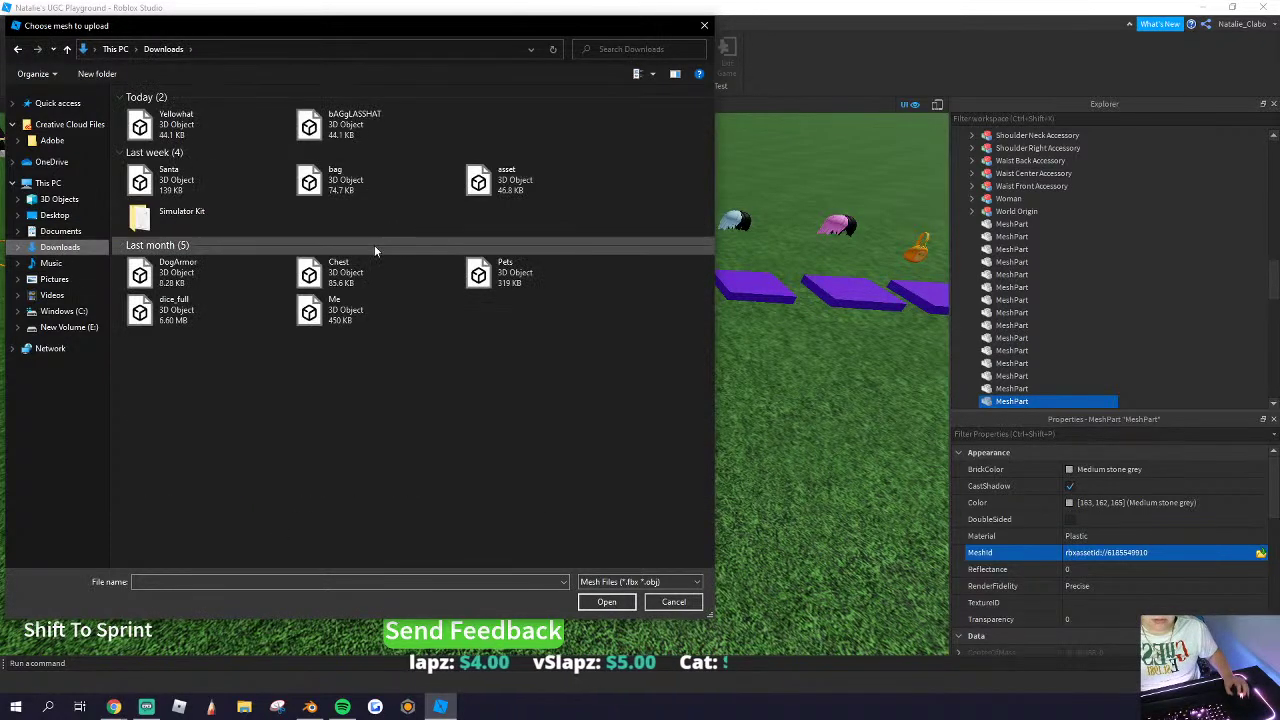
{"action": "left_click", "coordinate": [180, 120]}
{"action": "left_click", "coordinate": [607, 601]}
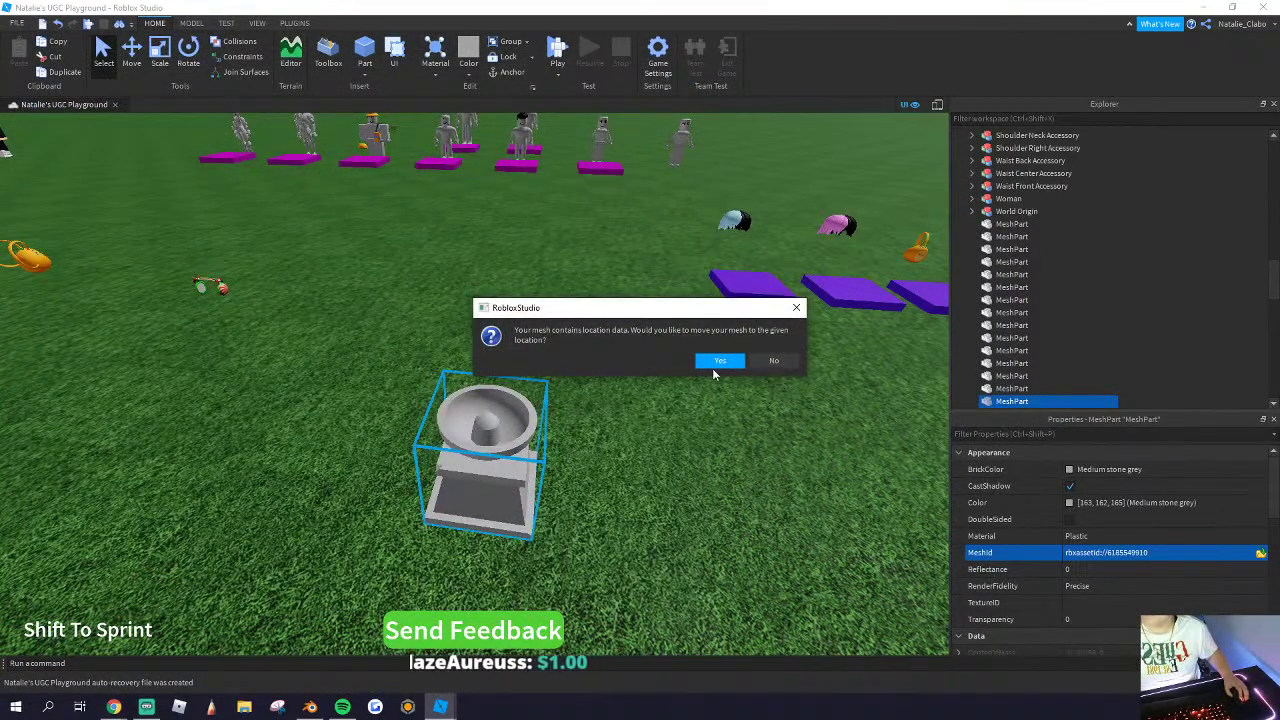
{"action": "left_click", "coordinate": [774, 363]}
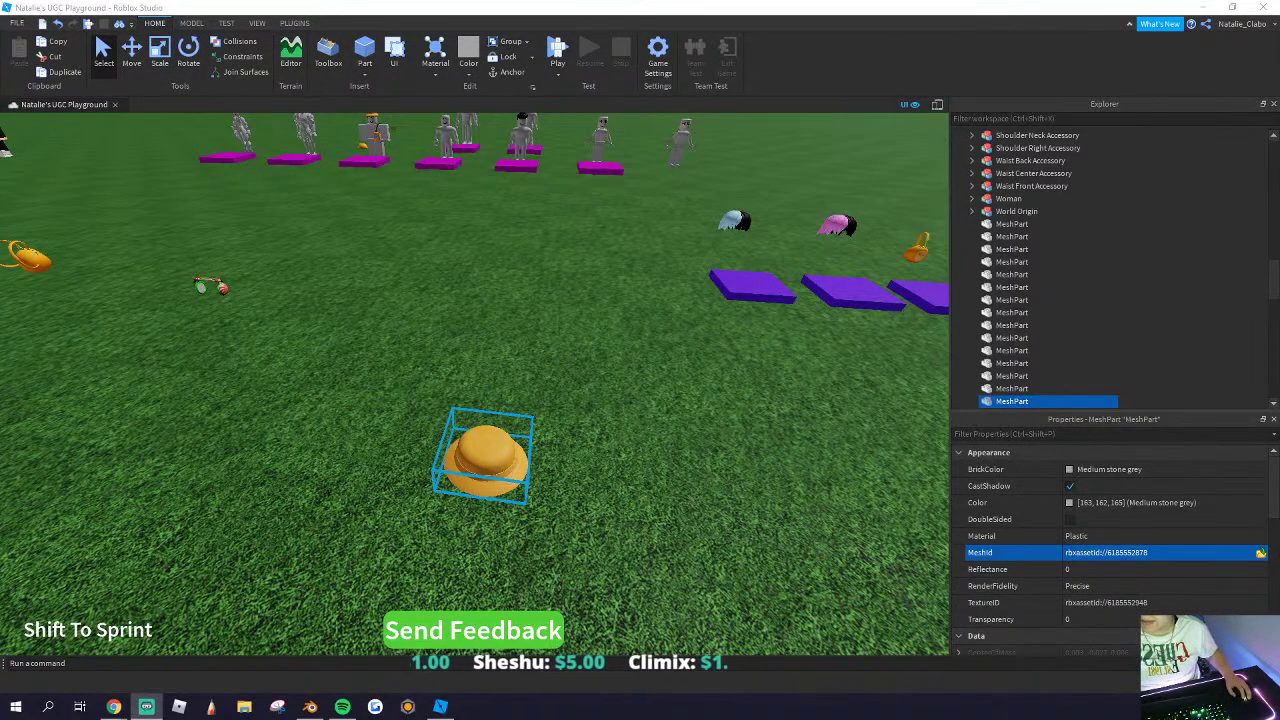
Step: Move the imported yellow hat across the grass and place it beside the Boy dummy's head
{"action": "left_click", "coordinate": [130, 347]}
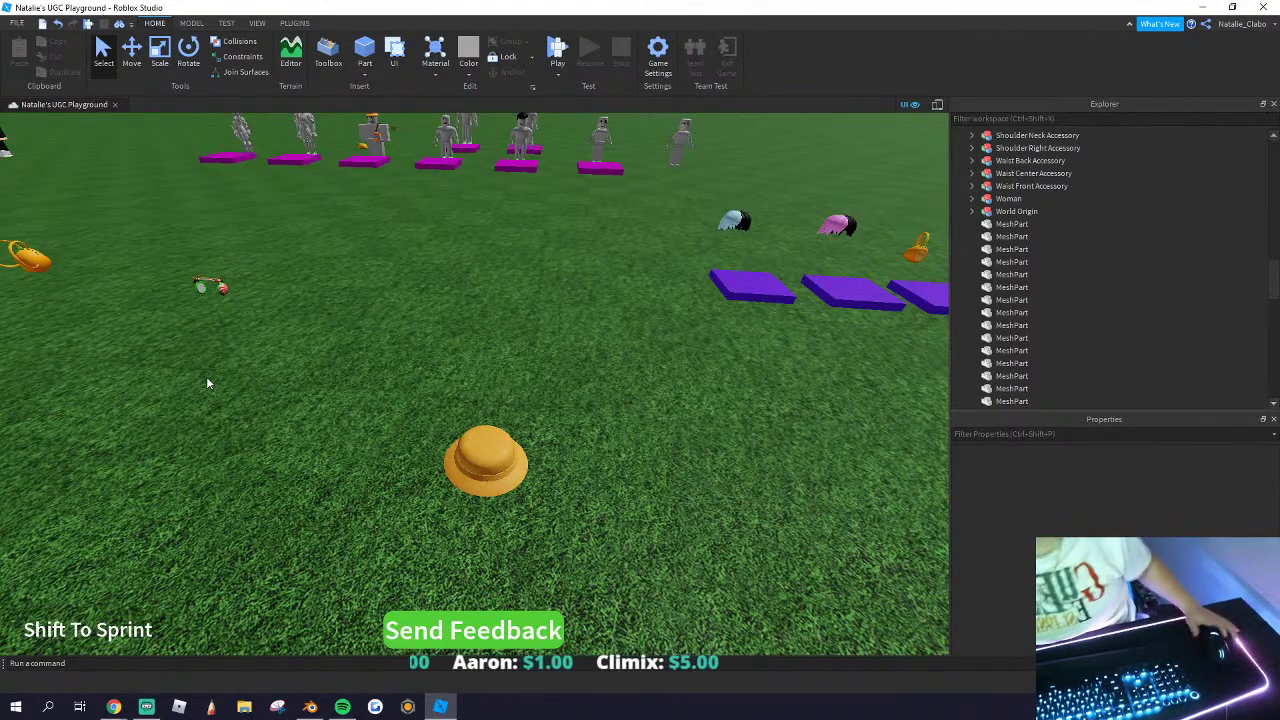
{"action": "right_click", "coordinate": [376, 378]}
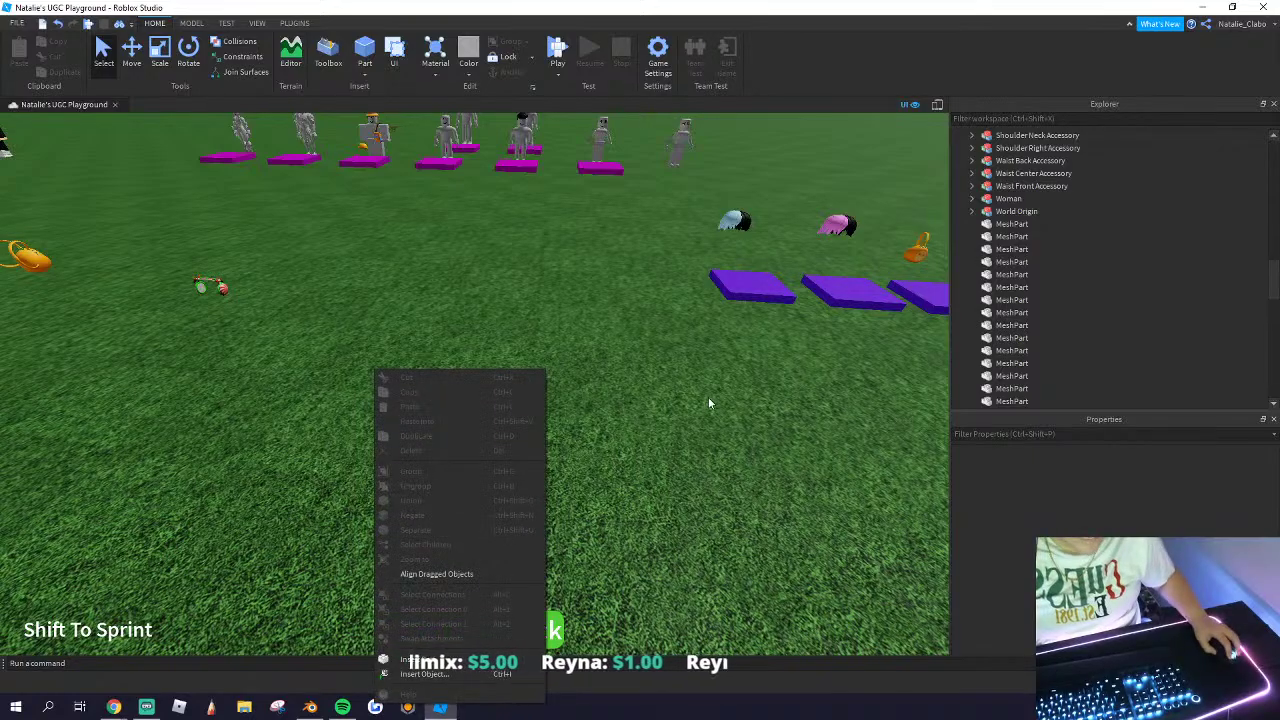
{"action": "left_click_drag", "start_coordinate": [597, 444], "coordinate": [312, 382]}
{"action": "left_click_drag", "start_coordinate": [456, 461], "coordinate": [489, 440]}
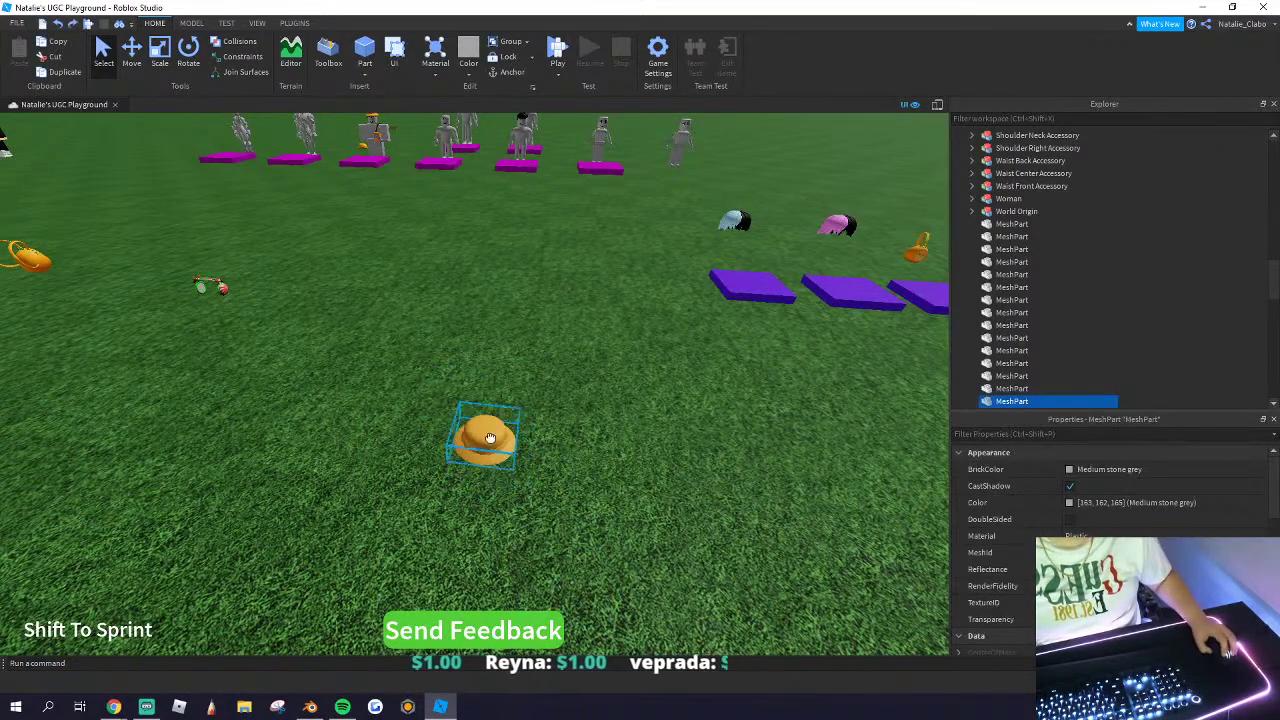
{"action": "right_click_drag", "start_coordinate": [489, 440], "coordinate": [481, 394]}
{"action": "scroll", "coordinate": [481, 394], "scroll_direction": "up", "scroll_amount": 3}
{"action": "left_click_drag", "start_coordinate": [481, 394], "coordinate": [334, 420]}
{"action": "scroll", "coordinate": [334, 420], "scroll_direction": "up", "scroll_amount": 4}
{"action": "right_click_drag", "start_coordinate": [334, 420], "coordinate": [294, 400]}
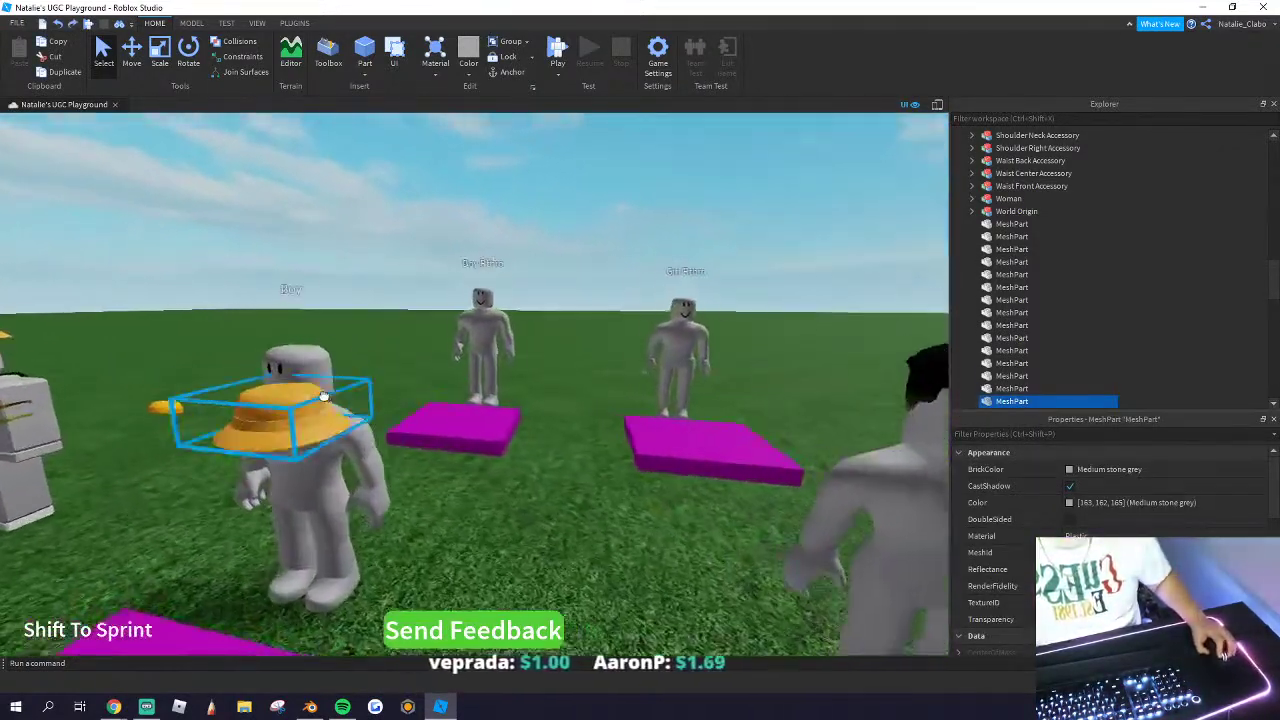
{"action": "left_click_drag", "start_coordinate": [294, 400], "coordinate": [329, 371]}
{"action": "scroll", "coordinate": [305, 154], "scroll_direction": "up", "scroll_amount": 2}
{"action": "key", "text": "f"}
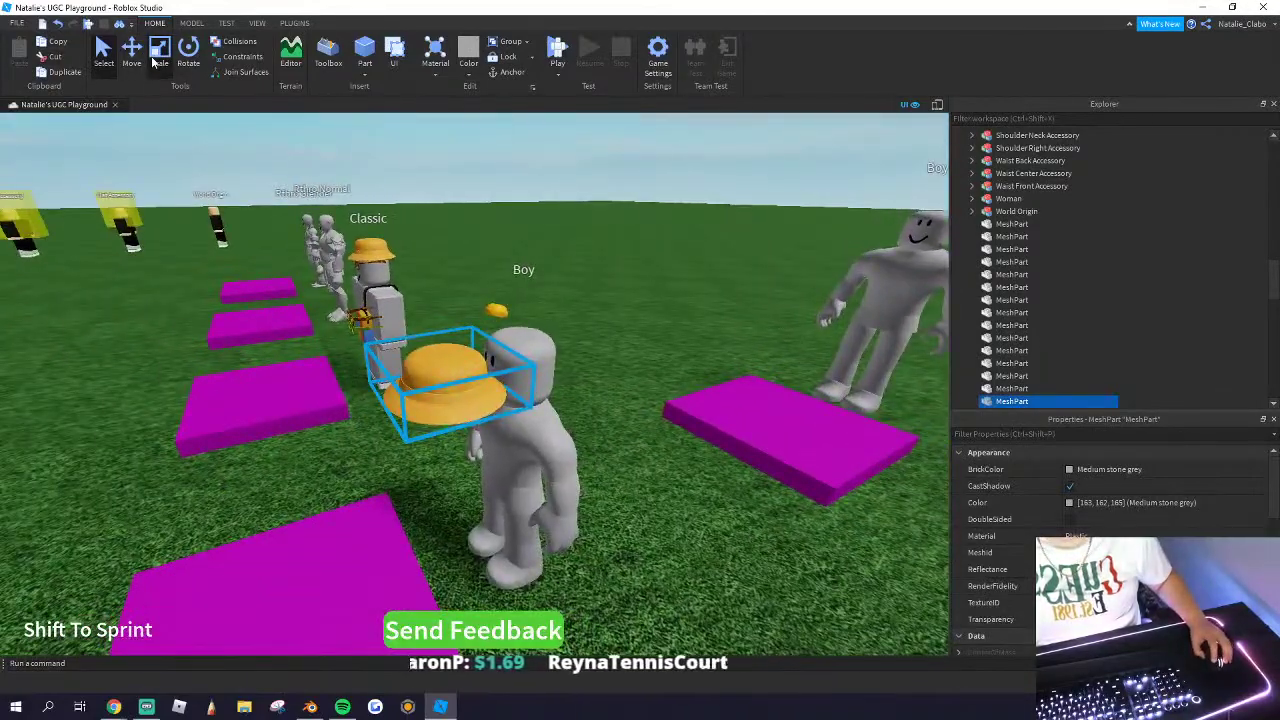
Step: Use the Move tool to shift the yellow hat along its axes until it sits around the Boy dummy's head
{"action": "left_click", "coordinate": [138, 57]}
{"action": "left_click_drag", "start_coordinate": [350, 400], "coordinate": [442, 380]}
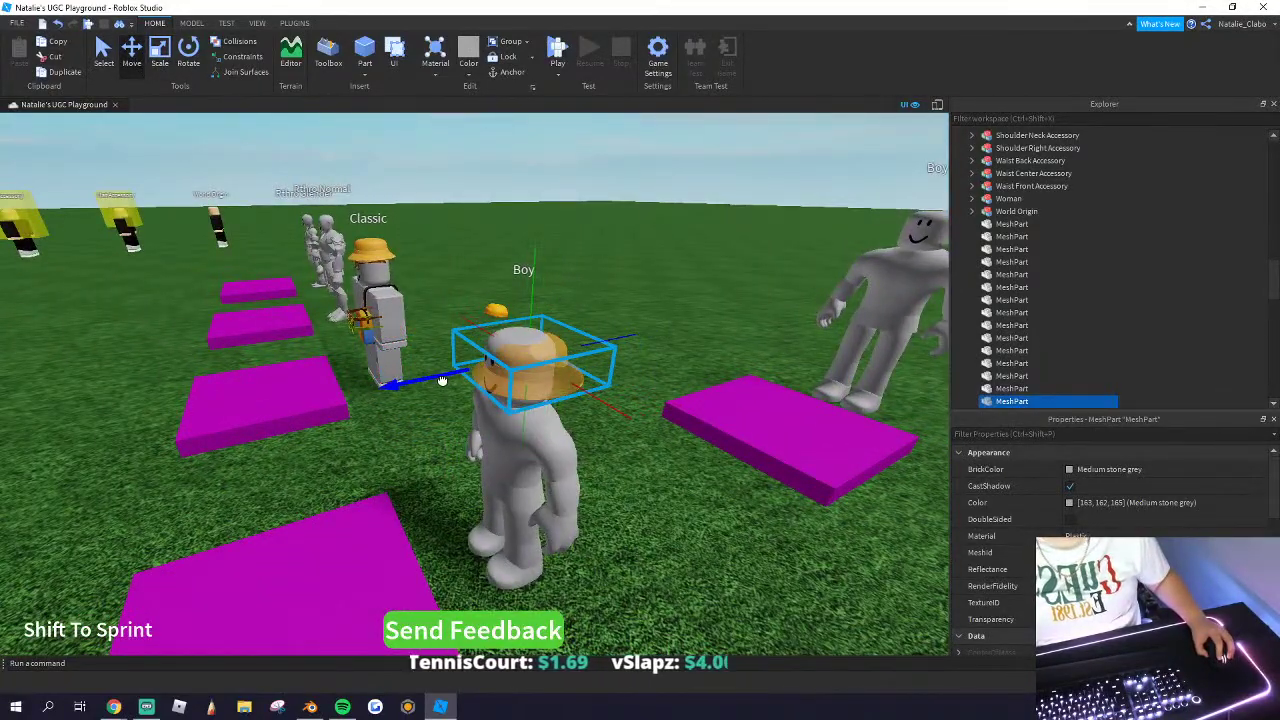
{"action": "right_click_drag", "start_coordinate": [444, 381], "coordinate": [482, 418]}
{"action": "left_click_drag", "start_coordinate": [692, 423], "coordinate": [682, 427]}
{"action": "right_click_drag", "start_coordinate": [616, 448], "coordinate": [616, 452]}
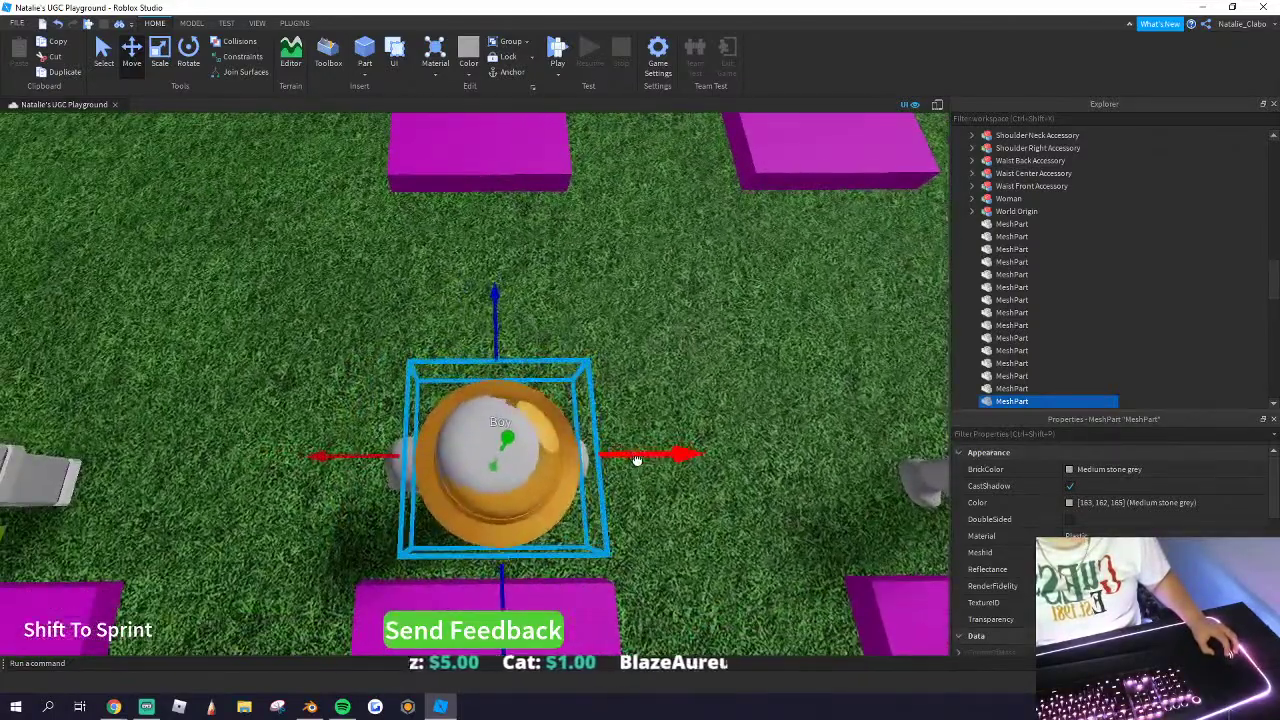
{"action": "left_click_drag", "start_coordinate": [637, 460], "coordinate": [627, 458]}
{"action": "right_click_drag", "start_coordinate": [522, 460], "coordinate": [512, 458]}
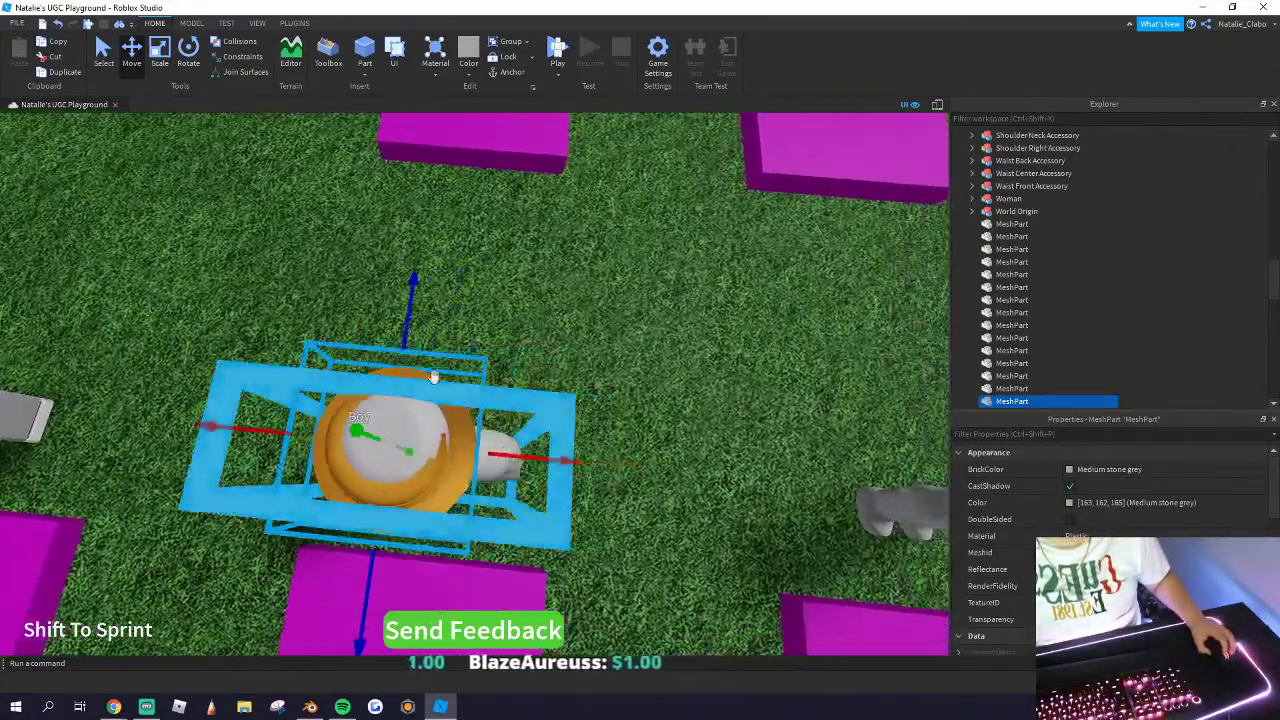
Step: Set the move snap increment to 0.05 studs and nudge the yellow hat sideways on the Boy dummy's head
{"action": "left_click", "coordinate": [191, 23]}
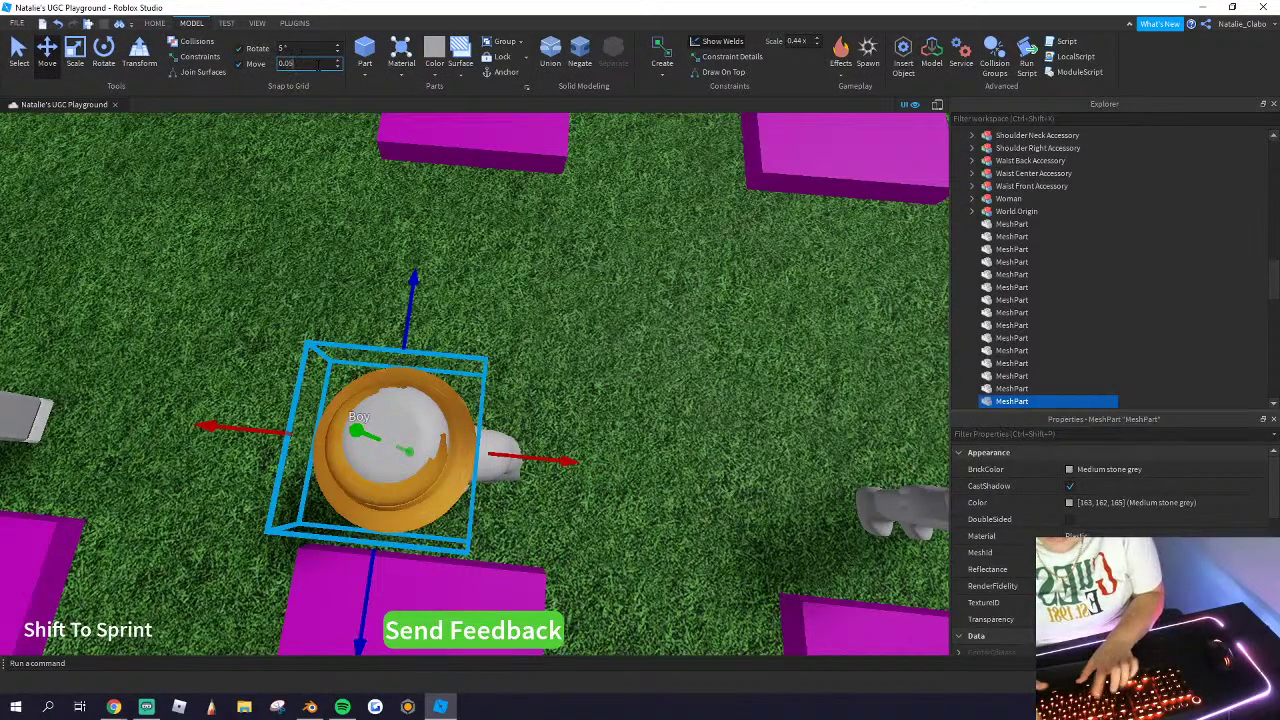
{"action": "left_click_drag", "start_coordinate": [526, 459], "coordinate": [527, 460]}
{"action": "right_click_drag", "start_coordinate": [484, 433], "coordinate": [490, 430]}
{"action": "left_click", "coordinate": [613, 397]}
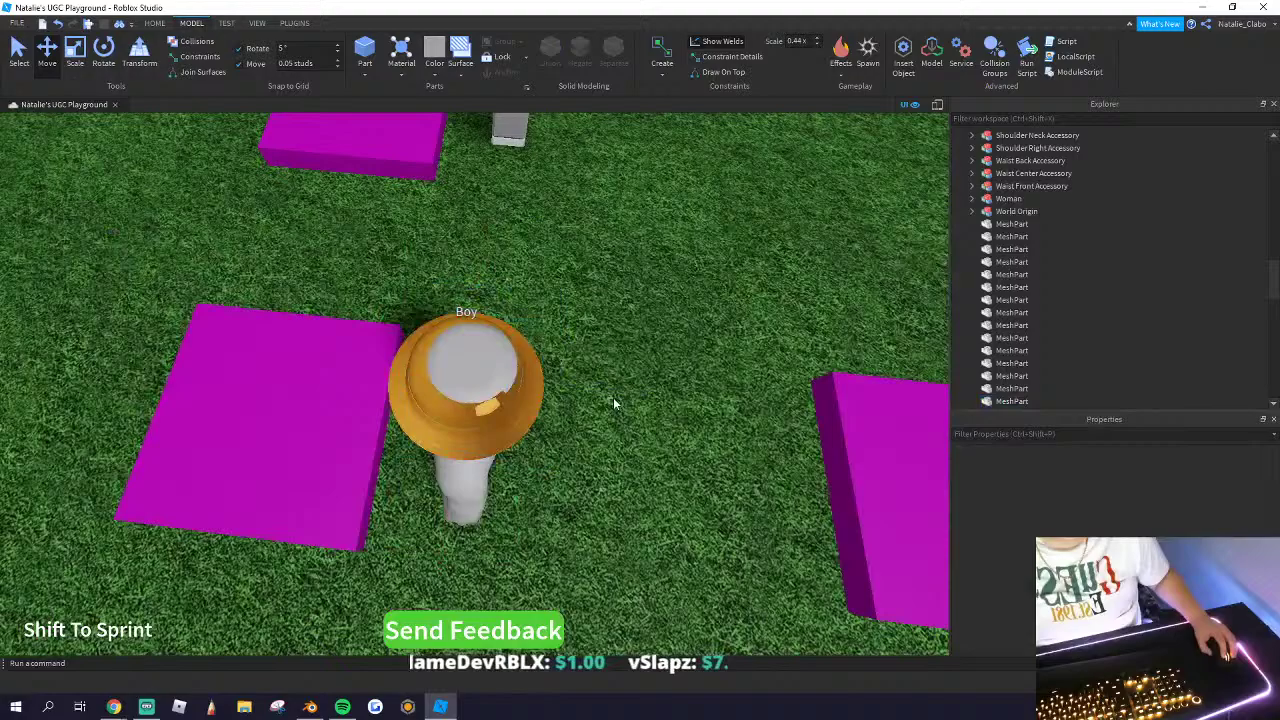
Step: Raise the yellow hat along the vertical axis until it sits on top of the Boy dummy's head
{"action": "left_click", "coordinate": [547, 397]}
{"action": "right_click_drag", "start_coordinate": [547, 397], "coordinate": [514, 234]}
{"action": "left_click_drag", "start_coordinate": [502, 187], "coordinate": [502, 131]}
{"action": "right_click_drag", "start_coordinate": [440, 340], "coordinate": [434, 366]}
{"action": "scroll", "coordinate": [434, 366], "scroll_direction": "down", "scroll_amount": 3}
{"action": "scroll", "coordinate": [702, 518], "scroll_direction": "up", "scroll_amount": 1}
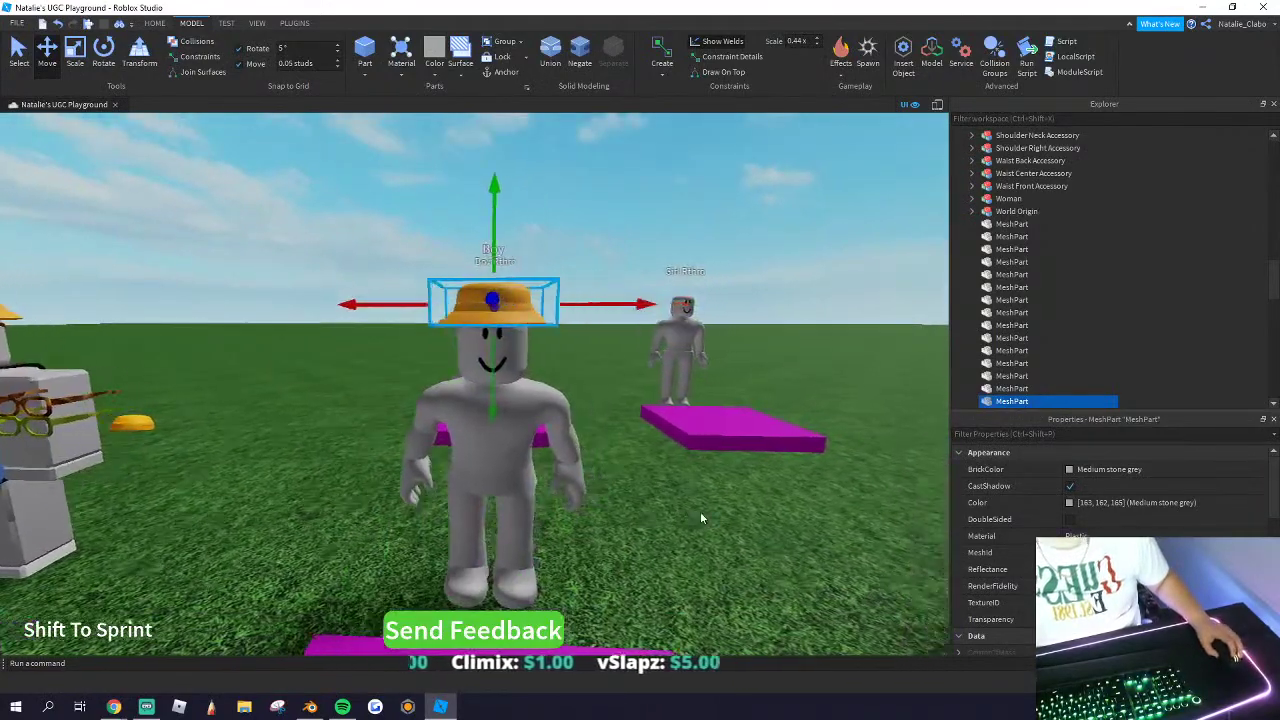
Step: Examine the yellow hat's fit and orientation on the Boy dummy's head from several angles
{"action": "scroll", "coordinate": [680, 507], "scroll_direction": "up", "scroll_amount": 1}
{"action": "left_click", "coordinate": [628, 483]}
{"action": "scroll", "coordinate": [603, 449], "scroll_direction": "up", "scroll_amount": 4}
{"action": "right_click_drag", "start_coordinate": [594, 454], "coordinate": [570, 425]}
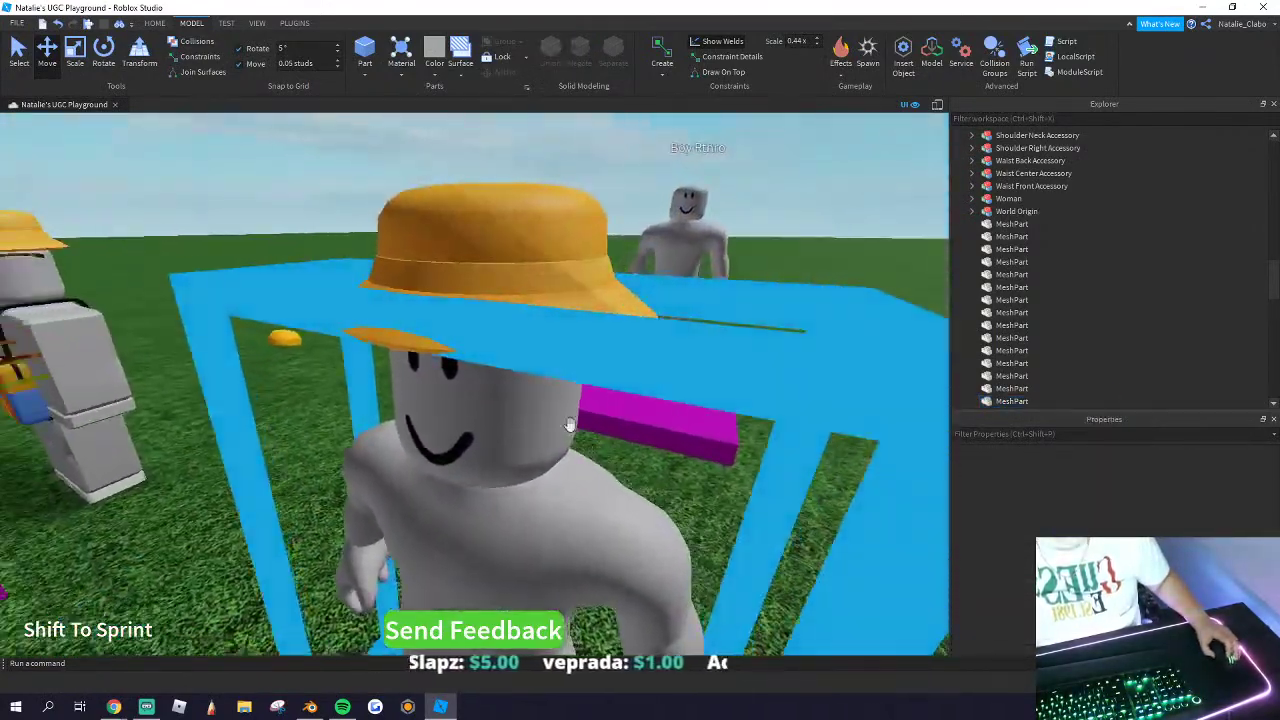
{"action": "left_click", "coordinate": [490, 226]}
{"action": "scroll", "coordinate": [489, 223], "scroll_direction": "down", "scroll_amount": 4}
{"action": "right_click_drag", "start_coordinate": [489, 223], "coordinate": [354, 379]}
{"action": "scroll", "coordinate": [355, 381], "scroll_direction": "up", "scroll_amount": 3}
{"action": "scroll", "coordinate": [355, 381], "scroll_direction": "down", "scroll_amount": 3}
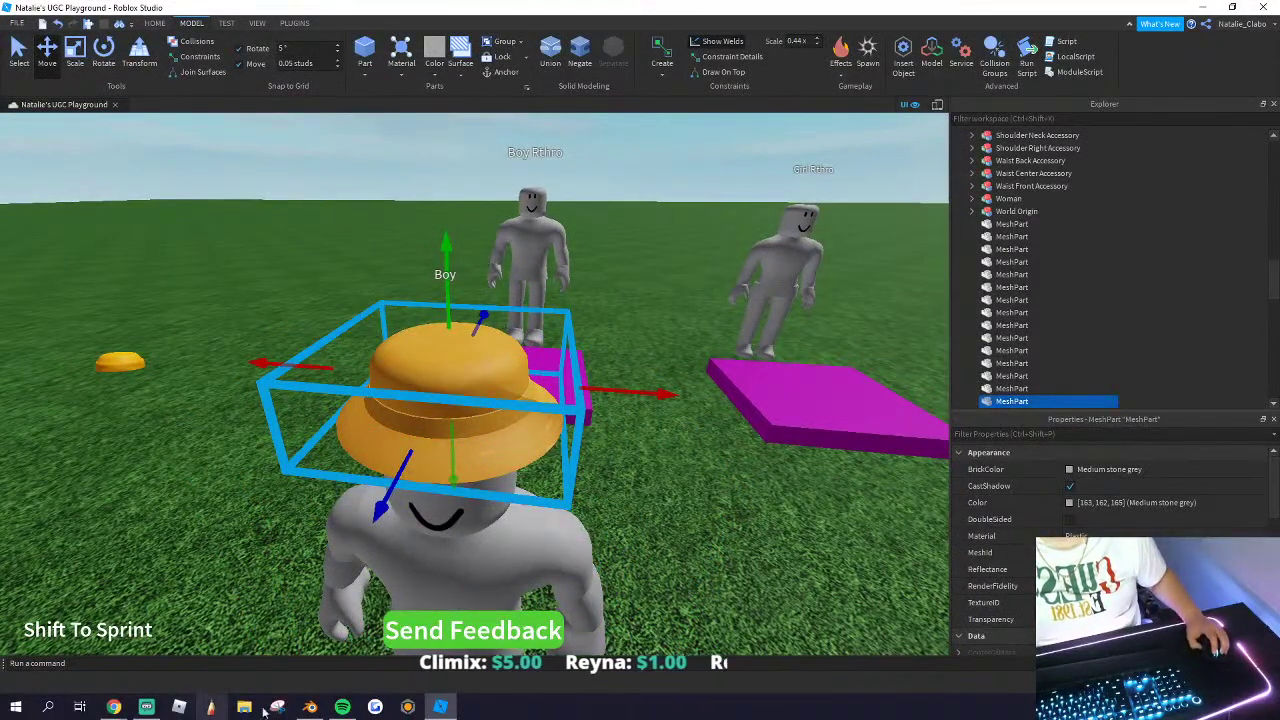
Step: Switch to Blender and rotate the bucket hat -90° about the global Z axis
{"action": "left_click", "coordinate": [310, 707]}
{"action": "middle_click_drag", "start_coordinate": [511, 305], "coordinate": [547, 336]}
{"action": "key", "text": "r"}
{"action": "key", "text": "z"}
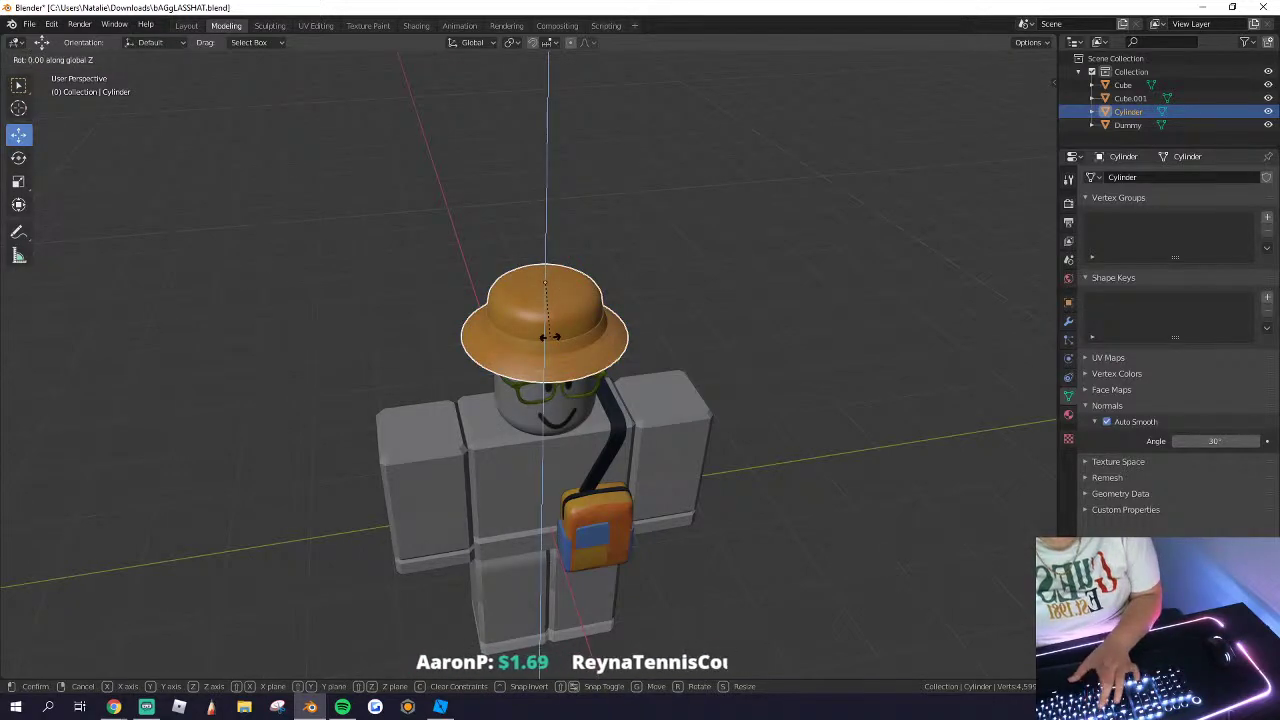
{"action": "key", "text": "Return"}
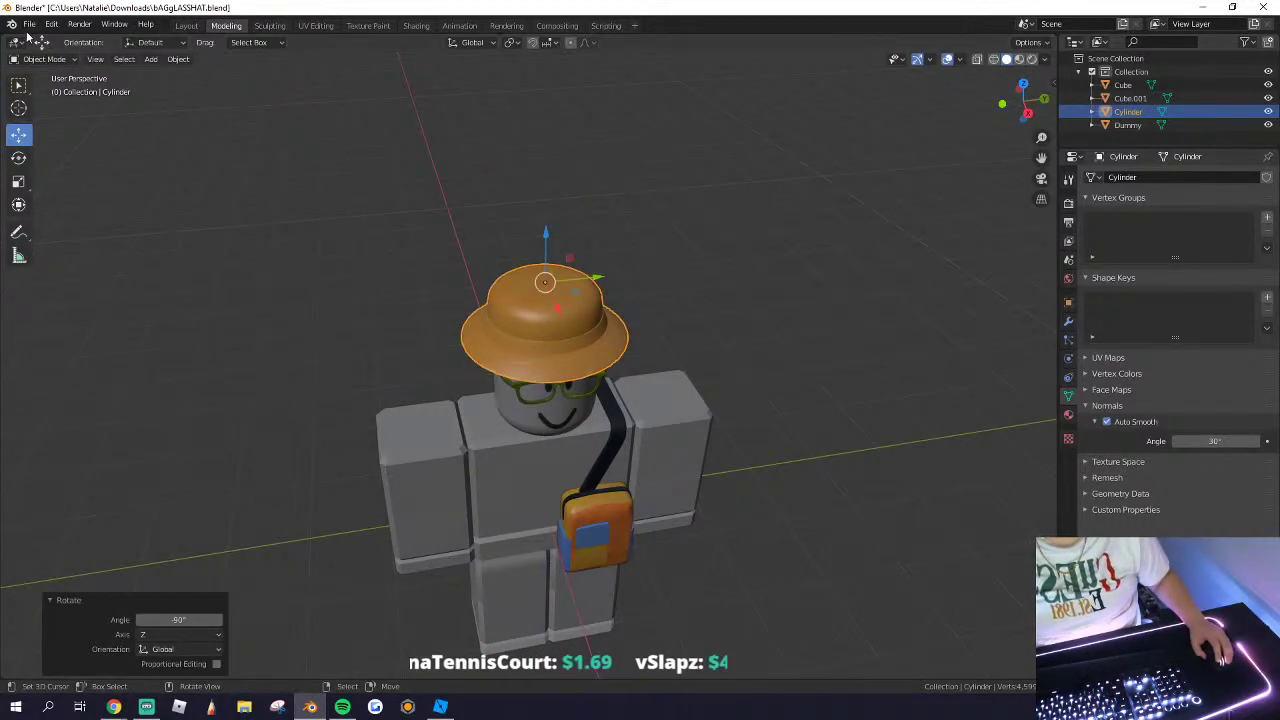
Step: Export only the rotated hat as OBJ to Downloads, overwriting Yellowhat.obj
{"action": "left_click", "coordinate": [29, 23]}
{"action": "mouse_move", "coordinate": [50, 217]}
{"action": "left_click", "coordinate": [190, 323]}
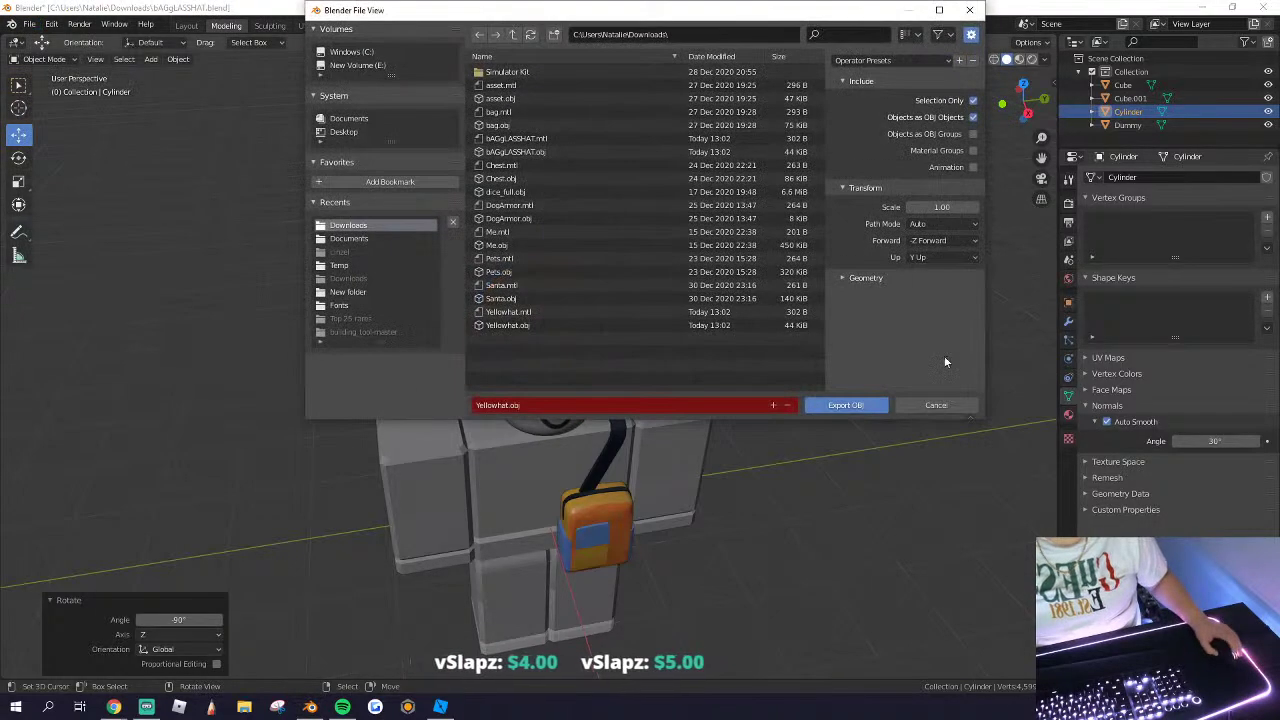
{"action": "left_click", "coordinate": [845, 405]}
Step: Switch to Roblox Studio and replace the hat MeshPart's mesh with the re-exported Yellowhat, declining the move to its stored location
{"action": "key", "text": "alt+Tab"}
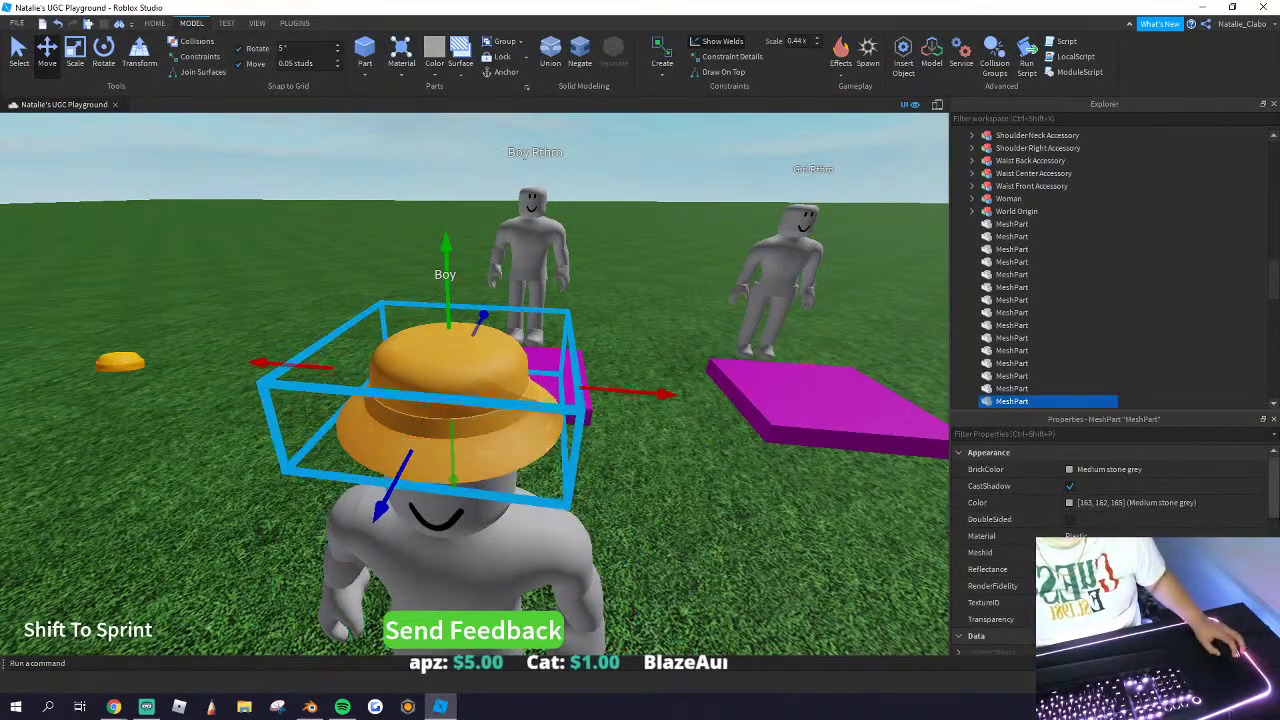
{"action": "left_click", "coordinate": [1262, 552]}
{"action": "left_click", "coordinate": [177, 110]}
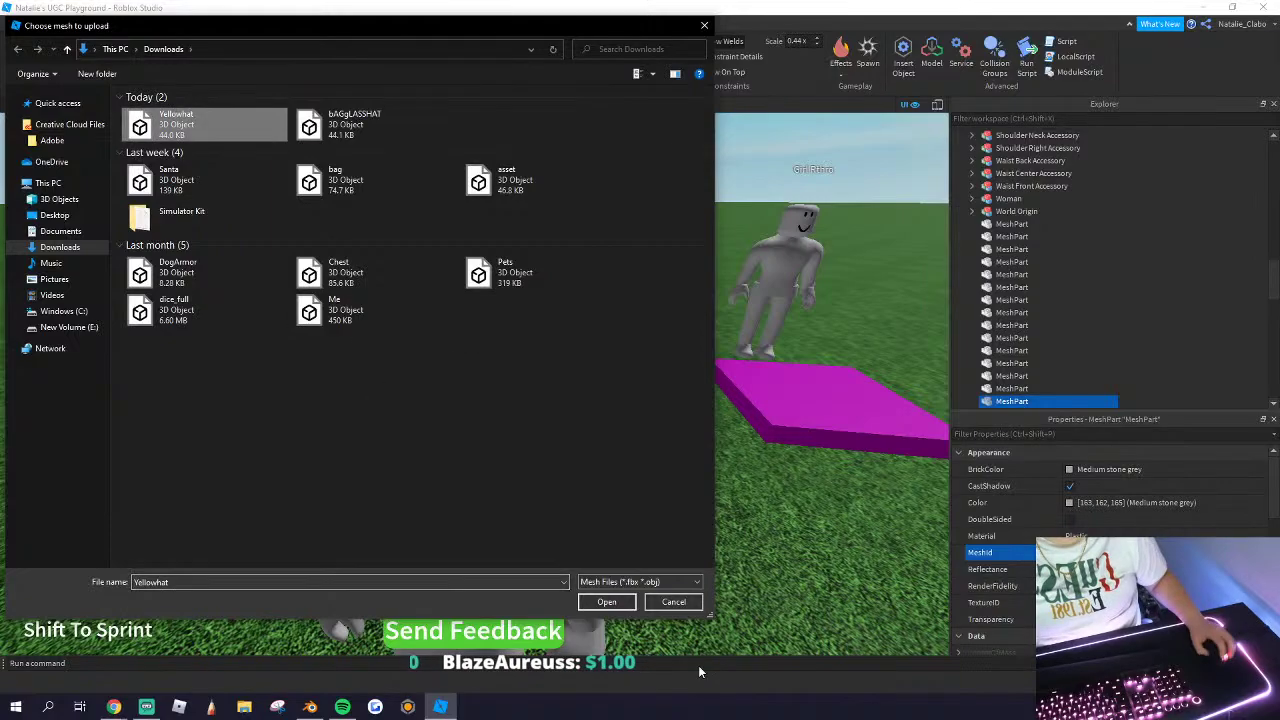
{"action": "left_click", "coordinate": [606, 606]}
{"action": "left_click", "coordinate": [607, 602]}
{"action": "left_click", "coordinate": [772, 361]}
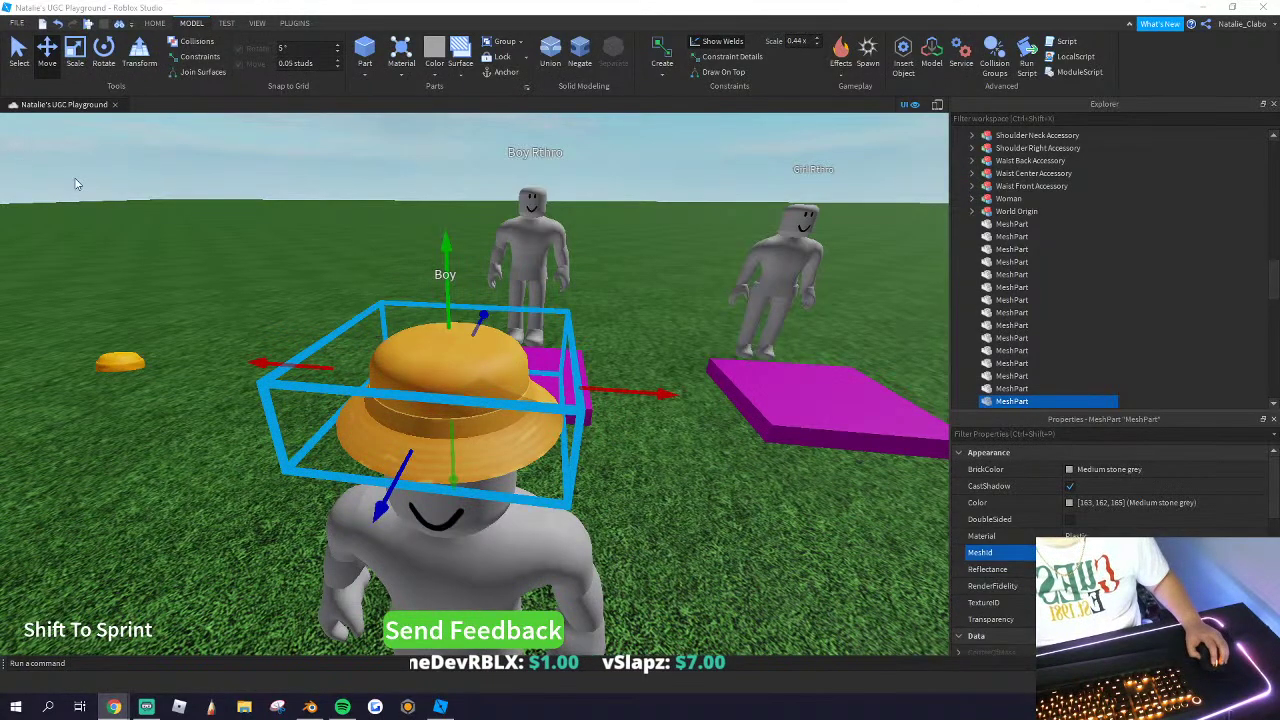
Step: Raise the yellow hat slightly so it fits over the top of the Boy dummy's head
{"action": "left_click", "coordinate": [338, 315]}
{"action": "right_click_drag", "start_coordinate": [380, 369], "coordinate": [380, 369]}
{"action": "left_click", "coordinate": [397, 260]}
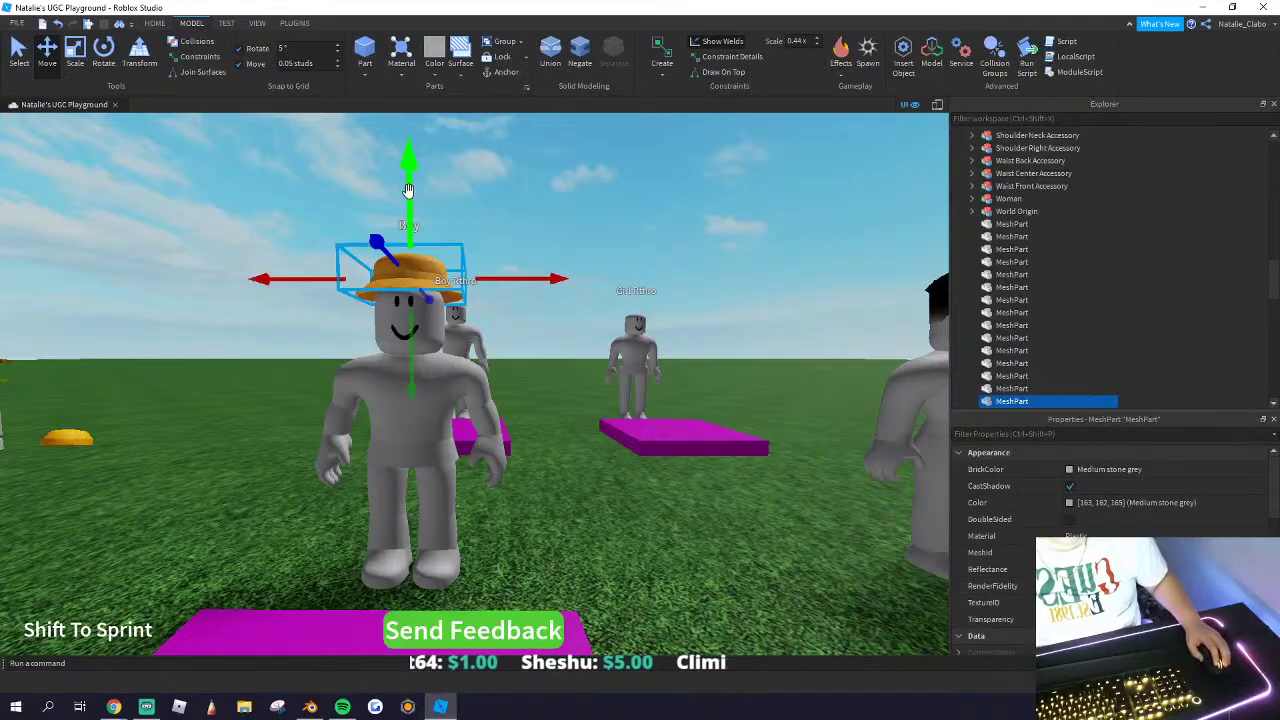
{"action": "left_click", "coordinate": [253, 204]}
Step: Compare how the hat sits on the Classic dummy and on the Boy dummy
{"action": "scroll", "coordinate": [253, 204], "scroll_direction": "down", "scroll_amount": 3}
{"action": "right_click_drag", "start_coordinate": [366, 312], "coordinate": [366, 312]}
{"action": "key", "text": "s"}
{"action": "key", "text": "w"}
{"action": "key", "text": "w"}
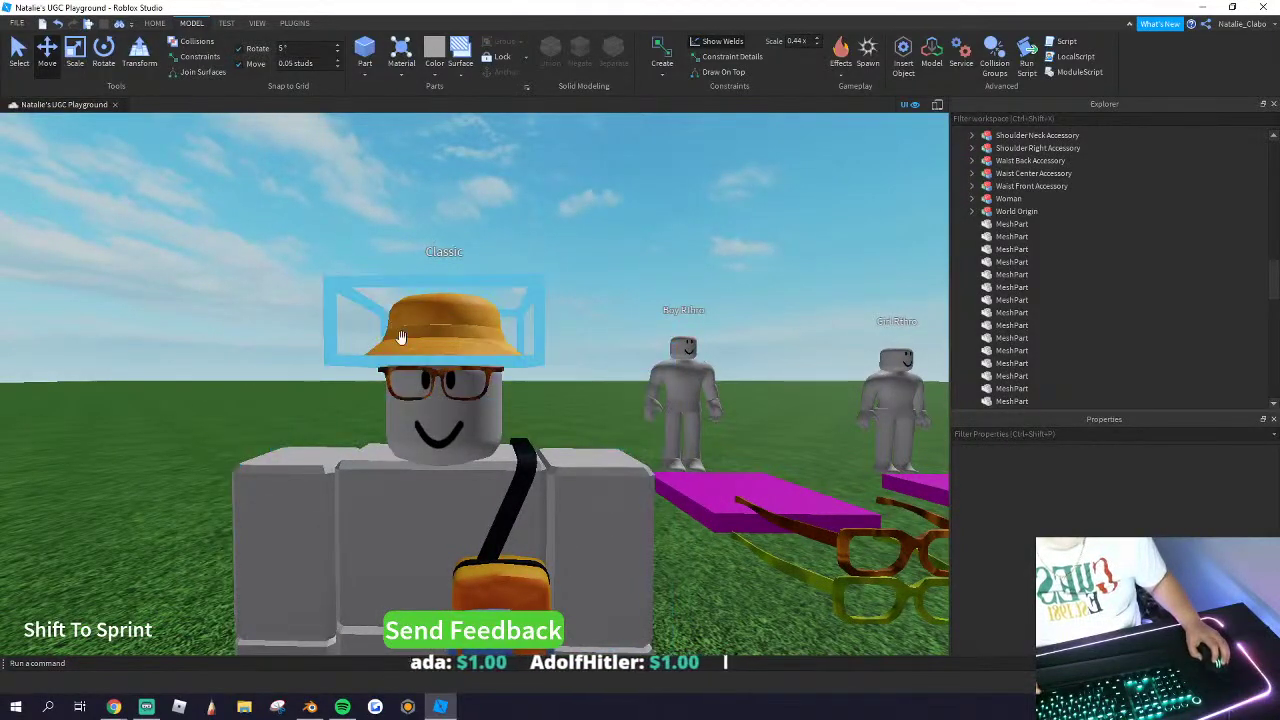
{"action": "key", "text": "d"}
{"action": "right_click_drag", "start_coordinate": [435, 347], "coordinate": [435, 347]}
{"action": "key", "text": "a"}
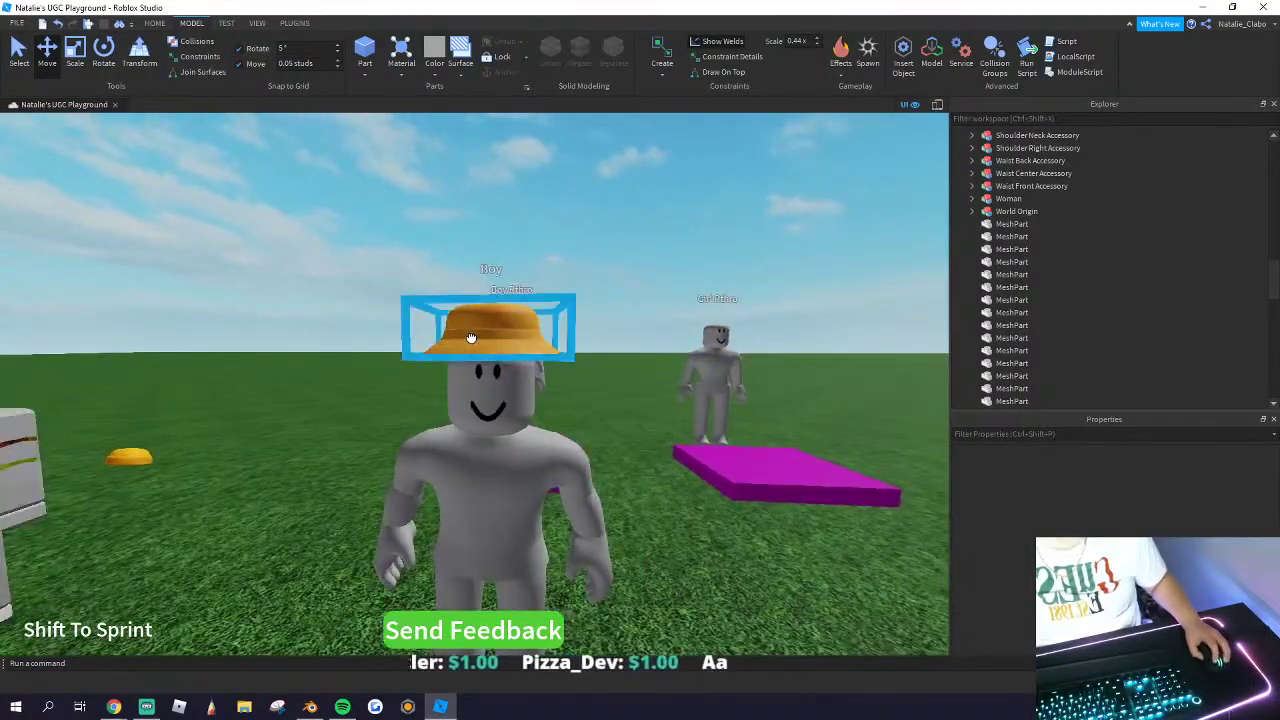
{"action": "left_click", "coordinate": [471, 337]}
{"action": "left_click", "coordinate": [307, 235]}
{"action": "key", "text": "a"}
{"action": "right_click_drag", "start_coordinate": [301, 234], "coordinate": [301, 234]}
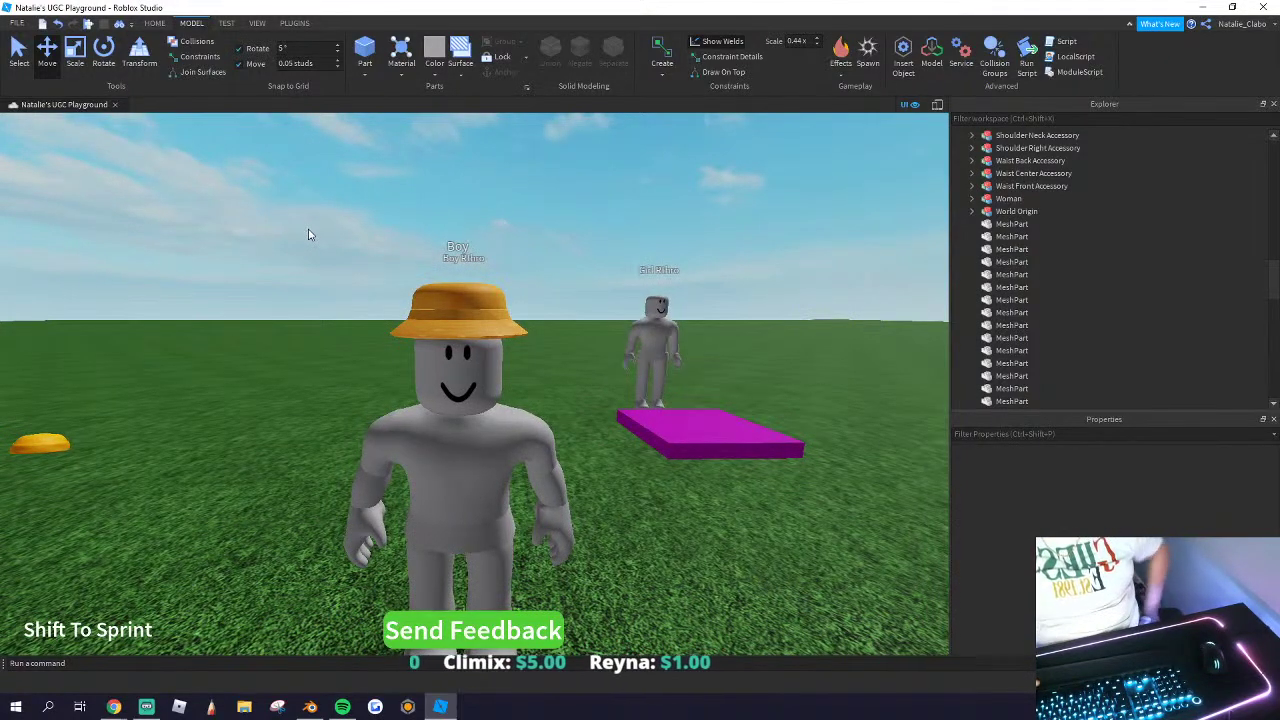
Step: Start the Asset Creator plugin, choose Accessory as asset type, the yellow hat as part and Boy as the aligned character
{"action": "left_click", "coordinate": [300, 22]}
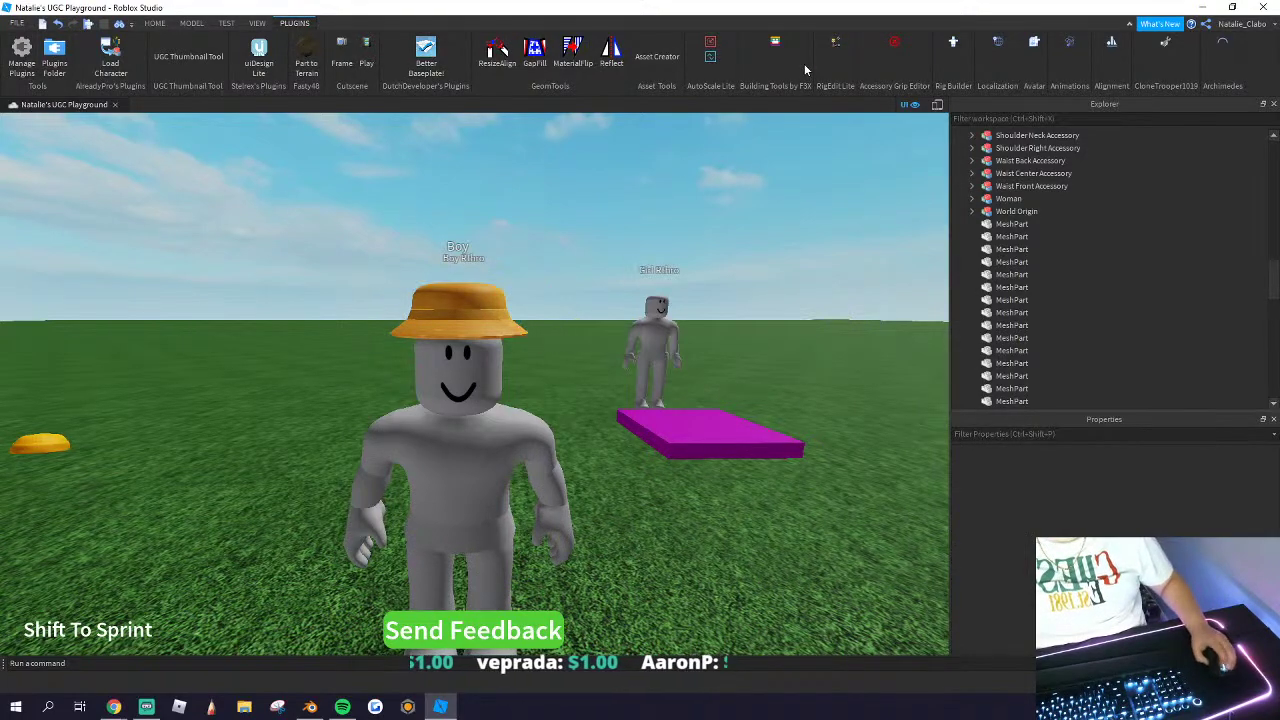
{"action": "left_click", "coordinate": [656, 50]}
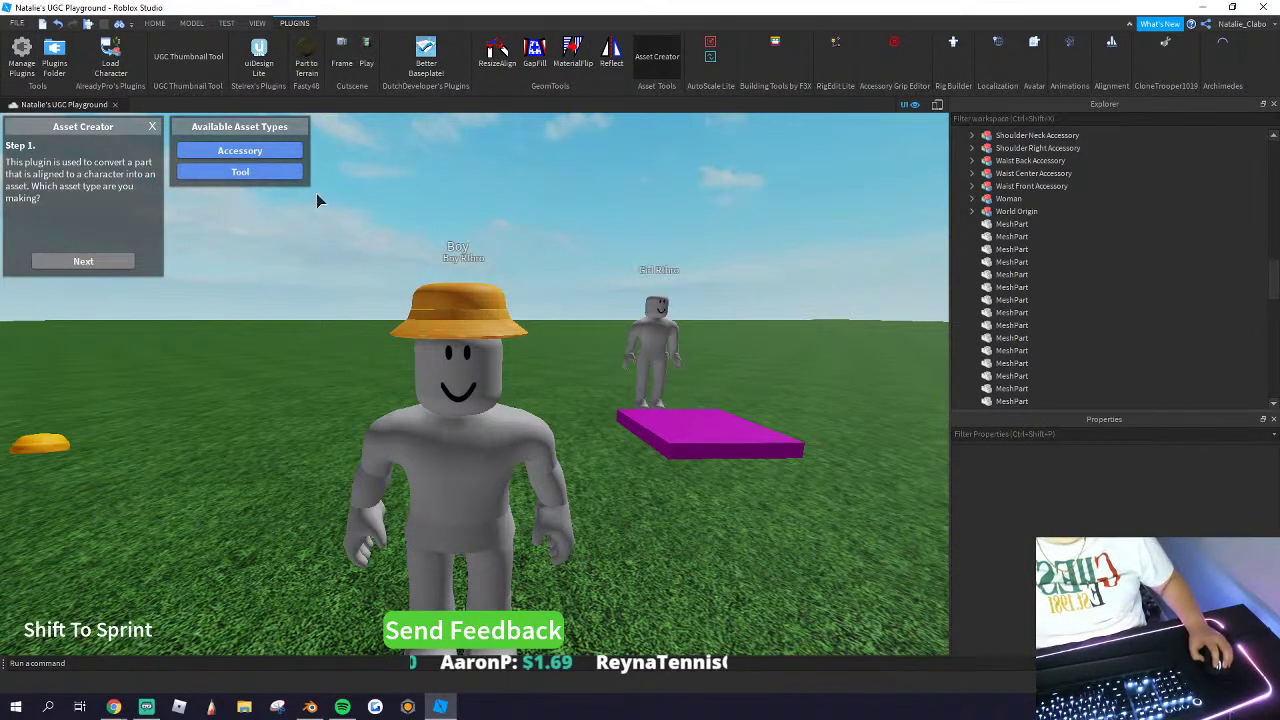
{"action": "left_click", "coordinate": [244, 151]}
{"action": "left_click", "coordinate": [450, 310]}
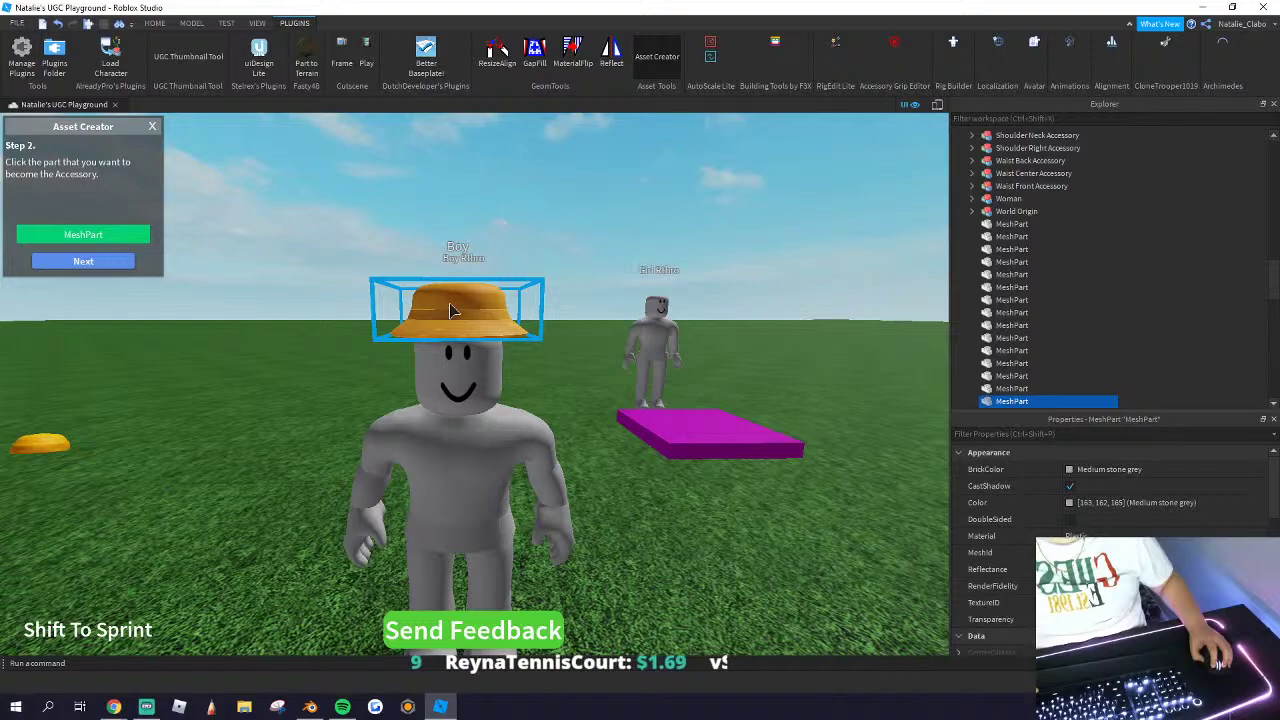
{"action": "left_click", "coordinate": [83, 261]}
{"action": "left_click", "coordinate": [463, 433]}
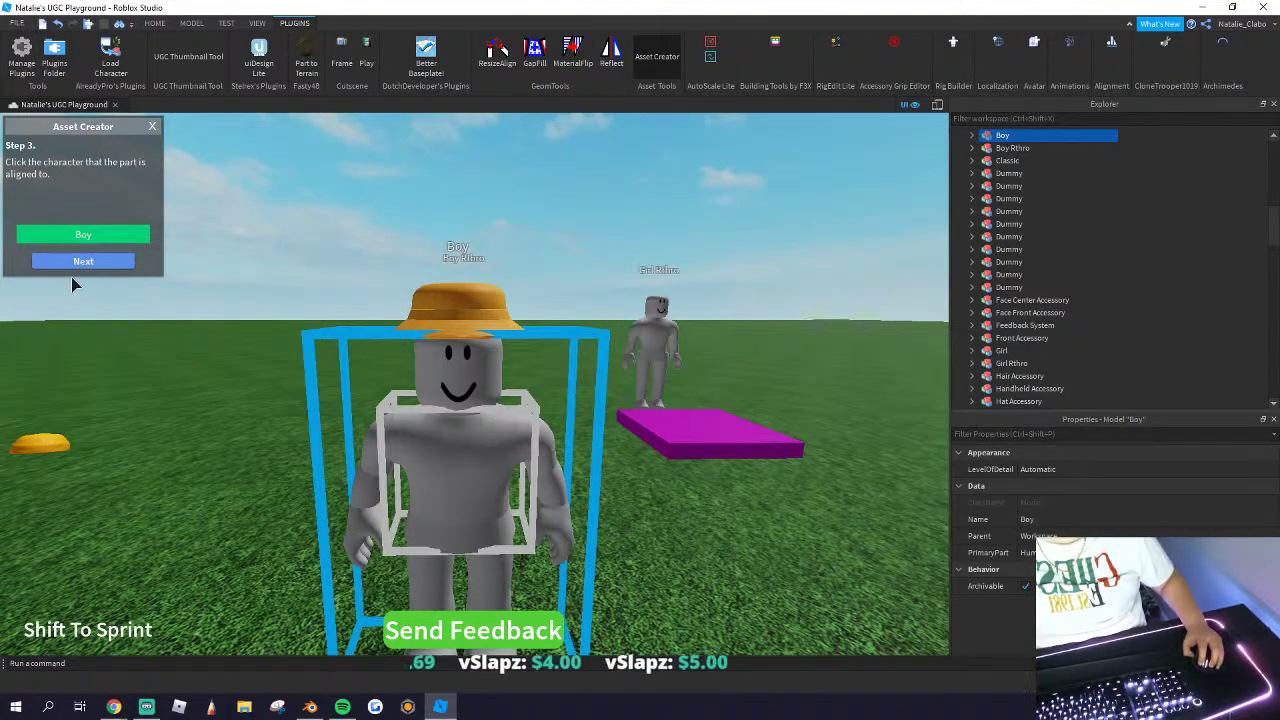
{"action": "left_click", "coordinate": [83, 261]}
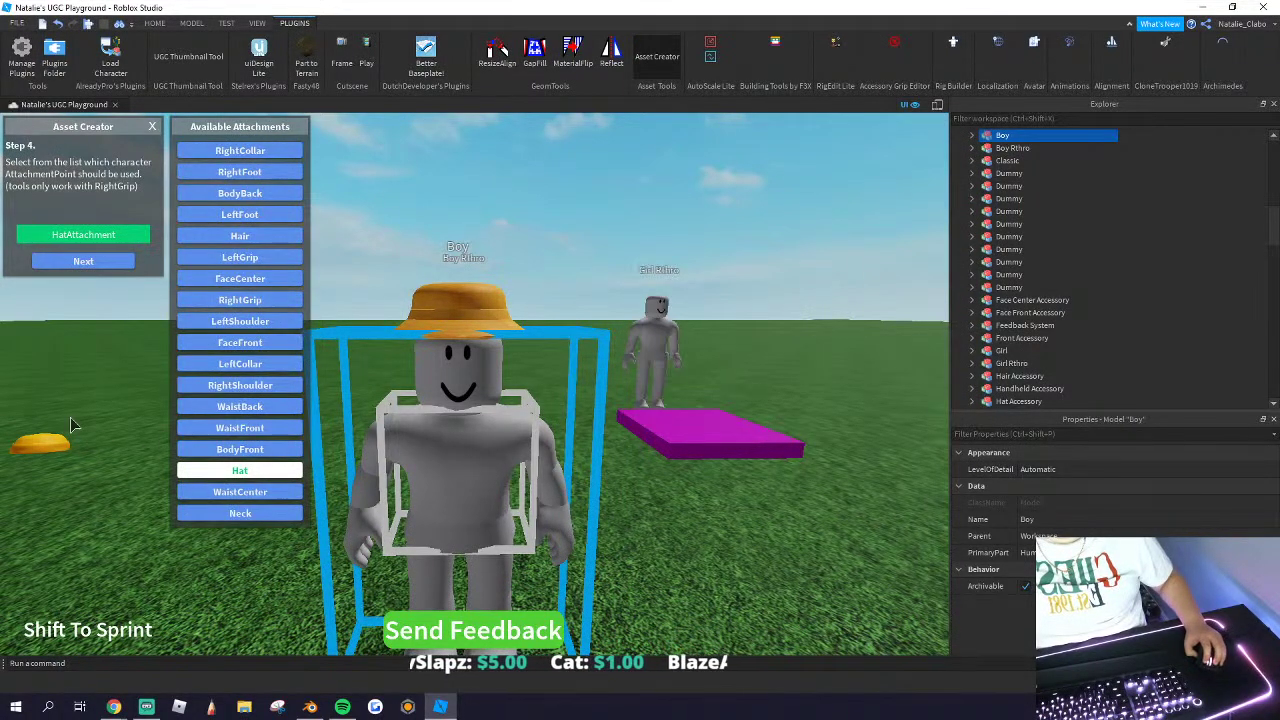
Step: Accept HatAttachment as the attachment point, choose the Classic character type and finish creating the accessory
{"action": "left_click", "coordinate": [83, 262]}
{"action": "left_click", "coordinate": [267, 150]}
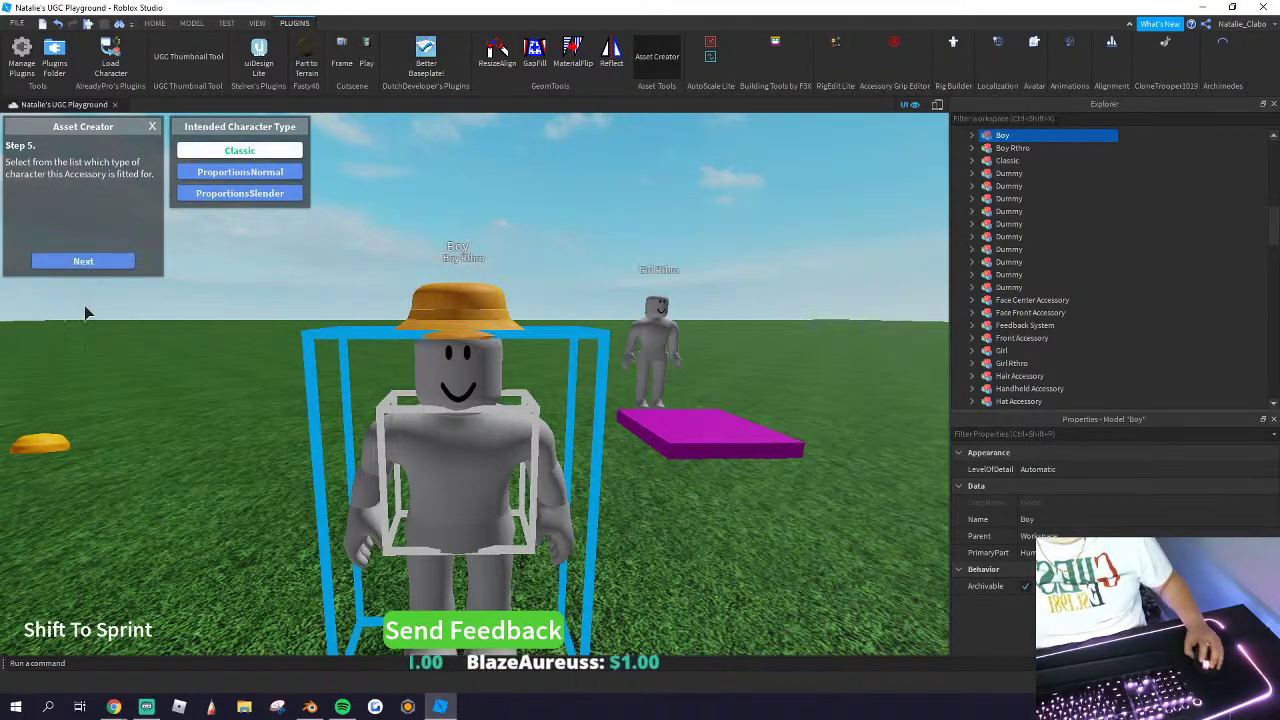
{"action": "left_click", "coordinate": [83, 261]}
{"action": "left_click", "coordinate": [83, 261]}
{"action": "left_click", "coordinate": [239, 153]}
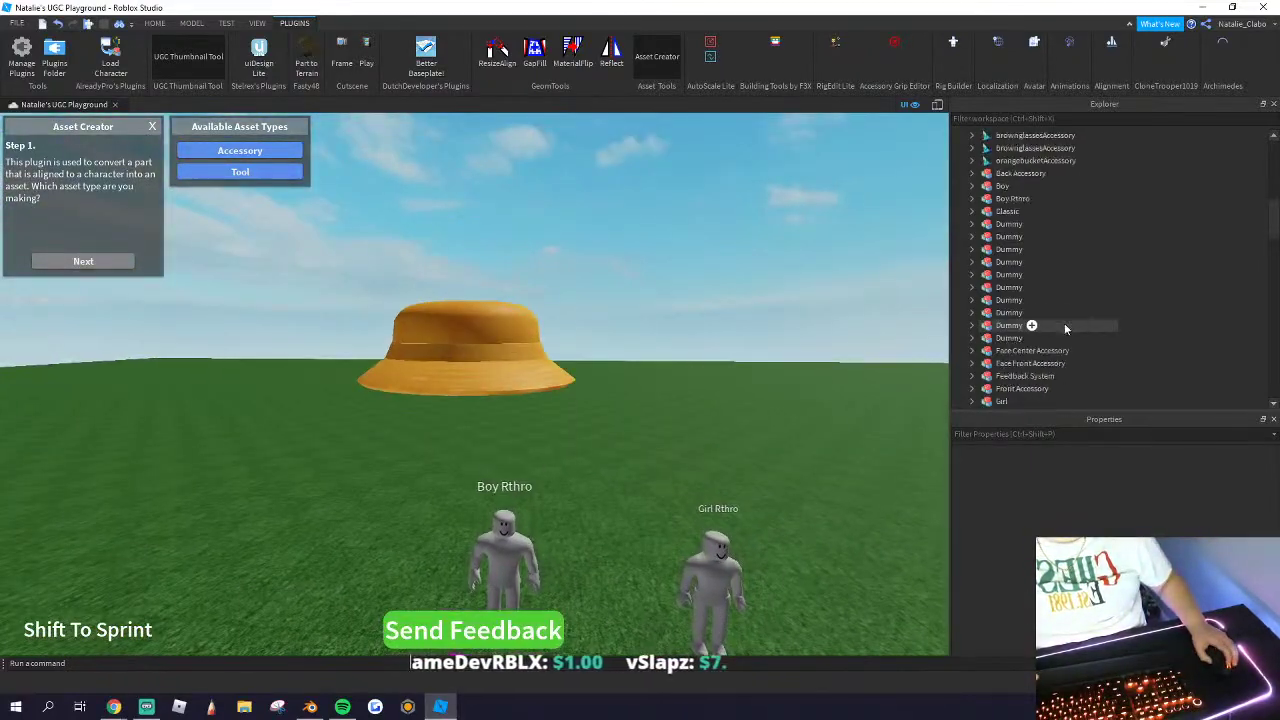
Step: Look for the new MeshPartAccessory in the Explorer and check the floating hat in the scene
{"action": "scroll", "coordinate": [1064, 323], "scroll_direction": "up", "scroll_amount": 5}
{"action": "left_click", "coordinate": [1016, 226]}
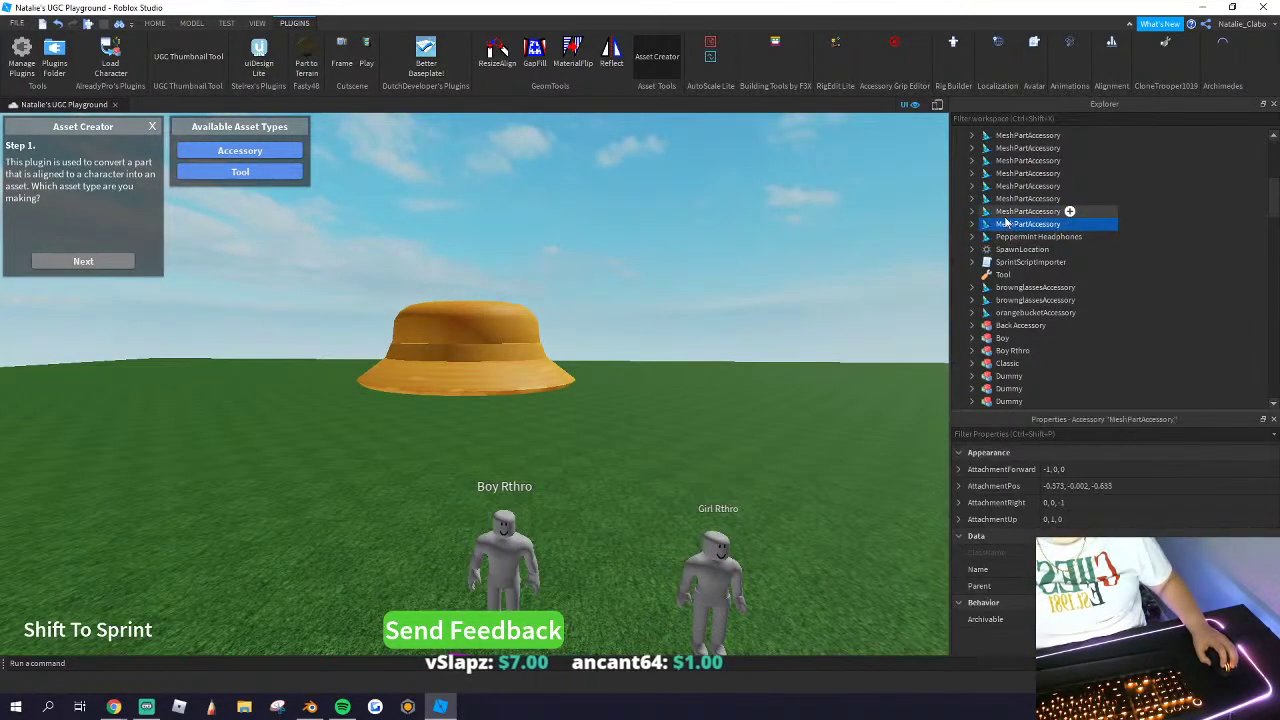
{"action": "left_click", "coordinate": [154, 23]}
{"action": "left_click", "coordinate": [388, 328]}
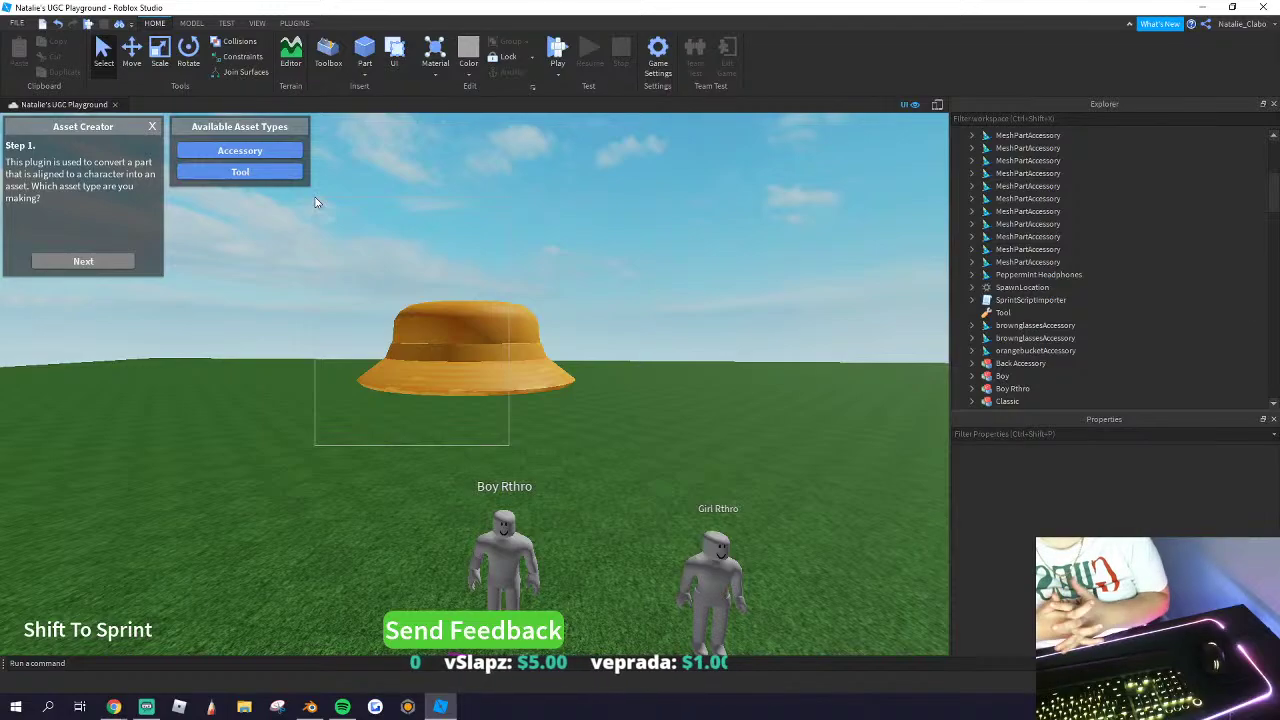
{"action": "left_click_drag", "start_coordinate": [473, 268], "coordinate": [257, 652]}
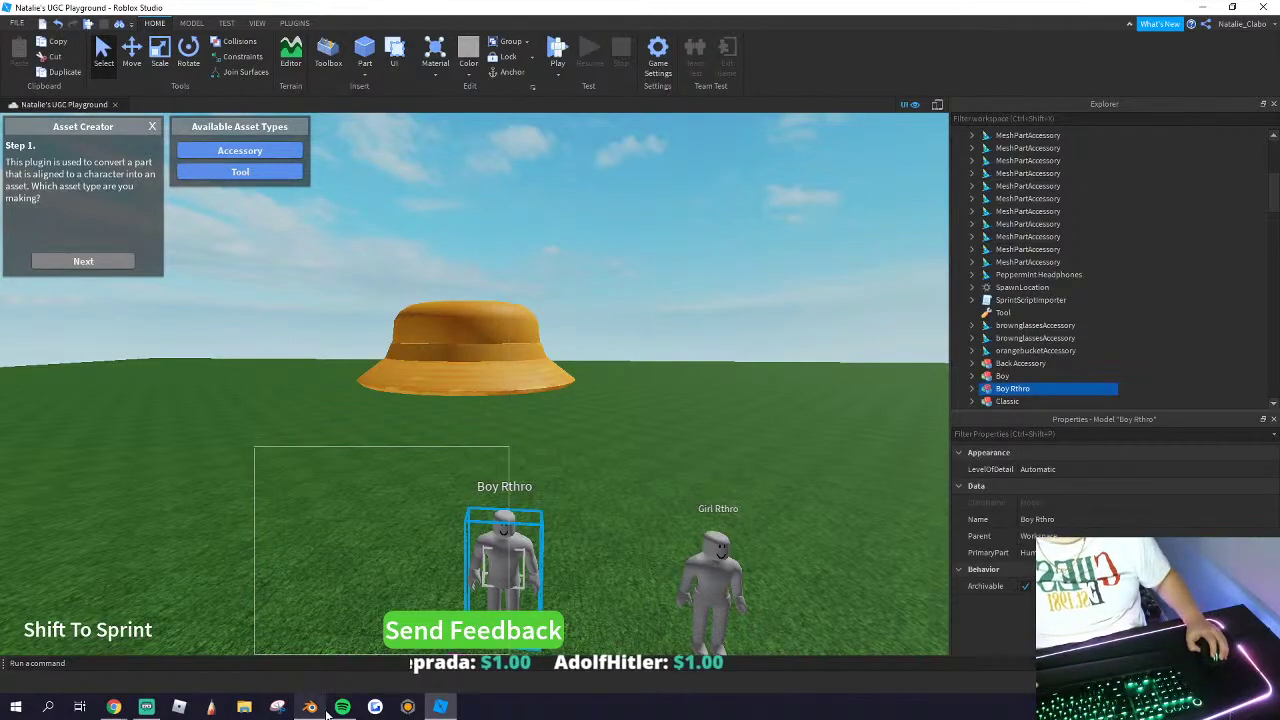
Step: Switch to Blender, add a cube mesh, clear its location and raise it above the dummy's head
{"action": "left_click", "coordinate": [311, 707]}
{"action": "left_click", "coordinate": [413, 247]}
{"action": "right_click", "coordinate": [430, 254]}
{"action": "scroll", "coordinate": [434, 257], "scroll_direction": "down", "scroll_amount": 8}
{"action": "scroll", "coordinate": [454, 237], "scroll_direction": "up", "scroll_amount": 2}
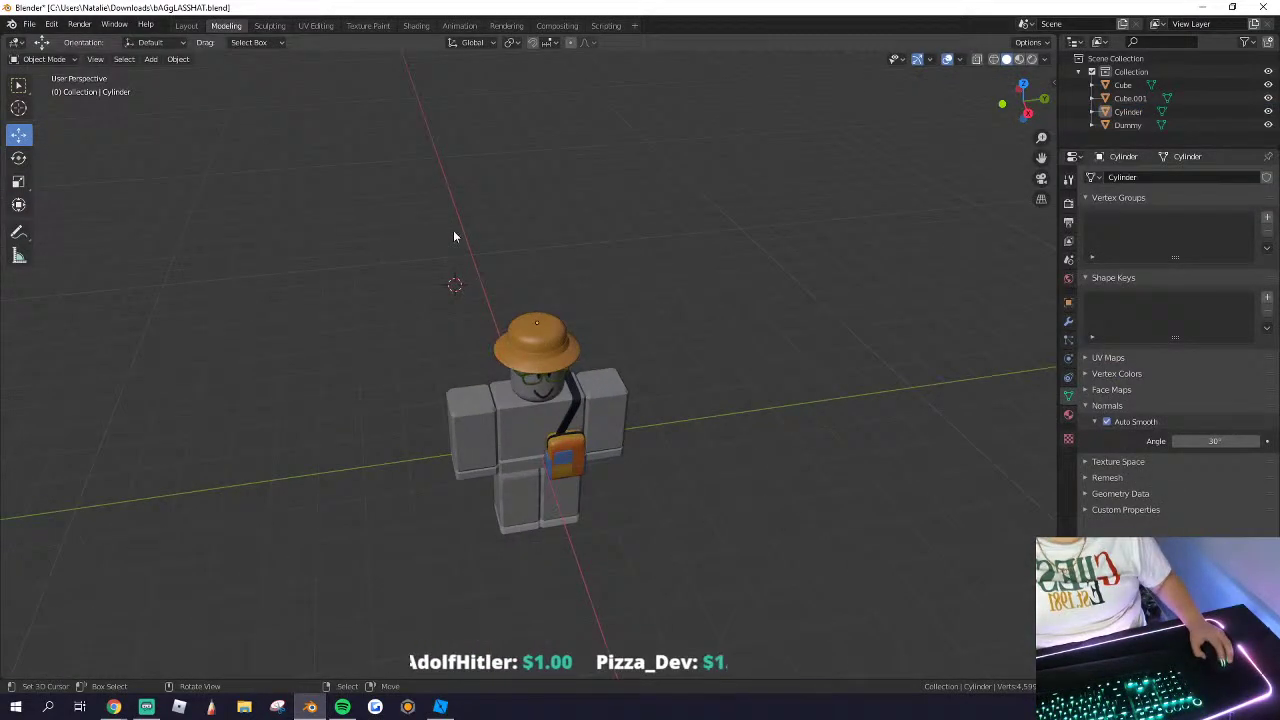
{"action": "left_click", "coordinate": [148, 59]}
{"action": "mouse_move", "coordinate": [165, 77]}
{"action": "left_click", "coordinate": [275, 100]}
{"action": "middle_click_drag", "start_coordinate": [530, 300], "coordinate": [597, 352]}
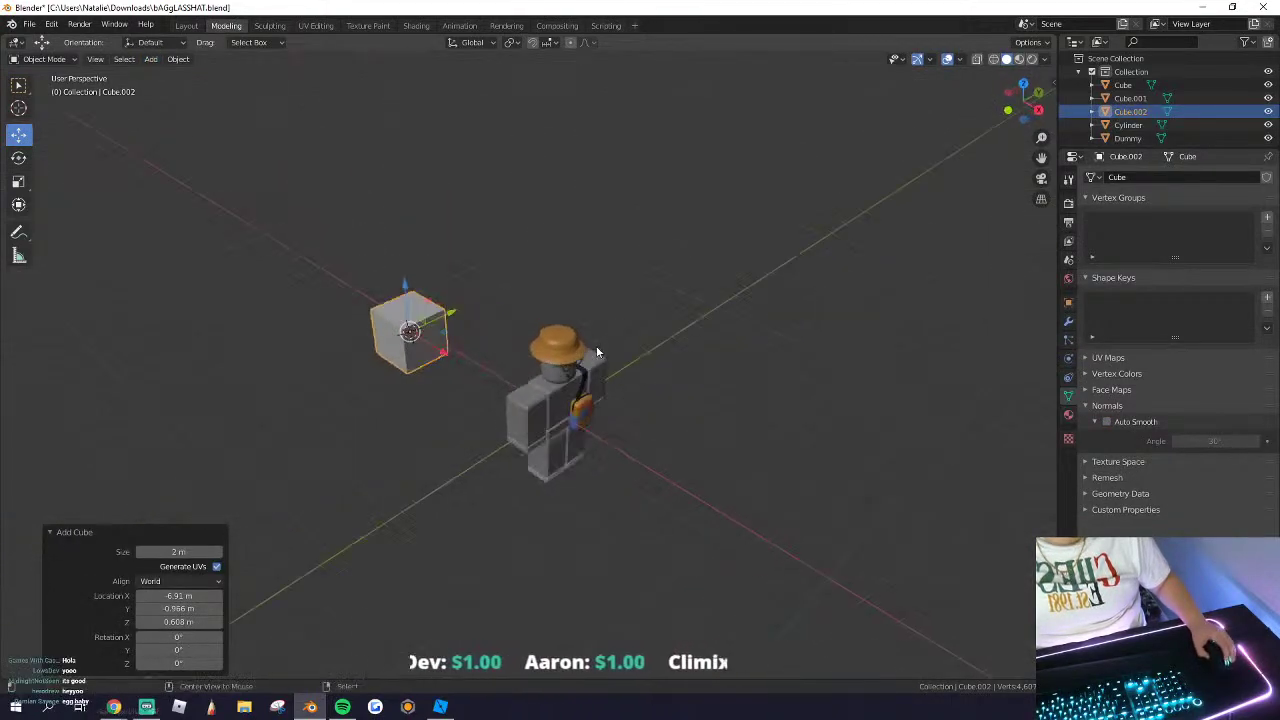
{"action": "key", "text": "alt+g"}
{"action": "left_click_drag", "start_coordinate": [561, 366], "coordinate": [561, 166]}
Step: Edit the cube in edge select mode and select one top edge, undoing the accidental shift of that edge
{"action": "key", "text": "Tab"}
{"action": "scroll", "coordinate": [548, 178], "scroll_direction": "up", "scroll_amount": 3}
{"action": "right_click", "coordinate": [542, 178]}
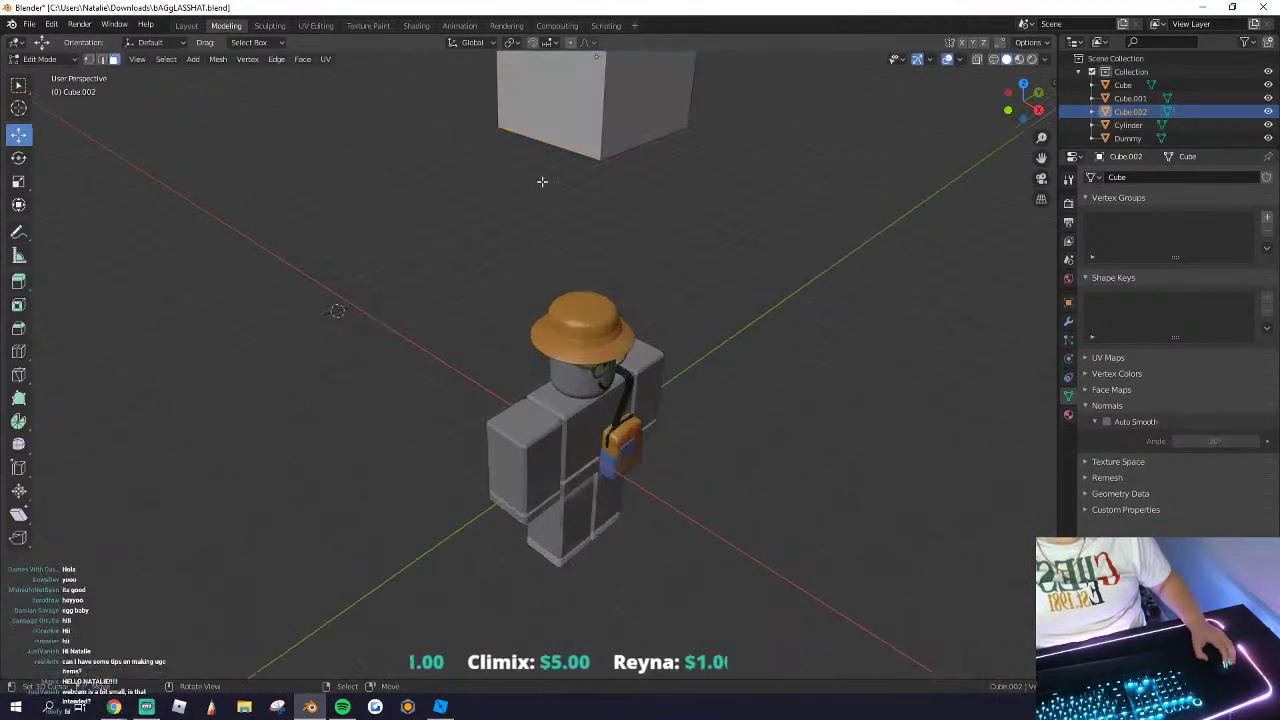
{"action": "middle_click_drag", "start_coordinate": [542, 181], "coordinate": [491, 443], "text": "shift"}
{"action": "left_click", "coordinate": [102, 59]}
{"action": "scroll", "coordinate": [462, 366], "scroll_direction": "up", "scroll_amount": 1}
{"action": "right_click", "coordinate": [468, 373]}
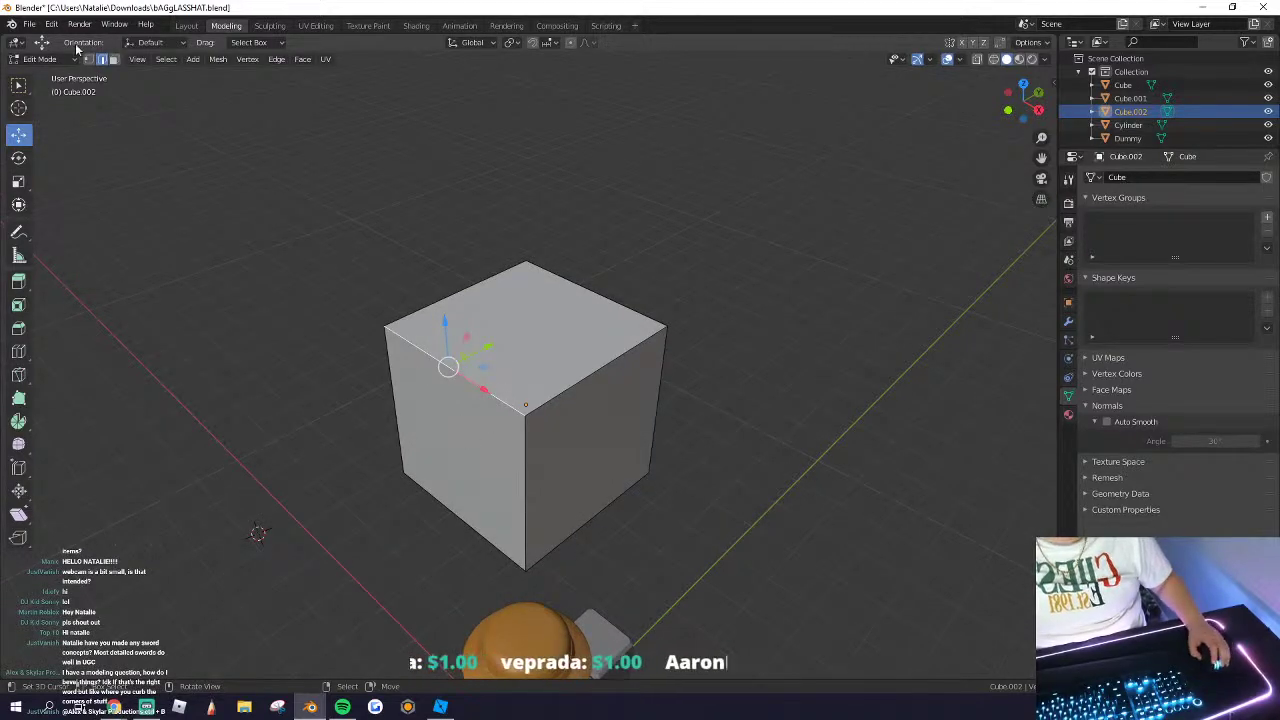
{"action": "left_click_drag", "start_coordinate": [446, 367], "coordinate": [442, 364]}
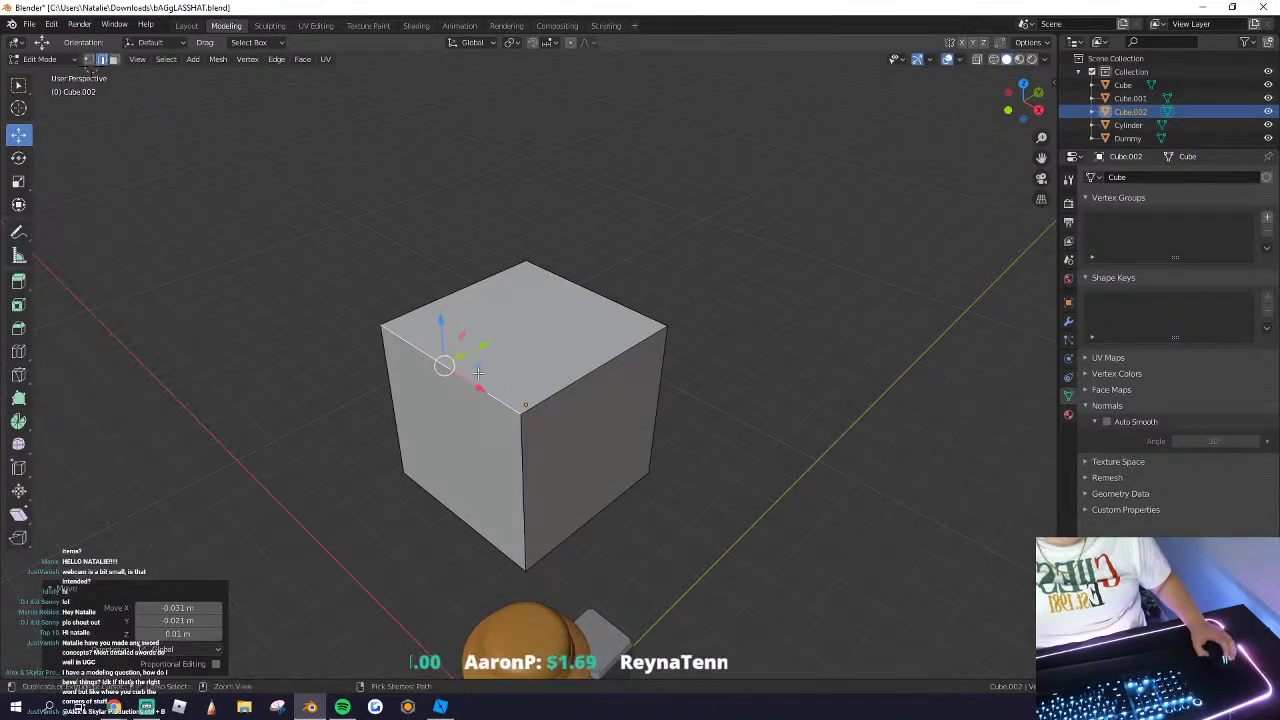
{"action": "key", "text": "ctrl+z"}
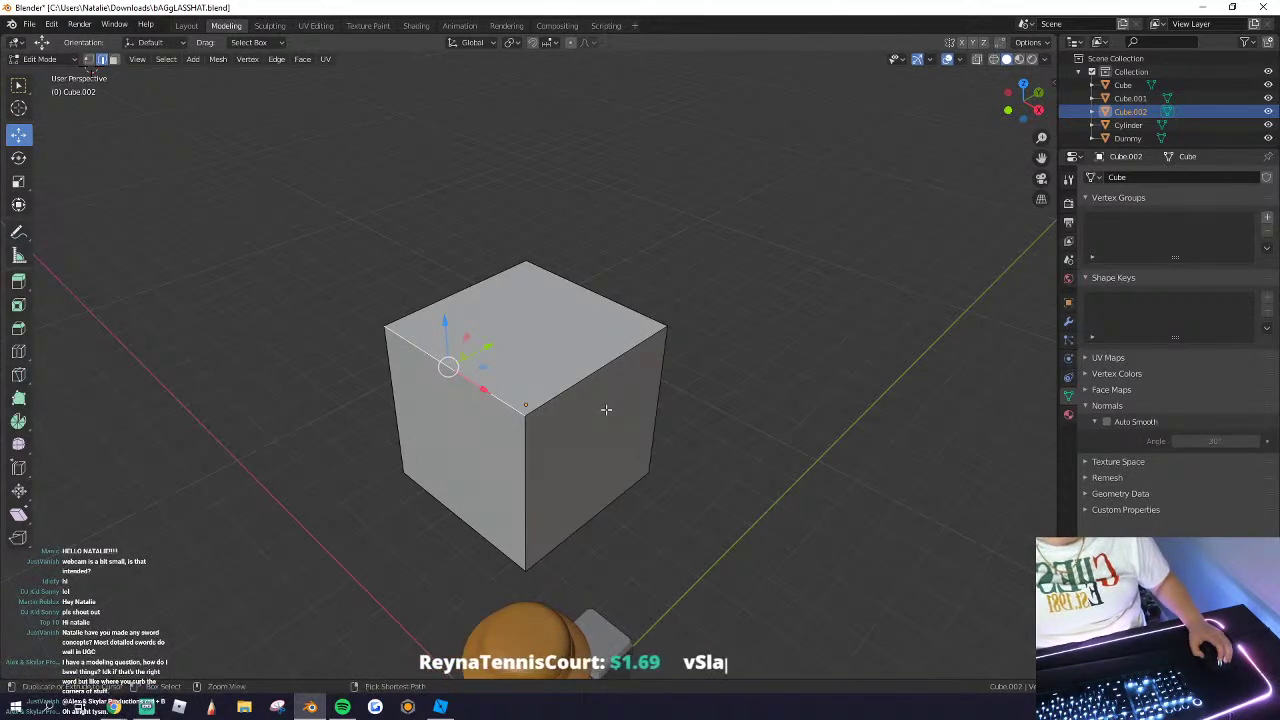
Step: Try bevelling the selected top edge about 1.46 m wide with segment counts between 1 and 18, and undo the bevel
{"action": "key", "text": "ctrl+b"}
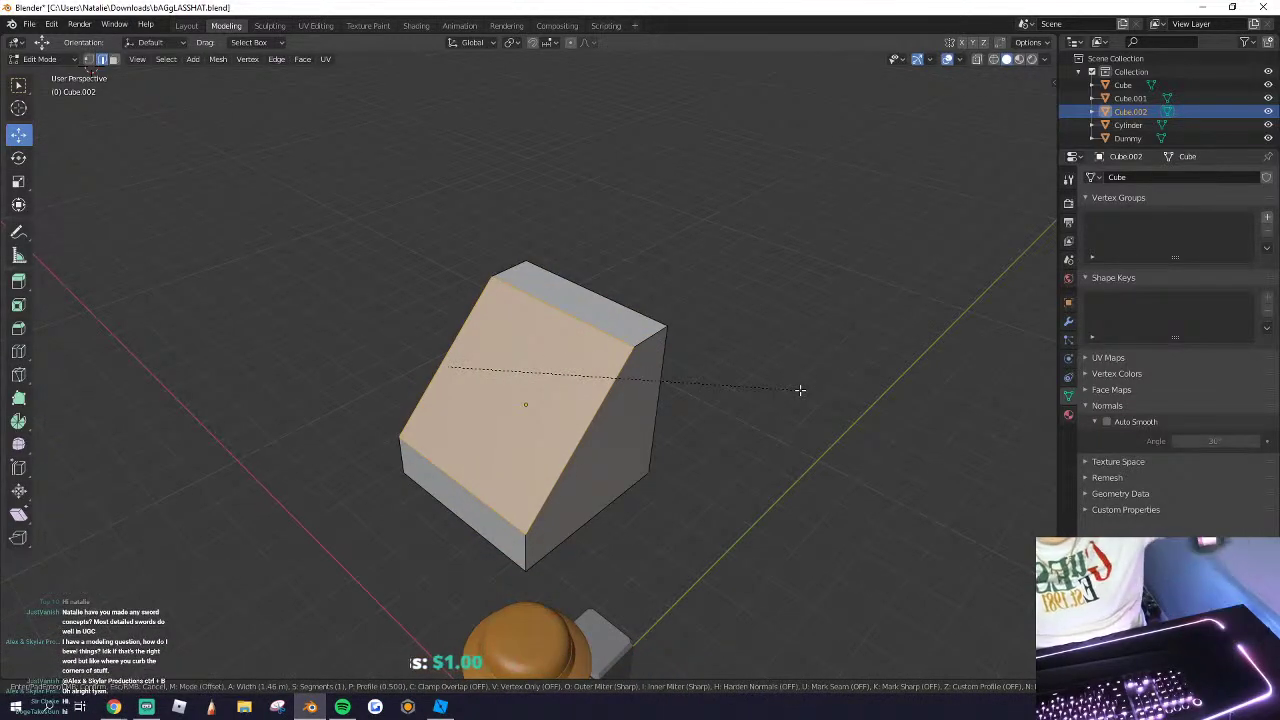
{"action": "scroll", "coordinate": [800, 390], "scroll_direction": "up", "scroll_amount": 4}
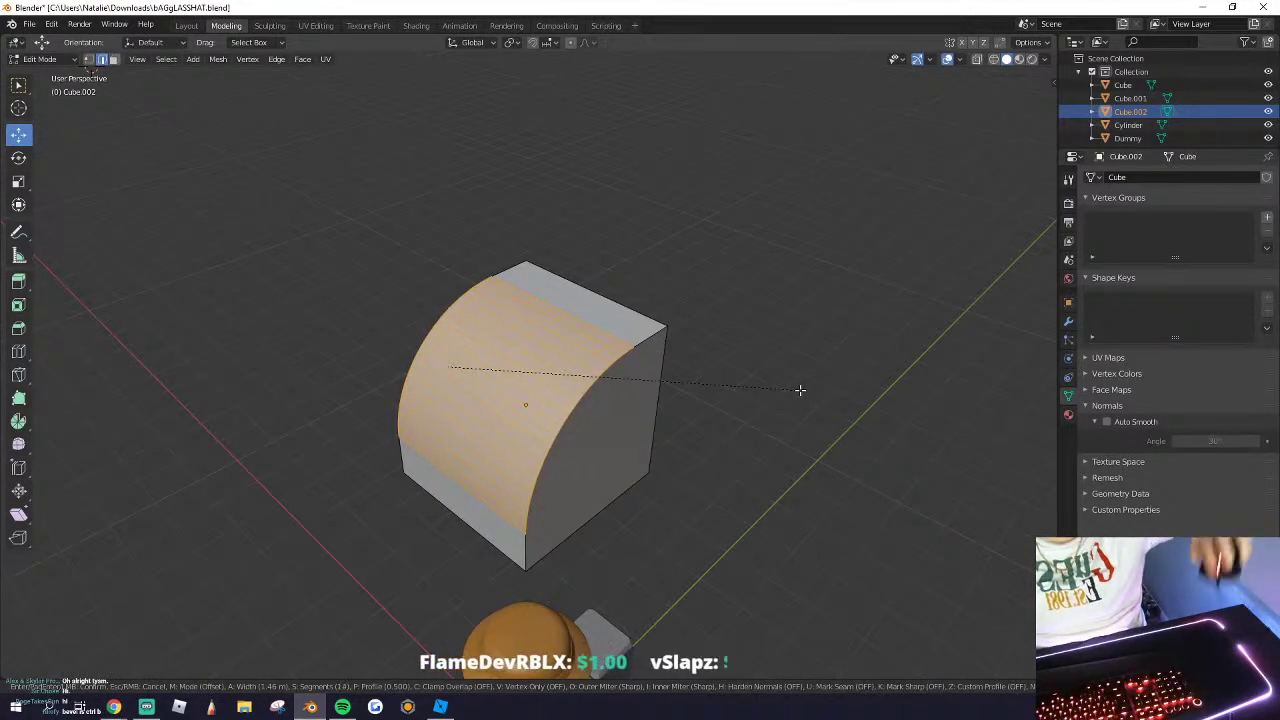
{"action": "scroll", "coordinate": [800, 390], "scroll_direction": "down", "scroll_amount": 15}
{"action": "scroll", "coordinate": [800, 390], "scroll_direction": "up", "scroll_amount": 15}
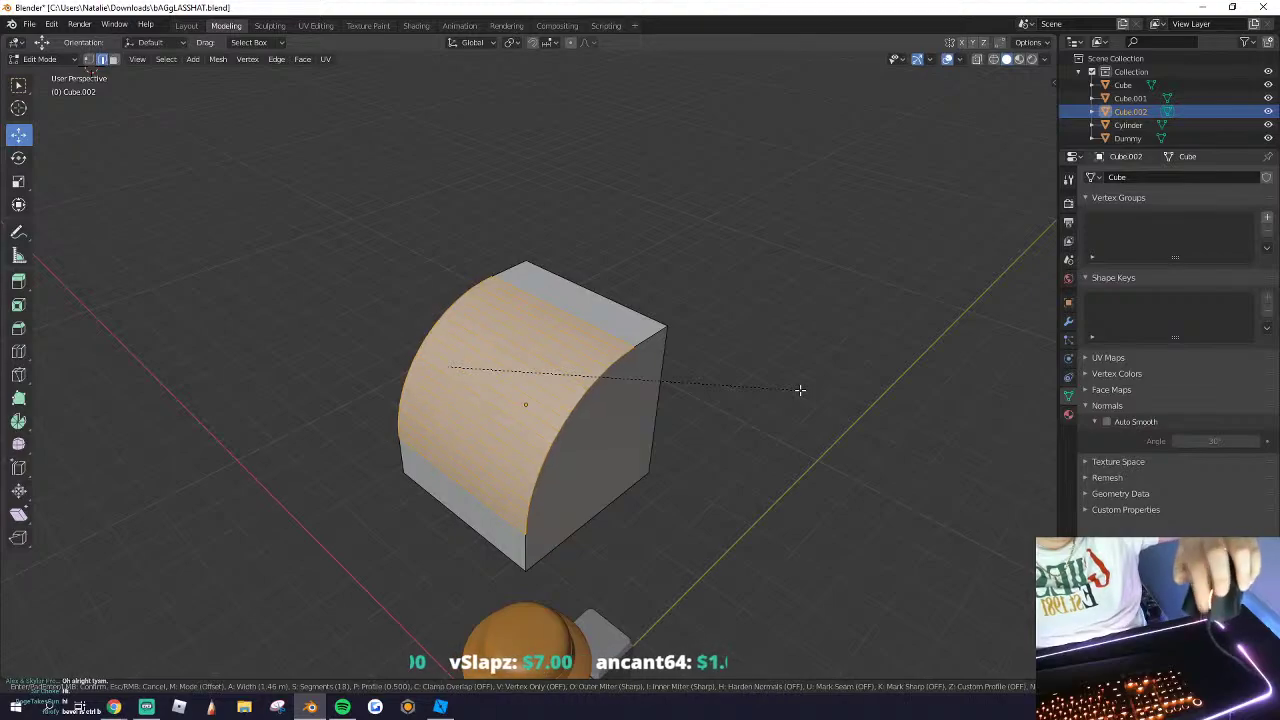
{"action": "scroll", "coordinate": [800, 390], "scroll_direction": "down", "scroll_amount": 13}
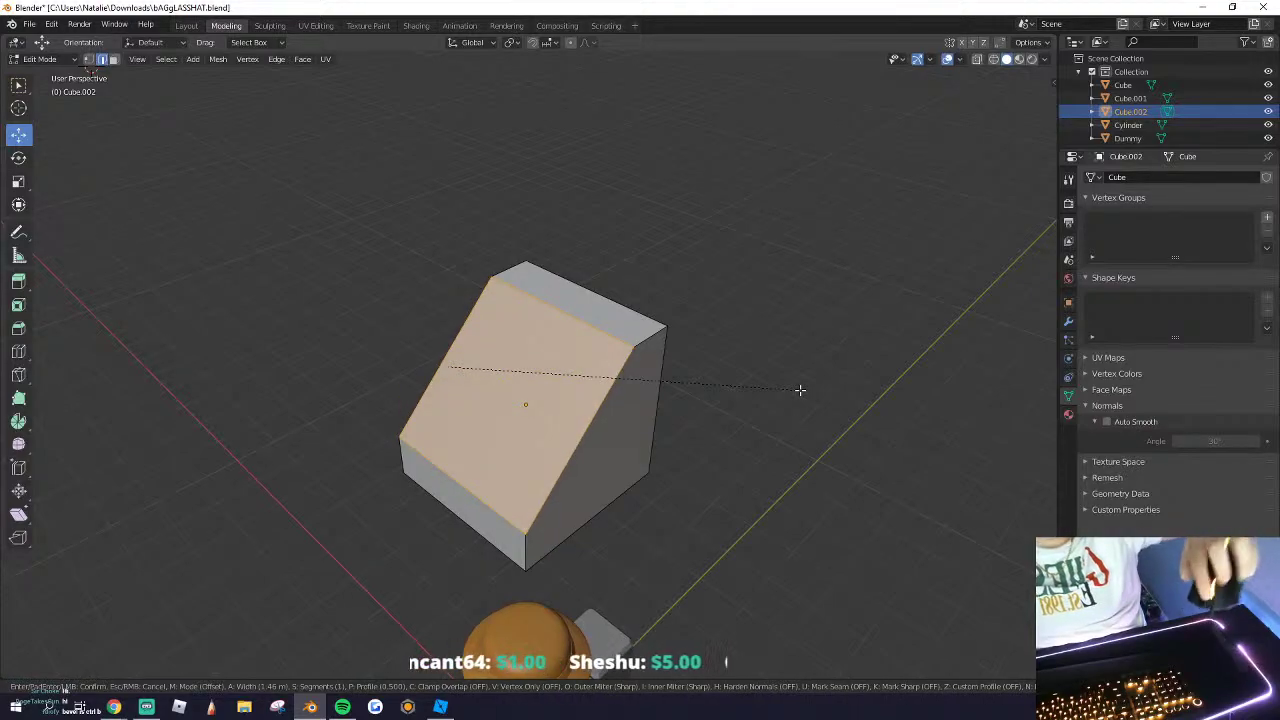
{"action": "scroll", "coordinate": [677, 371], "scroll_direction": "up", "scroll_amount": 8}
{"action": "left_click", "coordinate": [740, 400]}
{"action": "key", "text": "ctrl+z"}
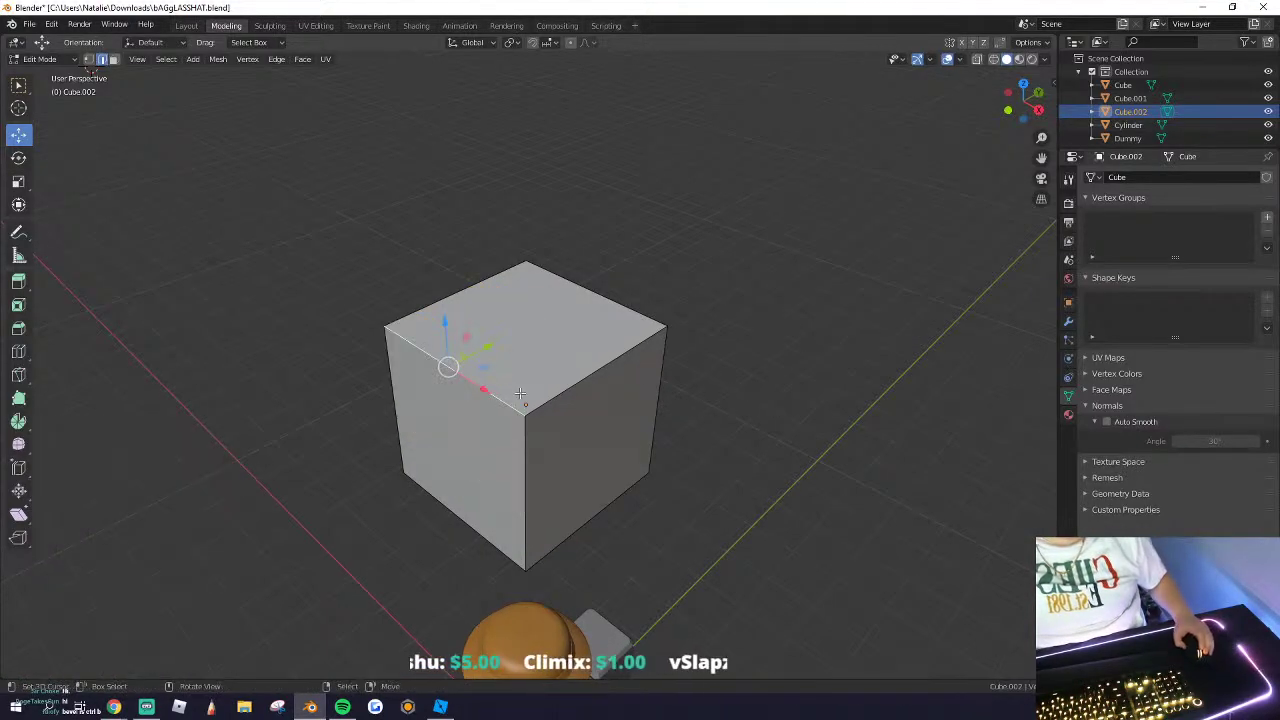
Step: Try scaling and moving the cube's front top corner in vertex select mode, undoing both attempts
{"action": "left_click", "coordinate": [88, 59]}
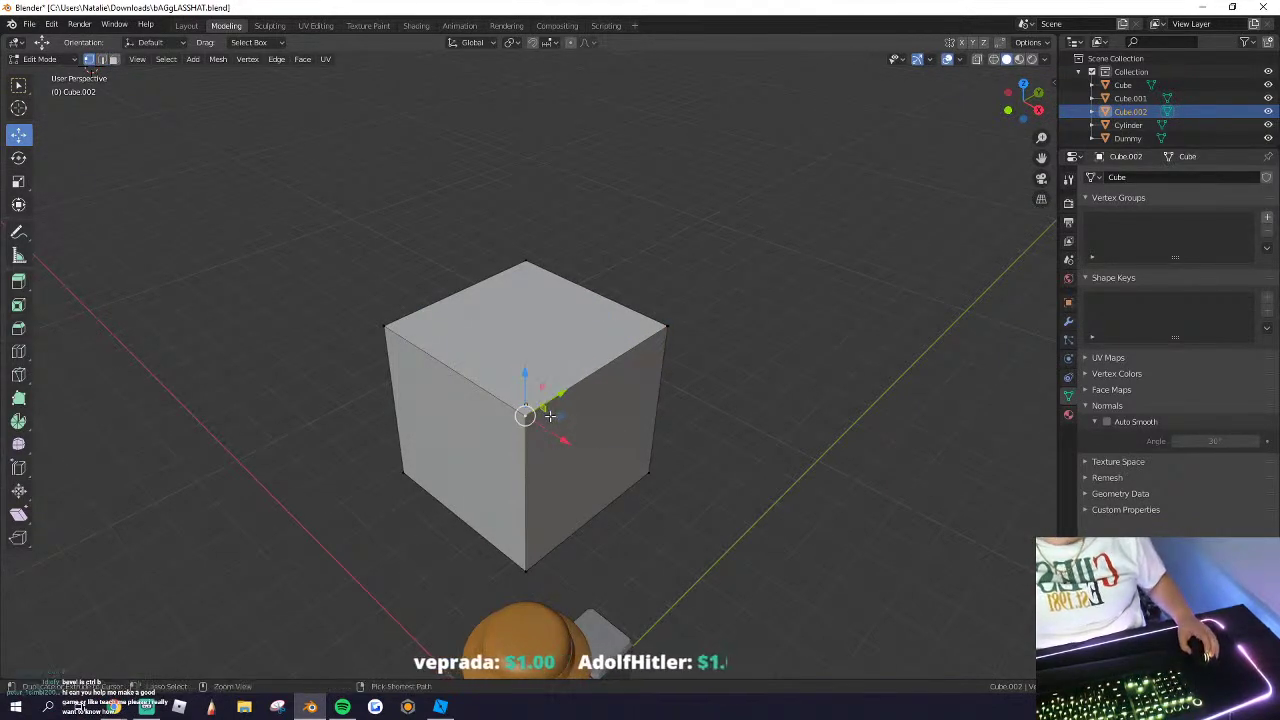
{"action": "key", "text": "s"}
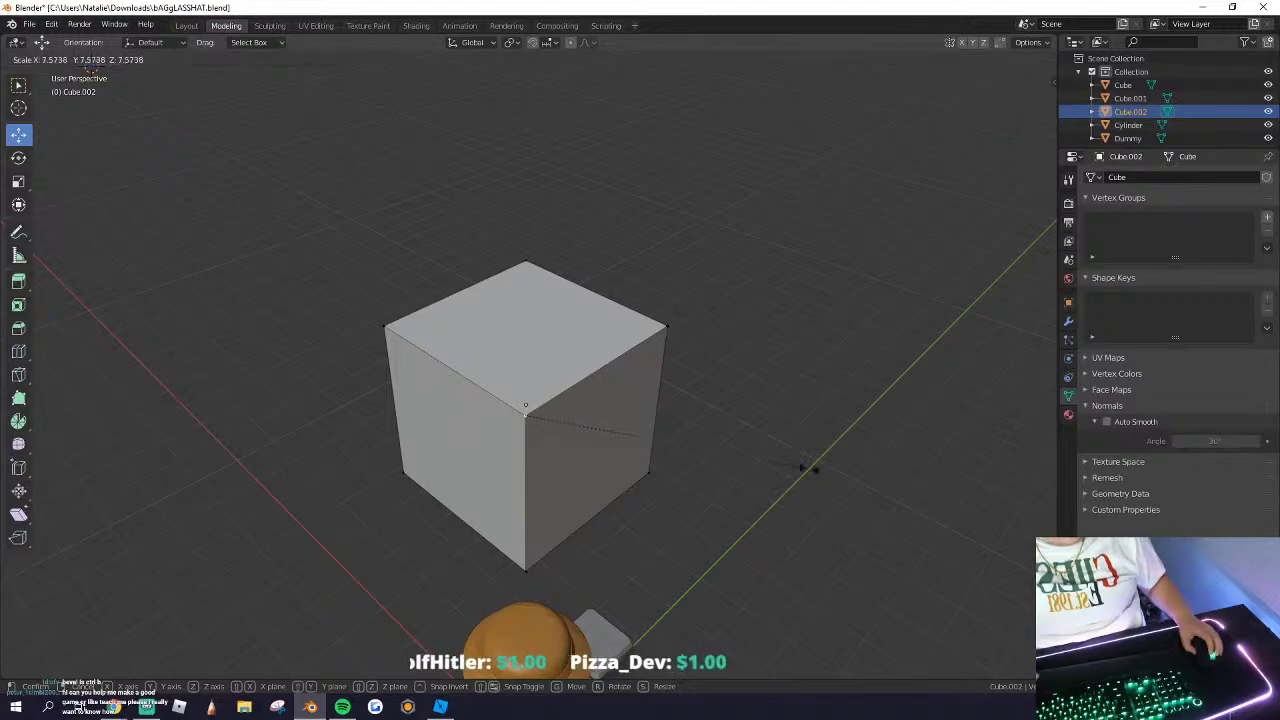
{"action": "left_click", "coordinate": [670, 444]}
{"action": "key", "text": "ctrl+z"}
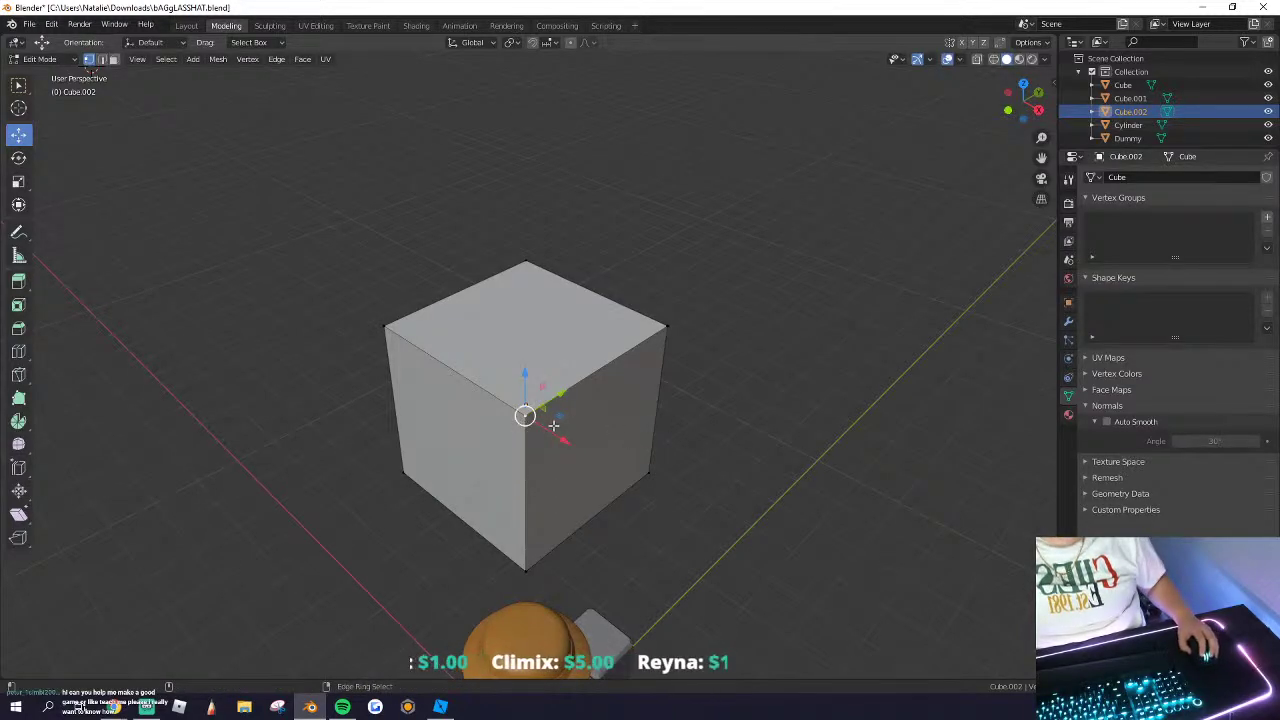
{"action": "left_click_drag", "start_coordinate": [556, 426], "coordinate": [617, 431]}
{"action": "key", "text": "ctrl+z"}
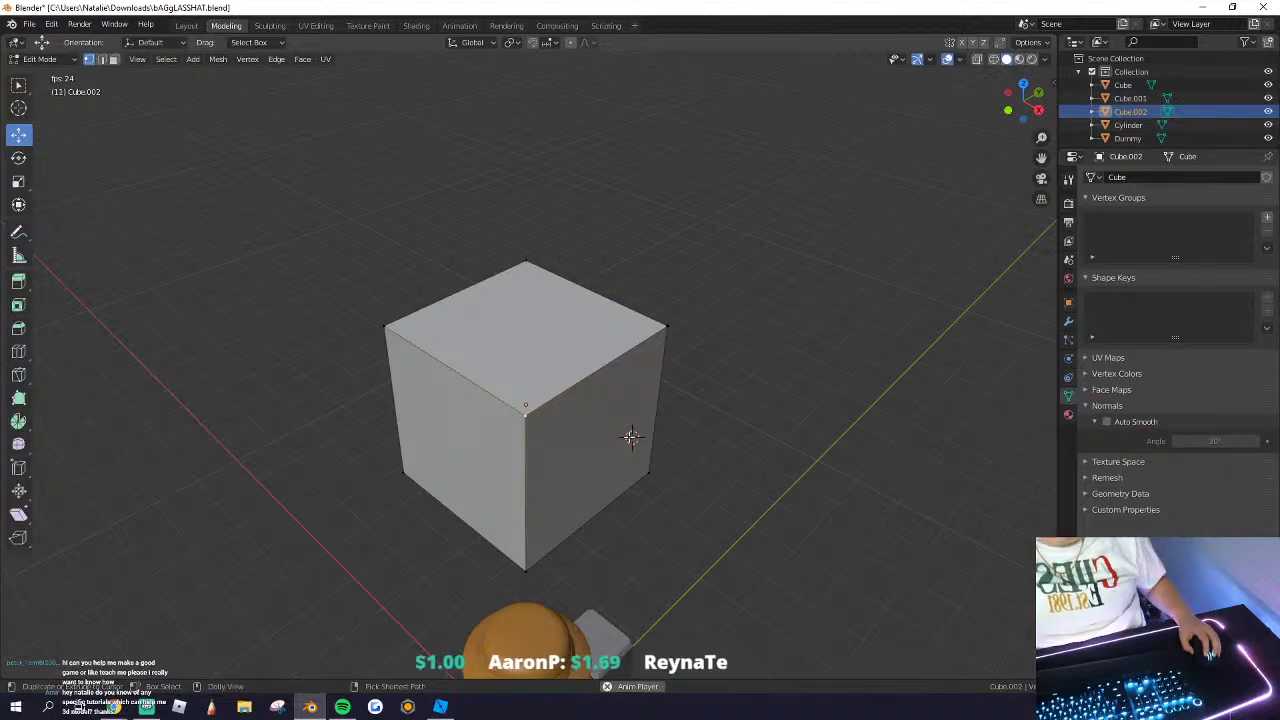
Step: Try a vertex-only bevel with 2 segments on the cube's front top corner and undo it
{"action": "left_click", "coordinate": [527, 413], "text": "ctrl+shift"}
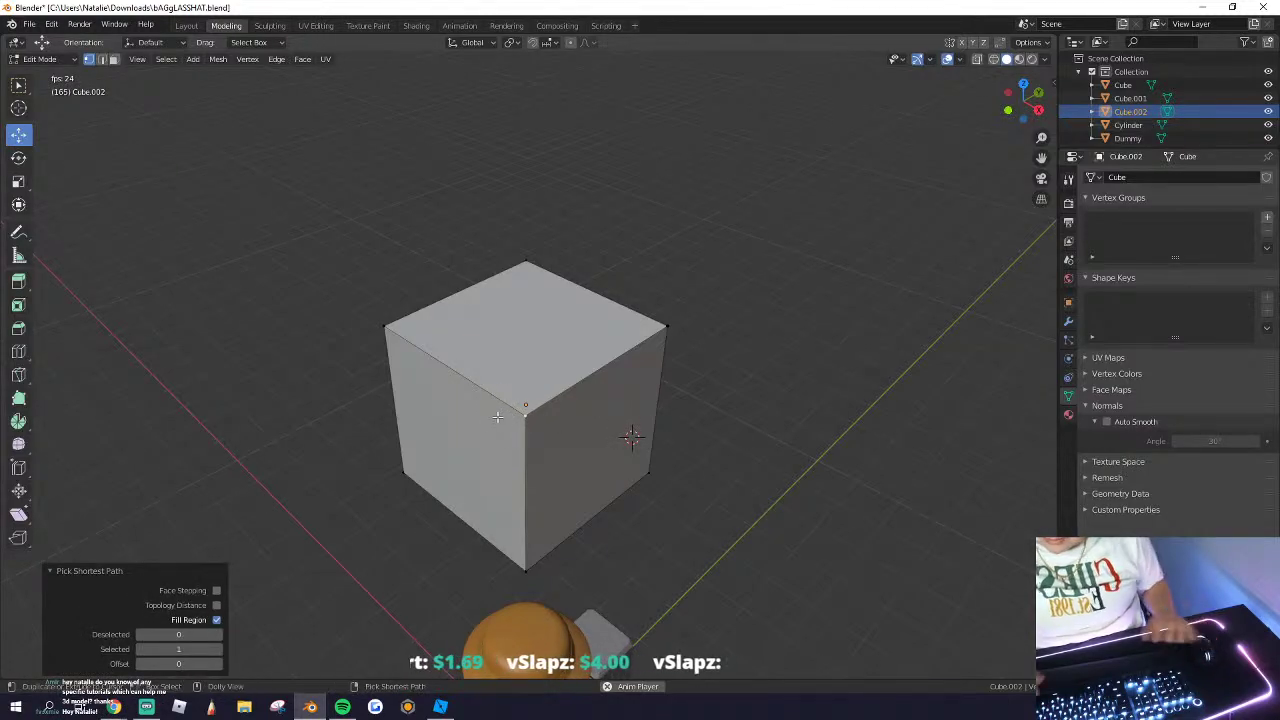
{"action": "key", "text": "ctrl+shift+b"}
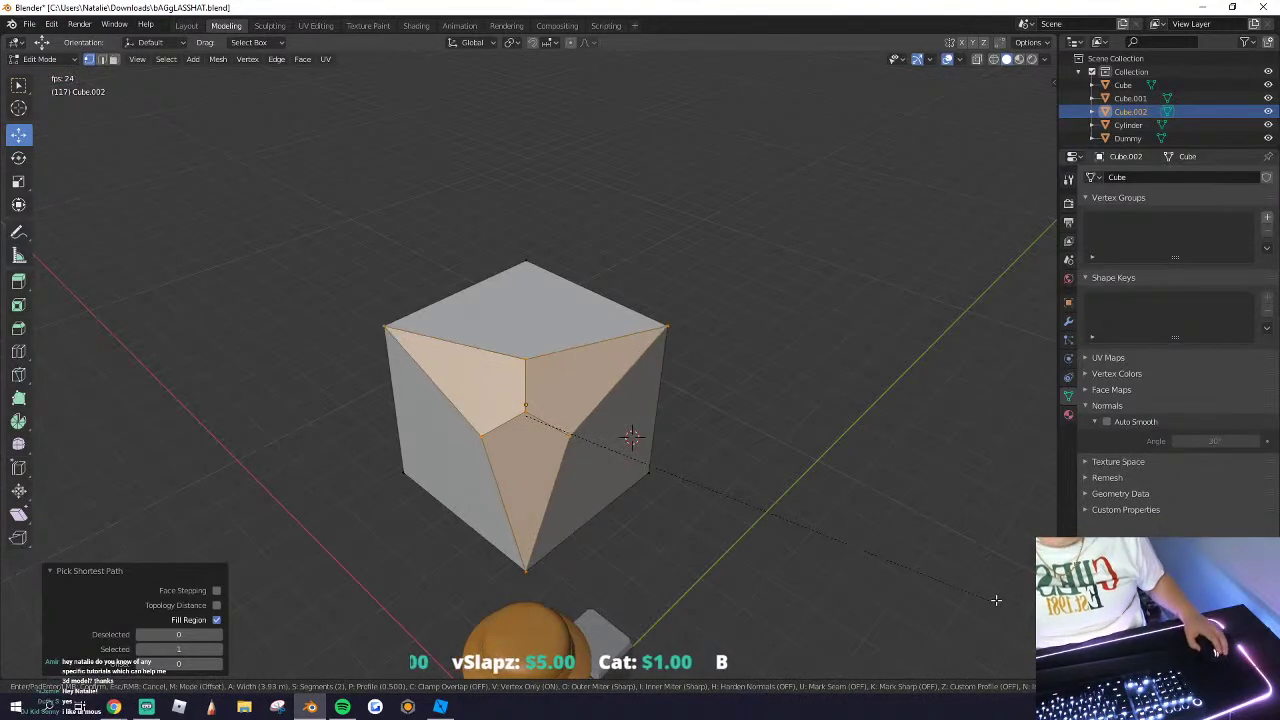
{"action": "left_click", "coordinate": [634, 437]}
{"action": "key", "text": "ctrl+z"}
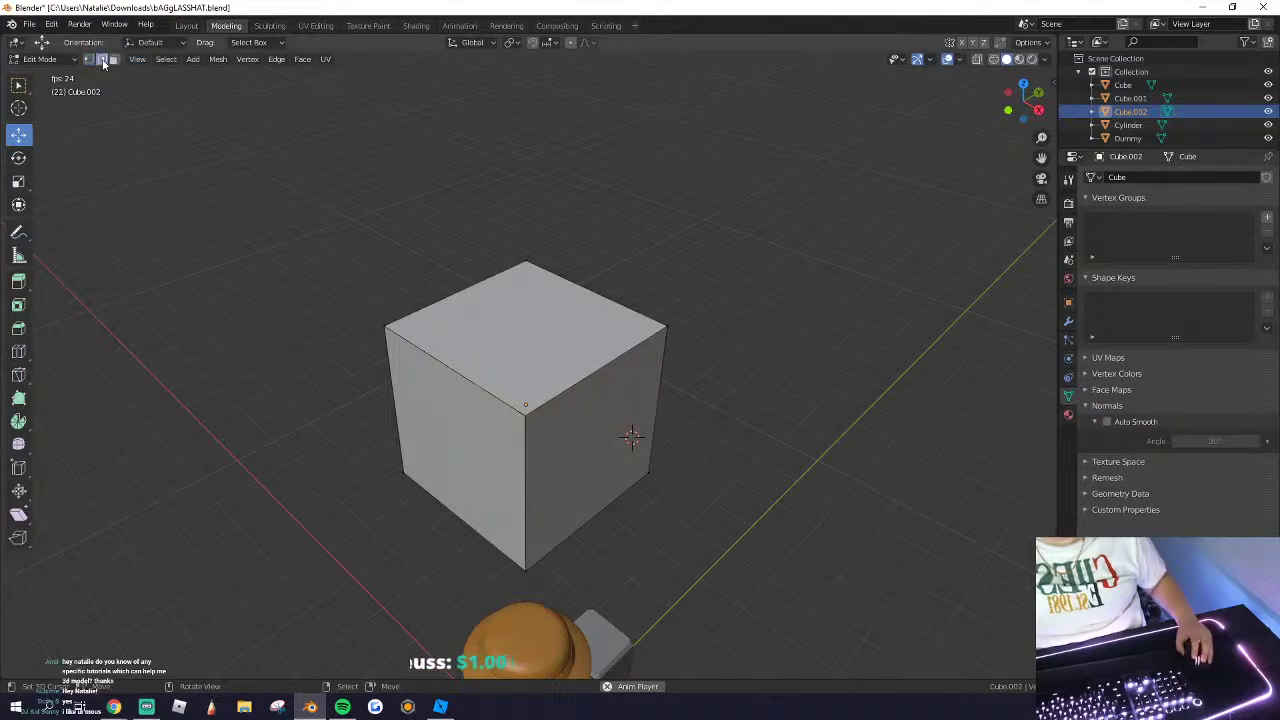
Step: Return to edge select mode and bevel the same top edge with 2 segments and an offset of about 0.724 m
{"action": "left_click", "coordinate": [102, 59]}
{"action": "left_click", "coordinate": [431, 378]}
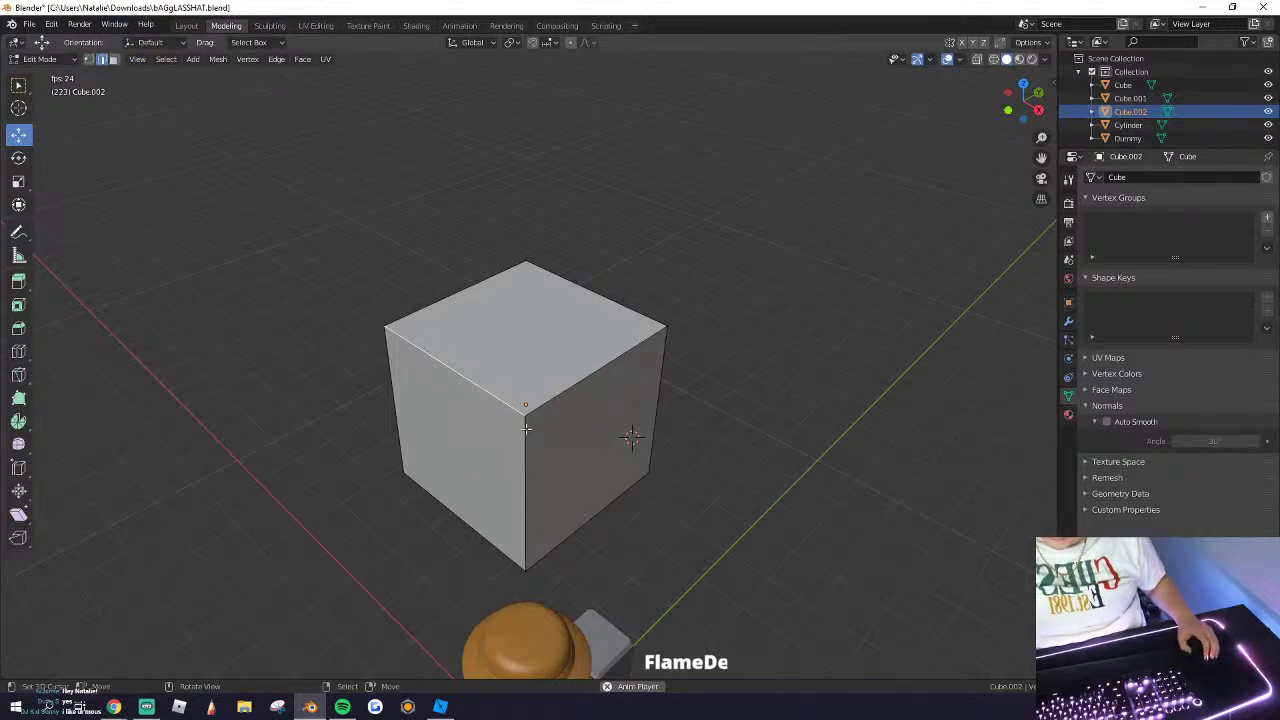
{"action": "key", "text": "ctrl+b"}
{"action": "left_click", "coordinate": [651, 423]}
{"action": "scroll", "coordinate": [640, 413], "scroll_direction": "up", "scroll_amount": 2}
{"action": "middle_click_drag", "start_coordinate": [626, 394], "coordinate": [505, 352]}
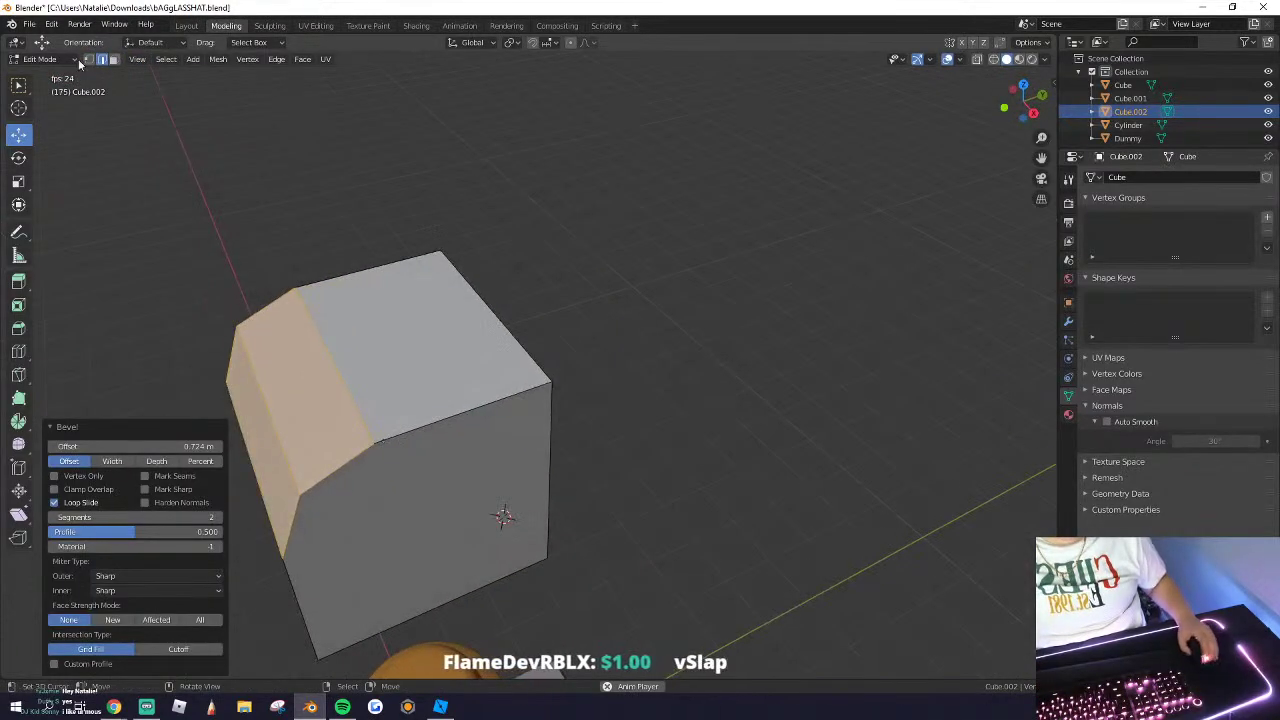
Step: Apply a vertex-only bevel to one top corner on the side opposite the bevelled edge
{"action": "left_click", "coordinate": [90, 60]}
{"action": "left_click_drag", "start_coordinate": [556, 394], "coordinate": [572, 383]}
{"action": "right_click", "coordinate": [557, 389]}
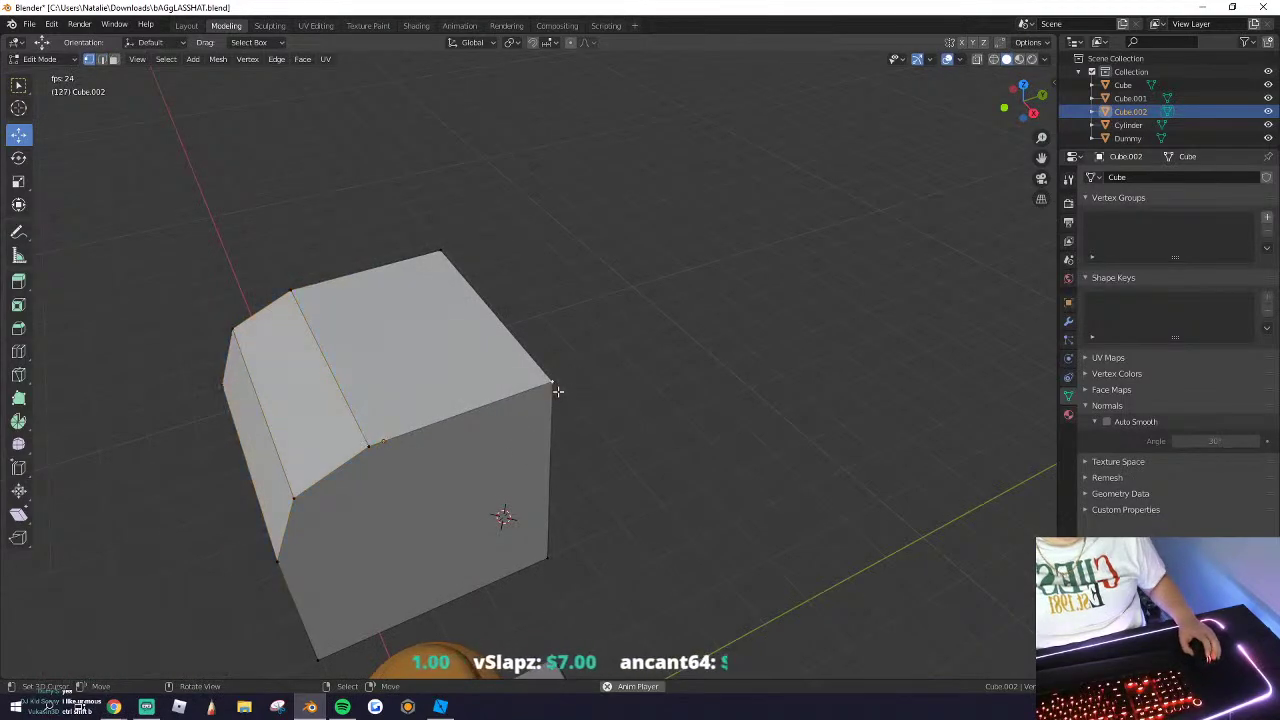
{"action": "middle_click_drag", "start_coordinate": [557, 389], "coordinate": [493, 410]}
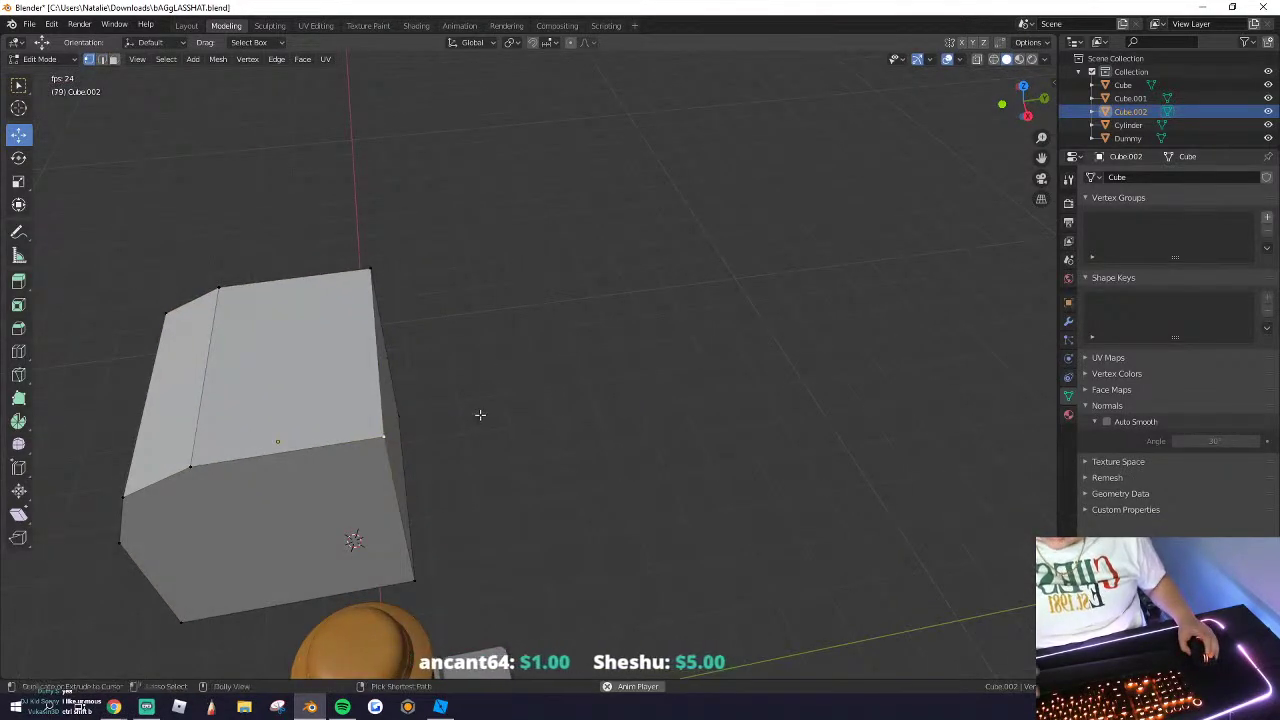
{"action": "key", "text": "ctrl+shift+b"}
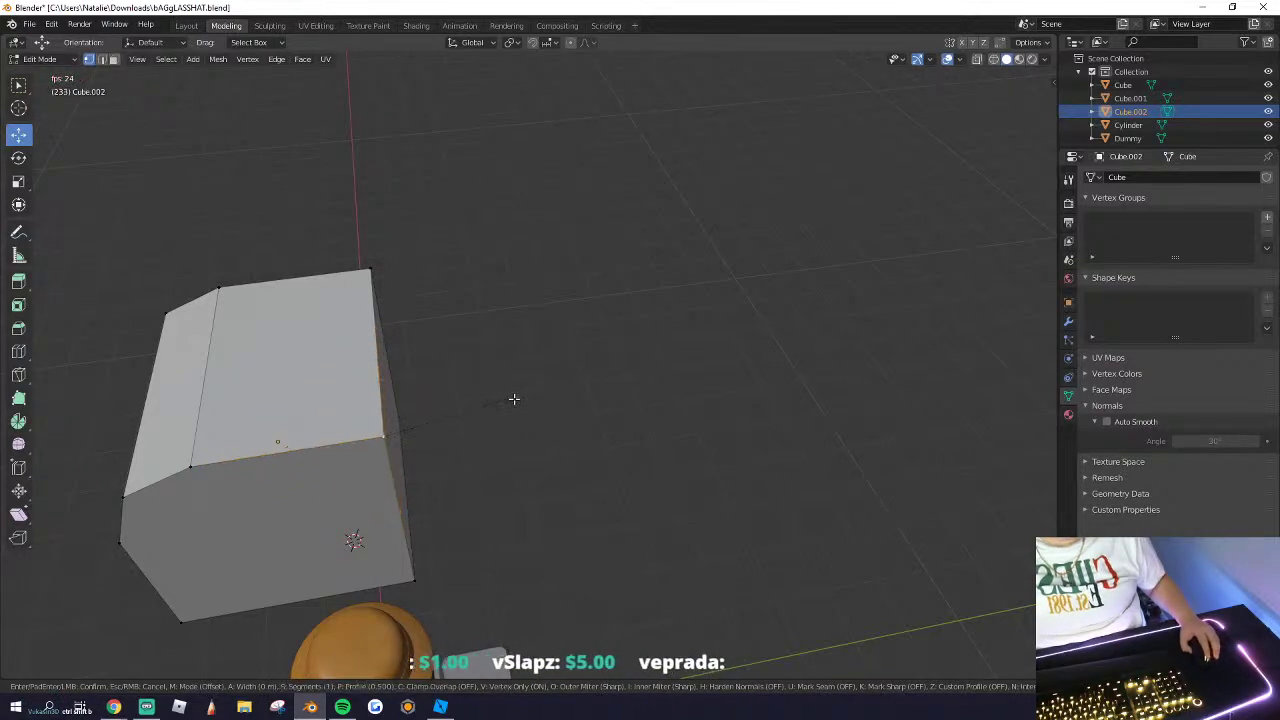
{"action": "left_click", "coordinate": [577, 414]}
Step: Nudge a vertex of the bevelled corner slightly and try an ordinary edge bevel on another single top corner vertex
{"action": "right_click_drag", "start_coordinate": [400, 478], "coordinate": [423, 440]}
{"action": "middle_click_drag", "start_coordinate": [423, 440], "coordinate": [485, 365]}
{"action": "scroll", "coordinate": [485, 365], "scroll_direction": "down", "scroll_amount": 2}
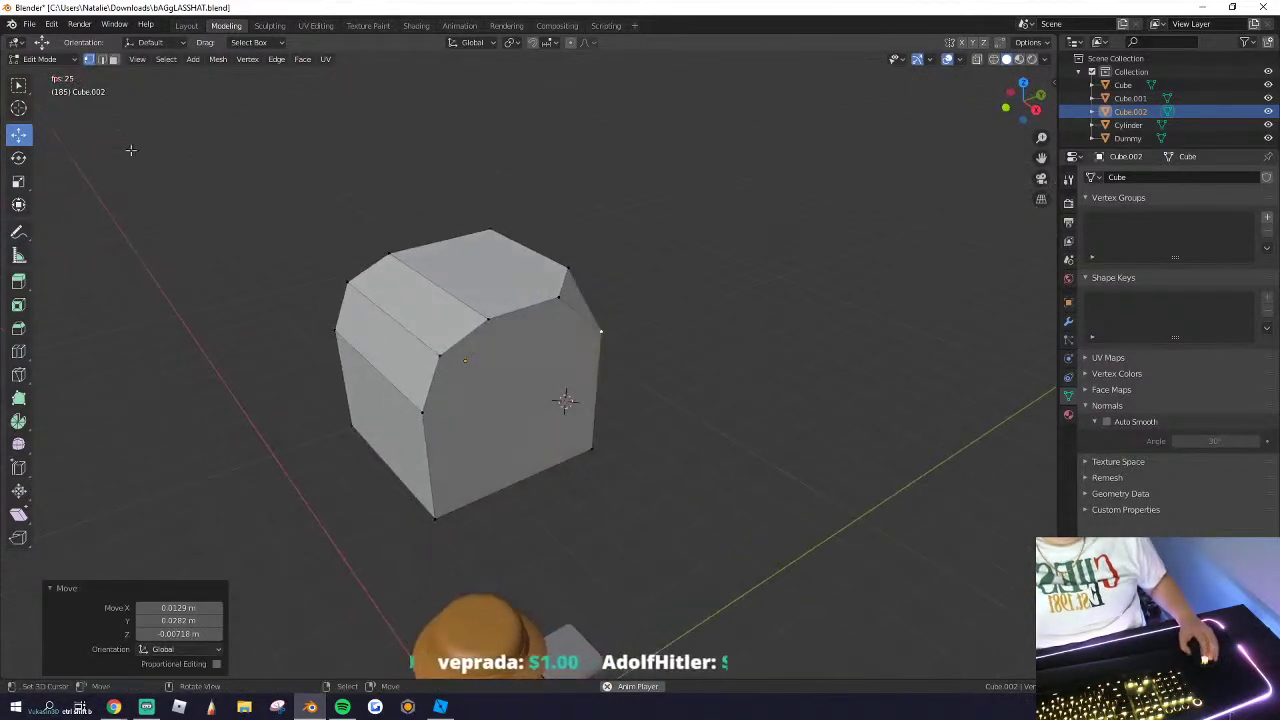
{"action": "right_click", "coordinate": [596, 324]}
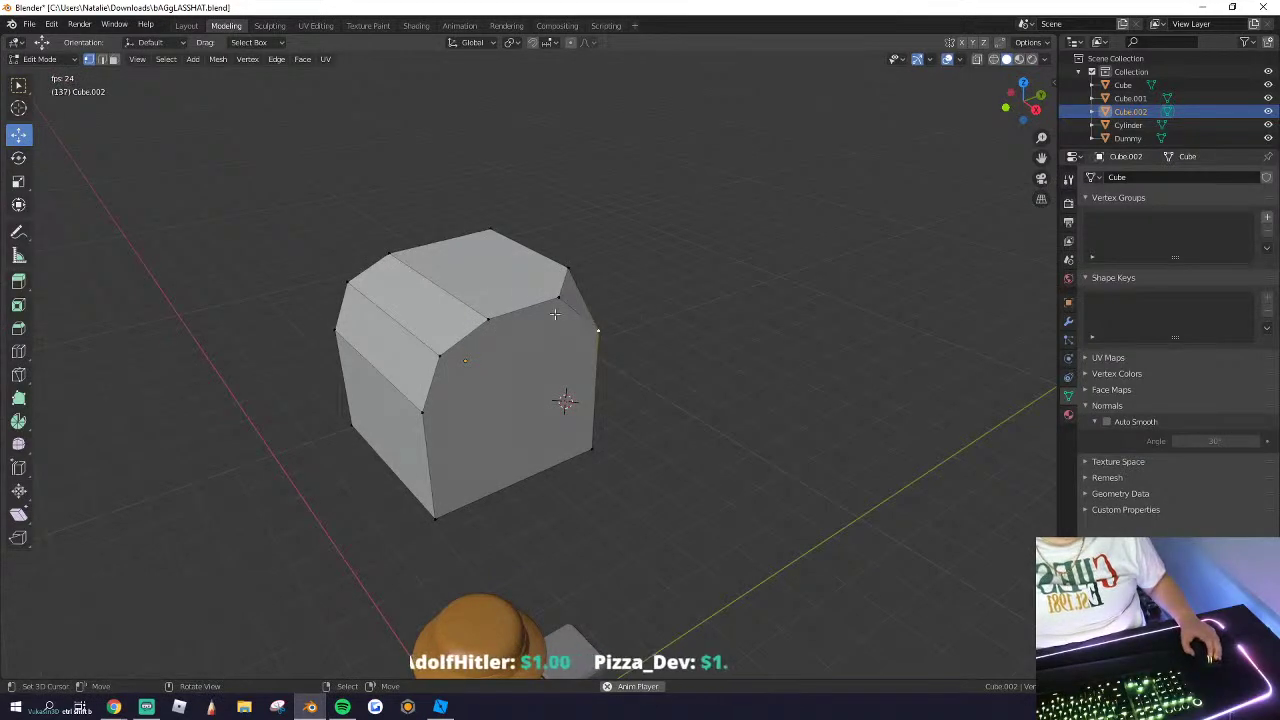
{"action": "middle_click_drag", "start_coordinate": [636, 323], "coordinate": [485, 335]}
{"action": "right_click_drag", "start_coordinate": [464, 323], "coordinate": [484, 380]}
{"action": "middle_click_drag", "start_coordinate": [484, 380], "coordinate": [597, 329]}
{"action": "key", "text": "ctrl+b"}
{"action": "left_click", "coordinate": [700, 390]}
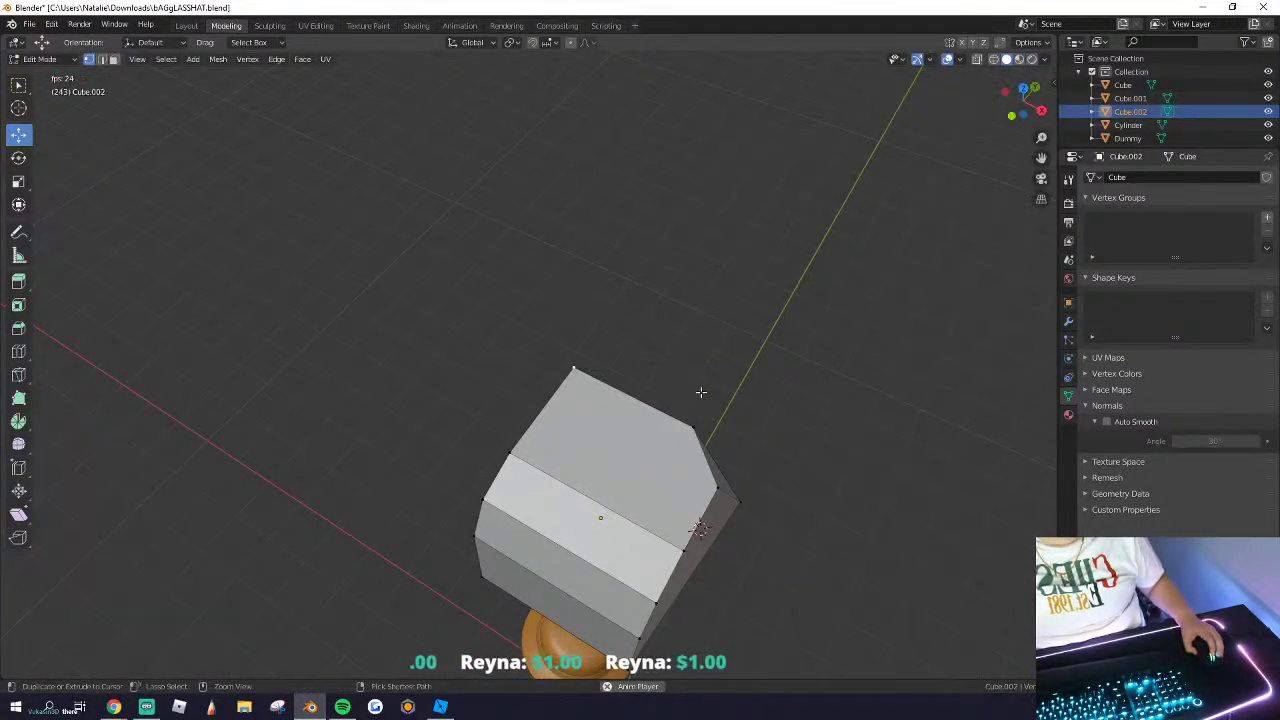
Step: Return to Object Mode and delete the bevelled cube above the dummy's head
{"action": "key", "text": "Tab"}
{"action": "middle_click_drag", "start_coordinate": [582, 373], "coordinate": [546, 352]}
{"action": "key", "text": "x"}
{"action": "left_click", "coordinate": [548, 352]}
{"action": "middle_click_drag", "start_coordinate": [513, 440], "coordinate": [528, 366]}
{"action": "key", "text": "shift+grave"}
{"action": "key", "text": "s"}
{"action": "key", "text": "w"}
{"action": "left_click", "coordinate": [531, 369]}
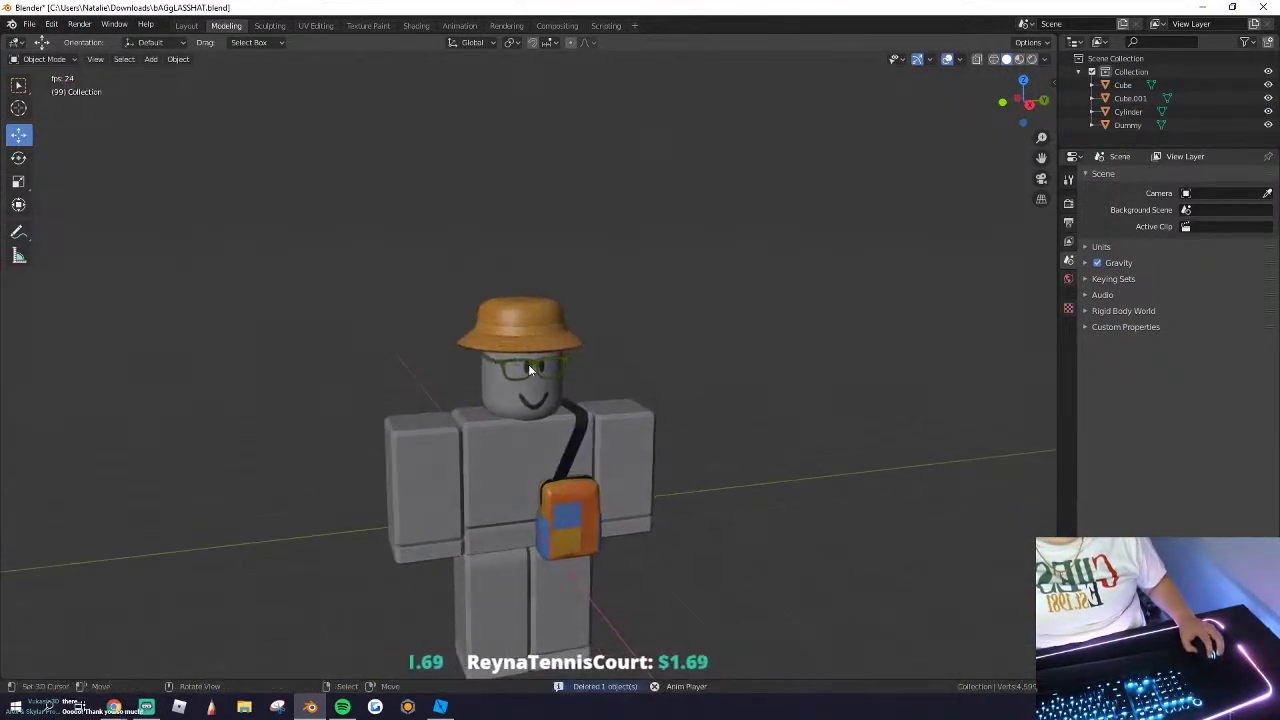
{"action": "left_click", "coordinate": [344, 335]}
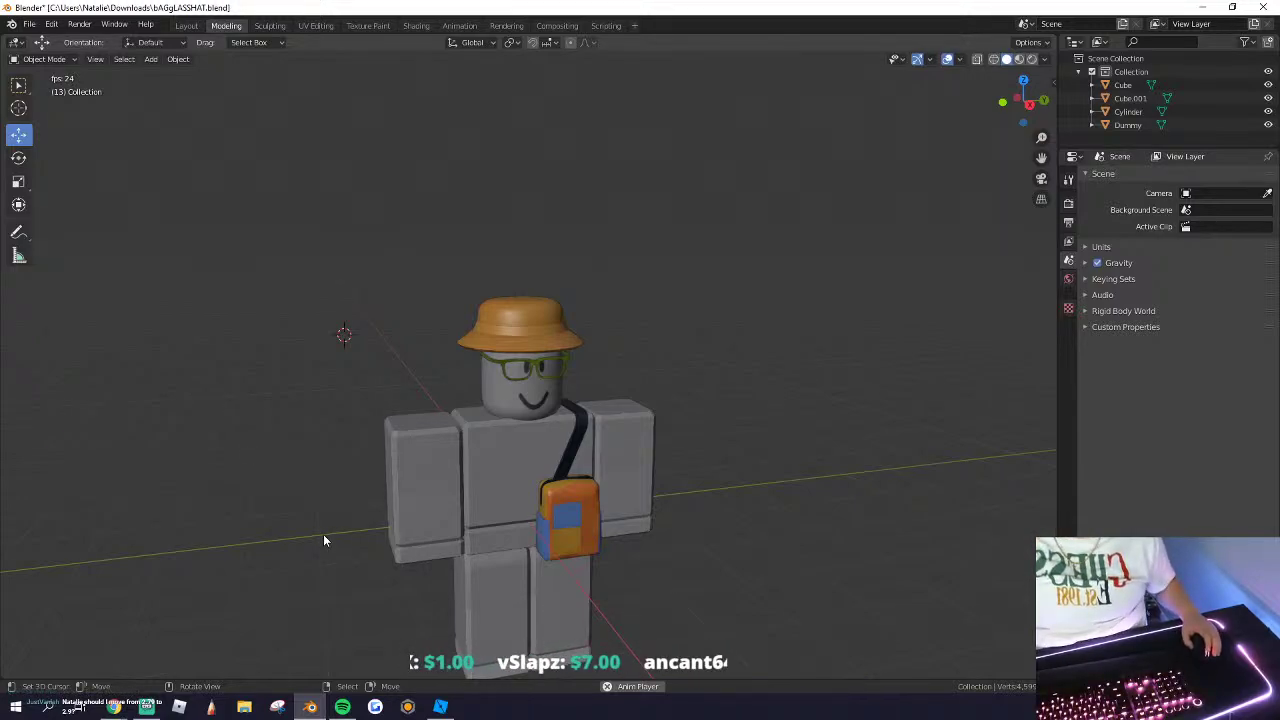
Step: Switch to Roblox Studio, close the Asset Creator and inspect the floating bucket hat up close
{"action": "left_click", "coordinate": [440, 707]}
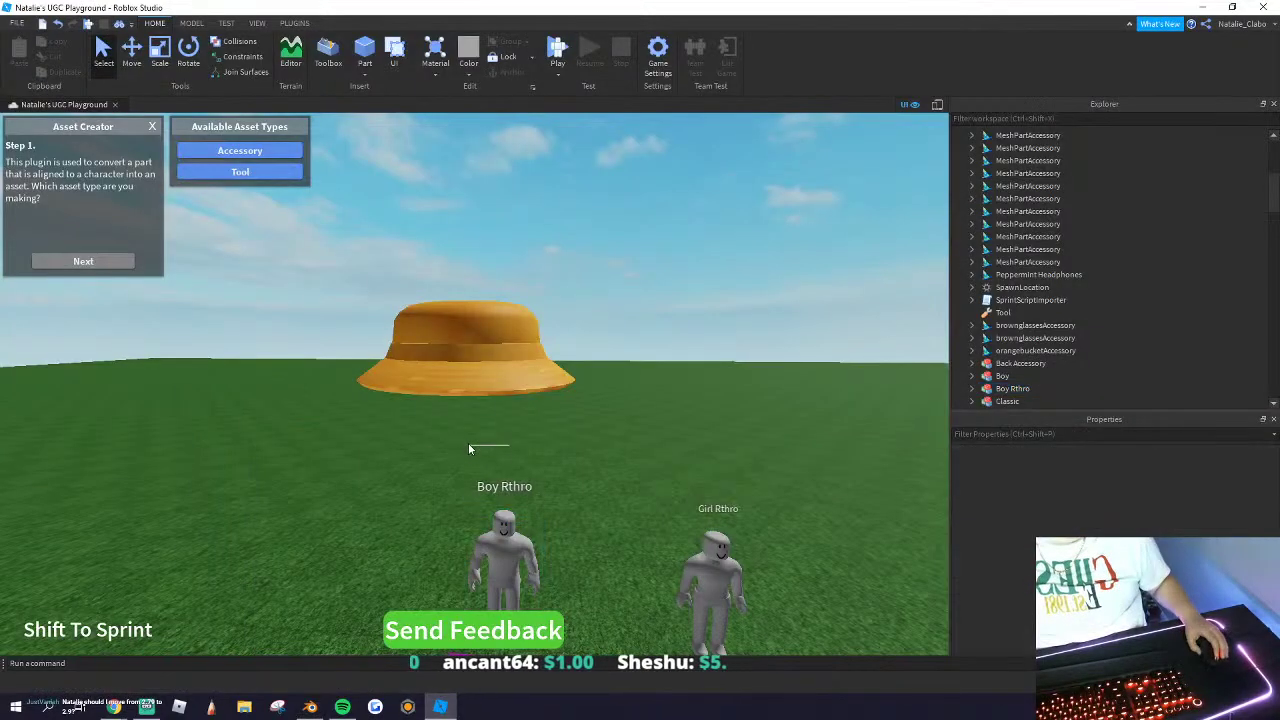
{"action": "left_click", "coordinate": [151, 127]}
{"action": "right_click_drag", "start_coordinate": [364, 295], "coordinate": [374, 300]}
{"action": "left_click_drag", "start_coordinate": [374, 300], "coordinate": [660, 437]}
{"action": "right_click_drag", "start_coordinate": [650, 430], "coordinate": [640, 366]}
{"action": "key", "text": "s"}
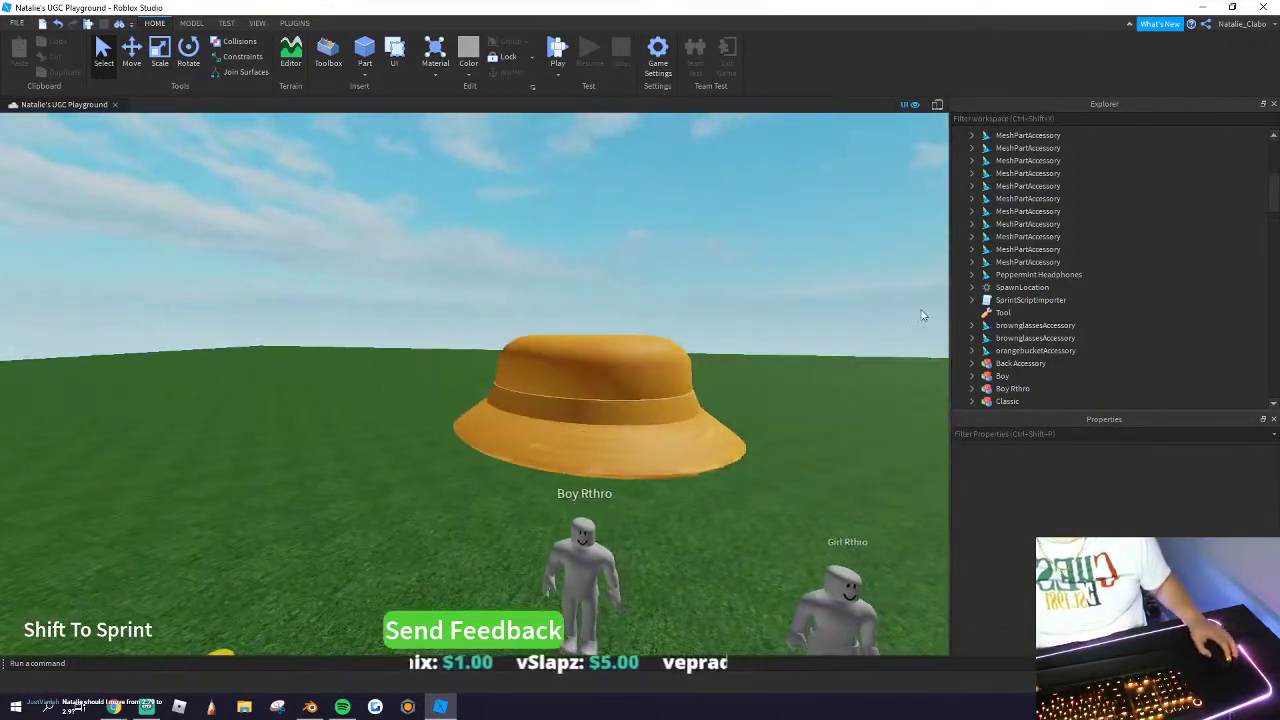
Step: Check the accessories in the Explorer one by one, select the bucket hat's MeshPartAccessory and focus the camera on it
{"action": "left_click", "coordinate": [1002, 275]}
{"action": "left_click", "coordinate": [1028, 250]}
{"action": "left_click", "coordinate": [1012, 352]}
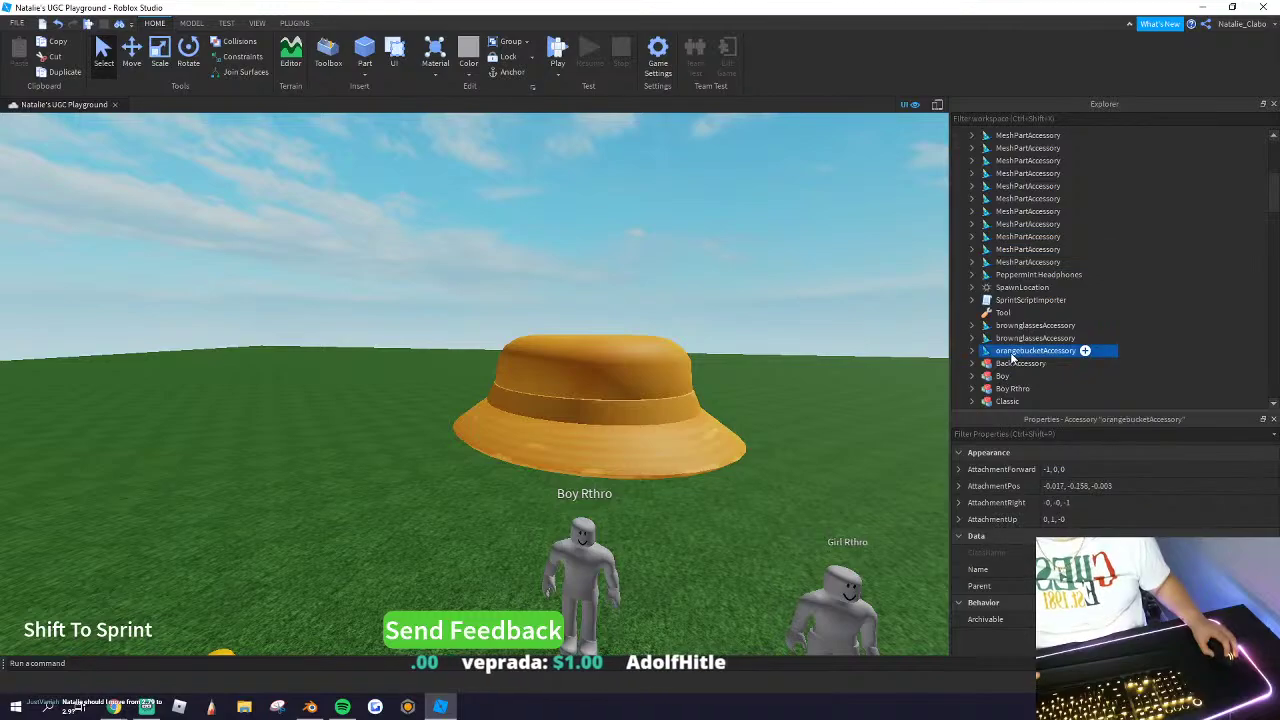
{"action": "left_click", "coordinate": [1013, 339]}
{"action": "left_click", "coordinate": [1002, 275]}
{"action": "left_click", "coordinate": [1003, 262]}
{"action": "left_click", "coordinate": [1004, 250]}
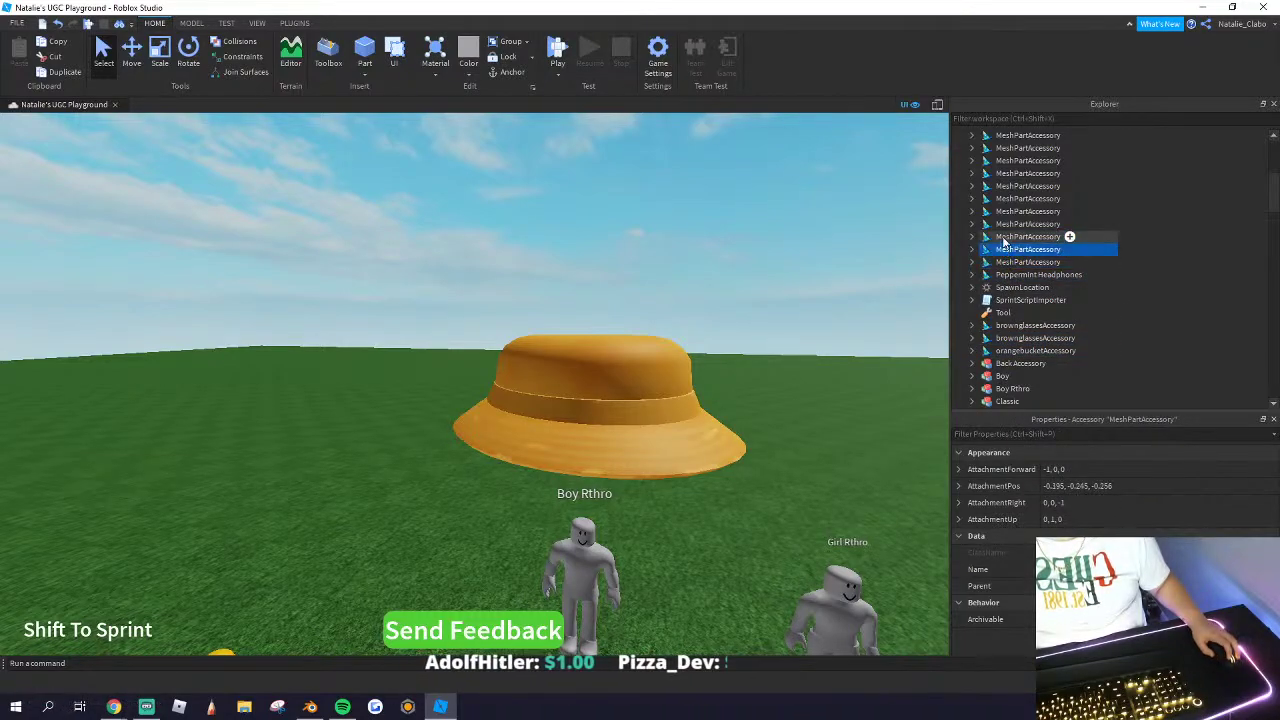
{"action": "left_click", "coordinate": [1003, 238]}
{"action": "left_click", "coordinate": [1003, 213]}
{"action": "left_click", "coordinate": [1003, 225]}
{"action": "scroll", "coordinate": [1020, 224], "scroll_direction": "up", "scroll_amount": 3}
{"action": "left_click", "coordinate": [1025, 212]}
{"action": "scroll", "coordinate": [1022, 215], "scroll_direction": "up", "scroll_amount": 2}
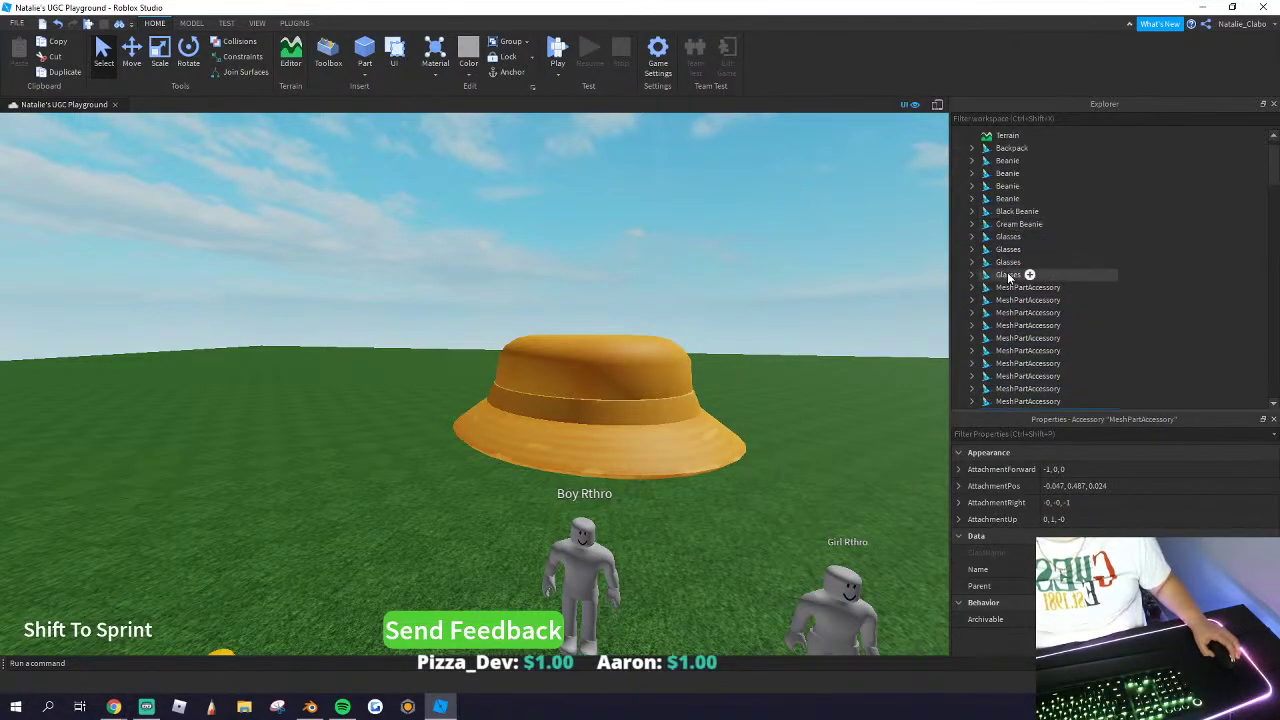
{"action": "key", "text": "f"}
Step: Frame the bucket hat in the UGC Thumbnail Tool, accept the thumbnail view and reselect the hat's MeshPartAccessory
{"action": "left_click", "coordinate": [296, 23]}
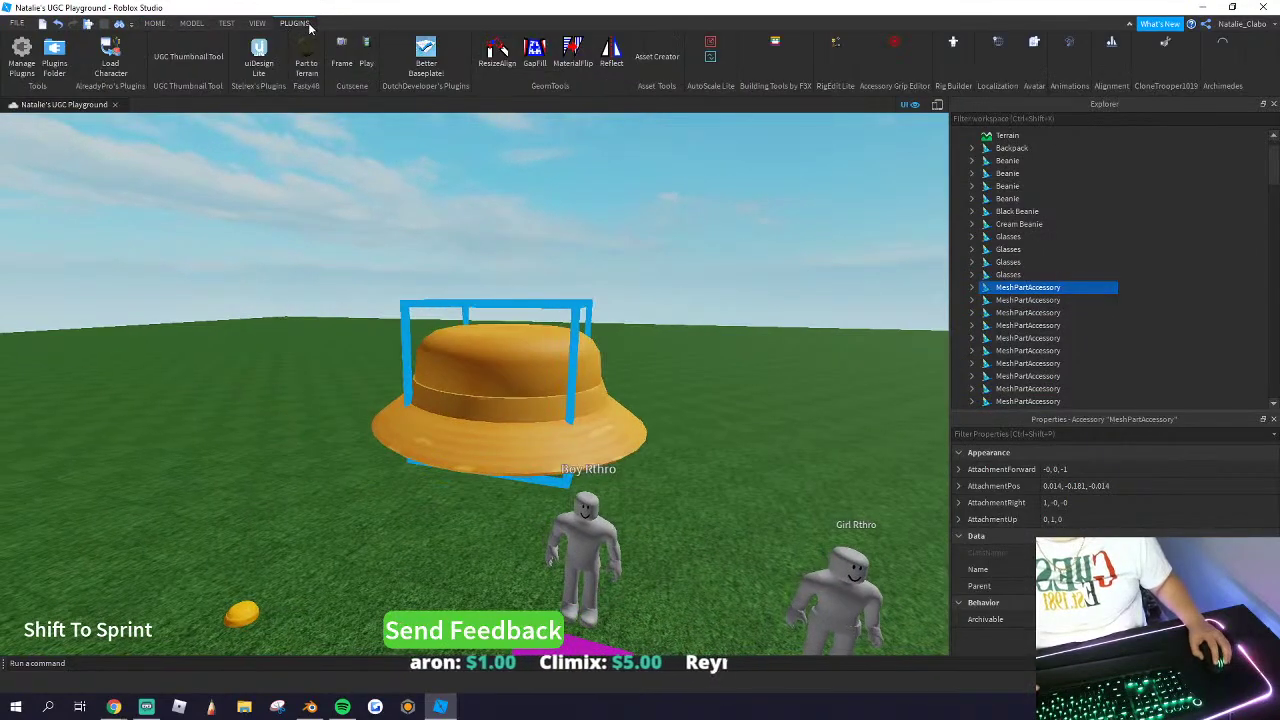
{"action": "left_click", "coordinate": [188, 56]}
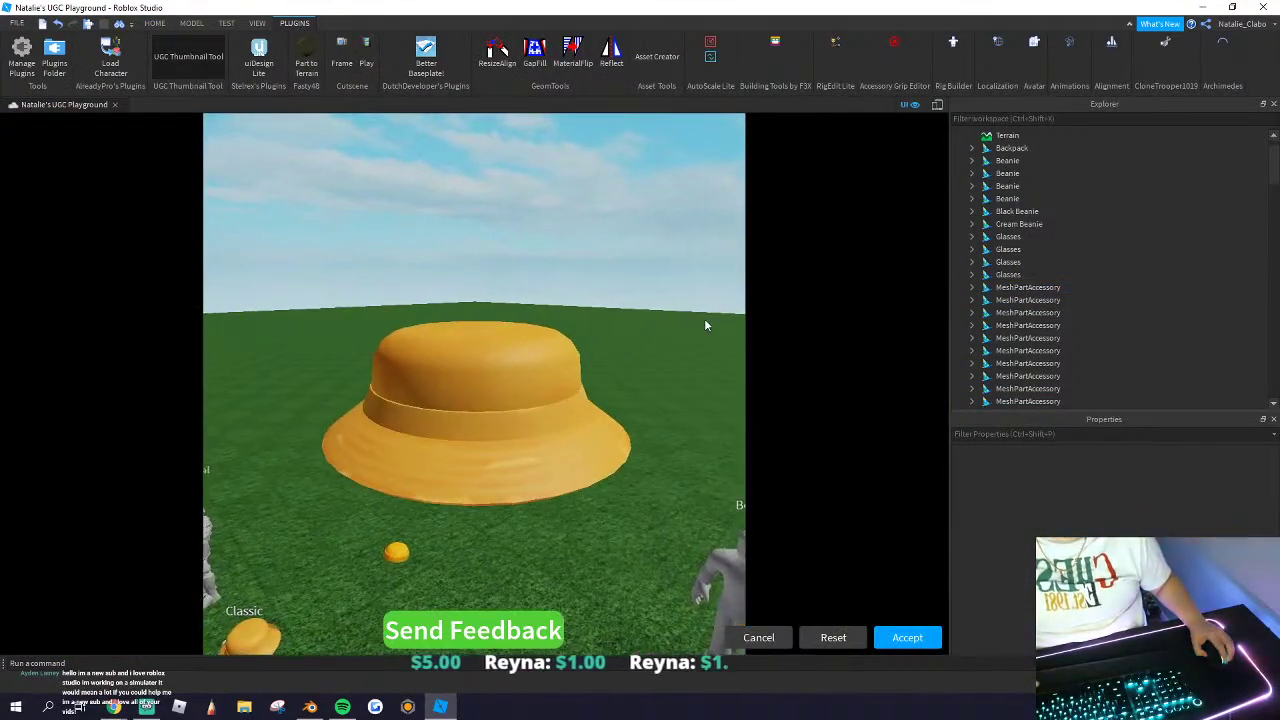
{"action": "scroll", "coordinate": [704, 320], "scroll_direction": "up", "scroll_amount": 3}
{"action": "scroll", "coordinate": [705, 325], "scroll_direction": "down", "scroll_amount": 3}
{"action": "scroll", "coordinate": [705, 325], "scroll_direction": "up", "scroll_amount": 3}
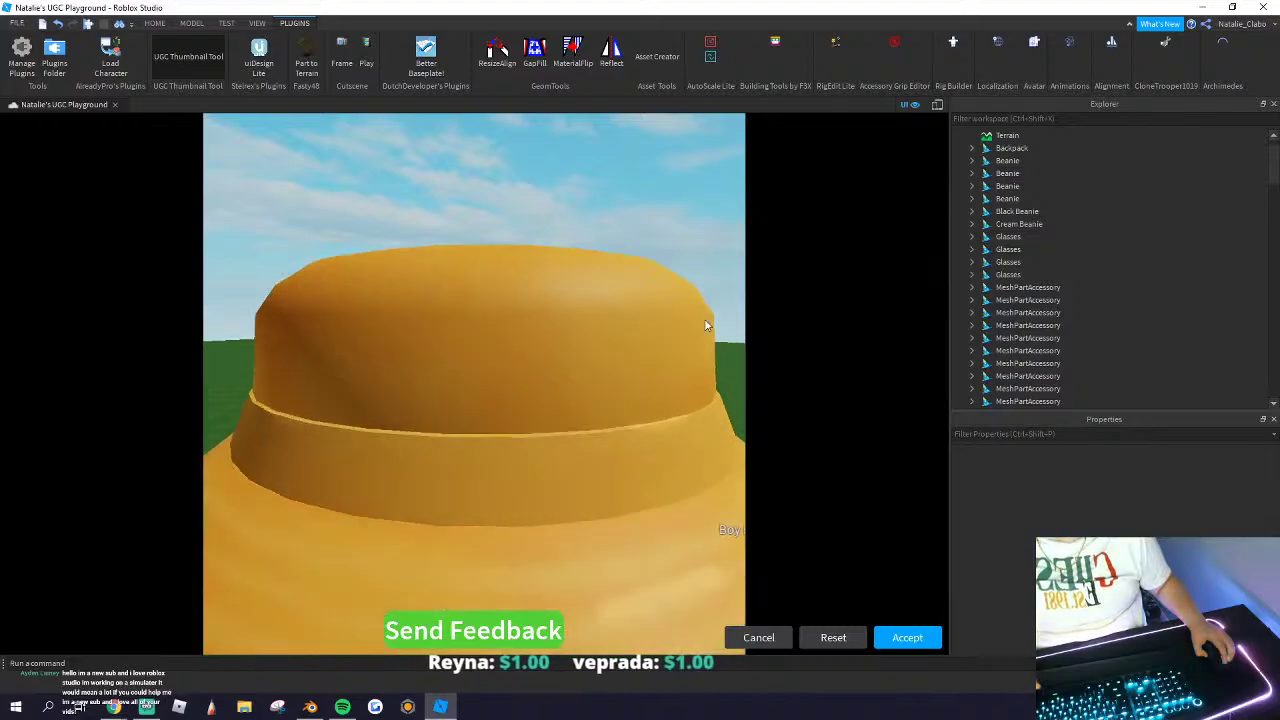
{"action": "scroll", "coordinate": [705, 325], "scroll_direction": "down", "scroll_amount": 3}
{"action": "scroll", "coordinate": [705, 323], "scroll_direction": "up", "scroll_amount": 3}
{"action": "scroll", "coordinate": [705, 323], "scroll_direction": "down", "scroll_amount": 3}
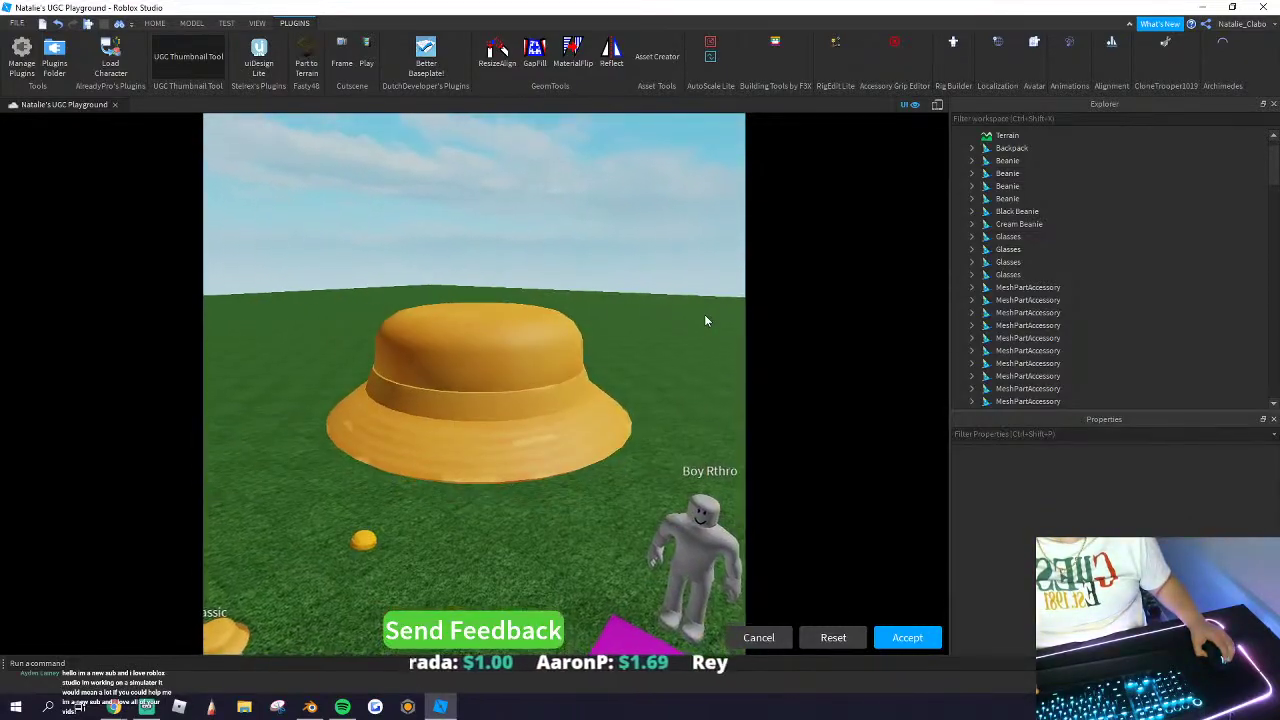
{"action": "scroll", "coordinate": [705, 323], "scroll_direction": "up", "scroll_amount": 3}
{"action": "scroll", "coordinate": [704, 320], "scroll_direction": "down", "scroll_amount": 3}
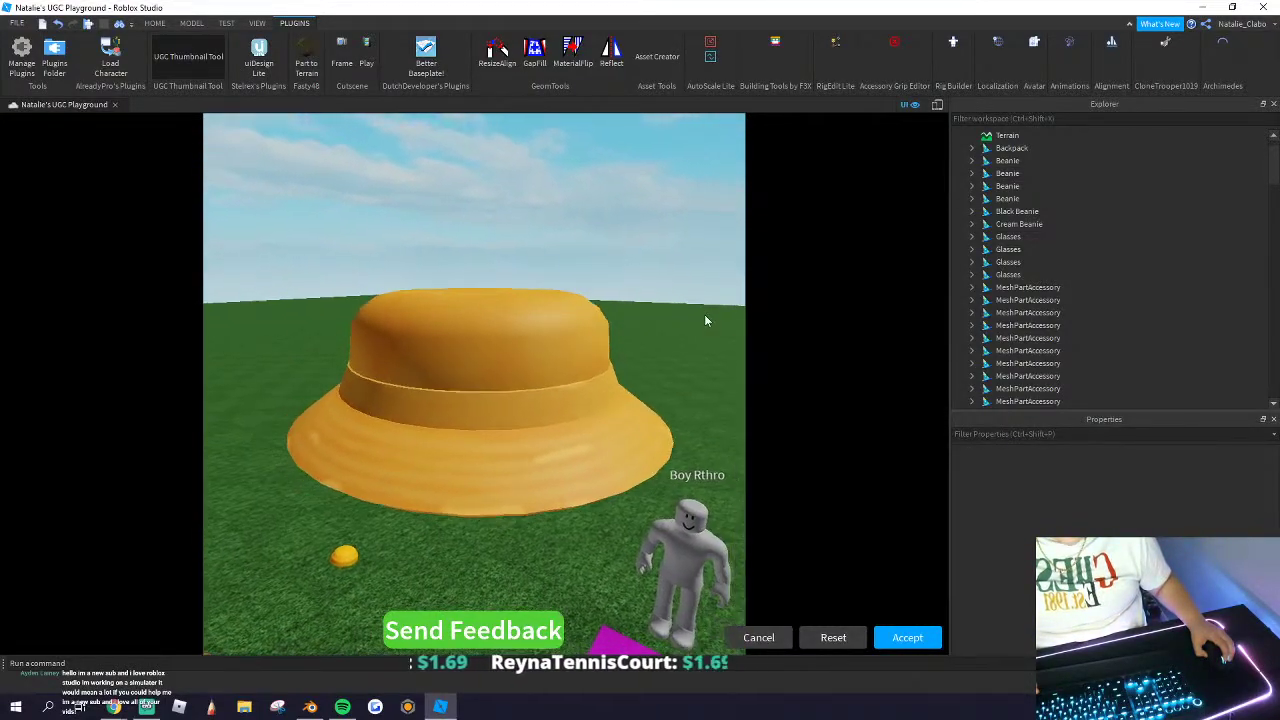
{"action": "scroll", "coordinate": [704, 320], "scroll_direction": "down", "scroll_amount": 1}
{"action": "right_click_drag", "start_coordinate": [705, 316], "coordinate": [705, 316]}
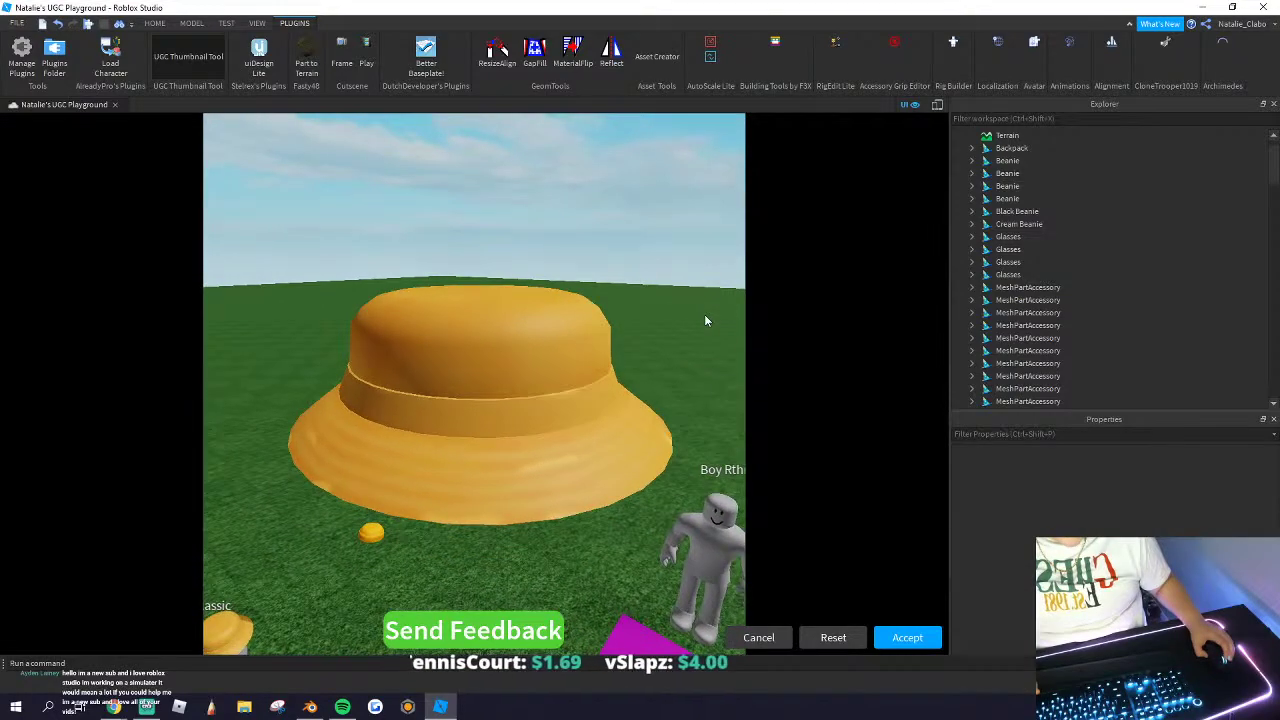
{"action": "left_click", "coordinate": [912, 638]}
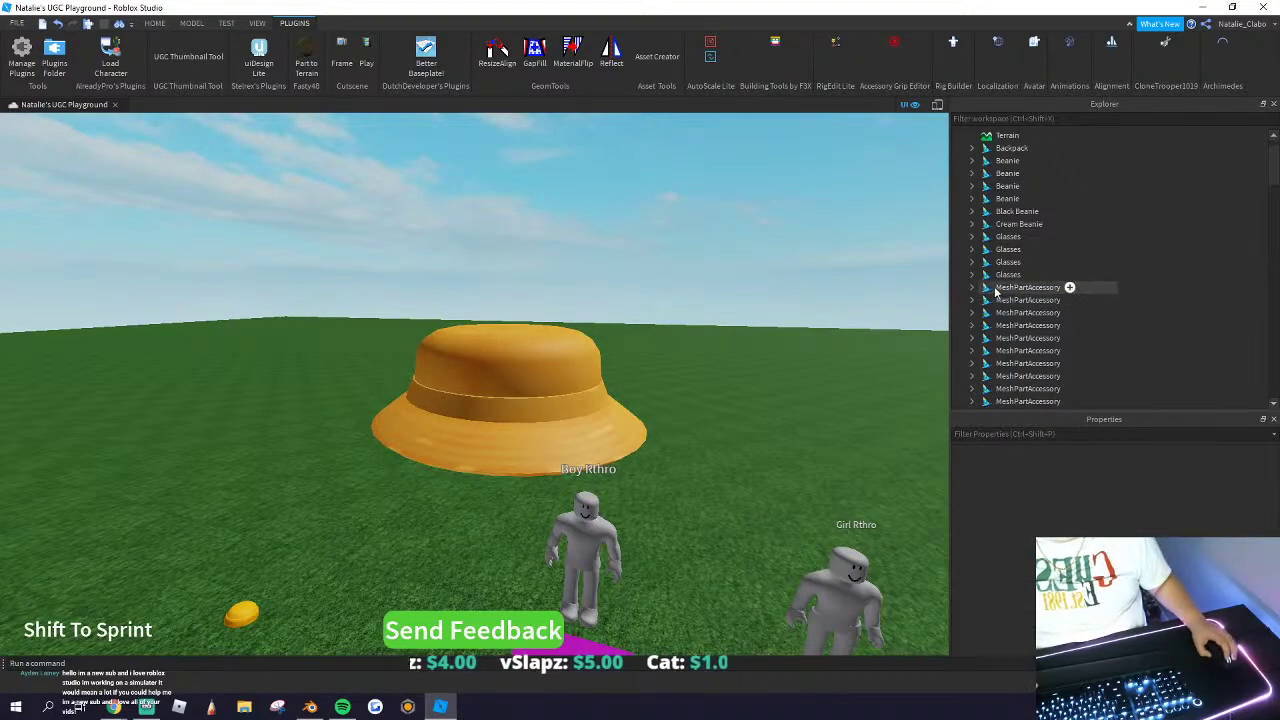
{"action": "left_click", "coordinate": [1066, 287]}
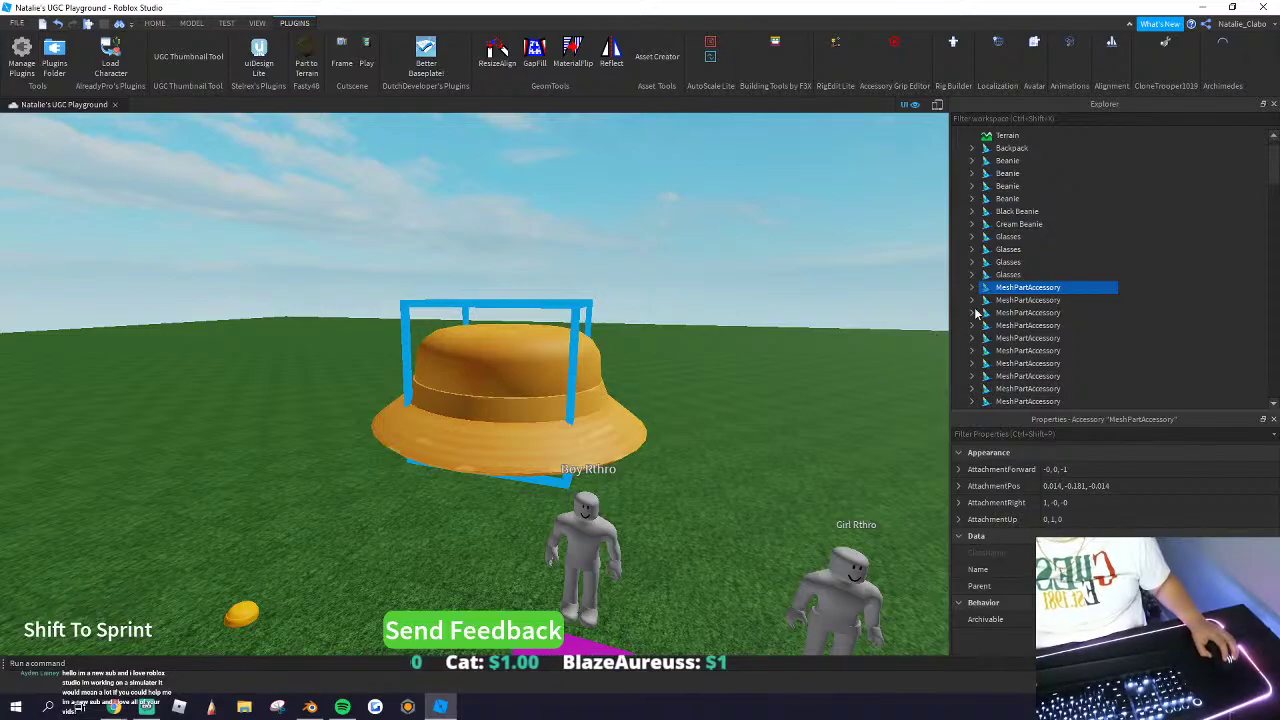
Step: Rename the bucket hat's MeshPartAccessory as Orange Bucket Hat
{"action": "left_click_drag", "start_coordinate": [1005, 292], "coordinate": [1003, 292]}
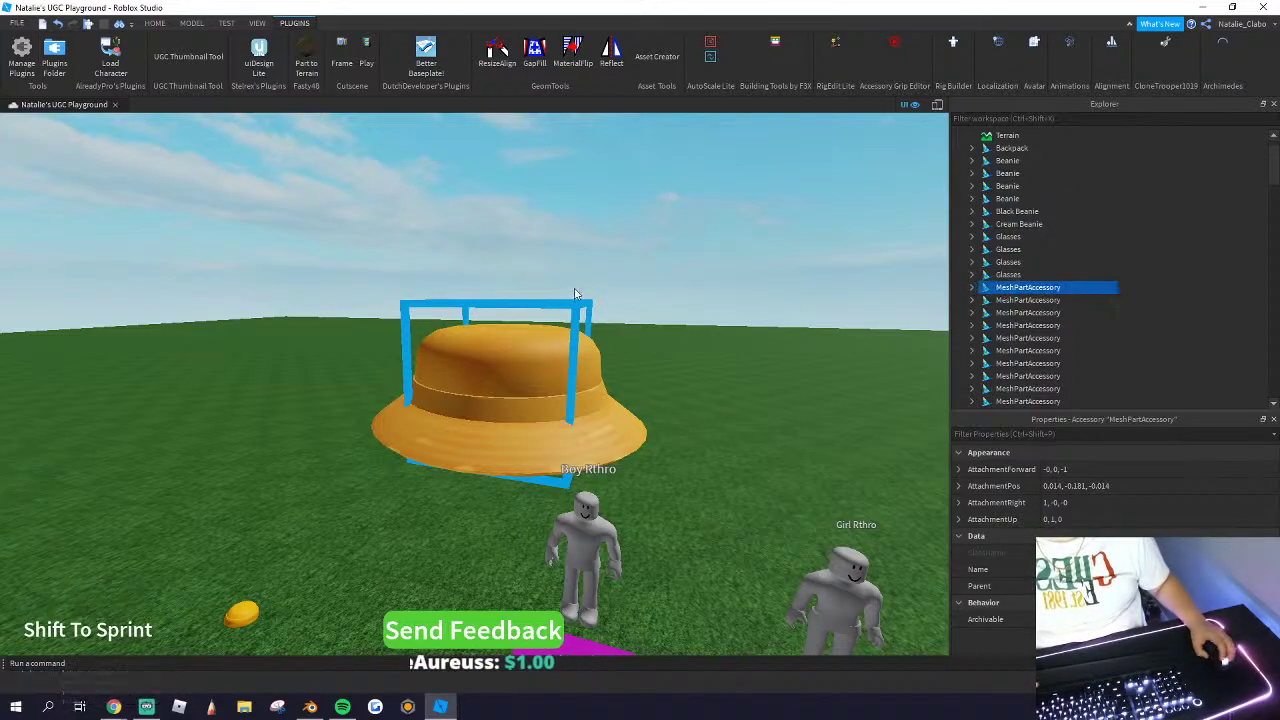
{"action": "right_click_drag", "start_coordinate": [577, 290], "coordinate": [577, 290]}
{"action": "mouse_move", "coordinate": [1002, 291]}
{"action": "left_mouse_down"}
{"action": "mouse_move", "coordinate": [1005, 257]}
{"action": "mouse_move", "coordinate": [1008, 287]}
{"action": "left_mouse_up"}
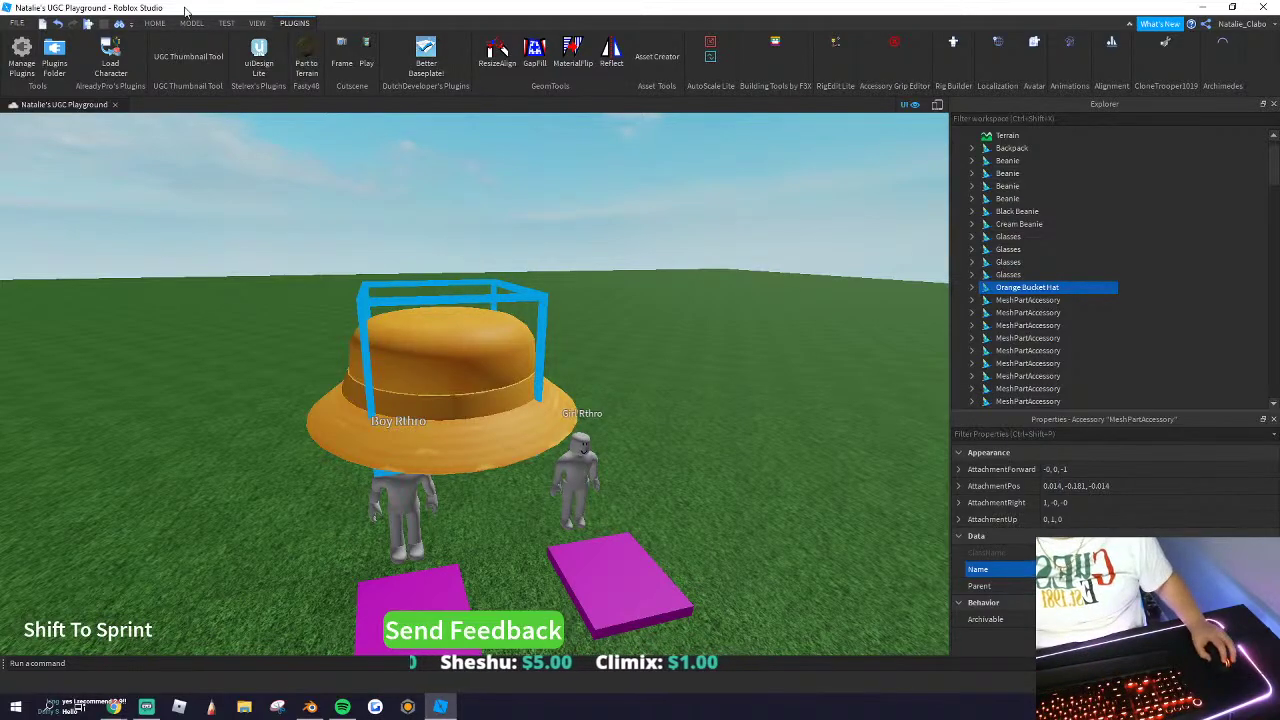
Step: Move the Orange Bucket Hat from the boy dummy's feet to the end of the accessory row, beside the orange backpack
{"action": "left_click", "coordinate": [154, 22]}
{"action": "left_click", "coordinate": [131, 52]}
{"action": "scroll", "coordinate": [449, 234], "scroll_direction": "down", "scroll_amount": 6}
{"action": "mouse_move", "coordinate": [449, 234]}
{"action": "right_mouse_down"}
{"action": "mouse_move", "coordinate": [452, 257]}
{"action": "mouse_move", "coordinate": [460, 229]}
{"action": "right_mouse_up"}
{"action": "scroll", "coordinate": [460, 229], "scroll_direction": "up", "scroll_amount": 5}
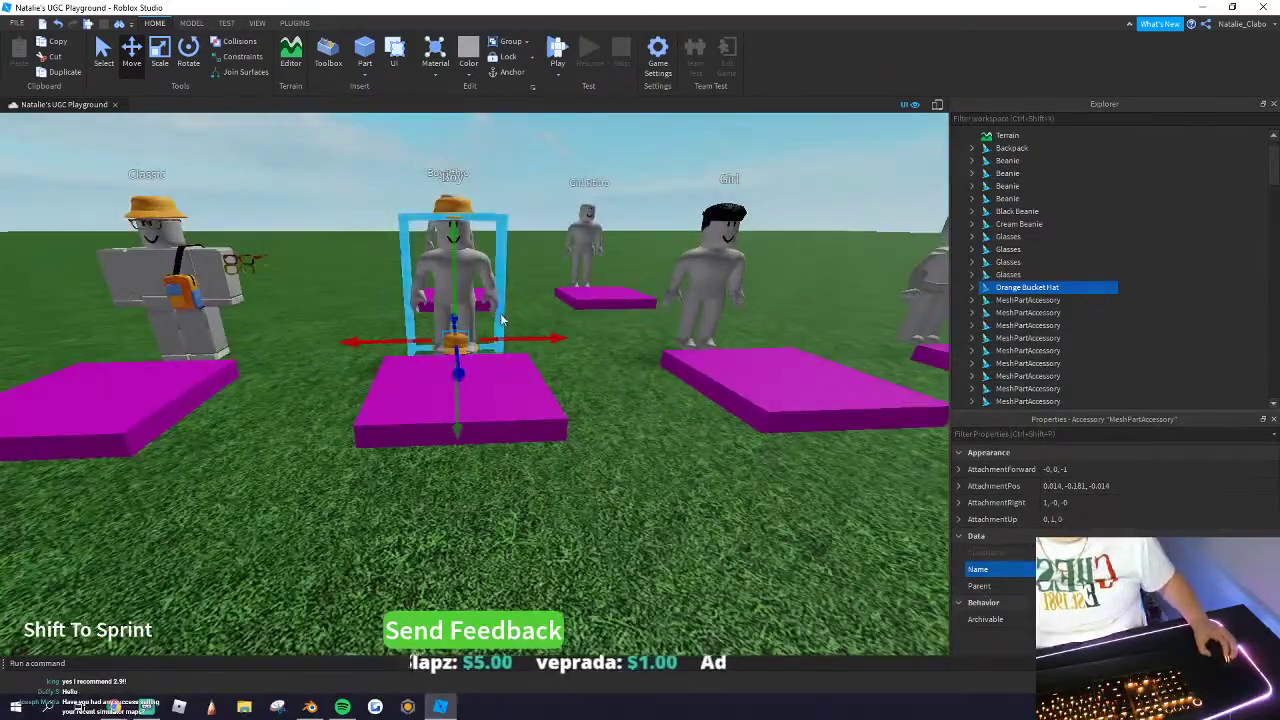
{"action": "left_click", "coordinate": [511, 328]}
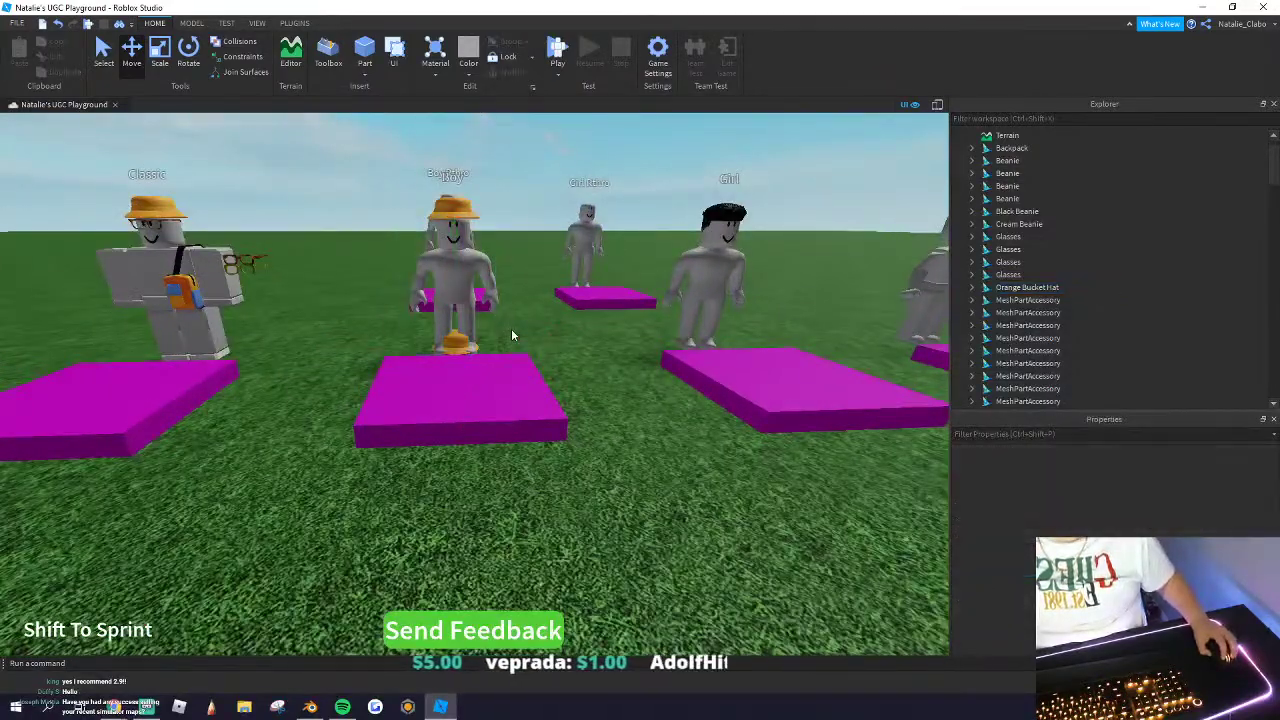
{"action": "left_click", "coordinate": [1040, 289]}
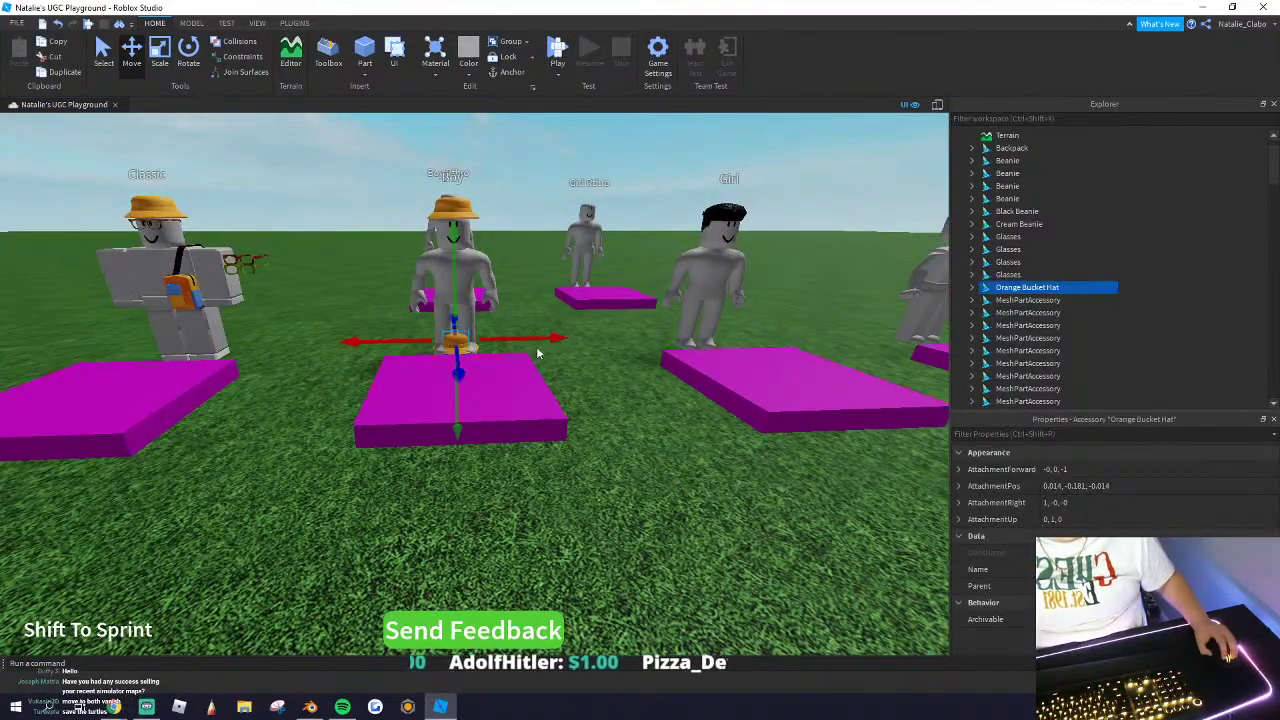
{"action": "left_click_drag", "start_coordinate": [560, 338], "coordinate": [562, 339]}
{"action": "right_click_drag", "start_coordinate": [561, 338], "coordinate": [562, 339]}
{"action": "left_click_drag", "start_coordinate": [562, 339], "coordinate": [560, 338]}
{"action": "right_click_drag", "start_coordinate": [562, 339], "coordinate": [560, 338]}
{"action": "key", "text": "w"}
{"action": "left_click_drag", "start_coordinate": [560, 338], "coordinate": [560, 336]}
{"action": "right_click_drag", "start_coordinate": [560, 338], "coordinate": [560, 337]}
{"action": "key", "text": "w"}
{"action": "key", "text": "s"}
{"action": "left_click_drag", "start_coordinate": [467, 376], "coordinate": [579, 475]}
{"action": "left_click_drag", "start_coordinate": [468, 446], "coordinate": [456, 443]}
{"action": "left_click_drag", "start_coordinate": [531, 381], "coordinate": [509, 364]}
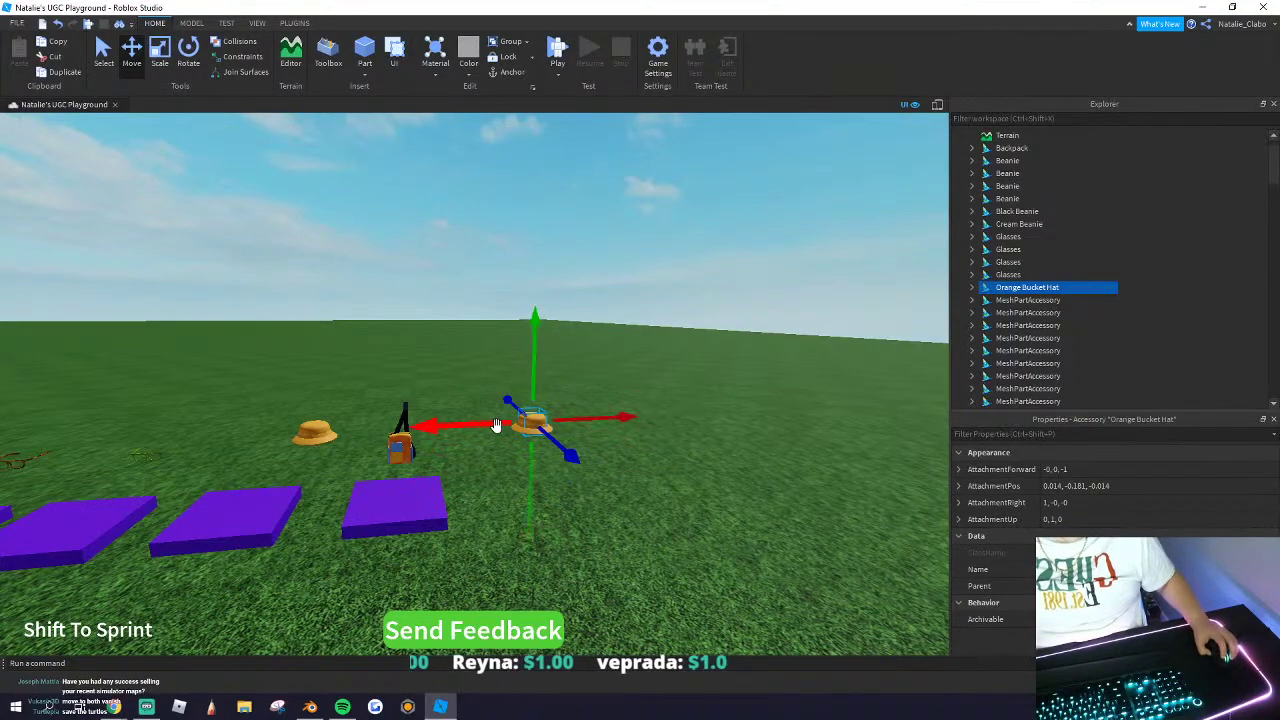
Step: Duplicate the purple Button Apply Nearest Accessory pad by the backpack and place the copy in front of the bucket hat
{"action": "left_click", "coordinate": [395, 505]}
{"action": "key", "text": "ctrl+d"}
{"action": "left_click_drag", "start_coordinate": [536, 494], "coordinate": [682, 483]}
Step: Open the copied pad's ApplyNearestAccessoryScript, examine how it finds the nearest accessory, and close the script
{"action": "scroll", "coordinate": [1000, 285], "scroll_direction": "down", "scroll_amount": 3}
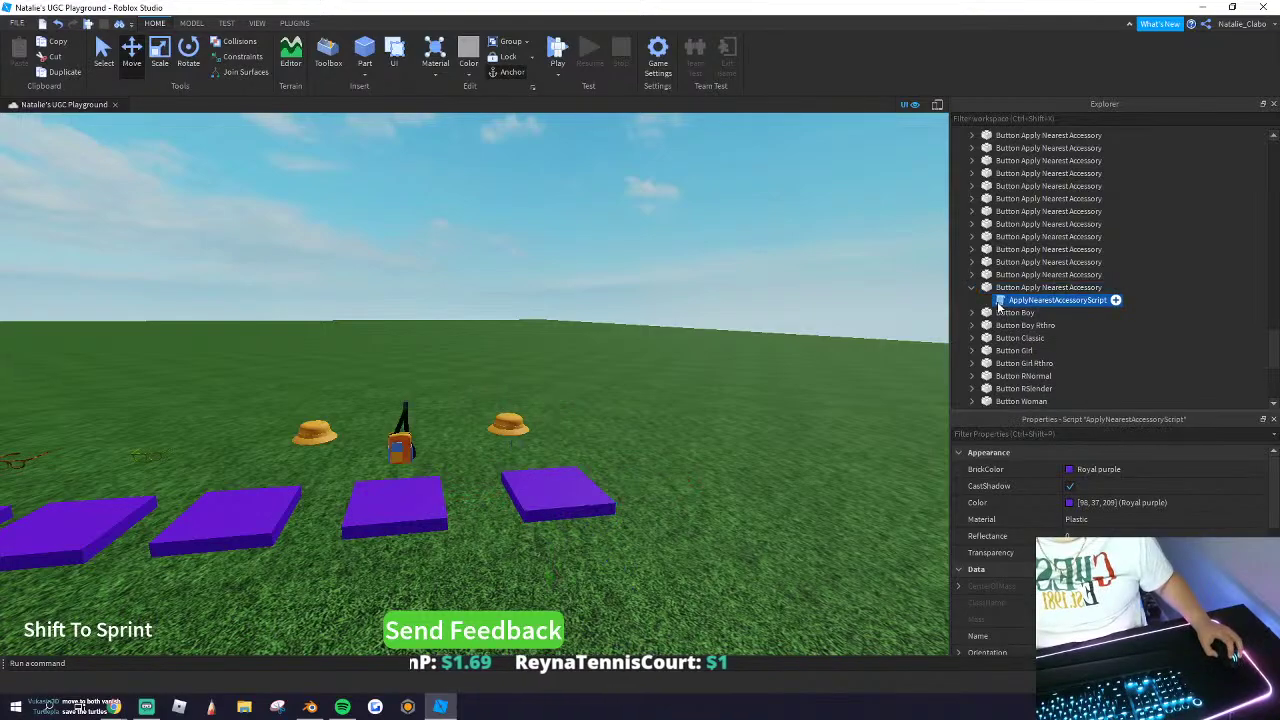
{"action": "double_click", "coordinate": [1040, 300]}
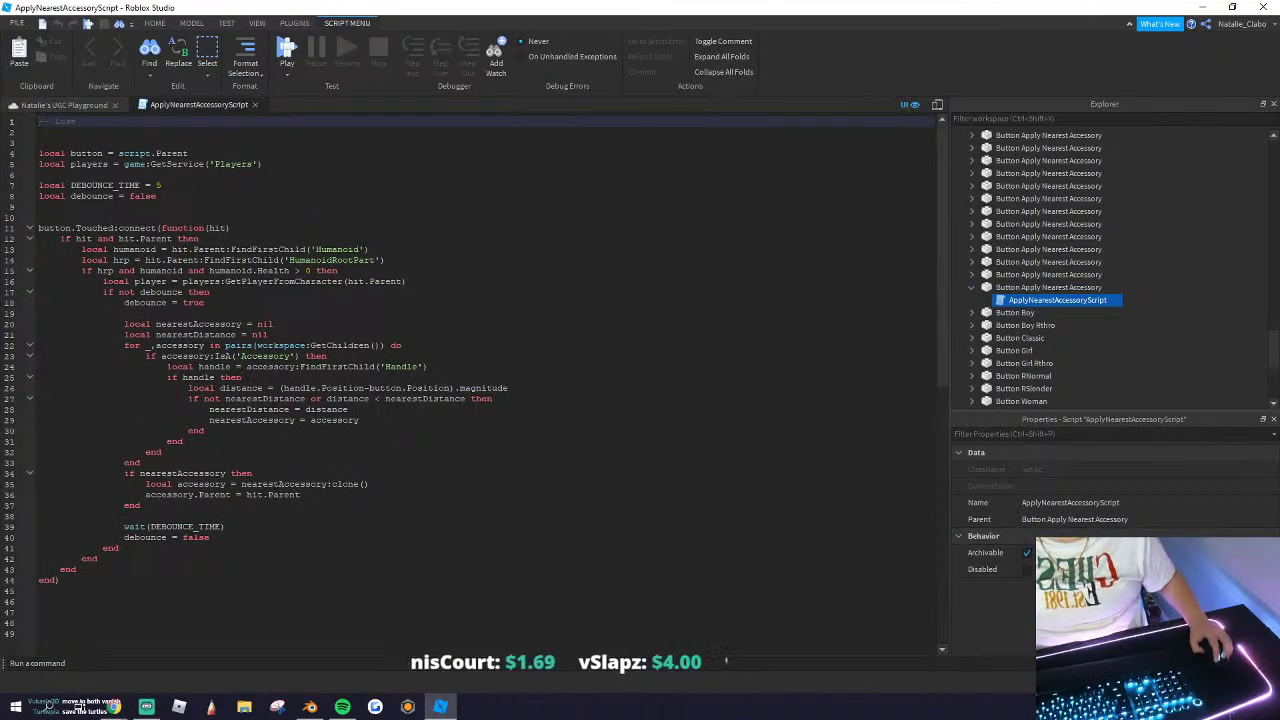
{"action": "left_click_drag", "start_coordinate": [259, 366], "coordinate": [328, 356]}
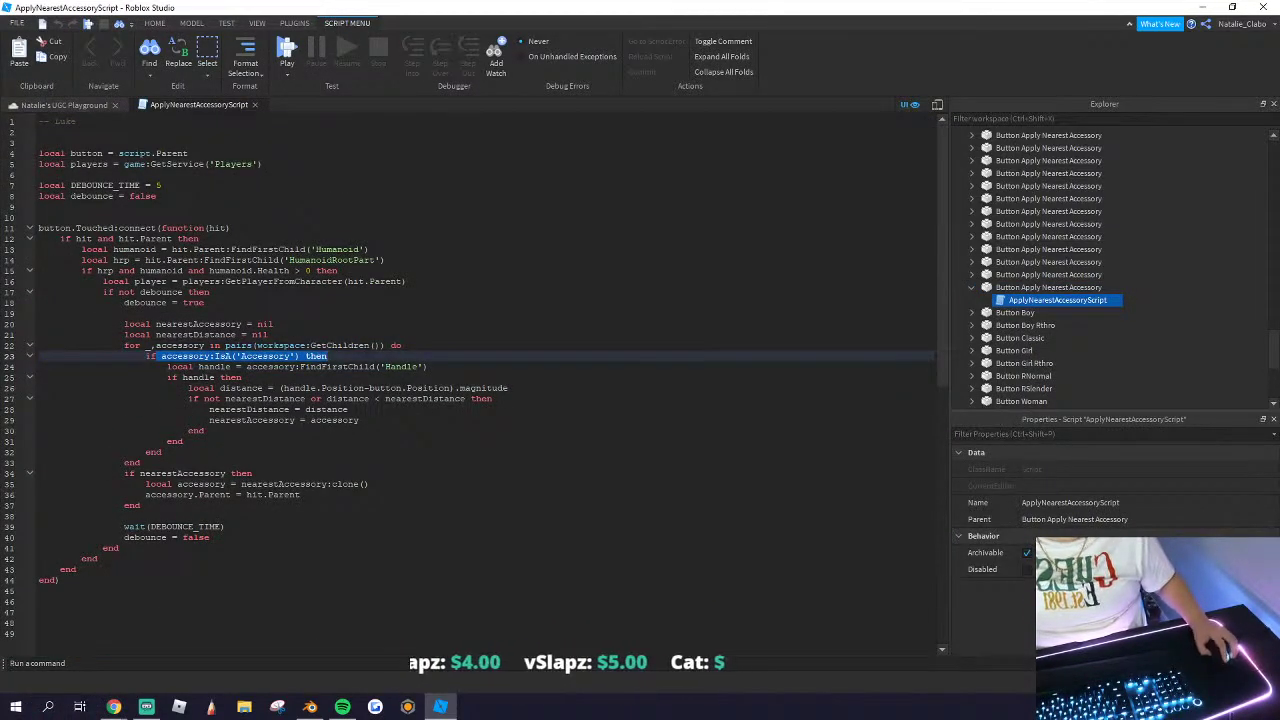
{"action": "left_click_drag", "start_coordinate": [162, 367], "coordinate": [246, 377]}
{"action": "left_click", "coordinate": [390, 399]}
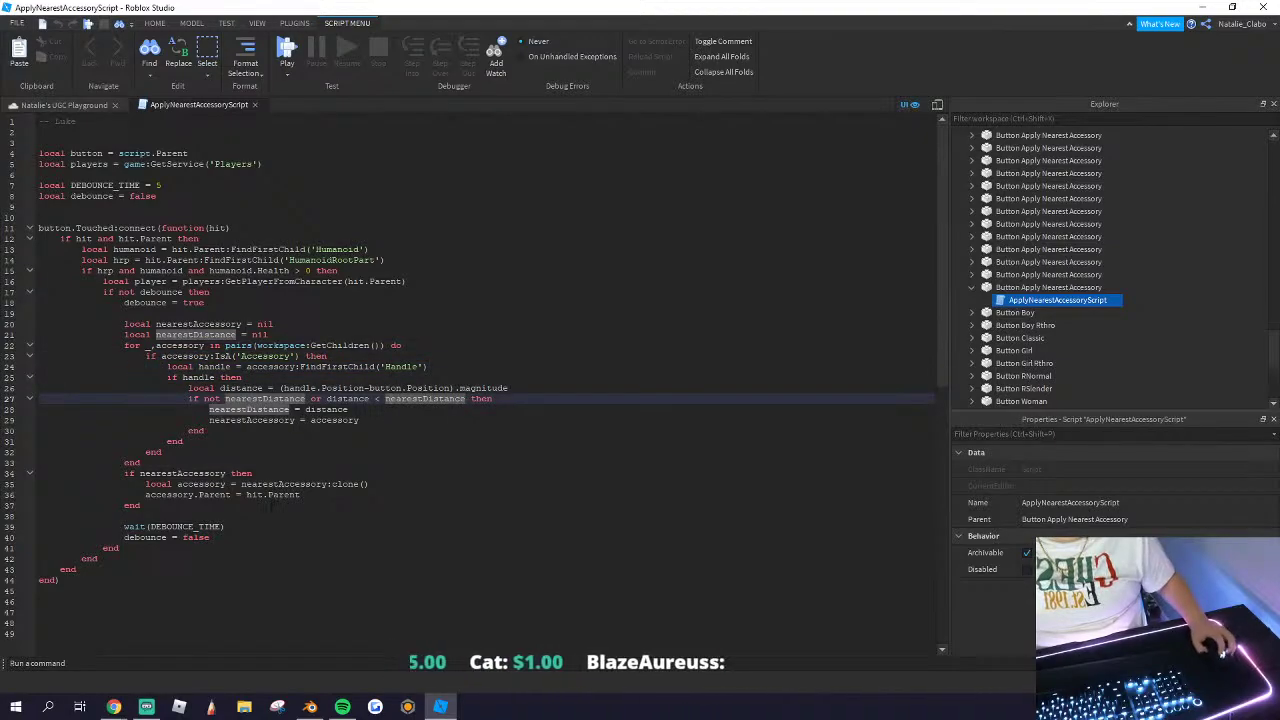
{"action": "left_click", "coordinate": [254, 105]}
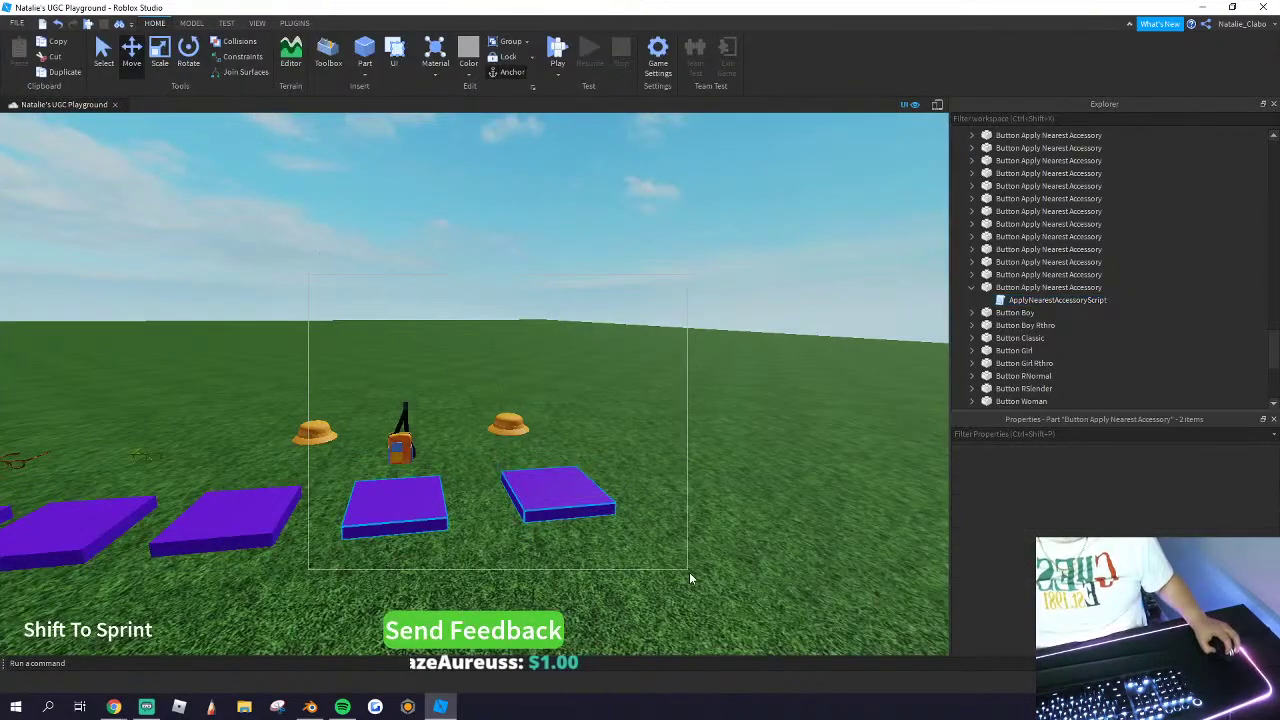
{"action": "left_click_drag", "start_coordinate": [689, 576], "coordinate": [689, 576]}
{"action": "key", "text": "w"}
{"action": "right_click_drag", "start_coordinate": [475, 378], "coordinate": [540, 440]}
{"action": "left_click", "coordinate": [475, 378]}
{"action": "right_click_drag", "start_coordinate": [488, 376], "coordinate": [460, 396]}
{"action": "key", "text": "s"}
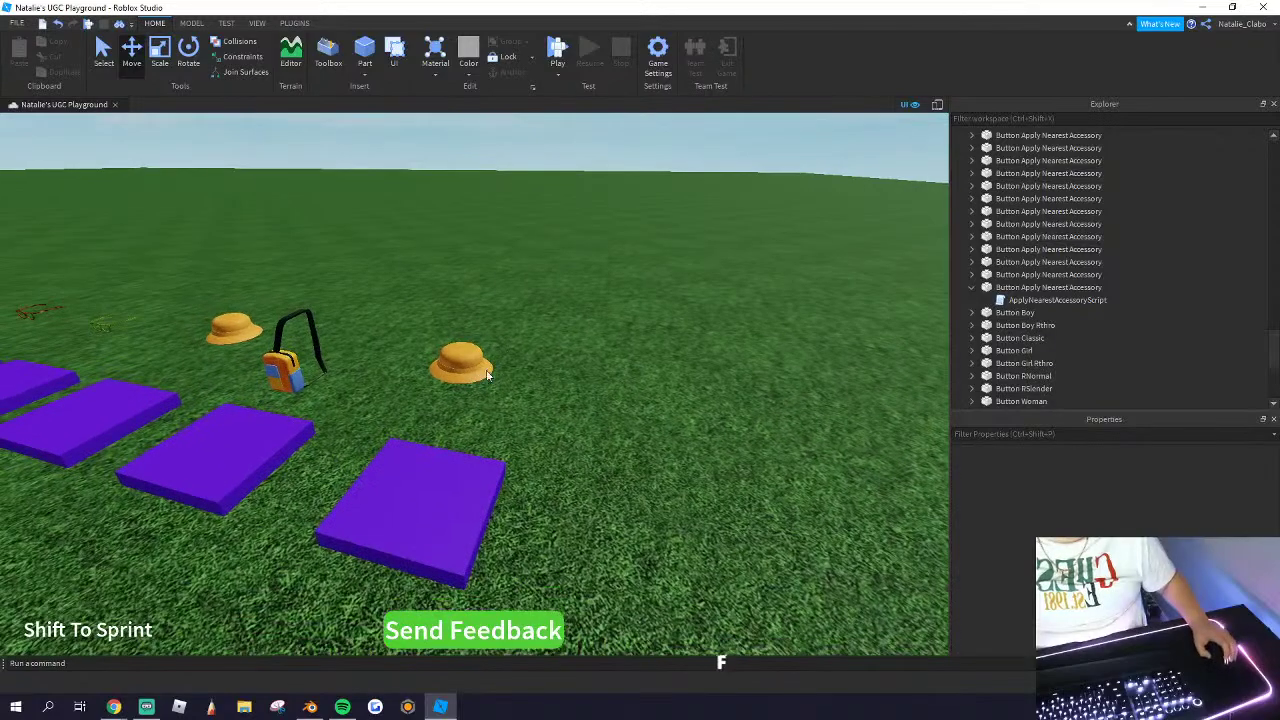
Step: Play-test the place by trying on the bucket hat at its new pad, and clear the avatar's worn accessories
{"action": "left_click", "coordinate": [555, 52]}
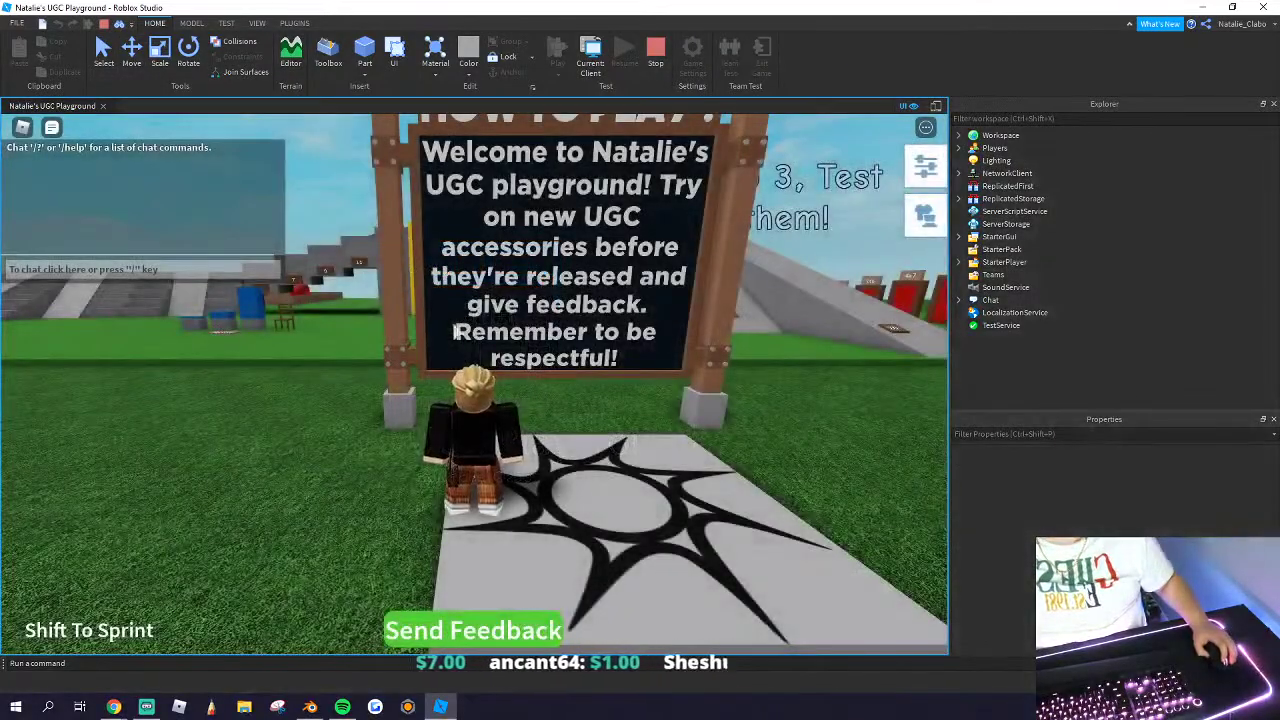
{"action": "right_click_drag", "start_coordinate": [553, 396], "coordinate": [504, 366]}
{"action": "key", "text": "w"}
{"action": "key", "text": "shift"}
{"action": "key", "text": "shift"}
{"action": "key", "text": "a"}
{"action": "key", "text": "w"}
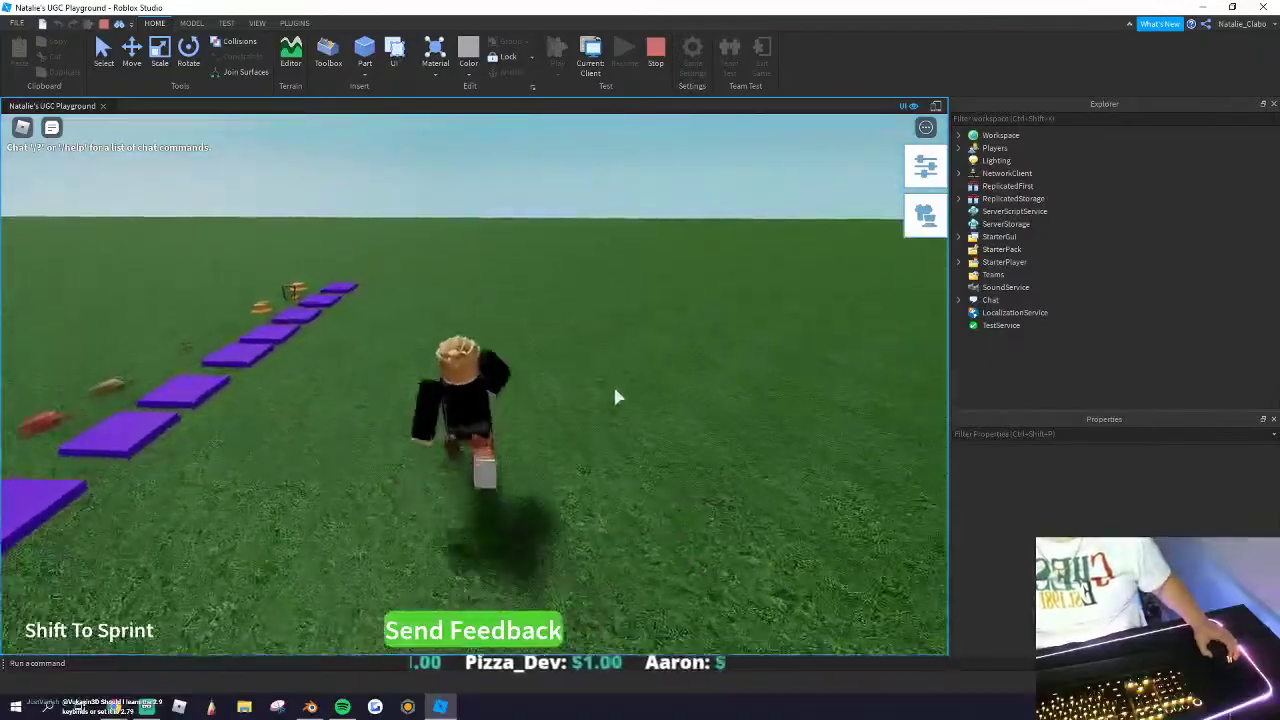
{"action": "right_click_drag", "start_coordinate": [615, 389], "coordinate": [683, 394]}
{"action": "key", "text": "s"}
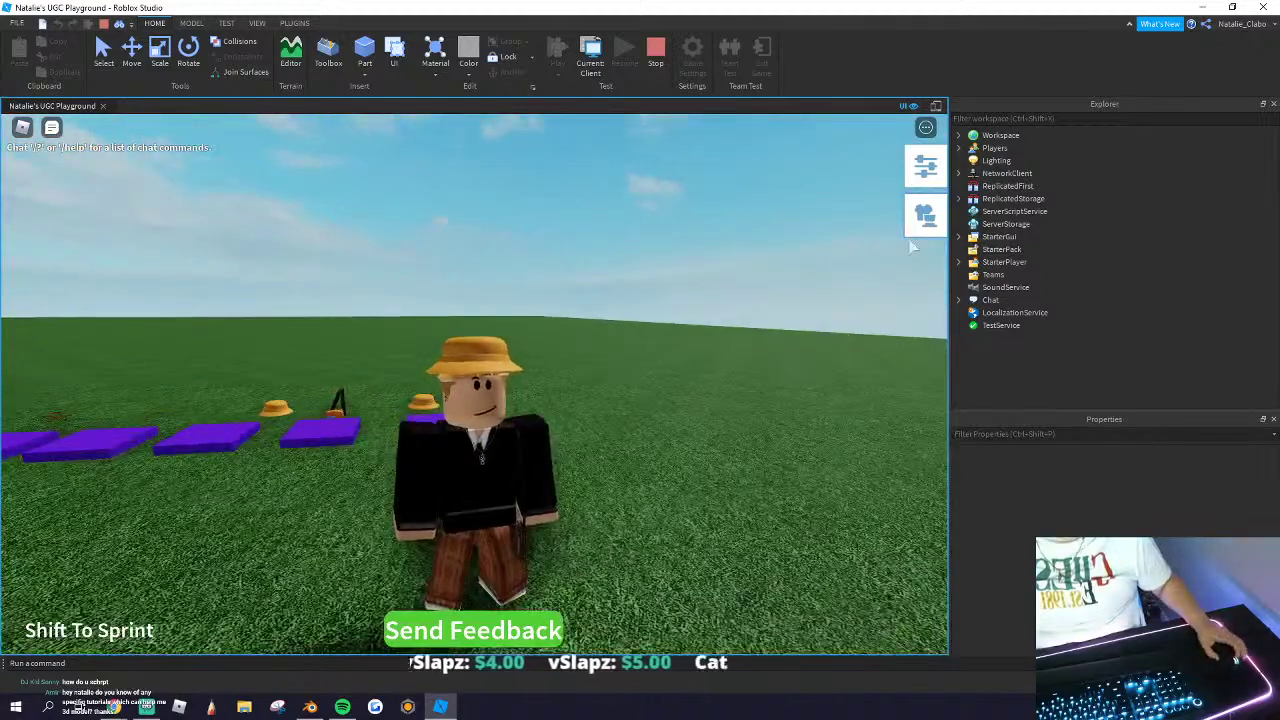
{"action": "left_click", "coordinate": [922, 222]}
{"action": "left_click", "coordinate": [702, 219]}
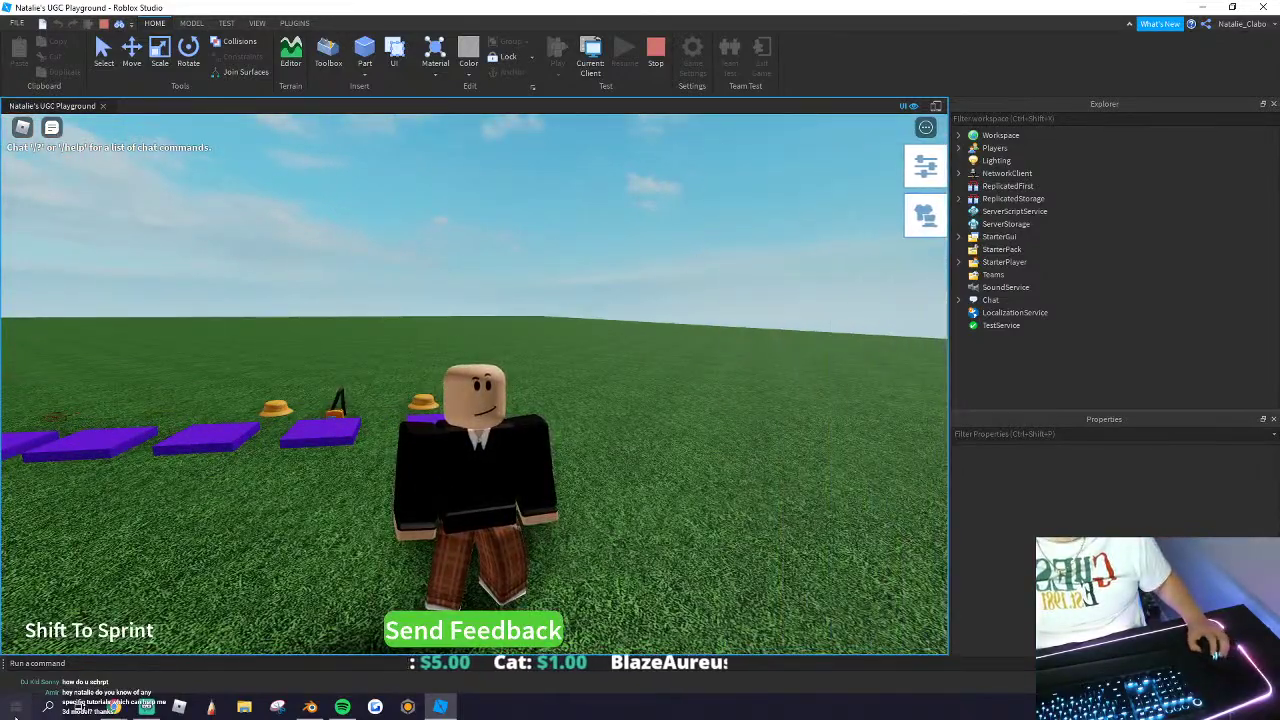
Step: Switch to Chrome and equip the Vintage Wavy Blonde Bob hair in the Roblox Avatar Editor
{"action": "left_click", "coordinate": [112, 708]}
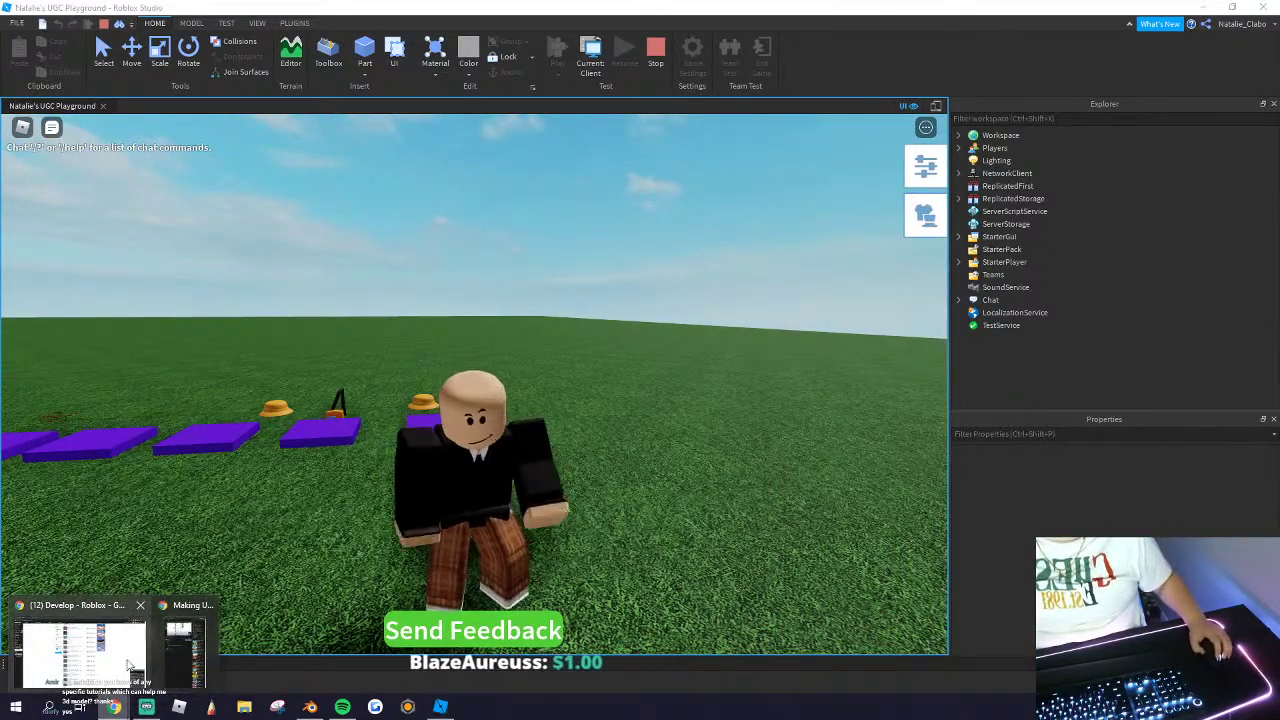
{"action": "left_click", "coordinate": [84, 645]}
{"action": "scroll", "coordinate": [25, 190], "scroll_direction": "up", "scroll_amount": 2}
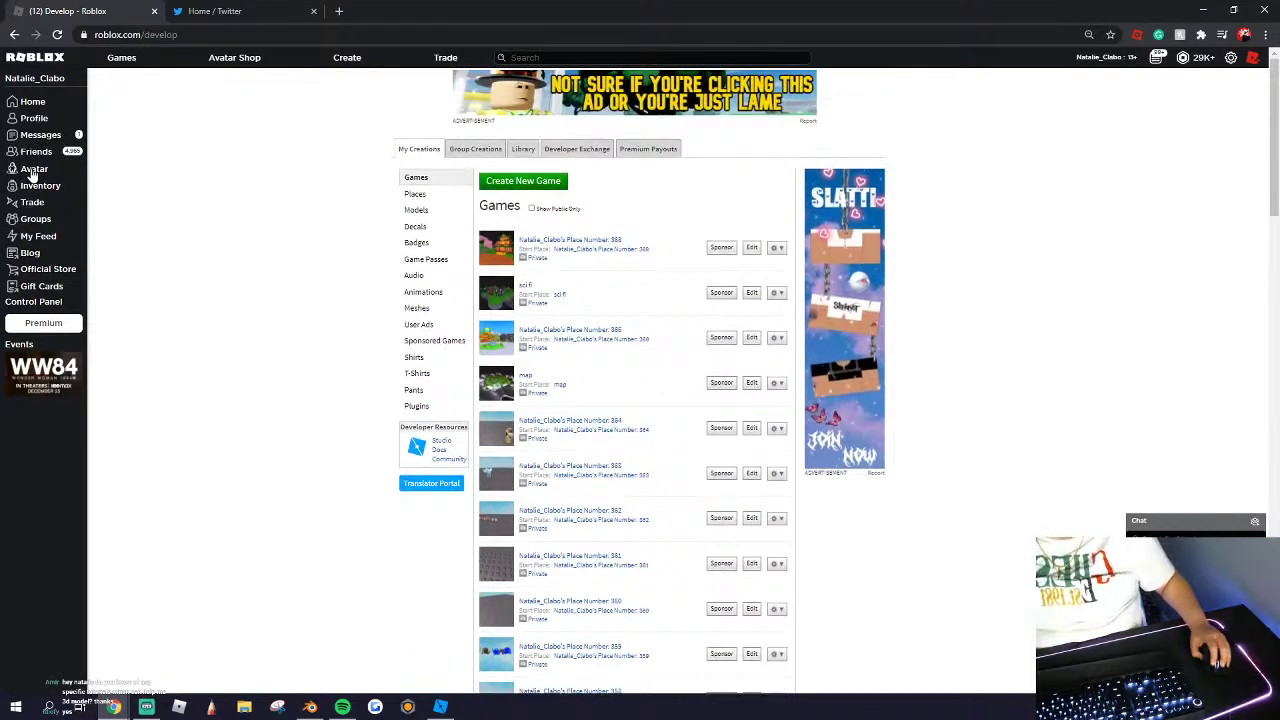
{"action": "left_click", "coordinate": [33, 169]}
{"action": "mouse_move", "coordinate": [621, 194]}
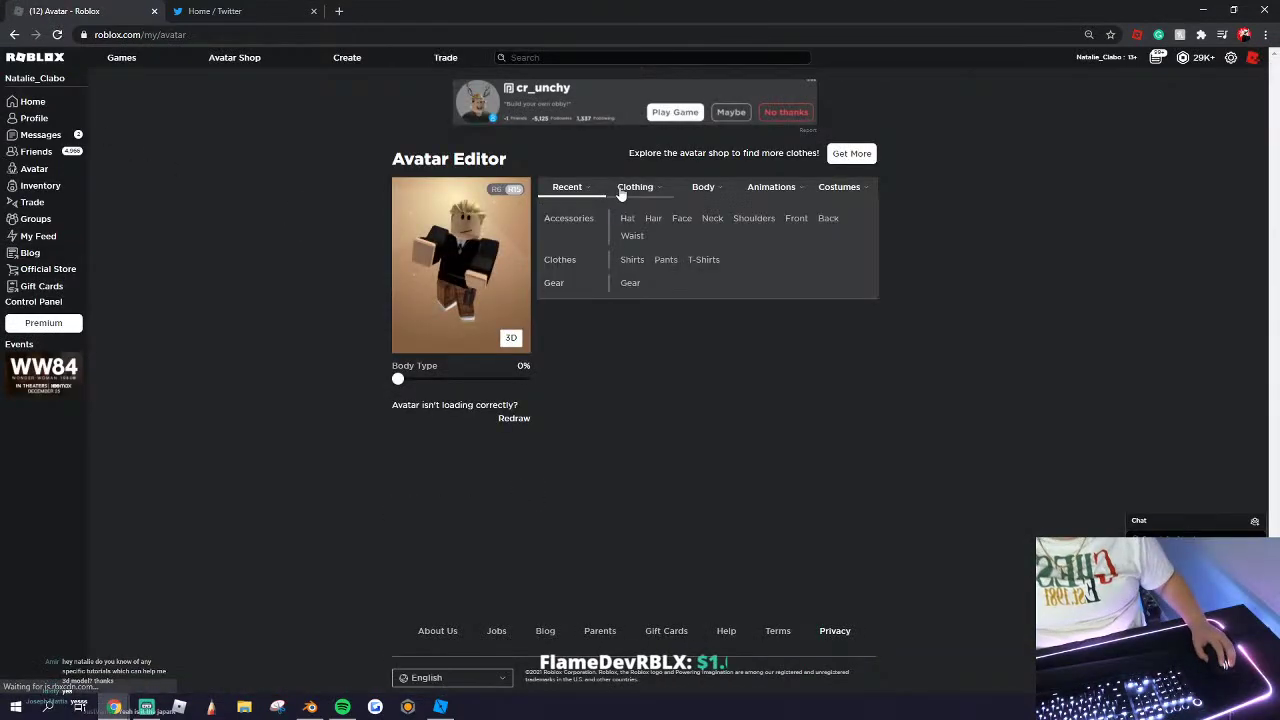
{"action": "left_click", "coordinate": [653, 218]}
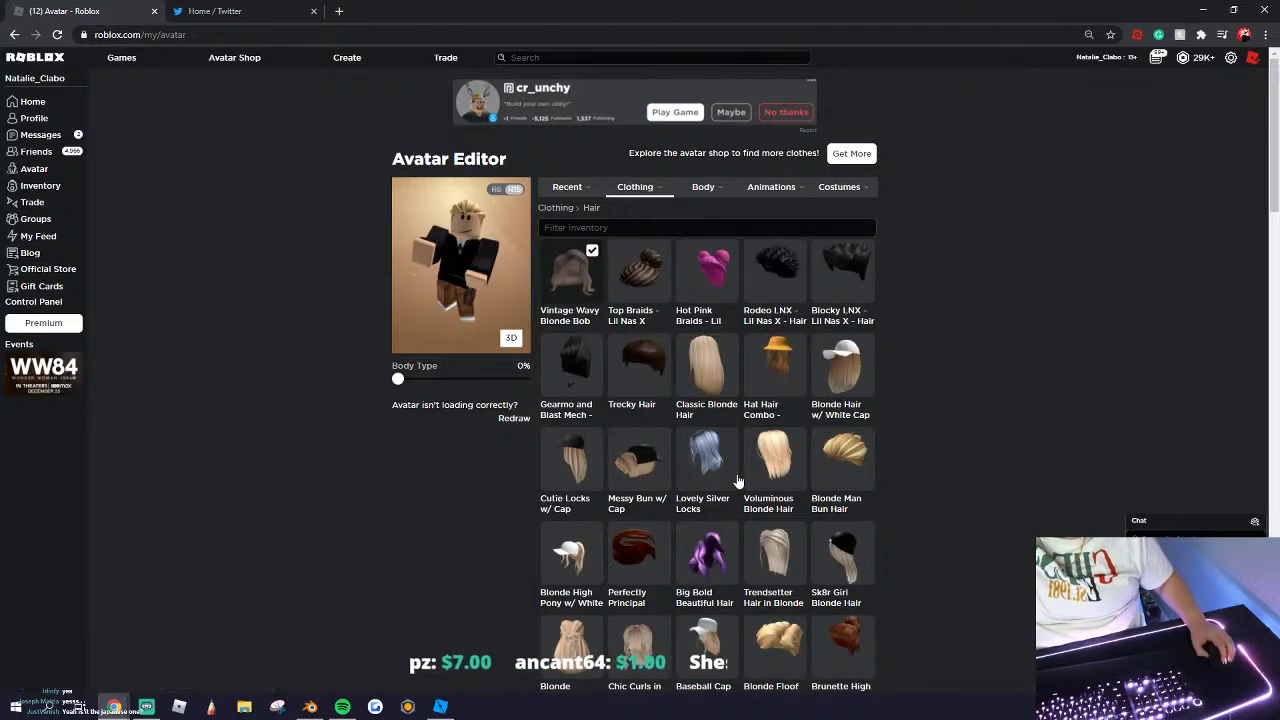
{"action": "scroll", "coordinate": [737, 482], "scroll_direction": "down", "scroll_amount": 2}
Step: Return to the Roblox Develop page and open Place Number: 368 for editing in Roblox Studio
{"action": "left_click", "coordinate": [47, 138]}
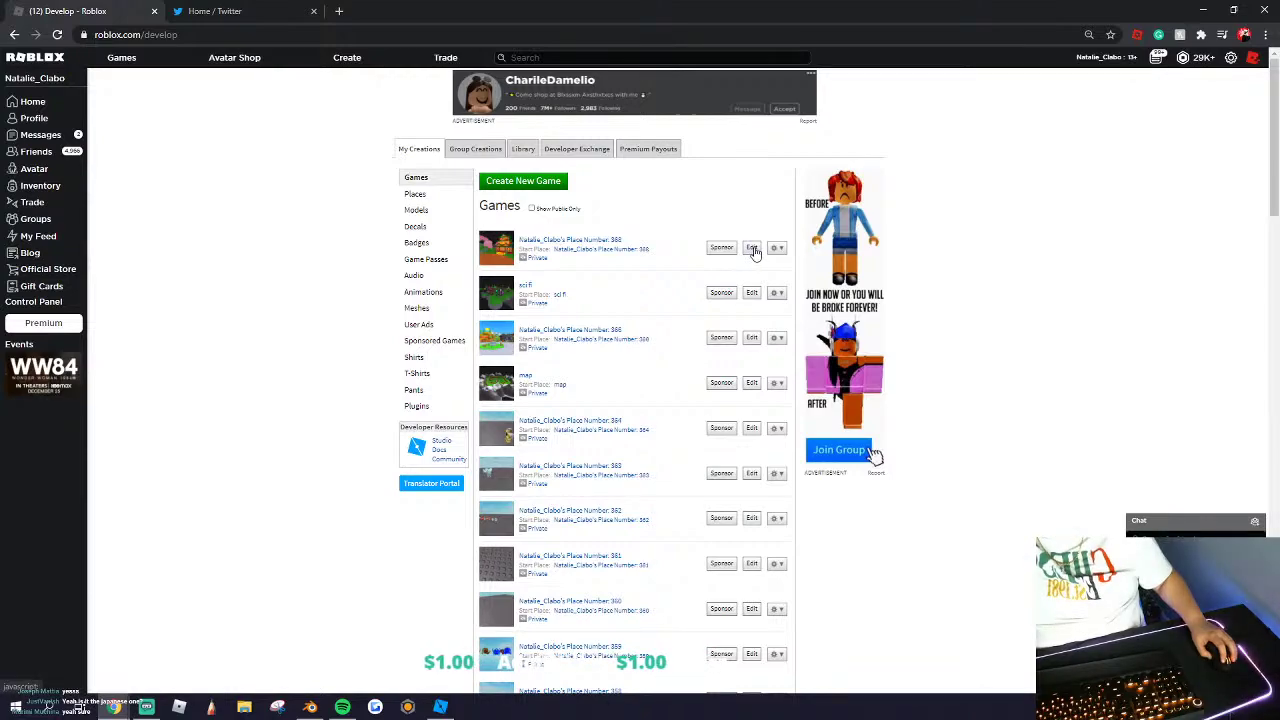
{"action": "left_click", "coordinate": [752, 248]}
{"action": "left_click", "coordinate": [684, 151]}
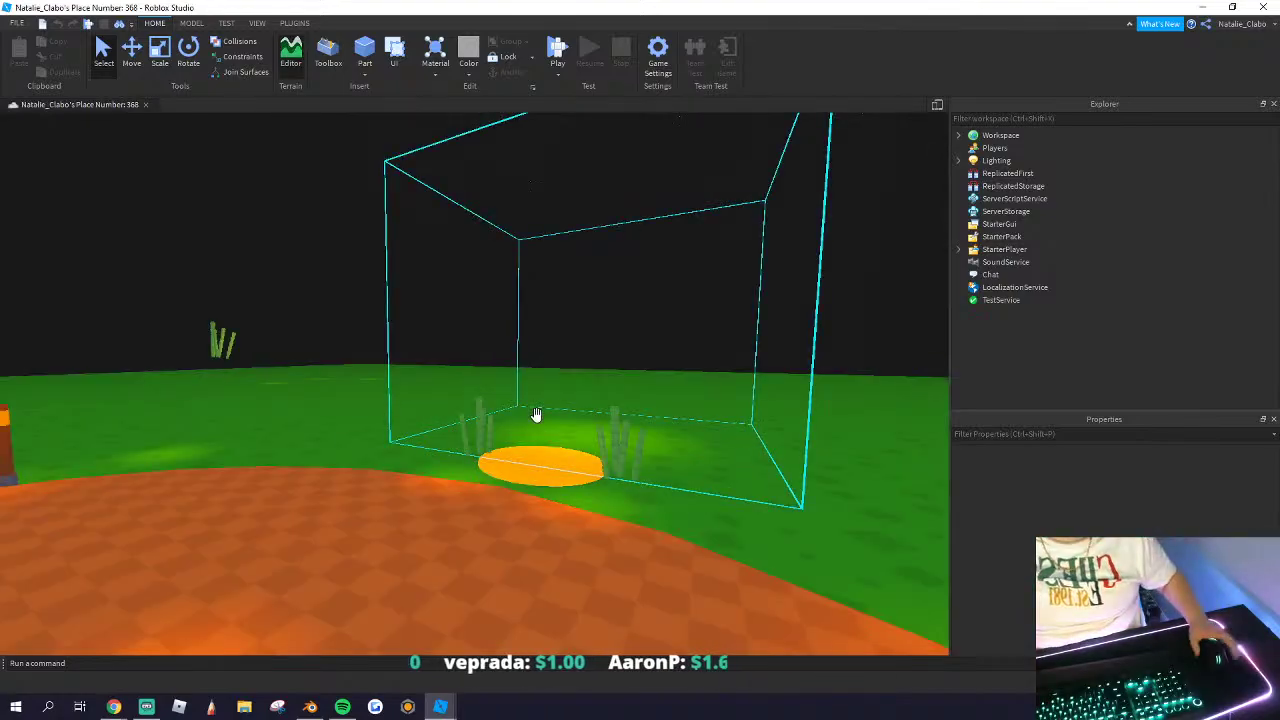
Step: Look around the Japanese-style map, examining the fountain plaza, pagoda, torii gates, cherry trees and lighting
{"action": "scroll", "coordinate": [521, 421], "scroll_direction": "down", "scroll_amount": 8}
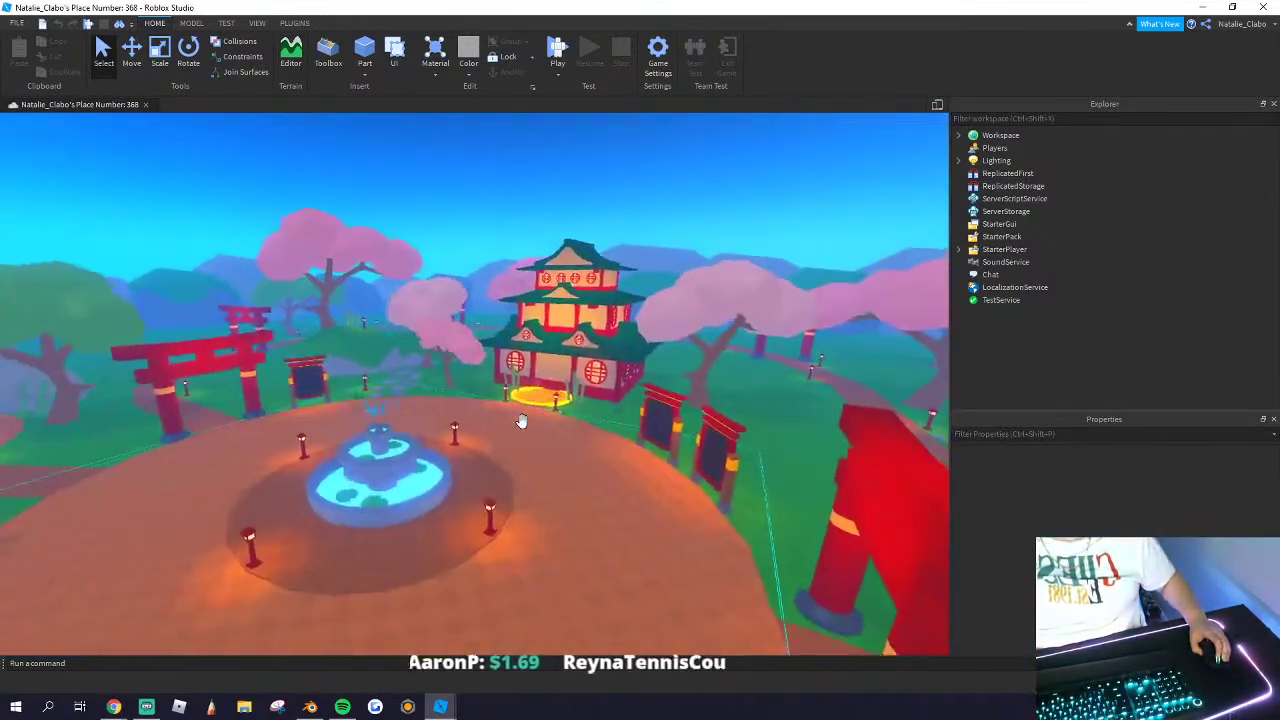
{"action": "scroll", "coordinate": [521, 421], "scroll_direction": "up", "scroll_amount": 3}
{"action": "right_click_drag", "start_coordinate": [521, 421], "coordinate": [521, 421]}
{"action": "key", "text": "w"}
{"action": "right_click_drag", "start_coordinate": [547, 487], "coordinate": [652, 482]}
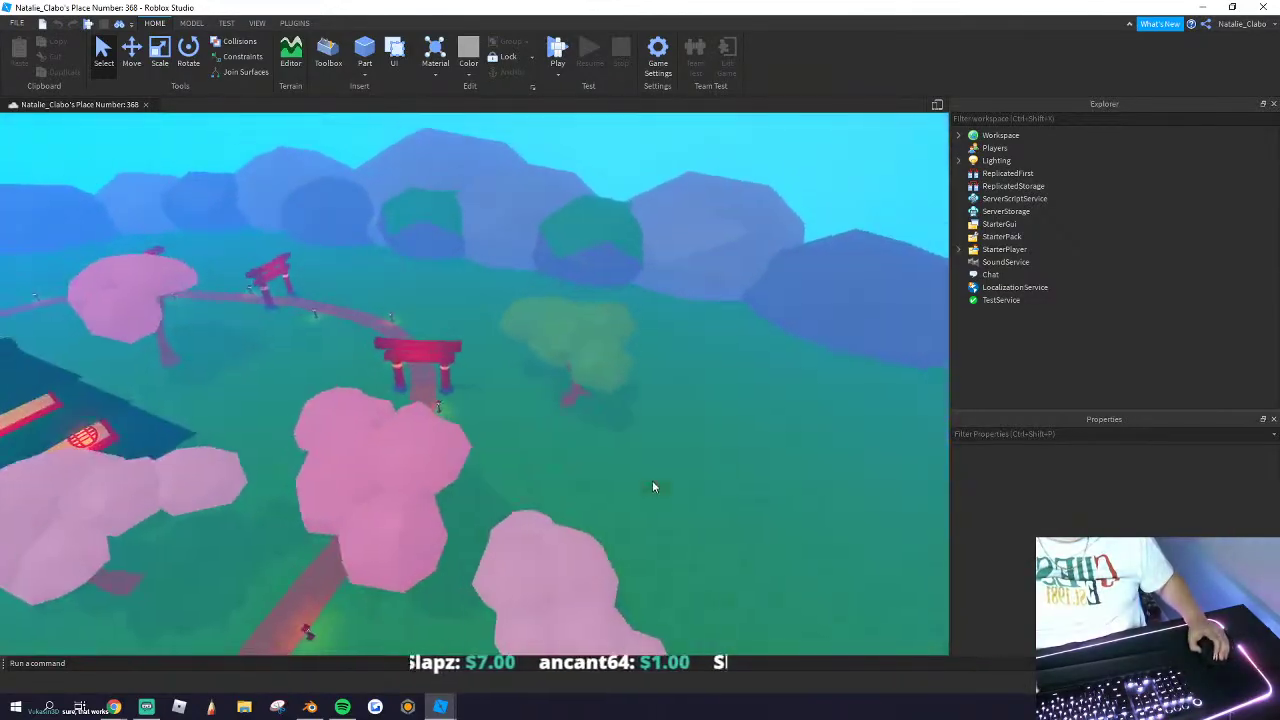
{"action": "right_click_drag", "start_coordinate": [677, 347], "coordinate": [677, 348]}
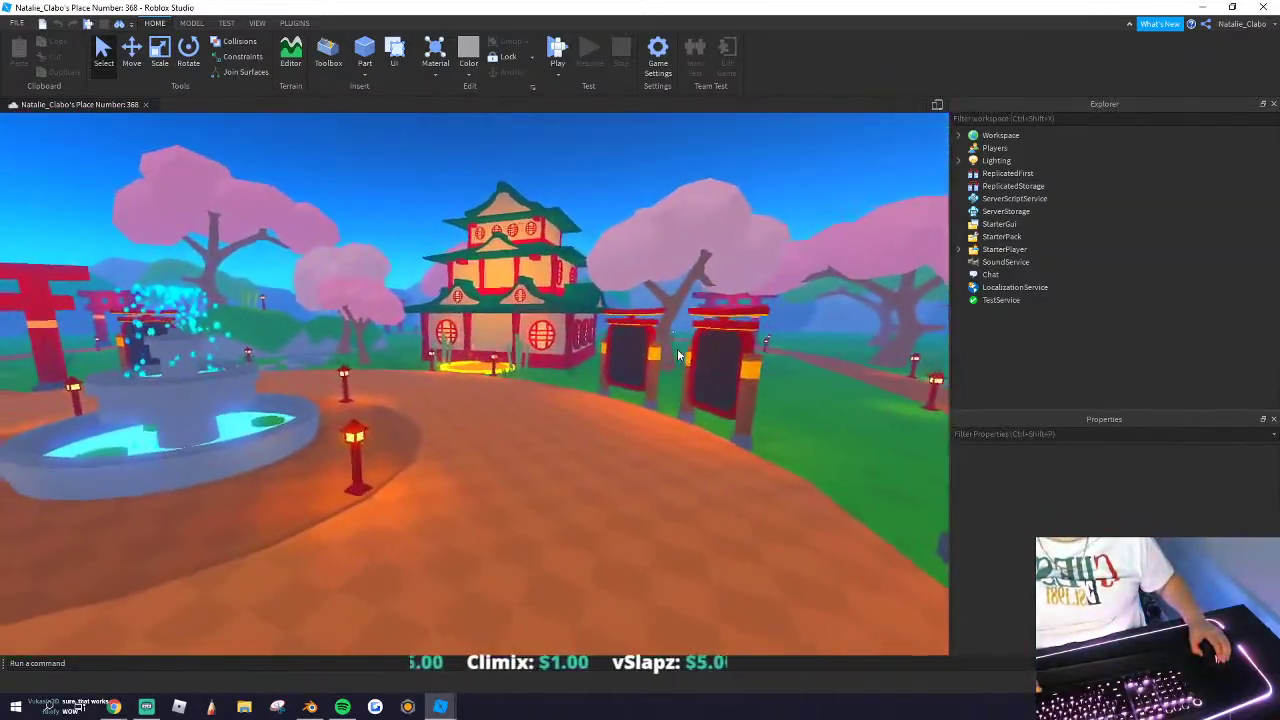
{"action": "right_click_drag", "start_coordinate": [426, 265], "coordinate": [478, 271]}
{"action": "key", "text": "w"}
{"action": "key", "text": "s"}
{"action": "key", "text": "a"}
{"action": "key", "text": "w"}
{"action": "key", "text": "d"}
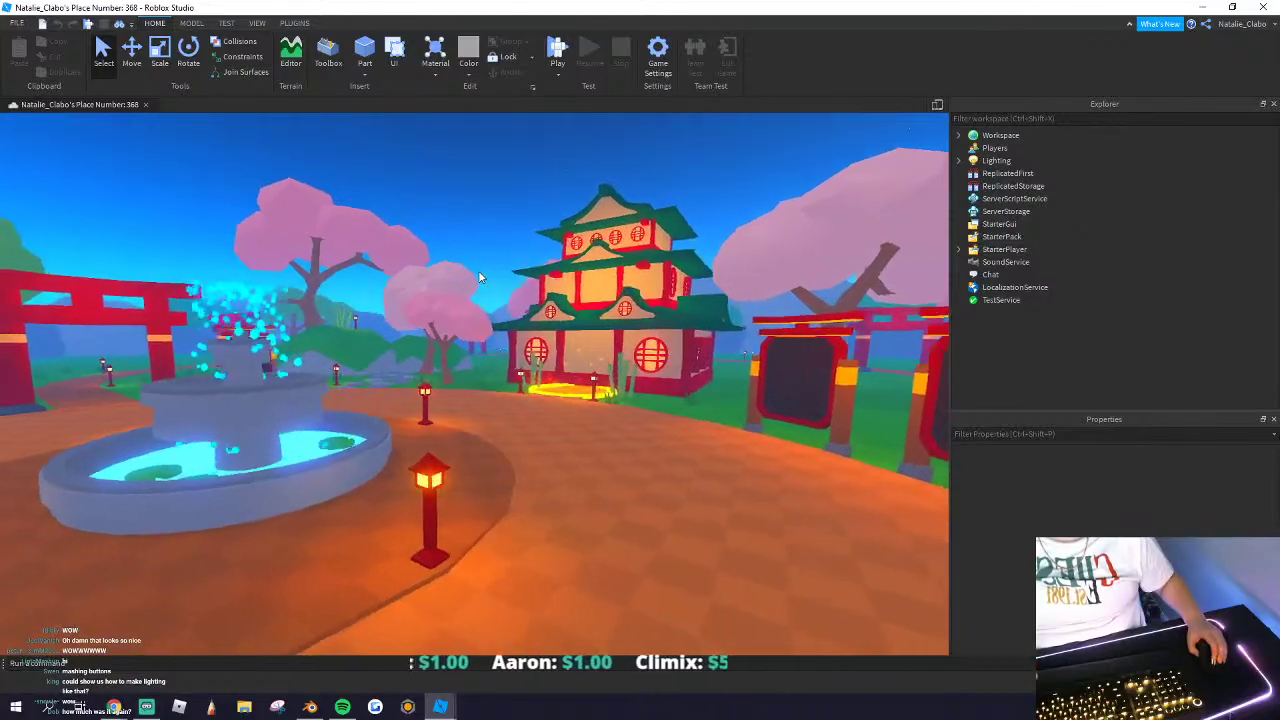
Step: Close the Japanese map's place and return to the running UGC Playground test in Roblox Studio
{"action": "left_click", "coordinate": [1264, 7]}
{"action": "left_click", "coordinate": [1203, 7]}
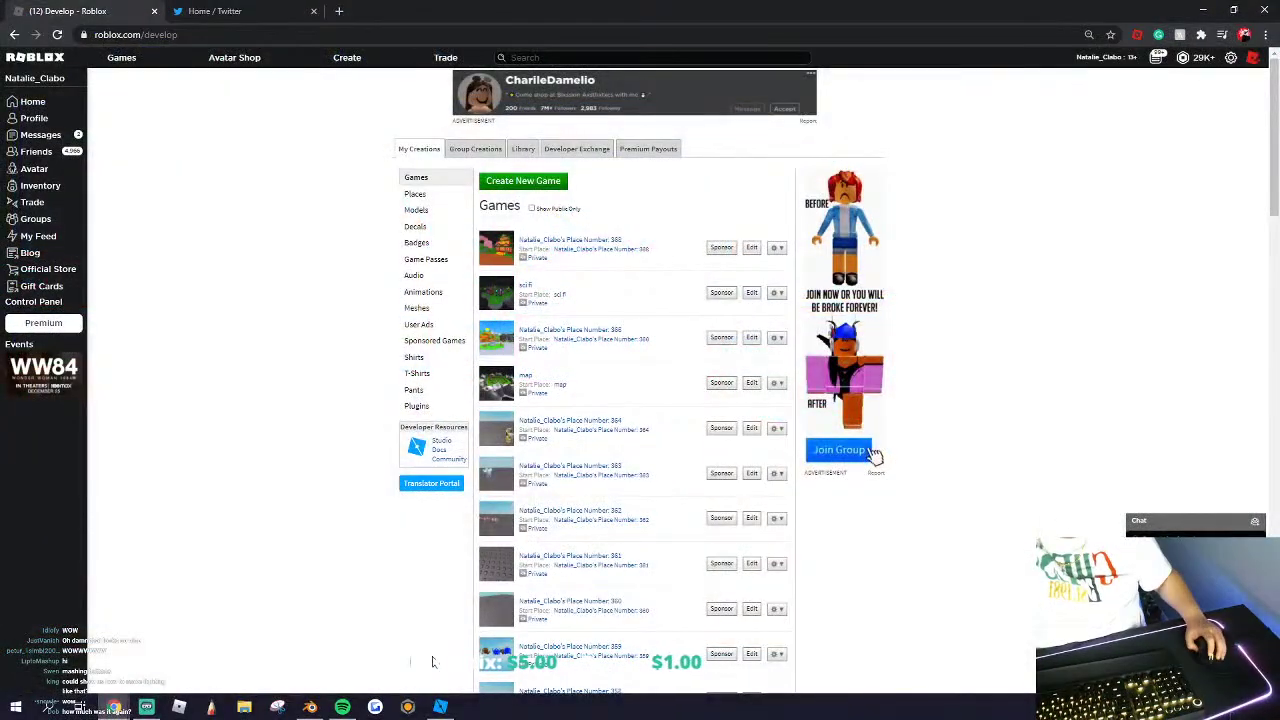
{"action": "left_click", "coordinate": [440, 707]}
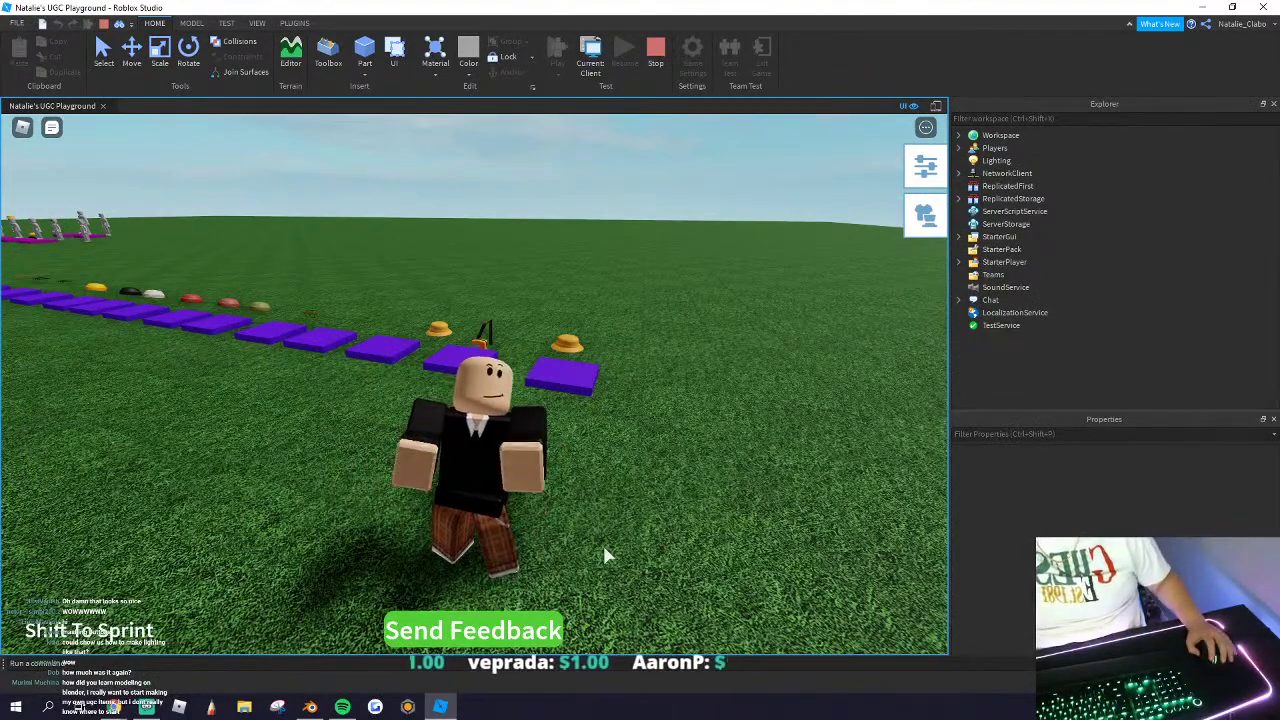
Step: Reset the character in the running play test so the avatar respawns with its updated hair
{"action": "left_click", "coordinate": [22, 127]}
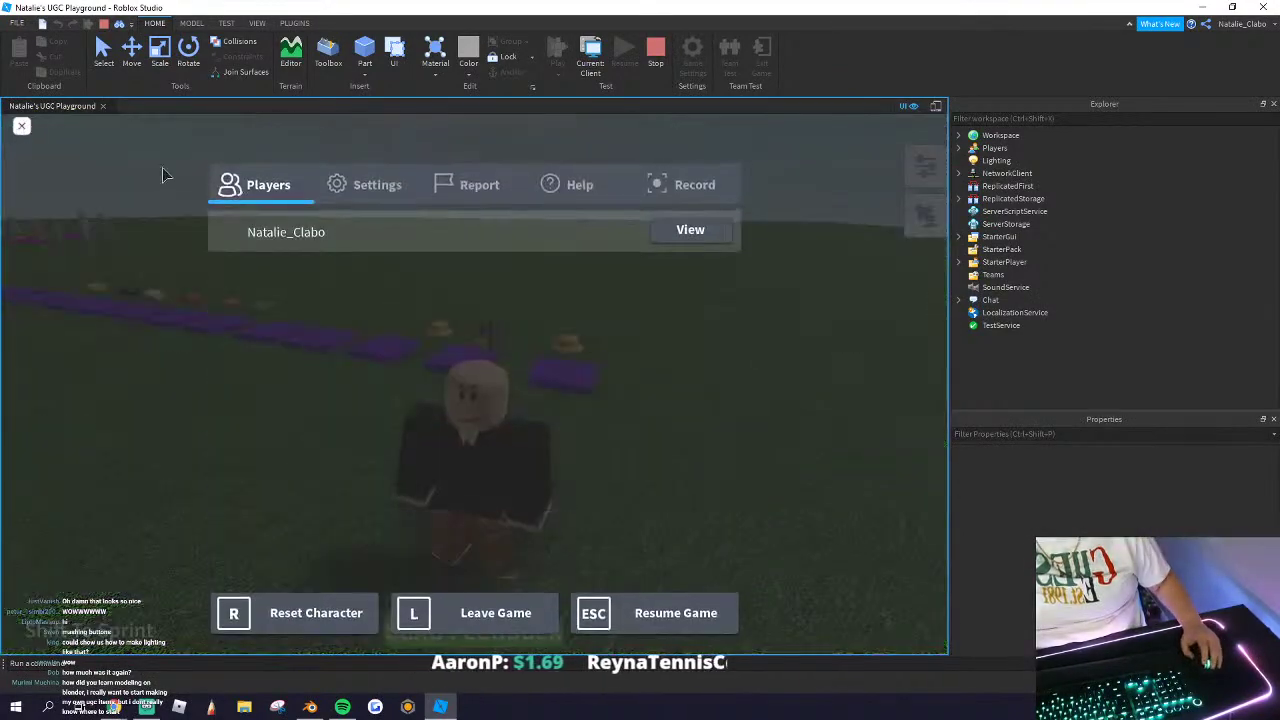
{"action": "left_click", "coordinate": [378, 186]}
{"action": "scroll", "coordinate": [520, 400], "scroll_direction": "down", "scroll_amount": 1}
{"action": "scroll", "coordinate": [540, 272], "scroll_direction": "up", "scroll_amount": 1}
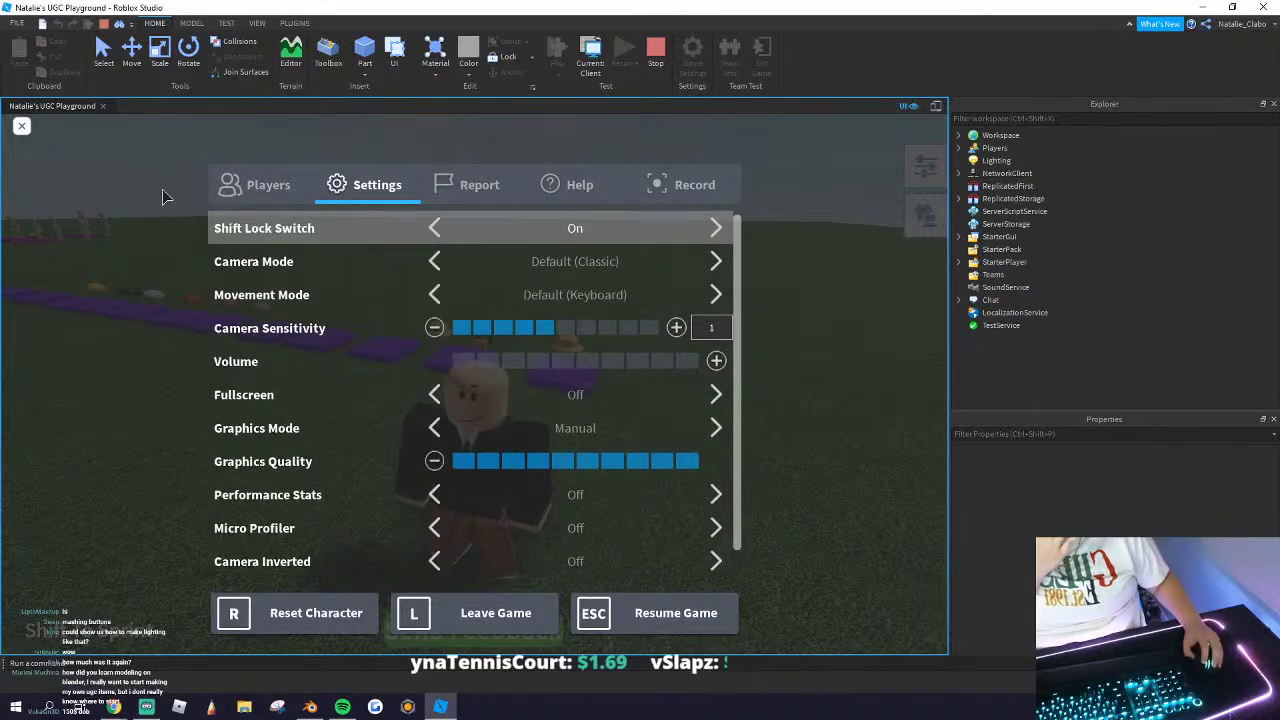
{"action": "left_click", "coordinate": [260, 188]}
{"action": "left_click", "coordinate": [313, 630]}
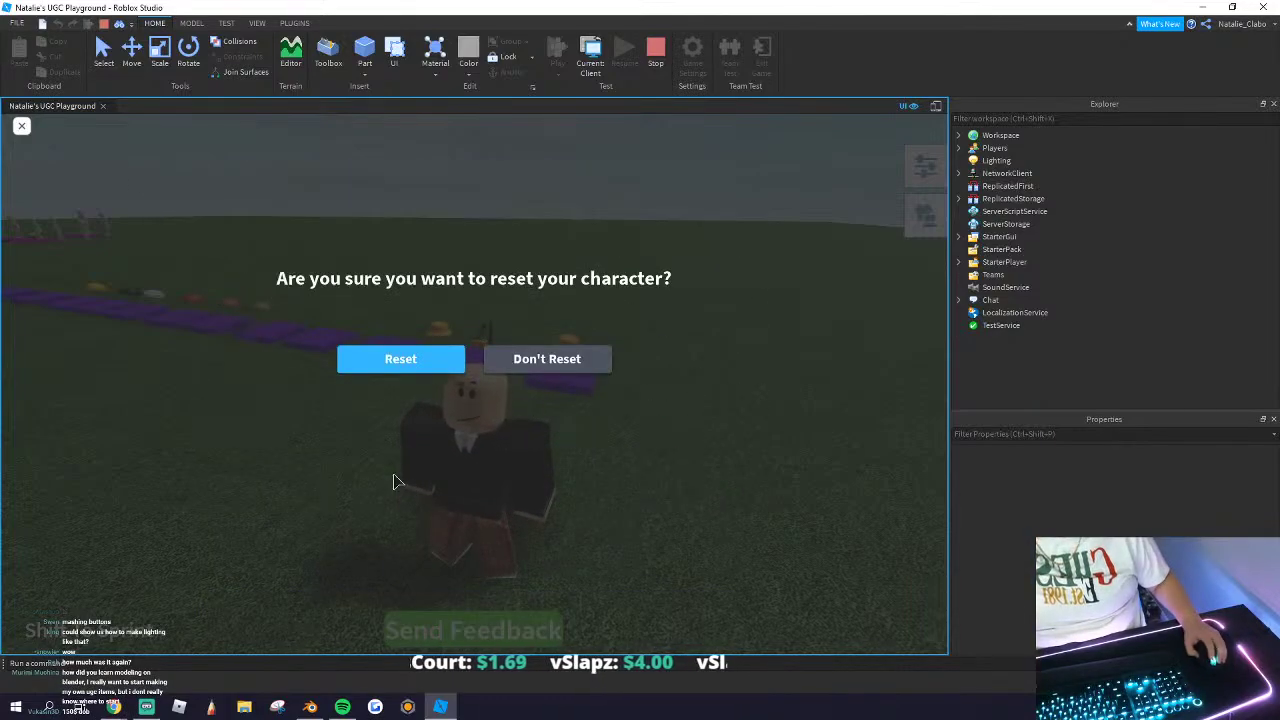
{"action": "left_click", "coordinate": [400, 359]}
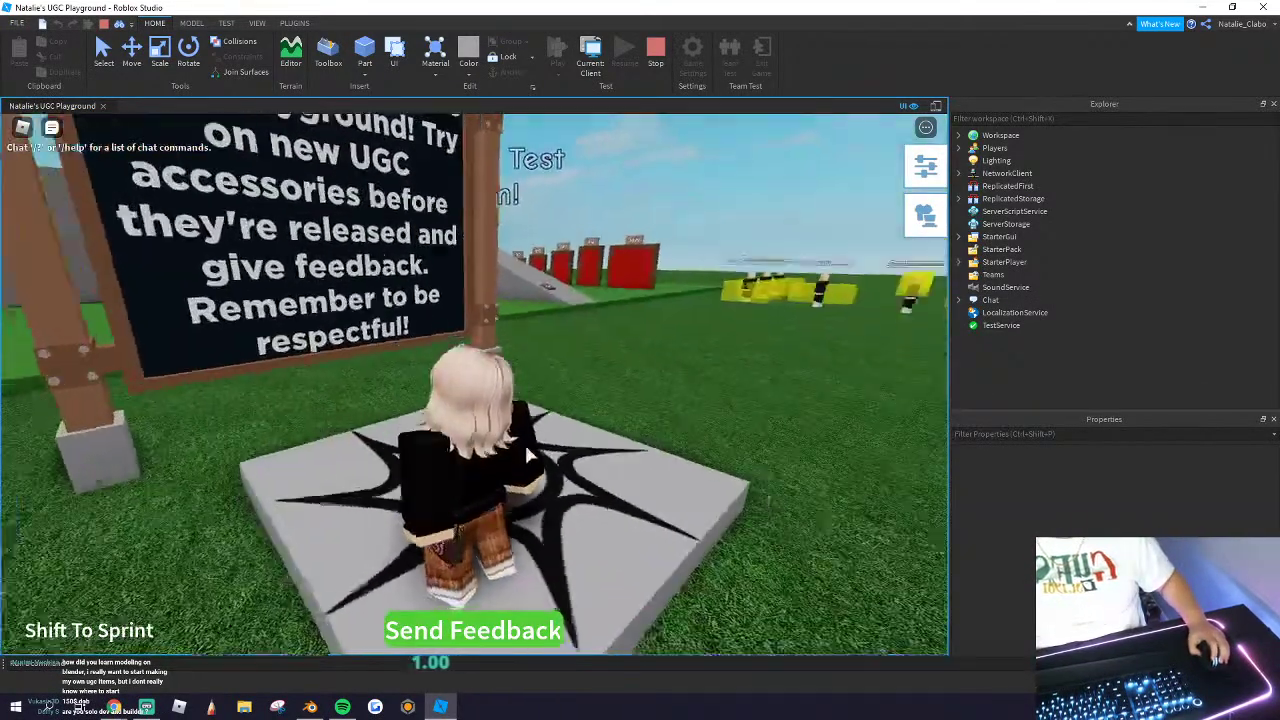
Step: Run the avatar from the spawn along the row of purple hat pads to the orange bucket hat's pad and put the hat on
{"action": "right_click_drag", "start_coordinate": [526, 454], "coordinate": [528, 455]}
{"action": "key", "text": "w"}
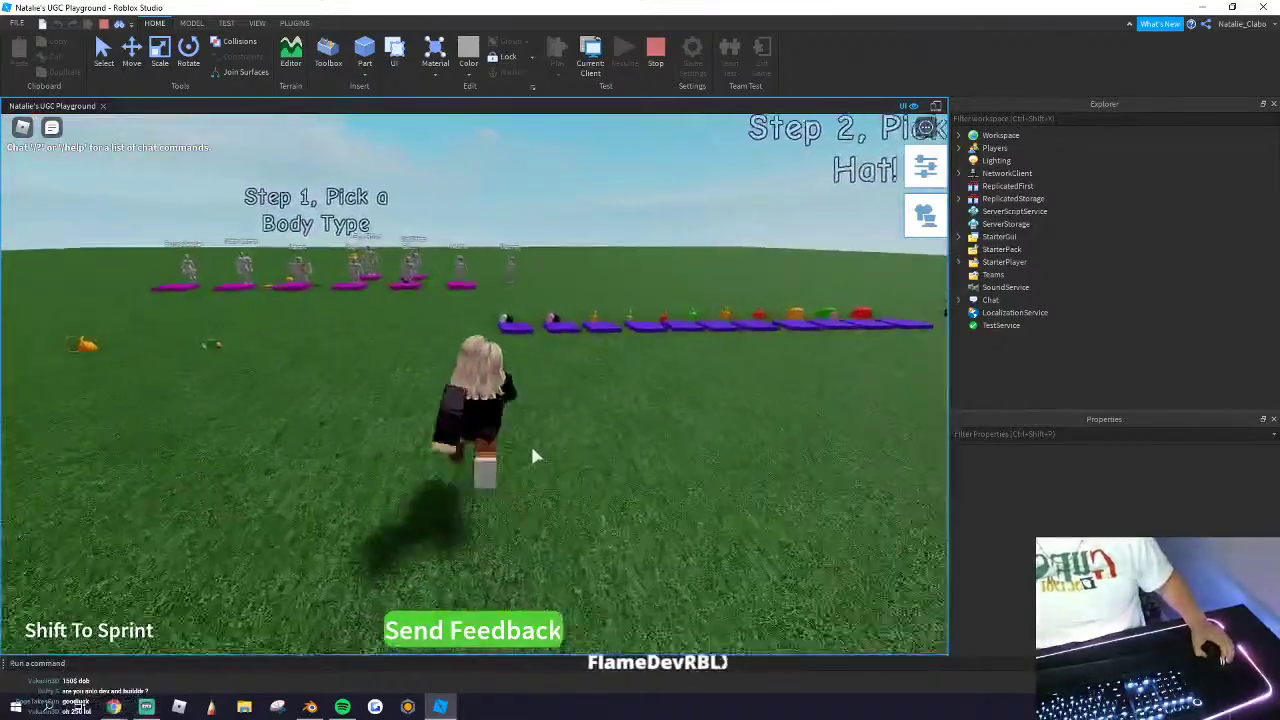
{"action": "right_click_drag", "start_coordinate": [510, 400], "coordinate": [510, 400]}
{"action": "key", "text": "w"}
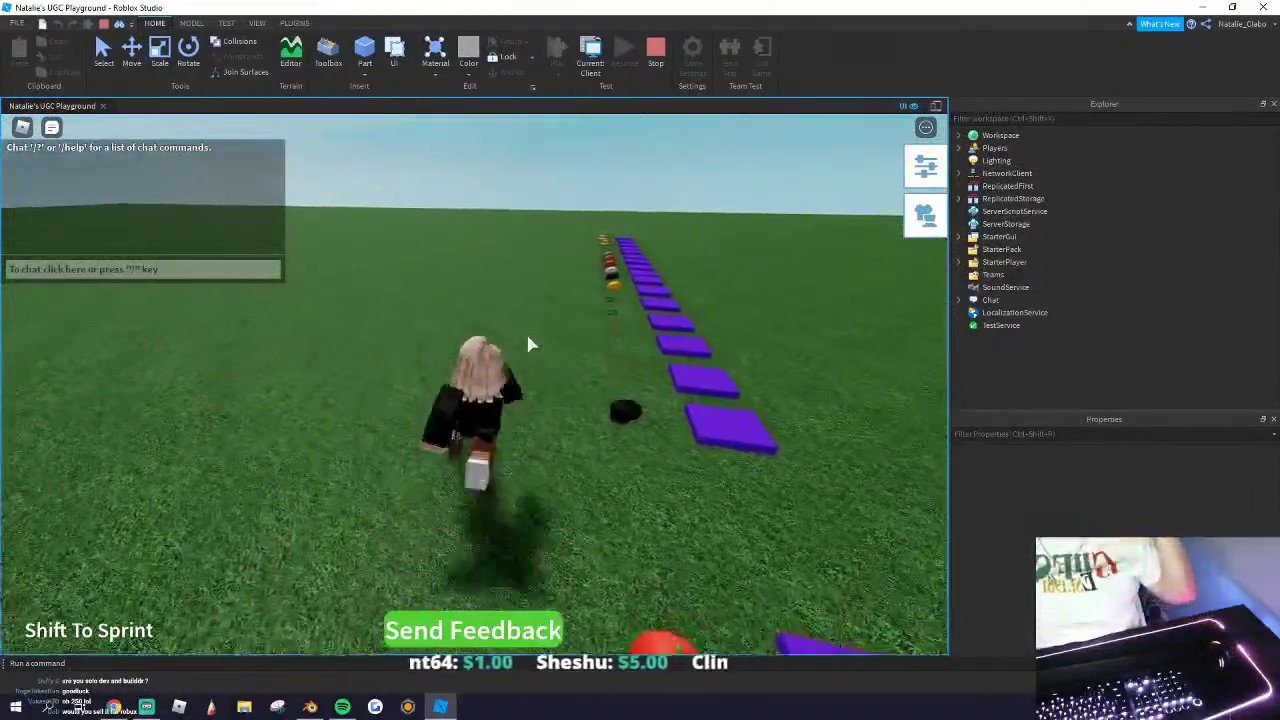
{"action": "key", "text": "d"}
{"action": "right_click_drag", "start_coordinate": [565, 338], "coordinate": [564, 337]}
{"action": "key", "text": "w"}
{"action": "key", "text": "space"}
{"action": "key", "text": "w"}
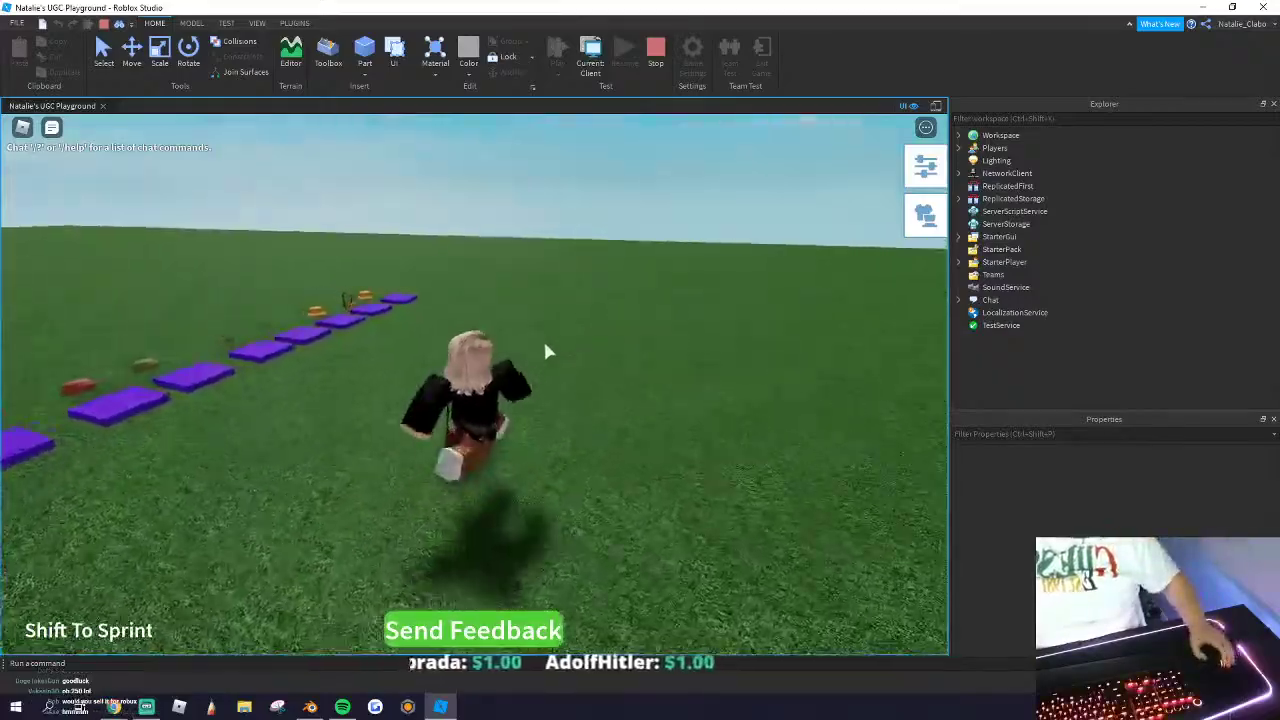
{"action": "key", "text": "a"}
{"action": "key", "text": "w"}
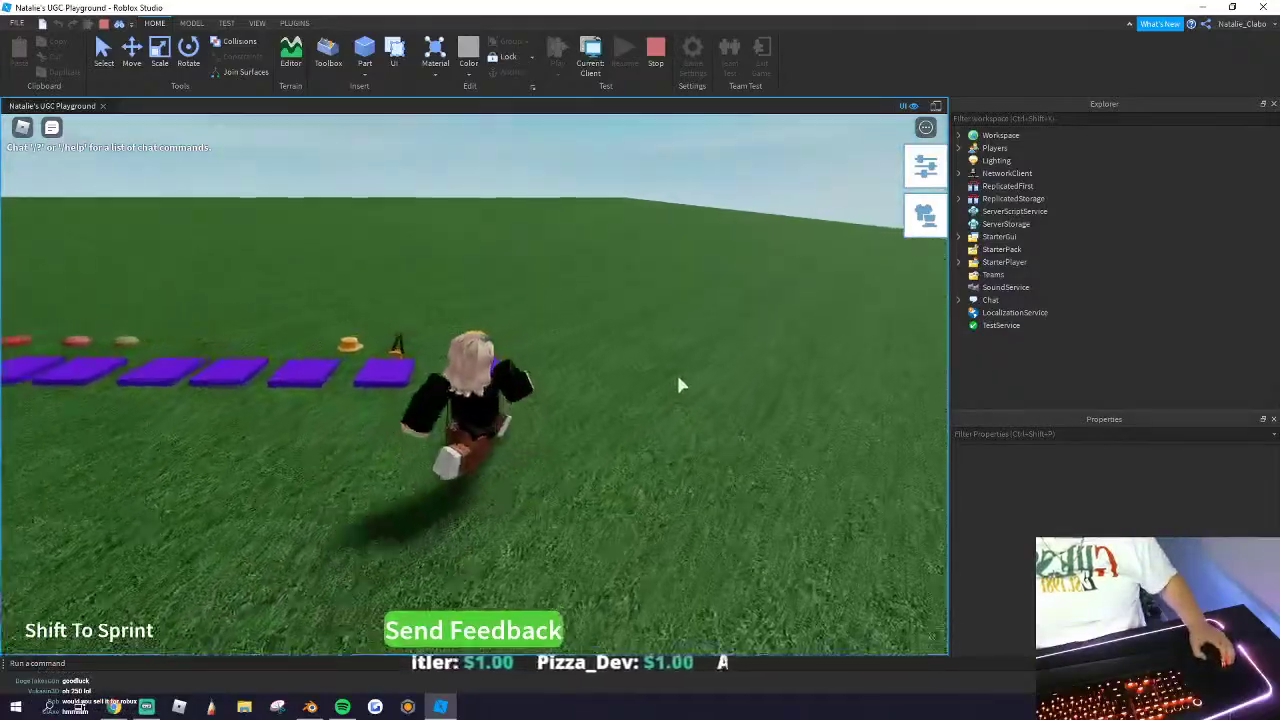
{"action": "right_click_drag", "start_coordinate": [675, 385], "coordinate": [678, 391]}
{"action": "key", "text": "s"}
Step: Examine the orange bucket hat's fit over the wavy hair from the front, up close and from farther away
{"action": "scroll", "coordinate": [678, 392], "scroll_direction": "up", "scroll_amount": 3}
{"action": "key", "text": "w"}
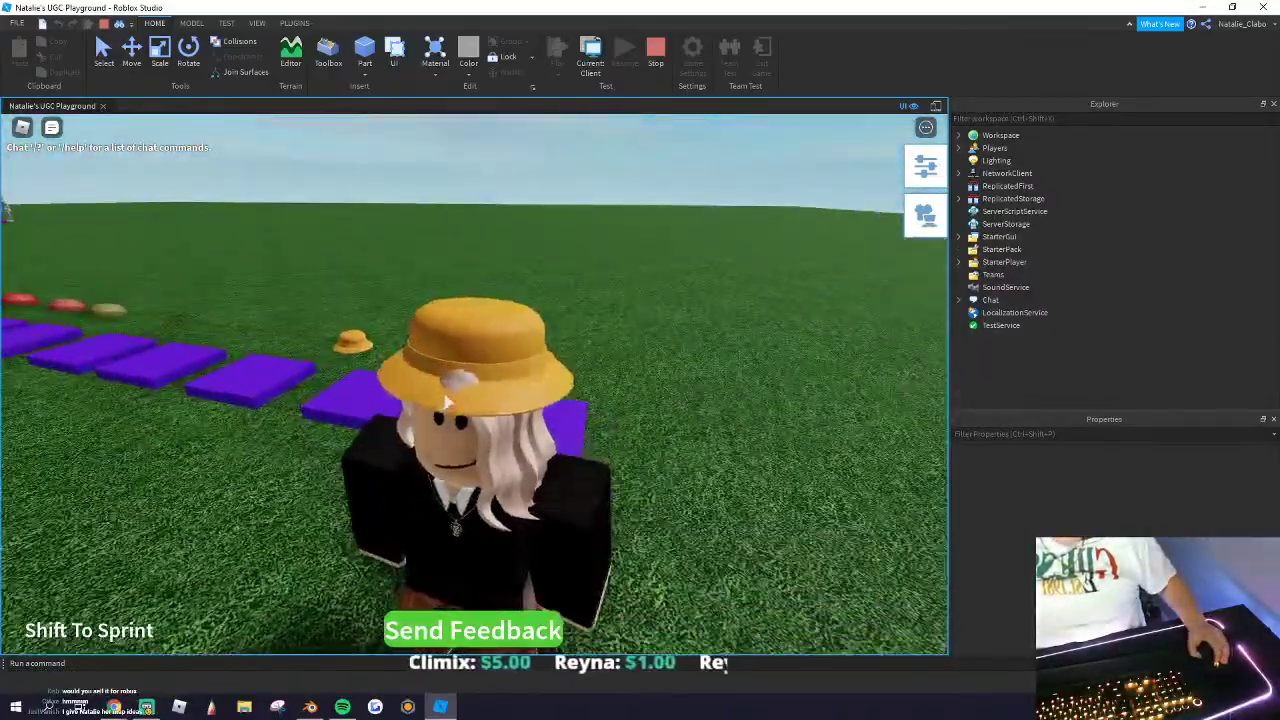
{"action": "right_click_drag", "start_coordinate": [453, 393], "coordinate": [453, 400]}
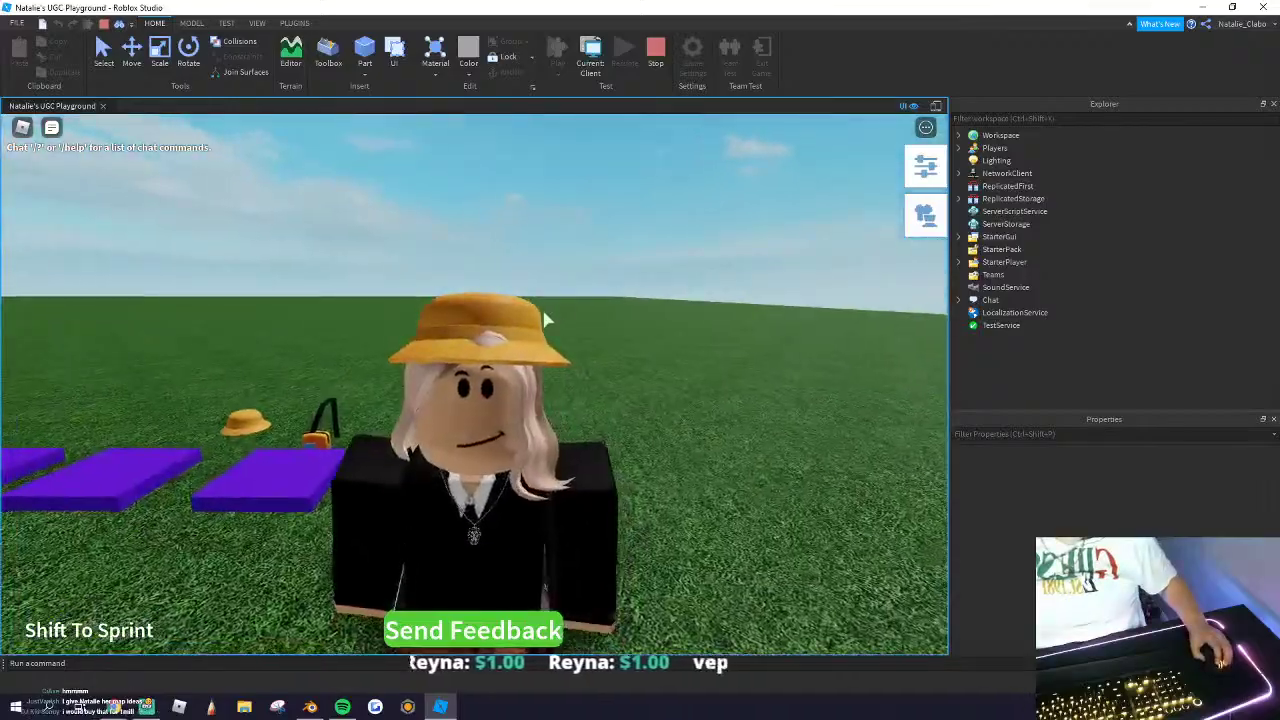
{"action": "right_click_drag", "start_coordinate": [545, 319], "coordinate": [545, 319]}
{"action": "scroll", "coordinate": [545, 319], "scroll_direction": "up", "scroll_amount": 3}
{"action": "scroll", "coordinate": [545, 319], "scroll_direction": "down", "scroll_amount": 4}
{"action": "scroll", "coordinate": [615, 302], "scroll_direction": "down", "scroll_amount": 3}
Step: Remove the avatar's hair and bucket hat with the in-game avatar editor
{"action": "left_click", "coordinate": [920, 222]}
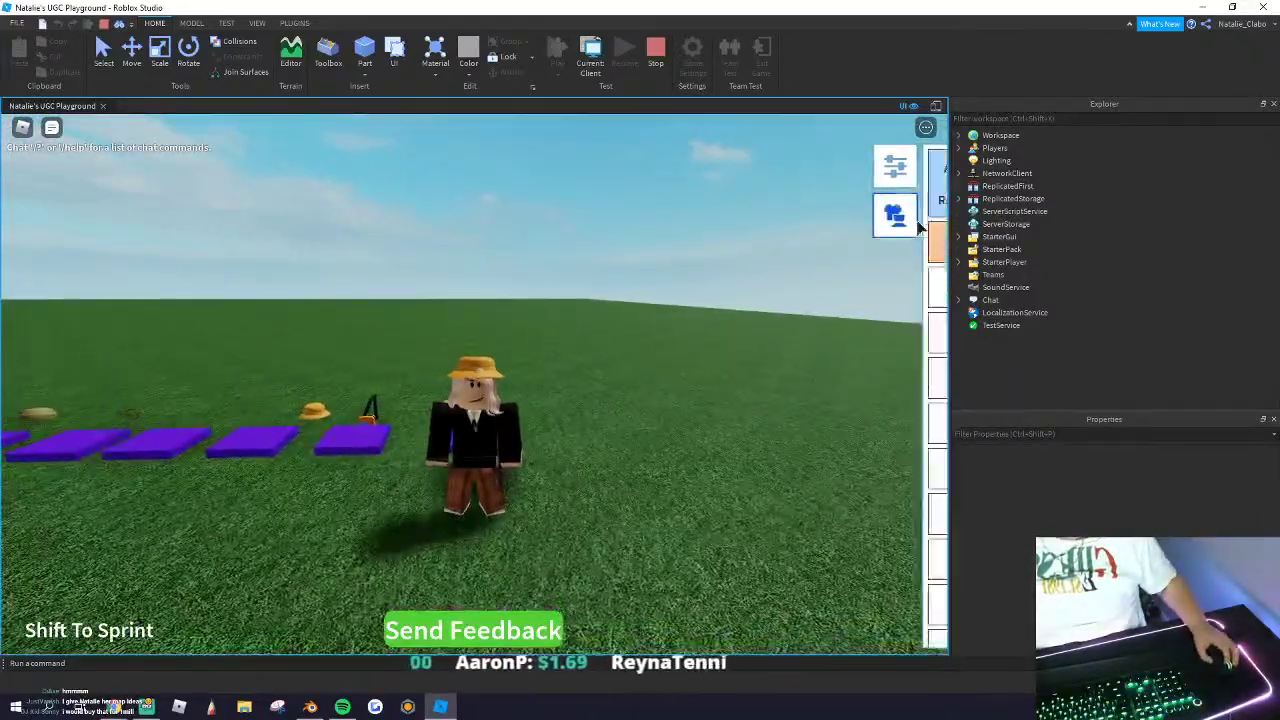
{"action": "left_click", "coordinate": [829, 255]}
{"action": "left_click", "coordinate": [714, 217]}
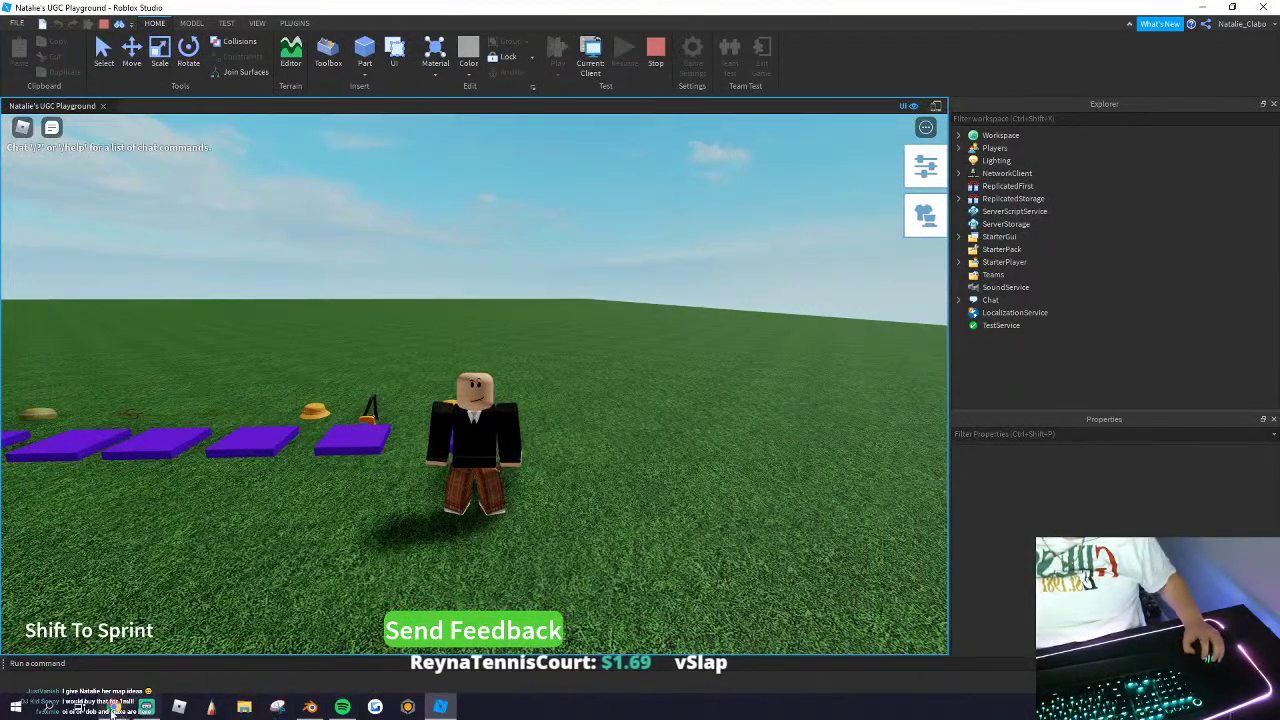
Step: Switch to the Roblox website in Chrome, open the Avatar Editor and browse the recent items and accessories
{"action": "left_click", "coordinate": [72, 660]}
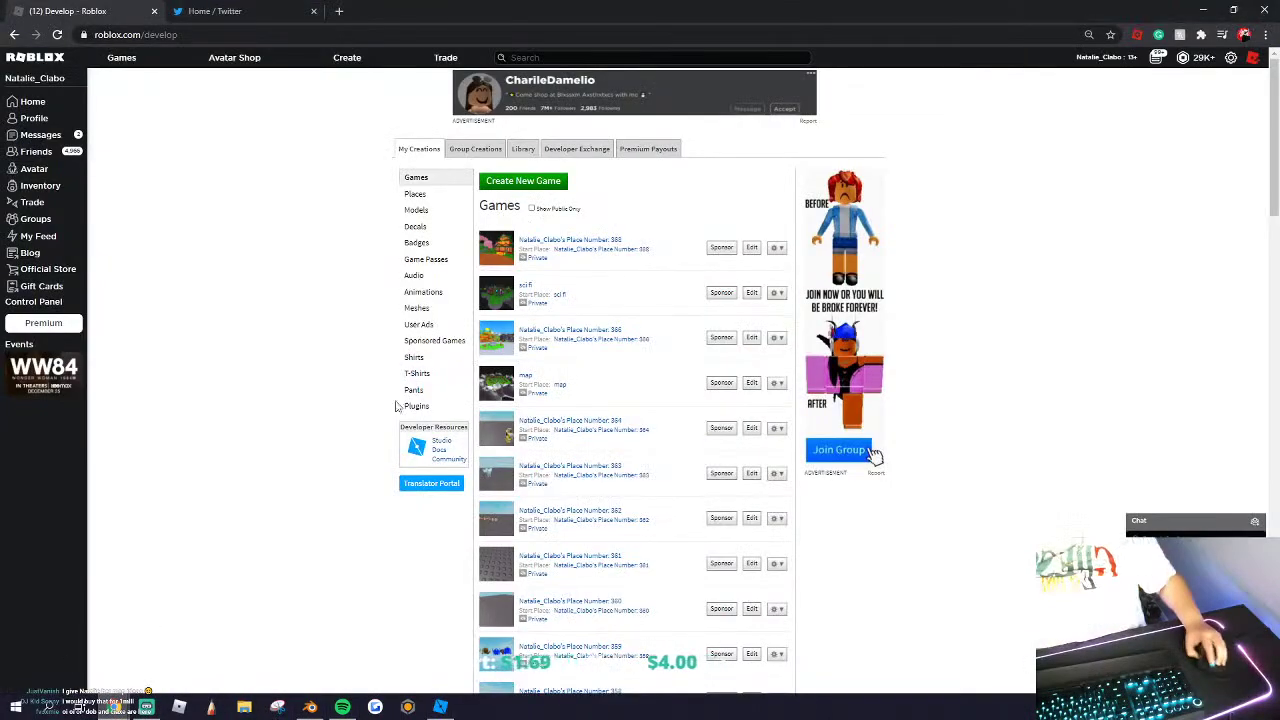
{"action": "left_click", "coordinate": [34, 169]}
{"action": "scroll", "coordinate": [763, 300], "scroll_direction": "down", "scroll_amount": 6}
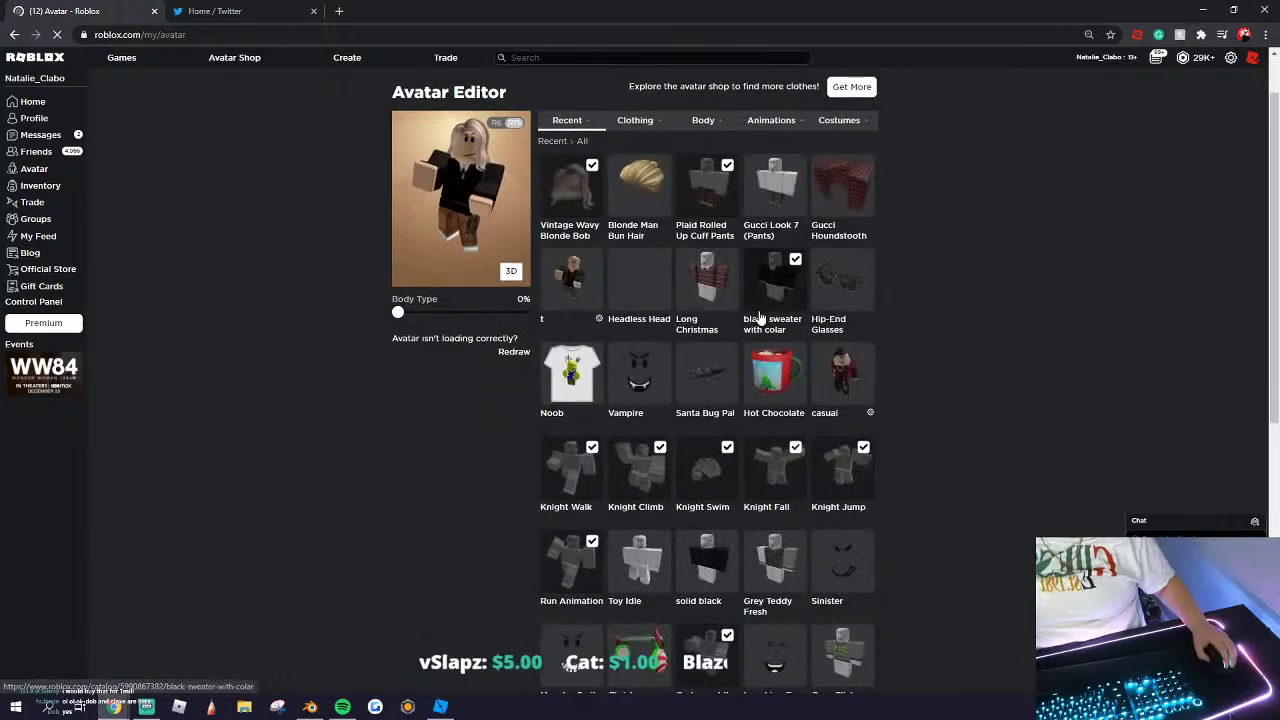
{"action": "scroll", "coordinate": [585, 240], "scroll_direction": "up", "scroll_amount": 6}
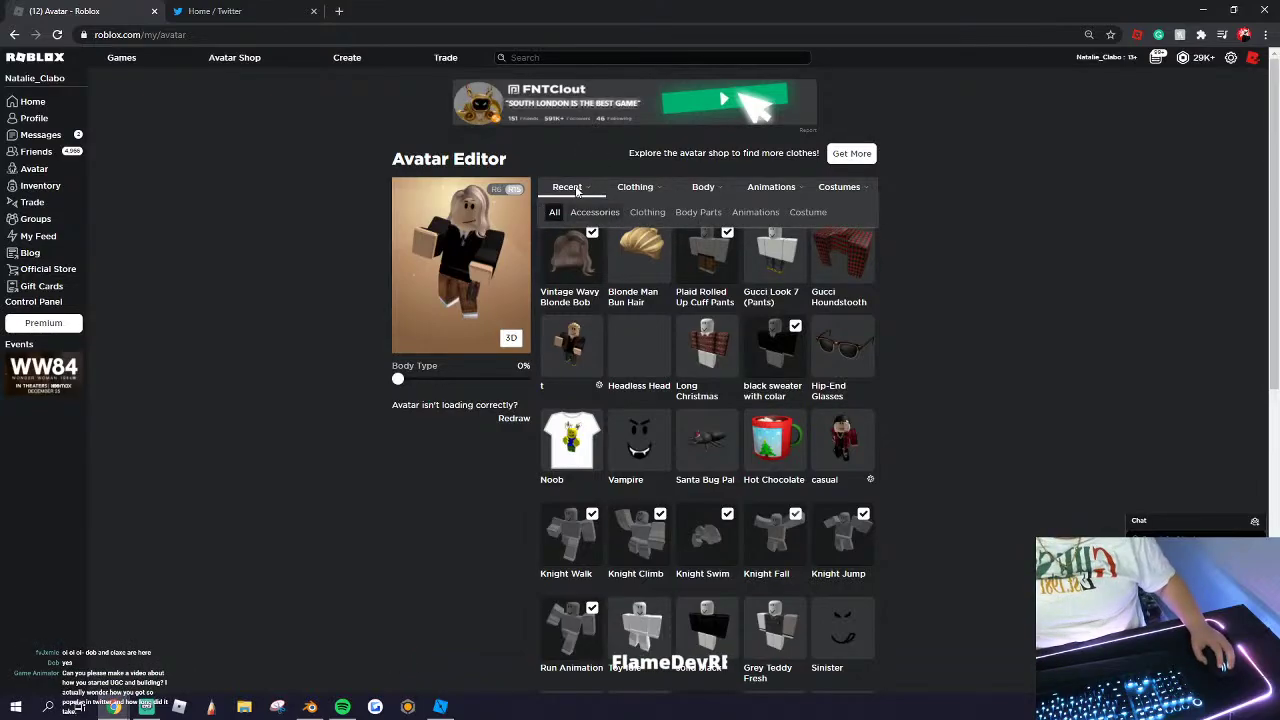
{"action": "left_click", "coordinate": [555, 215]}
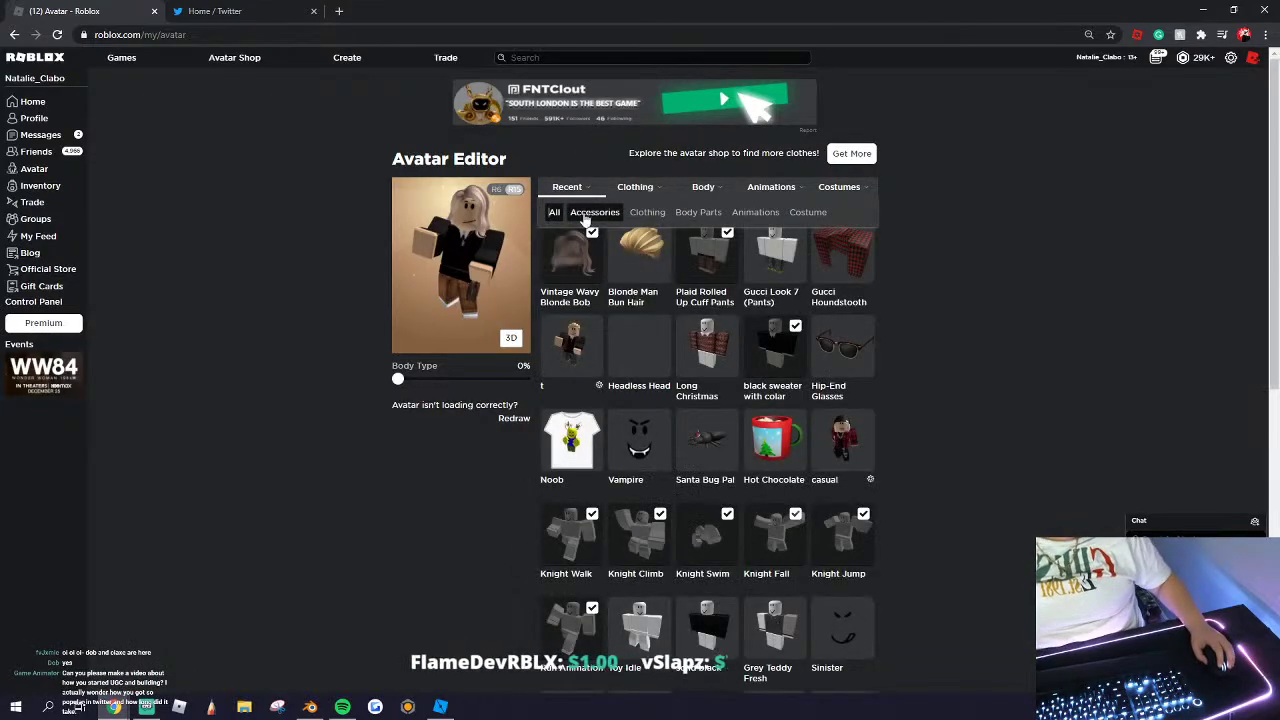
{"action": "left_click", "coordinate": [594, 212]}
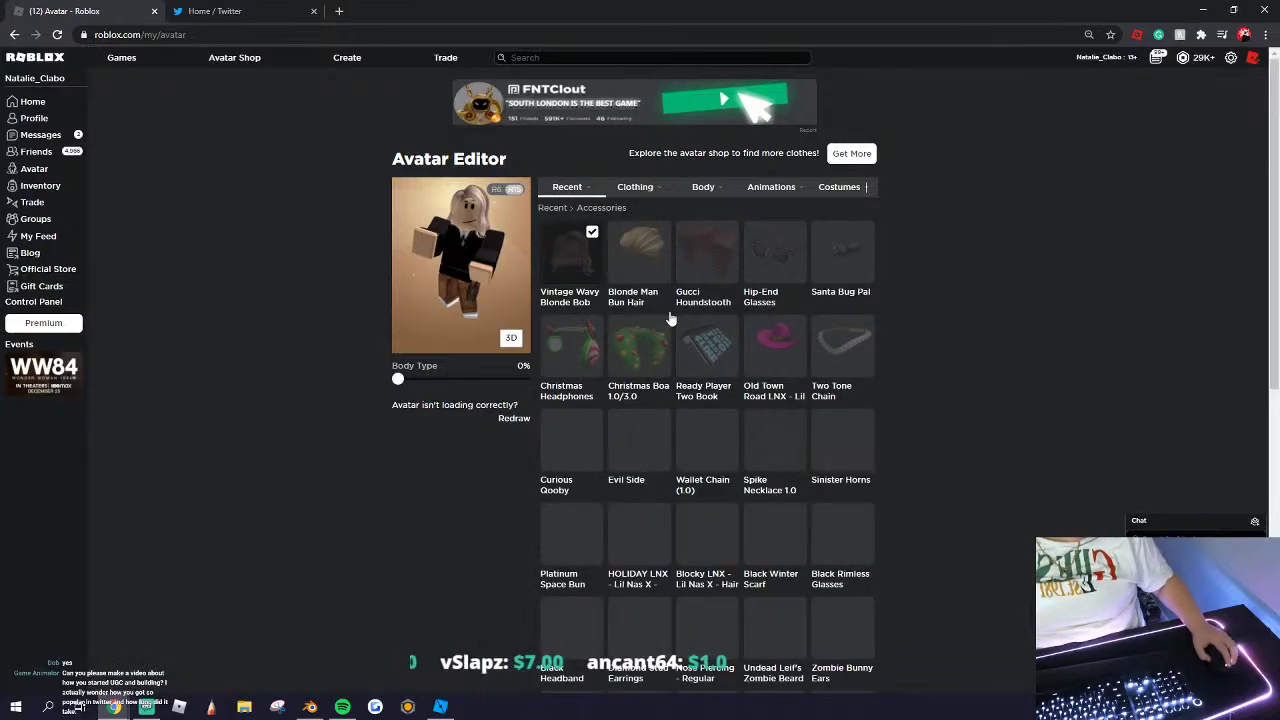
{"action": "scroll", "coordinate": [781, 493], "scroll_direction": "down", "scroll_amount": 10}
{"action": "scroll", "coordinate": [748, 608], "scroll_direction": "up", "scroll_amount": 10}
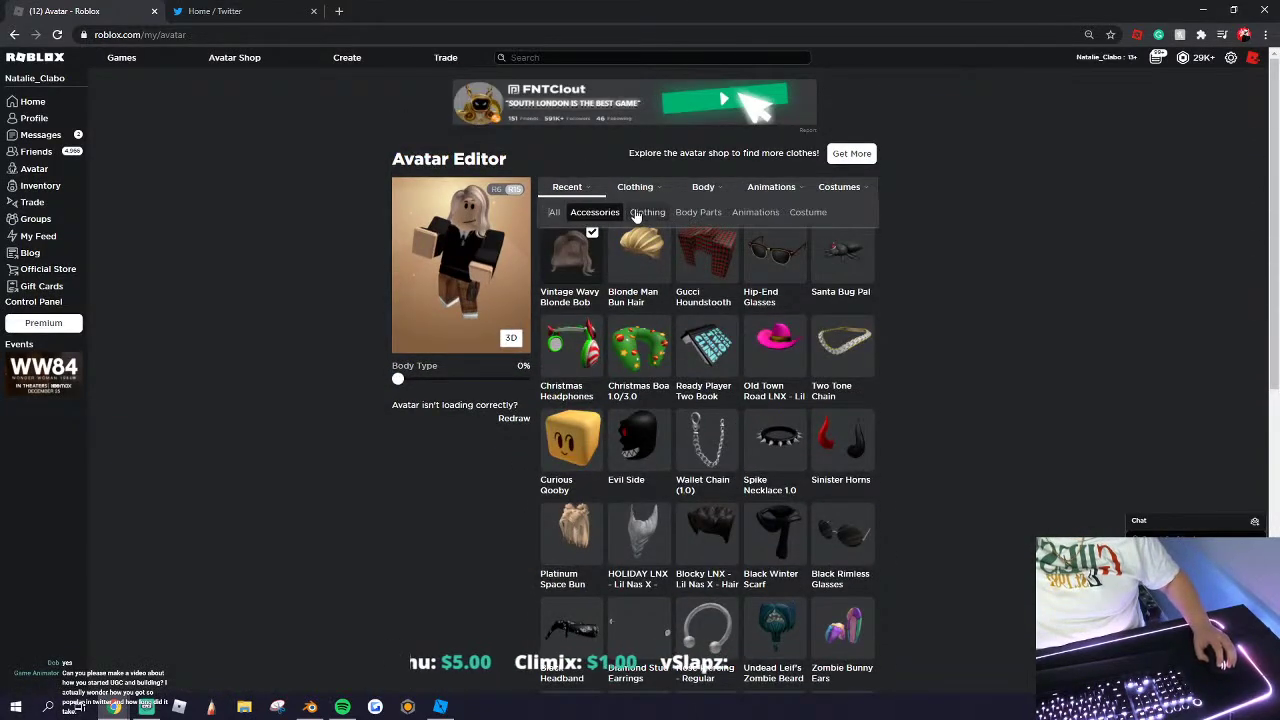
Step: Browse the avatar's Hair category under Clothing and equip Voluminous Blonde Hair
{"action": "left_click", "coordinate": [651, 214]}
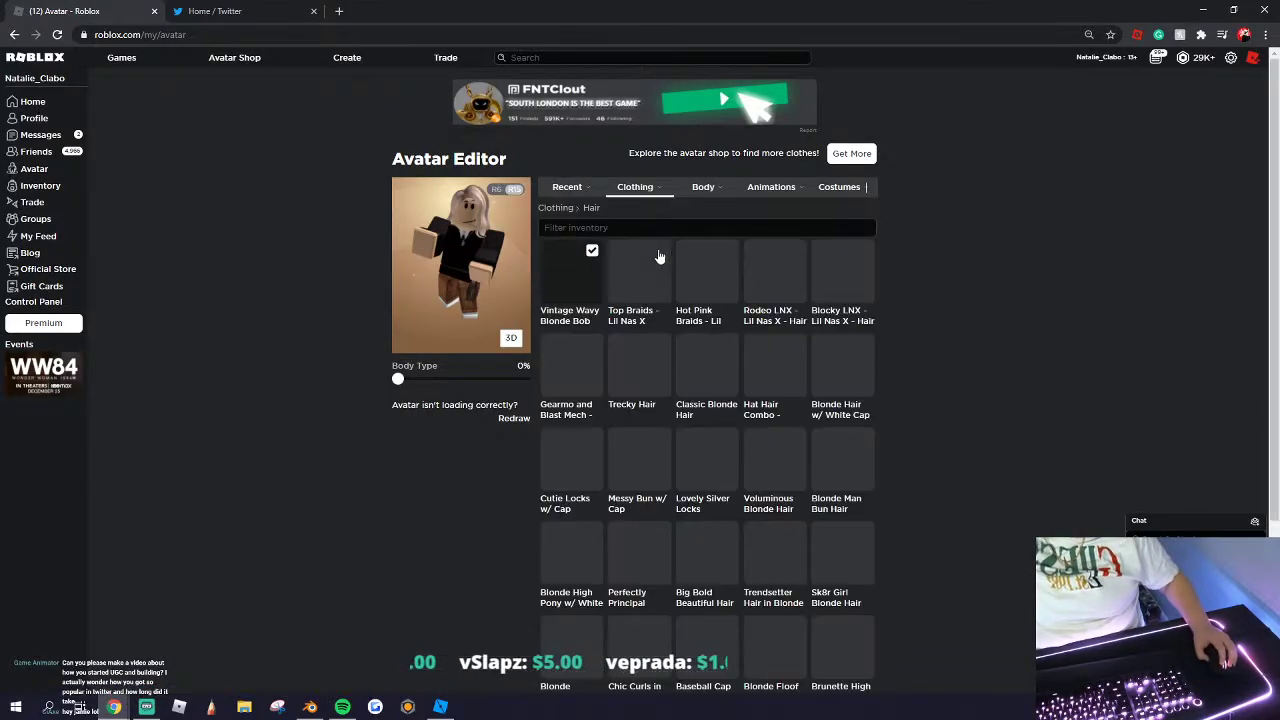
{"action": "scroll", "coordinate": [748, 492], "scroll_direction": "down", "scroll_amount": 15}
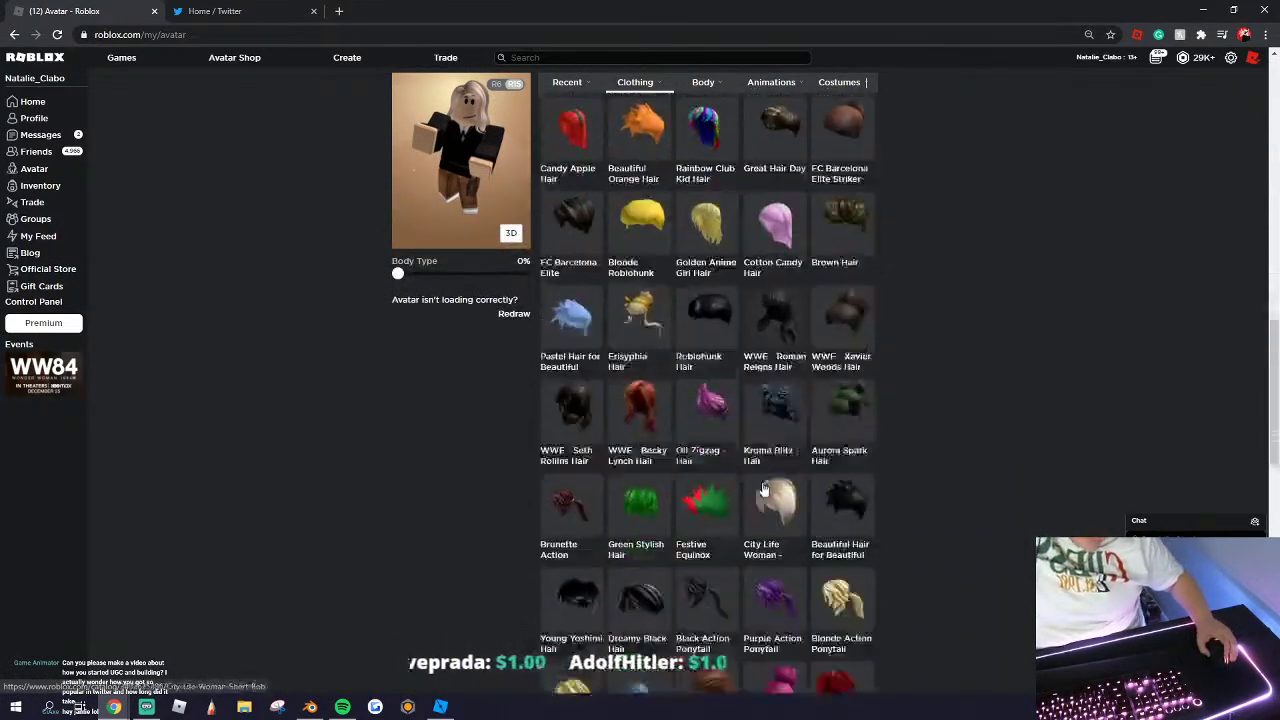
{"action": "scroll", "coordinate": [790, 500], "scroll_direction": "down", "scroll_amount": 10}
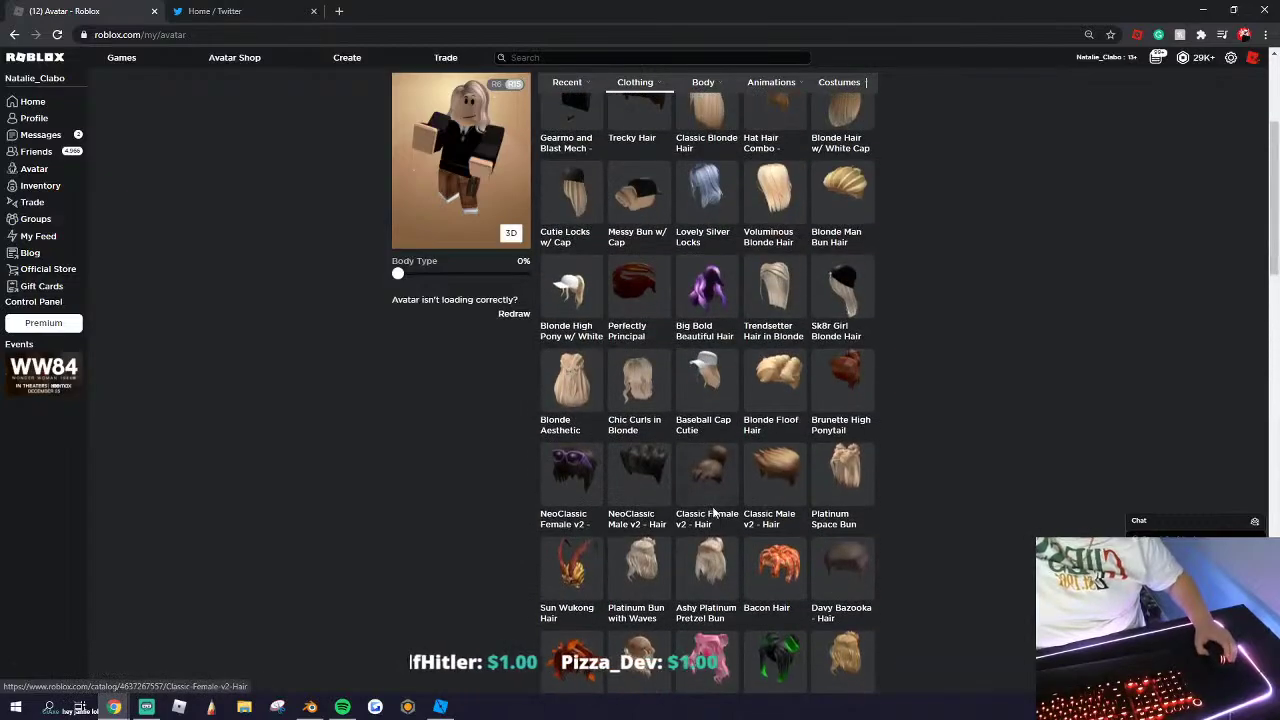
{"action": "scroll", "coordinate": [750, 590], "scroll_direction": "up", "scroll_amount": 1}
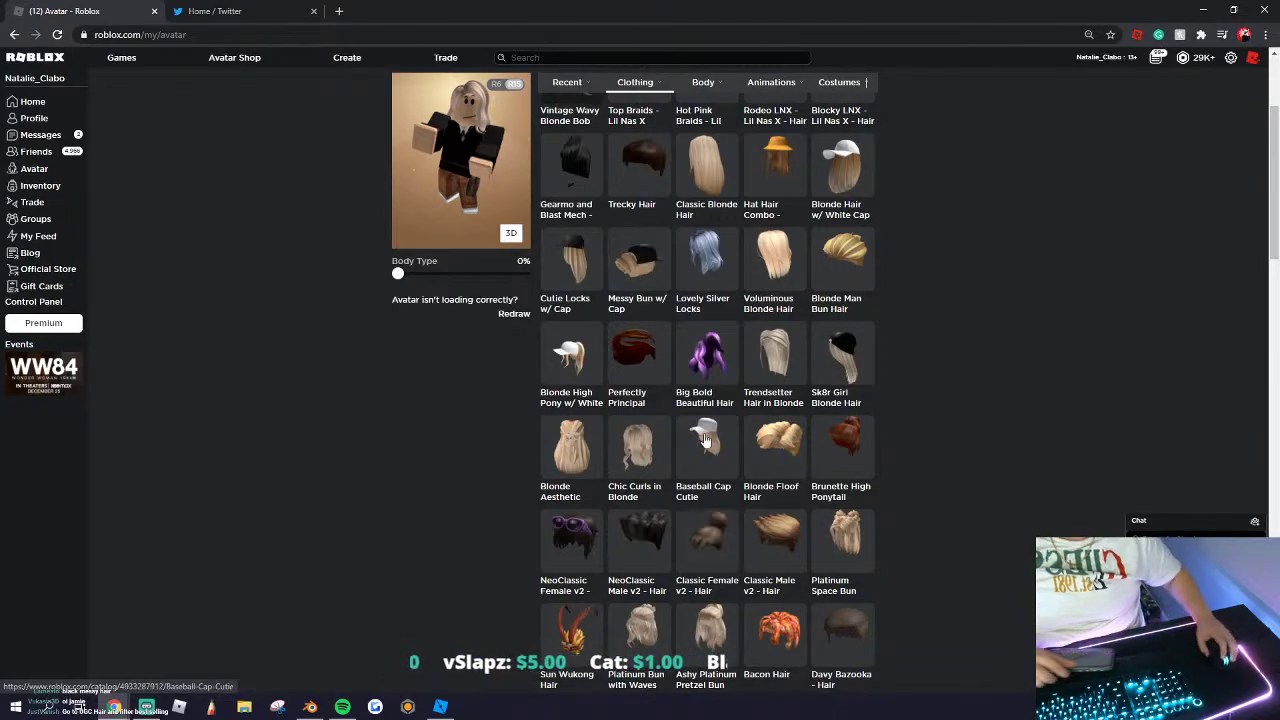
{"action": "scroll", "coordinate": [674, 440], "scroll_direction": "down", "scroll_amount": 2}
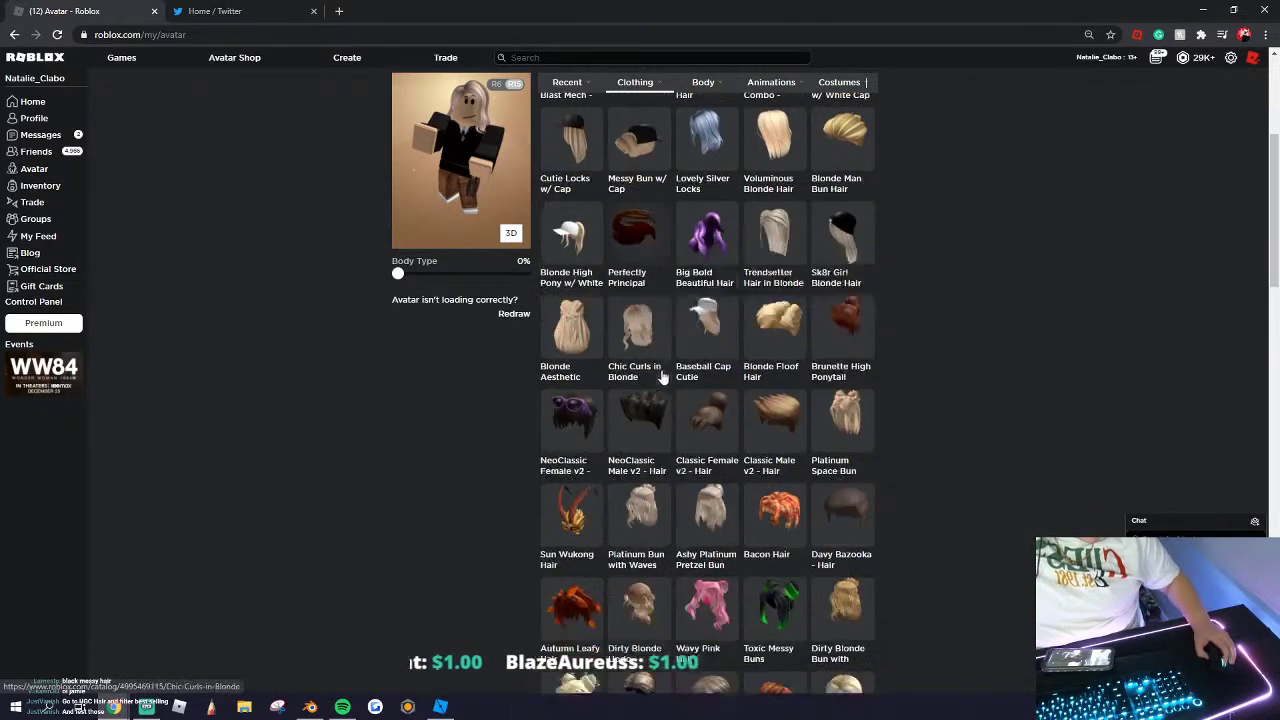
{"action": "scroll", "coordinate": [736, 398], "scroll_direction": "up", "scroll_amount": 1}
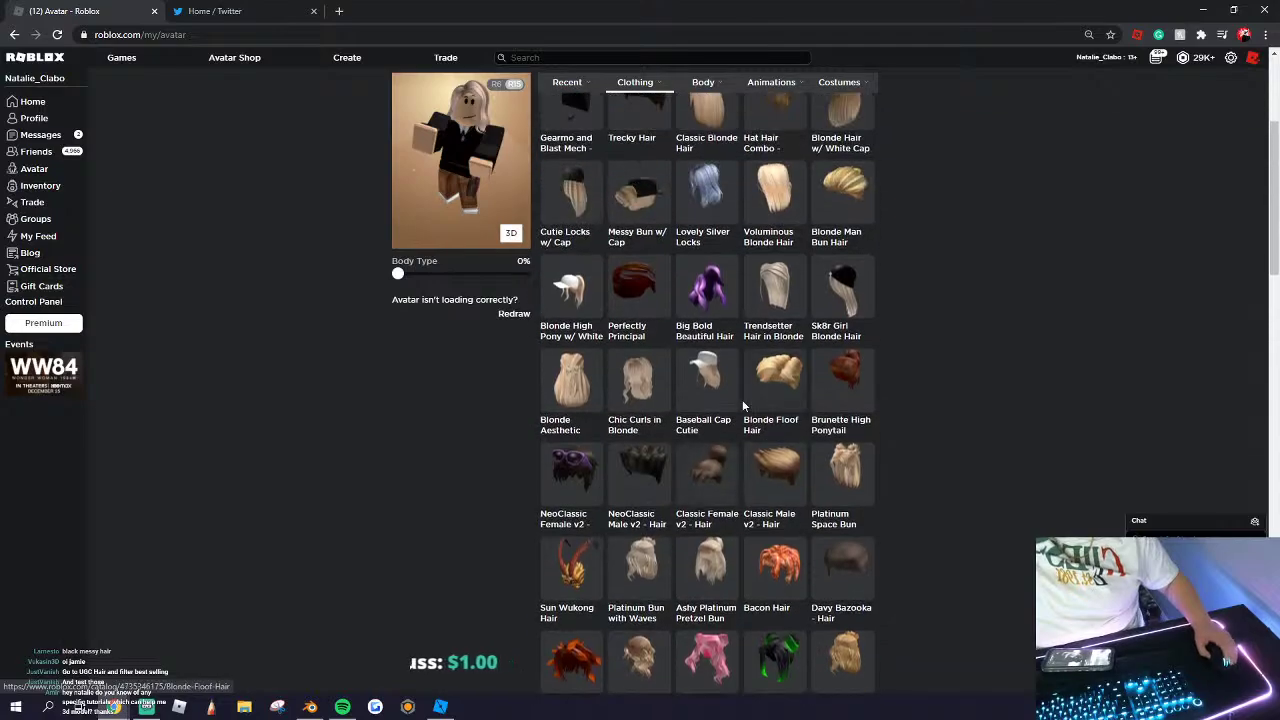
{"action": "scroll", "coordinate": [767, 290], "scroll_direction": "up", "scroll_amount": 2}
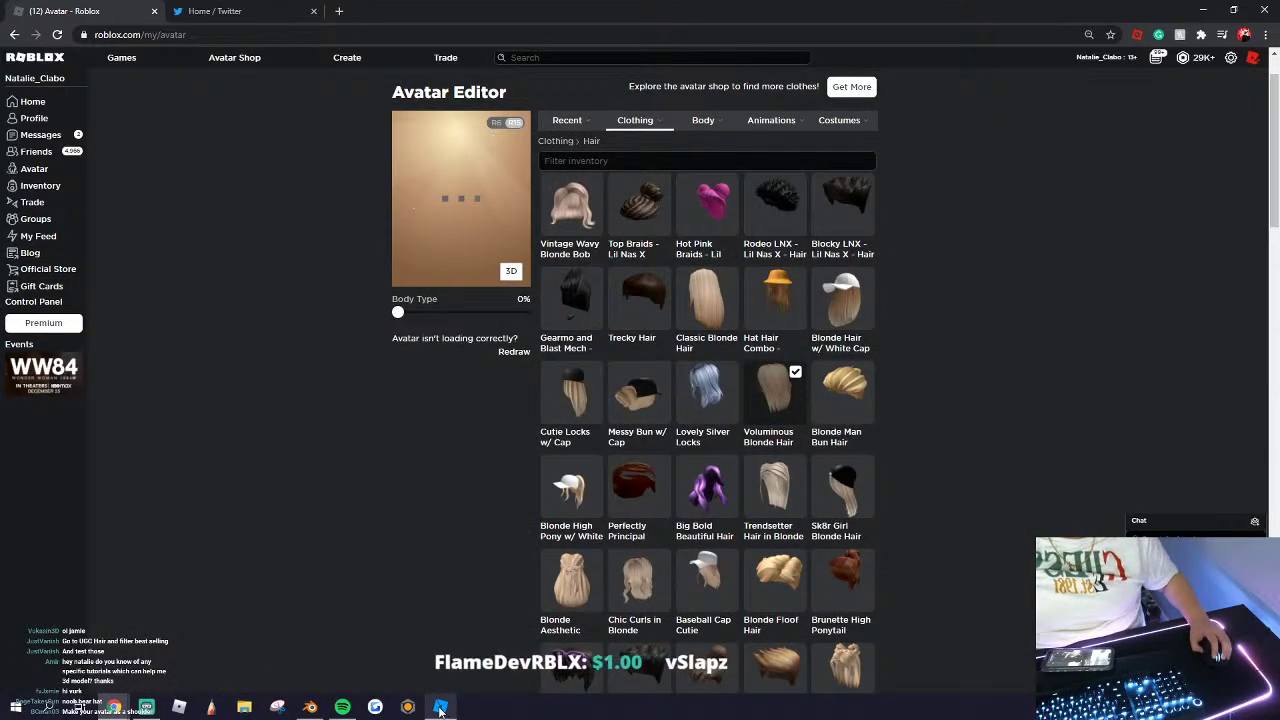
Step: Return to the running UGC Playground test in Roblox Studio and reset the character to load the new hair
{"action": "left_click", "coordinate": [310, 707]}
{"action": "left_click", "coordinate": [440, 708]}
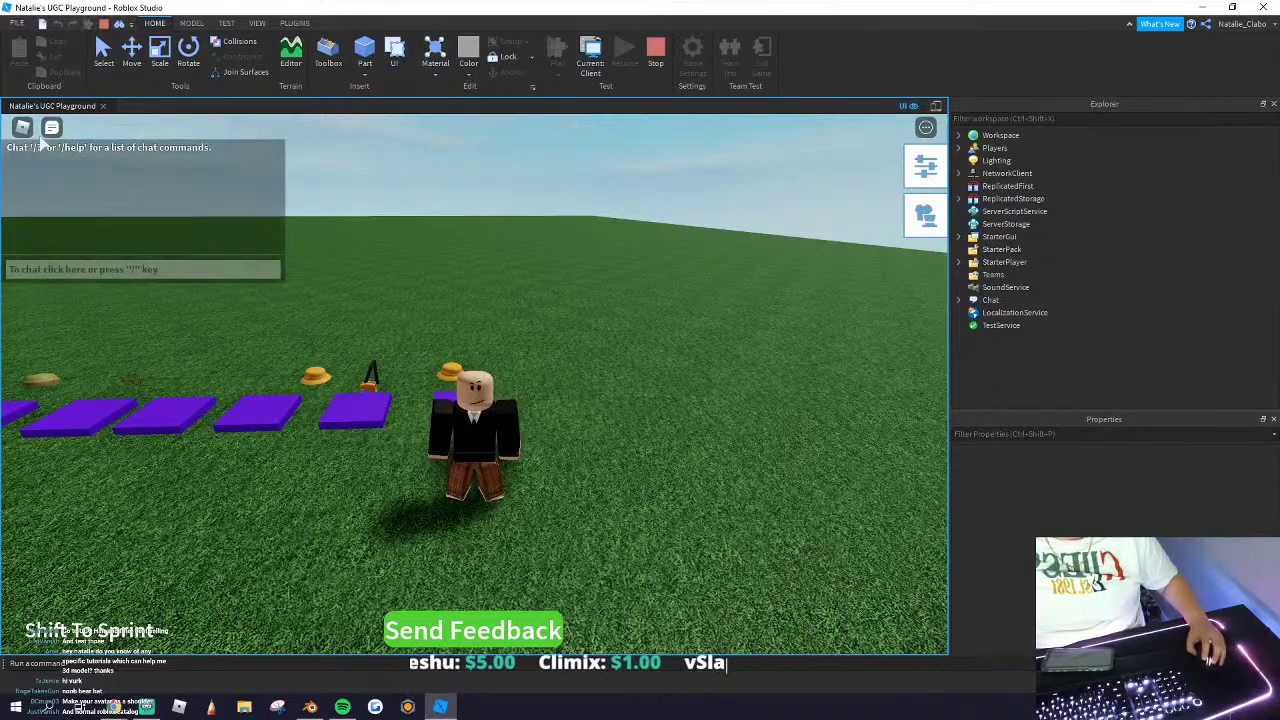
{"action": "key", "text": "Escape"}
{"action": "left_click", "coordinate": [300, 613]}
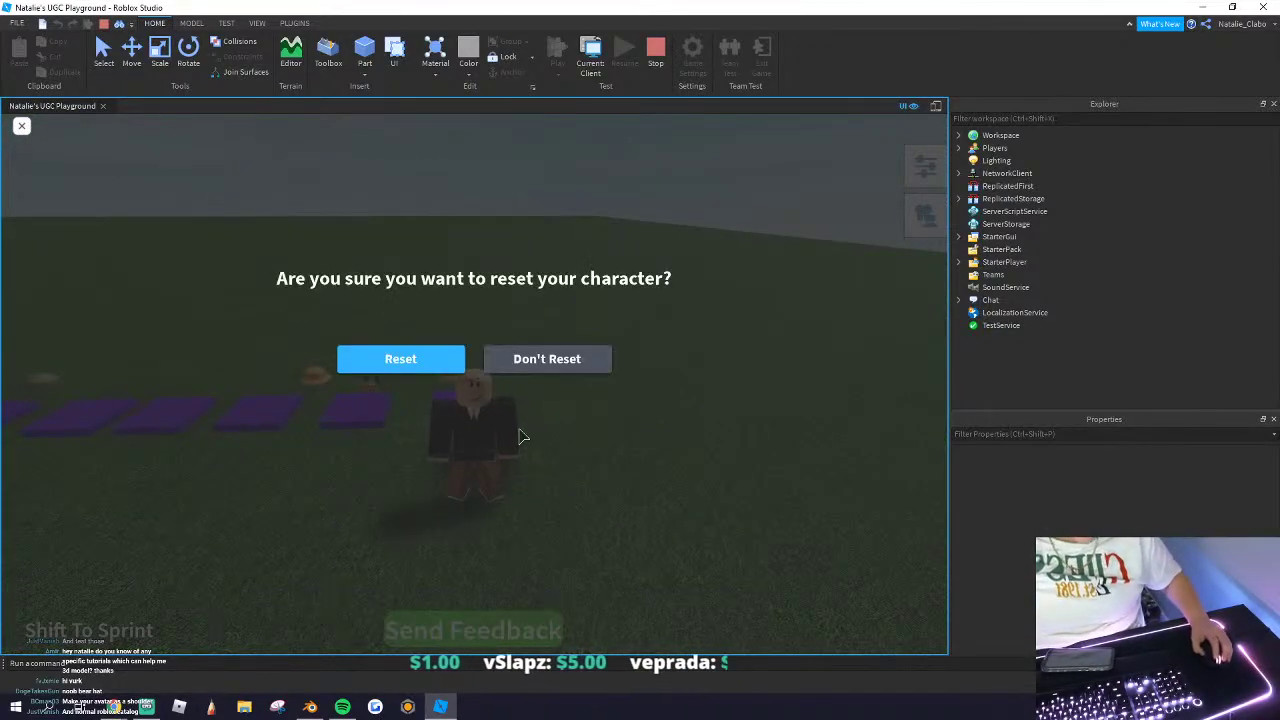
{"action": "left_click", "coordinate": [396, 352]}
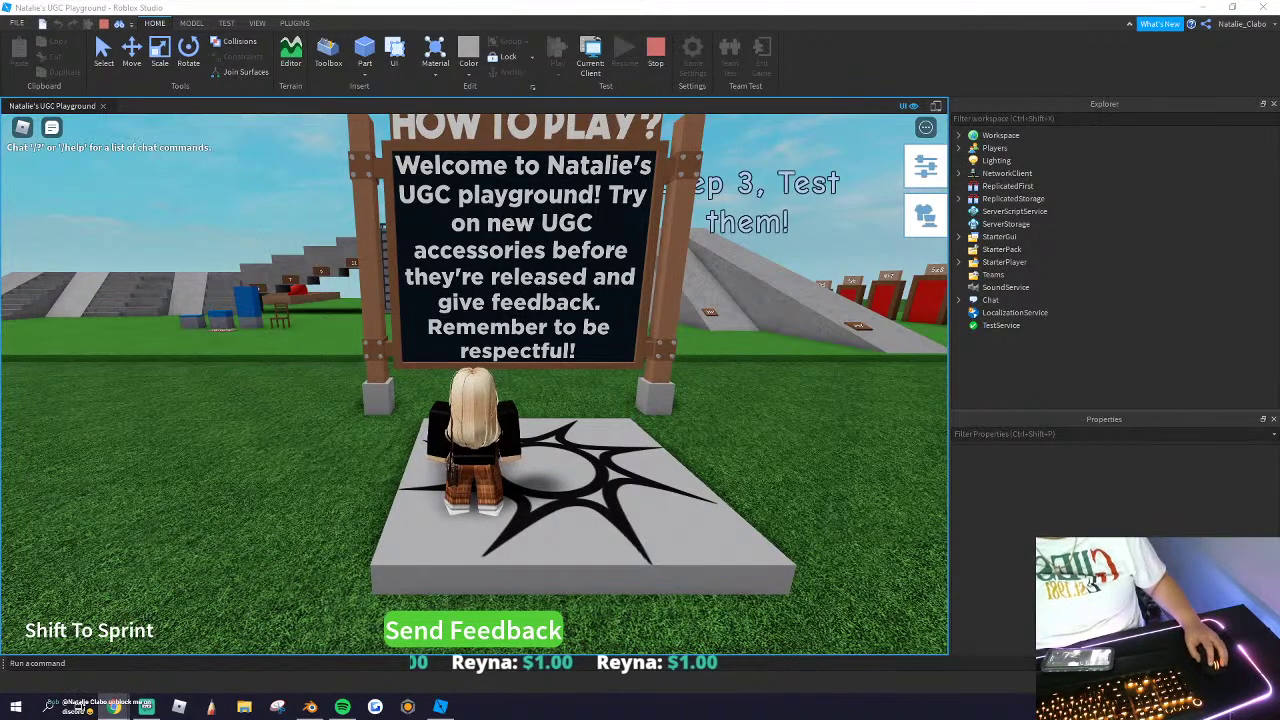
Step: Check the blocked users list in Discord and the avatar's hair inventory, and return to the Roblox Studio play test
{"action": "left_click", "coordinate": [113, 706]}
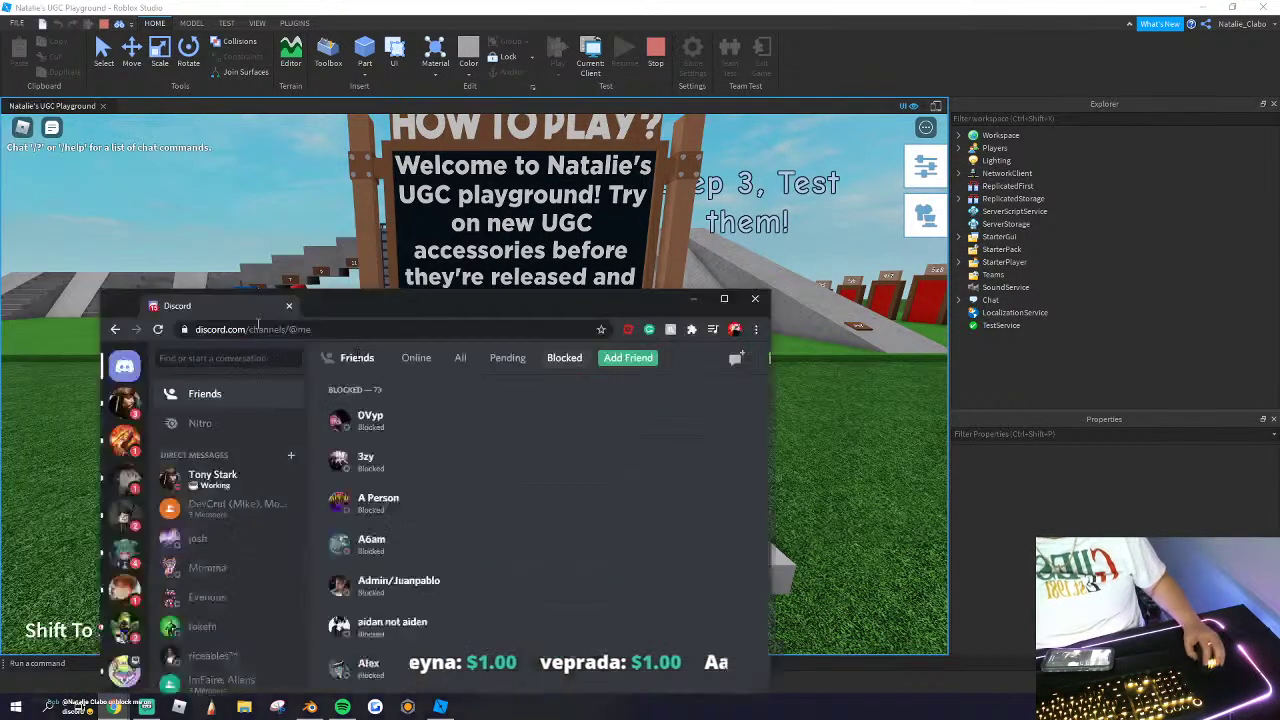
{"action": "scroll", "coordinate": [510, 325], "scroll_direction": "down", "scroll_amount": 3}
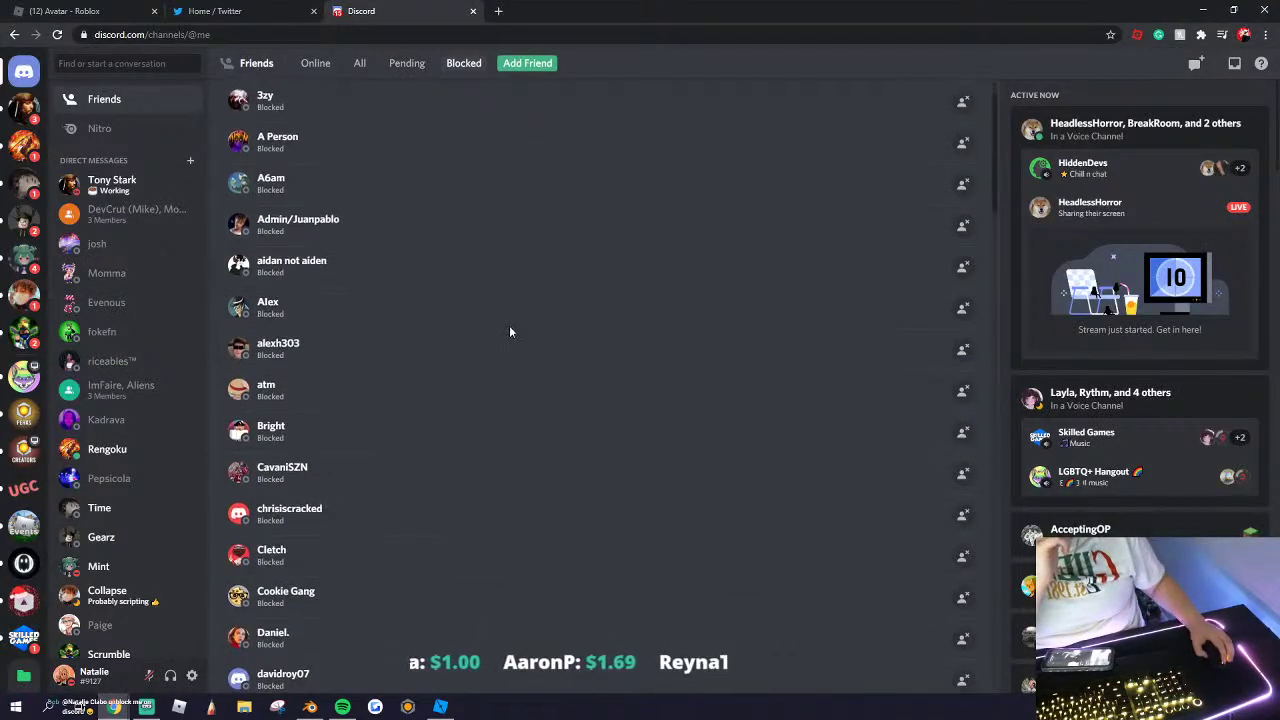
{"action": "left_click", "coordinate": [86, 10]}
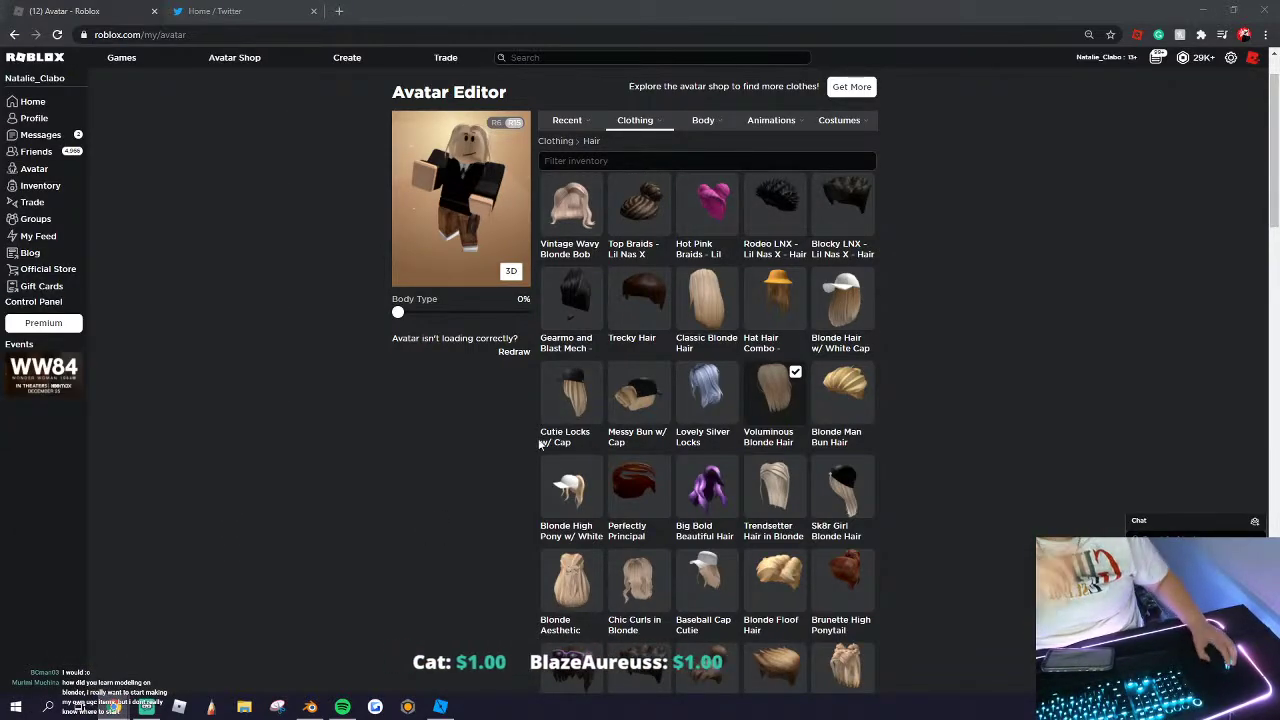
{"action": "scroll", "coordinate": [540, 444], "scroll_direction": "down", "scroll_amount": 3}
{"action": "key", "text": "alt+Tab"}
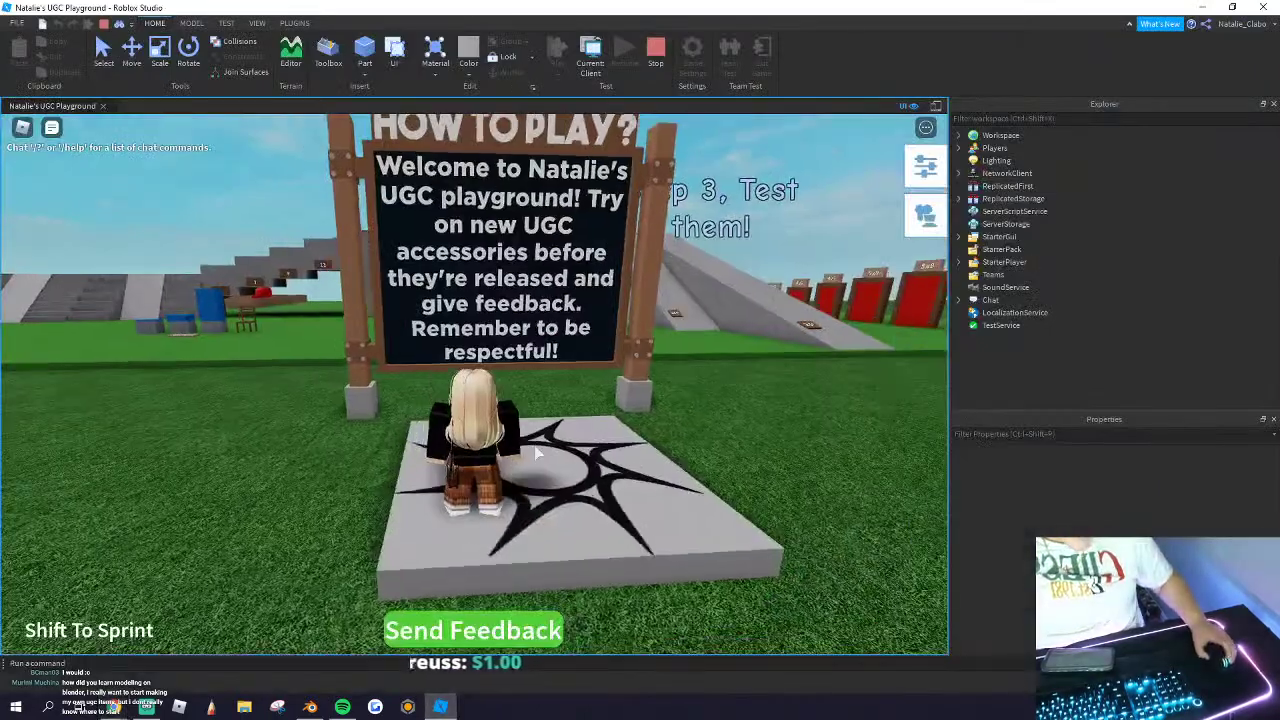
Step: Run the avatar to the orange bucket hat's pad, put the hat on and examine its fit over the long blonde hair
{"action": "key", "text": "s"}
{"action": "right_click_drag", "start_coordinate": [535, 453], "coordinate": [530, 455]}
{"action": "key", "text": "w"}
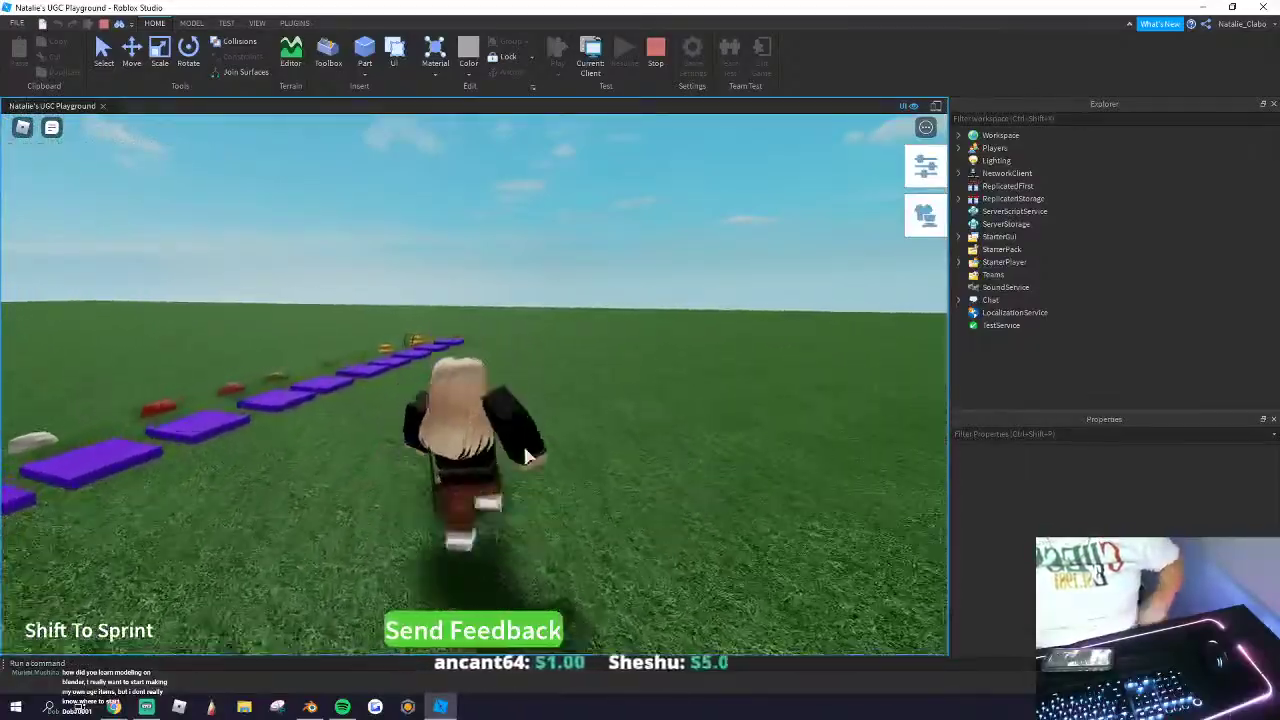
{"action": "mouse_move", "coordinate": [525, 448]}
{"action": "right_mouse_down"}
{"action": "mouse_move", "coordinate": [545, 425]}
{"action": "mouse_move", "coordinate": [543, 452]}
{"action": "right_mouse_up"}
{"action": "key", "text": "s"}
{"action": "scroll", "coordinate": [545, 447], "scroll_direction": "up", "scroll_amount": 4}
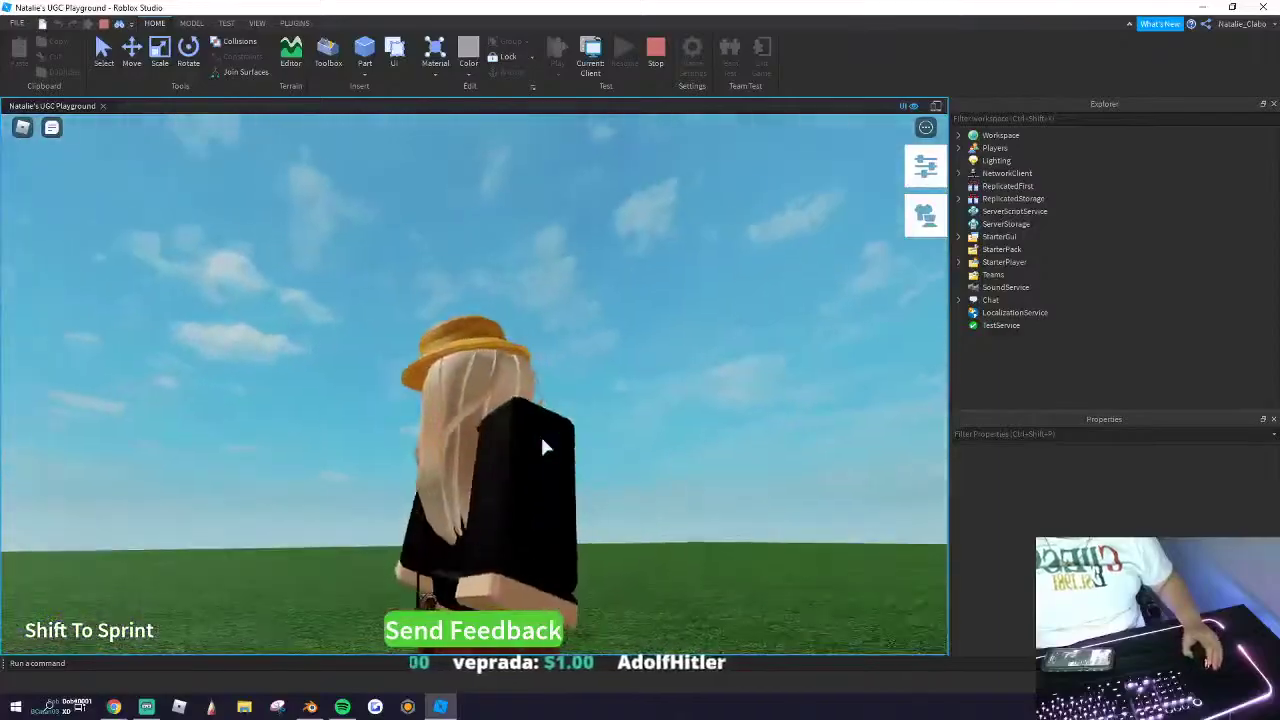
{"action": "key", "text": "s"}
{"action": "scroll", "coordinate": [542, 438], "scroll_direction": "down", "scroll_amount": 3}
Step: Run the hat-wearing avatar back along the hat pads toward the dummies, view it up close and stop the play test
{"action": "key", "text": "w"}
{"action": "scroll", "coordinate": [565, 292], "scroll_direction": "down", "scroll_amount": 3}
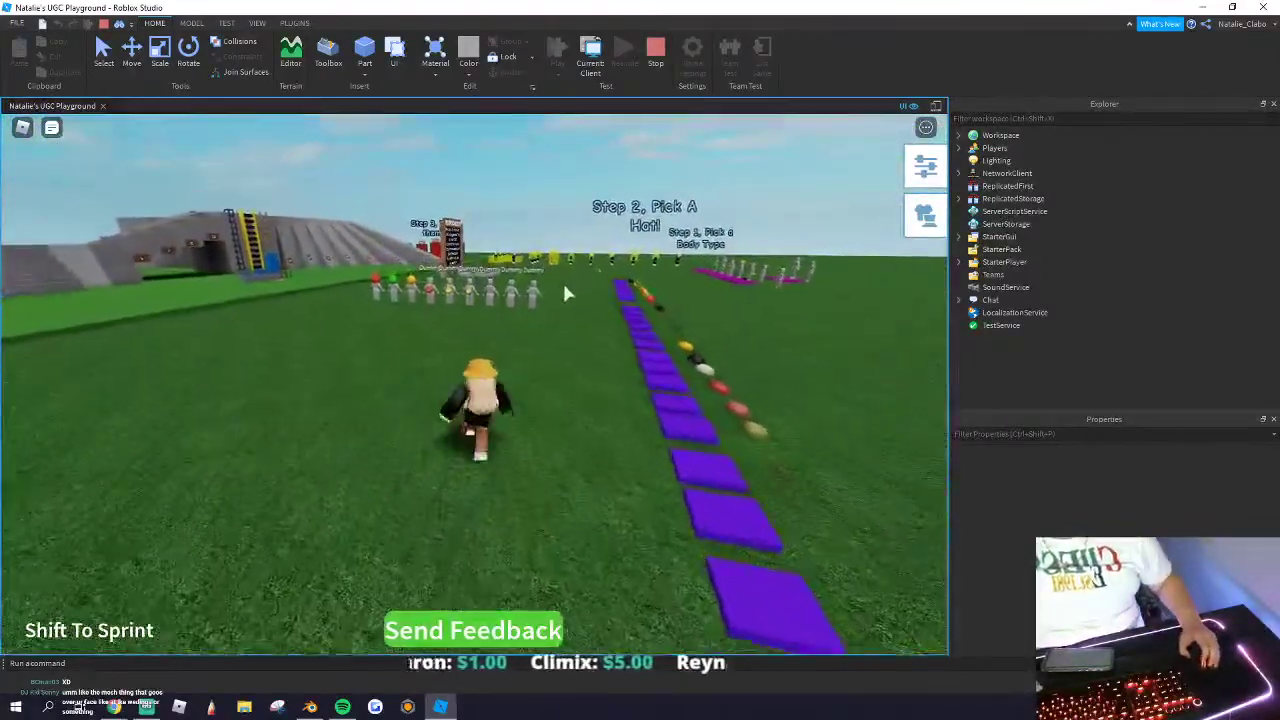
{"action": "key", "text": "w"}
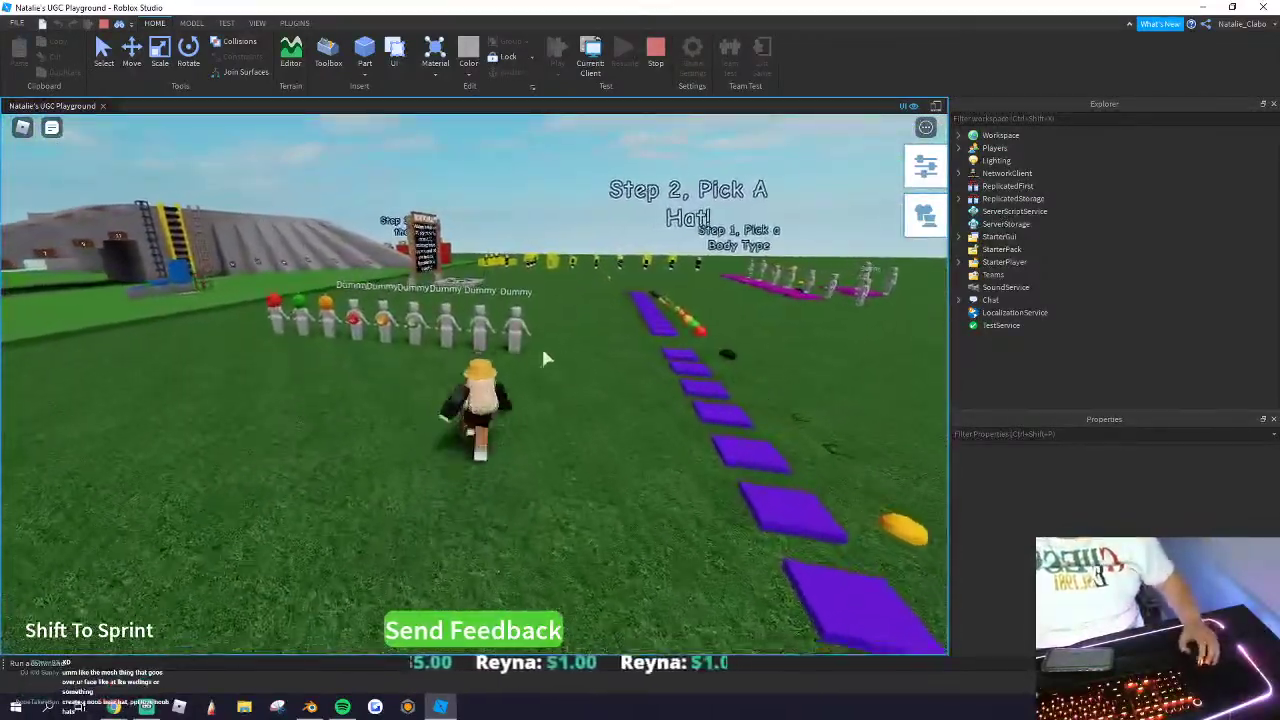
{"action": "key", "text": "w"}
{"action": "right_click_drag", "start_coordinate": [541, 368], "coordinate": [538, 370]}
{"action": "scroll", "coordinate": [538, 370], "scroll_direction": "up", "scroll_amount": 3}
{"action": "key", "text": "s"}
{"action": "left_click", "coordinate": [656, 56]}
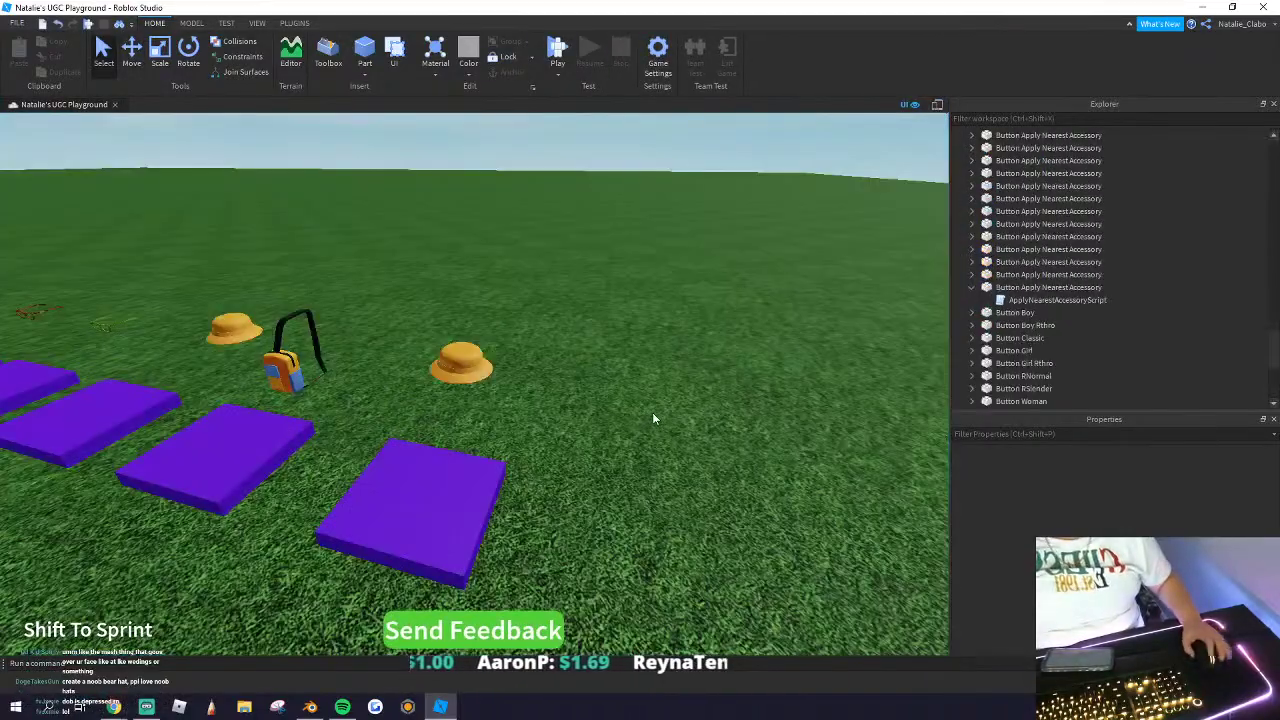
Step: Look over the last hat pads and their accessories in the edit view and start a new play test
{"action": "right_click_drag", "start_coordinate": [653, 414], "coordinate": [629, 414]}
{"action": "right_click_drag", "start_coordinate": [545, 396], "coordinate": [537, 384]}
{"action": "key", "text": "a"}
{"action": "key", "text": "d"}
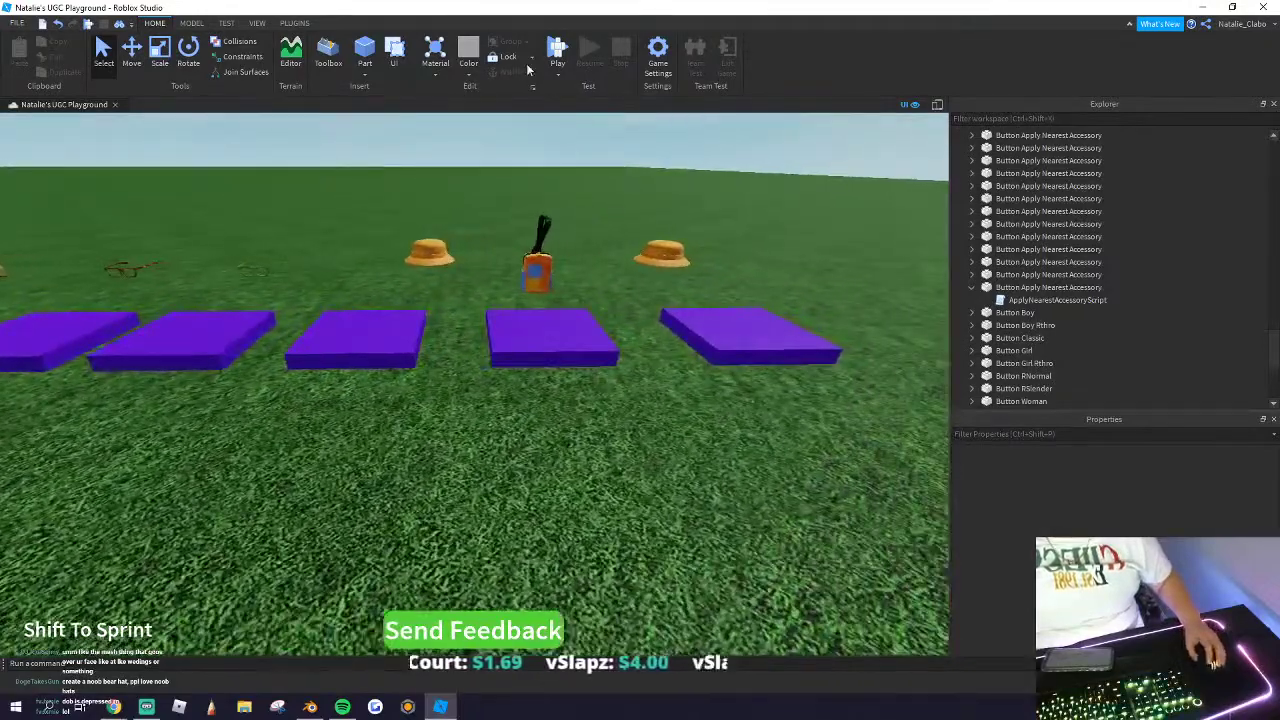
{"action": "left_click", "coordinate": [557, 47]}
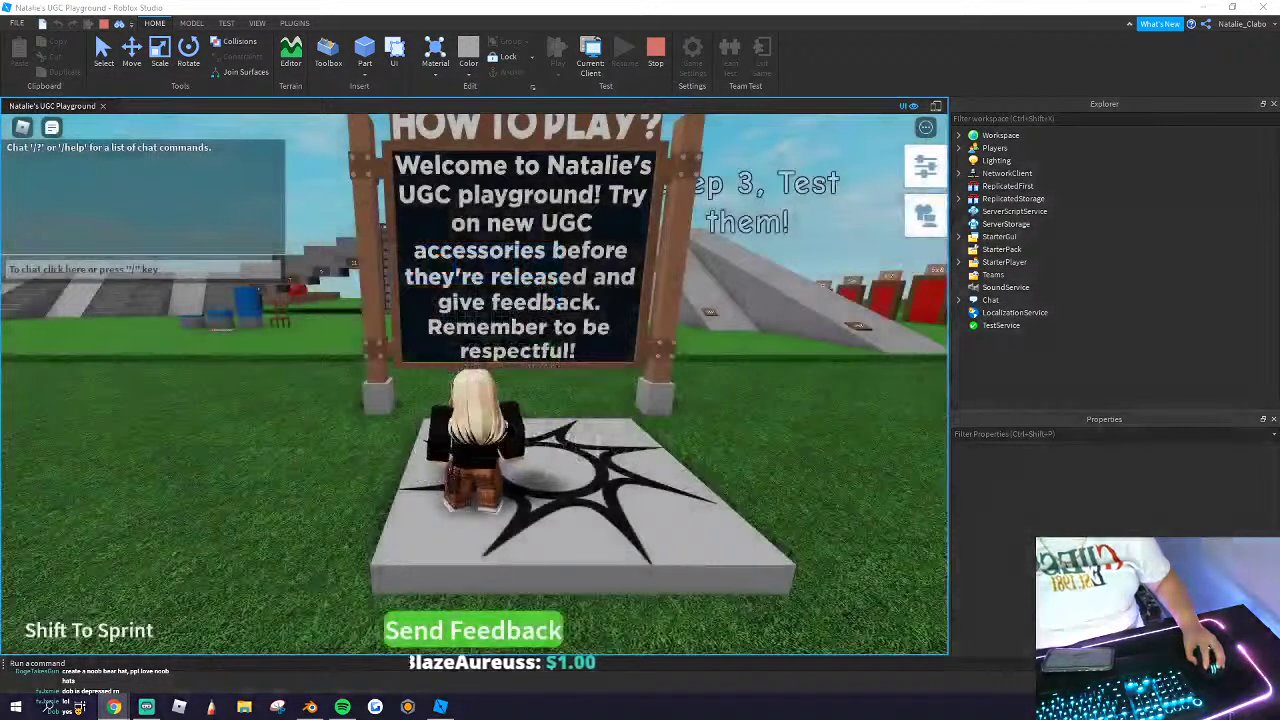
Step: Switch to Chrome and show the community creations in the Roblox Avatar Shop
{"action": "left_click_drag", "start_coordinate": [430, 355], "coordinate": [848, 6]}
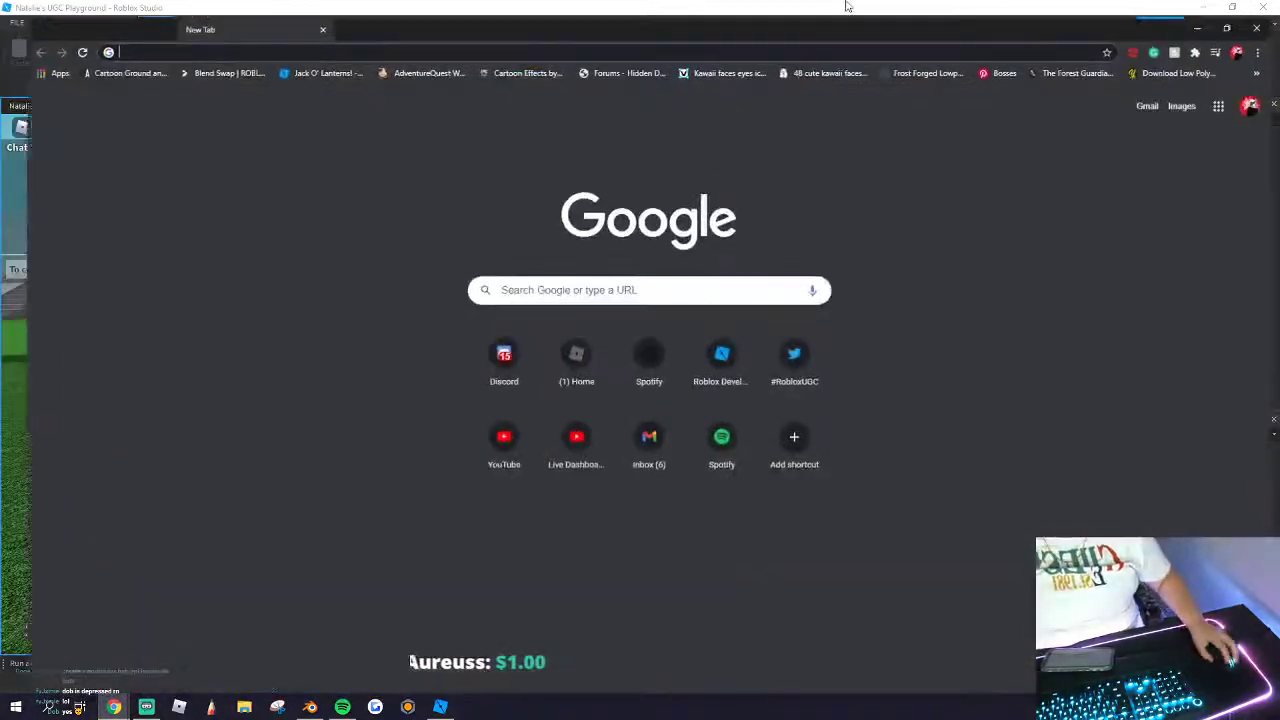
{"action": "left_click", "coordinate": [580, 390]}
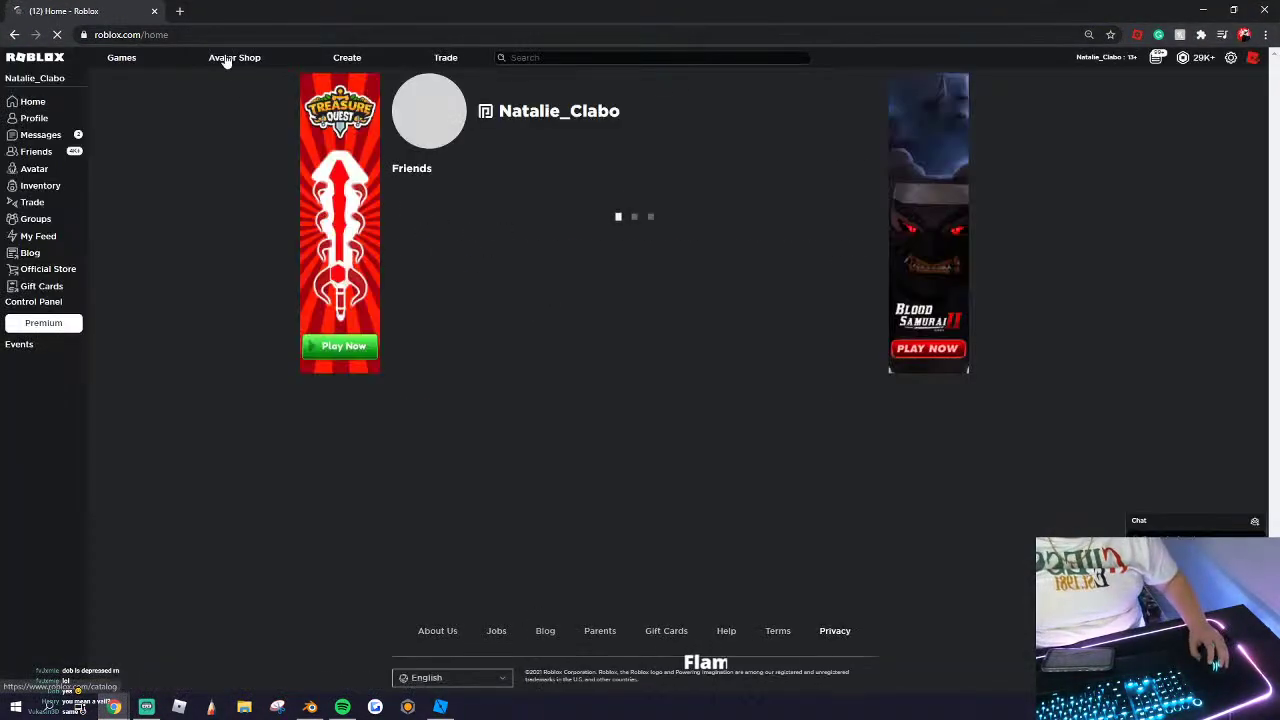
{"action": "left_click", "coordinate": [224, 57]}
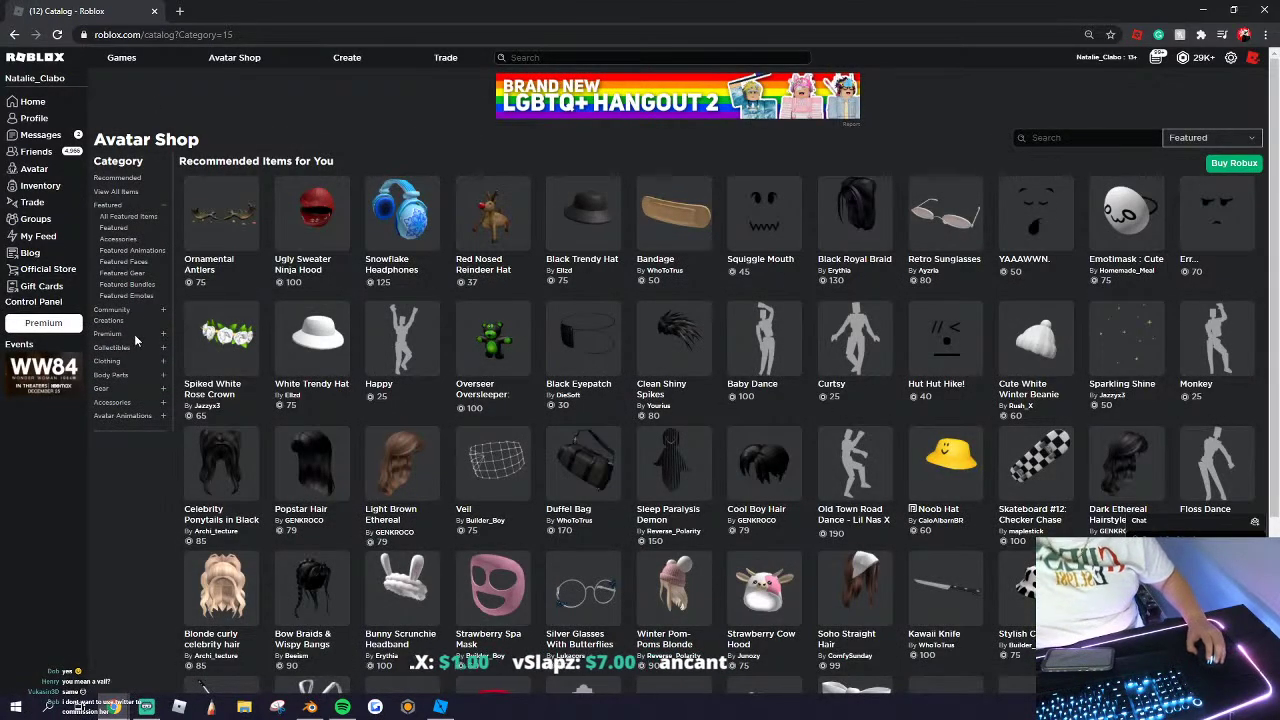
{"action": "left_click", "coordinate": [108, 321]}
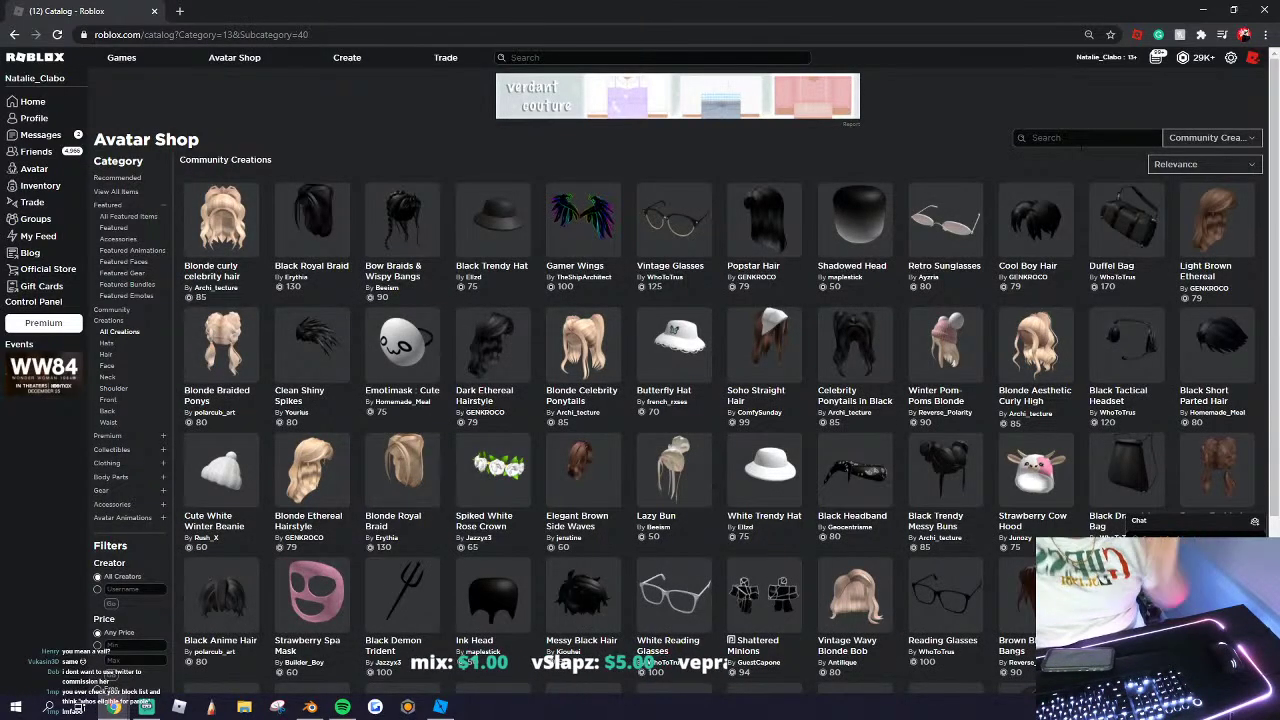
Step: Search the Avatar Shop's clothing shirts for "green windbreaker"
{"action": "left_click", "coordinate": [108, 437]}
{"action": "left_click", "coordinate": [110, 552]}
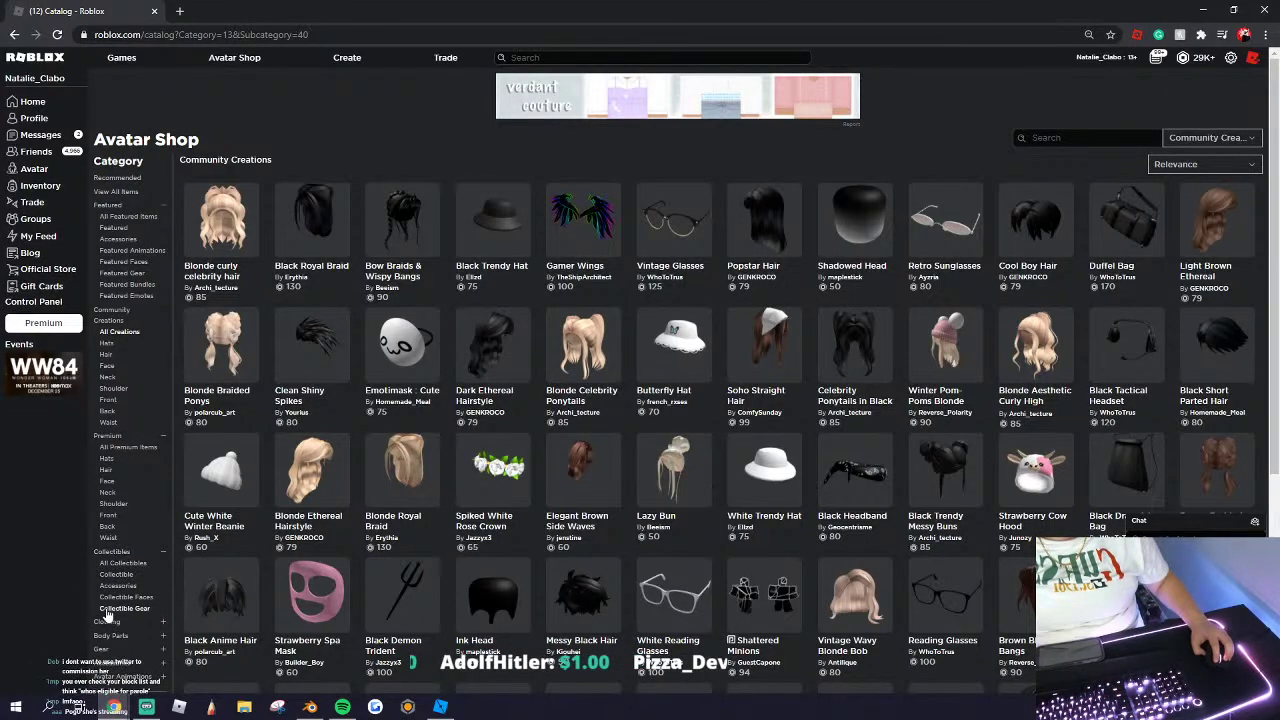
{"action": "left_click", "coordinate": [108, 646]}
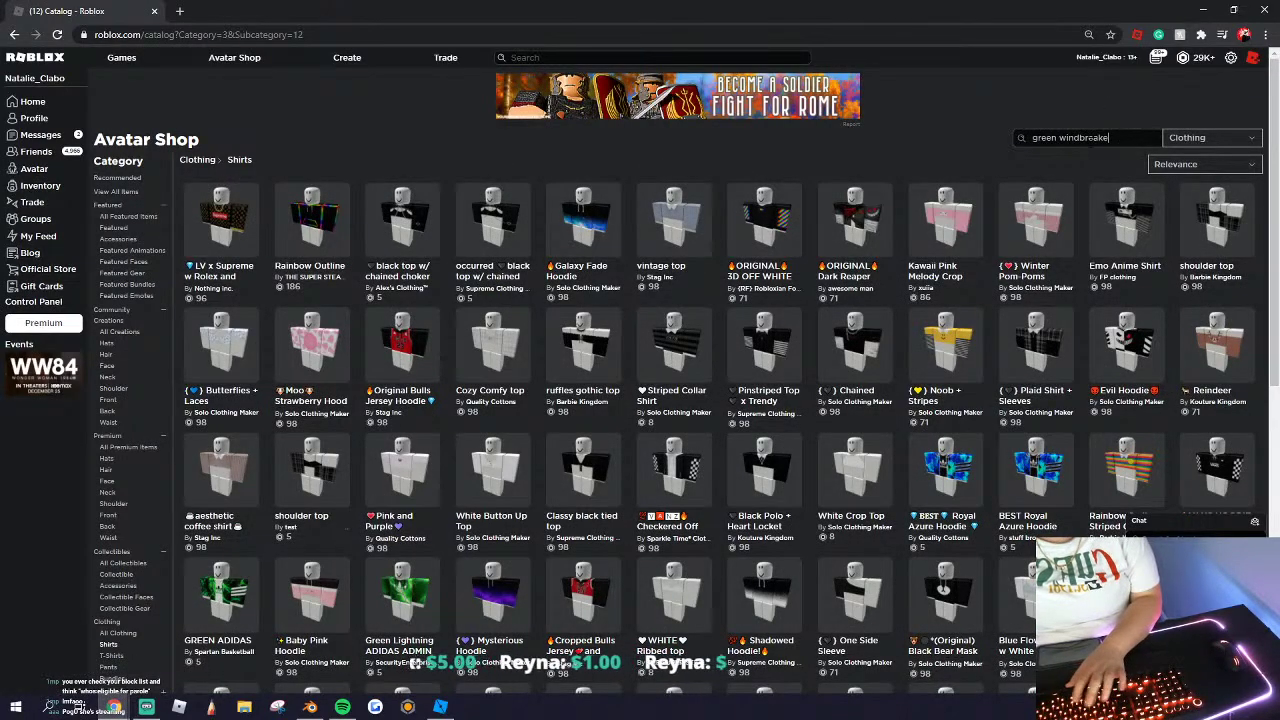
{"action": "type", "text": "r"}
{"action": "key", "text": "Return"}
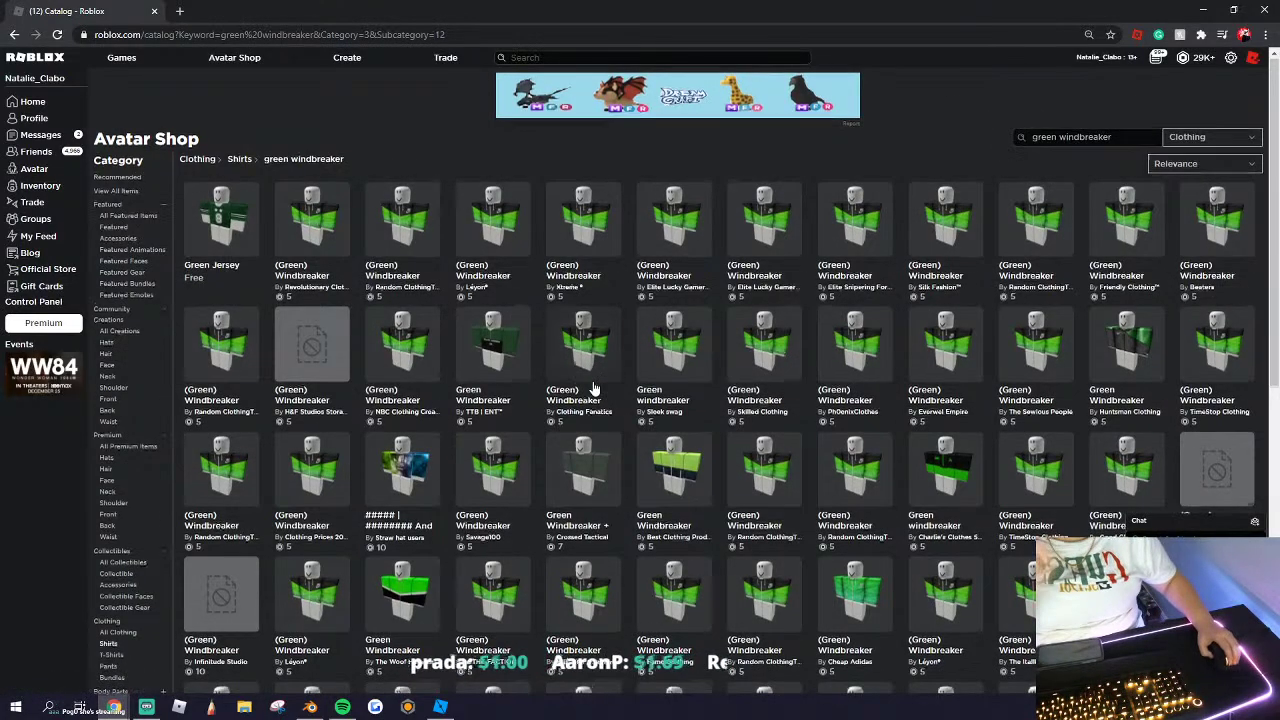
Step: Browse the first three pages of green windbreaker shirts in the Avatar Shop
{"action": "scroll", "coordinate": [614, 381], "scroll_direction": "down", "scroll_amount": 3}
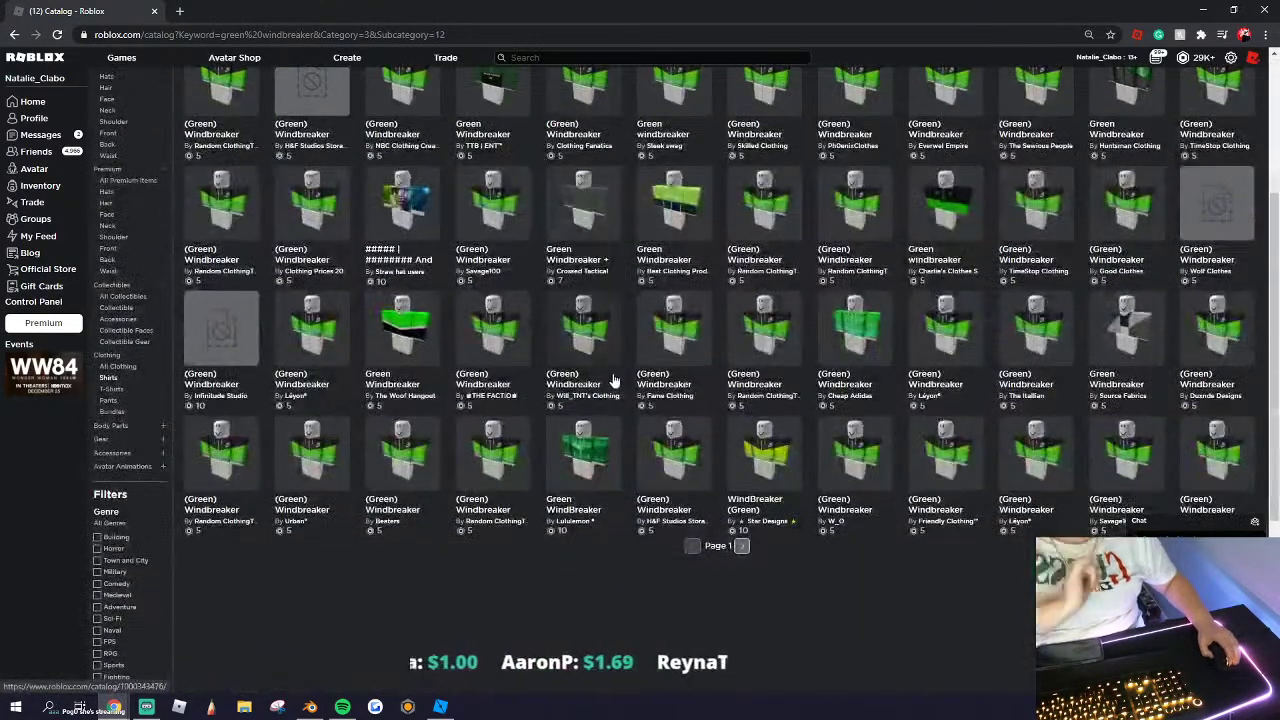
{"action": "left_click", "coordinate": [742, 546]}
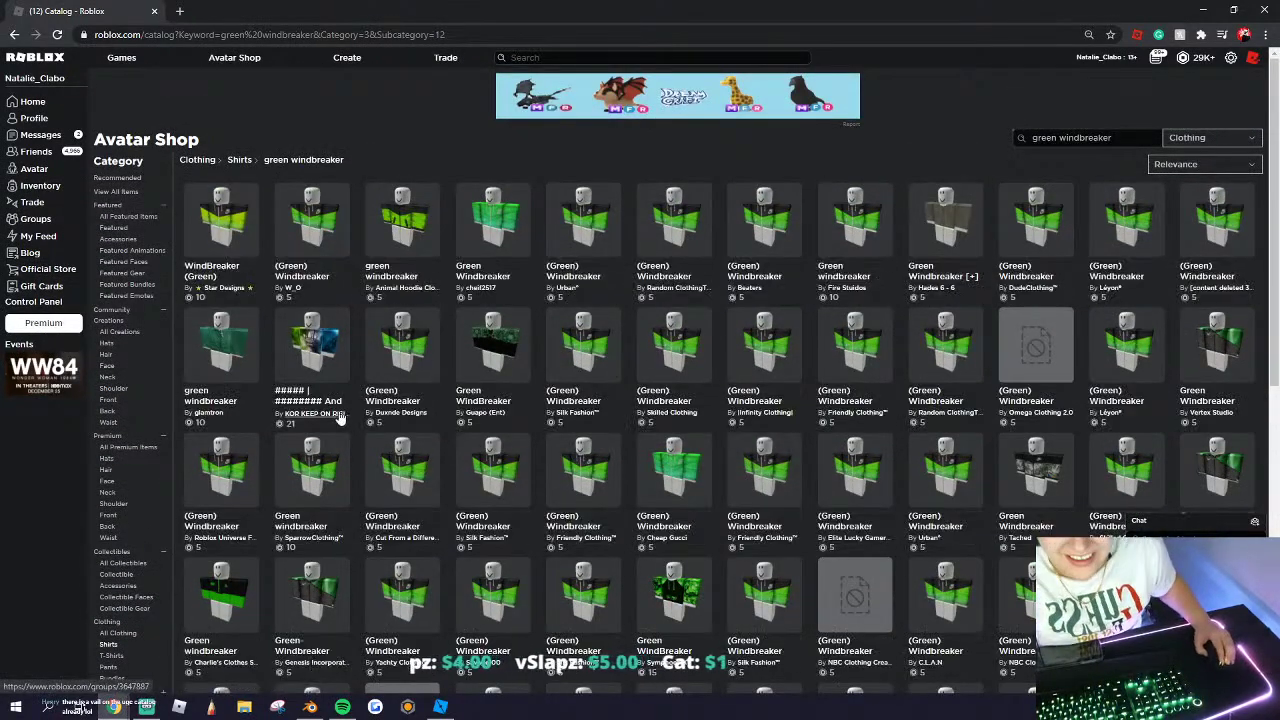
{"action": "scroll", "coordinate": [713, 464], "scroll_direction": "down", "scroll_amount": 4}
{"action": "scroll", "coordinate": [731, 478], "scroll_direction": "up", "scroll_amount": 3}
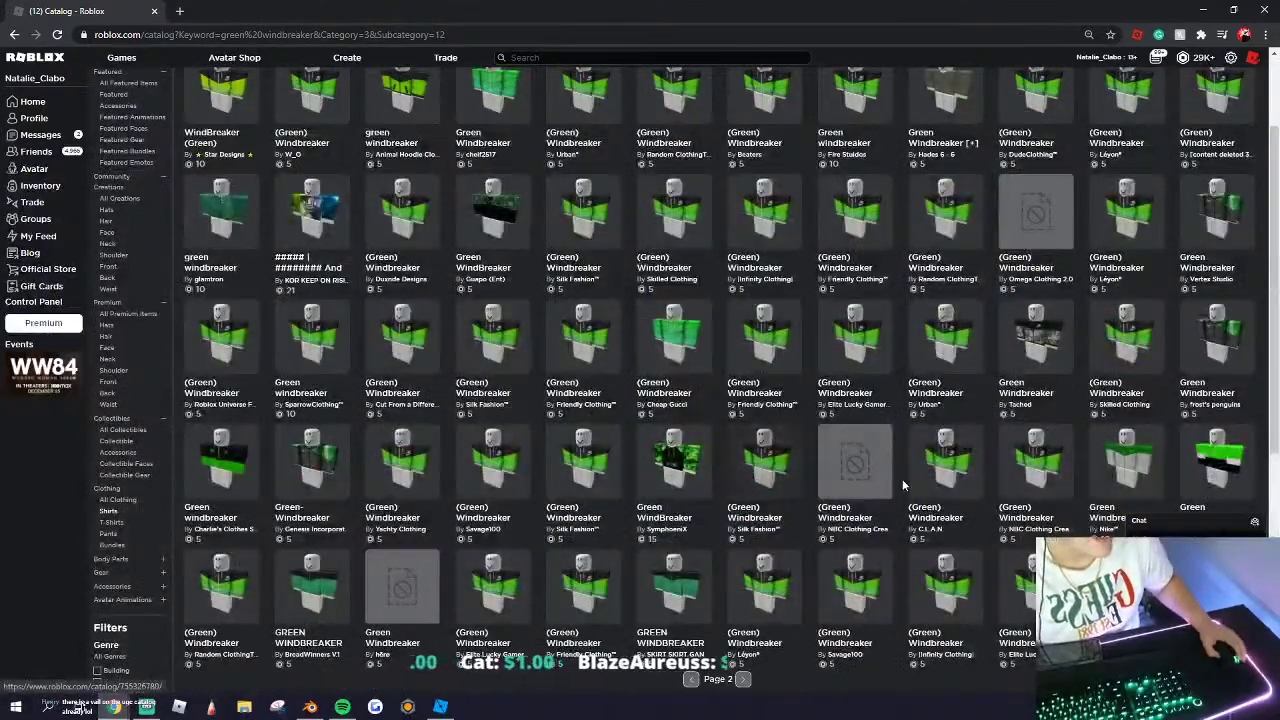
{"action": "scroll", "coordinate": [906, 488], "scroll_direction": "up", "scroll_amount": 2}
{"action": "scroll", "coordinate": [737, 526], "scroll_direction": "down", "scroll_amount": 6}
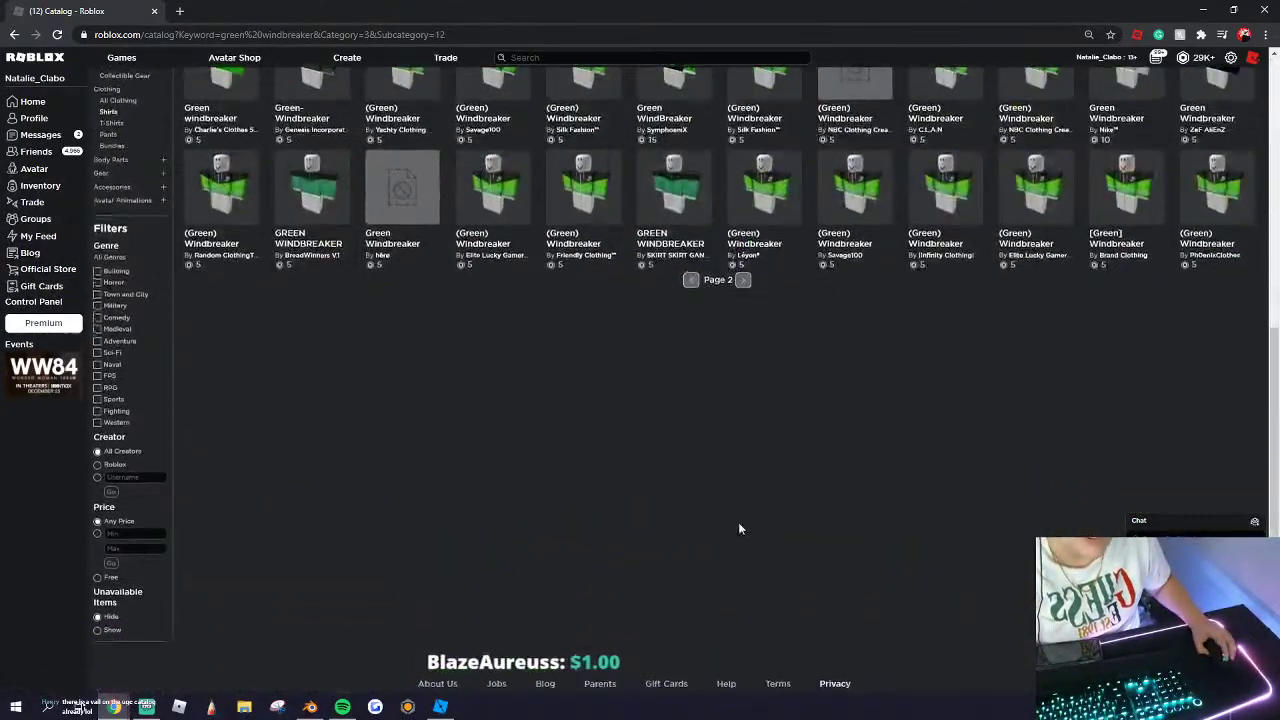
{"action": "left_click", "coordinate": [746, 283]}
{"action": "scroll", "coordinate": [729, 452], "scroll_direction": "down", "scroll_amount": 5}
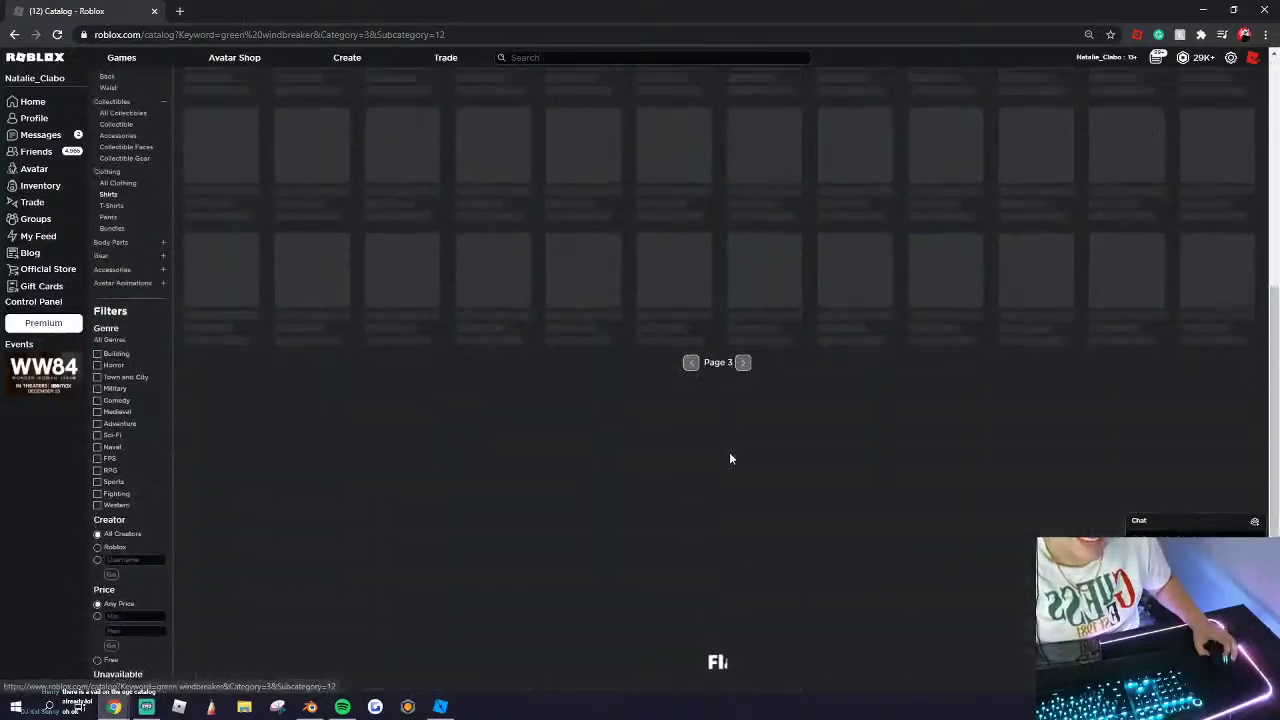
{"action": "scroll", "coordinate": [710, 425], "scroll_direction": "up", "scroll_amount": 1}
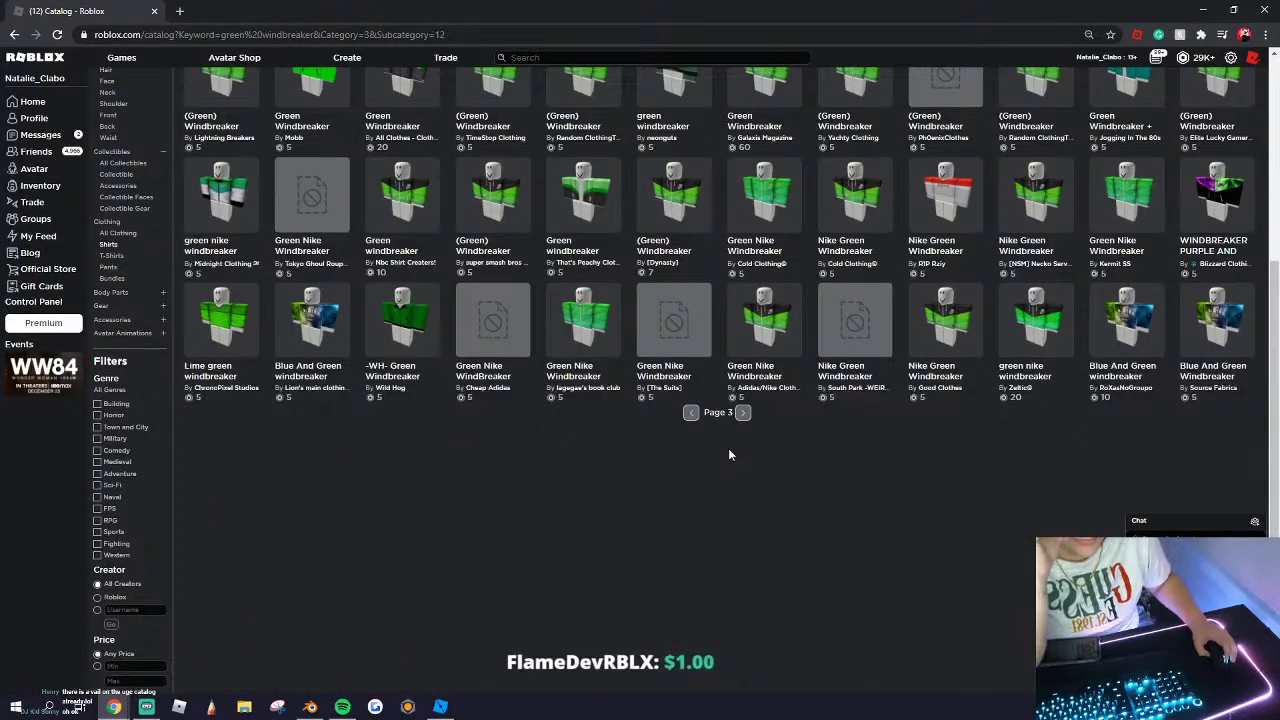
{"action": "scroll", "coordinate": [730, 452], "scroll_direction": "up", "scroll_amount": 2}
{"action": "scroll", "coordinate": [733, 462], "scroll_direction": "up", "scroll_amount": 2}
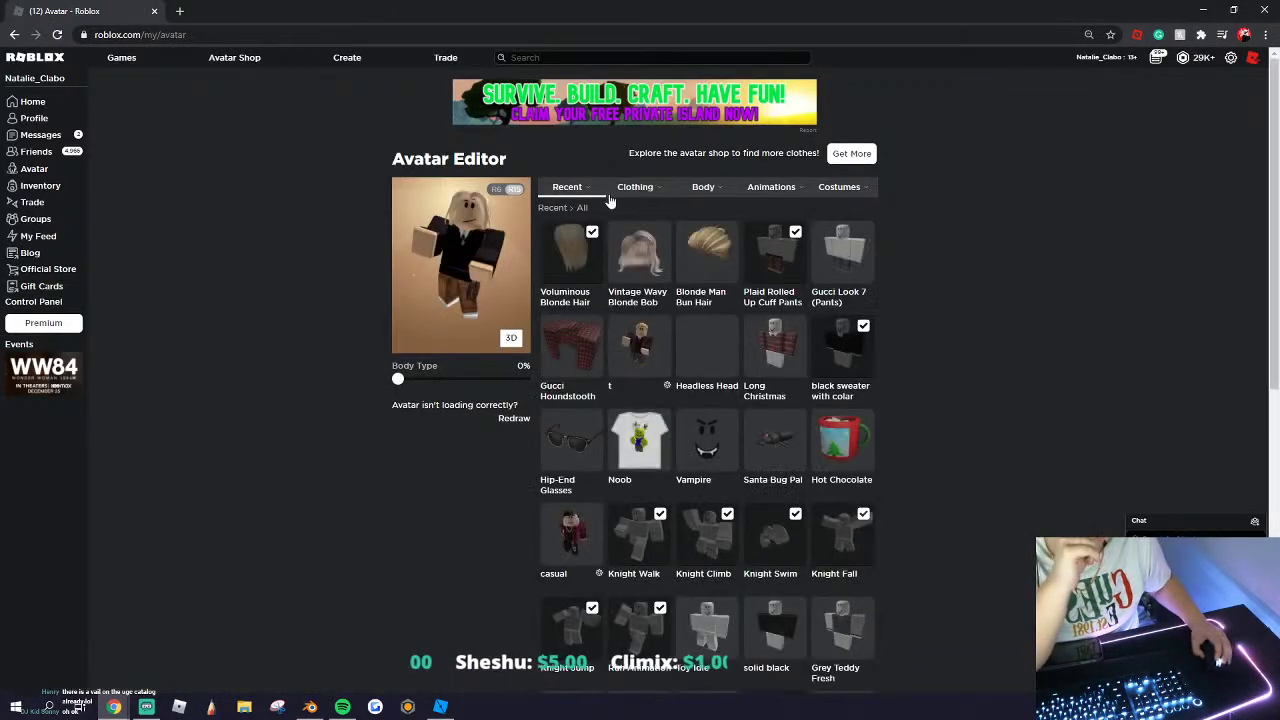
Step: Look through the avatar's owned shirts in the Avatar Editor and put on the olive jacket + crop shirt
{"action": "mouse_move", "coordinate": [634, 190]}
{"action": "left_click", "coordinate": [634, 260]}
{"action": "scroll", "coordinate": [790, 420], "scroll_direction": "down", "scroll_amount": 10}
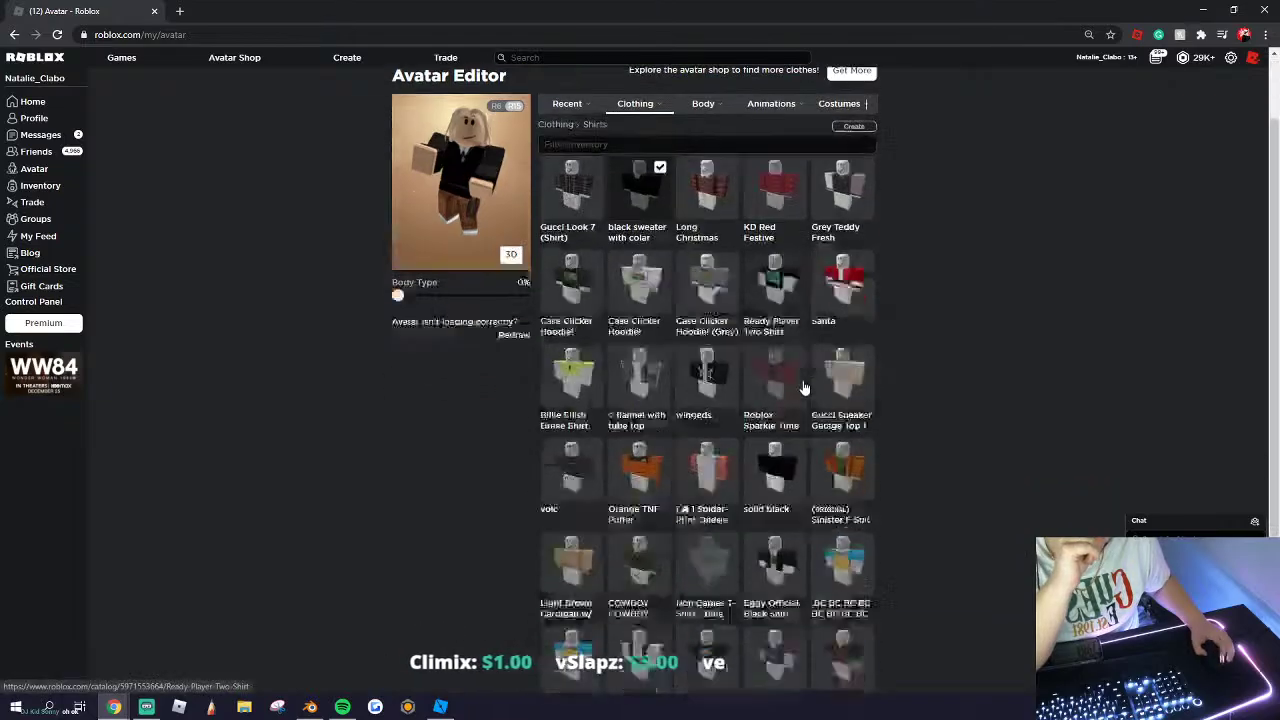
{"action": "scroll", "coordinate": [724, 537], "scroll_direction": "down", "scroll_amount": 15}
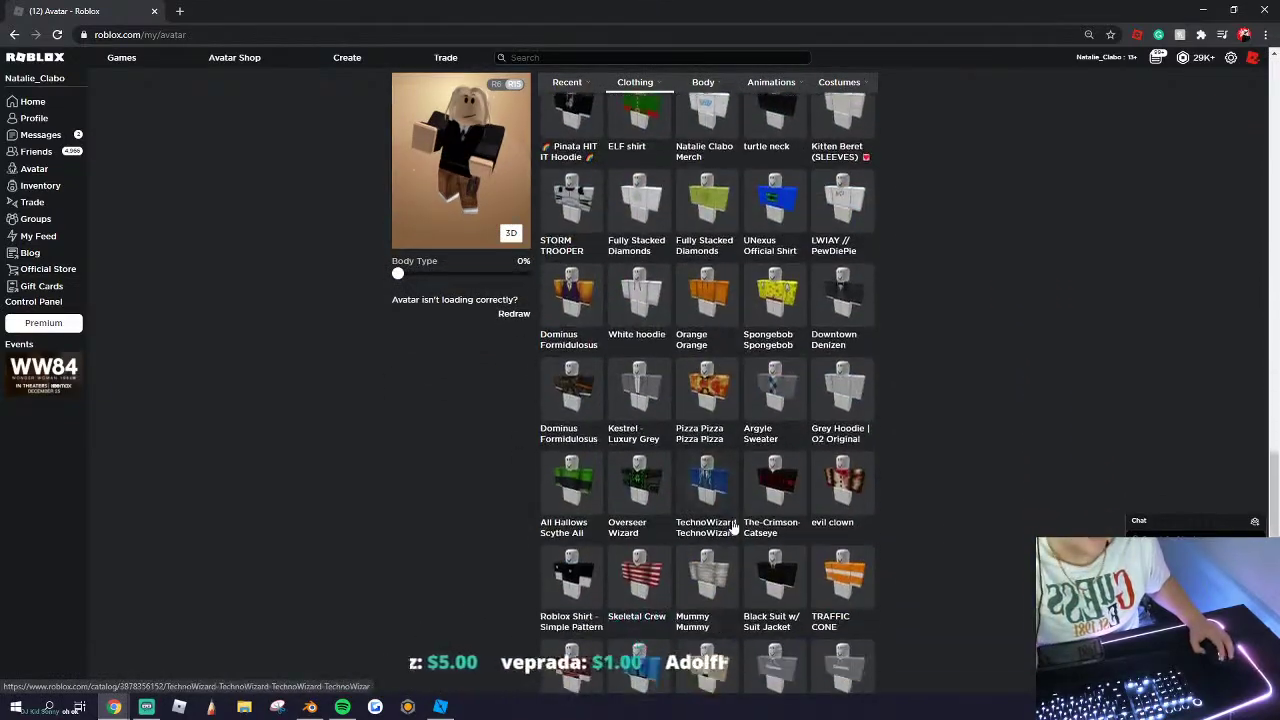
{"action": "scroll", "coordinate": [745, 525], "scroll_direction": "down", "scroll_amount": 15}
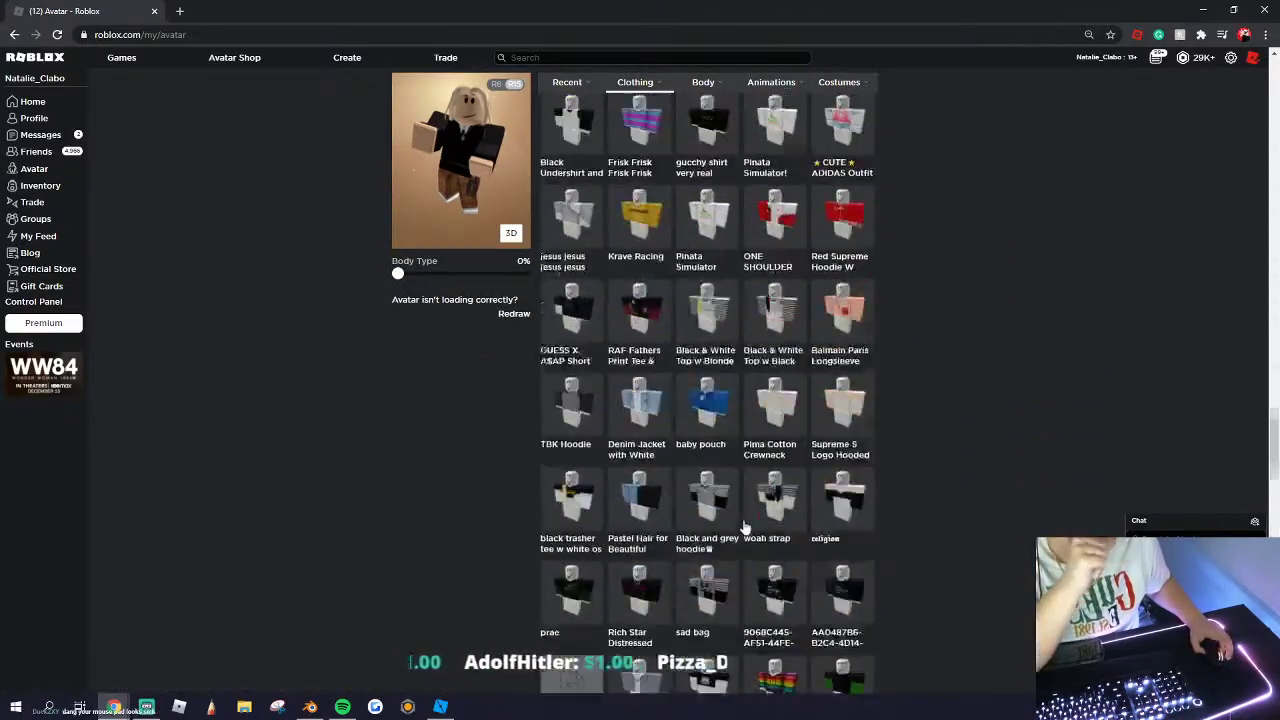
{"action": "scroll", "coordinate": [750, 527], "scroll_direction": "down", "scroll_amount": 15}
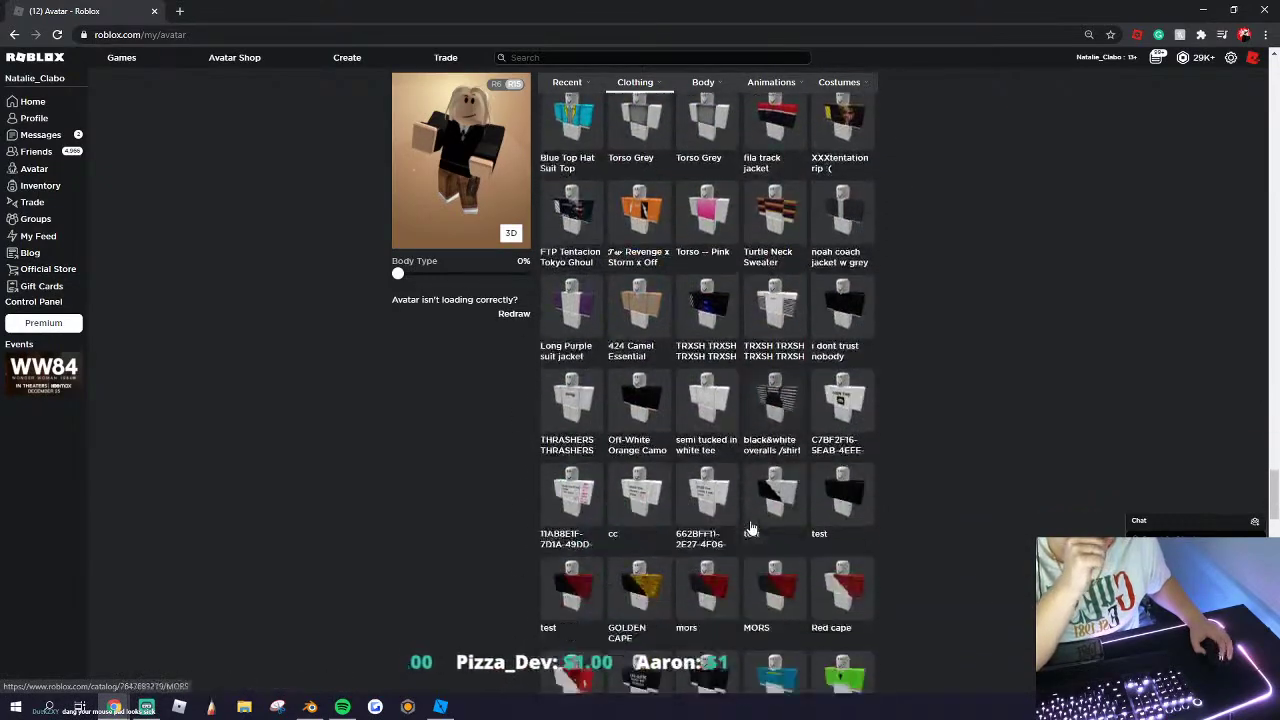
{"action": "scroll", "coordinate": [752, 525], "scroll_direction": "down", "scroll_amount": 15}
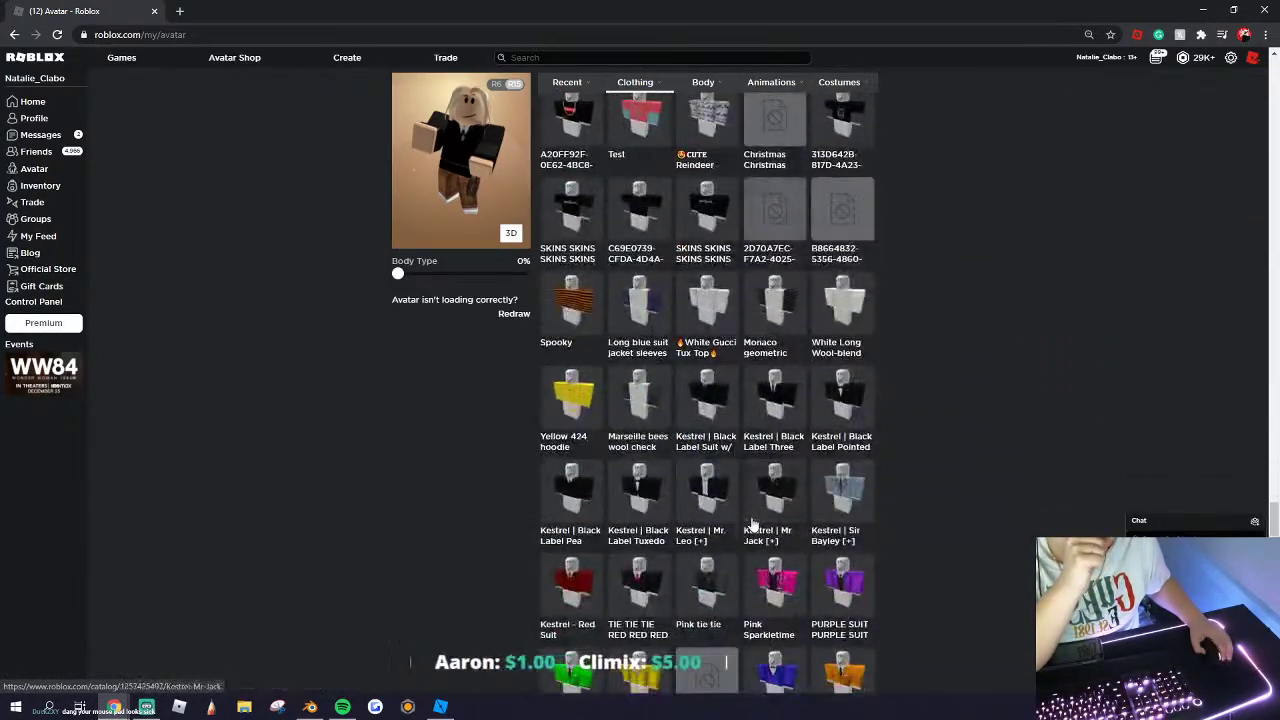
{"action": "scroll", "coordinate": [663, 427], "scroll_direction": "down", "scroll_amount": 2}
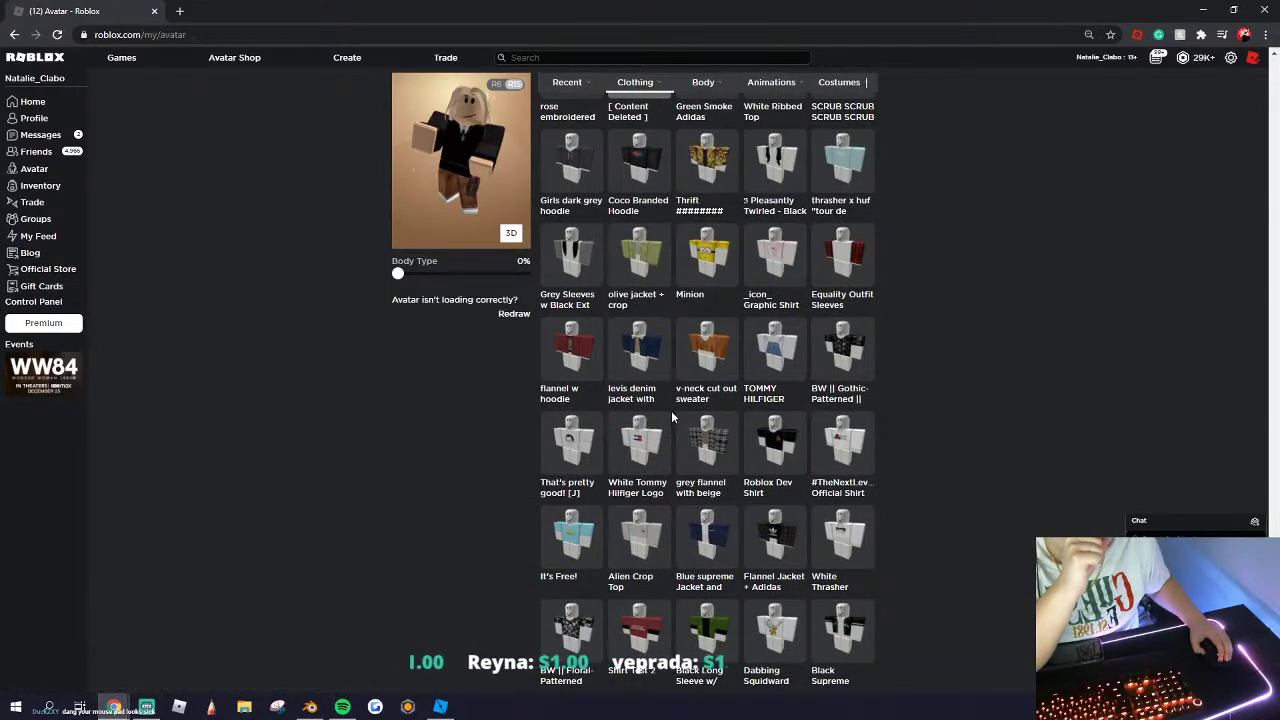
{"action": "left_click", "coordinate": [633, 238]}
Step: Look over the avatar's owned pants in the Avatar Editor
{"action": "scroll", "coordinate": [660, 240], "scroll_direction": "down", "scroll_amount": 20}
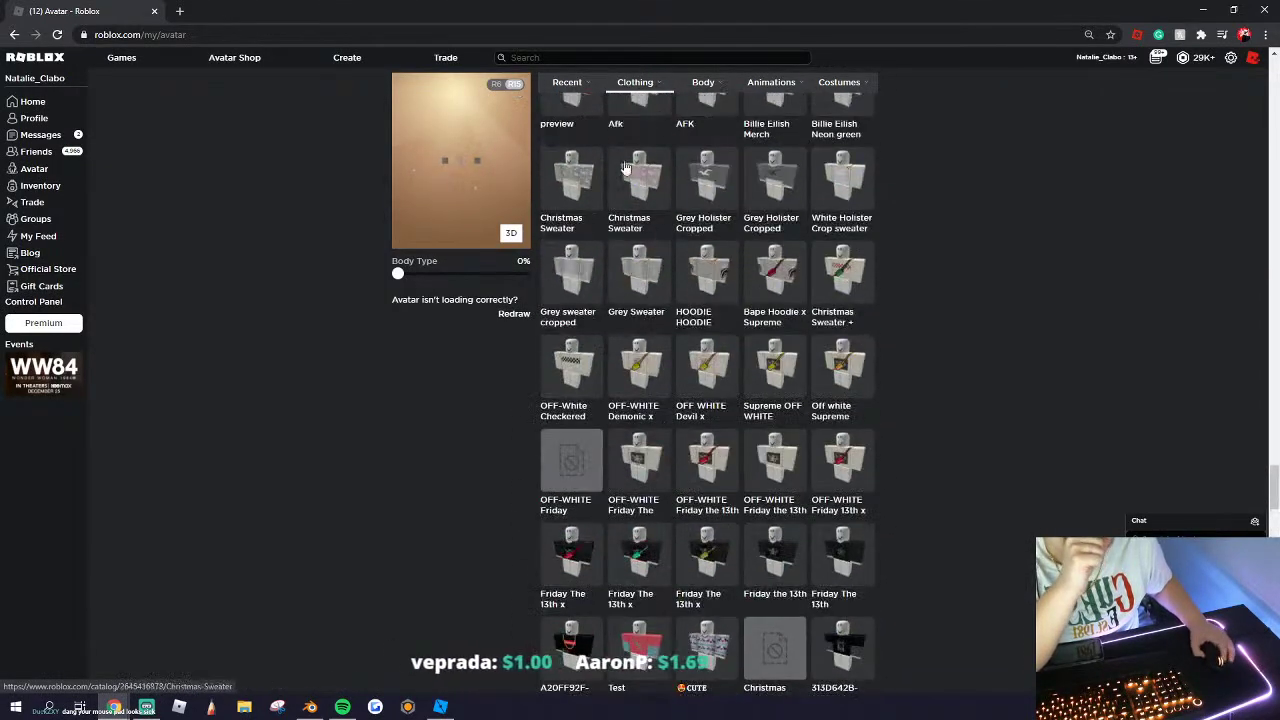
{"action": "mouse_move", "coordinate": [635, 84]}
{"action": "left_click", "coordinate": [665, 154]}
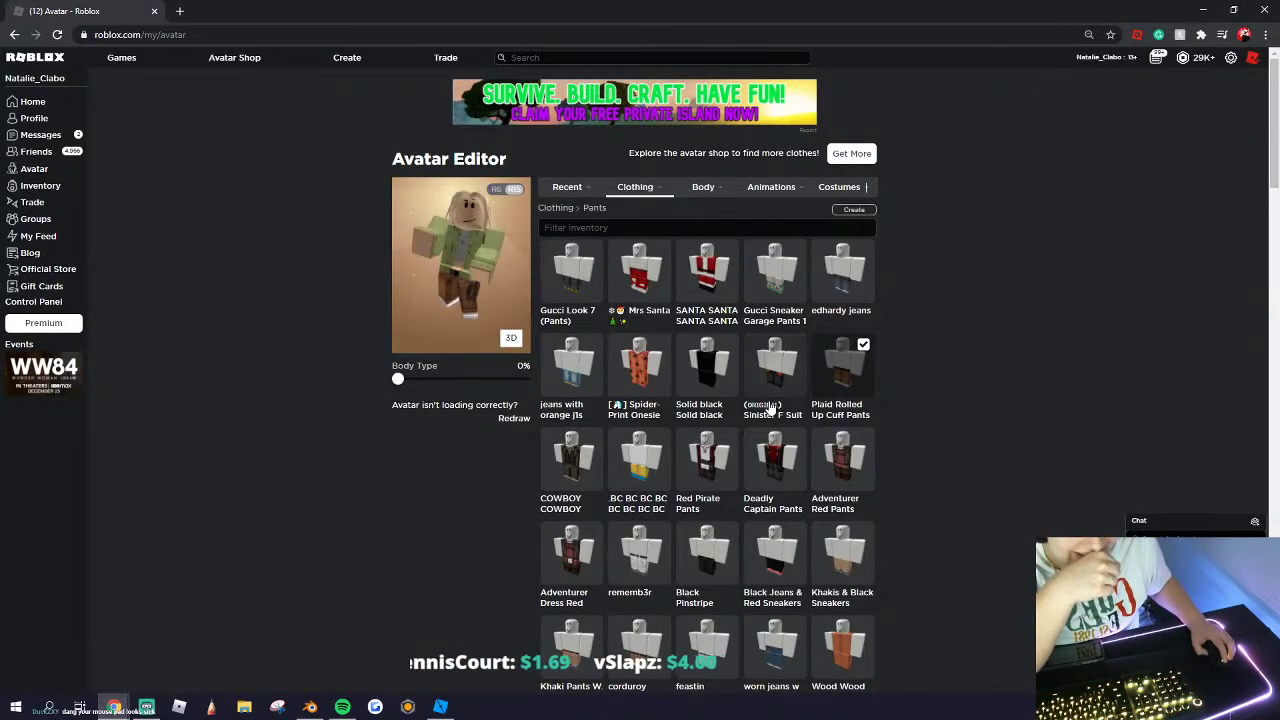
{"action": "scroll", "coordinate": [760, 405], "scroll_direction": "down", "scroll_amount": 1}
{"action": "scroll", "coordinate": [748, 470], "scroll_direction": "up", "scroll_amount": 2}
Step: Try the Gucci Sneaker Garage Top 1 shirt on the avatar and replace it with Gucci Look 7 (Shirt)
{"action": "mouse_move", "coordinate": [640, 180]}
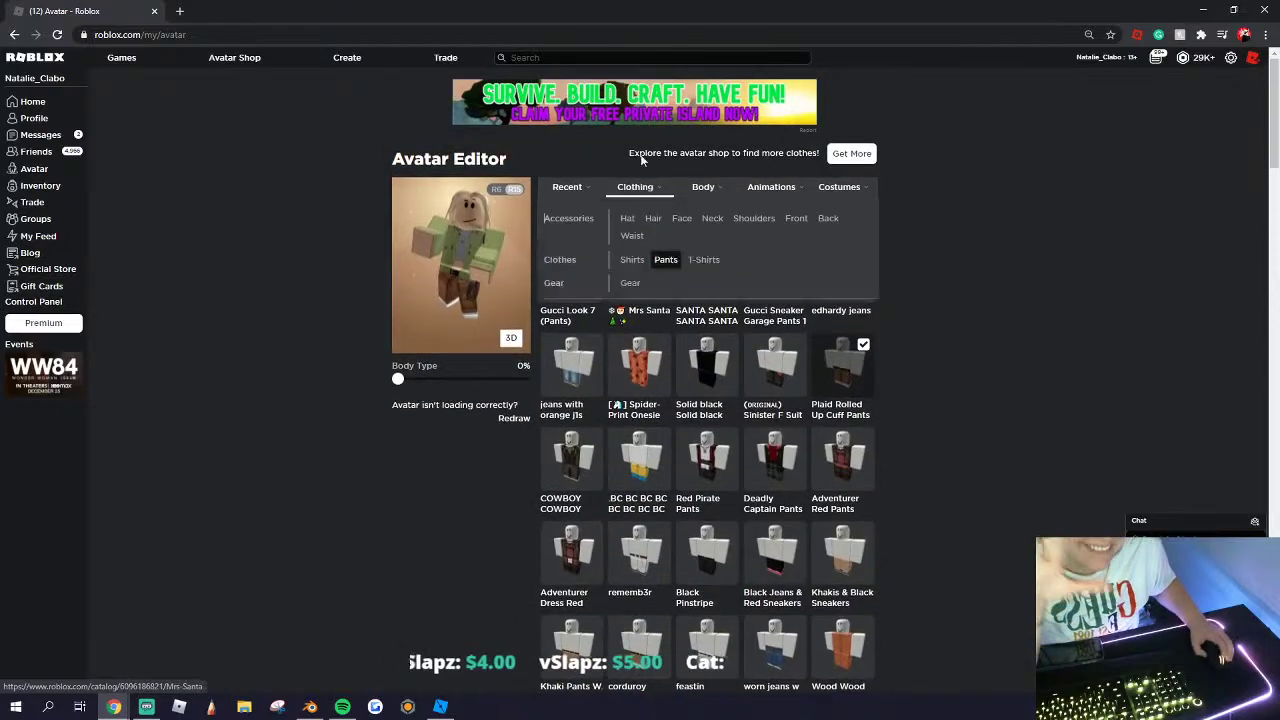
{"action": "left_click", "coordinate": [632, 258]}
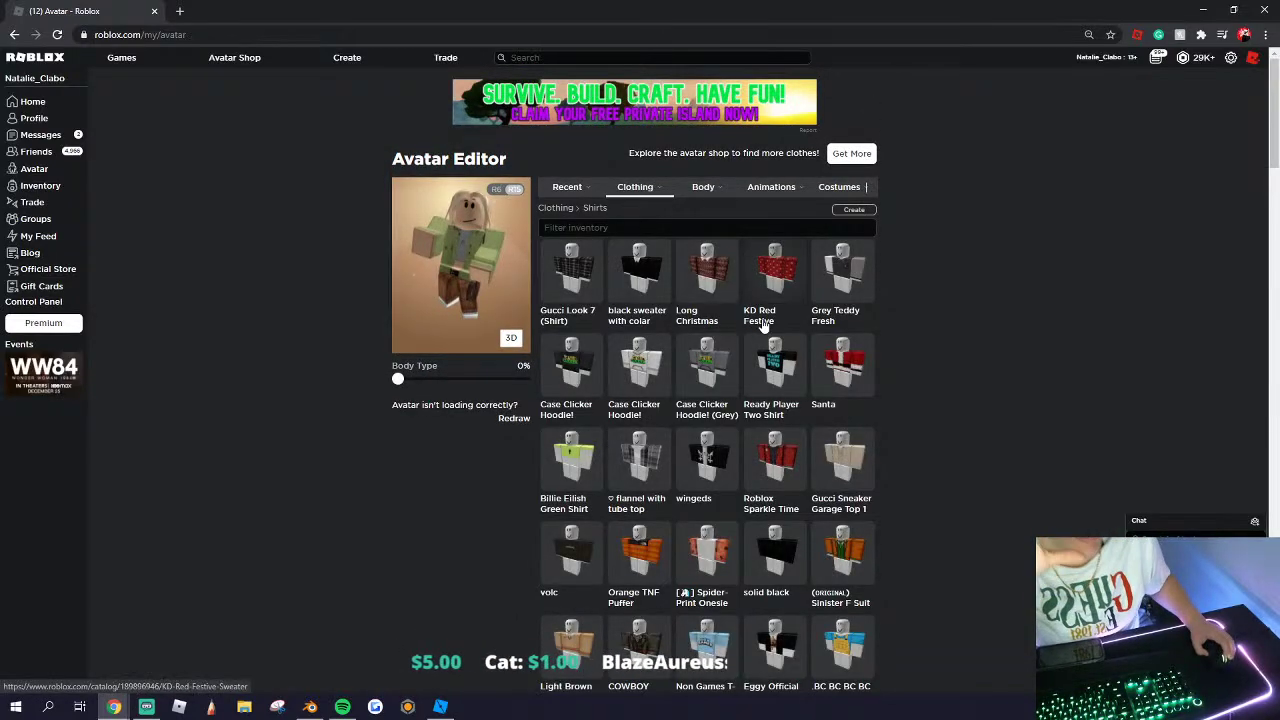
{"action": "left_click", "coordinate": [847, 457]}
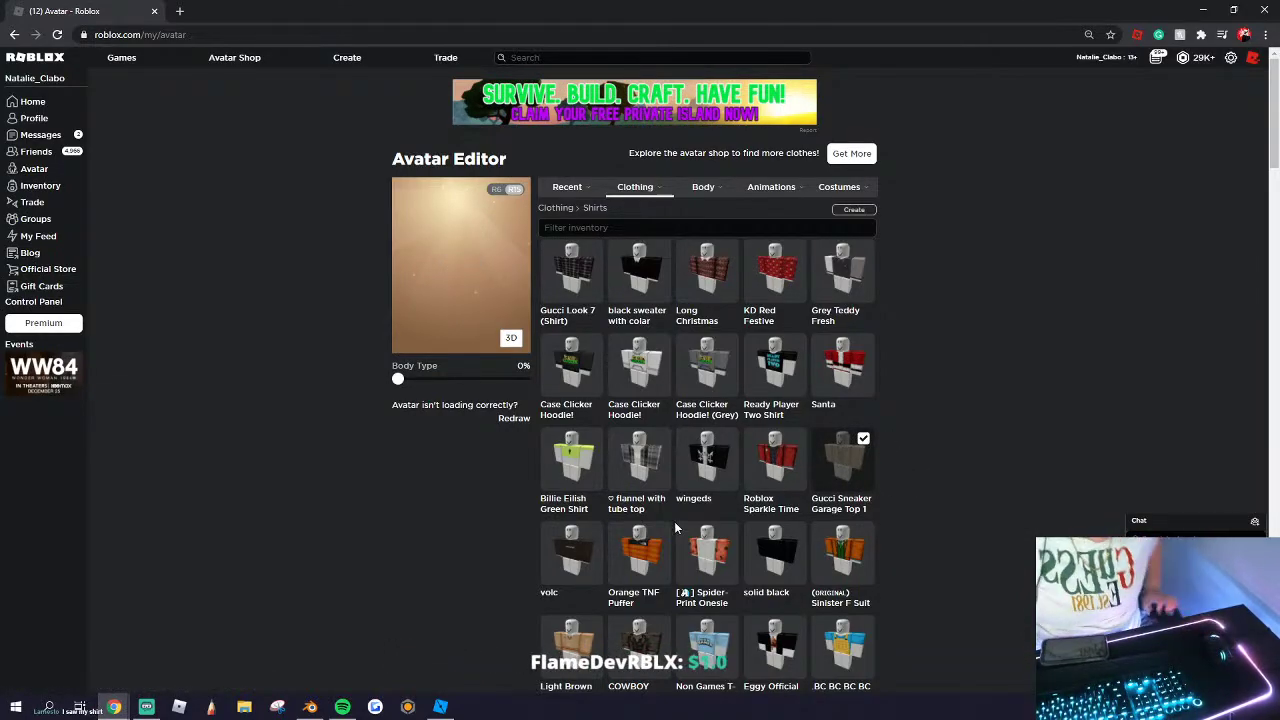
{"action": "left_click", "coordinate": [567, 283]}
Step: Change the avatar's pants to Khakis & Black Sneakers
{"action": "mouse_move", "coordinate": [635, 187]}
{"action": "left_click", "coordinate": [660, 256]}
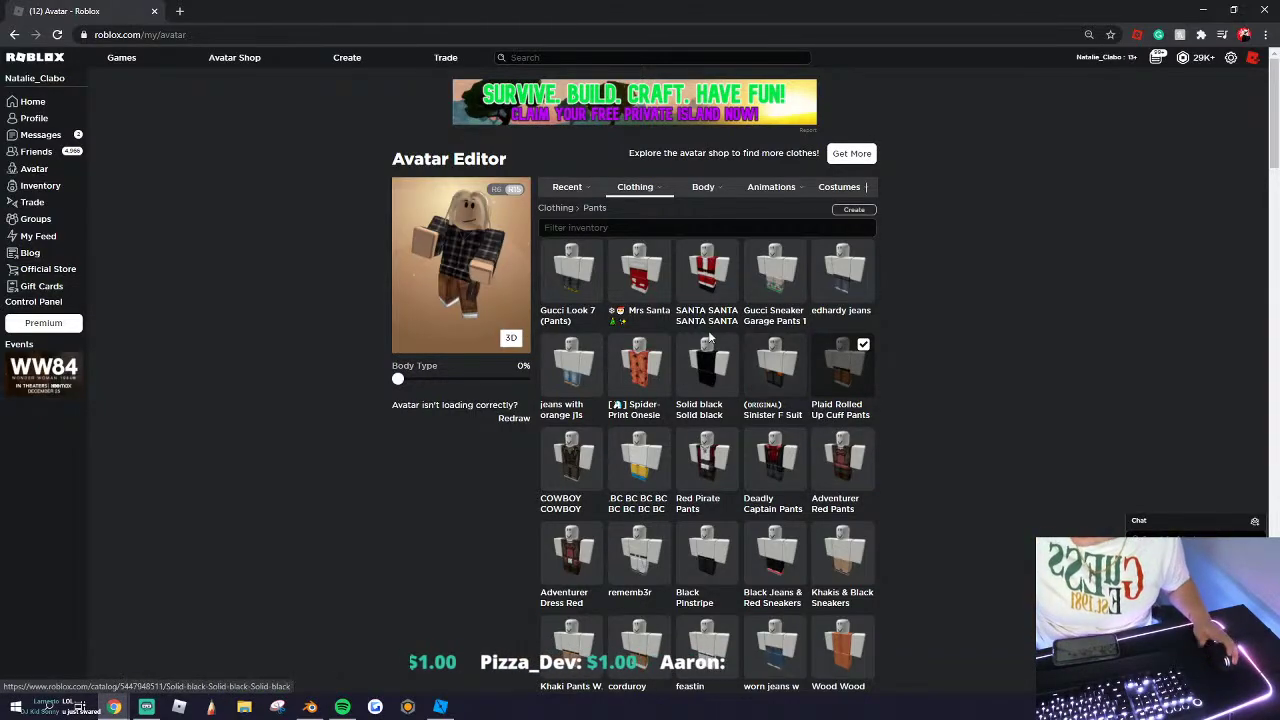
{"action": "scroll", "coordinate": [820, 440], "scroll_direction": "down", "scroll_amount": 1}
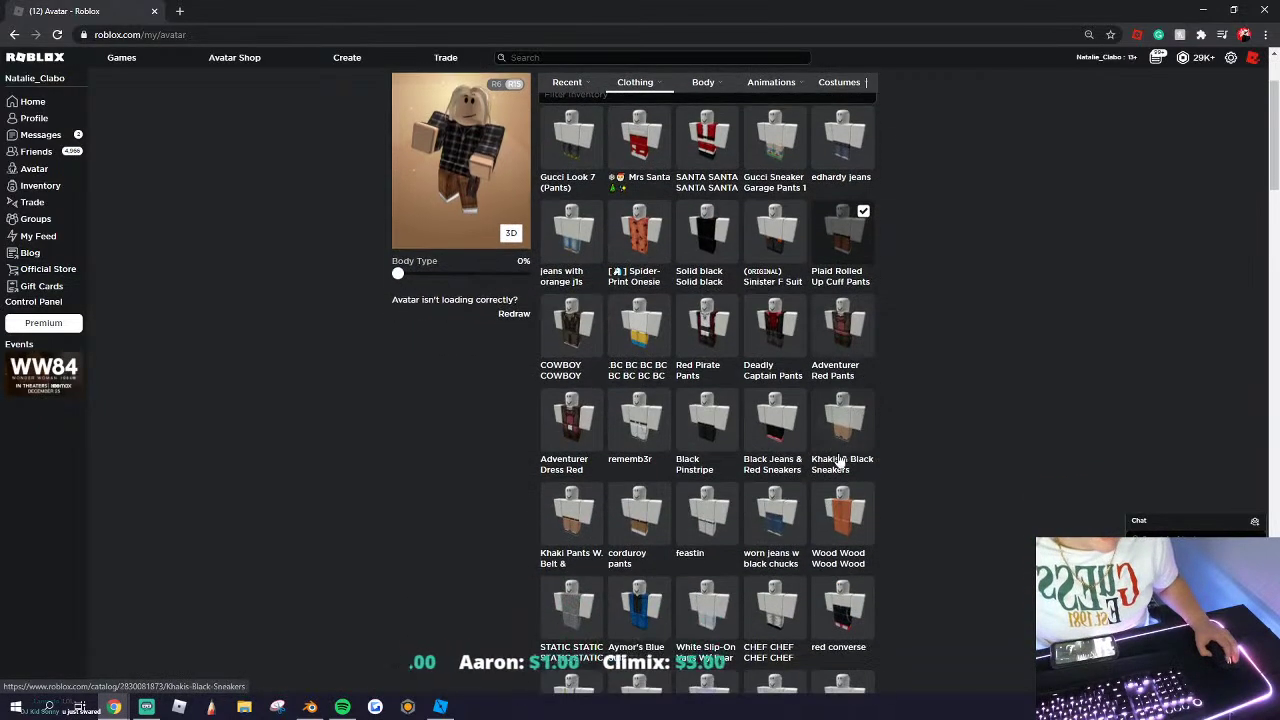
{"action": "left_click", "coordinate": [843, 420]}
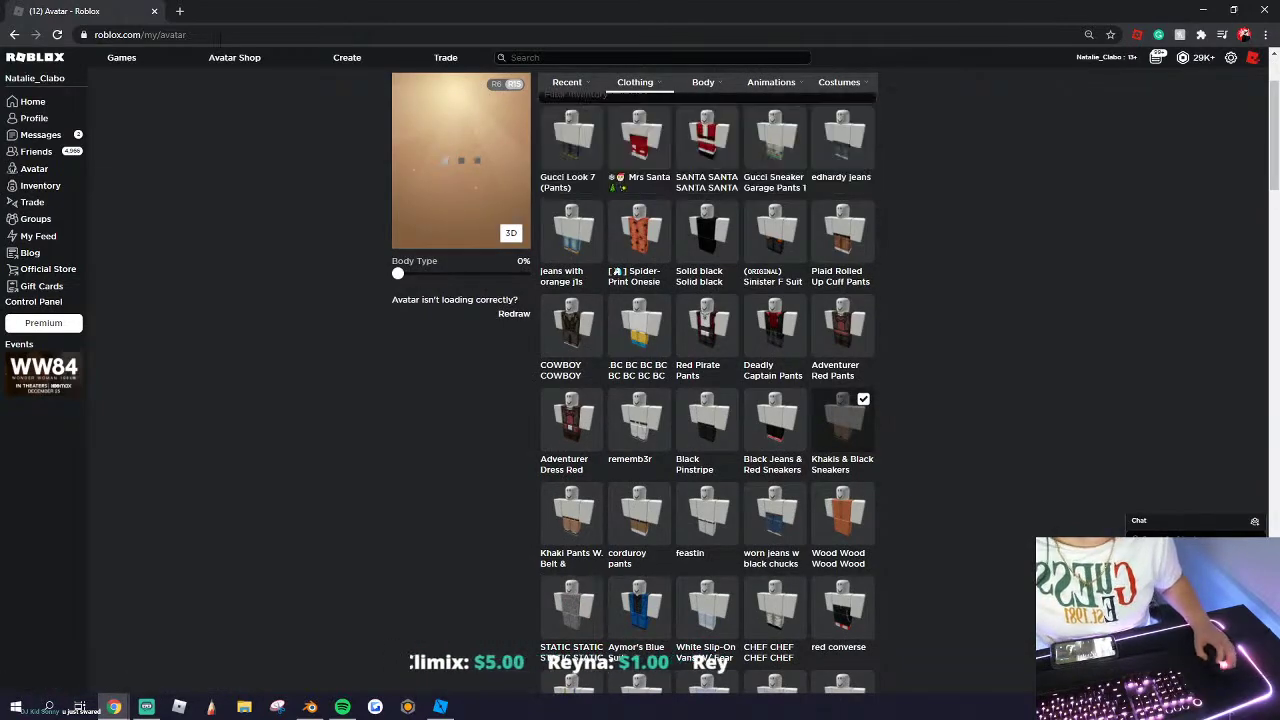
Step: Search Google for a "bunga mouse pad" in a new browser tab, skim the results and close the tab
{"action": "left_click", "coordinate": [178, 10]}
{"action": "type", "text": "bunge"}
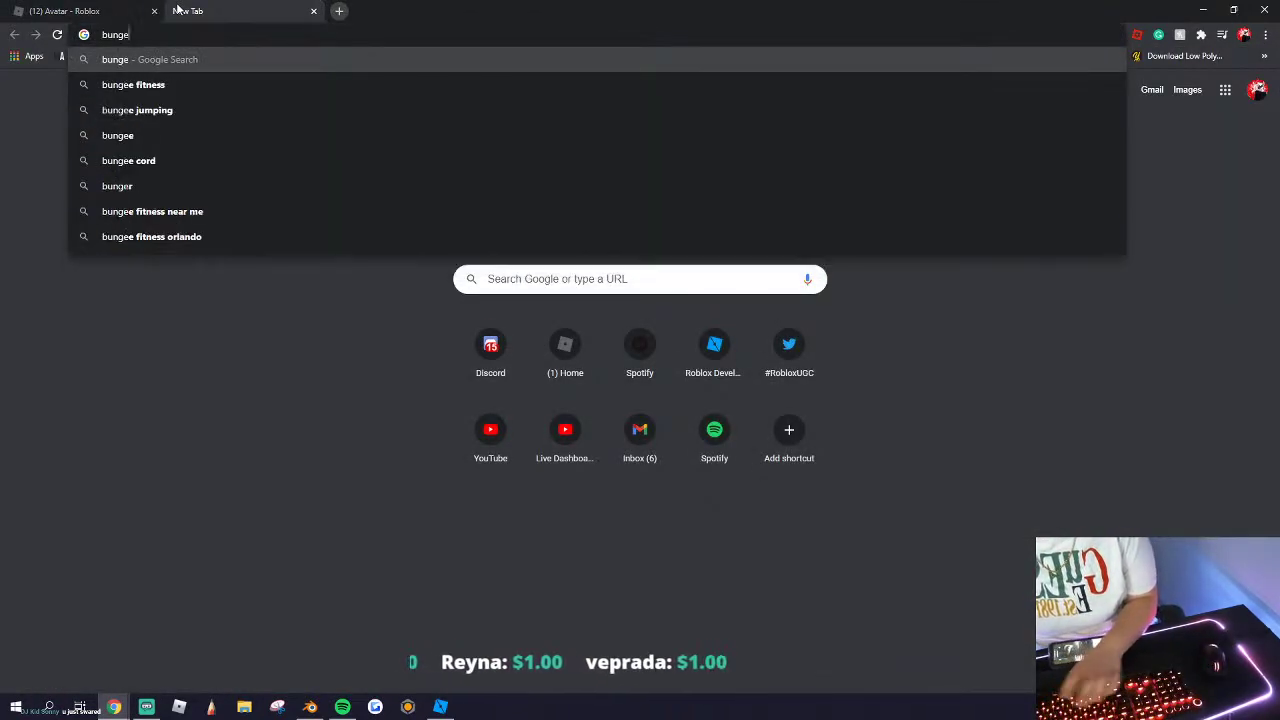
{"action": "key", "text": "BackSpace"}
{"action": "type", "text": "a"}
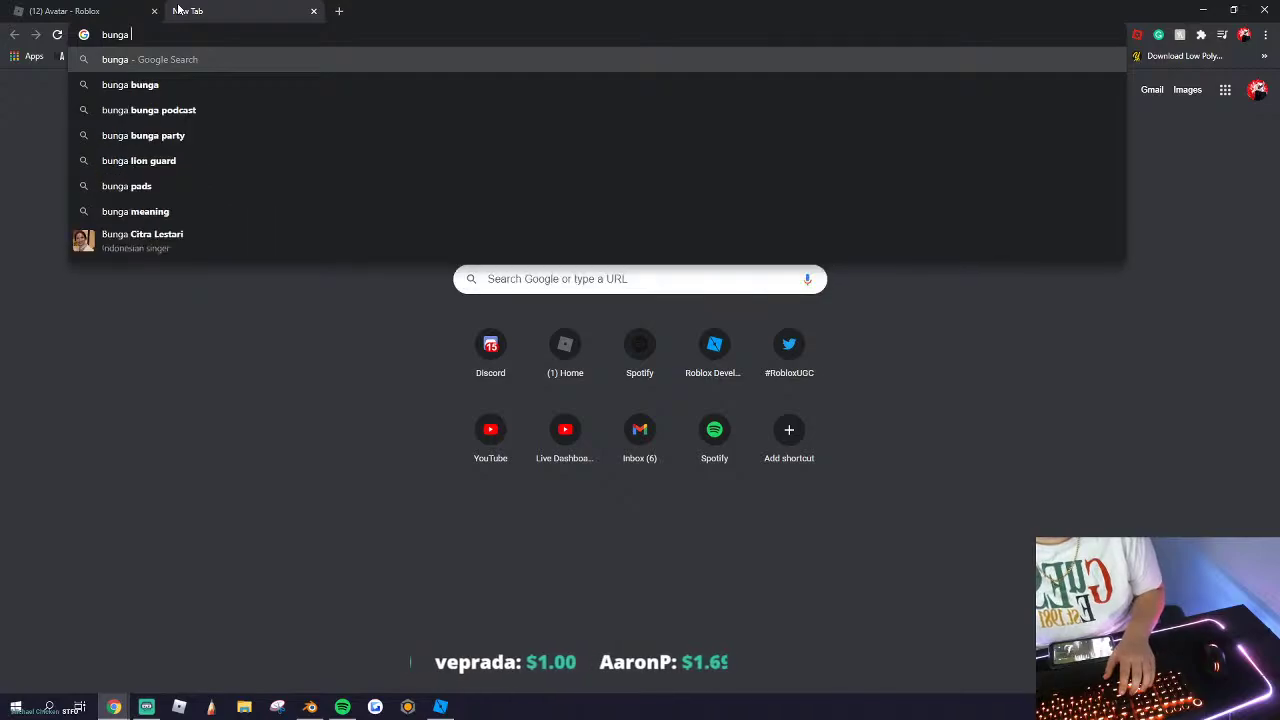
{"action": "type", "text": " mousepadf"}
{"action": "key", "text": "Return"}
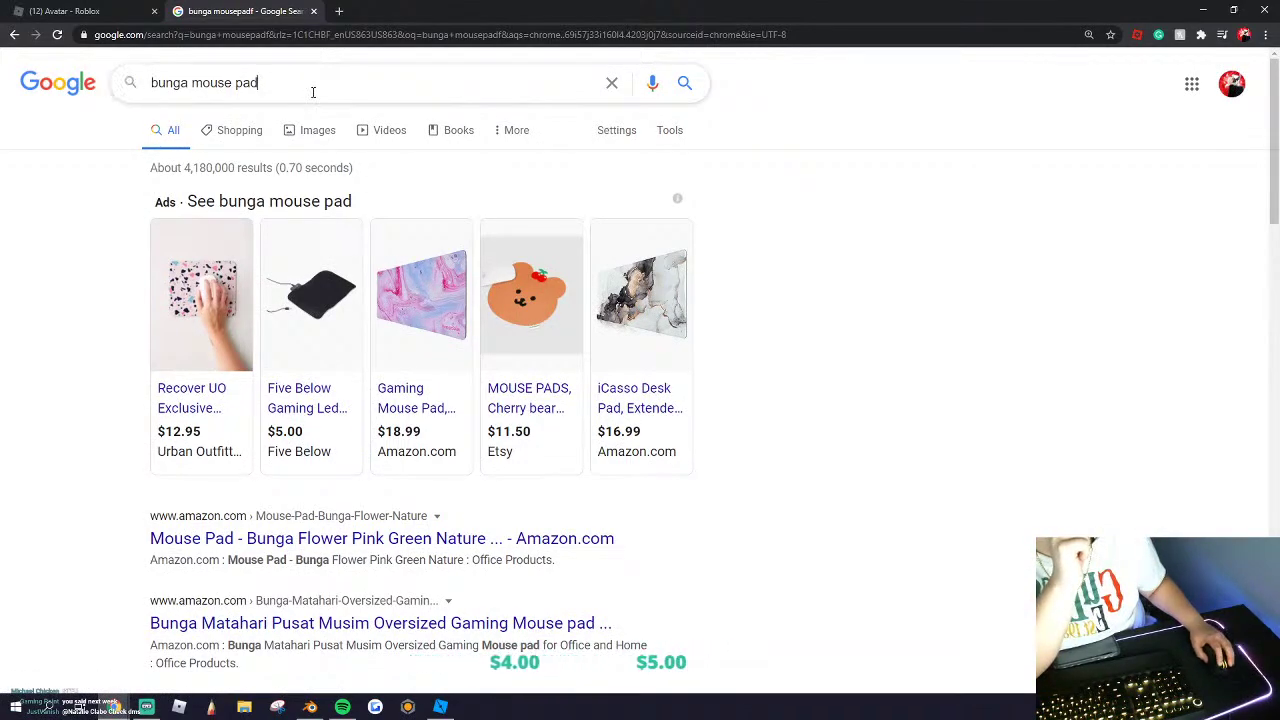
{"action": "scroll", "coordinate": [384, 302], "scroll_direction": "down", "scroll_amount": 3}
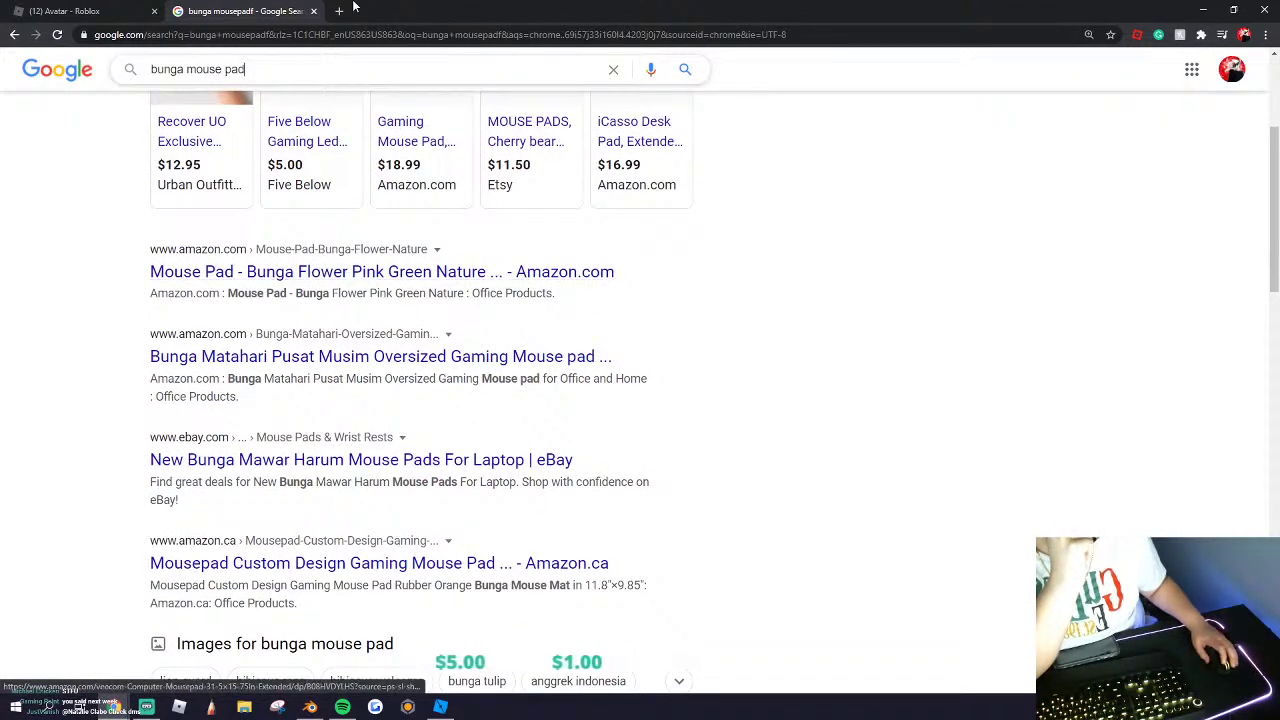
{"action": "left_click", "coordinate": [314, 11]}
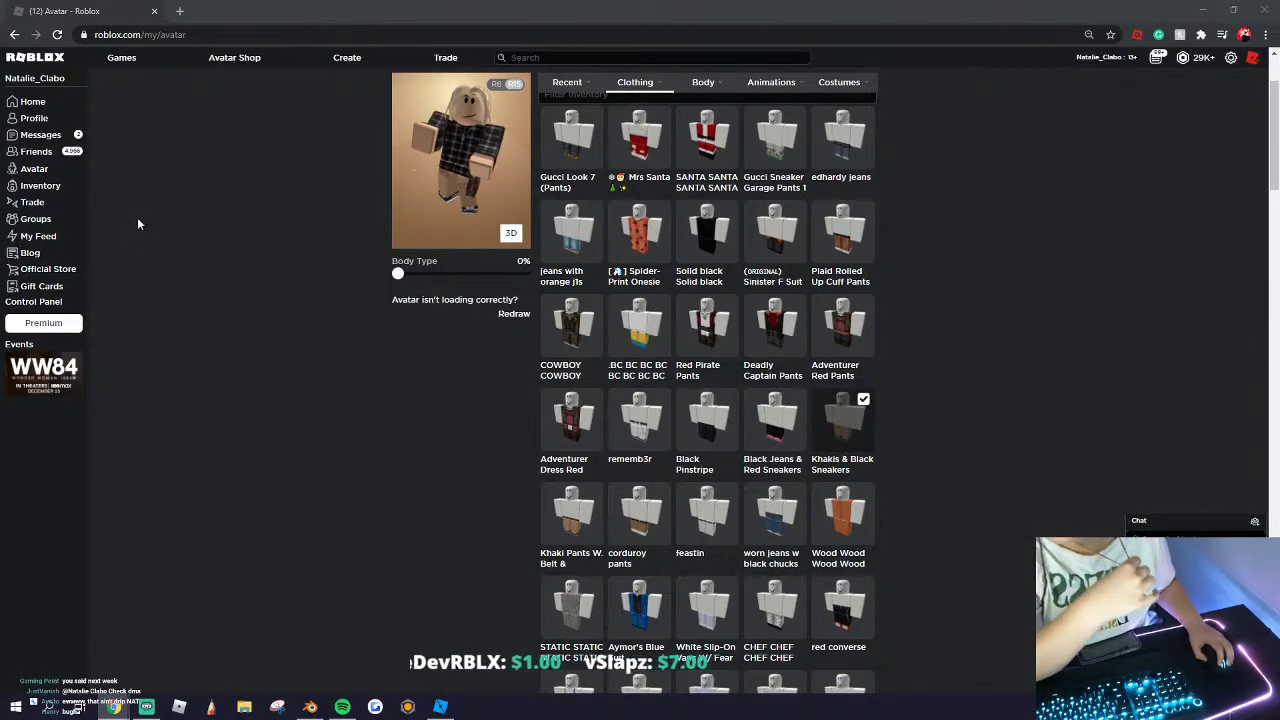
Step: Change the avatar's shirt to volc in the Avatar Editor
{"action": "scroll", "coordinate": [906, 276], "scroll_direction": "up", "scroll_amount": 2}
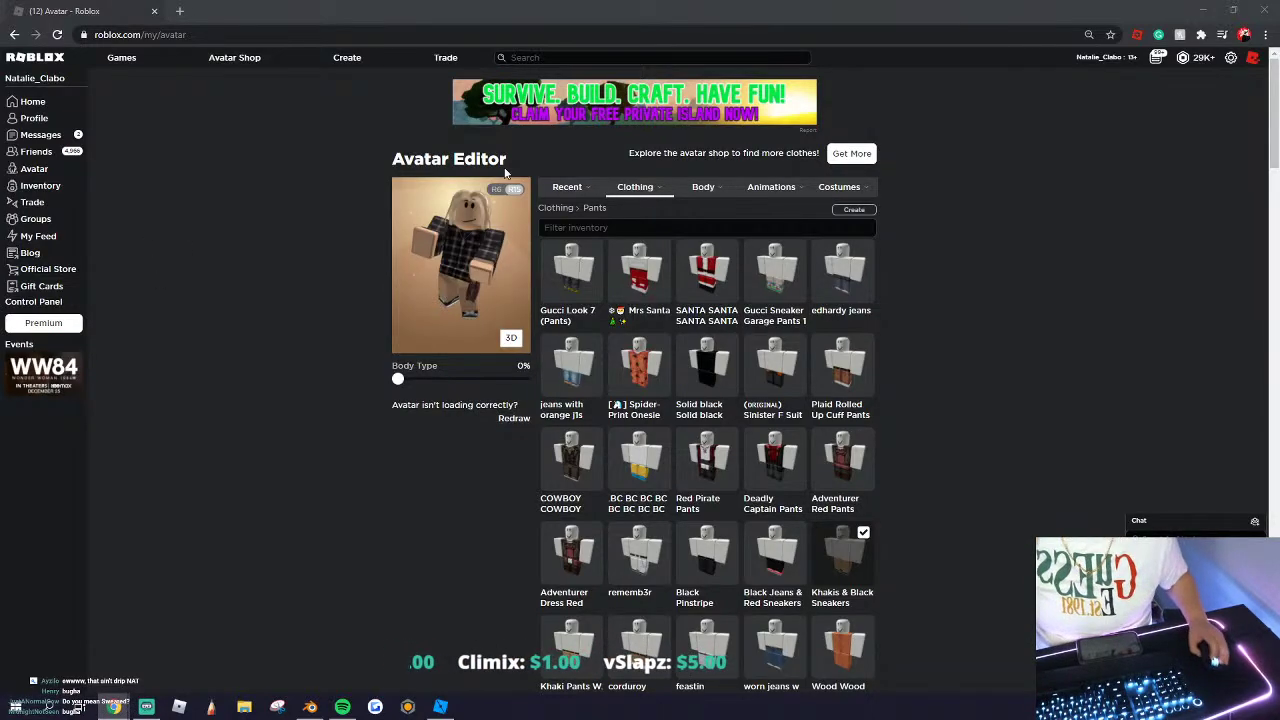
{"action": "mouse_move", "coordinate": [635, 188]}
{"action": "left_click", "coordinate": [633, 263]}
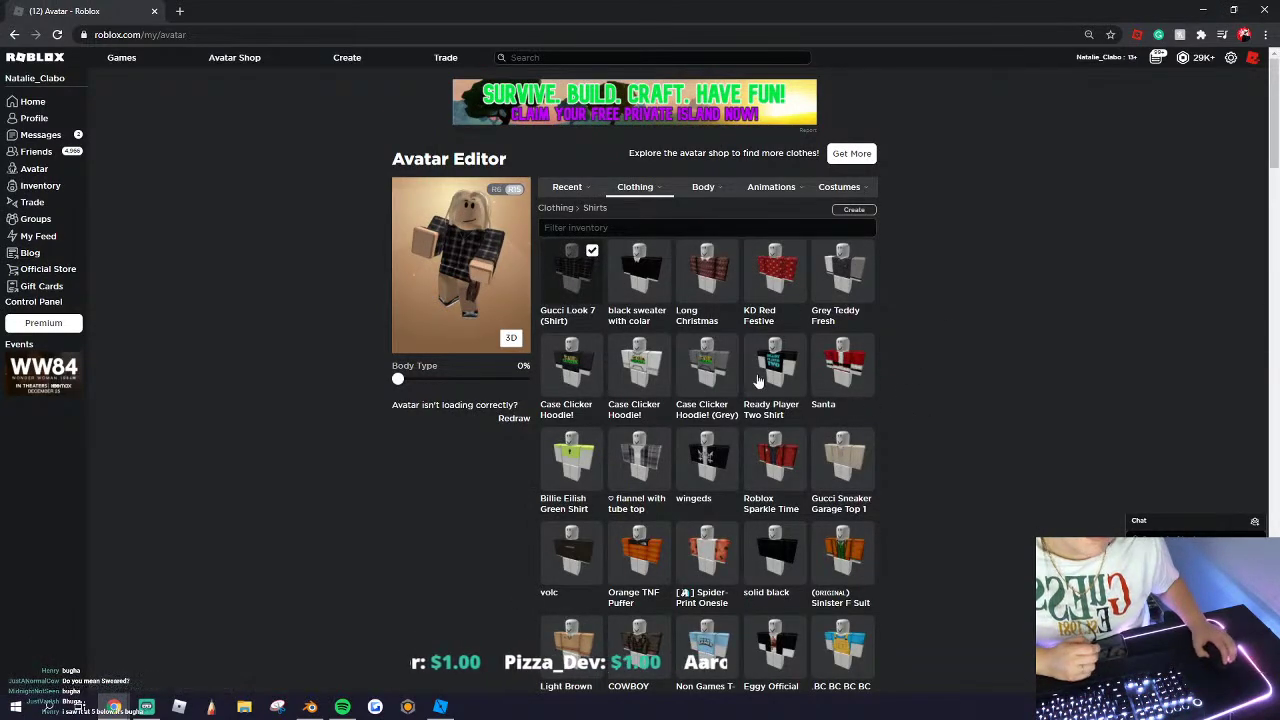
{"action": "left_click", "coordinate": [548, 566]}
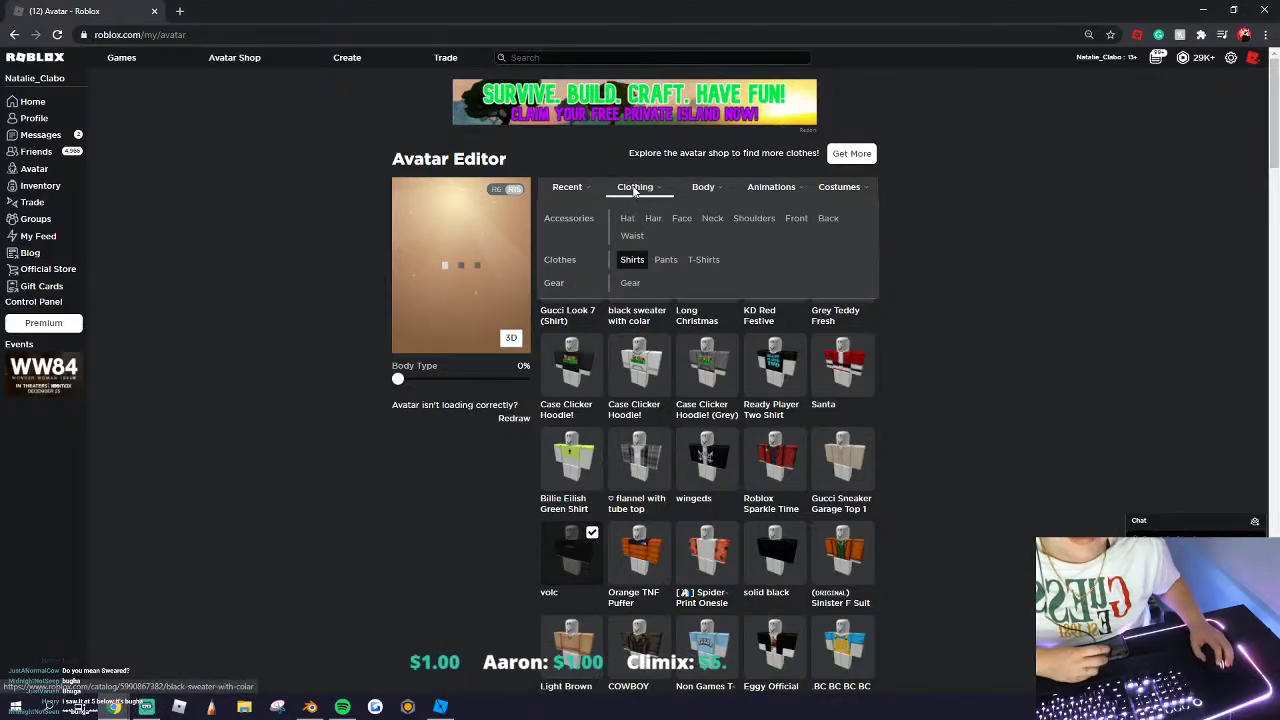
Step: Change the avatar's hair to Classic Blonde Hair in the other open Avatar Editor window
{"action": "left_click", "coordinate": [441, 708]}
{"action": "right_click_drag", "start_coordinate": [526, 464], "coordinate": [527, 464]}
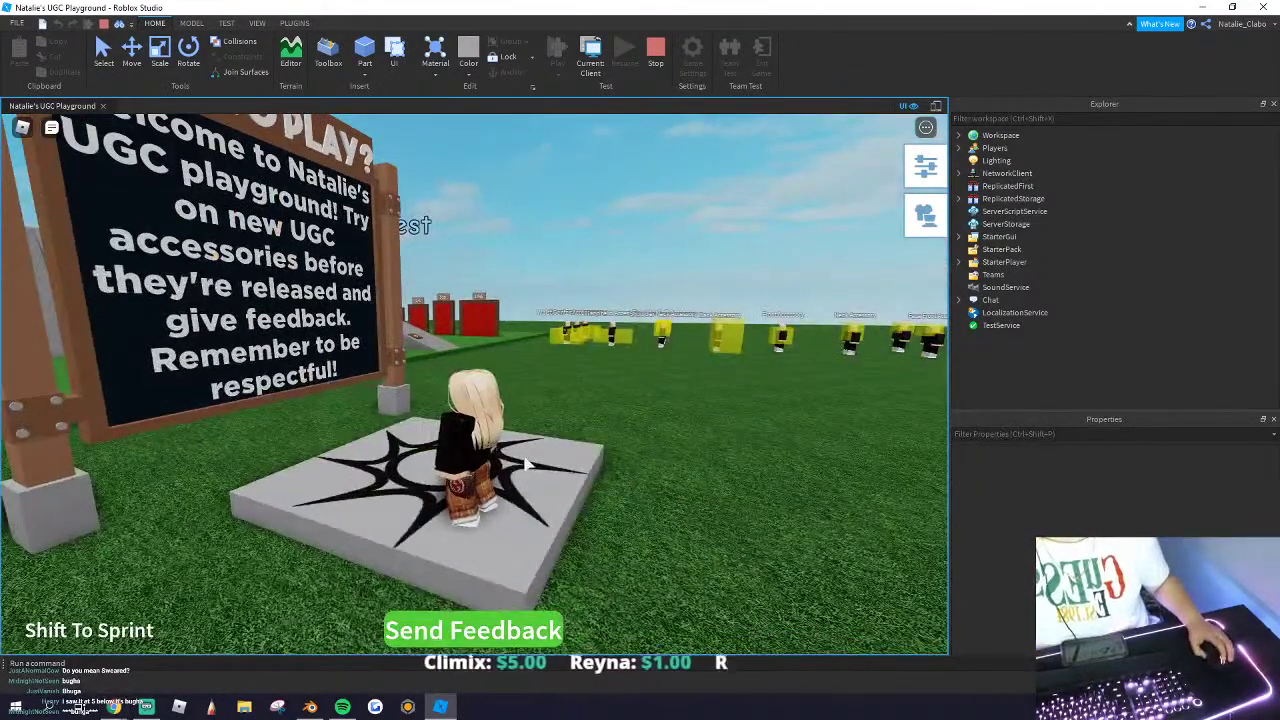
{"action": "left_click", "coordinate": [114, 707]}
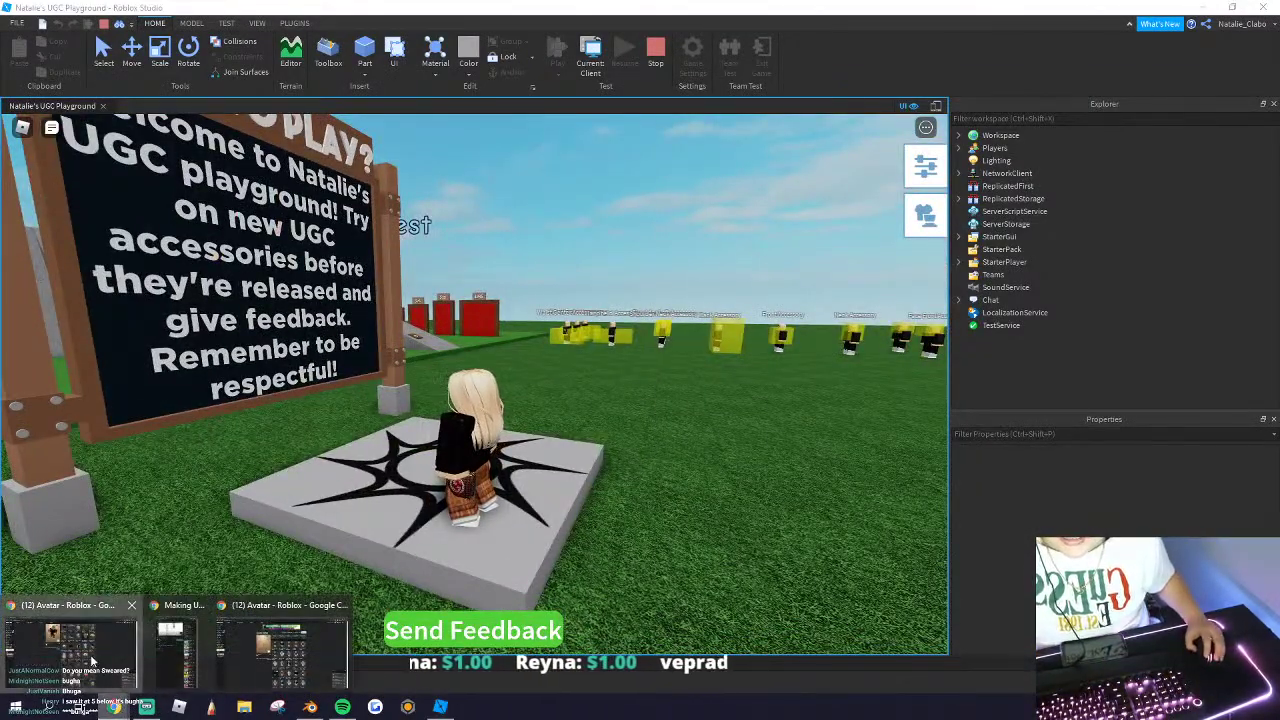
{"action": "left_click", "coordinate": [91, 656]}
{"action": "scroll", "coordinate": [768, 284], "scroll_direction": "up", "scroll_amount": 2}
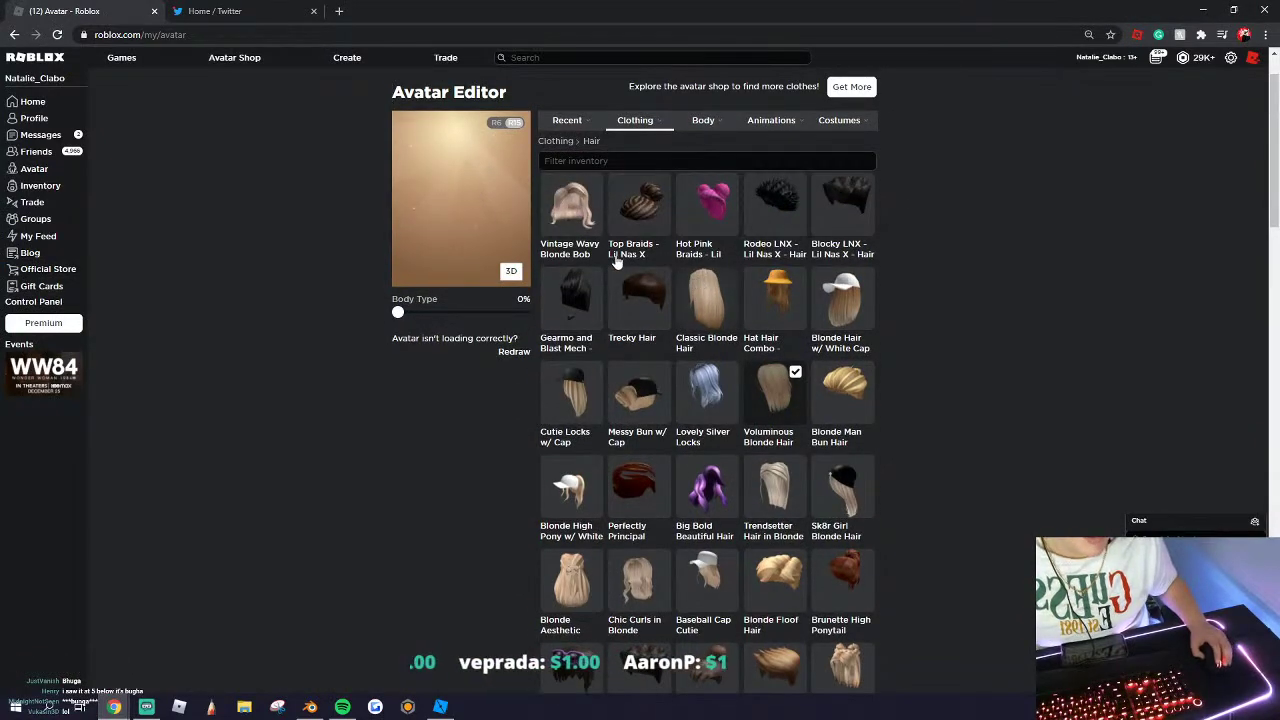
{"action": "left_click", "coordinate": [706, 300]}
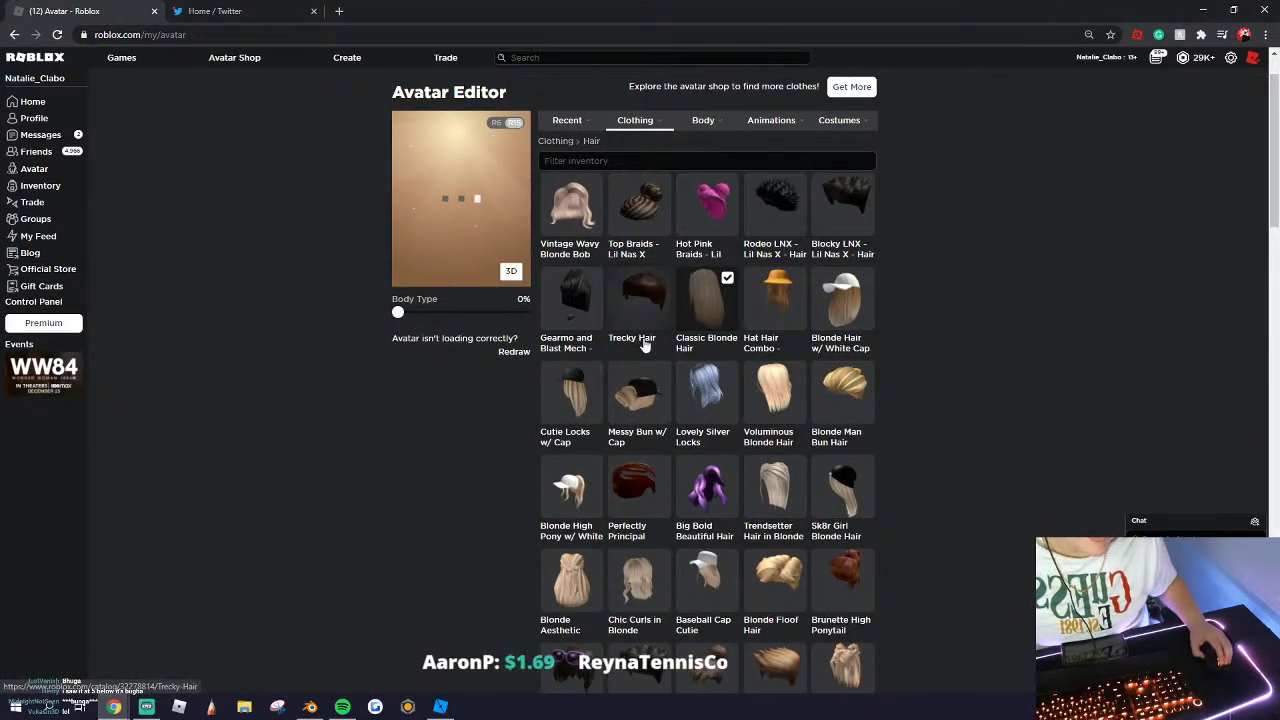
{"action": "scroll", "coordinate": [645, 344], "scroll_direction": "down", "scroll_amount": 1}
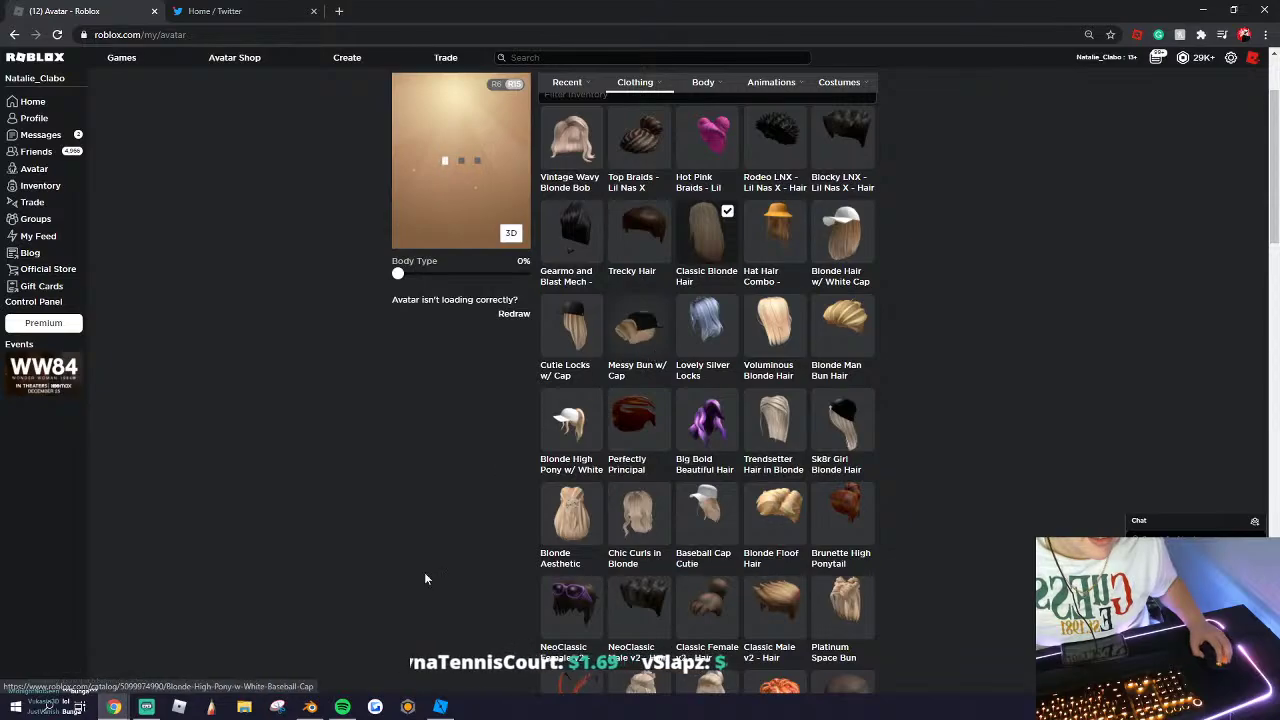
{"action": "scroll", "coordinate": [445, 429], "scroll_direction": "up", "scroll_amount": 1}
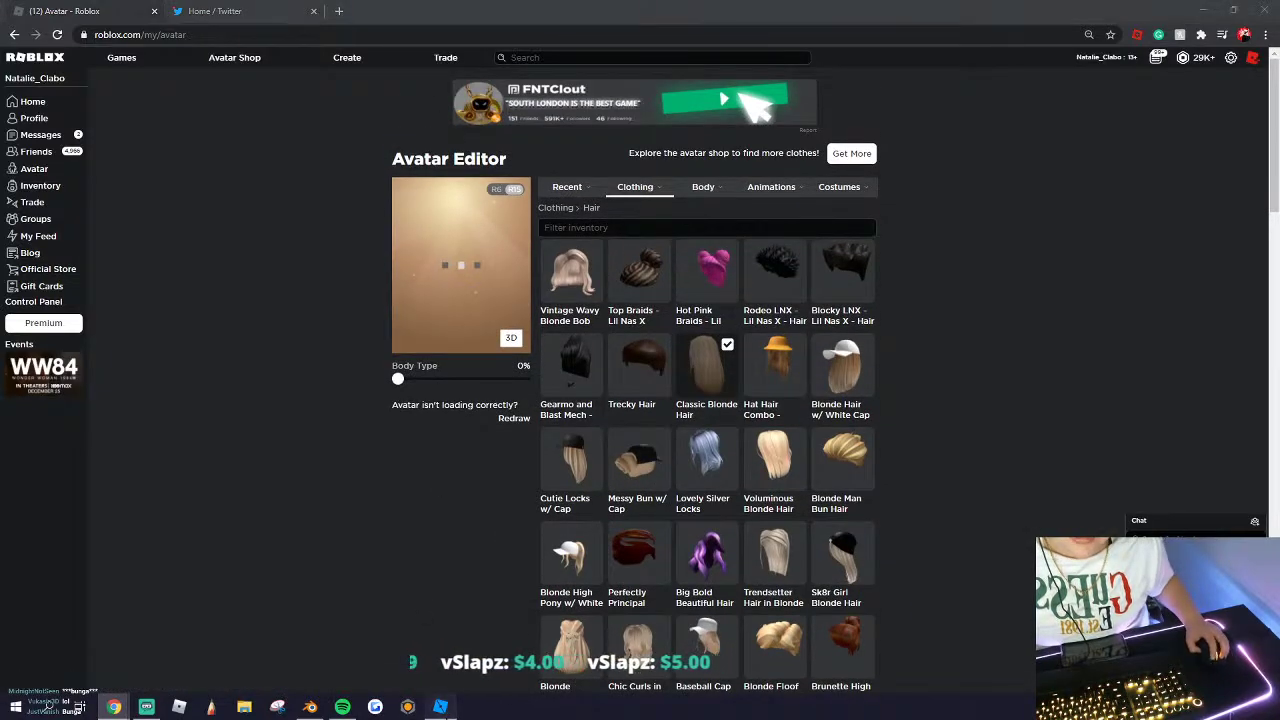
Step: Switch to Roblox Studio and reset the character in the running play test to load the new outfit
{"action": "key", "text": "alt+Tab"}
{"action": "key", "text": "grave"}
{"action": "key", "text": "Escape"}
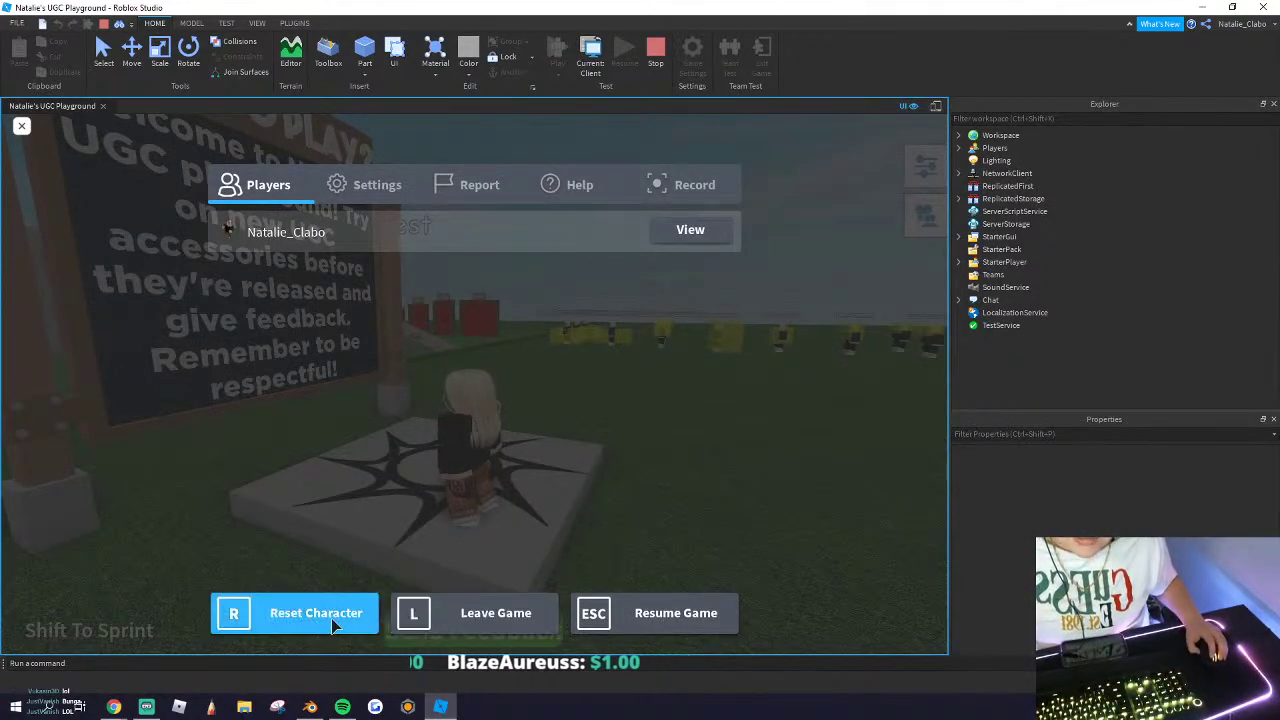
{"action": "left_click", "coordinate": [316, 613]}
{"action": "left_click", "coordinate": [409, 357]}
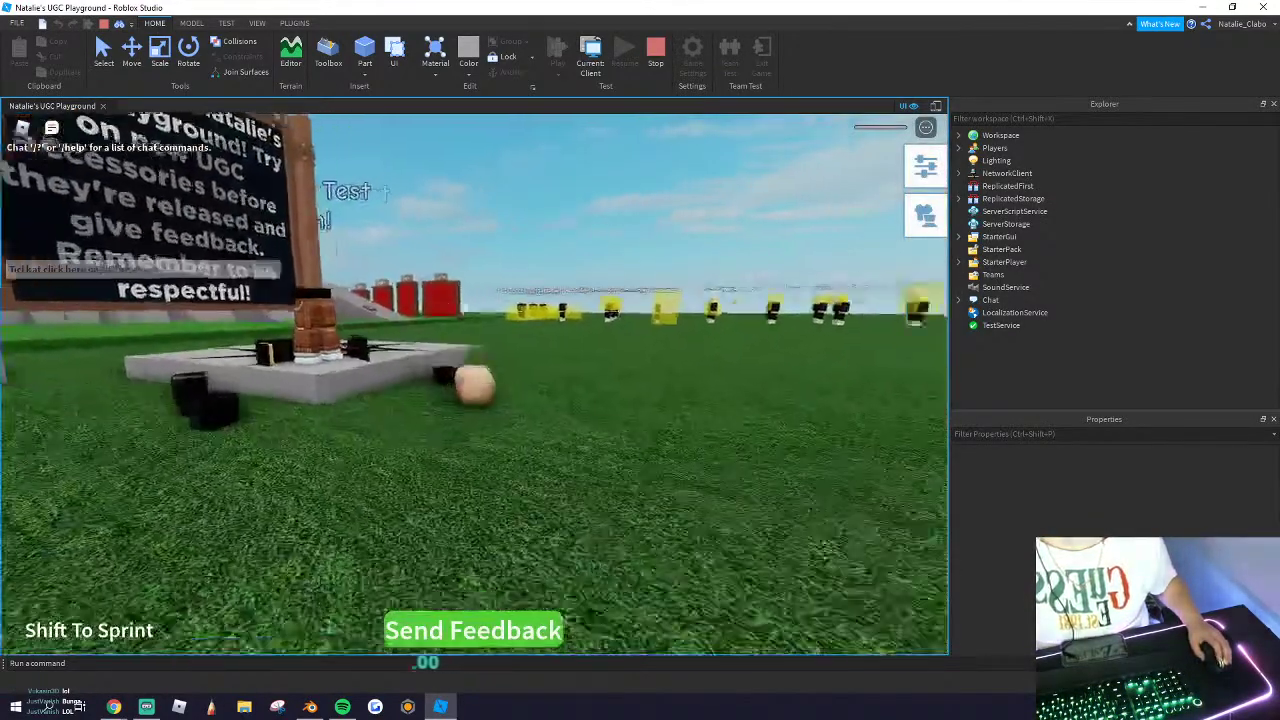
{"action": "right_click_drag", "start_coordinate": [470, 308], "coordinate": [479, 314]}
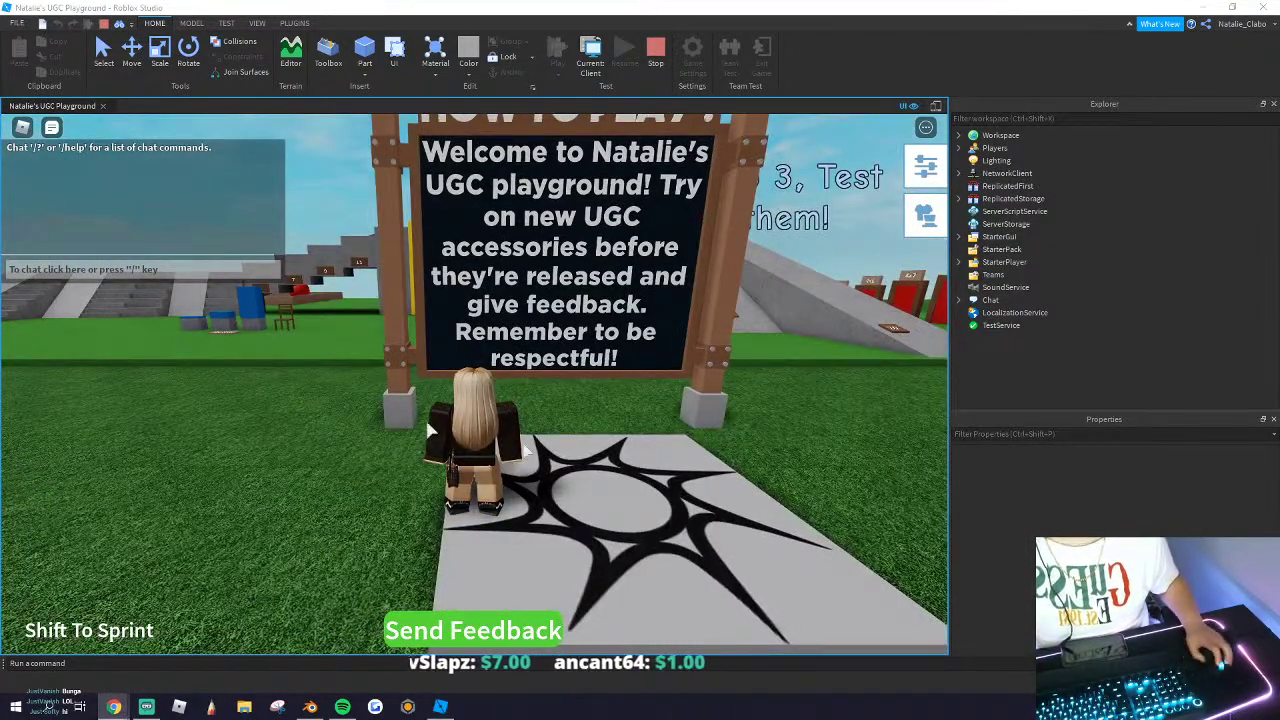
{"action": "right_click_drag", "start_coordinate": [663, 423], "coordinate": [663, 423]}
Step: Run the character to the purple accessory pads and put on the orange shoulder bag
{"action": "key", "text": "w"}
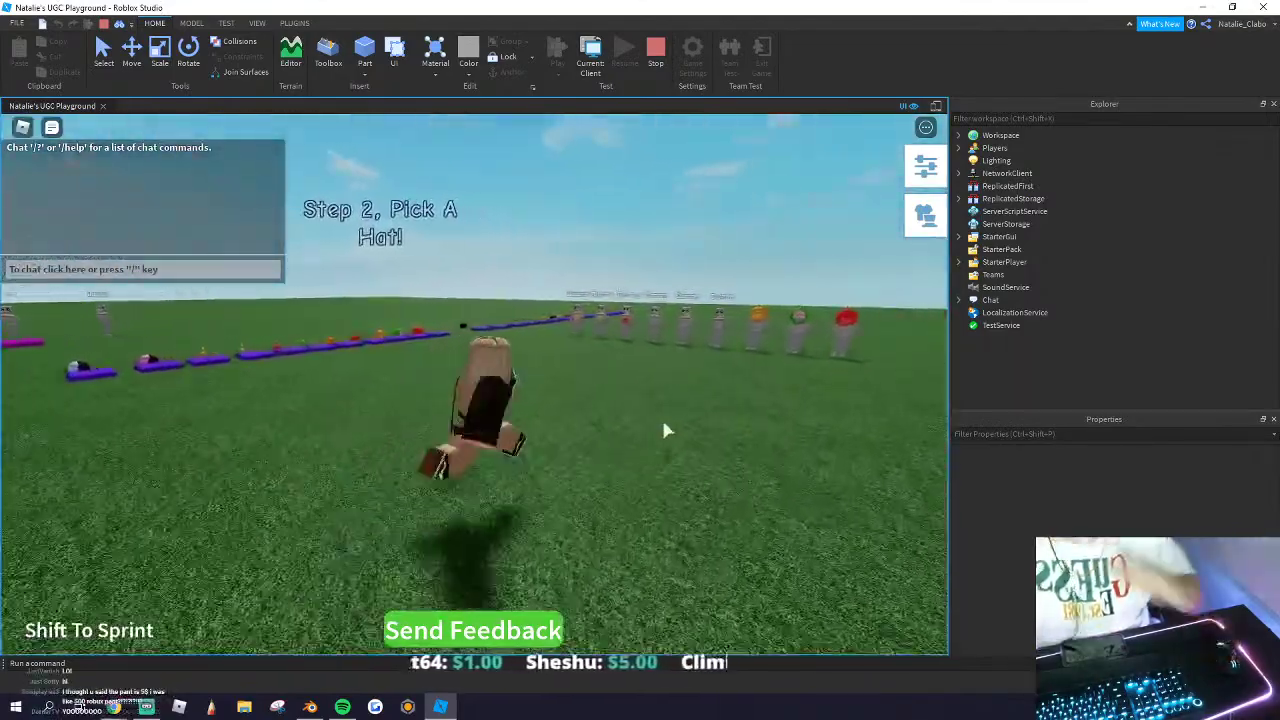
{"action": "key", "text": "w"}
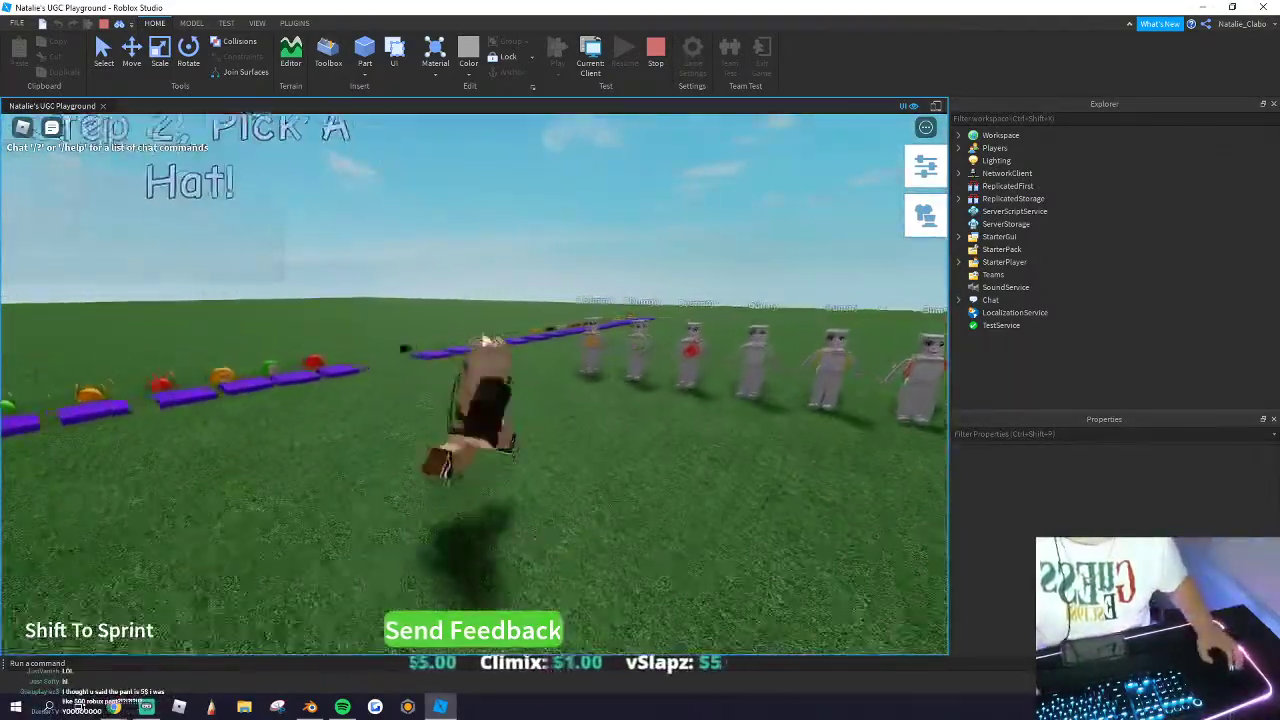
{"action": "key", "text": "w"}
{"action": "right_click_drag", "start_coordinate": [608, 370], "coordinate": [607, 362]}
{"action": "key", "text": "w"}
{"action": "key", "text": "w"}
{"action": "key", "text": "s"}
{"action": "key", "text": "w"}
{"action": "key", "text": "s"}
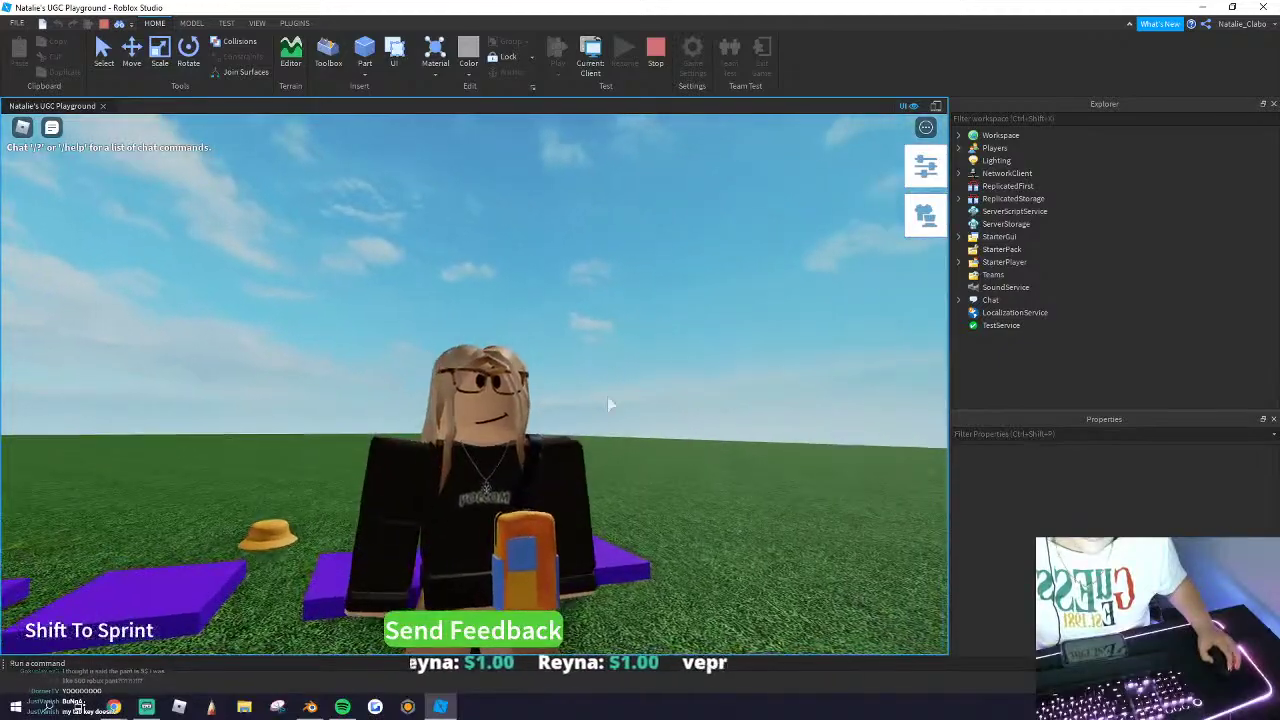
Step: Put the orange bucket hat on the character and face it toward the camera
{"action": "right_click_drag", "start_coordinate": [524, 518], "coordinate": [524, 525]}
{"action": "scroll", "coordinate": [524, 525], "scroll_direction": "down", "scroll_amount": 1}
{"action": "key", "text": "a"}
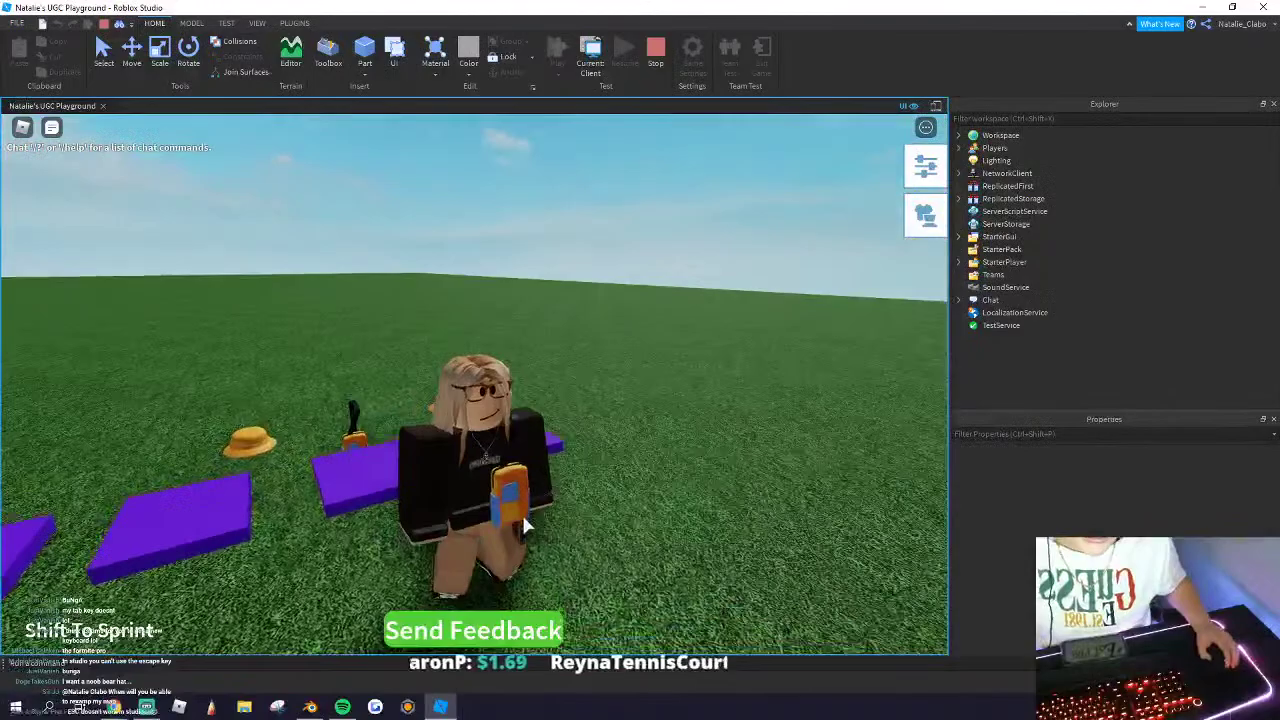
{"action": "key", "text": "w"}
{"action": "key", "text": "s"}
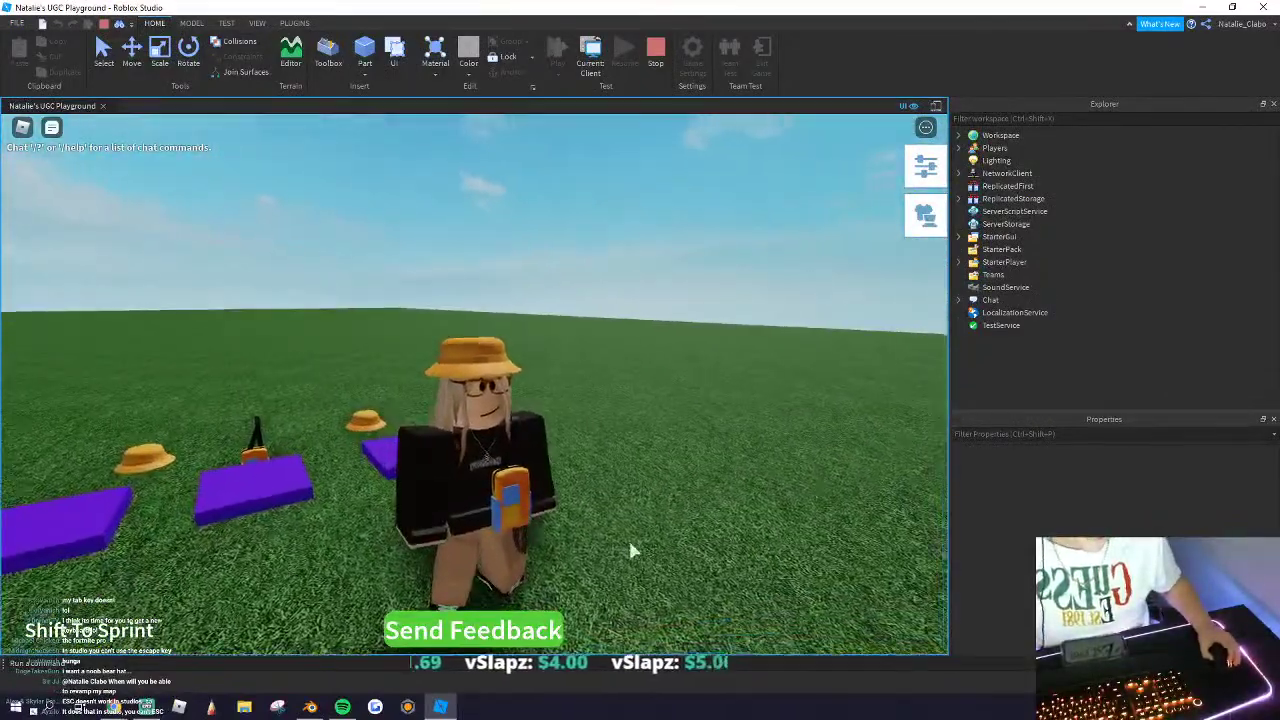
{"action": "right_click_drag", "start_coordinate": [630, 544], "coordinate": [630, 544]}
{"action": "key", "text": "s"}
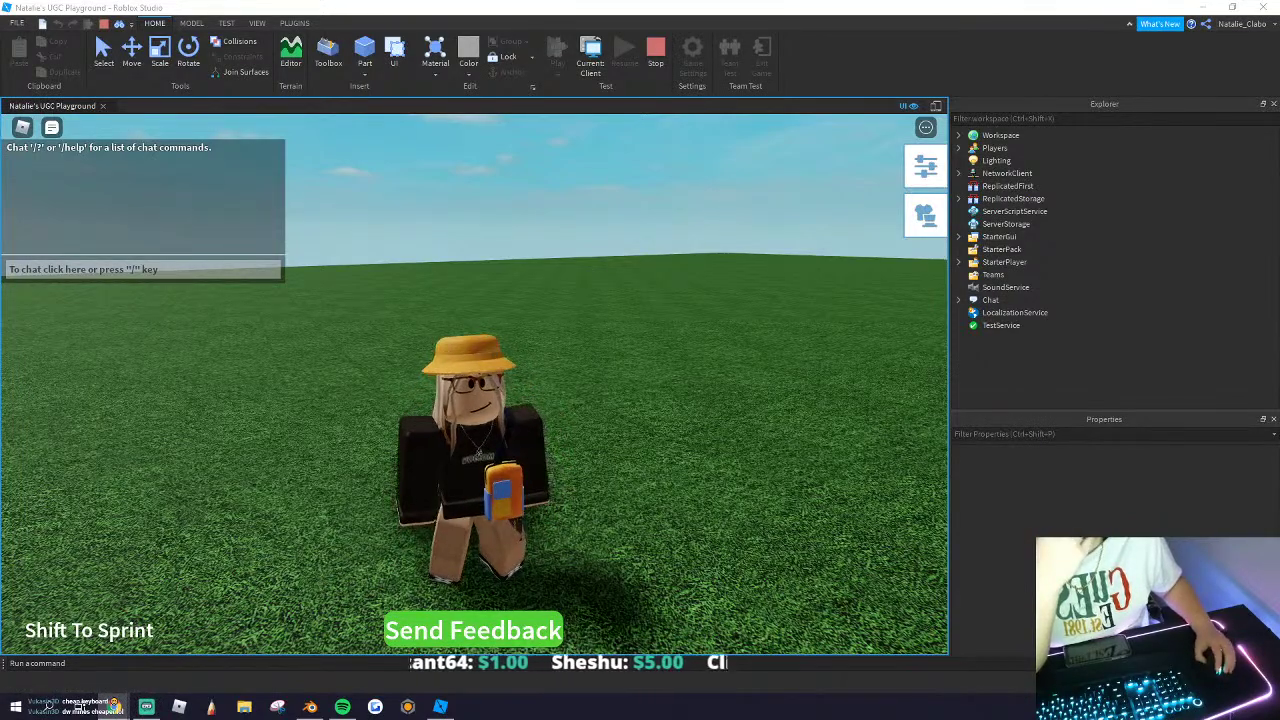
Step: View the character's full outfit from farther away and stop the play test
{"action": "right_click_drag", "start_coordinate": [320, 352], "coordinate": [320, 345]}
{"action": "scroll", "coordinate": [320, 352], "scroll_direction": "down", "scroll_amount": 2}
{"action": "left_click", "coordinate": [659, 54]}
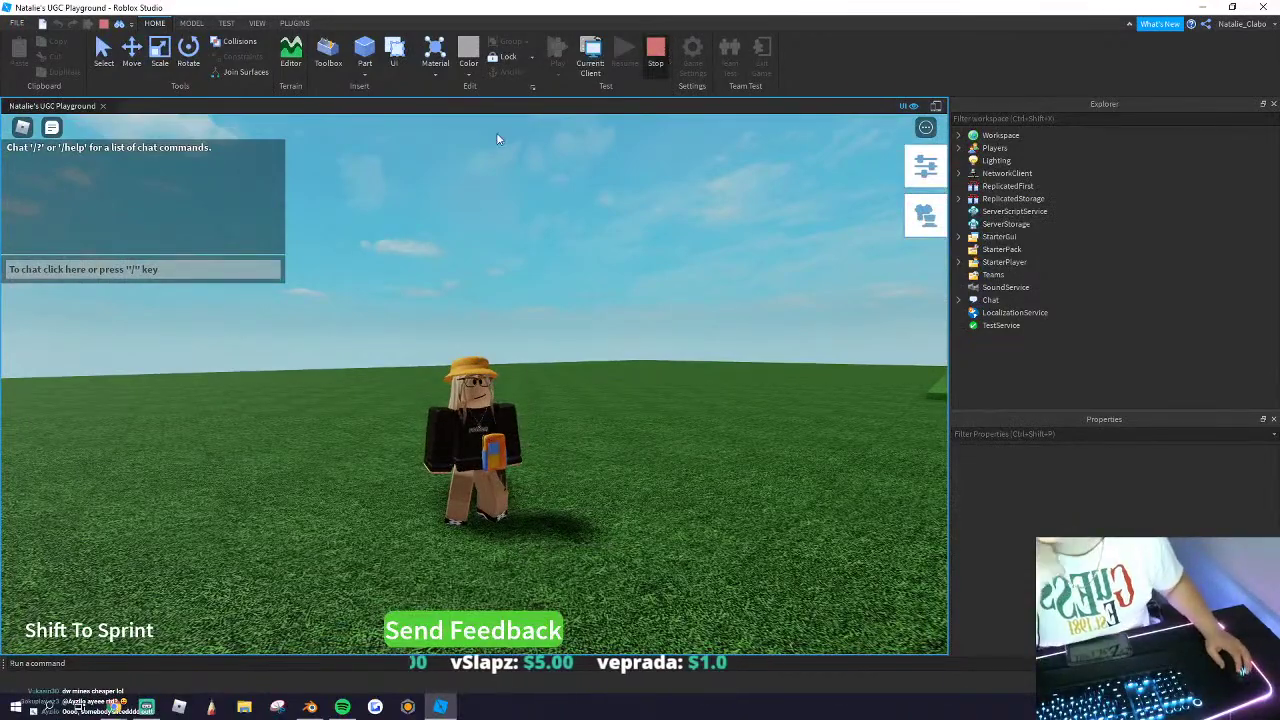
{"action": "key", "text": "shift+F5"}
Step: Look over the hats and glasses placed along the row of purple pads in the playground
{"action": "right_click_drag", "start_coordinate": [397, 464], "coordinate": [303, 443]}
{"action": "scroll", "coordinate": [397, 464], "scroll_direction": "down", "scroll_amount": 8}
{"action": "scroll", "coordinate": [397, 464], "scroll_direction": "up", "scroll_amount": 6}
{"action": "scroll", "coordinate": [419, 474], "scroll_direction": "up", "scroll_amount": 3}
{"action": "key", "text": "a"}
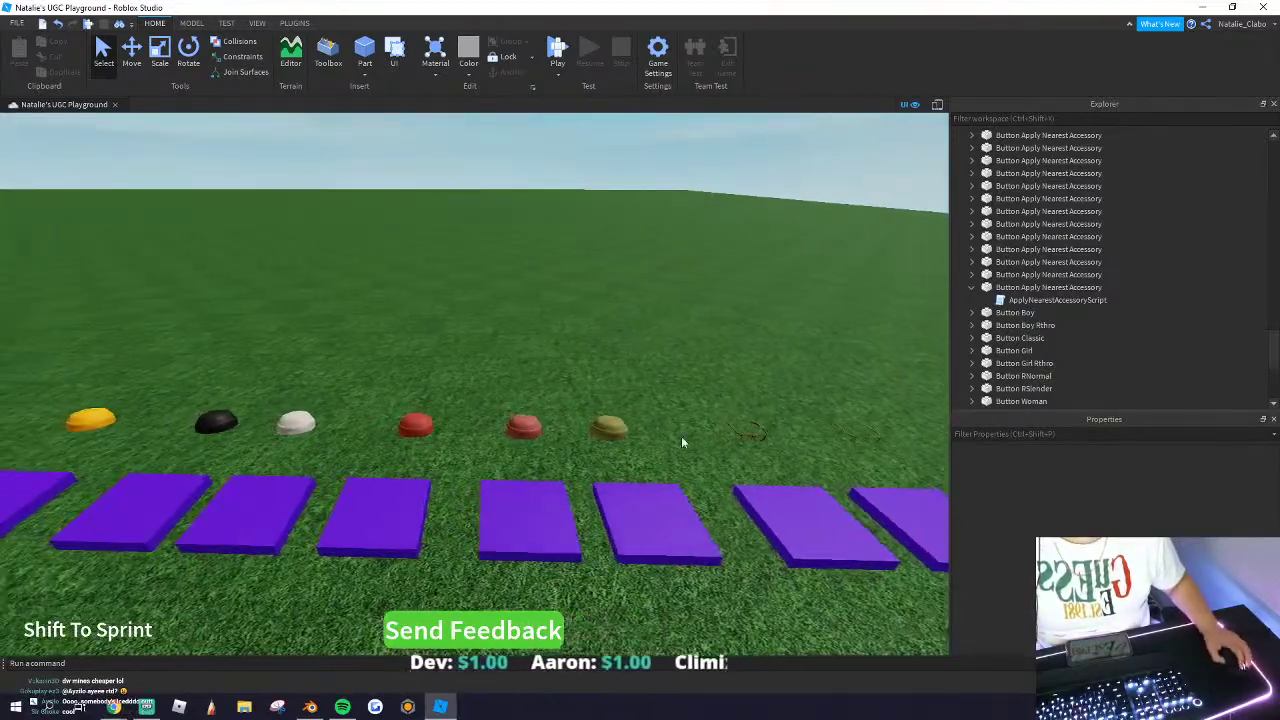
{"action": "left_click_drag", "start_coordinate": [532, 418], "coordinate": [0, 338]}
{"action": "key", "text": "a"}
{"action": "left_click_drag", "start_coordinate": [268, 404], "coordinate": [138, 370]}
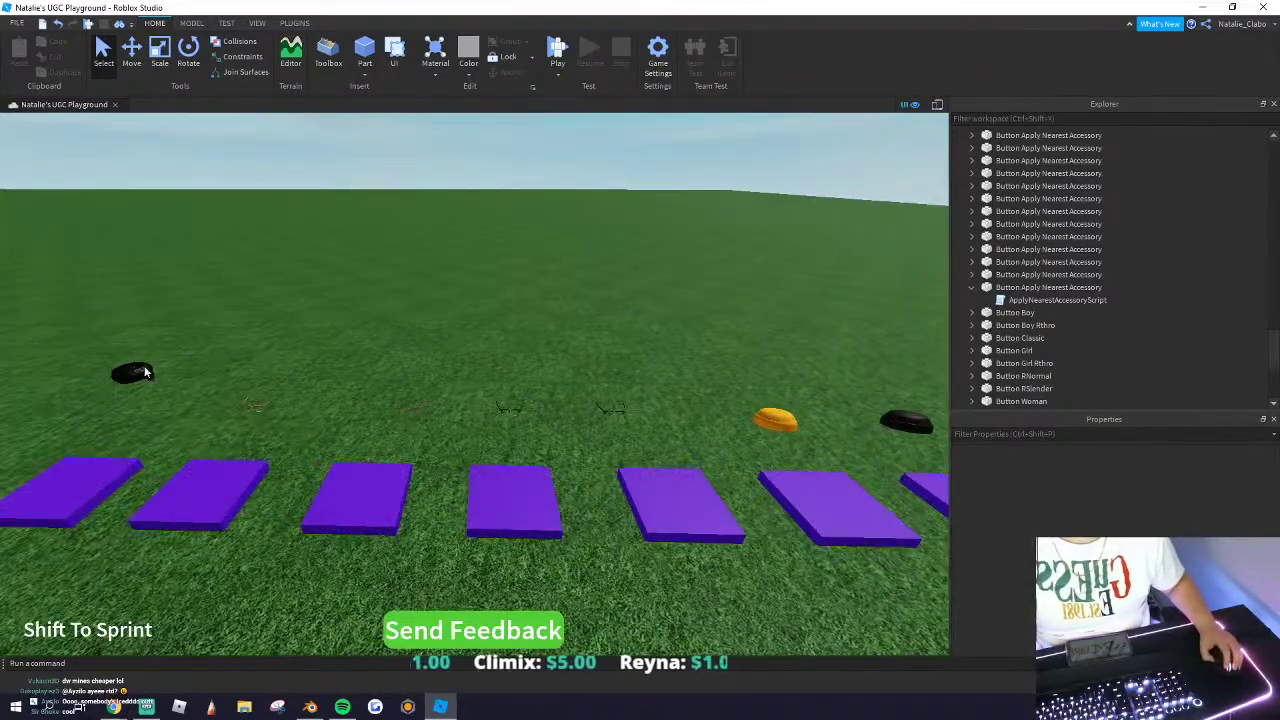
{"action": "scroll", "coordinate": [171, 364], "scroll_direction": "down", "scroll_amount": 4}
{"action": "mouse_move", "coordinate": [145, 367]}
{"action": "right_mouse_down"}
{"action": "mouse_move", "coordinate": [254, 322]}
{"action": "mouse_move", "coordinate": [301, 327]}
{"action": "mouse_move", "coordinate": [310, 345]}
{"action": "right_mouse_up"}
{"action": "key", "text": "w"}
{"action": "key", "text": "d"}
{"action": "key", "text": "s"}
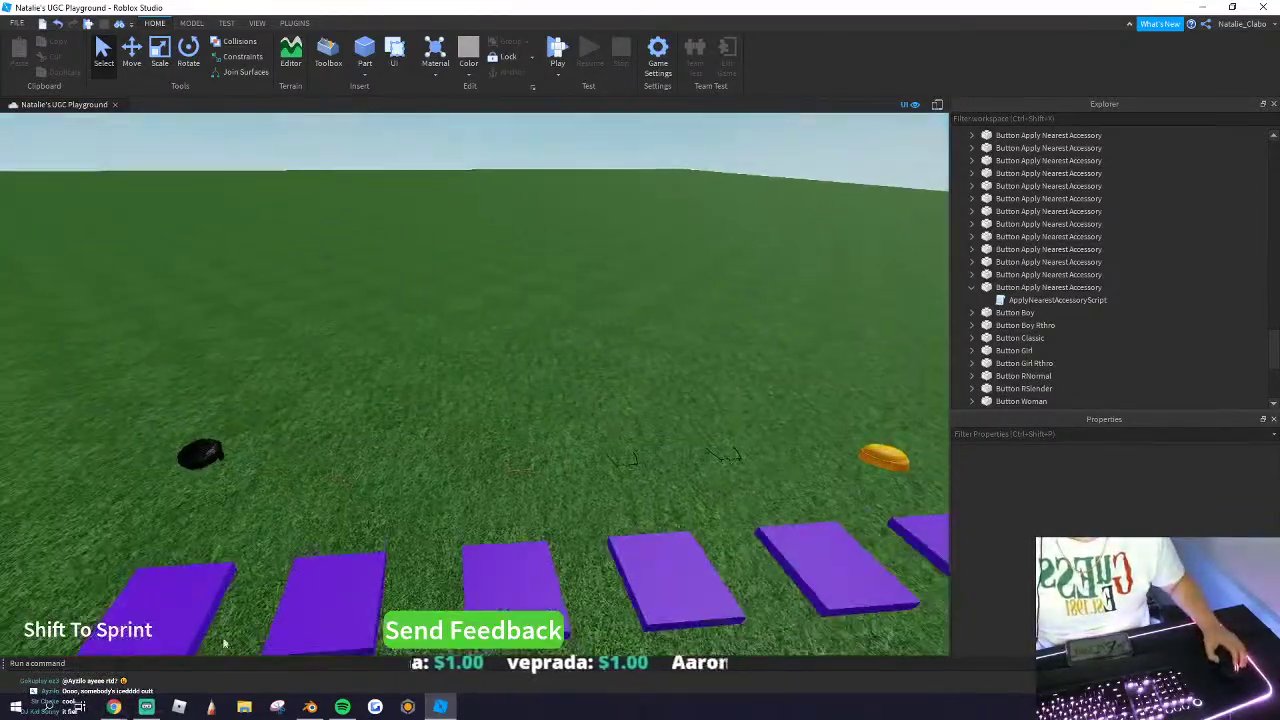
Step: Switch to Blender and hide the dummy's glasses and shoulder bag
{"action": "left_click", "coordinate": [316, 707]}
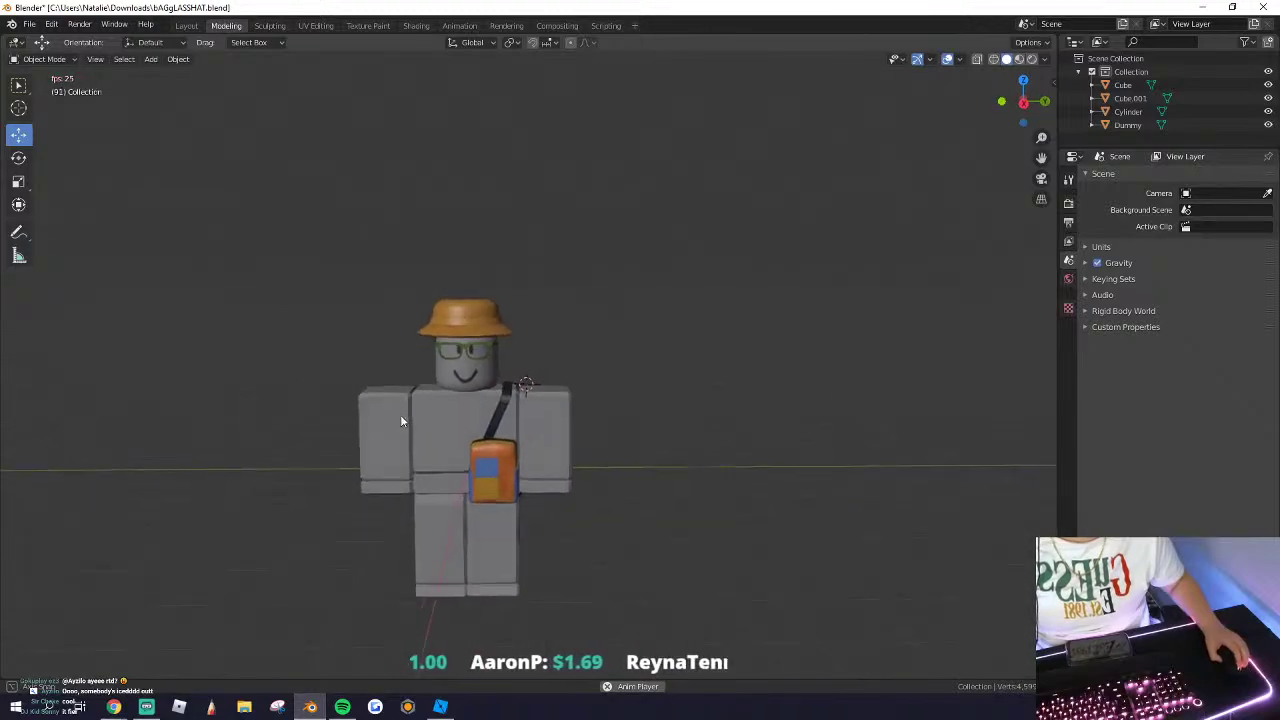
{"action": "scroll", "coordinate": [746, 244], "scroll_direction": "up", "scroll_amount": 3}
{"action": "left_click", "coordinate": [423, 287]}
{"action": "left_click", "coordinate": [431, 343]}
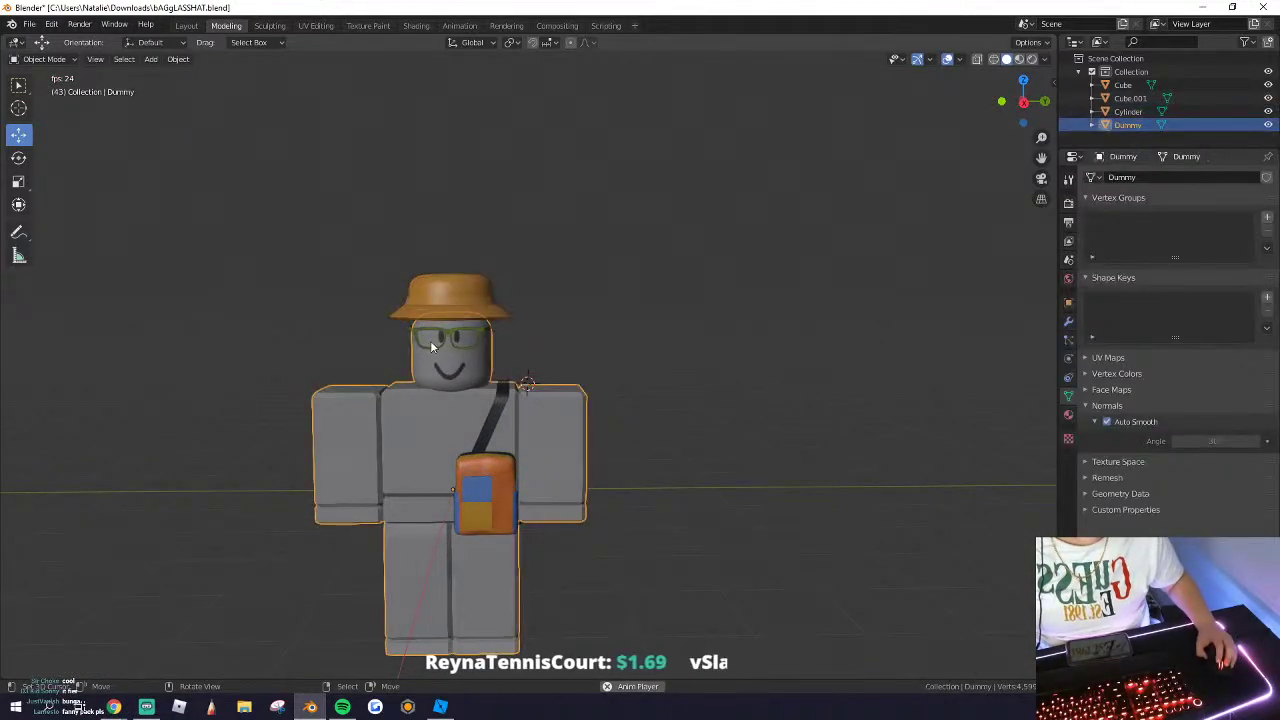
{"action": "left_click", "coordinate": [448, 343]}
{"action": "left_click", "coordinate": [493, 490], "text": "shift"}
{"action": "key", "text": "h"}
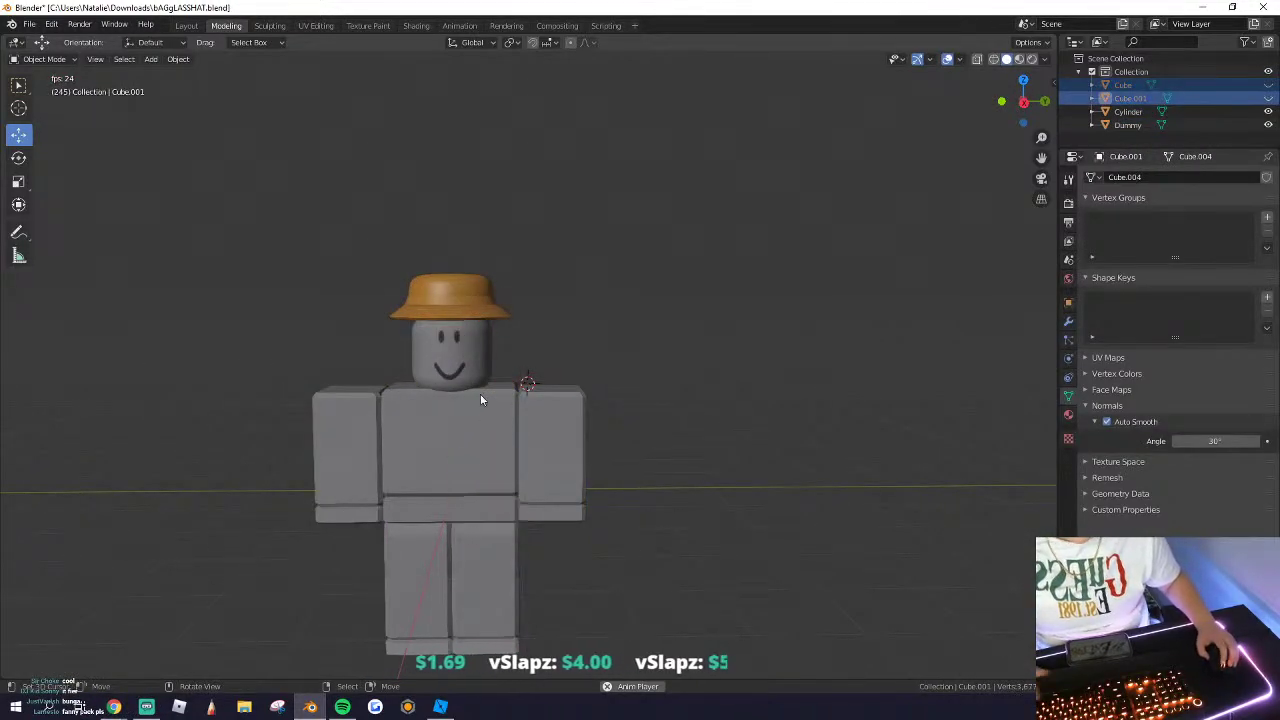
Step: Select the bucket hat and view the dummy straight from the front
{"action": "left_click", "coordinate": [441, 283]}
{"action": "middle_click_drag", "start_coordinate": [903, 126], "coordinate": [295, 122]}
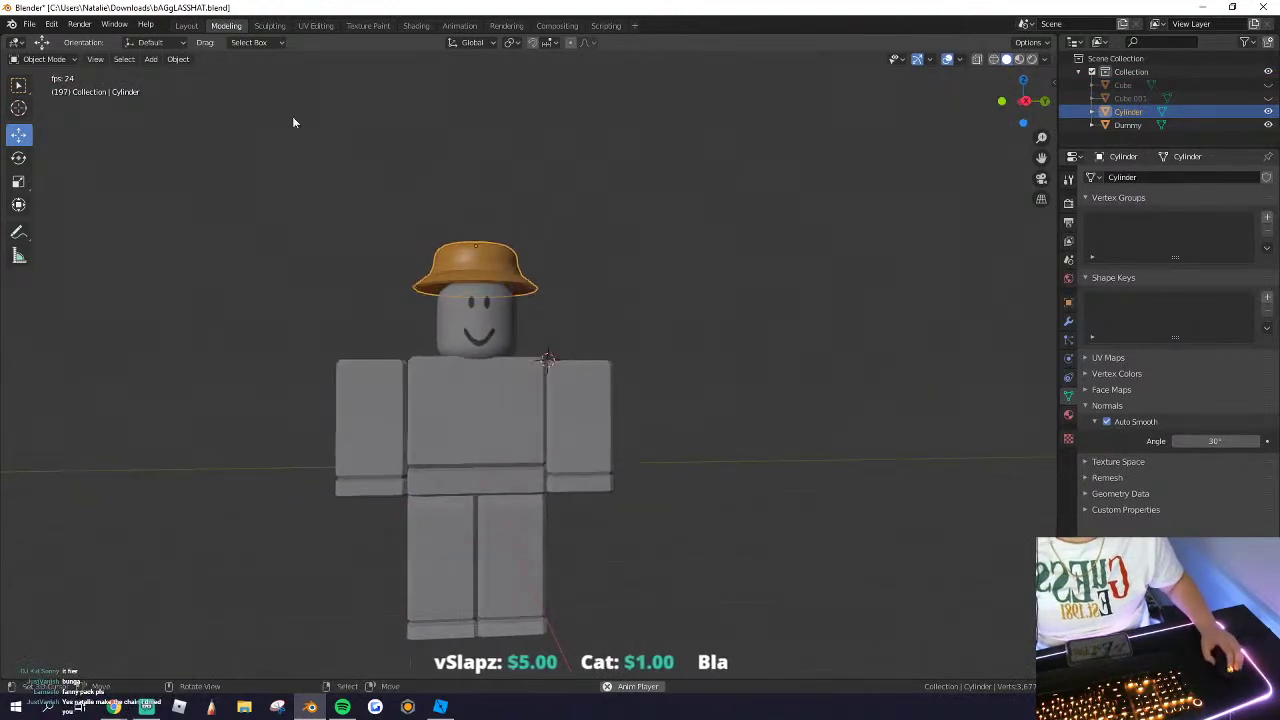
{"action": "left_click", "coordinate": [1024, 101]}
{"action": "left_click", "coordinate": [1024, 101]}
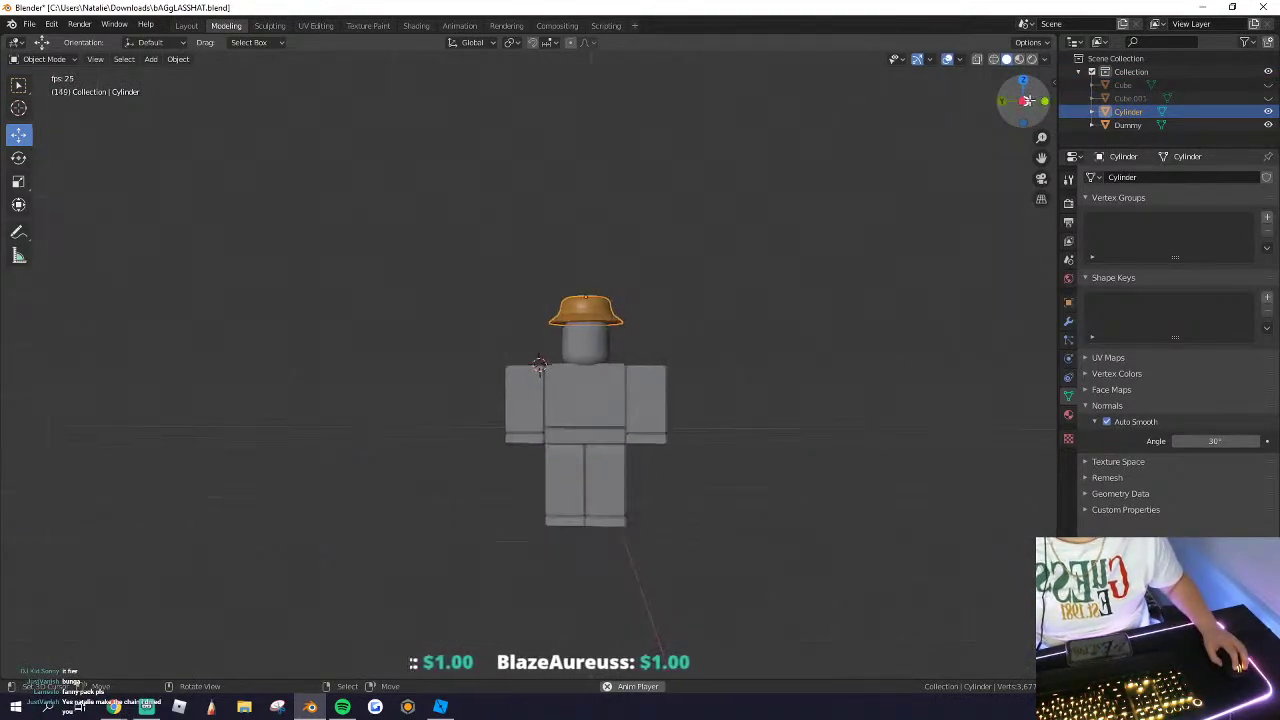
{"action": "left_click", "coordinate": [1022, 102]}
{"action": "scroll", "coordinate": [471, 423], "scroll_direction": "up", "scroll_amount": 3}
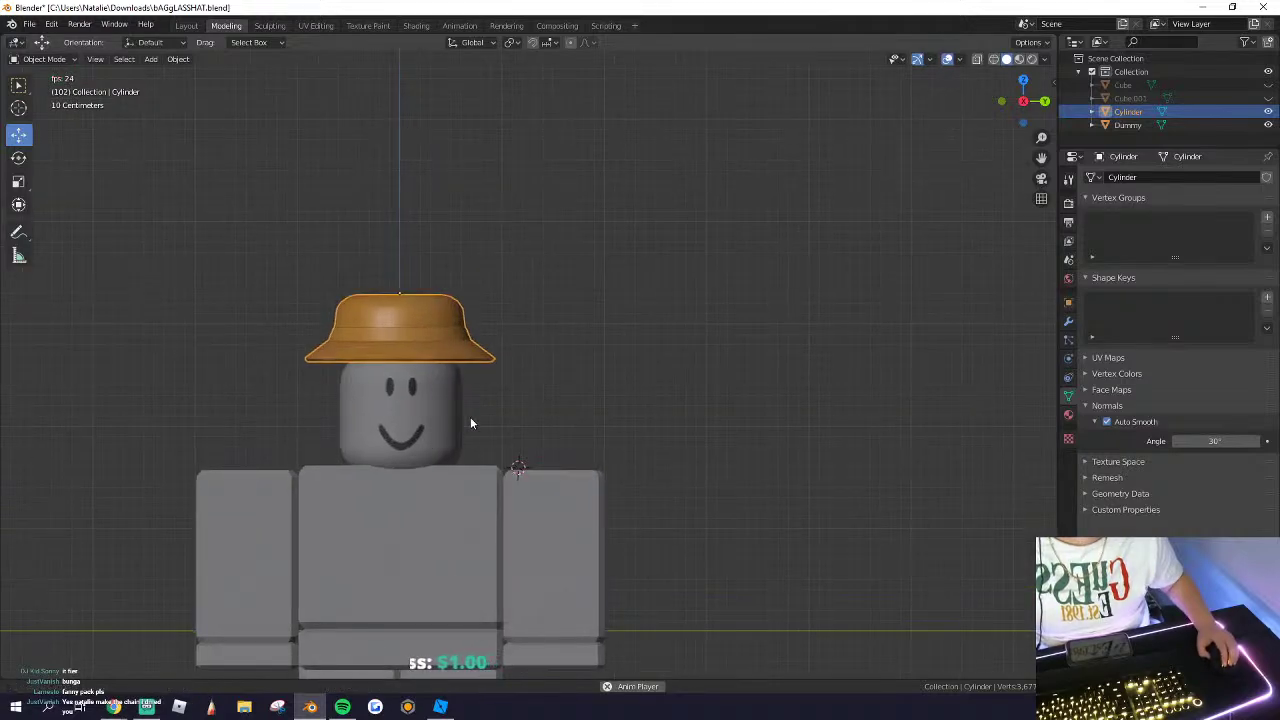
{"action": "key", "text": "Tab"}
{"action": "key", "text": "Tab"}
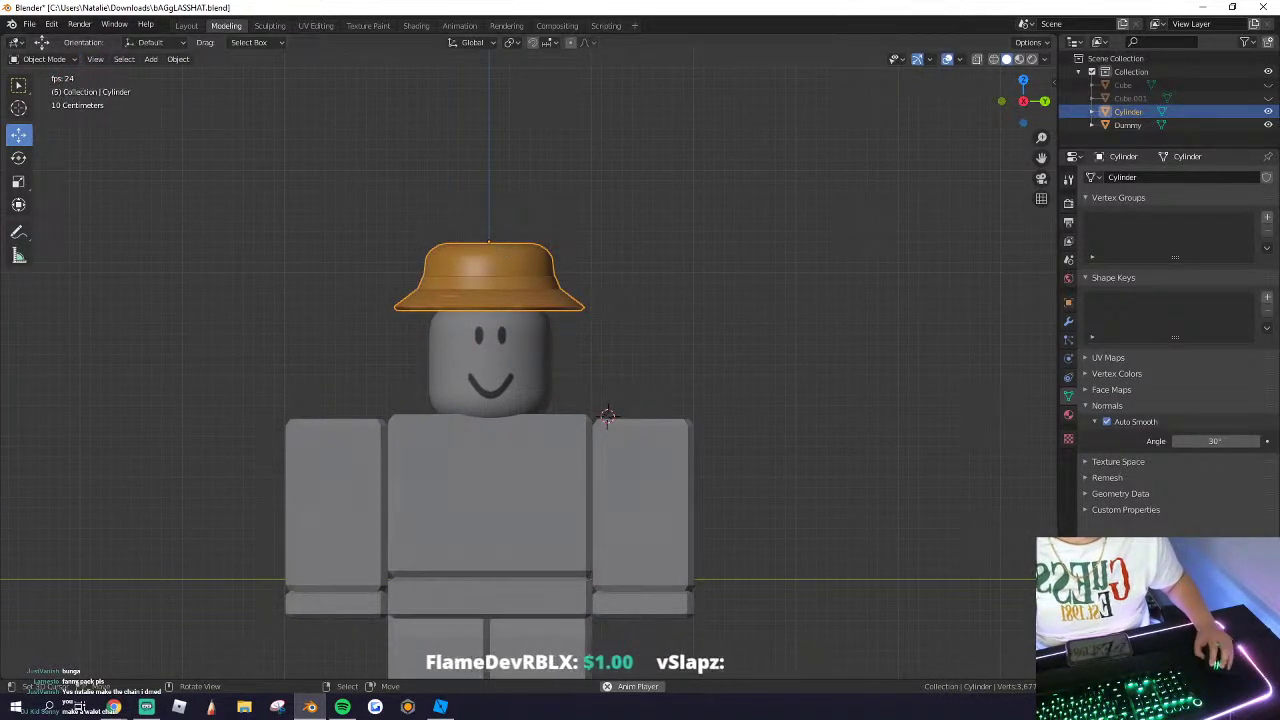
{"action": "left_click", "coordinate": [186, 26]}
{"action": "left_click", "coordinate": [237, 27]}
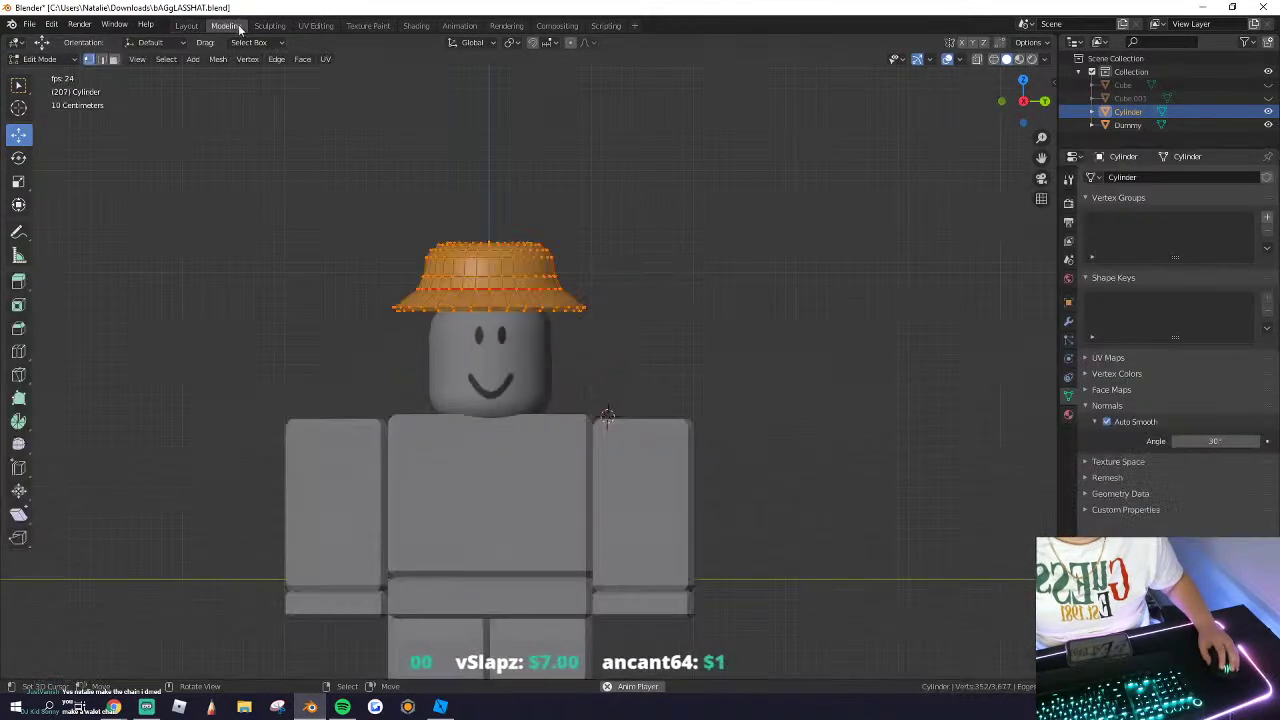
{"action": "key", "text": "Tab"}
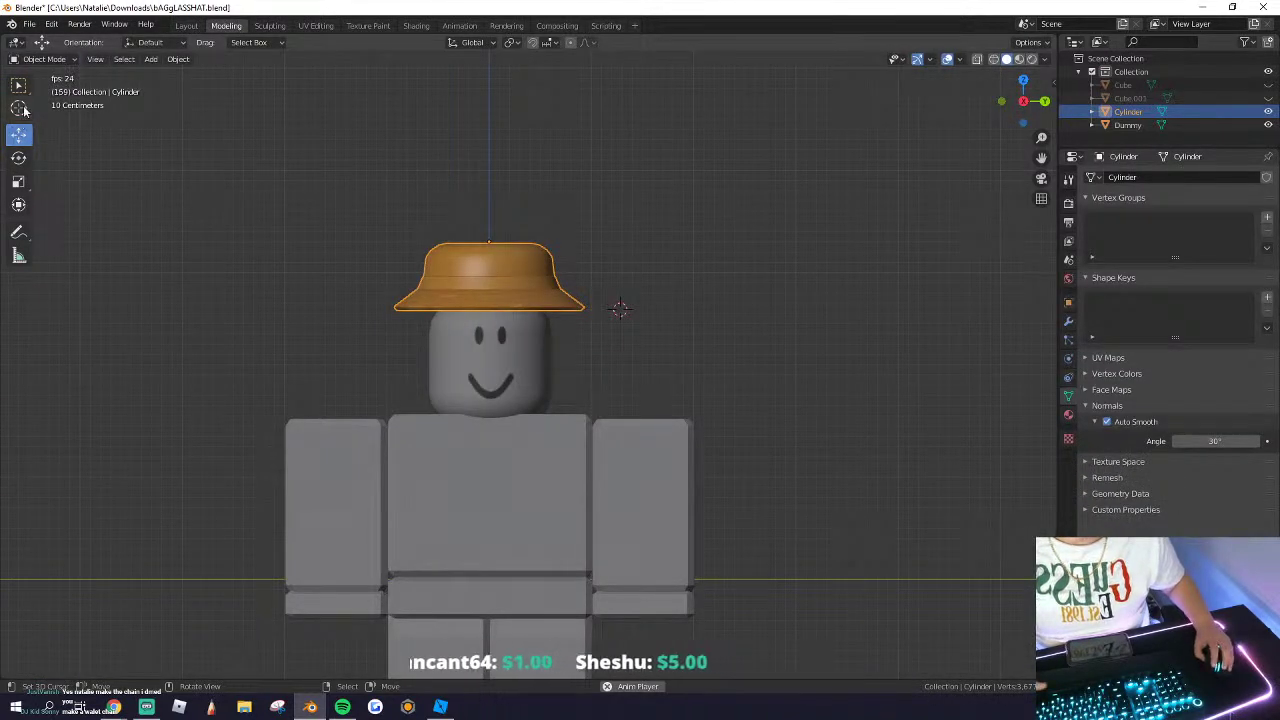
Step: Move the bucket hat up about 0.195 m and about 0.039 m along Y, and check its fit on the head
{"action": "left_click", "coordinate": [25, 110]}
{"action": "left_click", "coordinate": [12, 139]}
{"action": "scroll", "coordinate": [363, 226], "scroll_direction": "down", "scroll_amount": 6}
{"action": "left_click", "coordinate": [544, 319]}
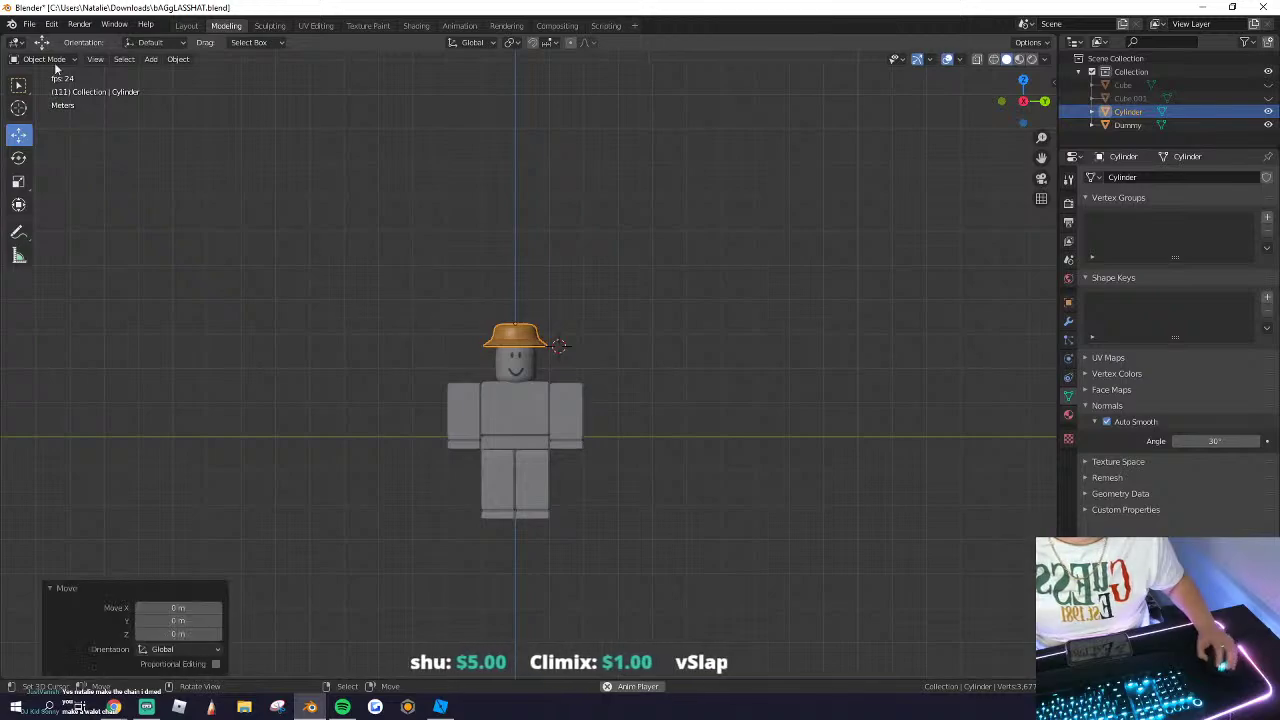
{"action": "left_click", "coordinate": [50, 60]}
{"action": "left_click", "coordinate": [55, 76]}
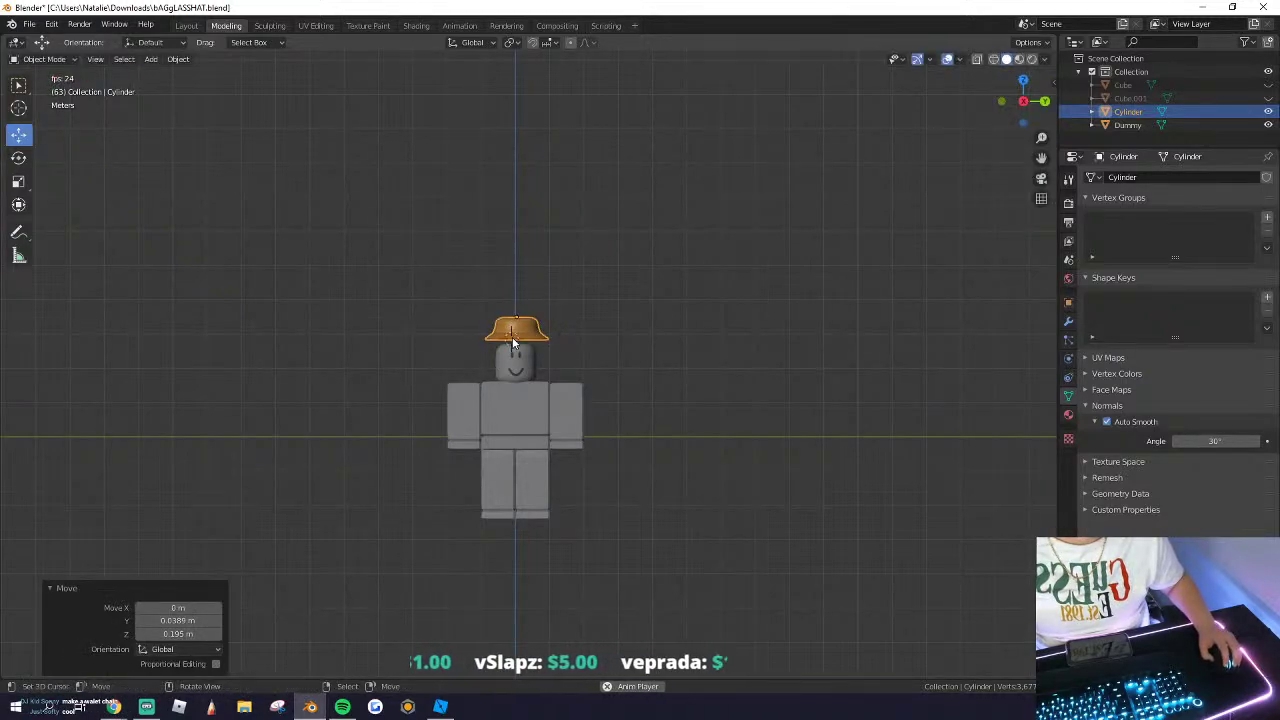
{"action": "middle_click_drag", "start_coordinate": [554, 331], "coordinate": [509, 400]}
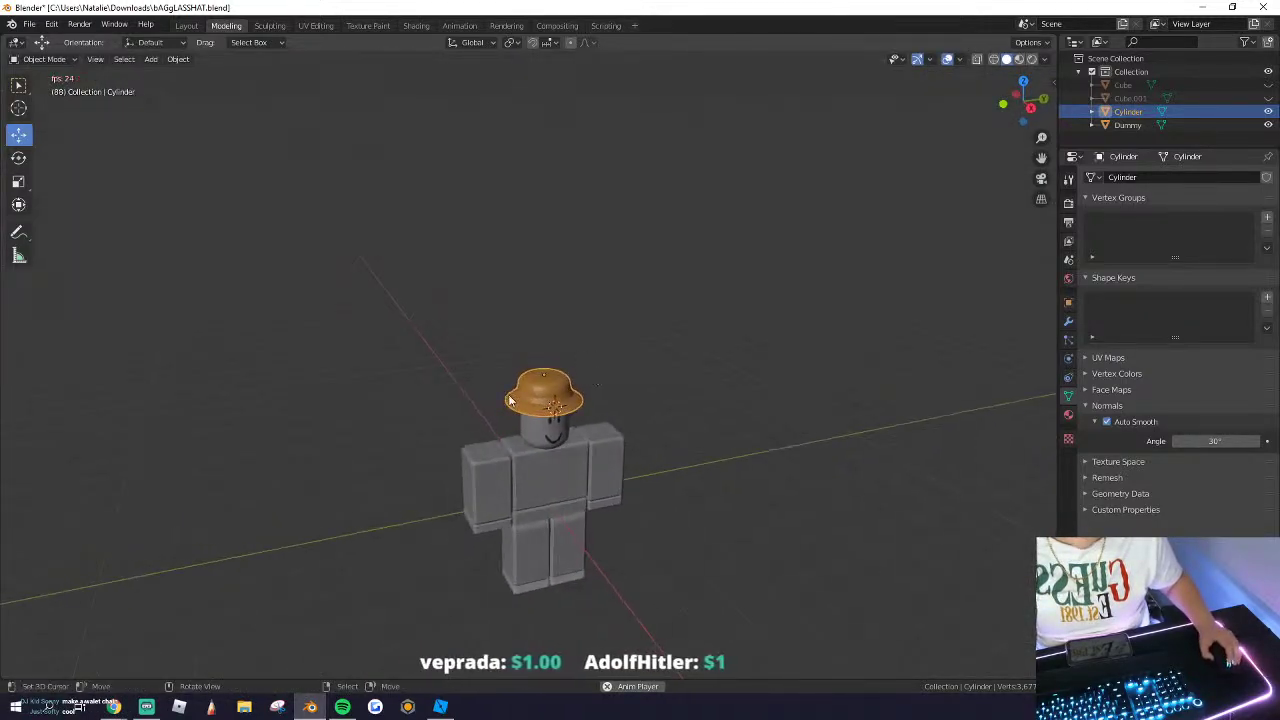
{"action": "scroll", "coordinate": [602, 243], "scroll_direction": "up", "scroll_amount": 2}
{"action": "middle_click_drag", "start_coordinate": [627, 282], "coordinate": [588, 266]}
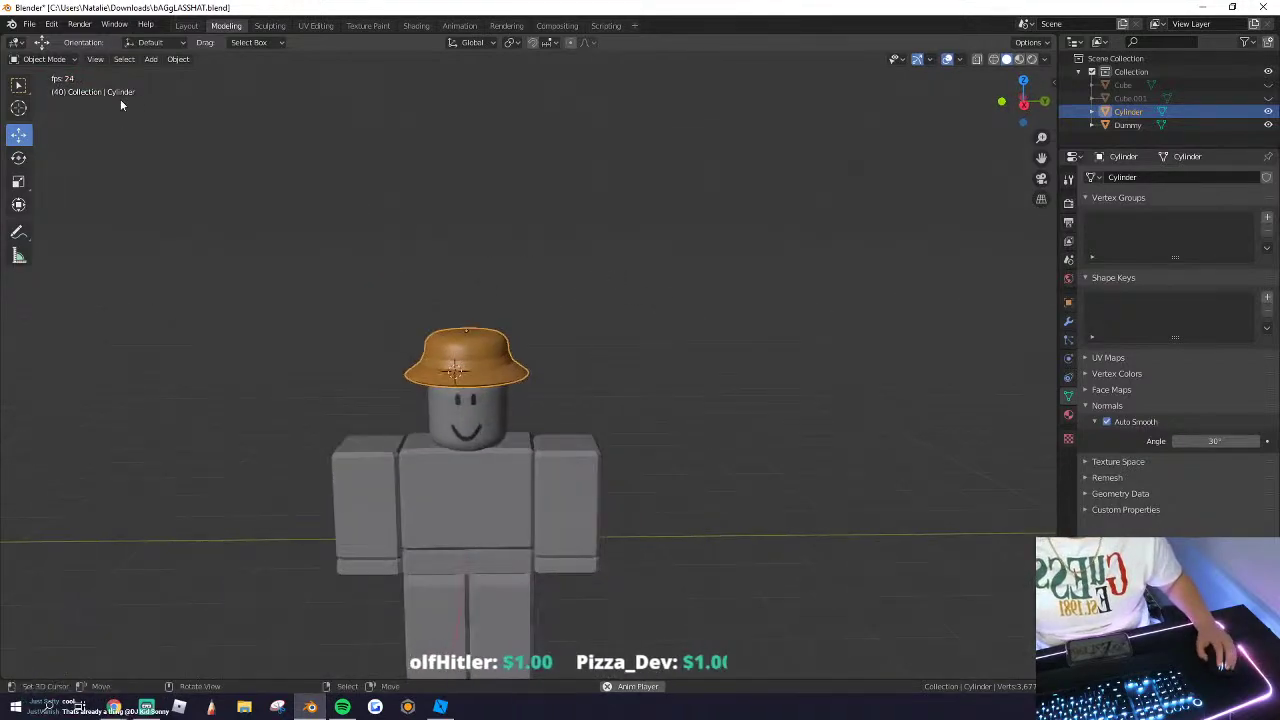
{"action": "left_click", "coordinate": [58, 92]}
{"action": "key", "text": "Tab"}
{"action": "key", "text": "Tab"}
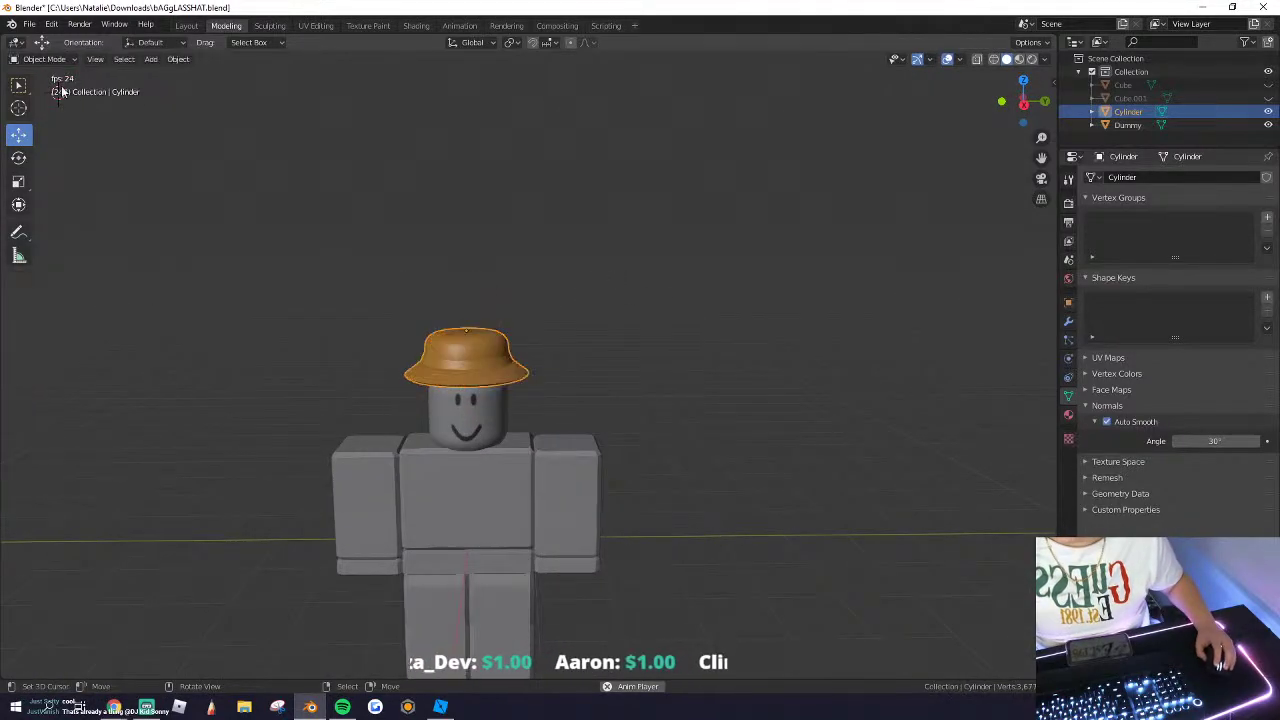
{"action": "left_click_drag", "start_coordinate": [59, 93], "coordinate": [77, 117]}
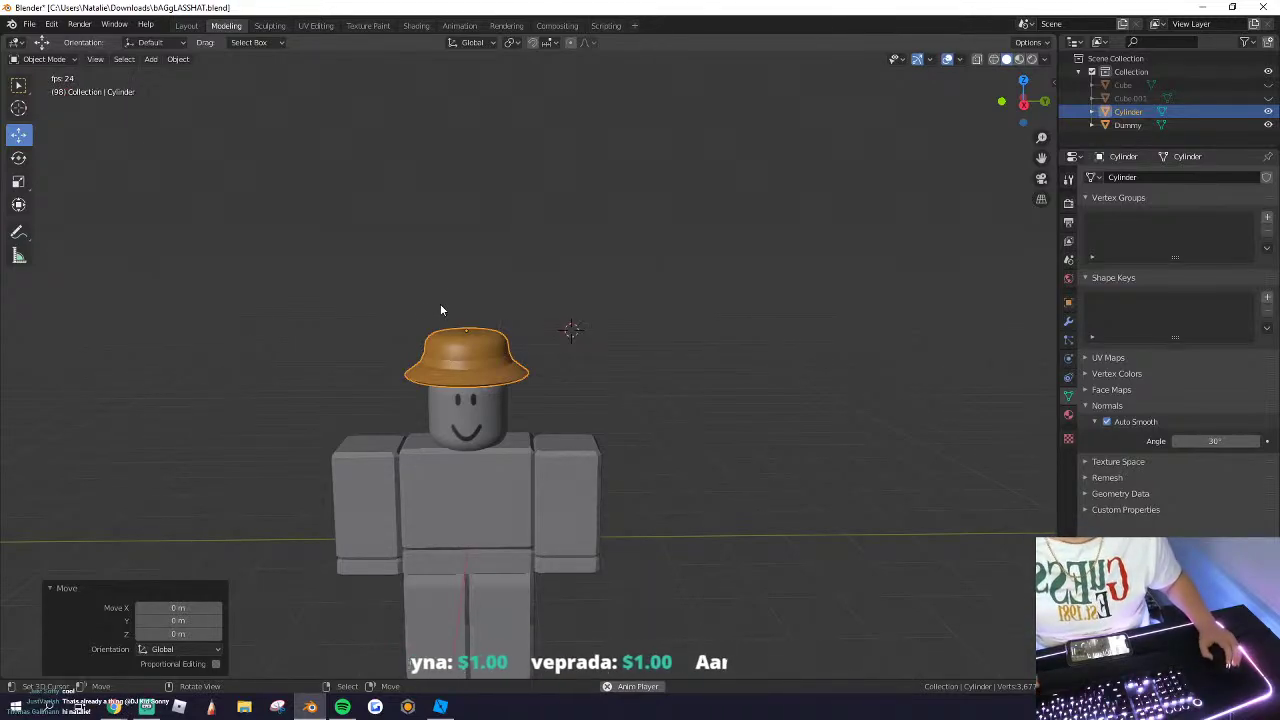
Step: Try rescaling the bucket hat on the dummy's head and undo the attempt
{"action": "key", "text": "s"}
{"action": "left_click", "coordinate": [400, 291]}
{"action": "key", "text": "ctrl+z"}
{"action": "key", "text": "ctrl+z"}
Step: Select the bucket hat and check its fit on the dummy's head from an angle and from the front
{"action": "middle_click_drag", "start_coordinate": [530, 336], "coordinate": [579, 386]}
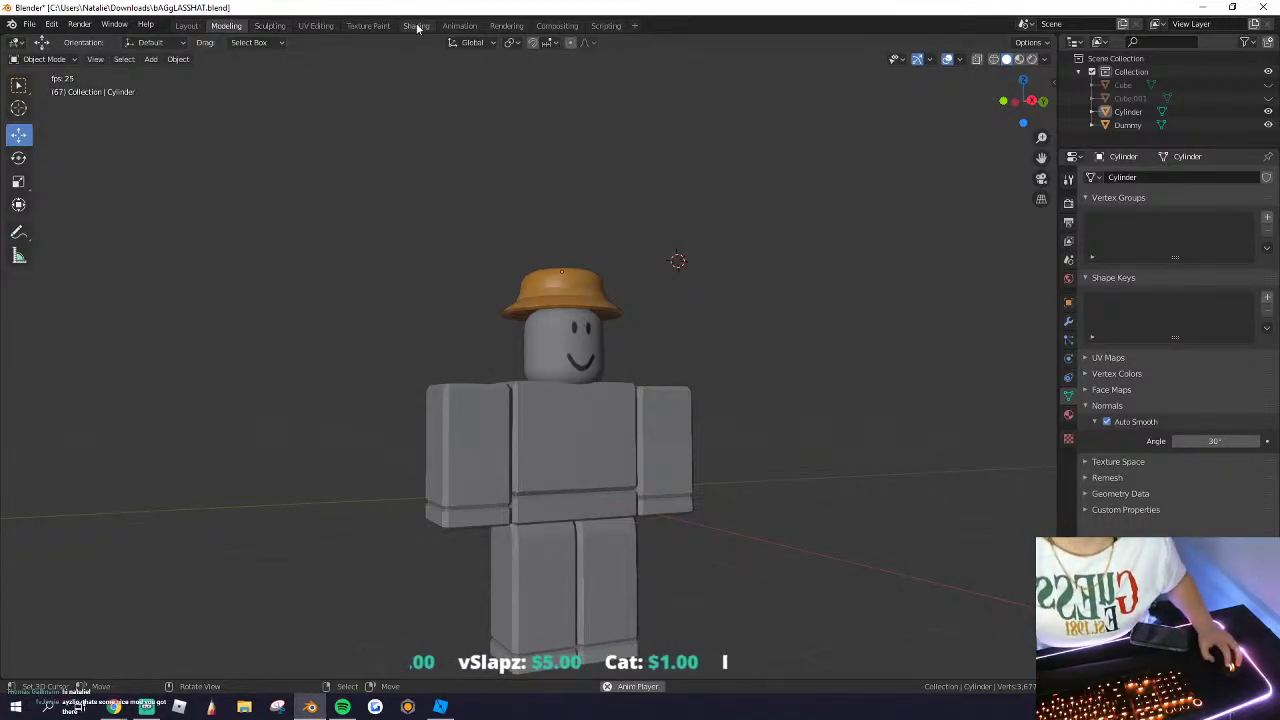
{"action": "middle_click_drag", "start_coordinate": [560, 369], "coordinate": [521, 367]}
{"action": "left_click", "coordinate": [478, 290]}
{"action": "scroll", "coordinate": [477, 296], "scroll_direction": "up", "scroll_amount": 2}
{"action": "scroll", "coordinate": [477, 296], "scroll_direction": "down", "scroll_amount": 2}
{"action": "middle_click_drag", "start_coordinate": [477, 296], "coordinate": [467, 309]}
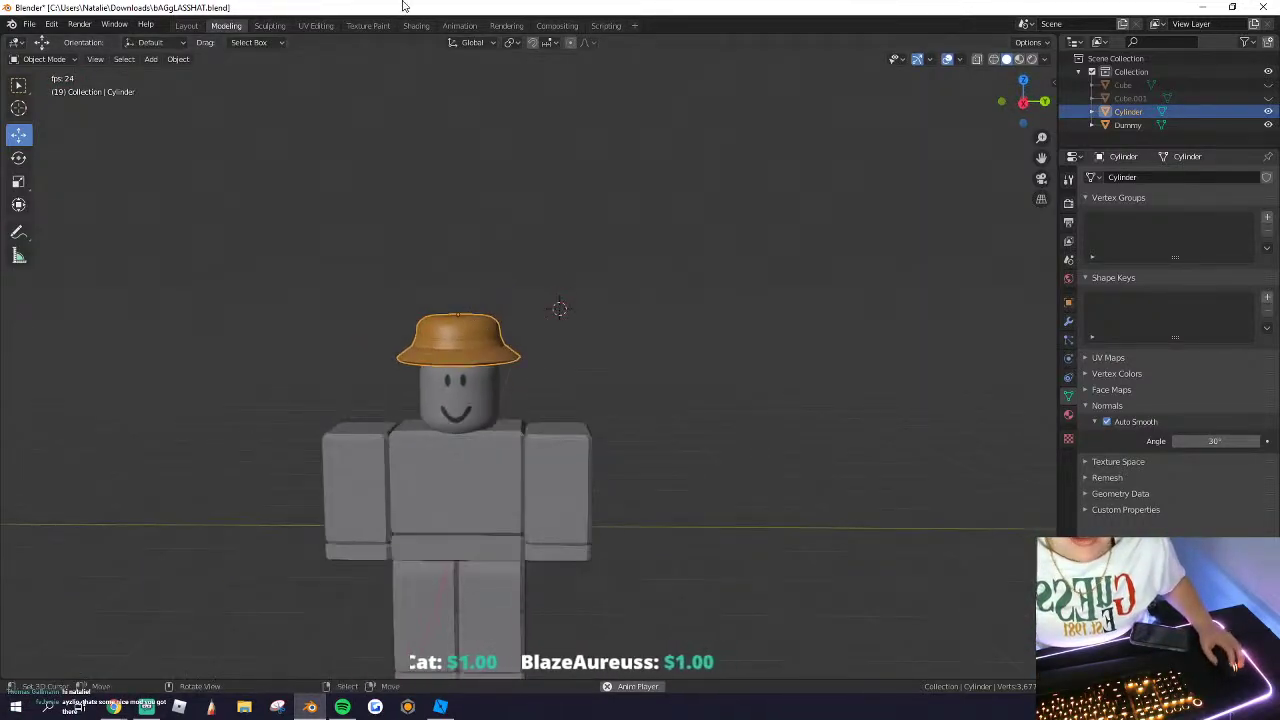
Step: Open the Shading workspace and narrow the file browser to give the dummy's rendered view more room
{"action": "left_click", "coordinate": [269, 25]}
{"action": "left_click", "coordinate": [316, 25]}
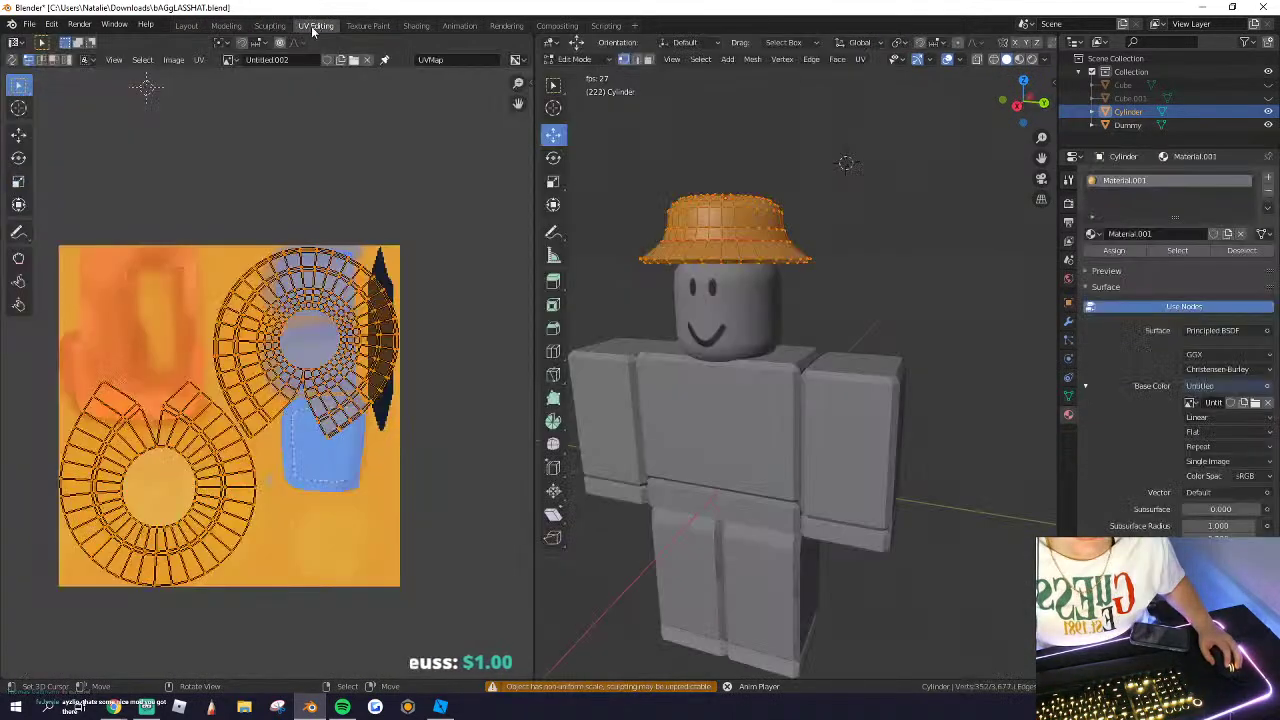
{"action": "left_click", "coordinate": [368, 25]}
{"action": "left_click", "coordinate": [416, 25]}
{"action": "middle_click_drag", "start_coordinate": [677, 240], "coordinate": [619, 237]}
{"action": "scroll", "coordinate": [591, 233], "scroll_direction": "down", "scroll_amount": 8}
{"action": "scroll", "coordinate": [591, 233], "scroll_direction": "up", "scroll_amount": 6}
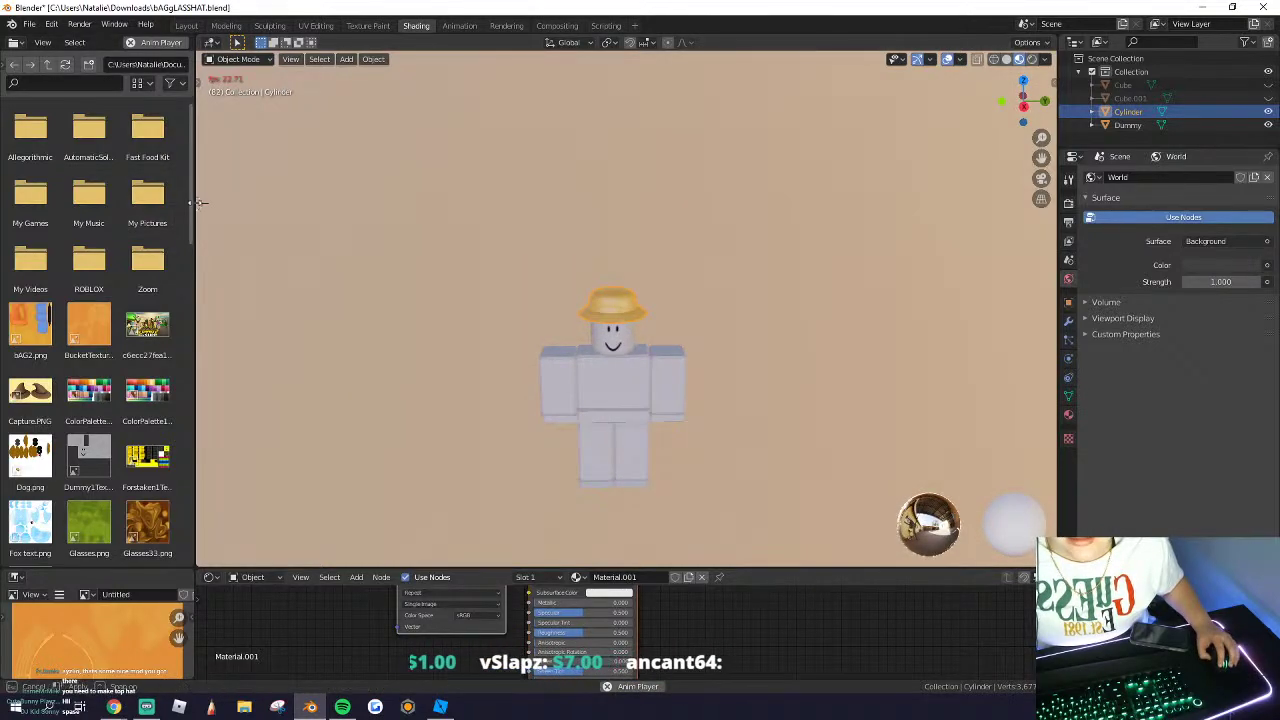
{"action": "left_click_drag", "start_coordinate": [196, 207], "coordinate": [75, 186]}
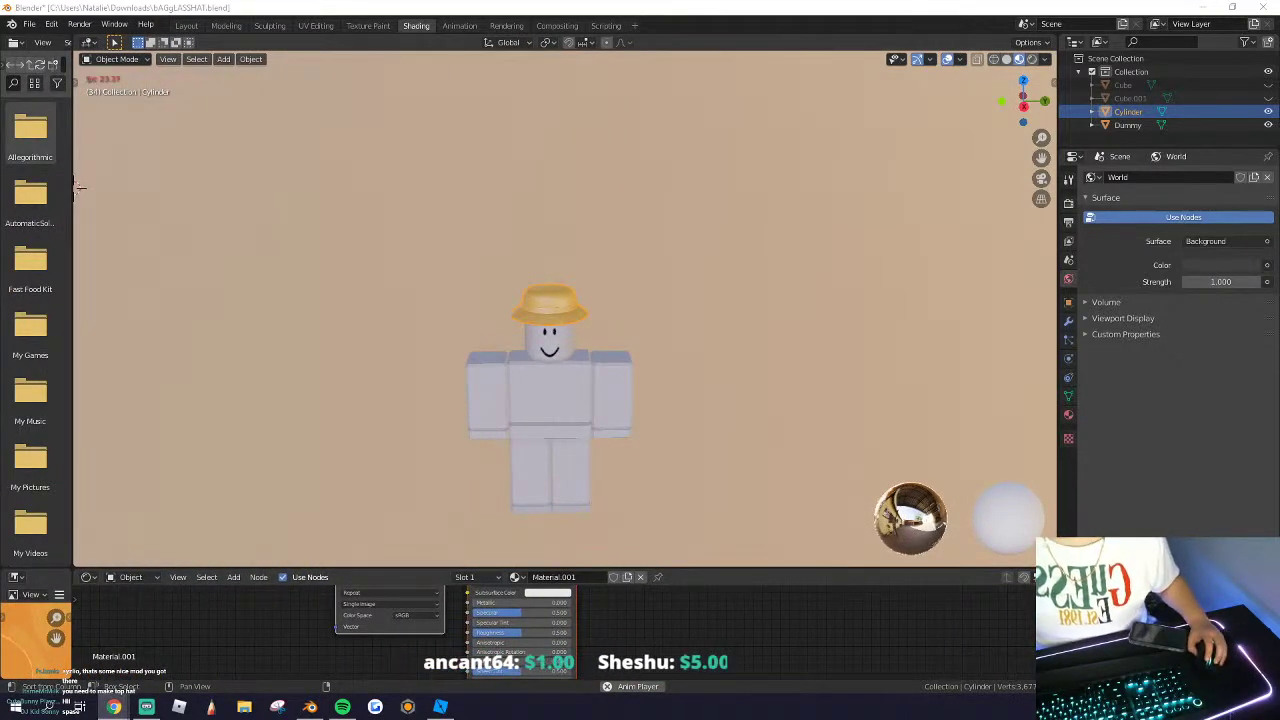
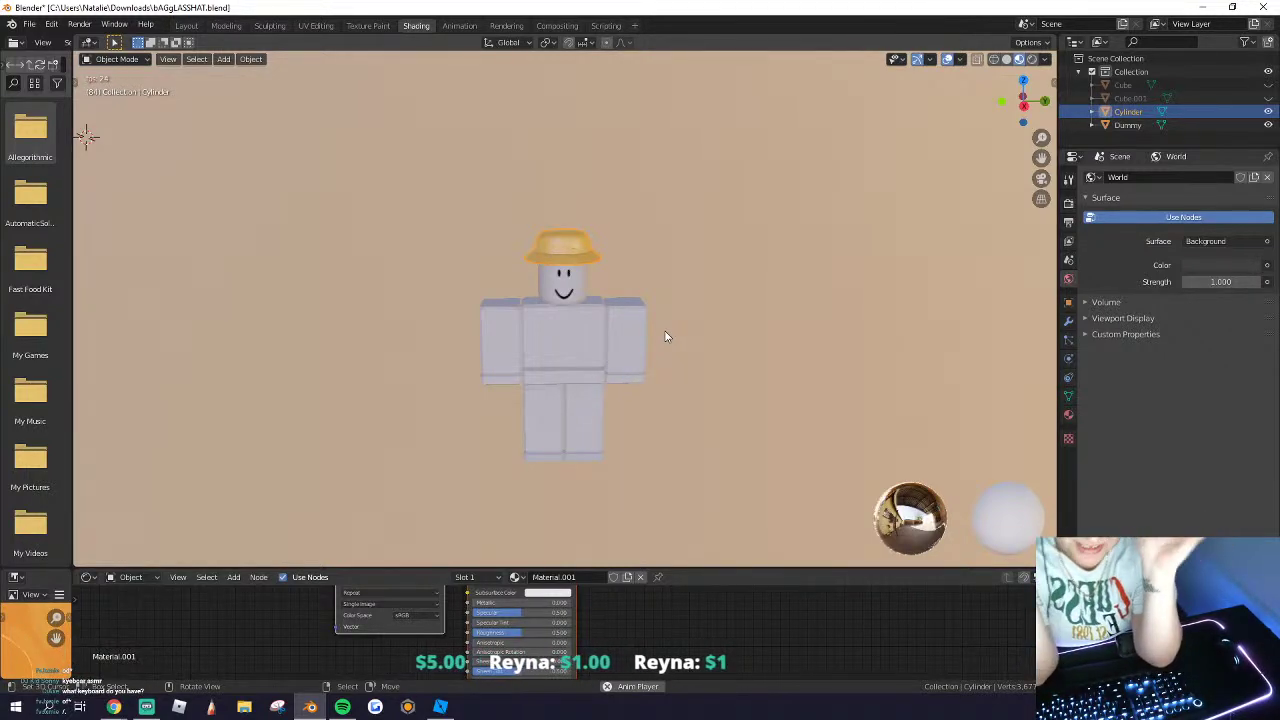
Step: Align the view square to the dummy's front and scale the bucket hat up slightly
{"action": "left_click", "coordinate": [627, 279]}
{"action": "scroll", "coordinate": [653, 262], "scroll_direction": "up", "scroll_amount": 2}
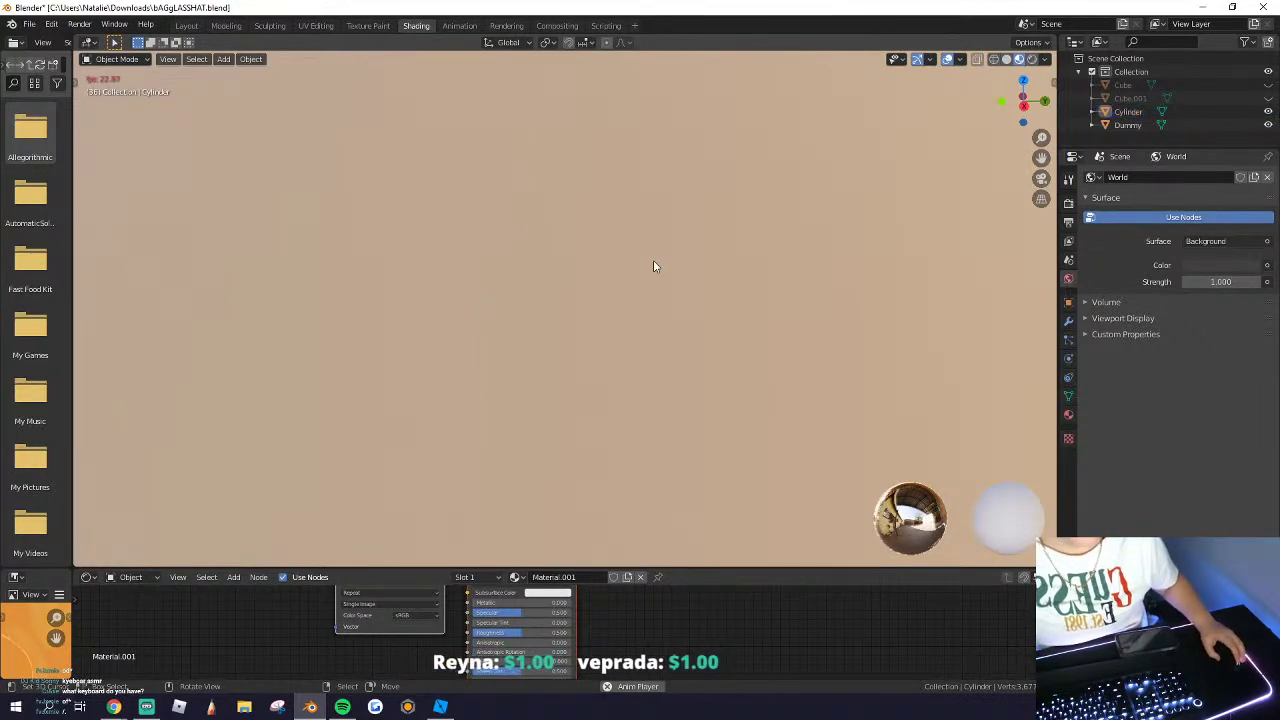
{"action": "scroll", "coordinate": [742, 246], "scroll_direction": "down", "scroll_amount": 1}
{"action": "left_click", "coordinate": [1022, 106]}
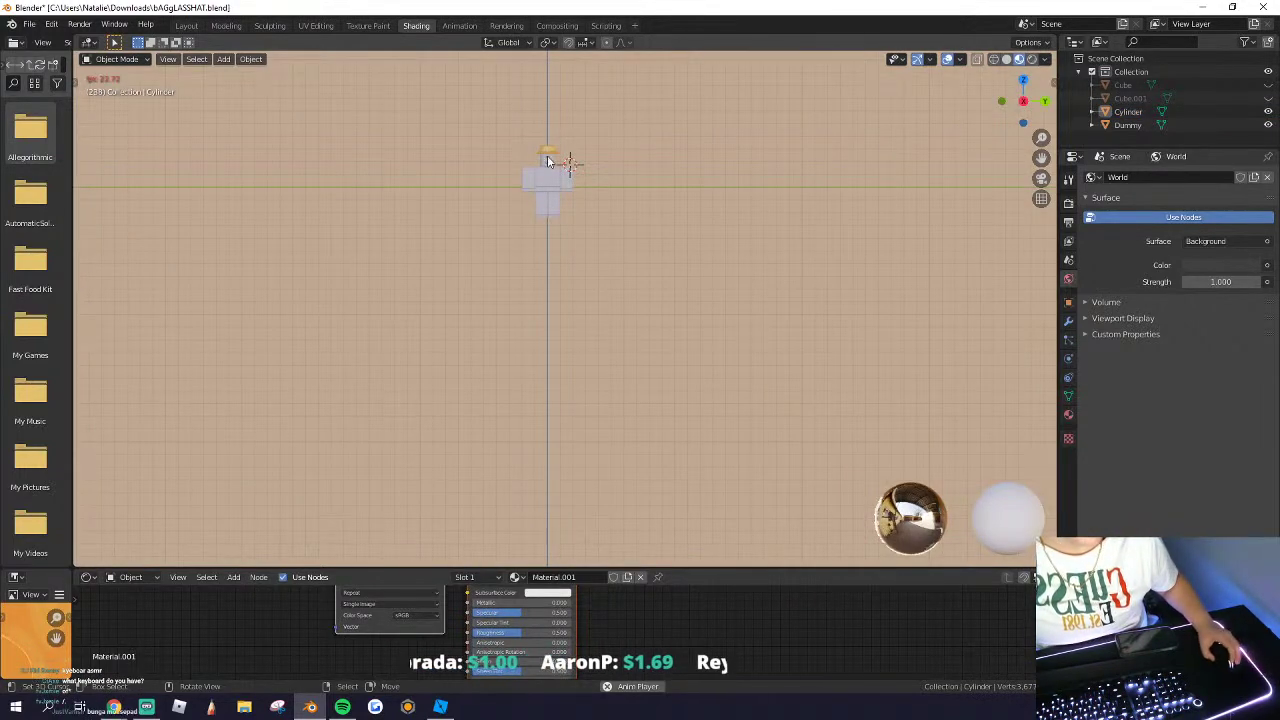
{"action": "scroll", "coordinate": [517, 149], "scroll_direction": "up", "scroll_amount": 2}
{"action": "middle_click_drag", "start_coordinate": [517, 149], "coordinate": [511, 566], "text": "shift"}
{"action": "scroll", "coordinate": [469, 60], "scroll_direction": "up", "scroll_amount": 1}
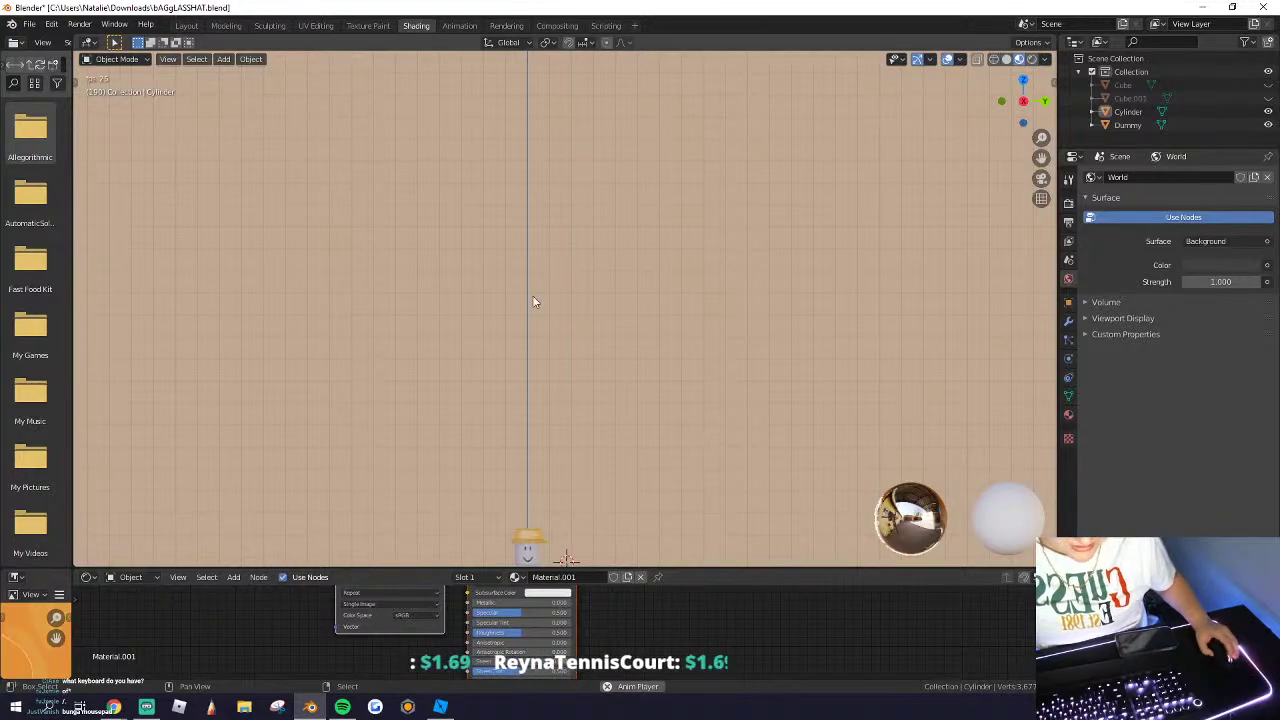
{"action": "middle_click_drag", "start_coordinate": [532, 297], "coordinate": [534, 474], "text": "shift"}
{"action": "left_click", "coordinate": [628, 372]}
{"action": "scroll", "coordinate": [532, 343], "scroll_direction": "up", "scroll_amount": 6}
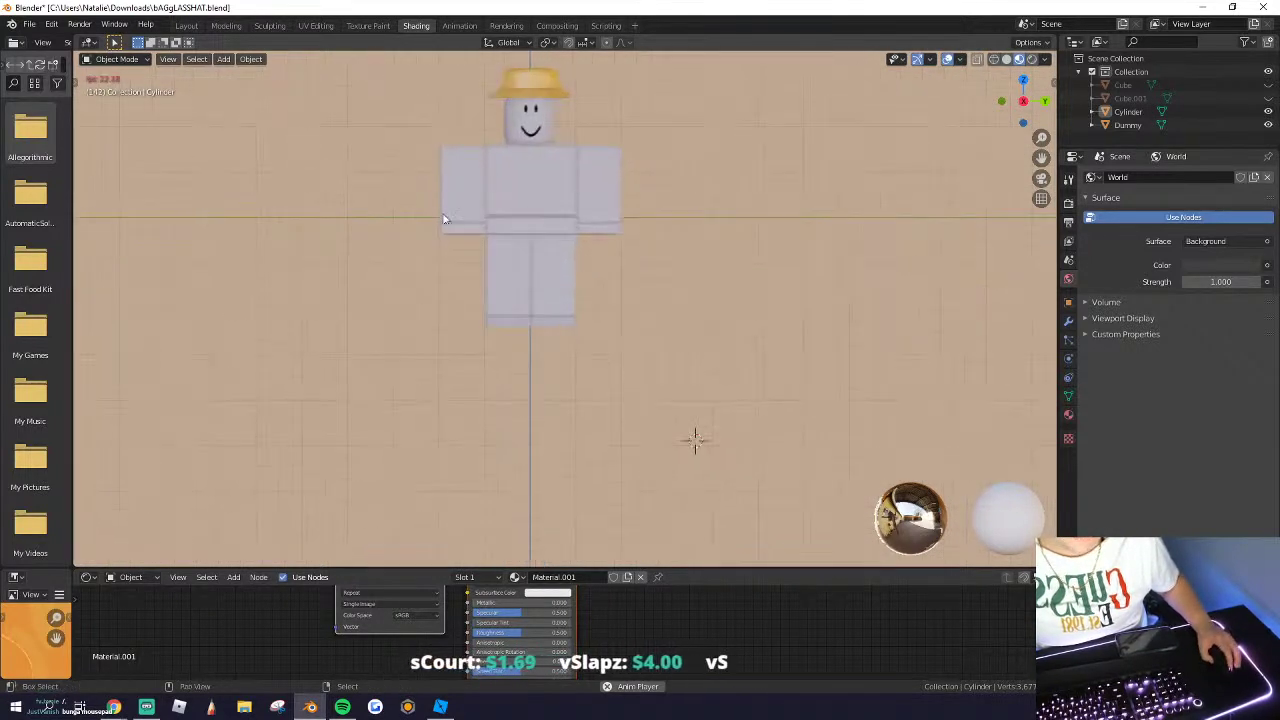
{"action": "left_click", "coordinate": [573, 240]}
{"action": "key", "text": "s"}
{"action": "left_click", "coordinate": [597, 247]}
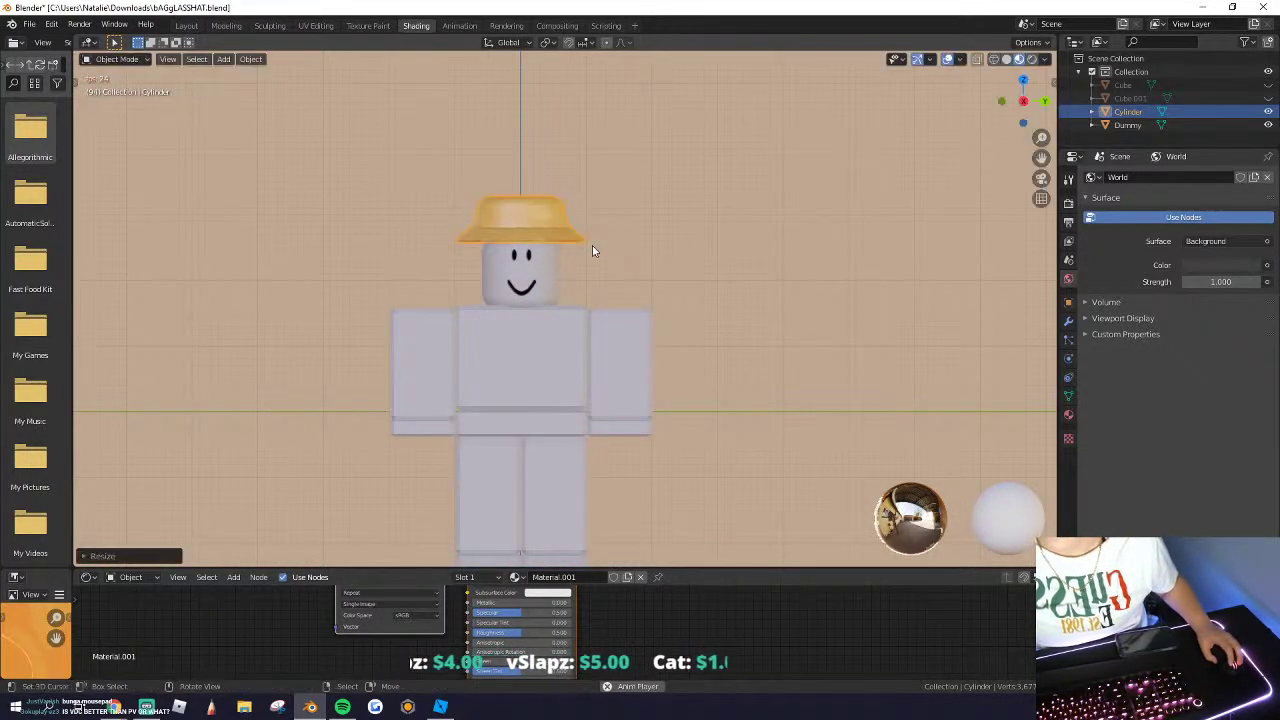
{"action": "key", "text": "s"}
{"action": "left_click", "coordinate": [620, 270]}
{"action": "left_click", "coordinate": [579, 270]}
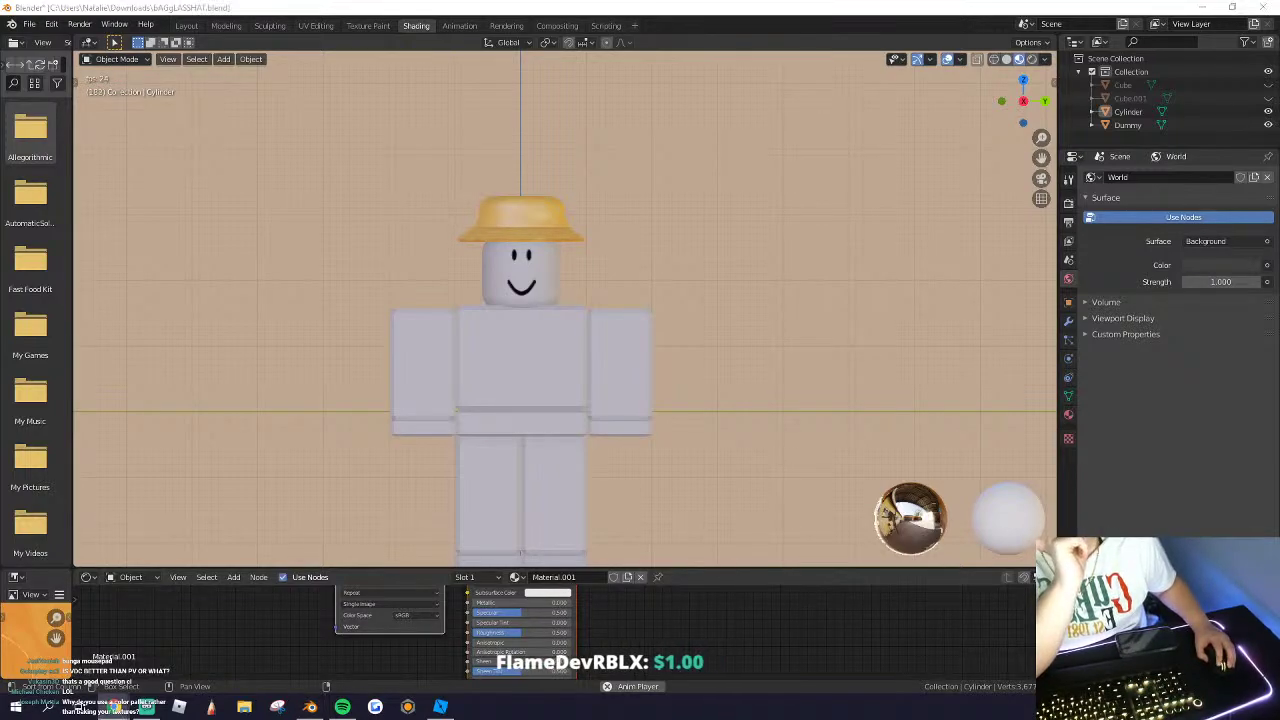
Step: In the UV Editing workspace, compare the hat's UV layout over the Untitled and Untitled.002 images
{"action": "left_click", "coordinate": [273, 170]}
{"action": "left_click", "coordinate": [316, 26]}
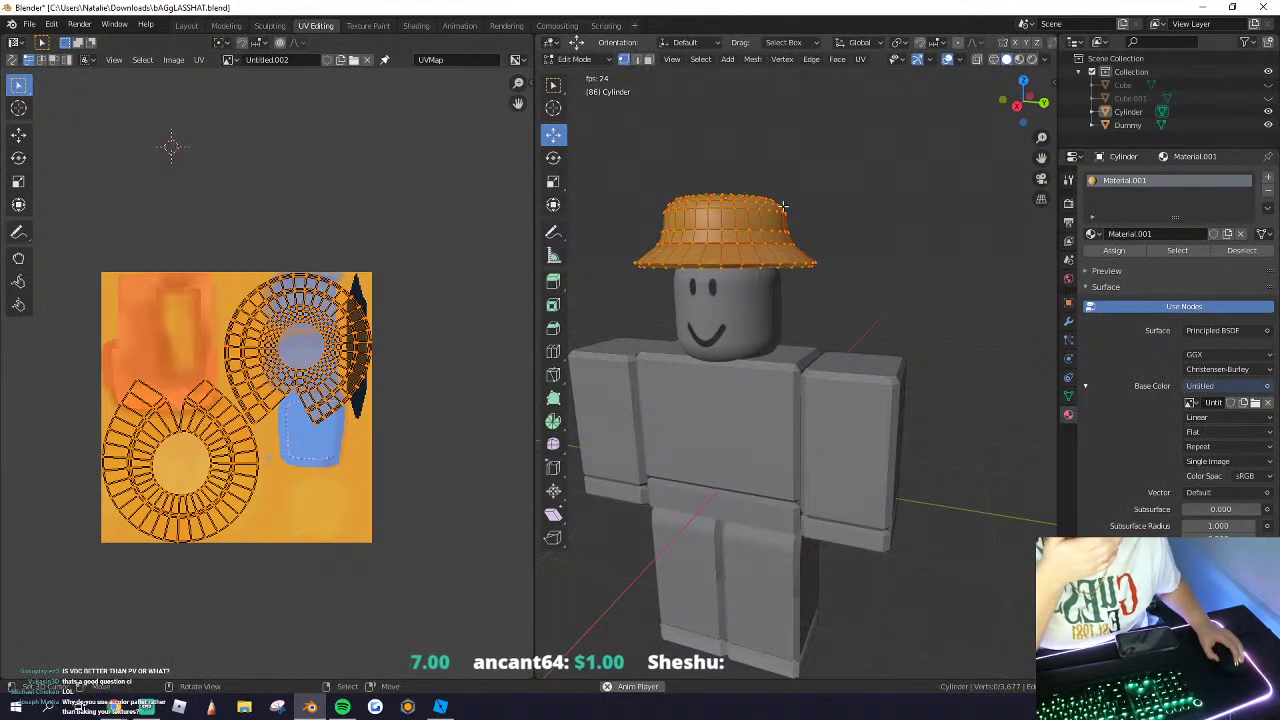
{"action": "left_click", "coordinate": [236, 62]}
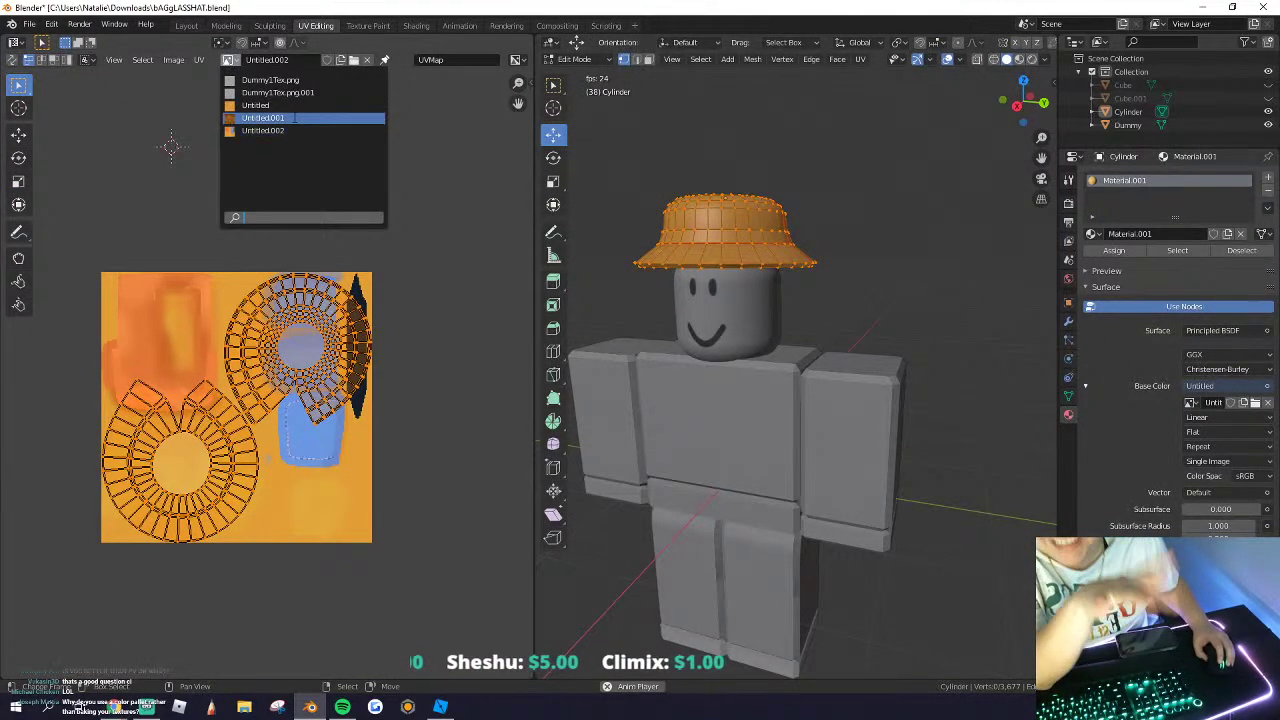
{"action": "scroll", "coordinate": [240, 314], "scroll_direction": "up", "scroll_amount": 2}
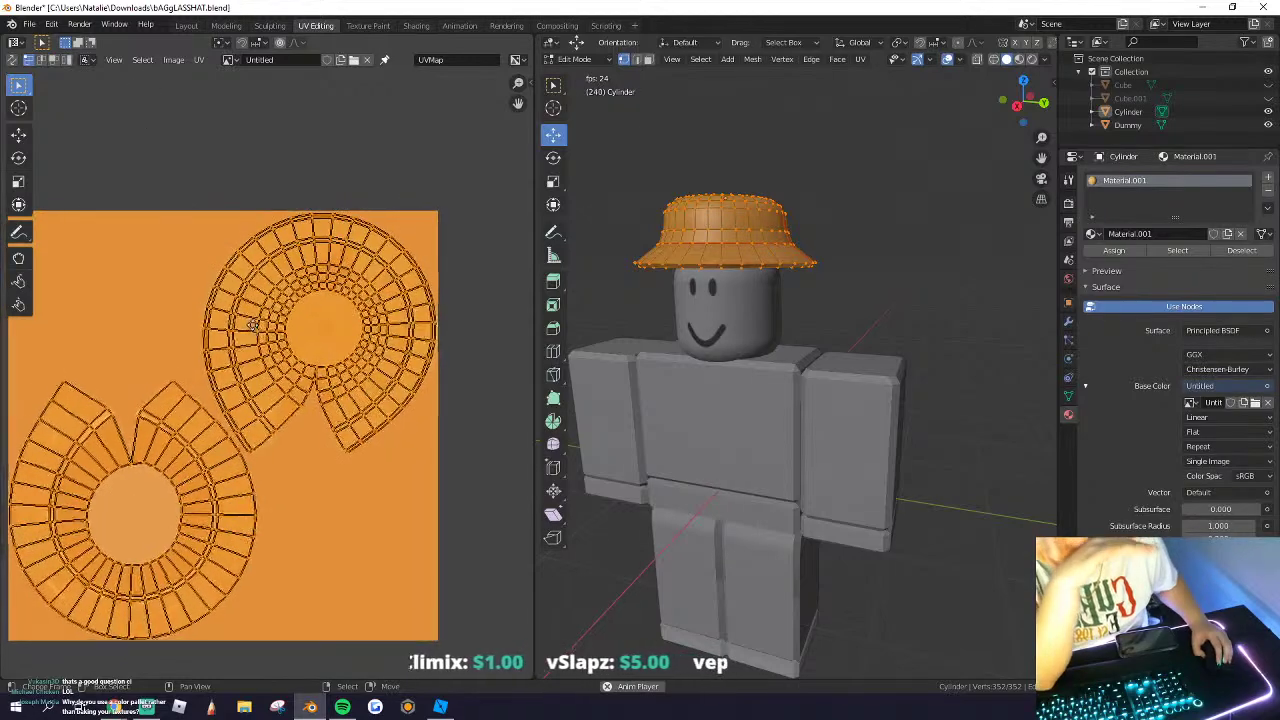
{"action": "left_click", "coordinate": [230, 60]}
{"action": "left_click", "coordinate": [232, 61]}
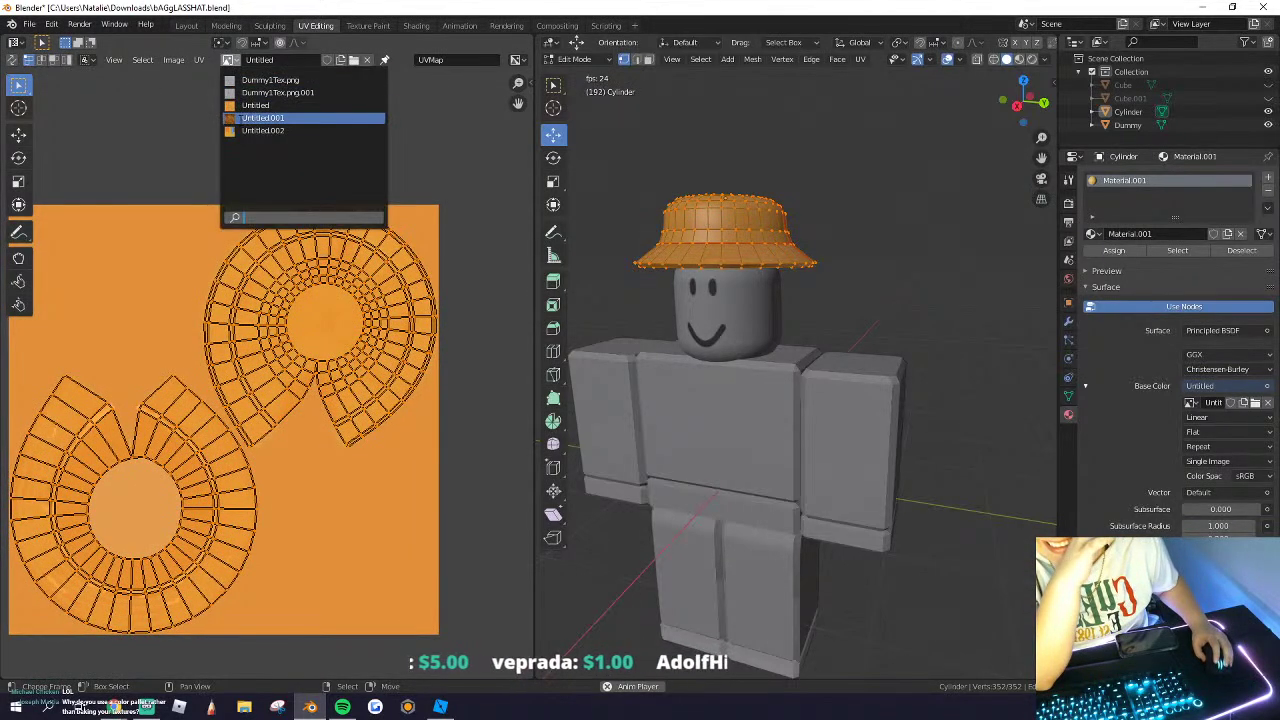
{"action": "left_click", "coordinate": [240, 131]}
{"action": "scroll", "coordinate": [268, 284], "scroll_direction": "down", "scroll_amount": 2}
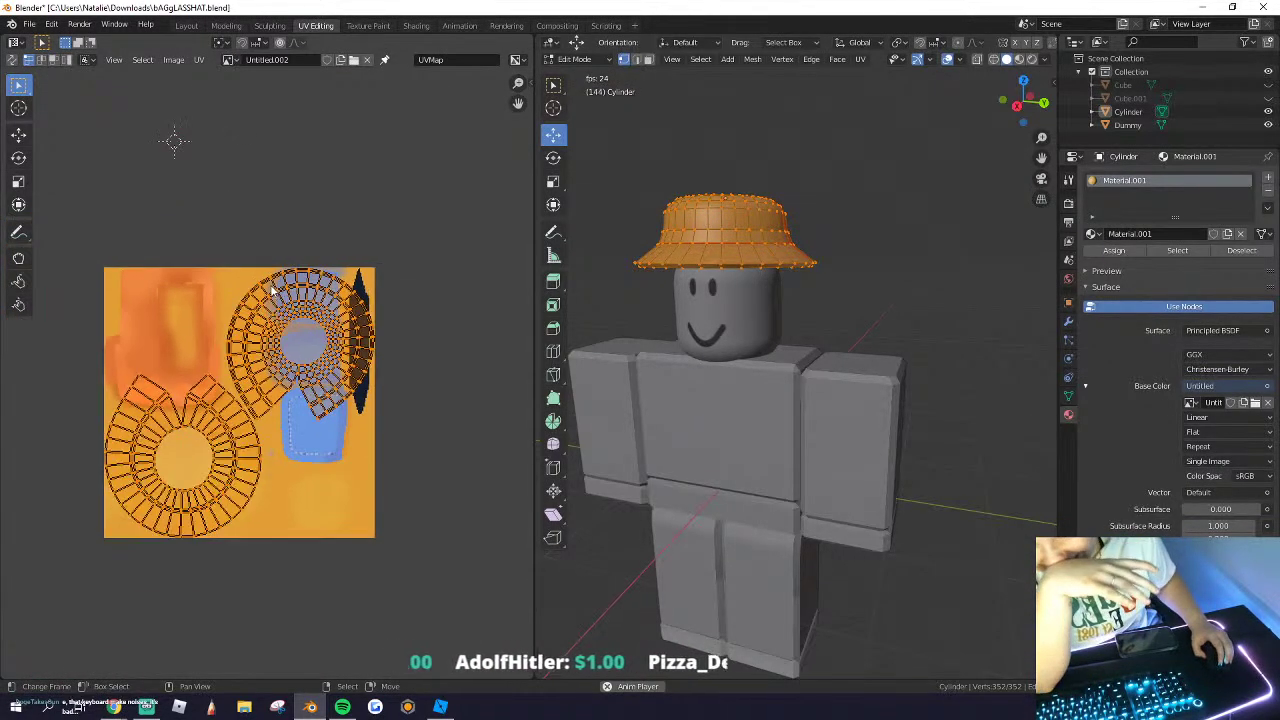
Step: Unhide the dummy's shoulder bag and glasses
{"action": "middle_click_drag", "start_coordinate": [672, 262], "coordinate": [693, 264]}
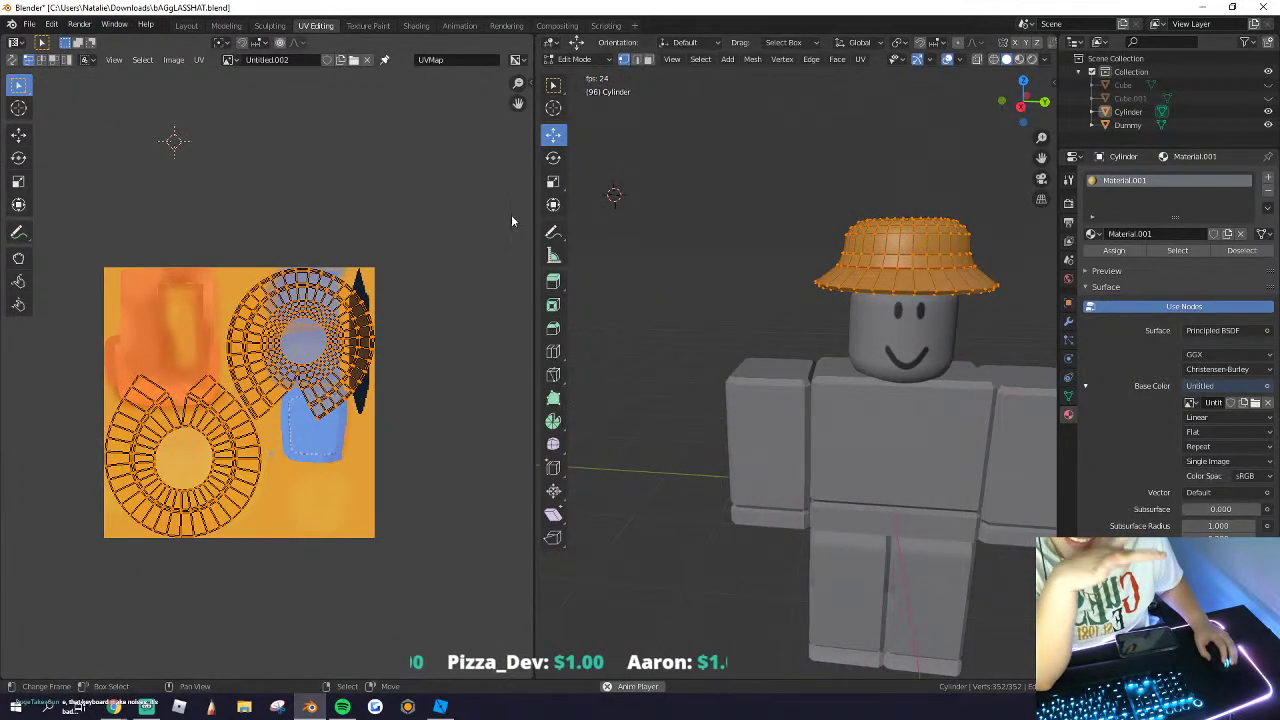
{"action": "left_click", "coordinate": [1268, 98]}
{"action": "left_click", "coordinate": [1268, 85]}
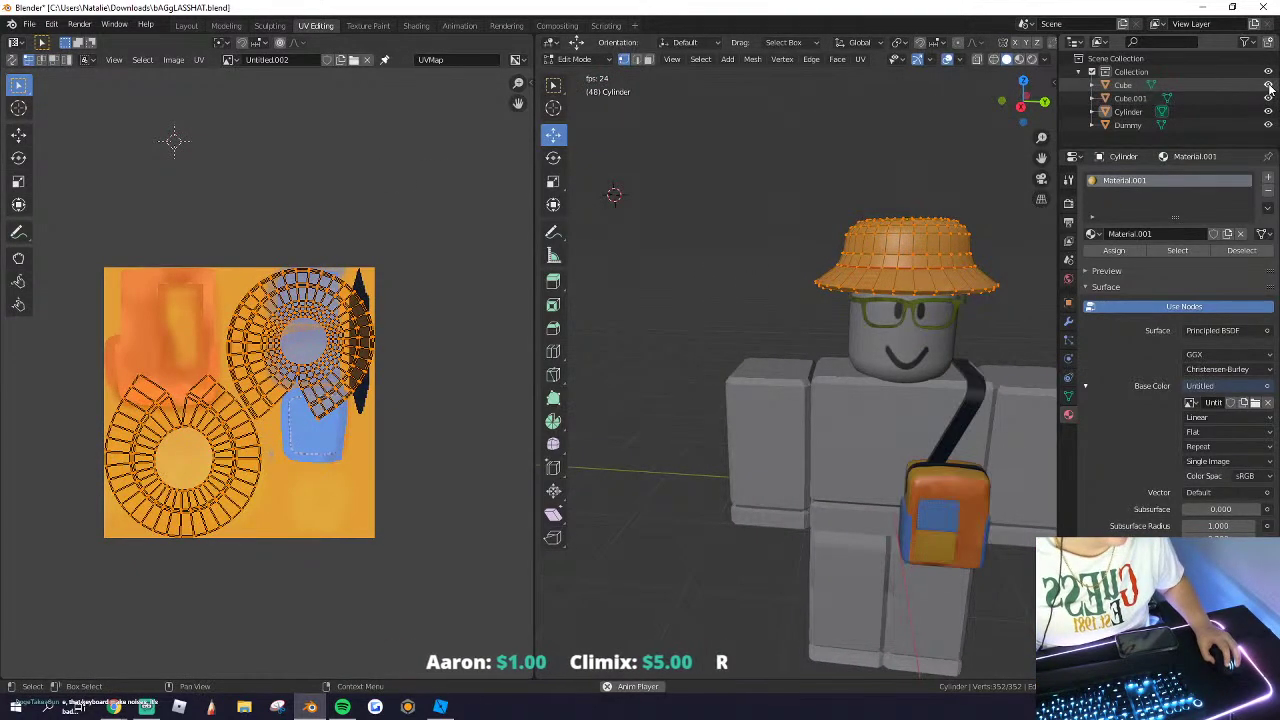
Step: Inspect the shoulder bag's mesh against the Untitled.002 texture in Edit Mode, and return to Object Mode
{"action": "middle_click_drag", "start_coordinate": [906, 558], "coordinate": [882, 539]}
{"action": "key", "text": "Tab"}
{"action": "left_click", "coordinate": [846, 479]}
{"action": "key", "text": "Tab"}
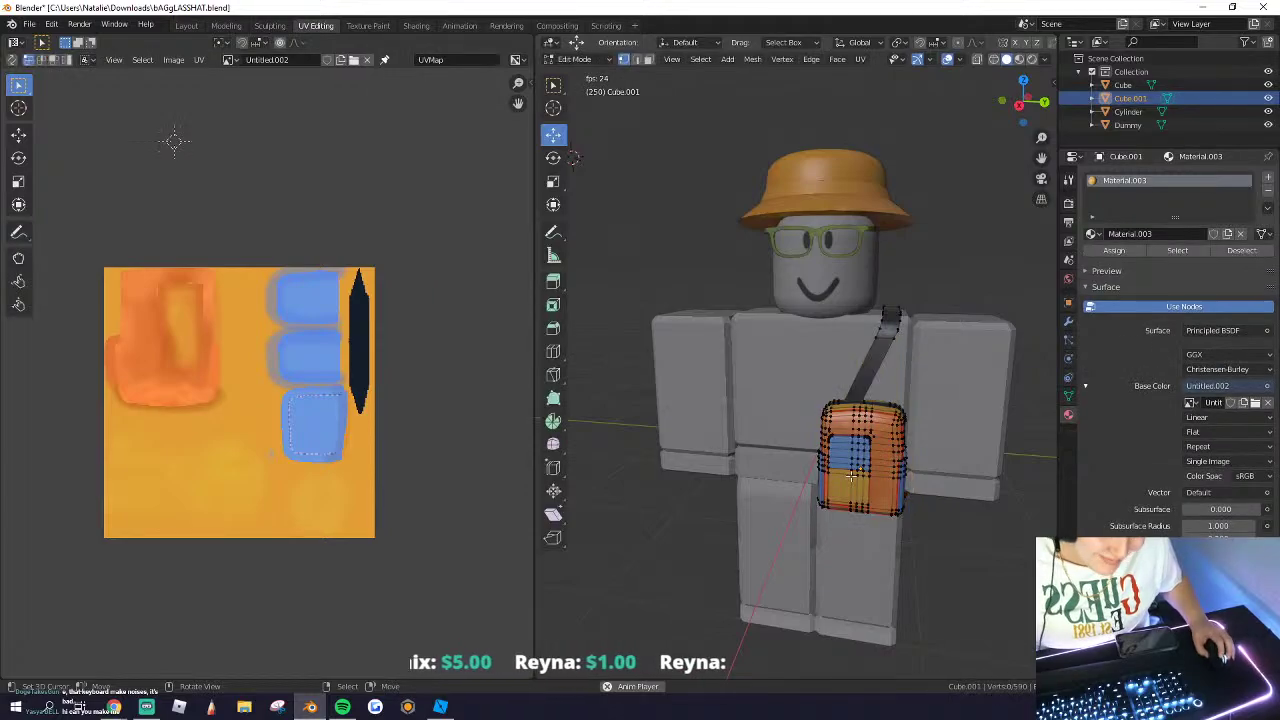
{"action": "key", "text": "a"}
{"action": "key", "text": "Tab"}
{"action": "key", "text": "Tab"}
{"action": "key", "text": "Tab"}
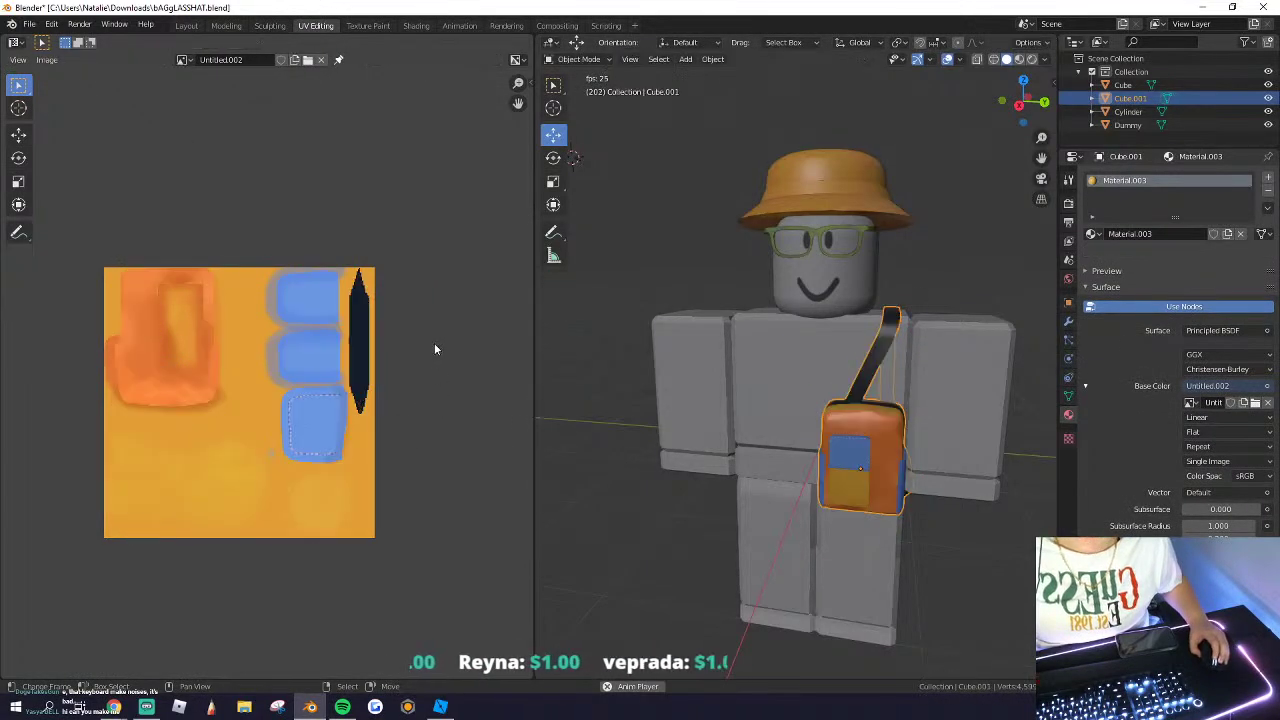
Step: Show the bucket hat's UV layout over the Untitled image, and examine the painted texture without the mesh overlay
{"action": "left_click", "coordinate": [868, 226]}
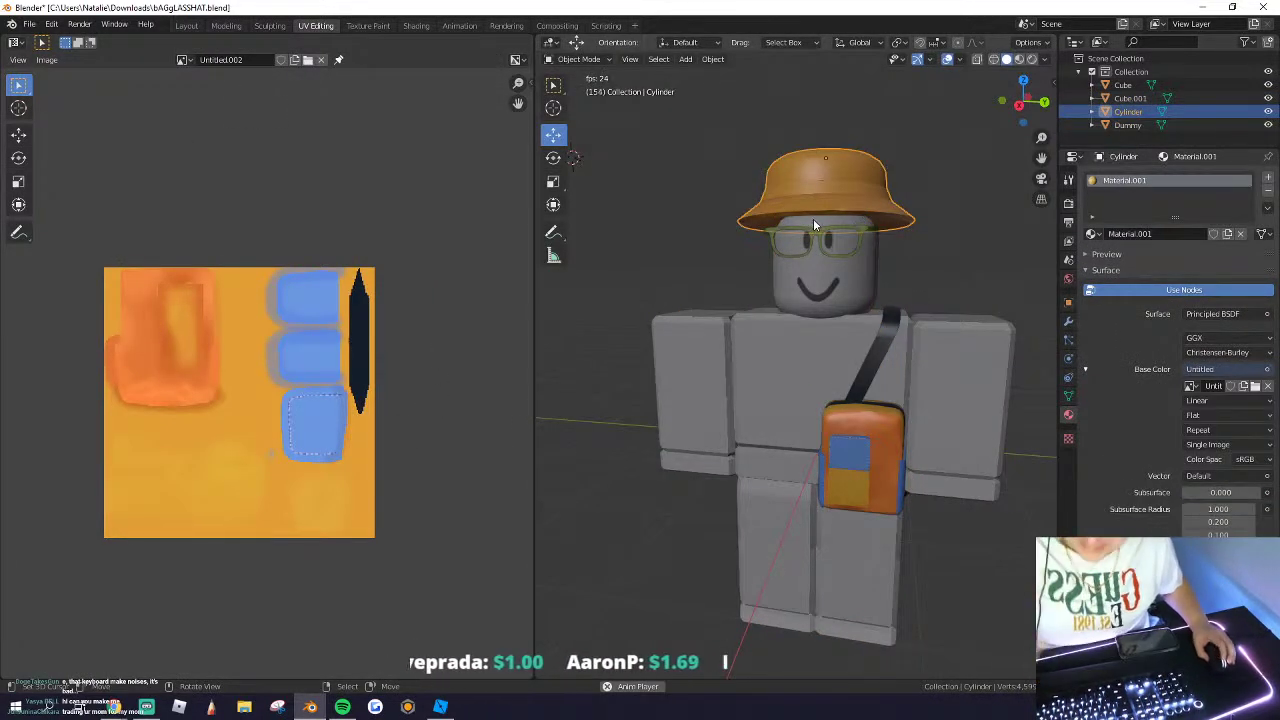
{"action": "key", "text": "Tab"}
{"action": "key", "text": "Tab"}
{"action": "key", "text": "Tab"}
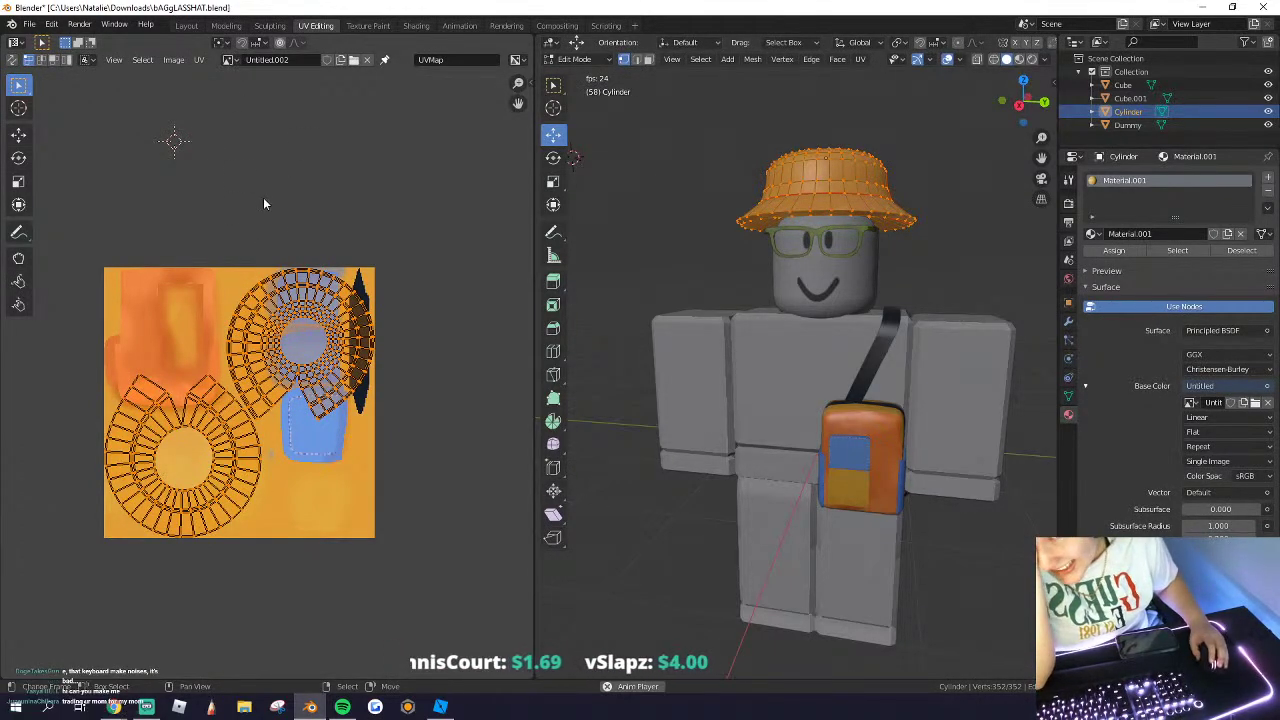
{"action": "left_click", "coordinate": [229, 59]}
{"action": "left_click", "coordinate": [248, 105]}
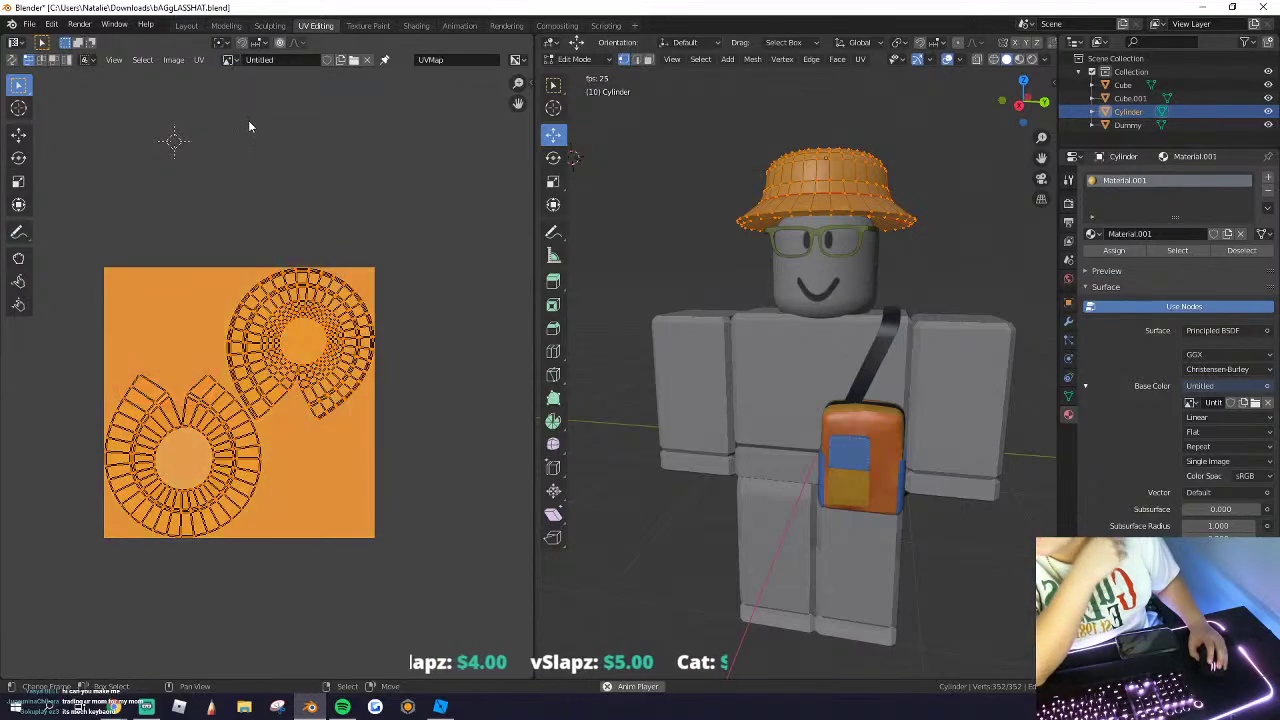
{"action": "key", "text": "Tab"}
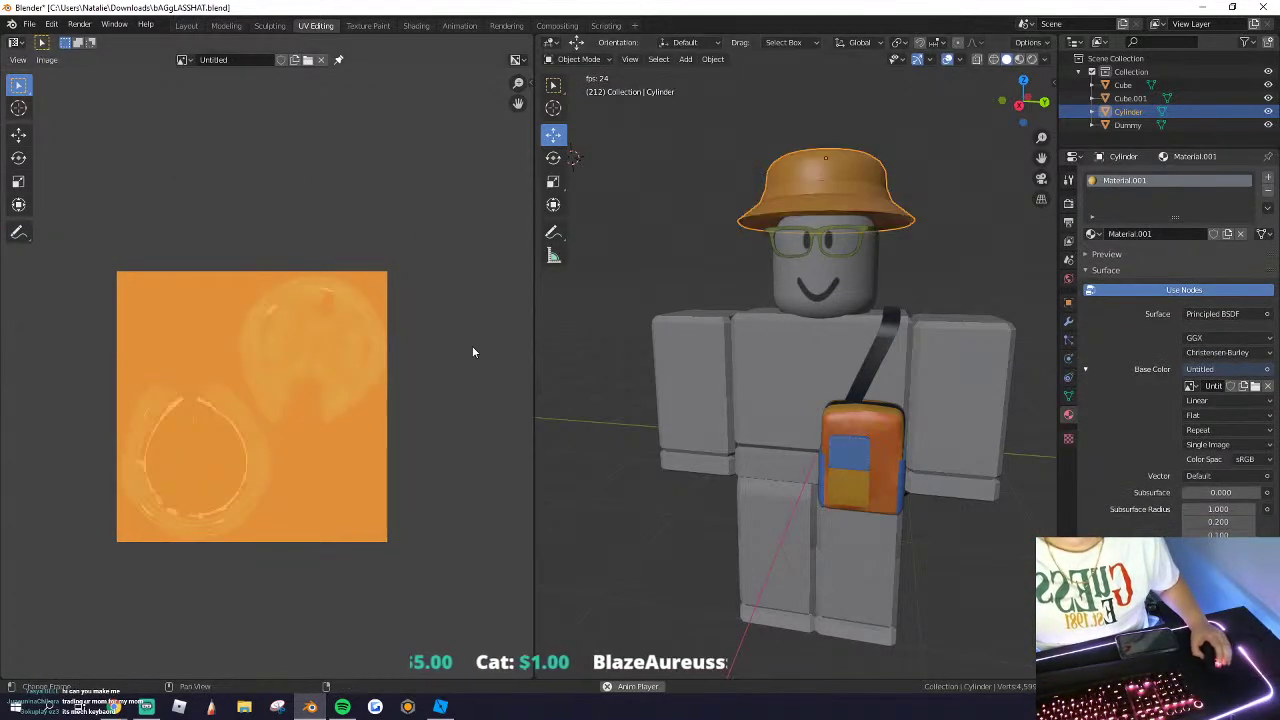
{"action": "scroll", "coordinate": [333, 353], "scroll_direction": "up", "scroll_amount": 2}
{"action": "scroll", "coordinate": [322, 312], "scroll_direction": "down", "scroll_amount": 1}
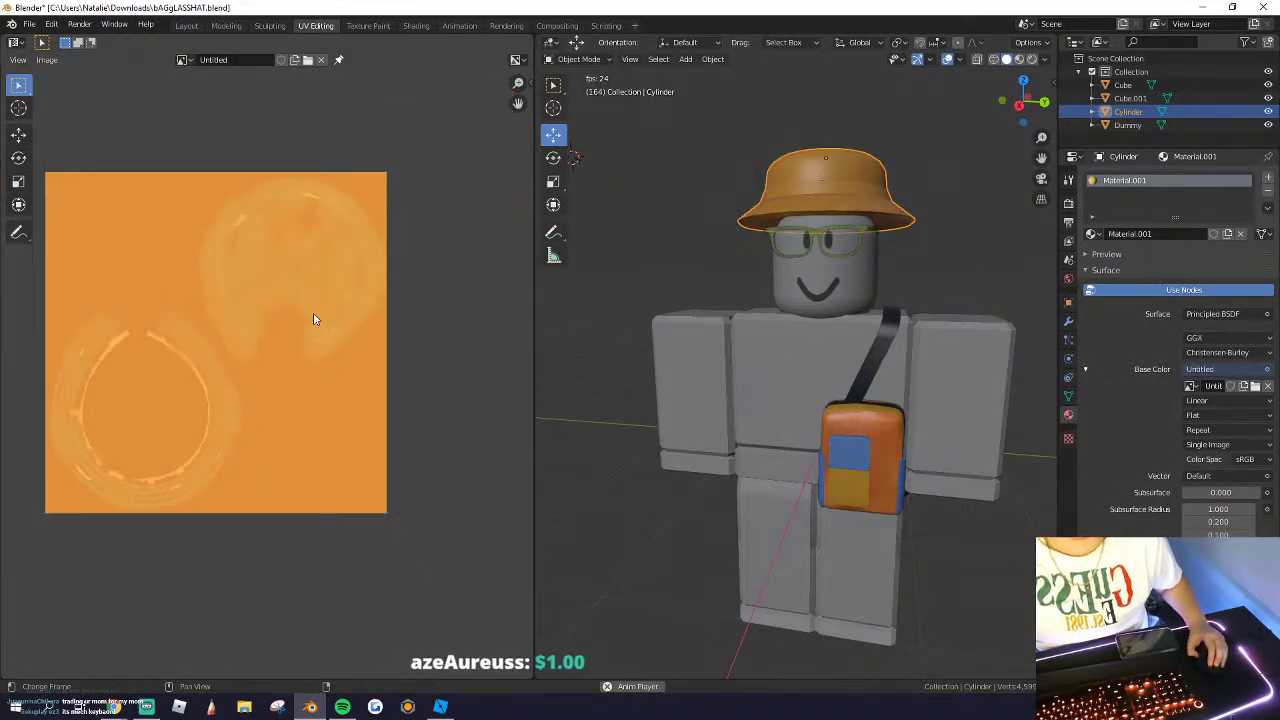
{"action": "scroll", "coordinate": [763, 259], "scroll_direction": "down", "scroll_amount": 3}
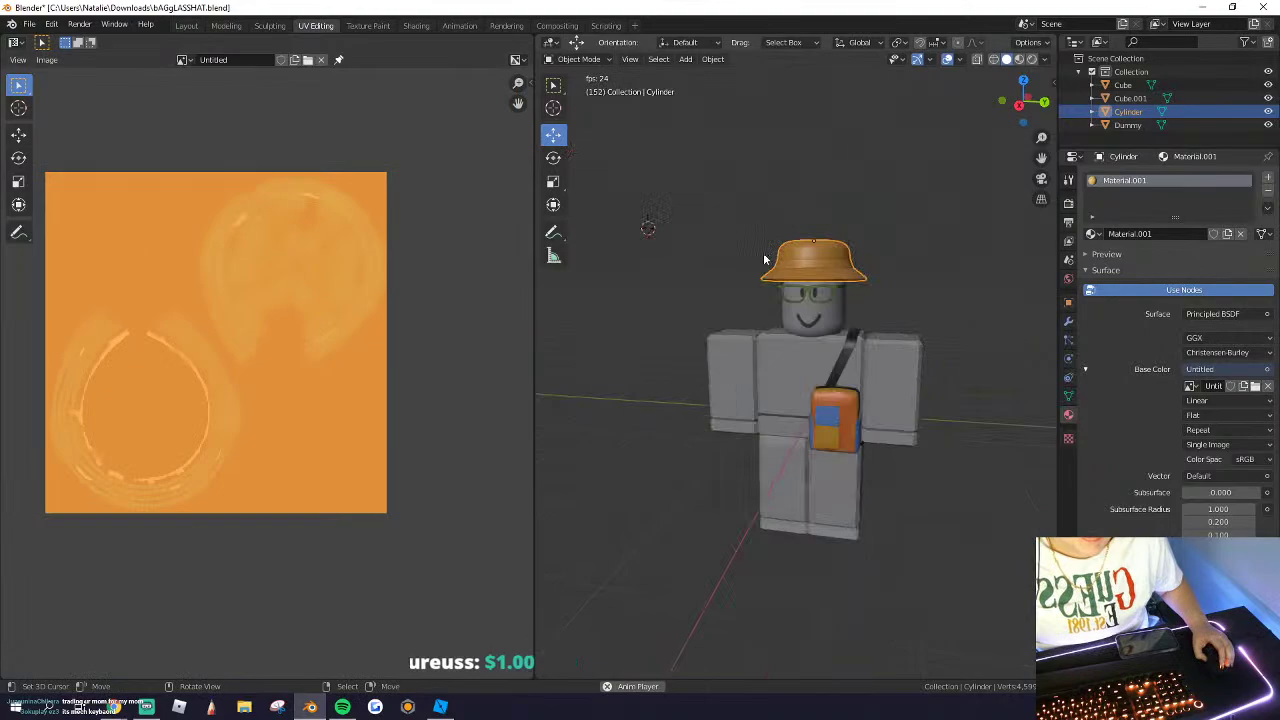
Step: Glance at the outfit in the Sculpting workspace, return to UV Editing, and examine the textured bucket hat up close
{"action": "left_click", "coordinate": [375, 25]}
{"action": "left_click", "coordinate": [270, 25]}
{"action": "scroll", "coordinate": [600, 314], "scroll_direction": "down", "scroll_amount": 3}
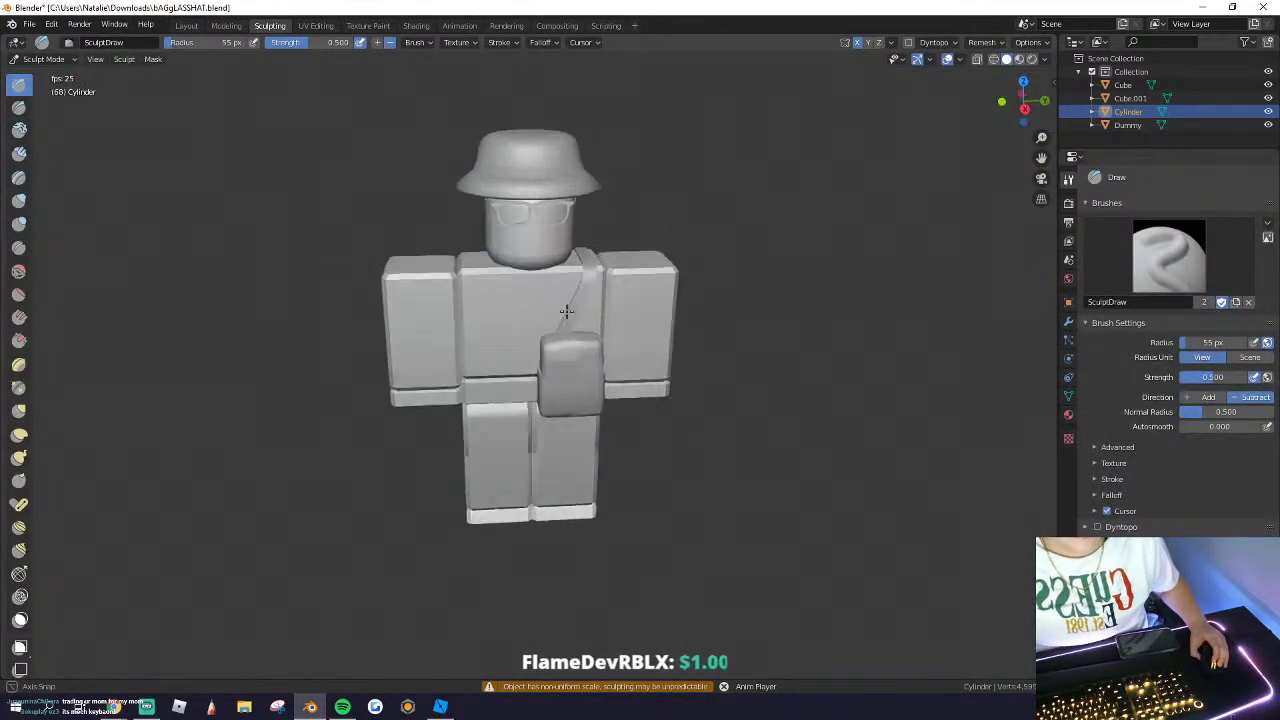
{"action": "left_click", "coordinate": [316, 25]}
{"action": "key", "text": "Tab"}
{"action": "scroll", "coordinate": [729, 378], "scroll_direction": "up", "scroll_amount": 8}
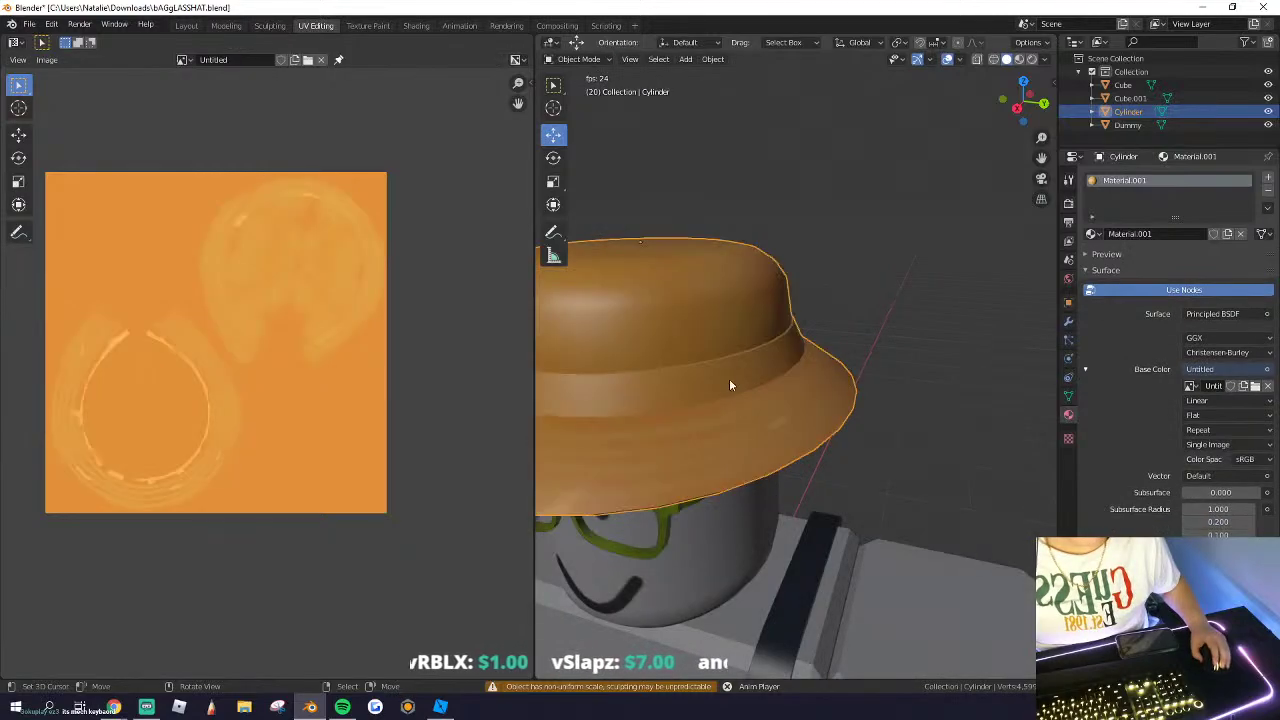
{"action": "scroll", "coordinate": [749, 372], "scroll_direction": "down", "scroll_amount": 8}
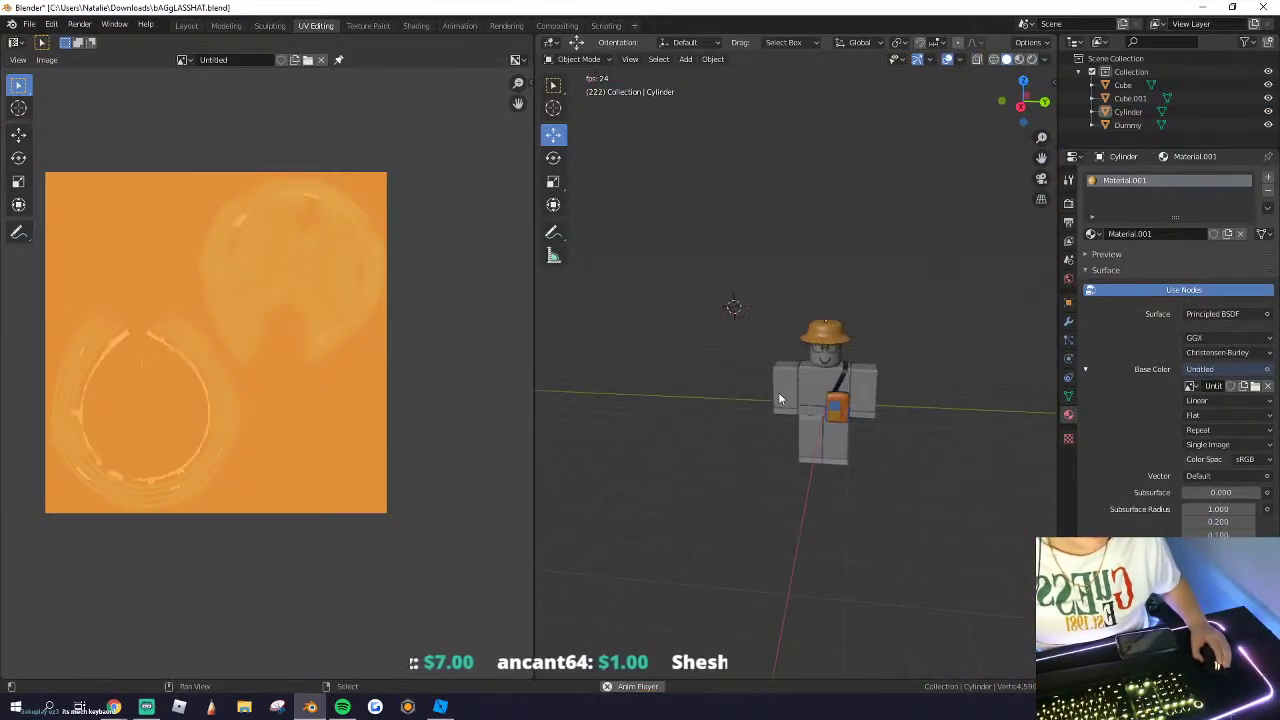
Step: Add a mesh cube and reset its location to the world origin
{"action": "left_click", "coordinate": [685, 59]}
{"action": "mouse_move", "coordinate": [700, 78]}
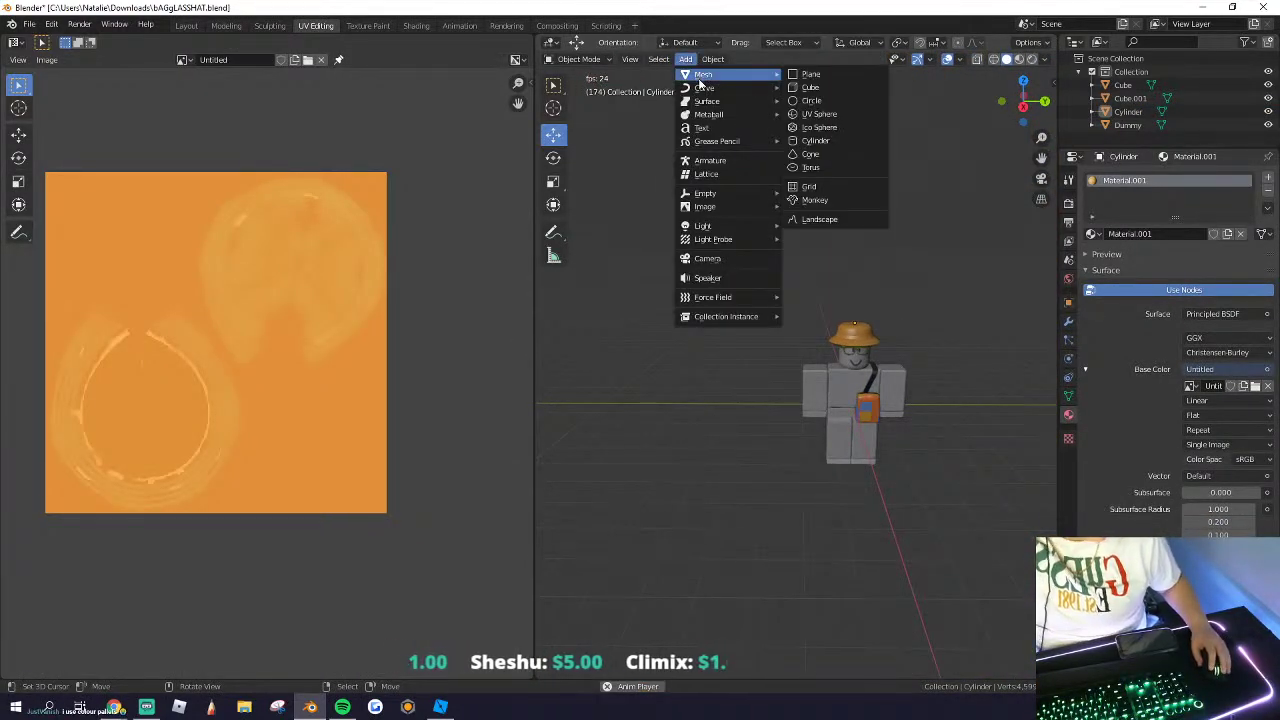
{"action": "left_click", "coordinate": [810, 87]}
{"action": "key", "text": "alt+g"}
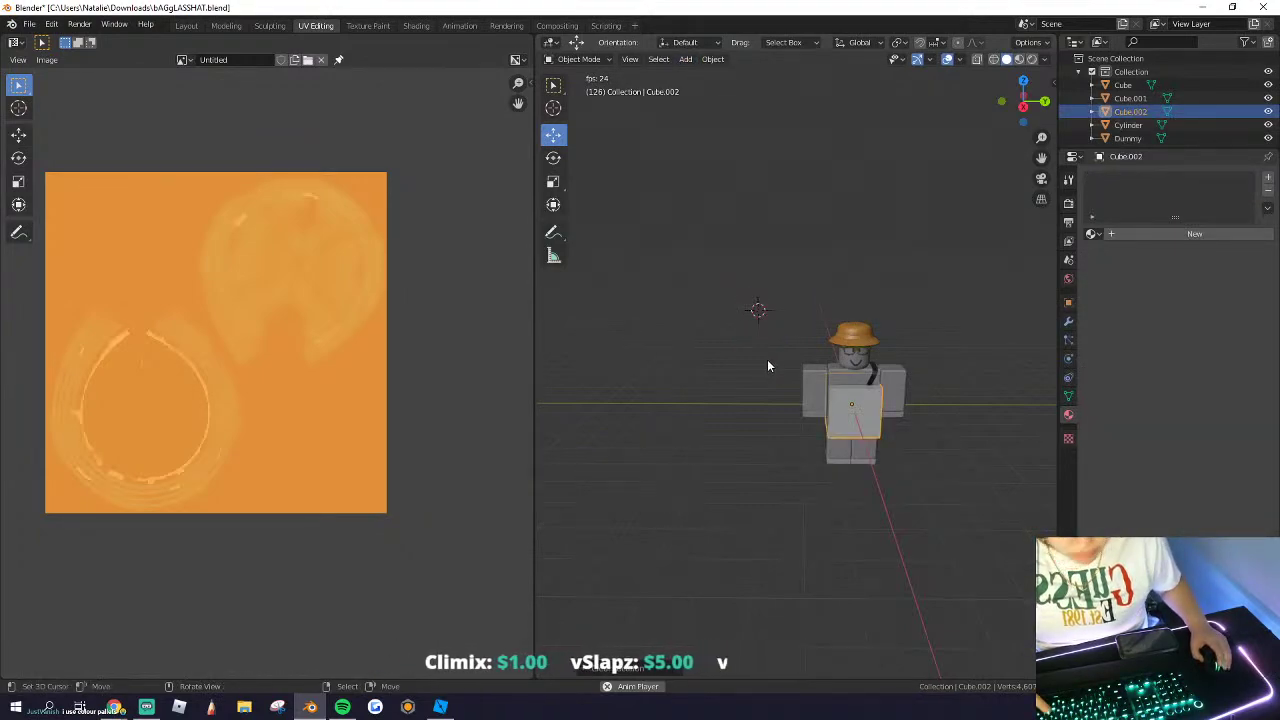
{"action": "scroll", "coordinate": [767, 359], "scroll_direction": "up", "scroll_amount": 2}
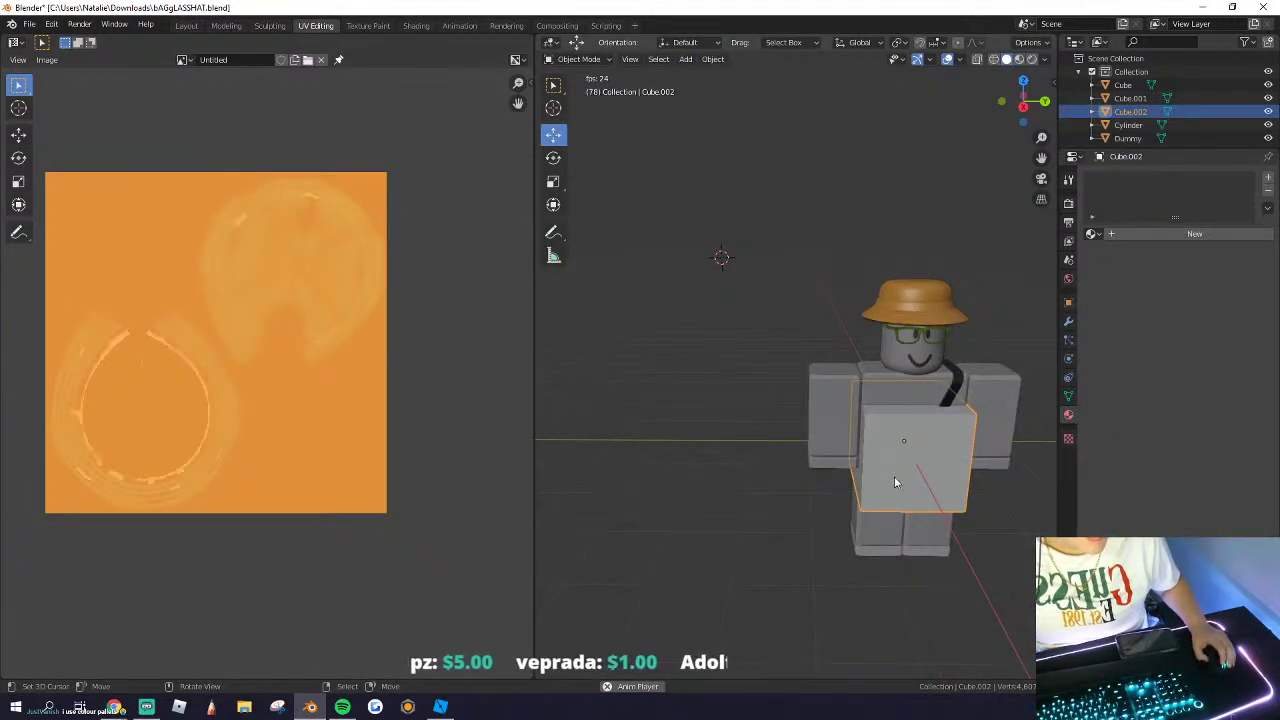
Step: Delete the newly added cube in front of the avatar
{"action": "key", "text": "x"}
{"action": "left_click", "coordinate": [868, 386]}
{"action": "middle_click_drag", "start_coordinate": [868, 386], "coordinate": [712, 394]}
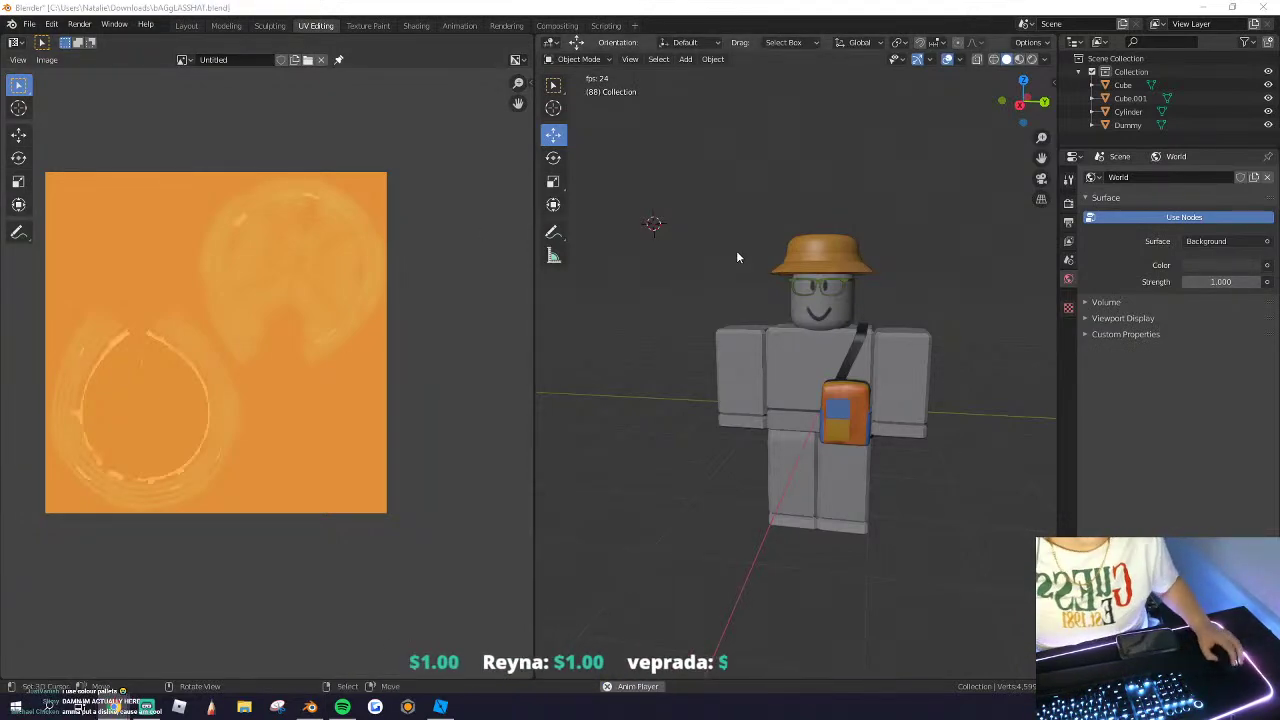
Step: Show the outfit in the Modeling workspace in Object Mode, and hide the green glasses and the shoulder bag
{"action": "left_click", "coordinate": [803, 261]}
{"action": "left_click", "coordinate": [226, 25]}
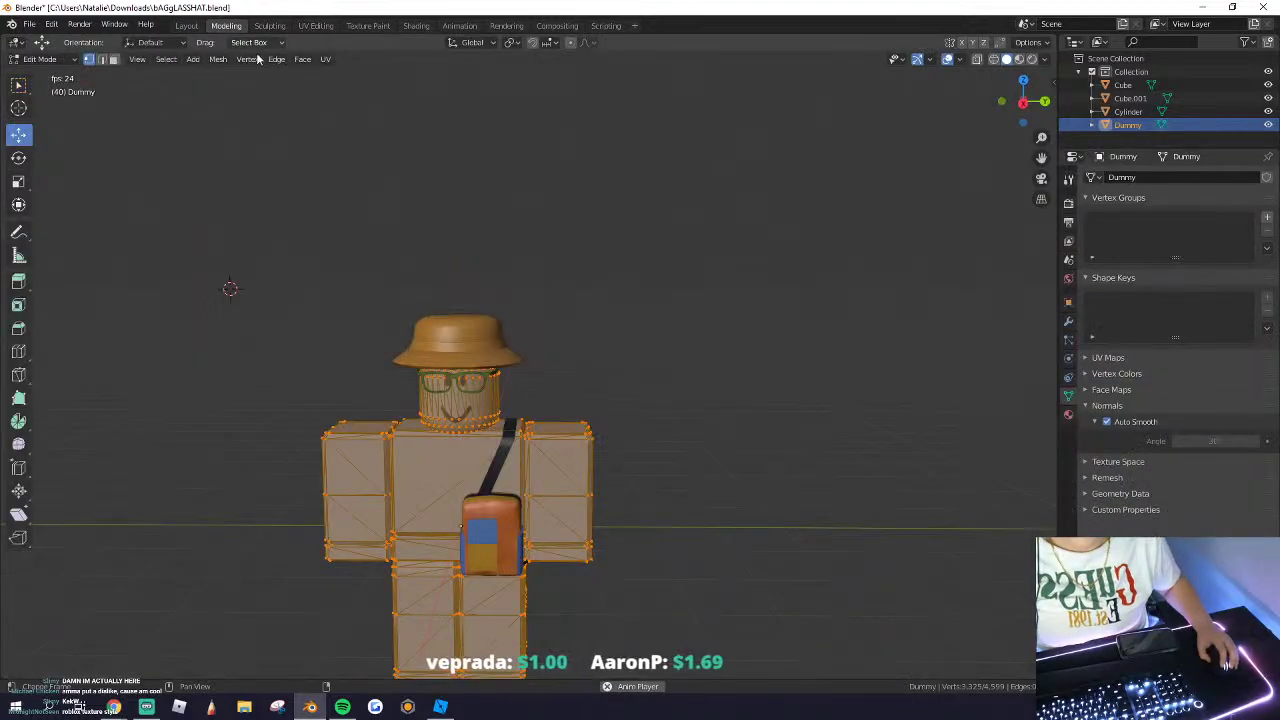
{"action": "key", "text": "Tab"}
{"action": "left_click", "coordinate": [466, 346]}
{"action": "scroll", "coordinate": [466, 346], "scroll_direction": "up", "scroll_amount": 1}
{"action": "middle_click_drag", "start_coordinate": [466, 346], "coordinate": [495, 355]}
{"action": "left_click", "coordinate": [497, 410]}
{"action": "left_click", "coordinate": [550, 562], "text": "shift"}
{"action": "key", "text": "h"}
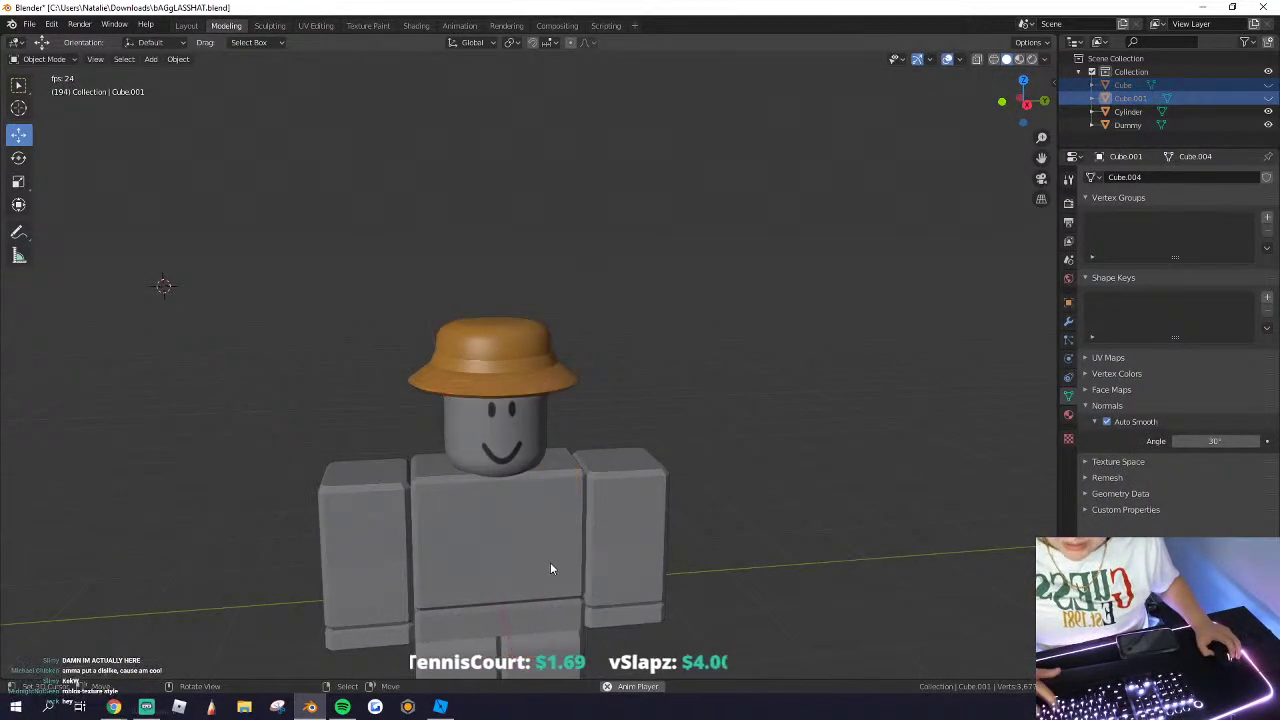
Step: Select the bucket hat together with the dummy and try to parent the hat to the dummy
{"action": "left_click", "coordinate": [502, 383]}
{"action": "left_click", "coordinate": [490, 476], "text": "shift"}
{"action": "scroll", "coordinate": [520, 480], "scroll_direction": "down", "scroll_amount": 2}
{"action": "middle_click_drag", "start_coordinate": [542, 482], "coordinate": [490, 499]}
{"action": "key", "text": "ctrl+p"}
{"action": "left_click", "coordinate": [490, 499]}
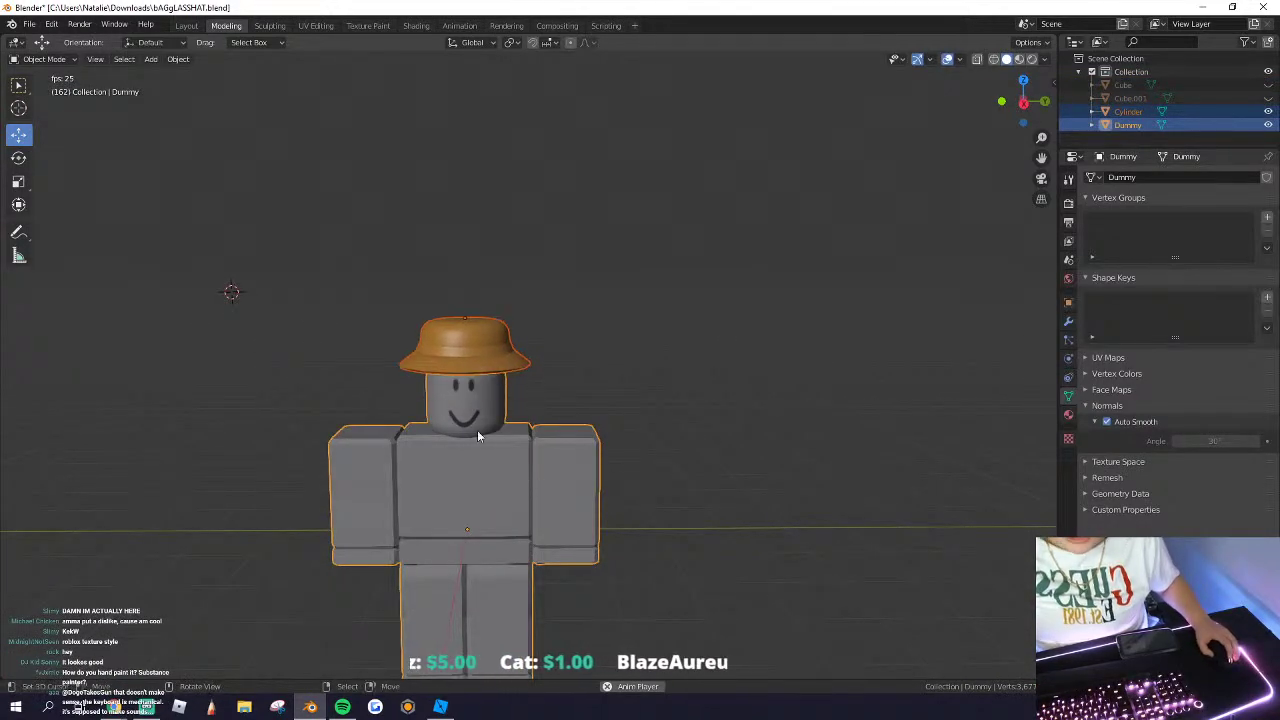
Step: Duplicate the bucket hat and the dummy in place, staying in Object Mode
{"action": "key", "text": "shift+d"}
{"action": "key", "text": "Escape"}
{"action": "scroll", "coordinate": [519, 410], "scroll_direction": "down", "scroll_amount": 3}
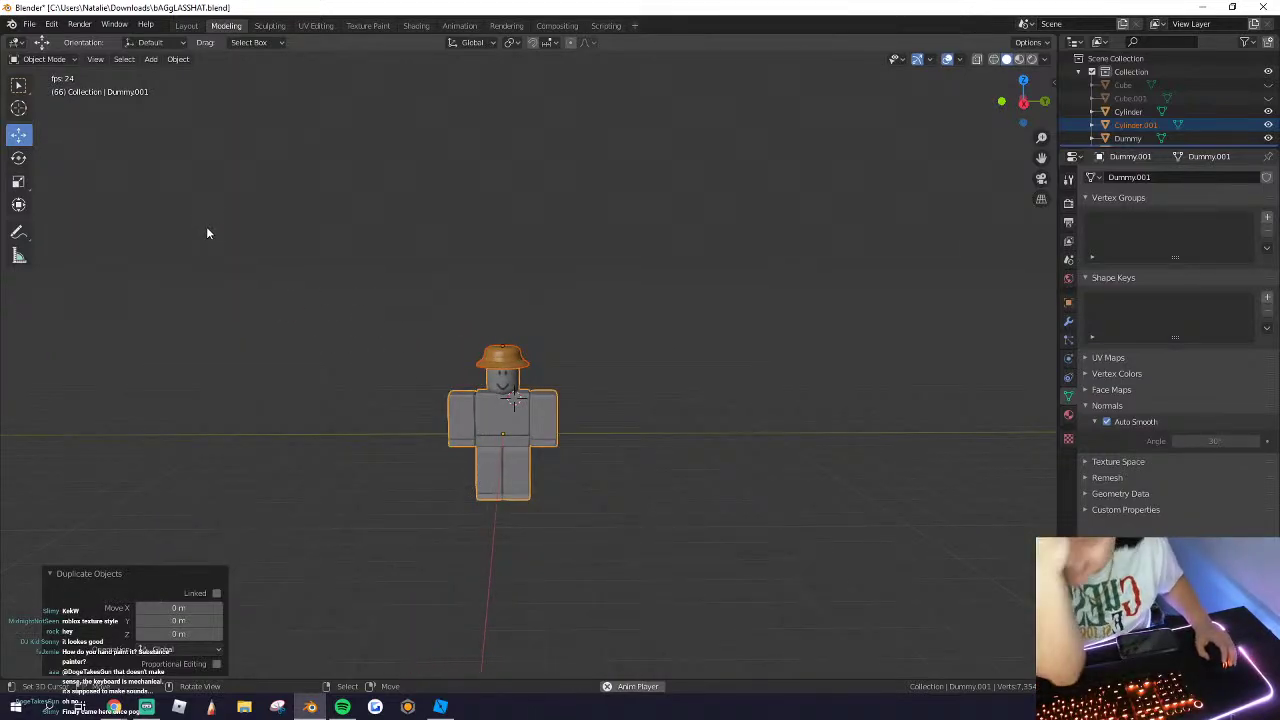
{"action": "middle_click_drag", "start_coordinate": [254, 272], "coordinate": [312, 292]}
{"action": "scroll", "coordinate": [551, 424], "scroll_direction": "down", "scroll_amount": 20}
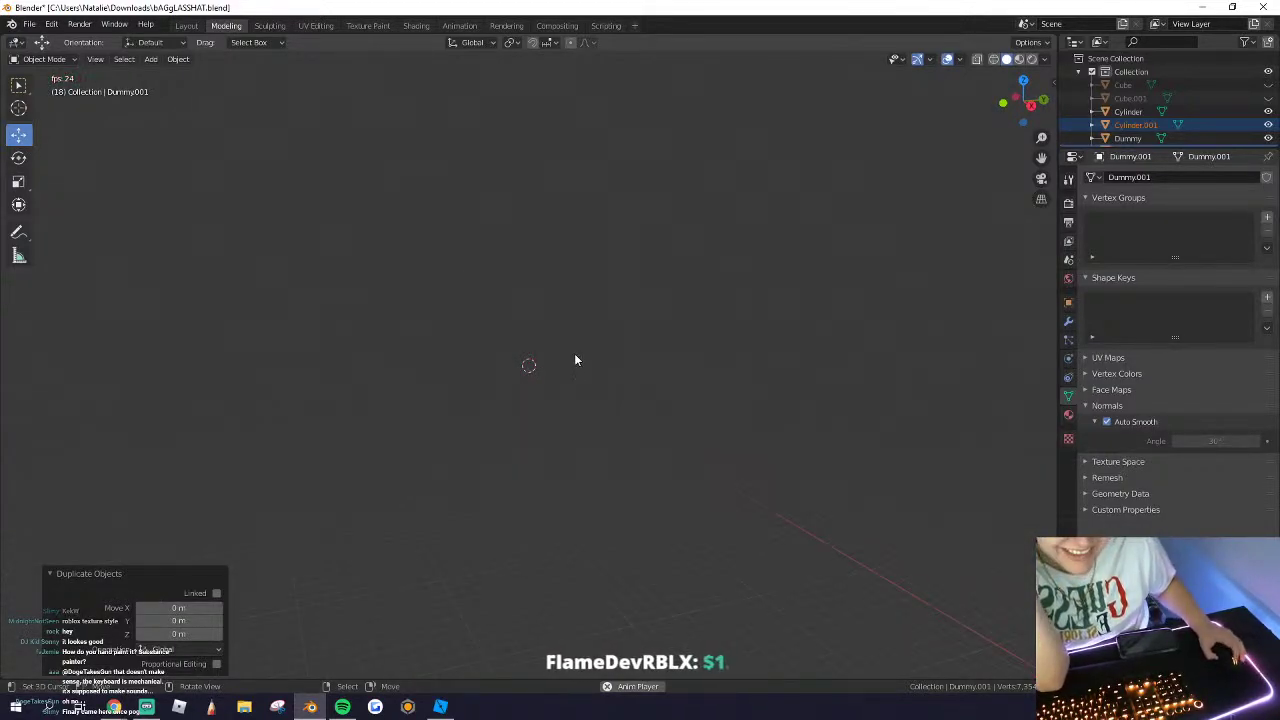
{"action": "scroll", "coordinate": [575, 360], "scroll_direction": "up", "scroll_amount": 8}
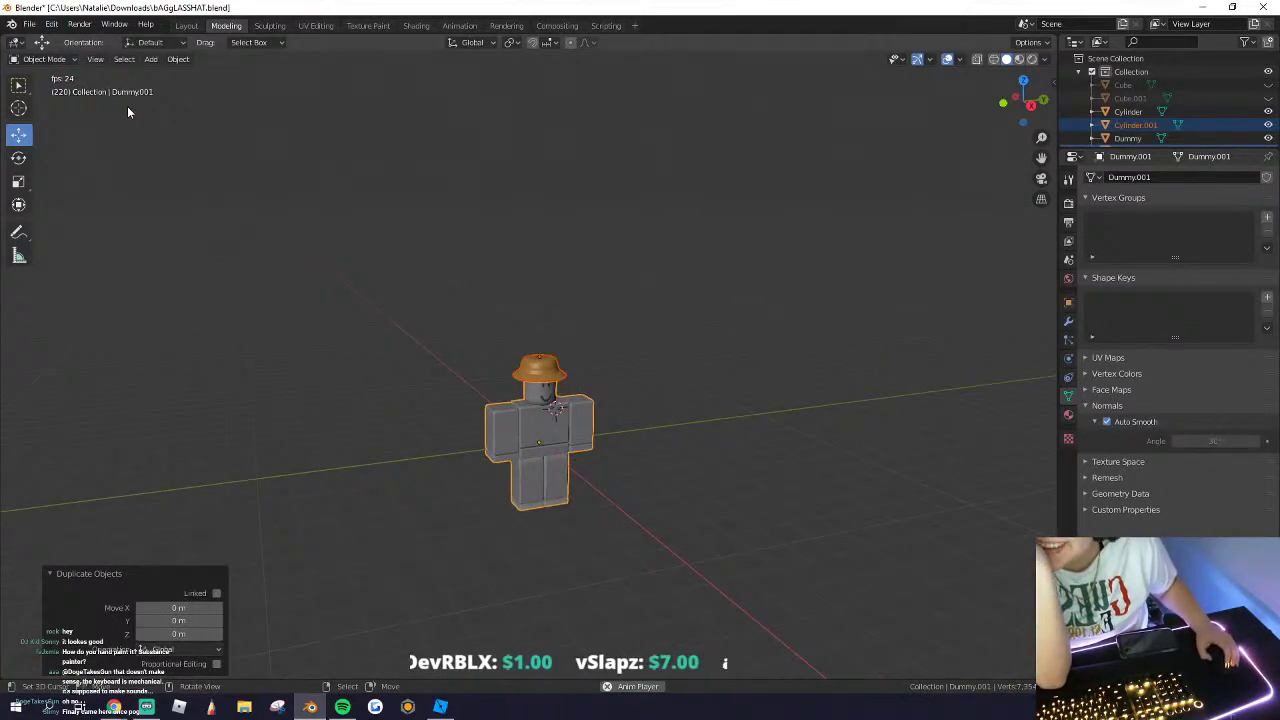
{"action": "left_click", "coordinate": [44, 60]}
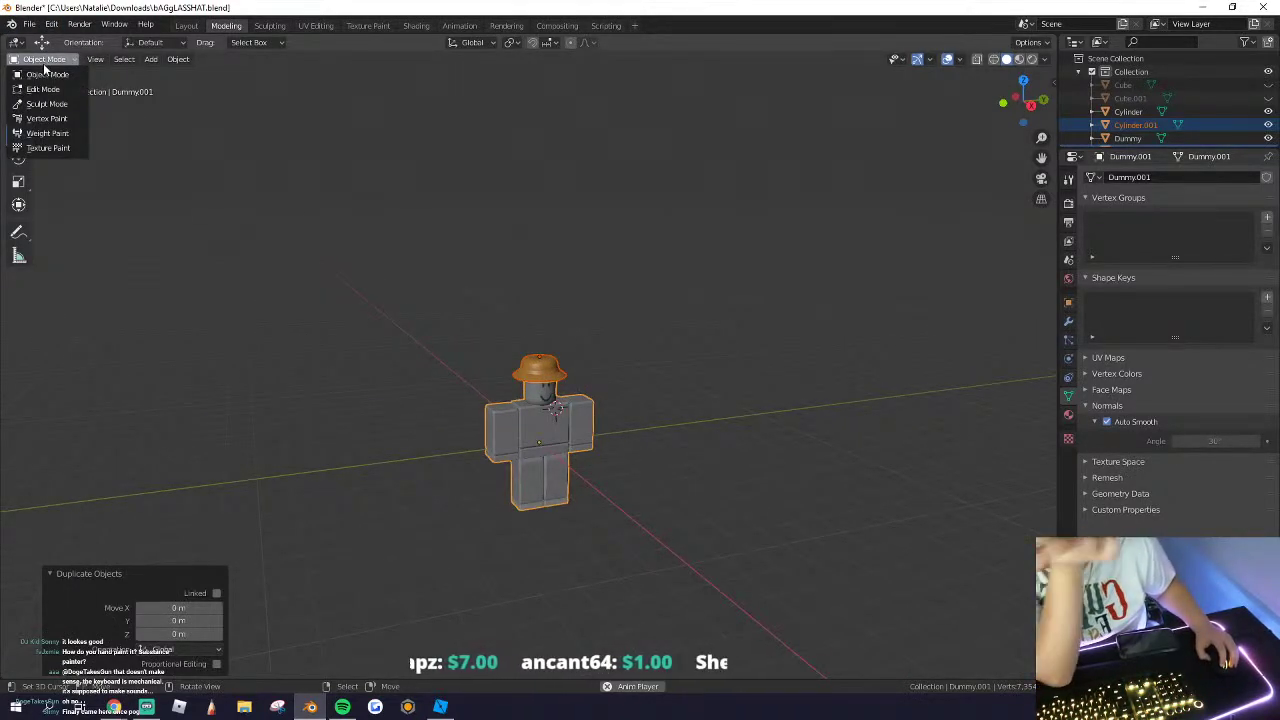
{"action": "left_click", "coordinate": [47, 75]}
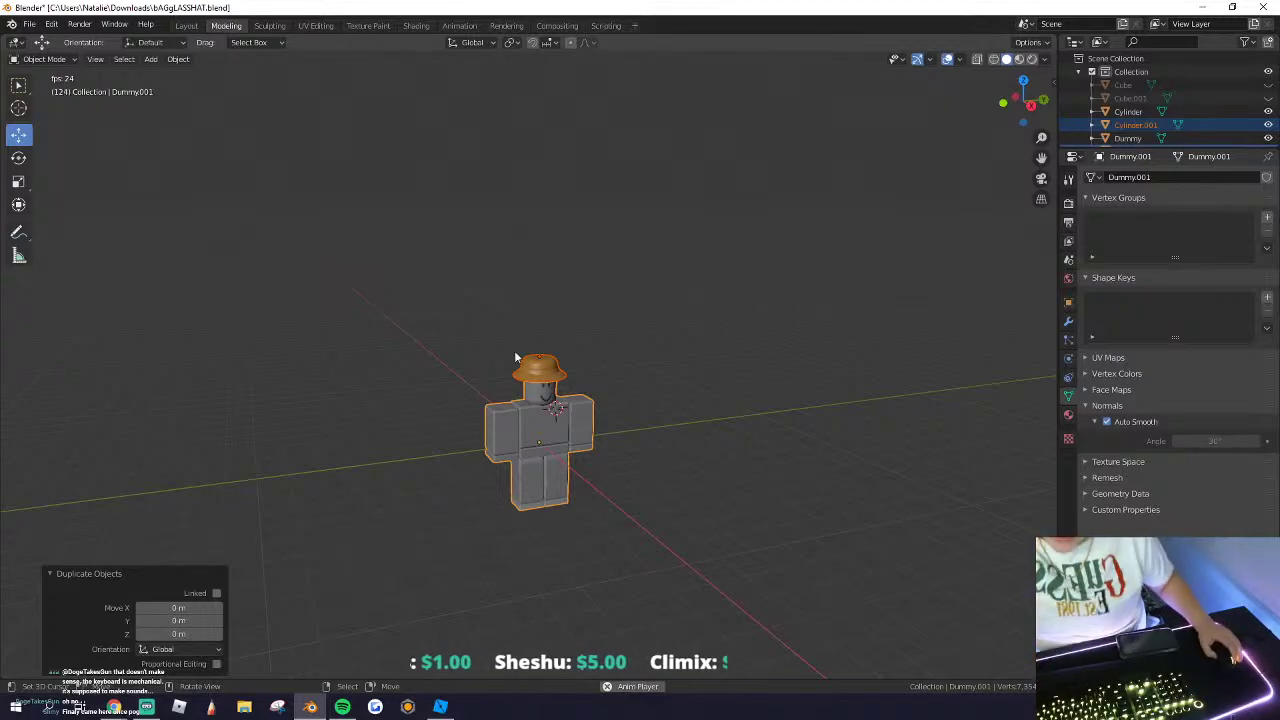
Step: Move the duplicated hat and dummy about 1.8 m in X, 5.14 m in Y and 0.771 m in Z, and undo the move
{"action": "key", "text": "g"}
{"action": "left_click", "coordinate": [712, 357]}
{"action": "middle_click_drag", "start_coordinate": [561, 437], "coordinate": [268, 377]}
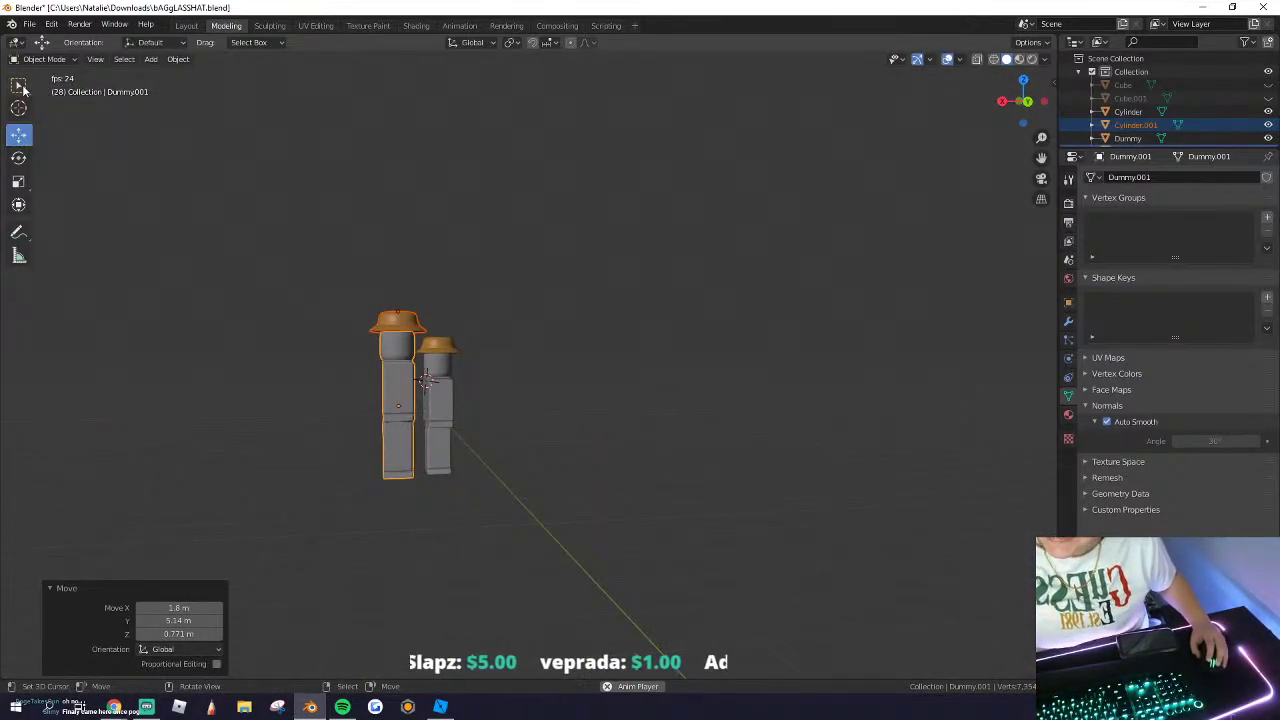
{"action": "left_click", "coordinate": [21, 88]}
{"action": "key", "text": "ctrl+z"}
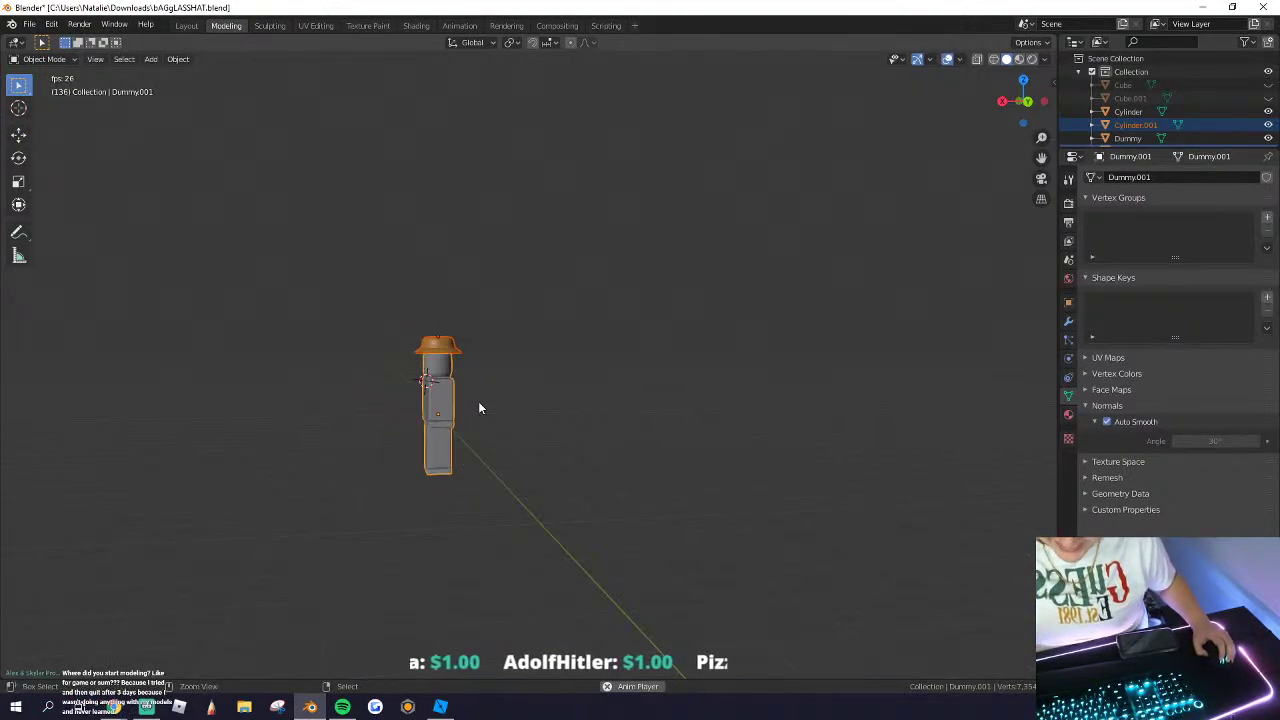
{"action": "middle_click_drag", "start_coordinate": [478, 401], "coordinate": [537, 418]}
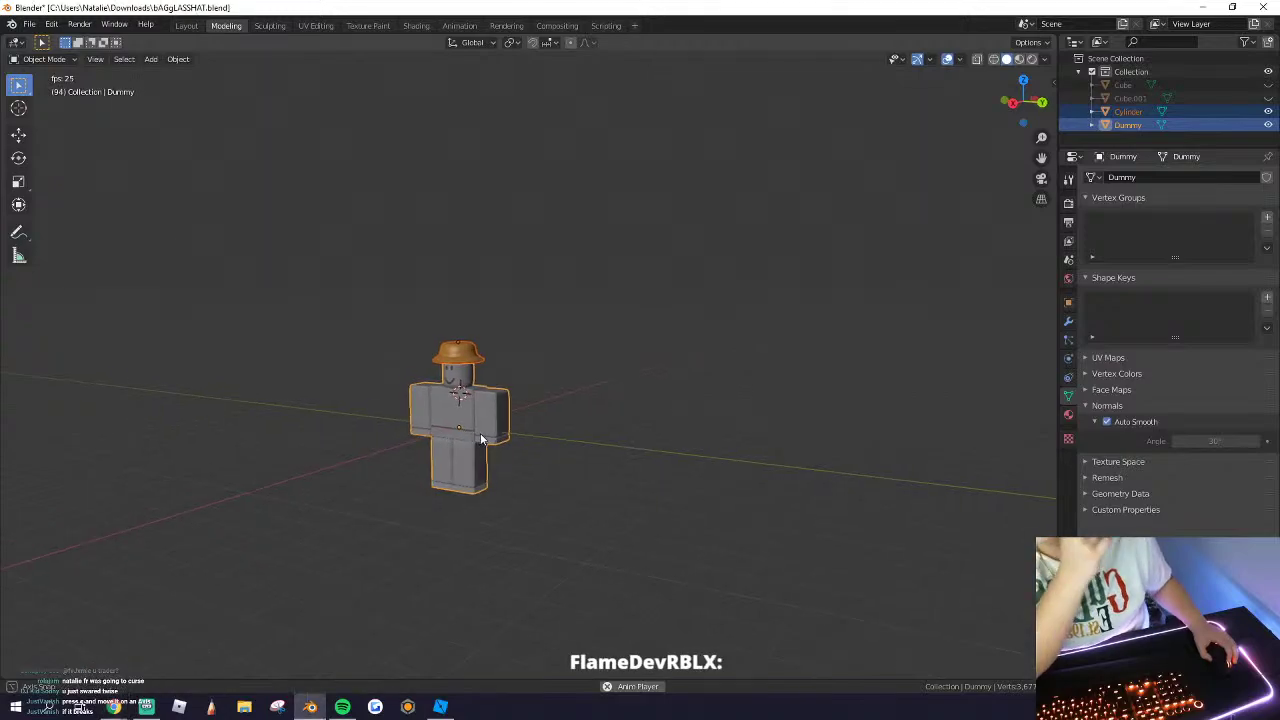
Step: Examine the hat and dummy from several sides in the Sculpting workspace
{"action": "middle_click_drag", "start_coordinate": [500, 443], "coordinate": [488, 430]}
{"action": "key", "text": "ctrl+Page_Down"}
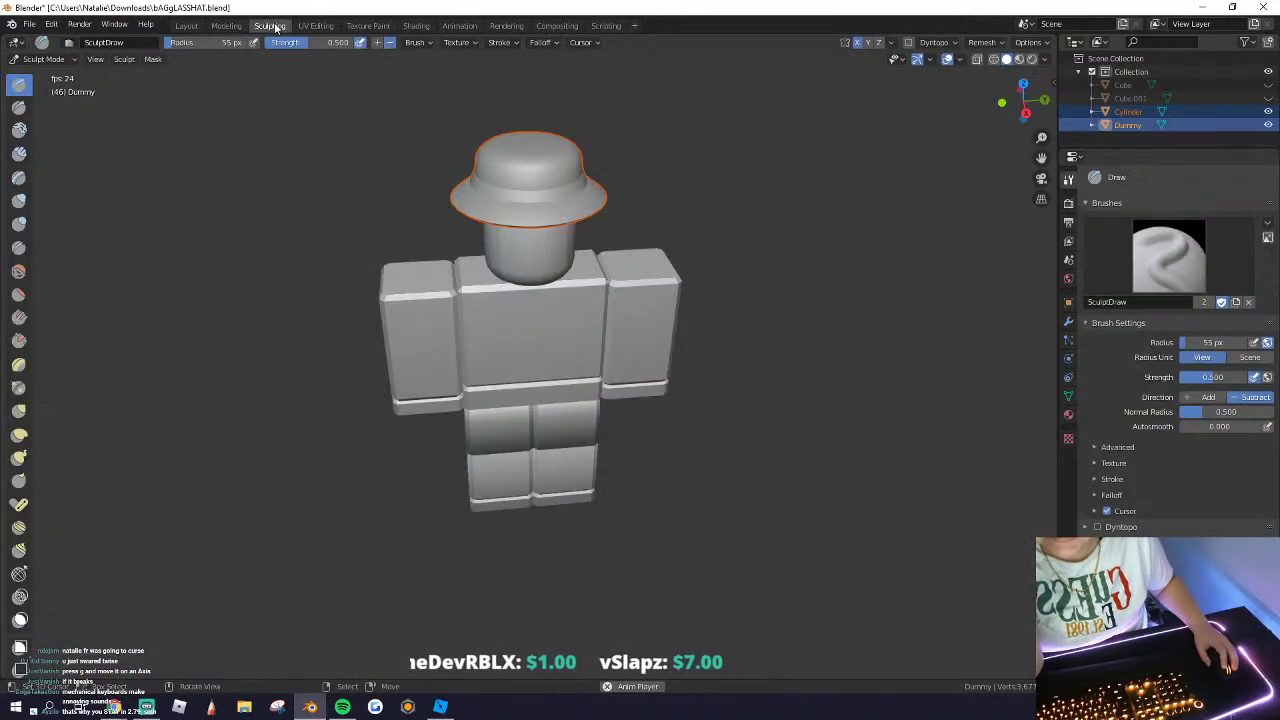
{"action": "key", "text": "ctrl+Page_Down"}
{"action": "key", "text": "ctrl+Page_Up"}
{"action": "middle_click_drag", "start_coordinate": [198, 275], "coordinate": [363, 237]}
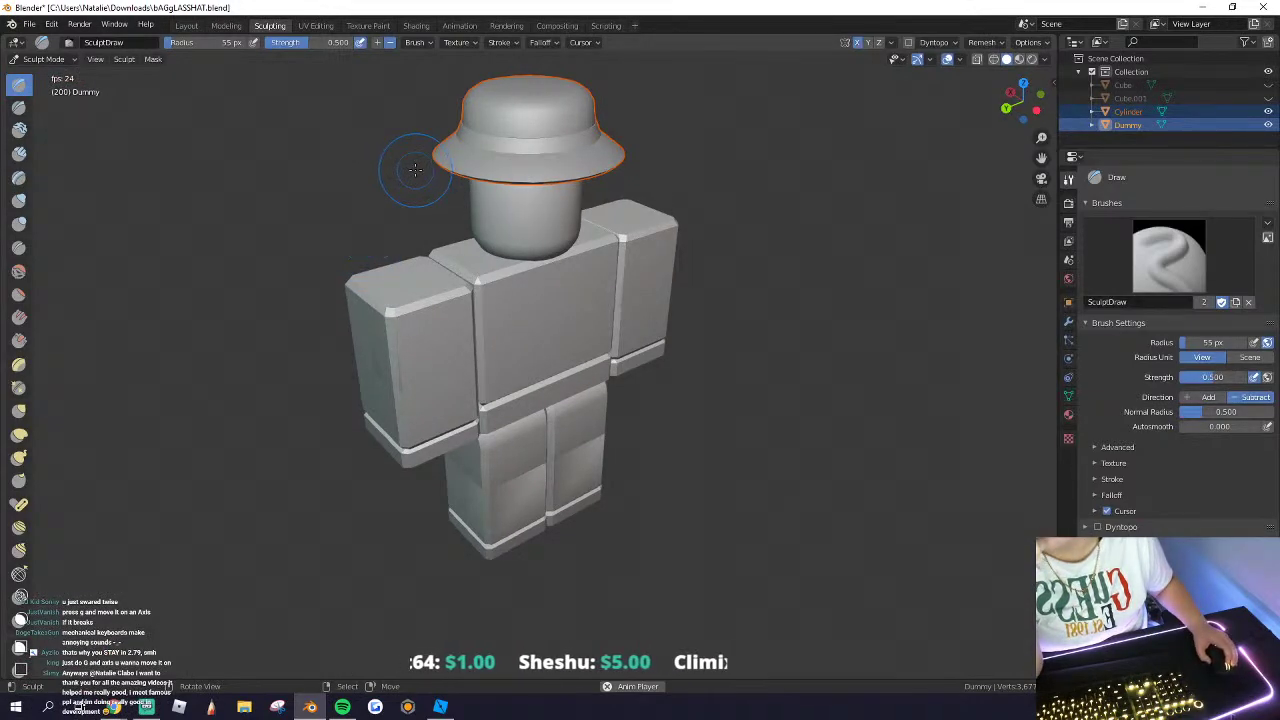
{"action": "middle_click_drag", "start_coordinate": [352, 124], "coordinate": [366, 165]}
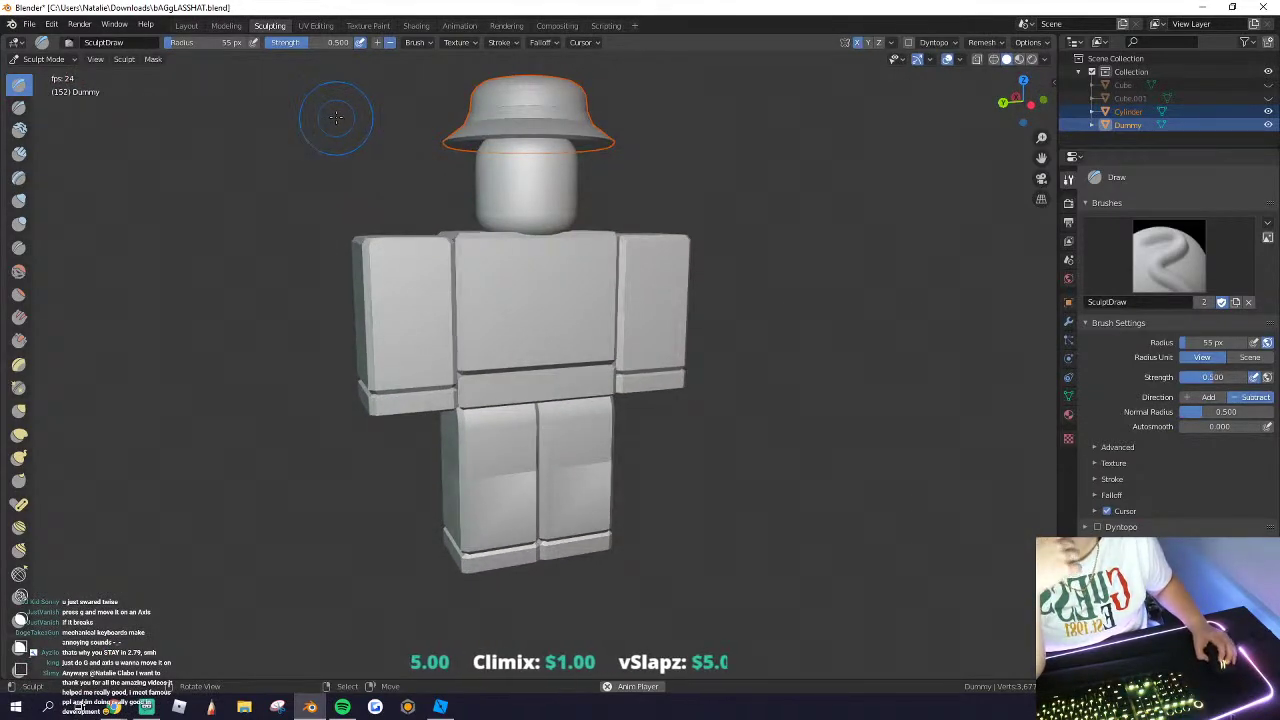
Step: View the dummy and hat in the Shading workspace with both objects deselected
{"action": "key", "text": "ctrl+Page_Down"}
{"action": "key", "text": "ctrl+Page_Down"}
{"action": "key", "text": "ctrl+Page_Down"}
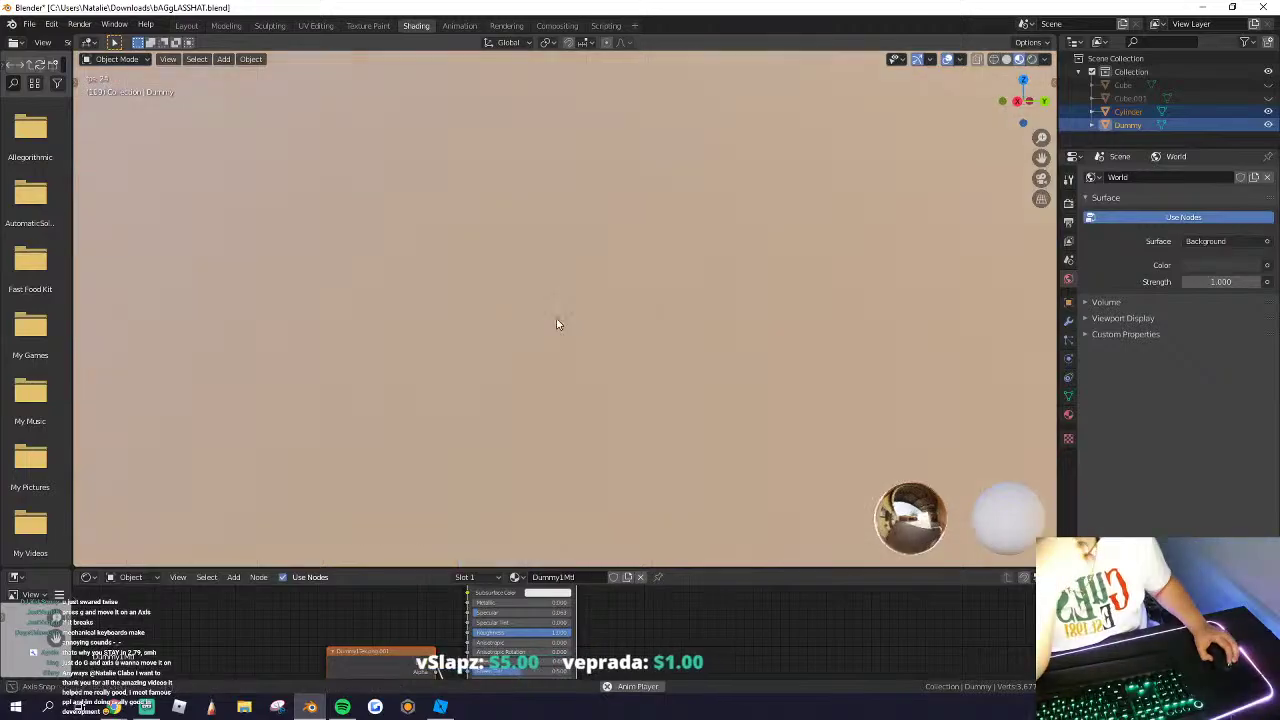
{"action": "middle_click_drag", "start_coordinate": [558, 324], "coordinate": [730, 345]}
{"action": "key", "text": "a"}
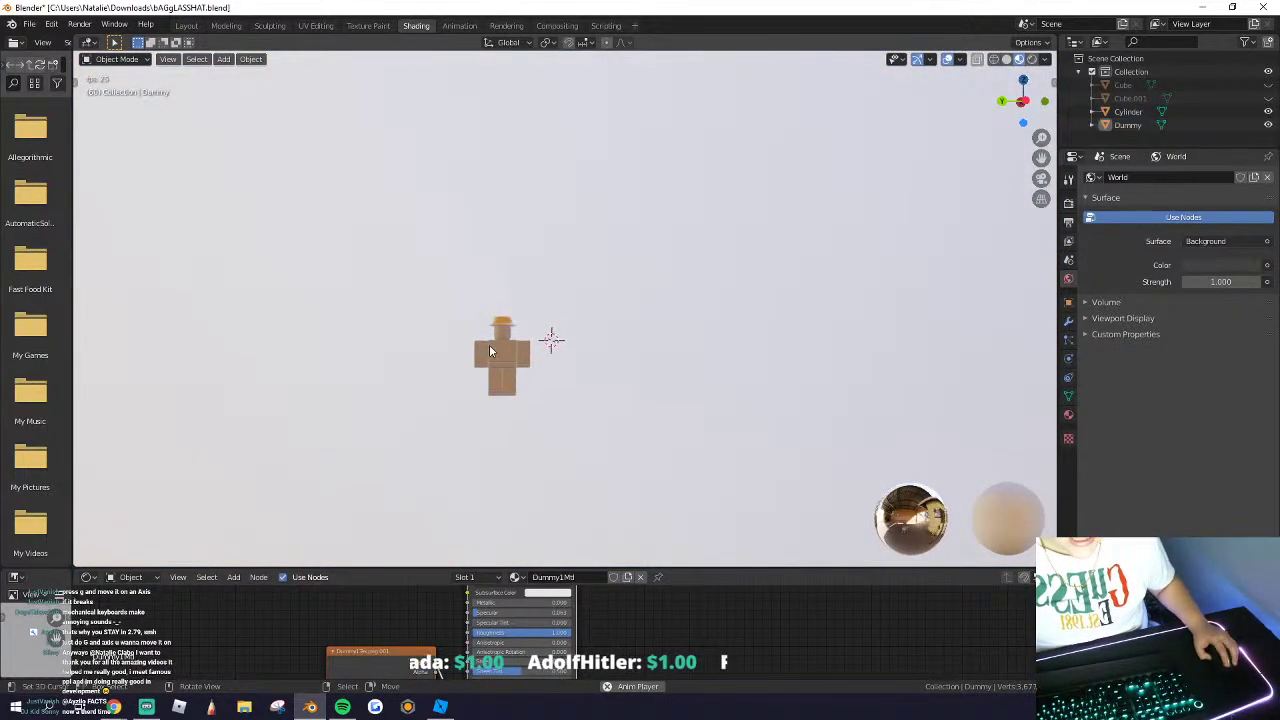
Step: Close the bAGgLASSHAT.blend session and start Blender again with a new scene
{"action": "left_click", "coordinate": [1270, 7]}
{"action": "left_click", "coordinate": [671, 366]}
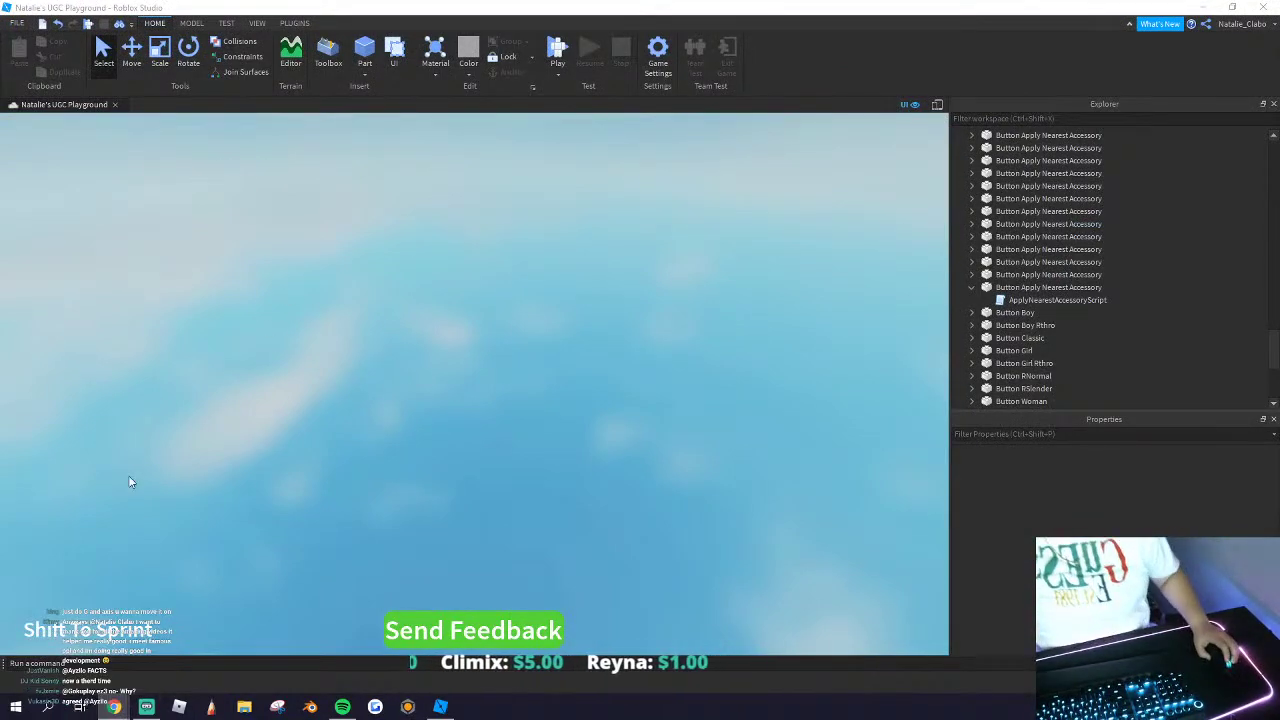
{"action": "left_click", "coordinate": [311, 707]}
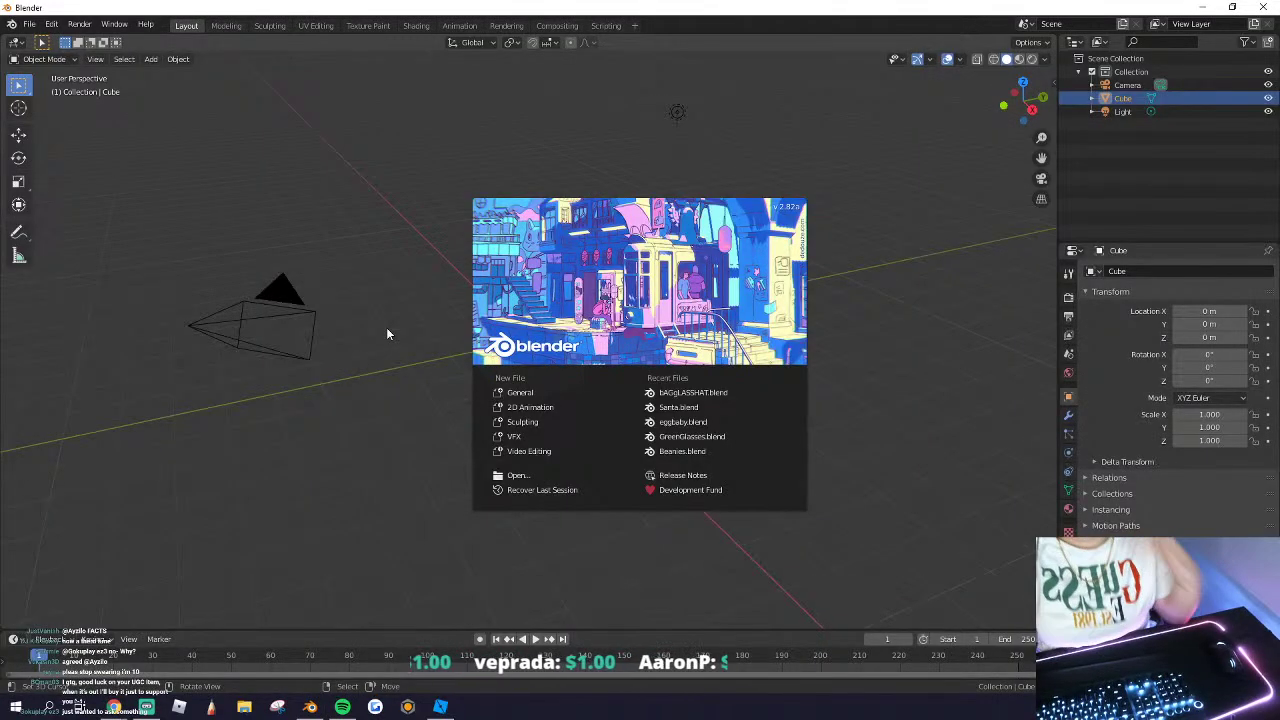
Step: Dismiss the splash screen and delete the default camera, cube and light
{"action": "left_click", "coordinate": [386, 332]}
{"action": "key", "text": "a"}
{"action": "key", "text": "x"}
{"action": "left_click", "coordinate": [260, 237]}
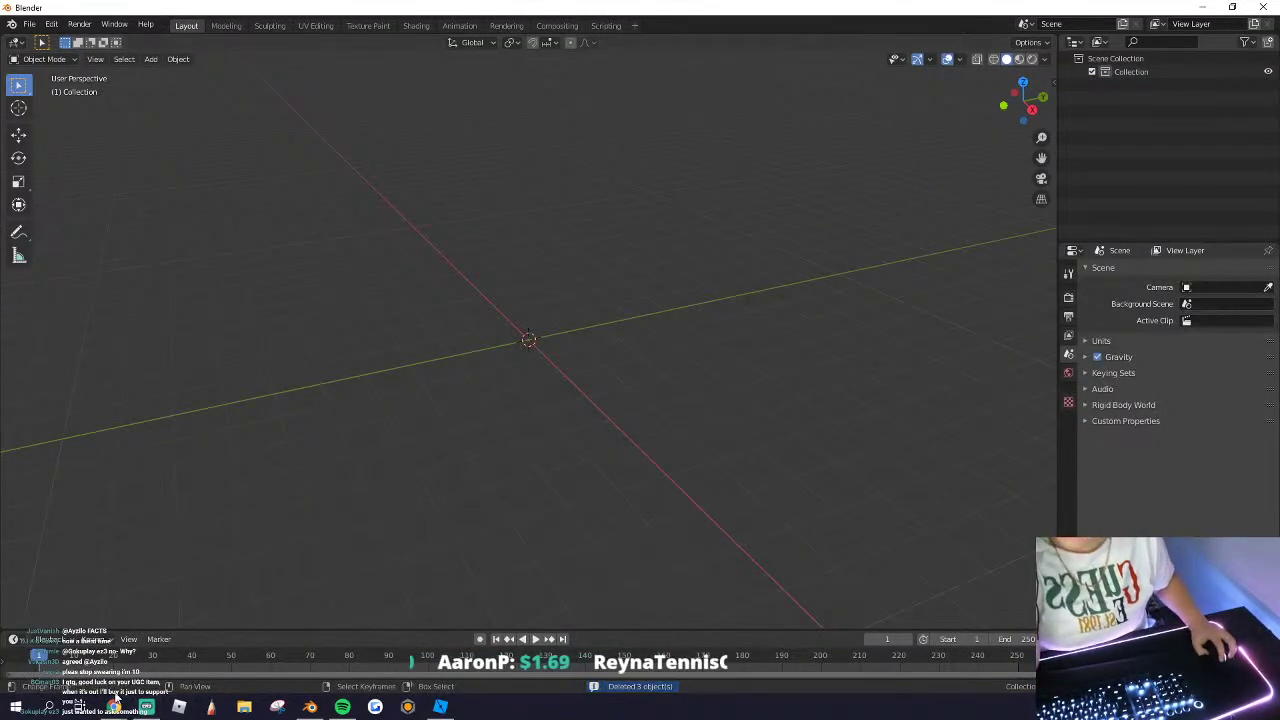
Step: Close the narrow Chrome window, switch to the Roblox Avatar page in Chrome, and move a new tab out of that window
{"action": "mouse_move", "coordinate": [114, 707]}
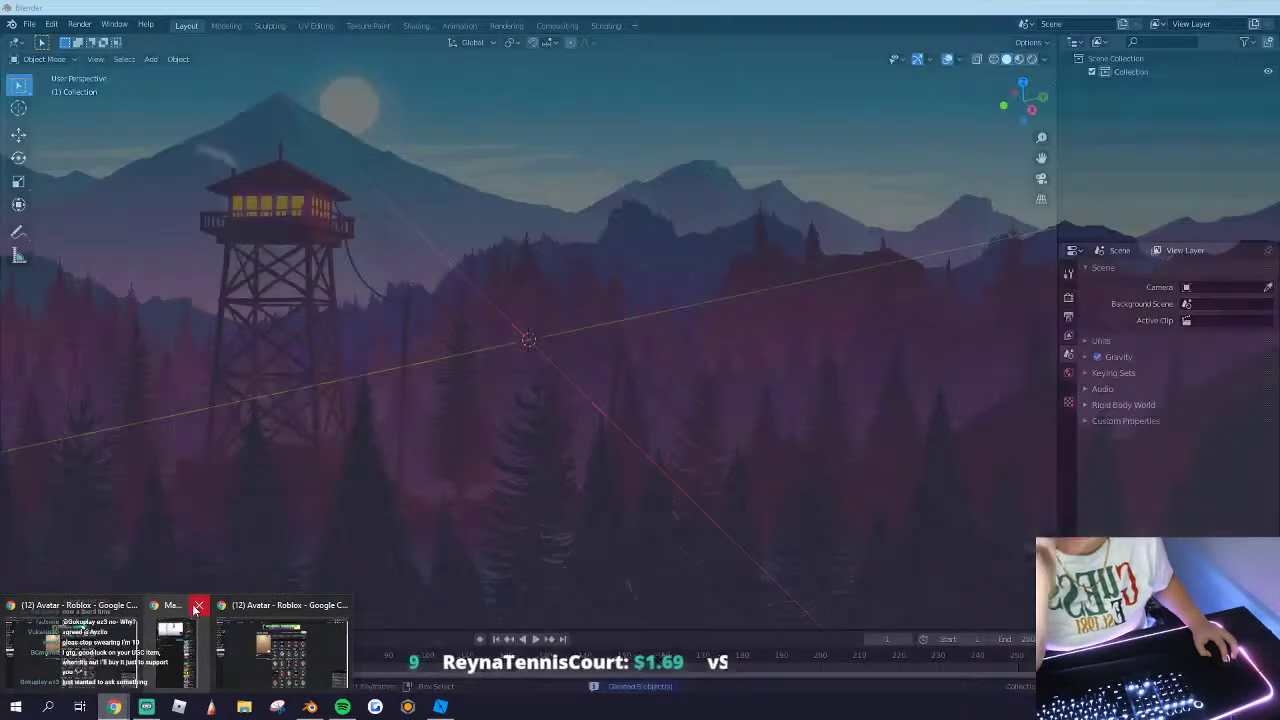
{"action": "left_click", "coordinate": [199, 606]}
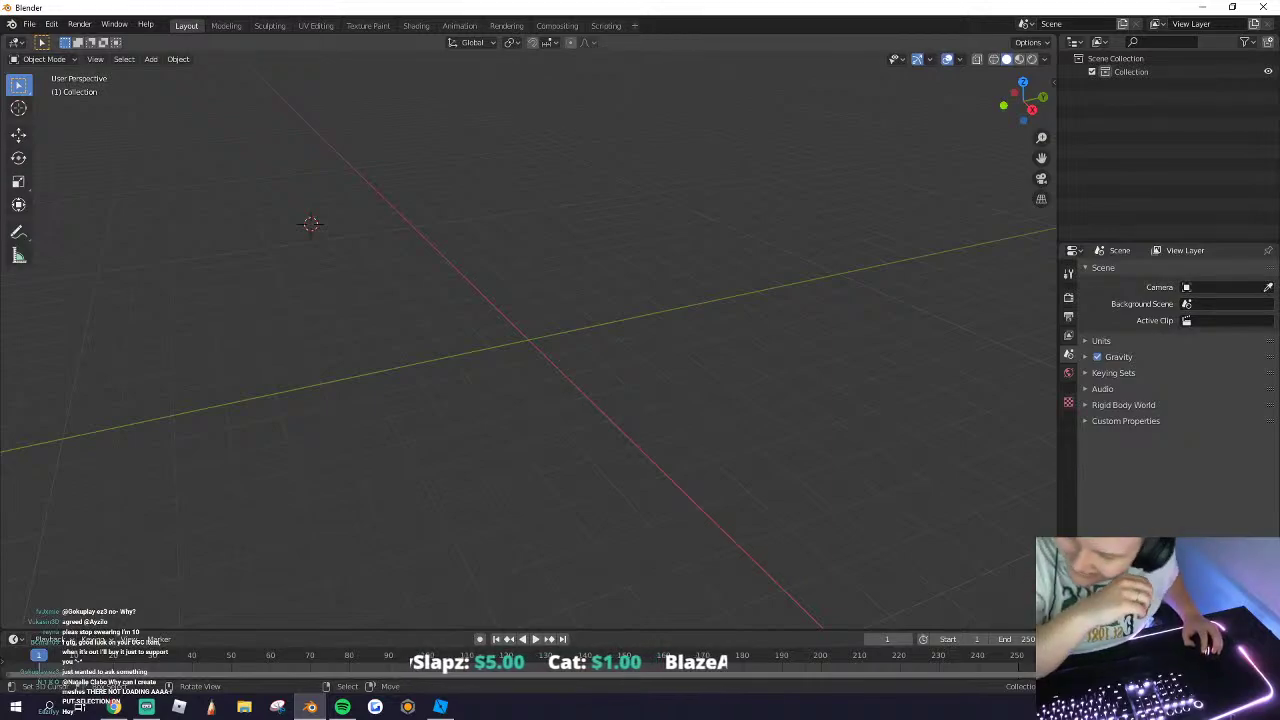
{"action": "left_click", "coordinate": [114, 707]}
{"action": "left_click", "coordinate": [180, 12]}
{"action": "left_click_drag", "start_coordinate": [200, 11], "coordinate": [0, 446]}
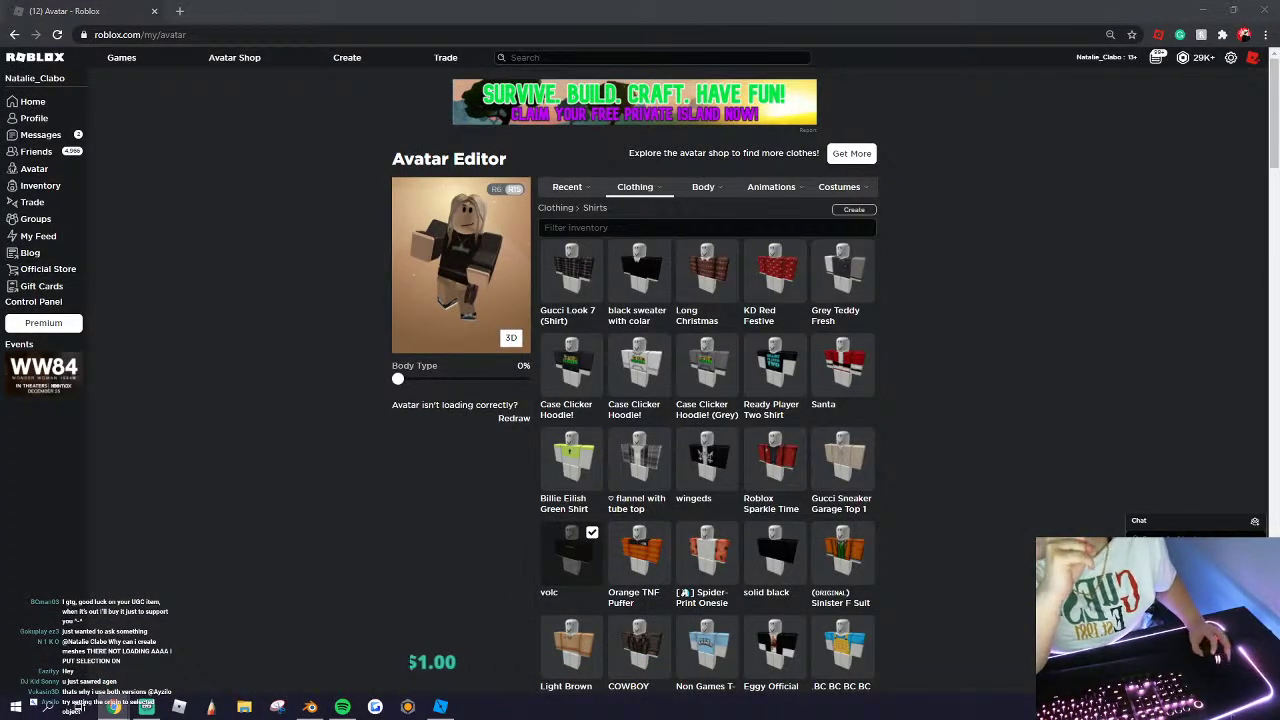
{"action": "left_click_drag", "start_coordinate": [0, 90], "coordinate": [0, 0]}
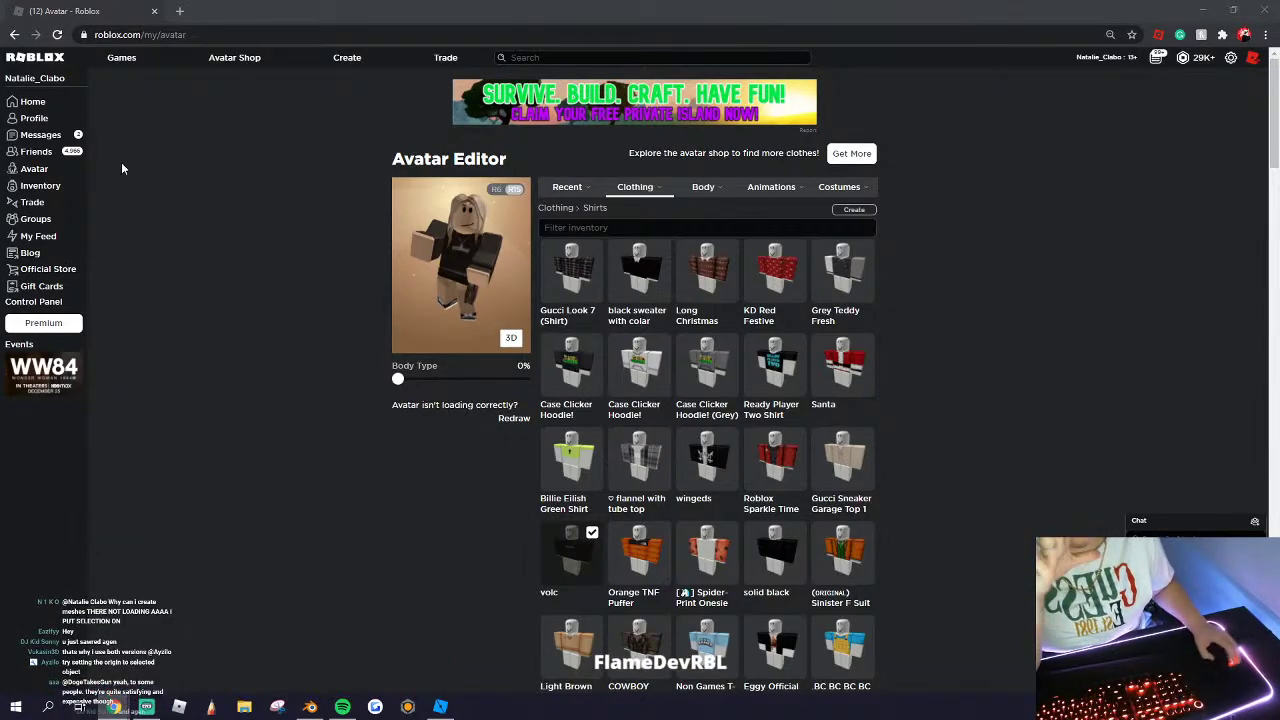
Step: Check the Roblox message inbox and home page, and return to Blender
{"action": "left_click", "coordinate": [40, 134]}
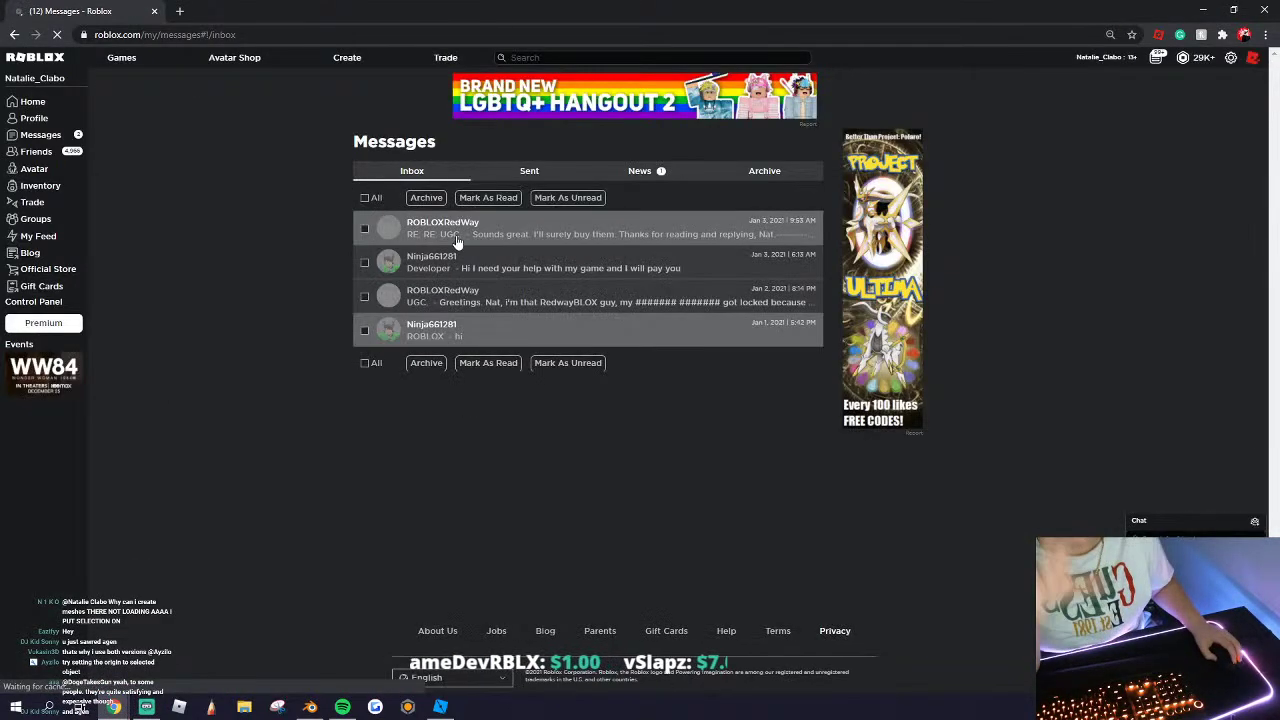
{"action": "left_click", "coordinate": [34, 103]}
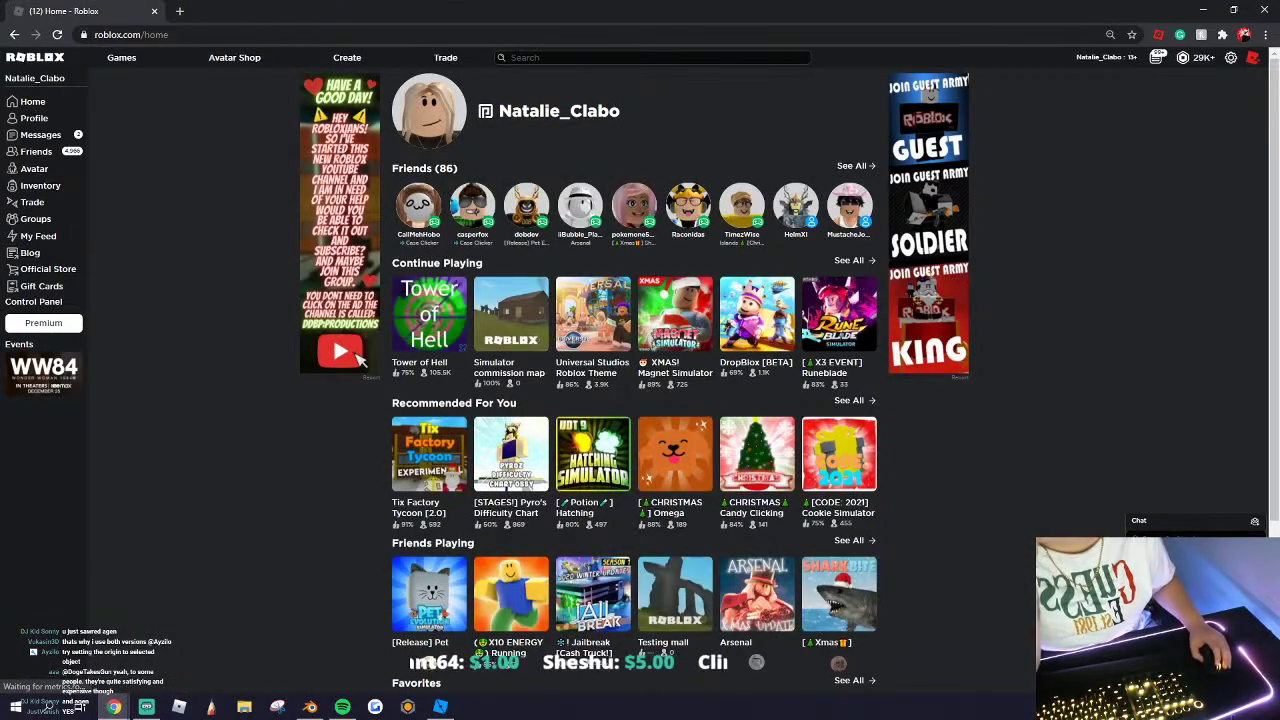
{"action": "left_click", "coordinate": [309, 706]}
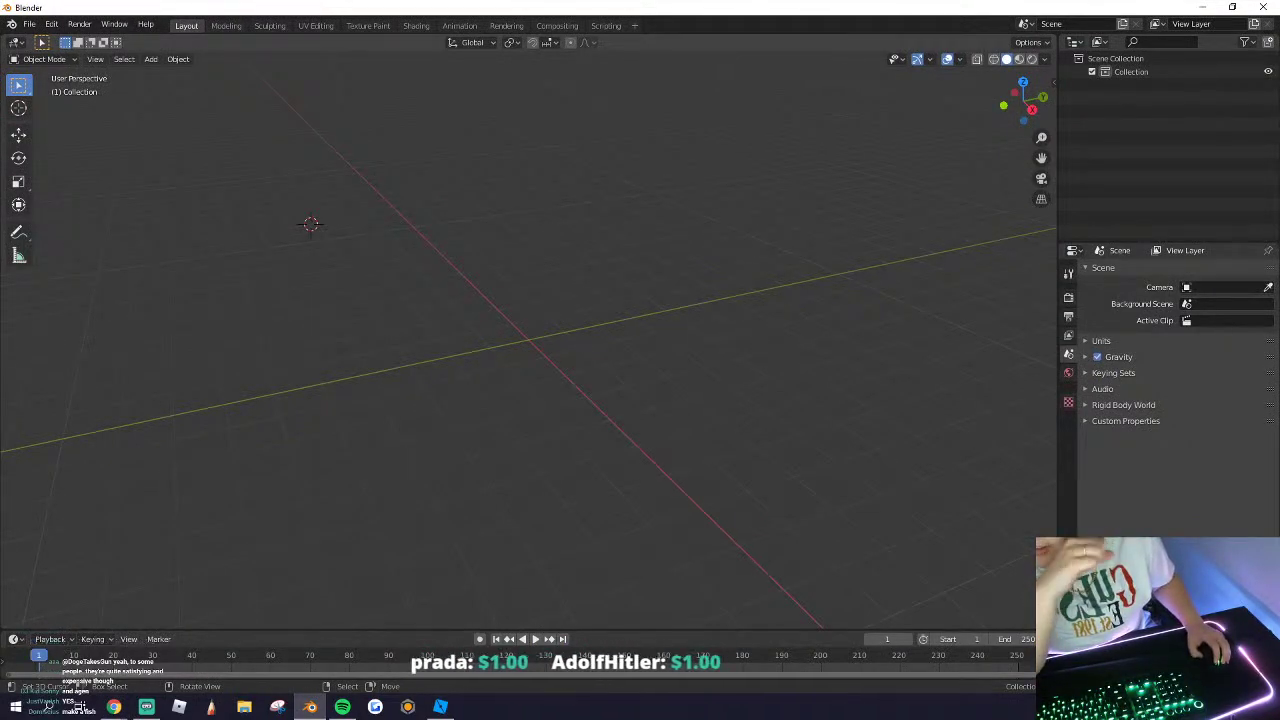
Step: Switch to the Chrome new tab page and open the Discord shortcut
{"action": "key", "text": "super+Tab"}
{"action": "key", "text": "super+Tab"}
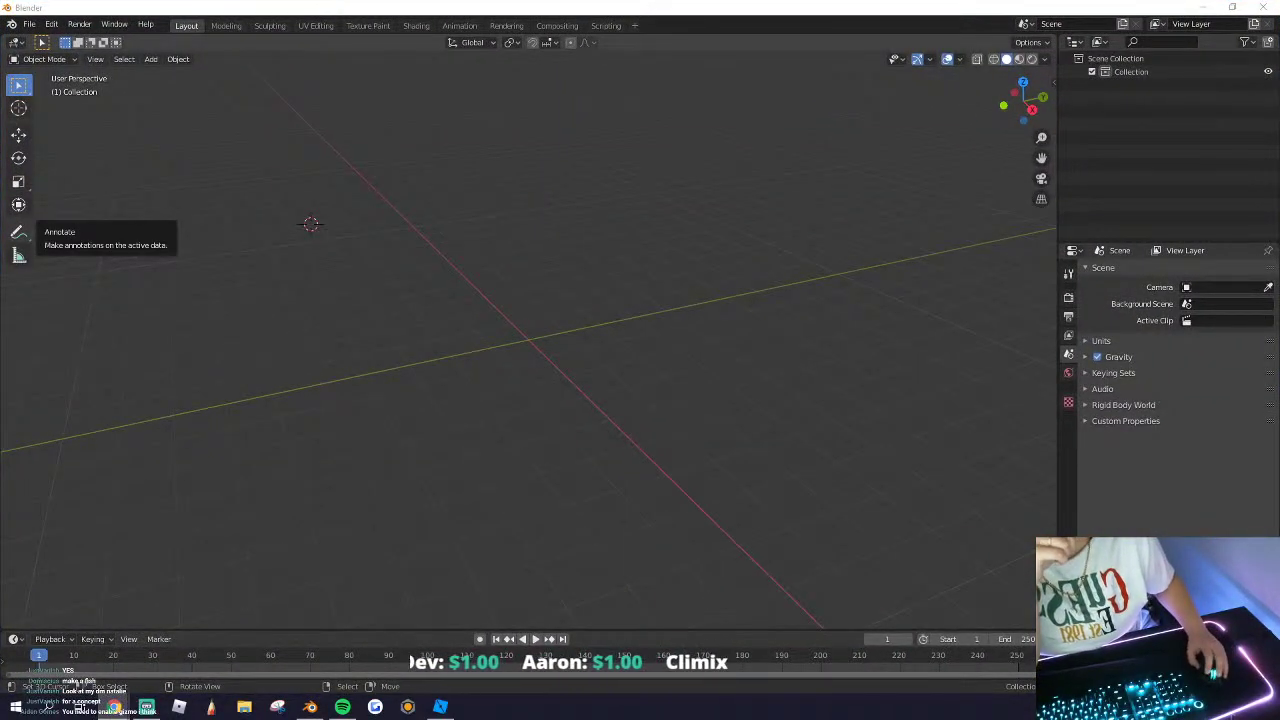
{"action": "key", "text": "alt+Tab"}
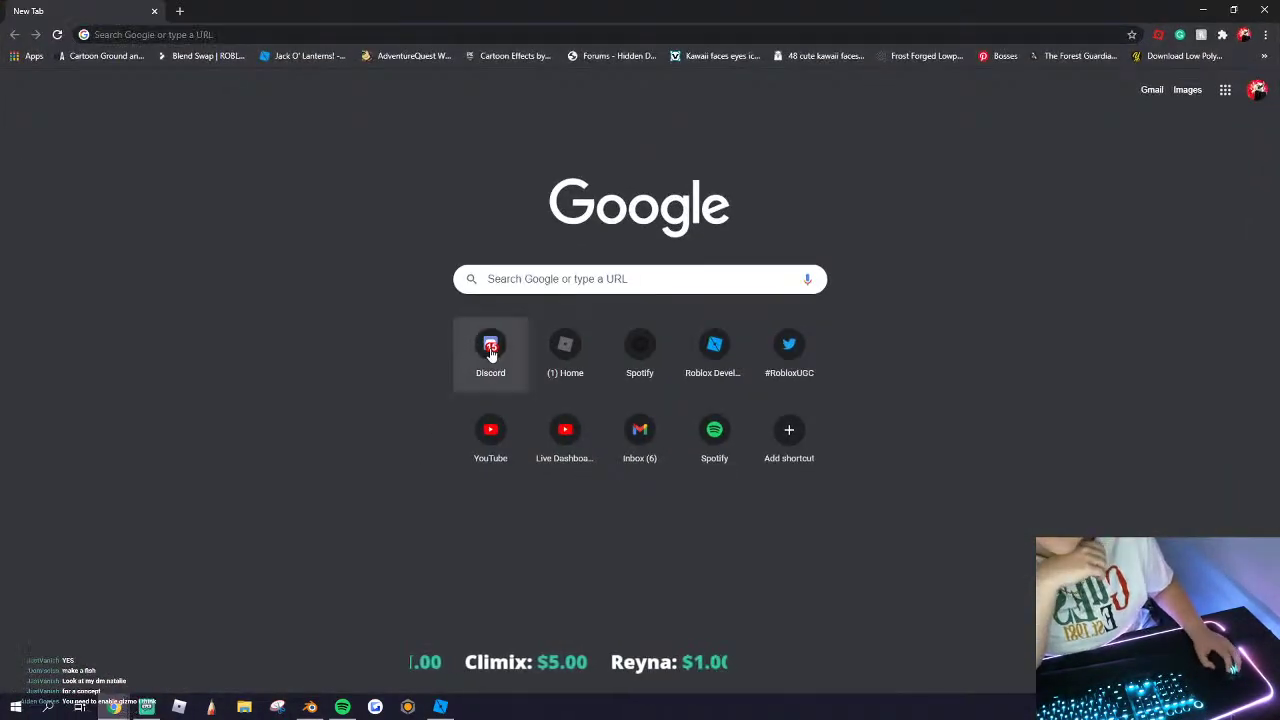
{"action": "left_click", "coordinate": [491, 352]}
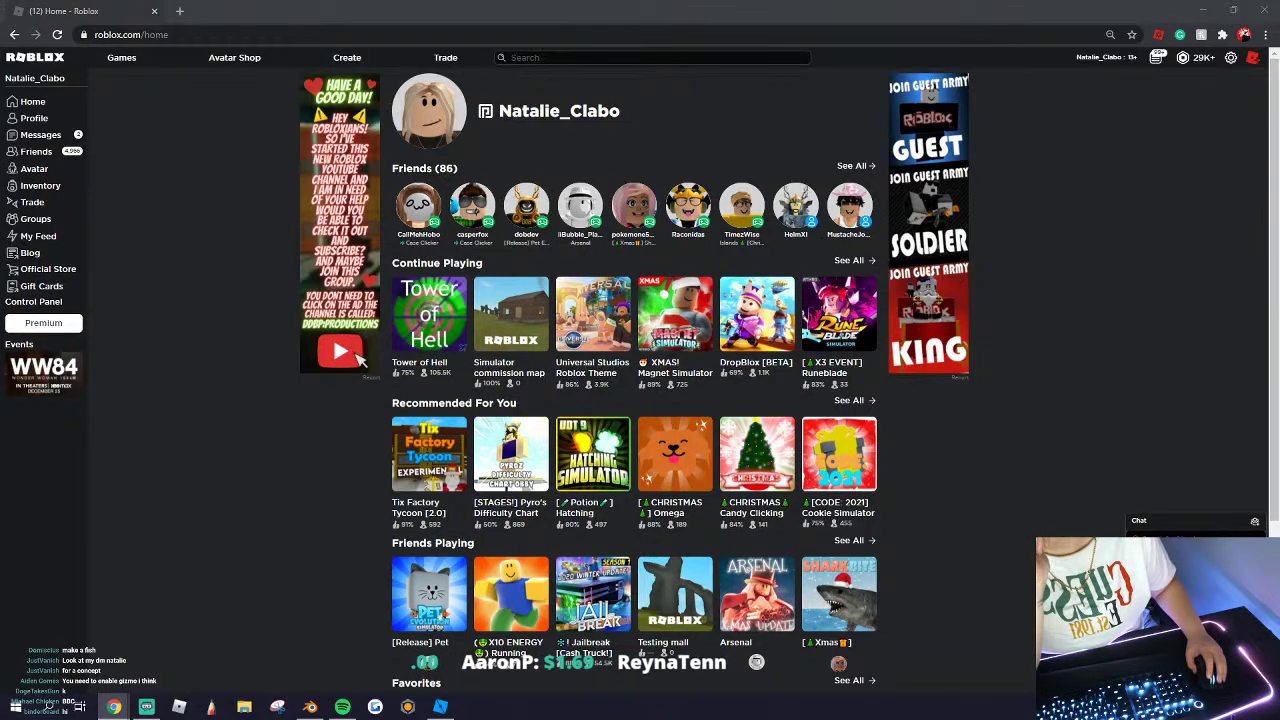
Step: Open Twitter's RobloxUGC hashtag page in a new Chrome tab, and move that tab out of the Roblox window
{"action": "left_click", "coordinate": [180, 12]}
{"action": "type", "text": "tw"}
{"action": "key", "text": "Return"}
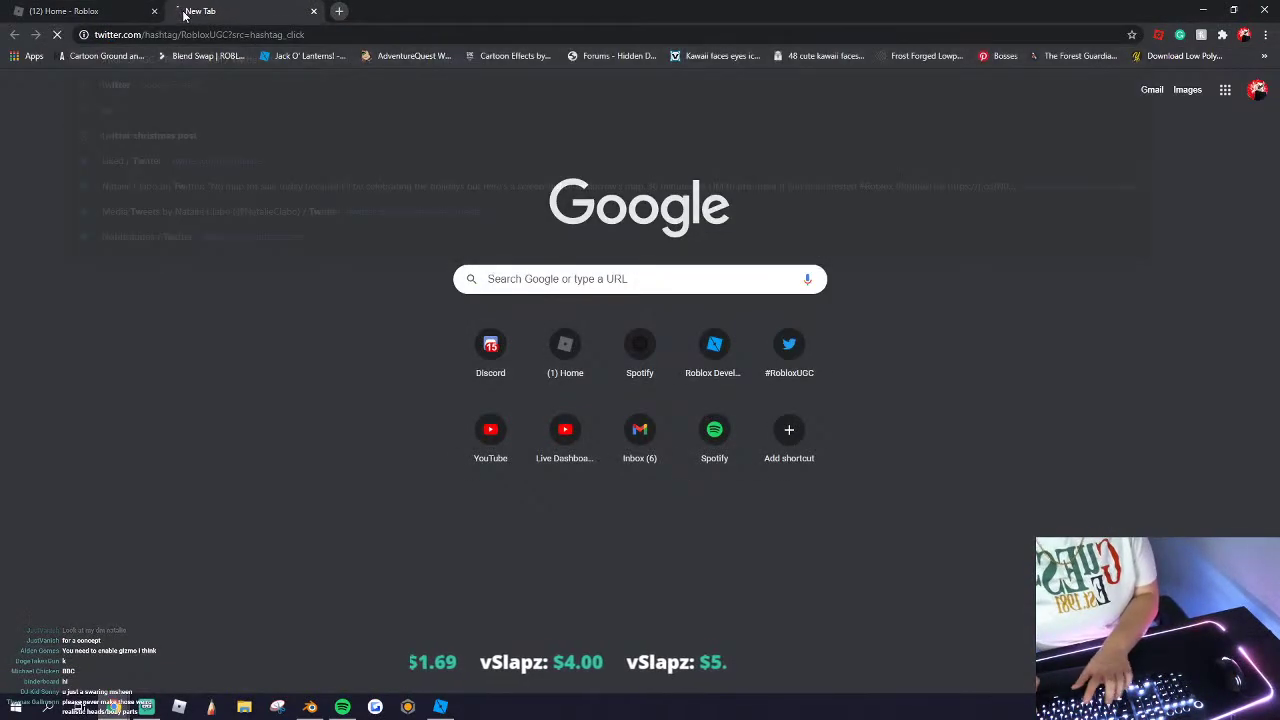
{"action": "left_click_drag", "start_coordinate": [211, 8], "coordinate": [0, 8]}
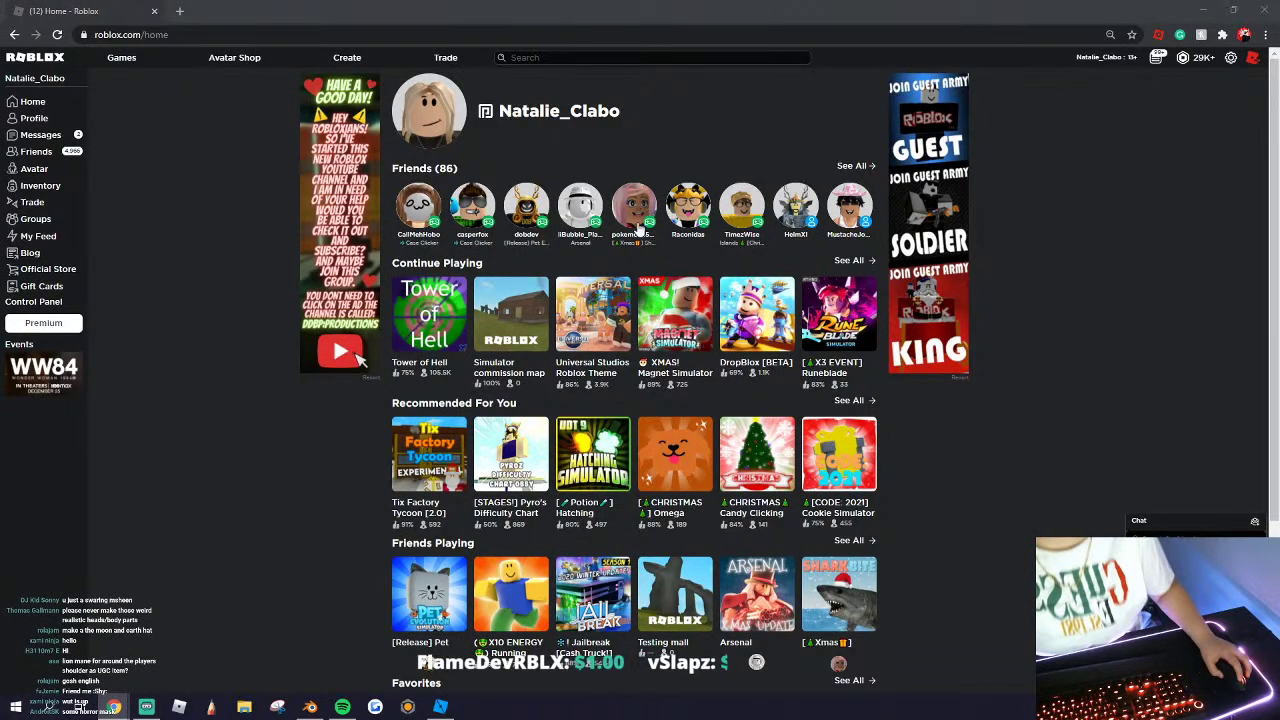
Step: Search the Roblox Avatar Shop for "dollar sign"
{"action": "left_click", "coordinate": [235, 62]}
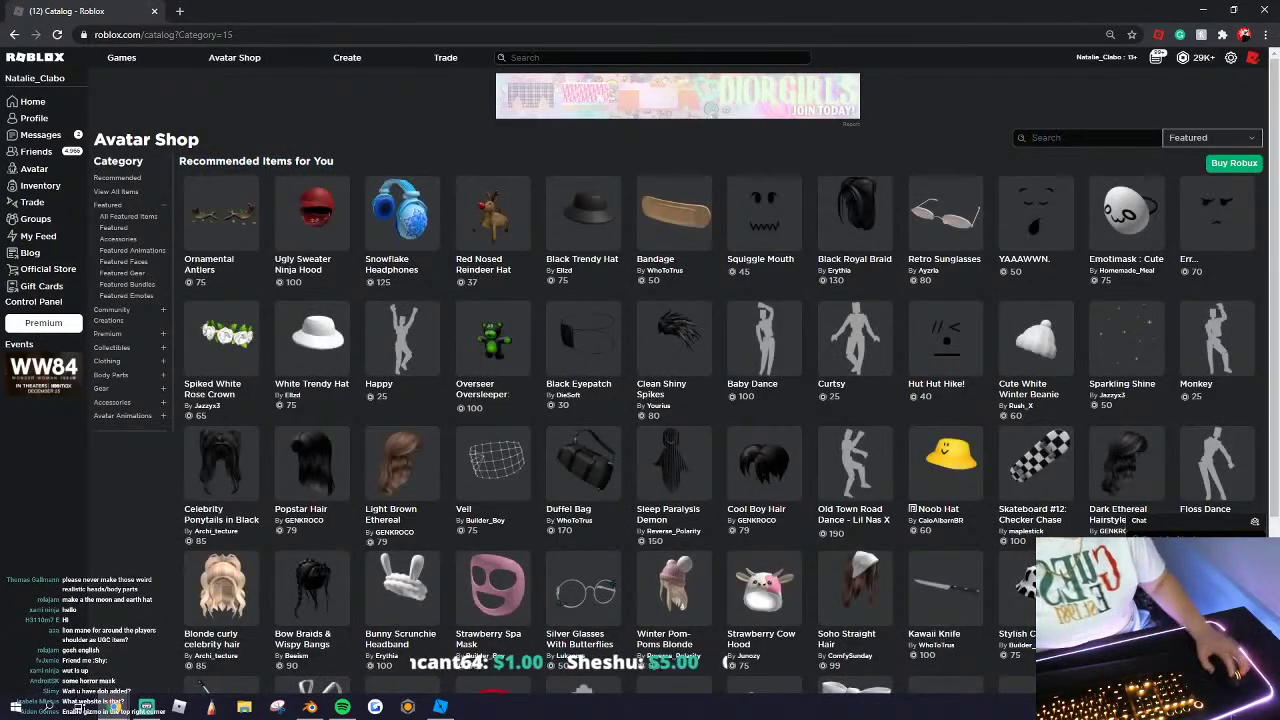
{"action": "type", "text": "dollar "}
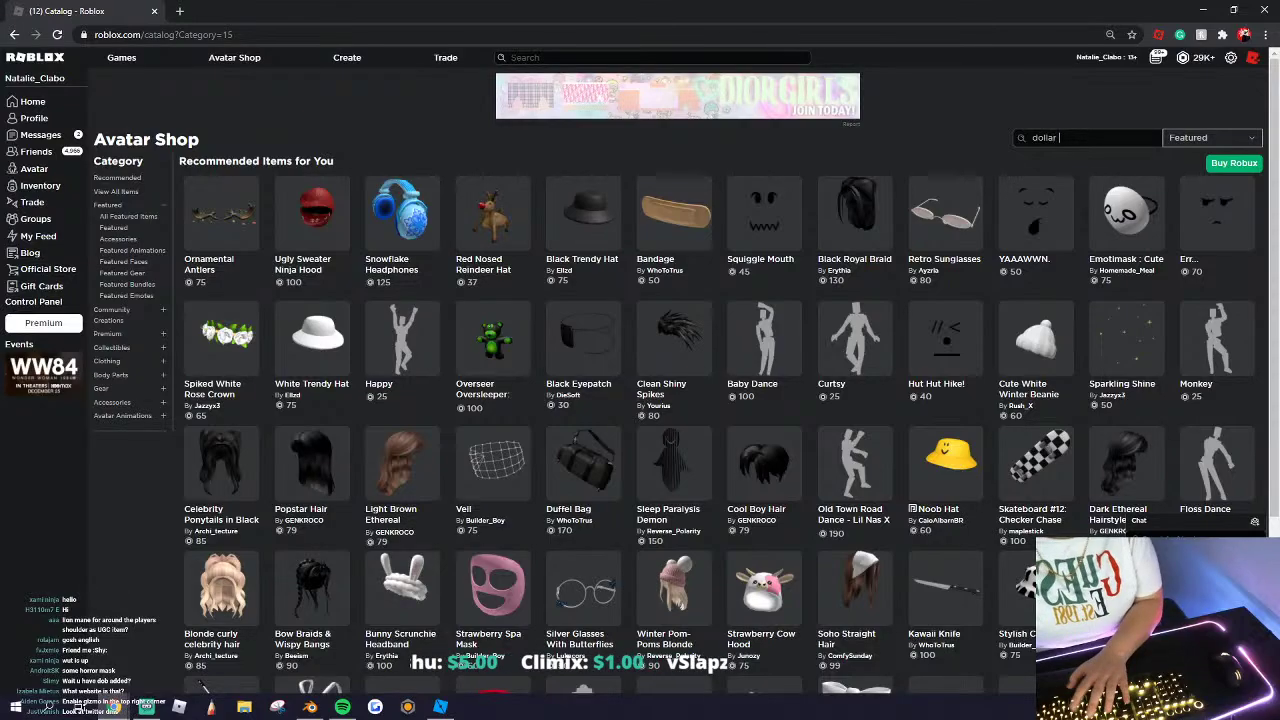
{"action": "type", "text": "sign"}
{"action": "key", "text": "Return"}
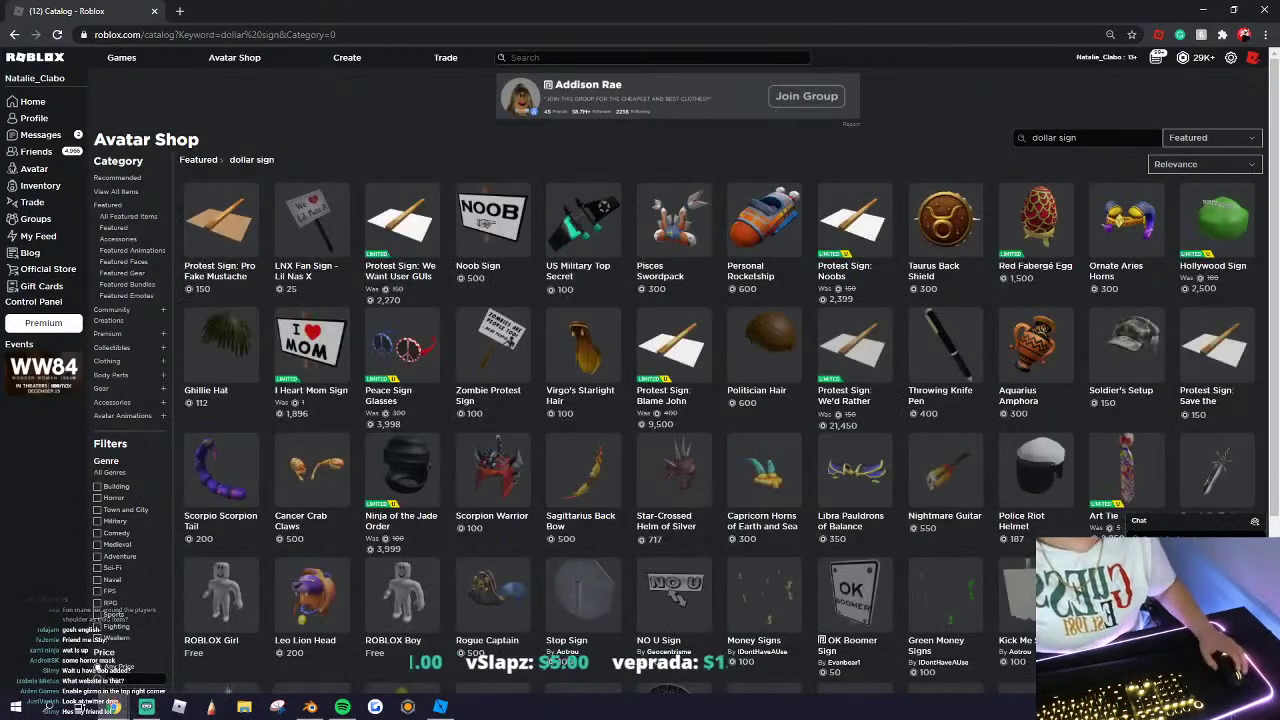
Step: Search the Avatar Shop for "chain" and look through the first page of results
{"action": "key", "text": "ctrl+a"}
{"action": "type", "text": "chain"}
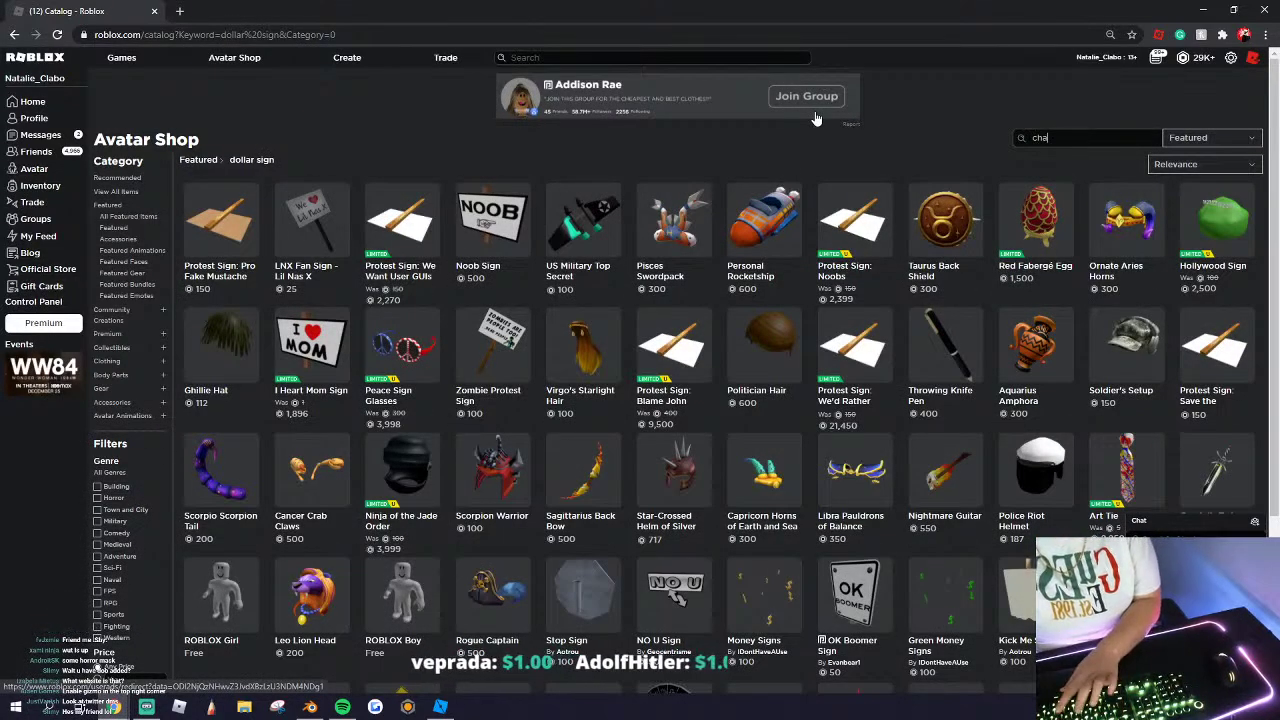
{"action": "key", "text": "Return"}
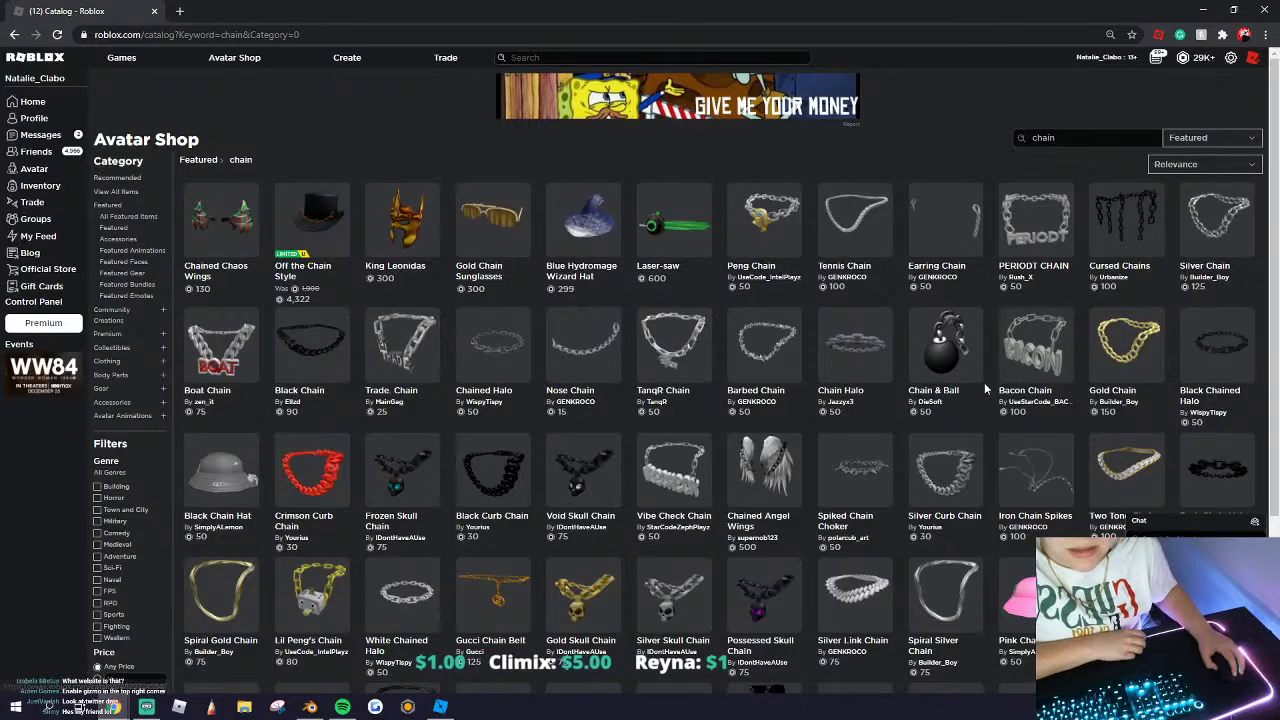
{"action": "scroll", "coordinate": [977, 398], "scroll_direction": "down", "scroll_amount": 2}
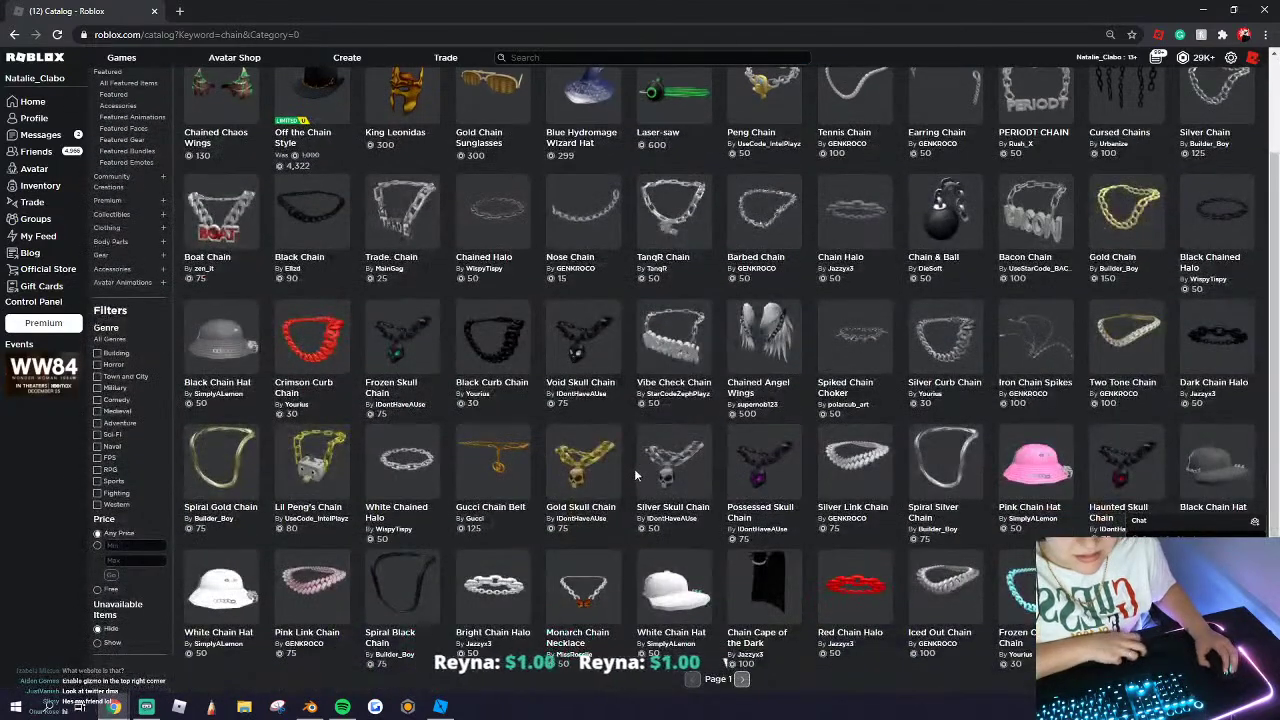
{"action": "scroll", "coordinate": [645, 483], "scroll_direction": "down", "scroll_amount": 1}
Step: Look through page 2 of the chain results and return to page 1
{"action": "left_click", "coordinate": [741, 611]}
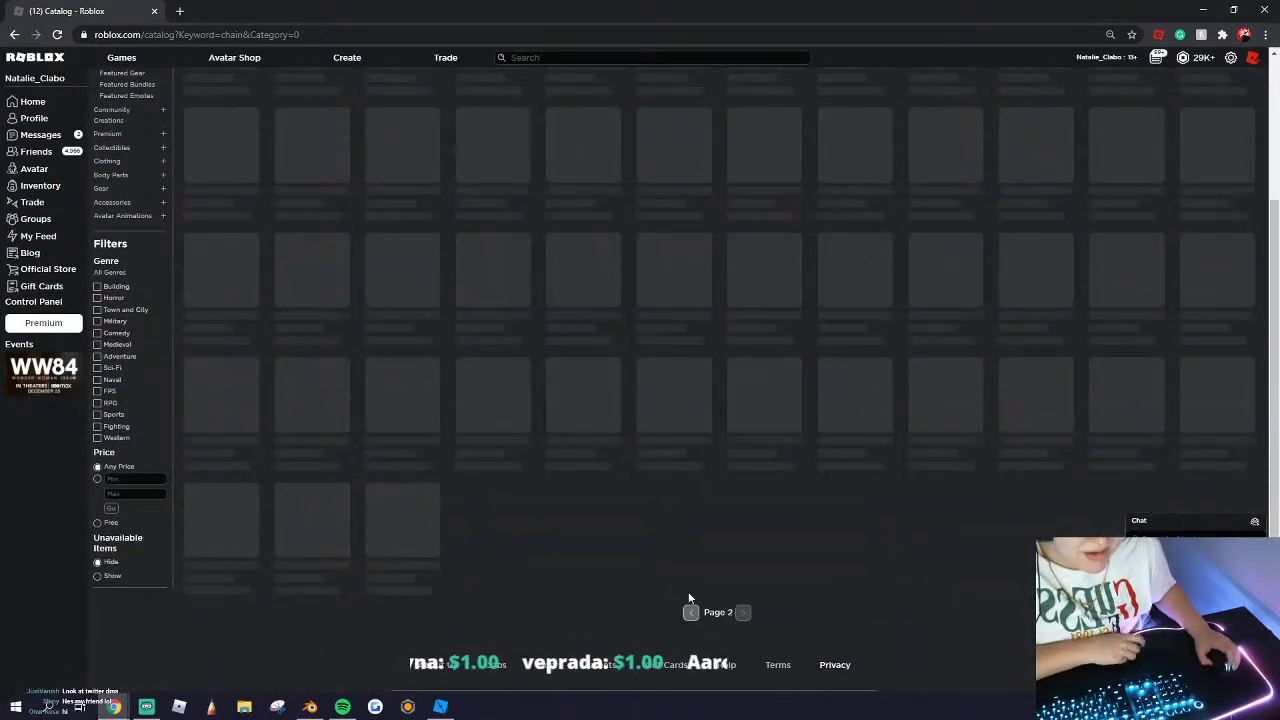
{"action": "scroll", "coordinate": [760, 545], "scroll_direction": "down", "scroll_amount": 1}
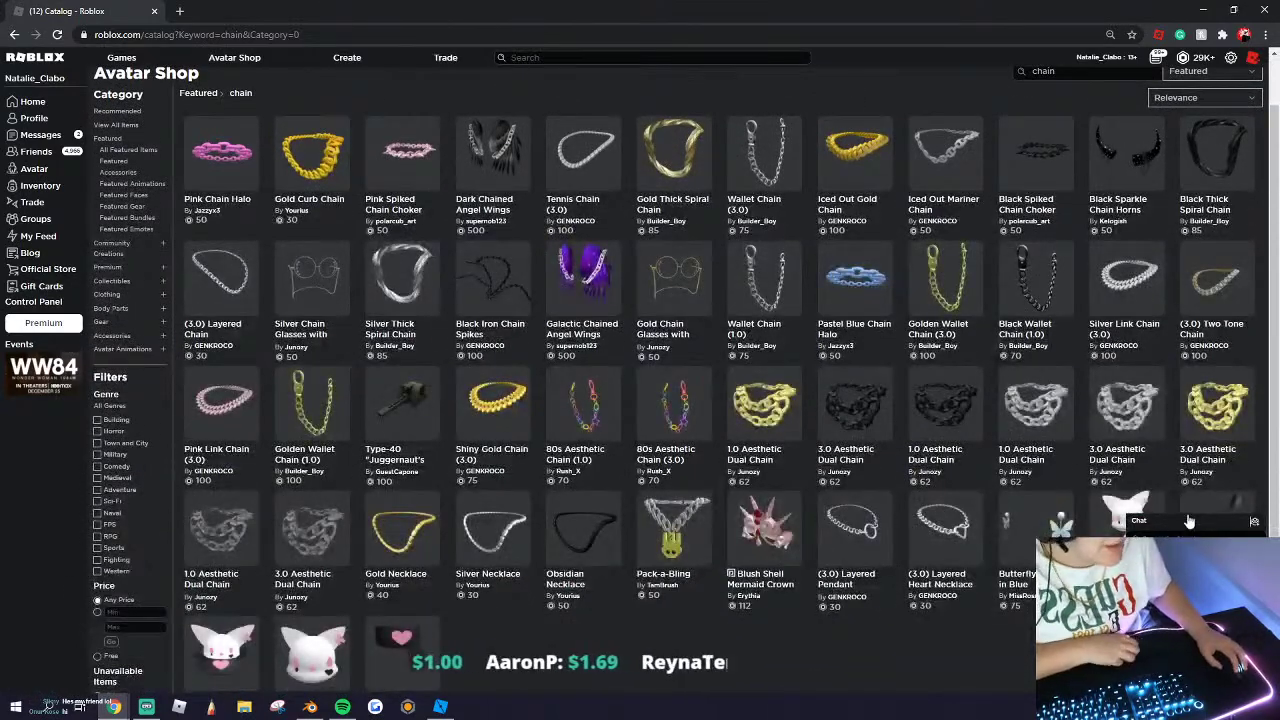
{"action": "scroll", "coordinate": [790, 551], "scroll_direction": "up", "scroll_amount": 1}
{"action": "scroll", "coordinate": [649, 564], "scroll_direction": "down", "scroll_amount": 2}
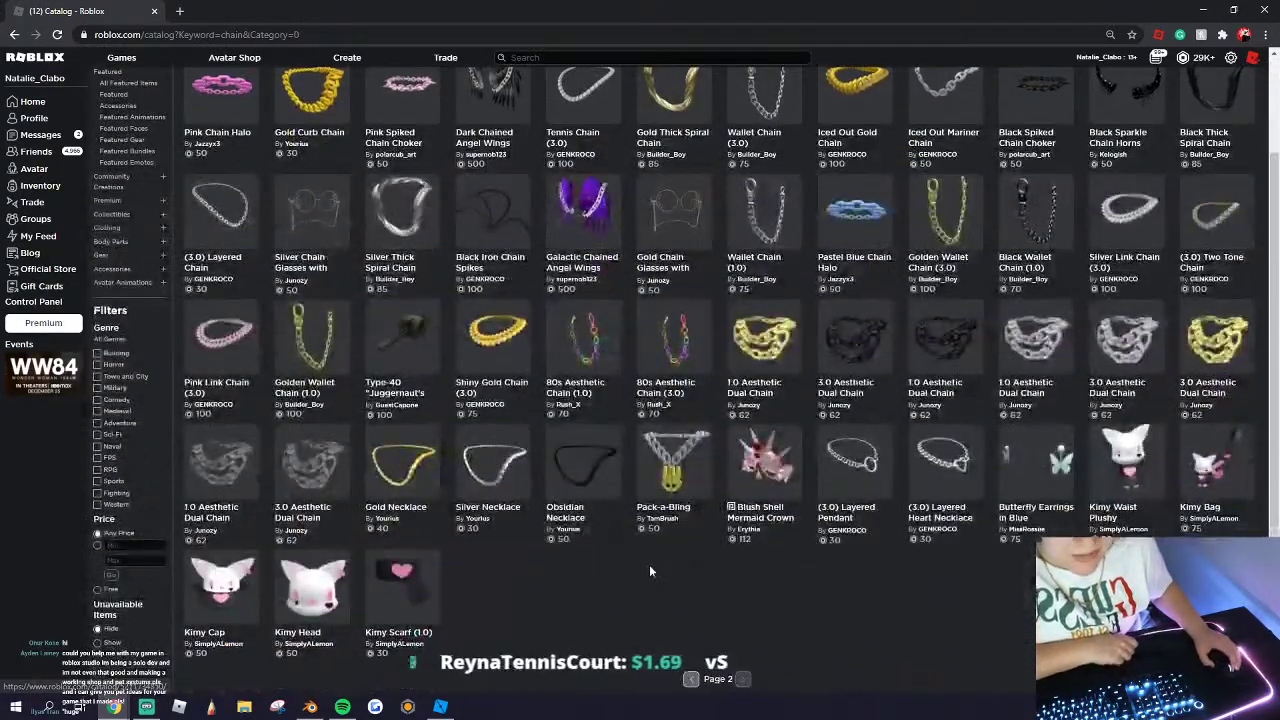
{"action": "scroll", "coordinate": [587, 623], "scroll_direction": "up", "scroll_amount": 2}
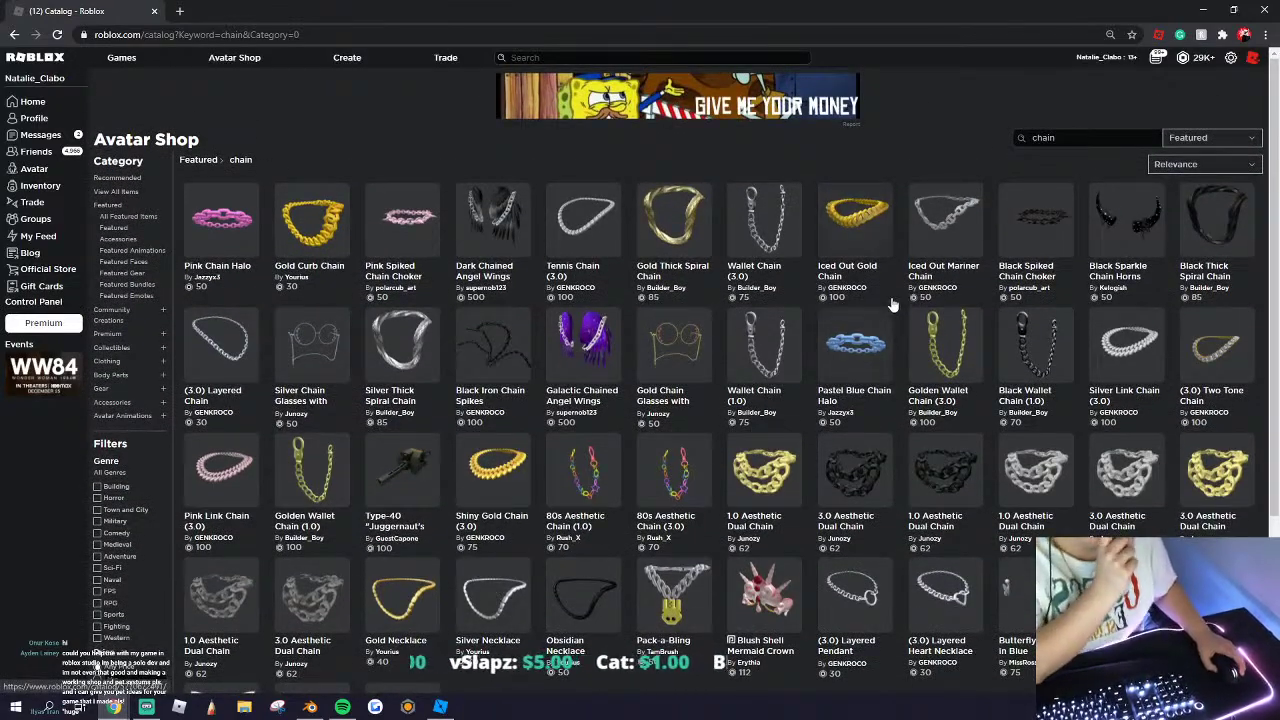
{"action": "scroll", "coordinate": [998, 554], "scroll_direction": "down", "scroll_amount": 2}
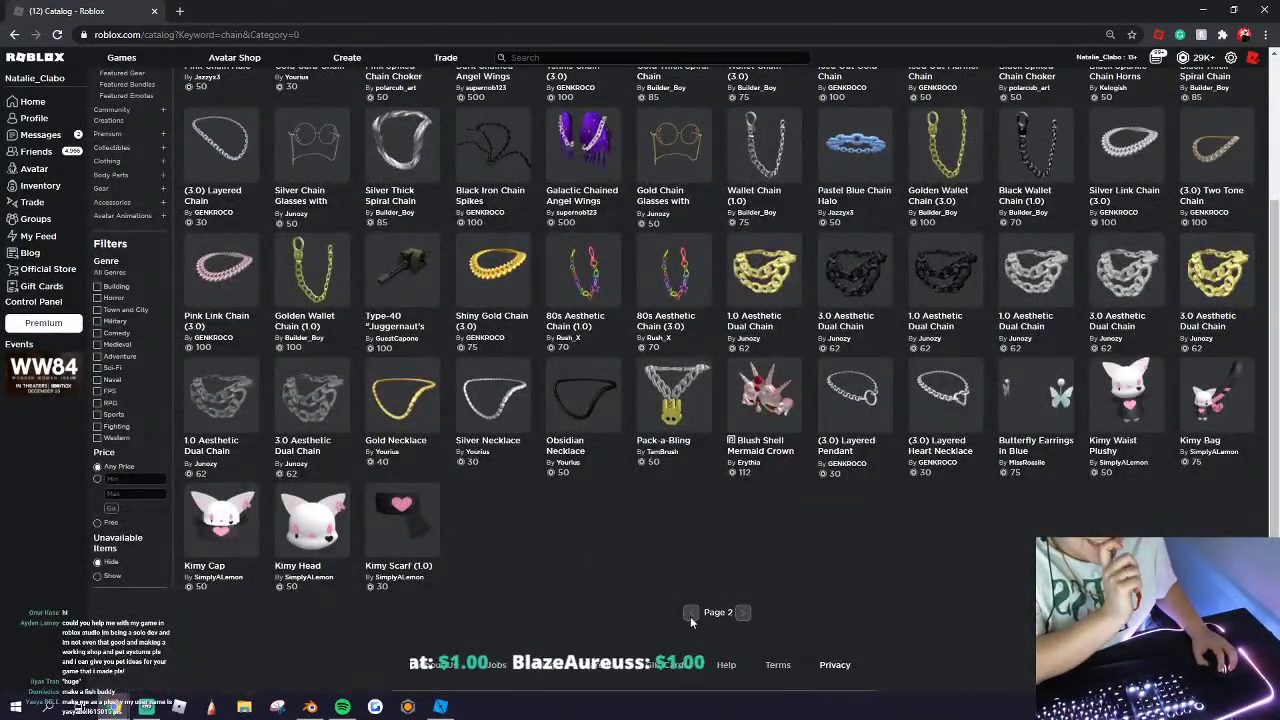
{"action": "left_click", "coordinate": [690, 613]}
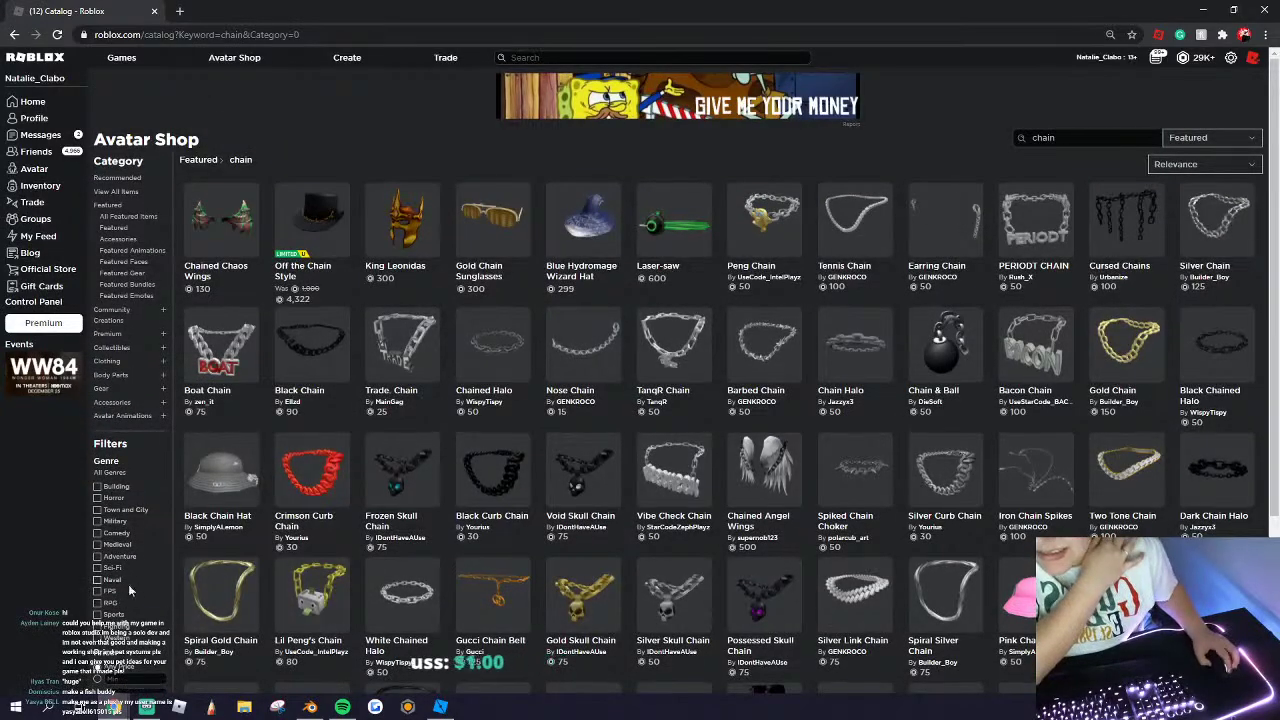
Step: Show unavailable items in the chain results and look through the expanded list
{"action": "scroll", "coordinate": [128, 584], "scroll_direction": "down", "scroll_amount": 3}
{"action": "left_click", "coordinate": [98, 543]}
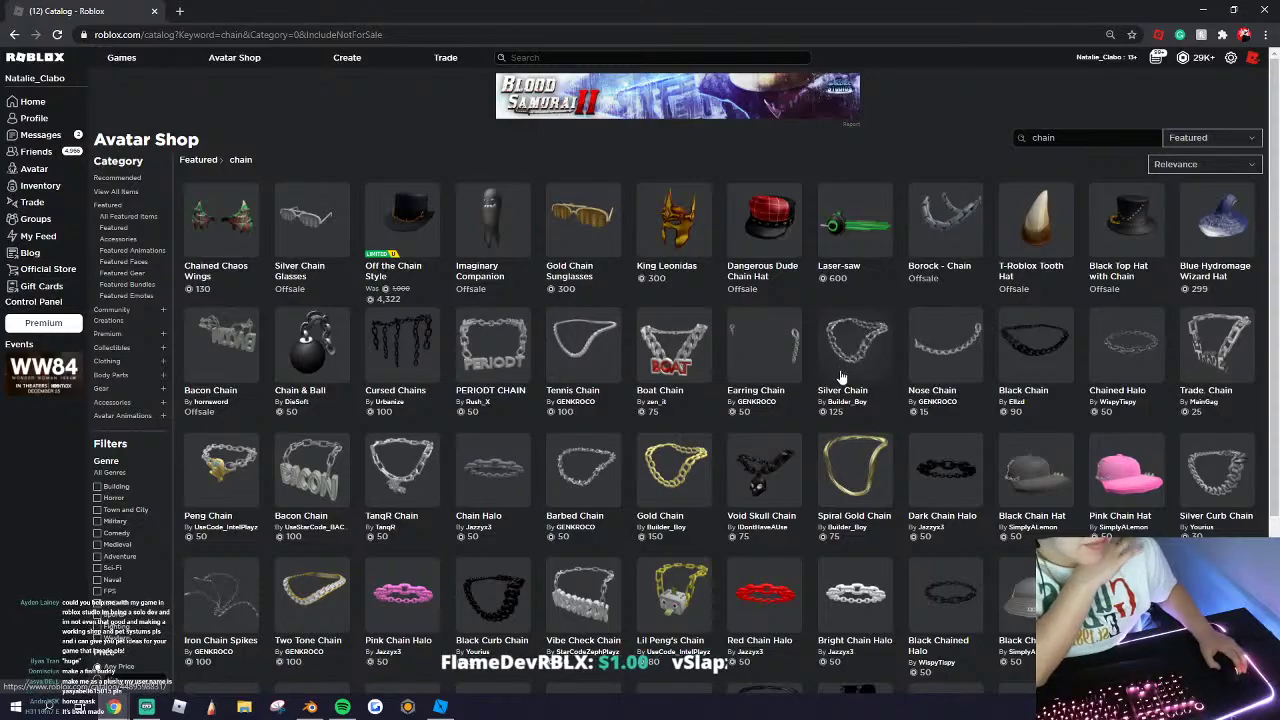
{"action": "scroll", "coordinate": [848, 352], "scroll_direction": "down", "scroll_amount": 1}
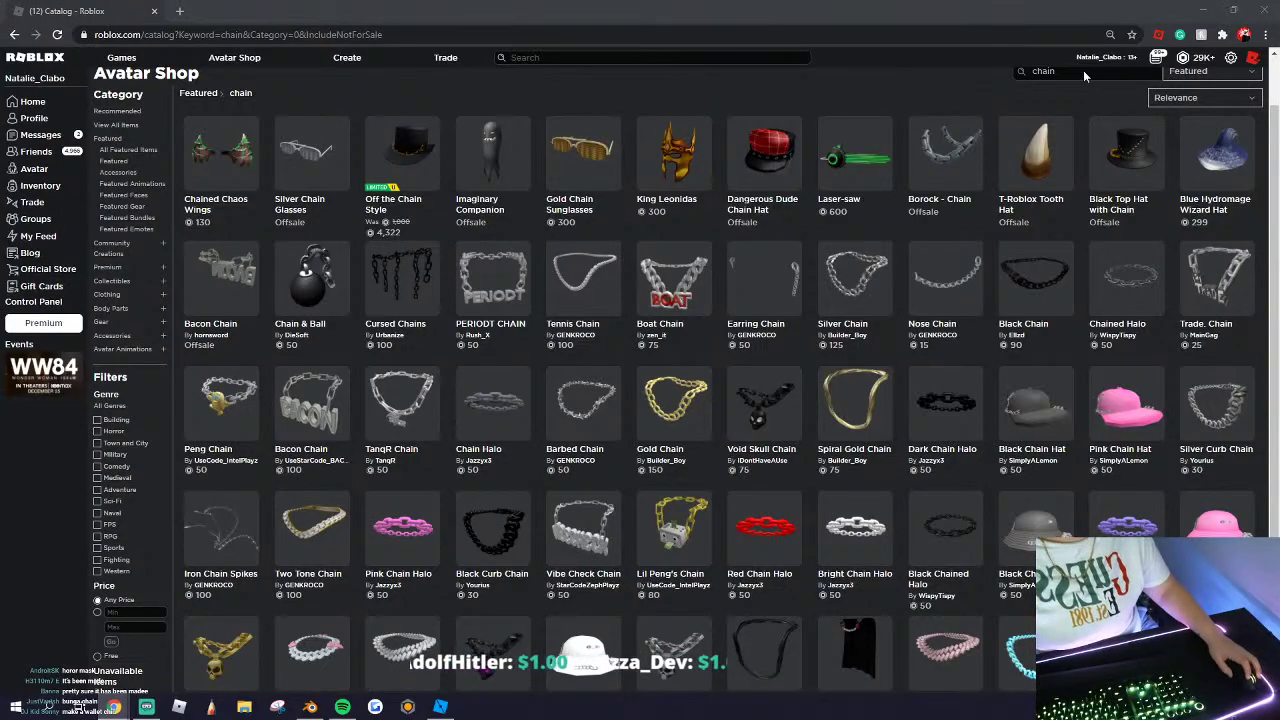
{"action": "left_click_drag", "start_coordinate": [1084, 75], "coordinate": [402, 347]}
{"action": "scroll", "coordinate": [200, 346], "scroll_direction": "up", "scroll_amount": 1}
Step: Open the Collectibles category, look through its first page and go on to page 2
{"action": "left_click", "coordinate": [137, 361]}
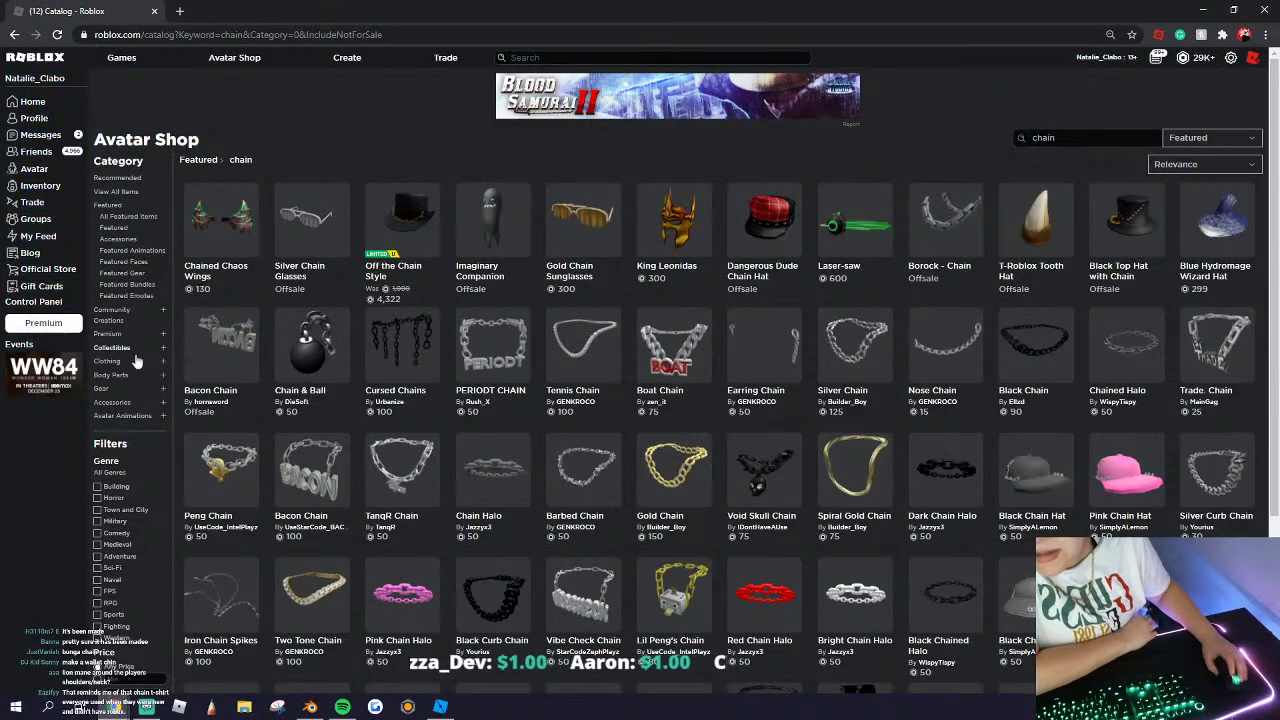
{"action": "left_click", "coordinate": [111, 348]}
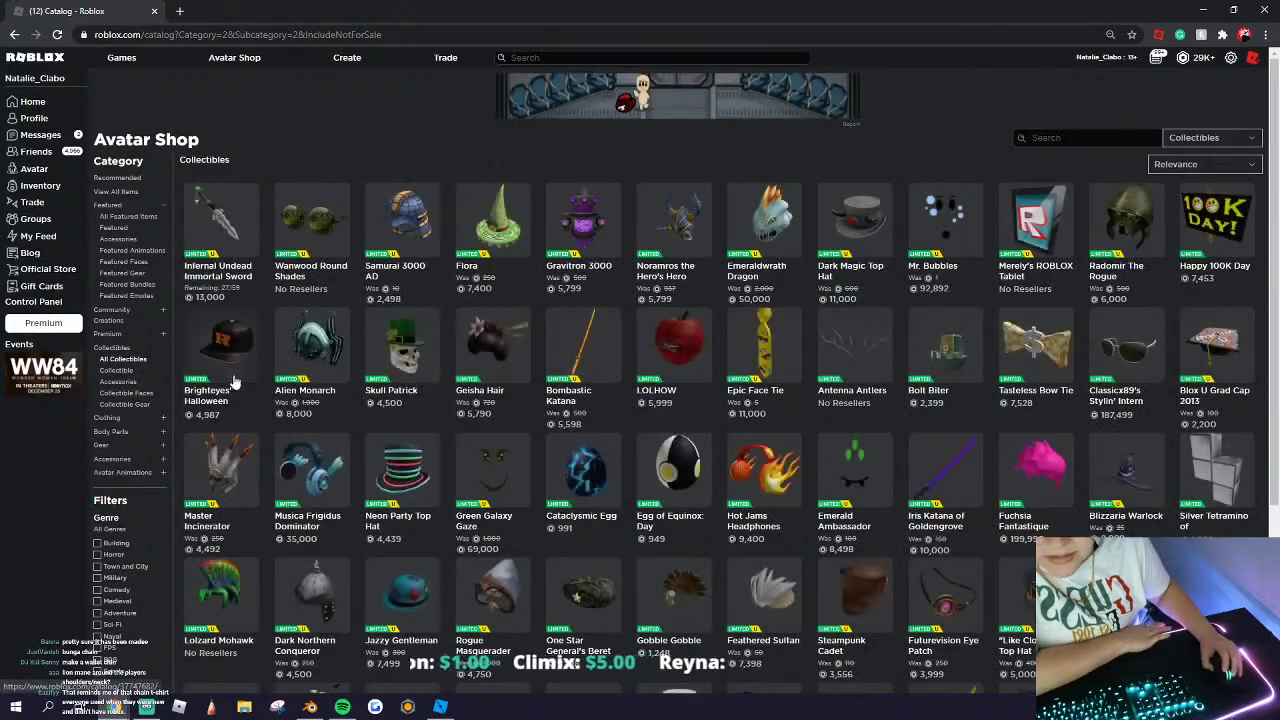
{"action": "scroll", "coordinate": [815, 408], "scroll_direction": "down", "scroll_amount": 3}
{"action": "scroll", "coordinate": [807, 535], "scroll_direction": "up", "scroll_amount": 3}
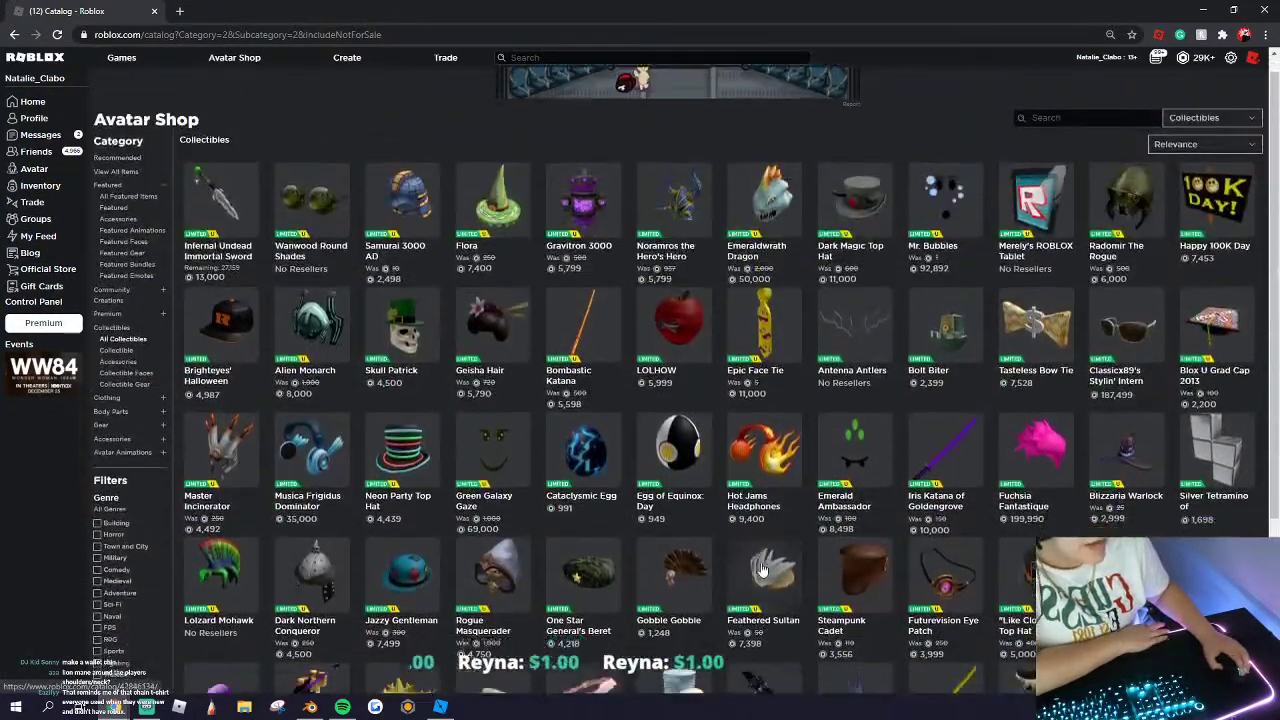
{"action": "scroll", "coordinate": [760, 560], "scroll_direction": "down", "scroll_amount": 3}
{"action": "left_click", "coordinate": [742, 557]}
{"action": "scroll", "coordinate": [740, 550], "scroll_direction": "up", "scroll_amount": 5}
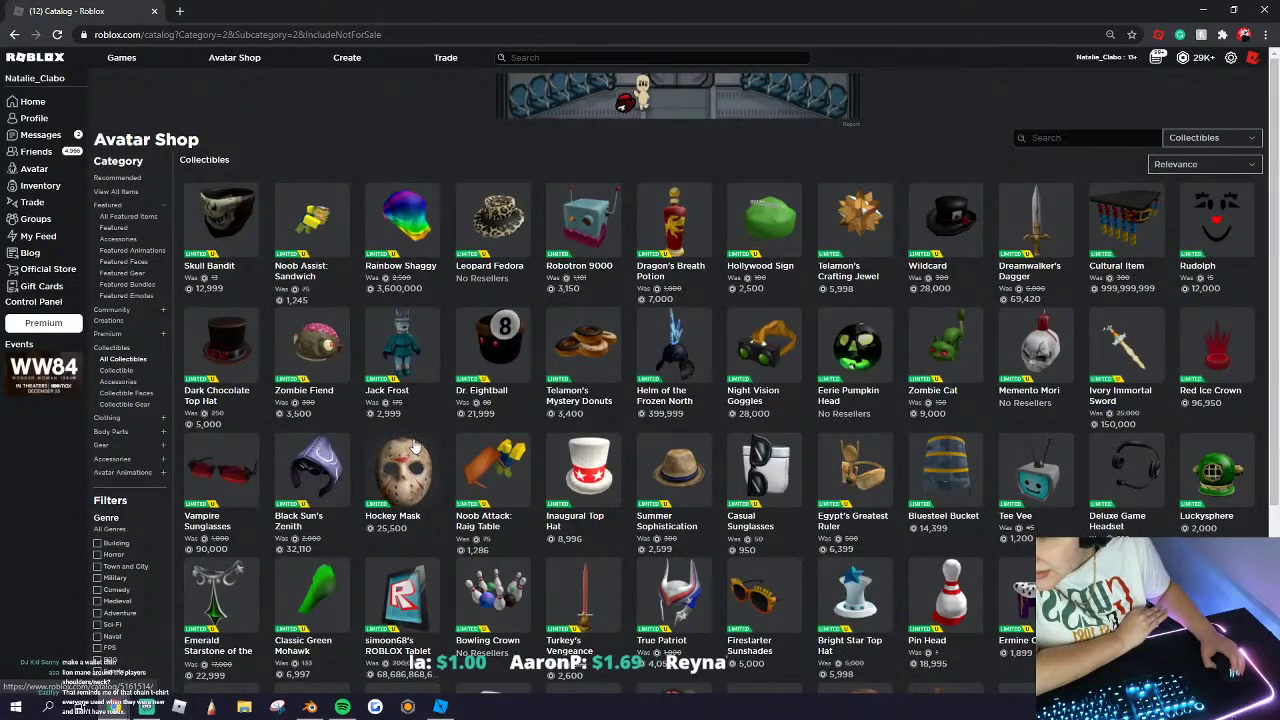
Step: Browse the Collectibles through page 4 for necklace ideas and search the category for "chain"
{"action": "scroll", "coordinate": [740, 560], "scroll_direction": "down", "scroll_amount": 3}
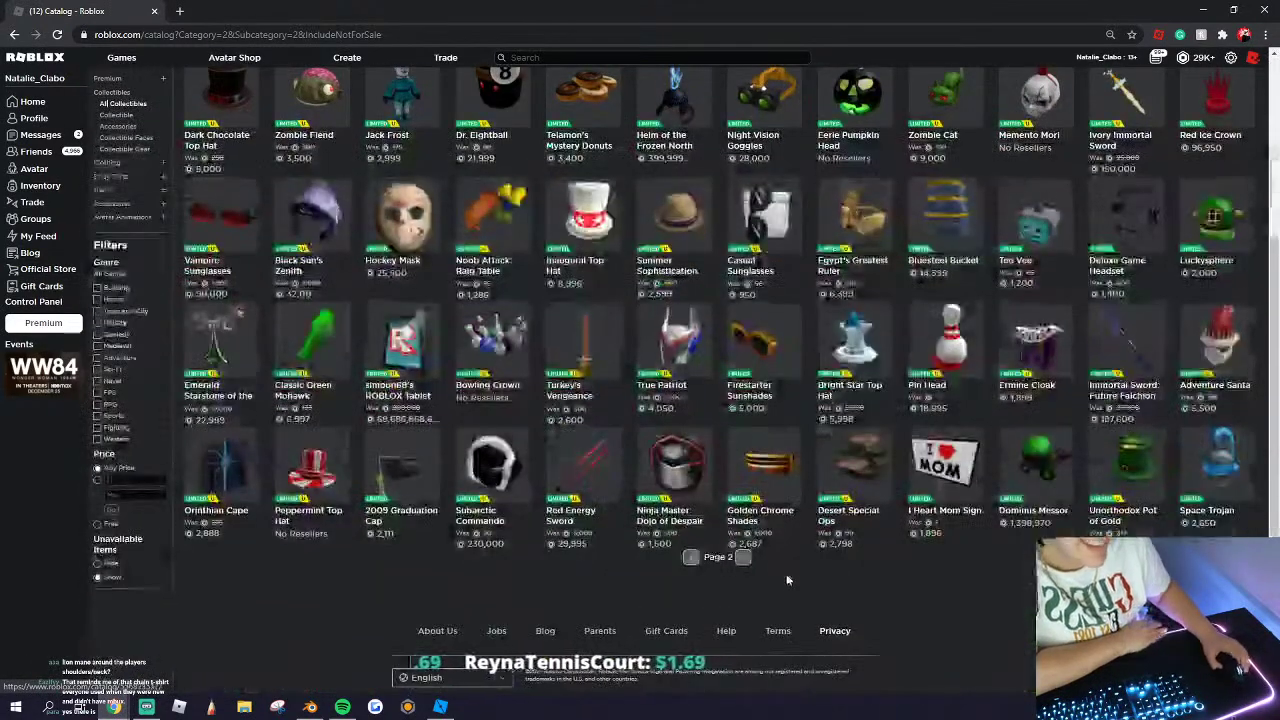
{"action": "left_click", "coordinate": [742, 557]}
{"action": "scroll", "coordinate": [740, 560], "scroll_direction": "up", "scroll_amount": 5}
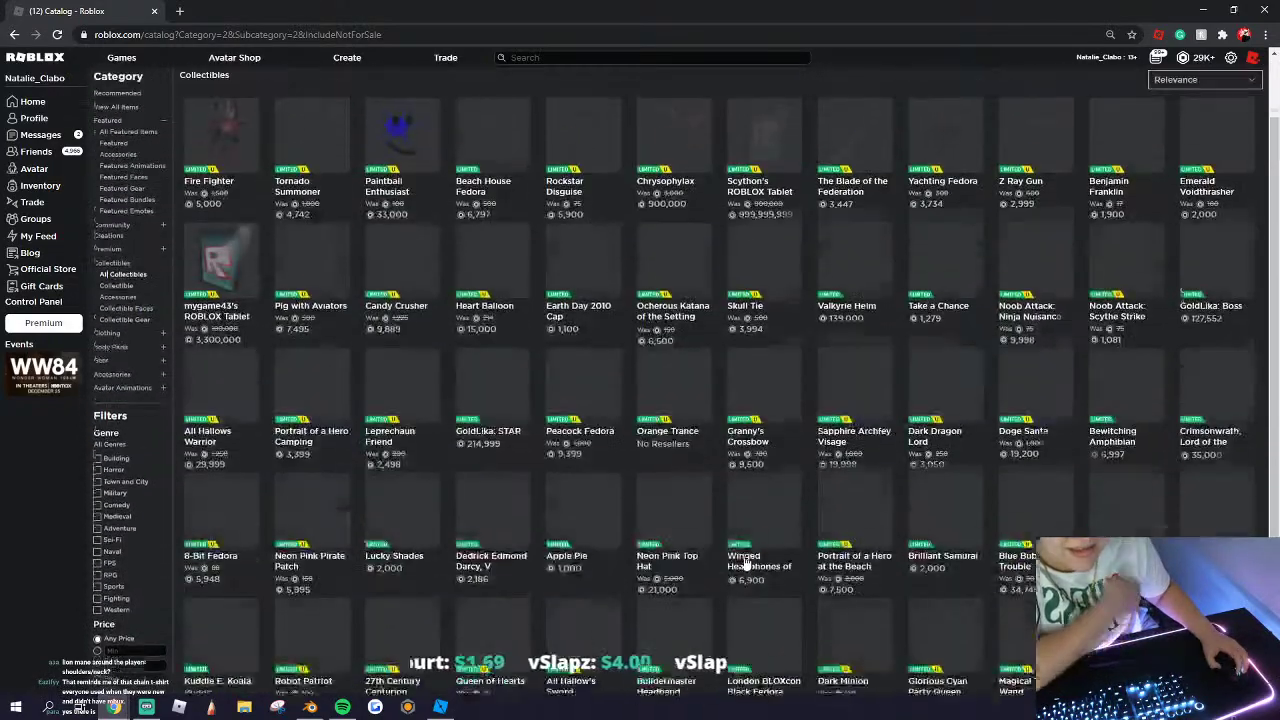
{"action": "scroll", "coordinate": [740, 560], "scroll_direction": "down", "scroll_amount": 5}
{"action": "scroll", "coordinate": [712, 350], "scroll_direction": "up", "scroll_amount": 4}
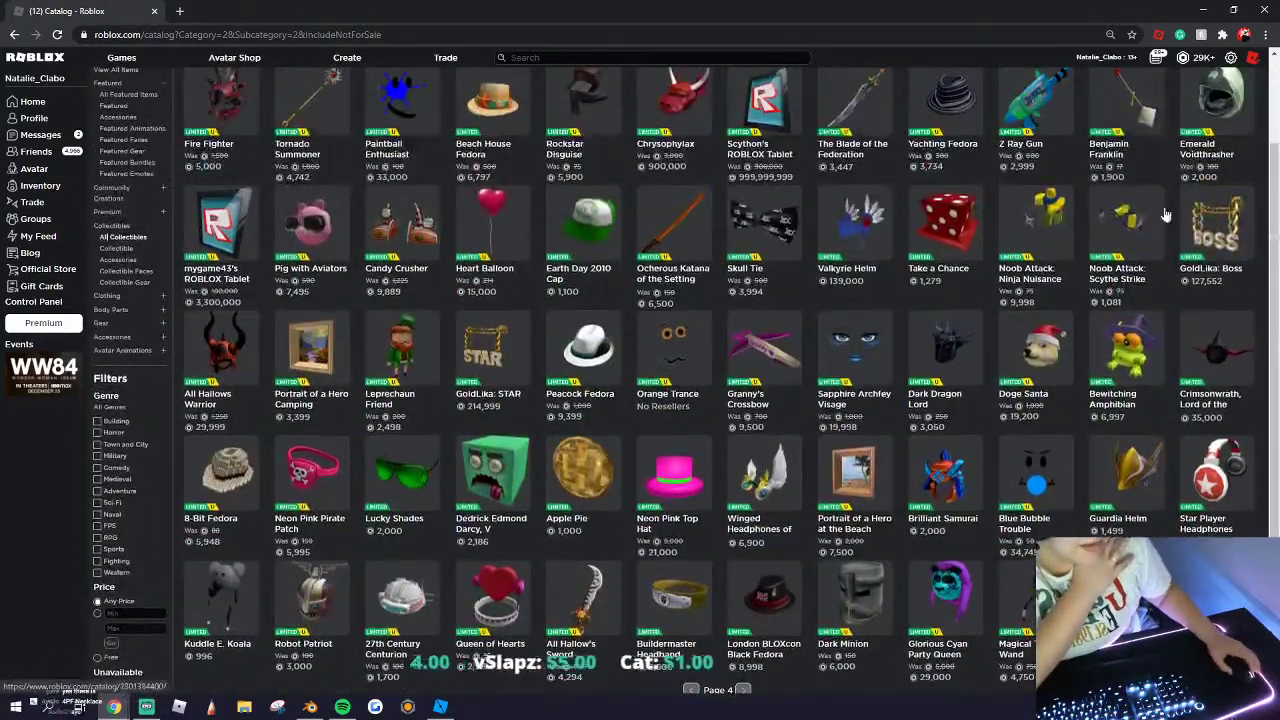
{"action": "scroll", "coordinate": [712, 350], "scroll_direction": "up", "scroll_amount": 1}
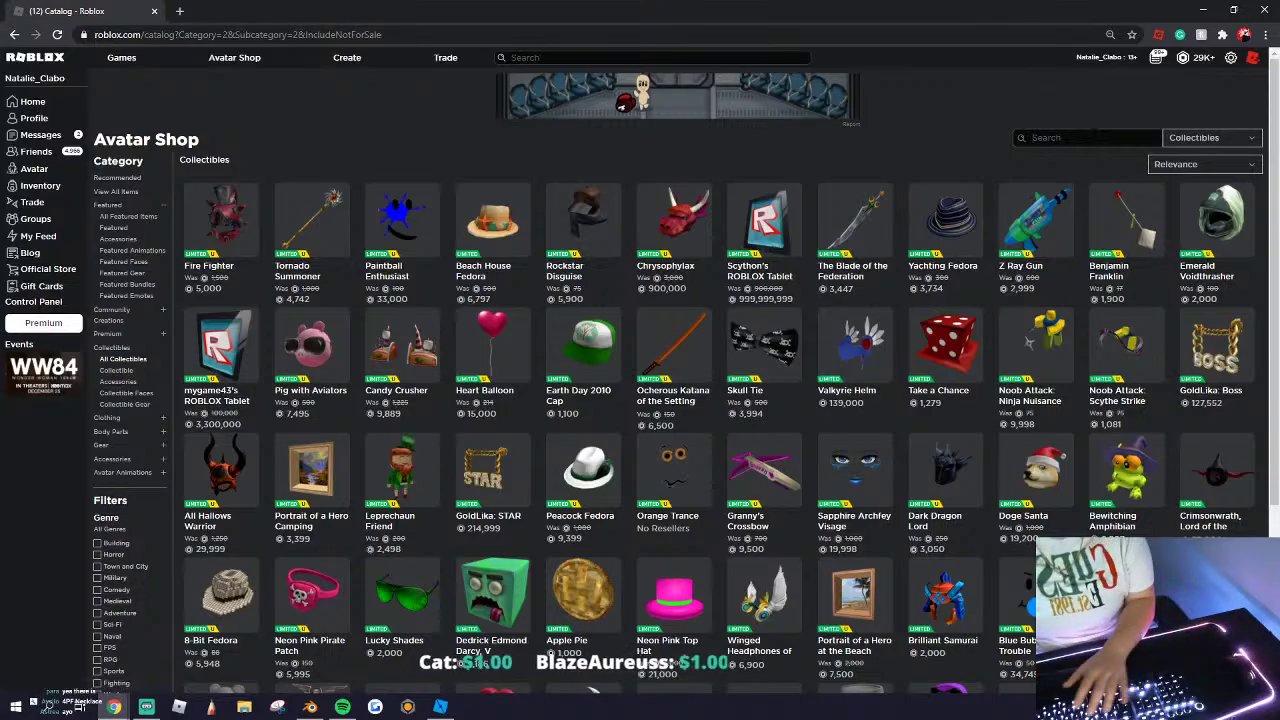
{"action": "type", "text": "n"}
{"action": "key", "text": "Return"}
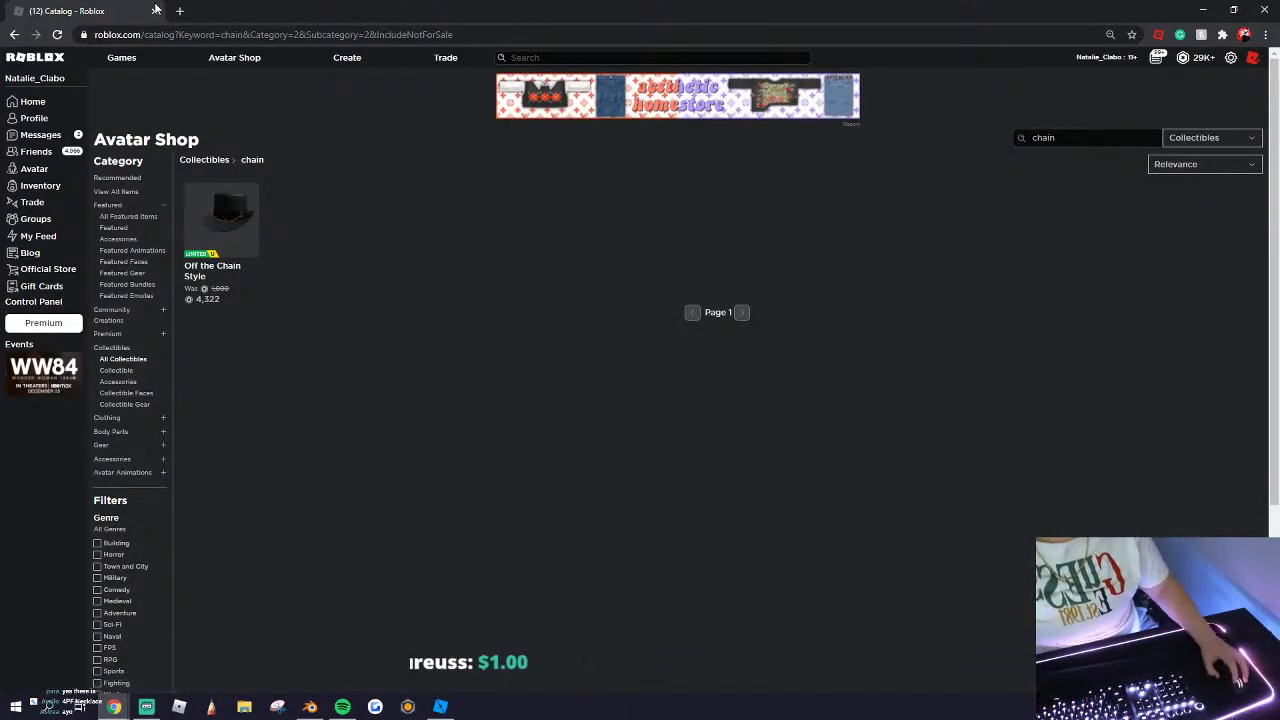
Step: Search Google for "roblox dollar sign chain" in a new browser tab and show the image results
{"action": "left_click", "coordinate": [179, 10]}
{"action": "type", "text": "robloc"}
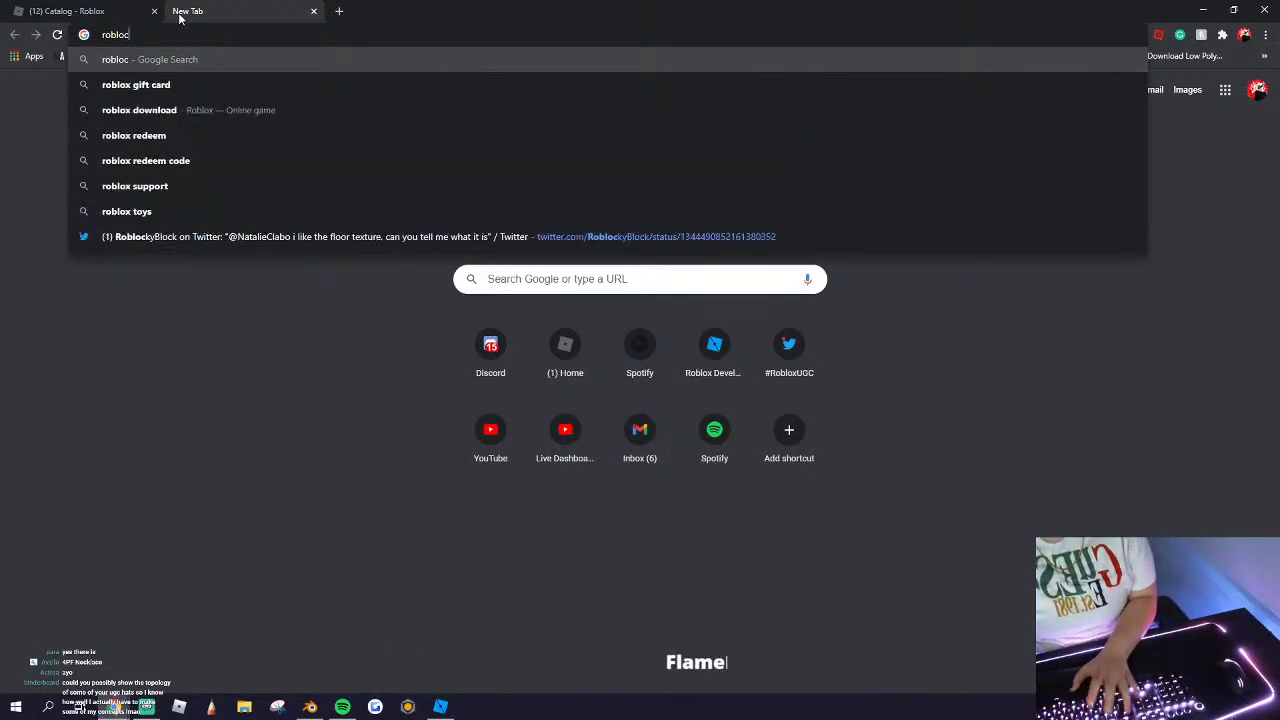
{"action": "key", "text": "BackSpace"}
{"action": "type", "text": "x dollar"}
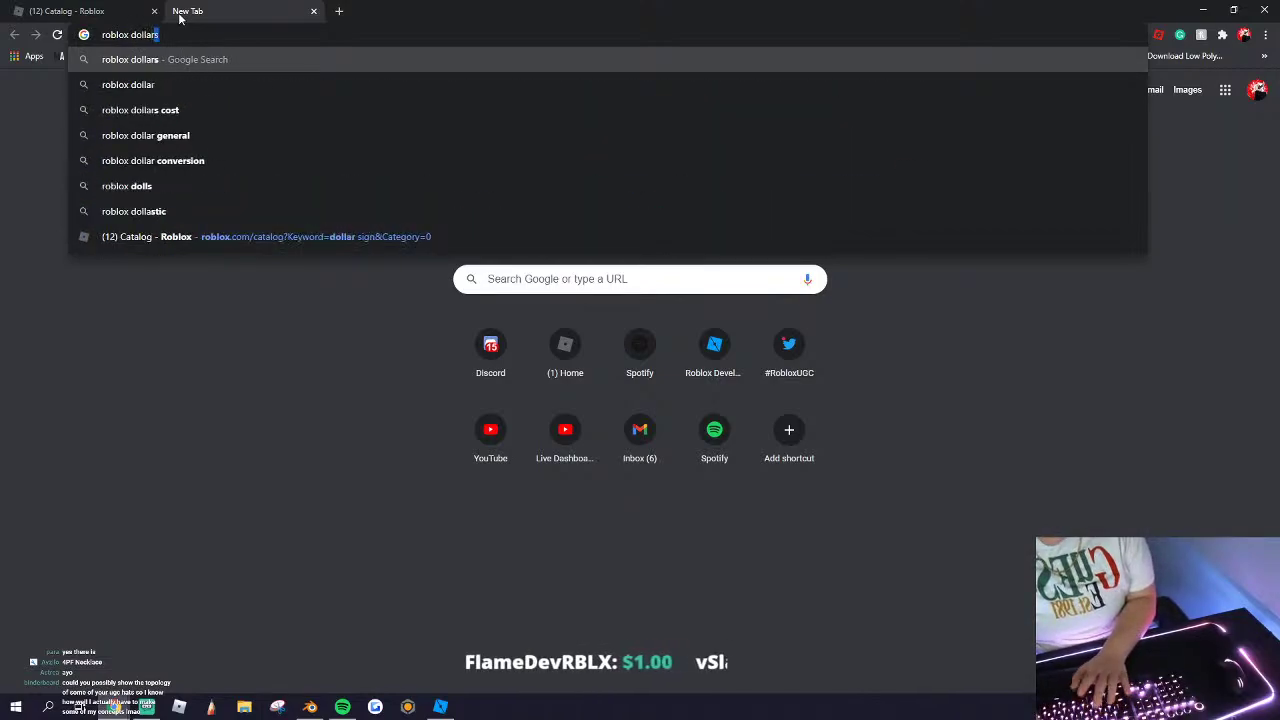
{"action": "type", "text": " sign chain"}
{"action": "key", "text": "Return"}
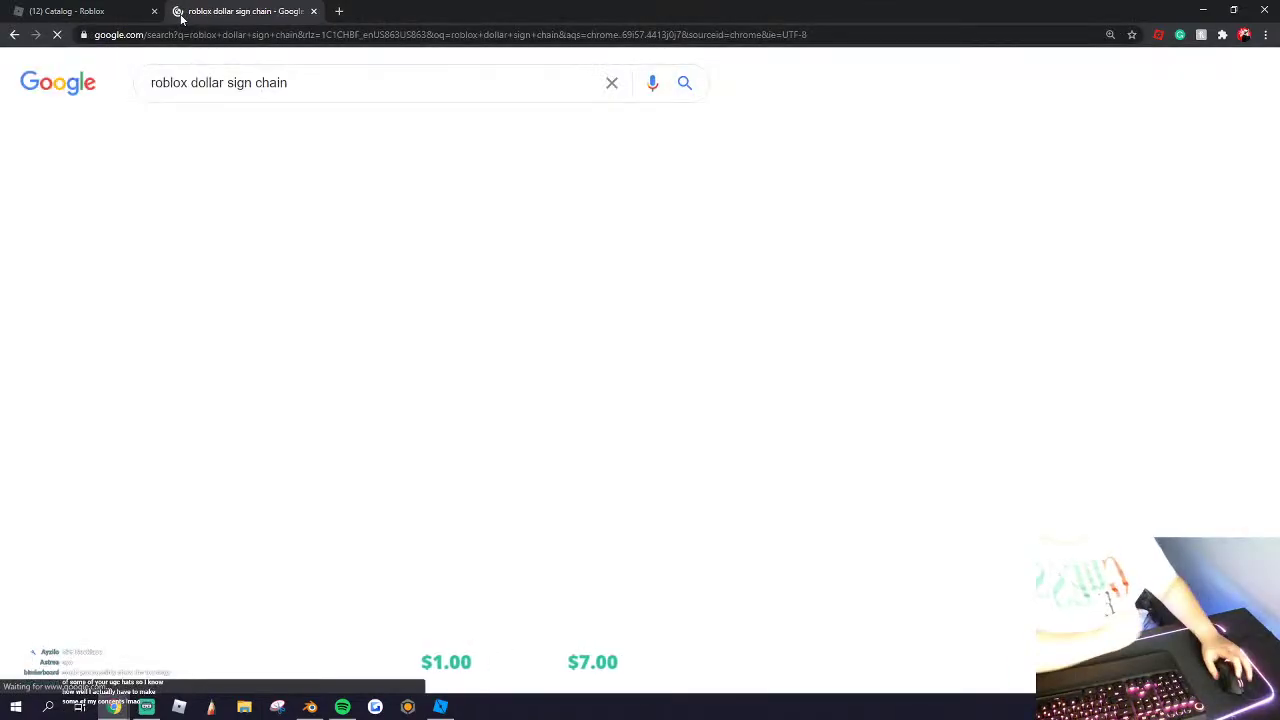
{"action": "left_click", "coordinate": [231, 128]}
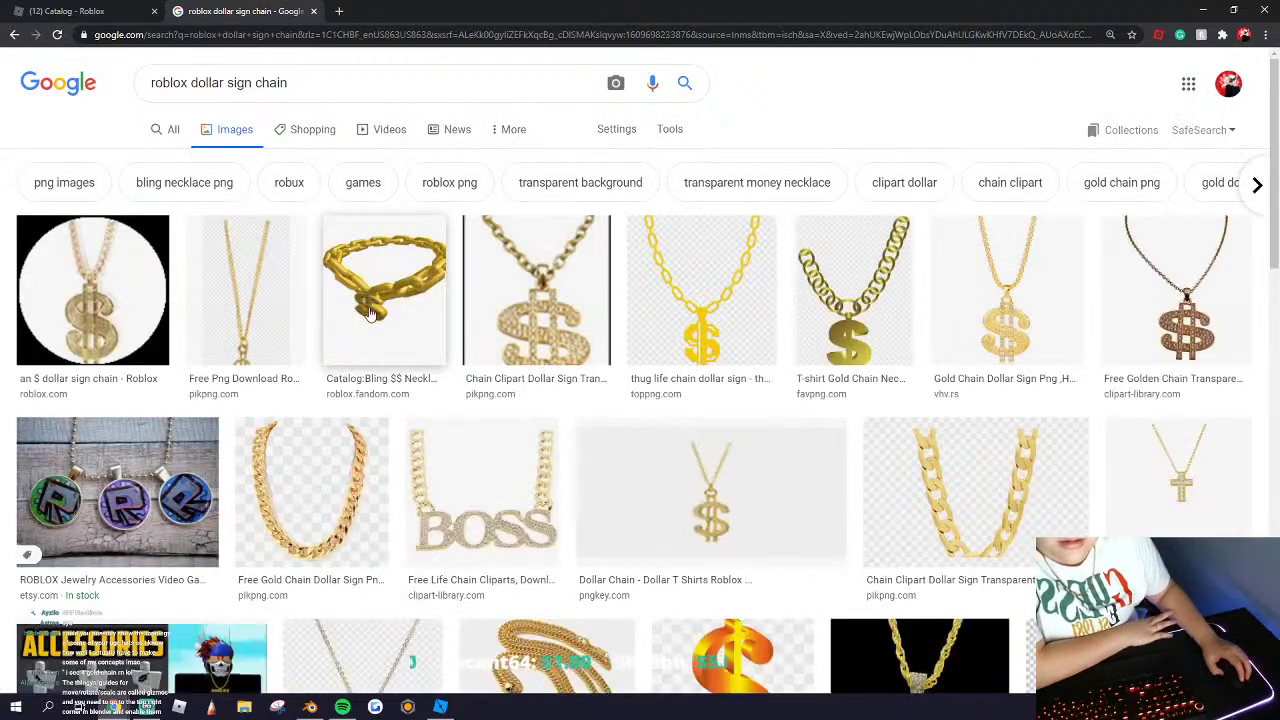
Step: Open the Roblox Wikia page of the Bling $$ Necklace from the image results, read through it and close it
{"action": "left_click", "coordinate": [402, 338]}
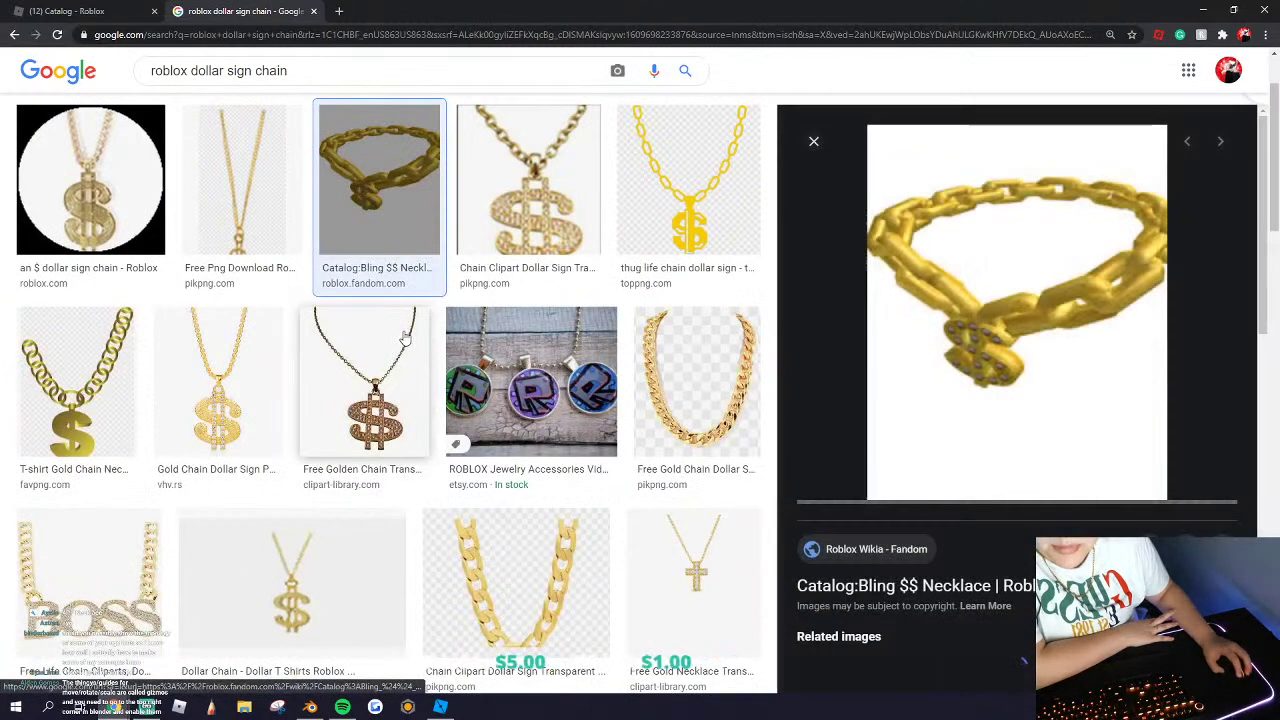
{"action": "left_click", "coordinate": [930, 588]}
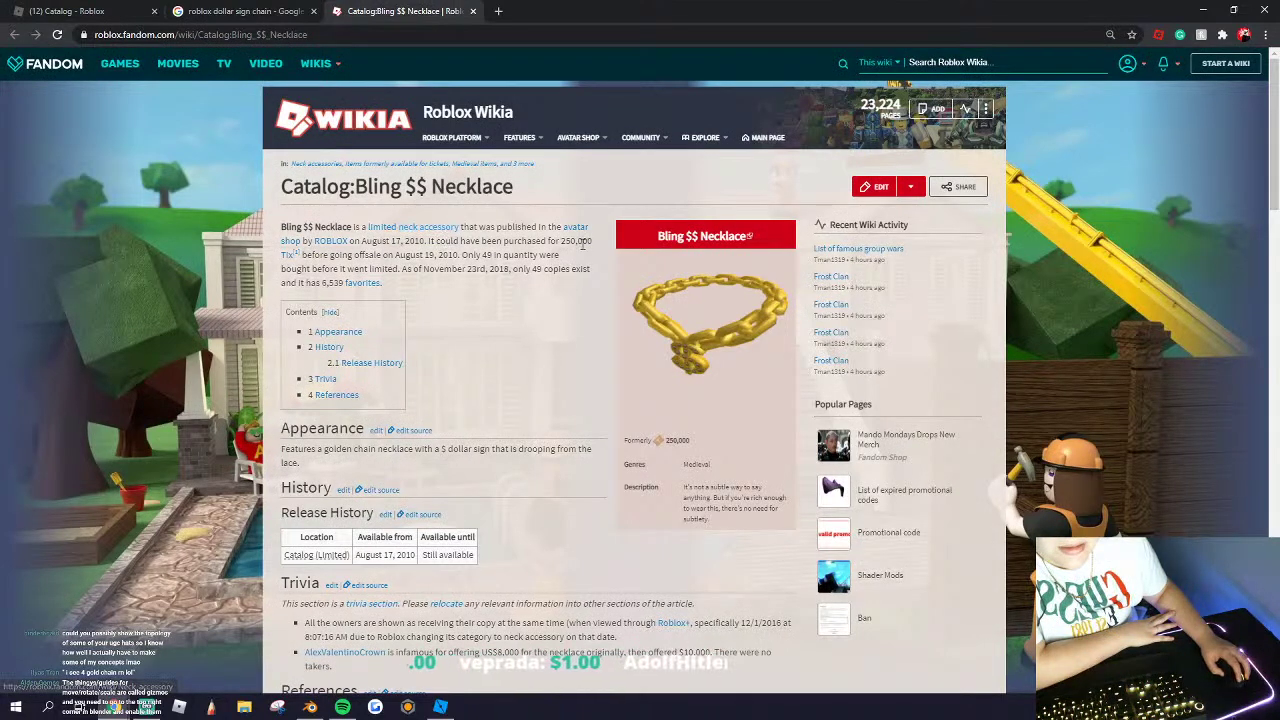
{"action": "scroll", "coordinate": [583, 244], "scroll_direction": "down", "scroll_amount": 1}
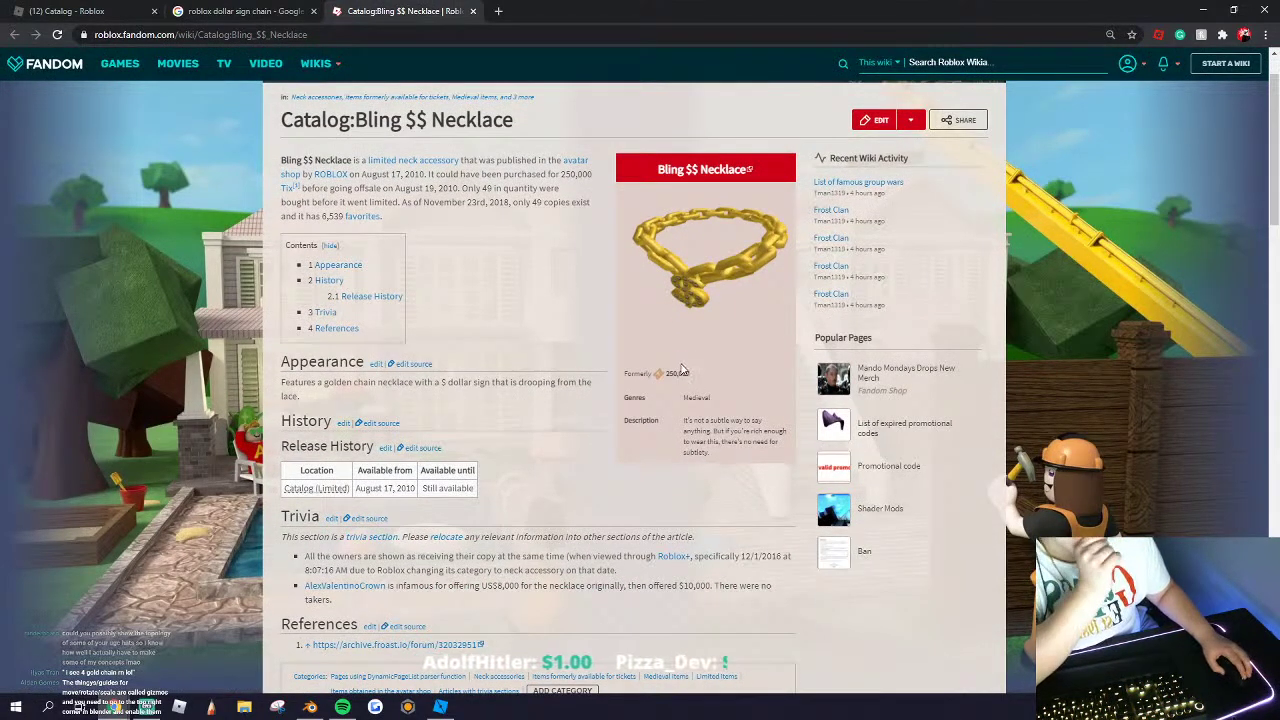
{"action": "scroll", "coordinate": [590, 335], "scroll_direction": "down", "scroll_amount": 6}
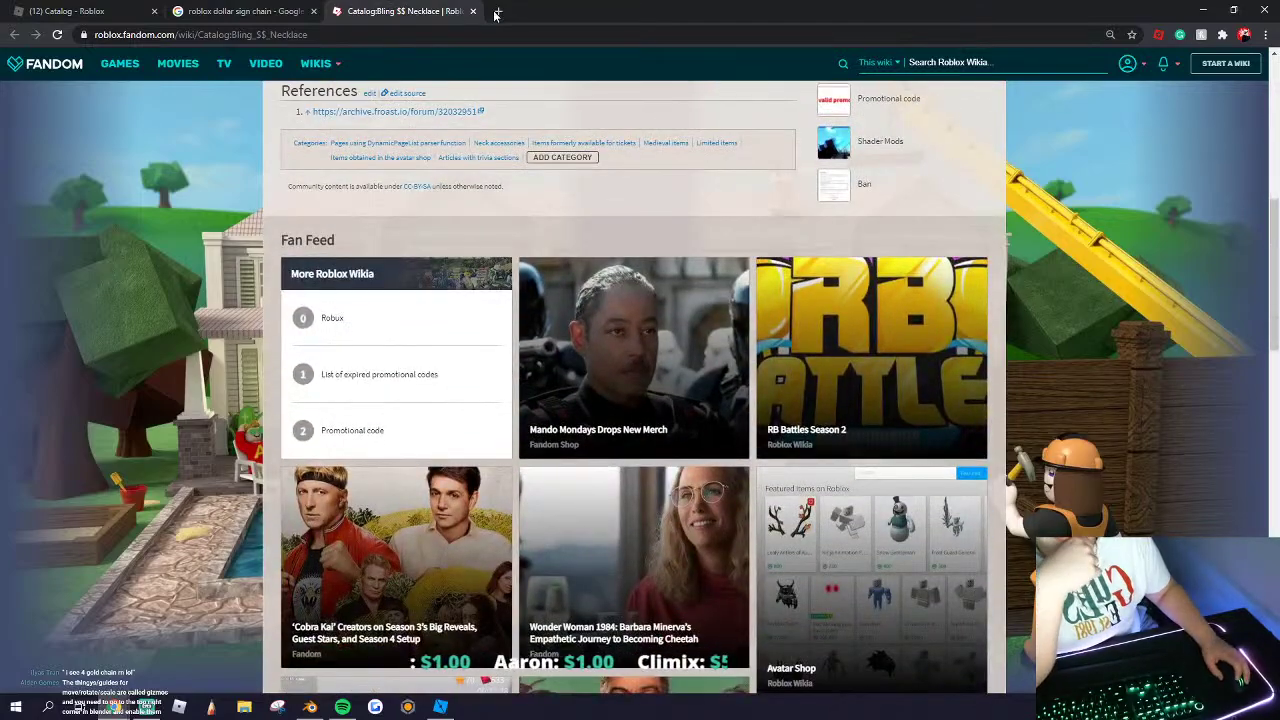
{"action": "left_click", "coordinate": [473, 11]}
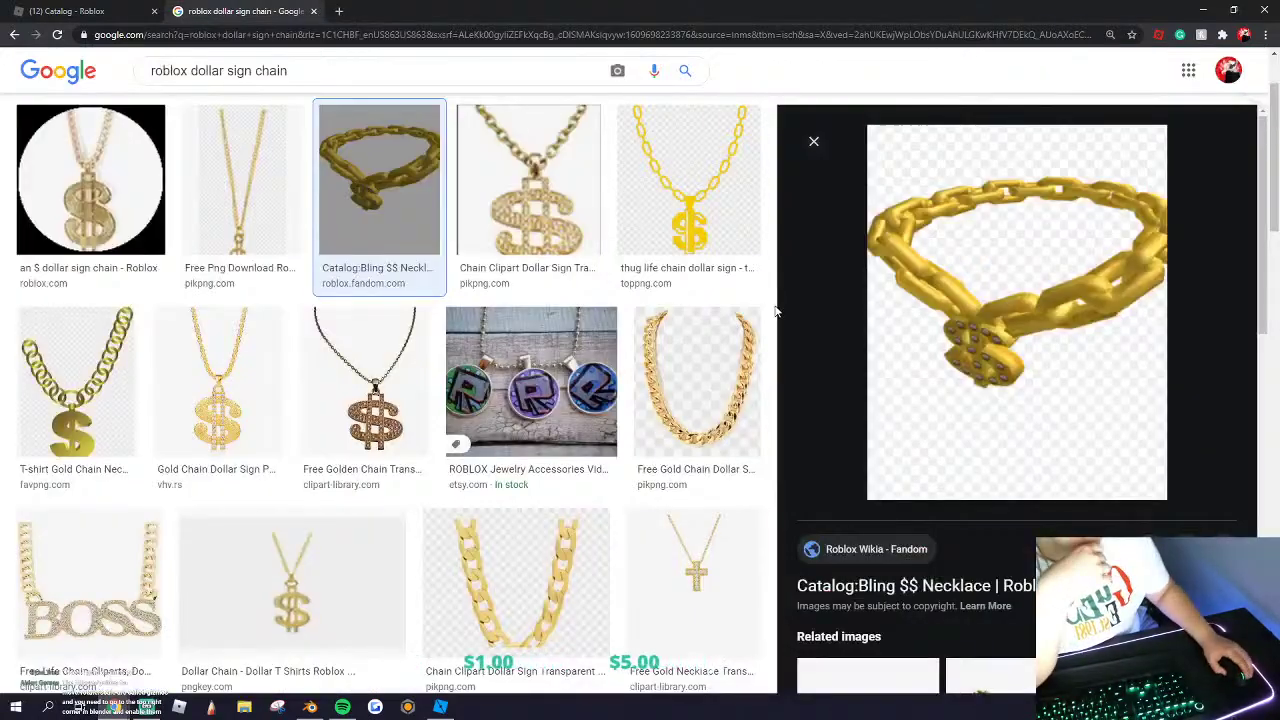
Step: Examine the dollar sign chain image results and the images related to the Bling $$ Necklace for design references
{"action": "scroll", "coordinate": [562, 306], "scroll_direction": "down", "scroll_amount": 1}
{"action": "scroll", "coordinate": [600, 335], "scroll_direction": "down", "scroll_amount": 2}
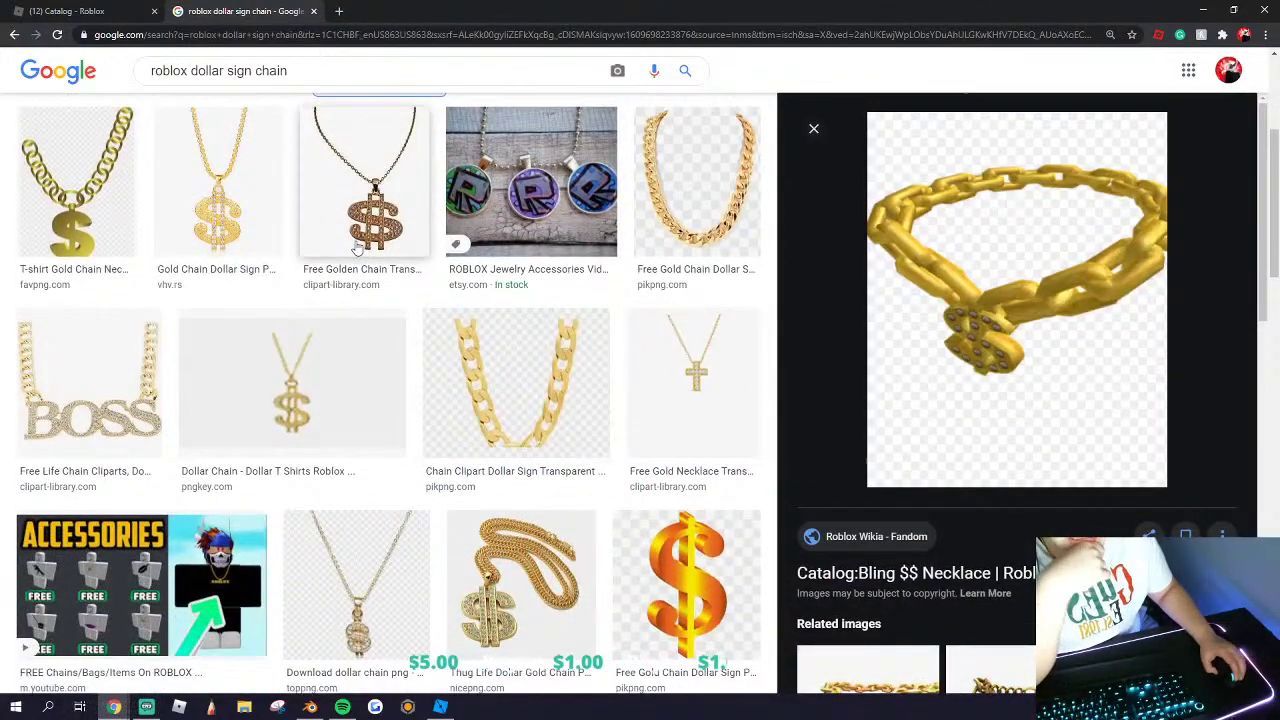
{"action": "scroll", "coordinate": [363, 251], "scroll_direction": "down", "scroll_amount": 4}
{"action": "scroll", "coordinate": [410, 300], "scroll_direction": "down", "scroll_amount": 3}
{"action": "scroll", "coordinate": [380, 300], "scroll_direction": "up", "scroll_amount": 1}
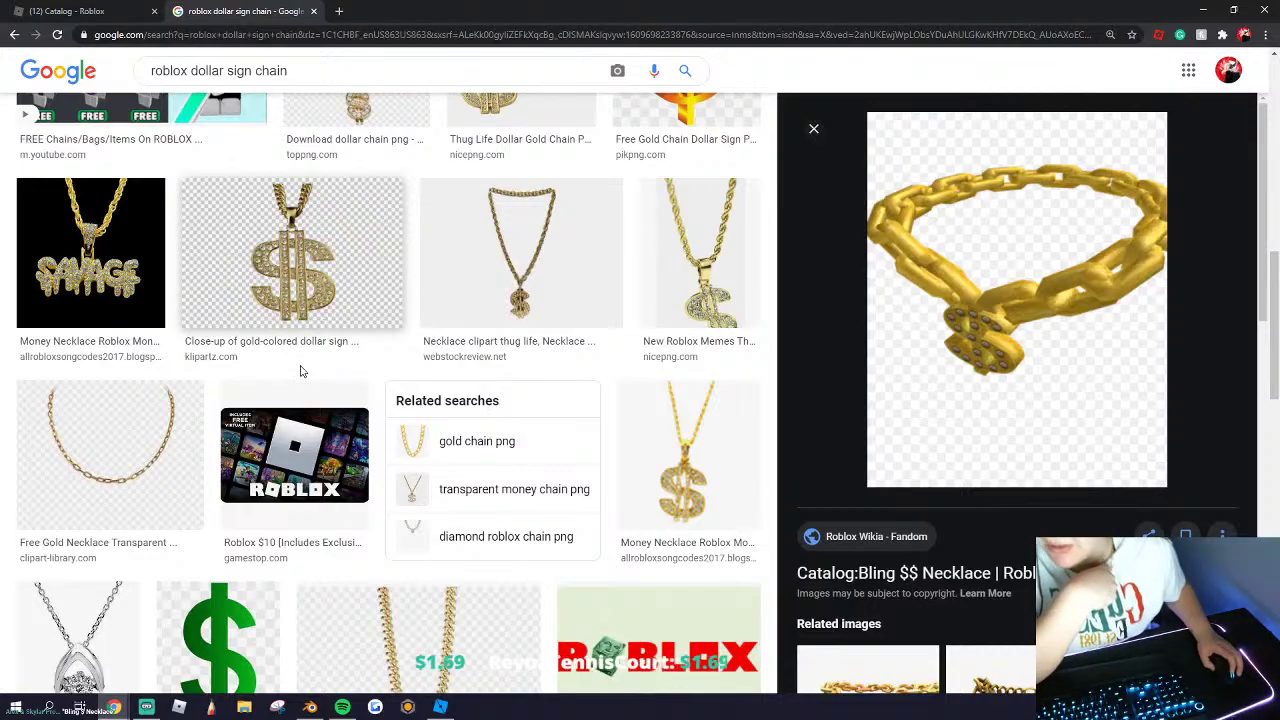
{"action": "scroll", "coordinate": [586, 451], "scroll_direction": "down", "scroll_amount": 4}
{"action": "scroll", "coordinate": [880, 540], "scroll_direction": "down", "scroll_amount": 7}
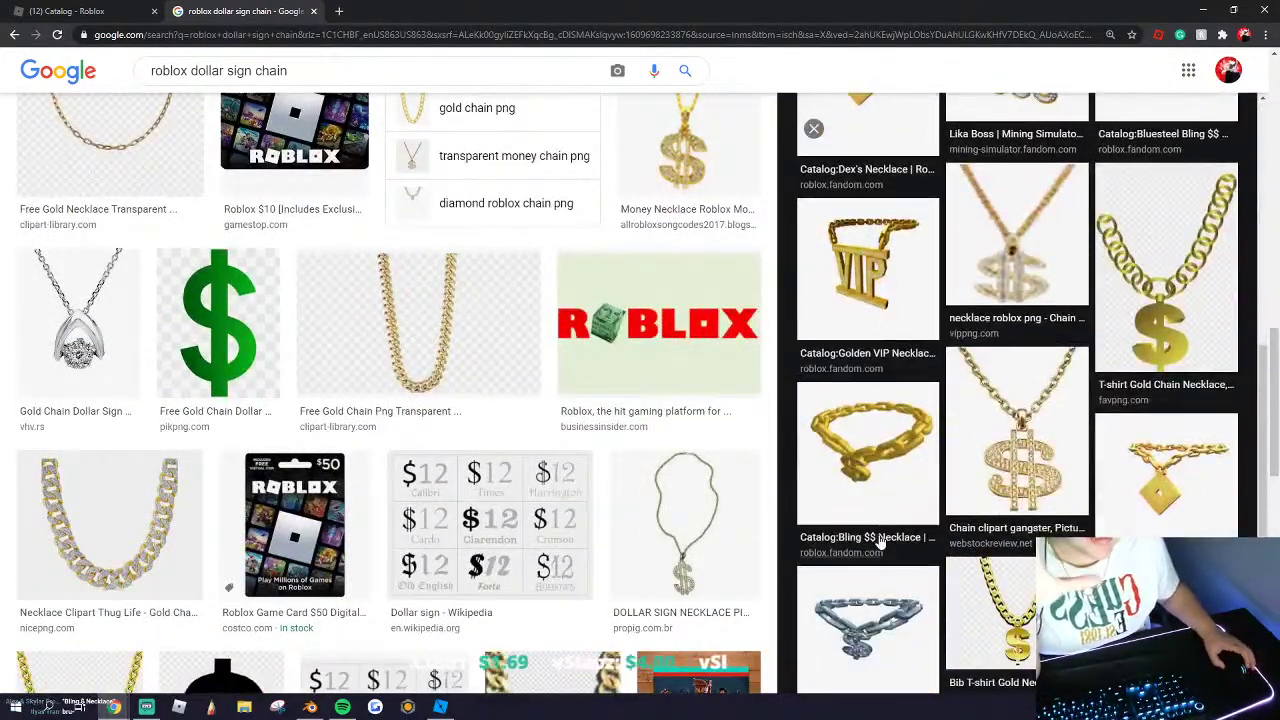
{"action": "scroll", "coordinate": [880, 540], "scroll_direction": "down", "scroll_amount": 3}
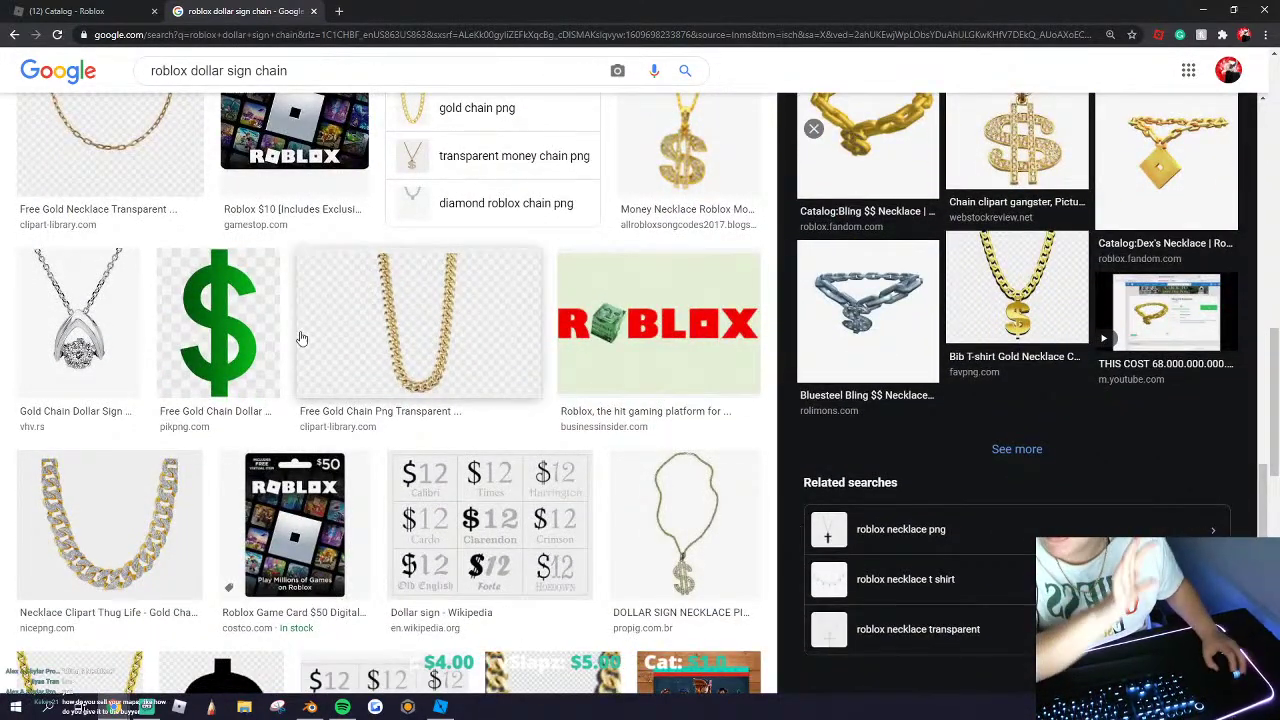
Step: Return to the Roblox catalog tab and open the message inbox
{"action": "left_click", "coordinate": [80, 11]}
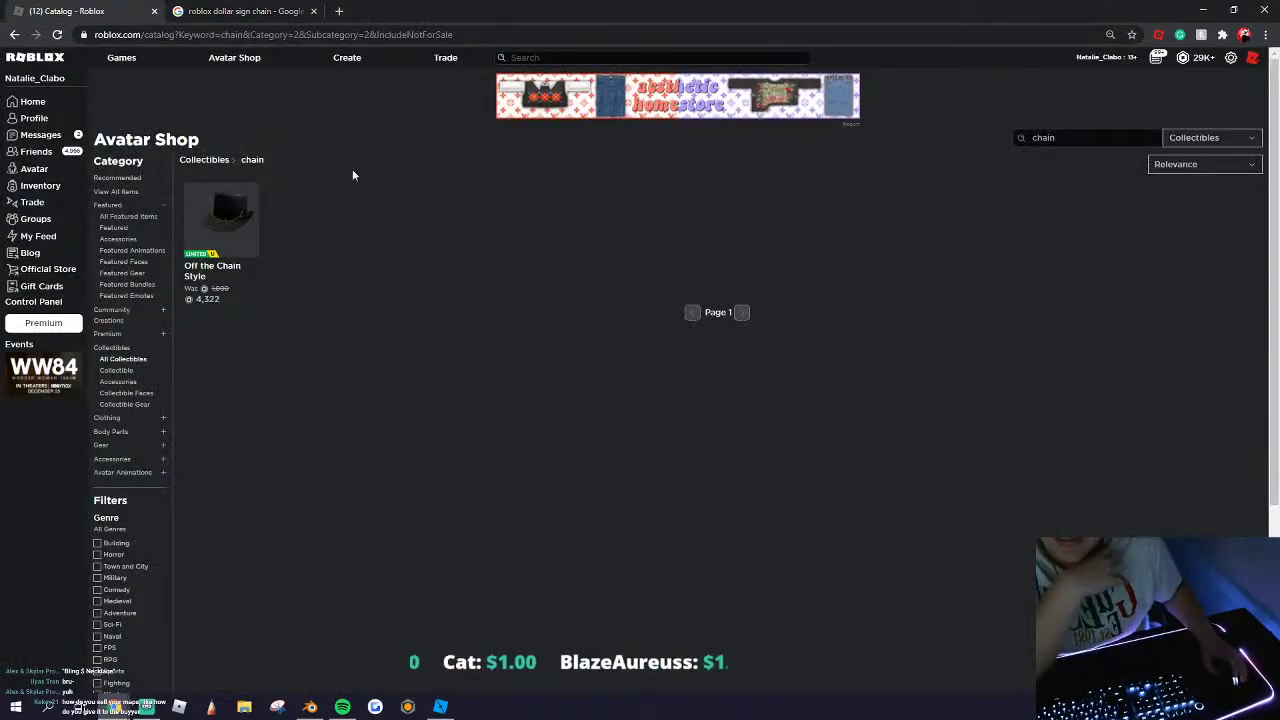
{"action": "left_click", "coordinate": [42, 135]}
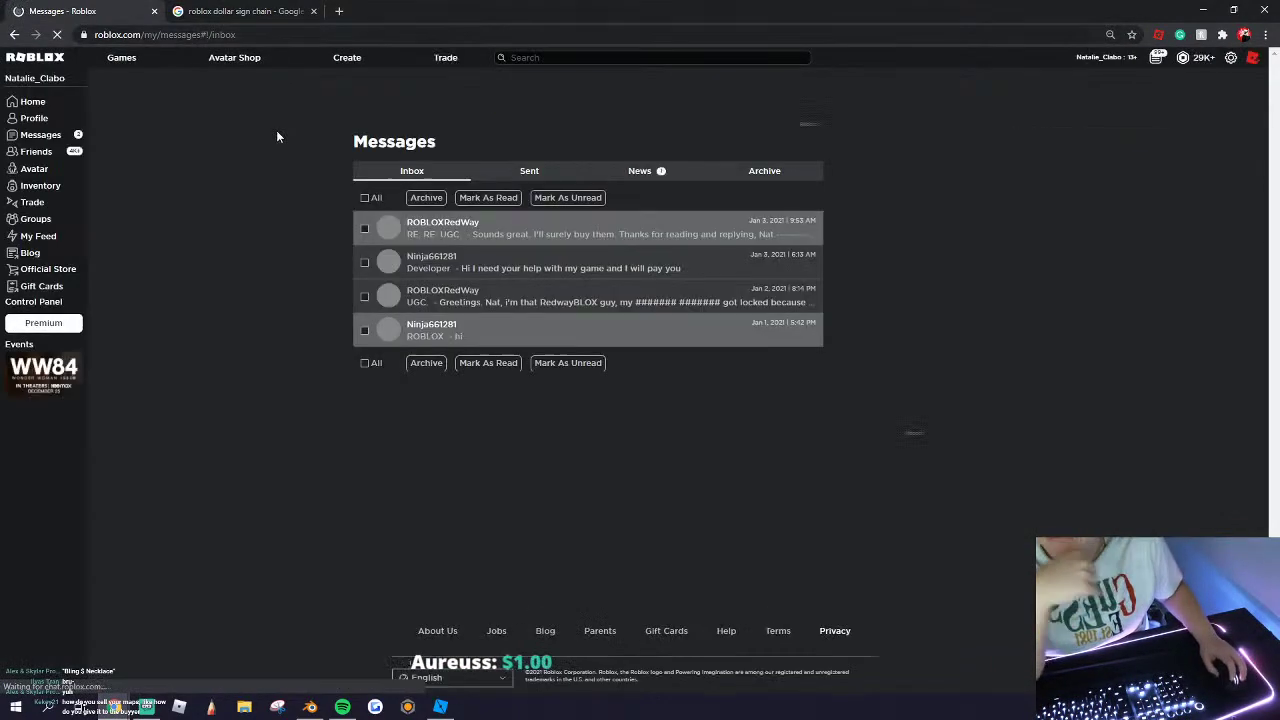
Step: Go to the Roblox home page and open the Avatar Editor
{"action": "left_click", "coordinate": [30, 103]}
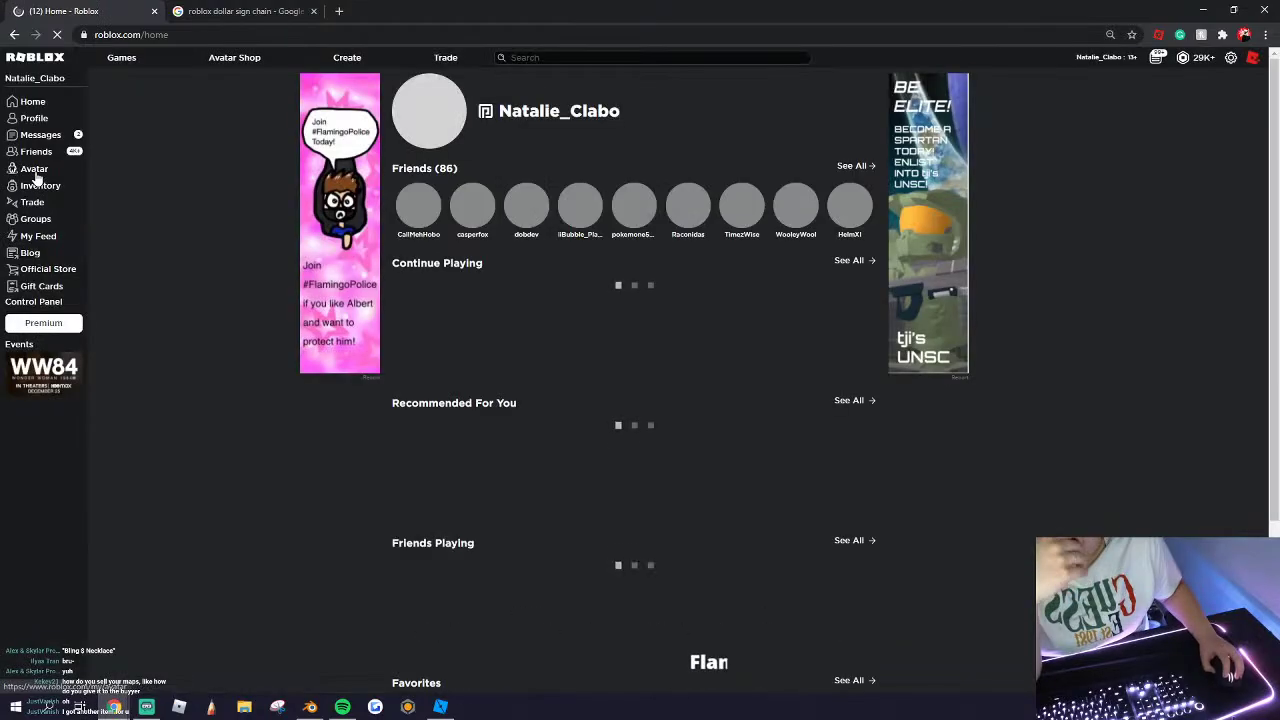
{"action": "left_click", "coordinate": [38, 169]}
Step: Examine the dollar sign chain image results, the Bluesteel Bling $$ Necklace picture and its related images for design references
{"action": "left_click", "coordinate": [211, 9]}
{"action": "scroll", "coordinate": [508, 474], "scroll_direction": "down", "scroll_amount": 8}
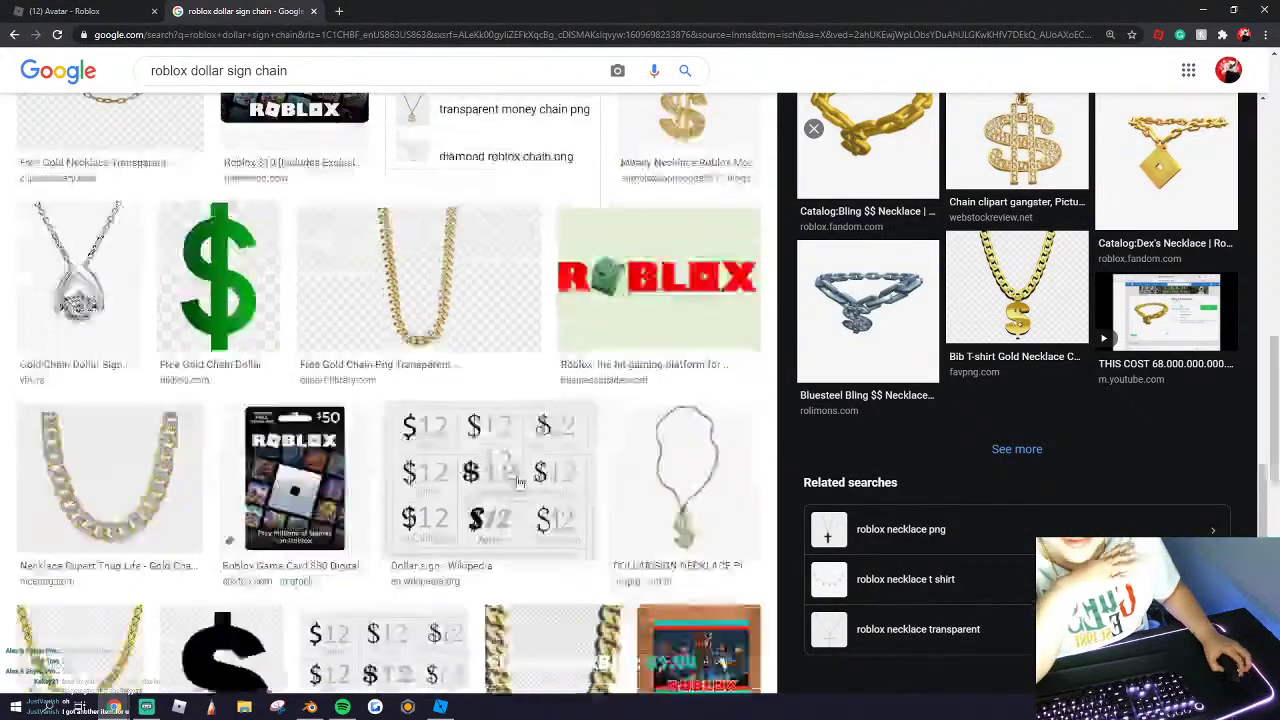
{"action": "scroll", "coordinate": [508, 474], "scroll_direction": "down", "scroll_amount": 15}
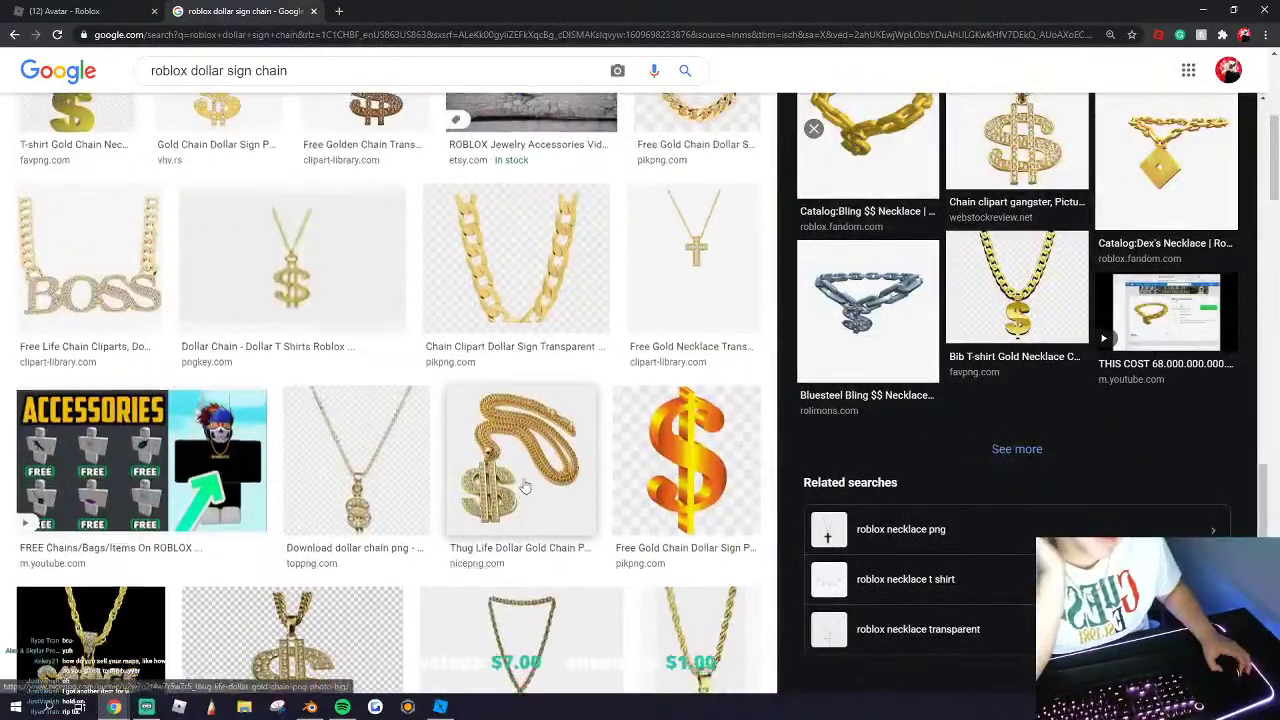
{"action": "scroll", "coordinate": [524, 487], "scroll_direction": "up", "scroll_amount": 15}
{"action": "left_click", "coordinate": [870, 385]}
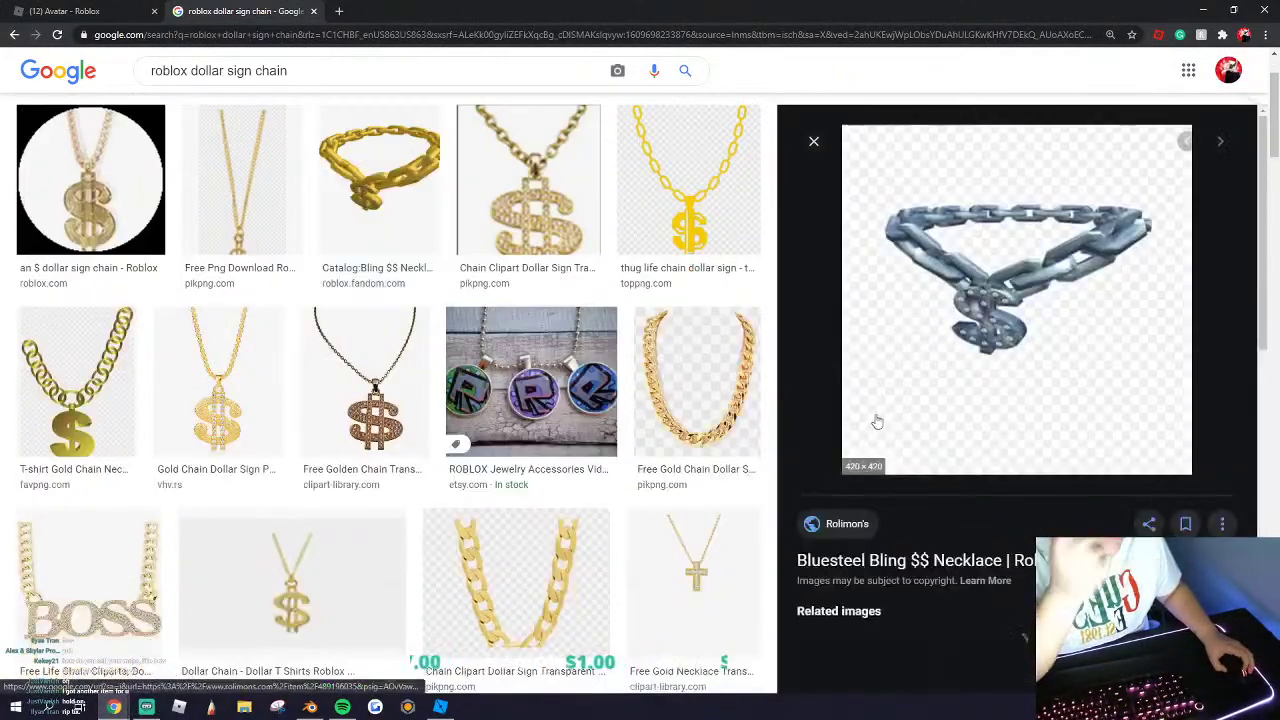
{"action": "scroll", "coordinate": [914, 449], "scroll_direction": "down", "scroll_amount": 5}
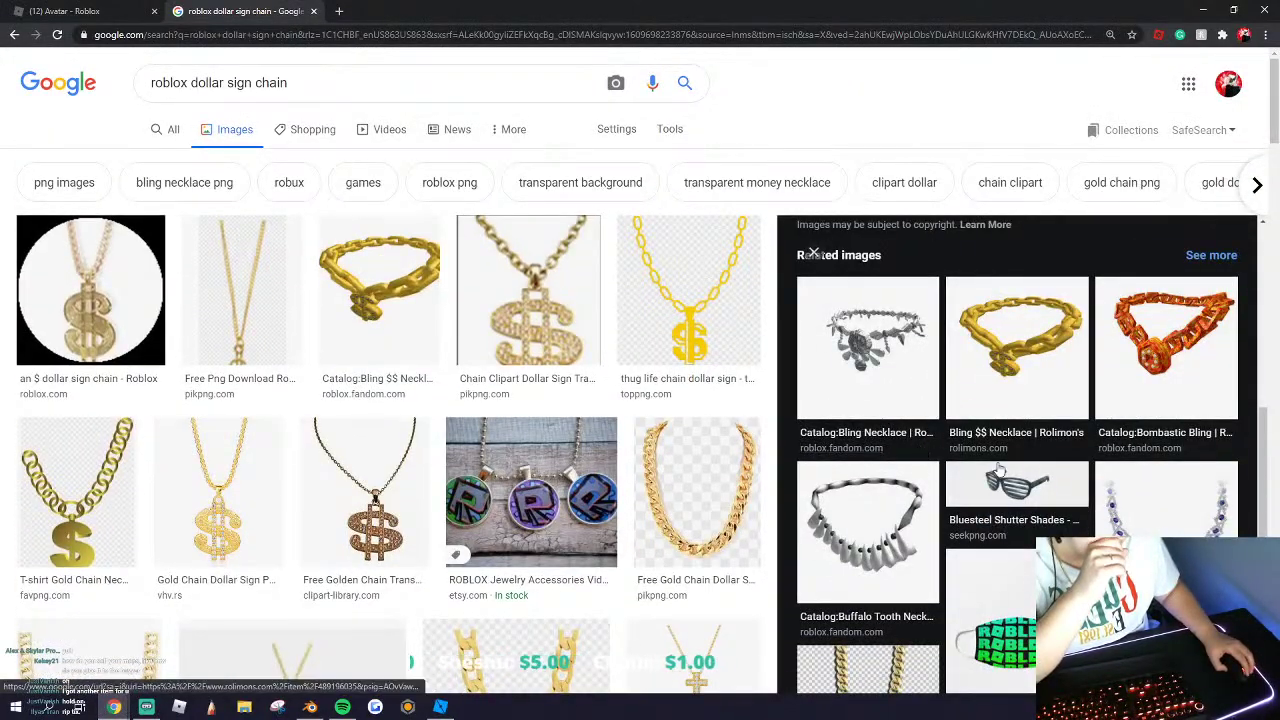
{"action": "scroll", "coordinate": [1000, 476], "scroll_direction": "down", "scroll_amount": 1}
{"action": "scroll", "coordinate": [1000, 478], "scroll_direction": "down", "scroll_amount": 2}
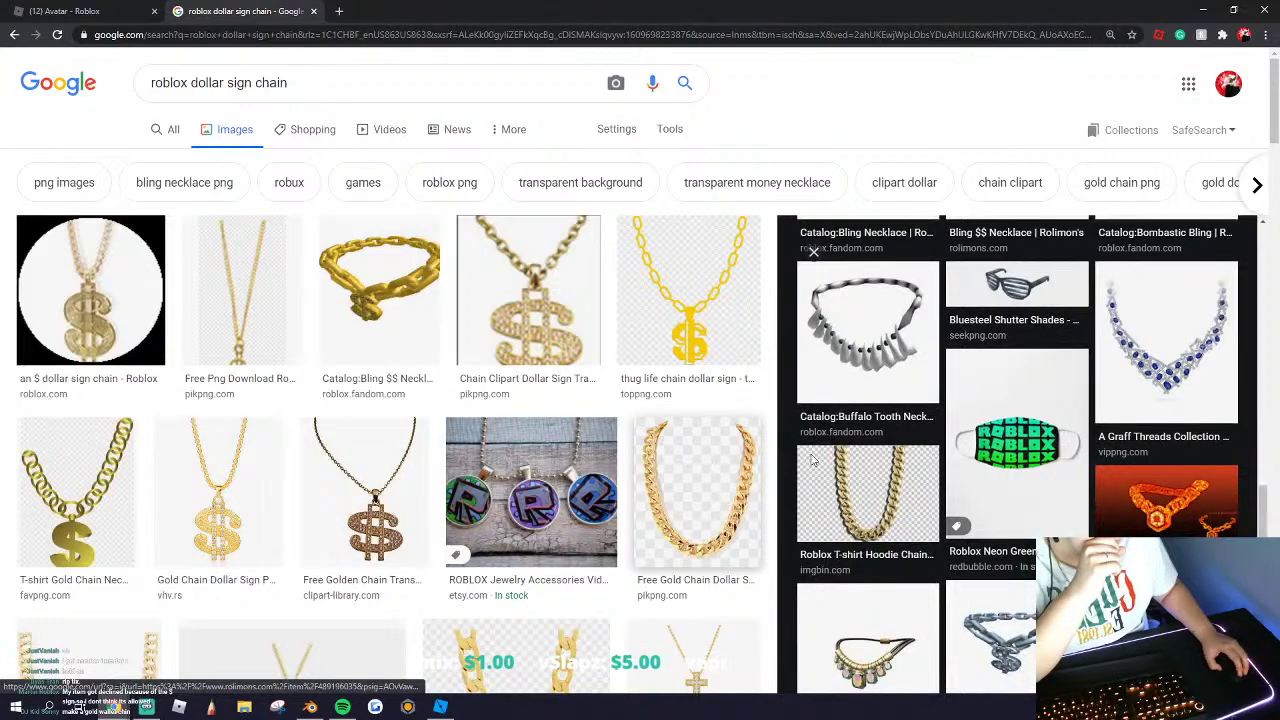
{"action": "scroll", "coordinate": [1000, 478], "scroll_direction": "up", "scroll_amount": 10}
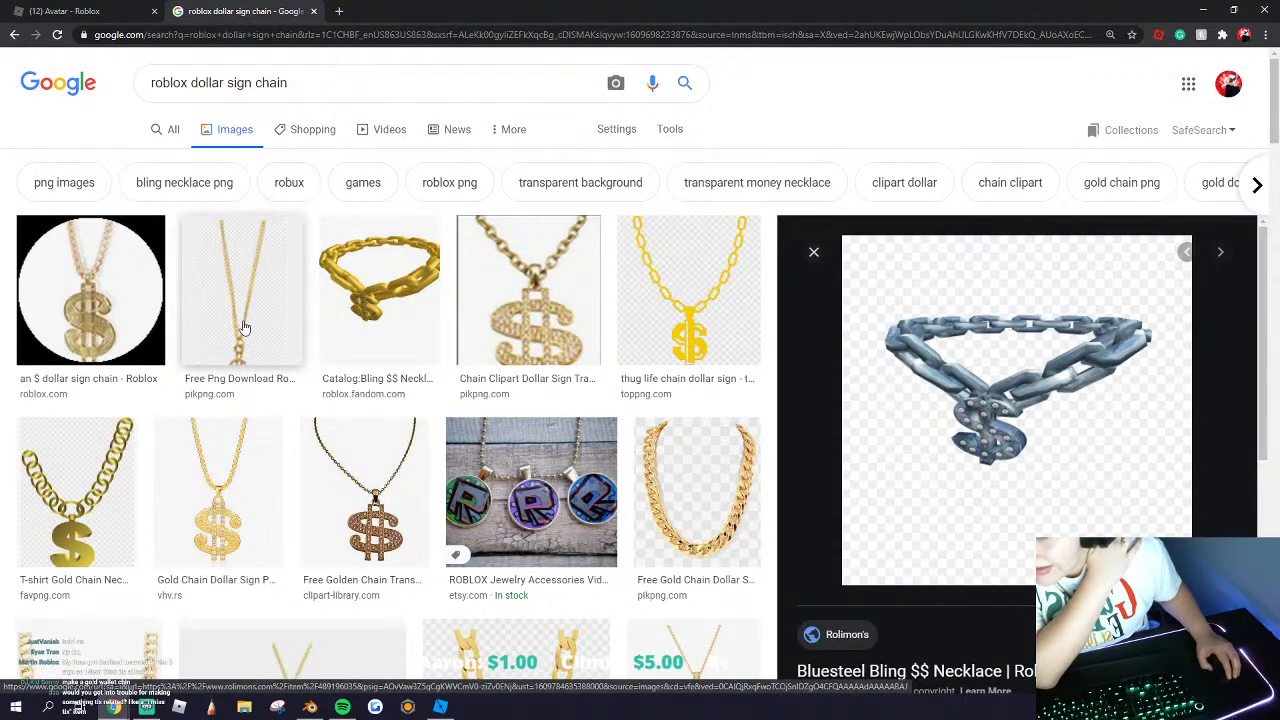
Step: Close the image search tab and browse all items in the Roblox Avatar Shop for accessory ideas
{"action": "left_click", "coordinate": [110, 11]}
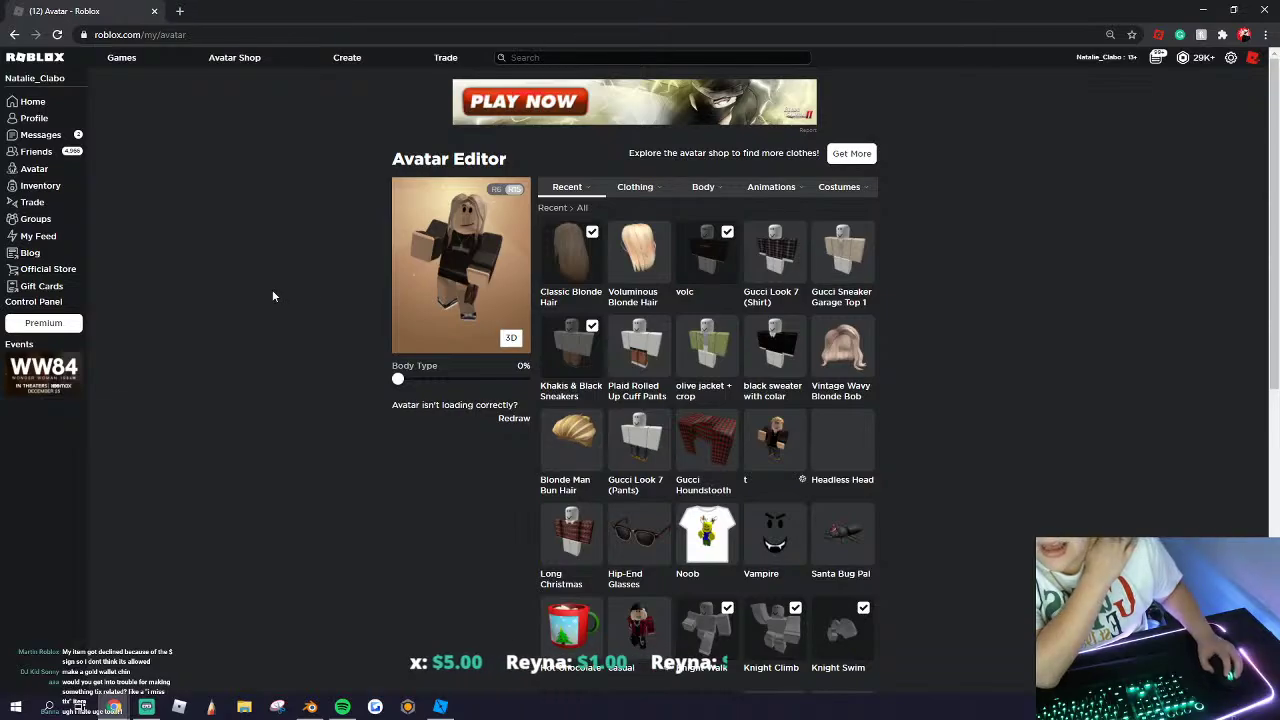
{"action": "left_click", "coordinate": [64, 136]}
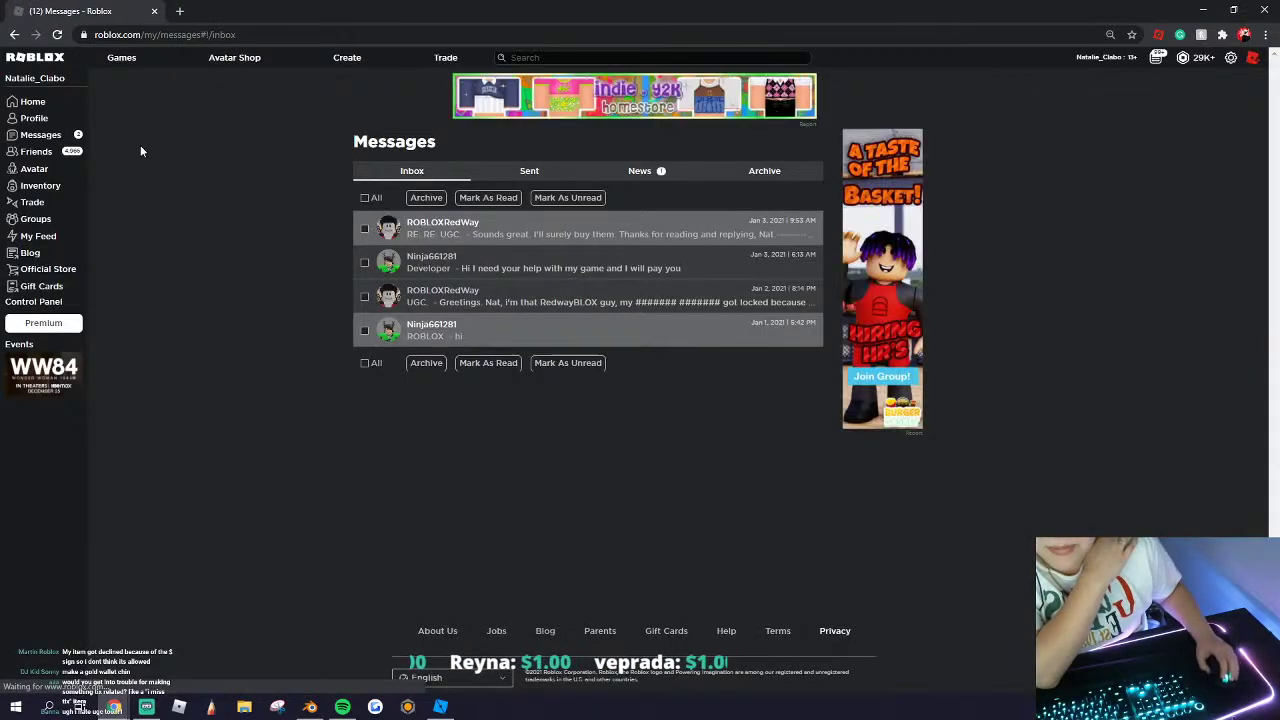
{"action": "left_click", "coordinate": [33, 103]}
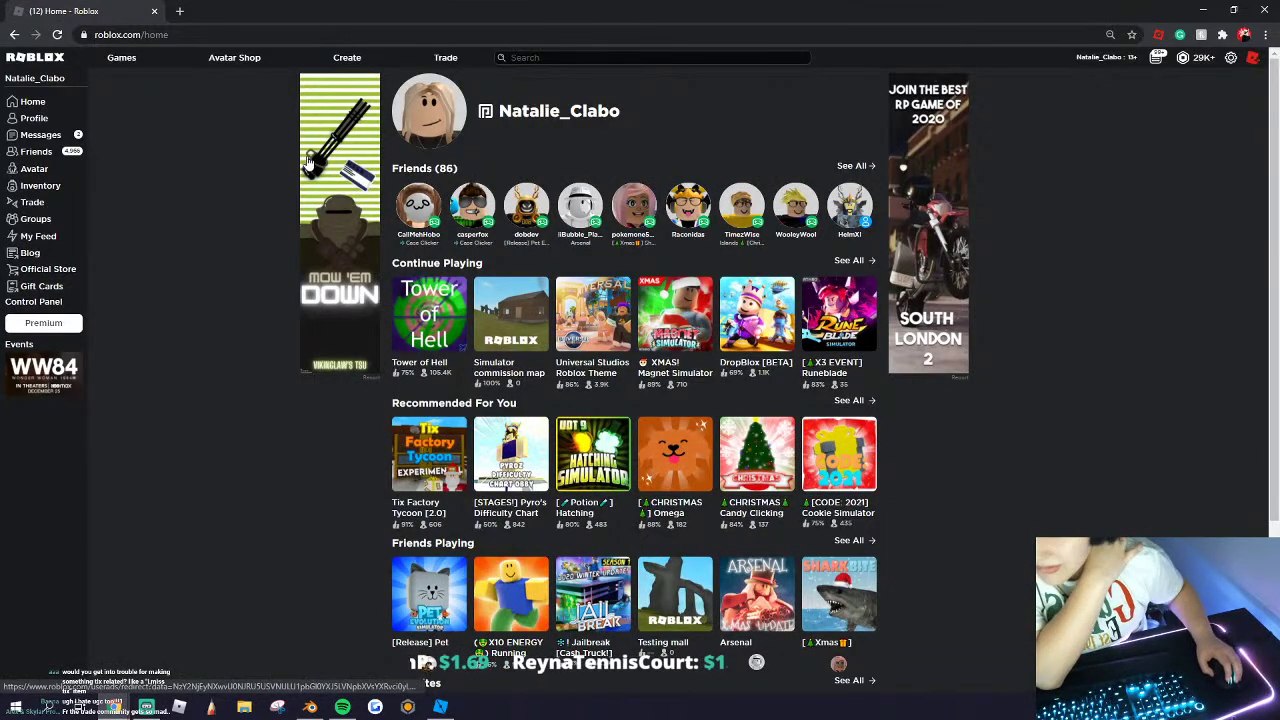
{"action": "left_click", "coordinate": [236, 60]}
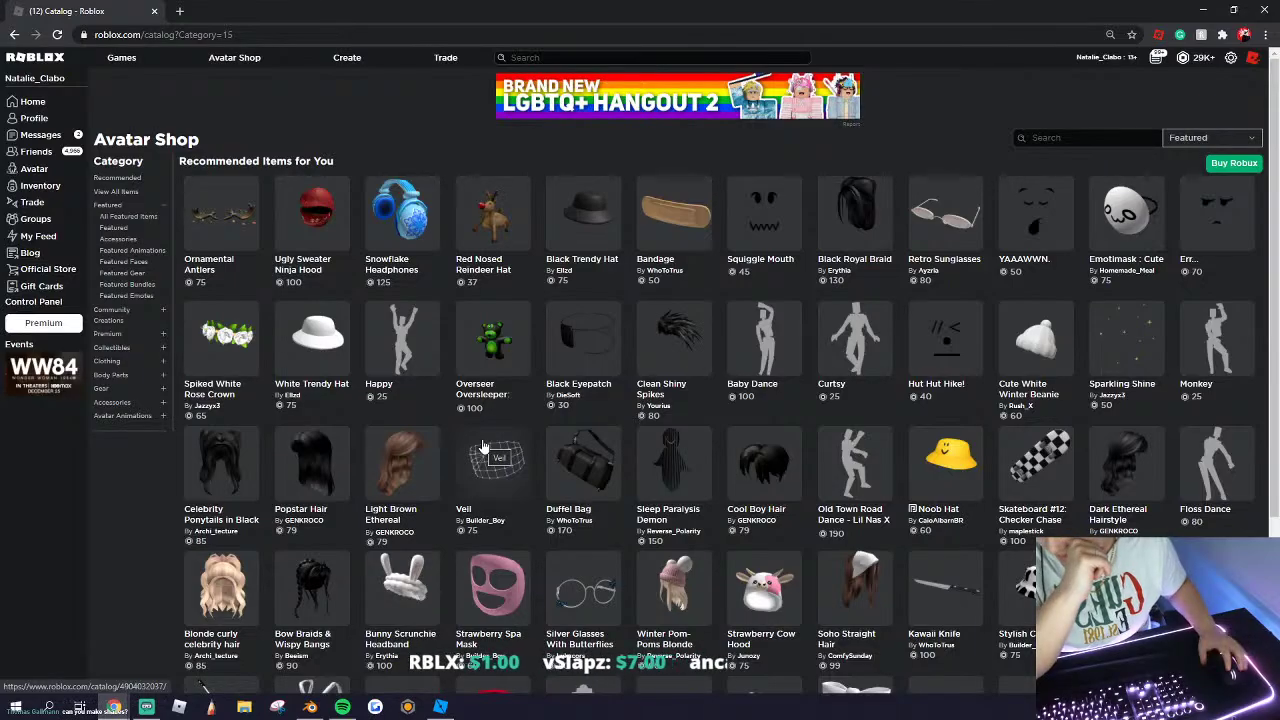
{"action": "scroll", "coordinate": [484, 447], "scroll_direction": "down", "scroll_amount": 3}
{"action": "left_click", "coordinate": [456, 579]}
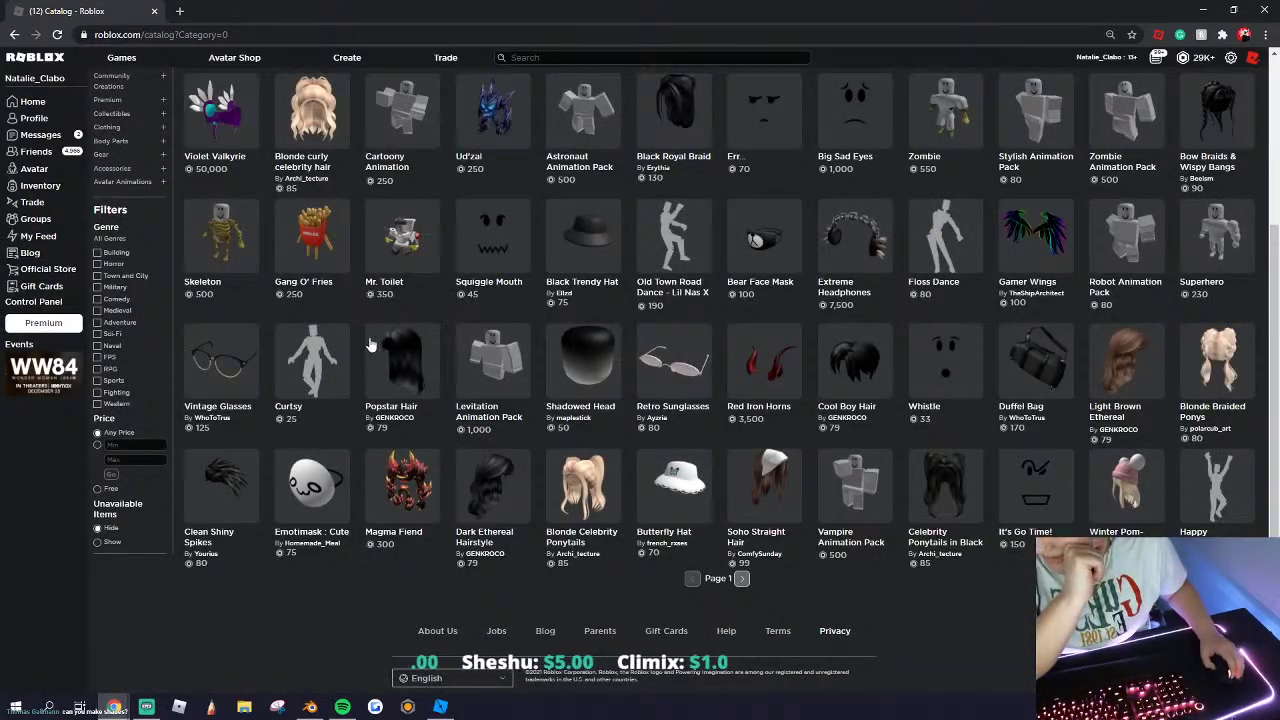
{"action": "key", "text": "ctrl+t"}
{"action": "left_click", "coordinate": [500, 450]}
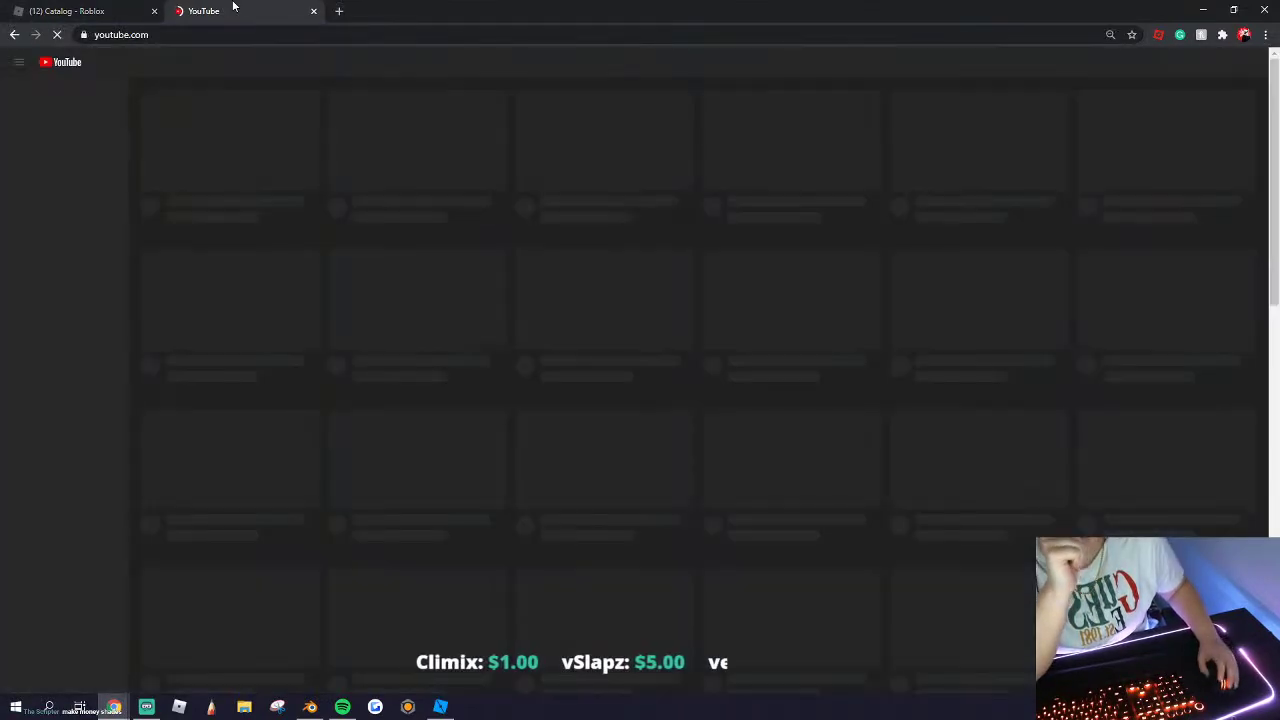
{"action": "mouse_move", "coordinate": [260, 10]}
{"action": "left_mouse_down"}
{"action": "mouse_move", "coordinate": [240, 30]}
{"action": "mouse_move", "coordinate": [283, 4]}
{"action": "left_mouse_up"}
{"action": "left_click", "coordinate": [313, 11]}
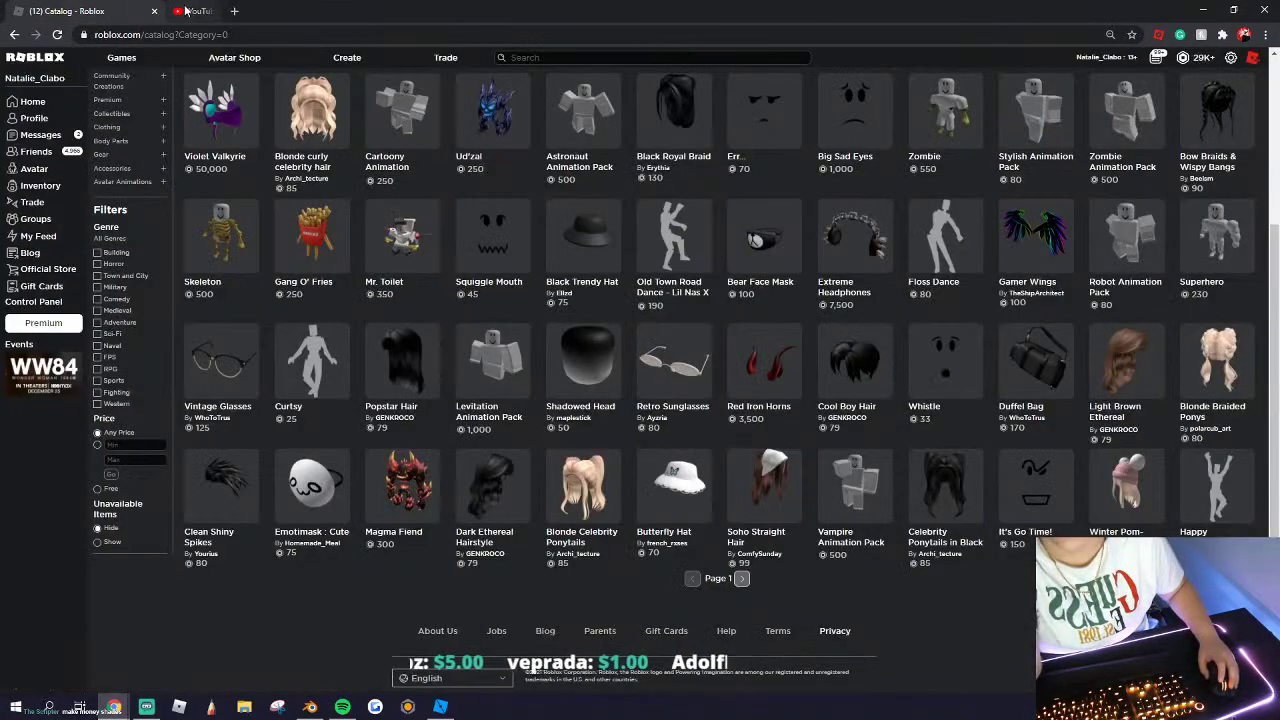
Step: Open the #RobloxUGC page on Twitter and view the blue gem chain necklace picture in the direct messages at full size
{"action": "key", "text": "ctrl+t"}
{"action": "left_click", "coordinate": [788, 378]}
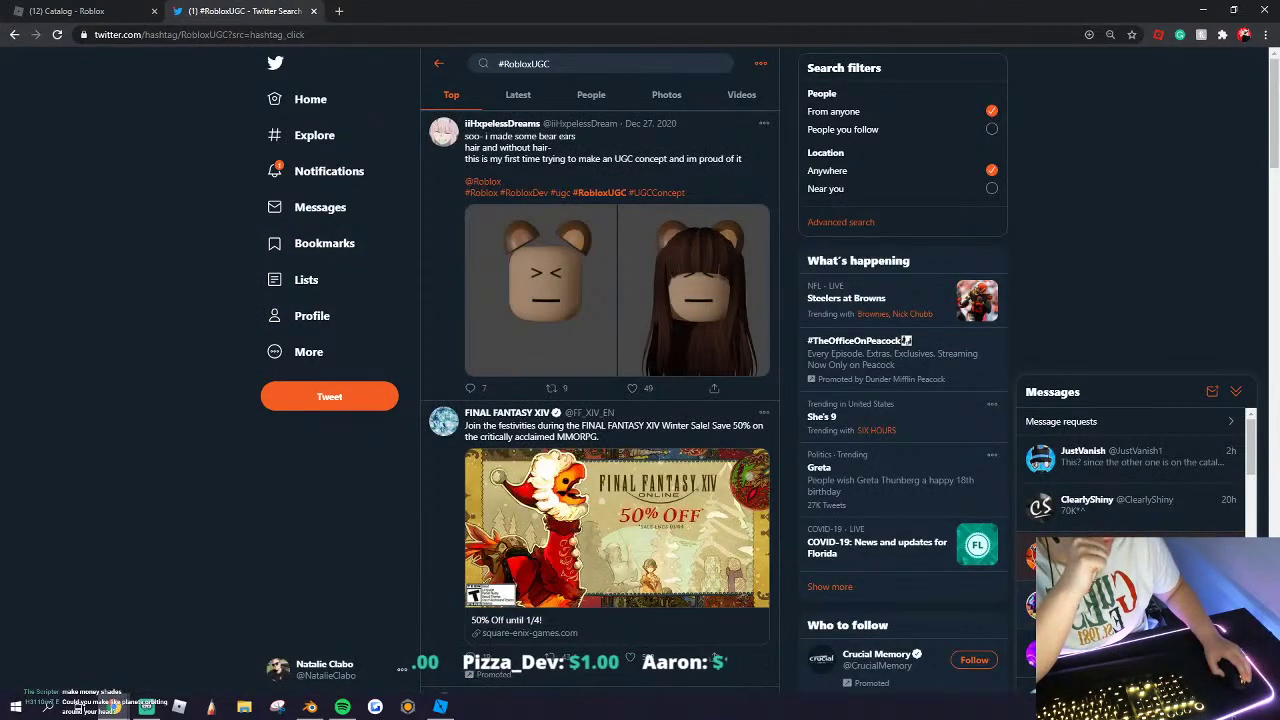
{"action": "left_click", "coordinate": [313, 11]}
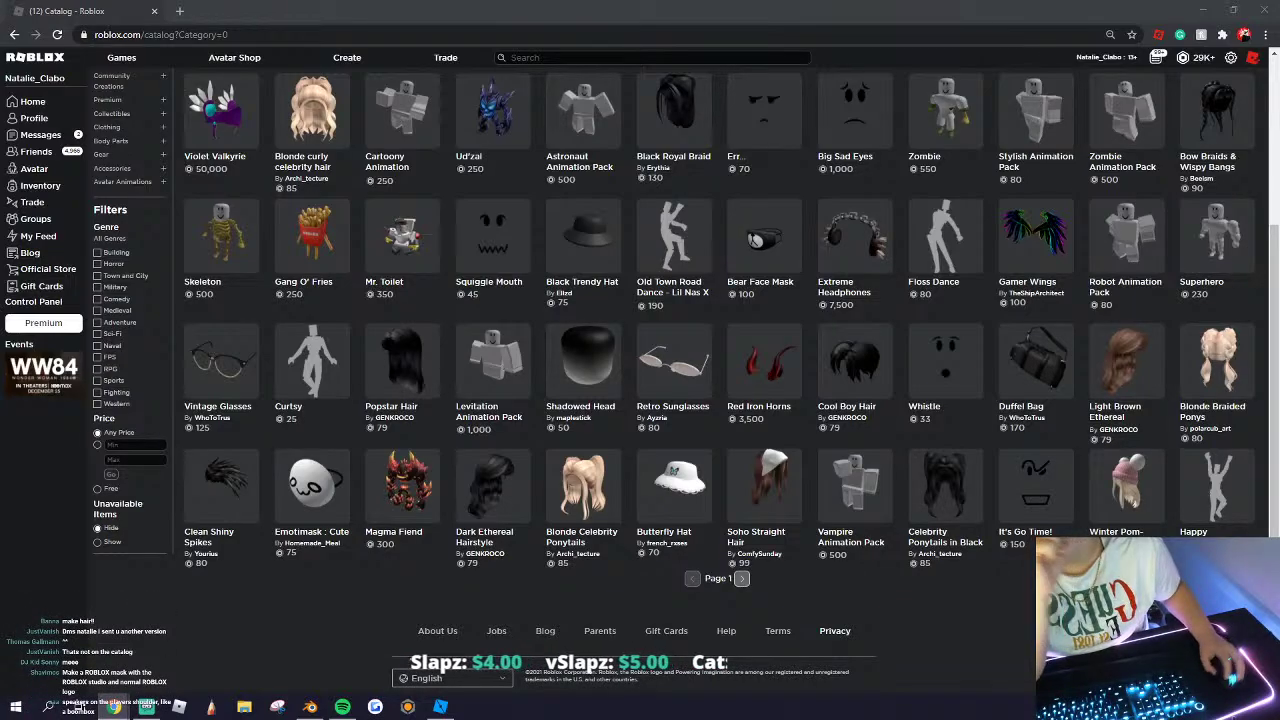
{"action": "left_click_drag", "start_coordinate": [2, 248], "coordinate": [205, 12]}
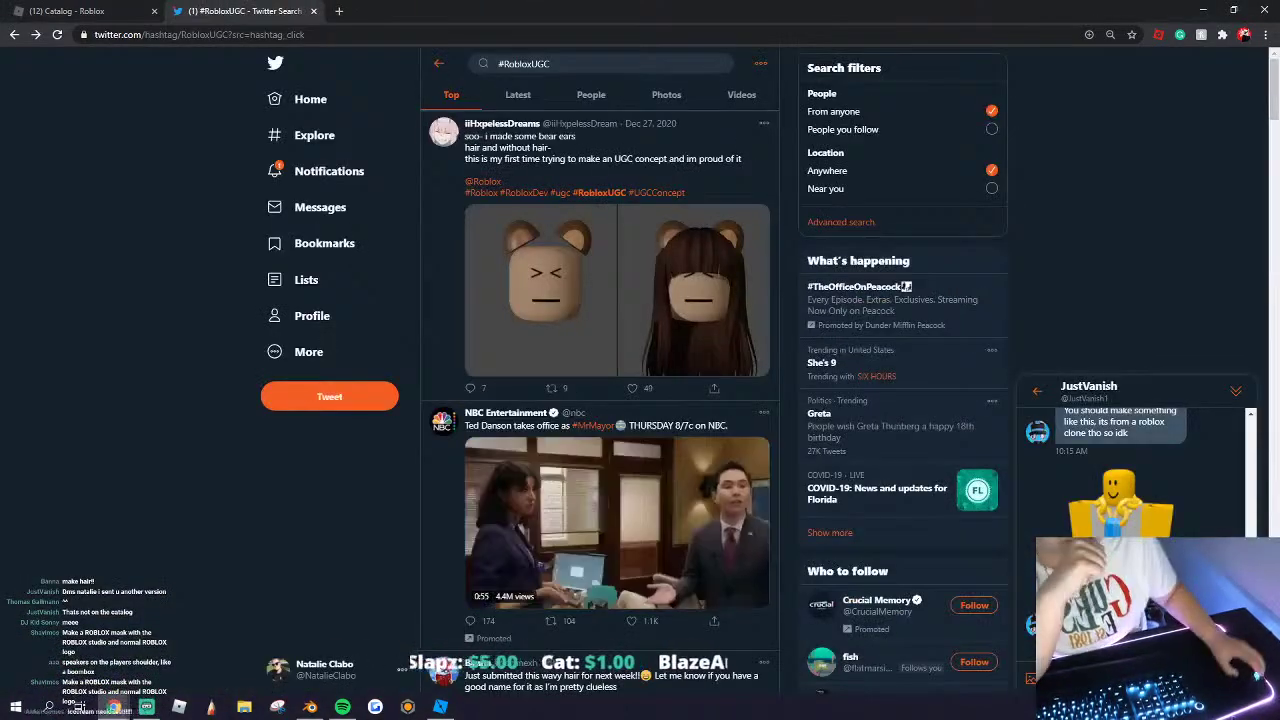
{"action": "left_click", "coordinate": [1117, 522]}
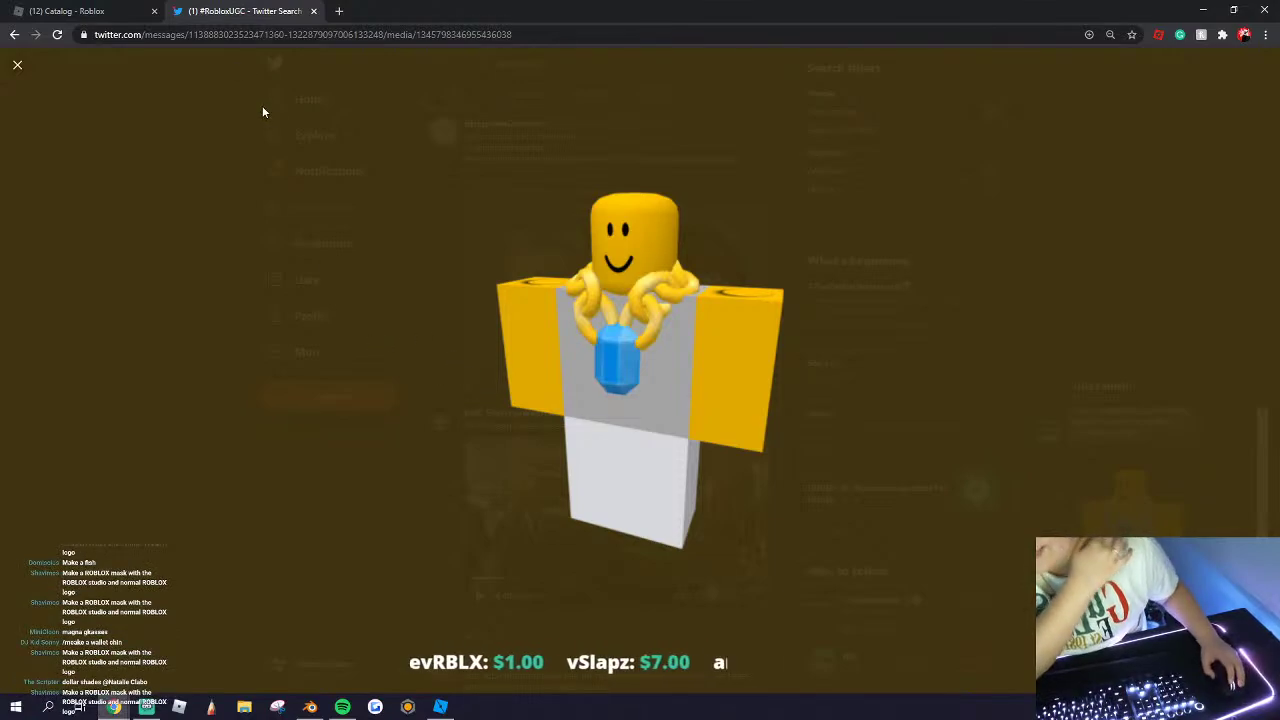
{"action": "left_click", "coordinate": [313, 10]}
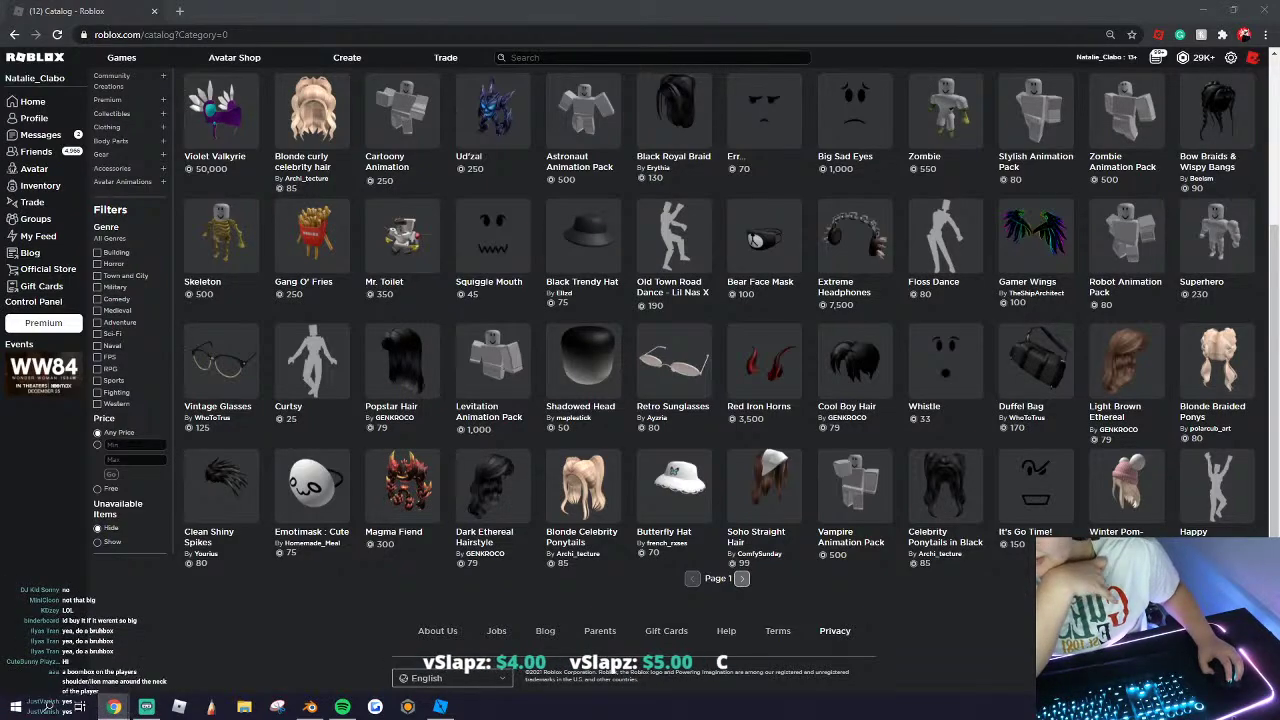
{"action": "left_click", "coordinate": [180, 11]}
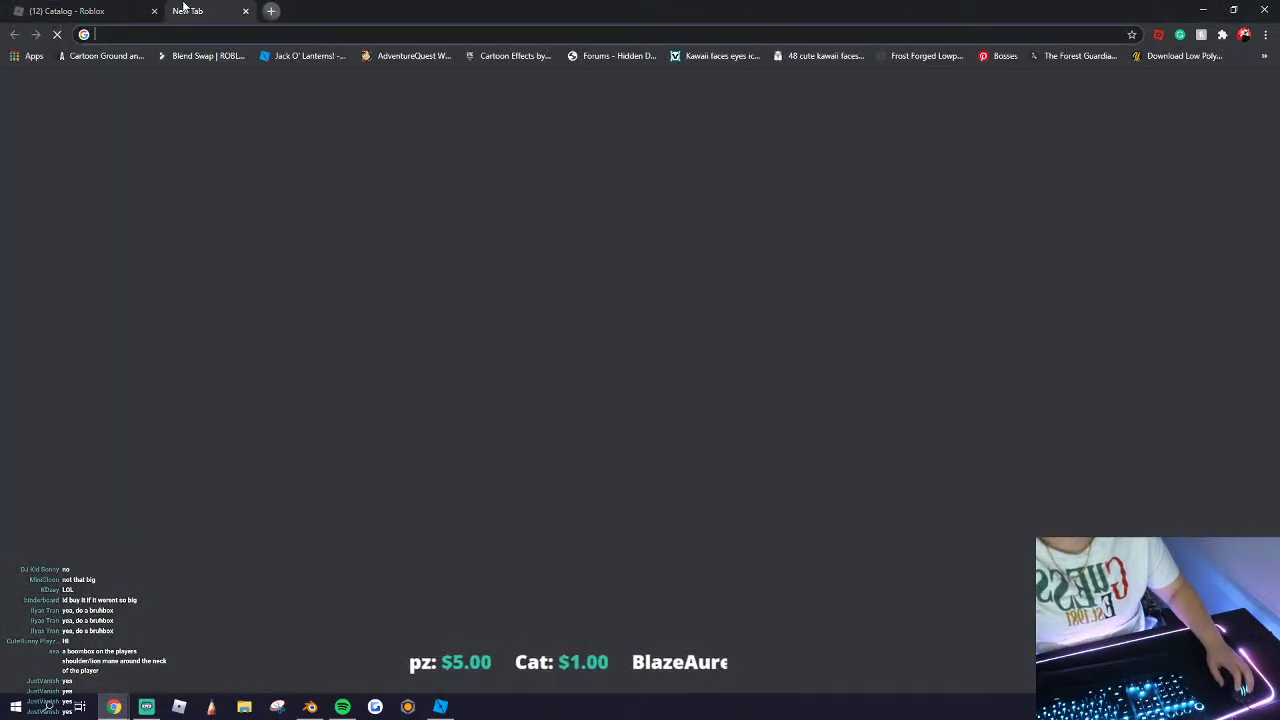
{"action": "left_click", "coordinate": [265, 529]}
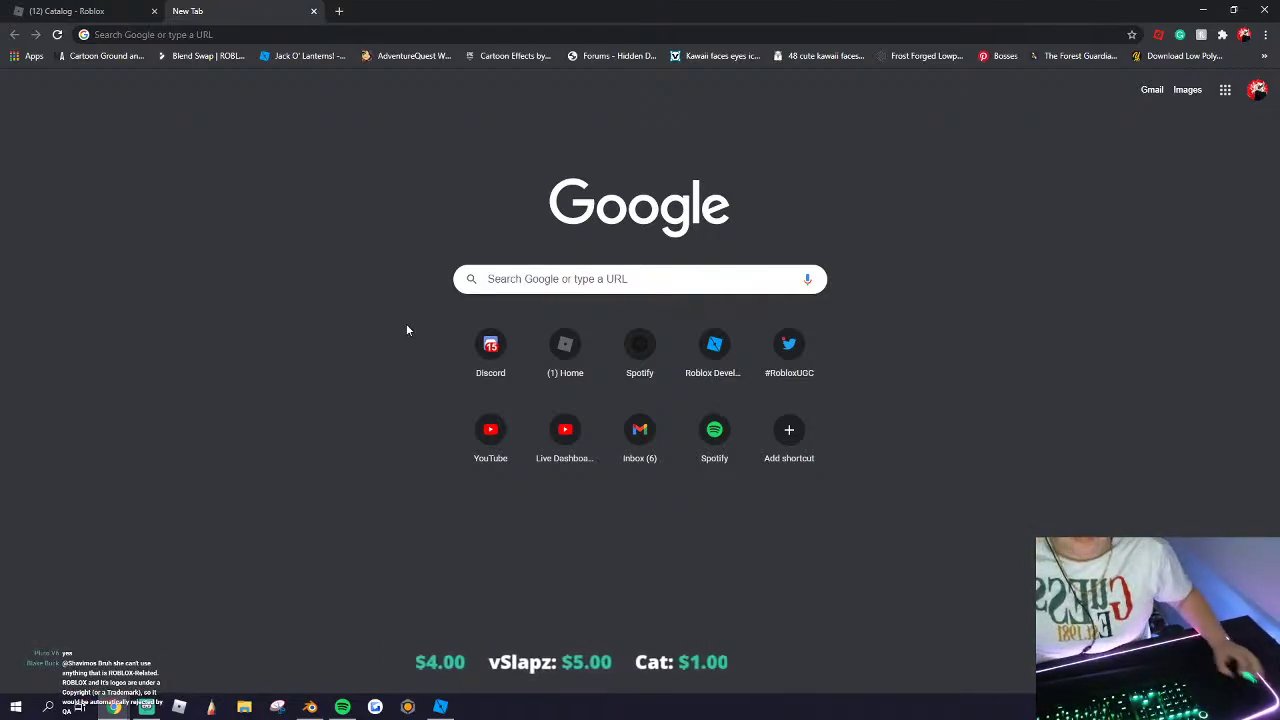
{"action": "left_click", "coordinate": [1152, 89]}
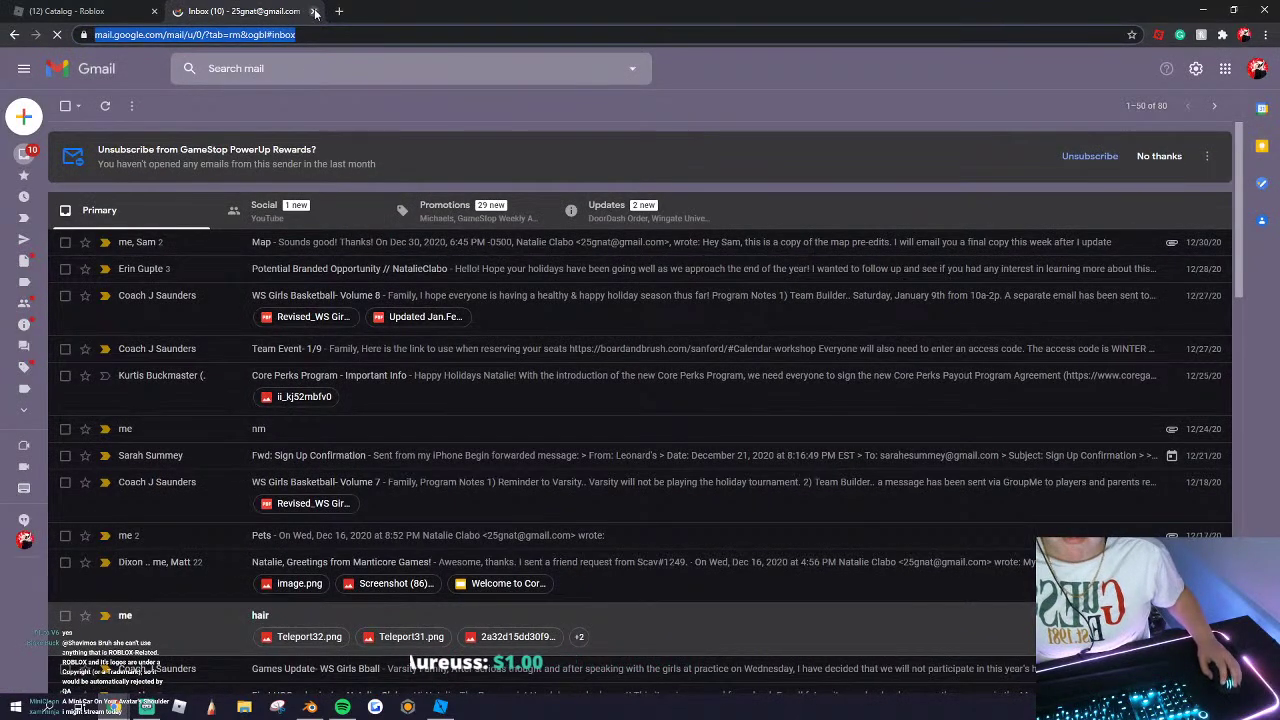
{"action": "key", "text": "ctrl+w"}
{"action": "left_click", "coordinate": [45, 134]}
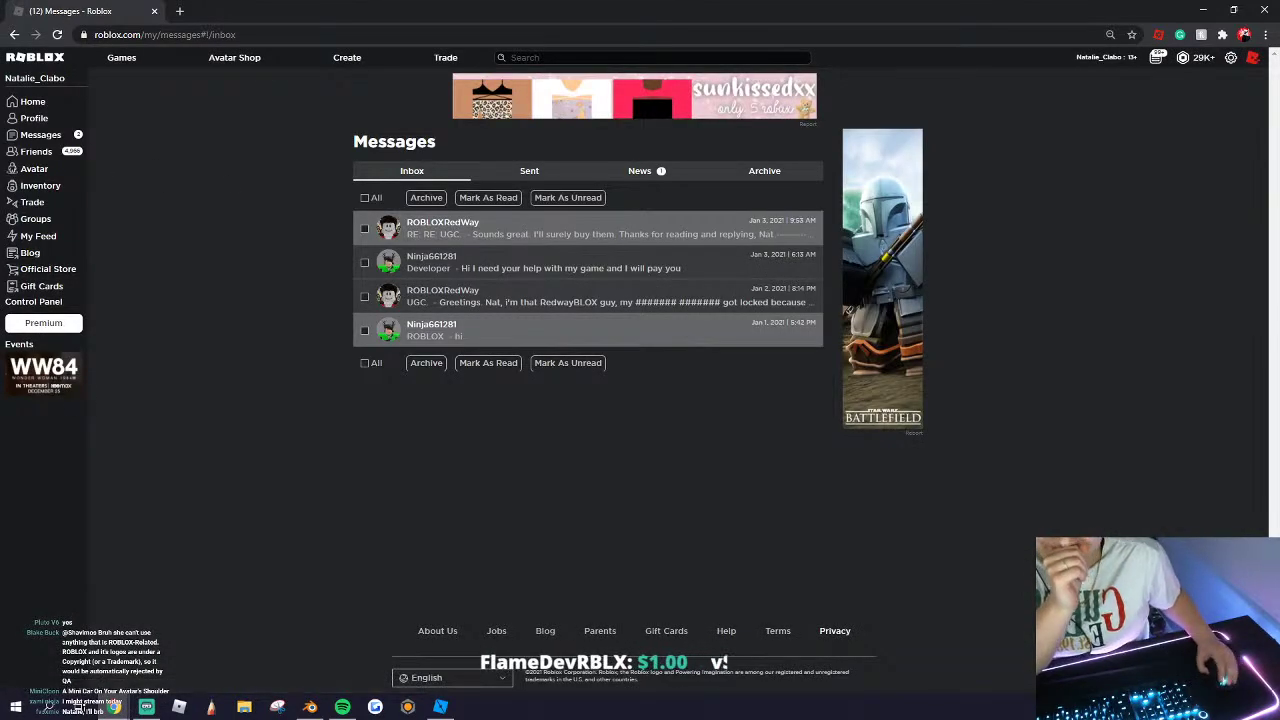
{"action": "left_click", "coordinate": [45, 102]}
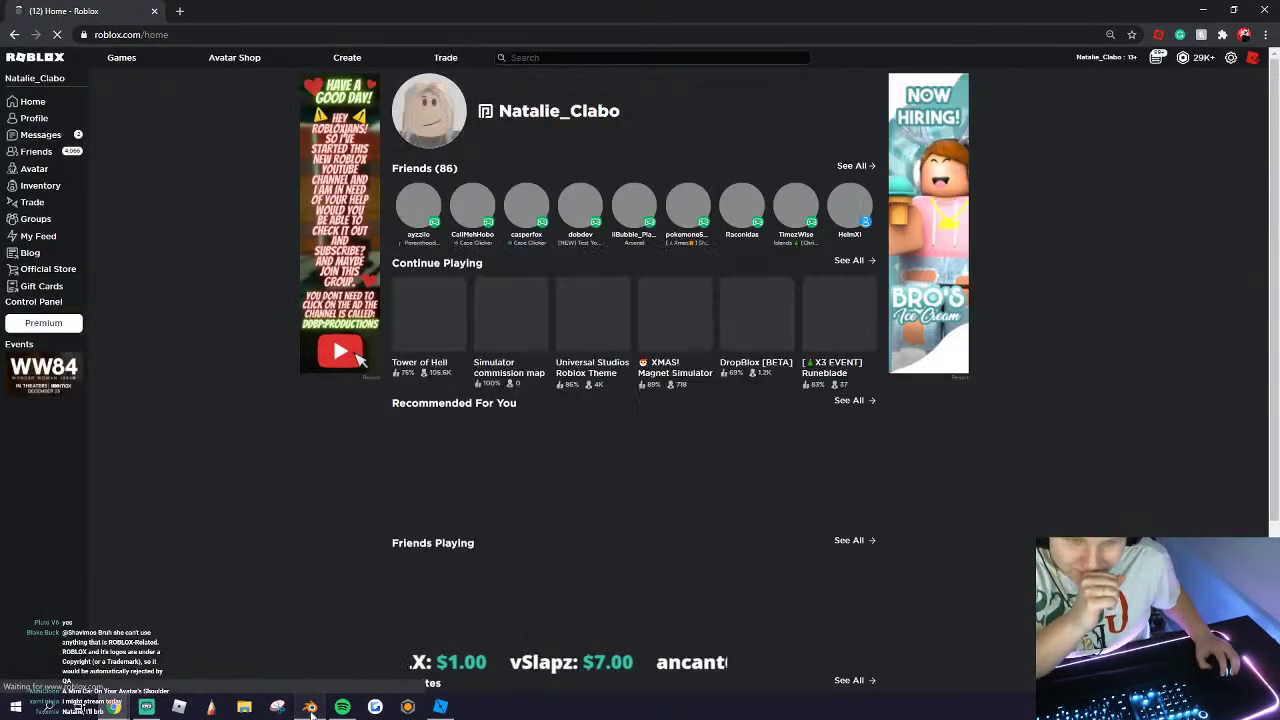
{"action": "left_click", "coordinate": [310, 707]}
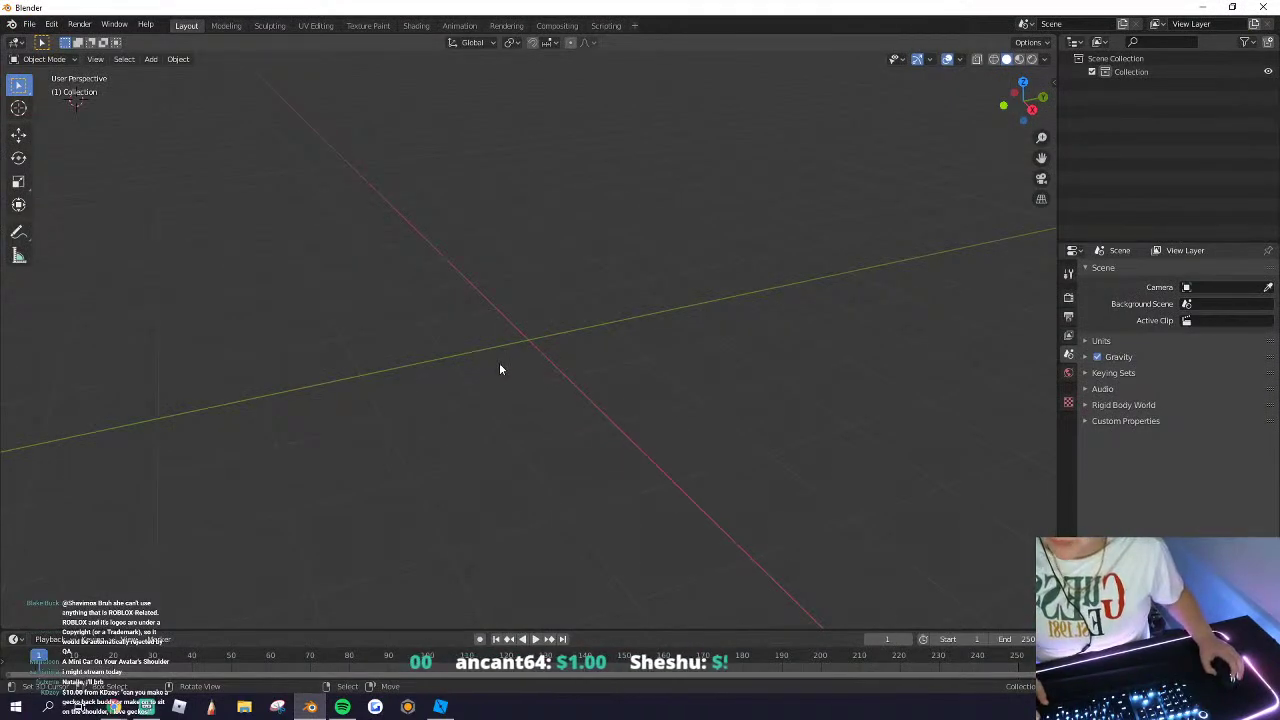
{"action": "middle_click_drag", "start_coordinate": [499, 364], "coordinate": [575, 368]}
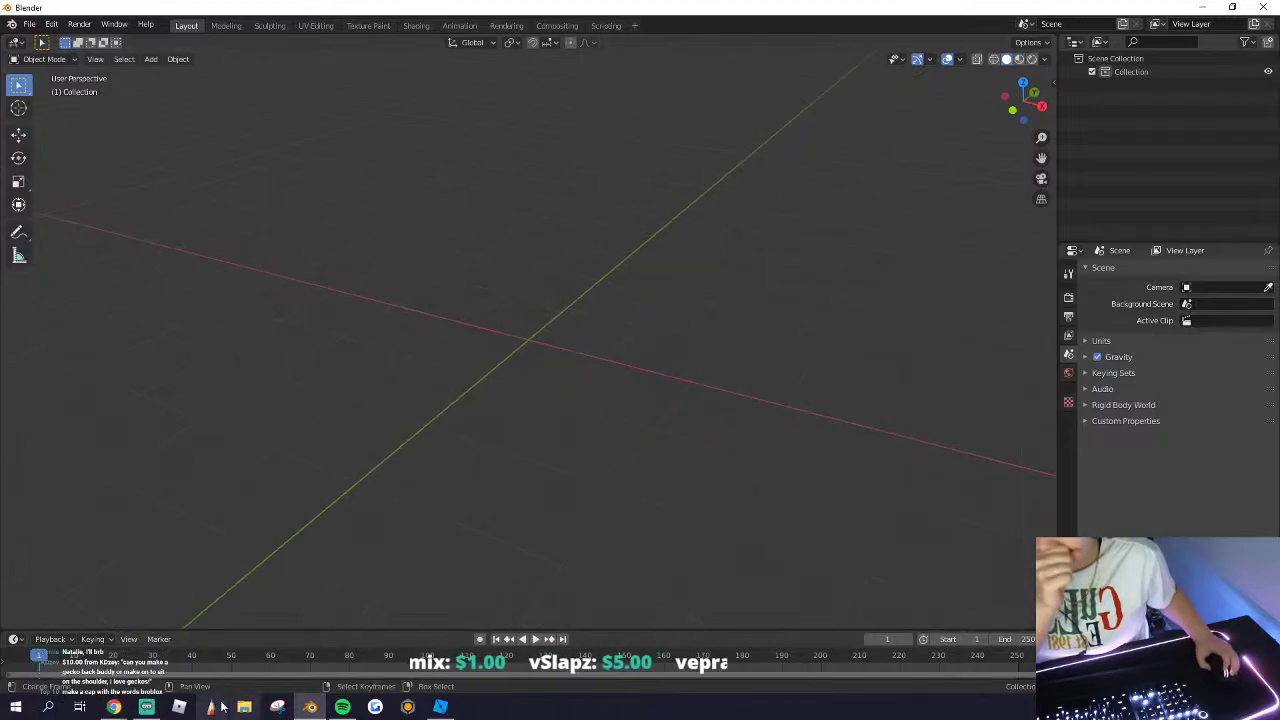
{"action": "left_click", "coordinate": [114, 710]}
{"action": "left_click", "coordinate": [90, 645]}
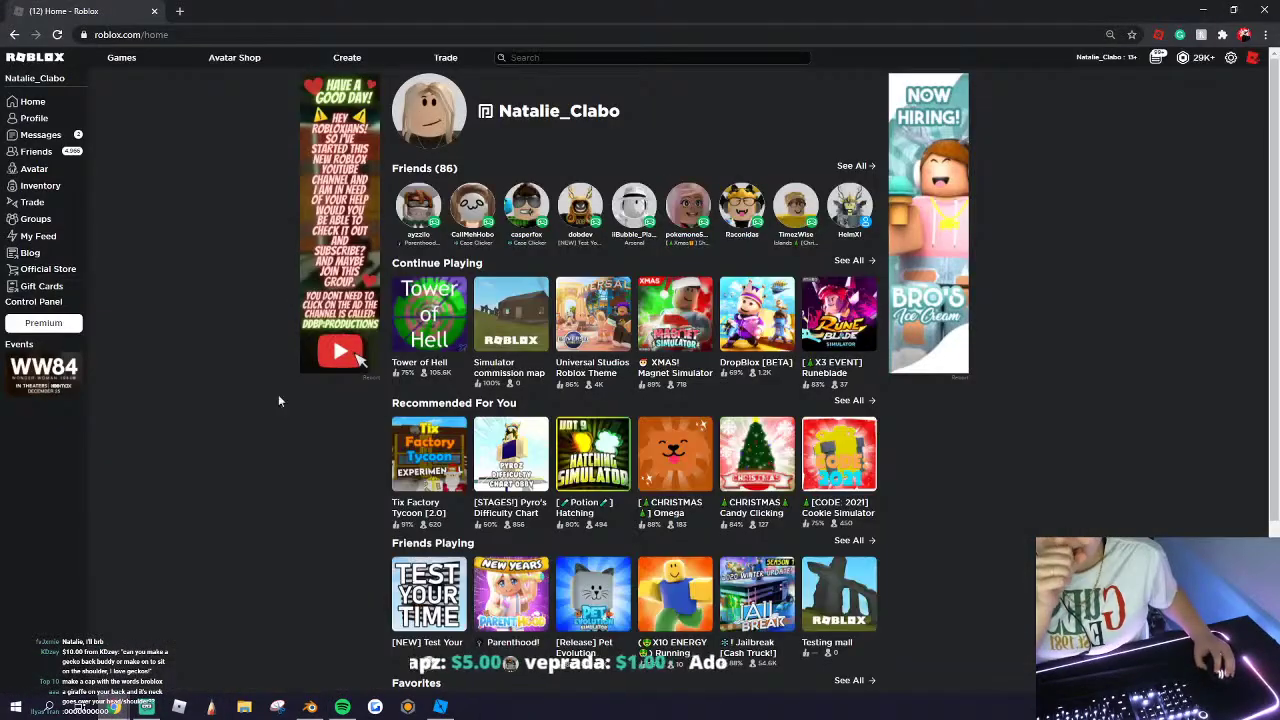
Step: Search Google Images for "gecko" in a new browser tab
{"action": "left_click", "coordinate": [182, 12]}
{"action": "type", "text": "ge"}
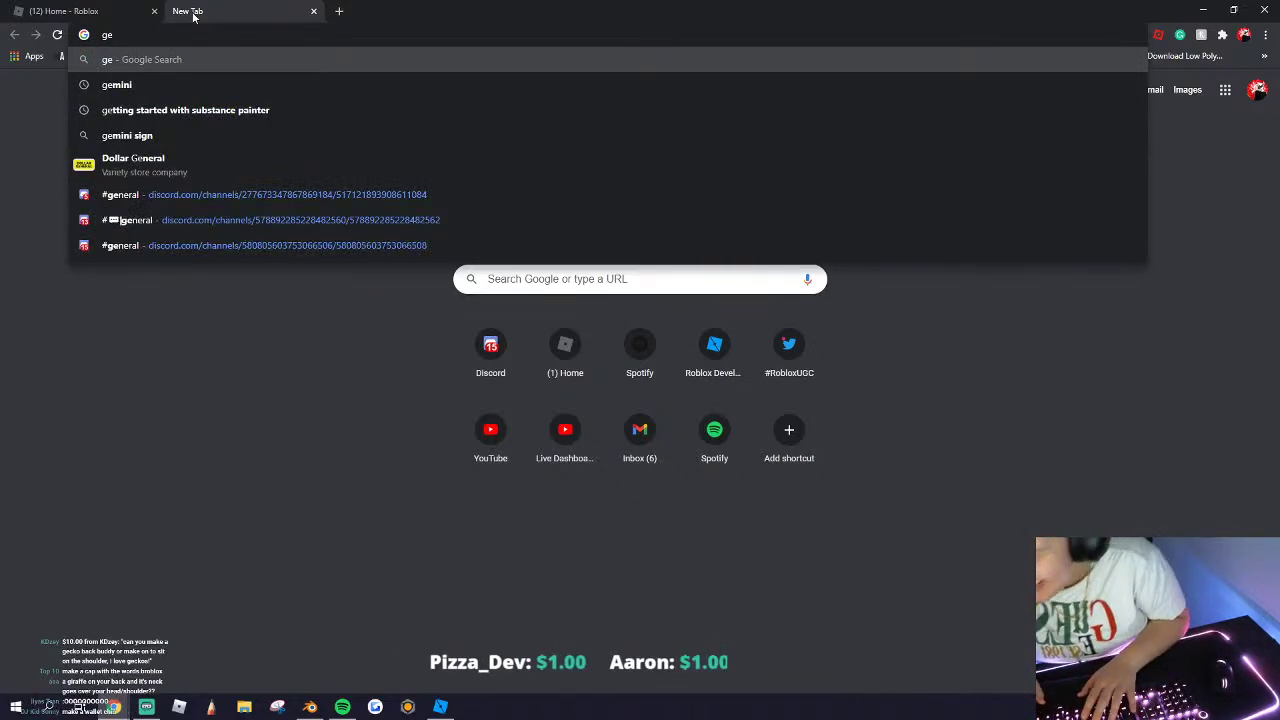
{"action": "type", "text": "cko"}
{"action": "key", "text": "Return"}
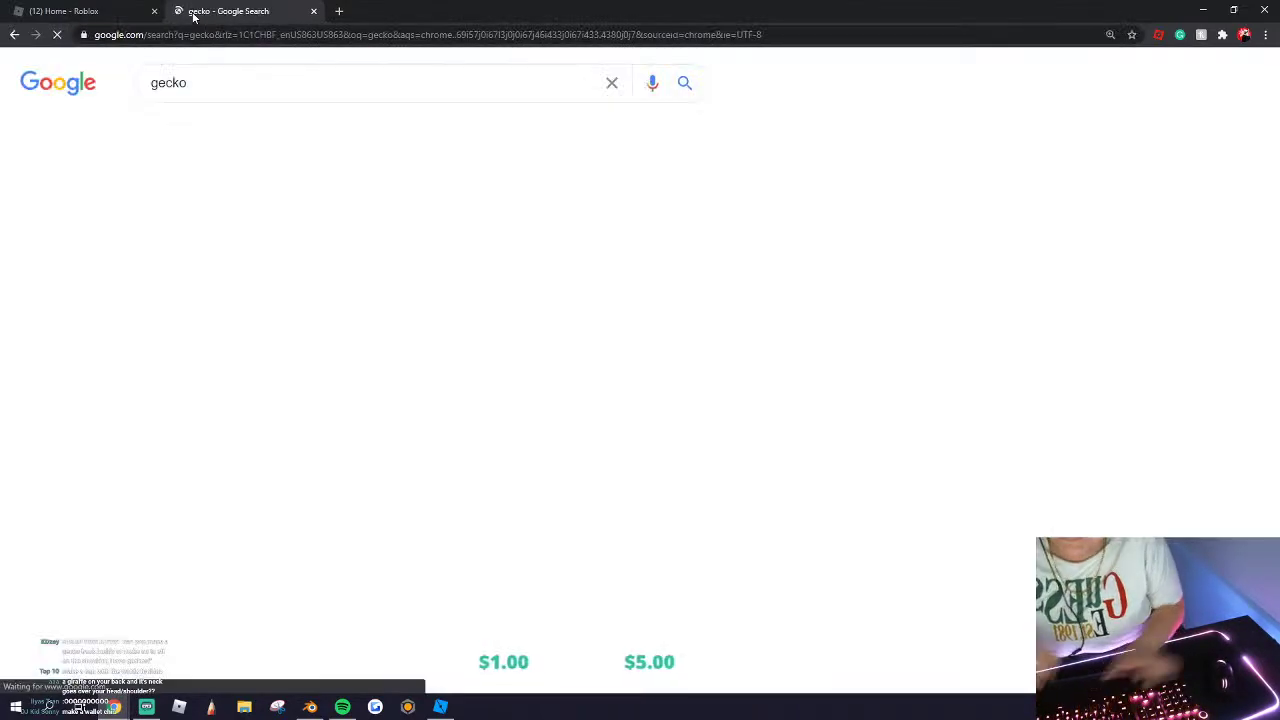
{"action": "left_click", "coordinate": [212, 129]}
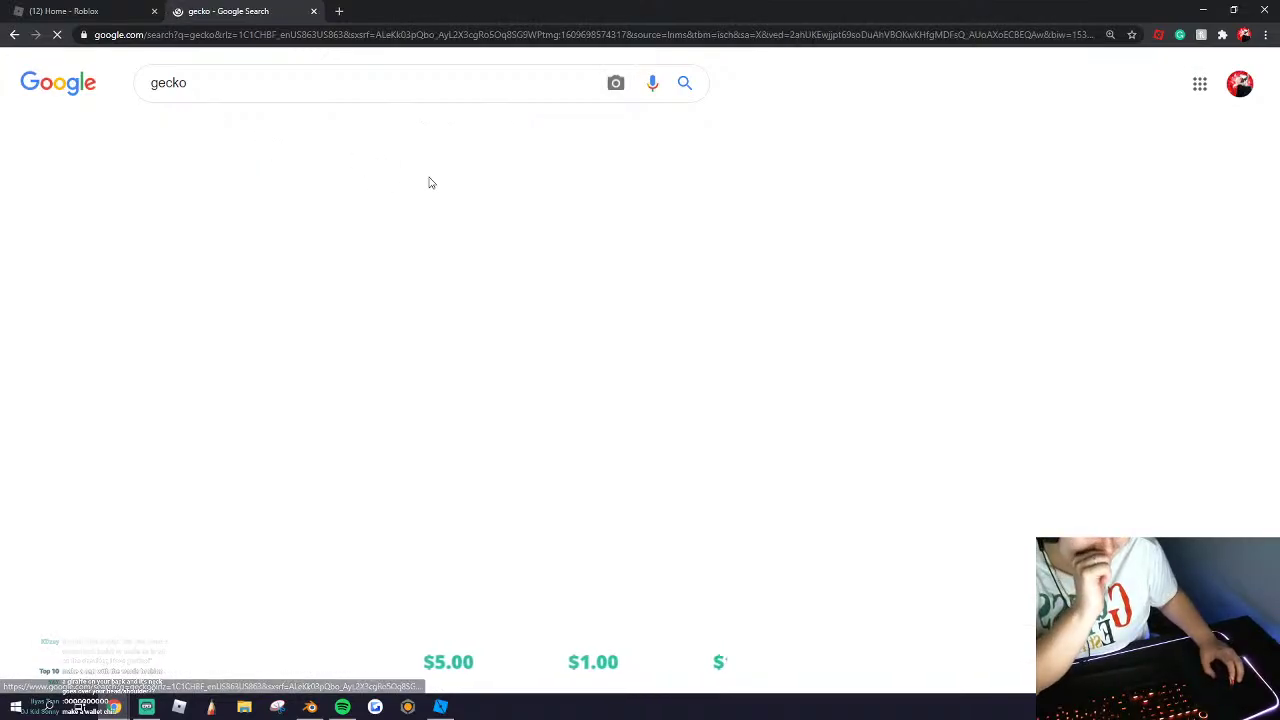
Step: Look through the gecko image results for body shapes and poses suitable as a reference
{"action": "scroll", "coordinate": [400, 420], "scroll_direction": "down", "scroll_amount": 1}
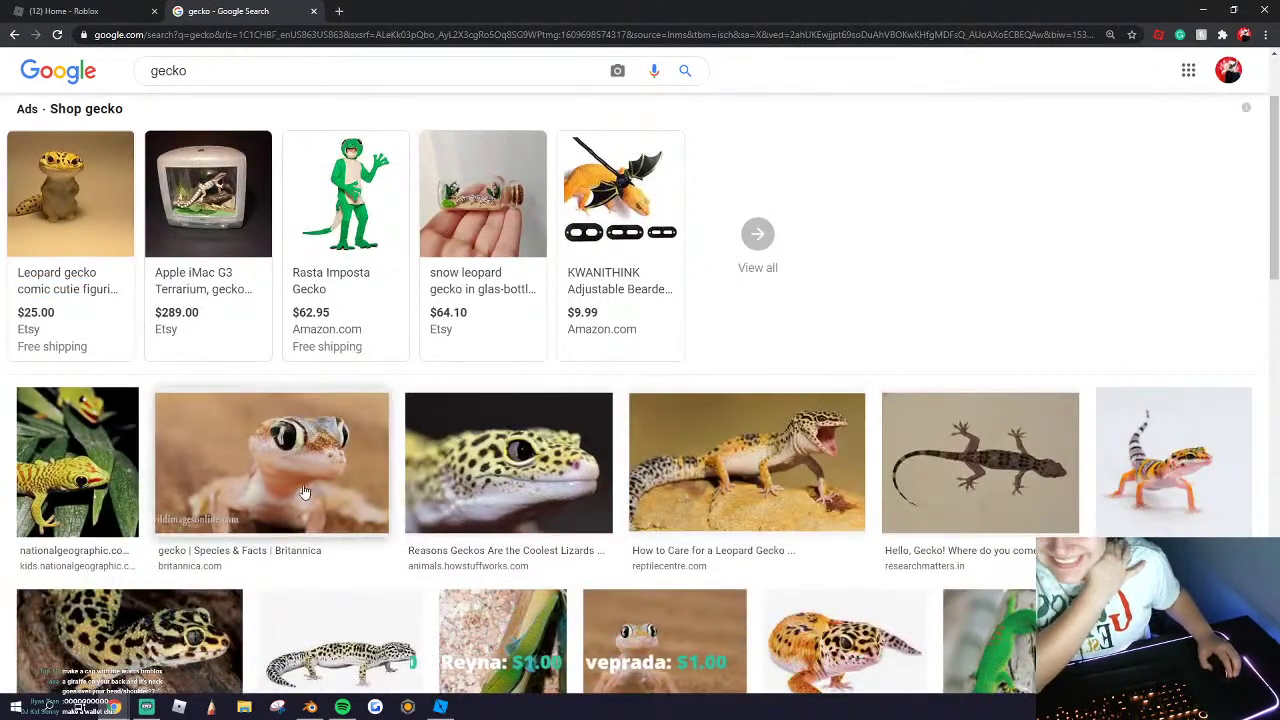
{"action": "scroll", "coordinate": [293, 453], "scroll_direction": "down", "scroll_amount": 5}
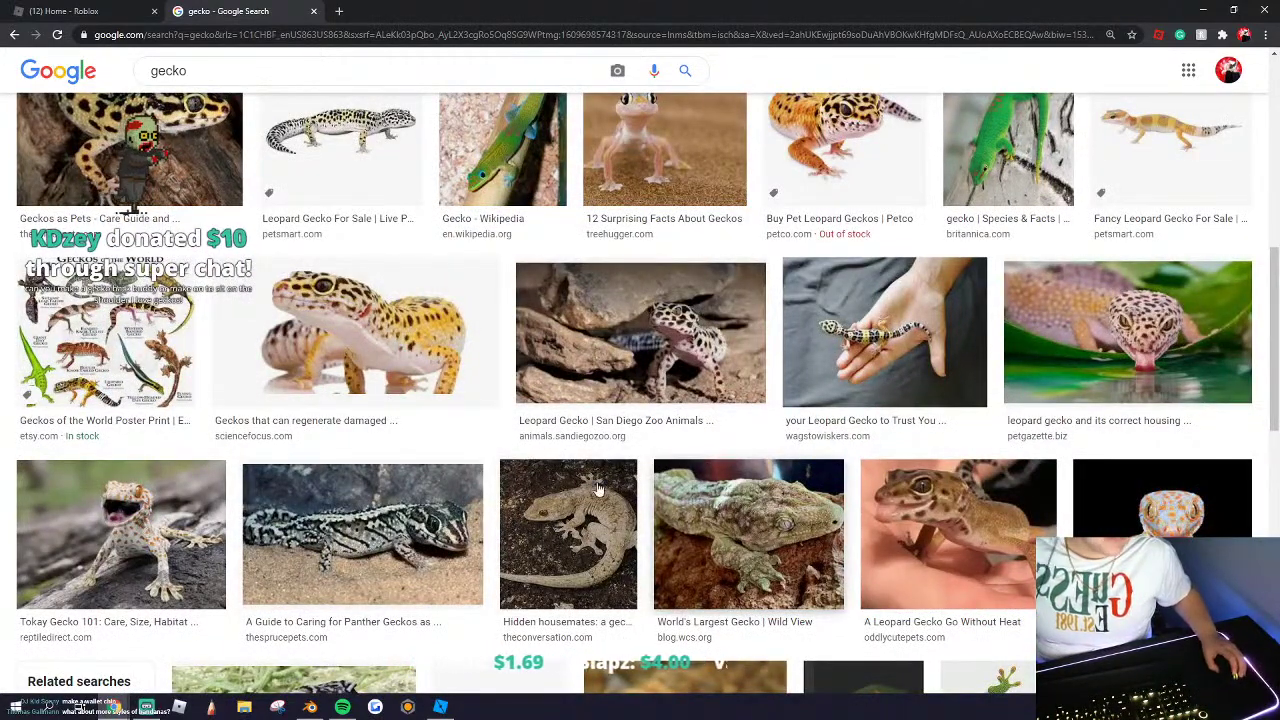
{"action": "scroll", "coordinate": [453, 632], "scroll_direction": "up", "scroll_amount": 6}
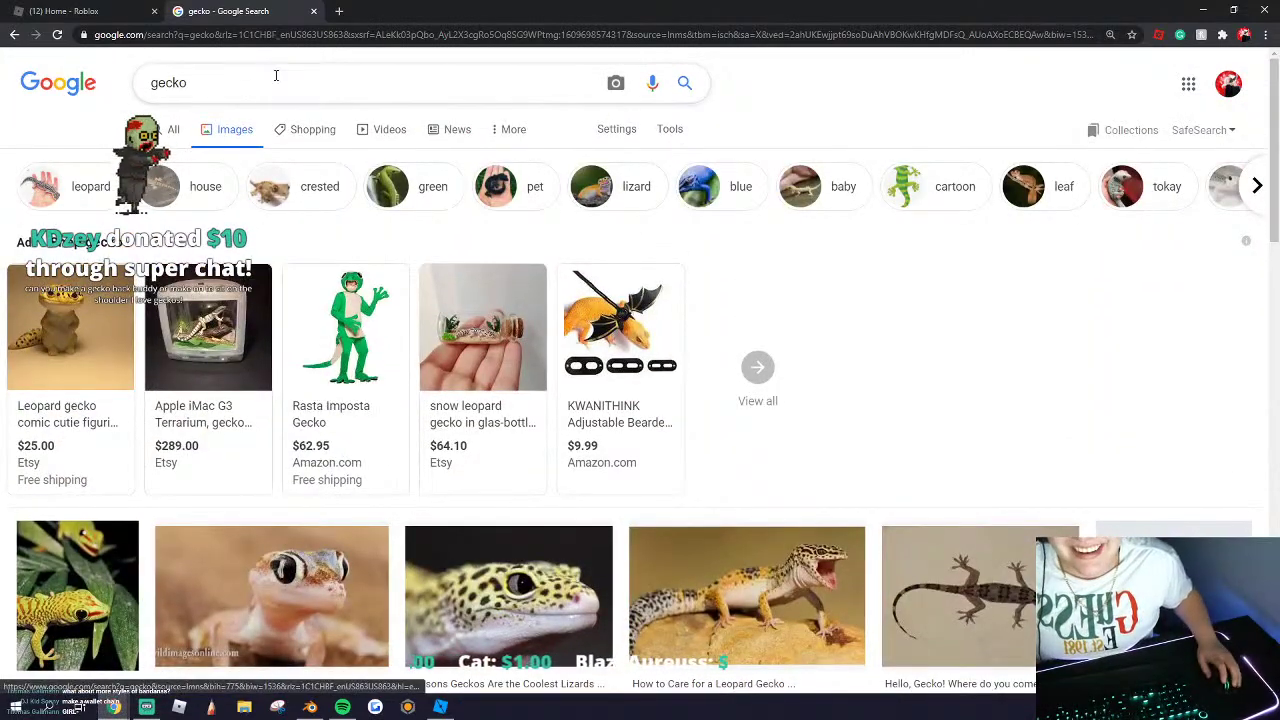
{"action": "scroll", "coordinate": [480, 462], "scroll_direction": "down", "scroll_amount": 3}
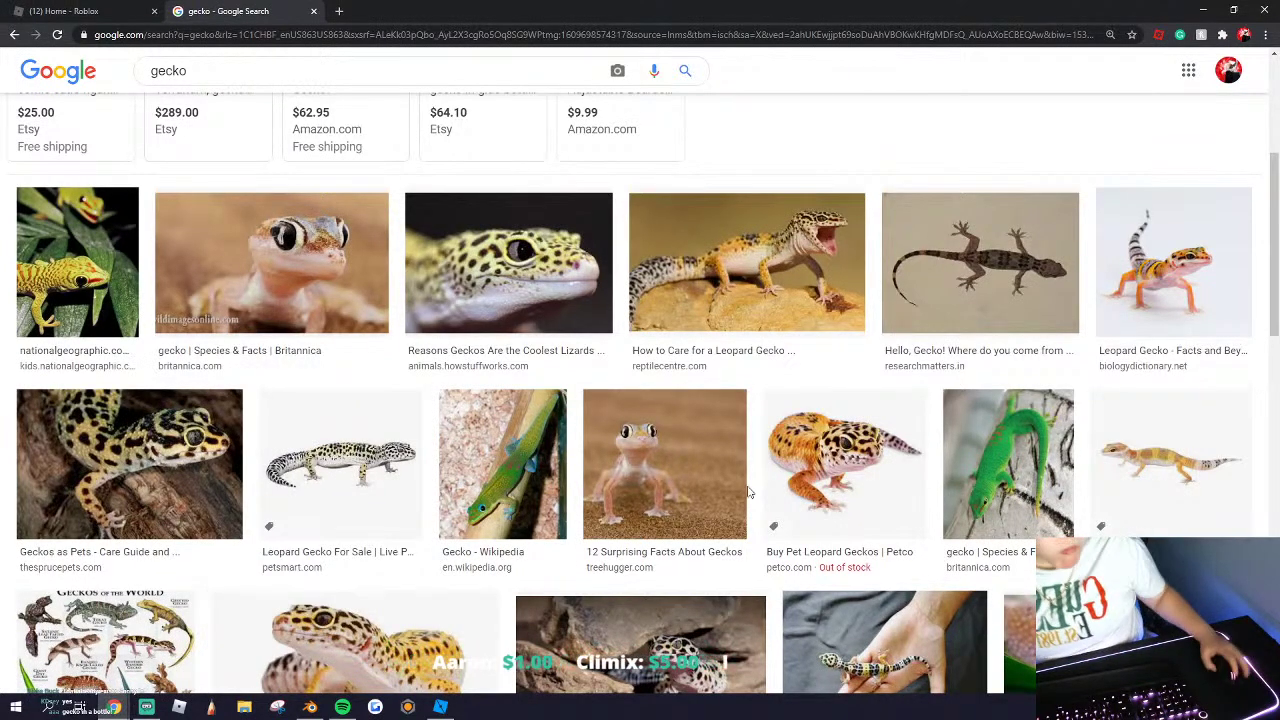
{"action": "scroll", "coordinate": [818, 418], "scroll_direction": "down", "scroll_amount": 3}
{"action": "scroll", "coordinate": [397, 450], "scroll_direction": "down", "scroll_amount": 3}
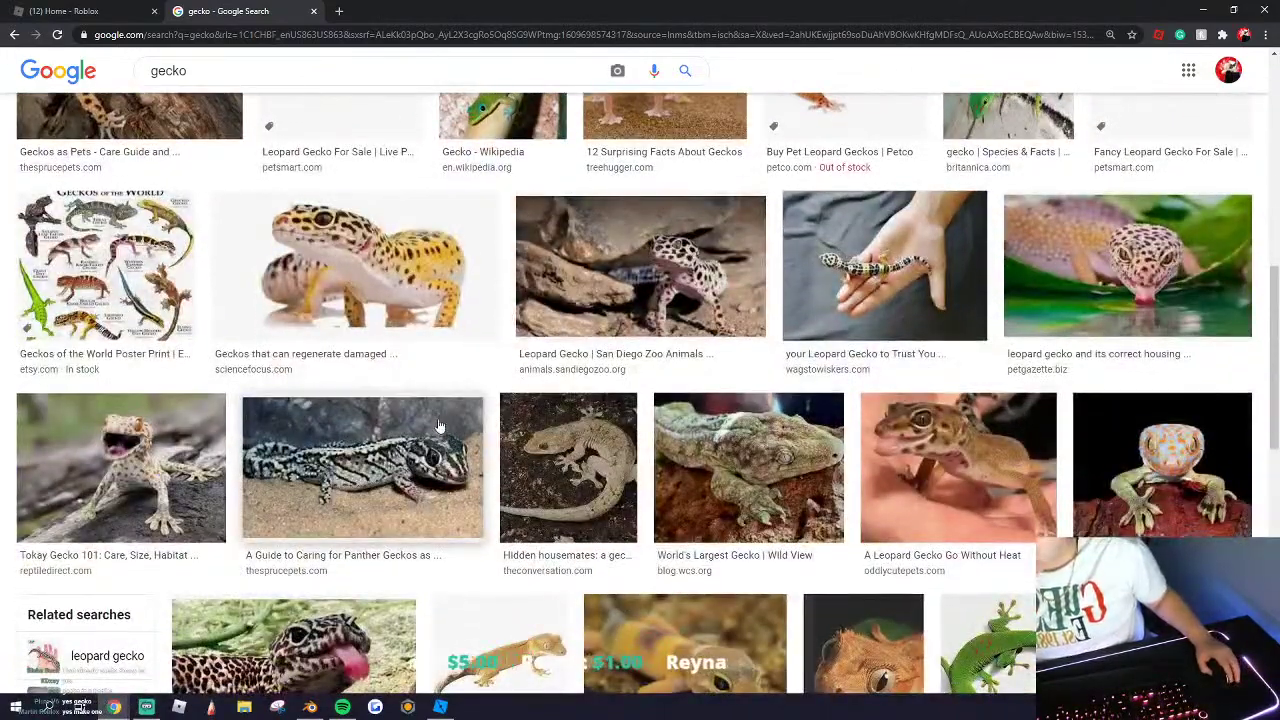
{"action": "scroll", "coordinate": [397, 450], "scroll_direction": "down", "scroll_amount": 6}
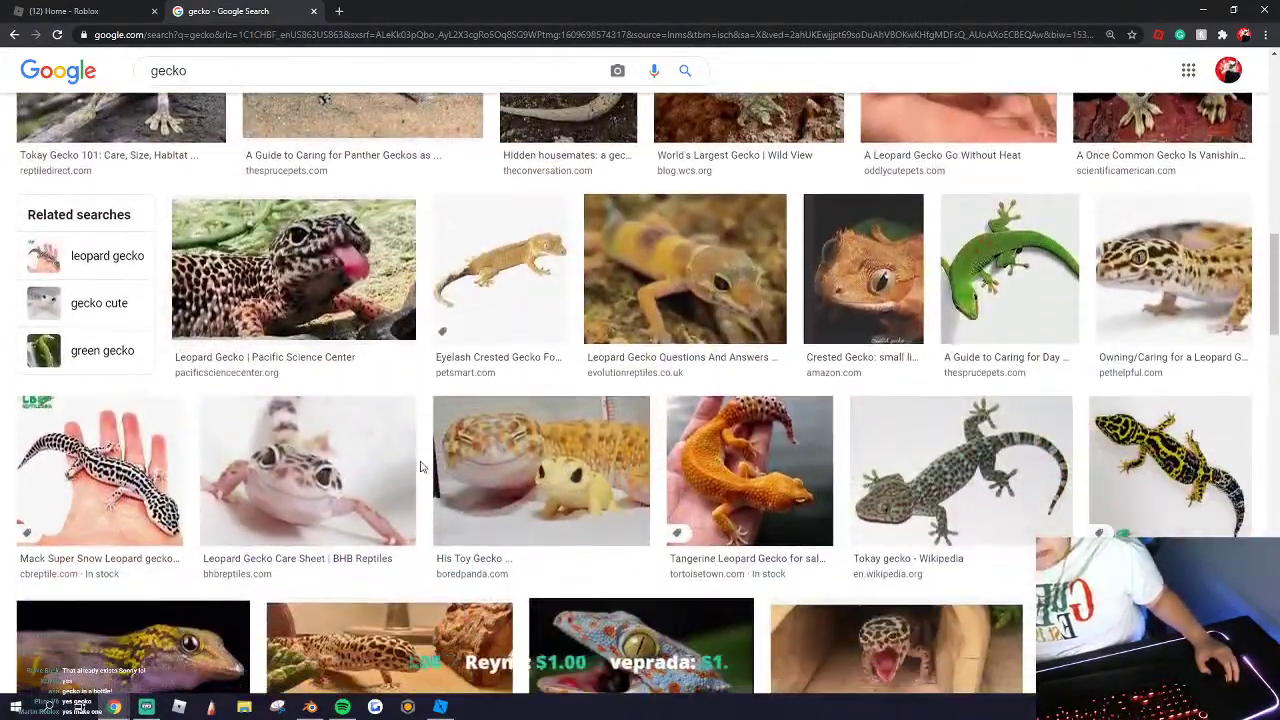
{"action": "scroll", "coordinate": [288, 488], "scroll_direction": "down", "scroll_amount": 3}
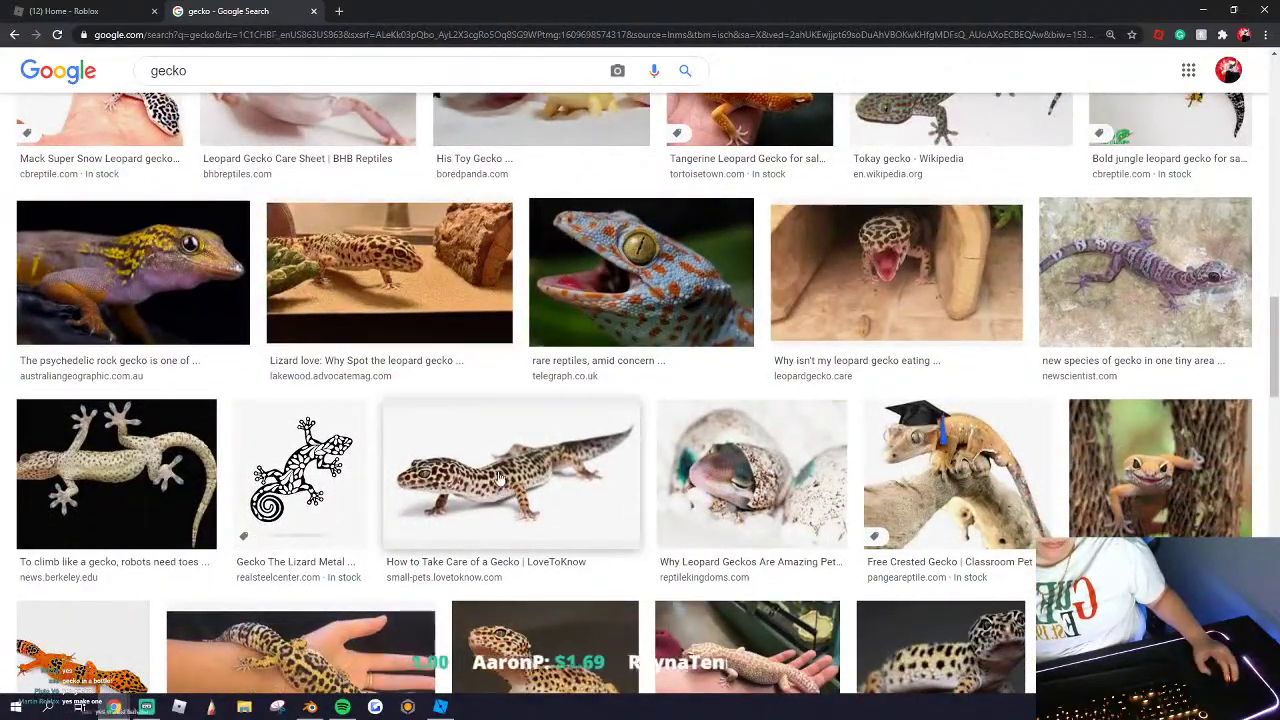
Step: Preview the "How to Take Care of a Gecko" photo and compare it with the other gecko results
{"action": "left_click", "coordinate": [500, 478]}
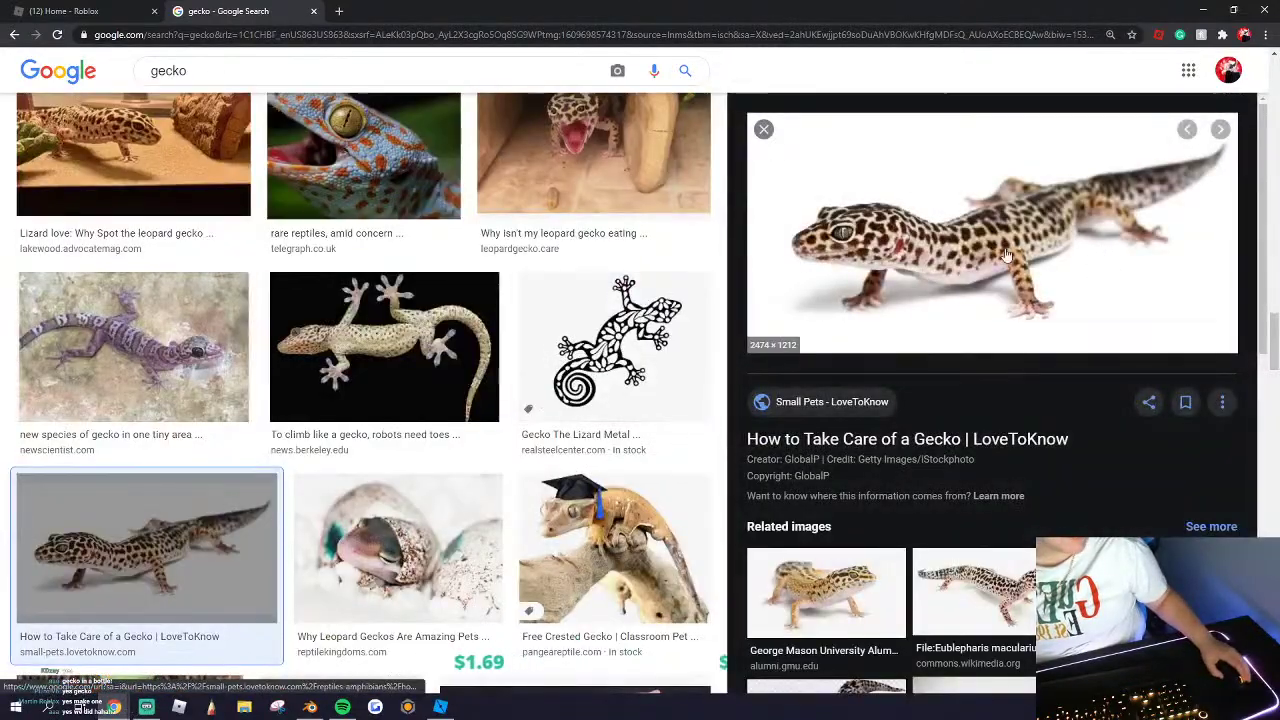
{"action": "scroll", "coordinate": [240, 497], "scroll_direction": "down", "scroll_amount": 4}
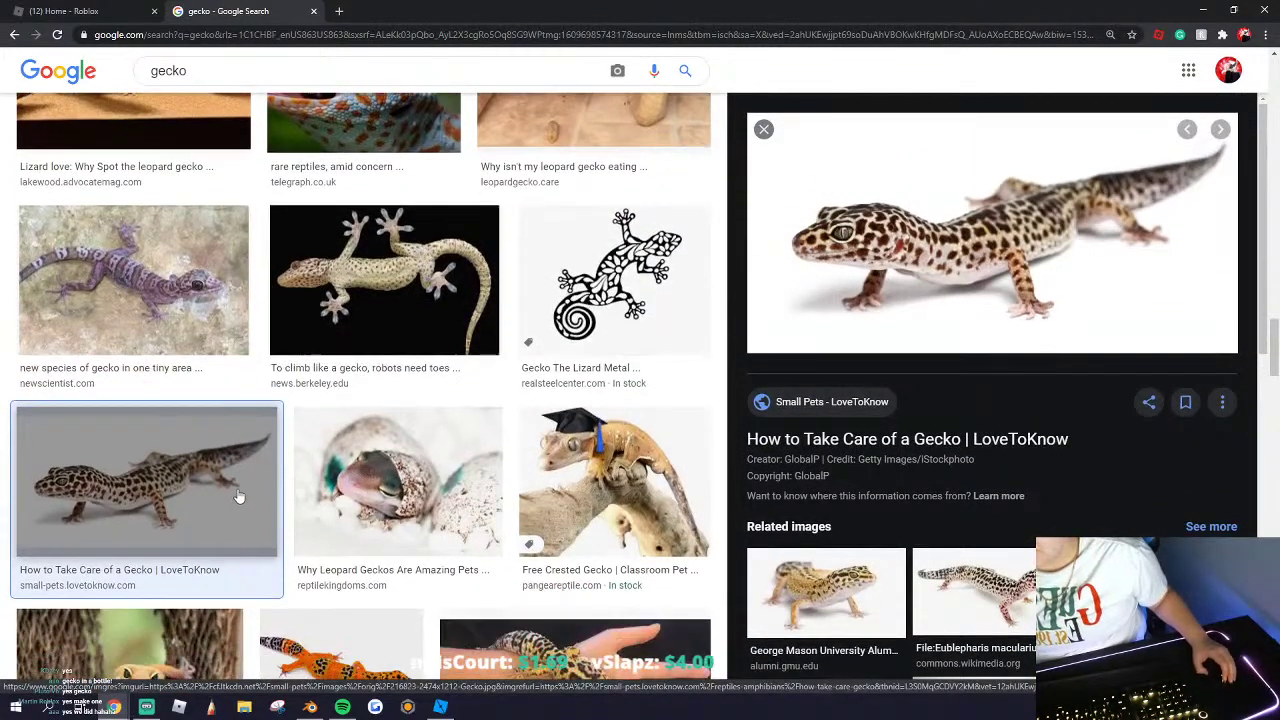
{"action": "scroll", "coordinate": [365, 515], "scroll_direction": "down", "scroll_amount": 5}
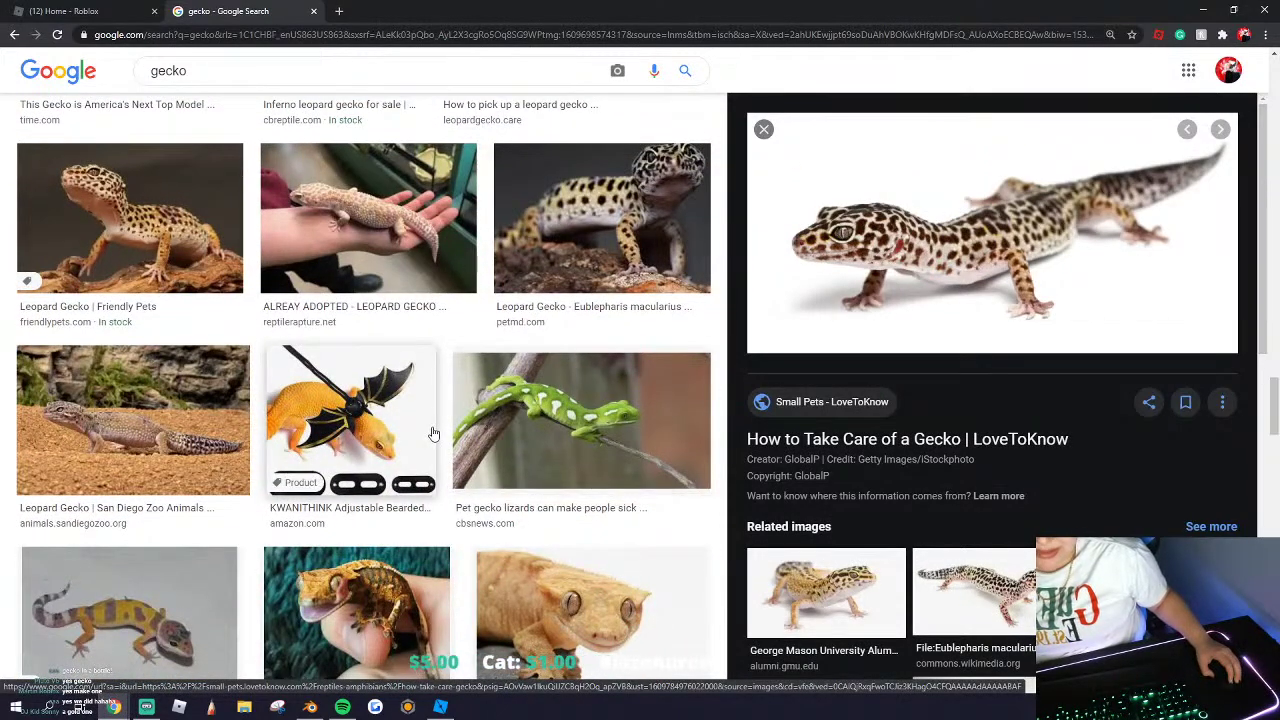
{"action": "scroll", "coordinate": [430, 470], "scroll_direction": "down", "scroll_amount": 2}
{"action": "scroll", "coordinate": [423, 528], "scroll_direction": "down", "scroll_amount": 4}
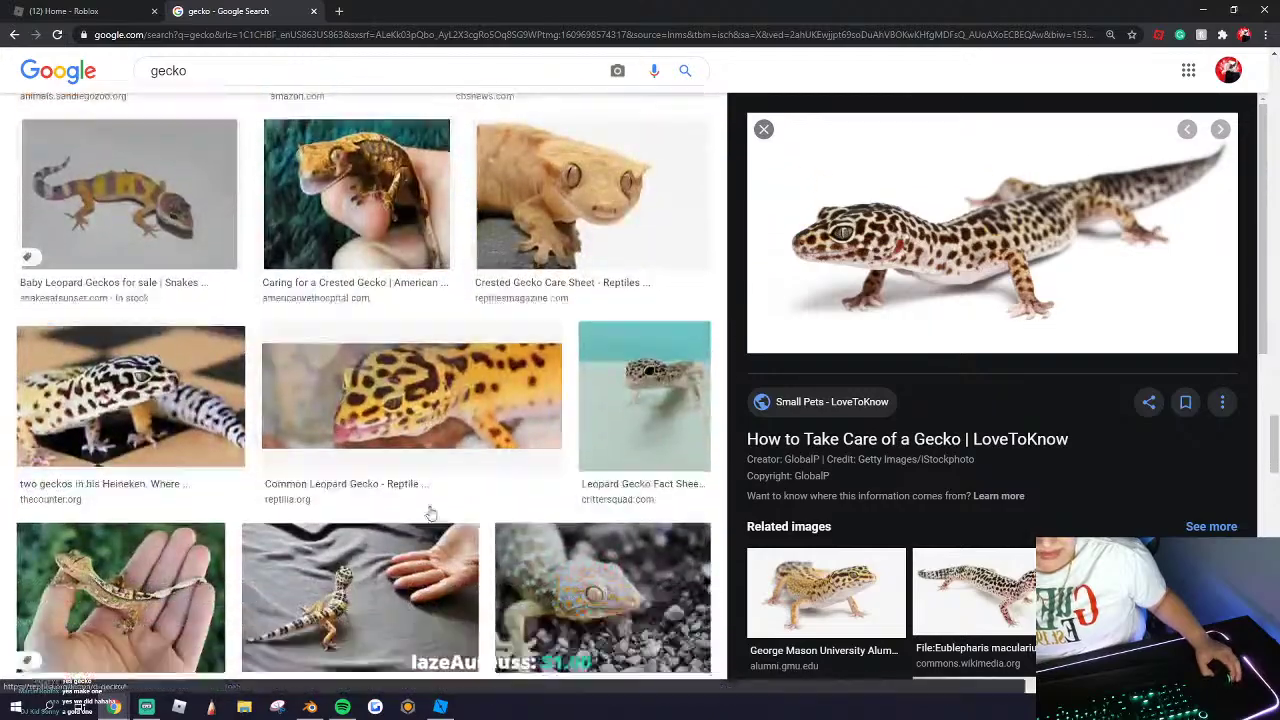
{"action": "scroll", "coordinate": [415, 520], "scroll_direction": "up", "scroll_amount": 10}
{"action": "scroll", "coordinate": [400, 480], "scroll_direction": "up", "scroll_amount": 12}
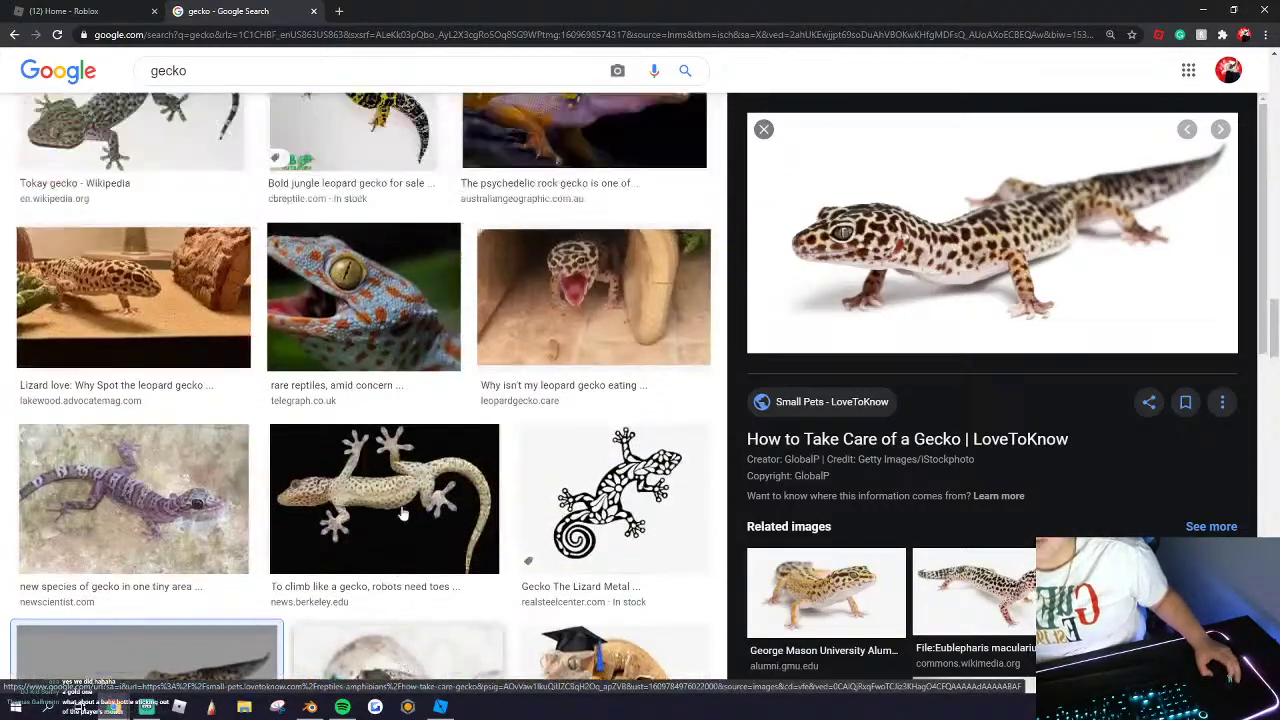
{"action": "scroll", "coordinate": [378, 430], "scroll_direction": "up", "scroll_amount": 15}
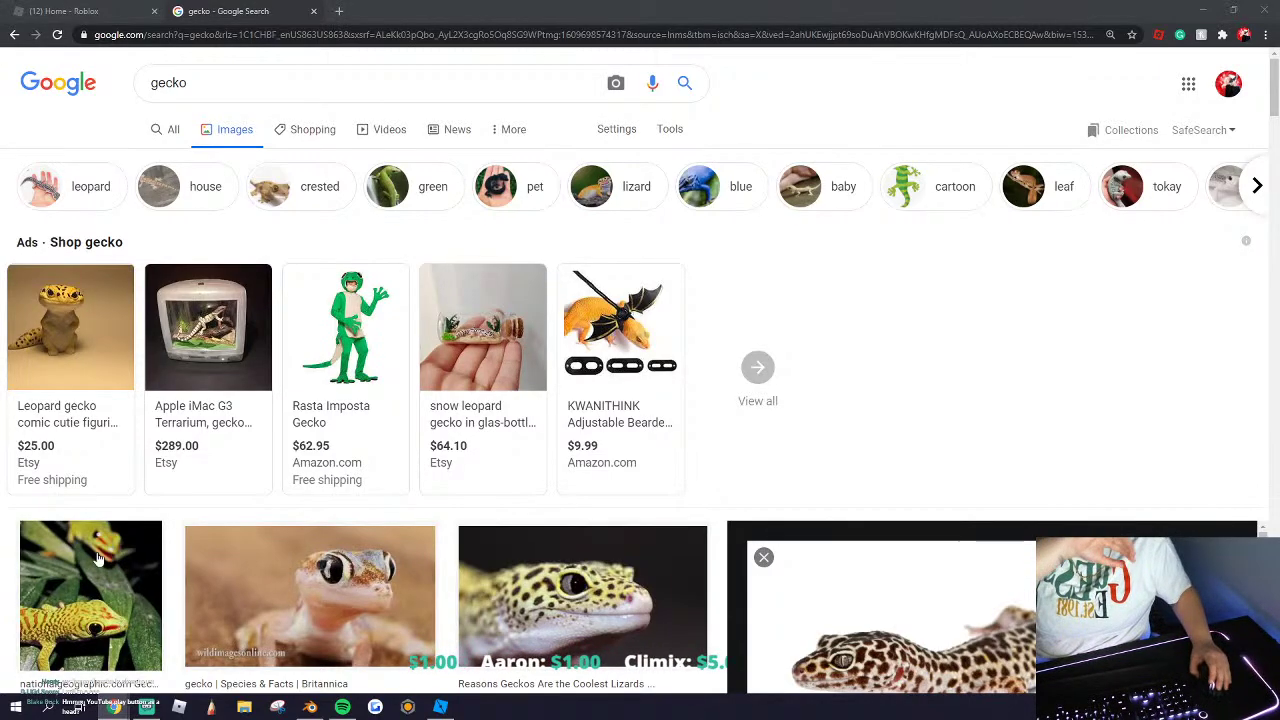
Step: Preview the Research Matters photo of a gecko seen from above and copy the image
{"action": "scroll", "coordinate": [505, 547], "scroll_direction": "down", "scroll_amount": 3}
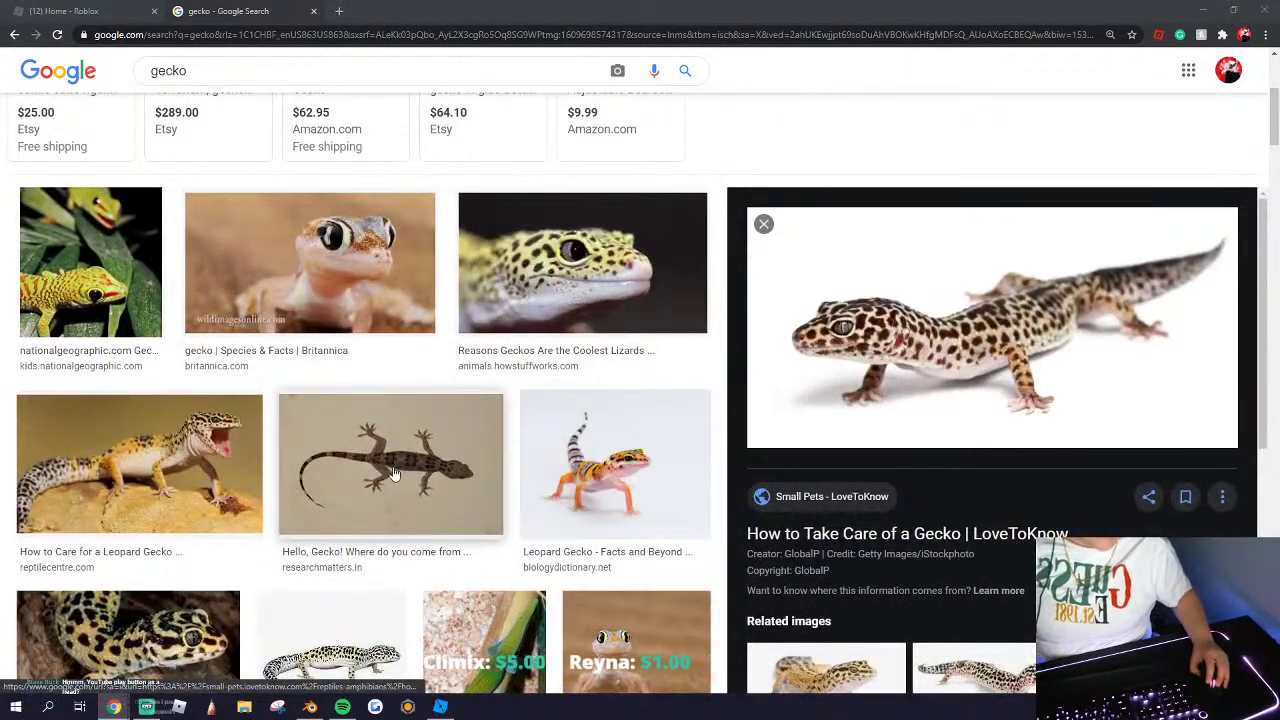
{"action": "left_click", "coordinate": [505, 547]}
{"action": "right_click", "coordinate": [1013, 370]}
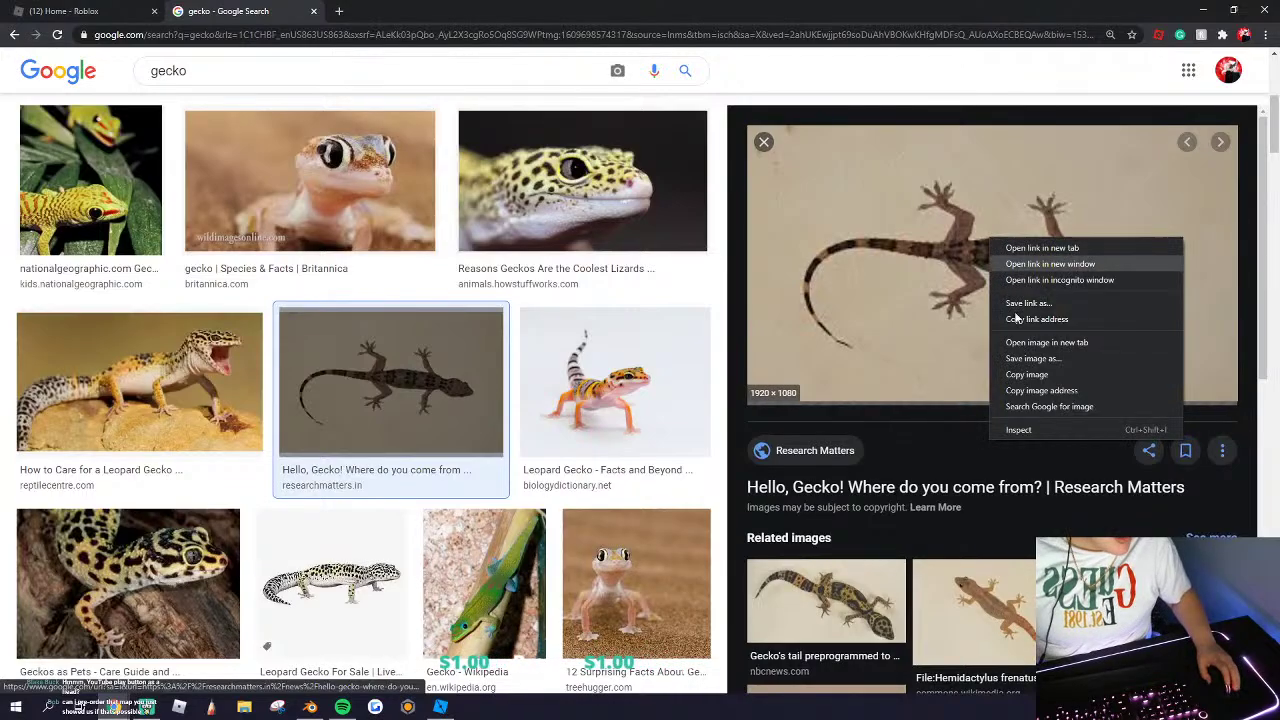
{"action": "left_click", "coordinate": [1015, 378]}
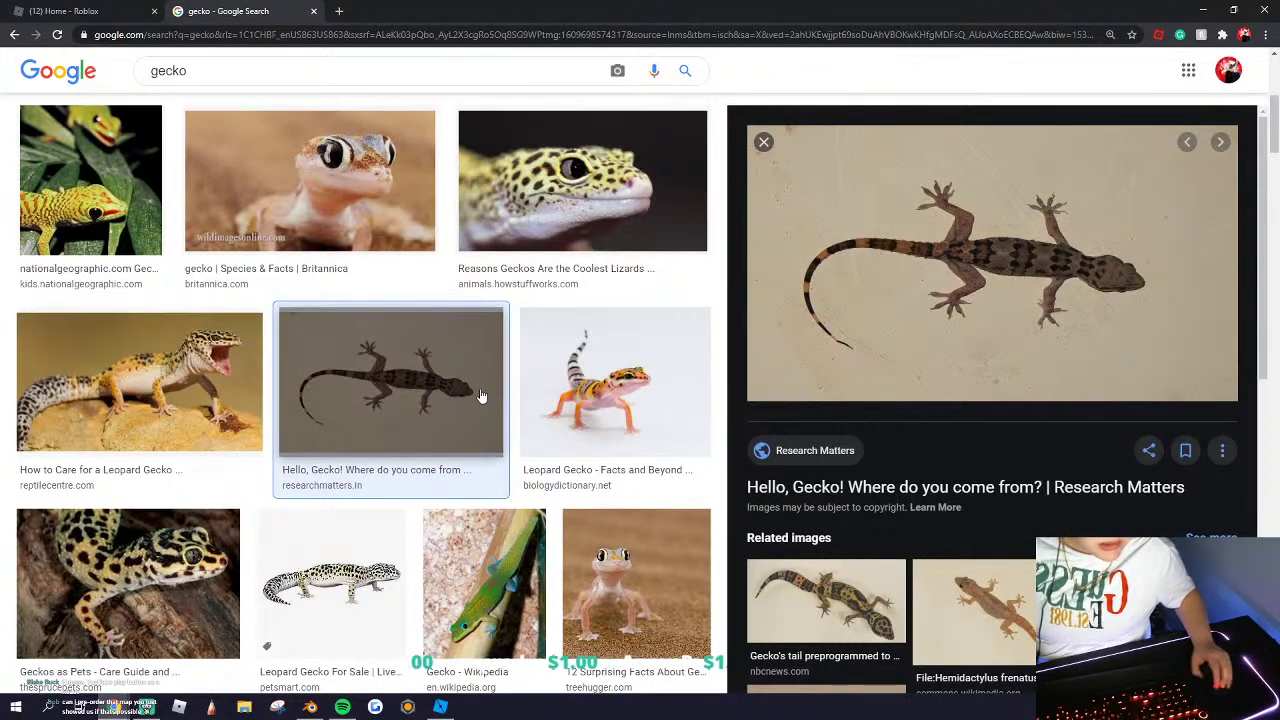
Step: Preview the PetSmart leopard gecko photo and the Geckos of the World poster among the image results
{"action": "scroll", "coordinate": [540, 325], "scroll_direction": "down", "scroll_amount": 4}
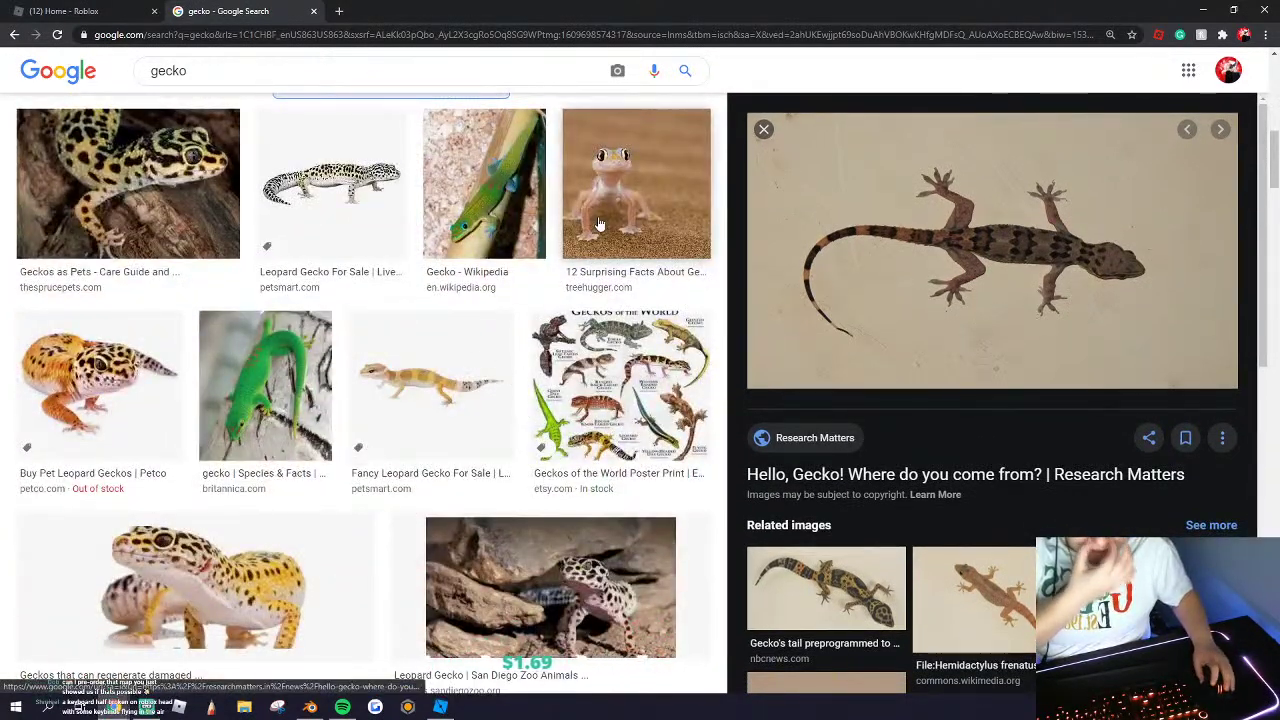
{"action": "left_click", "coordinate": [600, 225]}
{"action": "left_click", "coordinate": [330, 250]}
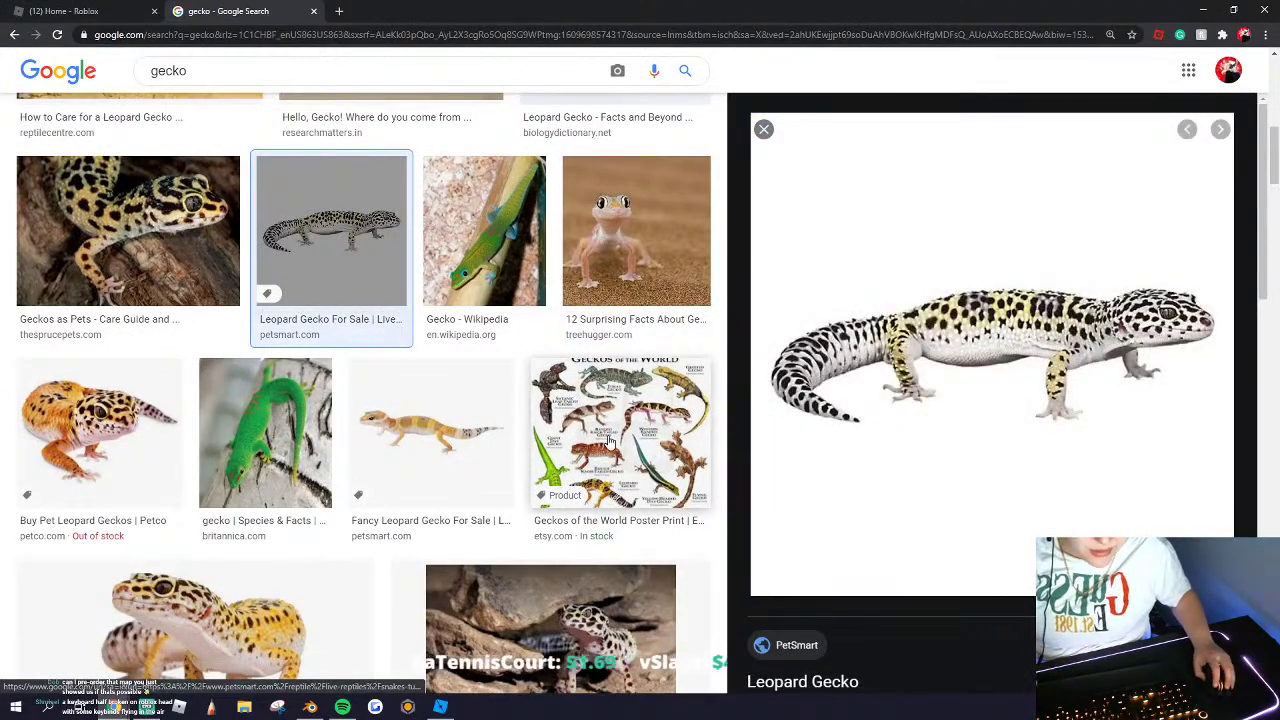
{"action": "left_click", "coordinate": [557, 458]}
{"action": "scroll", "coordinate": [435, 468], "scroll_direction": "down", "scroll_amount": 7}
{"action": "scroll", "coordinate": [435, 468], "scroll_direction": "down", "scroll_amount": 1}
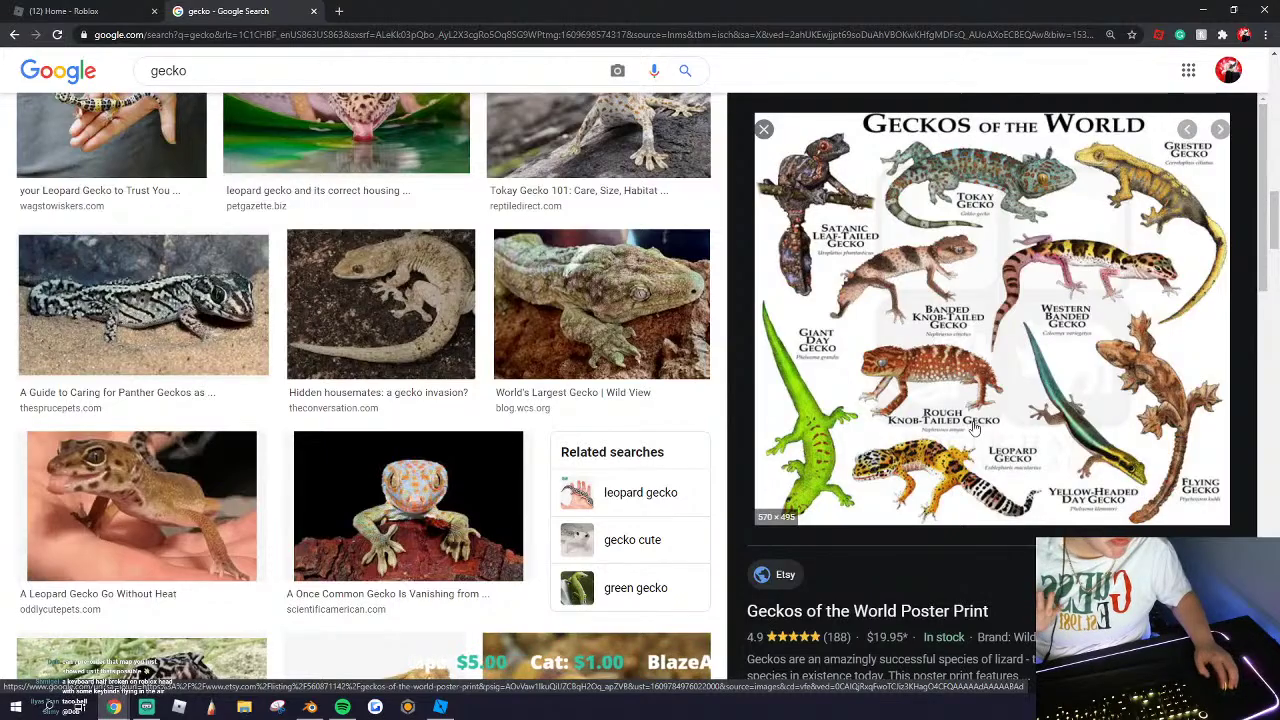
Step: Preview the related Geckos children's book cover and examine further gecko photos for usable references
{"action": "scroll", "coordinate": [1137, 492], "scroll_direction": "down", "scroll_amount": 10}
{"action": "left_click", "coordinate": [806, 343]}
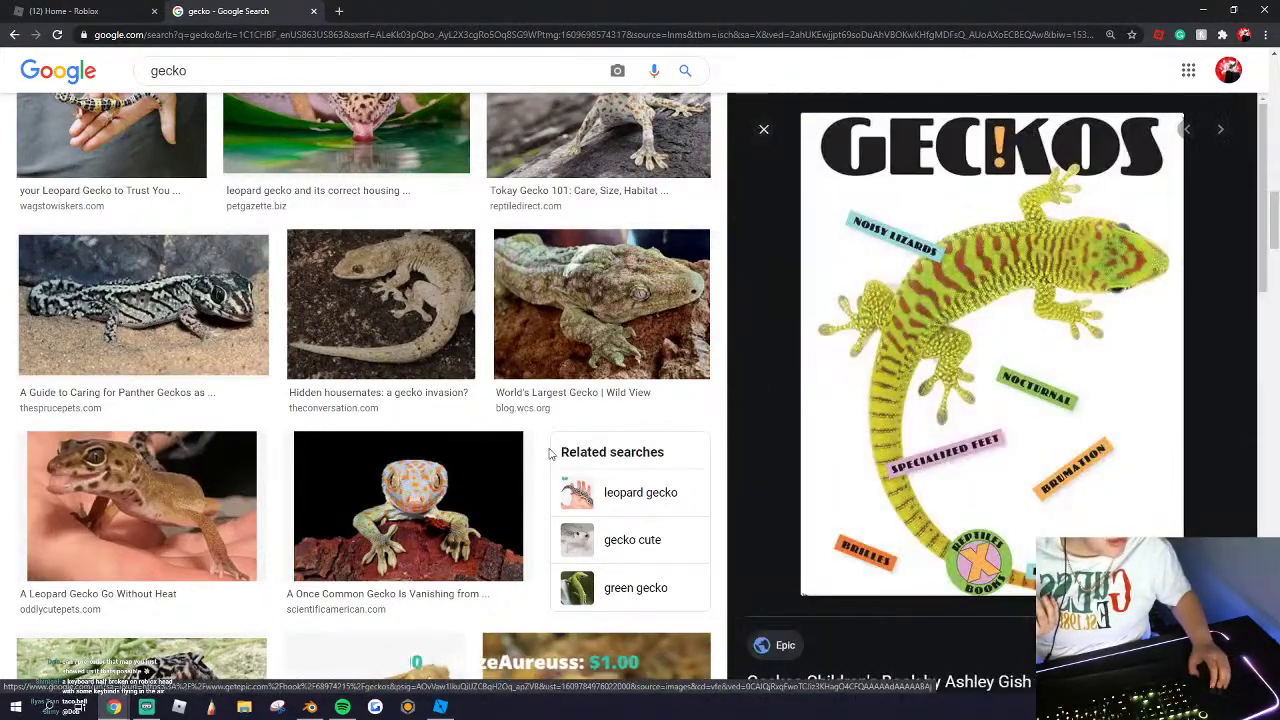
{"action": "scroll", "coordinate": [551, 453], "scroll_direction": "down", "scroll_amount": 2}
{"action": "scroll", "coordinate": [1055, 459], "scroll_direction": "down", "scroll_amount": 2}
{"action": "scroll", "coordinate": [1030, 456], "scroll_direction": "down", "scroll_amount": 2}
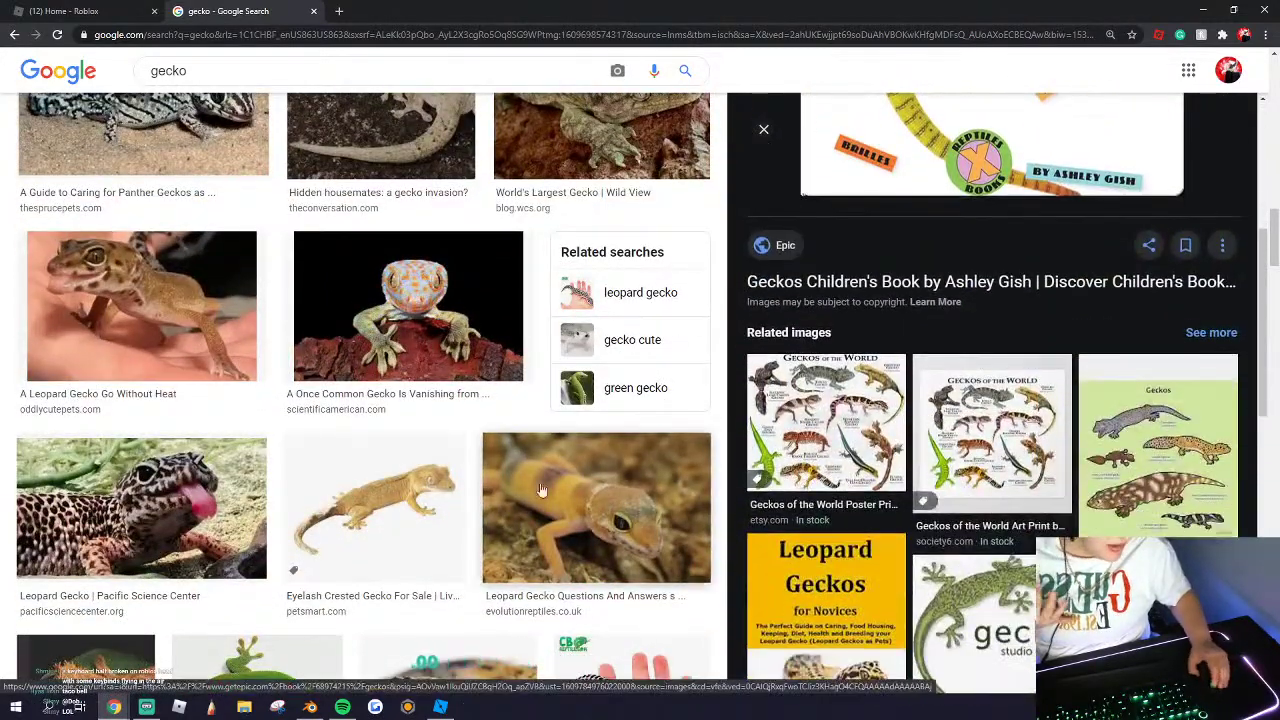
{"action": "scroll", "coordinate": [430, 475], "scroll_direction": "down", "scroll_amount": 3}
{"action": "scroll", "coordinate": [415, 482], "scroll_direction": "down", "scroll_amount": 1}
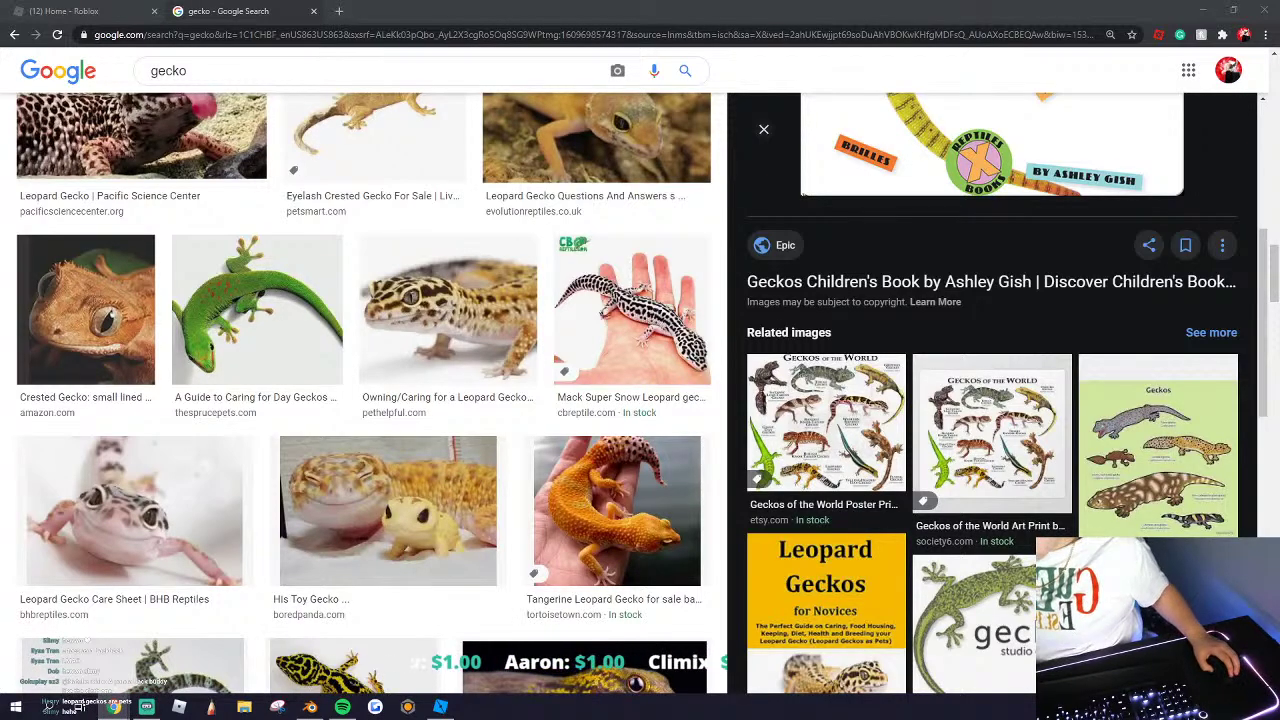
{"action": "scroll", "coordinate": [378, 432], "scroll_direction": "down", "scroll_amount": 4}
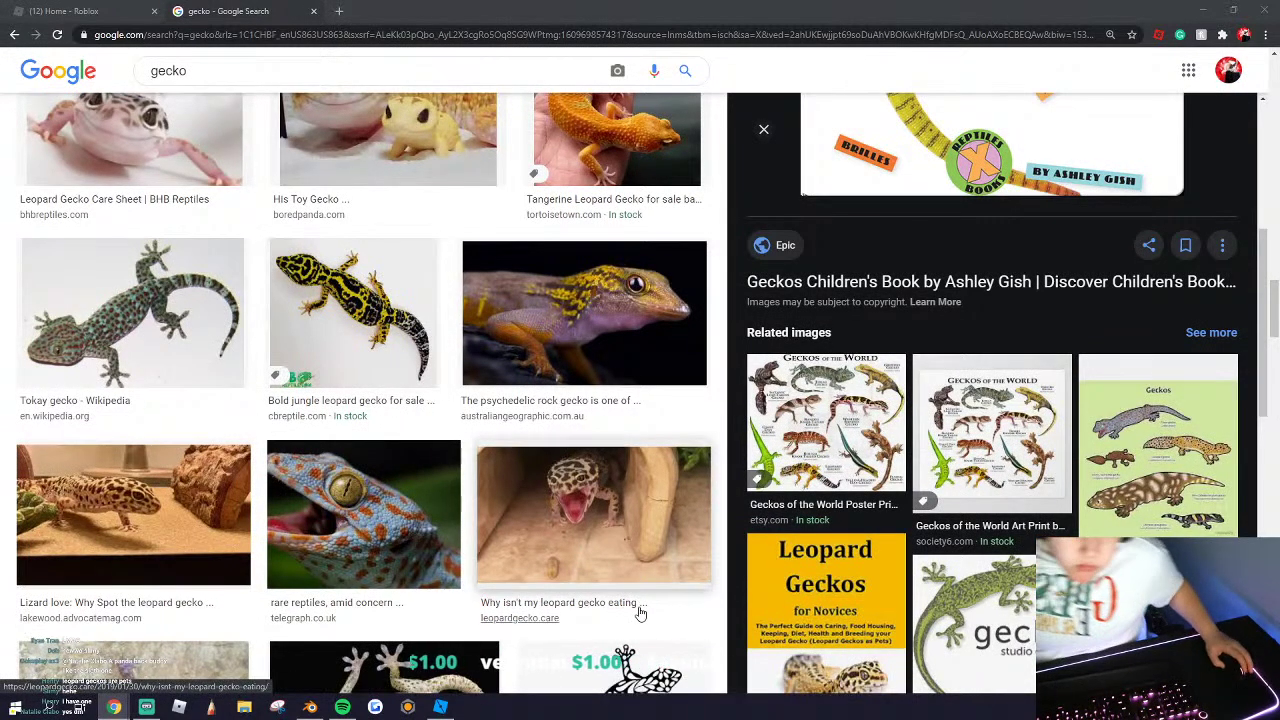
{"action": "scroll", "coordinate": [560, 520], "scroll_direction": "down", "scroll_amount": 3}
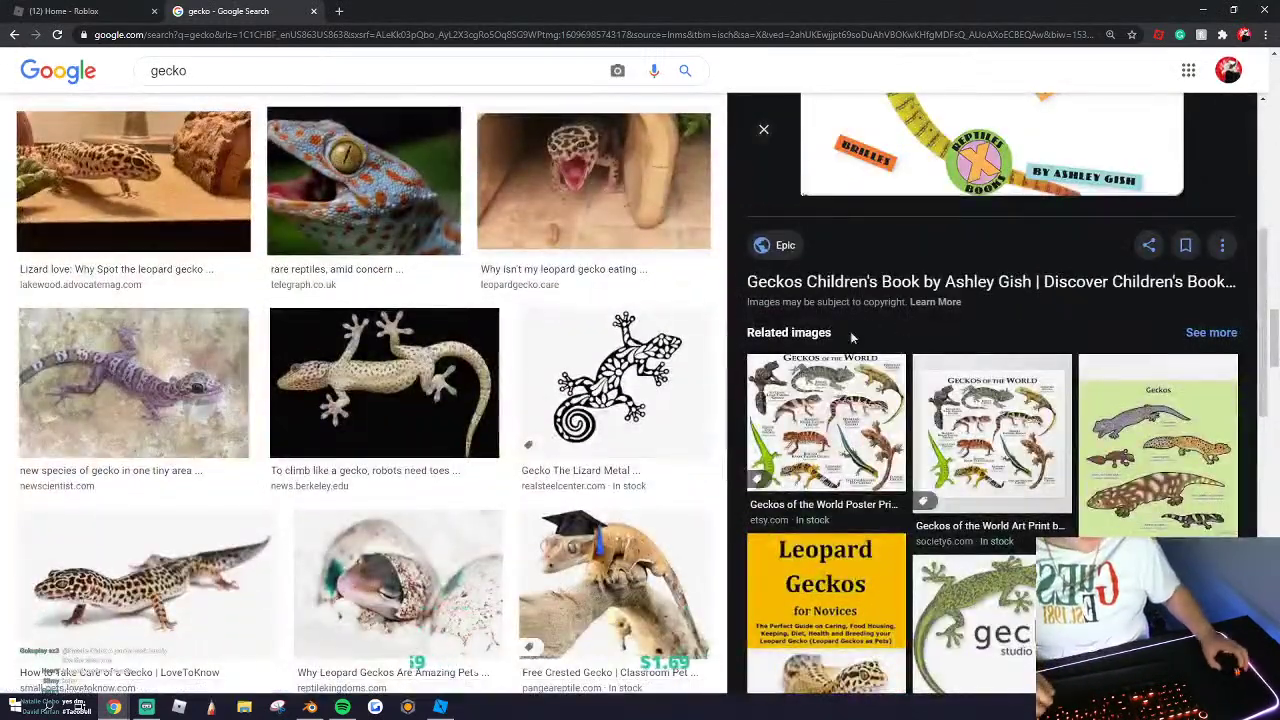
Step: Preview the Berkeley News gecko photo and move the image search results out into a separate window
{"action": "left_click", "coordinate": [407, 420]}
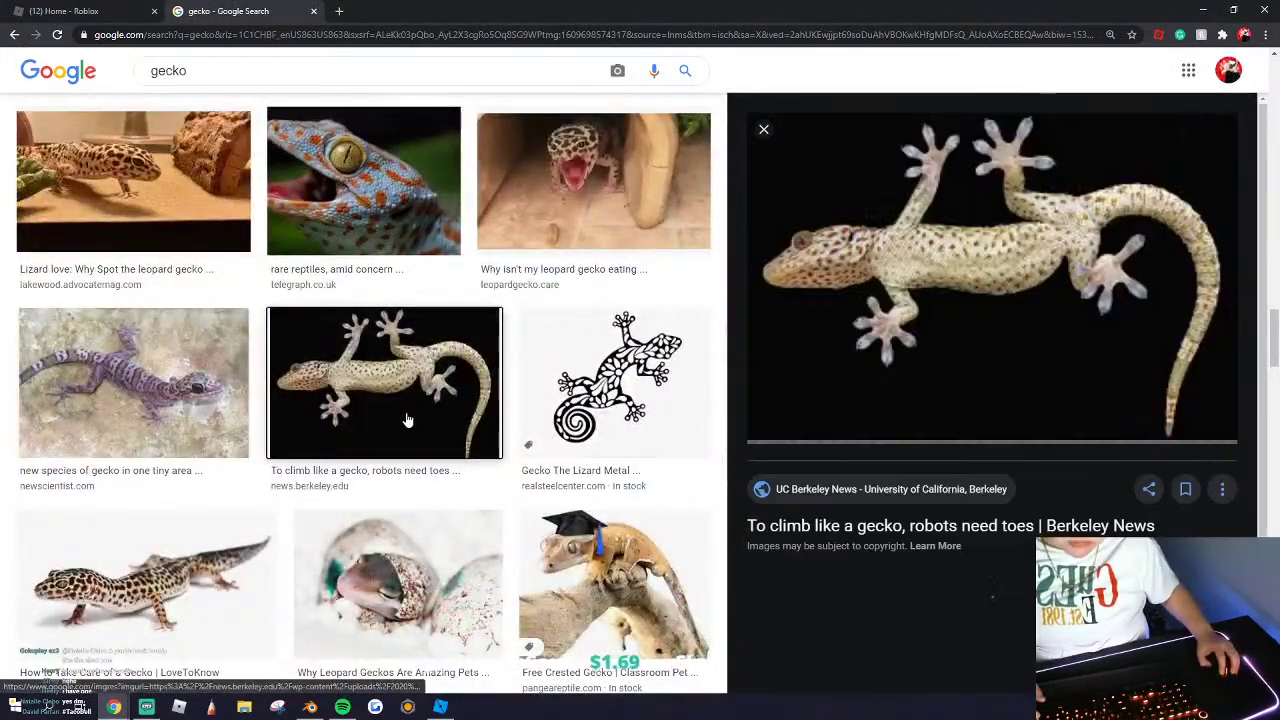
{"action": "right_click", "coordinate": [1030, 222]}
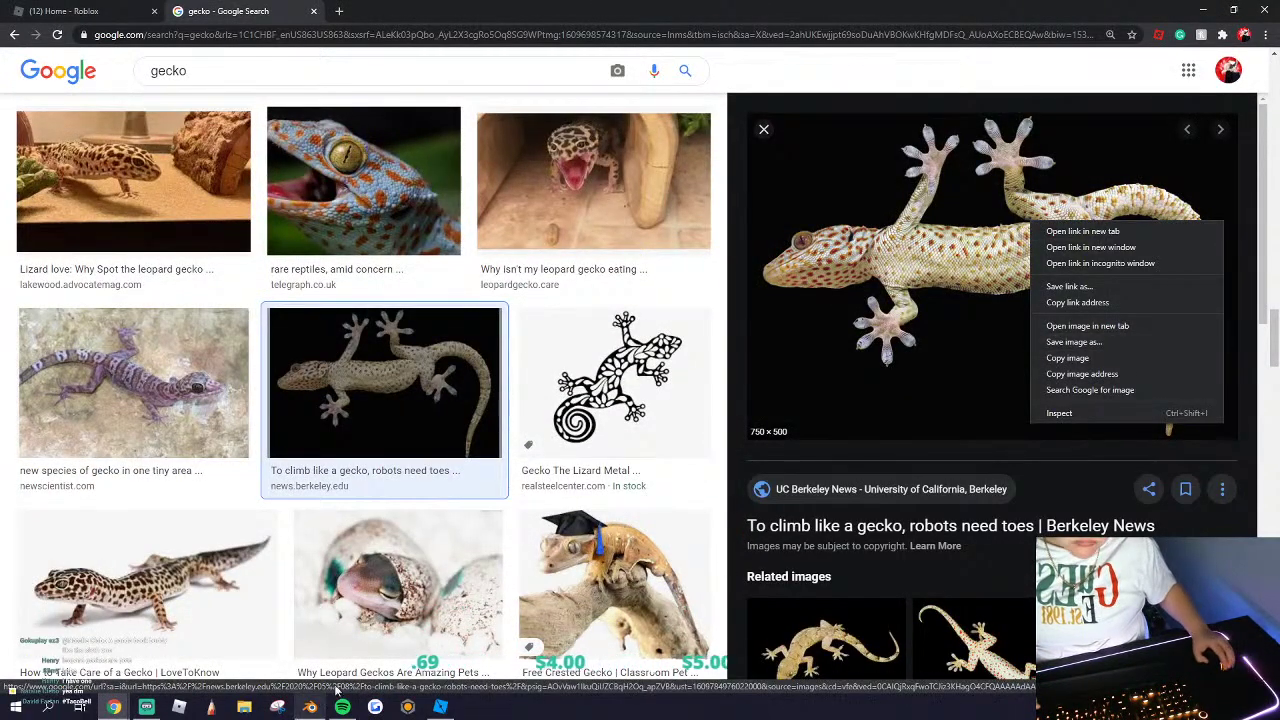
{"action": "left_click_drag", "start_coordinate": [254, 9], "coordinate": [0, 10]}
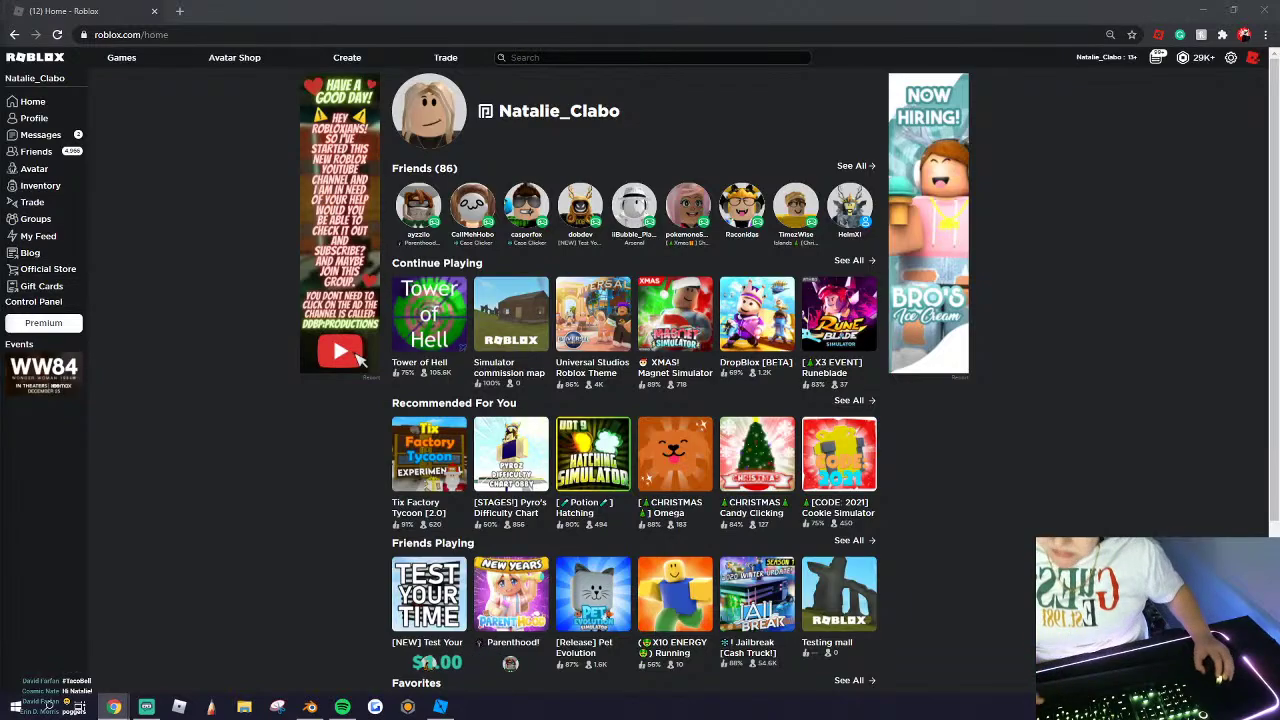
Step: Switch to Blender, add a cube mesh, and reset its location to the world origin
{"action": "left_click", "coordinate": [310, 707]}
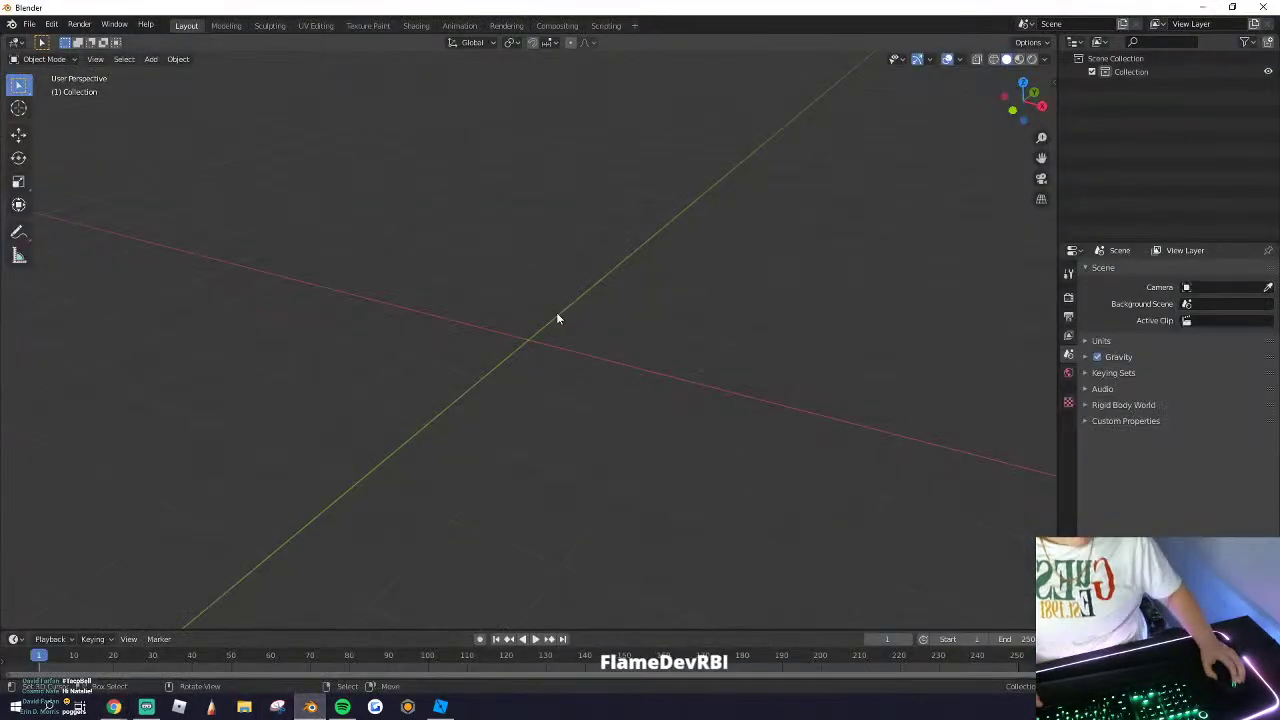
{"action": "left_click", "coordinate": [151, 59]}
{"action": "mouse_move", "coordinate": [165, 77]}
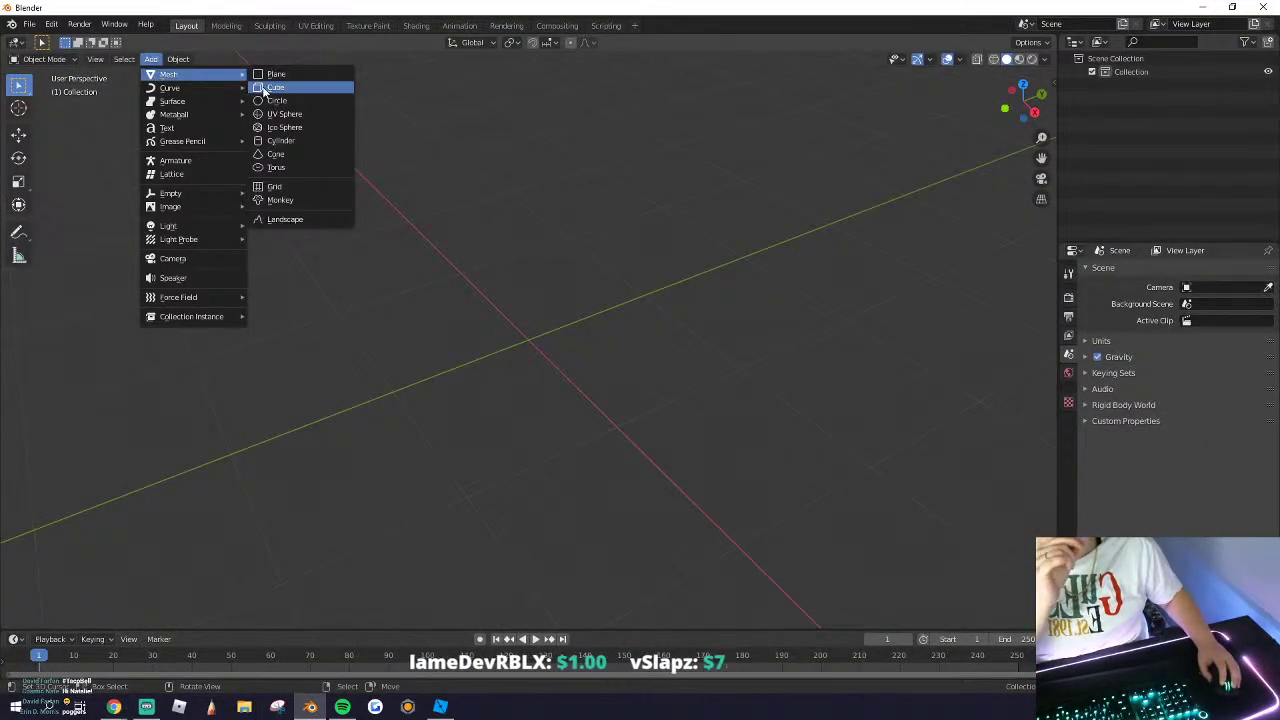
{"action": "left_click", "coordinate": [300, 87]}
{"action": "key", "text": "alt+g"}
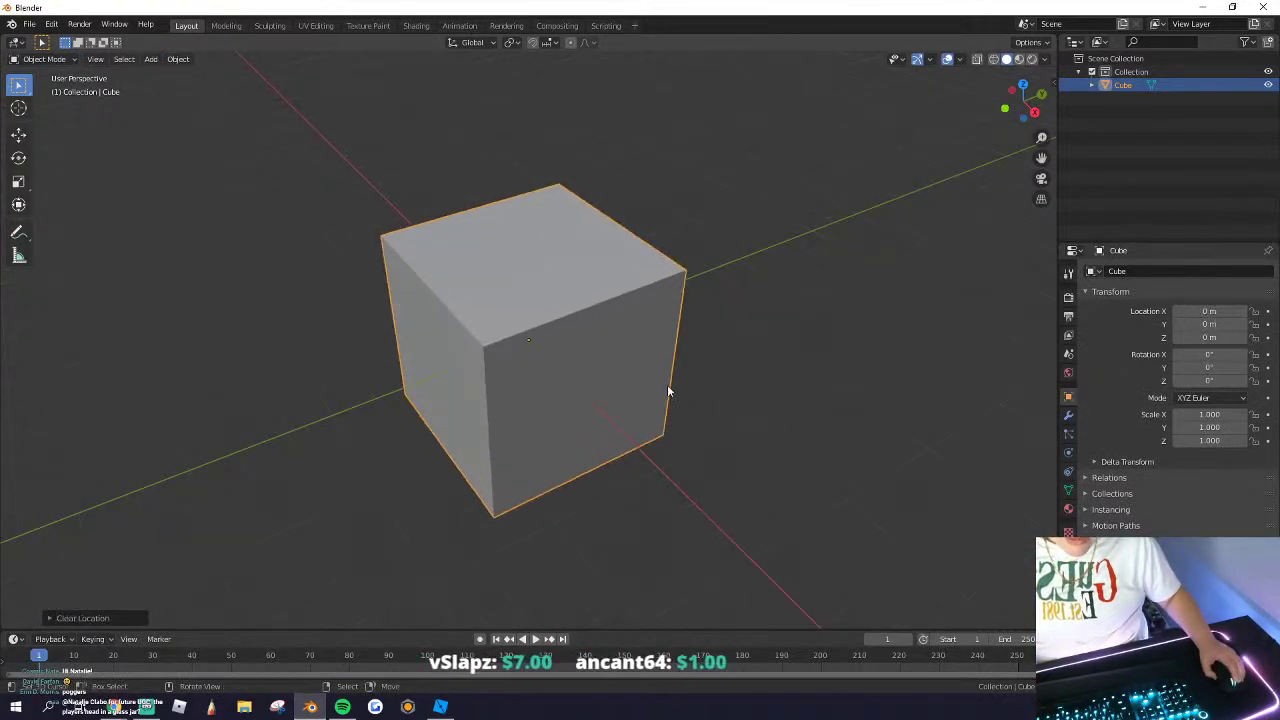
Step: Add a Subdivision Surface modifier to the cube and open its mesh for editing with nothing selected
{"action": "left_click", "coordinate": [1068, 414]}
{"action": "left_click", "coordinate": [1130, 272]}
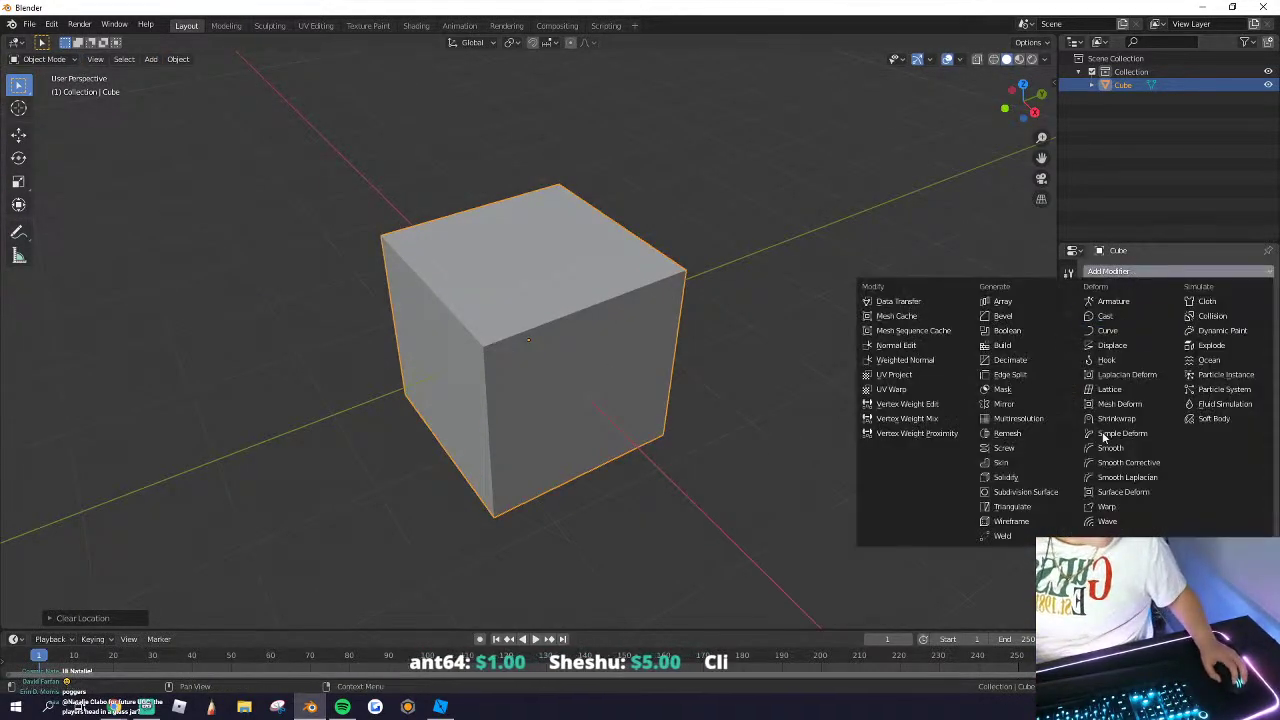
{"action": "left_click", "coordinate": [1005, 492]}
{"action": "key", "text": "Tab"}
{"action": "key", "text": "alt+a"}
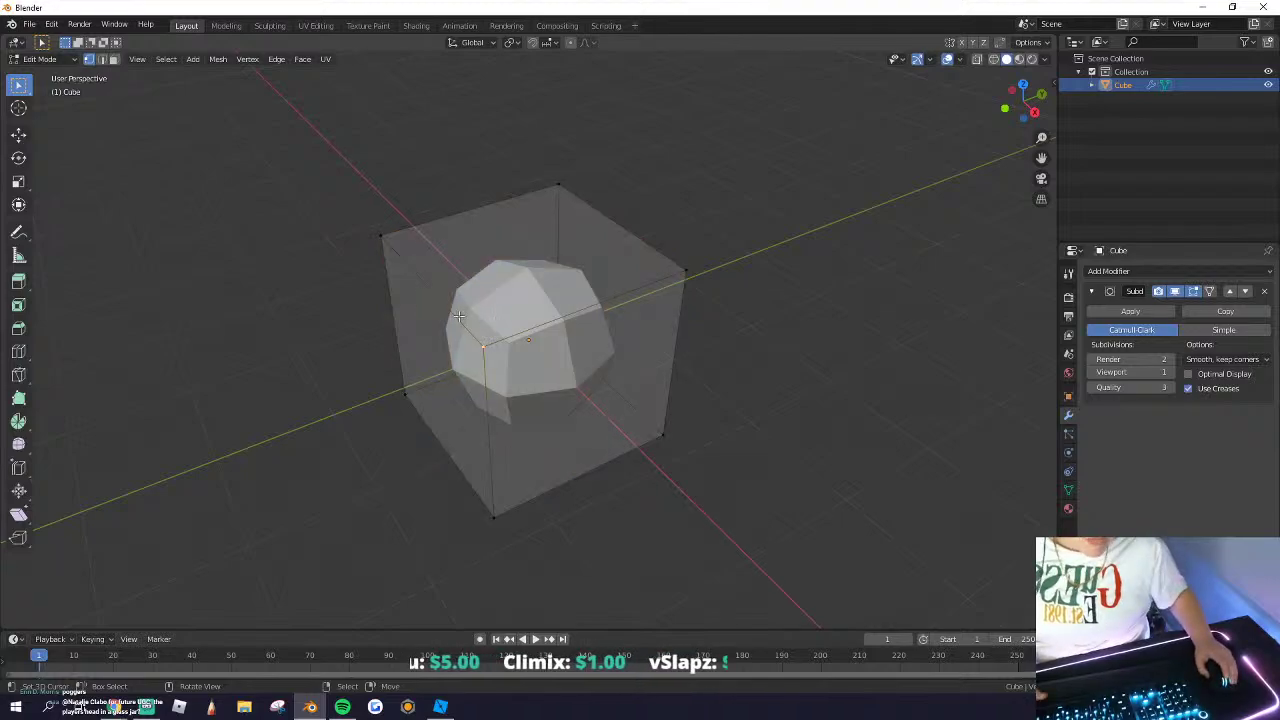
Step: Select the cube's face at its negative Y end and scale it
{"action": "left_click", "coordinate": [115, 59]}
{"action": "left_click", "coordinate": [412, 348]}
{"action": "middle_click_drag", "start_coordinate": [690, 382], "coordinate": [700, 355]}
{"action": "key", "text": "s"}
{"action": "left_click", "coordinate": [552, 386]}
{"action": "key", "text": "s"}
{"action": "left_click", "coordinate": [925, 405]}
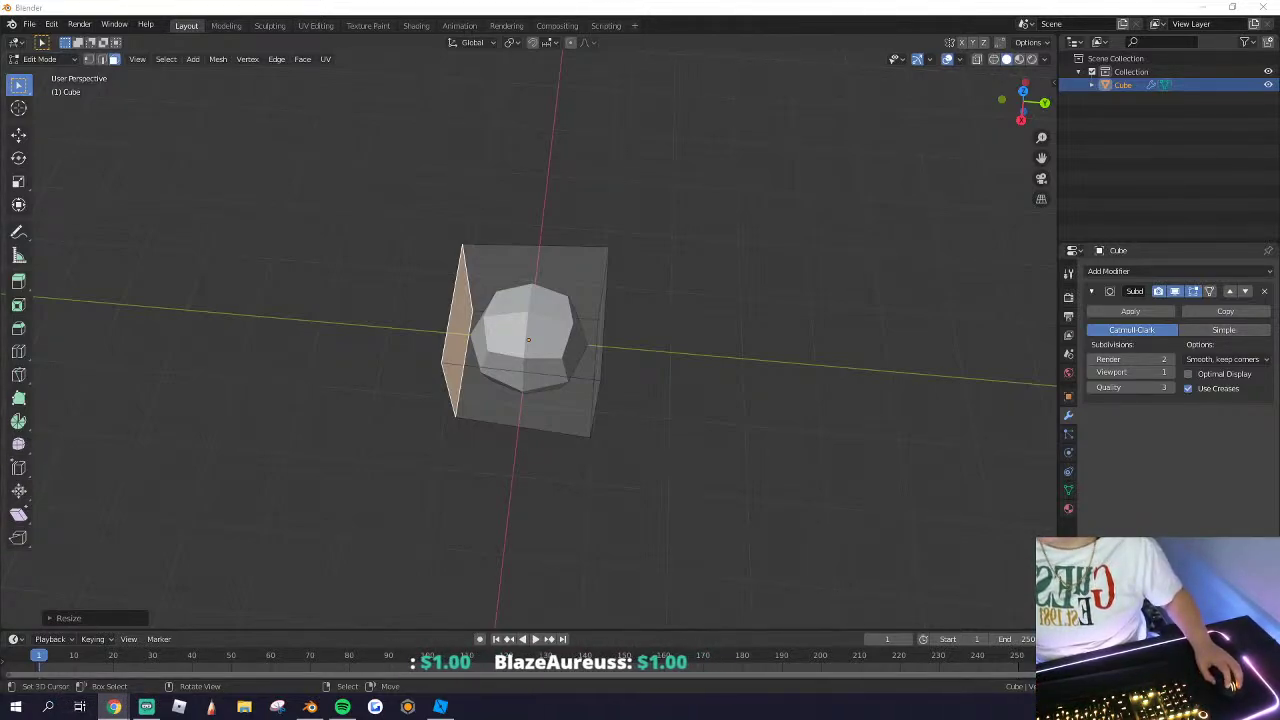
Step: Extrude the selected end face outward along the body and scale it down to taper the new section
{"action": "scroll", "coordinate": [470, 323], "scroll_direction": "up", "scroll_amount": 2}
{"action": "middle_click_drag", "start_coordinate": [470, 323], "coordinate": [504, 327]}
{"action": "key", "text": "e"}
{"action": "left_click", "coordinate": [354, 343]}
{"action": "key", "text": "s"}
{"action": "left_click", "coordinate": [463, 347]}
{"action": "scroll", "coordinate": [463, 347], "scroll_direction": "down", "scroll_amount": 2}
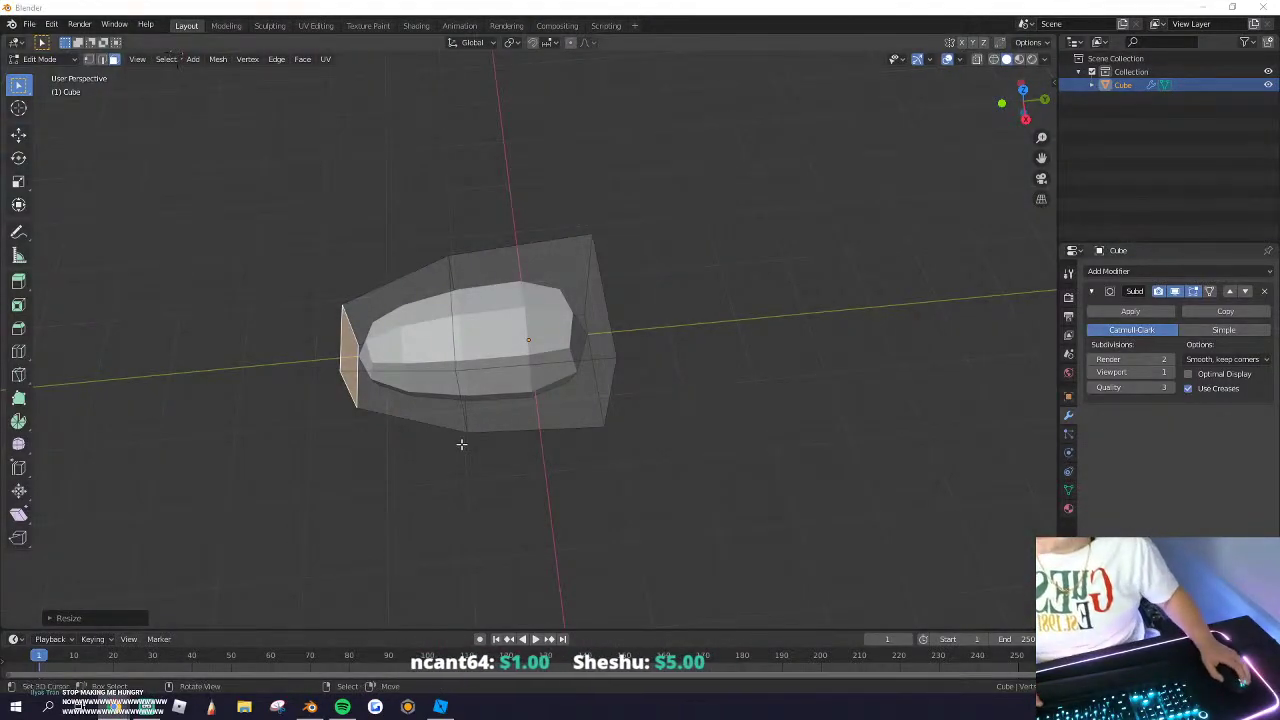
Step: Reposition the faces of the extruded section and enlarge its end face
{"action": "middle_click_drag", "start_coordinate": [462, 444], "coordinate": [343, 429]}
{"action": "middle_click_drag", "start_coordinate": [366, 371], "coordinate": [269, 268]}
{"action": "left_click", "coordinate": [18, 134]}
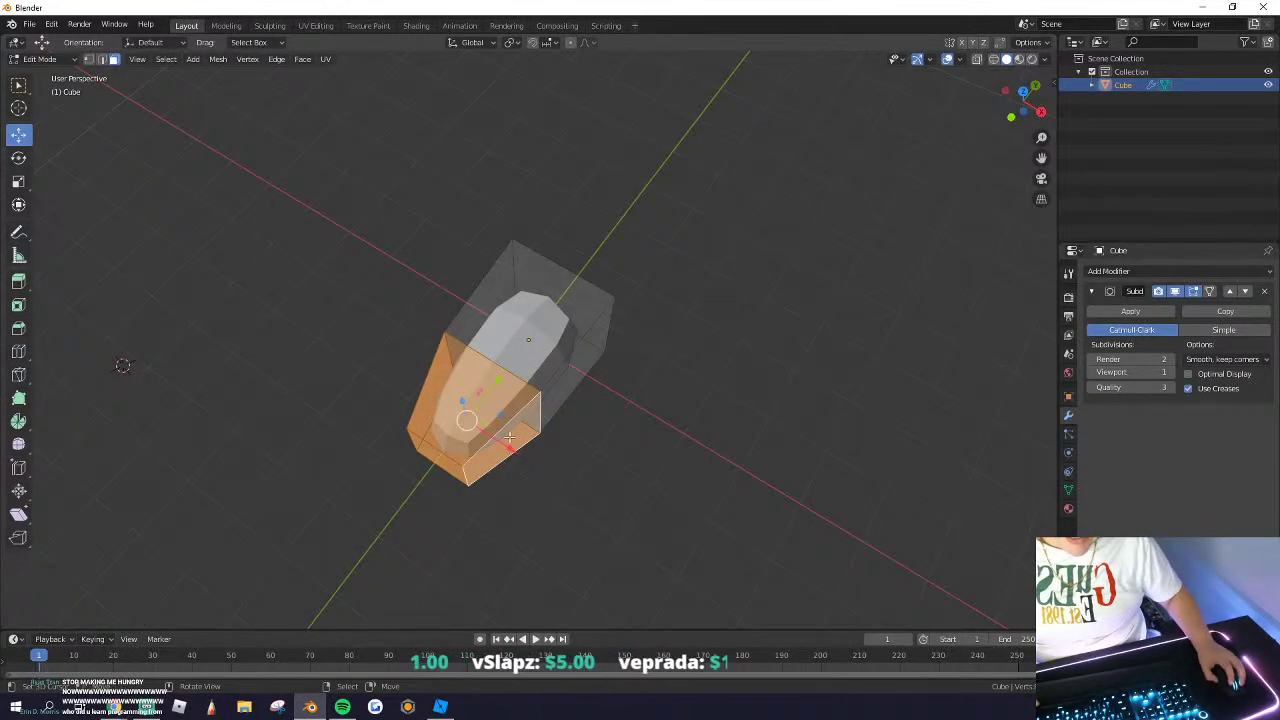
{"action": "left_click_drag", "start_coordinate": [509, 437], "coordinate": [545, 437]}
{"action": "middle_click_drag", "start_coordinate": [526, 448], "coordinate": [396, 426]}
{"action": "left_click", "coordinate": [390, 412]}
{"action": "key", "text": "s"}
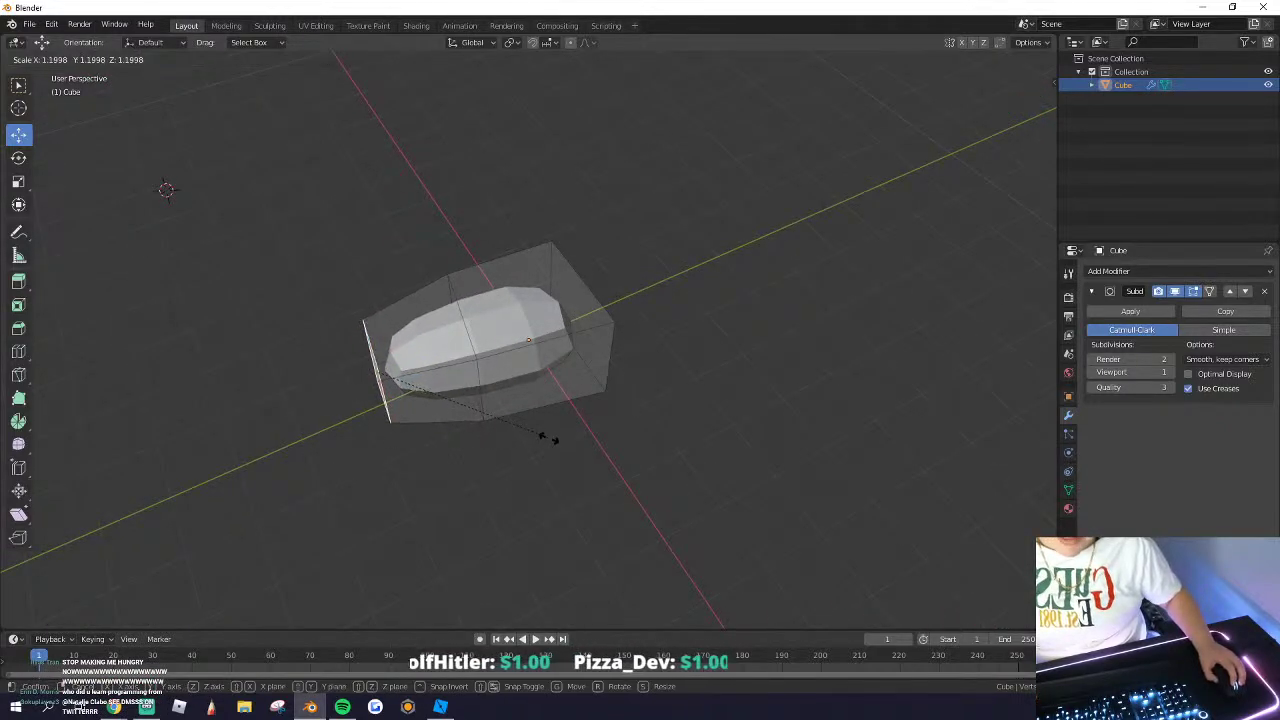
{"action": "left_click", "coordinate": [592, 487]}
Step: Extrude the end face further along negative Y to add another body segment
{"action": "key", "text": "e"}
{"action": "left_click", "coordinate": [504, 500]}
{"action": "middle_click_drag", "start_coordinate": [504, 498], "coordinate": [544, 450]}
{"action": "key", "text": "ctrl+z"}
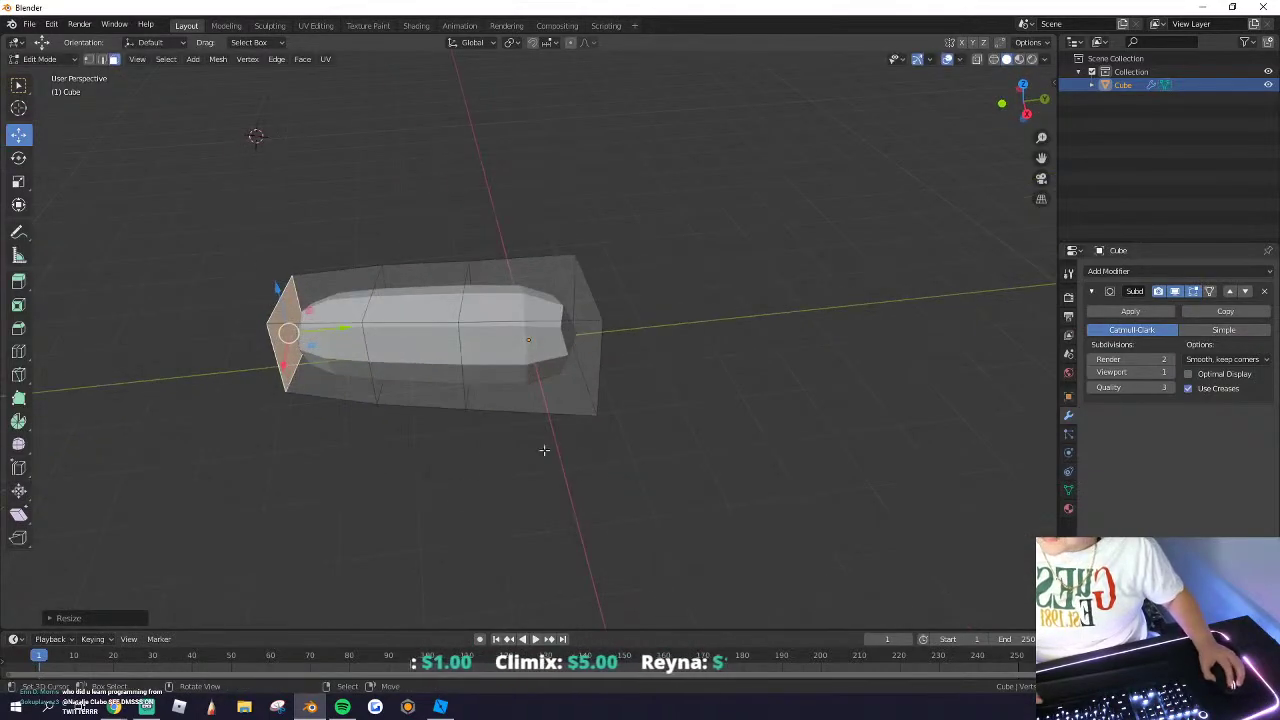
Step: Try extruding the end segment's two opposite side faces outward, scaling them down and repositioning them
{"action": "left_click", "coordinate": [428, 433]}
{"action": "middle_click_drag", "start_coordinate": [428, 433], "coordinate": [633, 354]}
{"action": "key", "text": "alt+e"}
{"action": "left_click", "coordinate": [683, 341]}
{"action": "left_click", "coordinate": [694, 329]}
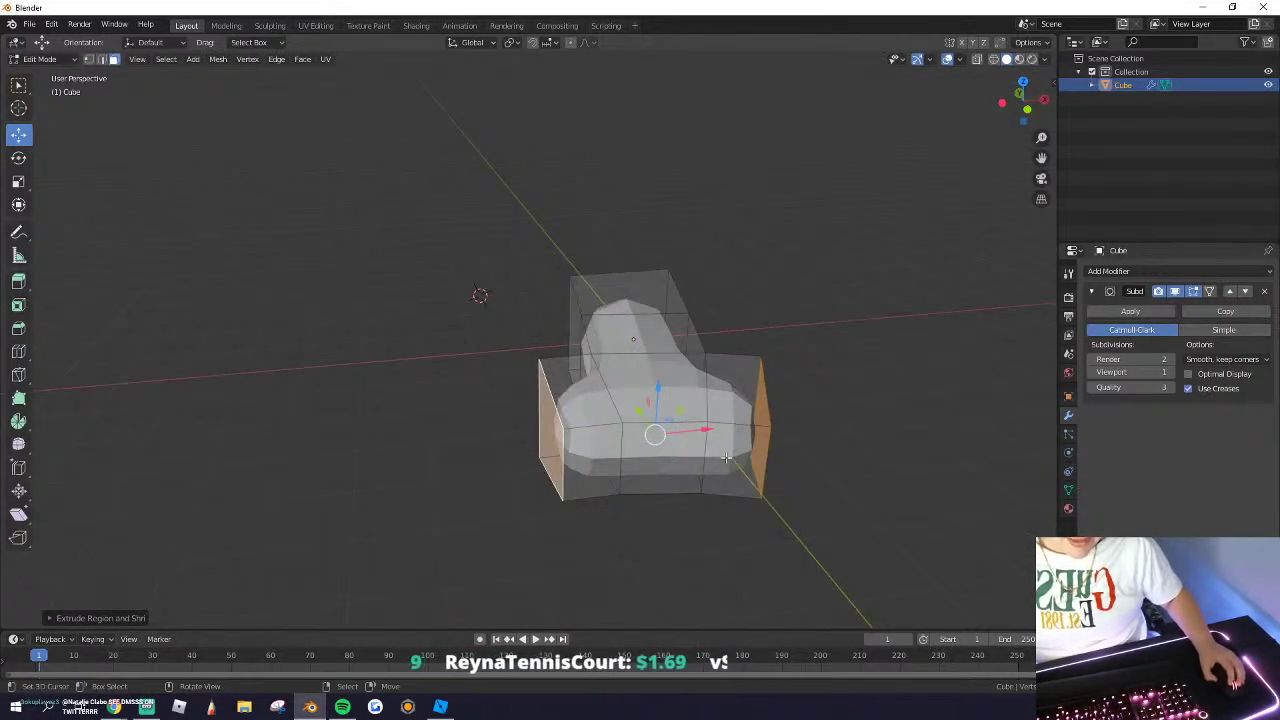
{"action": "key", "text": "s"}
{"action": "left_click", "coordinate": [791, 509]}
{"action": "middle_click_drag", "start_coordinate": [791, 509], "coordinate": [690, 315]}
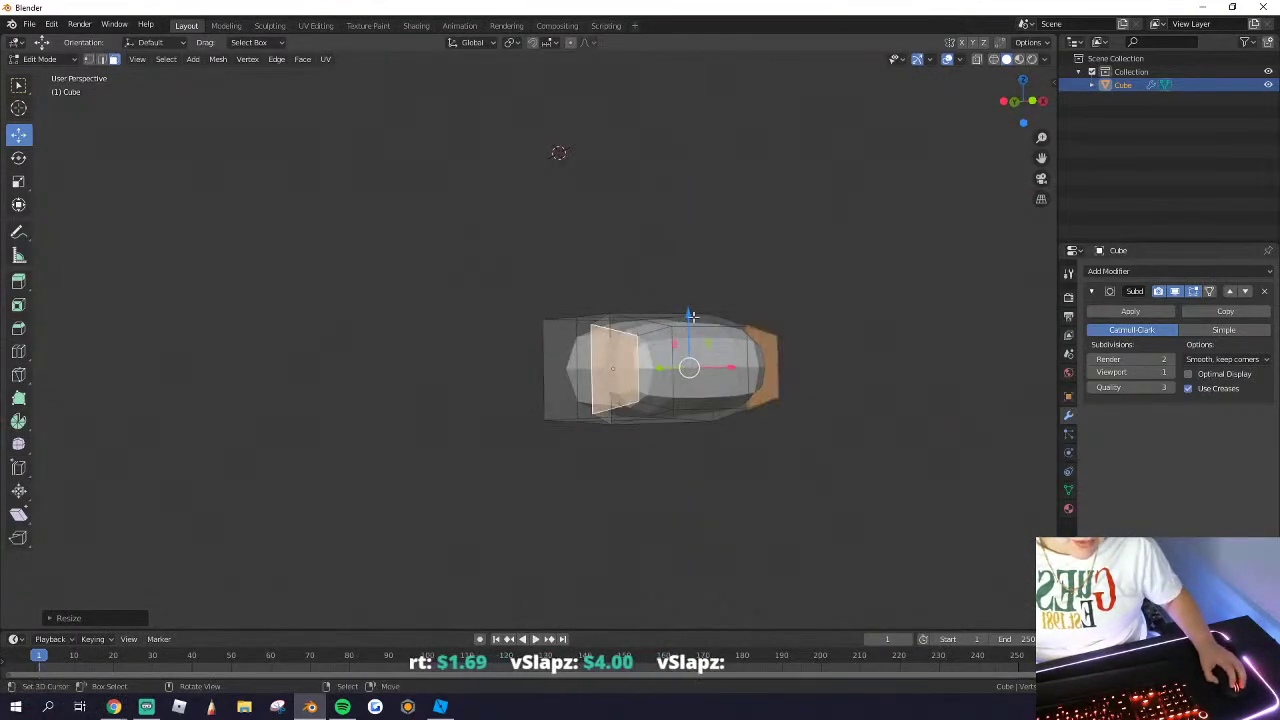
{"action": "left_click_drag", "start_coordinate": [690, 316], "coordinate": [814, 473]}
{"action": "left_click", "coordinate": [785, 497]}
Step: Inspect the smoothed shape and undo the side extrusions on the end segment
{"action": "middle_click_drag", "start_coordinate": [754, 457], "coordinate": [650, 400]}
{"action": "mouse_move", "coordinate": [505, 455]}
{"action": "middle_mouse_down"}
{"action": "mouse_move", "coordinate": [465, 340]}
{"action": "mouse_move", "coordinate": [629, 387]}
{"action": "mouse_move", "coordinate": [495, 445]}
{"action": "middle_mouse_up"}
{"action": "key", "text": "Tab"}
{"action": "key", "text": "Tab"}
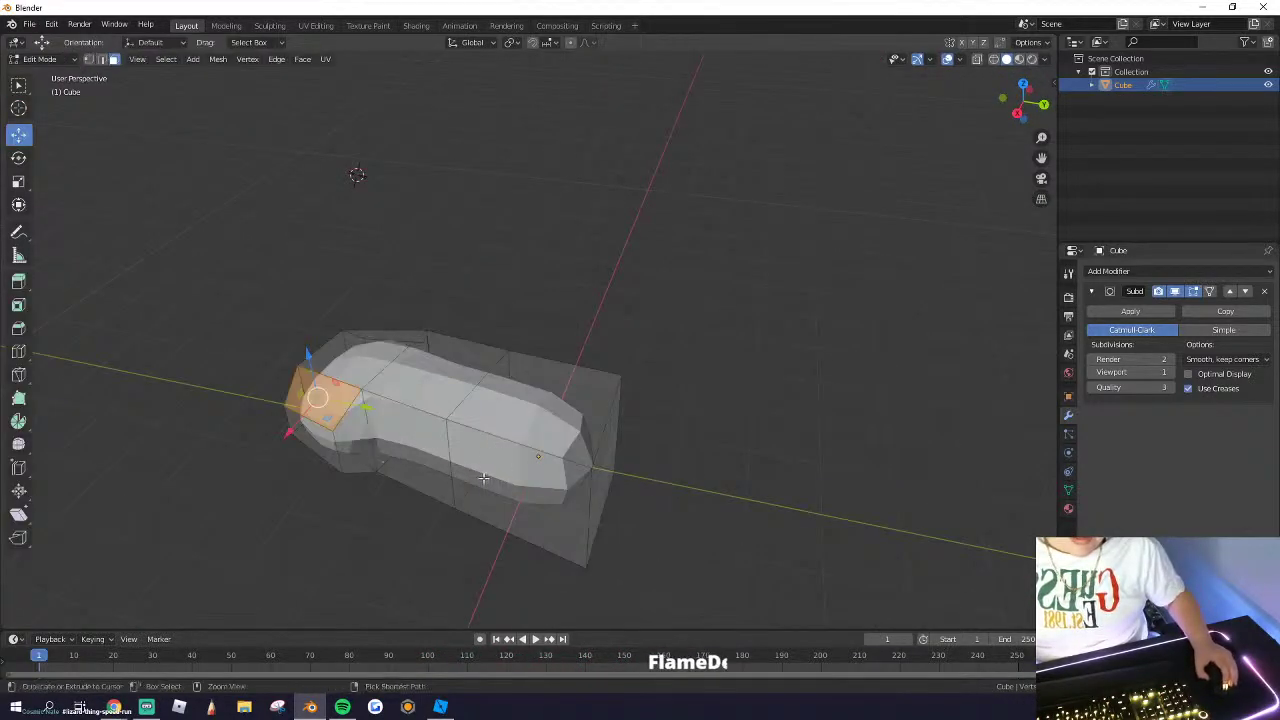
{"action": "key", "text": "ctrl+z"}
{"action": "key", "text": "ctrl+z"}
{"action": "key", "text": "ctrl+z"}
{"action": "key", "text": "ctrl+z"}
Step: Rotate the body's rear end face about the Z axis, extrude it, and shrink it to start the tail
{"action": "middle_click_drag", "start_coordinate": [415, 450], "coordinate": [640, 470]}
{"action": "middle_click_drag", "start_coordinate": [694, 354], "coordinate": [634, 350]}
{"action": "right_click", "coordinate": [669, 439]}
{"action": "key", "text": "r"}
{"action": "key", "text": "z"}
{"action": "left_click", "coordinate": [706, 463]}
{"action": "key", "text": "e"}
{"action": "left_click", "coordinate": [703, 520]}
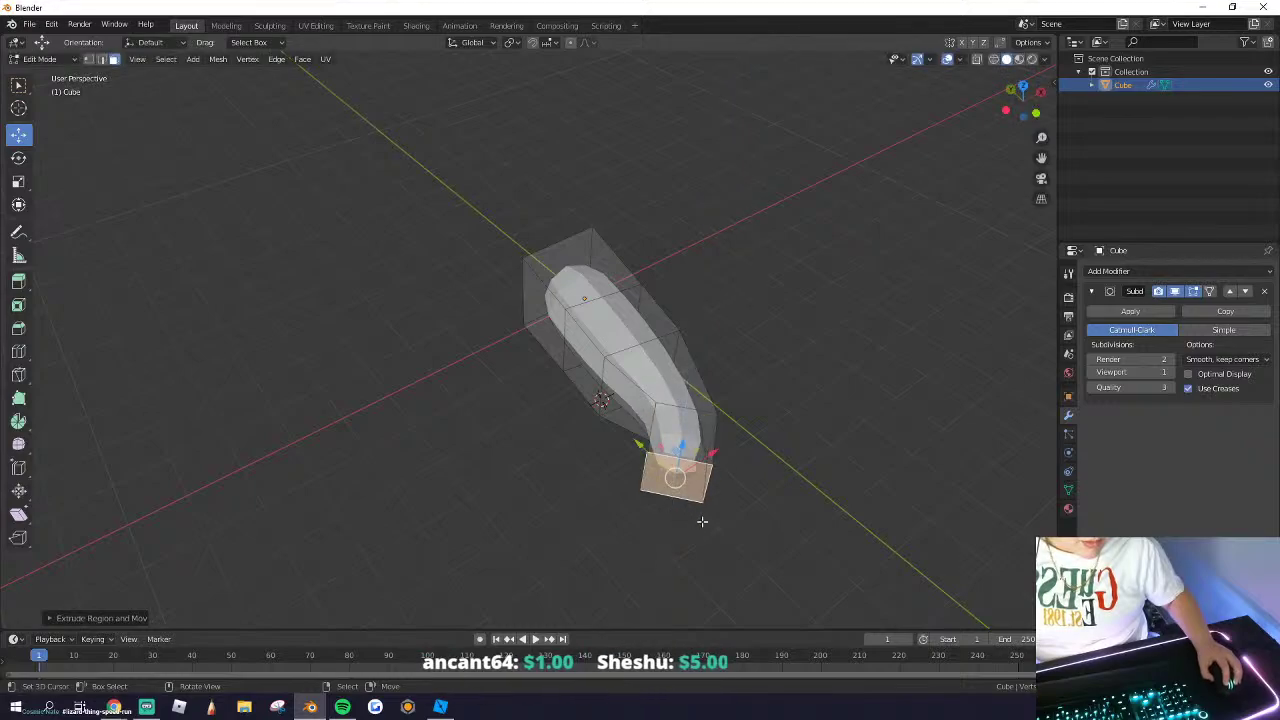
{"action": "key", "text": "s"}
{"action": "left_click", "coordinate": [694, 484]}
Step: Extrude the tail's end face again and rescale it to lengthen the thin tail
{"action": "middle_click_drag", "start_coordinate": [694, 484], "coordinate": [575, 475]}
{"action": "middle_click_drag", "start_coordinate": [427, 466], "coordinate": [475, 468]}
{"action": "key", "text": "e"}
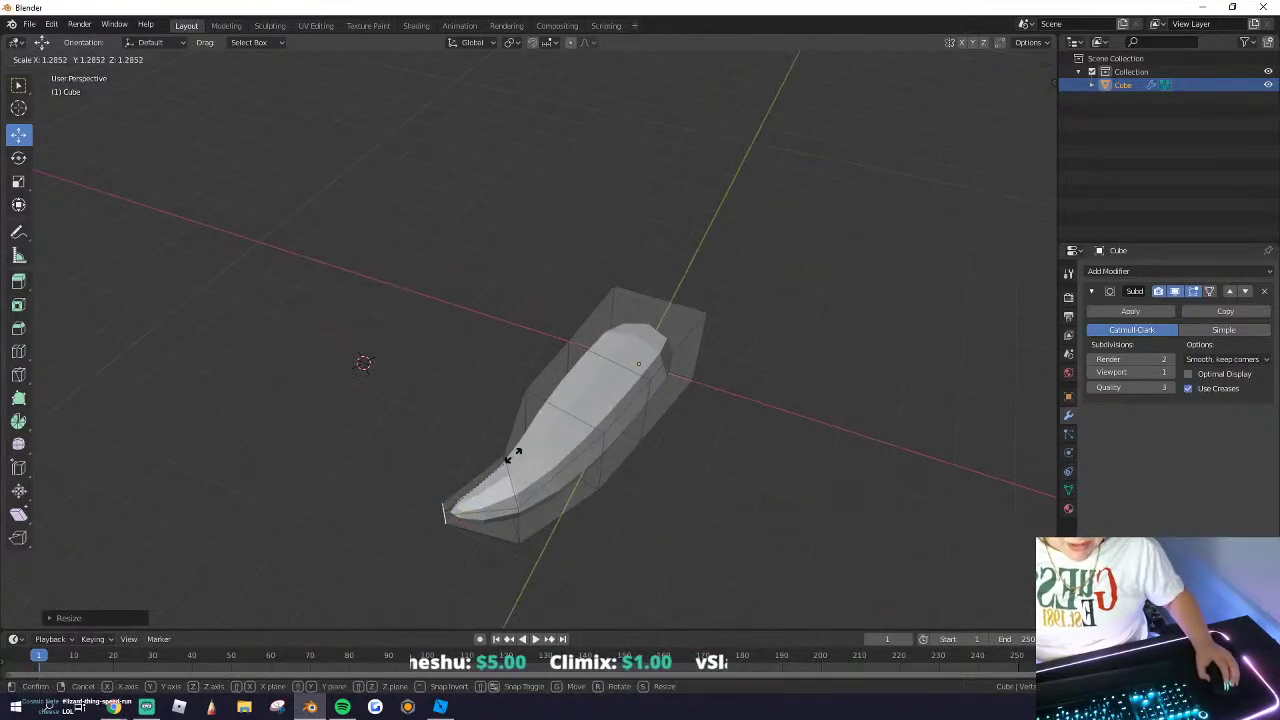
{"action": "left_click", "coordinate": [483, 468]}
{"action": "key", "text": "s"}
{"action": "left_click", "coordinate": [440, 493]}
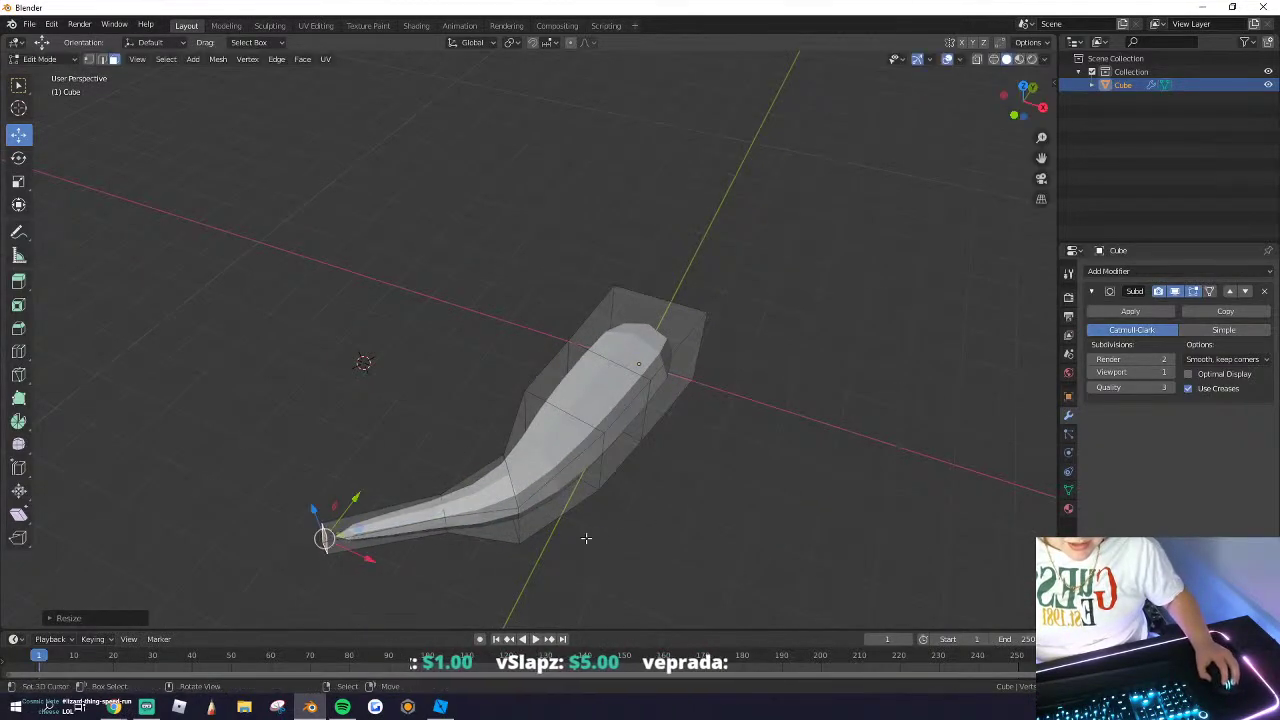
Step: Rotate the tail's end face about Z, shift it, and extrude a smaller tip segment to continue the curve
{"action": "key", "text": "r"}
{"action": "key", "text": "z"}
{"action": "left_click", "coordinate": [572, 556]}
{"action": "left_click_drag", "start_coordinate": [363, 502], "coordinate": [396, 465]}
{"action": "key", "text": "e"}
{"action": "left_click", "coordinate": [486, 531]}
{"action": "key", "text": "s"}
{"action": "left_click", "coordinate": [452, 523]}
Step: Try moving the tail's middle ring of faces along the Y axis
{"action": "mouse_move", "coordinate": [522, 519]}
{"action": "middle_mouse_down"}
{"action": "mouse_move", "coordinate": [472, 517]}
{"action": "mouse_move", "coordinate": [528, 515]}
{"action": "middle_mouse_up"}
{"action": "left_click", "coordinate": [436, 501], "text": "alt"}
{"action": "left_click", "coordinate": [418, 494], "text": "alt"}
{"action": "left_click_drag", "start_coordinate": [430, 470], "coordinate": [424, 491]}
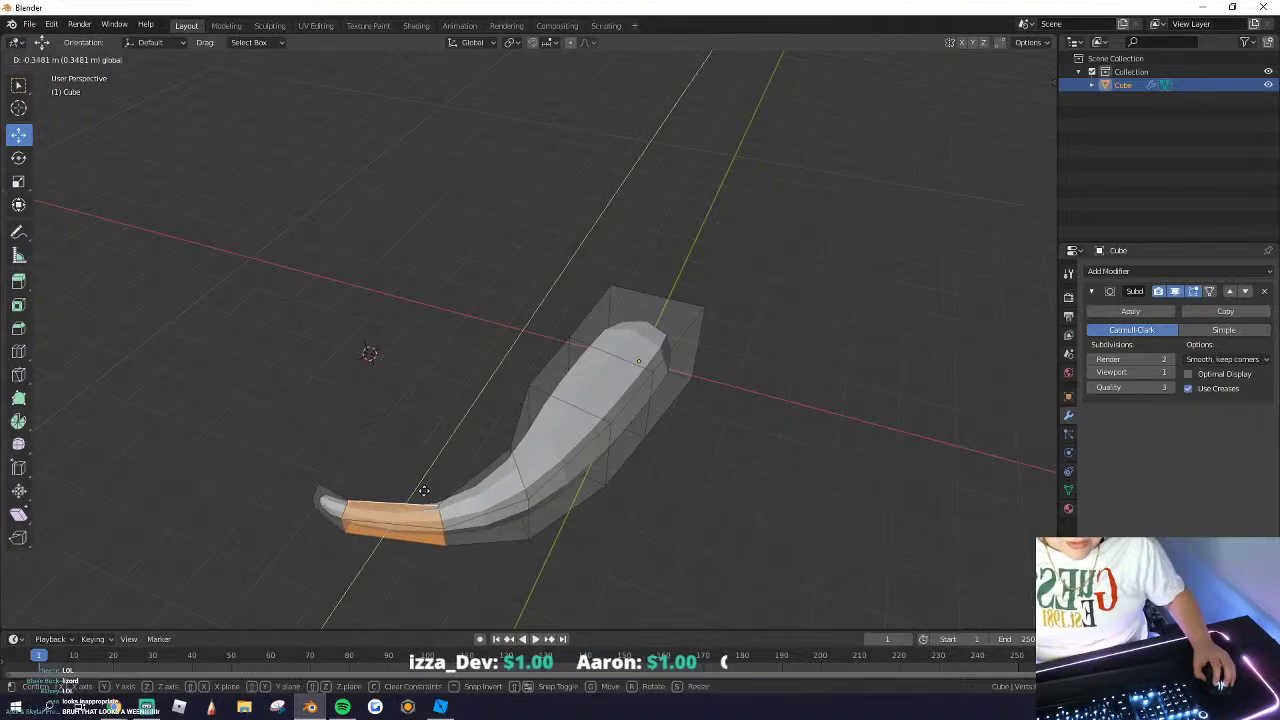
Step: Add two loop cuts along the tail and move each one along Y to smooth the tail's bend
{"action": "left_click", "coordinate": [428, 489]}
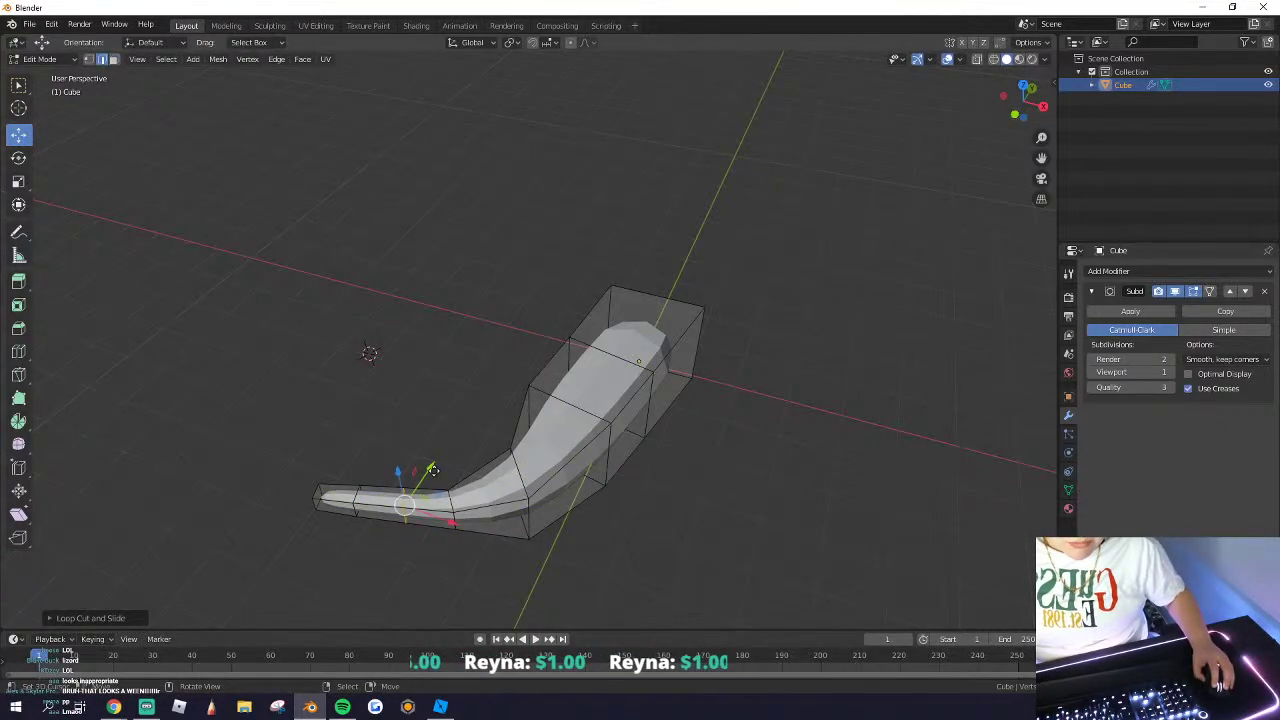
{"action": "left_click_drag", "start_coordinate": [433, 470], "coordinate": [427, 479]}
{"action": "left_click_drag", "start_coordinate": [444, 530], "coordinate": [474, 489]}
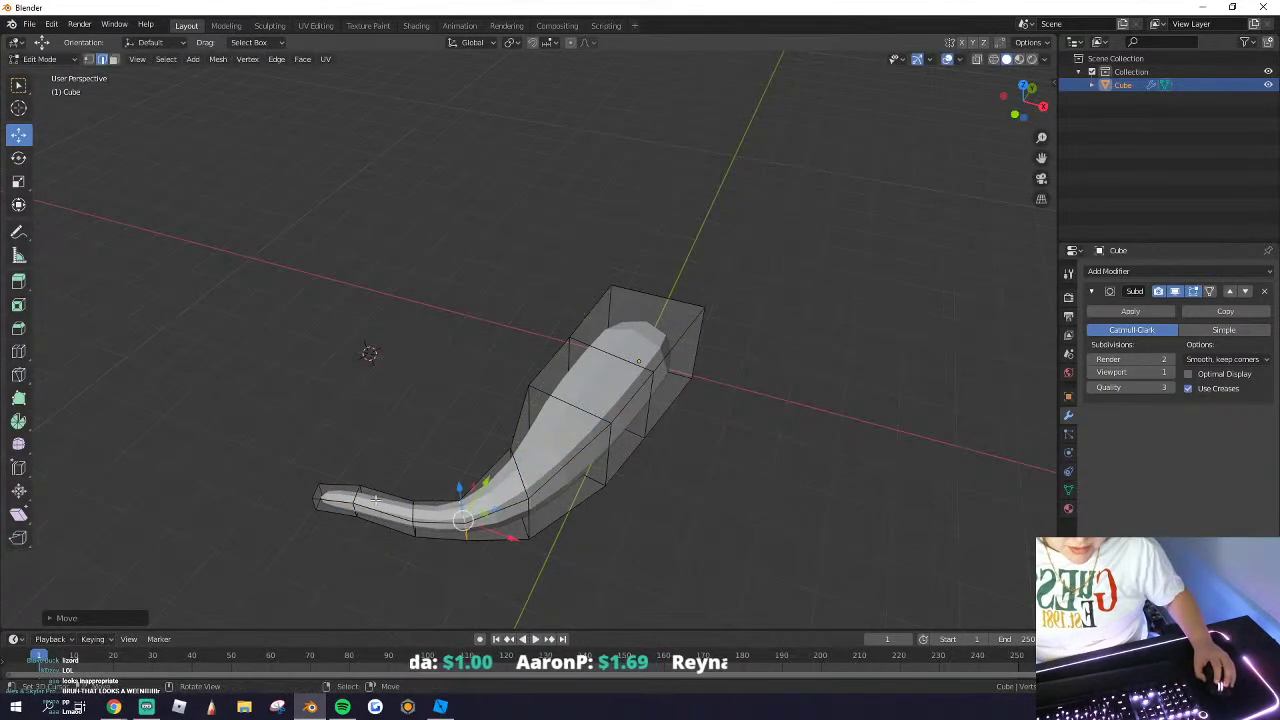
{"action": "middle_click_drag", "start_coordinate": [500, 490], "coordinate": [597, 490]}
{"action": "key", "text": "shift+z"}
{"action": "key", "text": "shift+z"}
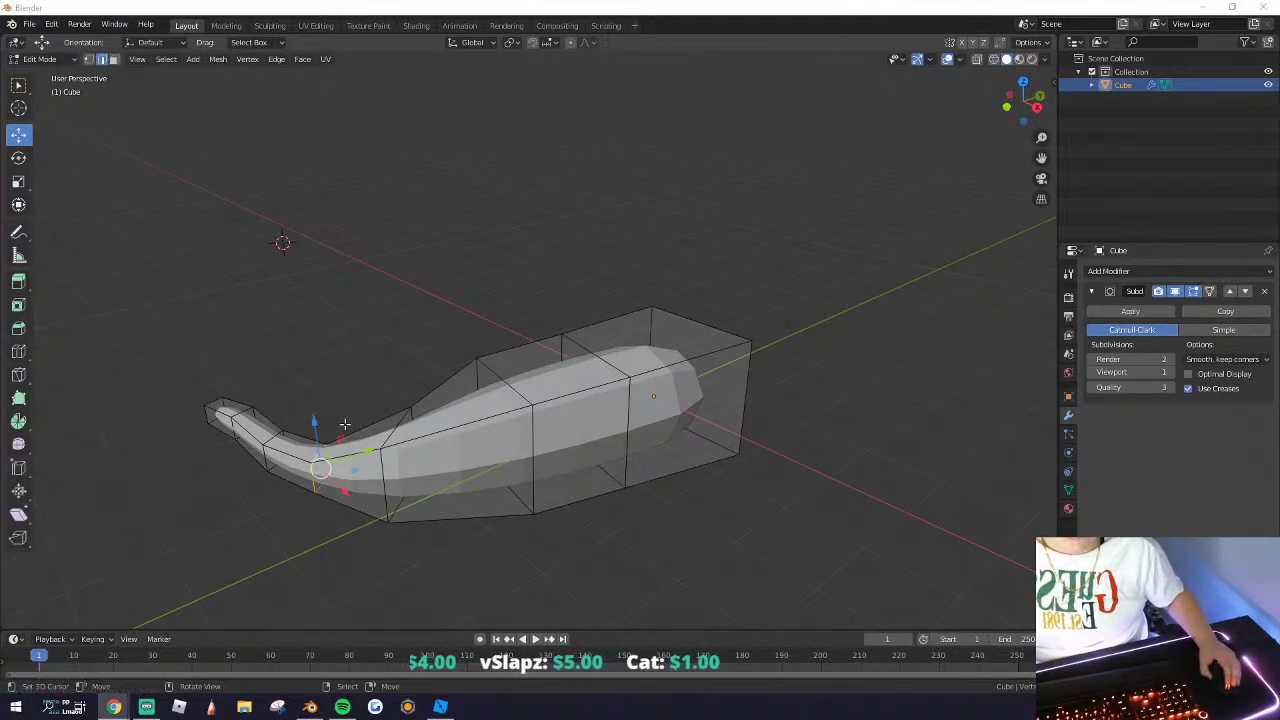
Step: Extrude the body's front face forward, adjust its position, and scale it down to taper toward the neck
{"action": "middle_click_drag", "start_coordinate": [344, 424], "coordinate": [542, 353]}
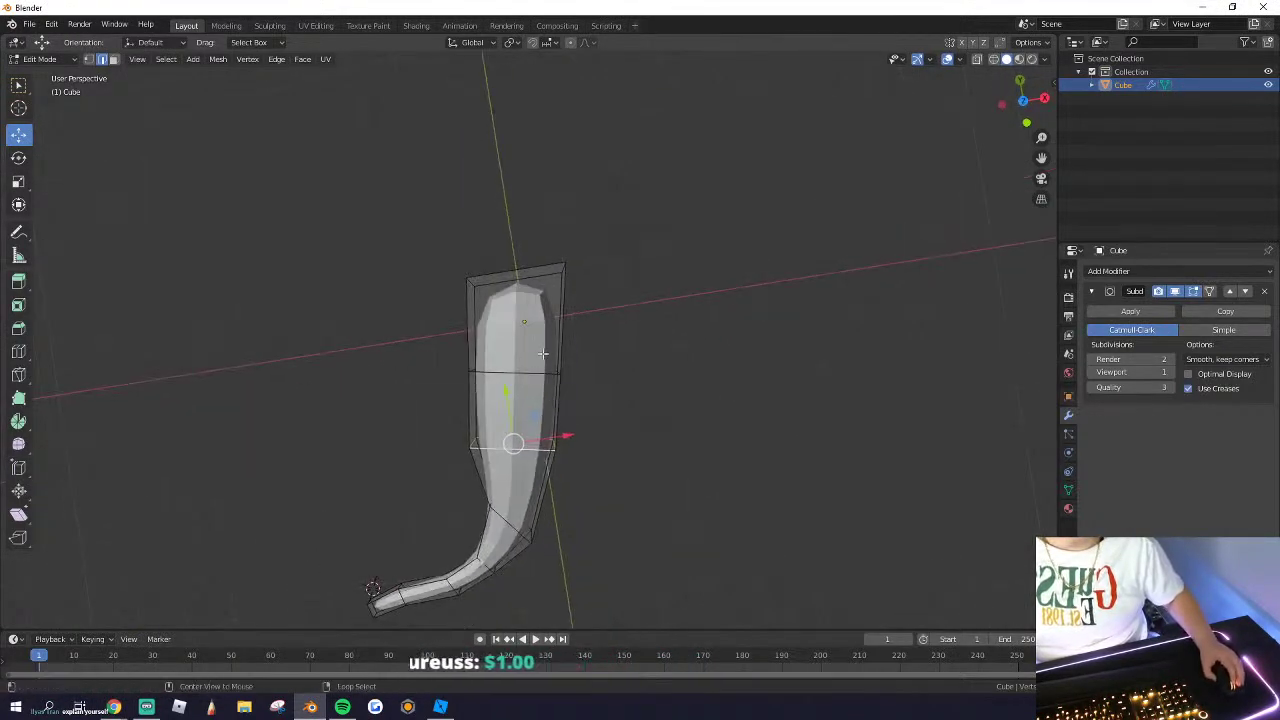
{"action": "middle_click_drag", "start_coordinate": [576, 311], "coordinate": [600, 360]}
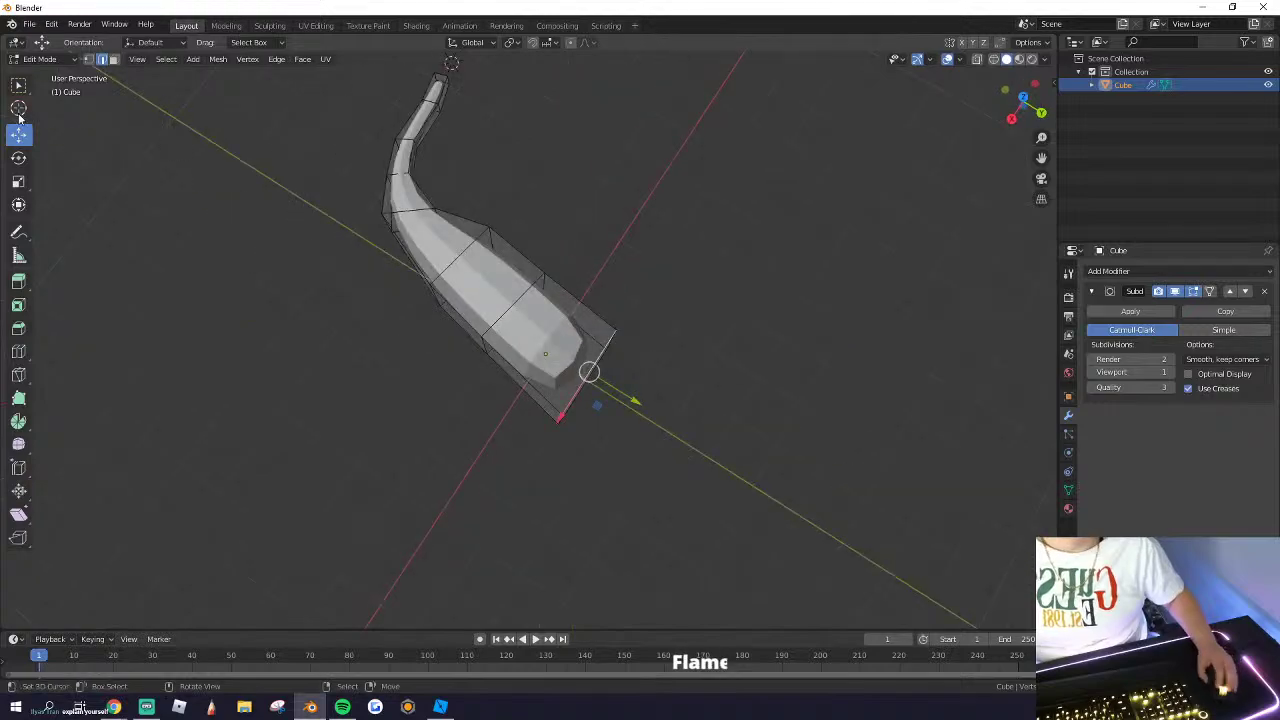
{"action": "left_click", "coordinate": [114, 60]}
{"action": "middle_click_drag", "start_coordinate": [518, 422], "coordinate": [484, 384]}
{"action": "left_click", "coordinate": [573, 402]}
{"action": "key", "text": "e"}
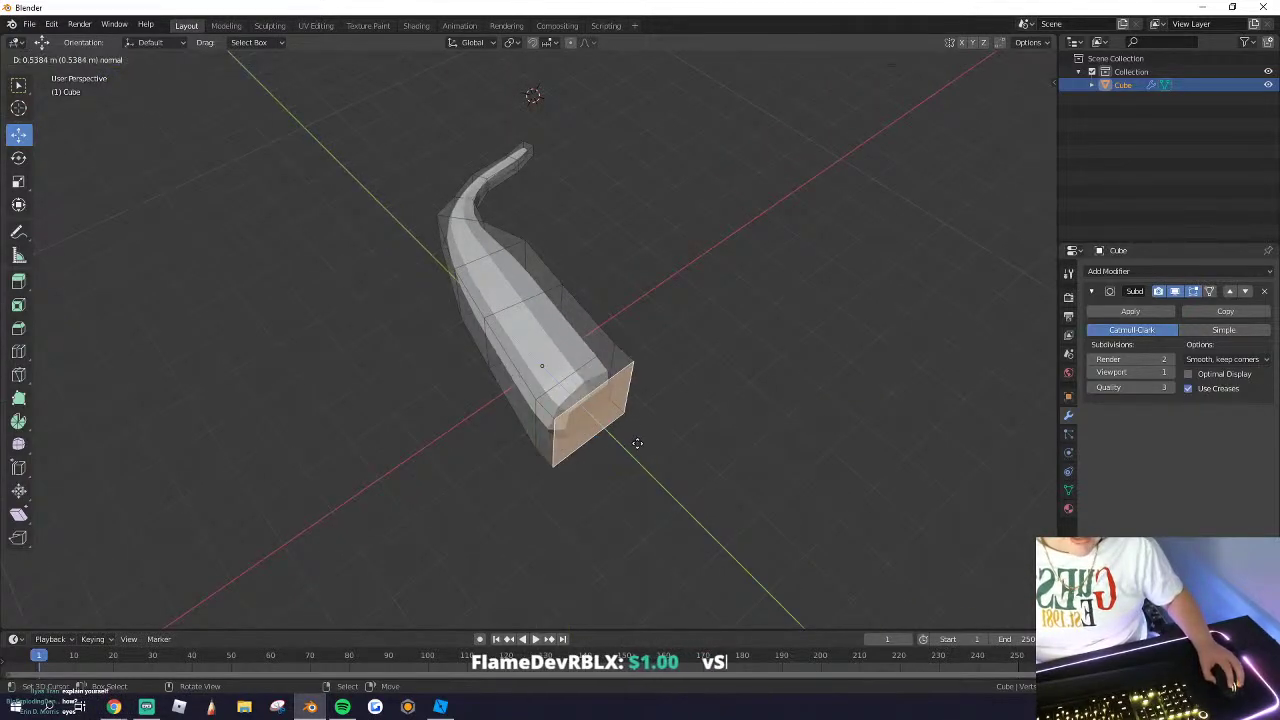
{"action": "left_click", "coordinate": [619, 437]}
{"action": "middle_click_drag", "start_coordinate": [619, 437], "coordinate": [643, 492]}
{"action": "left_click_drag", "start_coordinate": [638, 417], "coordinate": [661, 428]}
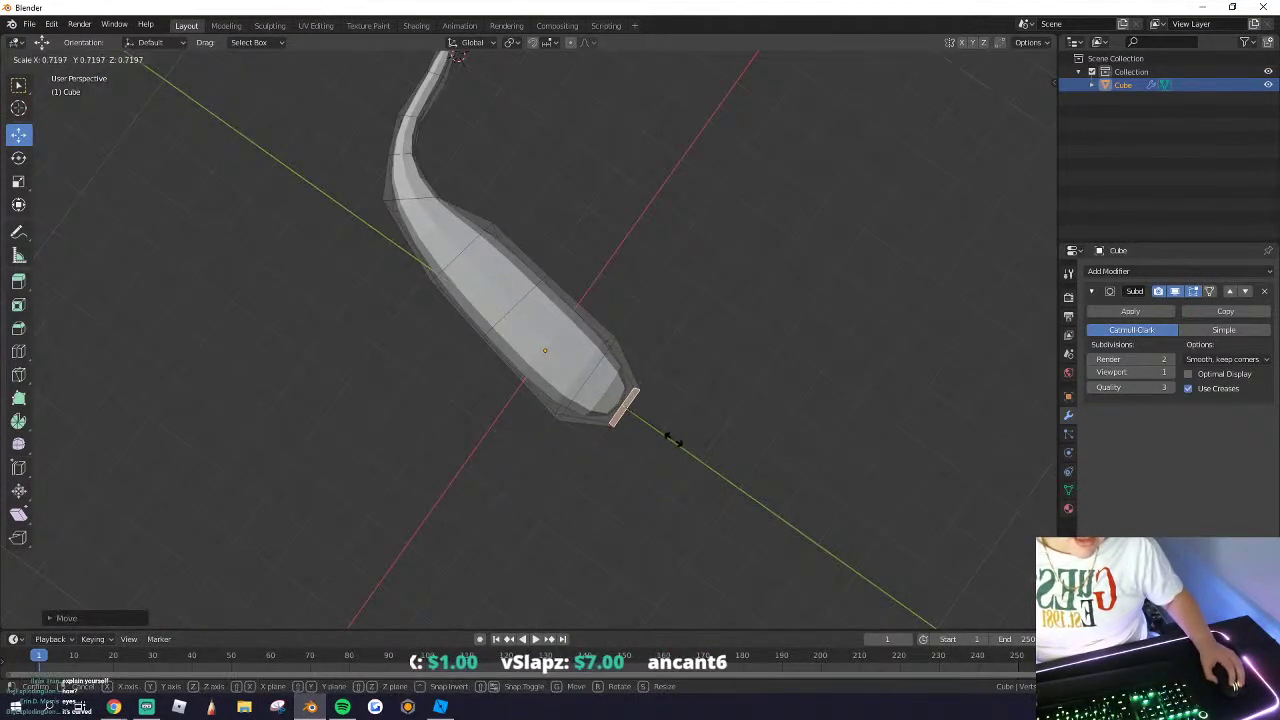
{"action": "left_click", "coordinate": [673, 440]}
Step: Flatten the entire body and tail mesh by scaling it along Z to about 0.59
{"action": "middle_click_drag", "start_coordinate": [671, 440], "coordinate": [357, 317]}
{"action": "key", "text": "Tab"}
{"action": "key", "text": "Tab"}
{"action": "middle_click_drag", "start_coordinate": [788, 432], "coordinate": [741, 484]}
{"action": "key", "text": "Tab"}
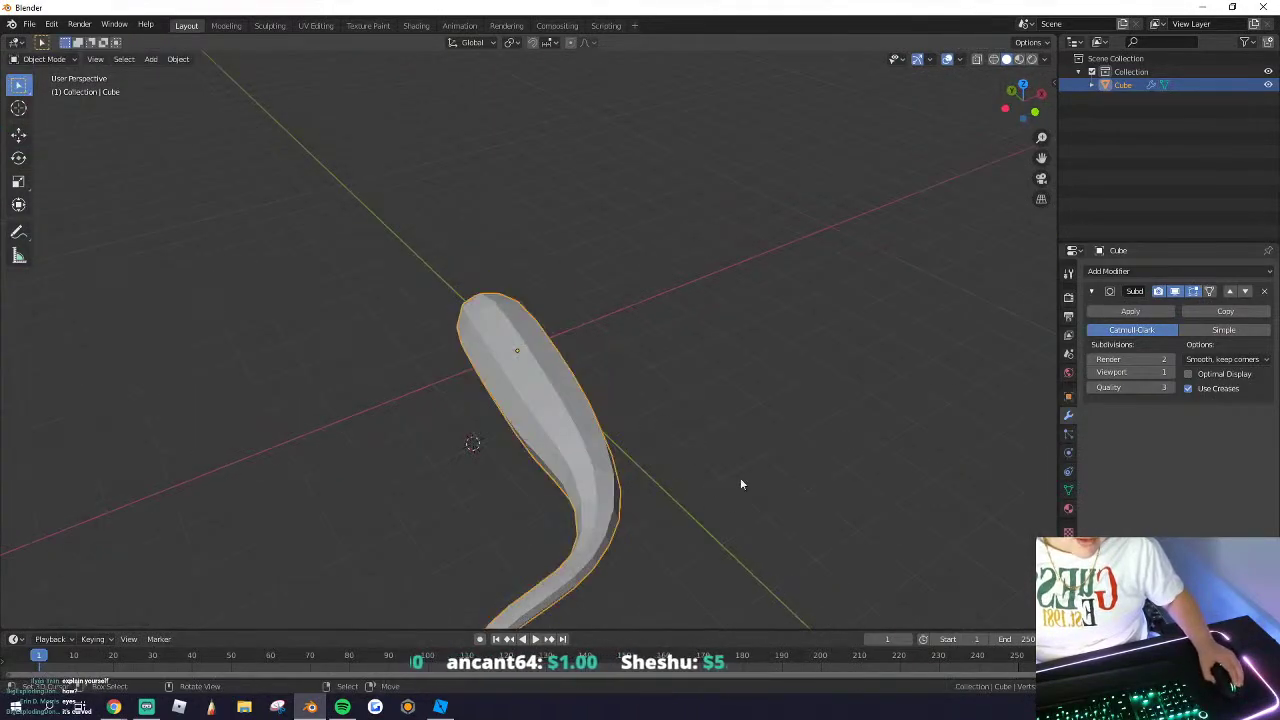
{"action": "key", "text": "Tab"}
{"action": "middle_click_drag", "start_coordinate": [548, 497], "coordinate": [766, 517]}
{"action": "key", "text": "a"}
{"action": "key", "text": "s"}
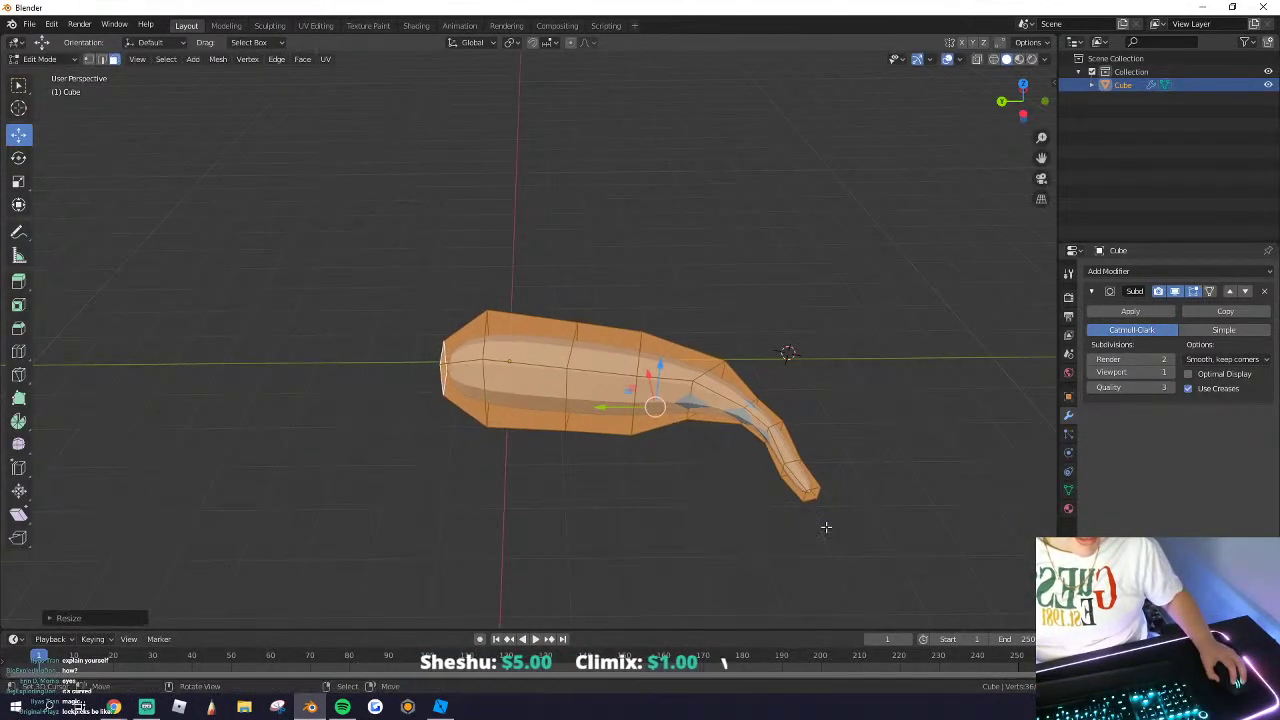
{"action": "key", "text": "x"}
{"action": "key", "text": "z"}
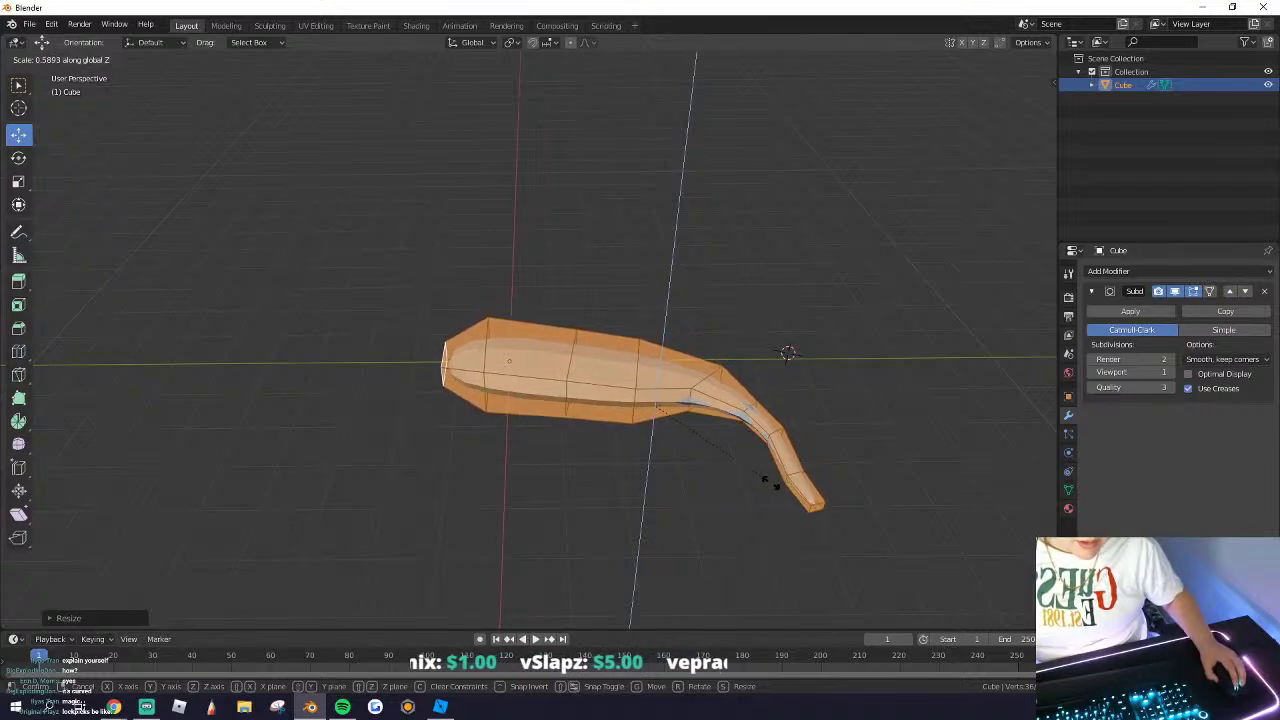
{"action": "left_click", "coordinate": [767, 481]}
Step: Extrude only the small face at the neck end forward and scale it up to widen the head
{"action": "middle_click_drag", "start_coordinate": [767, 481], "coordinate": [607, 362]}
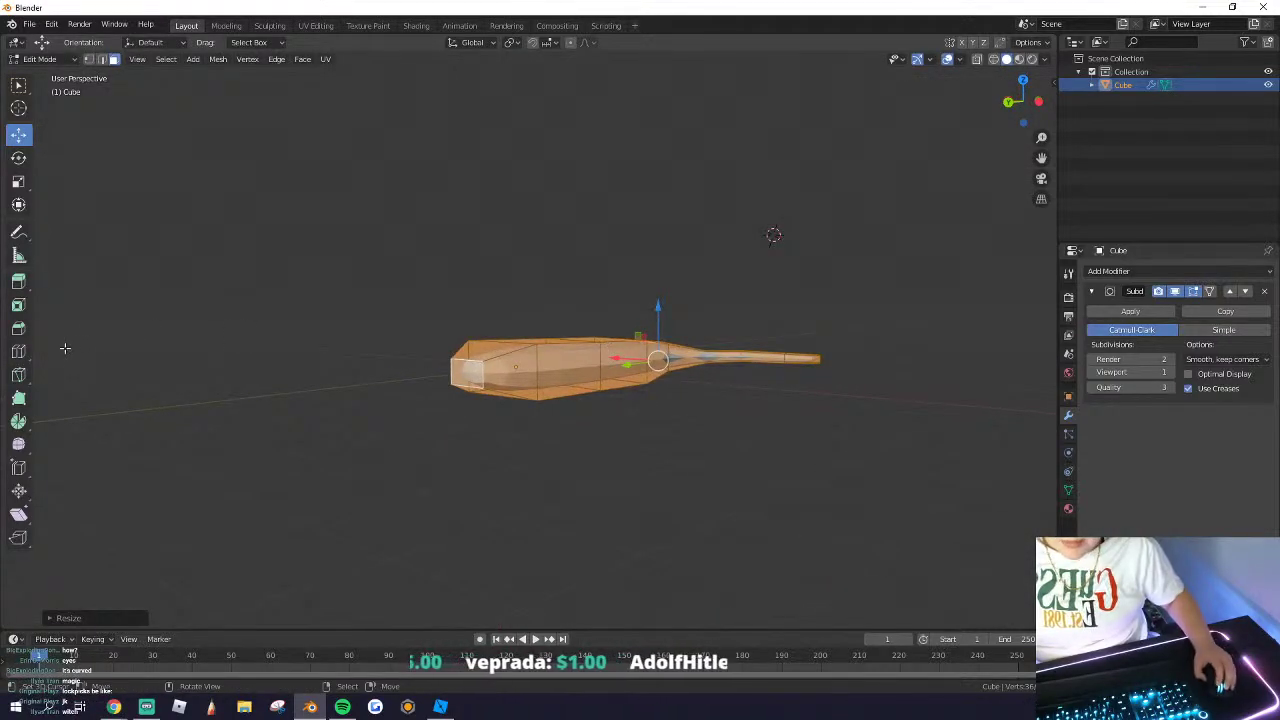
{"action": "left_click", "coordinate": [479, 373]}
{"action": "middle_click_drag", "start_coordinate": [479, 373], "coordinate": [300, 411]}
{"action": "key", "text": "ctrl+z"}
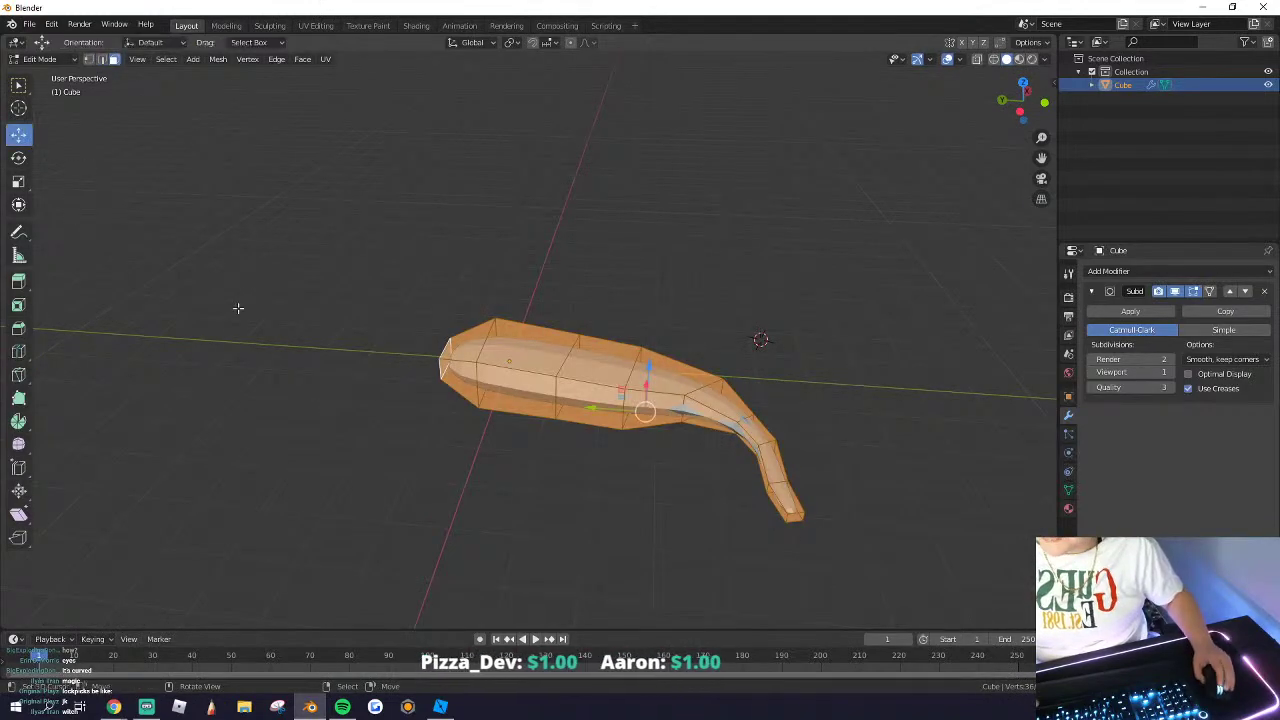
{"action": "middle_click_drag", "start_coordinate": [238, 308], "coordinate": [420, 370]}
{"action": "key", "text": "alt+a"}
{"action": "left_click", "coordinate": [478, 399]}
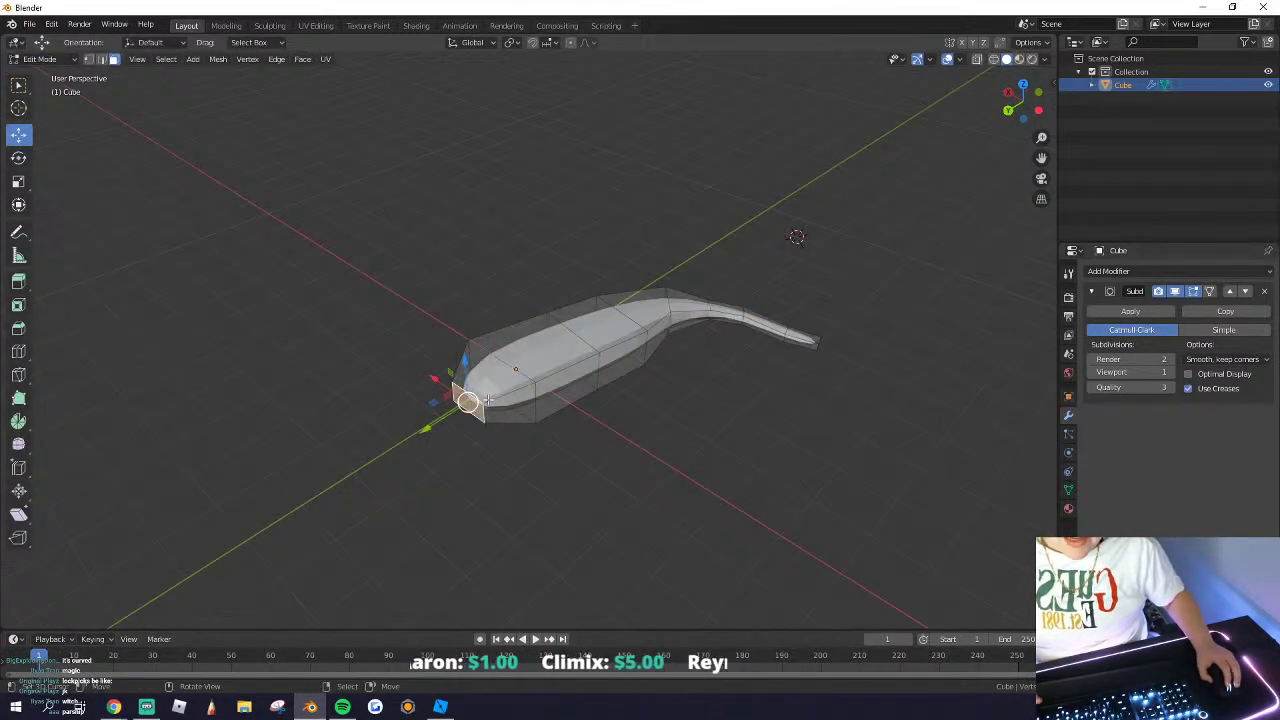
{"action": "key", "text": "e"}
{"action": "left_click", "coordinate": [412, 449]}
{"action": "key", "text": "s"}
{"action": "left_click", "coordinate": [942, 417]}
Step: Scale the enlarged head face along Z and reposition it in front of the neck
{"action": "middle_click_drag", "start_coordinate": [478, 438], "coordinate": [514, 410]}
{"action": "key", "text": "s"}
{"action": "key", "text": "z"}
{"action": "left_click", "coordinate": [560, 345]}
{"action": "middle_click_drag", "start_coordinate": [560, 345], "coordinate": [340, 340]}
{"action": "mouse_move", "coordinate": [353, 284]}
{"action": "left_mouse_down"}
{"action": "mouse_move", "coordinate": [372, 290]}
{"action": "mouse_move", "coordinate": [362, 287]}
{"action": "left_mouse_up"}
Step: Extrude the head's front face forward and shrink it to a small tip to form the snout
{"action": "middle_click_drag", "start_coordinate": [500, 380], "coordinate": [627, 411]}
{"action": "key", "text": "s"}
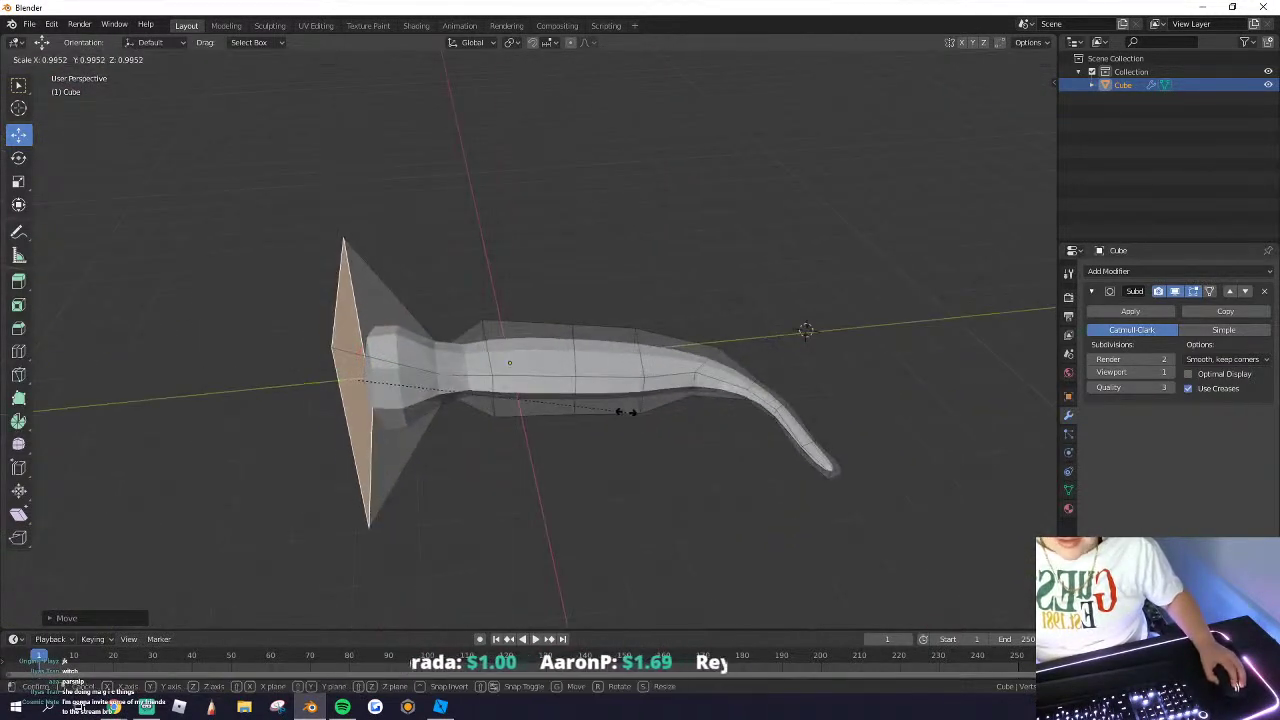
{"action": "left_click", "coordinate": [300, 405]}
{"action": "middle_click_drag", "start_coordinate": [300, 405], "coordinate": [452, 448]}
{"action": "key", "text": "s"}
{"action": "left_click", "coordinate": [362, 456]}
{"action": "middle_click_drag", "start_coordinate": [362, 456], "coordinate": [214, 394]}
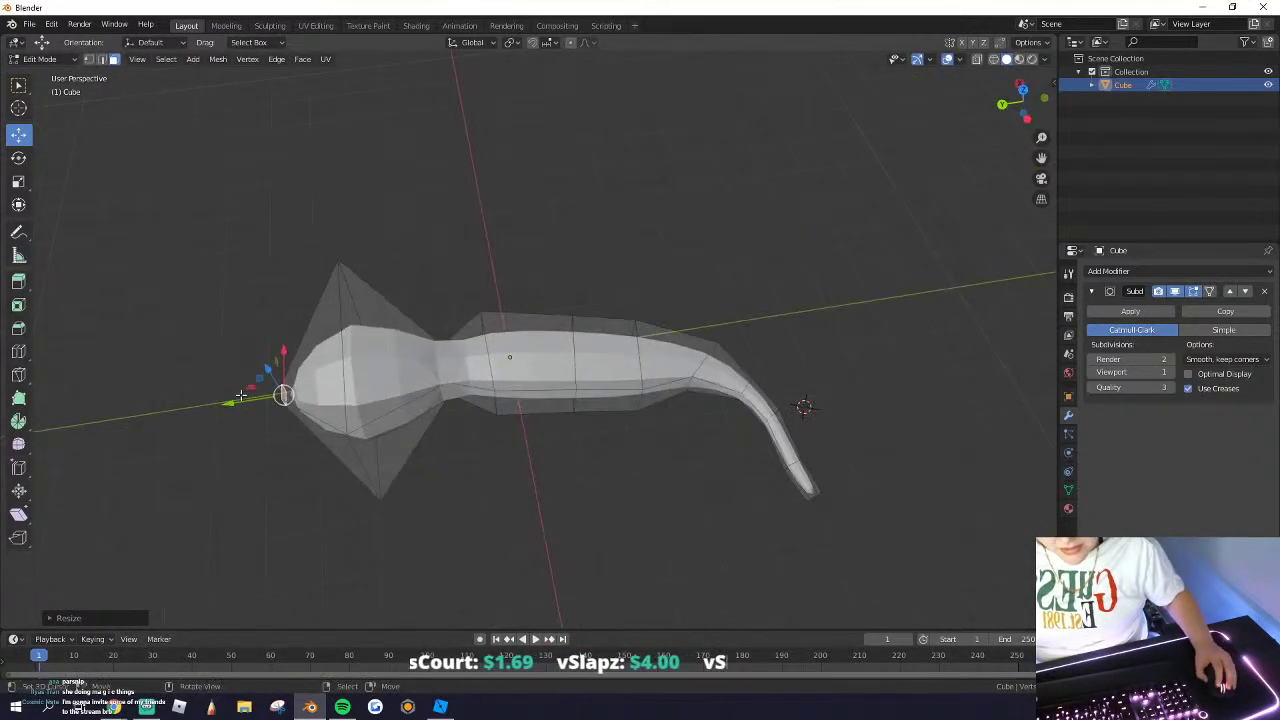
Step: Move the small snout tip face forward to lengthen the gecko's snout
{"action": "key", "text": "g"}
{"action": "left_click", "coordinate": [195, 398]}
{"action": "key", "text": "s"}
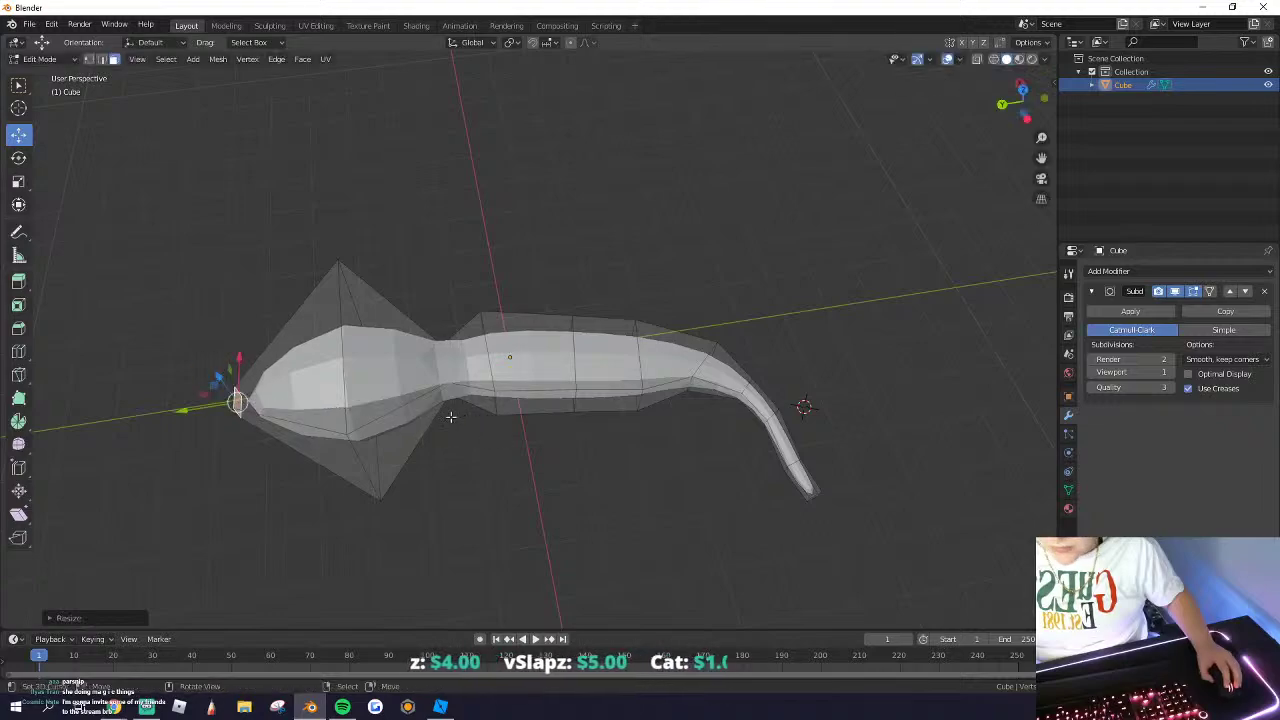
{"action": "middle_click_drag", "start_coordinate": [451, 416], "coordinate": [594, 367]}
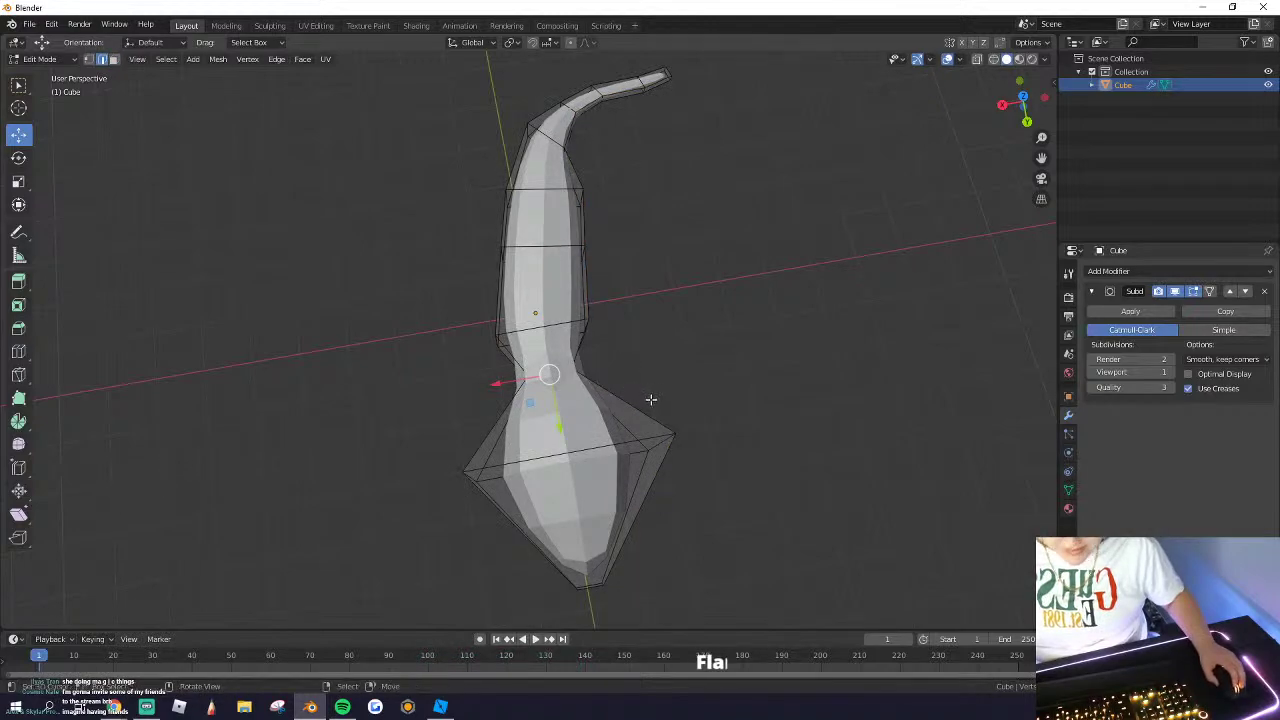
Step: Scale the edge loop at the neck and widen the shoulder edge loop along X
{"action": "key", "text": "s"}
{"action": "left_click", "coordinate": [597, 388]}
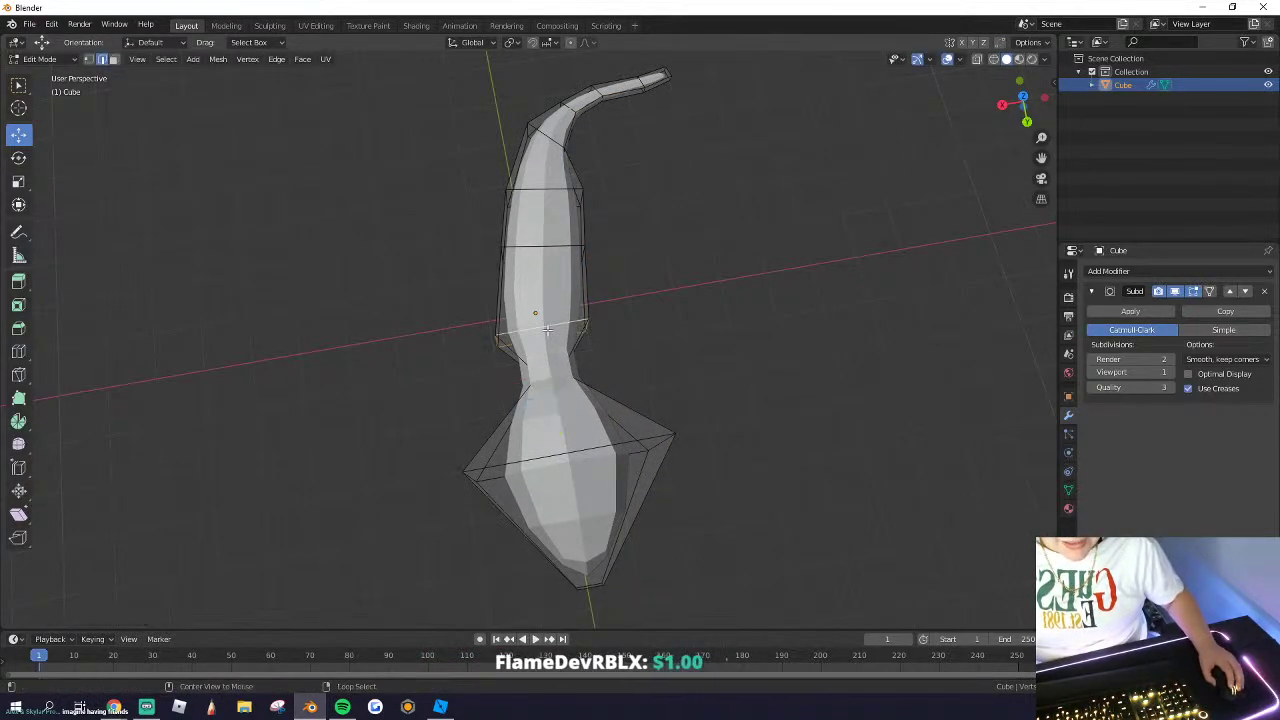
{"action": "left_click", "coordinate": [620, 337]}
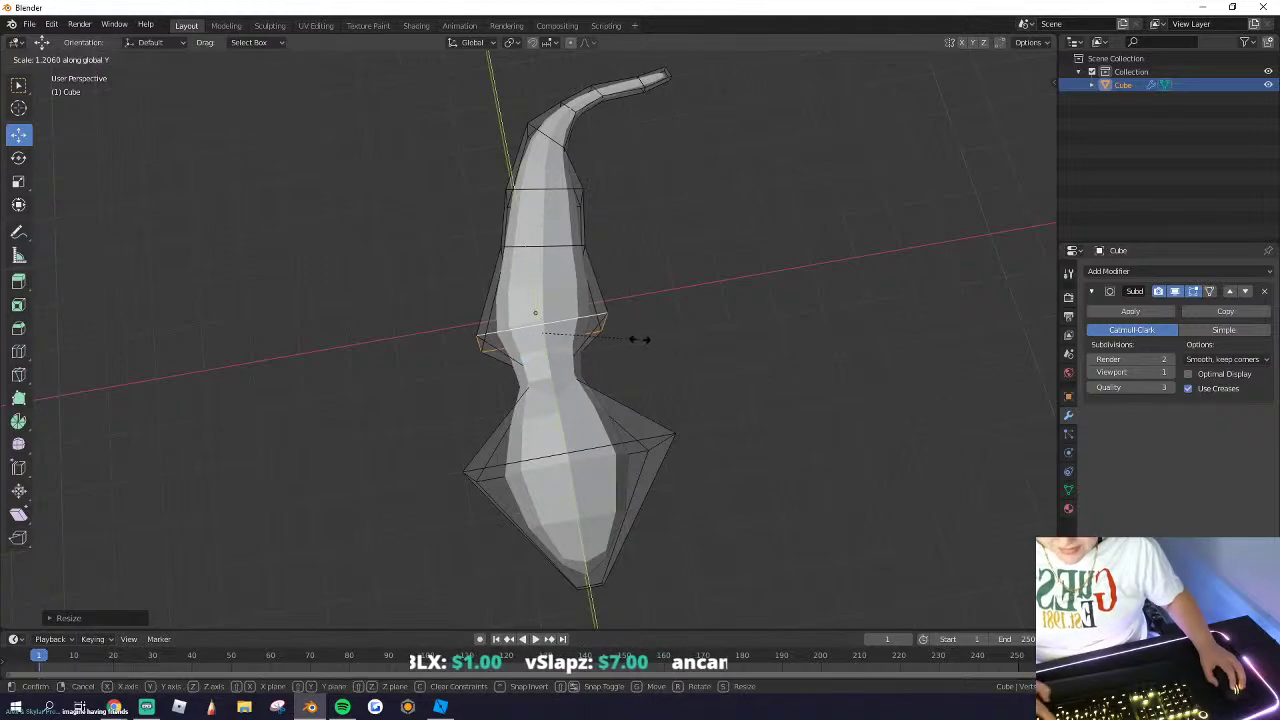
{"action": "key", "text": "x"}
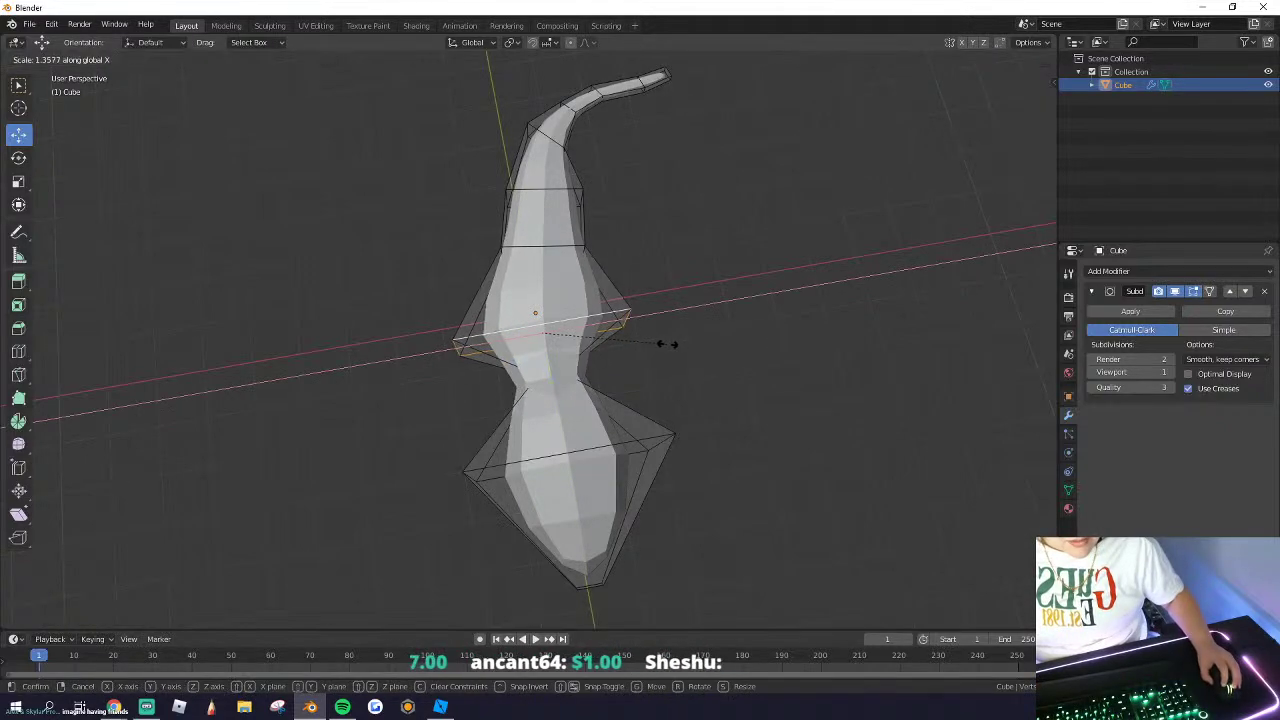
{"action": "left_click", "coordinate": [662, 343]}
{"action": "key", "text": "s"}
{"action": "key", "text": "x"}
{"action": "left_click", "coordinate": [648, 341]}
Step: Widen the edge loop at the hips along X
{"action": "left_click", "coordinate": [580, 190], "text": "alt"}
{"action": "key", "text": "s"}
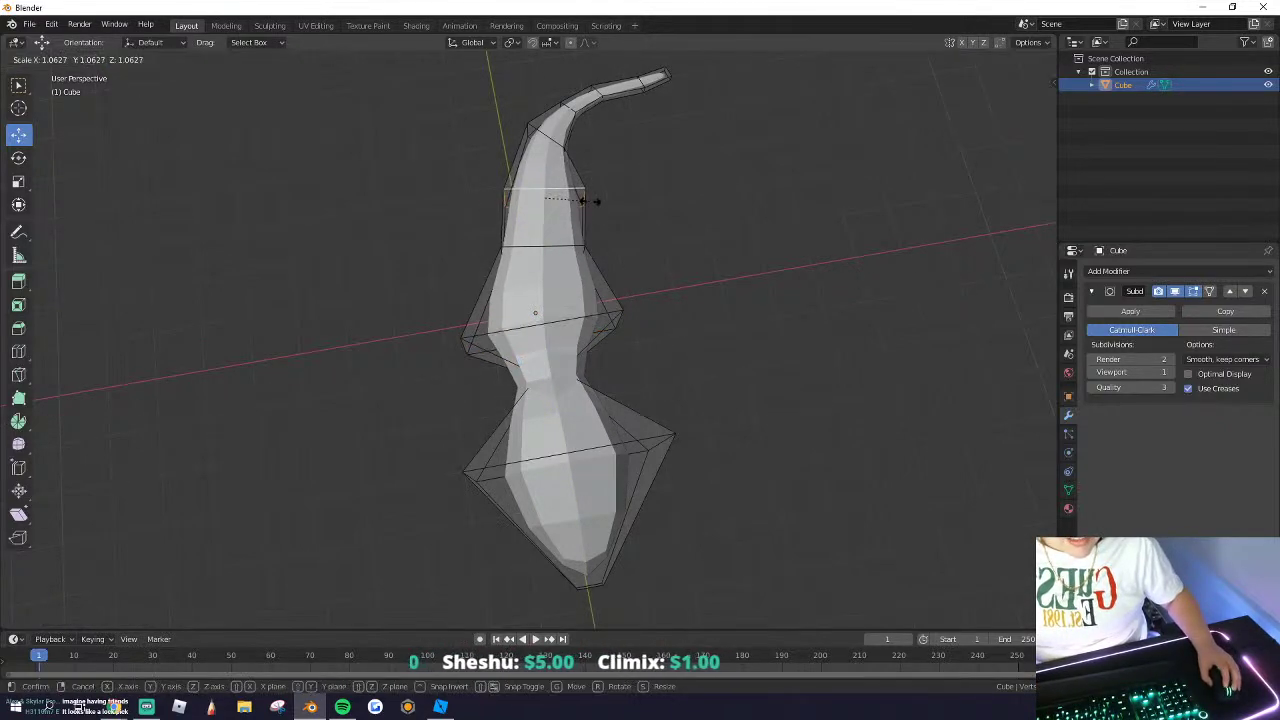
{"action": "key", "text": "x"}
{"action": "left_click", "coordinate": [602, 201]}
{"action": "key", "text": "Tab"}
Step: Move the selected edge of the body mesh along Z to adjust the profile
{"action": "middle_click_drag", "start_coordinate": [602, 201], "coordinate": [484, 332]}
{"action": "key", "text": "Tab"}
{"action": "left_click", "coordinate": [412, 352]}
{"action": "middle_click_drag", "start_coordinate": [412, 352], "coordinate": [533, 396]}
{"action": "left_click", "coordinate": [422, 426]}
{"action": "key", "text": "g"}
{"action": "key", "text": "z"}
{"action": "left_click", "coordinate": [440, 341]}
{"action": "key", "text": "Tab"}
{"action": "key", "text": "Tab"}
Step: Select the side faces at both shoulders and both hips and inset them
{"action": "key", "text": "a"}
{"action": "key", "text": "a"}
{"action": "left_click", "coordinate": [114, 59]}
{"action": "left_click", "coordinate": [483, 362]}
{"action": "left_click", "coordinate": [362, 374], "text": "shift"}
{"action": "middle_click_drag", "start_coordinate": [364, 380], "coordinate": [645, 458]}
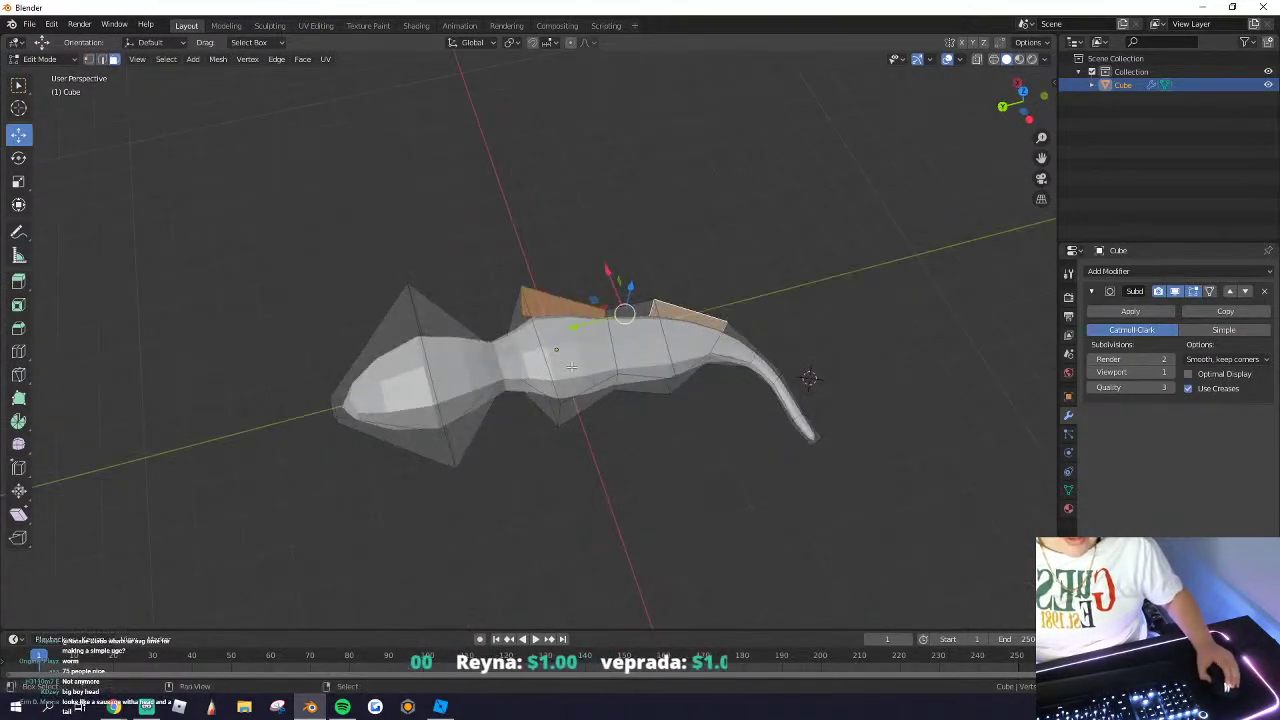
{"action": "middle_click_drag", "start_coordinate": [577, 403], "coordinate": [534, 494]}
{"action": "key", "text": "i"}
{"action": "left_click", "coordinate": [739, 444]}
Step: Extrude the four inset side faces outward along their normals to form the legs
{"action": "key", "text": "alt+e"}
{"action": "left_click", "coordinate": [527, 490]}
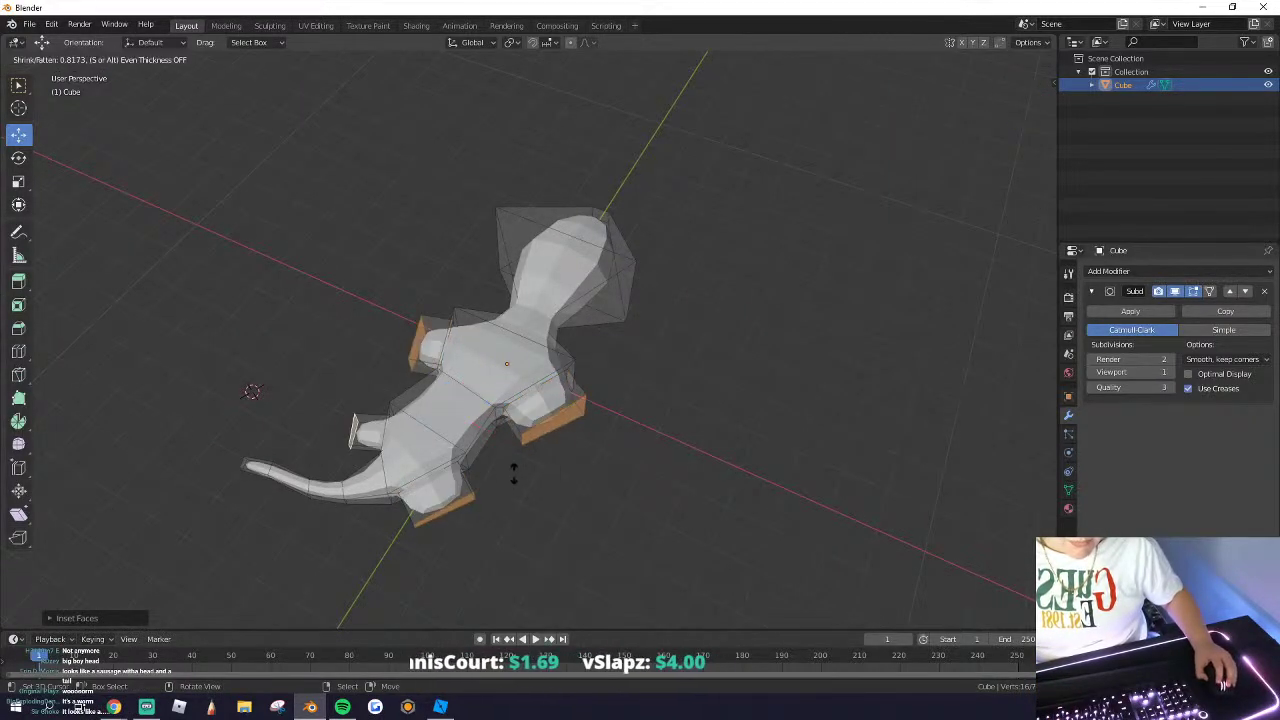
{"action": "left_click", "coordinate": [580, 460]}
{"action": "key", "text": "Tab"}
{"action": "middle_click_drag", "start_coordinate": [618, 478], "coordinate": [536, 409]}
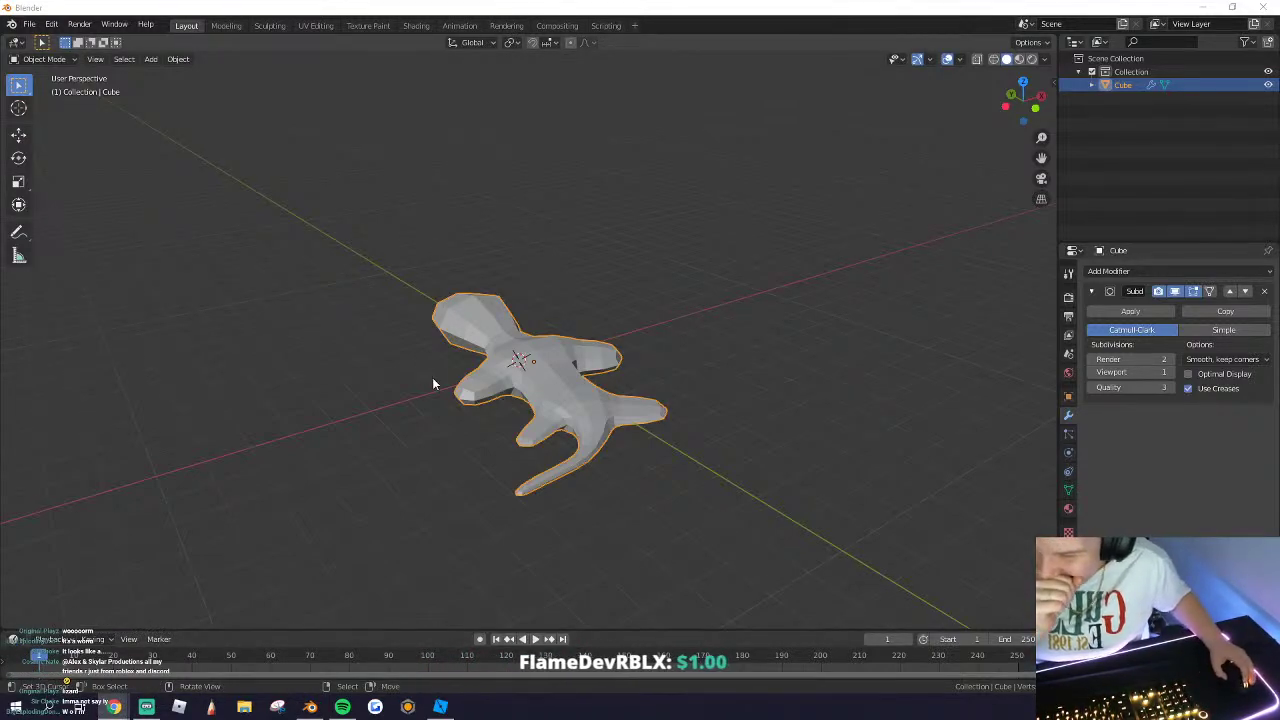
Step: Try to scale the ring of faces around the base of the front legs
{"action": "middle_click_drag", "start_coordinate": [433, 384], "coordinate": [500, 372]}
{"action": "scroll", "coordinate": [493, 400], "scroll_direction": "up", "scroll_amount": 3}
{"action": "key", "text": "Tab"}
{"action": "scroll", "coordinate": [500, 374], "scroll_direction": "up", "scroll_amount": 3}
{"action": "middle_click_drag", "start_coordinate": [600, 372], "coordinate": [466, 418]}
{"action": "left_click", "coordinate": [511, 409]}
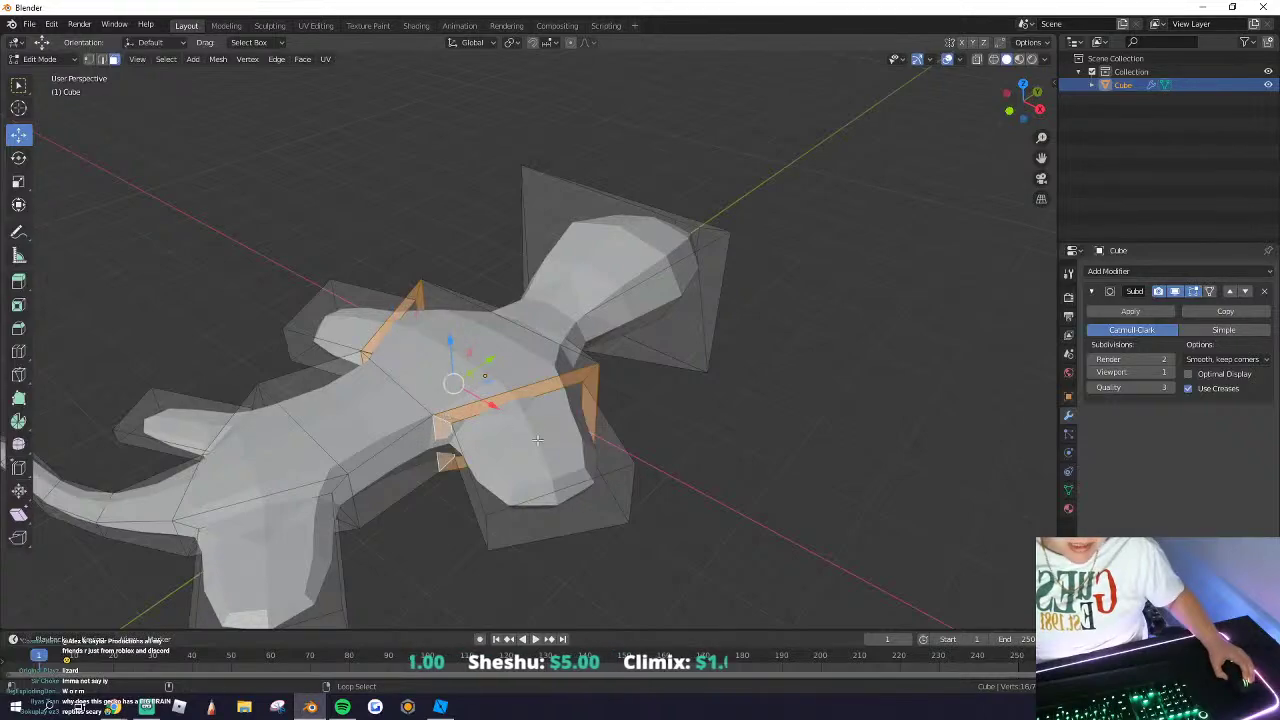
{"action": "key", "text": "s"}
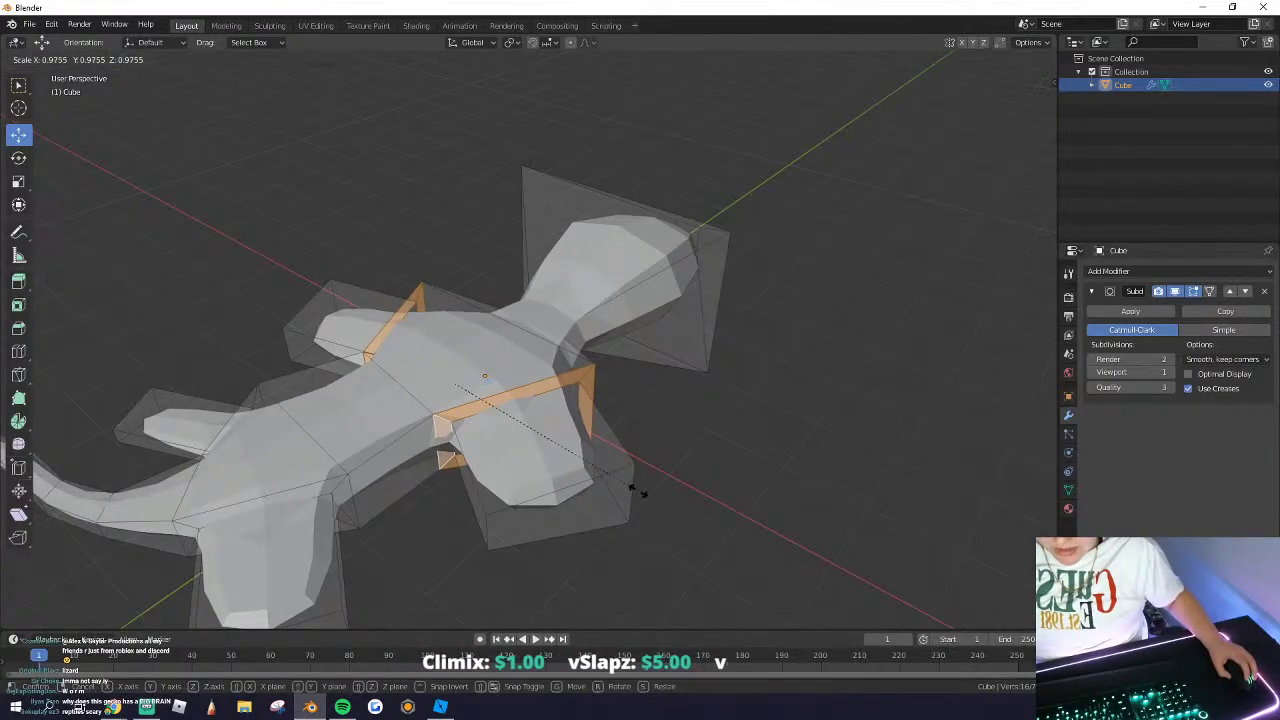
{"action": "left_click", "coordinate": [586, 472]}
{"action": "key", "text": "ctrl+z"}
Step: Try to shrink the end face of a single front leg
{"action": "left_click", "coordinate": [578, 508]}
{"action": "key", "text": "s"}
{"action": "left_click", "coordinate": [550, 473]}
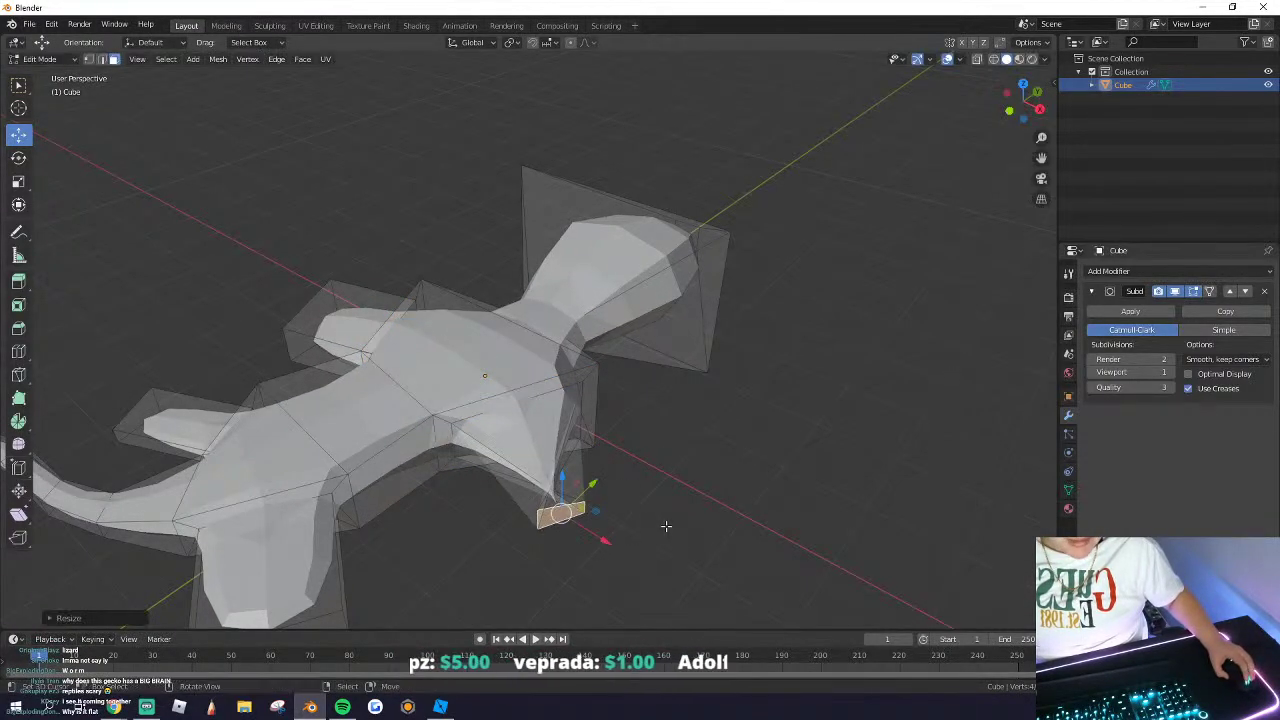
{"action": "key", "text": "ctrl+z"}
{"action": "key", "text": "s"}
{"action": "left_click", "coordinate": [651, 520]}
{"action": "middle_click_drag", "start_coordinate": [651, 520], "coordinate": [656, 448]}
{"action": "key", "text": "ctrl+z"}
Step: Select the end faces of both front legs, offset them with Shrink/Fatten and scale them down
{"action": "left_click", "coordinate": [633, 403], "text": "shift"}
{"action": "middle_click_drag", "start_coordinate": [633, 403], "coordinate": [771, 528]}
{"action": "key", "text": "alt+s"}
{"action": "left_click", "coordinate": [681, 488]}
{"action": "key", "text": "s"}
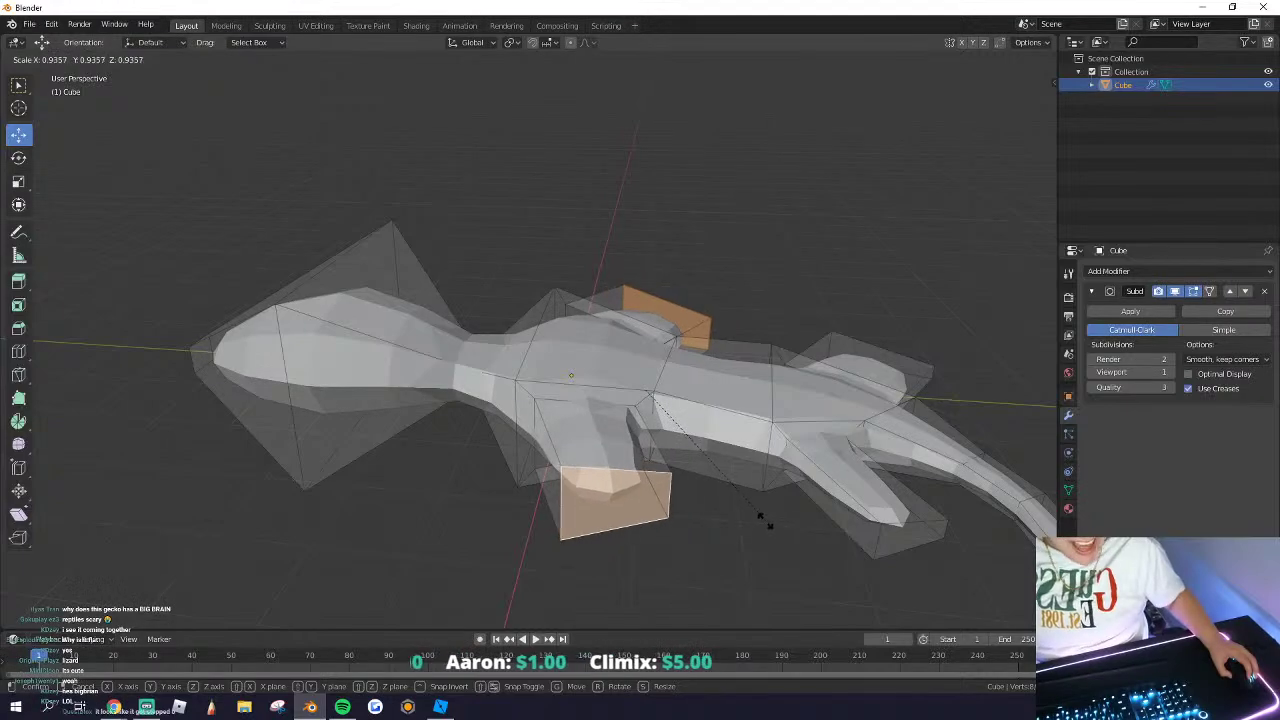
{"action": "left_click", "coordinate": [729, 497]}
Step: Shift both front leg end faces toward the head along Y and scale them along Y
{"action": "middle_click_drag", "start_coordinate": [715, 442], "coordinate": [669, 489]}
{"action": "left_click_drag", "start_coordinate": [596, 387], "coordinate": [589, 387]}
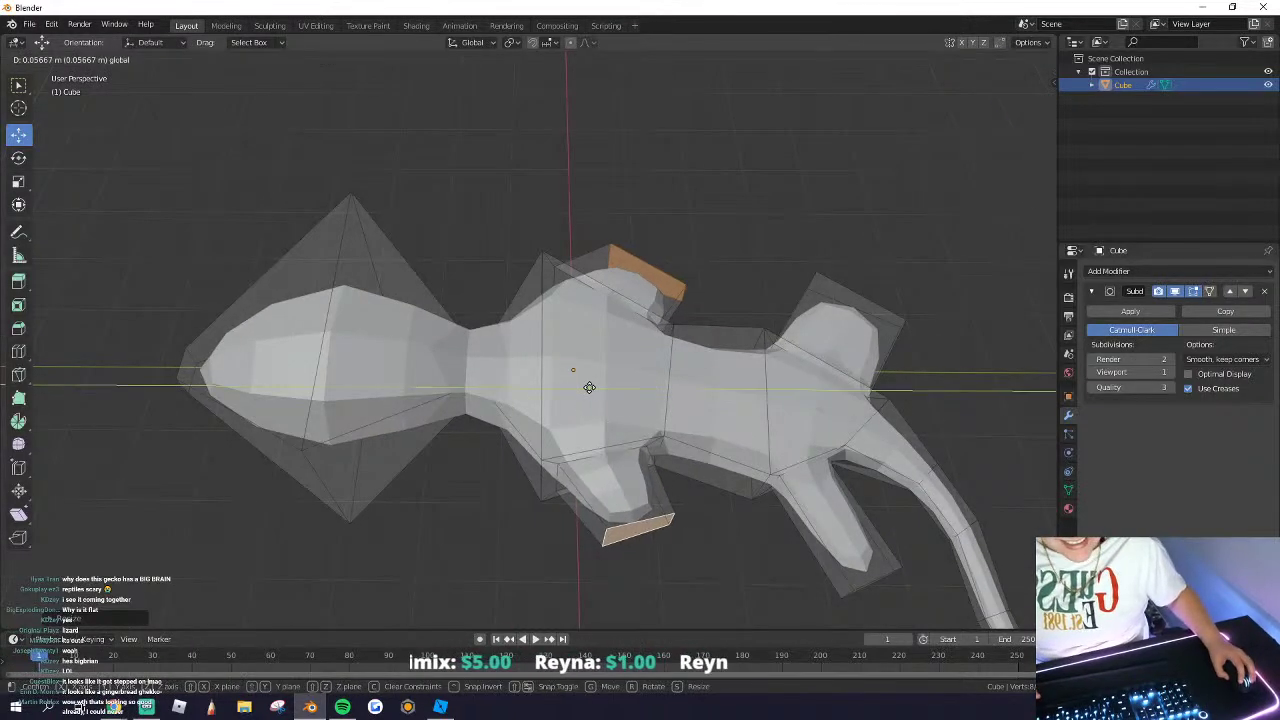
{"action": "left_click", "coordinate": [590, 388]}
{"action": "middle_click_drag", "start_coordinate": [590, 388], "coordinate": [590, 437]}
{"action": "key", "text": "s"}
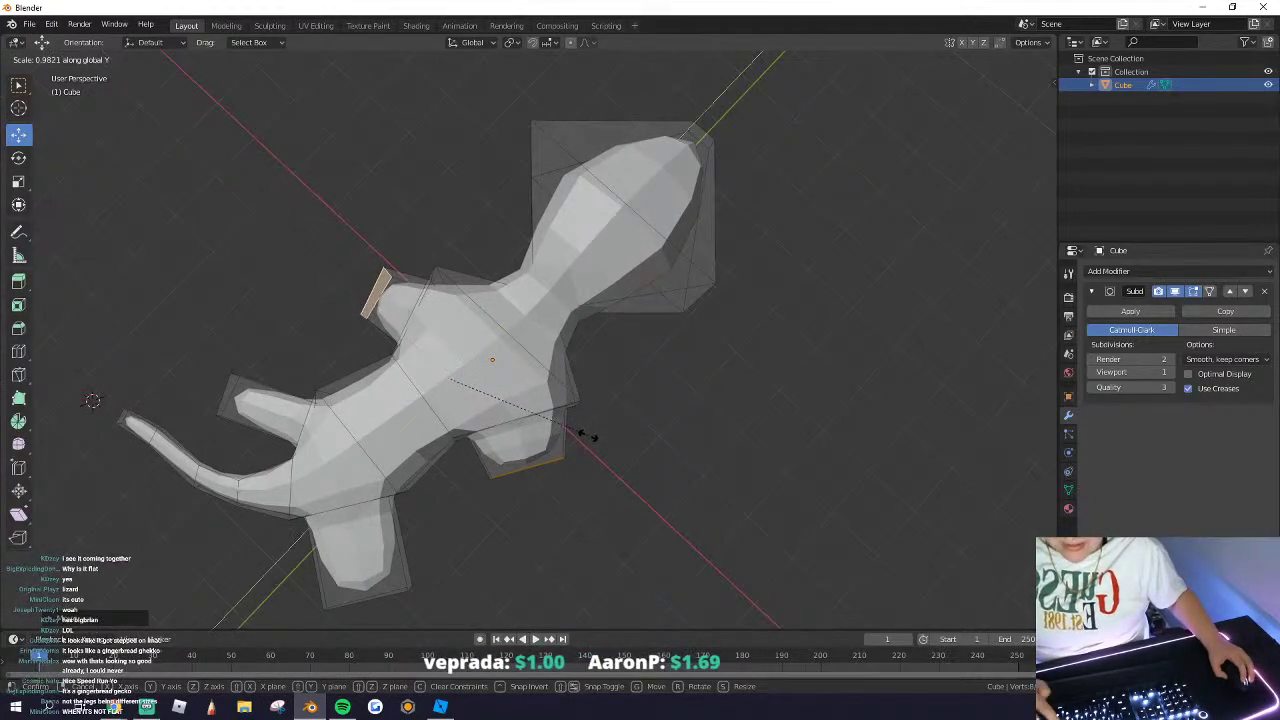
Step: Extrude both front leg ends further along their normals and reposition the new end faces
{"action": "middle_click_drag", "start_coordinate": [484, 413], "coordinate": [485, 349]}
{"action": "left_click", "coordinate": [474, 349]}
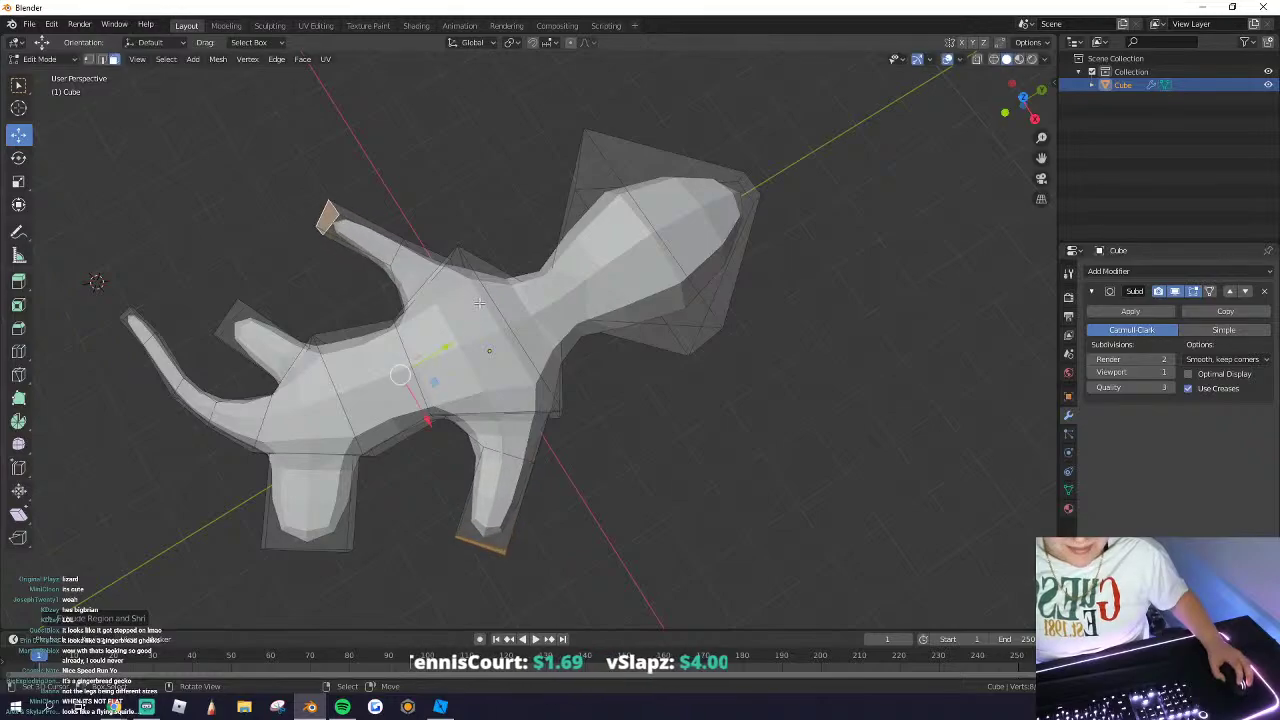
{"action": "middle_click_drag", "start_coordinate": [479, 302], "coordinate": [617, 471]}
{"action": "mouse_move", "coordinate": [525, 430]}
{"action": "left_mouse_down"}
{"action": "mouse_move", "coordinate": [511, 400]}
{"action": "mouse_move", "coordinate": [531, 433]}
{"action": "left_mouse_up"}
{"action": "middle_click_drag", "start_coordinate": [621, 466], "coordinate": [466, 343]}
{"action": "scroll", "coordinate": [514, 394], "scroll_direction": "down", "scroll_amount": 4}
{"action": "middle_click_drag", "start_coordinate": [514, 394], "coordinate": [520, 422]}
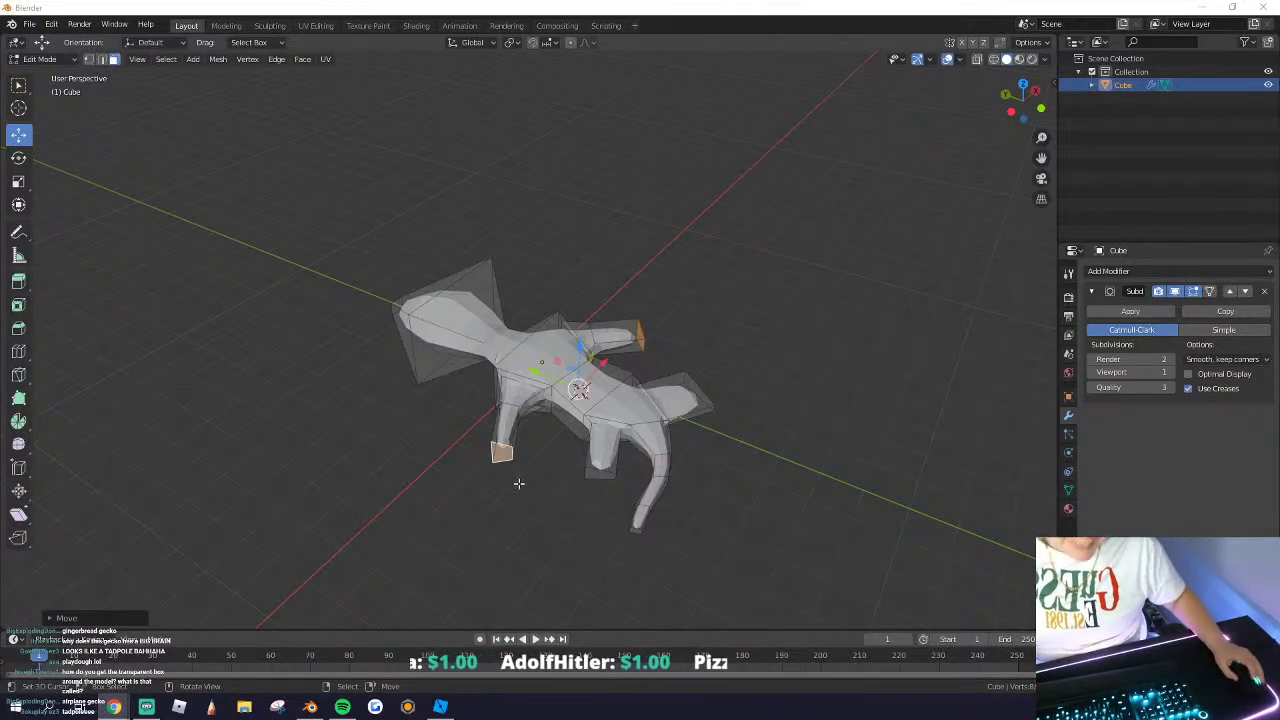
Step: Show the mesh in wireframe and undo the extended front leg segments
{"action": "right_click", "coordinate": [540, 413], "text": "shift"}
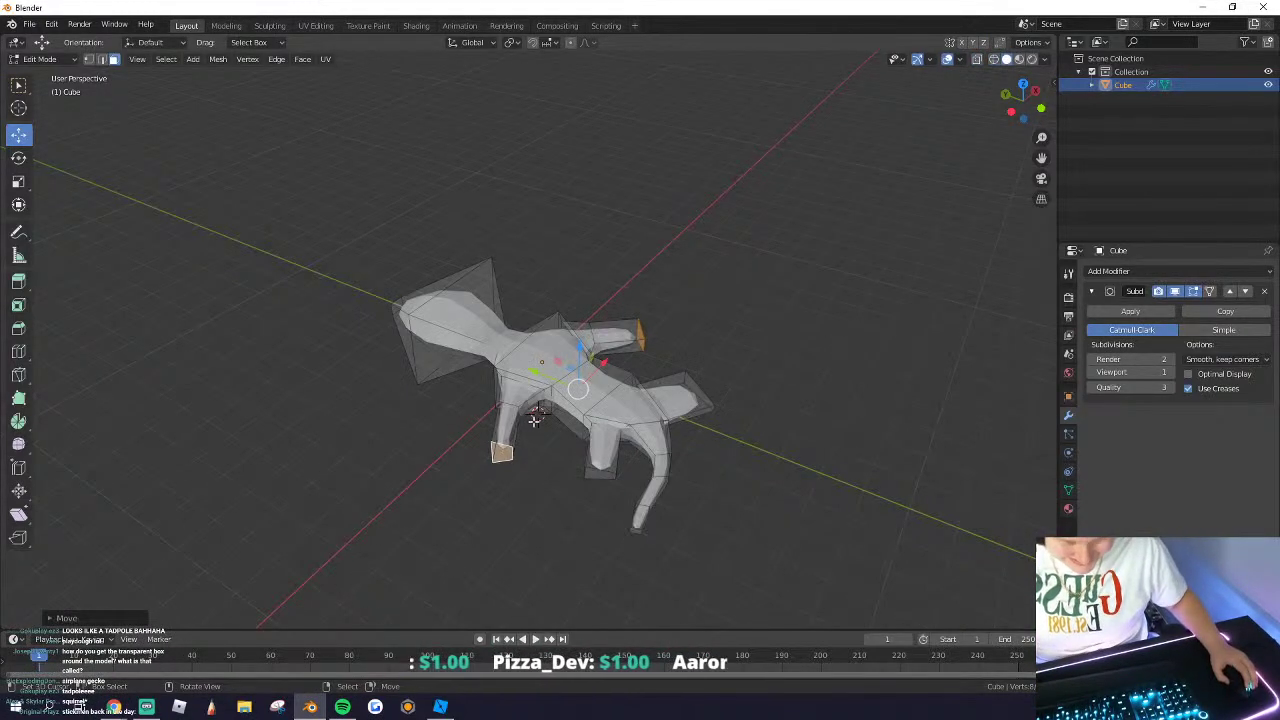
{"action": "key", "text": "shift+z"}
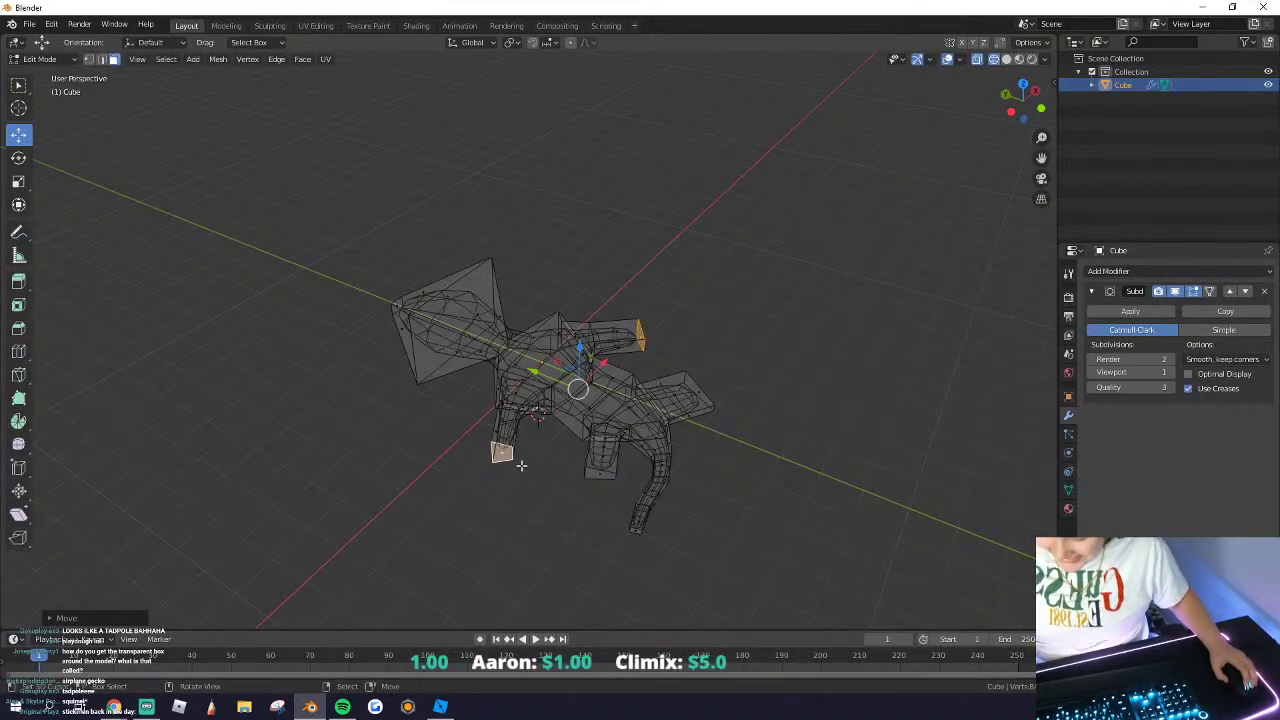
{"action": "key", "text": "ctrl+z"}
{"action": "middle_click_drag", "start_coordinate": [523, 448], "coordinate": [660, 445]}
{"action": "scroll", "coordinate": [665, 444], "scroll_direction": "up", "scroll_amount": 2}
{"action": "key", "text": "r"}
{"action": "right_click", "coordinate": [672, 440]}
Step: Try a loop cut around one front leg and scaling of the leg's end face
{"action": "key", "text": "Tab"}
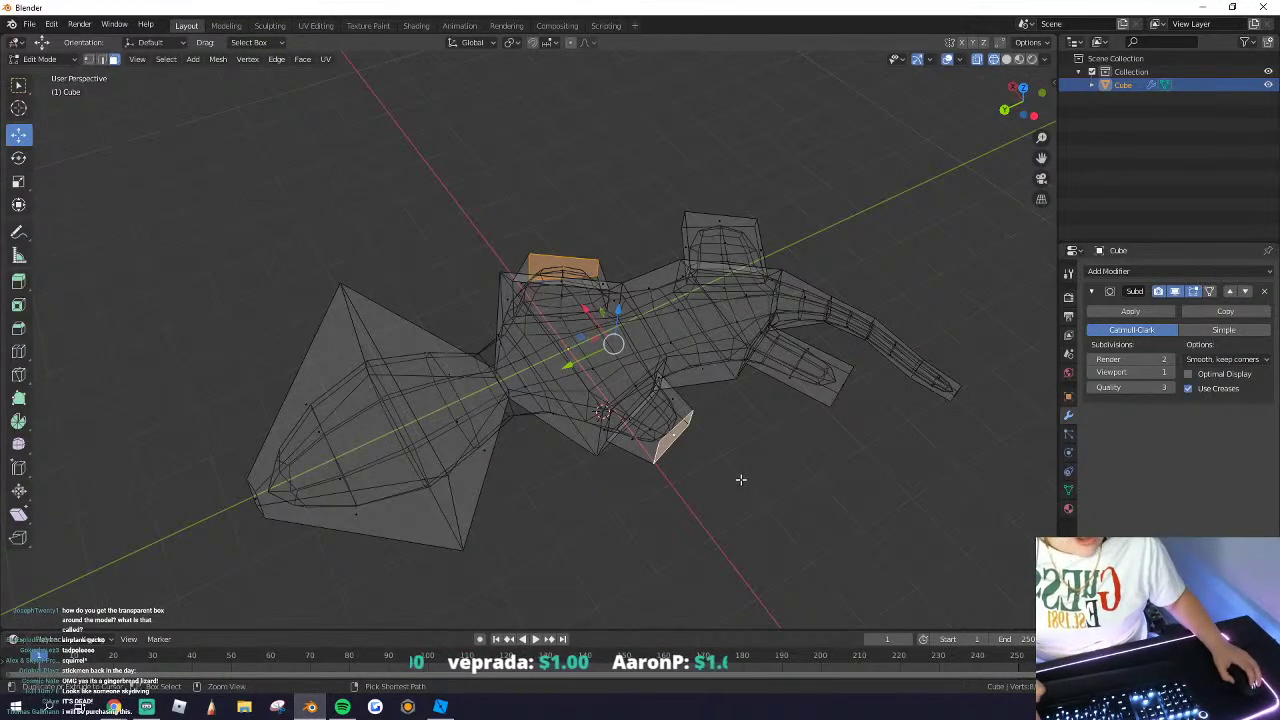
{"action": "left_click", "coordinate": [623, 454]}
{"action": "left_click", "coordinate": [531, 508]}
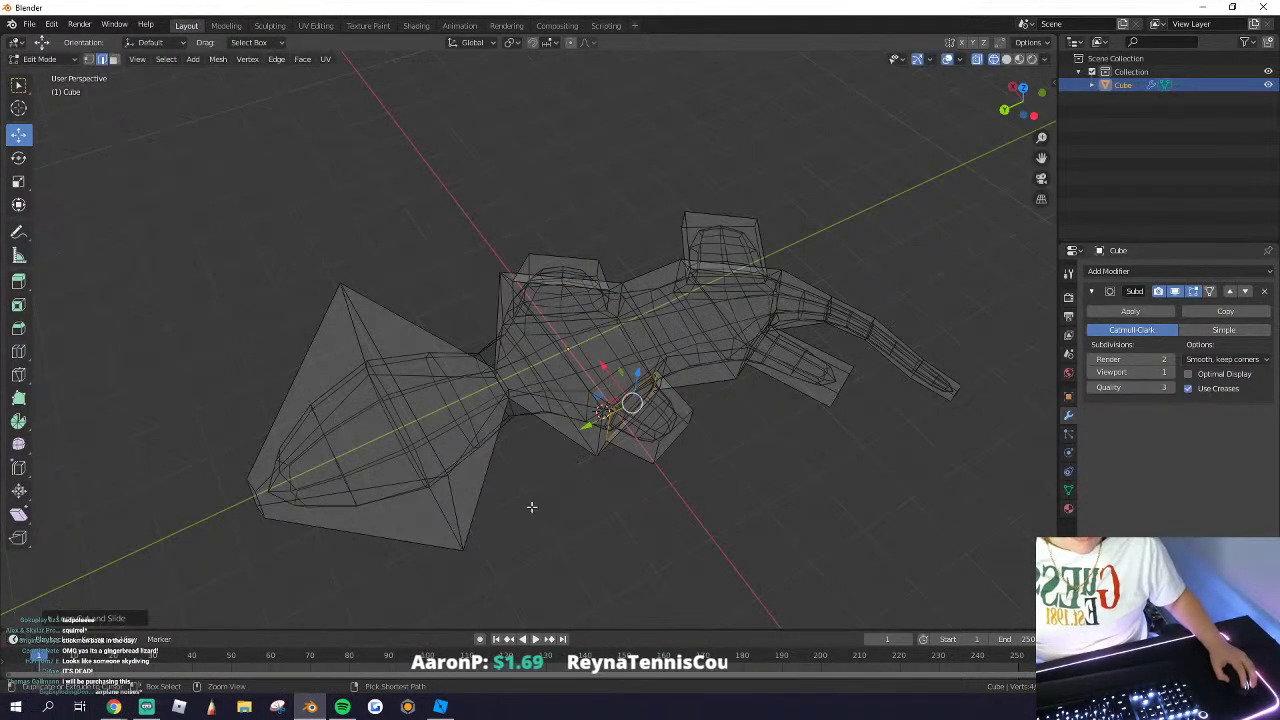
{"action": "key", "text": "ctrl+z"}
{"action": "middle_click_drag", "start_coordinate": [688, 437], "coordinate": [637, 454]}
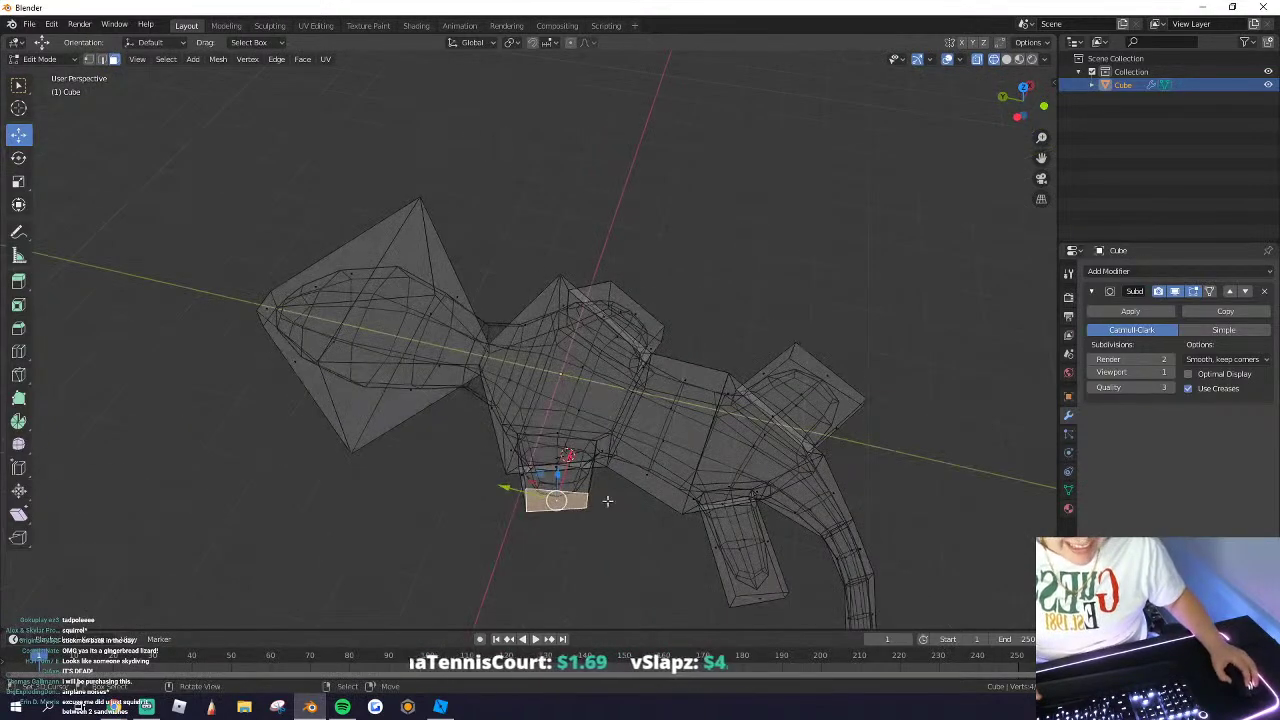
{"action": "key", "text": "s"}
{"action": "left_click", "coordinate": [587, 505]}
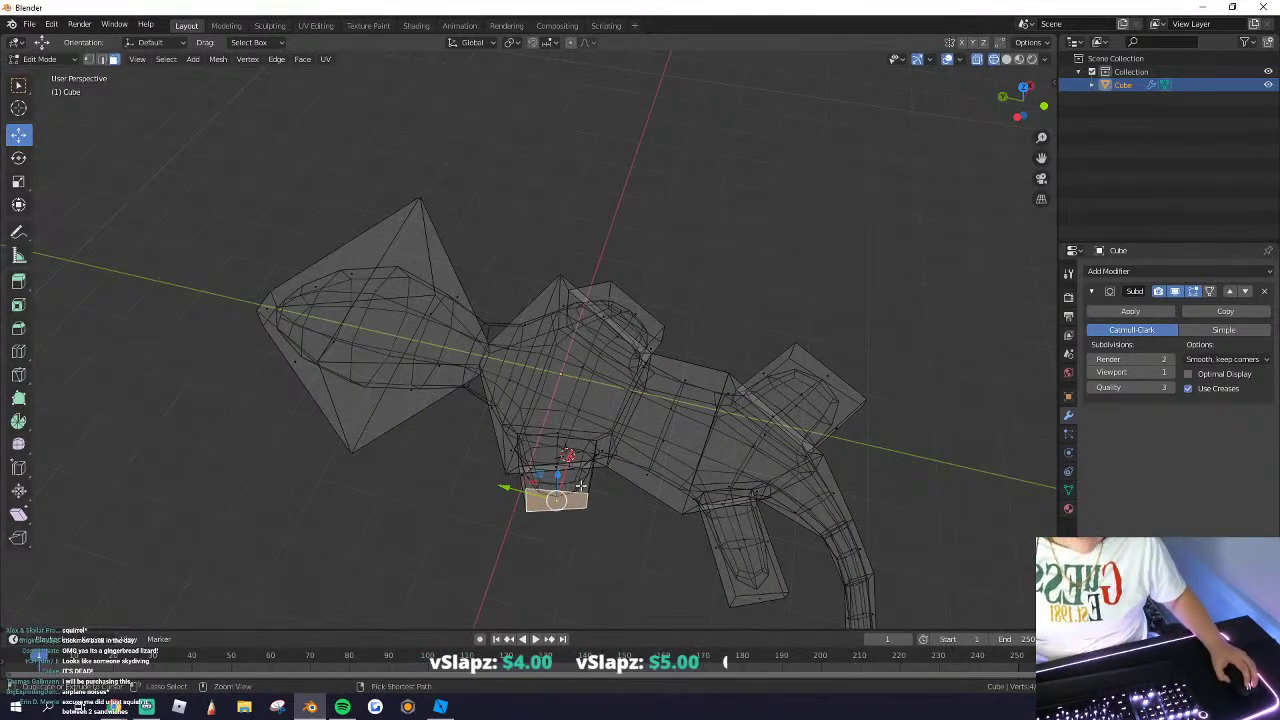
Step: Undo all the leg modelling back to the legless body and tail
{"action": "key", "text": "ctrl+z"}
{"action": "key", "text": "ctrl+z"}
{"action": "key", "text": "ctrl+z"}
{"action": "key", "text": "ctrl+z"}
{"action": "key", "text": "ctrl+z"}
{"action": "key", "text": "ctrl+z"}
{"action": "key", "text": "ctrl+z"}
{"action": "key", "text": "ctrl+z"}
{"action": "middle_click_drag", "start_coordinate": [523, 494], "coordinate": [562, 357]}
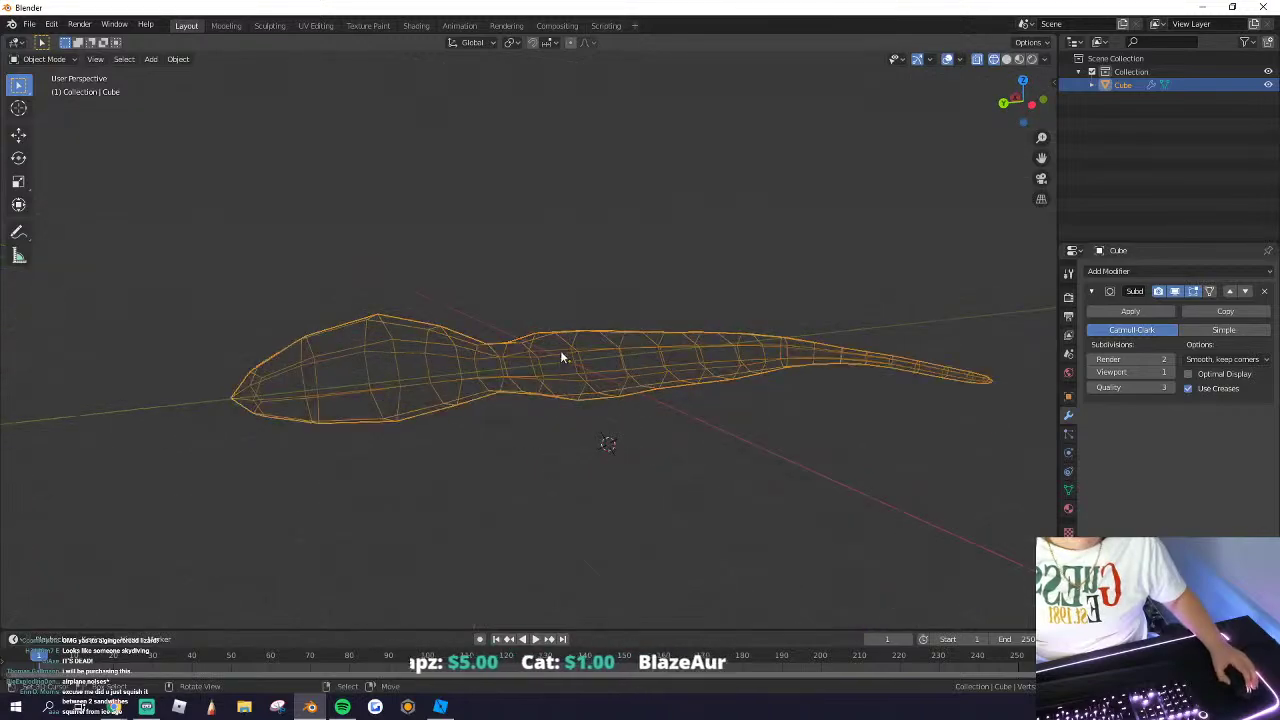
Step: Return the viewport to solid shading and apply the Subdivision modifier to the gecko body
{"action": "left_click", "coordinate": [1006, 59]}
{"action": "middle_click_drag", "start_coordinate": [891, 194], "coordinate": [193, 336]}
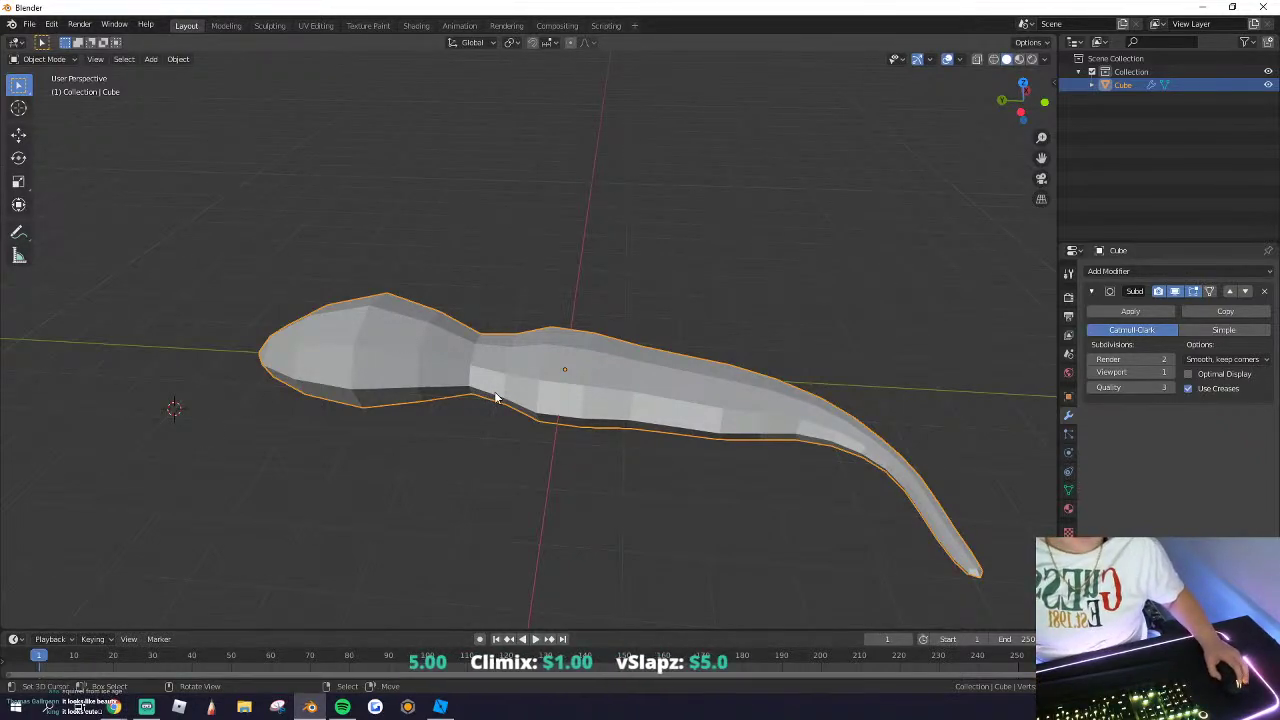
{"action": "key", "text": "Tab"}
{"action": "key", "text": "Tab"}
{"action": "middle_click_drag", "start_coordinate": [500, 405], "coordinate": [696, 355]}
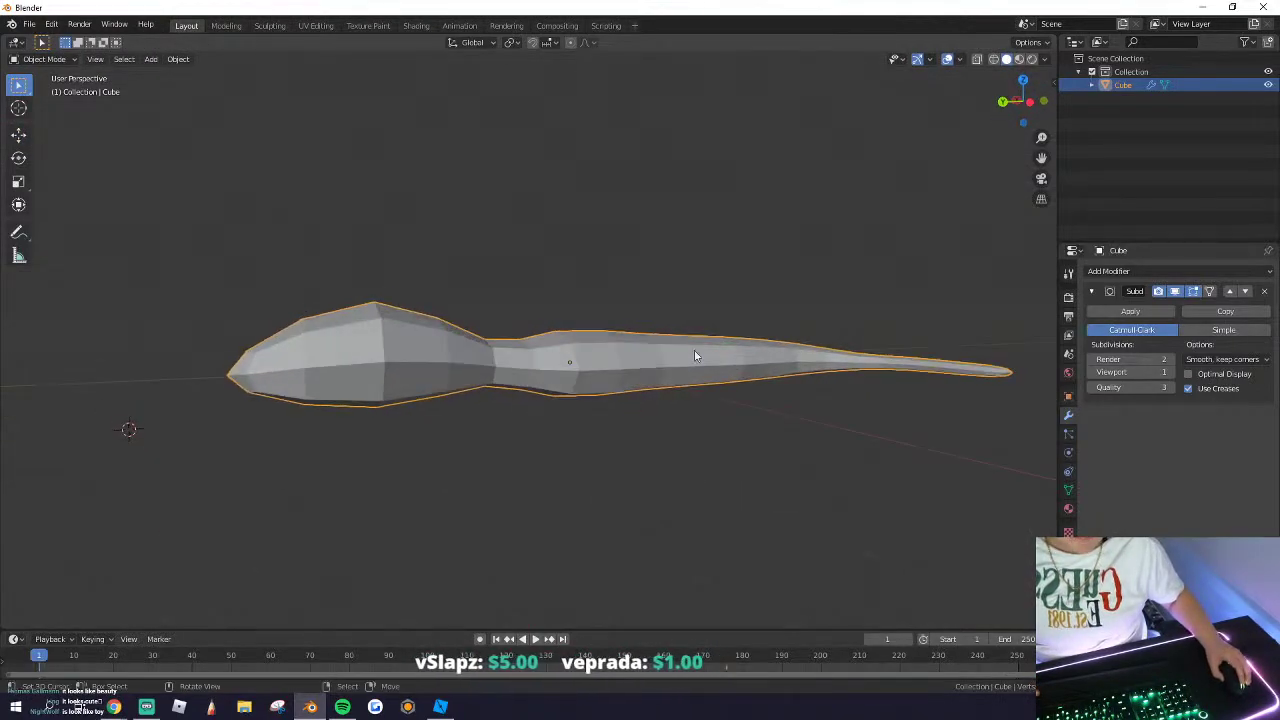
{"action": "left_click", "coordinate": [1126, 310]}
Step: Scale the selected edges of the subdivided mesh along Z
{"action": "key", "text": "Tab"}
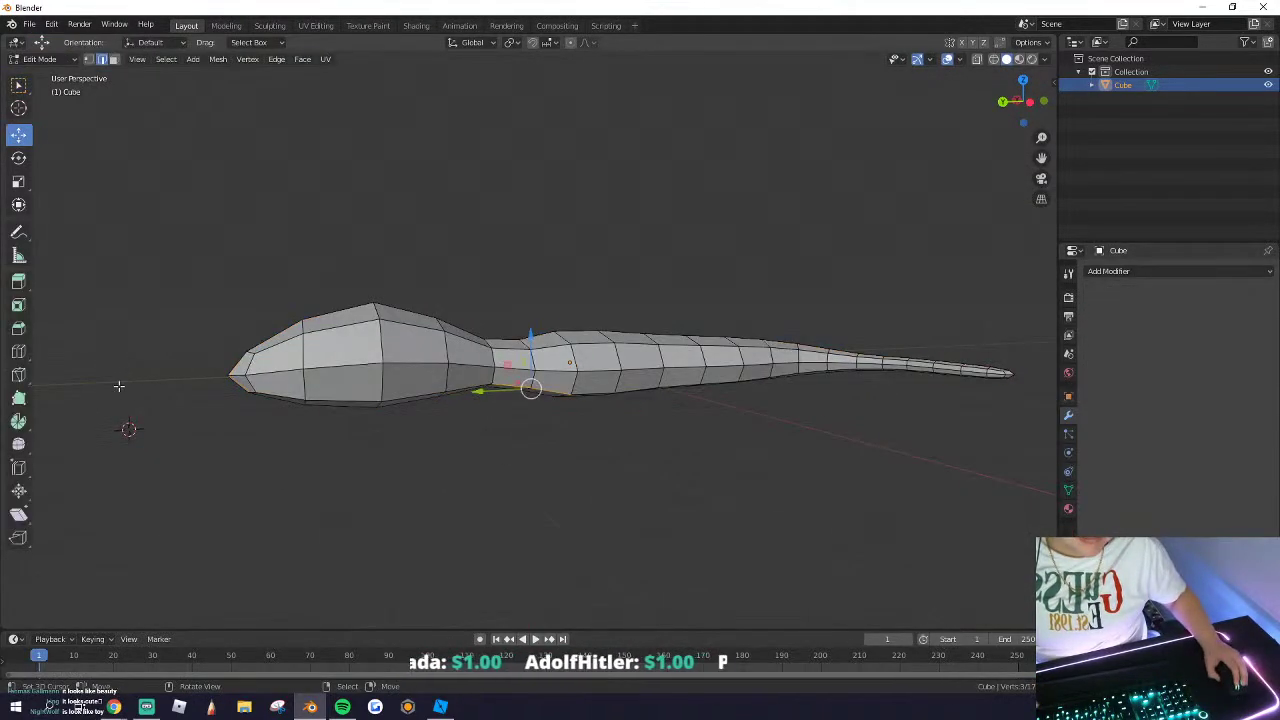
{"action": "middle_click_drag", "start_coordinate": [396, 351], "coordinate": [275, 168]}
{"action": "key", "text": "s"}
{"action": "key", "text": "z"}
{"action": "left_click", "coordinate": [473, 340]}
{"action": "key", "text": "Tab"}
{"action": "key", "text": "Tab"}
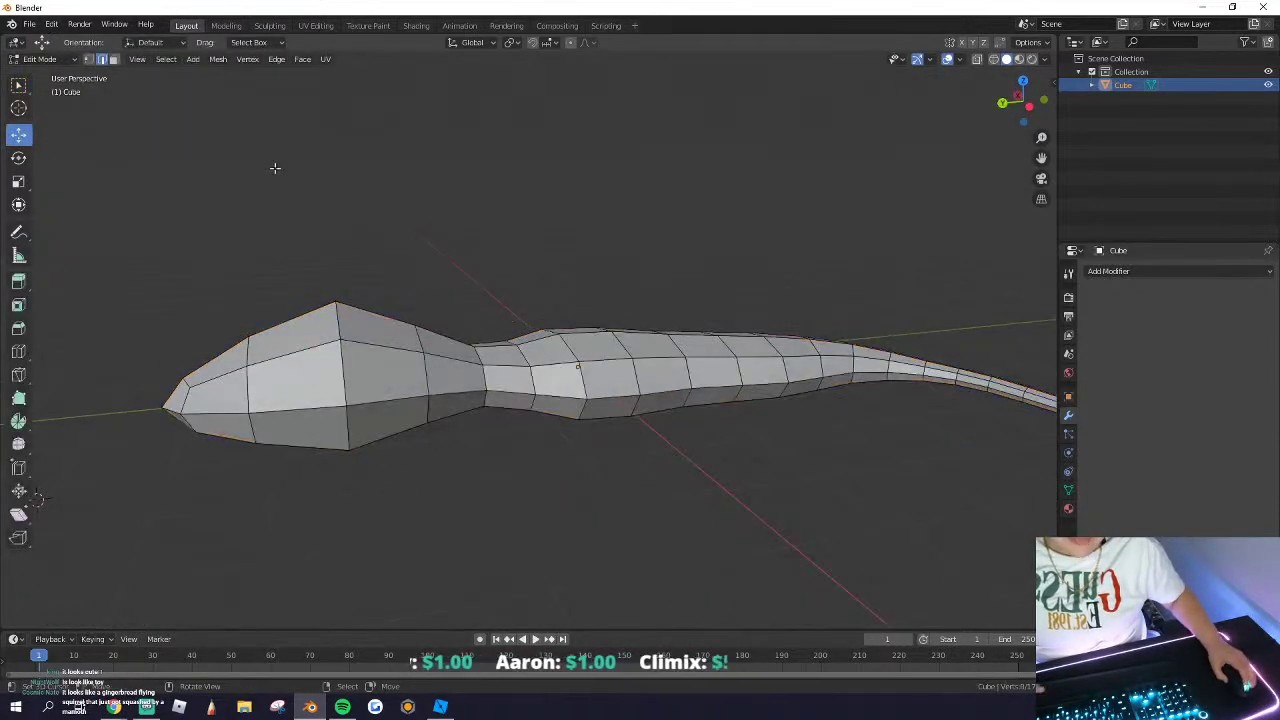
Step: Select the paired side faces at both shoulders and try to dissolve each pair into one face
{"action": "left_click", "coordinate": [114, 60]}
{"action": "left_click", "coordinate": [546, 406], "text": "shift"}
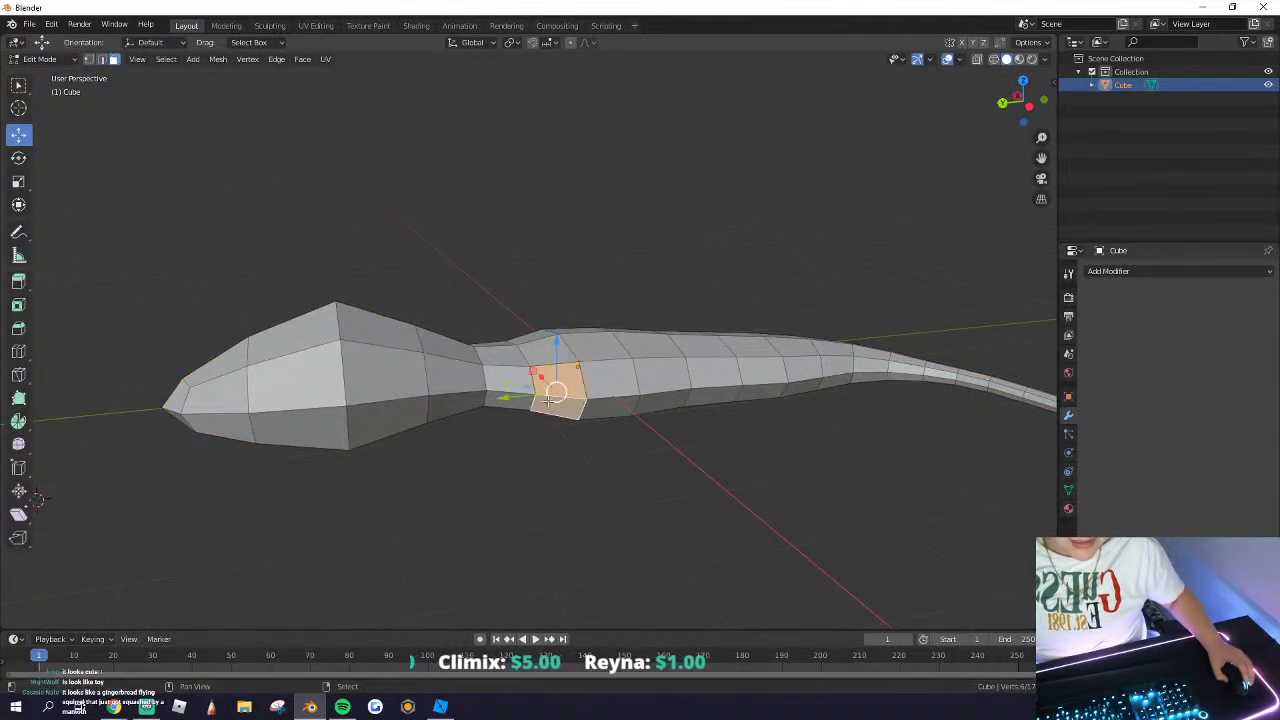
{"action": "middle_click_drag", "start_coordinate": [546, 406], "coordinate": [512, 383]}
{"action": "left_click", "coordinate": [520, 371], "text": "shift"}
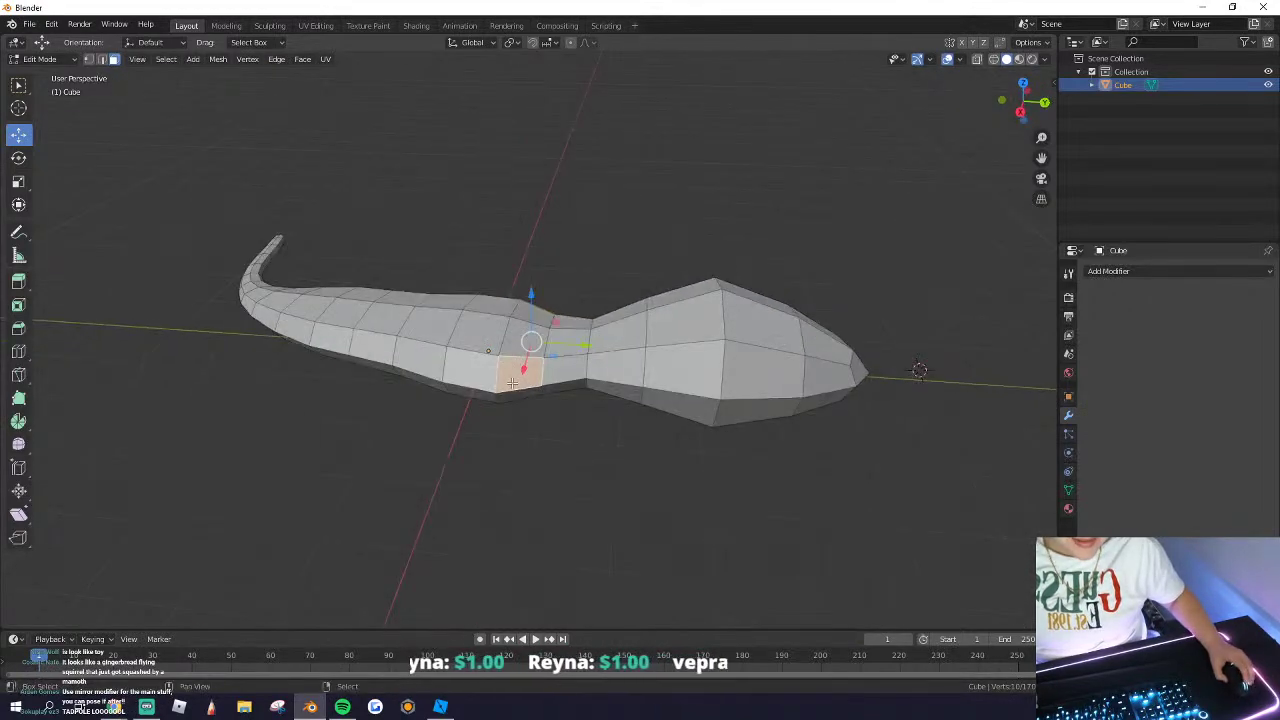
{"action": "key", "text": "x"}
{"action": "left_click", "coordinate": [618, 543]}
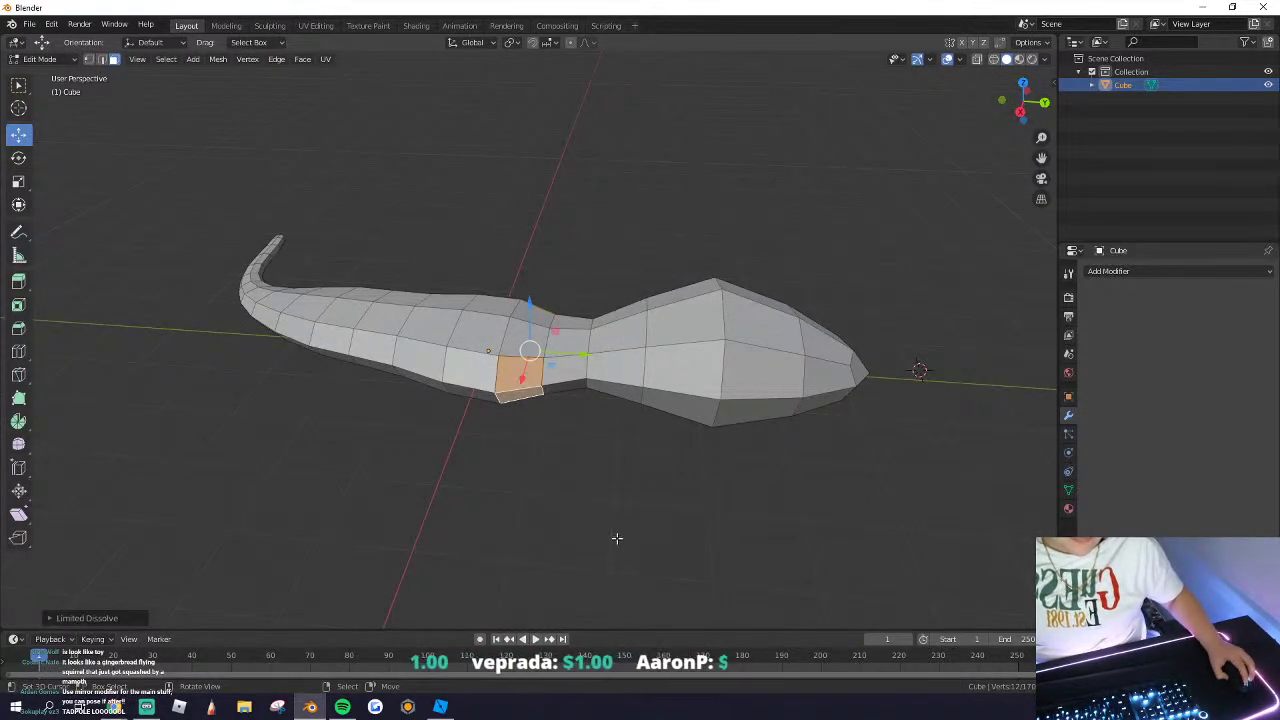
{"action": "key", "text": "x"}
{"action": "left_click", "coordinate": [590, 558]}
{"action": "key", "text": "ctrl+z"}
Step: Try to extrude the selected shoulder faces along their normals
{"action": "key", "text": "alt+e"}
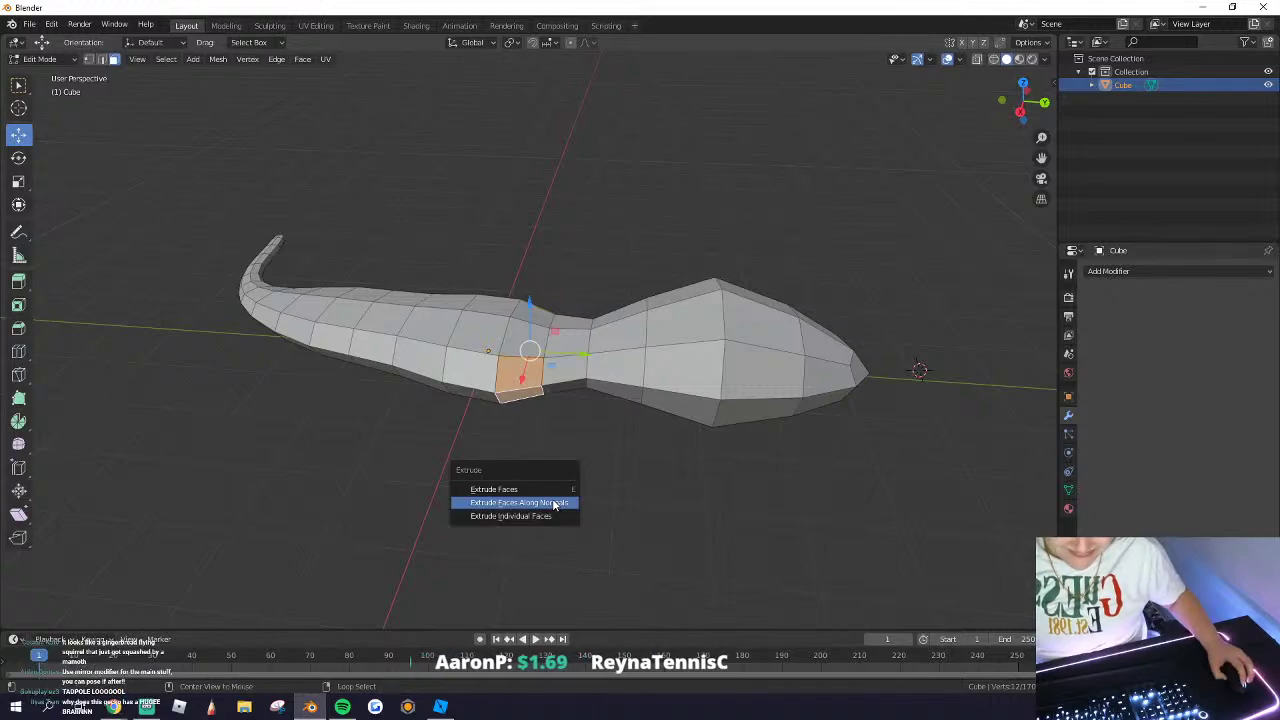
{"action": "left_click", "coordinate": [554, 503]}
{"action": "left_click", "coordinate": [534, 472]}
{"action": "middle_click_drag", "start_coordinate": [500, 460], "coordinate": [256, 374]}
{"action": "key", "text": "ctrl+z"}
Step: Extrude the shoulder faces along their normals into two front legs and lengthen them with Shrink/Fatten
{"action": "middle_click_drag", "start_coordinate": [541, 374], "coordinate": [445, 425]}
{"action": "key", "text": "alt+e"}
{"action": "left_click", "coordinate": [606, 414]}
{"action": "left_click", "coordinate": [597, 389]}
{"action": "key", "text": "alt+s"}
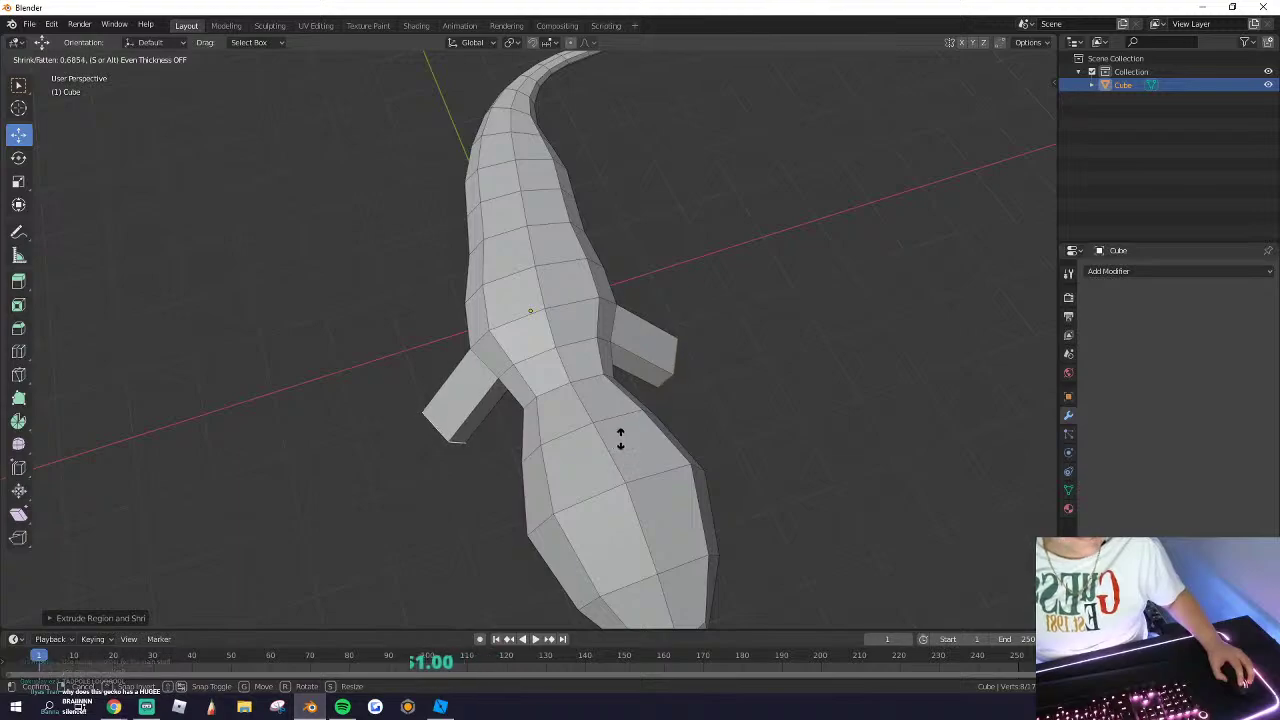
{"action": "left_click", "coordinate": [620, 440]}
{"action": "middle_click_drag", "start_coordinate": [620, 440], "coordinate": [980, 514]}
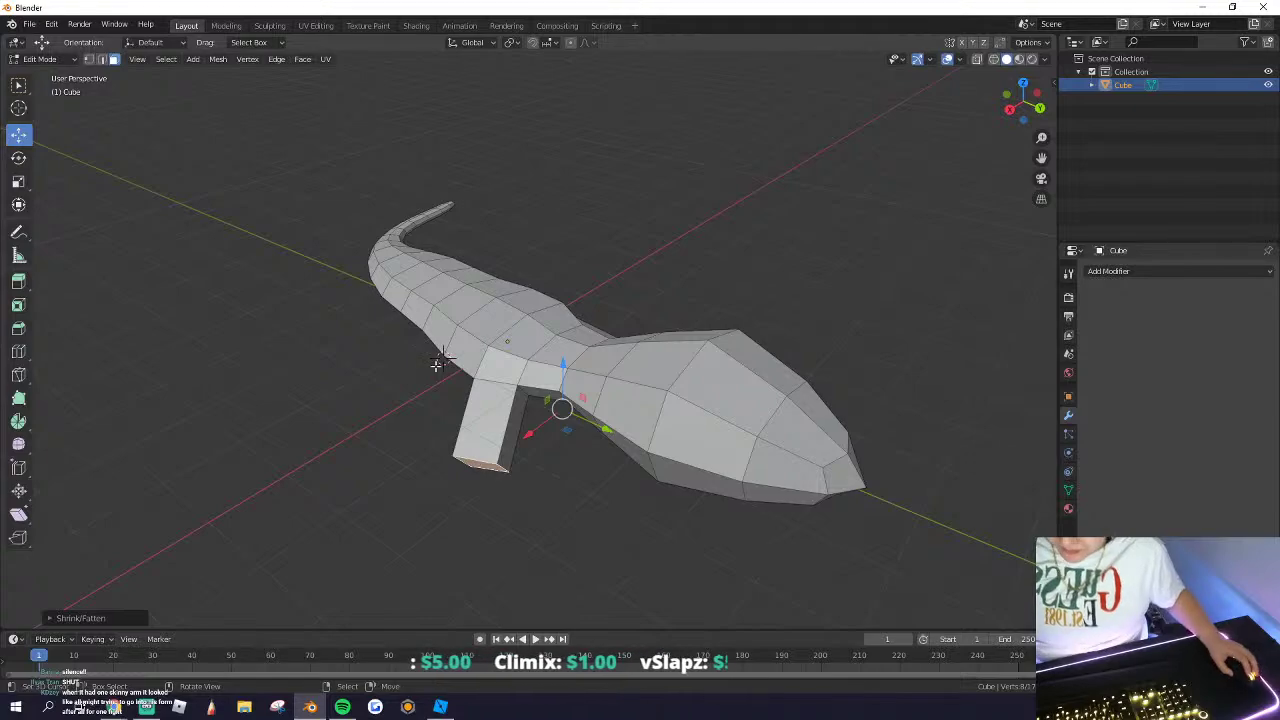
Step: Undo the front leg extrusion and return to Object Mode
{"action": "key", "text": "ctrl+z"}
{"action": "key", "text": "ctrl+z"}
{"action": "key", "text": "Tab"}
{"action": "middle_click_drag", "start_coordinate": [436, 365], "coordinate": [446, 291]}
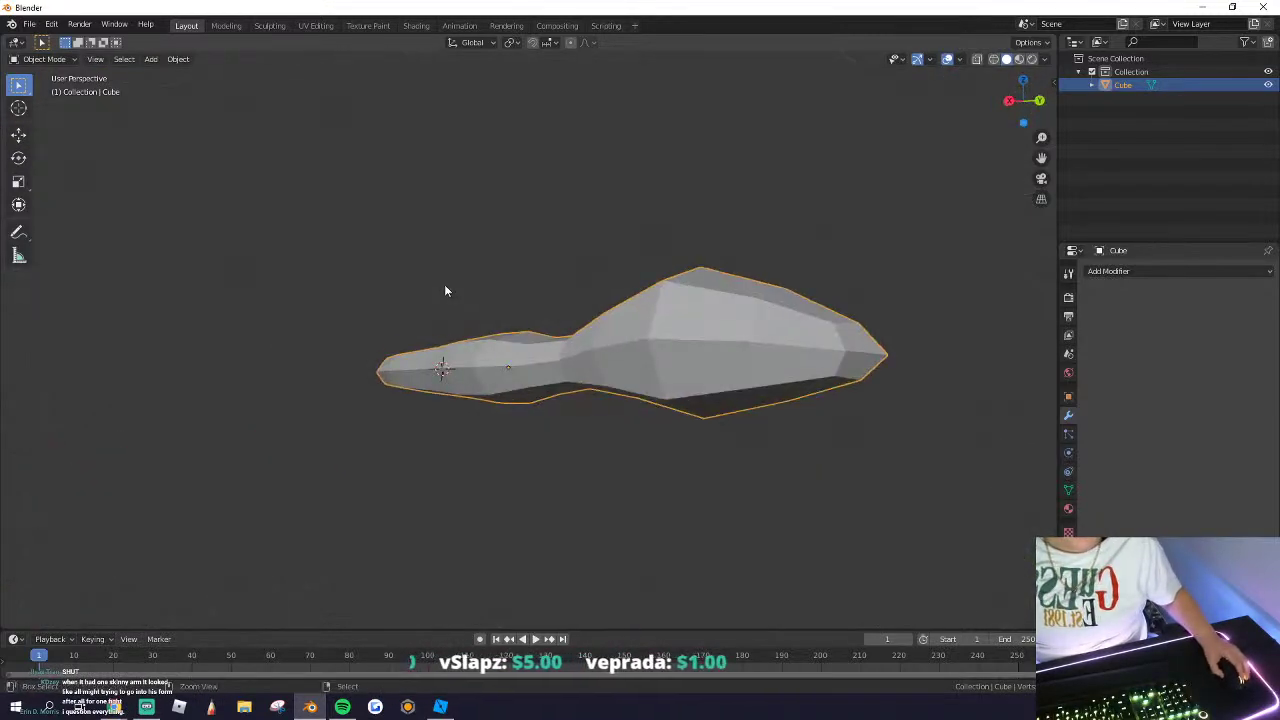
Step: Add a separate cube mesh to the scene in Object Mode and clear its location to the world origin
{"action": "key", "text": "ctrl+z"}
{"action": "key", "text": "Tab"}
{"action": "middle_click_drag", "start_coordinate": [431, 340], "coordinate": [424, 415]}
{"action": "right_click", "coordinate": [424, 415]}
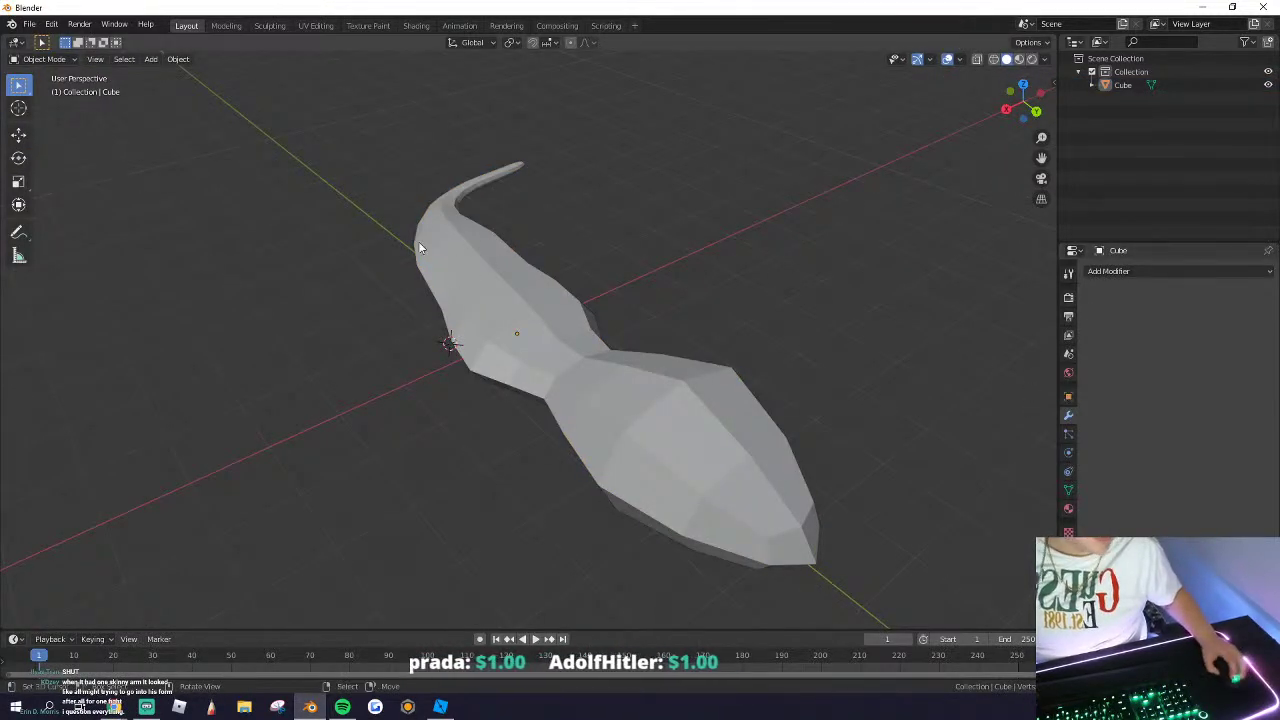
{"action": "left_click", "coordinate": [133, 60]}
{"action": "mouse_move", "coordinate": [151, 59]}
{"action": "mouse_move", "coordinate": [195, 74]}
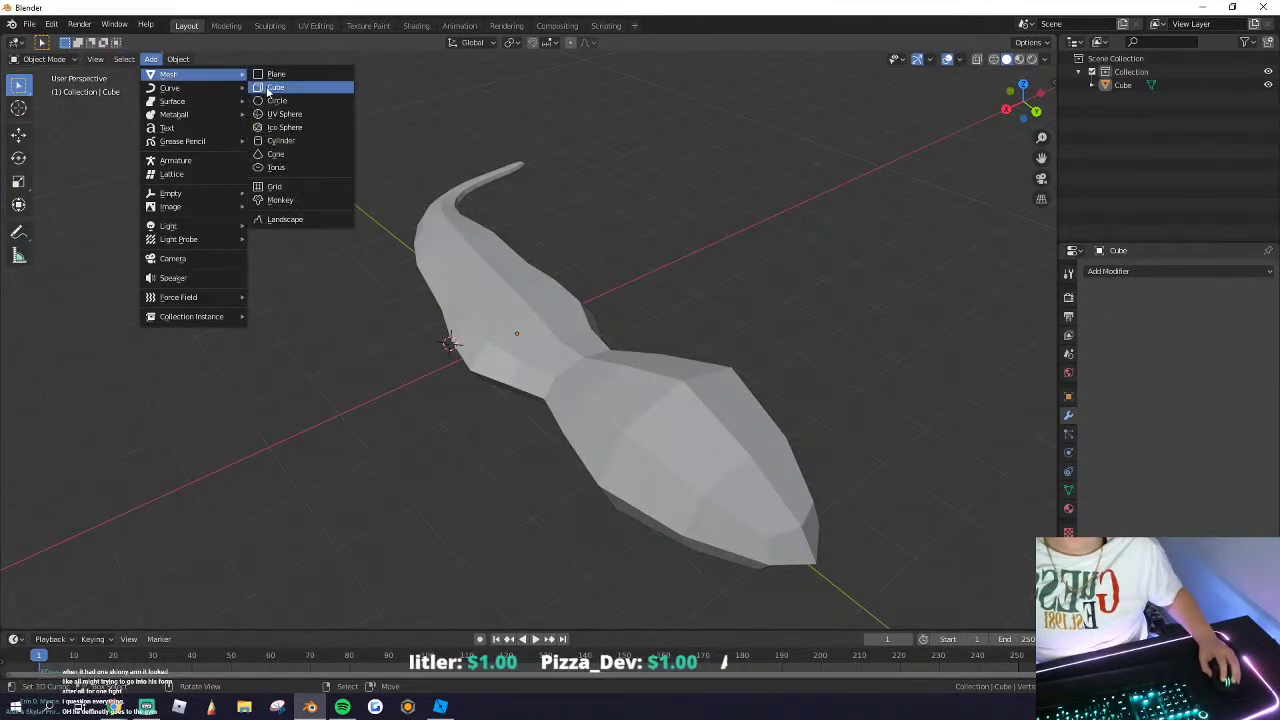
{"action": "left_click", "coordinate": [280, 87]}
{"action": "middle_click_drag", "start_coordinate": [590, 260], "coordinate": [480, 350]}
{"action": "key", "text": "alt+g"}
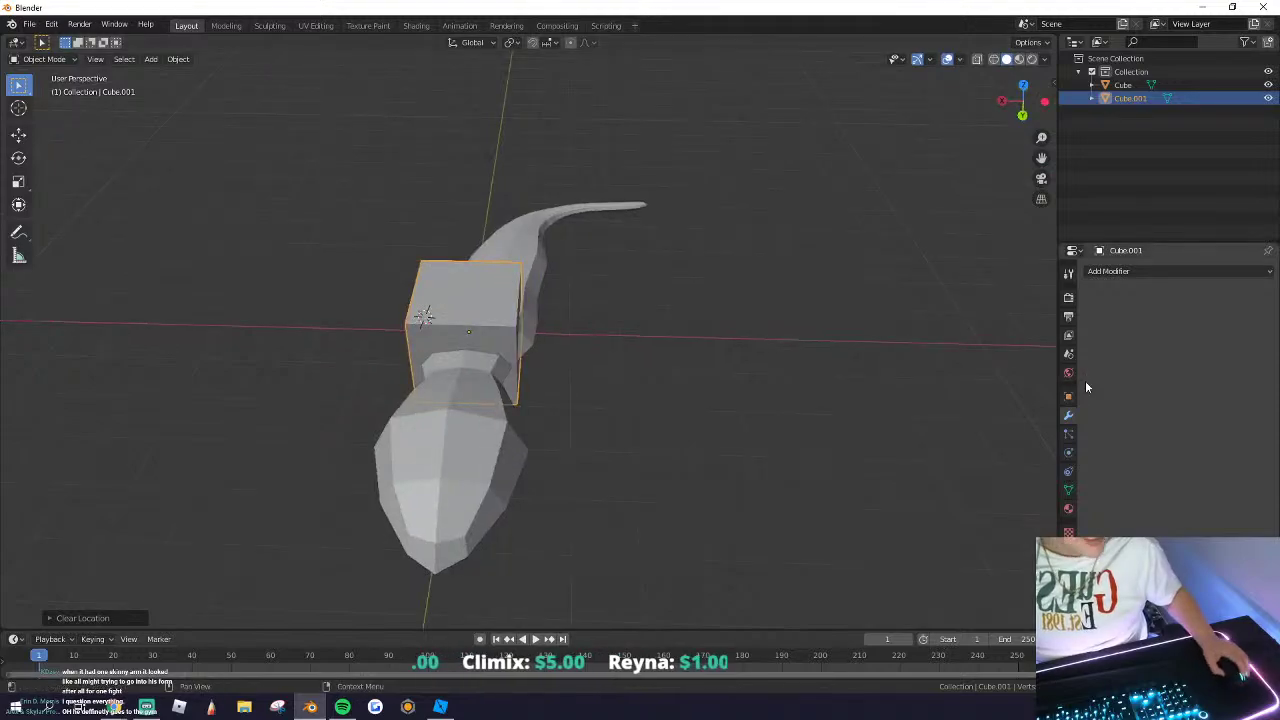
Step: Add an X-axis Mirror modifier to the new cube and move its mesh outward along X, beside the gecko's body
{"action": "left_click", "coordinate": [1116, 274]}
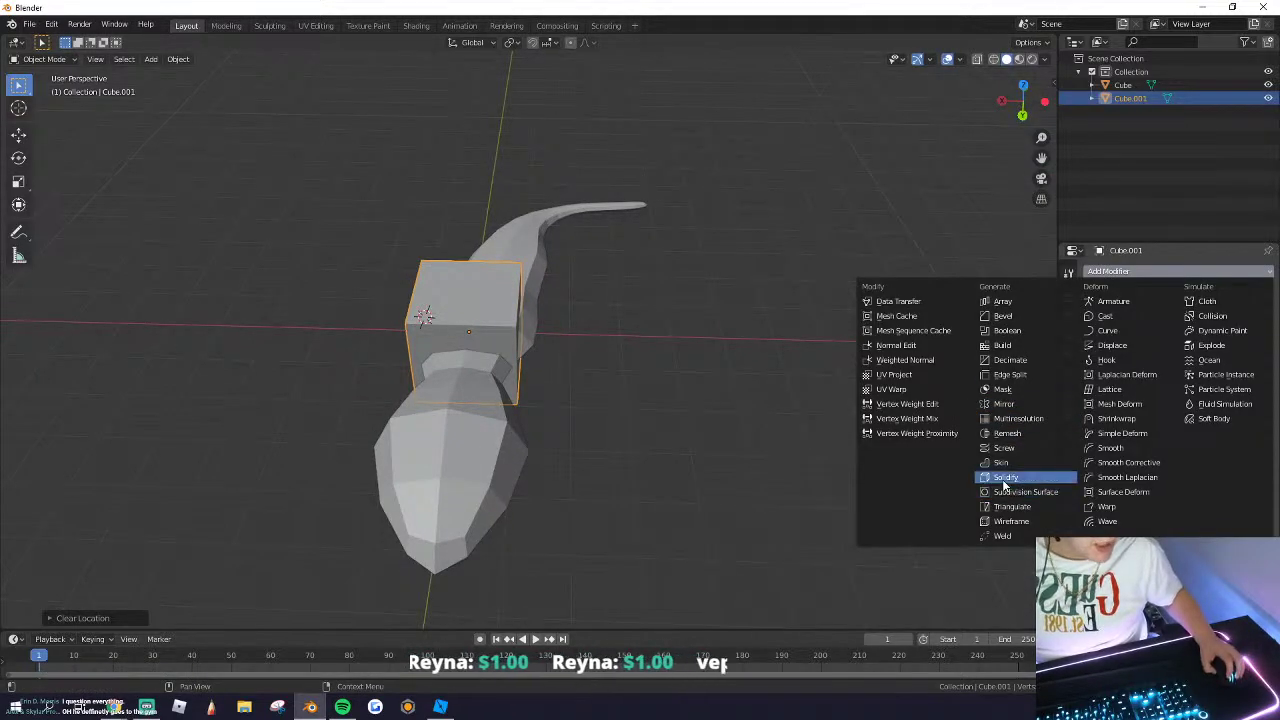
{"action": "left_click", "coordinate": [1004, 404]}
{"action": "key", "text": "Tab"}
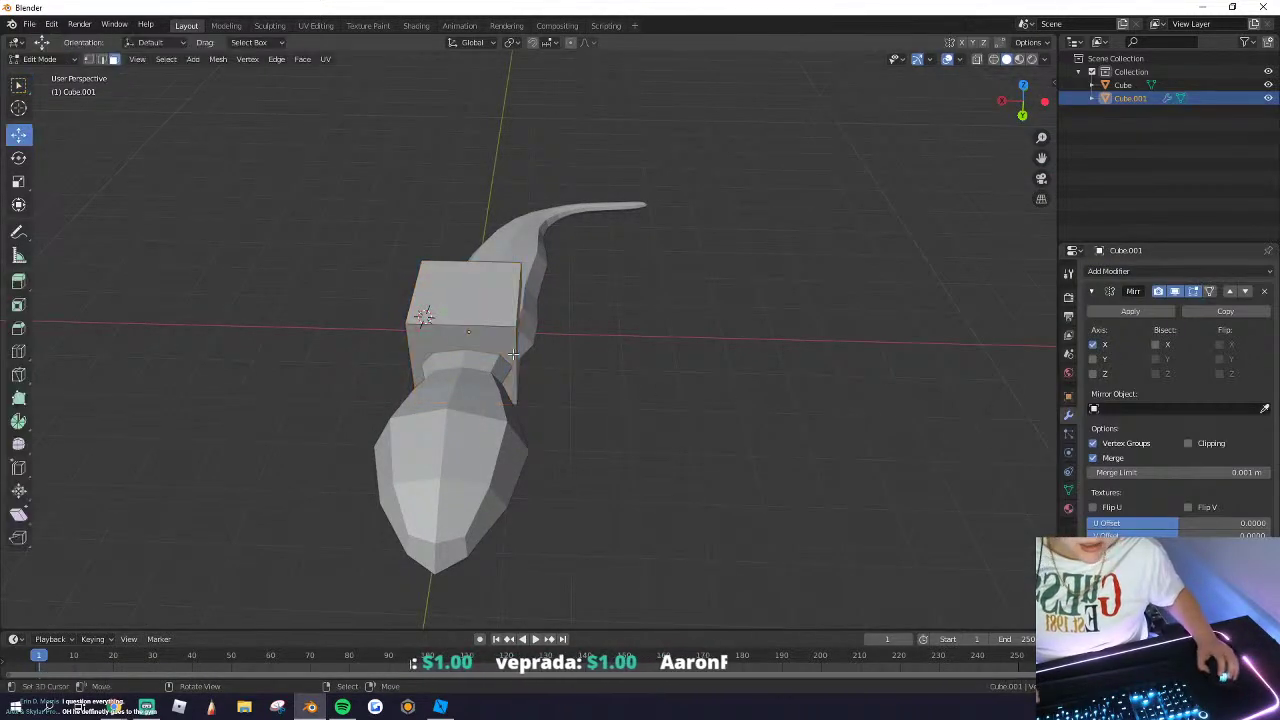
{"action": "key", "text": "g"}
{"action": "left_click_drag", "start_coordinate": [372, 328], "coordinate": [252, 328]}
{"action": "key", "text": "ctrl+z"}
{"action": "left_click_drag", "start_coordinate": [418, 330], "coordinate": [364, 329]}
Step: Scale the mirrored cube's mesh down to the size of a leg stub
{"action": "key", "text": "s"}
{"action": "left_click", "coordinate": [506, 377]}
{"action": "middle_click_drag", "start_coordinate": [574, 379], "coordinate": [683, 376]}
{"action": "key", "text": "s"}
{"action": "left_click", "coordinate": [677, 463]}
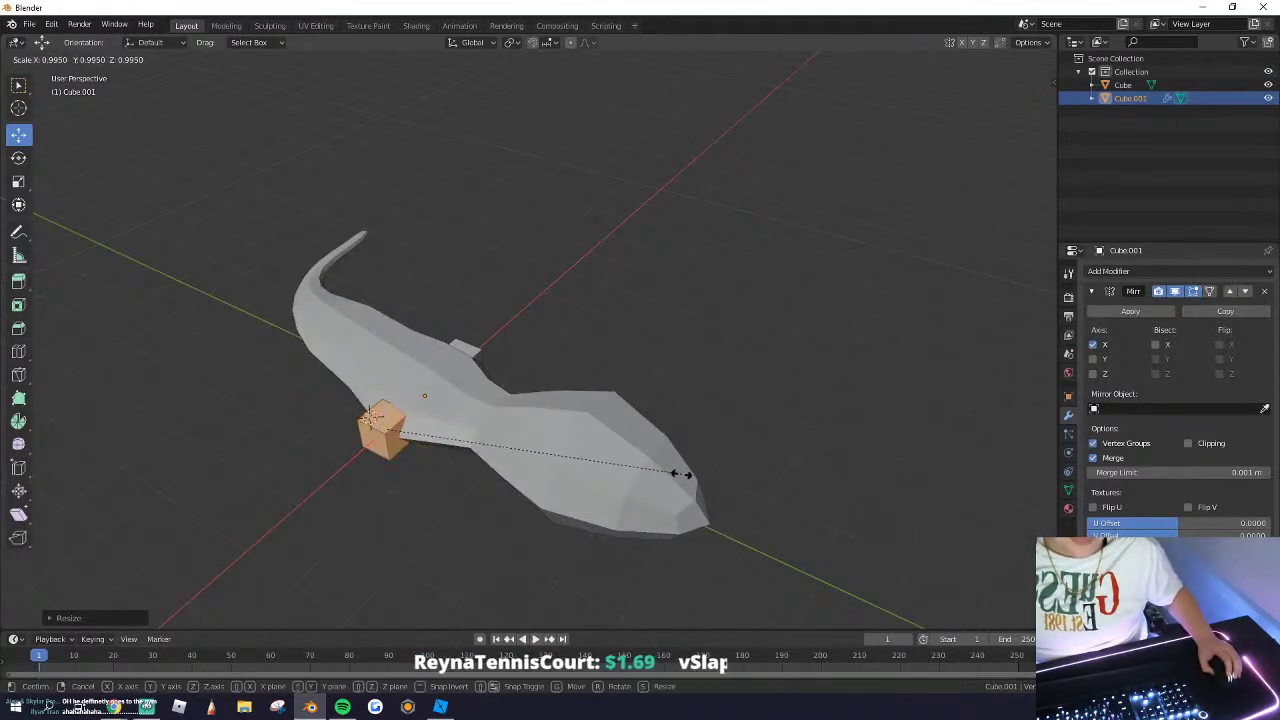
Step: Add a Subdivision Surface modifier to the mirrored leg cube
{"action": "key", "text": "Tab"}
{"action": "left_click", "coordinate": [1130, 271]}
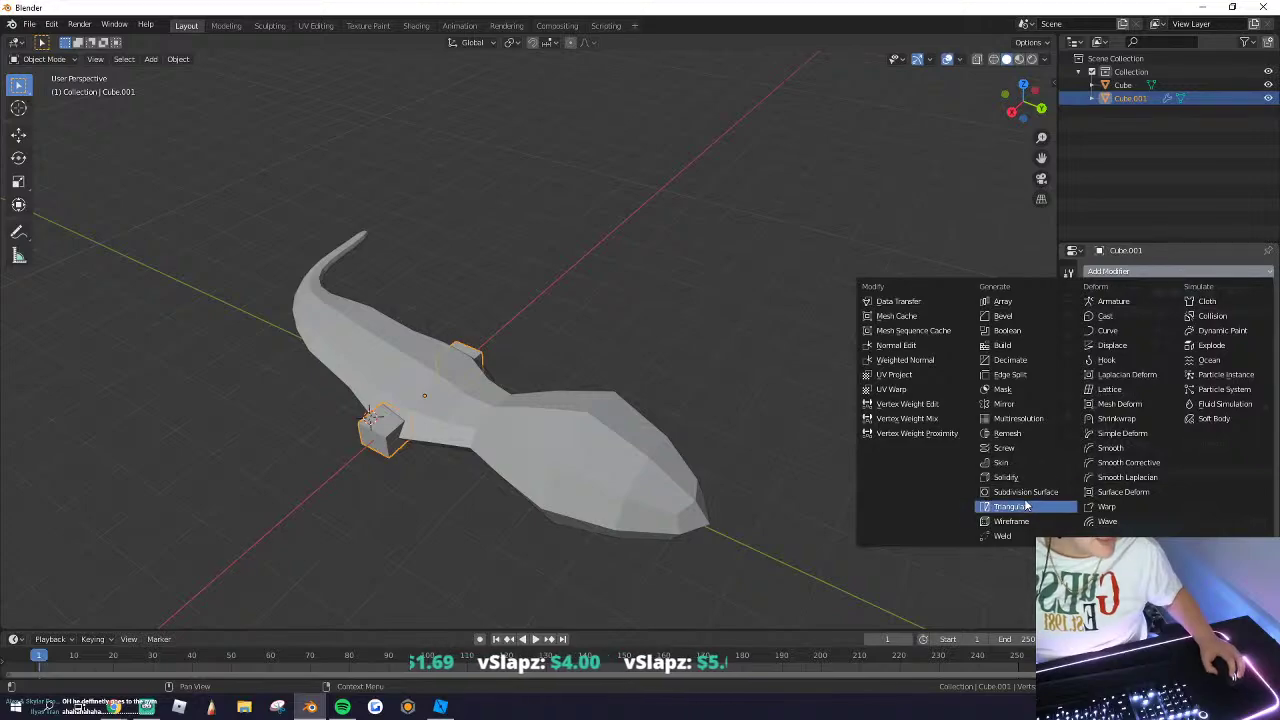
{"action": "left_click", "coordinate": [1003, 404]}
Step: Pull the leg cube's outer face away from the body to lengthen the leg, and shrink that face
{"action": "middle_click_drag", "start_coordinate": [606, 466], "coordinate": [518, 490]}
{"action": "key", "text": "Tab"}
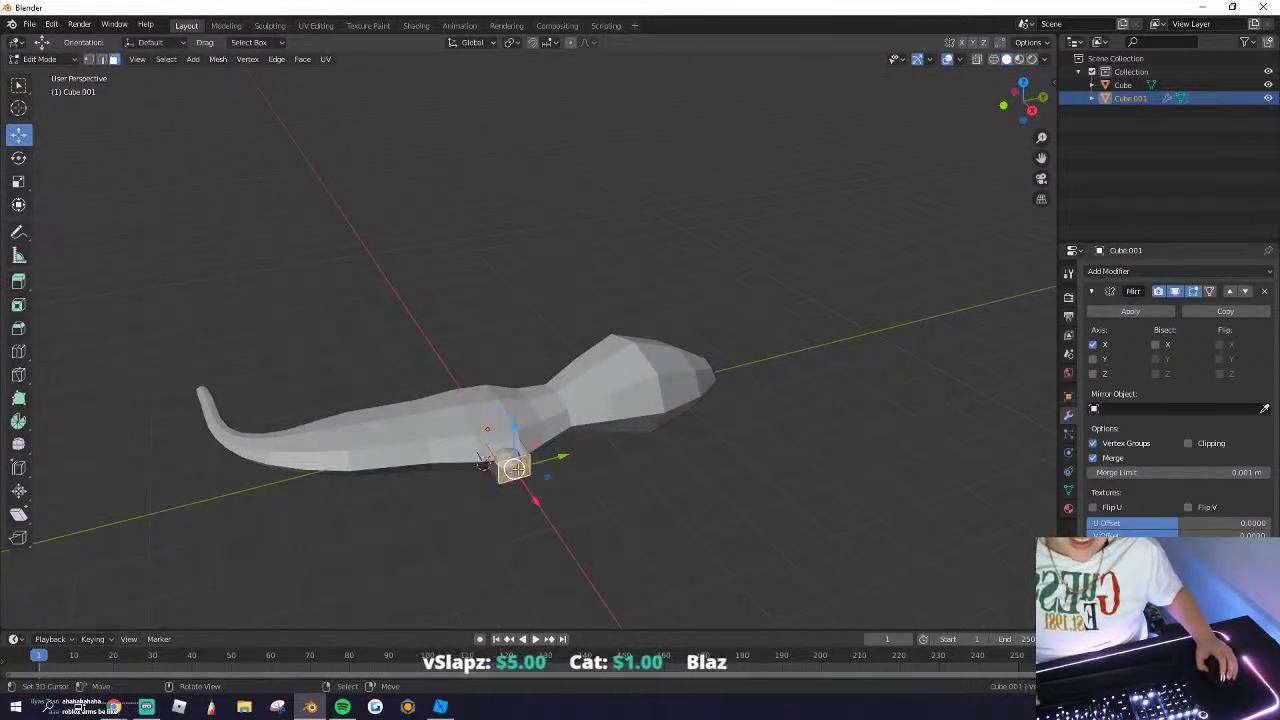
{"action": "key", "text": "s"}
{"action": "left_click", "coordinate": [516, 505]}
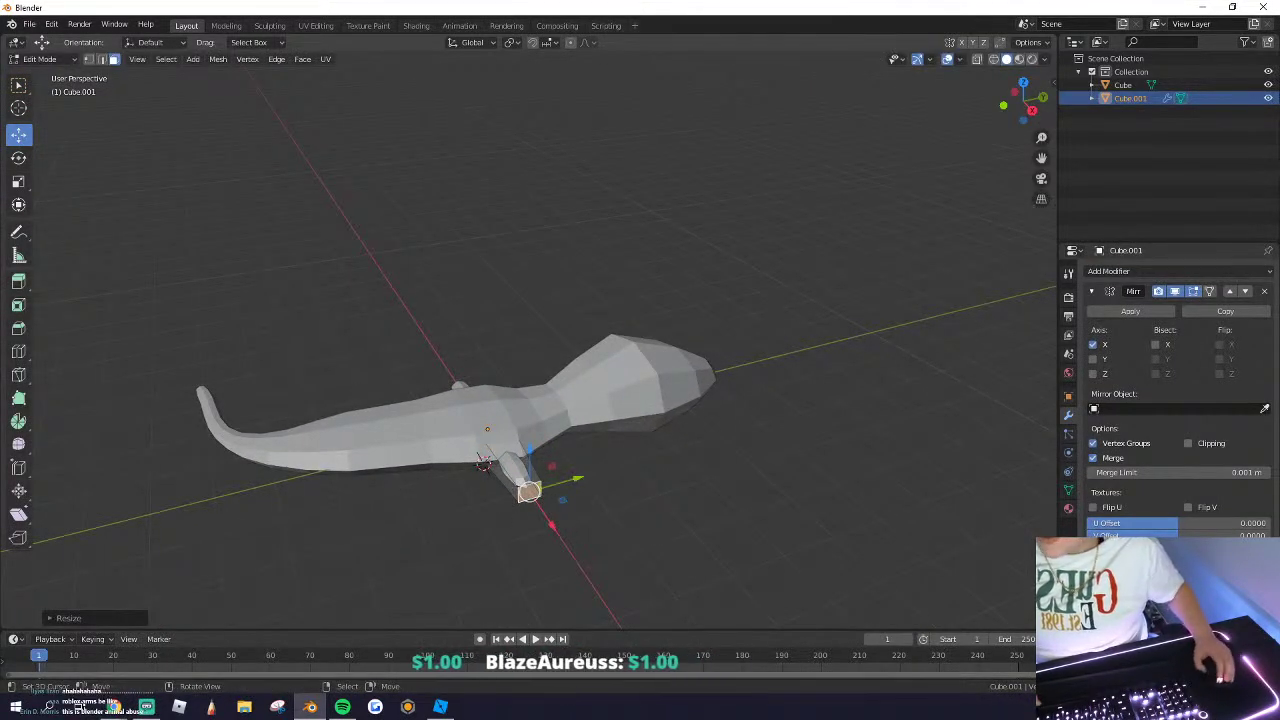
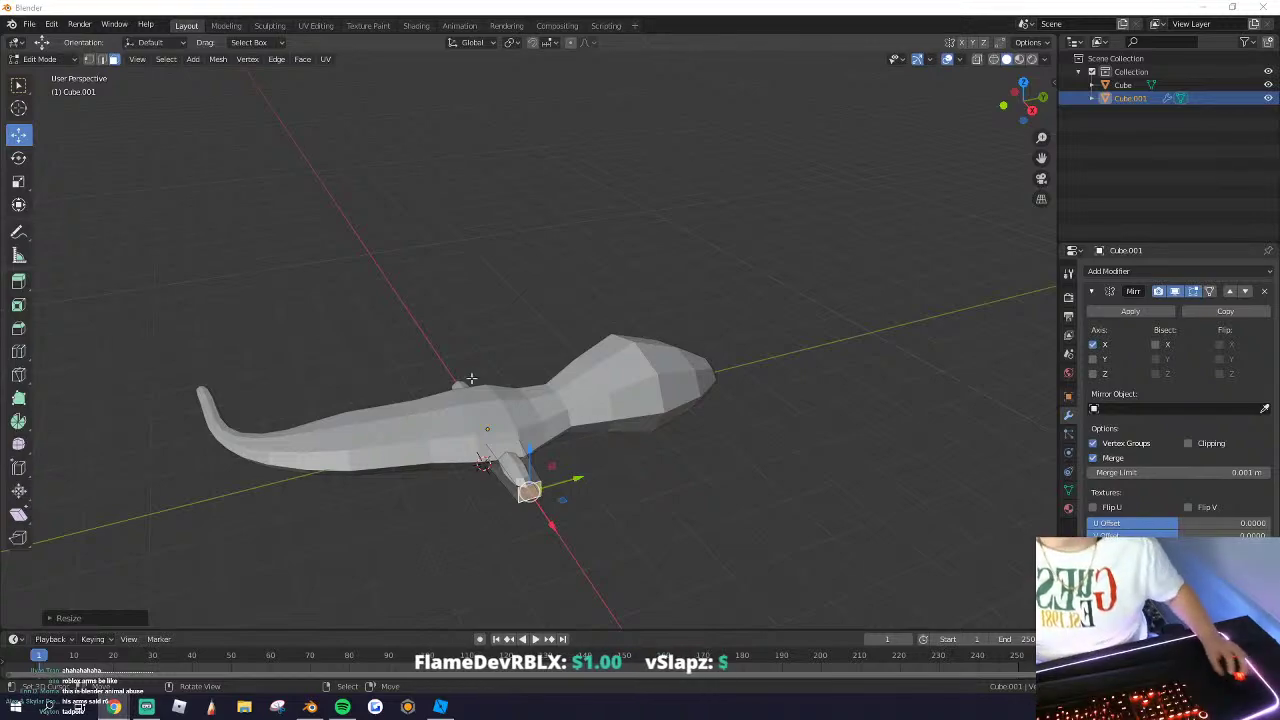
Step: Try to move the whole leg mesh forward toward the gecko's neck
{"action": "middle_click_drag", "start_coordinate": [516, 330], "coordinate": [456, 362]}
{"action": "middle_click_drag", "start_coordinate": [563, 474], "coordinate": [597, 485]}
{"action": "left_click", "coordinate": [486, 484]}
{"action": "key", "text": "a"}
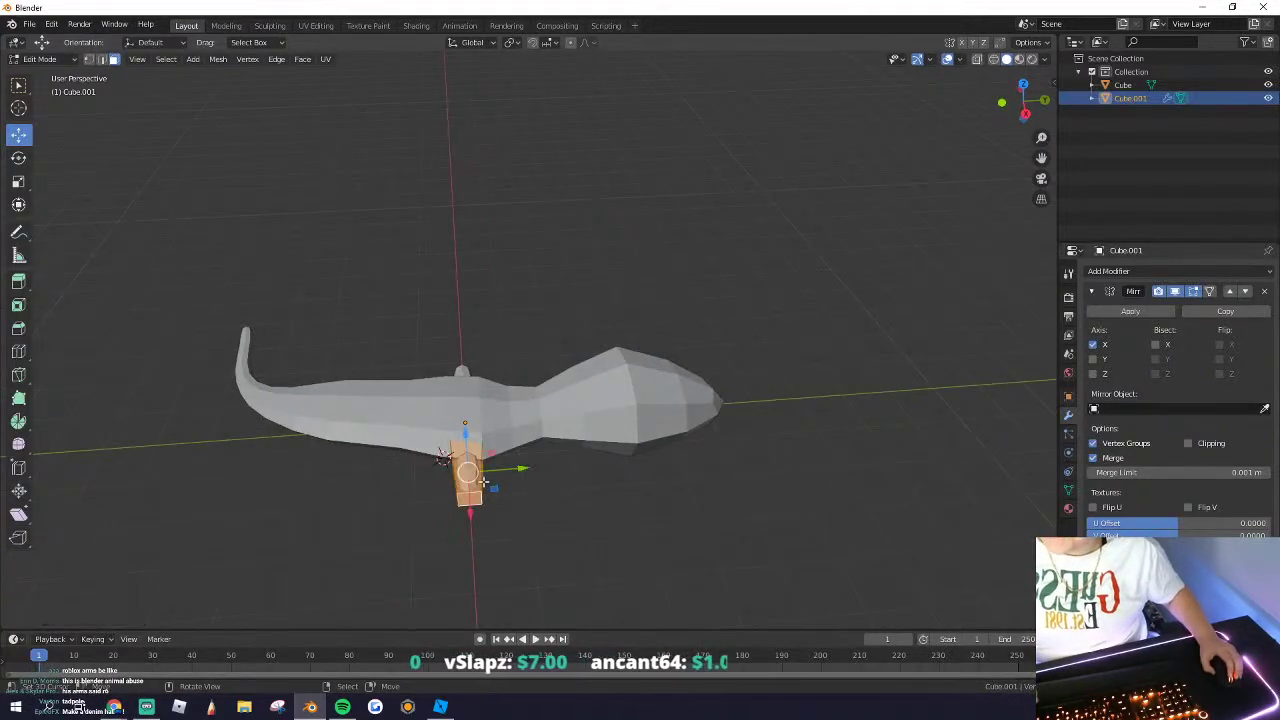
{"action": "key", "text": "g"}
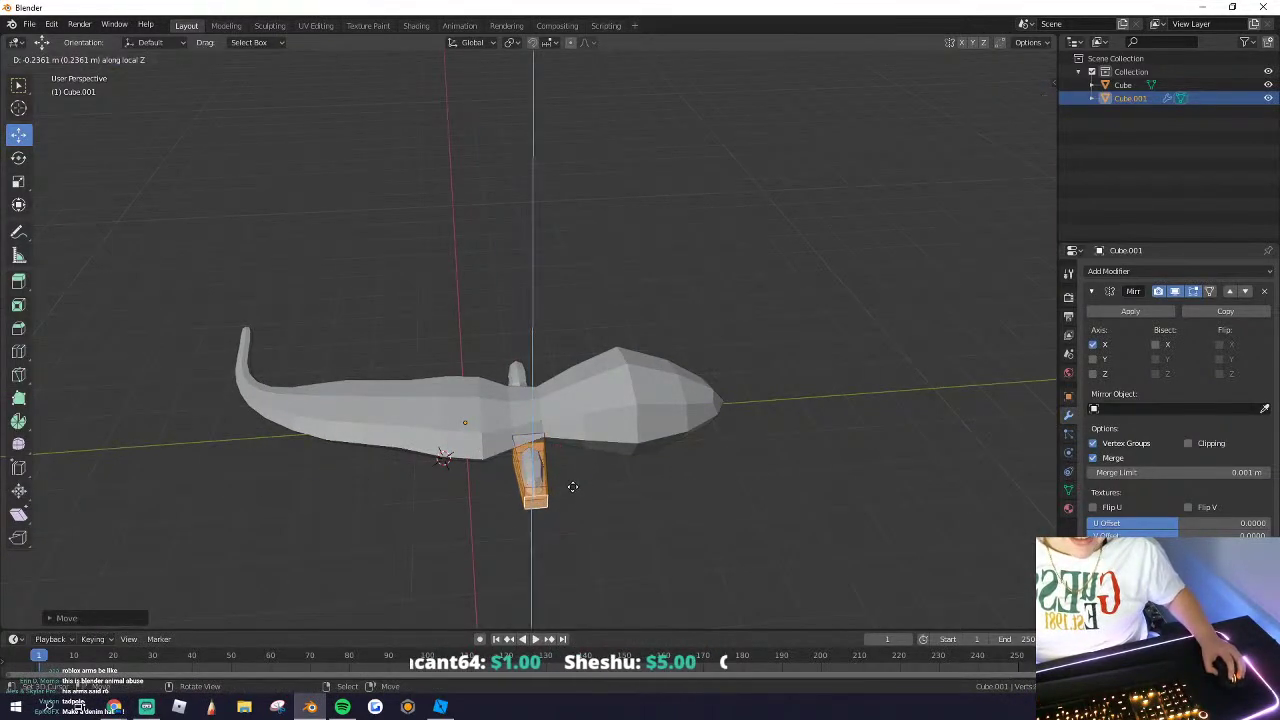
{"action": "left_click", "coordinate": [576, 481]}
{"action": "key", "text": "ctrl+z"}
Step: Arrange Blender side by side with the browser window showing the gecko reference photo
{"action": "left_click_drag", "start_coordinate": [480, 719], "coordinate": [1279, 104]}
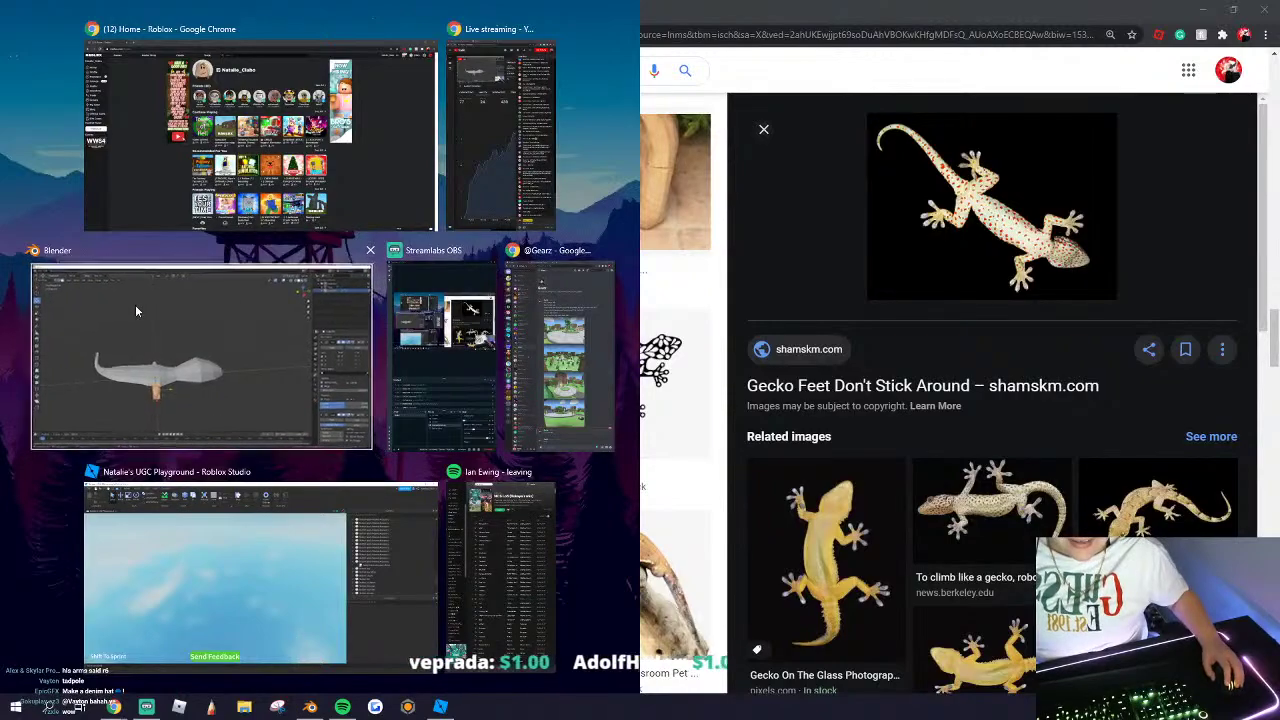
{"action": "left_click", "coordinate": [200, 350]}
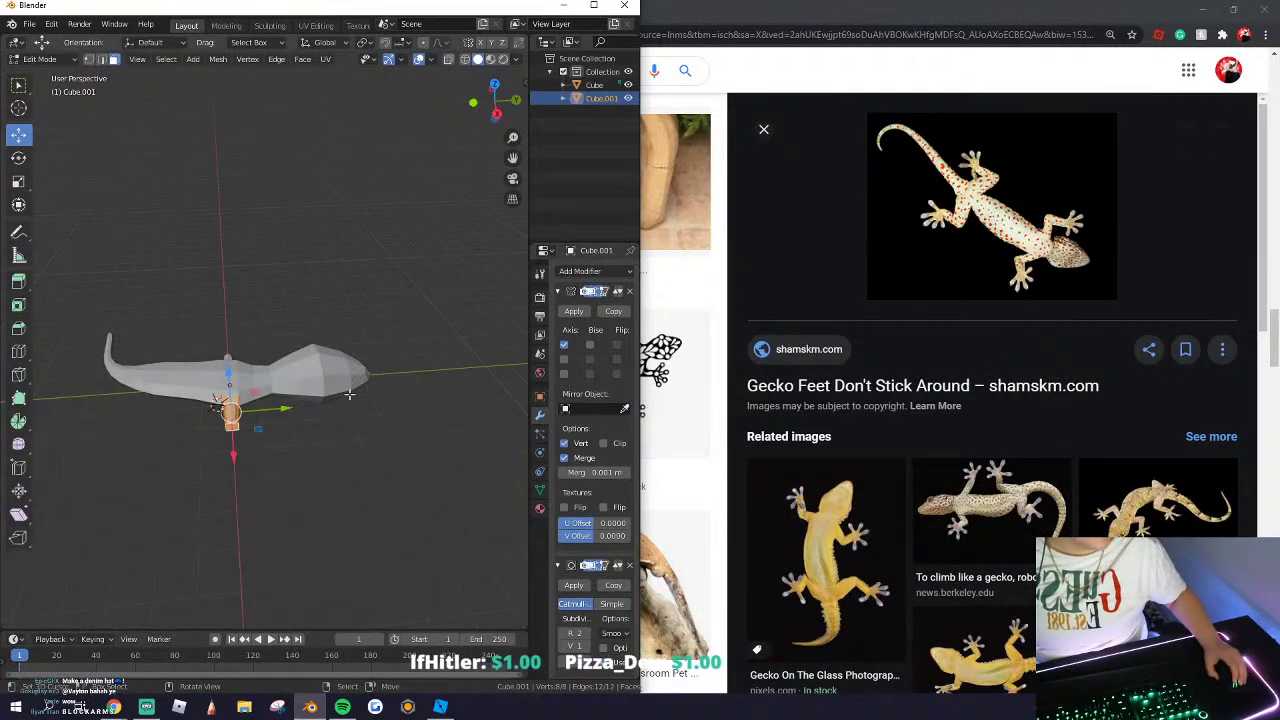
{"action": "middle_click_drag", "start_coordinate": [244, 419], "coordinate": [222, 500], "text": "shift"}
Step: Move the mirrored leg object forward along Y, closer to the gecko's neck, in Object Mode
{"action": "key", "text": "Tab"}
{"action": "middle_click_drag", "start_coordinate": [240, 451], "coordinate": [225, 478]}
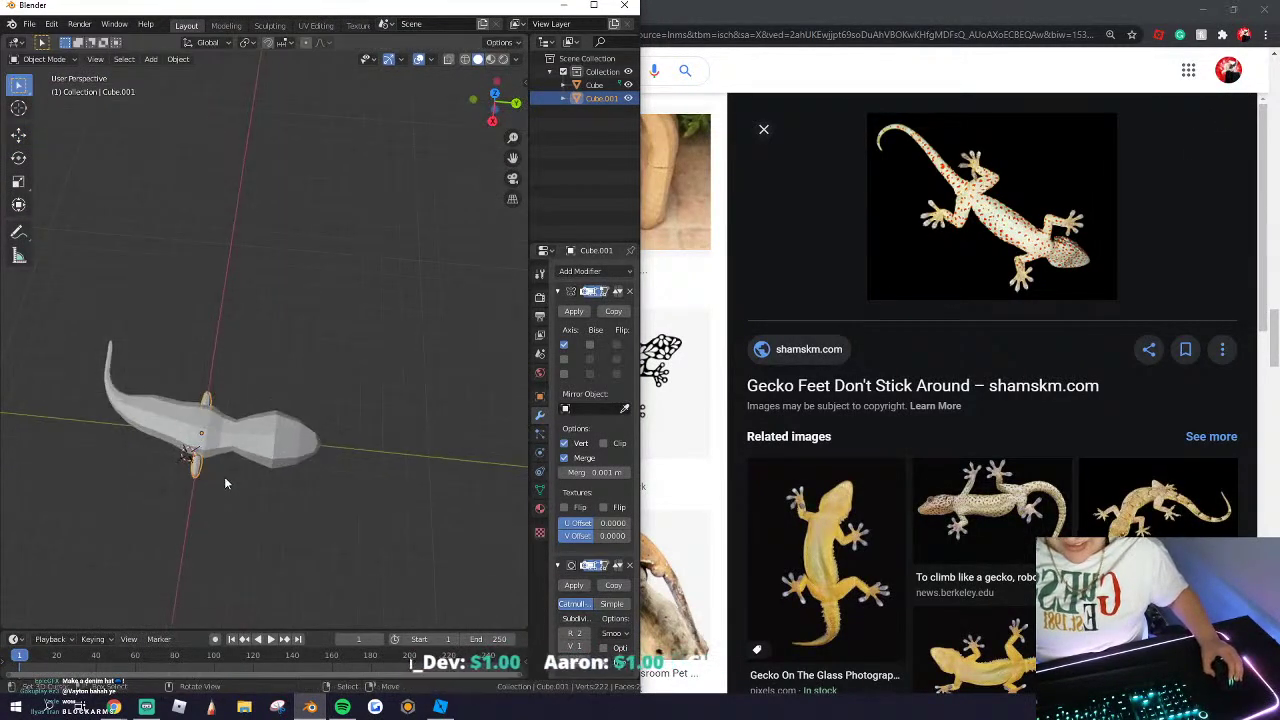
{"action": "scroll", "coordinate": [226, 478], "scroll_direction": "up", "scroll_amount": 3}
{"action": "middle_click_drag", "start_coordinate": [248, 406], "coordinate": [324, 245], "text": "shift"}
{"action": "left_click", "coordinate": [17, 136]}
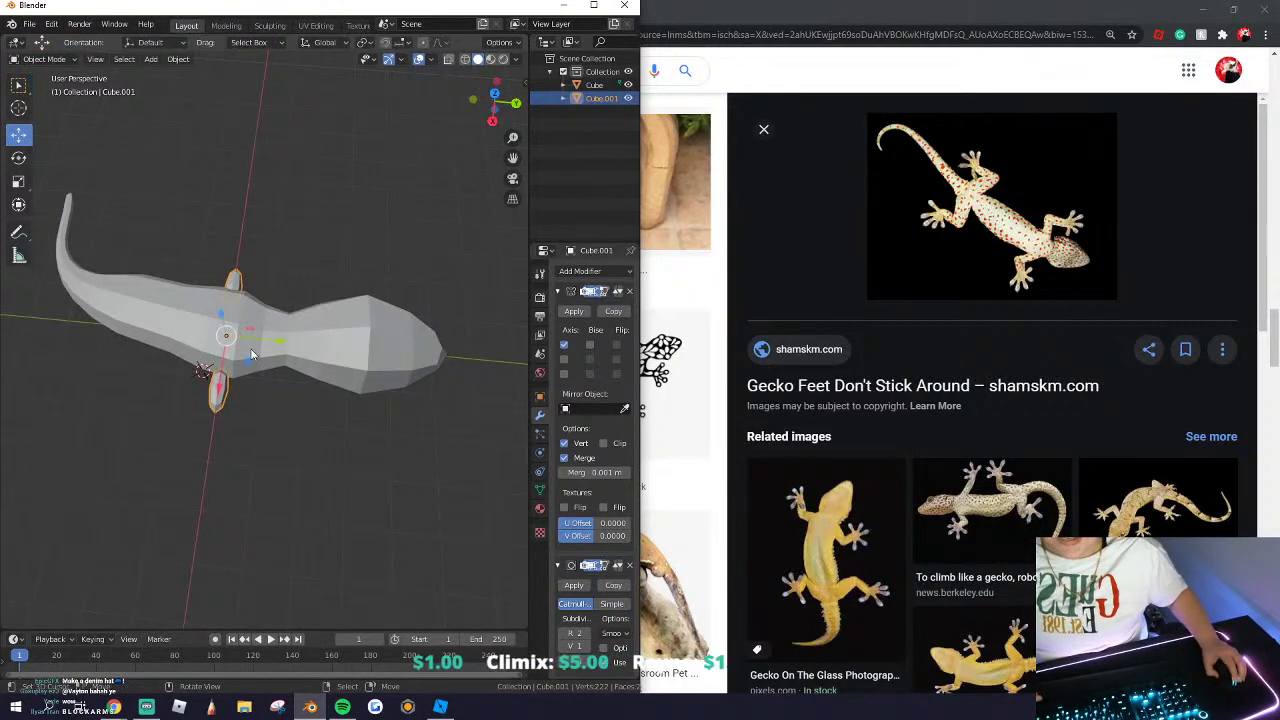
{"action": "left_click_drag", "start_coordinate": [269, 339], "coordinate": [313, 346]}
Step: Rotate the leg mesh about Z so its end angles toward the head, and shift it closer to the shoulder
{"action": "key", "text": "Tab"}
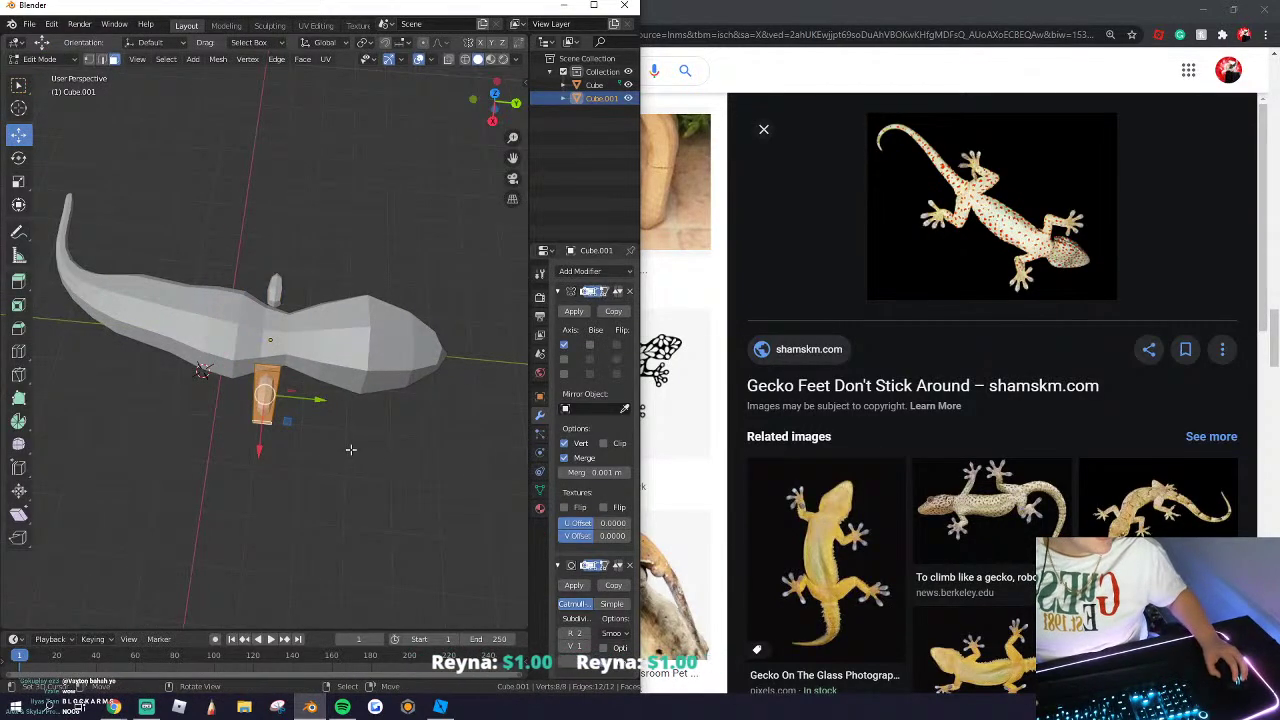
{"action": "key", "text": "r"}
{"action": "key", "text": "z"}
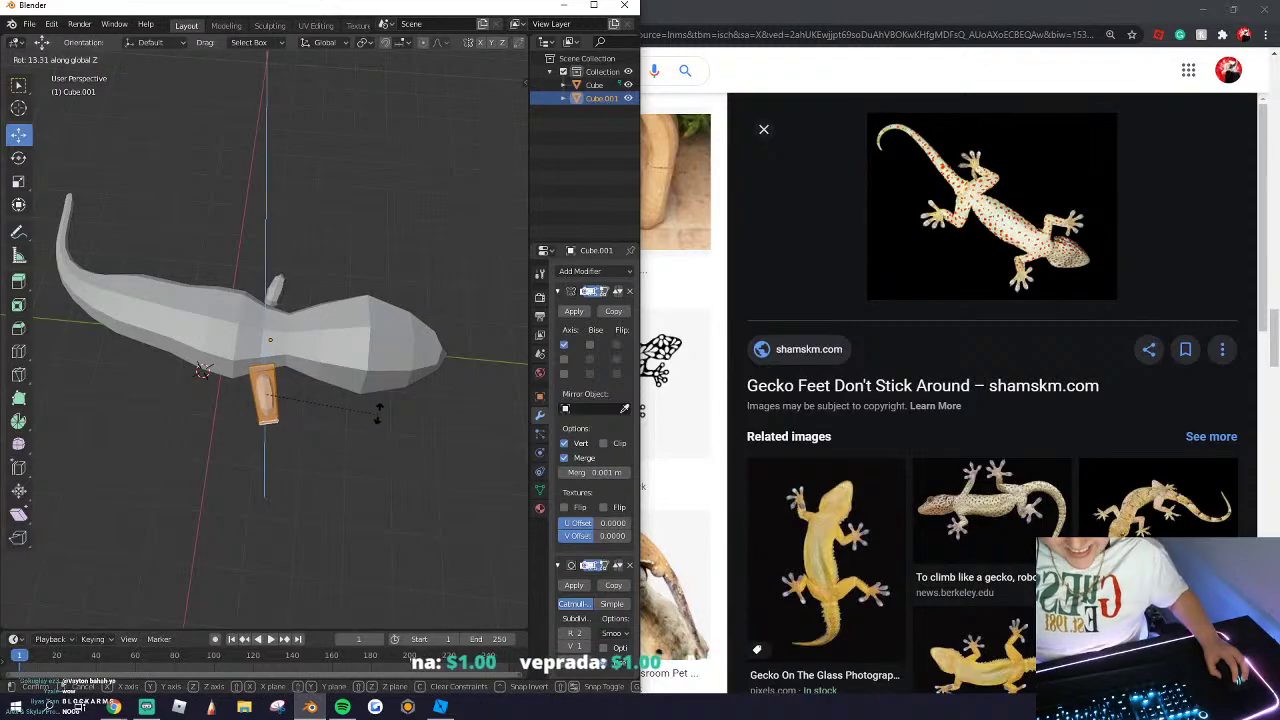
{"action": "left_click", "coordinate": [375, 404]}
{"action": "left_click_drag", "start_coordinate": [316, 398], "coordinate": [305, 398]}
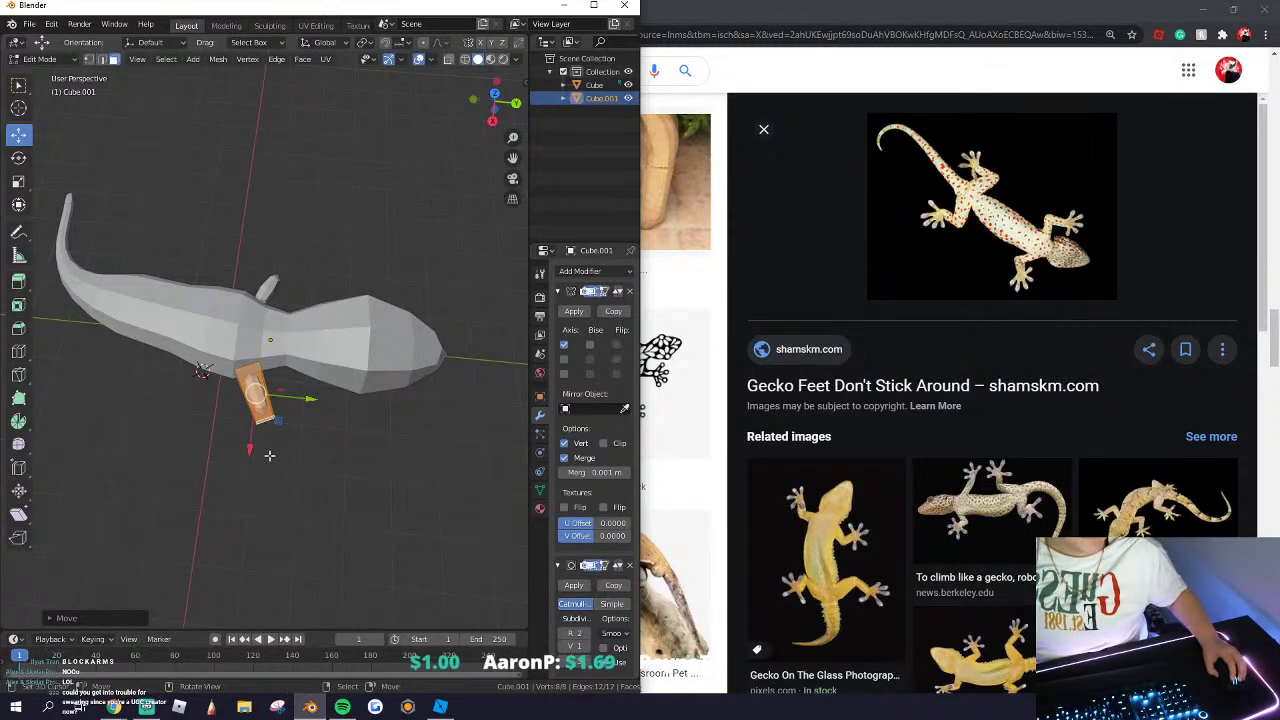
{"action": "left_click_drag", "start_coordinate": [244, 446], "coordinate": [246, 434]}
Step: Try to rotate the leg mesh back about Z and enlarge it
{"action": "key", "text": "r"}
{"action": "key", "text": "z"}
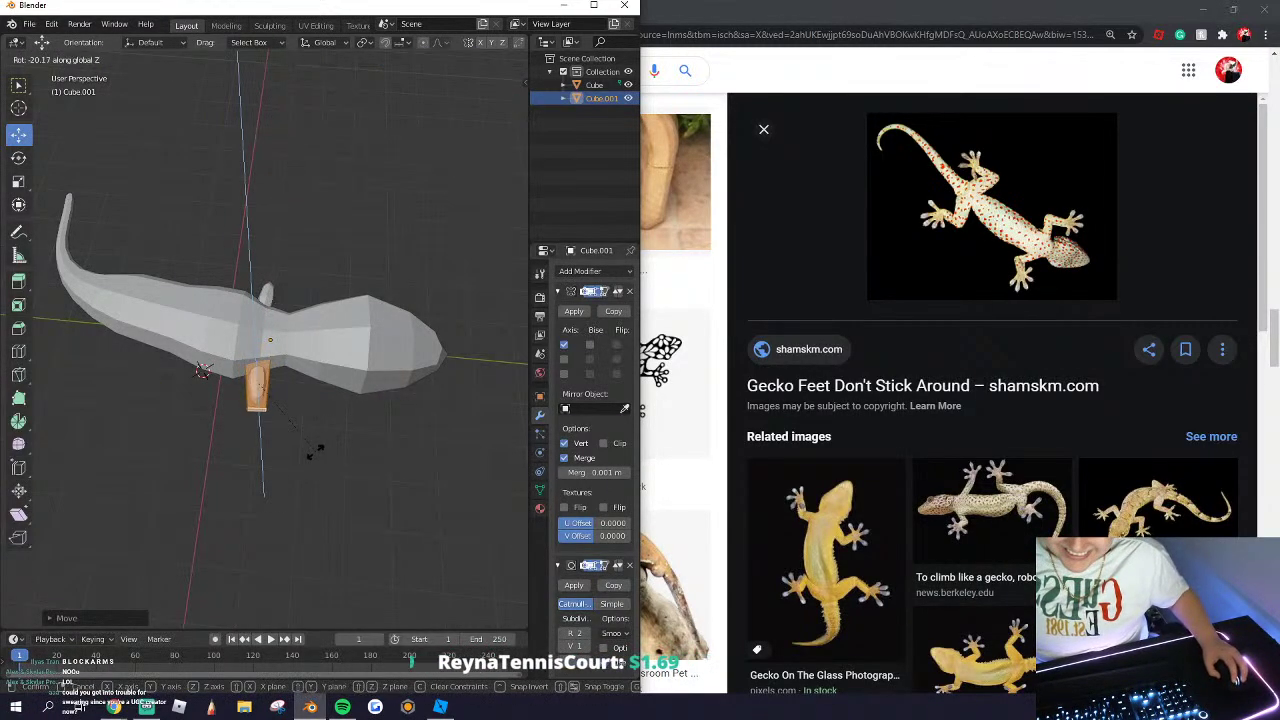
{"action": "left_click", "coordinate": [314, 451]}
{"action": "key", "text": "s"}
{"action": "left_click", "coordinate": [331, 432]}
{"action": "key", "text": "e"}
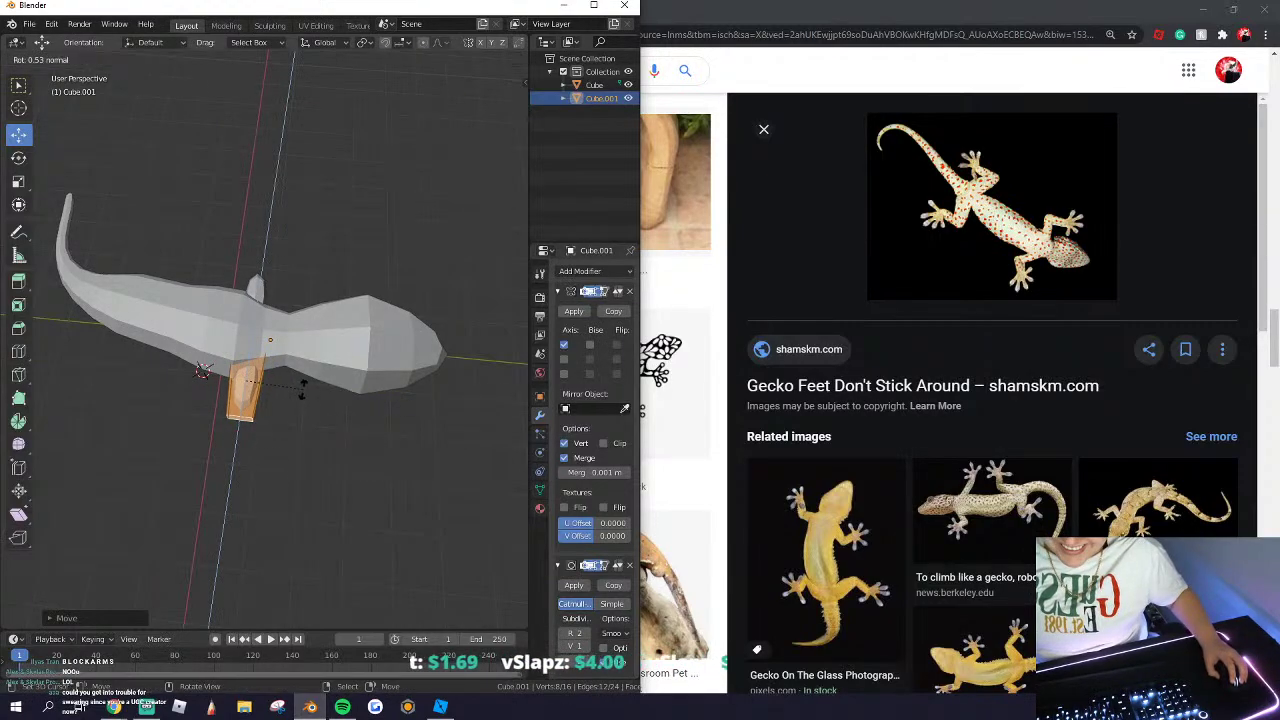
{"action": "left_click", "coordinate": [305, 370]}
{"action": "key", "text": "ctrl+z"}
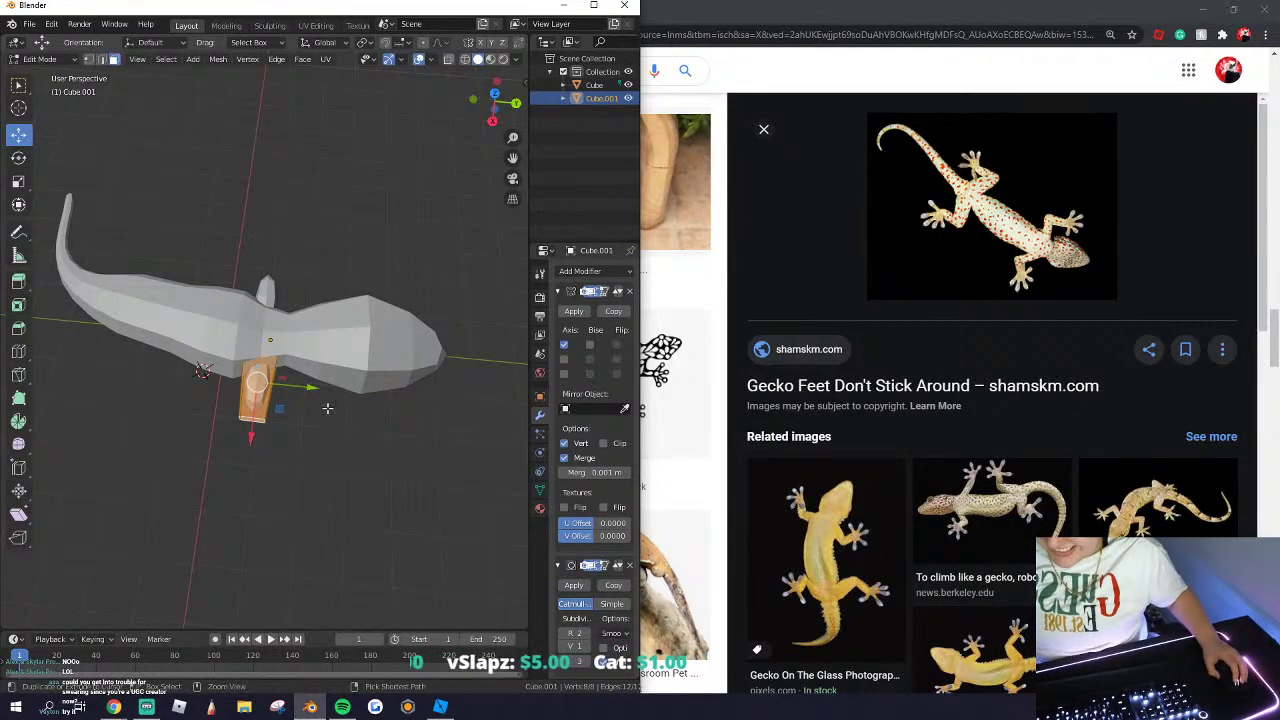
Step: Angle the leg mesh toward the head, shift it slightly back along Y, and enlarge it
{"action": "key", "text": "r"}
{"action": "left_click", "coordinate": [251, 436]}
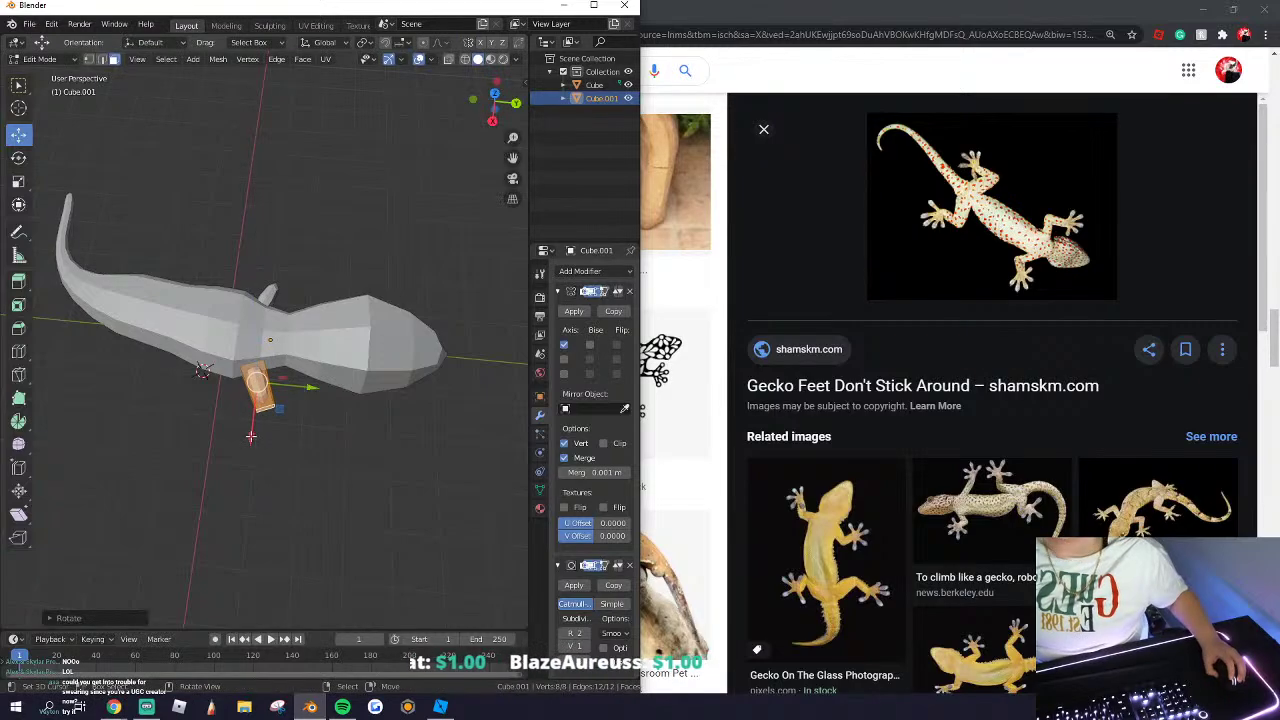
{"action": "left_click", "coordinate": [285, 393]}
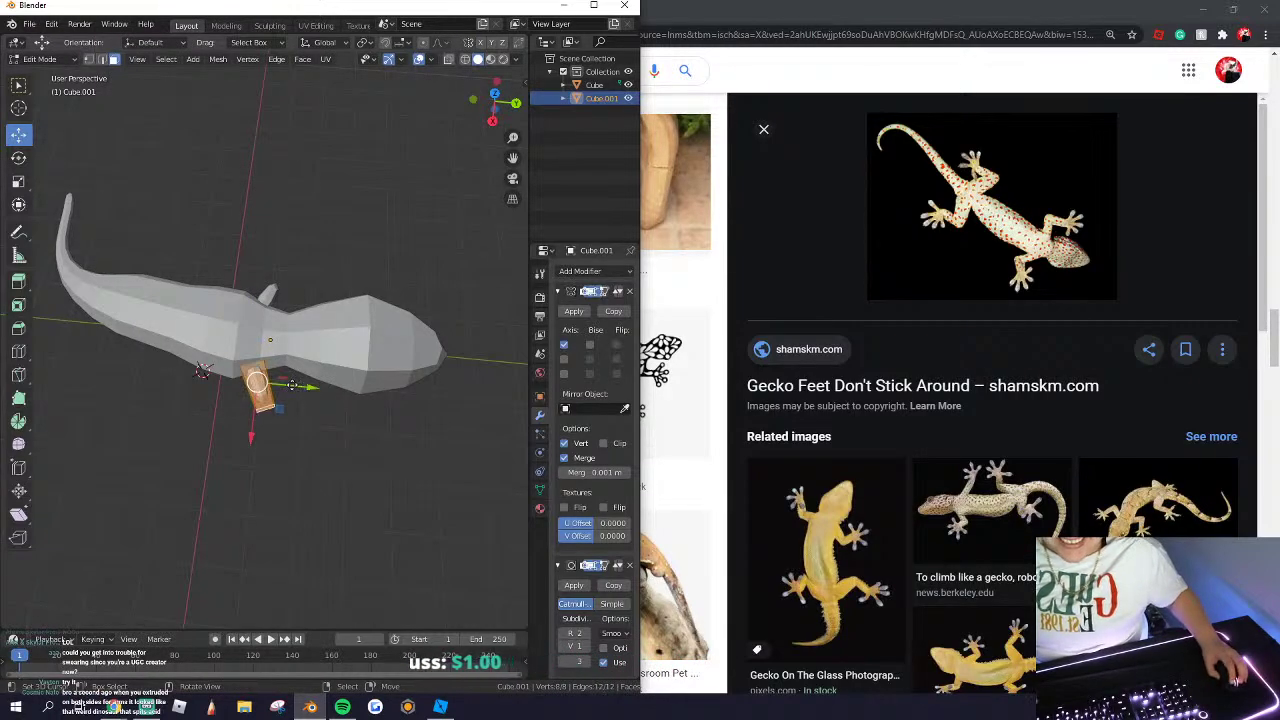
{"action": "left_click_drag", "start_coordinate": [292, 385], "coordinate": [280, 384]}
{"action": "middle_click_drag", "start_coordinate": [280, 386], "coordinate": [297, 384]}
{"action": "key", "text": "s"}
{"action": "left_click", "coordinate": [264, 448]}
Step: Reselect the leg object and nudge it slightly forward along Y in Object Mode
{"action": "key", "text": "Tab"}
{"action": "mouse_move", "coordinate": [250, 450]}
{"action": "middle_mouse_down"}
{"action": "mouse_move", "coordinate": [283, 420]}
{"action": "mouse_move", "coordinate": [206, 460]}
{"action": "mouse_move", "coordinate": [266, 436]}
{"action": "middle_mouse_up"}
{"action": "left_click", "coordinate": [206, 460]}
{"action": "left_click", "coordinate": [239, 399]}
{"action": "key", "text": "Tab"}
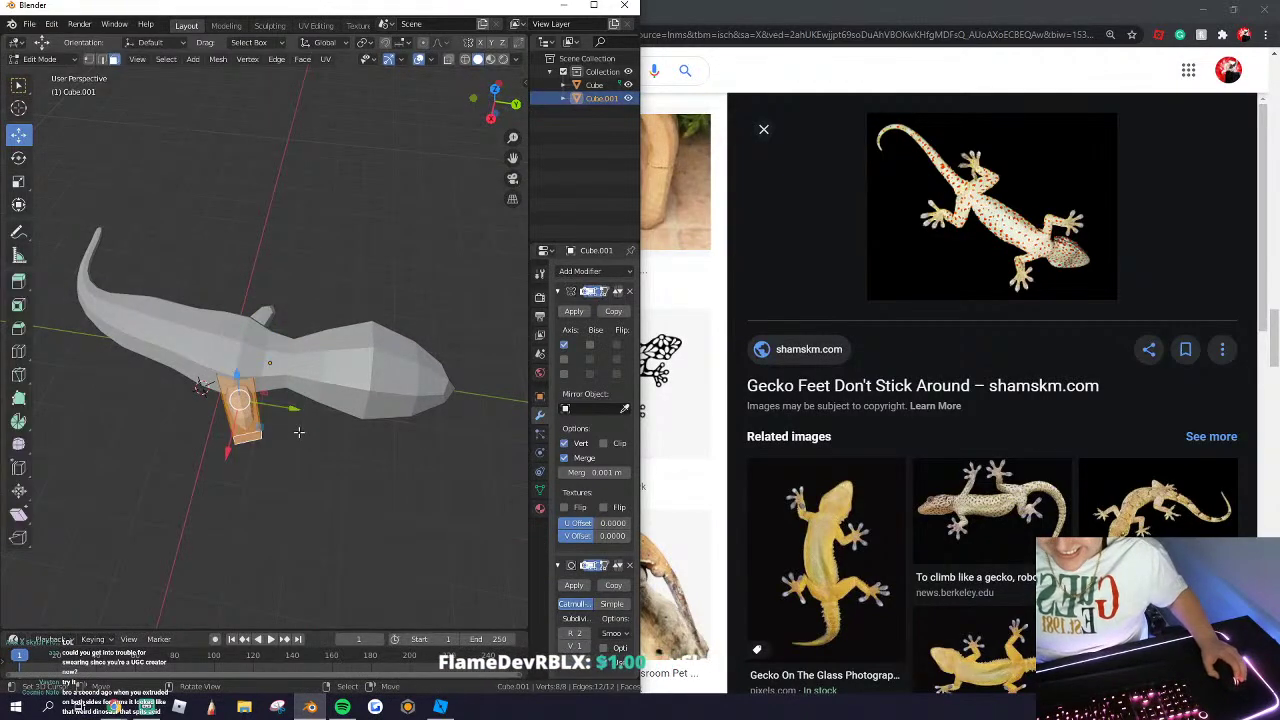
{"action": "key", "text": "Tab"}
{"action": "left_click_drag", "start_coordinate": [325, 371], "coordinate": [330, 372]}
Step: Select the leg's outer end face and move it along Y toward the tail
{"action": "key", "text": "Tab"}
{"action": "left_click", "coordinate": [252, 439]}
{"action": "scroll", "coordinate": [304, 444], "scroll_direction": "up", "scroll_amount": 1}
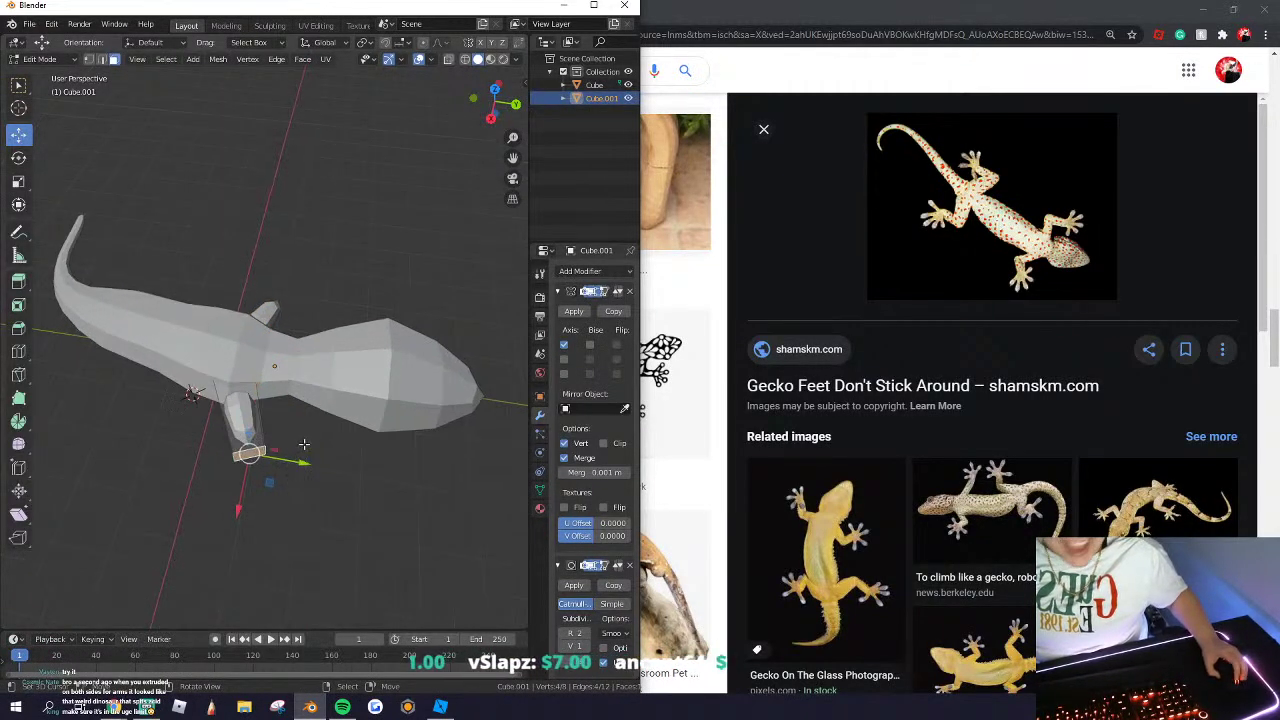
{"action": "middle_click_drag", "start_coordinate": [304, 444], "coordinate": [311, 515]}
{"action": "left_click_drag", "start_coordinate": [316, 490], "coordinate": [268, 482]}
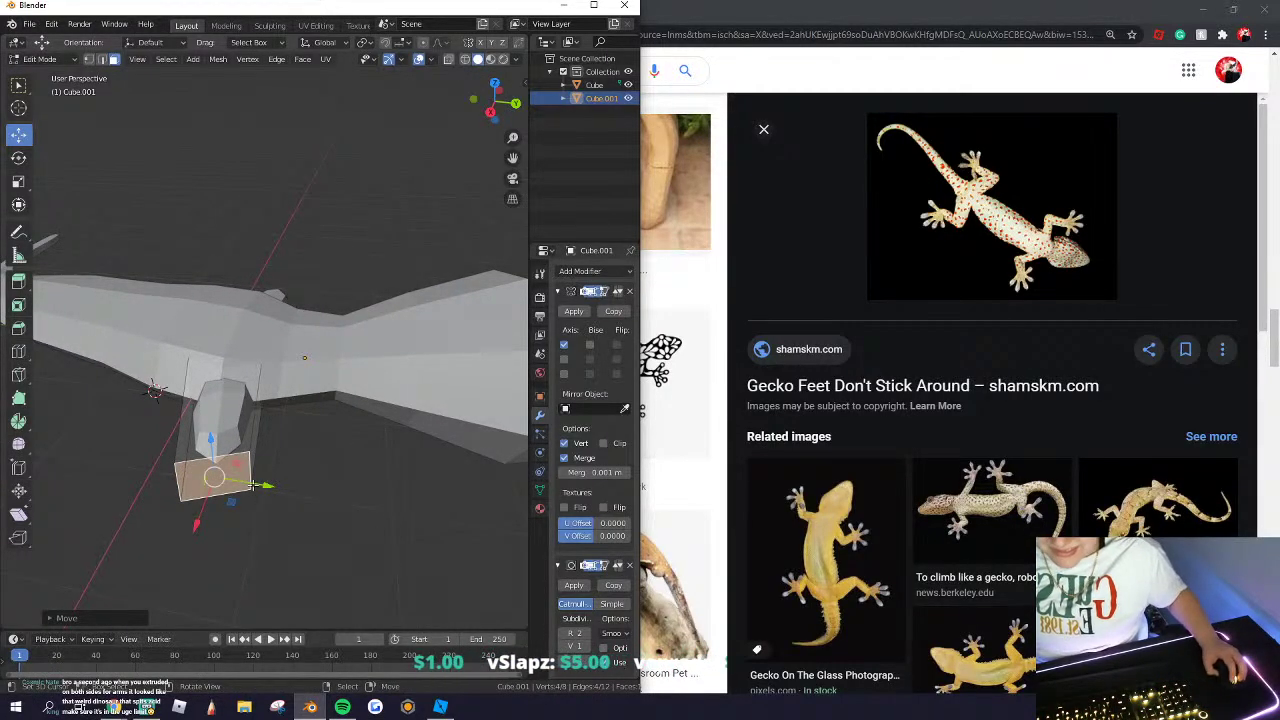
Step: Extrude the leg's end face into a lower leg, shrink the new face, and move it forward toward the head
{"action": "middle_click_drag", "start_coordinate": [253, 485], "coordinate": [326, 492]}
{"action": "key", "text": "e"}
{"action": "left_click", "coordinate": [343, 532]}
{"action": "key", "text": "s"}
{"action": "left_click", "coordinate": [312, 538]}
{"action": "middle_click_drag", "start_coordinate": [312, 538], "coordinate": [350, 525]}
{"action": "left_click_drag", "start_coordinate": [326, 525], "coordinate": [344, 521]}
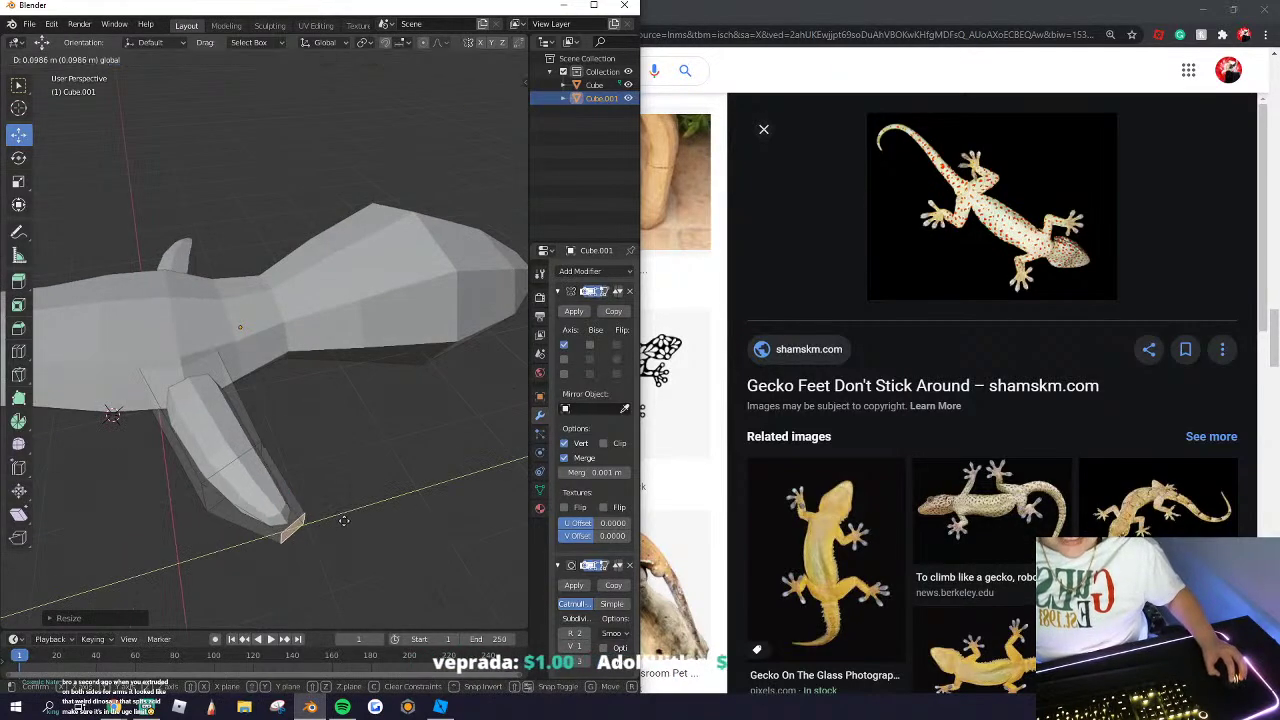
{"action": "left_click", "coordinate": [396, 522]}
Step: Rotate the lower leg's end face about Z to point forward, and enlarge it
{"action": "key", "text": "e"}
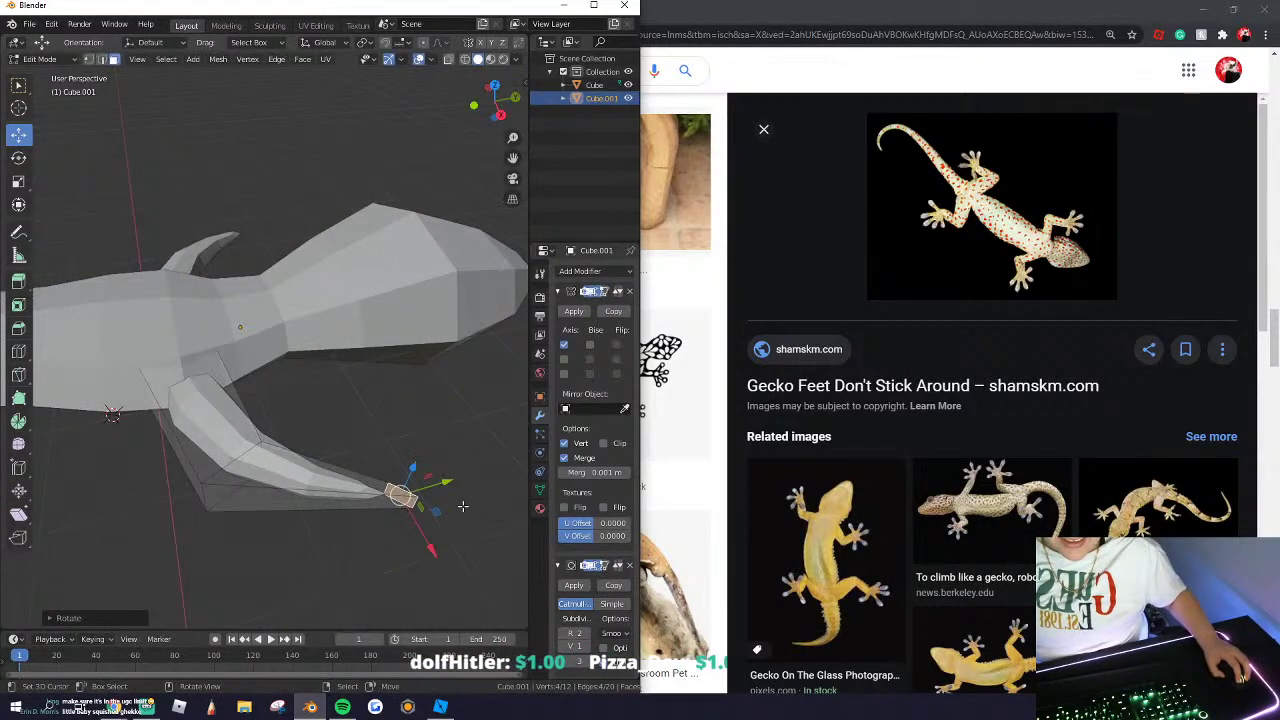
{"action": "left_click", "coordinate": [494, 506]}
{"action": "key", "text": "ctrl+z"}
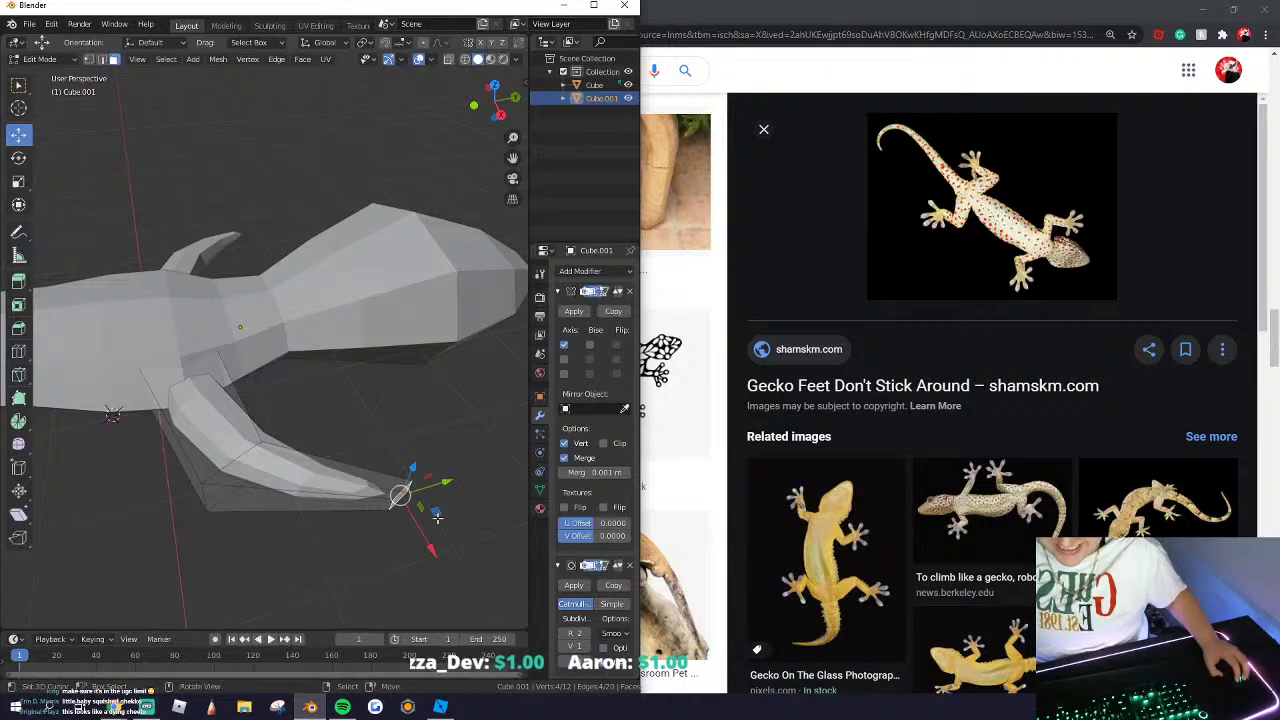
{"action": "key", "text": "z"}
{"action": "left_click", "coordinate": [468, 482]}
{"action": "key", "text": "s"}
{"action": "left_click", "coordinate": [516, 494]}
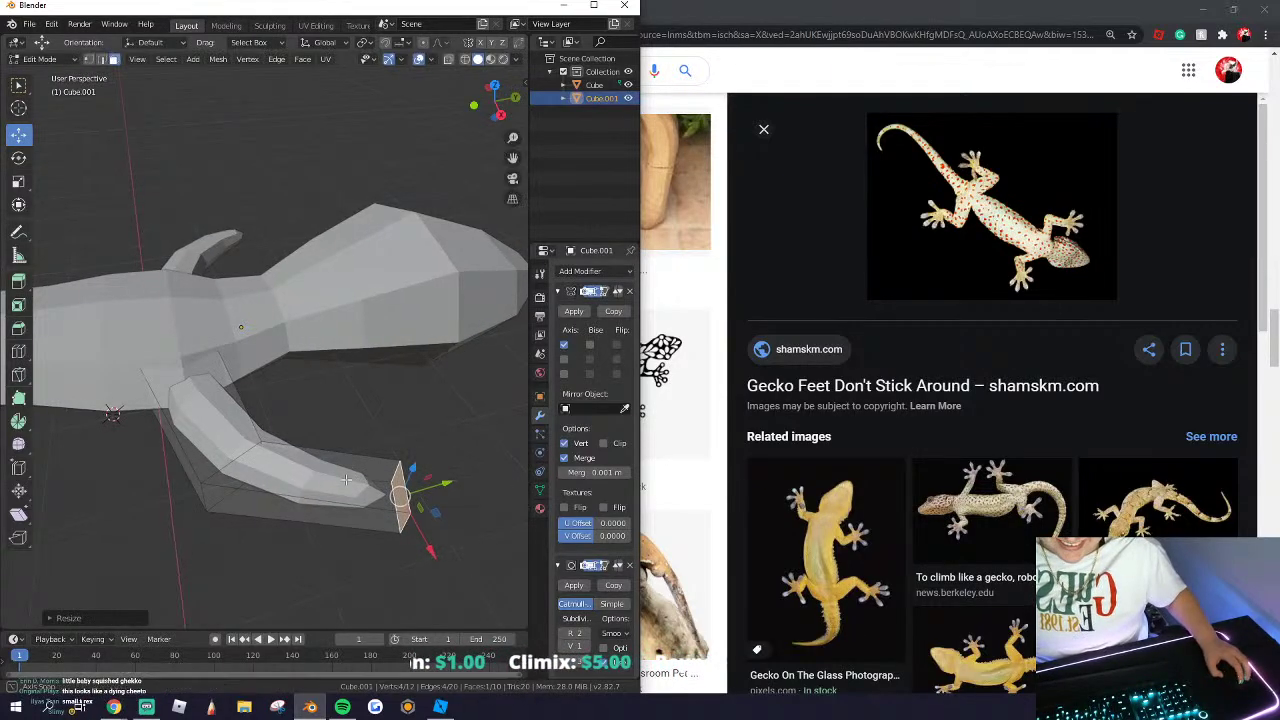
Step: Check the leg's shape in Object Mode and rescale its end face in Edit Mode
{"action": "key", "text": "Tab"}
{"action": "middle_click_drag", "start_coordinate": [405, 470], "coordinate": [368, 466]}
{"action": "key", "text": "Tab"}
{"action": "scroll", "coordinate": [368, 466], "scroll_direction": "up", "scroll_amount": 3}
{"action": "key", "text": "s"}
{"action": "left_click", "coordinate": [400, 511]}
Step: Extrude another segment from the lower leg's end, scale down its end face, and pull it back along Y
{"action": "middle_click_drag", "start_coordinate": [400, 511], "coordinate": [369, 550]}
{"action": "key", "text": "e"}
{"action": "left_click", "coordinate": [434, 596]}
{"action": "middle_click_drag", "start_coordinate": [434, 596], "coordinate": [452, 570]}
{"action": "key", "text": "s"}
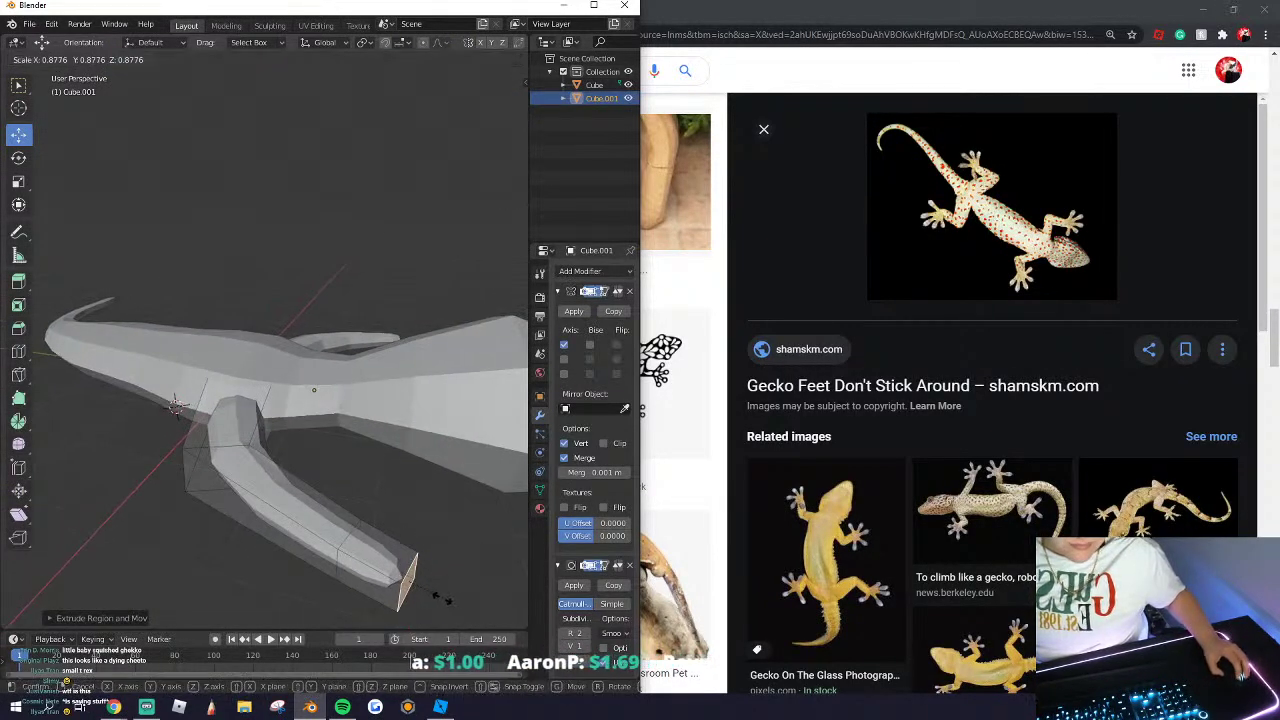
{"action": "left_click", "coordinate": [443, 588]}
{"action": "key", "text": "g"}
{"action": "key", "text": "y"}
{"action": "left_click", "coordinate": [449, 583]}
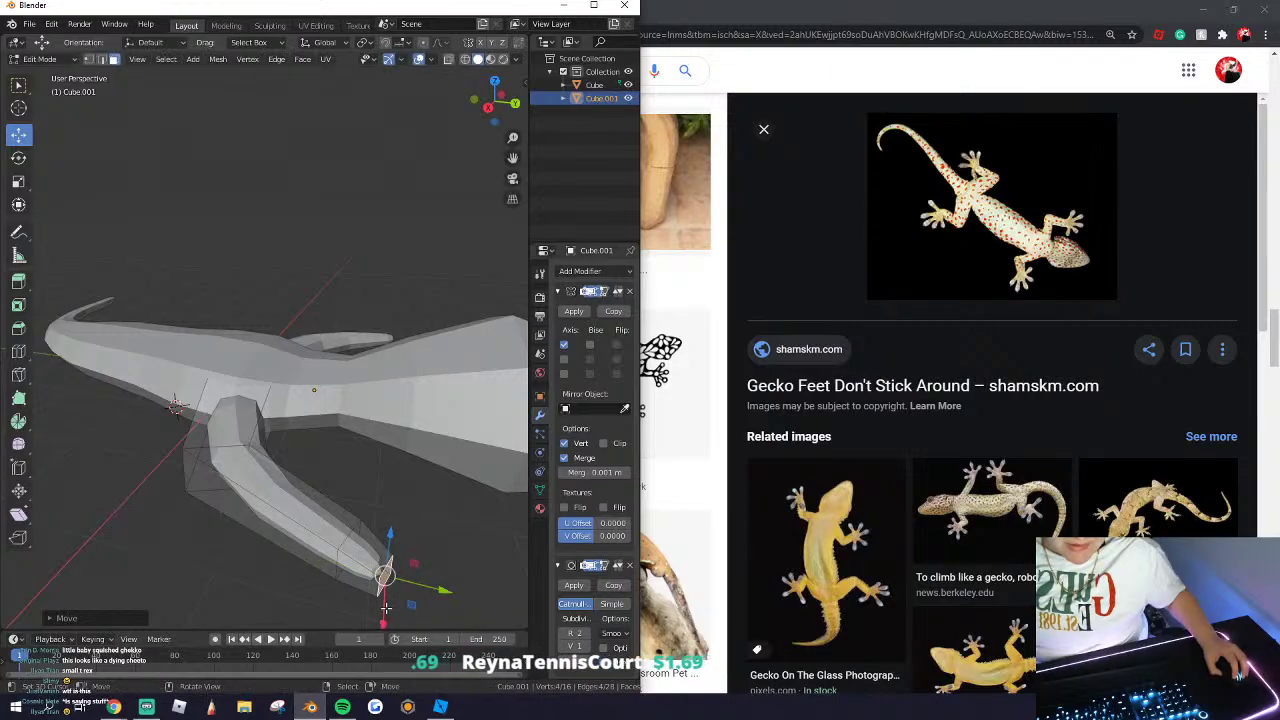
Step: Reselect the leg's end face and shift it forward along Y to lengthen the last segment
{"action": "middle_click_drag", "start_coordinate": [430, 570], "coordinate": [388, 495], "text": "shift"}
{"action": "middle_click_drag", "start_coordinate": [388, 495], "coordinate": [310, 460]}
{"action": "left_click", "coordinate": [298, 437]}
{"action": "key", "text": "a"}
{"action": "left_click", "coordinate": [310, 463]}
{"action": "left_click_drag", "start_coordinate": [340, 462], "coordinate": [376, 462]}
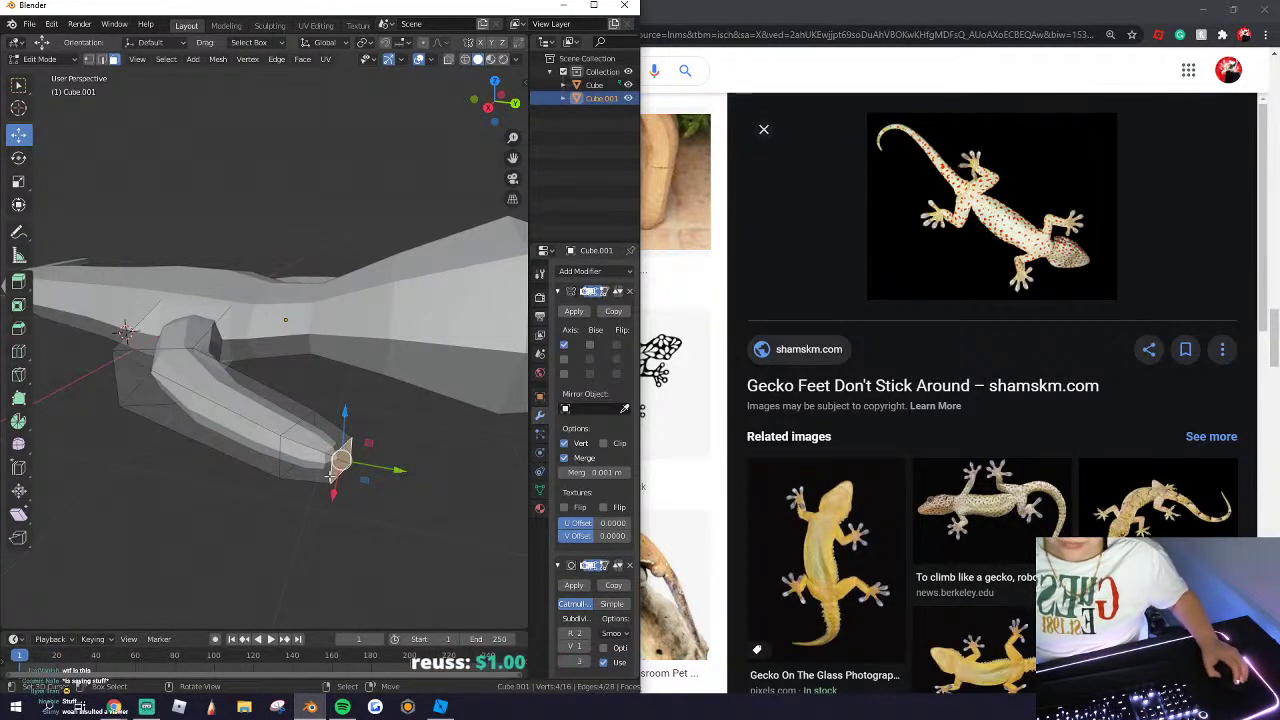
{"action": "middle_click_drag", "start_coordinate": [330, 476], "coordinate": [186, 436]}
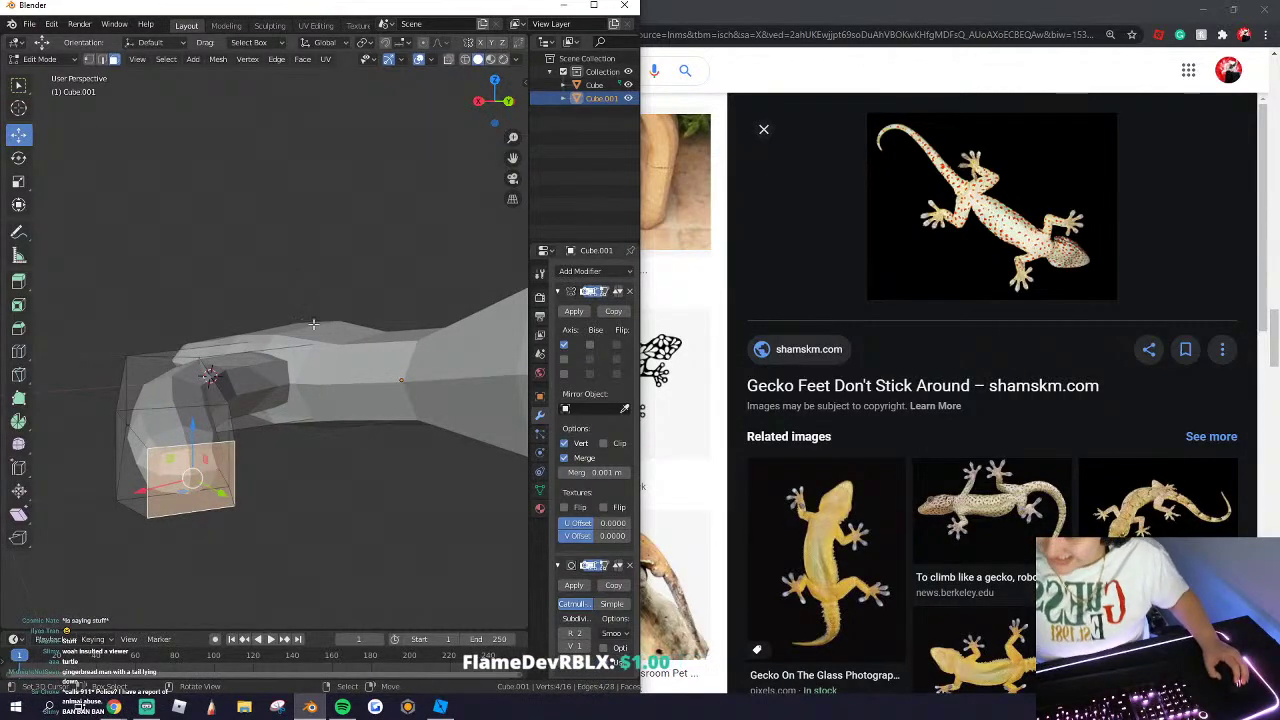
Step: Nudge the leg's end face back along Y and add a loop cut across the last leg segment
{"action": "left_click_drag", "start_coordinate": [222, 492], "coordinate": [218, 491]}
{"action": "middle_click_drag", "start_coordinate": [157, 460], "coordinate": [223, 435]}
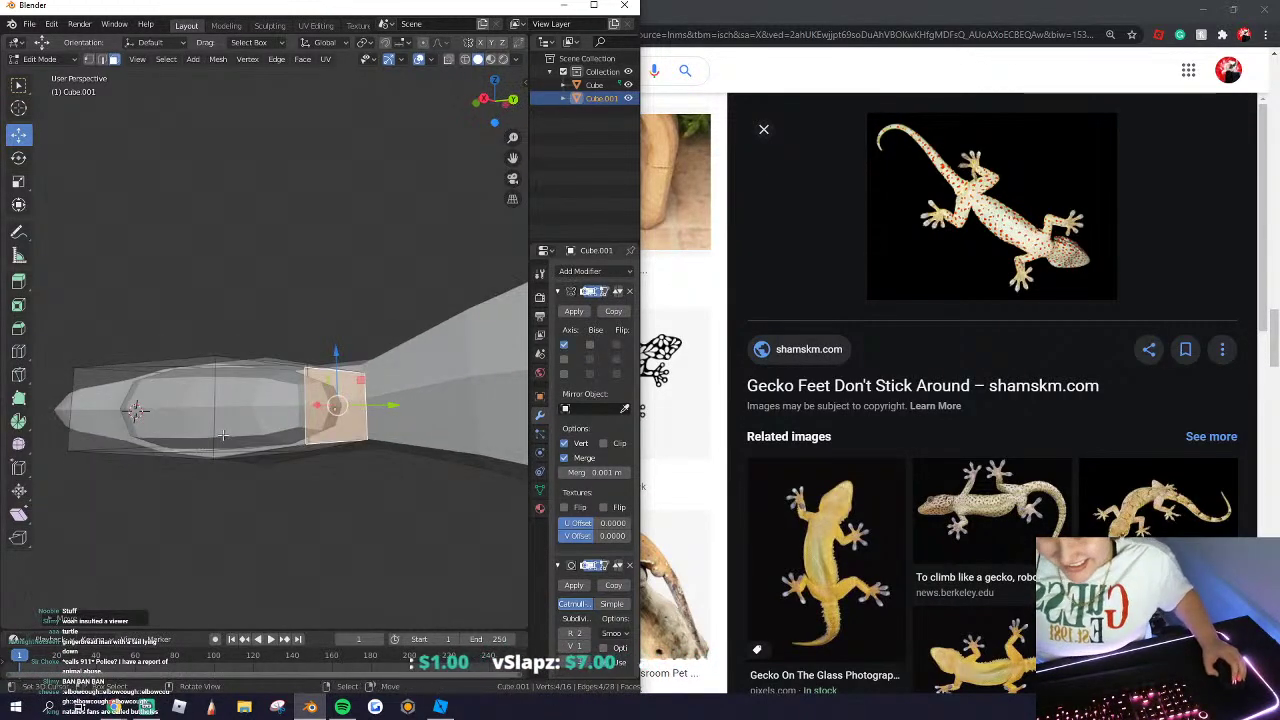
{"action": "middle_click_drag", "start_coordinate": [308, 441], "coordinate": [254, 488]}
{"action": "left_click", "coordinate": [17, 350]}
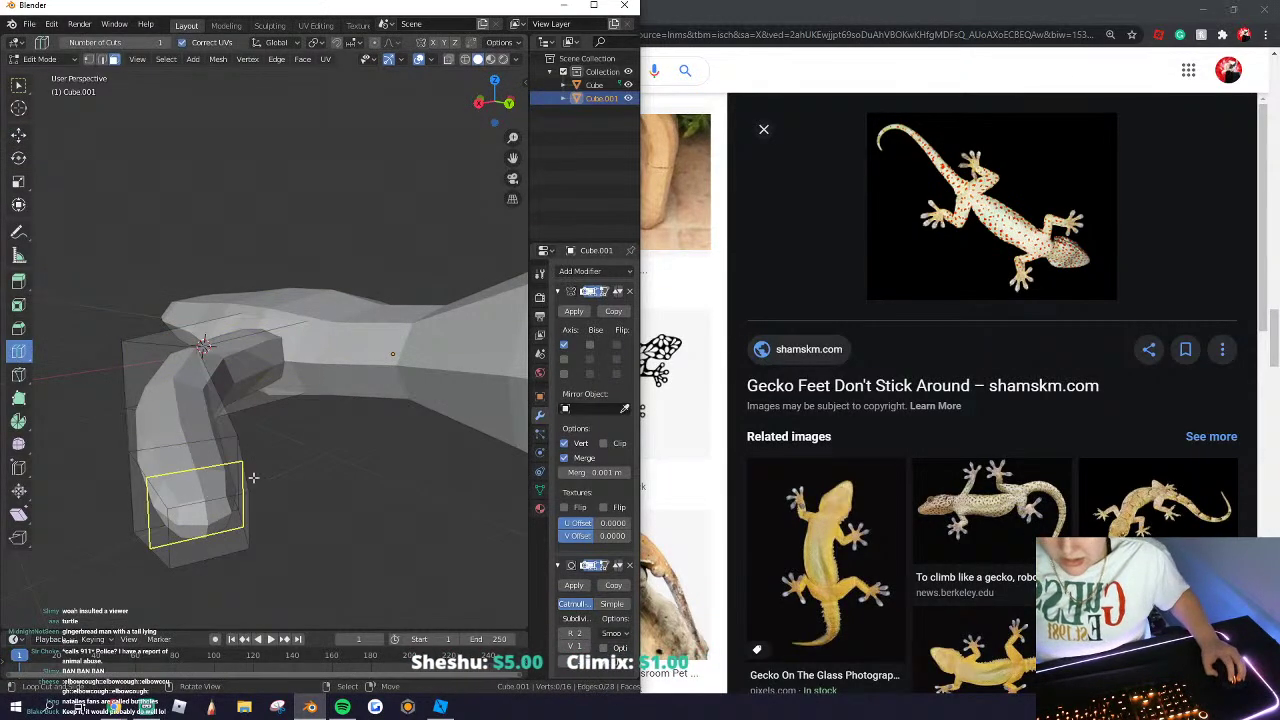
{"action": "left_click", "coordinate": [116, 62]}
Step: Select the face at the very end of the leg and narrow it along X
{"action": "middle_click_drag", "start_coordinate": [215, 515], "coordinate": [318, 462]}
{"action": "left_click", "coordinate": [17, 137]}
{"action": "left_click", "coordinate": [268, 462]}
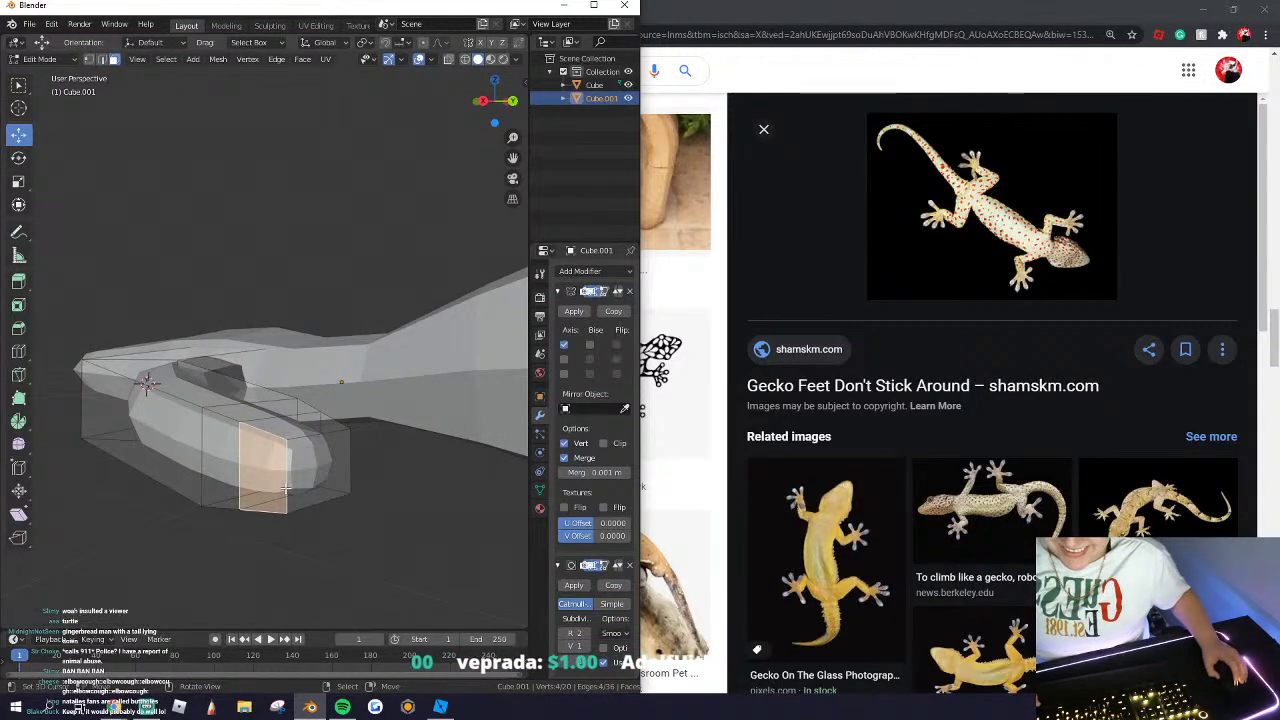
{"action": "left_click", "coordinate": [316, 468]}
{"action": "key", "text": "s"}
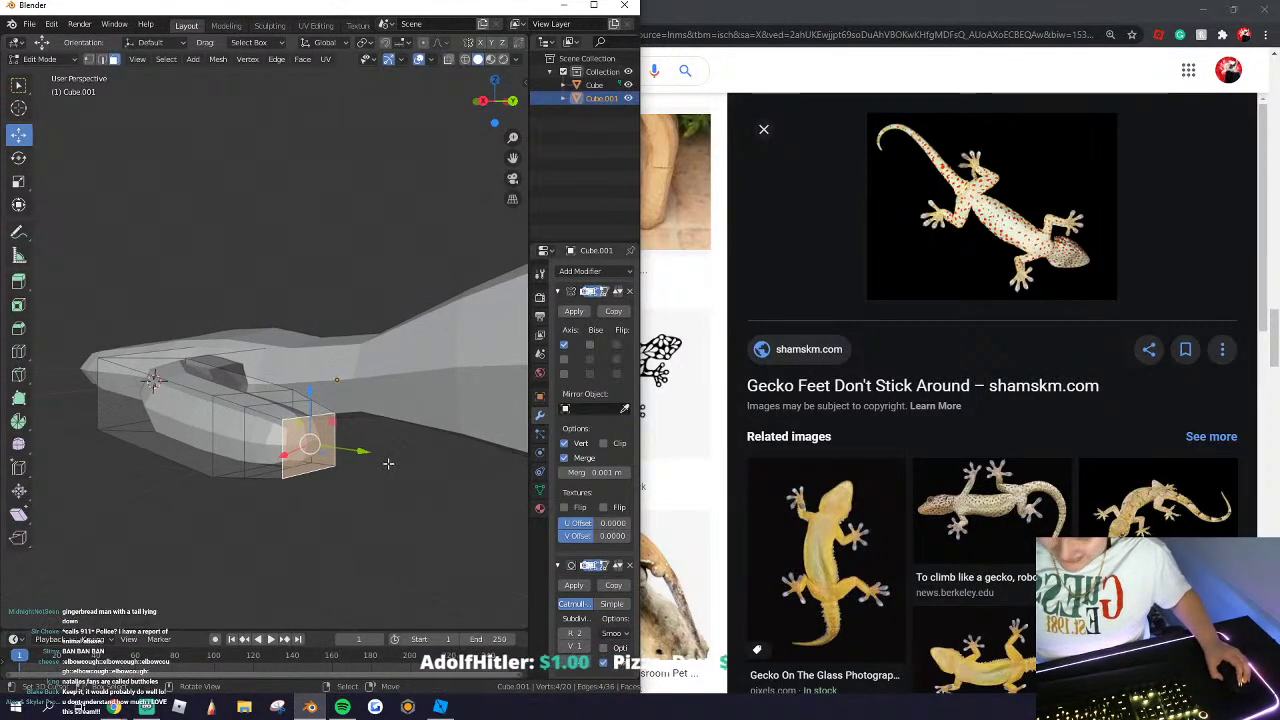
{"action": "key", "text": "x"}
{"action": "left_click", "coordinate": [360, 477]}
Step: Rotate the leg's end face about Z and pull it slightly back along Y
{"action": "middle_click_drag", "start_coordinate": [360, 477], "coordinate": [340, 508]}
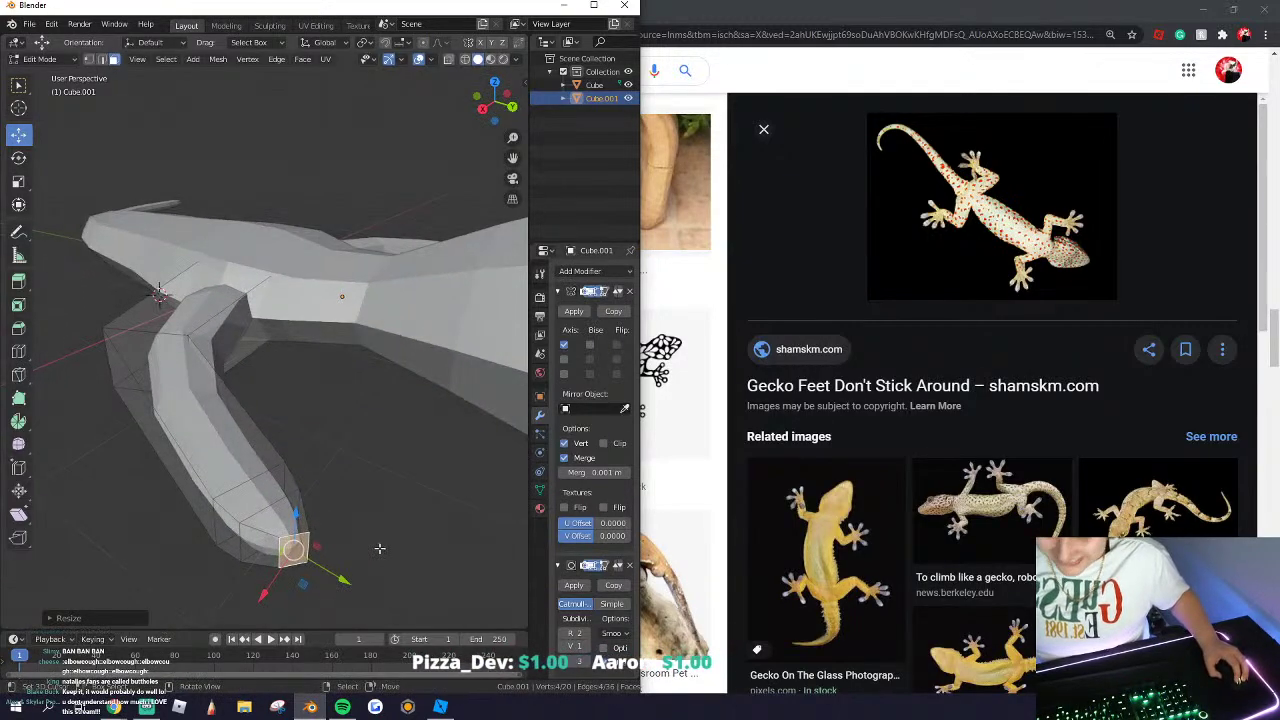
{"action": "key", "text": "r"}
{"action": "key", "text": "z"}
{"action": "left_click", "coordinate": [377, 516]}
{"action": "key", "text": "g"}
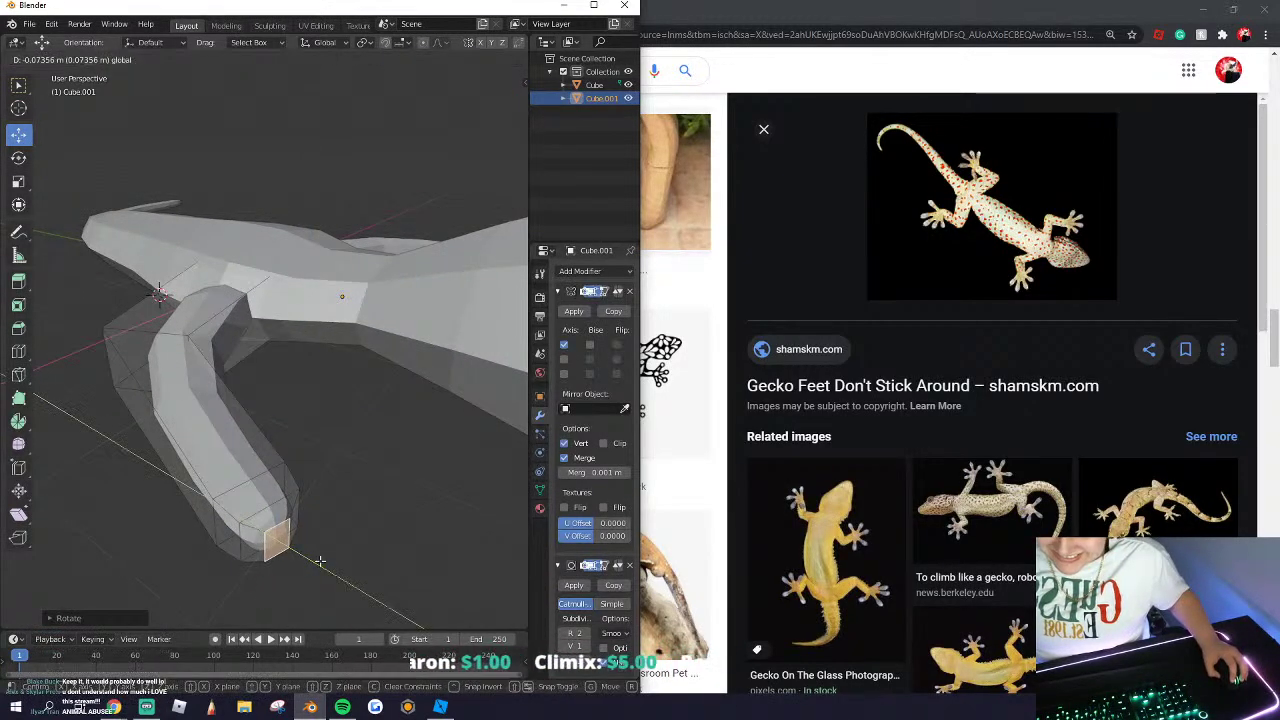
{"action": "left_click", "coordinate": [84, 159]}
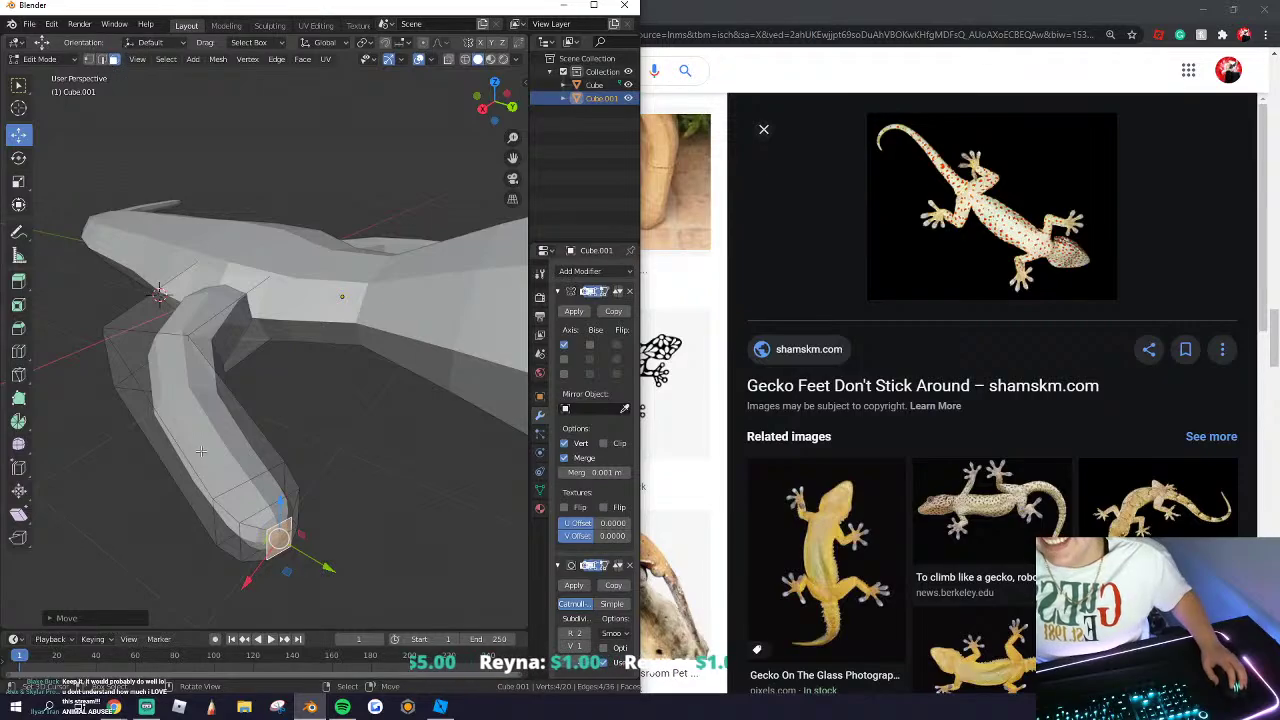
Step: Select the five adjoining faces around the tip of the leg as bases for the toes
{"action": "left_click", "coordinate": [212, 536]}
{"action": "left_click", "coordinate": [270, 545], "text": "shift"}
{"action": "middle_click_drag", "start_coordinate": [279, 530], "coordinate": [215, 518]}
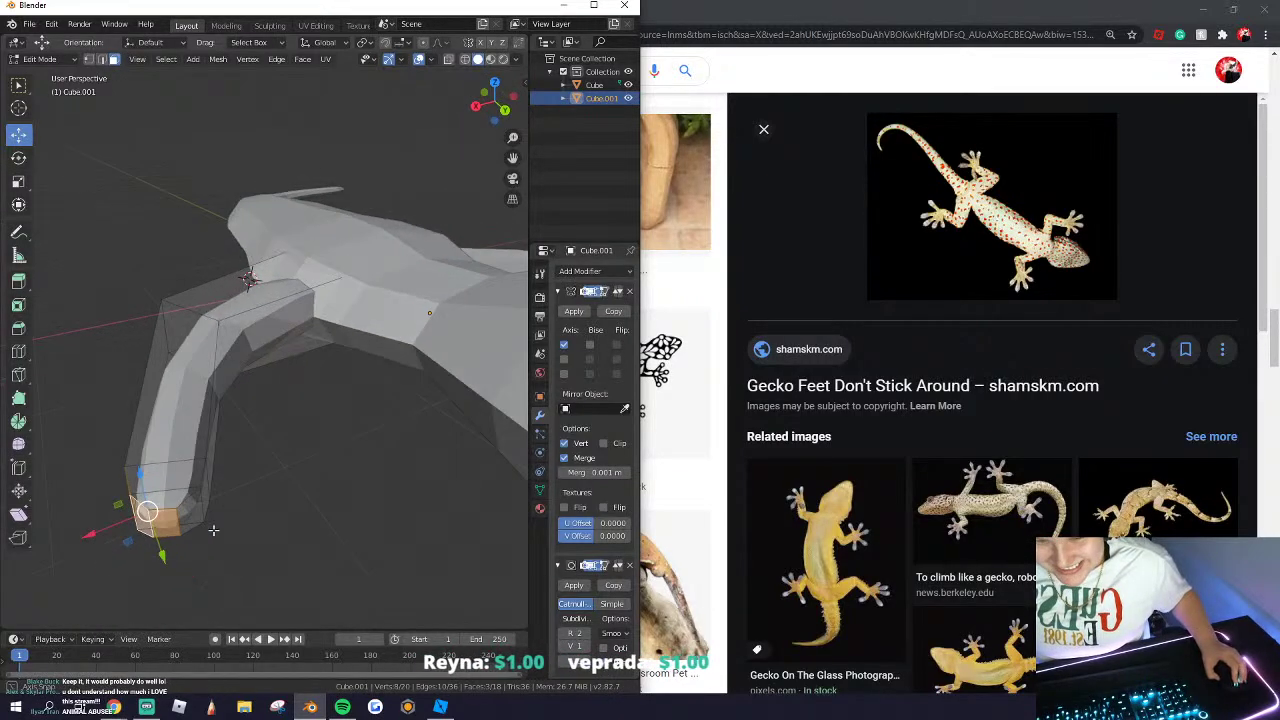
{"action": "key", "text": "alt+e"}
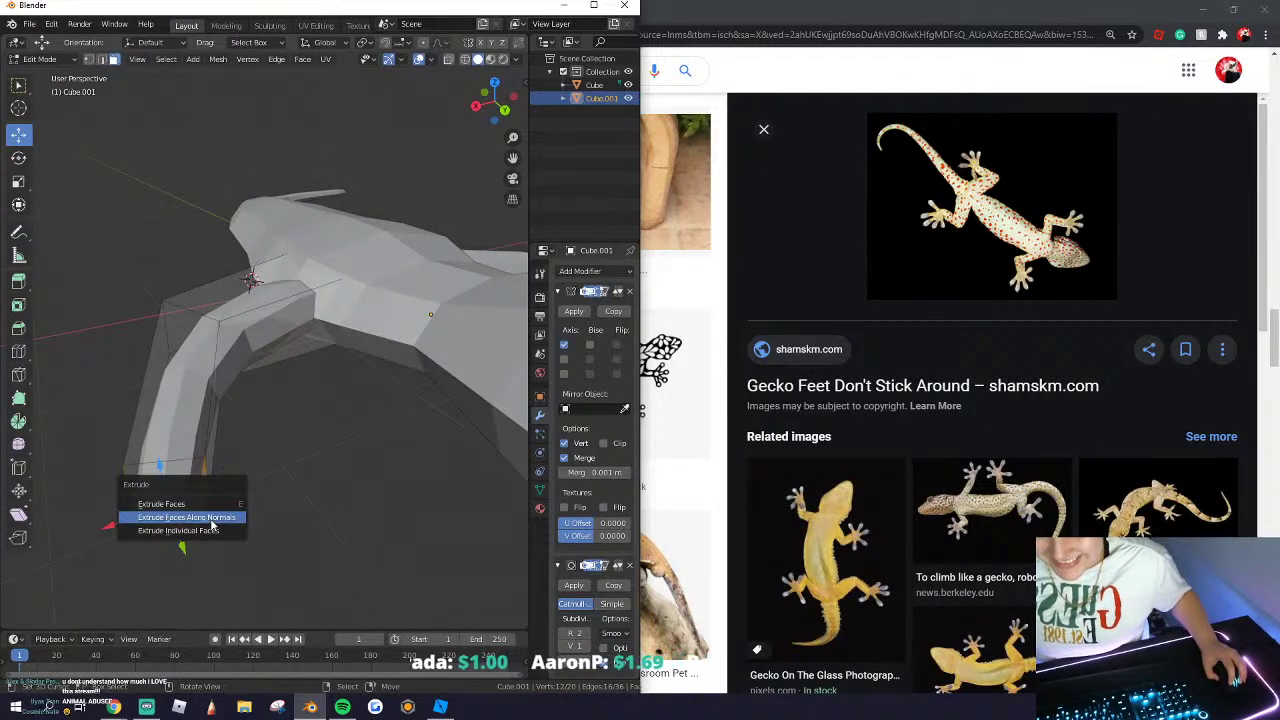
{"action": "left_click", "coordinate": [211, 519]}
{"action": "key", "text": "Escape"}
Step: Extrude the five selected faces individually into short toes and check the mirrored feet in Object Mode
{"action": "key", "text": "alt+e"}
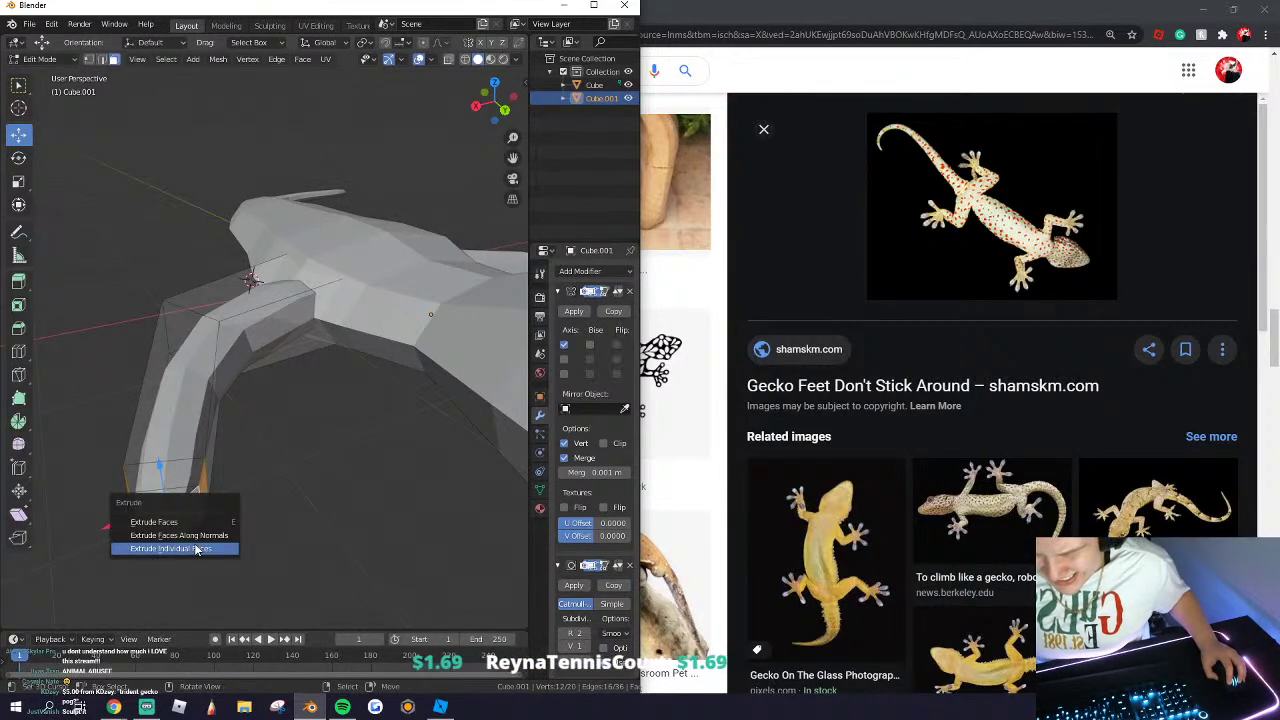
{"action": "left_click", "coordinate": [197, 550]}
{"action": "left_click", "coordinate": [207, 508]}
{"action": "key", "text": "Tab"}
{"action": "middle_click_drag", "start_coordinate": [262, 474], "coordinate": [256, 394]}
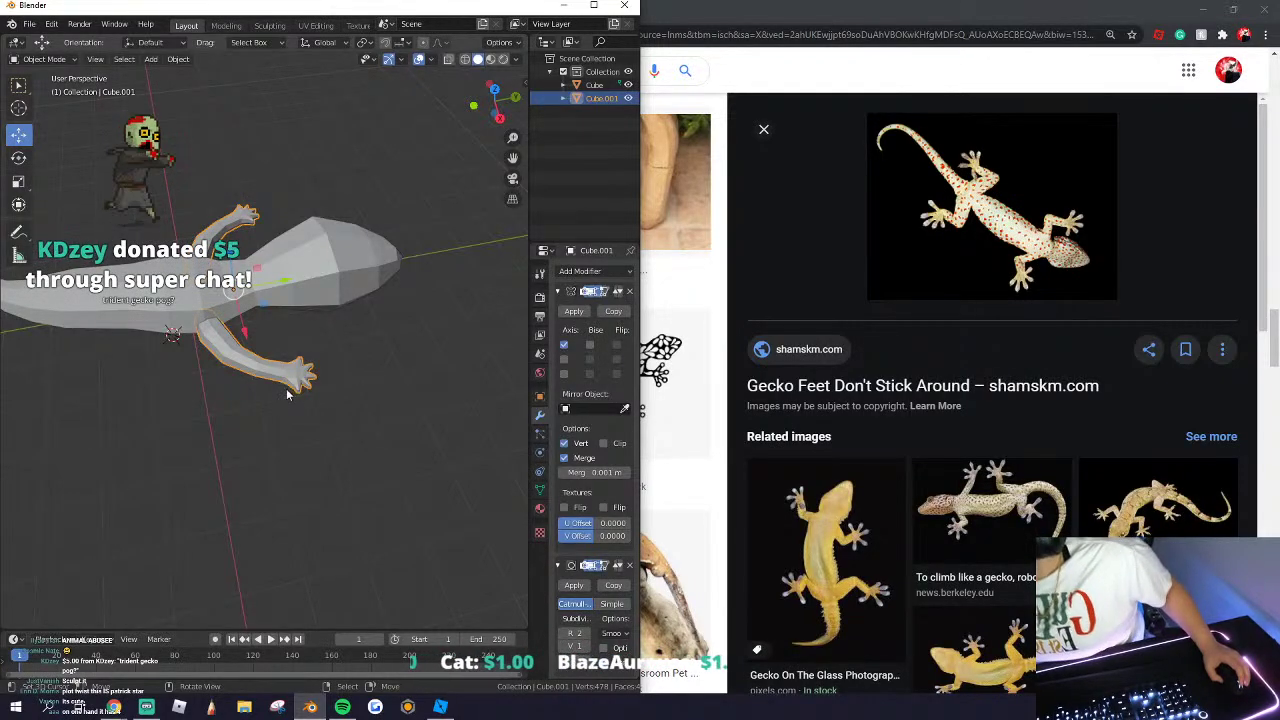
{"action": "mouse_move", "coordinate": [338, 396]}
{"action": "middle_mouse_down"}
{"action": "mouse_move", "coordinate": [270, 398]}
{"action": "mouse_move", "coordinate": [333, 378]}
{"action": "middle_mouse_up"}
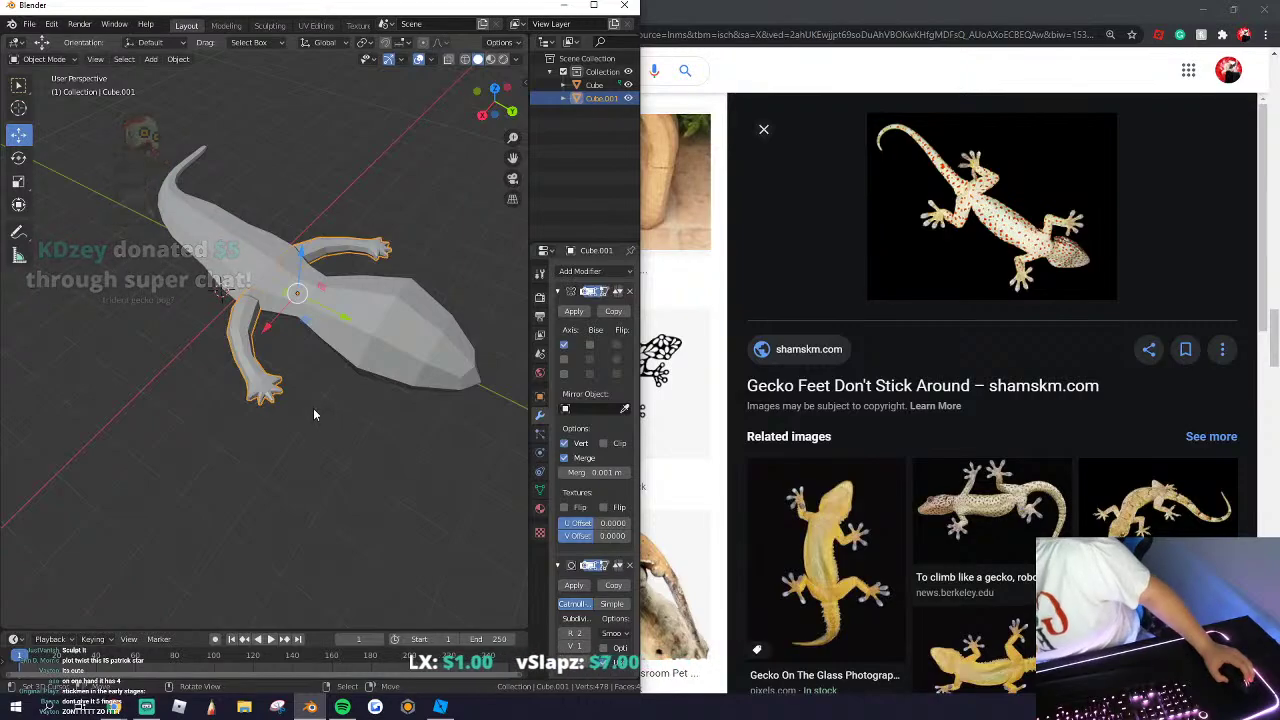
{"action": "scroll", "coordinate": [280, 412], "scroll_direction": "up", "scroll_amount": 2}
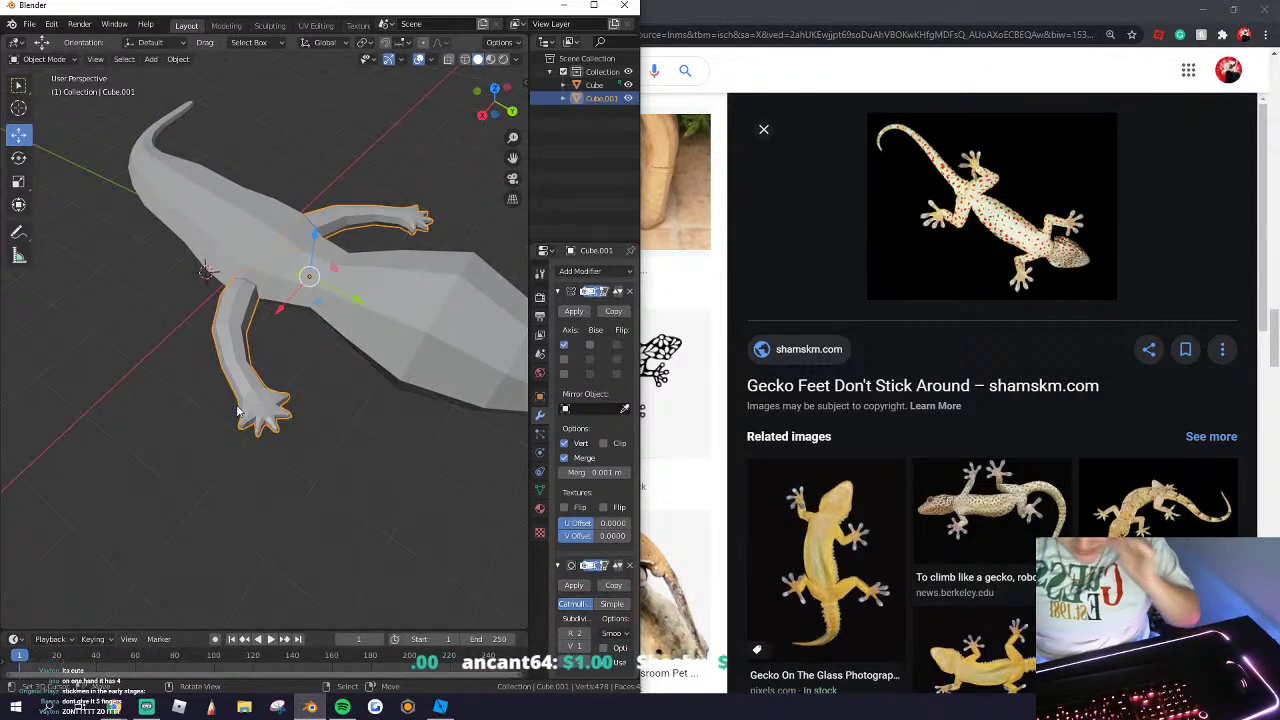
Step: Try to lengthen the toes by applying Shrink/Fatten to the toe tip faces
{"action": "middle_click_drag", "start_coordinate": [247, 466], "coordinate": [419, 518]}
{"action": "key", "text": "Tab"}
{"action": "scroll", "coordinate": [292, 420], "scroll_direction": "up", "scroll_amount": 2}
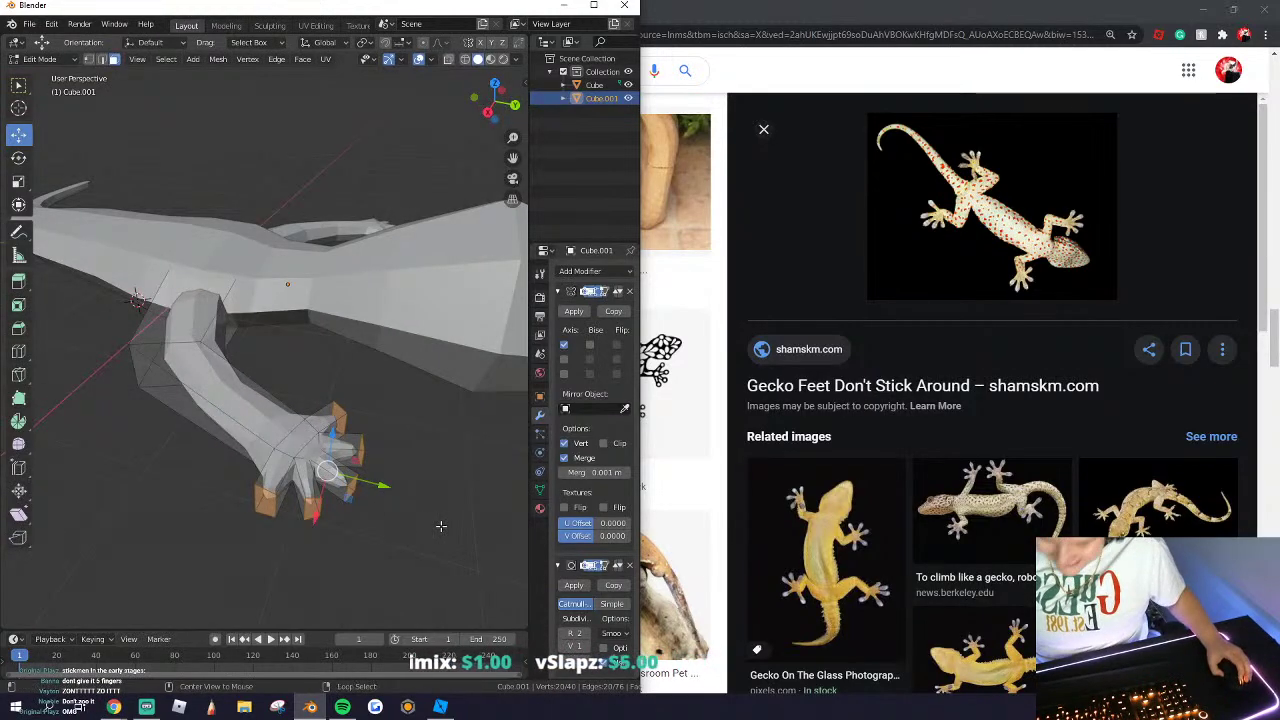
{"action": "key", "text": "alt+s"}
{"action": "left_click", "coordinate": [430, 512]}
{"action": "key", "text": "Tab"}
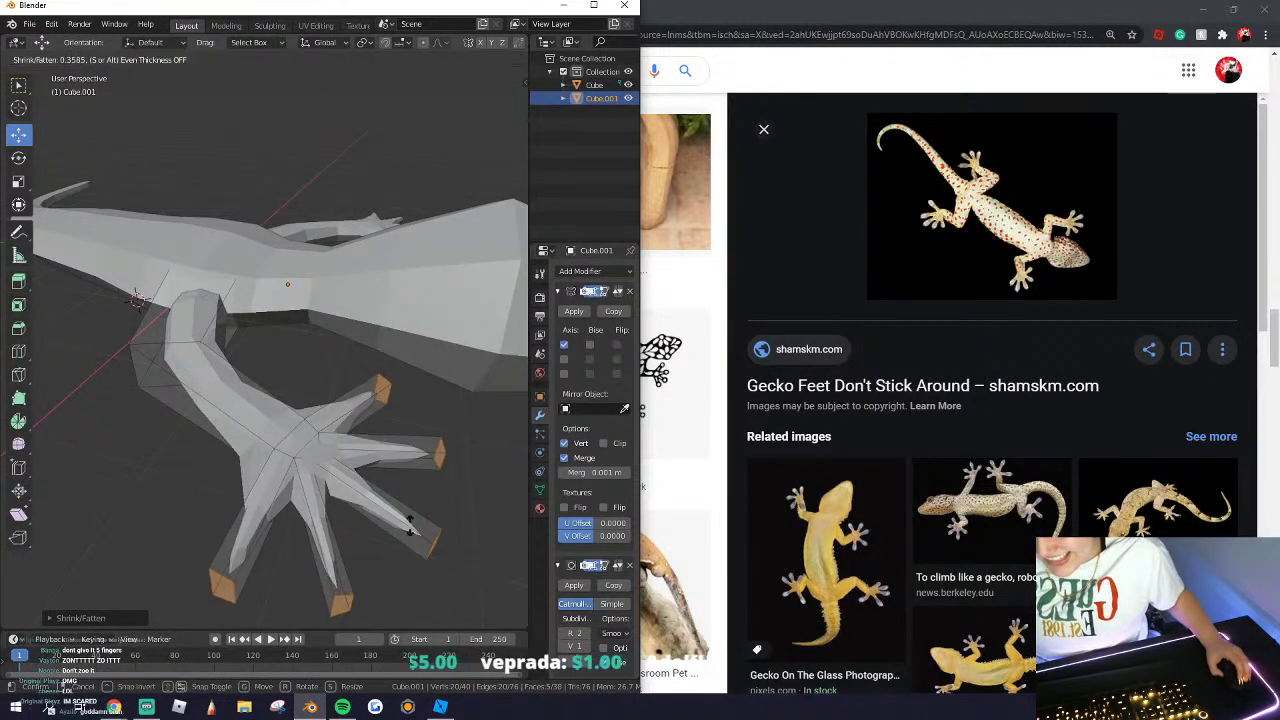
{"action": "middle_click_drag", "start_coordinate": [260, 435], "coordinate": [288, 426]}
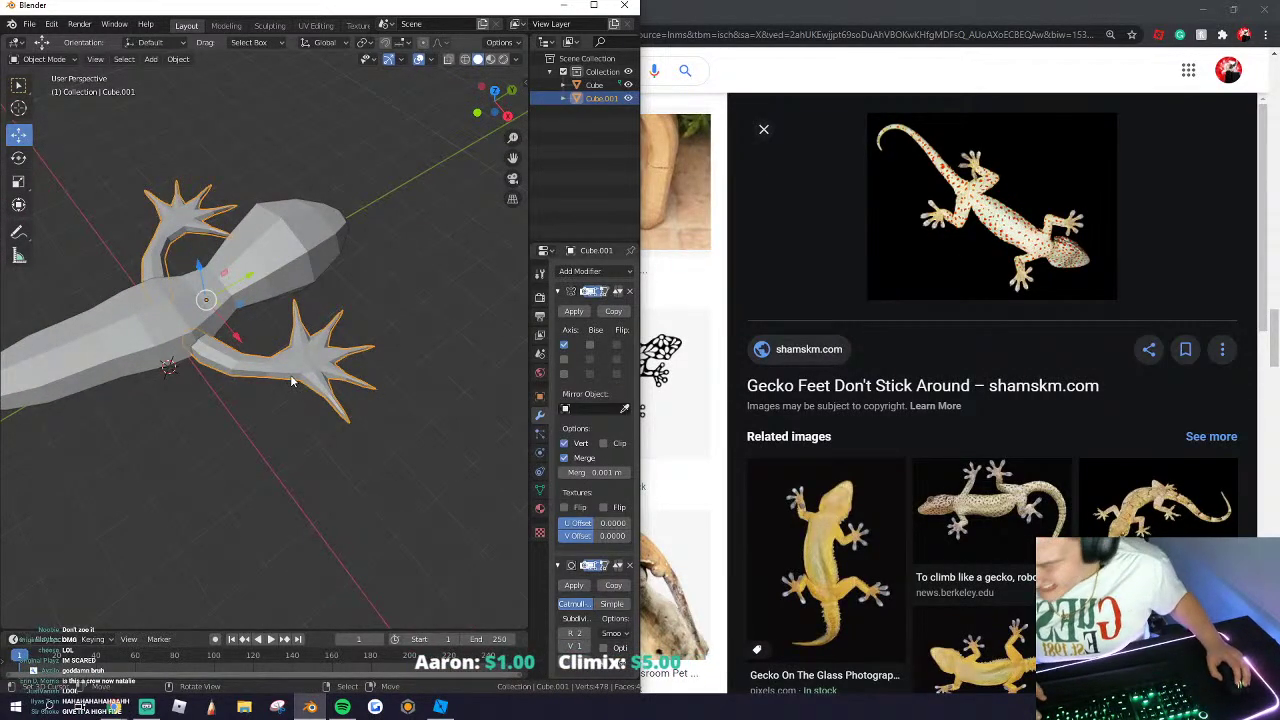
Step: Undo the Shrink/Fatten lengthening of the toes
{"action": "key", "text": "Tab"}
{"action": "key", "text": "ctrl+s"}
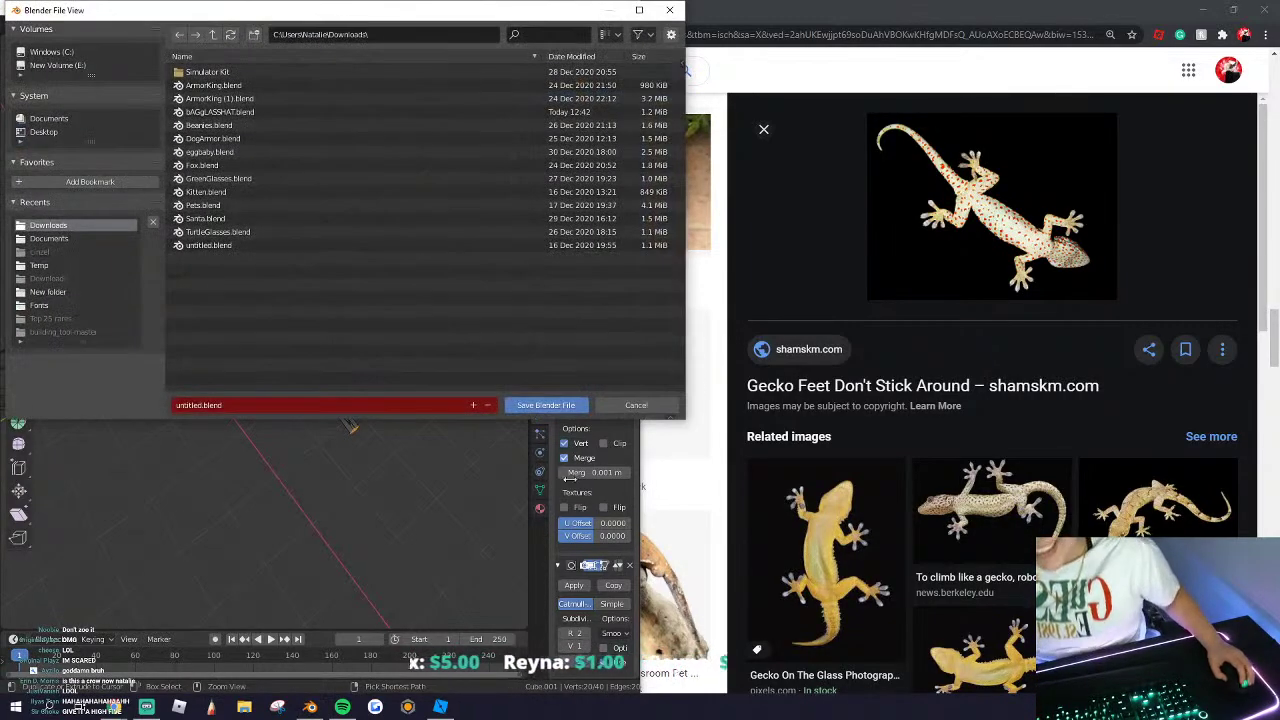
{"action": "left_click", "coordinate": [627, 406]}
{"action": "key", "text": "shift+z"}
{"action": "key", "text": "ctrl+z"}
{"action": "key", "text": "ctrl+z"}
{"action": "key", "text": "ctrl+z"}
Step: Extrude the toe tip faces individually to add a second toe segment, and check the feet in solid shading
{"action": "middle_click_drag", "start_coordinate": [417, 426], "coordinate": [389, 440]}
{"action": "key", "text": "alt+e"}
{"action": "left_click", "coordinate": [314, 429]}
{"action": "left_click", "coordinate": [343, 411]}
{"action": "key", "text": "Tab"}
{"action": "left_click", "coordinate": [478, 59]}
{"action": "mouse_move", "coordinate": [248, 296]}
{"action": "middle_mouse_down"}
{"action": "mouse_move", "coordinate": [258, 385]}
{"action": "mouse_move", "coordinate": [276, 371]}
{"action": "mouse_move", "coordinate": [243, 380]}
{"action": "mouse_move", "coordinate": [222, 355]}
{"action": "mouse_move", "coordinate": [195, 351]}
{"action": "middle_mouse_up"}
Step: Pull the edge loop at the leg's elbow back along Y and bevel it
{"action": "key", "text": "Tab"}
{"action": "left_click", "coordinate": [102, 60]}
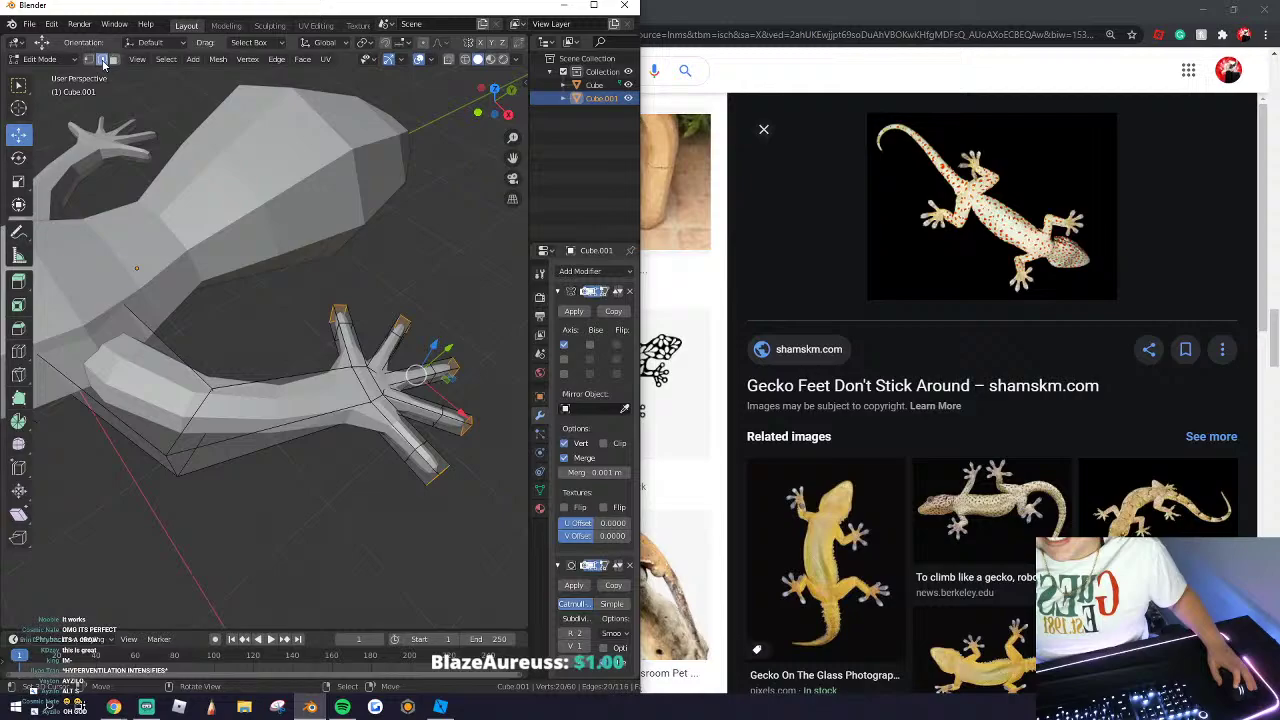
{"action": "left_click", "coordinate": [208, 405], "text": "alt"}
{"action": "left_click_drag", "start_coordinate": [227, 407], "coordinate": [208, 424]}
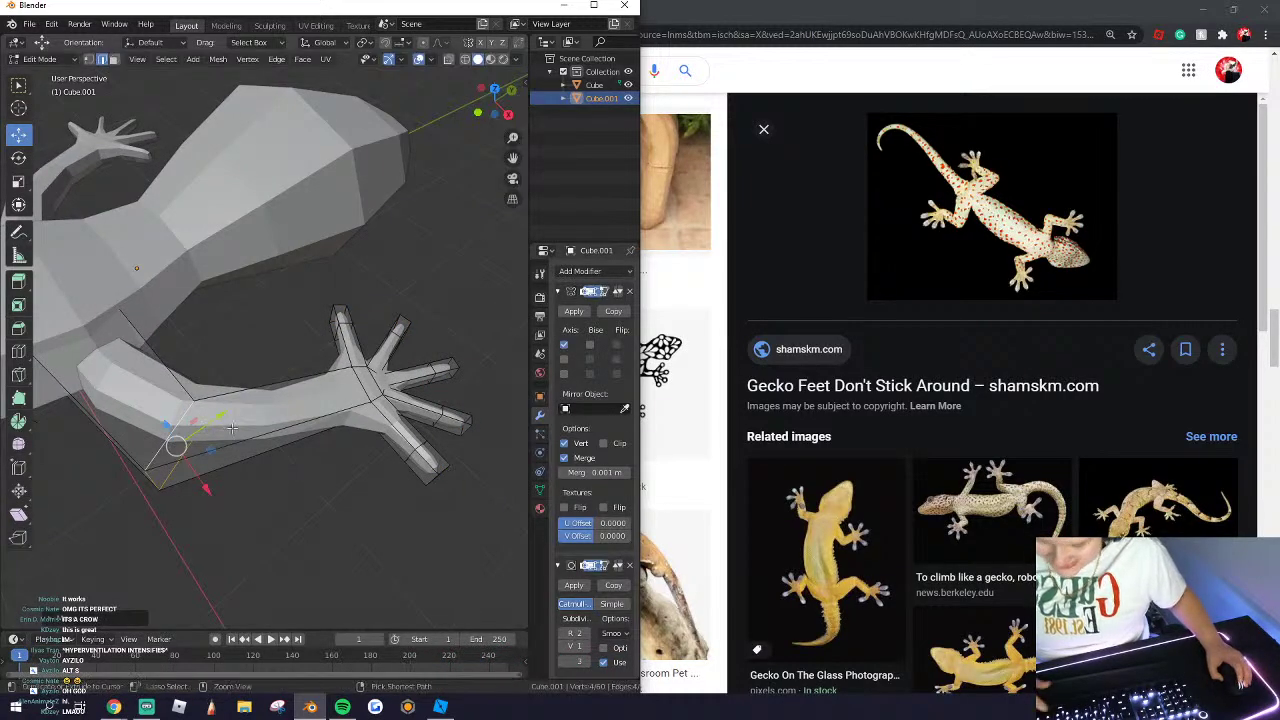
{"action": "key", "text": "ctrl+b"}
{"action": "left_click", "coordinate": [275, 432]}
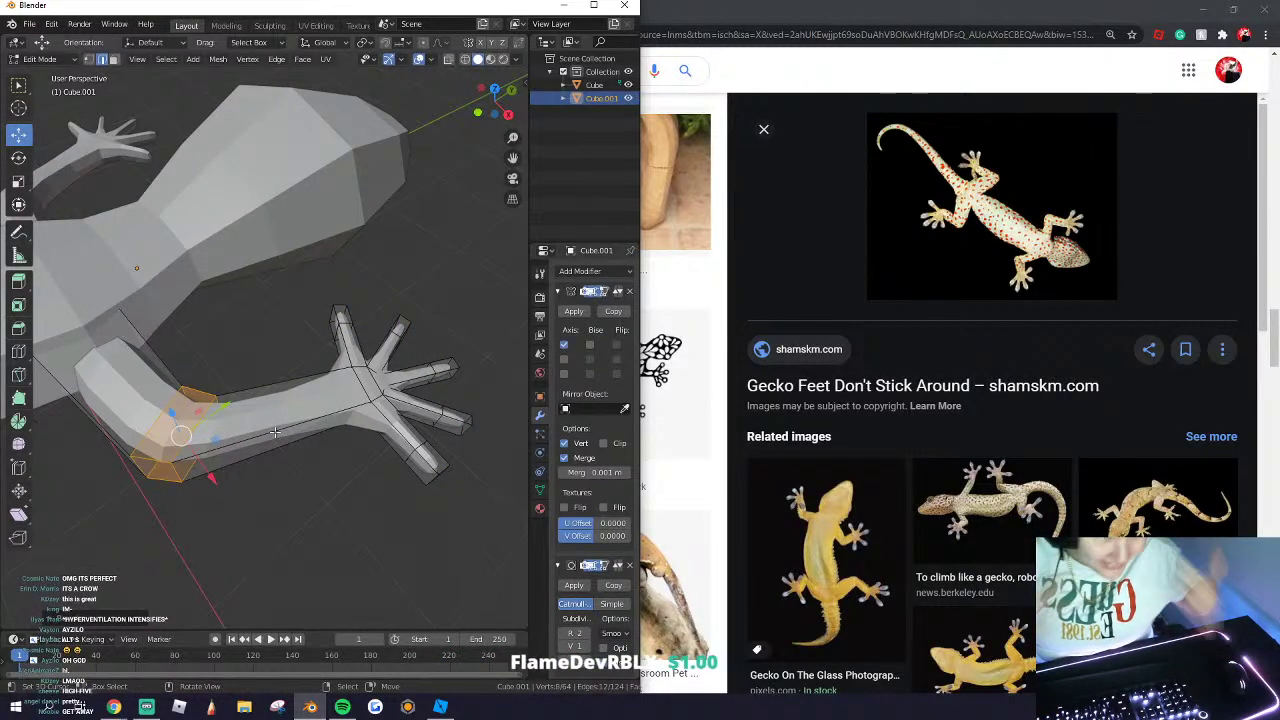
Step: Move the beveled elbow section farther back along Y to bend the leg more strongly
{"action": "scroll", "coordinate": [201, 449], "scroll_direction": "down", "scroll_amount": 3}
{"action": "middle_click_drag", "start_coordinate": [217, 396], "coordinate": [258, 410]}
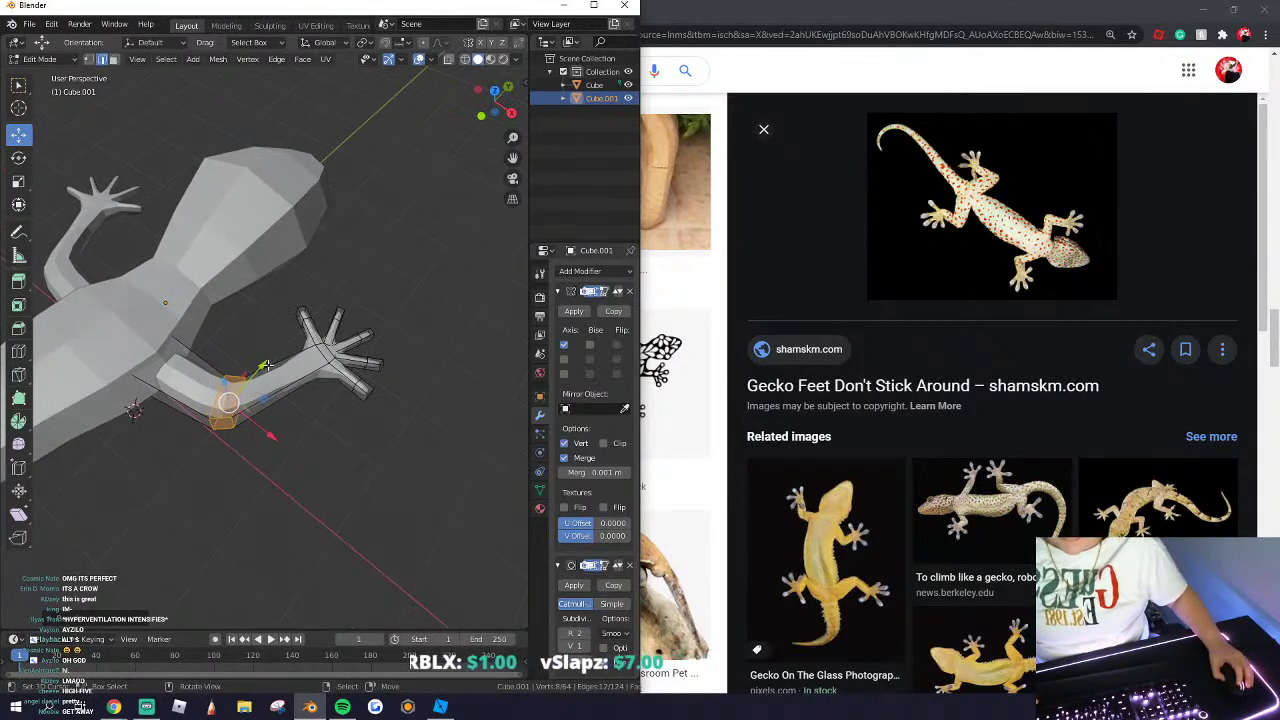
{"action": "left_click_drag", "start_coordinate": [261, 371], "coordinate": [239, 425]}
{"action": "mouse_move", "coordinate": [239, 425]}
{"action": "middle_mouse_down"}
{"action": "mouse_move", "coordinate": [262, 410]}
{"action": "mouse_move", "coordinate": [231, 410]}
{"action": "middle_mouse_up"}
{"action": "key", "text": "alt+a"}
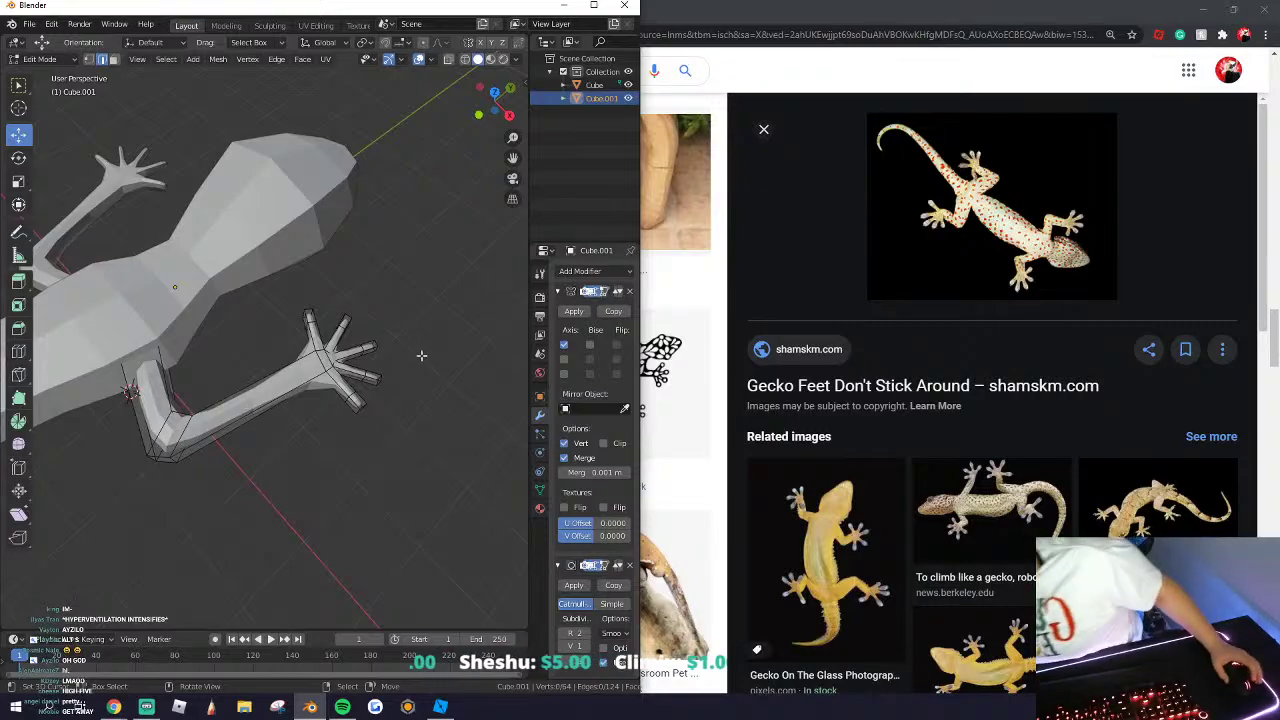
{"action": "middle_click_drag", "start_coordinate": [261, 370], "coordinate": [250, 371]}
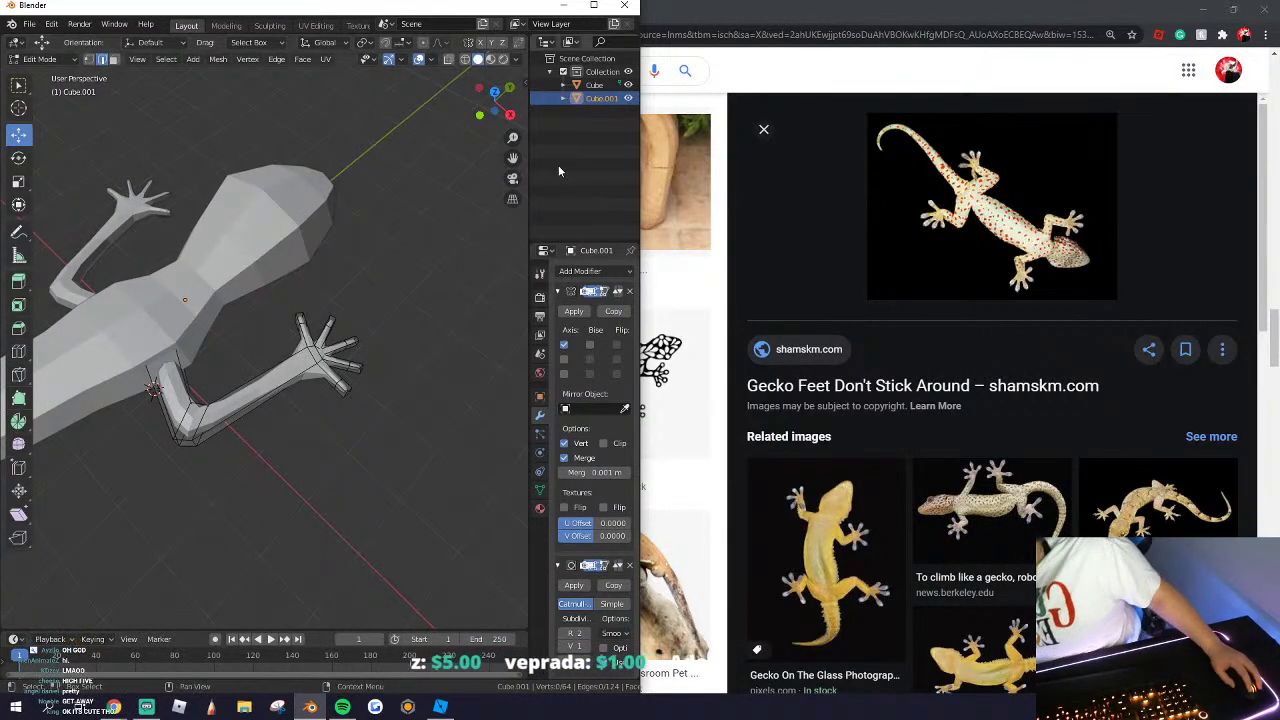
Step: Box-select the whole foot in wireframe, move it back, and enlarge it slightly
{"action": "left_click", "coordinate": [464, 59]}
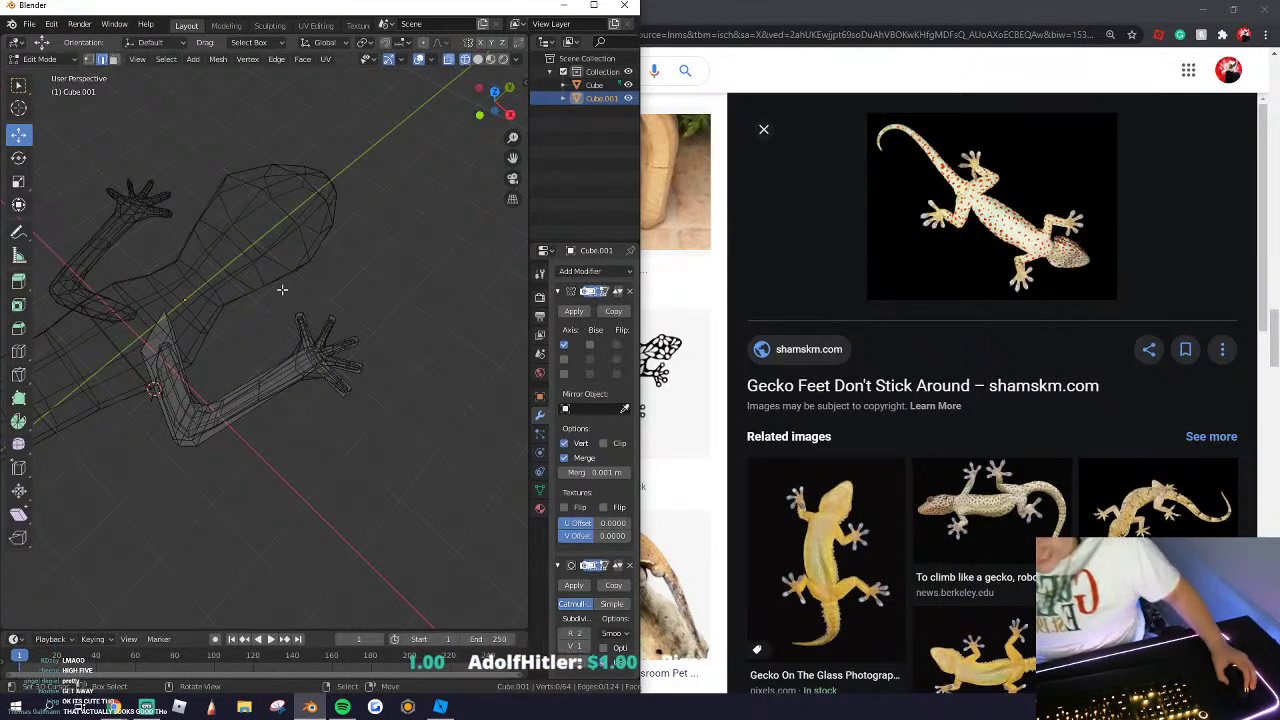
{"action": "key", "text": "ctrl+z"}
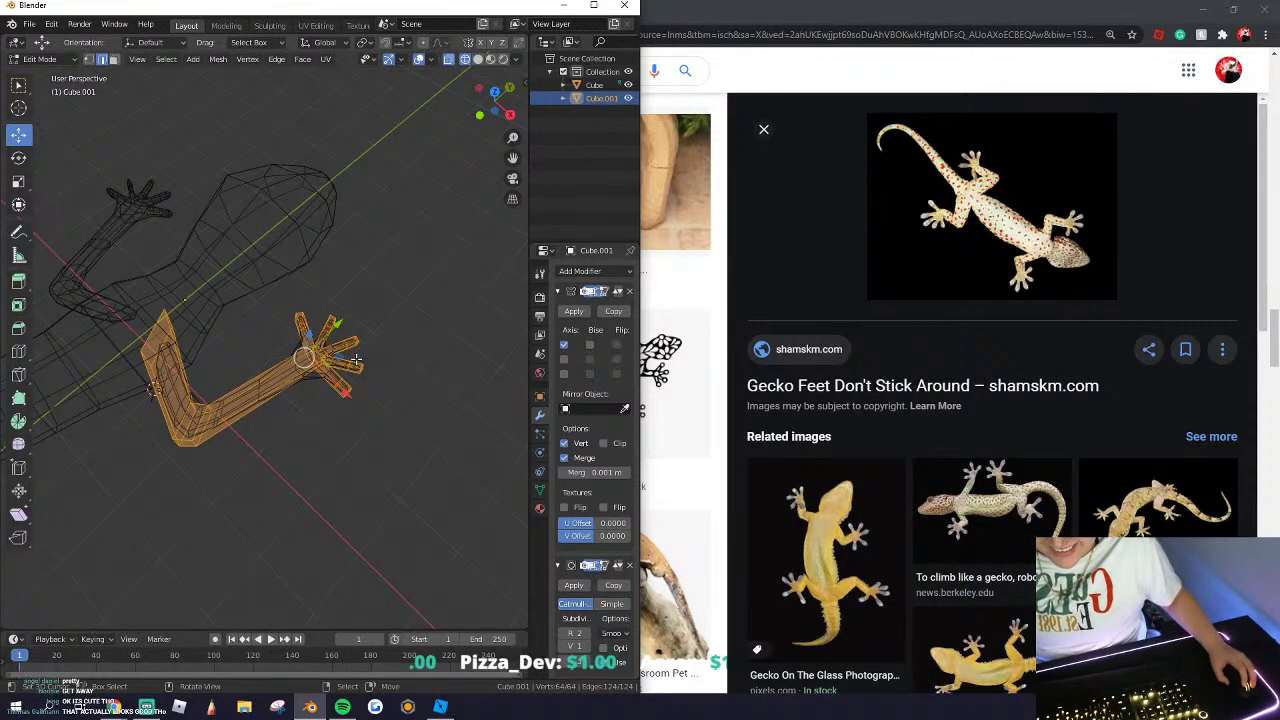
{"action": "key", "text": "alt+a"}
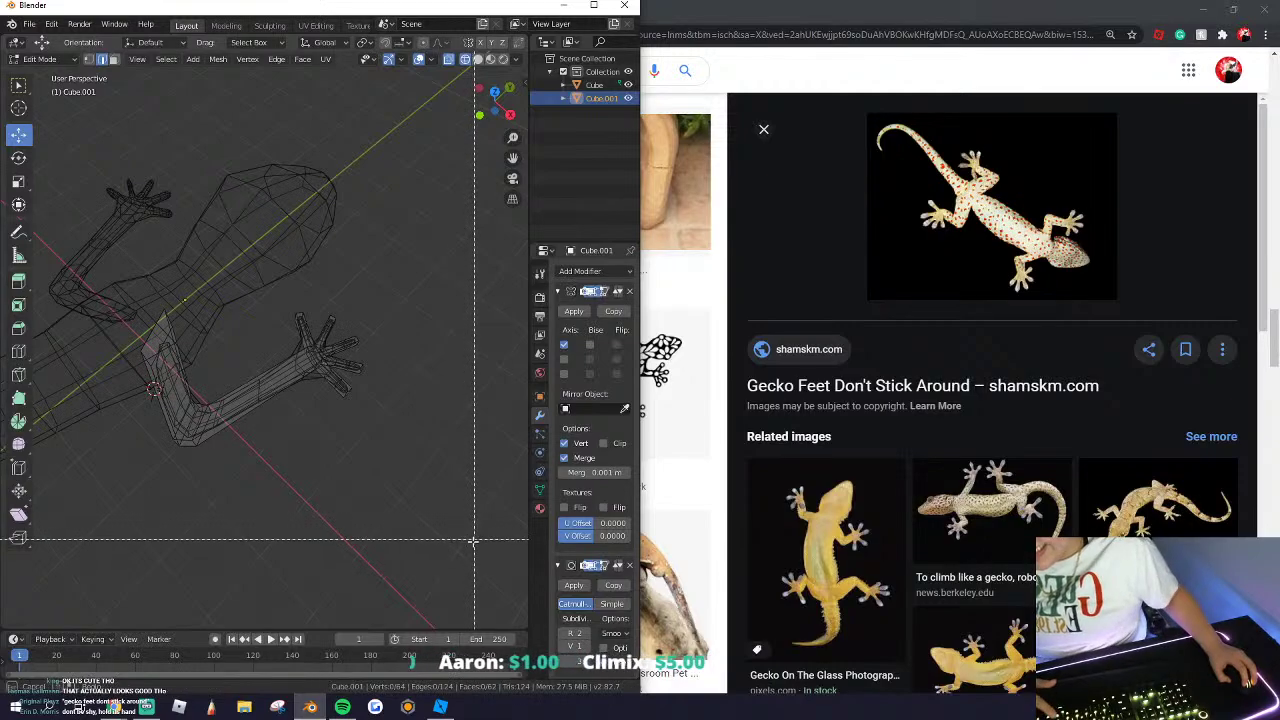
{"action": "left_click_drag", "start_coordinate": [474, 541], "coordinate": [288, 312]}
{"action": "left_click_drag", "start_coordinate": [370, 318], "coordinate": [324, 338]}
{"action": "left_click_drag", "start_coordinate": [345, 421], "coordinate": [340, 402]}
{"action": "key", "text": "s"}
{"action": "left_click", "coordinate": [359, 406]}
{"action": "key", "text": "Tab"}
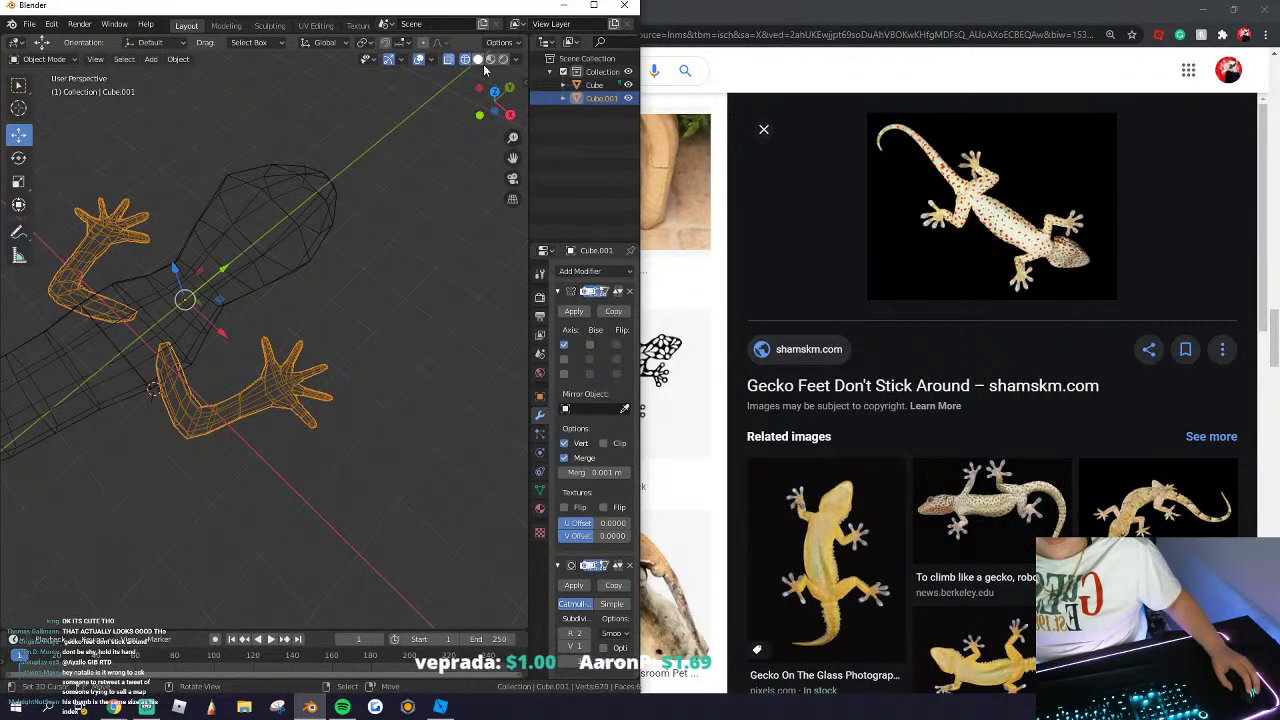
{"action": "left_click", "coordinate": [481, 61]}
{"action": "mouse_move", "coordinate": [300, 320]}
{"action": "middle_mouse_down"}
{"action": "mouse_move", "coordinate": [229, 343]}
{"action": "mouse_move", "coordinate": [337, 314]}
{"action": "mouse_move", "coordinate": [362, 285]}
{"action": "middle_mouse_up"}
Step: Box-select the leg's shoulder-end face in wireframe, rotate it about Z, shift it outward along X, and enlarge it
{"action": "key", "text": "Tab"}
{"action": "right_click", "coordinate": [287, 378]}
{"action": "middle_click_drag", "start_coordinate": [308, 380], "coordinate": [172, 358]}
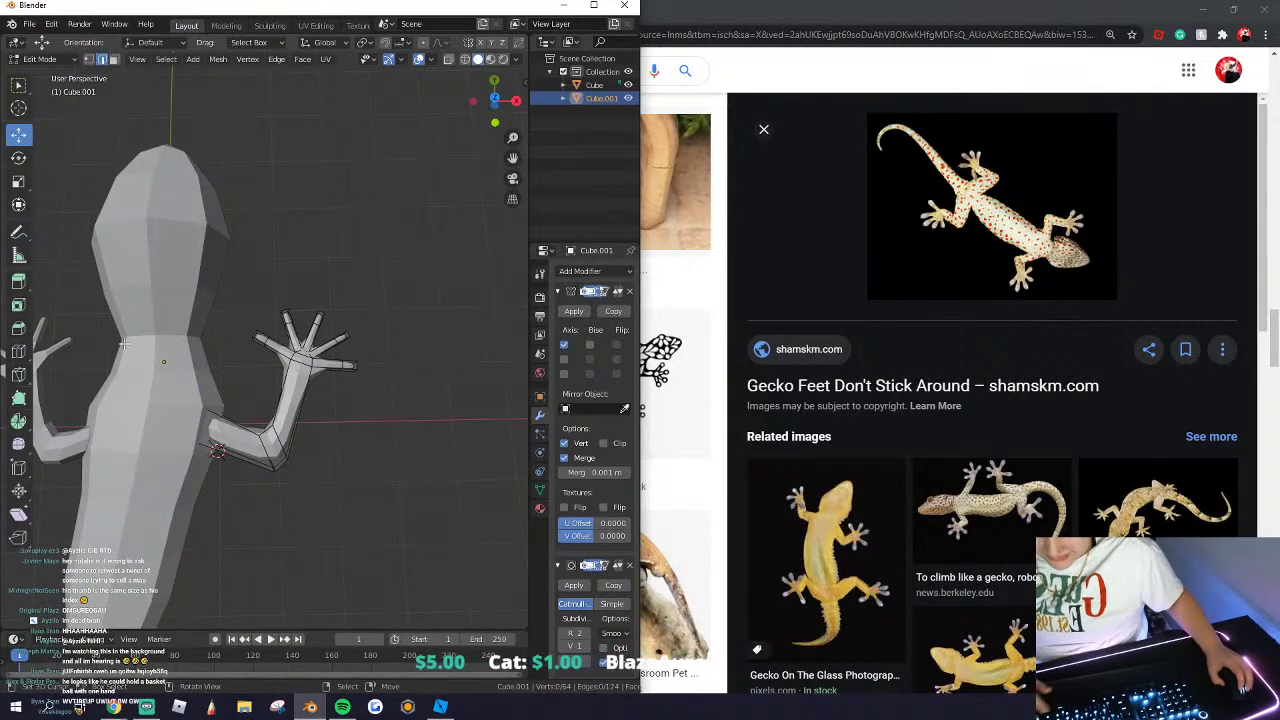
{"action": "left_click_drag", "start_coordinate": [148, 347], "coordinate": [222, 498]}
{"action": "left_click", "coordinate": [465, 59]}
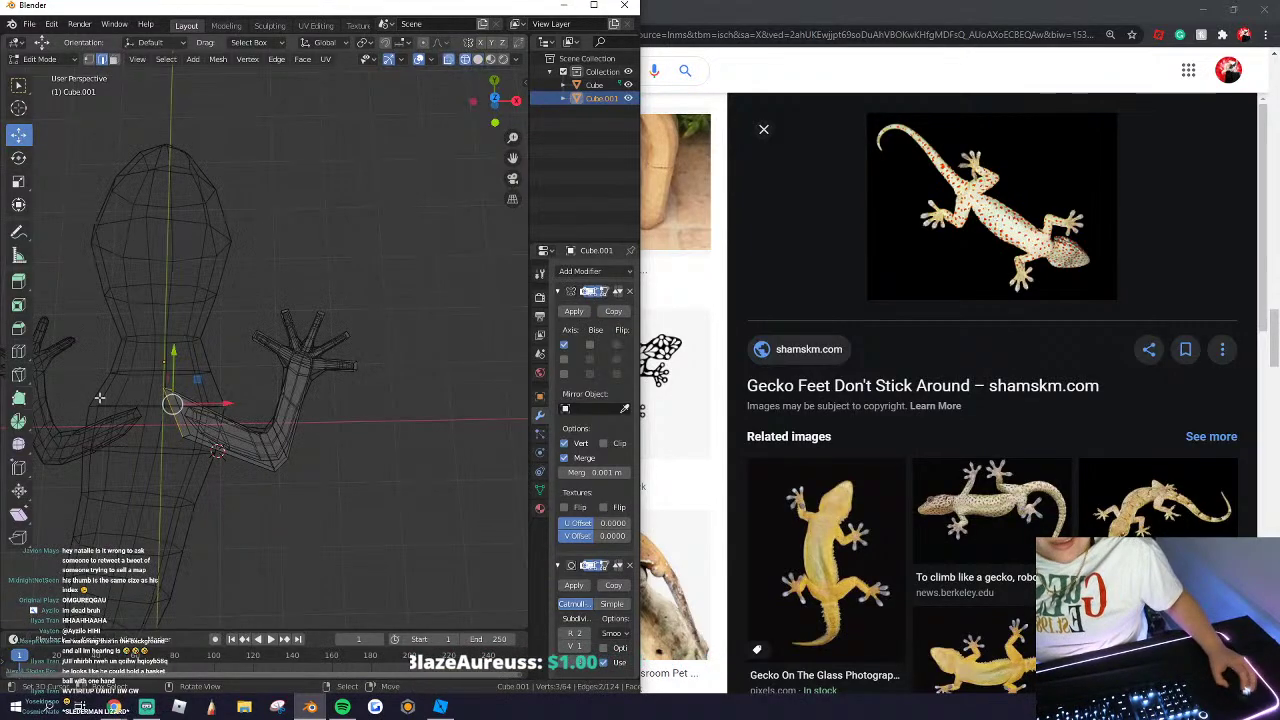
{"action": "left_click_drag", "start_coordinate": [128, 396], "coordinate": [186, 470]}
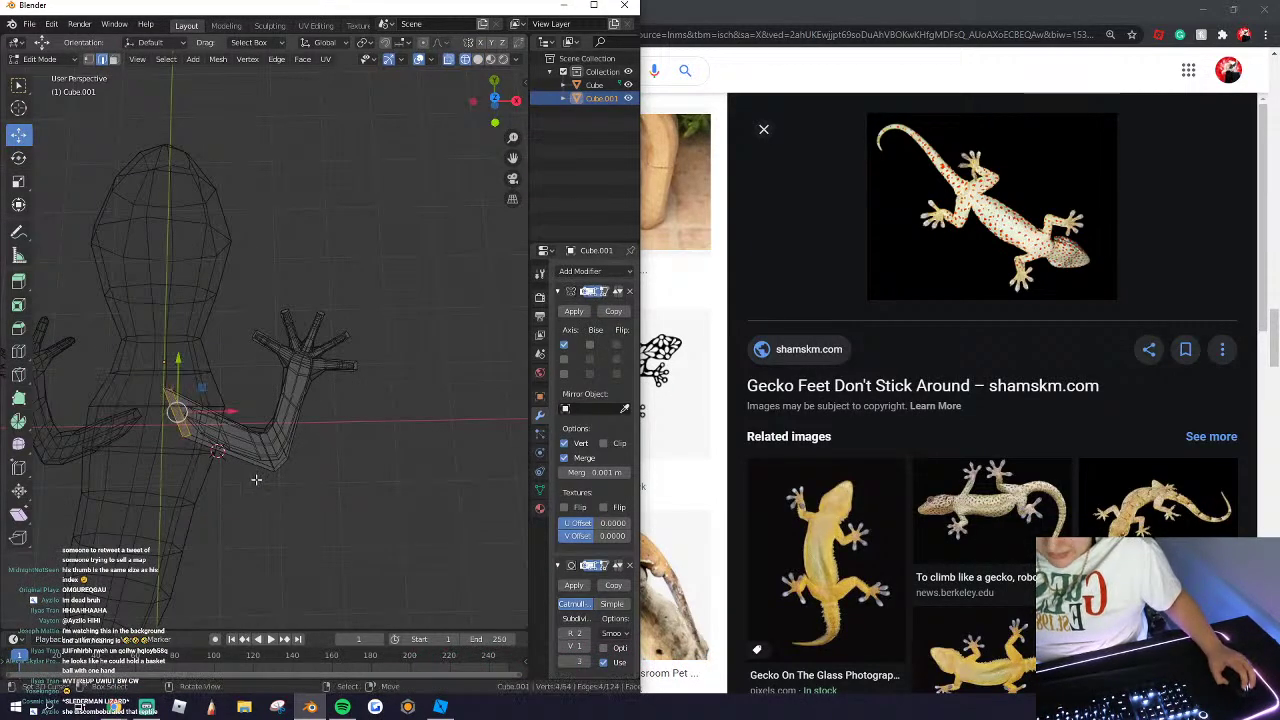
{"action": "key", "text": "r"}
{"action": "key", "text": "z"}
{"action": "left_click", "coordinate": [203, 495]}
{"action": "key", "text": "s"}
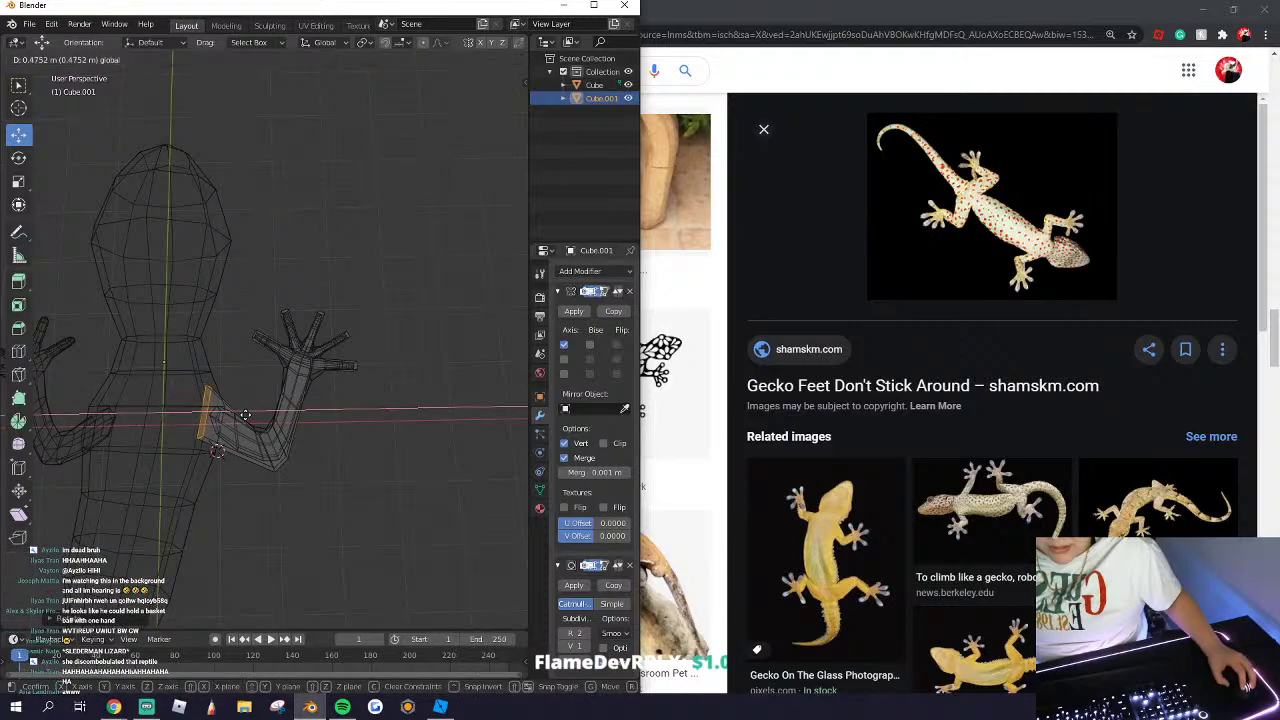
{"action": "left_click", "coordinate": [262, 386]}
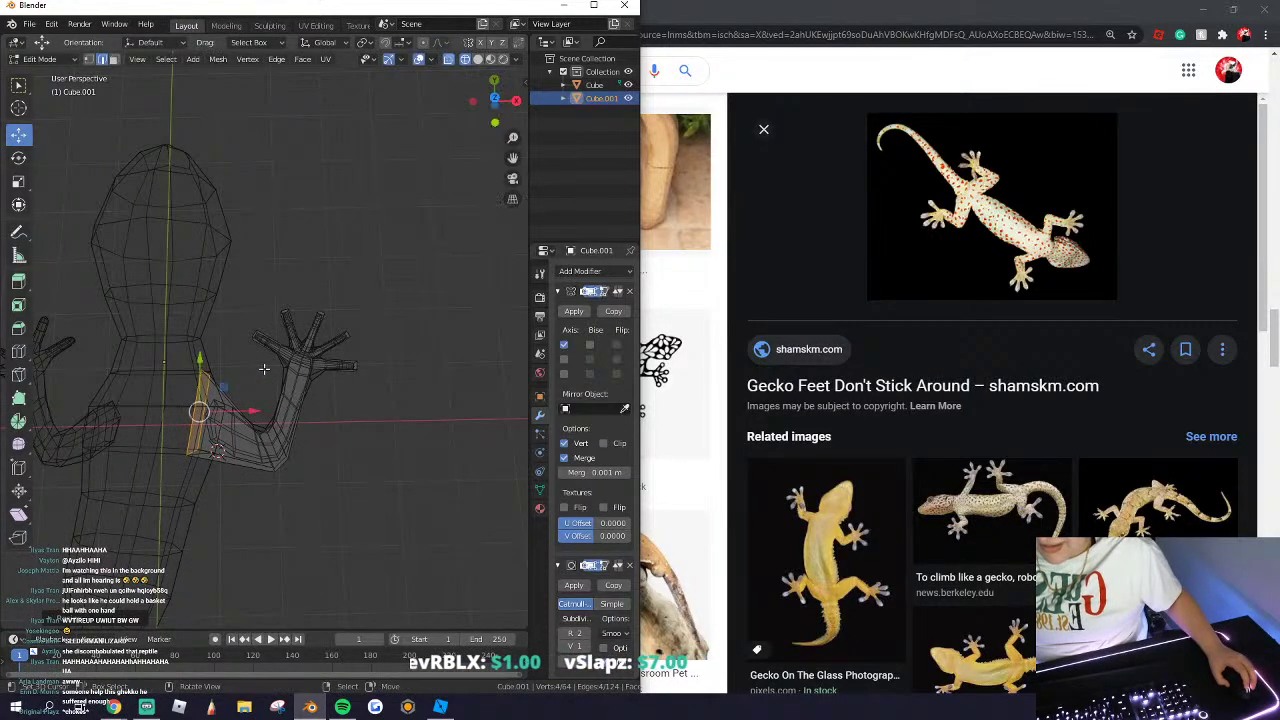
Step: Check the shoulder in solid shading and move its end face about 0.27 m back along Y
{"action": "key", "text": "Tab"}
{"action": "left_click", "coordinate": [478, 59]}
{"action": "middle_click_drag", "start_coordinate": [320, 312], "coordinate": [194, 341]}
{"action": "key", "text": "Tab"}
{"action": "scroll", "coordinate": [221, 289], "scroll_direction": "up", "scroll_amount": 1}
{"action": "left_click_drag", "start_coordinate": [227, 288], "coordinate": [207, 291]}
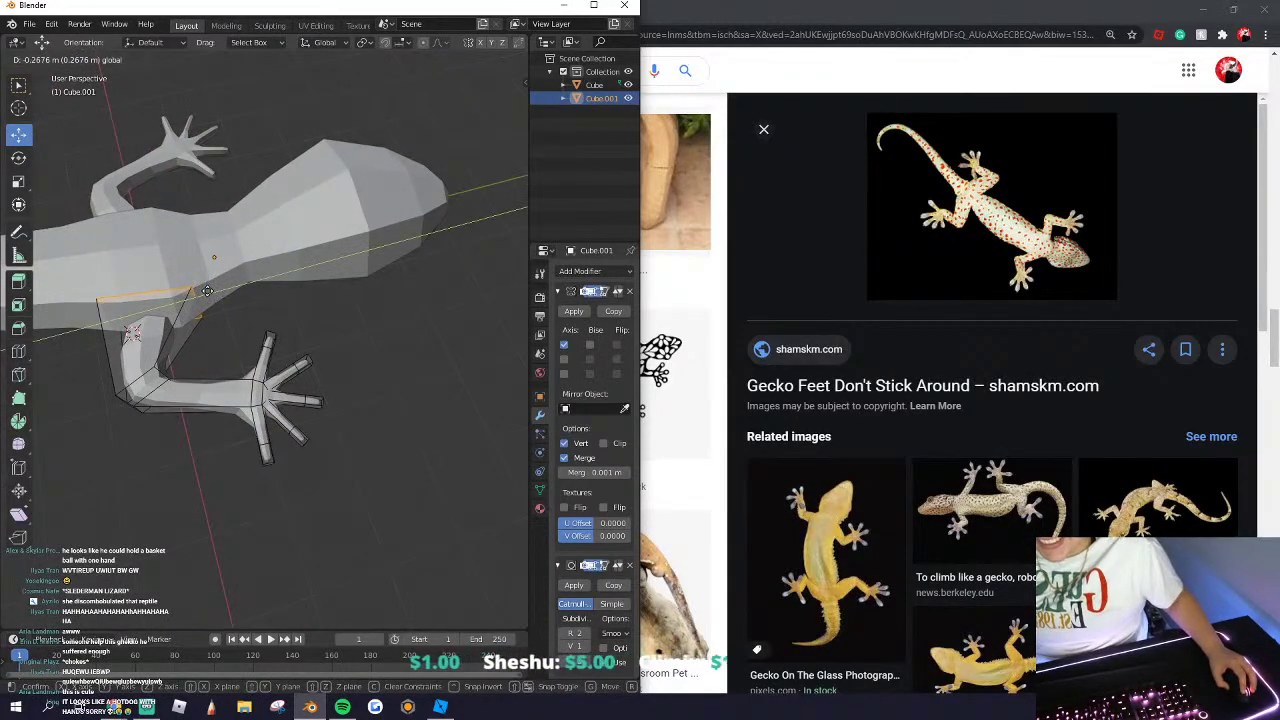
{"action": "left_click_drag", "start_coordinate": [668, 10], "coordinate": [305, 3]}
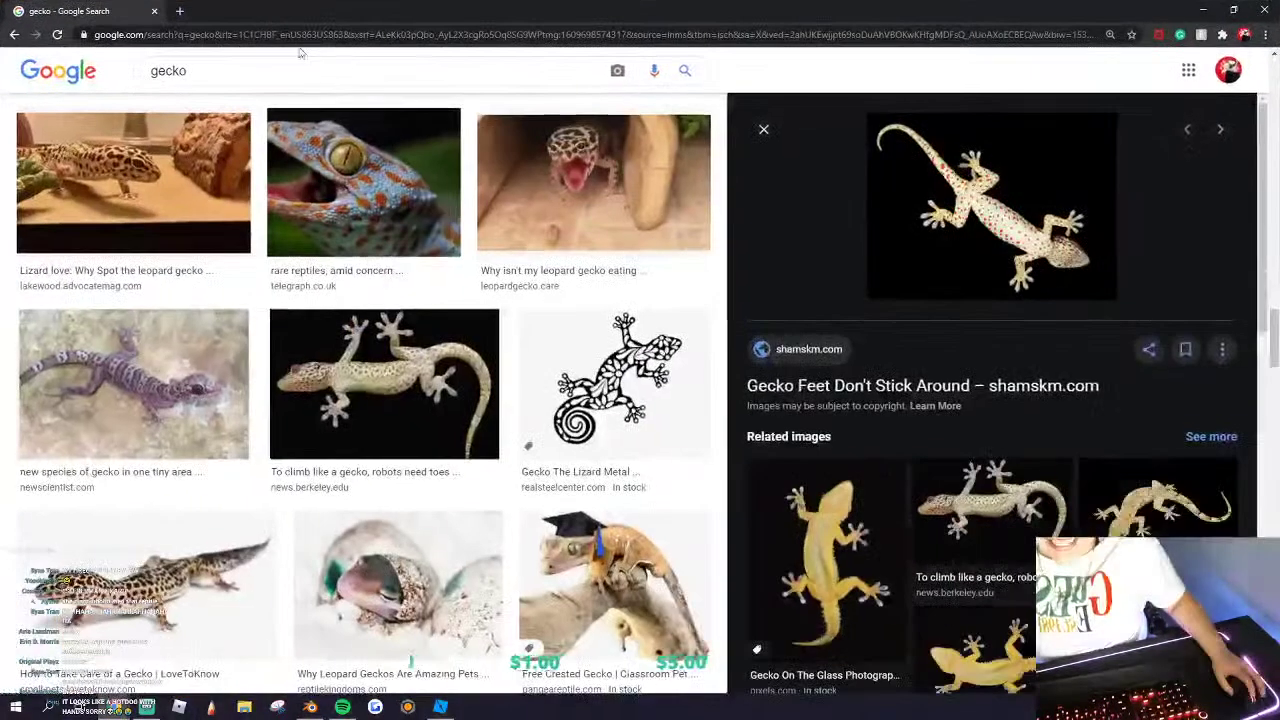
{"action": "key", "text": "alt+Tab"}
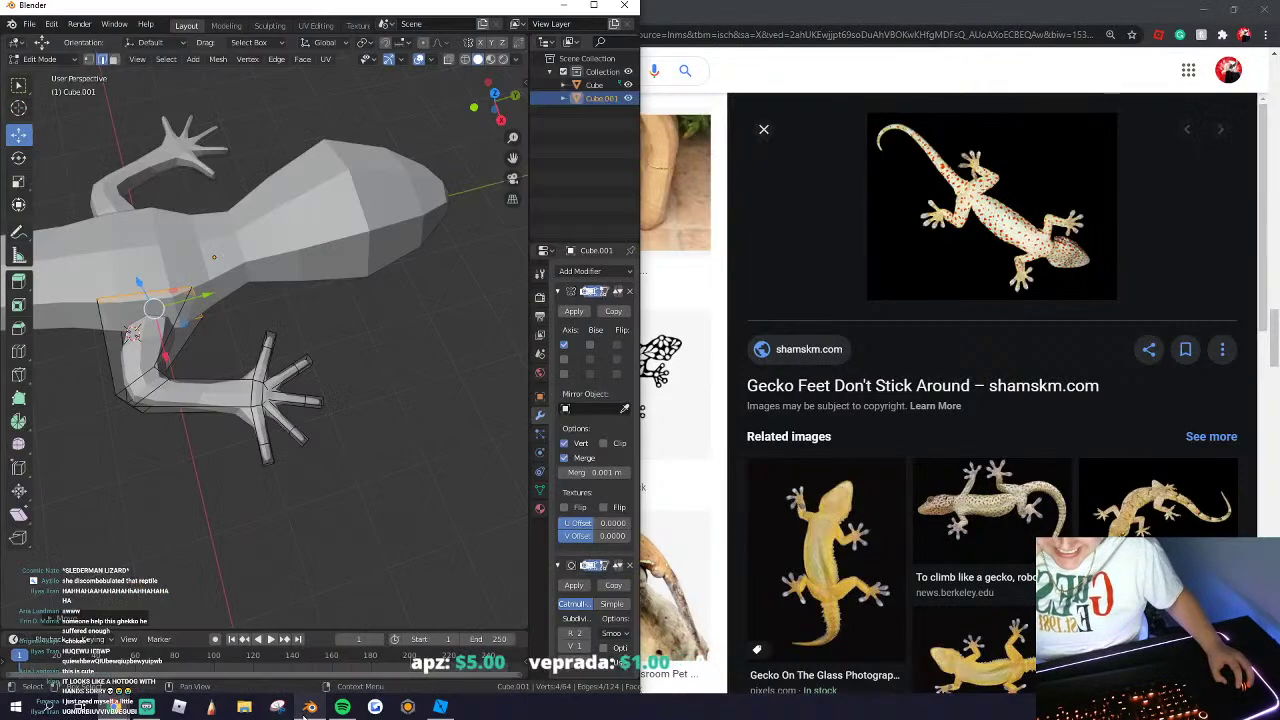
Step: Rotate the front leg's shoulder-end face about Y and scale it to fit the body side
{"action": "middle_click_drag", "start_coordinate": [207, 391], "coordinate": [162, 325]}
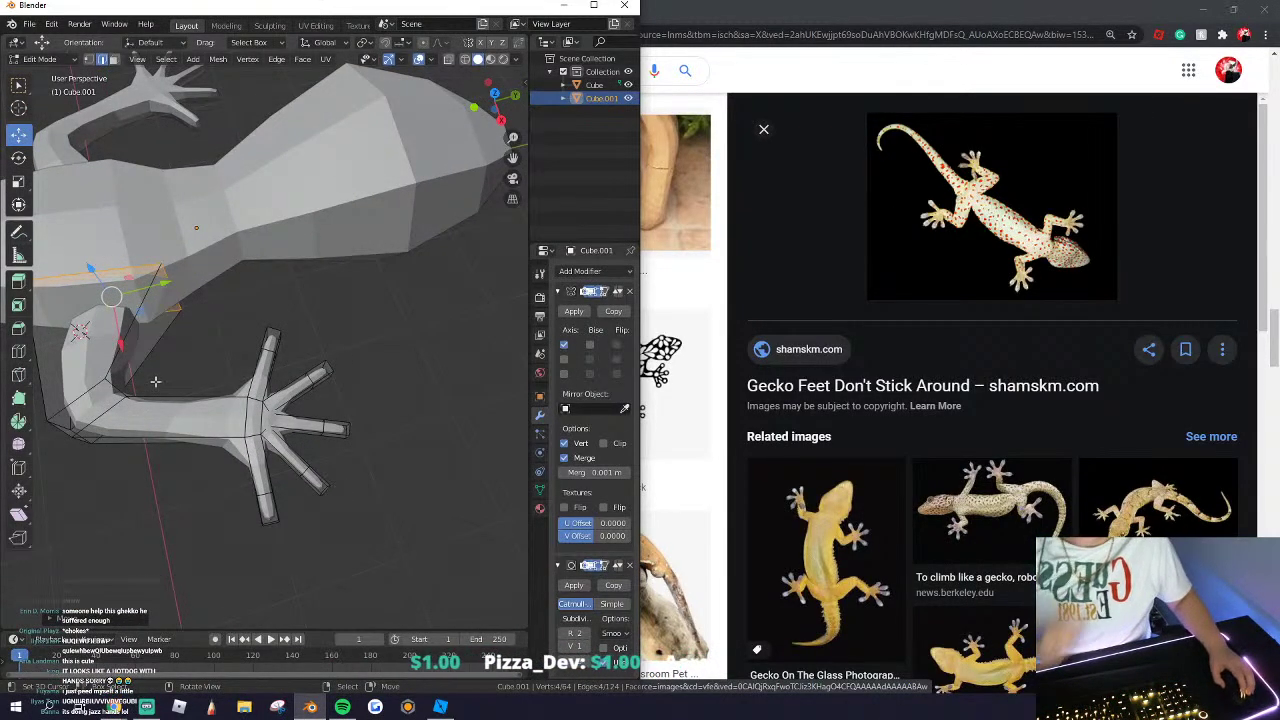
{"action": "middle_click_drag", "start_coordinate": [155, 381], "coordinate": [330, 340]}
{"action": "key", "text": "r"}
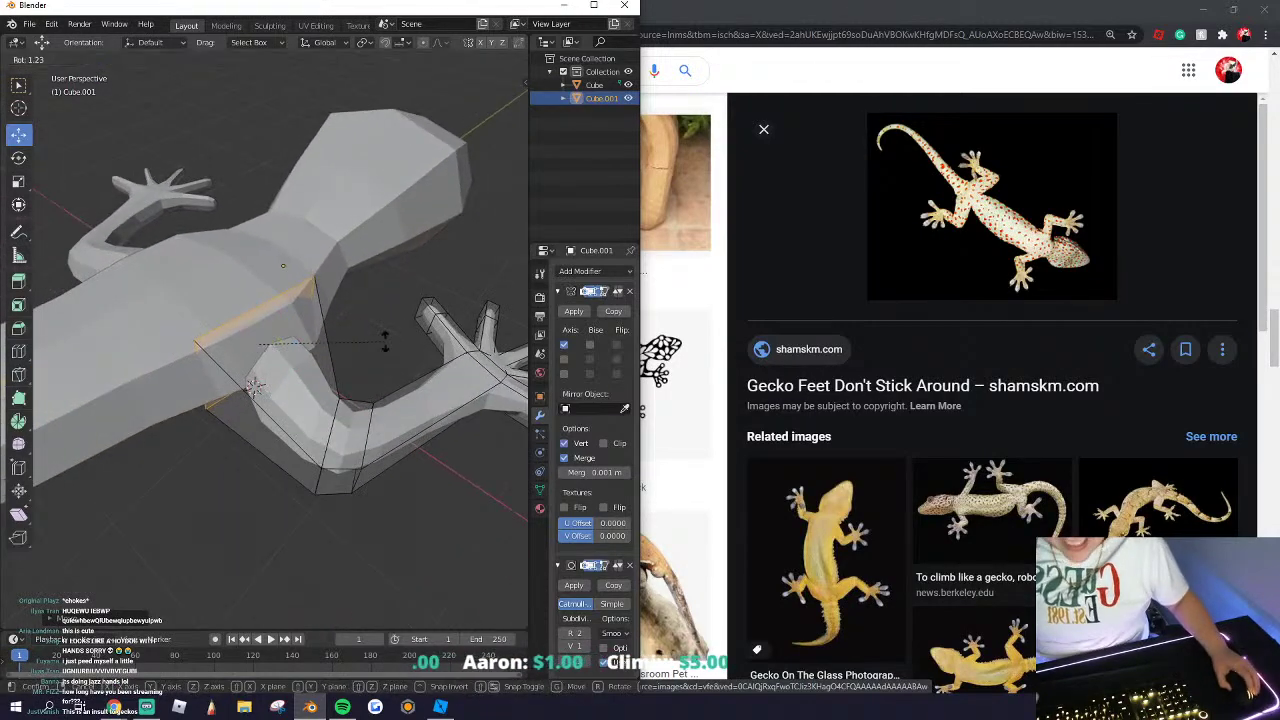
{"action": "key", "text": "y"}
{"action": "left_click", "coordinate": [354, 371]}
{"action": "key", "text": "s"}
{"action": "left_click", "coordinate": [374, 351]}
{"action": "middle_click_drag", "start_coordinate": [240, 405], "coordinate": [308, 420]}
Step: Move the front-leg object slightly toward the head along Y and rescale its whole mesh a little
{"action": "key", "text": "Tab"}
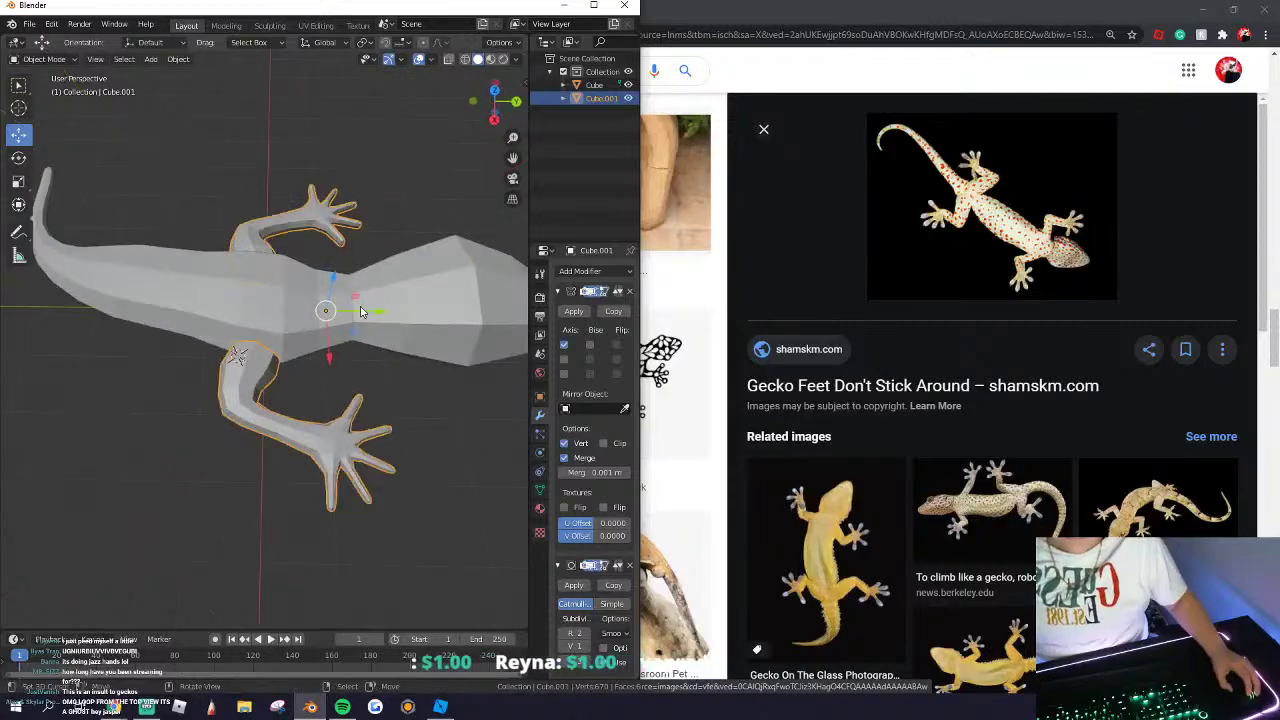
{"action": "left_click_drag", "start_coordinate": [362, 309], "coordinate": [384, 313]}
{"action": "key", "text": "Tab"}
{"action": "key", "text": "a"}
{"action": "key", "text": "s"}
{"action": "left_click", "coordinate": [438, 499]}
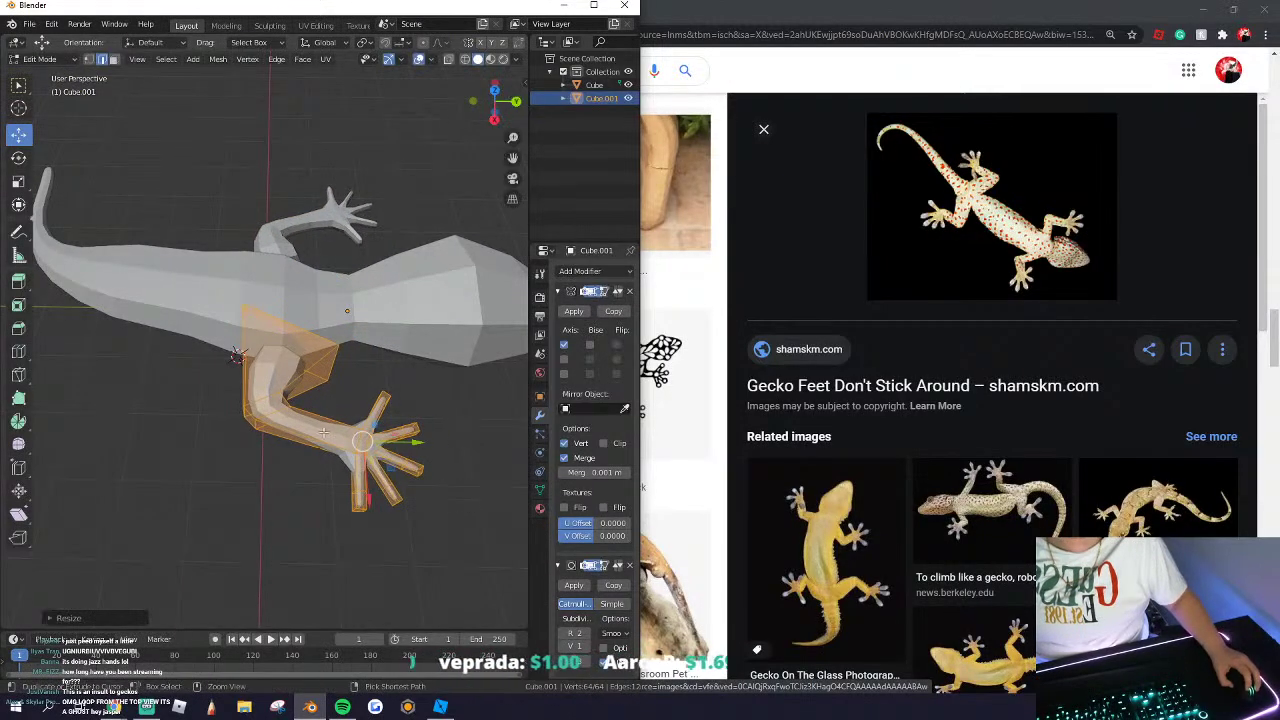
Step: Select the head-side edge of the shoulder-end face, move it in against the body, and shorten it along Z
{"action": "middle_click_drag", "start_coordinate": [160, 395], "coordinate": [42, 314]}
{"action": "left_click", "coordinate": [294, 366]}
{"action": "left_click", "coordinate": [294, 366]}
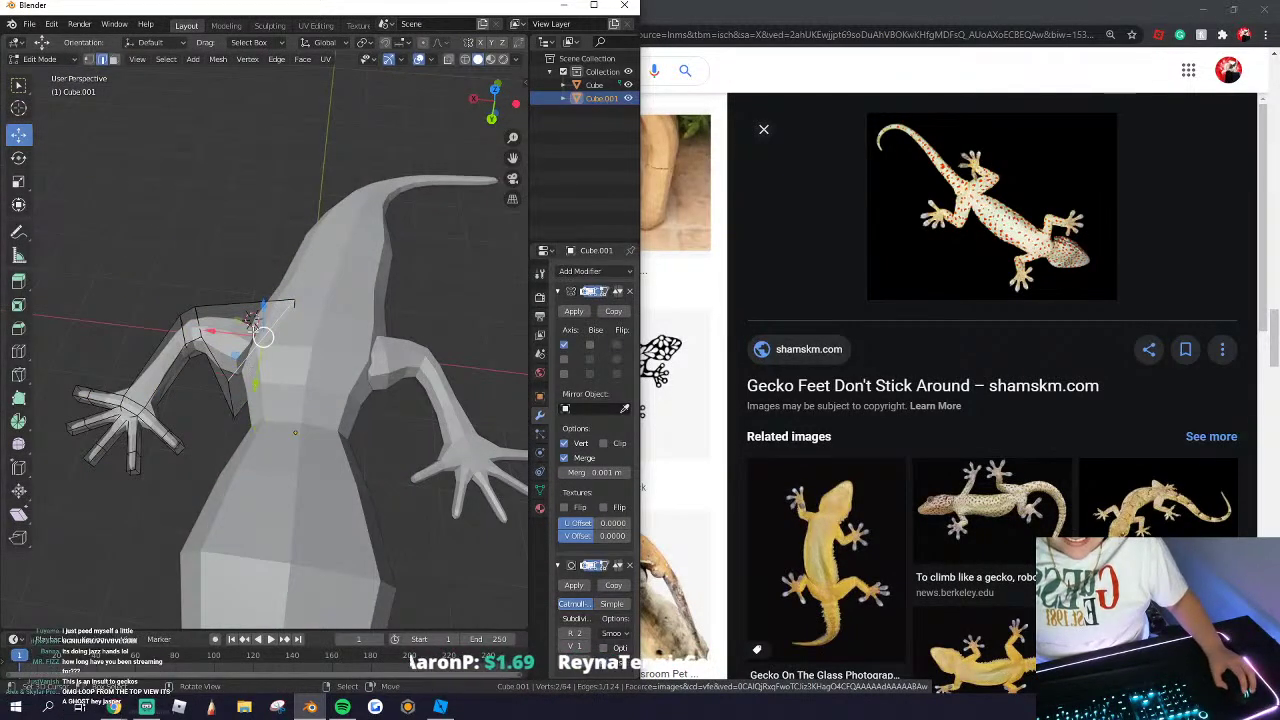
{"action": "left_click", "coordinate": [238, 405]}
{"action": "left_click_drag", "start_coordinate": [177, 377], "coordinate": [212, 380]}
{"action": "middle_click_drag", "start_coordinate": [212, 381], "coordinate": [284, 402]}
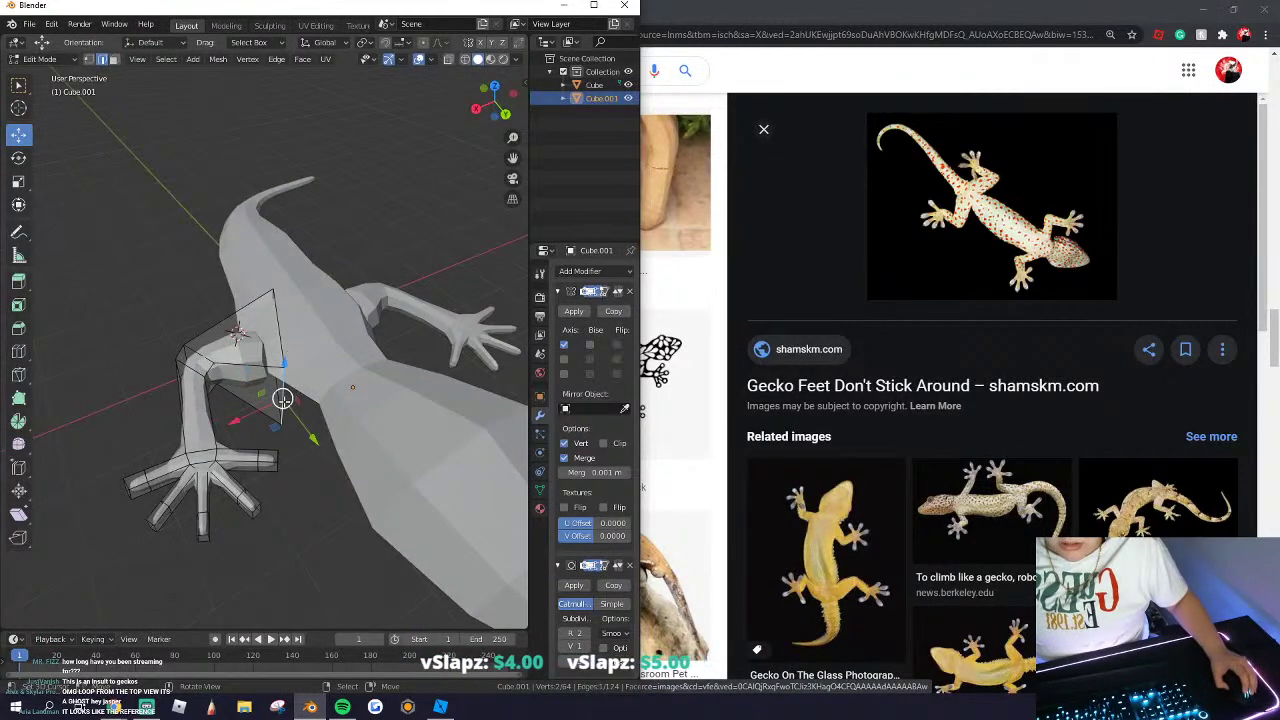
{"action": "key", "text": "g"}
{"action": "left_click_drag", "start_coordinate": [284, 405], "coordinate": [291, 402]}
{"action": "key", "text": "s"}
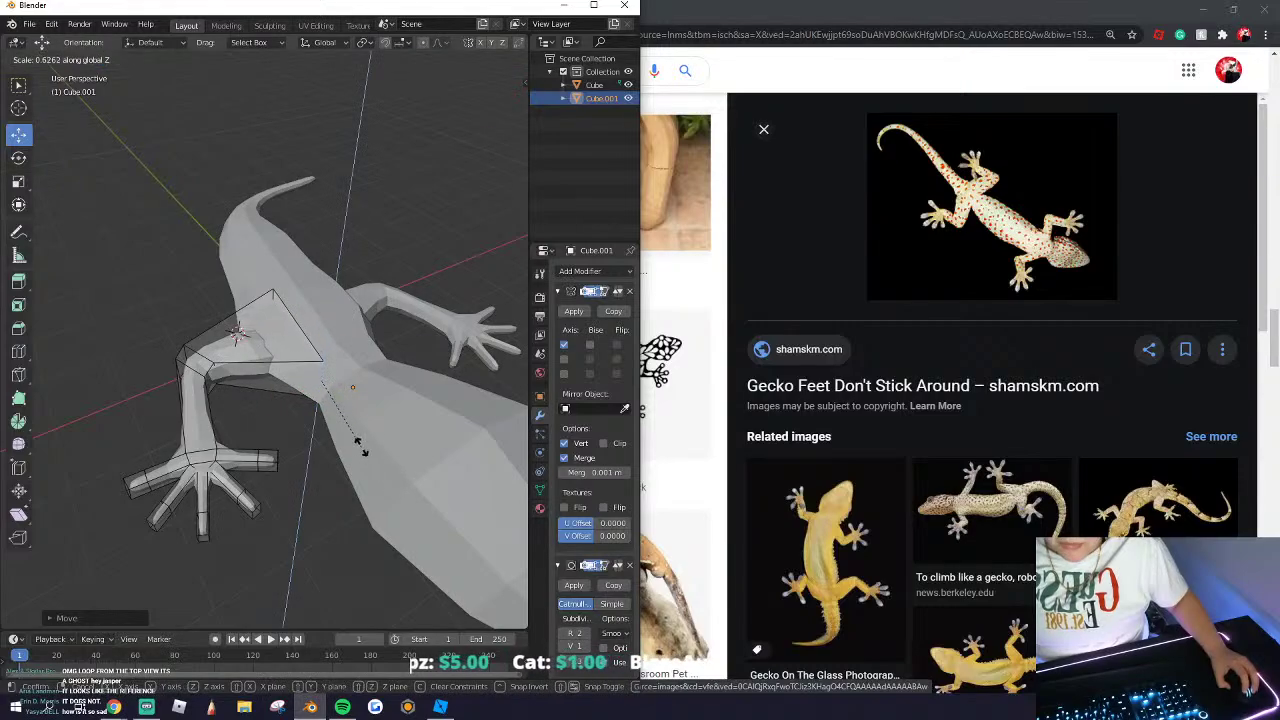
{"action": "left_click", "coordinate": [360, 443]}
{"action": "middle_click_drag", "start_coordinate": [216, 398], "coordinate": [267, 413]}
{"action": "key", "text": "Tab"}
Step: Duplicate the front-leg object and rotate the copy 180 degrees about X to make hind legs
{"action": "key", "text": "Tab"}
{"action": "key", "text": "a"}
{"action": "scroll", "coordinate": [330, 392], "scroll_direction": "down", "scroll_amount": 5}
{"action": "key", "text": "Tab"}
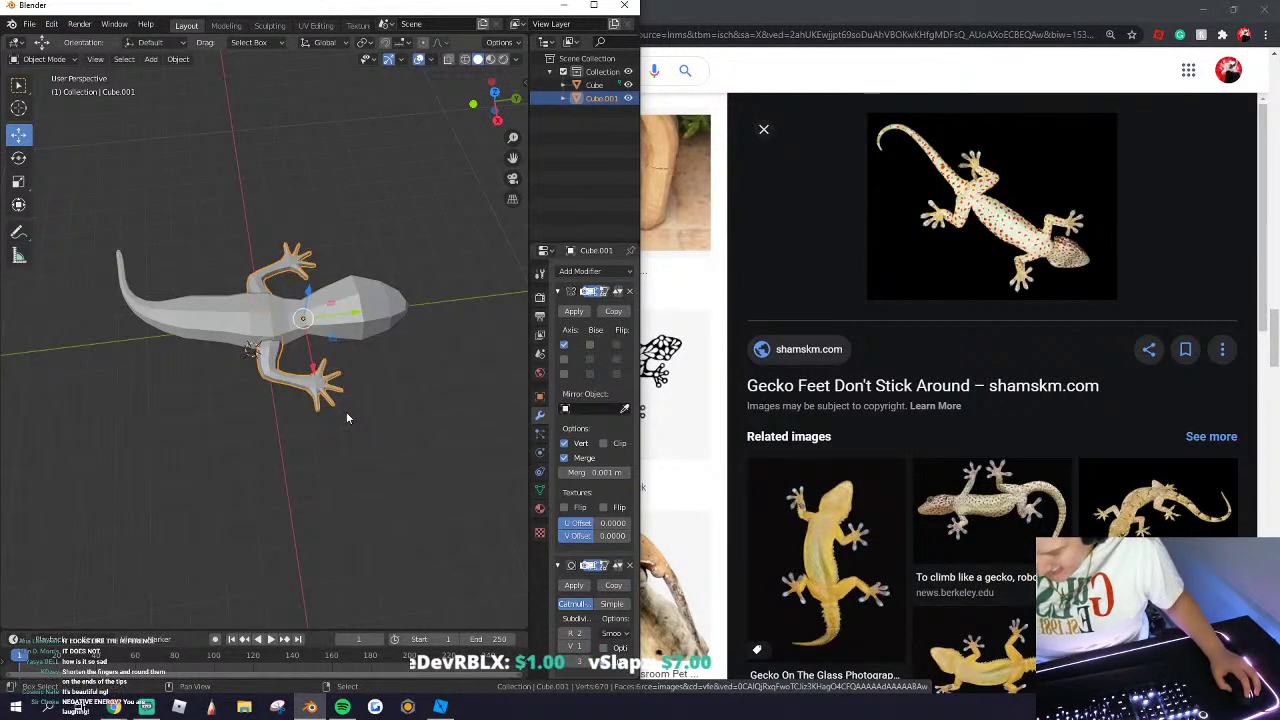
{"action": "key", "text": "shift+d"}
{"action": "type", "text": "rx"}
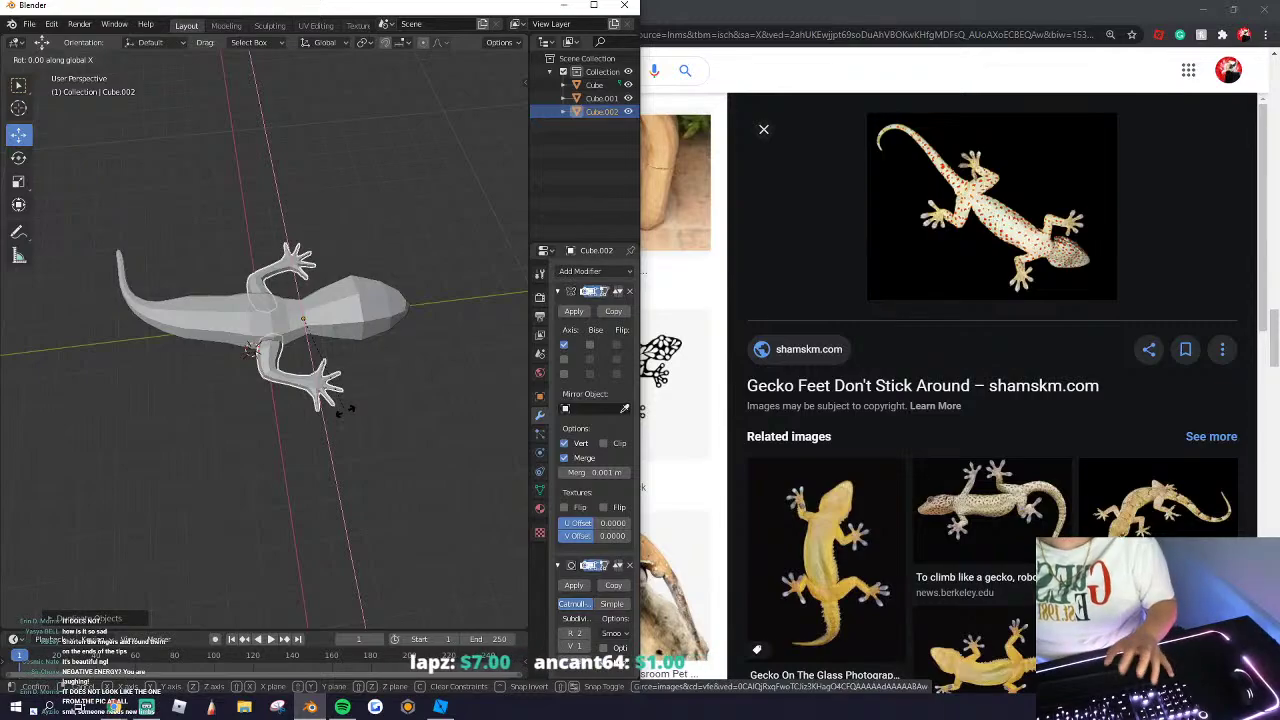
{"action": "type", "text": "180"}
{"action": "key", "text": "Return"}
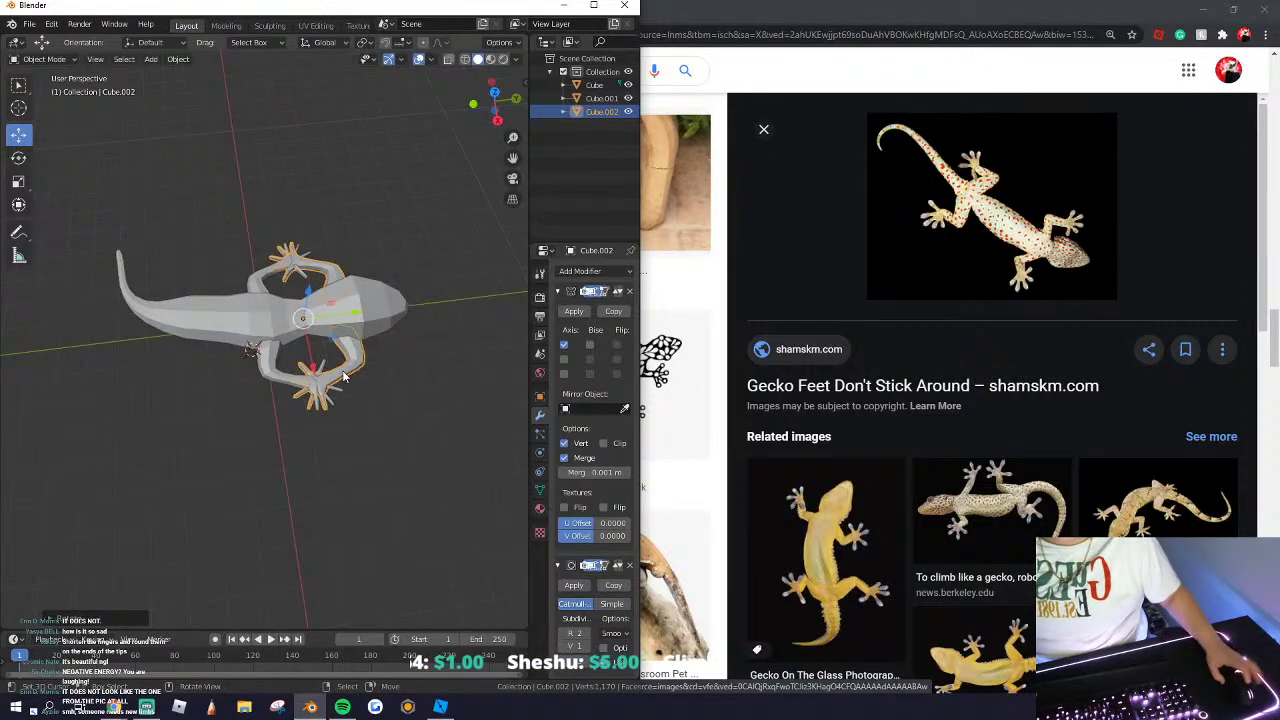
Step: Move the duplicated legs back toward the tail and align them with the body along X
{"action": "key", "text": "g"}
{"action": "left_click", "coordinate": [193, 370]}
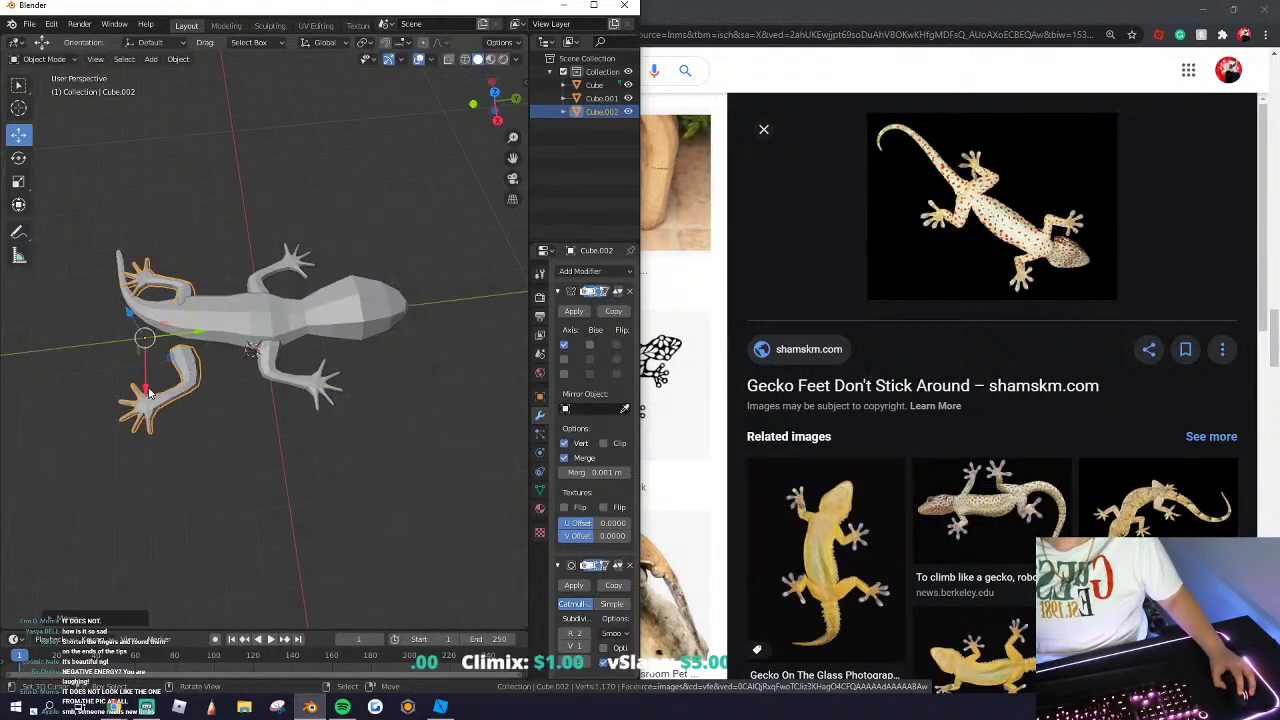
{"action": "left_click_drag", "start_coordinate": [149, 393], "coordinate": [149, 363]}
{"action": "left_click", "coordinate": [420, 410]}
Step: Rotate the hind legs about Z to follow the curve of the tail base, and adjust their position at the hips
{"action": "middle_click_drag", "start_coordinate": [420, 410], "coordinate": [354, 334]}
{"action": "left_click", "coordinate": [371, 330]}
{"action": "key", "text": "r"}
{"action": "key", "text": "z"}
{"action": "left_click", "coordinate": [409, 367]}
{"action": "left_click_drag", "start_coordinate": [337, 347], "coordinate": [332, 352]}
{"action": "left_click", "coordinate": [312, 465]}
{"action": "middle_click_drag", "start_coordinate": [312, 465], "coordinate": [277, 470]}
{"action": "left_click", "coordinate": [233, 432]}
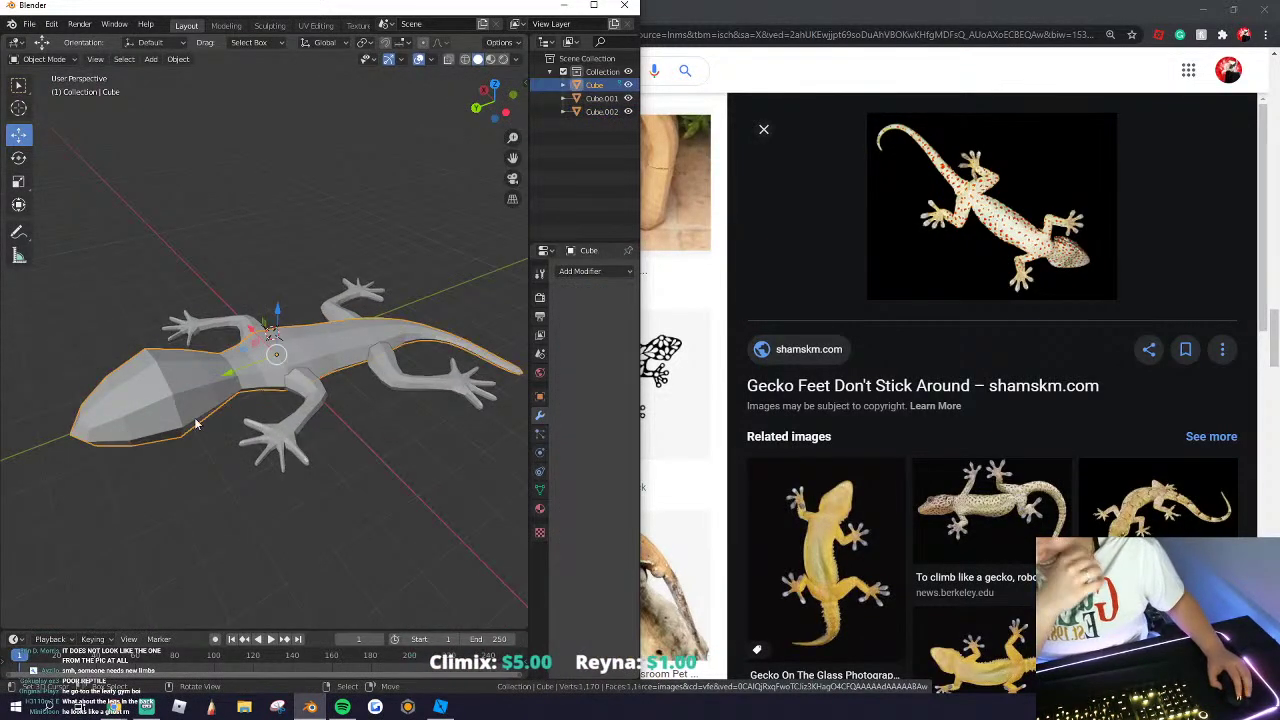
{"action": "middle_click_drag", "start_coordinate": [233, 432], "coordinate": [241, 436]}
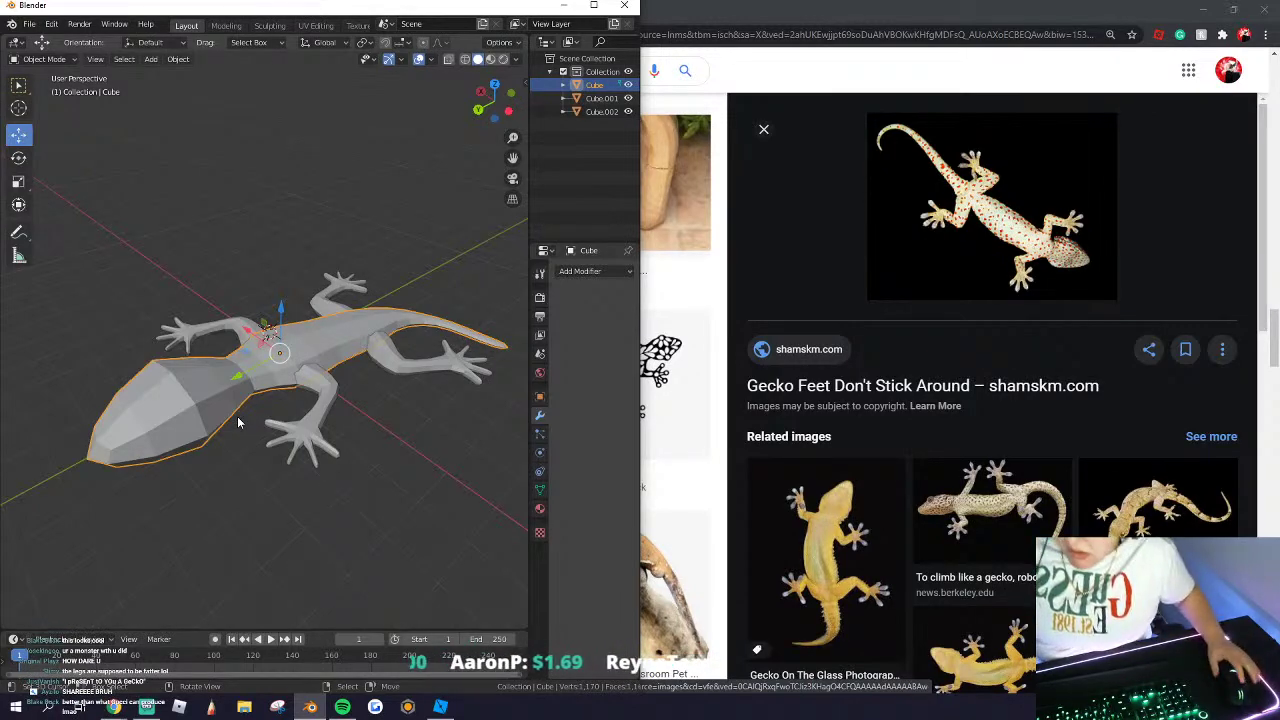
{"action": "middle_click_drag", "start_coordinate": [333, 423], "coordinate": [314, 414]}
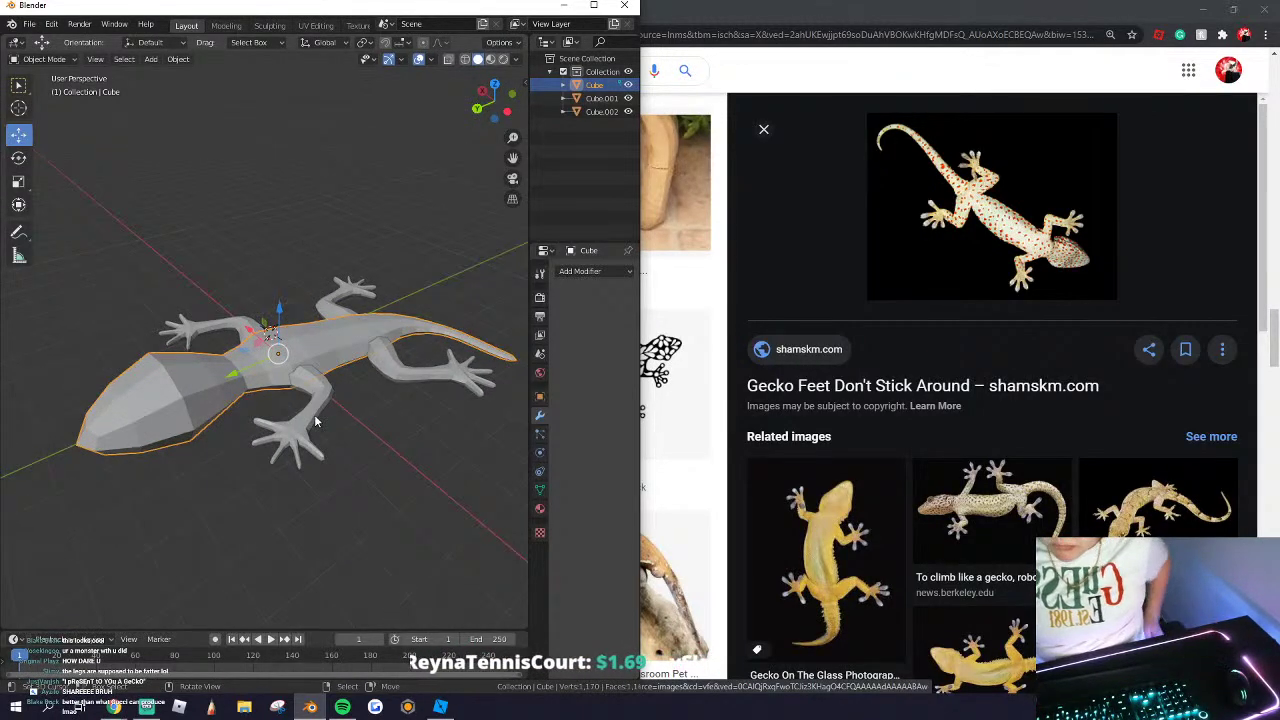
Step: Open the hind-leg mesh for editing in face select mode and check its hip-end face against the body
{"action": "left_click", "coordinate": [392, 362]}
{"action": "key", "text": "Tab"}
{"action": "middle_click_drag", "start_coordinate": [415, 378], "coordinate": [338, 400]}
{"action": "key", "text": "alt+a"}
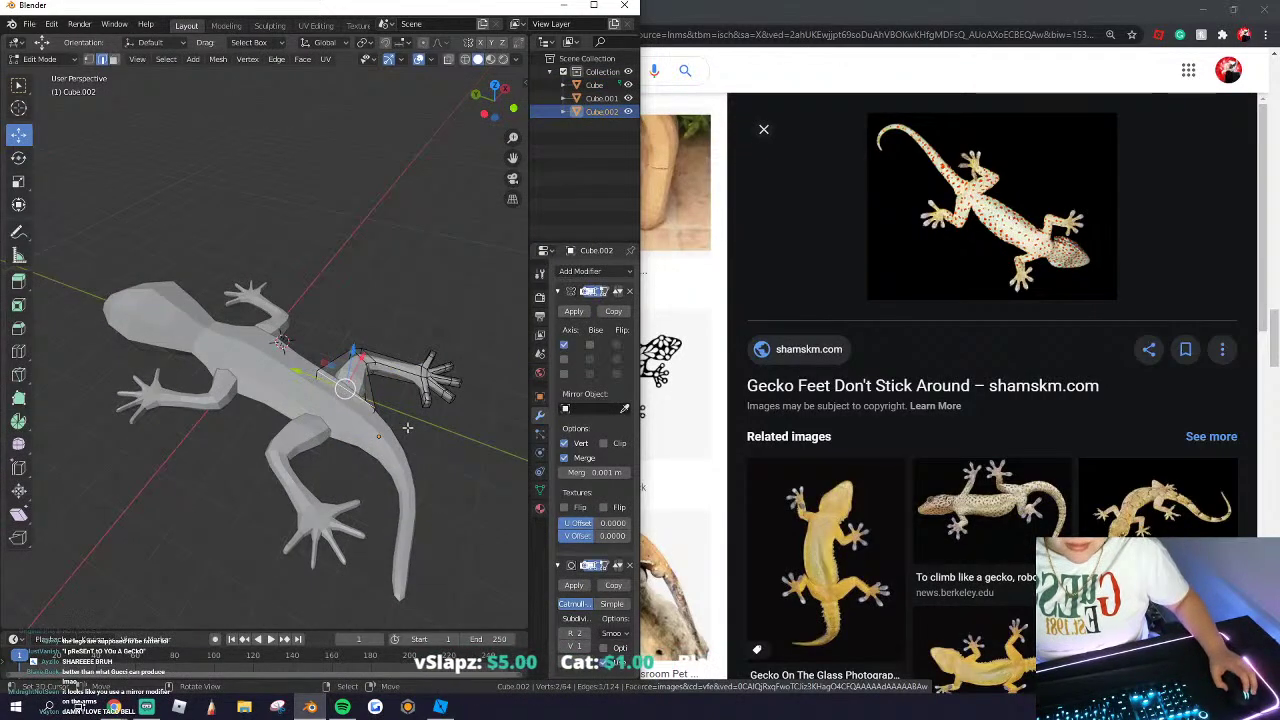
{"action": "middle_click_drag", "start_coordinate": [410, 430], "coordinate": [270, 400]}
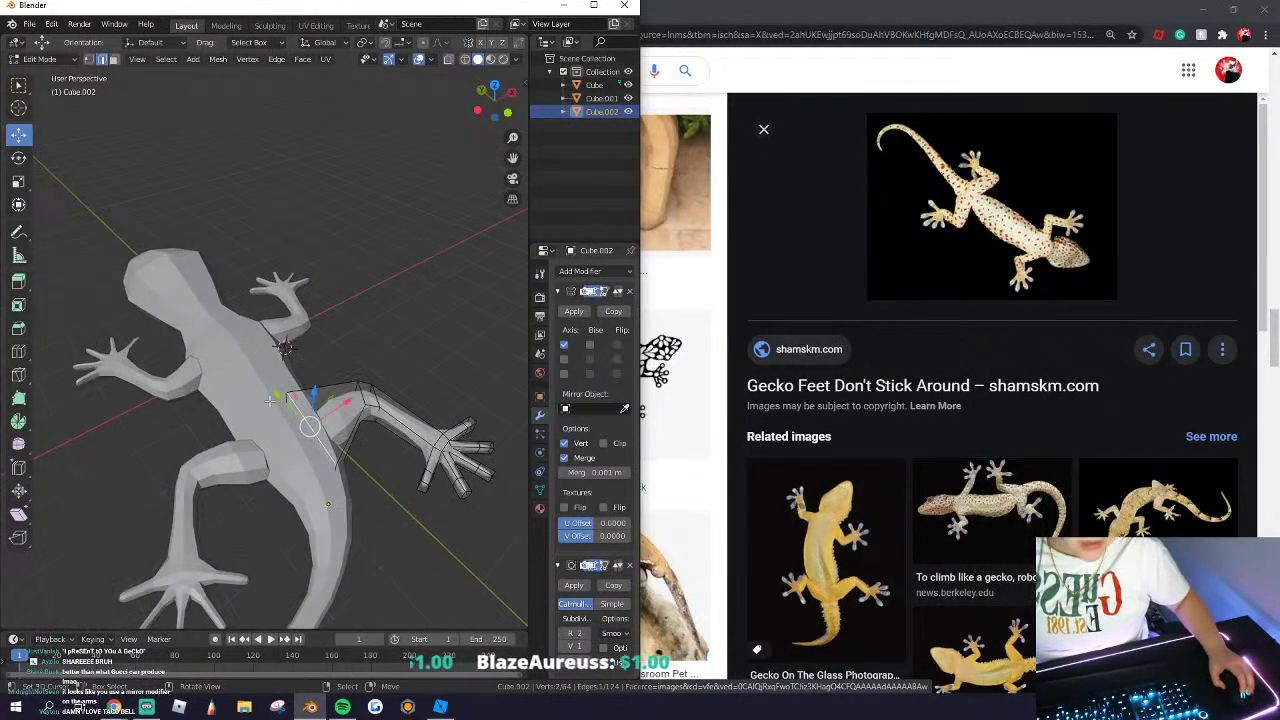
{"action": "left_click", "coordinate": [113, 60]}
{"action": "left_click", "coordinate": [309, 445]}
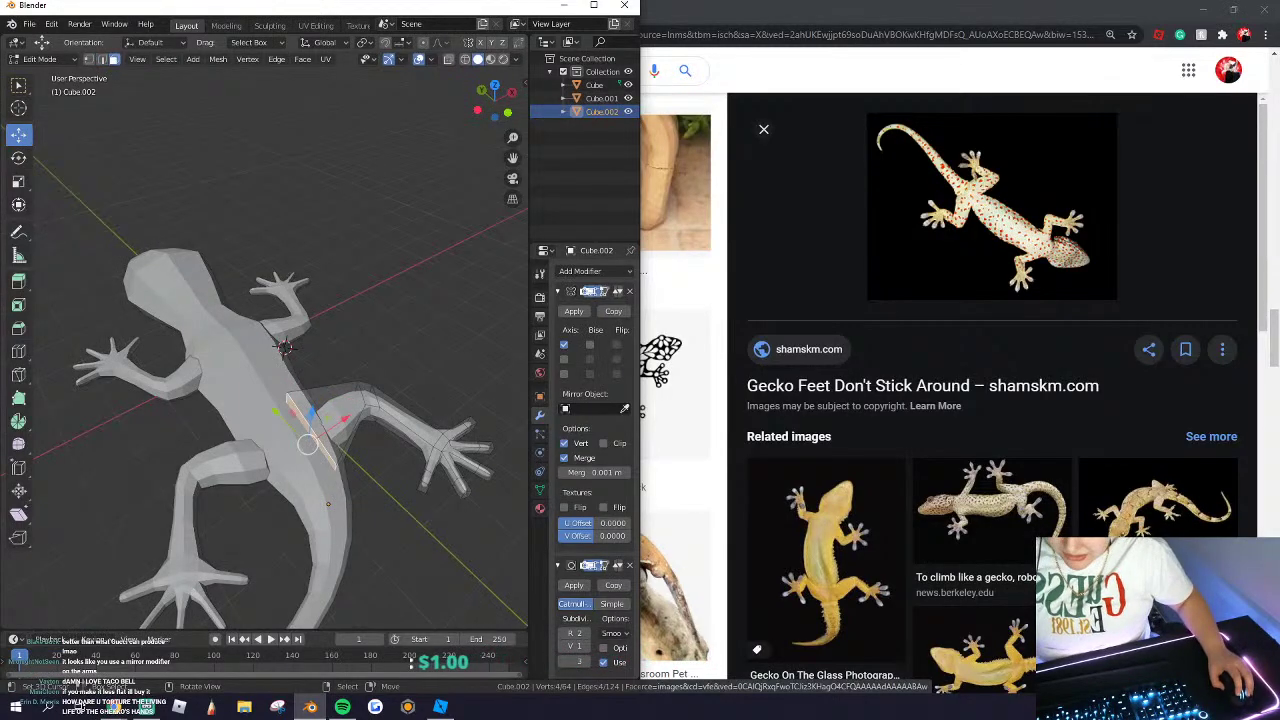
{"action": "key", "text": "Tab"}
{"action": "middle_click_drag", "start_coordinate": [330, 490], "coordinate": [312, 556]}
{"action": "key", "text": "Tab"}
{"action": "key", "text": "alt+a"}
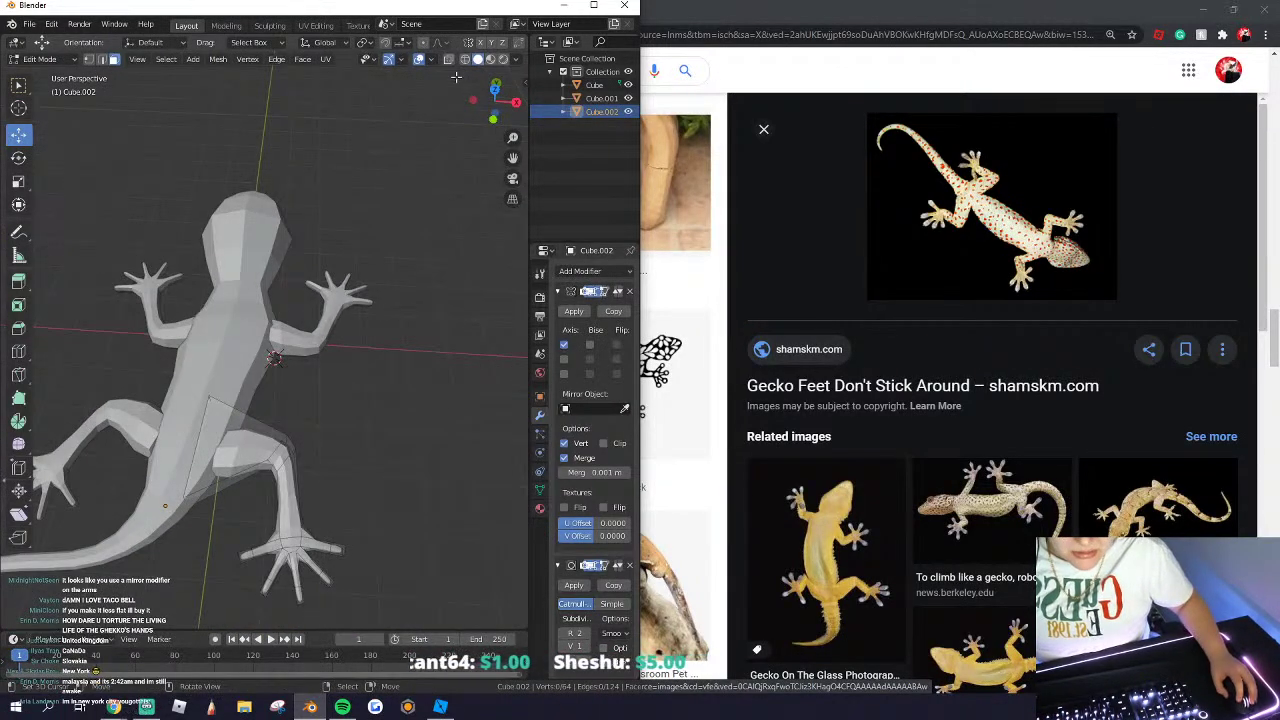
{"action": "middle_click_drag", "start_coordinate": [456, 77], "coordinate": [301, 499]}
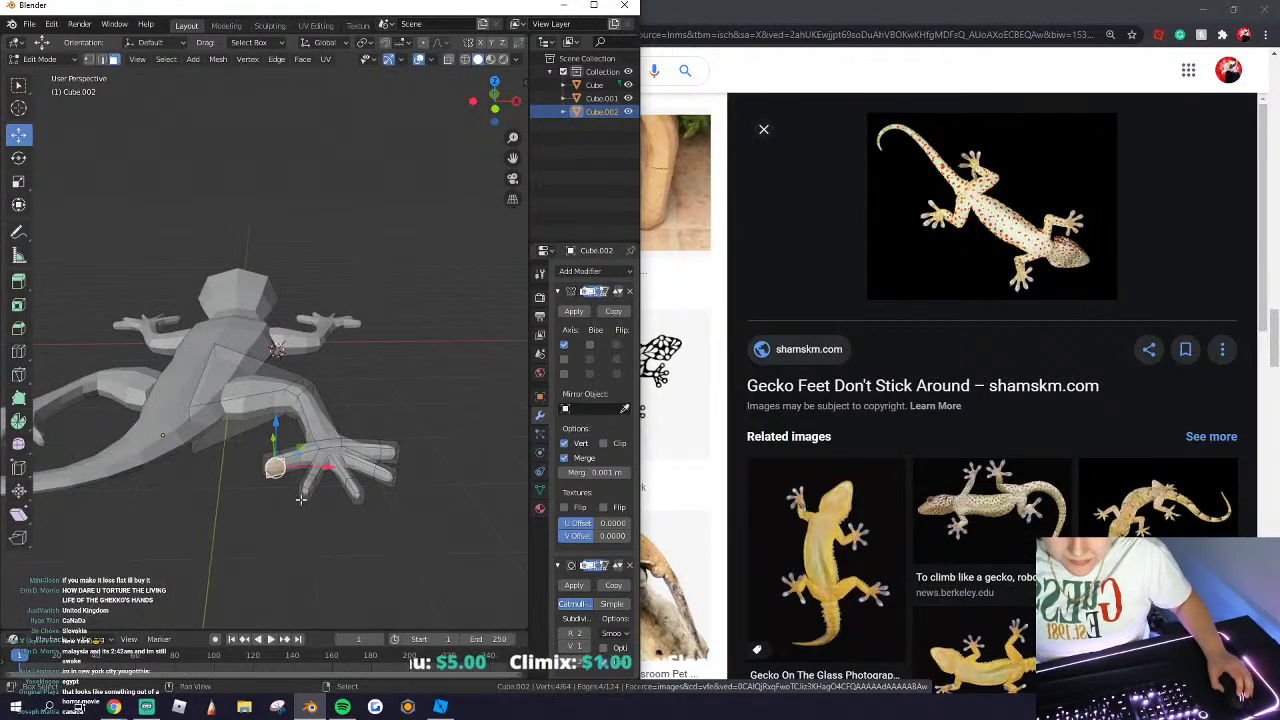
{"action": "left_click", "coordinate": [304, 493], "text": "shift"}
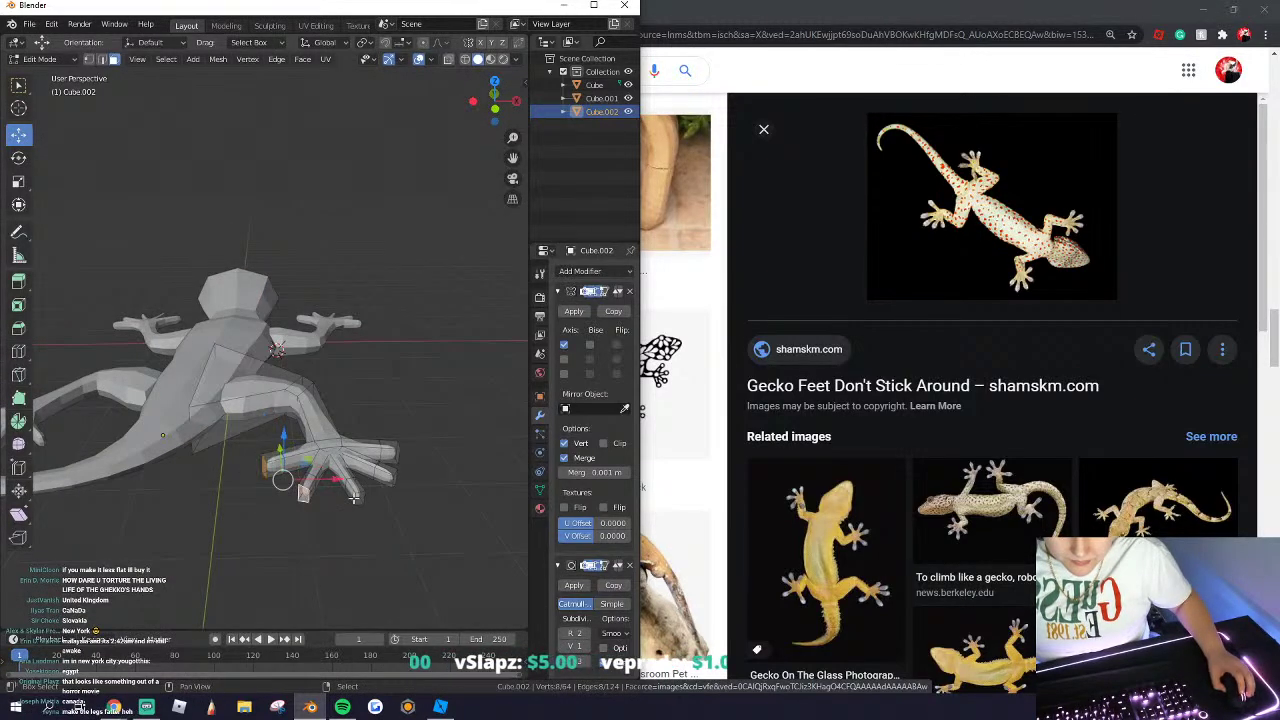
{"action": "middle_click_drag", "start_coordinate": [371, 506], "coordinate": [375, 572]}
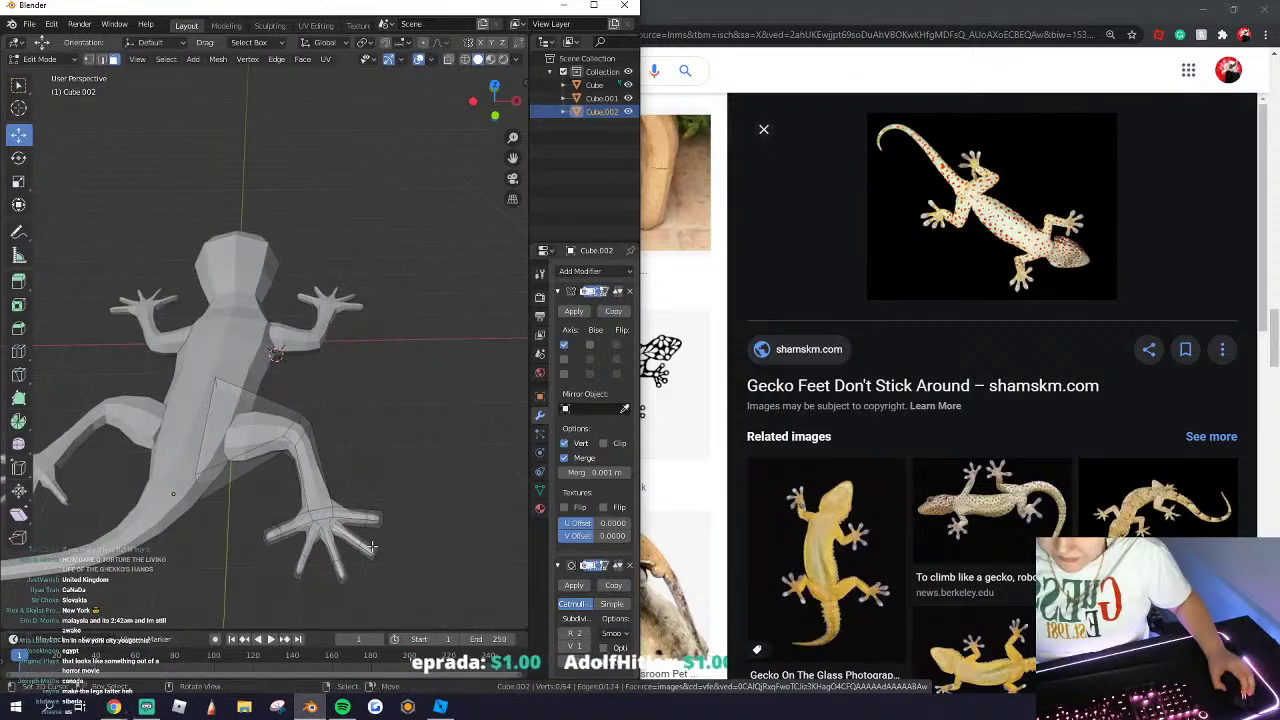
{"action": "scroll", "coordinate": [371, 443], "scroll_direction": "down", "scroll_amount": 3}
{"action": "middle_click_drag", "start_coordinate": [285, 445], "coordinate": [275, 558]}
{"action": "scroll", "coordinate": [275, 557], "scroll_direction": "up", "scroll_amount": 1}
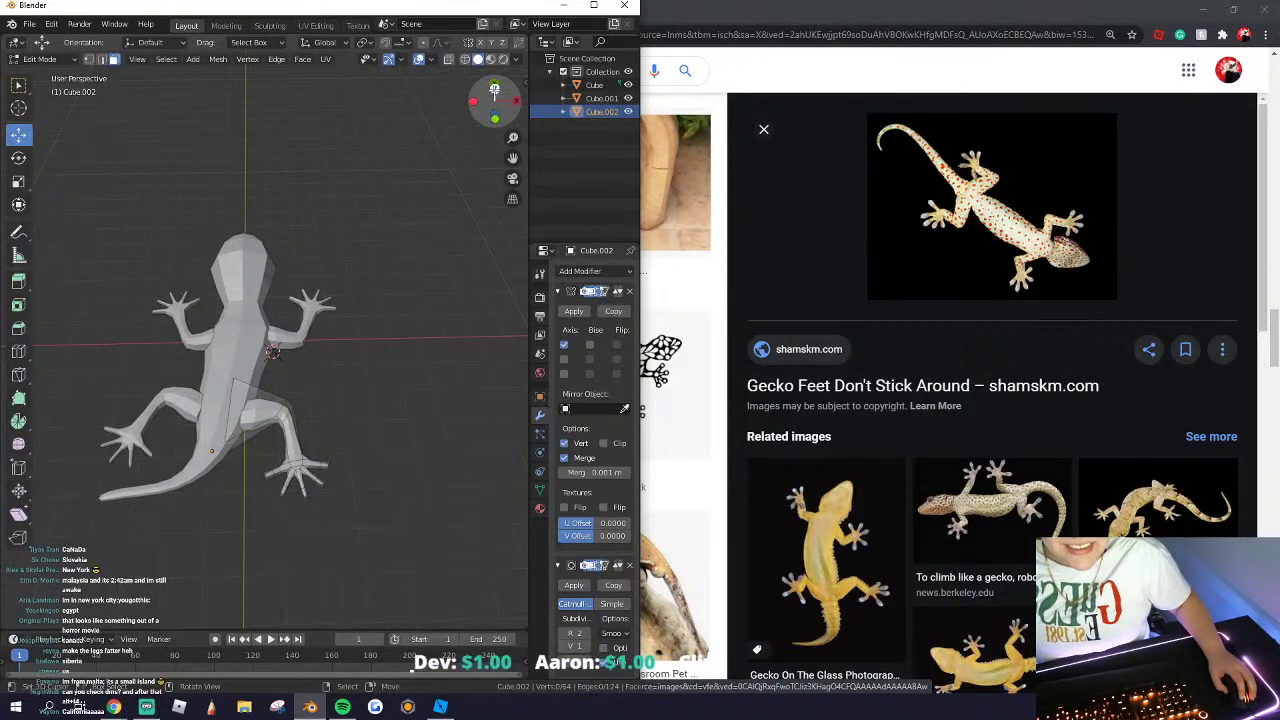
Step: Switch to a top wireframe view, try box-selecting the lower hind leg, and undo the selection
{"action": "left_click", "coordinate": [494, 88]}
{"action": "left_click", "coordinate": [448, 59]}
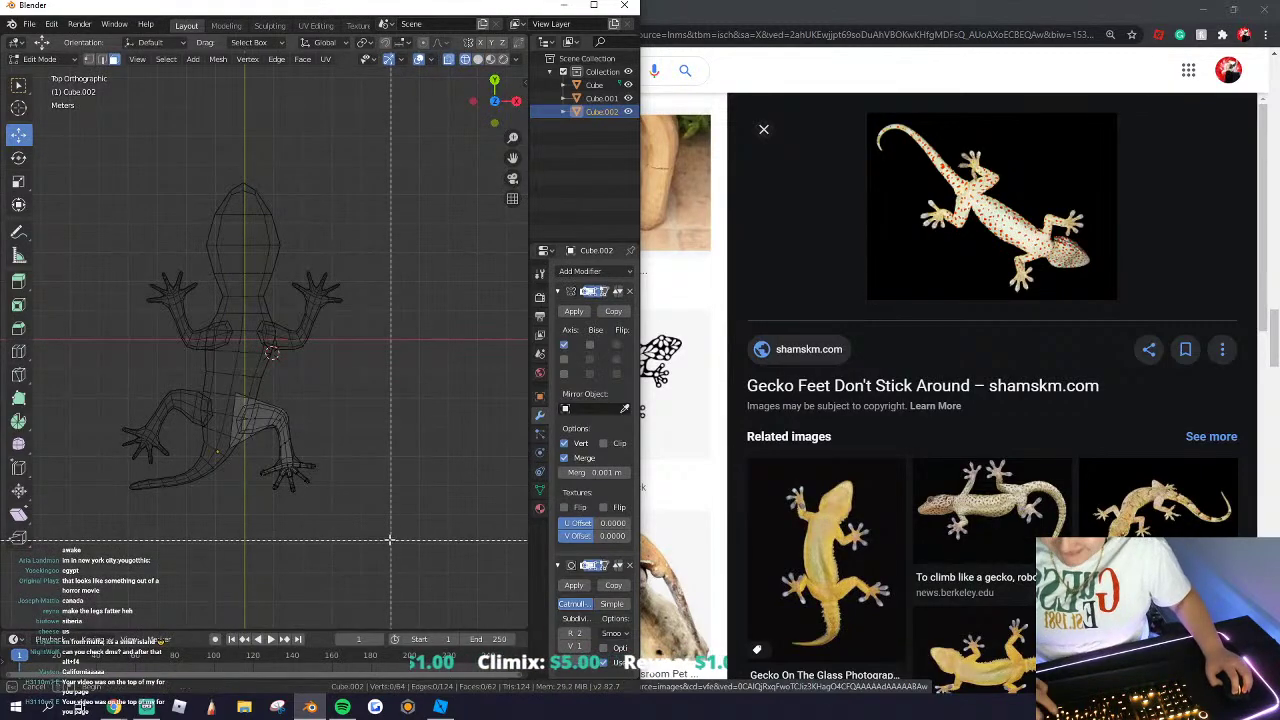
{"action": "left_click_drag", "start_coordinate": [391, 540], "coordinate": [240, 415]}
{"action": "key", "text": "ctrl+z"}
{"action": "key", "text": "ctrl+z"}
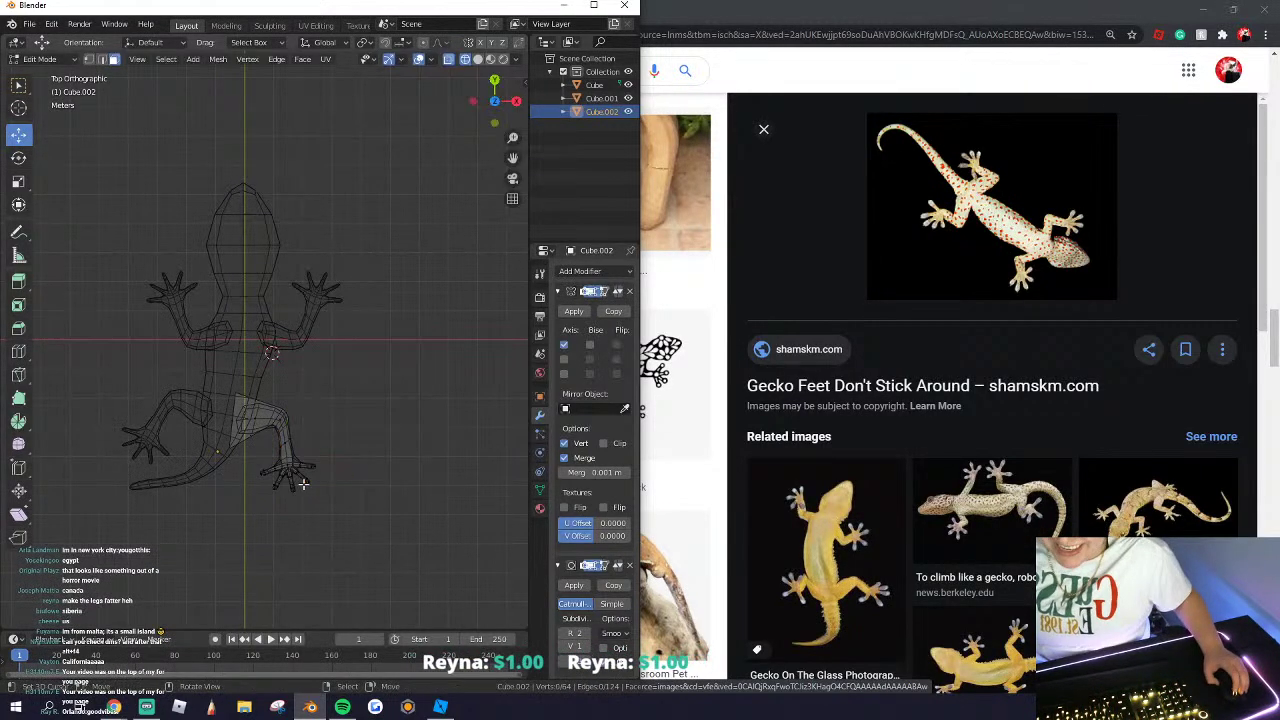
Step: Box-select the hind foot, scale it down, and move it closer to the leg along Y
{"action": "scroll", "coordinate": [303, 486], "scroll_direction": "up", "scroll_amount": 3}
{"action": "middle_click_drag", "start_coordinate": [243, 554], "coordinate": [257, 398], "text": "shift"}
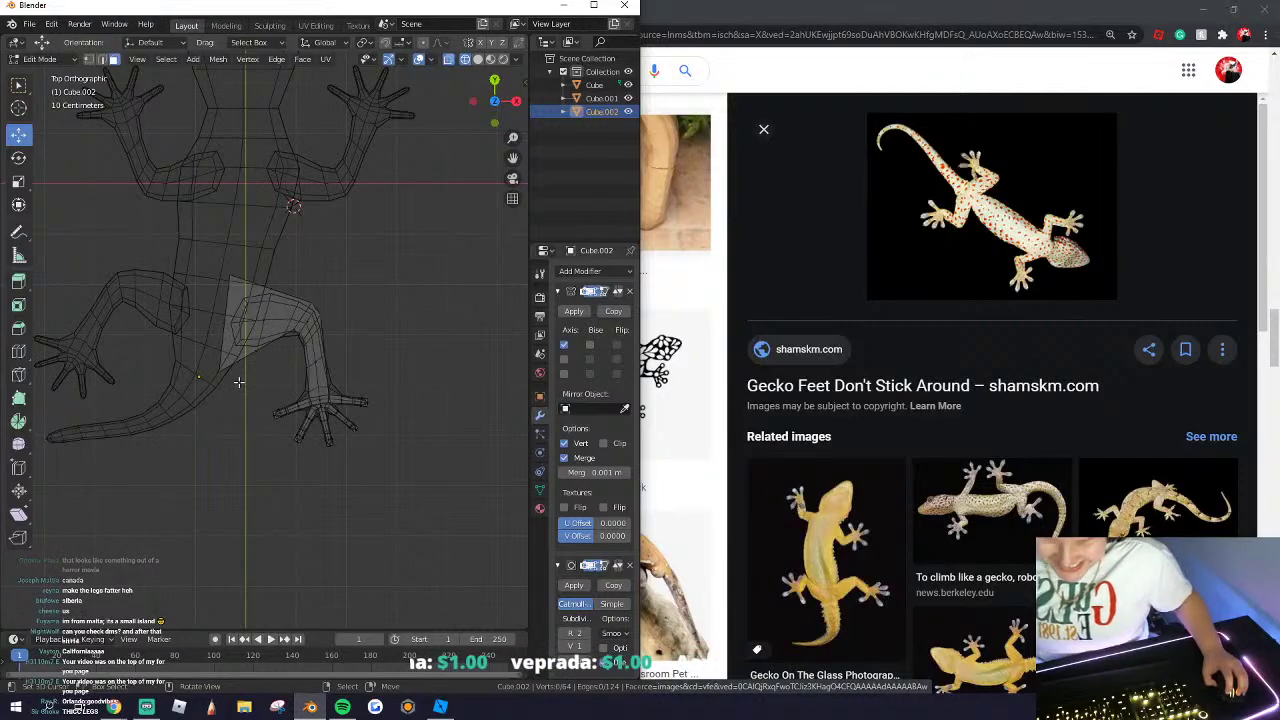
{"action": "left_click_drag", "start_coordinate": [240, 381], "coordinate": [388, 472]}
{"action": "key", "text": "s"}
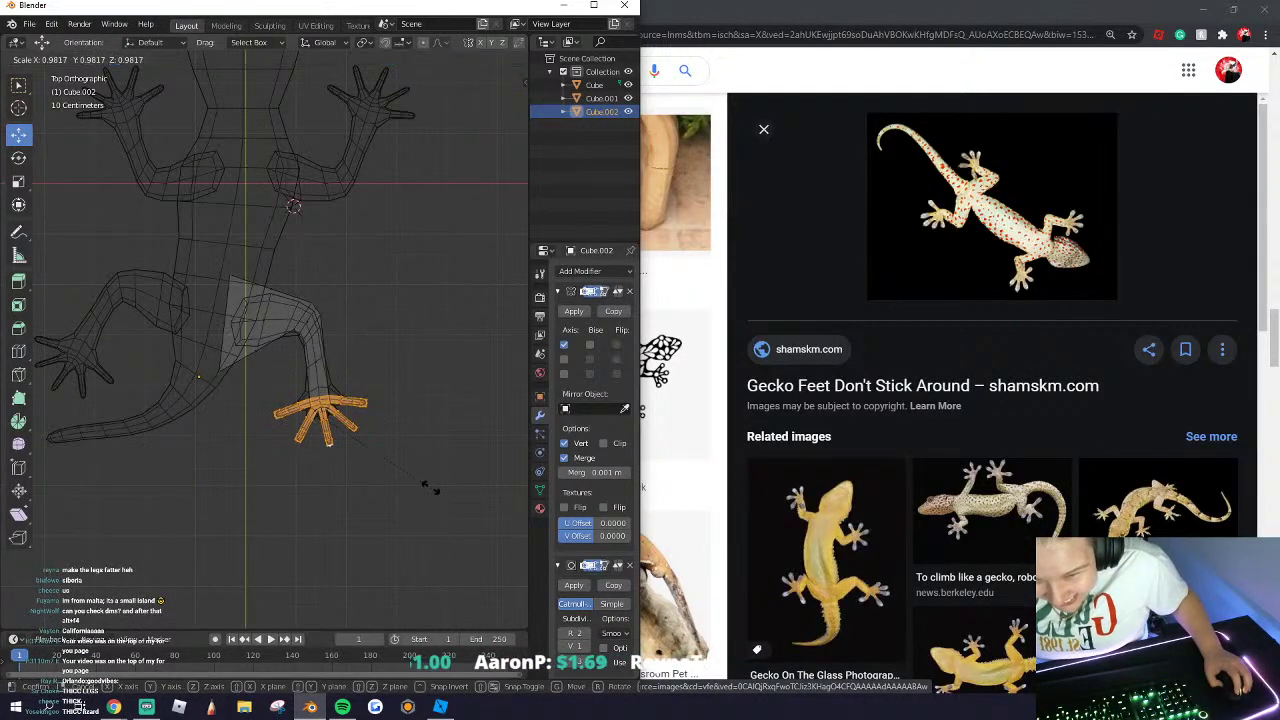
{"action": "left_click", "coordinate": [404, 470]}
{"action": "left_click_drag", "start_coordinate": [318, 367], "coordinate": [317, 356]}
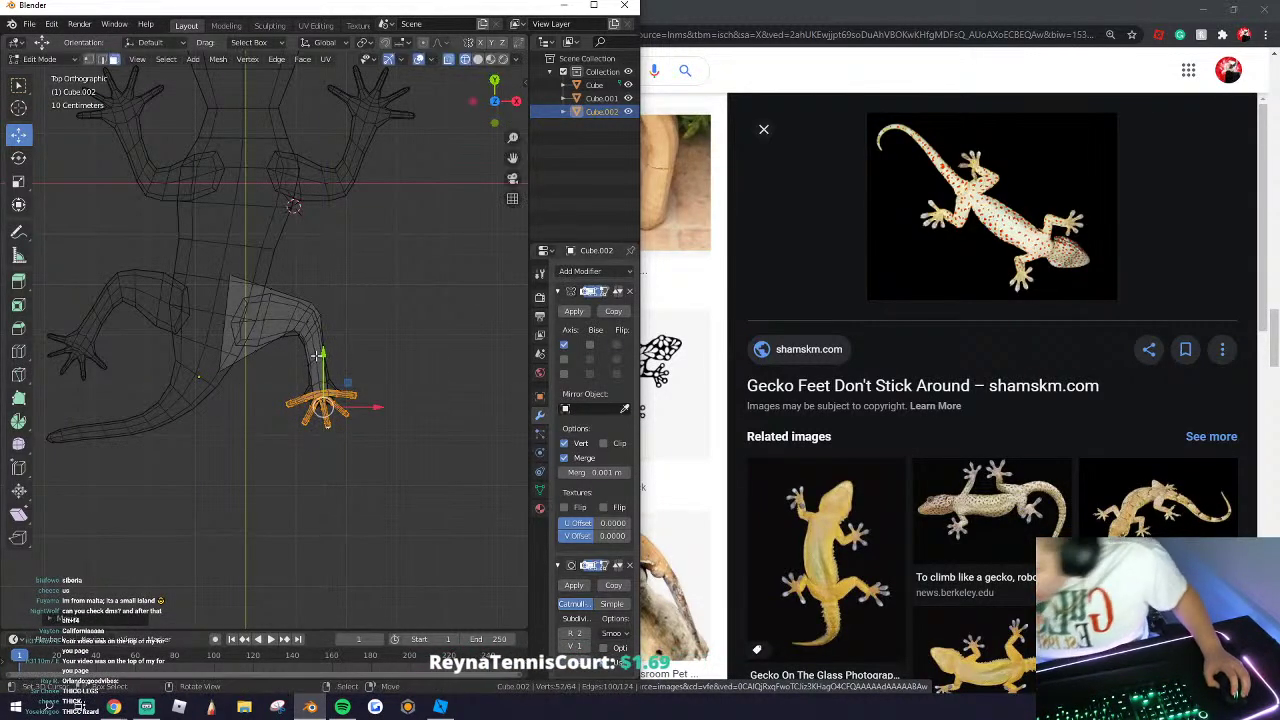
{"action": "key", "text": "ctrl+q"}
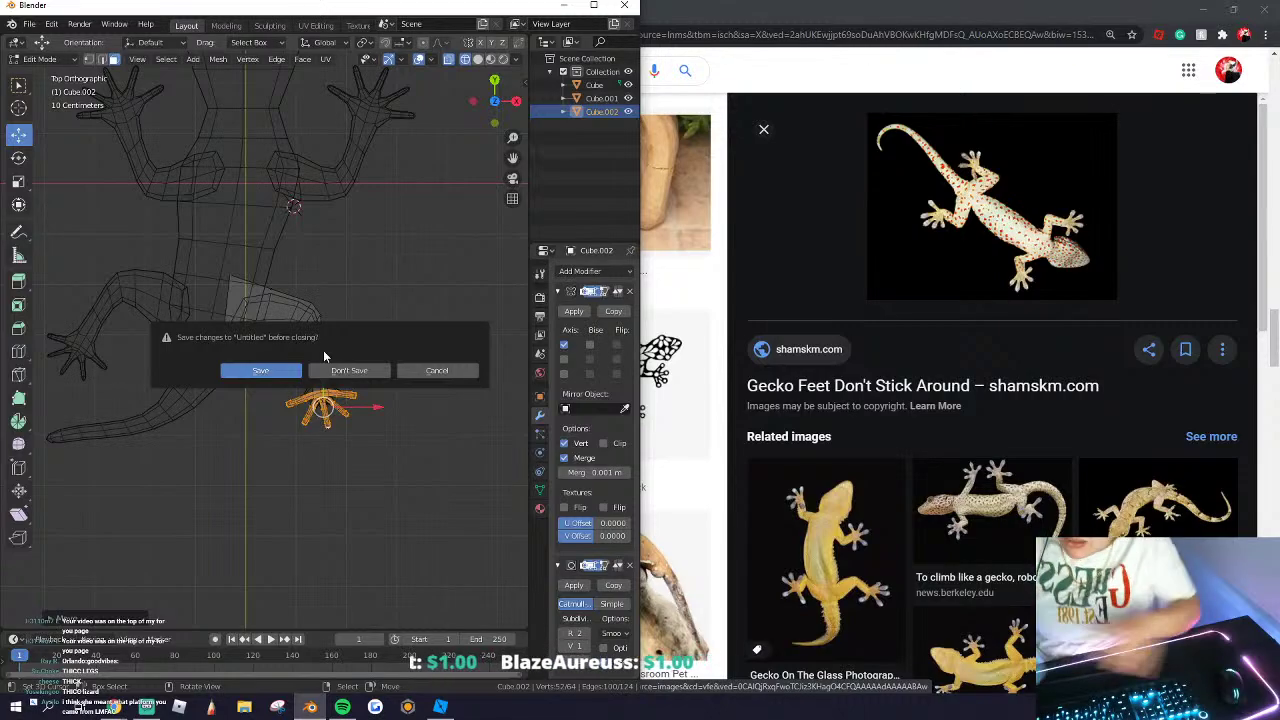
{"action": "left_click", "coordinate": [435, 371]}
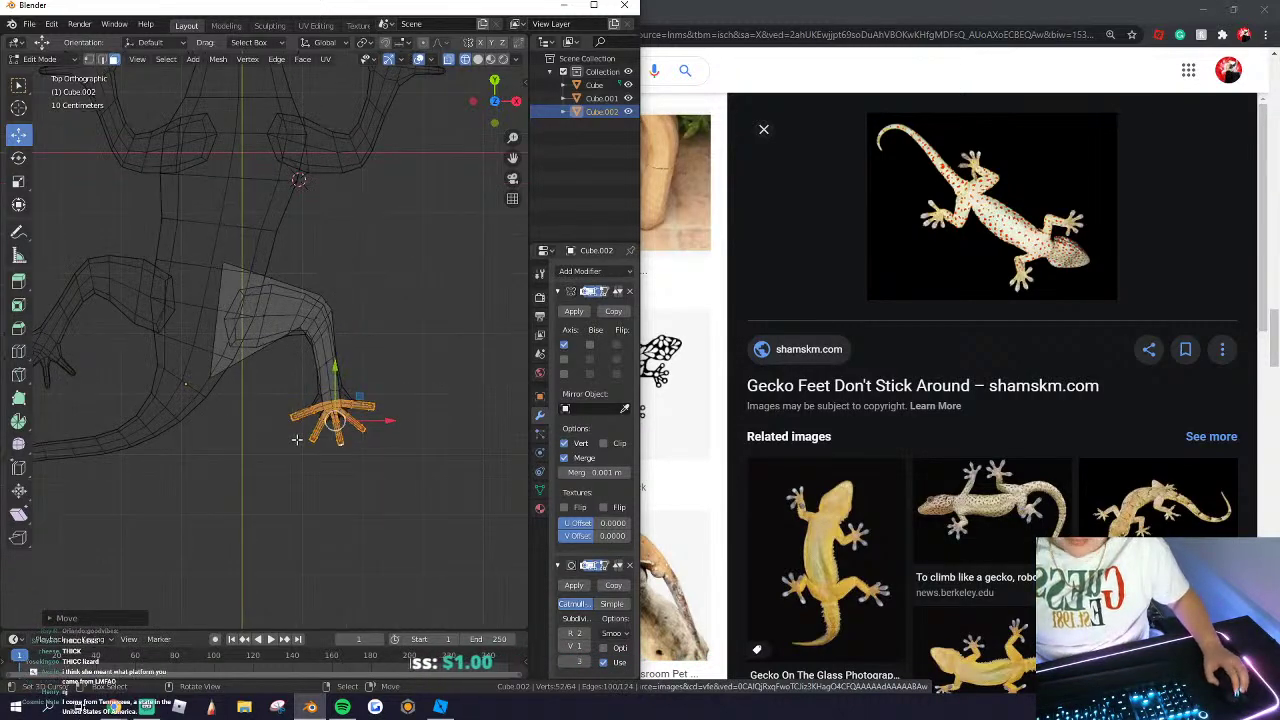
Step: Select the end face of one hind toe and raise it slightly along Z
{"action": "middle_click_drag", "start_coordinate": [297, 440], "coordinate": [420, 370]}
{"action": "scroll", "coordinate": [354, 483], "scroll_direction": "up", "scroll_amount": 2}
{"action": "key", "text": "Tab"}
{"action": "key", "text": "Tab"}
{"action": "left_click", "coordinate": [279, 503]}
{"action": "left_click", "coordinate": [263, 511]}
{"action": "key", "text": "g"}
{"action": "key", "text": "z"}
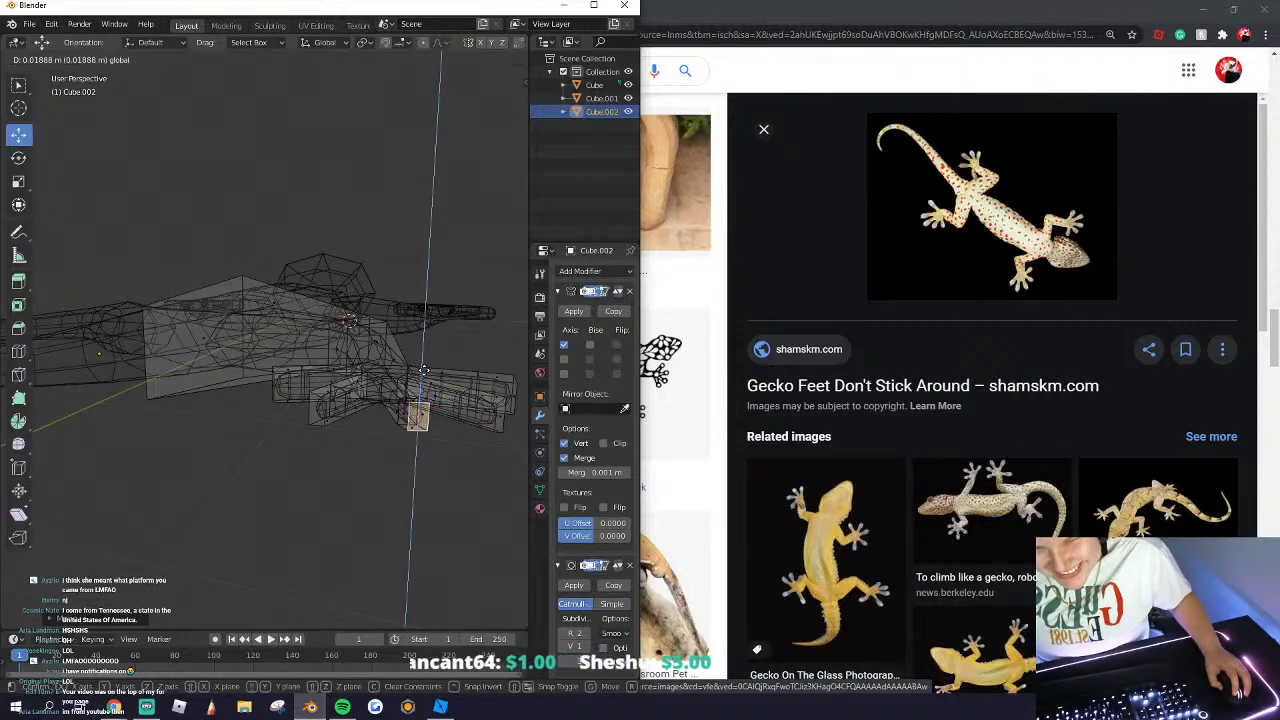
{"action": "left_click_drag", "start_coordinate": [424, 370], "coordinate": [424, 373]}
Step: Shift the end face of the hind toe next to the innermost one slightly toward the foot
{"action": "key", "text": "Tab"}
{"action": "middle_click_drag", "start_coordinate": [420, 385], "coordinate": [257, 571]}
{"action": "key", "text": "Tab"}
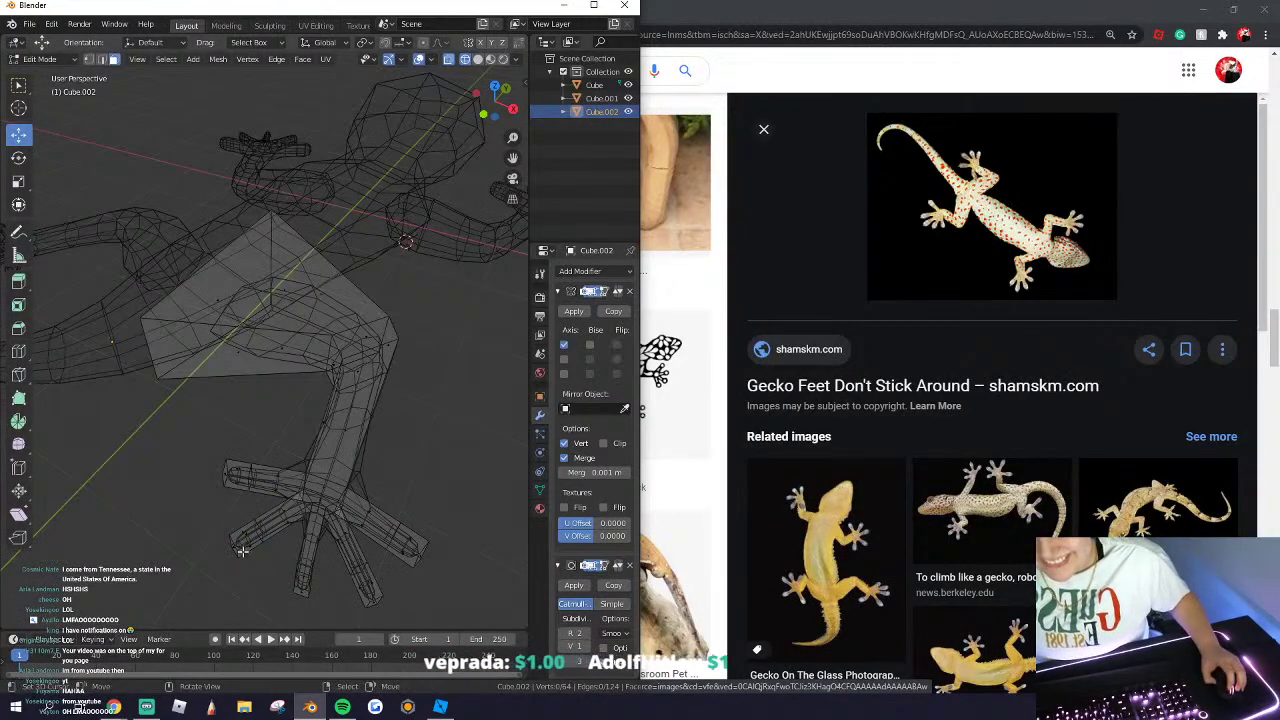
{"action": "left_click_drag", "start_coordinate": [233, 547], "coordinate": [245, 542]}
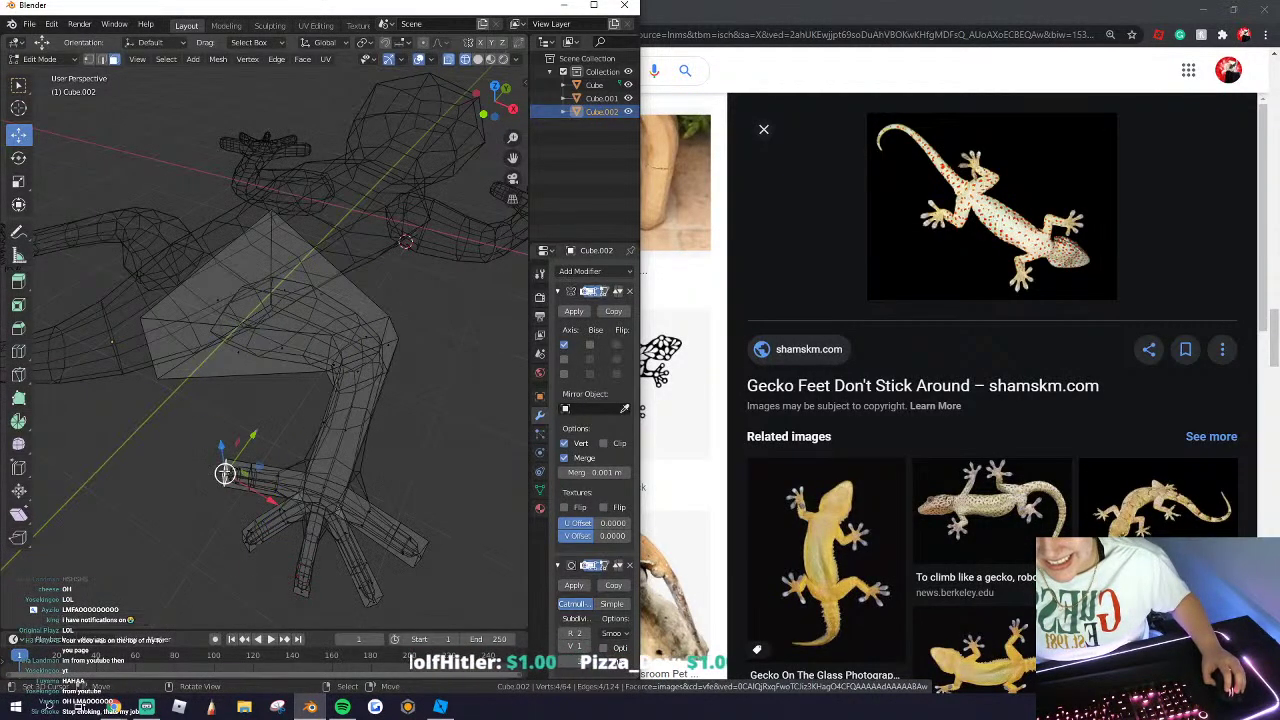
Step: Raise the innermost hind toe's end face about 0.03 m along Z and reposition the outermost toe's end face
{"action": "middle_click_drag", "start_coordinate": [225, 474], "coordinate": [290, 484]}
{"action": "left_click_drag", "start_coordinate": [329, 464], "coordinate": [324, 431]}
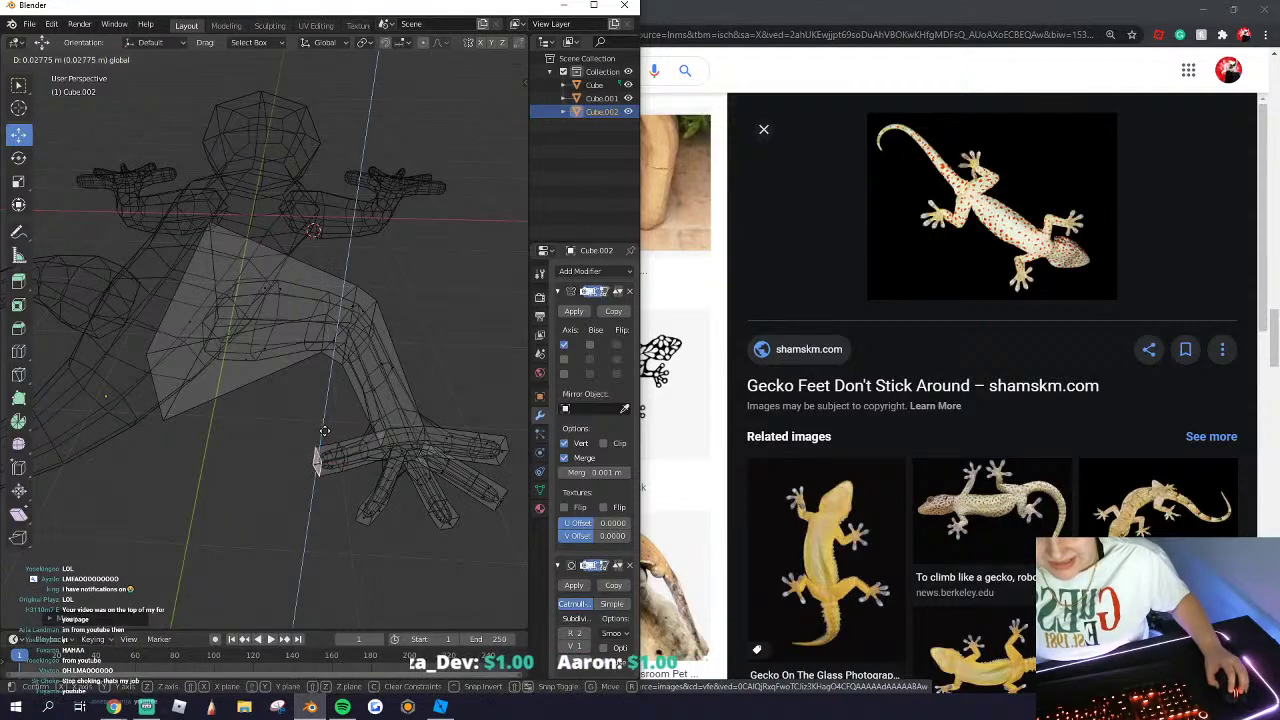
{"action": "left_click", "coordinate": [322, 428]}
{"action": "middle_click_drag", "start_coordinate": [322, 430], "coordinate": [309, 478]}
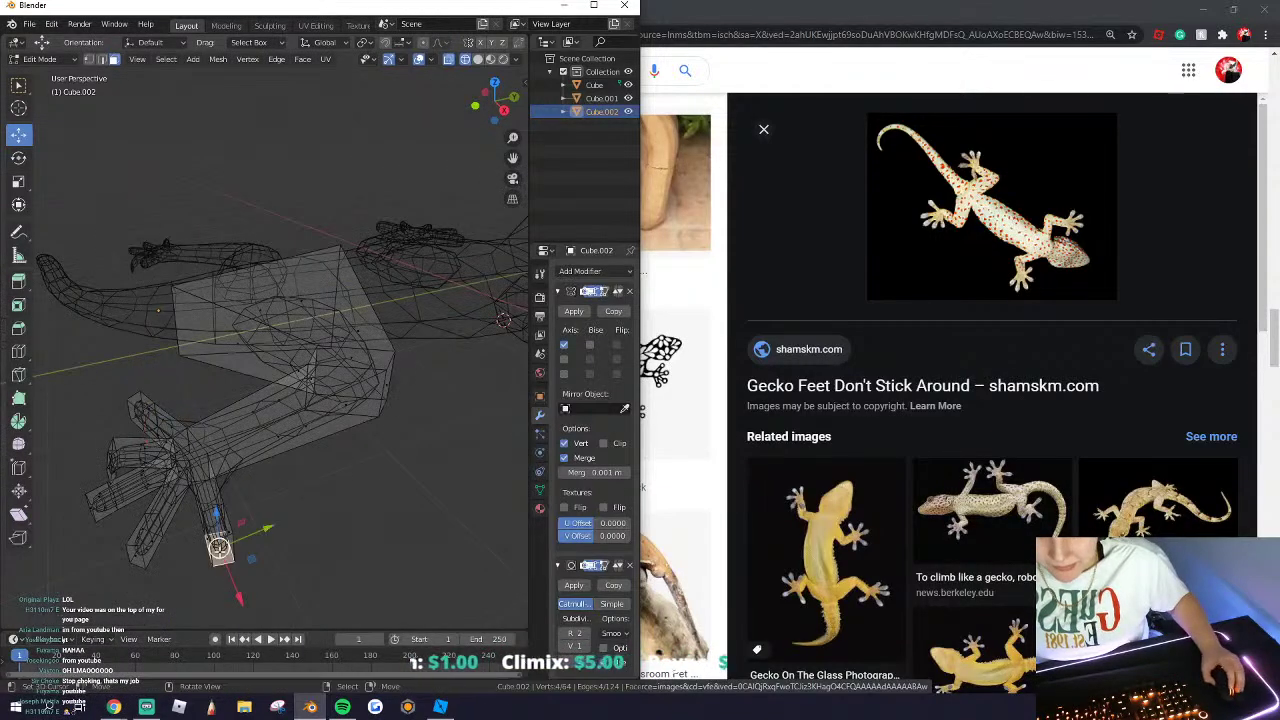
{"action": "middle_click_drag", "start_coordinate": [220, 546], "coordinate": [315, 541]}
{"action": "left_click_drag", "start_coordinate": [396, 561], "coordinate": [378, 548]}
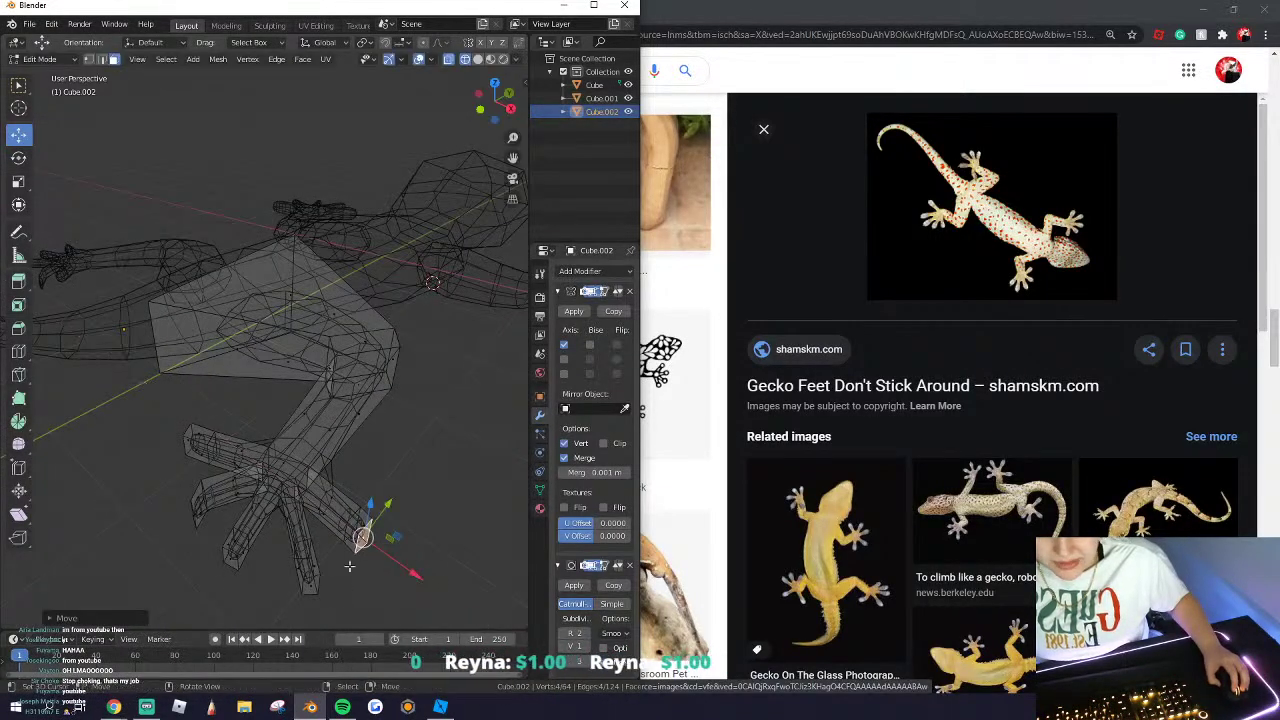
Step: Nudge one hind toe's end face into place and enlarge the end faces of two hind toes about four times
{"action": "key", "text": "g"}
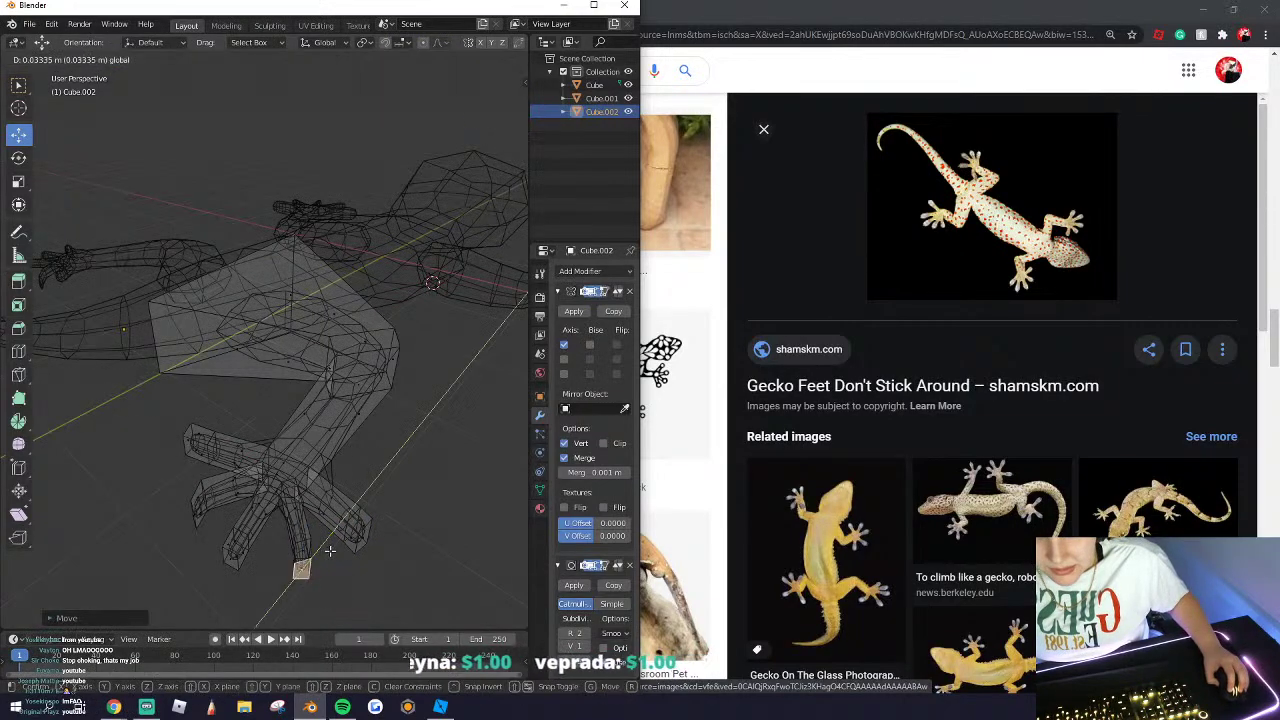
{"action": "left_click_drag", "start_coordinate": [335, 591], "coordinate": [338, 594]}
{"action": "middle_click_drag", "start_coordinate": [232, 544], "coordinate": [258, 562]}
{"action": "key", "text": "s"}
{"action": "left_click", "coordinate": [44, 581]}
{"action": "left_click", "coordinate": [338, 560]}
{"action": "key", "text": "s"}
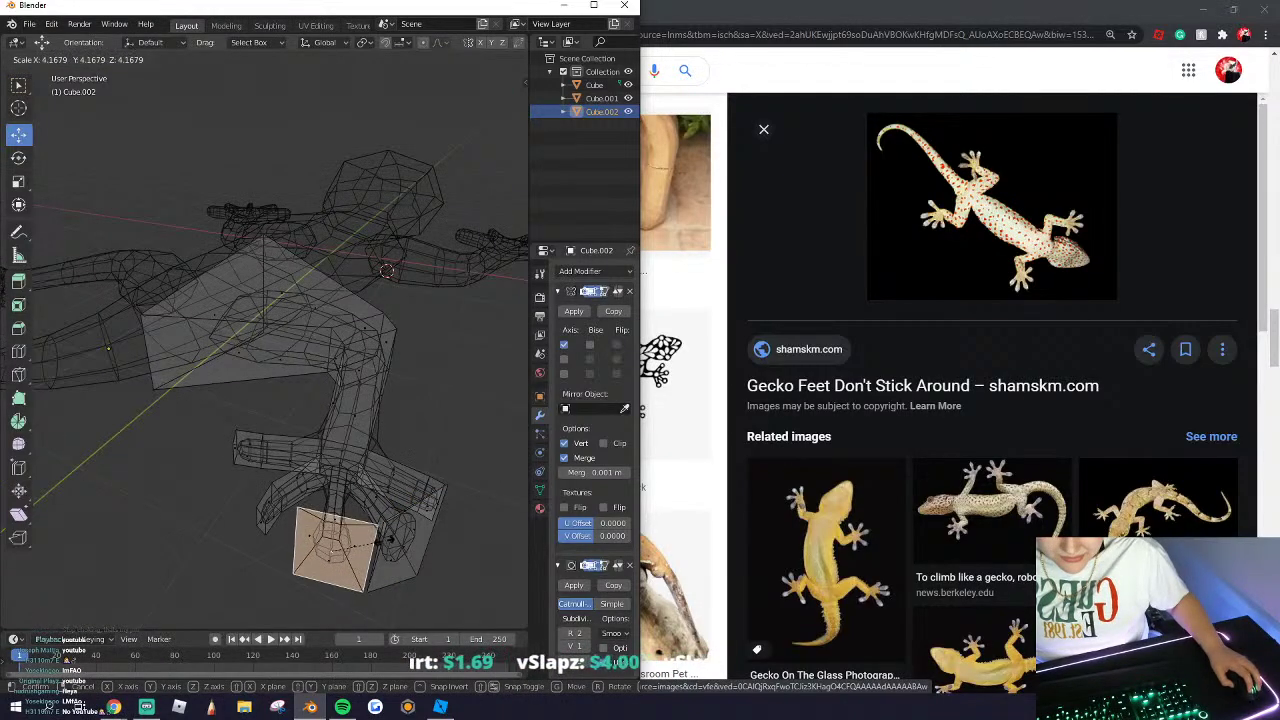
{"action": "left_click", "coordinate": [374, 548]}
Step: Enlarge the end faces of the remaining hind toes to form wide, rounded toe pads like the others
{"action": "middle_click_drag", "start_coordinate": [370, 548], "coordinate": [384, 545]}
{"action": "left_click", "coordinate": [274, 518]}
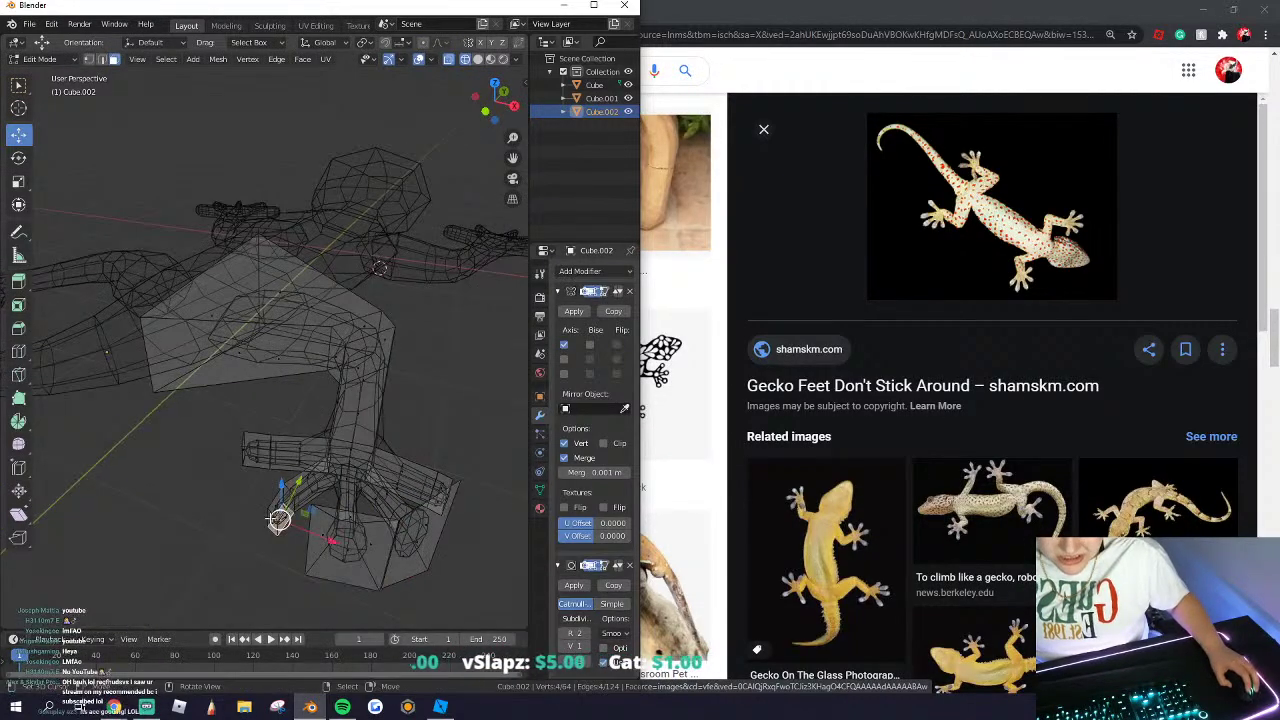
{"action": "key", "text": "s"}
{"action": "left_click", "coordinate": [283, 515]}
{"action": "middle_click_drag", "start_coordinate": [283, 515], "coordinate": [366, 497]}
{"action": "key", "text": "s"}
{"action": "left_click", "coordinate": [443, 447]}
{"action": "key", "text": "s"}
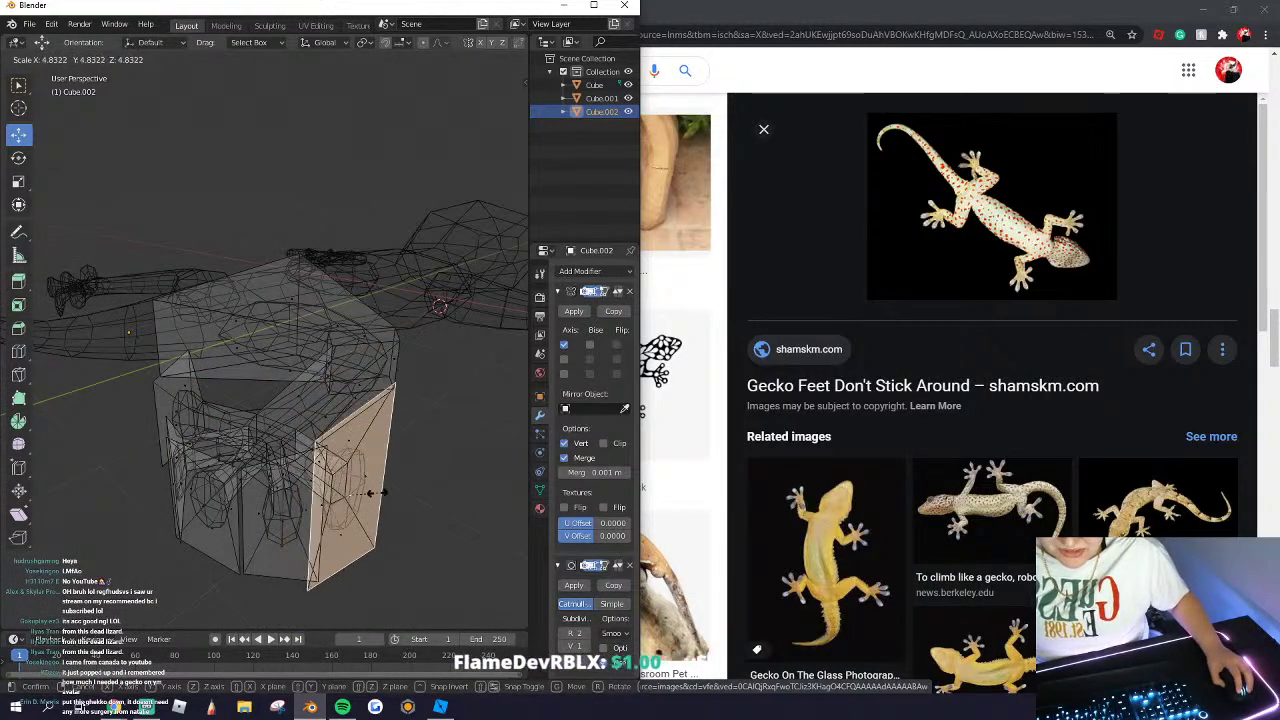
{"action": "left_click", "coordinate": [366, 495]}
{"action": "key", "text": "s"}
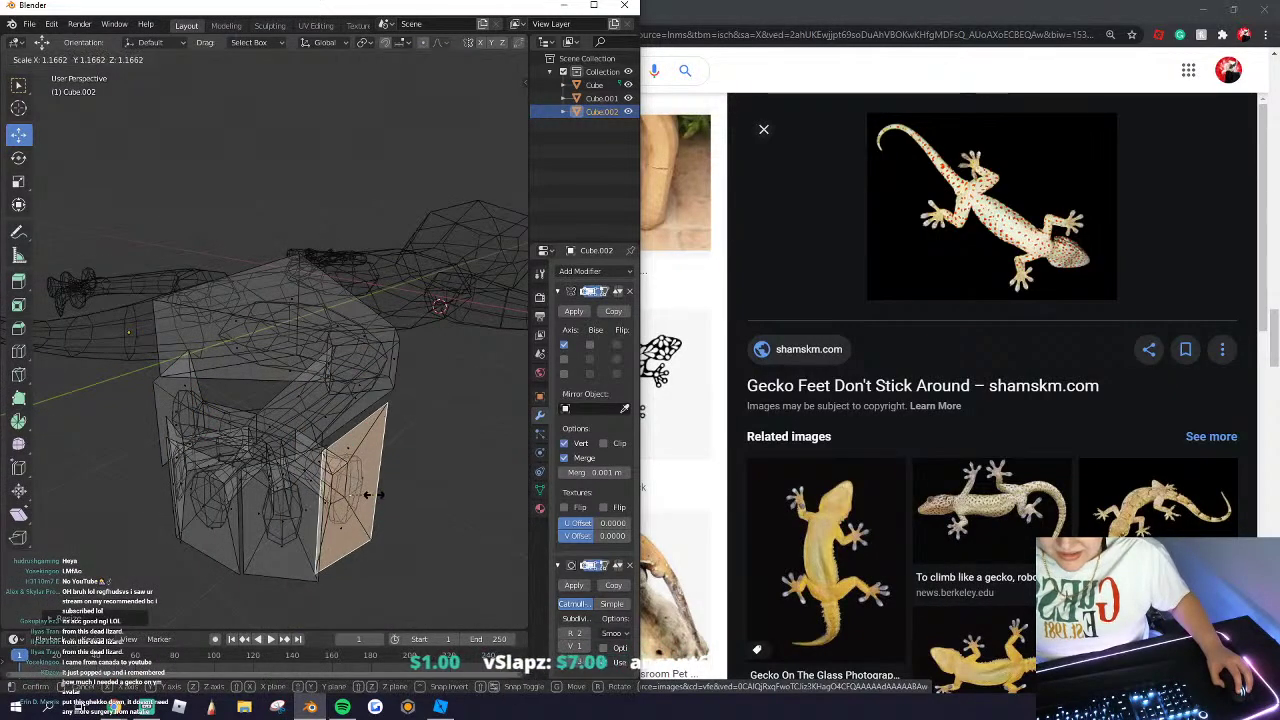
{"action": "left_click", "coordinate": [370, 495]}
{"action": "key", "text": "Tab"}
{"action": "middle_click_drag", "start_coordinate": [160, 408], "coordinate": [325, 480]}
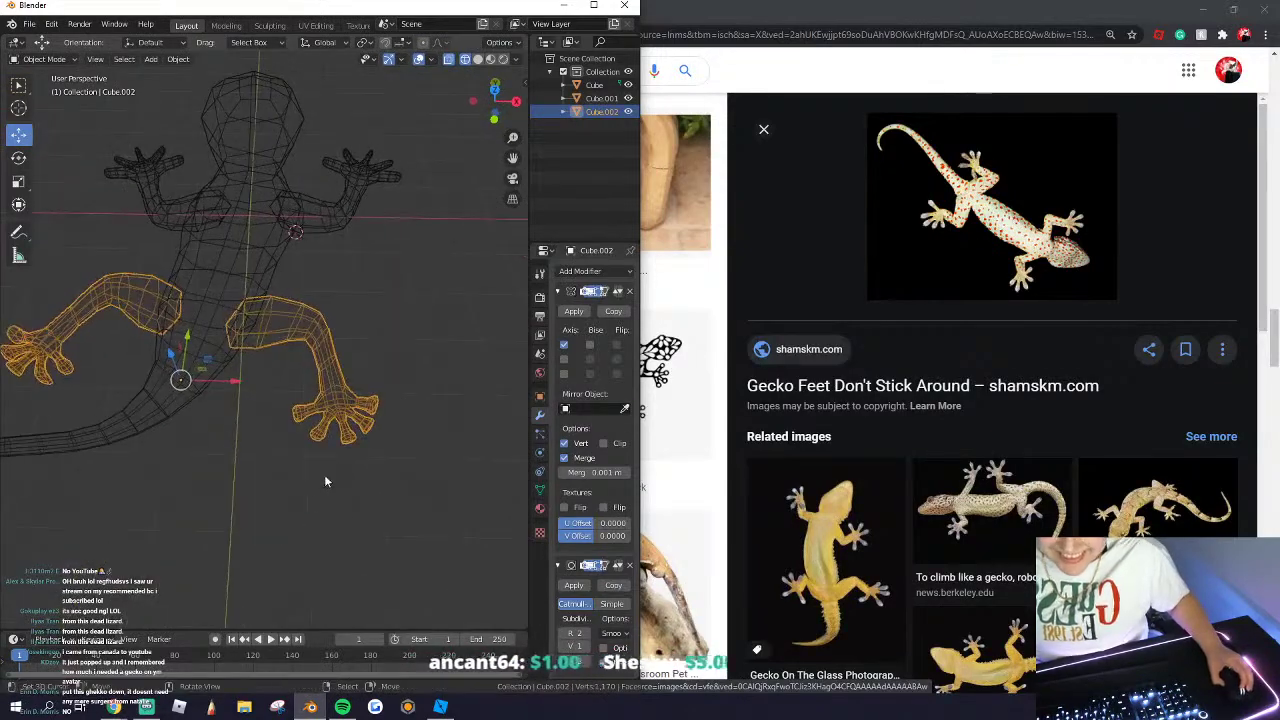
Step: Nudge the enlarged end faces of the middle hind toes into a better position
{"action": "key", "text": "Tab"}
{"action": "scroll", "coordinate": [340, 474], "scroll_direction": "up", "scroll_amount": 2}
{"action": "middle_click_drag", "start_coordinate": [415, 460], "coordinate": [301, 455]}
{"action": "left_click_drag", "start_coordinate": [338, 569], "coordinate": [345, 571]}
{"action": "left_click", "coordinate": [221, 561]}
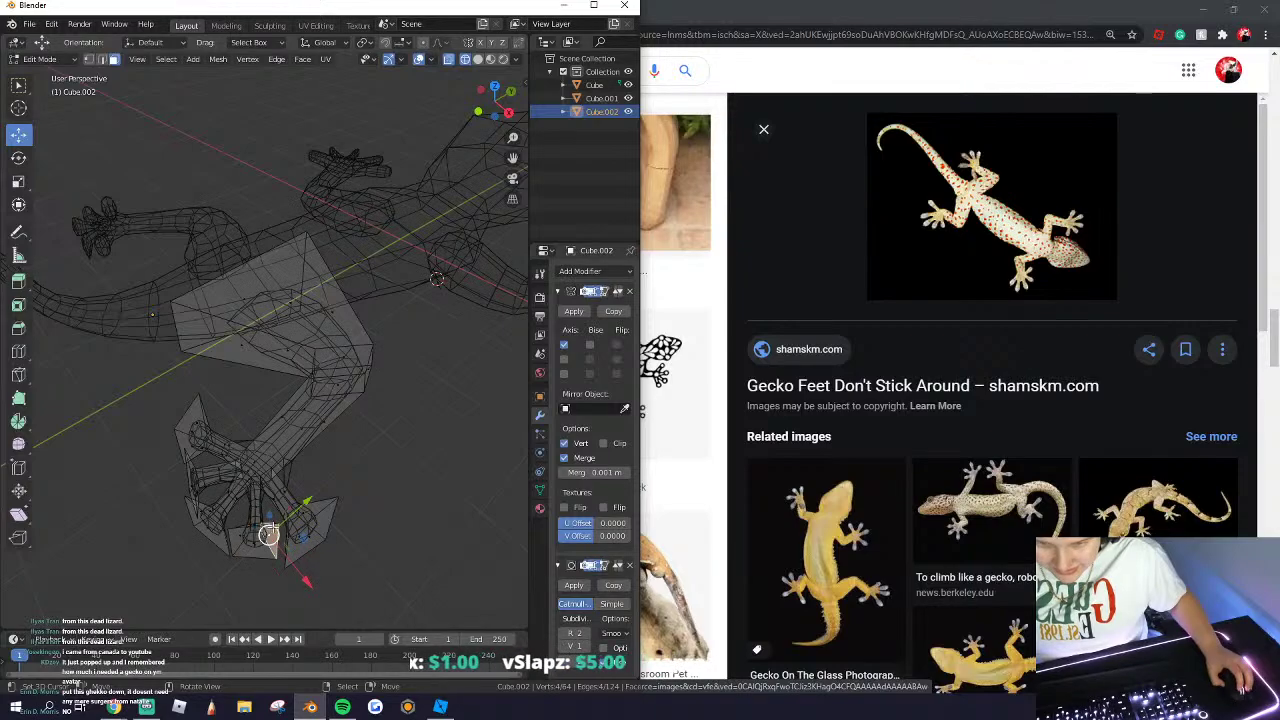
{"action": "left_click", "coordinate": [253, 541]}
{"action": "middle_click_drag", "start_coordinate": [248, 540], "coordinate": [155, 511]}
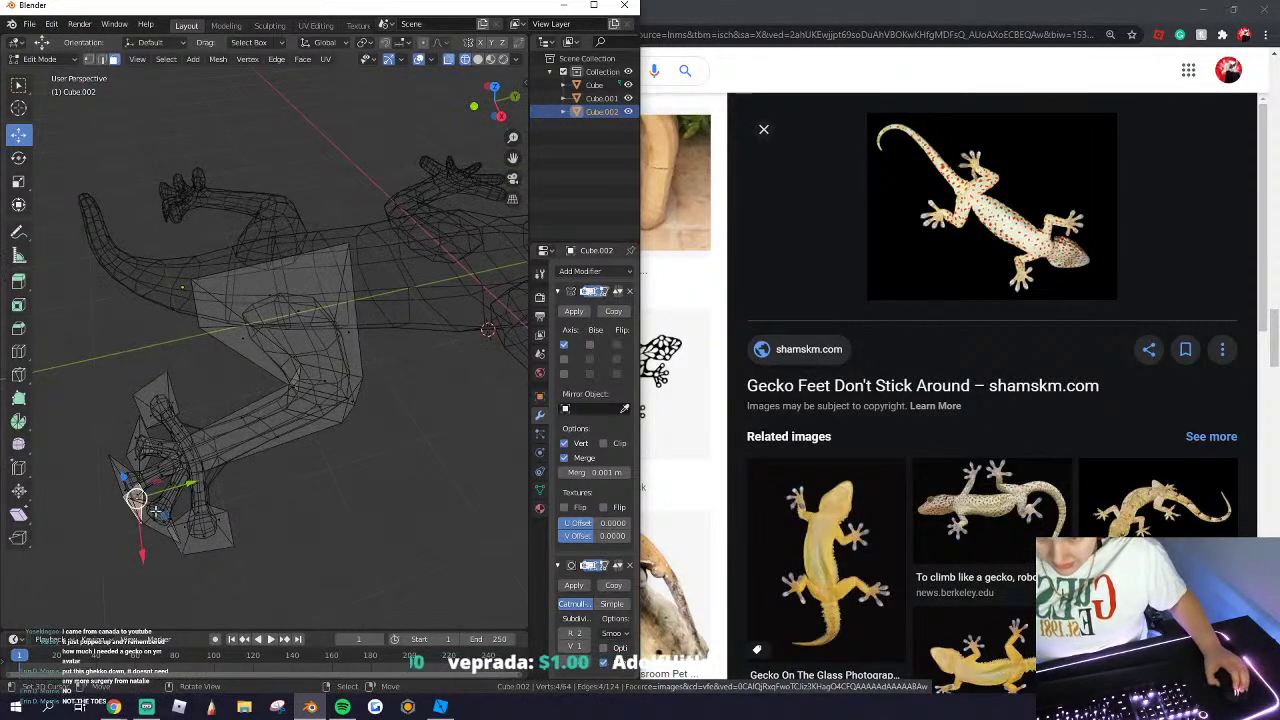
{"action": "left_click_drag", "start_coordinate": [183, 508], "coordinate": [178, 510]}
{"action": "left_click_drag", "start_coordinate": [152, 549], "coordinate": [152, 557]}
Step: Adjust the end faces of the neighbouring hind toes to refine how the toes spread
{"action": "middle_click_drag", "start_coordinate": [208, 536], "coordinate": [280, 522]}
{"action": "left_click_drag", "start_coordinate": [315, 487], "coordinate": [307, 502]}
{"action": "left_click", "coordinate": [247, 477]}
{"action": "left_click_drag", "start_coordinate": [273, 457], "coordinate": [267, 467]}
{"action": "left_click_drag", "start_coordinate": [287, 528], "coordinate": [275, 521]}
Step: Move the innermost hind toe's end face about 0.2 m along X
{"action": "middle_click_drag", "start_coordinate": [234, 428], "coordinate": [355, 428]}
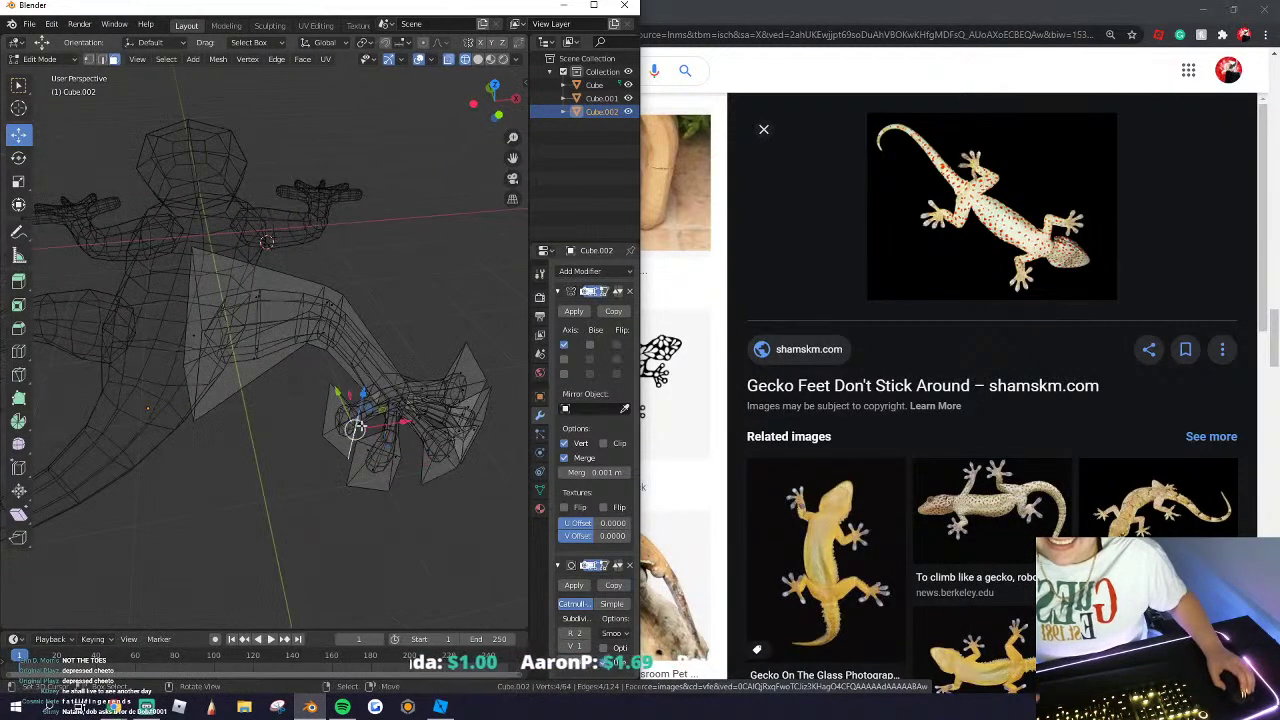
{"action": "key", "text": "g"}
{"action": "key", "text": "x"}
{"action": "left_click_drag", "start_coordinate": [339, 421], "coordinate": [338, 422]}
{"action": "key", "text": "Tab"}
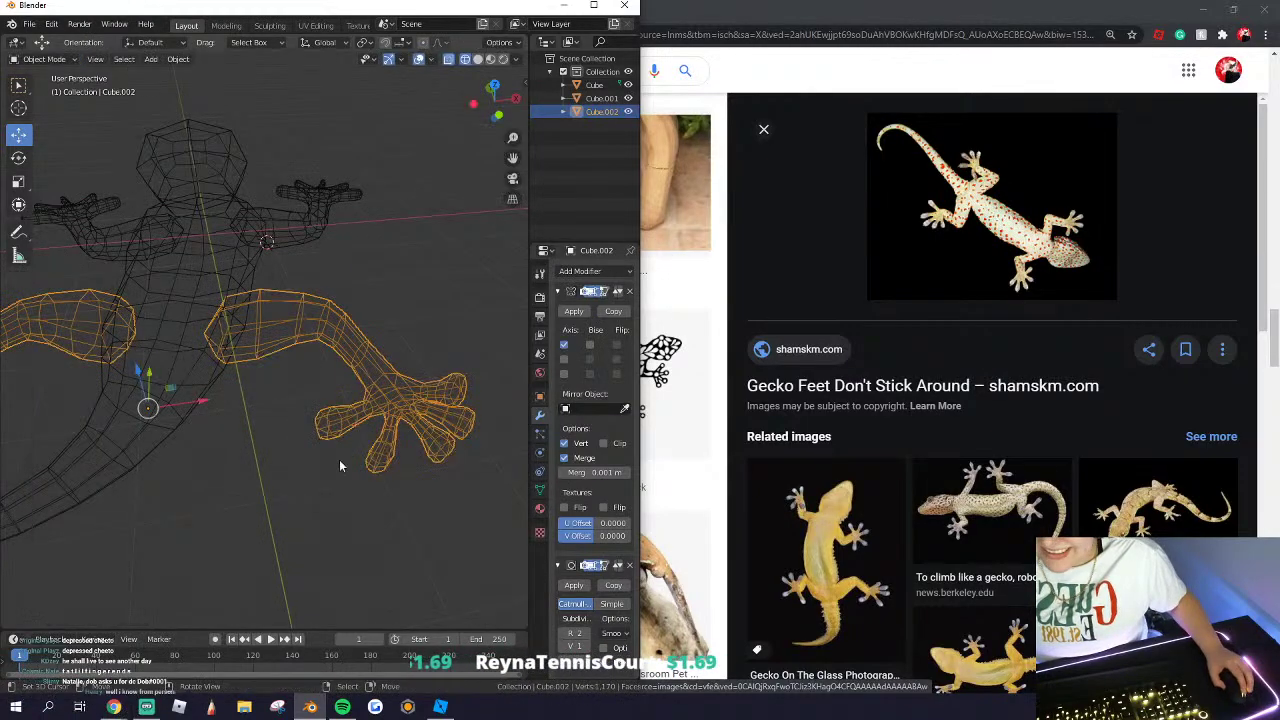
{"action": "middle_click_drag", "start_coordinate": [339, 459], "coordinate": [266, 514]}
{"action": "key", "text": "Tab"}
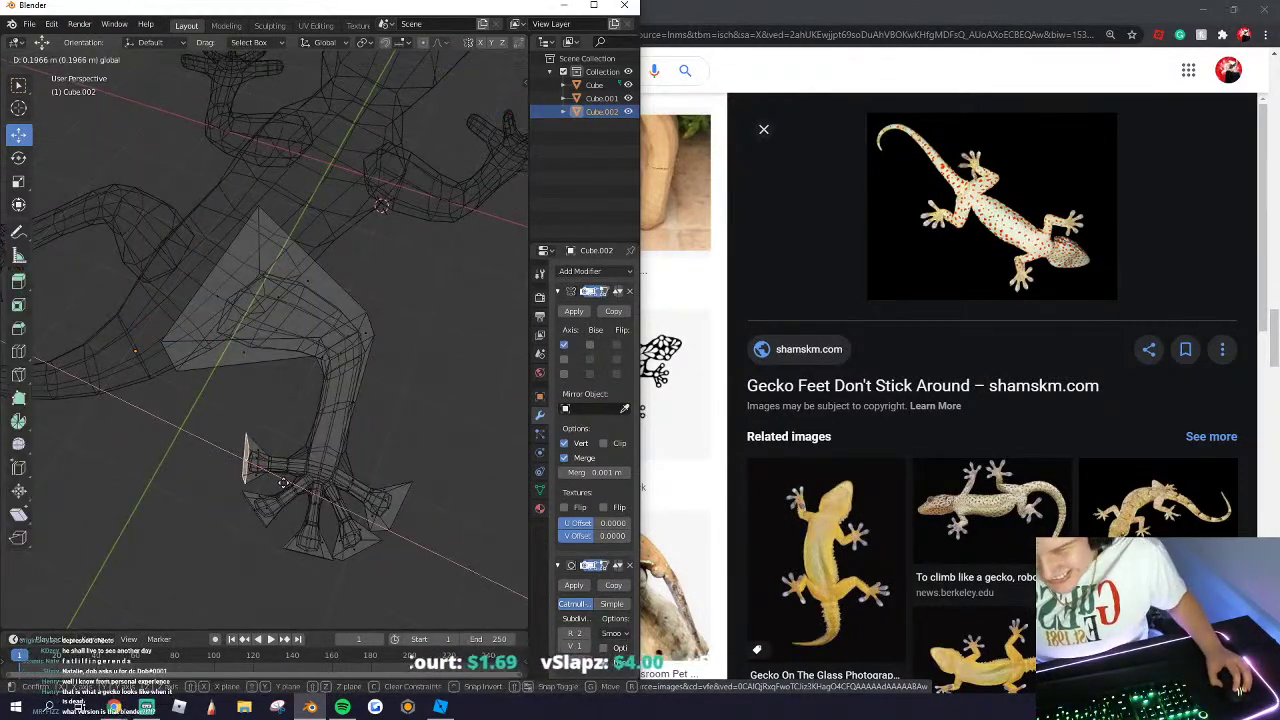
{"action": "key", "text": "Tab"}
Step: Switch to solid shading and apply the Mirror modifier on the hind legs
{"action": "left_click", "coordinate": [478, 59]}
{"action": "scroll", "coordinate": [284, 330], "scroll_direction": "down", "scroll_amount": 4}
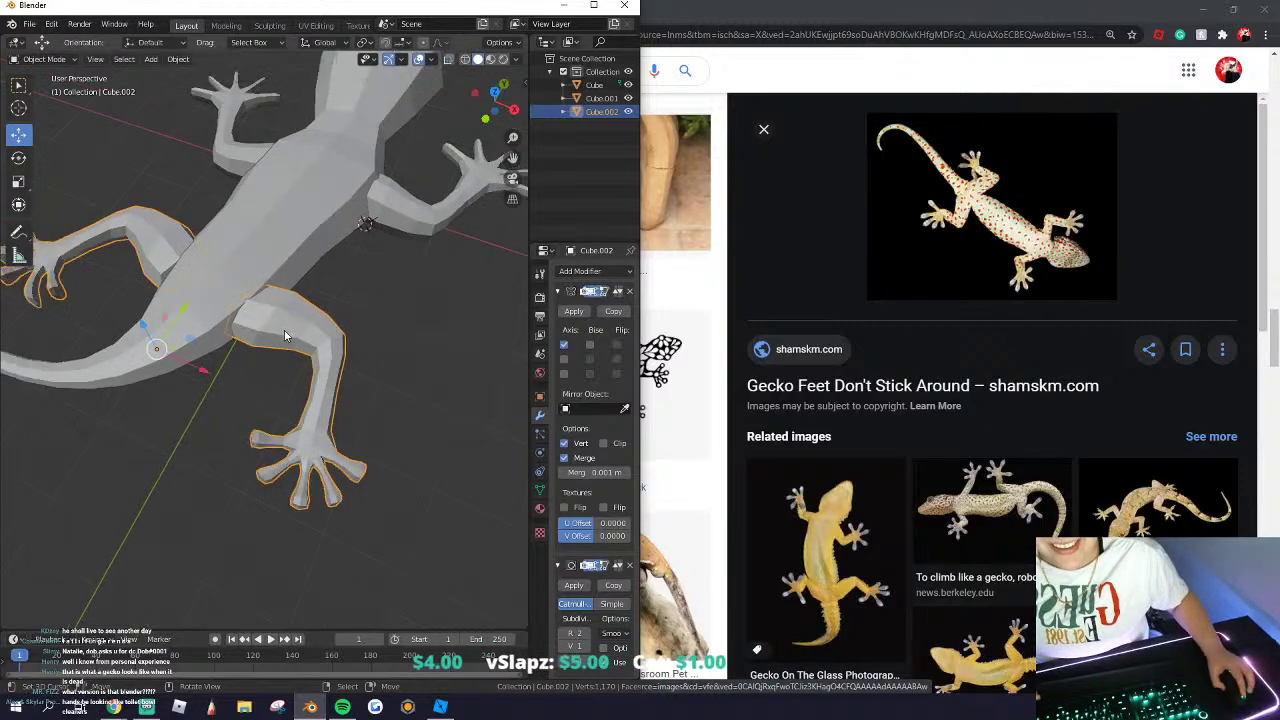
{"action": "key", "text": "a"}
{"action": "middle_click_drag", "start_coordinate": [320, 379], "coordinate": [318, 339]}
{"action": "scroll", "coordinate": [335, 319], "scroll_direction": "up", "scroll_amount": 2}
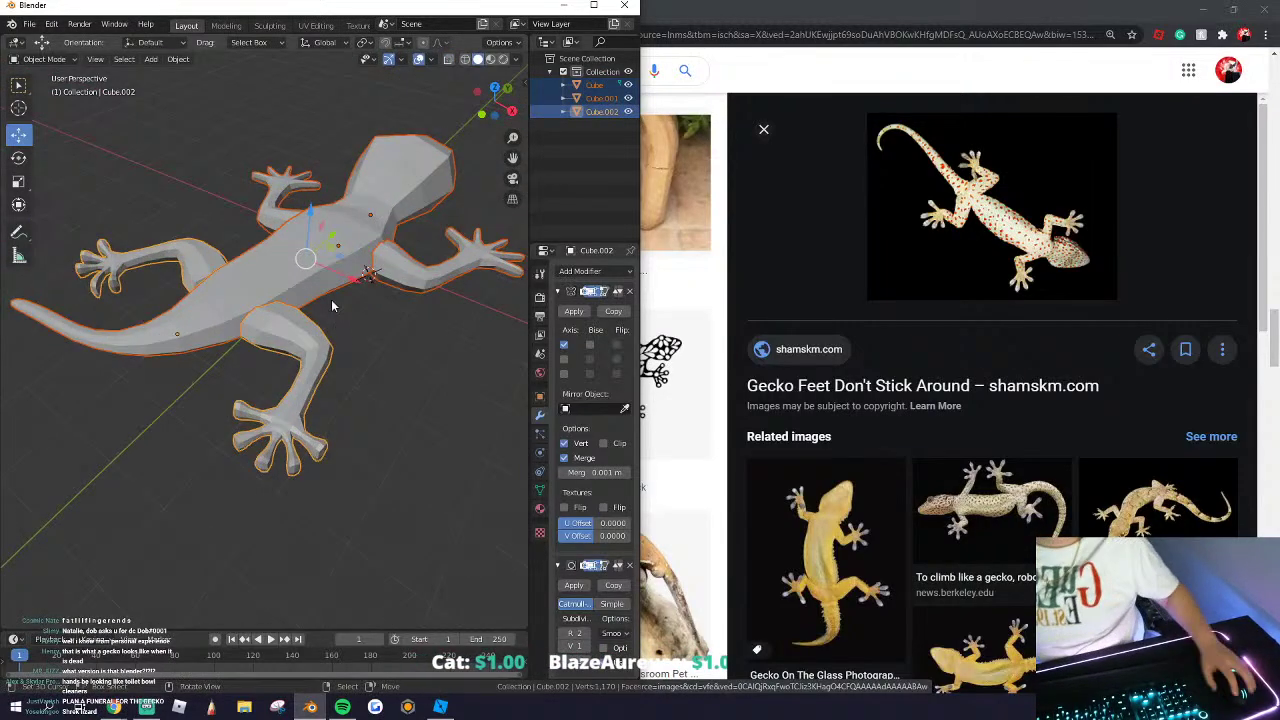
{"action": "left_click", "coordinate": [327, 288]}
{"action": "left_click", "coordinate": [291, 352]}
{"action": "left_click", "coordinate": [572, 311]}
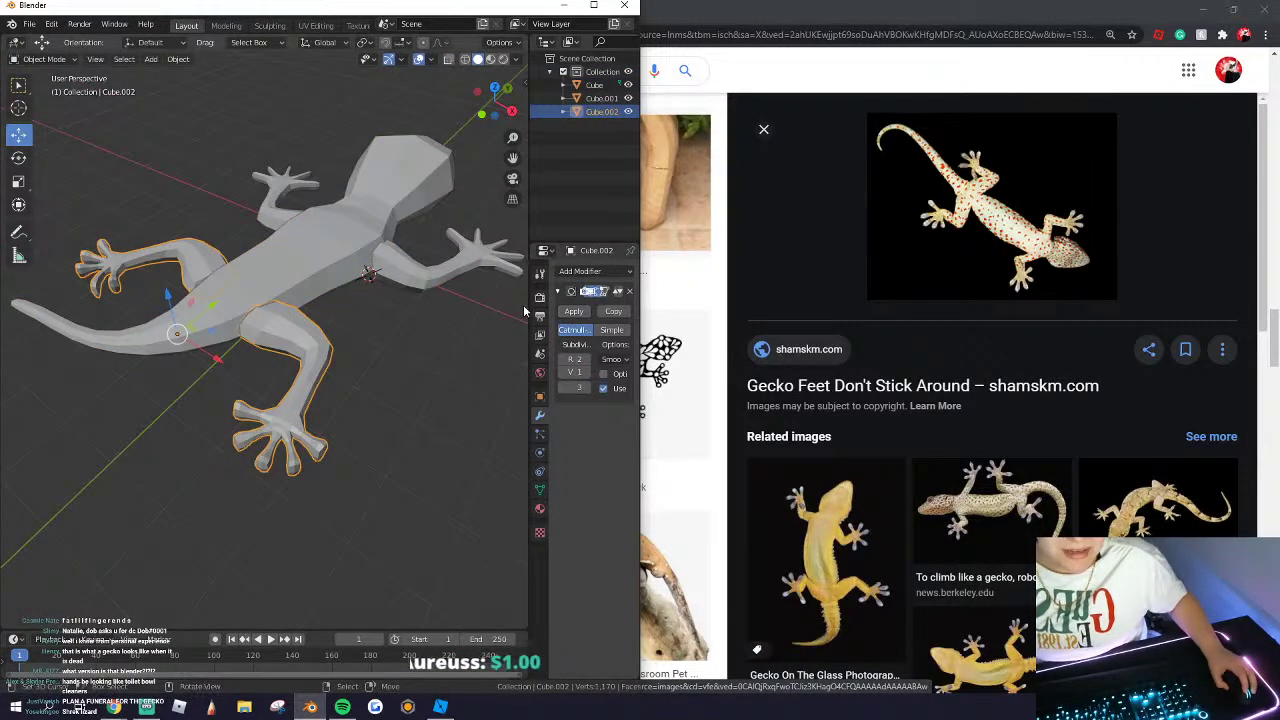
Step: Join the front and hind legs with the body into one object, keeping the body active
{"action": "left_click", "coordinate": [310, 270]}
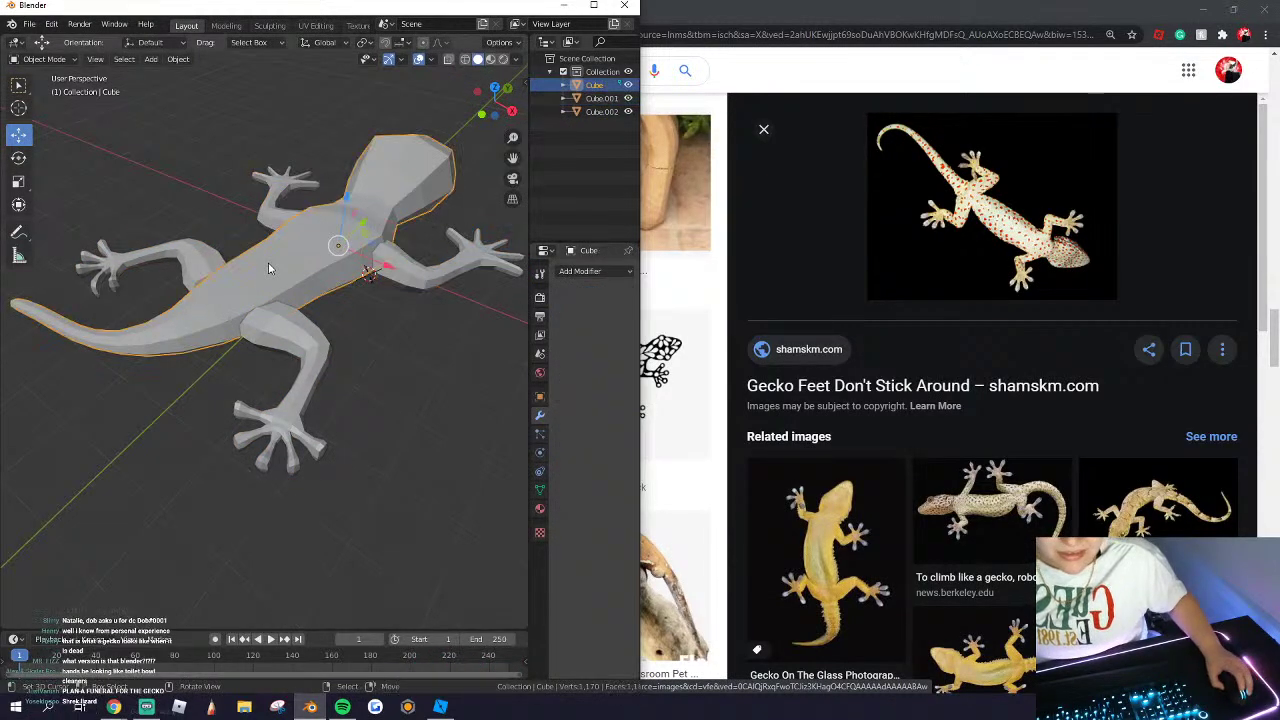
{"action": "key", "text": "a"}
{"action": "key", "text": "ctrl+j"}
Step: Shade all faces of the joined gecko smooth
{"action": "key", "text": "Tab"}
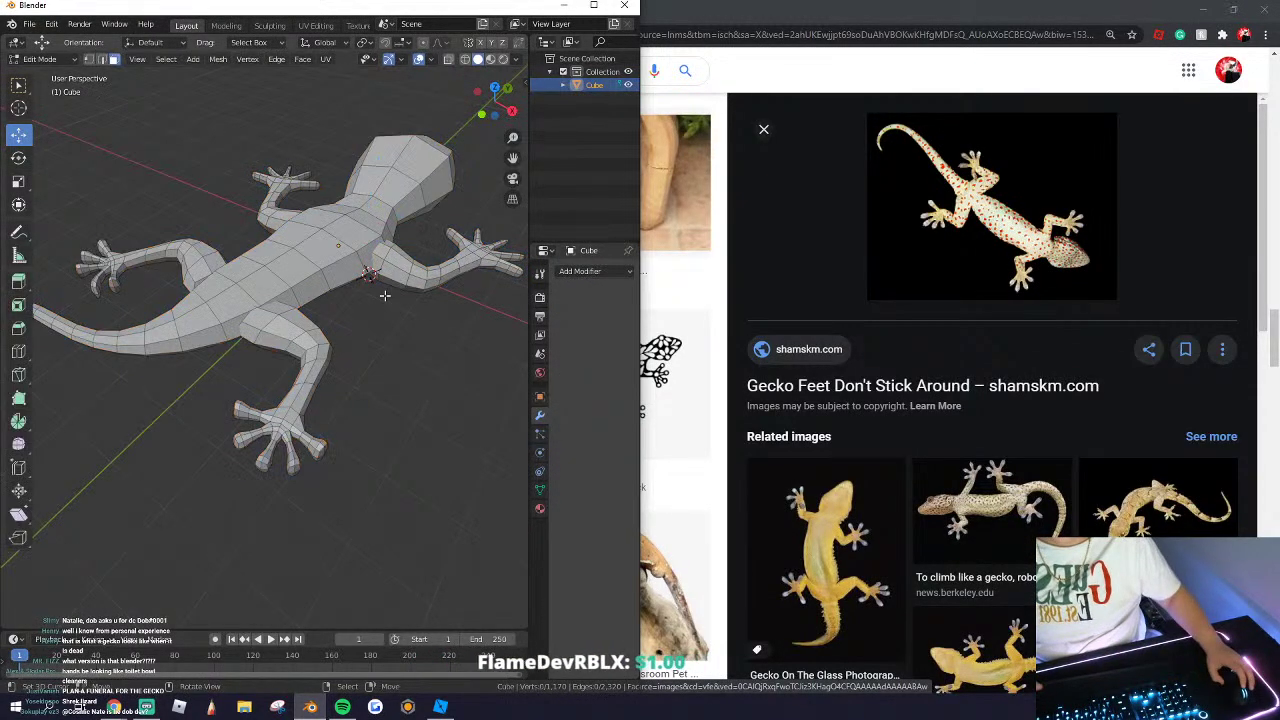
{"action": "key", "text": "a"}
{"action": "left_click", "coordinate": [302, 59]}
{"action": "left_click", "coordinate": [332, 305]}
{"action": "key", "text": "Tab"}
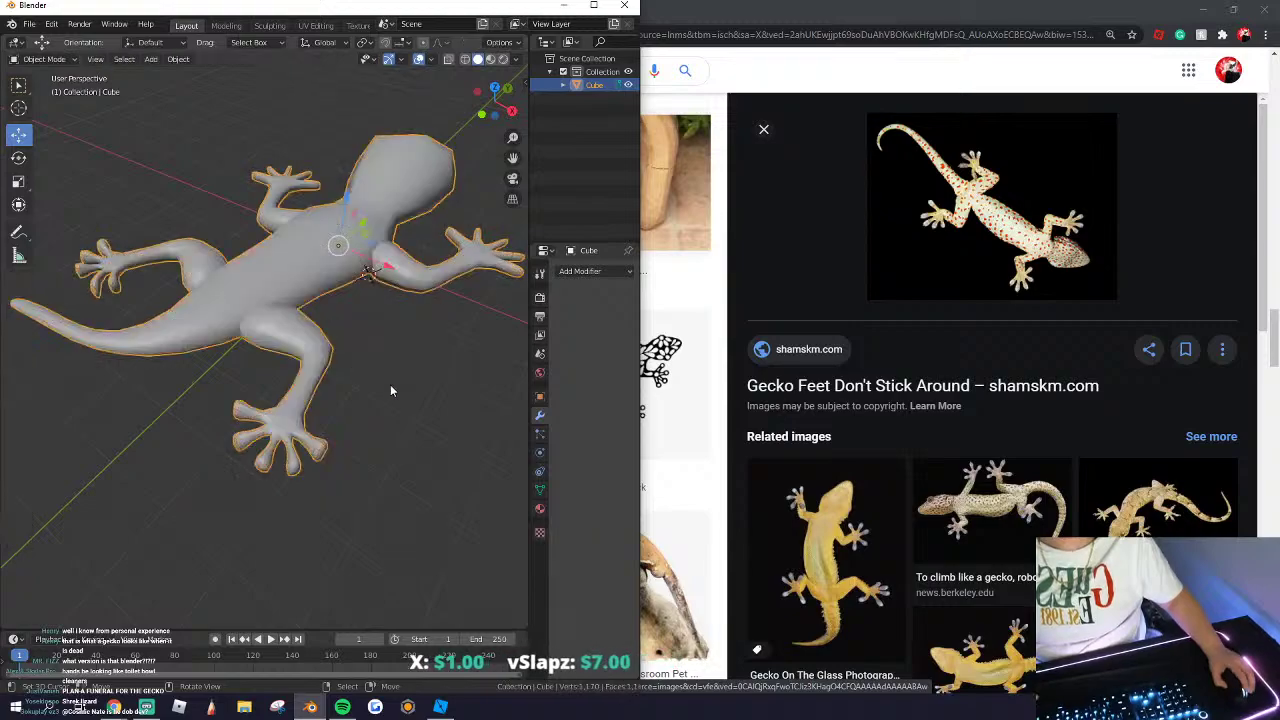
Step: Examine the smooth-shaded gecko's head, body and front legs from several angles
{"action": "left_click", "coordinate": [390, 384]}
{"action": "middle_click_drag", "start_coordinate": [390, 384], "coordinate": [299, 398]}
{"action": "scroll", "coordinate": [215, 404], "scroll_direction": "up", "scroll_amount": 3}
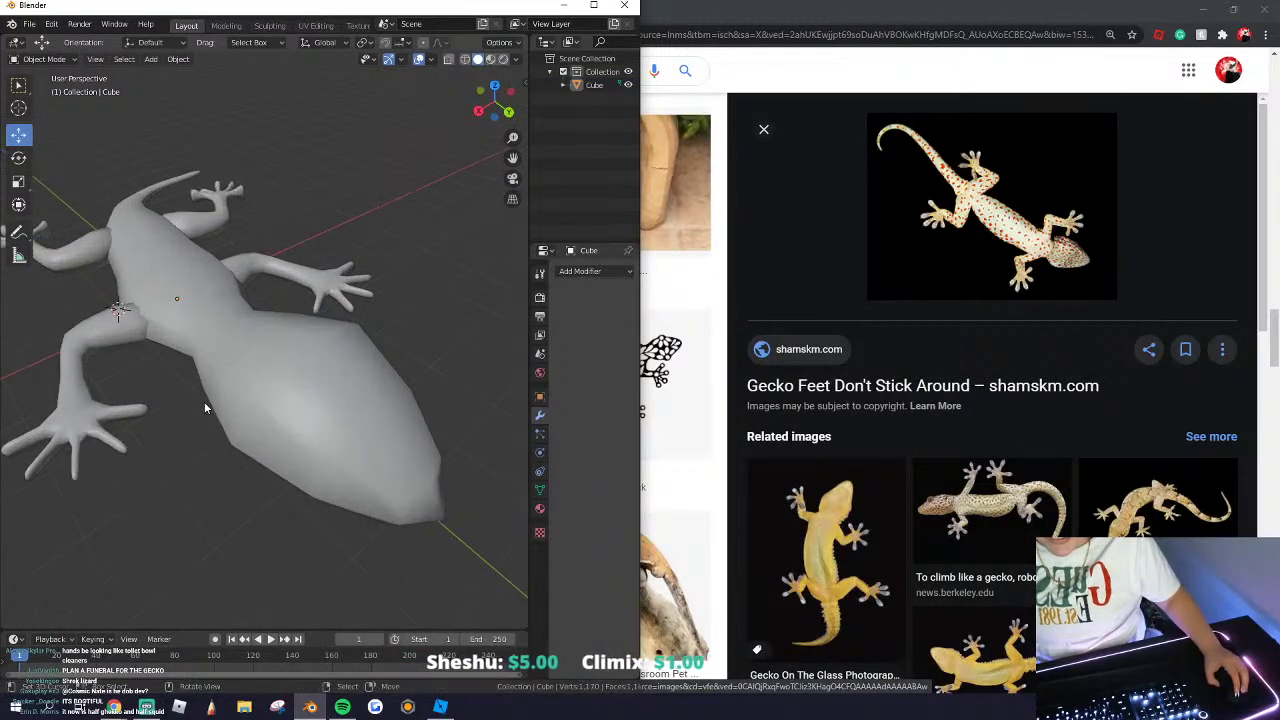
{"action": "key", "text": "Tab"}
{"action": "scroll", "coordinate": [345, 300], "scroll_direction": "up", "scroll_amount": 4}
{"action": "key", "text": "Tab"}
{"action": "scroll", "coordinate": [300, 320], "scroll_direction": "down", "scroll_amount": 5}
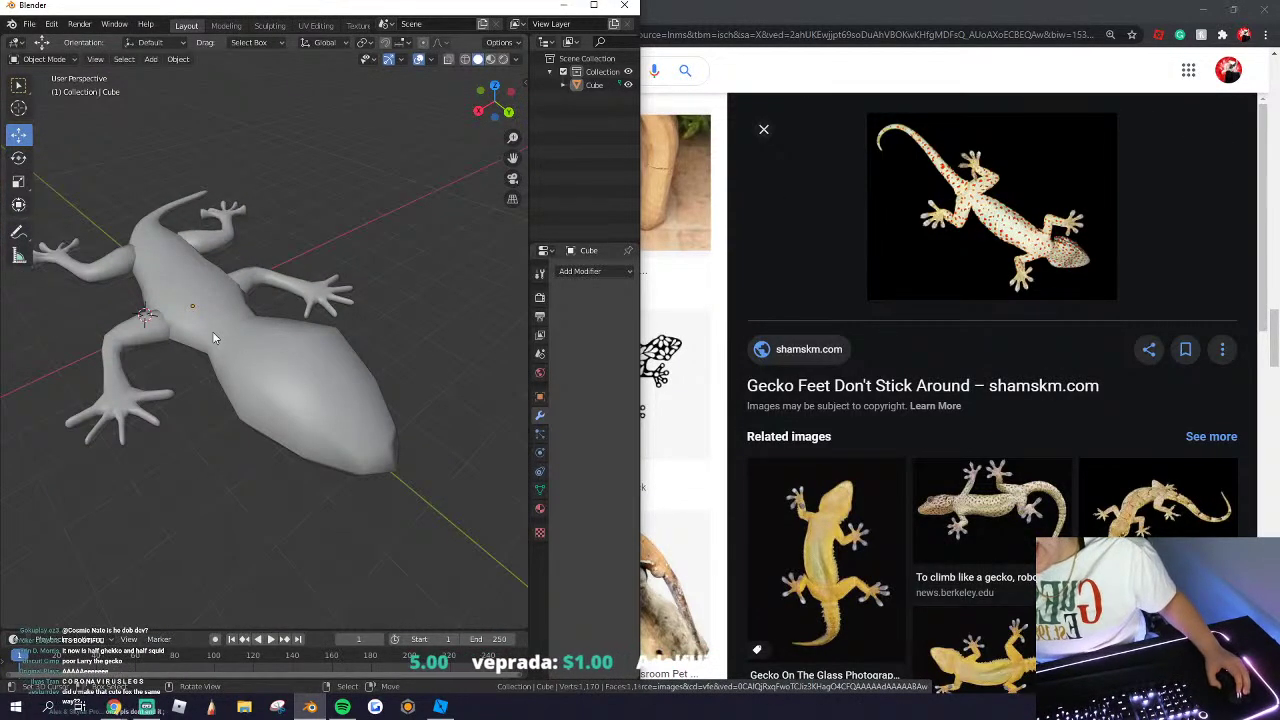
{"action": "scroll", "coordinate": [190, 345], "scroll_direction": "down", "scroll_amount": 3}
{"action": "middle_click_drag", "start_coordinate": [154, 366], "coordinate": [214, 373]}
{"action": "scroll", "coordinate": [214, 373], "scroll_direction": "up", "scroll_amount": 5}
Step: Select both front legs as linked geometry in the joined mesh
{"action": "key", "text": "Tab"}
{"action": "left_click", "coordinate": [157, 373]}
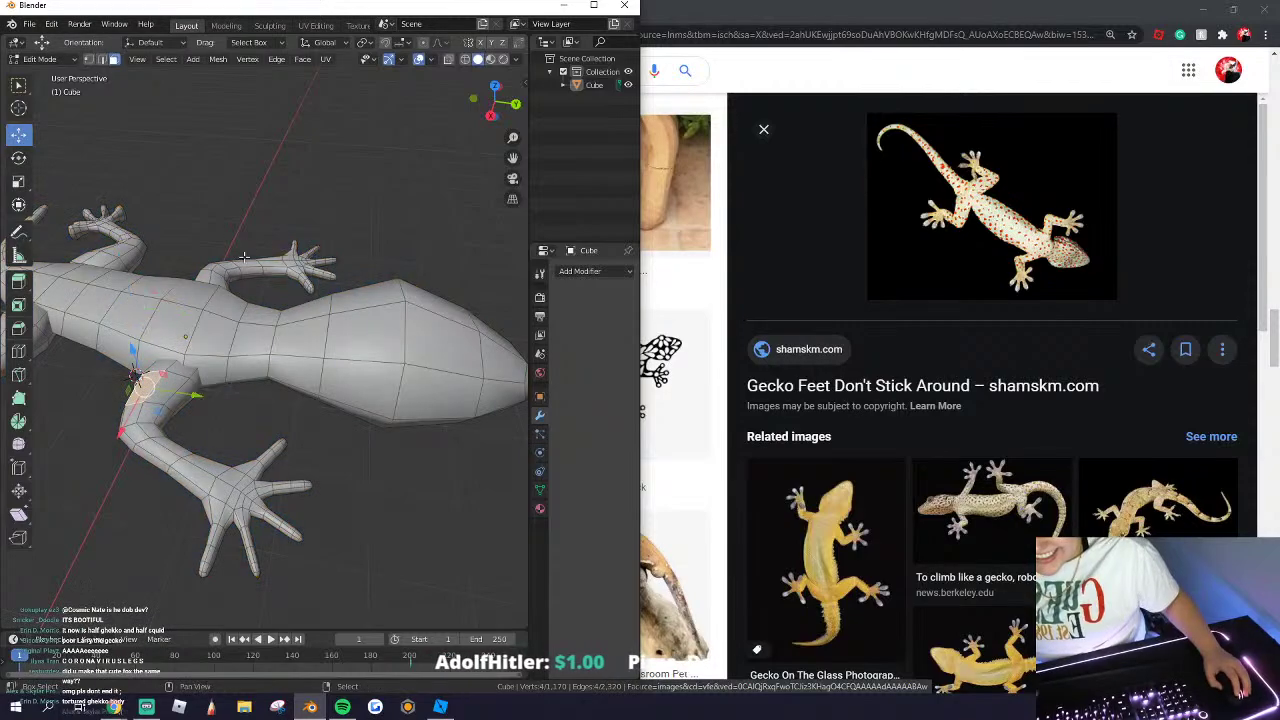
{"action": "key", "text": "ctrl+l"}
Step: Try to dissolve the edges of the selected front legs
{"action": "key", "text": "f"}
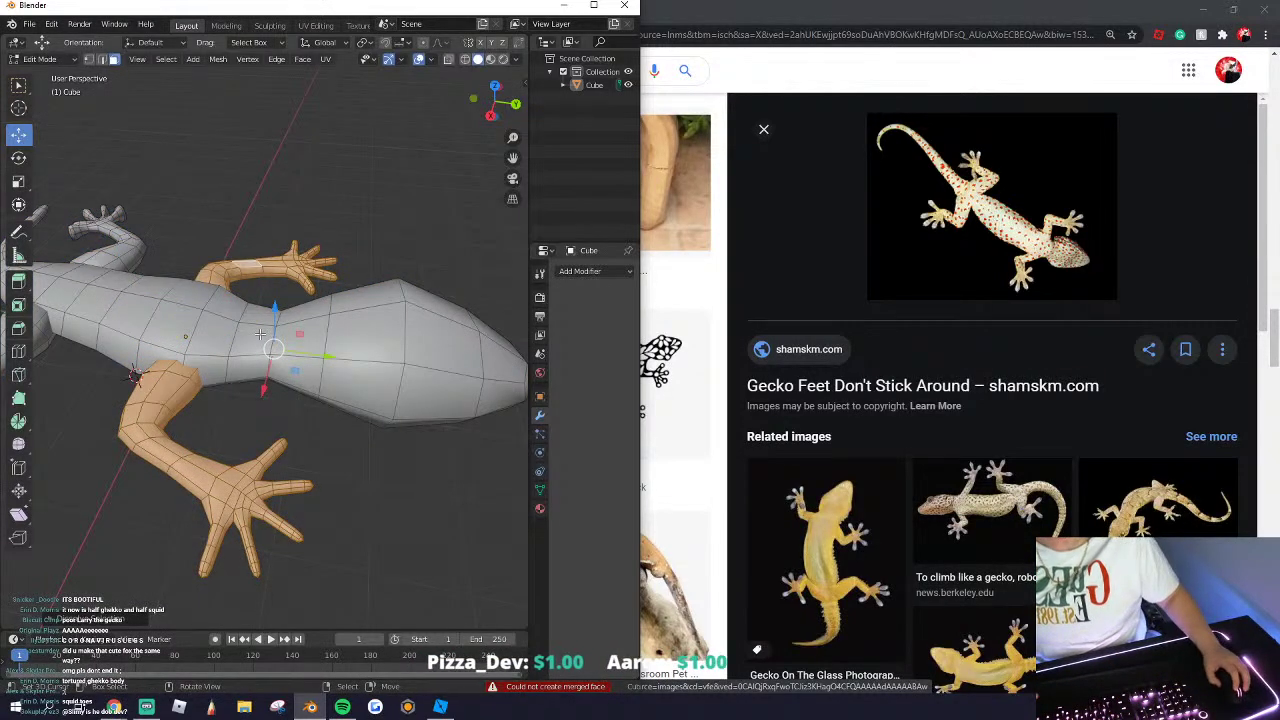
{"action": "key", "text": "x"}
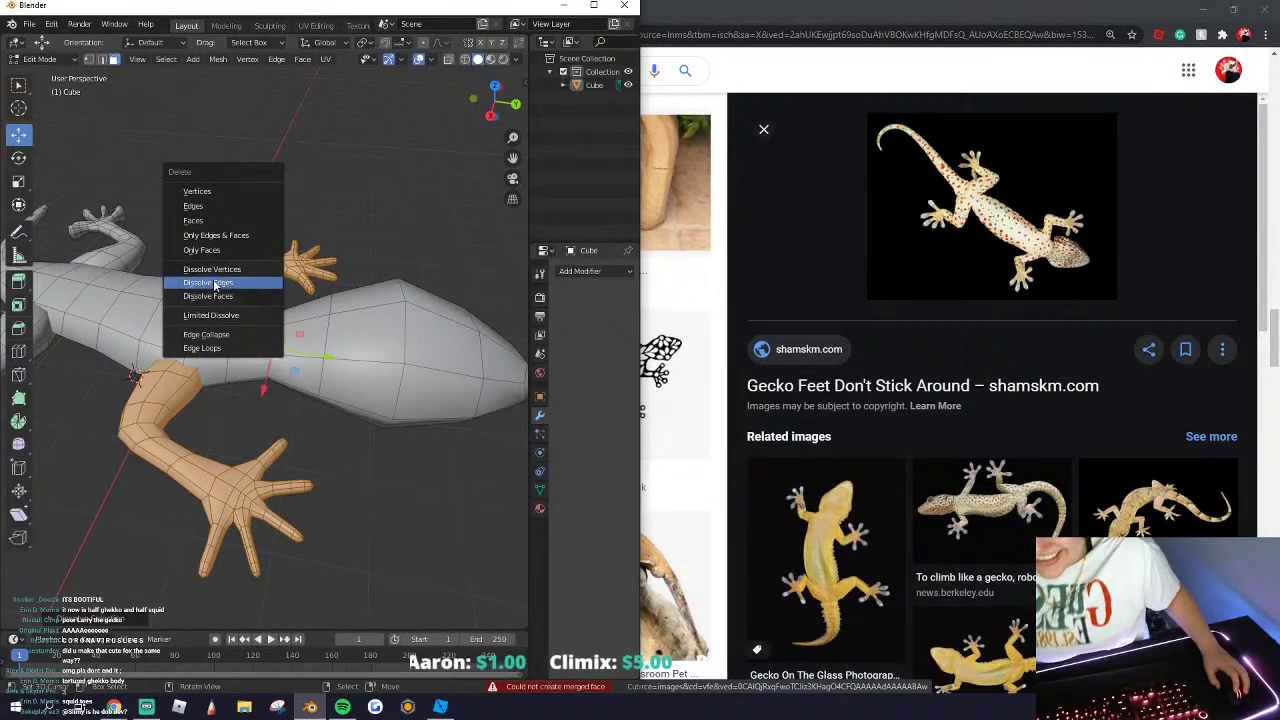
{"action": "left_click", "coordinate": [203, 284]}
{"action": "scroll", "coordinate": [231, 330], "scroll_direction": "down", "scroll_amount": 4}
{"action": "key", "text": "ctrl+z"}
Step: Delete the faces of both front legs
{"action": "key", "text": "x"}
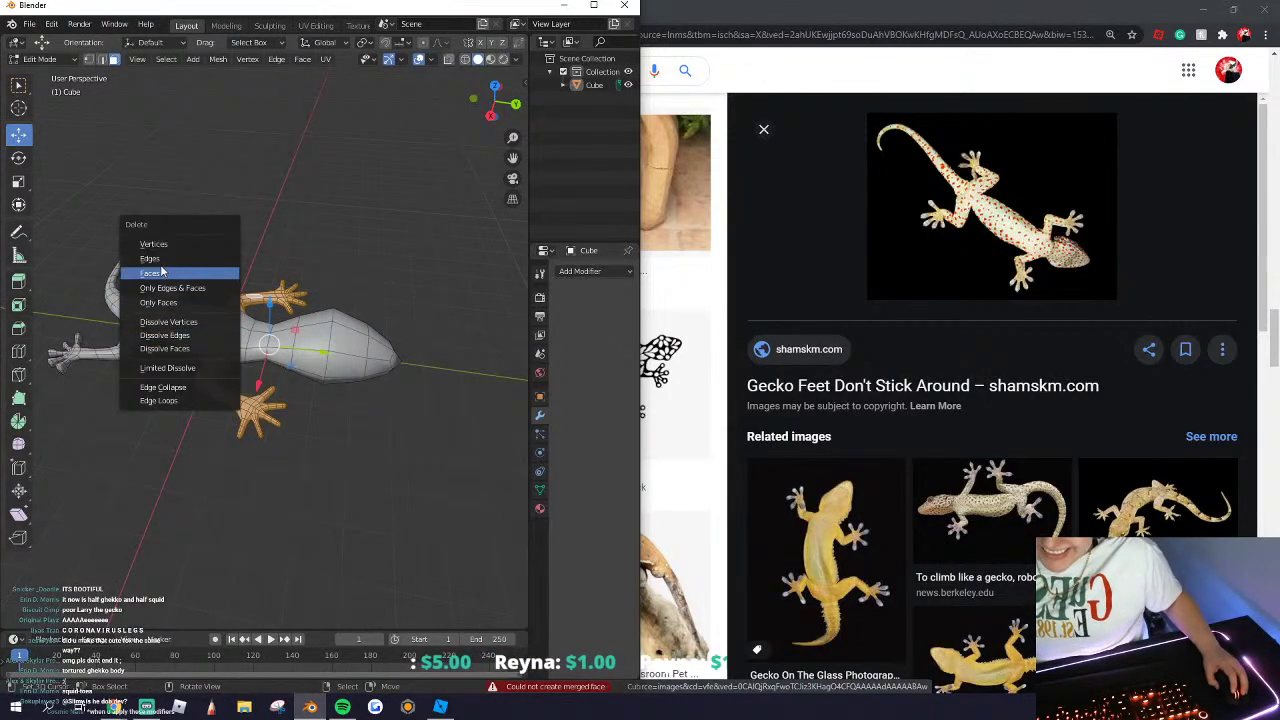
{"action": "left_click", "coordinate": [149, 280]}
Step: Duplicate both hind legs and rotate the copy 180 degrees around X
{"action": "middle_click_drag", "start_coordinate": [205, 328], "coordinate": [238, 332]}
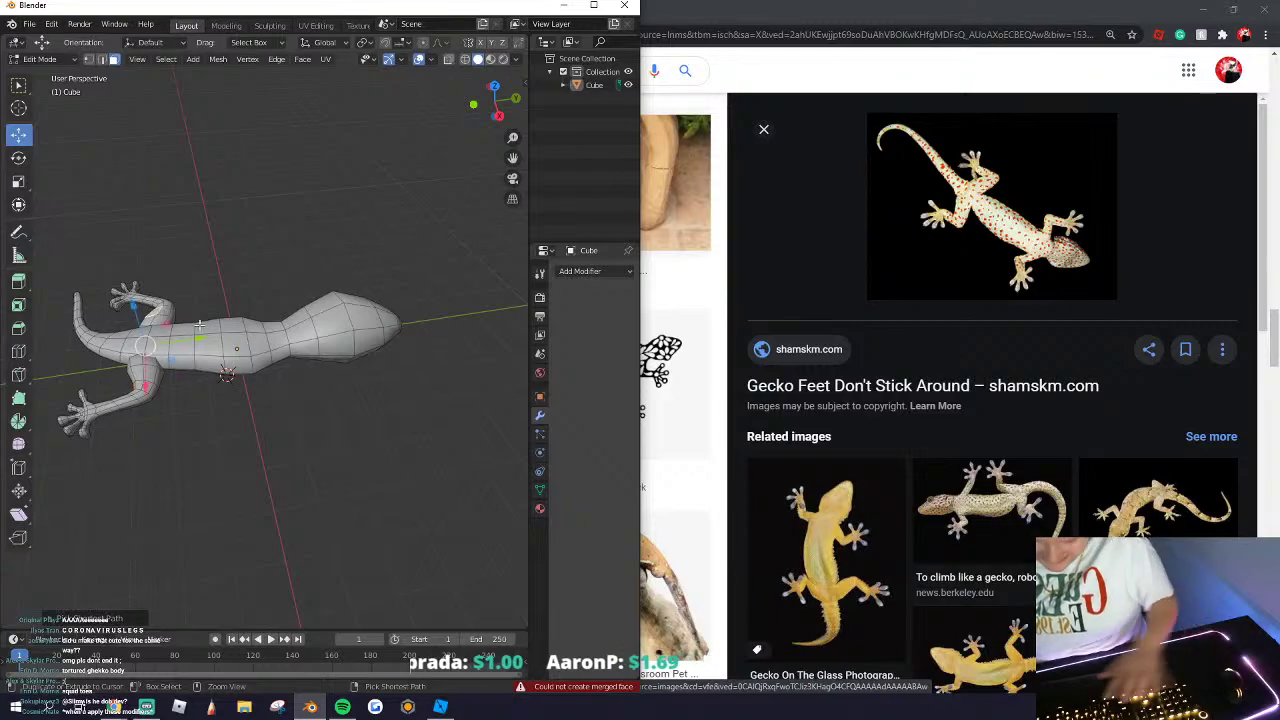
{"action": "type", "text": "rx"}
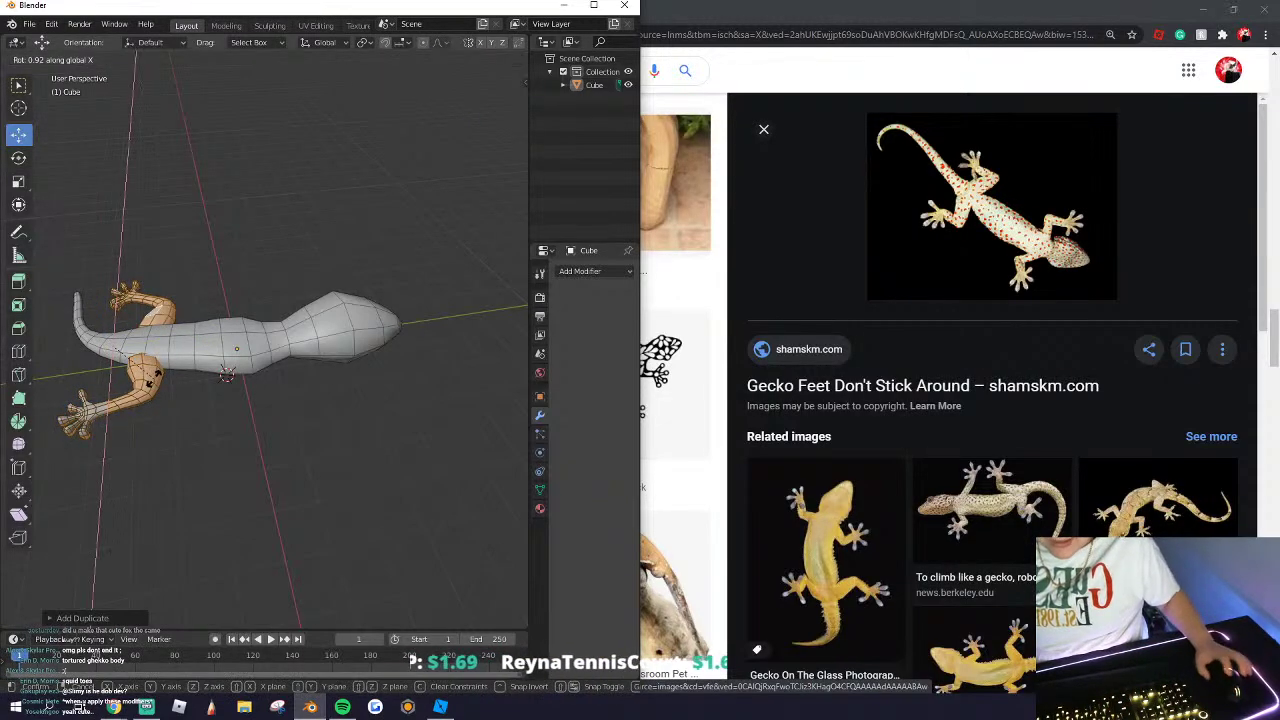
{"action": "type", "text": "180"}
{"action": "key", "text": "Return"}
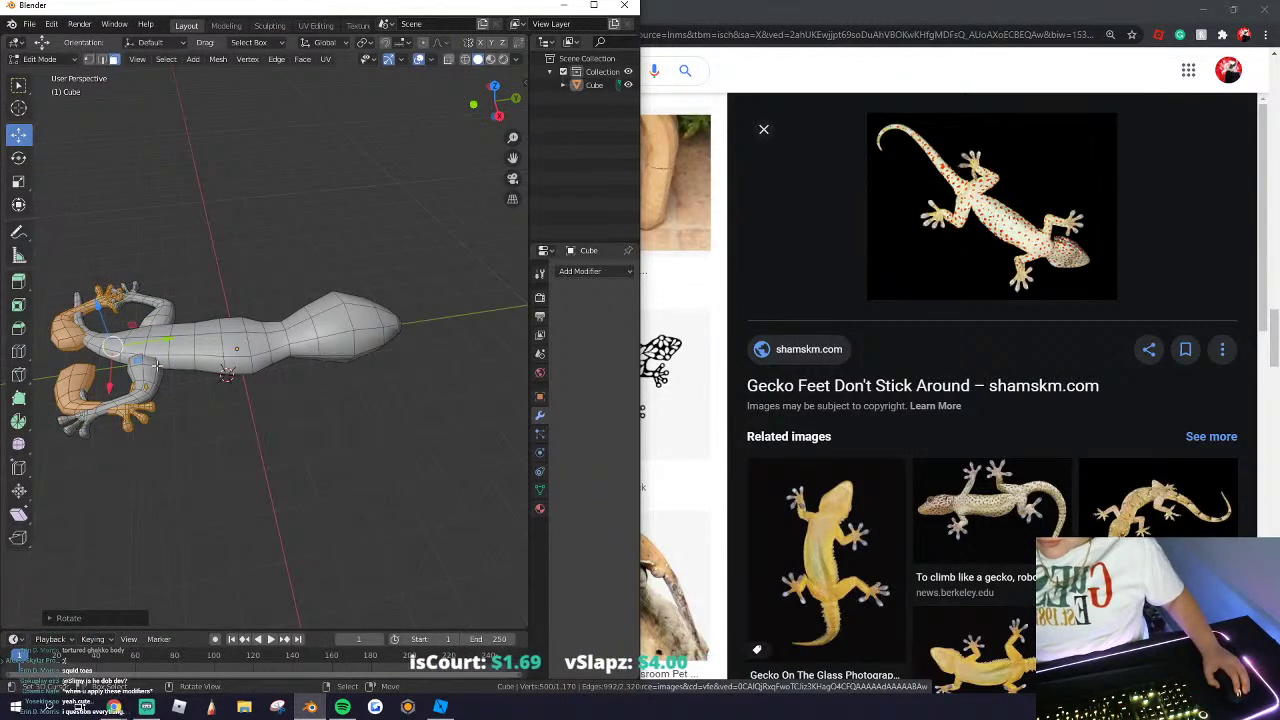
Step: Move the duplicated legs forward along the body to the gecko's shoulders
{"action": "left_click_drag", "start_coordinate": [168, 335], "coordinate": [386, 302]}
{"action": "middle_click_drag", "start_coordinate": [320, 322], "coordinate": [398, 389]}
{"action": "left_click_drag", "start_coordinate": [338, 322], "coordinate": [325, 299]}
{"action": "left_click_drag", "start_coordinate": [353, 346], "coordinate": [349, 341]}
{"action": "left_click_drag", "start_coordinate": [320, 291], "coordinate": [314, 303]}
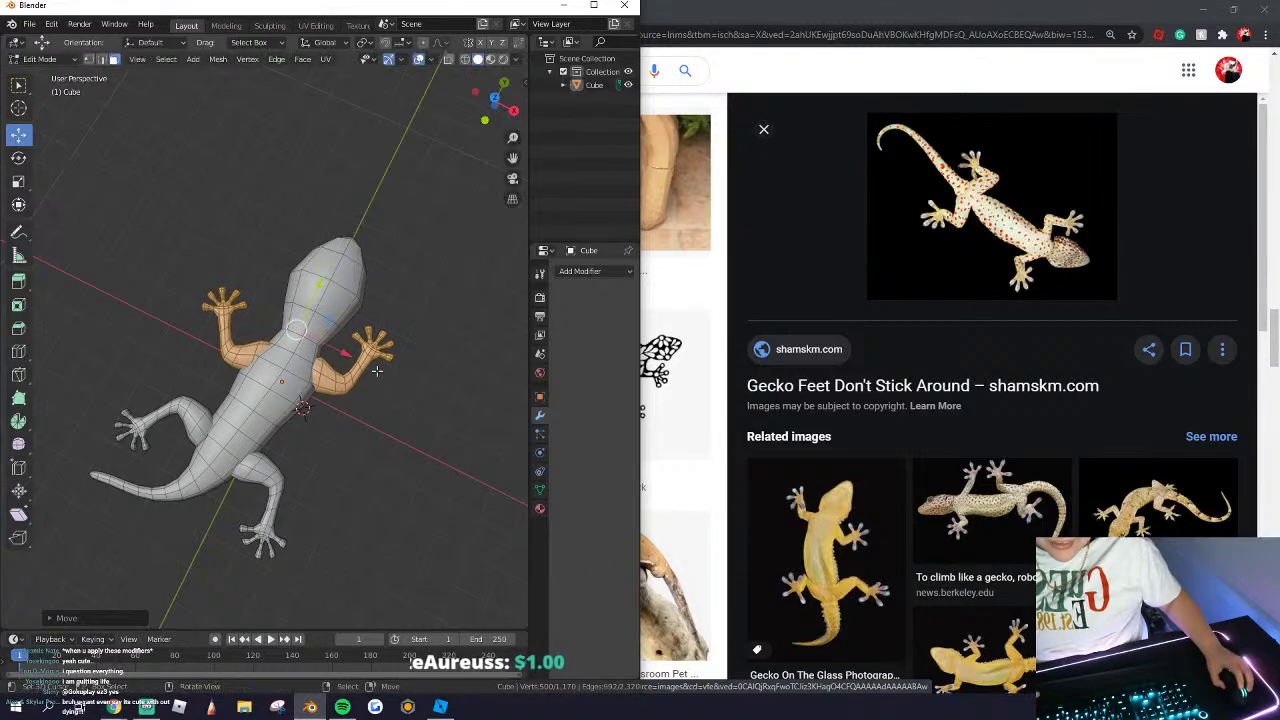
Step: Try moving the duplicated front legs along Z and undo the latest moves
{"action": "key", "text": "g"}
{"action": "key", "text": "z"}
{"action": "left_click", "coordinate": [375, 394]}
{"action": "key", "text": "ctrl+z"}
{"action": "key", "text": "ctrl+z"}
Step: Rotate the new front legs slightly to line up with the body and raise them about 0.1 m along Z
{"action": "key", "text": "g"}
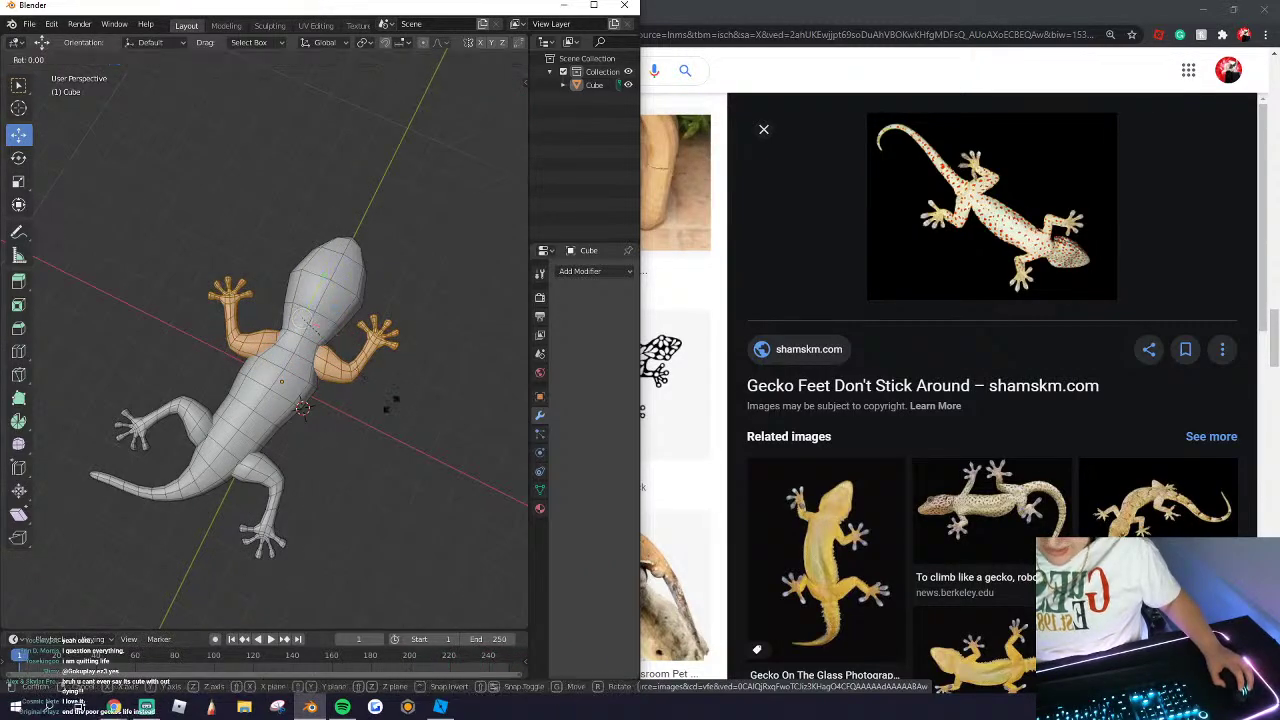
{"action": "key", "text": "x"}
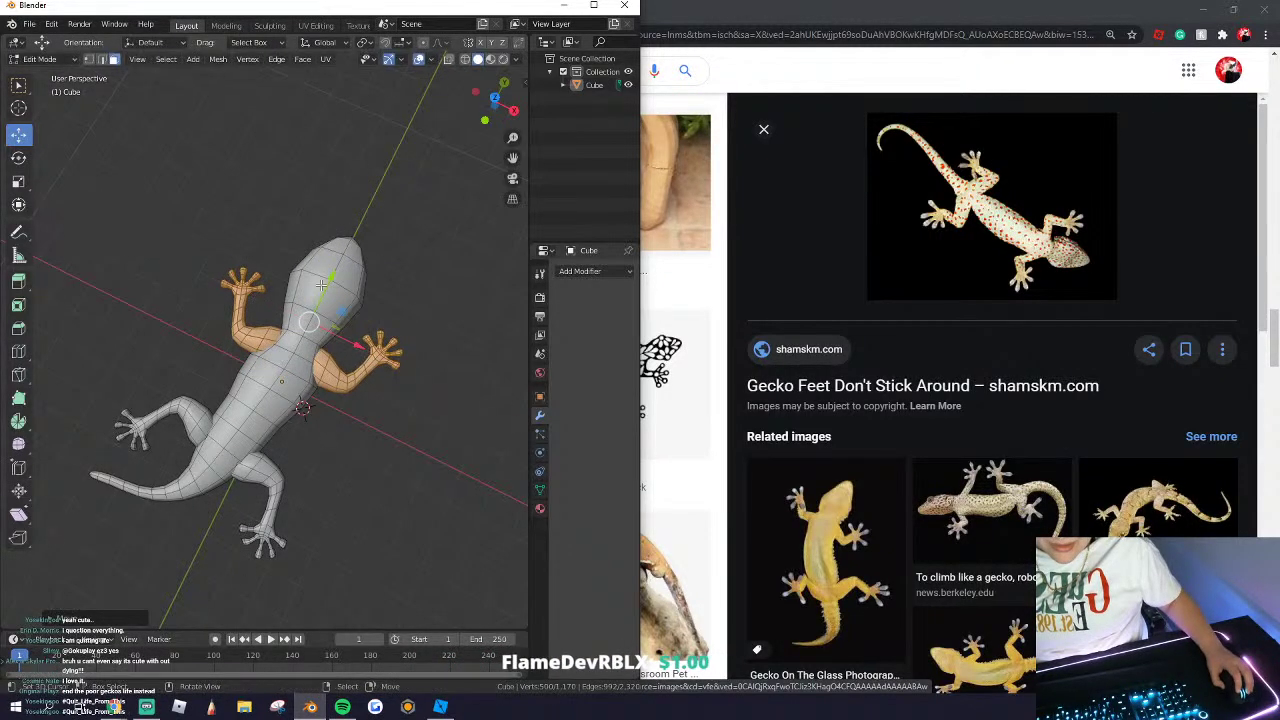
{"action": "left_click", "coordinate": [405, 387]}
{"action": "middle_click_drag", "start_coordinate": [405, 387], "coordinate": [298, 295]}
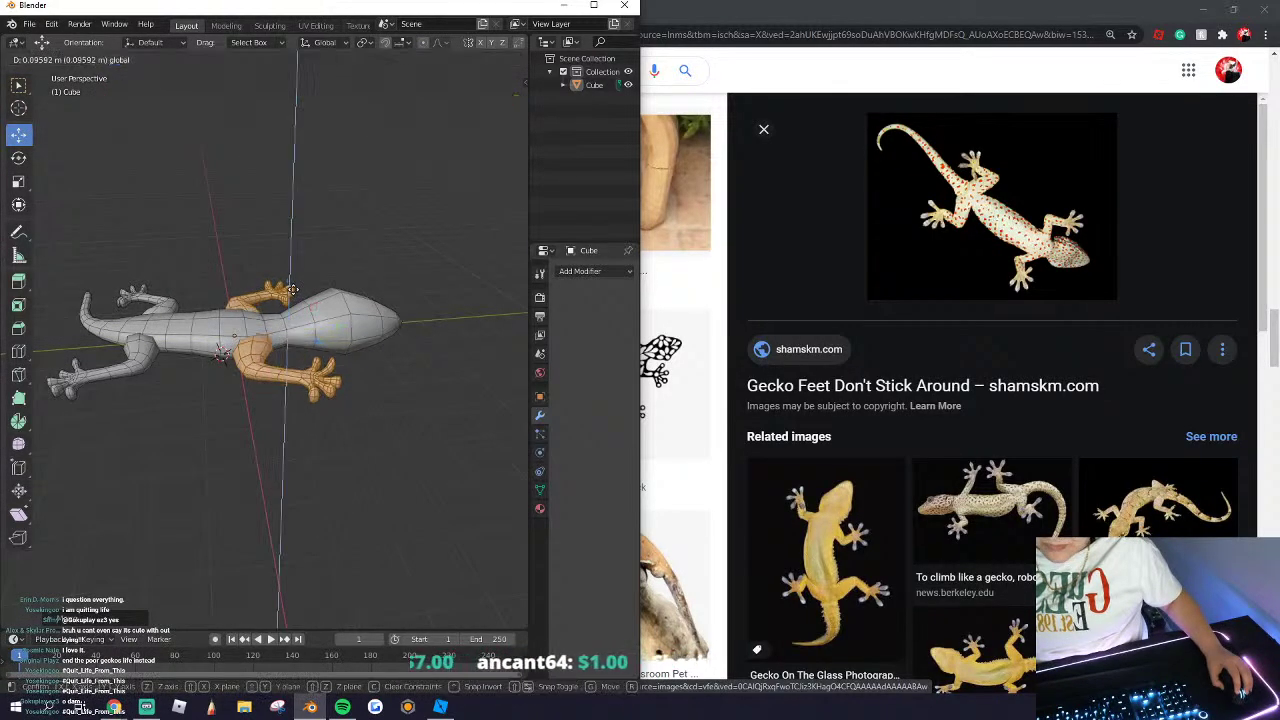
{"action": "key", "text": "Tab"}
{"action": "middle_click_drag", "start_coordinate": [315, 342], "coordinate": [355, 383]}
{"action": "scroll", "coordinate": [879, 521], "scroll_direction": "up", "scroll_amount": 2}
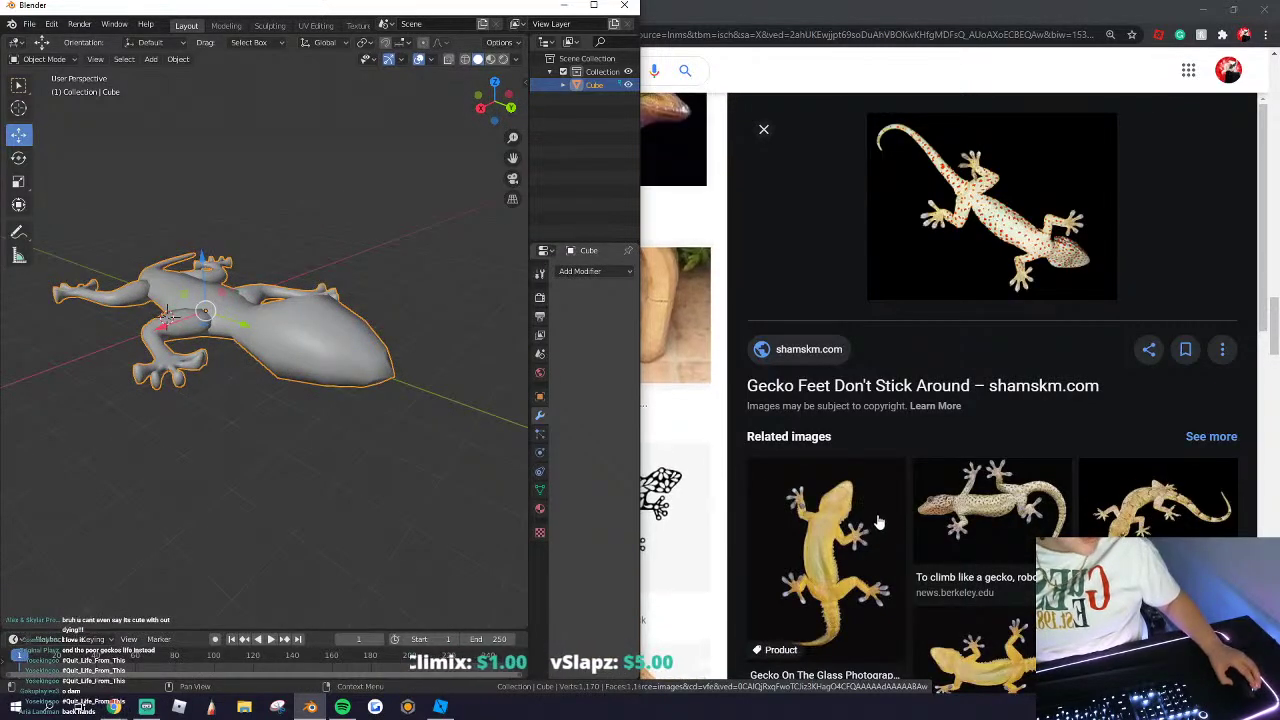
{"action": "left_click", "coordinate": [703, 470]}
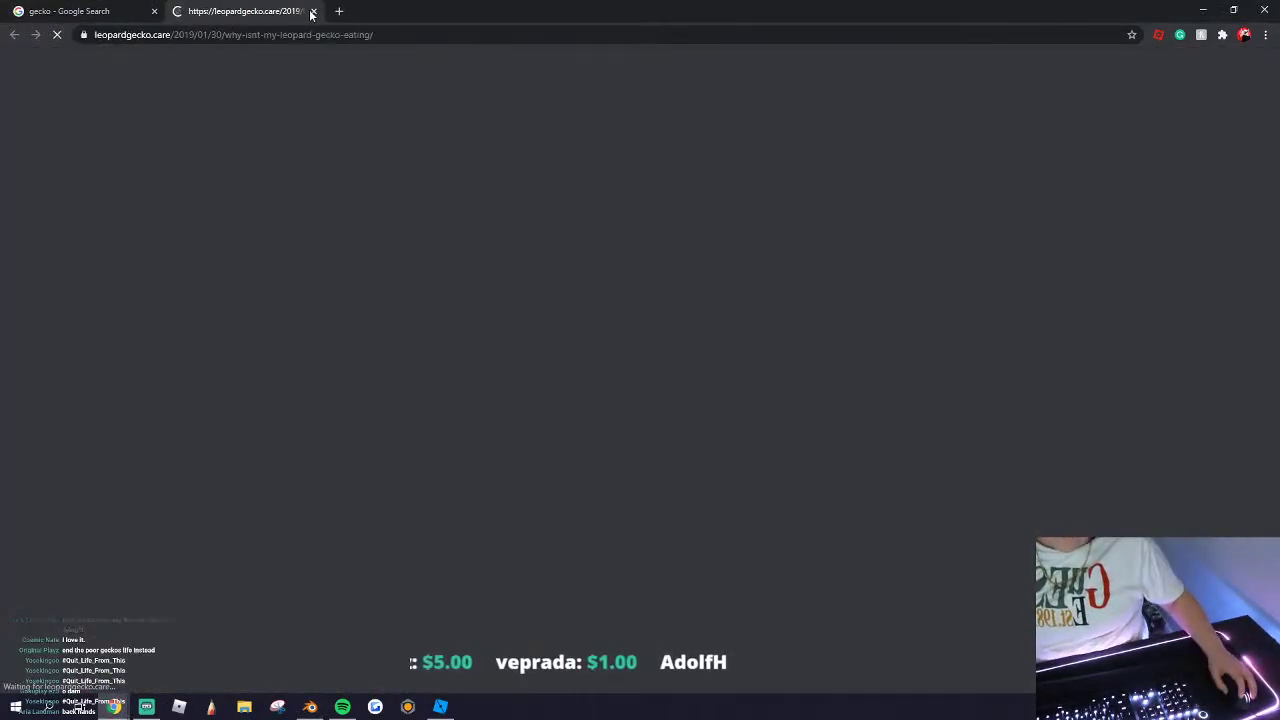
{"action": "left_click", "coordinate": [311, 12]}
{"action": "left_click", "coordinate": [310, 707]}
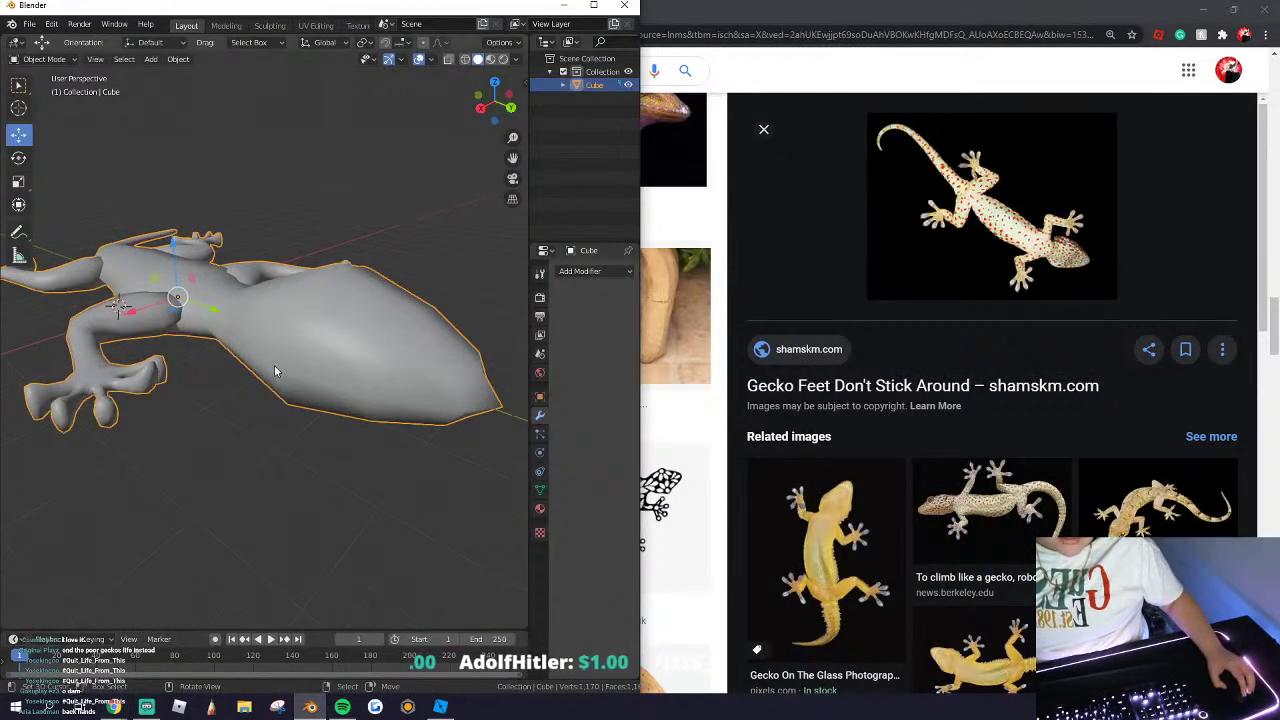
Step: Enable Auto Smooth for the gecko mesh's normals and enlarge the modelling window to full screen
{"action": "middle_click_drag", "start_coordinate": [333, 375], "coordinate": [99, 379]}
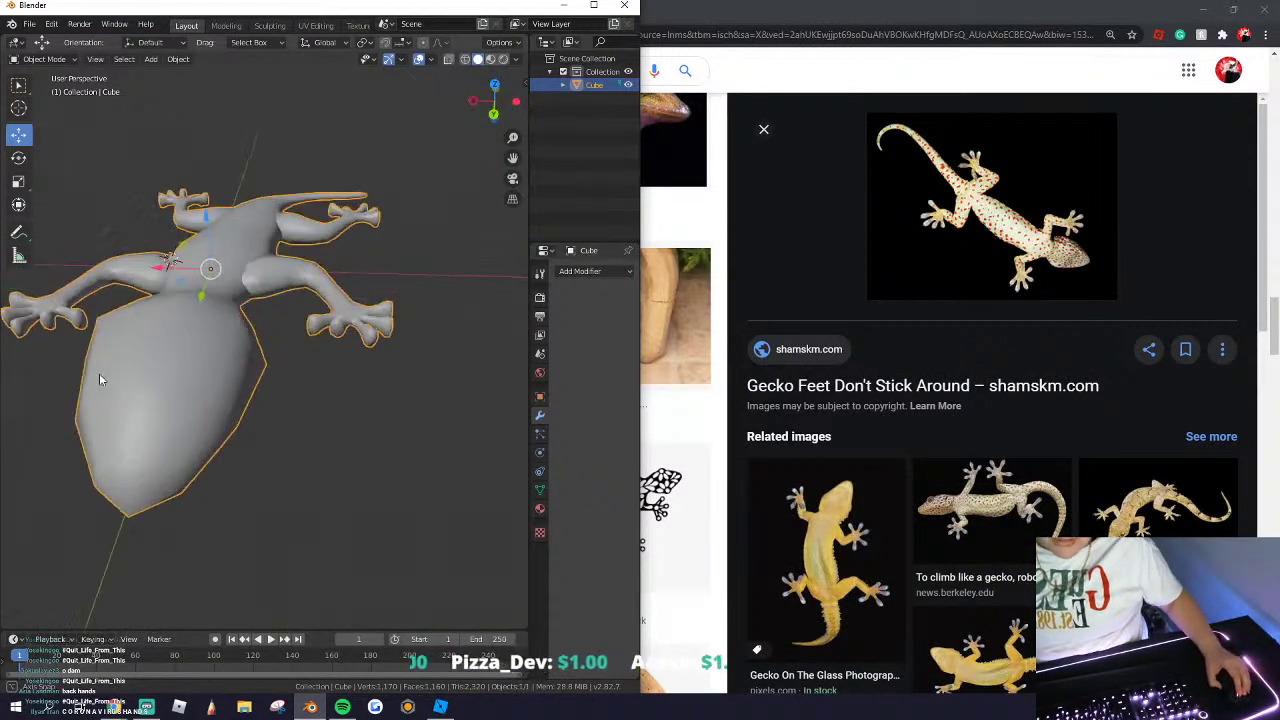
{"action": "left_click", "coordinate": [540, 489]}
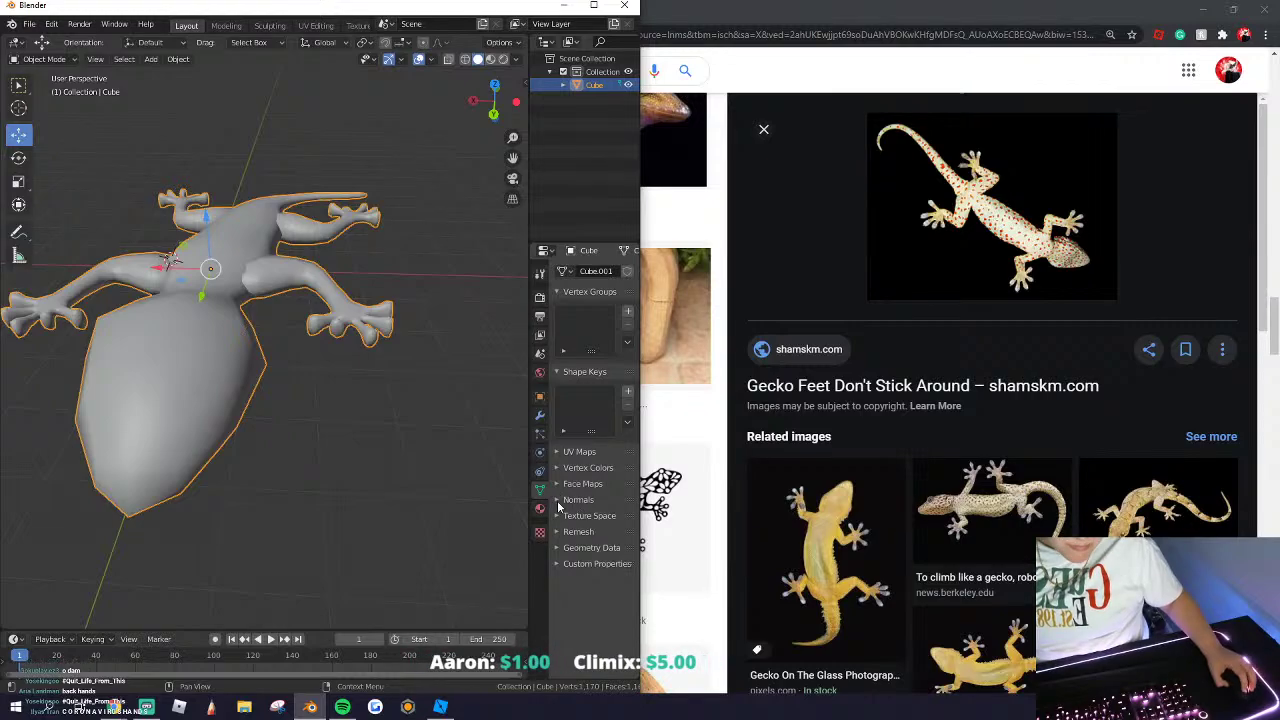
{"action": "left_click", "coordinate": [577, 516]}
{"action": "scroll", "coordinate": [180, 363], "scroll_direction": "down", "scroll_amount": 4}
{"action": "middle_click_drag", "start_coordinate": [180, 363], "coordinate": [345, 405]}
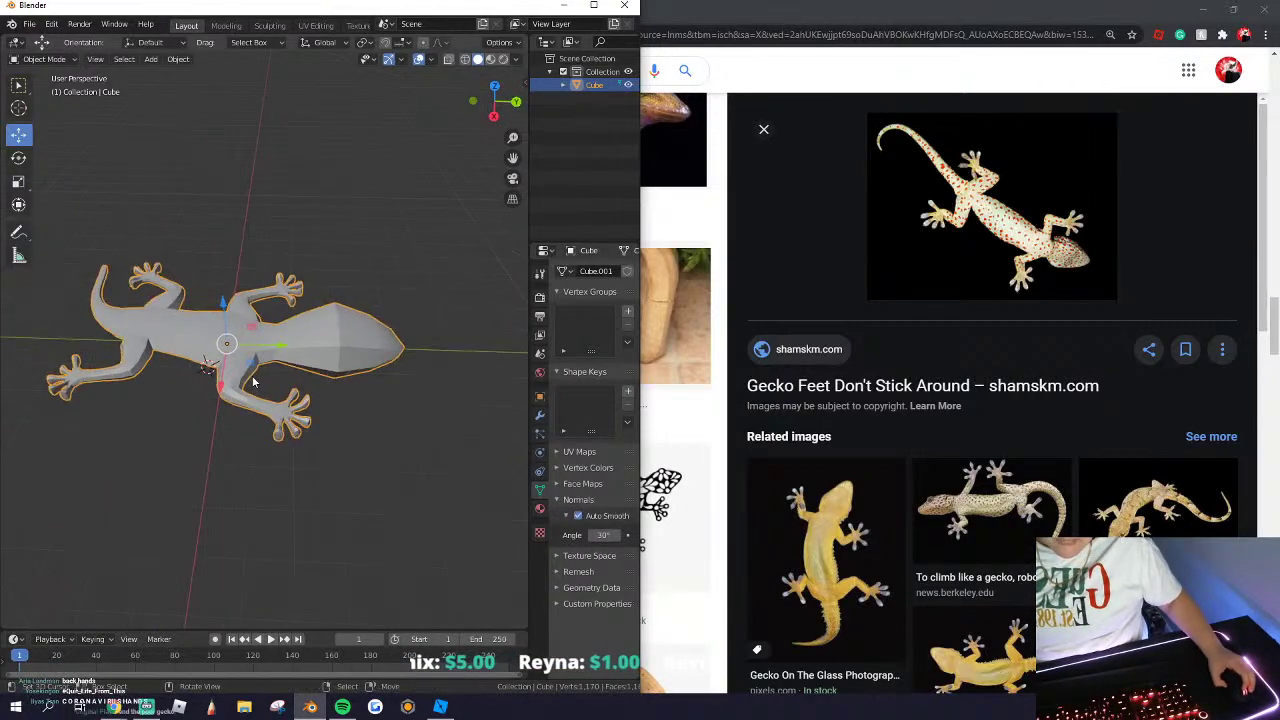
{"action": "left_click", "coordinate": [347, 403]}
{"action": "middle_click_drag", "start_coordinate": [251, 377], "coordinate": [505, 356]}
{"action": "left_click_drag", "start_coordinate": [524, 8], "coordinate": [830, 0]}
Step: Bevel the edge loop around the widest part of the gecko's head with 2 segments and a width of about 0.41 m
{"action": "scroll", "coordinate": [700, 320], "scroll_direction": "up", "scroll_amount": 2}
{"action": "key", "text": "Tab"}
{"action": "left_click", "coordinate": [792, 308]}
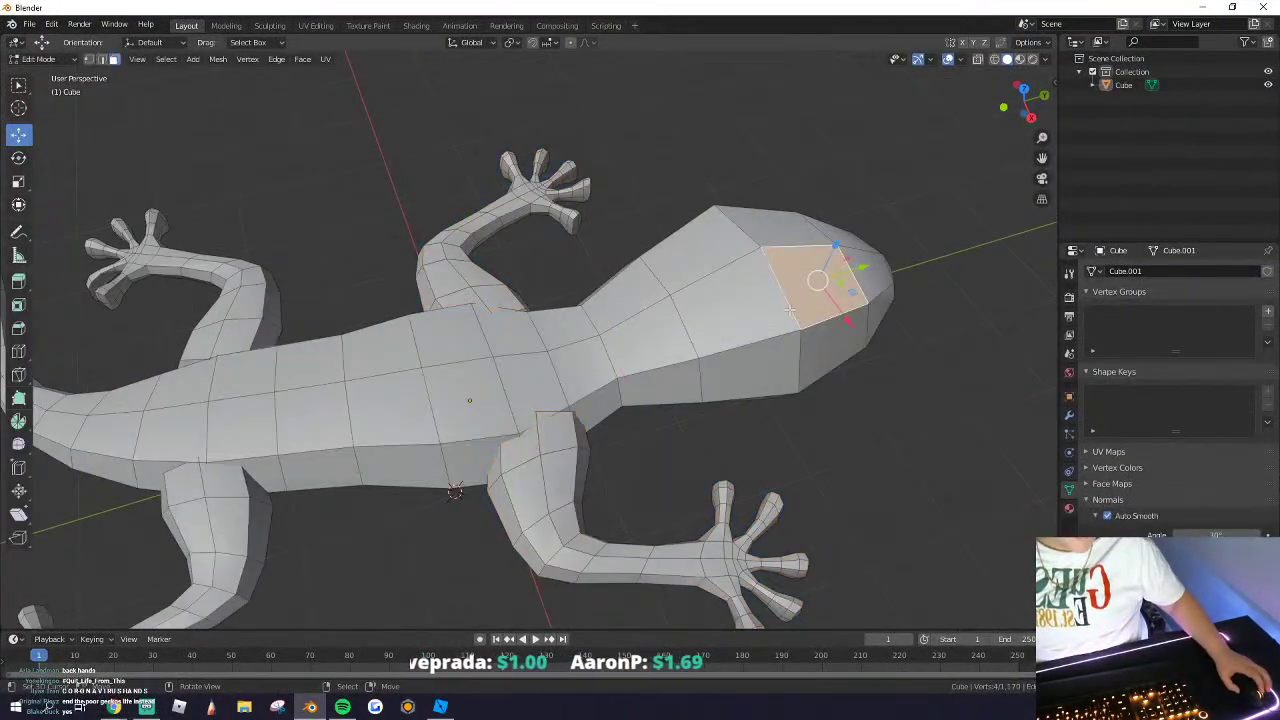
{"action": "left_click", "coordinate": [101, 59]}
{"action": "left_click", "coordinate": [791, 255], "text": "alt"}
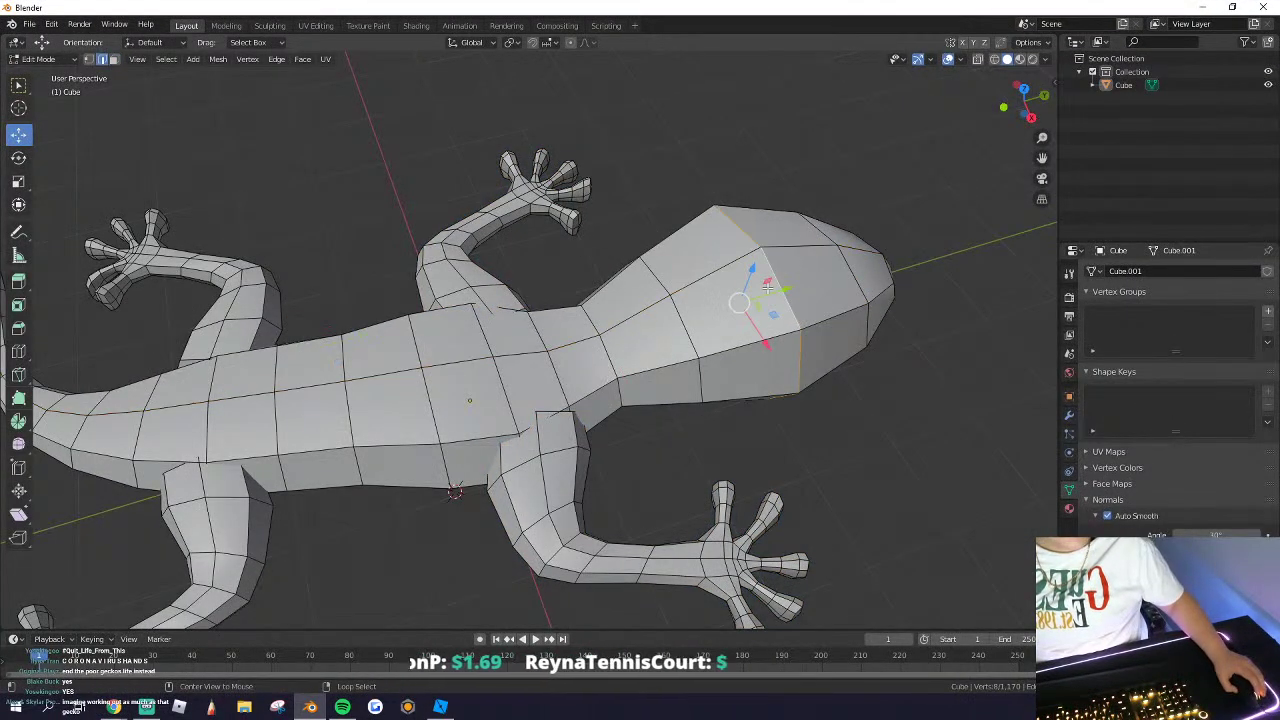
{"action": "middle_click_drag", "start_coordinate": [767, 285], "coordinate": [697, 374]}
{"action": "key", "text": "ctrl+b"}
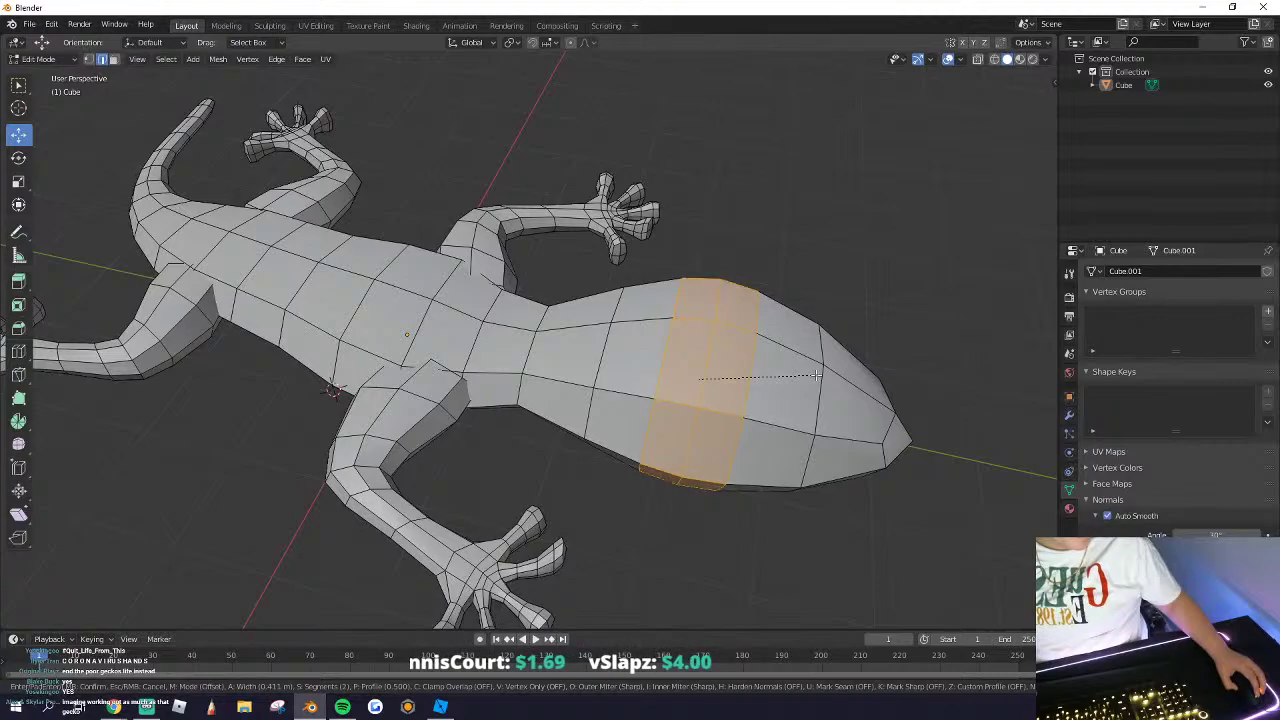
{"action": "left_click", "coordinate": [822, 376]}
{"action": "key", "text": "Tab"}
{"action": "middle_click_drag", "start_coordinate": [576, 455], "coordinate": [501, 370]}
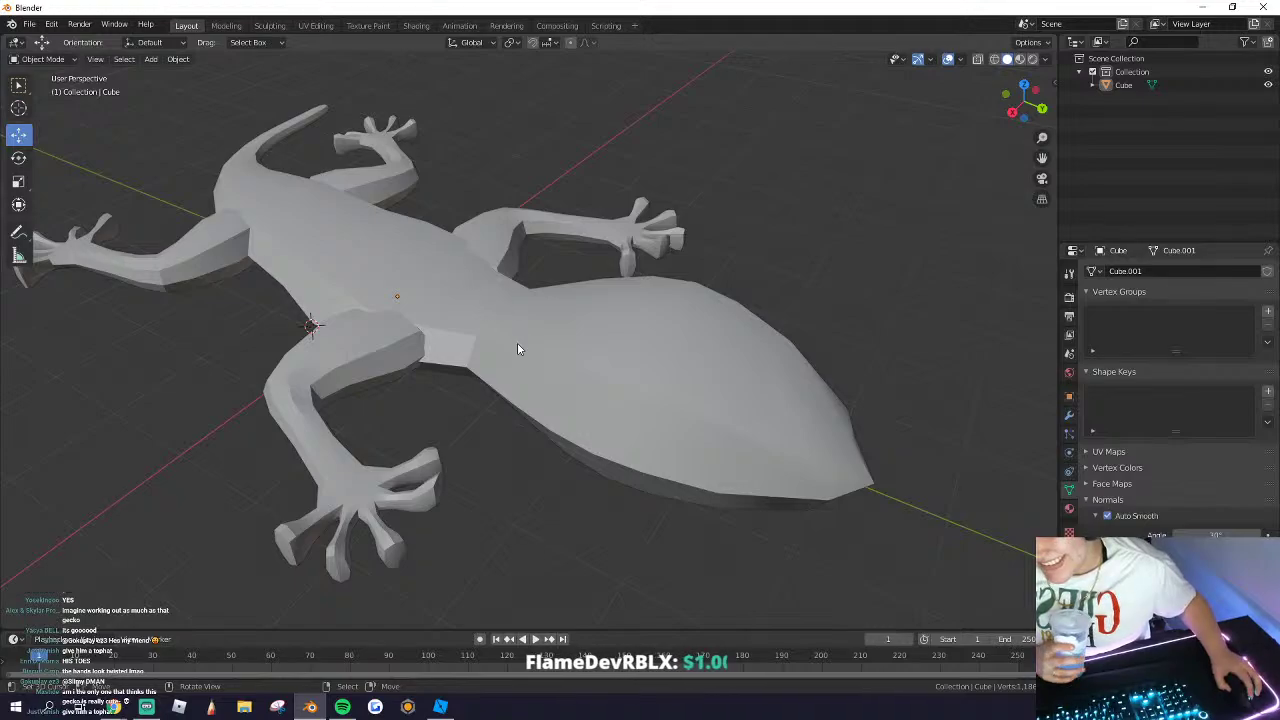
{"action": "middle_click_drag", "start_coordinate": [517, 349], "coordinate": [185, 694]}
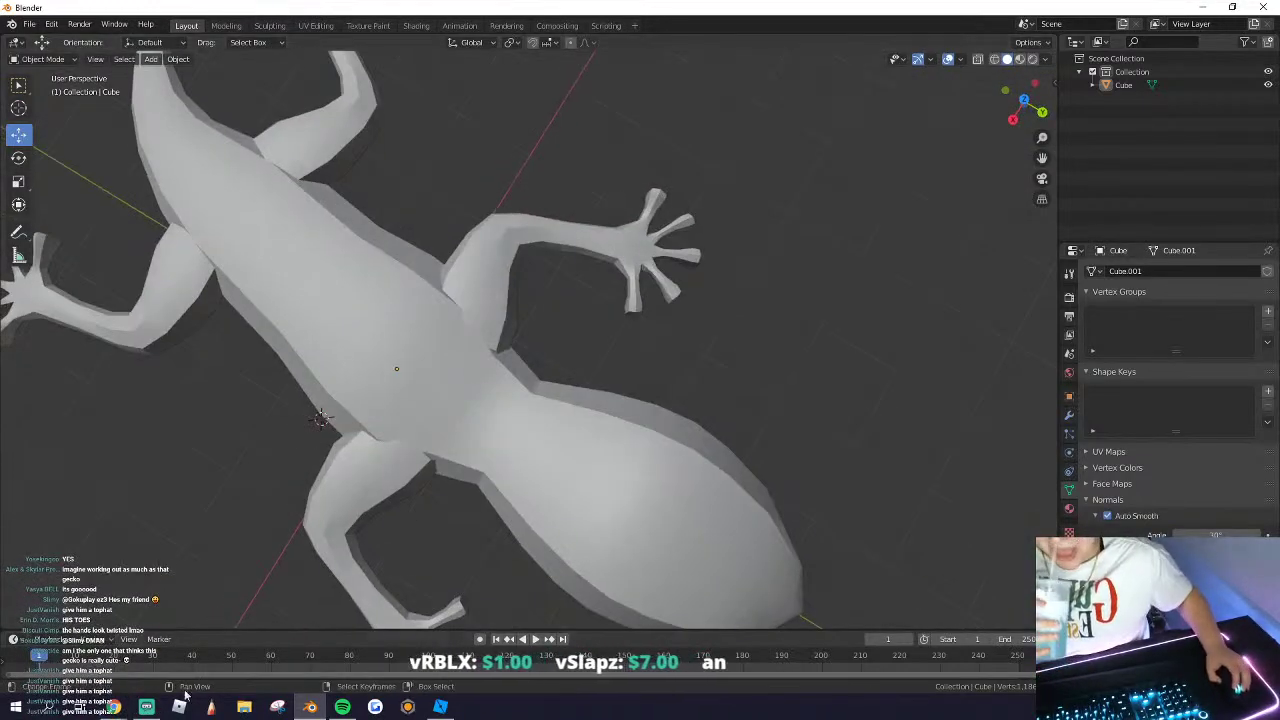
Step: Switch to the browser, search for "covid" in a new tab and open the news results
{"action": "left_click", "coordinate": [262, 620]}
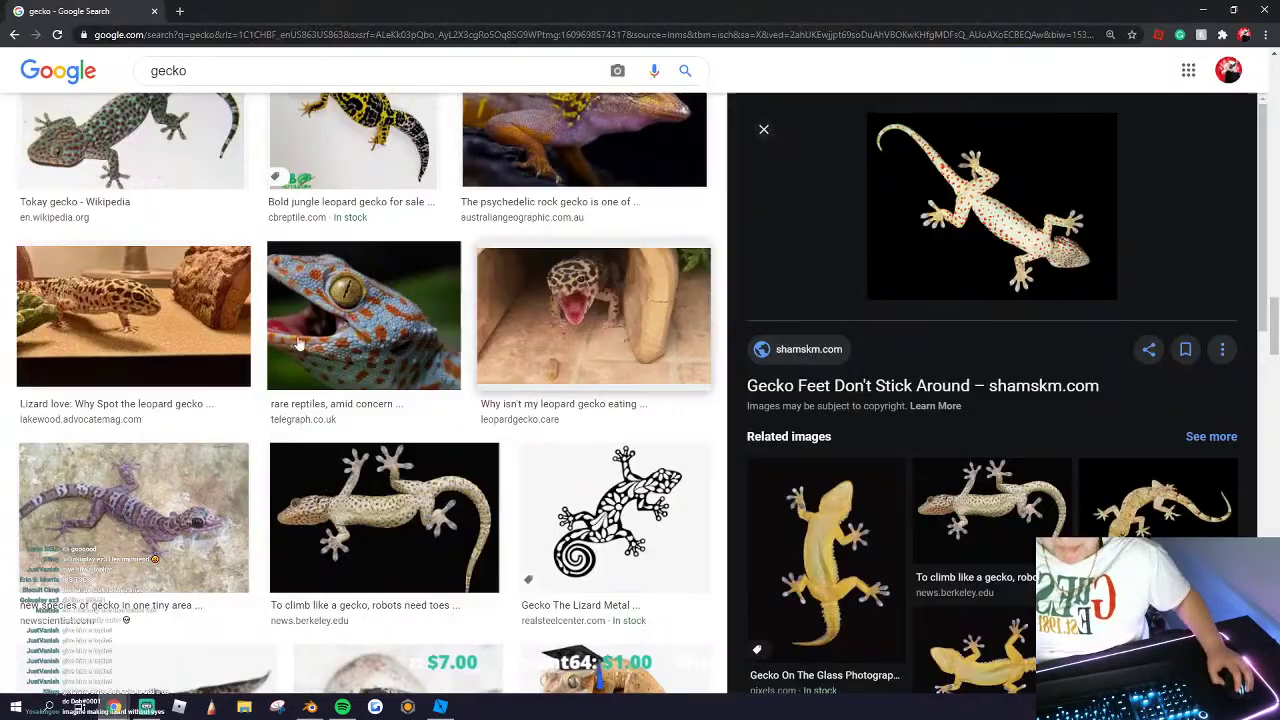
{"action": "left_click", "coordinate": [179, 11]}
{"action": "type", "text": "covid"}
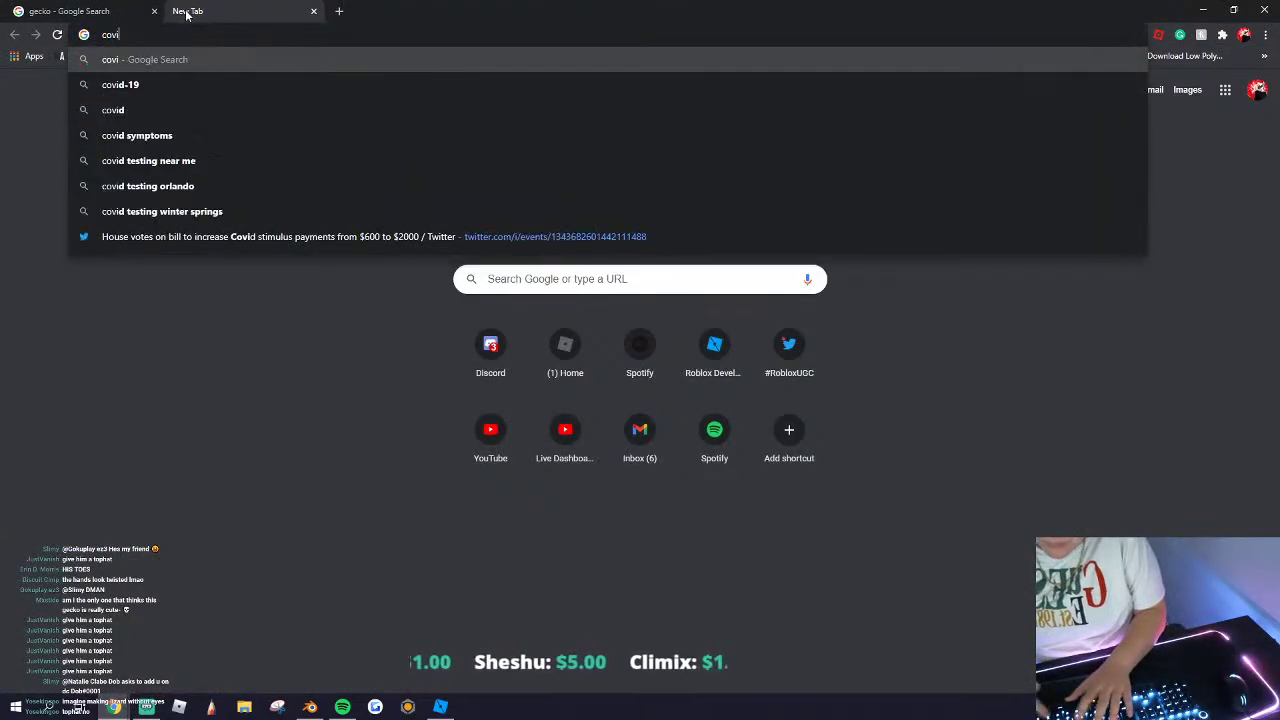
{"action": "key", "text": "Return"}
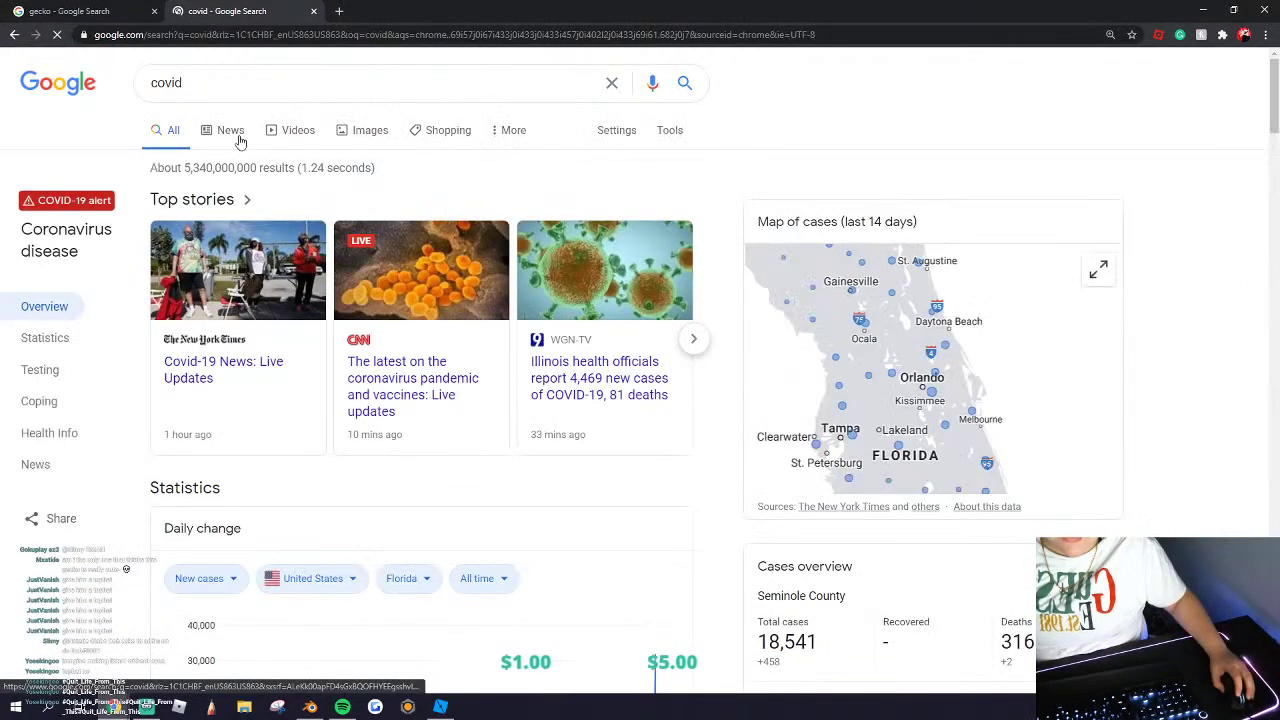
{"action": "left_click", "coordinate": [228, 136]}
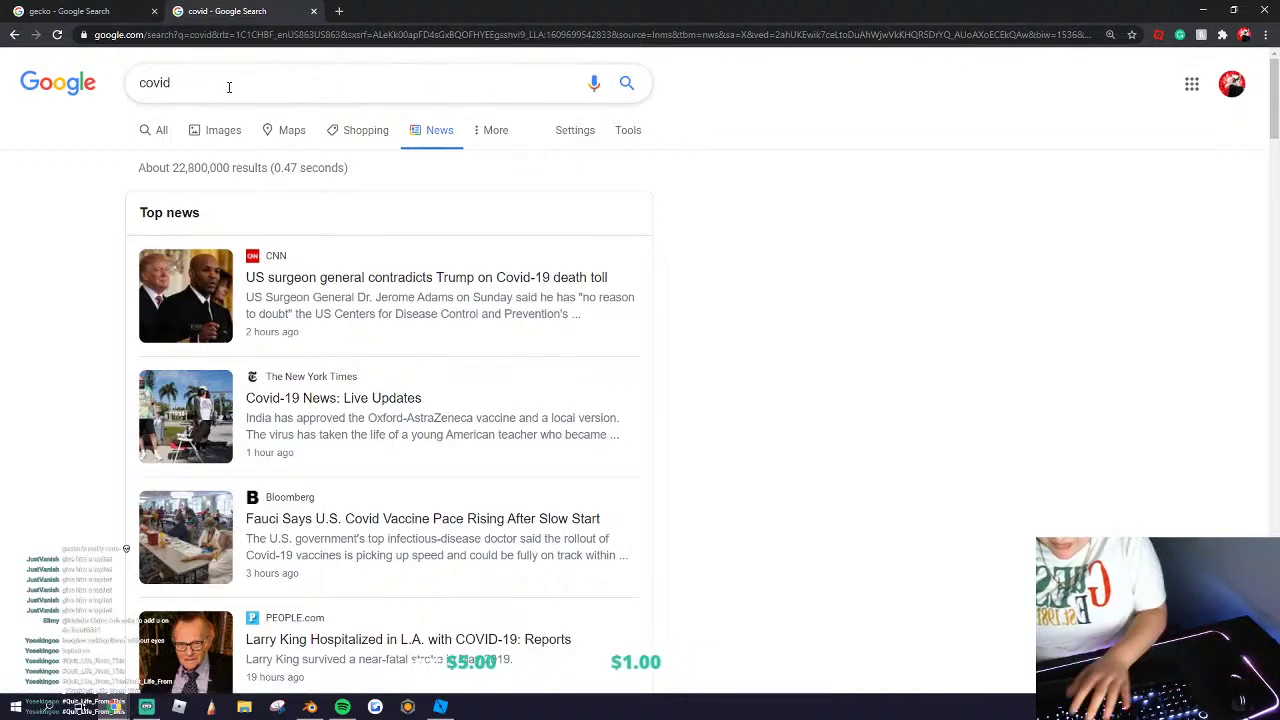
Step: Search for "covid microscope" images and open the green Cedars-Sinai coronavirus picture
{"action": "left_click", "coordinate": [229, 87]}
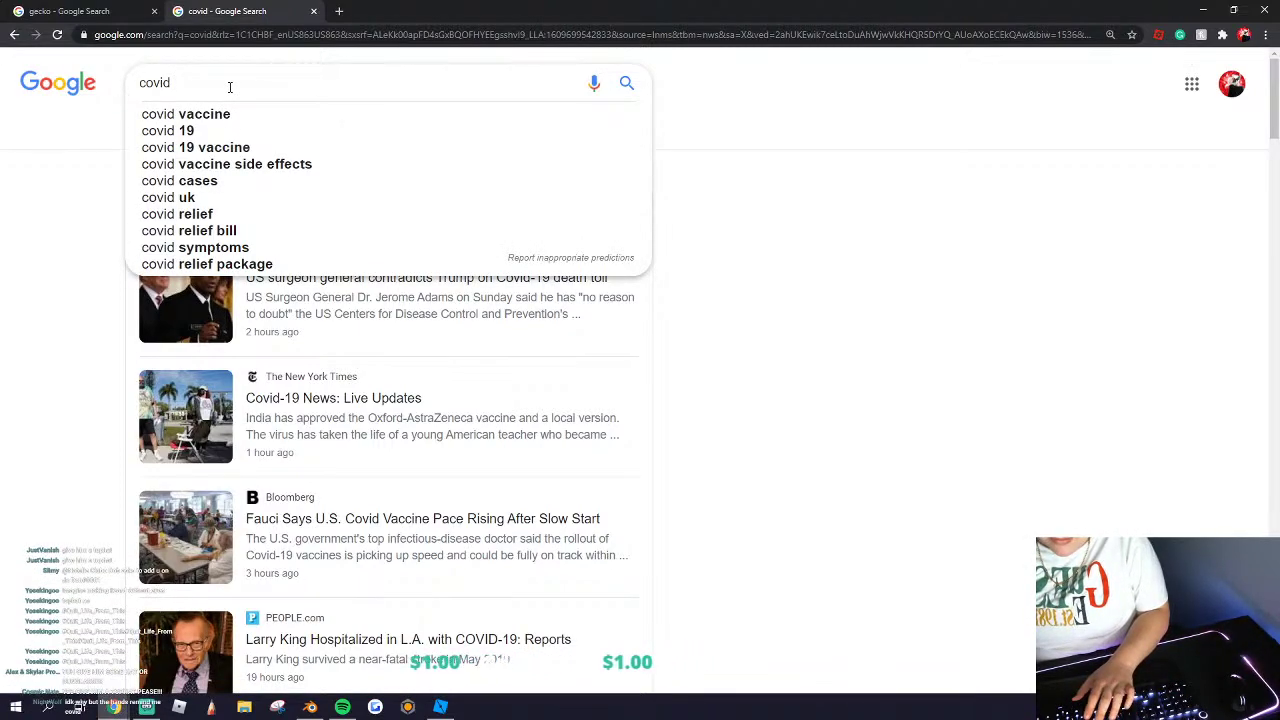
{"action": "type", "text": "microsc"}
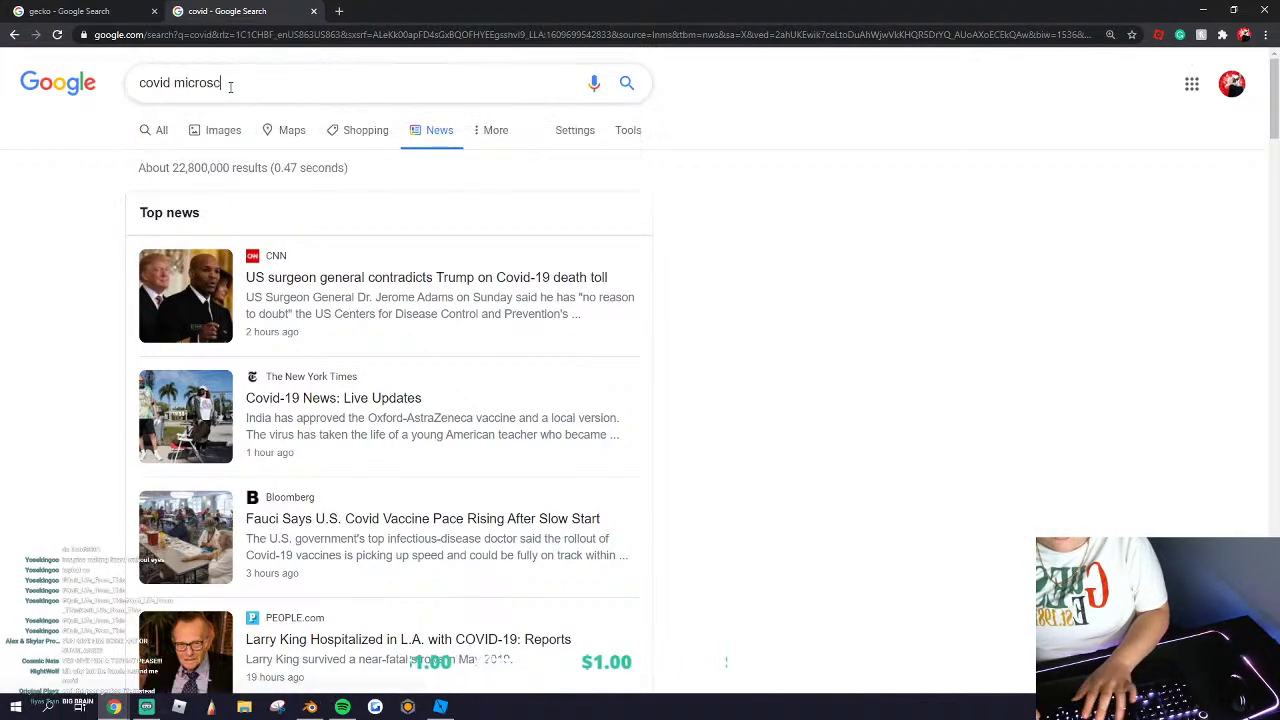
{"action": "type", "text": "ope"}
{"action": "key", "text": "Return"}
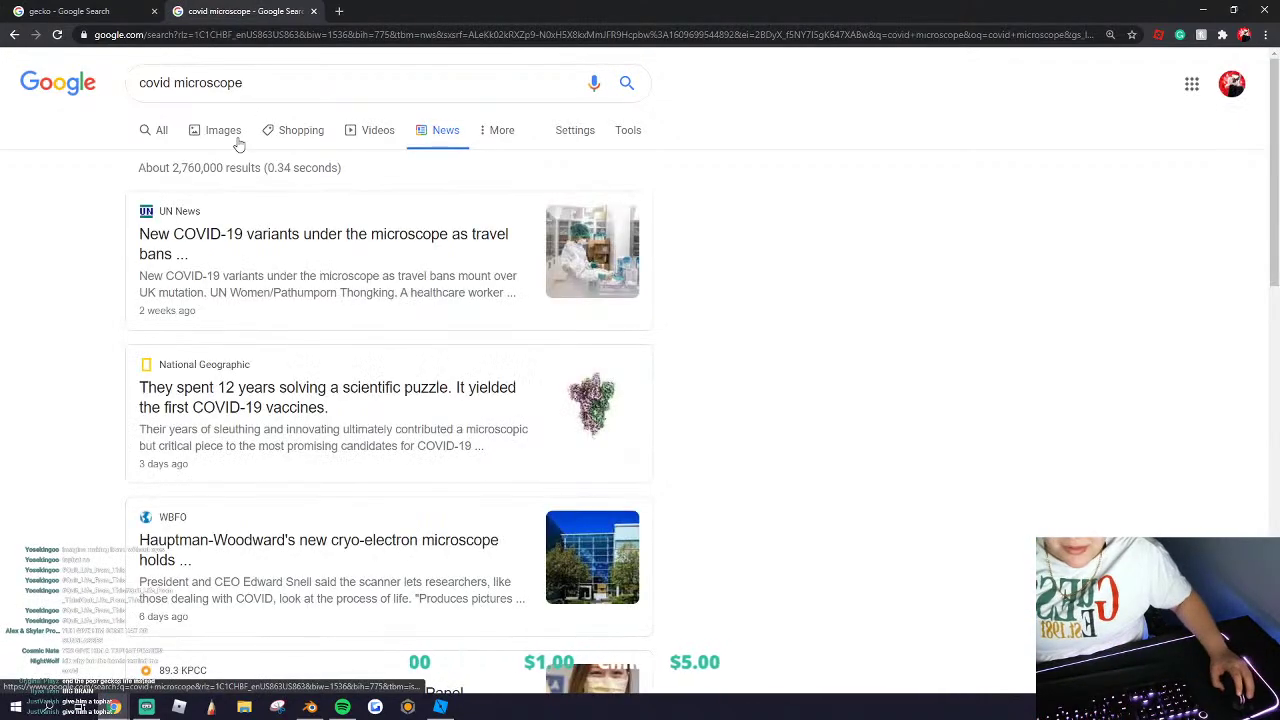
{"action": "left_click", "coordinate": [222, 131]}
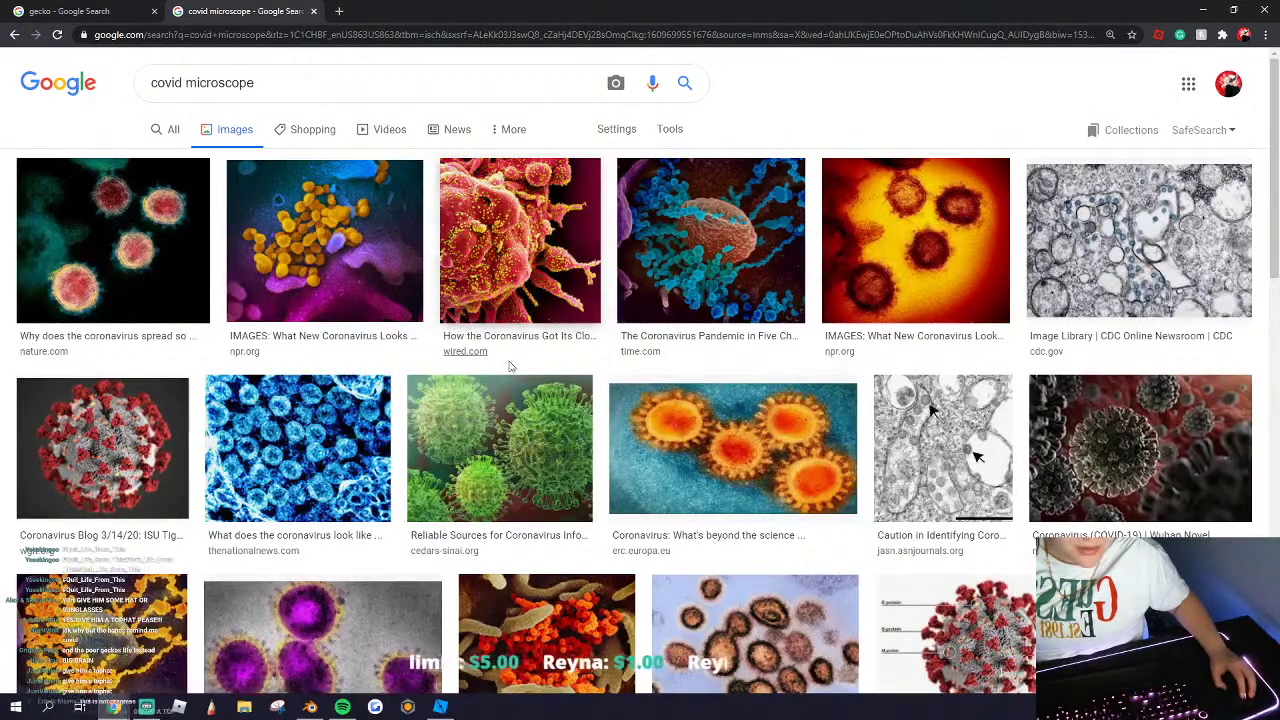
{"action": "left_click", "coordinate": [505, 410]}
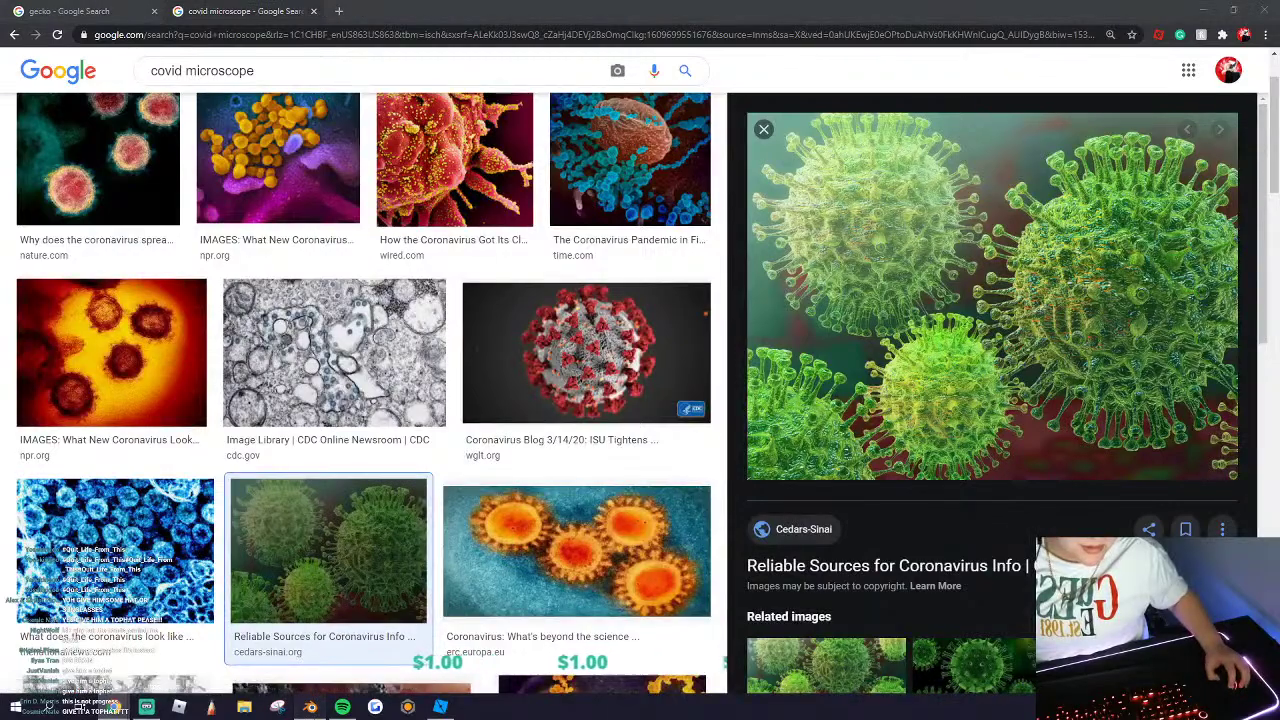
Step: Close the coronavirus search tab and open the Britannica close-up photo in the gecko image results
{"action": "key", "text": "alt+Tab"}
{"action": "left_click_drag", "start_coordinate": [110, 8], "coordinate": [691, 0]}
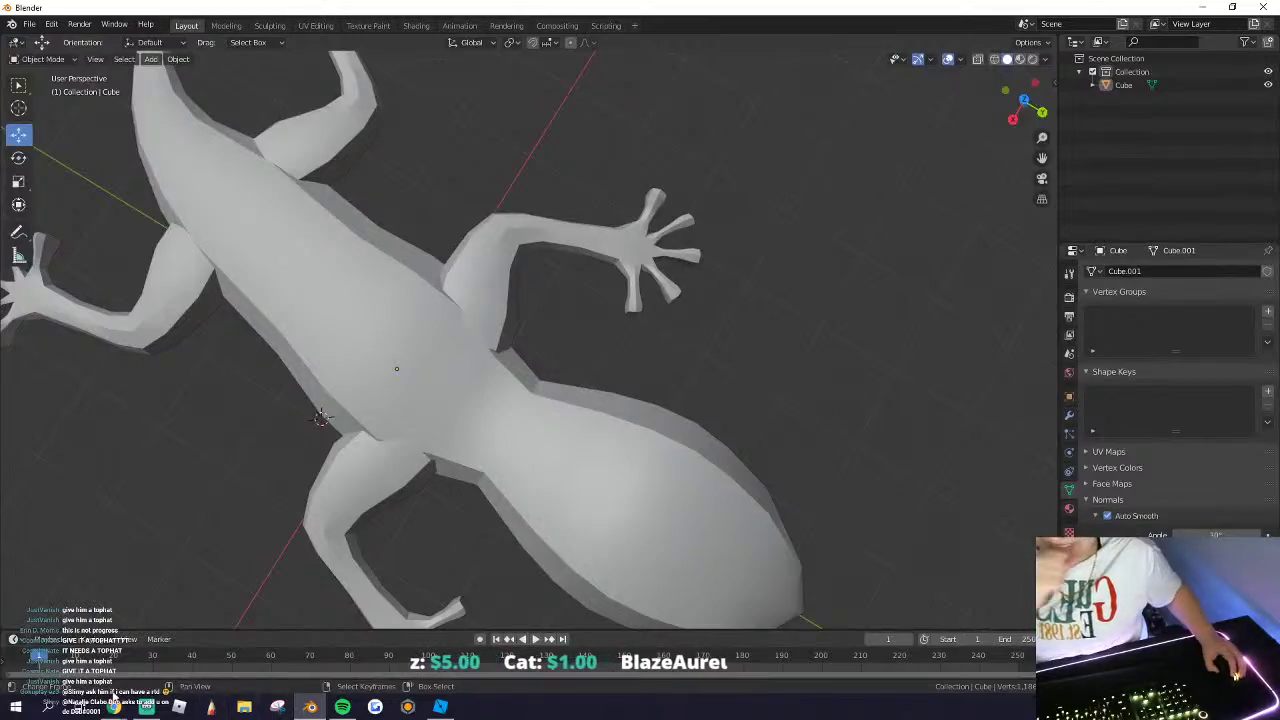
{"action": "left_click", "coordinate": [401, 670]}
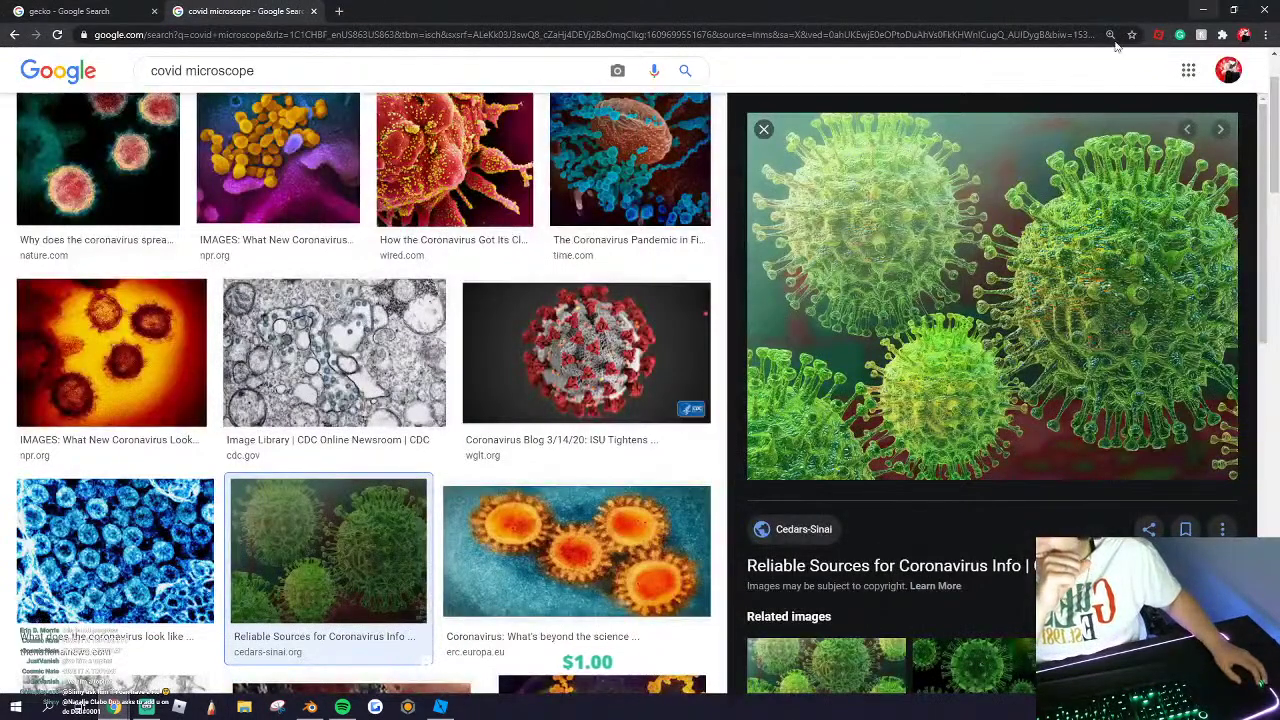
{"action": "left_click", "coordinate": [315, 11]}
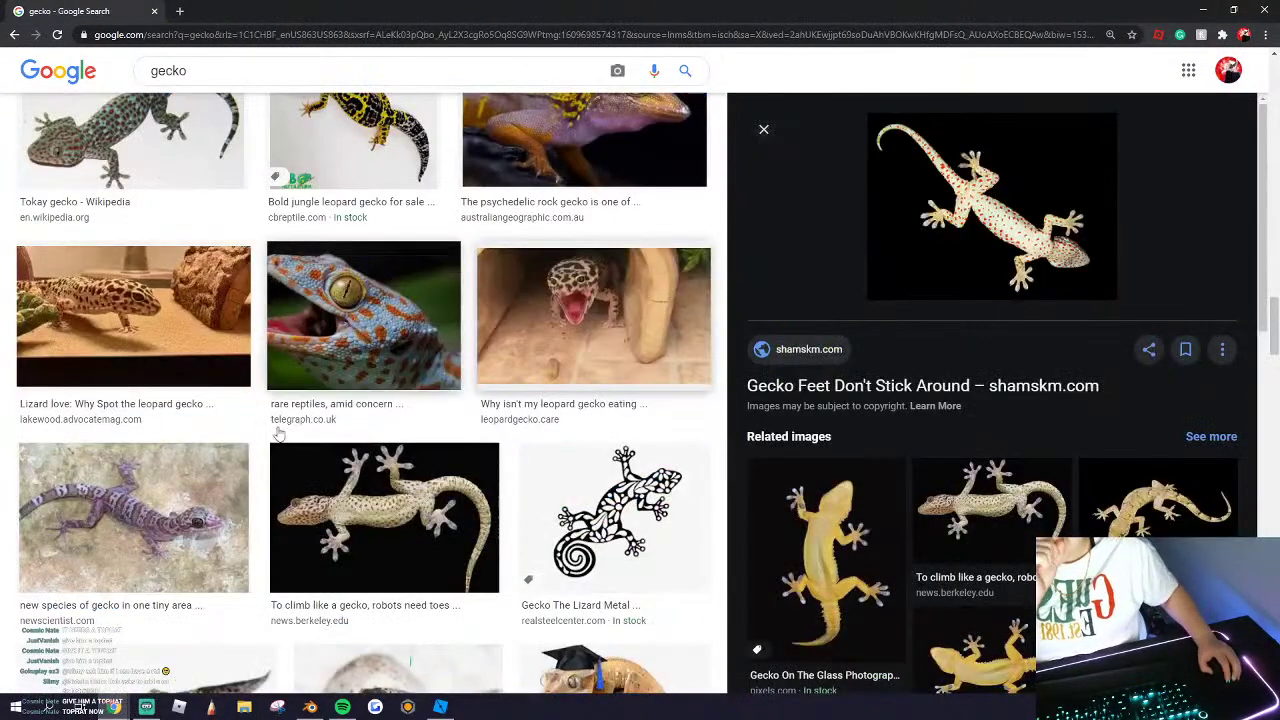
{"action": "scroll", "coordinate": [496, 441], "scroll_direction": "down", "scroll_amount": 15}
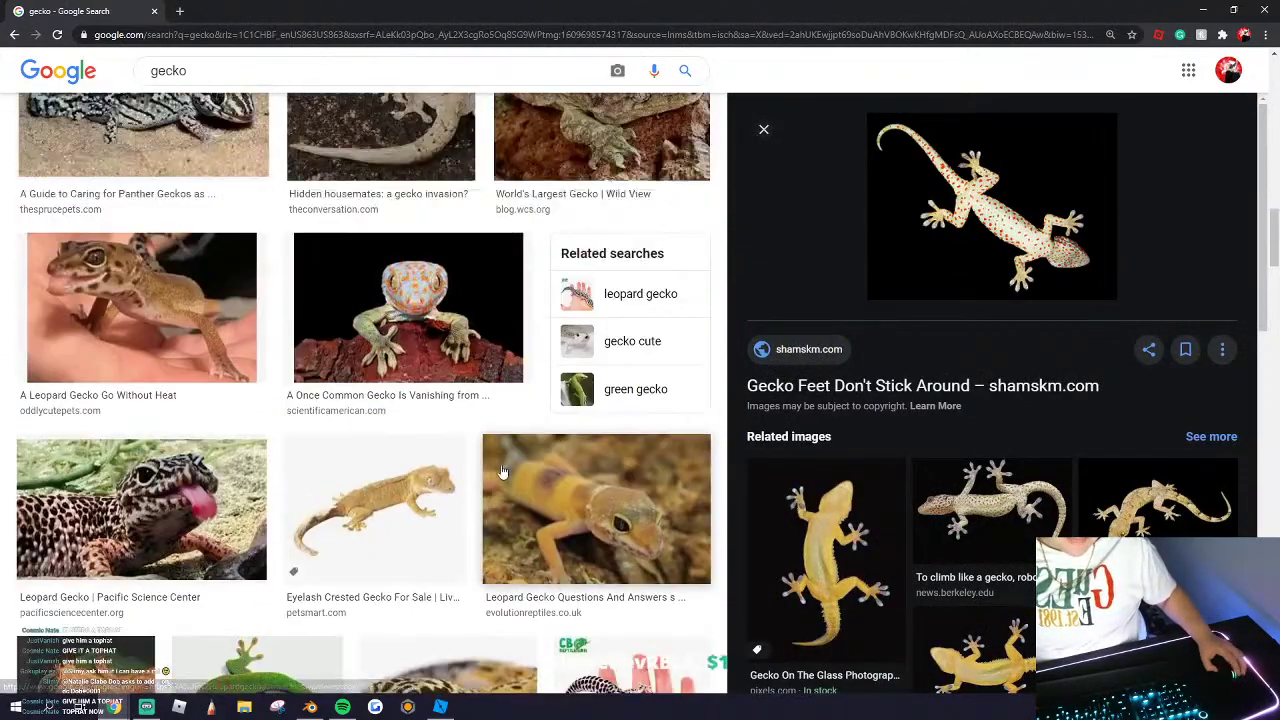
{"action": "scroll", "coordinate": [490, 465], "scroll_direction": "up", "scroll_amount": 15}
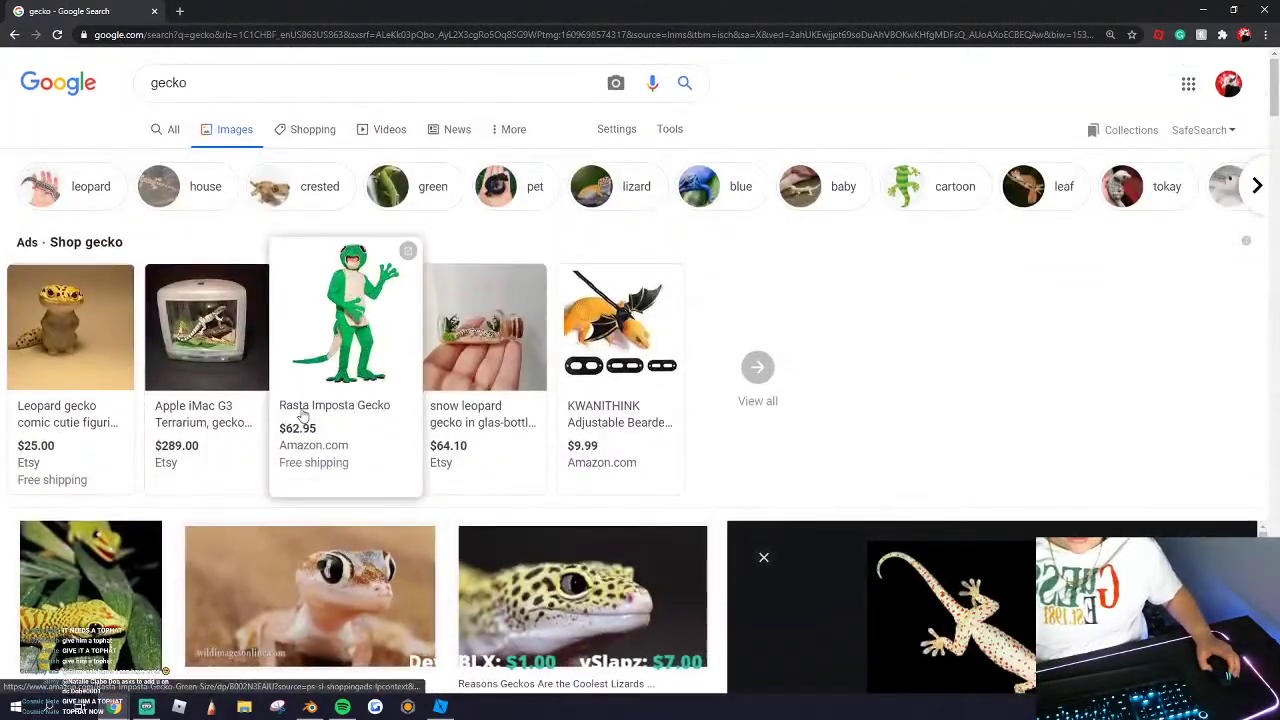
{"action": "scroll", "coordinate": [288, 460], "scroll_direction": "down", "scroll_amount": 3}
{"action": "left_click", "coordinate": [300, 385]}
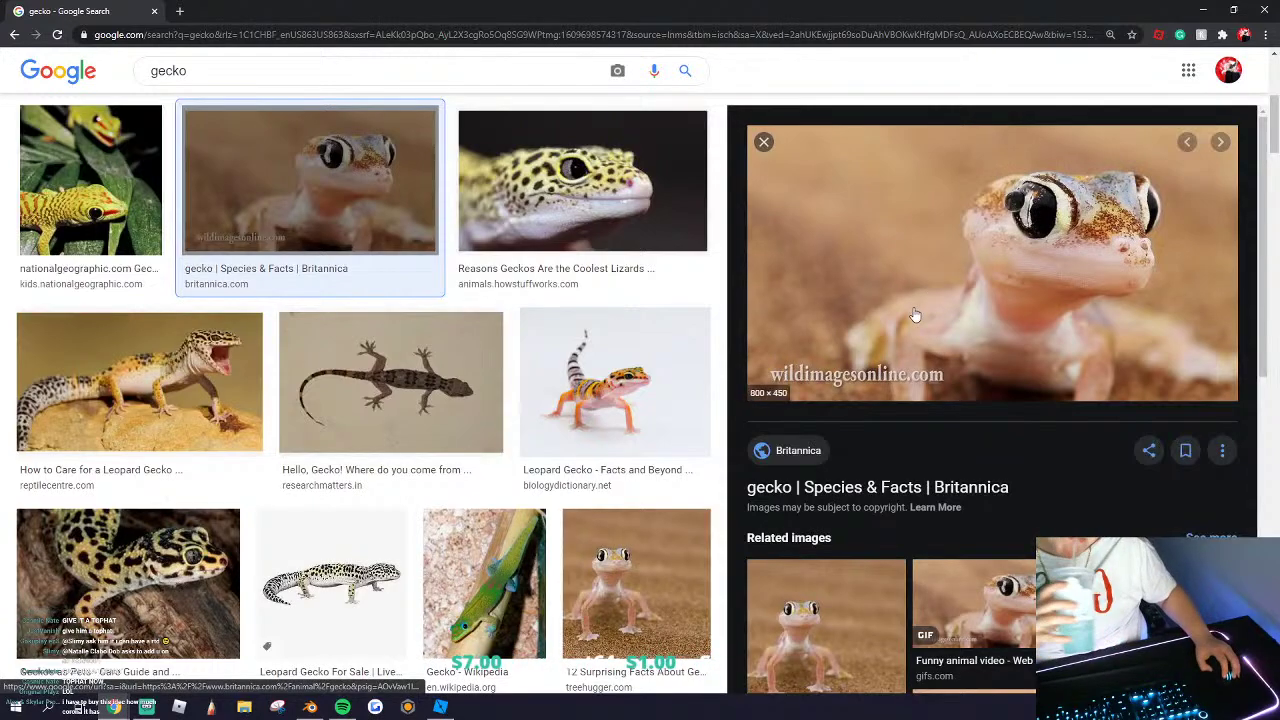
{"action": "left_click", "coordinate": [293, 708]}
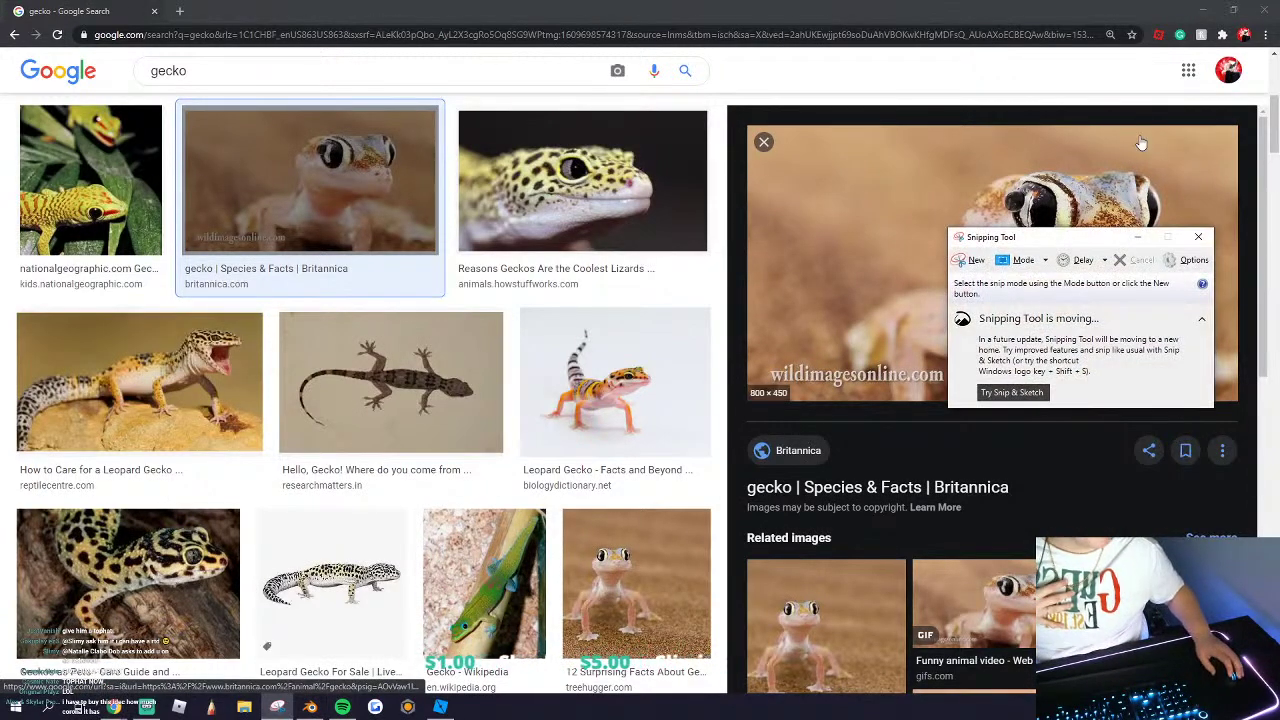
{"action": "left_click", "coordinate": [1199, 239]}
Step: Switch to Blender and add a UV sphere to the gecko scene
{"action": "left_click", "coordinate": [310, 707]}
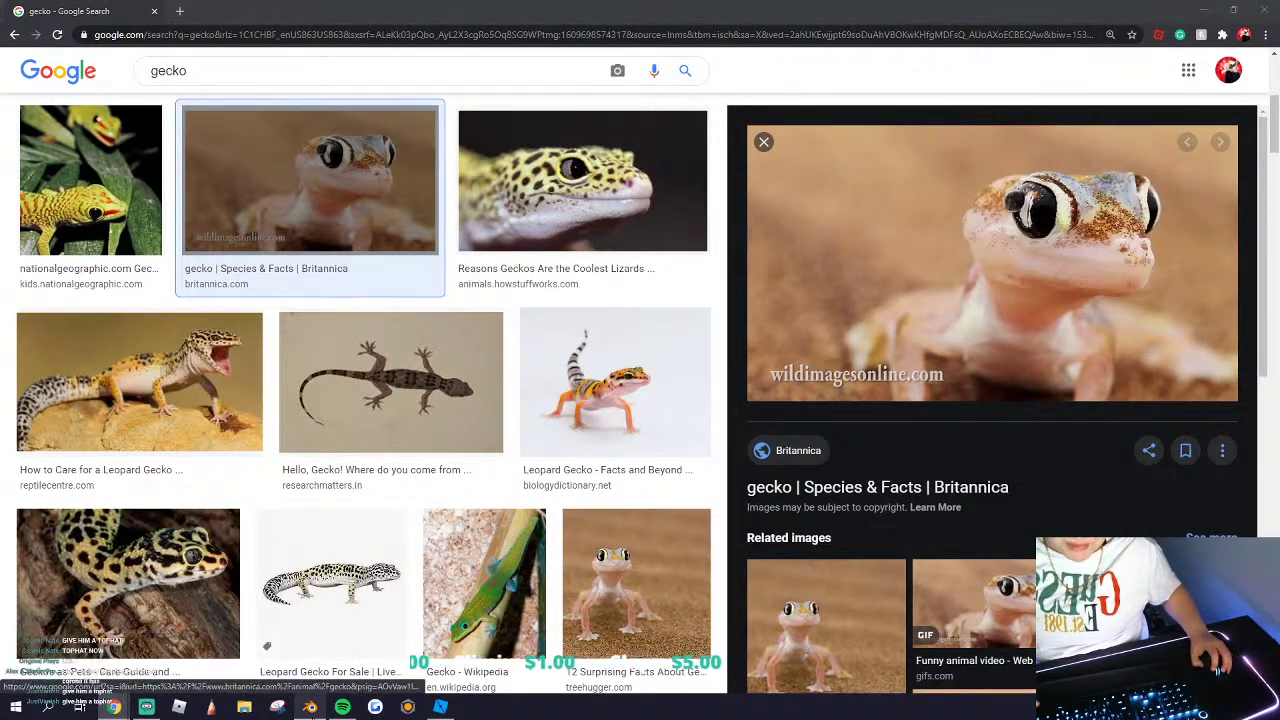
{"action": "middle_click_drag", "start_coordinate": [456, 400], "coordinate": [375, 140]}
{"action": "left_click", "coordinate": [152, 60]}
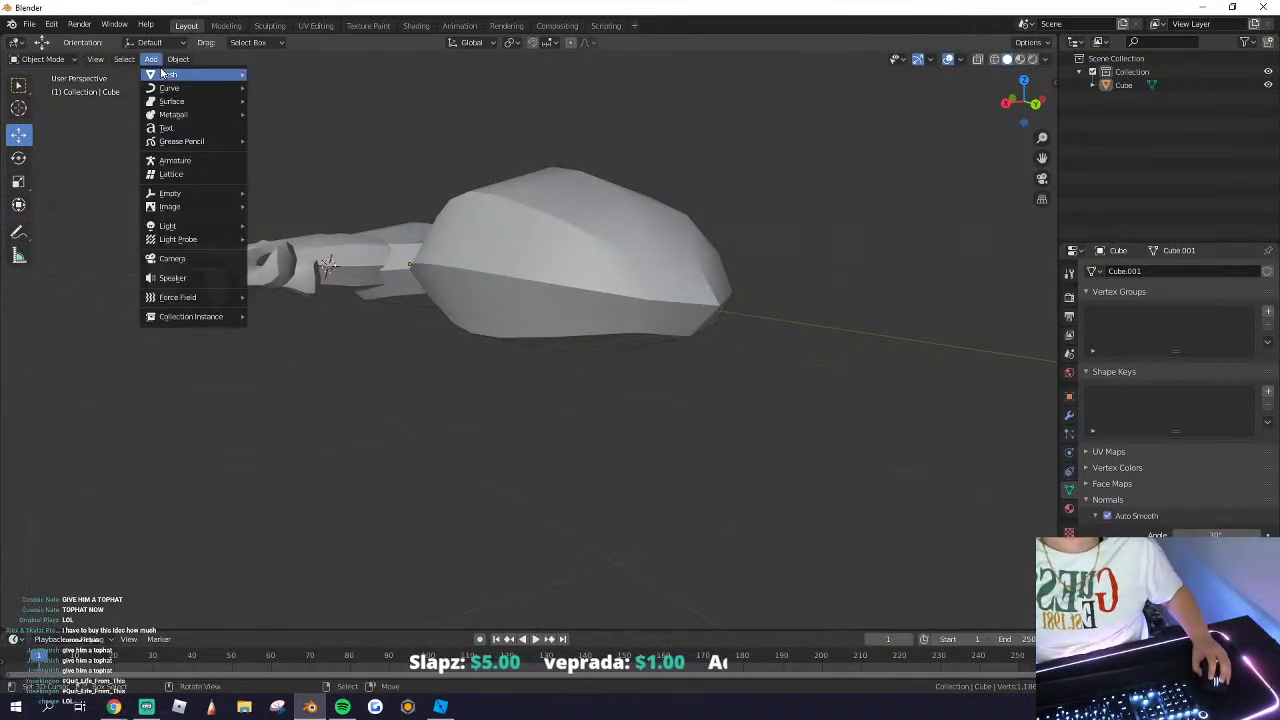
{"action": "mouse_move", "coordinate": [163, 74]}
{"action": "left_click", "coordinate": [263, 114]}
{"action": "middle_click_drag", "start_coordinate": [583, 233], "coordinate": [585, 300]}
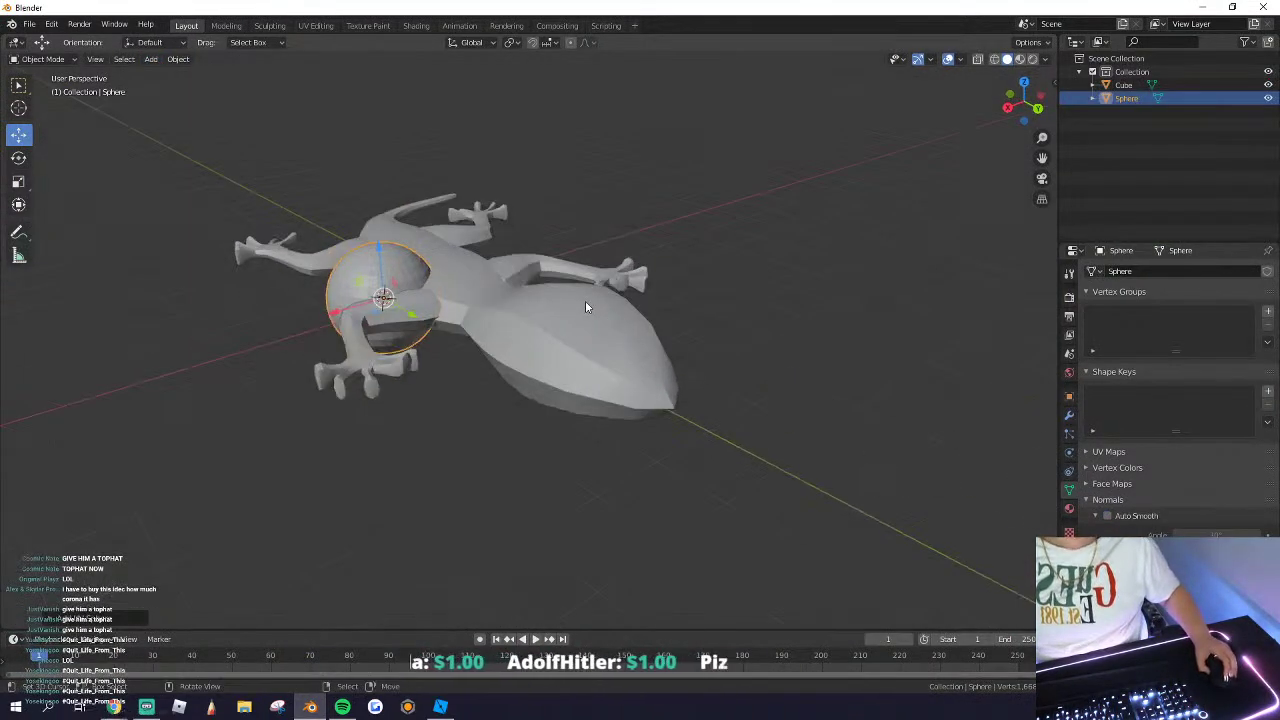
{"action": "key", "text": "r"}
{"action": "key", "text": "x"}
{"action": "key", "text": "Escape"}
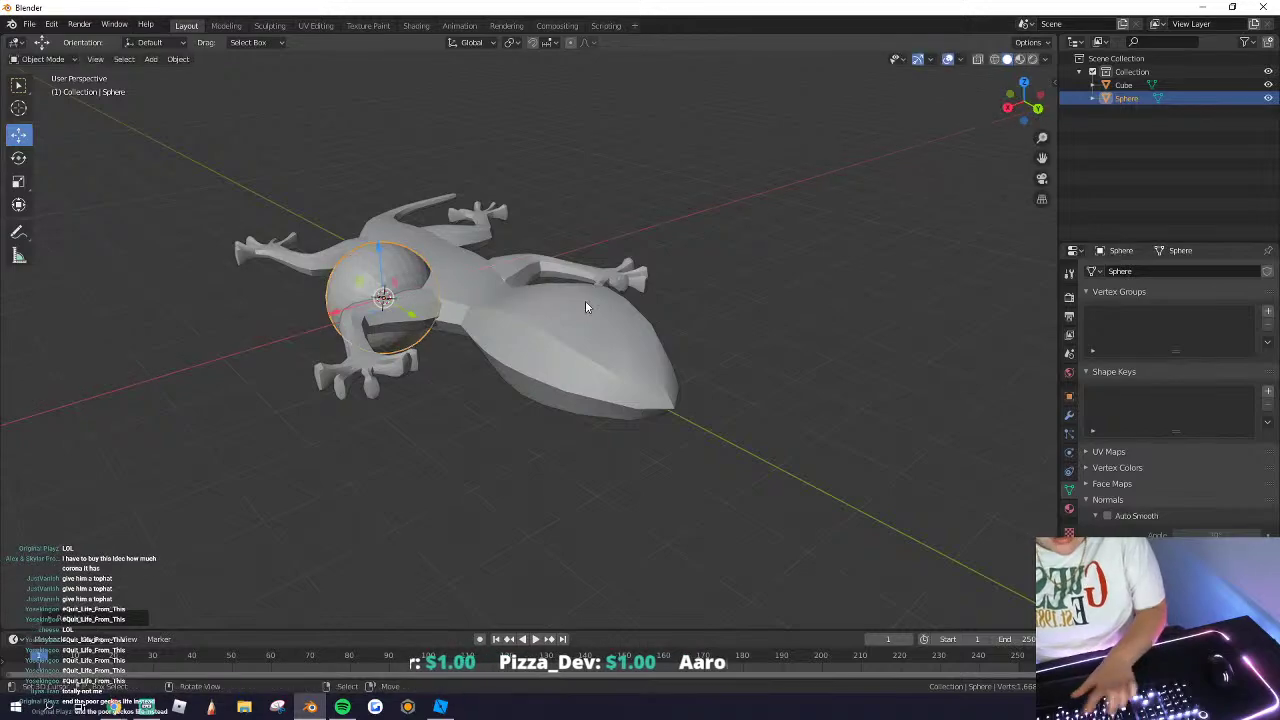
Step: Reset the sphere's location to the world origin and add a Mirror modifier across the X axis
{"action": "key", "text": "alt+g"}
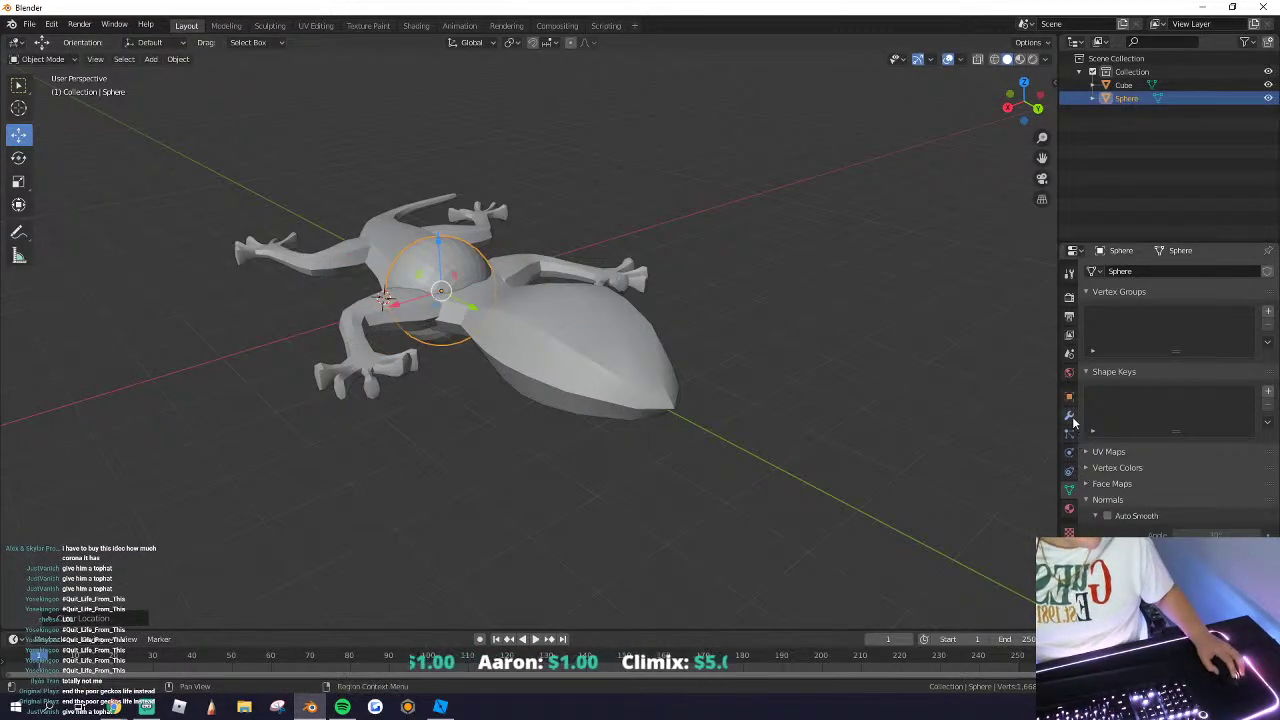
{"action": "left_click", "coordinate": [1070, 417]}
{"action": "left_click", "coordinate": [1108, 271]}
{"action": "left_click", "coordinate": [1010, 391]}
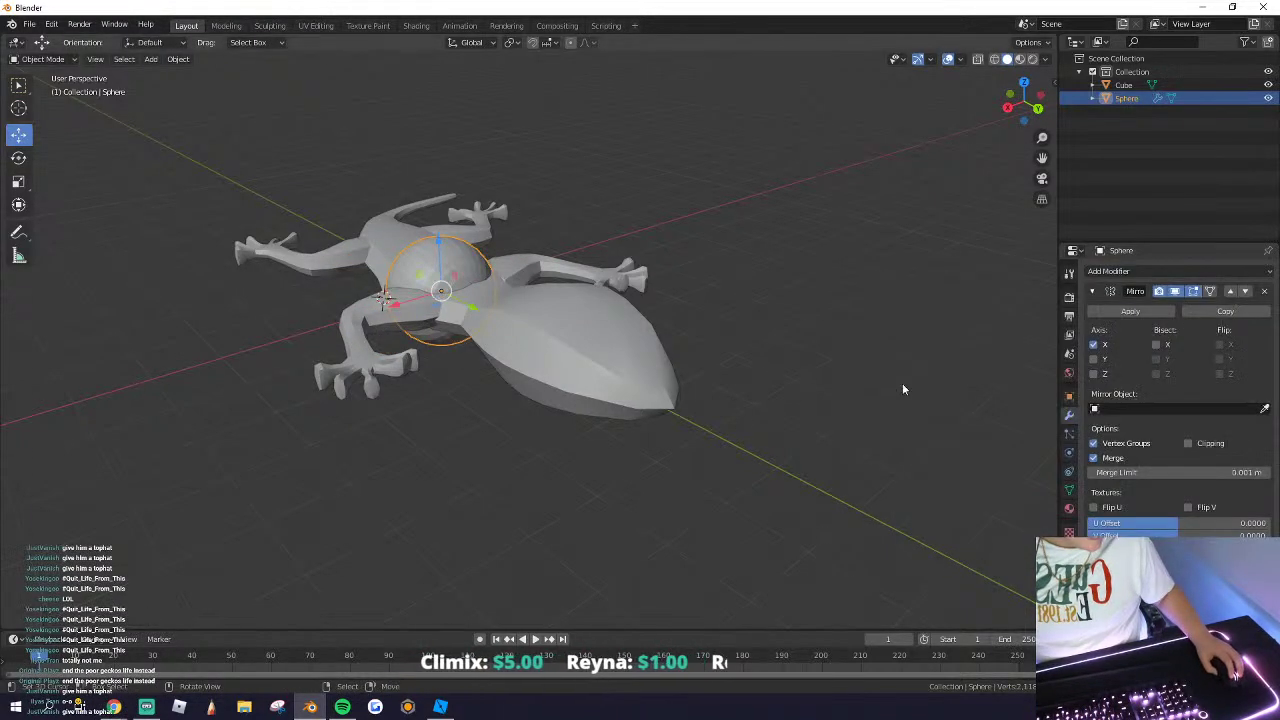
Step: Move the whole sphere mesh out along X and forward along Y beside the gecko's head, and scale it down
{"action": "key", "text": "Tab"}
{"action": "key", "text": "a"}
{"action": "key", "text": "a"}
{"action": "left_click_drag", "start_coordinate": [397, 304], "coordinate": [453, 287]}
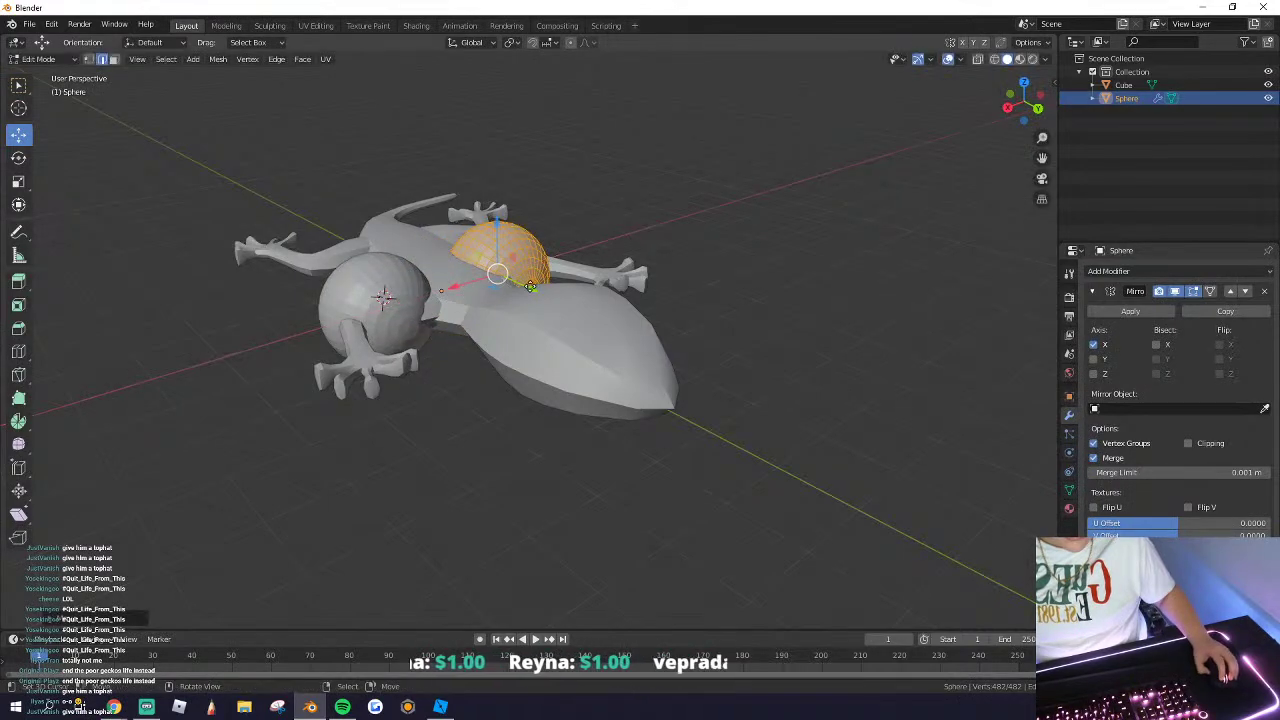
{"action": "left_click_drag", "start_coordinate": [530, 287], "coordinate": [692, 358]}
{"action": "key", "text": "s"}
{"action": "left_click", "coordinate": [740, 377]}
{"action": "middle_click_drag", "start_coordinate": [740, 377], "coordinate": [519, 378]}
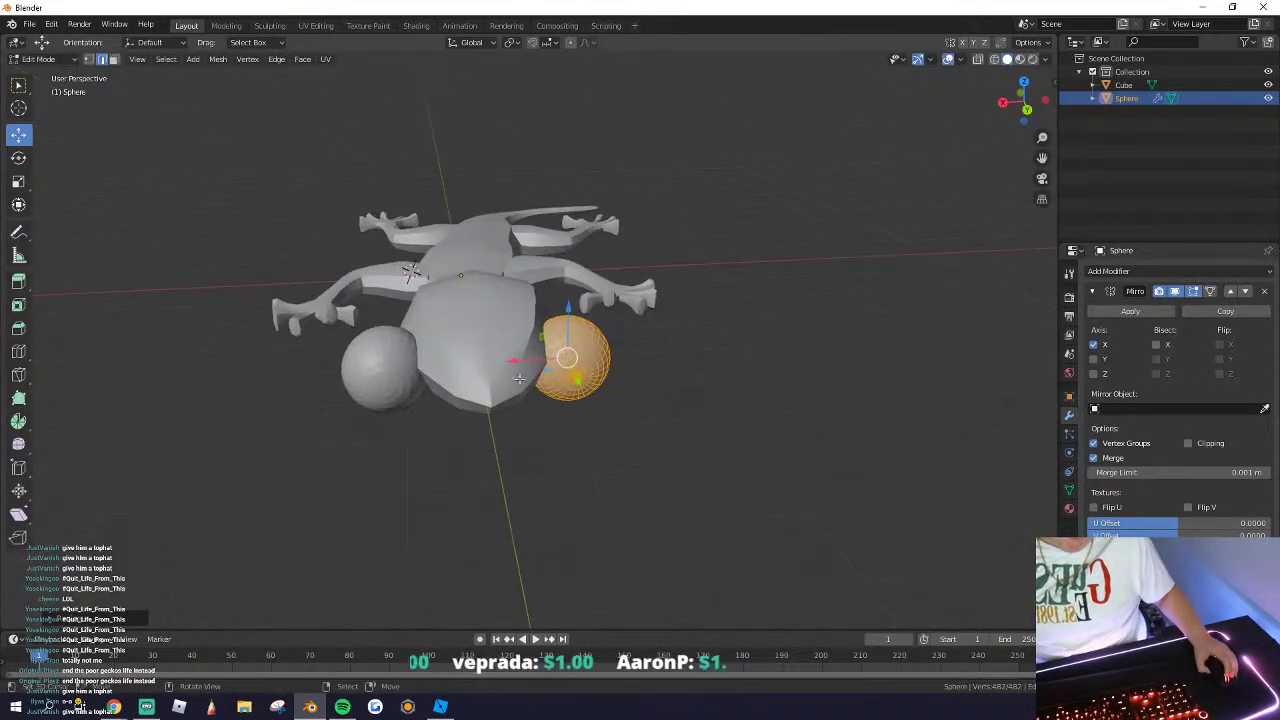
Step: Place the mirrored eye sphere on top of the gecko's head, scale it down further and nudge it toward the centre
{"action": "key", "text": "g"}
{"action": "left_click", "coordinate": [493, 313]}
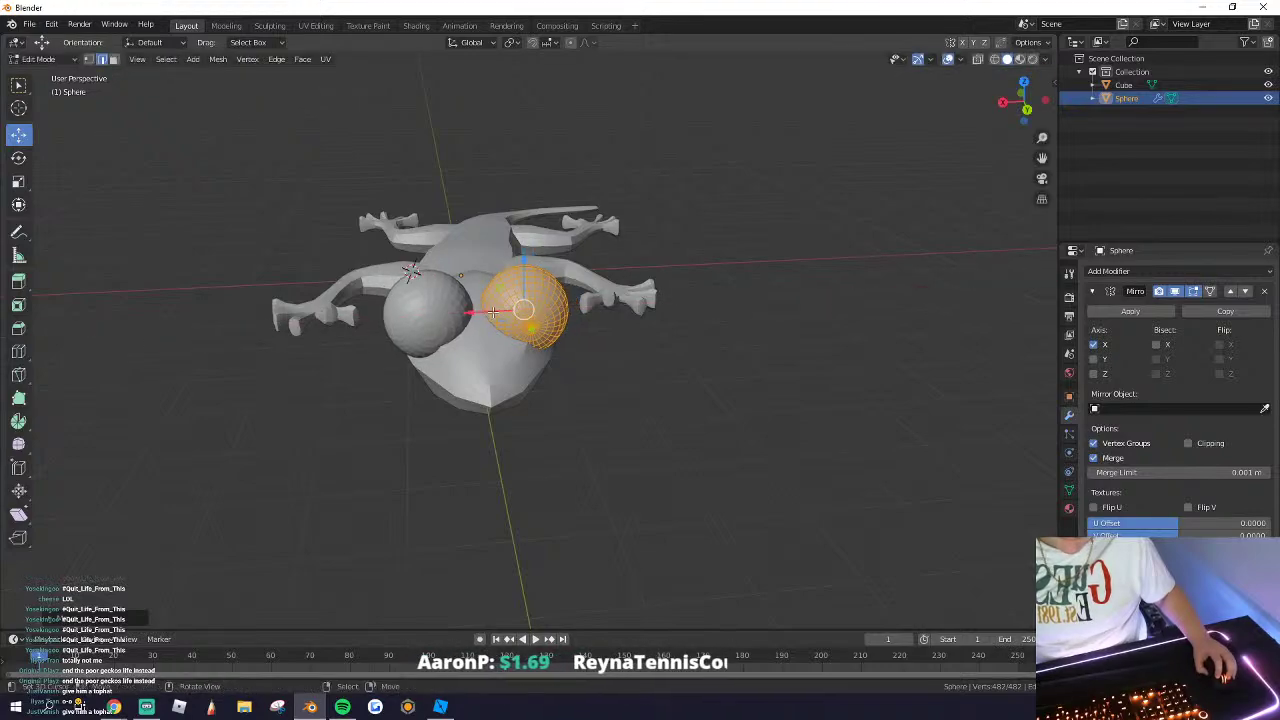
{"action": "key", "text": "s"}
{"action": "left_click", "coordinate": [471, 309]}
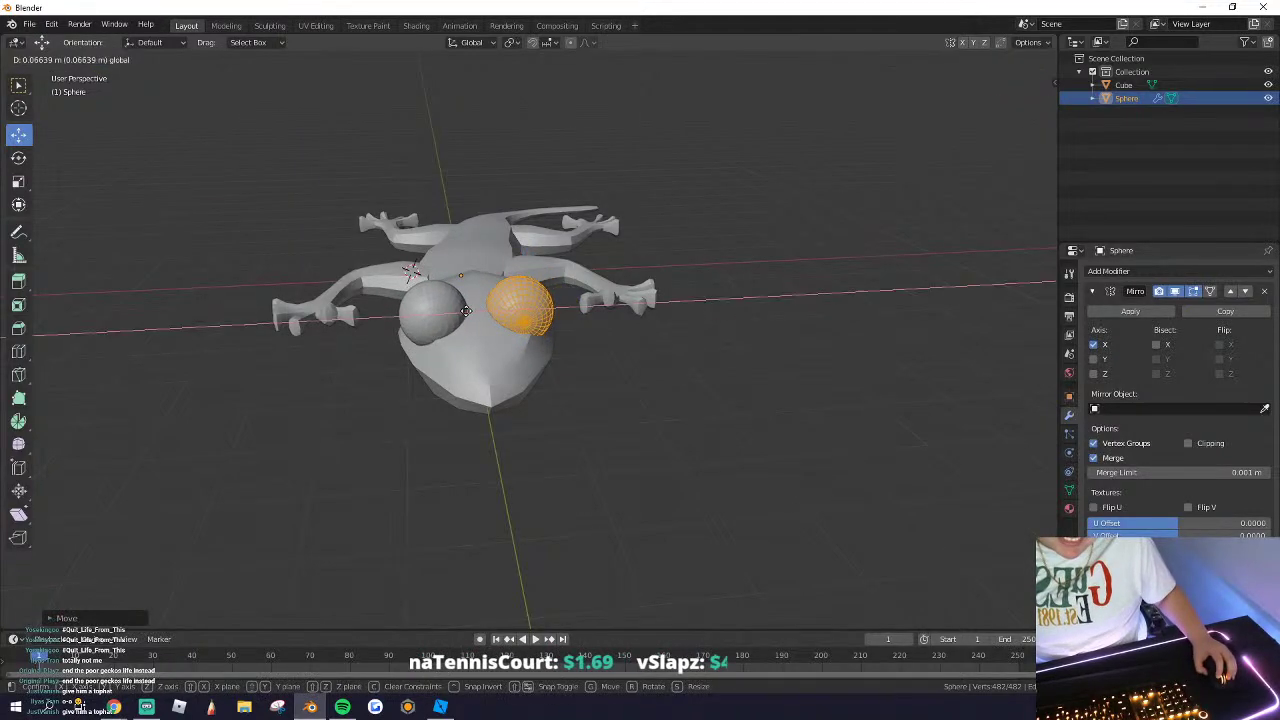
{"action": "left_click", "coordinate": [302, 58]}
{"action": "left_click", "coordinate": [340, 304]}
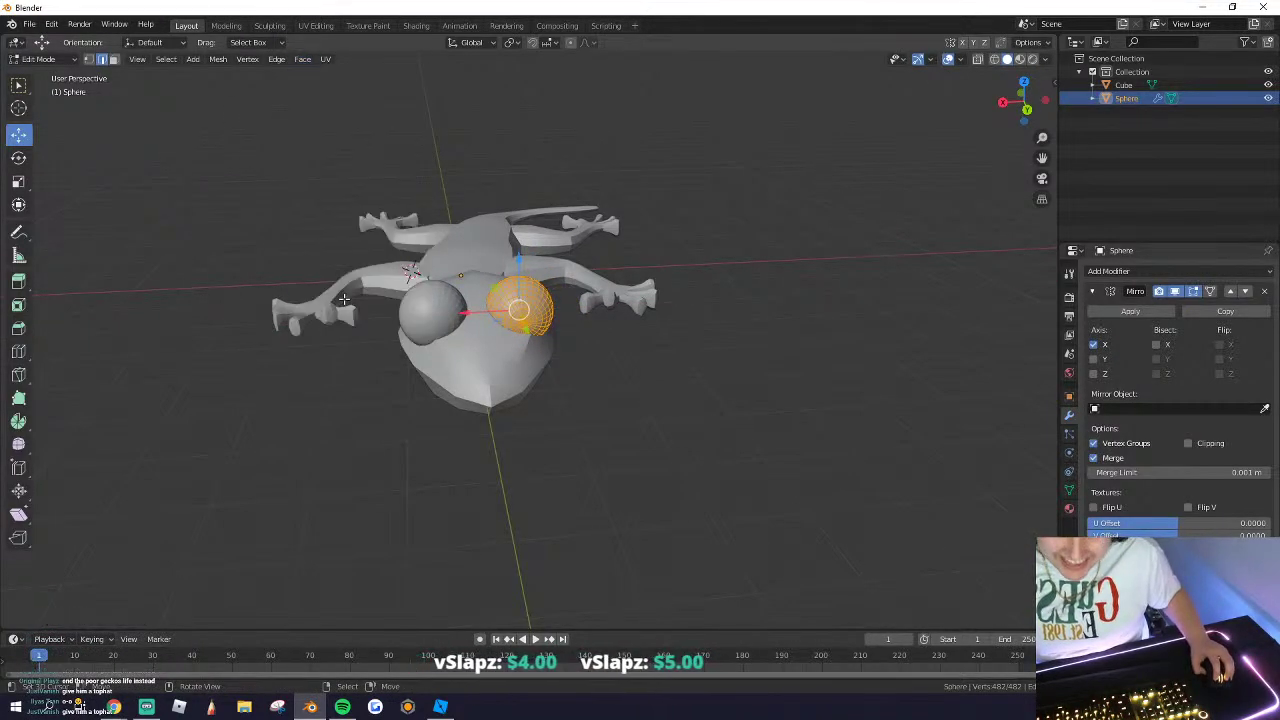
Step: Leave mesh editing and shade the mirrored eye spheres smooth
{"action": "key", "text": "Tab"}
{"action": "right_click", "coordinate": [622, 355]}
{"action": "middle_click_drag", "start_coordinate": [602, 352], "coordinate": [634, 350]}
{"action": "left_click", "coordinate": [612, 354]}
{"action": "left_click_drag", "start_coordinate": [438, 253], "coordinate": [584, 310]}
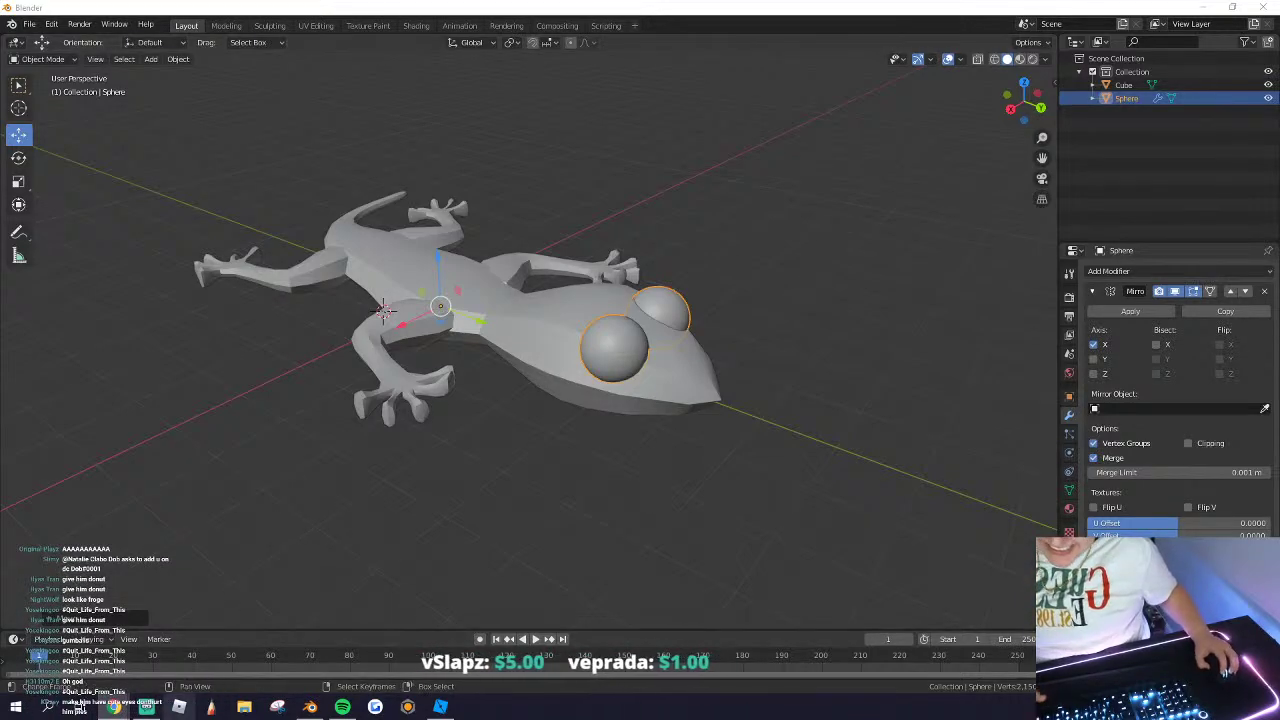
Step: Rotate the eye sphere's mesh about 59° around the Z axis and switch to face selection mode
{"action": "mouse_move", "coordinate": [115, 708]}
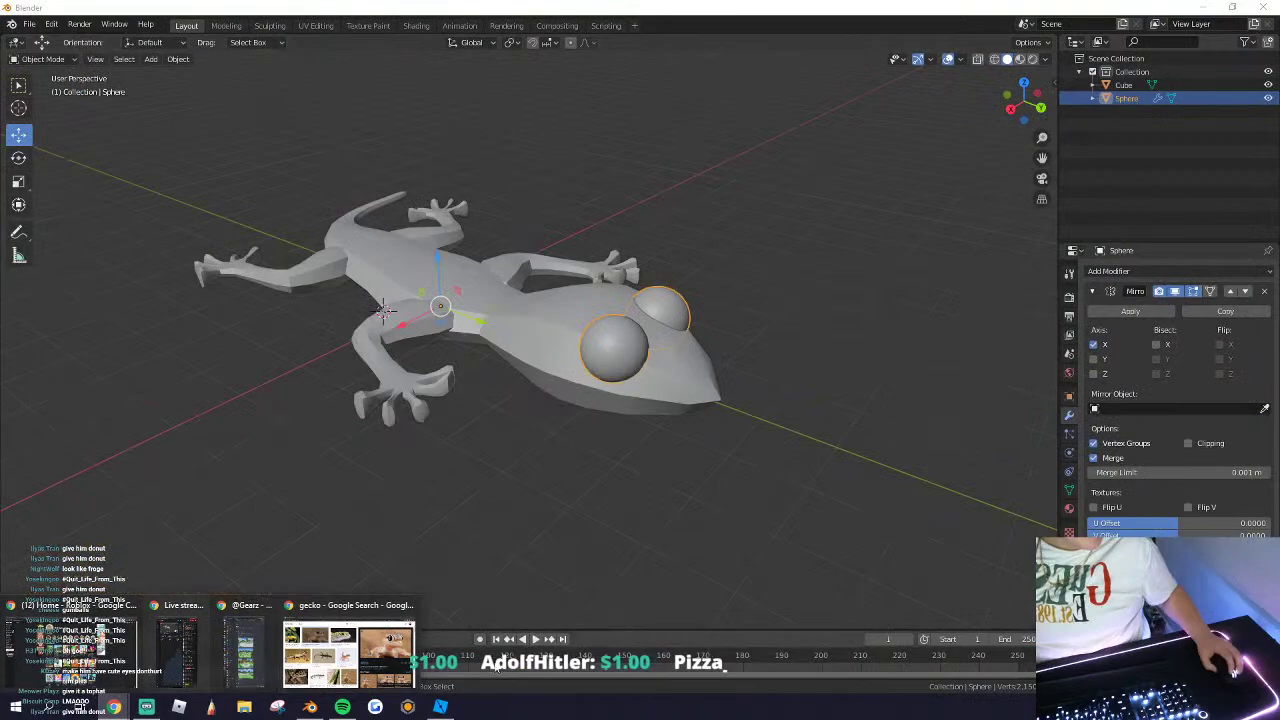
{"action": "left_click", "coordinate": [543, 429]}
{"action": "scroll", "coordinate": [610, 362], "scroll_direction": "up", "scroll_amount": 3}
{"action": "key", "text": "Tab"}
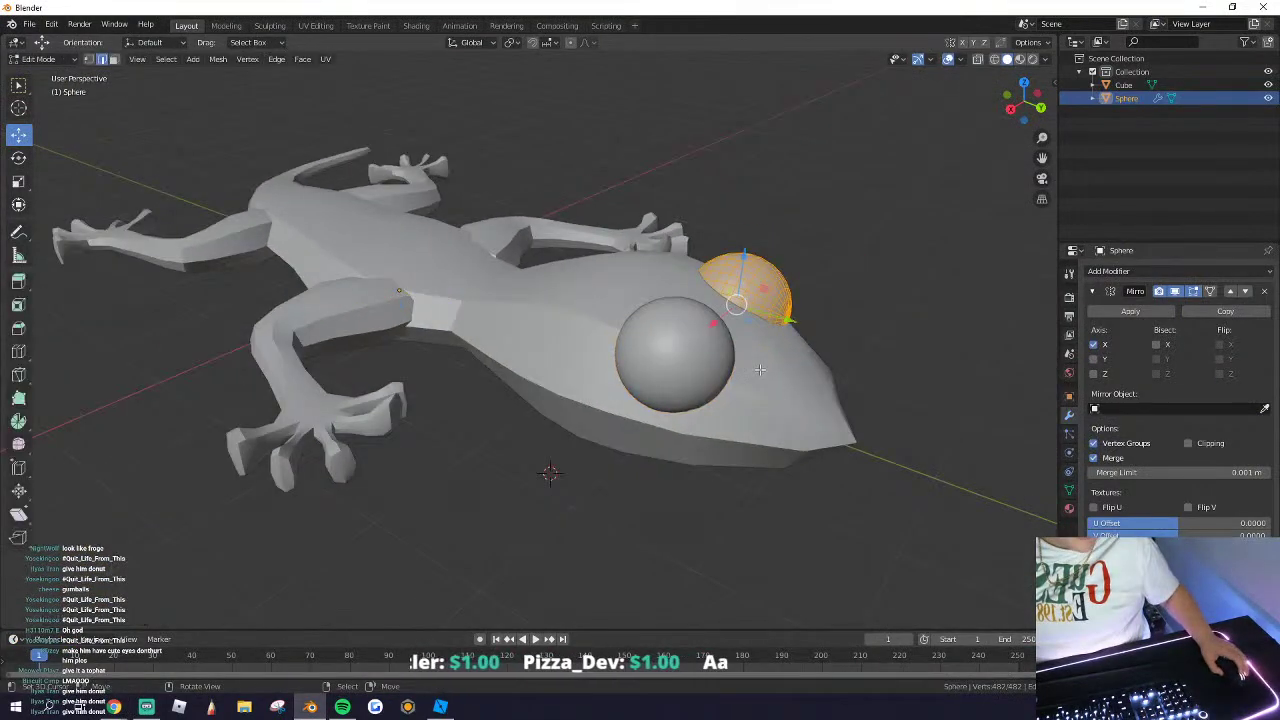
{"action": "middle_click_drag", "start_coordinate": [760, 370], "coordinate": [627, 382]}
{"action": "key", "text": "r"}
{"action": "key", "text": "z"}
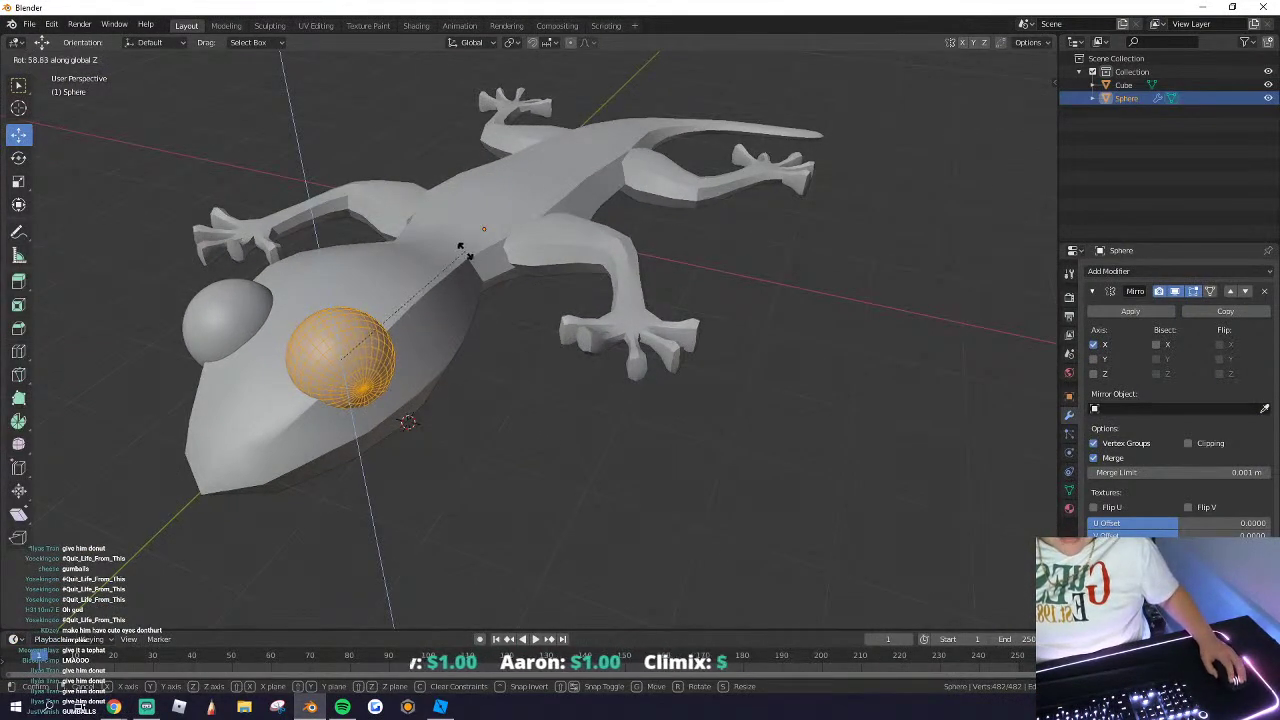
{"action": "left_click", "coordinate": [460, 247]}
{"action": "scroll", "coordinate": [369, 379], "scroll_direction": "up", "scroll_amount": 3}
{"action": "left_click", "coordinate": [114, 59]}
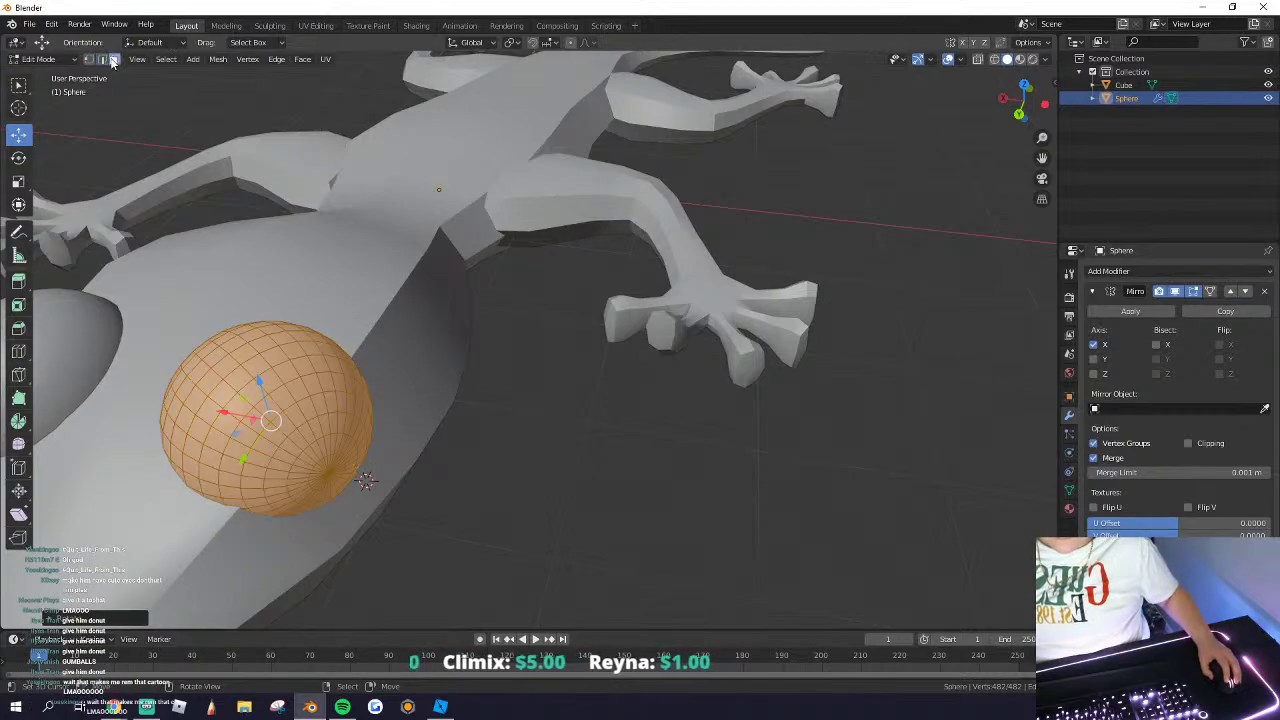
Step: Try to select the face loops covering the inner part of the eye sphere up to its pole
{"action": "middle_click_drag", "start_coordinate": [340, 372], "coordinate": [424, 386]}
{"action": "left_click", "coordinate": [472, 479], "text": "alt"}
{"action": "left_click", "coordinate": [459, 488], "text": "alt"}
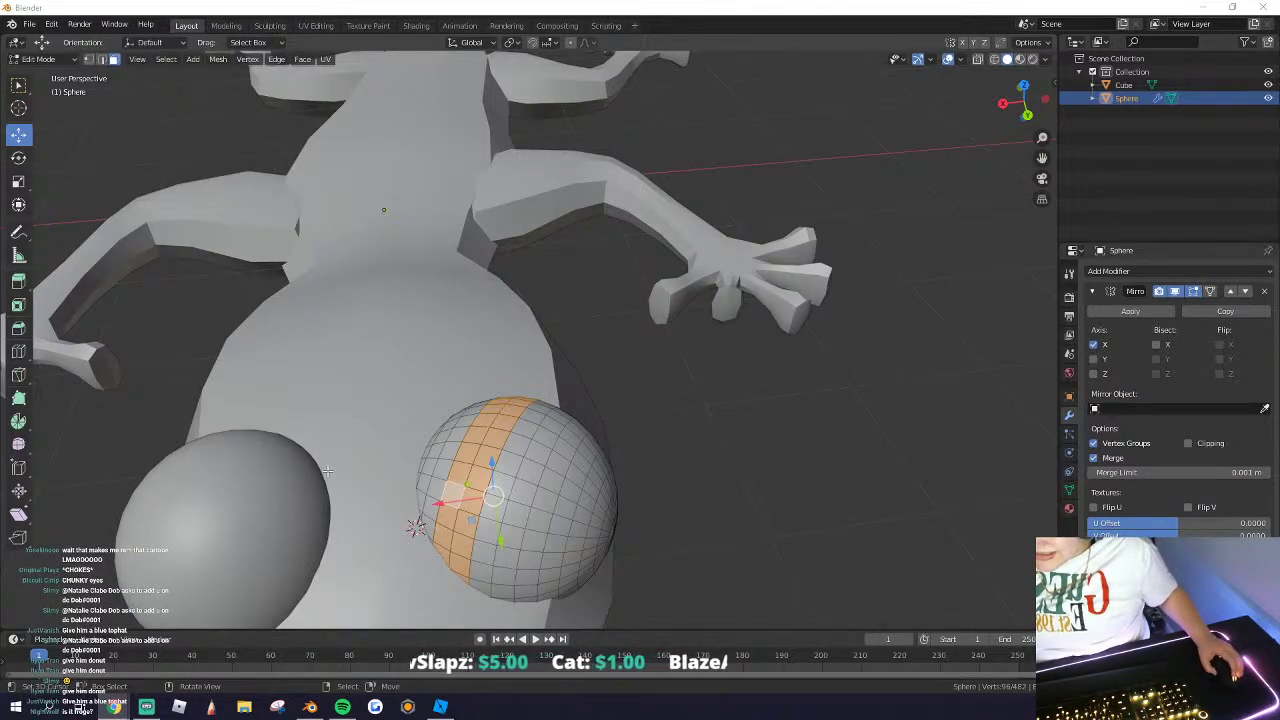
{"action": "middle_click_drag", "start_coordinate": [327, 470], "coordinate": [250, 455]}
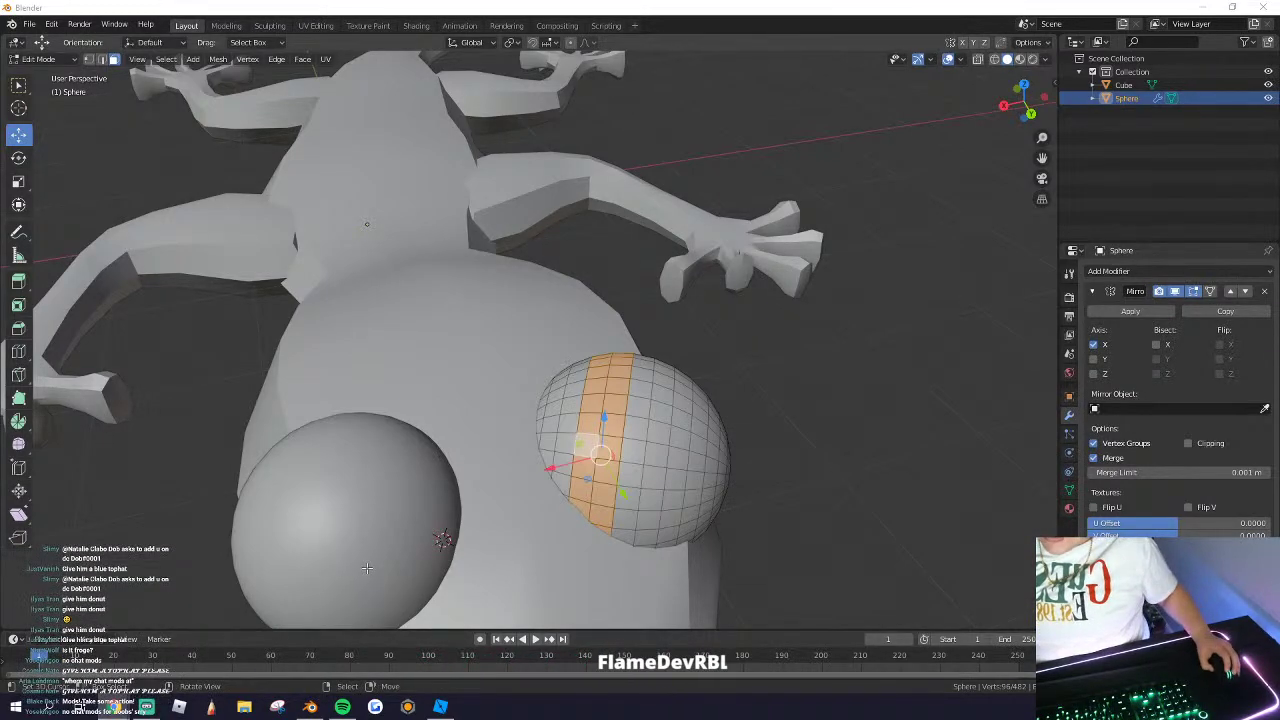
{"action": "middle_click_drag", "start_coordinate": [606, 446], "coordinate": [645, 440]}
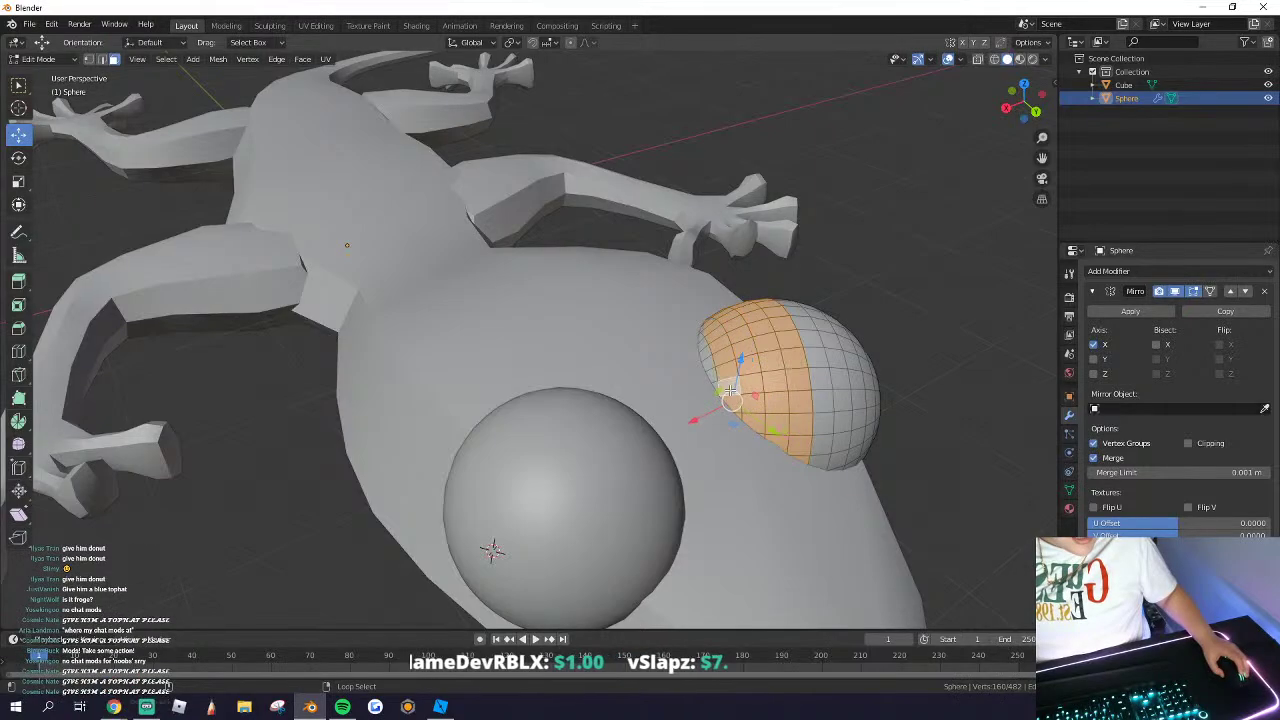
{"action": "key", "text": "shift+grave"}
{"action": "key", "text": "w"}
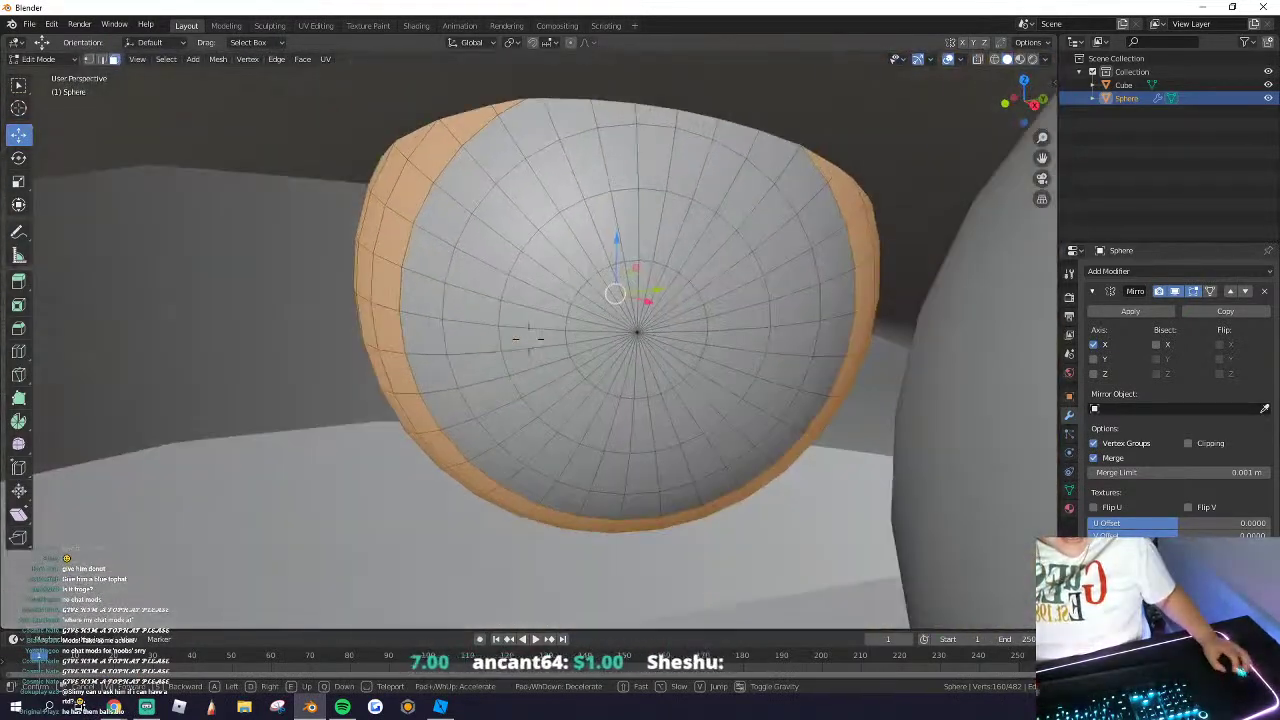
{"action": "left_click", "coordinate": [528, 339]}
{"action": "left_click", "coordinate": [447, 282], "text": "alt+shift"}
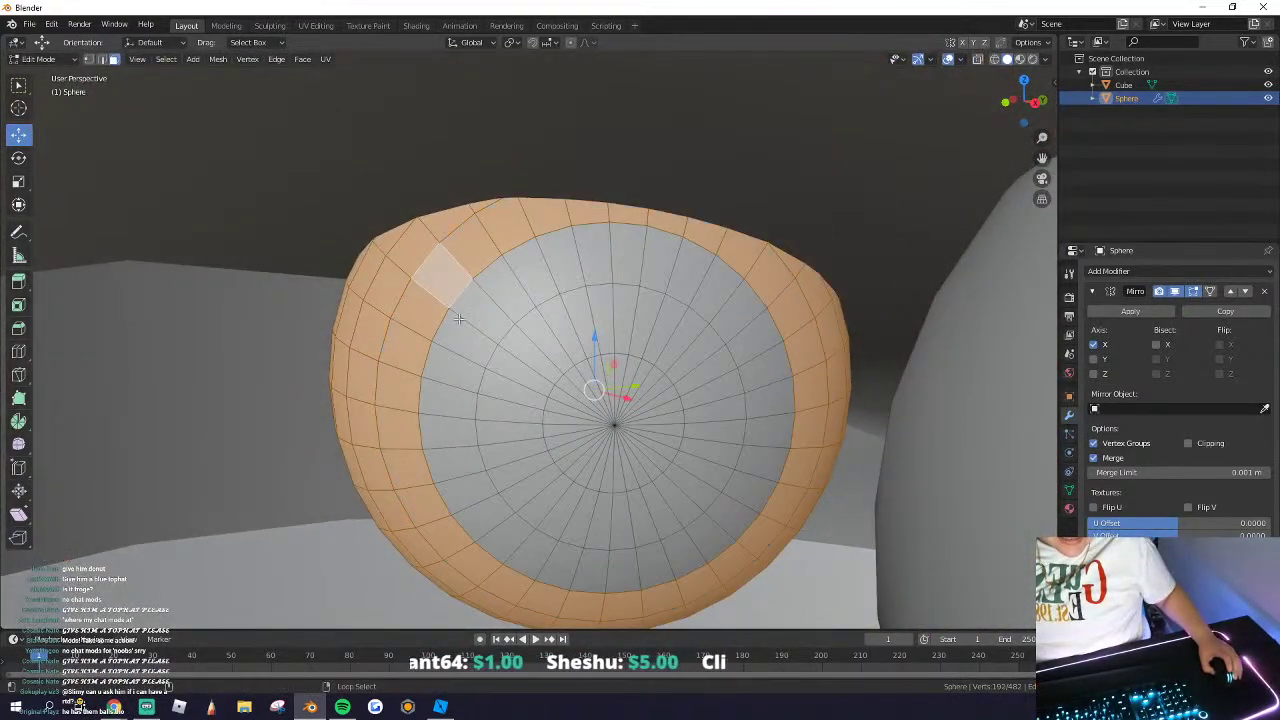
{"action": "left_click", "coordinate": [470, 338], "text": "alt+shift"}
{"action": "left_click", "coordinate": [532, 355], "text": "alt+shift"}
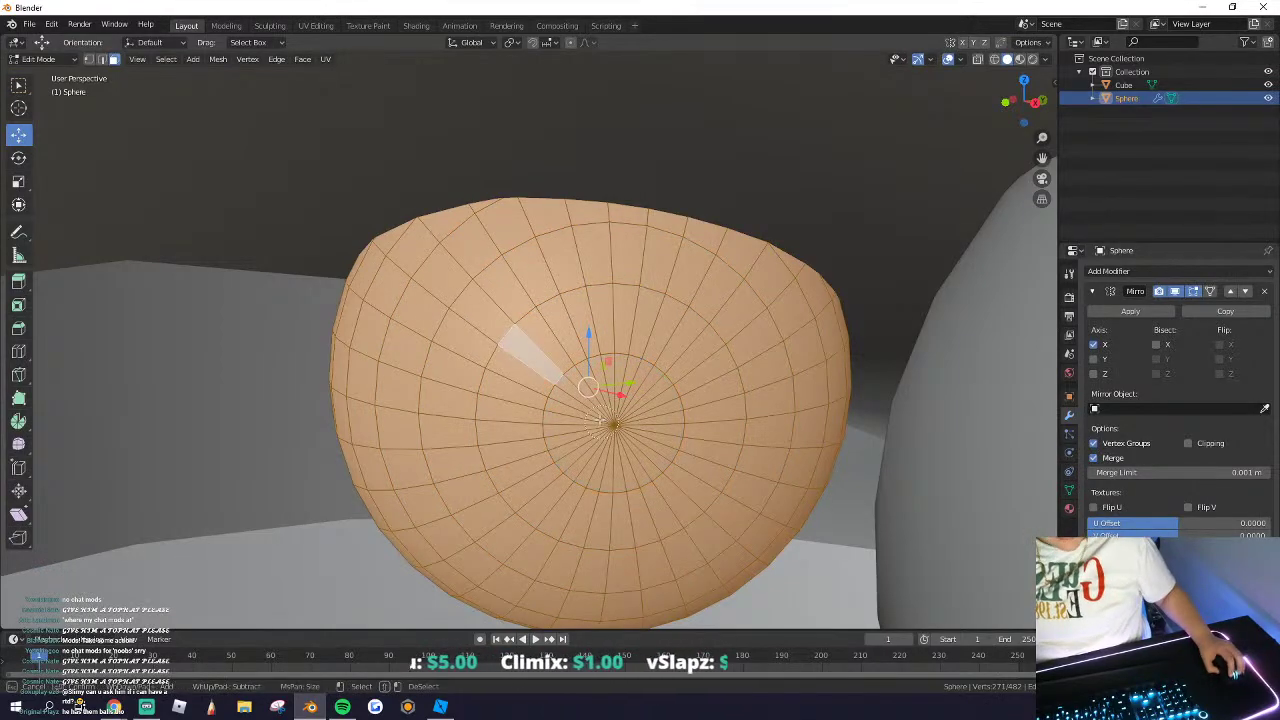
{"action": "key", "text": "w"}
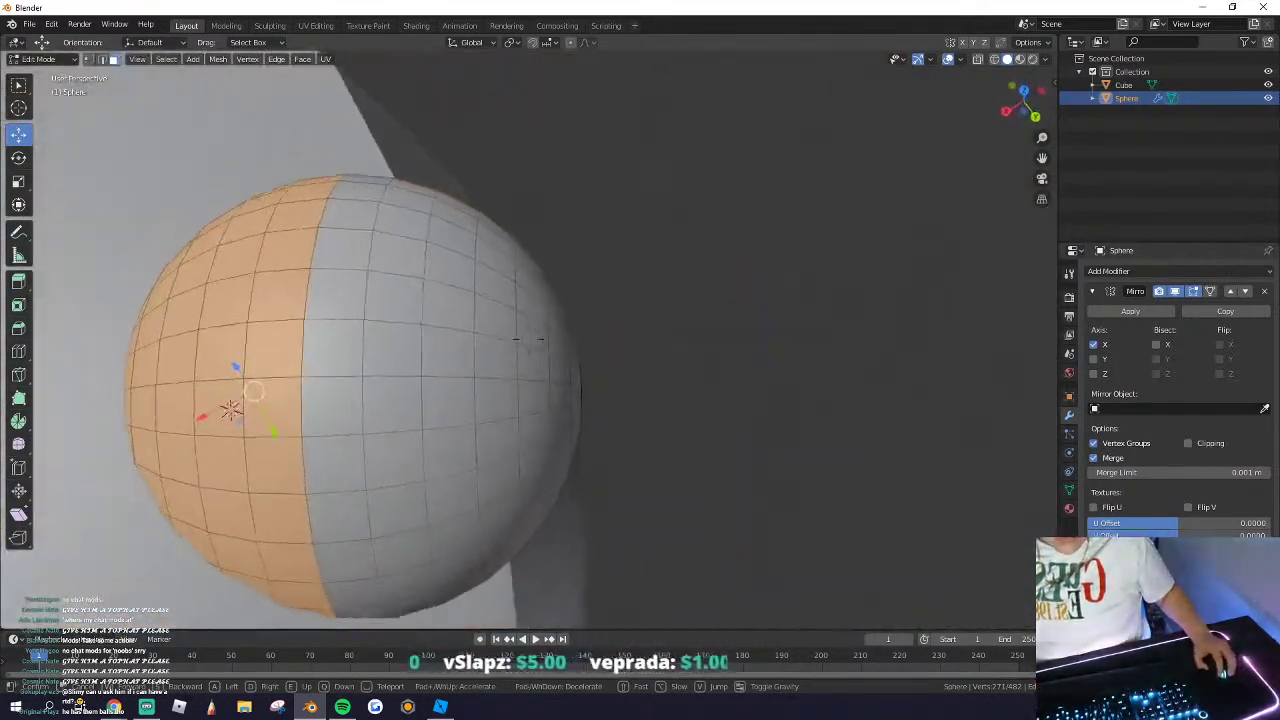
{"action": "left_click", "coordinate": [516, 338]}
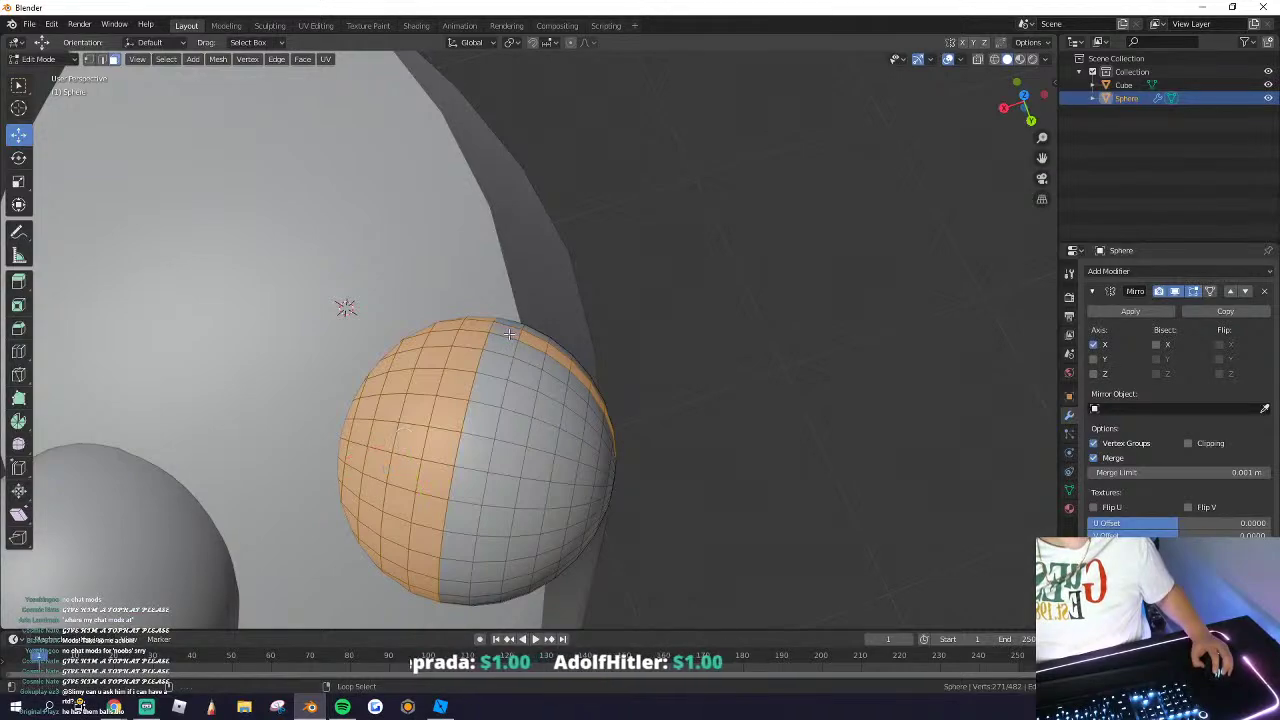
Step: Clear the selection and select the neighbouring face loops on the inner side of the eye sphere
{"action": "key", "text": "alt+a"}
{"action": "left_click", "coordinate": [462, 370], "text": "alt+shift"}
{"action": "left_click", "coordinate": [434, 370], "text": "alt+shift"}
{"action": "left_click", "coordinate": [408, 371], "text": "alt+shift"}
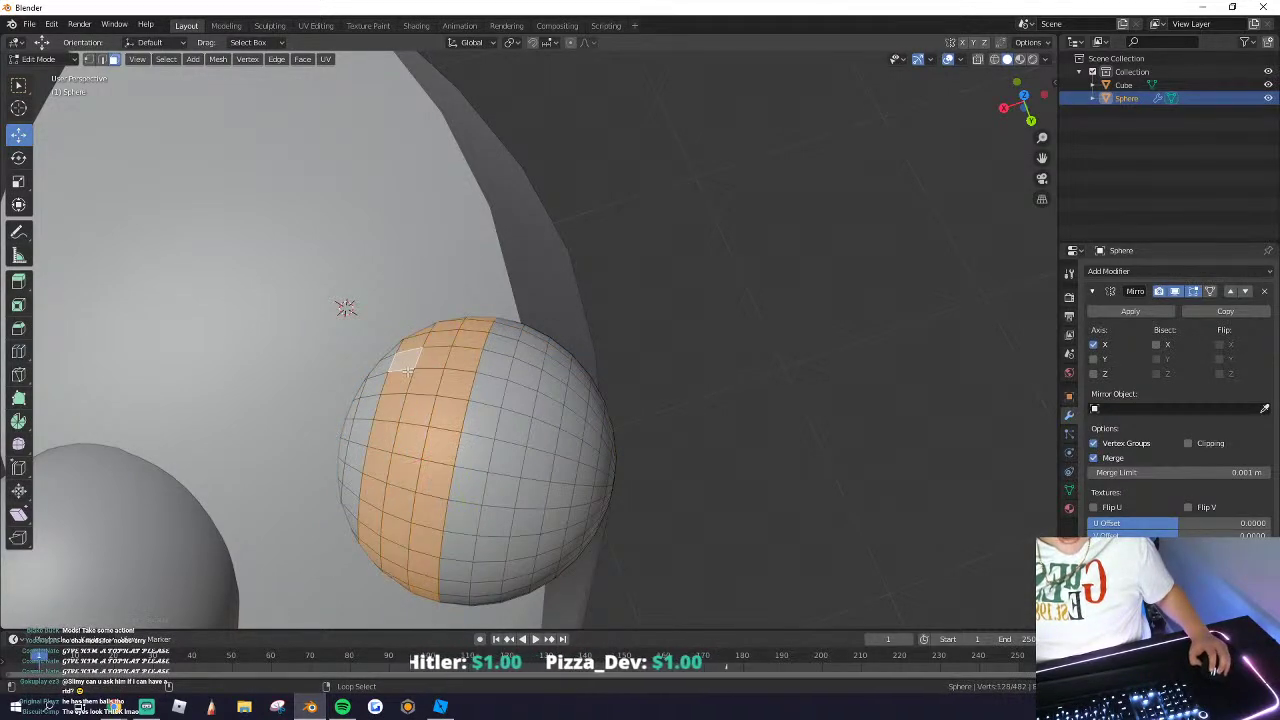
{"action": "middle_click_drag", "start_coordinate": [408, 371], "coordinate": [567, 338]}
{"action": "left_click", "coordinate": [628, 327], "text": "alt+shift"}
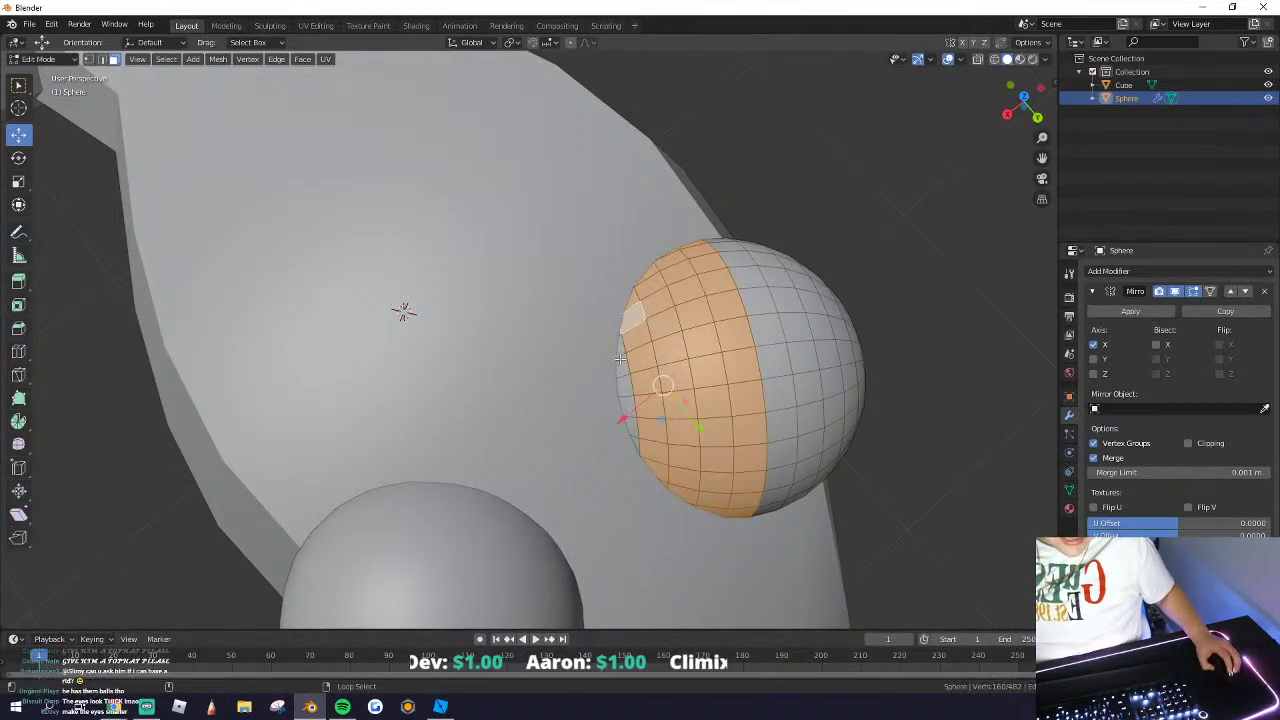
Step: Extend the selection with the remaining inner face loops and the faces around the sphere's inner pole
{"action": "key", "text": "shift+grave"}
{"action": "key", "text": "w"}
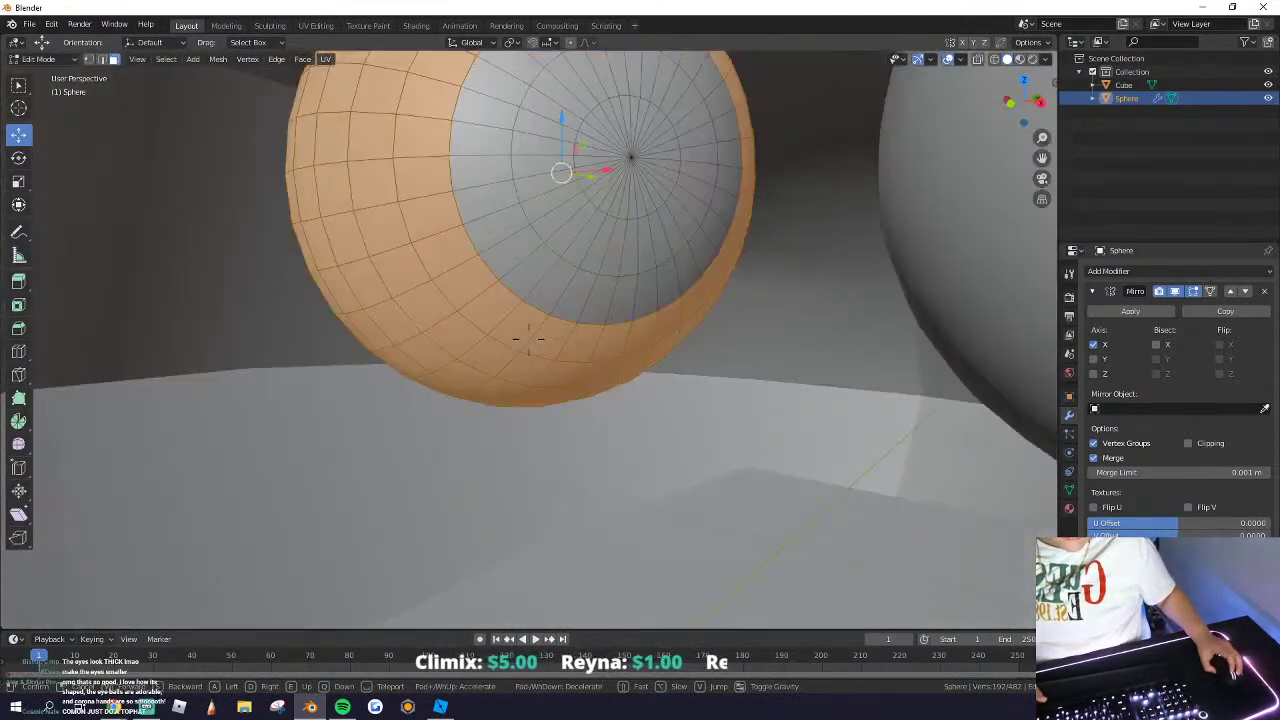
{"action": "left_click", "coordinate": [529, 339]}
{"action": "left_click", "coordinate": [508, 423], "text": "alt+shift"}
{"action": "left_click", "coordinate": [550, 455], "text": "alt+shift"}
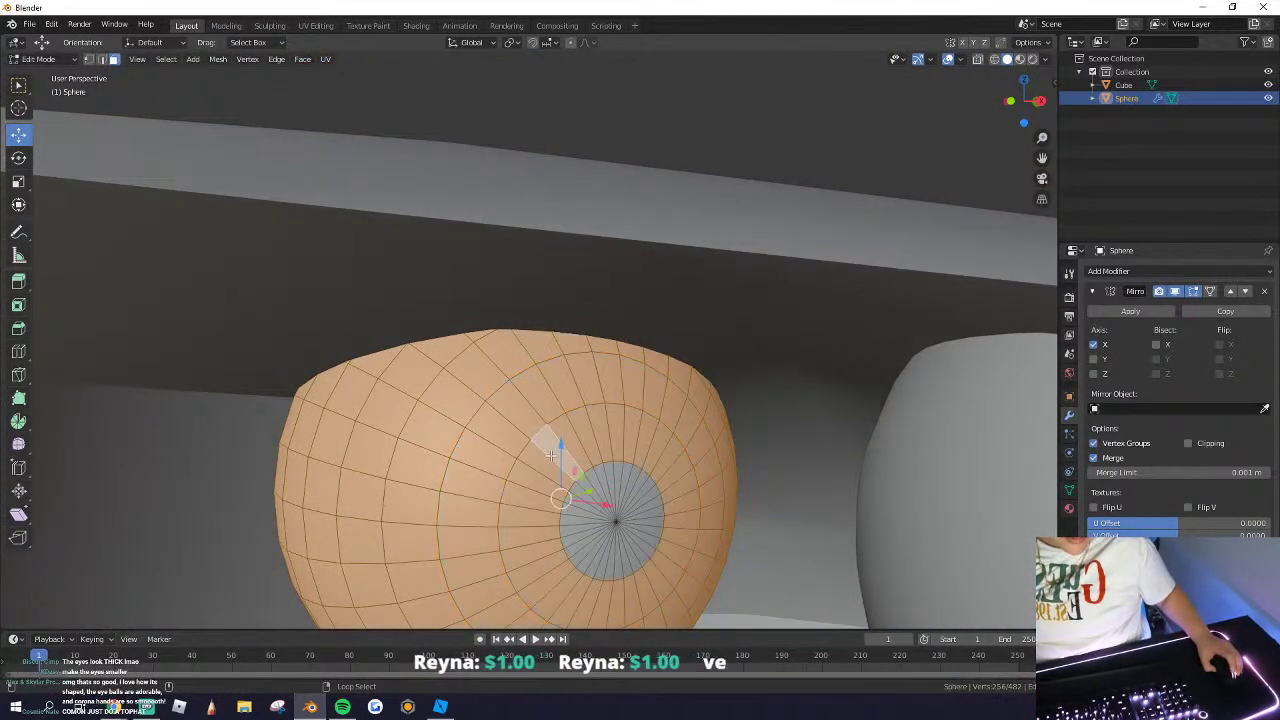
{"action": "key", "text": "c"}
{"action": "left_click_drag", "start_coordinate": [626, 537], "coordinate": [616, 525]}
Step: Extrude the selected inner eye faces slightly outward along their normals to form an eyelid
{"action": "key", "text": "a"}
{"action": "key", "text": "e"}
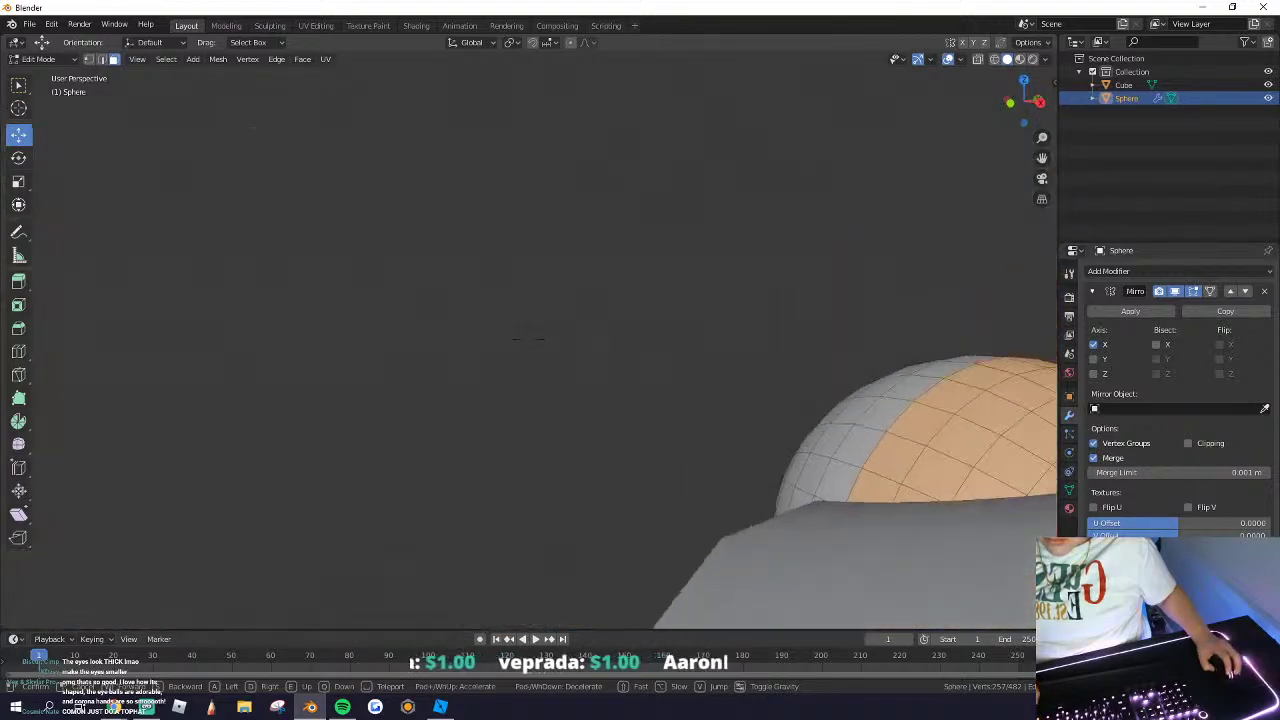
{"action": "left_click", "coordinate": [536, 385]}
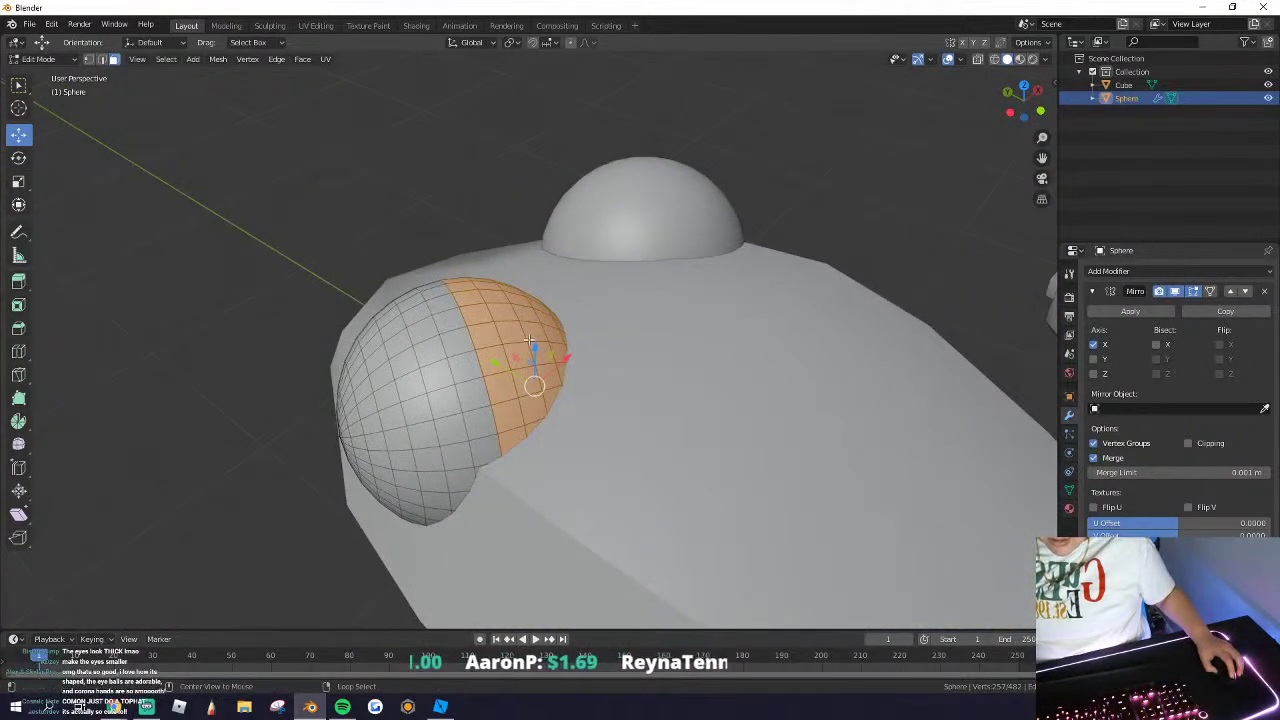
{"action": "key", "text": "alt+e"}
{"action": "left_click", "coordinate": [523, 337]}
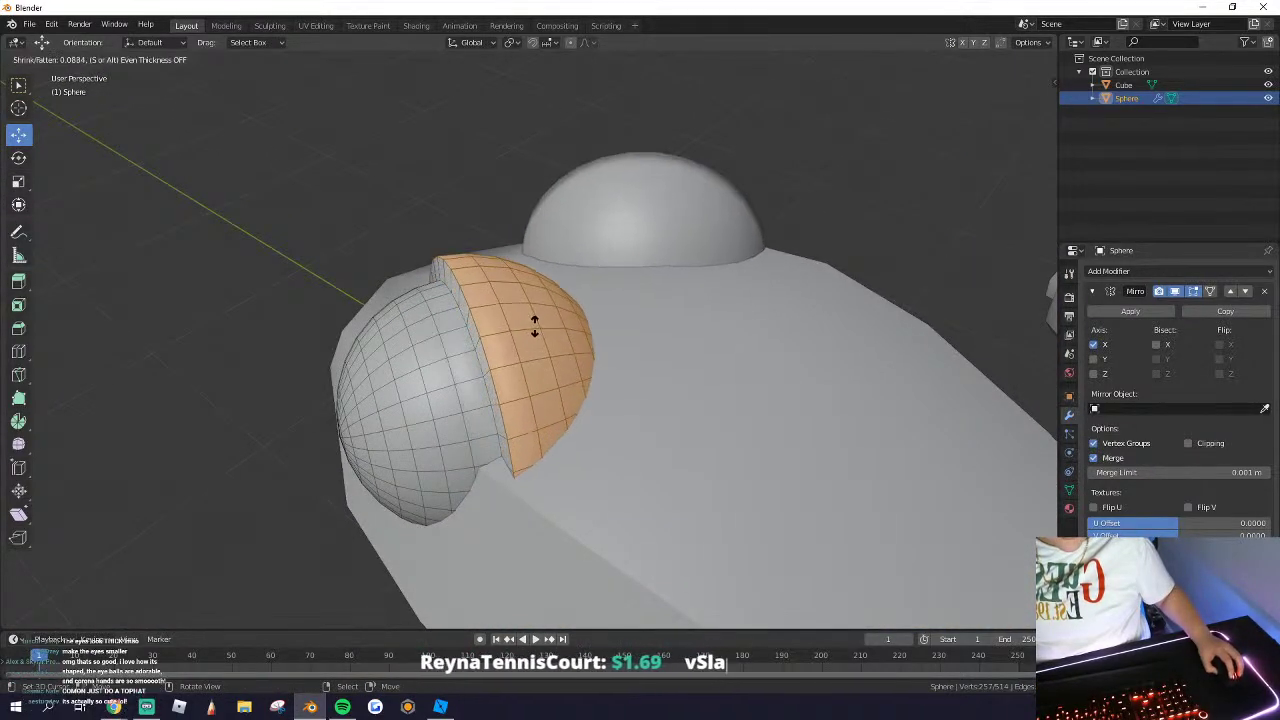
{"action": "left_click", "coordinate": [535, 332]}
Step: Turn on Auto Smooth for the eye mesh's normals and reopen the eye for mesh editing
{"action": "key", "text": "a"}
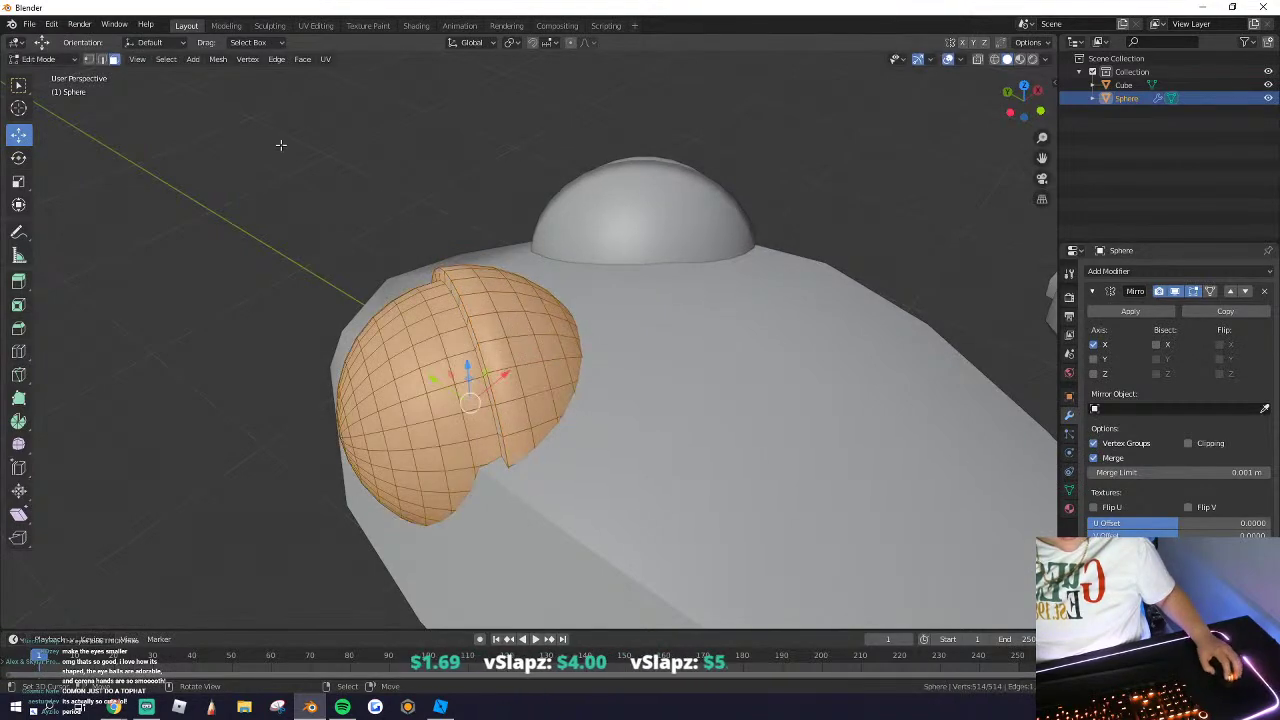
{"action": "left_click", "coordinate": [292, 63]}
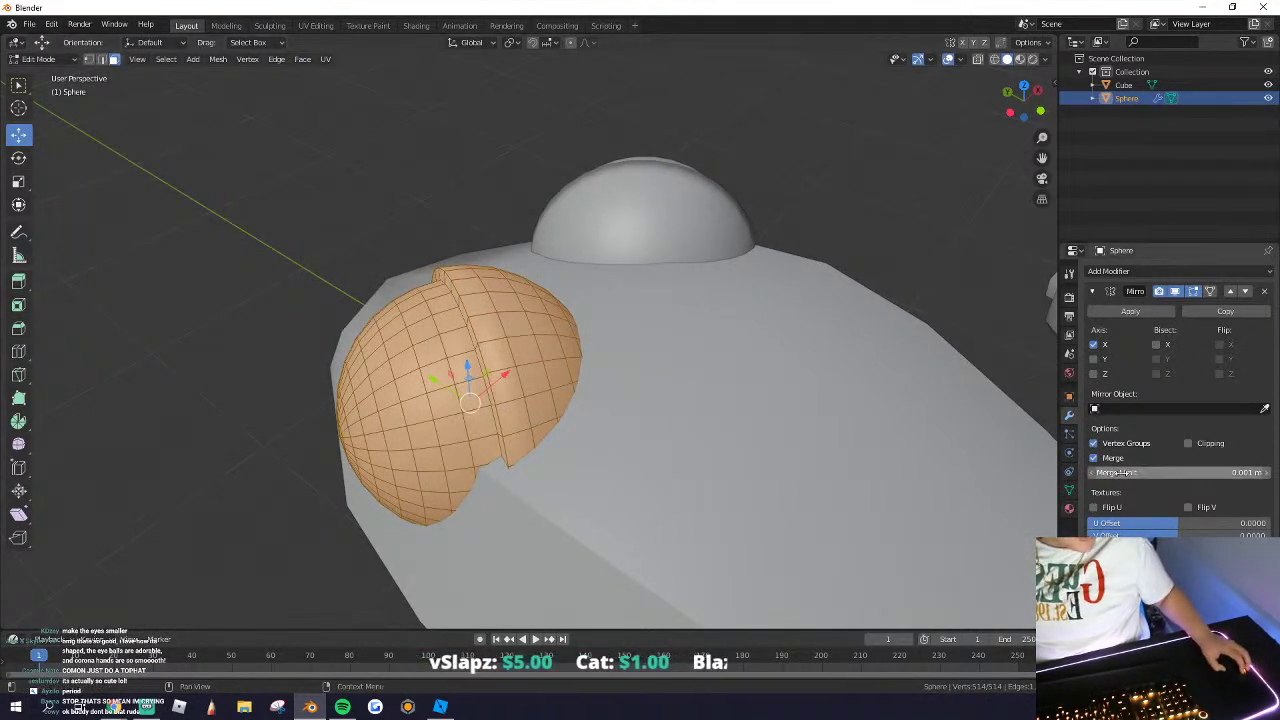
{"action": "left_click", "coordinate": [1069, 489]}
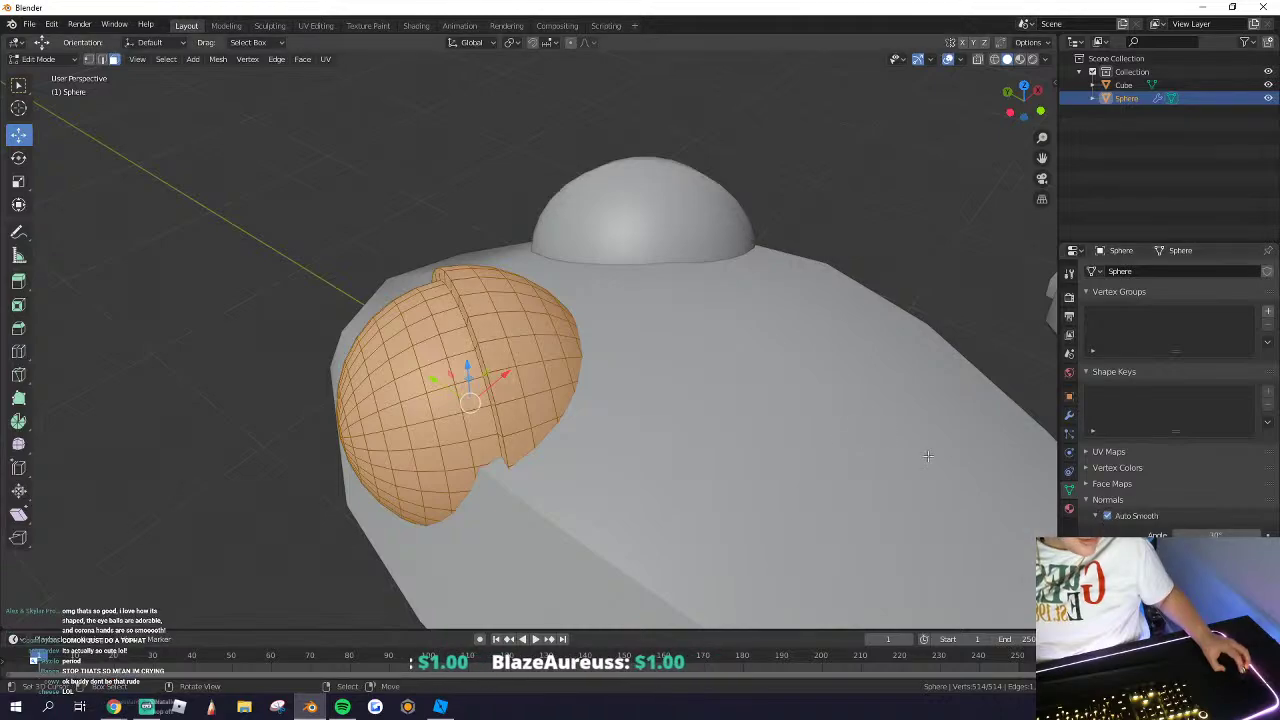
{"action": "key", "text": "Tab"}
{"action": "key", "text": "shift+grave"}
{"action": "key", "text": "a"}
{"action": "key", "text": "s"}
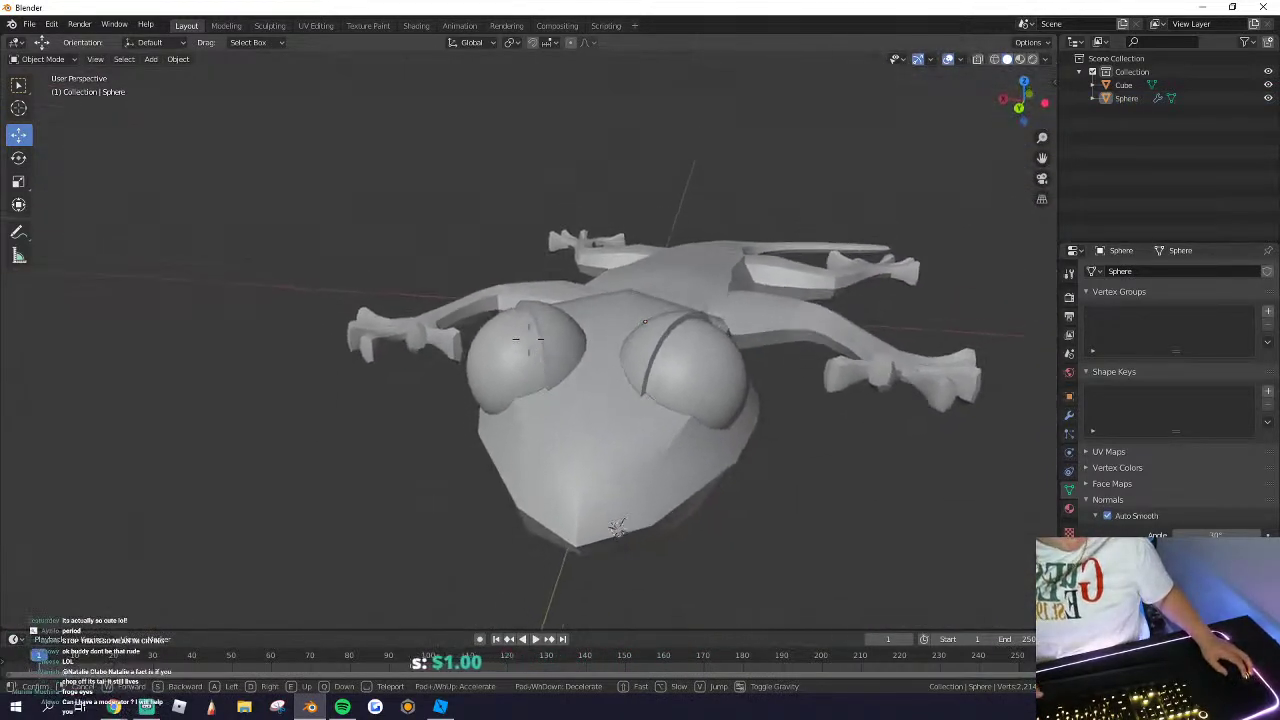
{"action": "left_click", "coordinate": [529, 339]}
{"action": "left_click", "coordinate": [534, 405]}
{"action": "key", "text": "Tab"}
{"action": "key", "text": "e"}
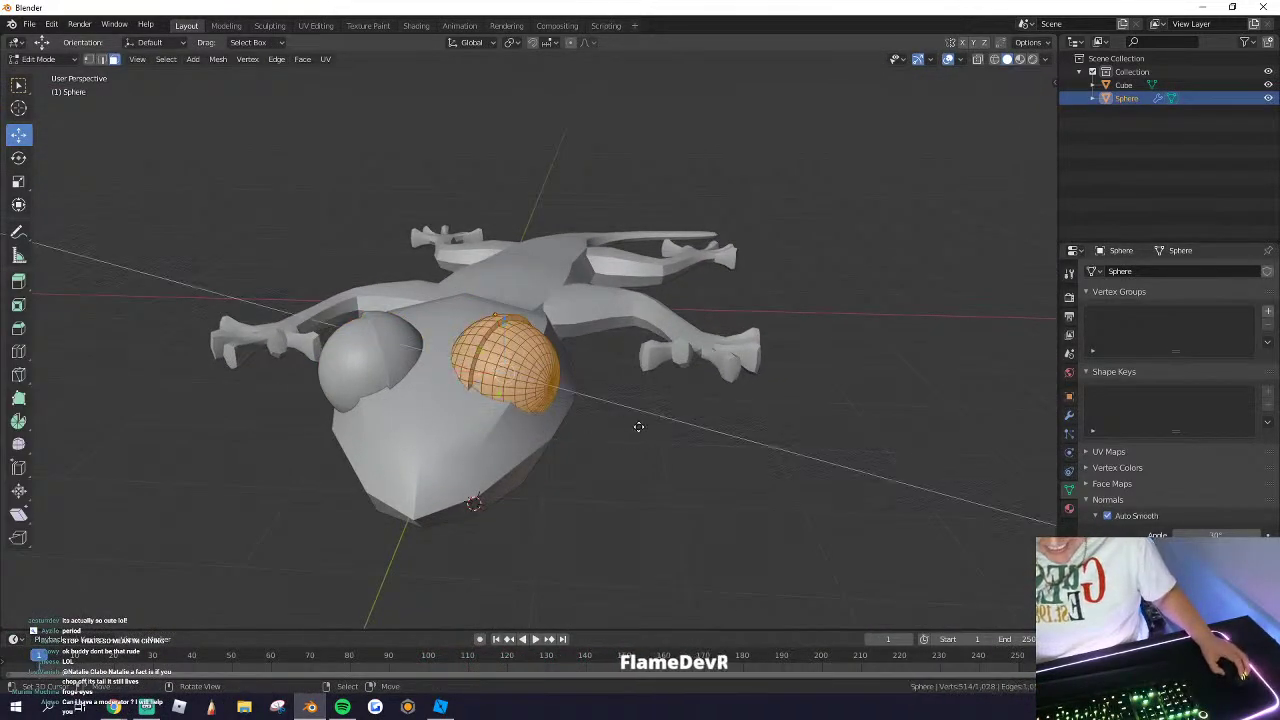
{"action": "key", "text": "shift+z"}
{"action": "right_click", "coordinate": [663, 409]}
{"action": "key", "text": "ctrl+z"}
{"action": "key", "text": "ctrl+z"}
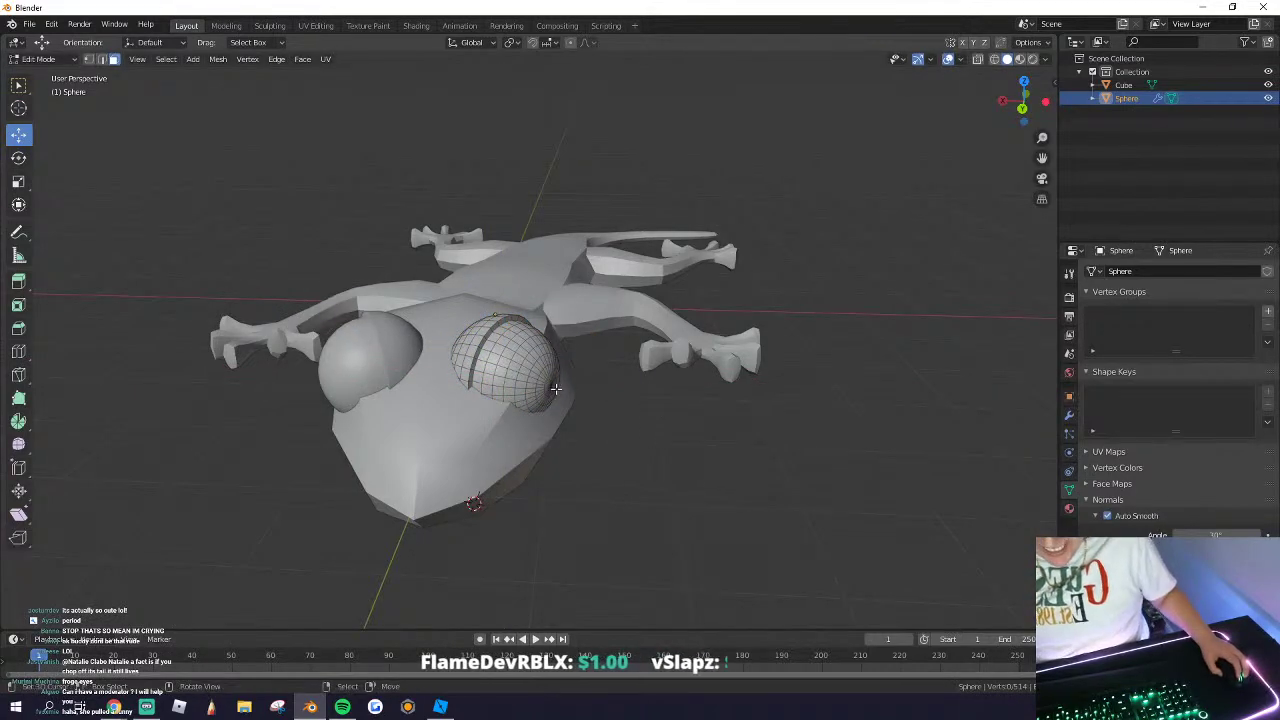
Step: Select the whole eye mesh, scale it down slightly and return to Object Mode
{"action": "key", "text": "a"}
{"action": "key", "text": "r"}
{"action": "key", "text": "z"}
{"action": "right_click", "coordinate": [590, 432]}
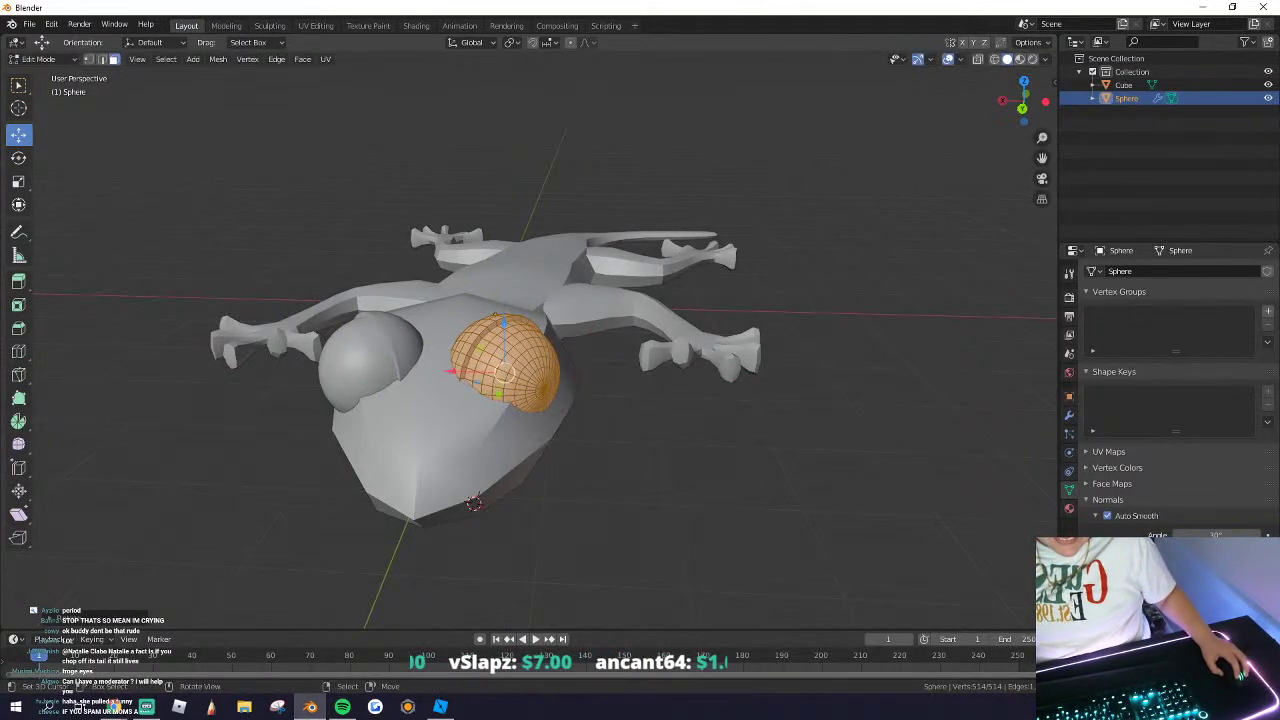
{"action": "key", "text": "s"}
{"action": "left_click", "coordinate": [557, 408]}
{"action": "key", "text": "Tab"}
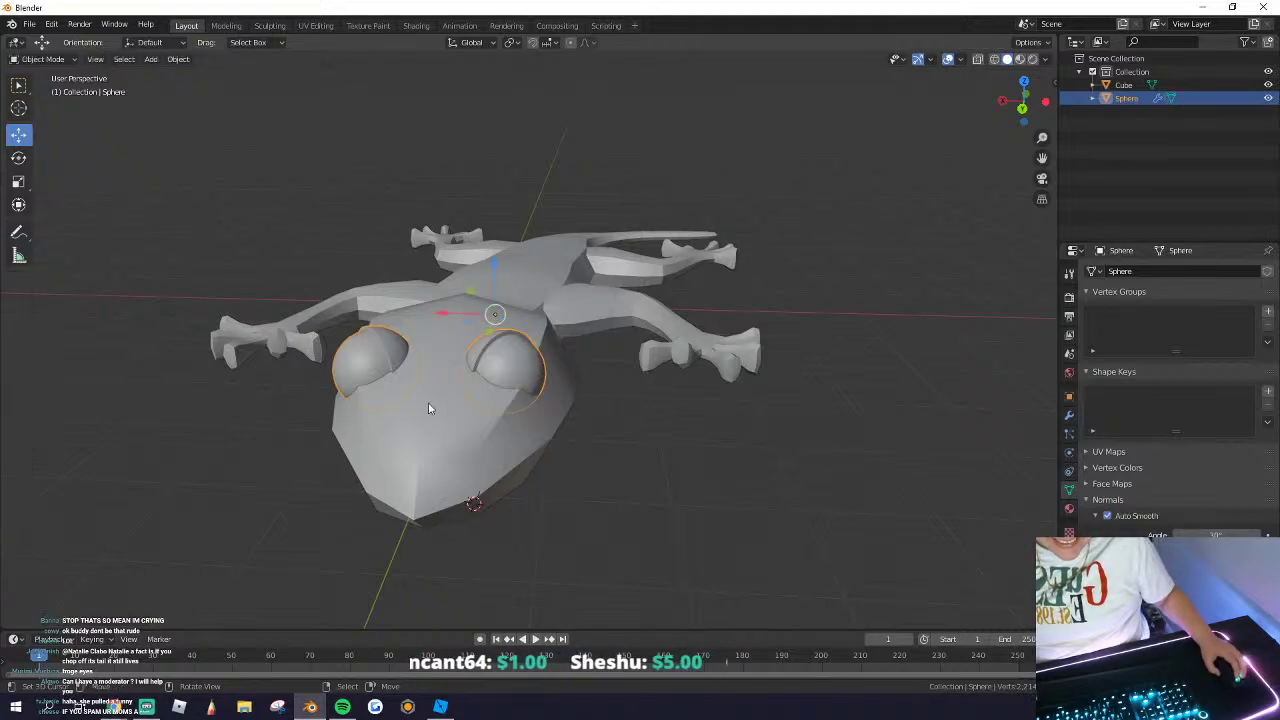
Step: Select the gecko body and the mirrored eyes together
{"action": "middle_click_drag", "start_coordinate": [429, 406], "coordinate": [249, 363]}
{"action": "left_click", "coordinate": [485, 402]}
{"action": "left_click_drag", "start_coordinate": [356, 407], "coordinate": [364, 406]}
{"action": "right_click", "coordinate": [530, 488]}
{"action": "middle_click_drag", "start_coordinate": [545, 480], "coordinate": [490, 330]}
{"action": "key", "text": "a"}
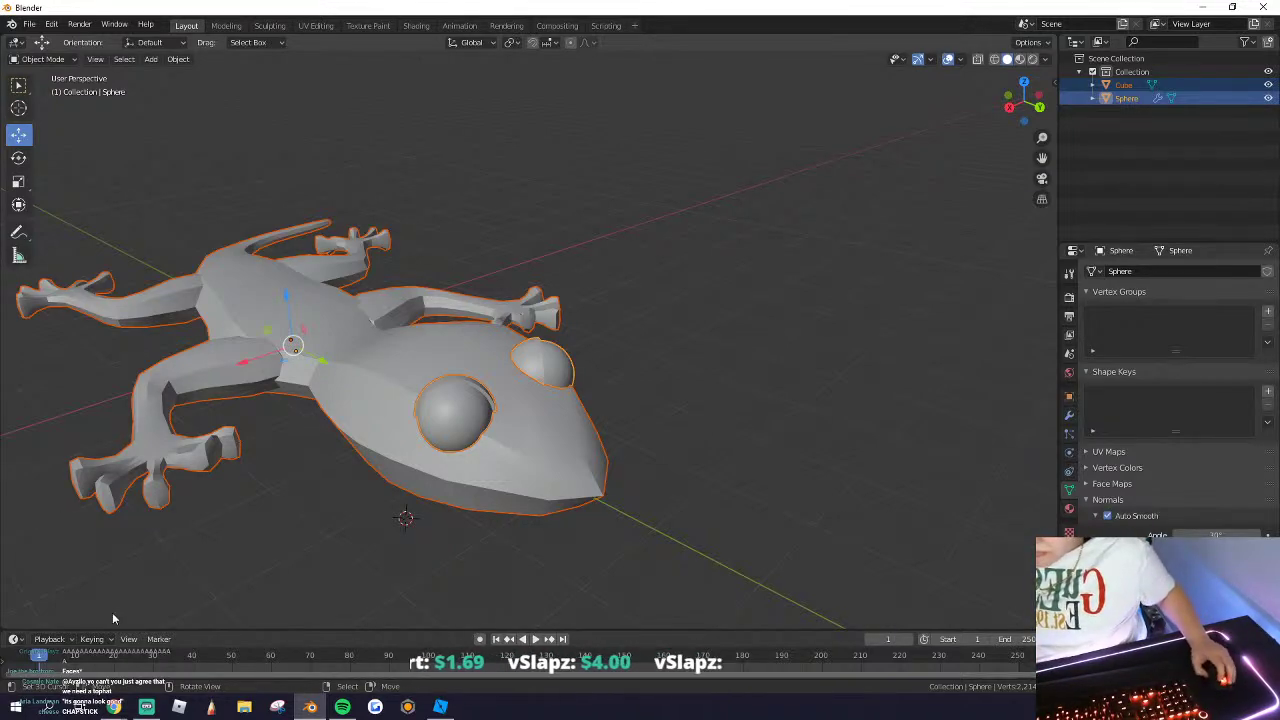
Step: Check the gecko reference photos in the browser and return to Blender
{"action": "mouse_move", "coordinate": [113, 706]}
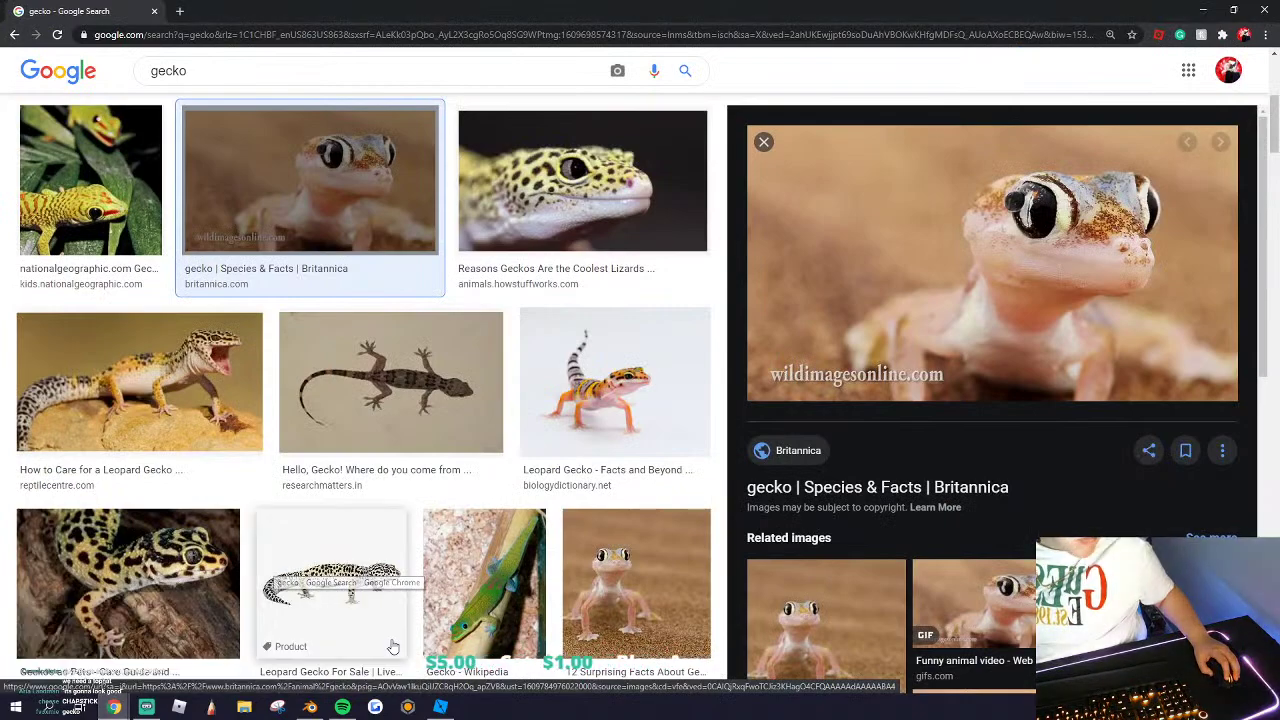
{"action": "left_click", "coordinate": [385, 650]}
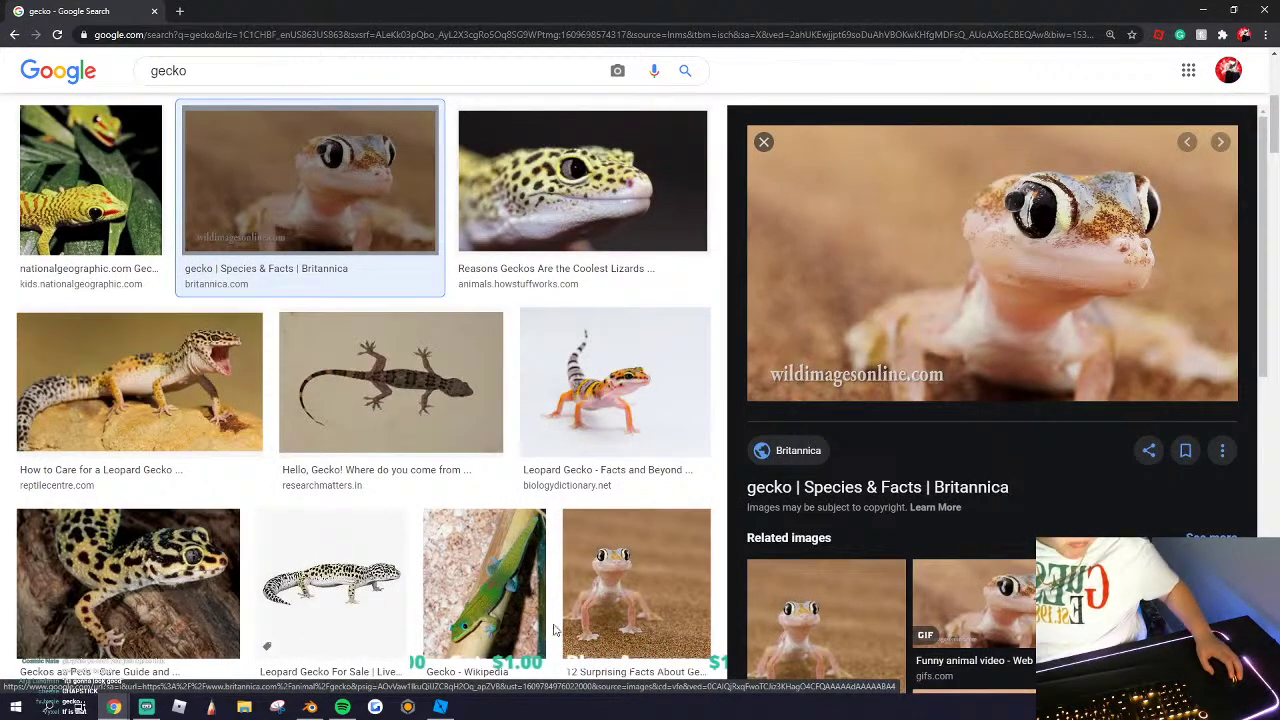
{"action": "left_click", "coordinate": [440, 707]}
{"action": "left_click", "coordinate": [311, 707]}
Step: Edit the body and eyes together and select all linked geometry of the eye
{"action": "middle_click_drag", "start_coordinate": [409, 517], "coordinate": [489, 409]}
{"action": "left_click", "coordinate": [488, 372]}
{"action": "key", "text": "ctrl+l"}
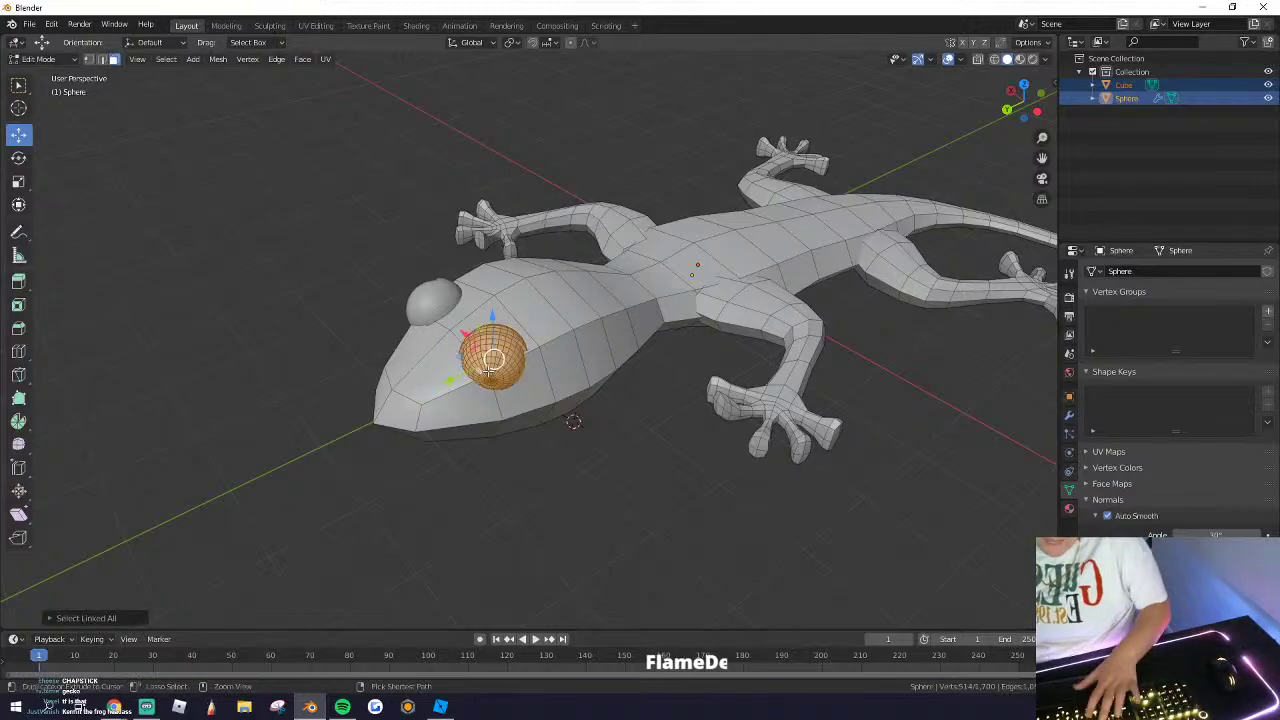
{"action": "middle_click_drag", "start_coordinate": [449, 262], "coordinate": [615, 386]}
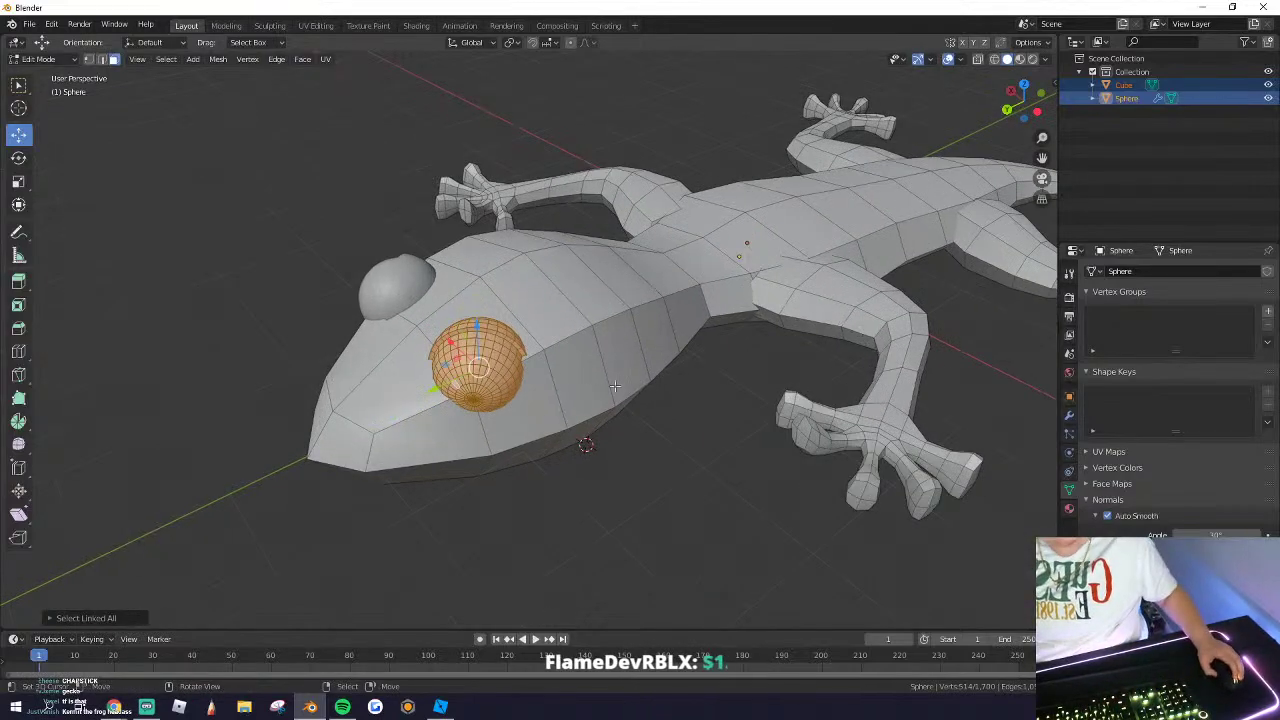
{"action": "left_click", "coordinate": [660, 330]}
{"action": "middle_click_drag", "start_coordinate": [660, 330], "coordinate": [475, 358]}
{"action": "key", "text": "Tab"}
Step: Move the eye mesh slightly down along the Z axis into the gecko's head
{"action": "scroll", "coordinate": [534, 432], "scroll_direction": "down", "scroll_amount": 6}
{"action": "scroll", "coordinate": [565, 381], "scroll_direction": "up", "scroll_amount": 1}
{"action": "right_click", "coordinate": [567, 381]}
{"action": "key", "text": "Tab"}
{"action": "scroll", "coordinate": [478, 355], "scroll_direction": "up", "scroll_amount": 3}
{"action": "left_click_drag", "start_coordinate": [507, 317], "coordinate": [506, 335]}
{"action": "key", "text": "Tab"}
Step: Apply the Mirror modifier on the eyes and select all objects in the scene
{"action": "middle_click_drag", "start_coordinate": [464, 384], "coordinate": [522, 408]}
{"action": "right_click", "coordinate": [1046, 503]}
{"action": "left_click", "coordinate": [566, 393]}
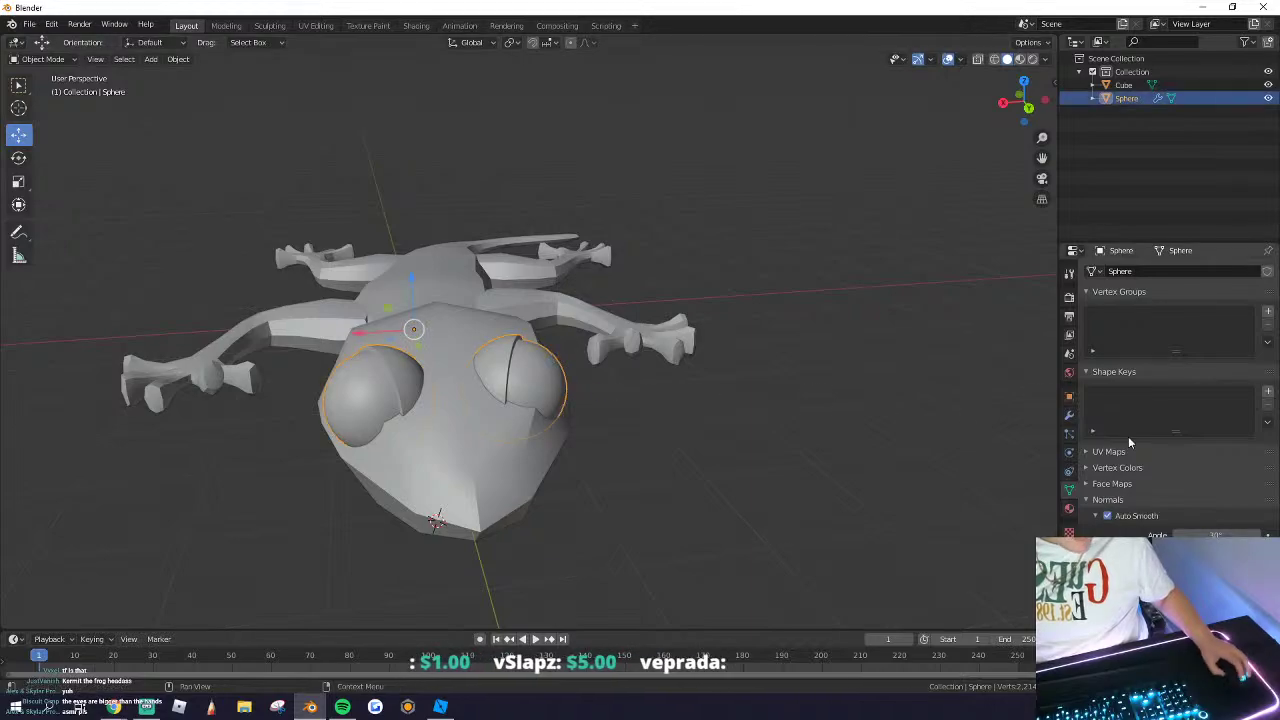
{"action": "left_click", "coordinate": [1069, 396]}
{"action": "left_click", "coordinate": [1069, 414]}
{"action": "key", "text": "a"}
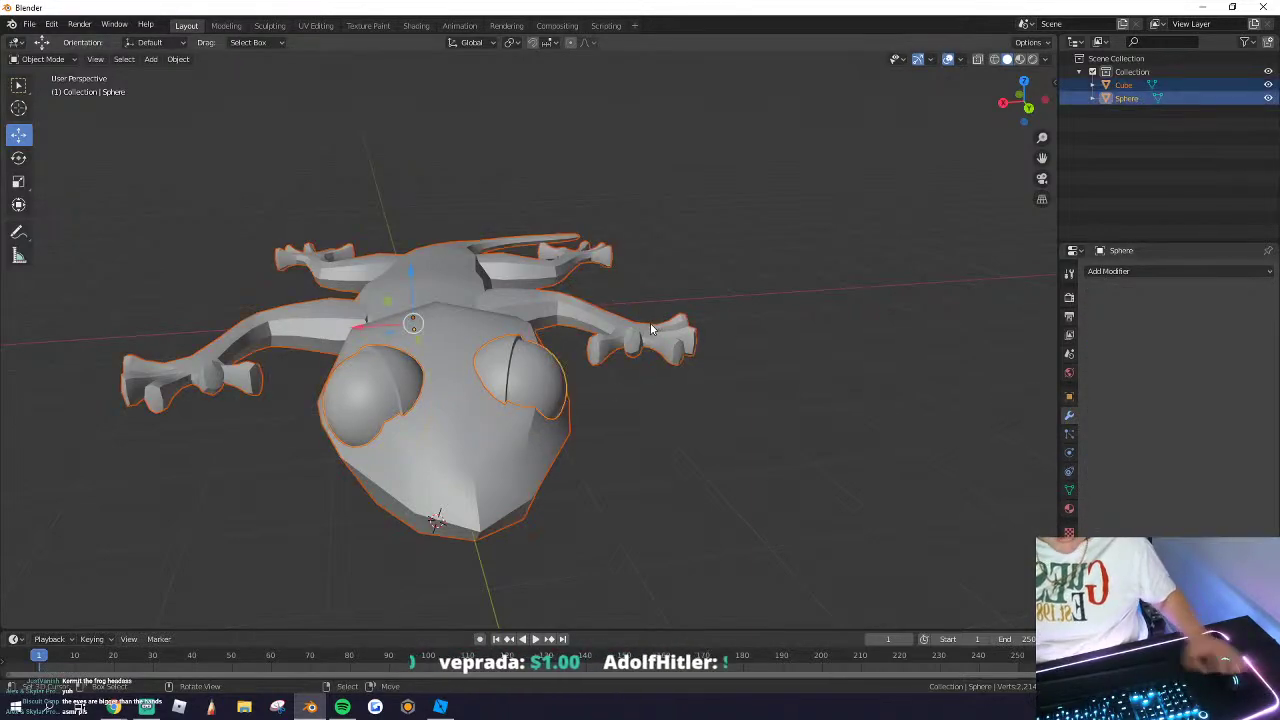
Step: Join the gecko's body and eyes into a single object
{"action": "key", "text": "ctrl+j"}
{"action": "left_click", "coordinate": [624, 324]}
{"action": "middle_click_drag", "start_coordinate": [624, 324], "coordinate": [472, 380]}
{"action": "left_click", "coordinate": [516, 410]}
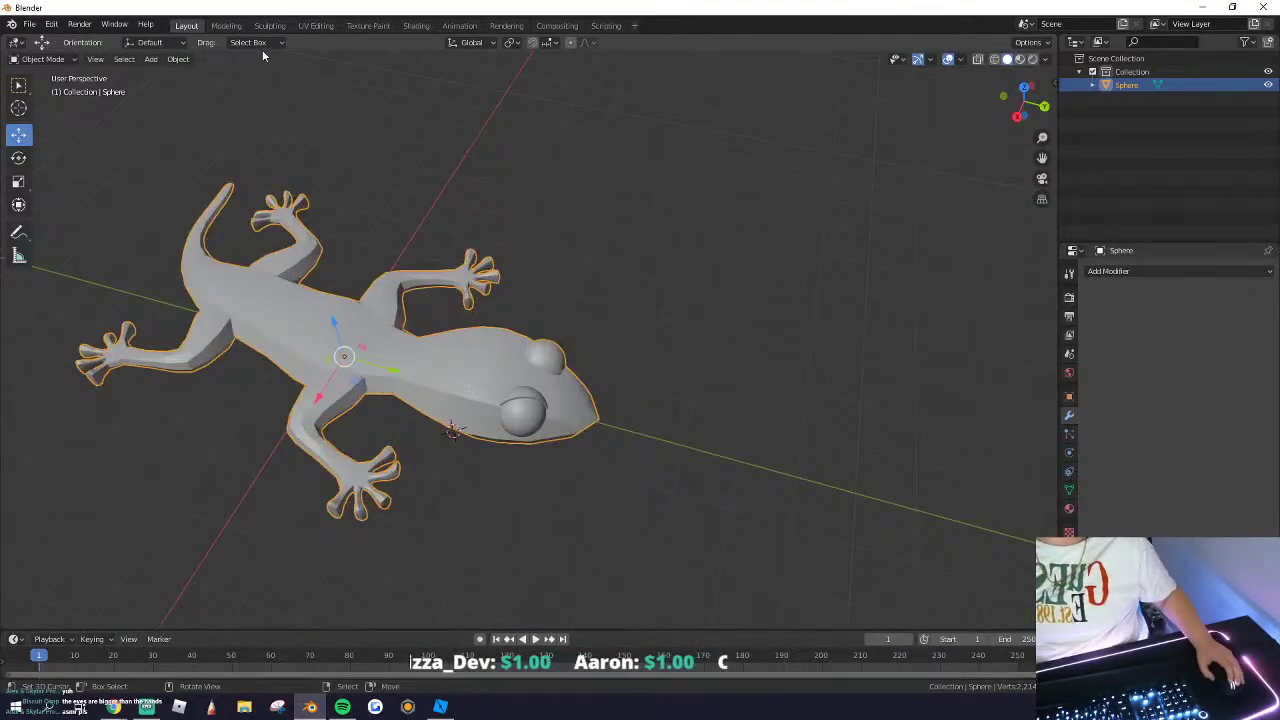
Step: In the Texture Paint workspace, give the gecko a new material with an Image Texture as its base color
{"action": "left_click", "coordinate": [368, 25]}
{"action": "mouse_move", "coordinate": [760, 380]}
{"action": "middle_mouse_down"}
{"action": "mouse_move", "coordinate": [834, 386]}
{"action": "mouse_move", "coordinate": [786, 391]}
{"action": "mouse_move", "coordinate": [872, 410]}
{"action": "middle_mouse_up"}
{"action": "left_click", "coordinate": [1068, 415]}
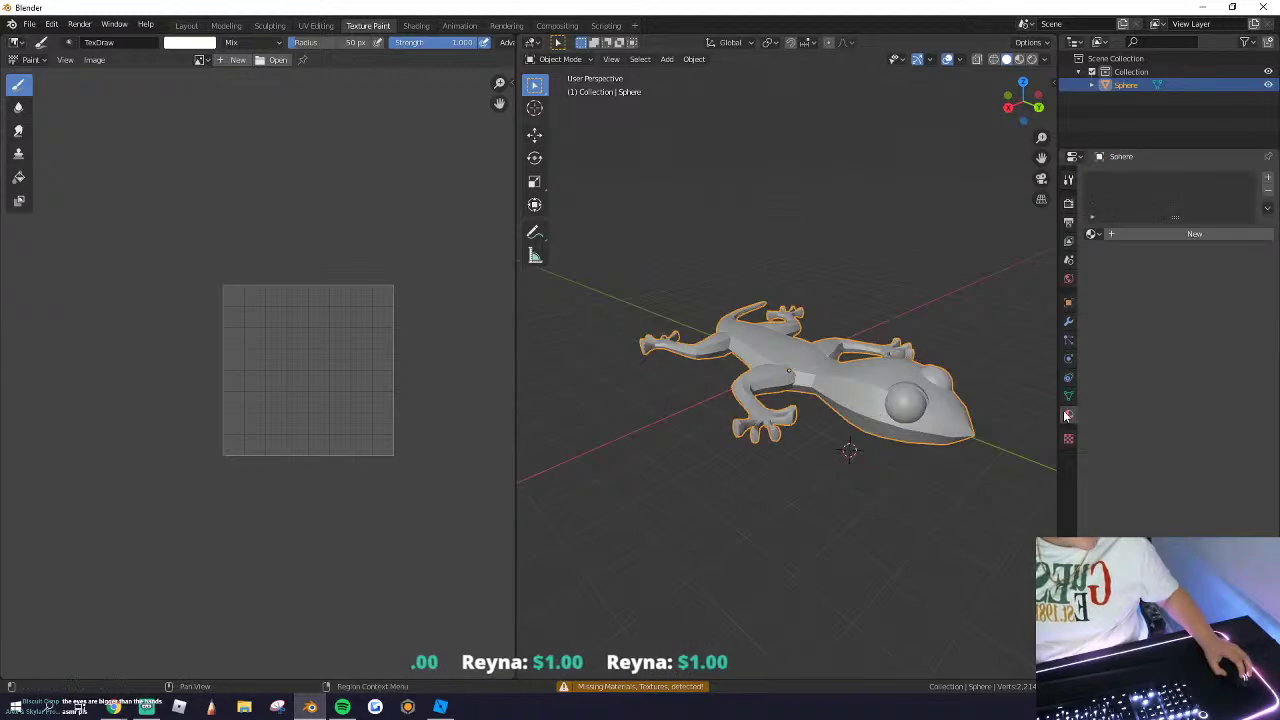
{"action": "left_click", "coordinate": [1180, 234]}
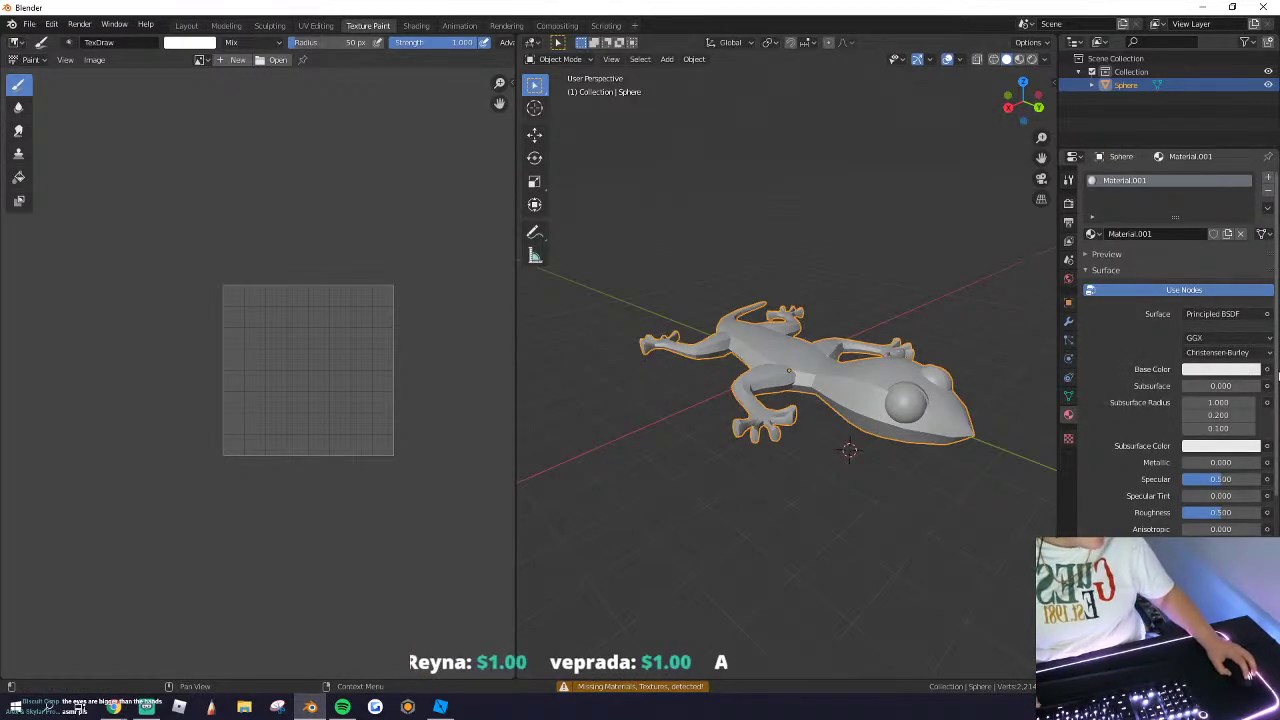
{"action": "left_click", "coordinate": [1267, 369]}
{"action": "left_click", "coordinate": [1046, 458]}
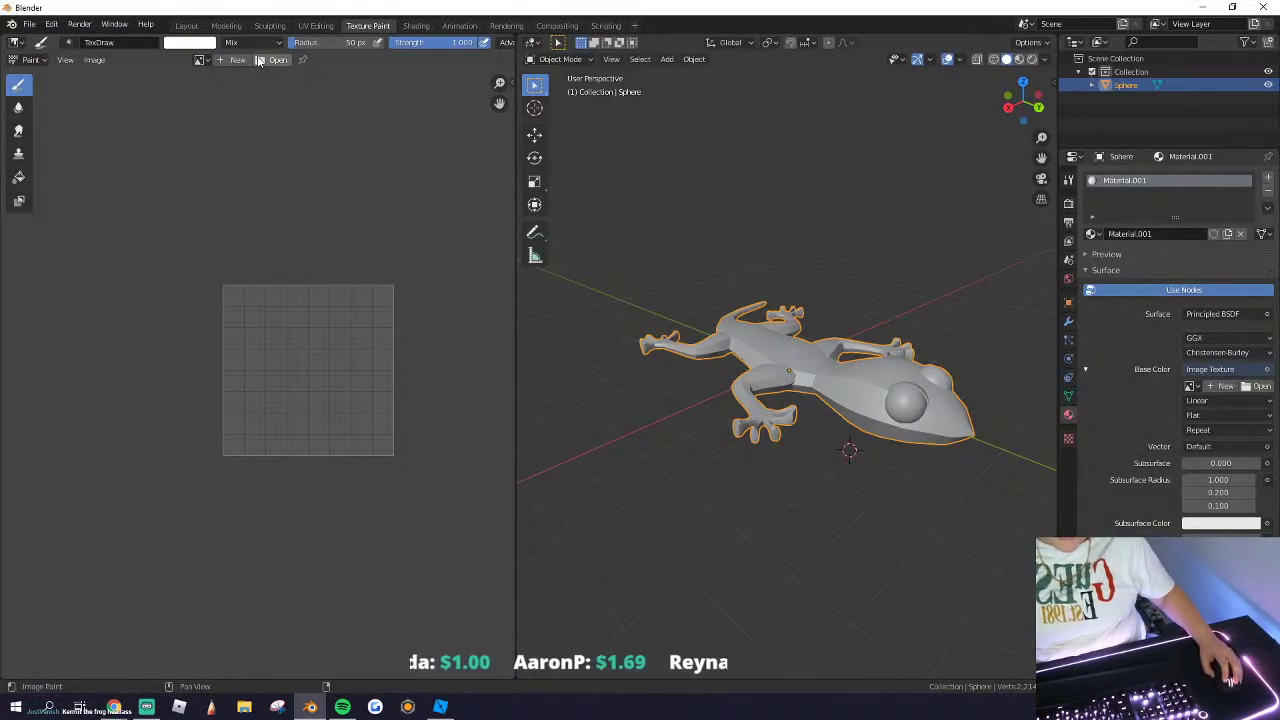
Step: Create a blank white texture image of 256 by 256 px
{"action": "left_click", "coordinate": [237, 60]}
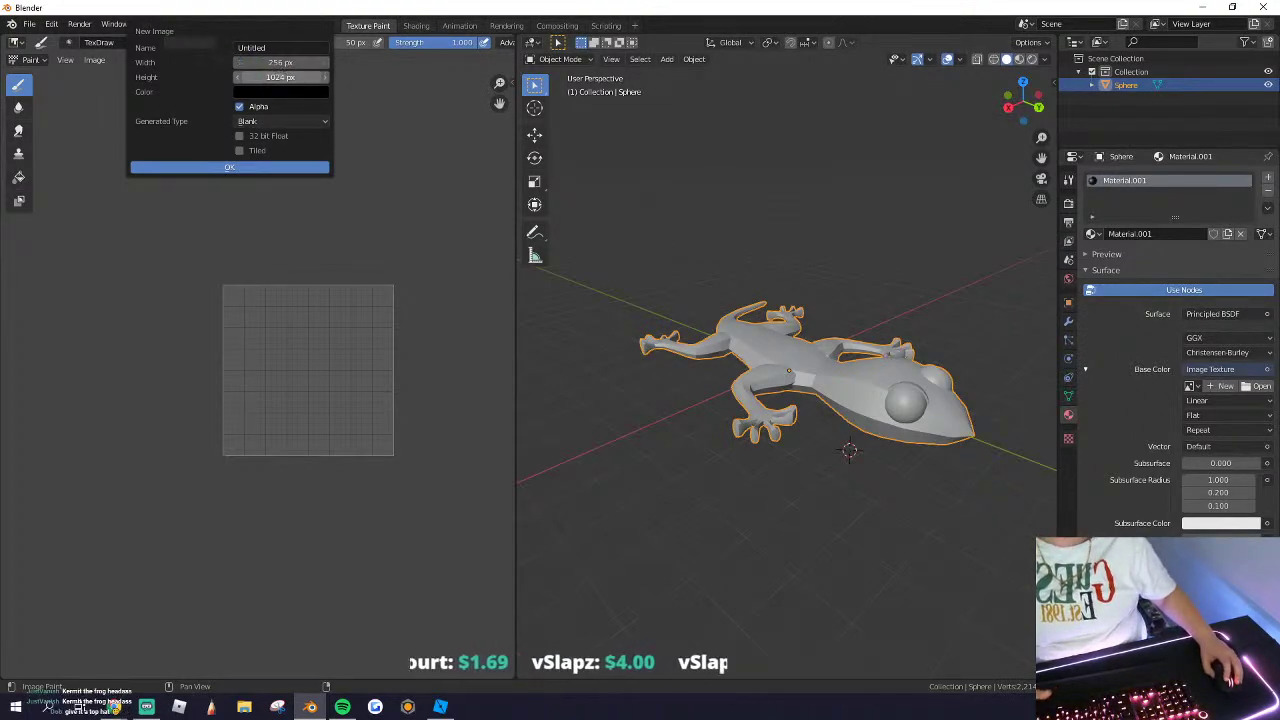
{"action": "key", "text": "Return"}
{"action": "left_click", "coordinate": [286, 92]}
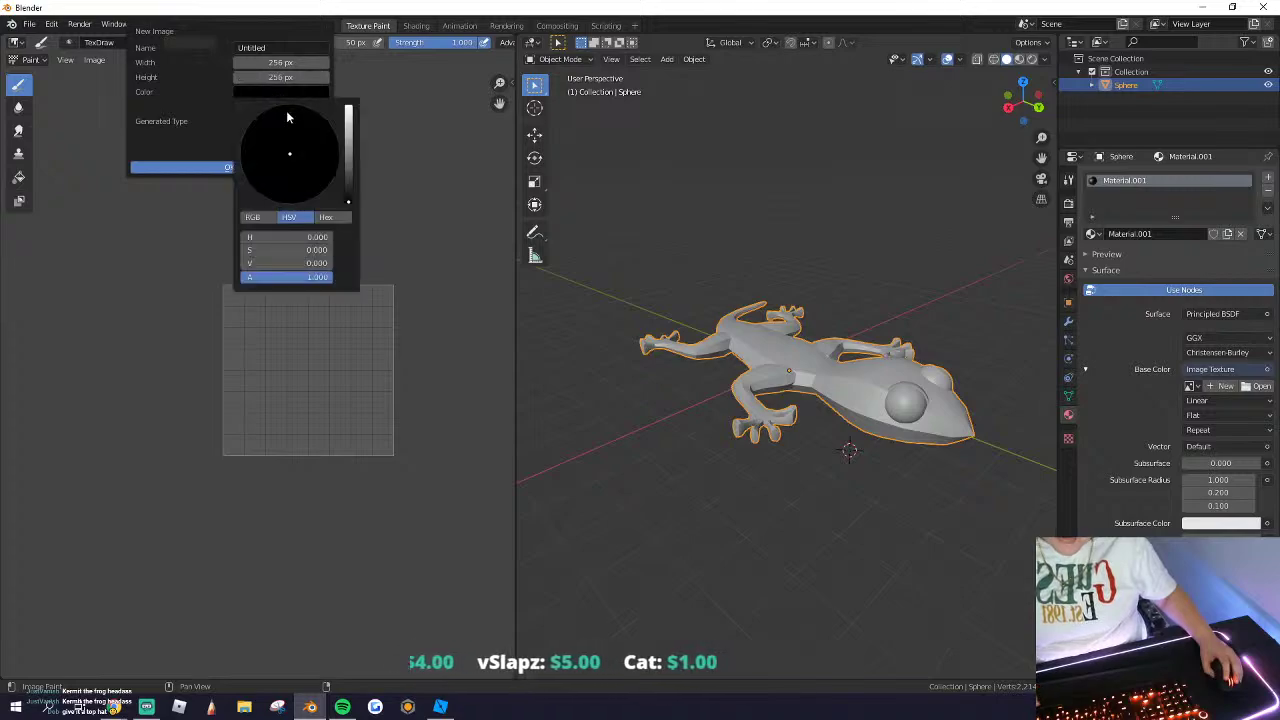
{"action": "left_click_drag", "start_coordinate": [347, 130], "coordinate": [349, 103]}
{"action": "left_click", "coordinate": [233, 167]}
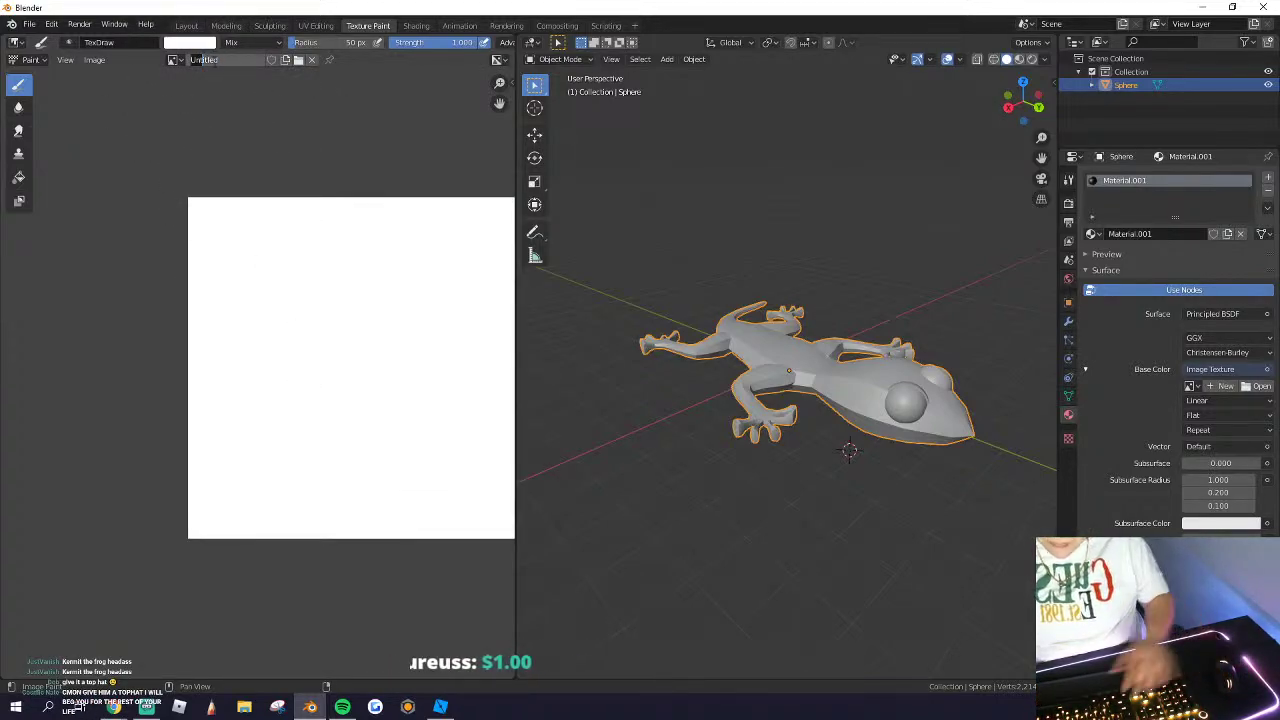
Step: Rename the new image GeckoGoesPecko and assign it as the material's base color texture
{"action": "key", "text": "BackSpace"}
{"action": "key", "text": "BackSpace"}
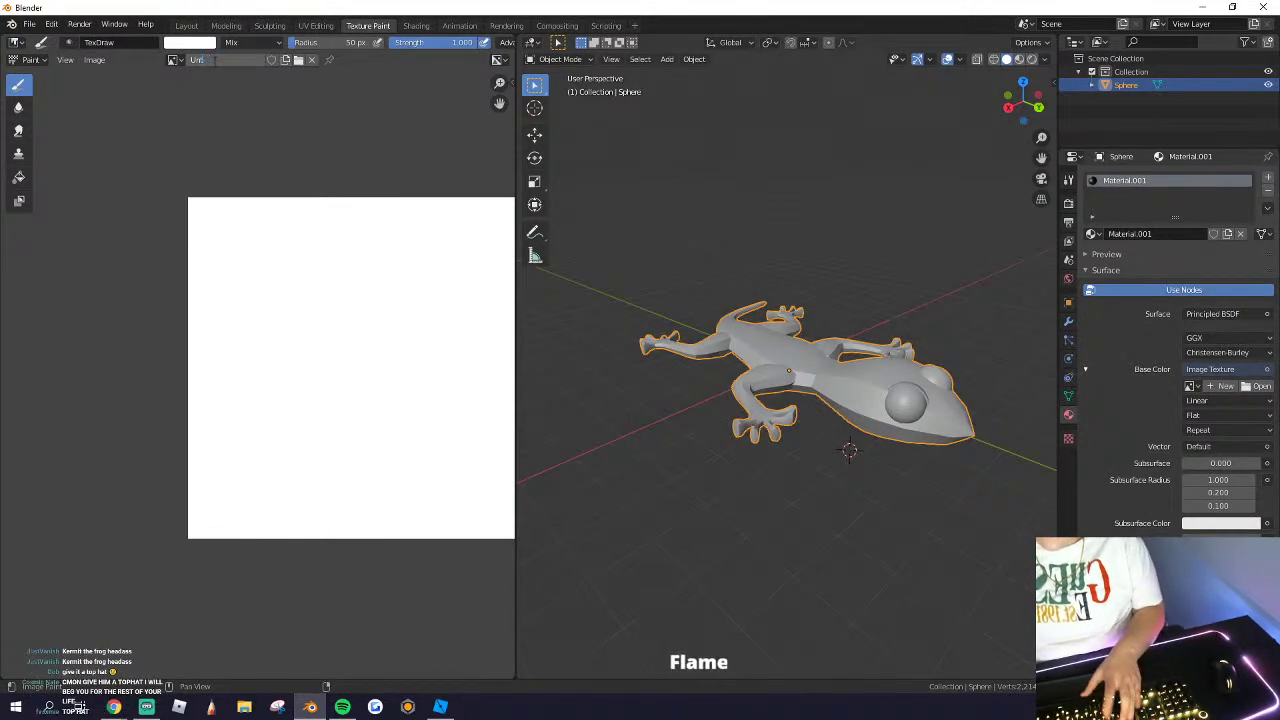
{"action": "type", "text": "Gecko"}
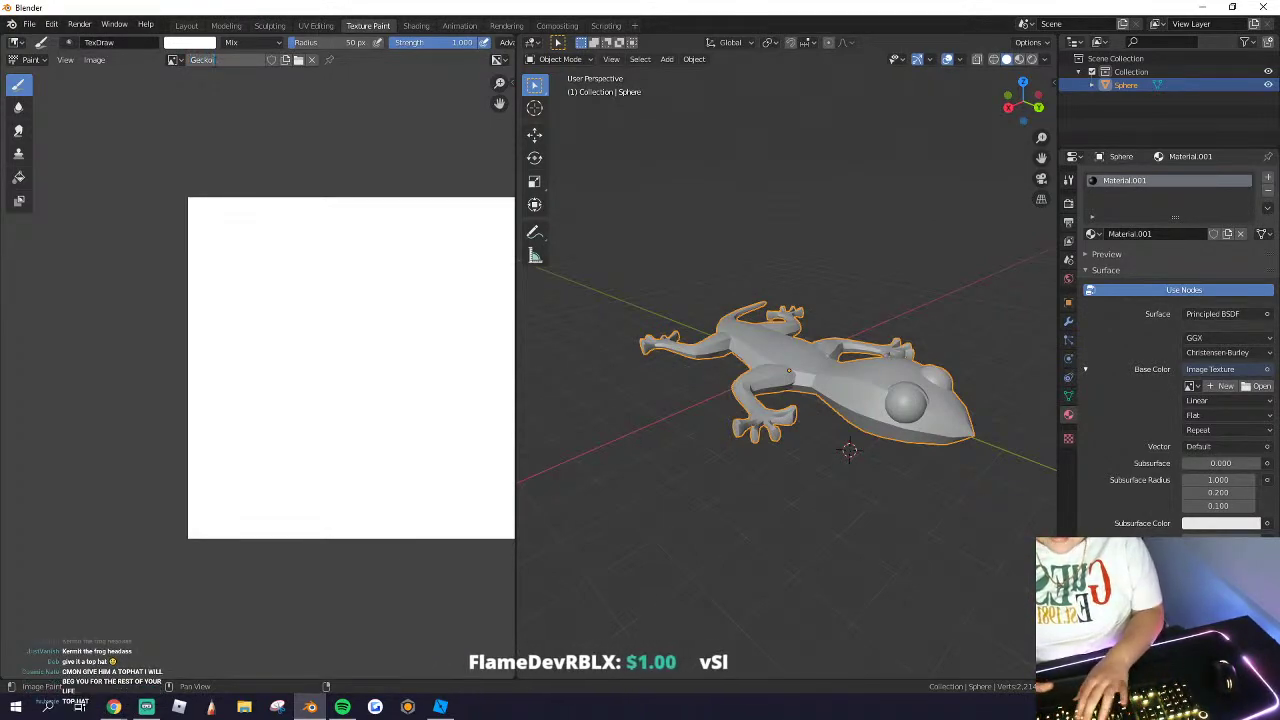
{"action": "type", "text": "Goes"}
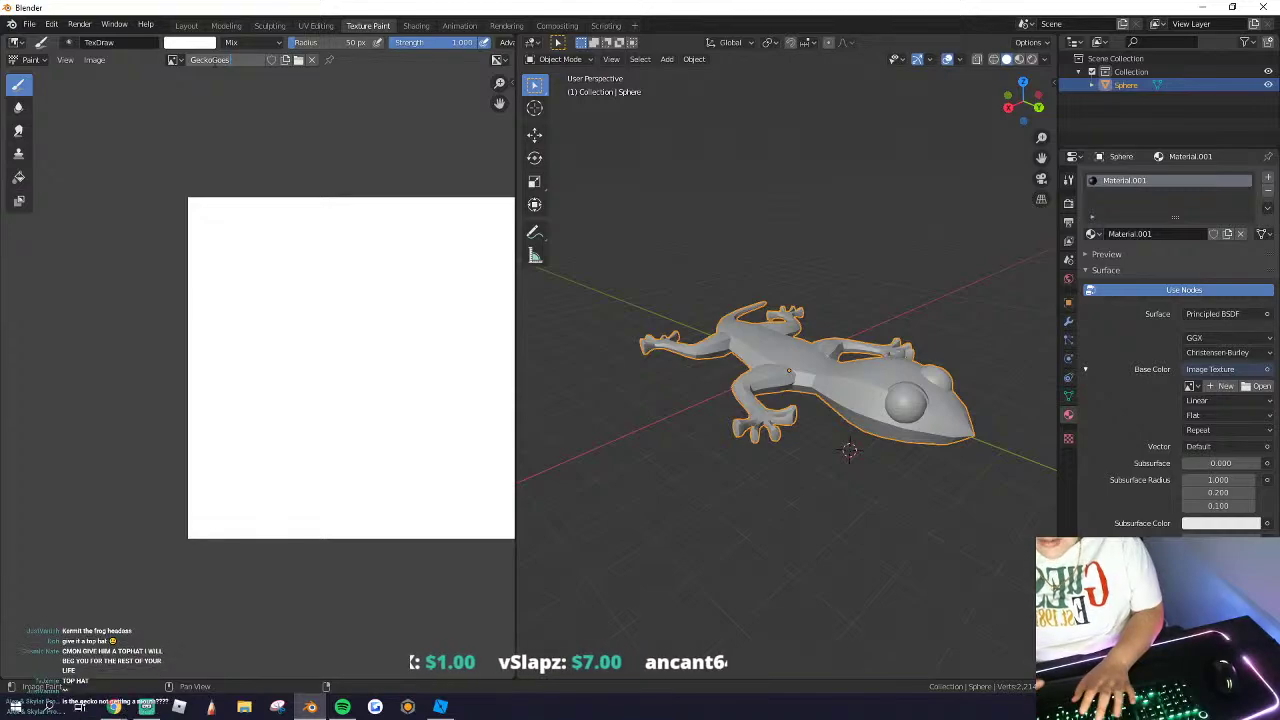
{"action": "type", "text": "Pecko"}
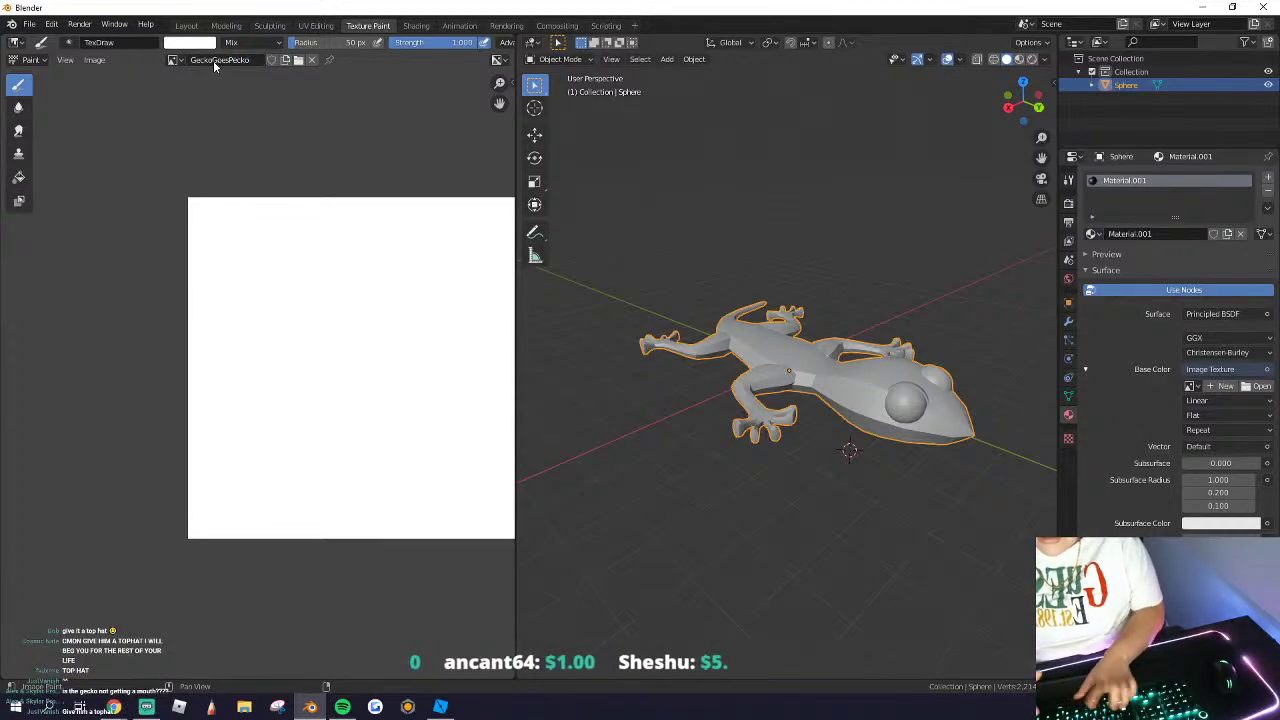
{"action": "left_click", "coordinate": [1189, 386]}
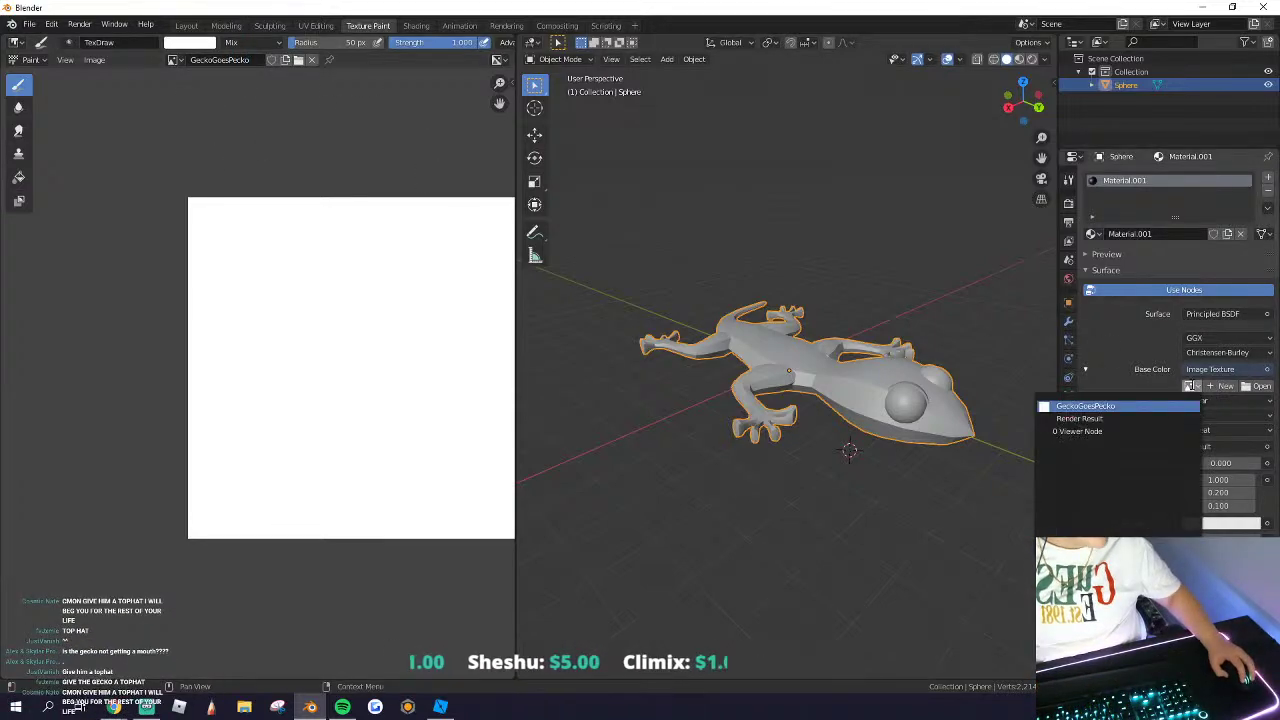
{"action": "left_click", "coordinate": [1096, 406]}
Step: Set the solid viewport shading color to Texture
{"action": "scroll", "coordinate": [890, 400], "scroll_direction": "up", "scroll_amount": 3}
{"action": "middle_click_drag", "start_coordinate": [871, 403], "coordinate": [815, 420]}
{"action": "middle_click_drag", "start_coordinate": [654, 455], "coordinate": [618, 482]}
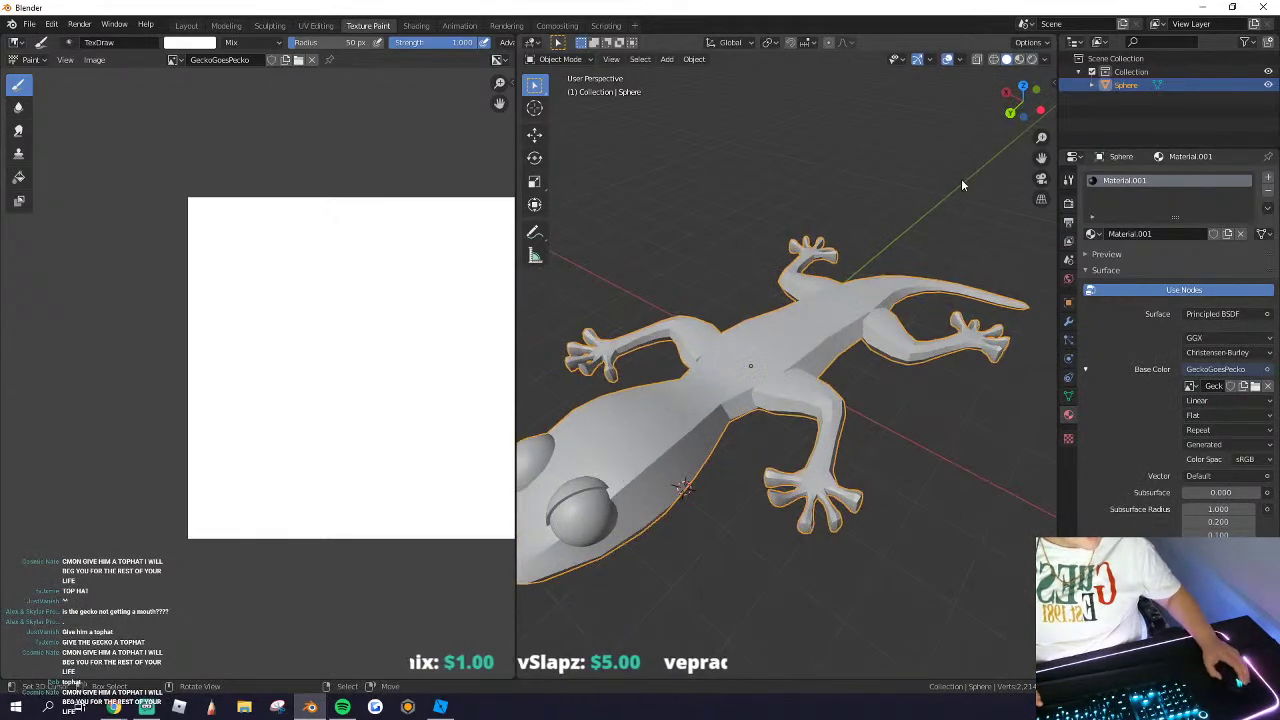
{"action": "scroll", "coordinate": [961, 178], "scroll_direction": "down", "scroll_amount": 3}
{"action": "left_click", "coordinate": [1046, 59]}
{"action": "left_click", "coordinate": [1062, 241]}
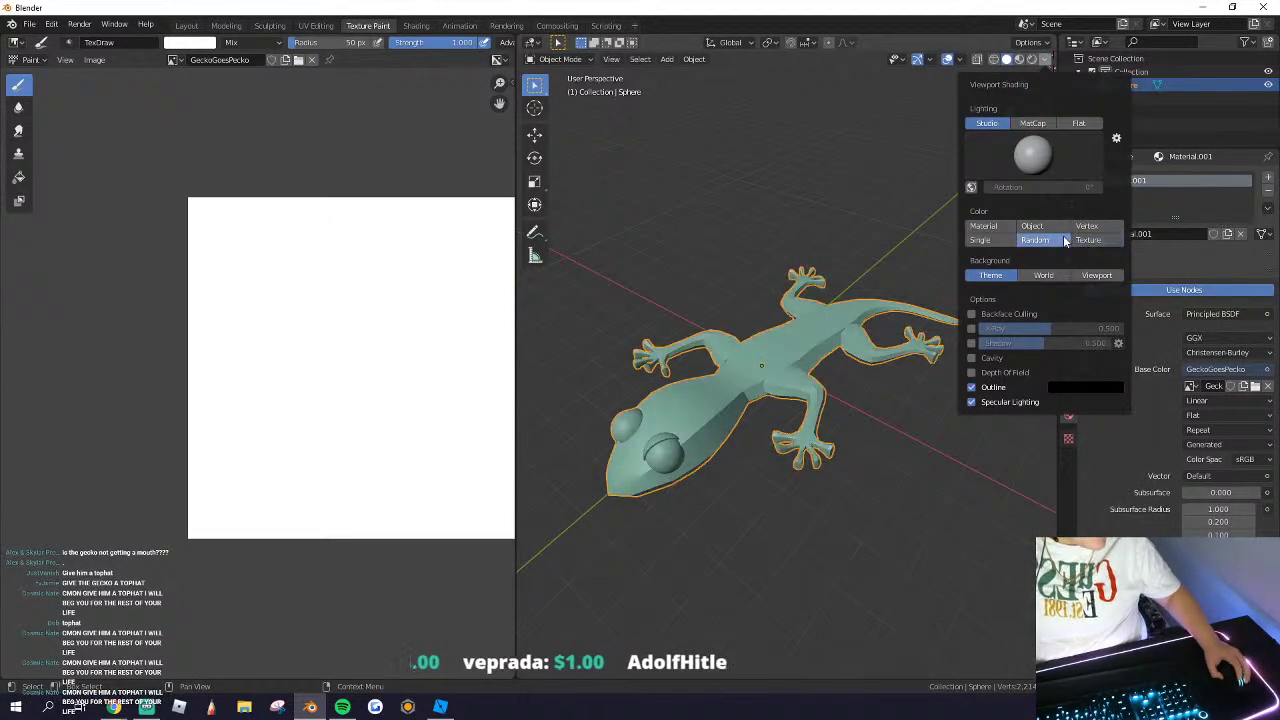
{"action": "left_click", "coordinate": [1084, 240]}
Step: Put the gecko in Texture Paint mode, widen the 3D viewport, and select the whole mesh in Edit Mode to display its UV layout
{"action": "middle_click_drag", "start_coordinate": [846, 231], "coordinate": [750, 331]}
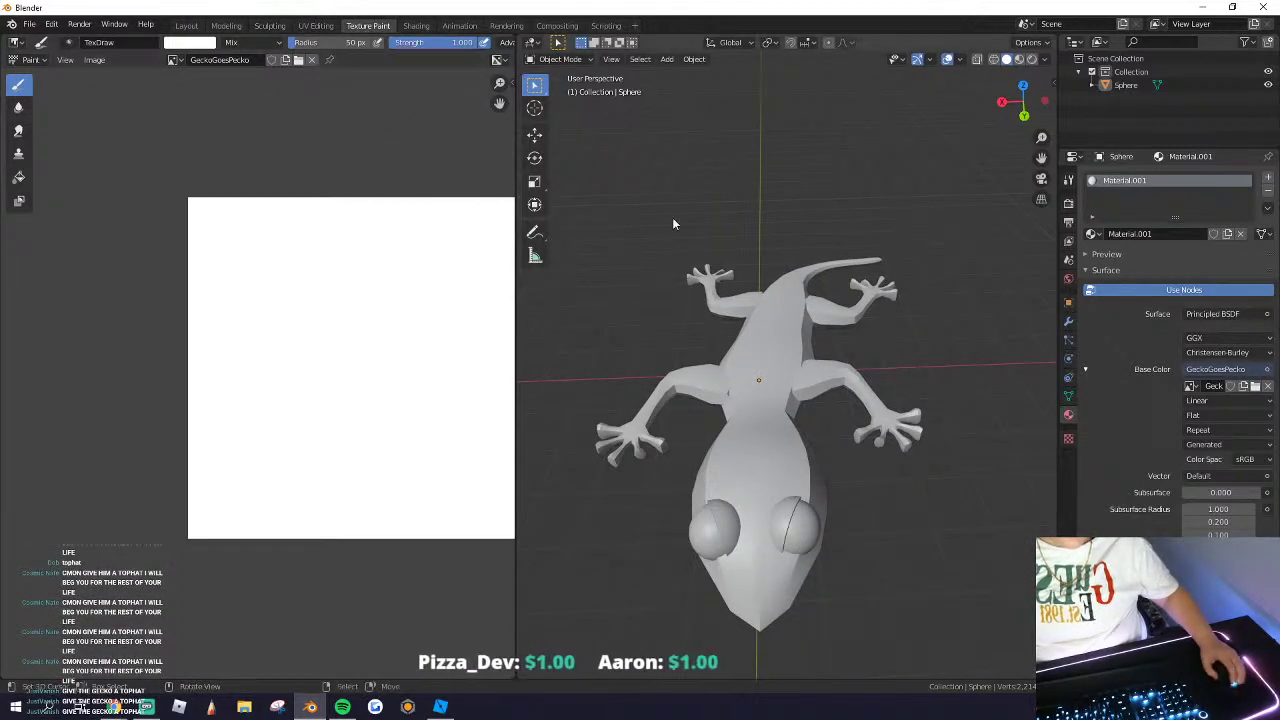
{"action": "middle_click_drag", "start_coordinate": [672, 217], "coordinate": [640, 235]}
{"action": "left_click", "coordinate": [560, 59]}
{"action": "left_click", "coordinate": [551, 152]}
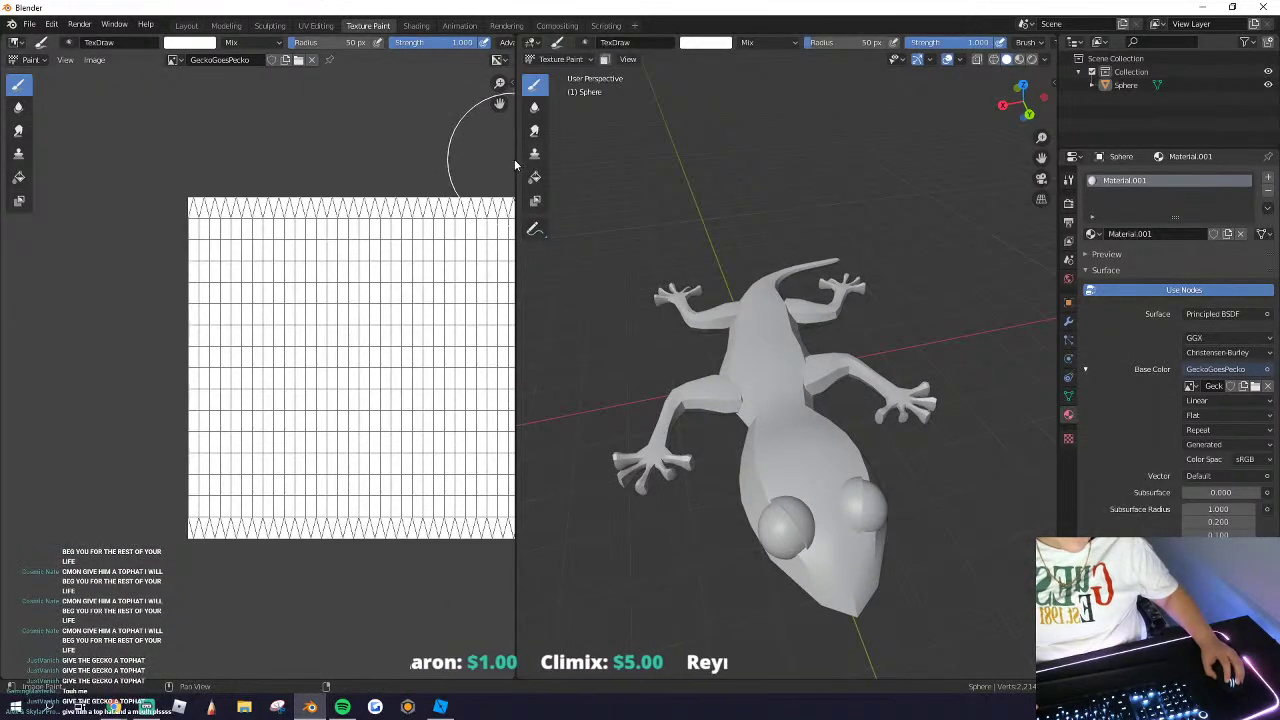
{"action": "left_click_drag", "start_coordinate": [514, 162], "coordinate": [375, 165]}
{"action": "key", "text": "Tab"}
{"action": "key", "text": "a"}
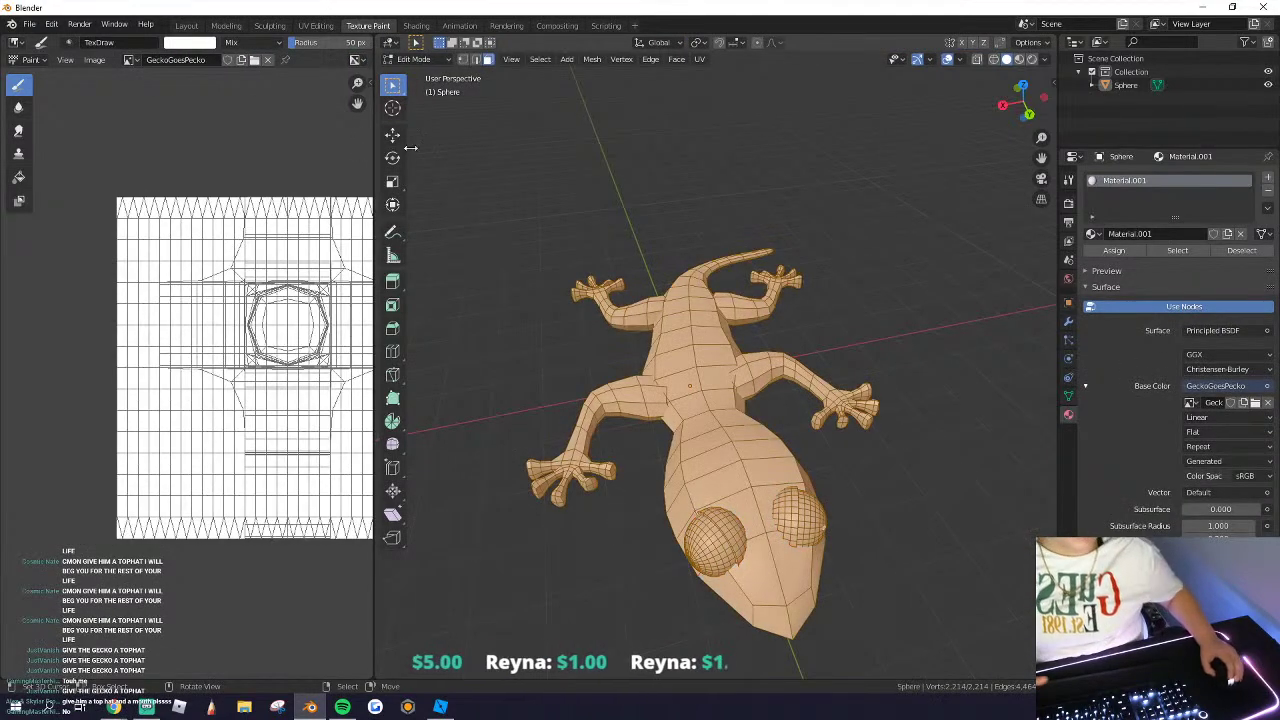
{"action": "mouse_move", "coordinate": [580, 325]}
{"action": "middle_mouse_down"}
{"action": "mouse_move", "coordinate": [885, 550]}
{"action": "mouse_move", "coordinate": [720, 360]}
{"action": "middle_mouse_up"}
Step: Switch to the Modeling workspace and deselect the whole gecko mesh in Edit Mode
{"action": "left_click", "coordinate": [236, 26]}
{"action": "middle_click_drag", "start_coordinate": [690, 420], "coordinate": [549, 329]}
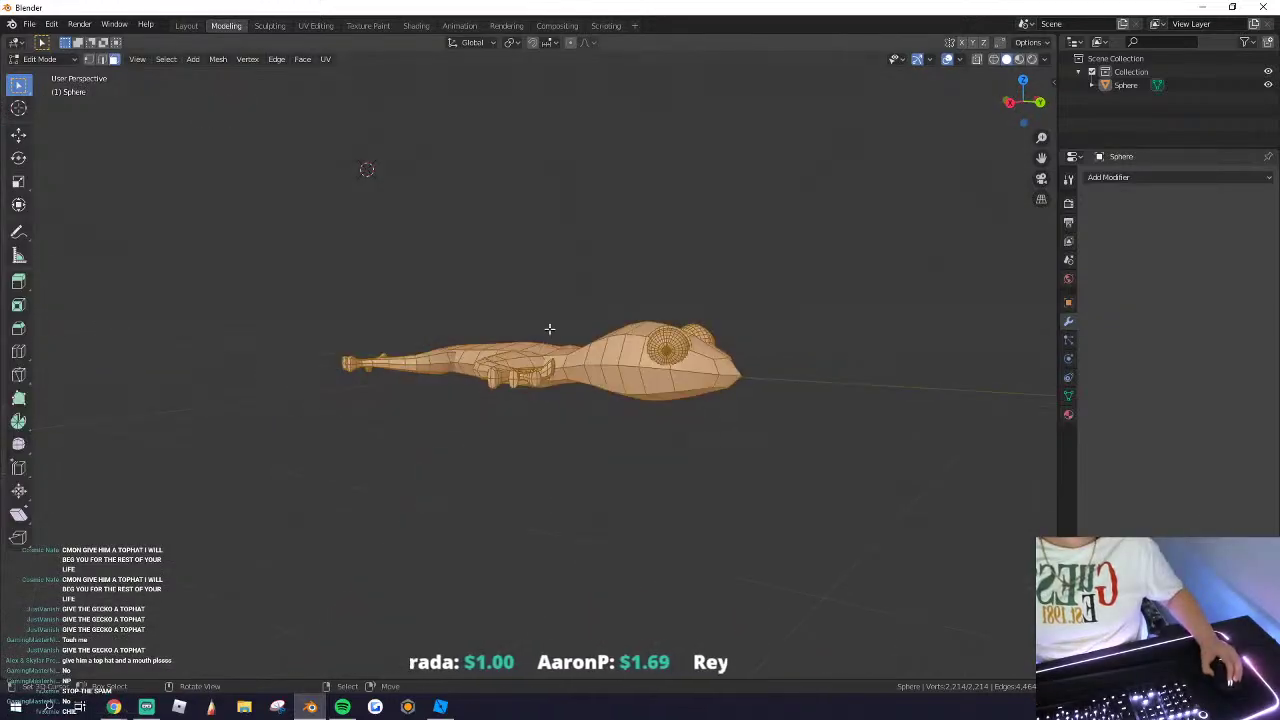
{"action": "key", "text": "Tab"}
{"action": "scroll", "coordinate": [630, 390], "scroll_direction": "up", "scroll_amount": 2}
{"action": "key", "text": "Tab"}
{"action": "mouse_move", "coordinate": [323, 114]}
{"action": "middle_mouse_down"}
{"action": "mouse_move", "coordinate": [494, 307]}
{"action": "mouse_move", "coordinate": [626, 520]}
{"action": "mouse_move", "coordinate": [454, 469]}
{"action": "mouse_move", "coordinate": [471, 431]}
{"action": "mouse_move", "coordinate": [340, 380]}
{"action": "mouse_move", "coordinate": [249, 318]}
{"action": "mouse_move", "coordinate": [254, 170]}
{"action": "middle_mouse_up"}
{"action": "key", "text": "alt+a"}
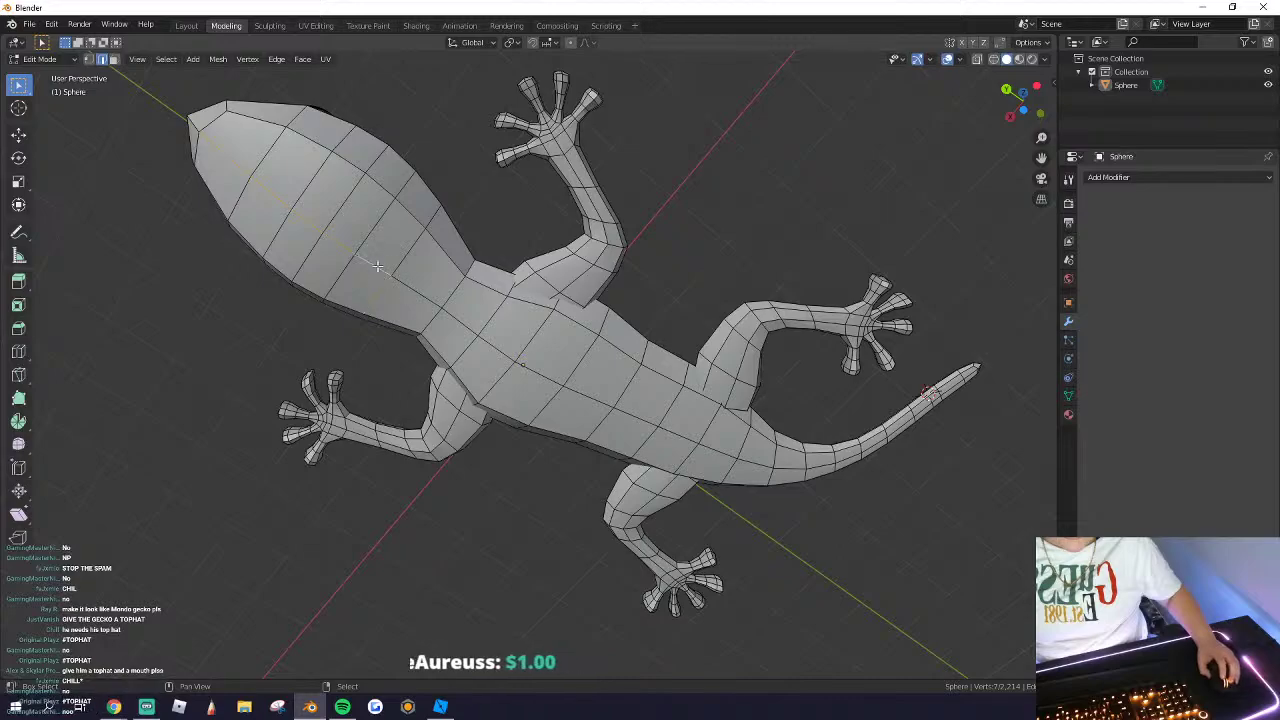
Step: Mark the lengthwise edge loop along the underside of the body, from snout to tail, as a UV seam
{"action": "left_click", "coordinate": [262, 128], "text": "alt"}
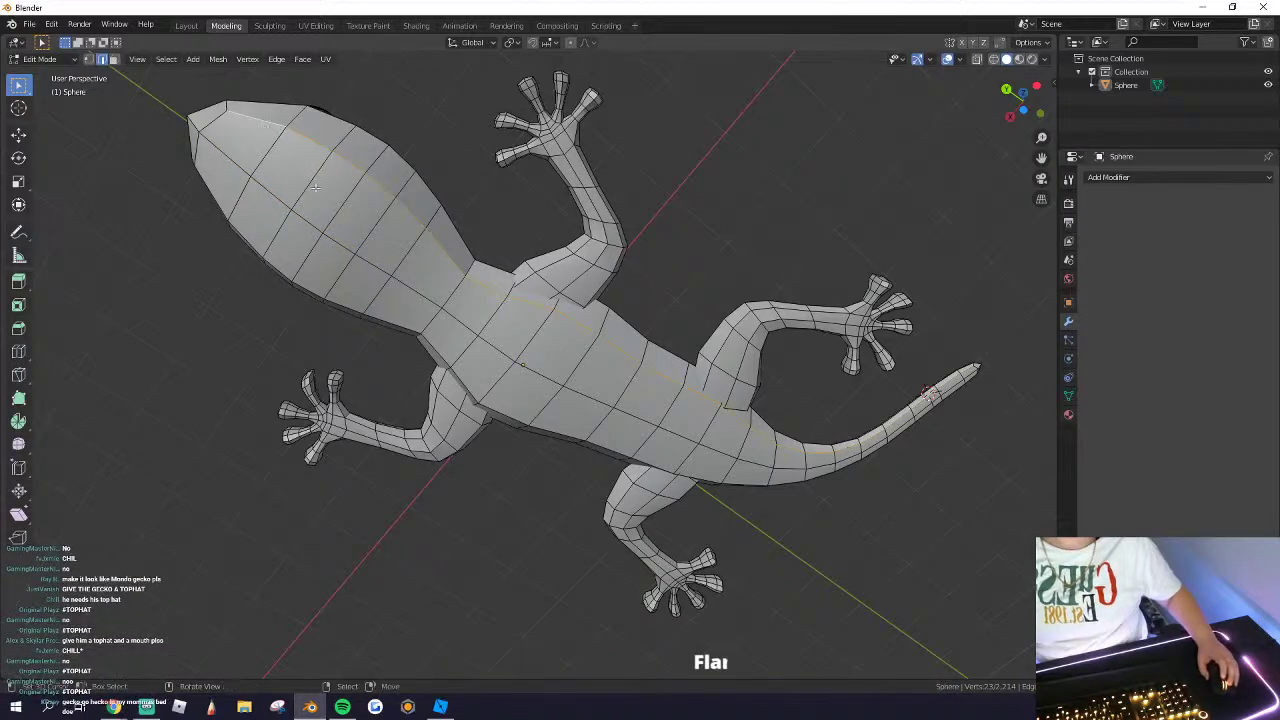
{"action": "middle_click_drag", "start_coordinate": [609, 312], "coordinate": [776, 372]}
{"action": "right_click", "coordinate": [776, 375]}
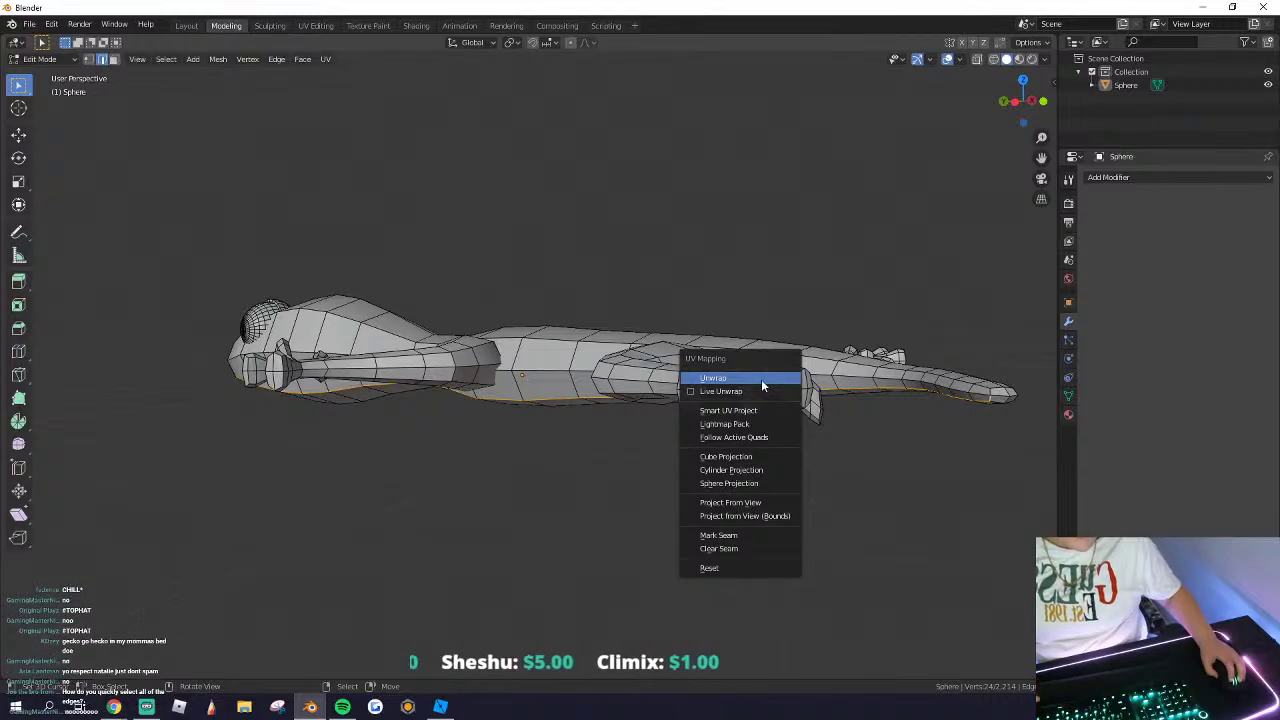
{"action": "left_click", "coordinate": [277, 59]}
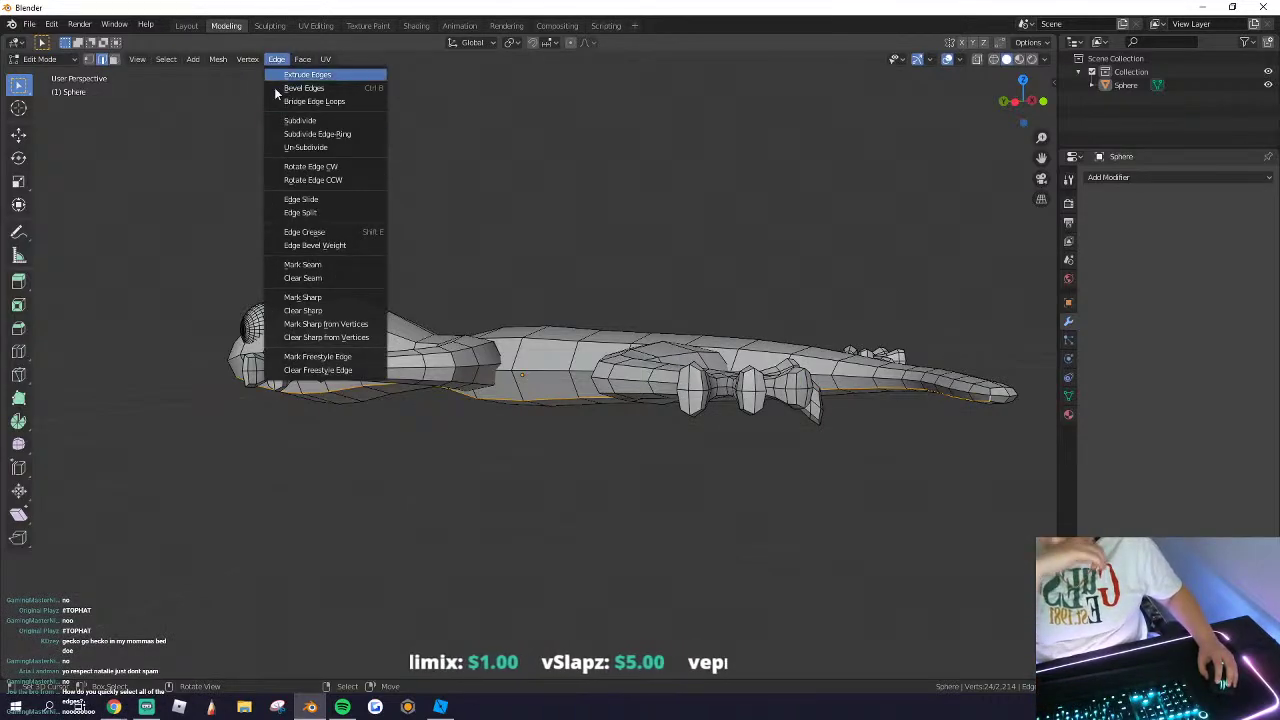
{"action": "left_click", "coordinate": [302, 264]}
Step: Select the lengthwise edge loops along the front and hind legs and trim the hind leg's selection down toward its toe
{"action": "middle_click_drag", "start_coordinate": [540, 410], "coordinate": [540, 288]}
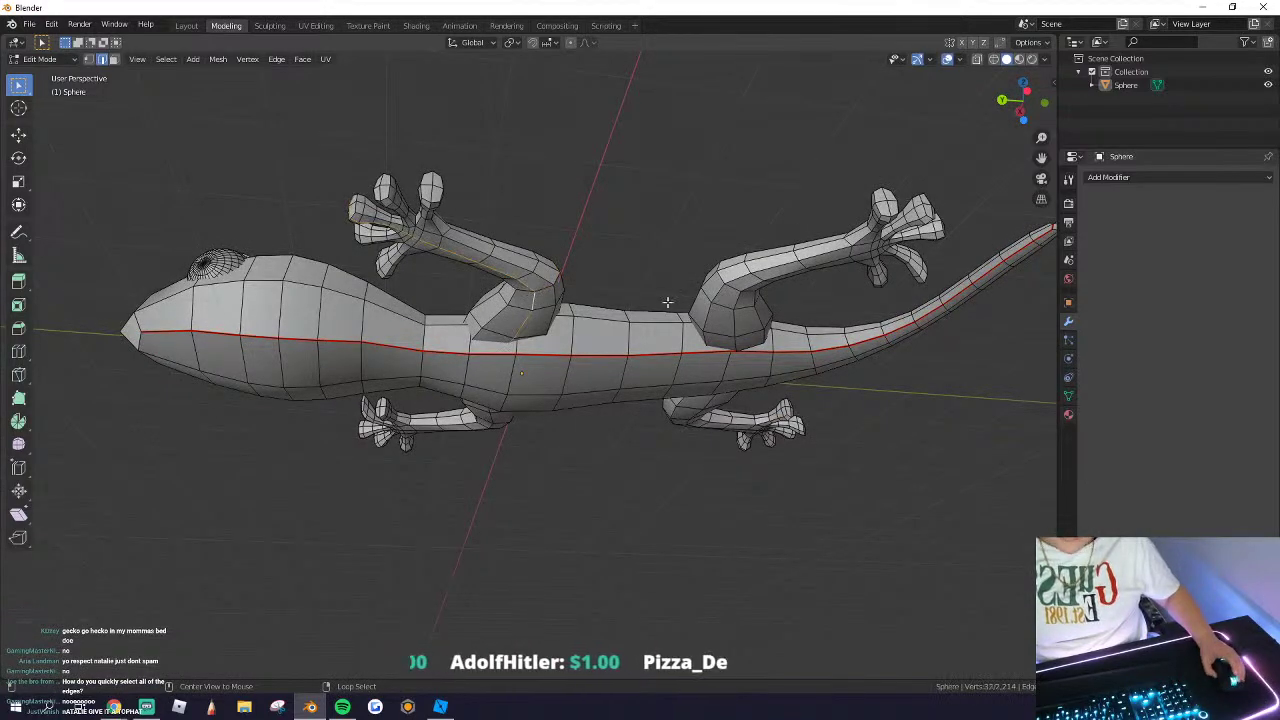
{"action": "middle_click_drag", "start_coordinate": [734, 320], "coordinate": [663, 369]}
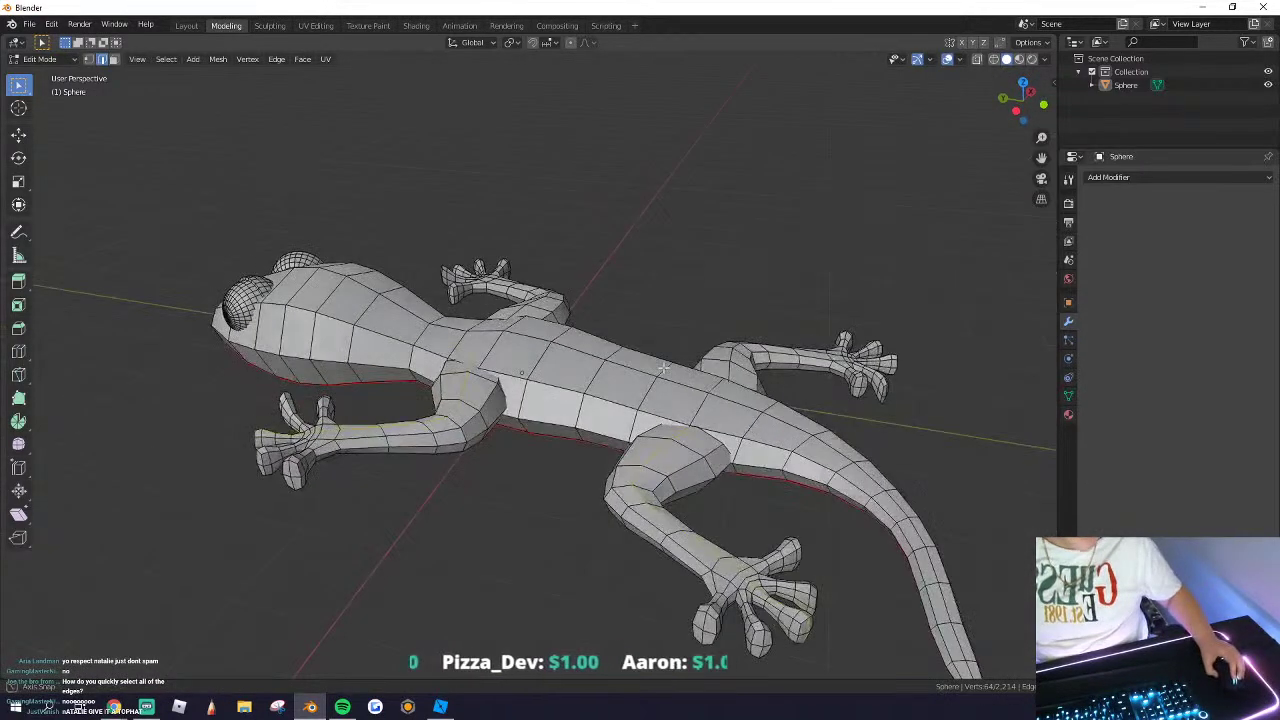
{"action": "left_click", "coordinate": [682, 428], "text": "alt"}
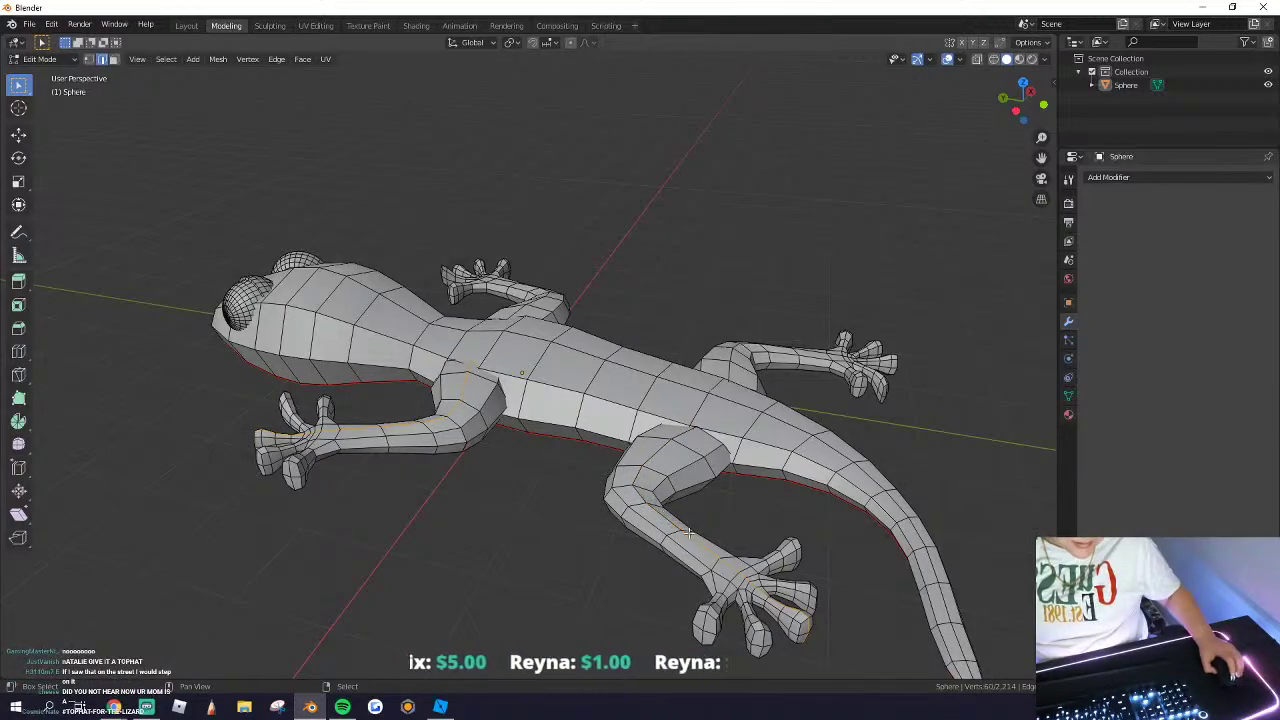
{"action": "left_click", "coordinate": [724, 561], "text": "shift"}
{"action": "key", "text": "shift+grave"}
{"action": "key", "text": "w"}
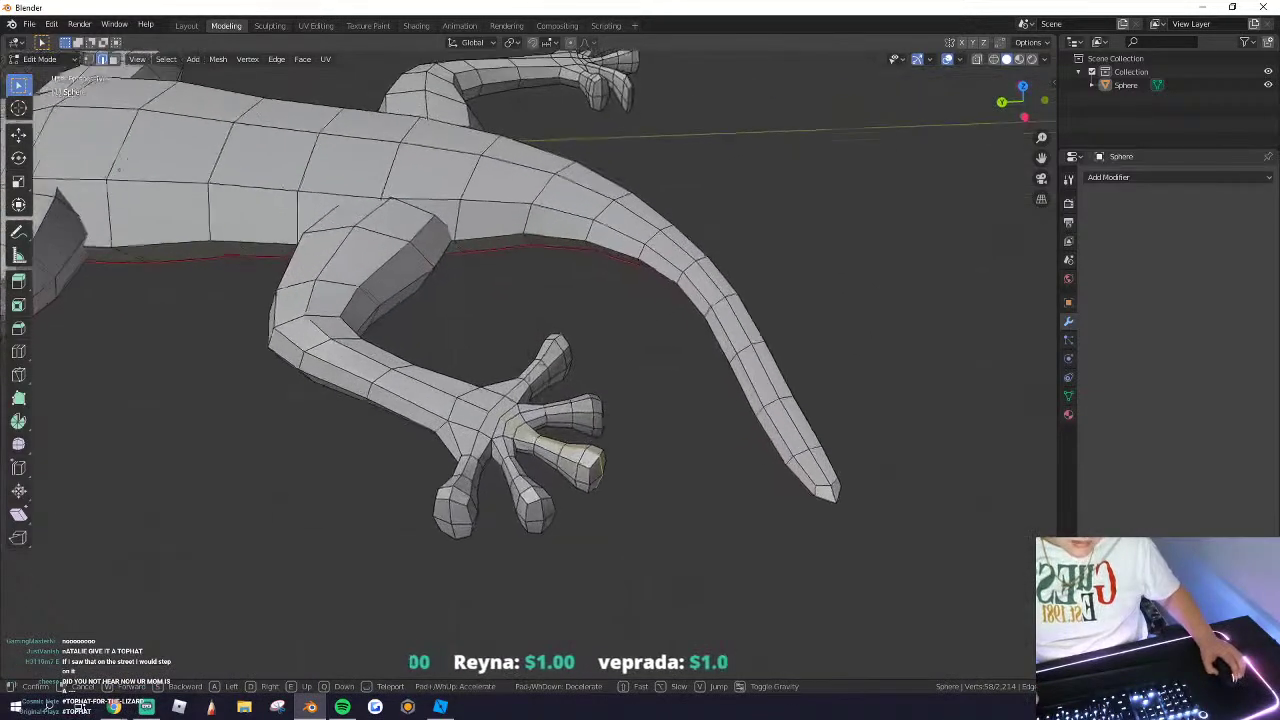
{"action": "left_click", "coordinate": [493, 387]}
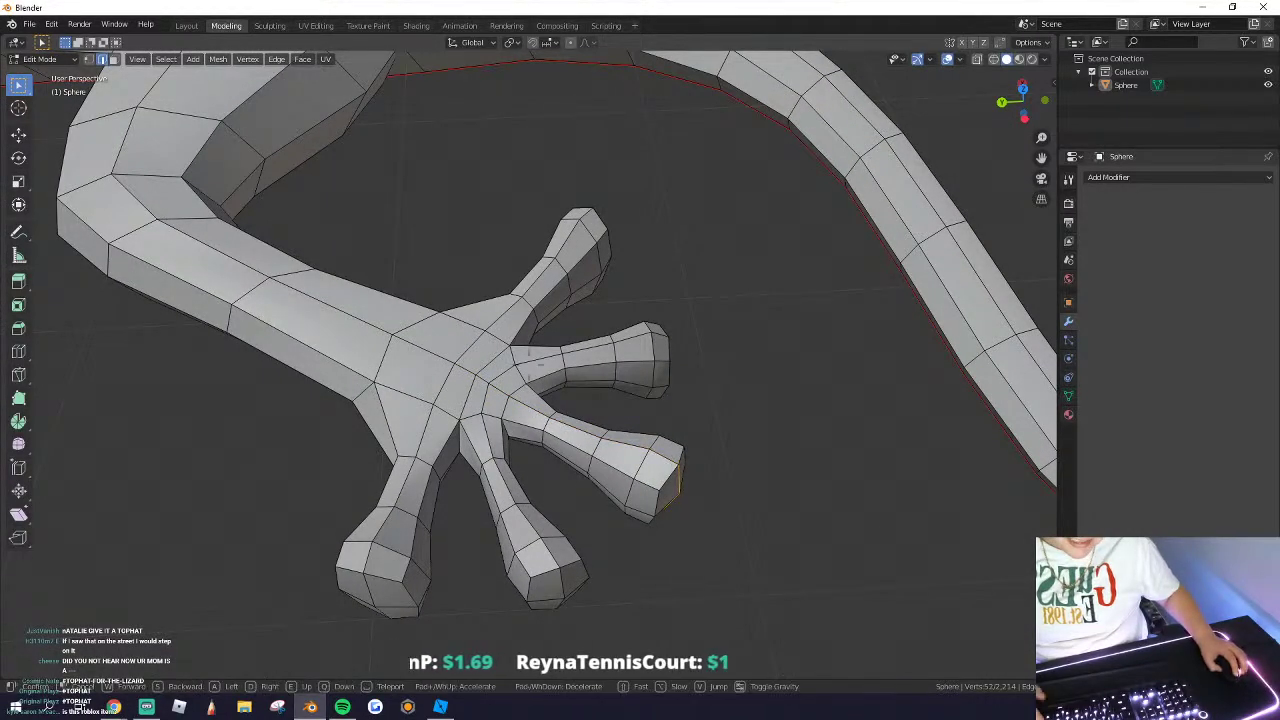
Step: Deselect the extra edges at the hind toe's tip and mark the remaining selected leg edges as a UV seam
{"action": "key", "text": "s"}
{"action": "key", "text": "w"}
{"action": "left_click", "coordinate": [529, 365]}
{"action": "left_click", "coordinate": [611, 468], "text": "shift"}
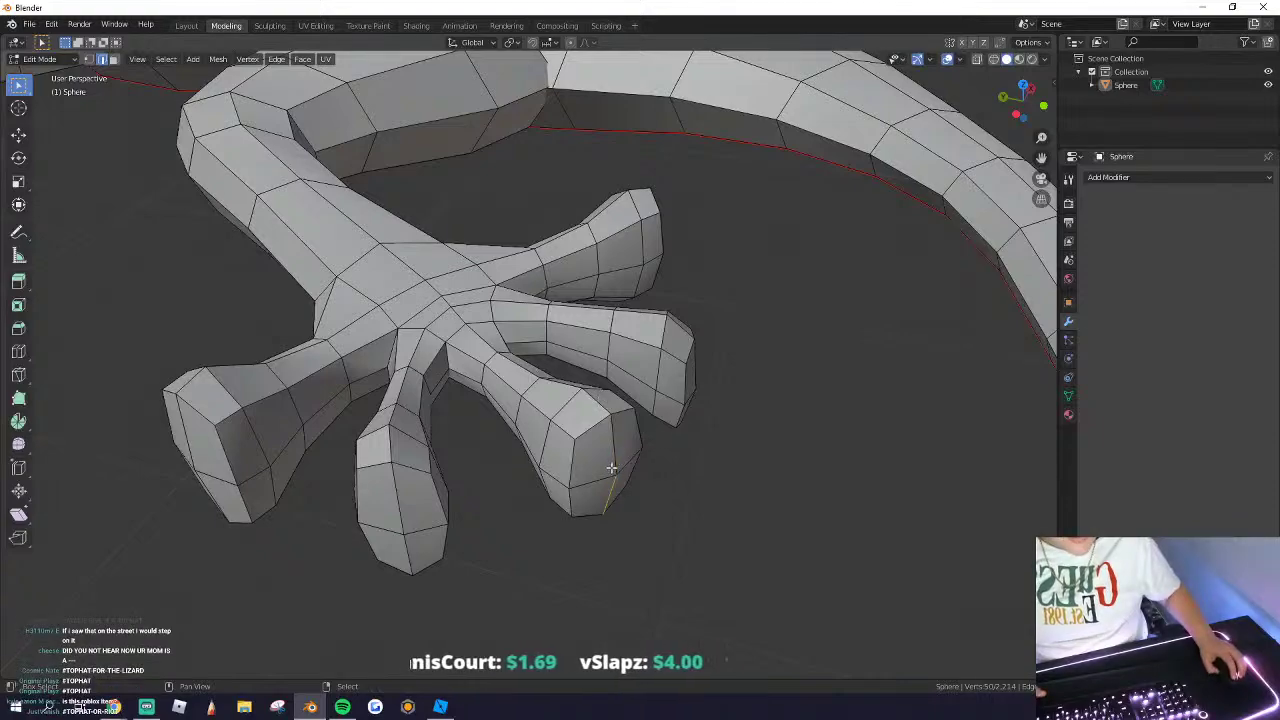
{"action": "left_click", "coordinate": [277, 60]}
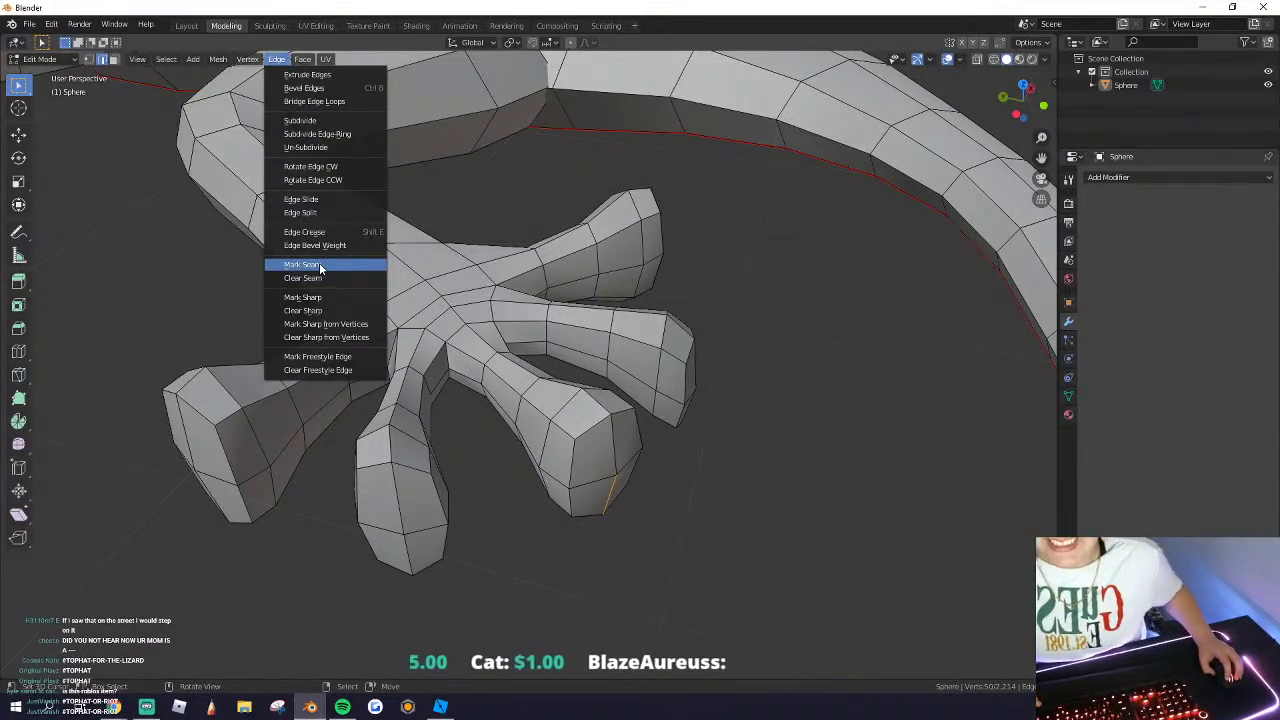
{"action": "left_click", "coordinate": [305, 264]}
Step: Go to the front foot and clear the current edge selection
{"action": "key", "text": "shift+grave"}
{"action": "key", "text": "w"}
{"action": "key", "text": "a"}
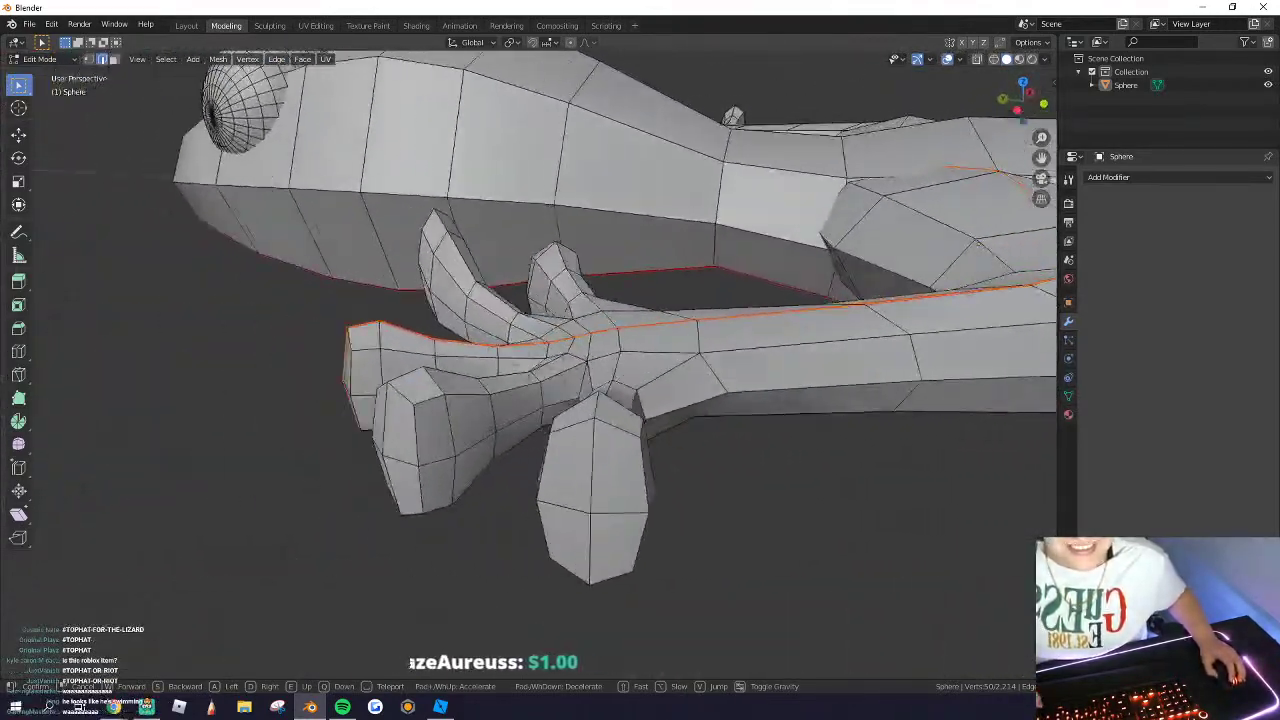
{"action": "left_click", "coordinate": [529, 365]}
{"action": "right_click", "coordinate": [444, 319], "text": "alt"}
{"action": "key", "text": "alt+a"}
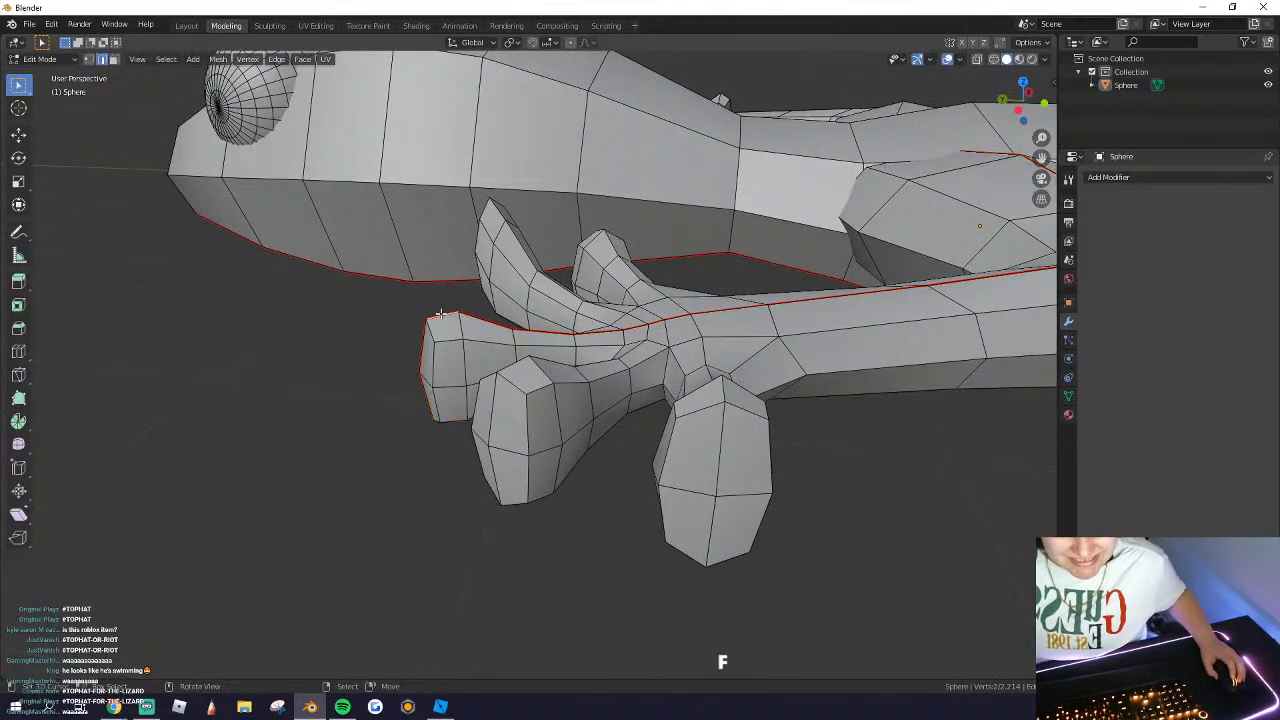
Step: Clear the UV seam along the top of the front leg, from the middle toe up to the shoulder, keeping the underside seam
{"action": "key", "text": "shift+grave"}
{"action": "left_click", "coordinate": [529, 365]}
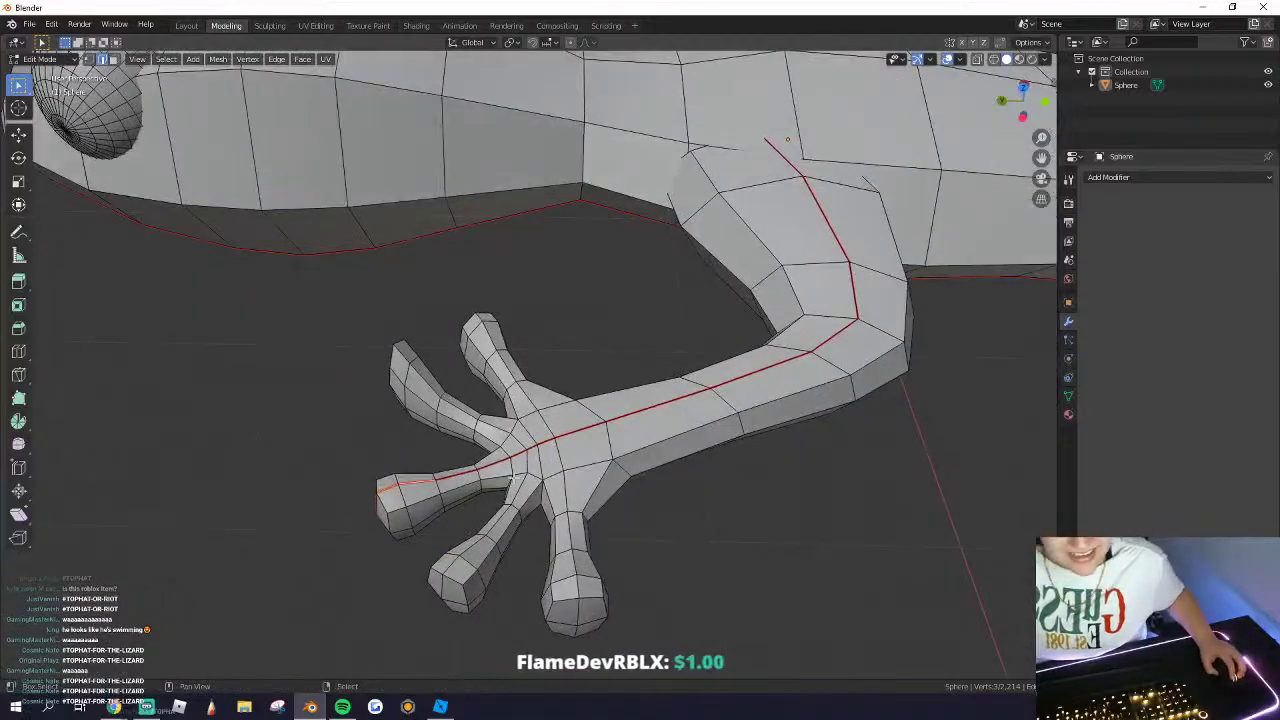
{"action": "right_click", "coordinate": [457, 474], "text": "shift"}
{"action": "right_click", "coordinate": [496, 463], "text": "shift"}
{"action": "right_click", "coordinate": [521, 451], "text": "shift"}
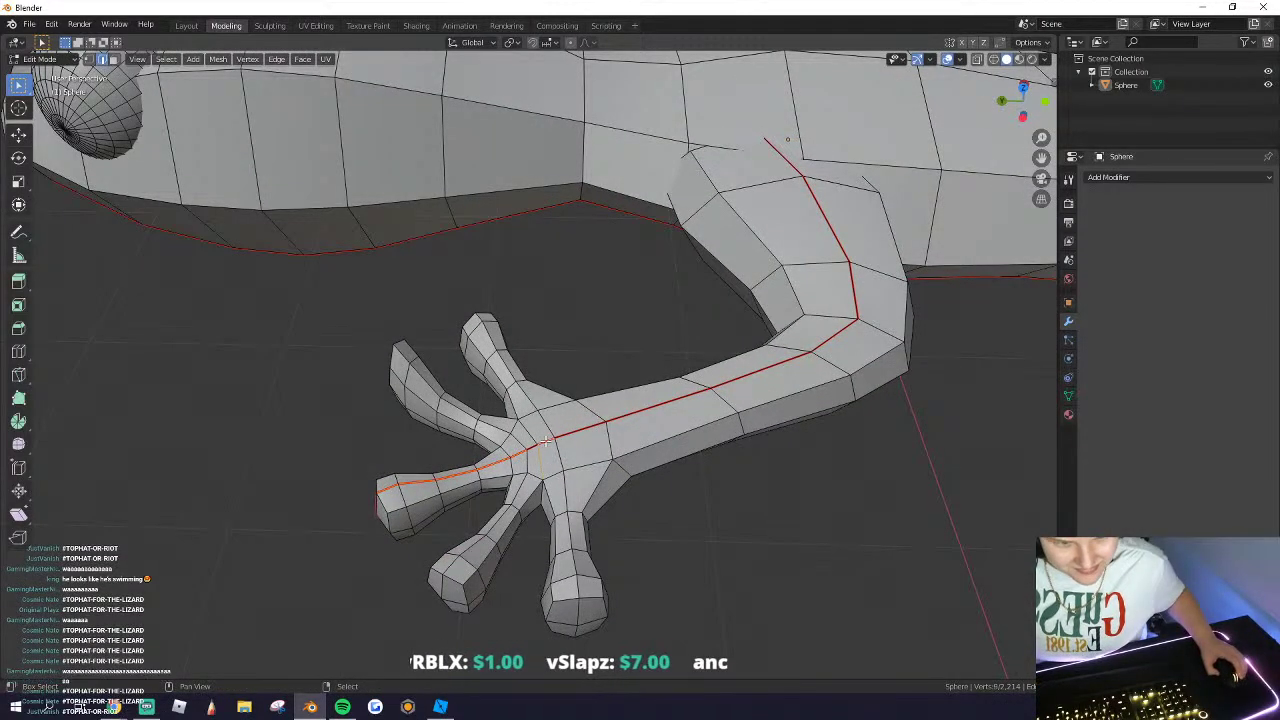
{"action": "left_click", "coordinate": [650, 408], "text": "ctrl"}
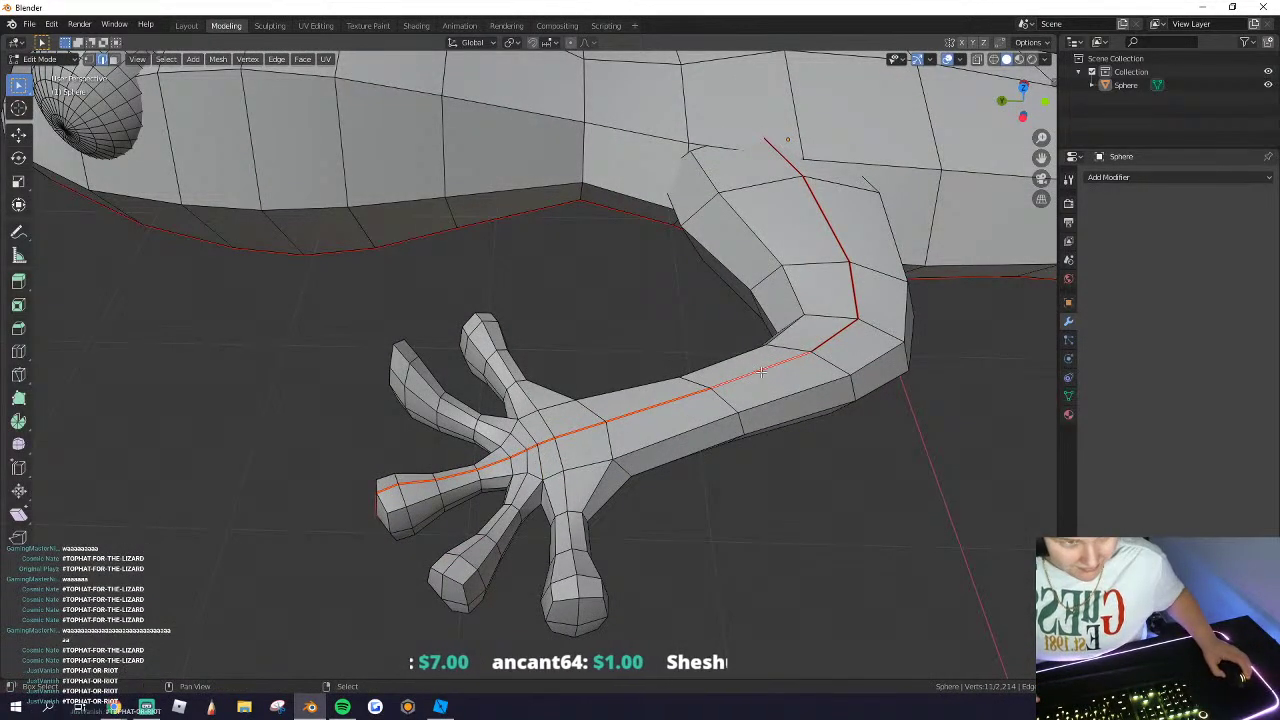
{"action": "left_click", "coordinate": [835, 334], "text": "ctrl"}
{"action": "left_click", "coordinate": [853, 290], "text": "ctrl"}
{"action": "left_click", "coordinate": [778, 148], "text": "ctrl"}
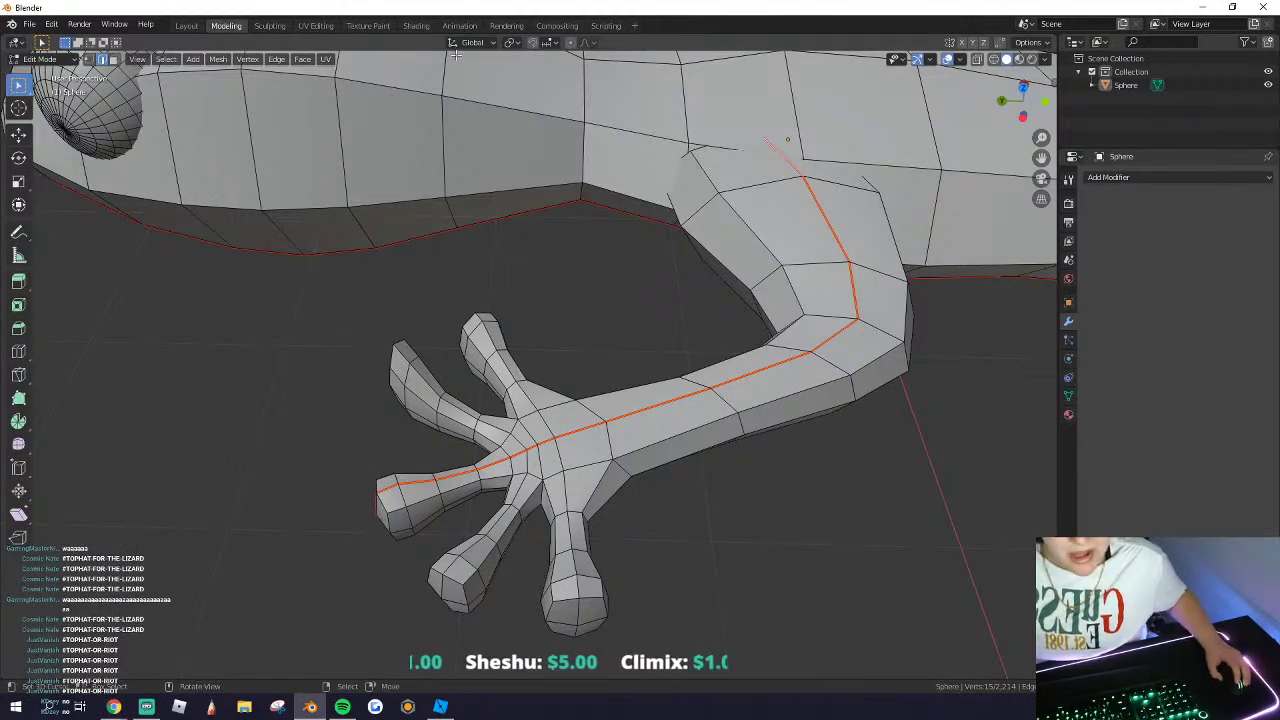
{"action": "left_click", "coordinate": [277, 62]}
{"action": "left_click", "coordinate": [312, 278]}
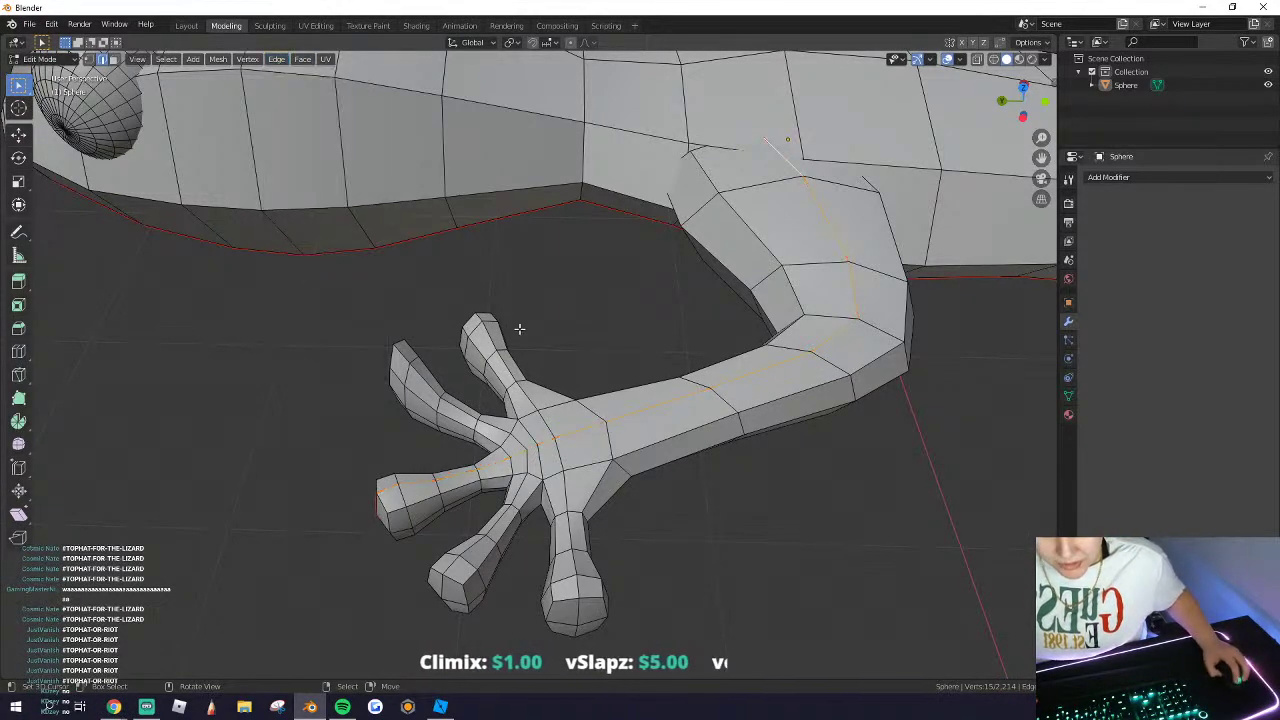
{"action": "key", "text": "ctrl+Tab"}
{"action": "key", "text": "shift+f"}
{"action": "right_click", "coordinate": [568, 272]}
{"action": "scroll", "coordinate": [461, 300], "scroll_direction": "down", "scroll_amount": 3}
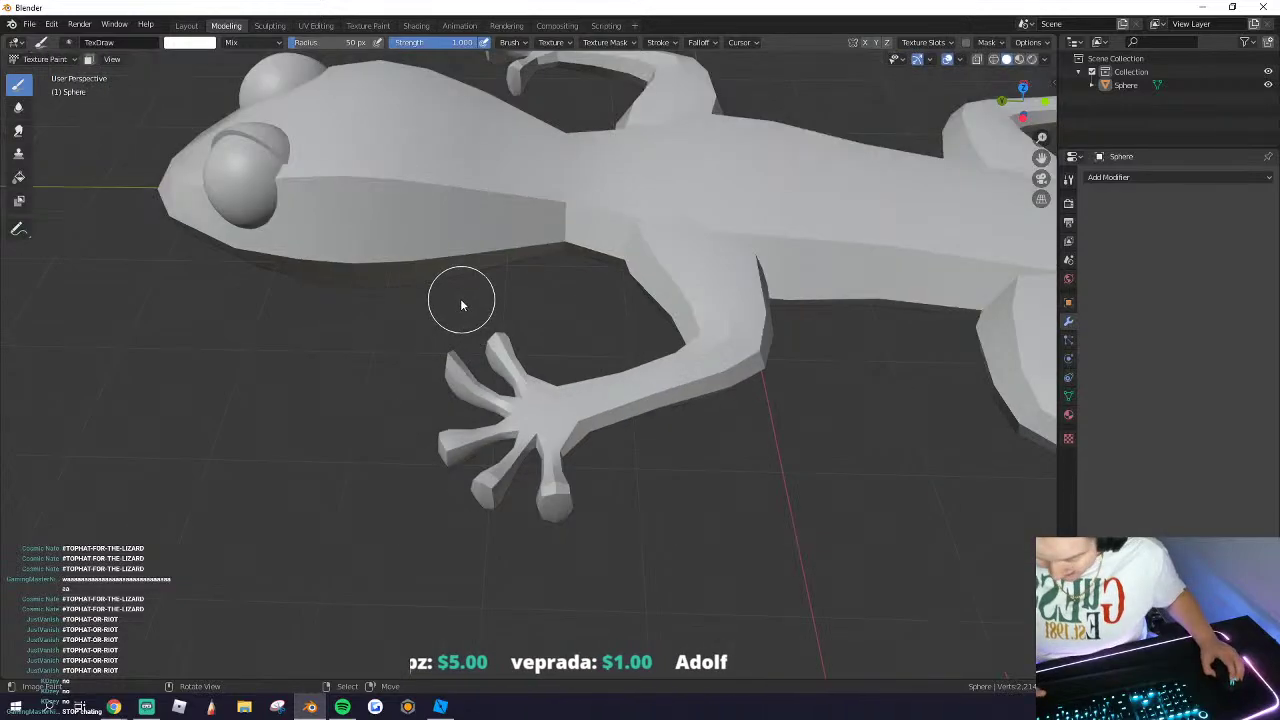
{"action": "mouse_move", "coordinate": [661, 358]}
{"action": "middle_mouse_down"}
{"action": "mouse_move", "coordinate": [629, 371]}
{"action": "mouse_move", "coordinate": [529, 337]}
{"action": "mouse_move", "coordinate": [691, 323]}
{"action": "mouse_move", "coordinate": [429, 351]}
{"action": "mouse_move", "coordinate": [443, 423]}
{"action": "mouse_move", "coordinate": [449, 349]}
{"action": "mouse_move", "coordinate": [457, 366]}
{"action": "middle_mouse_up"}
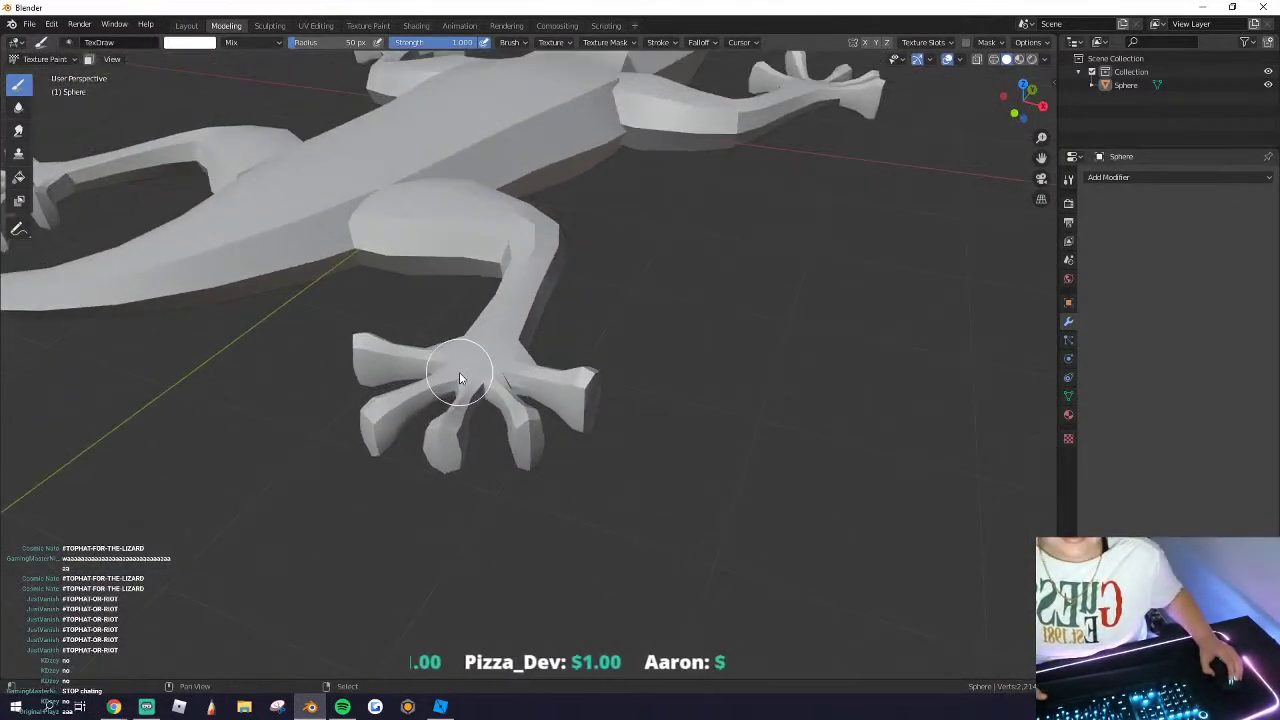
{"action": "key", "text": "Tab"}
Step: Mark the lengthwise underside edges of the other hind leg as a UV seam, leaving out the edges on its top
{"action": "key", "text": "alt+a"}
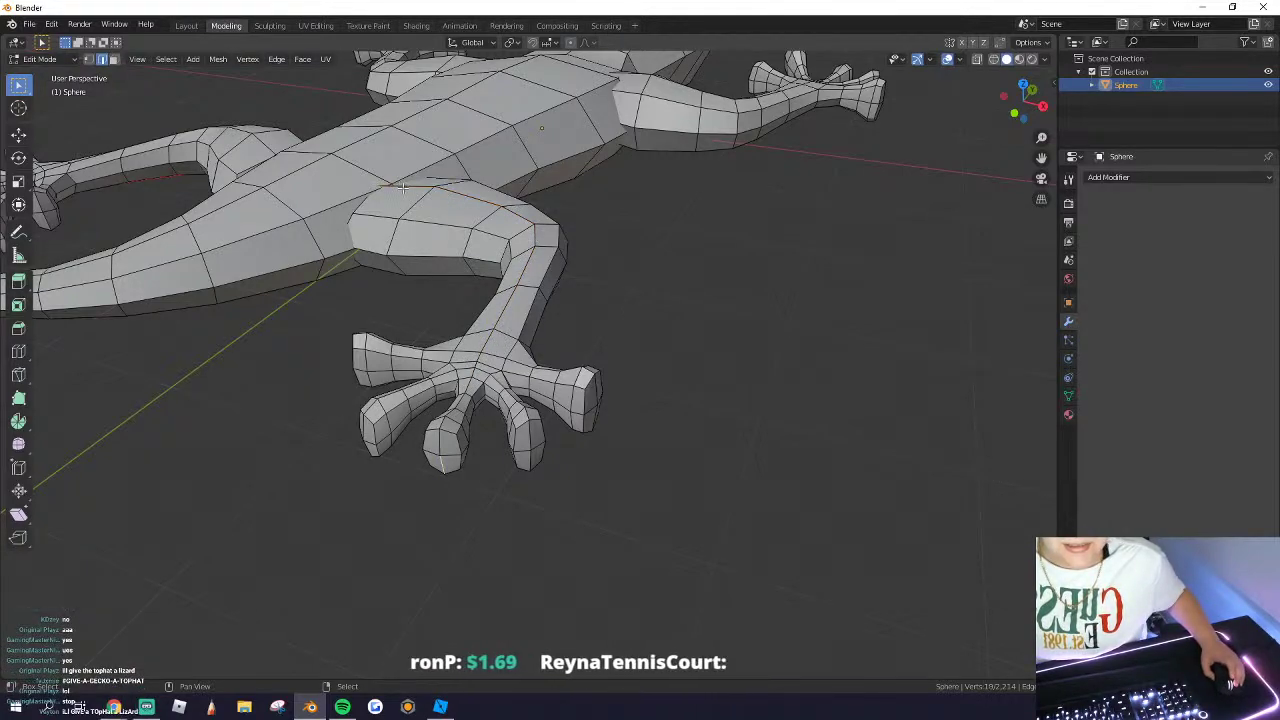
{"action": "left_click", "coordinate": [258, 60]}
{"action": "mouse_move", "coordinate": [276, 60]}
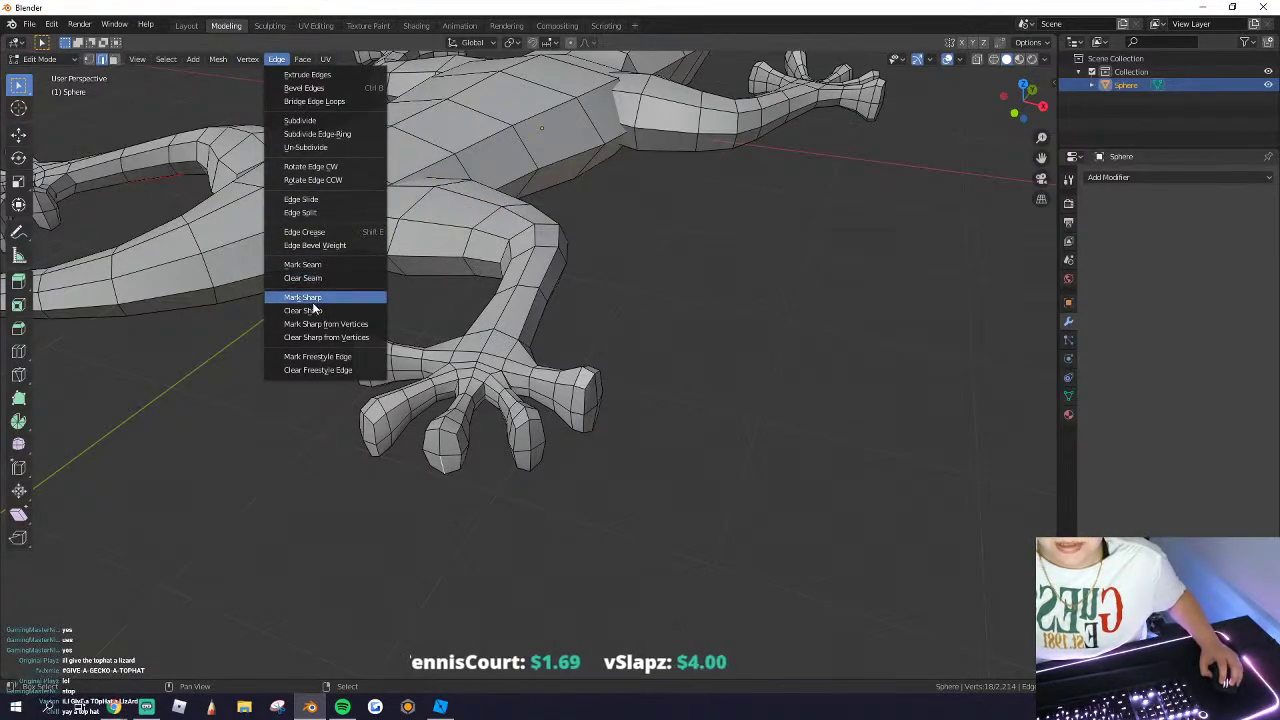
{"action": "left_click", "coordinate": [311, 270]}
Step: Mark the lengthwise underside edges of the other front leg as a UV seam, leaving out the top edges at the shoulder
{"action": "middle_click_drag", "start_coordinate": [311, 270], "coordinate": [507, 312]}
{"action": "scroll", "coordinate": [475, 272], "scroll_direction": "up", "scroll_amount": 2}
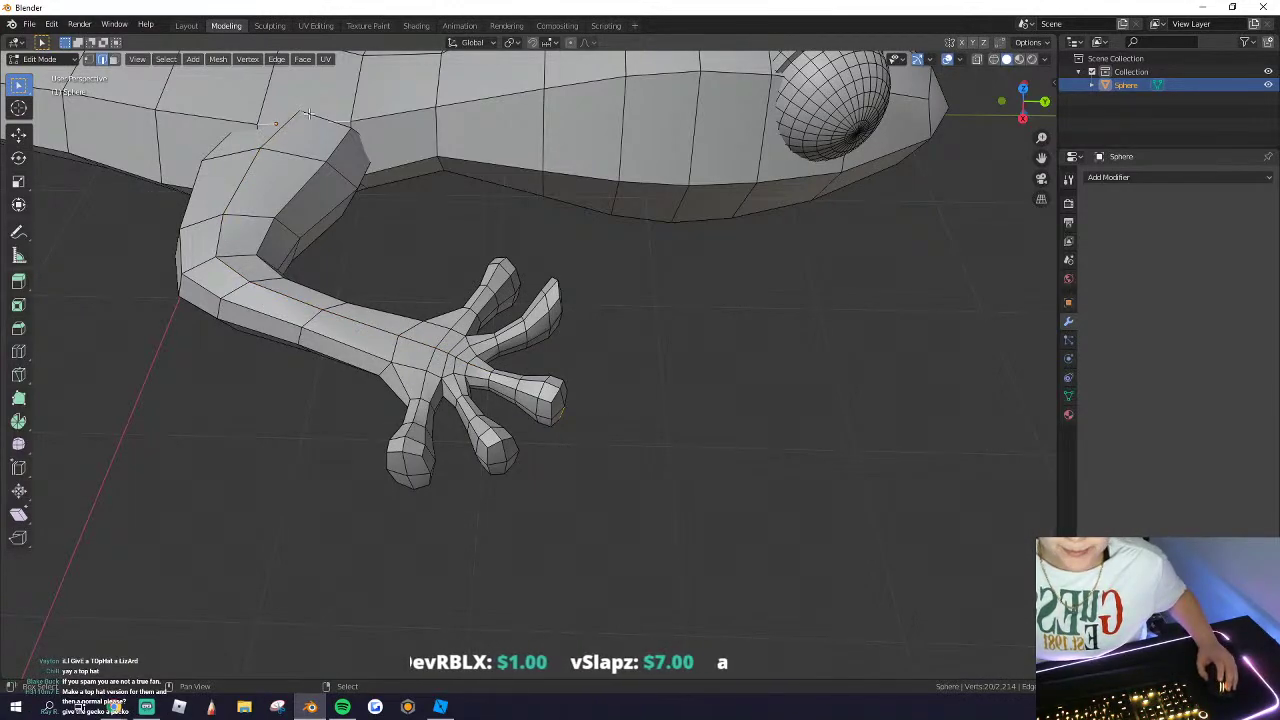
{"action": "left_click", "coordinate": [276, 58]}
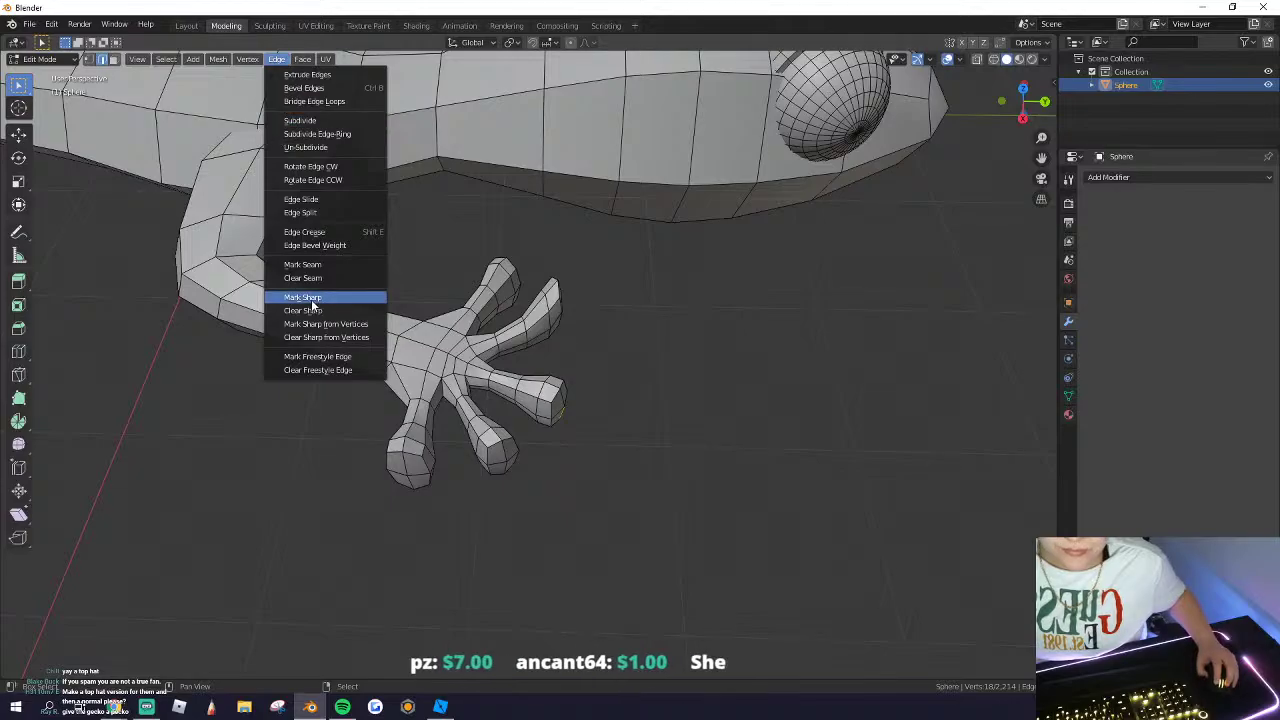
{"action": "left_click", "coordinate": [300, 266]}
Step: Select the edge loop along one eyelid's rim and mark it as sharp and as a UV seam
{"action": "middle_click_drag", "start_coordinate": [424, 344], "coordinate": [440, 245]}
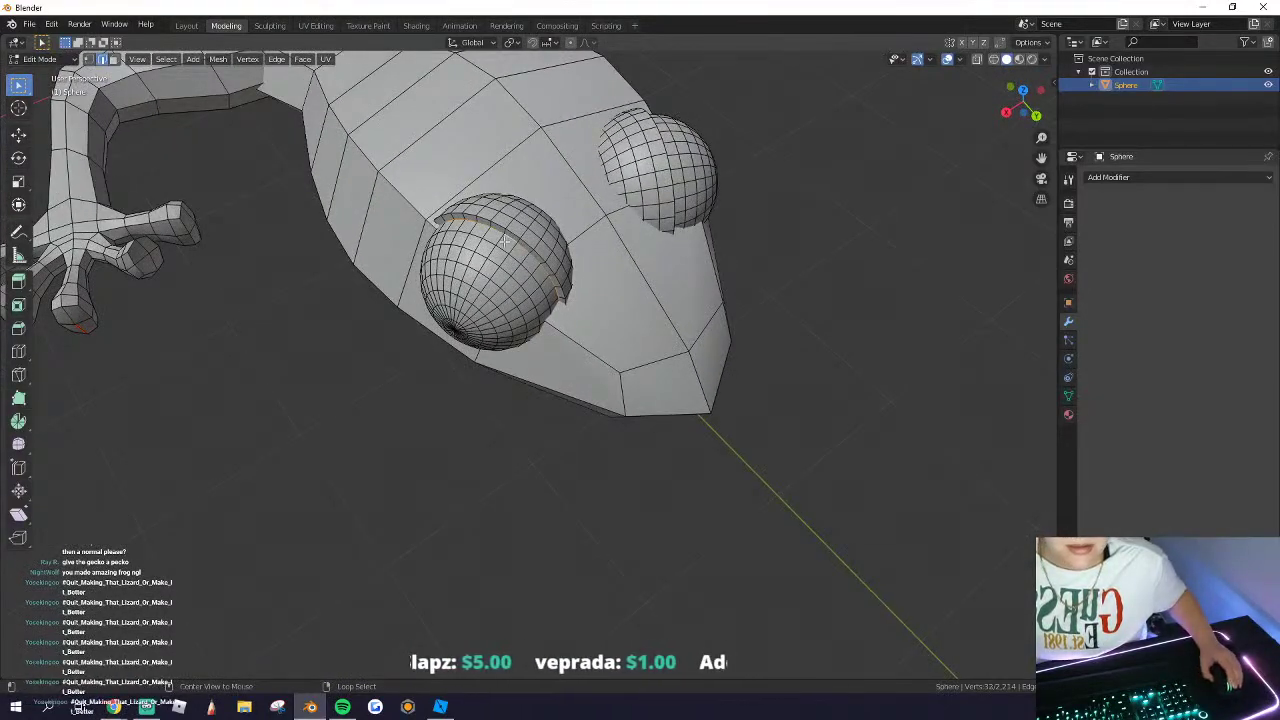
{"action": "left_click", "coordinate": [276, 58]}
{"action": "left_click", "coordinate": [309, 298]}
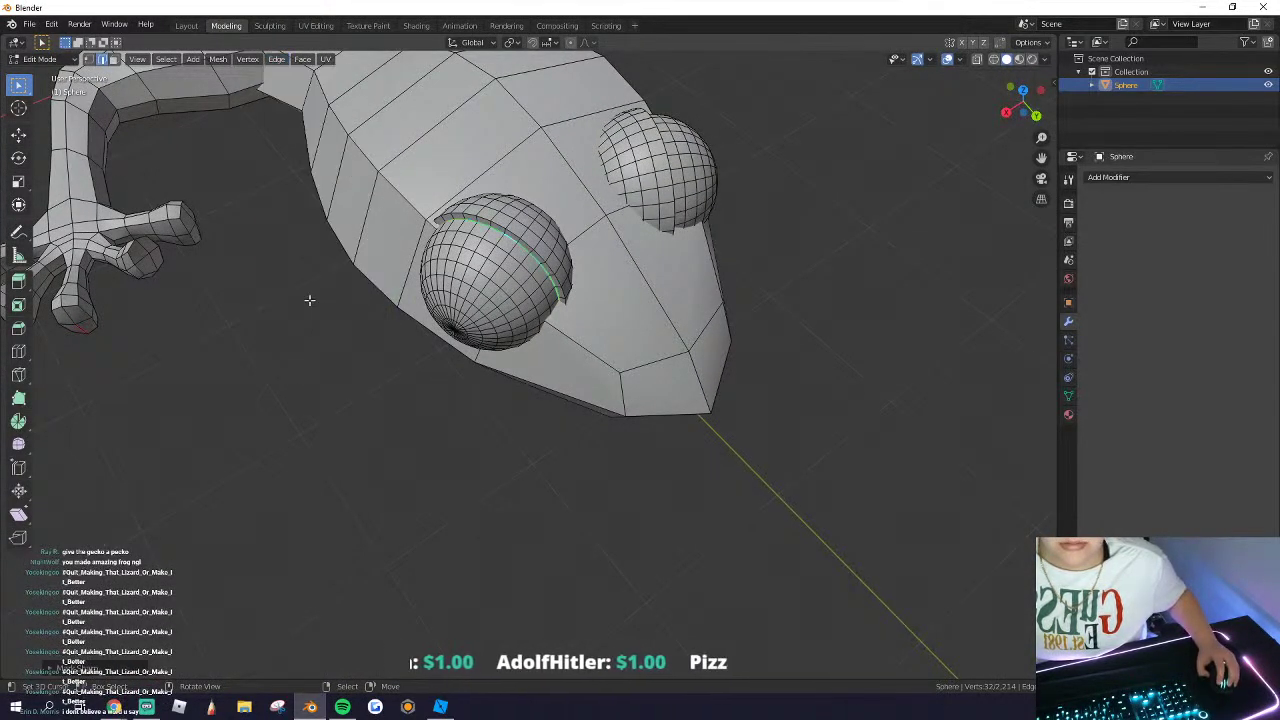
{"action": "left_click", "coordinate": [275, 59]}
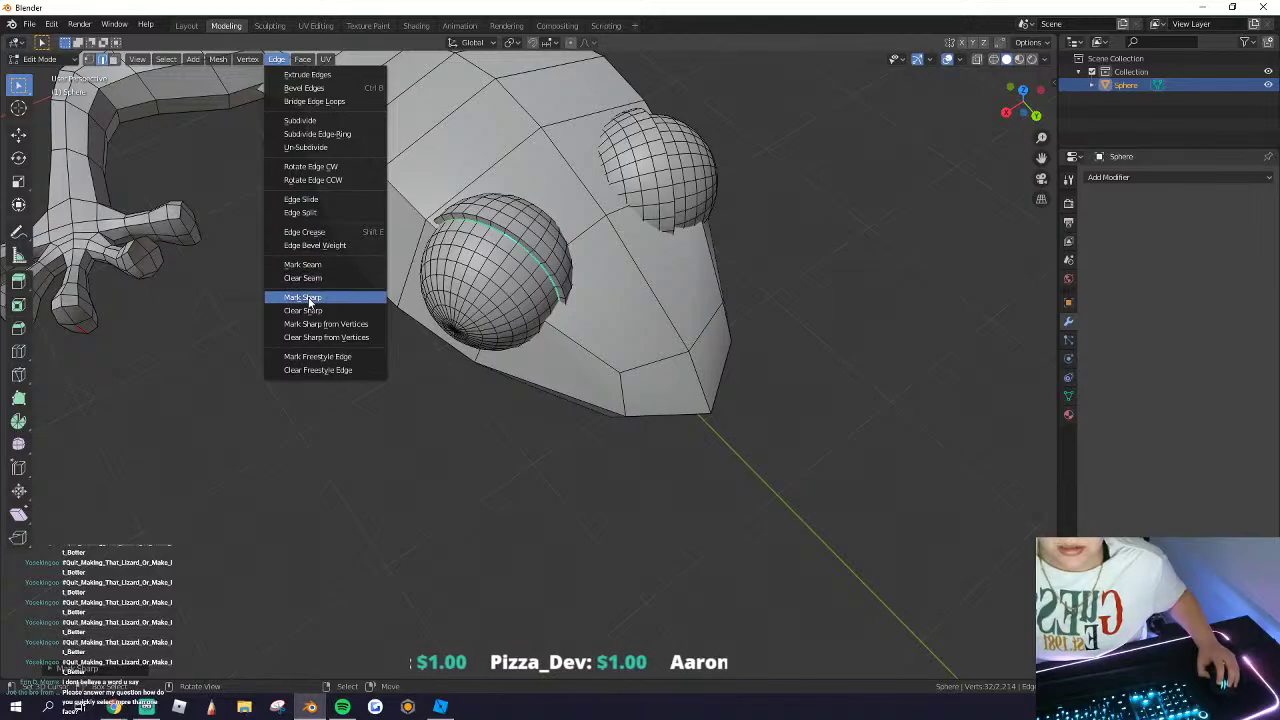
{"action": "left_click", "coordinate": [303, 264]}
Step: Mark the matching eyelid rim loop on the opposite eye as a UV seam
{"action": "middle_click_drag", "start_coordinate": [303, 264], "coordinate": [240, 158]}
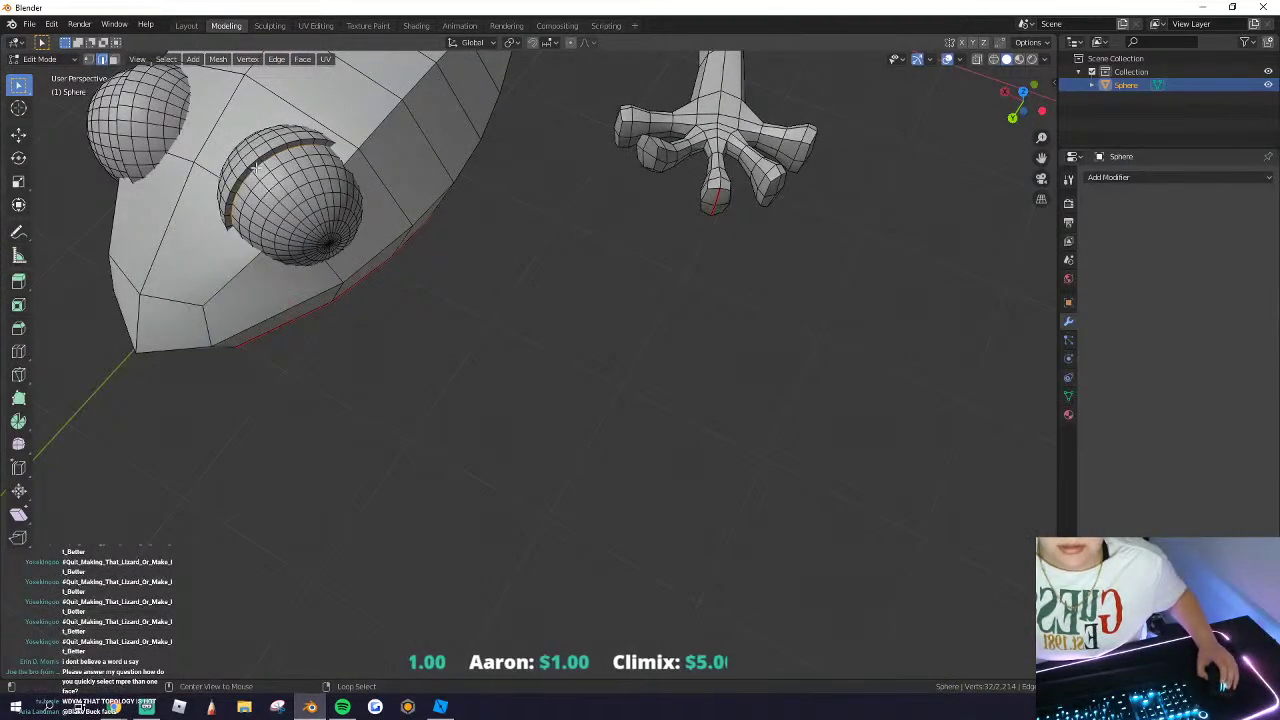
{"action": "left_click", "coordinate": [277, 59]}
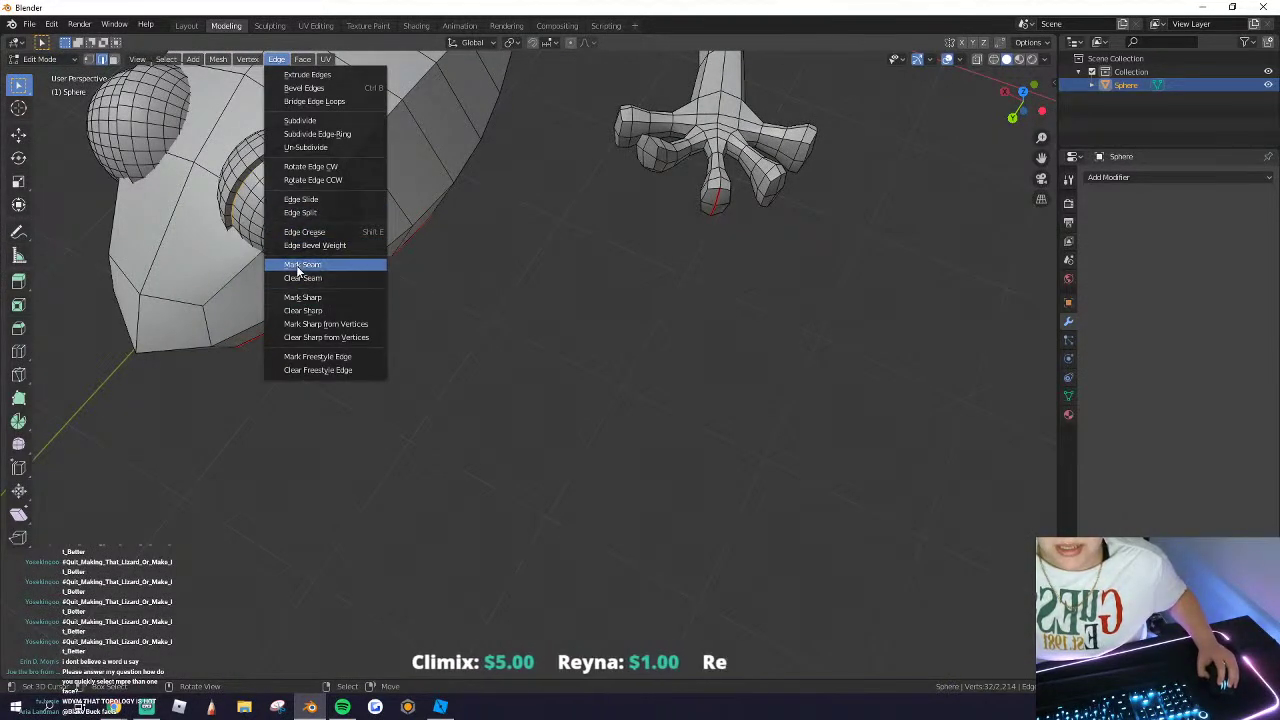
Step: Mark the selected edges as a seam and unwrap the entire gecko mesh
{"action": "left_click", "coordinate": [298, 267]}
{"action": "middle_click_drag", "start_coordinate": [280, 258], "coordinate": [524, 352]}
{"action": "scroll", "coordinate": [329, 243], "scroll_direction": "down", "scroll_amount": 5}
{"action": "key", "text": "a"}
{"action": "key", "text": "u"}
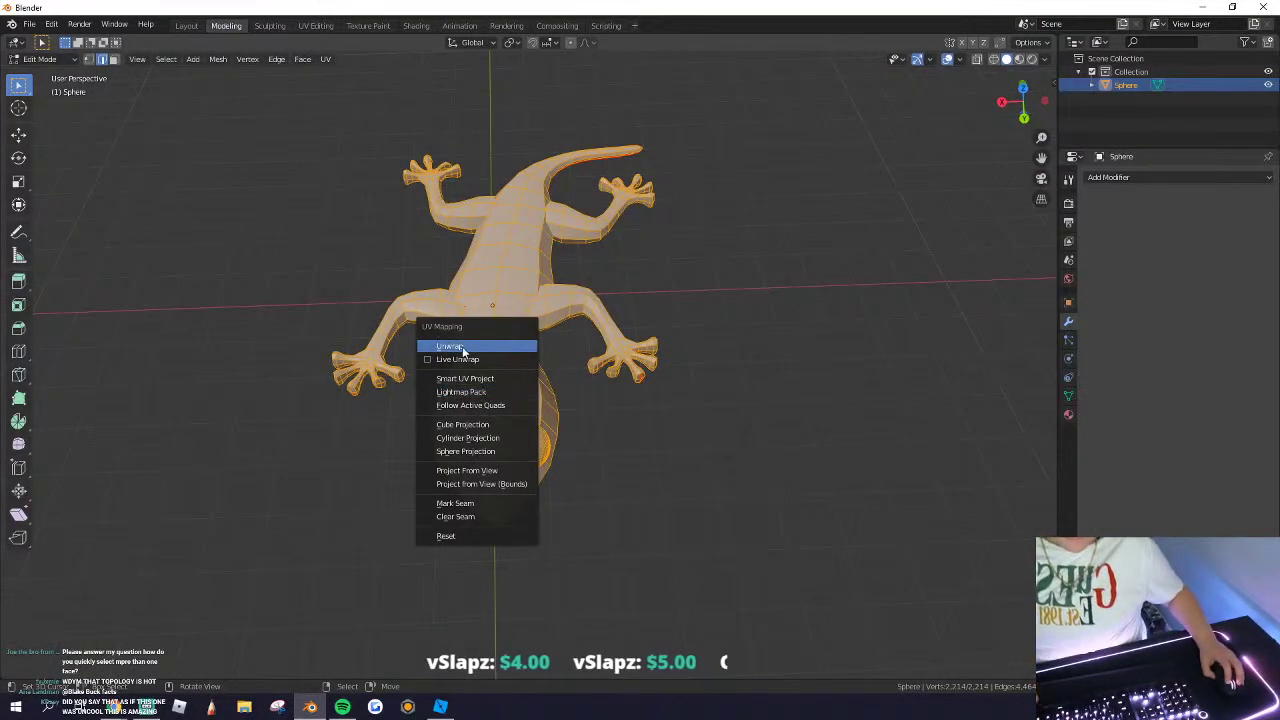
{"action": "left_click", "coordinate": [508, 354]}
Step: Open the Texture Paint workspace and widen the image editor showing the unwrapped layout on GeckoGoesPecko
{"action": "left_click", "coordinate": [315, 25]}
{"action": "left_click", "coordinate": [367, 25]}
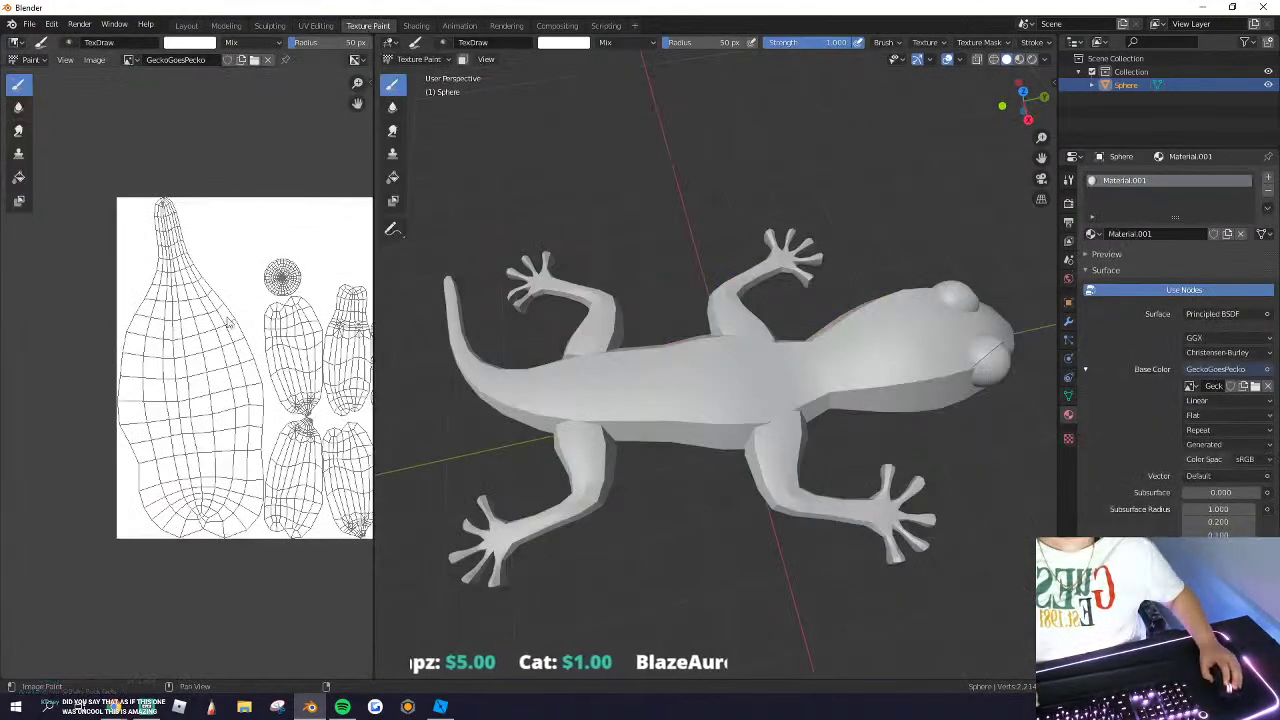
{"action": "scroll", "coordinate": [300, 380], "scroll_direction": "down", "scroll_amount": 1}
{"action": "scroll", "coordinate": [325, 402], "scroll_direction": "up", "scroll_amount": 3}
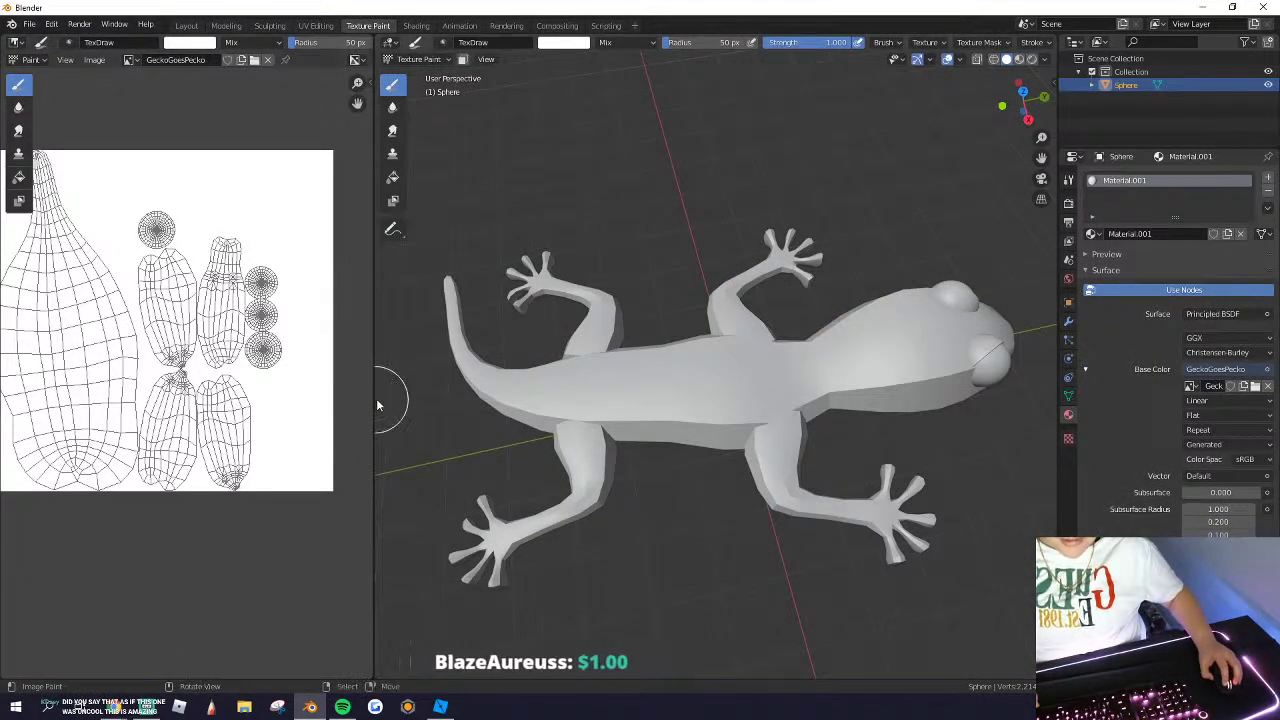
{"action": "left_click", "coordinate": [371, 399]}
{"action": "left_click_drag", "start_coordinate": [373, 399], "coordinate": [658, 396]}
{"action": "scroll", "coordinate": [235, 235], "scroll_direction": "up", "scroll_amount": 3}
Step: Put the gecko mesh in edit mode and set the image editor to View mode
{"action": "key", "text": "Tab"}
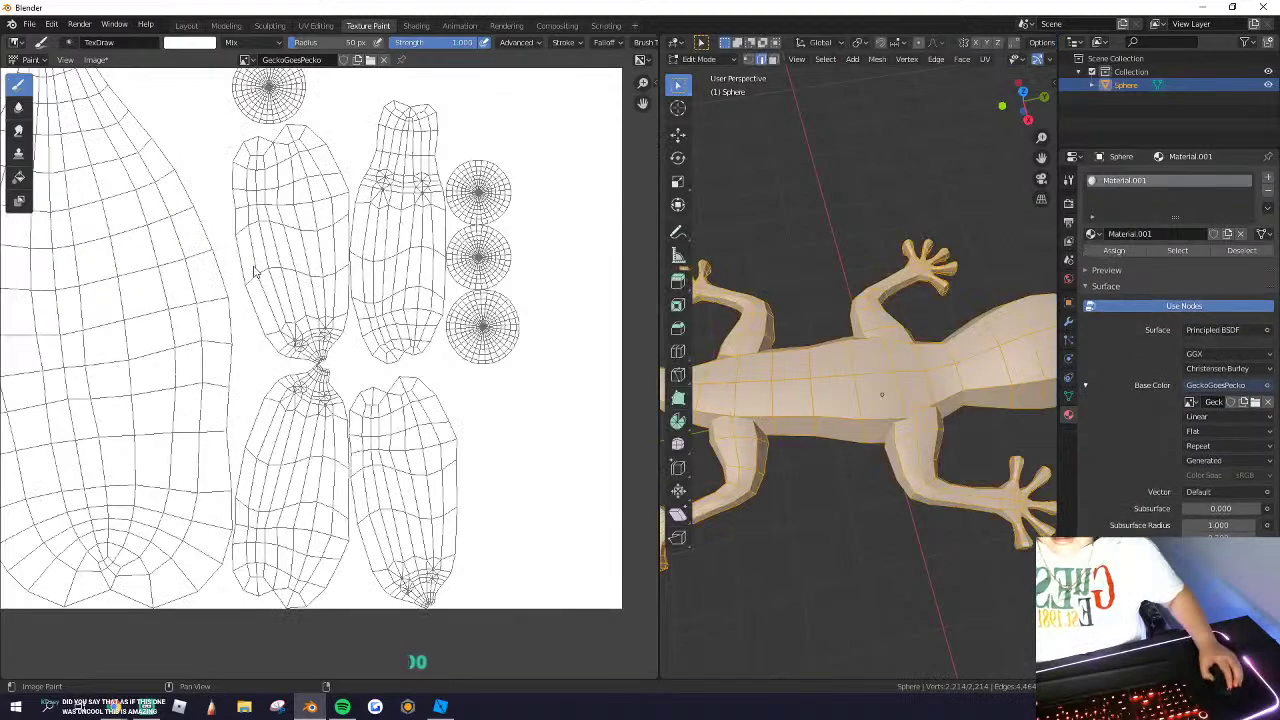
{"action": "scroll", "coordinate": [245, 255], "scroll_direction": "down", "scroll_amount": 3}
{"action": "left_click", "coordinate": [30, 60]}
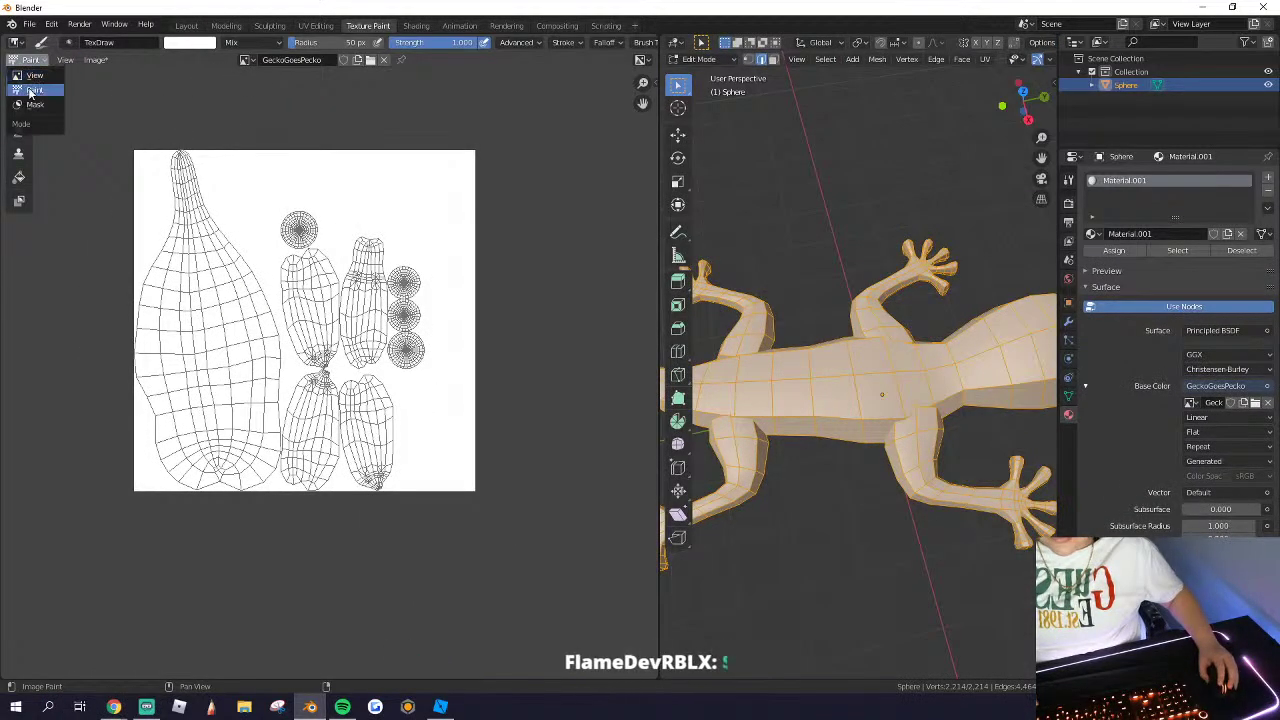
{"action": "left_click", "coordinate": [34, 75]}
Step: In the UV Editing workspace, enlarge the circular island above the limb islands and move it into the free space beside the tail
{"action": "left_click", "coordinate": [315, 25]}
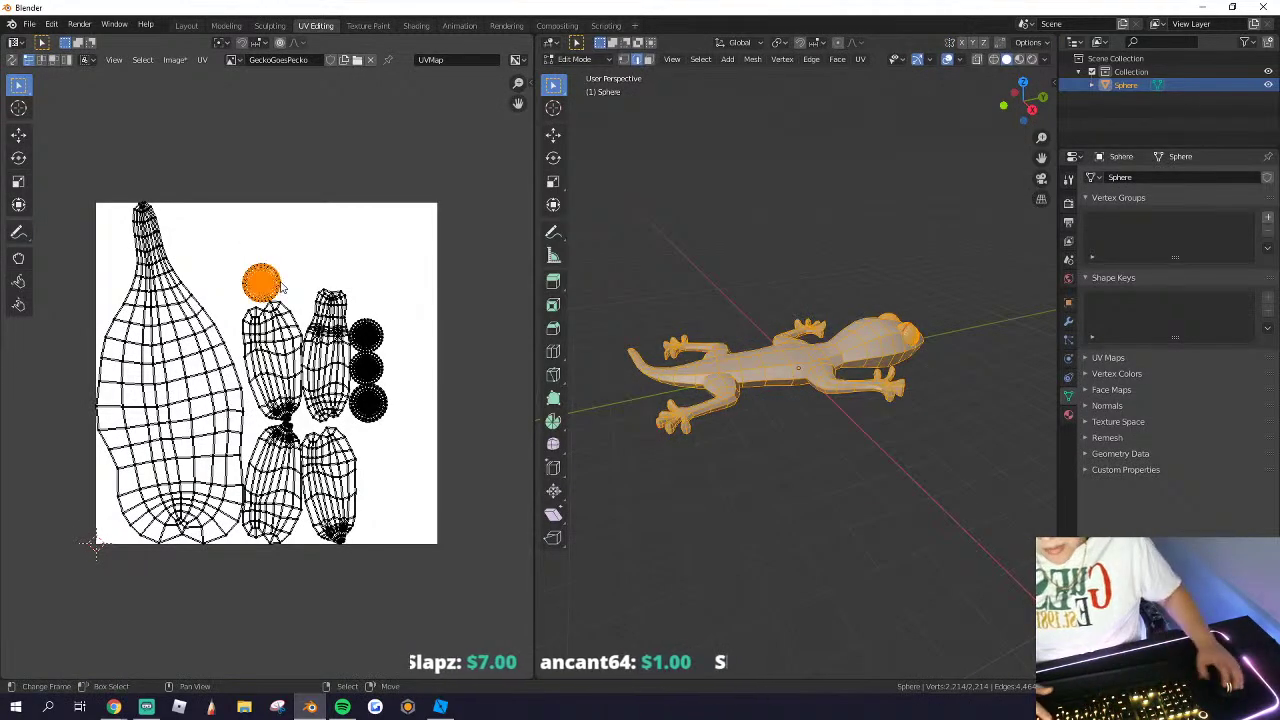
{"action": "key", "text": "g"}
{"action": "left_click", "coordinate": [286, 259]}
{"action": "key", "text": "s"}
{"action": "left_click", "coordinate": [366, 268]}
{"action": "key", "text": "s"}
{"action": "left_click", "coordinate": [308, 260]}
{"action": "key", "text": "g"}
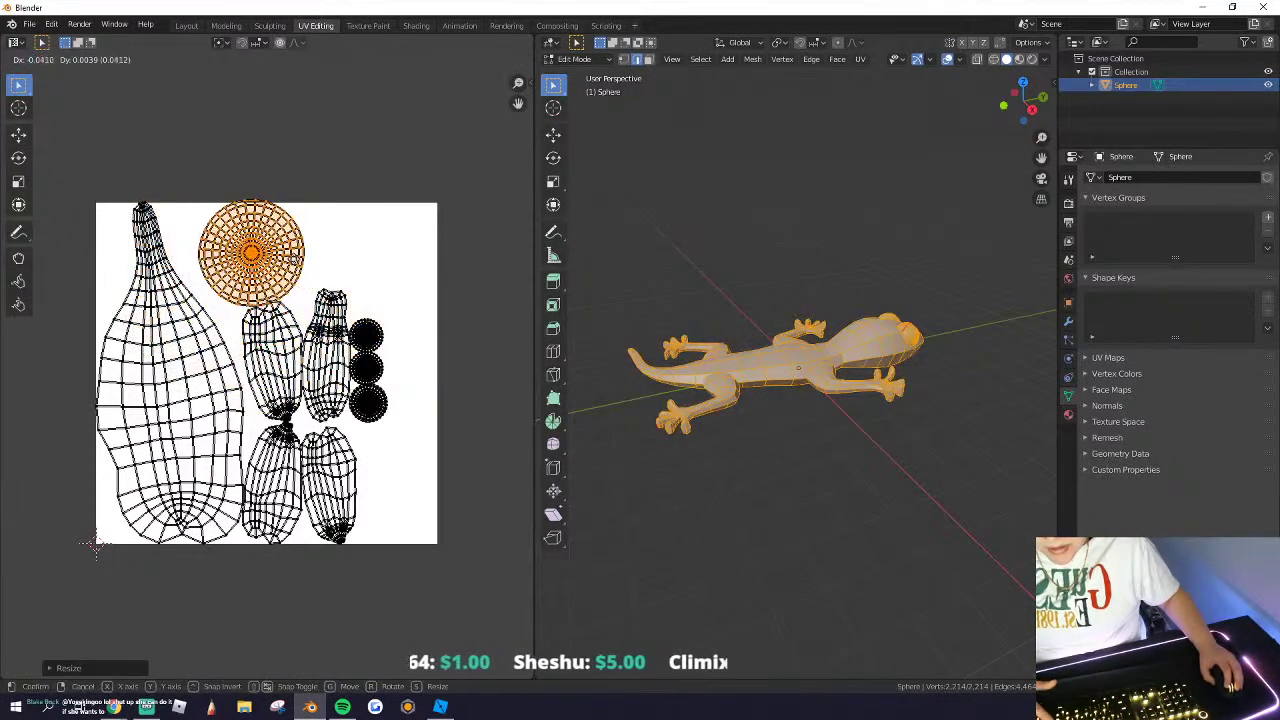
{"action": "left_click", "coordinate": [284, 256]}
{"action": "key", "text": "s"}
{"action": "left_click", "coordinate": [275, 256]}
Step: Enlarge the three stacked circular UV islands together and move them up into the empty area at the texture's edge
{"action": "right_click", "coordinate": [382, 328]}
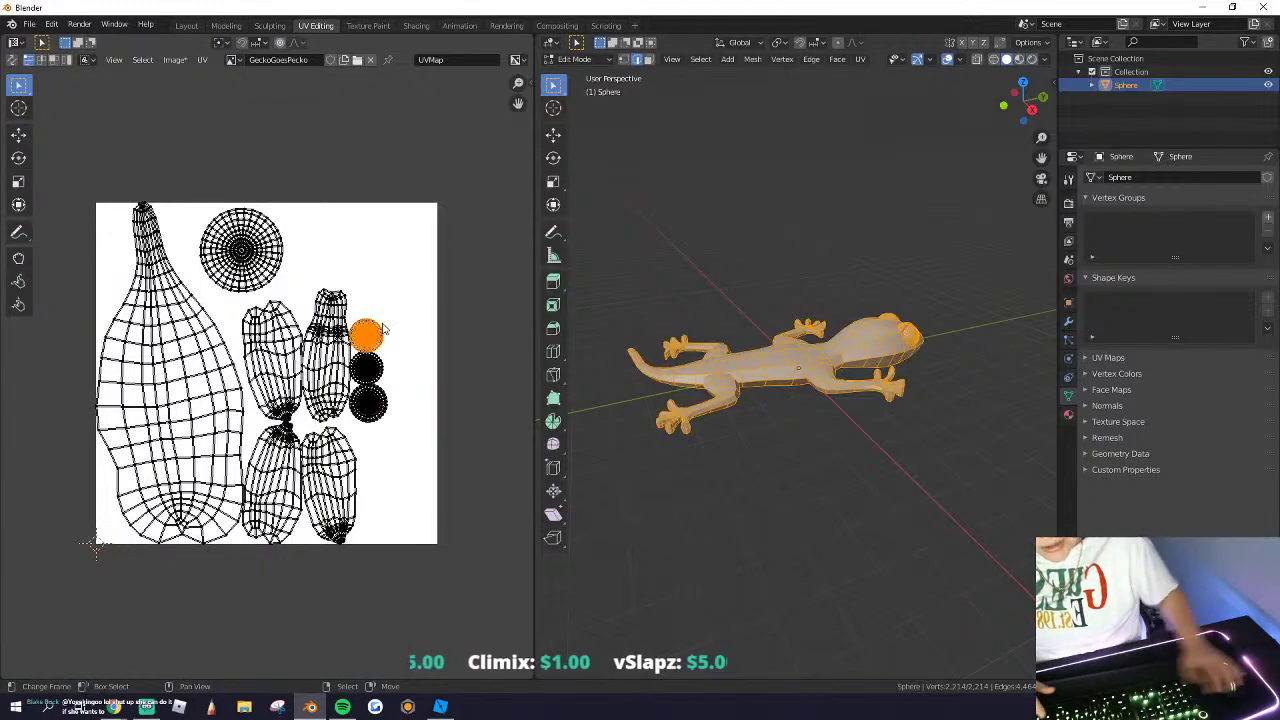
{"action": "left_click_drag", "start_coordinate": [352, 298], "coordinate": [354, 296]}
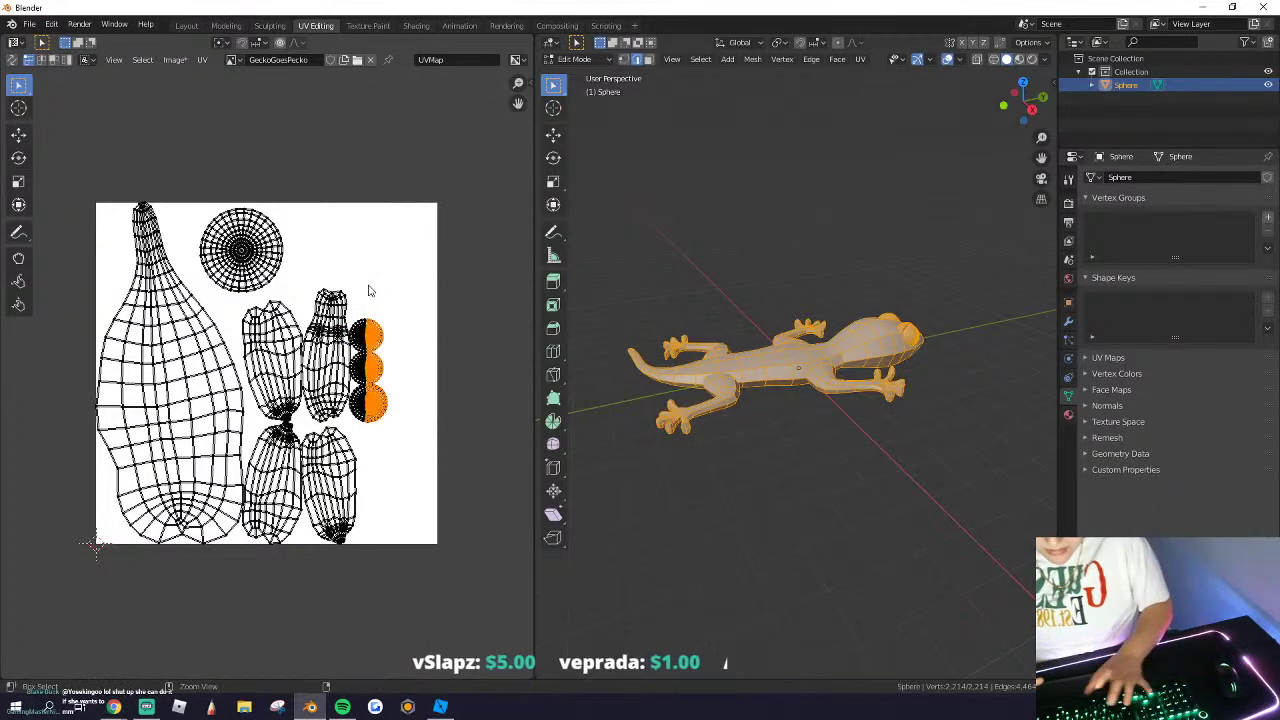
{"action": "key", "text": "s"}
{"action": "left_click", "coordinate": [452, 330]}
{"action": "key", "text": "g"}
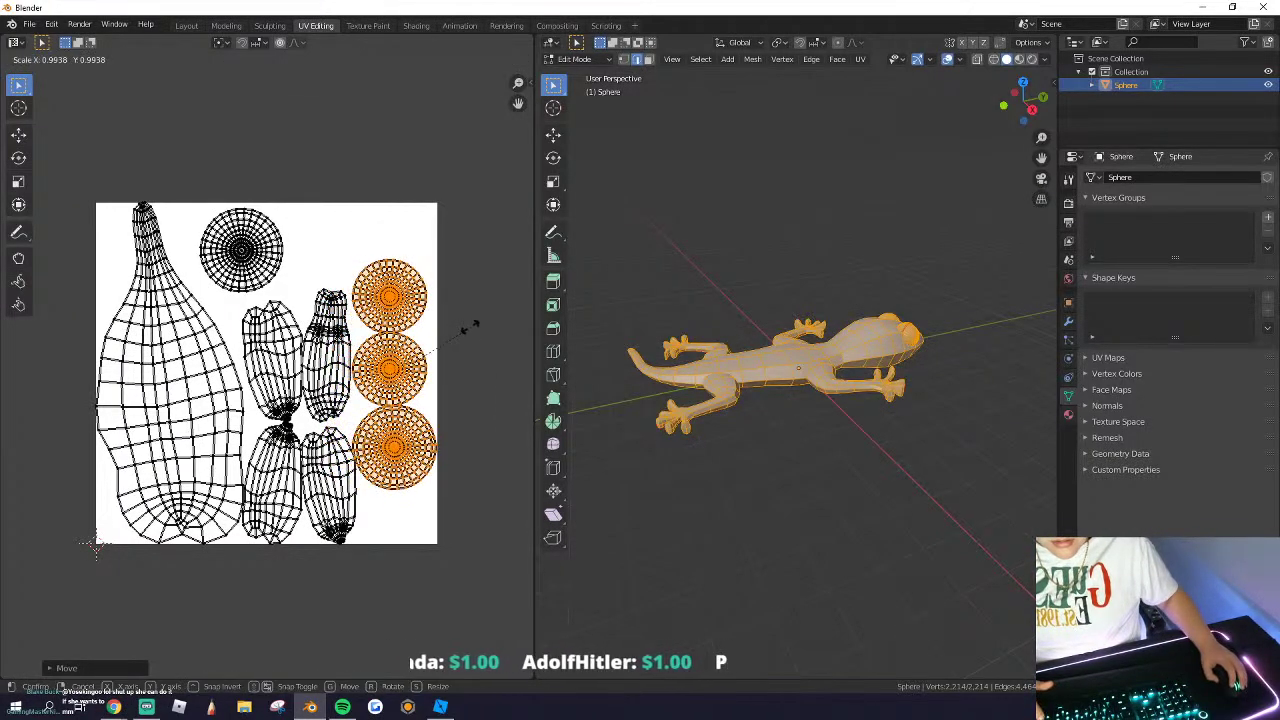
{"action": "left_click", "coordinate": [471, 273]}
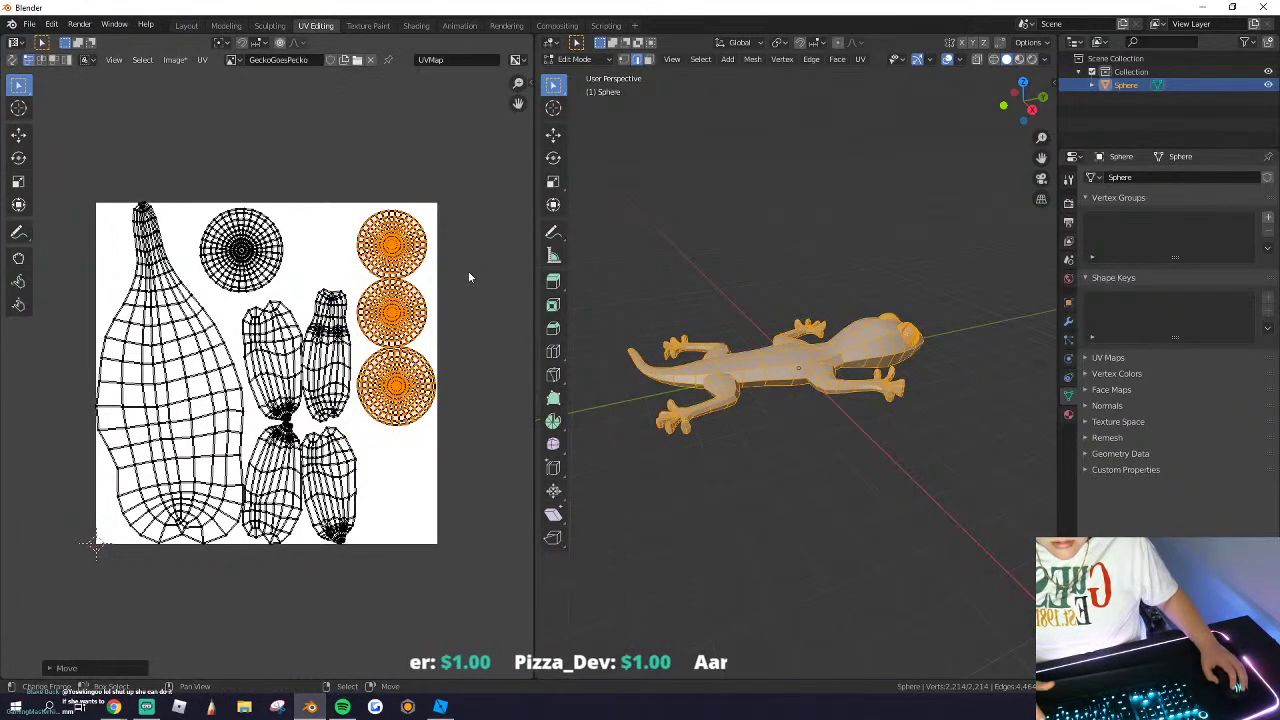
Step: Leave edit mode on the gecko mesh and return to the Texture Paint workspace
{"action": "key", "text": "Tab"}
{"action": "scroll", "coordinate": [479, 368], "scroll_direction": "up", "scroll_amount": 1}
{"action": "middle_click_drag", "start_coordinate": [806, 392], "coordinate": [710, 408]}
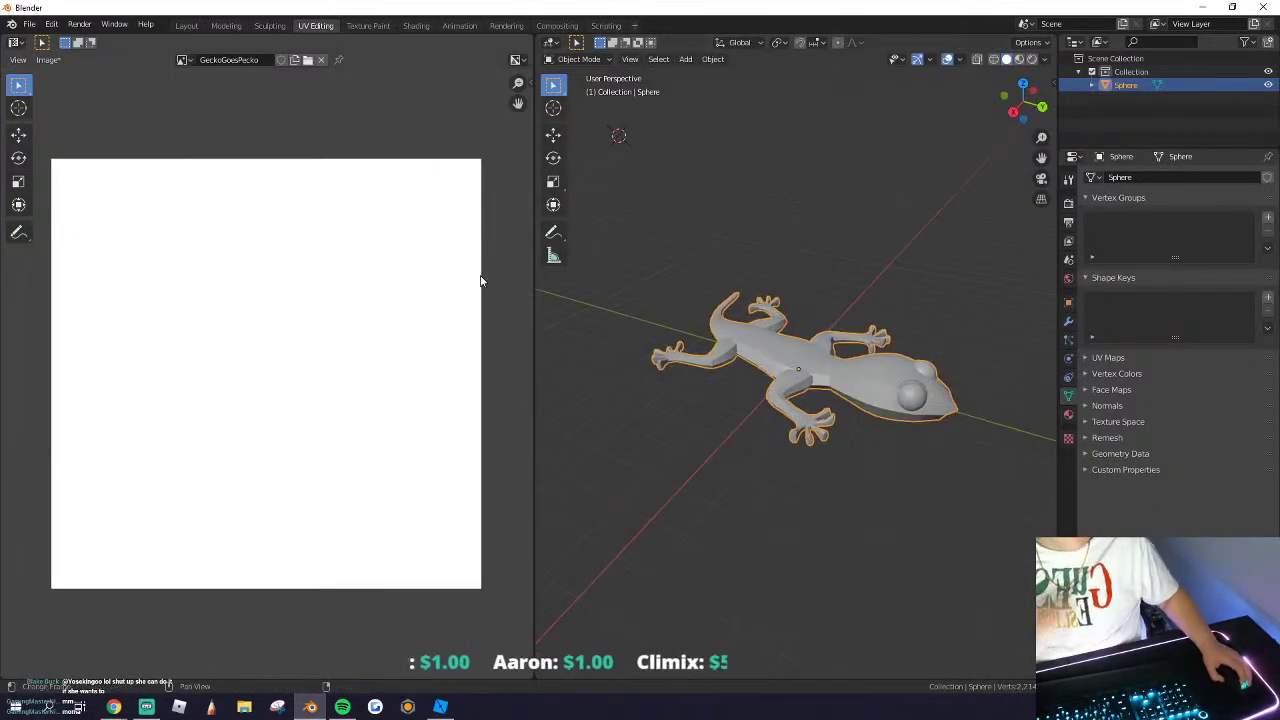
{"action": "left_click", "coordinate": [368, 25]}
{"action": "scroll", "coordinate": [357, 246], "scroll_direction": "up", "scroll_amount": 2}
{"action": "scroll", "coordinate": [357, 246], "scroll_direction": "down", "scroll_amount": 2}
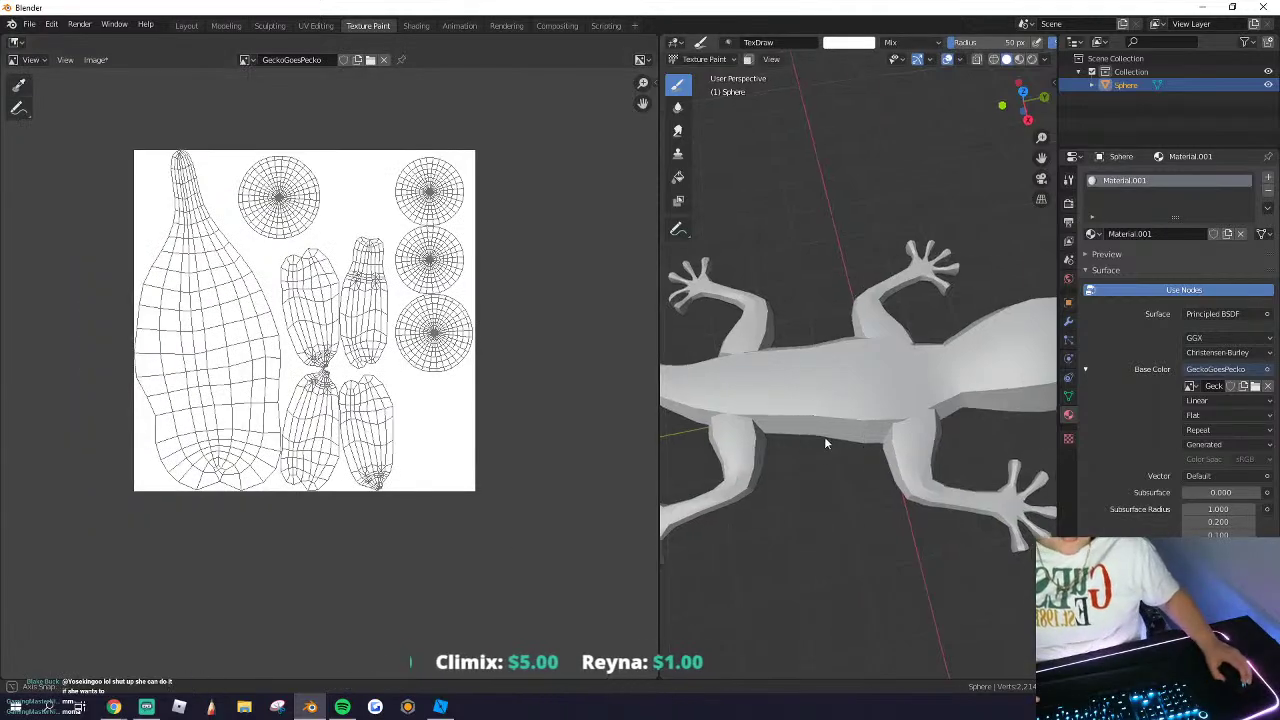
Step: Examine the rearranged UV islands and the gecko's body at close range
{"action": "scroll", "coordinate": [325, 390], "scroll_direction": "up", "scroll_amount": 6}
{"action": "scroll", "coordinate": [325, 395], "scroll_direction": "down", "scroll_amount": 3}
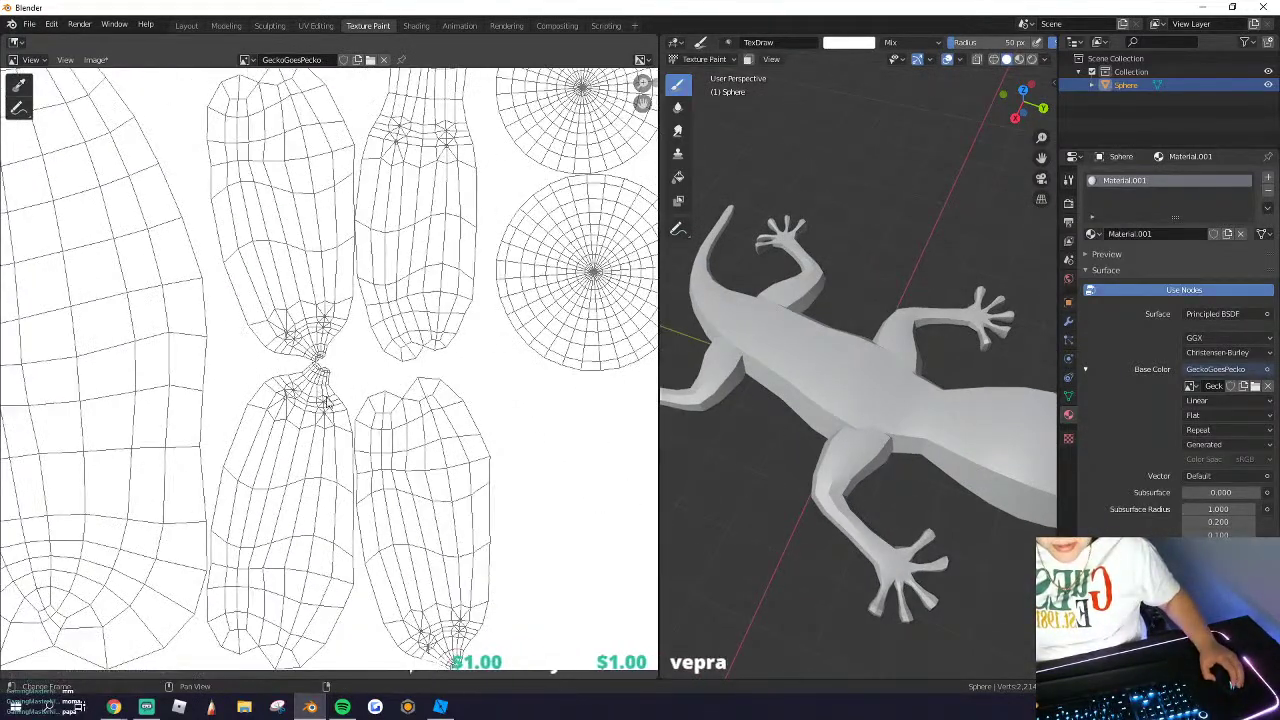
{"action": "middle_click_drag", "start_coordinate": [378, 428], "coordinate": [330, 419]}
{"action": "key", "text": "Tab"}
{"action": "scroll", "coordinate": [311, 380], "scroll_direction": "down", "scroll_amount": 4}
{"action": "key", "text": "Tab"}
{"action": "scroll", "coordinate": [821, 373], "scroll_direction": "up", "scroll_amount": 2}
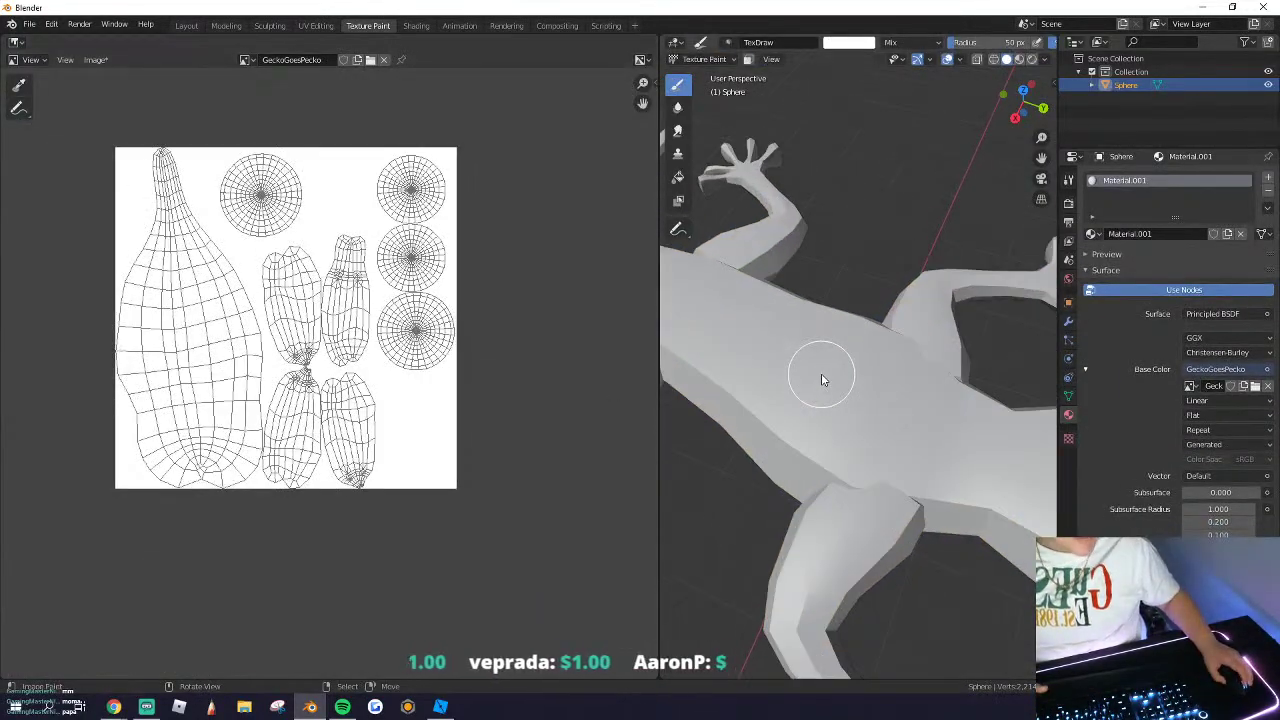
{"action": "scroll", "coordinate": [821, 373], "scroll_direction": "down", "scroll_amount": 2}
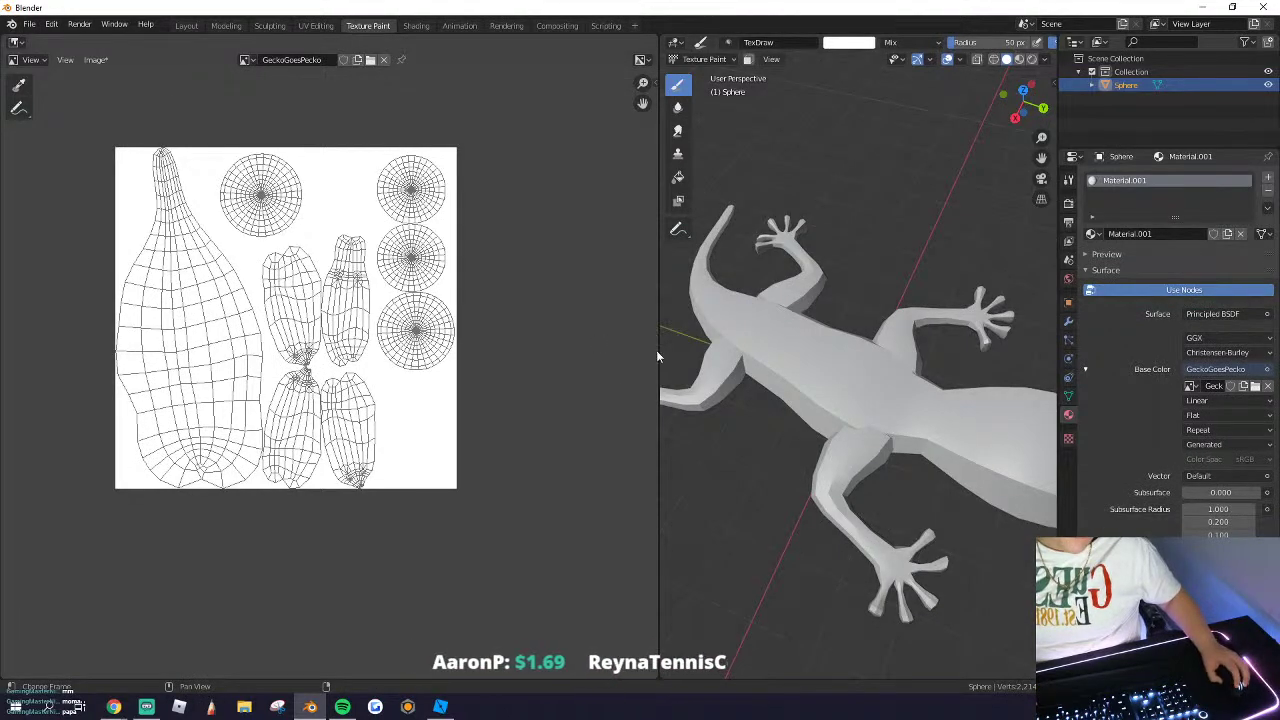
Step: Widen the 3D view, clear the mesh selection in edit mode and select both complete eyeballs
{"action": "left_click_drag", "start_coordinate": [657, 352], "coordinate": [279, 360]}
{"action": "middle_click_drag", "start_coordinate": [684, 436], "coordinate": [612, 485]}
{"action": "key", "text": "Tab"}
{"action": "key", "text": "alt+a"}
{"action": "middle_click_drag", "start_coordinate": [694, 583], "coordinate": [698, 513]}
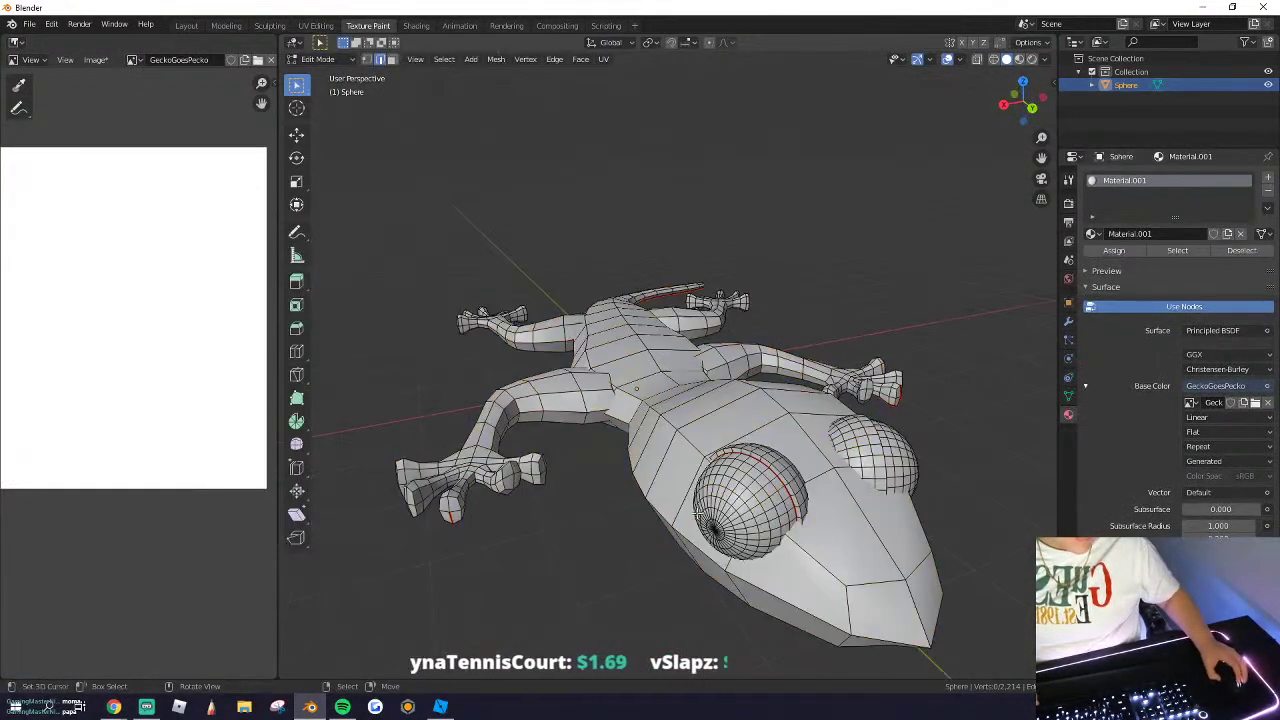
{"action": "key", "text": "ctrl+l"}
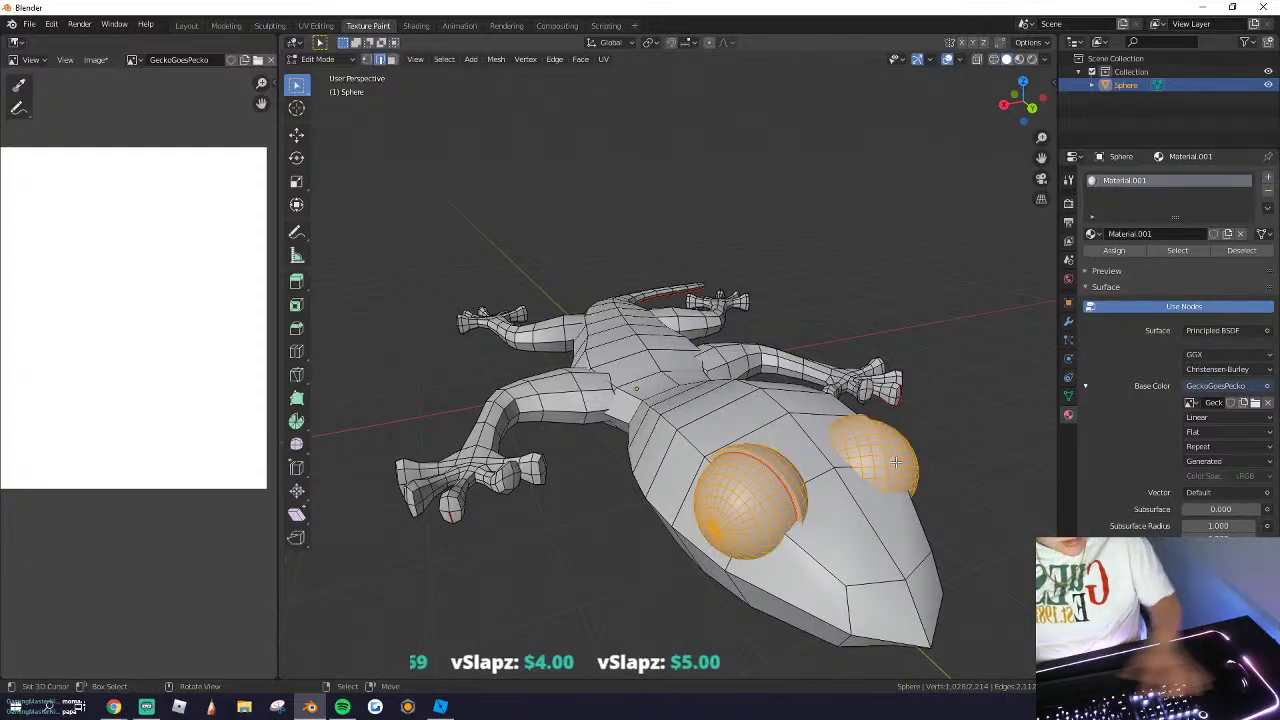
Step: Switch to Texture Paint mode with face masking and limit painting to the linked faces of both eyeballs
{"action": "left_click", "coordinate": [330, 59]}
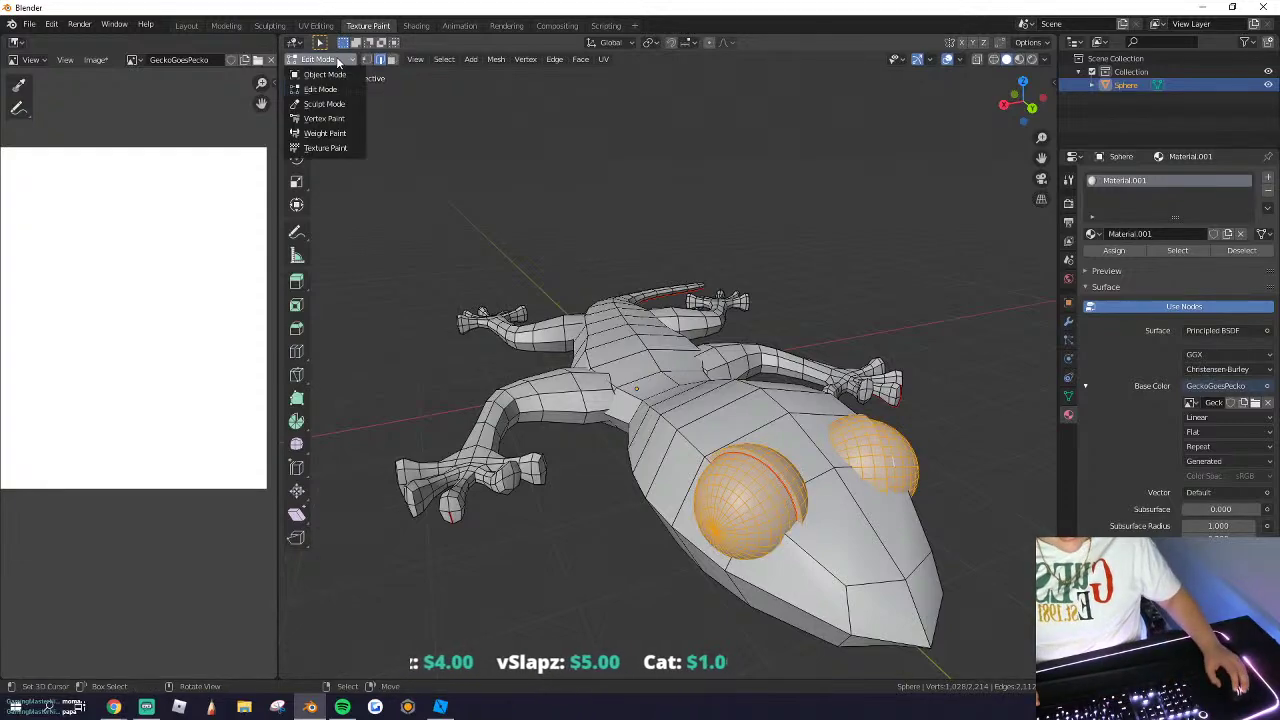
{"action": "left_click", "coordinate": [321, 148]}
{"action": "right_click", "coordinate": [738, 477]}
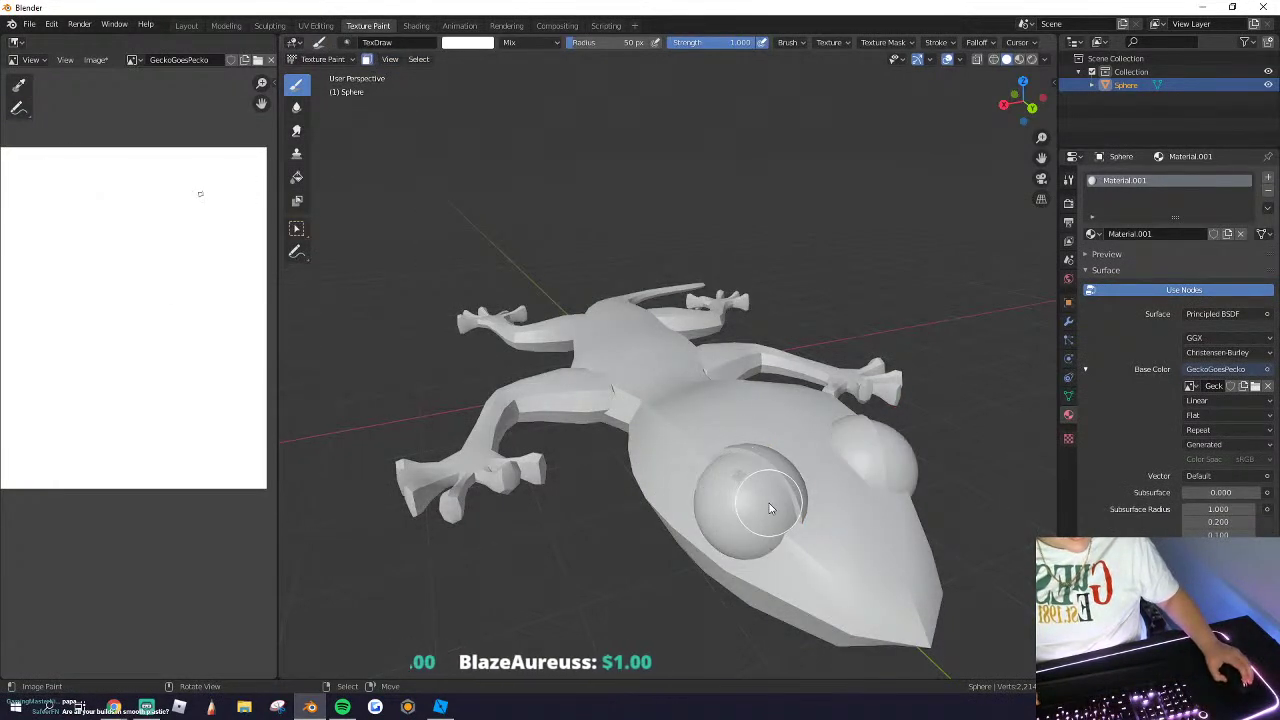
{"action": "key", "text": "ctrl+l"}
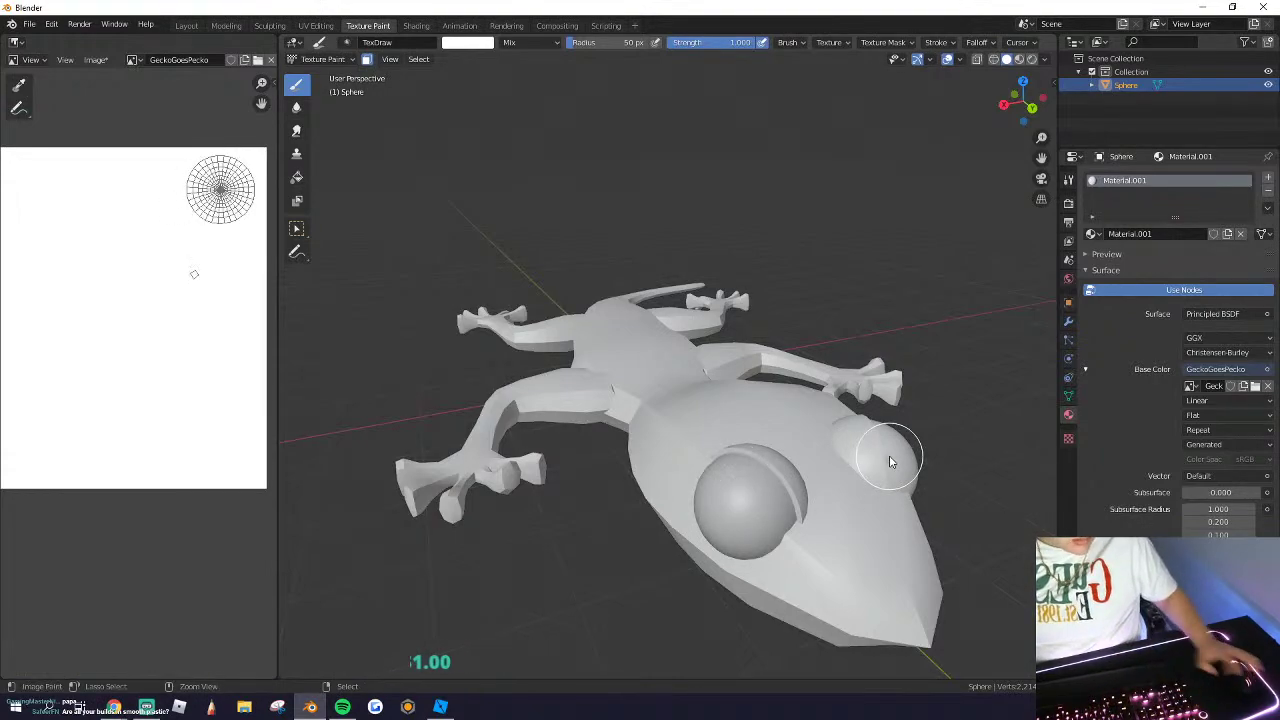
{"action": "left_click", "coordinate": [888, 462]}
{"action": "middle_click_drag", "start_coordinate": [869, 286], "coordinate": [639, 376]}
{"action": "scroll", "coordinate": [635, 370], "scroll_direction": "down", "scroll_amount": 1}
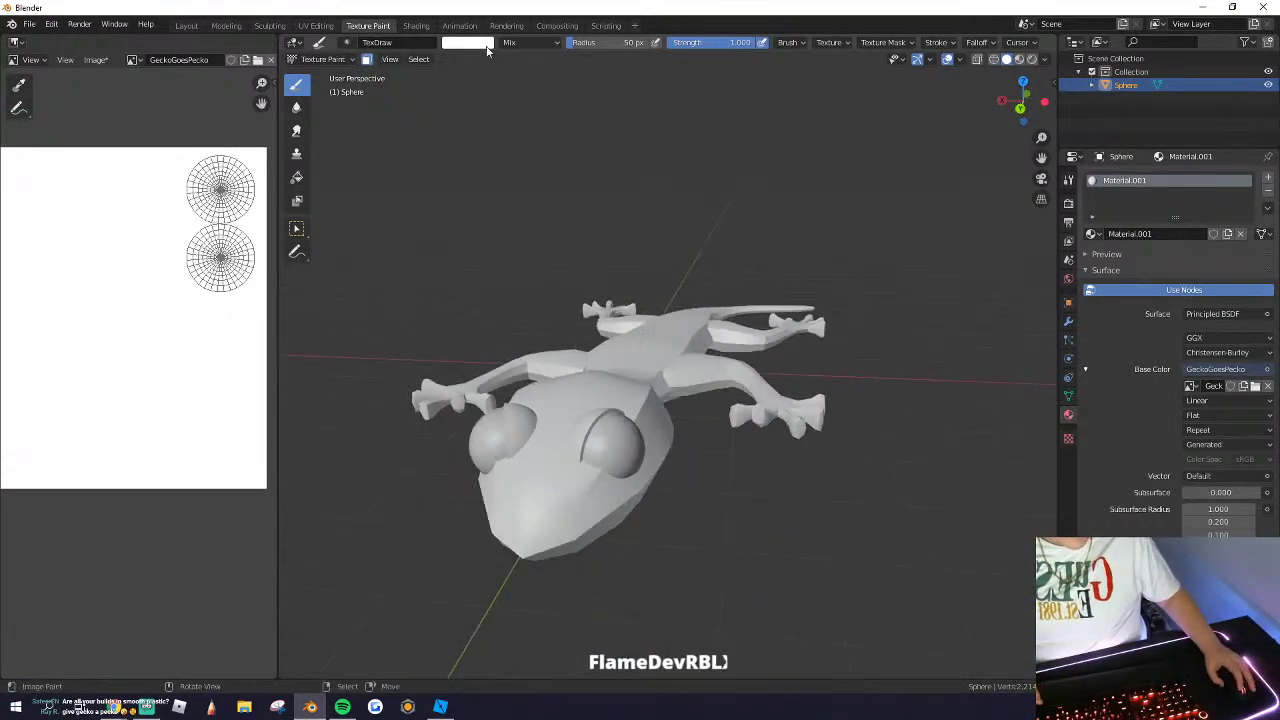
{"action": "left_click", "coordinate": [488, 44]}
{"action": "left_click_drag", "start_coordinate": [557, 128], "coordinate": [546, 158]}
{"action": "left_click", "coordinate": [641, 460]}
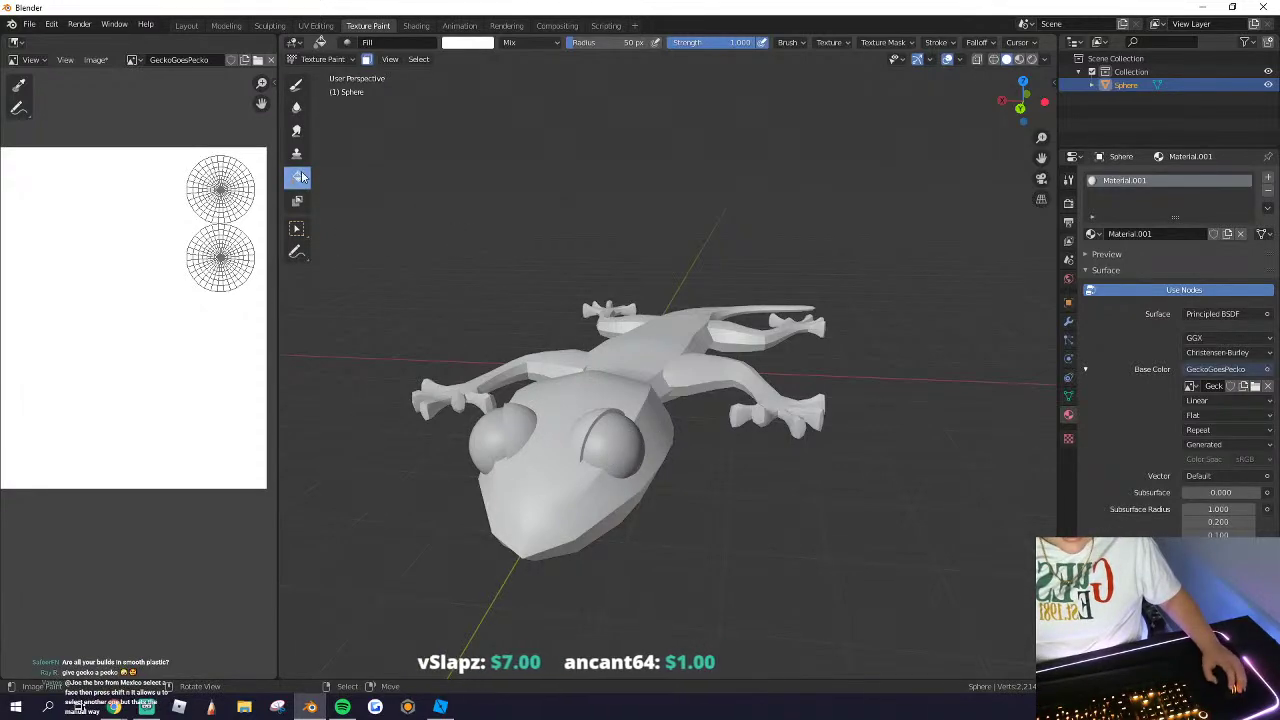
Step: Set the Fill tool's colour to black and fill both masked eyeballs
{"action": "mouse_move", "coordinate": [579, 354]}
{"action": "middle_mouse_down"}
{"action": "mouse_move", "coordinate": [697, 449]}
{"action": "mouse_move", "coordinate": [597, 350]}
{"action": "middle_mouse_up"}
{"action": "scroll", "coordinate": [597, 350], "scroll_direction": "up", "scroll_amount": 3}
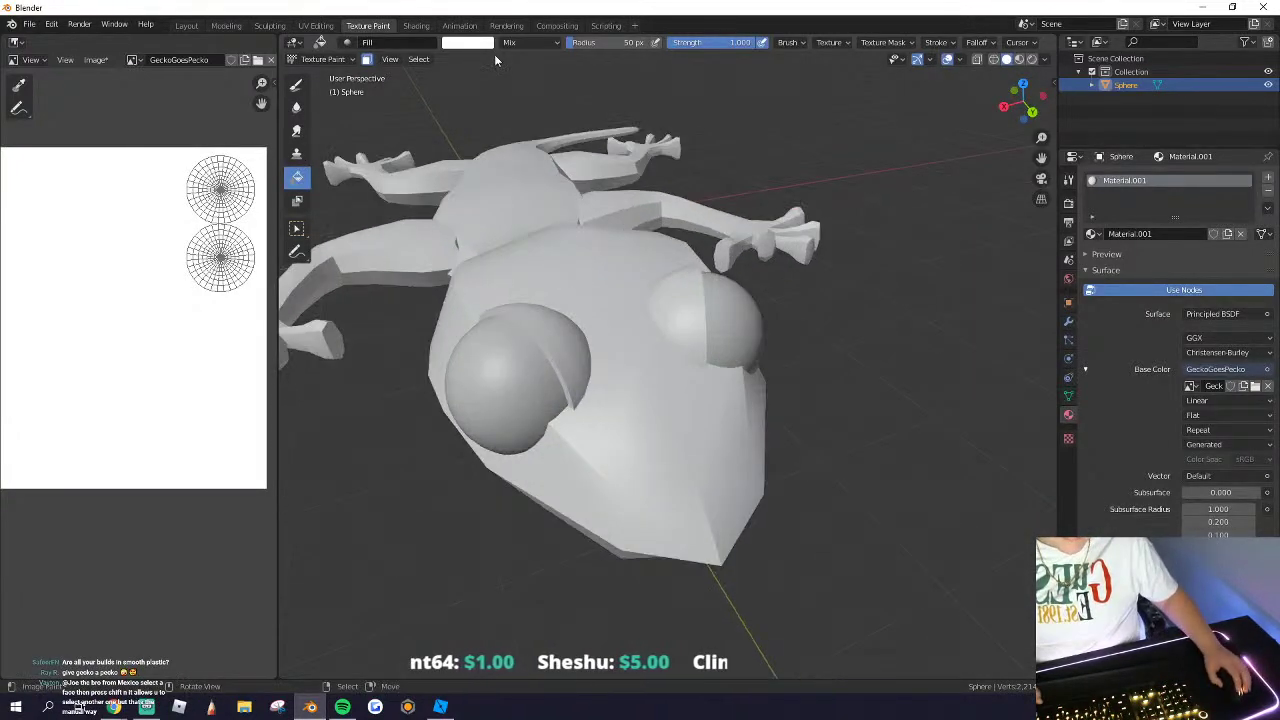
{"action": "left_click", "coordinate": [467, 42]}
{"action": "left_click", "coordinate": [533, 140]}
{"action": "left_click_drag", "start_coordinate": [559, 132], "coordinate": [557, 152]}
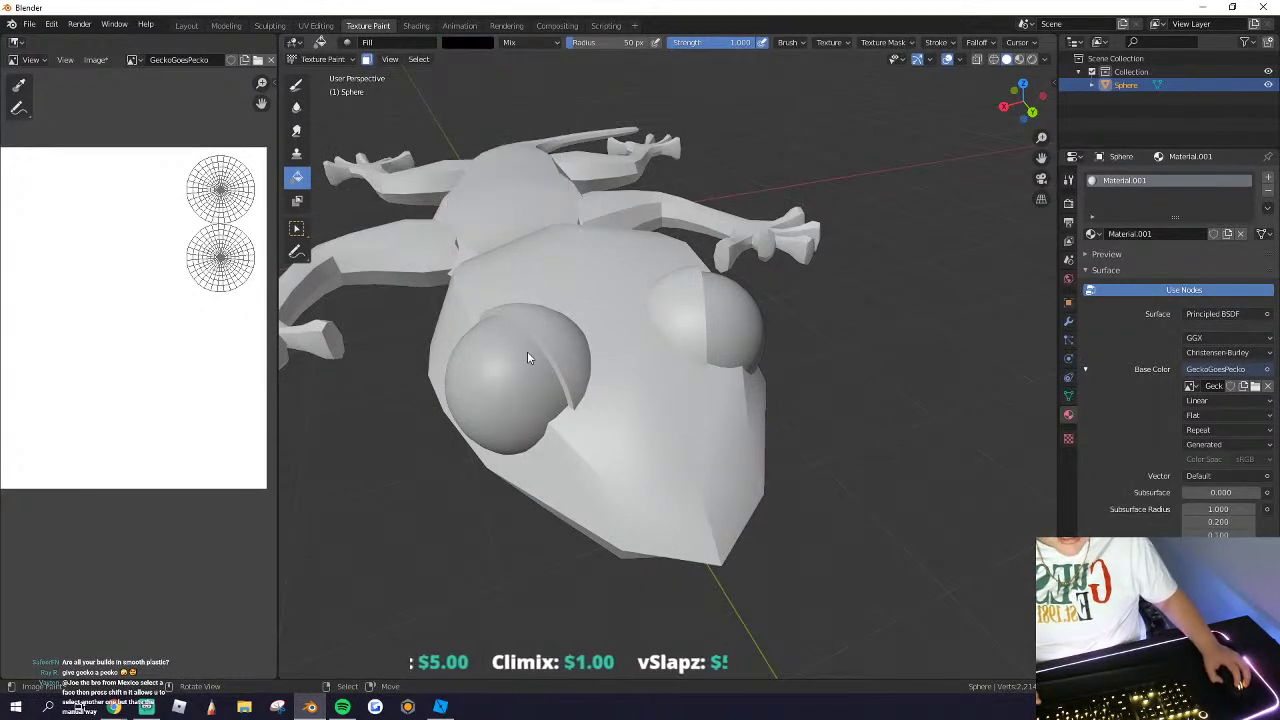
{"action": "left_click", "coordinate": [527, 351]}
Step: Switch to the TexDraw brush and show its brush settings in the properties editor
{"action": "mouse_move", "coordinate": [560, 358]}
{"action": "middle_mouse_down"}
{"action": "mouse_move", "coordinate": [654, 346]}
{"action": "mouse_move", "coordinate": [577, 334]}
{"action": "middle_mouse_up"}
{"action": "scroll", "coordinate": [577, 334], "scroll_direction": "up", "scroll_amount": 5}
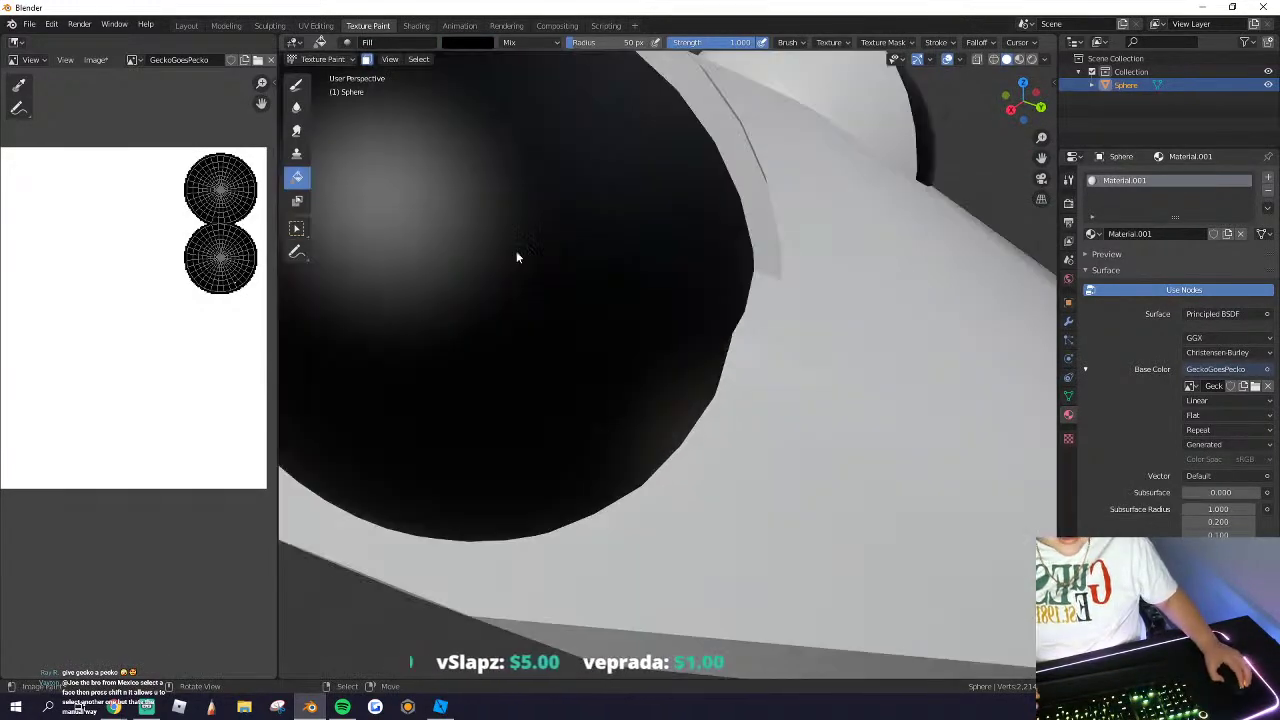
{"action": "left_click", "coordinate": [296, 84]}
{"action": "scroll", "coordinate": [1189, 509], "scroll_direction": "down", "scroll_amount": 4}
{"action": "scroll", "coordinate": [1189, 509], "scroll_direction": "up", "scroll_amount": 6}
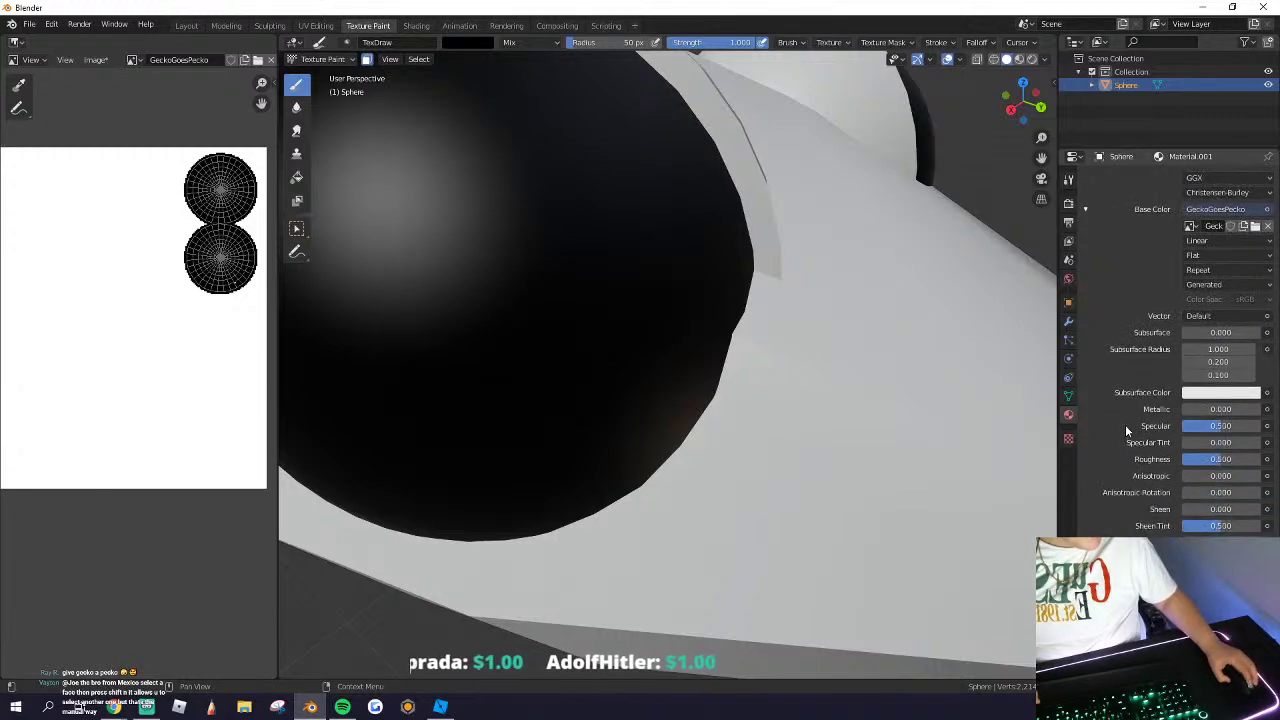
{"action": "left_click", "coordinate": [1068, 179]}
{"action": "scroll", "coordinate": [1169, 478], "scroll_direction": "down", "scroll_amount": 3}
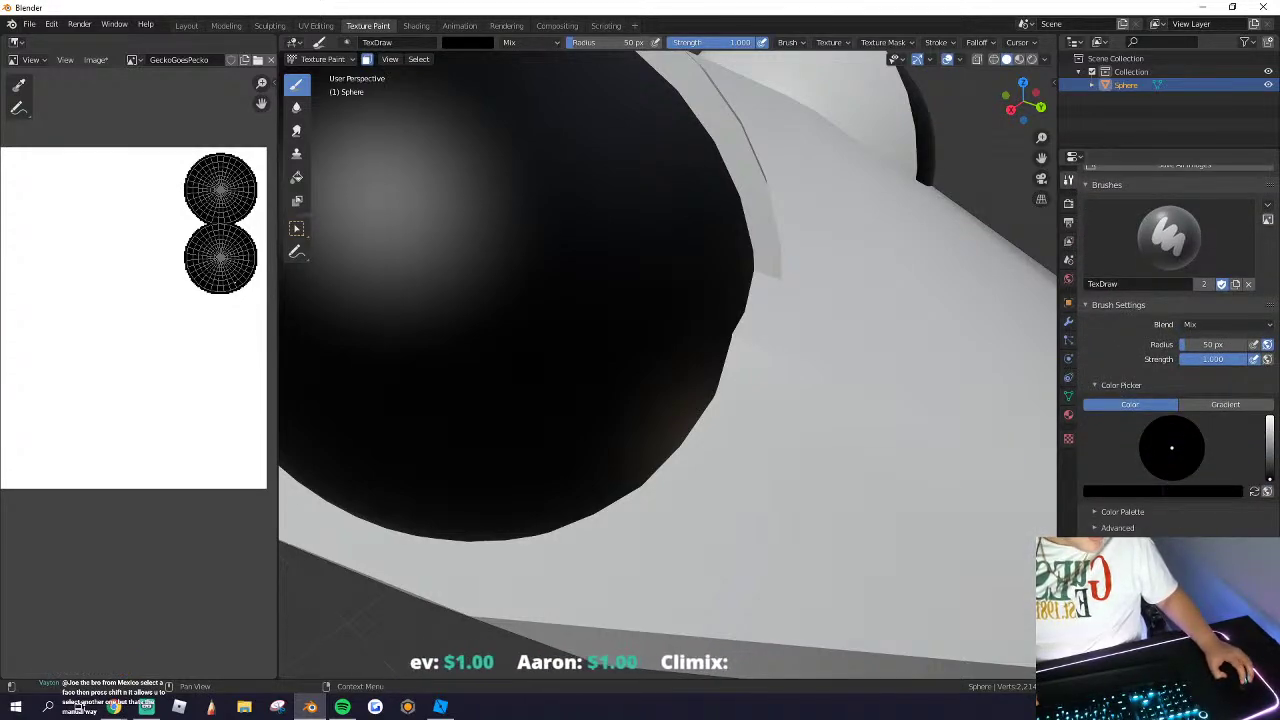
Step: Set the TexDraw brush colour to white
{"action": "scroll", "coordinate": [700, 414], "scroll_direction": "down", "scroll_amount": 6}
{"action": "middle_click_drag", "start_coordinate": [700, 414], "coordinate": [546, 393]}
{"action": "left_click", "coordinate": [476, 45]}
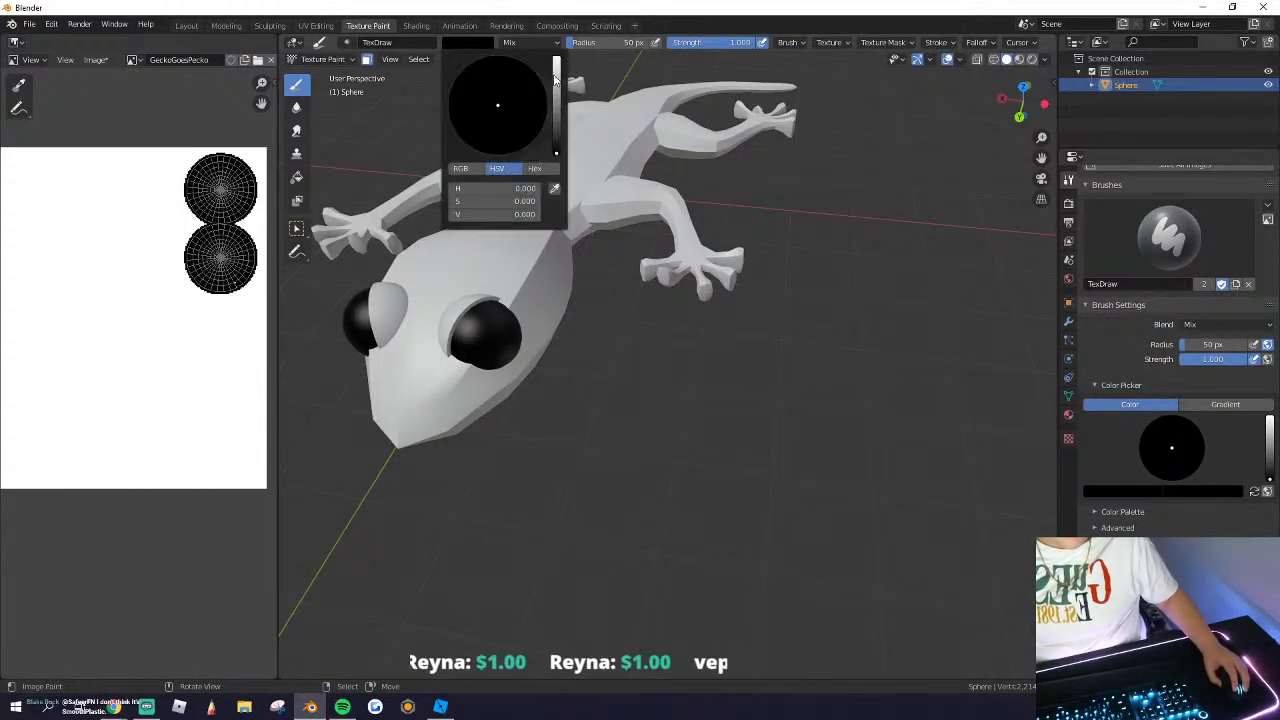
{"action": "left_click_drag", "start_coordinate": [557, 81], "coordinate": [557, 56]}
Step: Try a white dab on the black eyeball and undo it
{"action": "left_click", "coordinate": [494, 338]}
{"action": "middle_click_drag", "start_coordinate": [495, 345], "coordinate": [545, 372]}
{"action": "key", "text": "ctrl+z"}
Step: Switch to the browser and examine the gecko reference photos in the image search for the eye's appearance
{"action": "middle_click_drag", "start_coordinate": [488, 421], "coordinate": [585, 388]}
{"action": "scroll", "coordinate": [578, 415], "scroll_direction": "up", "scroll_amount": 5}
{"action": "middle_click_drag", "start_coordinate": [518, 350], "coordinate": [516, 384], "text": "shift"}
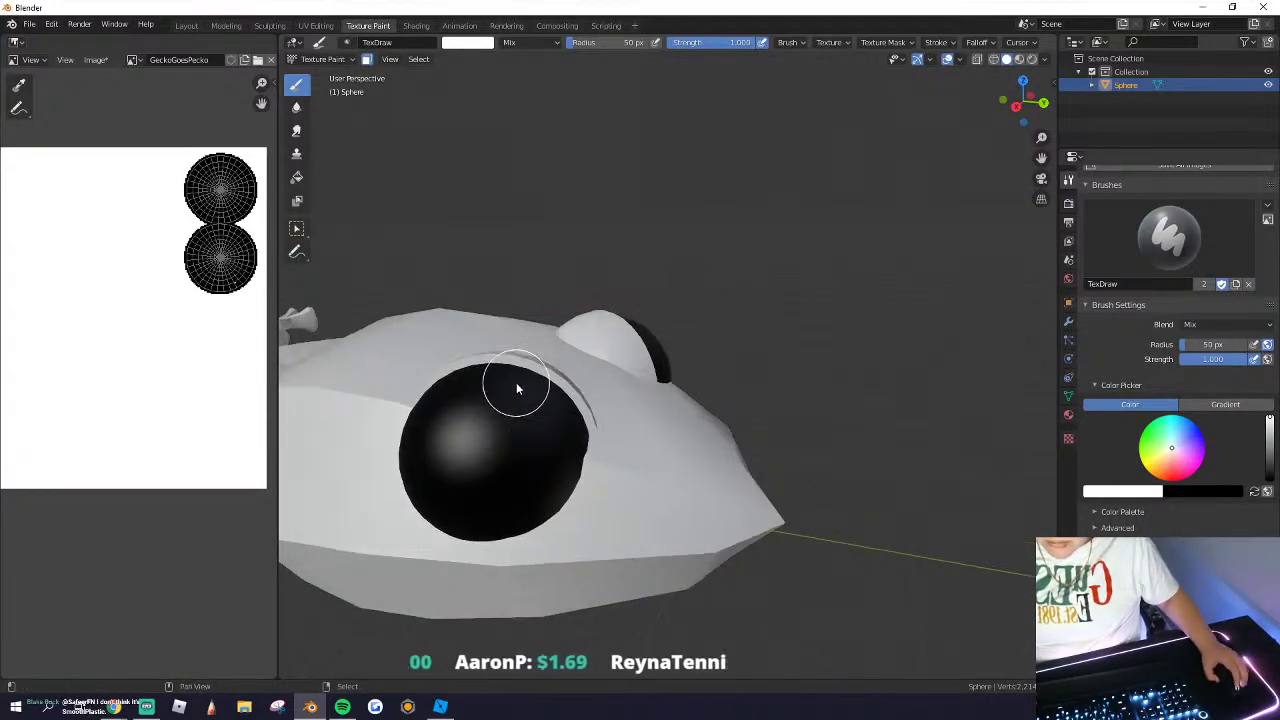
{"action": "scroll", "coordinate": [515, 432], "scroll_direction": "up", "scroll_amount": 2}
{"action": "middle_click_drag", "start_coordinate": [585, 450], "coordinate": [683, 444], "text": "shift"}
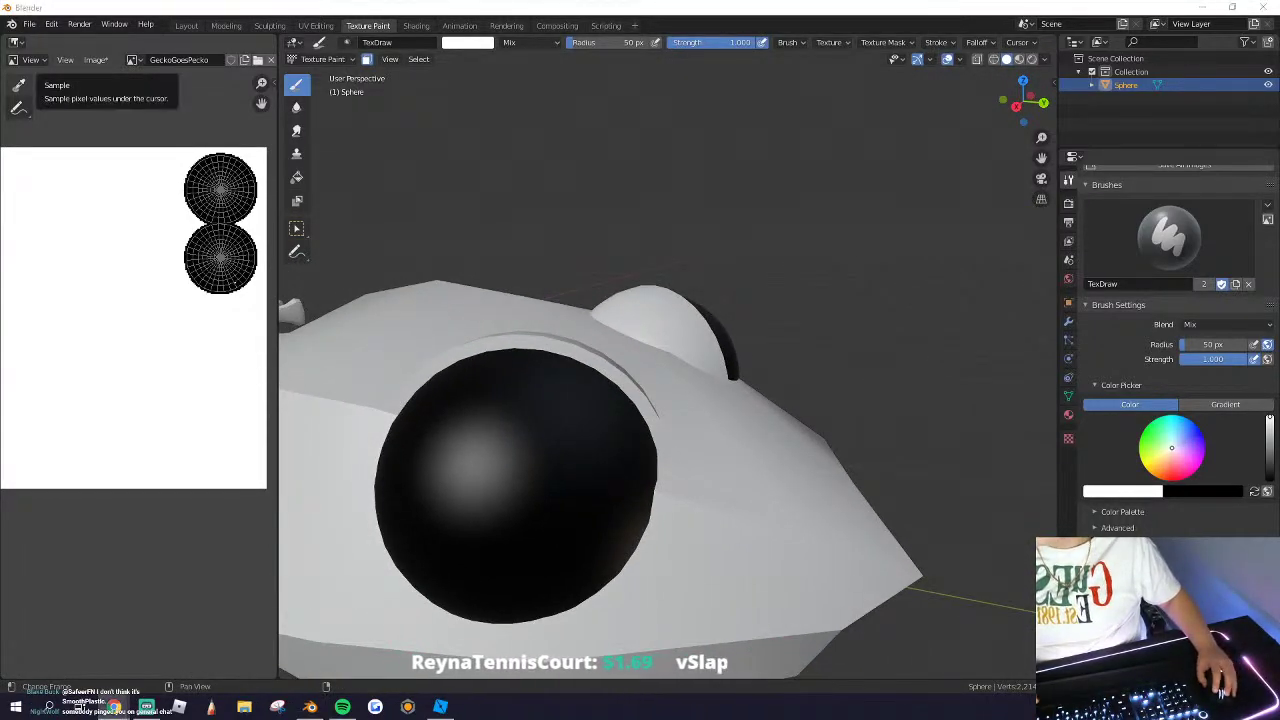
{"action": "mouse_move", "coordinate": [115, 707]}
{"action": "left_click", "coordinate": [318, 655]}
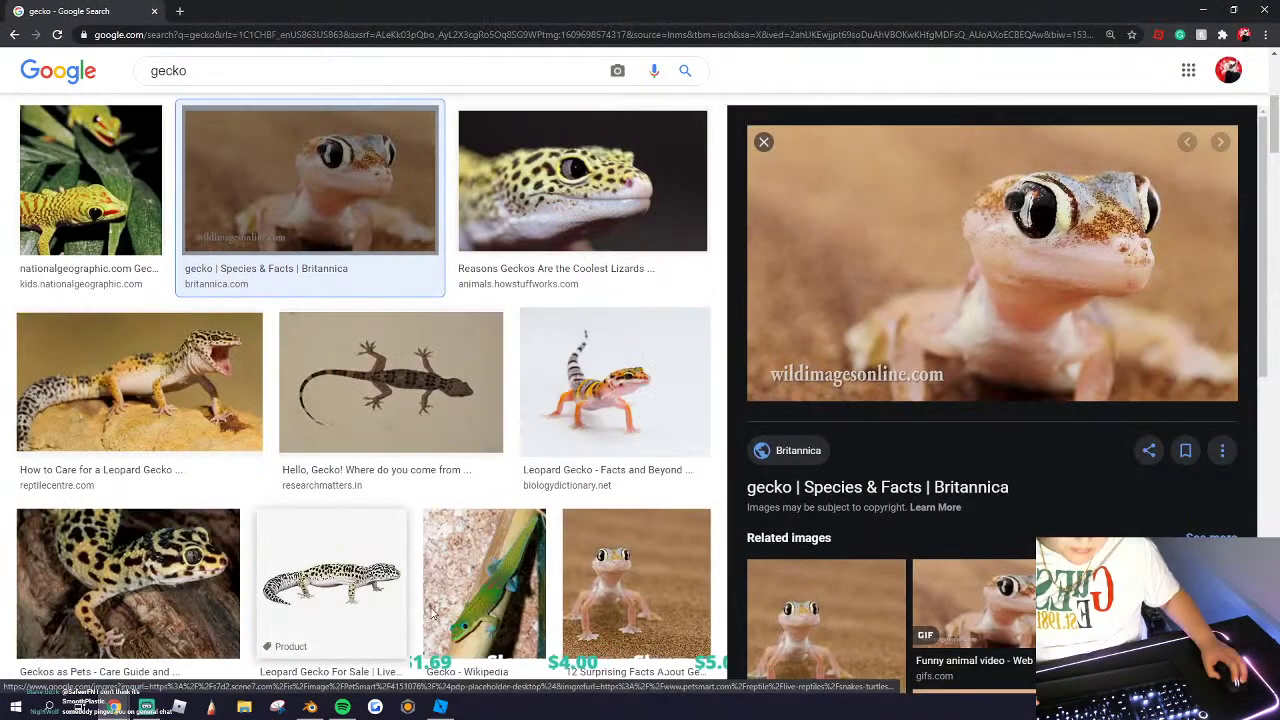
{"action": "left_click_drag", "start_coordinate": [36, 8], "coordinate": [0, 288]}
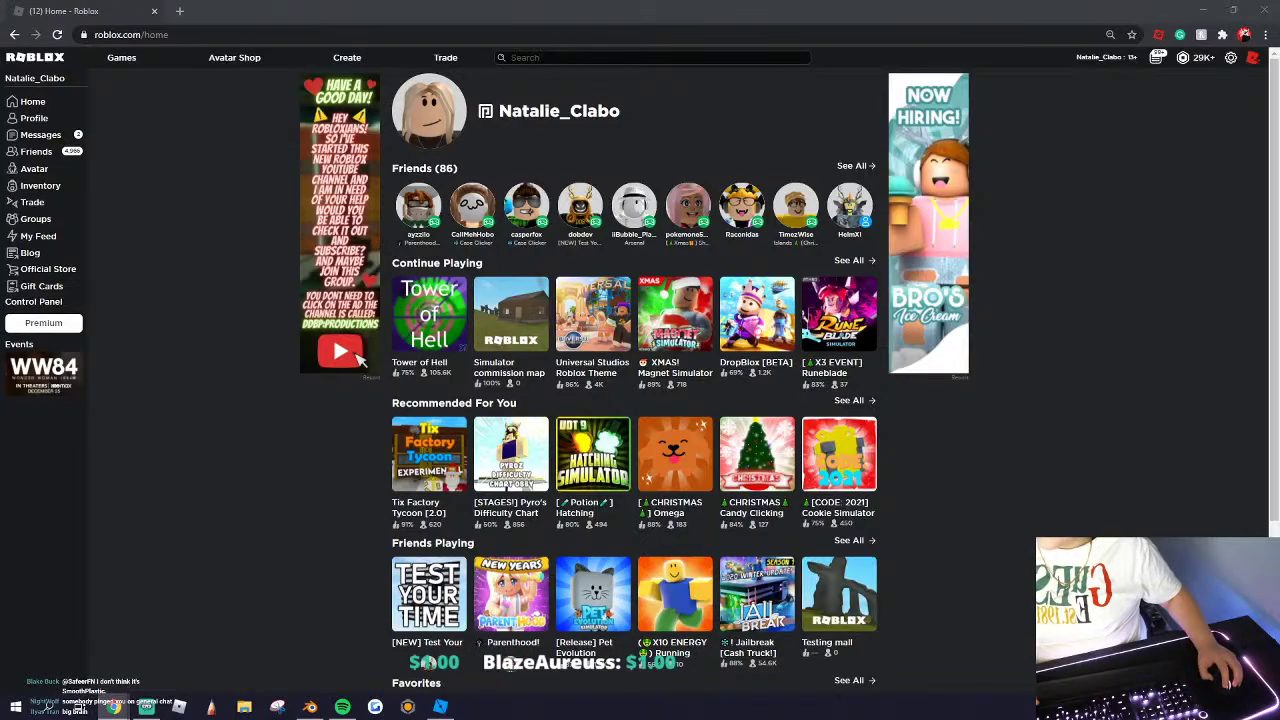
Step: Return to Blender, try a vertical white stroke down the black eyeball with the 50 px brush and undo it
{"action": "left_click", "coordinate": [311, 707]}
{"action": "scroll", "coordinate": [496, 422], "scroll_direction": "up", "scroll_amount": 2}
{"action": "scroll", "coordinate": [510, 424], "scroll_direction": "down", "scroll_amount": 4}
{"action": "left_click_drag", "start_coordinate": [575, 390], "coordinate": [563, 498]}
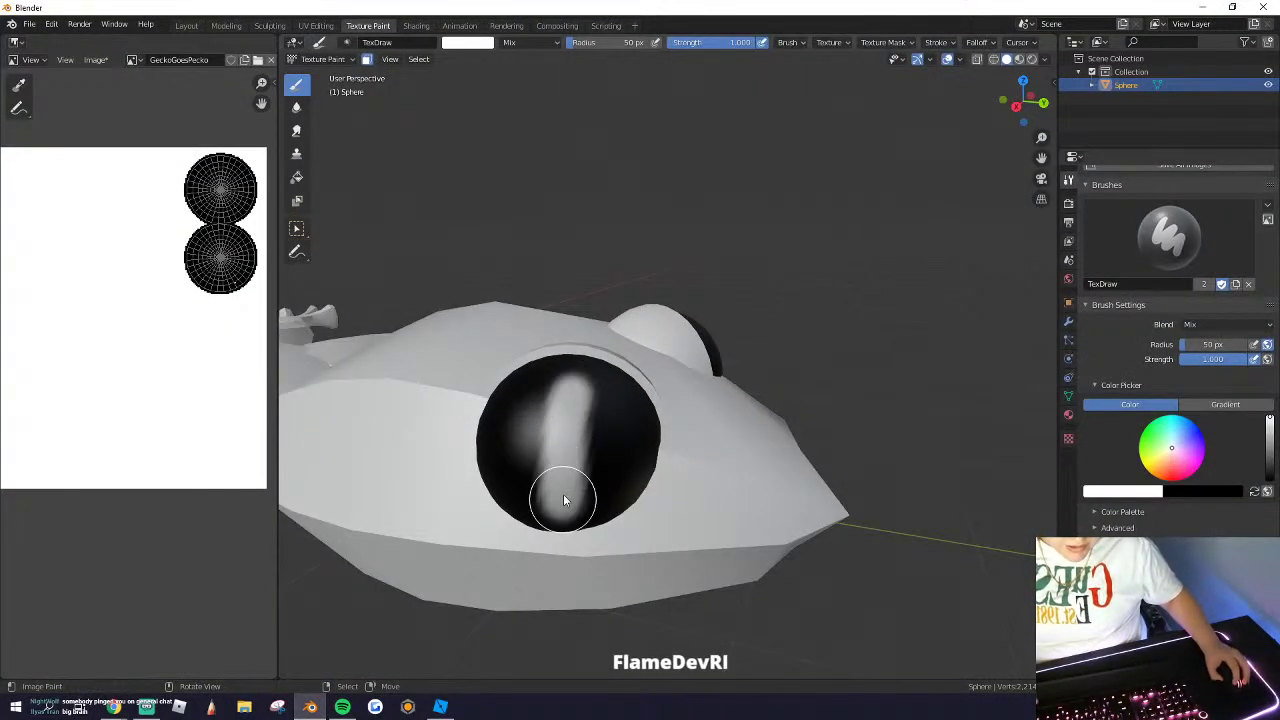
{"action": "mouse_move", "coordinate": [562, 383]}
{"action": "middle_mouse_down"}
{"action": "mouse_move", "coordinate": [471, 423]}
{"action": "mouse_move", "coordinate": [595, 403]}
{"action": "mouse_move", "coordinate": [739, 458]}
{"action": "mouse_move", "coordinate": [707, 457]}
{"action": "mouse_move", "coordinate": [654, 413]}
{"action": "middle_mouse_up"}
{"action": "key", "text": "ctrl+z"}
{"action": "scroll", "coordinate": [658, 420], "scroll_direction": "up", "scroll_amount": 2}
{"action": "middle_click_drag", "start_coordinate": [694, 459], "coordinate": [654, 374], "text": "shift"}
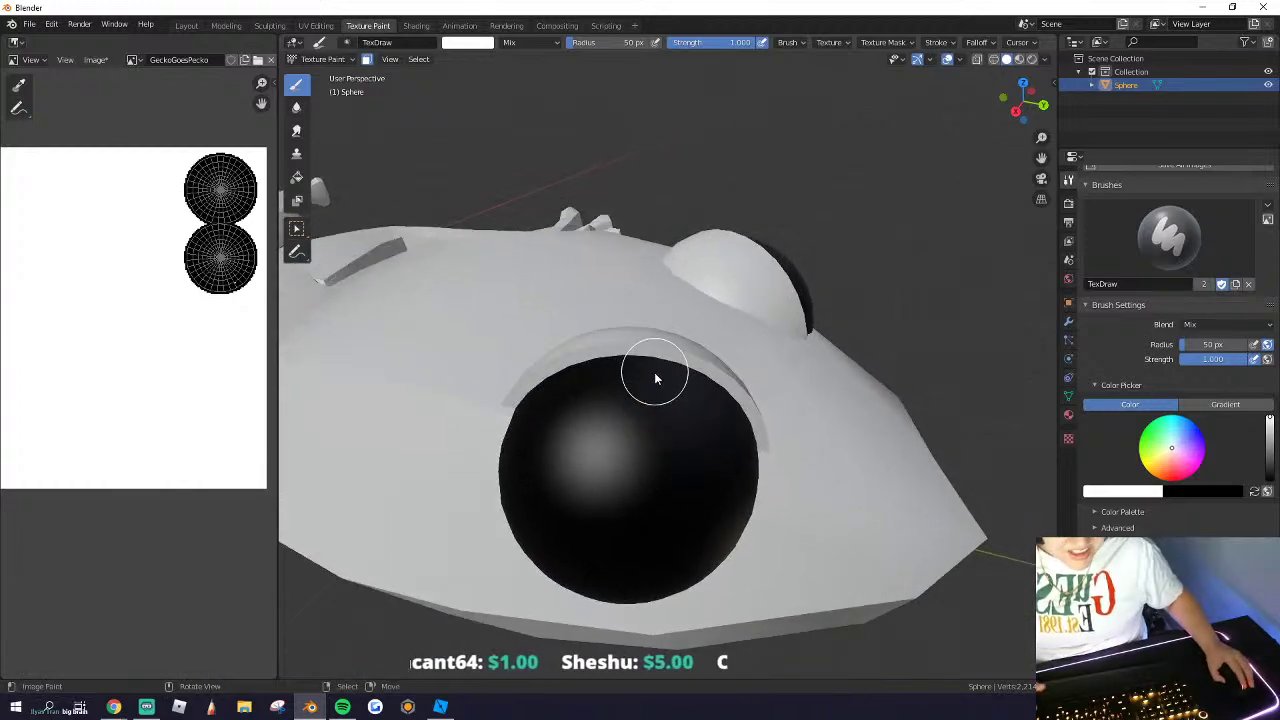
Step: Set the TexDraw brush colour to dark green and try a short stroke on the black eyeball
{"action": "scroll", "coordinate": [655, 385], "scroll_direction": "up", "scroll_amount": 3}
{"action": "middle_click_drag", "start_coordinate": [660, 500], "coordinate": [663, 479]}
{"action": "scroll", "coordinate": [663, 484], "scroll_direction": "down", "scroll_amount": 4}
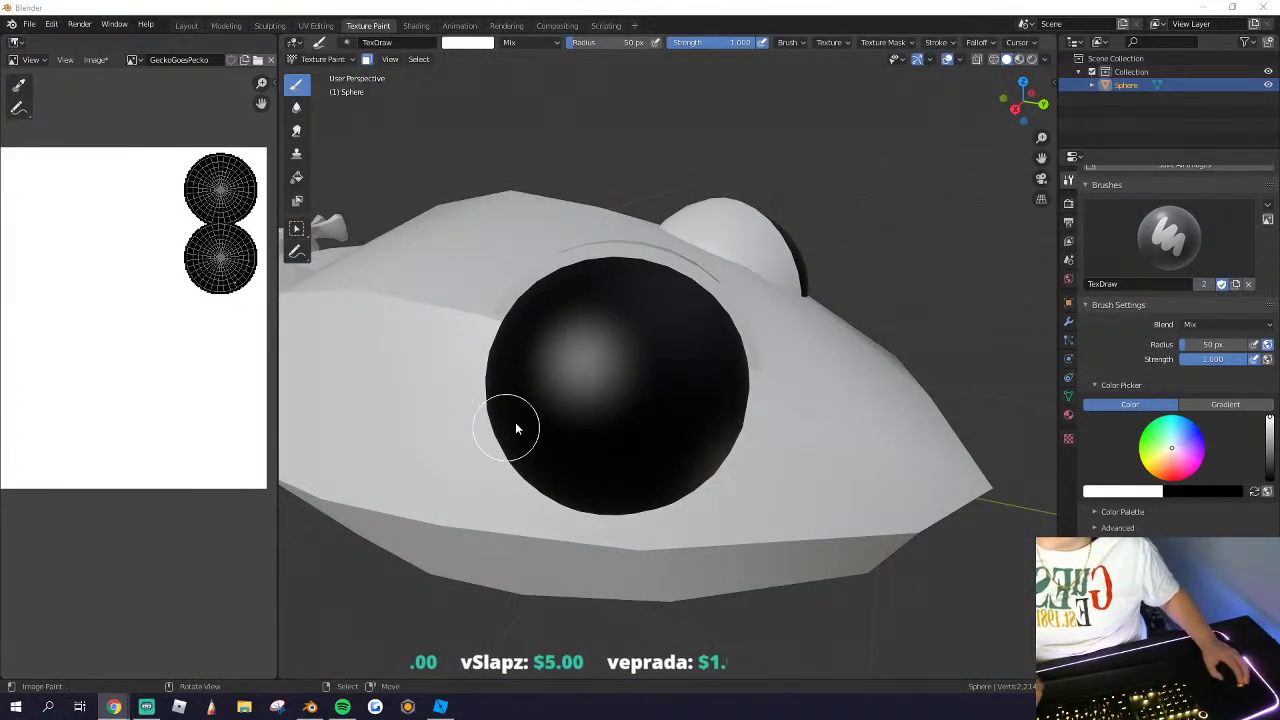
{"action": "left_click", "coordinate": [1141, 446]}
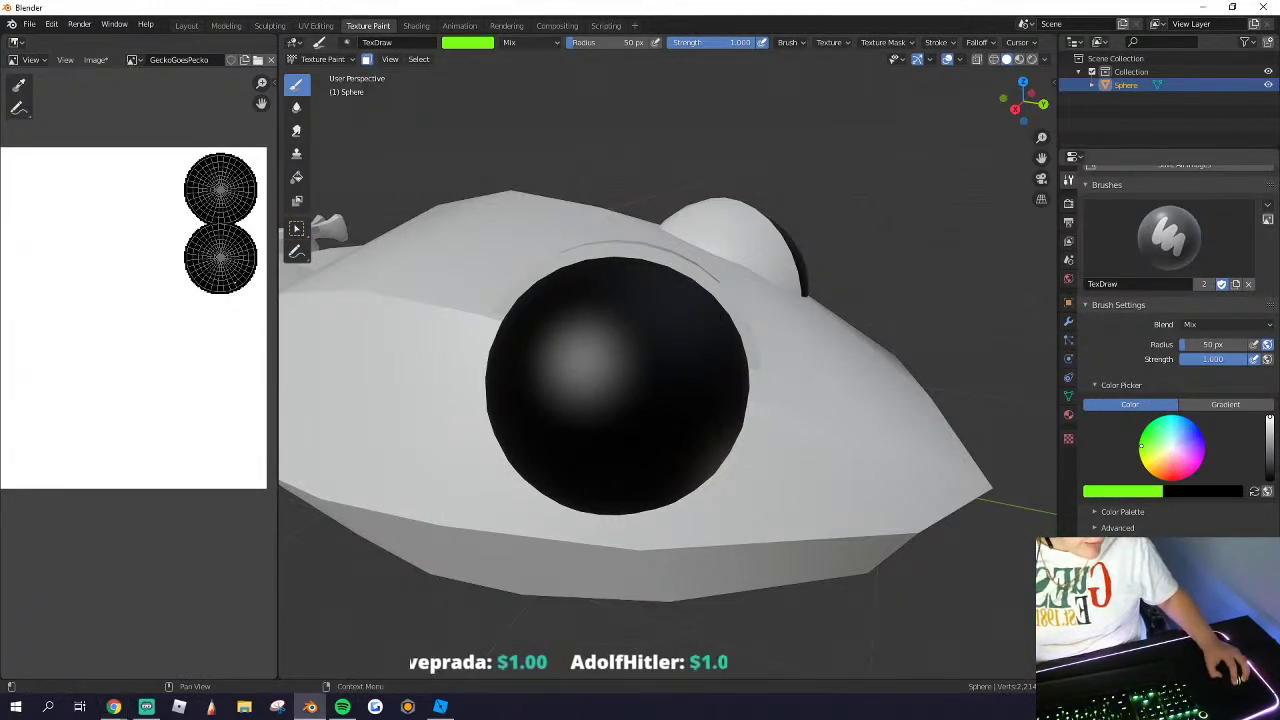
{"action": "left_click_drag", "start_coordinate": [1272, 455], "coordinate": [1271, 462]}
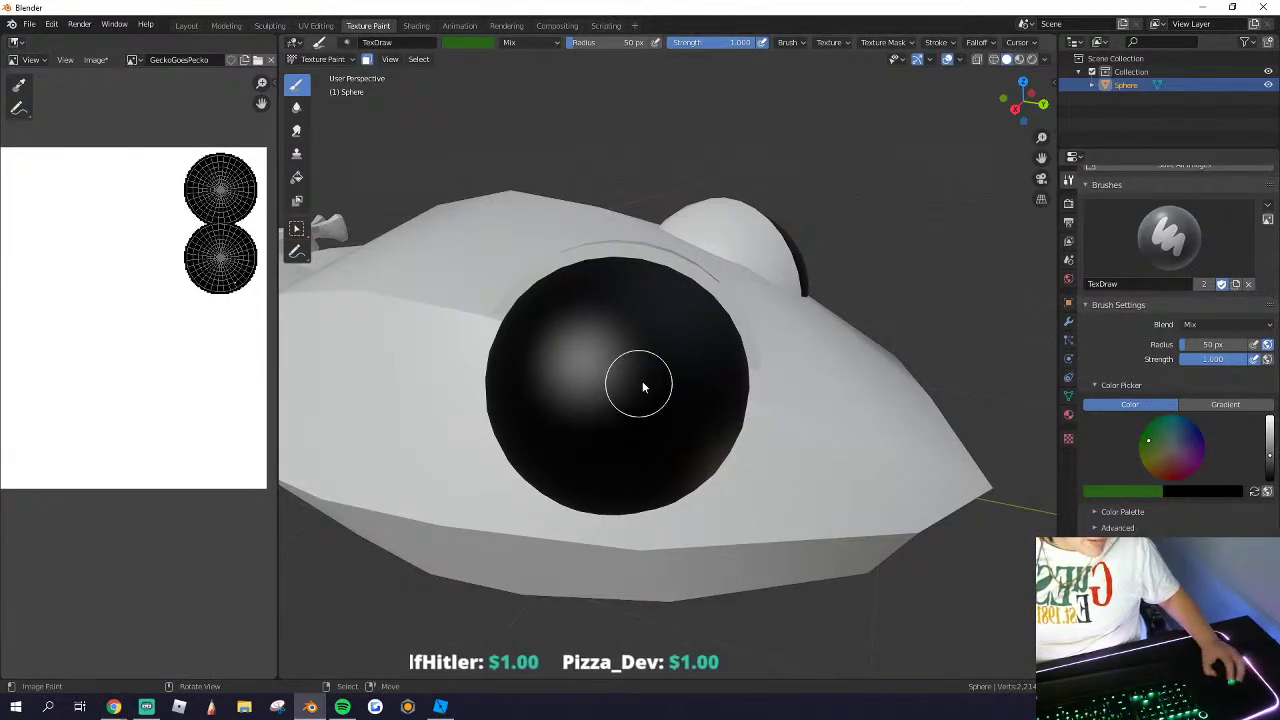
{"action": "mouse_move", "coordinate": [649, 380]}
{"action": "left_mouse_down"}
{"action": "mouse_move", "coordinate": [600, 429]}
{"action": "mouse_move", "coordinate": [642, 392]}
{"action": "left_mouse_up"}
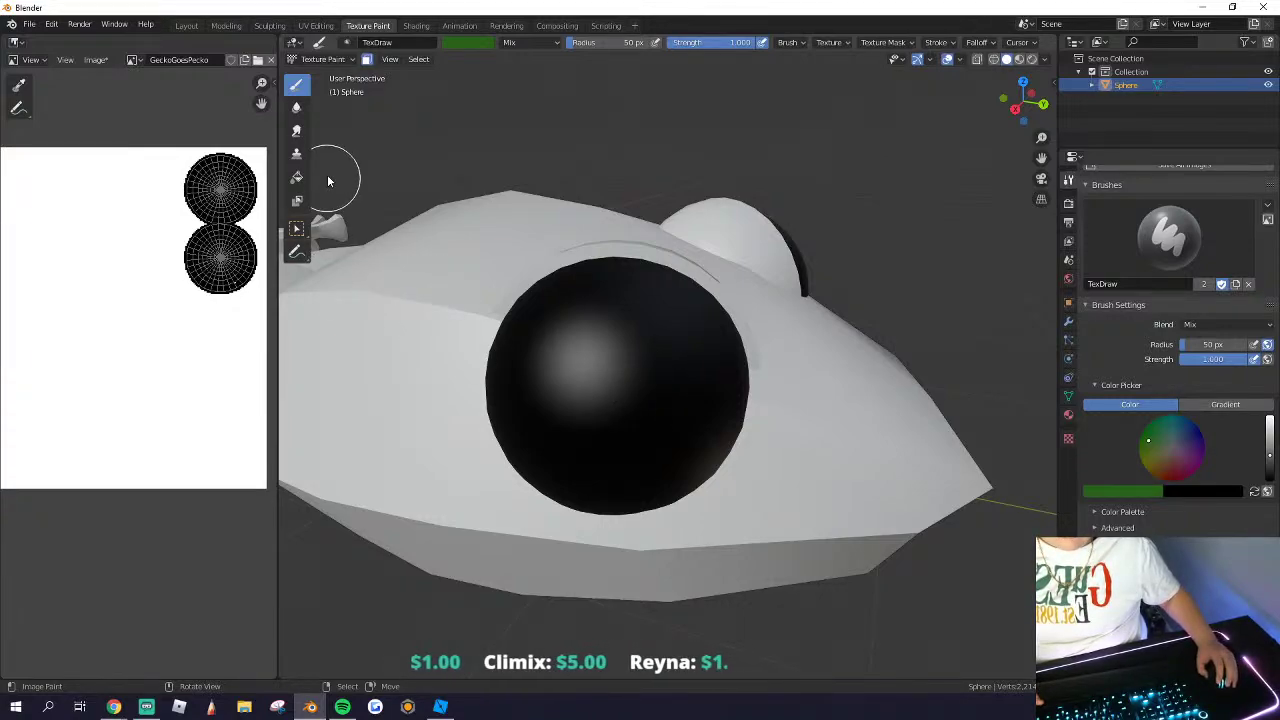
Step: Fill both eyeballs with a dark olive green of hue 0.217, saturation 1.000 and value 0.340
{"action": "left_click", "coordinate": [298, 176]}
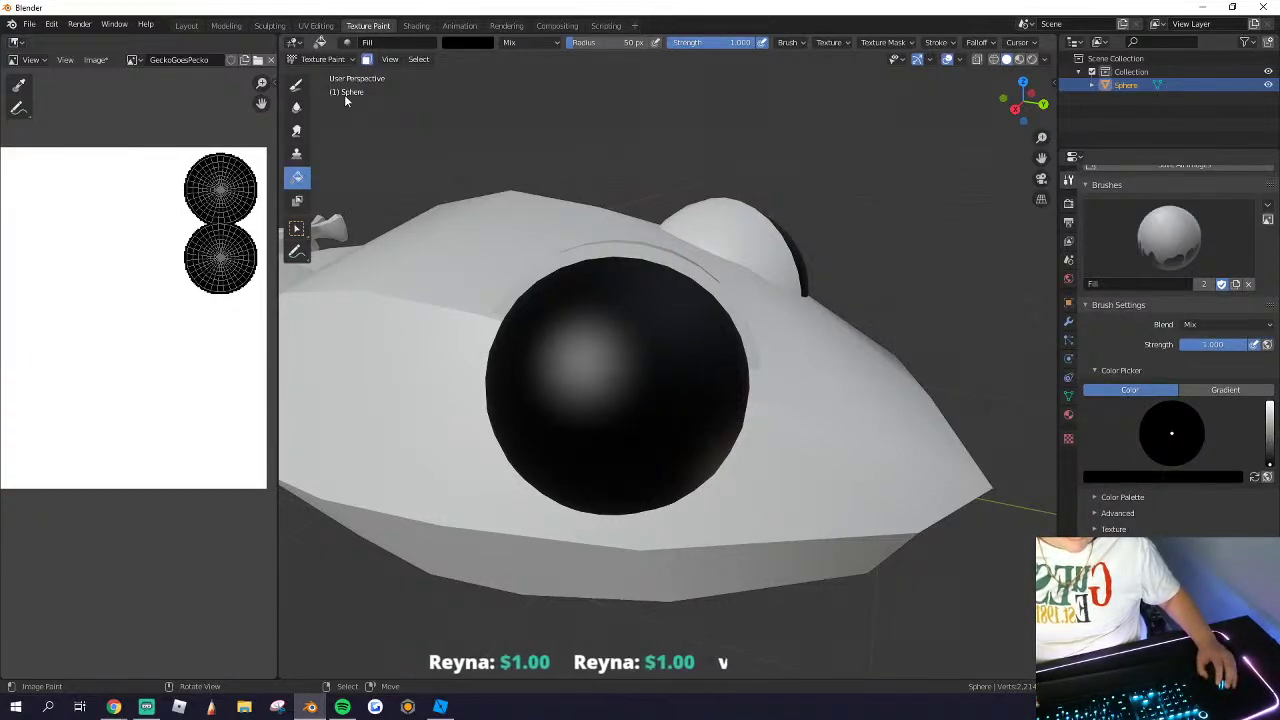
{"action": "left_click", "coordinate": [466, 42]}
{"action": "mouse_move", "coordinate": [557, 62]}
{"action": "left_mouse_down"}
{"action": "mouse_move", "coordinate": [557, 95]}
{"action": "mouse_move", "coordinate": [557, 84]}
{"action": "left_mouse_up"}
{"action": "left_click_drag", "start_coordinate": [452, 110], "coordinate": [461, 106]}
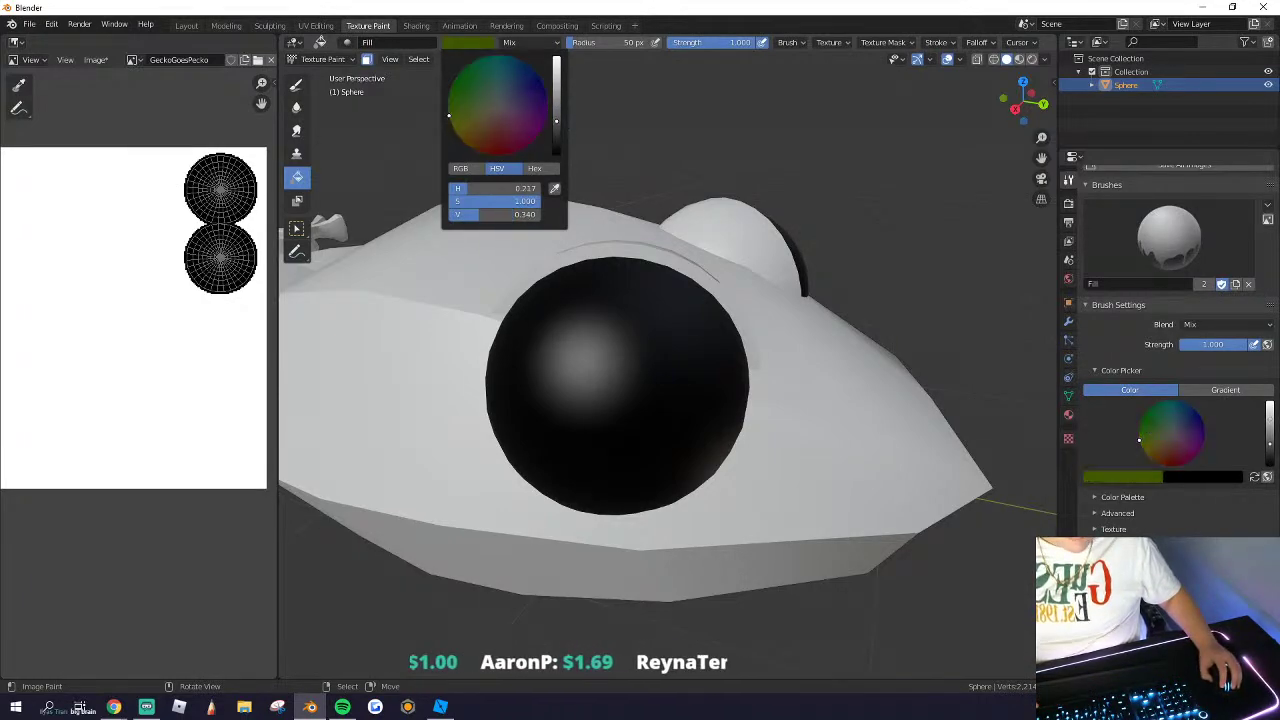
{"action": "left_click", "coordinate": [606, 334]}
{"action": "middle_click_drag", "start_coordinate": [613, 348], "coordinate": [533, 251]}
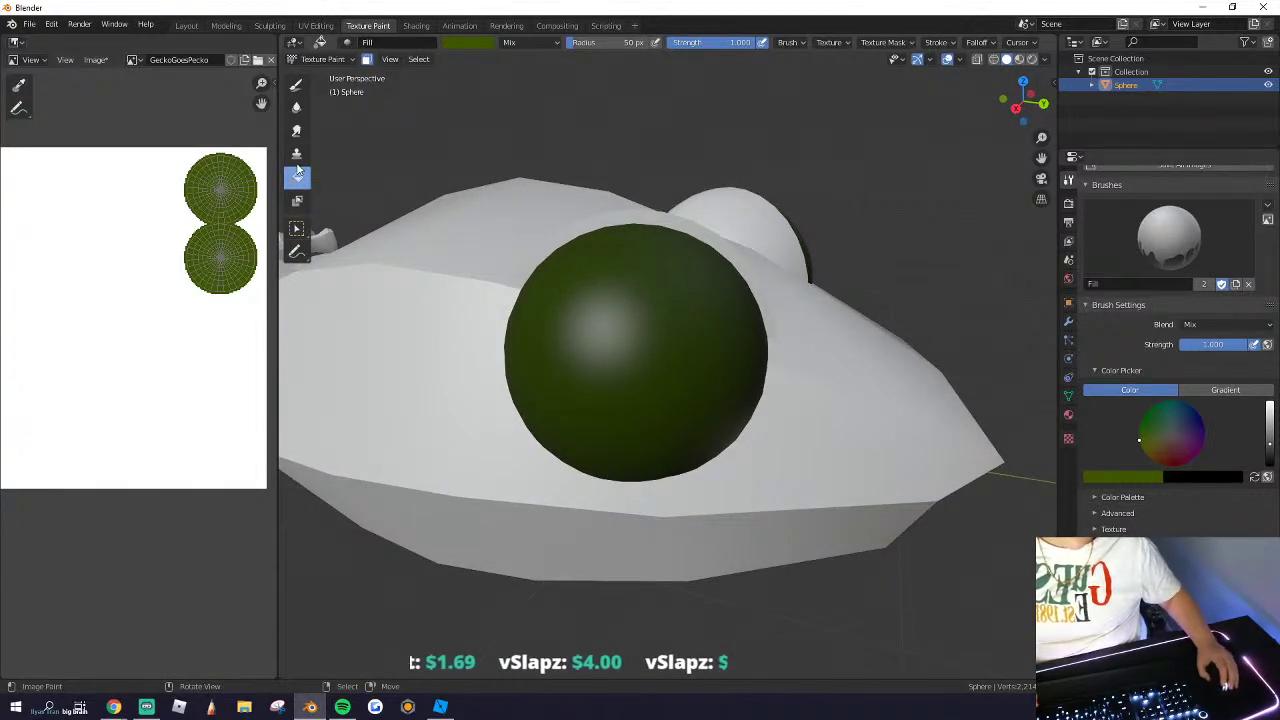
Step: Set the TexDraw brush to a bright yellow-green with a radius of 82 px
{"action": "left_click", "coordinate": [298, 86]}
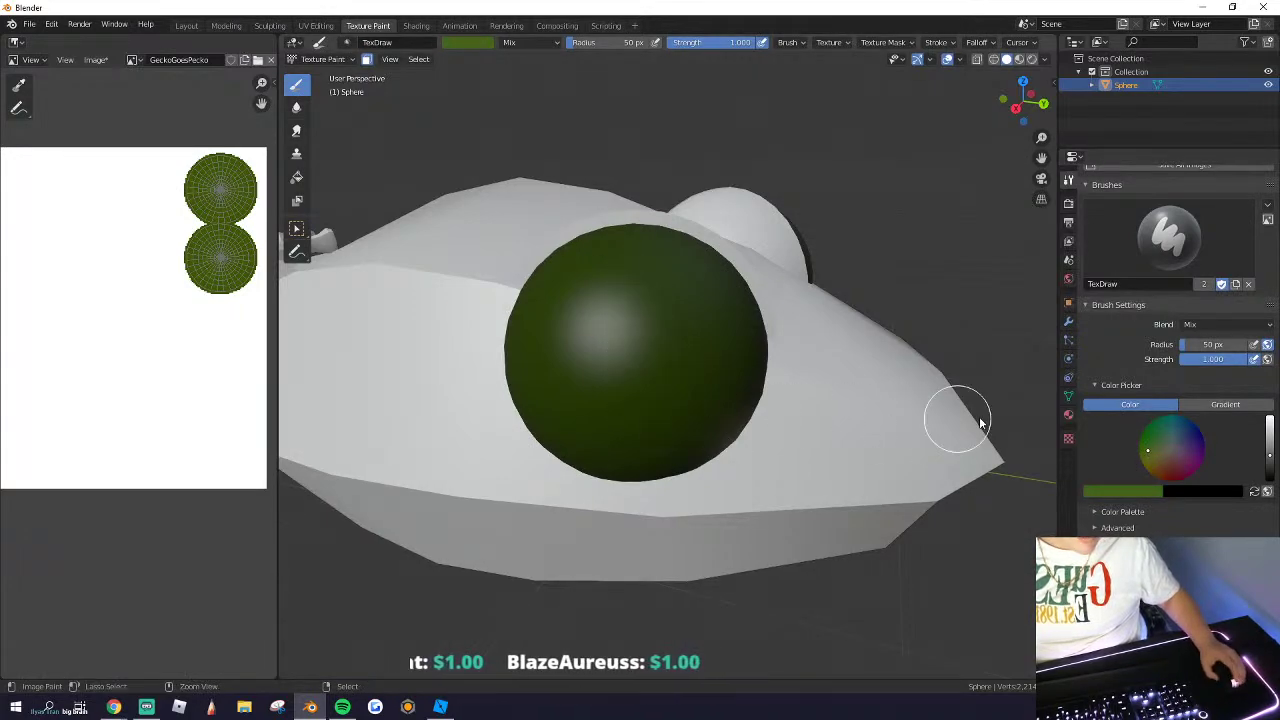
{"action": "middle_click_drag", "start_coordinate": [414, 346], "coordinate": [620, 368]}
{"action": "key", "text": "f"}
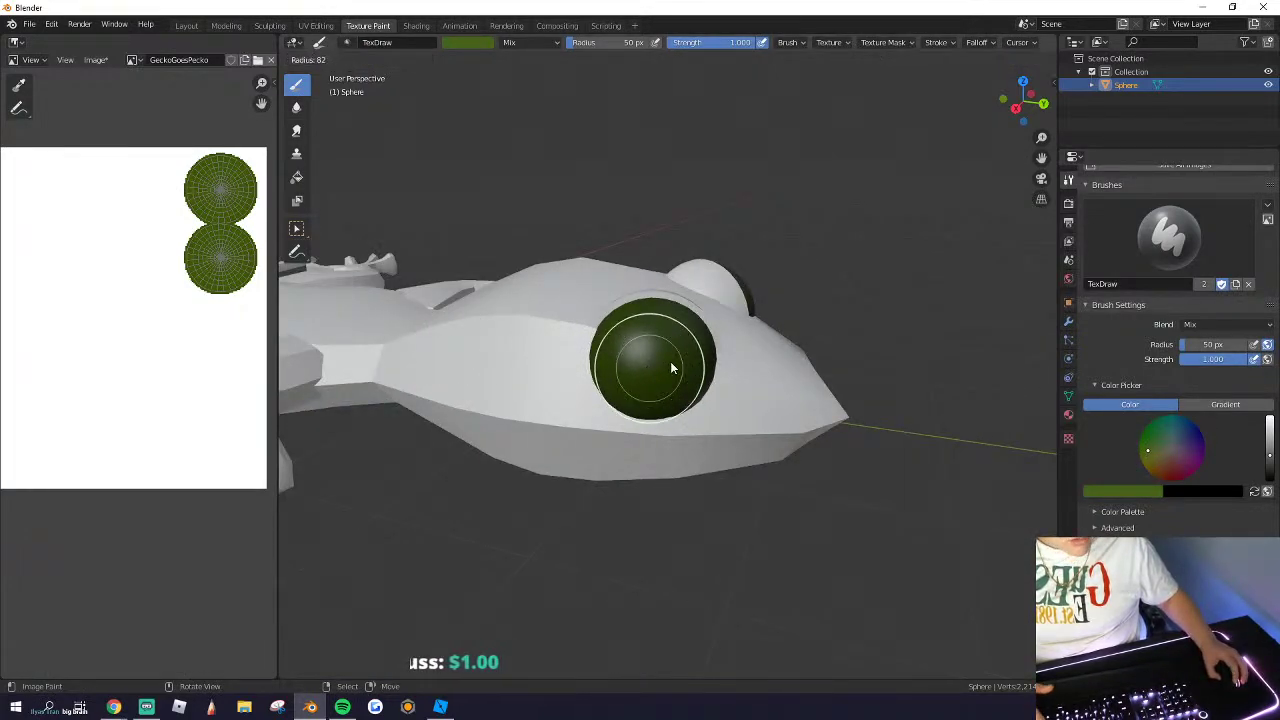
{"action": "left_click", "coordinate": [671, 367]}
{"action": "middle_click_drag", "start_coordinate": [885, 378], "coordinate": [862, 386]}
{"action": "left_click_drag", "start_coordinate": [1271, 450], "coordinate": [1270, 421]}
{"action": "scroll", "coordinate": [630, 383], "scroll_direction": "up", "scroll_amount": 5}
{"action": "middle_click_drag", "start_coordinate": [548, 330], "coordinate": [575, 386]}
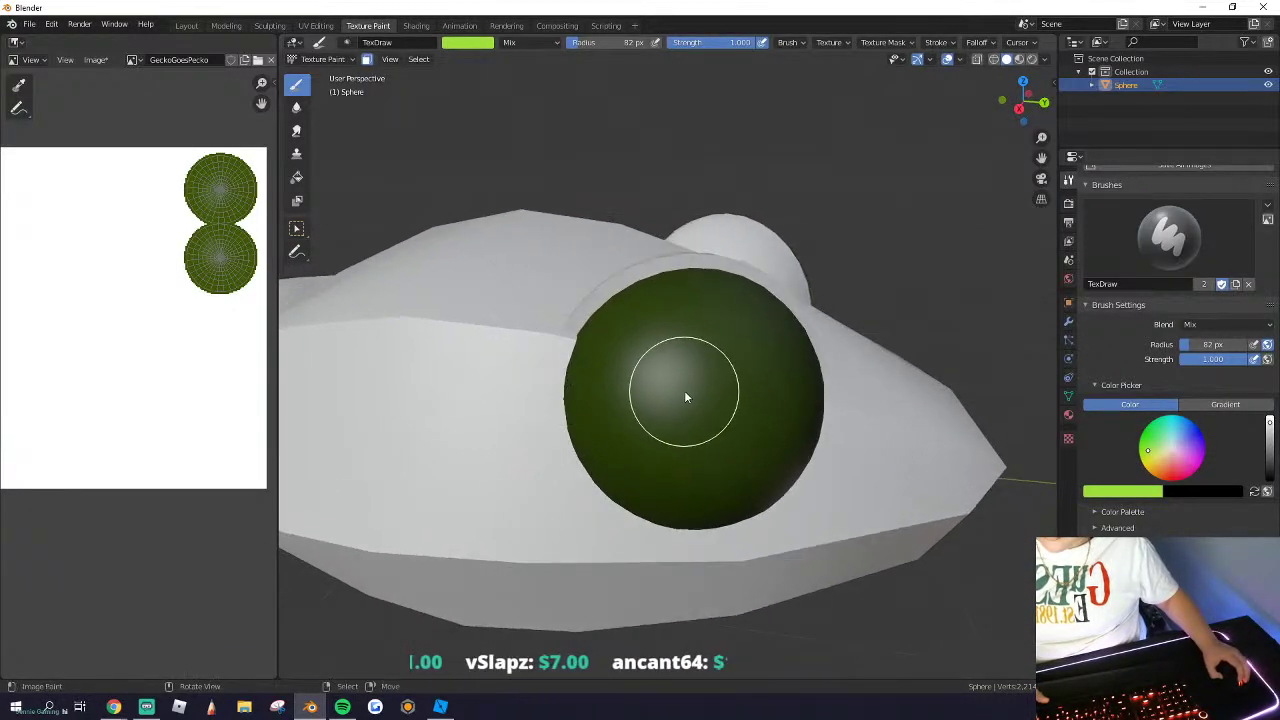
{"action": "middle_click_drag", "start_coordinate": [684, 390], "coordinate": [645, 384]}
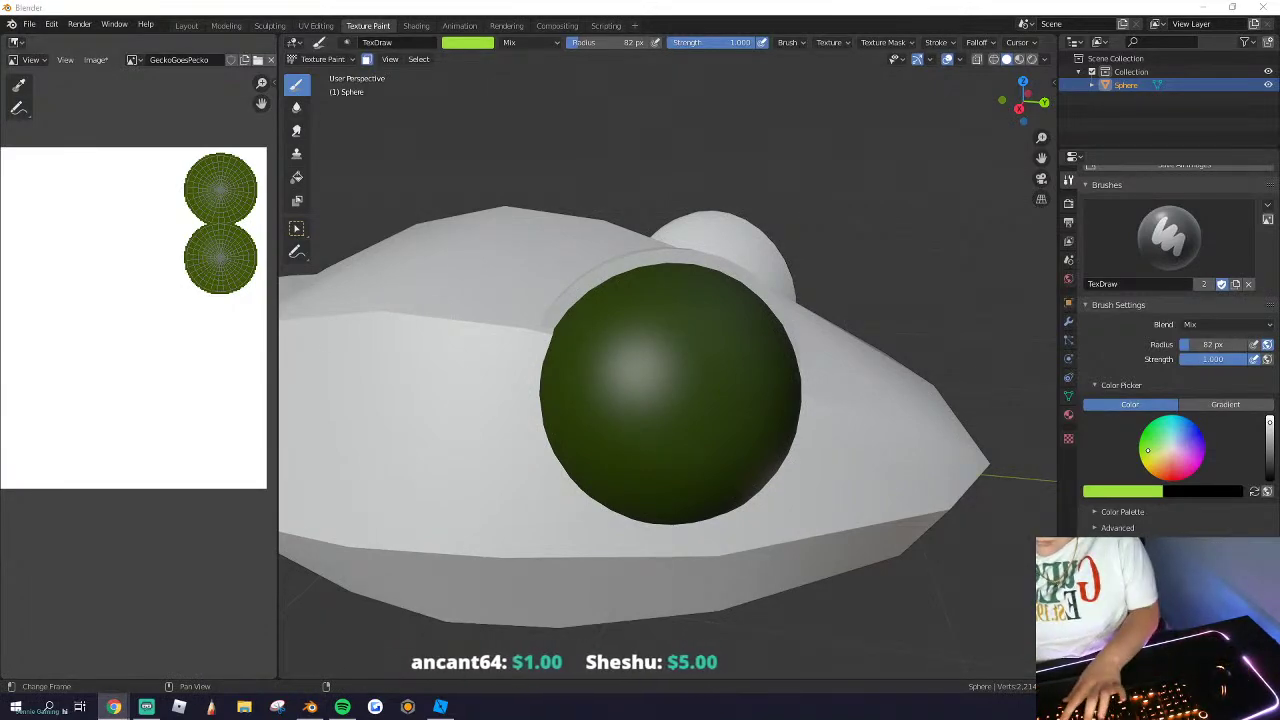
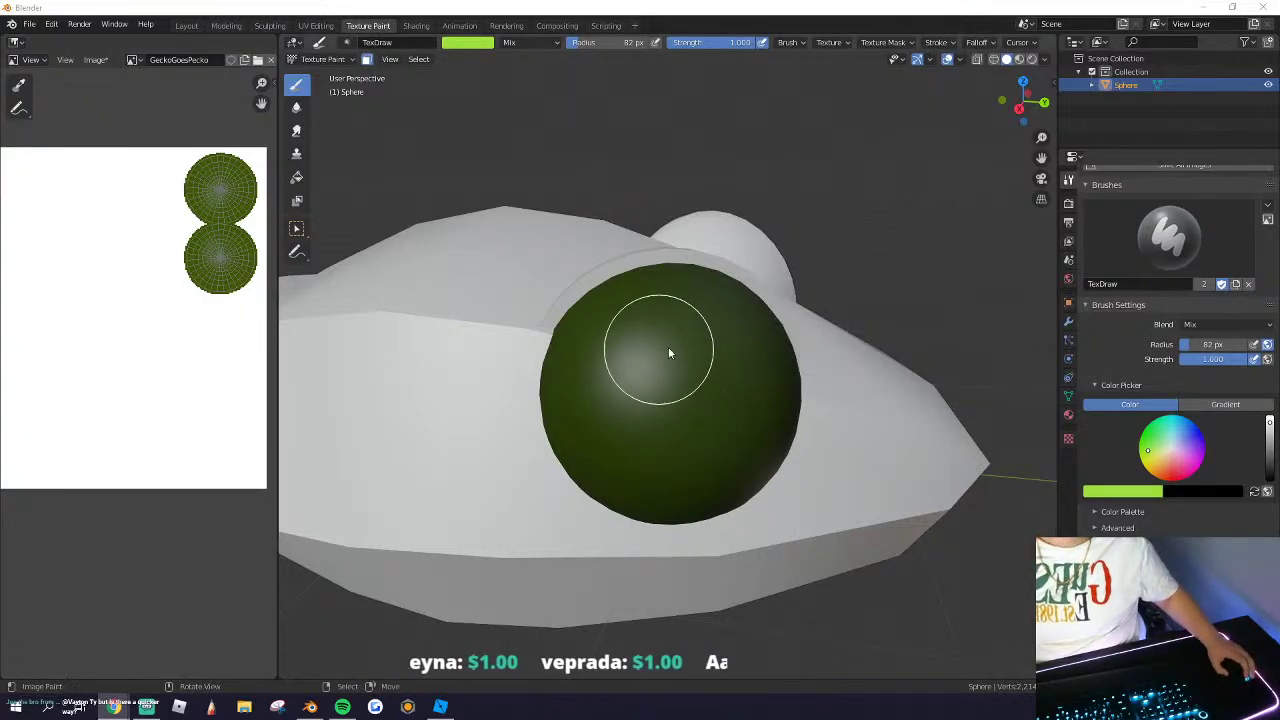
Step: Undo a trial dab on the eyeball and paint its front yellow-green with a 172 px brush, leaving a darker rim
{"action": "mouse_move", "coordinate": [694, 390]}
{"action": "left_mouse_down"}
{"action": "mouse_move", "coordinate": [698, 432]}
{"action": "mouse_move", "coordinate": [667, 403]}
{"action": "mouse_move", "coordinate": [709, 407]}
{"action": "mouse_move", "coordinate": [674, 448]}
{"action": "mouse_move", "coordinate": [637, 377]}
{"action": "mouse_move", "coordinate": [668, 386]}
{"action": "mouse_move", "coordinate": [659, 398]}
{"action": "left_mouse_up"}
{"action": "key", "text": "ctrl+z"}
{"action": "key", "text": "f"}
{"action": "left_click", "coordinate": [747, 396]}
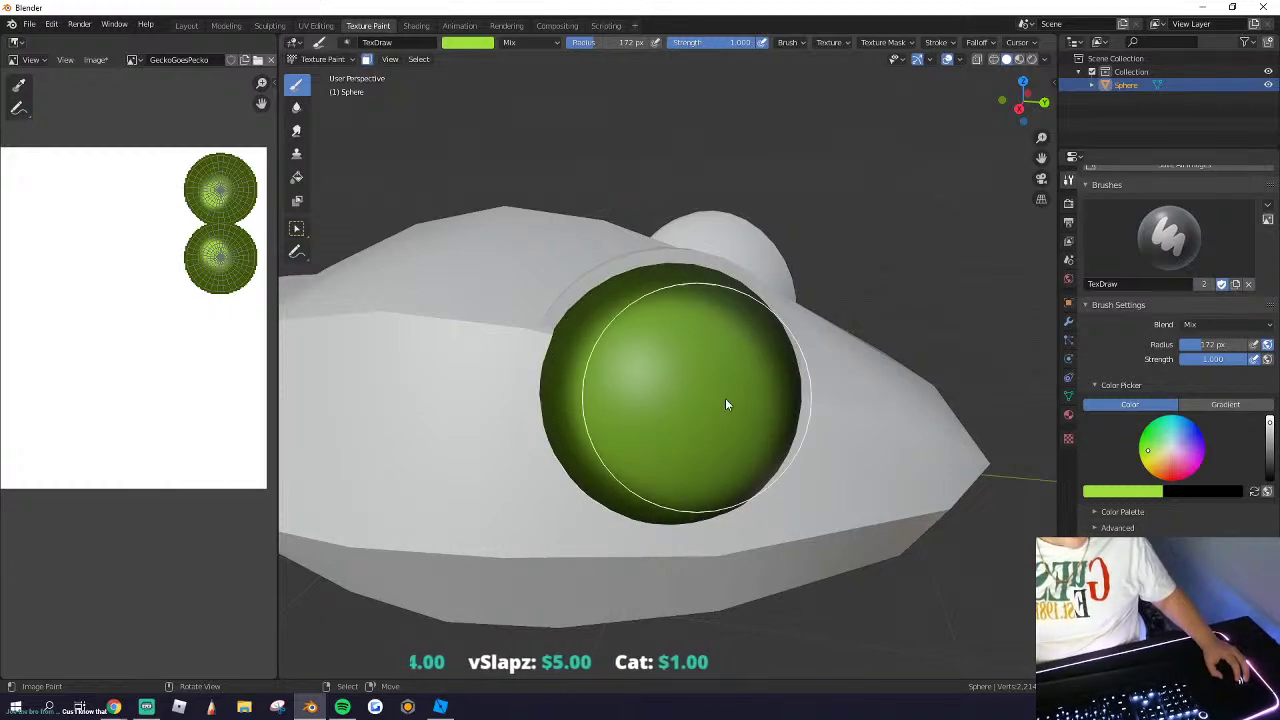
{"action": "mouse_move", "coordinate": [651, 394]}
{"action": "left_mouse_down"}
{"action": "mouse_move", "coordinate": [686, 400]}
{"action": "mouse_move", "coordinate": [674, 409]}
{"action": "mouse_move", "coordinate": [697, 388]}
{"action": "mouse_move", "coordinate": [673, 408]}
{"action": "mouse_move", "coordinate": [733, 385]}
{"action": "mouse_move", "coordinate": [663, 388]}
{"action": "left_mouse_up"}
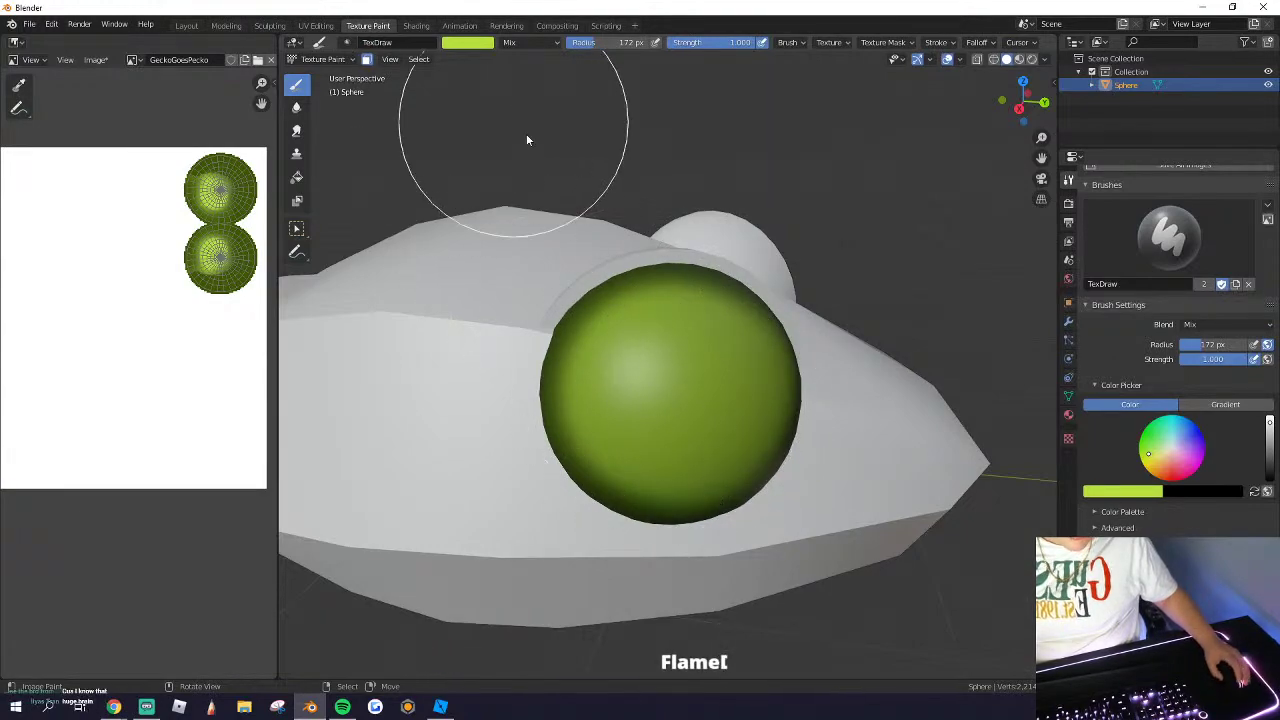
Step: Set the brush colour to bright yellow and its radius to 74 px
{"action": "right_click", "coordinate": [530, 255]}
{"action": "key", "text": "f"}
{"action": "left_click", "coordinate": [760, 374]}
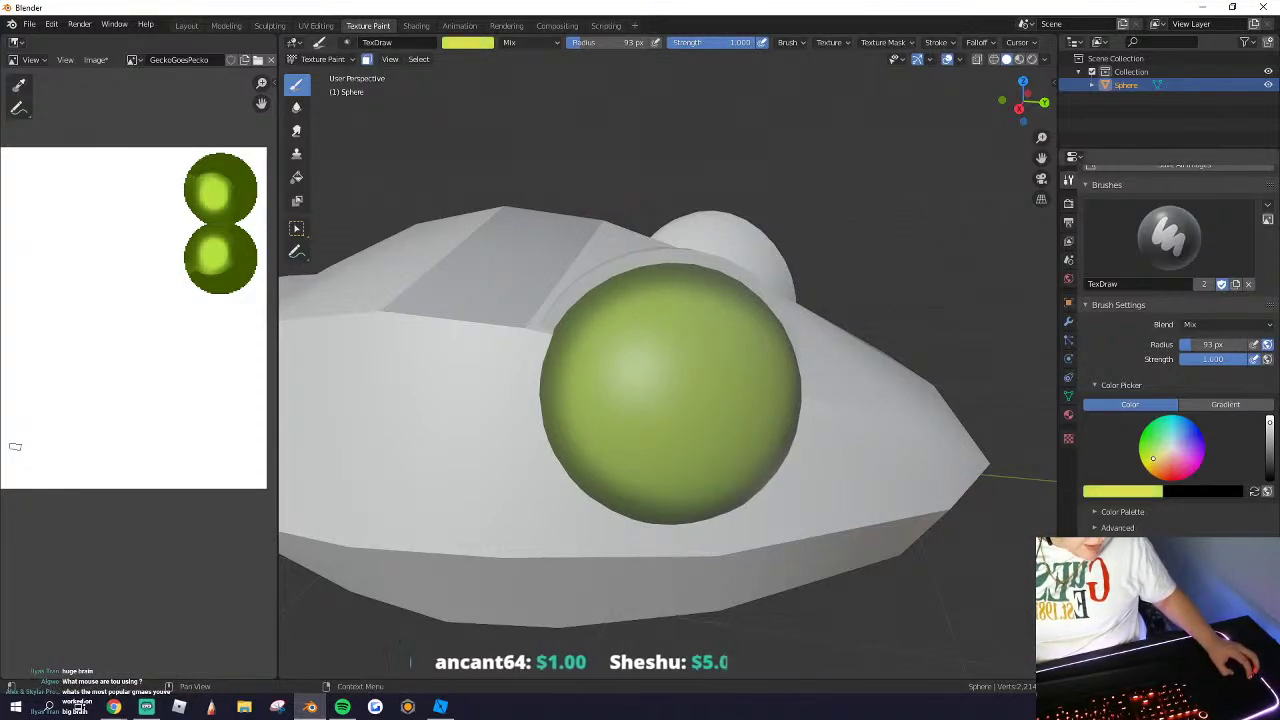
{"action": "left_click_drag", "start_coordinate": [1270, 424], "coordinate": [1270, 415]}
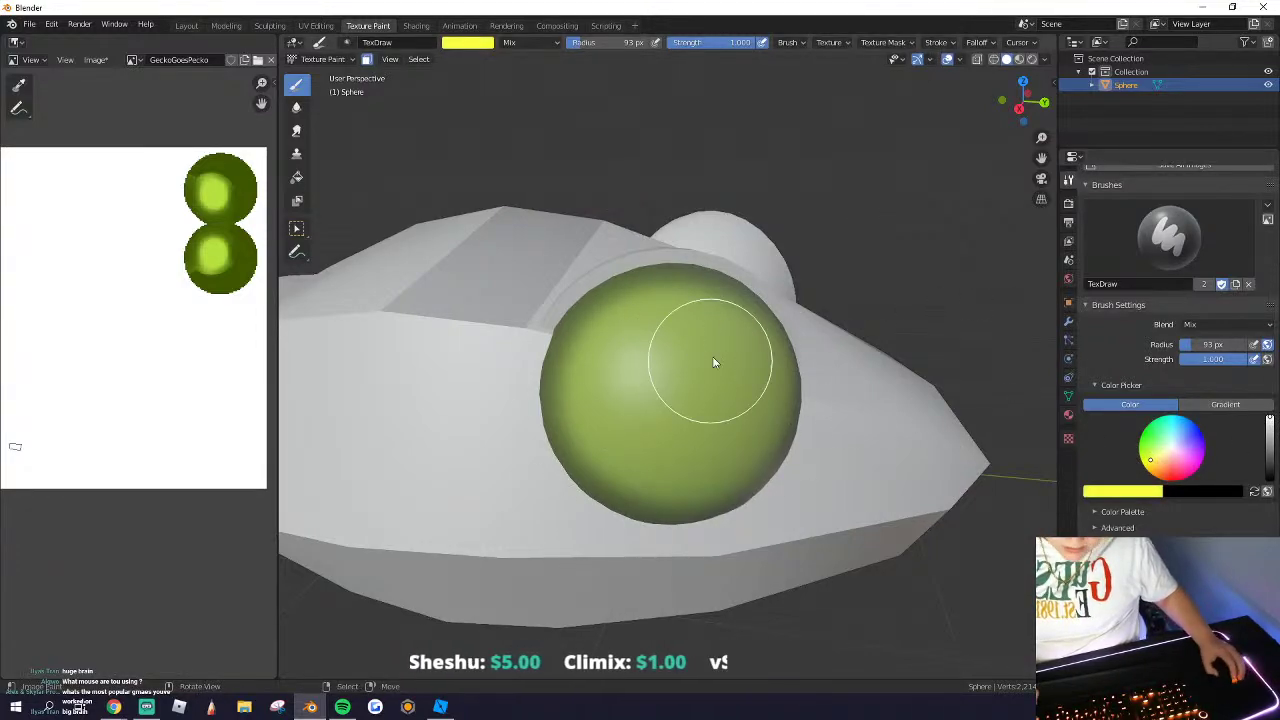
{"action": "key", "text": "f"}
{"action": "left_click", "coordinate": [645, 414]}
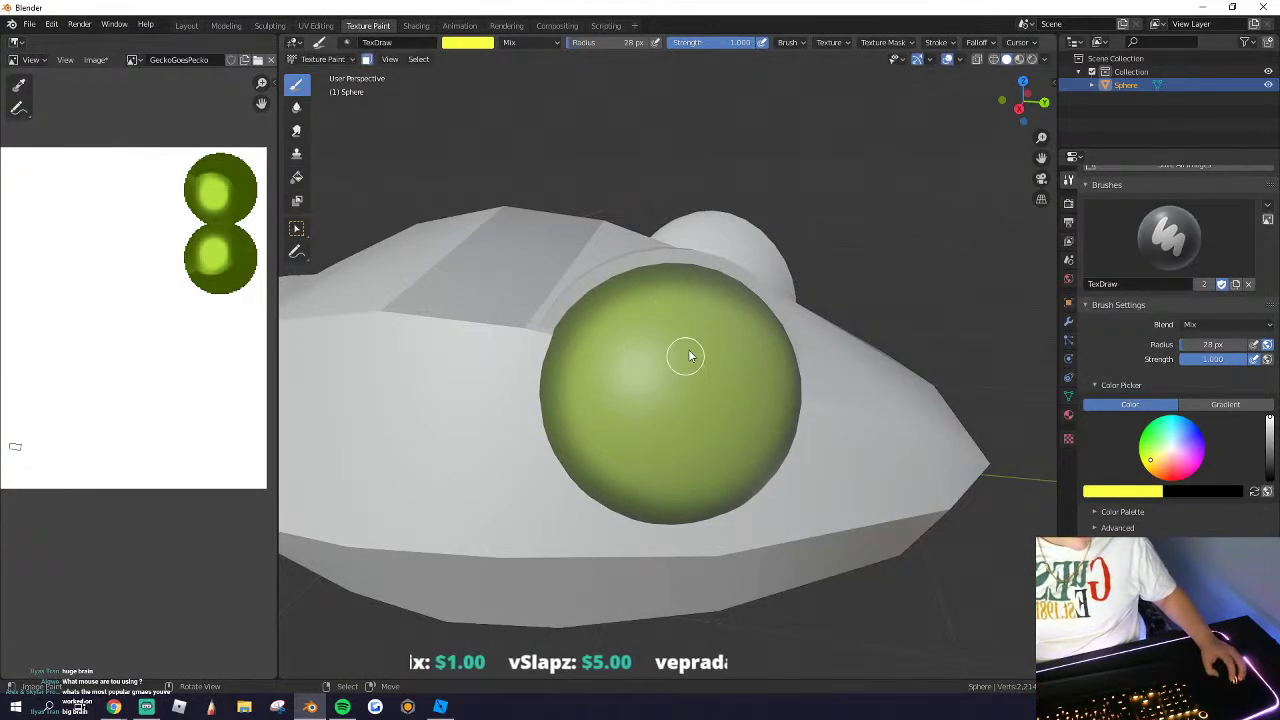
{"action": "scroll", "coordinate": [720, 349], "scroll_direction": "up", "scroll_amount": 3}
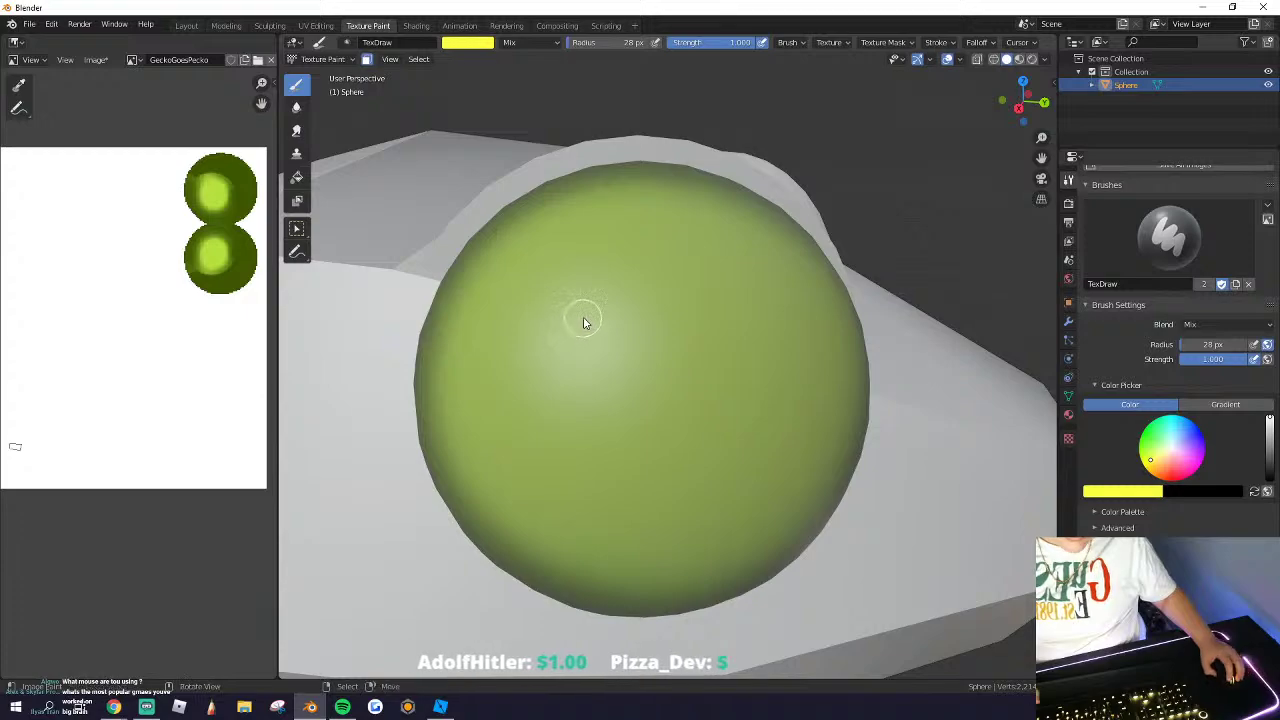
{"action": "scroll", "coordinate": [582, 320], "scroll_direction": "down", "scroll_amount": 3}
{"action": "scroll", "coordinate": [582, 320], "scroll_direction": "up", "scroll_amount": 3}
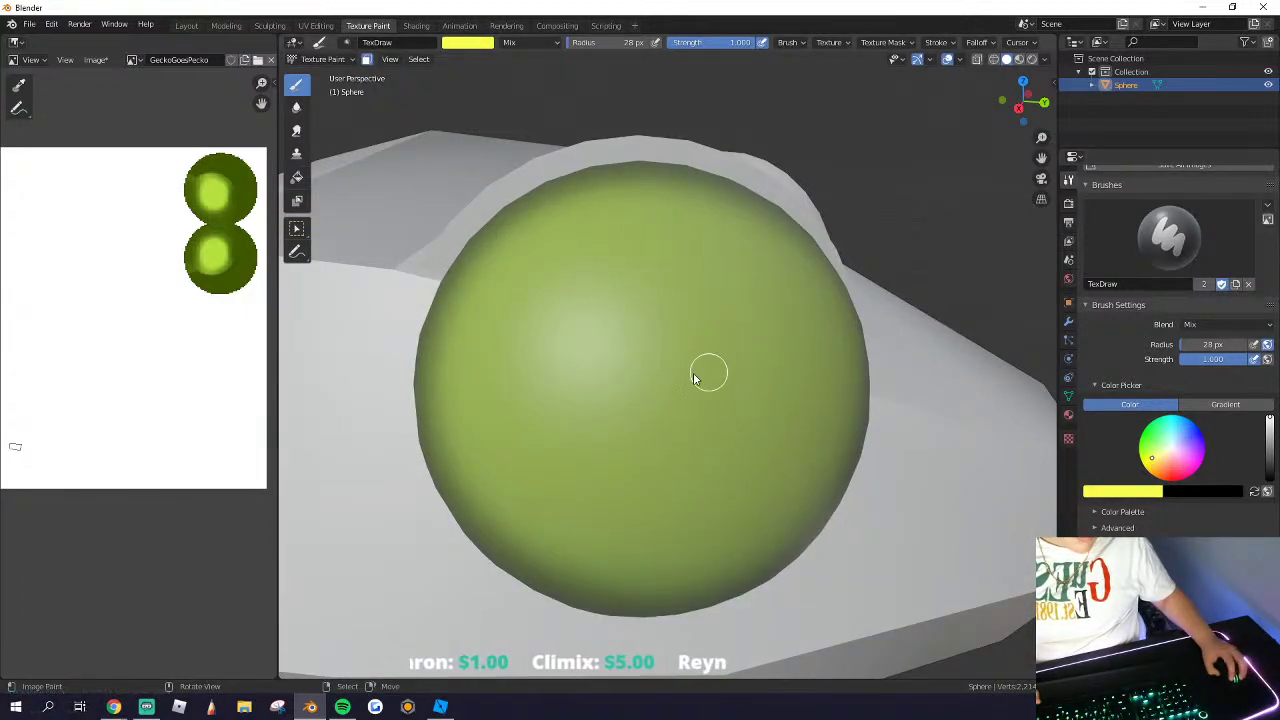
{"action": "key", "text": "f"}
{"action": "left_click", "coordinate": [656, 388]}
{"action": "scroll", "coordinate": [648, 385], "scroll_direction": "down", "scroll_amount": 8}
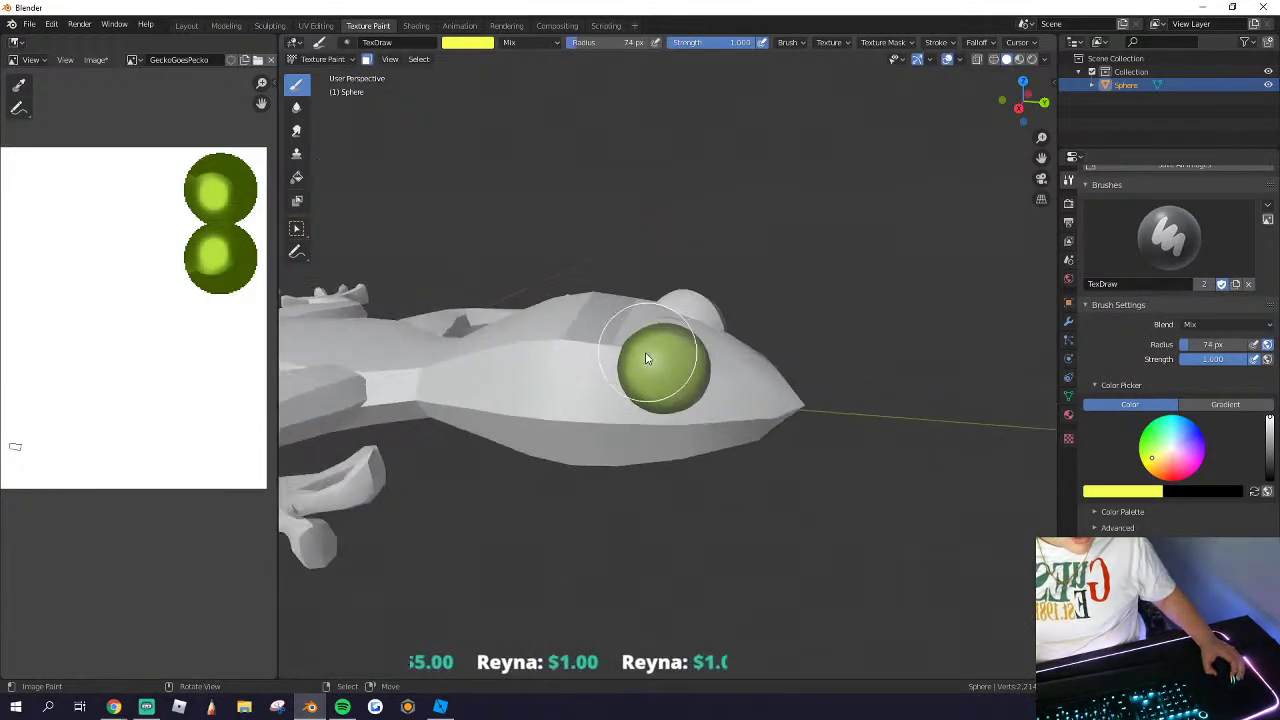
{"action": "scroll", "coordinate": [620, 346], "scroll_direction": "up", "scroll_amount": 4}
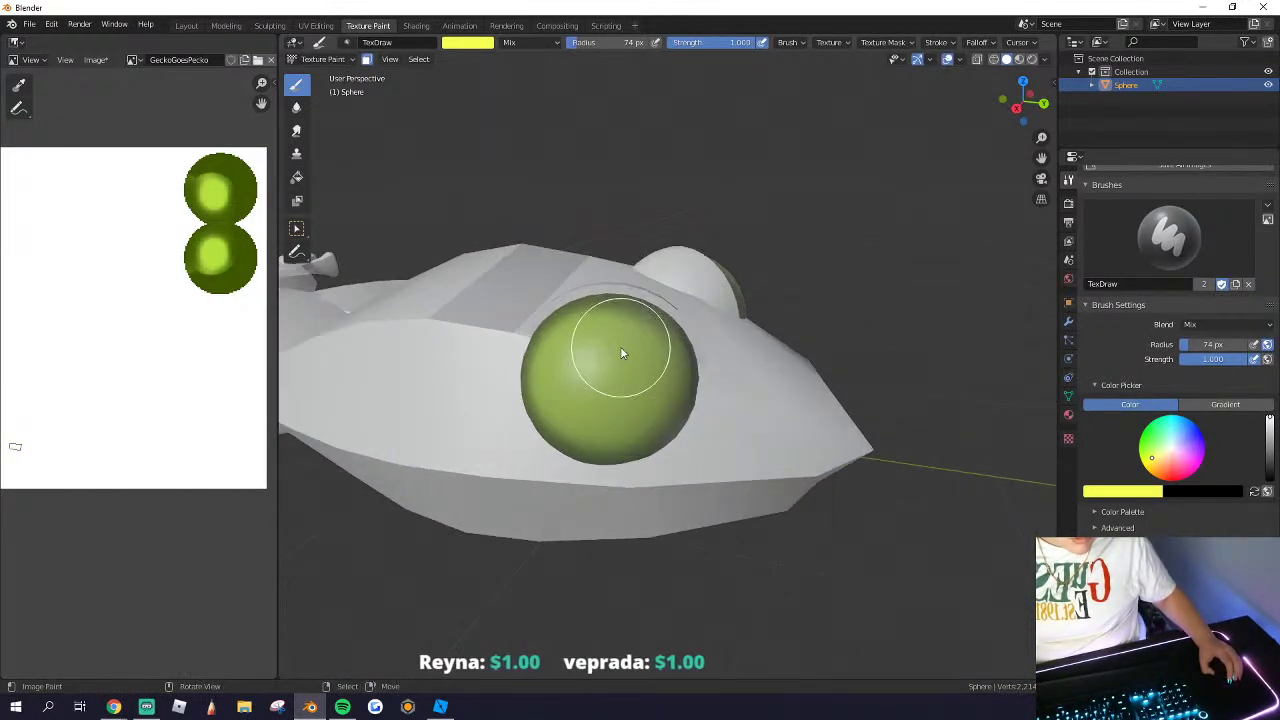
Step: Select the linked eyeball faces again as the area that can be painted
{"action": "scroll", "coordinate": [640, 340], "scroll_direction": "up", "scroll_amount": 2}
{"action": "middle_click_drag", "start_coordinate": [647, 338], "coordinate": [443, 357]}
{"action": "key", "text": "ctrl+l"}
{"action": "middle_click_drag", "start_coordinate": [483, 290], "coordinate": [533, 273]}
{"action": "scroll", "coordinate": [618, 285], "scroll_direction": "up", "scroll_amount": 3}
Step: Try yellow strokes across the front of the green eyeball with a 49 px brush
{"action": "middle_click_drag", "start_coordinate": [620, 291], "coordinate": [646, 347]}
{"action": "left_click", "coordinate": [636, 346]}
{"action": "left_click_drag", "start_coordinate": [672, 336], "coordinate": [648, 368]}
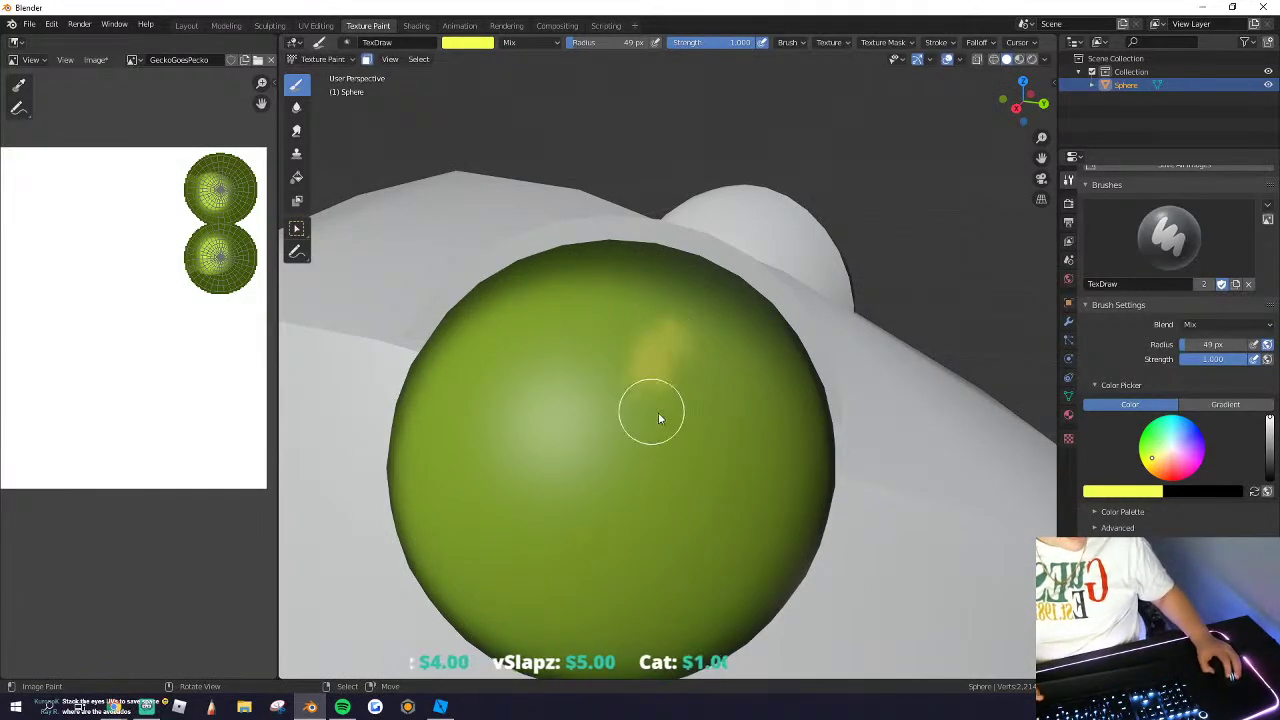
{"action": "left_click_drag", "start_coordinate": [655, 432], "coordinate": [710, 398]}
{"action": "left_click_drag", "start_coordinate": [755, 466], "coordinate": [652, 494]}
{"action": "scroll", "coordinate": [669, 565], "scroll_direction": "down", "scroll_amount": 3}
{"action": "middle_click_drag", "start_coordinate": [669, 565], "coordinate": [689, 500]}
{"action": "scroll", "coordinate": [750, 407], "scroll_direction": "up", "scroll_amount": 4}
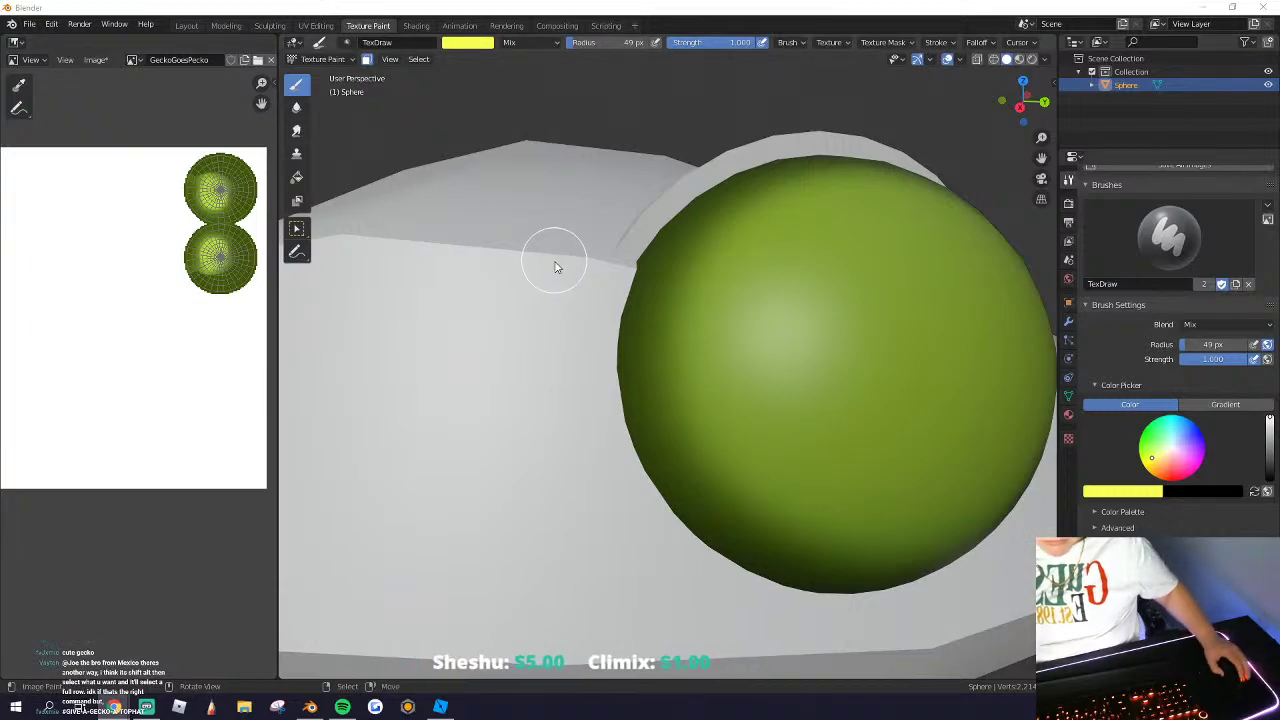
Step: Set the TexDraw brush colour to black
{"action": "middle_click_drag", "start_coordinate": [557, 263], "coordinate": [529, 260]}
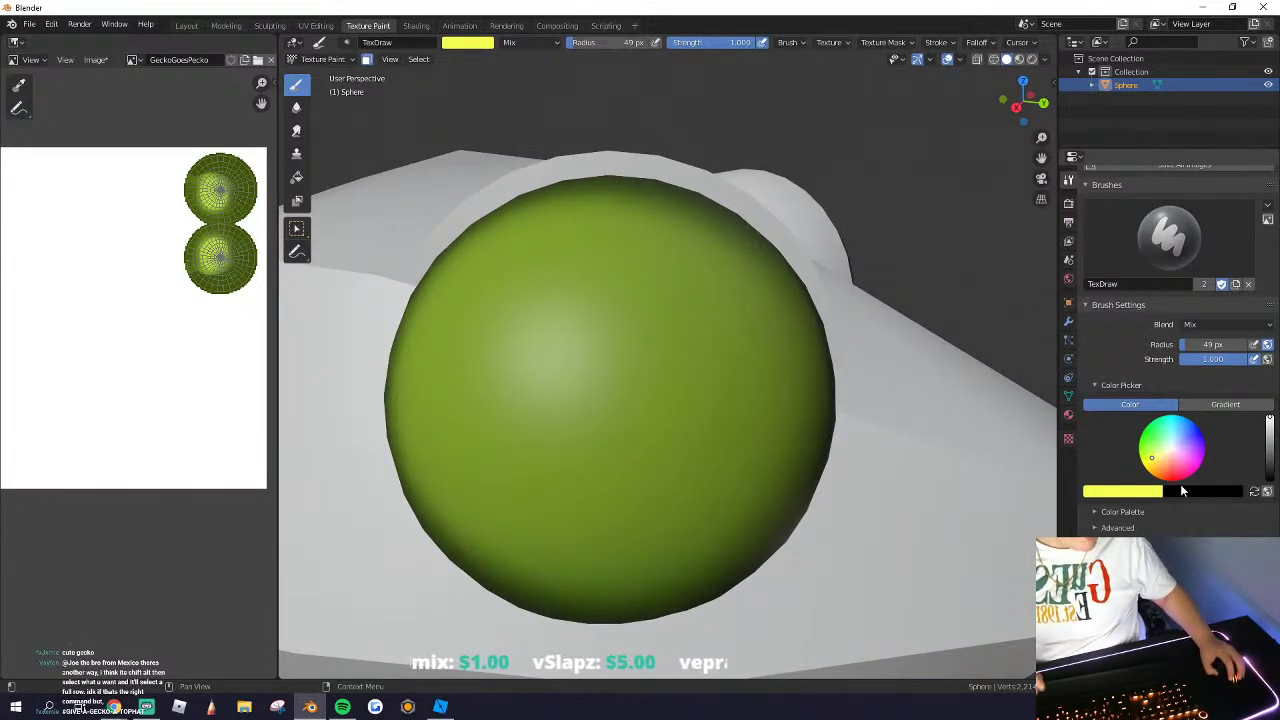
{"action": "left_click", "coordinate": [1140, 458]}
{"action": "left_click_drag", "start_coordinate": [1276, 474], "coordinate": [1276, 476]}
{"action": "left_click", "coordinate": [1270, 477]}
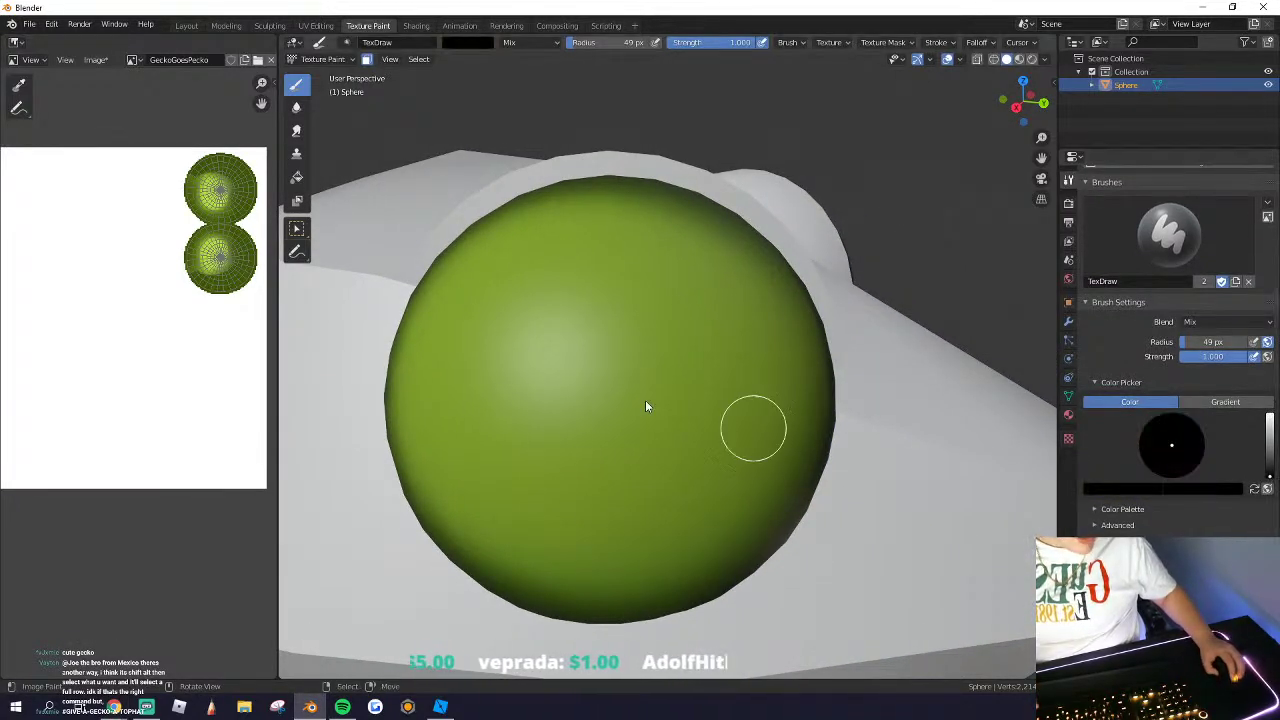
Step: Paint a vertical black slit pupil down the middle of the green eyeball with the 49 px brush
{"action": "scroll", "coordinate": [582, 343], "scroll_direction": "down", "scroll_amount": 3}
{"action": "middle_click_drag", "start_coordinate": [577, 342], "coordinate": [594, 345]}
{"action": "scroll", "coordinate": [653, 350], "scroll_direction": "up", "scroll_amount": 3}
{"action": "mouse_move", "coordinate": [690, 243]}
{"action": "left_mouse_down"}
{"action": "mouse_move", "coordinate": [704, 354]}
{"action": "mouse_move", "coordinate": [697, 586]}
{"action": "mouse_move", "coordinate": [683, 449]}
{"action": "mouse_move", "coordinate": [691, 237]}
{"action": "left_mouse_up"}
{"action": "mouse_move", "coordinate": [716, 293]}
{"action": "left_mouse_down"}
{"action": "mouse_move", "coordinate": [709, 584]}
{"action": "mouse_move", "coordinate": [738, 355]}
{"action": "mouse_move", "coordinate": [700, 209]}
{"action": "mouse_move", "coordinate": [663, 406]}
{"action": "mouse_move", "coordinate": [694, 580]}
{"action": "mouse_move", "coordinate": [697, 391]}
{"action": "mouse_move", "coordinate": [679, 225]}
{"action": "mouse_move", "coordinate": [679, 545]}
{"action": "mouse_move", "coordinate": [634, 455]}
{"action": "left_mouse_up"}
{"action": "scroll", "coordinate": [634, 449], "scroll_direction": "down", "scroll_amount": 7}
{"action": "mouse_move", "coordinate": [621, 396]}
{"action": "middle_mouse_down"}
{"action": "mouse_move", "coordinate": [418, 392]}
{"action": "mouse_move", "coordinate": [643, 400]}
{"action": "middle_mouse_up"}
{"action": "scroll", "coordinate": [806, 391], "scroll_direction": "up", "scroll_amount": 4}
{"action": "mouse_move", "coordinate": [806, 391]}
{"action": "middle_mouse_down"}
{"action": "mouse_move", "coordinate": [763, 397]}
{"action": "mouse_move", "coordinate": [795, 400]}
{"action": "middle_mouse_up"}
Step: Set the brush colour to white and paint a small highlight beside the upper part of the slit pupil
{"action": "left_click", "coordinate": [1269, 418]}
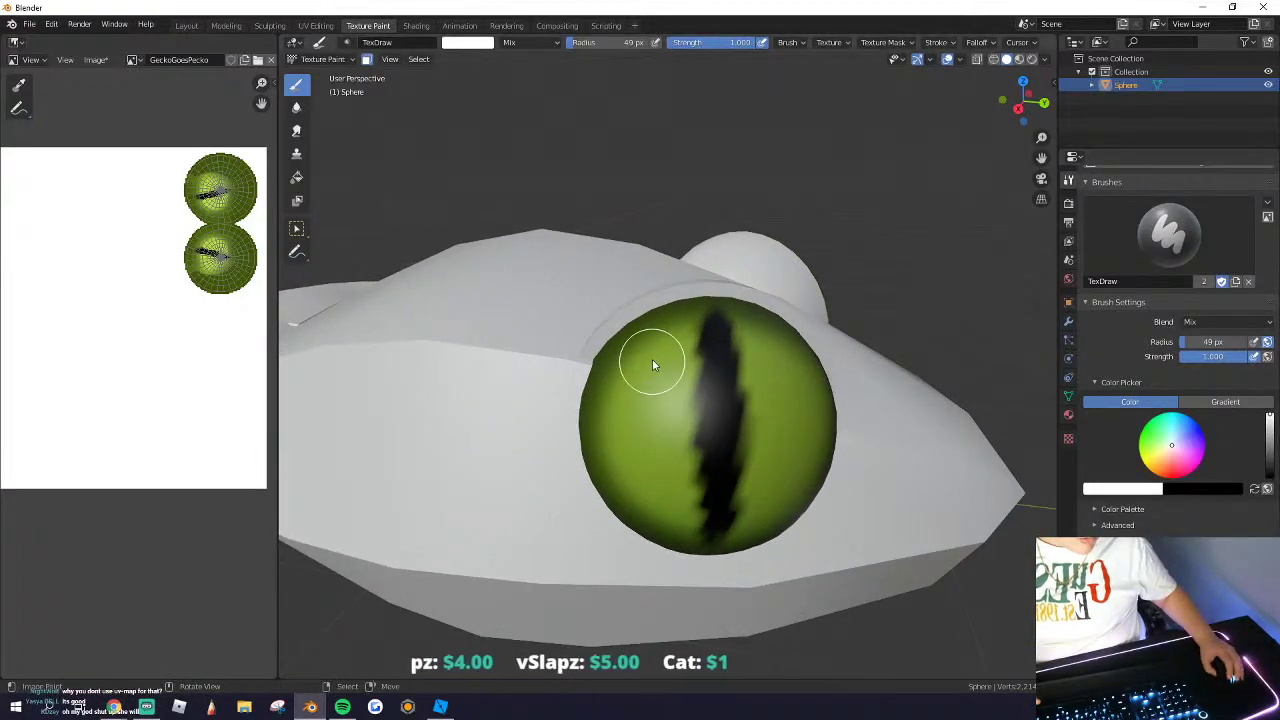
{"action": "scroll", "coordinate": [663, 357], "scroll_direction": "down", "scroll_amount": 3}
{"action": "mouse_move", "coordinate": [663, 357]}
{"action": "middle_mouse_down"}
{"action": "mouse_move", "coordinate": [660, 402]}
{"action": "mouse_move", "coordinate": [528, 416]}
{"action": "mouse_move", "coordinate": [584, 403]}
{"action": "middle_mouse_up"}
{"action": "scroll", "coordinate": [524, 415], "scroll_direction": "up", "scroll_amount": 2}
{"action": "scroll", "coordinate": [630, 409], "scroll_direction": "up", "scroll_amount": 4}
{"action": "scroll", "coordinate": [672, 414], "scroll_direction": "up", "scroll_amount": 3}
{"action": "mouse_move", "coordinate": [680, 434]}
{"action": "left_mouse_down"}
{"action": "mouse_move", "coordinate": [657, 466]}
{"action": "mouse_move", "coordinate": [657, 444]}
{"action": "left_mouse_up"}
Step: Sample the eyeball's light yellow-green as the brush colour and check the painted eye from several angles
{"action": "key", "text": "s"}
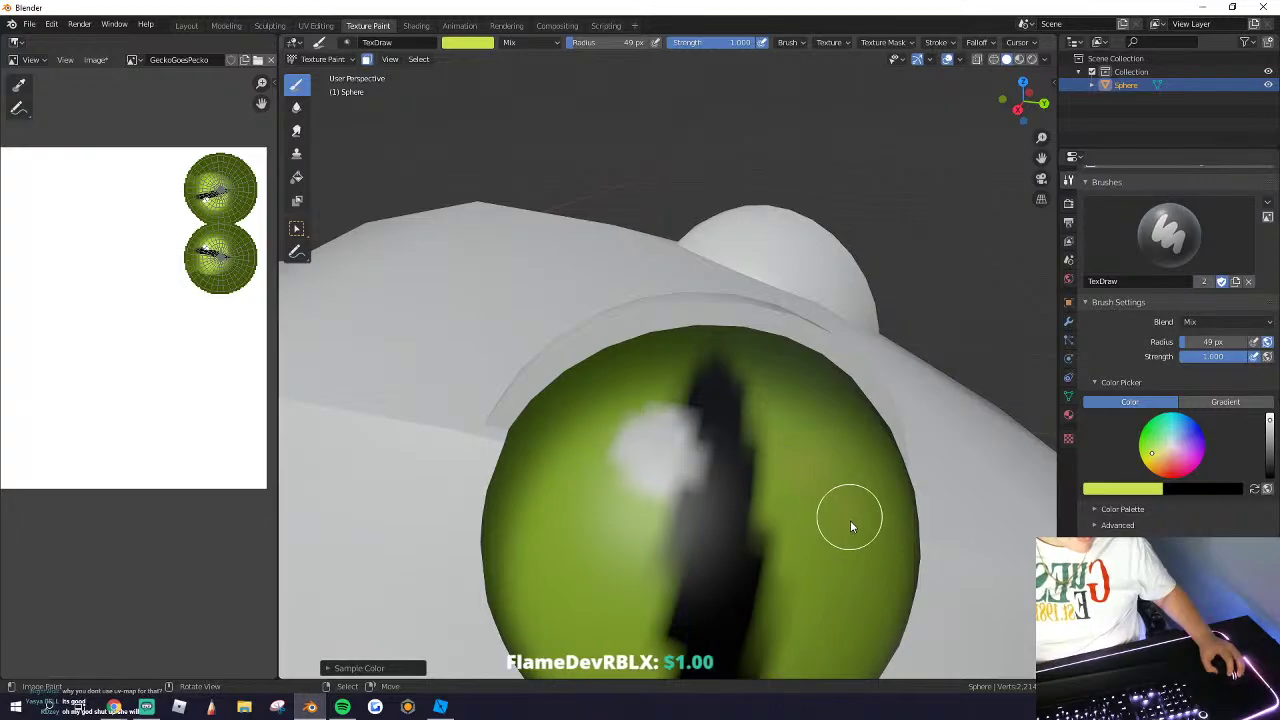
{"action": "mouse_move", "coordinate": [843, 517]}
{"action": "middle_mouse_down"}
{"action": "mouse_move", "coordinate": [818, 571]}
{"action": "mouse_move", "coordinate": [726, 484]}
{"action": "mouse_move", "coordinate": [716, 361]}
{"action": "middle_mouse_up"}
{"action": "scroll", "coordinate": [716, 361], "scroll_direction": "up", "scroll_amount": 3}
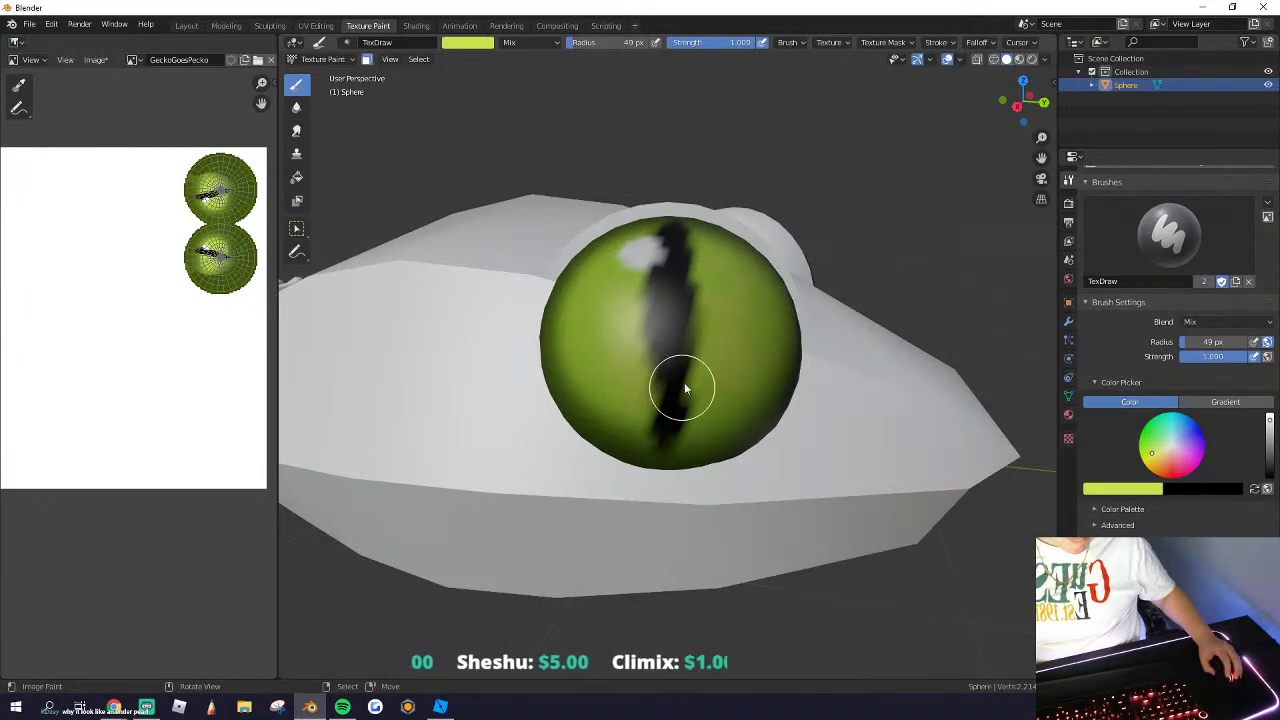
{"action": "scroll", "coordinate": [690, 365], "scroll_direction": "down", "scroll_amount": 5}
{"action": "mouse_move", "coordinate": [670, 343]}
{"action": "middle_mouse_down"}
{"action": "mouse_move", "coordinate": [580, 366]}
{"action": "mouse_move", "coordinate": [680, 364]}
{"action": "middle_mouse_up"}
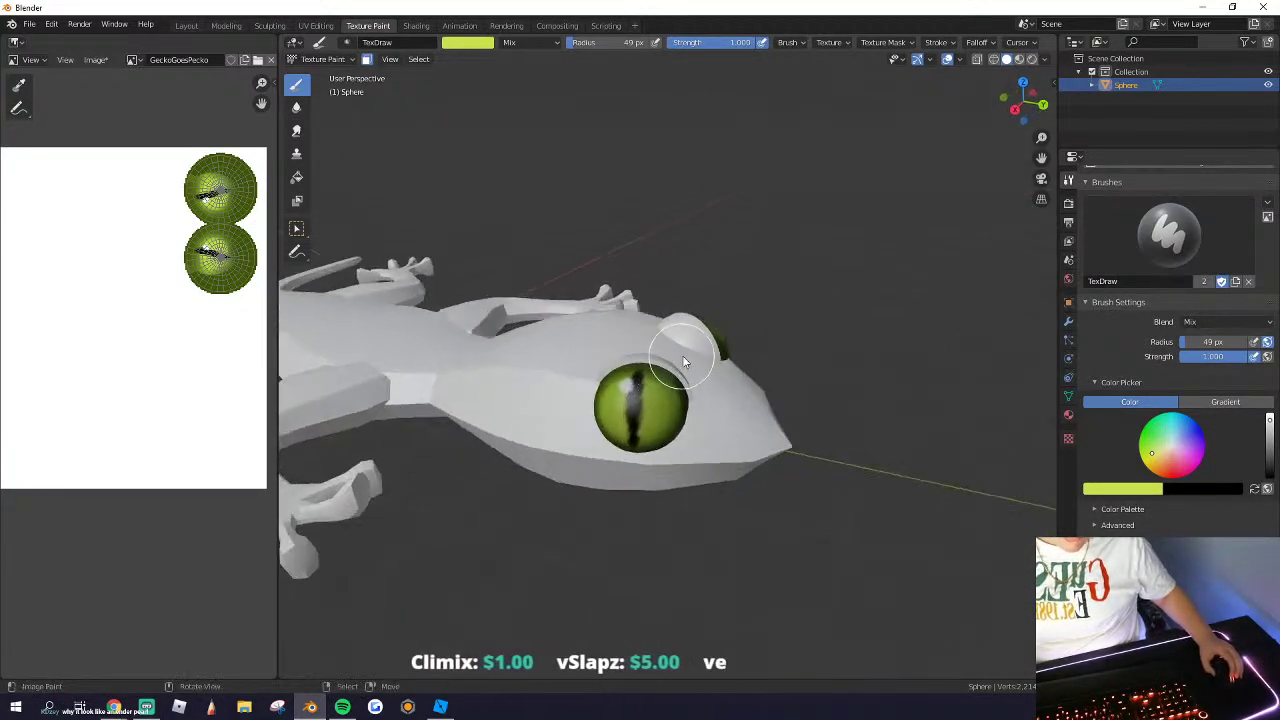
{"action": "scroll", "coordinate": [708, 405], "scroll_direction": "up", "scroll_amount": 5}
{"action": "middle_click_drag", "start_coordinate": [656, 411], "coordinate": [599, 398]}
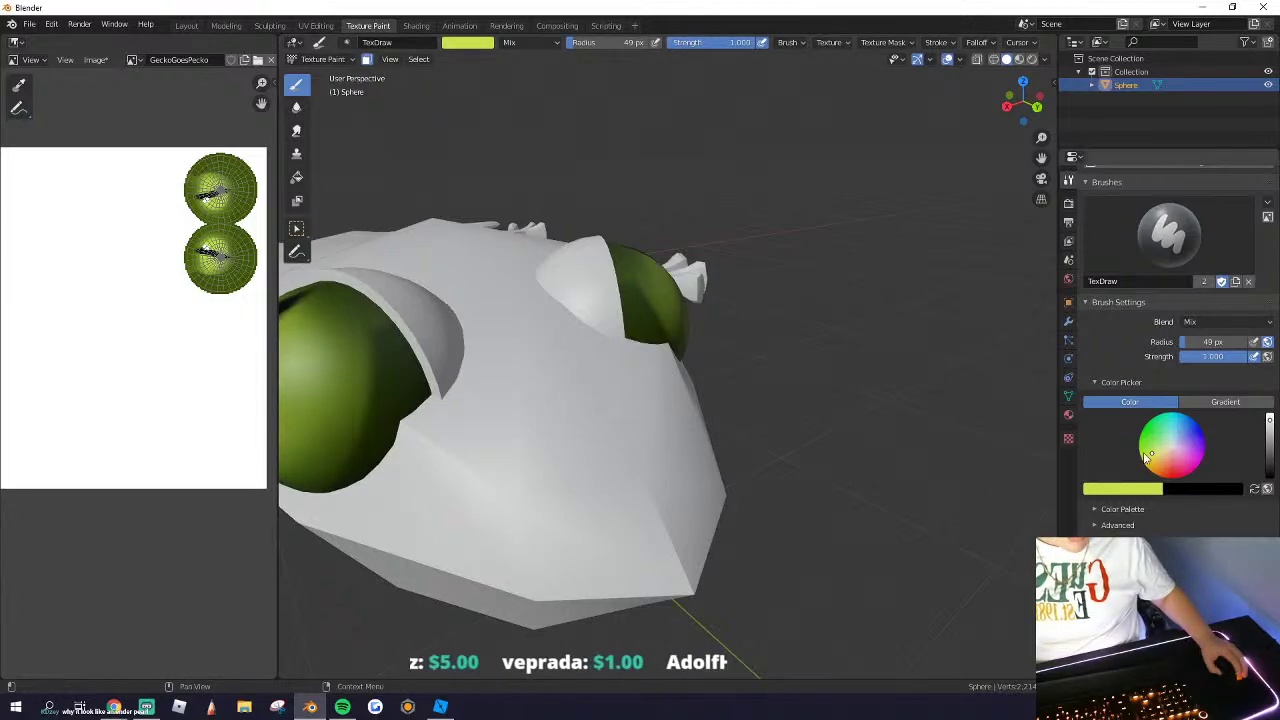
Step: Sample the dark green near the eyeball's rim as the brush colour and check the eye from above and the side
{"action": "key", "text": "s"}
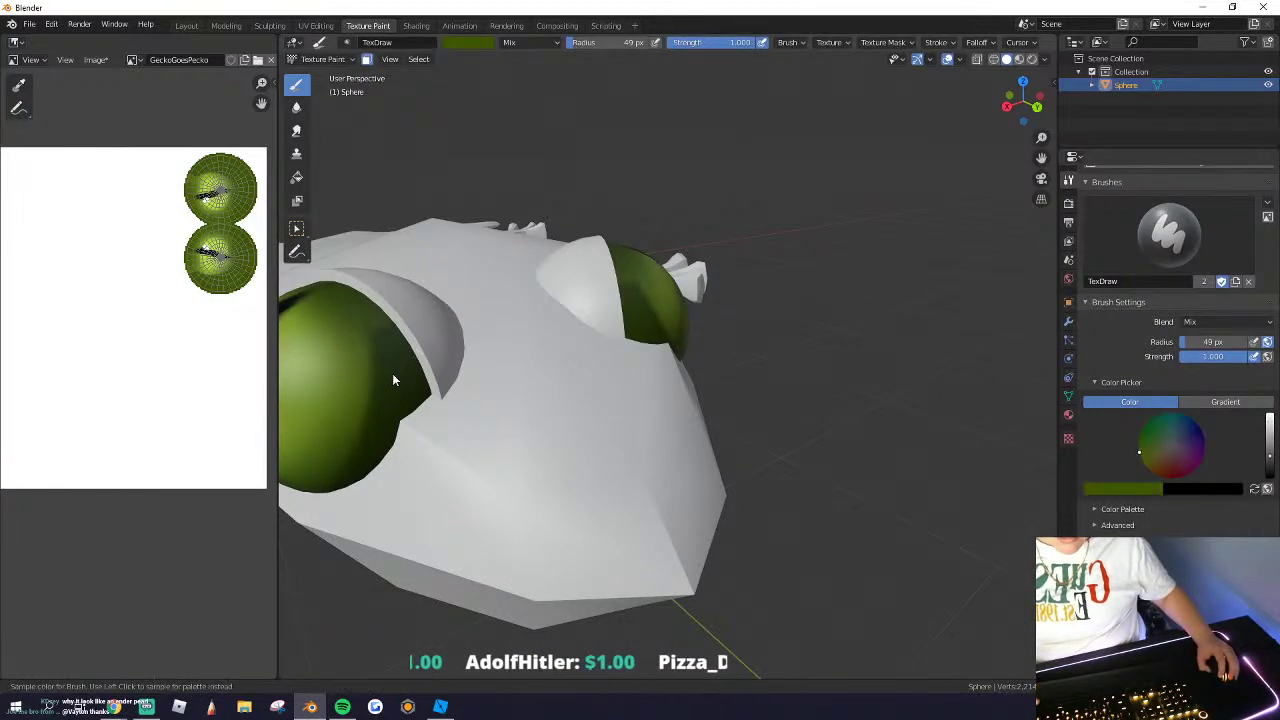
{"action": "scroll", "coordinate": [400, 371], "scroll_direction": "up", "scroll_amount": 2}
{"action": "middle_click_drag", "start_coordinate": [400, 371], "coordinate": [436, 390]}
{"action": "mouse_move", "coordinate": [506, 423]}
{"action": "middle_mouse_down"}
{"action": "mouse_move", "coordinate": [731, 554]}
{"action": "mouse_move", "coordinate": [871, 429]}
{"action": "middle_mouse_up"}
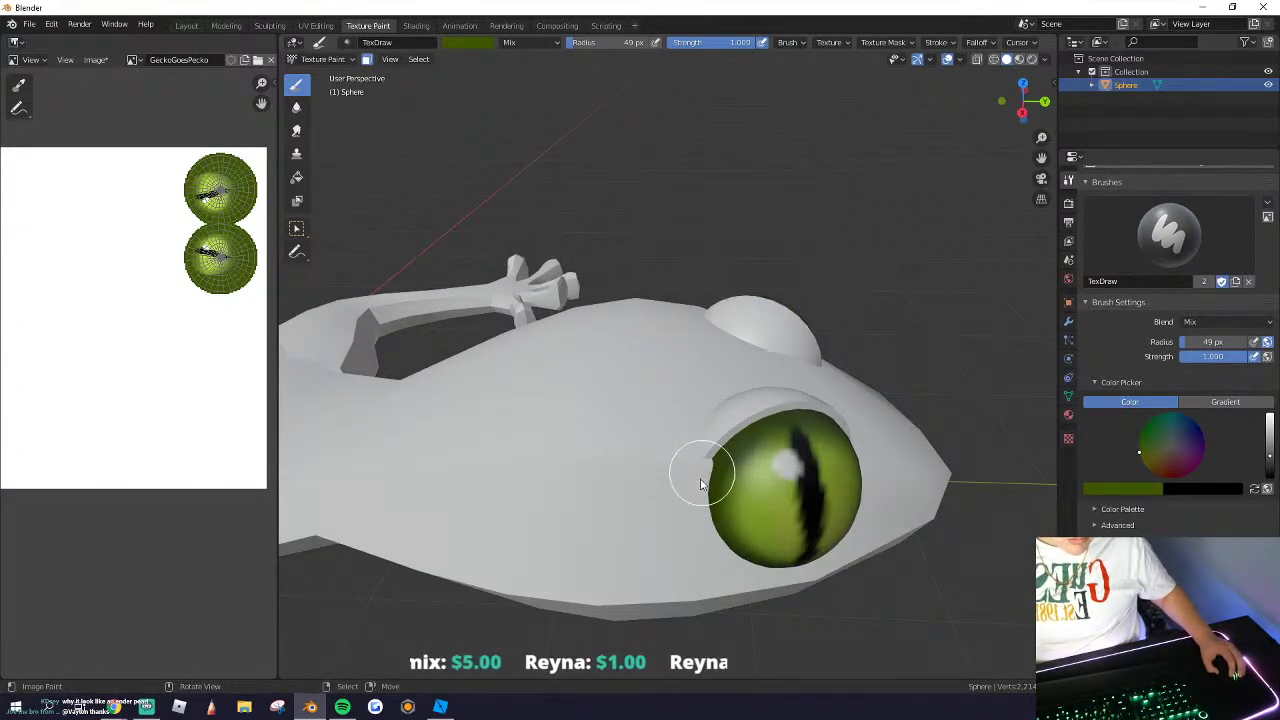
{"action": "middle_click_drag", "start_coordinate": [708, 470], "coordinate": [680, 432]}
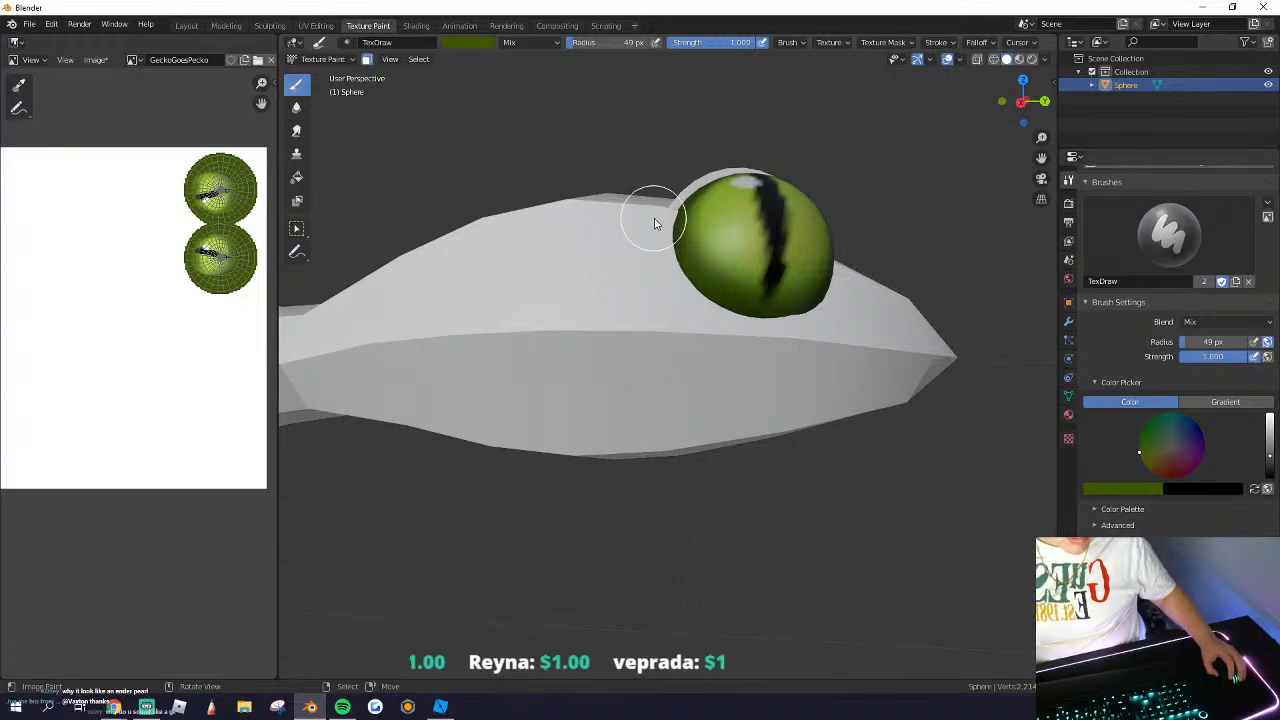
Step: Try to reshape the lower part of the slit pupil with the 49 px Smear tool, and undo the strokes
{"action": "middle_click_drag", "start_coordinate": [686, 322], "coordinate": [634, 286]}
{"action": "left_click", "coordinate": [296, 130]}
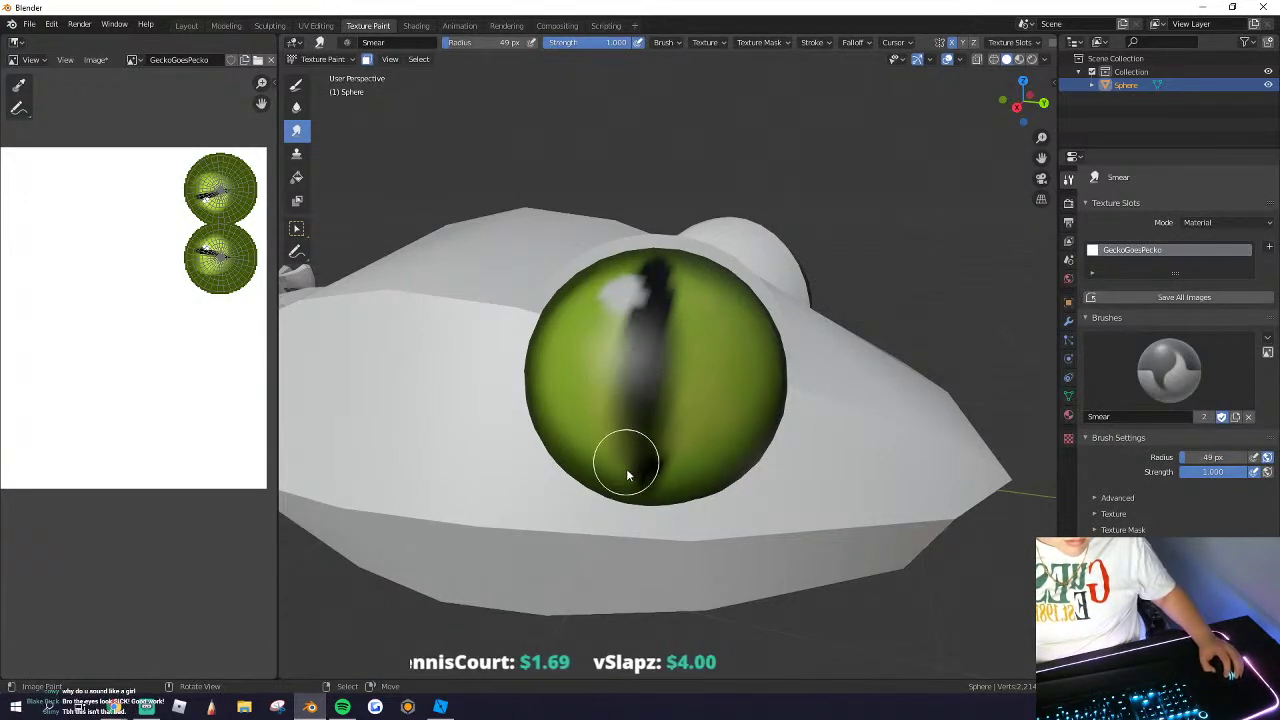
{"action": "left_click_drag", "start_coordinate": [634, 462], "coordinate": [640, 484]}
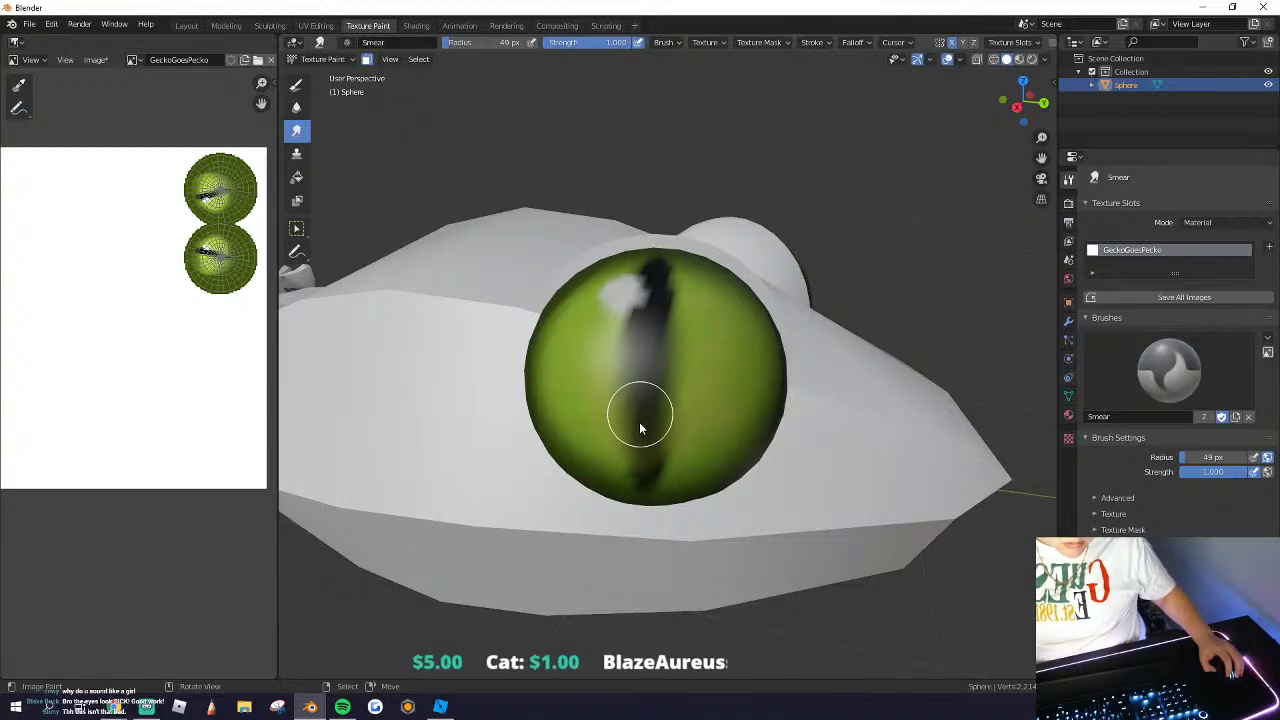
{"action": "middle_click_drag", "start_coordinate": [640, 428], "coordinate": [652, 462]}
{"action": "key", "text": "ctrl+z"}
{"action": "key", "text": "ctrl+z"}
{"action": "key", "text": "ctrl+z"}
{"action": "key", "text": "ctrl+z"}
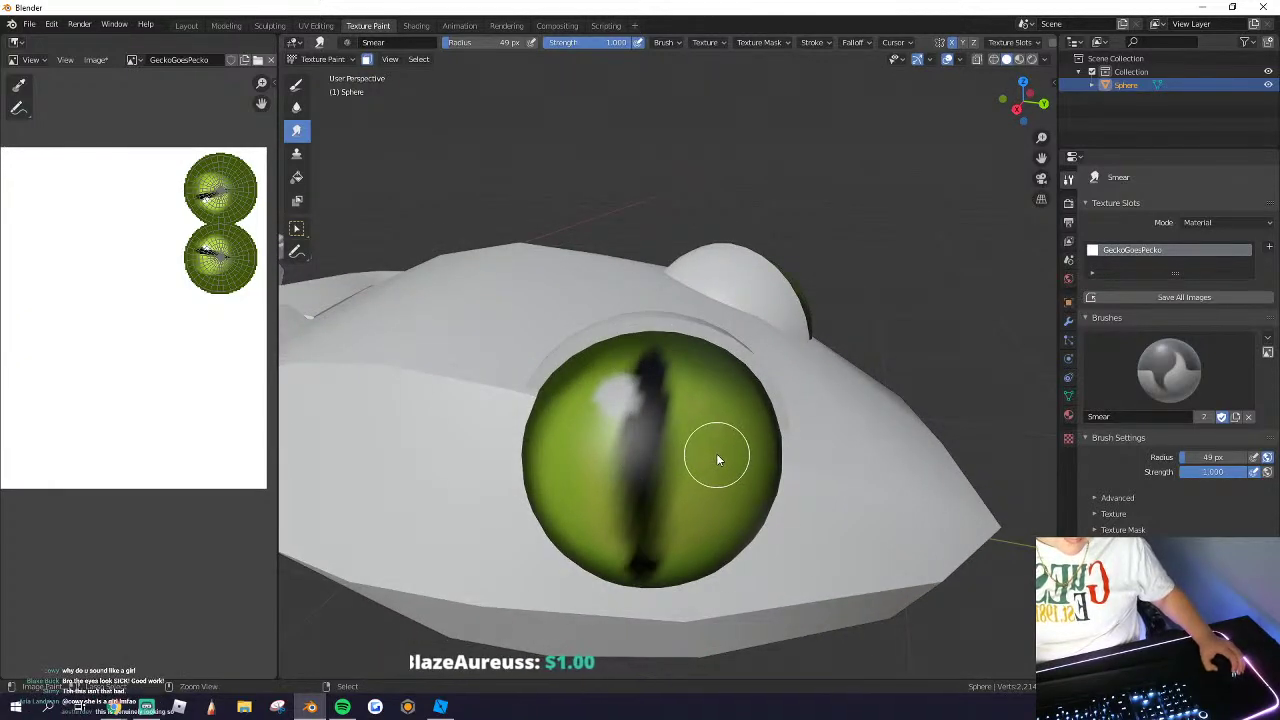
Step: Soften the edges of the slit pupil and highlight, and repaint the highlight with a sampled near-white colour
{"action": "left_click", "coordinate": [296, 106]}
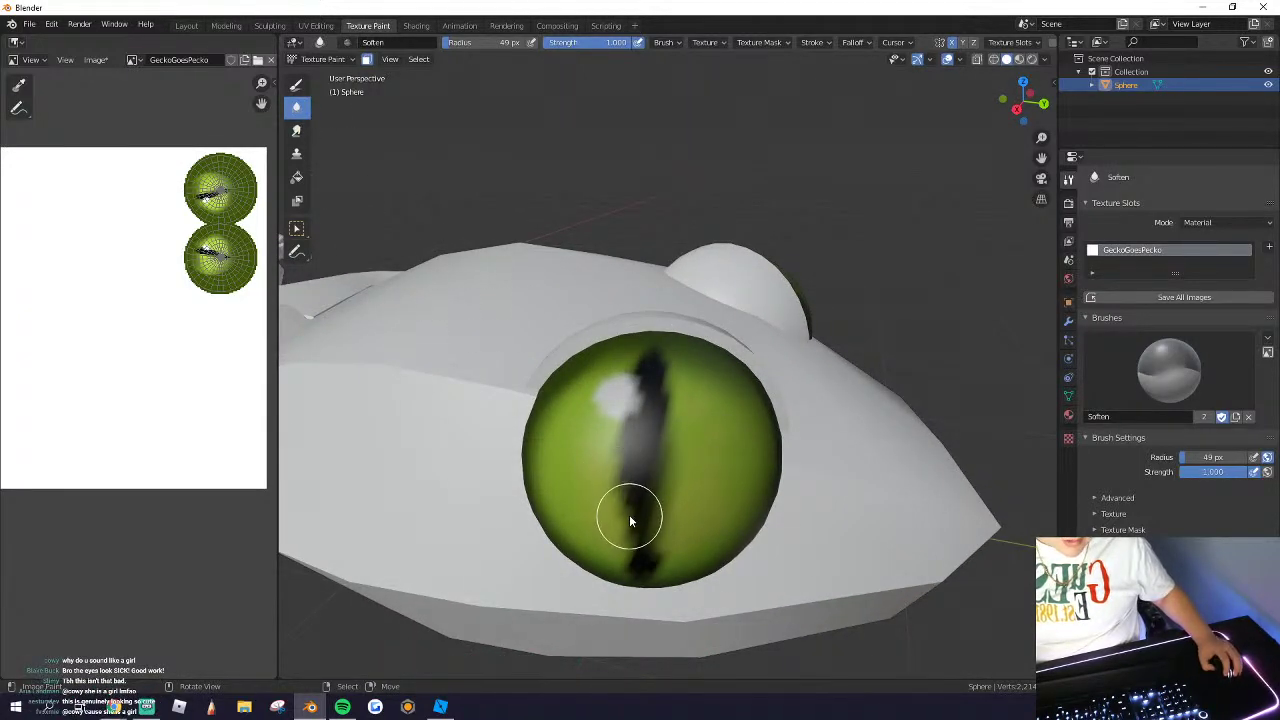
{"action": "left_click_drag", "start_coordinate": [669, 462], "coordinate": [660, 551]}
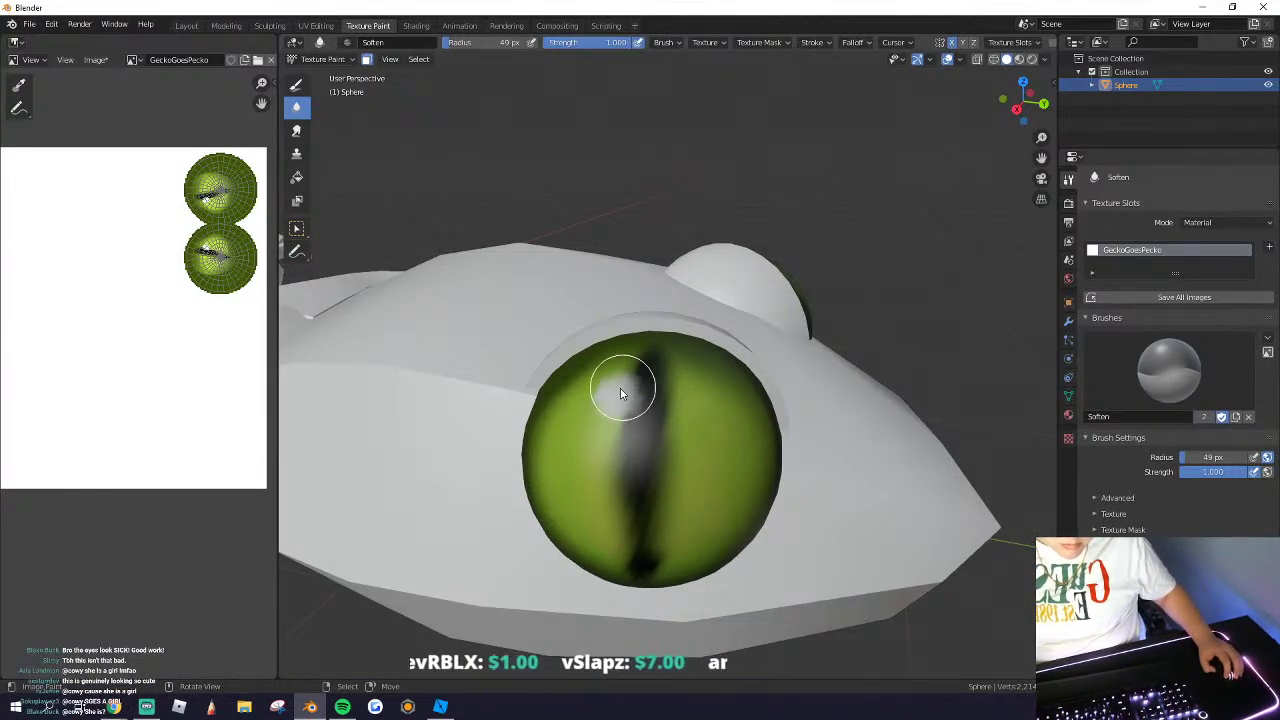
{"action": "scroll", "coordinate": [610, 405], "scroll_direction": "up", "scroll_amount": 3}
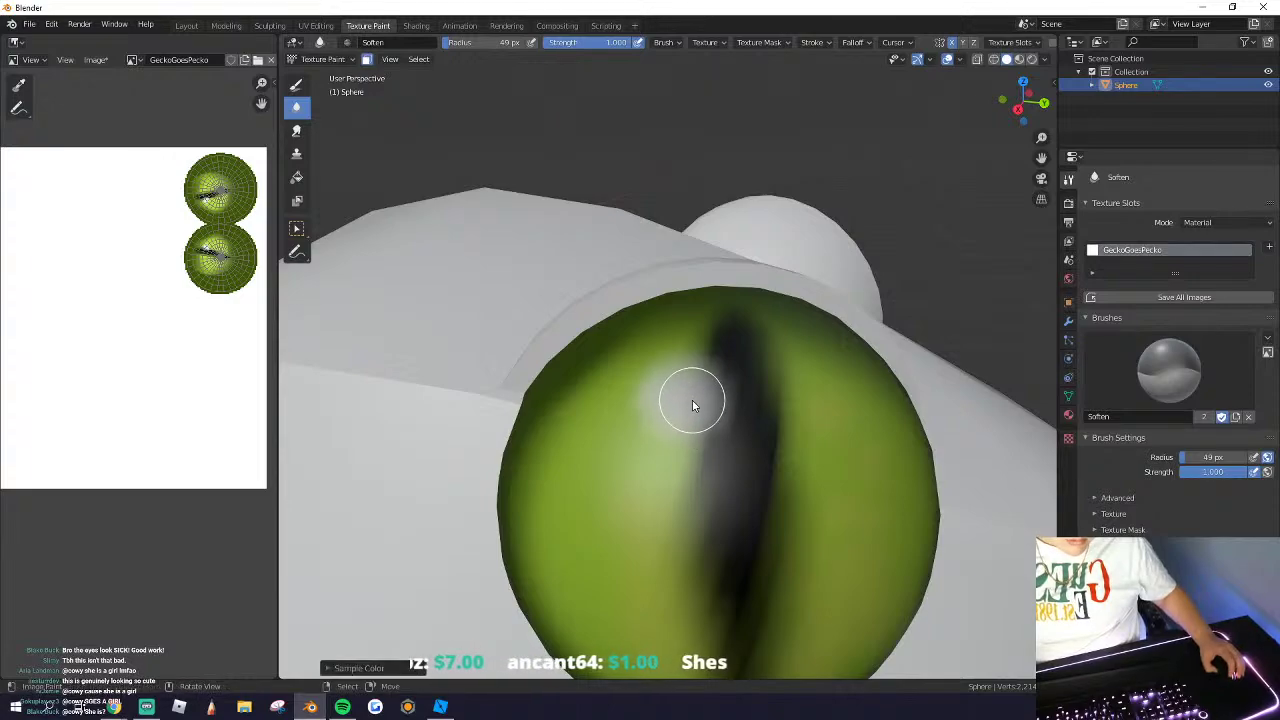
{"action": "left_click", "coordinate": [297, 86]}
{"action": "key", "text": "s"}
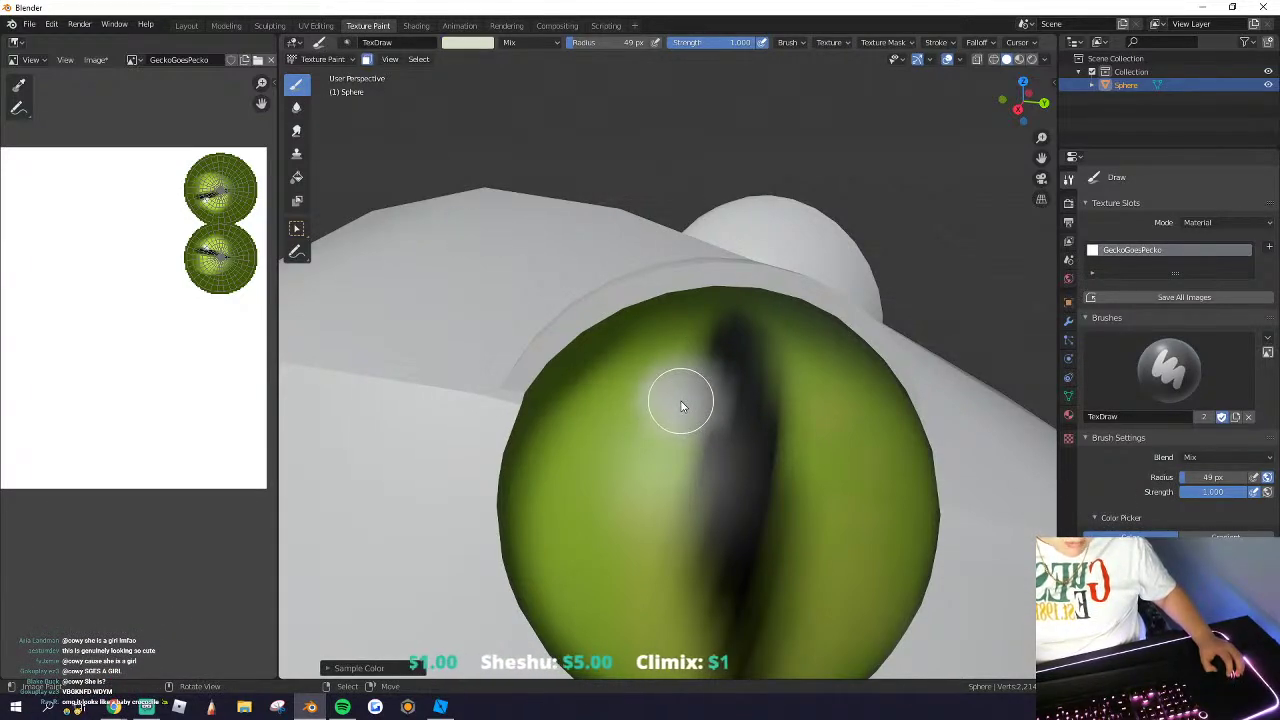
{"action": "left_click", "coordinate": [679, 398]}
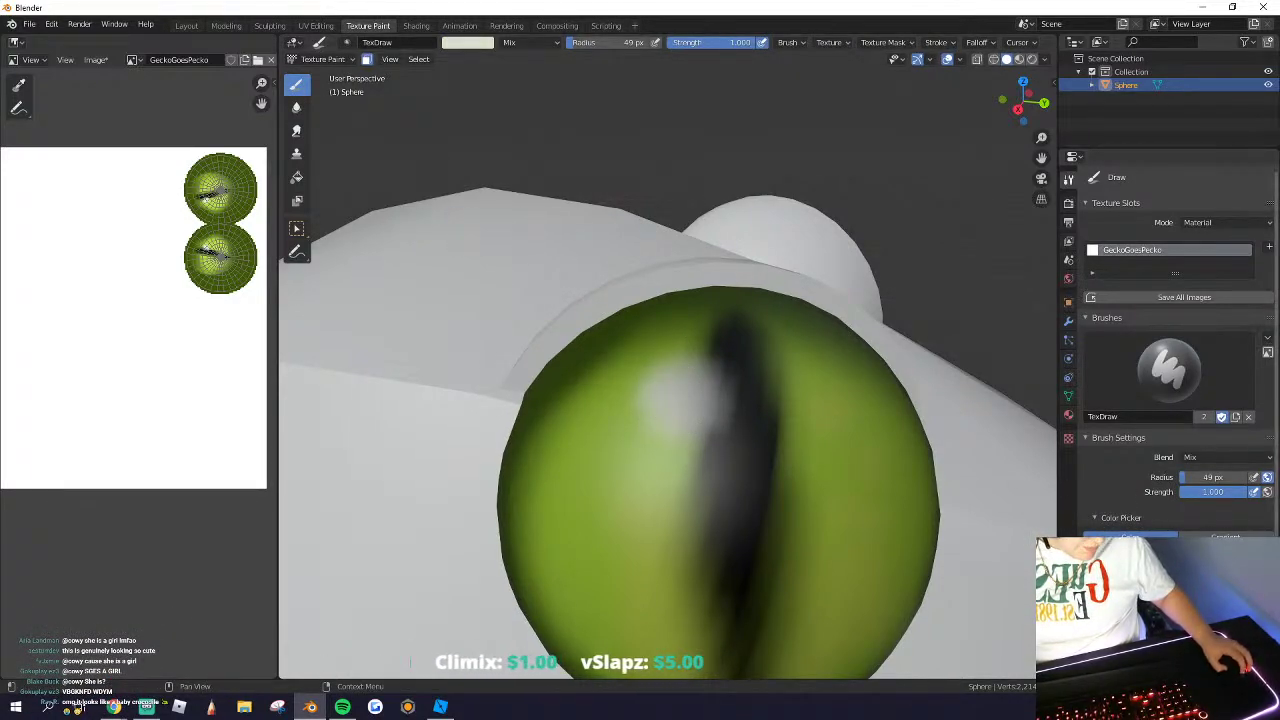
{"action": "key", "text": "ctrl+z"}
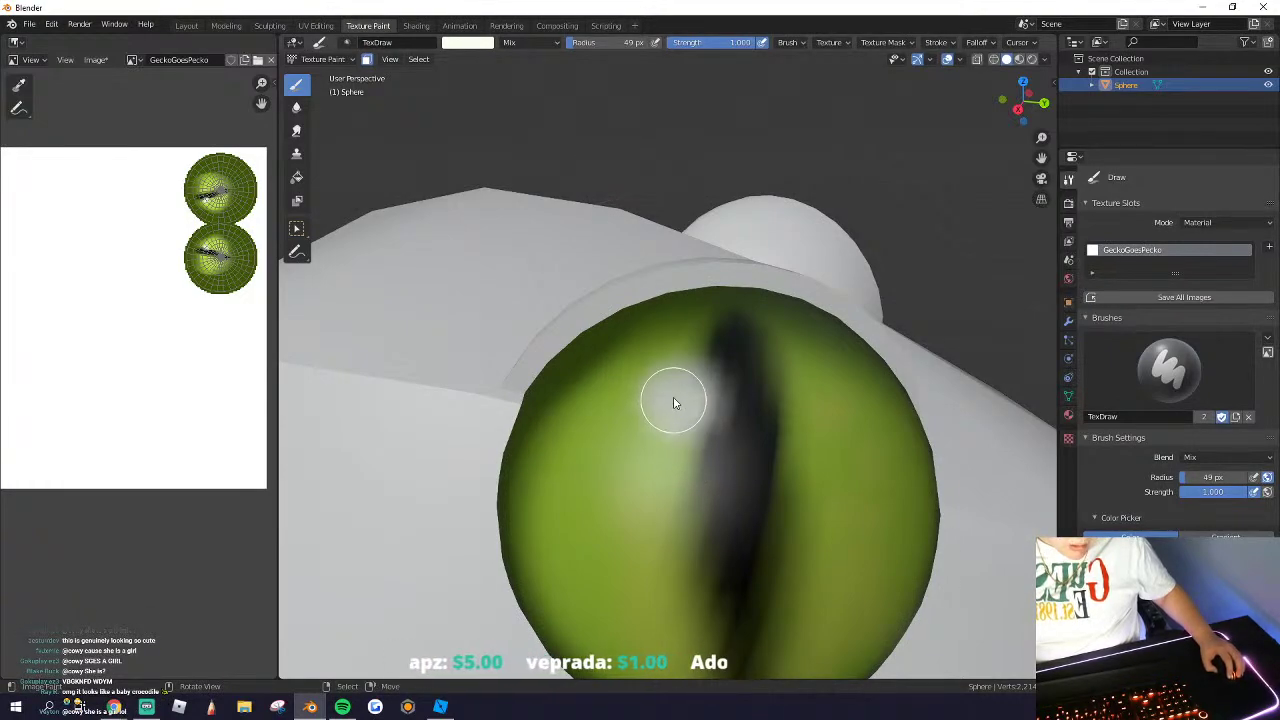
{"action": "key", "text": "ctrl+z"}
{"action": "key", "text": "ctrl+z"}
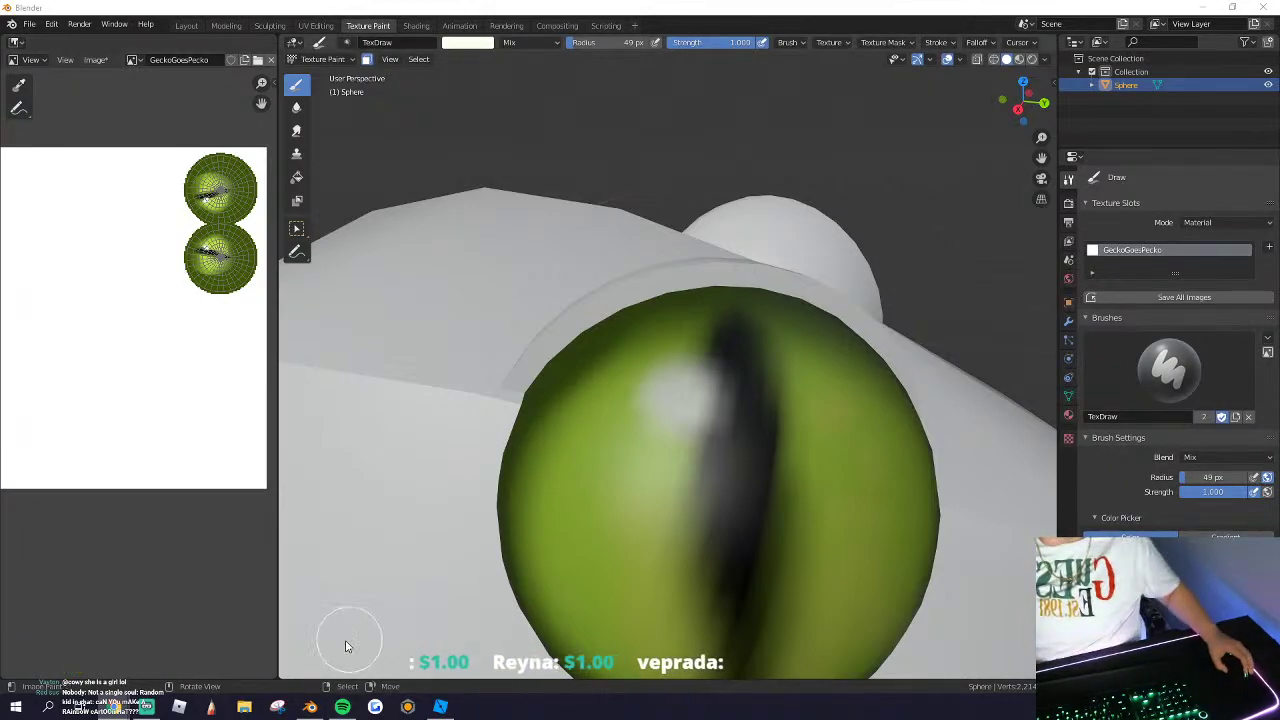
Step: Select the entire gecko mesh in Edit Mode so that every part is included in the paint mask
{"action": "middle_click_drag", "start_coordinate": [560, 451], "coordinate": [394, 443]}
{"action": "key", "text": "Tab"}
{"action": "scroll", "coordinate": [493, 441], "scroll_direction": "down", "scroll_amount": 5}
{"action": "key", "text": "a"}
{"action": "key", "text": "Tab"}
{"action": "middle_click_drag", "start_coordinate": [514, 451], "coordinate": [671, 414]}
{"action": "scroll", "coordinate": [671, 416], "scroll_direction": "up", "scroll_amount": 5}
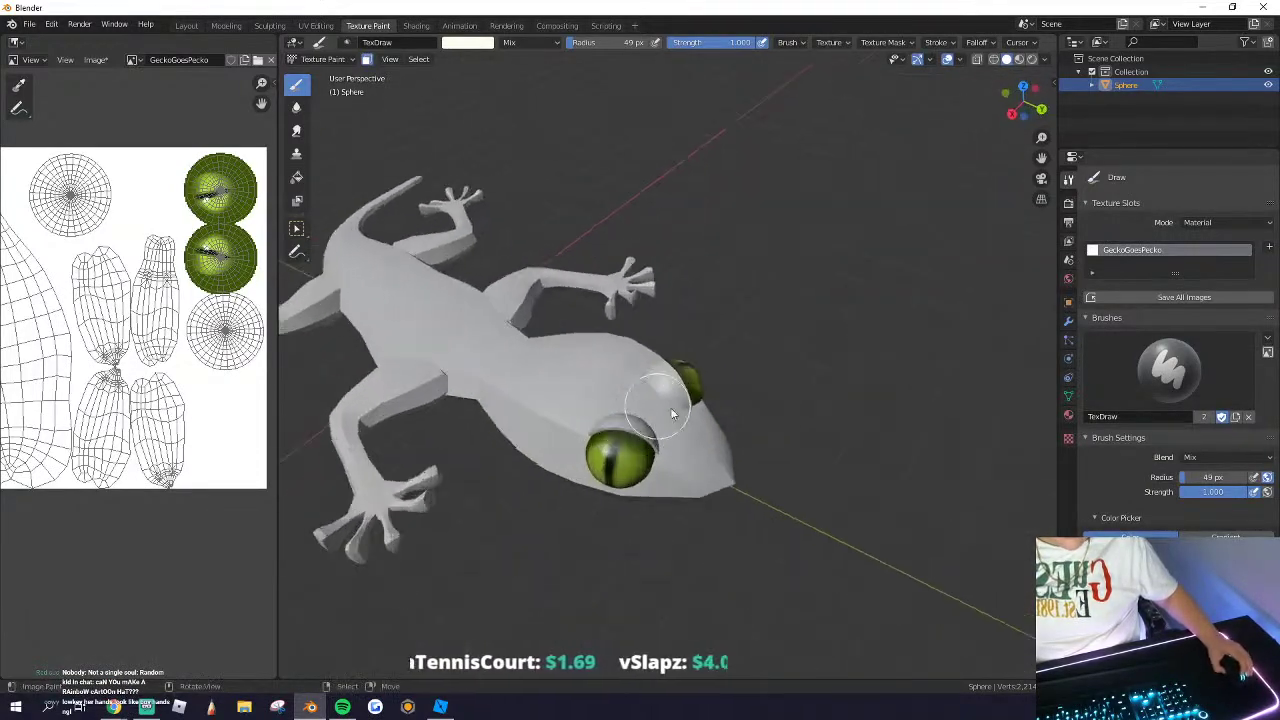
{"action": "key", "text": "Tab"}
{"action": "left_click", "coordinate": [603, 477]}
{"action": "key", "text": "a"}
{"action": "left_click", "coordinate": [606, 501]}
{"action": "scroll", "coordinate": [606, 500], "scroll_direction": "down", "scroll_amount": 4}
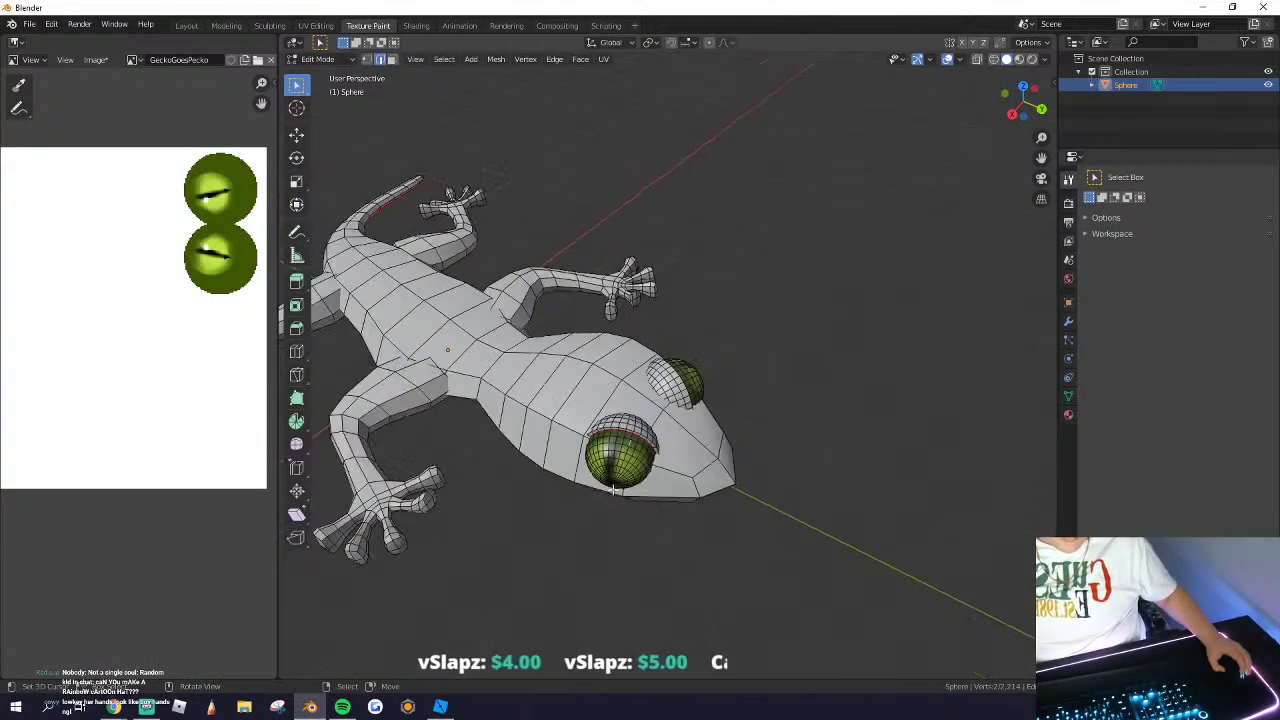
{"action": "key", "text": "Tab"}
{"action": "mouse_move", "coordinate": [606, 500]}
{"action": "middle_mouse_down"}
{"action": "mouse_move", "coordinate": [563, 462]}
{"action": "mouse_move", "coordinate": [682, 459]}
{"action": "mouse_move", "coordinate": [666, 488]}
{"action": "mouse_move", "coordinate": [575, 417]}
{"action": "mouse_move", "coordinate": [593, 225]}
{"action": "middle_mouse_up"}
{"action": "scroll", "coordinate": [682, 459], "scroll_direction": "up", "scroll_amount": 2}
{"action": "scroll", "coordinate": [666, 488], "scroll_direction": "down", "scroll_amount": 3}
Step: Select all connected parts of the gecko in Edit Mode, starting from the body, and return to Texture Paint mode
{"action": "key", "text": "Tab"}
{"action": "key", "text": "a"}
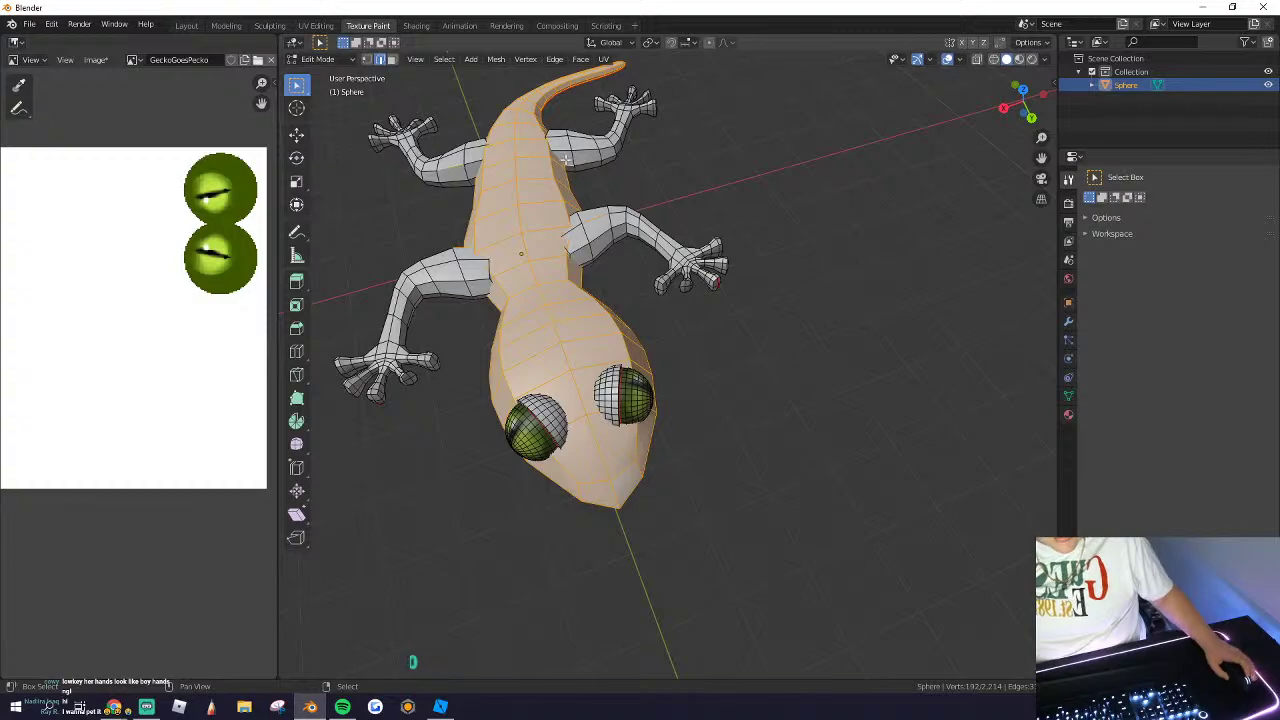
{"action": "key", "text": "ctrl+l"}
{"action": "scroll", "coordinate": [515, 422], "scroll_direction": "up", "scroll_amount": 3}
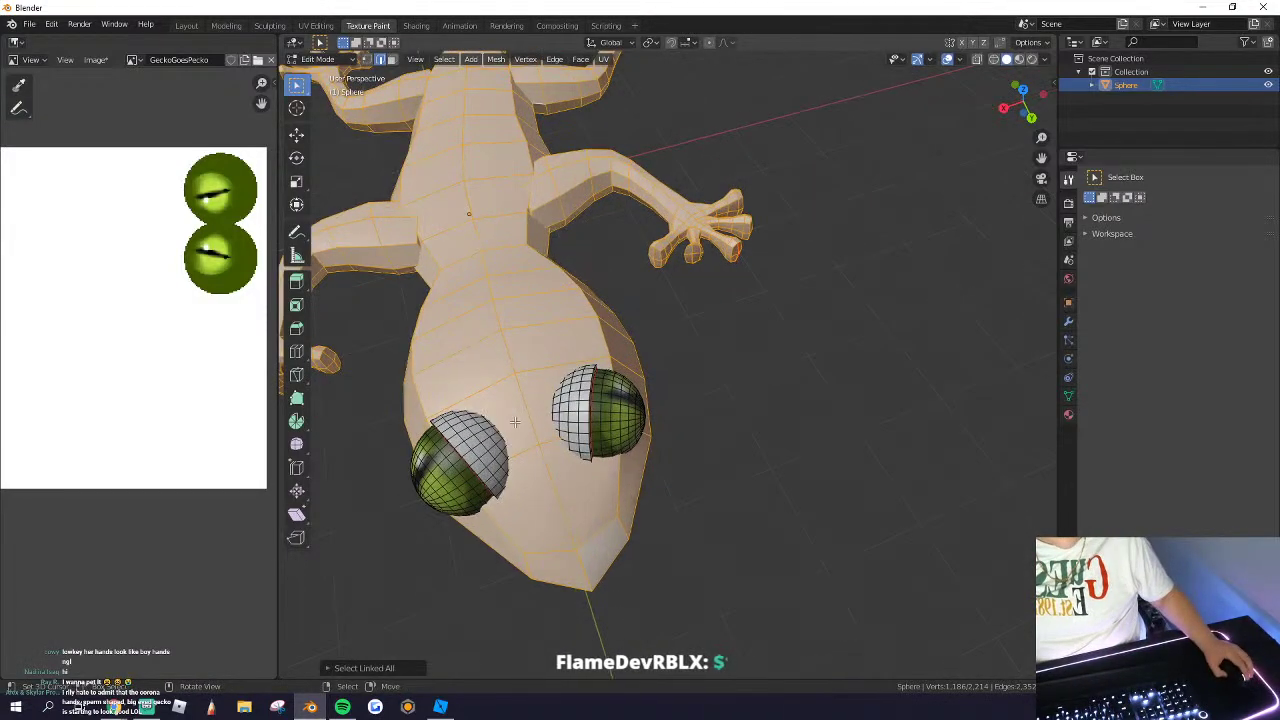
{"action": "key", "text": "ctrl+l"}
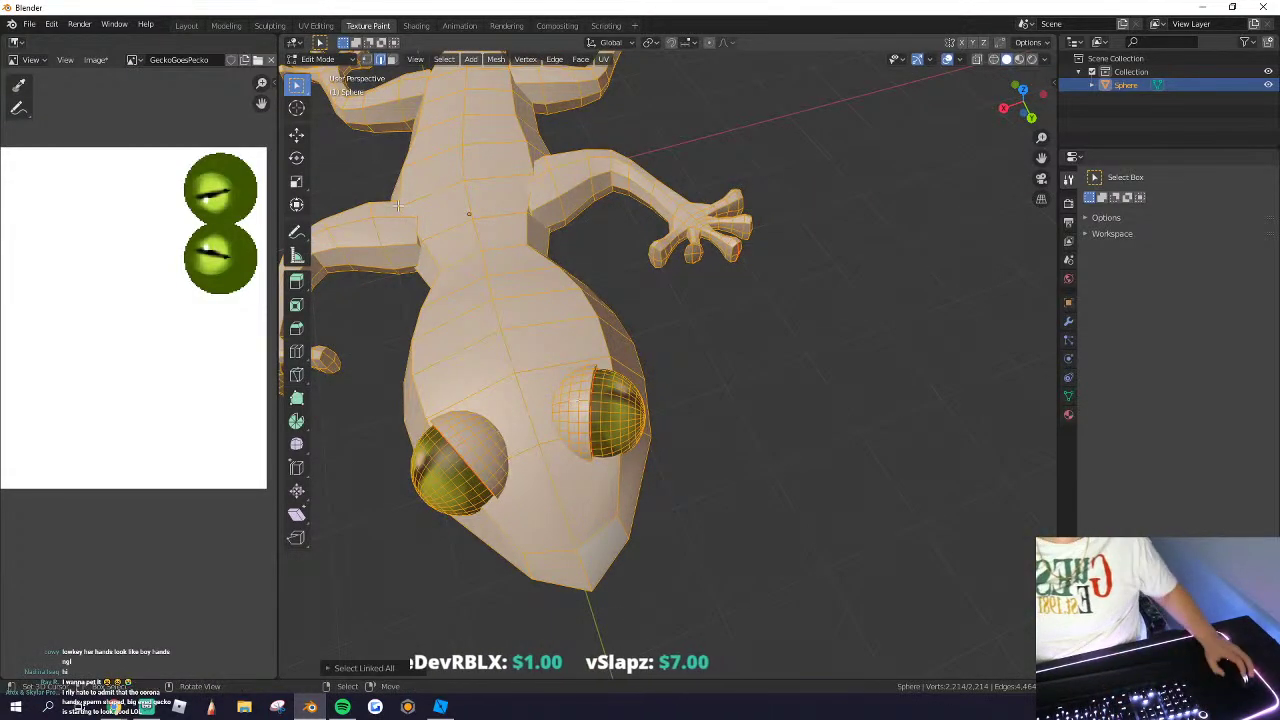
{"action": "left_click", "coordinate": [318, 59]}
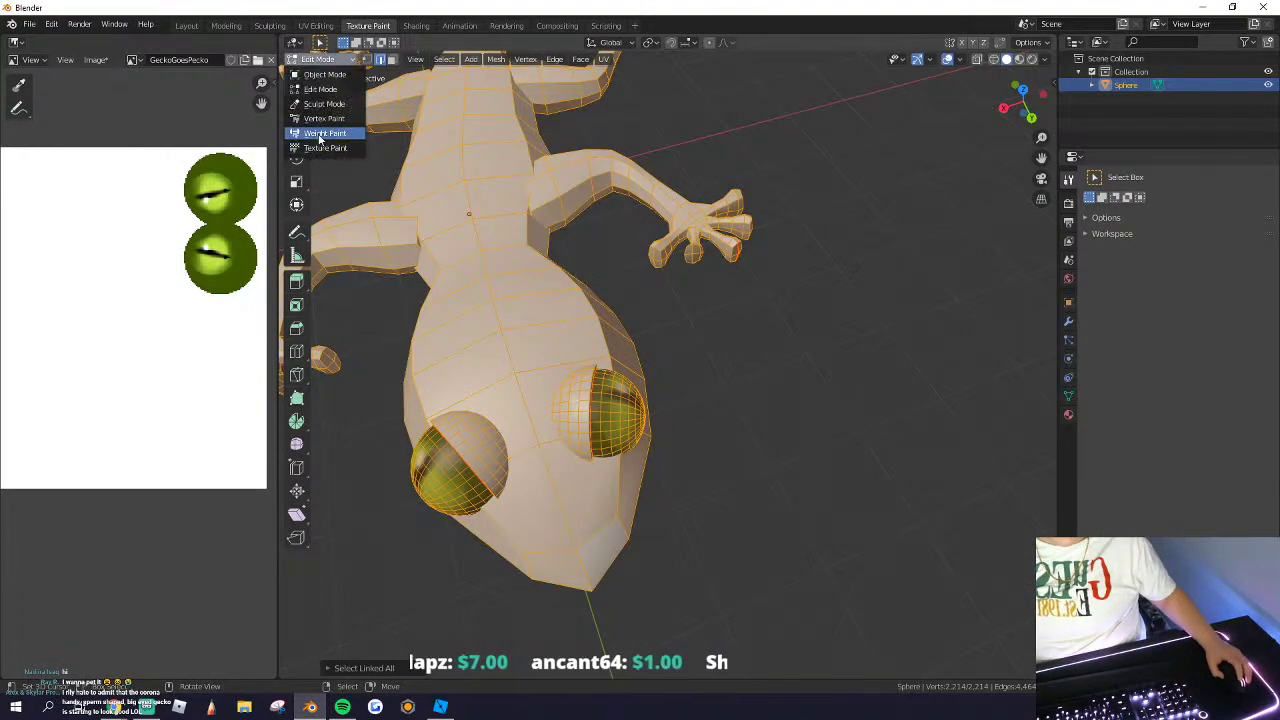
{"action": "left_click", "coordinate": [322, 150]}
Step: Select the linked faces of the body, legs and eyelids as the paint mask, leaving out both eyeballs
{"action": "middle_click_drag", "start_coordinate": [557, 418], "coordinate": [491, 395]}
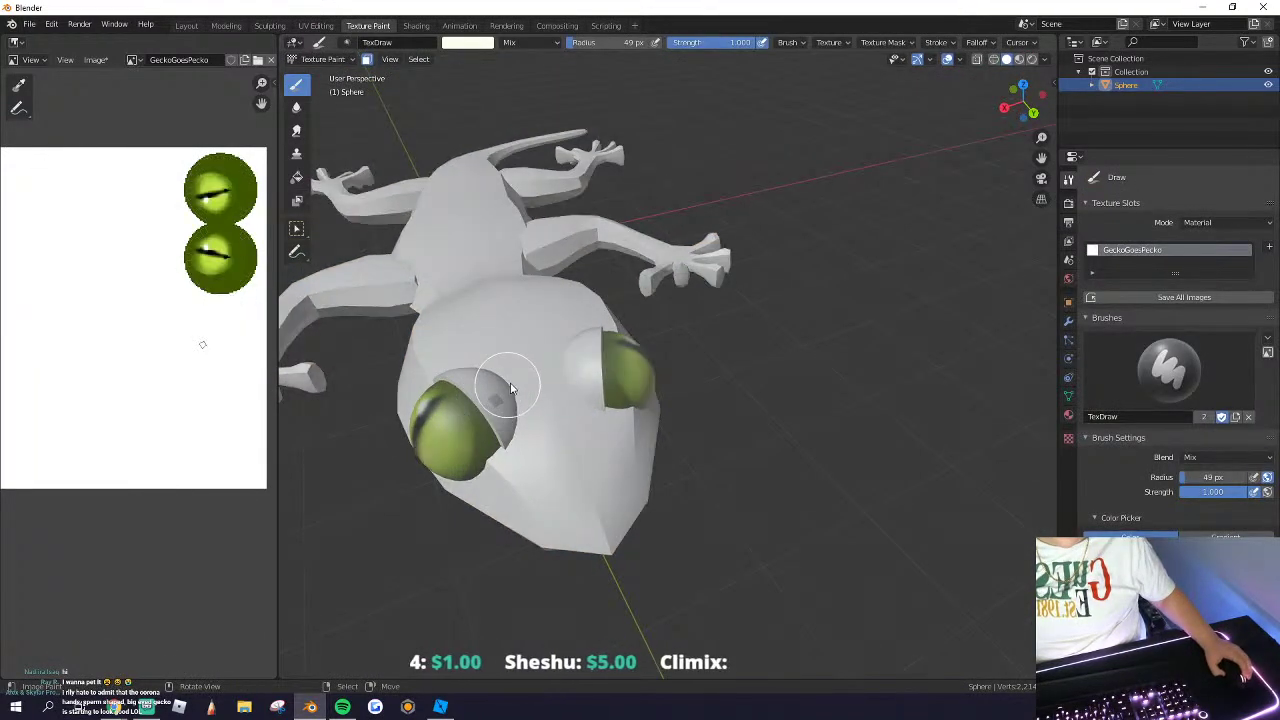
{"action": "right_click", "coordinate": [549, 229], "text": "shift"}
{"action": "right_click", "coordinate": [364, 273], "text": "shift"}
{"action": "right_click", "coordinate": [378, 211], "text": "shift"}
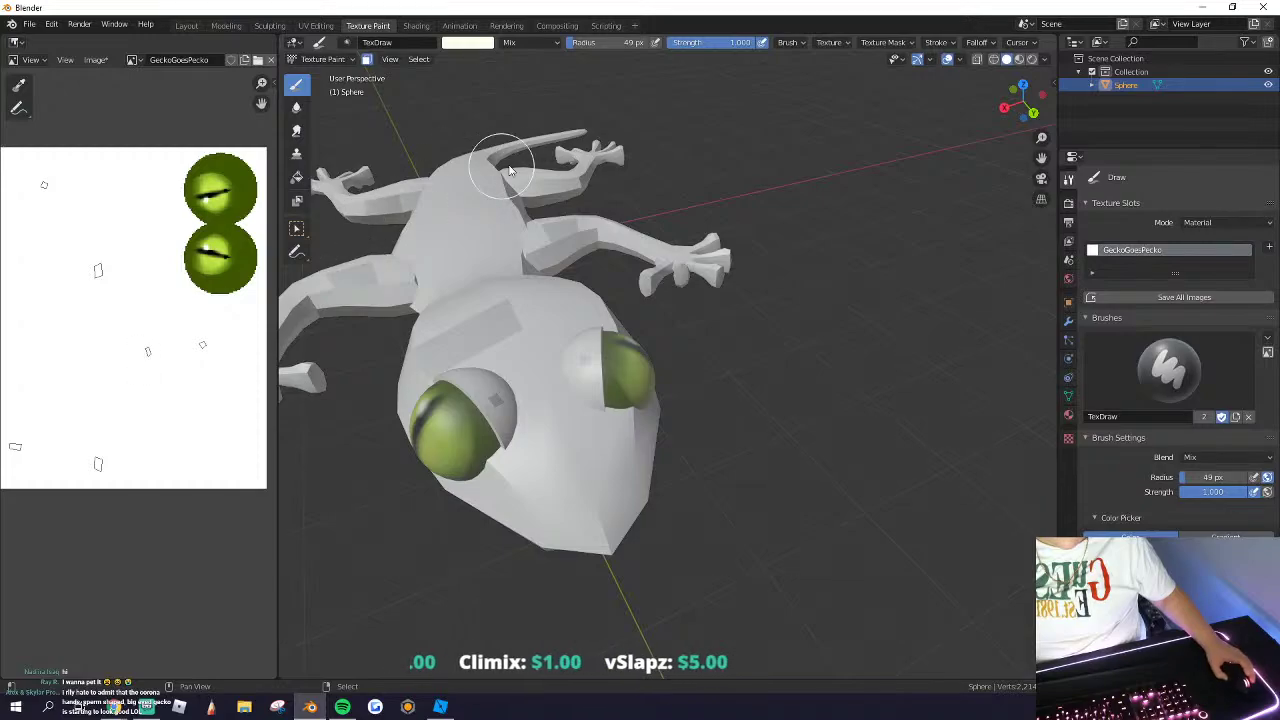
{"action": "right_click", "coordinate": [535, 186], "text": "shift"}
{"action": "right_click", "coordinate": [581, 440], "text": "shift"}
{"action": "key", "text": "a"}
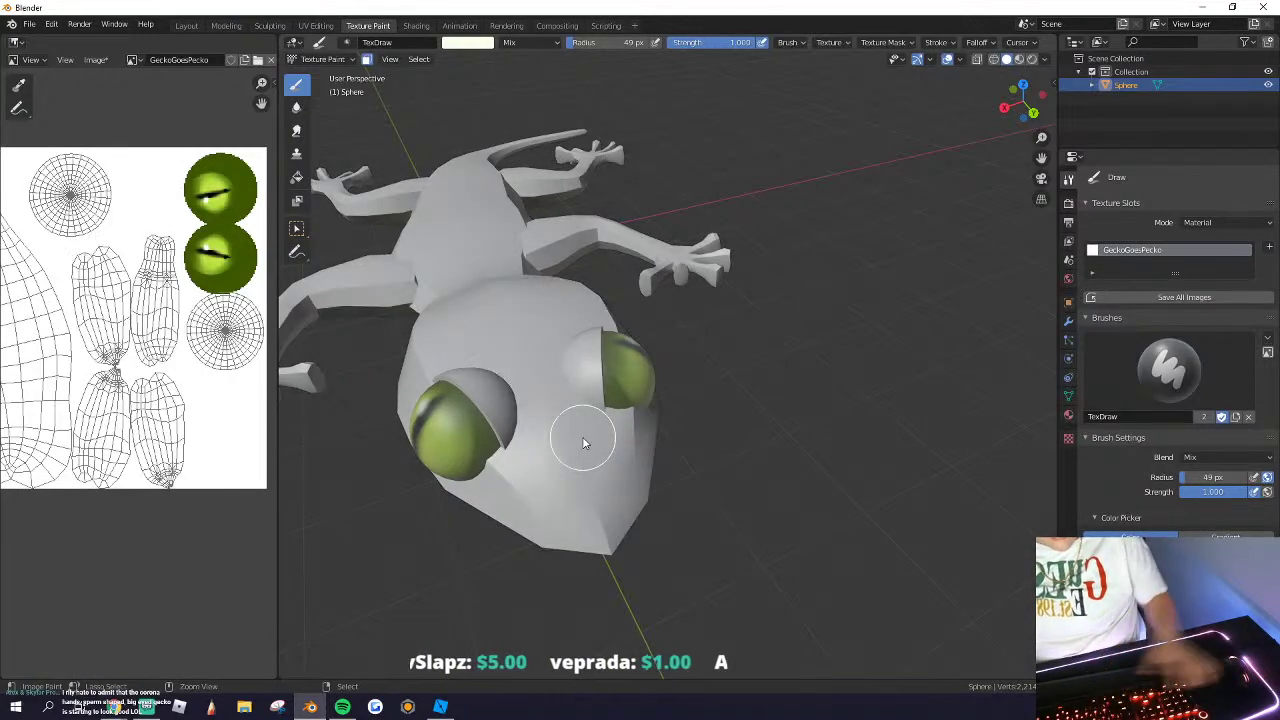
Step: Fill the gecko's masked body, legs and eyelids with a sandy tan and lighten the fill to pale cream
{"action": "middle_click_drag", "start_coordinate": [550, 332], "coordinate": [618, 356]}
{"action": "left_click", "coordinate": [297, 178]}
{"action": "scroll", "coordinate": [484, 297], "scroll_direction": "down", "scroll_amount": 3}
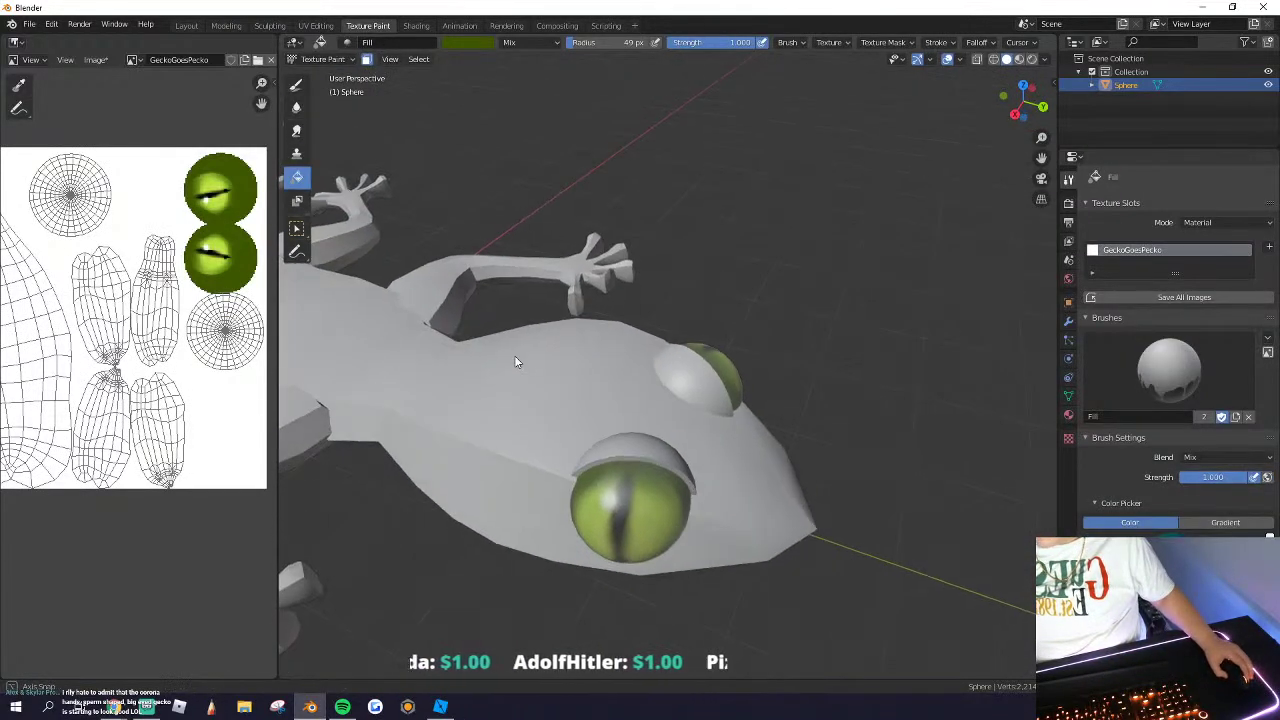
{"action": "middle_click_drag", "start_coordinate": [531, 420], "coordinate": [540, 455]}
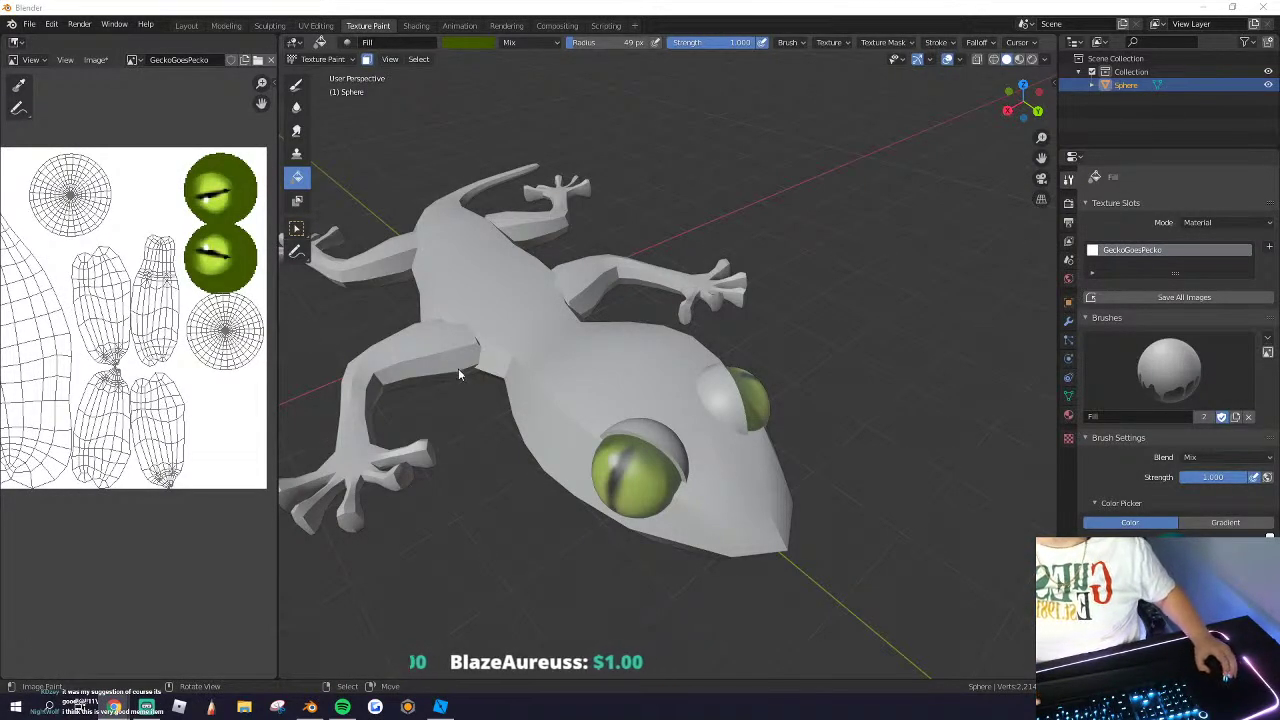
{"action": "middle_click_drag", "start_coordinate": [458, 374], "coordinate": [517, 300]}
{"action": "scroll", "coordinate": [517, 300], "scroll_direction": "up", "scroll_amount": 2}
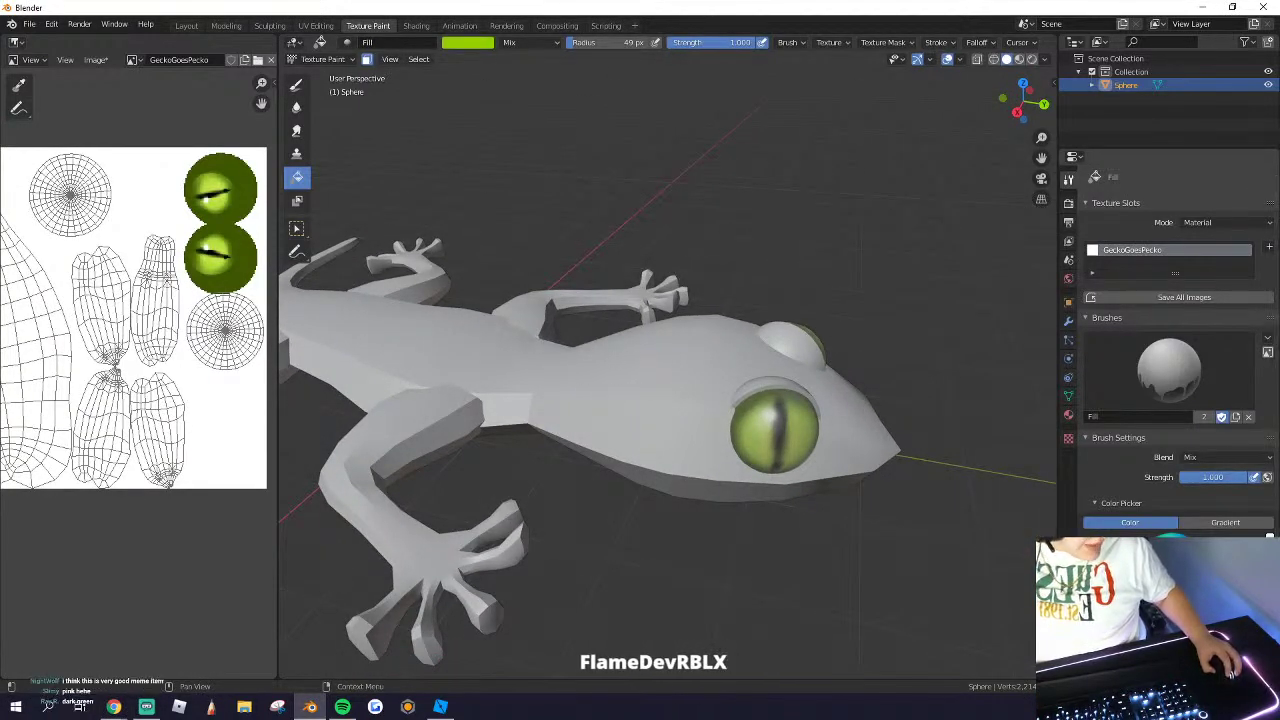
{"action": "left_click_drag", "start_coordinate": [1178, 614], "coordinate": [1191, 615]}
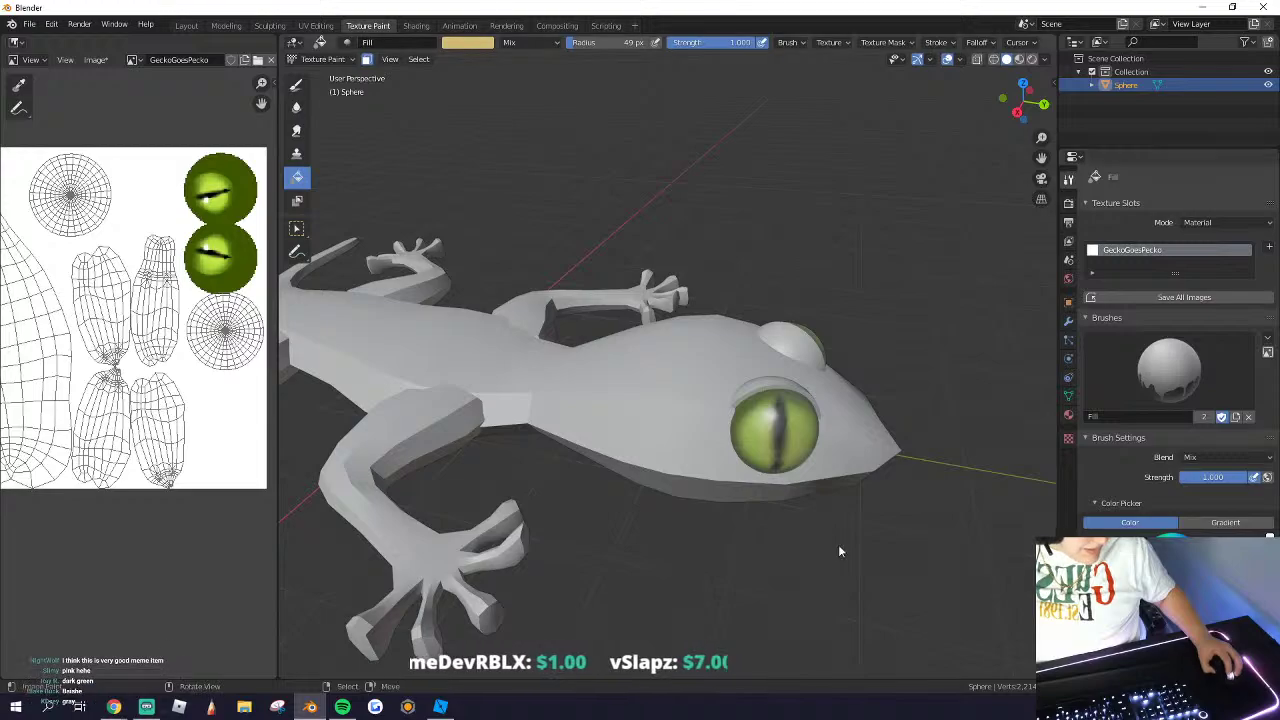
{"action": "left_click", "coordinate": [523, 414]}
{"action": "middle_click_drag", "start_coordinate": [525, 415], "coordinate": [632, 440]}
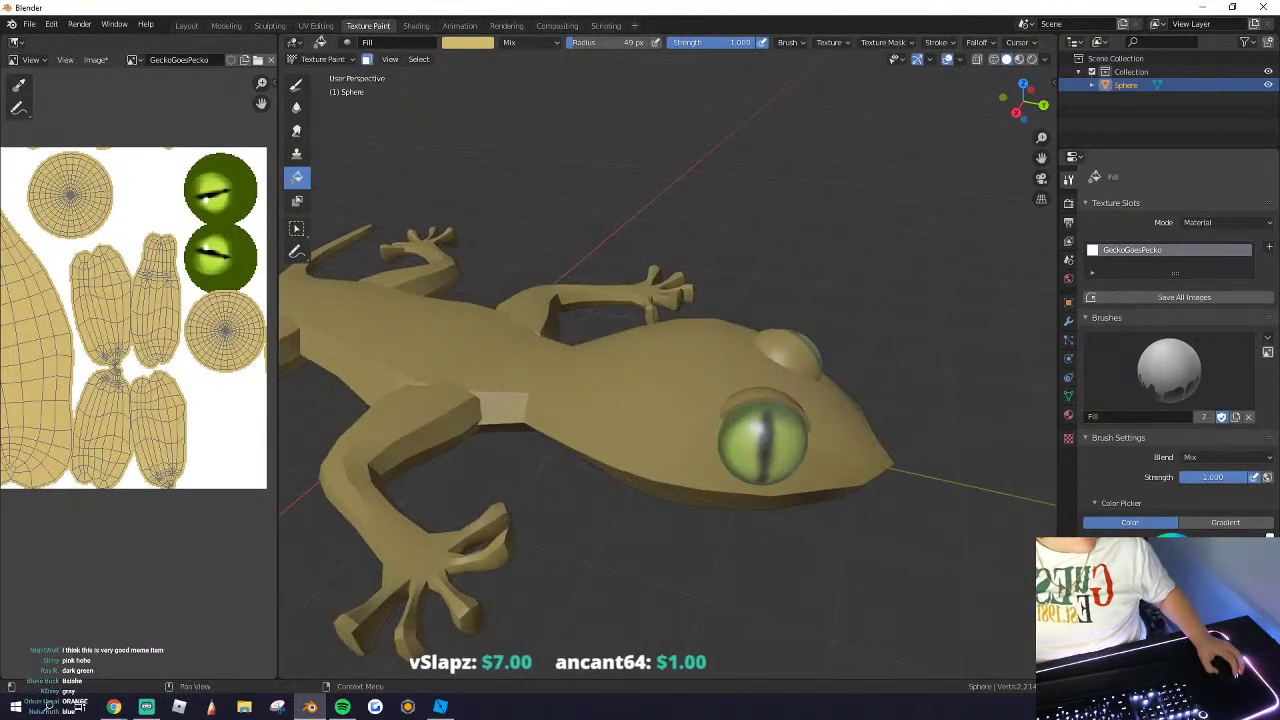
{"action": "middle_click_drag", "start_coordinate": [494, 378], "coordinate": [712, 405]}
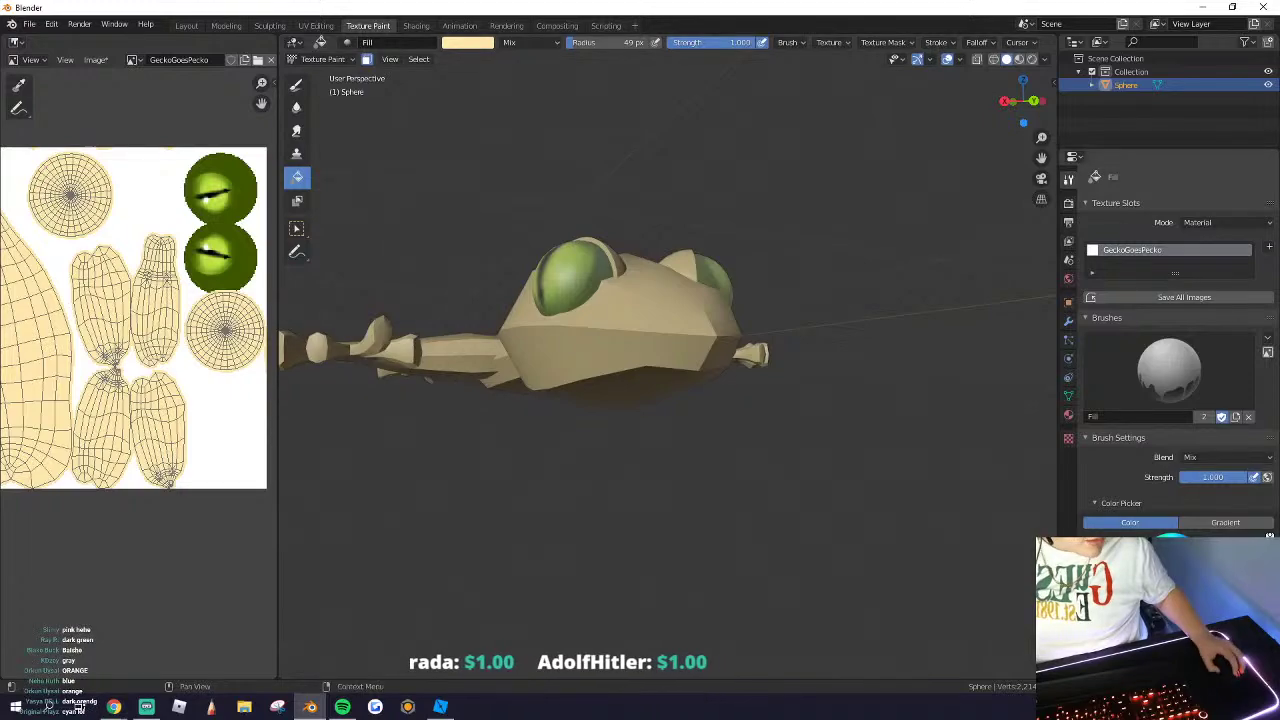
Step: Paint the underside of the gecko's head, body and legs a paler cream with the 49 px Draw brush from the bottom view
{"action": "middle_click_drag", "start_coordinate": [529, 357], "coordinate": [319, 79]}
{"action": "left_click", "coordinate": [297, 86]}
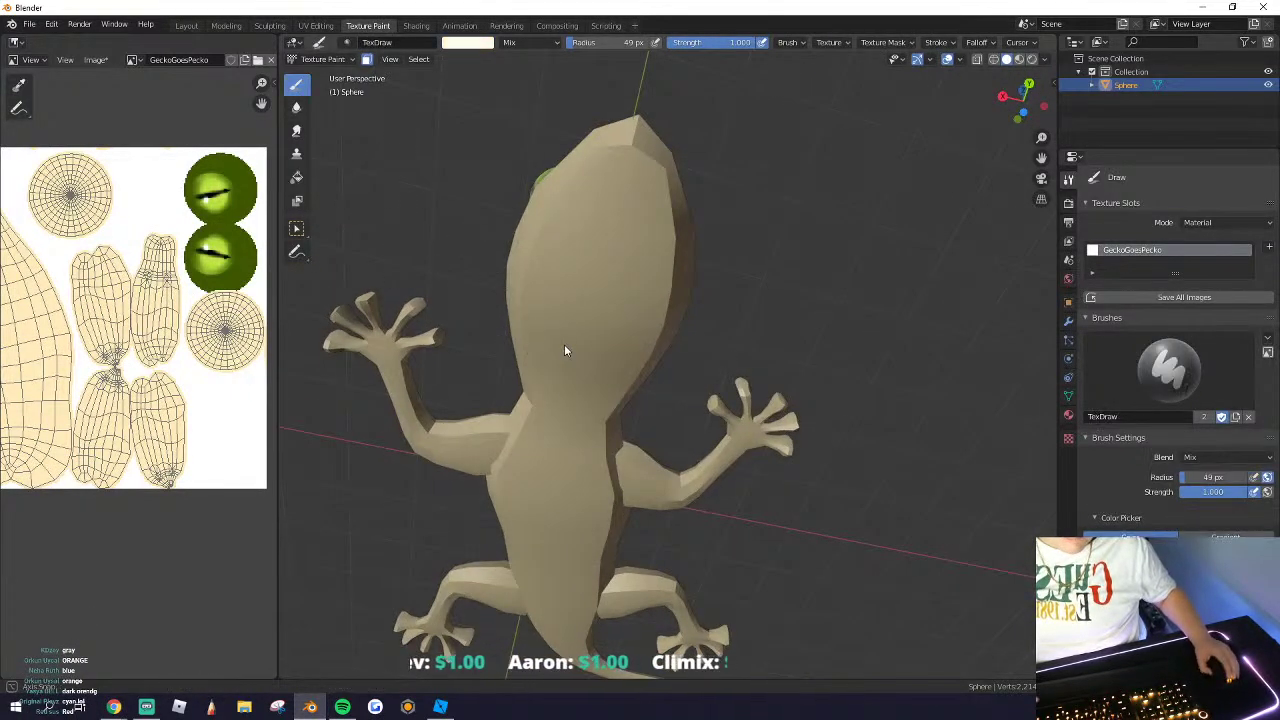
{"action": "middle_click_drag", "start_coordinate": [565, 345], "coordinate": [588, 300]}
{"action": "left_click", "coordinate": [1024, 100]}
{"action": "scroll", "coordinate": [613, 320], "scroll_direction": "down", "scroll_amount": 4}
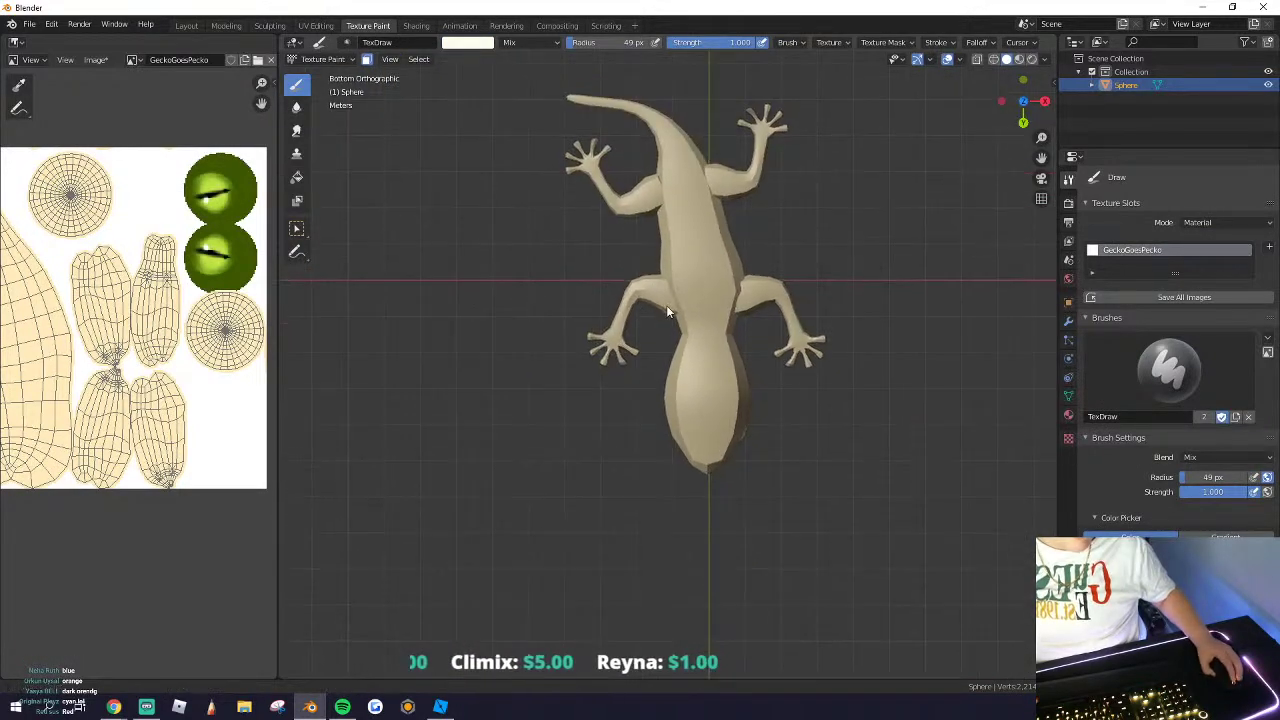
{"action": "middle_click_drag", "start_coordinate": [666, 305], "coordinate": [640, 381], "text": "shift"}
{"action": "left_click_drag", "start_coordinate": [680, 308], "coordinate": [682, 364]}
{"action": "key", "text": "ctrl+z"}
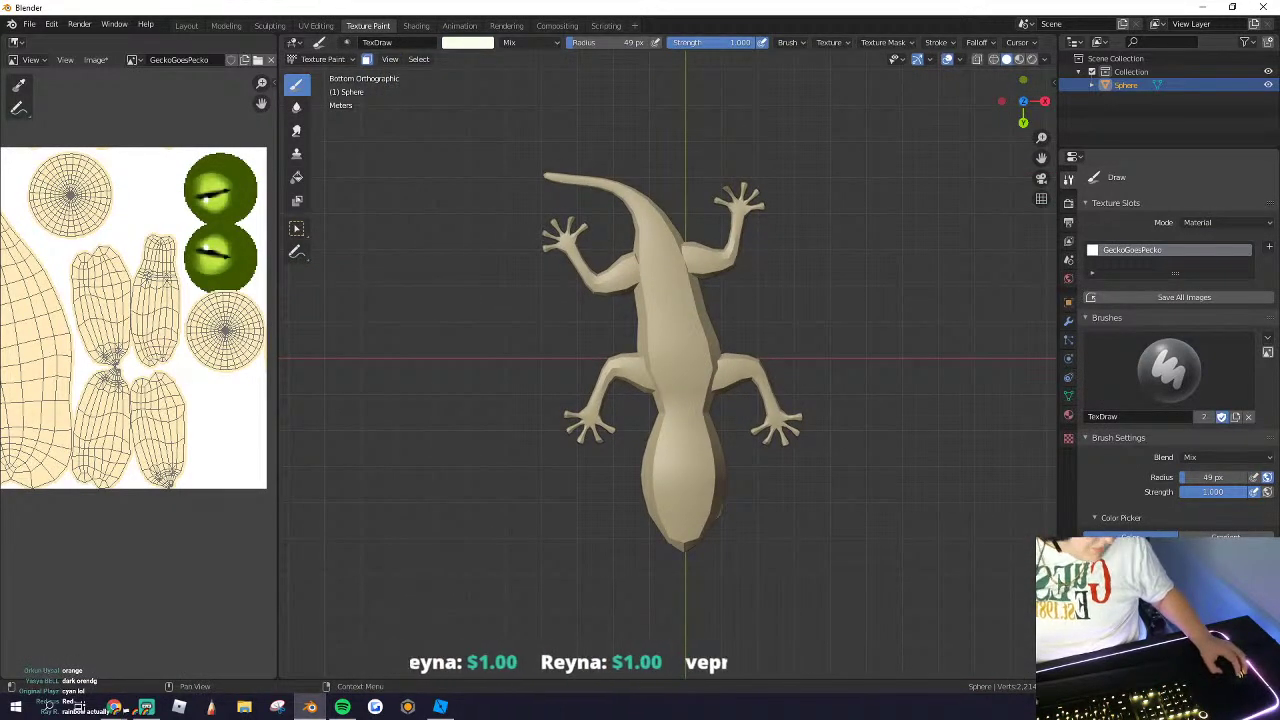
{"action": "key", "text": "s"}
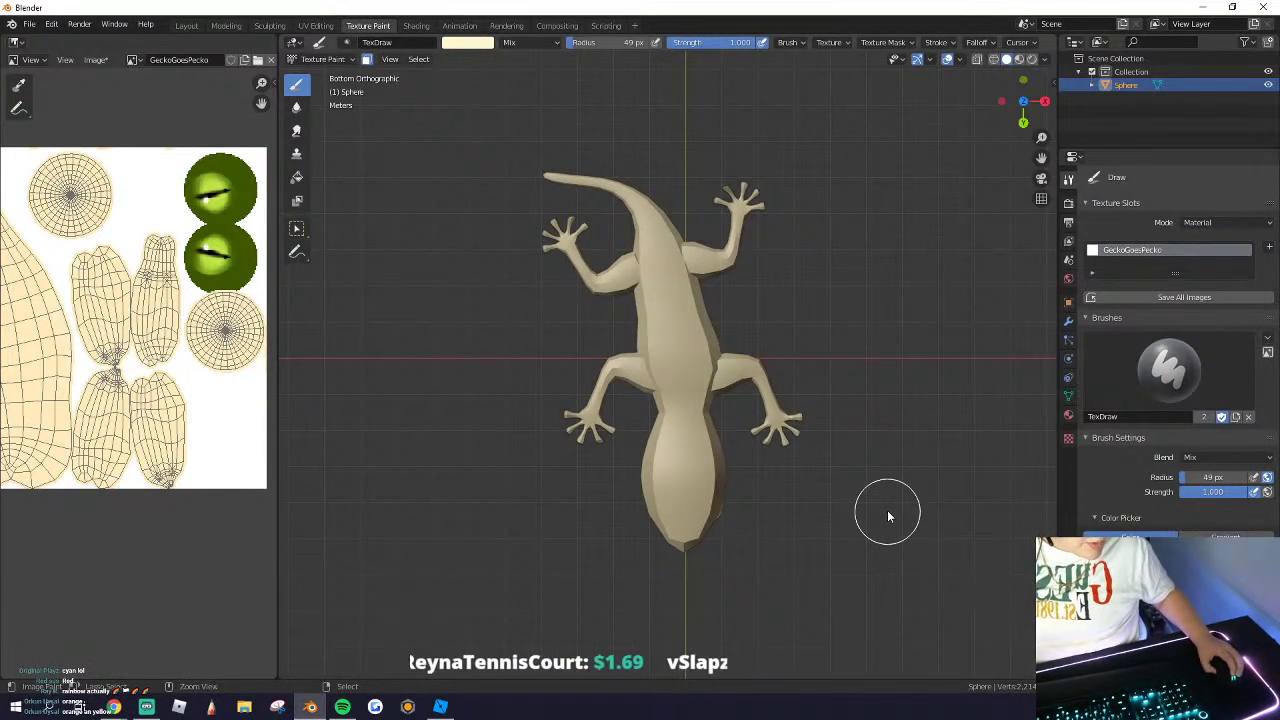
{"action": "scroll", "coordinate": [1170, 330], "scroll_direction": "down", "scroll_amount": 4}
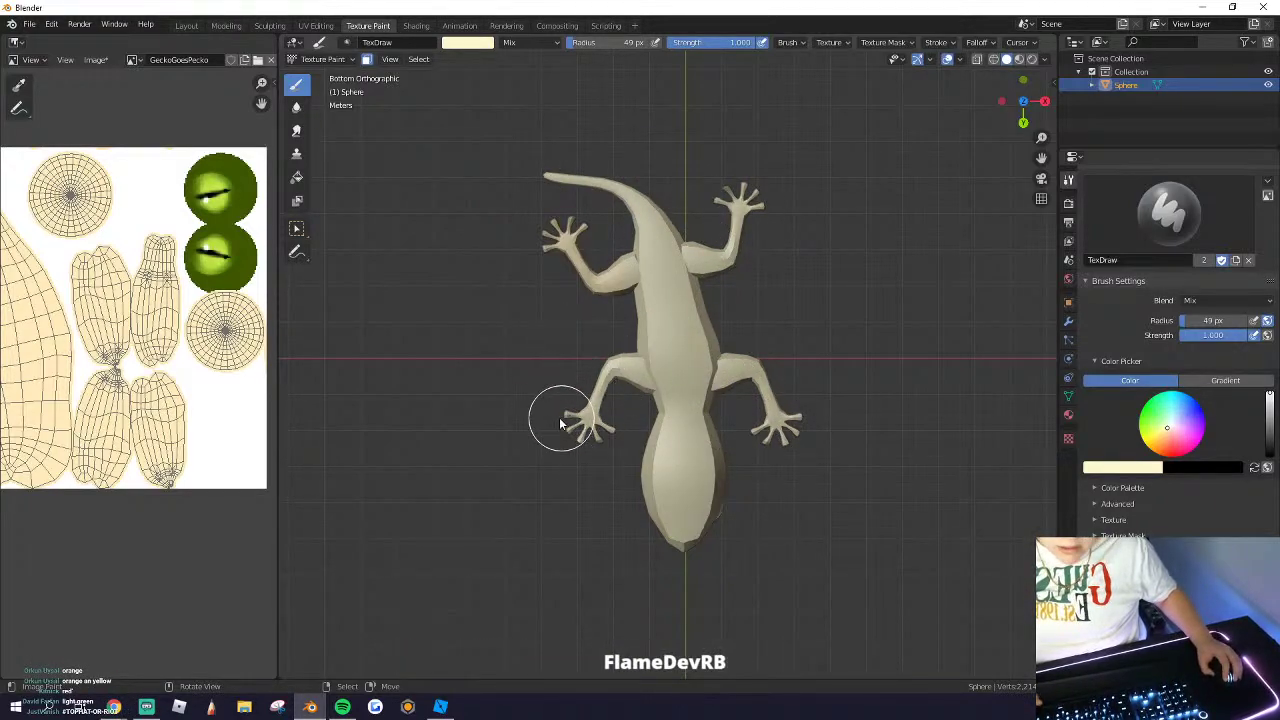
{"action": "scroll", "coordinate": [531, 308], "scroll_direction": "up", "scroll_amount": 5}
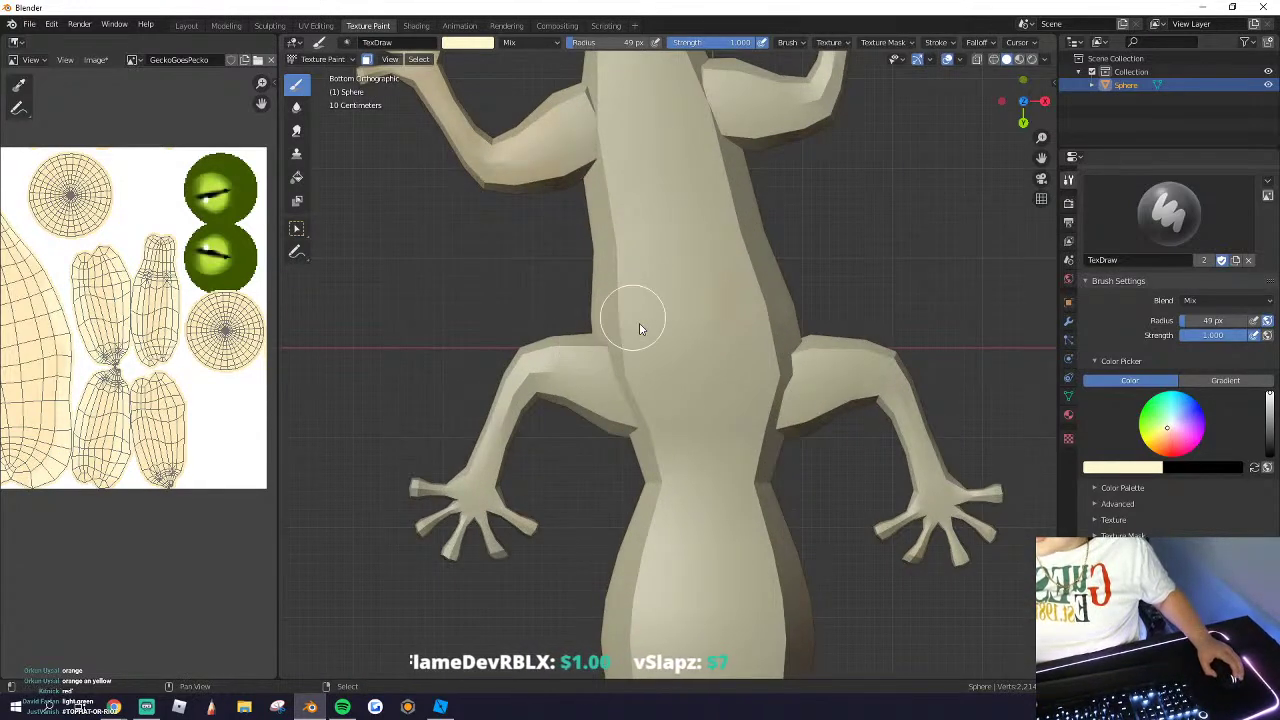
Step: Try to bevel the vertex at the front of the gecko's snout in Edit Mode
{"action": "mouse_move", "coordinate": [637, 323]}
{"action": "middle_mouse_down"}
{"action": "mouse_move", "coordinate": [720, 450]}
{"action": "mouse_move", "coordinate": [536, 528]}
{"action": "mouse_move", "coordinate": [689, 426]}
{"action": "mouse_move", "coordinate": [651, 362]}
{"action": "mouse_move", "coordinate": [677, 366]}
{"action": "mouse_move", "coordinate": [689, 416]}
{"action": "middle_mouse_up"}
{"action": "key", "text": "Tab"}
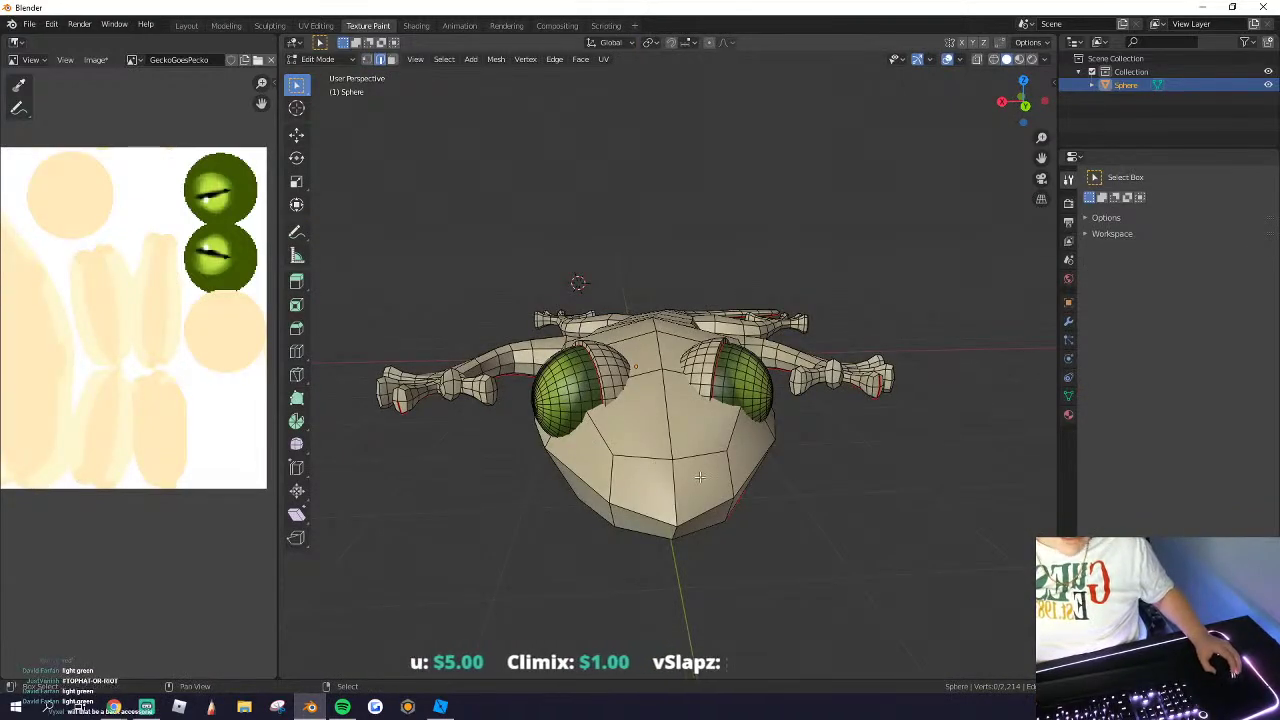
{"action": "middle_click_drag", "start_coordinate": [670, 508], "coordinate": [672, 388]}
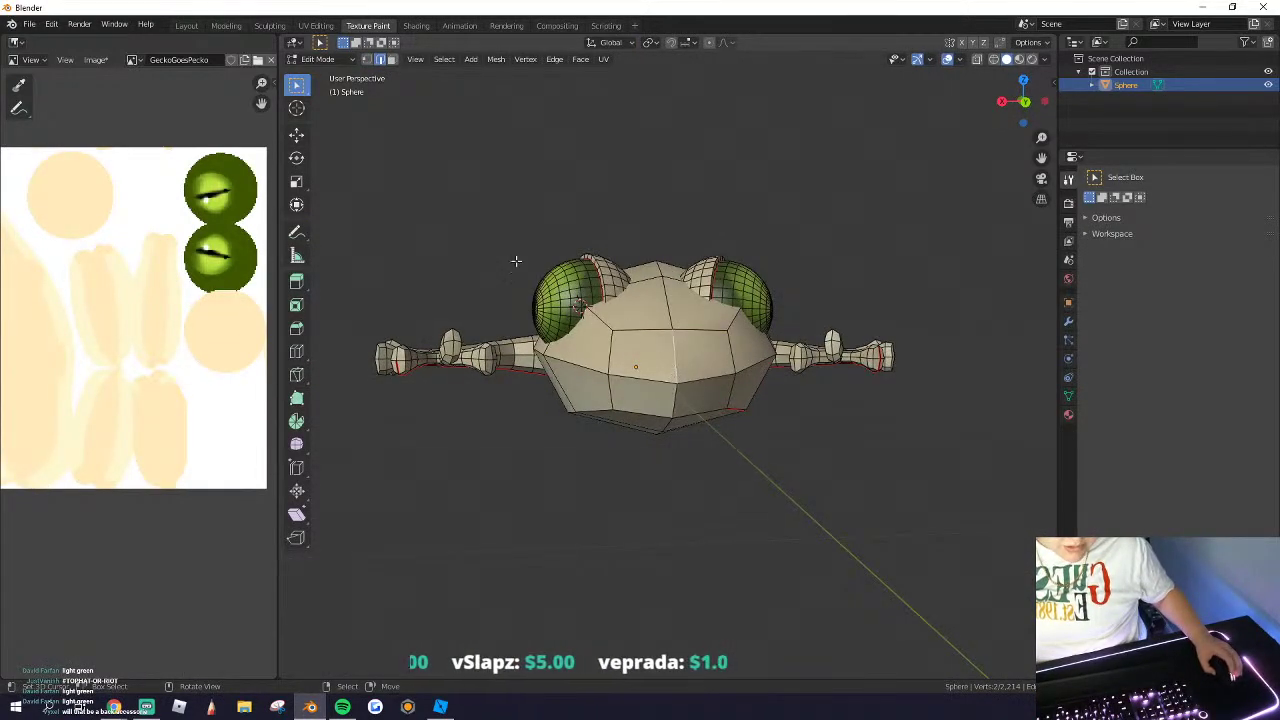
{"action": "left_click", "coordinate": [366, 59]}
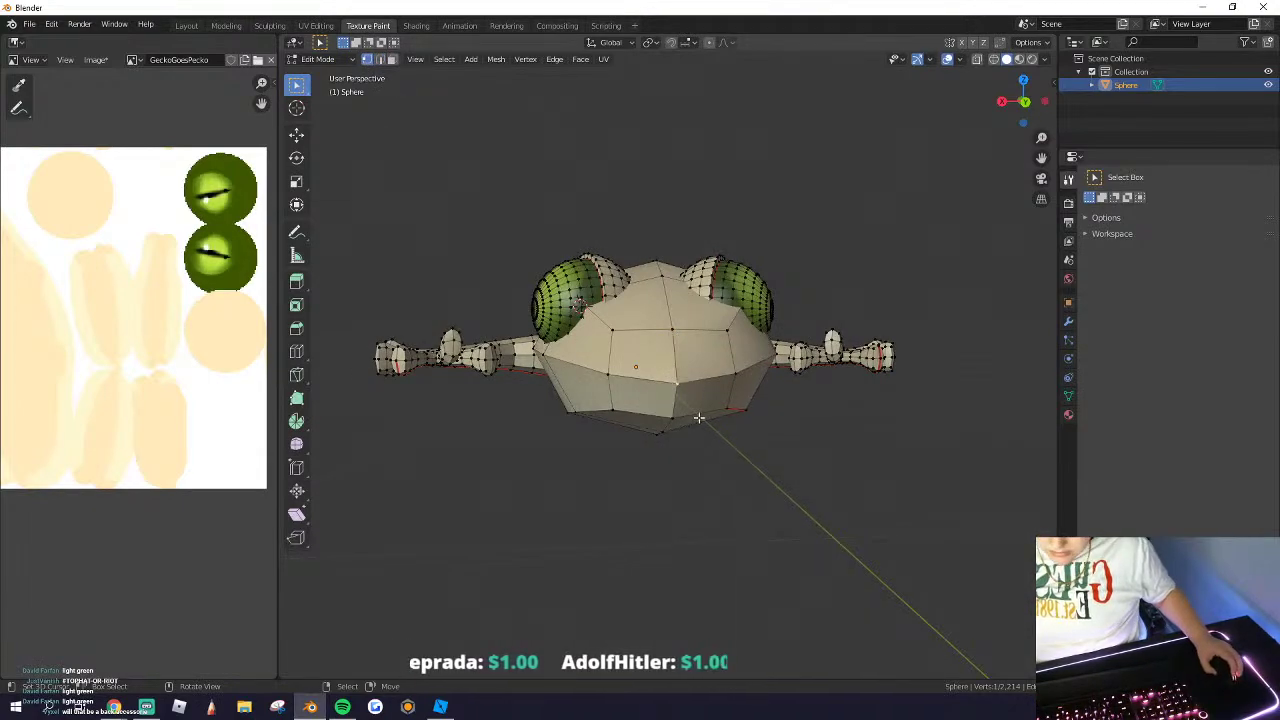
{"action": "key", "text": "ctrl+shift+b"}
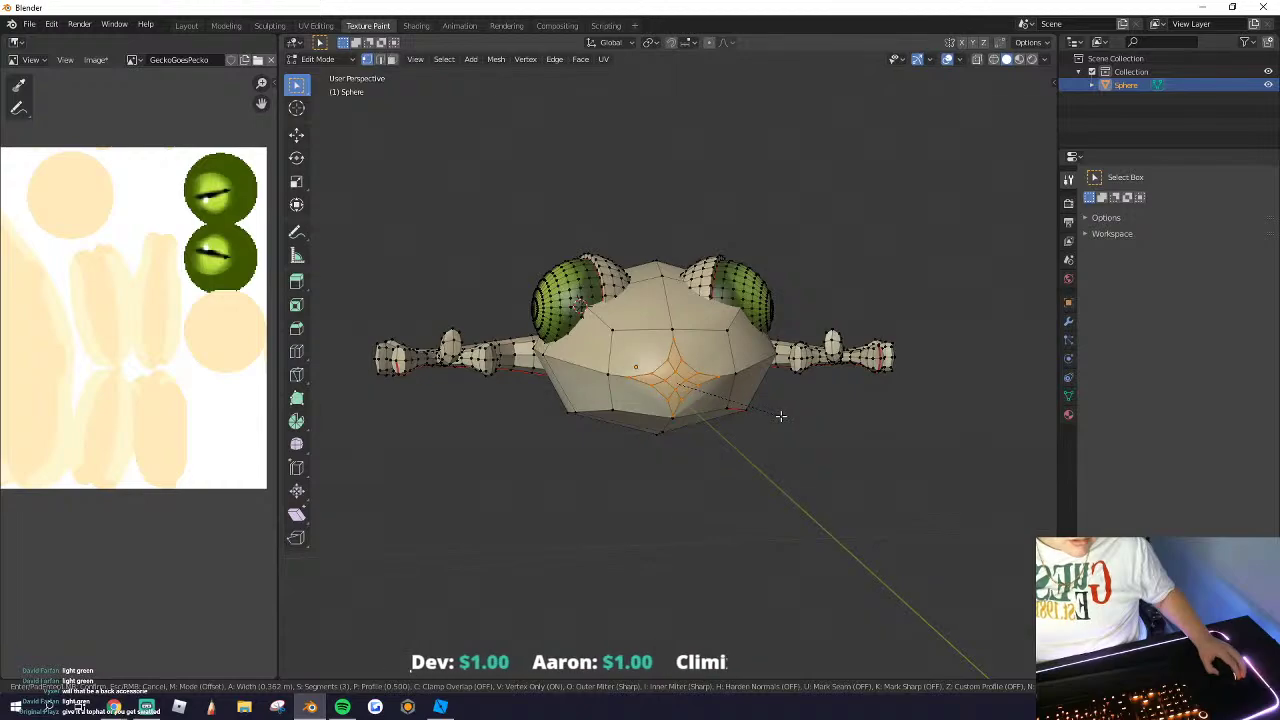
{"action": "scroll", "coordinate": [778, 414], "scroll_direction": "down", "scroll_amount": 1}
{"action": "right_click", "coordinate": [778, 415]}
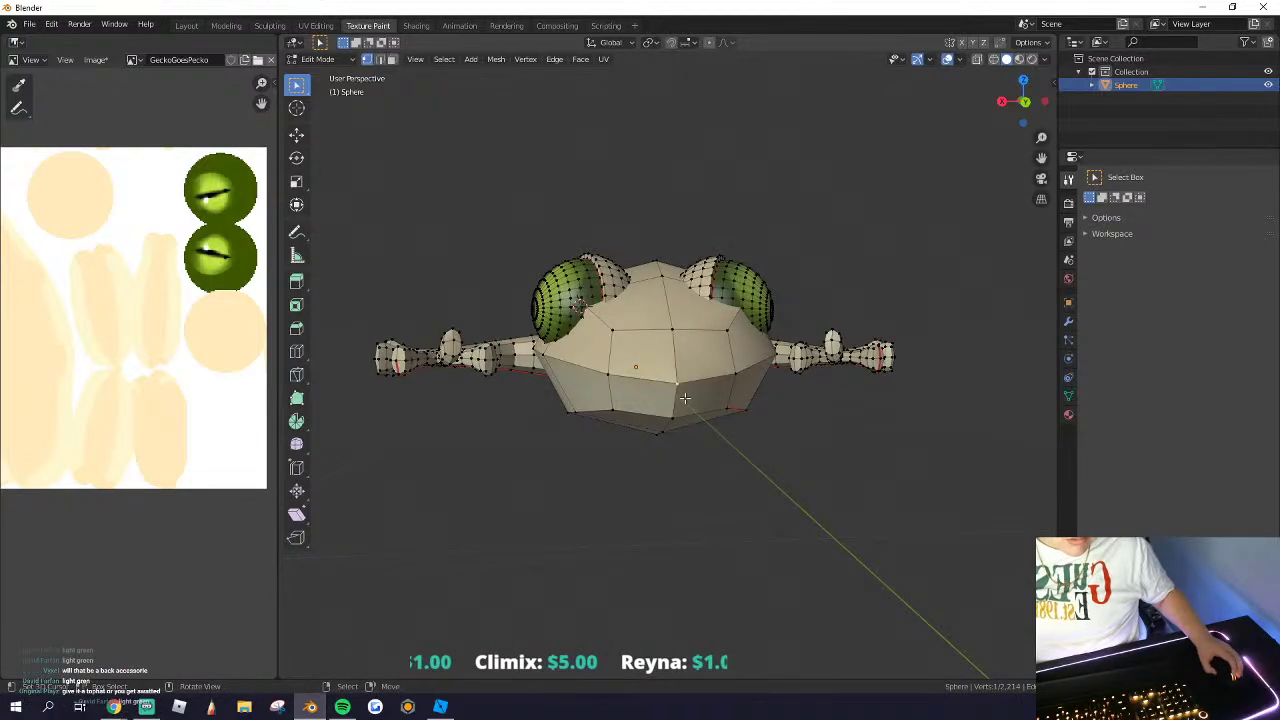
Step: Try to bevel the centre edges running over the front of the snout
{"action": "left_click", "coordinate": [380, 60]}
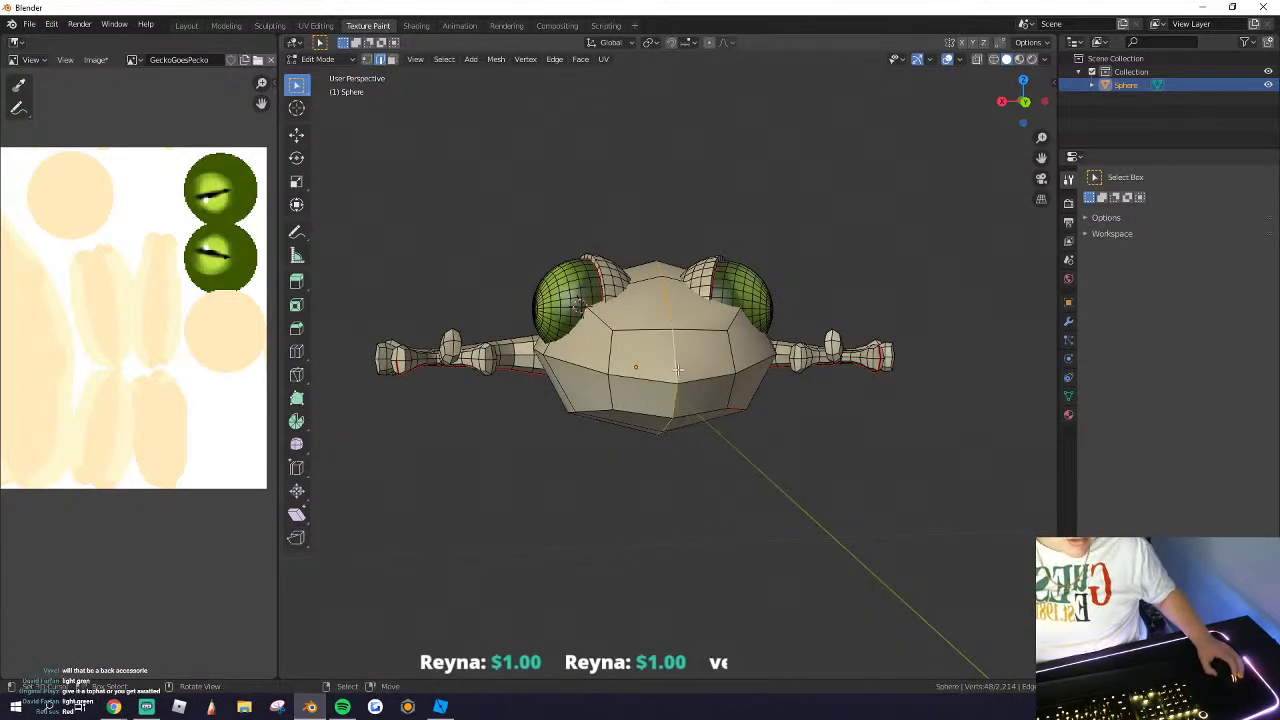
{"action": "middle_click_drag", "start_coordinate": [678, 369], "coordinate": [640, 567]}
{"action": "middle_click_drag", "start_coordinate": [629, 612], "coordinate": [651, 417]}
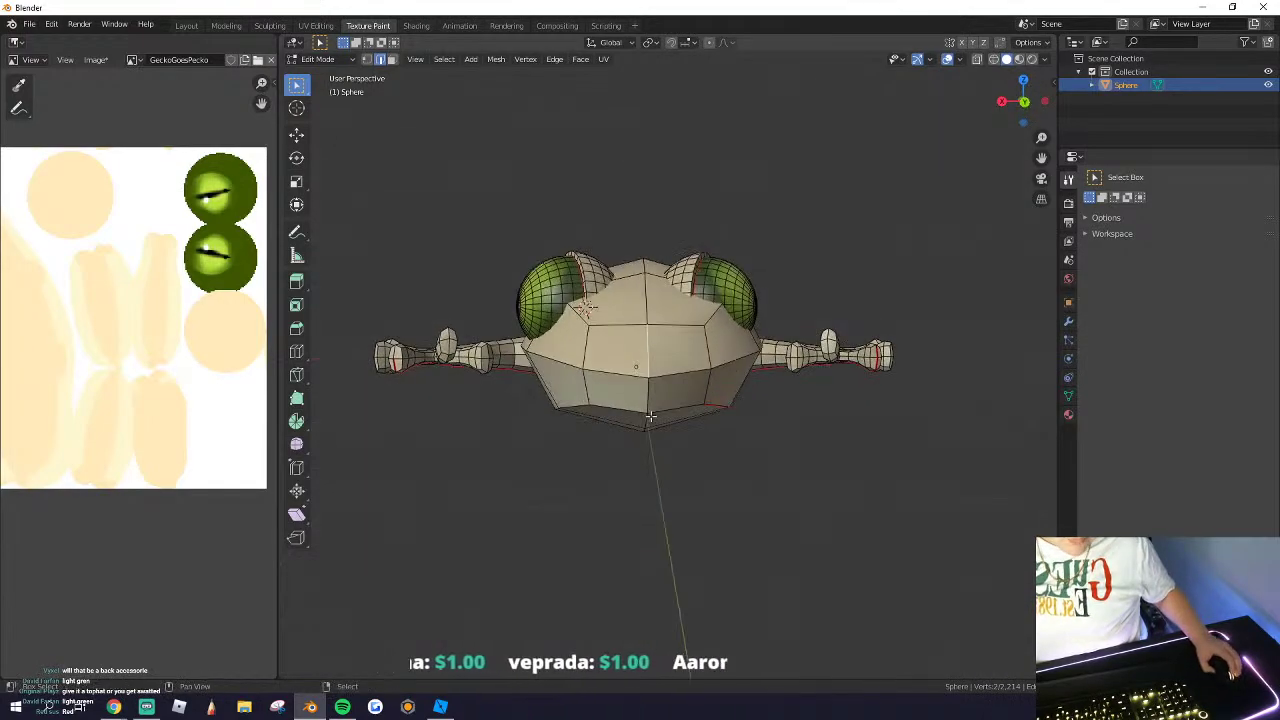
{"action": "key", "text": "ctrl+b"}
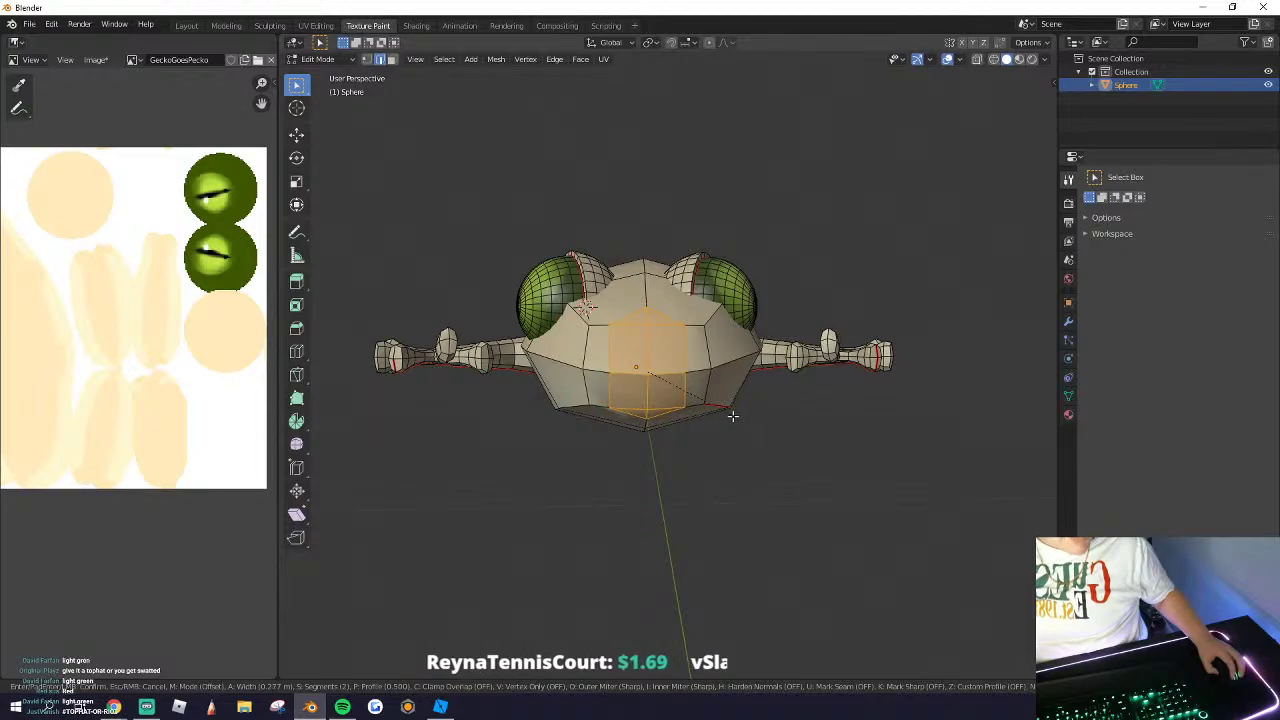
{"action": "left_click", "coordinate": [687, 403]}
{"action": "key", "text": "ctrl+z"}
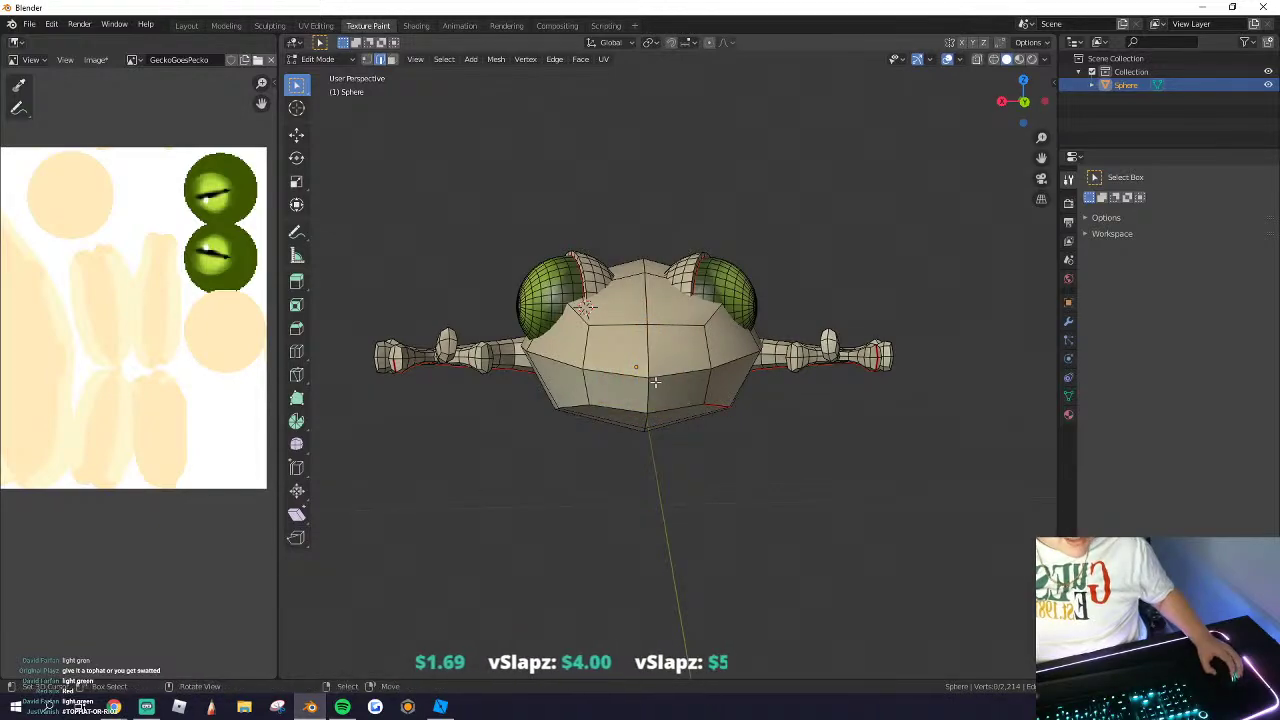
Step: Reposition the vertex at the snout's tip slightly with the Move tool and check the shape in Texture Paint mode
{"action": "key", "text": "shift+grave"}
{"action": "key", "text": "a"}
{"action": "key", "text": "w"}
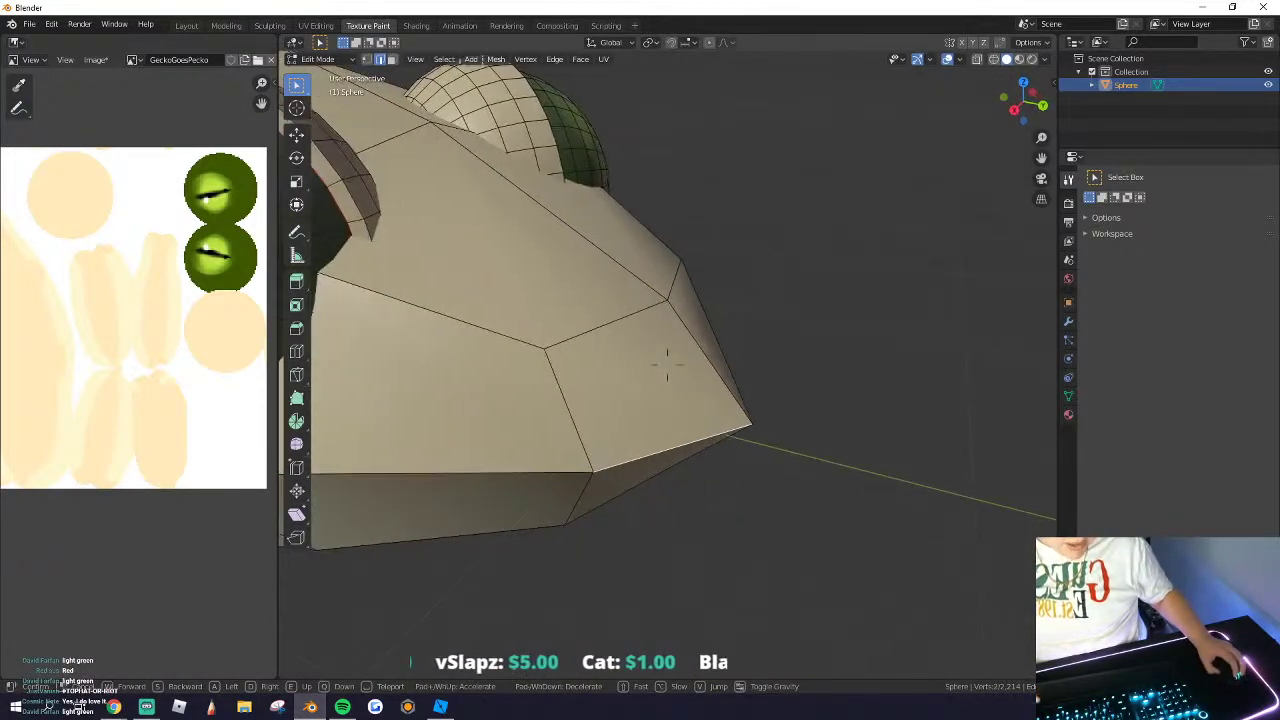
{"action": "left_click", "coordinate": [667, 365]}
{"action": "left_click", "coordinate": [368, 61]}
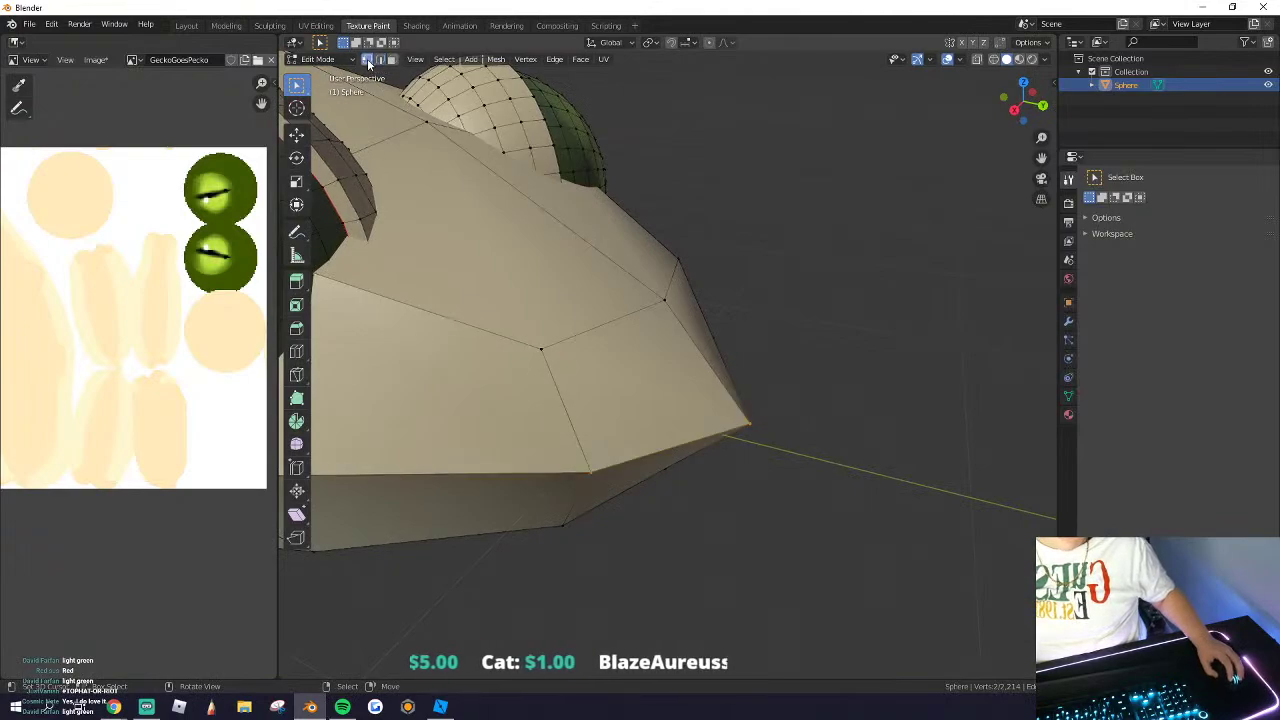
{"action": "left_click", "coordinate": [296, 133]}
{"action": "mouse_move", "coordinate": [748, 423]}
{"action": "left_mouse_down"}
{"action": "mouse_move", "coordinate": [794, 428]}
{"action": "mouse_move", "coordinate": [750, 408]}
{"action": "mouse_move", "coordinate": [762, 408]}
{"action": "left_mouse_up"}
{"action": "scroll", "coordinate": [640, 406], "scroll_direction": "down", "scroll_amount": 8}
{"action": "middle_click_drag", "start_coordinate": [563, 403], "coordinate": [521, 370]}
{"action": "key", "text": "Tab"}
{"action": "scroll", "coordinate": [545, 370], "scroll_direction": "up", "scroll_amount": 4}
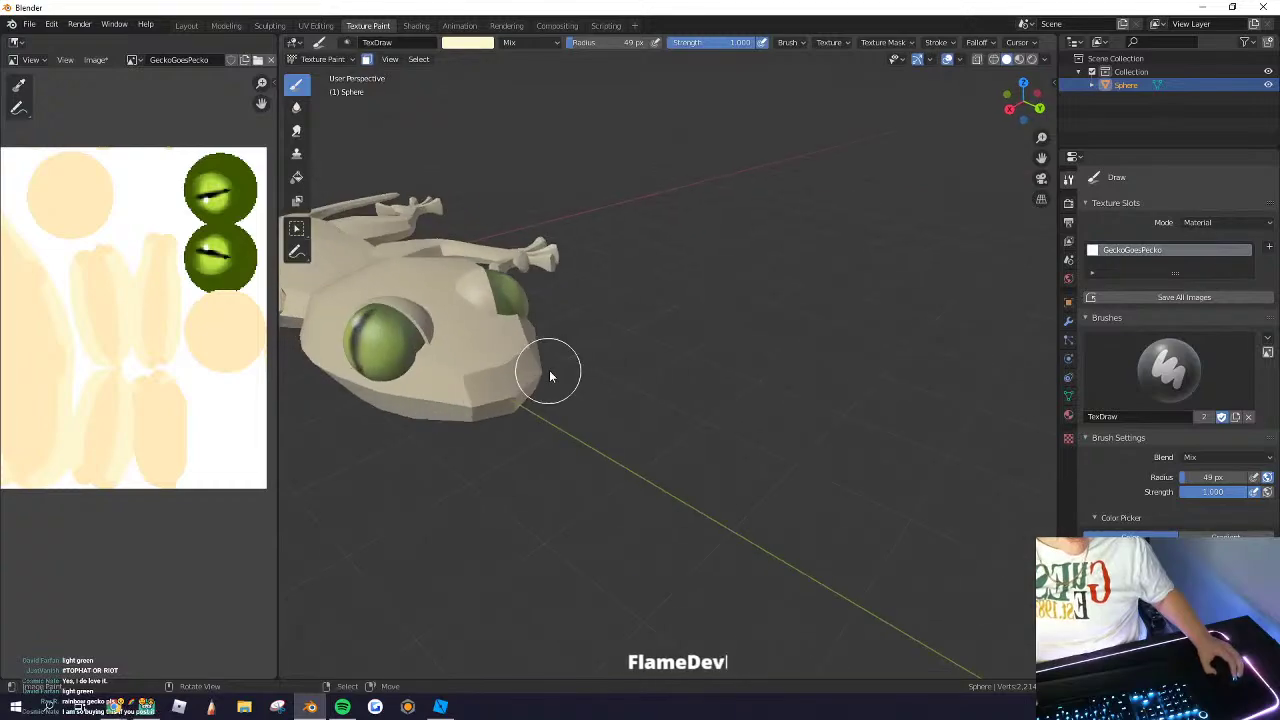
Step: Shift the snout's upper front vertices slightly backward in Edit Mode and return to Texture Paint mode
{"action": "key", "text": "Tab"}
{"action": "left_click", "coordinate": [535, 328], "text": "shift"}
{"action": "left_click", "coordinate": [532, 345]}
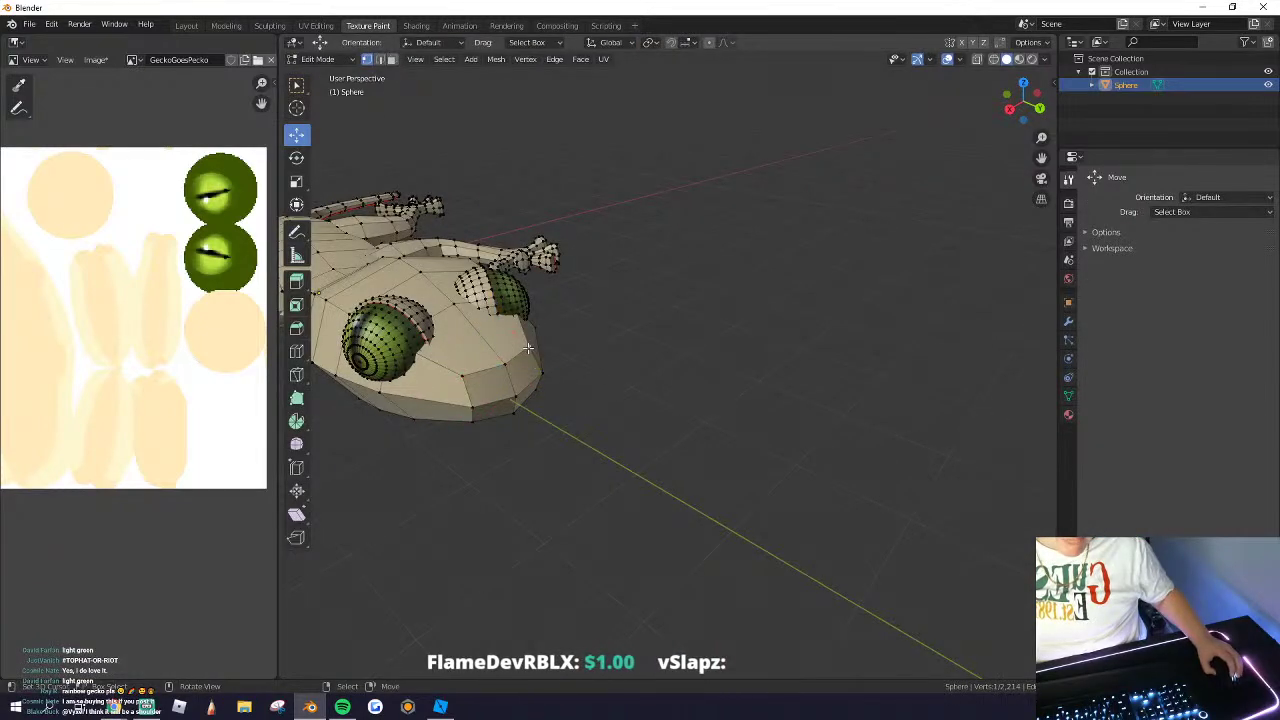
{"action": "left_click", "coordinate": [462, 375], "text": "shift"}
{"action": "left_click_drag", "start_coordinate": [528, 379], "coordinate": [506, 369]}
{"action": "key", "text": "Tab"}
{"action": "scroll", "coordinate": [608, 400], "scroll_direction": "down", "scroll_amount": 4}
{"action": "mouse_move", "coordinate": [608, 400]}
{"action": "middle_mouse_down"}
{"action": "mouse_move", "coordinate": [605, 425]}
{"action": "mouse_move", "coordinate": [673, 437]}
{"action": "middle_mouse_up"}
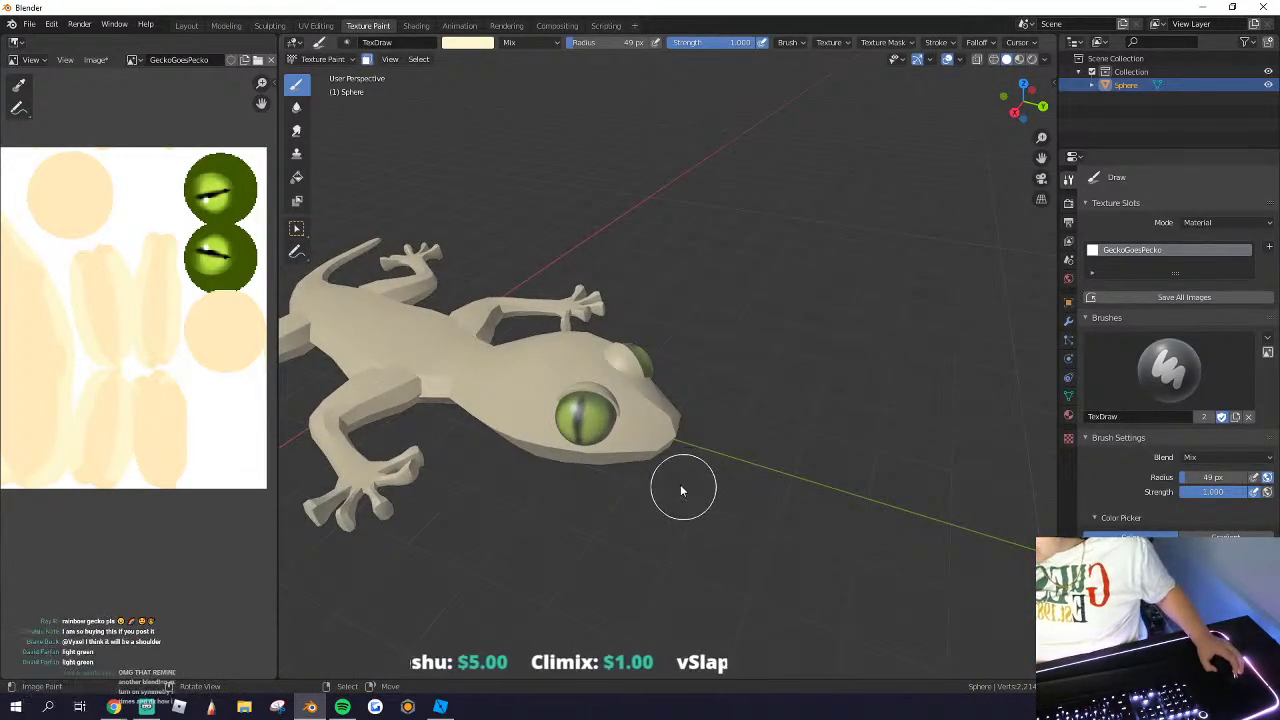
Step: Examine the reshaped snout up close and the head's profile from the right orthographic view
{"action": "scroll", "coordinate": [680, 474], "scroll_direction": "up", "scroll_amount": 5}
{"action": "middle_click_drag", "start_coordinate": [731, 448], "coordinate": [760, 330]}
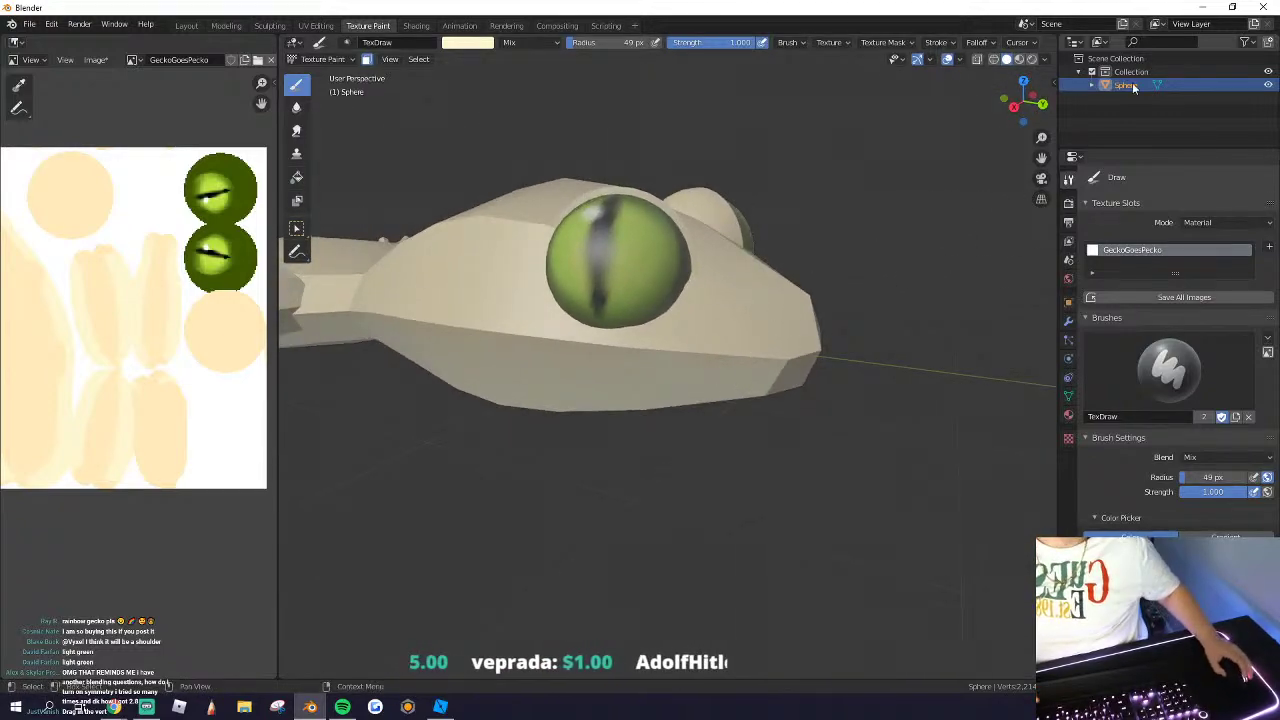
{"action": "left_click", "coordinate": [1014, 106]}
{"action": "middle_click_drag", "start_coordinate": [822, 260], "coordinate": [779, 248]}
{"action": "left_click_drag", "start_coordinate": [780, 254], "coordinate": [790, 250]}
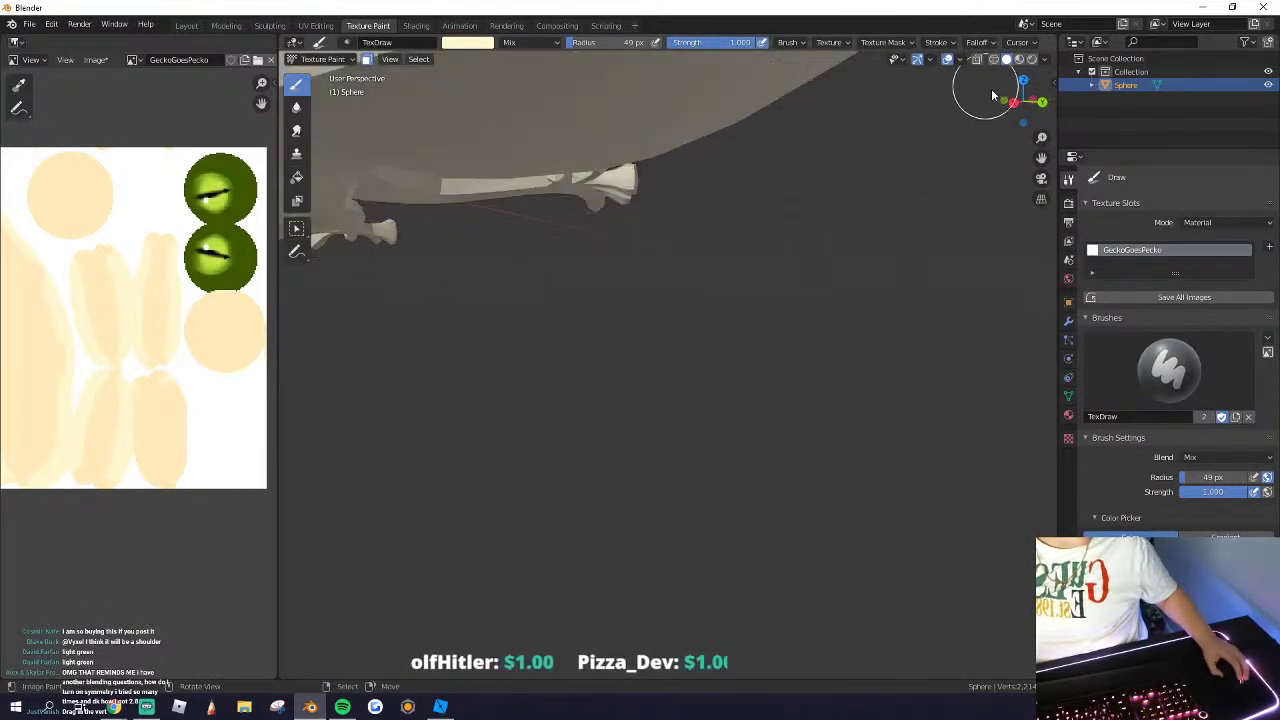
{"action": "left_click", "coordinate": [1014, 102]}
{"action": "scroll", "coordinate": [600, 228], "scroll_direction": "down", "scroll_amount": 4}
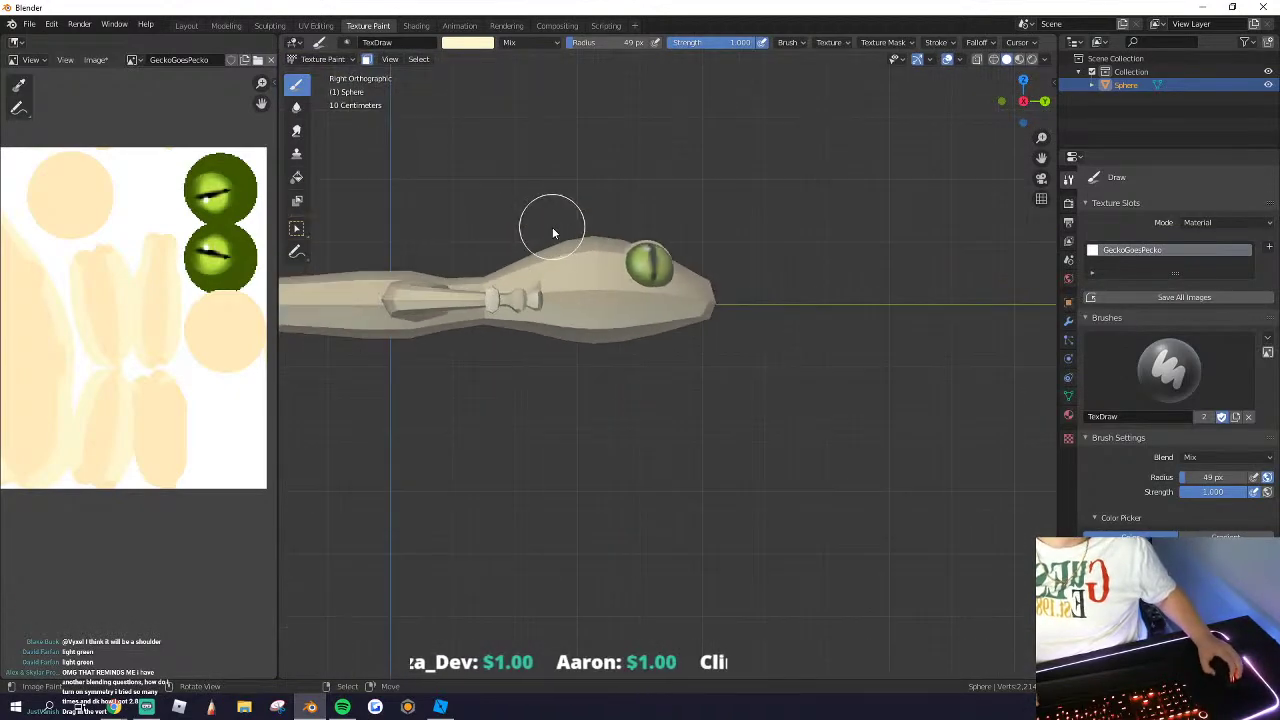
{"action": "middle_click_drag", "start_coordinate": [552, 230], "coordinate": [623, 300]}
{"action": "scroll", "coordinate": [625, 302], "scroll_direction": "down", "scroll_amount": 4}
Step: Select all linked parts of the gecko in Edit Mode and return to Texture Paint mode
{"action": "key", "text": "Tab"}
{"action": "right_click", "coordinate": [704, 463]}
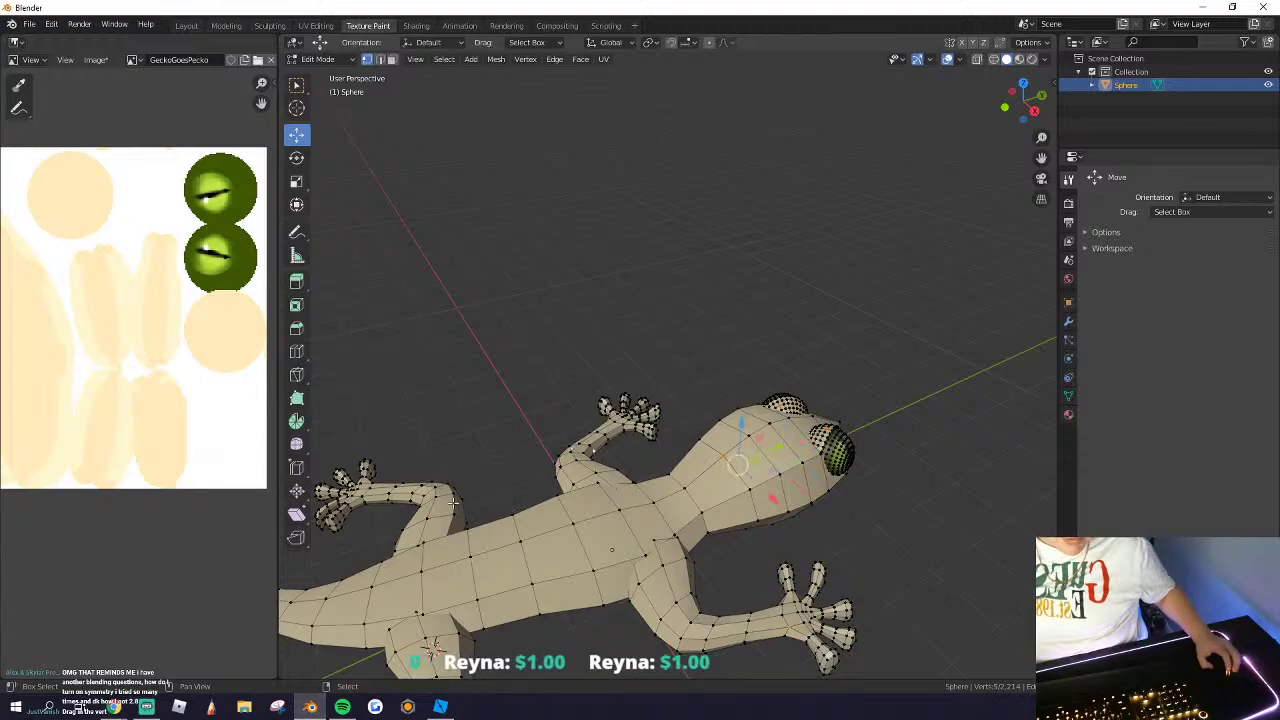
{"action": "key", "text": "ctrl+l"}
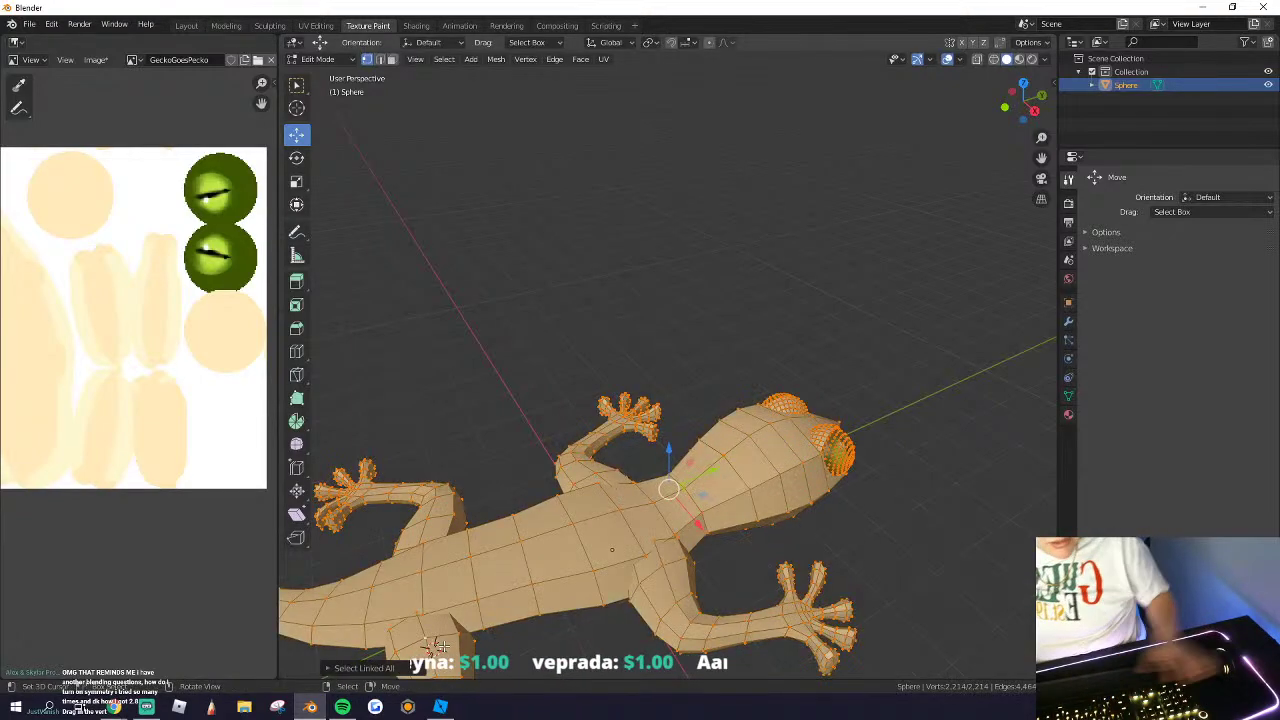
{"action": "left_click", "coordinate": [320, 59]}
{"action": "left_click", "coordinate": [322, 146]}
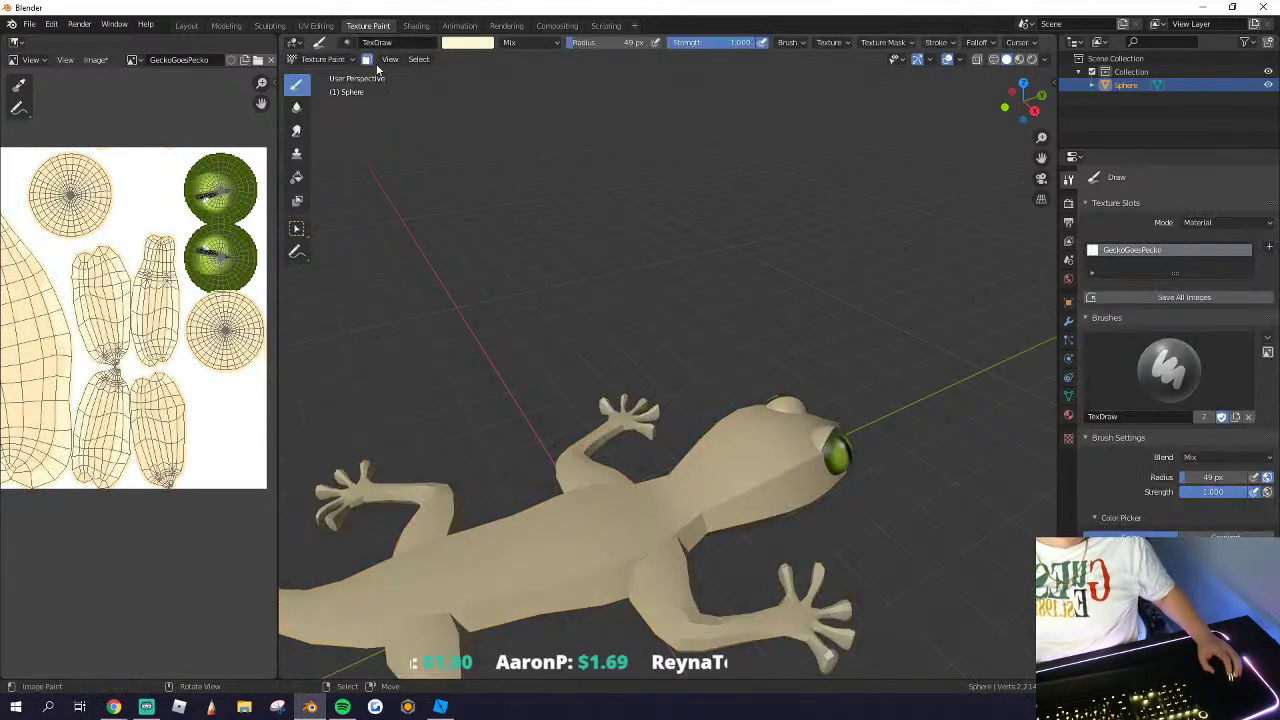
Step: Mask the body, legs and eyelids for painting without the eyeballs, and pick a warm yellow brush colour
{"action": "left_click", "coordinate": [738, 473]}
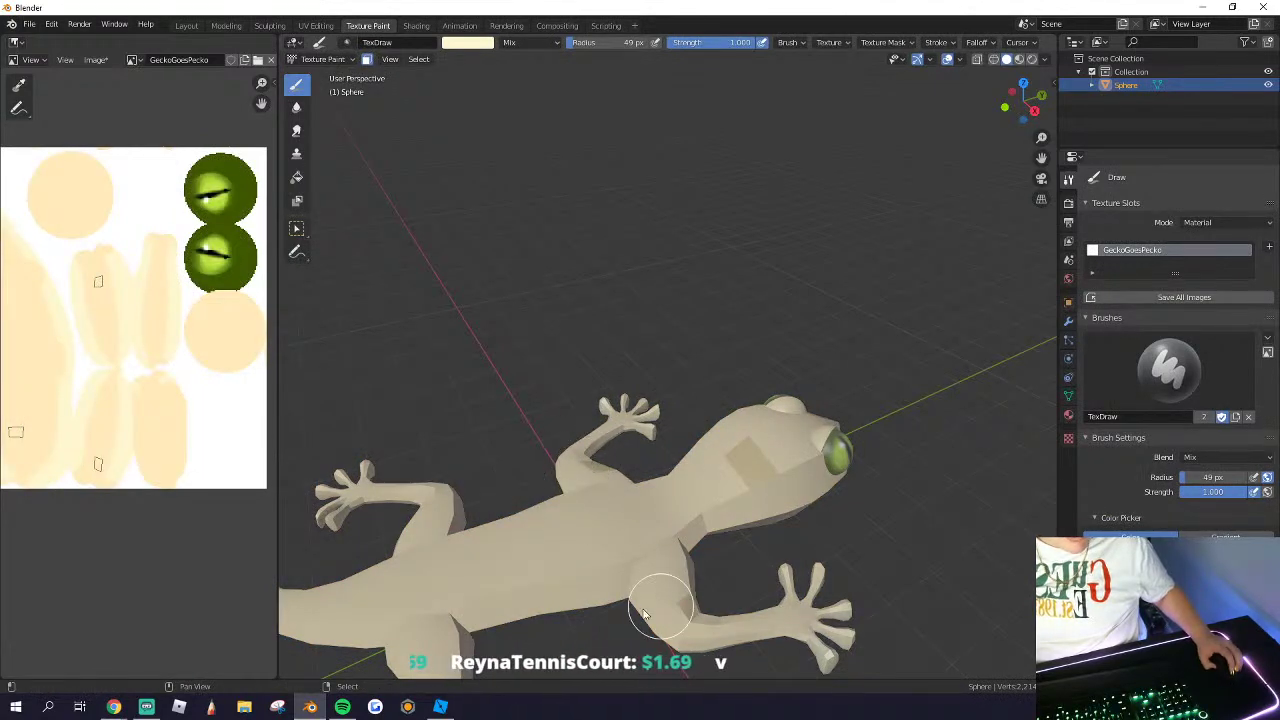
{"action": "mouse_move", "coordinate": [420, 561]}
{"action": "left_mouse_down"}
{"action": "mouse_move", "coordinate": [434, 486]}
{"action": "mouse_move", "coordinate": [785, 465]}
{"action": "mouse_move", "coordinate": [790, 410]}
{"action": "left_mouse_up"}
{"action": "key", "text": "ctrl+z"}
{"action": "key", "text": "ctrl+z"}
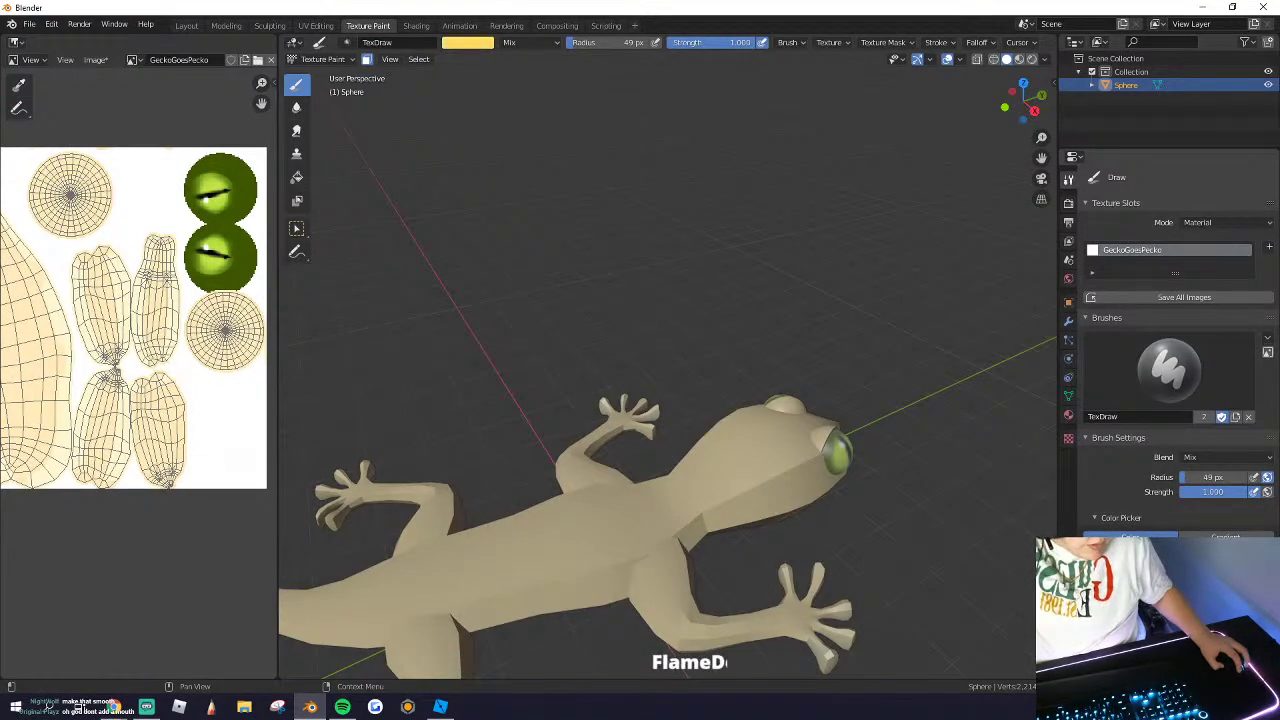
Step: Try painting yellow patches on the gecko's back with the 49 px brush at full strength
{"action": "scroll", "coordinate": [584, 546], "scroll_direction": "down", "scroll_amount": 3}
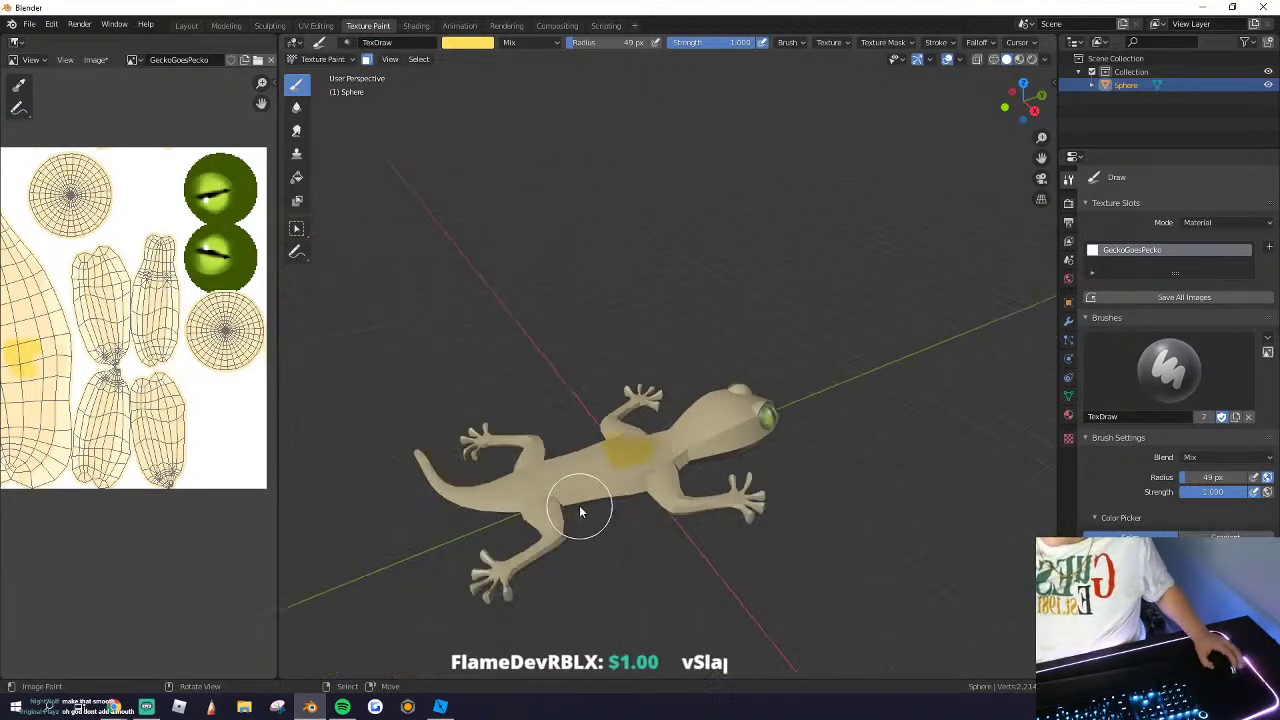
{"action": "middle_click_drag", "start_coordinate": [665, 379], "coordinate": [620, 440]}
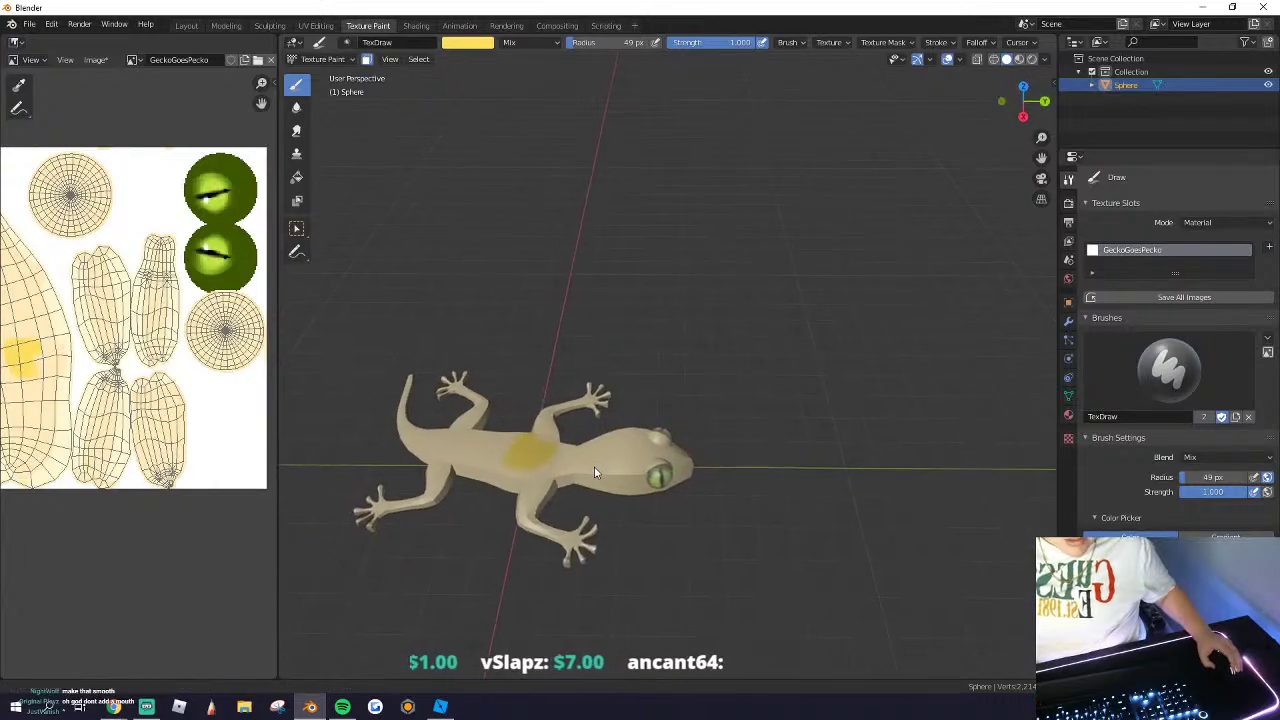
{"action": "scroll", "coordinate": [760, 443], "scroll_direction": "up", "scroll_amount": 4}
{"action": "middle_click_drag", "start_coordinate": [760, 443], "coordinate": [635, 493]}
{"action": "middle_click_drag", "start_coordinate": [405, 436], "coordinate": [642, 415], "text": "shift"}
{"action": "left_click_drag", "start_coordinate": [674, 341], "coordinate": [690, 402]}
{"action": "key", "text": "ctrl+z"}
{"action": "key", "text": "ctrl+z"}
Step: Paint the gecko's head, back, legs and tail yellow from above with a 120 px brush at 0.533 strength
{"action": "key", "text": "f"}
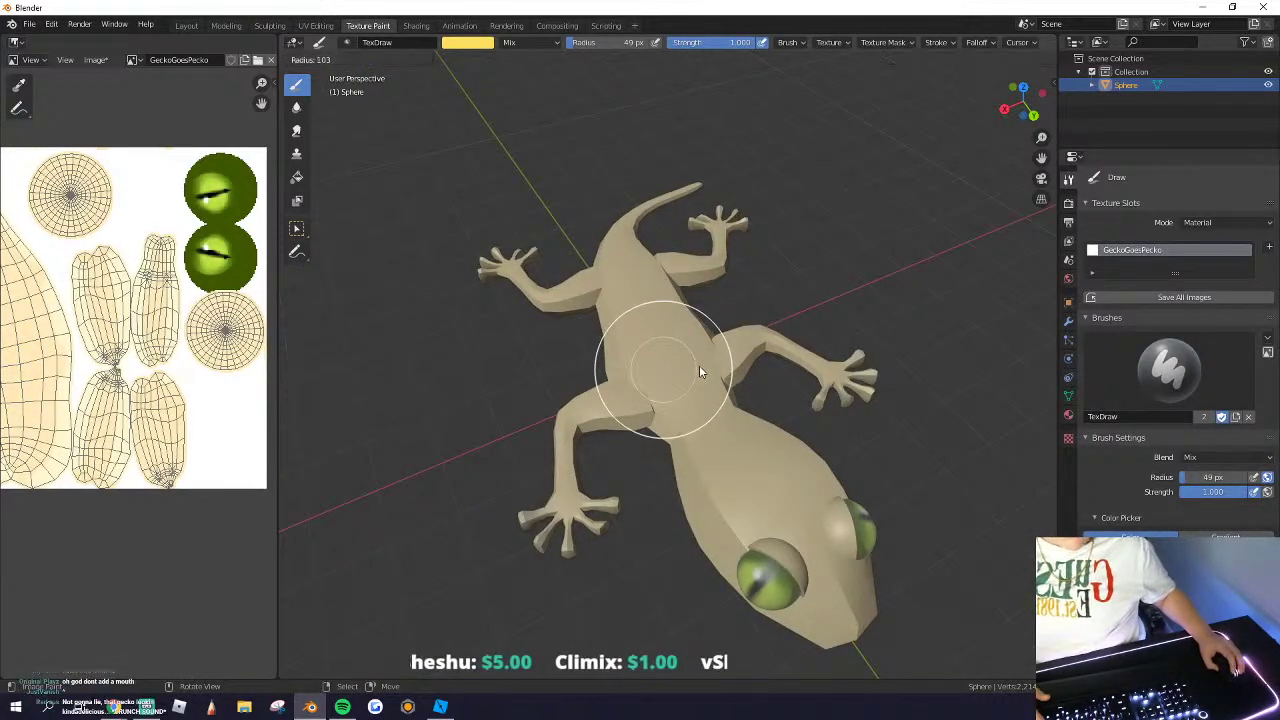
{"action": "left_click", "coordinate": [700, 371]}
{"action": "left_click_drag", "start_coordinate": [739, 42], "coordinate": [713, 42]}
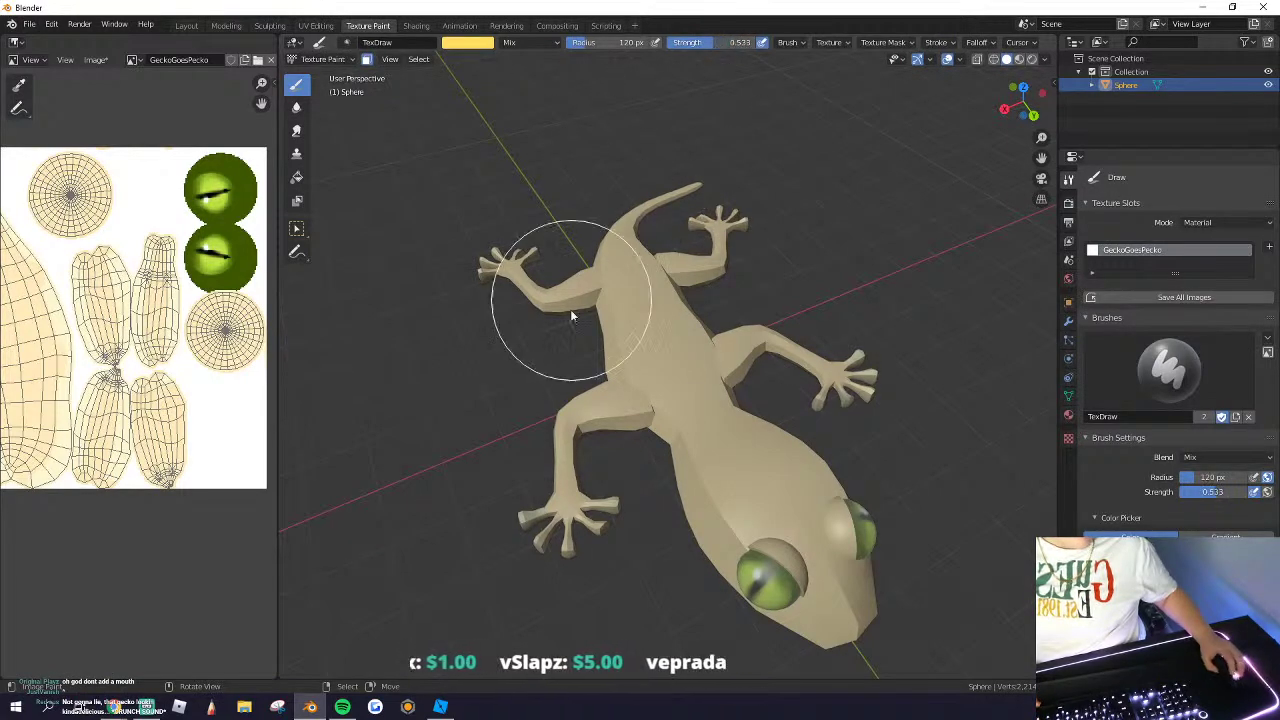
{"action": "mouse_move", "coordinate": [655, 285]}
{"action": "left_mouse_down"}
{"action": "mouse_move", "coordinate": [692, 311]}
{"action": "mouse_move", "coordinate": [857, 366]}
{"action": "mouse_move", "coordinate": [686, 366]}
{"action": "mouse_move", "coordinate": [594, 425]}
{"action": "mouse_move", "coordinate": [573, 521]}
{"action": "mouse_move", "coordinate": [536, 512]}
{"action": "mouse_move", "coordinate": [798, 503]}
{"action": "left_mouse_up"}
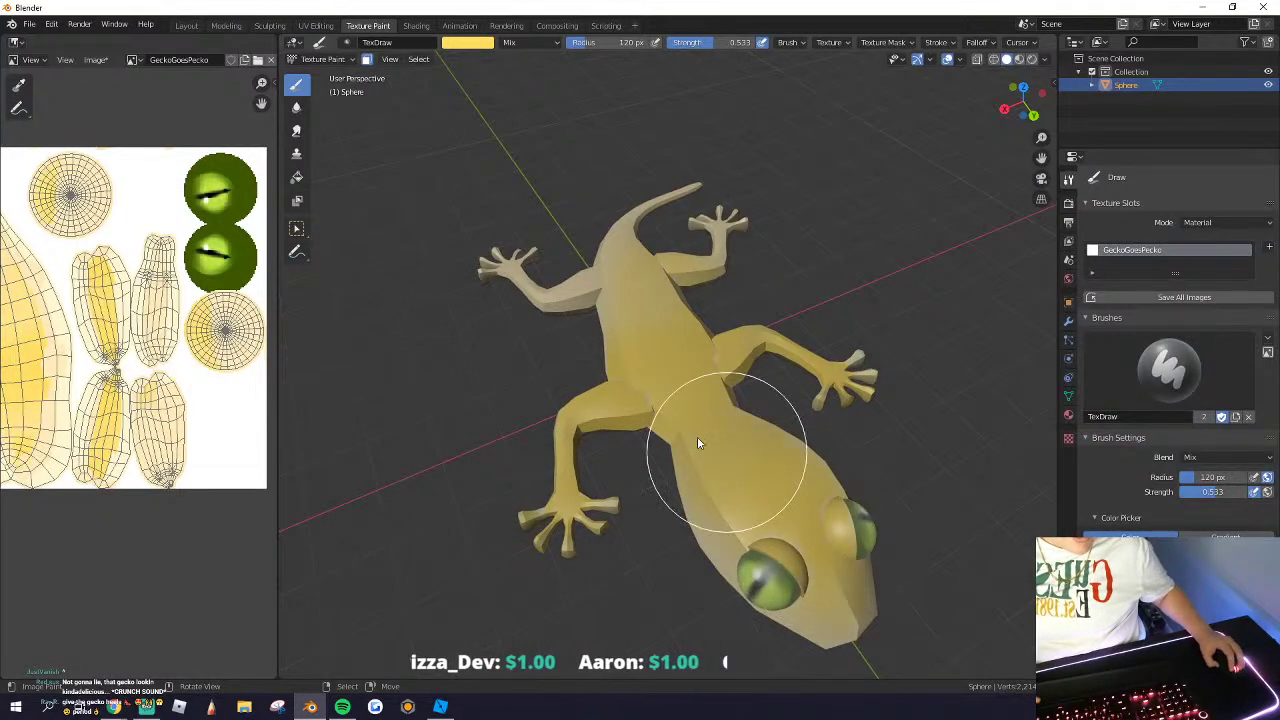
{"action": "middle_click_drag", "start_coordinate": [566, 241], "coordinate": [730, 397]}
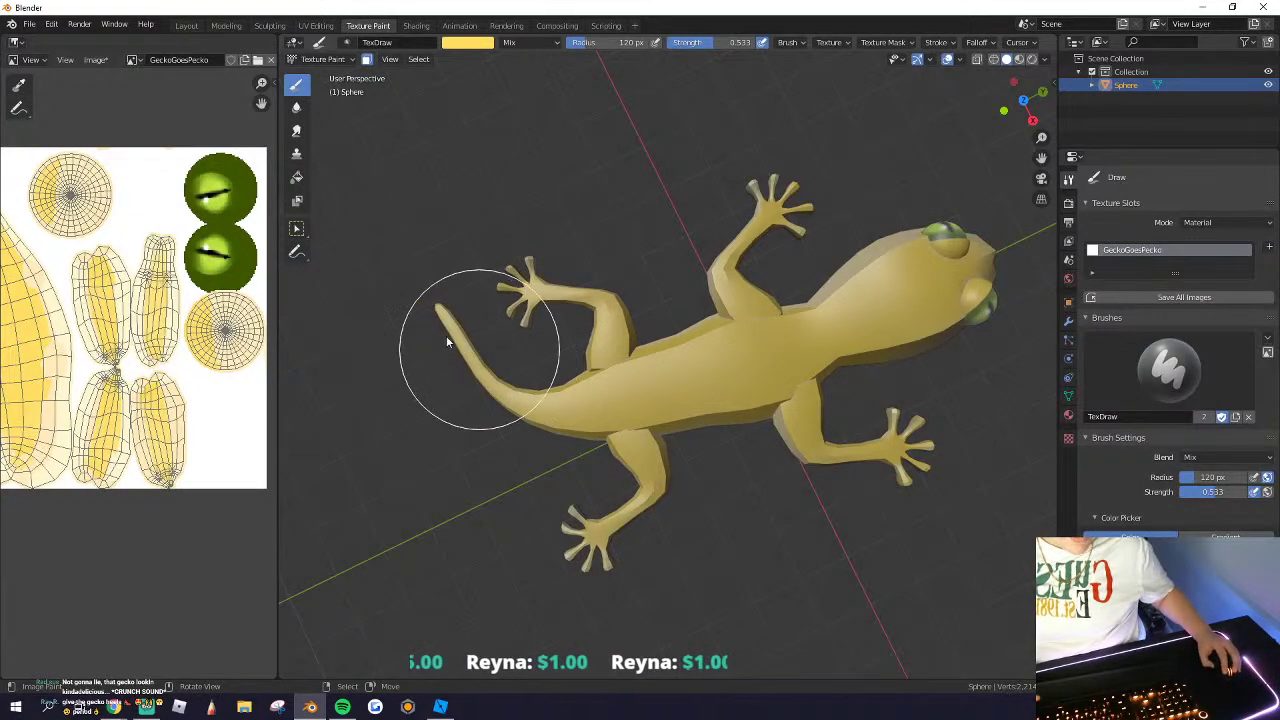
Step: Examine the yellow coat on the gecko's head, back, legs and tail from several angles
{"action": "mouse_move", "coordinate": [443, 329]}
{"action": "middle_mouse_down"}
{"action": "mouse_move", "coordinate": [668, 286]}
{"action": "mouse_move", "coordinate": [604, 275]}
{"action": "mouse_move", "coordinate": [775, 400]}
{"action": "middle_mouse_up"}
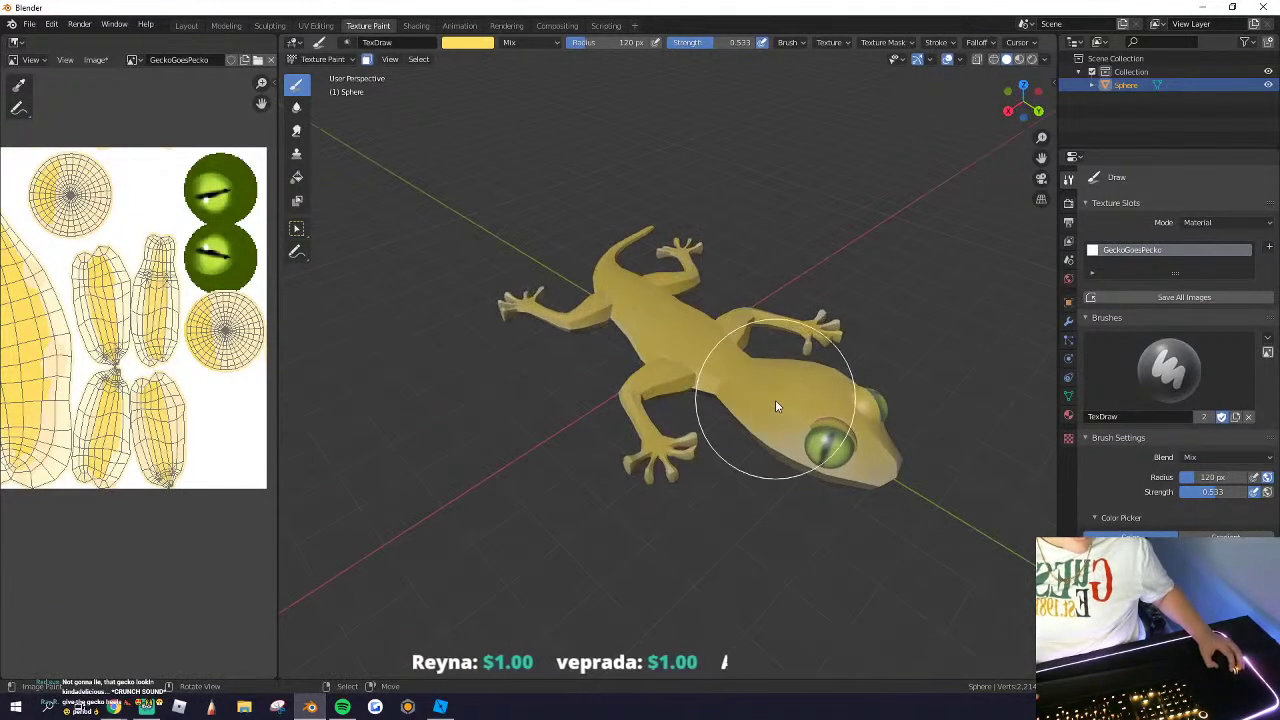
{"action": "middle_click_drag", "start_coordinate": [734, 320], "coordinate": [606, 333]}
{"action": "scroll", "coordinate": [606, 333], "scroll_direction": "up", "scroll_amount": 2}
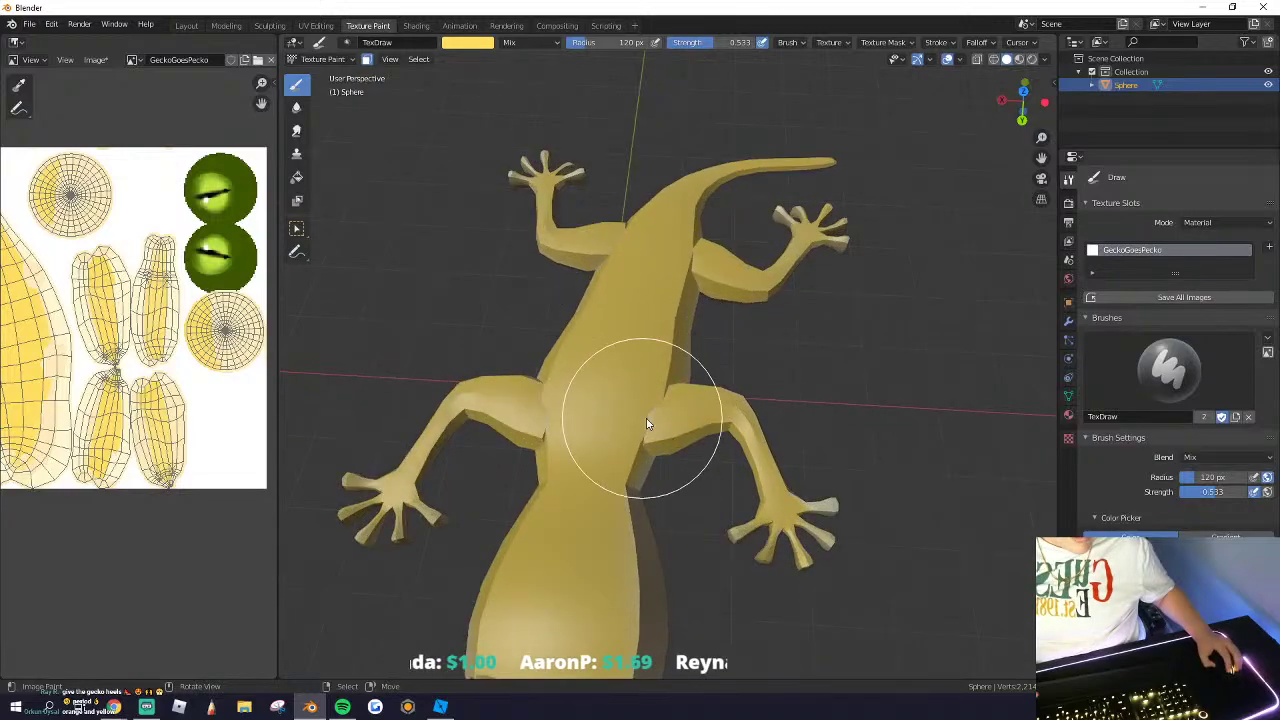
{"action": "scroll", "coordinate": [651, 423], "scroll_direction": "up", "scroll_amount": 4}
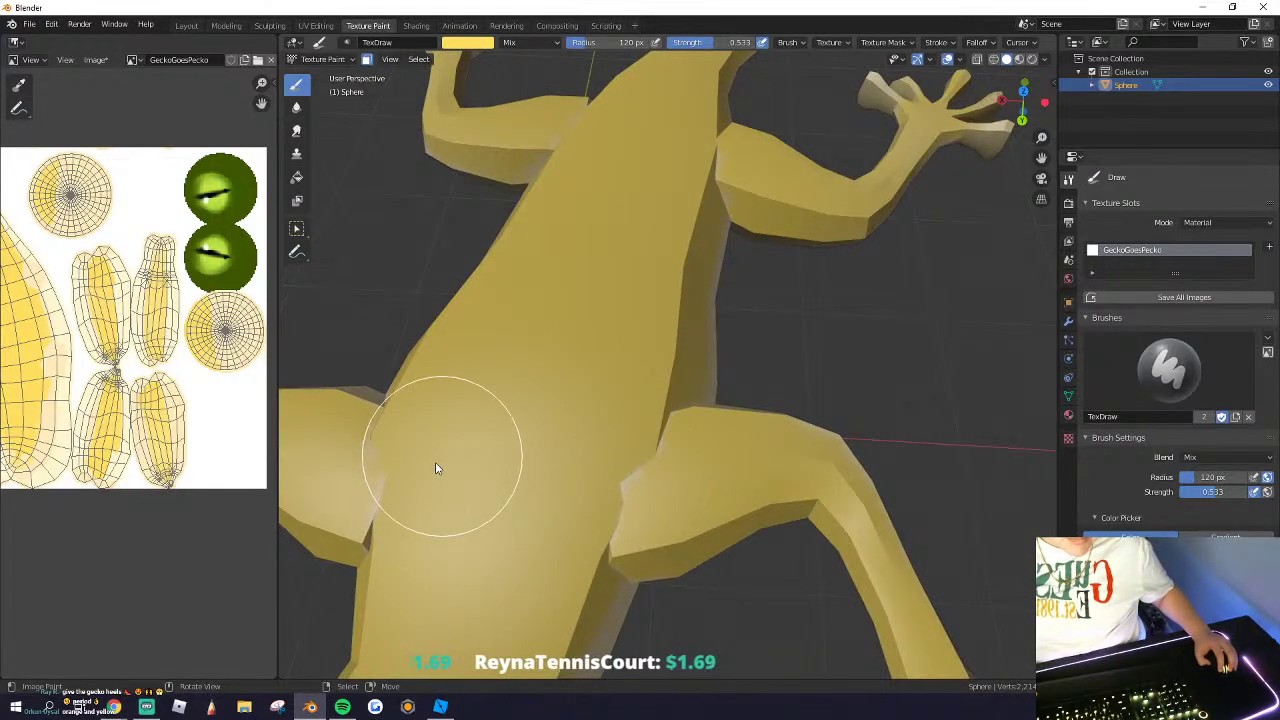
{"action": "scroll", "coordinate": [680, 238], "scroll_direction": "down", "scroll_amount": 1}
{"action": "scroll", "coordinate": [711, 217], "scroll_direction": "down", "scroll_amount": 3}
{"action": "mouse_move", "coordinate": [655, 270]}
{"action": "middle_mouse_down"}
{"action": "mouse_move", "coordinate": [808, 334]}
{"action": "mouse_move", "coordinate": [789, 468]}
{"action": "middle_mouse_up"}
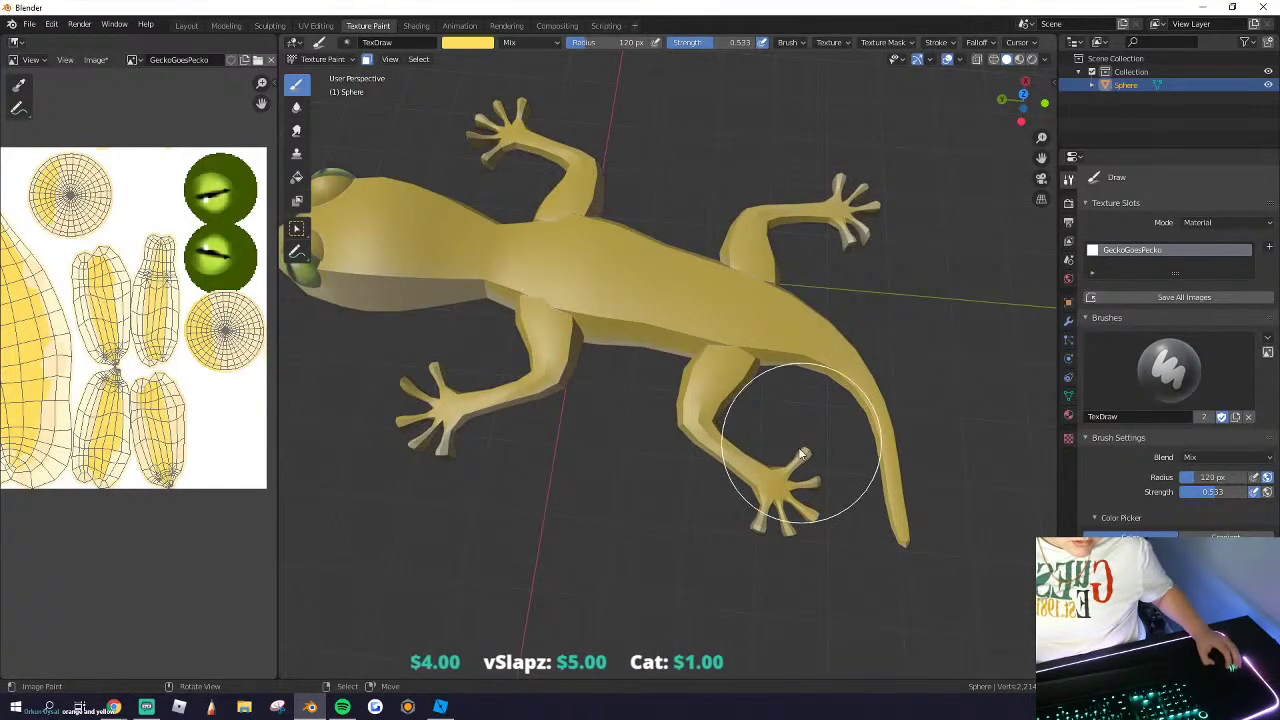
{"action": "scroll", "coordinate": [466, 414], "scroll_direction": "down", "scroll_amount": 3}
{"action": "middle_click_drag", "start_coordinate": [466, 414], "coordinate": [737, 380]}
{"action": "middle_click_drag", "start_coordinate": [652, 357], "coordinate": [804, 343]}
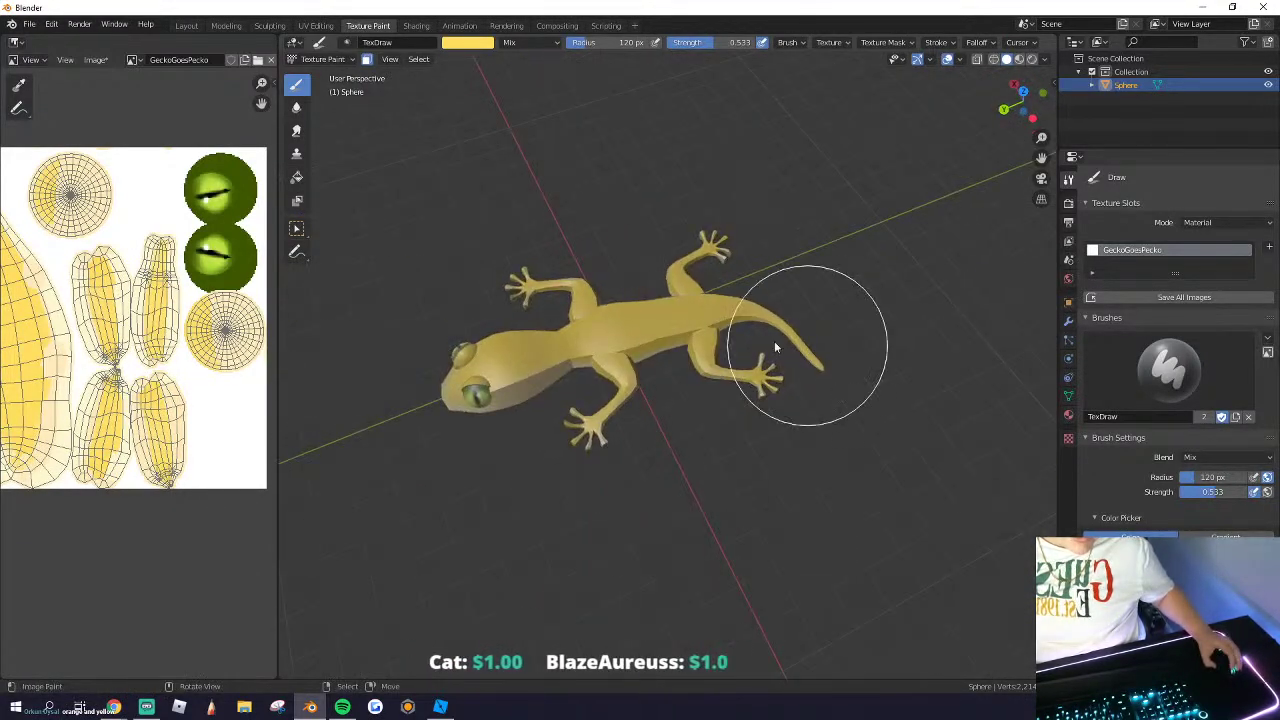
{"action": "scroll", "coordinate": [646, 324], "scroll_direction": "up", "scroll_amount": 3}
{"action": "middle_click_drag", "start_coordinate": [643, 323], "coordinate": [746, 349]}
{"action": "middle_click_drag", "start_coordinate": [590, 482], "coordinate": [616, 431]}
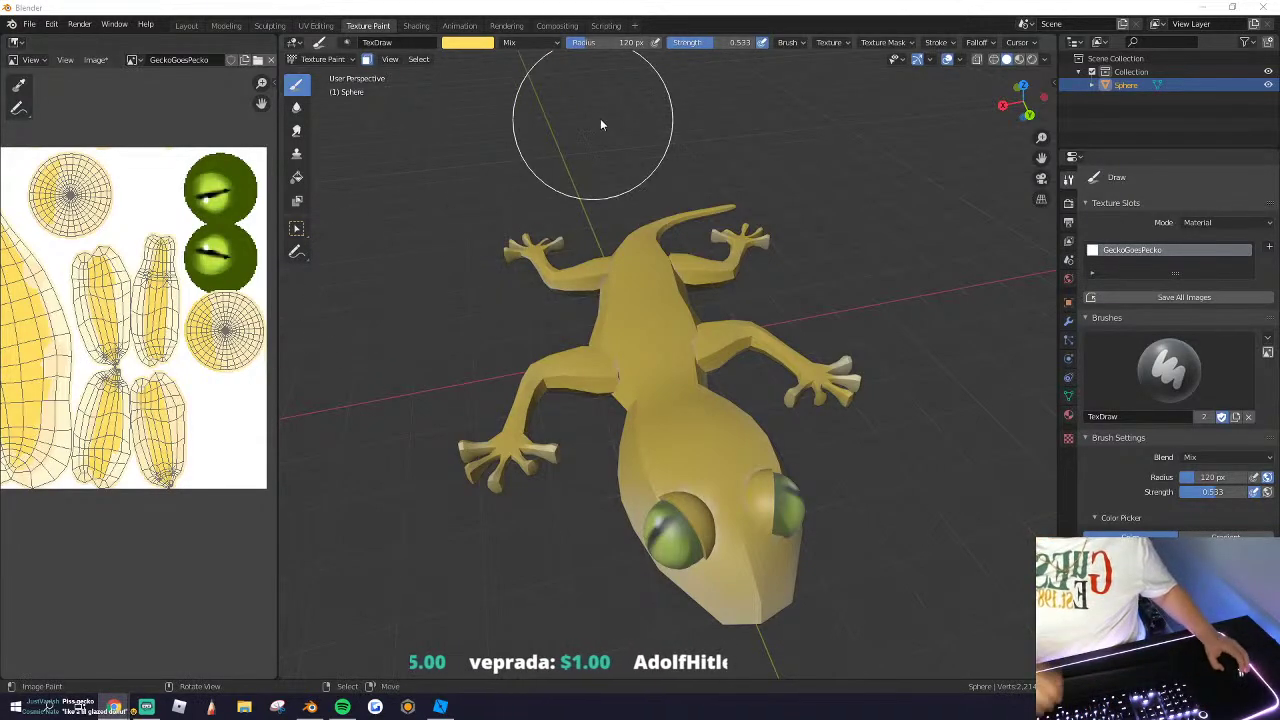
{"action": "middle_click_drag", "start_coordinate": [600, 120], "coordinate": [785, 240]}
{"action": "middle_click_drag", "start_coordinate": [462, 322], "coordinate": [618, 322]}
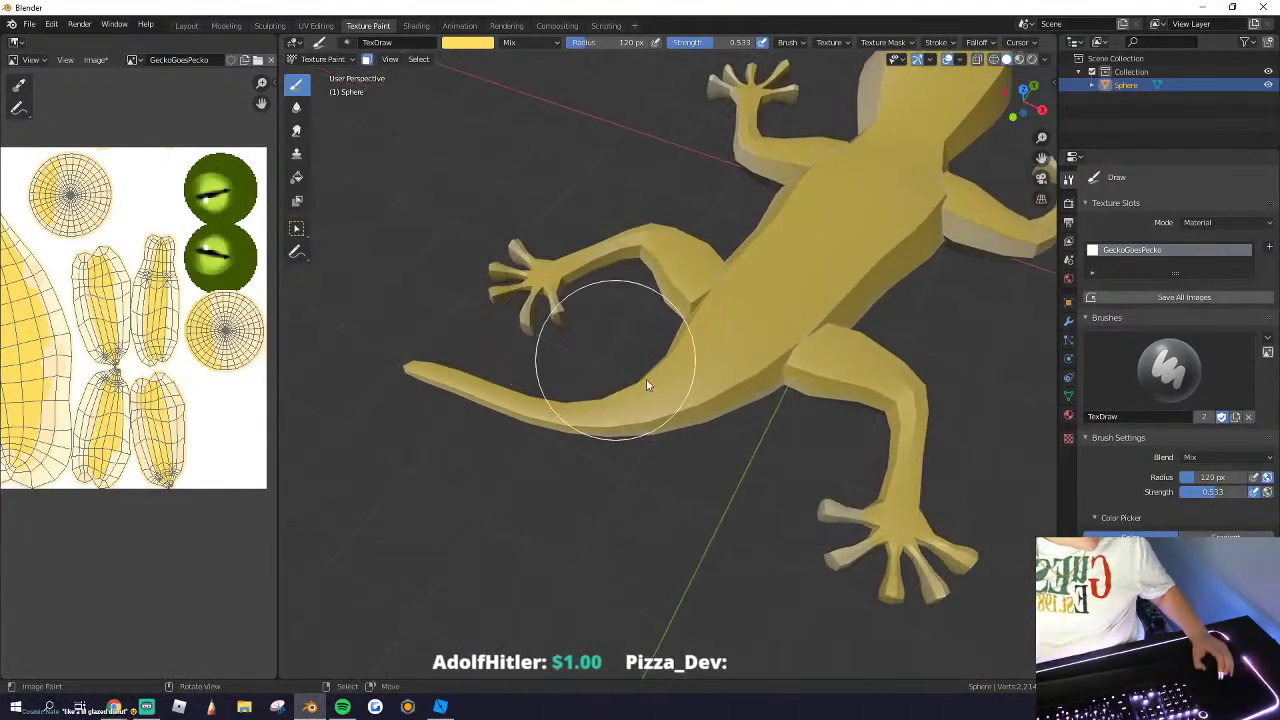
Step: Paint pale cream bands across the base of the gecko's tail with a 48 px brush at full strength
{"action": "scroll", "coordinate": [741, 396], "scroll_direction": "up", "scroll_amount": 4}
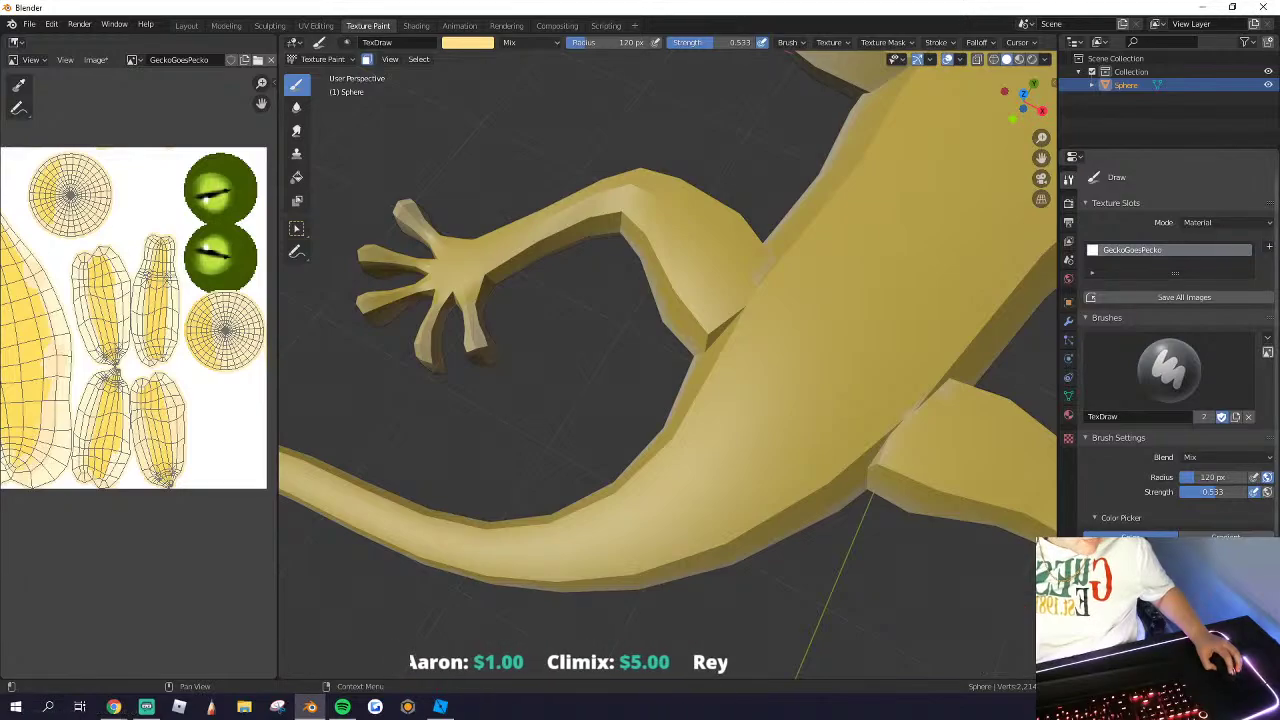
{"action": "left_click_drag", "start_coordinate": [688, 43], "coordinate": [757, 43]}
{"action": "left_click_drag", "start_coordinate": [614, 43], "coordinate": [600, 43]}
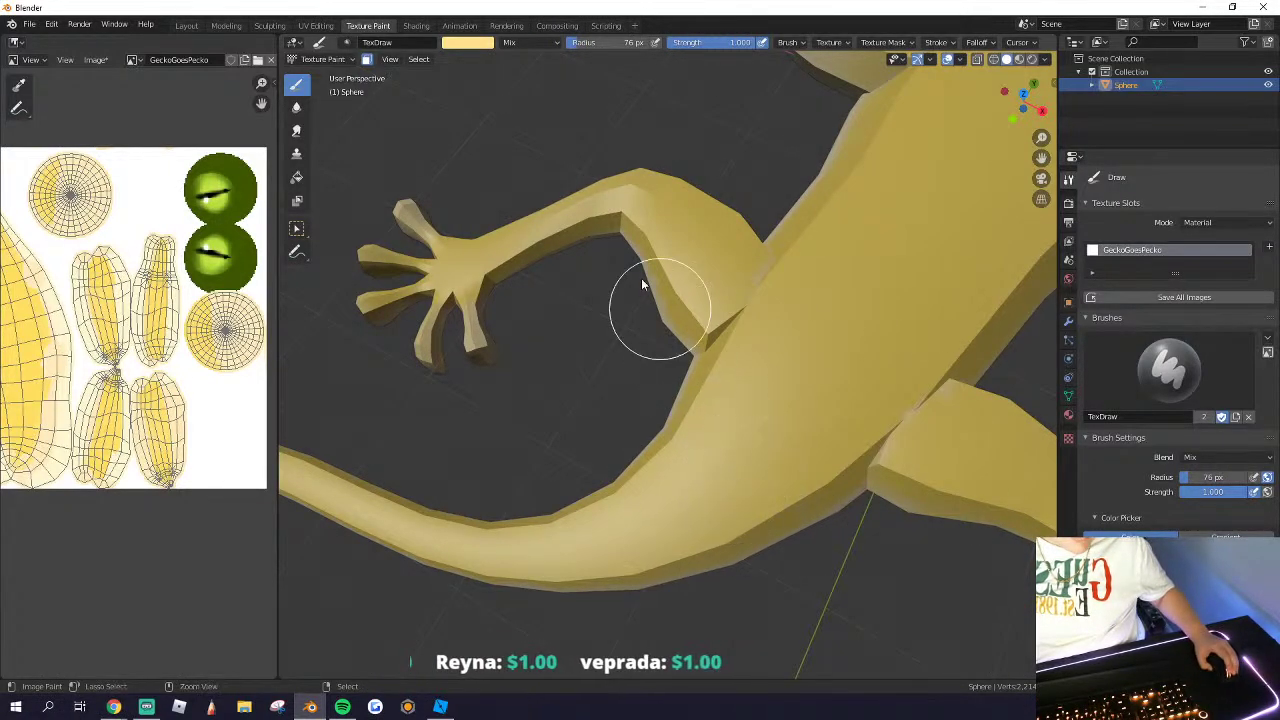
{"action": "left_click_drag", "start_coordinate": [614, 43], "coordinate": [609, 43]}
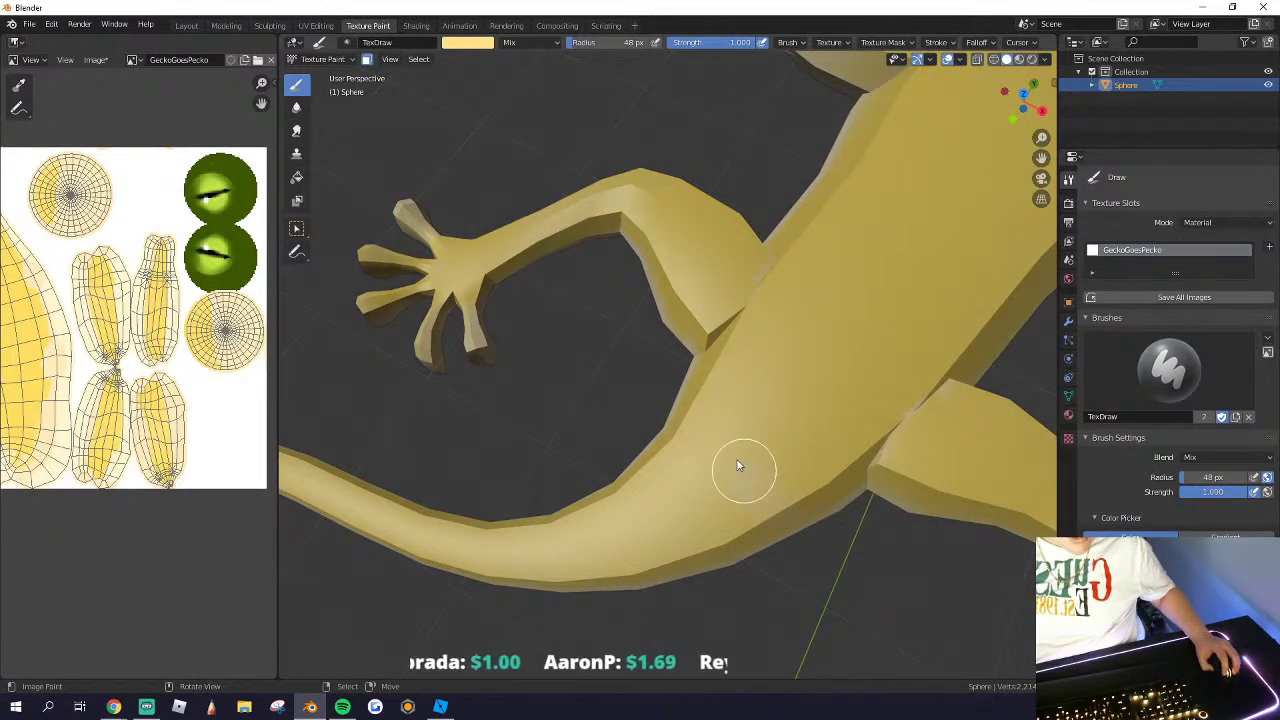
{"action": "middle_click_drag", "start_coordinate": [737, 465], "coordinate": [699, 415]}
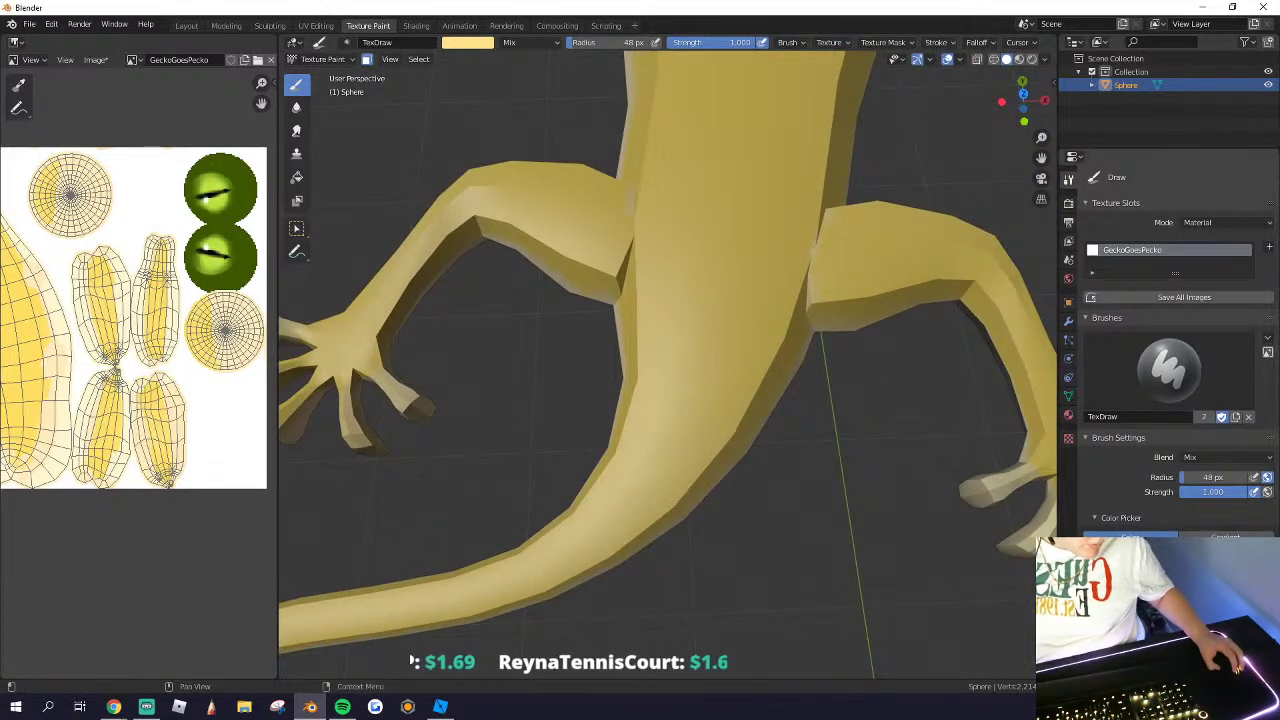
{"action": "left_click", "coordinate": [720, 434]}
{"action": "middle_click_drag", "start_coordinate": [720, 434], "coordinate": [712, 410]}
{"action": "middle_click_drag", "start_coordinate": [660, 477], "coordinate": [734, 508]}
{"action": "scroll", "coordinate": [734, 508], "scroll_direction": "down", "scroll_amount": 2}
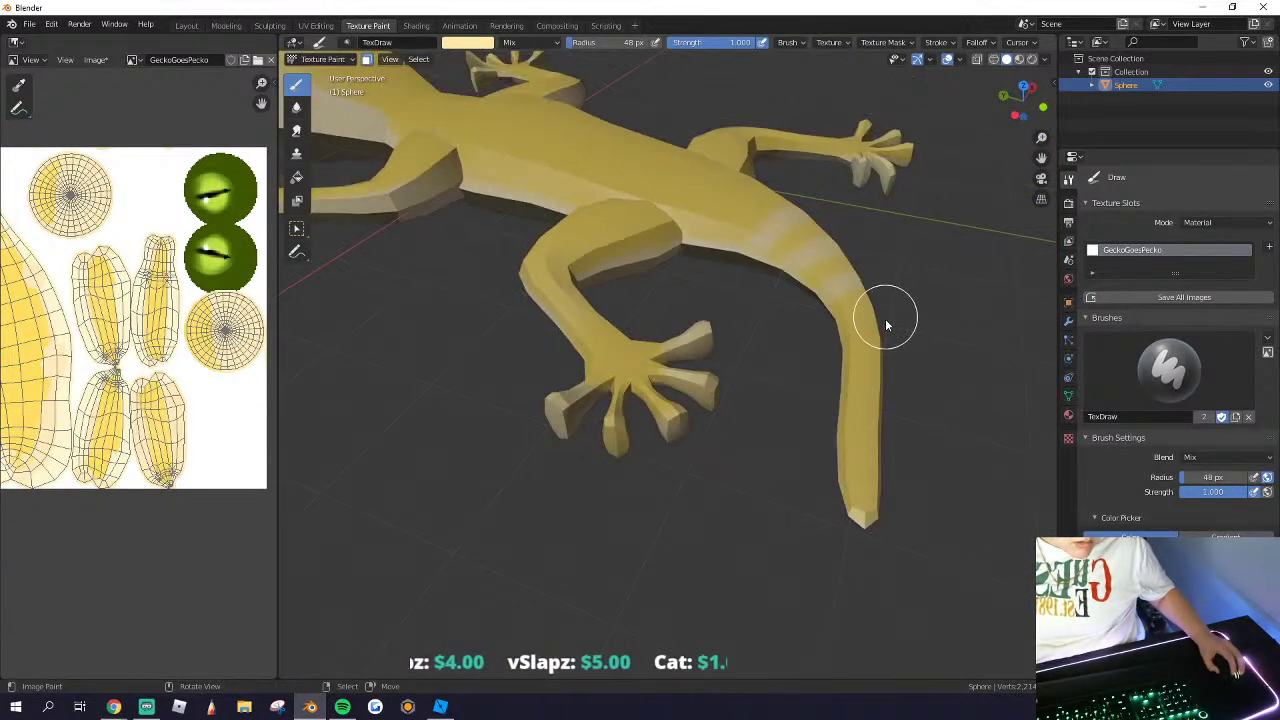
Step: Continue the pale cream bands along the rest of the tail toward its tip
{"action": "scroll", "coordinate": [882, 325], "scroll_direction": "up", "scroll_amount": 4}
{"action": "middle_click_drag", "start_coordinate": [874, 349], "coordinate": [702, 342], "text": "shift"}
{"action": "left_click", "coordinate": [662, 440]}
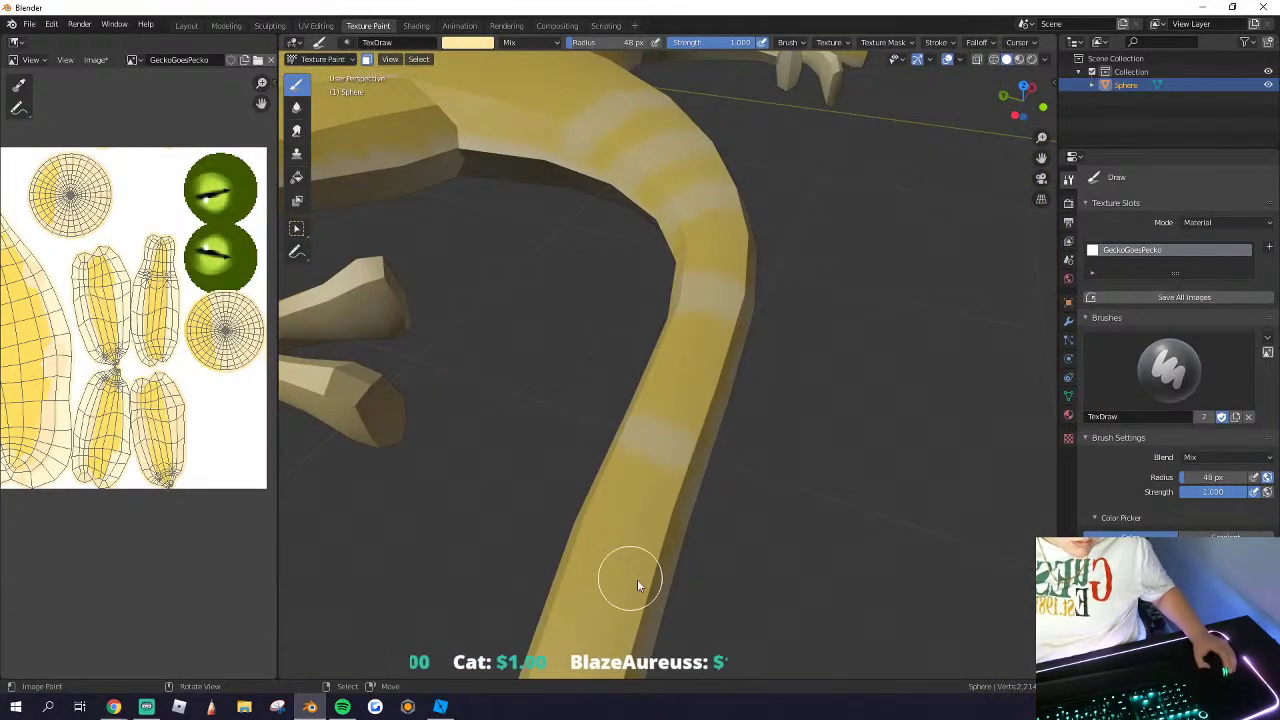
{"action": "scroll", "coordinate": [665, 425], "scroll_direction": "down", "scroll_amount": 4}
{"action": "scroll", "coordinate": [643, 500], "scroll_direction": "up", "scroll_amount": 2}
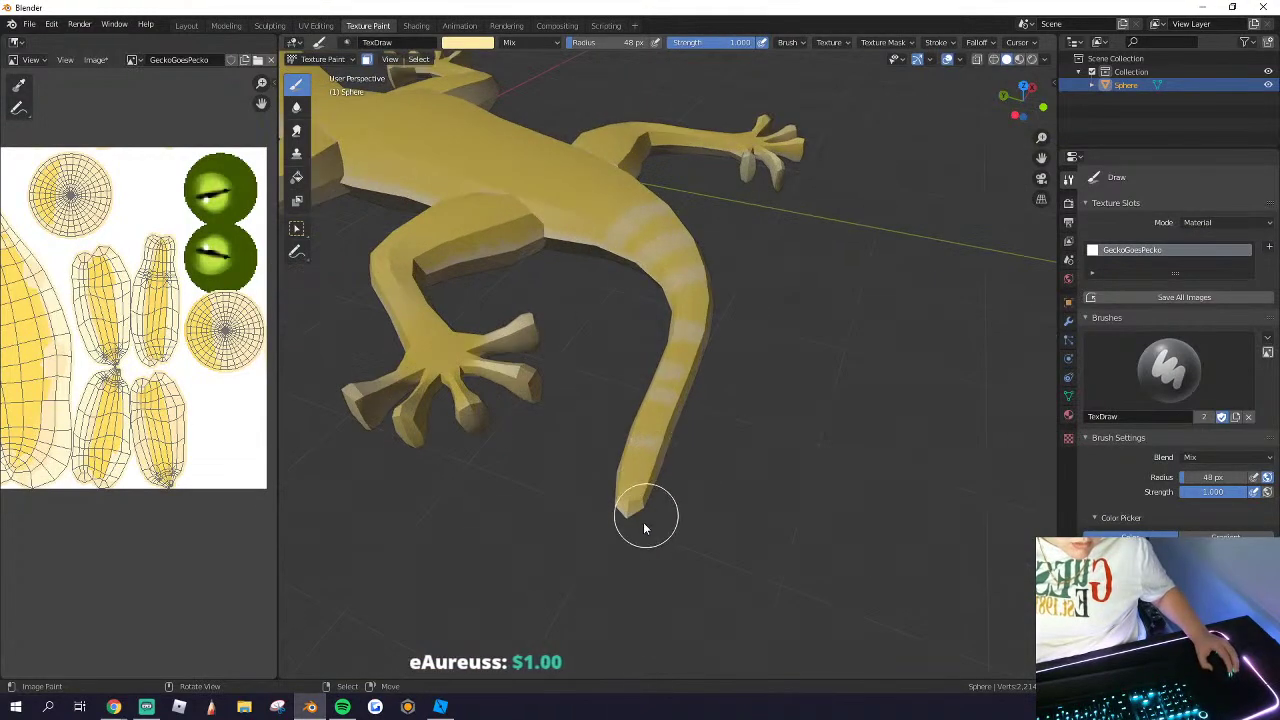
{"action": "scroll", "coordinate": [612, 494], "scroll_direction": "up", "scroll_amount": 3}
{"action": "mouse_move", "coordinate": [680, 480]}
{"action": "middle_mouse_down"}
{"action": "mouse_move", "coordinate": [625, 471]}
{"action": "mouse_move", "coordinate": [682, 489]}
{"action": "mouse_move", "coordinate": [684, 419]}
{"action": "middle_mouse_up"}
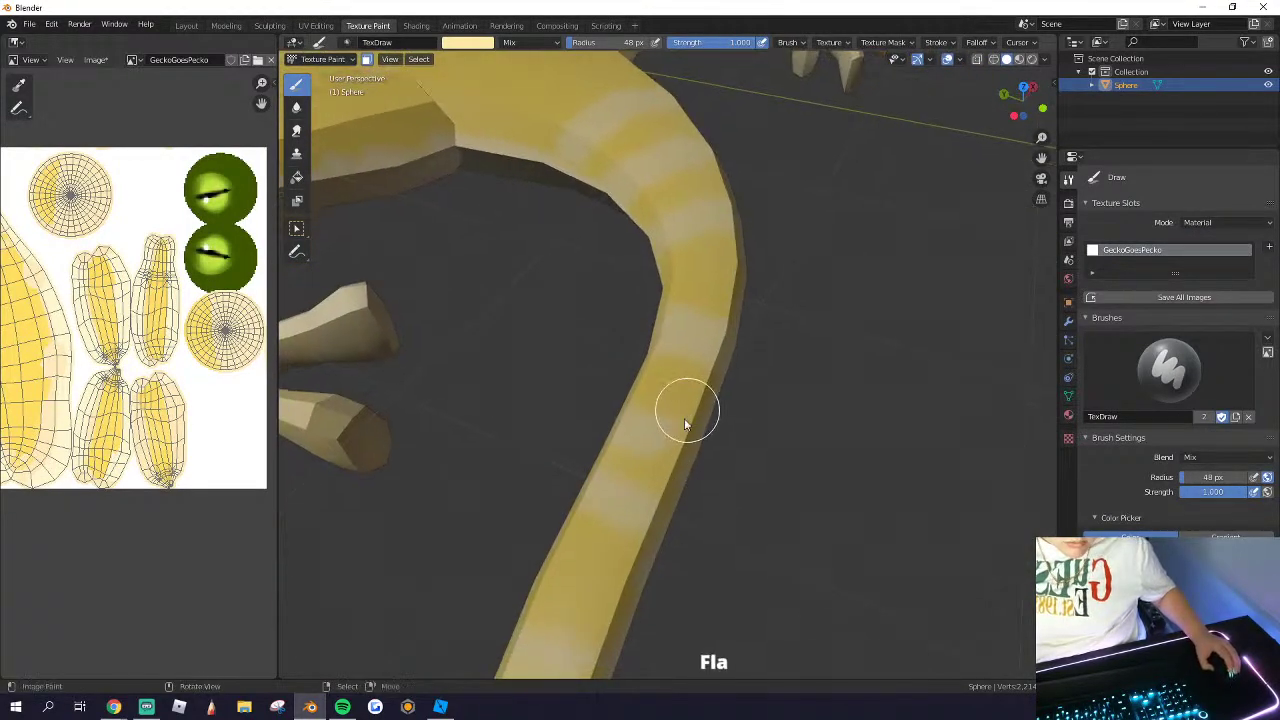
{"action": "left_click_drag", "start_coordinate": [638, 588], "coordinate": [552, 568]}
{"action": "scroll", "coordinate": [704, 324], "scroll_direction": "down", "scroll_amount": 4}
{"action": "scroll", "coordinate": [706, 326], "scroll_direction": "up", "scroll_amount": 3}
Step: Add another pale band across the tail base, closer to the hind legs, redoing the first misplaced stroke
{"action": "middle_click_drag", "start_coordinate": [706, 326], "coordinate": [843, 394]}
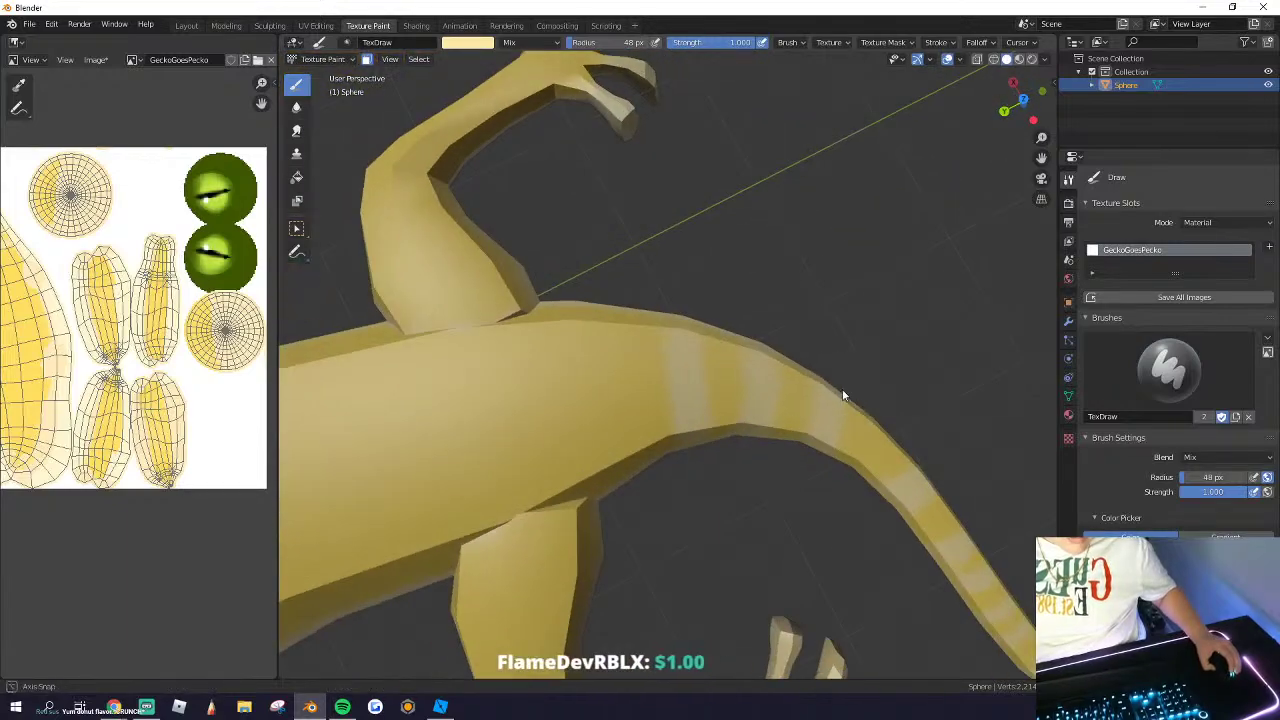
{"action": "left_click_drag", "start_coordinate": [611, 298], "coordinate": [641, 570]}
{"action": "key", "text": "ctrl+z"}
{"action": "left_click_drag", "start_coordinate": [588, 300], "coordinate": [600, 476]}
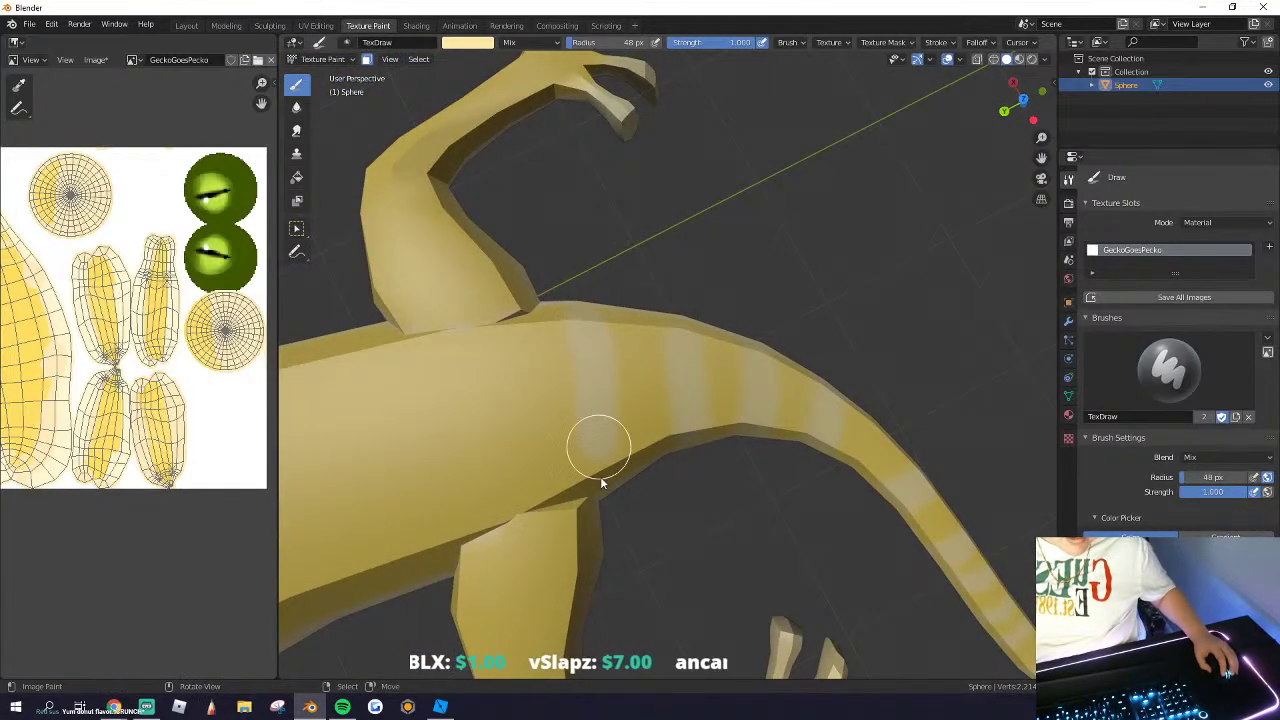
Step: Blend the tail bands into the yellow coat with the Smear brush at 48 px and full strength
{"action": "left_click", "coordinate": [297, 137]}
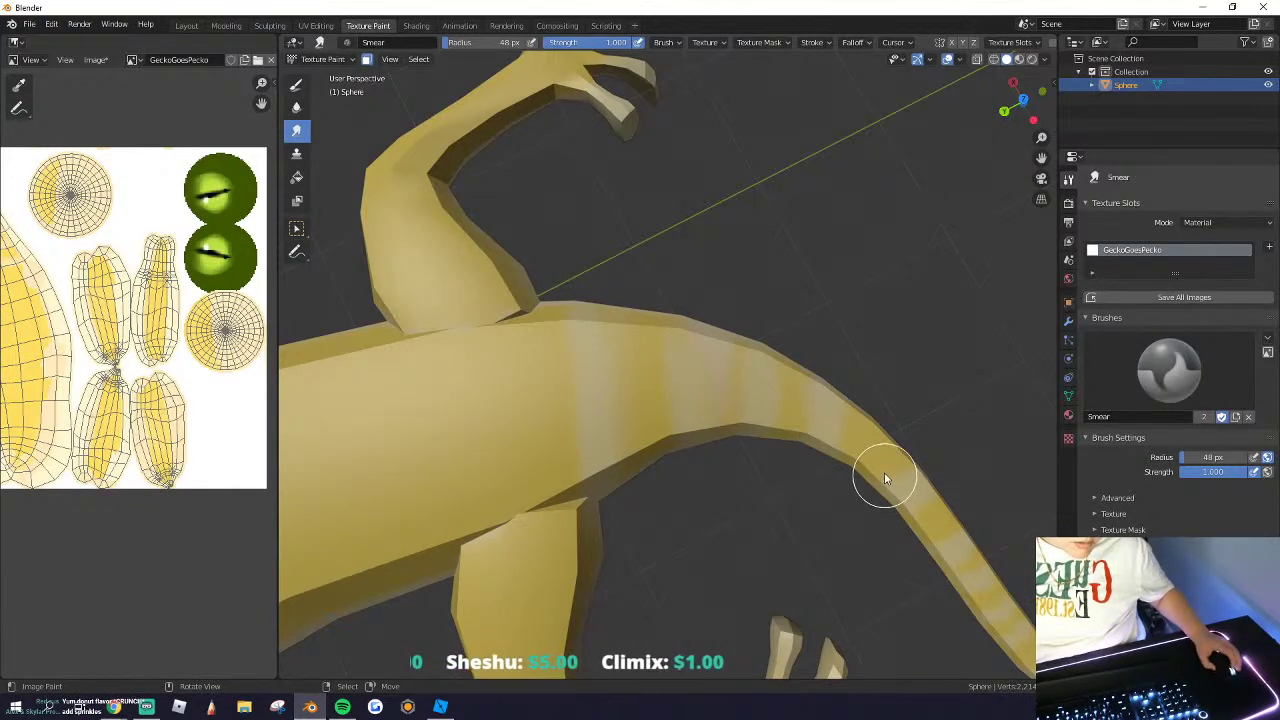
{"action": "middle_click_drag", "start_coordinate": [886, 471], "coordinate": [805, 432]}
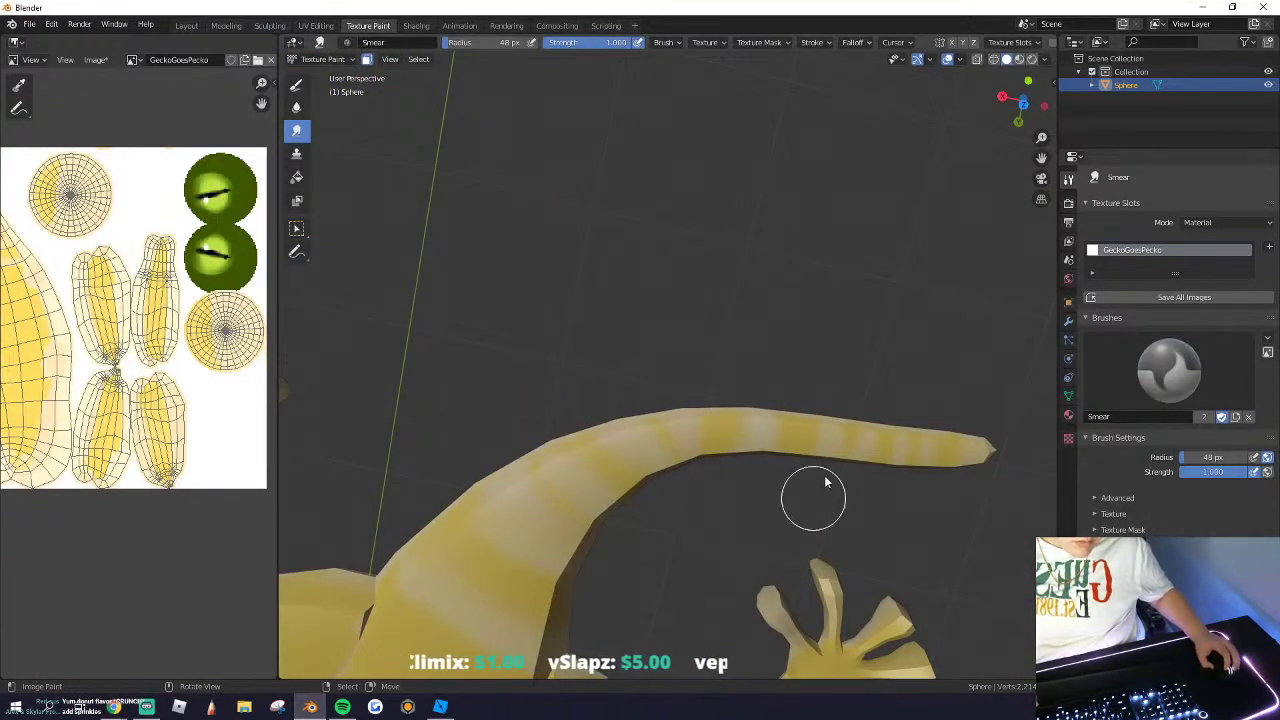
{"action": "middle_click_drag", "start_coordinate": [955, 425], "coordinate": [751, 380]}
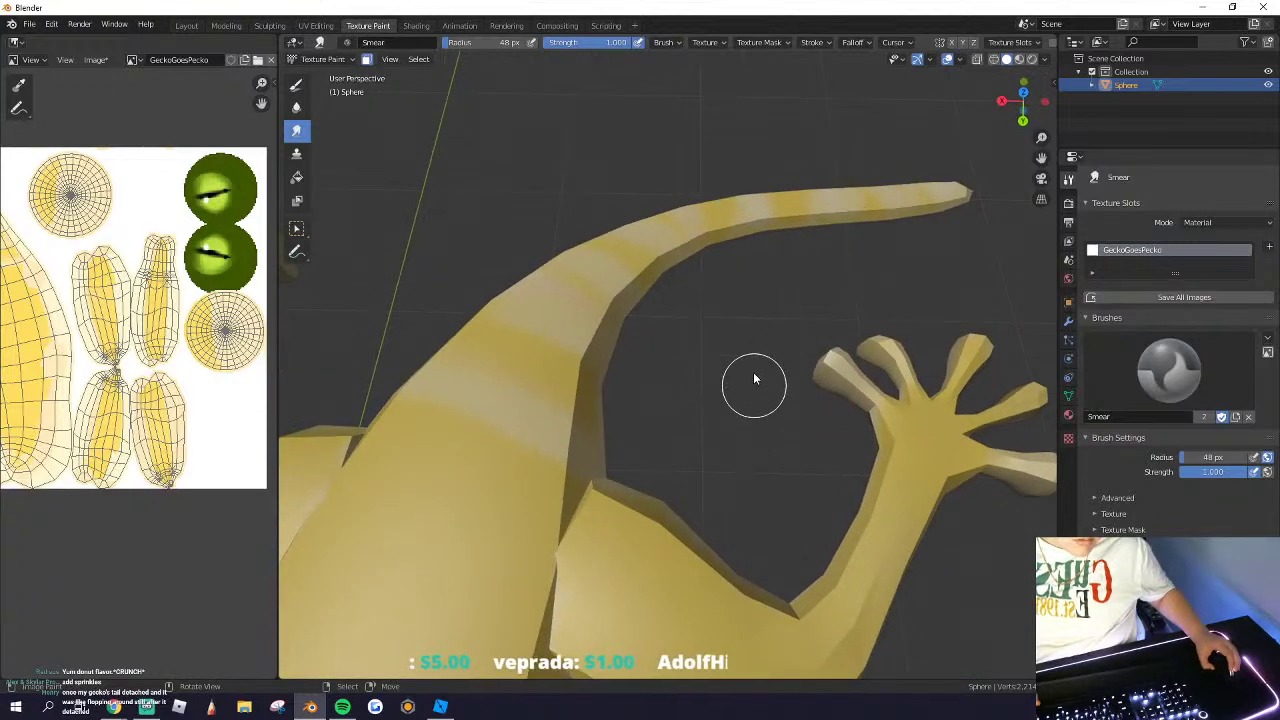
{"action": "middle_click_drag", "start_coordinate": [693, 158], "coordinate": [374, 266]}
Step: Soften the painted bands along the tail with the Soften brush enlarged to 377 px
{"action": "left_click", "coordinate": [296, 107]}
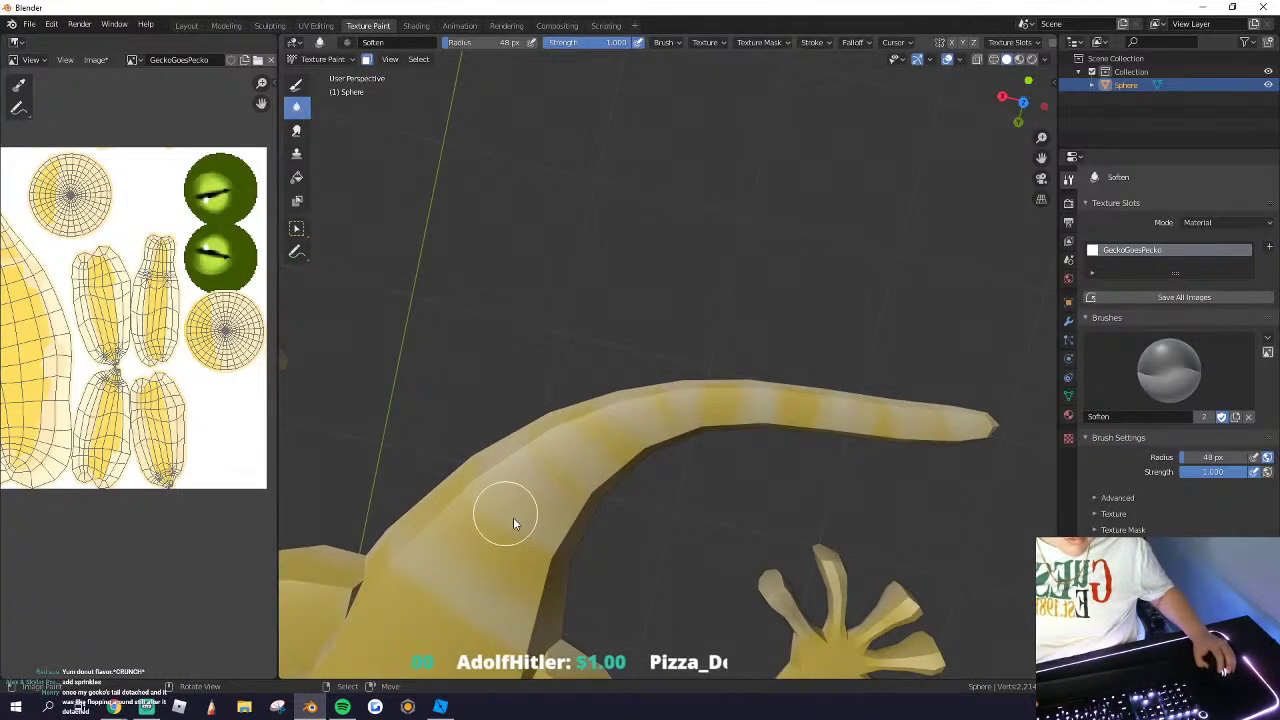
{"action": "key", "text": "f"}
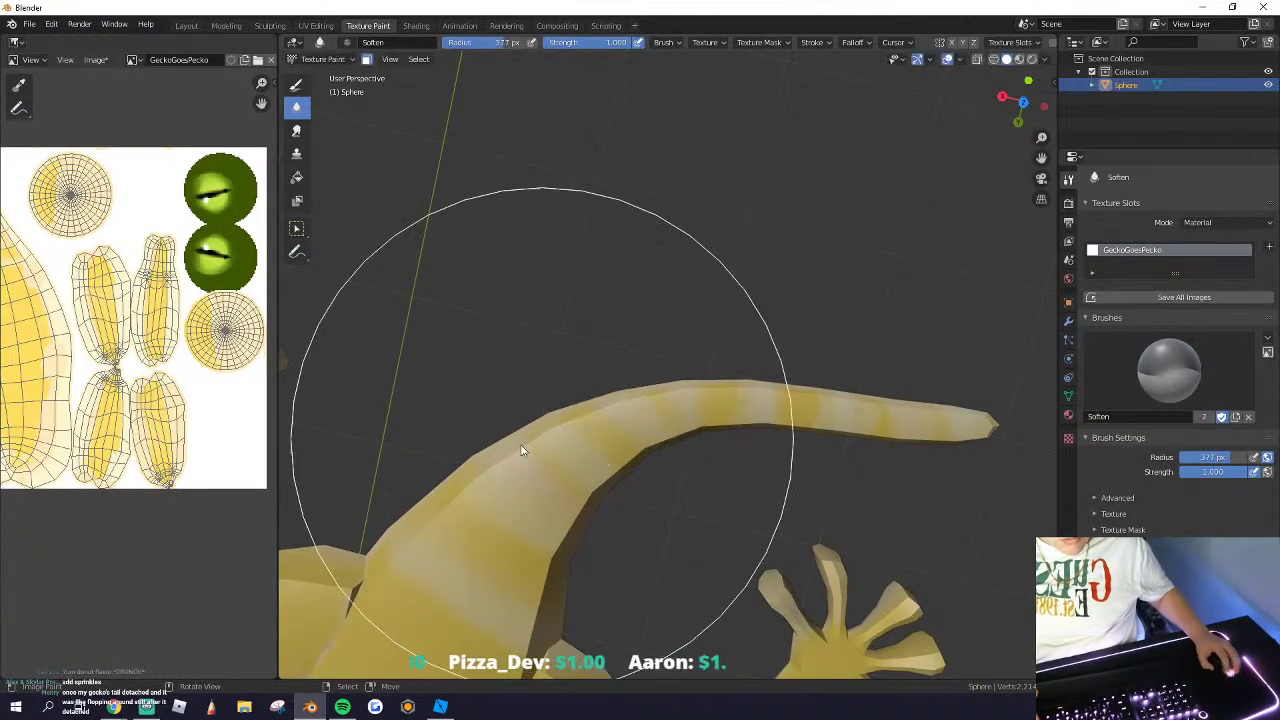
{"action": "mouse_move", "coordinate": [768, 428]}
{"action": "middle_mouse_down"}
{"action": "mouse_move", "coordinate": [601, 456]}
{"action": "mouse_move", "coordinate": [510, 320]}
{"action": "middle_mouse_up"}
{"action": "middle_click_drag", "start_coordinate": [602, 310], "coordinate": [701, 318]}
Step: Deselect the whole mesh and examine the textured gecko in the Shading workspace's material preview
{"action": "key", "text": "Tab"}
{"action": "scroll", "coordinate": [720, 446], "scroll_direction": "down", "scroll_amount": 2}
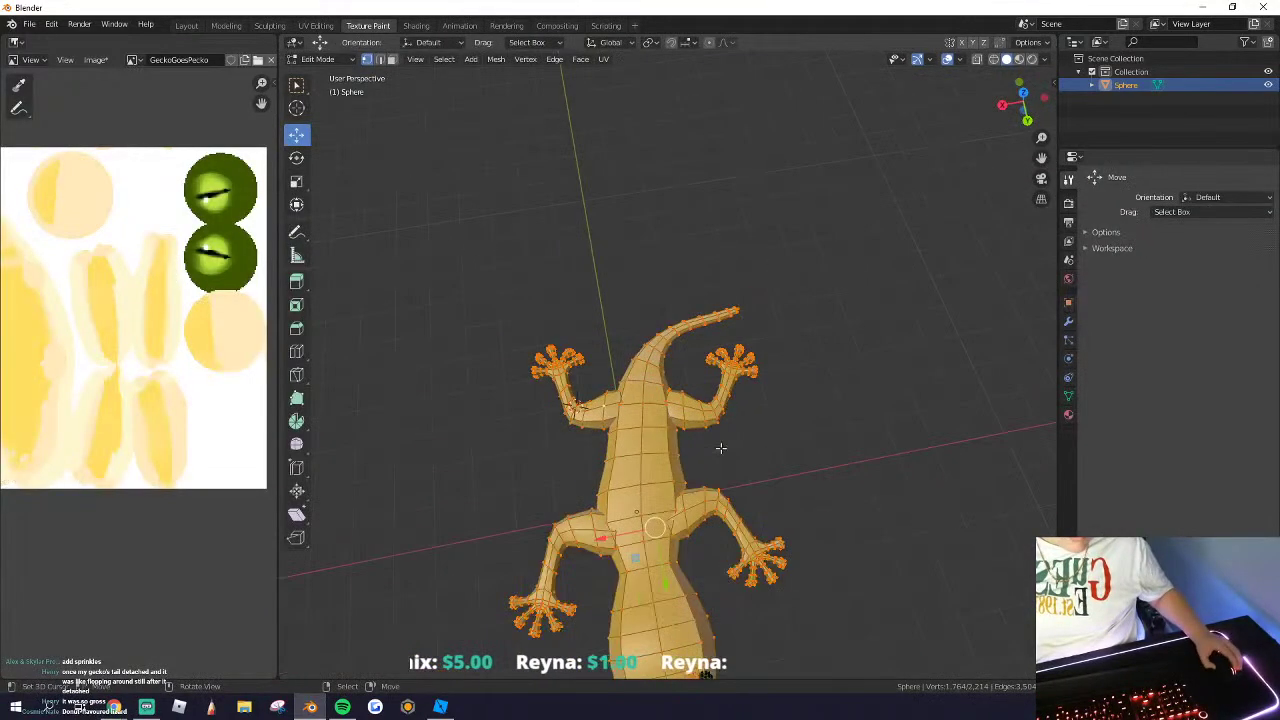
{"action": "key", "text": "alt+a"}
{"action": "scroll", "coordinate": [870, 453], "scroll_direction": "down", "scroll_amount": 3}
{"action": "mouse_move", "coordinate": [720, 448]}
{"action": "middle_mouse_down"}
{"action": "mouse_move", "coordinate": [870, 453]}
{"action": "mouse_move", "coordinate": [846, 412]}
{"action": "middle_mouse_up"}
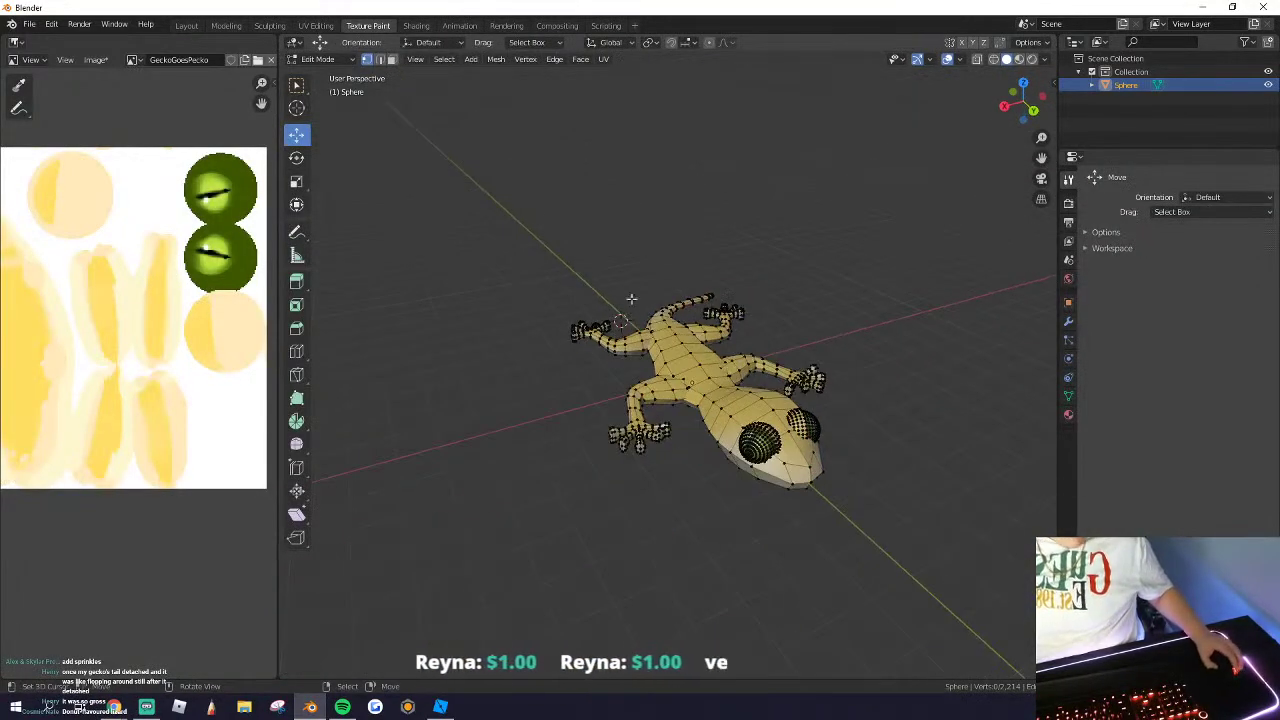
{"action": "left_click", "coordinate": [417, 26]}
{"action": "mouse_move", "coordinate": [658, 342]}
{"action": "middle_mouse_down"}
{"action": "mouse_move", "coordinate": [670, 347]}
{"action": "mouse_move", "coordinate": [514, 354]}
{"action": "middle_mouse_up"}
{"action": "left_click", "coordinate": [803, 238]}
{"action": "middle_click_drag", "start_coordinate": [803, 238], "coordinate": [831, 252]}
{"action": "scroll", "coordinate": [730, 274], "scroll_direction": "down", "scroll_amount": 2}
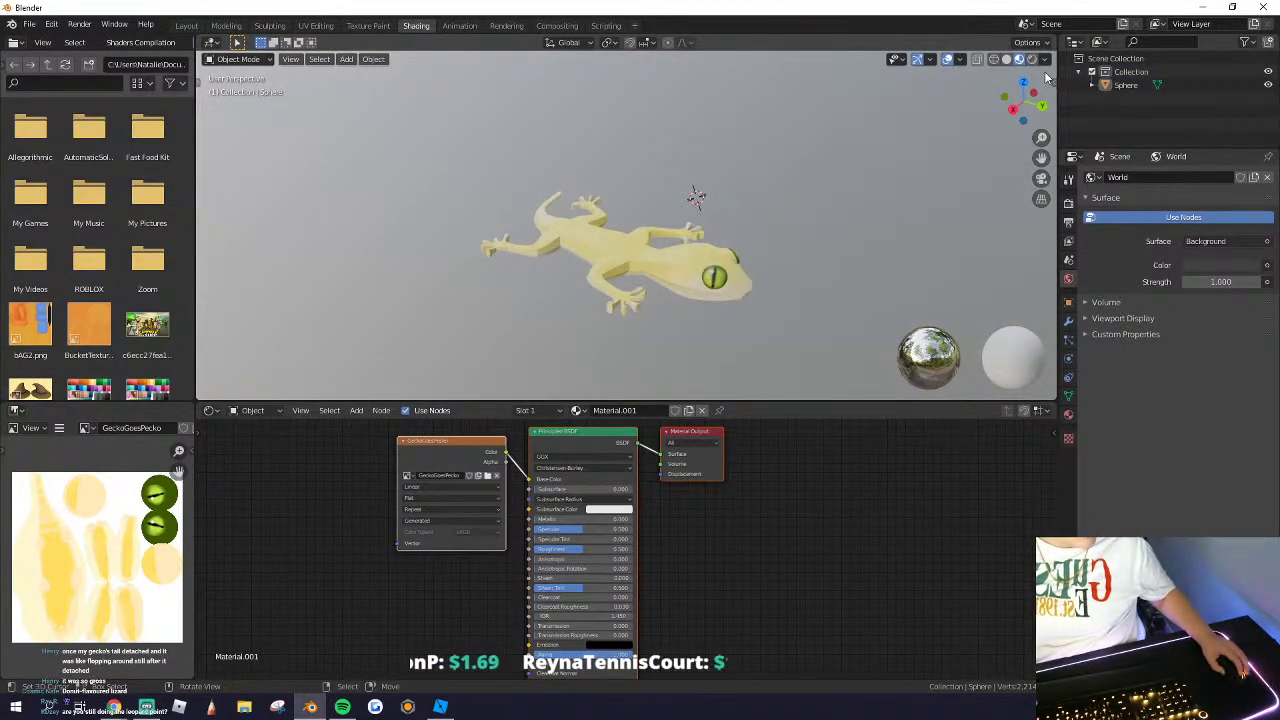
Step: Switch the material preview to a different environment lighting and inspect the gecko's texture from several angles
{"action": "left_click", "coordinate": [1045, 59]}
{"action": "left_click", "coordinate": [1034, 171]}
{"action": "left_click", "coordinate": [793, 218]}
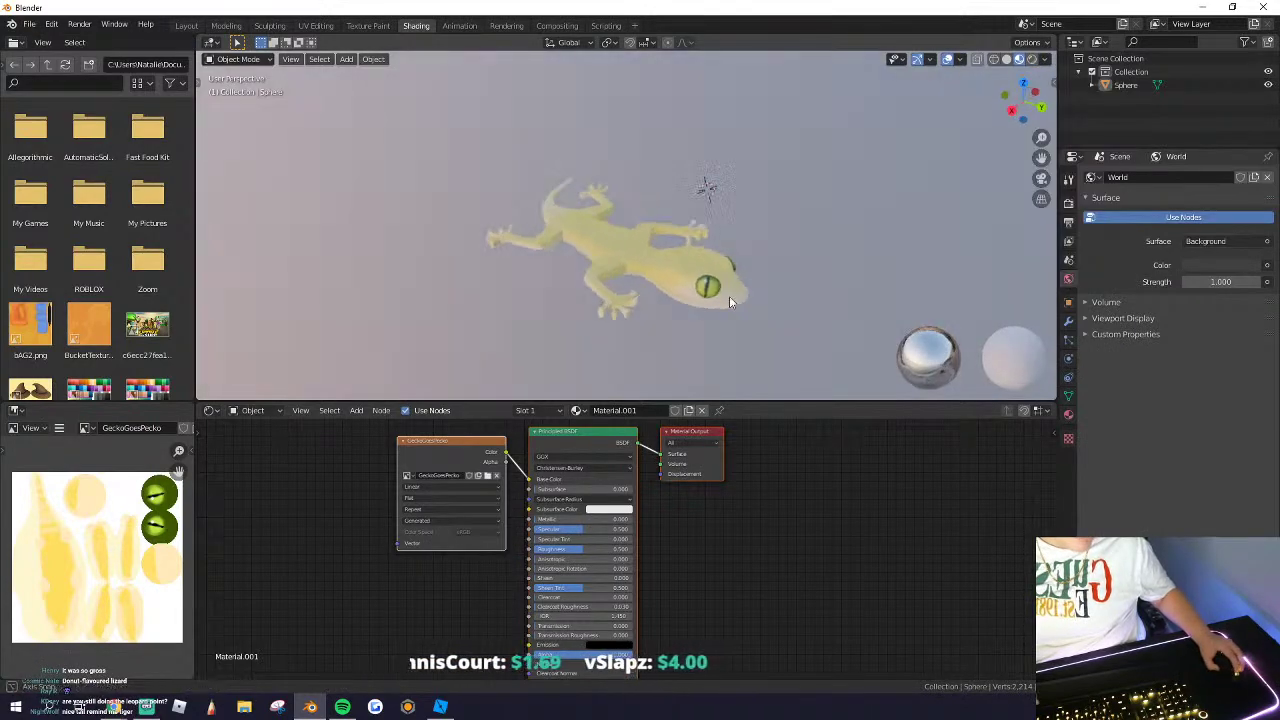
{"action": "middle_click_drag", "start_coordinate": [729, 296], "coordinate": [540, 290]}
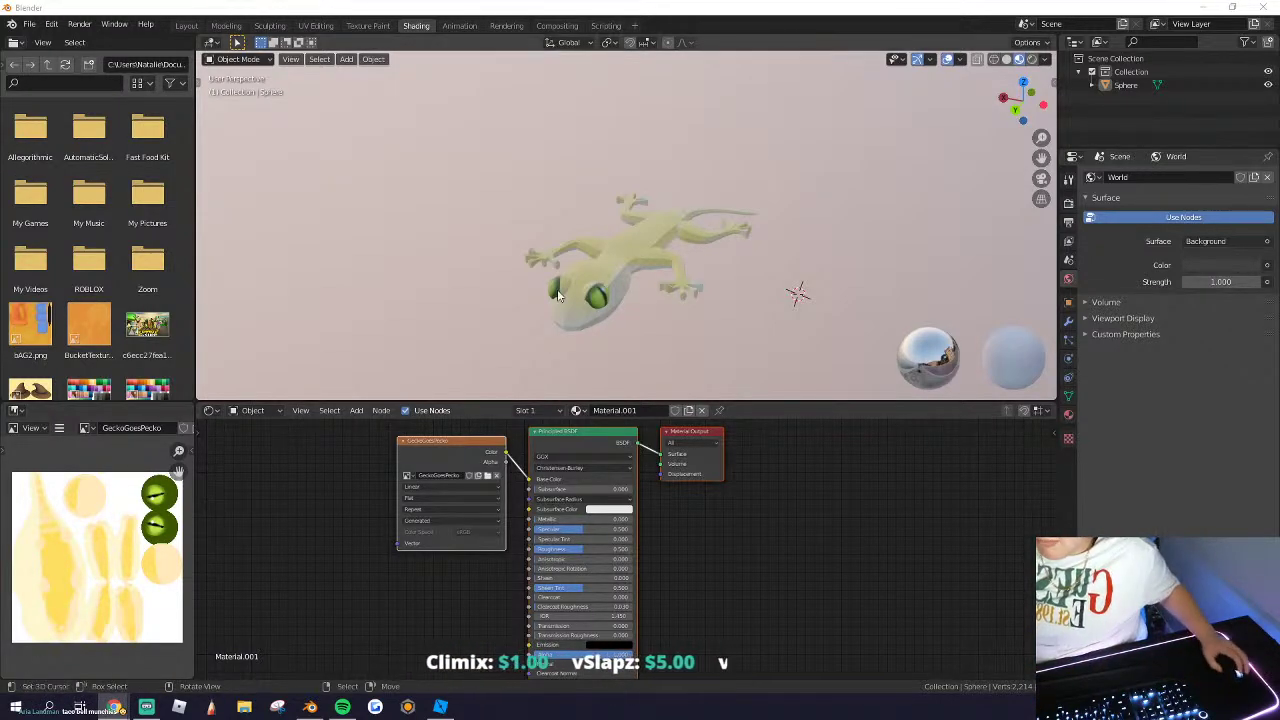
{"action": "middle_click_drag", "start_coordinate": [386, 323], "coordinate": [621, 263]}
{"action": "scroll", "coordinate": [692, 263], "scroll_direction": "up", "scroll_amount": 4}
Step: Return to texture painting with the entire gecko mesh selected, eyeballs included, and turn off the face selection mask
{"action": "left_click", "coordinate": [316, 26]}
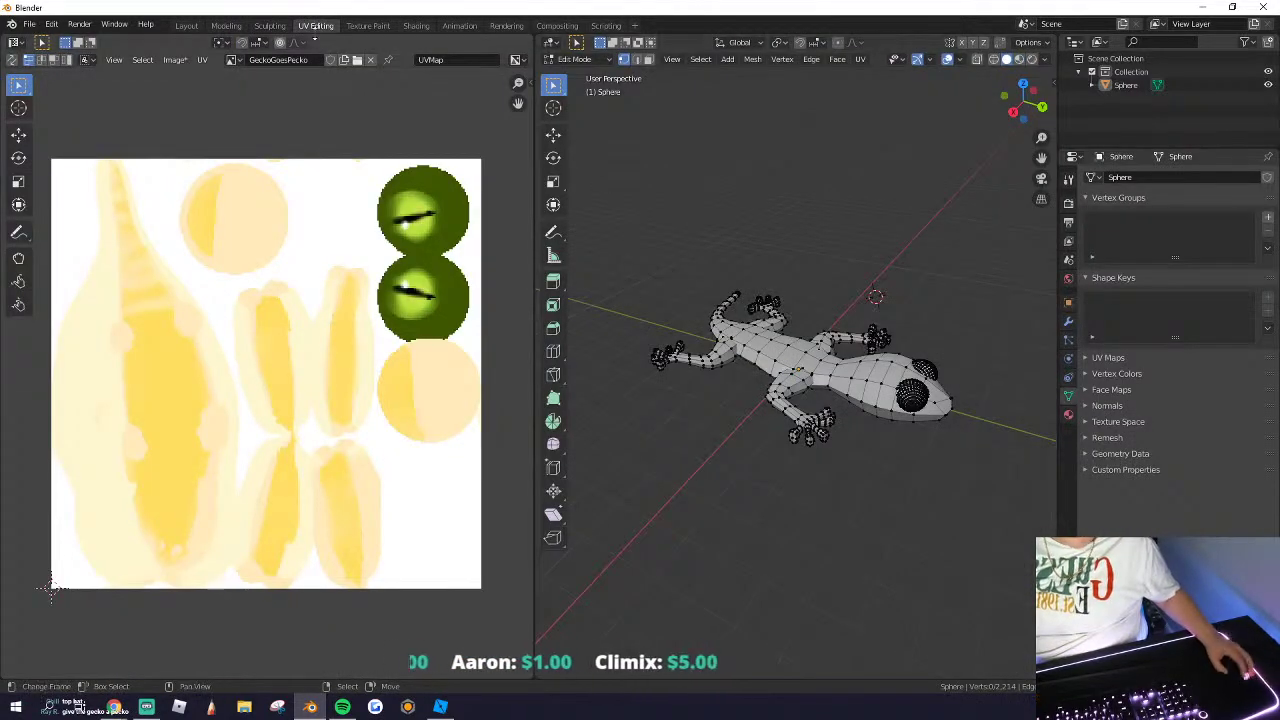
{"action": "left_click", "coordinate": [366, 28]}
{"action": "scroll", "coordinate": [641, 348], "scroll_direction": "up", "scroll_amount": 3}
{"action": "middle_click_drag", "start_coordinate": [738, 393], "coordinate": [628, 440]}
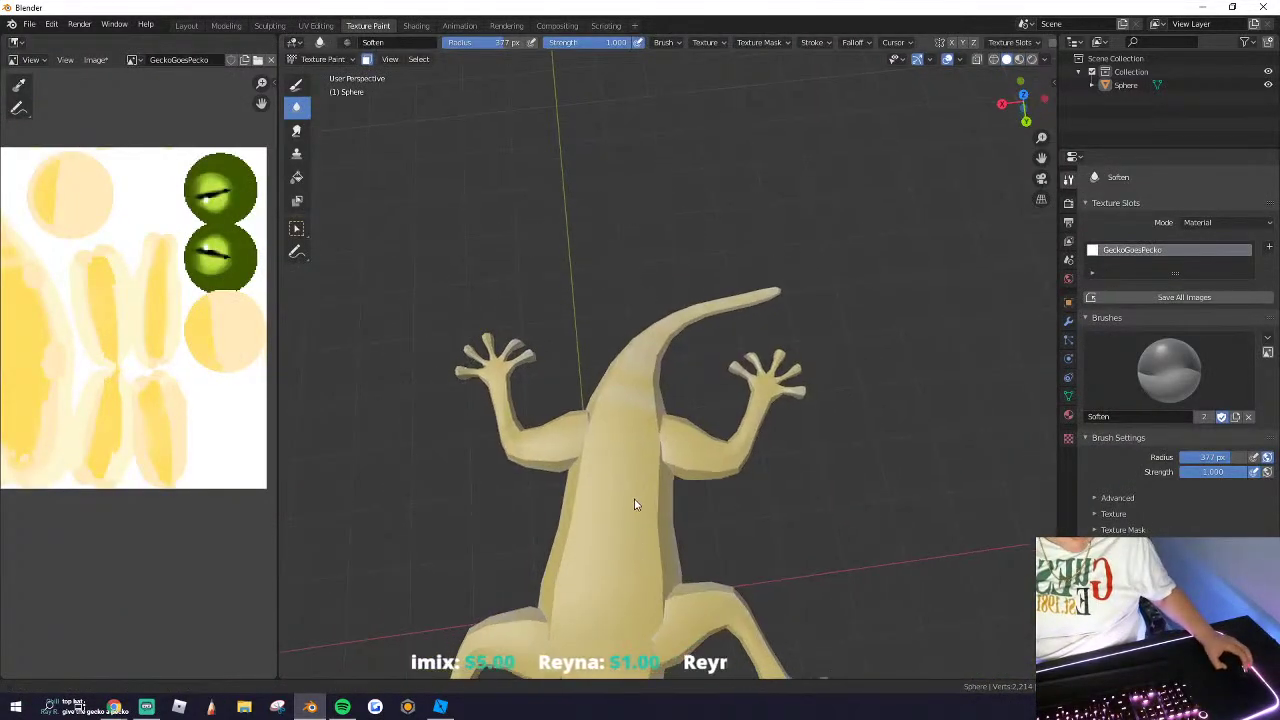
{"action": "middle_click_drag", "start_coordinate": [637, 505], "coordinate": [649, 346], "text": "shift"}
{"action": "key", "text": "Tab"}
{"action": "key", "text": "a"}
{"action": "left_click", "coordinate": [341, 60]}
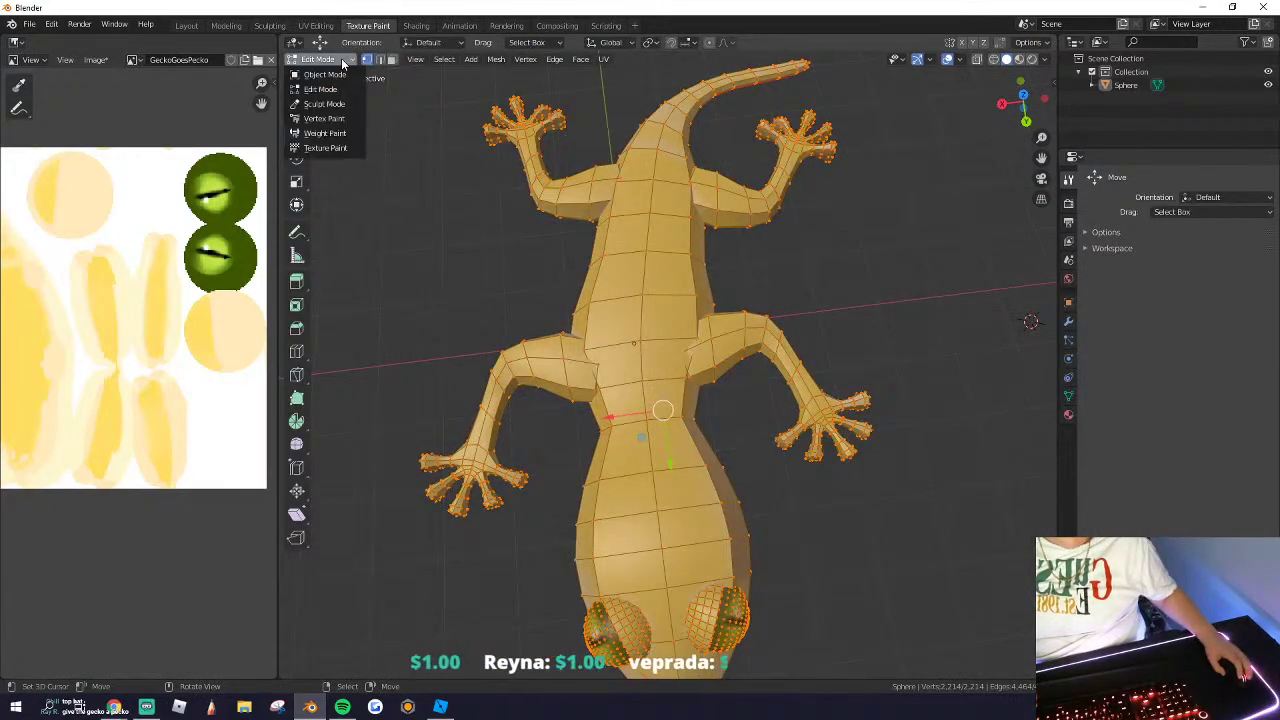
{"action": "left_click", "coordinate": [330, 148]}
{"action": "scroll", "coordinate": [366, 68], "scroll_direction": "up", "scroll_amount": 3}
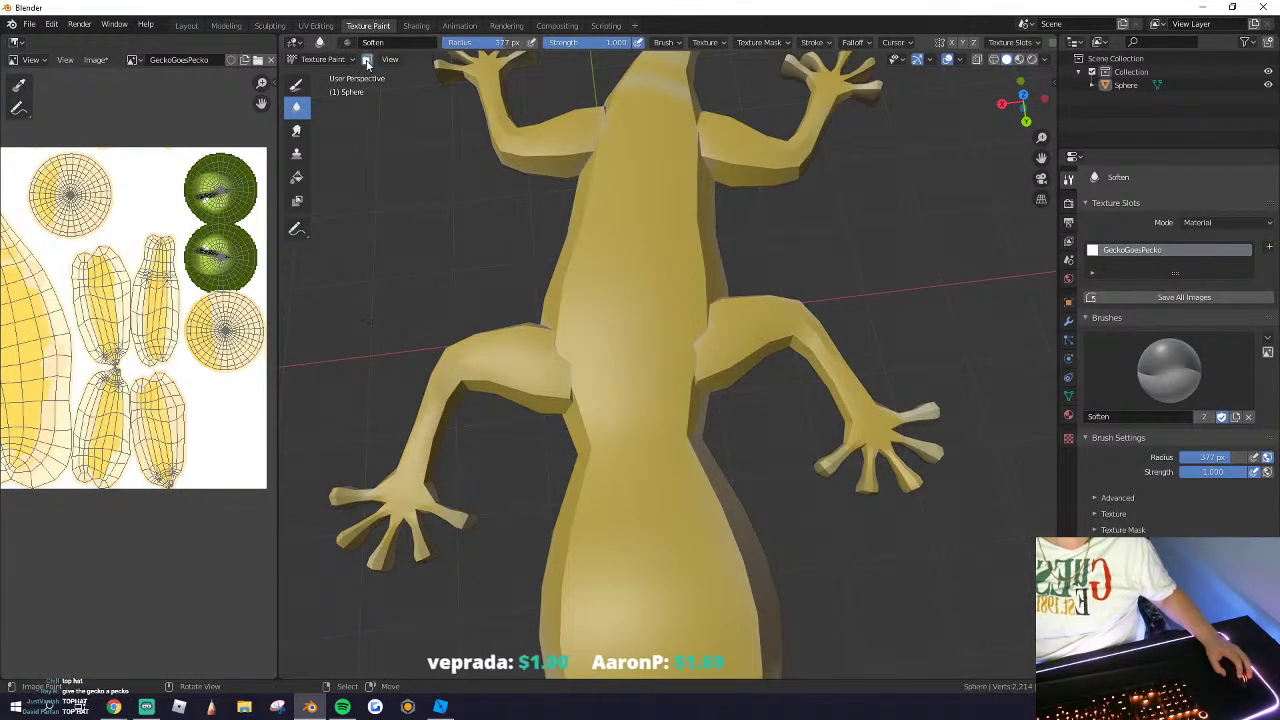
Step: Reduce the brush radius to 14 px over the gecko's back
{"action": "scroll", "coordinate": [615, 280], "scroll_direction": "down", "scroll_amount": 4}
{"action": "key", "text": "f"}
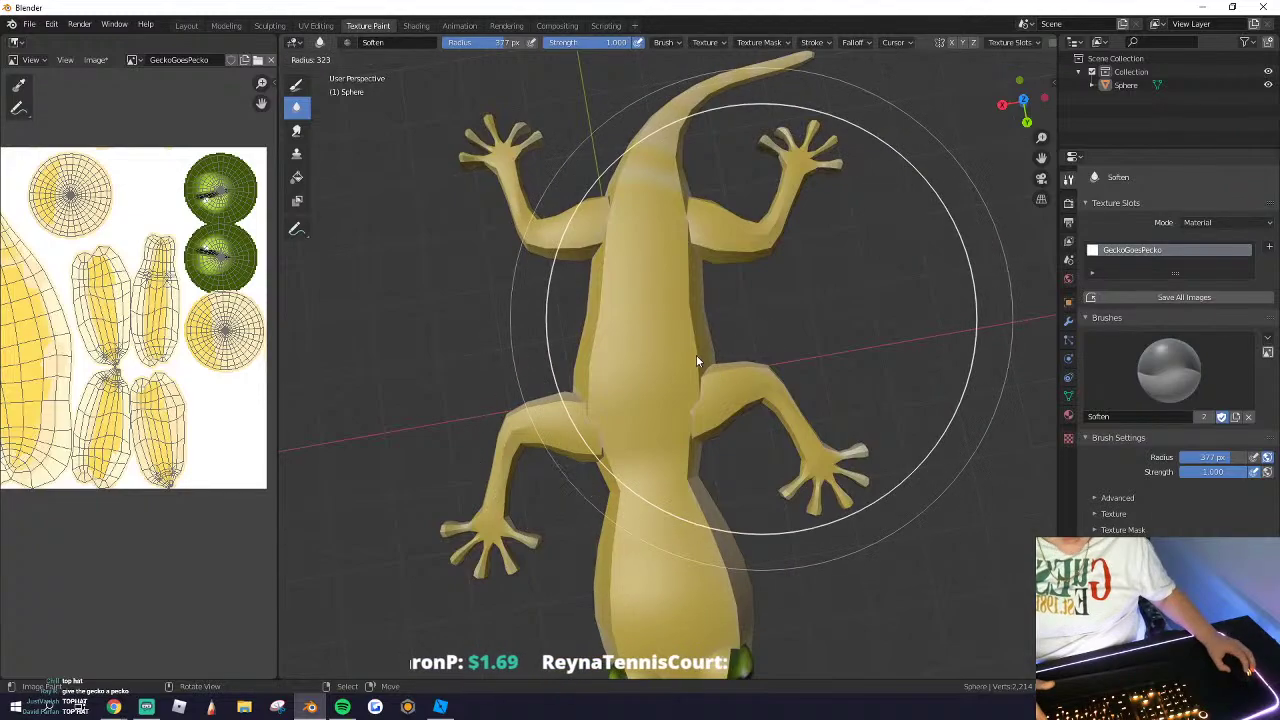
{"action": "left_click", "coordinate": [547, 416]}
{"action": "key", "text": "f"}
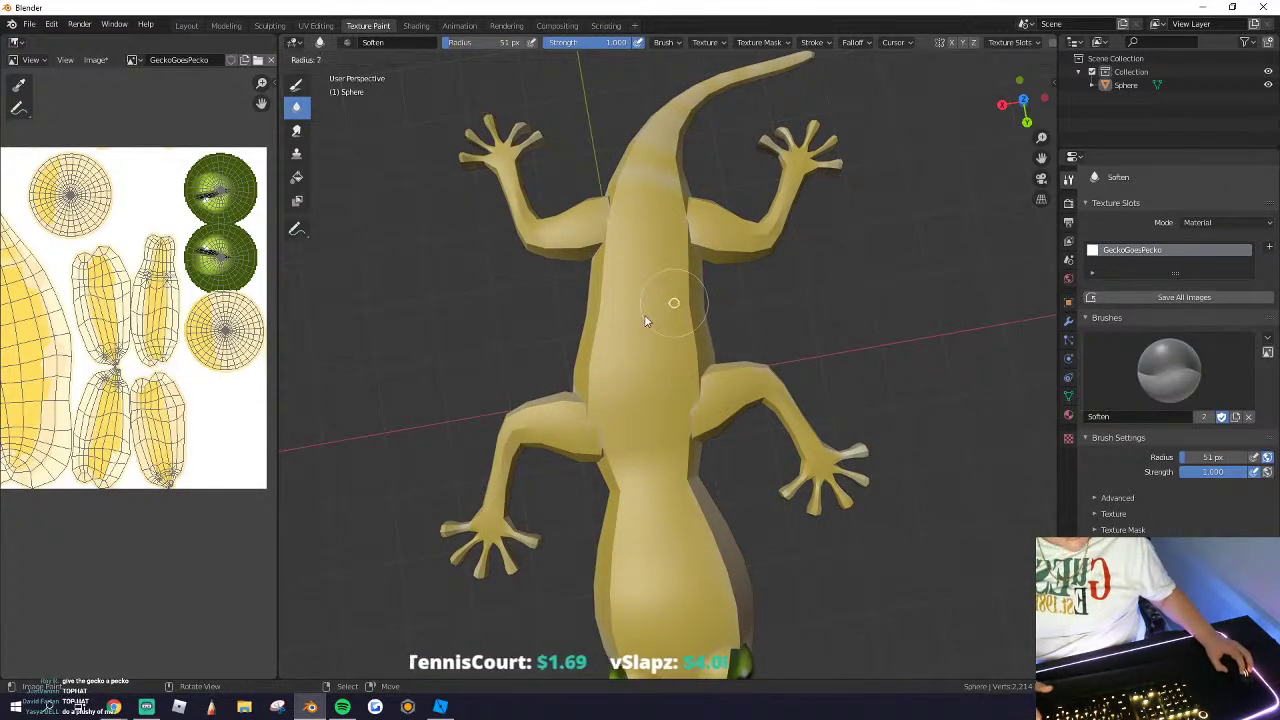
{"action": "left_click", "coordinate": [644, 314]}
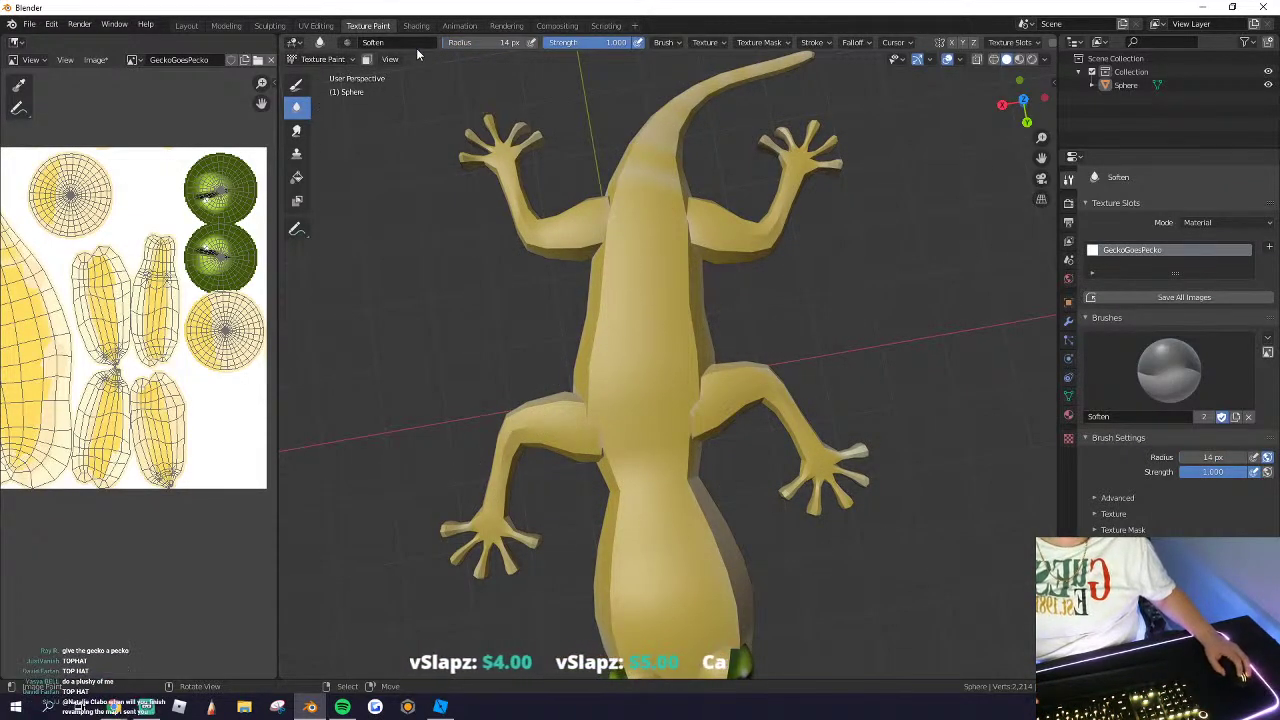
Step: Try drawing dark brown lines on the gecko's belly with the 14 px Draw brush, and undo the strokes
{"action": "left_click", "coordinate": [296, 86]}
{"action": "left_click", "coordinate": [467, 42]}
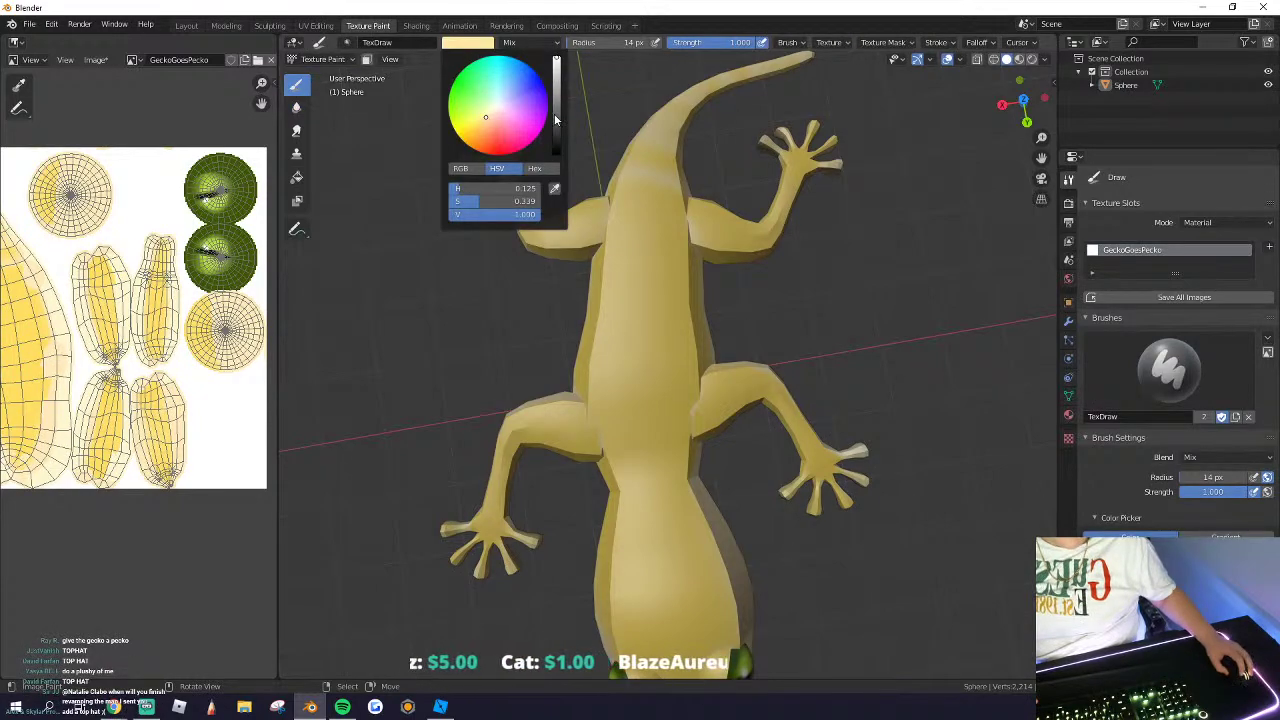
{"action": "middle_click_drag", "start_coordinate": [600, 200], "coordinate": [640, 350]}
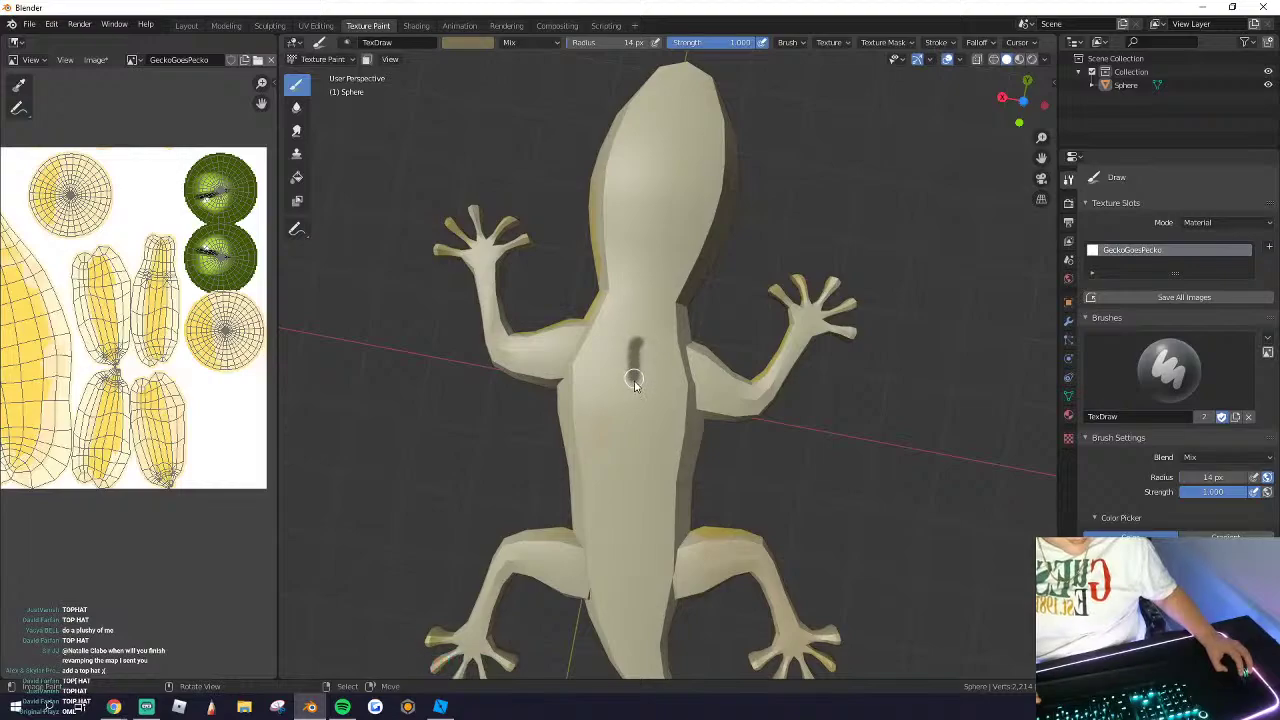
{"action": "left_click_drag", "start_coordinate": [634, 381], "coordinate": [659, 413]}
{"action": "scroll", "coordinate": [1170, 350], "scroll_direction": "down", "scroll_amount": 3}
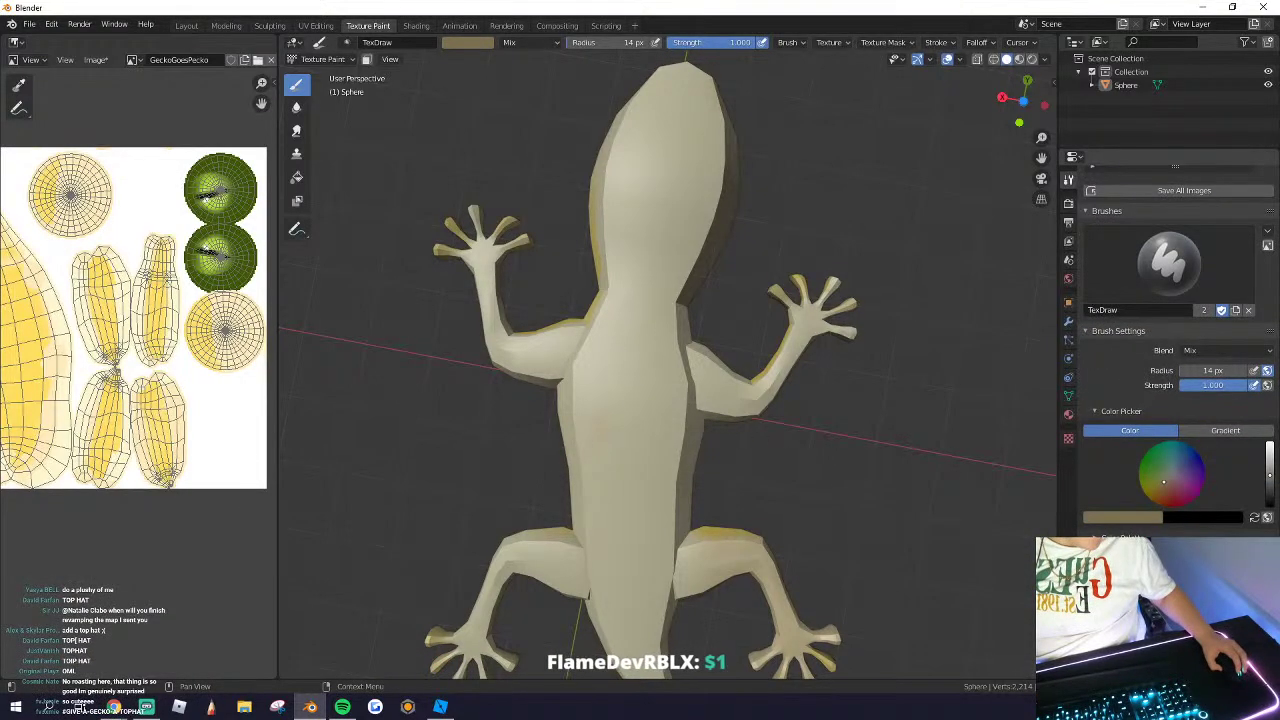
{"action": "scroll", "coordinate": [1170, 350], "scroll_direction": "down", "scroll_amount": 2}
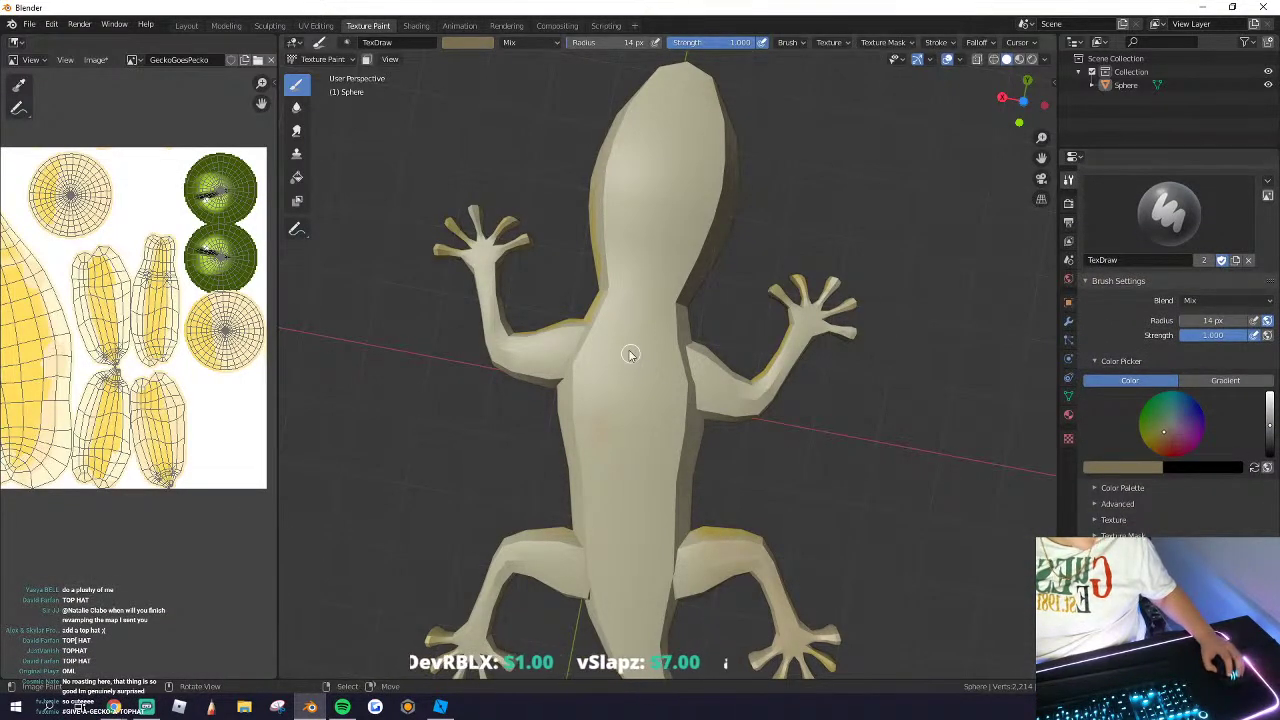
{"action": "left_click_drag", "start_coordinate": [629, 349], "coordinate": [636, 405]}
{"action": "key", "text": "ctrl+z"}
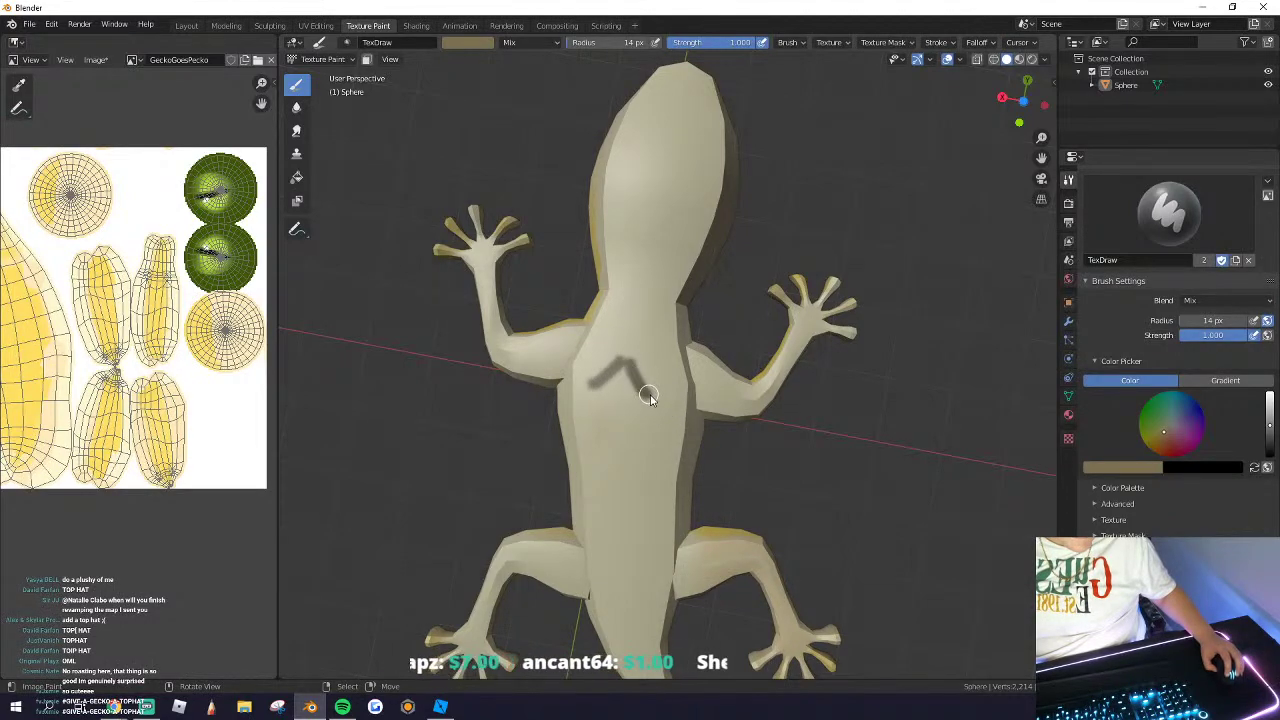
{"action": "key", "text": "ctrl+z"}
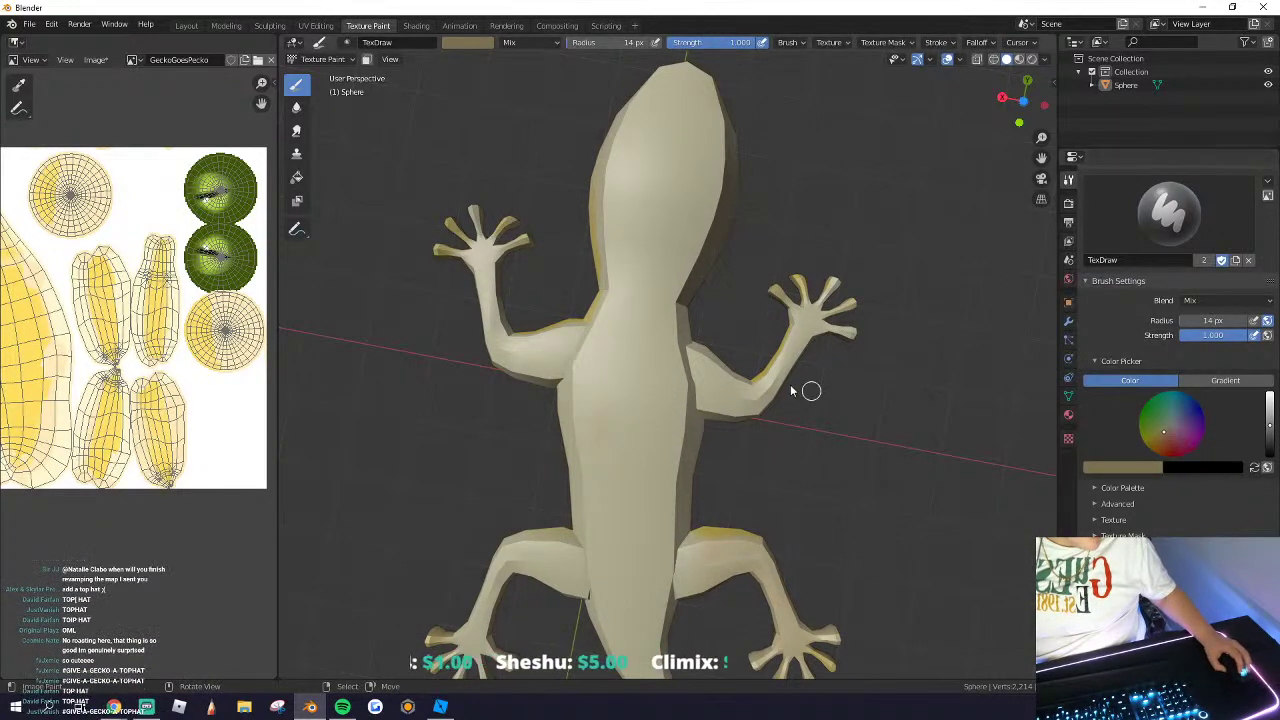
Step: Sample the cream belly colour, try painting curved rib lines on the gecko's belly, and undo the strokes
{"action": "key", "text": "s"}
{"action": "left_click", "coordinate": [633, 391]}
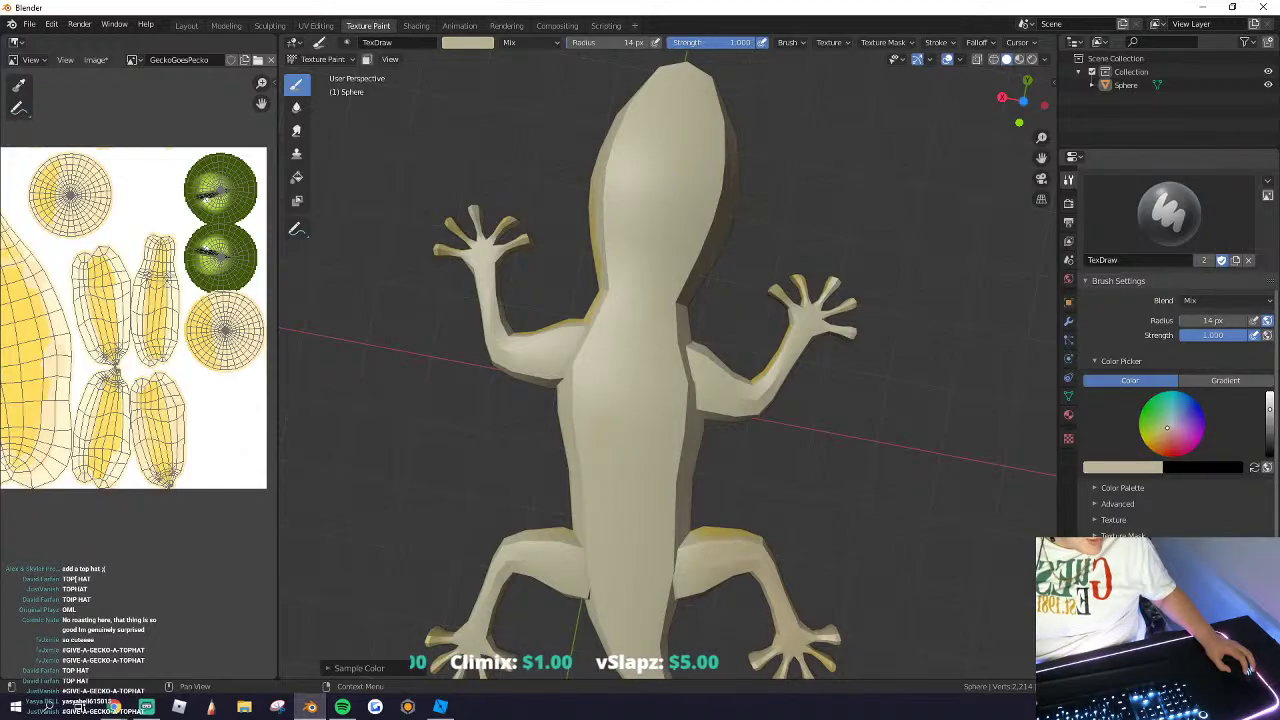
{"action": "scroll", "coordinate": [698, 386], "scroll_direction": "up", "scroll_amount": 5}
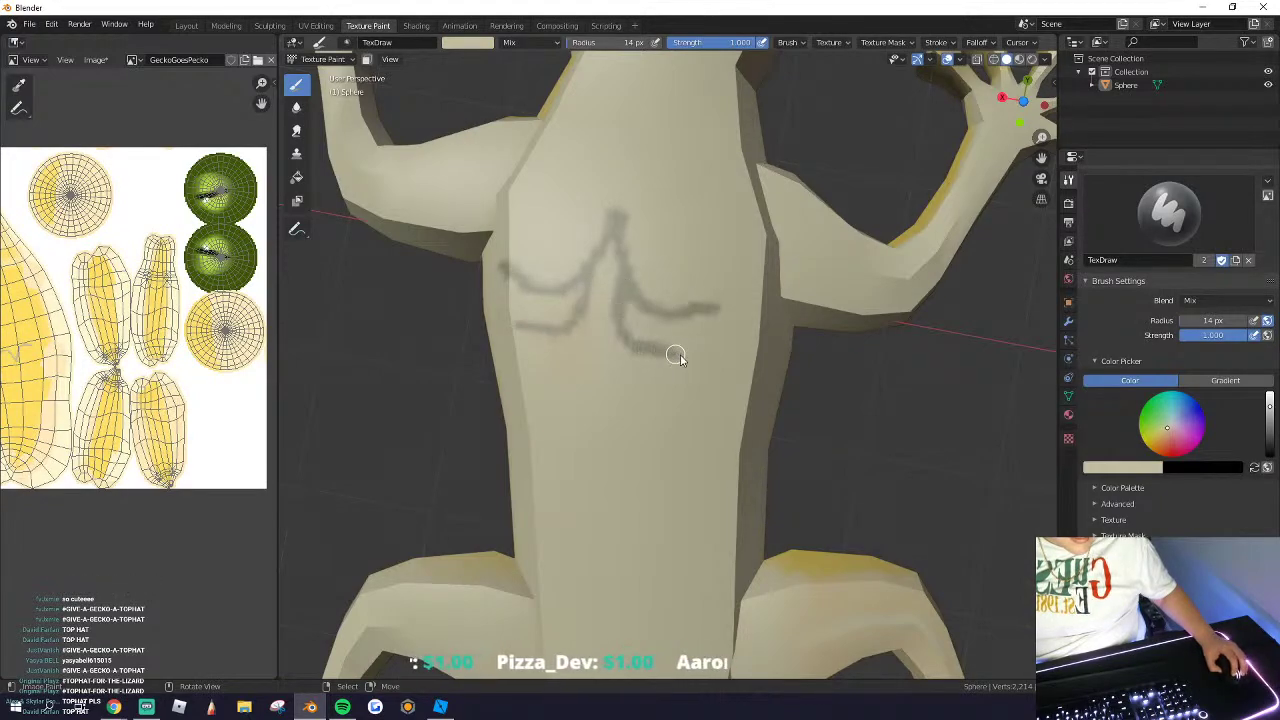
{"action": "key", "text": "ctrl+z"}
{"action": "key", "text": "ctrl+z"}
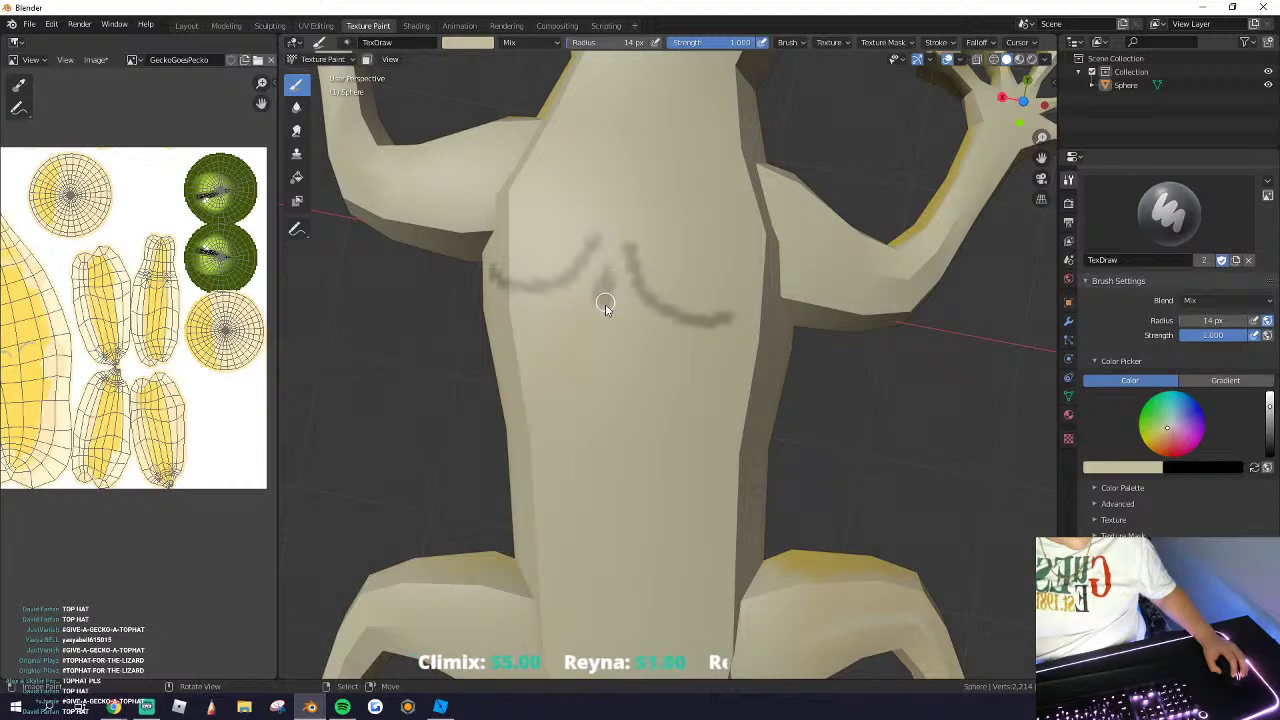
Step: Try painting rows of rib lines branching from a central line down the gecko's belly
{"action": "left_click_drag", "start_coordinate": [505, 378], "coordinate": [676, 413]}
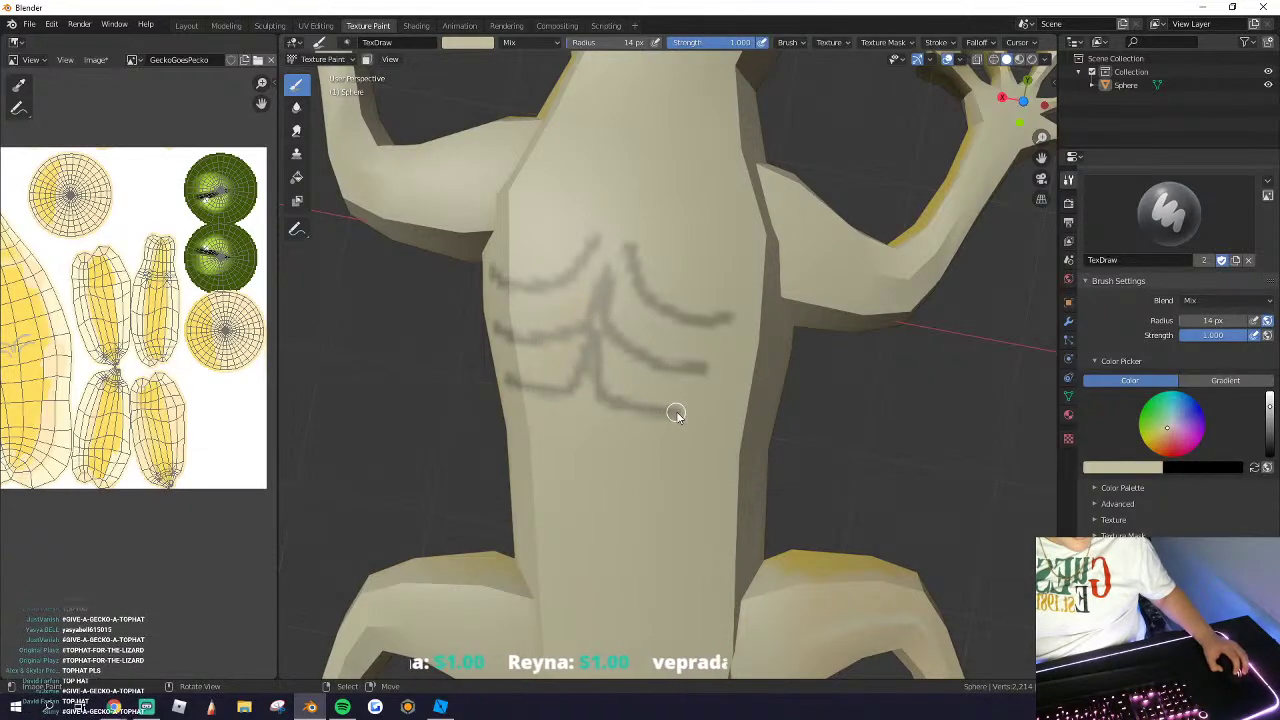
{"action": "left_click_drag", "start_coordinate": [589, 390], "coordinate": [640, 461]}
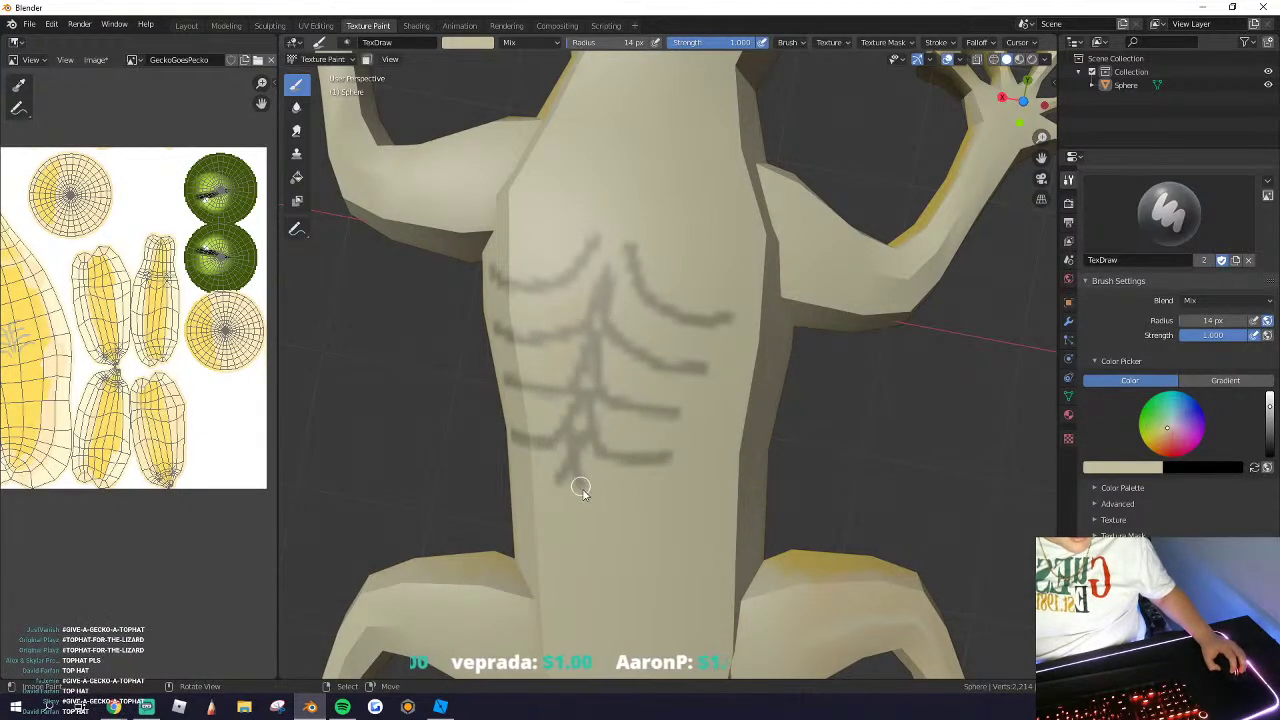
{"action": "left_click_drag", "start_coordinate": [515, 470], "coordinate": [664, 493]}
{"action": "scroll", "coordinate": [597, 573], "scroll_direction": "down", "scroll_amount": 5}
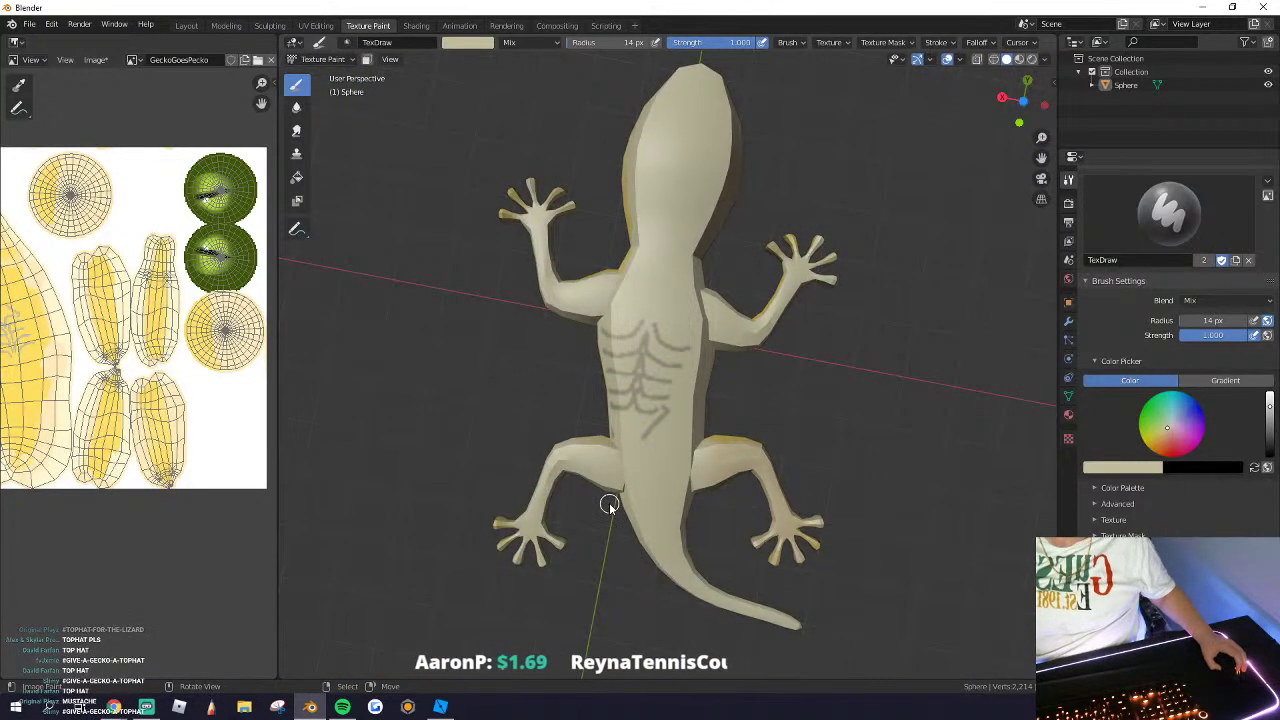
Step: Undo the rib lines painted on the gecko's belly
{"action": "key", "text": "Tab"}
{"action": "key", "text": "alt+a"}
{"action": "middle_click_drag", "start_coordinate": [620, 410], "coordinate": [718, 386]}
{"action": "key", "text": "Tab"}
{"action": "key", "text": "ctrl+z"}
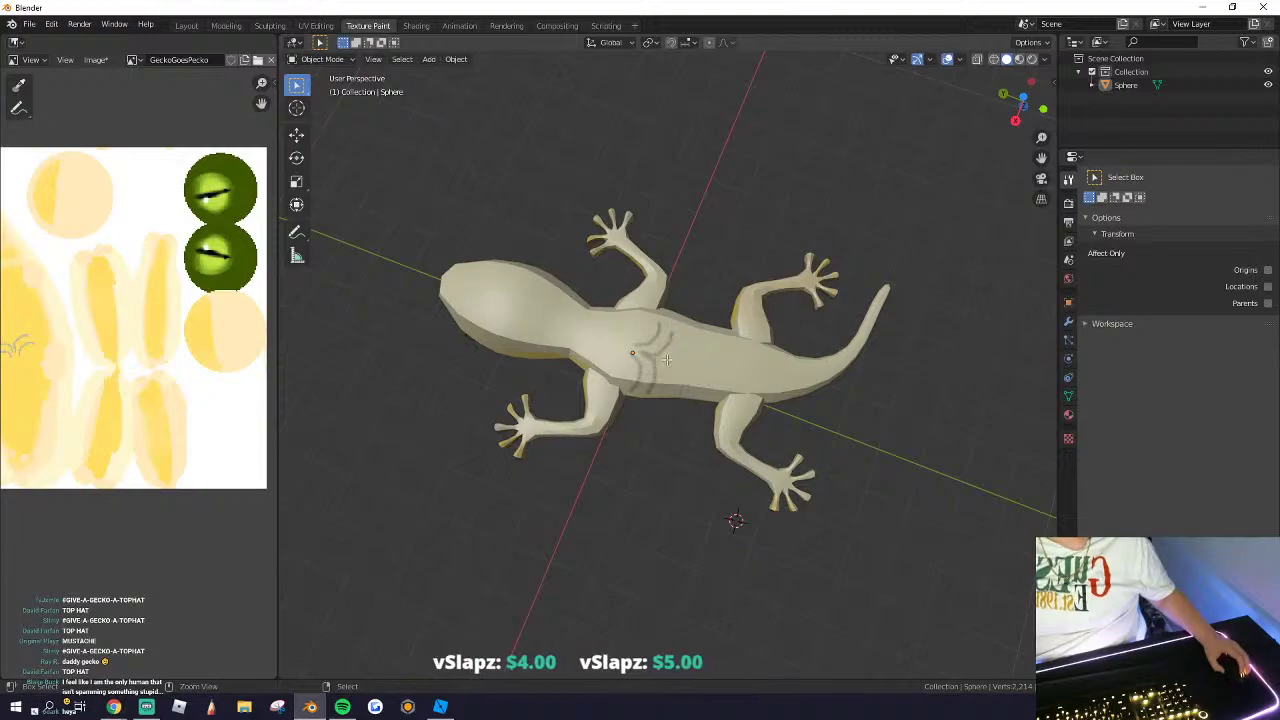
{"action": "key", "text": "ctrl+z"}
{"action": "key", "text": "ctrl+z"}
{"action": "key", "text": "ctrl+z"}
{"action": "mouse_move", "coordinate": [620, 297]}
{"action": "middle_mouse_down"}
{"action": "mouse_move", "coordinate": [643, 358]}
{"action": "mouse_move", "coordinate": [624, 463]}
{"action": "middle_mouse_up"}
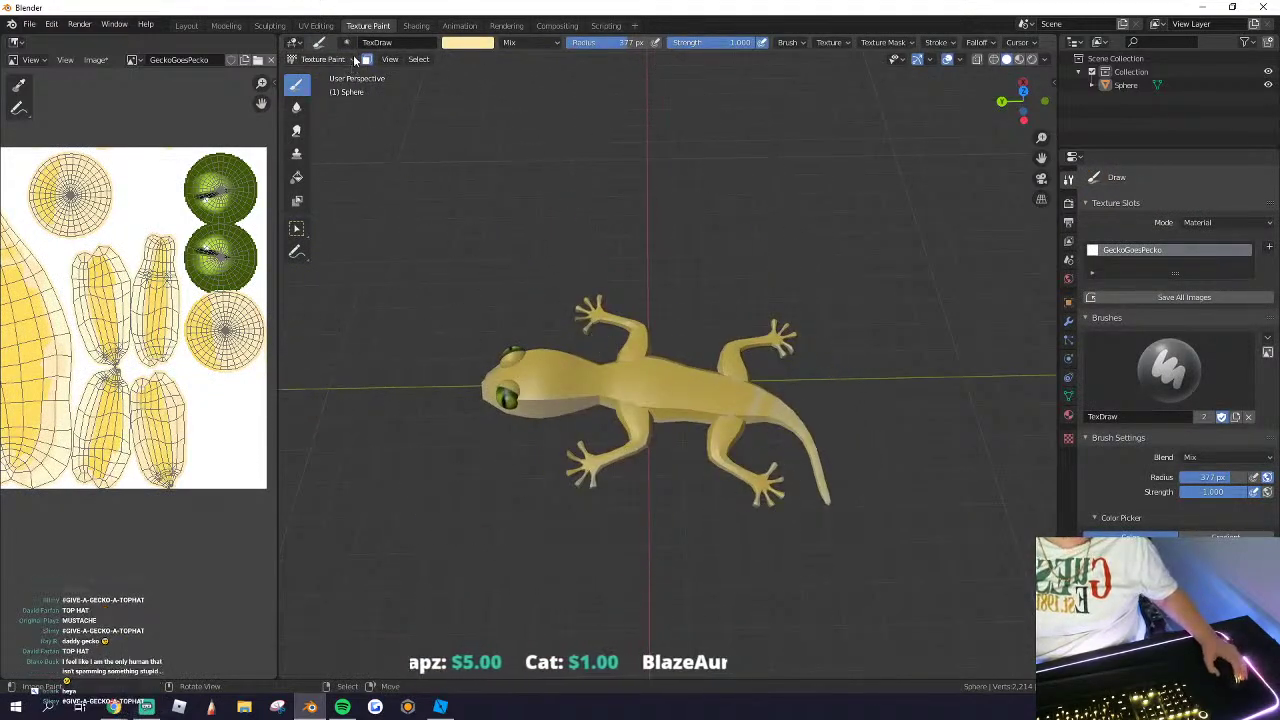
Step: Switch to the Modeling workspace and add a cylinder mesh as the base for a top hat
{"action": "left_click", "coordinate": [226, 25]}
{"action": "middle_click_drag", "start_coordinate": [640, 390], "coordinate": [322, 243]}
{"action": "key", "text": "a"}
{"action": "key", "text": "alt+a"}
{"action": "key", "text": "Tab"}
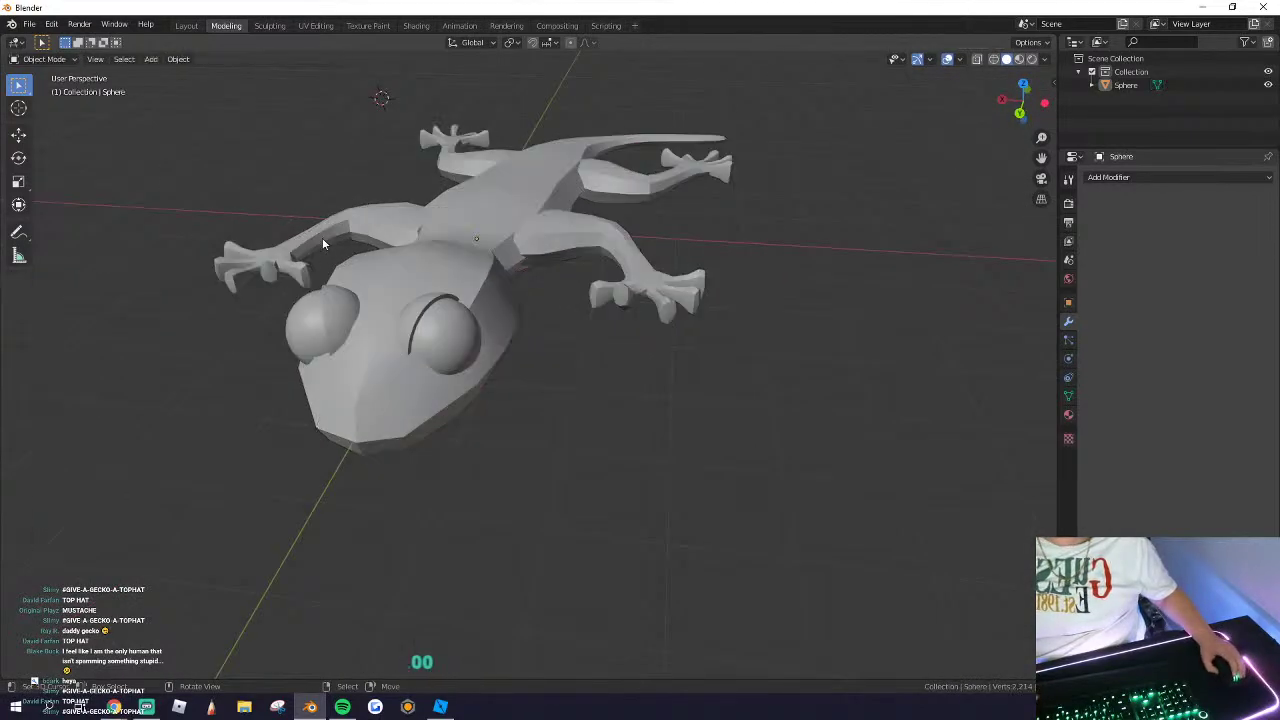
{"action": "key", "text": "a"}
{"action": "key", "text": "alt+a"}
{"action": "left_click", "coordinate": [152, 60]}
{"action": "mouse_move", "coordinate": [178, 80]}
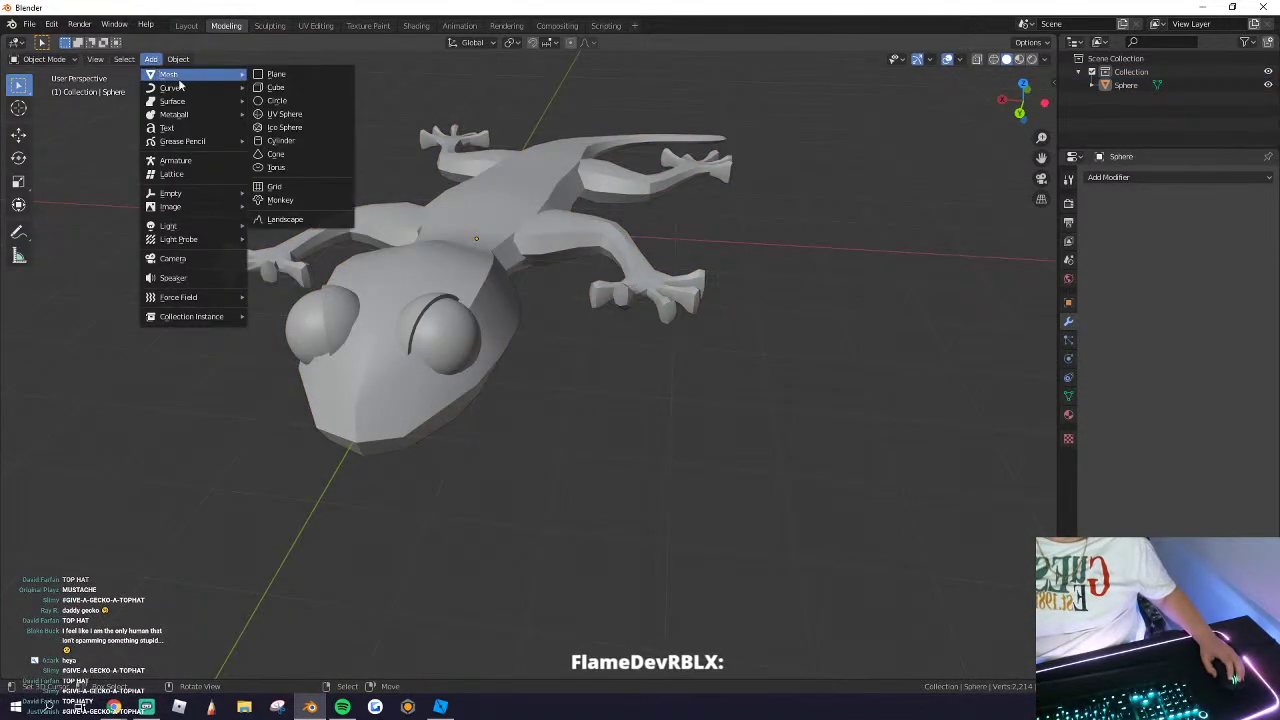
{"action": "left_click", "coordinate": [280, 140]}
{"action": "scroll", "coordinate": [405, 300], "scroll_direction": "down", "scroll_amount": 3}
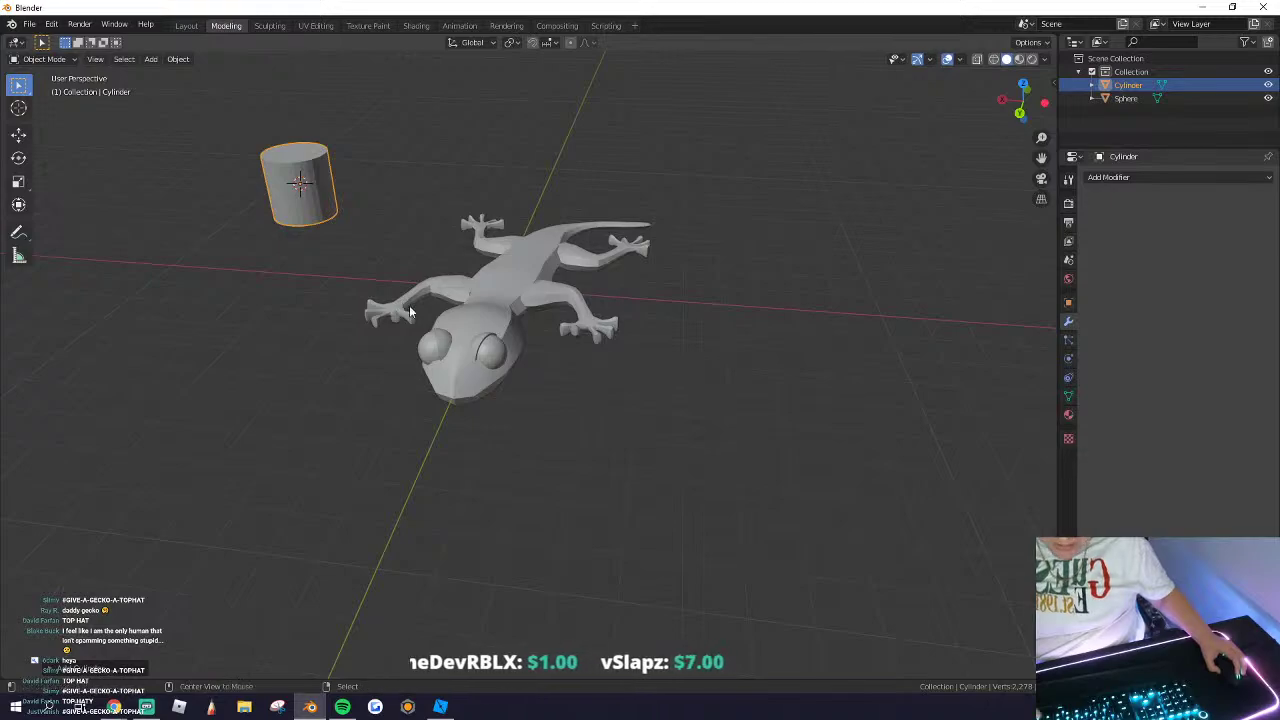
Step: Reset the cylinder's location to the world origin and flatten it along Z to about 0.6
{"action": "key", "text": "alt+g"}
{"action": "scroll", "coordinate": [530, 385], "scroll_direction": "up", "scroll_amount": 4}
{"action": "key", "text": "s"}
{"action": "key", "text": "z"}
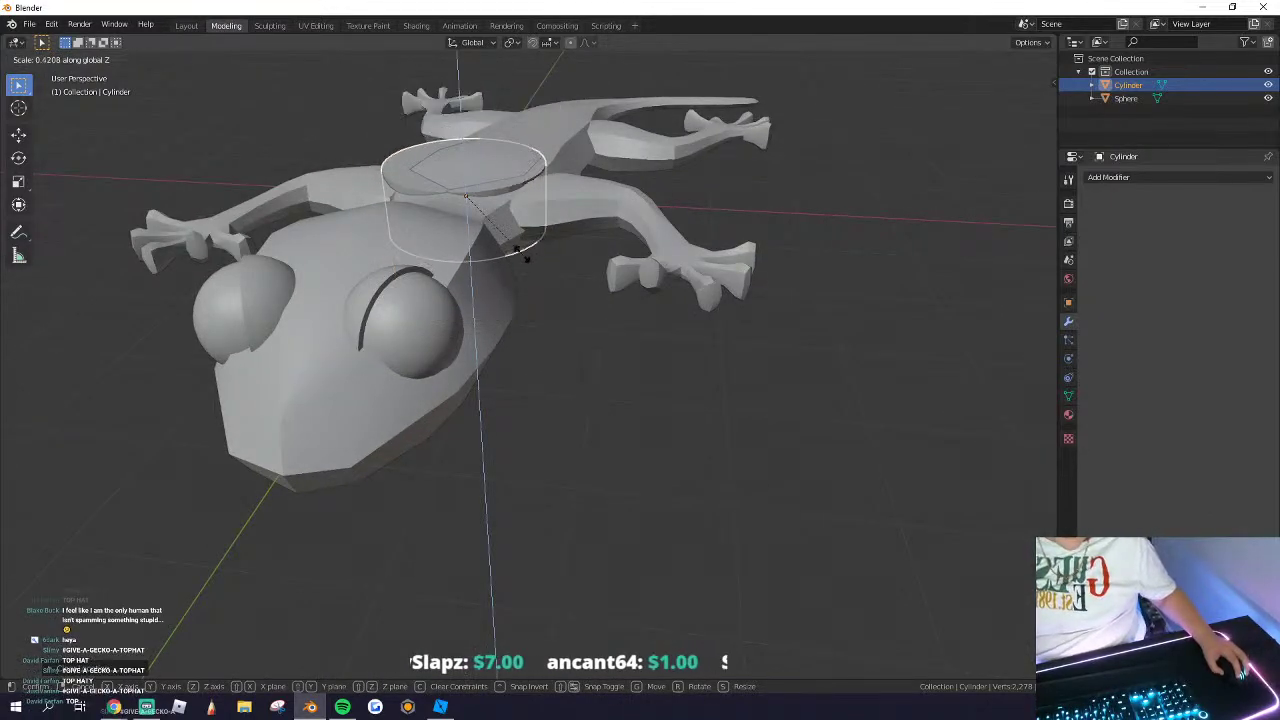
{"action": "left_click", "coordinate": [499, 233]}
Step: Move the flattened cylinder forward and up so it sits on top of the gecko's head
{"action": "left_click", "coordinate": [24, 136]}
{"action": "left_click_drag", "start_coordinate": [443, 208], "coordinate": [345, 376]}
{"action": "key", "text": "a"}
{"action": "left_click", "coordinate": [455, 411]}
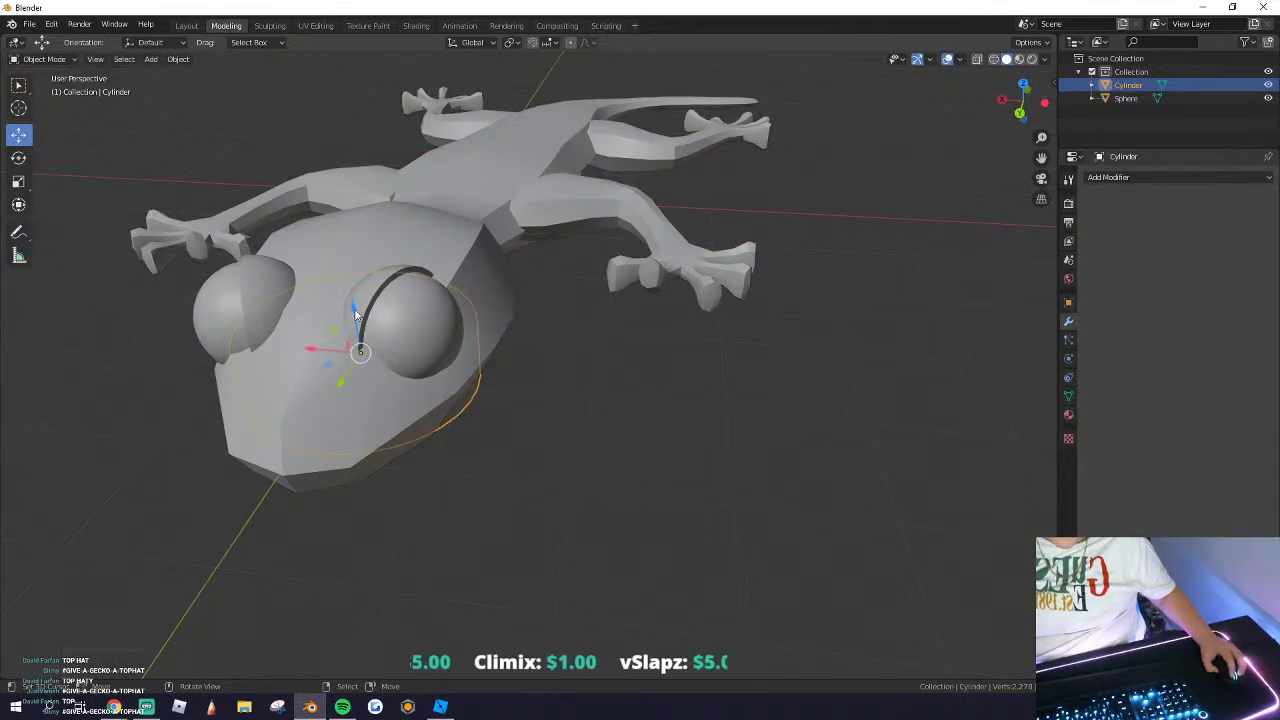
{"action": "left_click_drag", "start_coordinate": [355, 315], "coordinate": [340, 205]}
Step: Inset the cylinder's top face and extrude it upward twice, about 0.4 m the second time, to form the hat's crown
{"action": "key", "text": "Tab"}
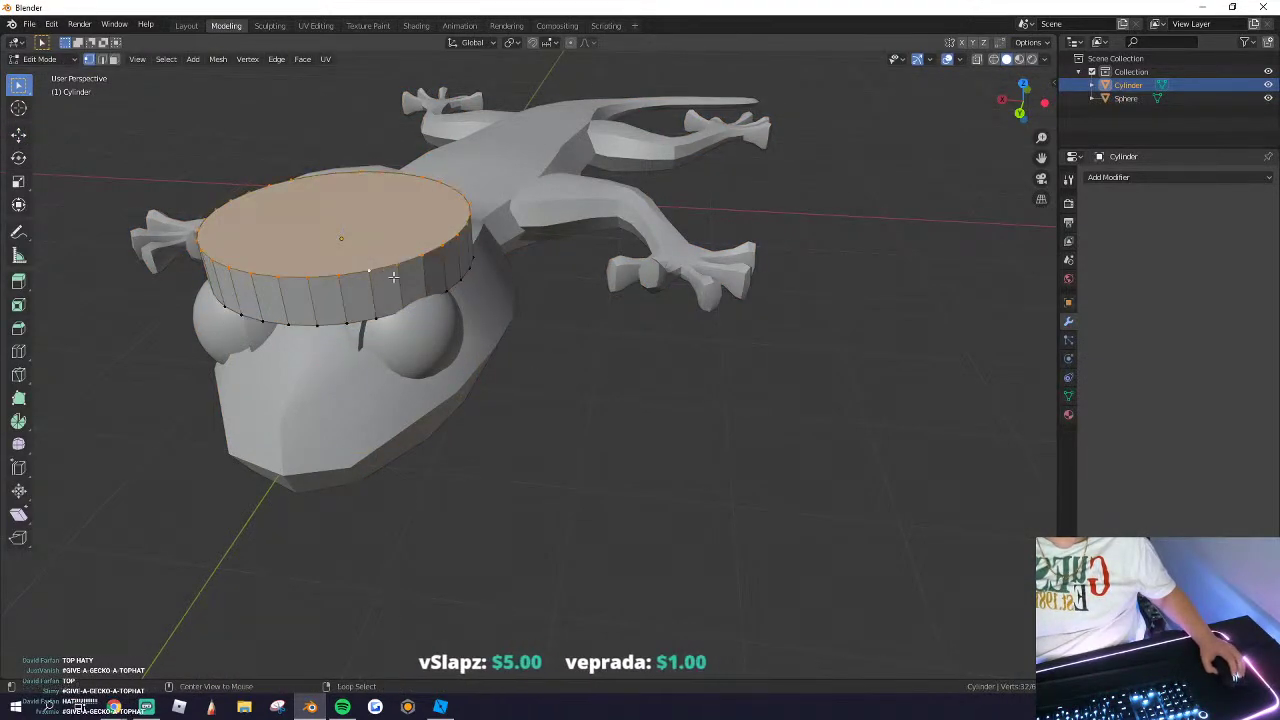
{"action": "key", "text": "i"}
{"action": "left_click", "coordinate": [540, 337]}
{"action": "key", "text": "e"}
{"action": "left_click", "coordinate": [540, 322]}
{"action": "key", "text": "e"}
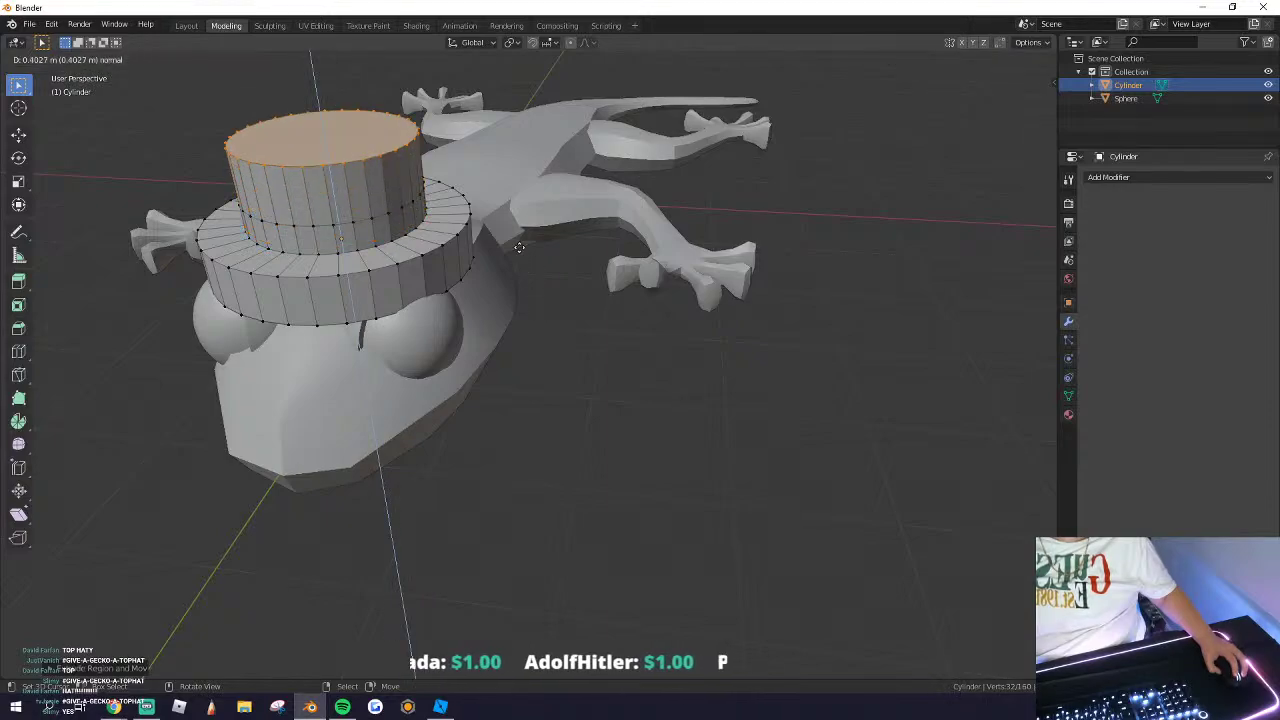
{"action": "left_click", "coordinate": [520, 246]}
Step: Raise the brim's lower edge loop to thin the brim, and scale the whole hat down to about 0.83
{"action": "middle_click_drag", "start_coordinate": [571, 341], "coordinate": [549, 395]}
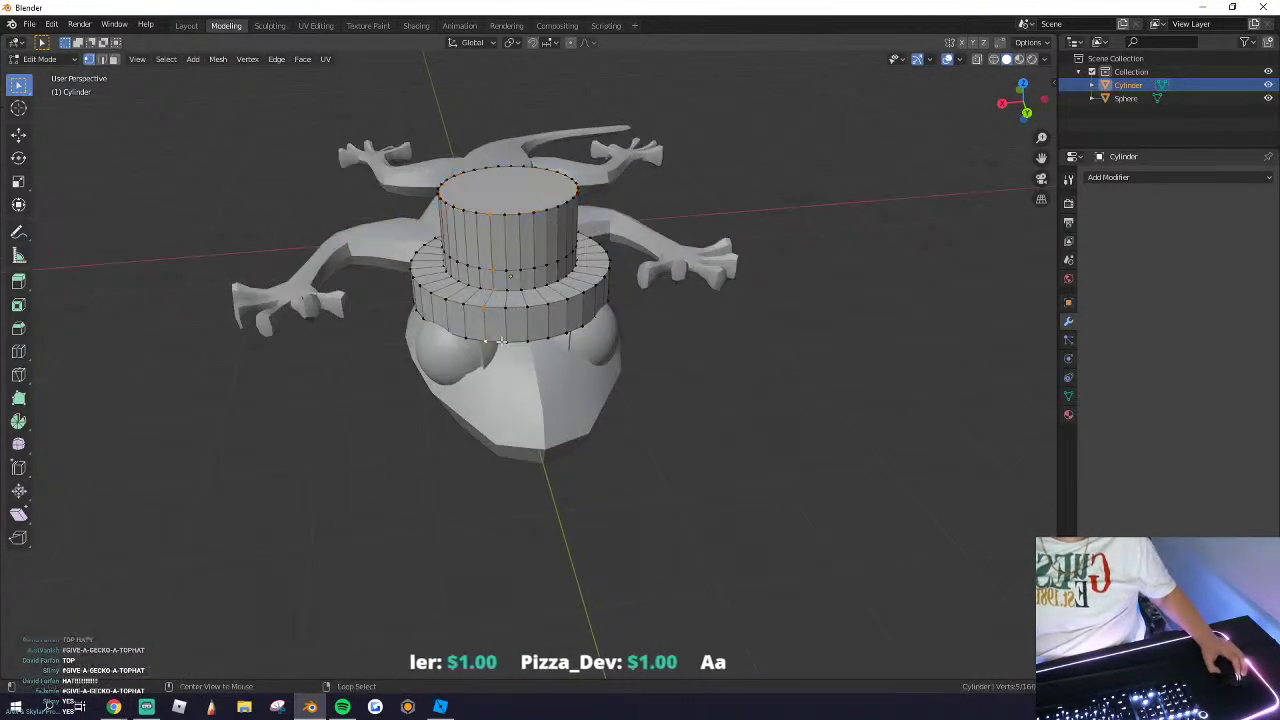
{"action": "left_click_drag", "start_coordinate": [511, 256], "coordinate": [510, 236]}
{"action": "left_click", "coordinate": [683, 334]}
{"action": "key", "text": "a"}
{"action": "key", "text": "s"}
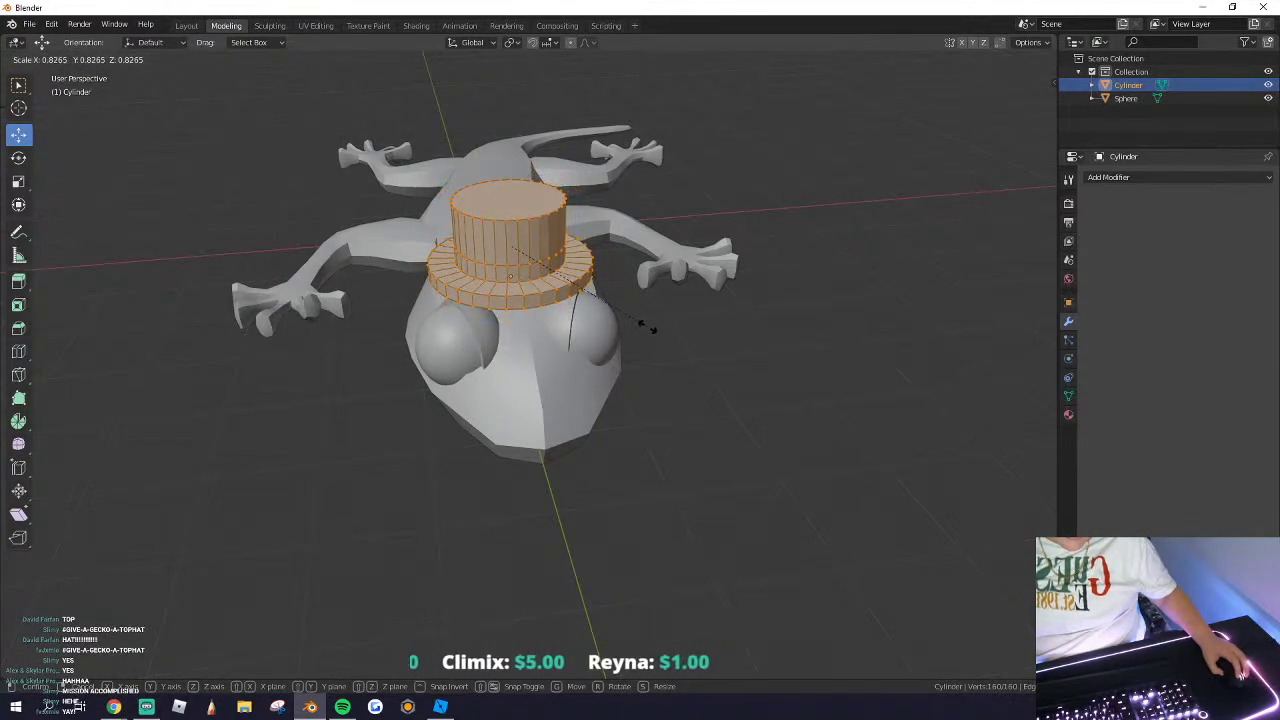
{"action": "left_click", "coordinate": [648, 322]}
Step: Rotate the hat's mesh to tilt it backward with the slope of the head, and undo the accidental hiding
{"action": "key", "text": "r"}
{"action": "key", "text": "y"}
{"action": "left_click", "coordinate": [649, 320]}
{"action": "key", "text": "h"}
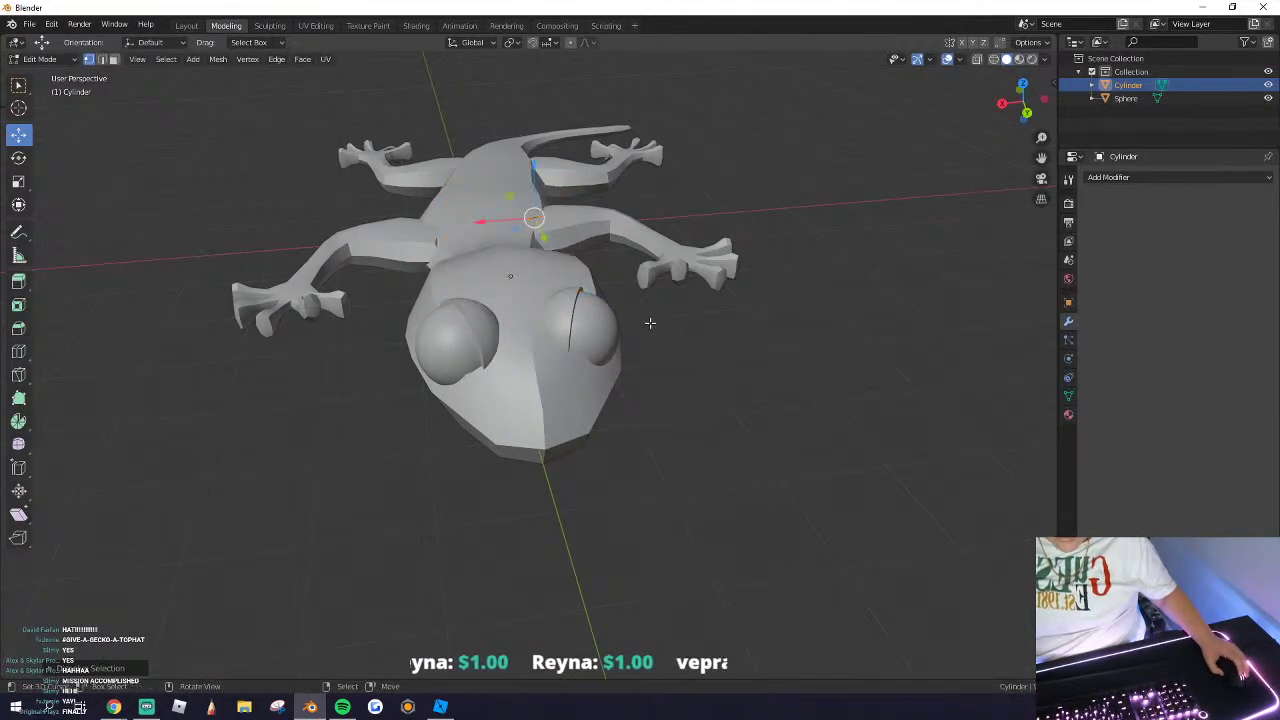
{"action": "key", "text": "ctrl+z"}
Step: Lower the tilted hat and shift it back along Y so it rests on the gecko's head behind the eyes
{"action": "middle_click_drag", "start_coordinate": [643, 338], "coordinate": [715, 95]}
{"action": "left_click_drag", "start_coordinate": [713, 82], "coordinate": [713, 96]}
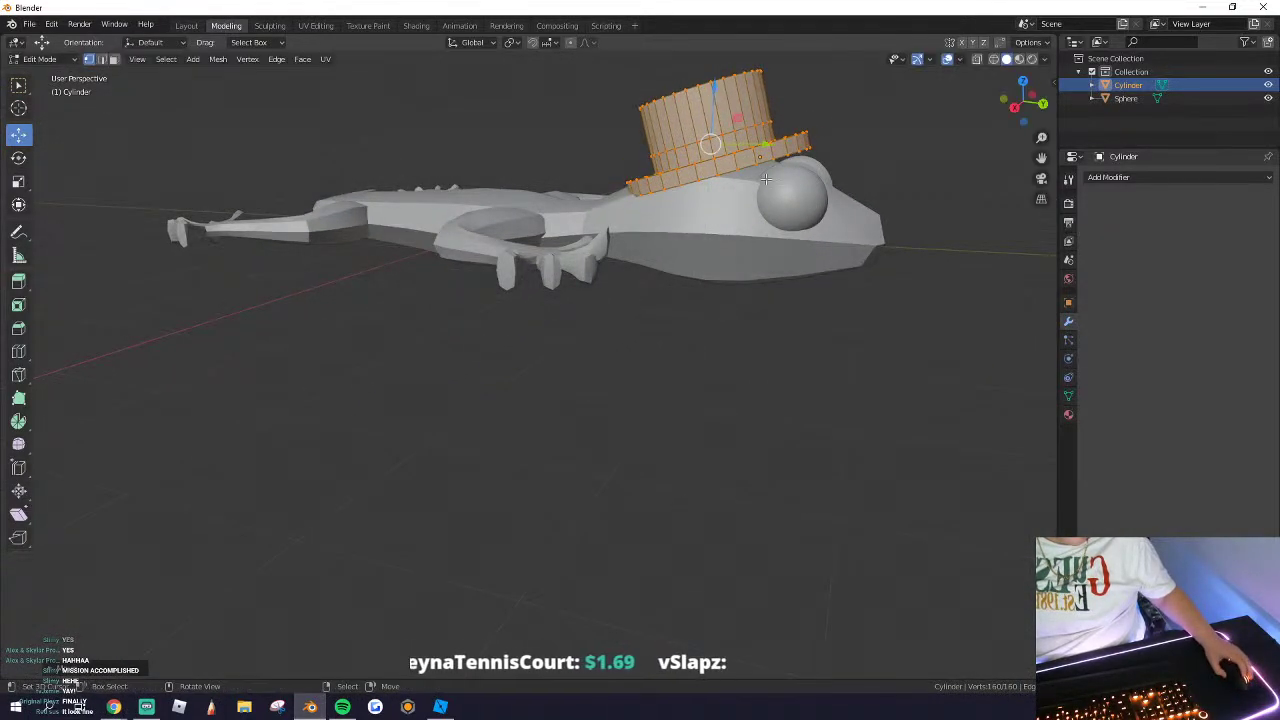
{"action": "left_click_drag", "start_coordinate": [767, 143], "coordinate": [748, 145]}
{"action": "key", "text": "Tab"}
{"action": "mouse_move", "coordinate": [757, 215]}
{"action": "middle_mouse_down"}
{"action": "mouse_move", "coordinate": [632, 290]}
{"action": "mouse_move", "coordinate": [652, 262]}
{"action": "middle_mouse_up"}
Step: Shade all faces of the hat smooth and enable Auto Smooth for its normals
{"action": "key", "text": "Tab"}
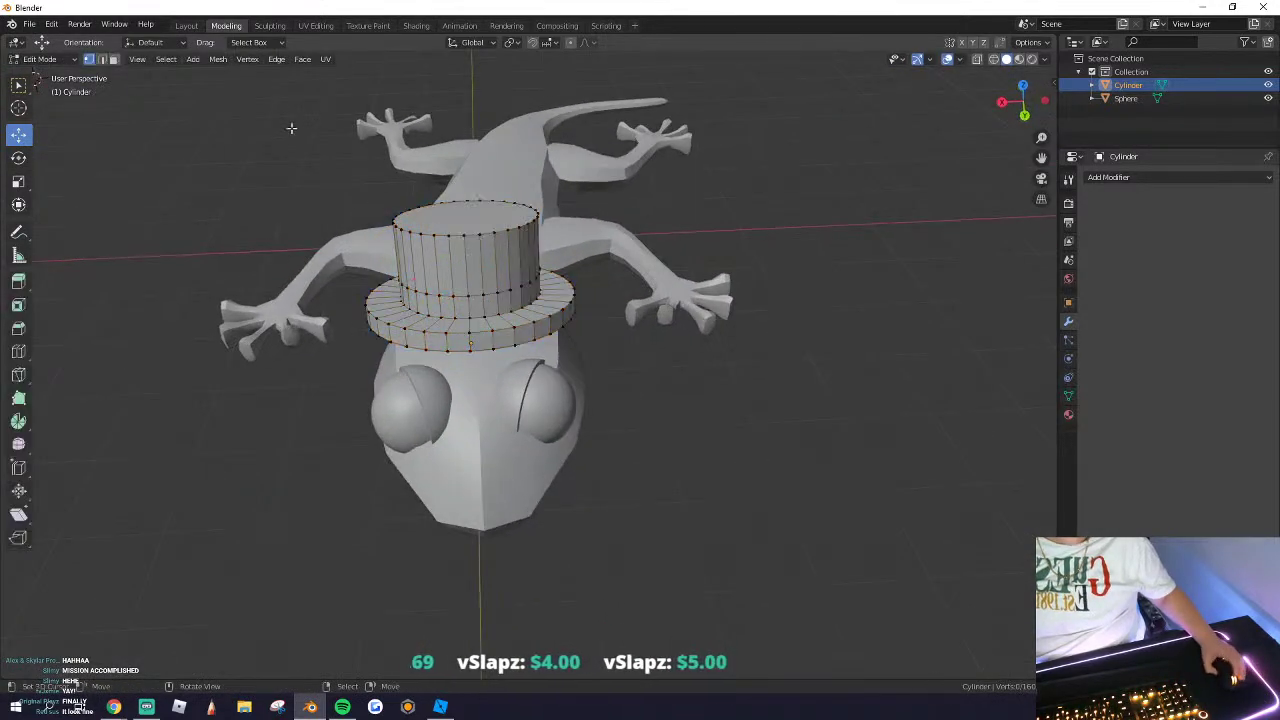
{"action": "key", "text": "a"}
{"action": "left_click", "coordinate": [300, 60]}
{"action": "left_click", "coordinate": [340, 305]}
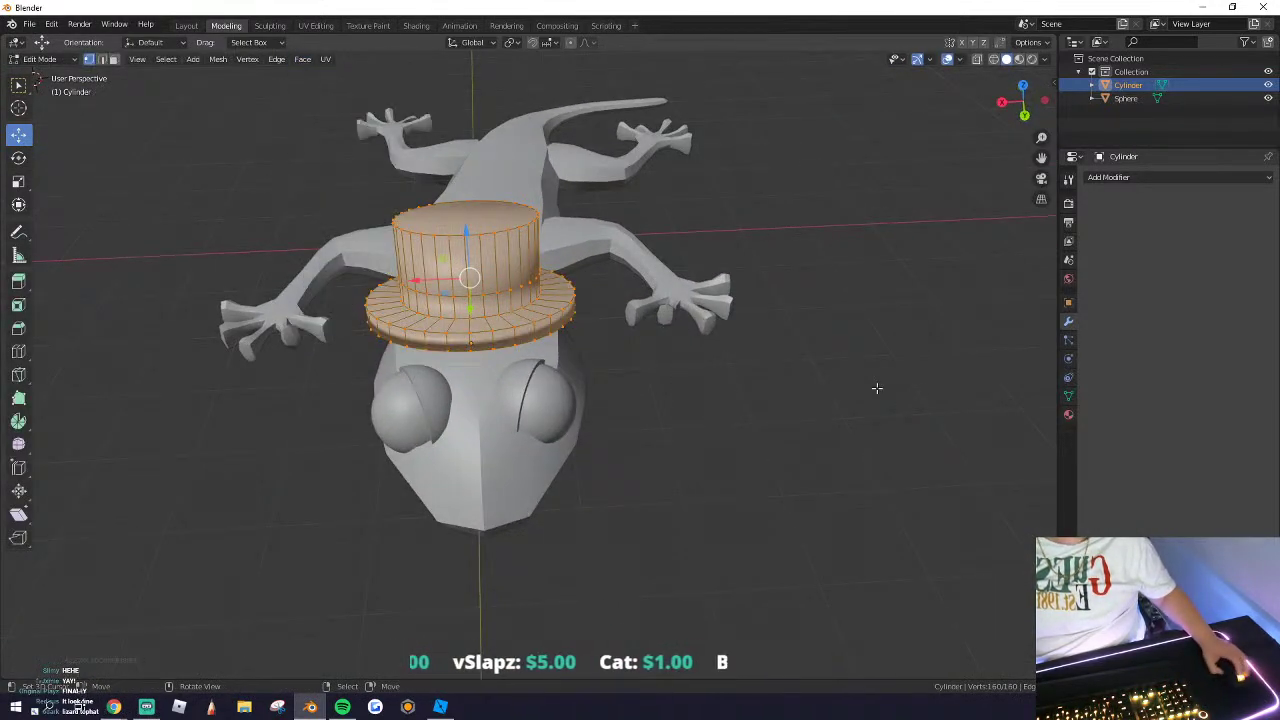
{"action": "left_click", "coordinate": [1068, 396]}
{"action": "left_click", "coordinate": [1118, 421]}
{"action": "left_click", "coordinate": [1107, 405]}
{"action": "left_click", "coordinate": [1106, 421]}
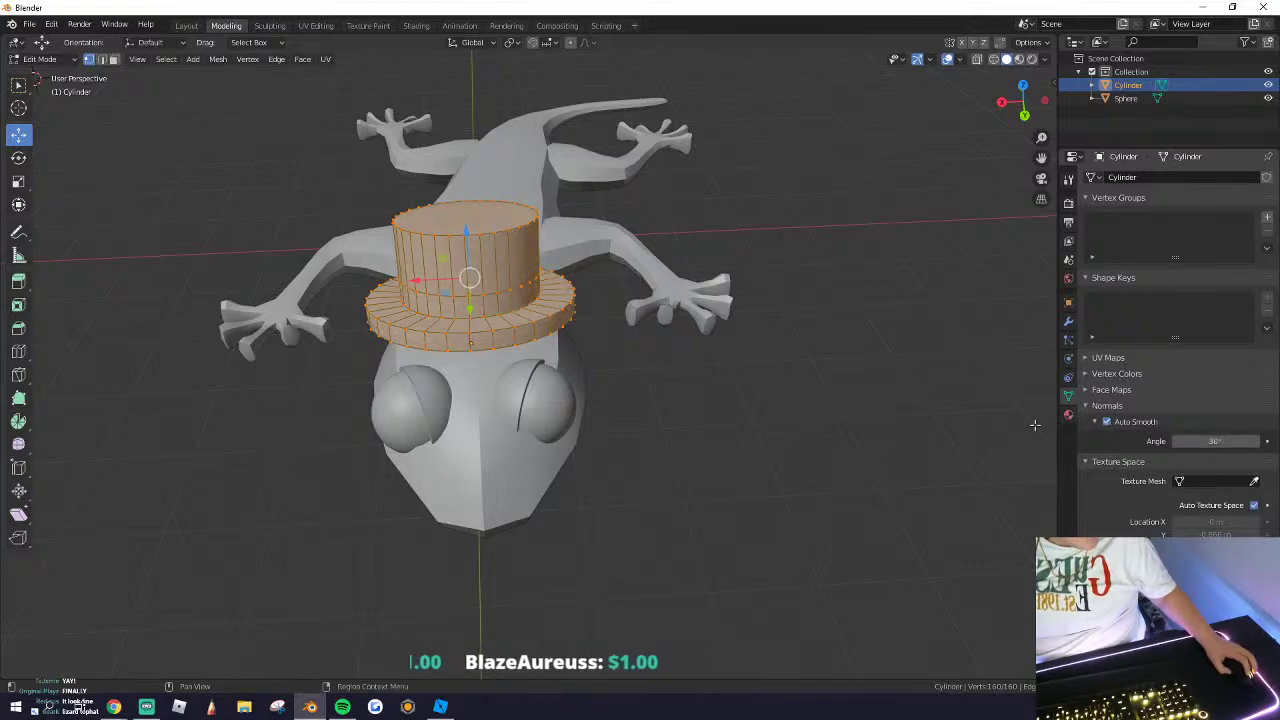
{"action": "key", "text": "Tab"}
Step: Rotate the hat object about X to stand it more upright, and move it forward and slightly down on the head
{"action": "key", "text": "shift+grave"}
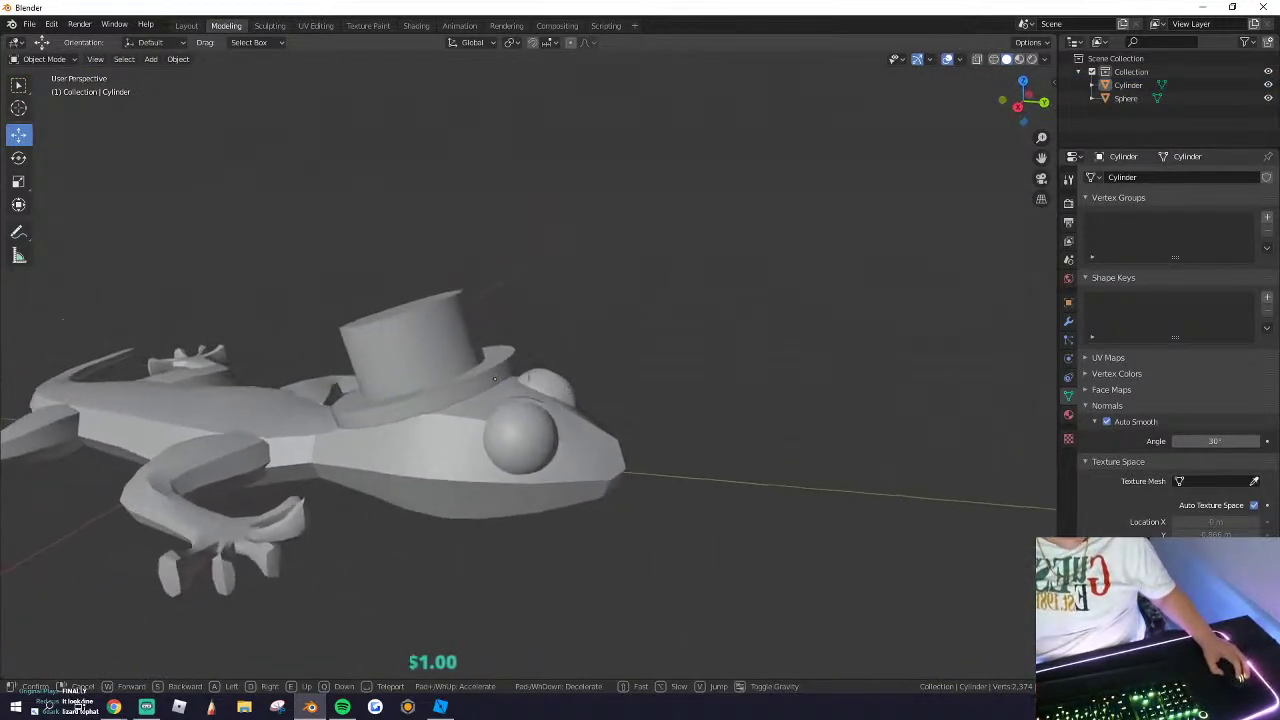
{"action": "left_click", "coordinate": [494, 379]}
{"action": "left_click", "coordinate": [463, 297]}
{"action": "key", "text": "g"}
{"action": "key", "text": "x"}
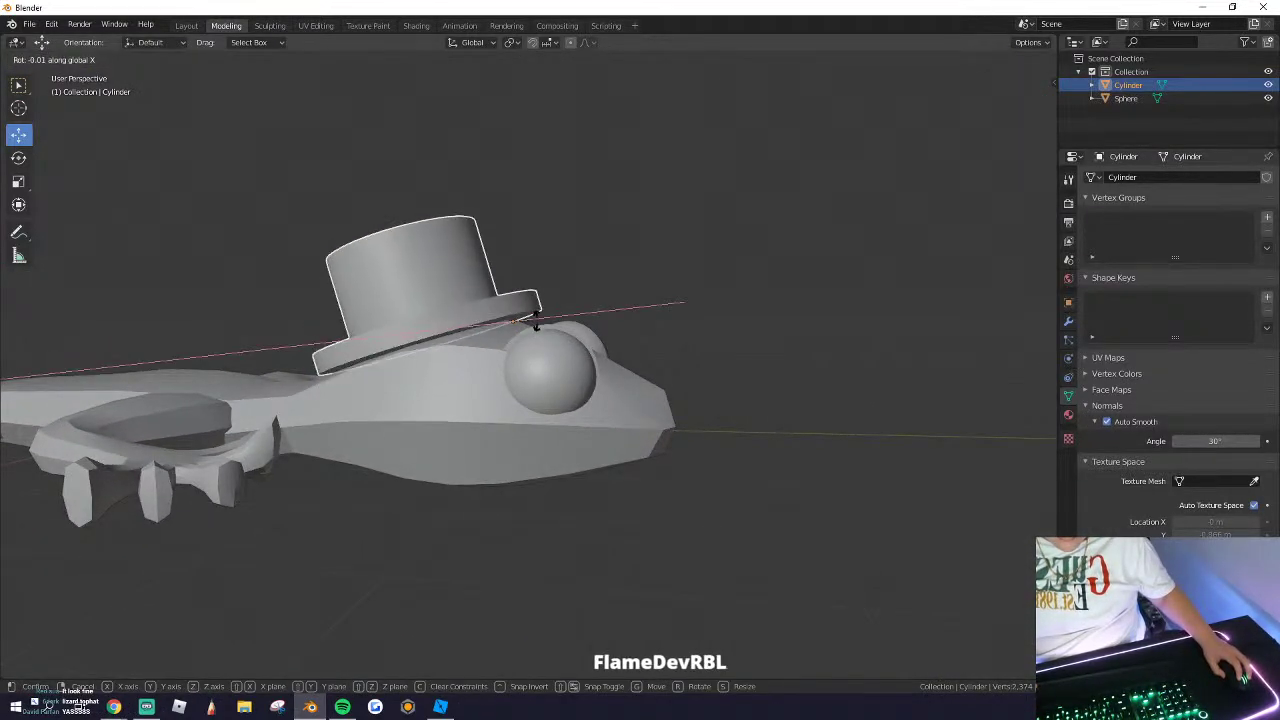
{"action": "left_click", "coordinate": [548, 323]}
{"action": "left_click_drag", "start_coordinate": [562, 320], "coordinate": [585, 318]}
{"action": "left_click_drag", "start_coordinate": [533, 271], "coordinate": [534, 283]}
{"action": "left_click", "coordinate": [575, 280]}
Step: Fine-tune the hat's tilt about X and nudge it slightly back along Y
{"action": "key", "text": "shift+grave"}
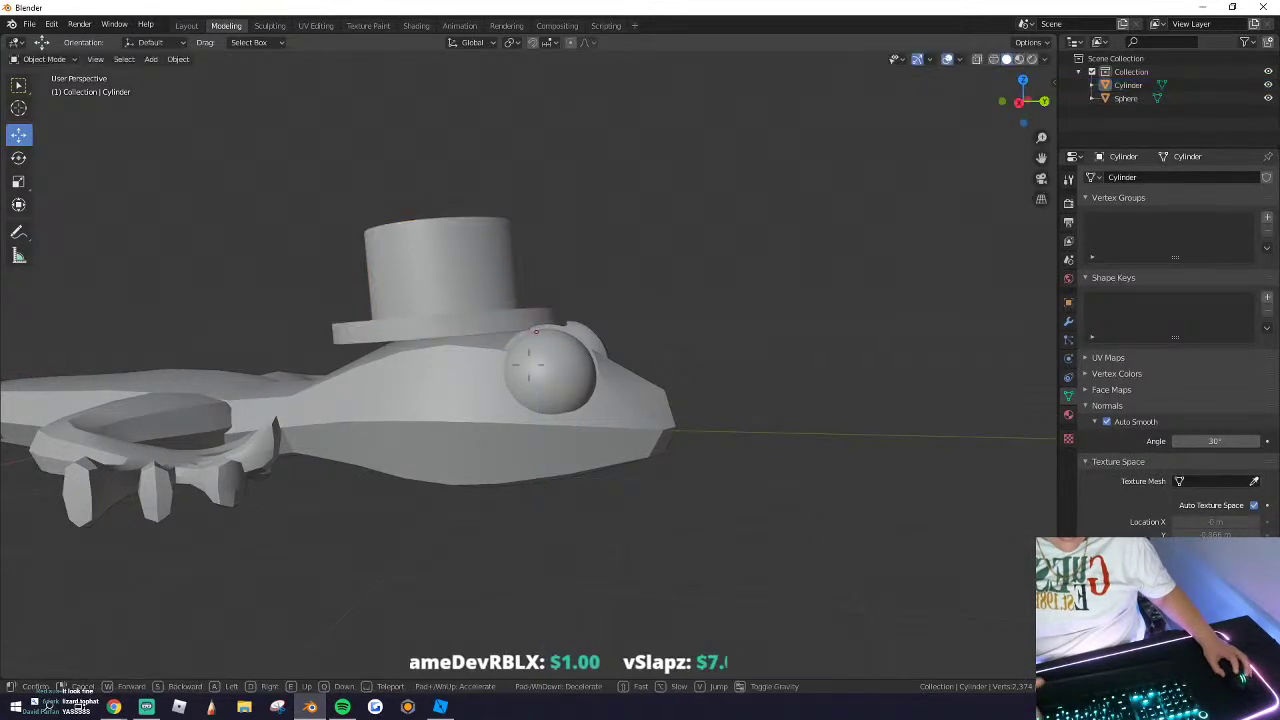
{"action": "key", "text": "d"}
{"action": "key", "text": "e"}
{"action": "key", "text": "w"}
{"action": "left_click", "coordinate": [529, 364]}
{"action": "left_click", "coordinate": [529, 364]}
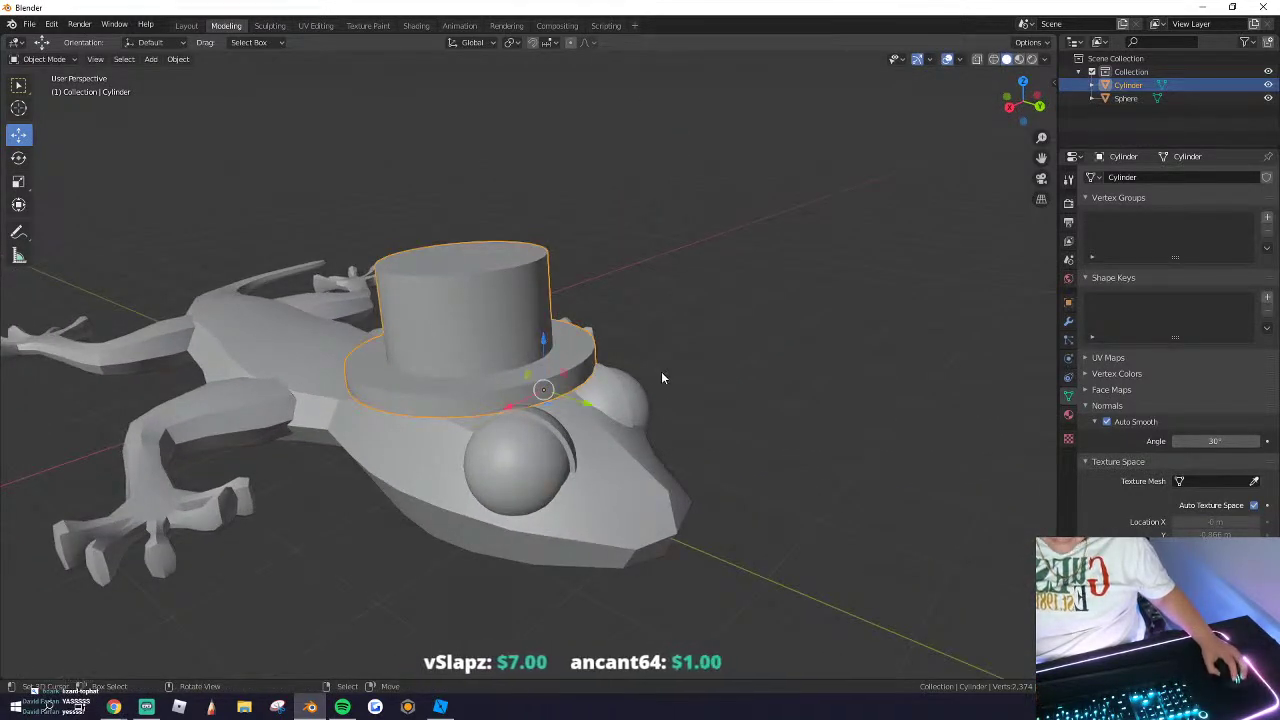
{"action": "key", "text": "r"}
{"action": "key", "text": "x"}
{"action": "left_click", "coordinate": [659, 355]}
{"action": "left_click_drag", "start_coordinate": [586, 402], "coordinate": [583, 401]}
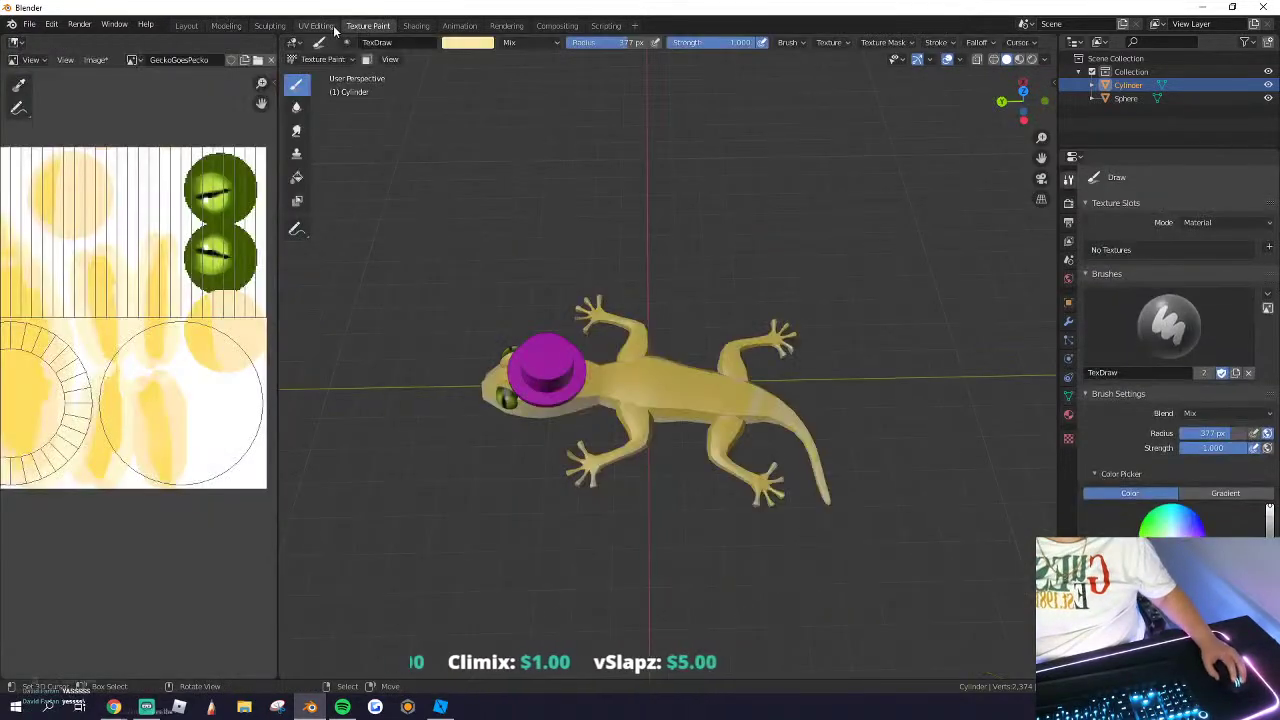
Step: In the Texture Paint workspace, give the hat a new material with an Image Texture as its Base Color
{"action": "left_click", "coordinate": [367, 25]}
{"action": "middle_click_drag", "start_coordinate": [609, 329], "coordinate": [648, 416]}
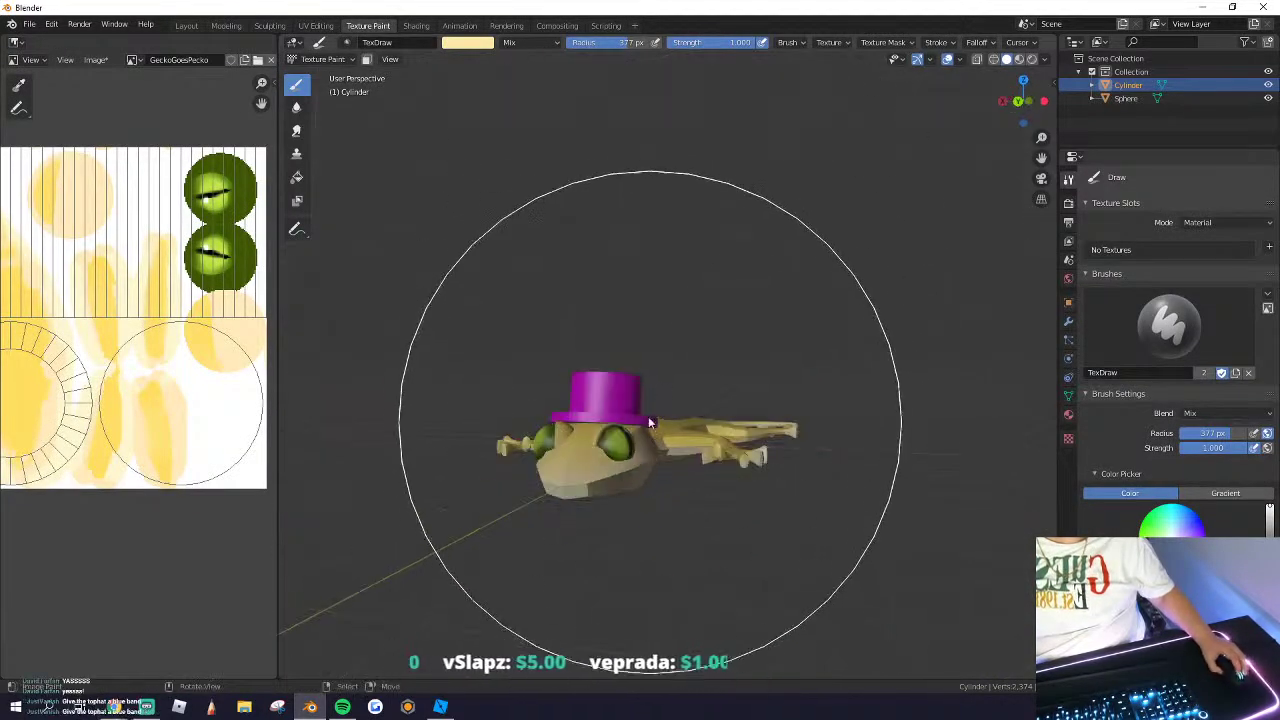
{"action": "key", "text": "Tab"}
{"action": "key", "text": "Tab"}
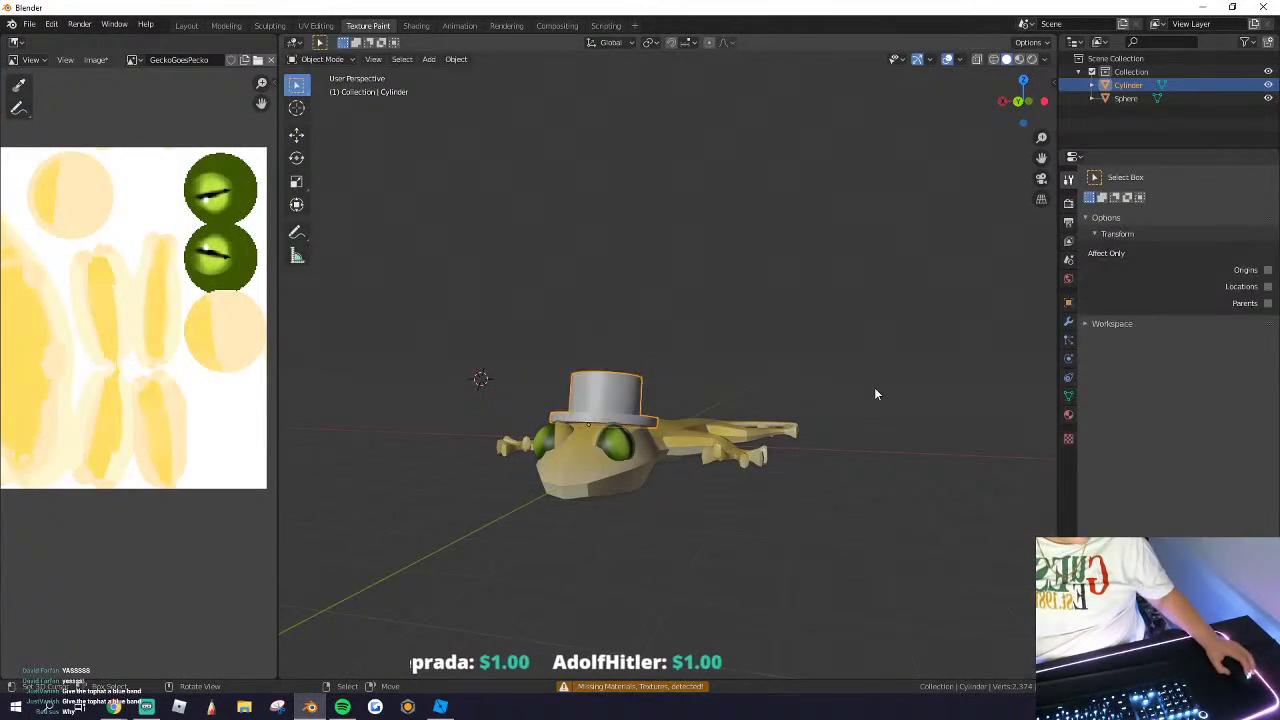
{"action": "left_click", "coordinate": [1068, 414]}
{"action": "left_click", "coordinate": [1127, 233]}
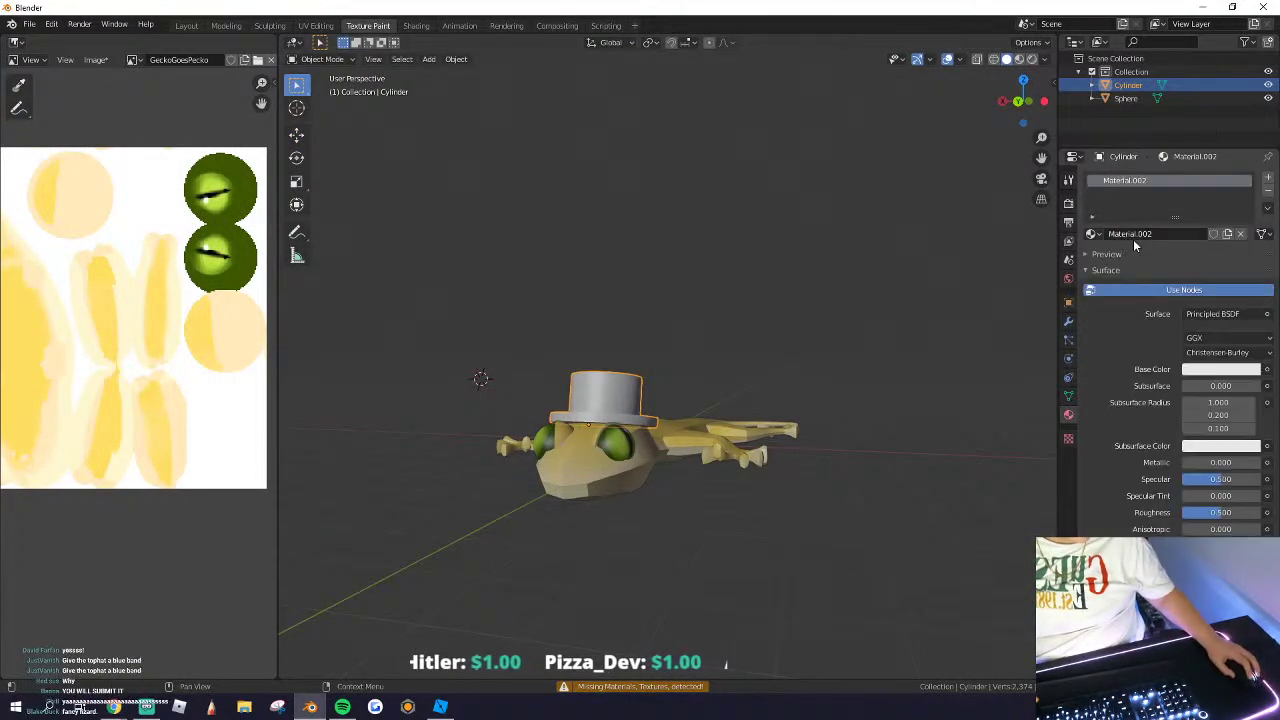
{"action": "left_click", "coordinate": [1267, 369]}
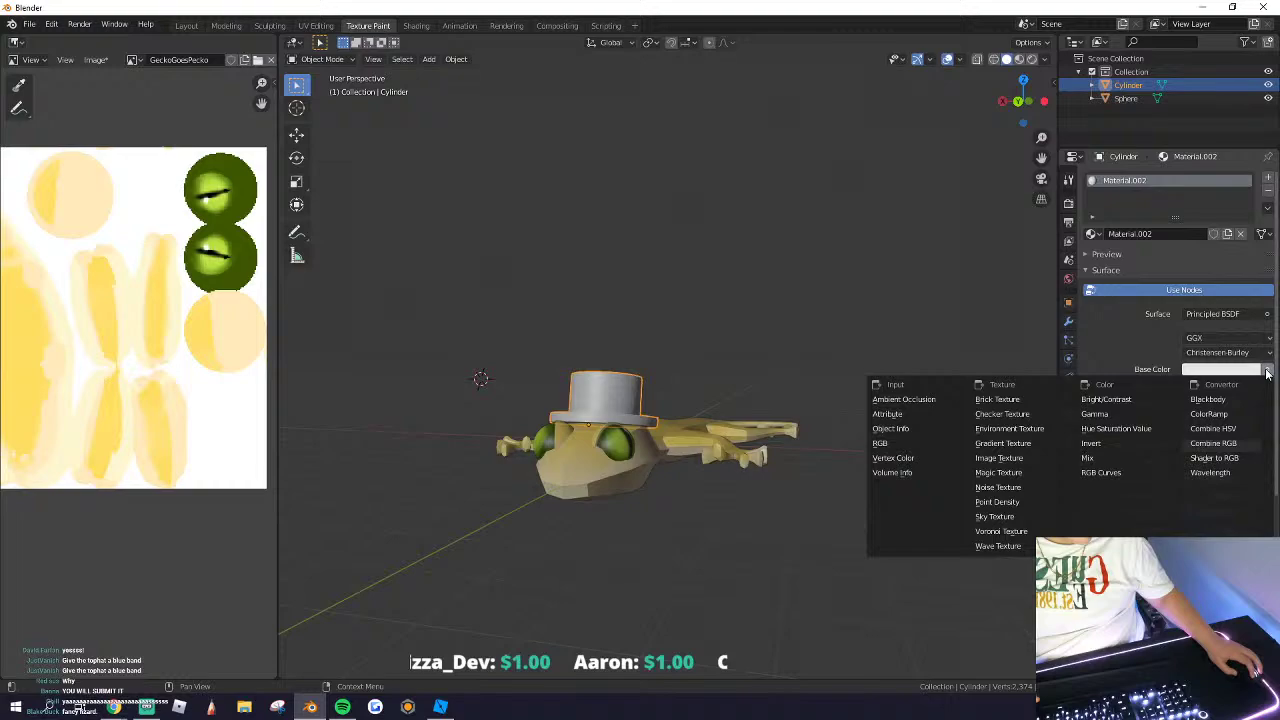
{"action": "left_click", "coordinate": [995, 457]}
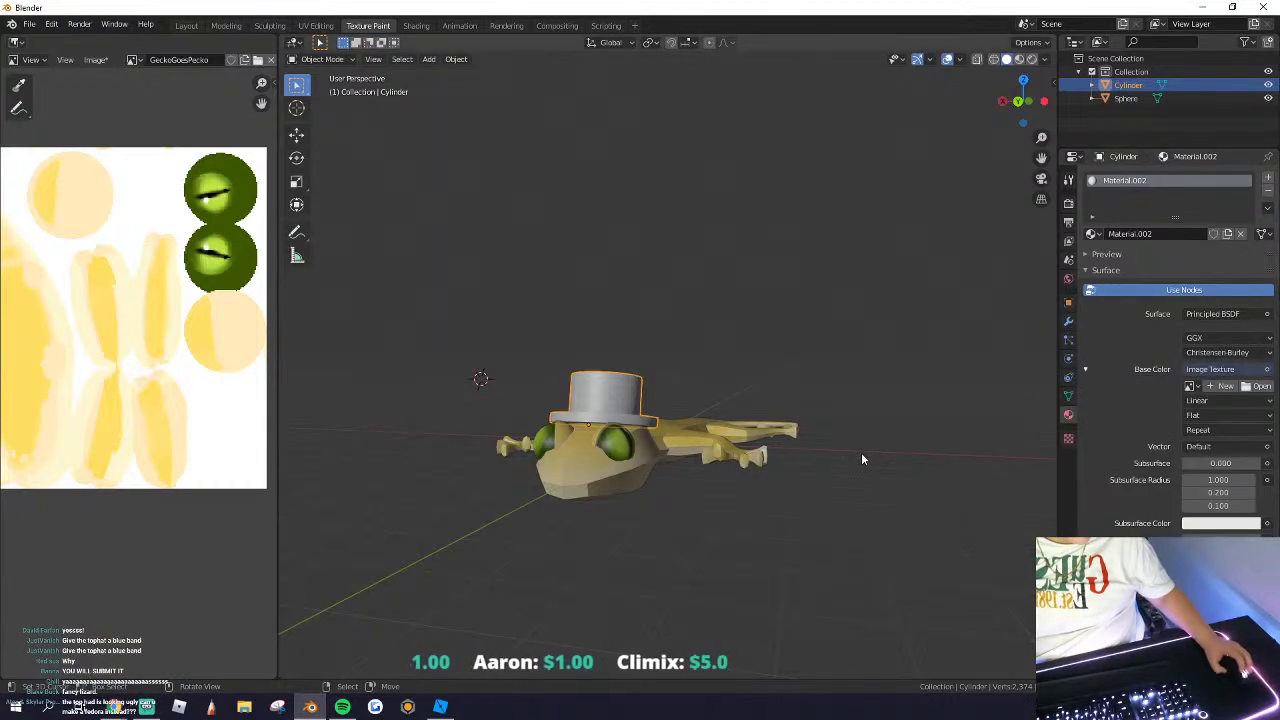
Step: Load the palette image endesga-64-1x (1).png from the Downloads folder into the hat's Base Color texture
{"action": "left_click", "coordinate": [1259, 387]}
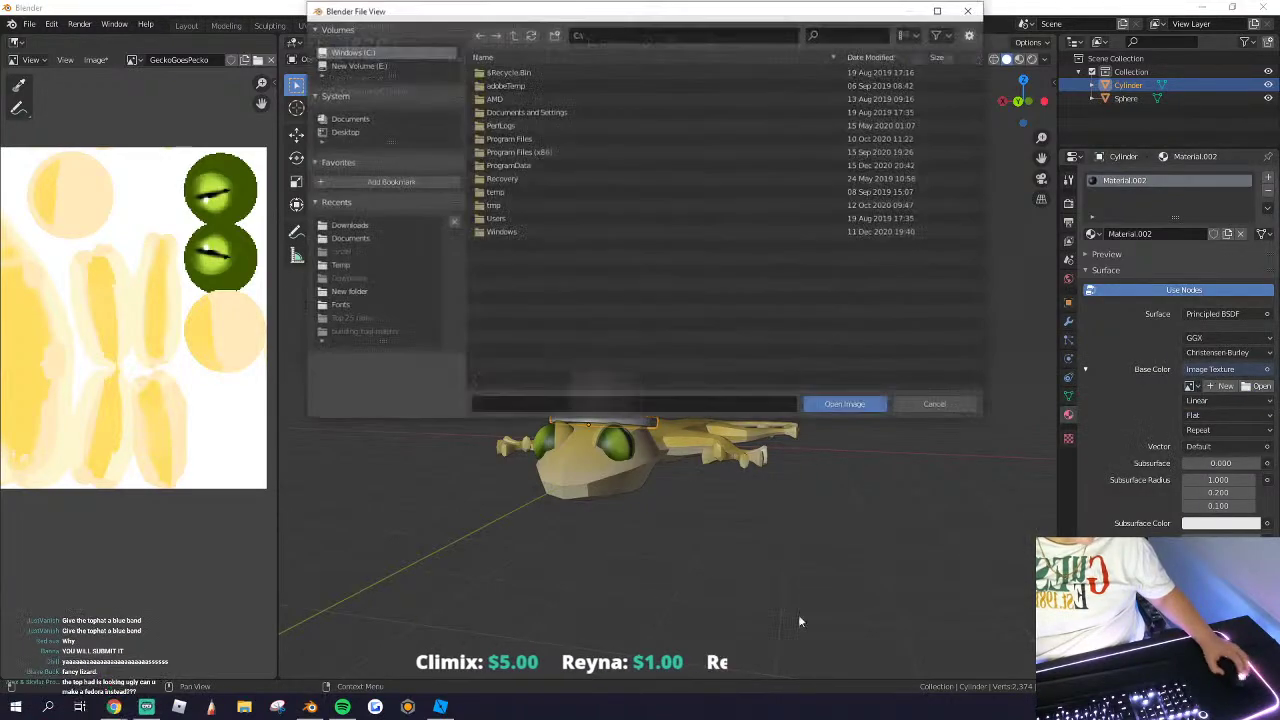
{"action": "left_click", "coordinate": [249, 713]}
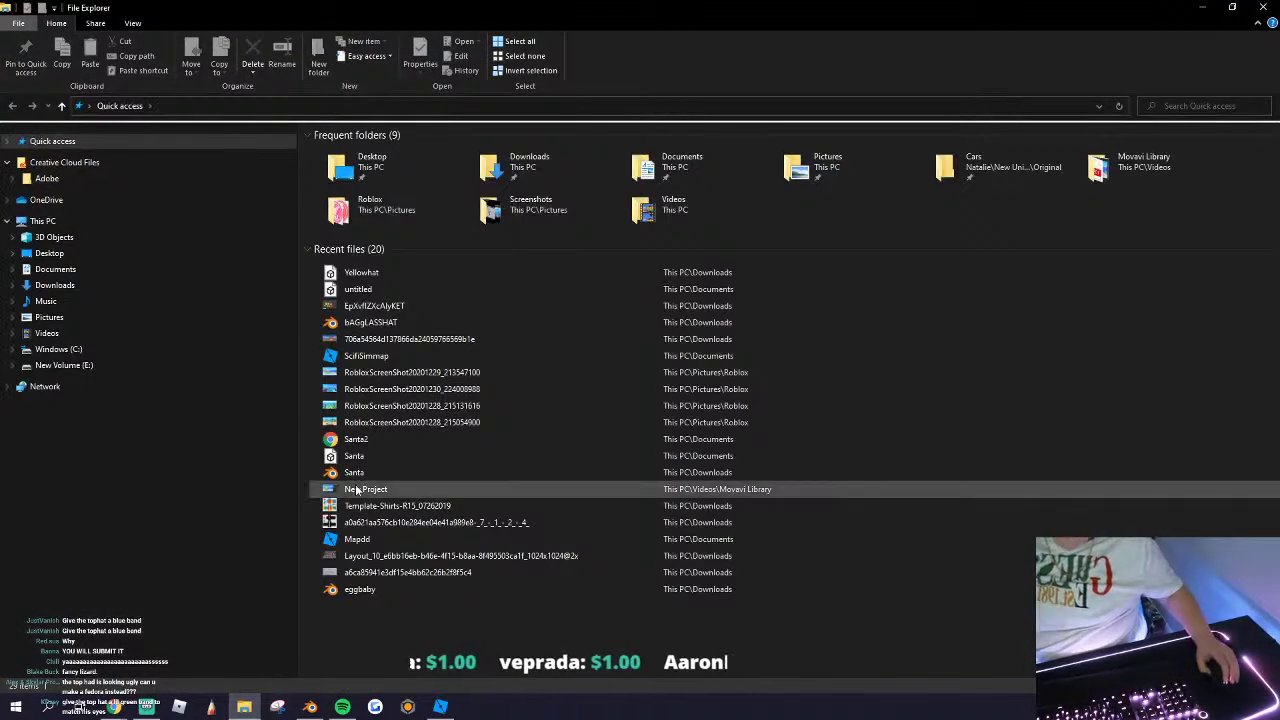
{"action": "right_click_drag", "start_coordinate": [48, 285], "coordinate": [55, 286]}
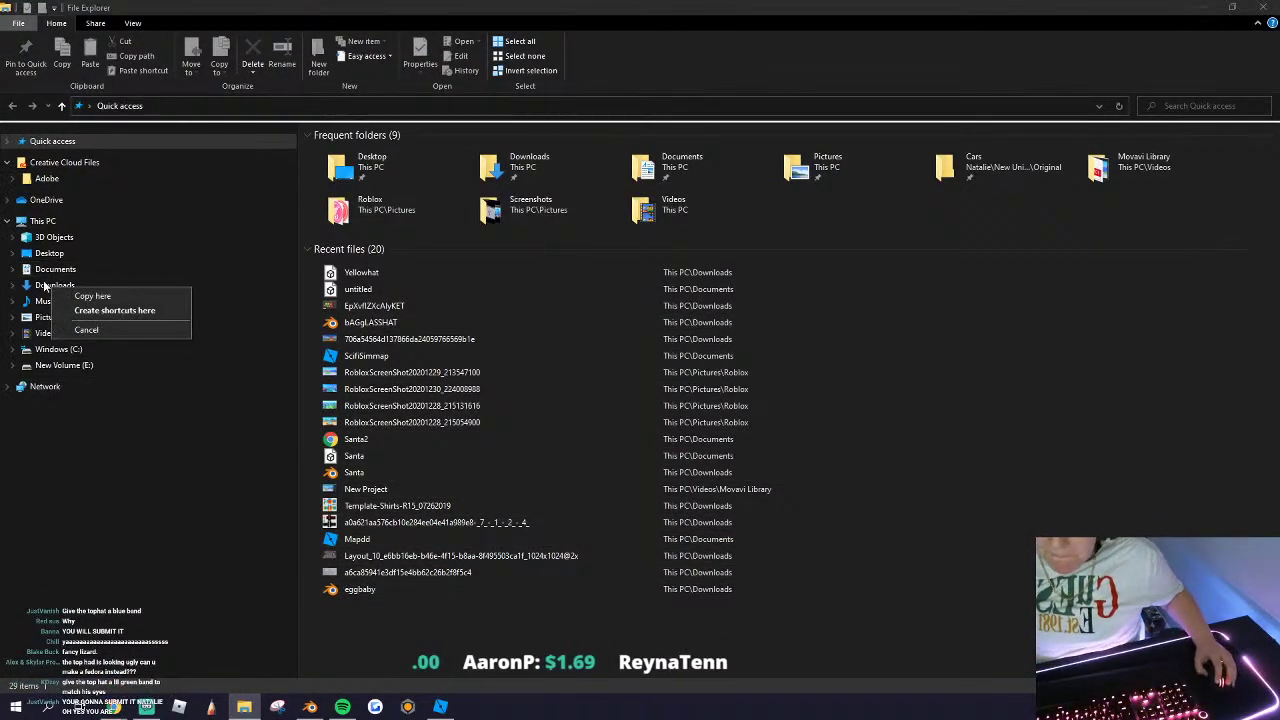
{"action": "left_click", "coordinate": [43, 287]}
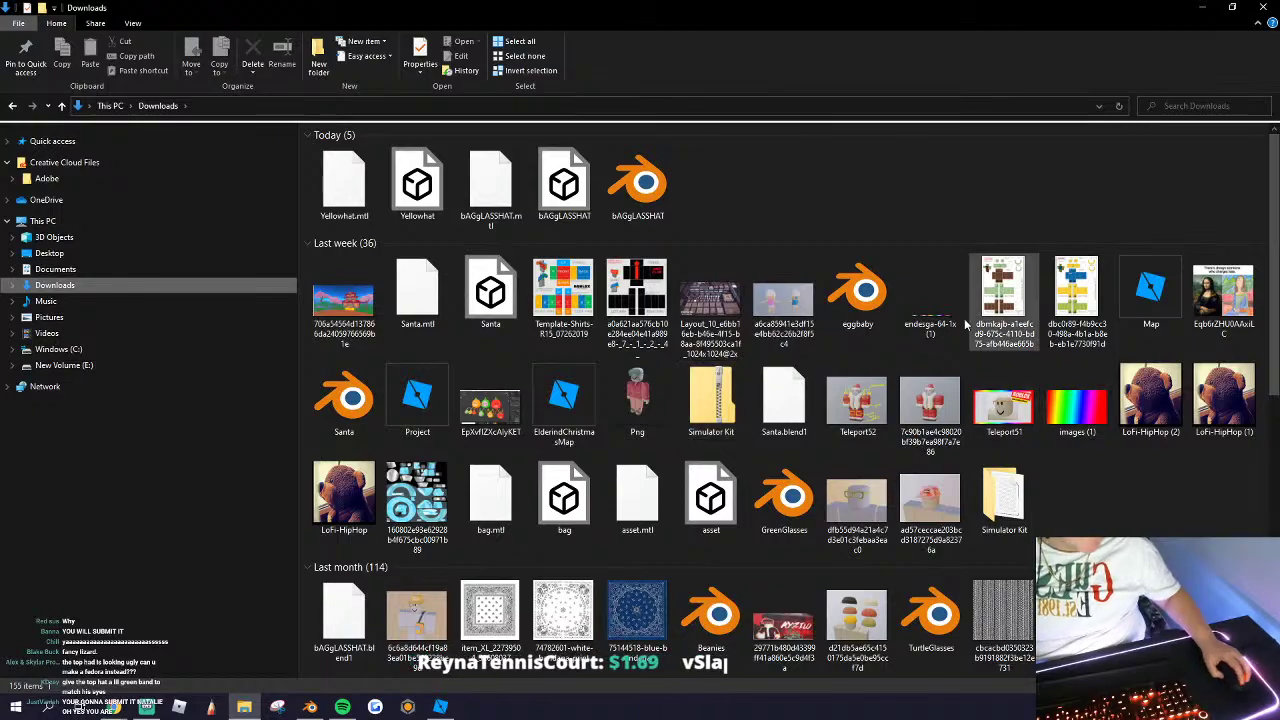
{"action": "left_click_drag", "start_coordinate": [967, 253], "coordinate": [457, 688]}
{"action": "scroll", "coordinate": [1000, 410], "scroll_direction": "up", "scroll_amount": 2}
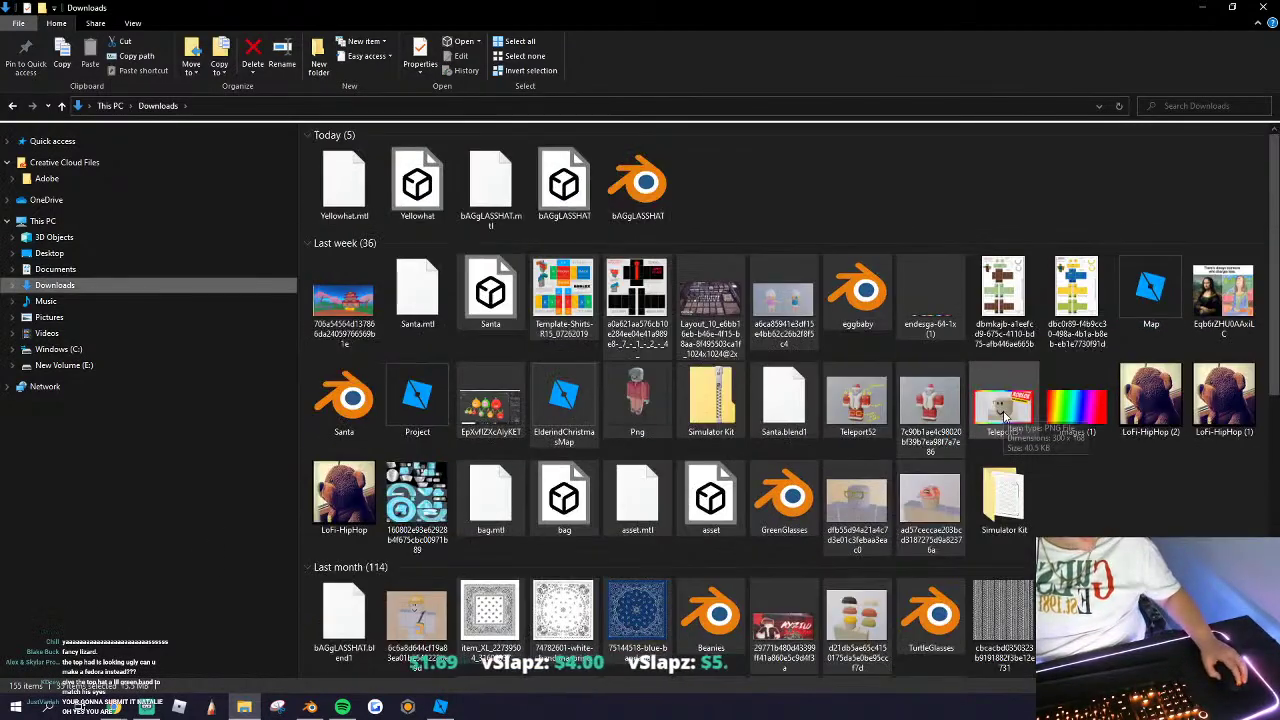
{"action": "left_click_drag", "start_coordinate": [910, 306], "coordinate": [546, 291]}
{"action": "left_click", "coordinate": [842, 406]}
{"action": "middle_click_drag", "start_coordinate": [606, 441], "coordinate": [626, 447]}
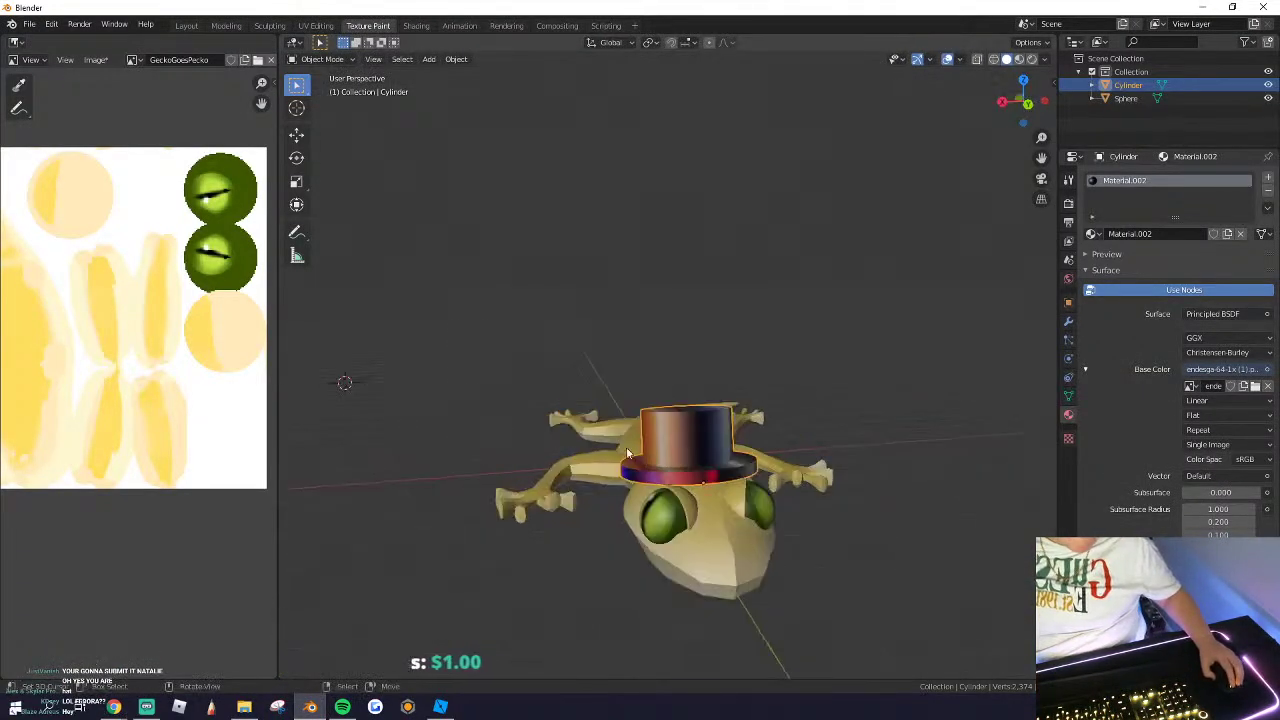
Step: Display the endesga-64-1x (1).png palette in the Image Editor and project all of the hat's UVs from the back view
{"action": "left_click", "coordinate": [132, 60]}
{"action": "key", "text": "Return"}
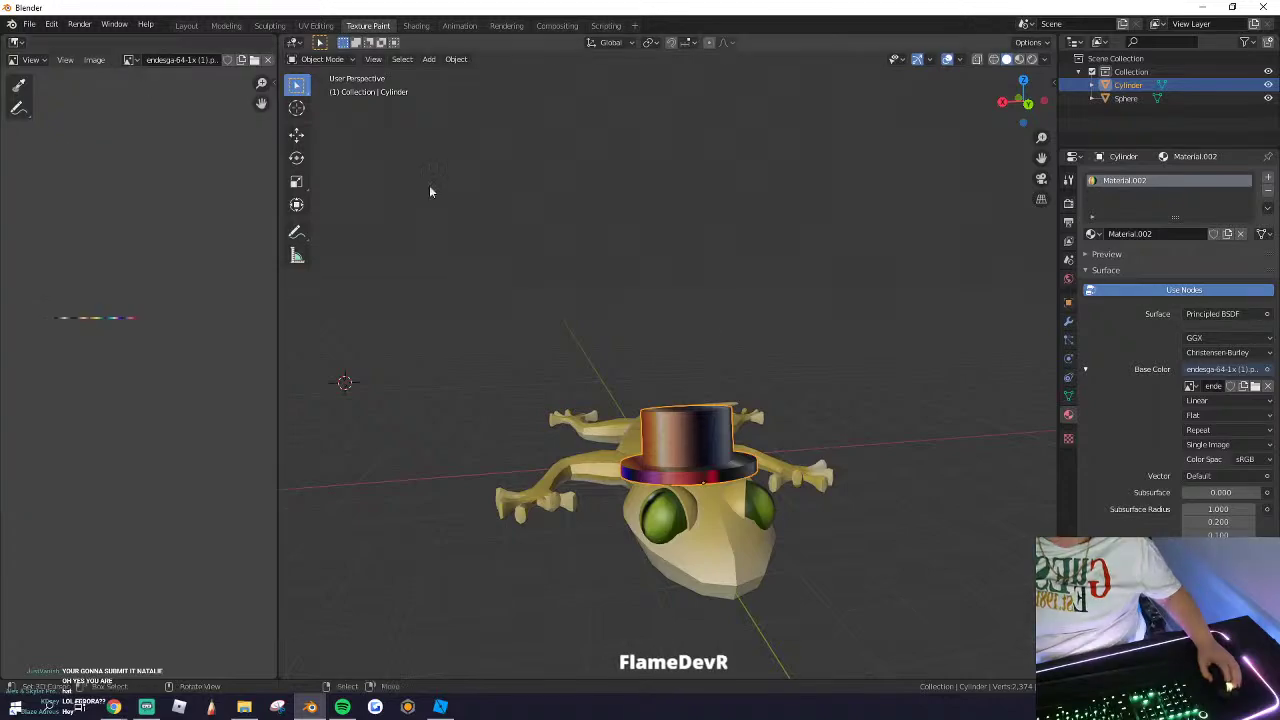
{"action": "left_click", "coordinate": [1028, 103]}
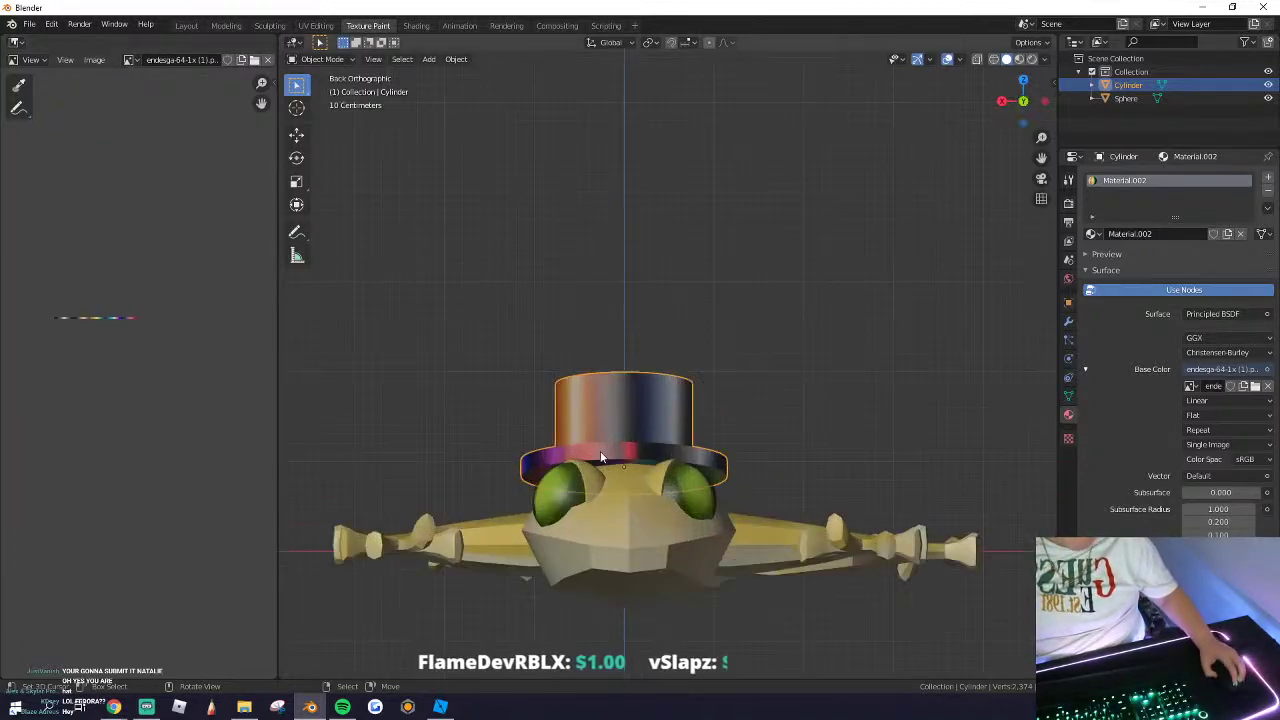
{"action": "key", "text": "Tab"}
{"action": "key", "text": "u"}
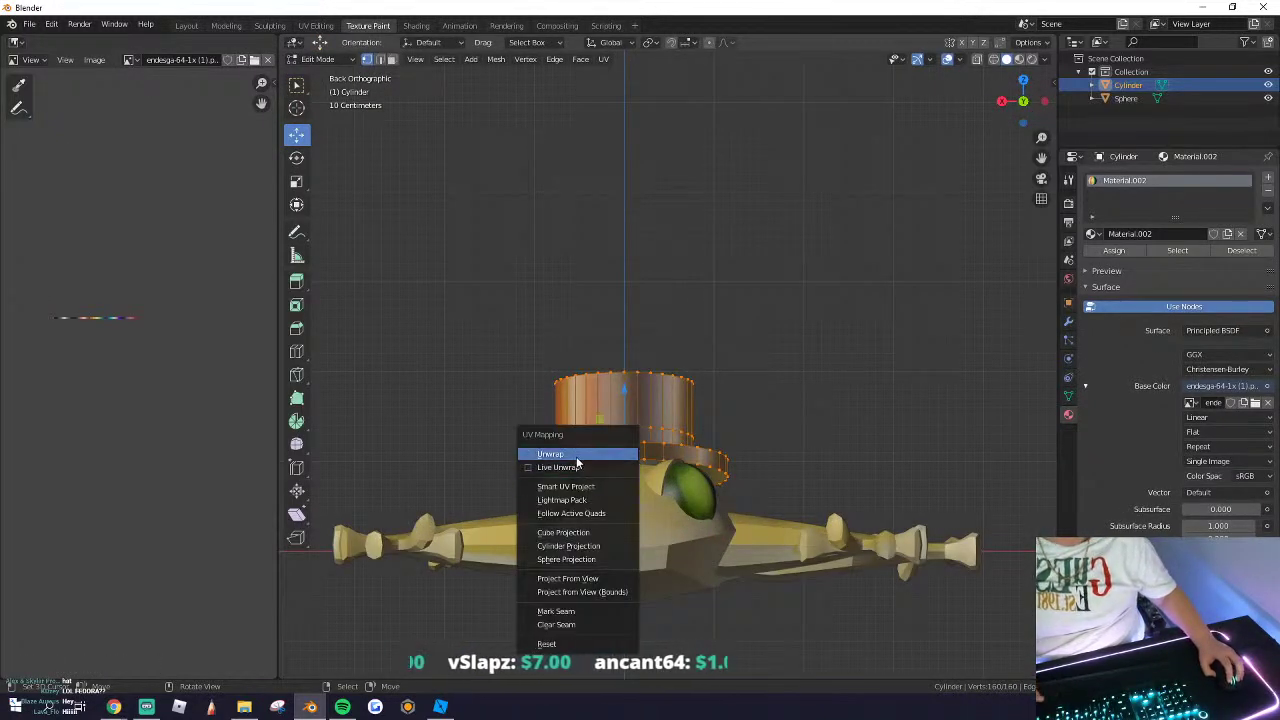
{"action": "left_click", "coordinate": [580, 592]}
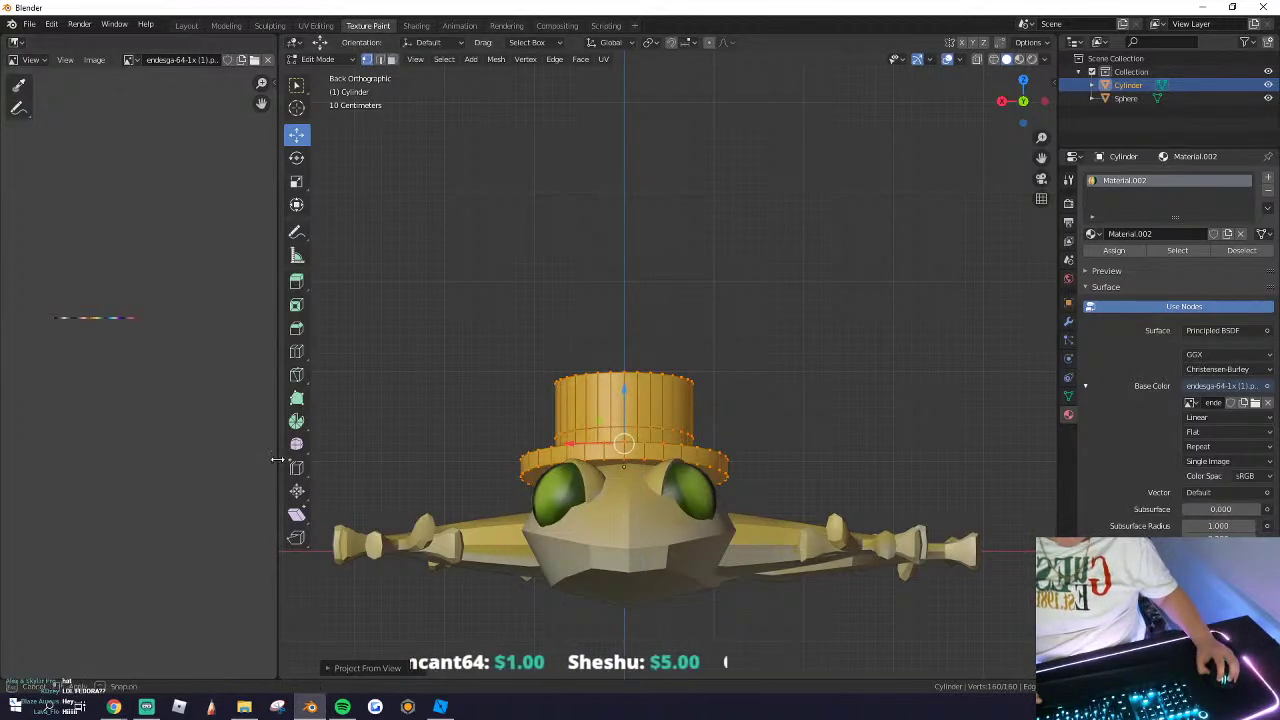
Step: Widen the Image Editor to about half the window and frame the whole colour palette strip in it
{"action": "left_click_drag", "start_coordinate": [278, 460], "coordinate": [641, 400]}
{"action": "middle_click_drag", "start_coordinate": [400, 435], "coordinate": [577, 550]}
{"action": "scroll", "coordinate": [257, 286], "scroll_direction": "down", "scroll_amount": 2}
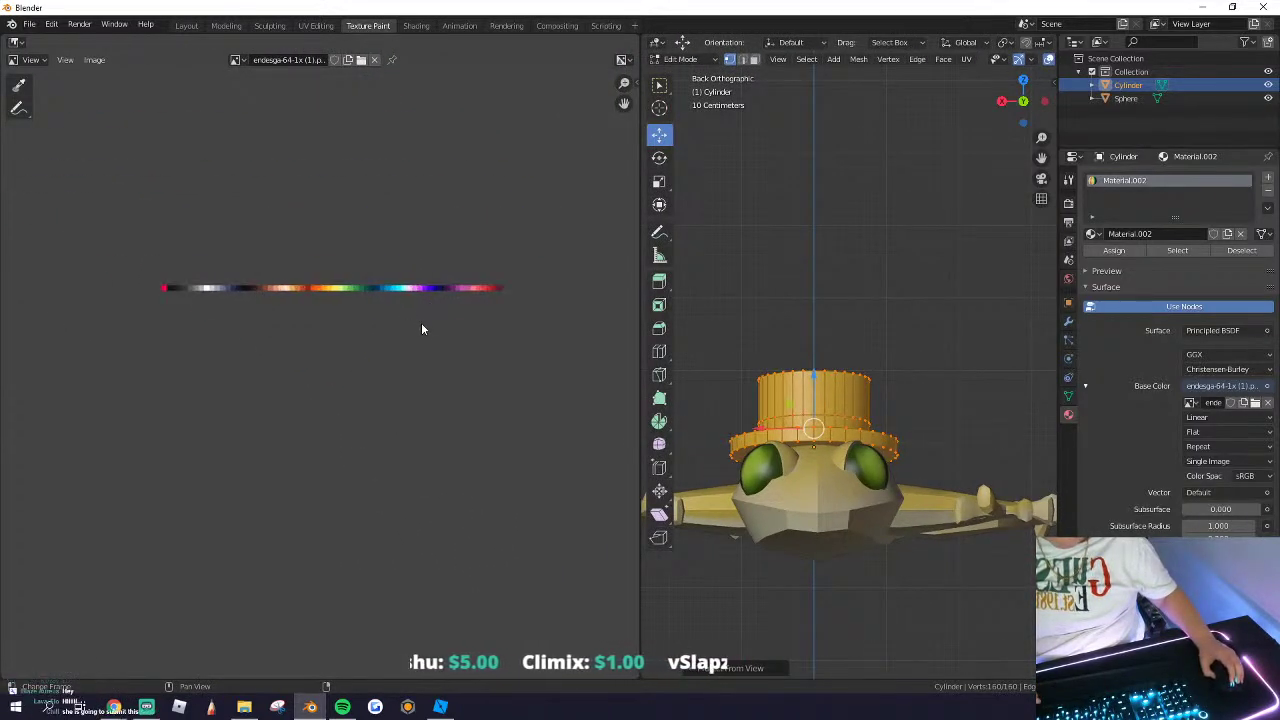
{"action": "scroll", "coordinate": [421, 323], "scroll_direction": "up", "scroll_amount": 1}
{"action": "scroll", "coordinate": [320, 365], "scroll_direction": "up", "scroll_amount": 2}
{"action": "middle_click_drag", "start_coordinate": [340, 290], "coordinate": [380, 338]}
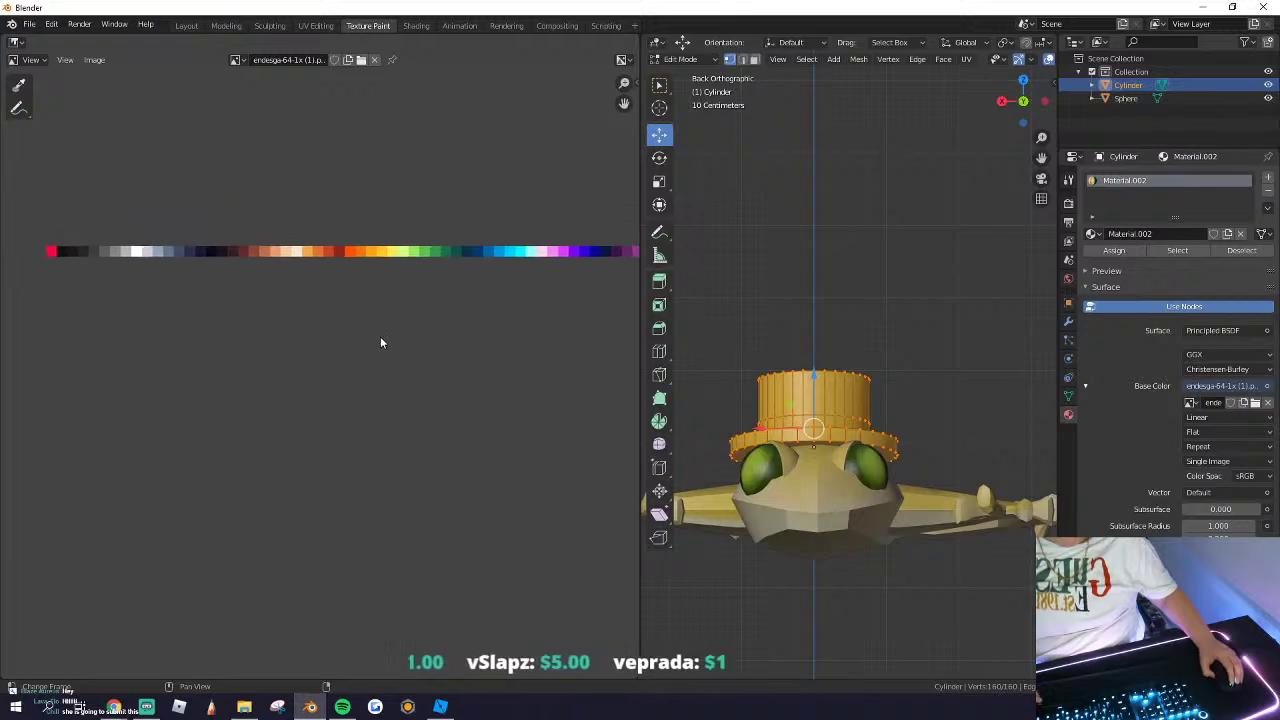
{"action": "scroll", "coordinate": [342, 285], "scroll_direction": "down", "scroll_amount": 1}
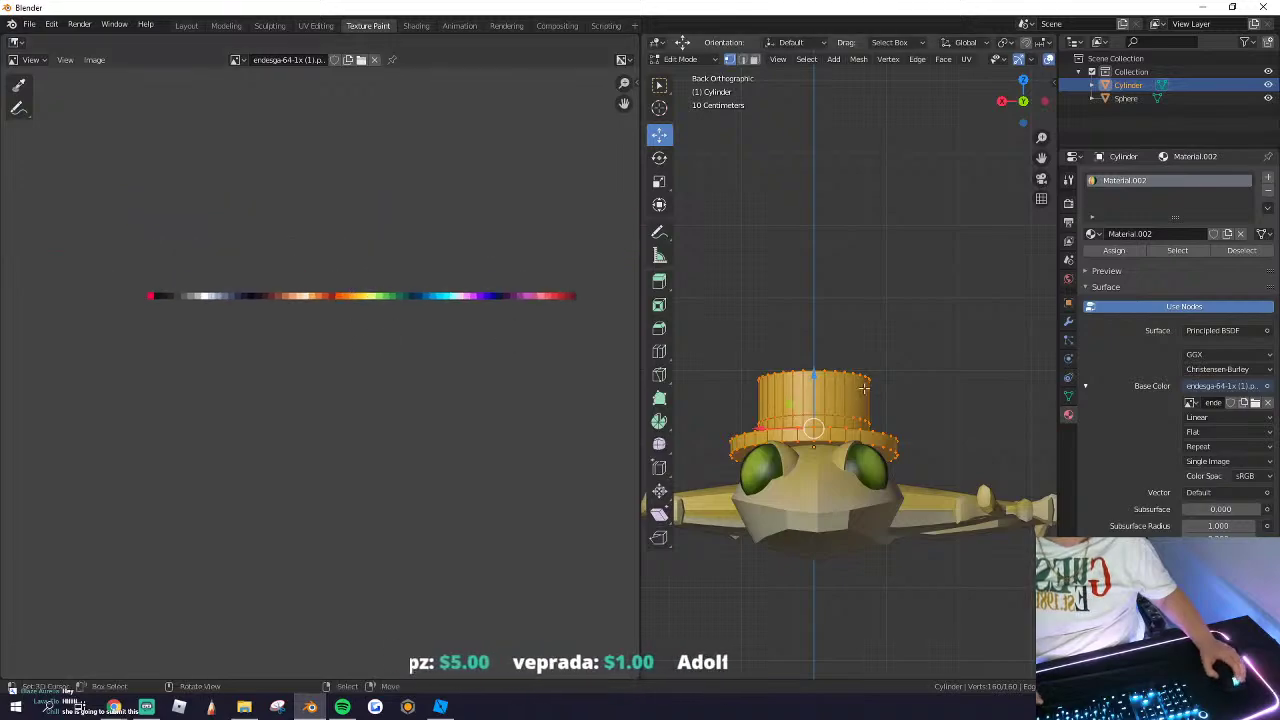
Step: Project the hat's UVs from the back view again and return to Object Mode
{"action": "key", "text": "u"}
{"action": "left_click", "coordinate": [823, 449]}
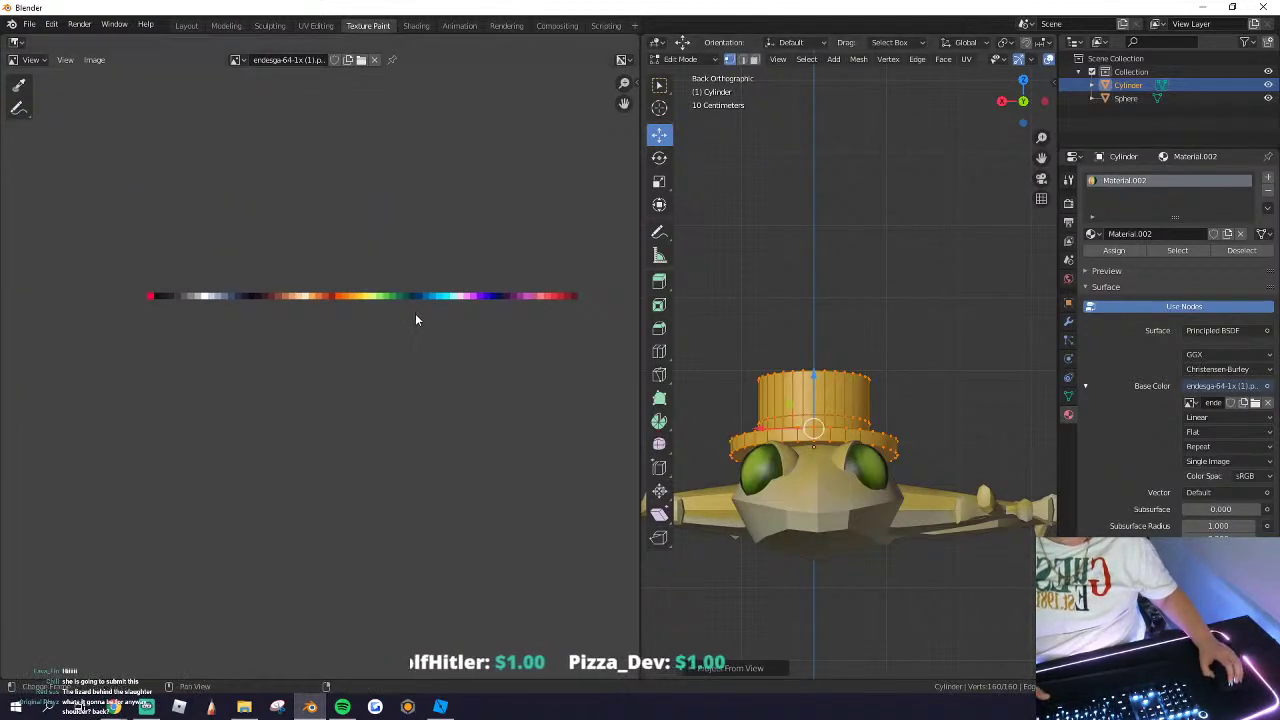
{"action": "scroll", "coordinate": [416, 320], "scroll_direction": "up", "scroll_amount": 2}
{"action": "key", "text": "Tab"}
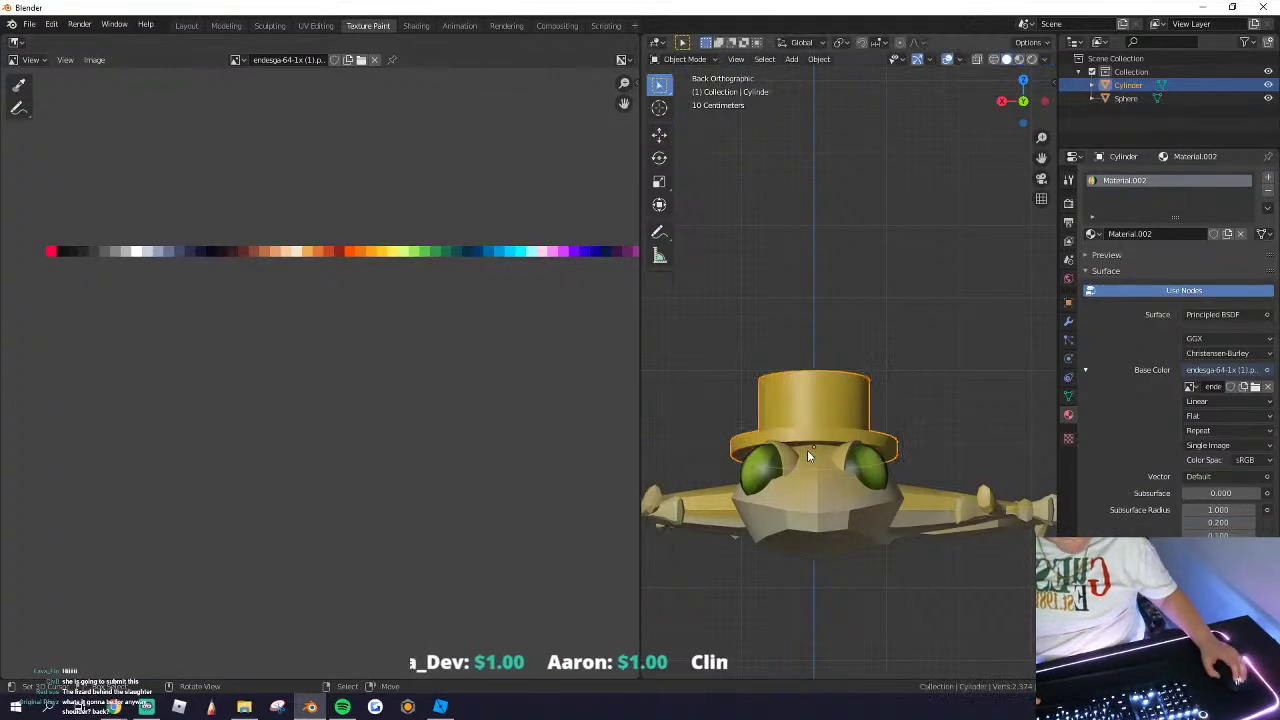
Step: With the hat back in Edit Mode, unlink the image from the Image Editor and reassign endesga-64-1x (1).png
{"action": "left_click", "coordinate": [1190, 386]}
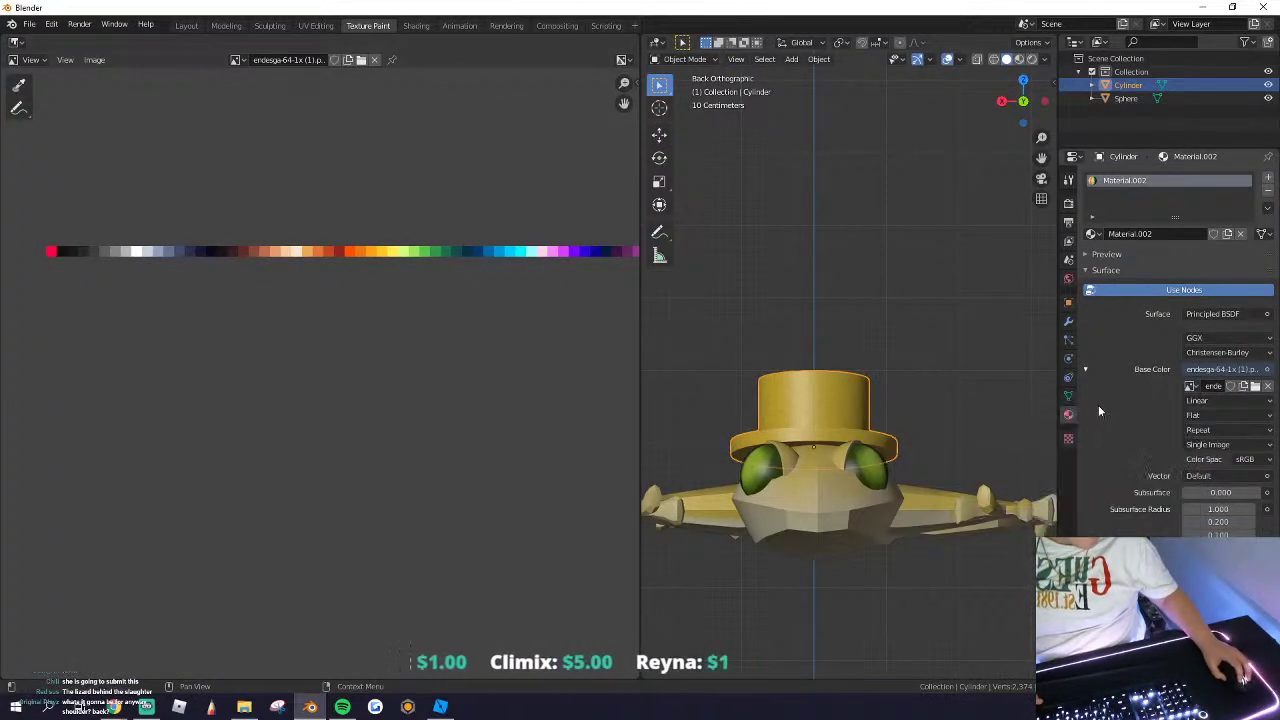
{"action": "key", "text": "Tab"}
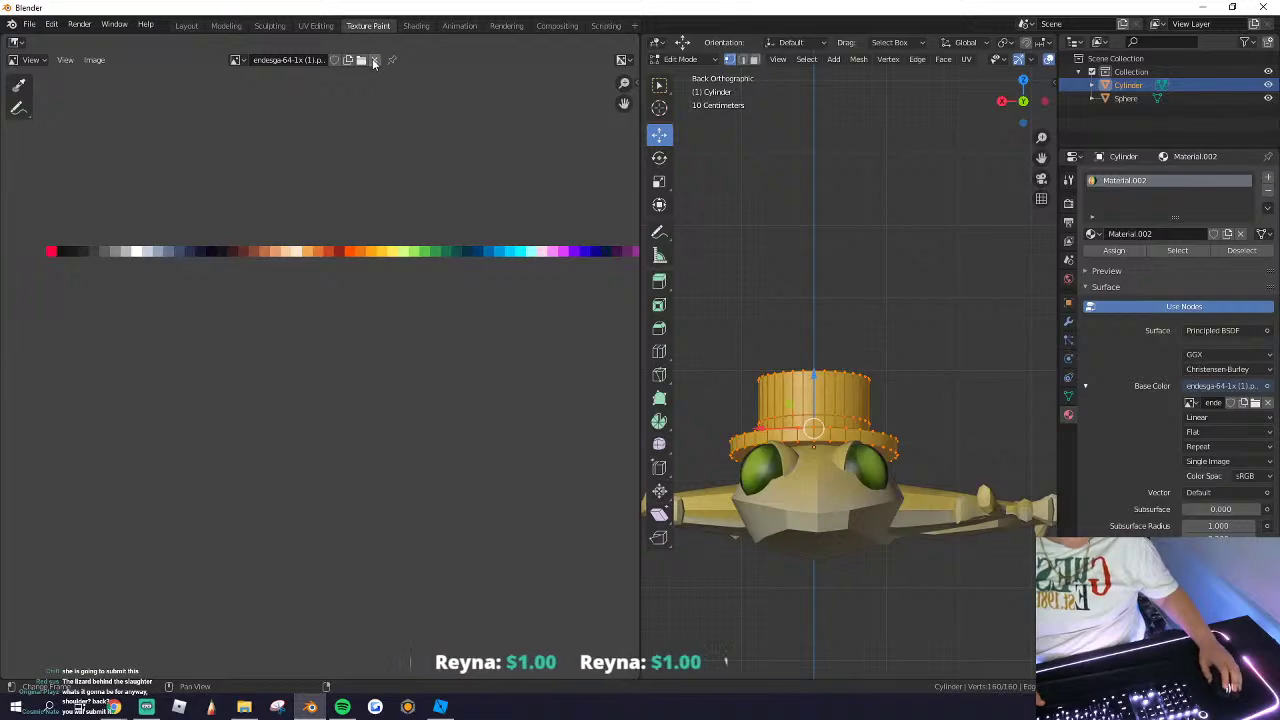
{"action": "left_click", "coordinate": [374, 63]}
{"action": "left_click", "coordinate": [265, 61]}
{"action": "left_click", "coordinate": [312, 80]}
{"action": "scroll", "coordinate": [729, 355], "scroll_direction": "down", "scroll_amount": 2}
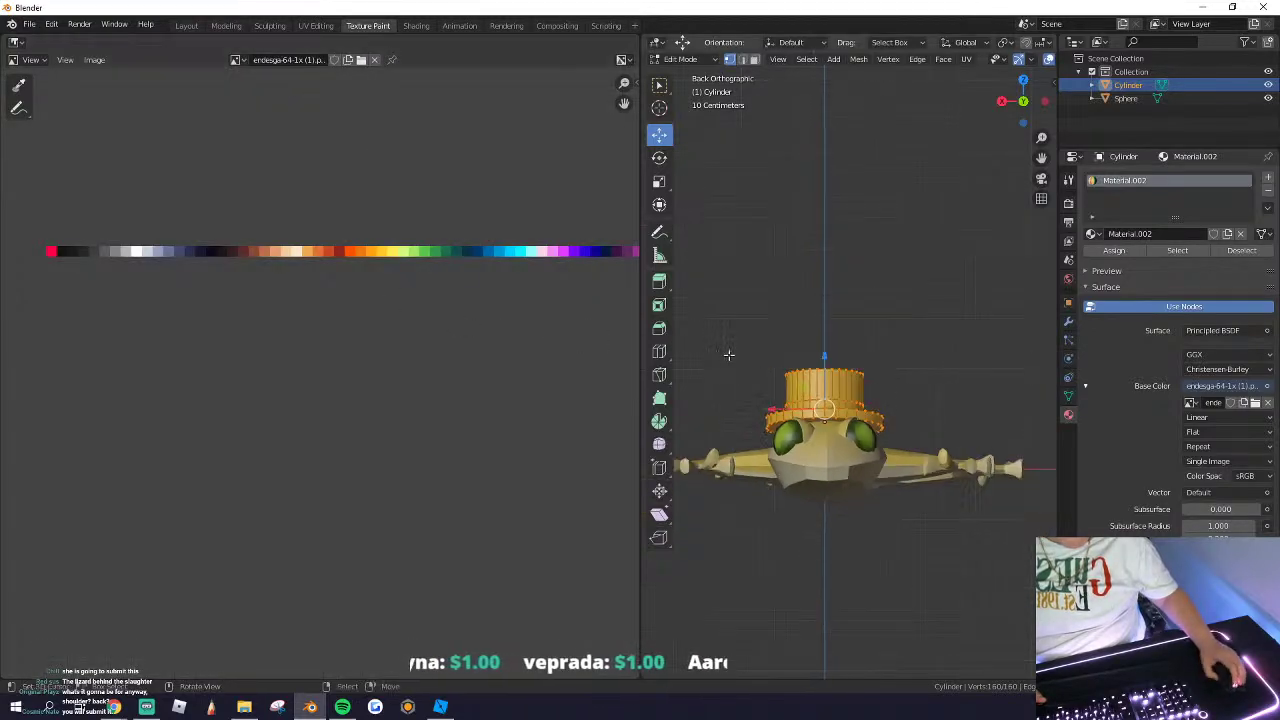
Step: Repeat the Project From View mapping on the whole hat mesh and check the palette for its UVs
{"action": "key", "text": "u"}
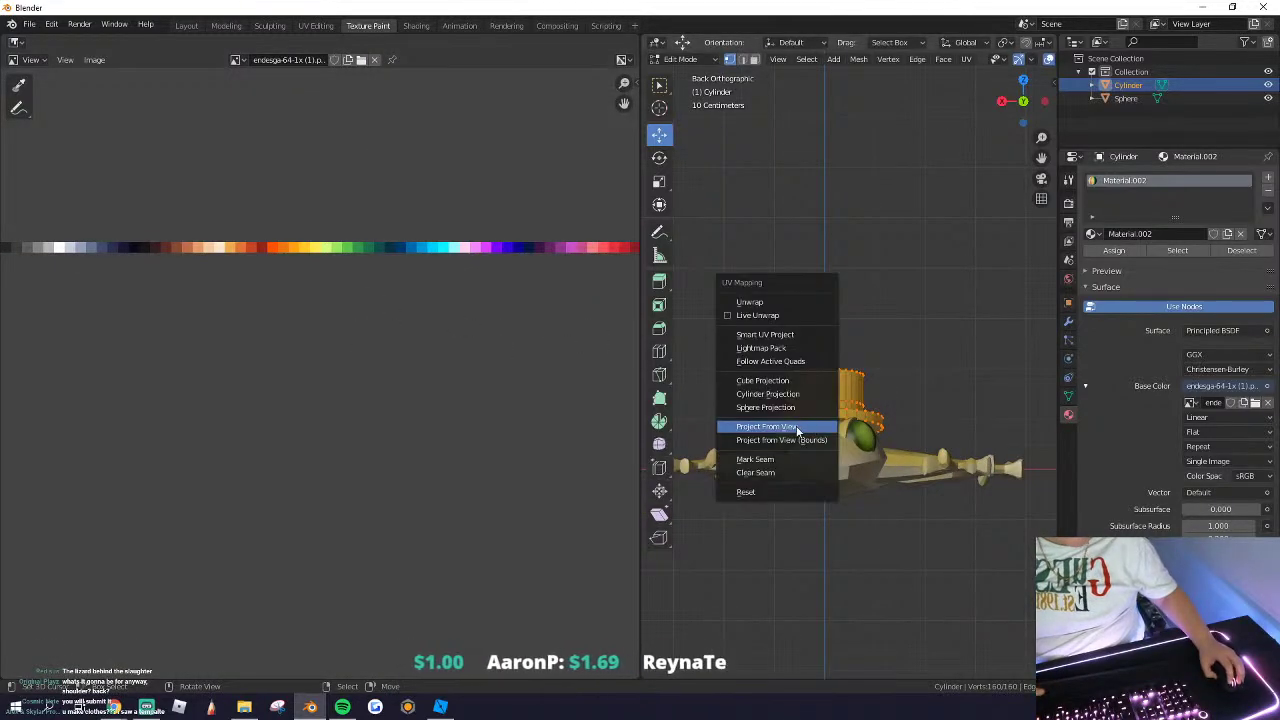
{"action": "left_click", "coordinate": [797, 428]}
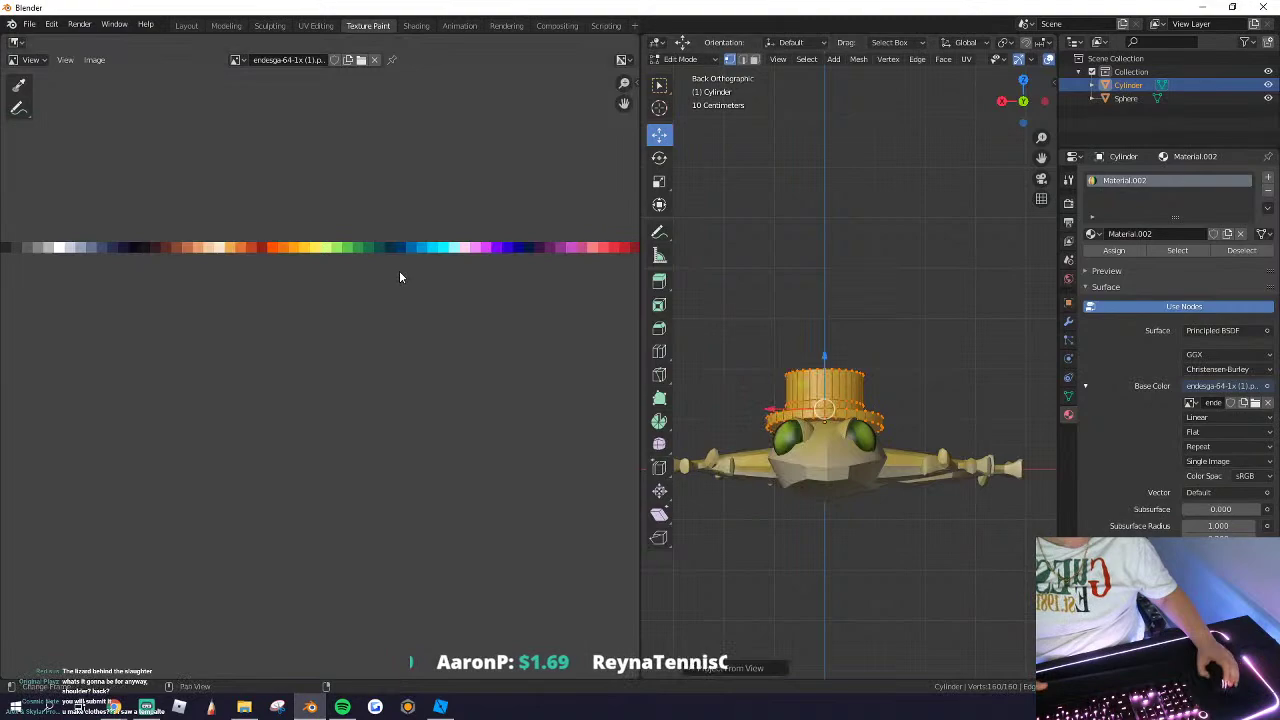
{"action": "key", "text": "u"}
{"action": "left_click", "coordinate": [830, 412]}
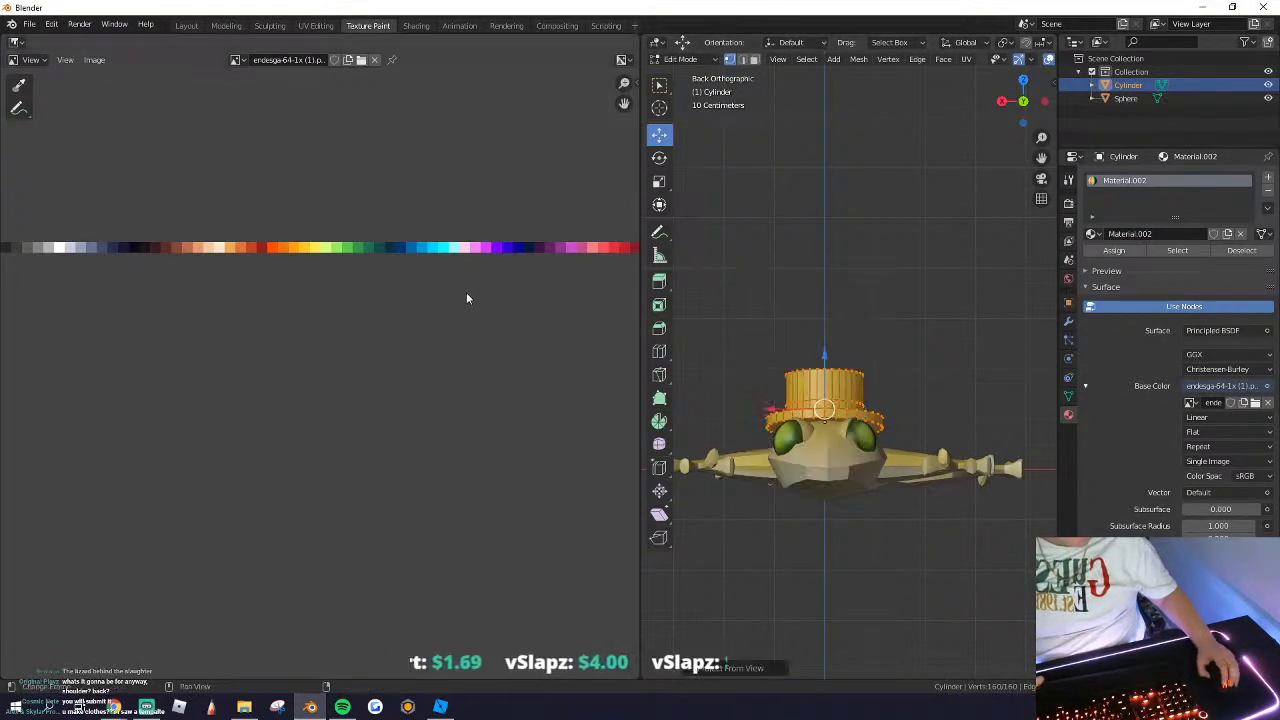
{"action": "scroll", "coordinate": [466, 294], "scroll_direction": "down", "scroll_amount": 3}
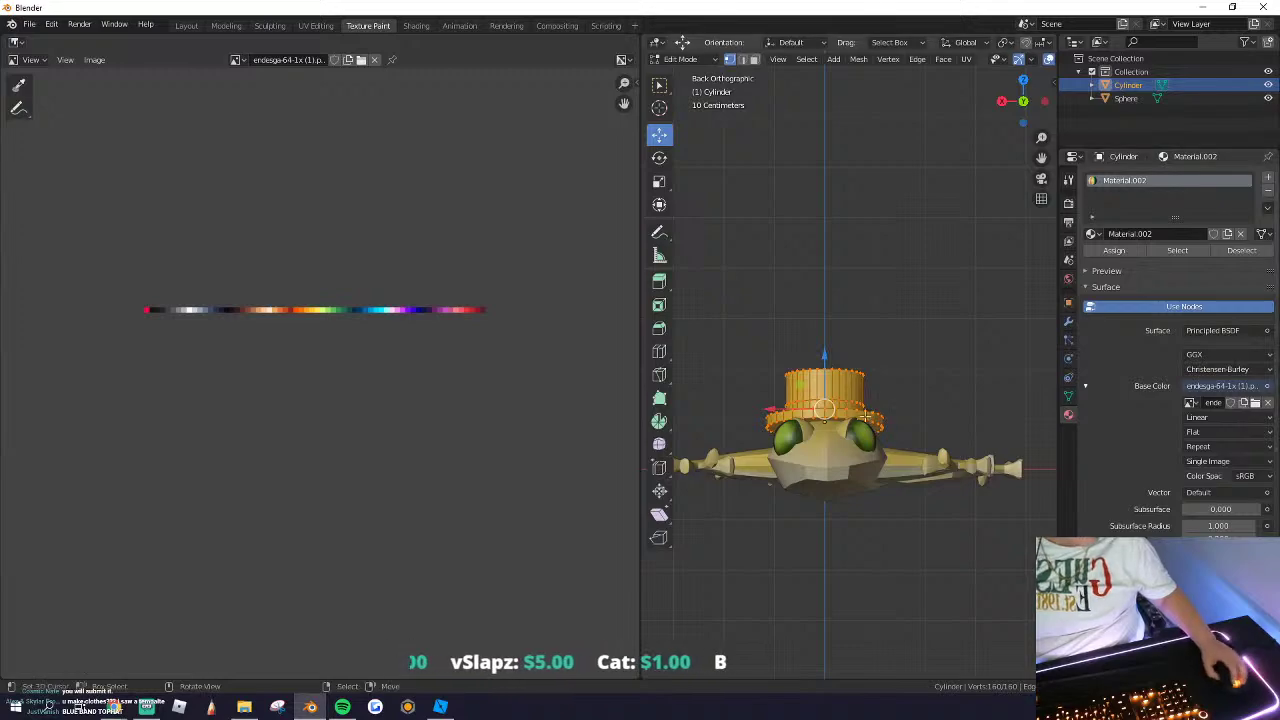
Step: Replace the hat's material with a new one using endesga-64-1x (1).png as its Base Color image texture, and re-enter Edit Mode
{"action": "key", "text": "Tab"}
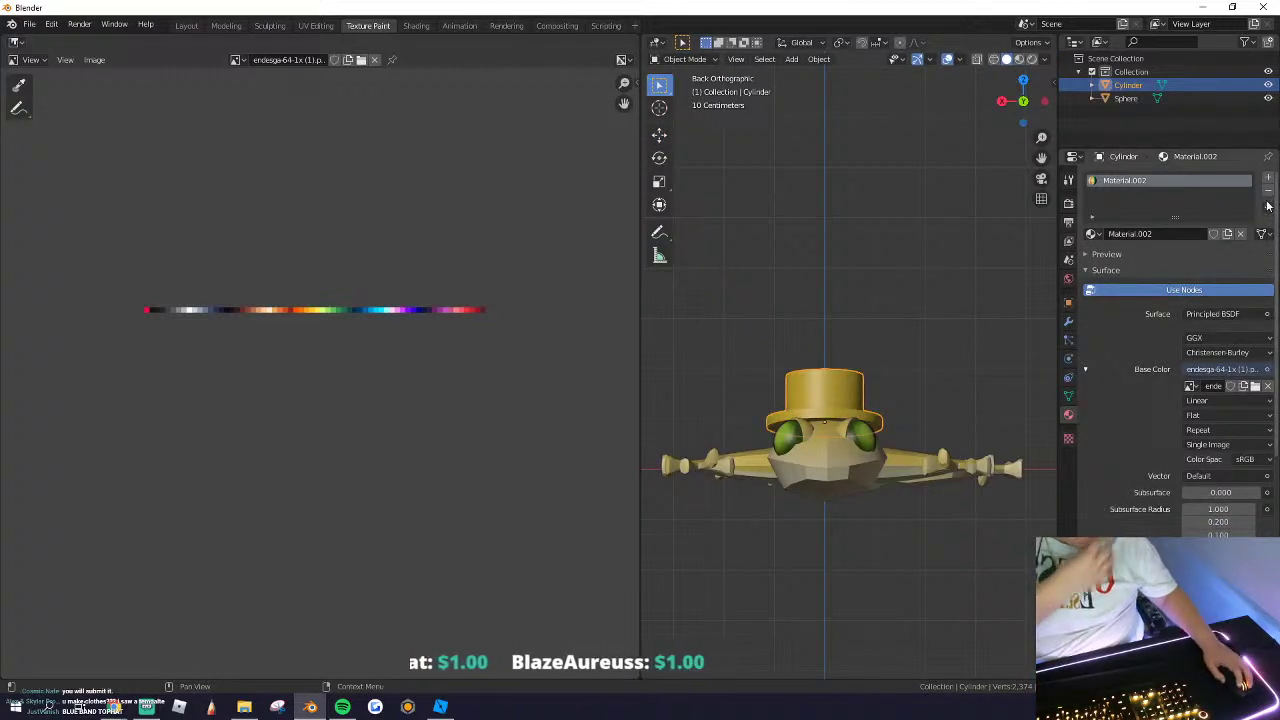
{"action": "left_click", "coordinate": [1270, 193]}
{"action": "left_click", "coordinate": [1268, 177]}
{"action": "left_click", "coordinate": [1166, 233]}
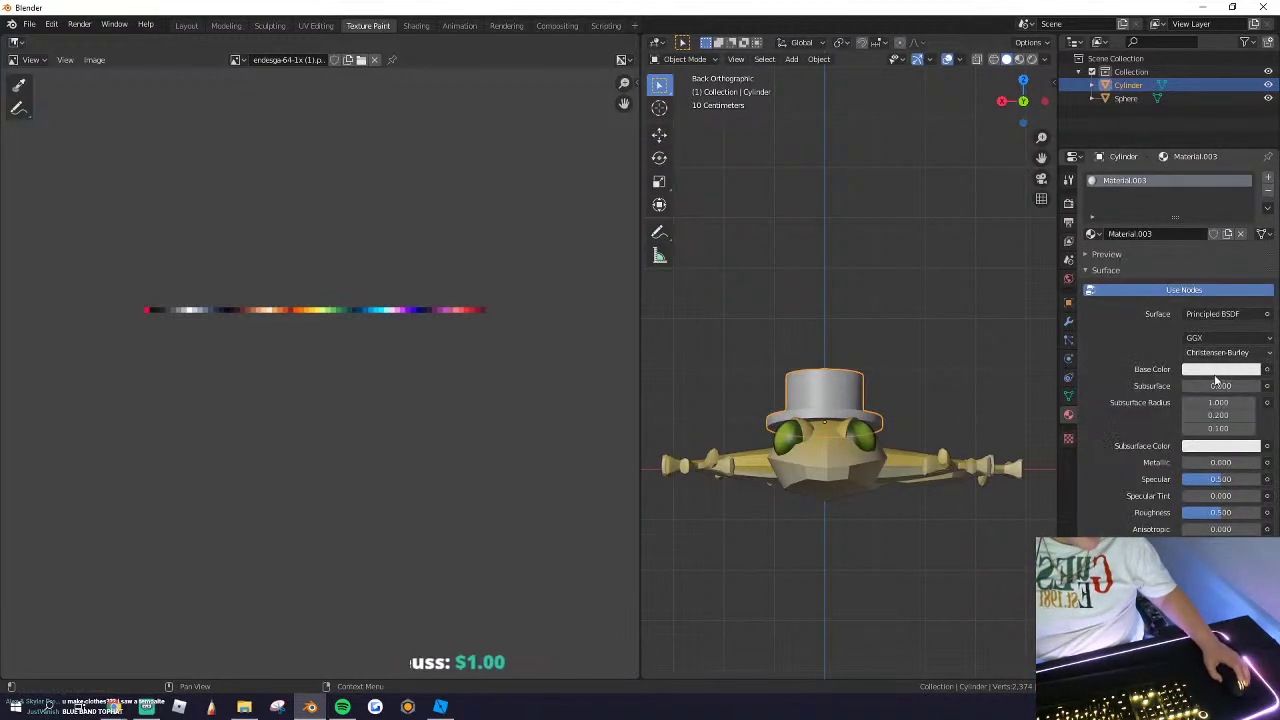
{"action": "left_click", "coordinate": [1268, 369]}
{"action": "left_click", "coordinate": [1008, 458]}
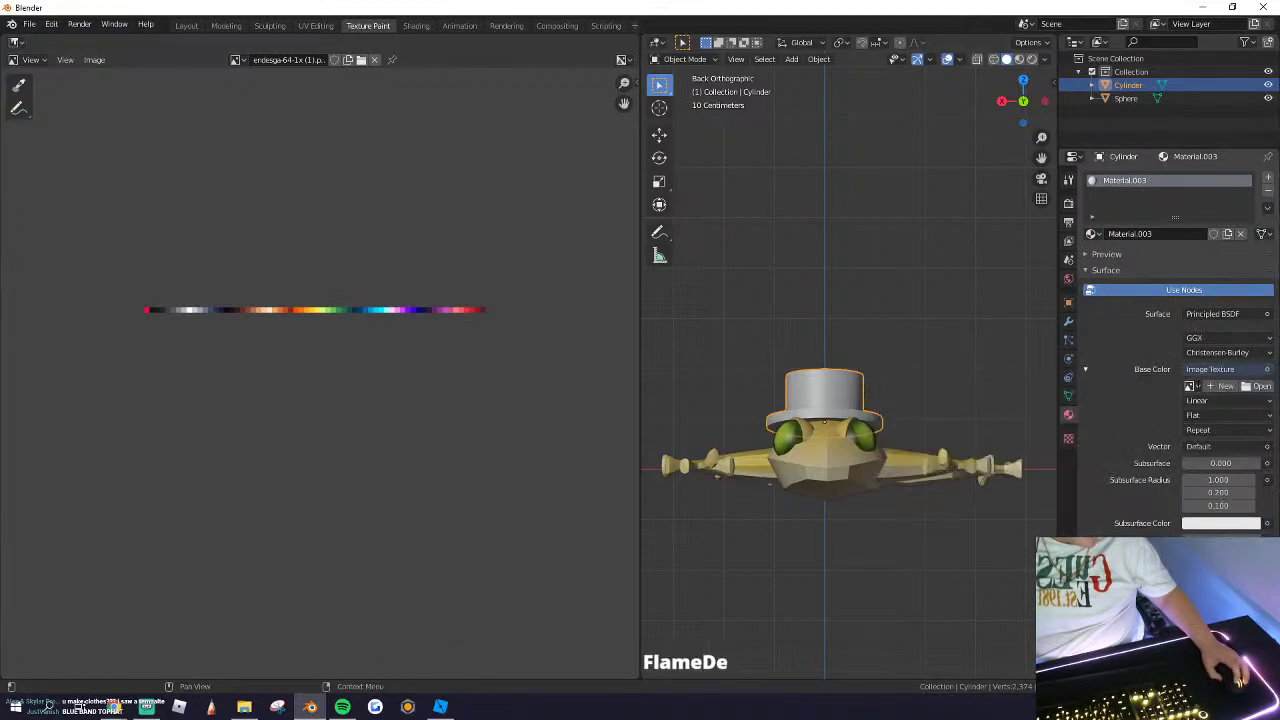
{"action": "left_click", "coordinate": [1190, 386]}
{"action": "left_click", "coordinate": [1114, 407]}
{"action": "key", "text": "Tab"}
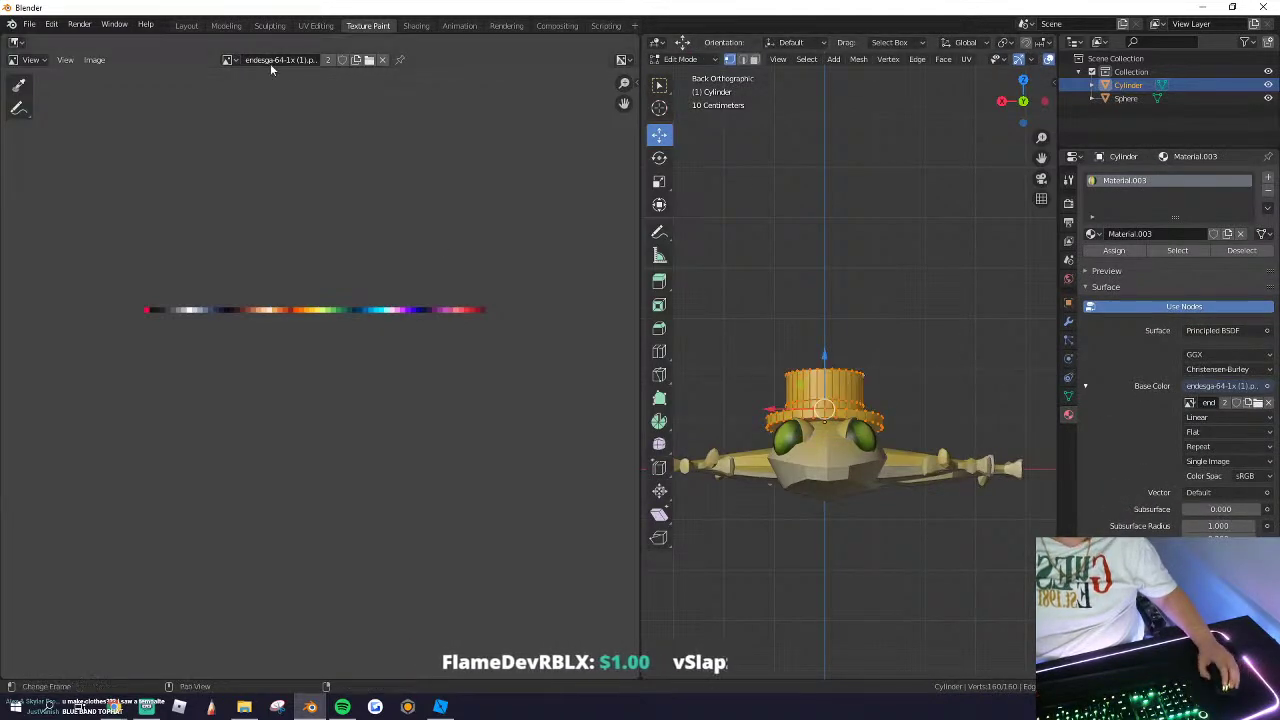
Step: Show the GeckoGoesPecko texture in the Image Editor, and switch back to the endesga-64-1x (1).png palette
{"action": "left_click", "coordinate": [234, 60]}
{"action": "left_click", "coordinate": [262, 92]}
{"action": "scroll", "coordinate": [317, 343], "scroll_direction": "down", "scroll_amount": 5}
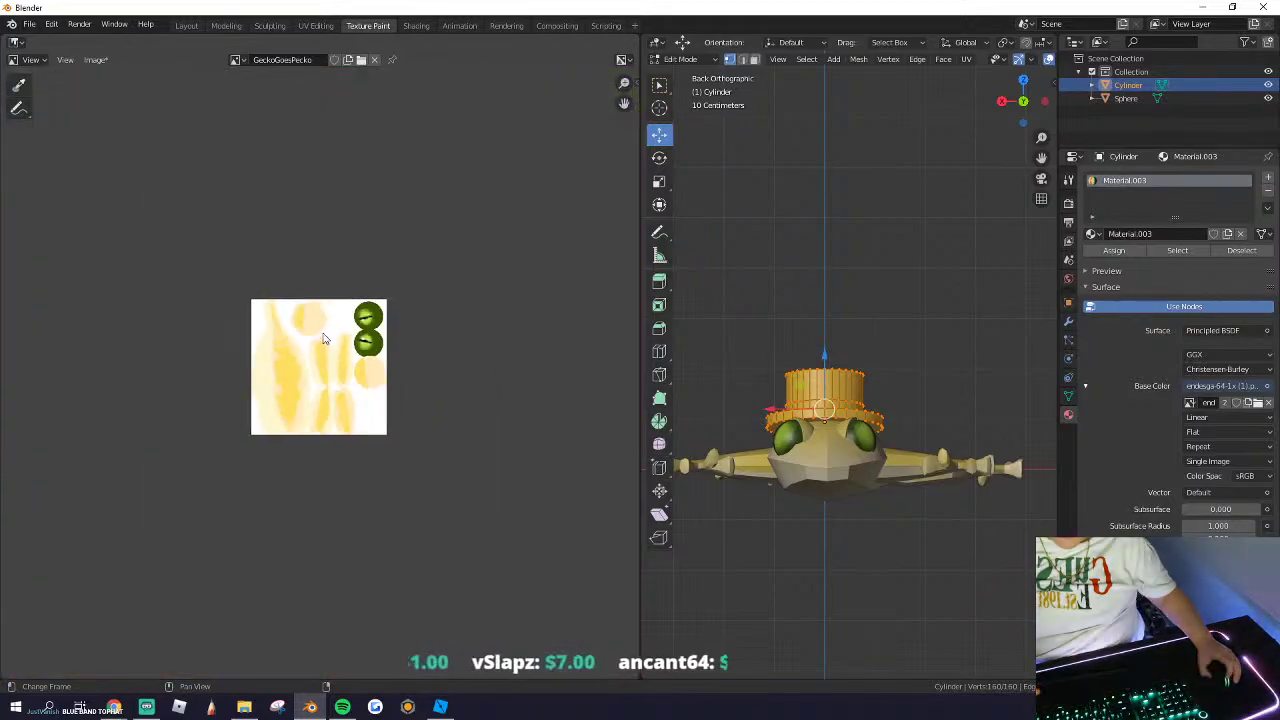
{"action": "scroll", "coordinate": [330, 341], "scroll_direction": "up", "scroll_amount": 1}
{"action": "scroll", "coordinate": [336, 342], "scroll_direction": "up", "scroll_amount": 1}
{"action": "left_click", "coordinate": [229, 60]}
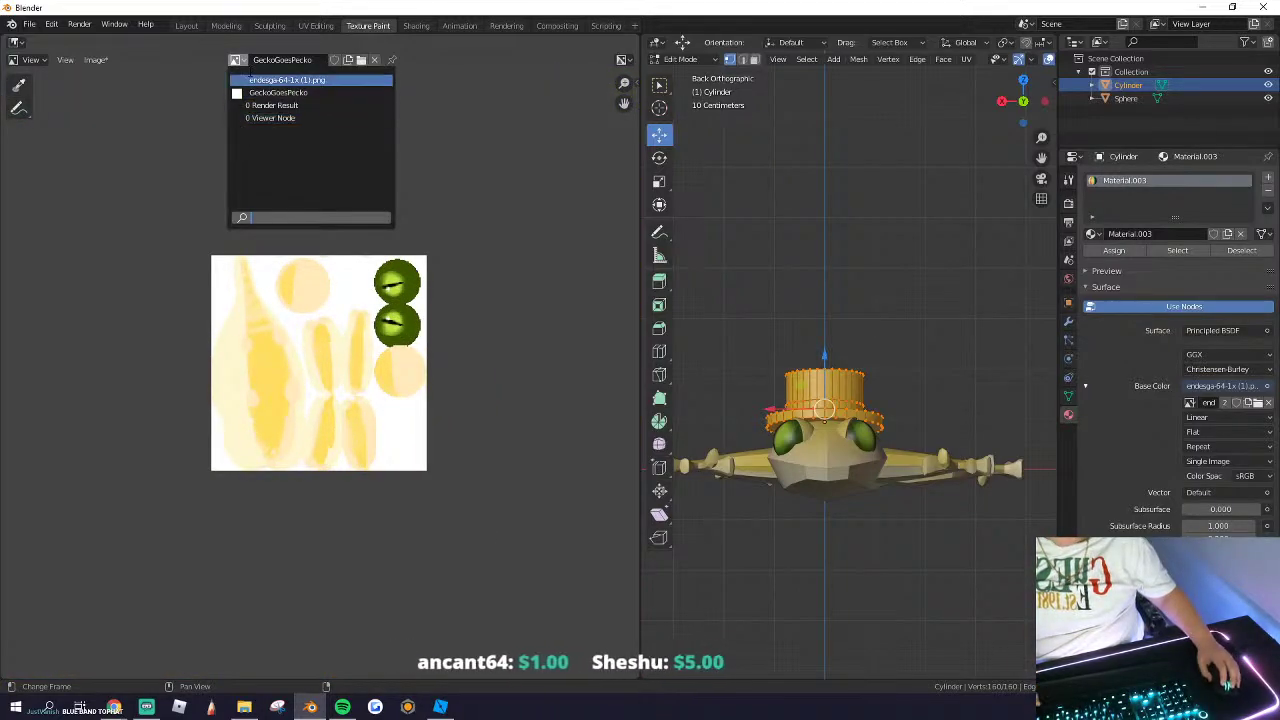
{"action": "left_click", "coordinate": [258, 80]}
{"action": "scroll", "coordinate": [325, 345], "scroll_direction": "up", "scroll_amount": 3}
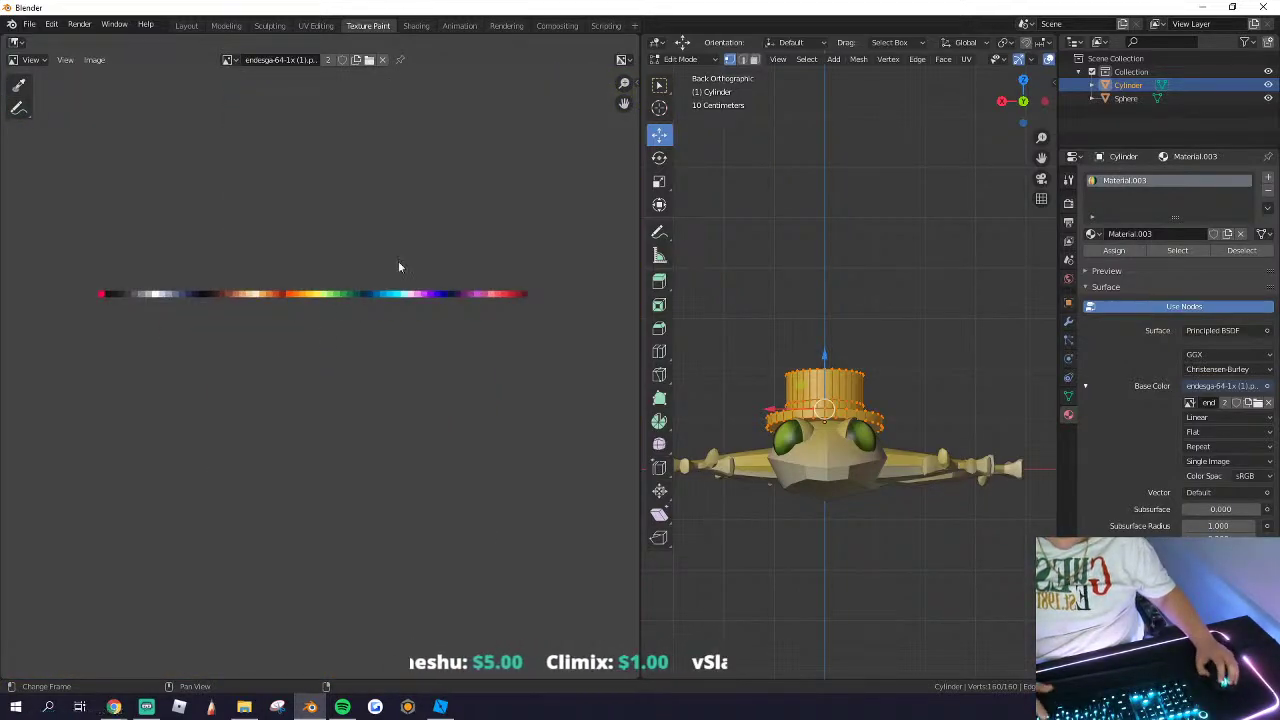
Step: Project the hat's UVs from the back view and inspect the palette strip for the mapped faces
{"action": "scroll", "coordinate": [848, 380], "scroll_direction": "up", "scroll_amount": 2}
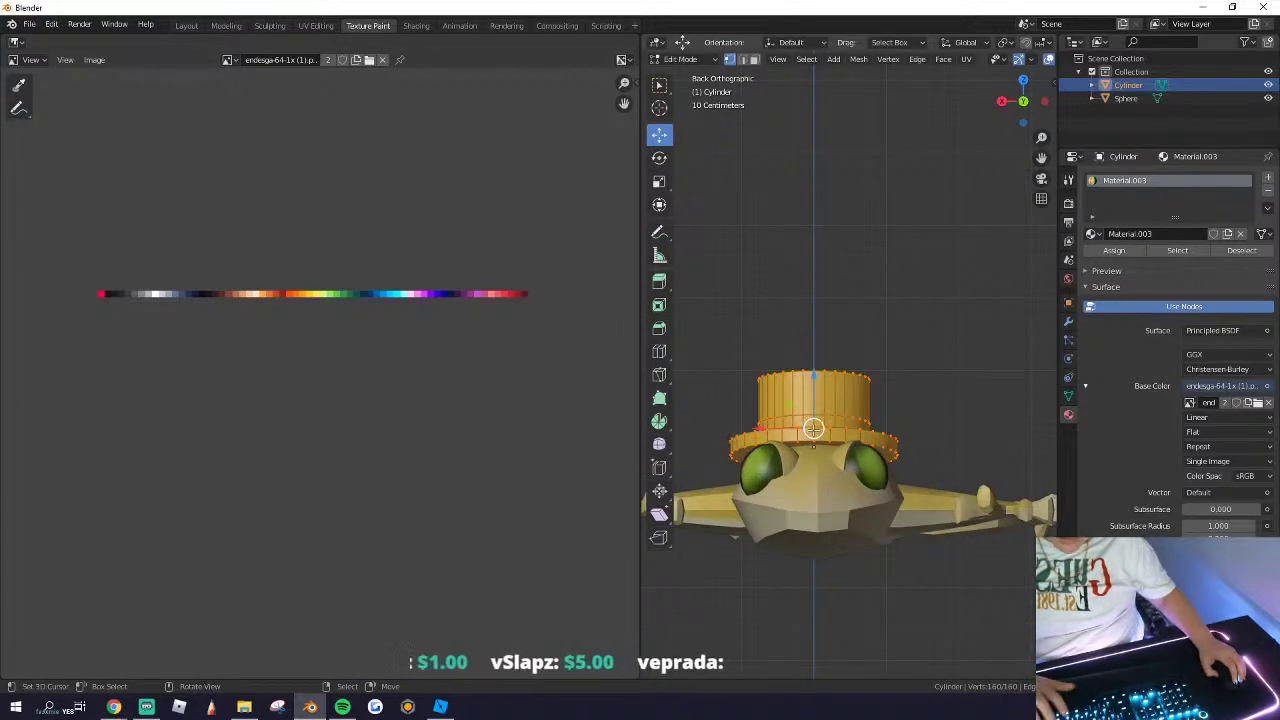
{"action": "key", "text": "u"}
{"action": "left_click", "coordinate": [806, 428]}
{"action": "scroll", "coordinate": [296, 282], "scroll_direction": "up", "scroll_amount": 2}
{"action": "scroll", "coordinate": [298, 285], "scroll_direction": "down", "scroll_amount": 3}
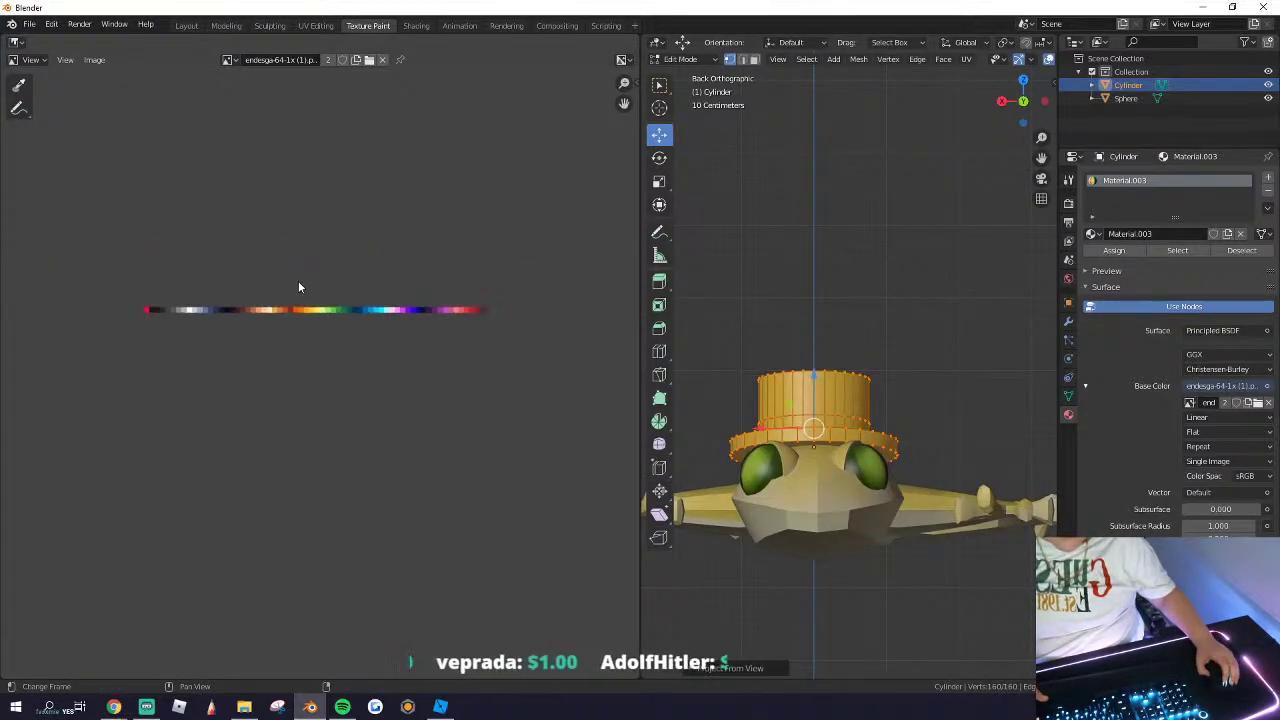
{"action": "scroll", "coordinate": [320, 295], "scroll_direction": "up", "scroll_amount": 3}
{"action": "scroll", "coordinate": [336, 300], "scroll_direction": "down", "scroll_amount": 1}
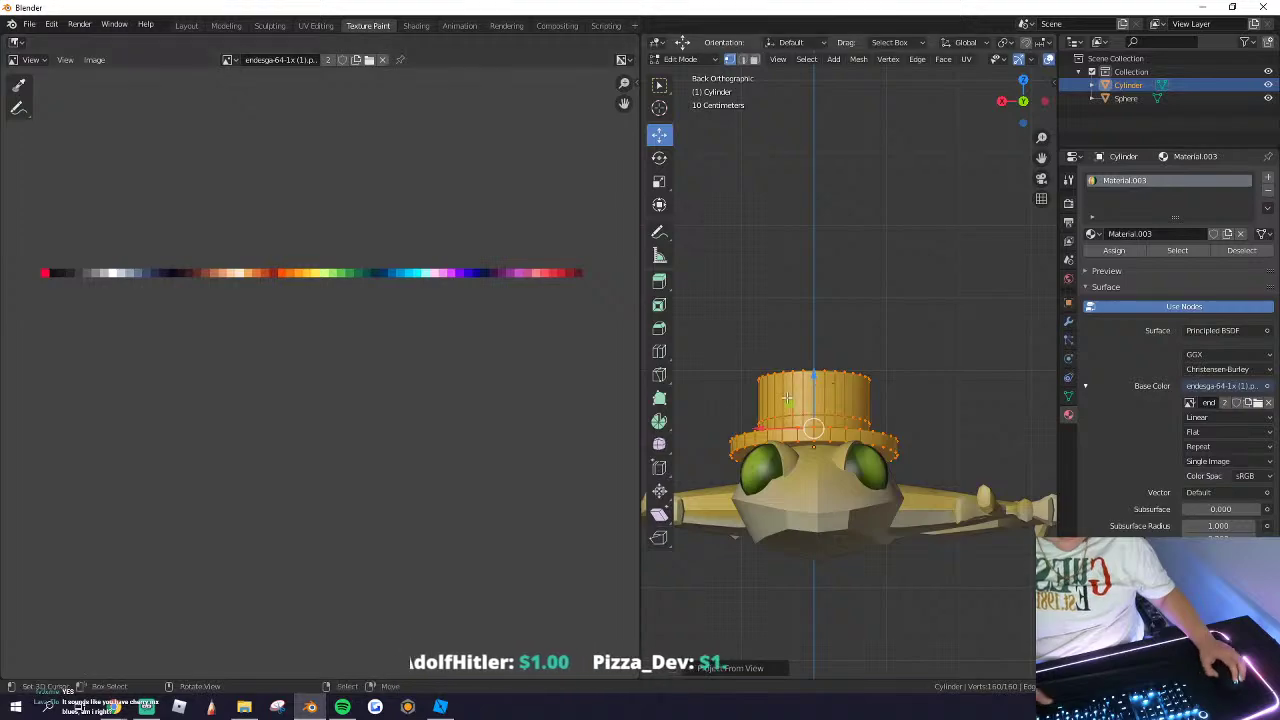
Step: Unwrap the whole hat mesh using the standard Unwrap operation
{"action": "key", "text": "u"}
{"action": "left_click", "coordinate": [735, 270]}
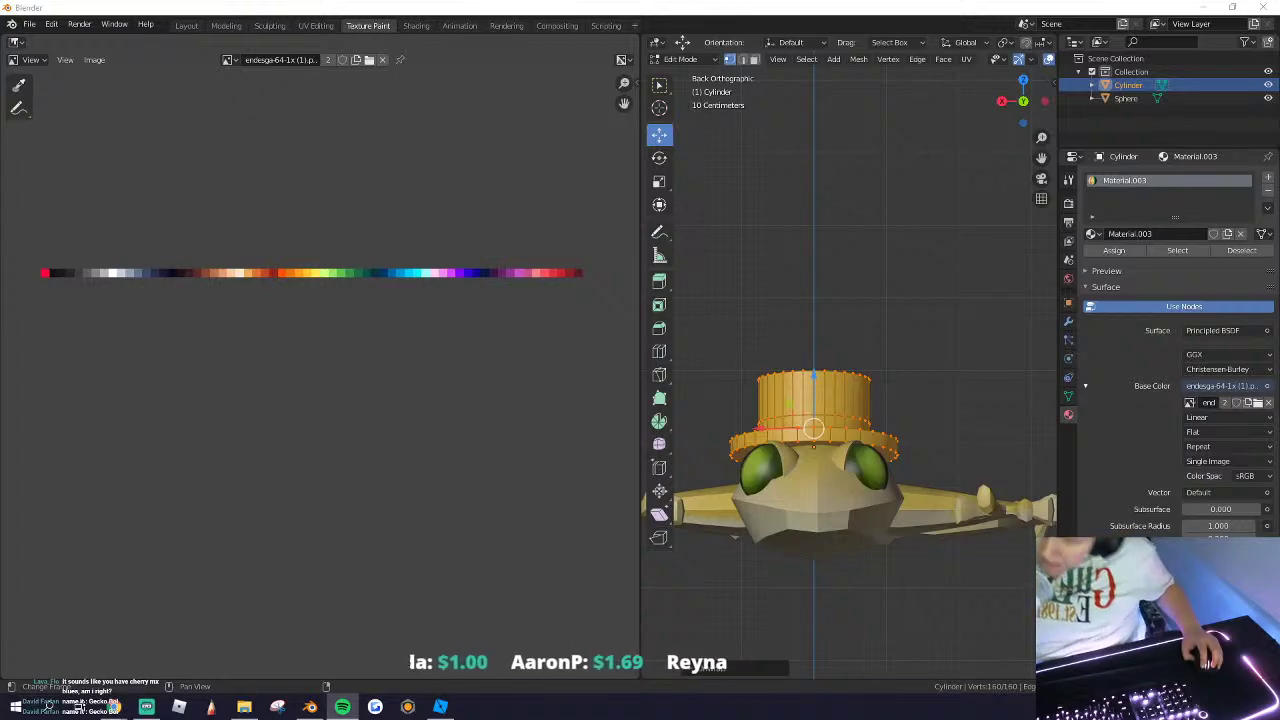
{"action": "key", "text": "alt+Tab"}
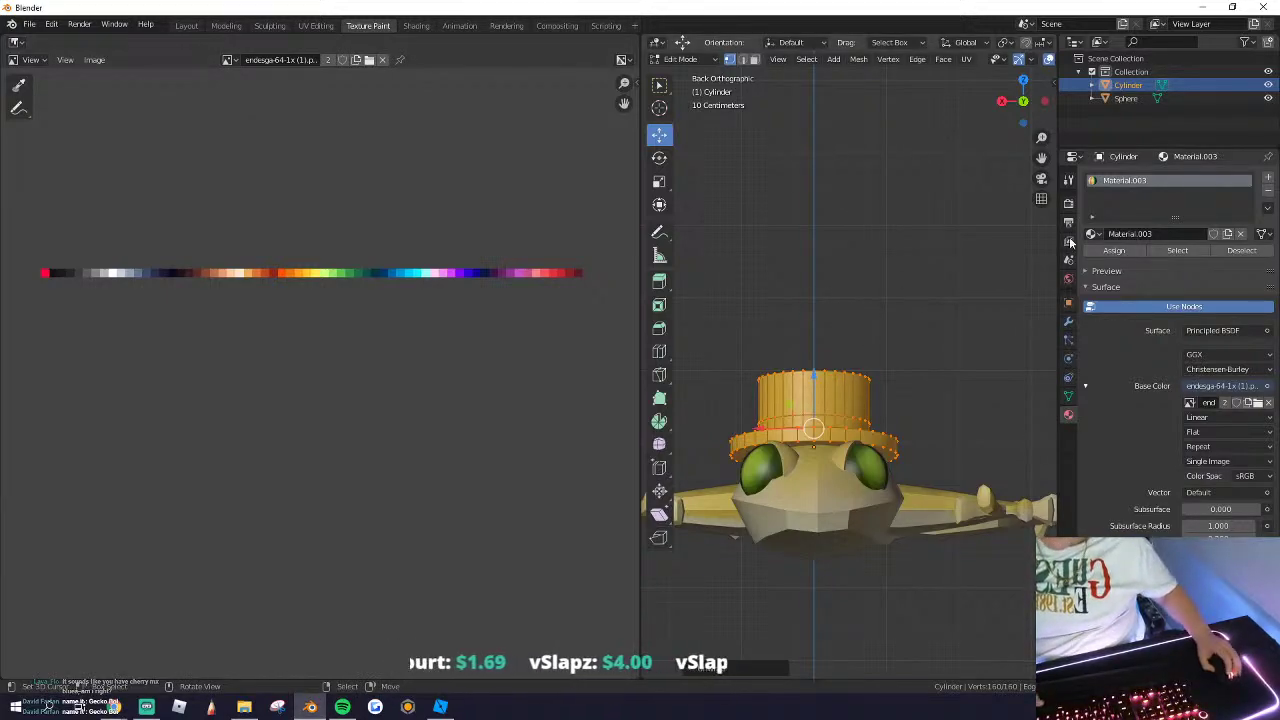
Step: Try to remove the hat's material slot, and leave Edit Mode
{"action": "left_click", "coordinate": [1268, 190]}
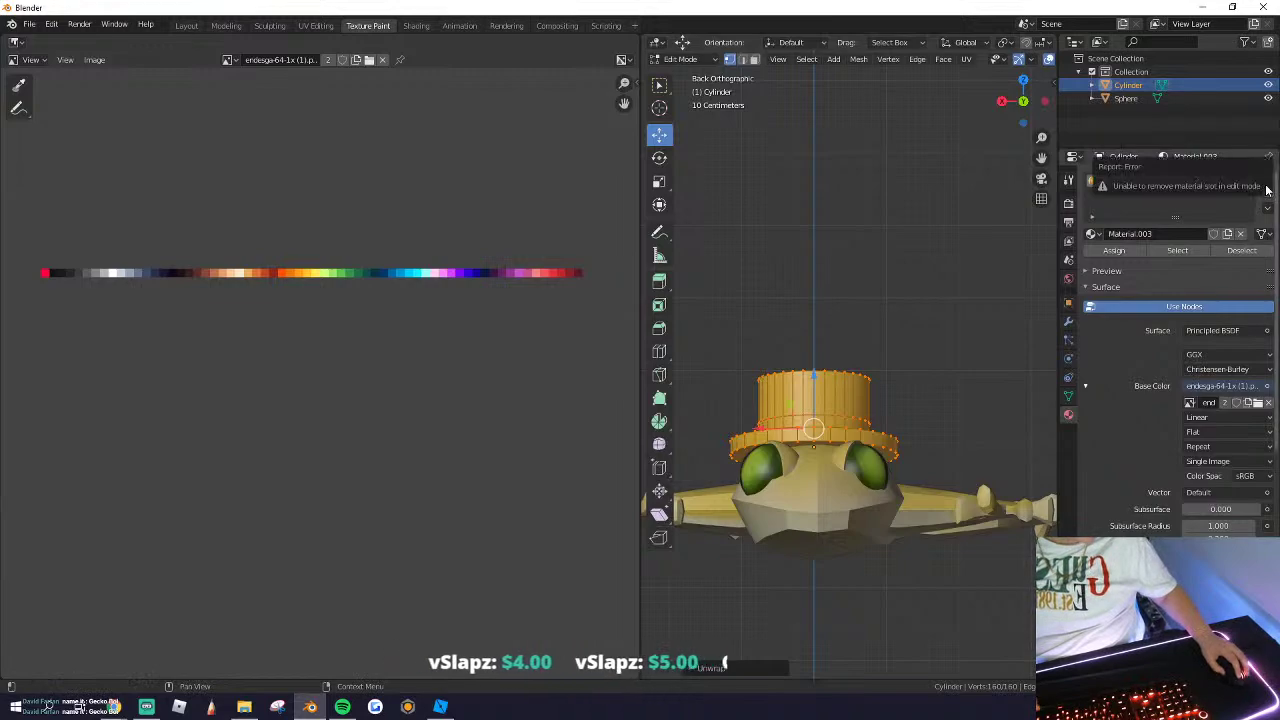
{"action": "left_click", "coordinate": [886, 316]}
{"action": "right_click", "coordinate": [886, 351], "text": "shift"}
{"action": "key", "text": "Tab"}
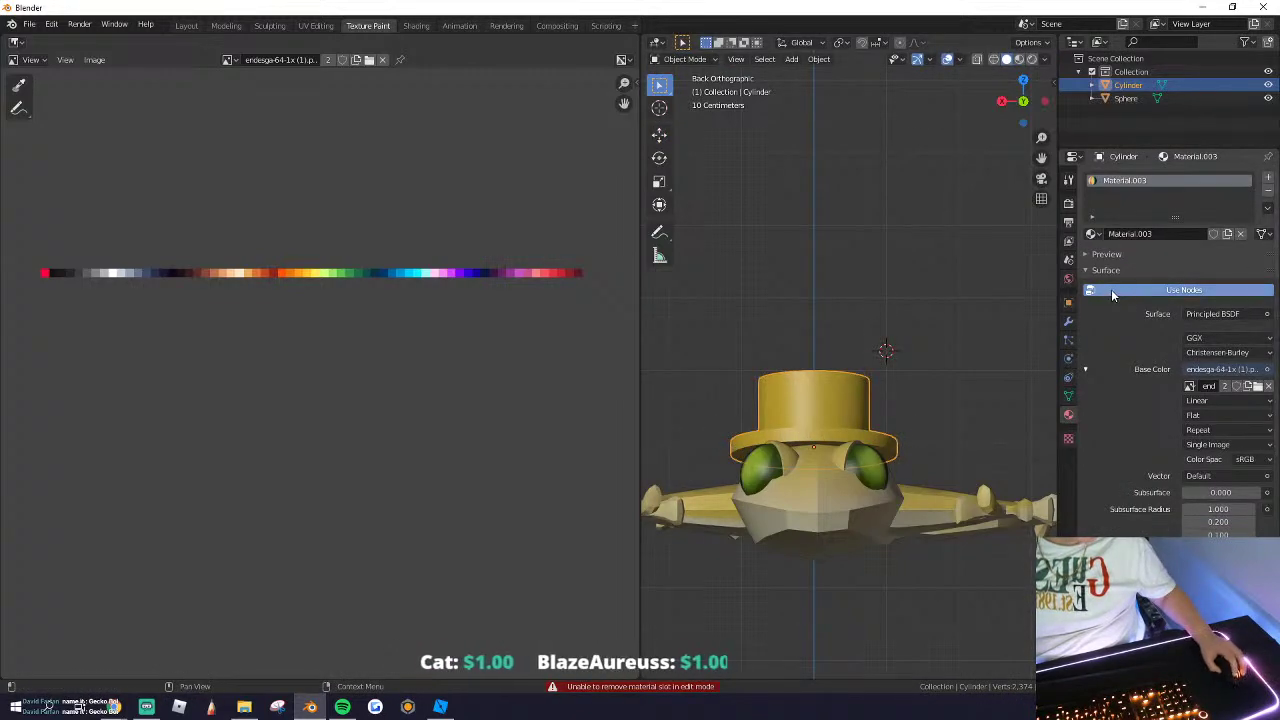
{"action": "left_click", "coordinate": [1189, 386]}
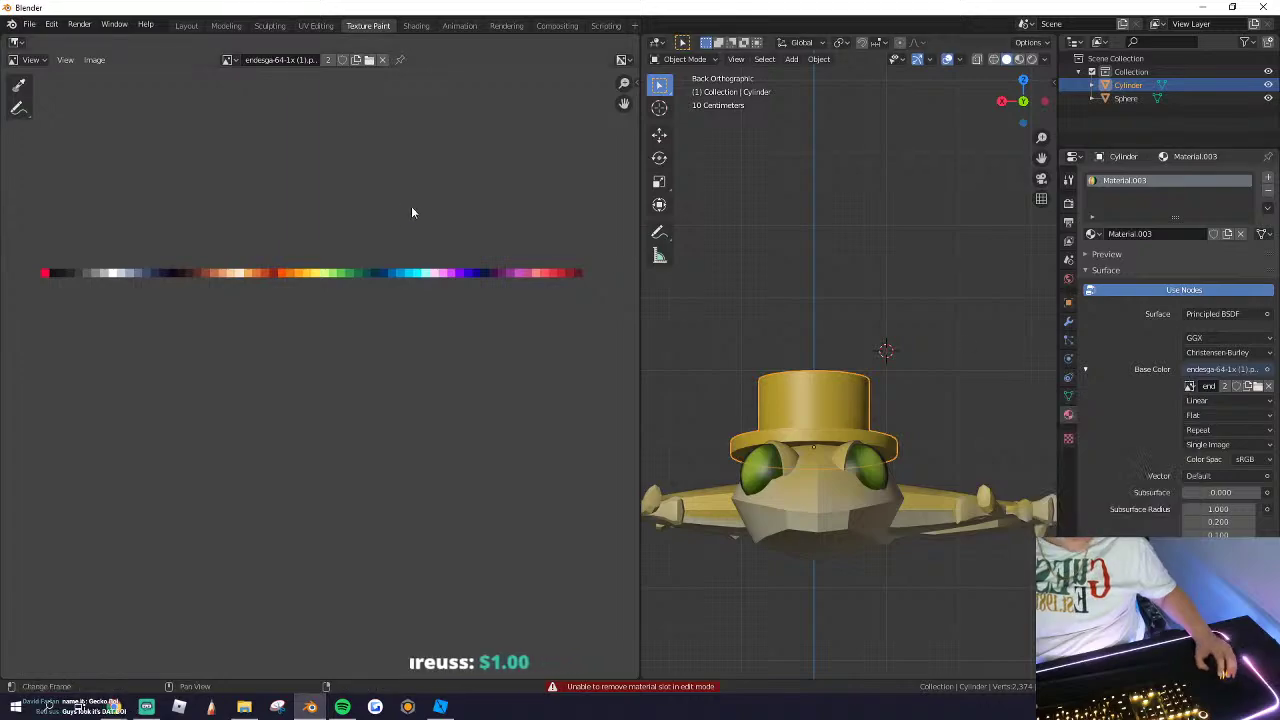
Step: Switch to the UV Editing workspace and show the endesga-64-1x (1).png palette in the UV editor
{"action": "left_click", "coordinate": [312, 25]}
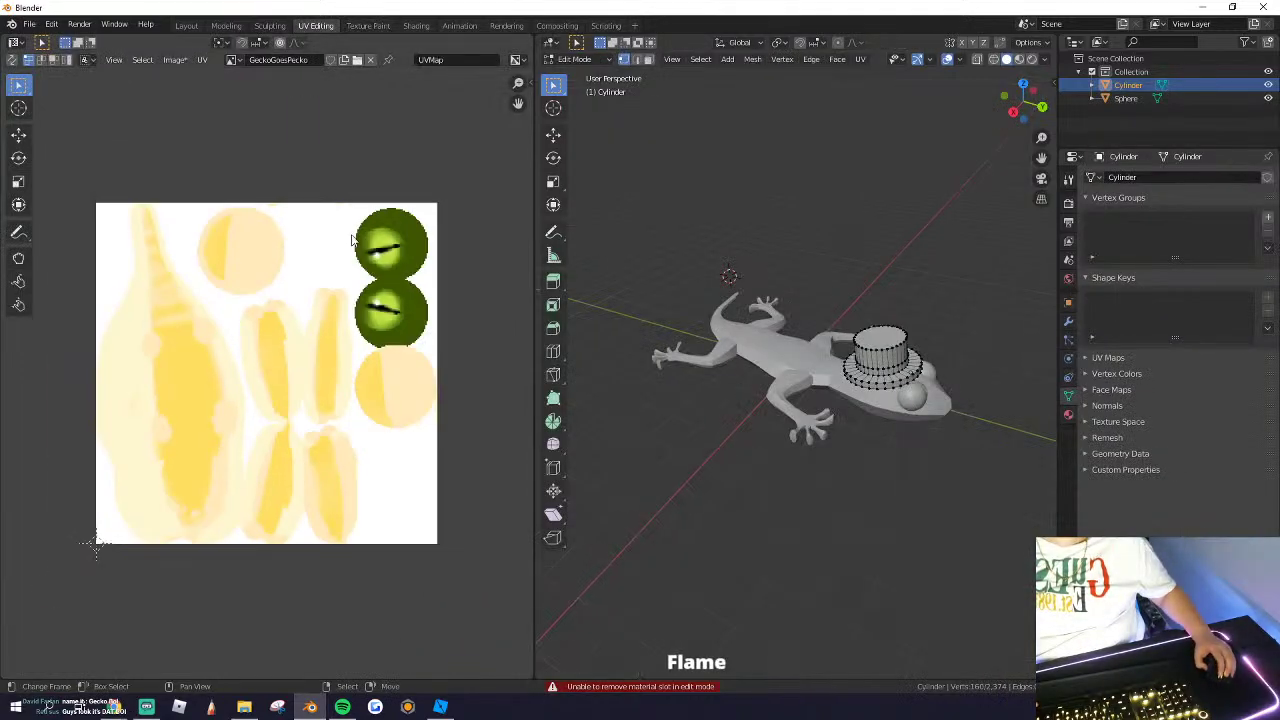
{"action": "left_click", "coordinate": [231, 60]}
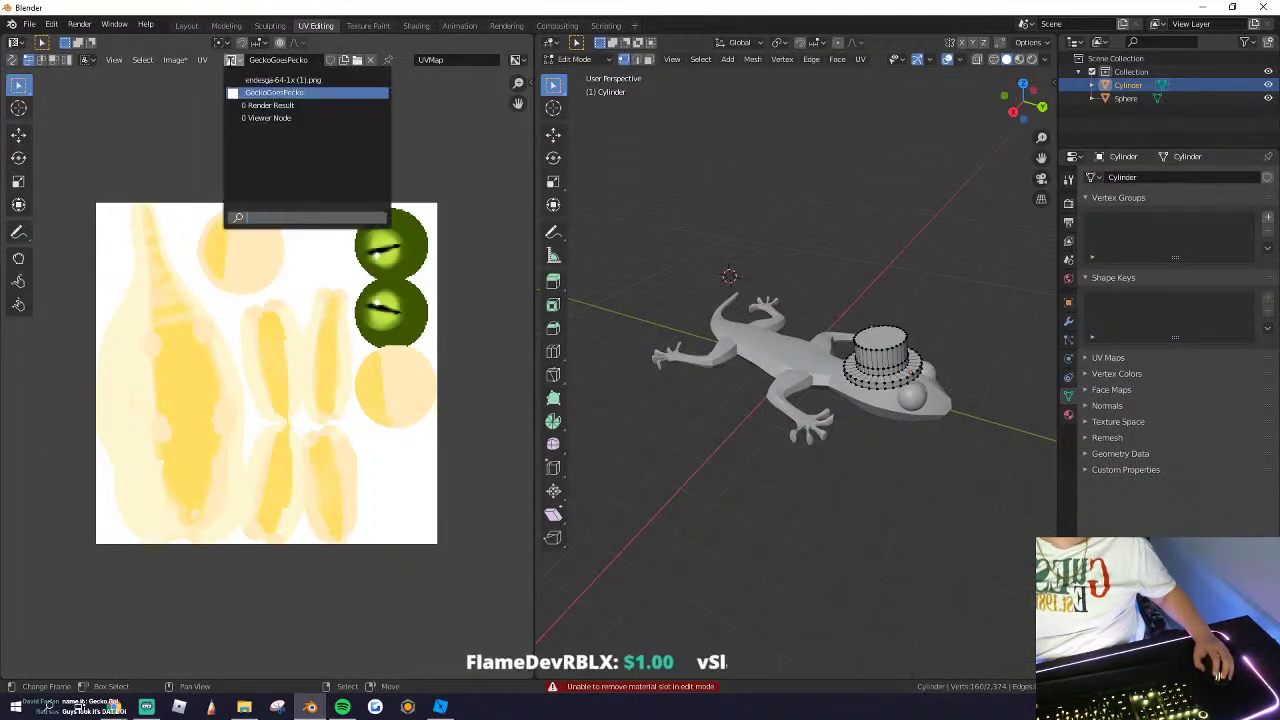
{"action": "left_click", "coordinate": [262, 80]}
{"action": "scroll", "coordinate": [316, 420], "scroll_direction": "up", "scroll_amount": 4}
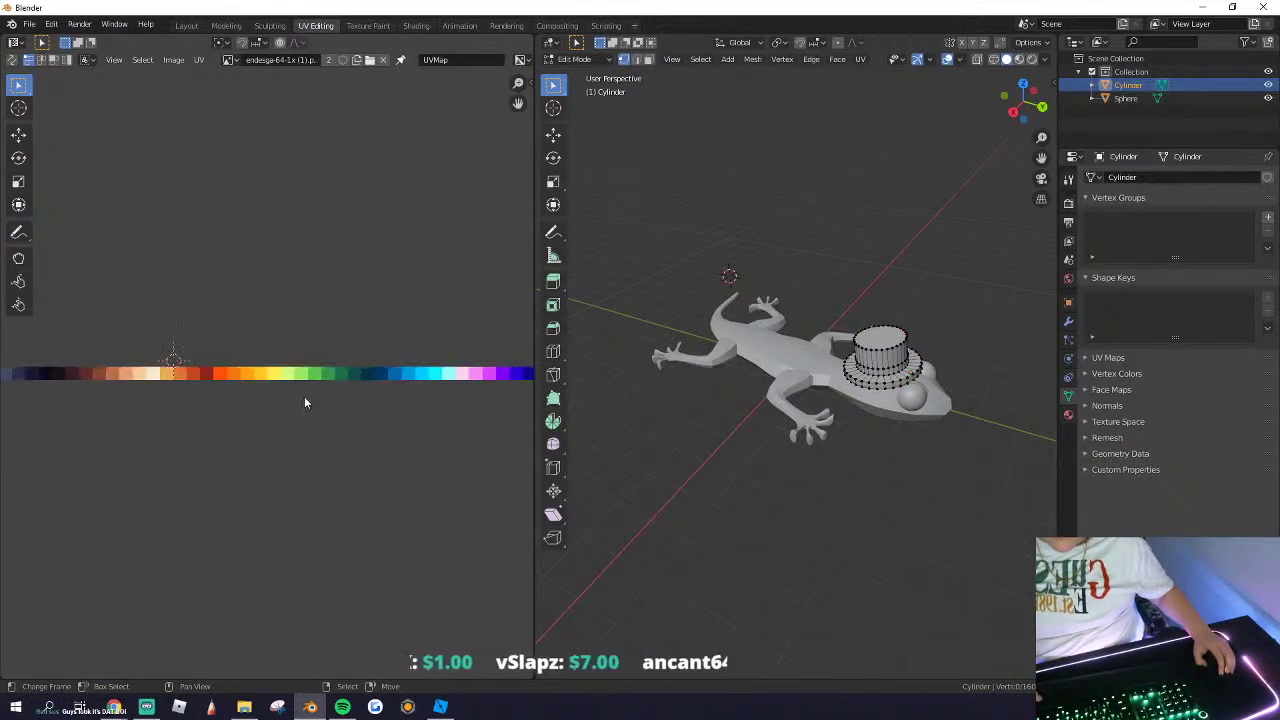
Step: Select the whole hat mesh, shrink its UVs to a tiny point and place them on the near-black swatch beside the red one
{"action": "middle_click_drag", "start_coordinate": [800, 420], "coordinate": [858, 410]}
{"action": "key", "text": "a"}
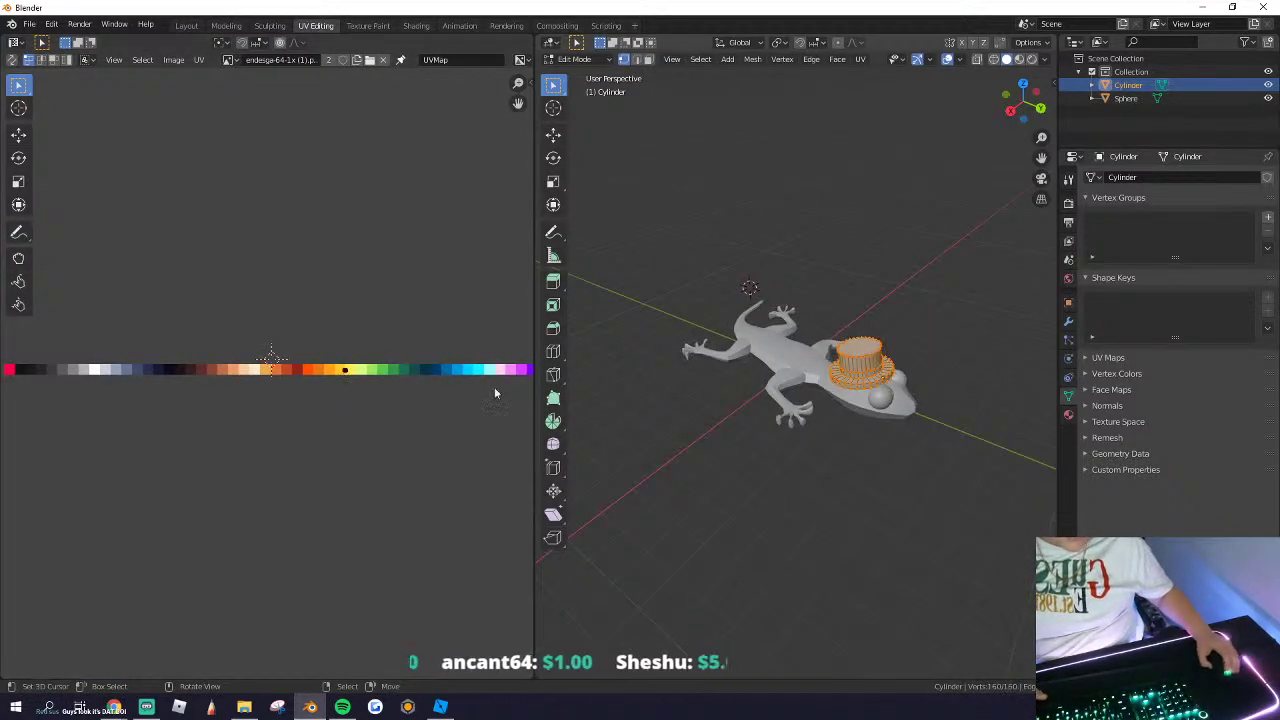
{"action": "scroll", "coordinate": [440, 391], "scroll_direction": "up", "scroll_amount": 3}
{"action": "key", "text": "g"}
{"action": "left_click", "coordinate": [228, 378]}
{"action": "scroll", "coordinate": [228, 378], "scroll_direction": "down", "scroll_amount": 4}
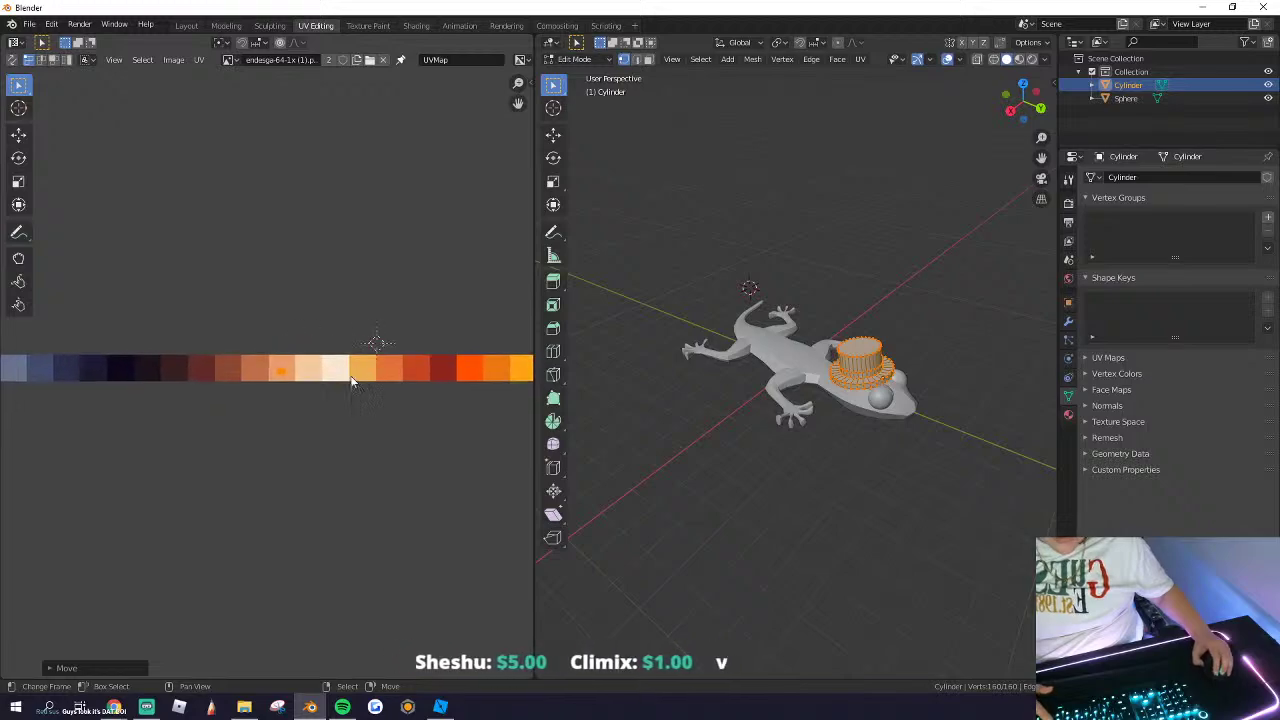
{"action": "key", "text": "s"}
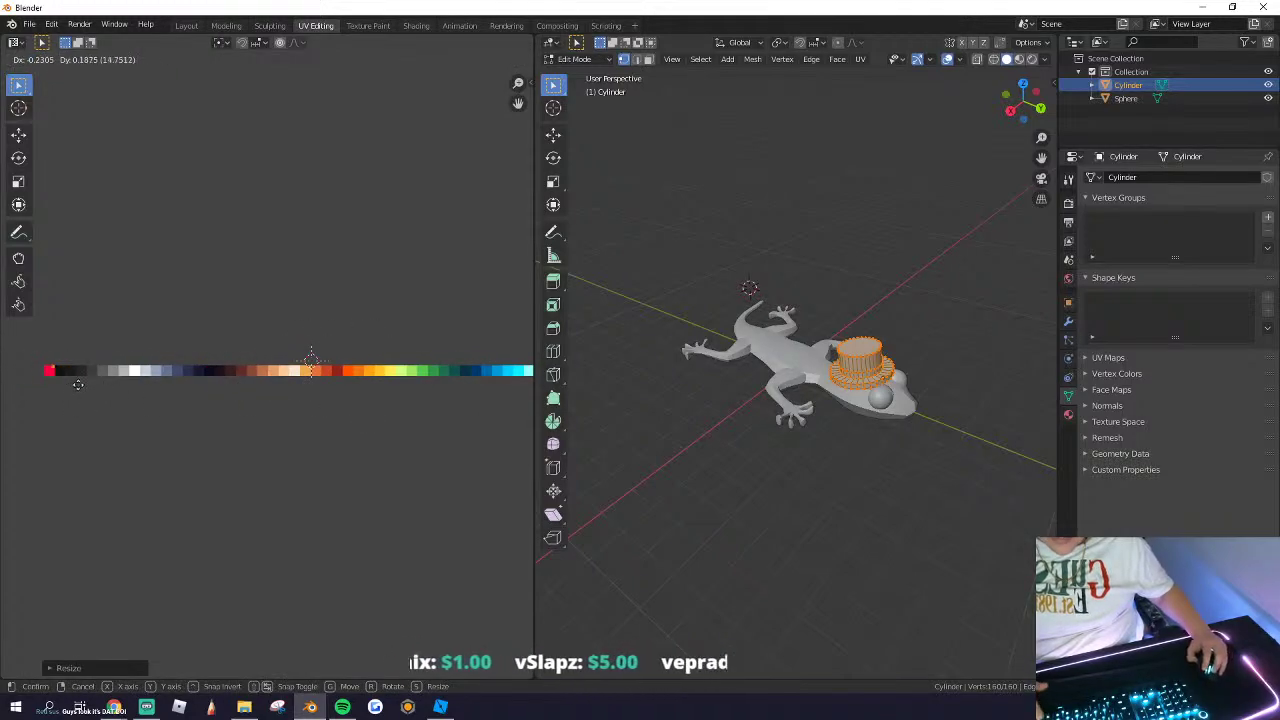
{"action": "left_click", "coordinate": [90, 390]}
{"action": "key", "text": "s"}
{"action": "left_click", "coordinate": [137, 394]}
{"action": "key", "text": "g"}
{"action": "left_click", "coordinate": [120, 387]}
Step: Select the ring of faces forming the hat's band and move their UVs onto a bright blue palette swatch
{"action": "scroll", "coordinate": [873, 384], "scroll_direction": "up", "scroll_amount": 3}
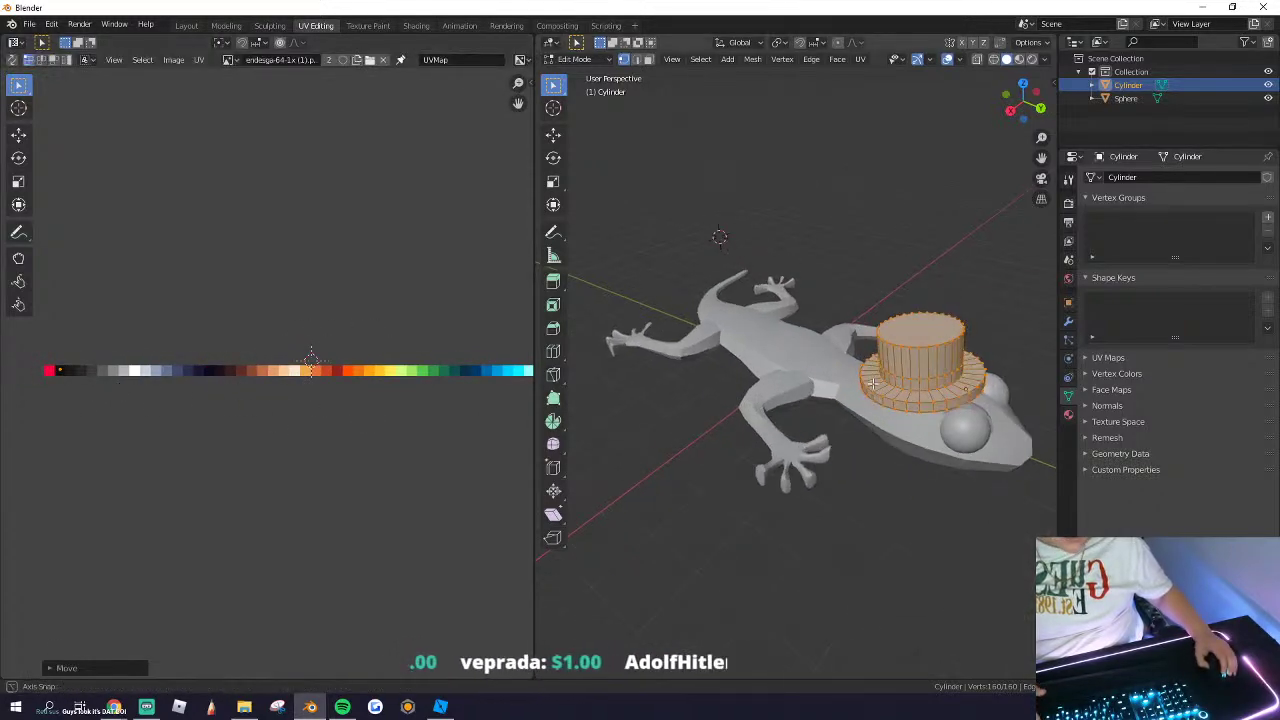
{"action": "middle_click_drag", "start_coordinate": [873, 384], "coordinate": [797, 370]}
{"action": "scroll", "coordinate": [820, 405], "scroll_direction": "up", "scroll_amount": 5}
{"action": "right_click", "coordinate": [846, 455], "text": "alt"}
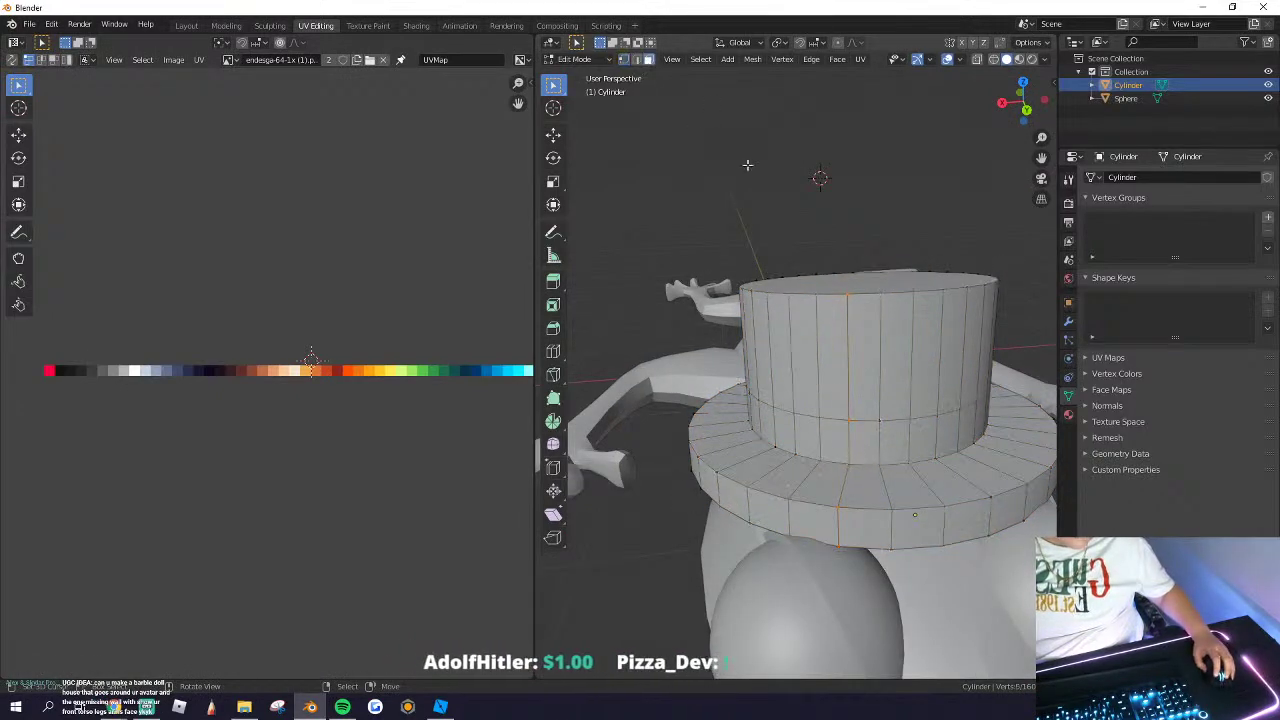
{"action": "left_click", "coordinate": [649, 59]}
{"action": "right_click", "coordinate": [851, 442], "text": "alt"}
{"action": "key", "text": "g"}
{"action": "left_click", "coordinate": [374, 329]}
{"action": "middle_click_drag", "start_coordinate": [370, 326], "coordinate": [185, 327]}
{"action": "key", "text": "g"}
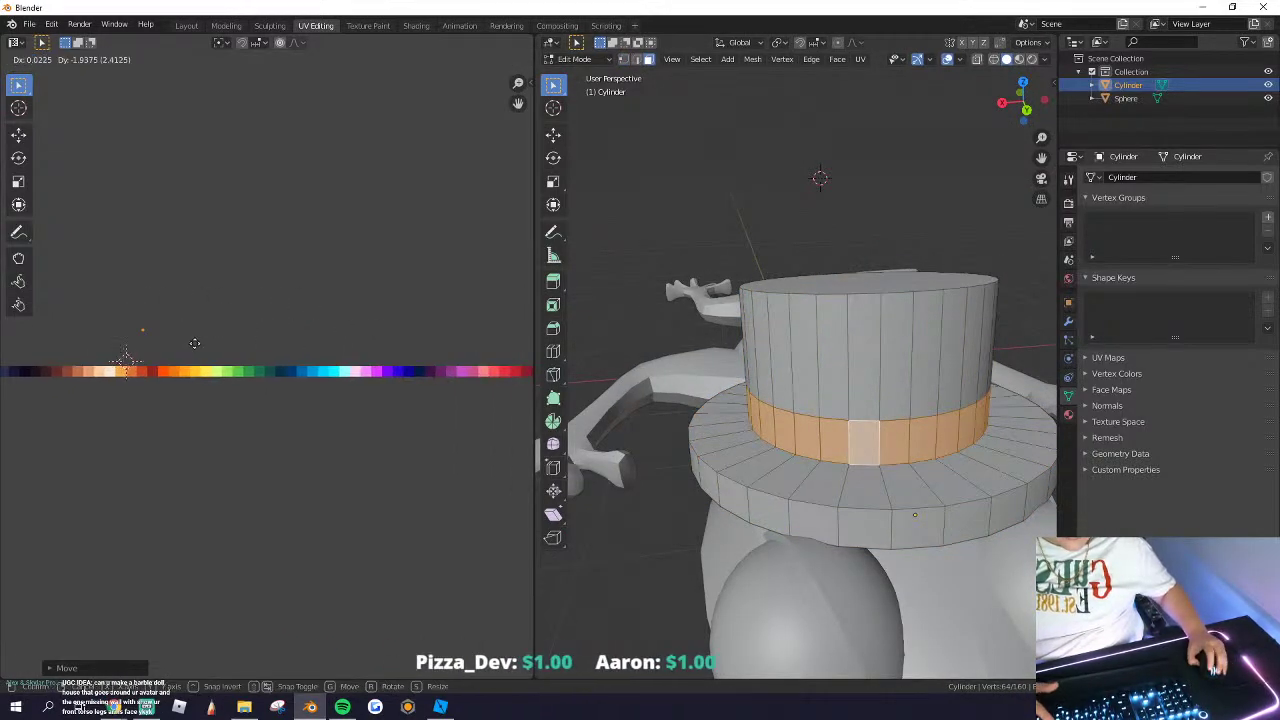
{"action": "left_click", "coordinate": [322, 385]}
Step: Return to Object Mode and examine the coloured hat on the gecko in the Shading workspace
{"action": "key", "text": "Tab"}
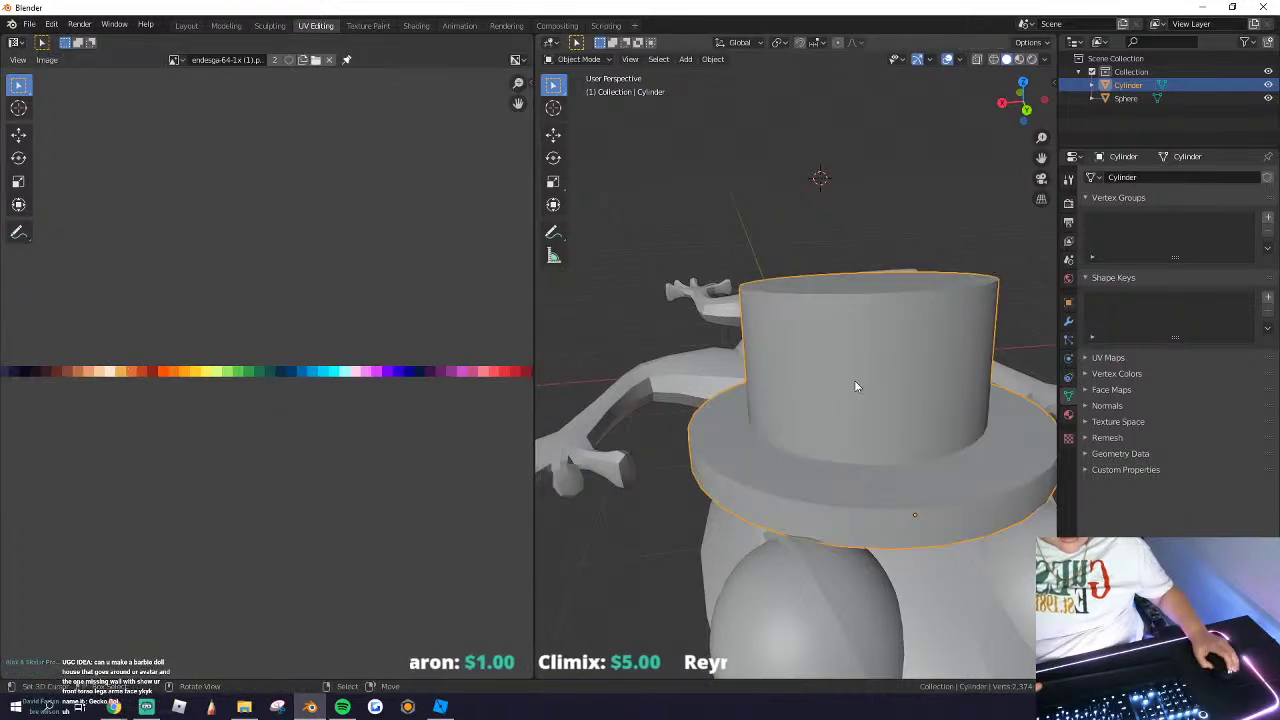
{"action": "key", "text": "alt+a"}
{"action": "left_click", "coordinate": [368, 25]}
{"action": "mouse_move", "coordinate": [812, 365]}
{"action": "middle_mouse_down"}
{"action": "mouse_move", "coordinate": [882, 384]}
{"action": "mouse_move", "coordinate": [770, 335]}
{"action": "middle_mouse_up"}
{"action": "left_click", "coordinate": [414, 25]}
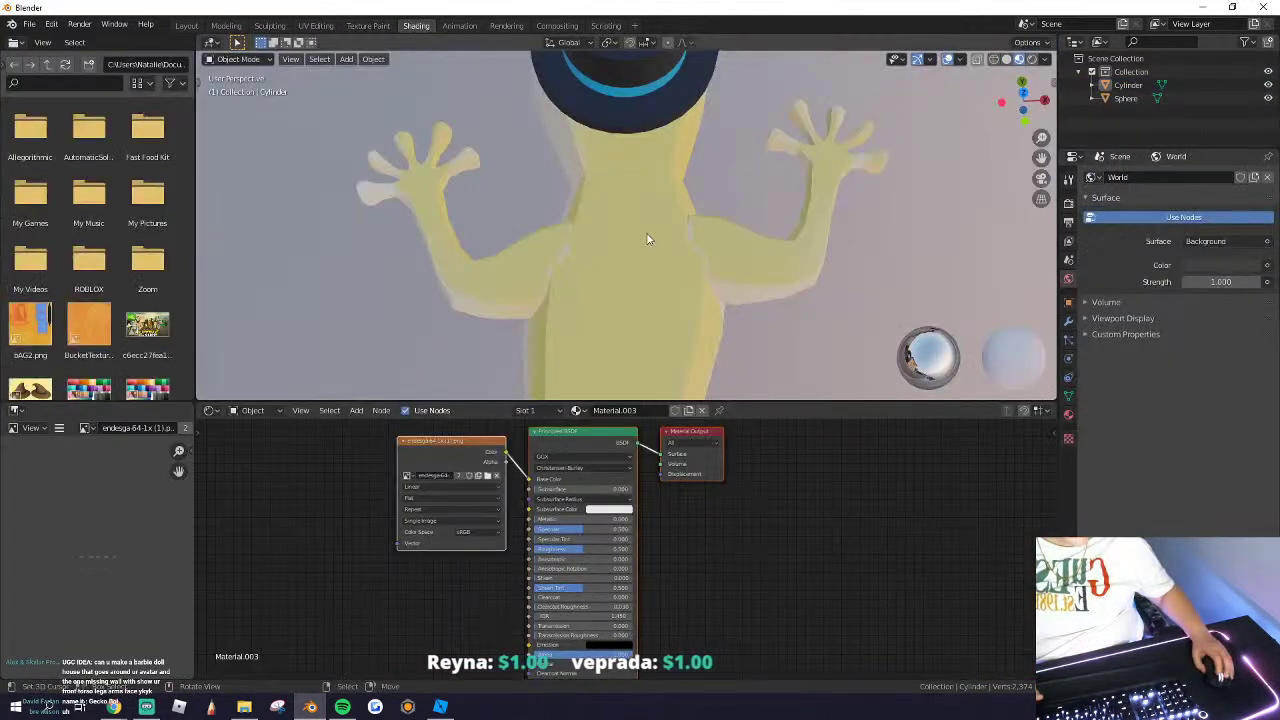
{"action": "mouse_move", "coordinate": [640, 230]}
{"action": "middle_mouse_down"}
{"action": "mouse_move", "coordinate": [531, 145]}
{"action": "mouse_move", "coordinate": [648, 205]}
{"action": "middle_mouse_up"}
{"action": "scroll", "coordinate": [648, 205], "scroll_direction": "down", "scroll_amount": 3}
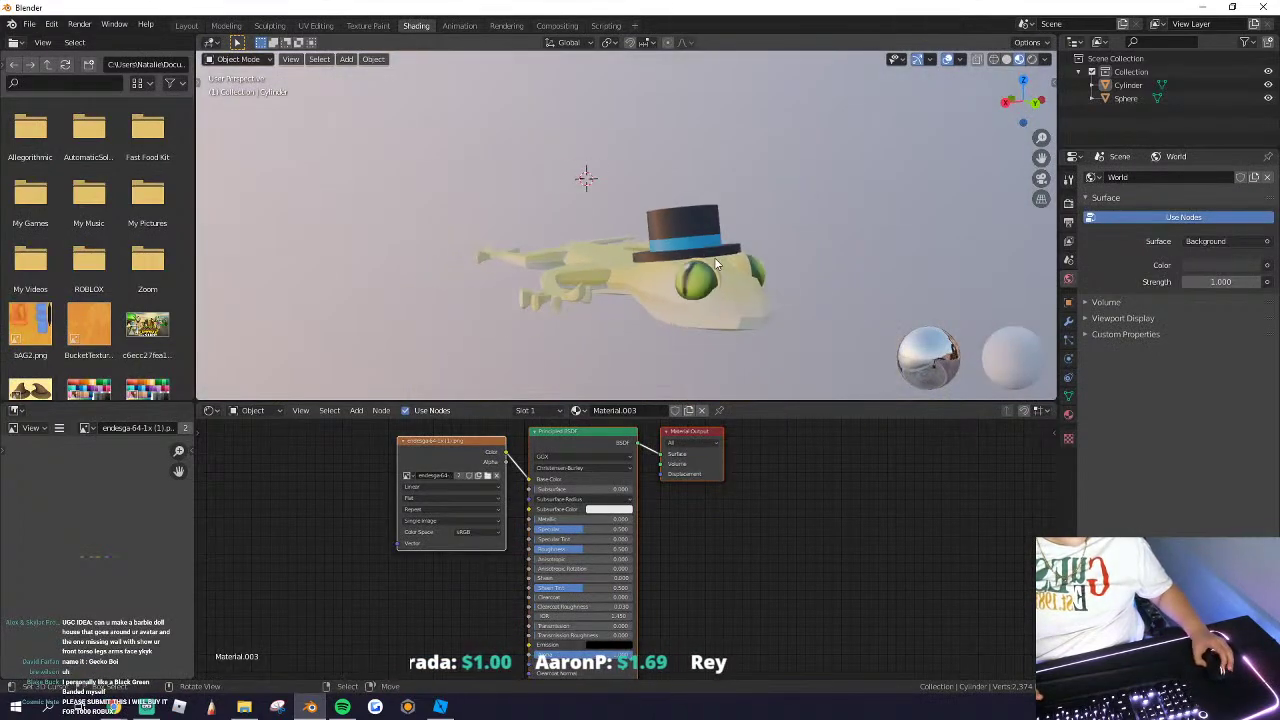
Step: Rescale the top hat and rotate it so it tilts backward on the gecko's head
{"action": "left_click", "coordinate": [720, 225]}
{"action": "key", "text": "s"}
{"action": "left_click", "coordinate": [790, 228]}
{"action": "left_click", "coordinate": [790, 228]}
{"action": "middle_click_drag", "start_coordinate": [790, 228], "coordinate": [776, 291]}
{"action": "left_click", "coordinate": [680, 232]}
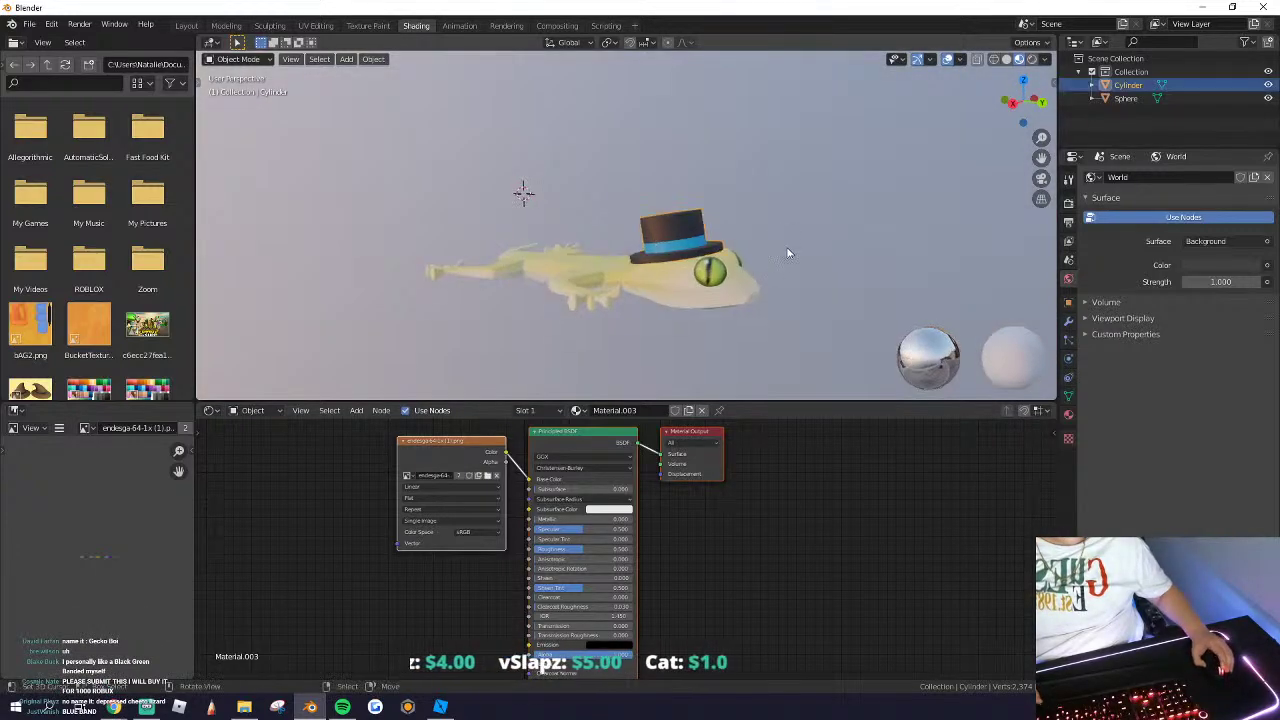
{"action": "key", "text": "r"}
{"action": "left_click", "coordinate": [782, 233]}
{"action": "scroll", "coordinate": [456, 208], "scroll_direction": "up", "scroll_amount": 1}
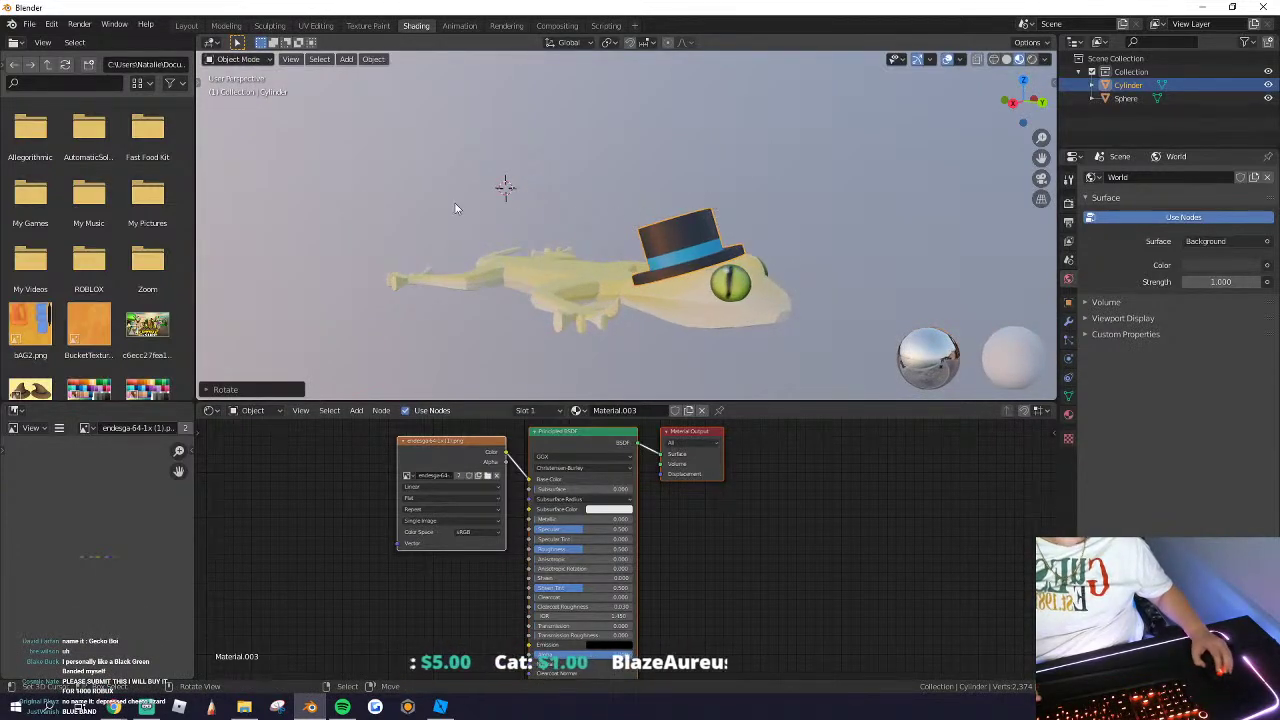
Step: Nudge the hat into place on the gecko's head with the Move tool and fine-tune its rotation
{"action": "left_click", "coordinate": [202, 85]}
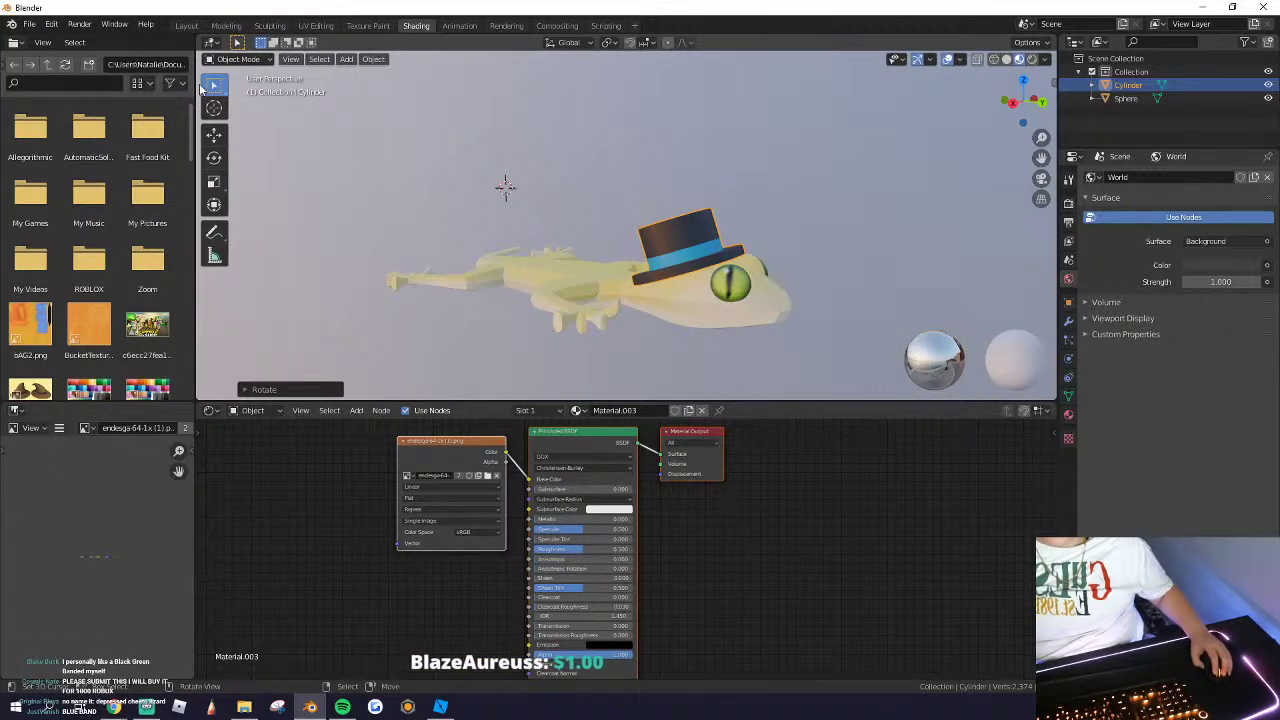
{"action": "left_click", "coordinate": [221, 145]}
{"action": "left_click_drag", "start_coordinate": [734, 219], "coordinate": [734, 215]}
{"action": "left_click_drag", "start_coordinate": [774, 265], "coordinate": [774, 262]}
{"action": "key", "text": "r"}
{"action": "left_click", "coordinate": [834, 277]}
Step: Join the gecko body and the top hat into a single object
{"action": "key", "text": "a"}
{"action": "key", "text": "a"}
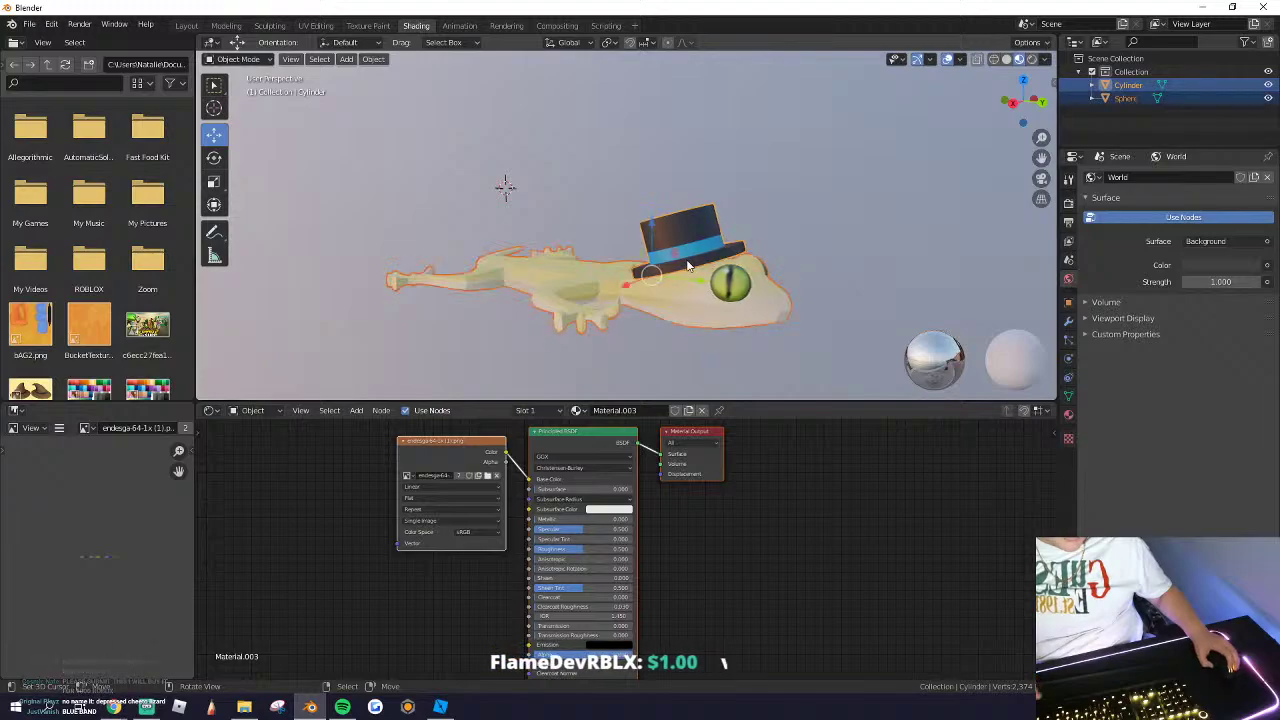
{"action": "middle_click_drag", "start_coordinate": [688, 266], "coordinate": [756, 301]}
{"action": "key", "text": "Tab"}
{"action": "key", "text": "Tab"}
{"action": "left_click", "coordinate": [624, 285]}
{"action": "left_click", "coordinate": [567, 298], "text": "shift"}
{"action": "key", "text": "ctrl+j"}
Step: Export the joined gecko as the OBJ file untitled.obj in the Documents folder
{"action": "left_click", "coordinate": [33, 24]}
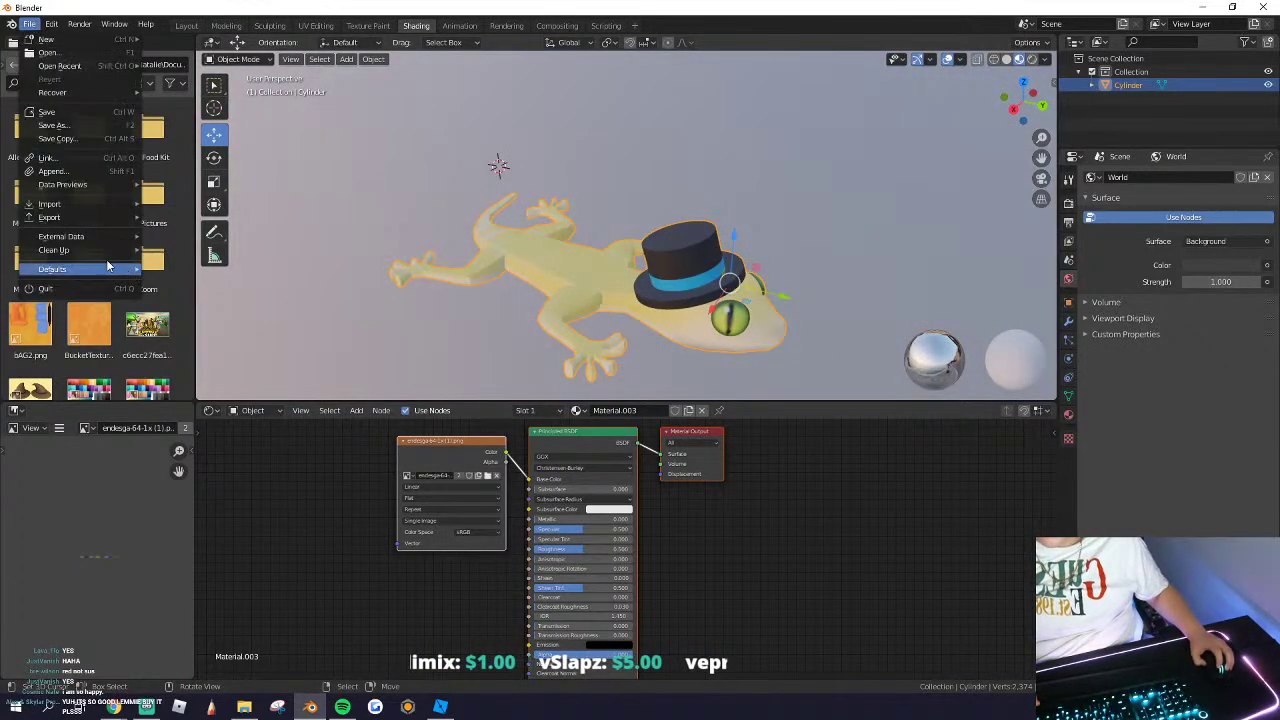
{"action": "mouse_move", "coordinate": [80, 217]}
{"action": "left_click", "coordinate": [237, 325]}
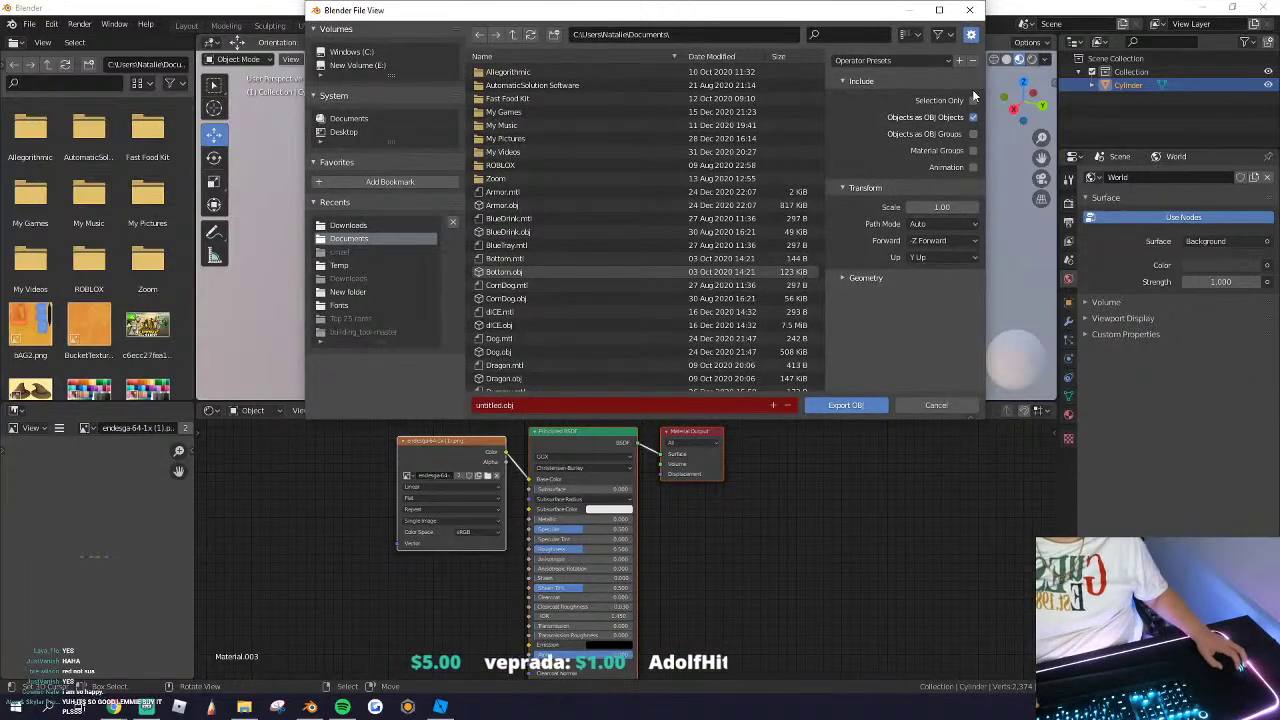
{"action": "left_click", "coordinate": [862, 404]}
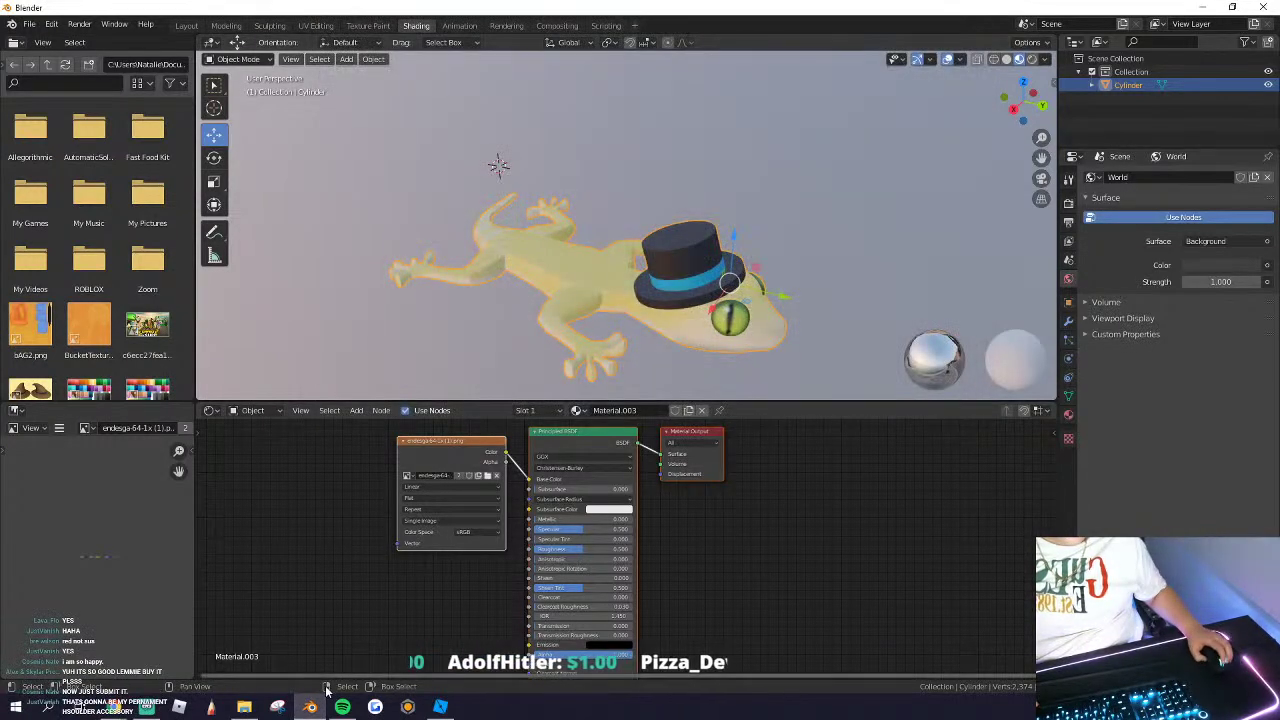
Step: Switch to Roblox Studio and look over the accessory displays in the UGC playground
{"action": "left_click", "coordinate": [440, 706]}
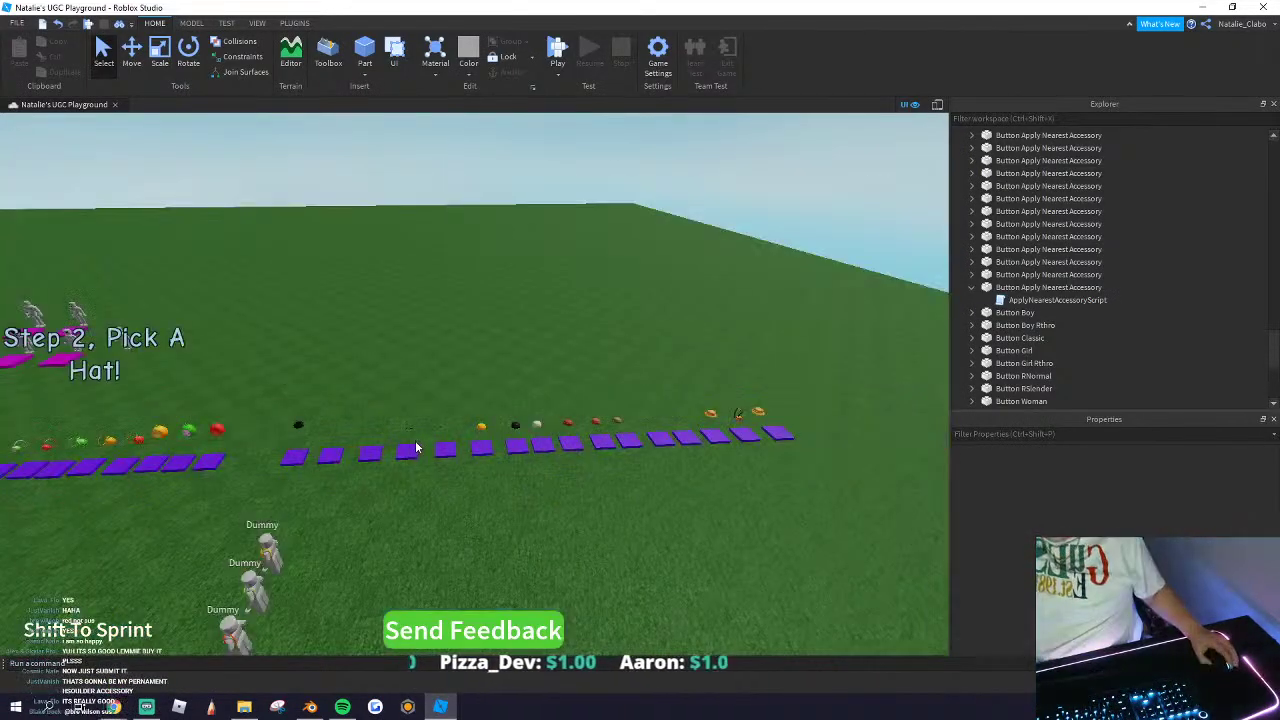
{"action": "right_click_drag", "start_coordinate": [414, 446], "coordinate": [417, 404]}
{"action": "scroll", "coordinate": [413, 449], "scroll_direction": "up", "scroll_amount": 5}
{"action": "scroll", "coordinate": [413, 449], "scroll_direction": "down", "scroll_amount": 3}
{"action": "scroll", "coordinate": [415, 450], "scroll_direction": "up", "scroll_amount": 2}
{"action": "scroll", "coordinate": [417, 404], "scroll_direction": "up", "scroll_amount": 5}
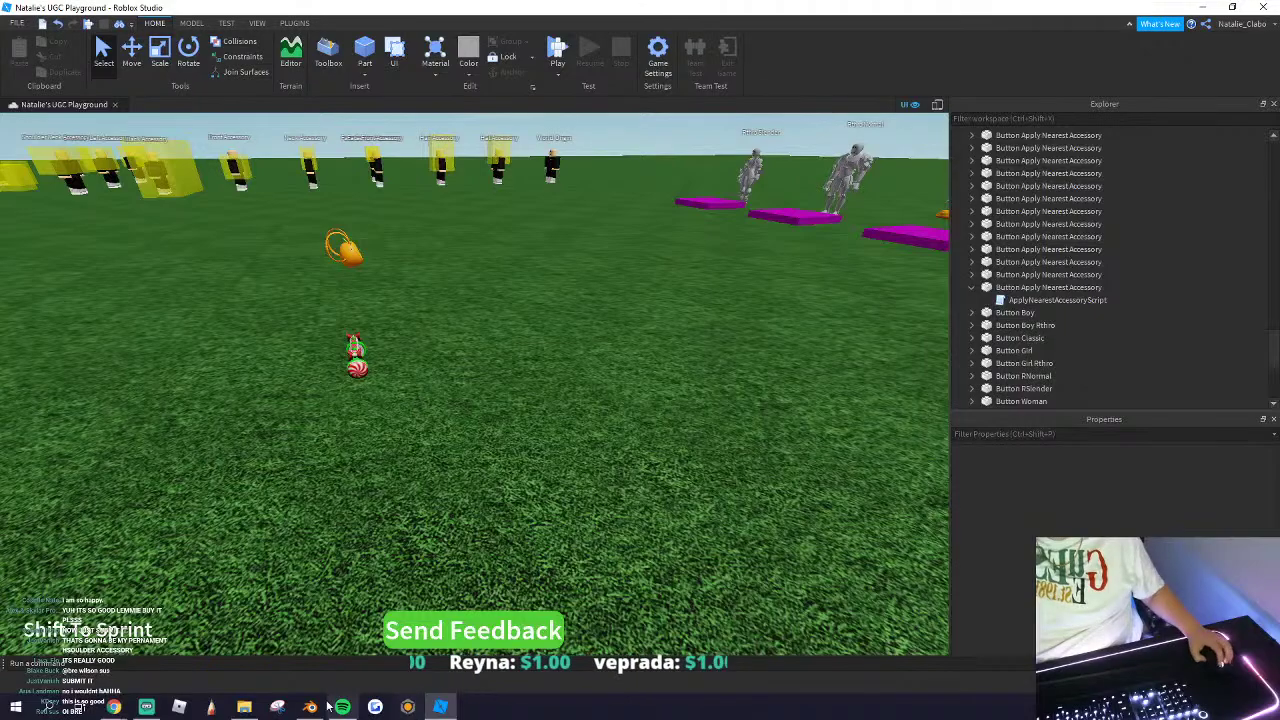
Step: Save the Blender project as Gecko.blend in the Downloads folder, and close Blender without saving further changes
{"action": "left_click", "coordinate": [311, 707]}
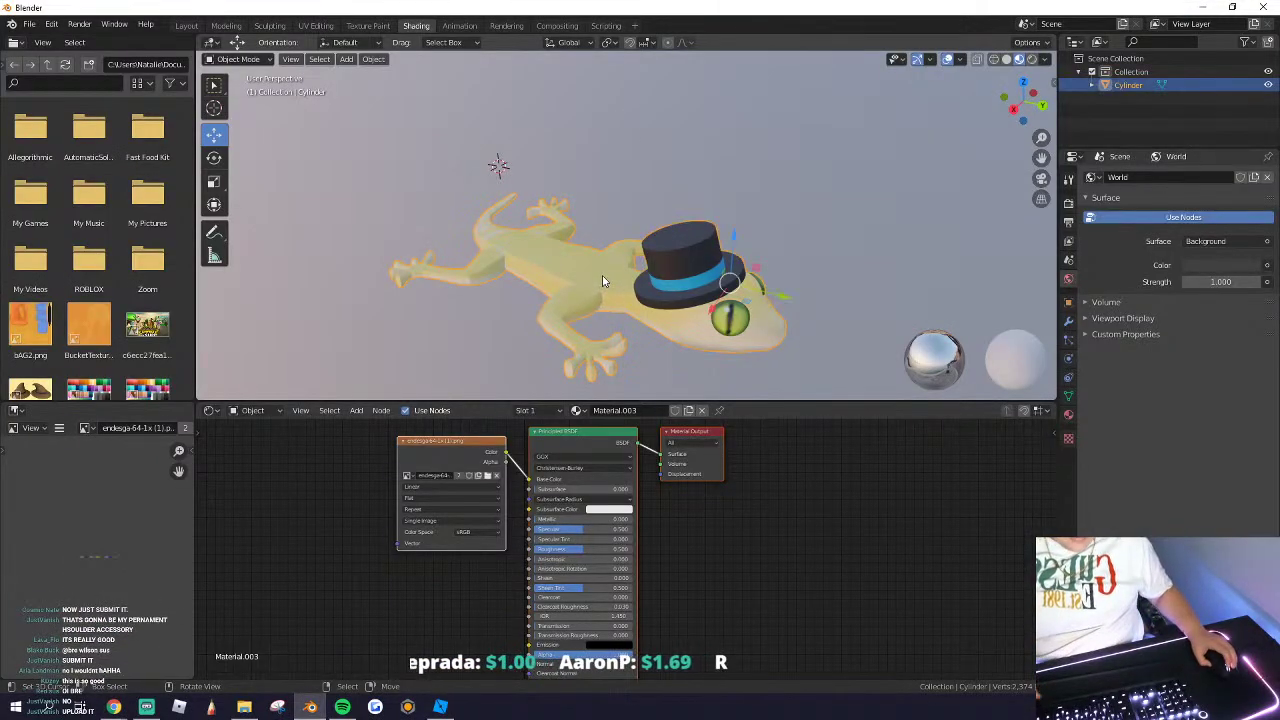
{"action": "left_click", "coordinate": [29, 24]}
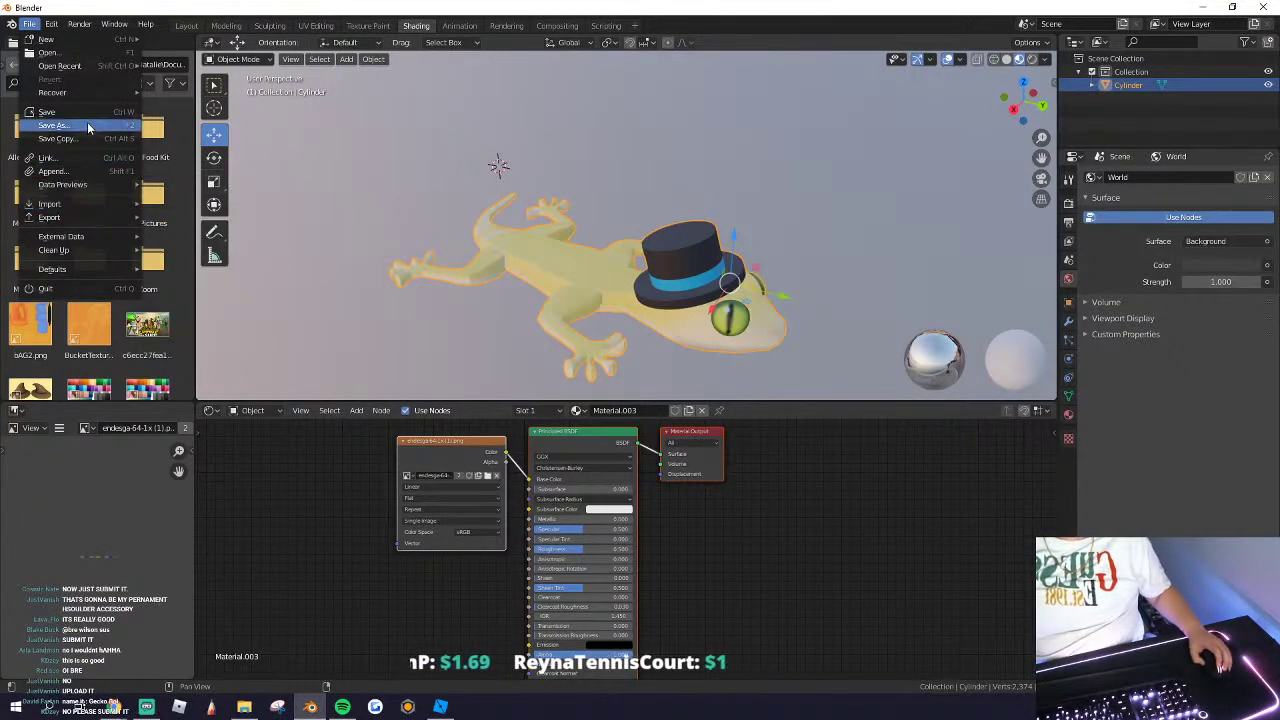
{"action": "left_click", "coordinate": [87, 124]}
{"action": "left_click", "coordinate": [488, 407]}
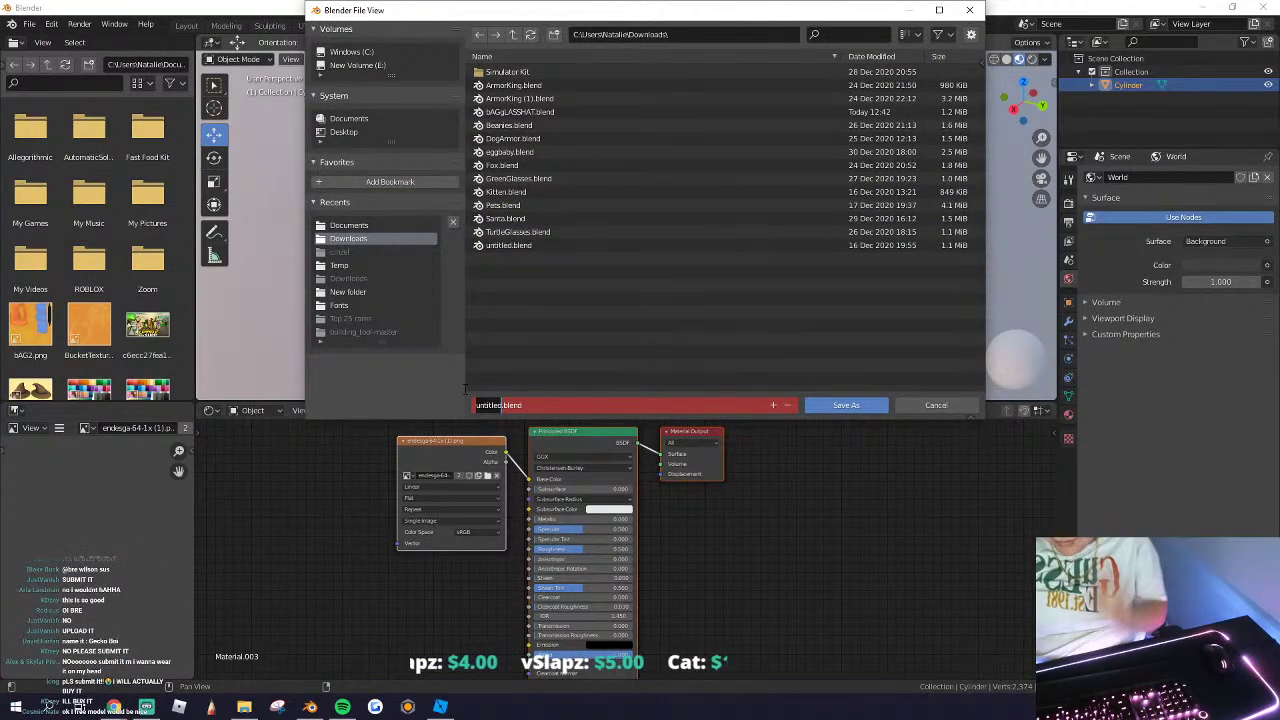
{"action": "type", "text": "geck"}
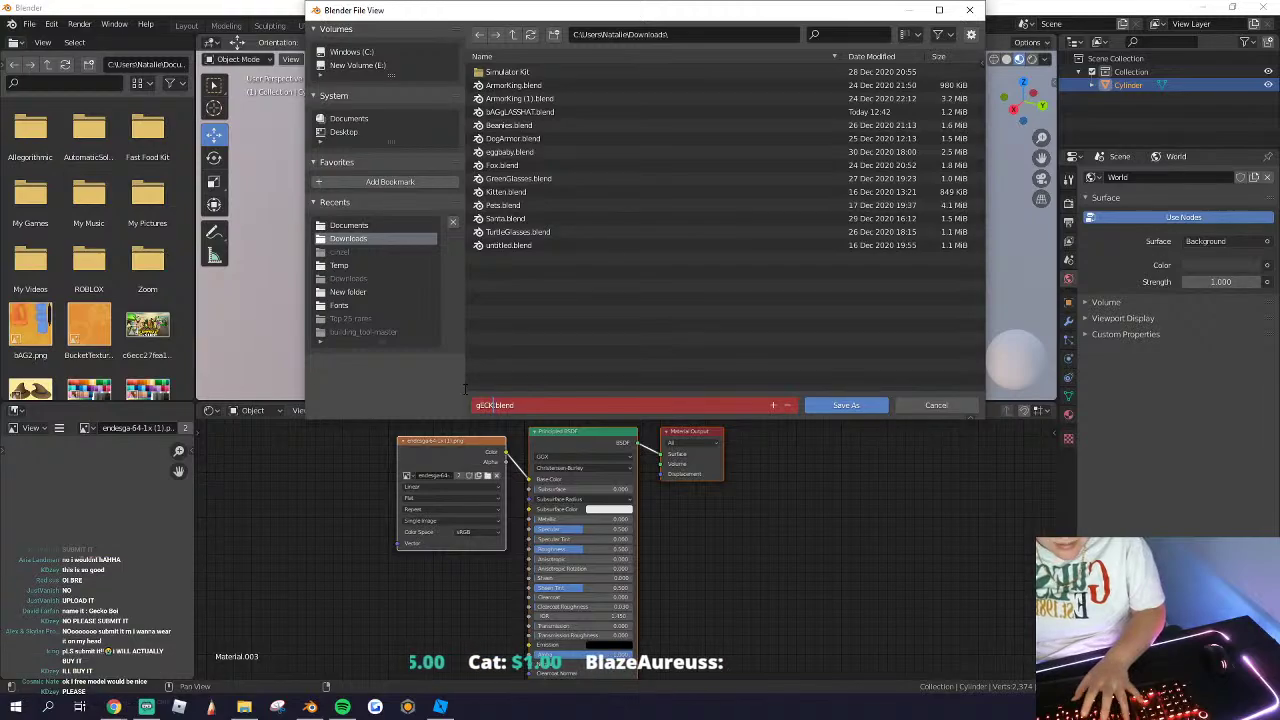
{"action": "type", "text": "o"}
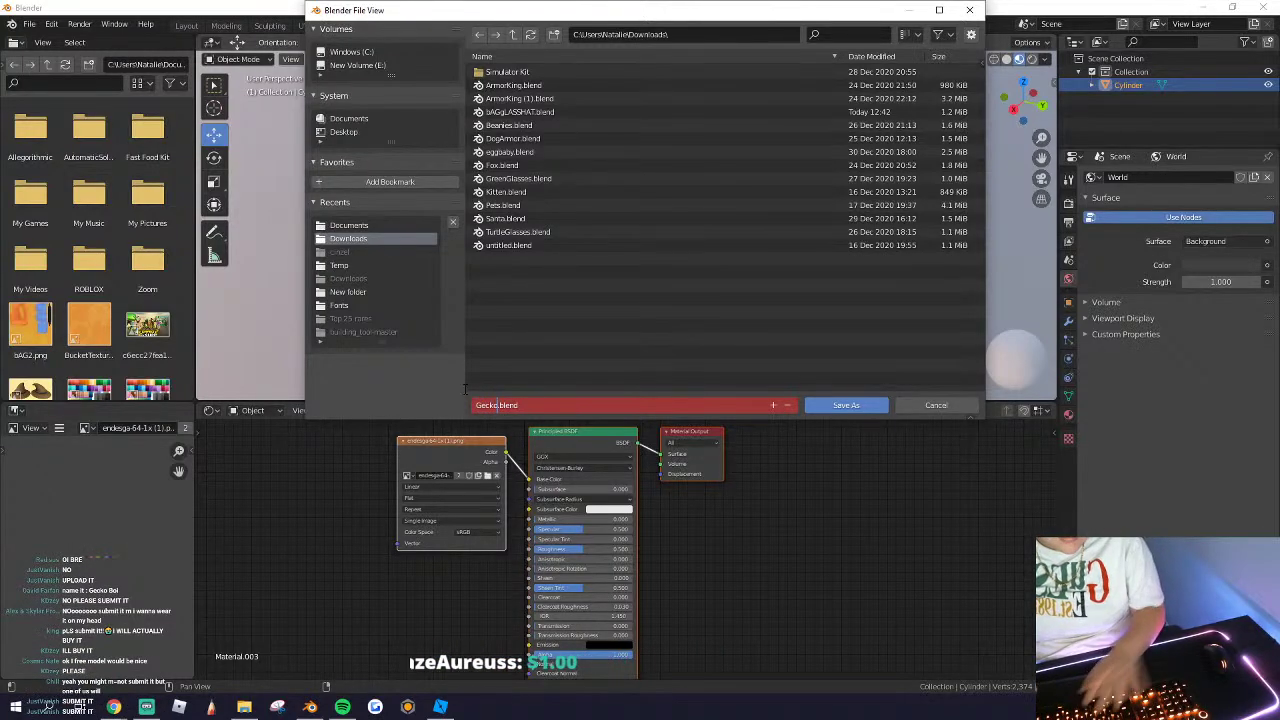
{"action": "left_click", "coordinate": [880, 405]}
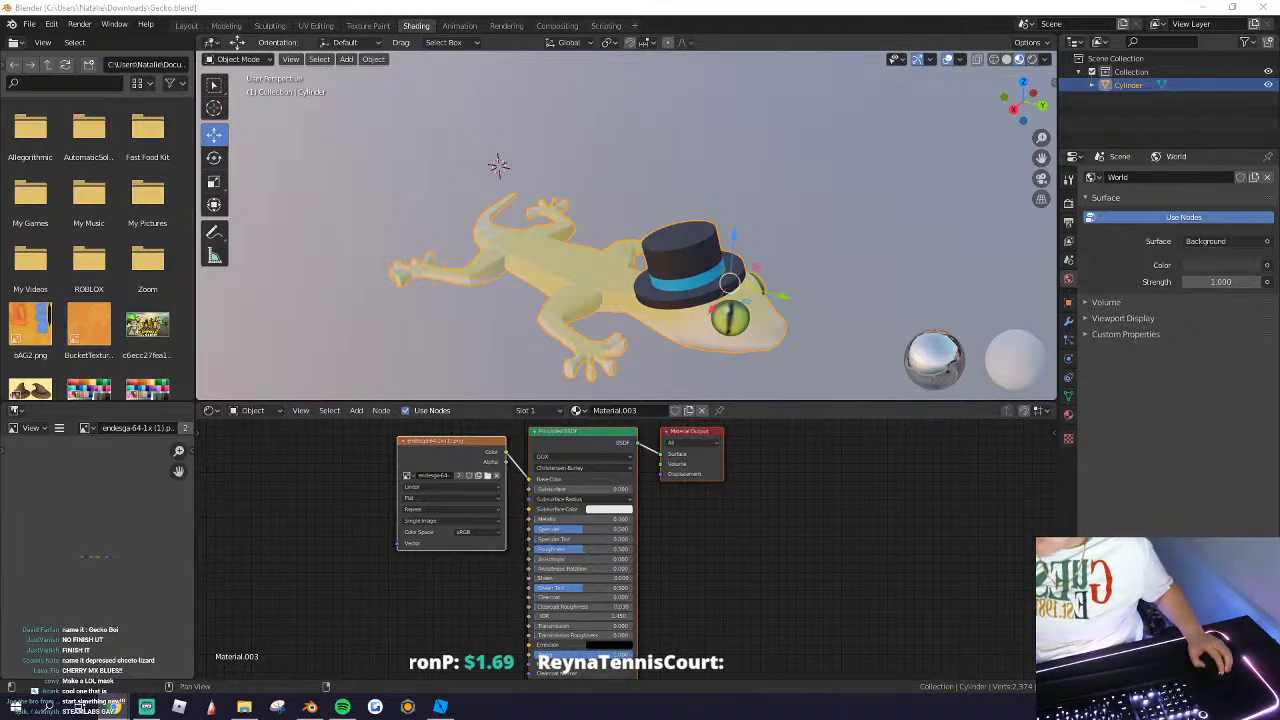
{"action": "left_click", "coordinate": [1264, 7]}
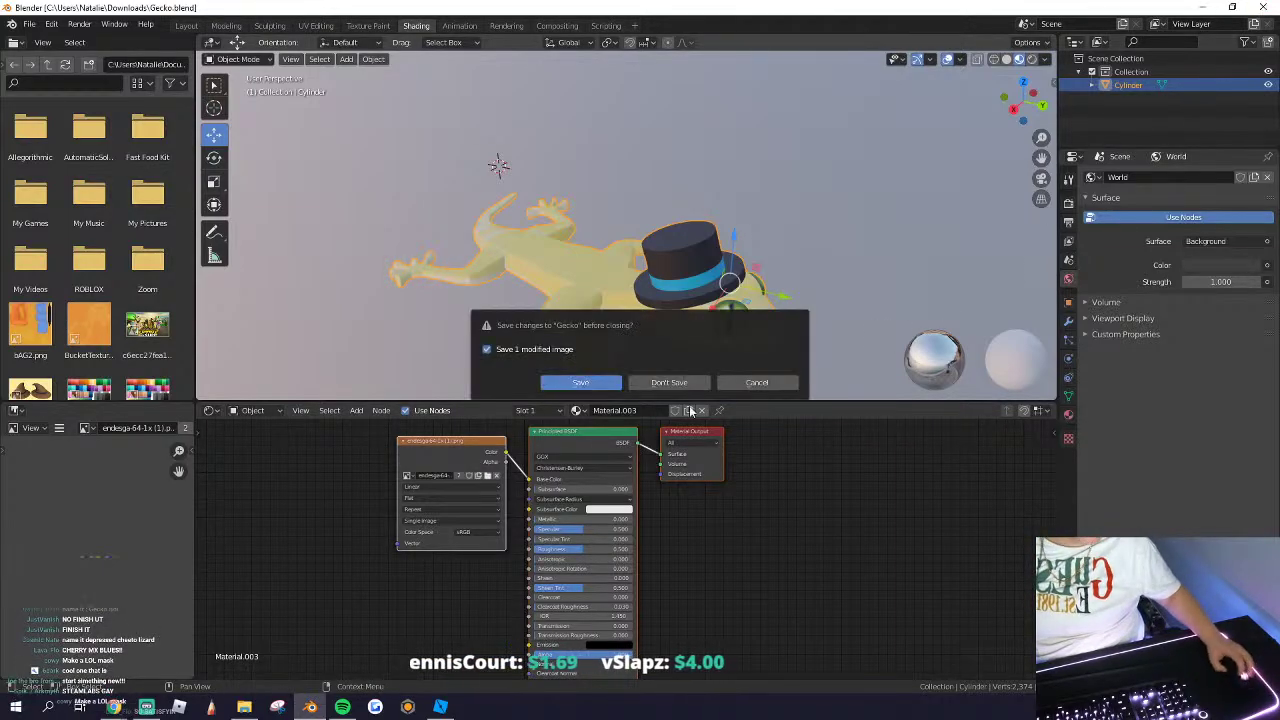
{"action": "left_click", "coordinate": [655, 381]}
Step: Examine the rows of hats and purple pads in the Roblox Studio playground
{"action": "scroll", "coordinate": [475, 420], "scroll_direction": "down", "scroll_amount": 5}
{"action": "scroll", "coordinate": [475, 422], "scroll_direction": "up", "scroll_amount": 3}
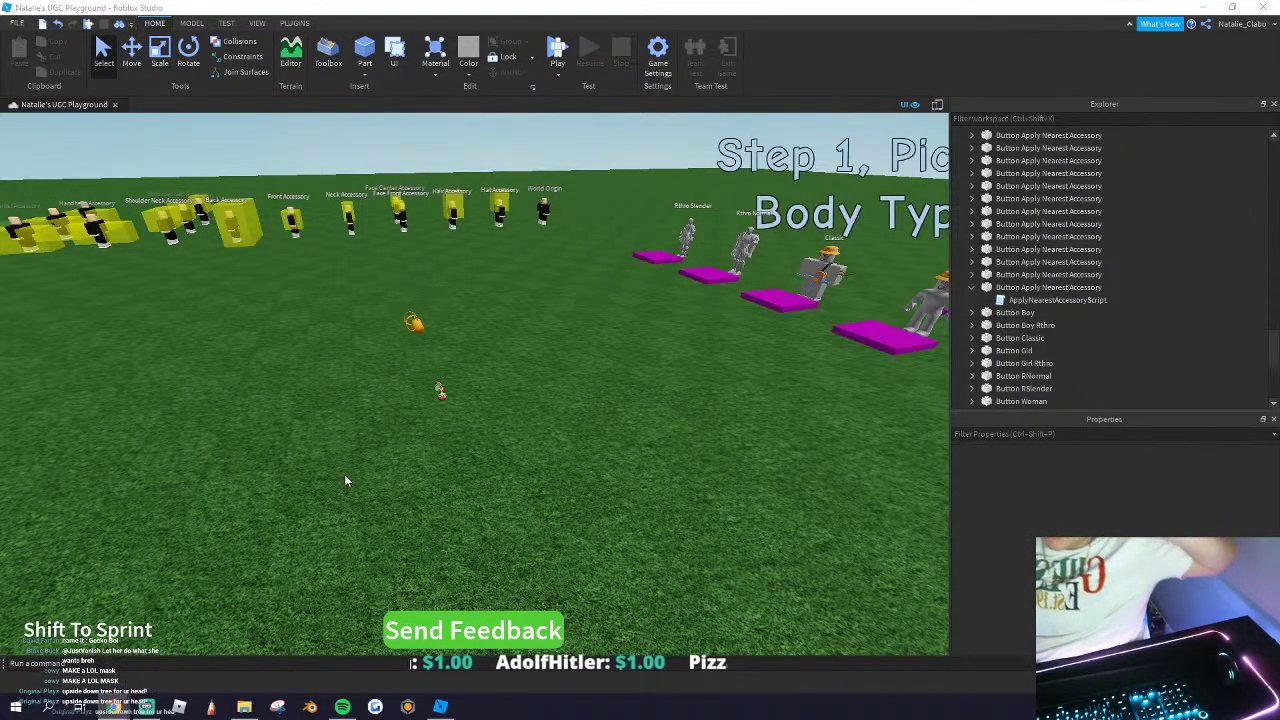
{"action": "right_click_drag", "start_coordinate": [543, 364], "coordinate": [543, 366]}
{"action": "key", "text": "w"}
{"action": "key", "text": "w"}
{"action": "right_click_drag", "start_coordinate": [542, 360], "coordinate": [542, 361]}
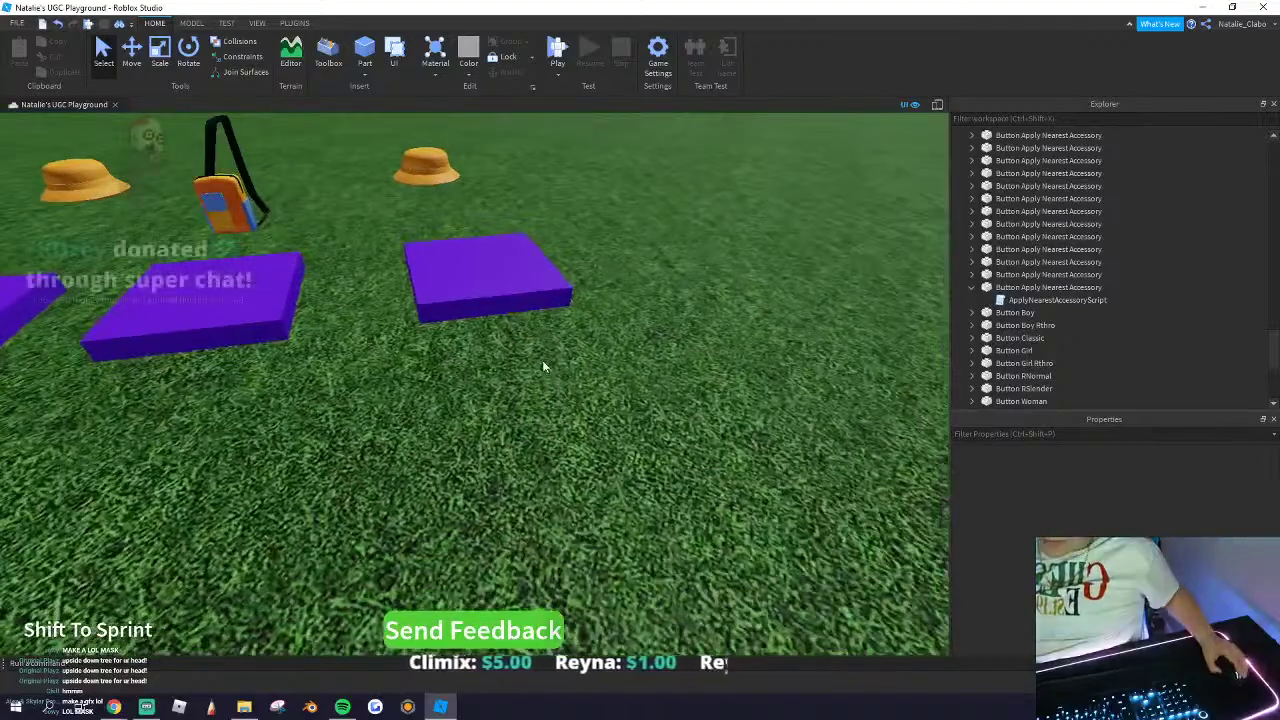
{"action": "scroll", "coordinate": [542, 360], "scroll_direction": "down", "scroll_amount": 5}
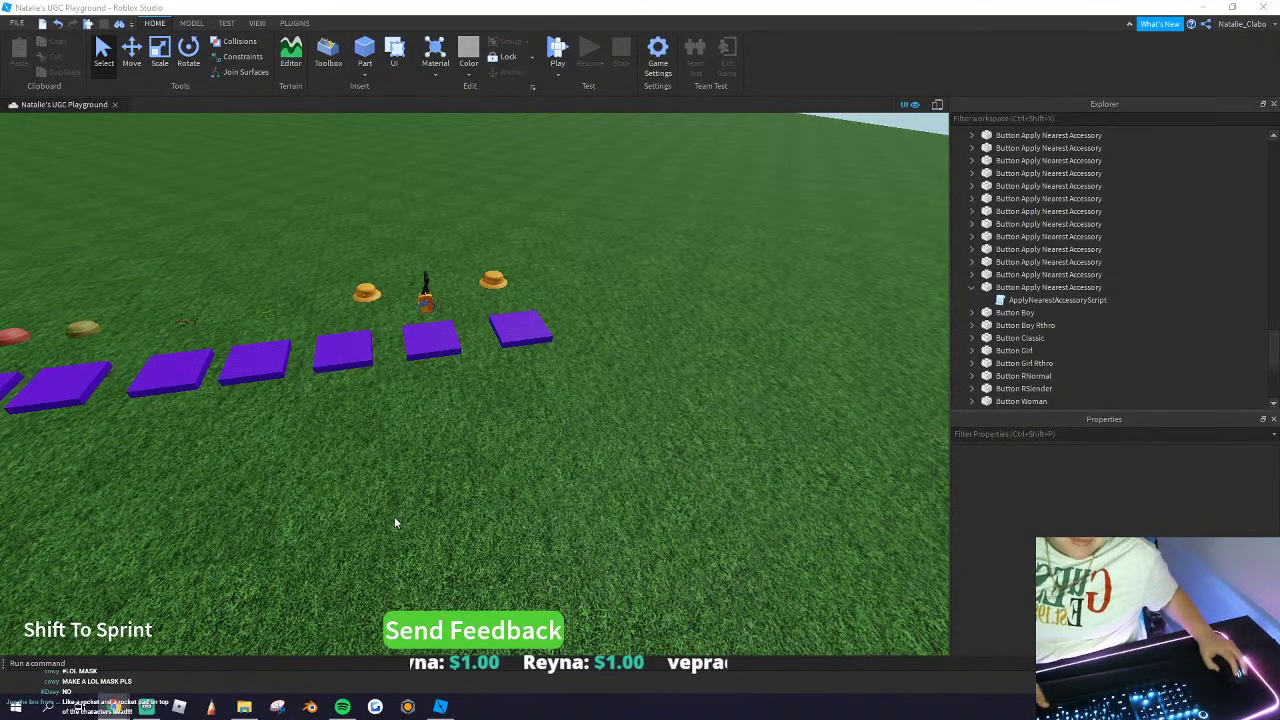
{"action": "right_click_drag", "start_coordinate": [394, 517], "coordinate": [392, 515]}
{"action": "key", "text": "w"}
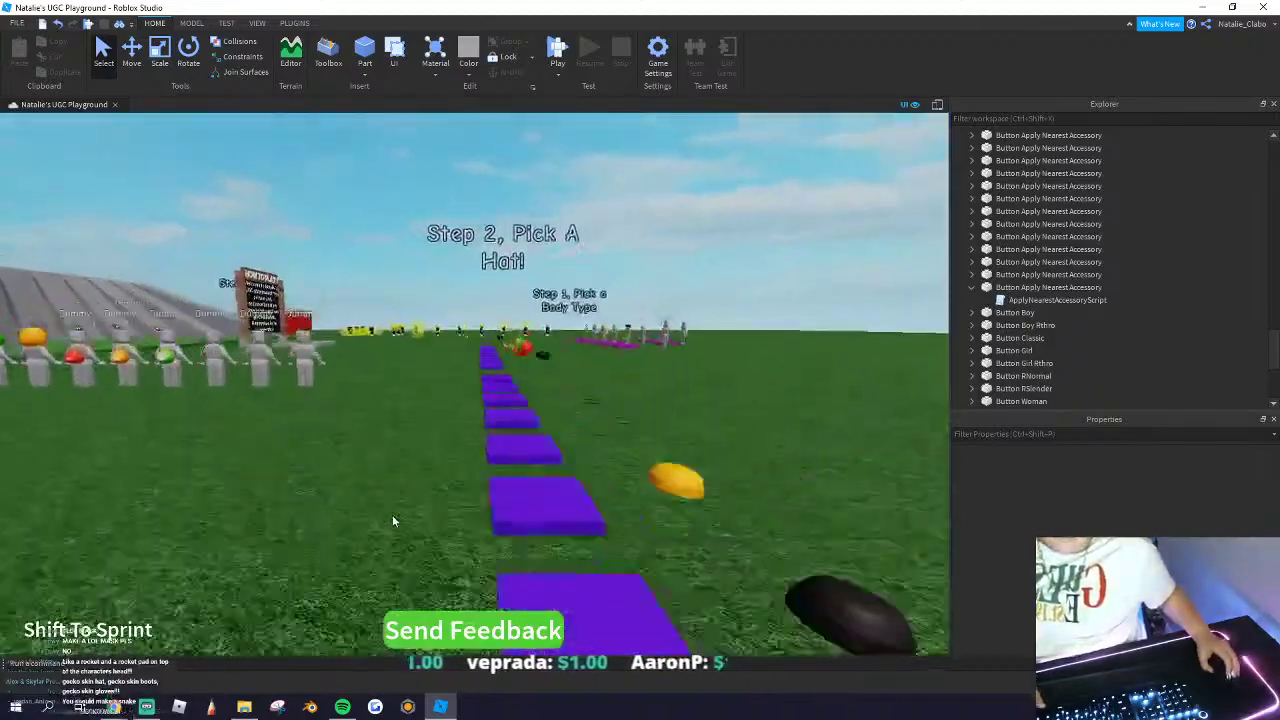
{"action": "key", "text": "w"}
{"action": "right_click_drag", "start_coordinate": [457, 316], "coordinate": [524, 470]}
{"action": "key", "text": "w"}
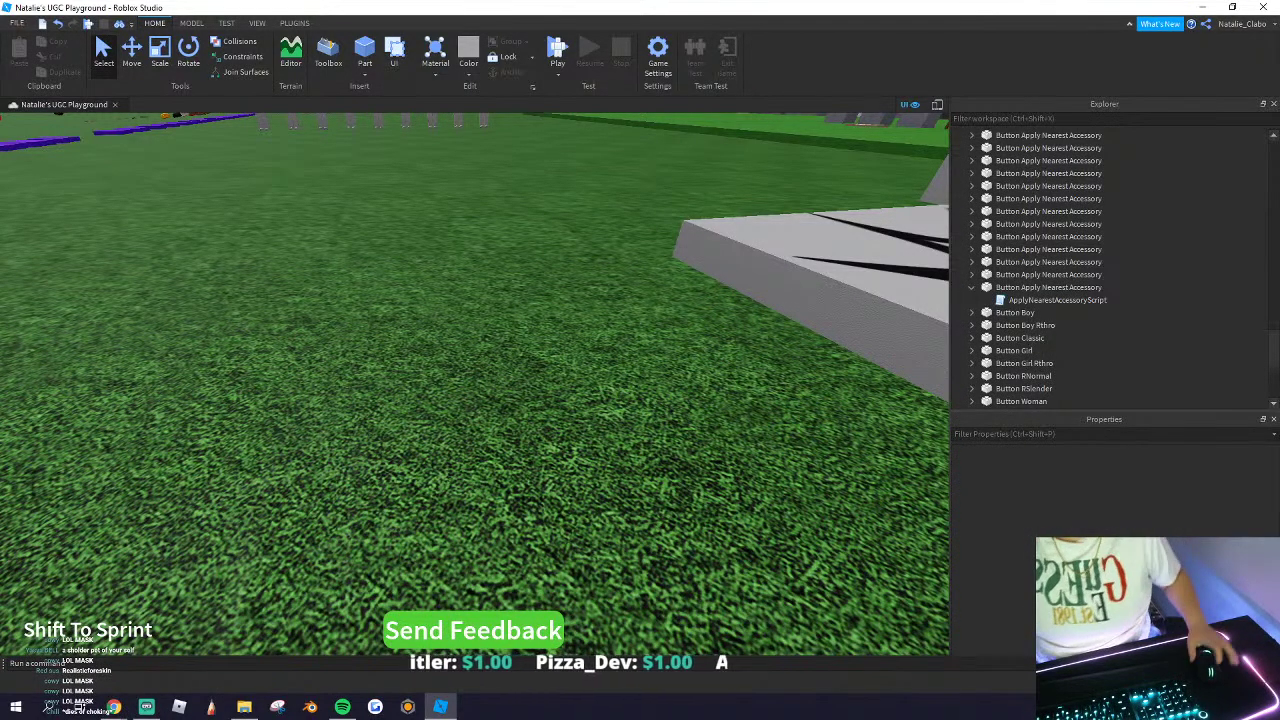
Step: Switch to the Roblox website in Chrome and open the account's message inbox
{"action": "mouse_move", "coordinate": [114, 707]}
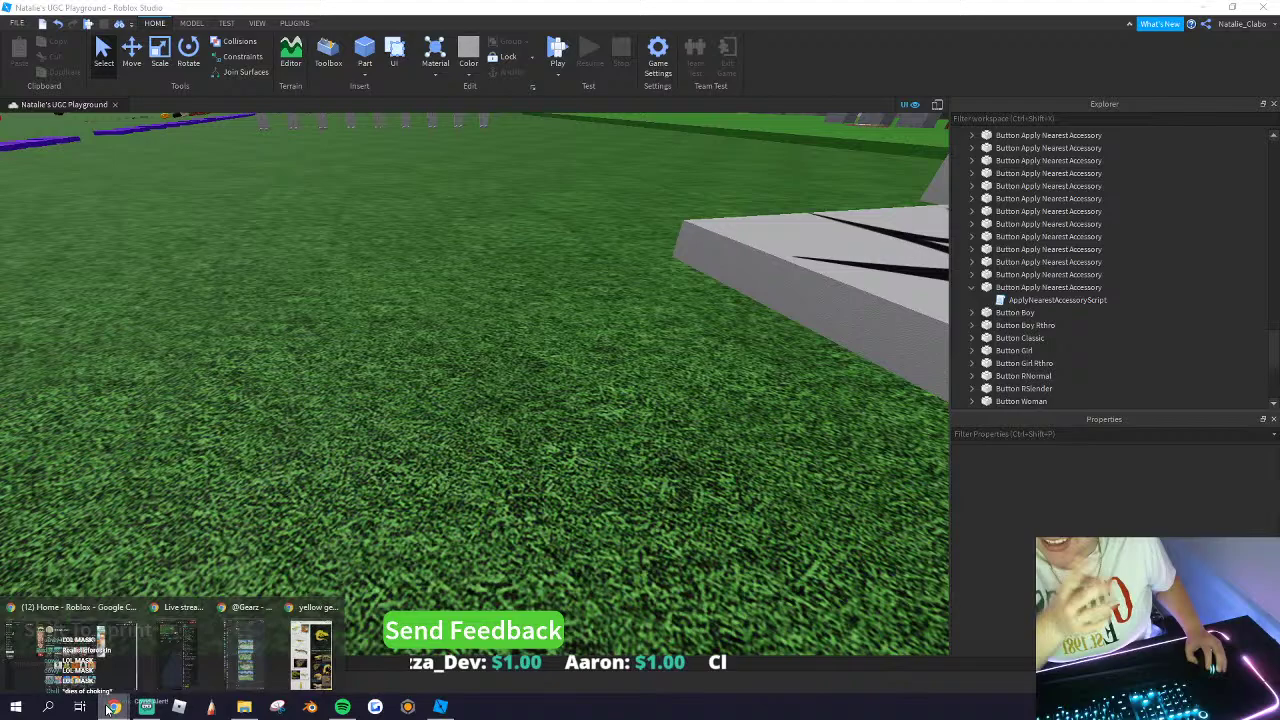
{"action": "left_click", "coordinate": [110, 630]}
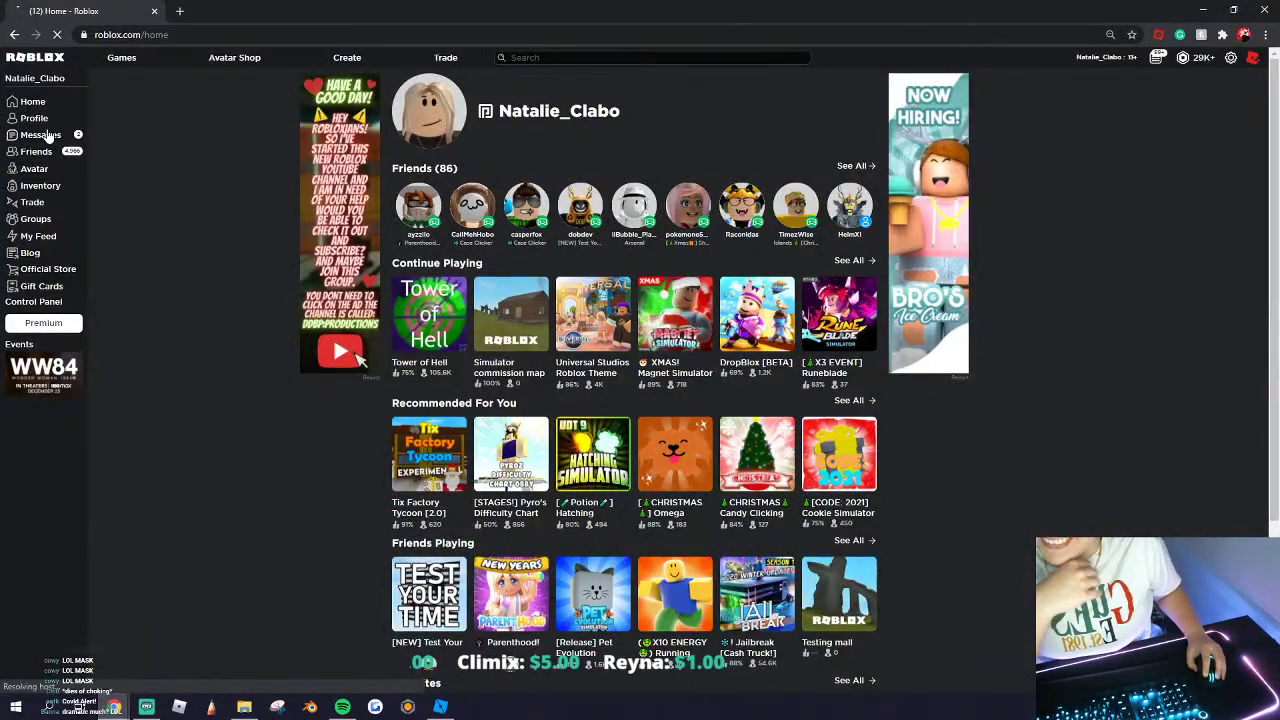
{"action": "left_click", "coordinate": [179, 10]}
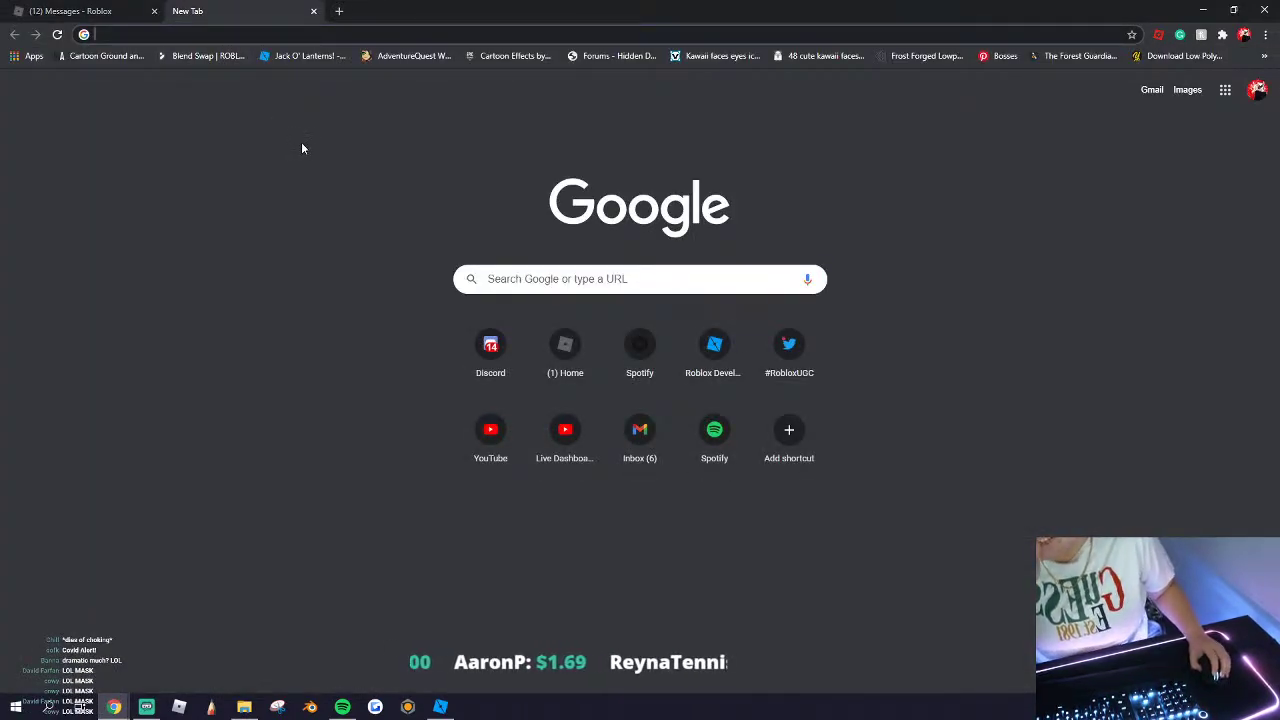
{"action": "left_click", "coordinate": [313, 10]}
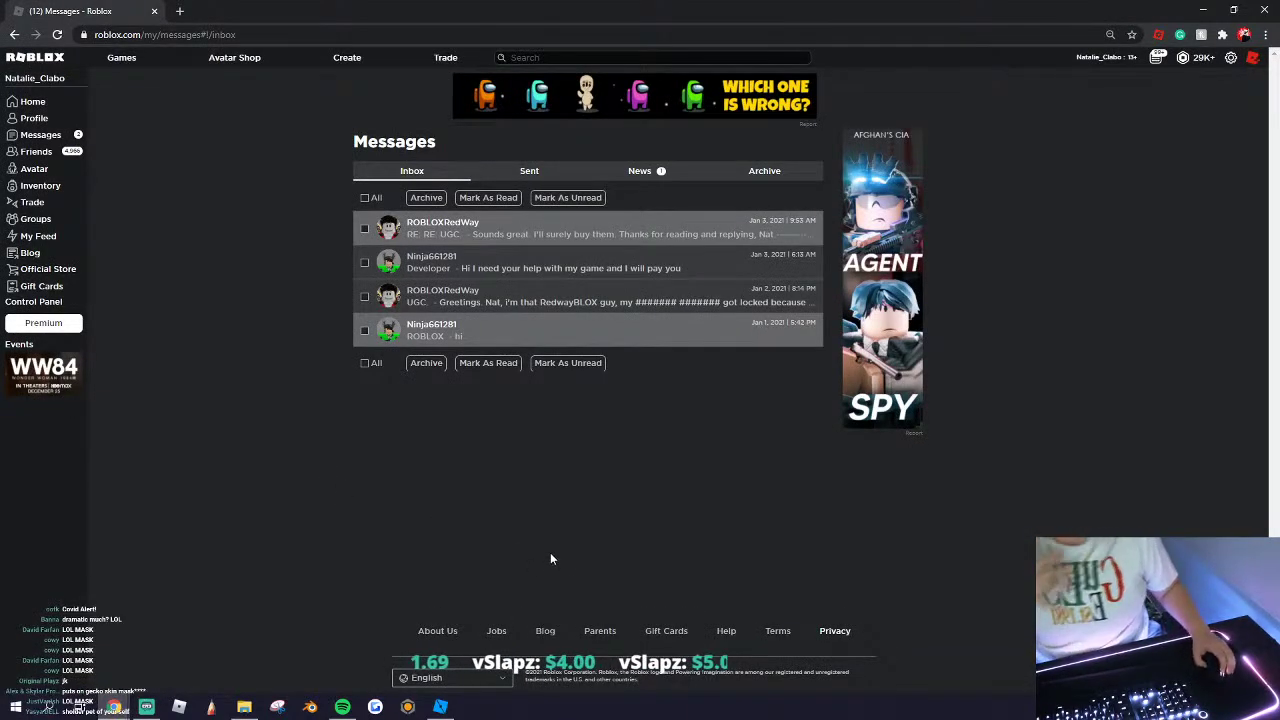
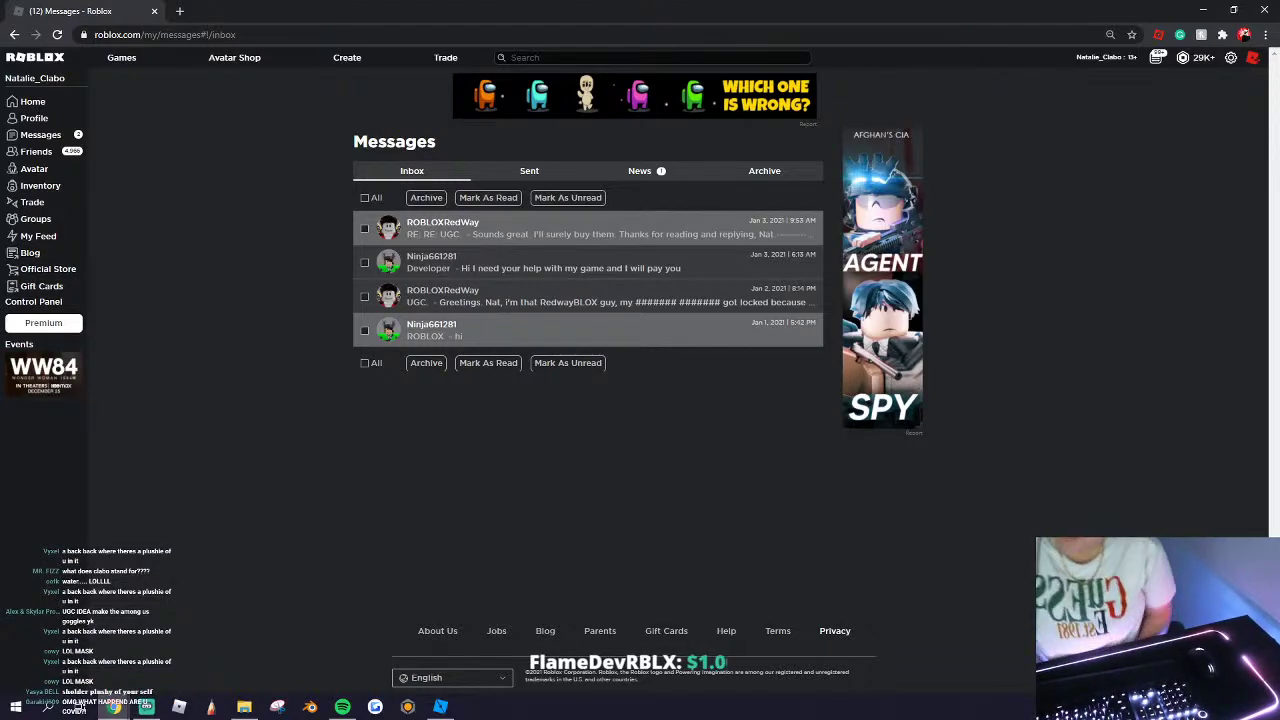
{"action": "key", "text": "super+Left"}
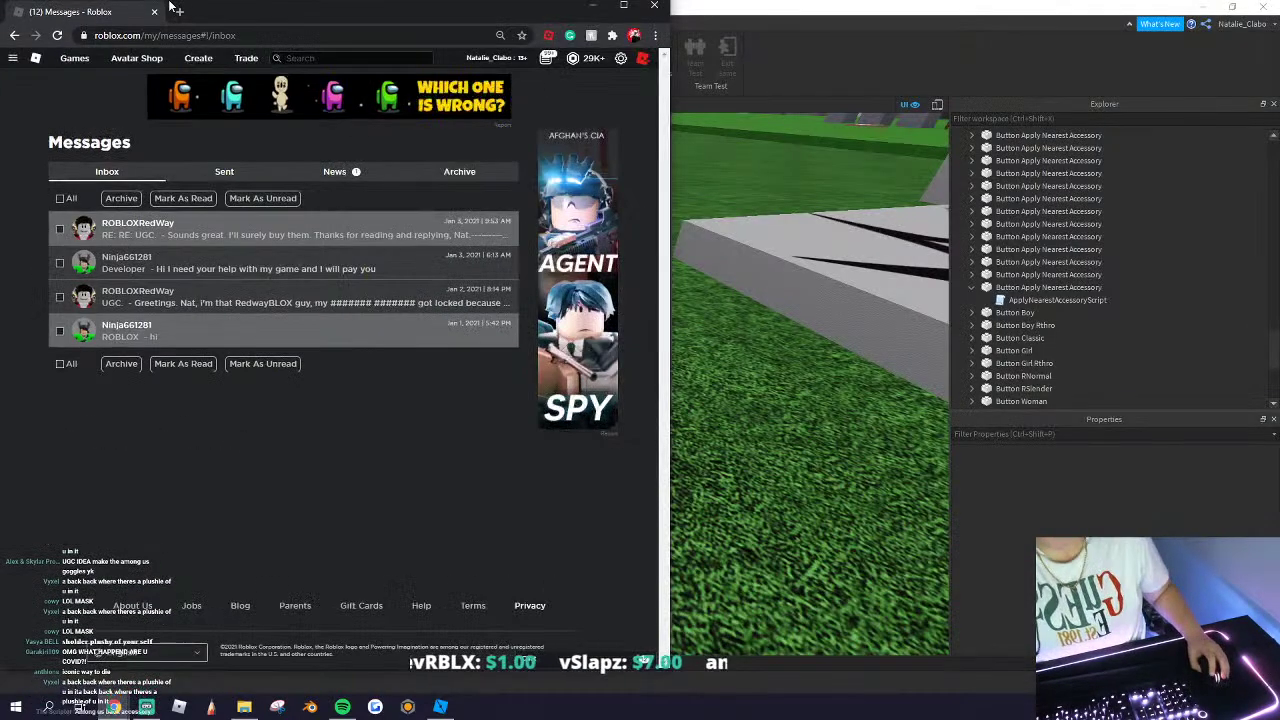
{"action": "double_click", "coordinate": [477, 25]}
{"action": "left_click", "coordinate": [180, 11]}
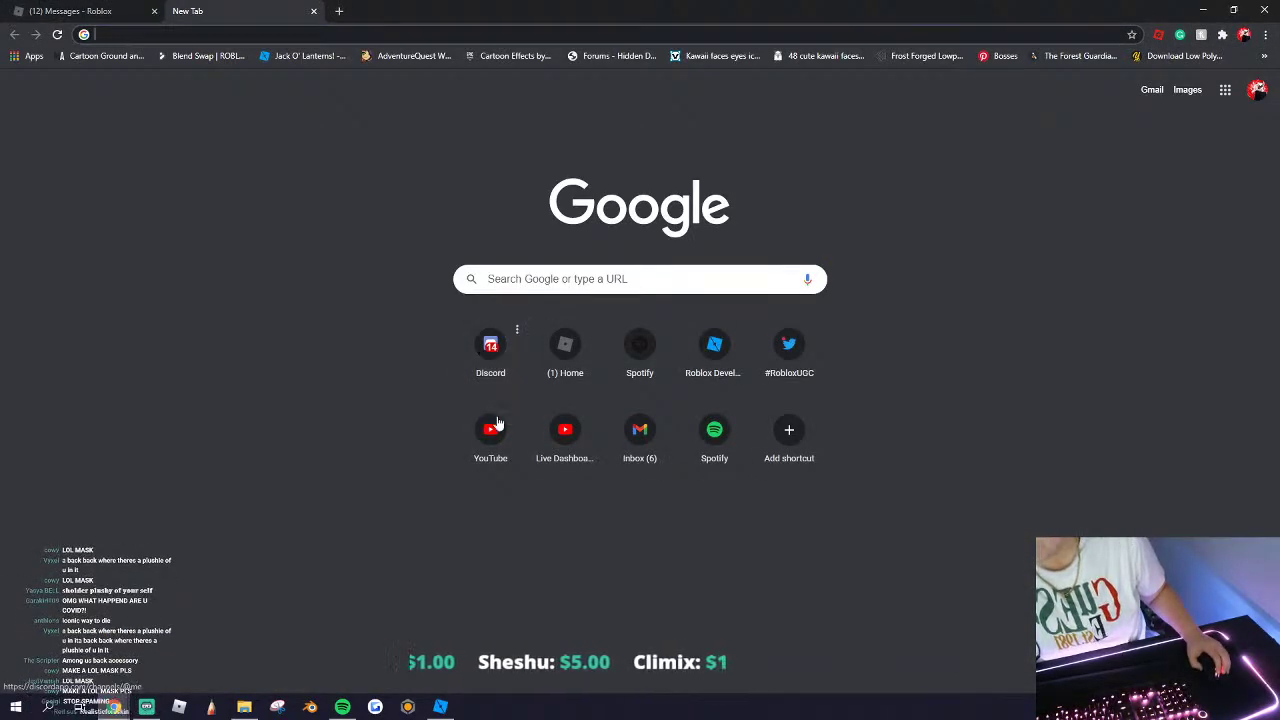
{"action": "left_click", "coordinate": [789, 344]}
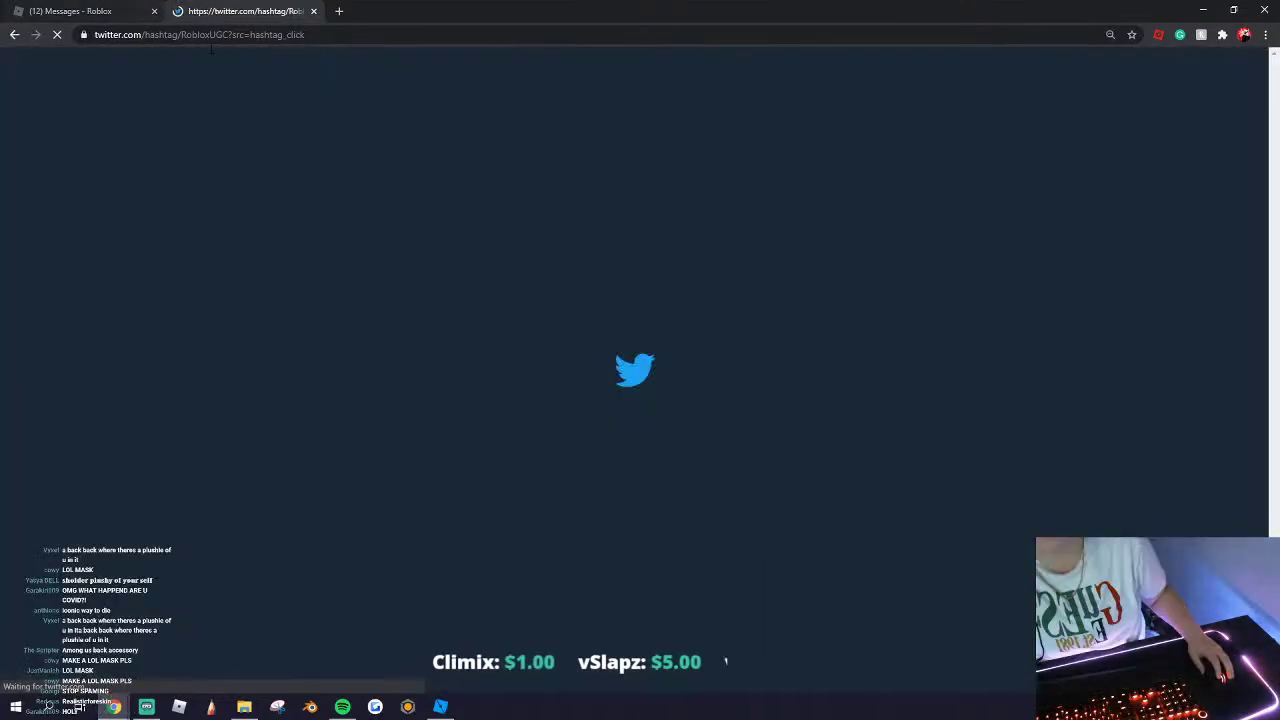
{"action": "key", "text": "ctrl+w"}
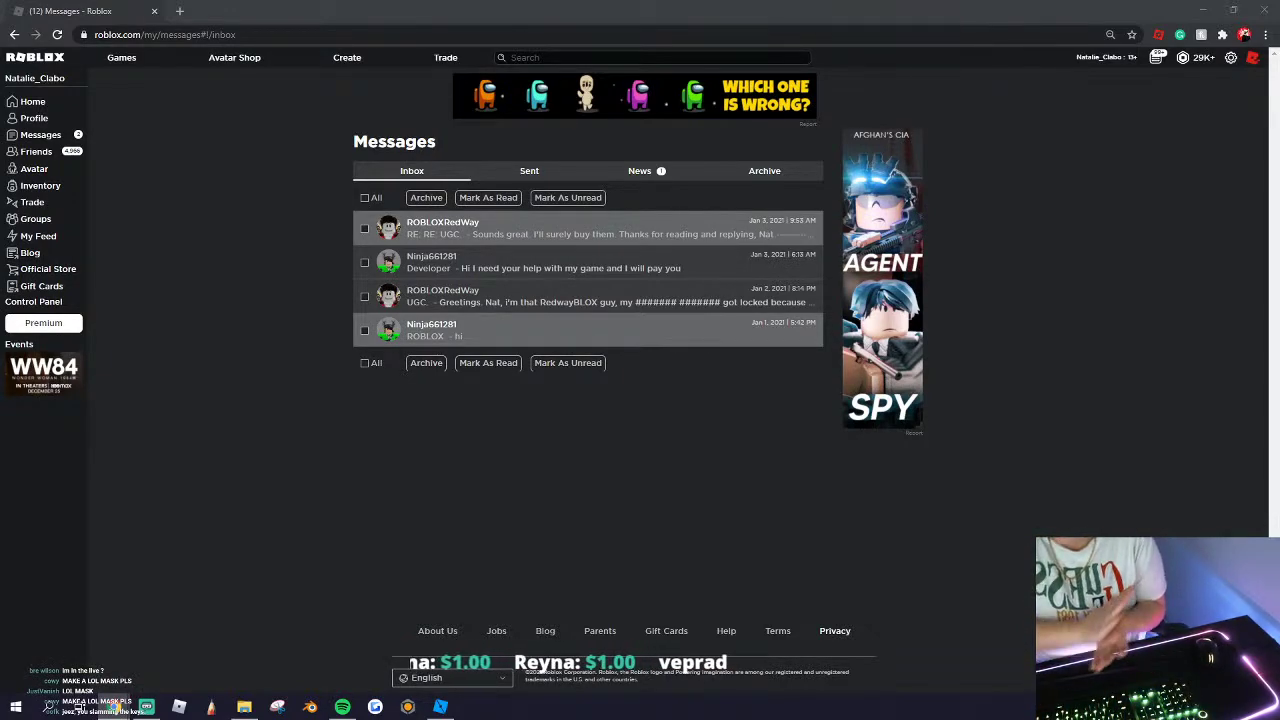
Step: Open the Roblox Avatar Shop, look through the recommended items and open the featured items
{"action": "left_click", "coordinate": [240, 58]}
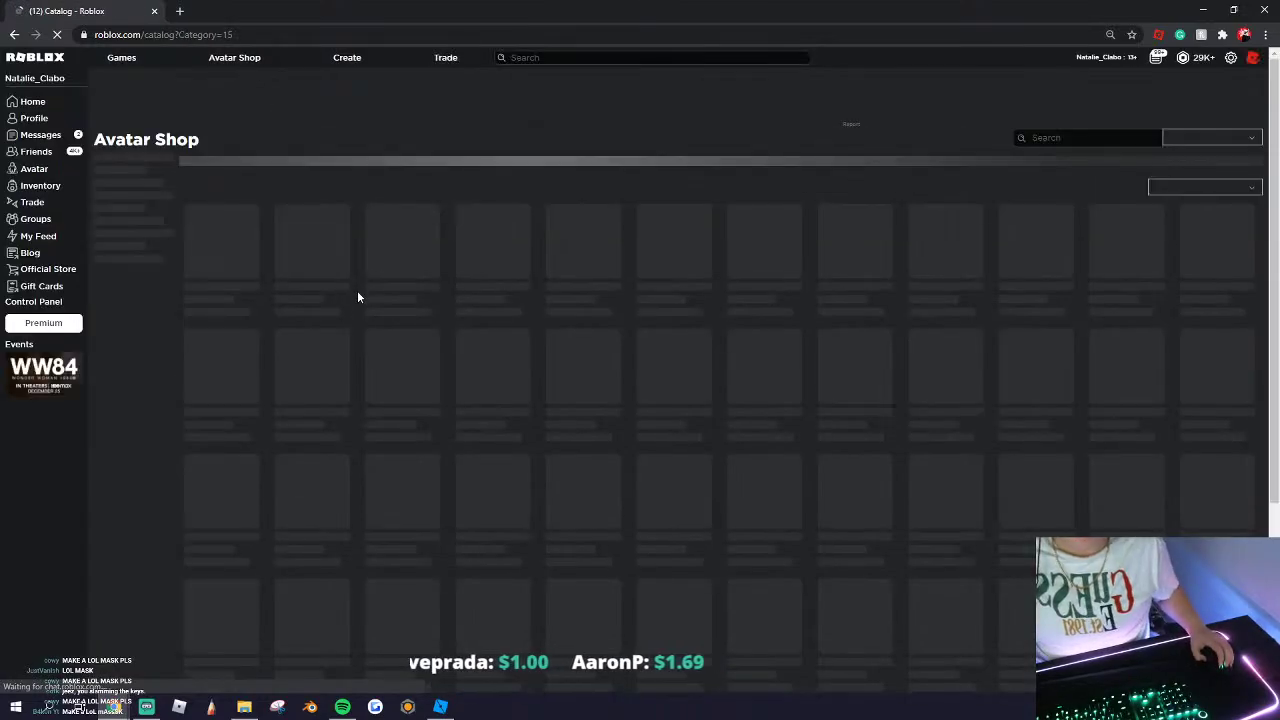
{"action": "left_click", "coordinate": [38, 134]}
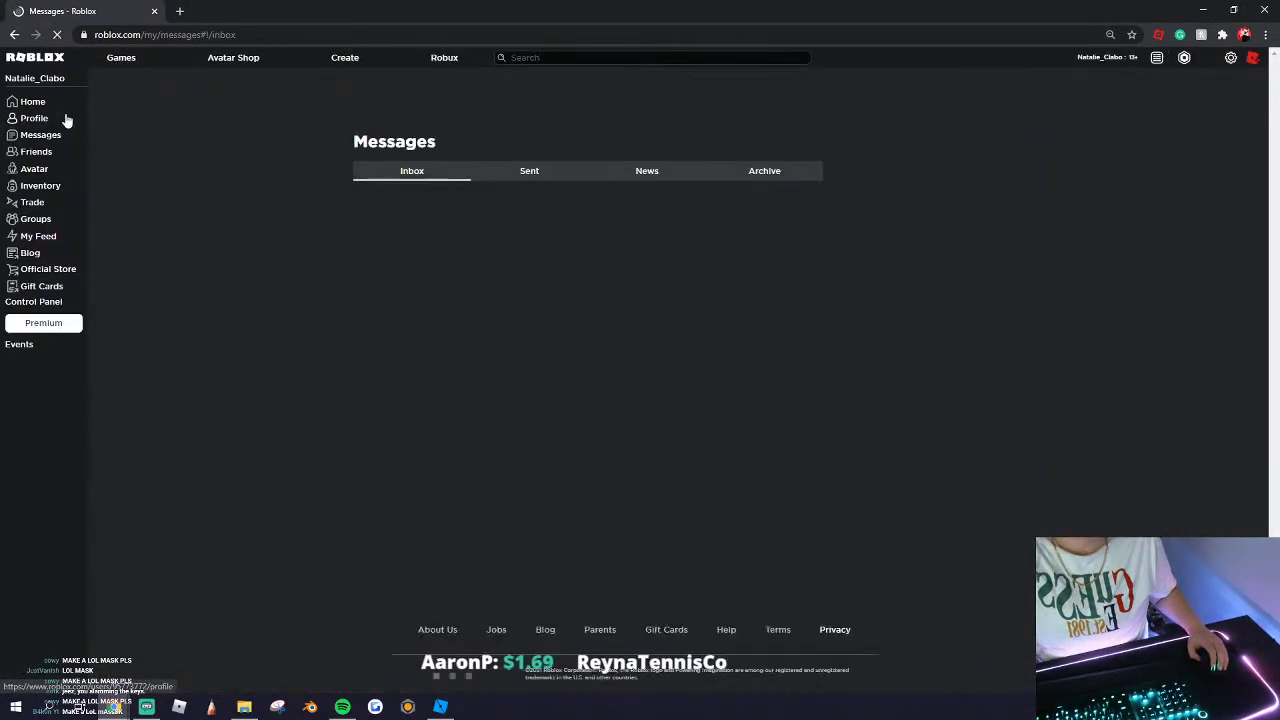
{"action": "left_click", "coordinate": [245, 58]}
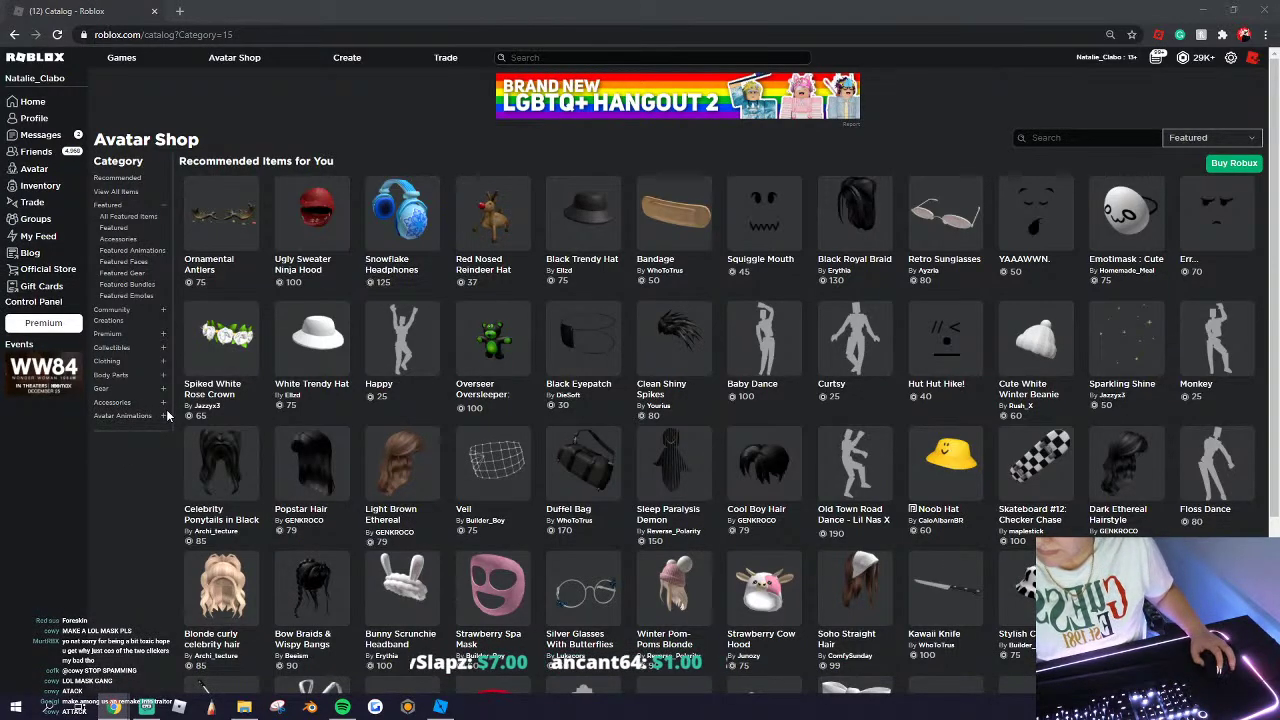
{"action": "scroll", "coordinate": [183, 433], "scroll_direction": "down", "scroll_amount": 1}
{"action": "scroll", "coordinate": [183, 433], "scroll_direction": "down", "scroll_amount": 5}
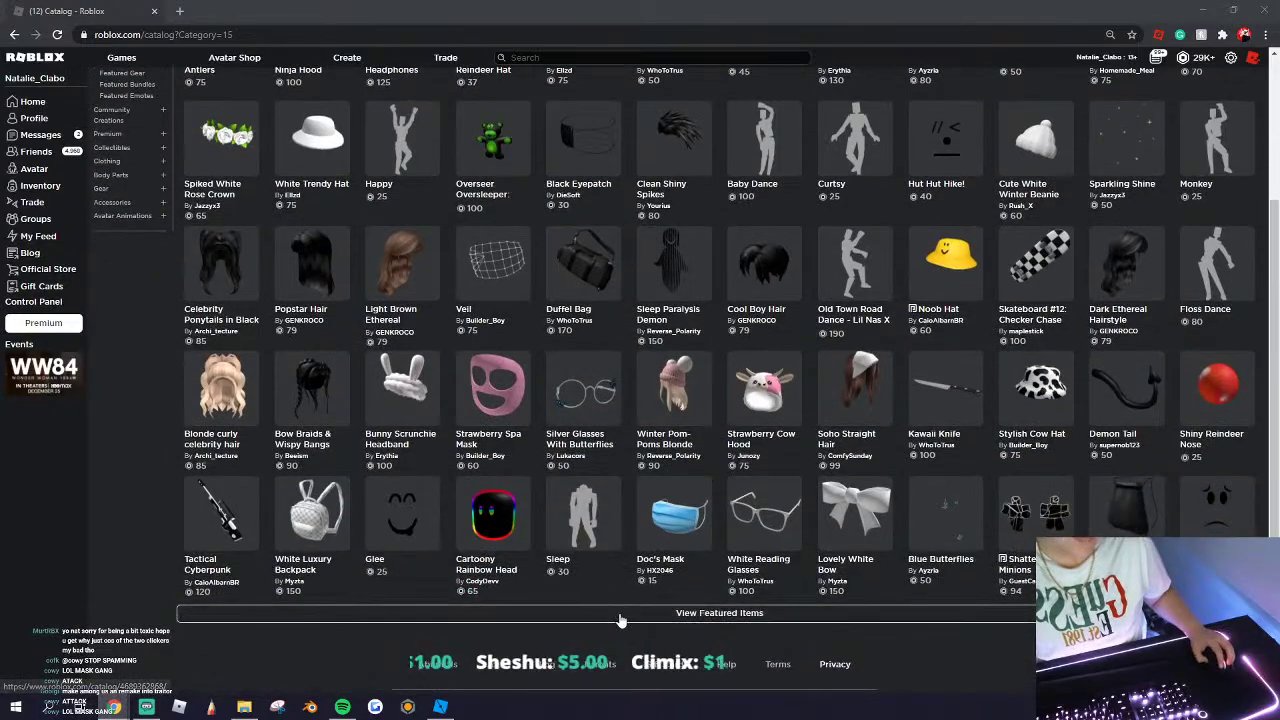
{"action": "left_click", "coordinate": [623, 617]}
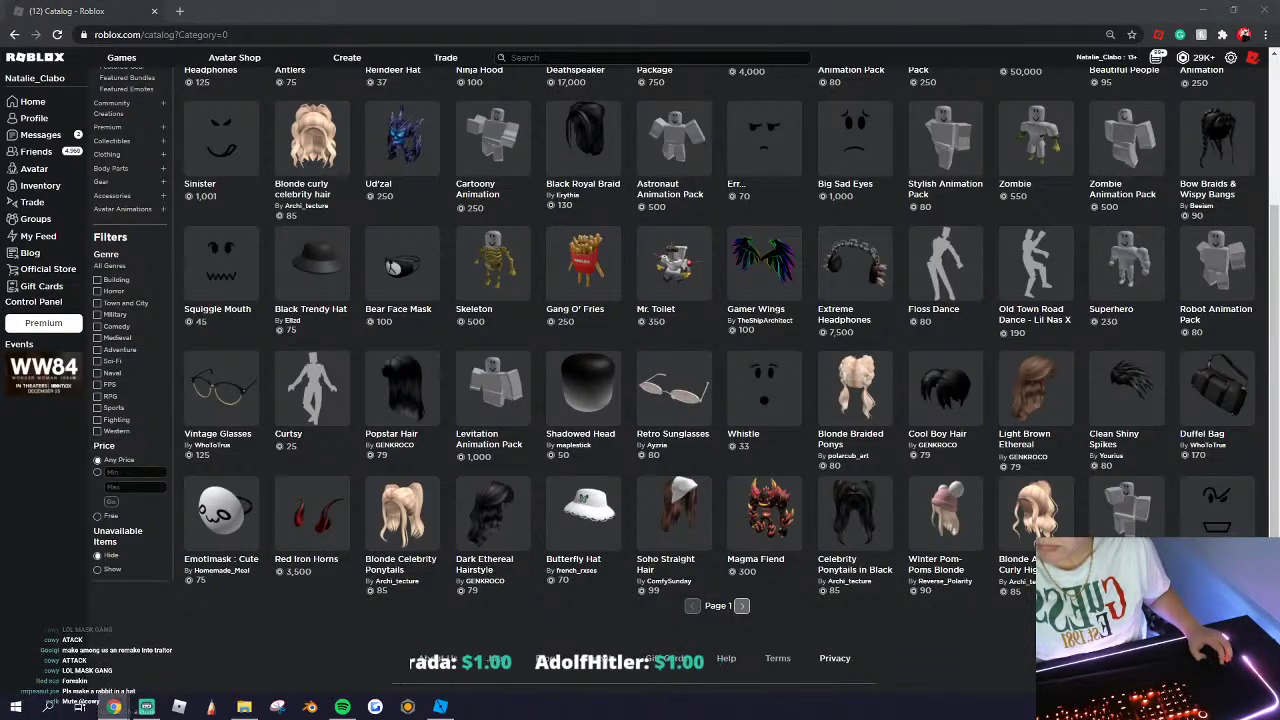
Step: Open Twitter in a new browser tab and search it for "ugc concept"
{"action": "left_click", "coordinate": [181, 11]}
{"action": "left_click", "coordinate": [789, 342]}
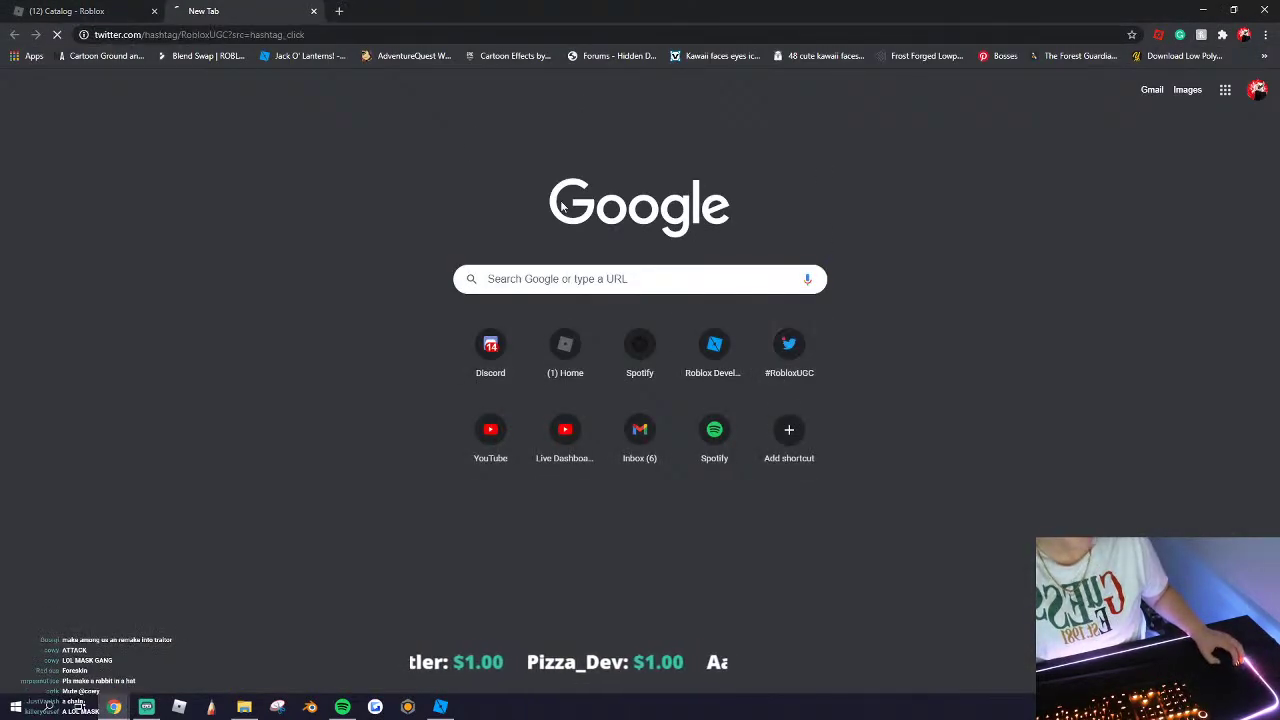
{"action": "left_click_drag", "start_coordinate": [291, 35], "coordinate": [0, 334]}
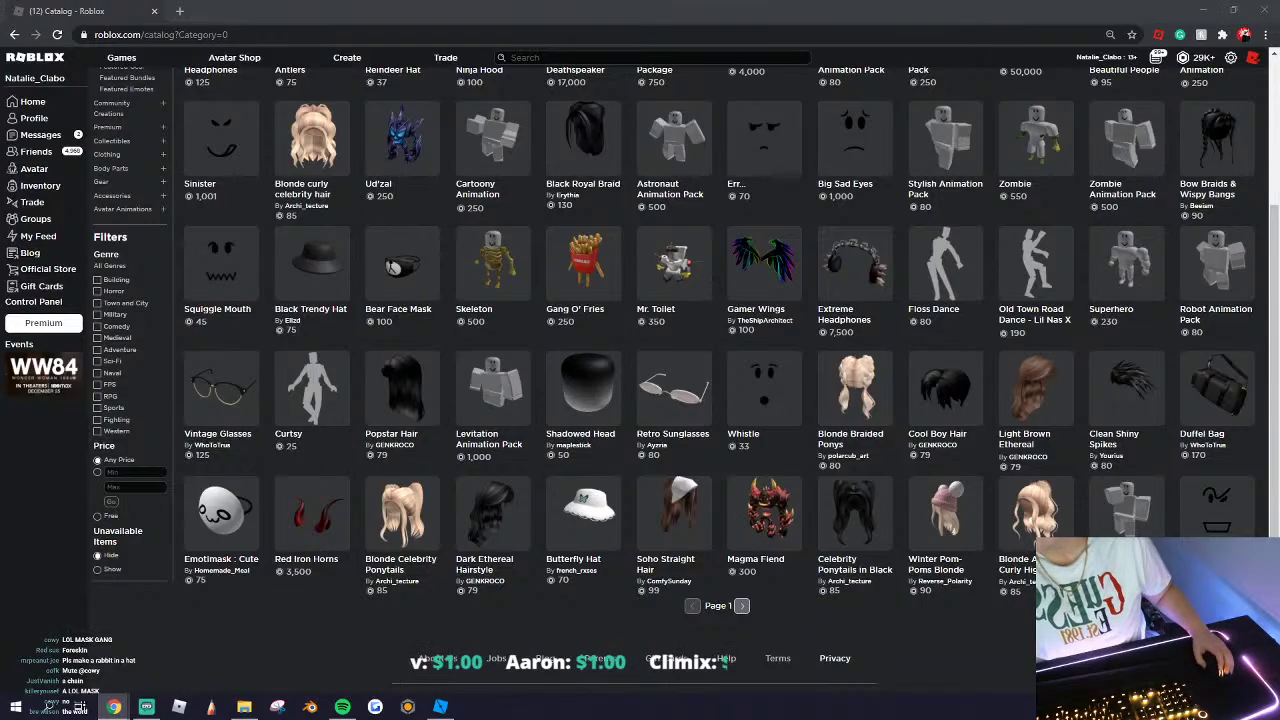
{"action": "left_click_drag", "start_coordinate": [0, 600], "coordinate": [321, 8]}
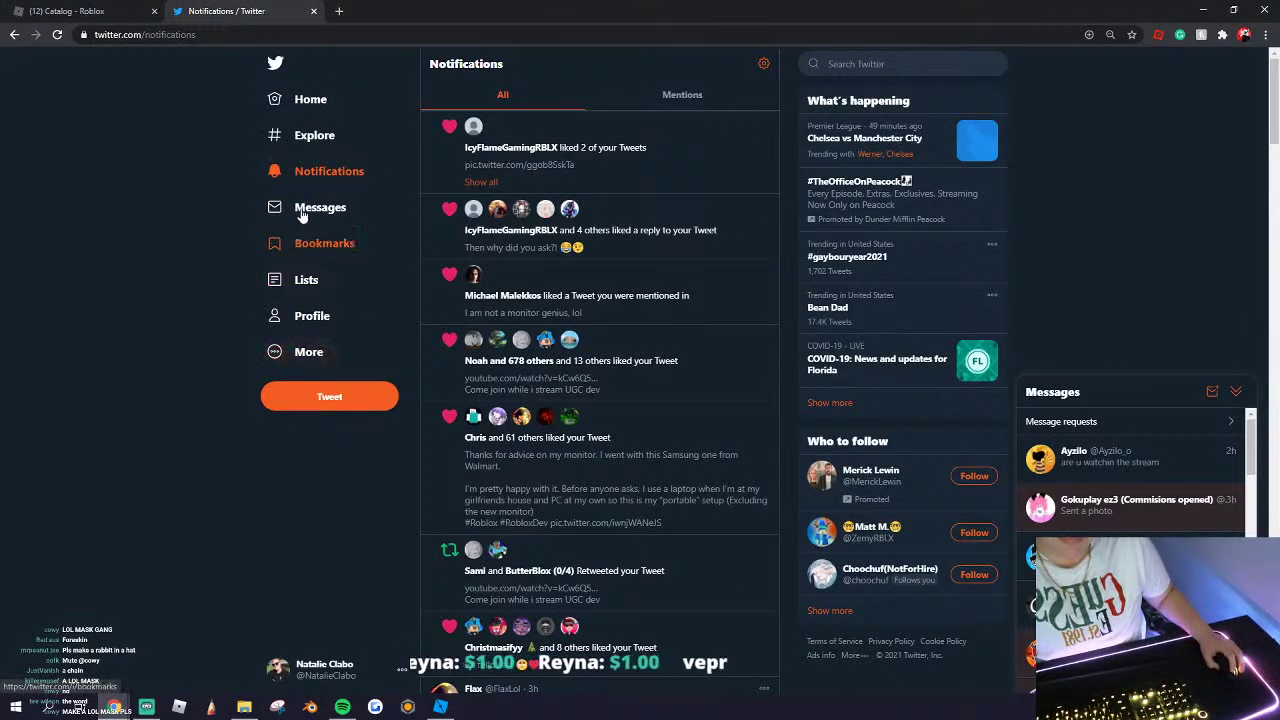
{"action": "left_click", "coordinate": [308, 99]}
{"action": "left_click", "coordinate": [878, 64]}
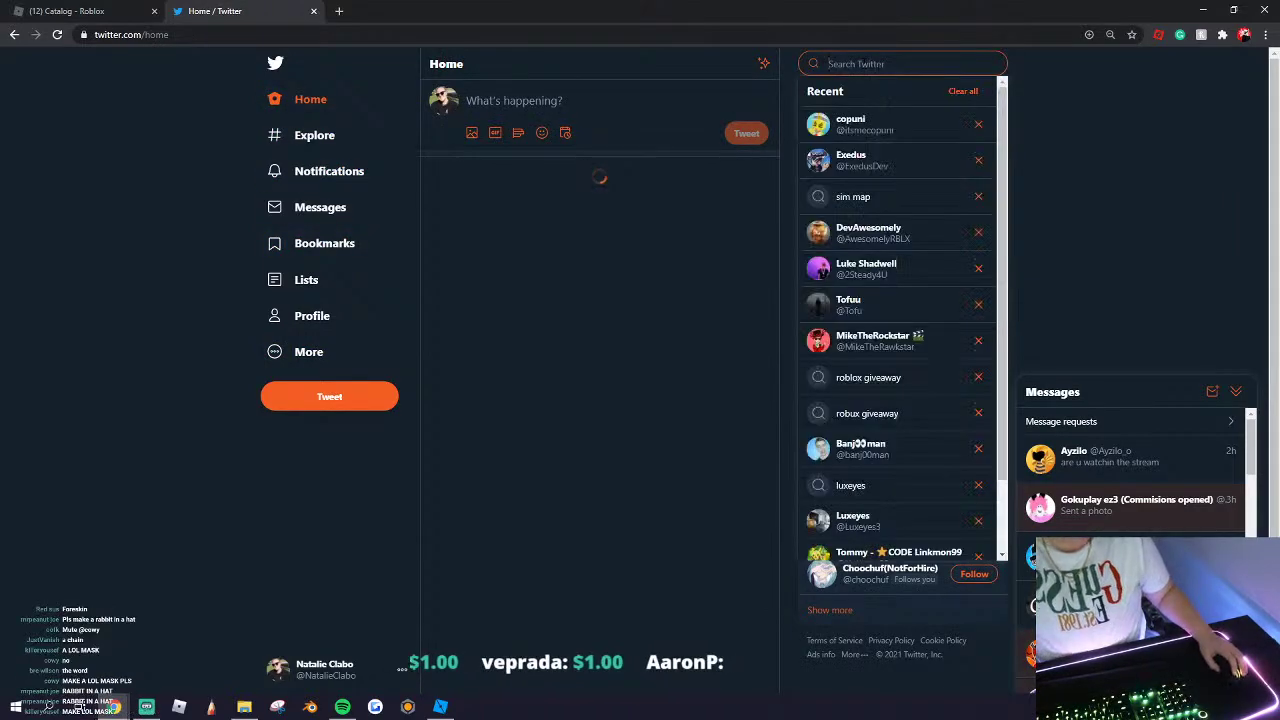
{"action": "type", "text": "ugc concept"}
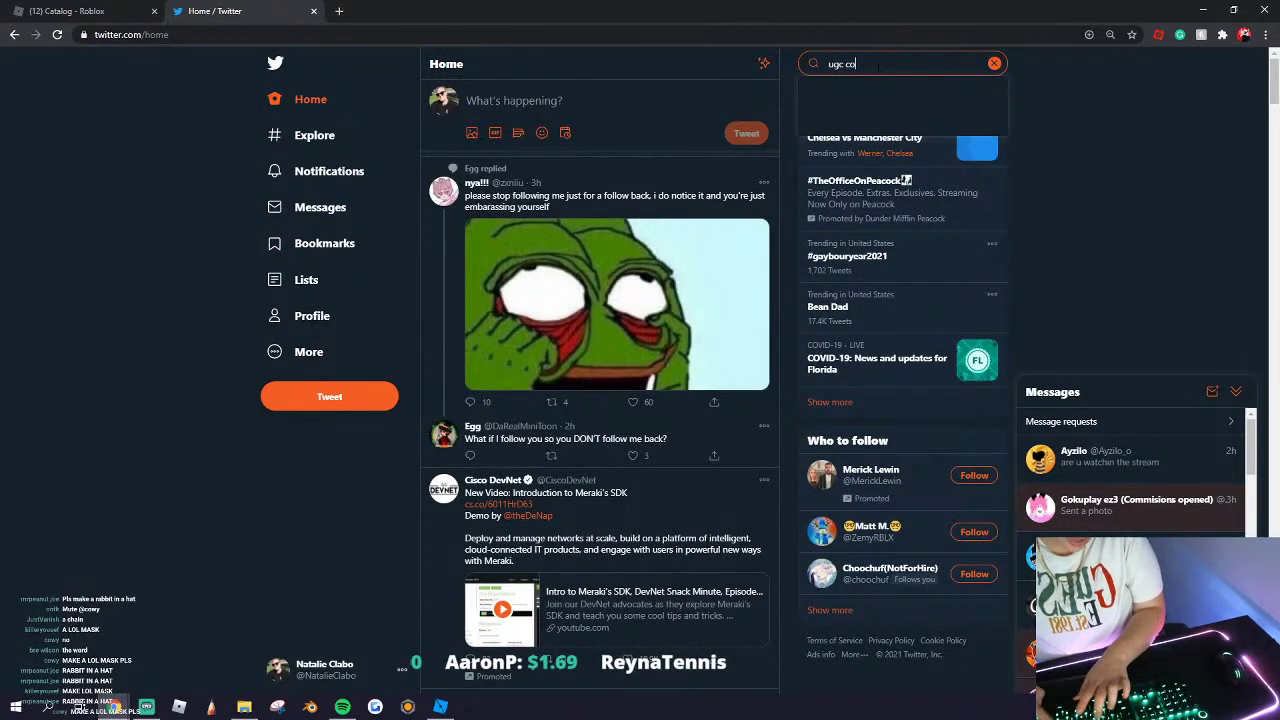
{"action": "key", "text": "Return"}
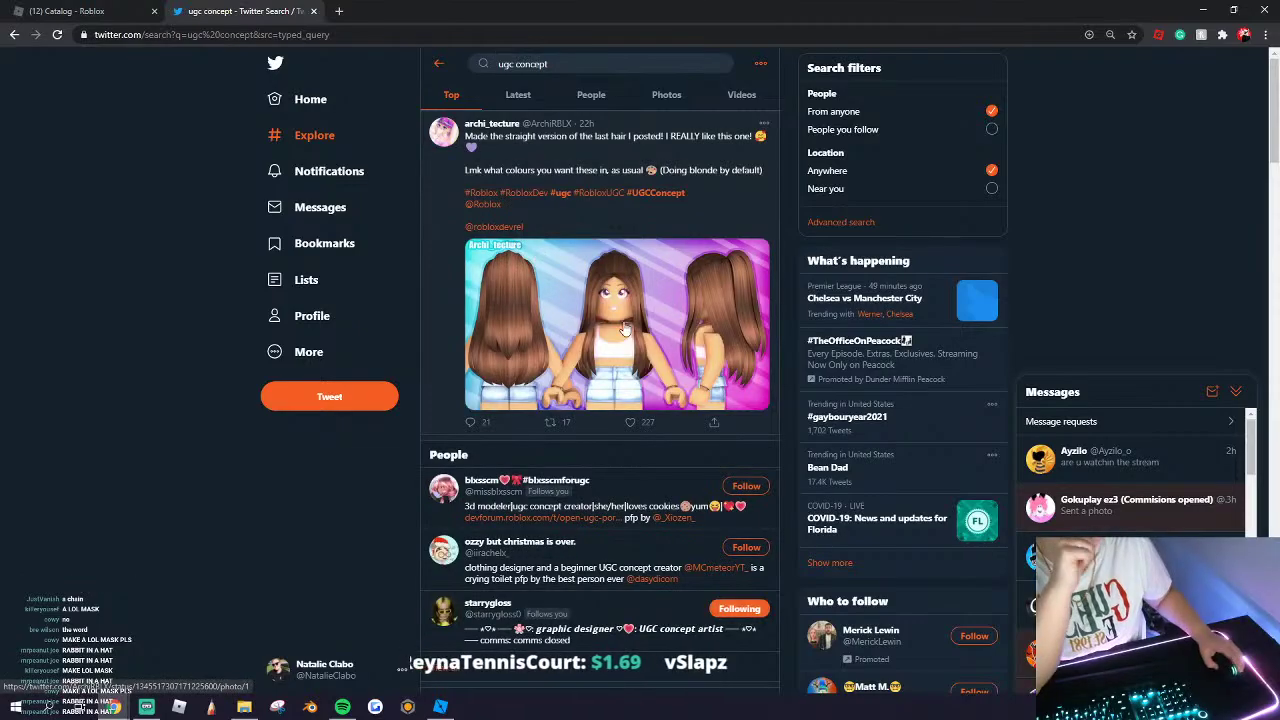
Step: Examine the posted UGC concepts in the Twitter results for accessory ideas, and close the Twitter tab
{"action": "scroll", "coordinate": [626, 330], "scroll_direction": "down", "scroll_amount": 6}
{"action": "scroll", "coordinate": [626, 330], "scroll_direction": "down", "scroll_amount": 10}
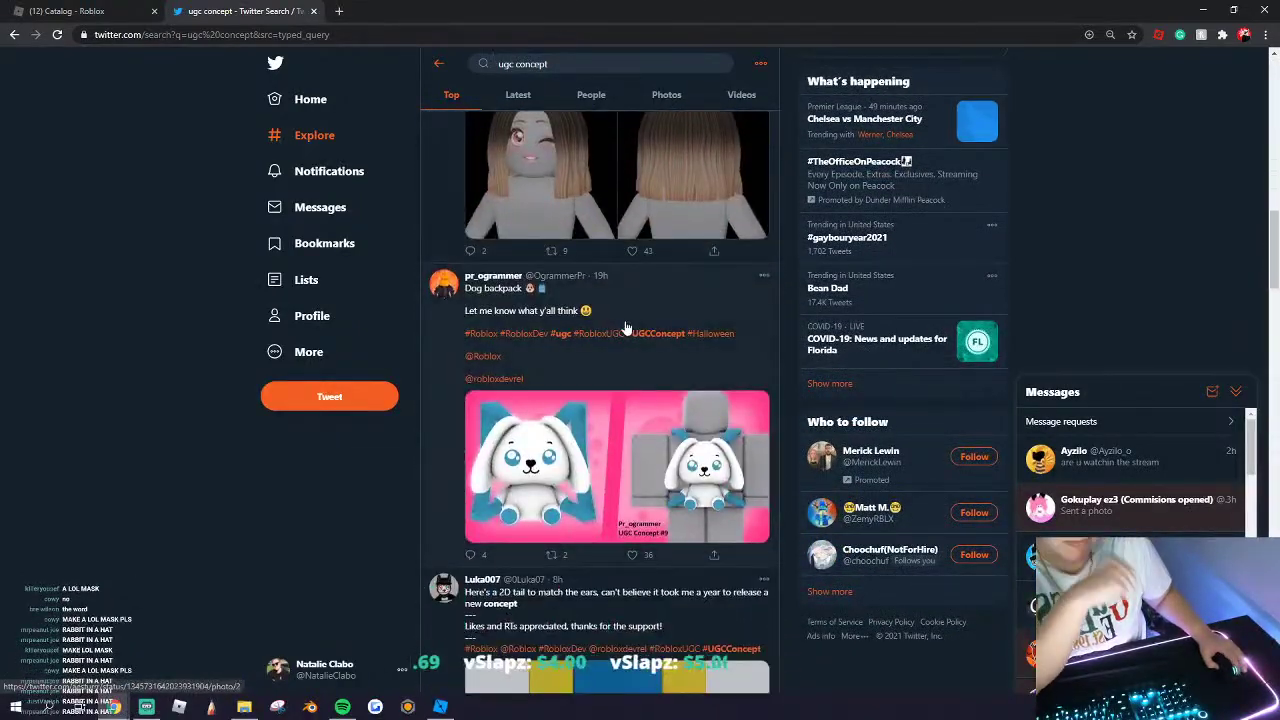
{"action": "scroll", "coordinate": [634, 320], "scroll_direction": "down", "scroll_amount": 12}
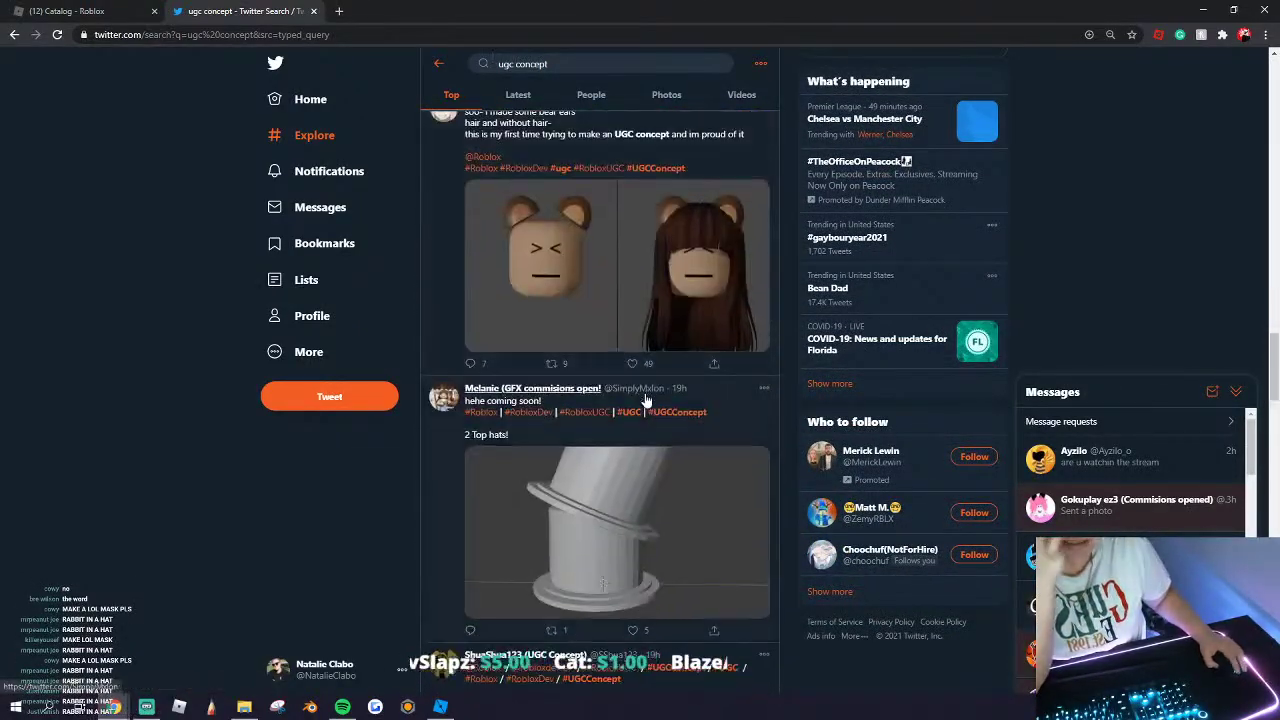
{"action": "scroll", "coordinate": [667, 399], "scroll_direction": "down", "scroll_amount": 10}
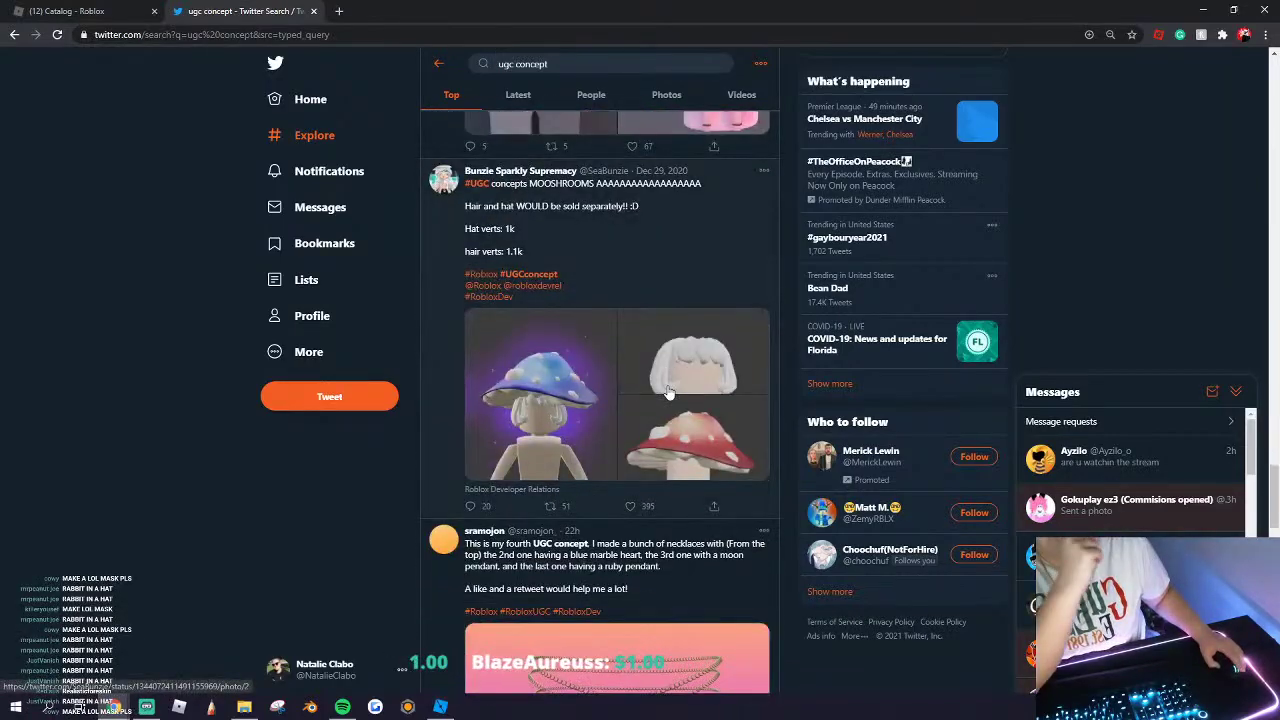
{"action": "scroll", "coordinate": [669, 391], "scroll_direction": "down", "scroll_amount": 3}
{"action": "scroll", "coordinate": [640, 350], "scroll_direction": "up", "scroll_amount": 3}
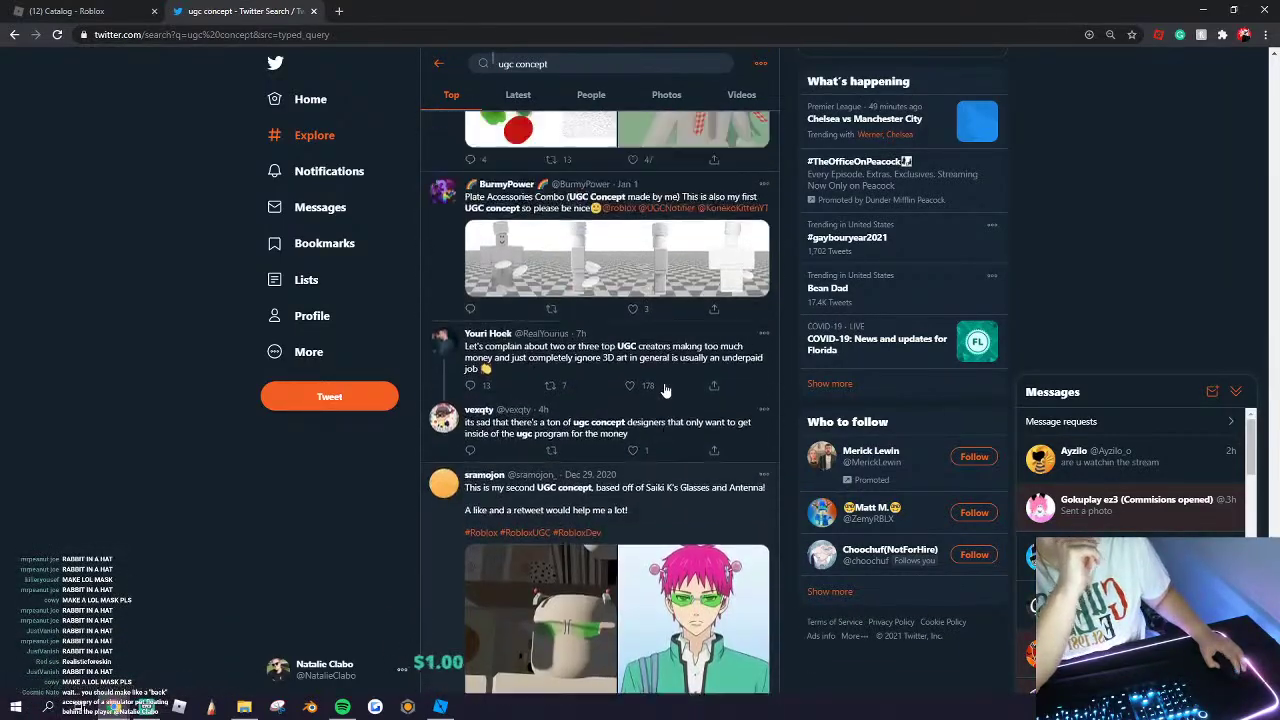
{"action": "left_click", "coordinate": [513, 282]}
{"action": "left_click", "coordinate": [277, 349]}
{"action": "scroll", "coordinate": [571, 366], "scroll_direction": "down", "scroll_amount": 8}
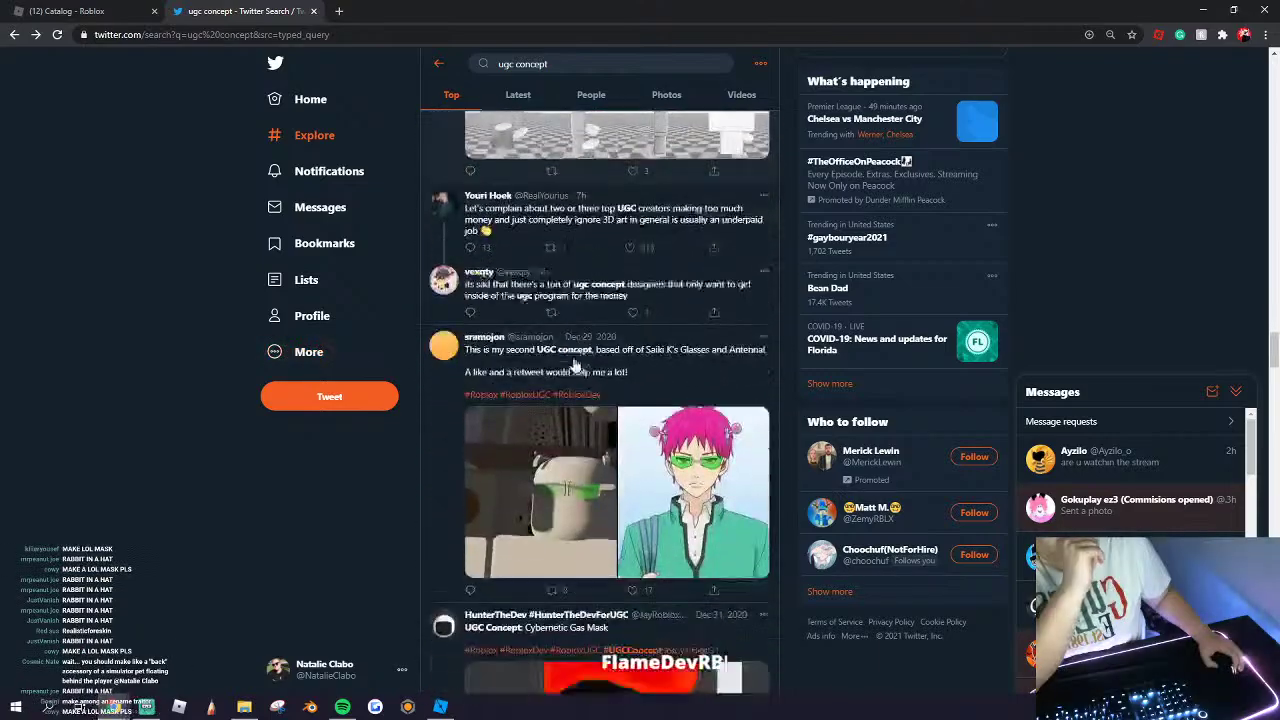
{"action": "scroll", "coordinate": [571, 363], "scroll_direction": "down", "scroll_amount": 8}
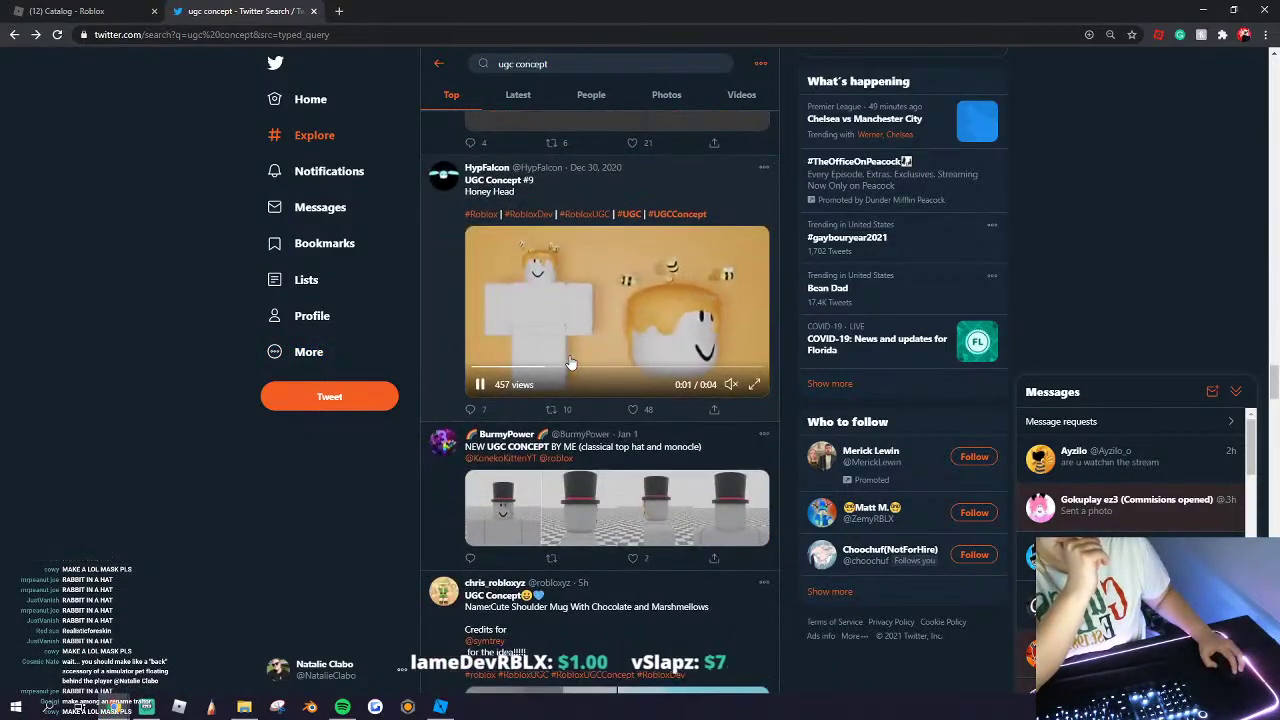
{"action": "scroll", "coordinate": [569, 362], "scroll_direction": "down", "scroll_amount": 1}
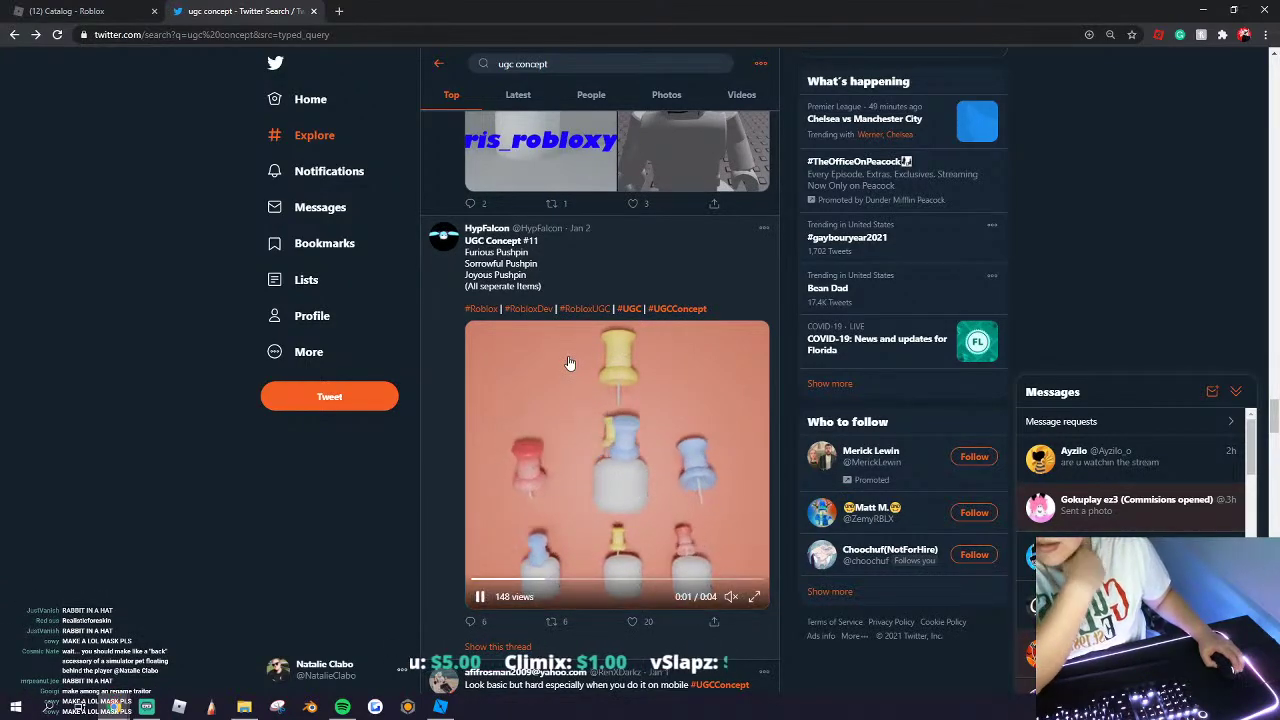
{"action": "scroll", "coordinate": [620, 392], "scroll_direction": "down", "scroll_amount": 3}
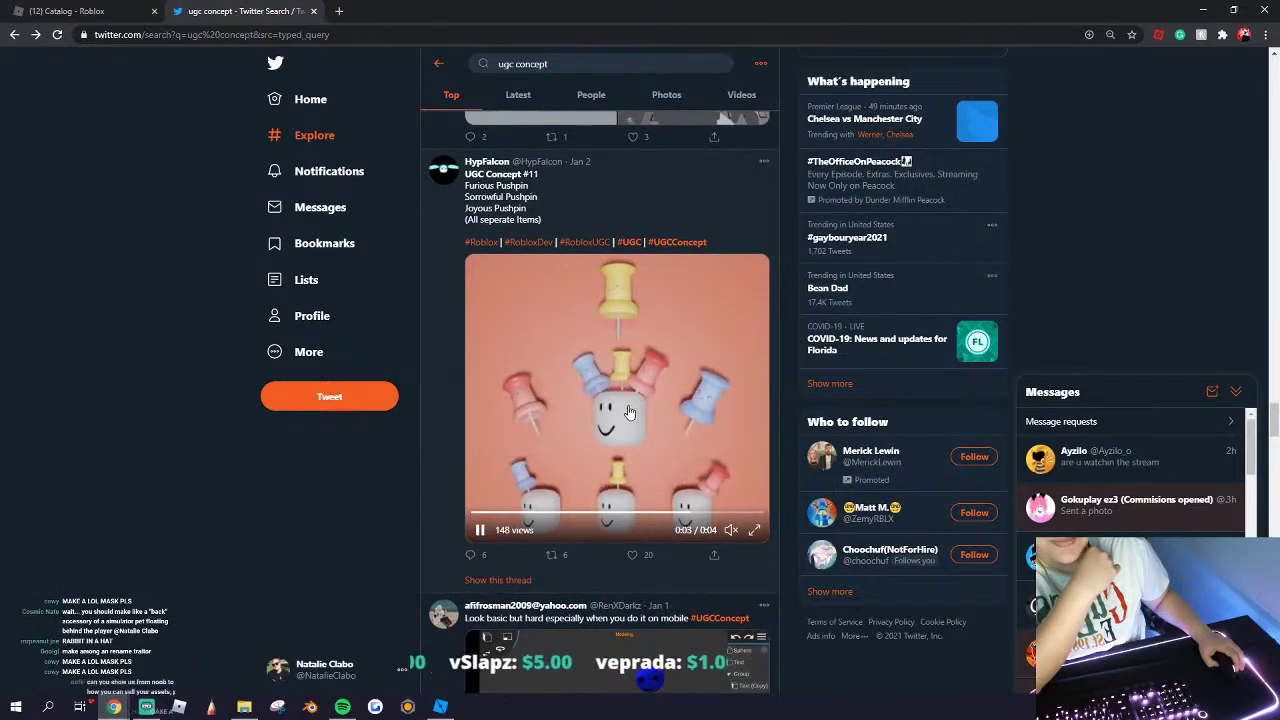
{"action": "scroll", "coordinate": [630, 403], "scroll_direction": "down", "scroll_amount": 12}
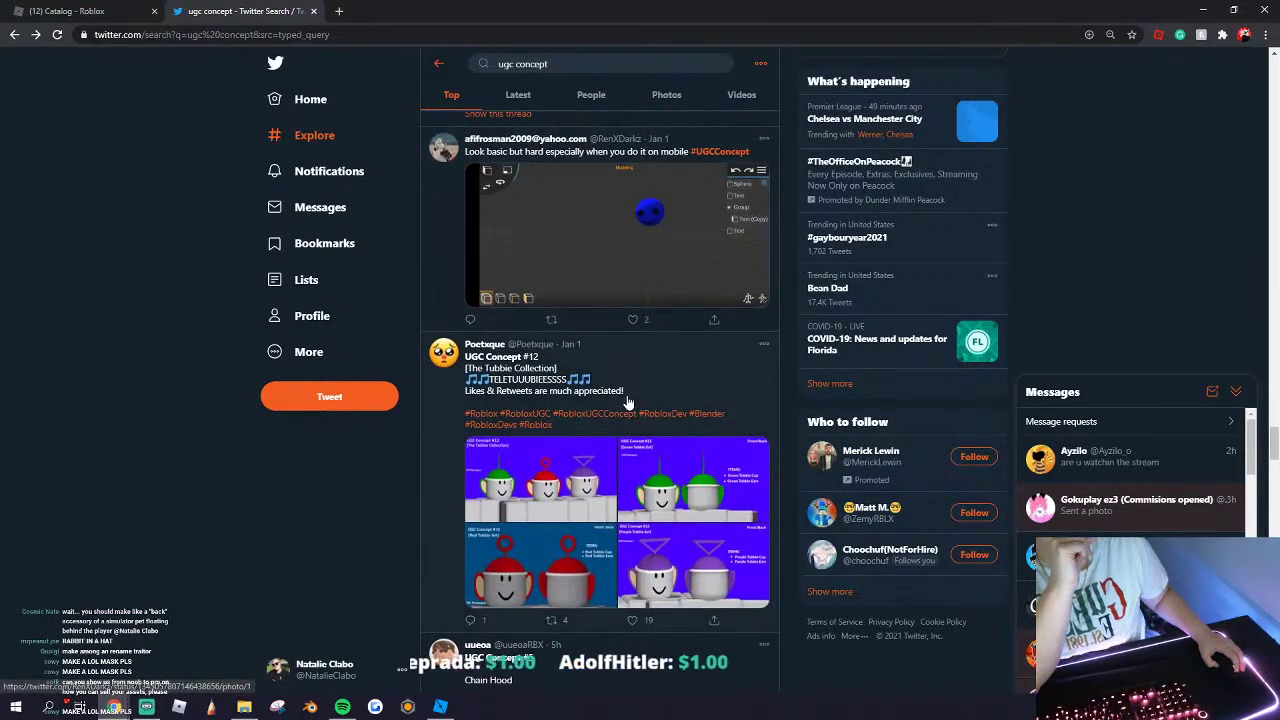
{"action": "scroll", "coordinate": [598, 401], "scroll_direction": "down", "scroll_amount": 8}
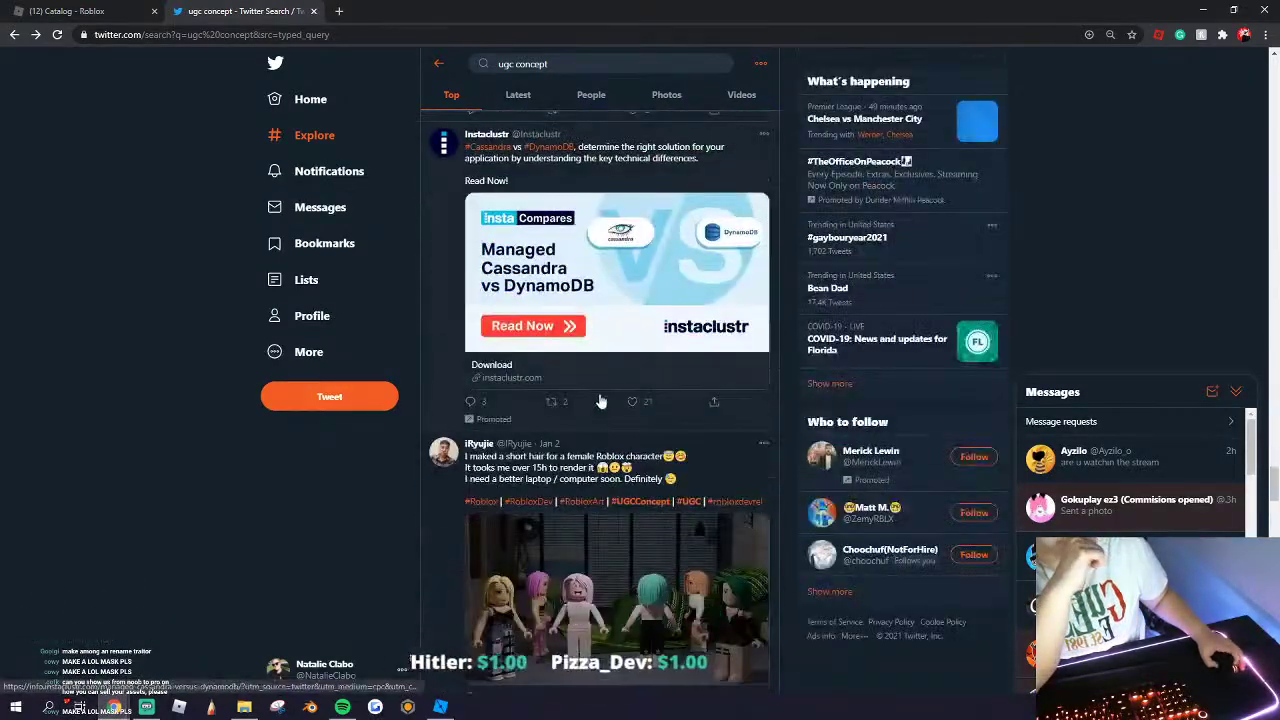
{"action": "left_click", "coordinate": [311, 11]}
Step: Search the web for "urban outfitters" in a new browser tab and open the Urban Outfitters store site
{"action": "left_click", "coordinate": [180, 12]}
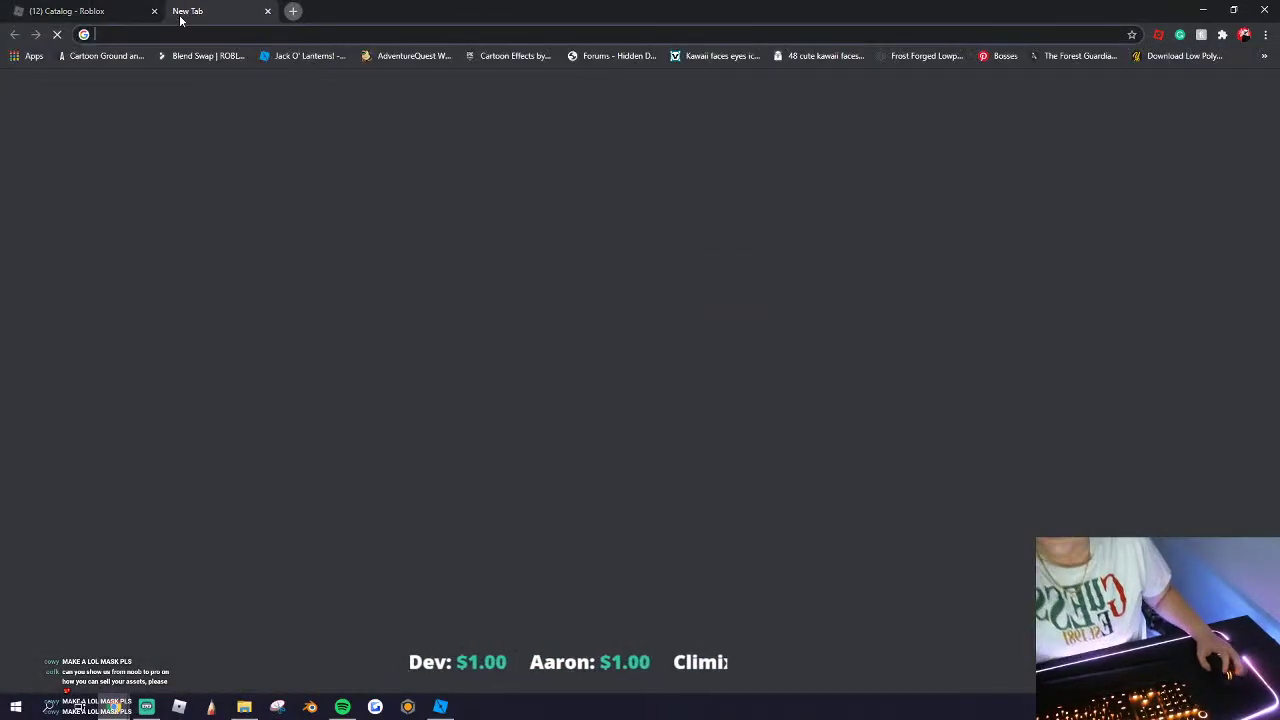
{"action": "type", "text": "ubran"}
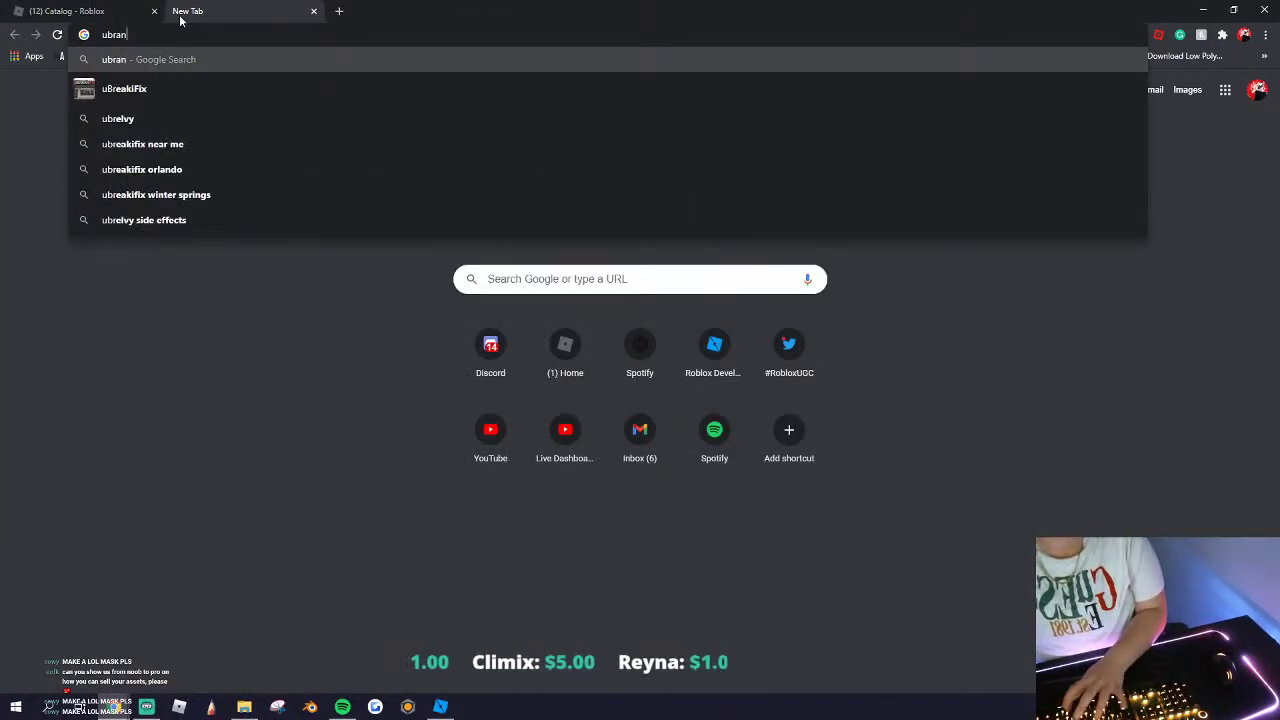
{"action": "key", "text": "BackSpace"}
{"action": "key", "text": "BackSpace"}
{"action": "key", "text": "BackSpace"}
{"action": "key", "text": "BackSpace"}
{"action": "type", "text": "ban "}
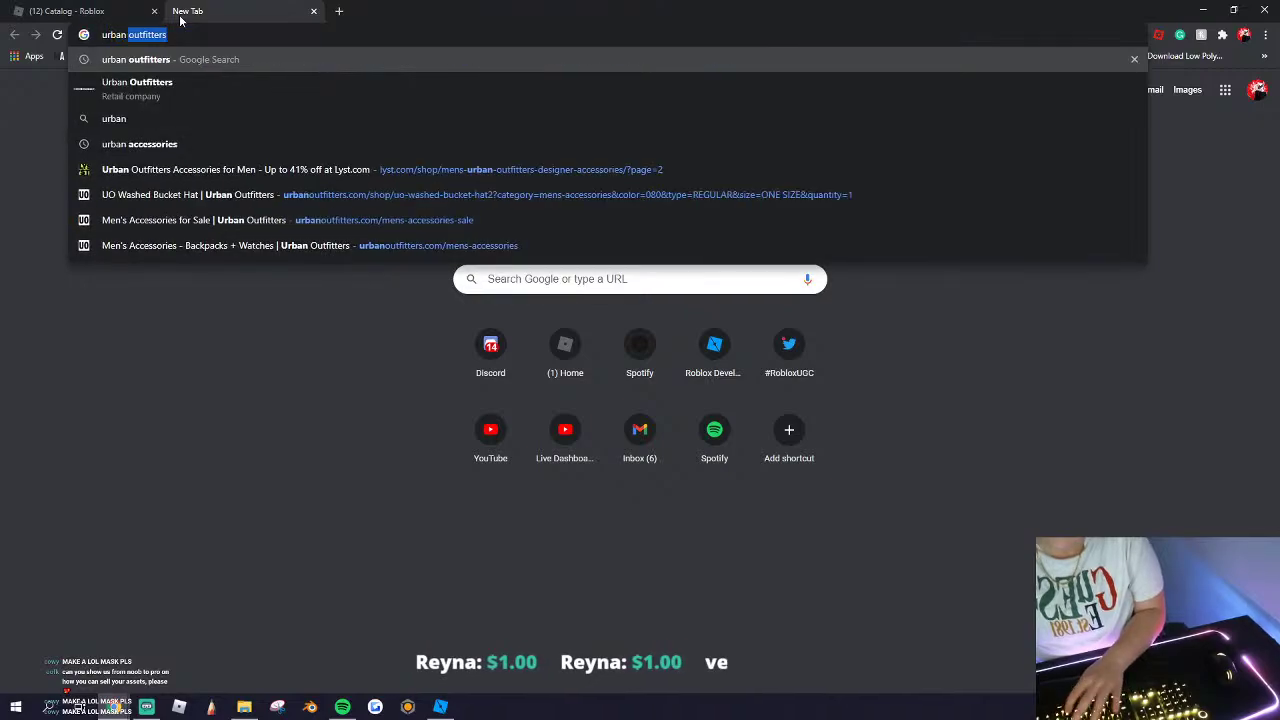
{"action": "type", "text": "outfitters"}
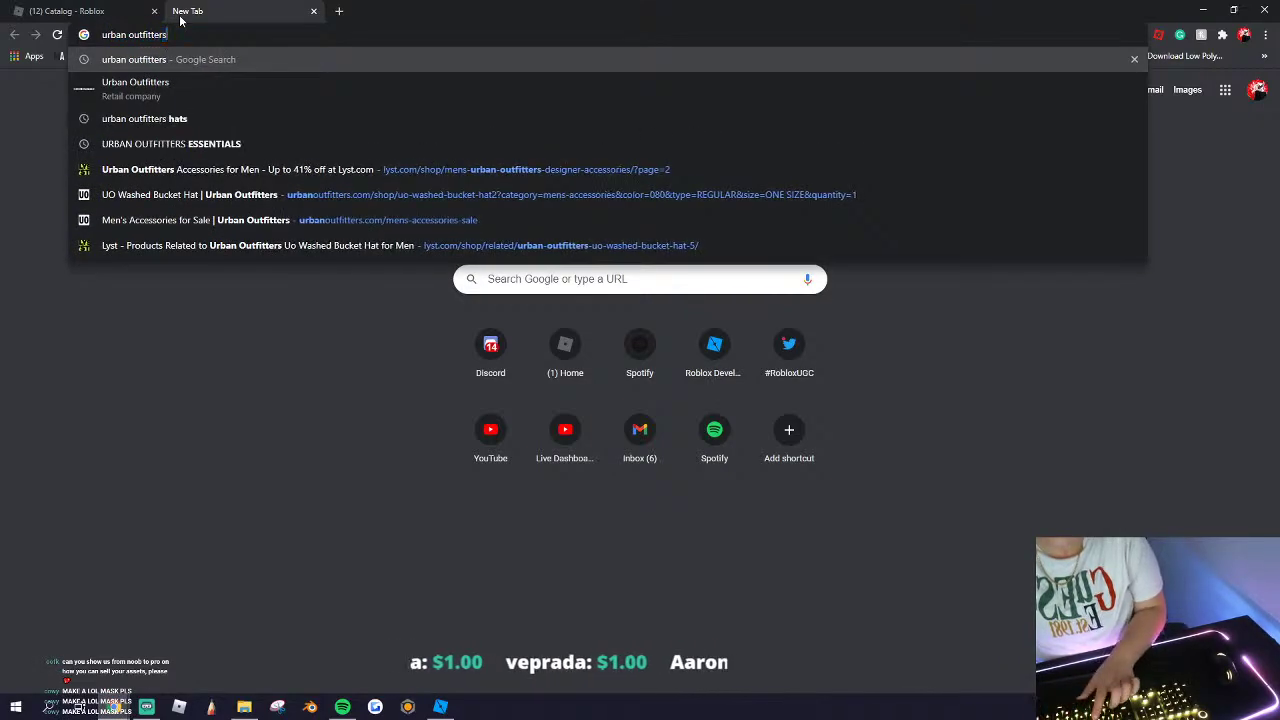
{"action": "key", "text": "Return"}
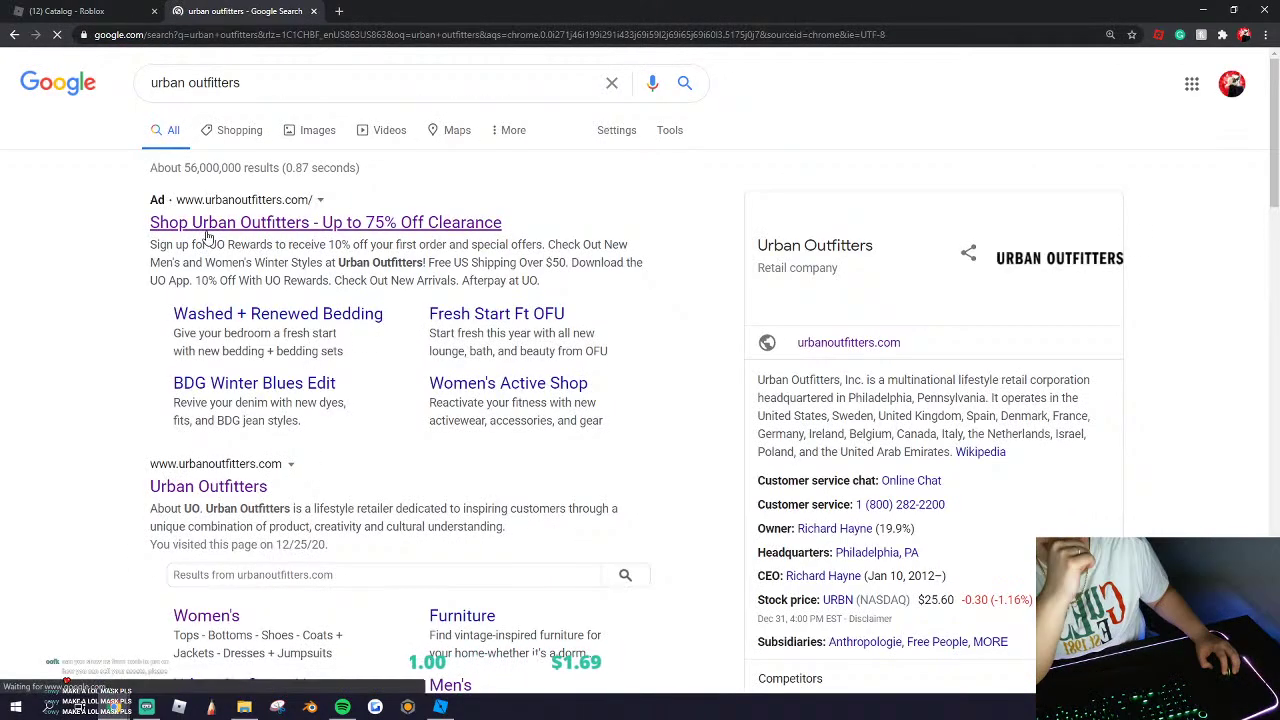
{"action": "left_click", "coordinate": [209, 226]}
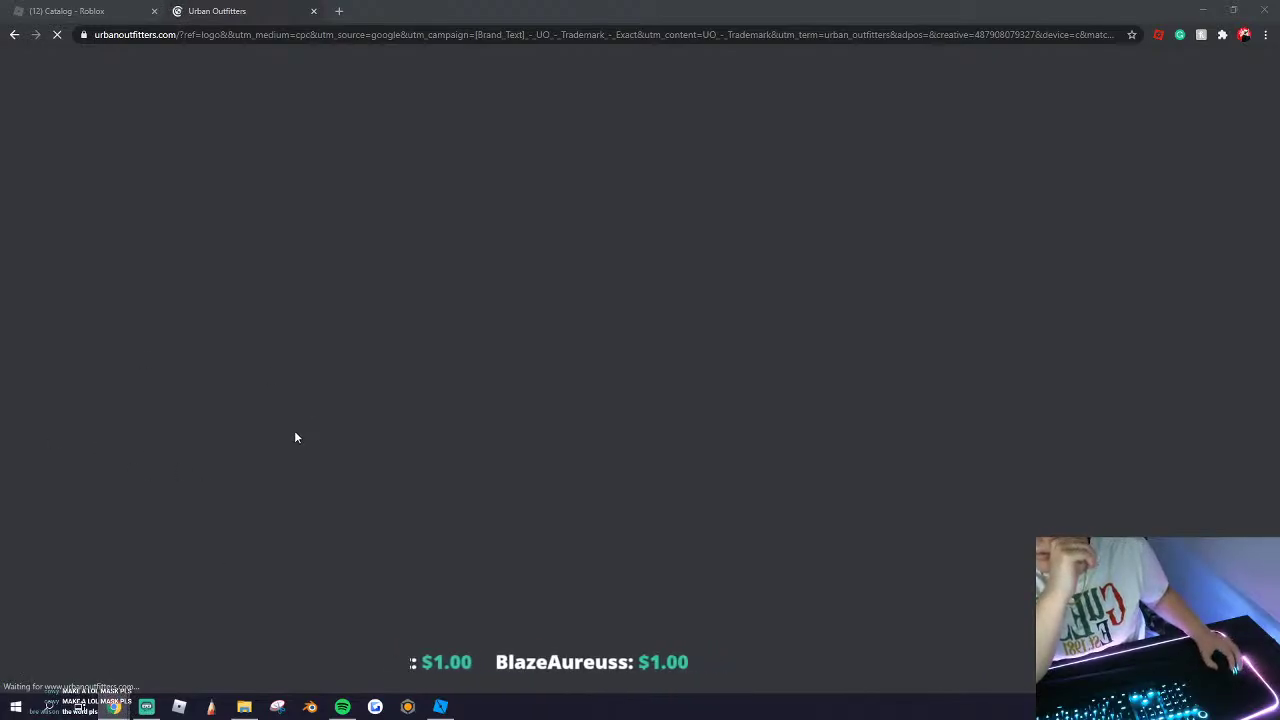
Step: Skim the Urban Outfitters home page and open the men's accessories category
{"action": "scroll", "coordinate": [776, 424], "scroll_direction": "down", "scroll_amount": 2}
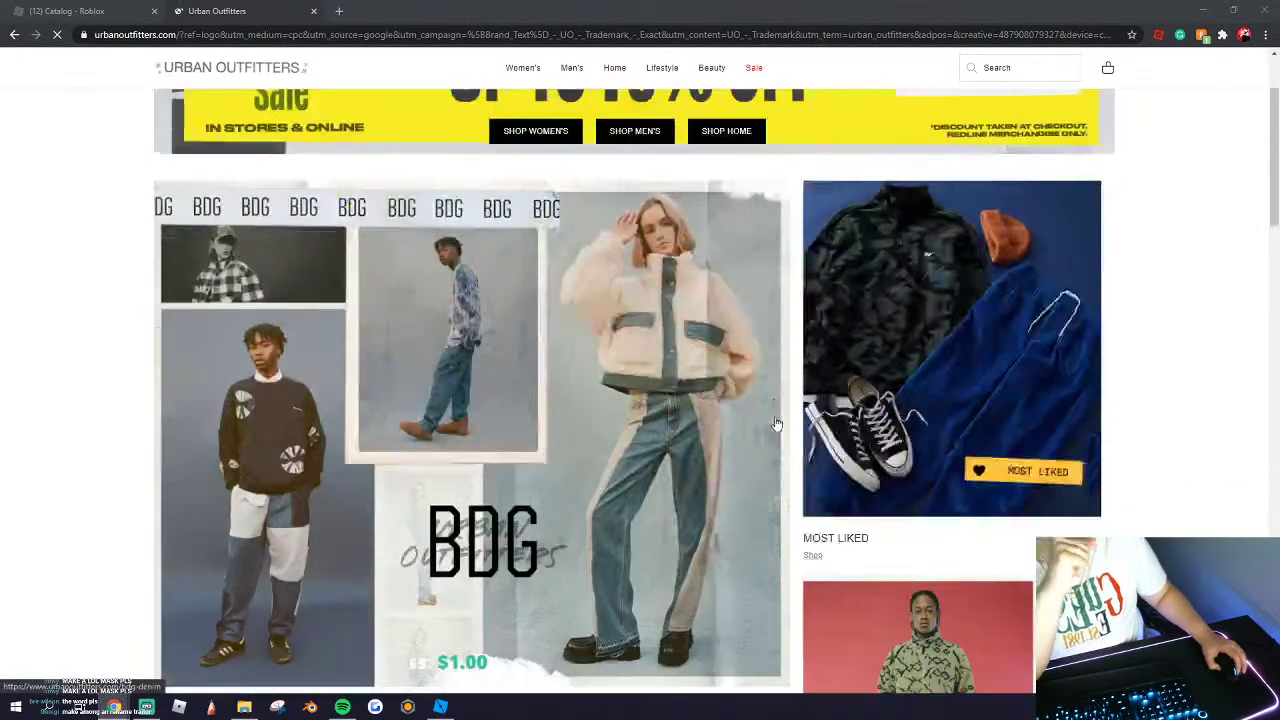
{"action": "scroll", "coordinate": [776, 424], "scroll_direction": "down", "scroll_amount": 4}
{"action": "scroll", "coordinate": [776, 424], "scroll_direction": "up", "scroll_amount": 6}
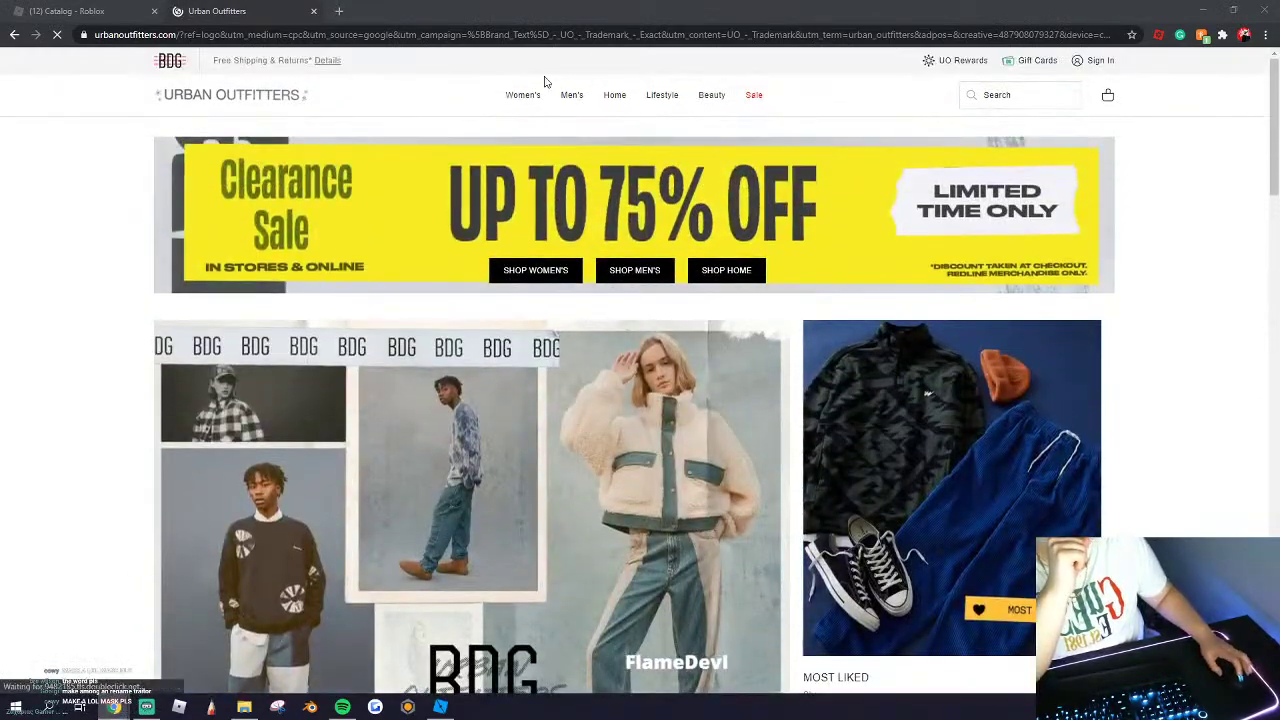
{"action": "left_click", "coordinate": [571, 97]}
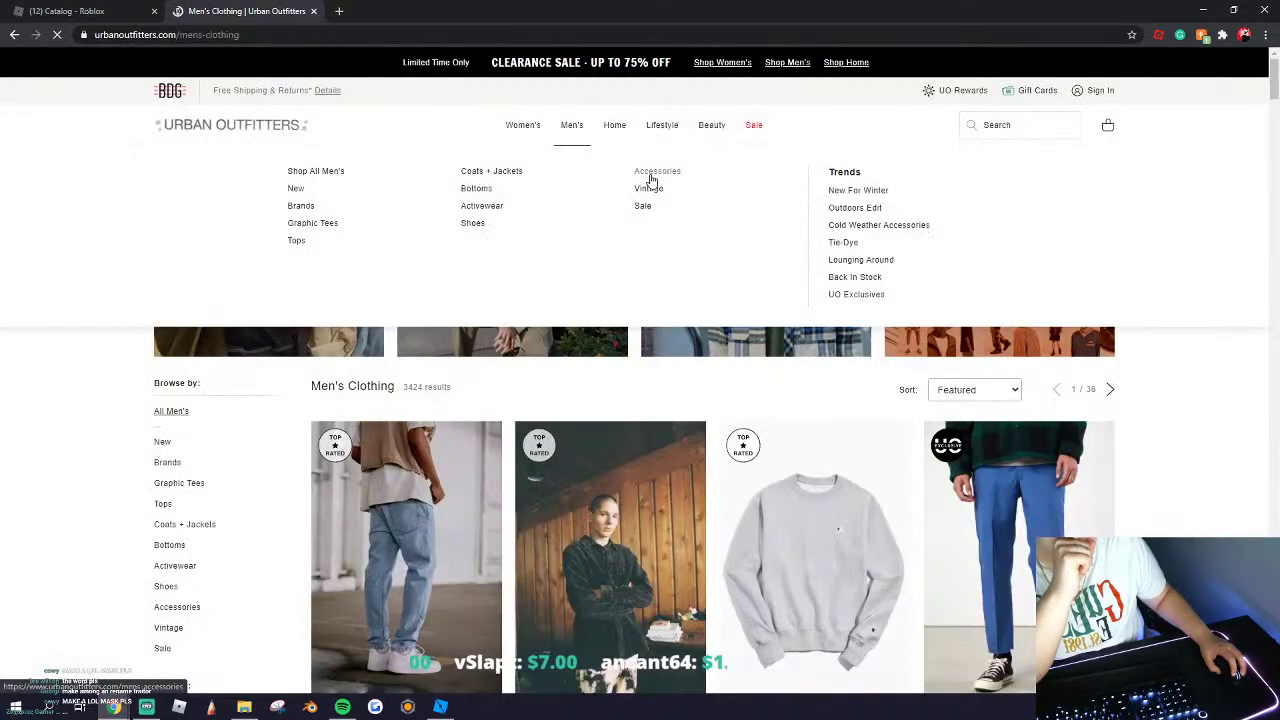
{"action": "left_click", "coordinate": [650, 176]}
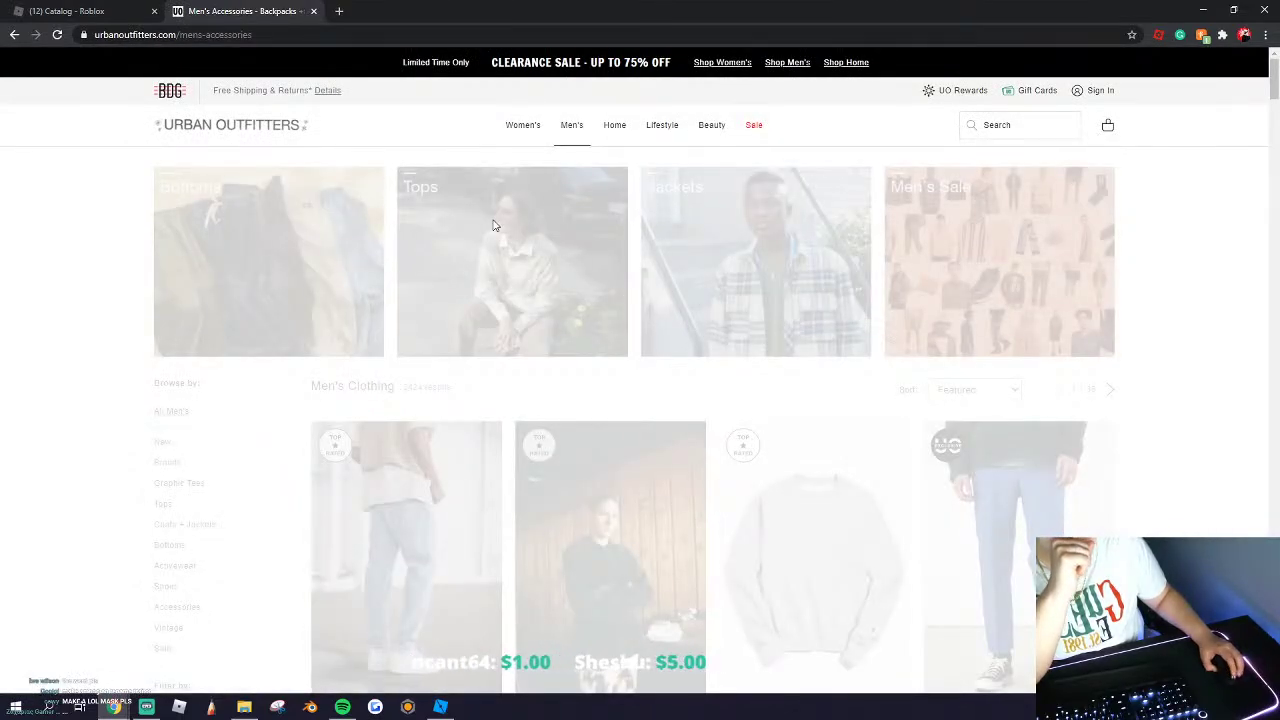
Step: Examine the first page of men's accessories, including hats, bags, bandanas, glasses and necklaces, for UGC accessory ideas
{"action": "scroll", "coordinate": [509, 249], "scroll_direction": "down", "scroll_amount": 4}
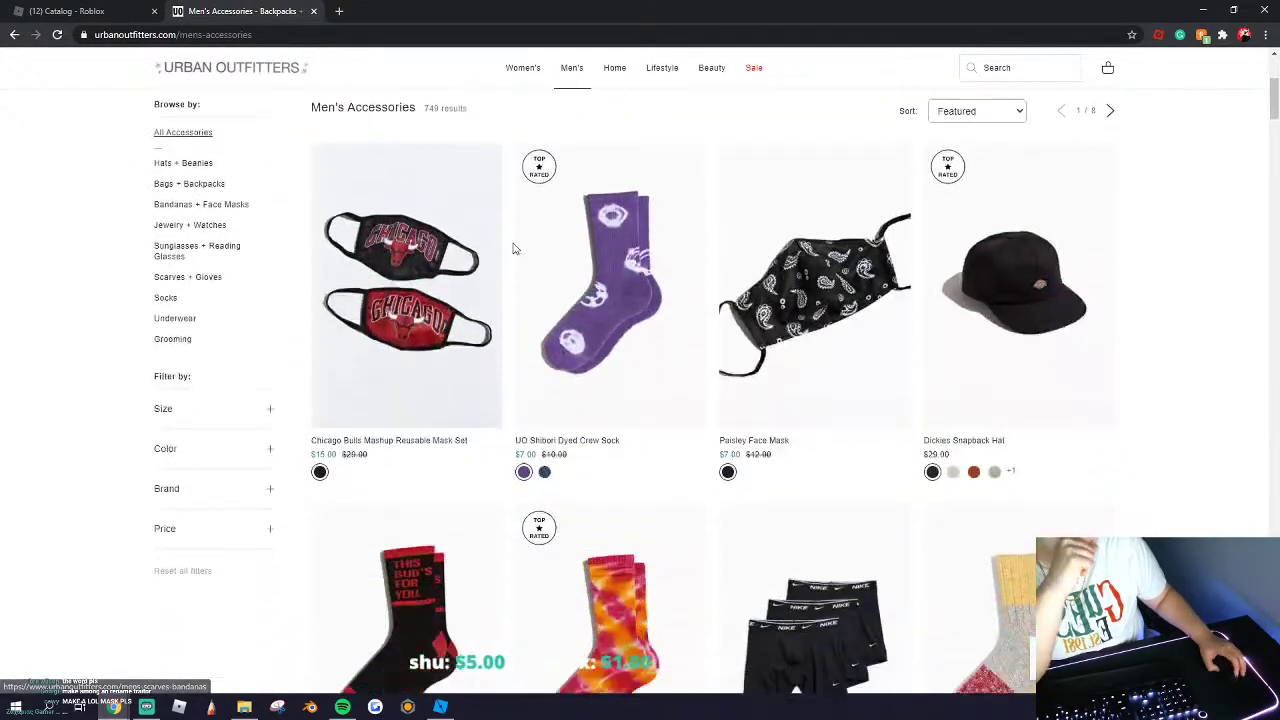
{"action": "scroll", "coordinate": [520, 245], "scroll_direction": "down", "scroll_amount": 6}
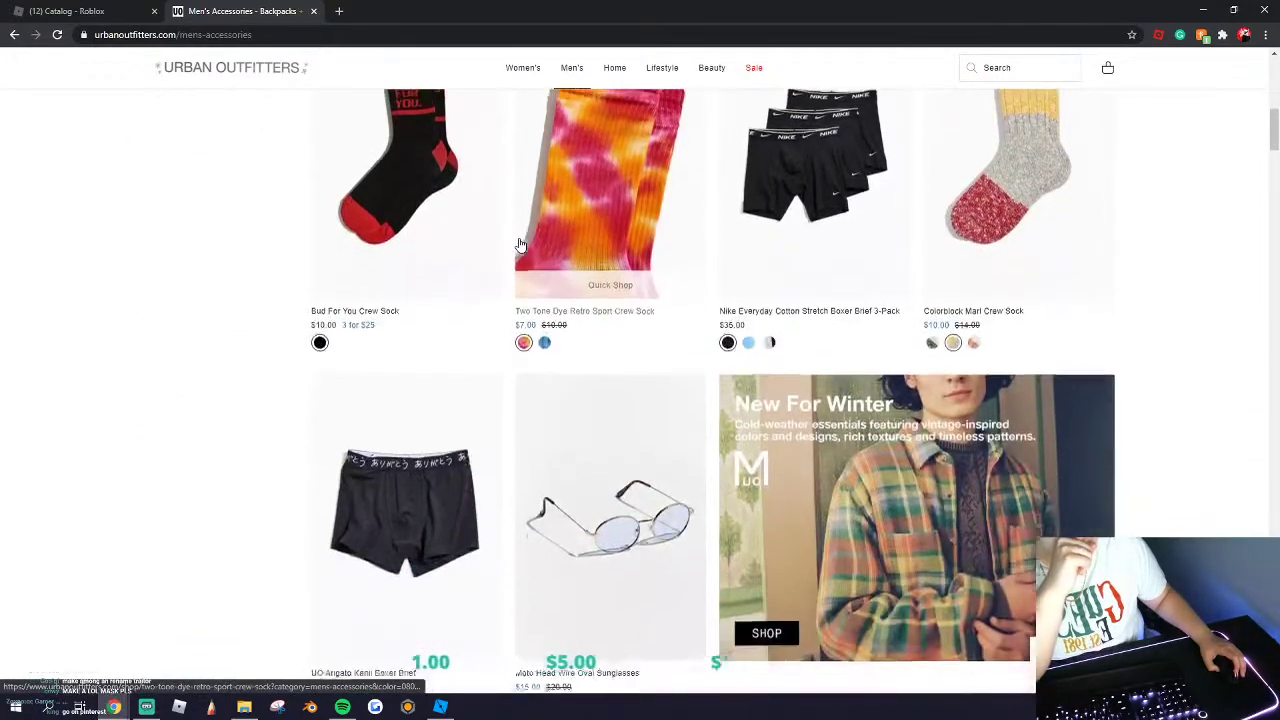
{"action": "scroll", "coordinate": [520, 245], "scroll_direction": "down", "scroll_amount": 5}
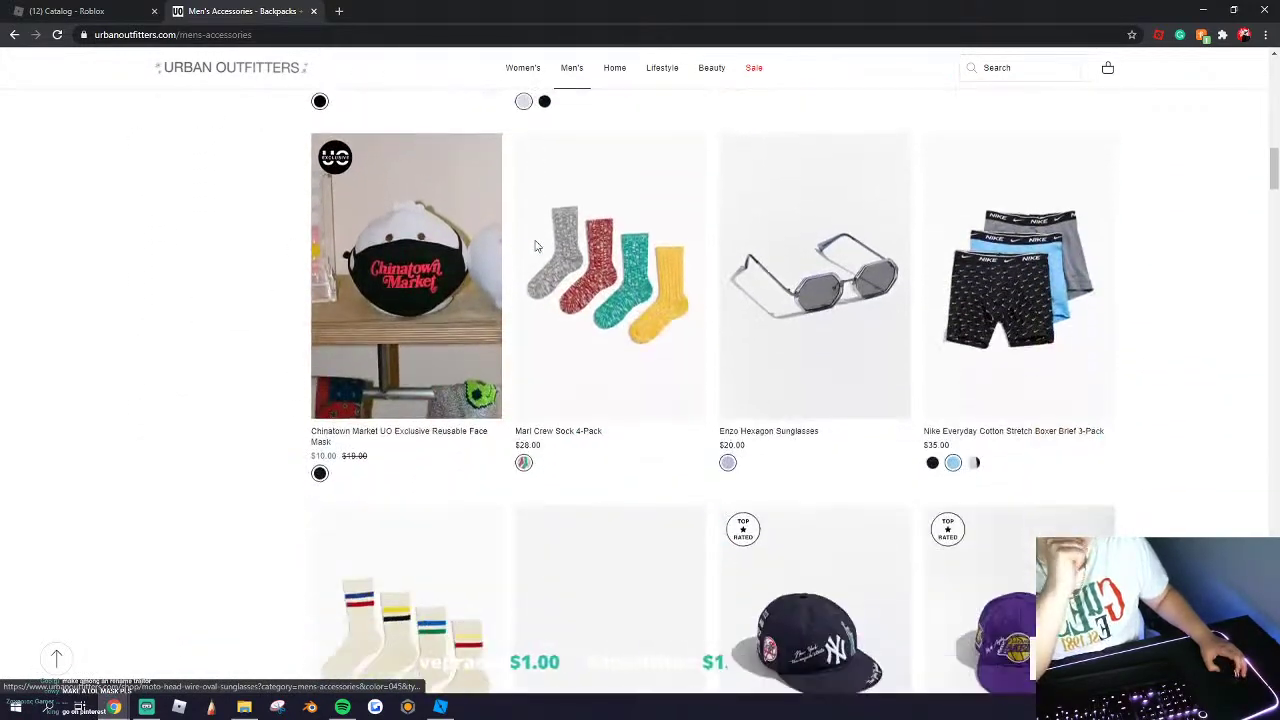
{"action": "scroll", "coordinate": [536, 247], "scroll_direction": "down", "scroll_amount": 8}
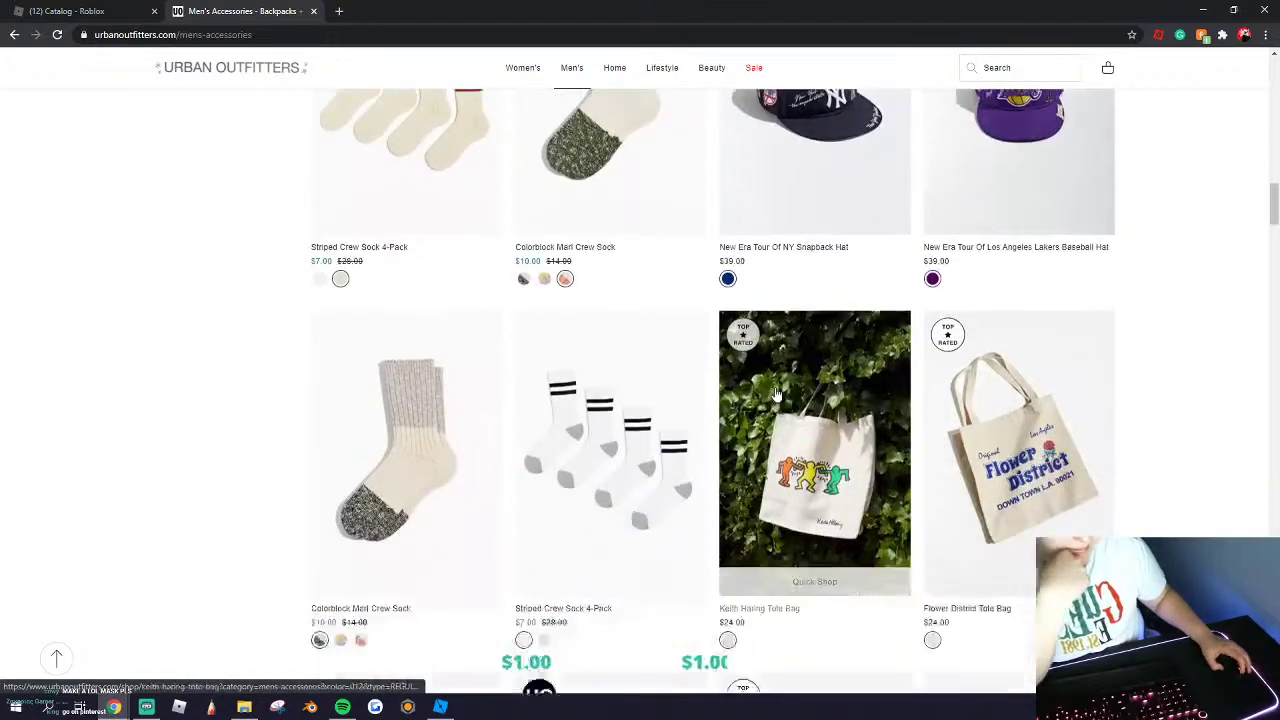
{"action": "scroll", "coordinate": [1160, 403], "scroll_direction": "down", "scroll_amount": 1}
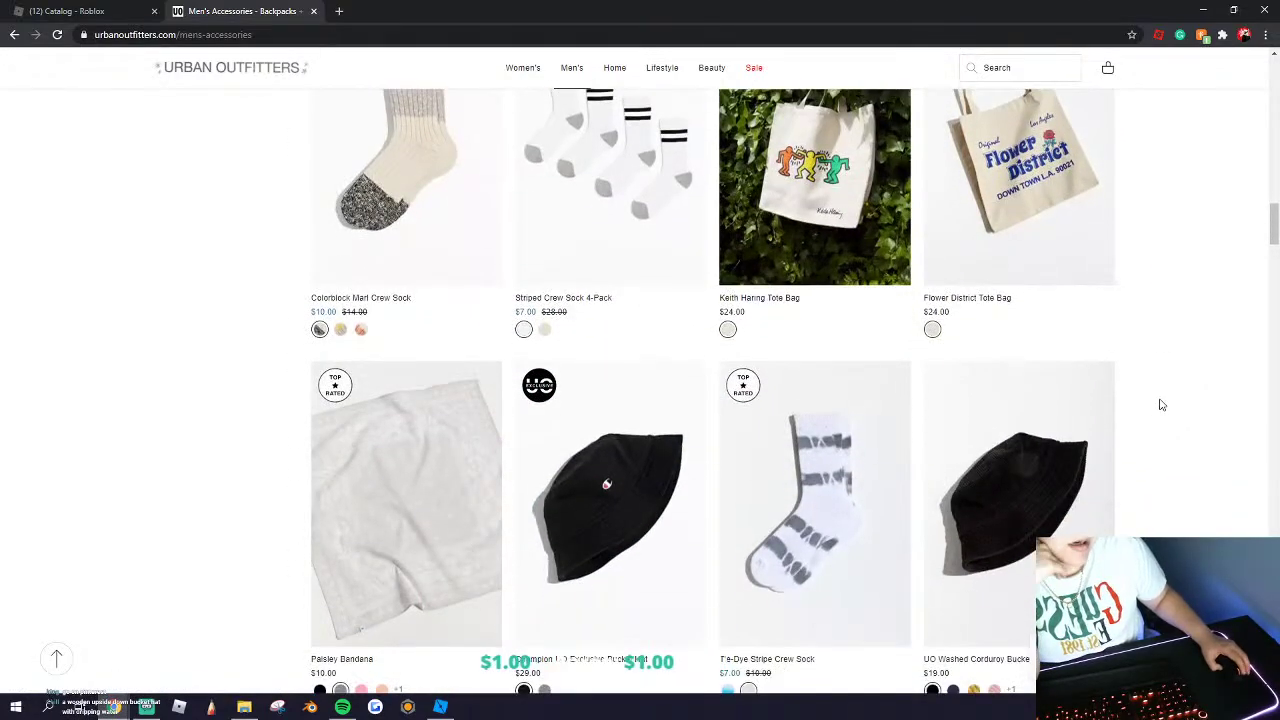
{"action": "scroll", "coordinate": [1160, 403], "scroll_direction": "down", "scroll_amount": 6}
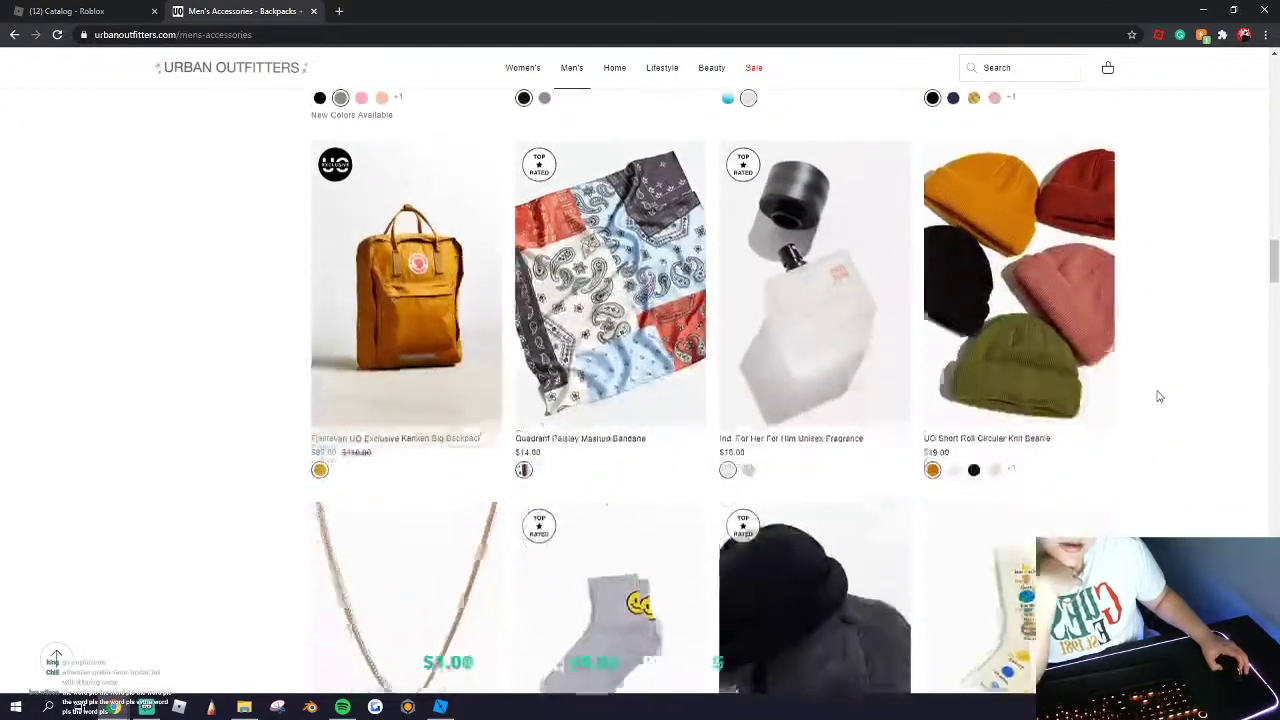
{"action": "scroll", "coordinate": [1159, 393], "scroll_direction": "down", "scroll_amount": 1}
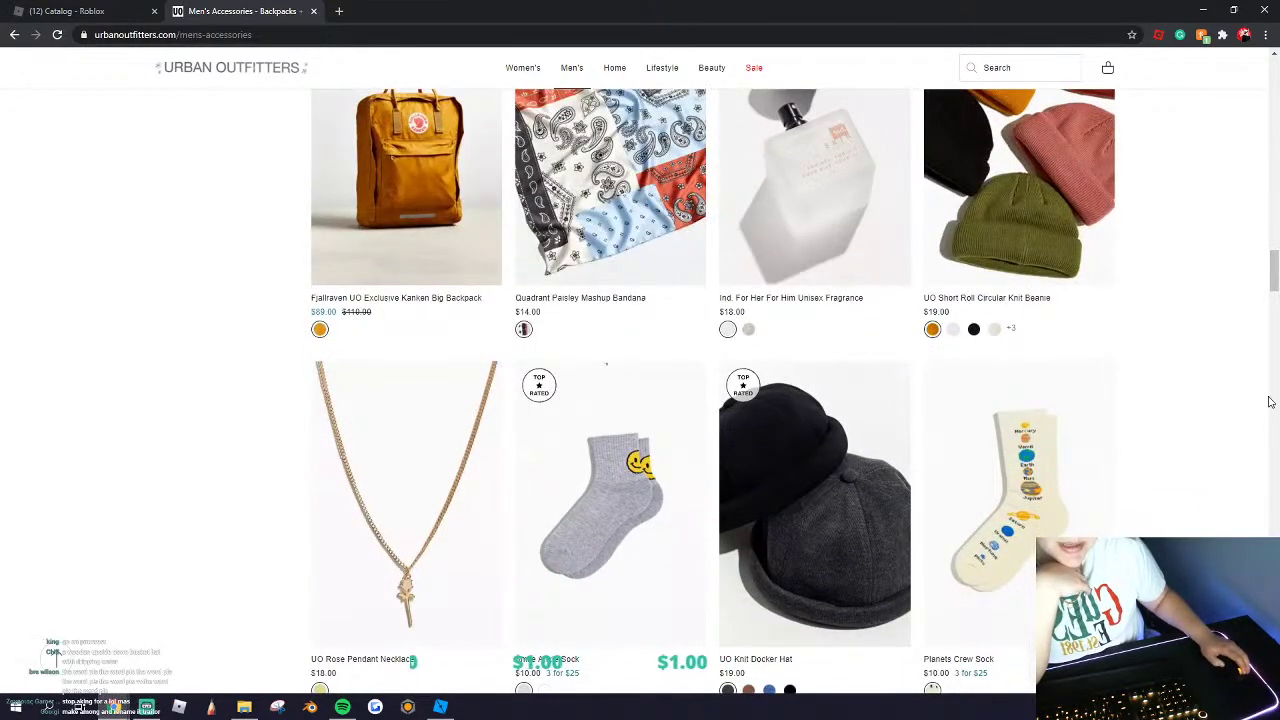
{"action": "scroll", "coordinate": [1230, 398], "scroll_direction": "down", "scroll_amount": 1}
{"action": "scroll", "coordinate": [1200, 408], "scroll_direction": "down", "scroll_amount": 1}
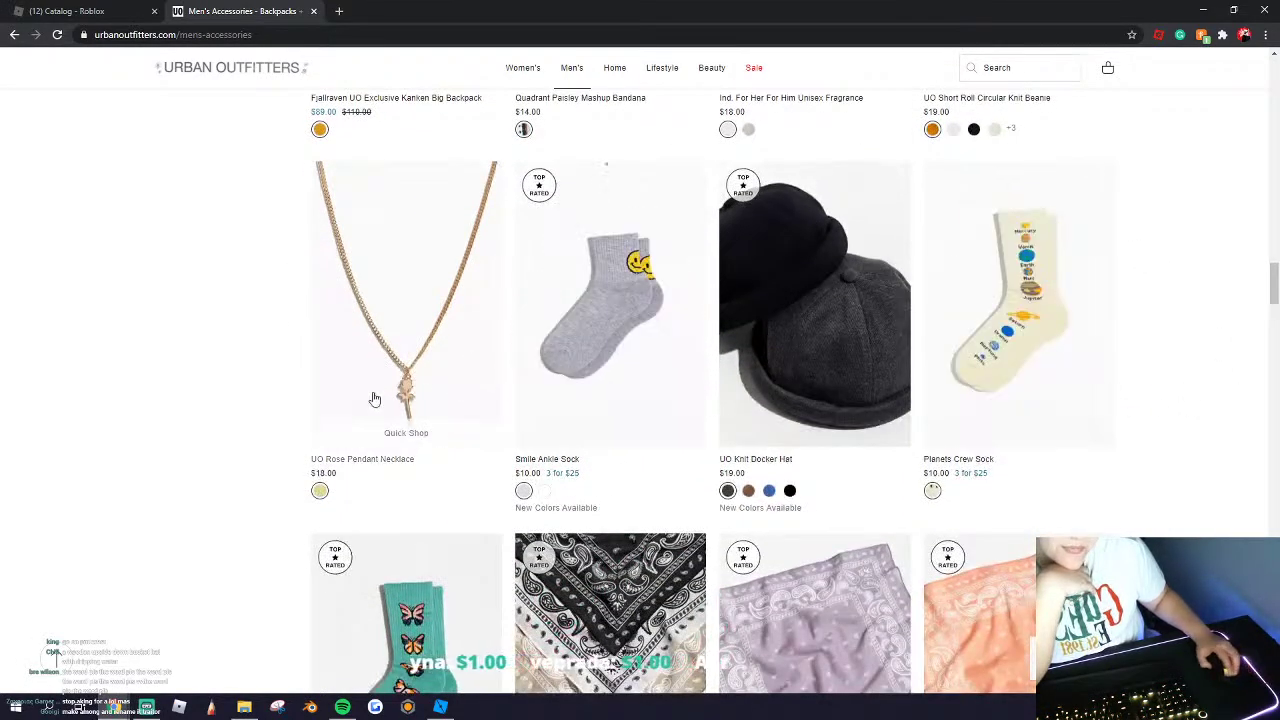
{"action": "scroll", "coordinate": [430, 405], "scroll_direction": "down", "scroll_amount": 1}
{"action": "scroll", "coordinate": [1186, 369], "scroll_direction": "down", "scroll_amount": 3}
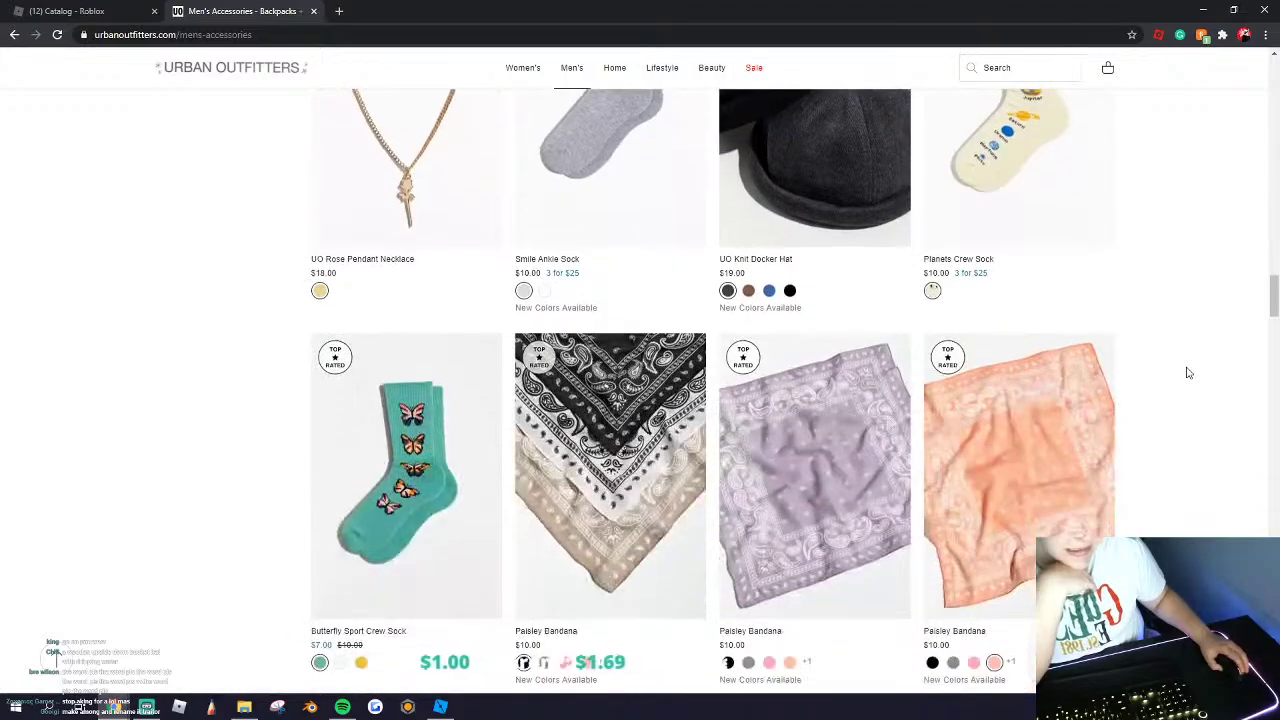
{"action": "scroll", "coordinate": [1188, 371], "scroll_direction": "down", "scroll_amount": 8}
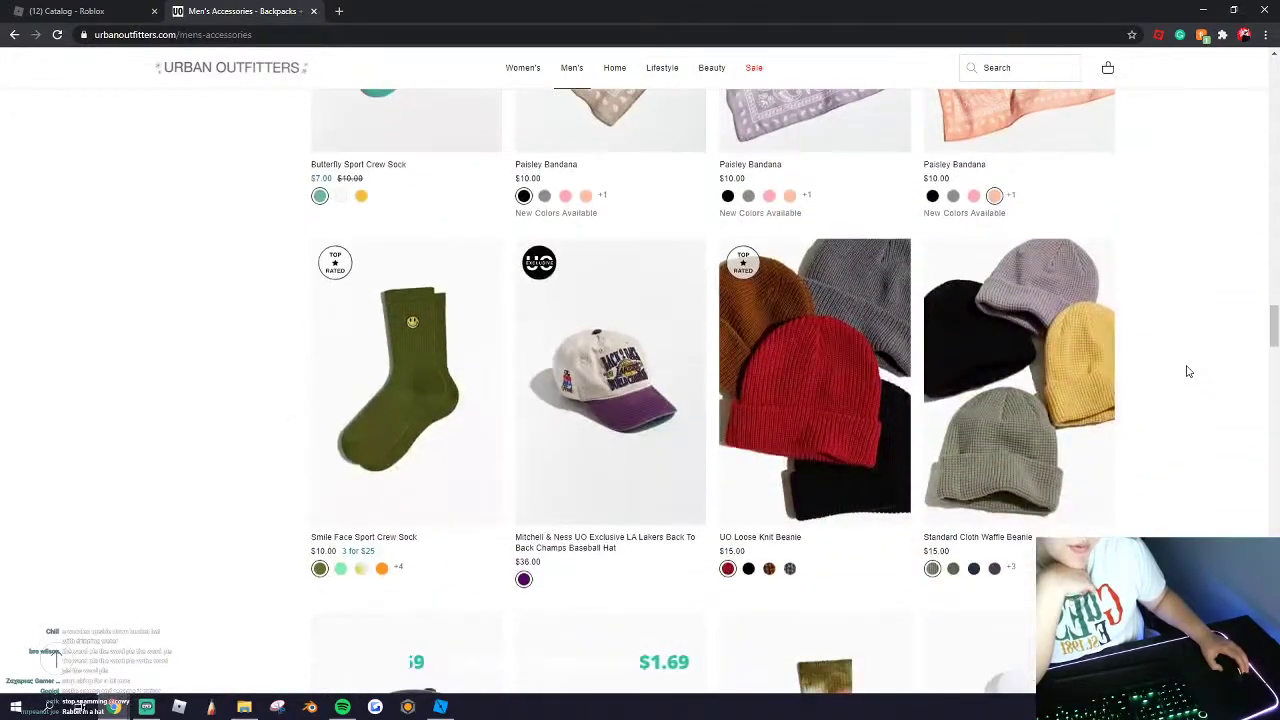
{"action": "scroll", "coordinate": [1193, 368], "scroll_direction": "down", "scroll_amount": 3}
{"action": "scroll", "coordinate": [1190, 366], "scroll_direction": "down", "scroll_amount": 19}
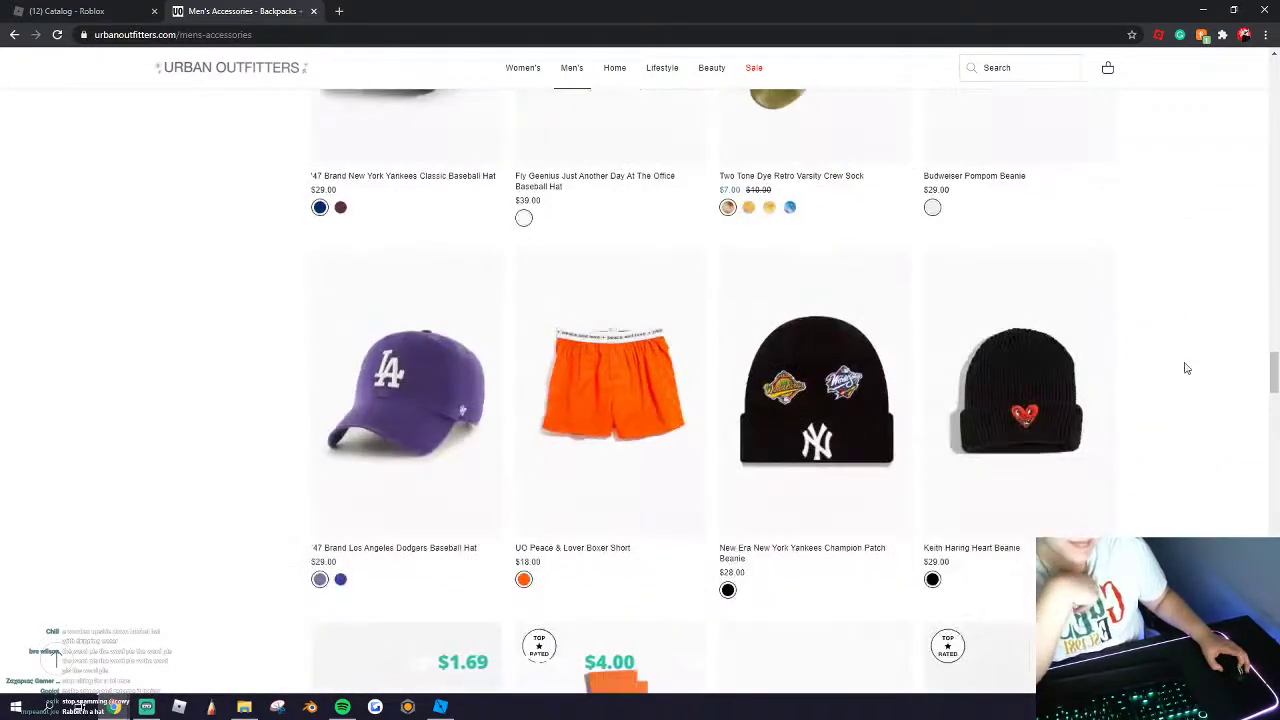
{"action": "scroll", "coordinate": [1167, 365], "scroll_direction": "down", "scroll_amount": 7}
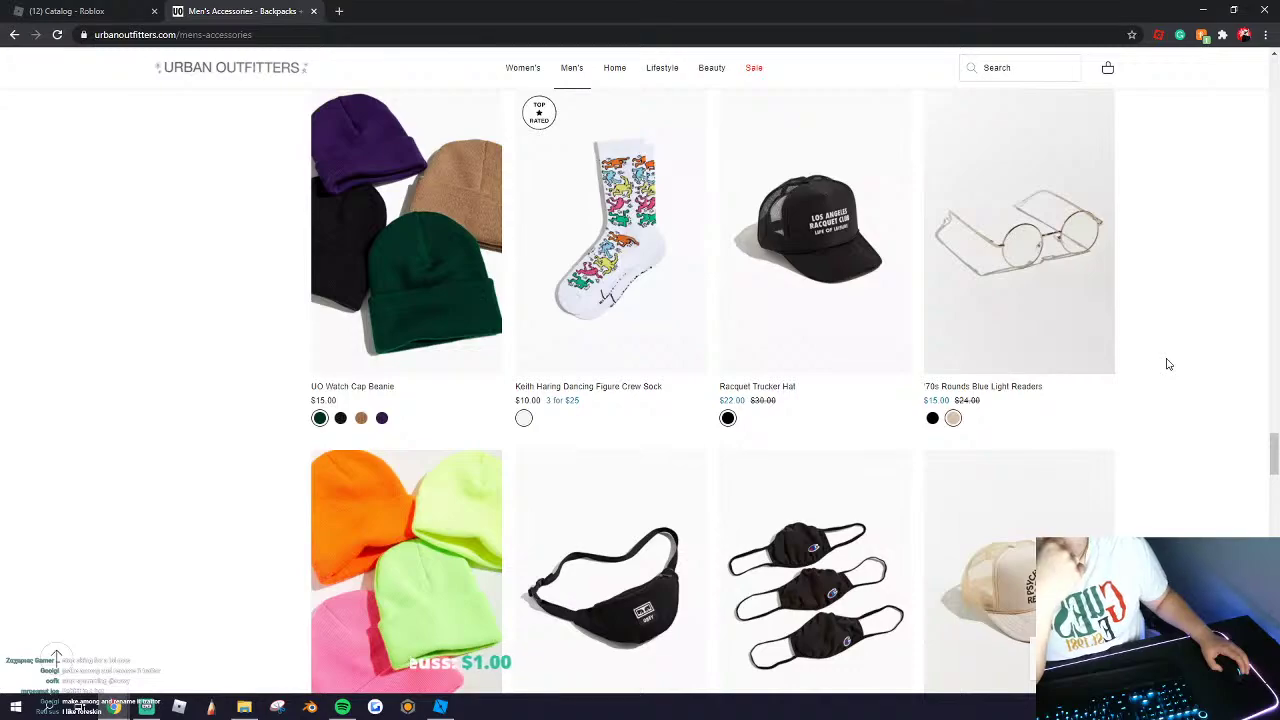
{"action": "scroll", "coordinate": [1168, 364], "scroll_direction": "down", "scroll_amount": 9}
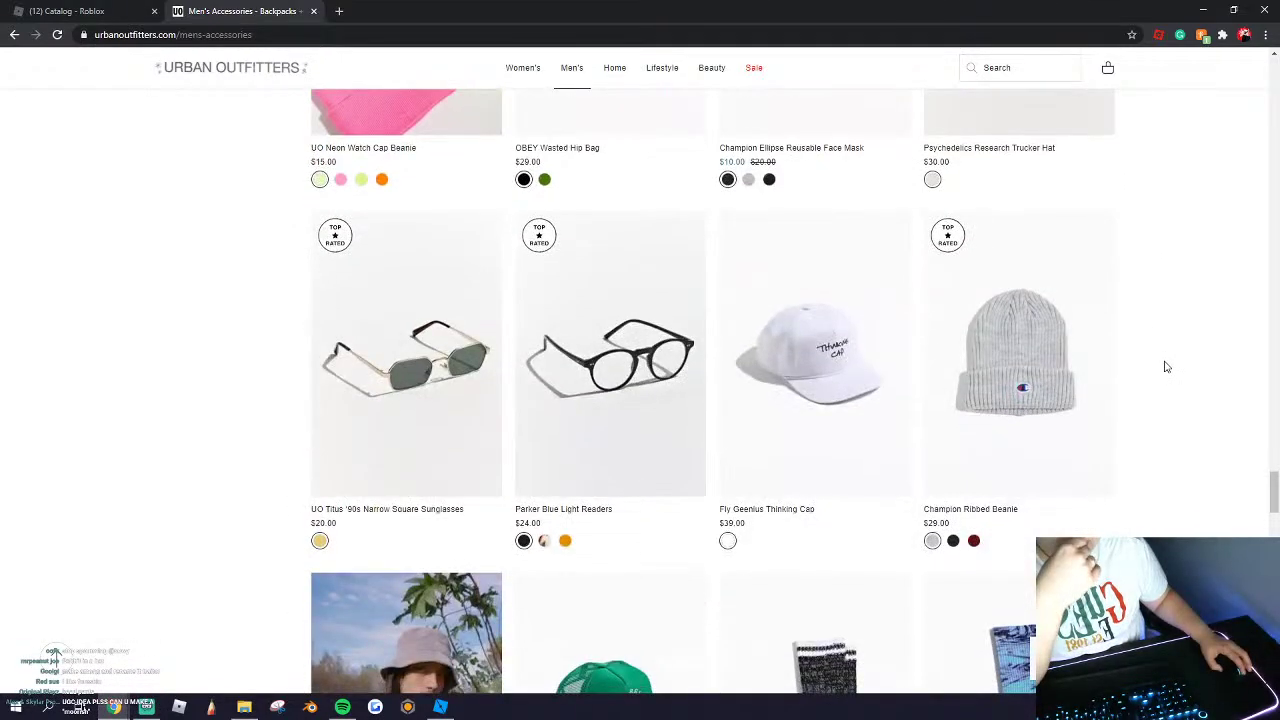
{"action": "scroll", "coordinate": [1165, 367], "scroll_direction": "down", "scroll_amount": 11}
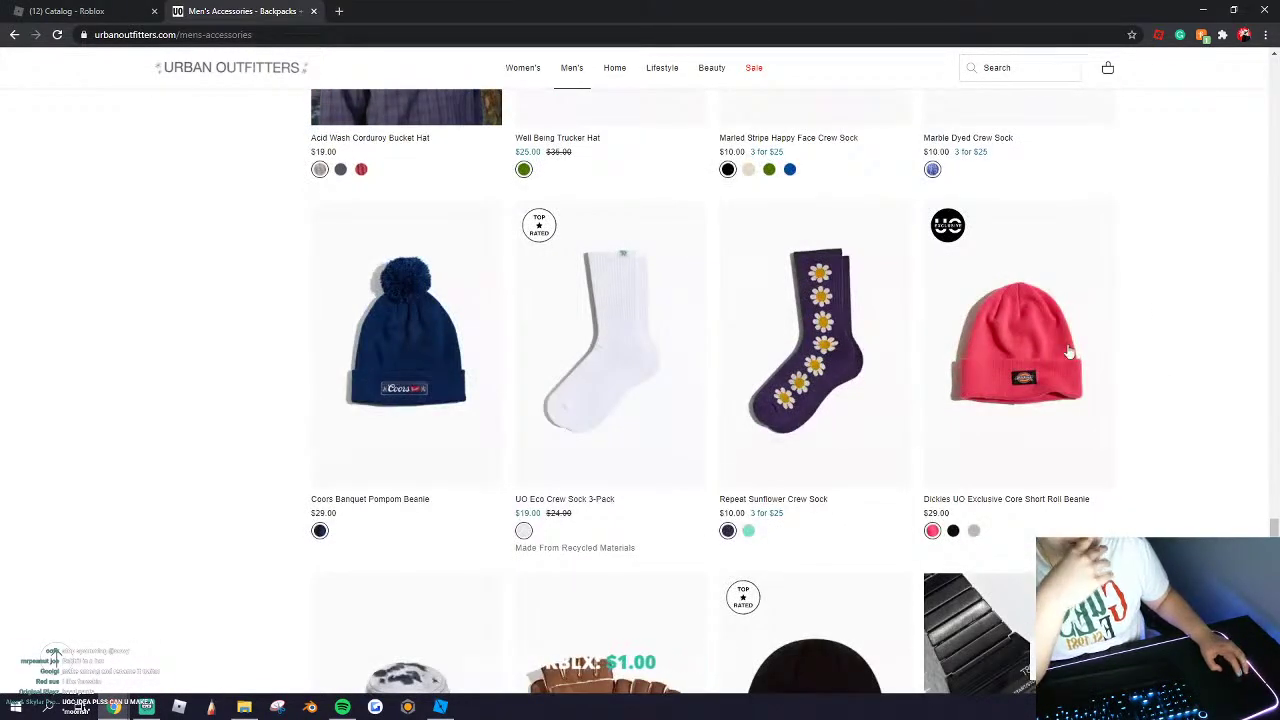
{"action": "scroll", "coordinate": [734, 366], "scroll_direction": "down", "scroll_amount": 2}
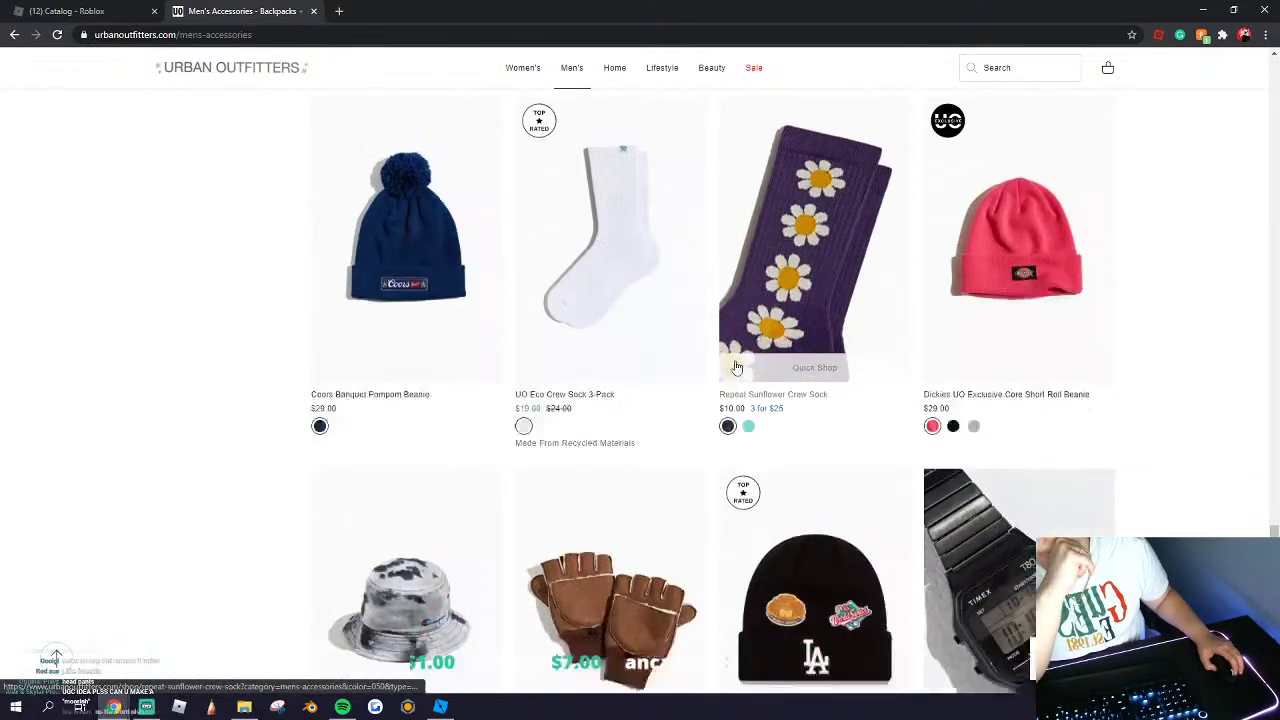
{"action": "scroll", "coordinate": [738, 362], "scroll_direction": "down", "scroll_amount": 7}
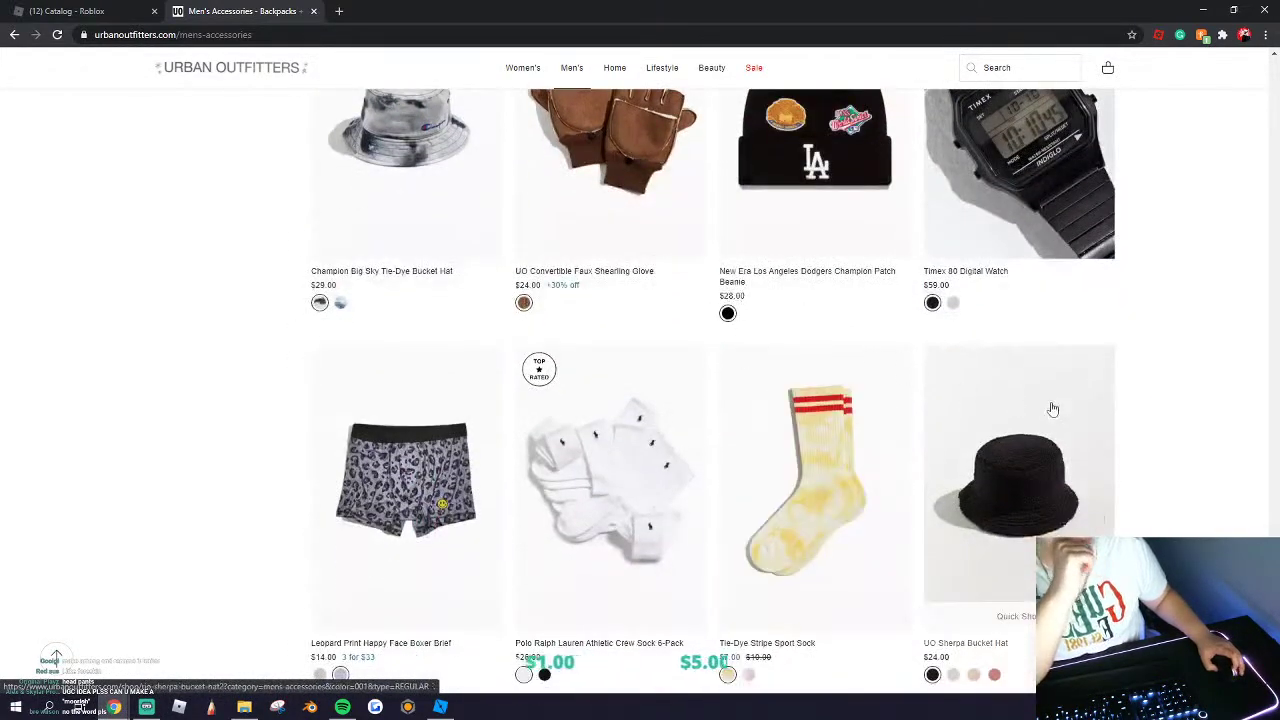
{"action": "scroll", "coordinate": [1274, 454], "scroll_direction": "down", "scroll_amount": 10}
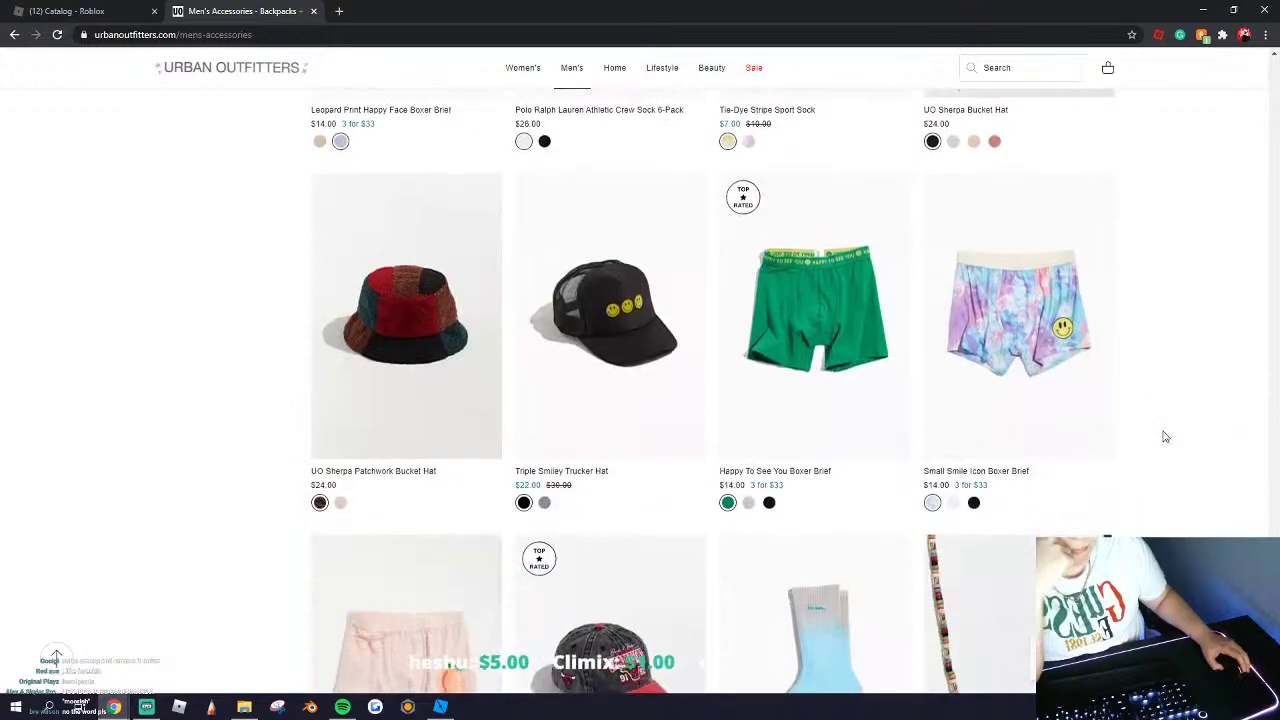
{"action": "scroll", "coordinate": [1157, 425], "scroll_direction": "down", "scroll_amount": 4}
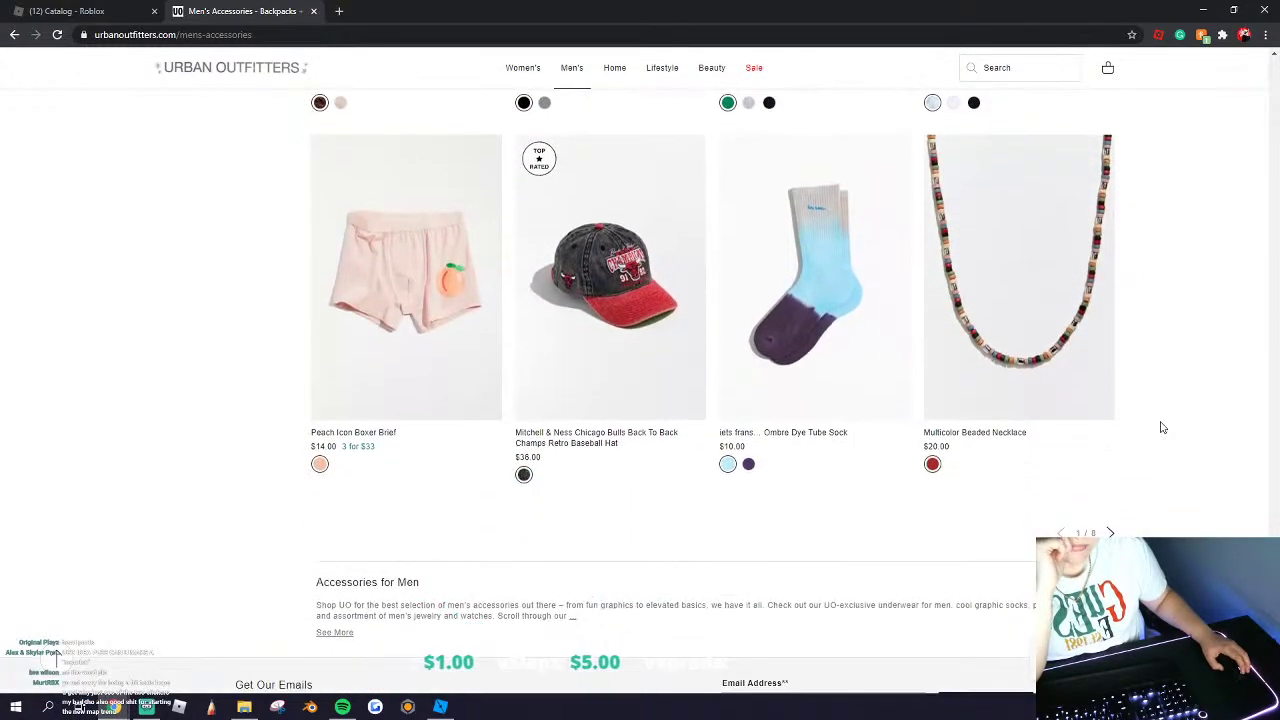
Step: Open page 2 of the men's accessories and examine its beanies, hats, socks, bags and masks for UGC accessory ideas
{"action": "left_click", "coordinate": [1109, 532]}
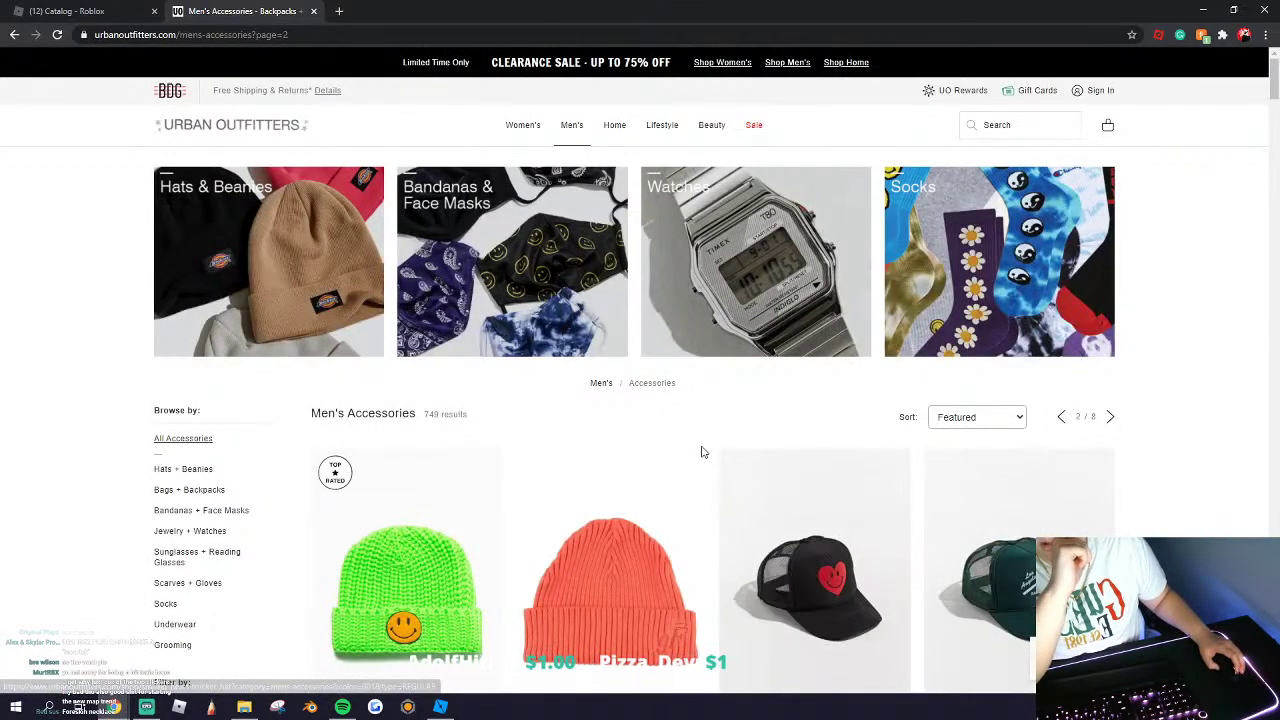
{"action": "scroll", "coordinate": [700, 449], "scroll_direction": "down", "scroll_amount": 3}
{"action": "scroll", "coordinate": [690, 454], "scroll_direction": "down", "scroll_amount": 1}
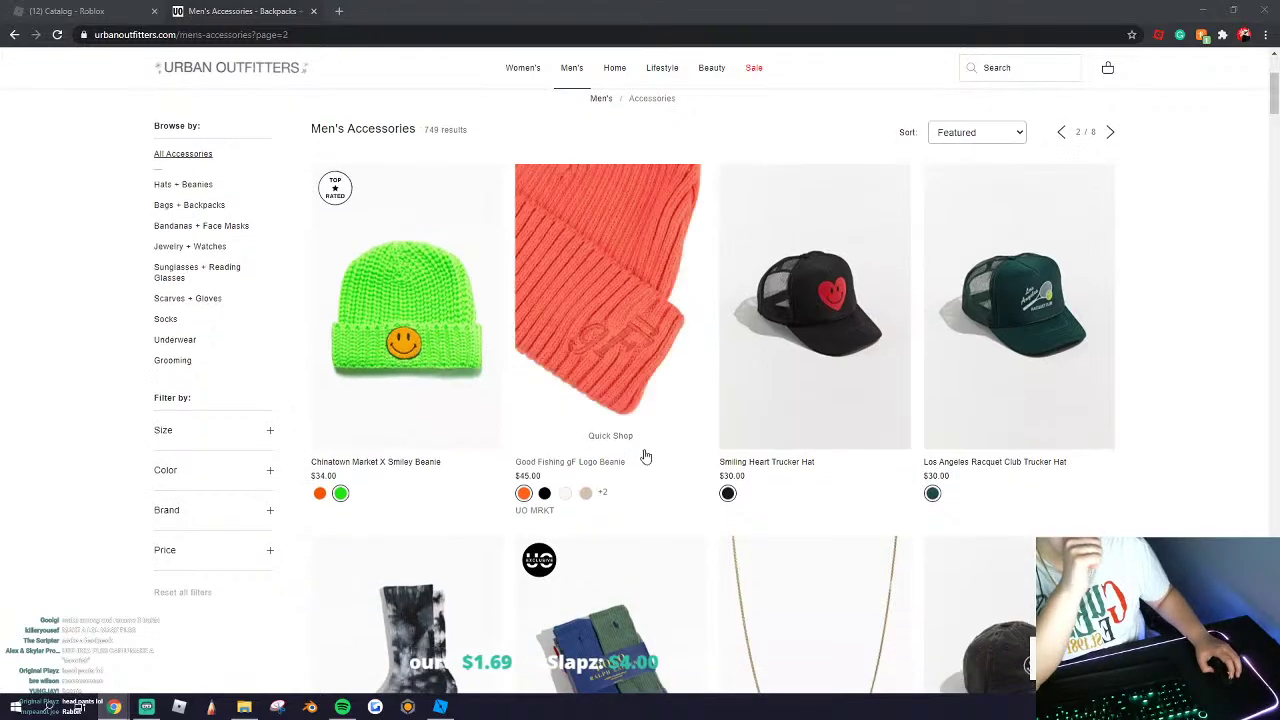
{"action": "scroll", "coordinate": [646, 451], "scroll_direction": "down", "scroll_amount": 2}
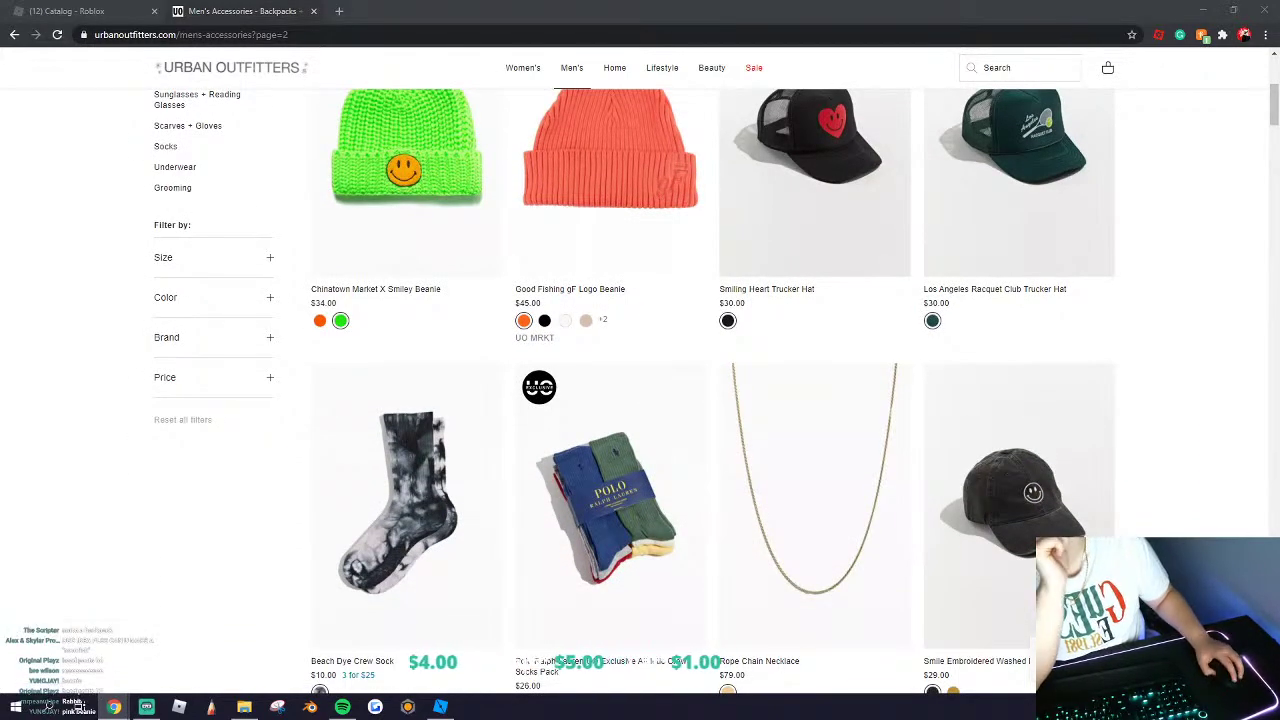
{"action": "scroll", "coordinate": [70, 578], "scroll_direction": "down", "scroll_amount": 1}
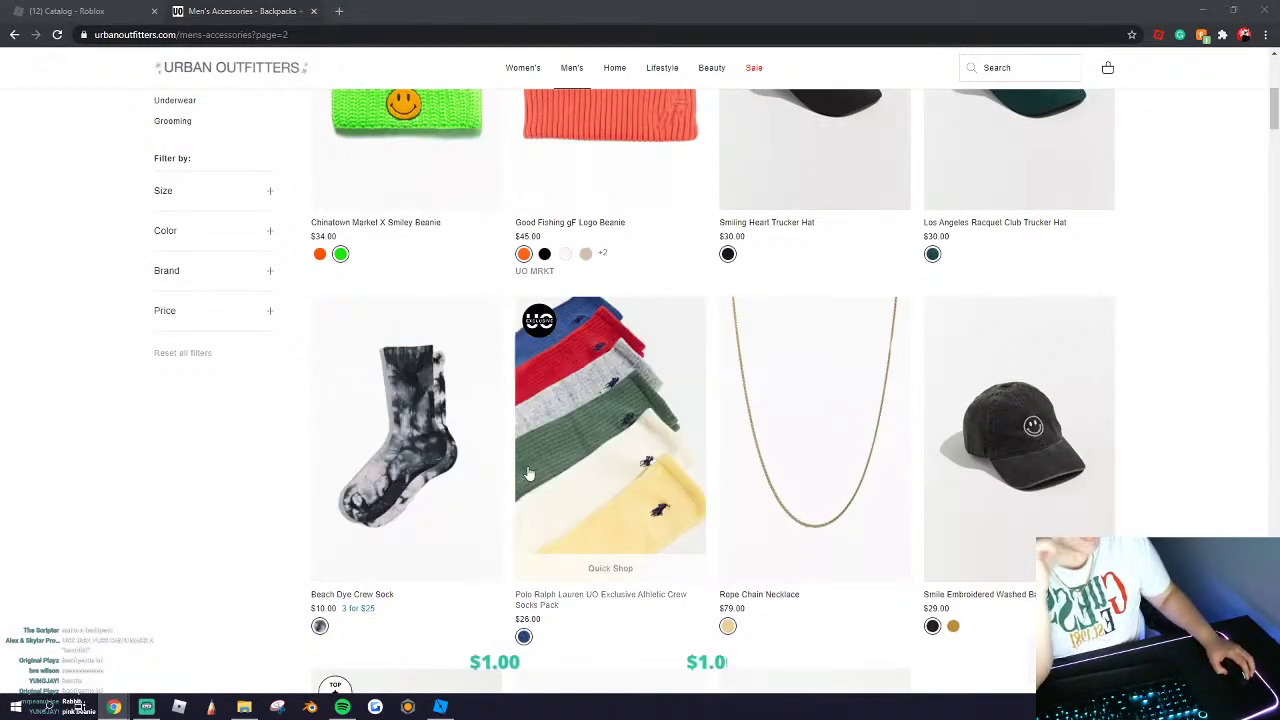
{"action": "scroll", "coordinate": [523, 463], "scroll_direction": "down", "scroll_amount": 9}
{"action": "scroll", "coordinate": [525, 463], "scroll_direction": "down", "scroll_amount": 6}
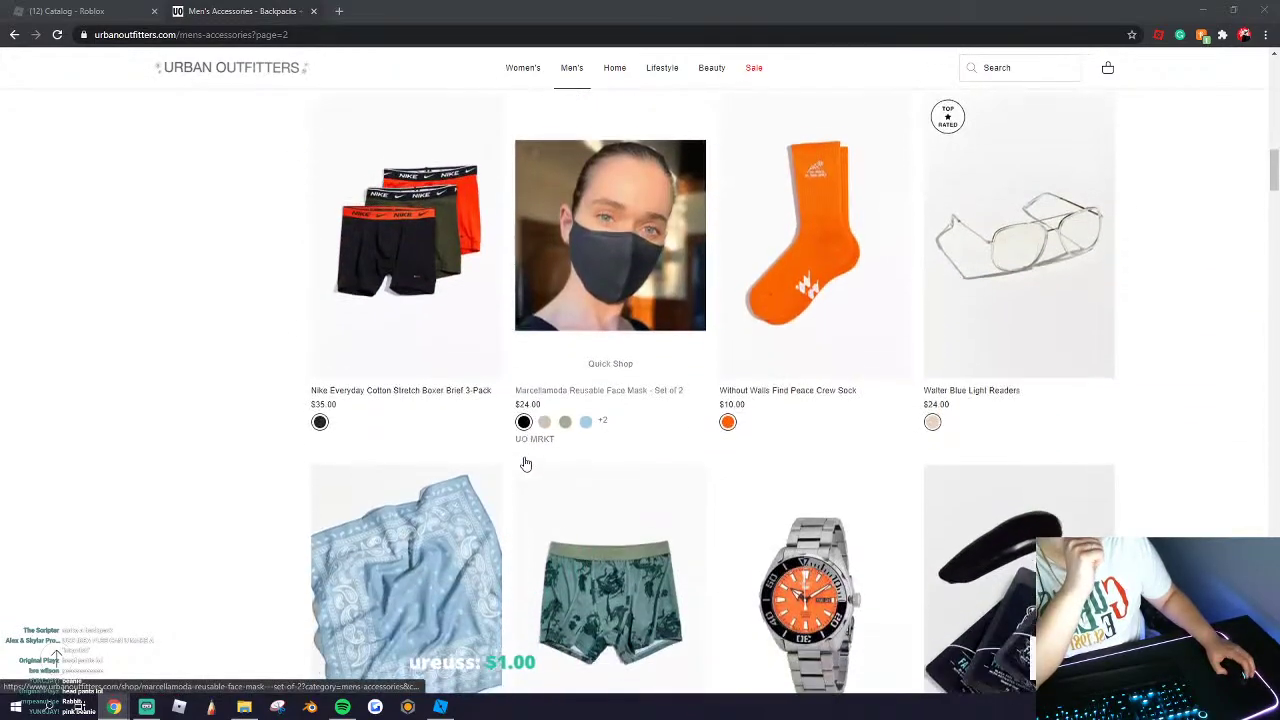
{"action": "scroll", "coordinate": [525, 463], "scroll_direction": "down", "scroll_amount": 7}
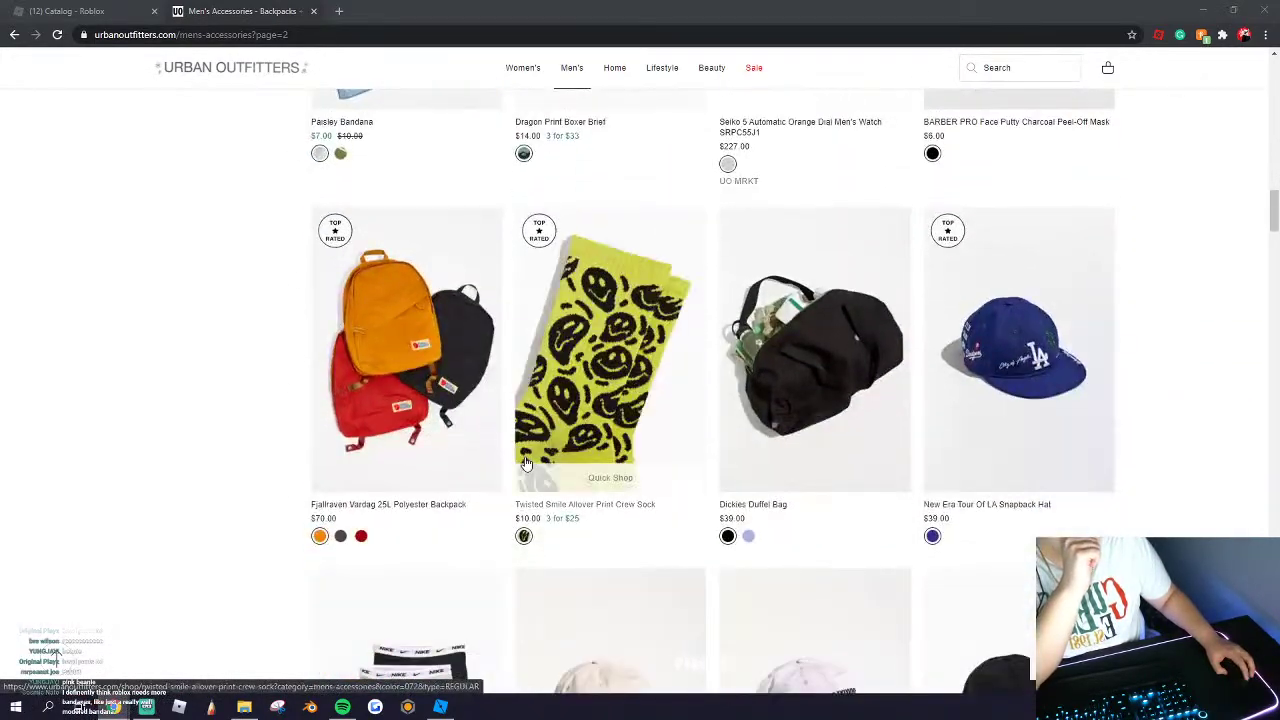
{"action": "scroll", "coordinate": [527, 464], "scroll_direction": "down", "scroll_amount": 3}
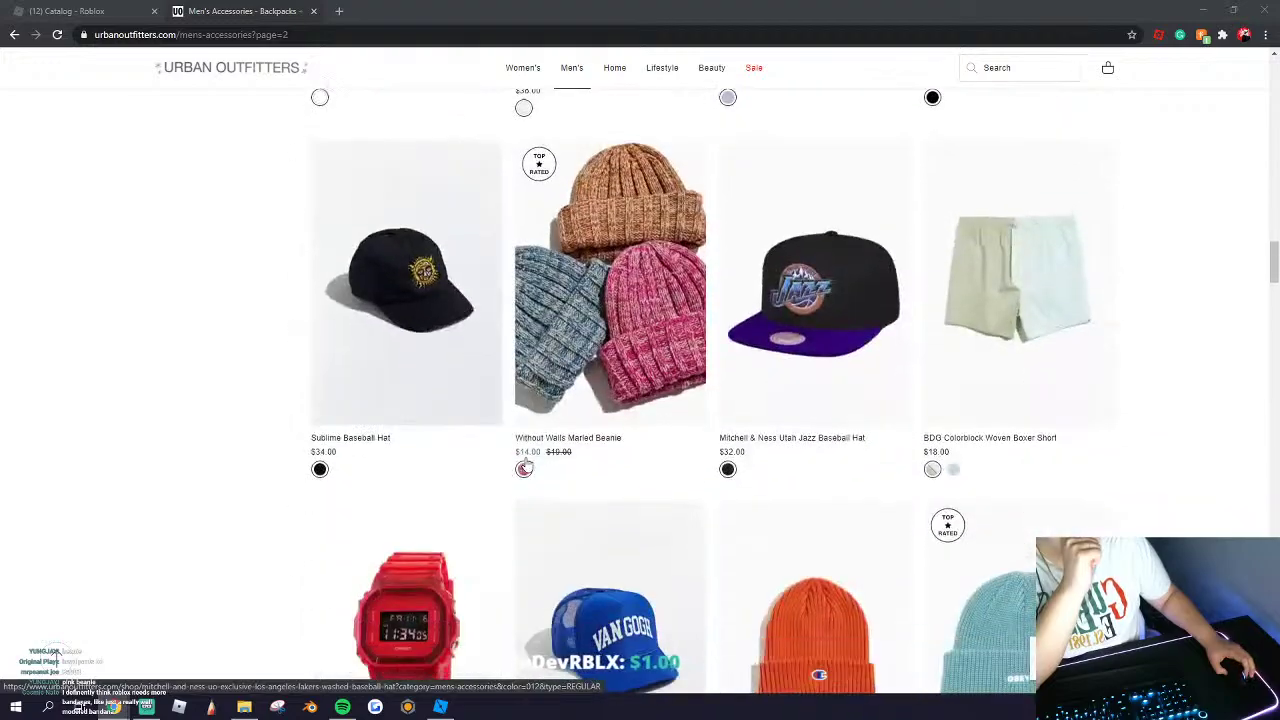
Step: Switch to the Roblox tab, open the avatar editor and equip the Blonde Man Bun Hair
{"action": "left_click", "coordinate": [78, 11]}
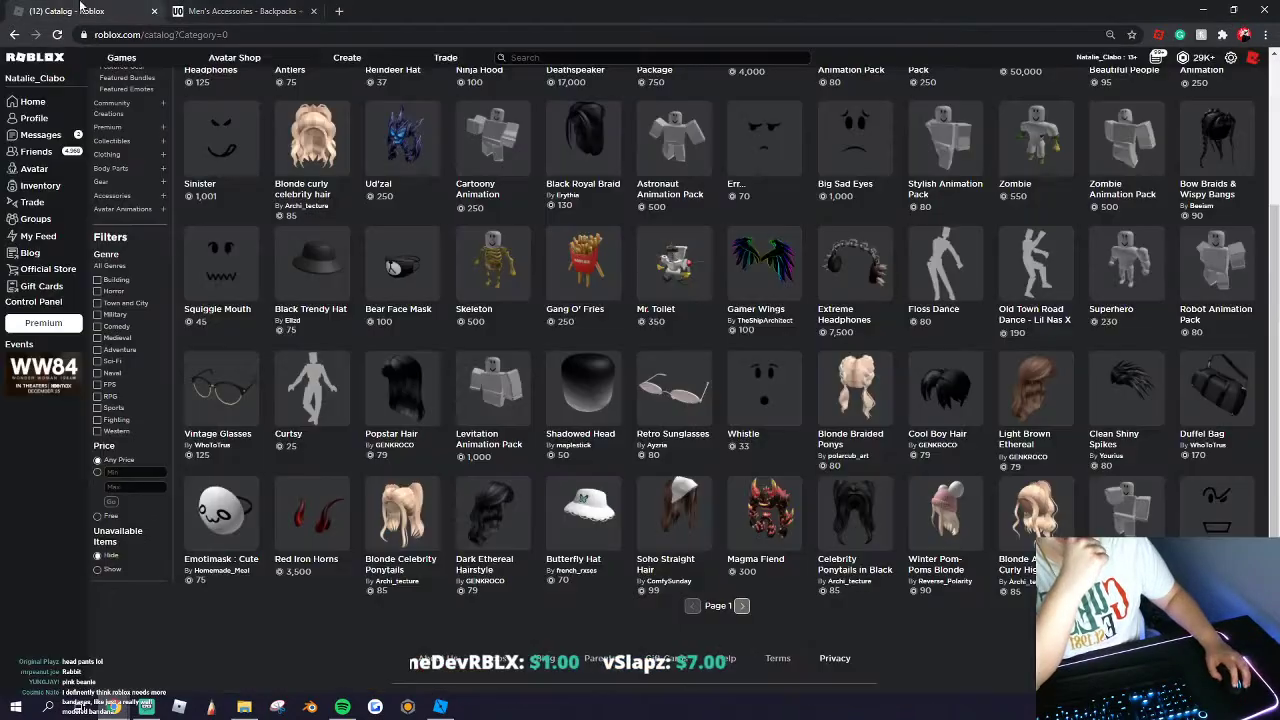
{"action": "left_click", "coordinate": [33, 172]}
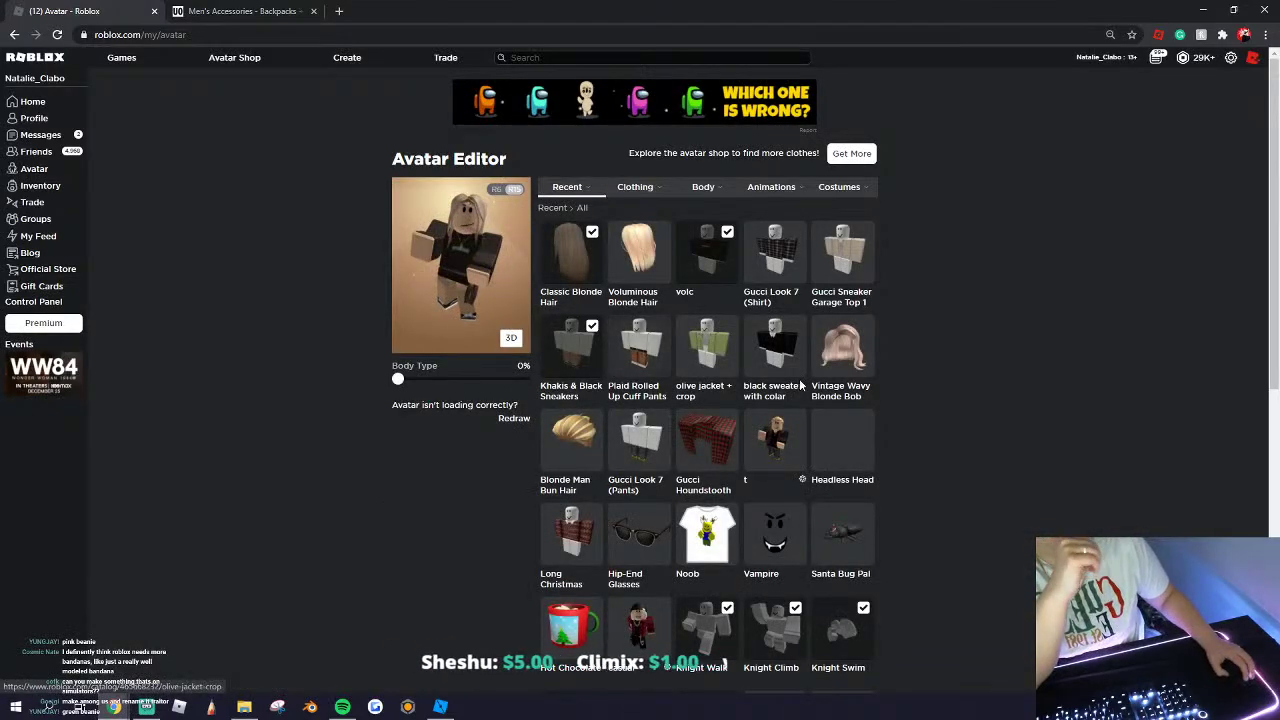
{"action": "left_click", "coordinate": [571, 440]}
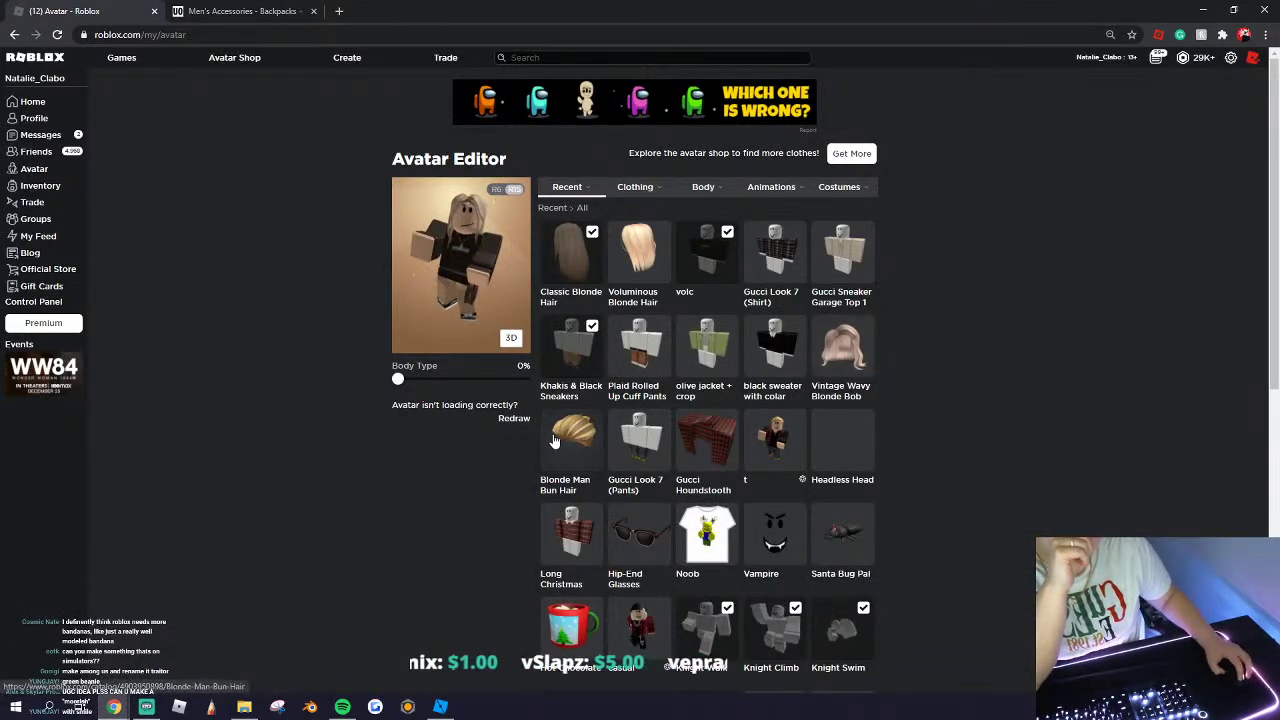
{"action": "scroll", "coordinate": [971, 330], "scroll_direction": "down", "scroll_amount": 2}
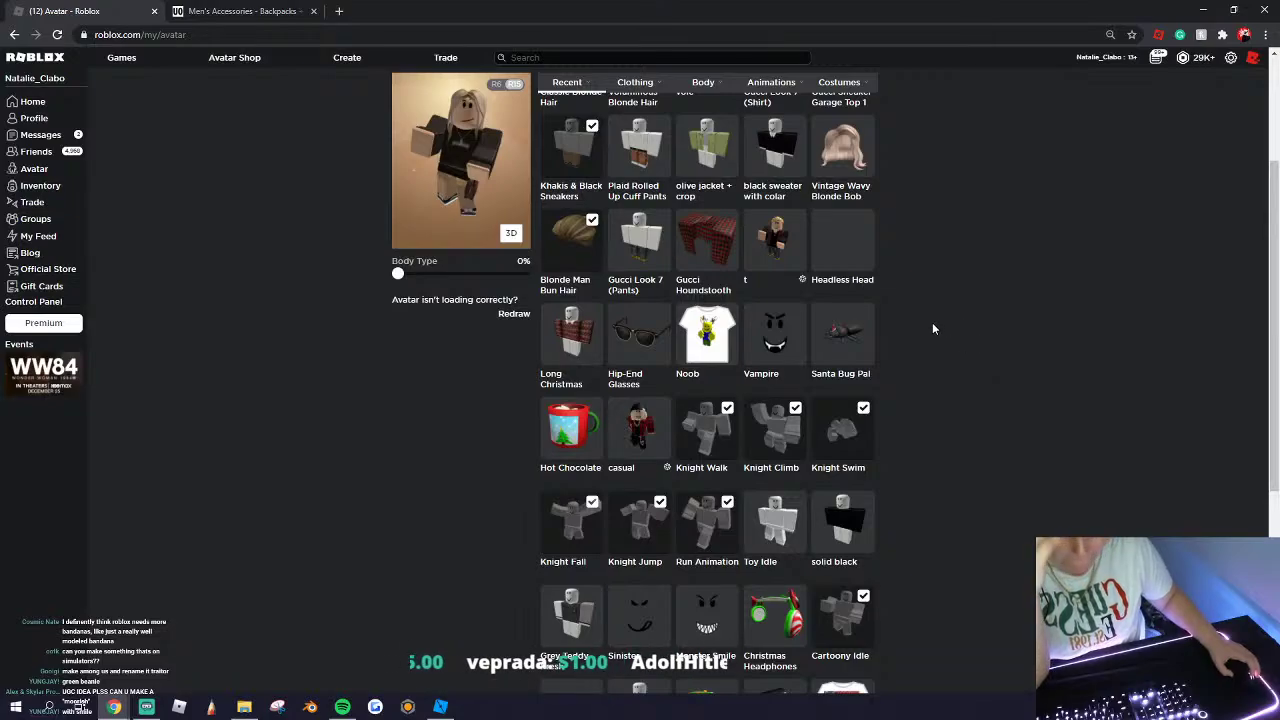
{"action": "scroll", "coordinate": [932, 328], "scroll_direction": "up", "scroll_amount": 2}
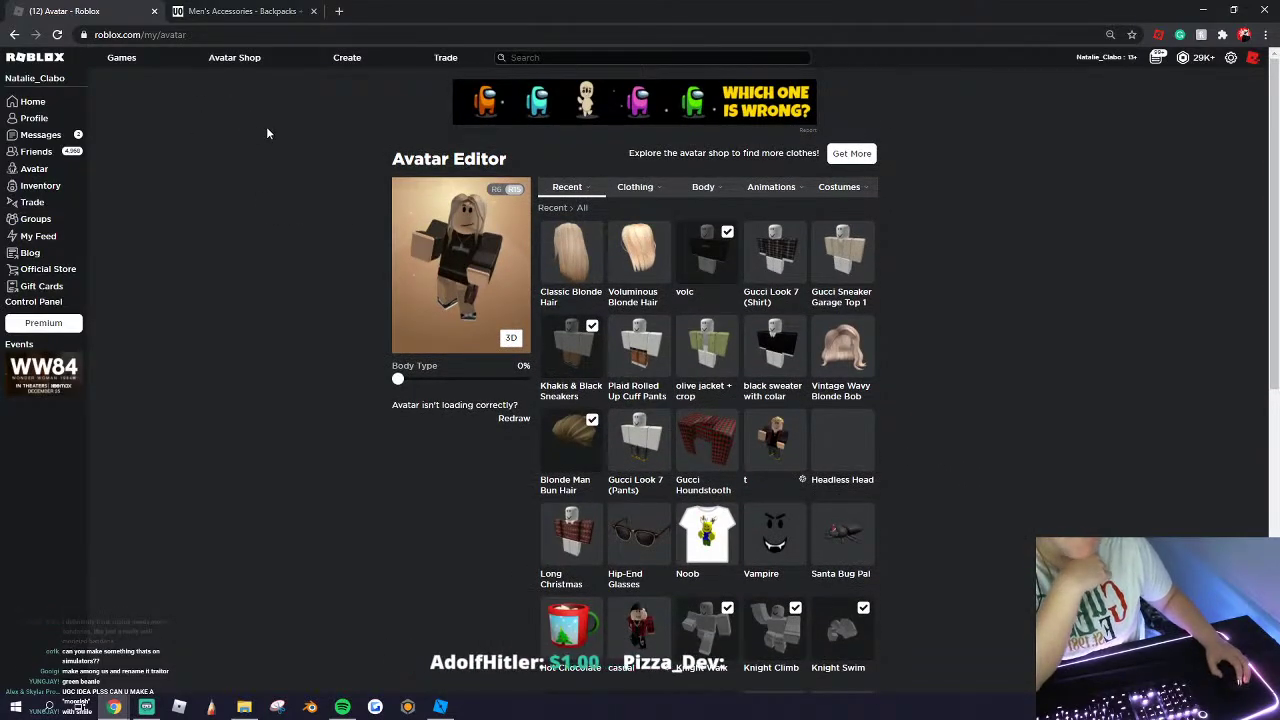
Step: Skim the recent avatar items, open the Hat category under clothing and examine the owned hats for accessory ideas
{"action": "scroll", "coordinate": [270, 131], "scroll_direction": "down", "scroll_amount": 5}
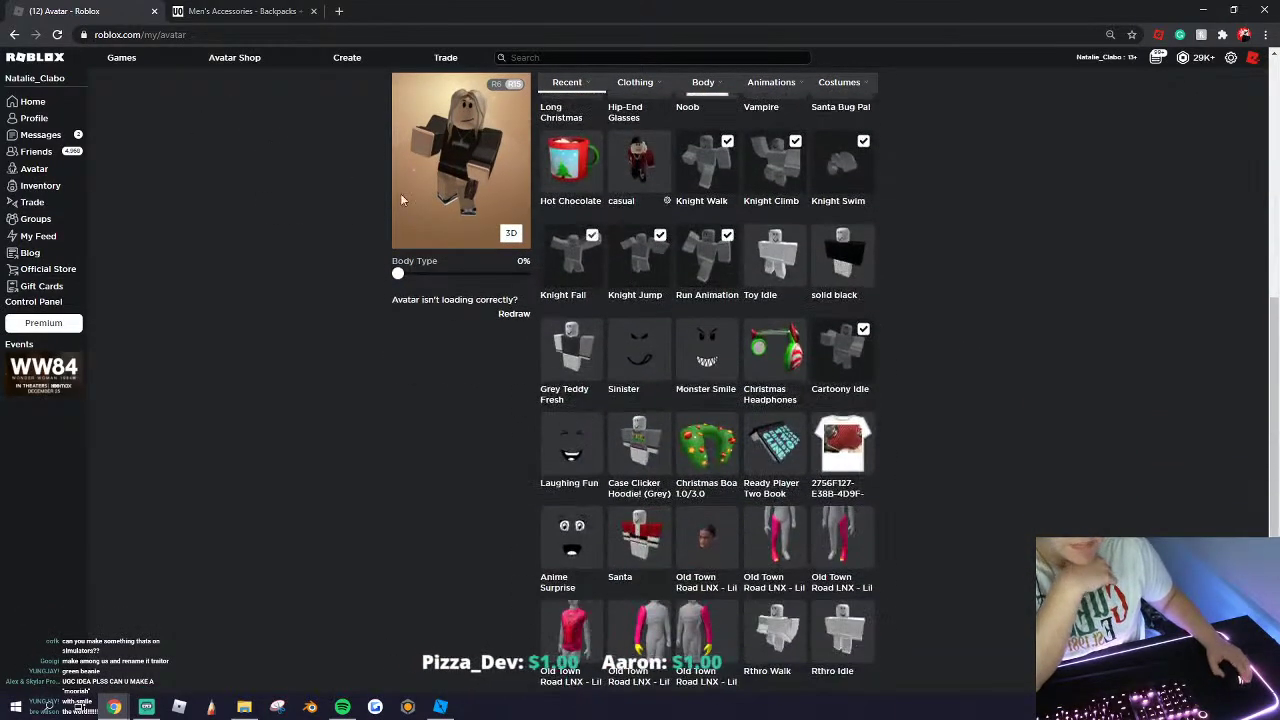
{"action": "scroll", "coordinate": [430, 220], "scroll_direction": "down", "scroll_amount": 1}
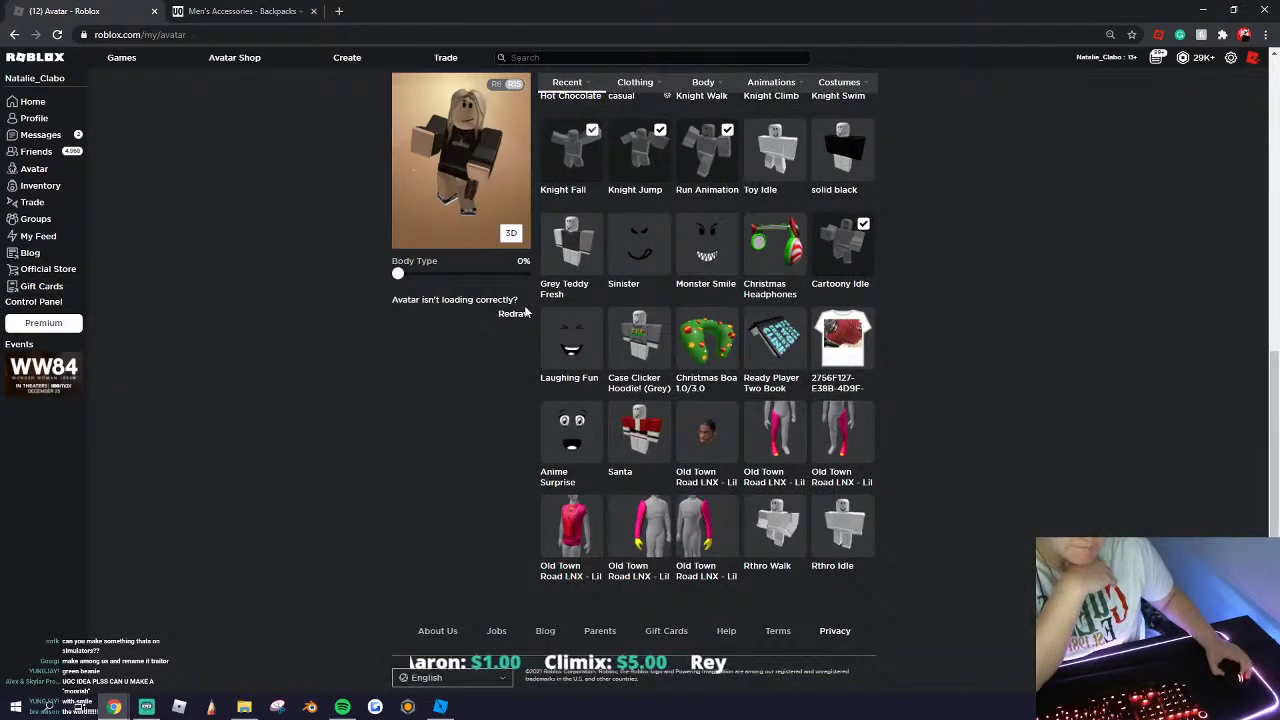
{"action": "scroll", "coordinate": [527, 312], "scroll_direction": "up", "scroll_amount": 5}
{"action": "mouse_move", "coordinate": [632, 84]}
{"action": "left_click", "coordinate": [626, 119]}
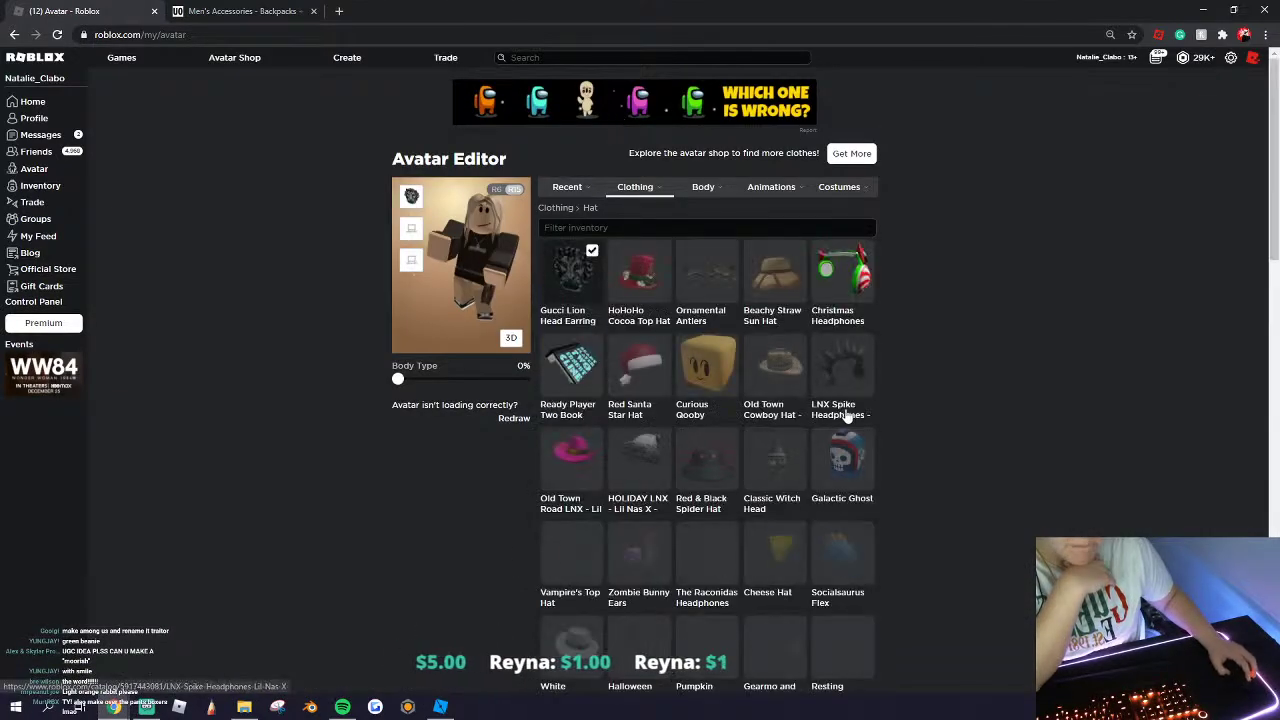
{"action": "scroll", "coordinate": [916, 420], "scroll_direction": "down", "scroll_amount": 1}
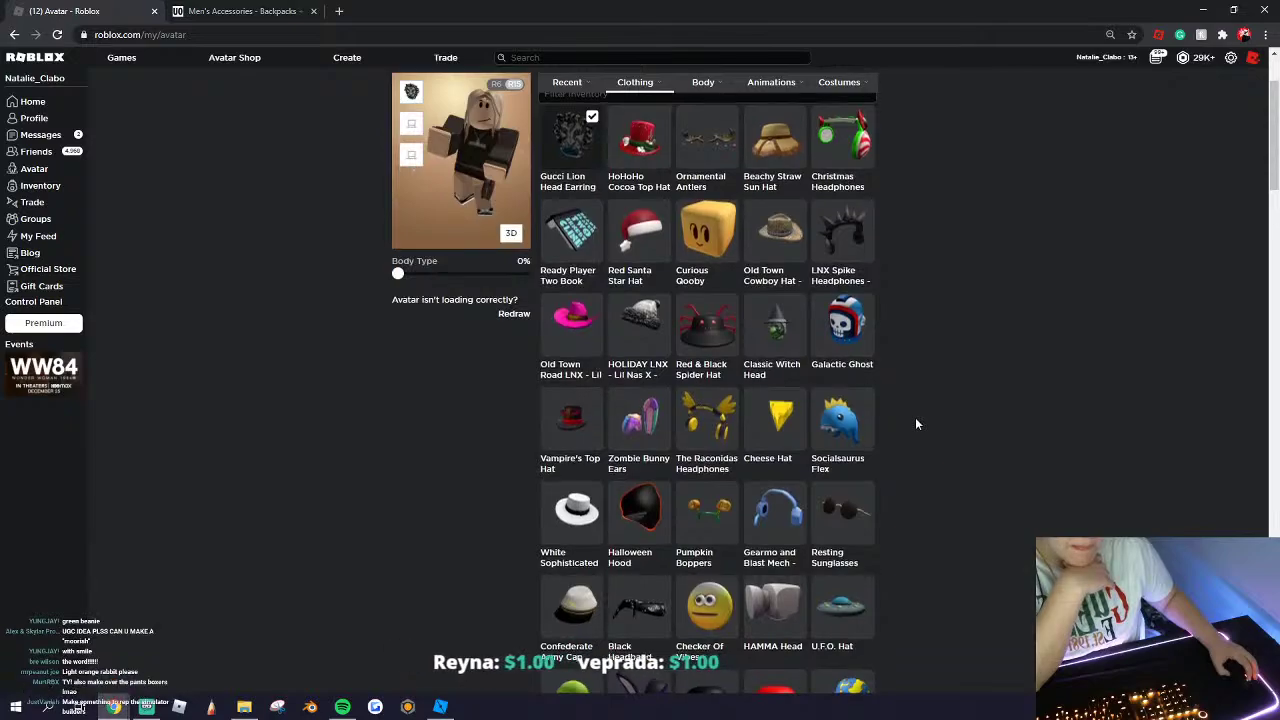
{"action": "scroll", "coordinate": [915, 424], "scroll_direction": "down", "scroll_amount": 1}
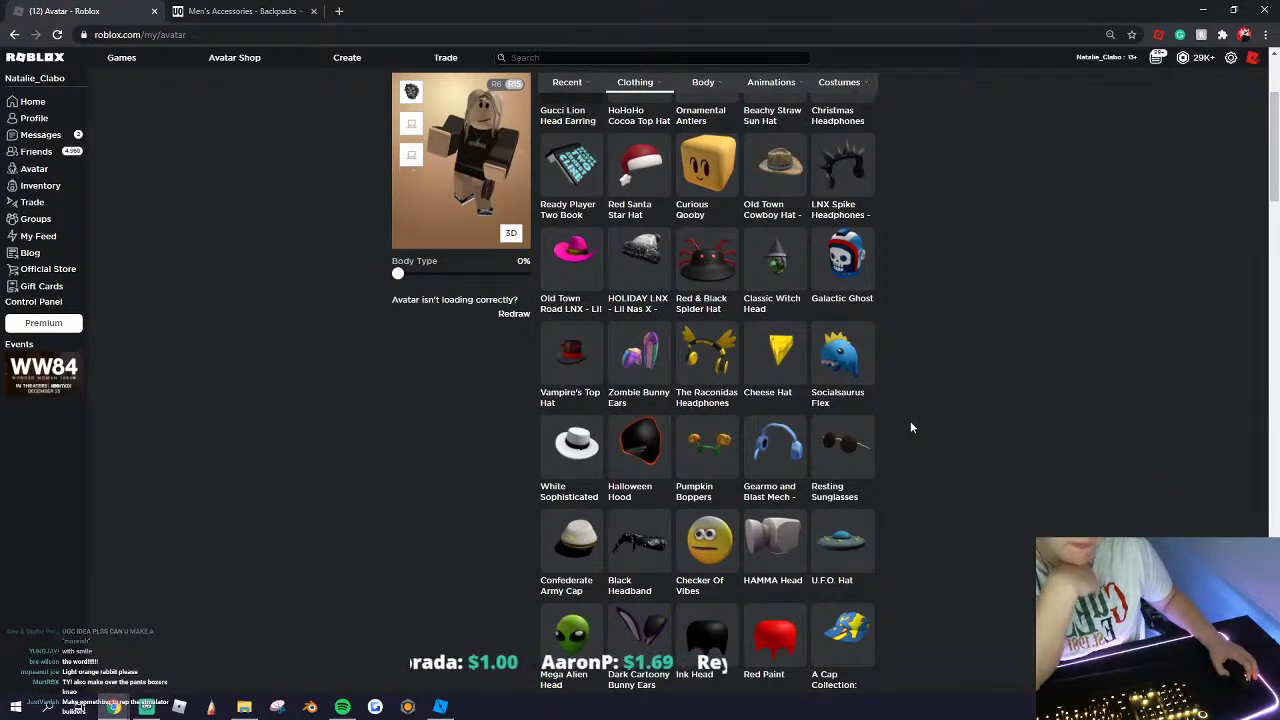
{"action": "scroll", "coordinate": [908, 428], "scroll_direction": "down", "scroll_amount": 2}
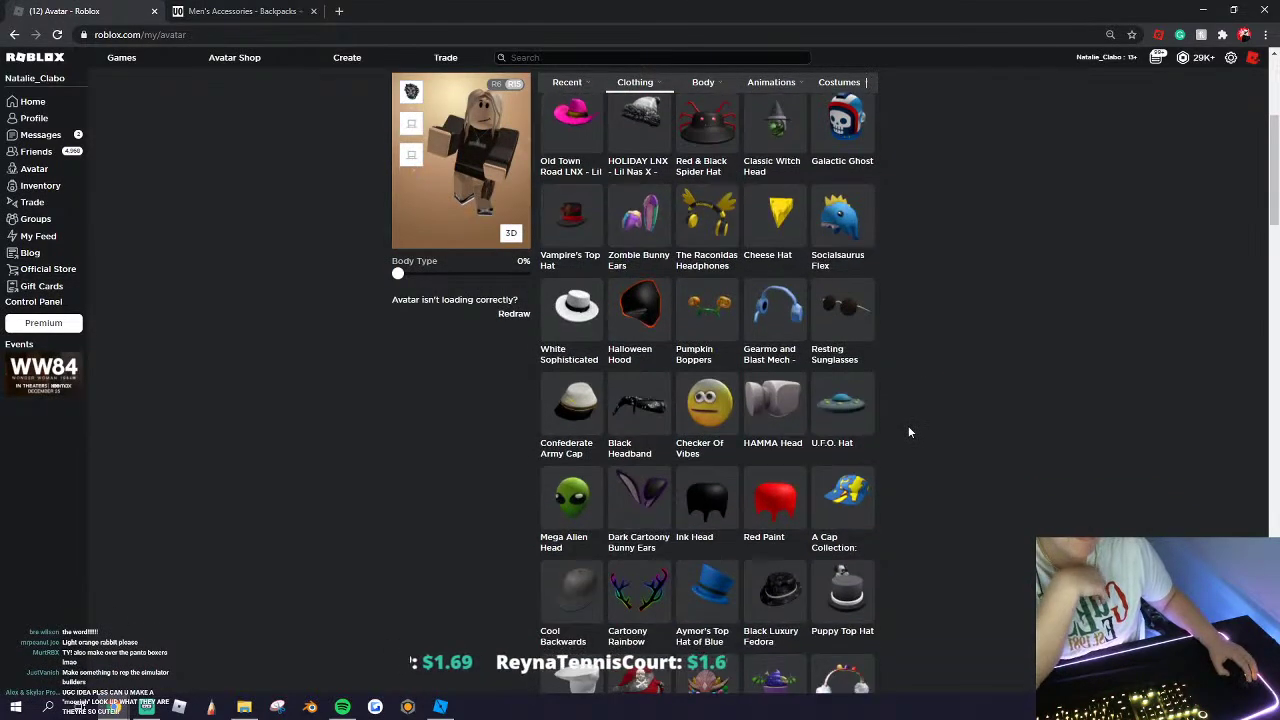
{"action": "scroll", "coordinate": [908, 428], "scroll_direction": "down", "scroll_amount": 2}
{"action": "scroll", "coordinate": [910, 425], "scroll_direction": "down", "scroll_amount": 6}
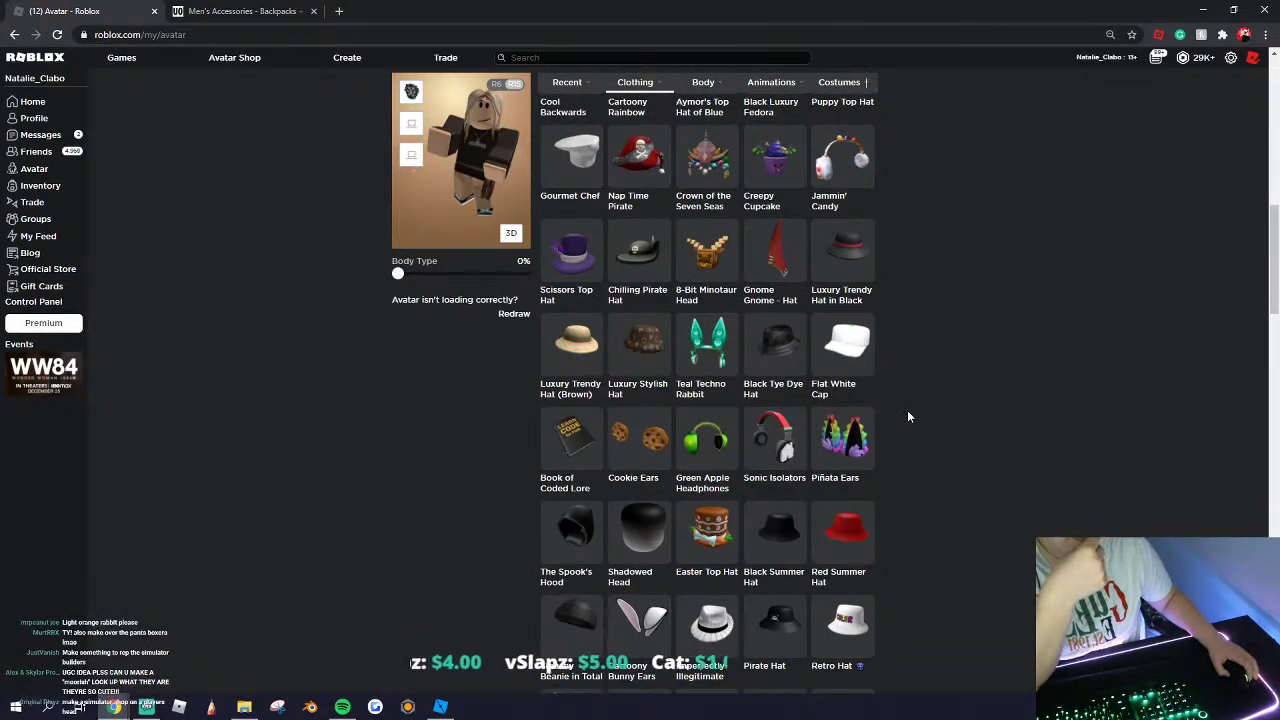
{"action": "scroll", "coordinate": [908, 417], "scroll_direction": "down", "scroll_amount": 12}
{"action": "scroll", "coordinate": [906, 410], "scroll_direction": "down", "scroll_amount": 10}
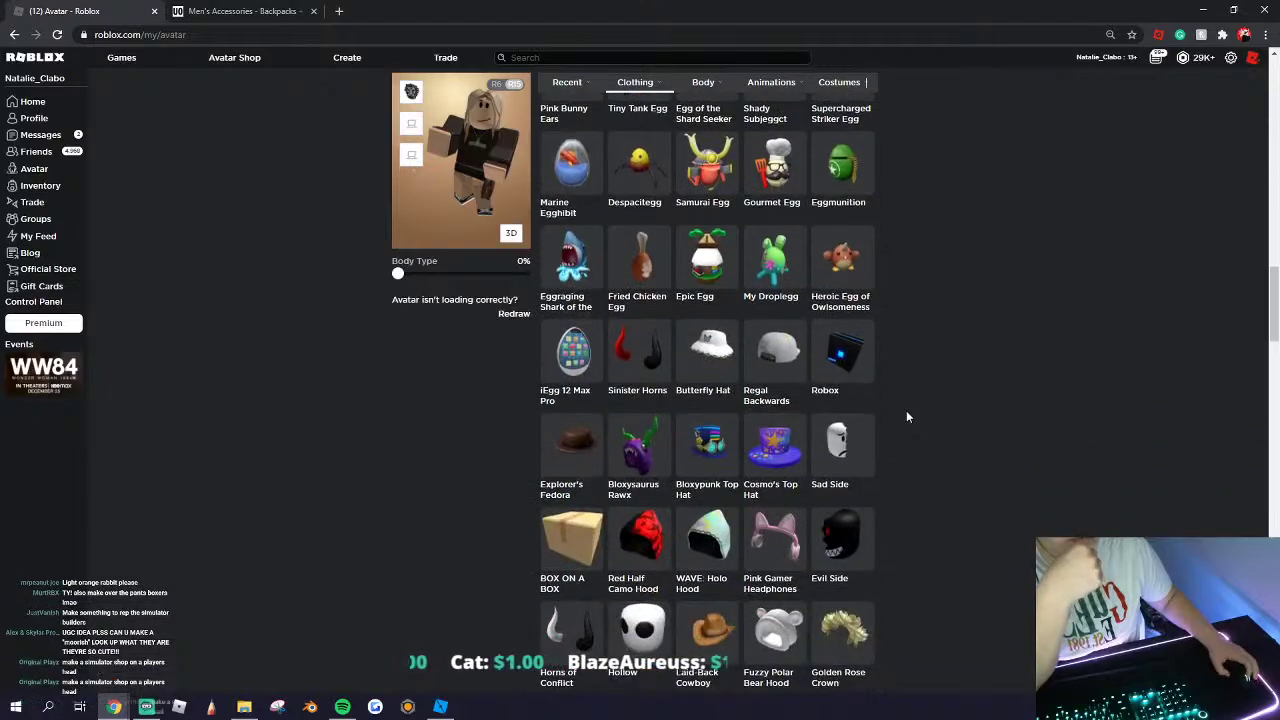
{"action": "scroll", "coordinate": [905, 410], "scroll_direction": "down", "scroll_amount": 4}
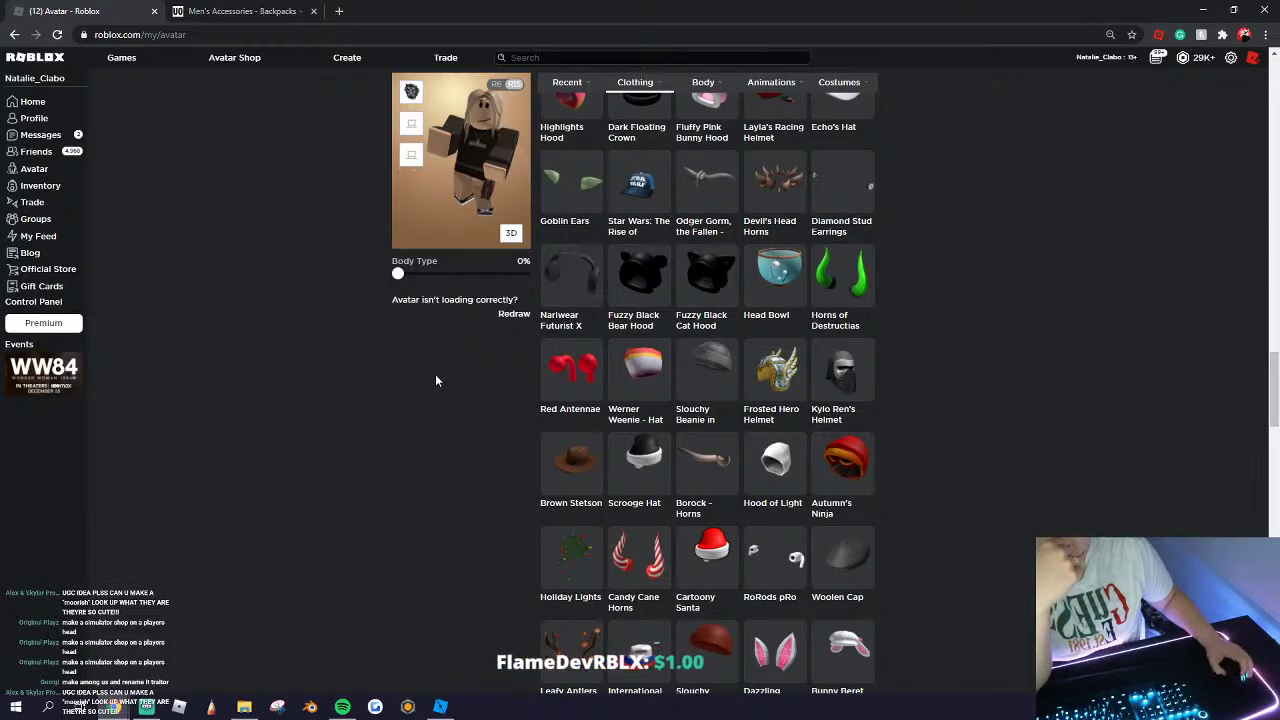
{"action": "double_click", "coordinate": [353, 12]}
{"action": "left_click", "coordinate": [352, 16]}
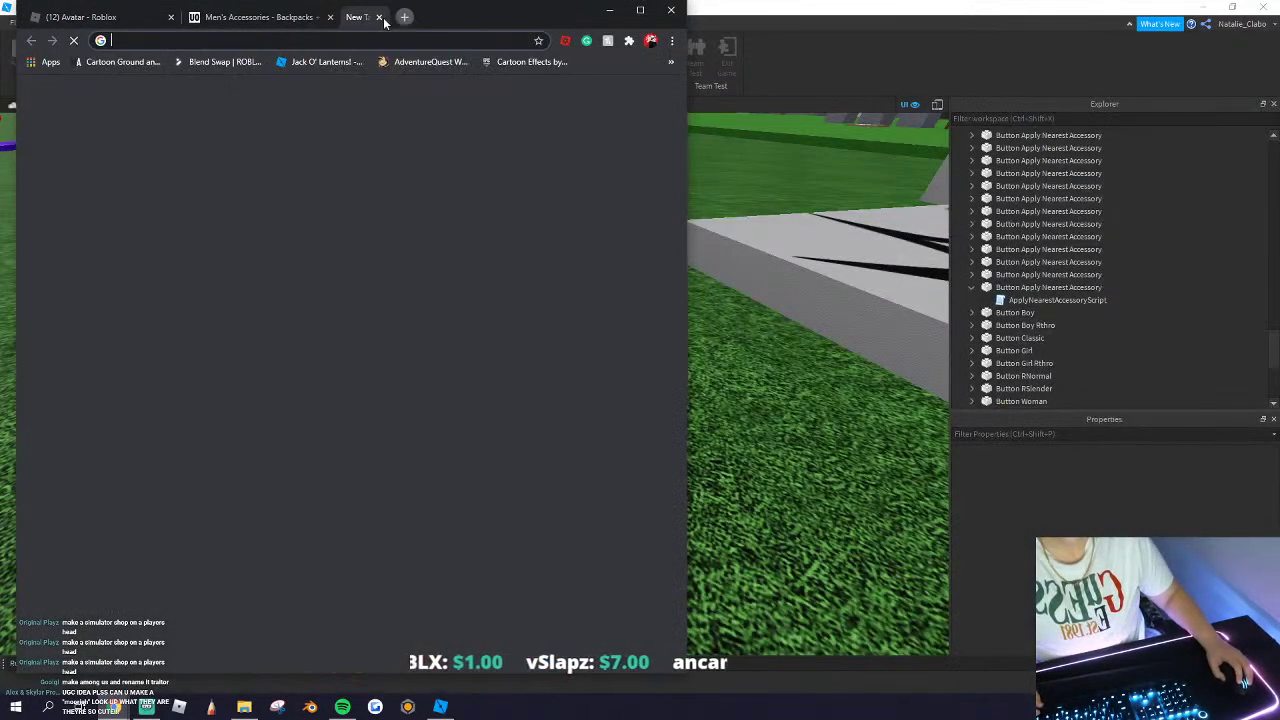
{"action": "double_click", "coordinate": [574, 13]}
{"action": "left_click", "coordinate": [473, 11]}
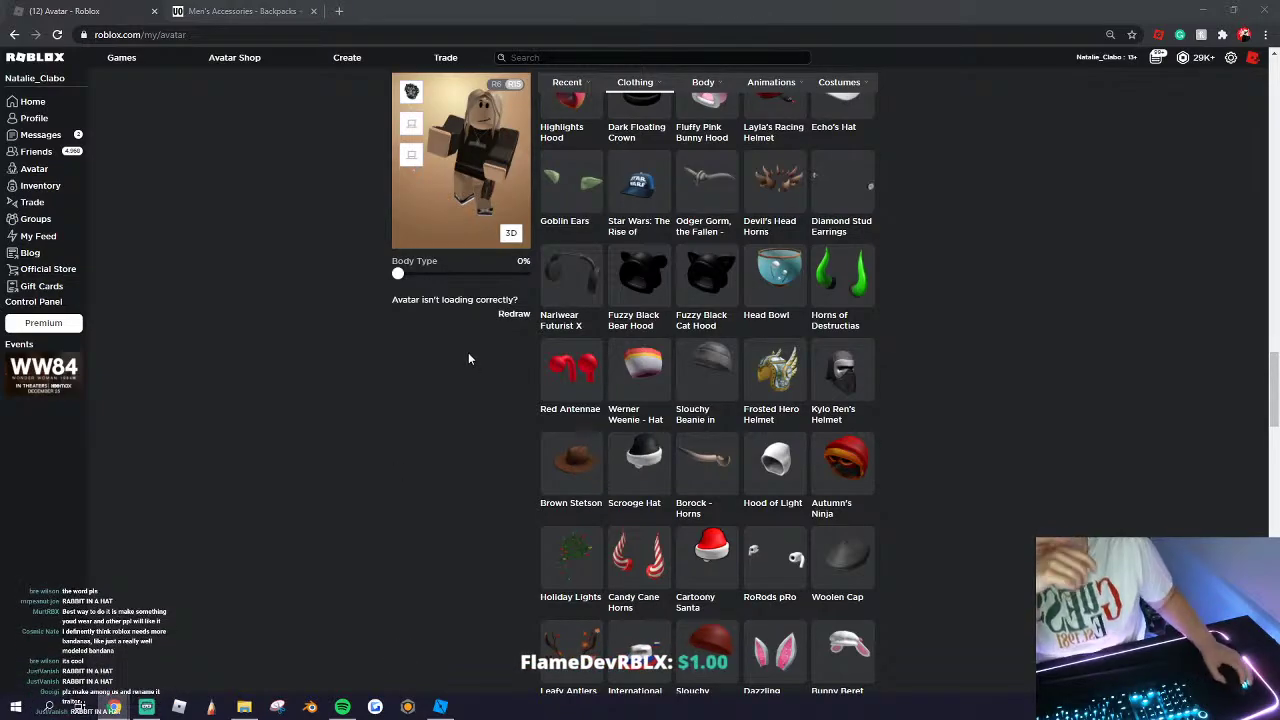
Step: Search the web for "bandana styles" in a new browser tab
{"action": "left_click", "coordinate": [339, 11]}
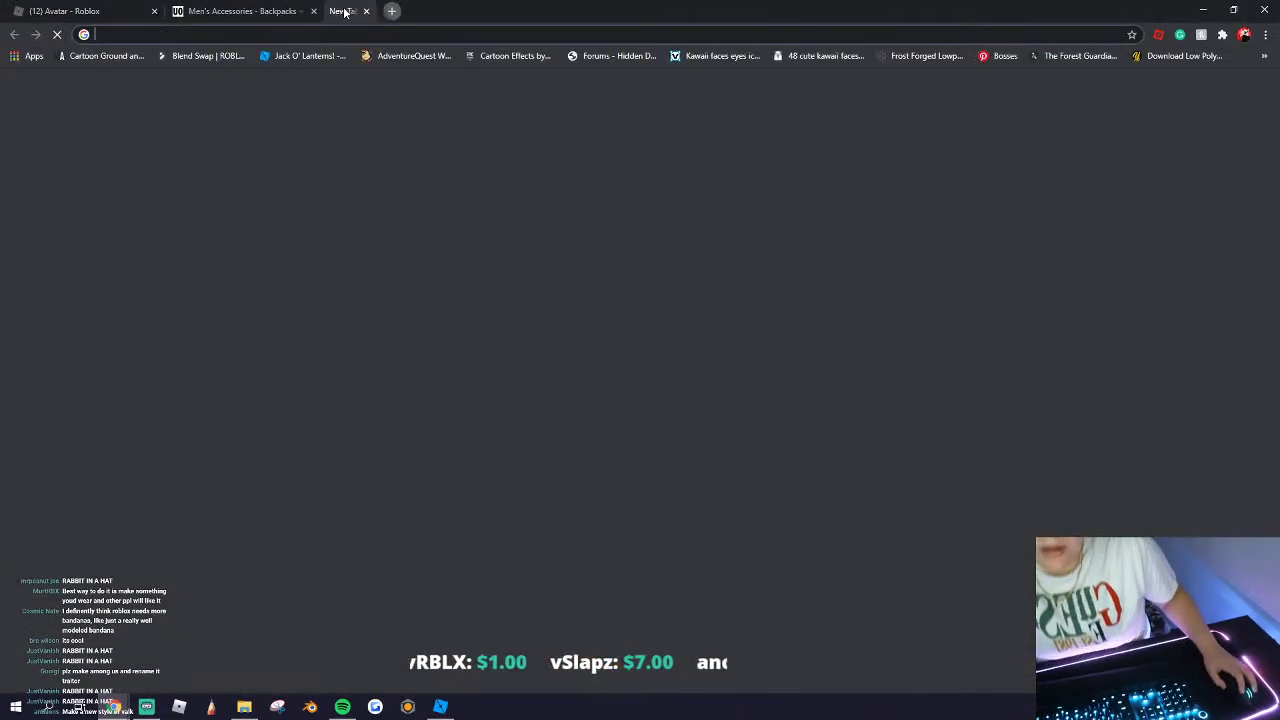
{"action": "type", "text": "banda"}
{"action": "key", "text": "BackSpace"}
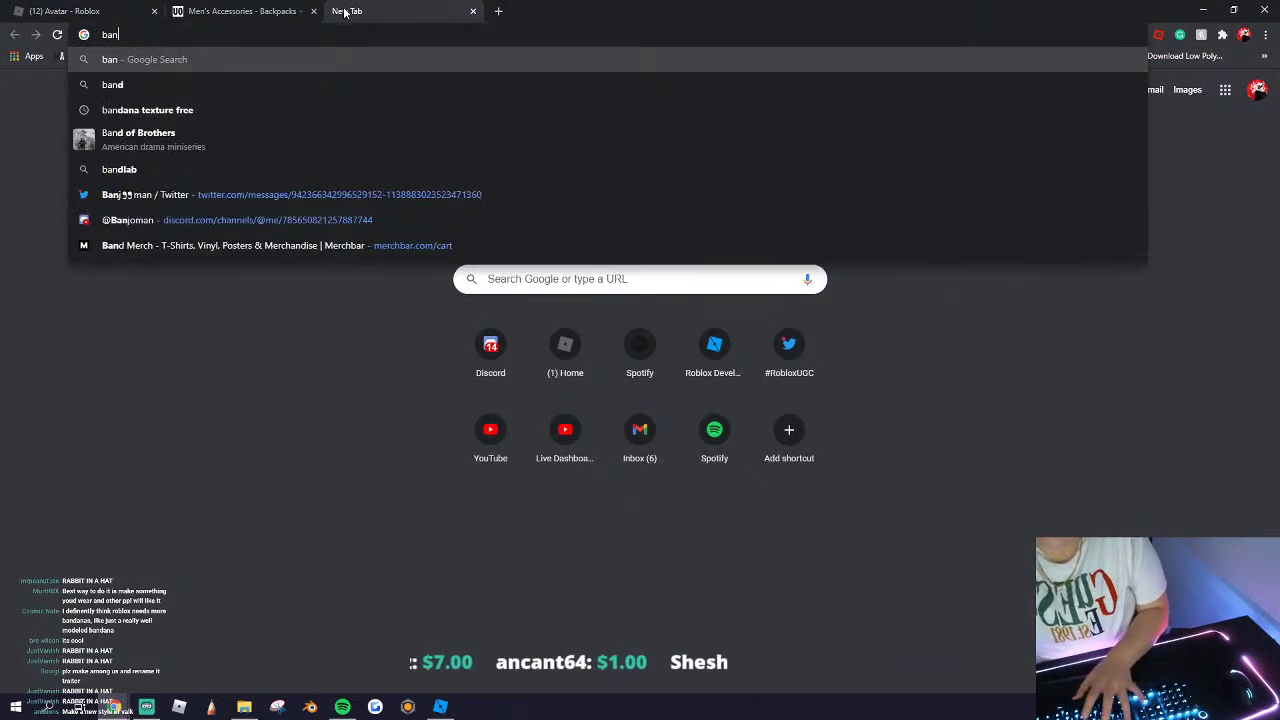
{"action": "type", "text": "style"}
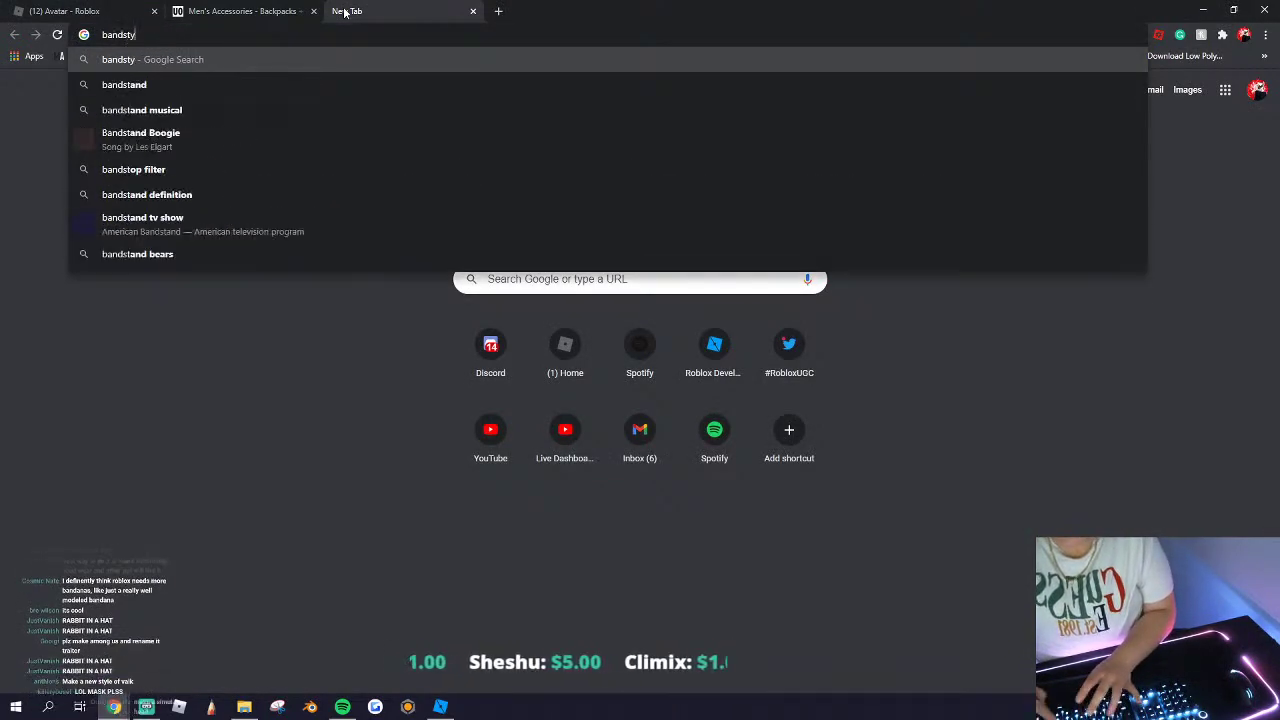
{"action": "key", "text": "BackSpace"}
{"action": "key", "text": "BackSpace"}
{"action": "key", "text": "BackSpace"}
{"action": "key", "text": "BackSpace"}
{"action": "key", "text": "BackSpace"}
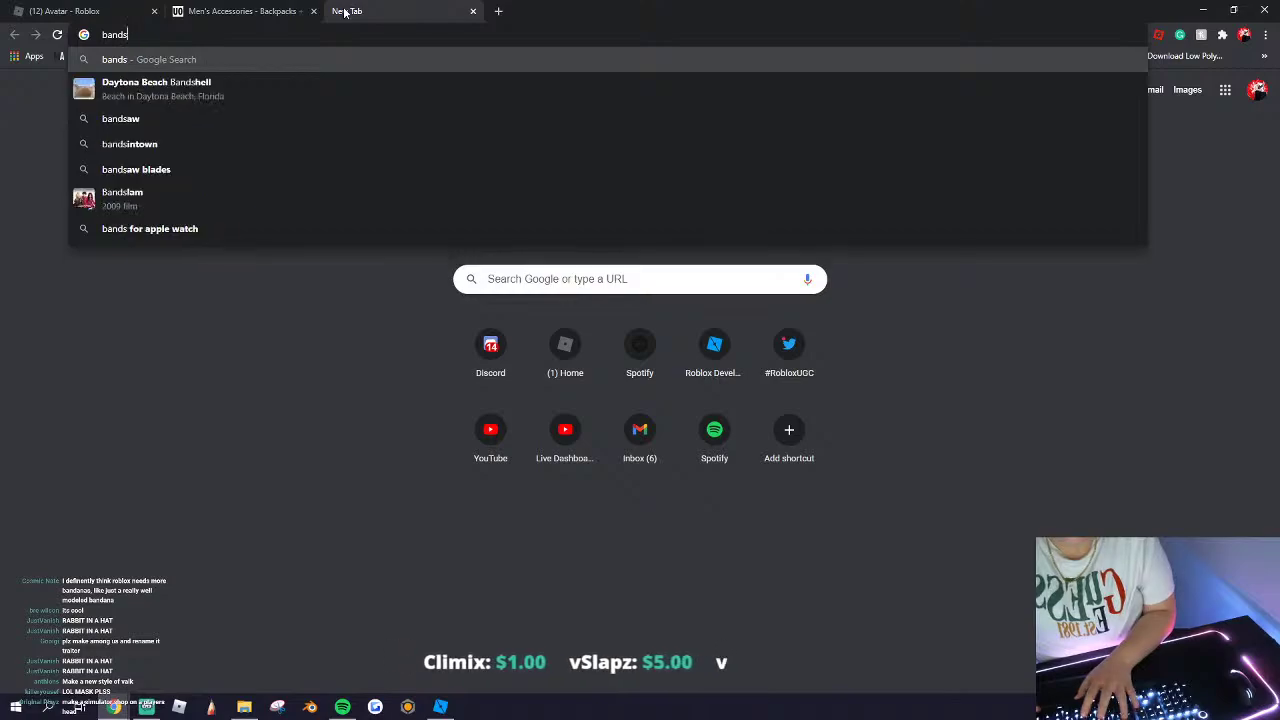
{"action": "type", "text": "ana styles"}
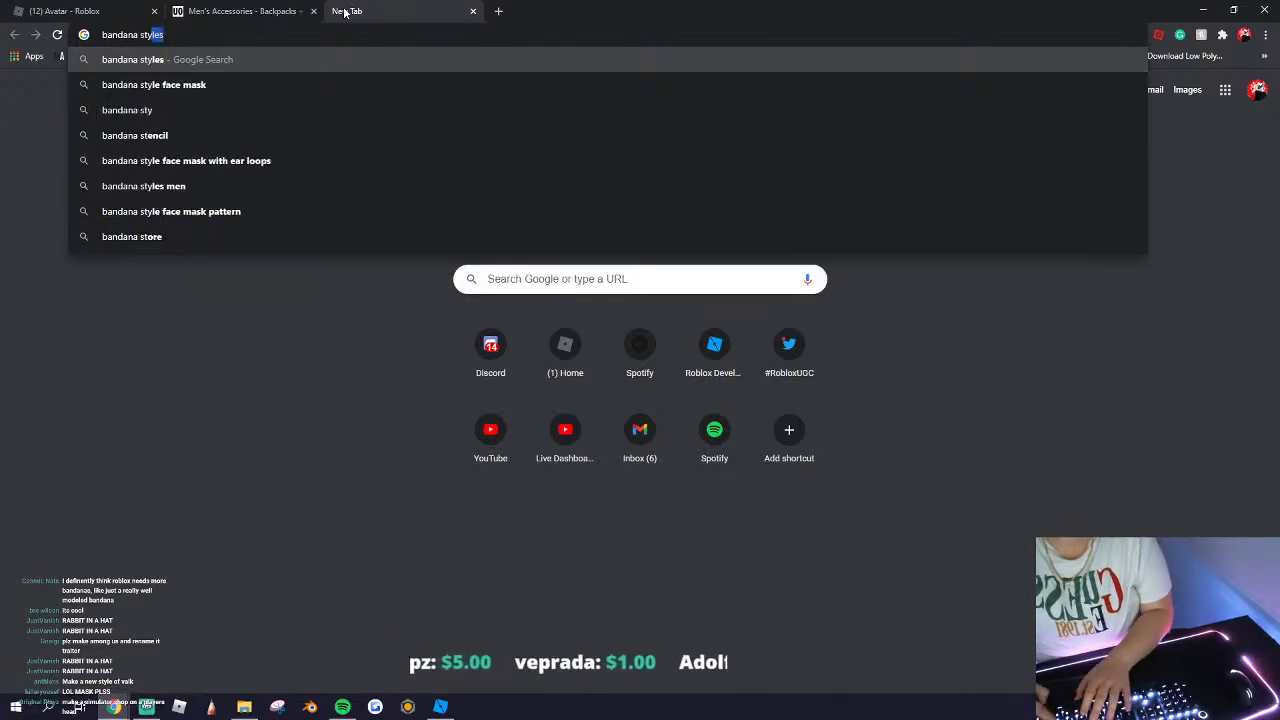
{"action": "key", "text": "Return"}
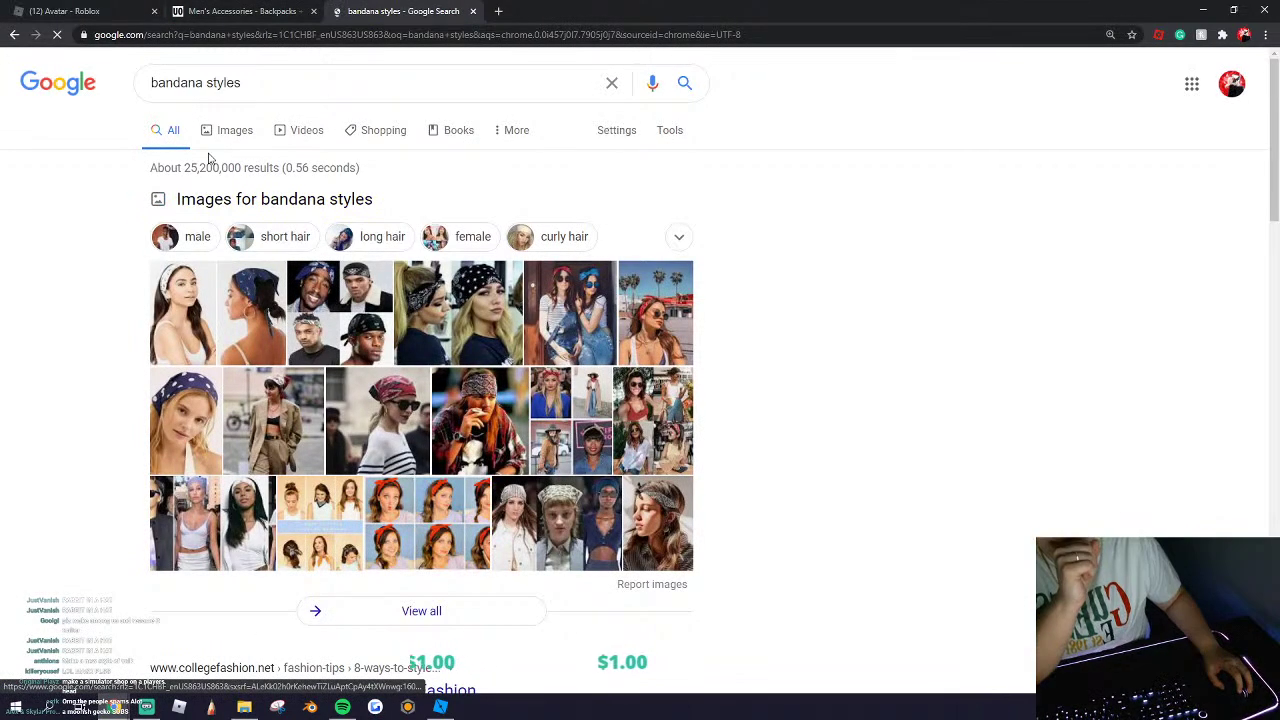
Step: Show the image results, preview the Afroculture picture of men's bandana styles and examine further bandana references
{"action": "left_click", "coordinate": [222, 130]}
{"action": "scroll", "coordinate": [345, 255], "scroll_direction": "down", "scroll_amount": 3}
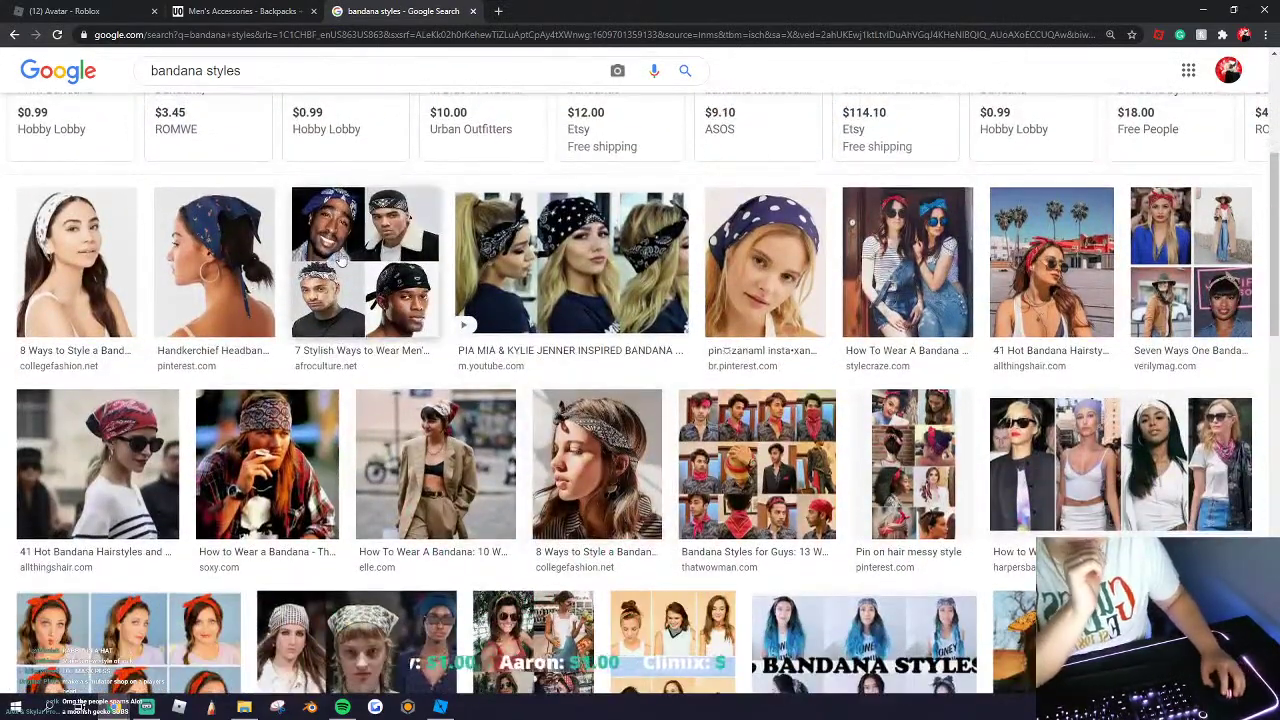
{"action": "left_click", "coordinate": [340, 258]}
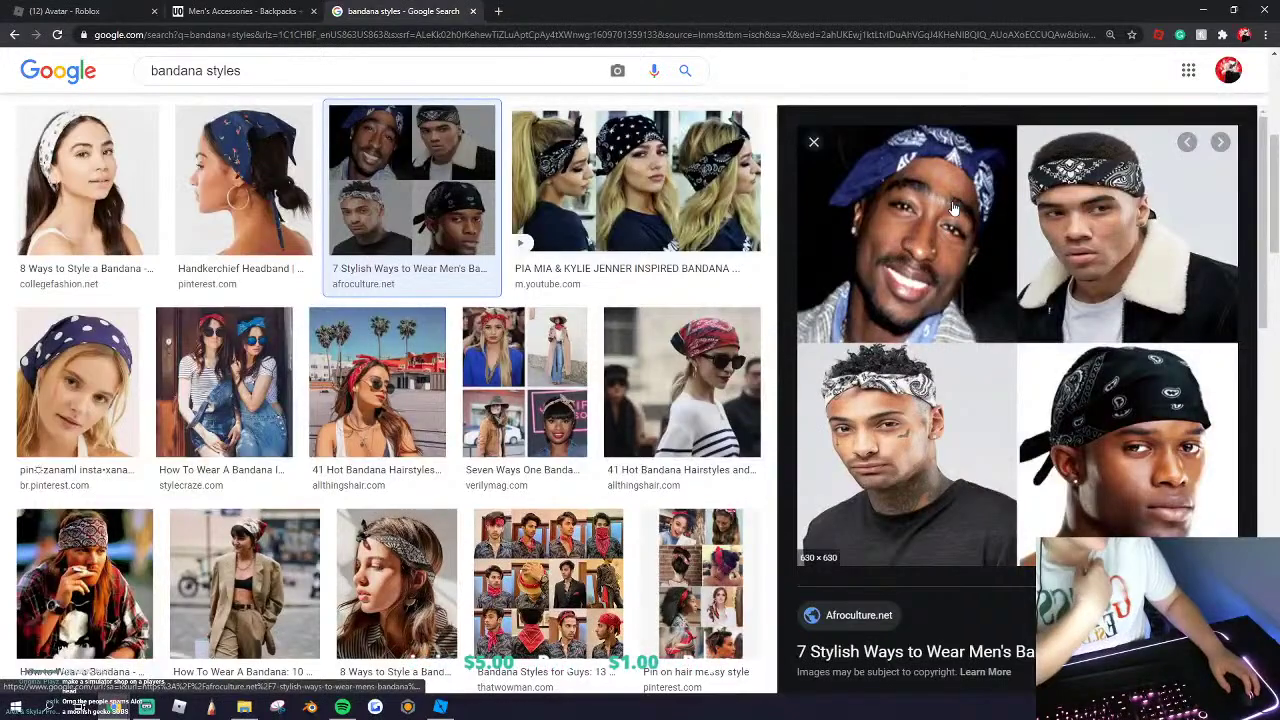
{"action": "scroll", "coordinate": [486, 360], "scroll_direction": "down", "scroll_amount": 5}
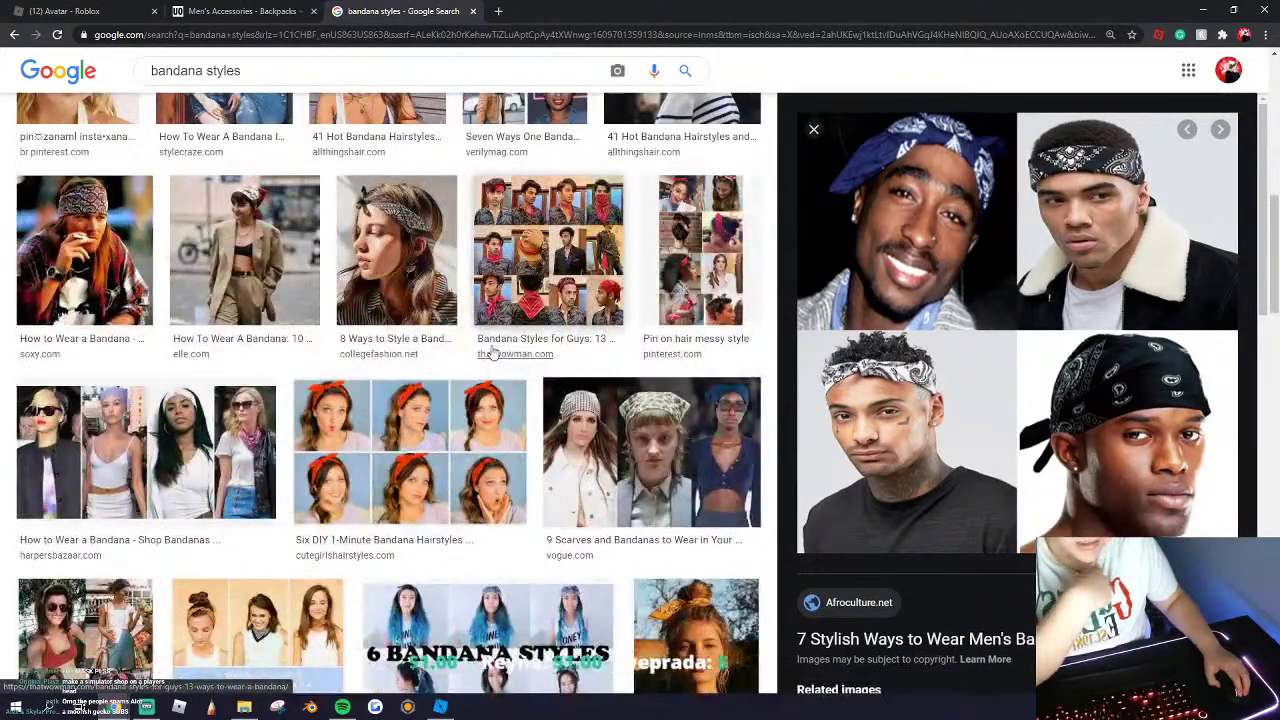
Step: Look through the bandana styles image results and preview the wikiHow image "3 Ways to Wear Bandanas" with its related images
{"action": "scroll", "coordinate": [330, 395], "scroll_direction": "down", "scroll_amount": 1}
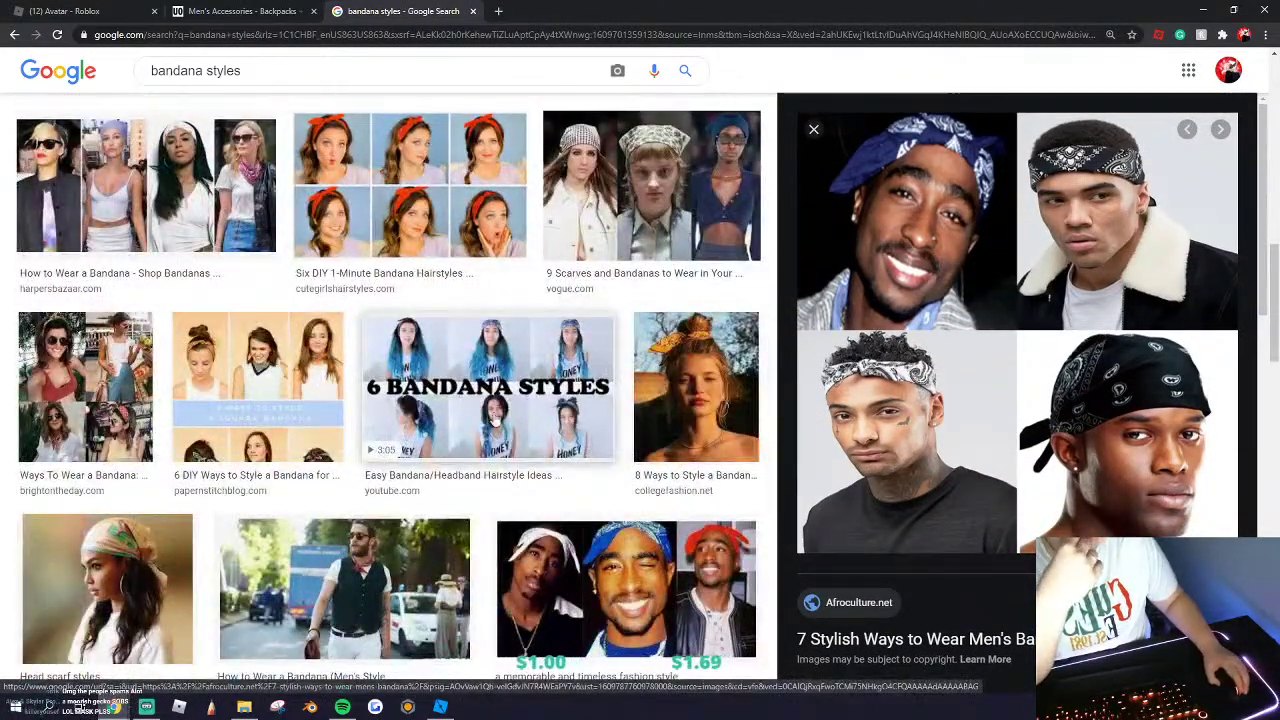
{"action": "scroll", "coordinate": [173, 242], "scroll_direction": "down", "scroll_amount": 5}
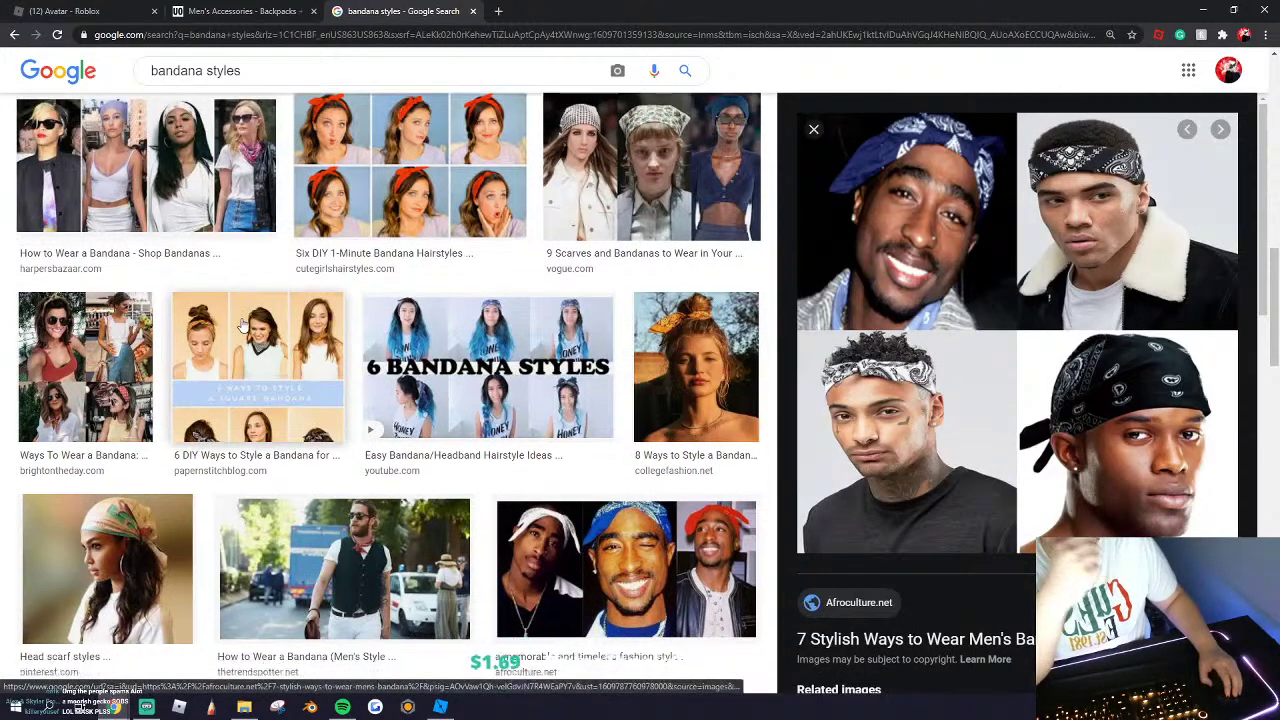
{"action": "scroll", "coordinate": [311, 361], "scroll_direction": "down", "scroll_amount": 1}
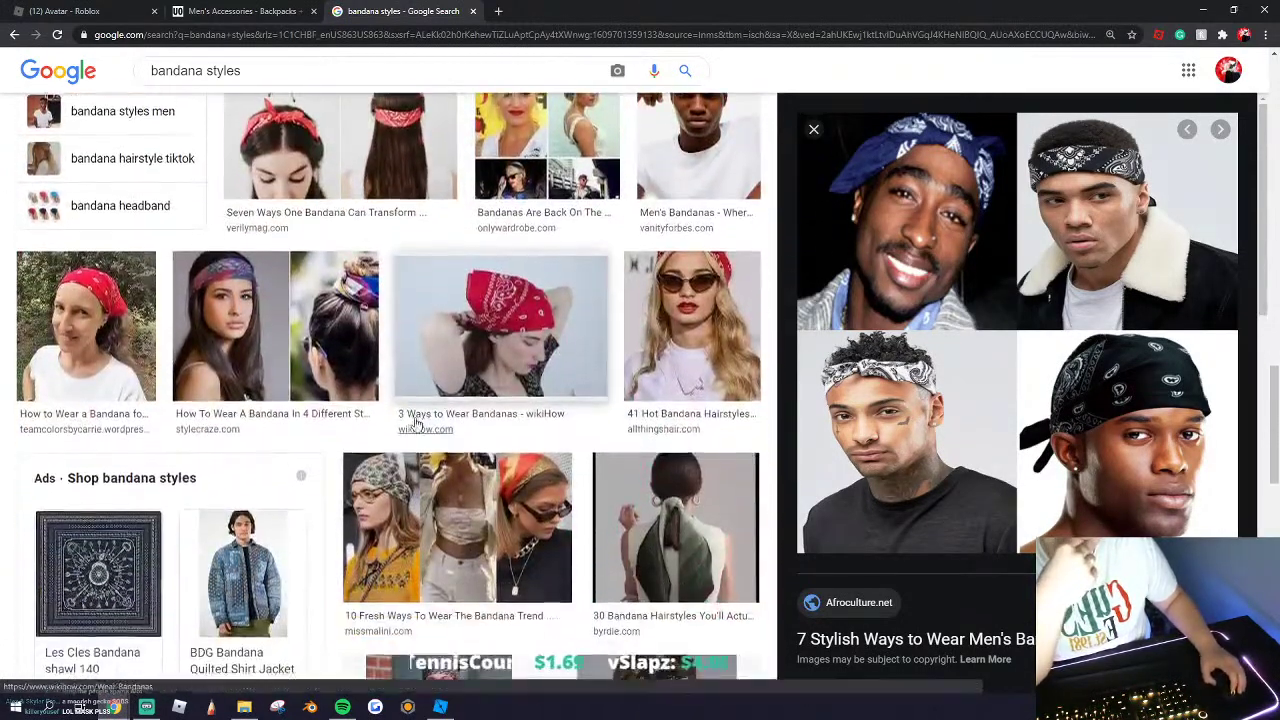
{"action": "left_click", "coordinate": [490, 330]}
{"action": "scroll", "coordinate": [1079, 396], "scroll_direction": "down", "scroll_amount": 1}
{"action": "scroll", "coordinate": [1079, 396], "scroll_direction": "down", "scroll_amount": 2}
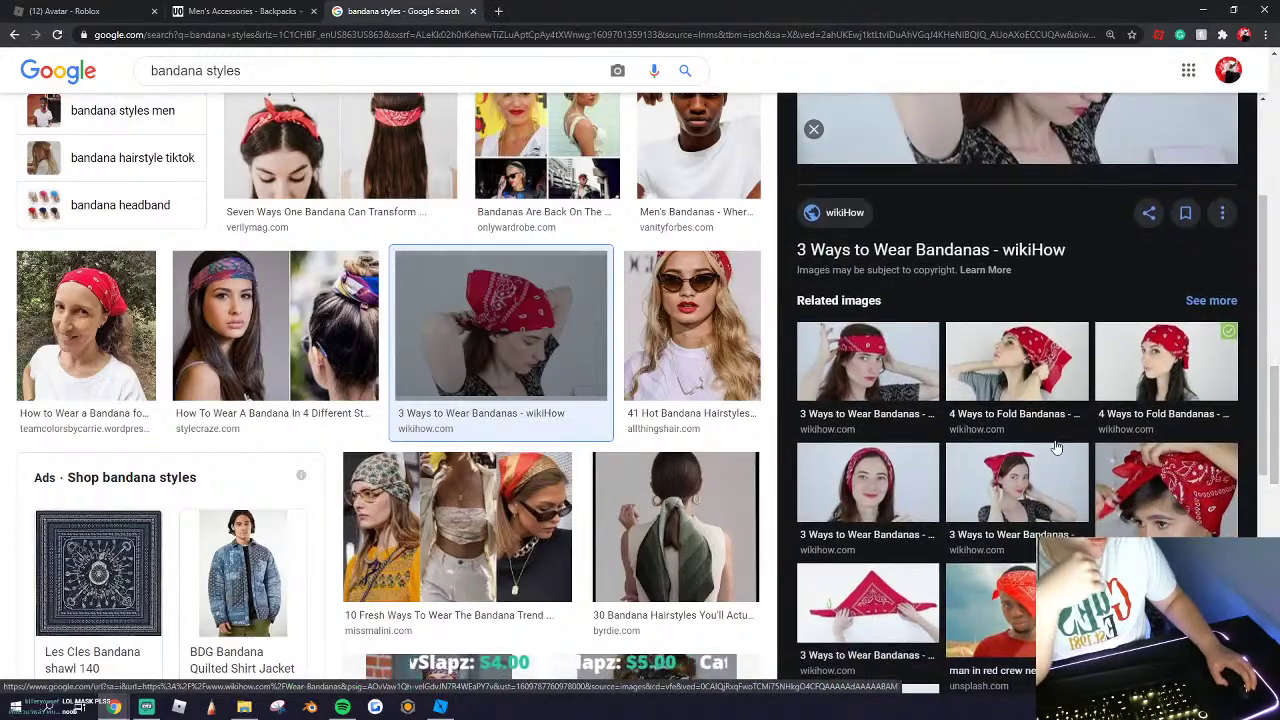
{"action": "scroll", "coordinate": [480, 468], "scroll_direction": "down", "scroll_amount": 5}
{"action": "scroll", "coordinate": [480, 468], "scroll_direction": "up", "scroll_amount": 10}
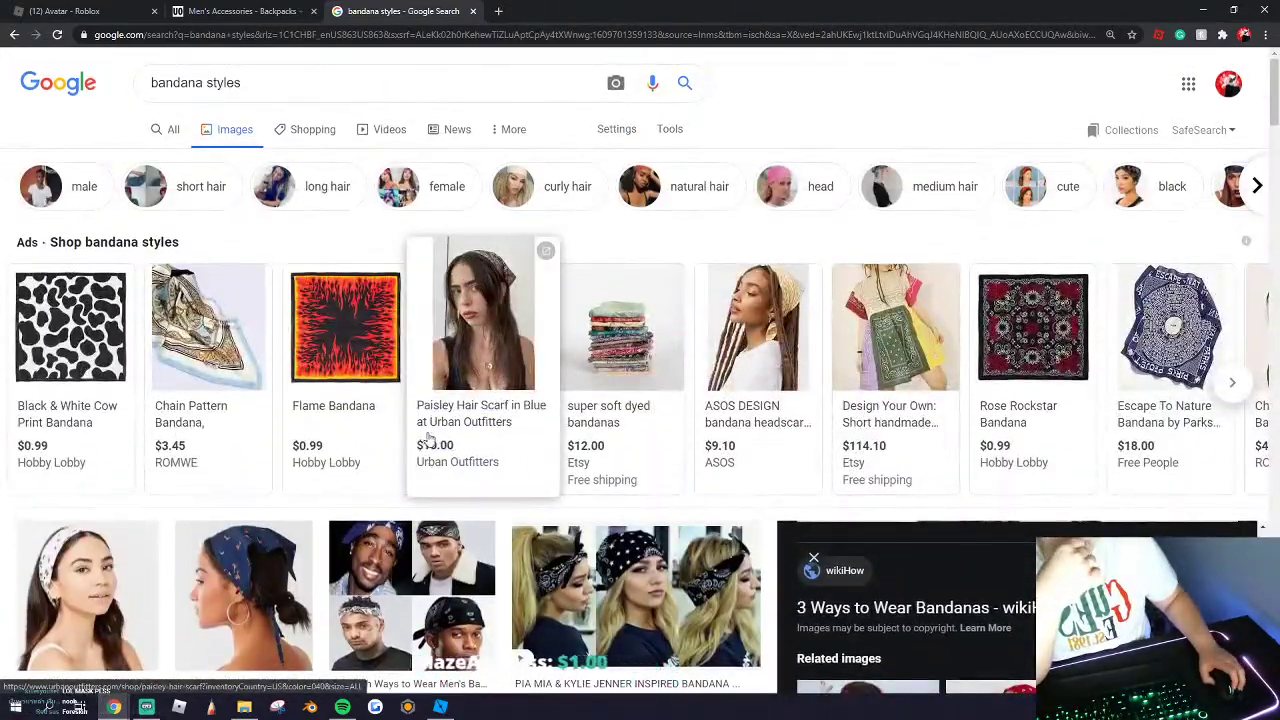
{"action": "scroll", "coordinate": [620, 480], "scroll_direction": "down", "scroll_amount": 1}
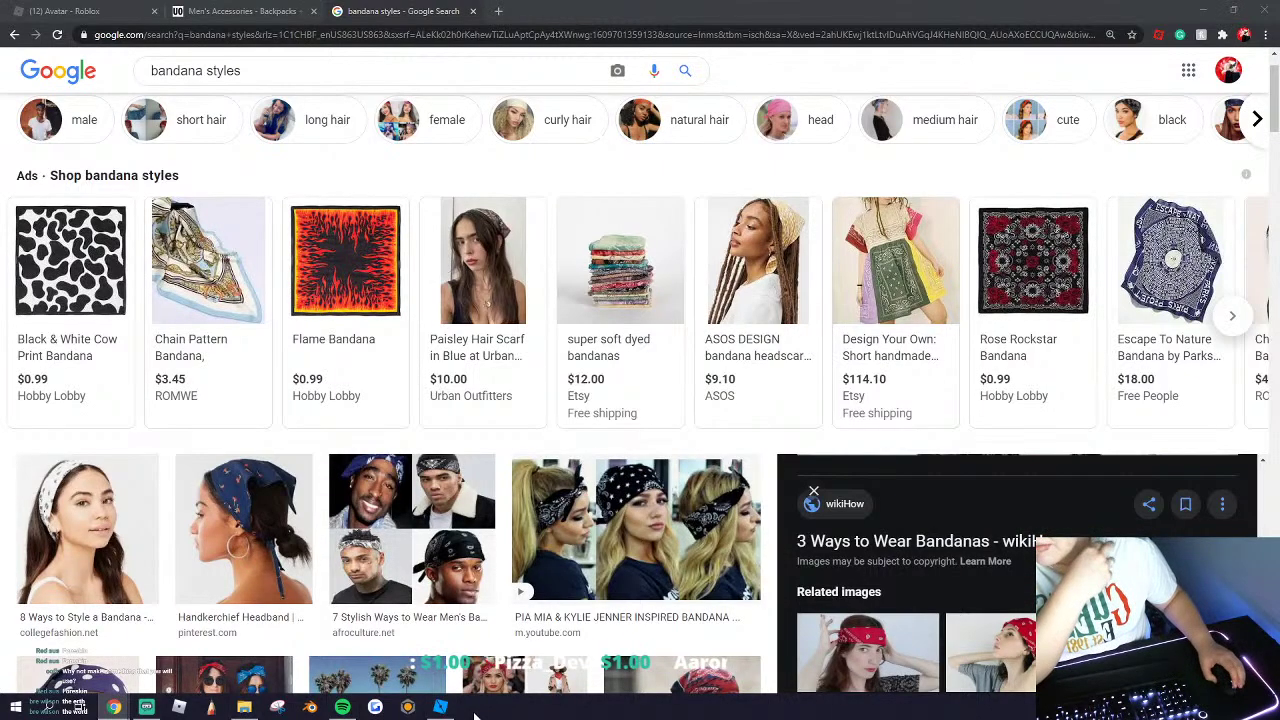
{"action": "scroll", "coordinate": [403, 553], "scroll_direction": "down", "scroll_amount": 3}
{"action": "scroll", "coordinate": [403, 553], "scroll_direction": "down", "scroll_amount": 3}
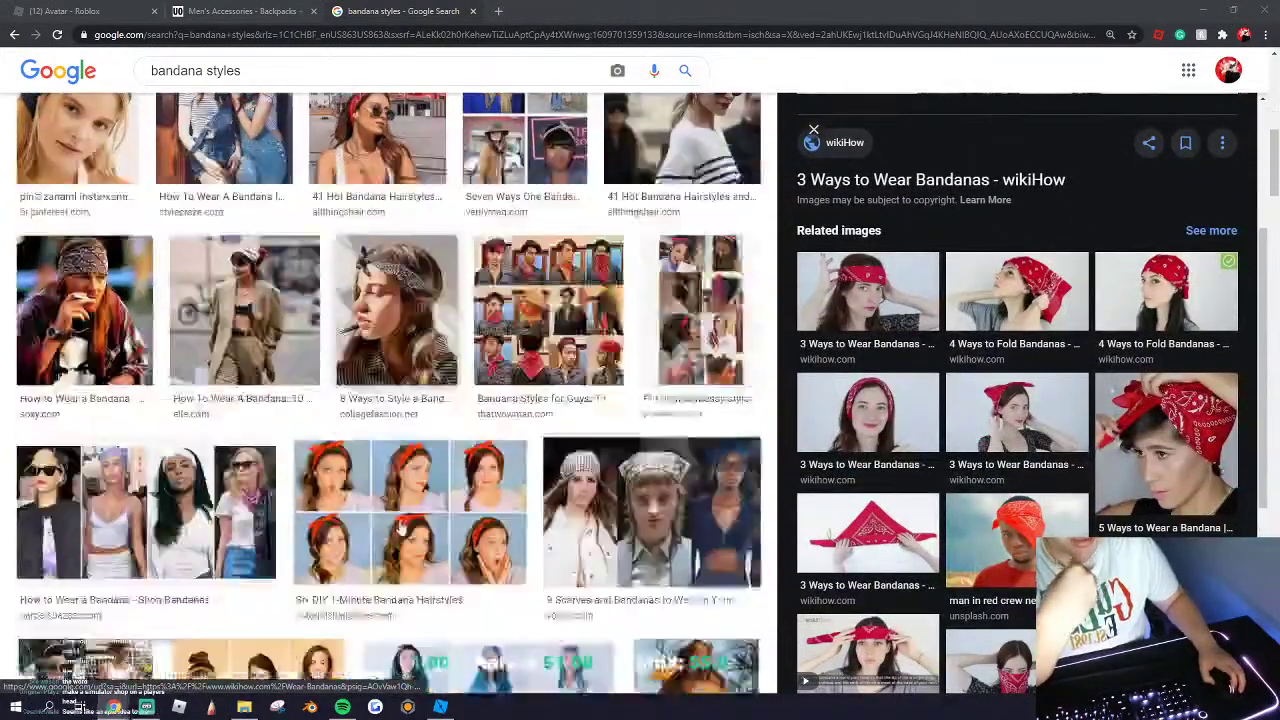
Step: Switch to File Explorer and look through the models and reference images in the Downloads folder
{"action": "left_click", "coordinate": [245, 708]}
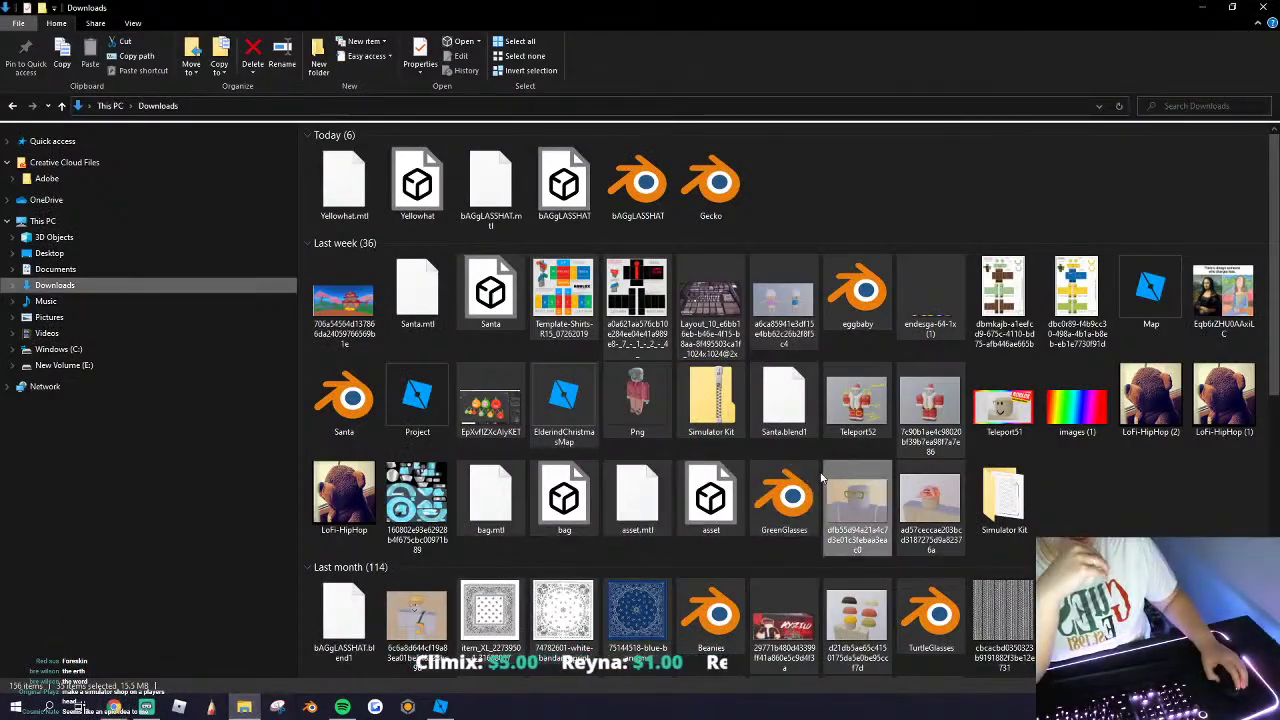
{"action": "scroll", "coordinate": [620, 615], "scroll_direction": "down", "scroll_amount": 3}
{"action": "scroll", "coordinate": [620, 615], "scroll_direction": "down", "scroll_amount": 5}
{"action": "scroll", "coordinate": [620, 615], "scroll_direction": "up", "scroll_amount": 4}
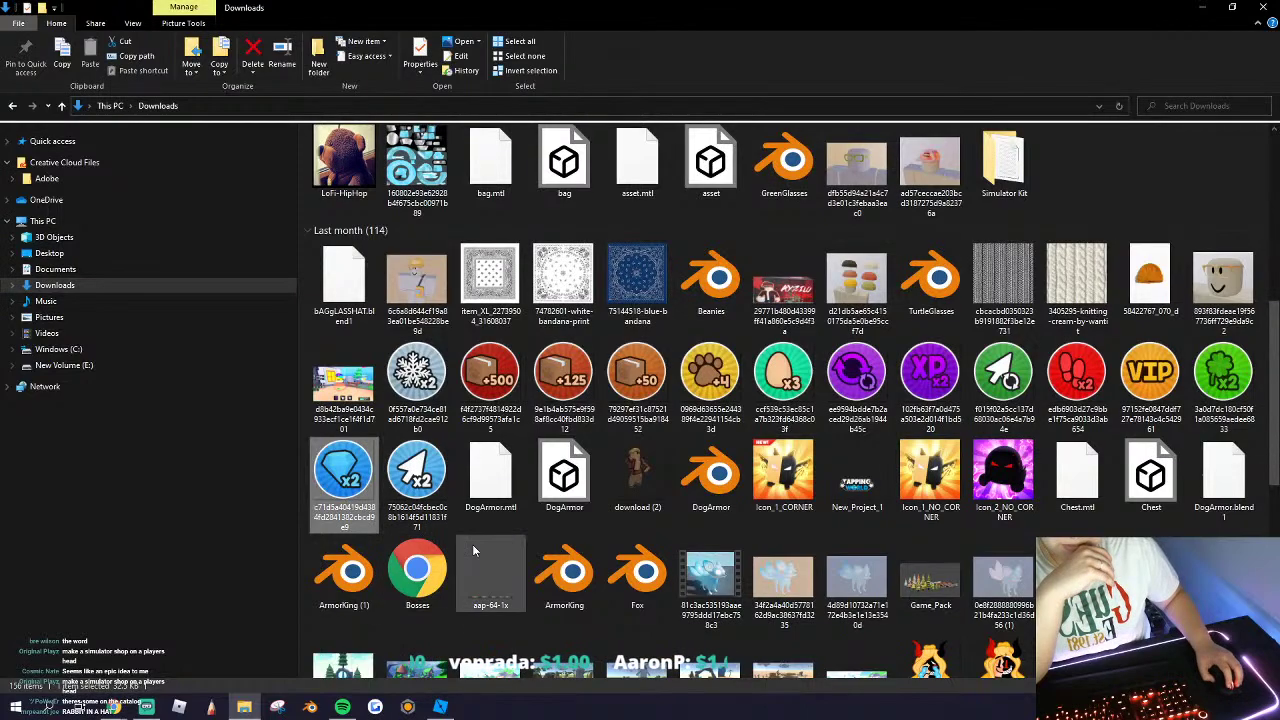
{"action": "left_click", "coordinate": [425, 637]}
{"action": "left_click", "coordinate": [197, 594]}
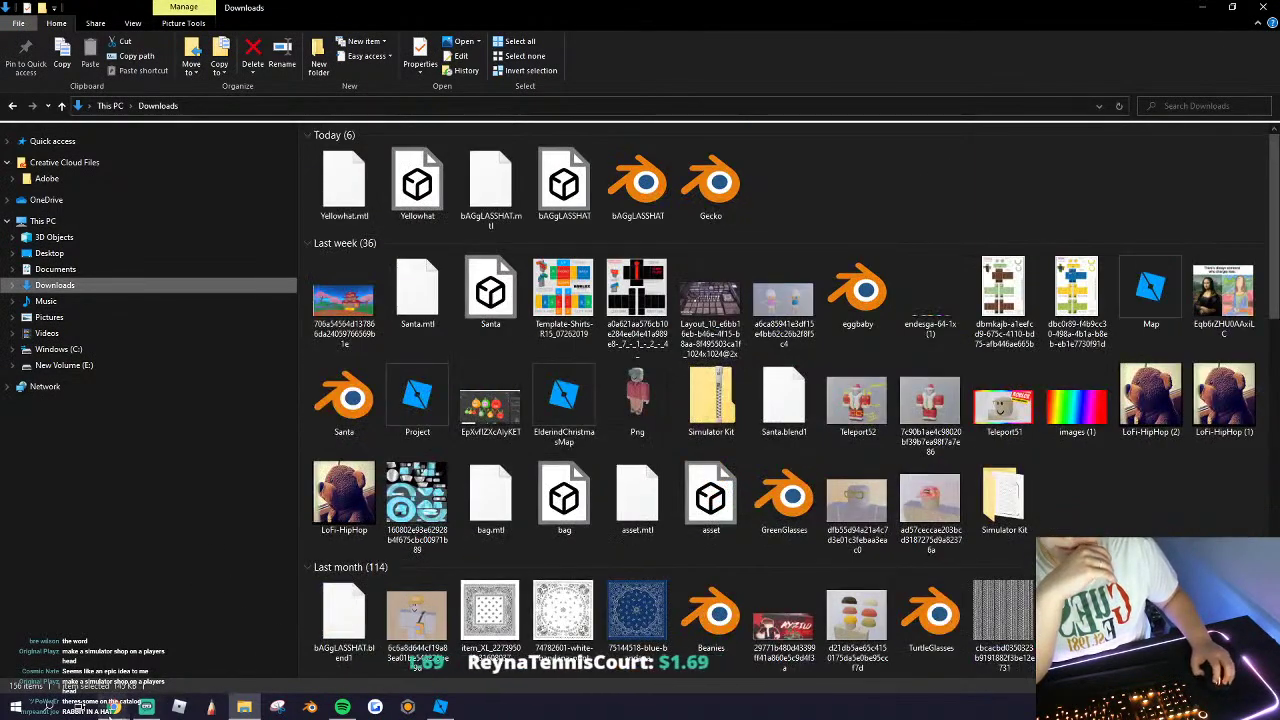
Step: Return to the bandana styles image search in Chrome and examine further results for ways of wearing a bandana
{"action": "mouse_move", "coordinate": [113, 706]}
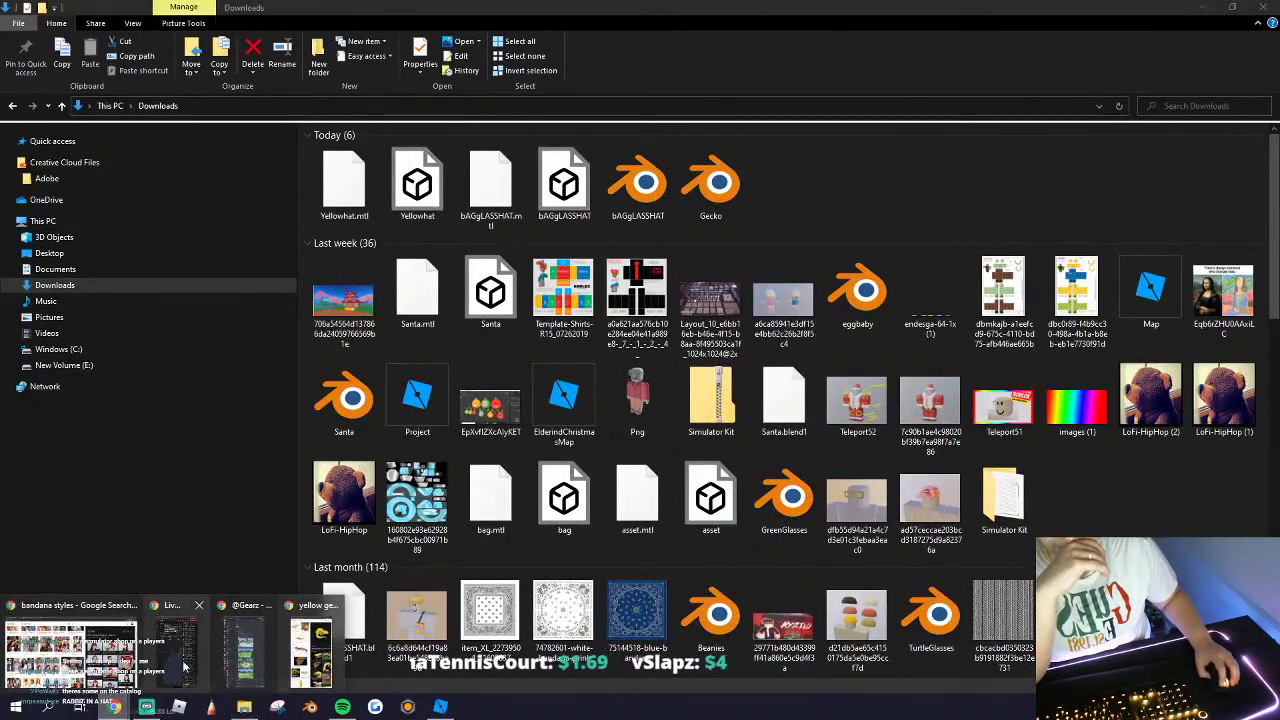
{"action": "left_click", "coordinate": [70, 655]}
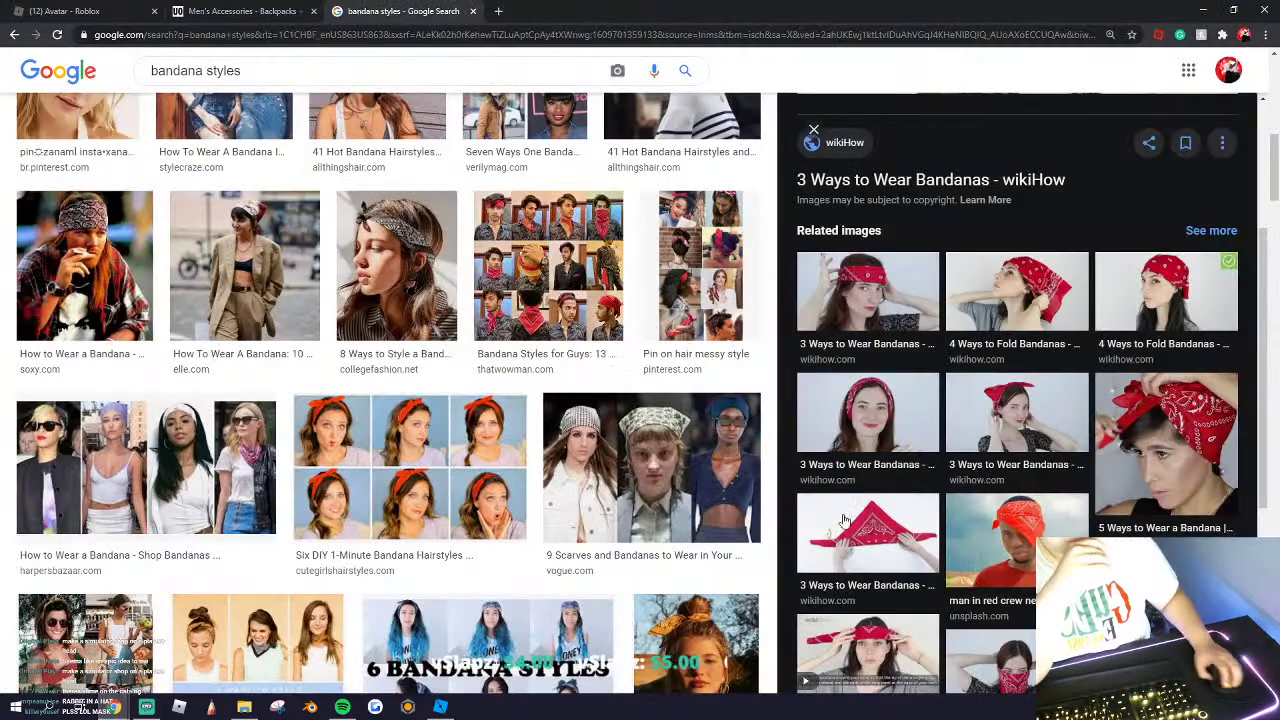
{"action": "scroll", "coordinate": [870, 497], "scroll_direction": "down", "scroll_amount": 2}
{"action": "scroll", "coordinate": [393, 480], "scroll_direction": "down", "scroll_amount": 3}
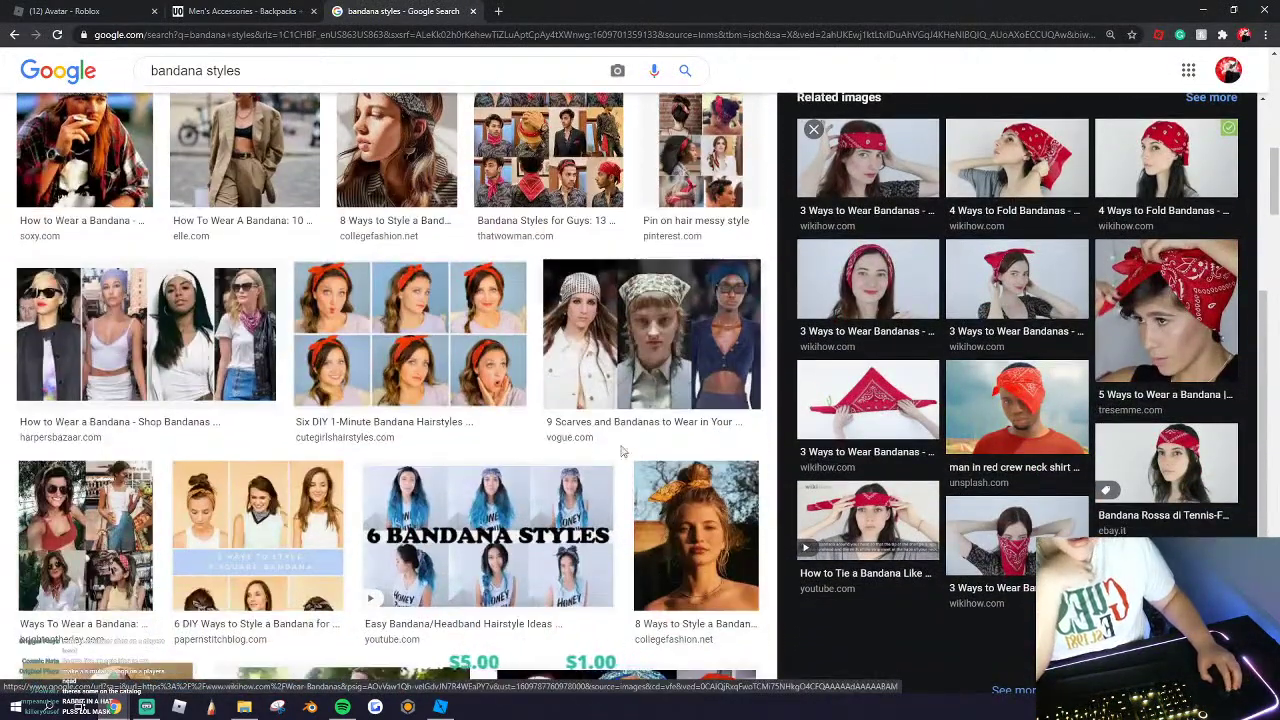
{"action": "scroll", "coordinate": [393, 480], "scroll_direction": "down", "scroll_amount": 2}
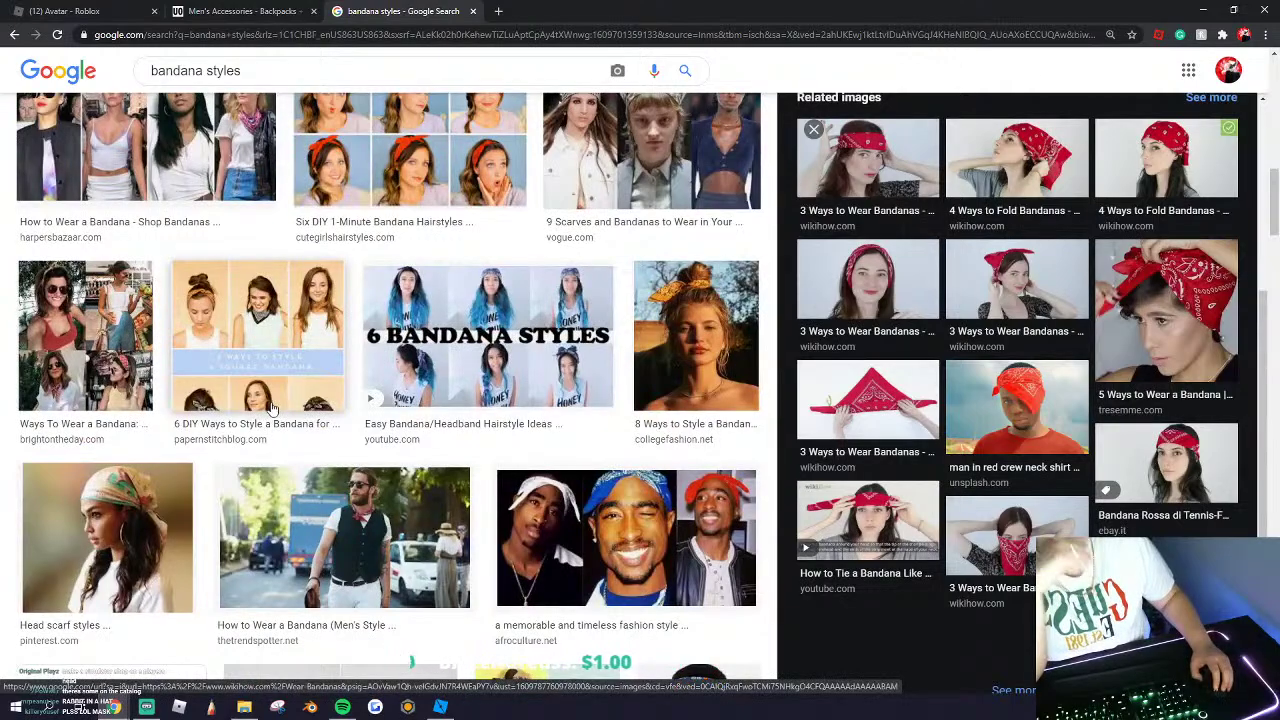
{"action": "scroll", "coordinate": [553, 449], "scroll_direction": "down", "scroll_amount": 2}
{"action": "scroll", "coordinate": [553, 449], "scroll_direction": "down", "scroll_amount": 2}
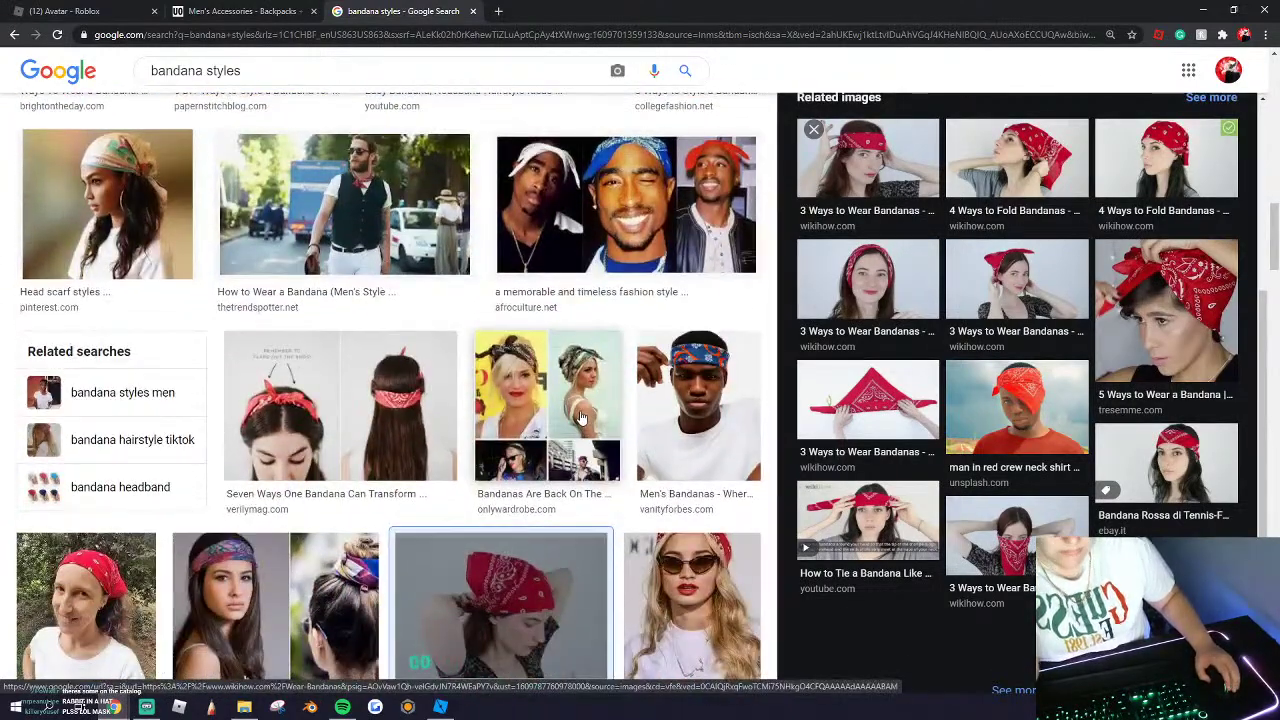
{"action": "scroll", "coordinate": [563, 427], "scroll_direction": "down", "scroll_amount": 2}
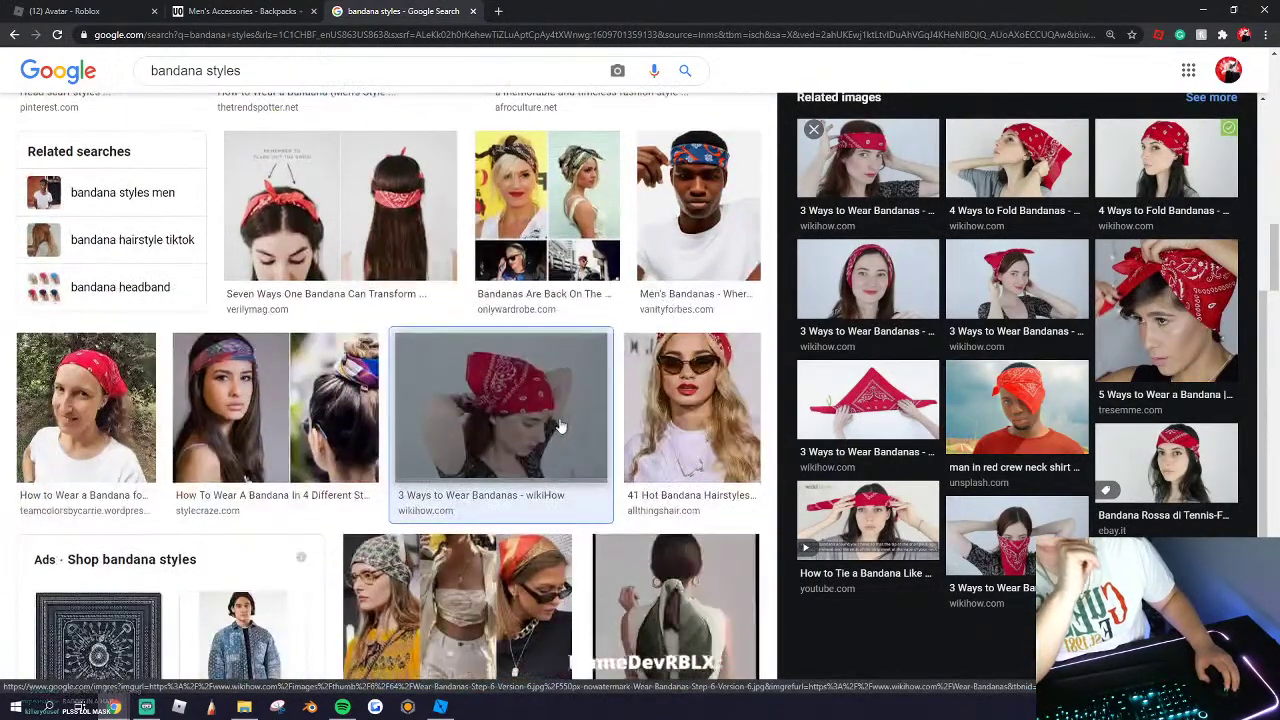
{"action": "scroll", "coordinate": [561, 424], "scroll_direction": "down", "scroll_amount": 6}
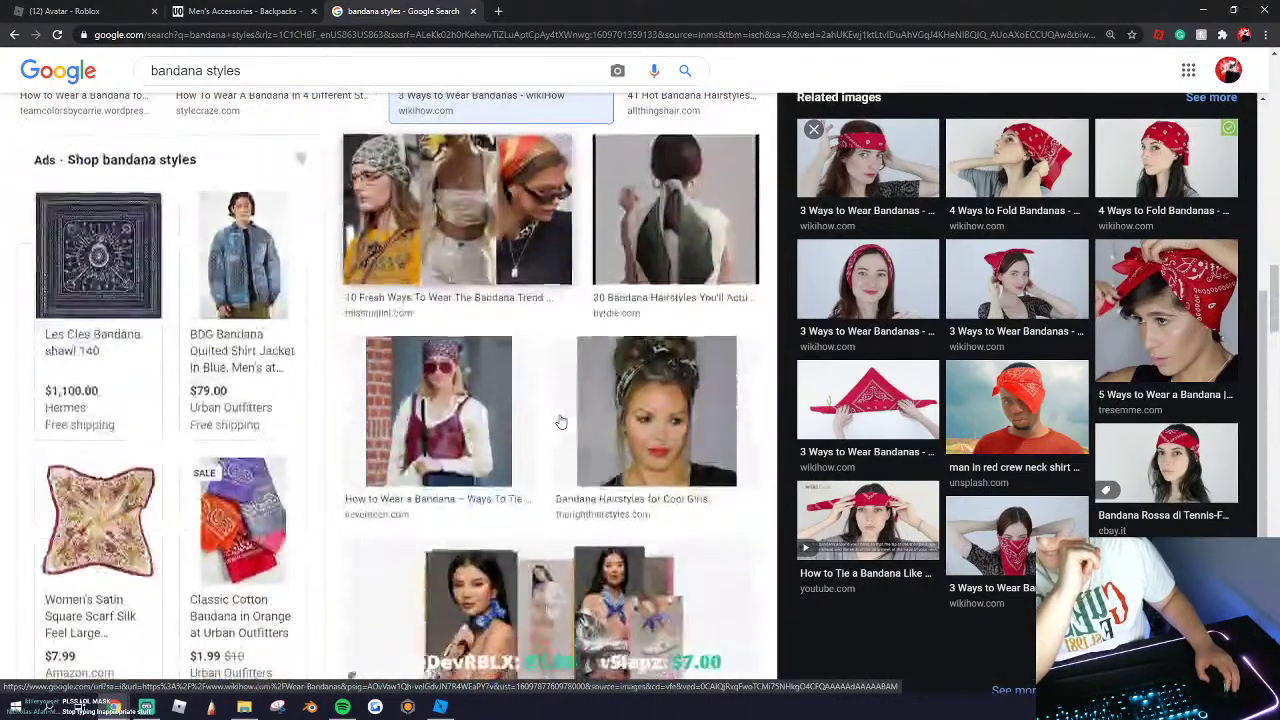
{"action": "scroll", "coordinate": [560, 422], "scroll_direction": "down", "scroll_amount": 4}
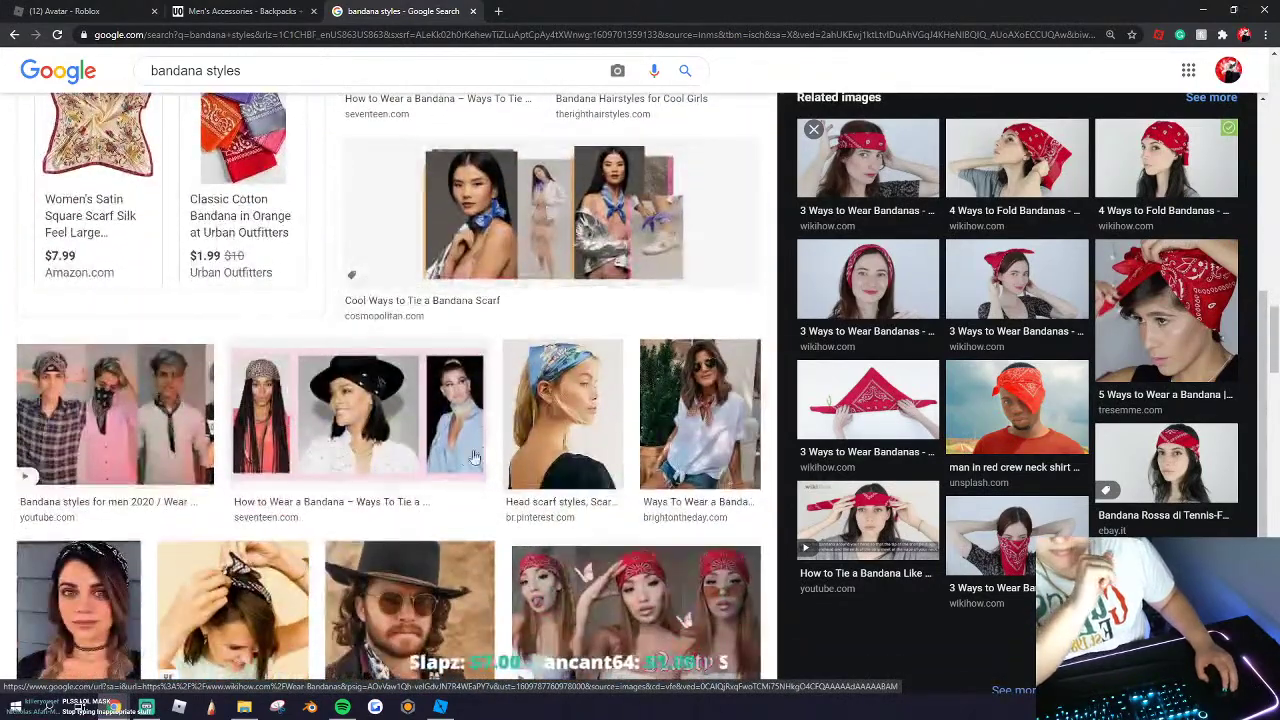
{"action": "scroll", "coordinate": [498, 505], "scroll_direction": "down", "scroll_amount": 1}
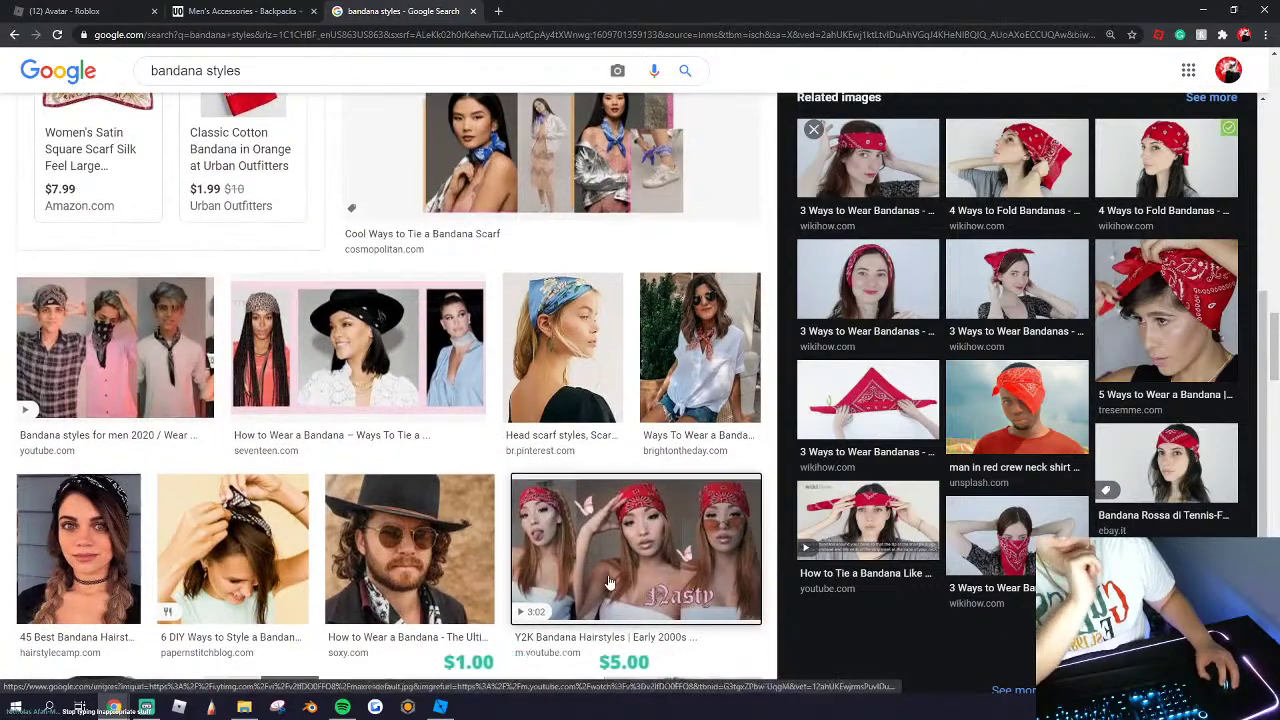
Step: Preview the "Y2K Bandana Hairstyles | Early 2000s" image and examine its related images and the remaining bandana results
{"action": "left_click", "coordinate": [630, 555]}
{"action": "scroll", "coordinate": [820, 445], "scroll_direction": "down", "scroll_amount": 5}
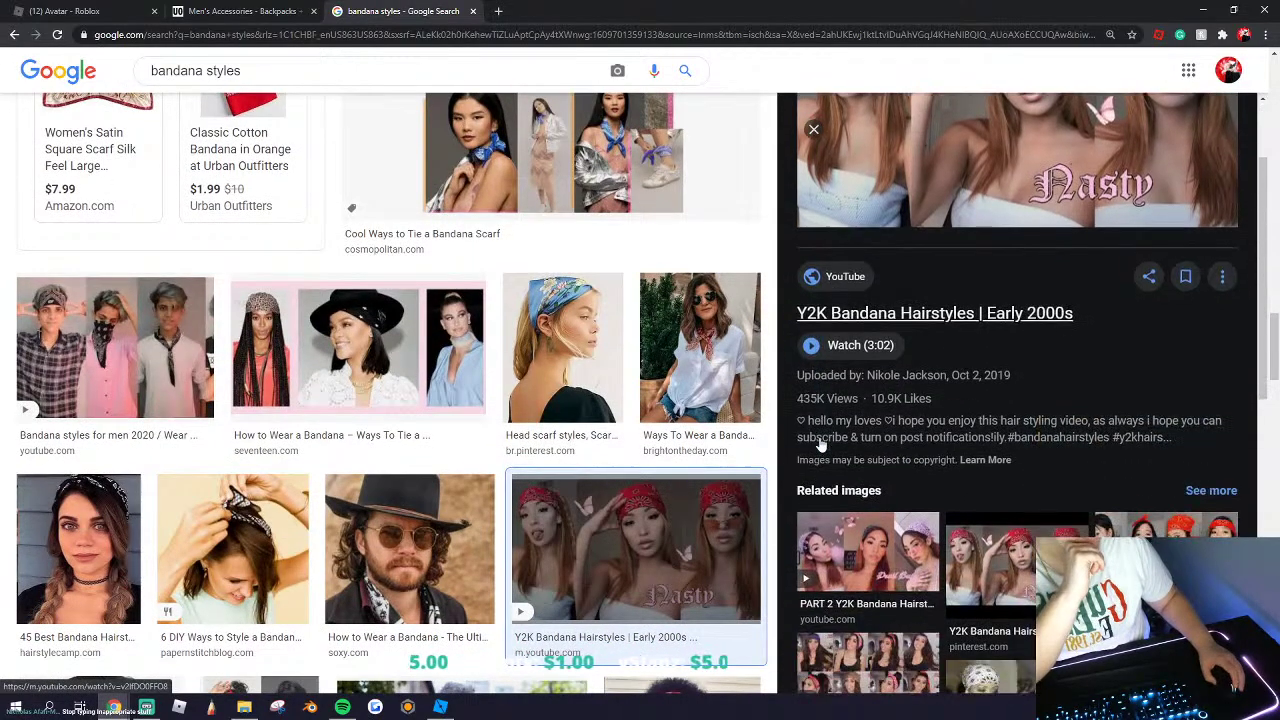
{"action": "scroll", "coordinate": [913, 481], "scroll_direction": "down", "scroll_amount": 3}
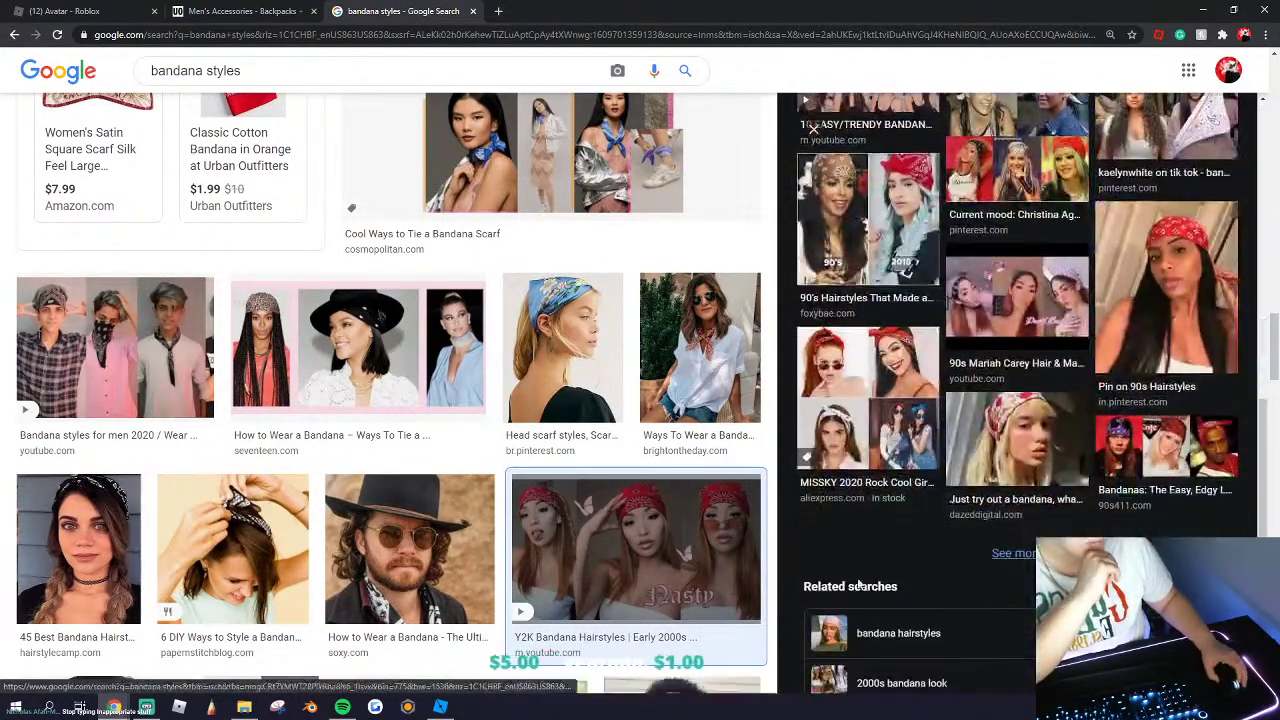
{"action": "scroll", "coordinate": [497, 427], "scroll_direction": "down", "scroll_amount": 6}
{"action": "scroll", "coordinate": [497, 427], "scroll_direction": "down", "scroll_amount": 1}
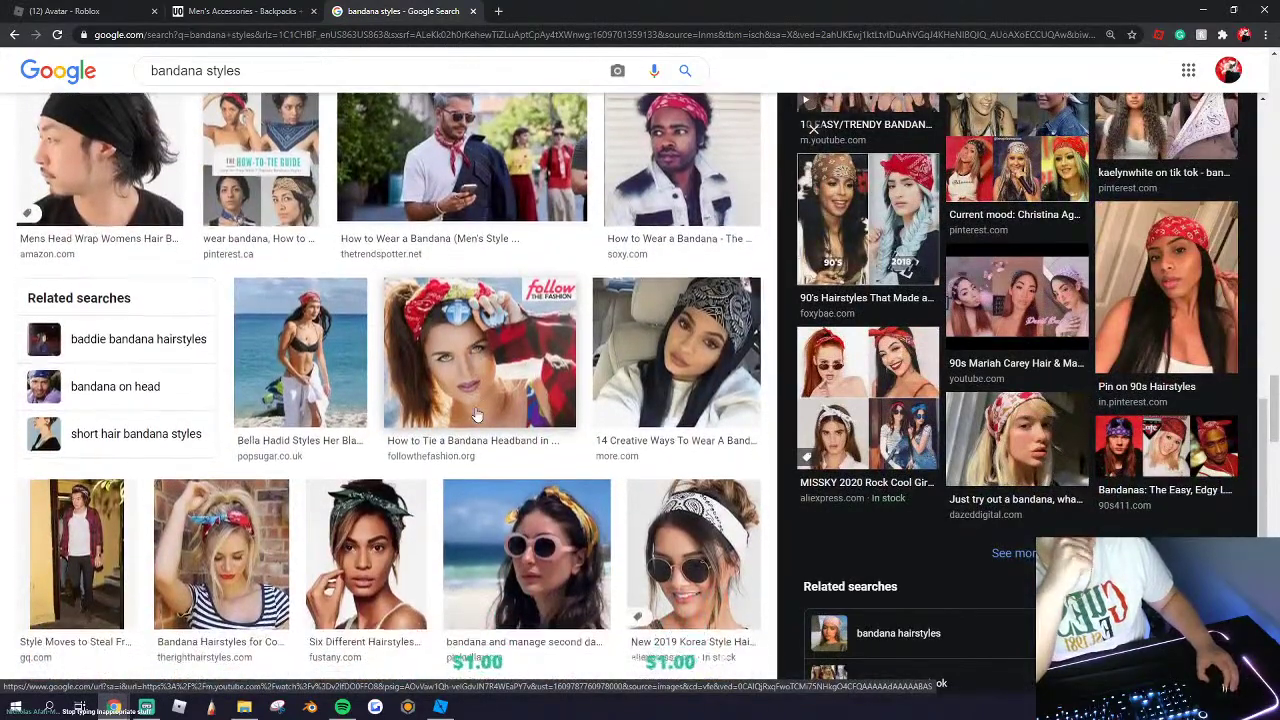
{"action": "scroll", "coordinate": [168, 284], "scroll_direction": "up", "scroll_amount": 11}
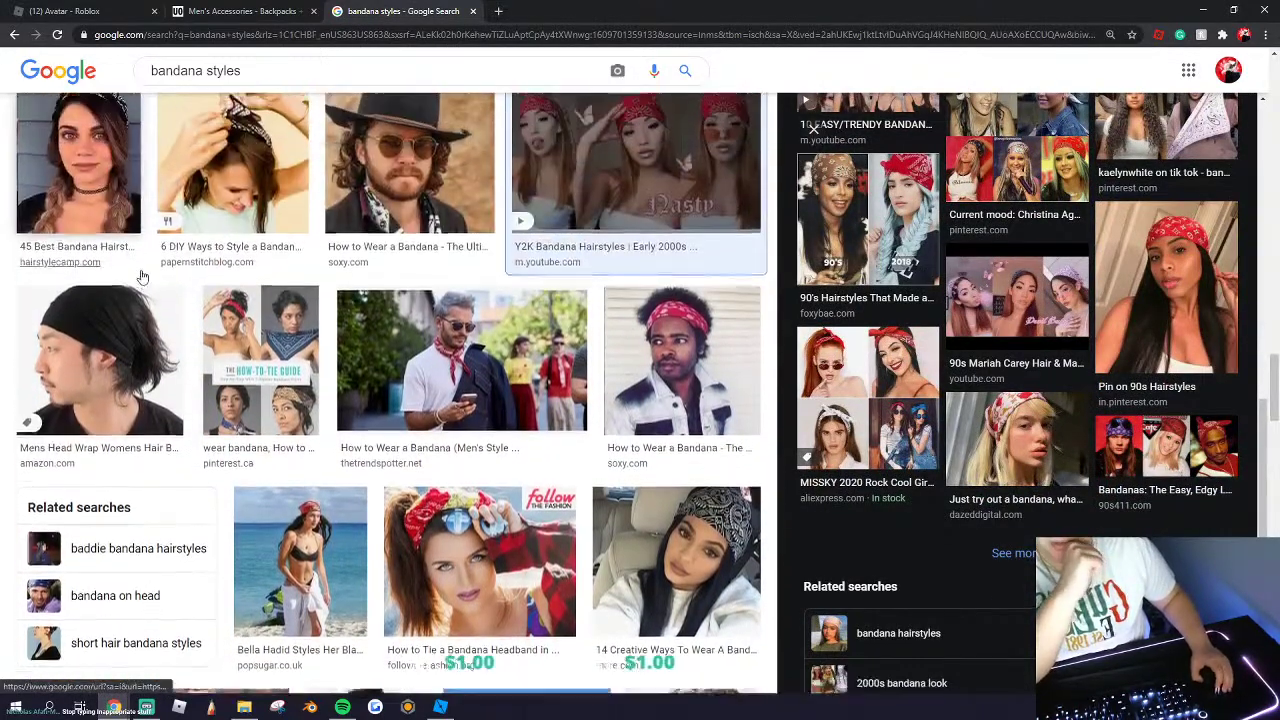
{"action": "scroll", "coordinate": [168, 284], "scroll_direction": "up", "scroll_amount": 10}
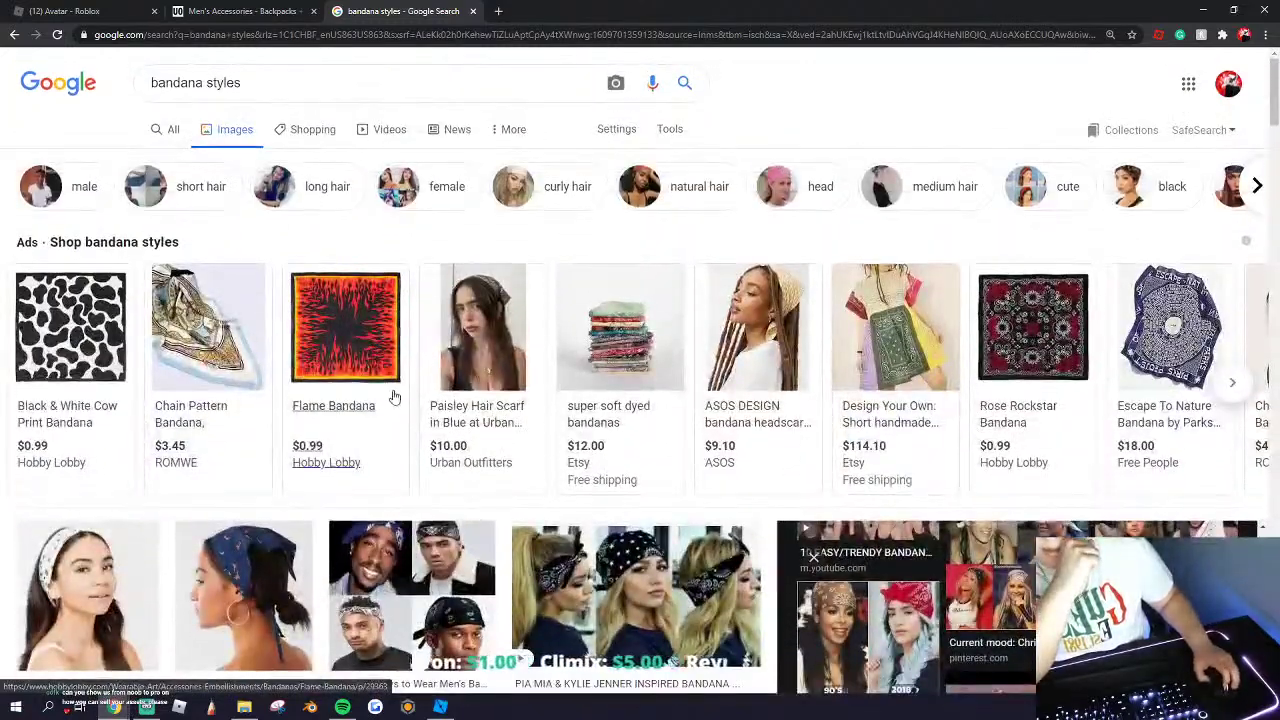
Step: Close the Roblox Avatar page and bring up the Urban Outfitters men's accessories page
{"action": "right_click", "coordinate": [221, 84]}
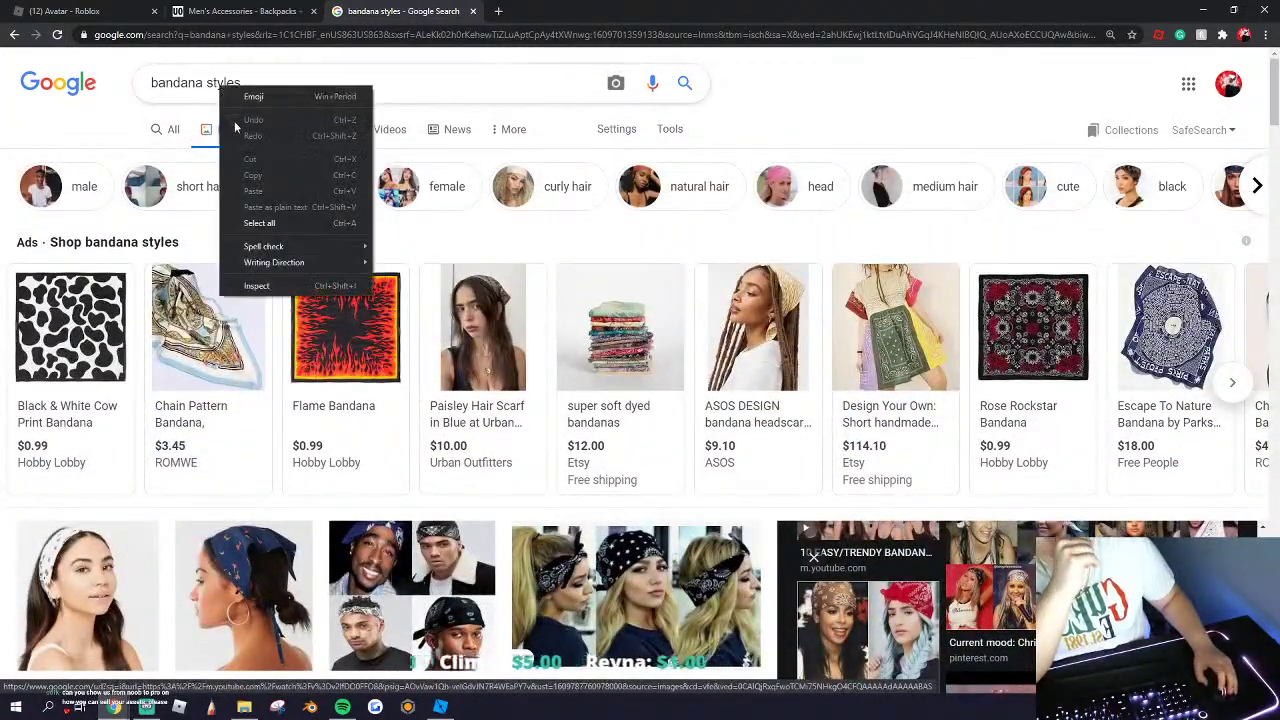
{"action": "left_click", "coordinate": [97, 8]}
{"action": "left_click", "coordinate": [154, 11]}
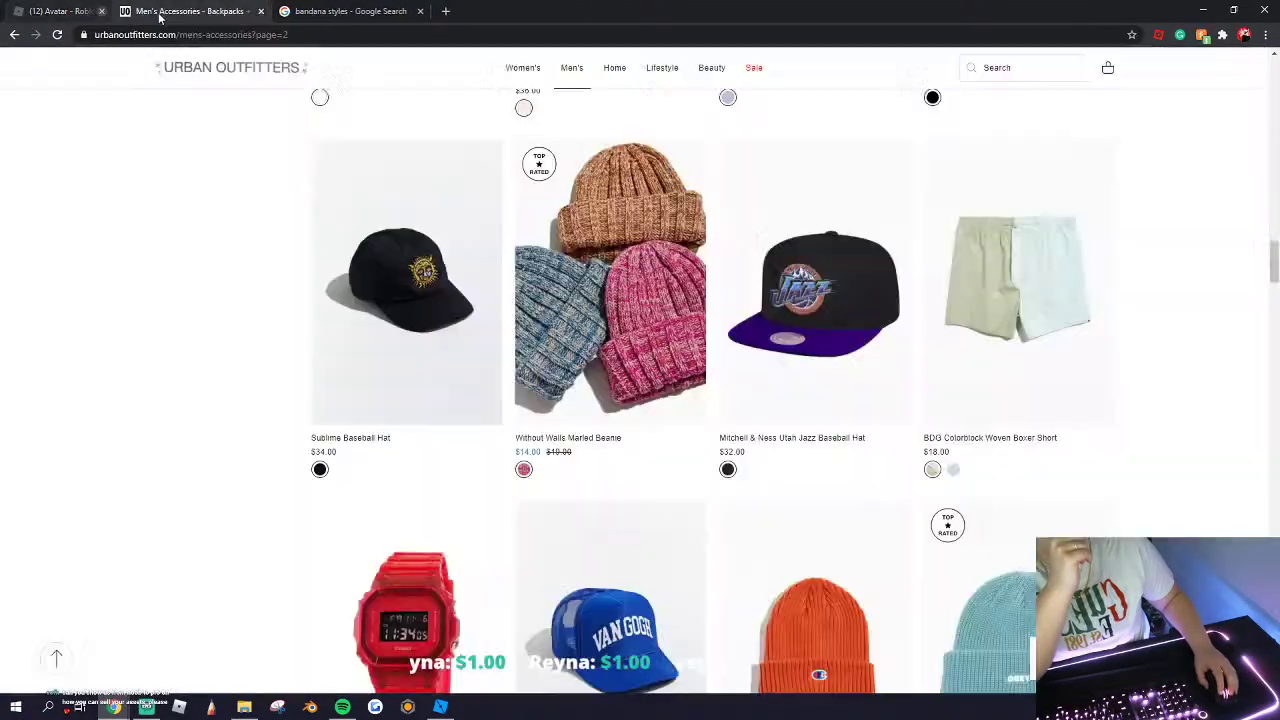
{"action": "left_click", "coordinate": [342, 11]}
{"action": "key", "text": "ctrl+w"}
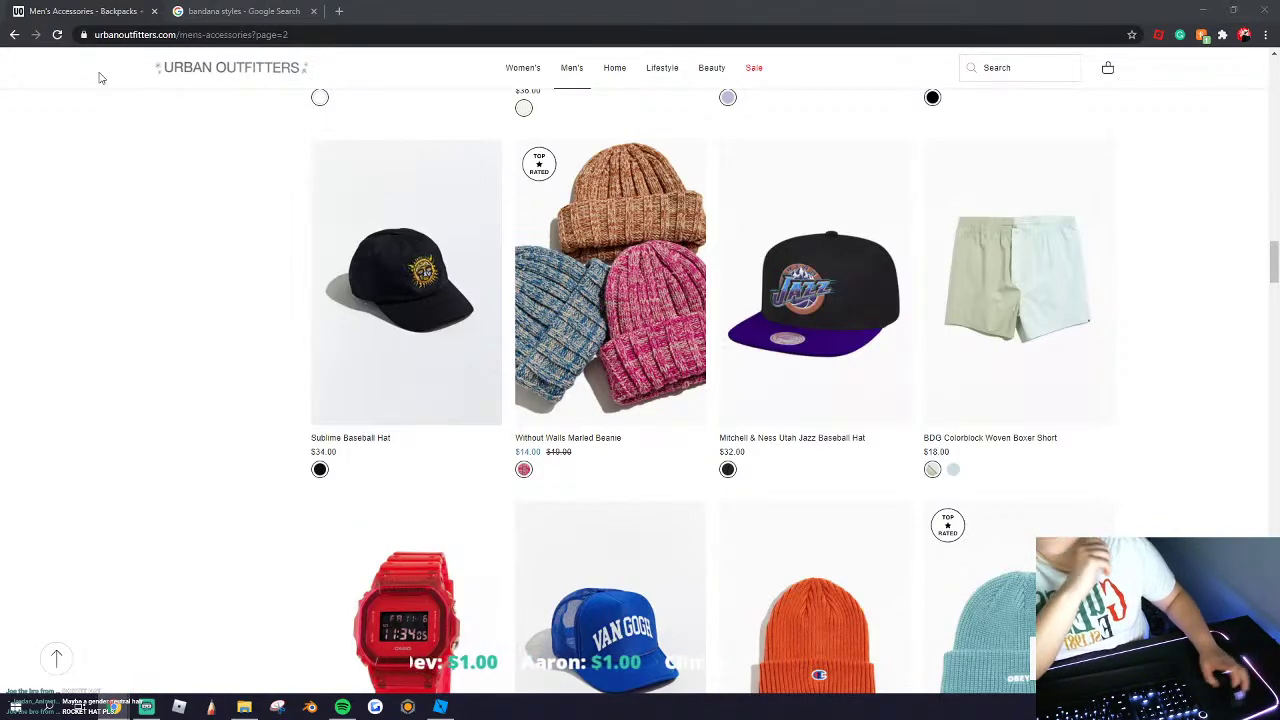
Step: Look through the hats, glasses, bags and other products on page 2 of the Urban Outfitters men's accessories for design ideas
{"action": "scroll", "coordinate": [500, 420], "scroll_direction": "down", "scroll_amount": 8}
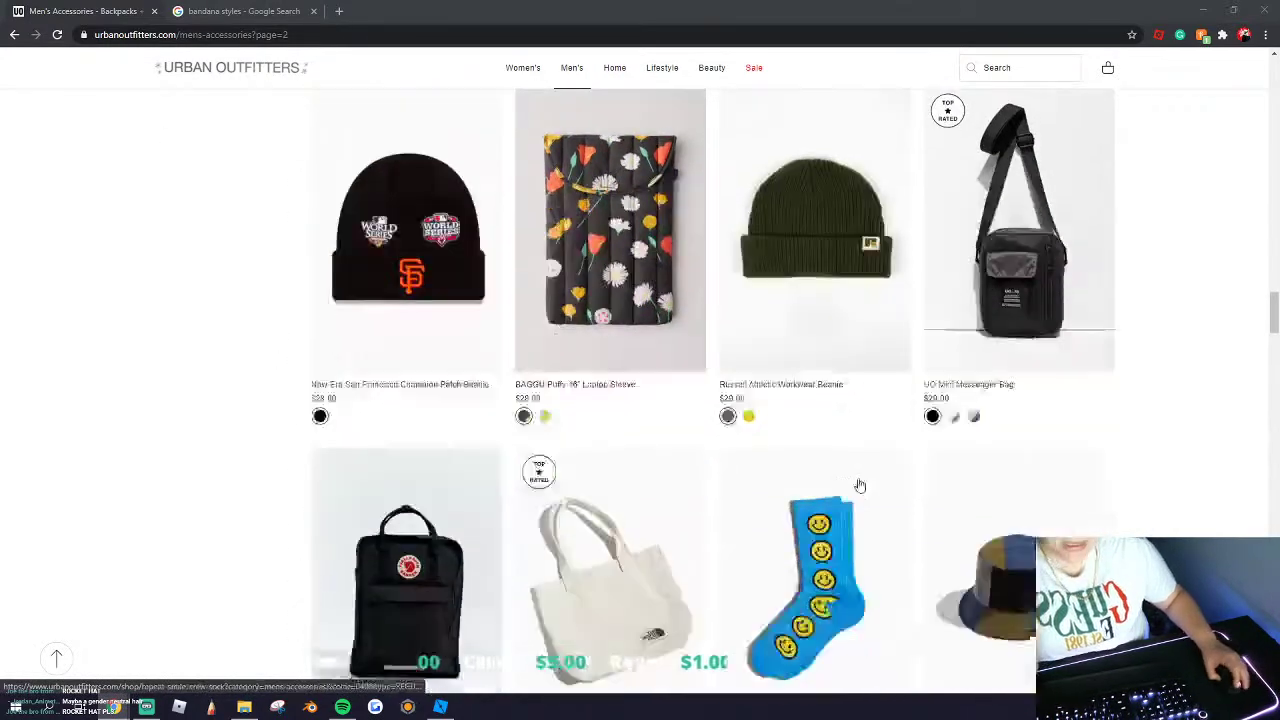
{"action": "scroll", "coordinate": [859, 485], "scroll_direction": "down", "scroll_amount": 10}
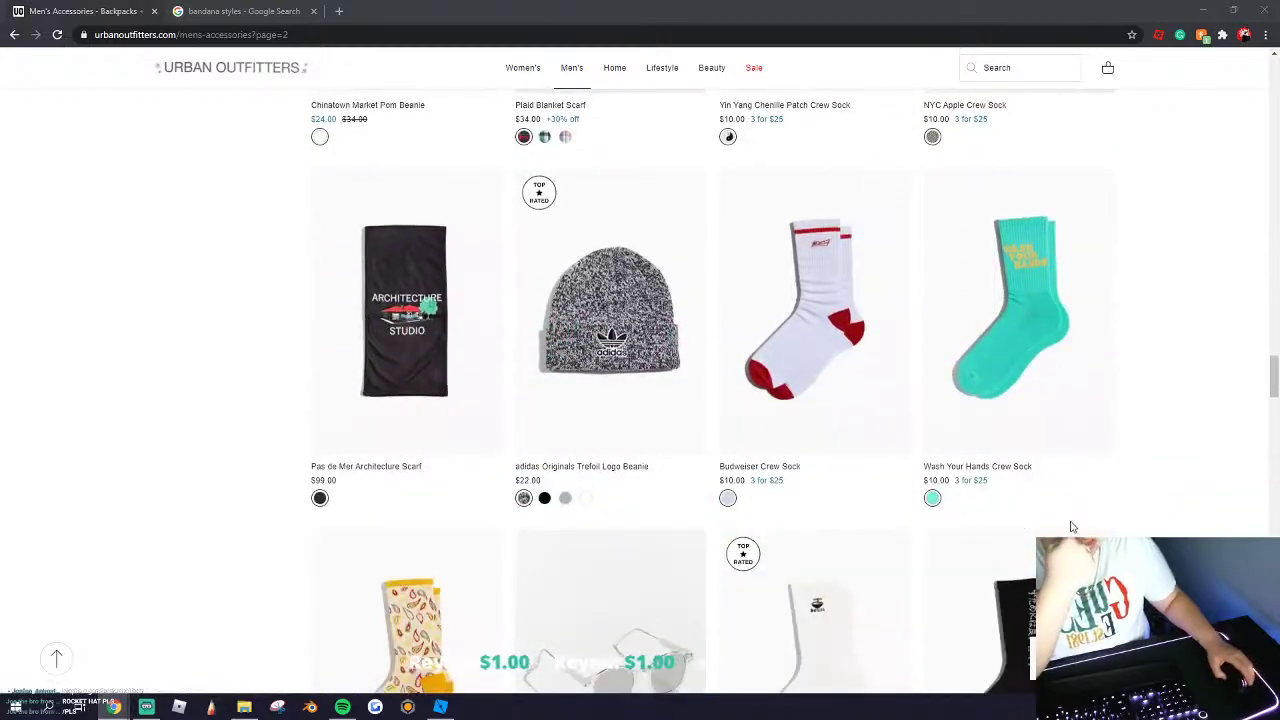
{"action": "scroll", "coordinate": [1070, 527], "scroll_direction": "down", "scroll_amount": 9}
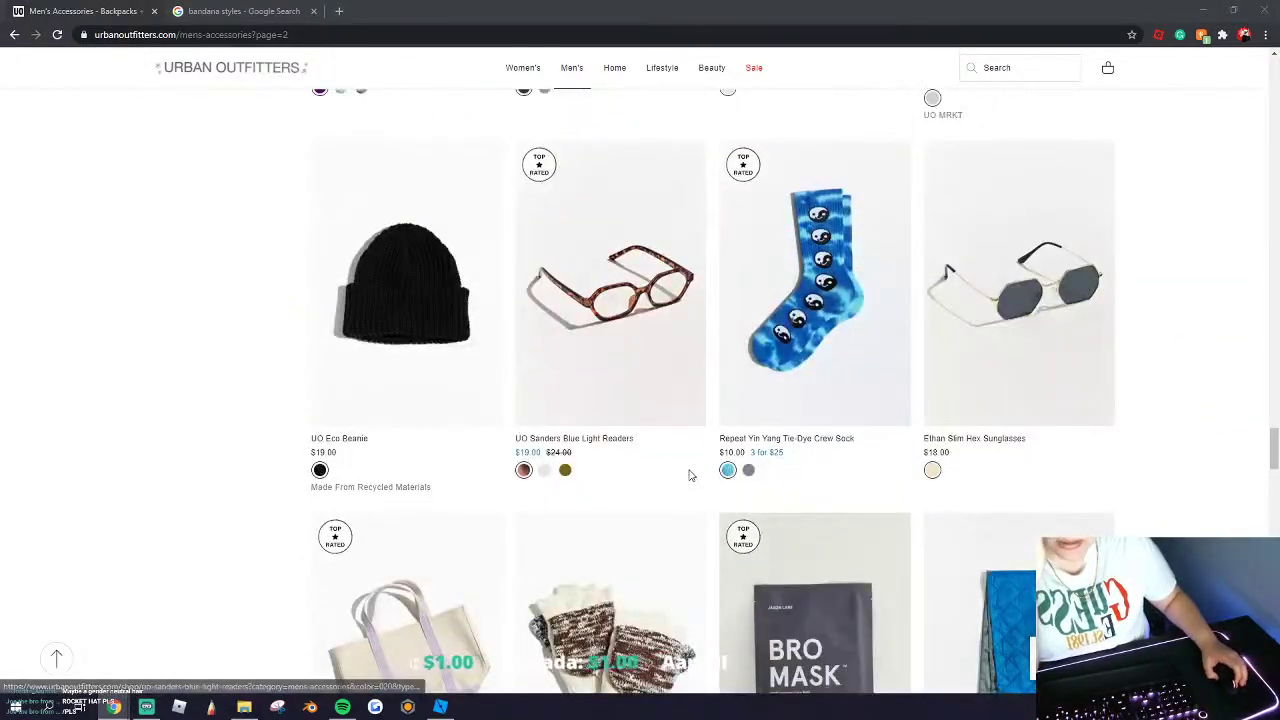
{"action": "scroll", "coordinate": [343, 391], "scroll_direction": "down", "scroll_amount": 12}
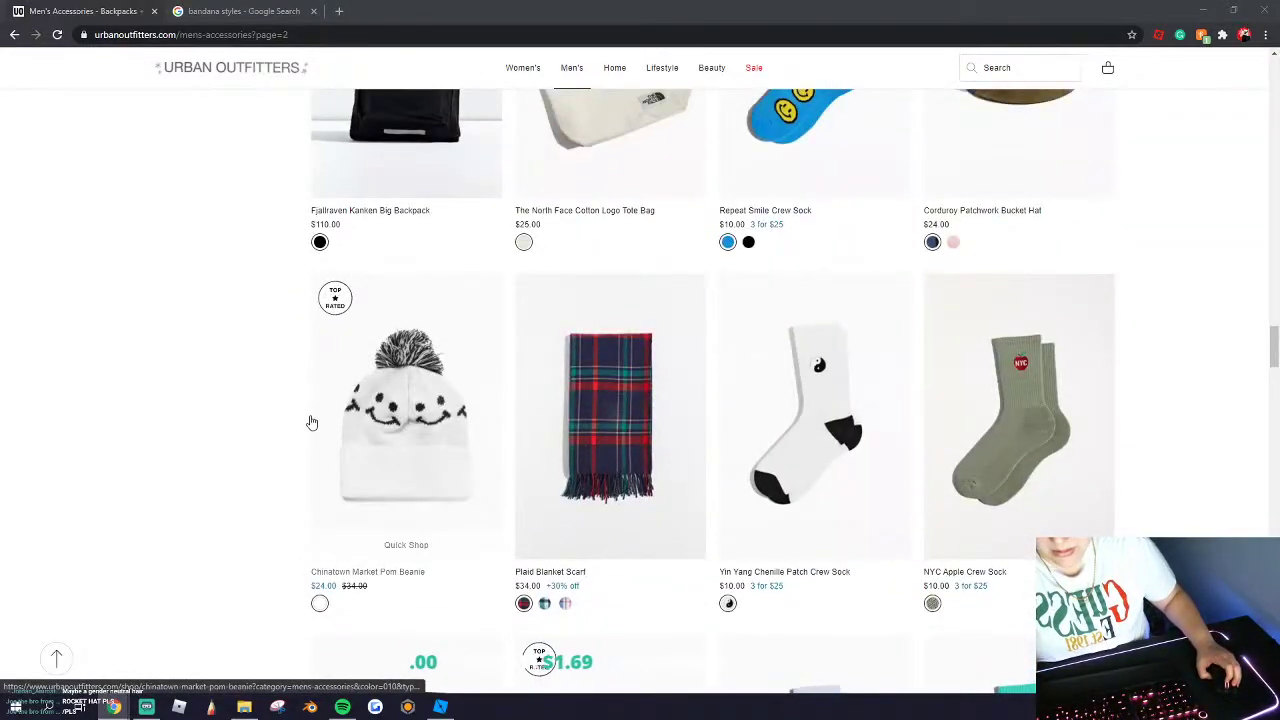
{"action": "scroll", "coordinate": [674, 557], "scroll_direction": "down", "scroll_amount": 12}
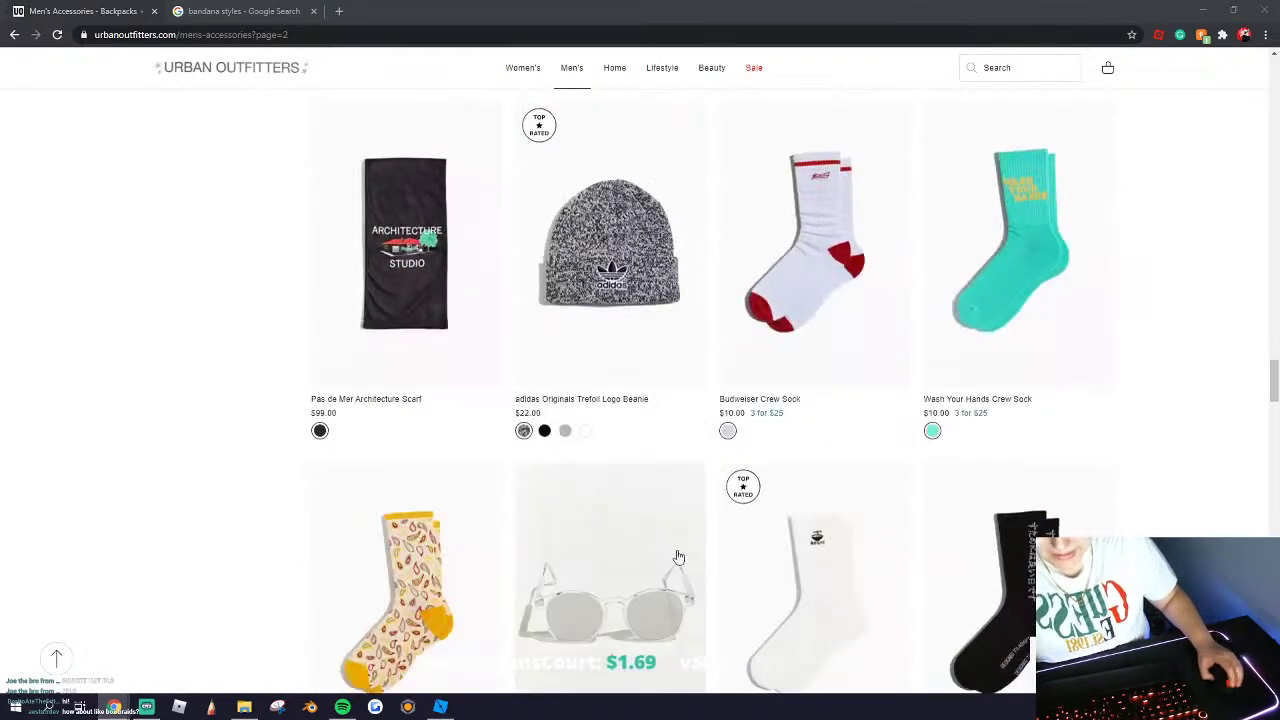
{"action": "scroll", "coordinate": [741, 567], "scroll_direction": "up", "scroll_amount": 3}
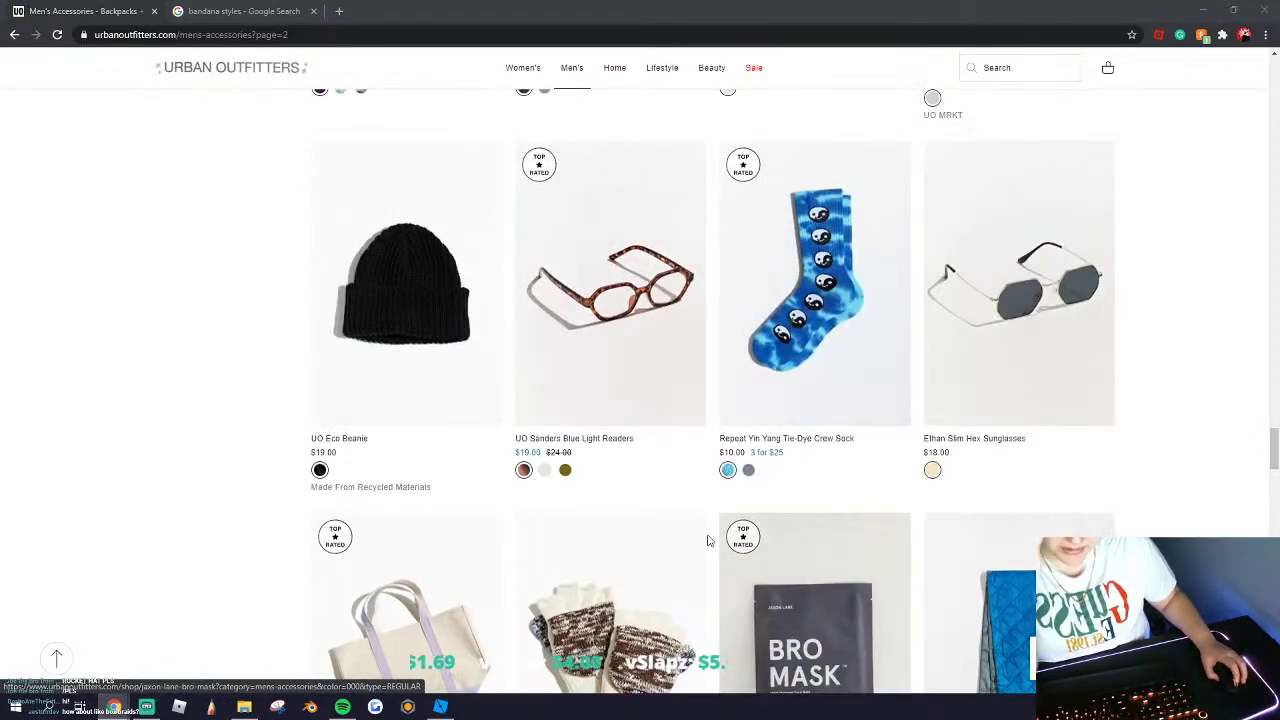
{"action": "scroll", "coordinate": [860, 590], "scroll_direction": "down", "scroll_amount": 8}
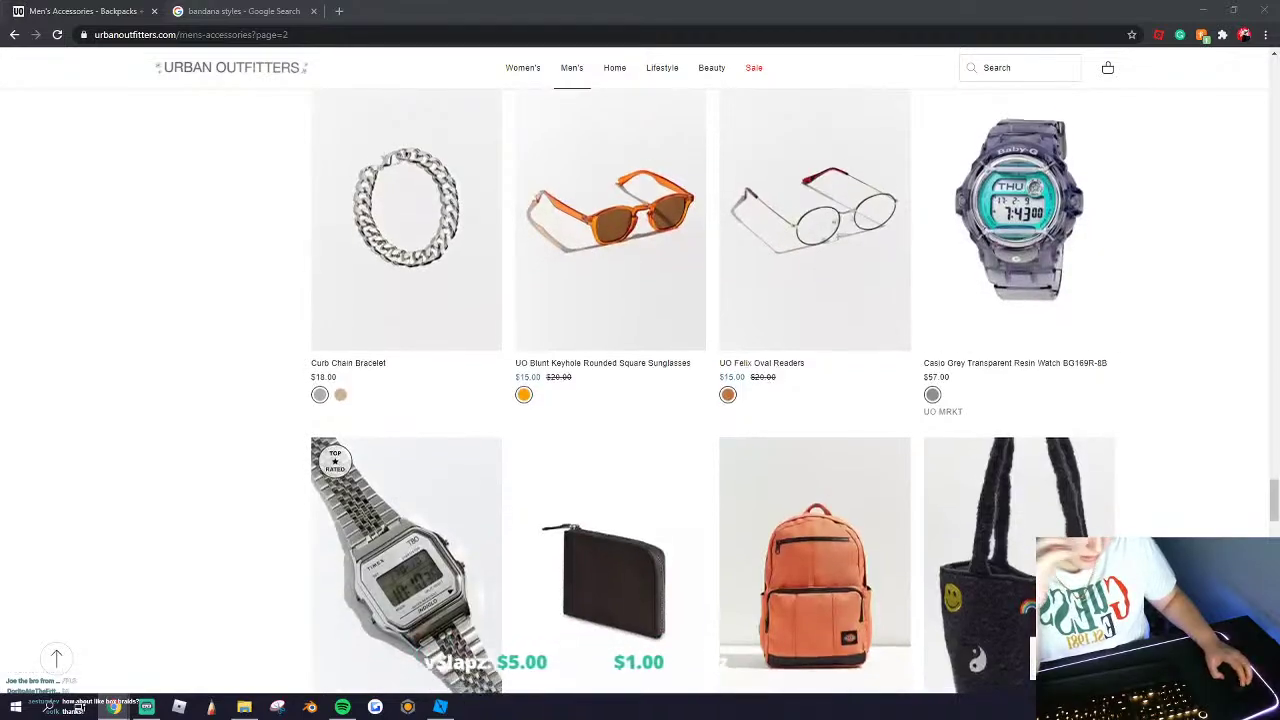
{"action": "scroll", "coordinate": [1035, 302], "scroll_direction": "down", "scroll_amount": 3}
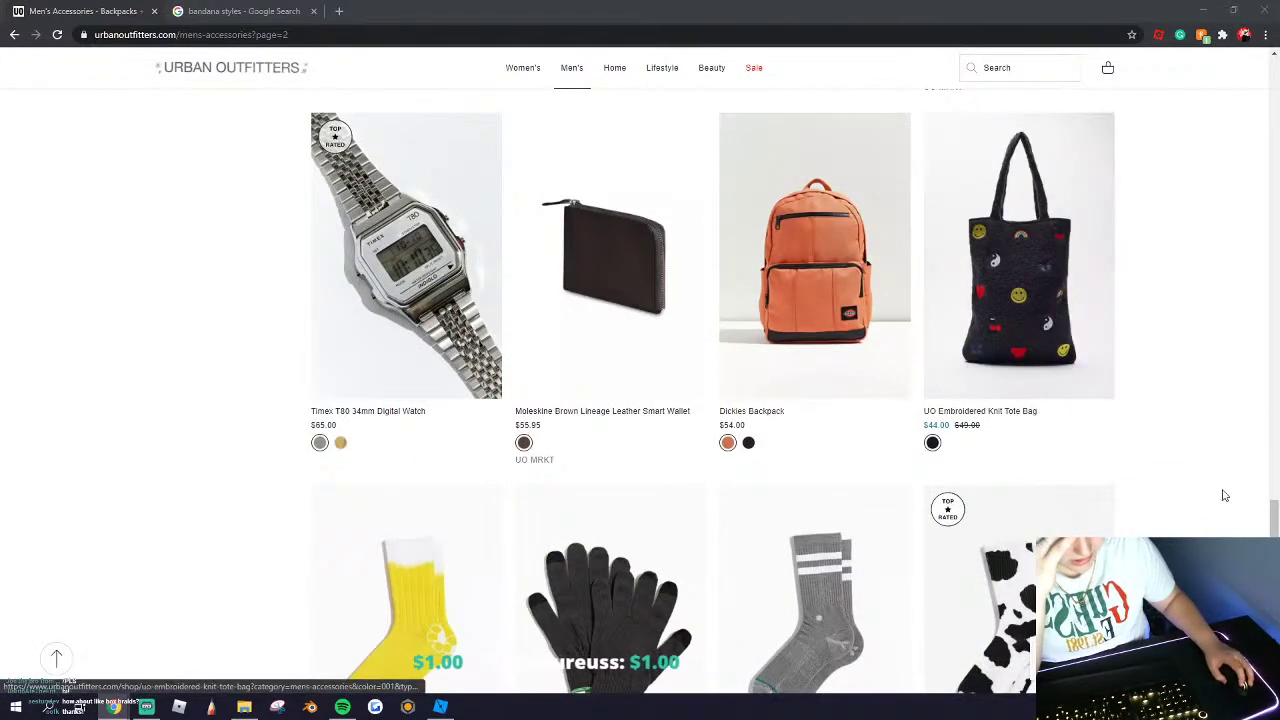
Step: Look through the remaining bags, socks, hats and scarves on page 2 of the men's accessories for design ideas
{"action": "scroll", "coordinate": [1148, 470], "scroll_direction": "up", "scroll_amount": 1}
{"action": "scroll", "coordinate": [1151, 477], "scroll_direction": "down", "scroll_amount": 3}
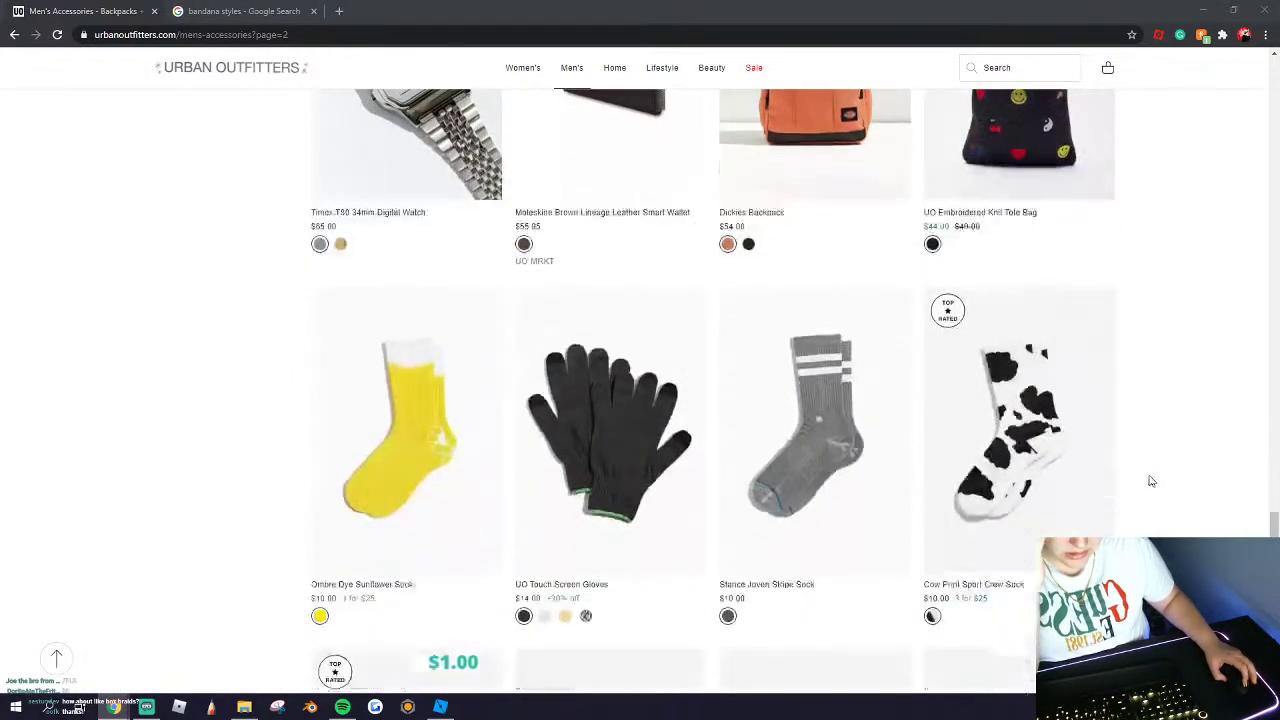
{"action": "scroll", "coordinate": [1100, 460], "scroll_direction": "up", "scroll_amount": 2}
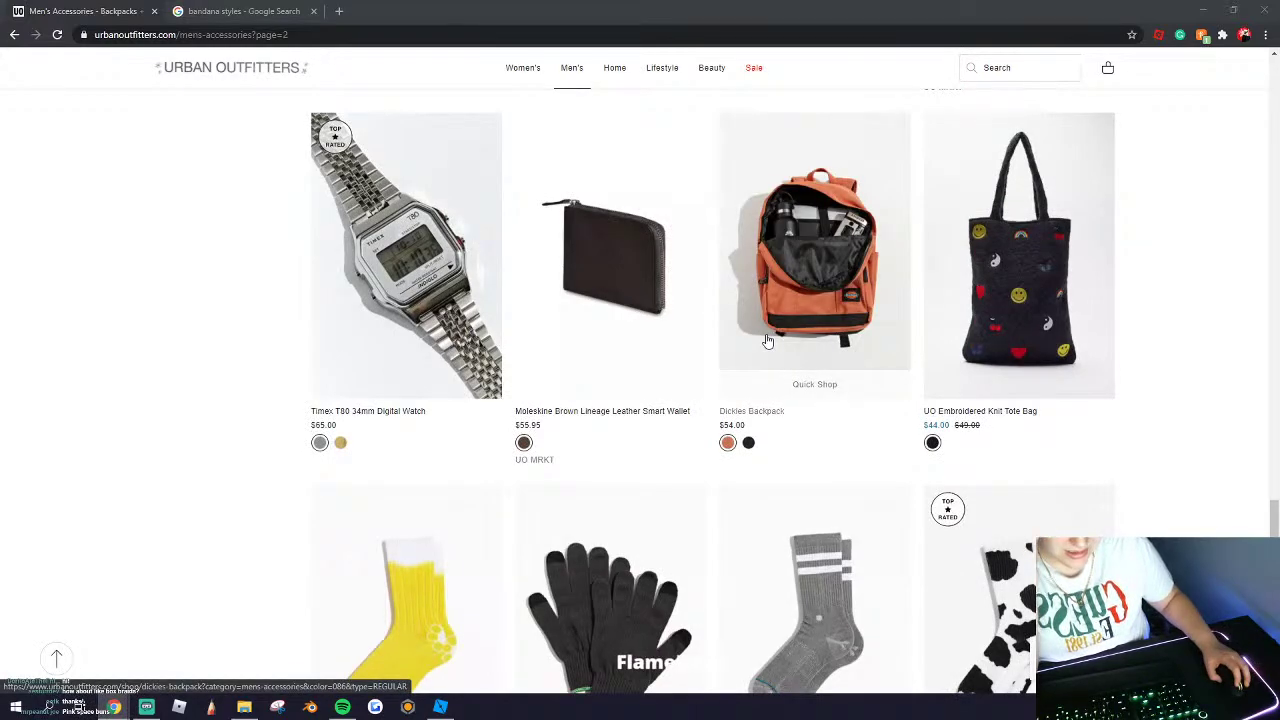
{"action": "scroll", "coordinate": [1234, 477], "scroll_direction": "down", "scroll_amount": 6}
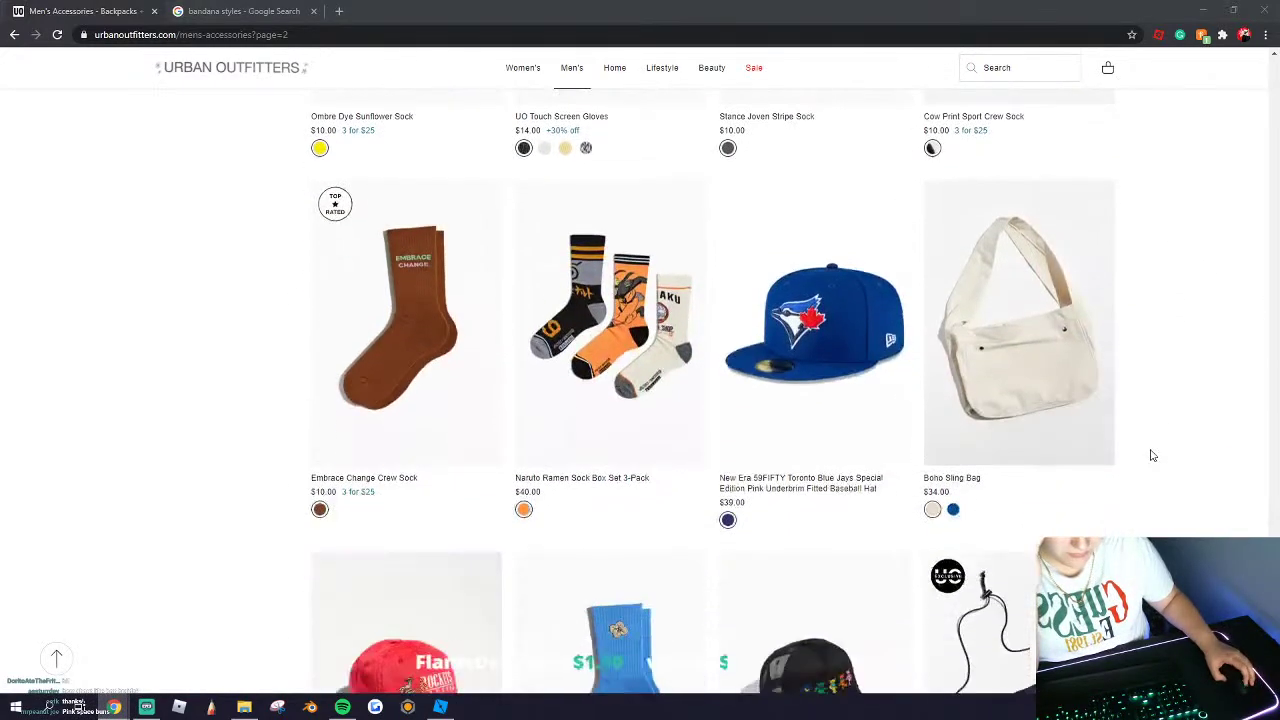
{"action": "scroll", "coordinate": [1151, 456], "scroll_direction": "down", "scroll_amount": 4}
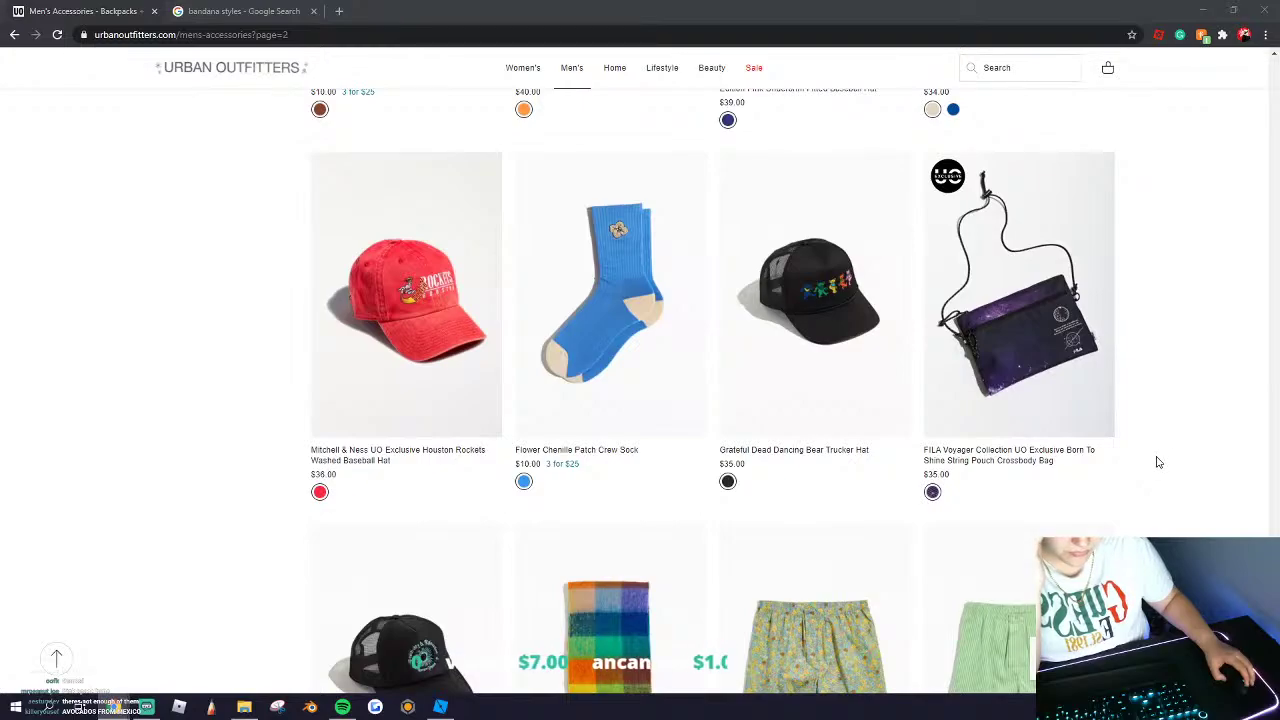
{"action": "scroll", "coordinate": [1163, 467], "scroll_direction": "down", "scroll_amount": 6}
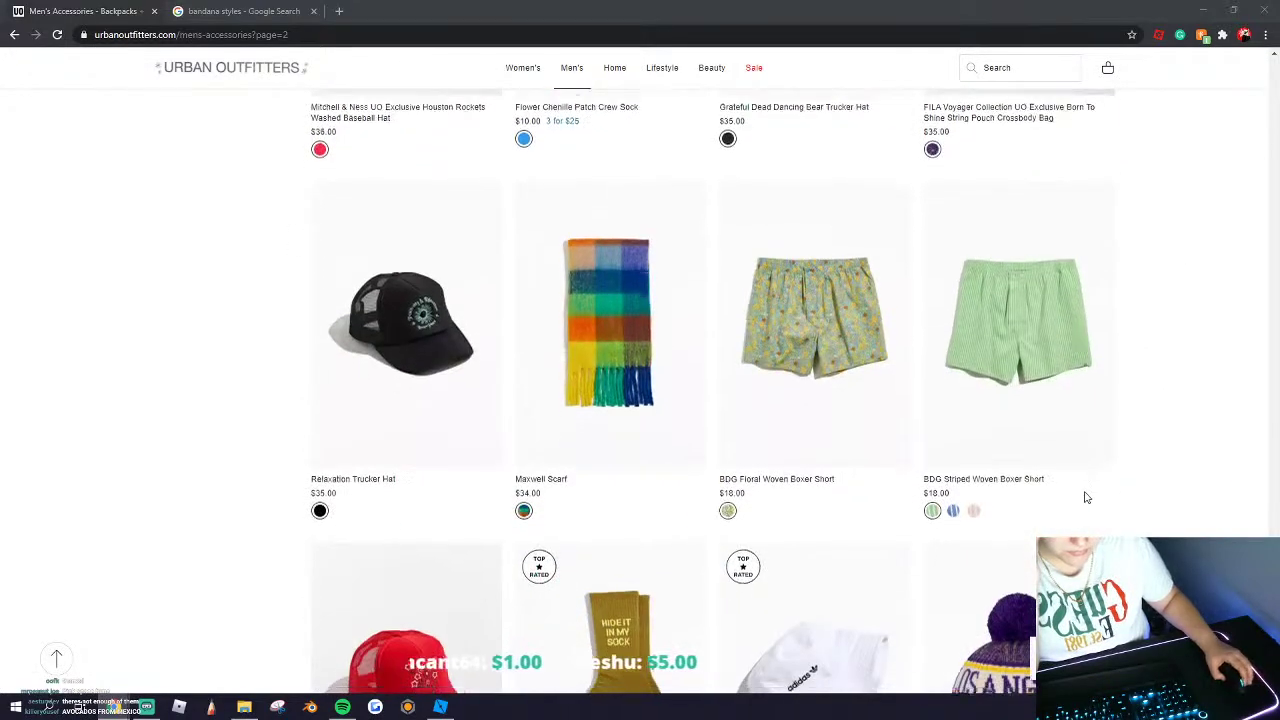
{"action": "scroll", "coordinate": [729, 484], "scroll_direction": "down", "scroll_amount": 4}
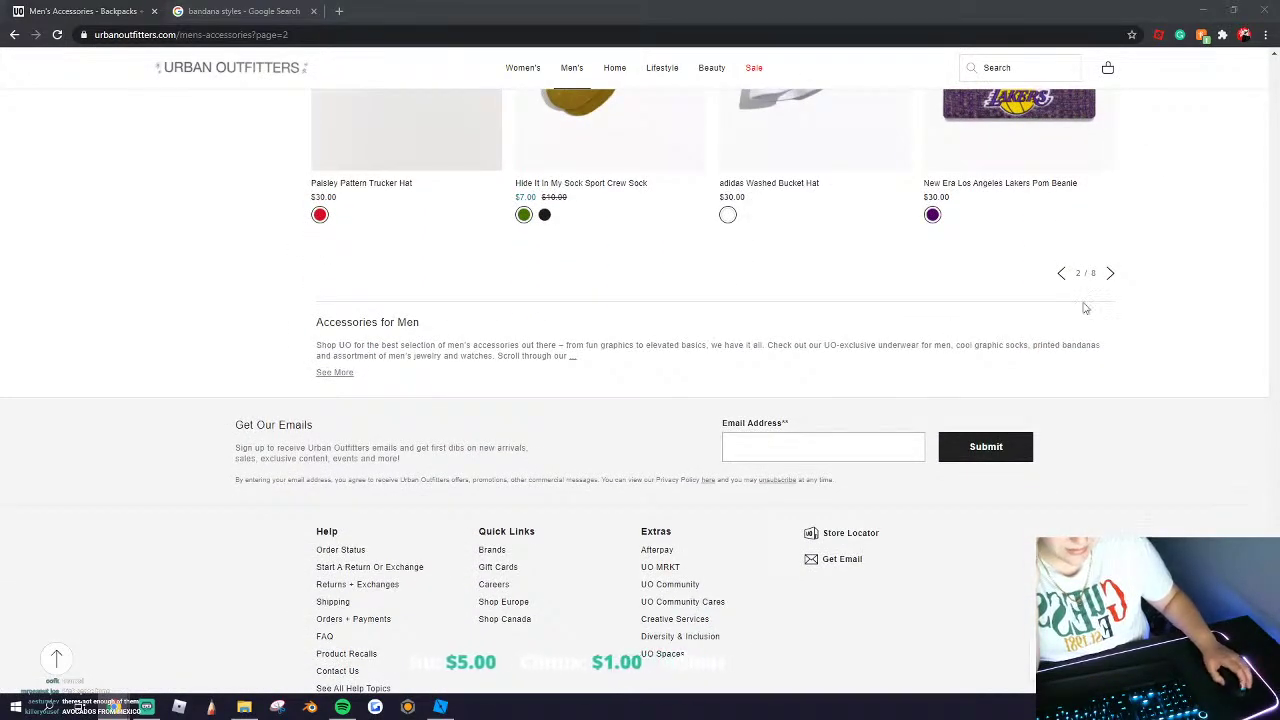
Step: Bring up page 3 of the men's accessories and look through its hats, bags and scarves down to the Cuban chain necklaces
{"action": "left_click", "coordinate": [1111, 274]}
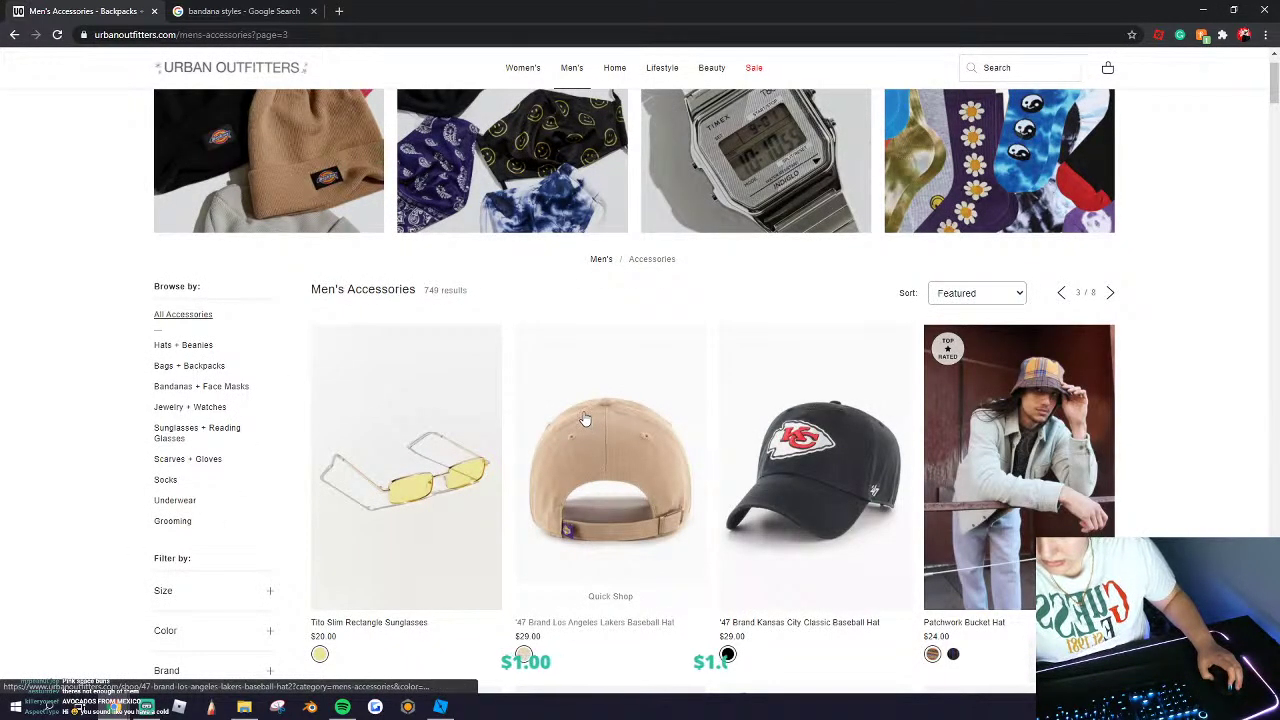
{"action": "scroll", "coordinate": [583, 414], "scroll_direction": "down", "scroll_amount": 2}
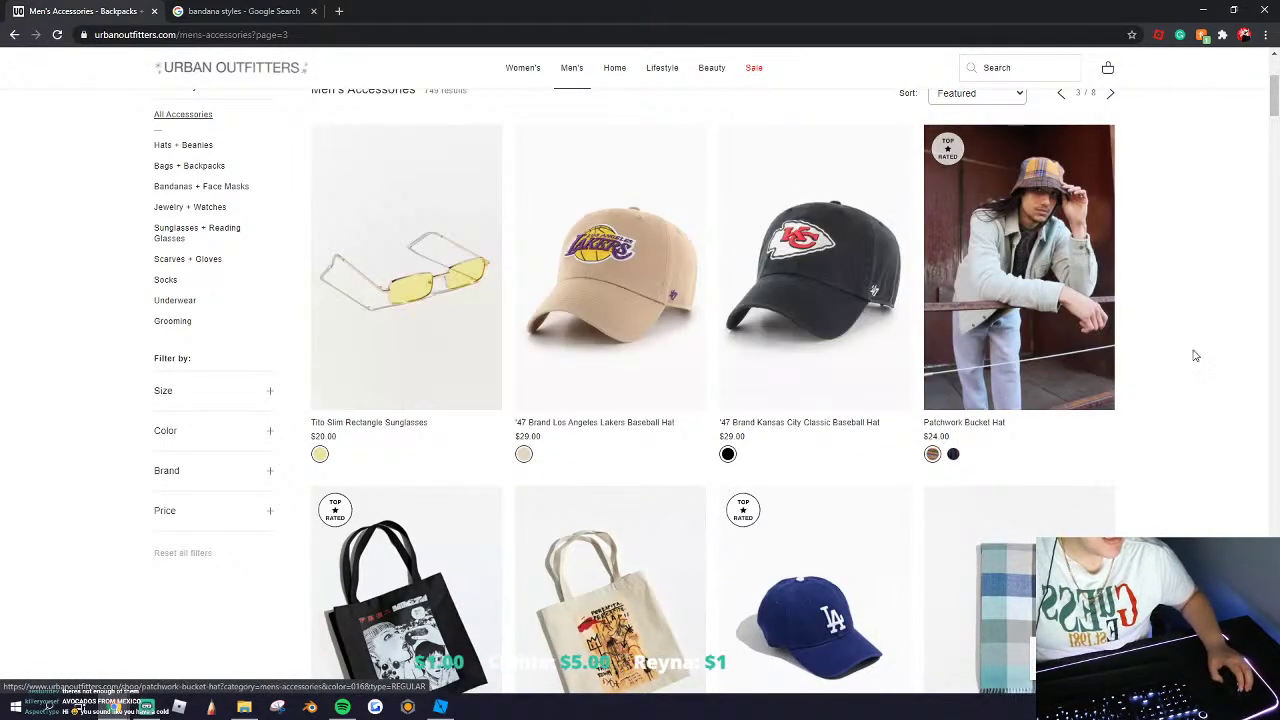
{"action": "scroll", "coordinate": [1181, 384], "scroll_direction": "down", "scroll_amount": 3}
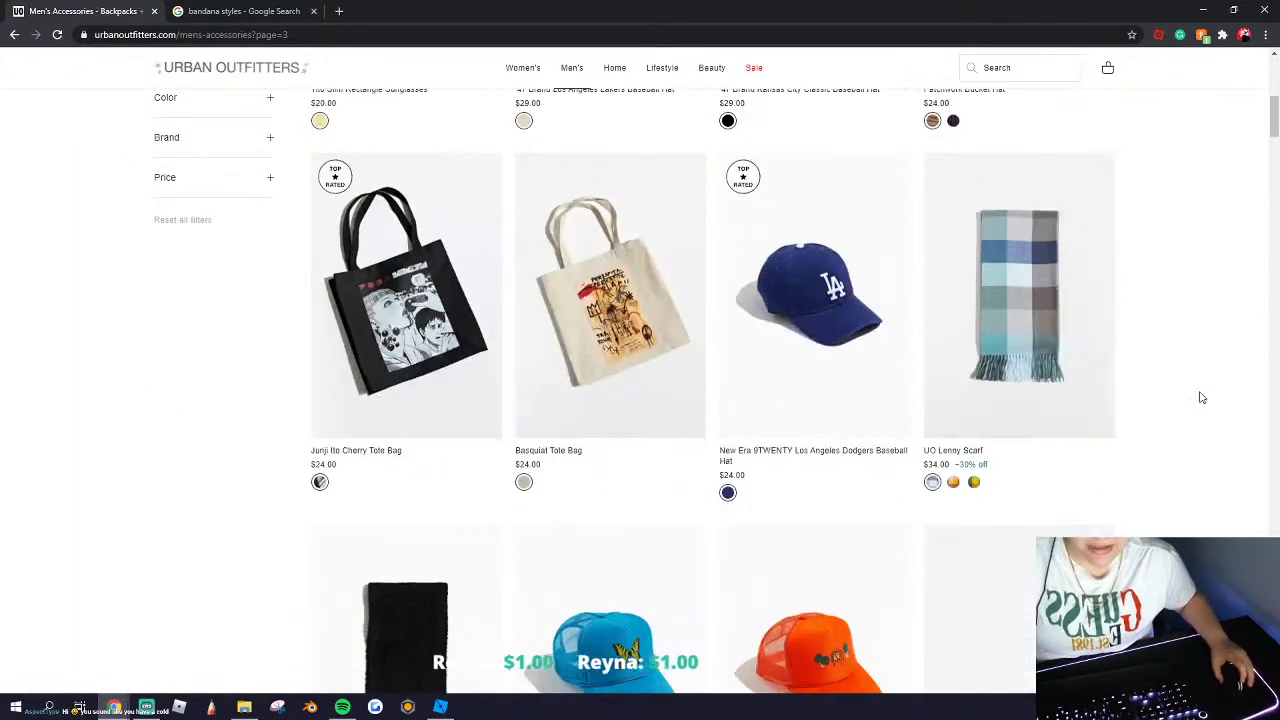
{"action": "scroll", "coordinate": [737, 363], "scroll_direction": "down", "scroll_amount": 5}
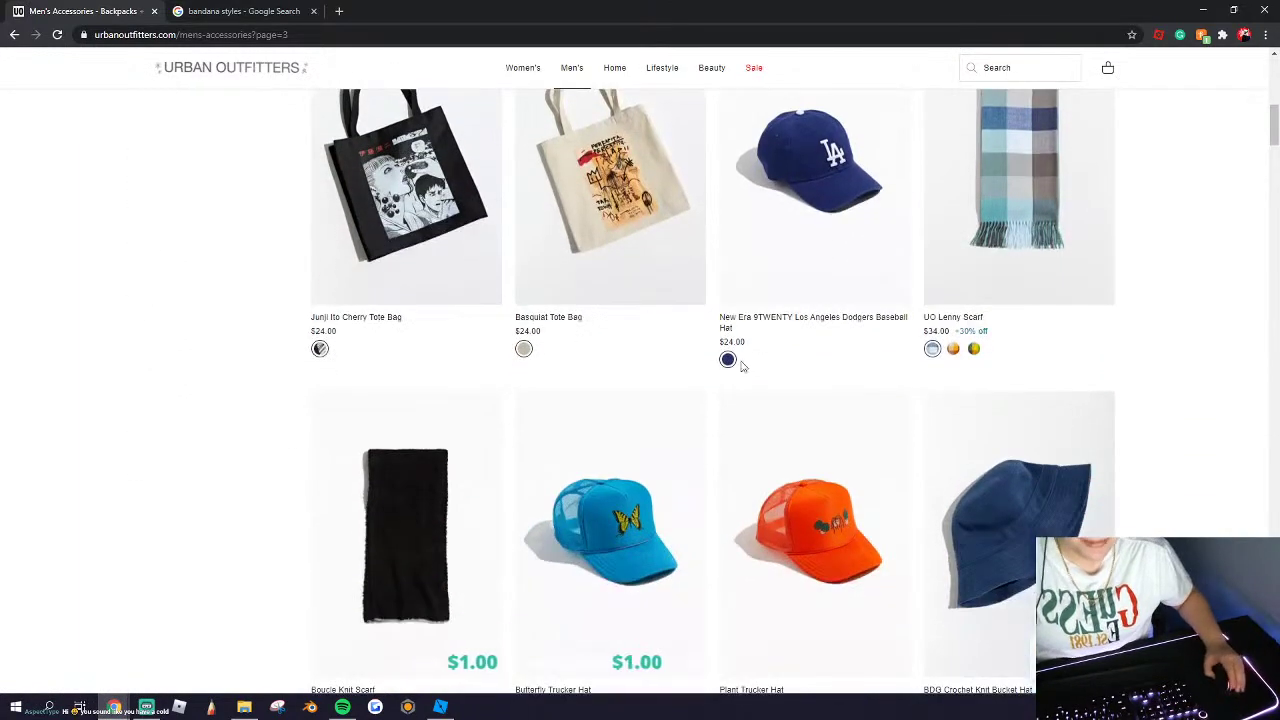
{"action": "scroll", "coordinate": [1170, 495], "scroll_direction": "down", "scroll_amount": 2}
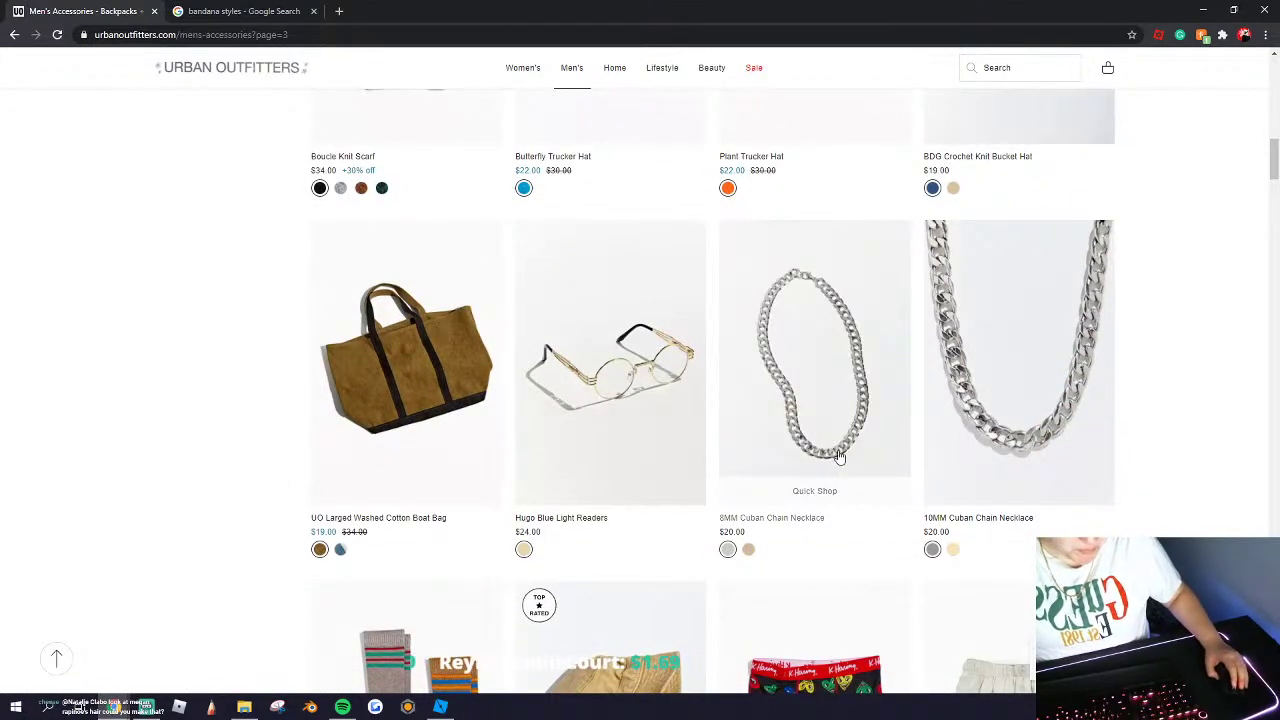
Step: Switch to Blender, dismiss the splash screen and delete the default camera, cube and light from the scene
{"action": "left_click", "coordinate": [444, 707]}
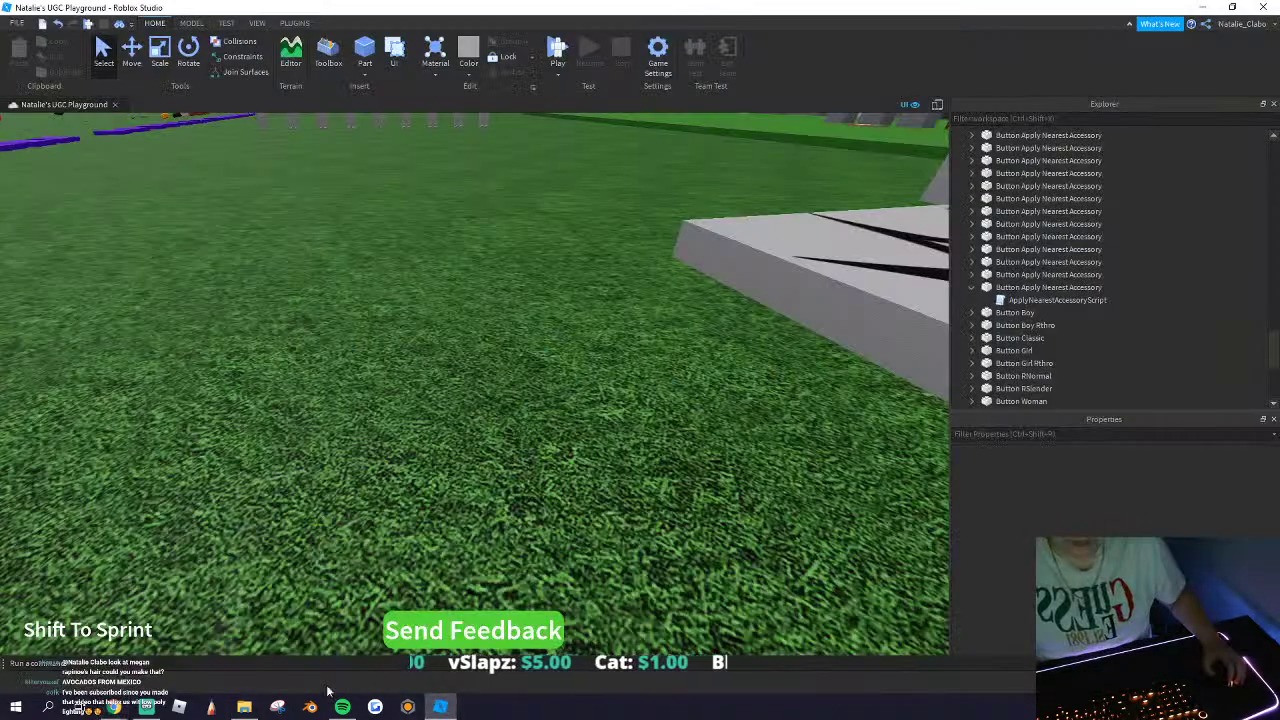
{"action": "left_click", "coordinate": [310, 707]}
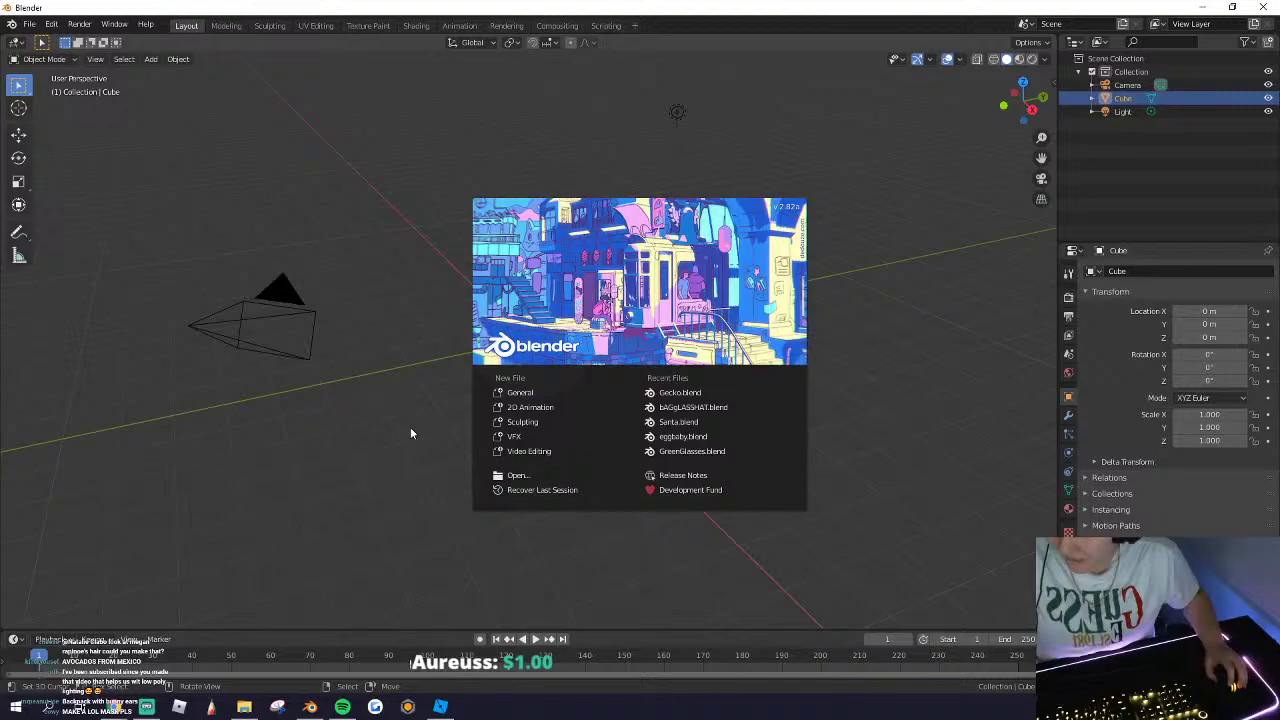
{"action": "left_click", "coordinate": [411, 433]}
{"action": "key", "text": "a"}
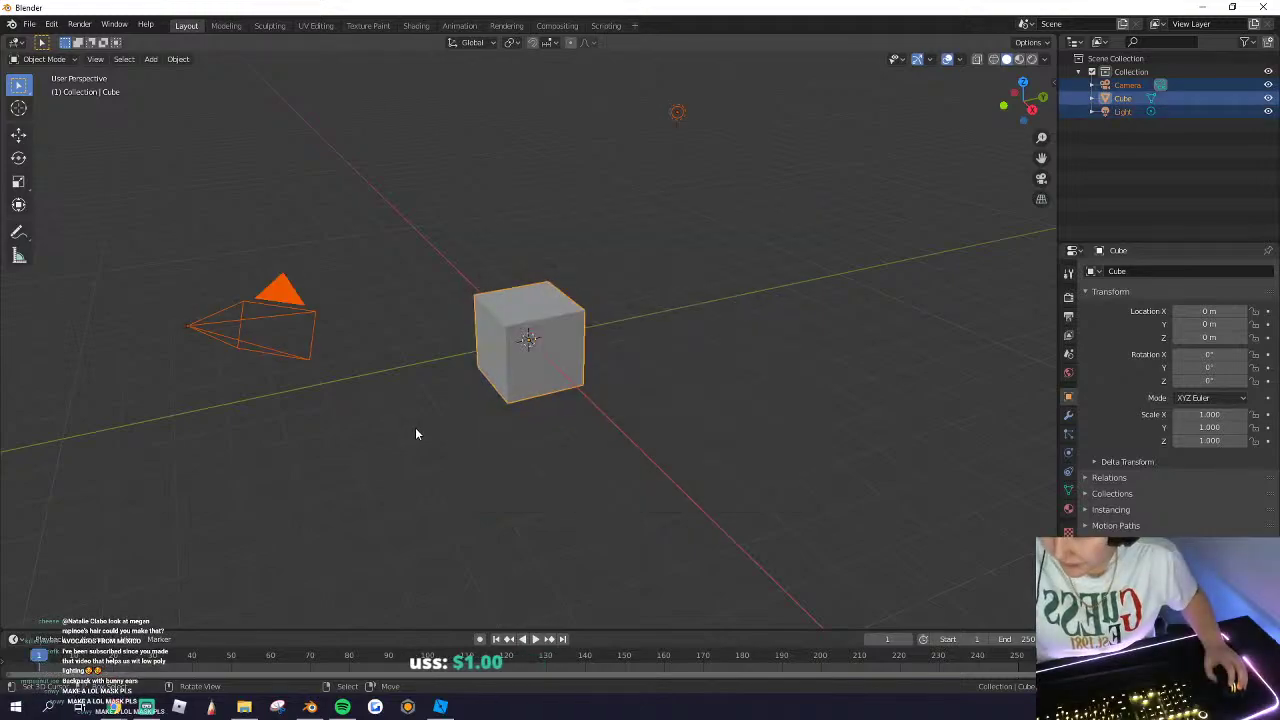
{"action": "key", "text": "Delete"}
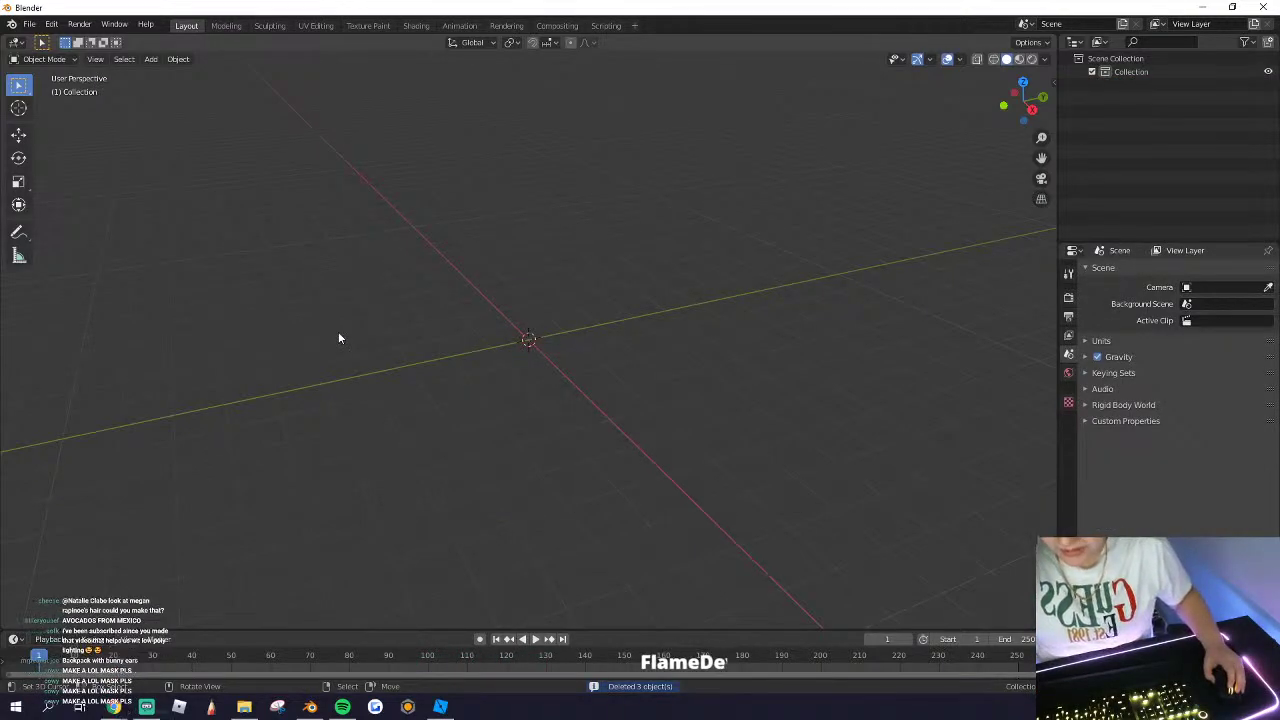
{"action": "left_click", "coordinate": [150, 59]}
{"action": "mouse_move", "coordinate": [170, 75]}
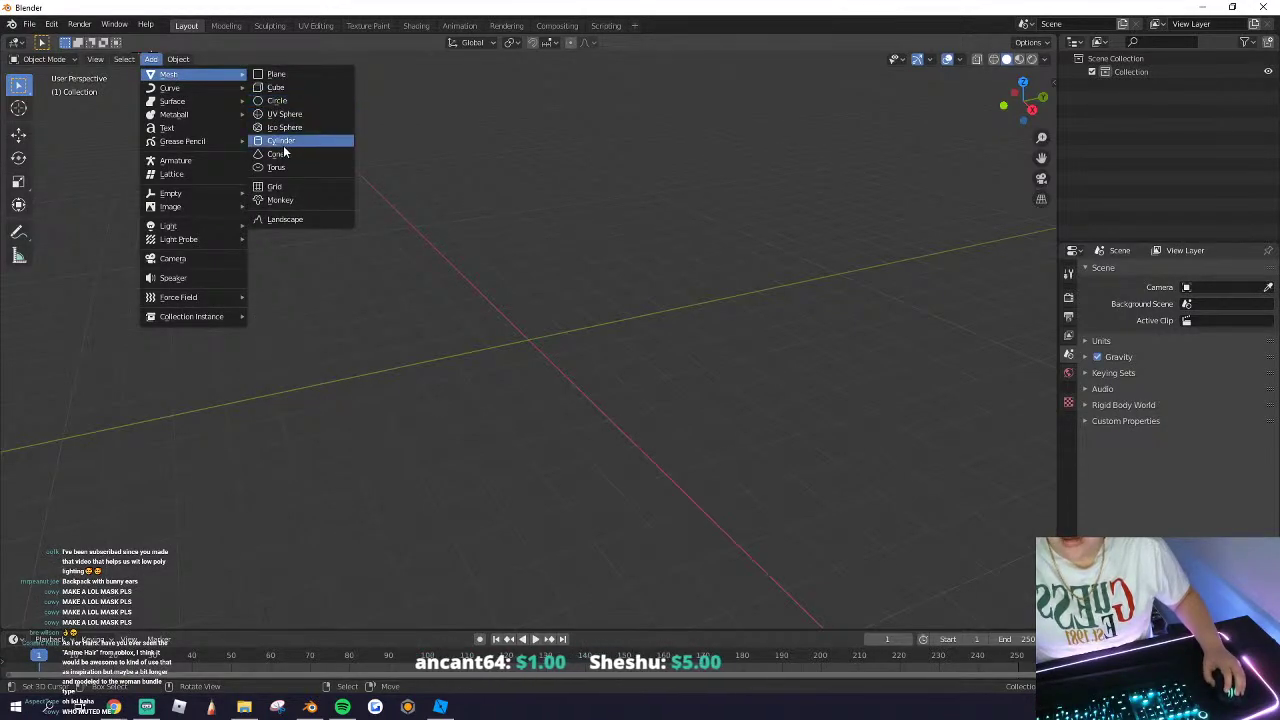
{"action": "left_click", "coordinate": [277, 167]}
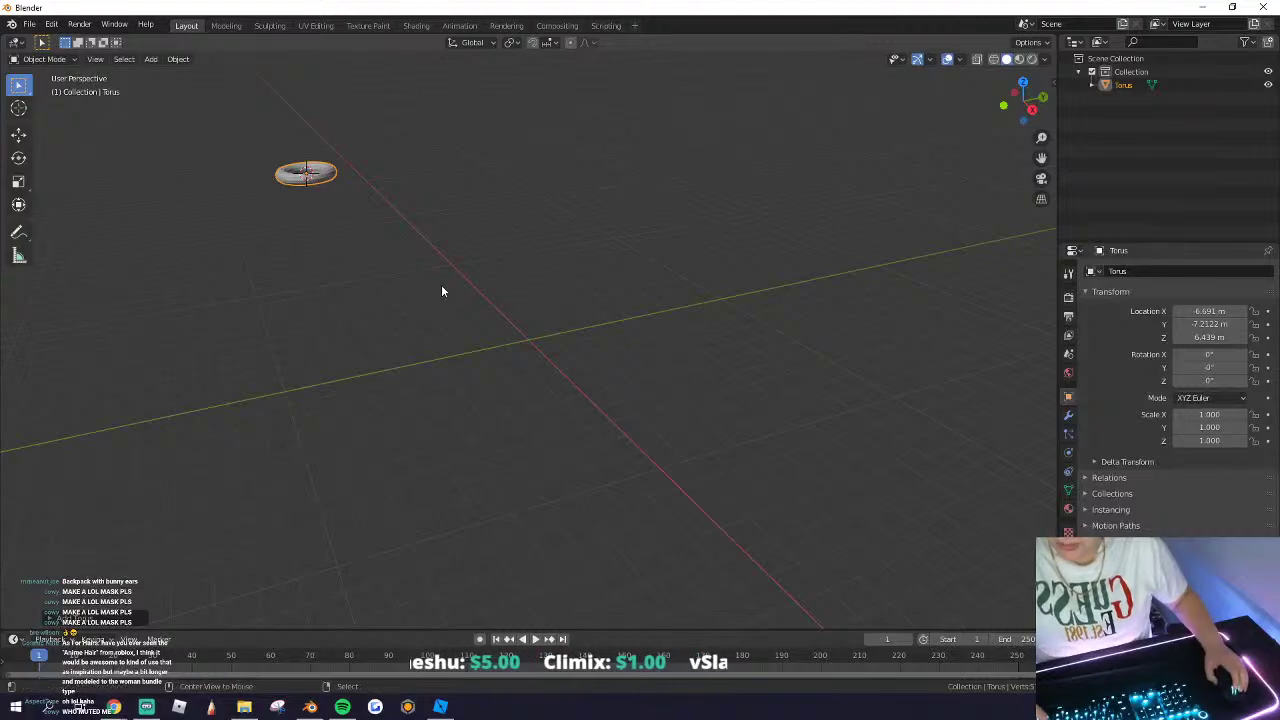
{"action": "key", "text": "alt+g"}
{"action": "scroll", "coordinate": [609, 351], "scroll_direction": "up", "scroll_amount": 3}
{"action": "key", "text": "Tab"}
{"action": "key", "text": "KP_Decimal"}
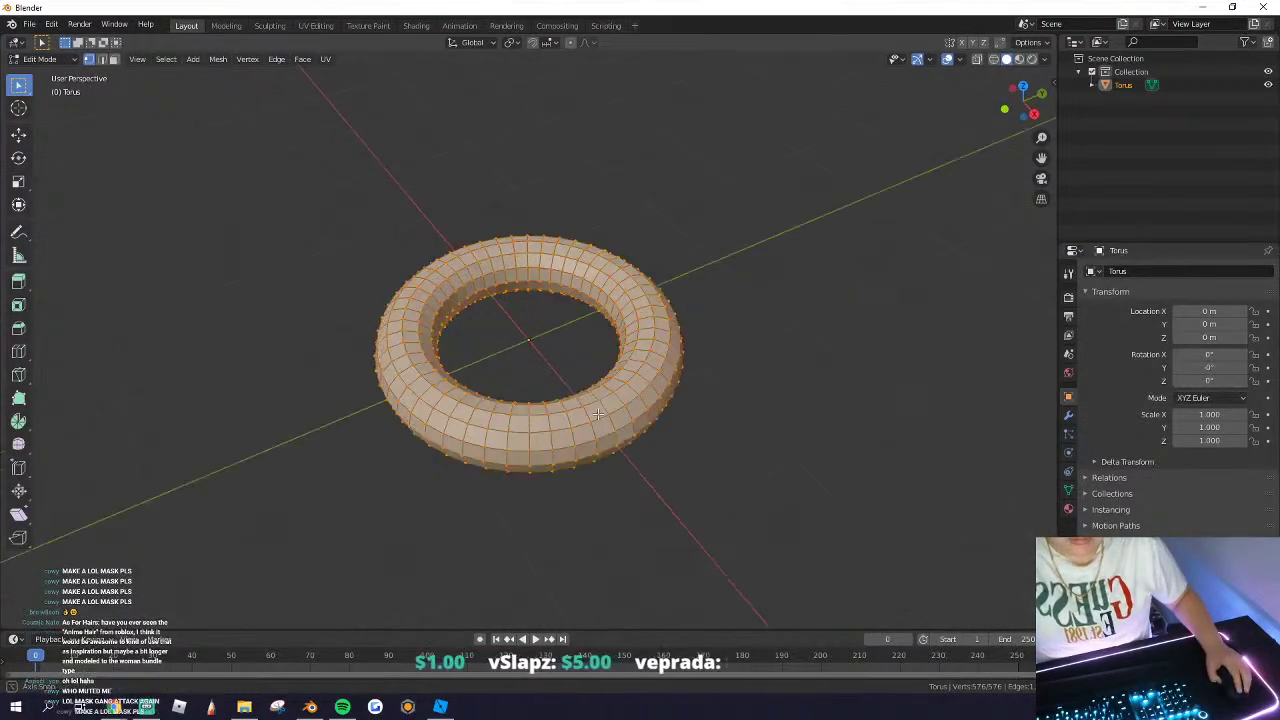
{"action": "key", "text": "Tab"}
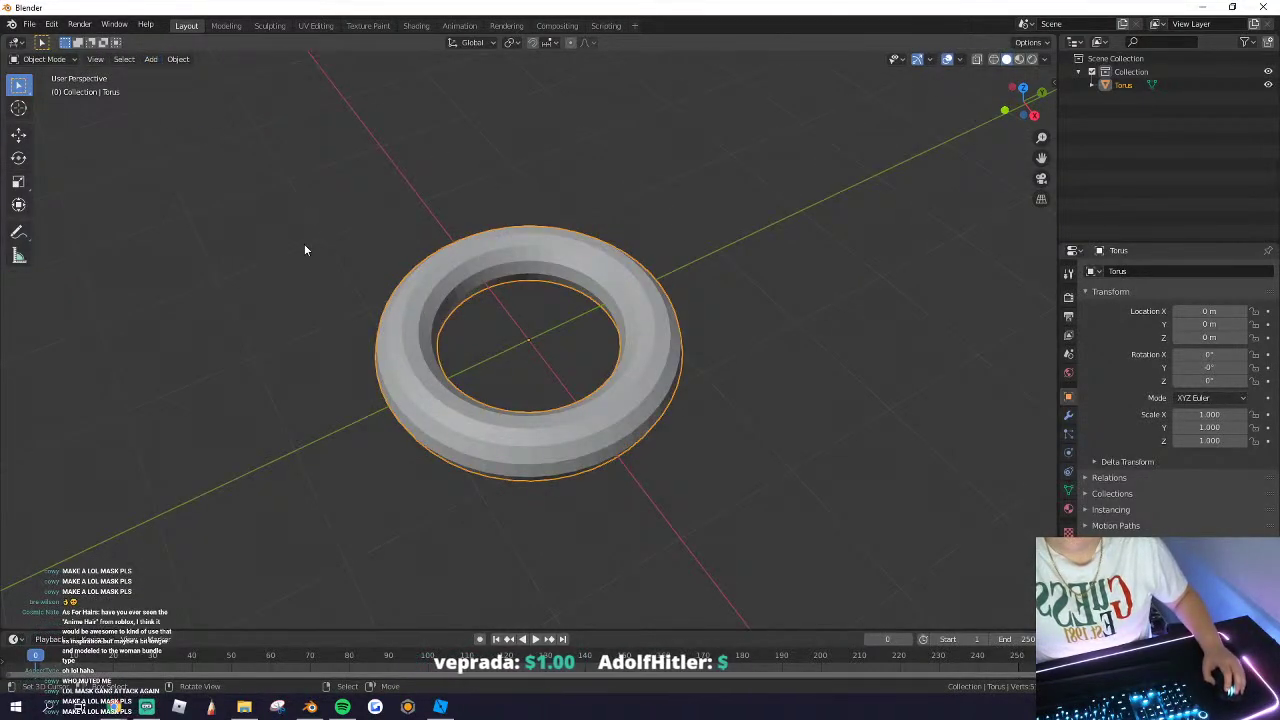
{"action": "left_click", "coordinate": [294, 264]}
Step: Add a torus with 10 major segments, 10 minor segments and a major radius of 0.7 m
{"action": "left_click", "coordinate": [150, 59]}
{"action": "mouse_move", "coordinate": [181, 77]}
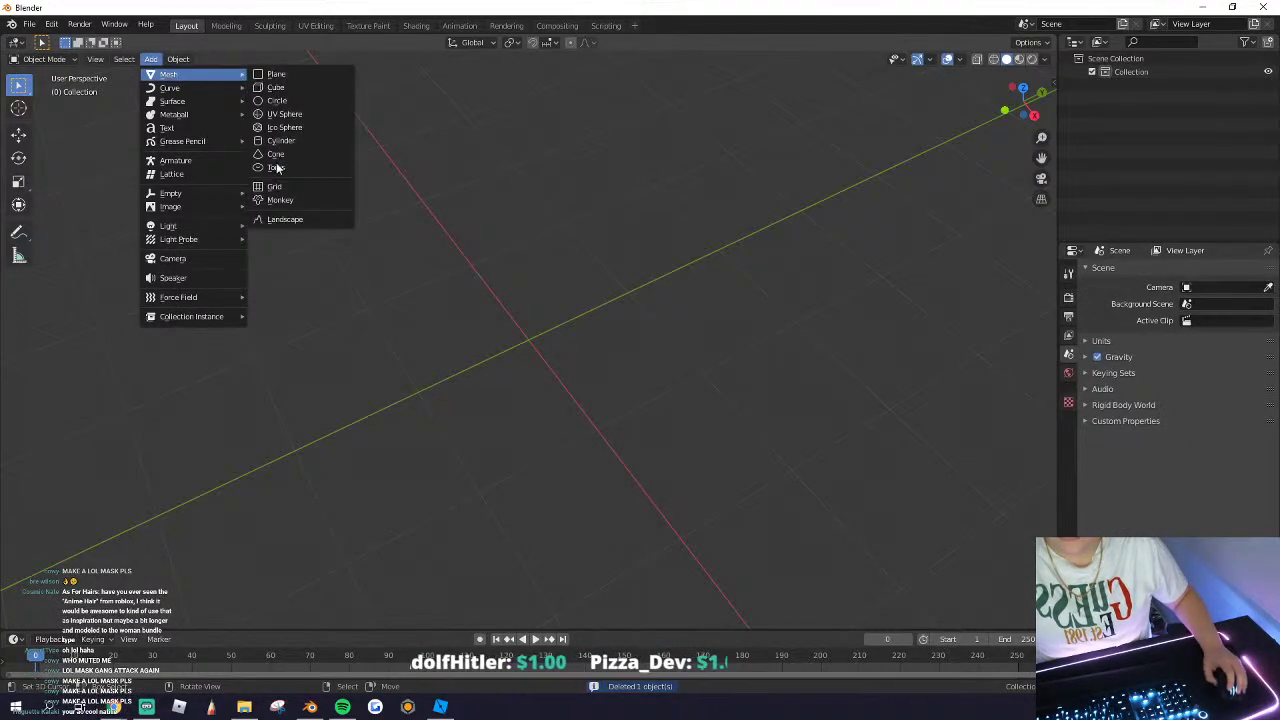
{"action": "left_click", "coordinate": [276, 167]}
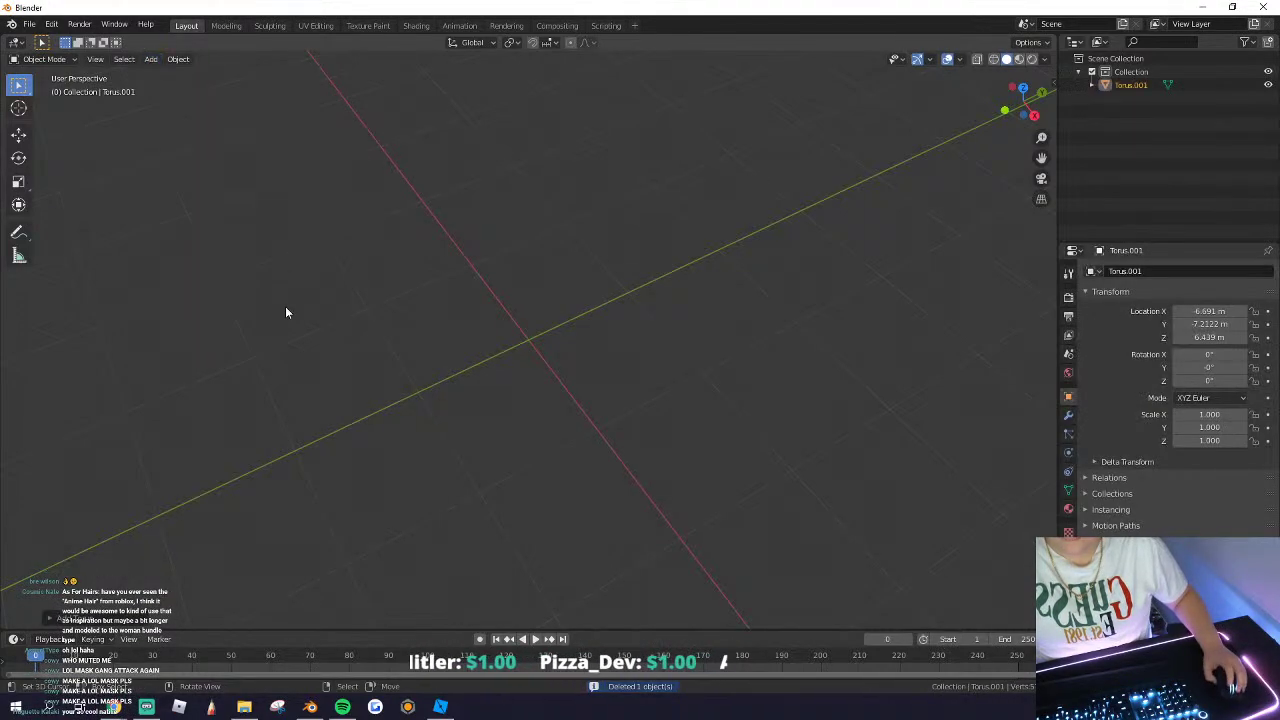
{"action": "left_click", "coordinate": [110, 624]}
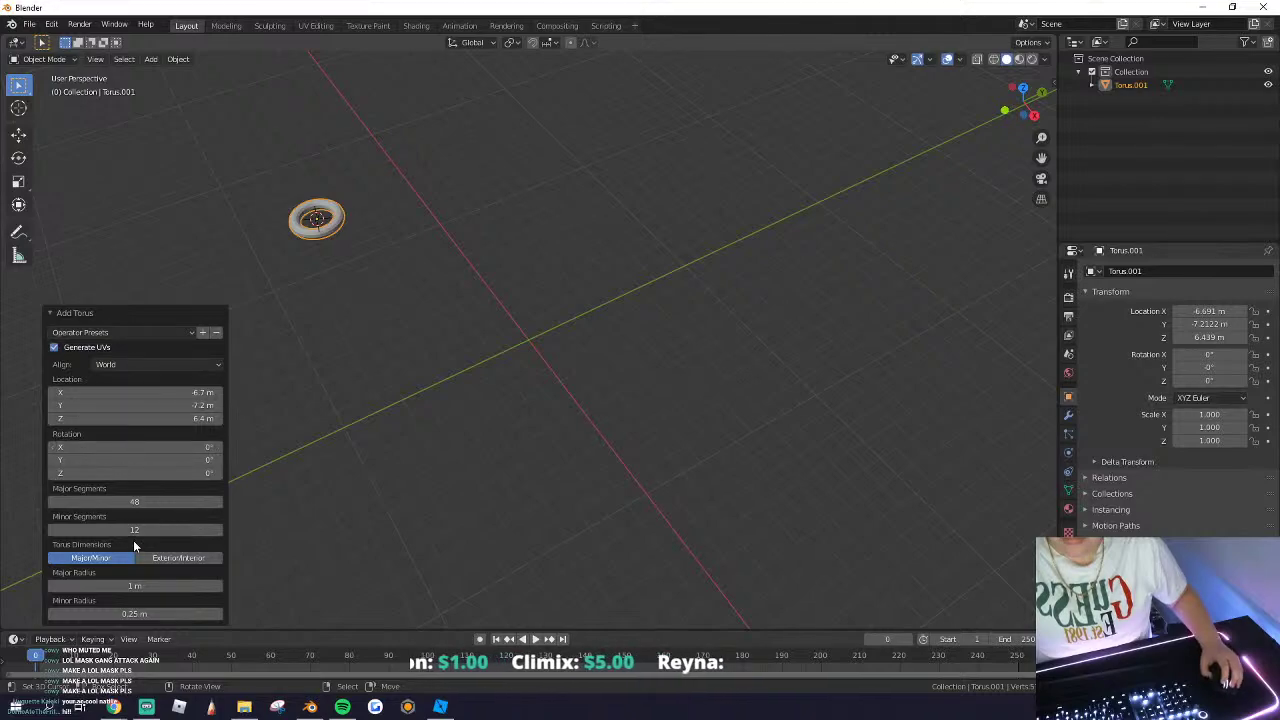
{"action": "type", "text": "0"}
{"action": "key", "text": "Return"}
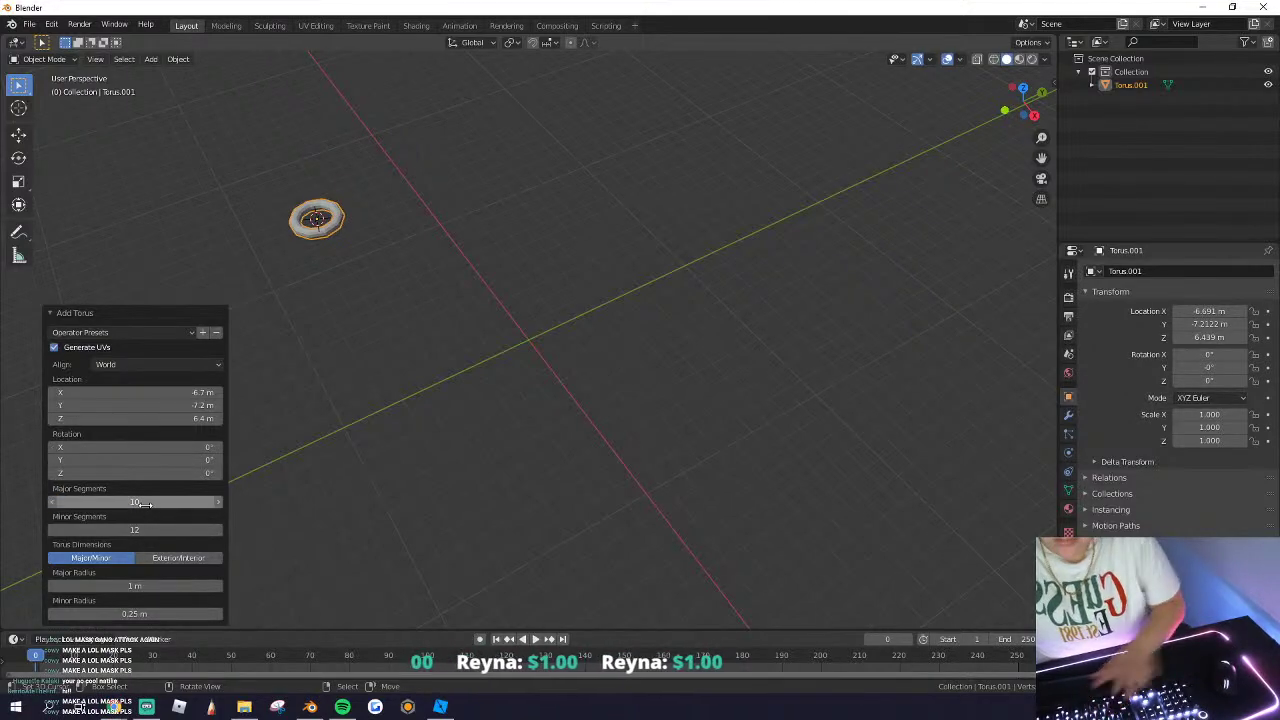
{"action": "key", "text": "Return"}
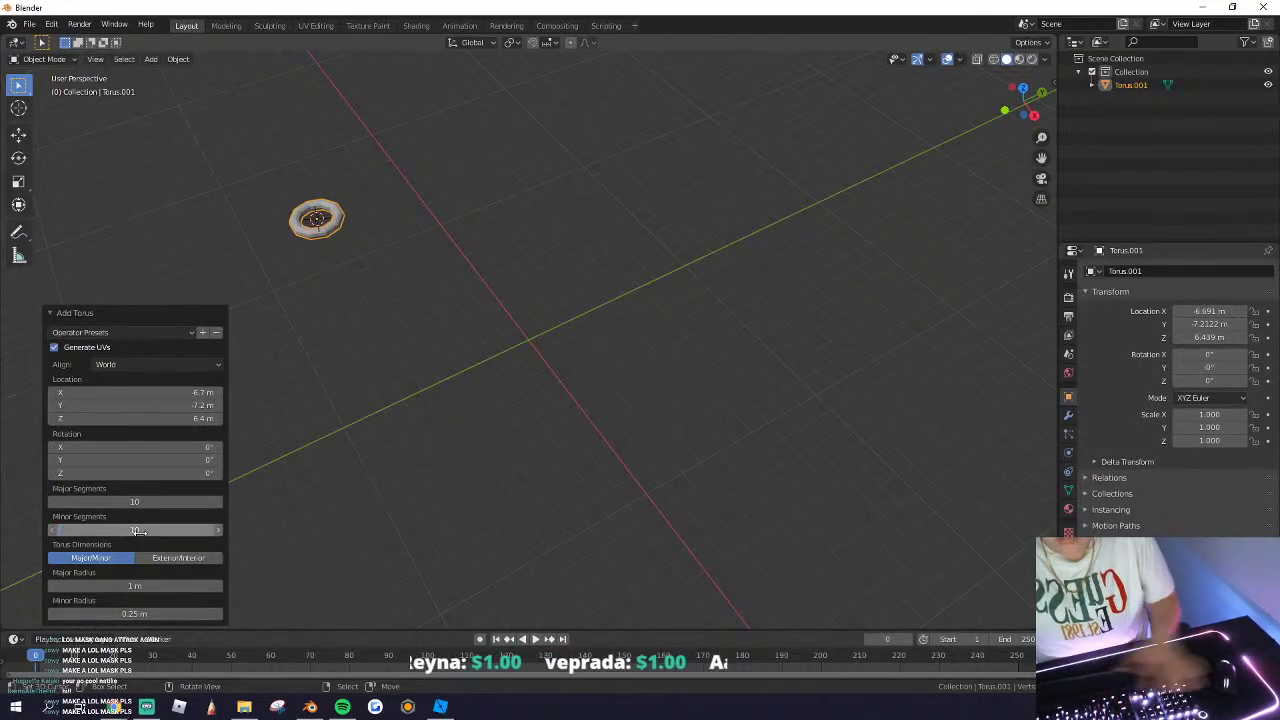
{"action": "left_click_drag", "start_coordinate": [113, 586], "coordinate": [80, 586]}
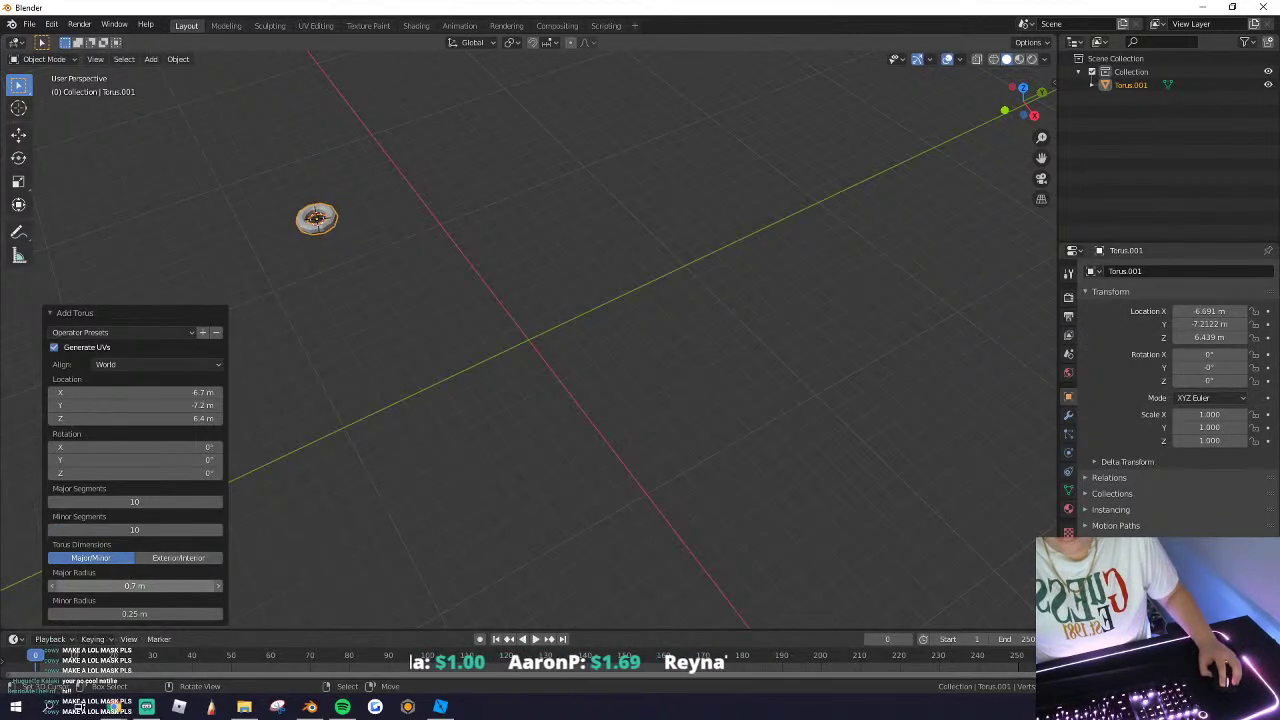
Step: Reset the torus's location to the world origin and enter Edit Mode with none of its vertices selected
{"action": "key", "text": "alt+g"}
{"action": "scroll", "coordinate": [534, 371], "scroll_direction": "up", "scroll_amount": 8}
{"action": "key", "text": "Tab"}
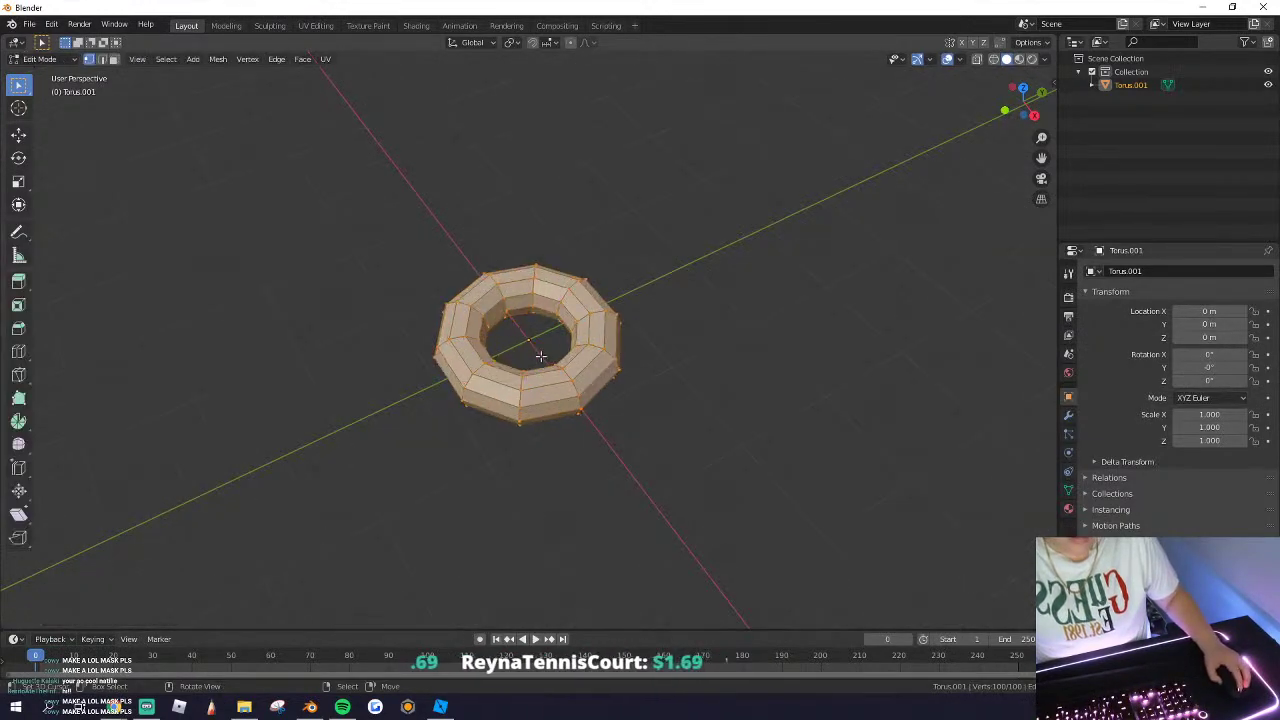
{"action": "middle_click_drag", "start_coordinate": [540, 354], "coordinate": [585, 374]}
{"action": "scroll", "coordinate": [588, 368], "scroll_direction": "up", "scroll_amount": 1}
{"action": "left_click", "coordinate": [669, 186]}
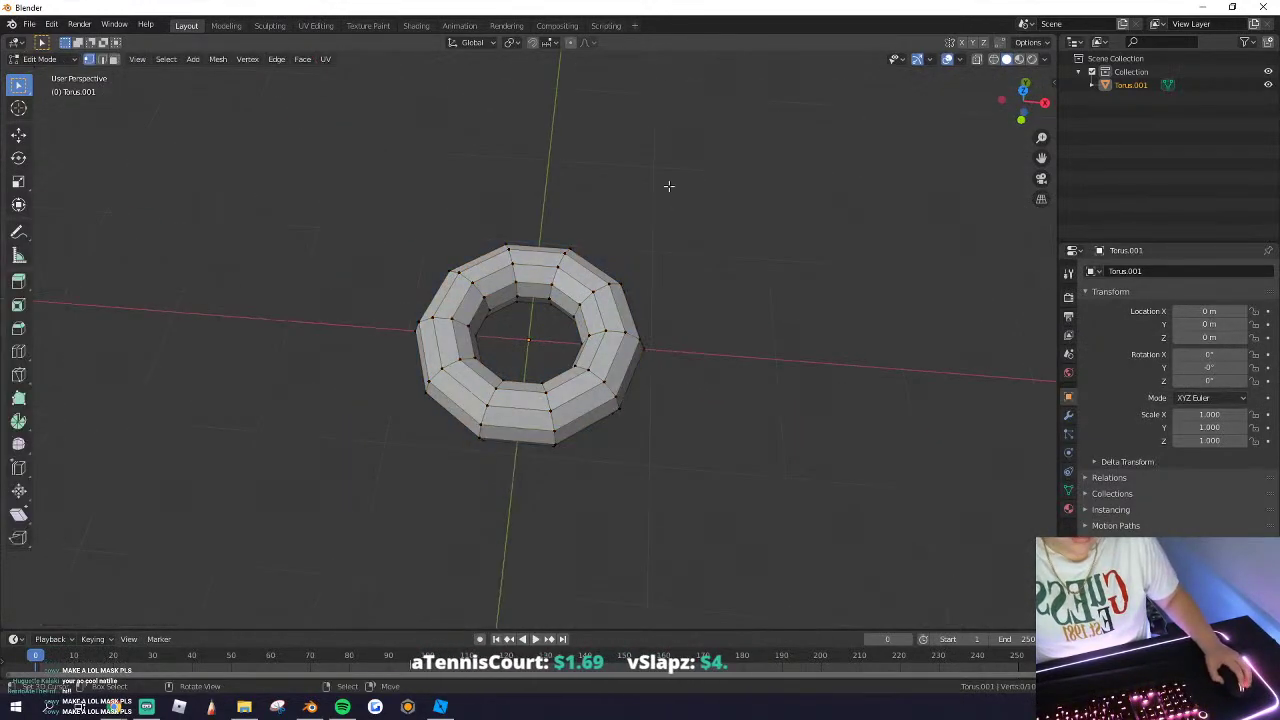
Step: In a see-through top view, move the torus's positive-X half outward along X to stretch the ring into an elongated chain link
{"action": "left_click", "coordinate": [1023, 89]}
{"action": "left_click", "coordinate": [978, 59]}
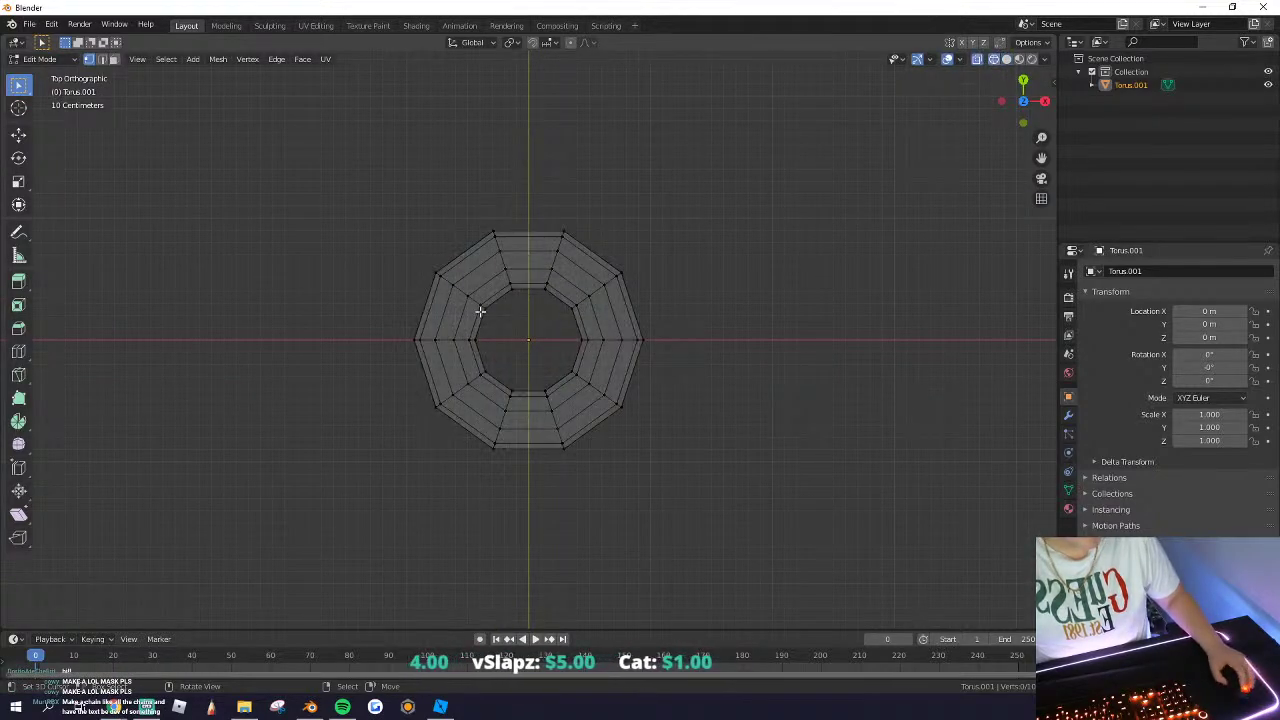
{"action": "left_click_drag", "start_coordinate": [546, 179], "coordinate": [645, 481]}
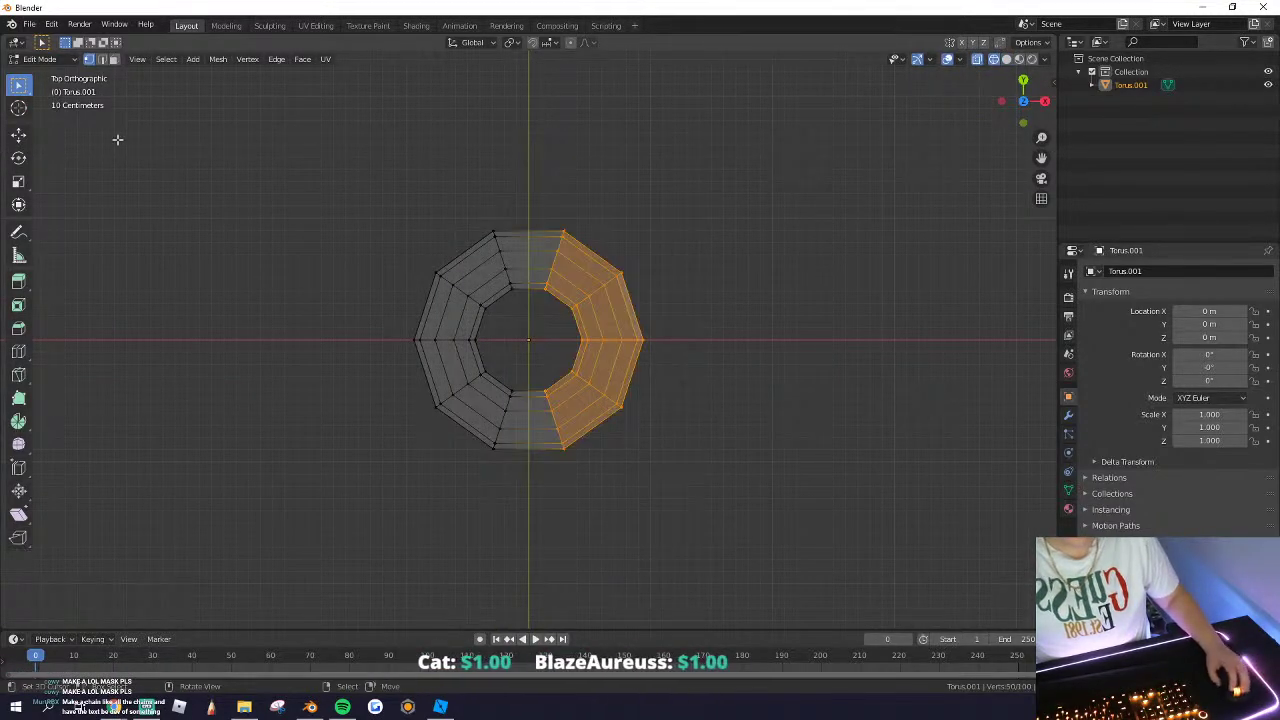
{"action": "left_click", "coordinate": [21, 137]}
{"action": "left_click_drag", "start_coordinate": [622, 340], "coordinate": [752, 341]}
{"action": "key", "text": "a"}
{"action": "key", "text": "a"}
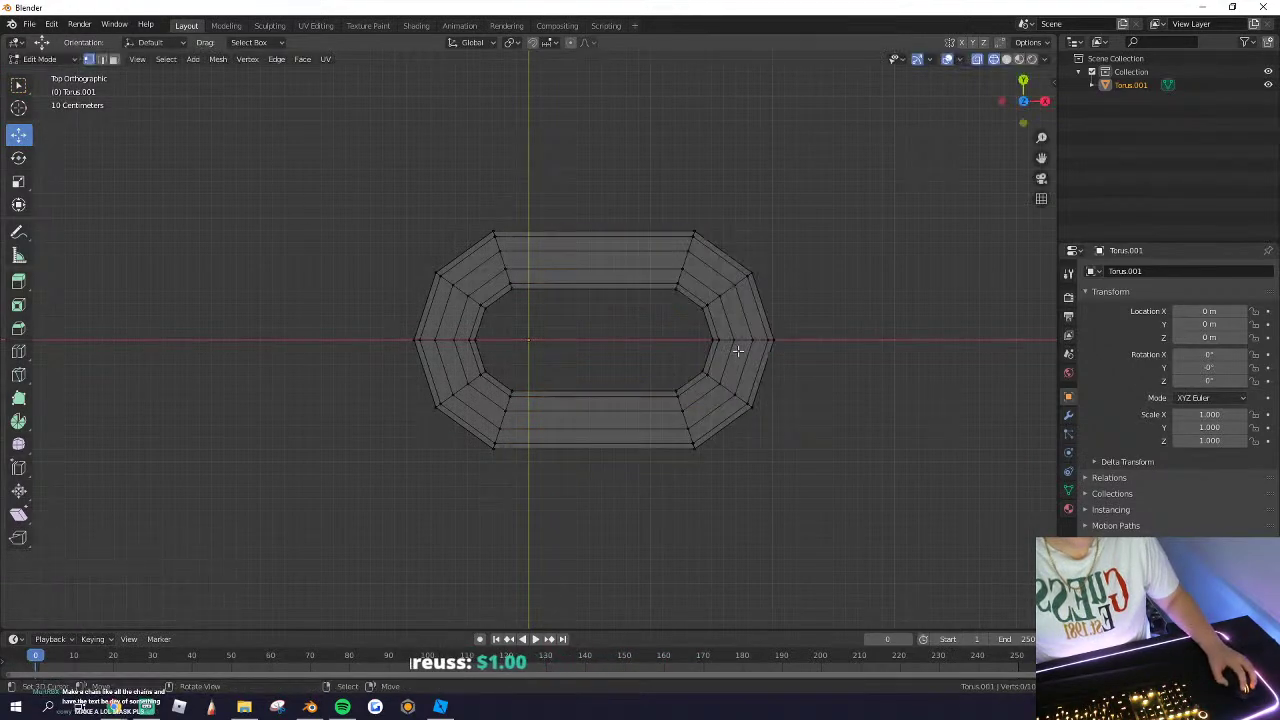
Step: Move the whole link mesh back along X to centre it on the origin, and return to Object Mode with solid shading
{"action": "left_click_drag", "start_coordinate": [670, 348], "coordinate": [574, 342]}
{"action": "scroll", "coordinate": [540, 355], "scroll_direction": "down", "scroll_amount": 2}
{"action": "mouse_move", "coordinate": [540, 360]}
{"action": "middle_mouse_down"}
{"action": "mouse_move", "coordinate": [744, 207]}
{"action": "mouse_move", "coordinate": [994, 72]}
{"action": "middle_mouse_up"}
{"action": "key", "text": "Tab"}
{"action": "left_click", "coordinate": [1006, 58]}
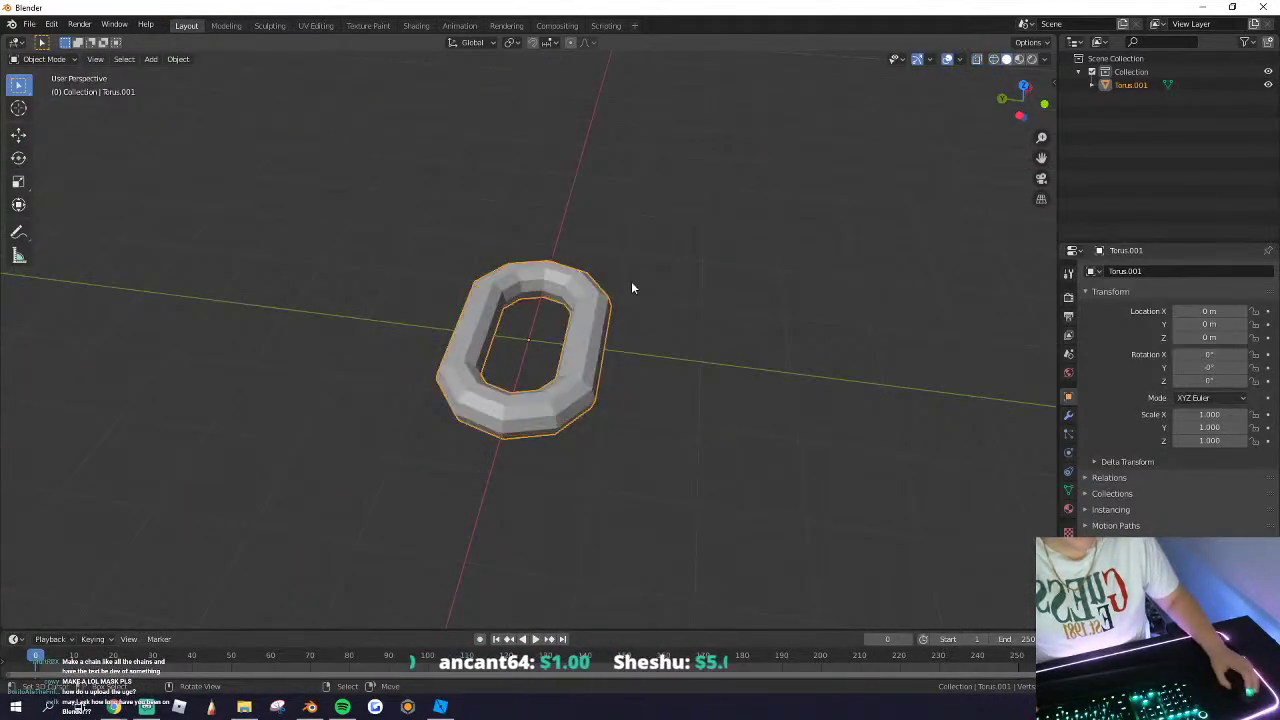
Step: Examine the link's mesh by selecting the edge loops that run around its upper side
{"action": "middle_click_drag", "start_coordinate": [631, 284], "coordinate": [450, 325]}
{"action": "key", "text": "Tab"}
{"action": "scroll", "coordinate": [470, 335], "scroll_direction": "up", "scroll_amount": 3}
{"action": "middle_click_drag", "start_coordinate": [606, 412], "coordinate": [597, 396]}
{"action": "right_click", "coordinate": [597, 396], "text": "alt"}
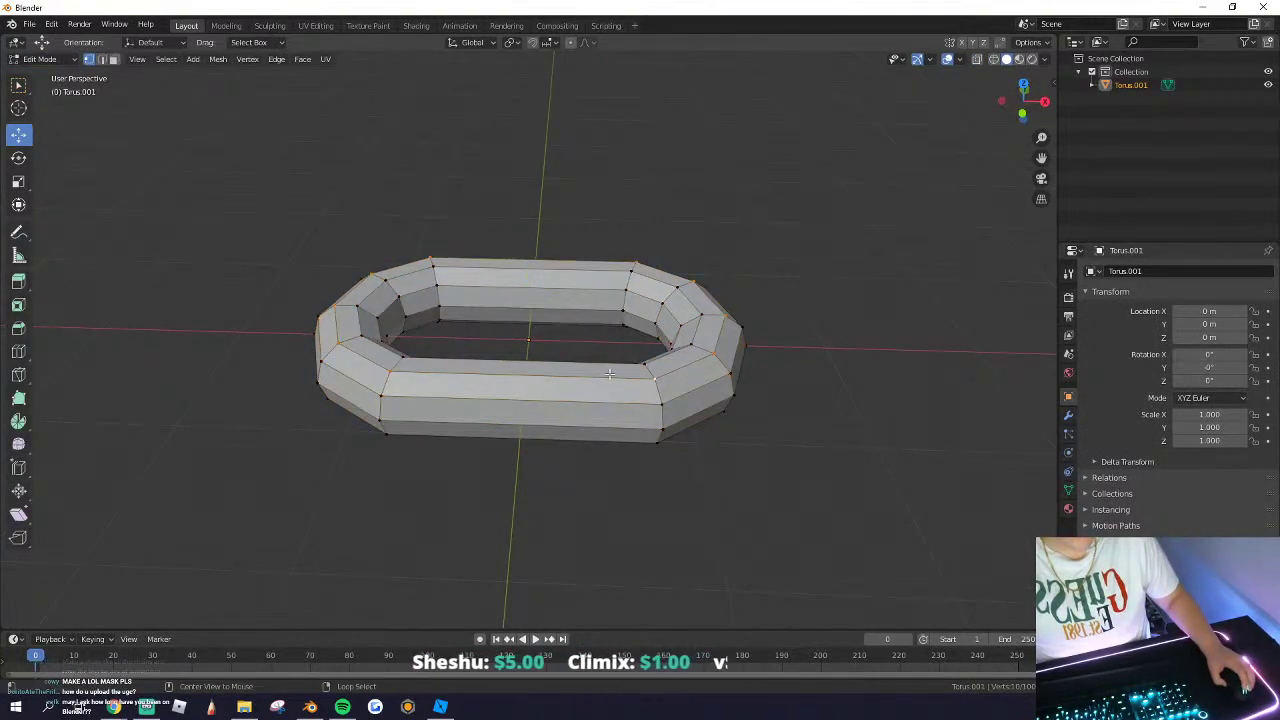
{"action": "left_click", "coordinate": [609, 374], "text": "alt"}
{"action": "key", "text": "Tab"}
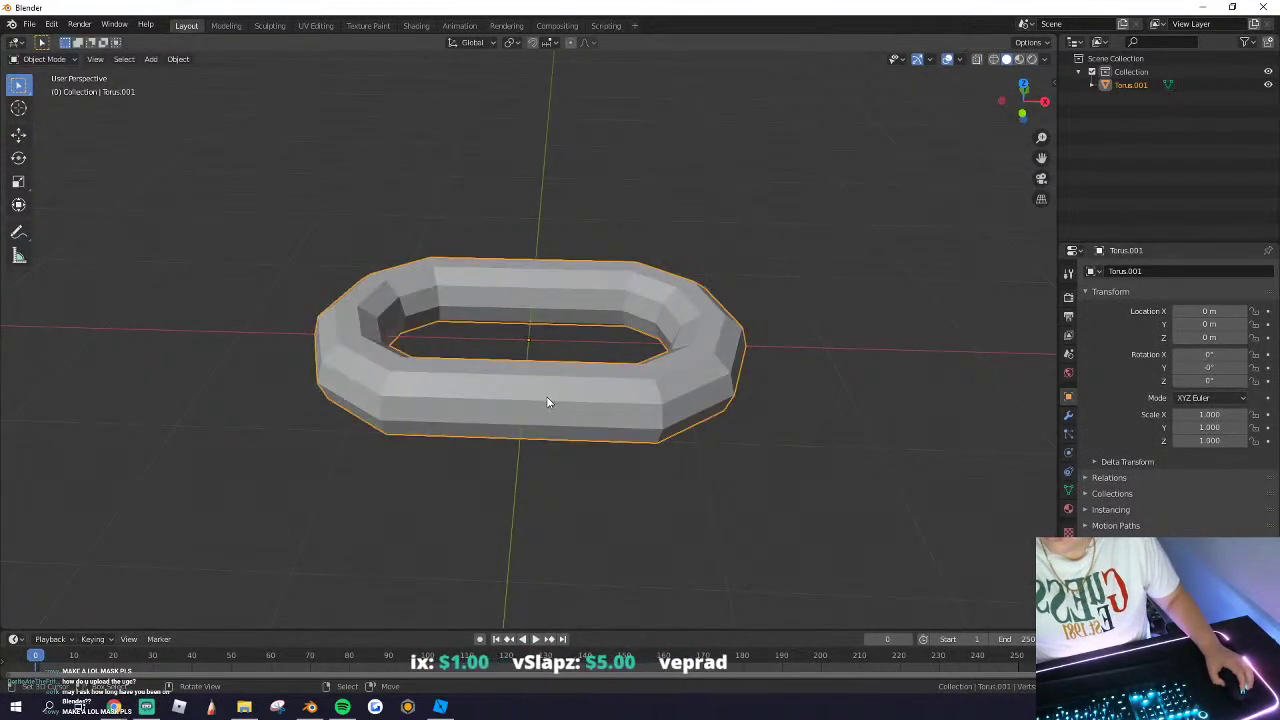
Step: Select the link's entire mesh in Edit Mode
{"action": "scroll", "coordinate": [547, 397], "scroll_direction": "down", "scroll_amount": 1}
{"action": "key", "text": "Tab"}
{"action": "key", "text": "a"}
{"action": "scroll", "coordinate": [552, 400], "scroll_direction": "down", "scroll_amount": 1}
{"action": "middle_click_drag", "start_coordinate": [552, 400], "coordinate": [323, 413]}
{"action": "key", "text": "shift+s"}
{"action": "left_click", "coordinate": [448, 405]}
{"action": "key", "text": "r"}
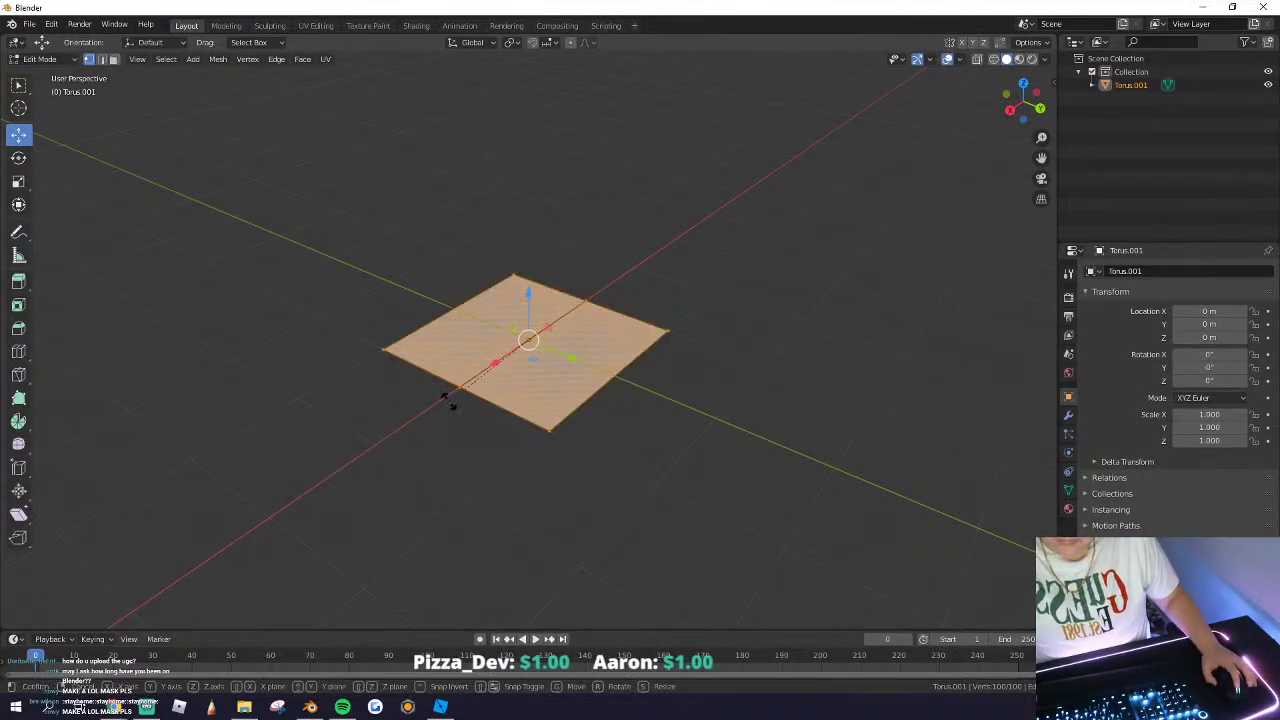
{"action": "key", "text": "x"}
{"action": "left_click", "coordinate": [572, 404]}
{"action": "key", "text": "ctrl+z"}
{"action": "key", "text": "ctrl+z"}
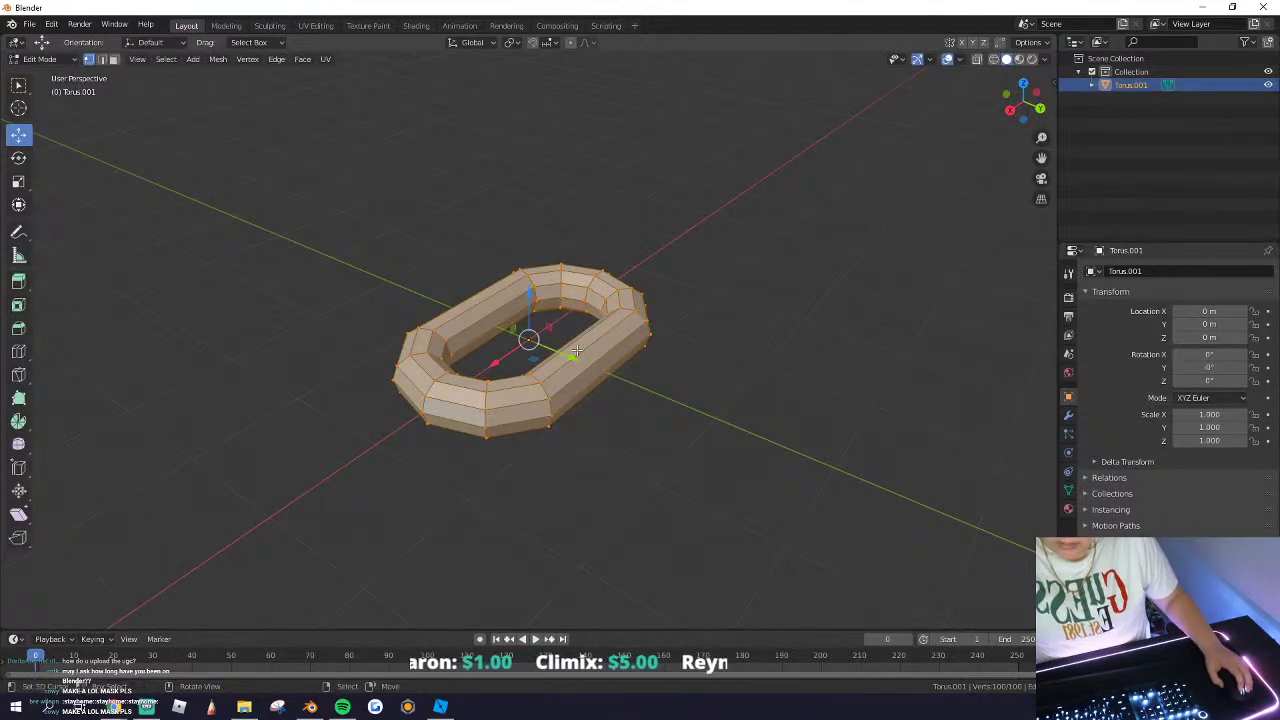
Step: Duplicate the link's mesh in place and rotate the copy 90° about the X axis
{"action": "key", "text": "shift+d"}
{"action": "left_click", "coordinate": [577, 350]}
{"action": "type", "text": "ryx"}
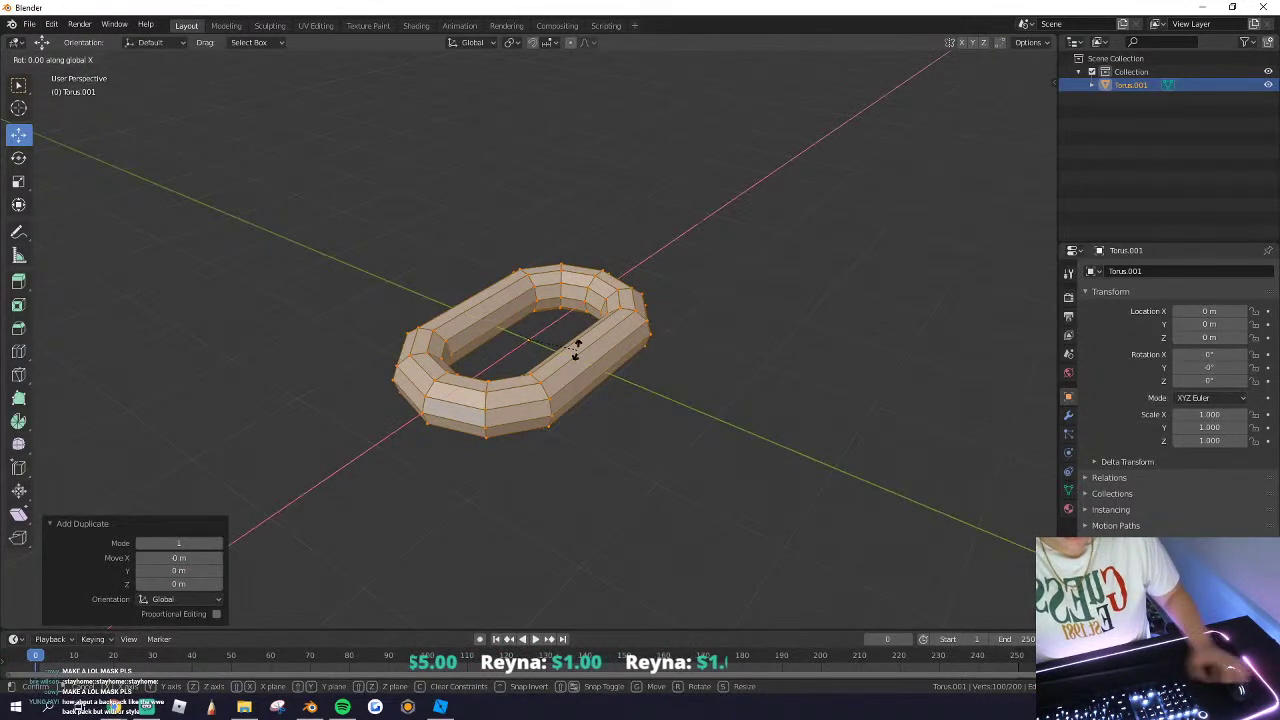
{"action": "type", "text": "90"}
{"action": "key", "text": "Return"}
Step: Move the rotated copy about -2.01 m along X so that its end interlocks with the first link
{"action": "middle_click_drag", "start_coordinate": [518, 325], "coordinate": [577, 390]}
{"action": "key", "text": "g"}
{"action": "key", "text": "x"}
{"action": "left_click", "coordinate": [659, 314]}
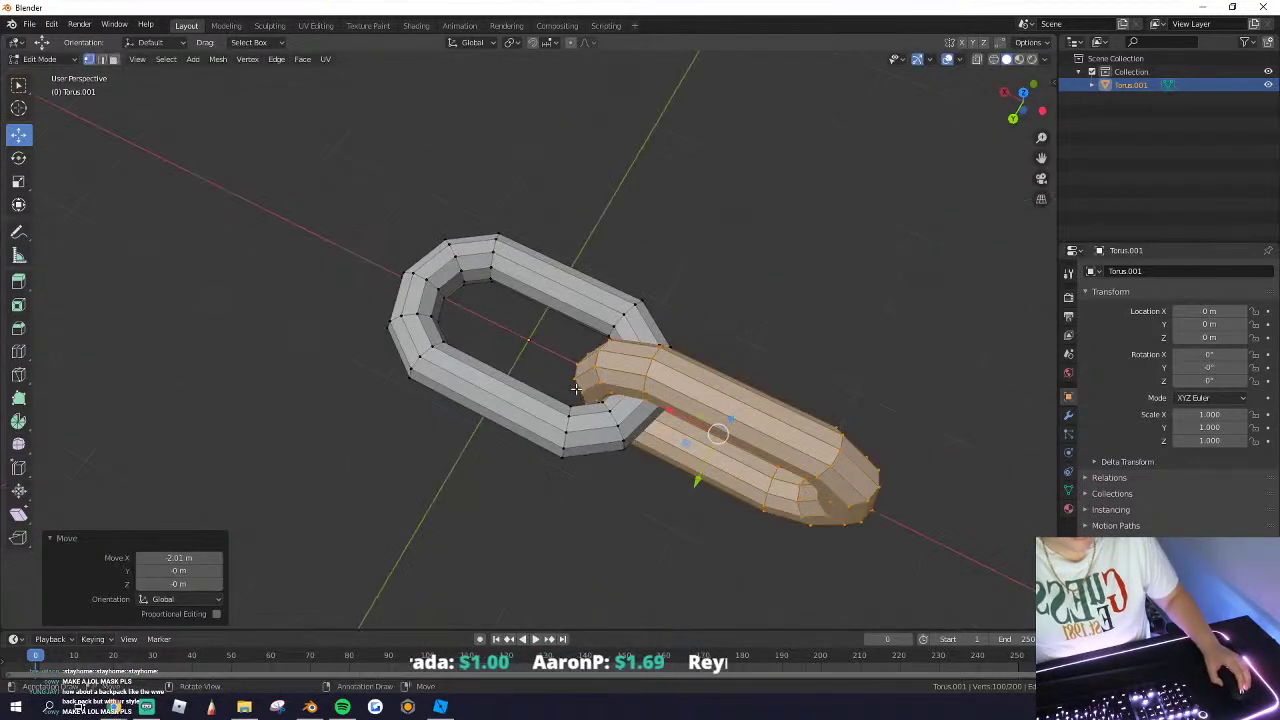
{"action": "key", "text": "q"}
{"action": "key", "text": "Tab"}
{"action": "key", "text": "Tab"}
Step: Shade all faces of both links smooth and enable Auto Smooth for the object's normals
{"action": "middle_click_drag", "start_coordinate": [583, 443], "coordinate": [657, 324]}
{"action": "key", "text": "a"}
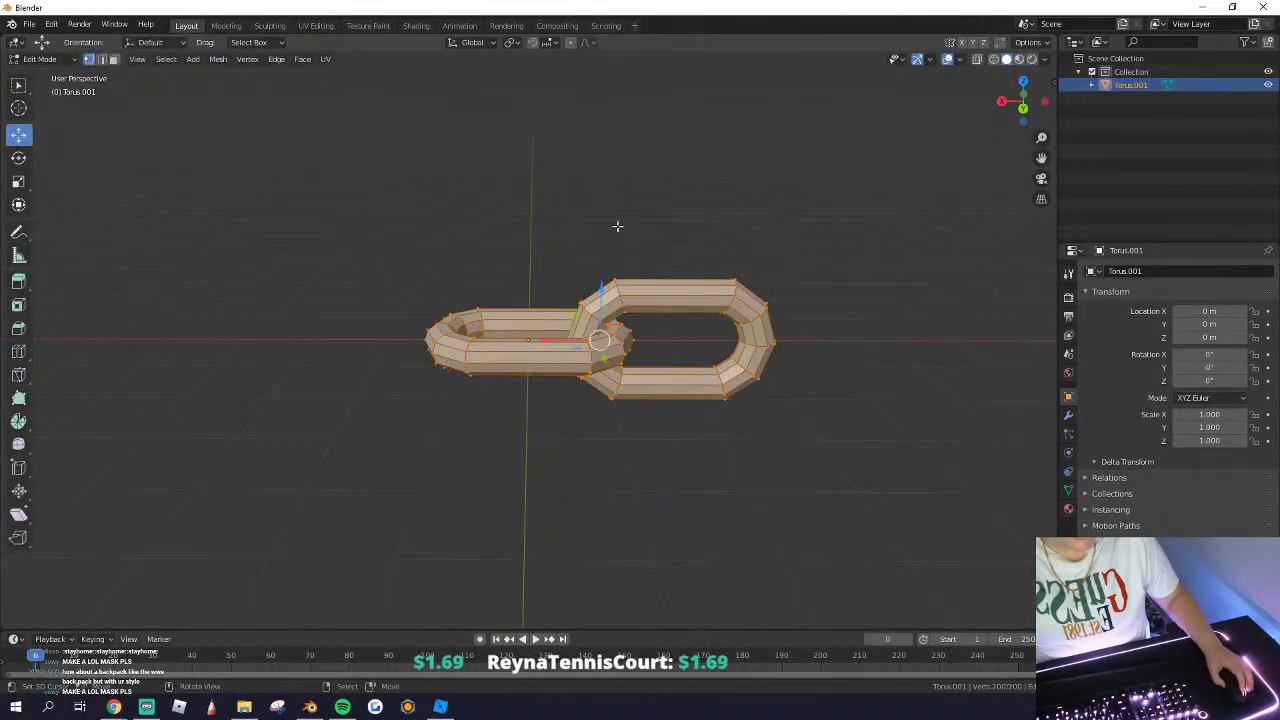
{"action": "left_click", "coordinate": [325, 59]}
{"action": "left_click", "coordinate": [345, 304]}
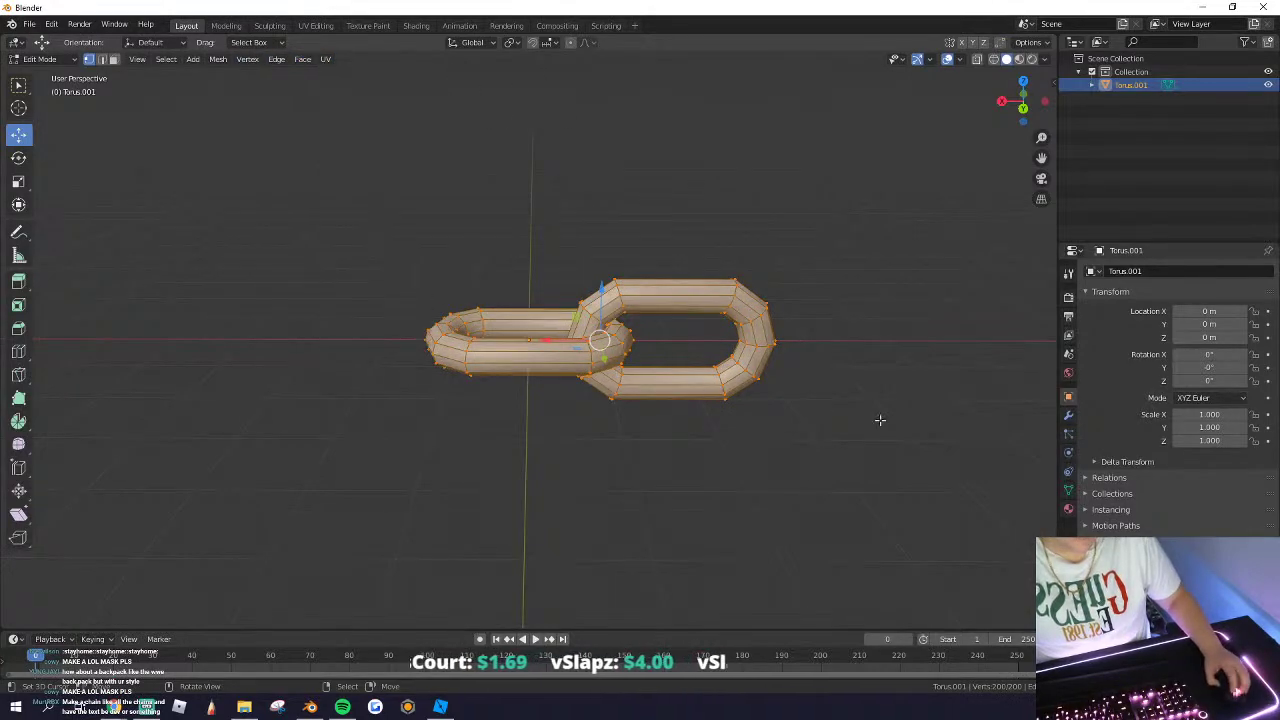
{"action": "key", "text": "Tab"}
{"action": "left_click", "coordinate": [1068, 490]}
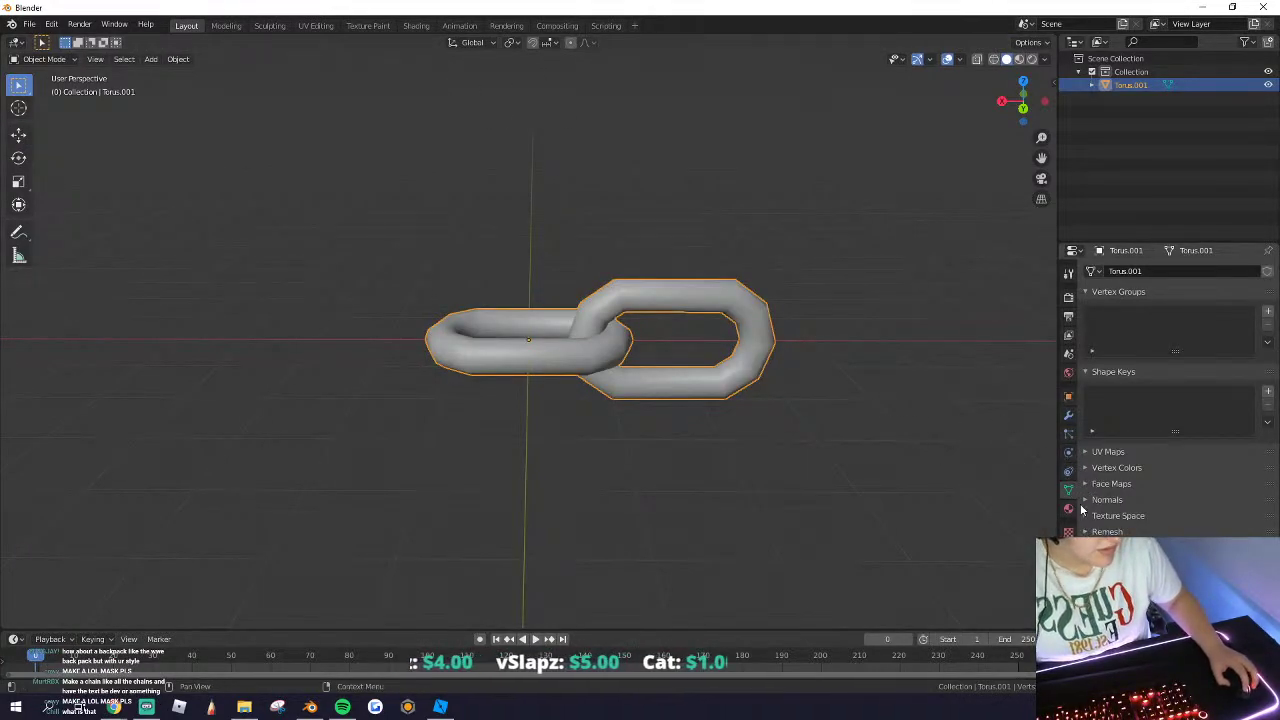
{"action": "left_click", "coordinate": [1106, 515]}
{"action": "middle_click_drag", "start_coordinate": [708, 412], "coordinate": [580, 400]}
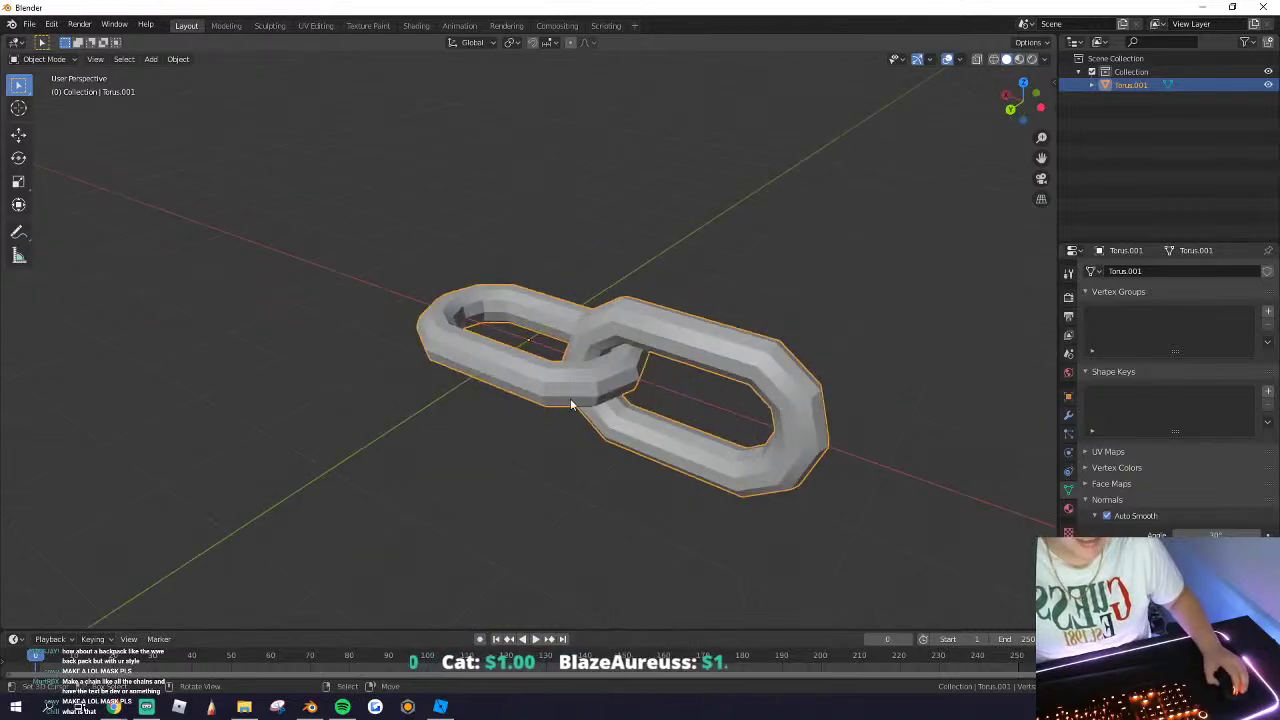
Step: Simplify both links by dissolving edge loops that run lengthwise around them, and return to Object Mode
{"action": "key", "text": "Tab"}
{"action": "left_click", "coordinate": [559, 380], "text": "alt"}
{"action": "key", "text": "x"}
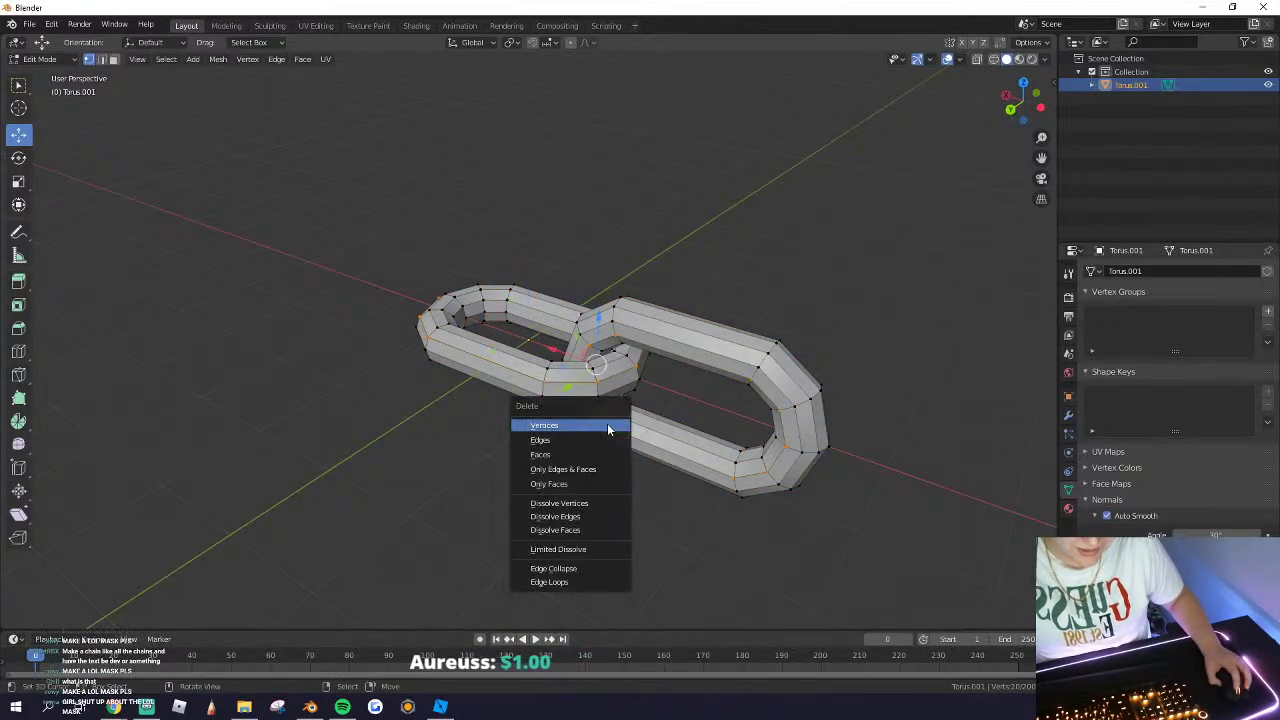
{"action": "left_click", "coordinate": [565, 517]}
{"action": "key", "text": "Tab"}
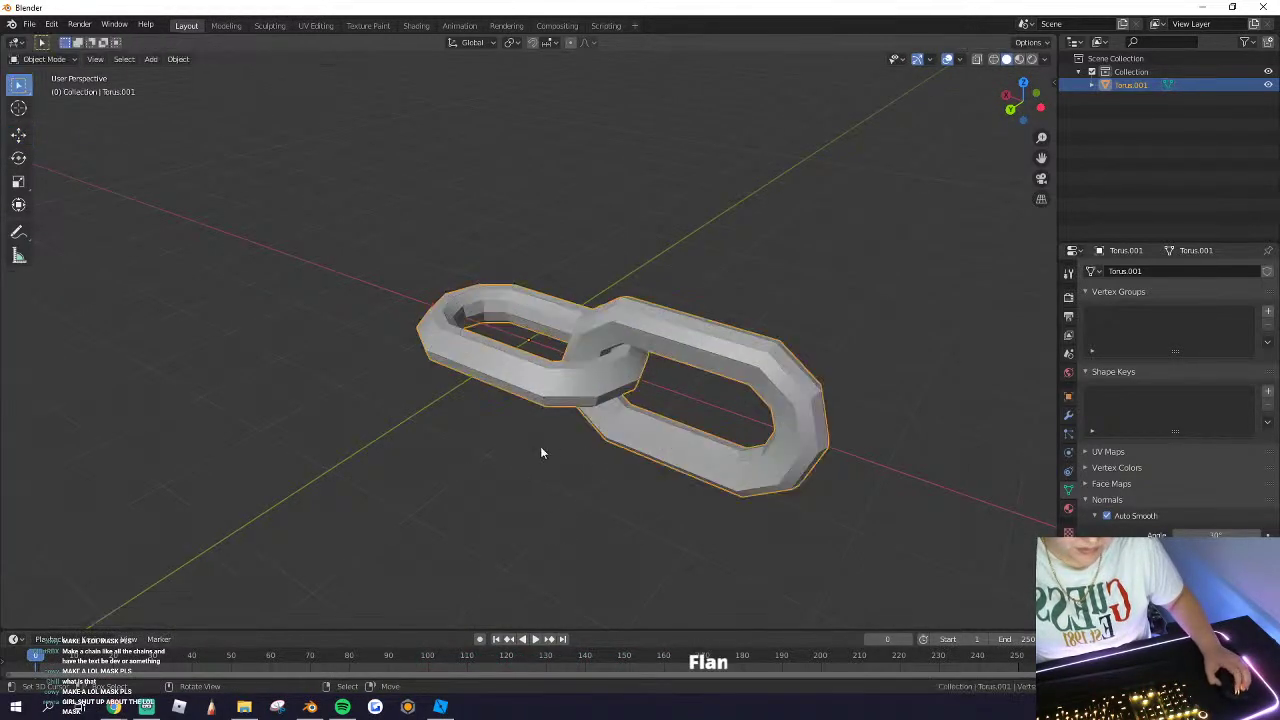
Step: Delete the two-link chain object from the scene
{"action": "middle_click_drag", "start_coordinate": [540, 446], "coordinate": [453, 425]}
{"action": "key", "text": "x"}
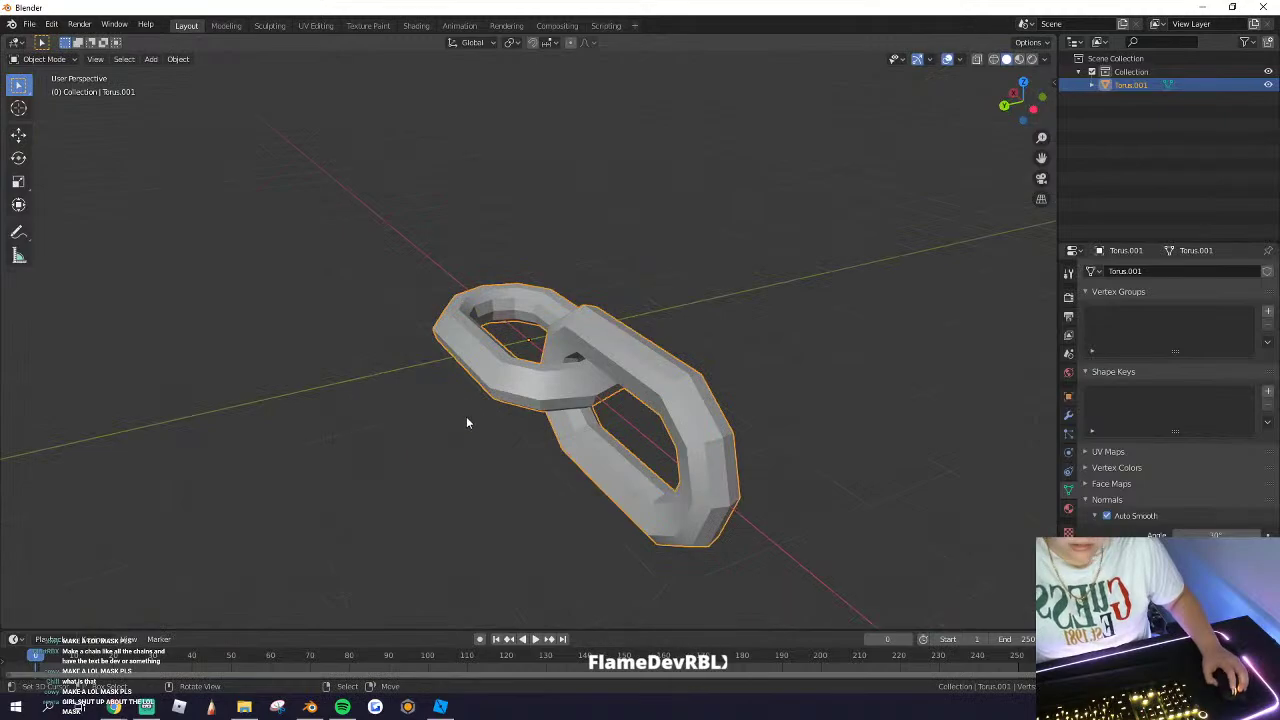
{"action": "key", "text": "x"}
{"action": "left_click", "coordinate": [450, 430]}
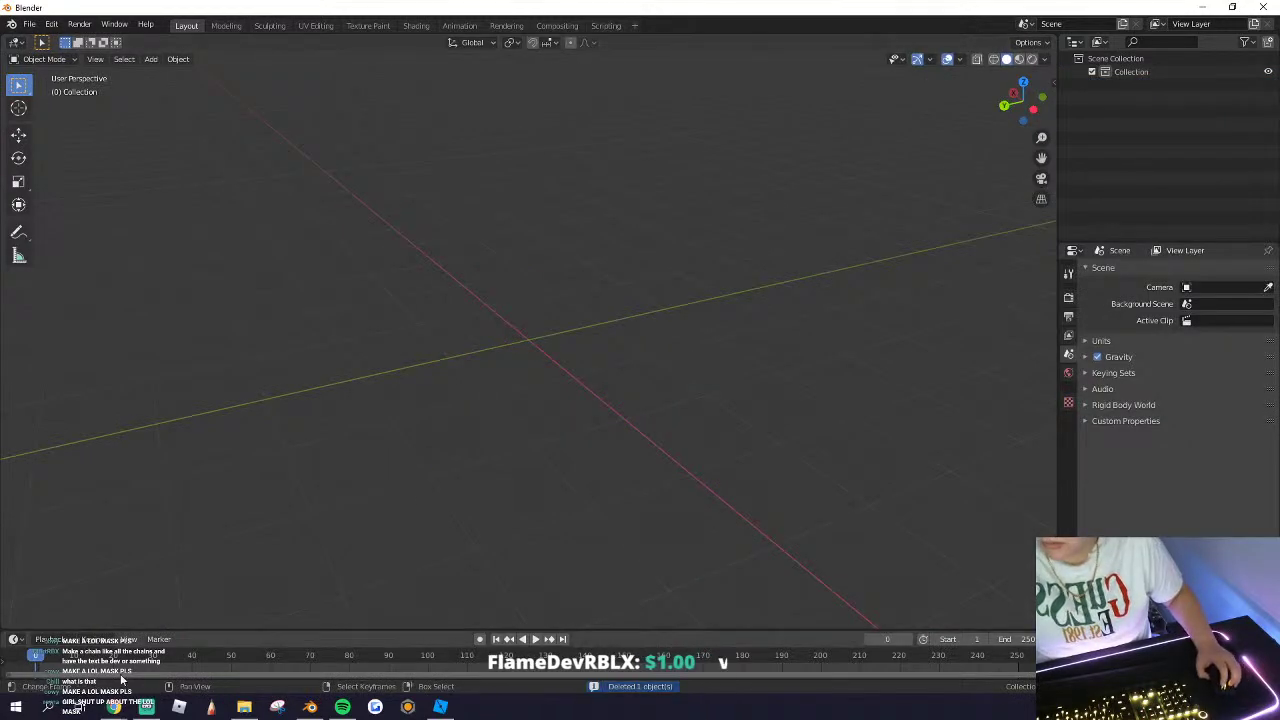
Step: Switch to Chrome and look through page 3 of Urban Outfitters' Men's Accessories for accessory ideas
{"action": "left_click", "coordinate": [116, 707]}
{"action": "left_click", "coordinate": [141, 681]}
{"action": "scroll", "coordinate": [732, 433], "scroll_direction": "down", "scroll_amount": 7}
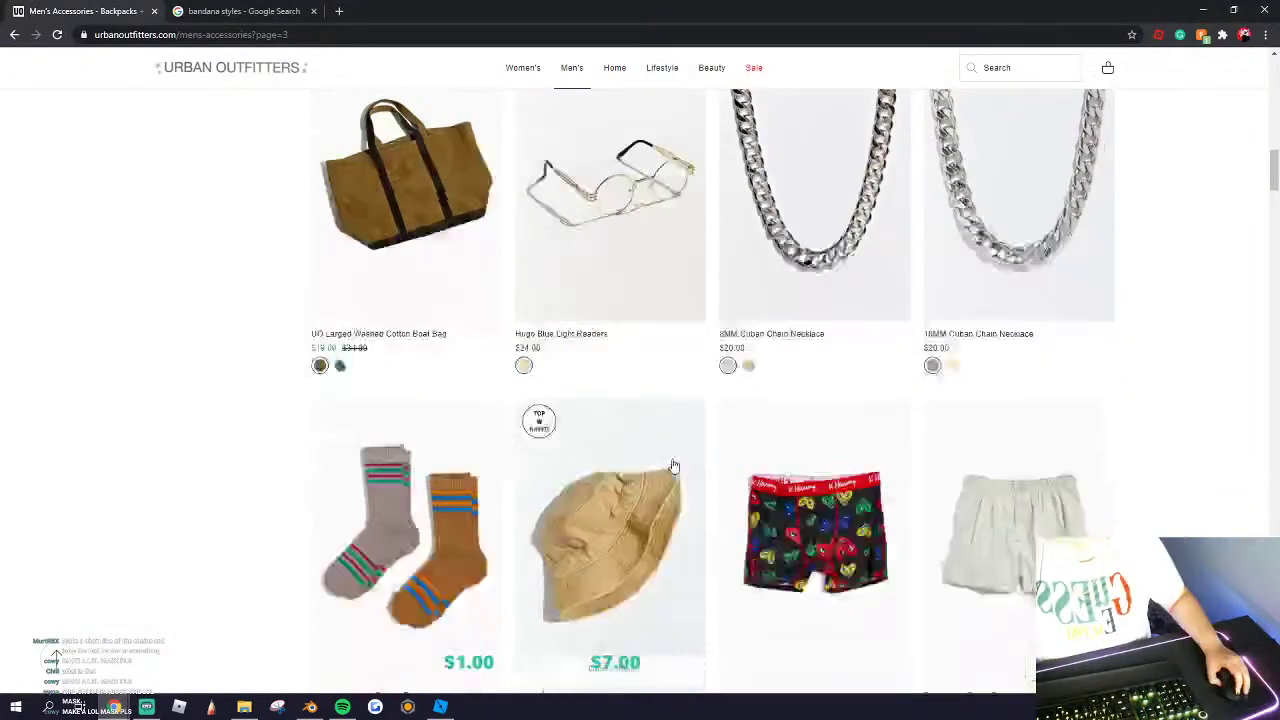
{"action": "scroll", "coordinate": [732, 433], "scroll_direction": "down", "scroll_amount": 8}
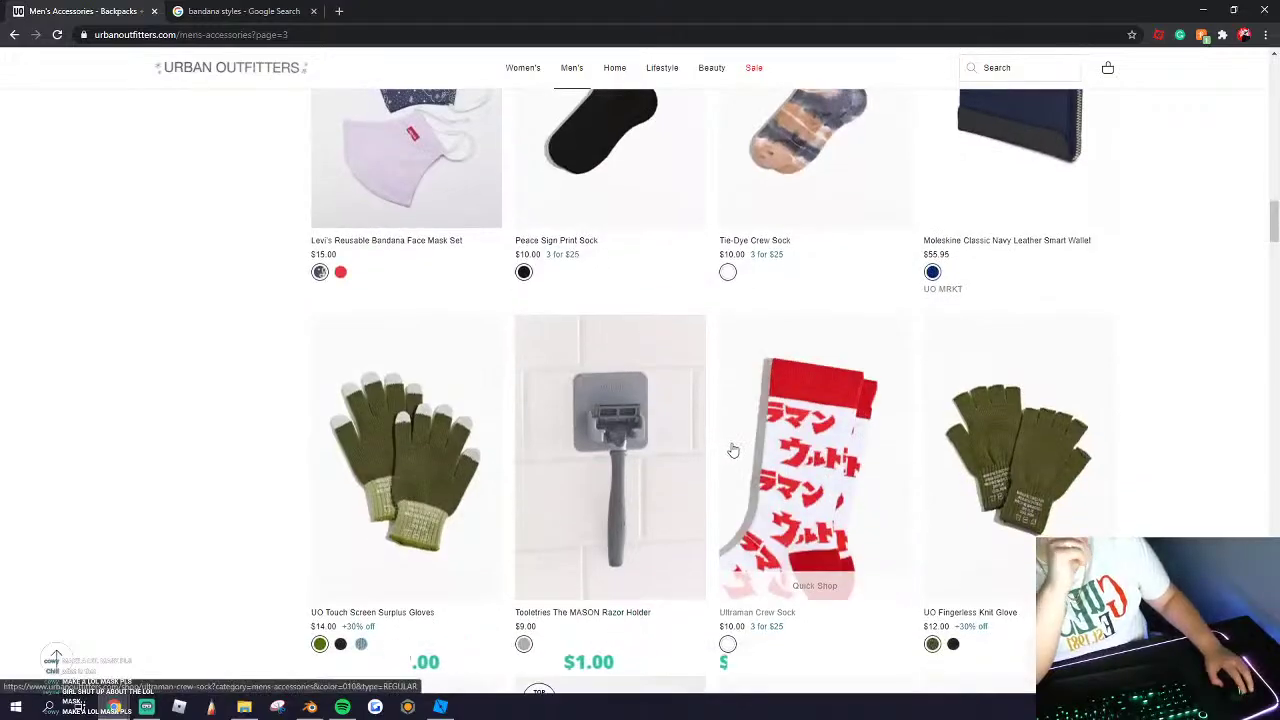
{"action": "scroll", "coordinate": [721, 460], "scroll_direction": "down", "scroll_amount": 10}
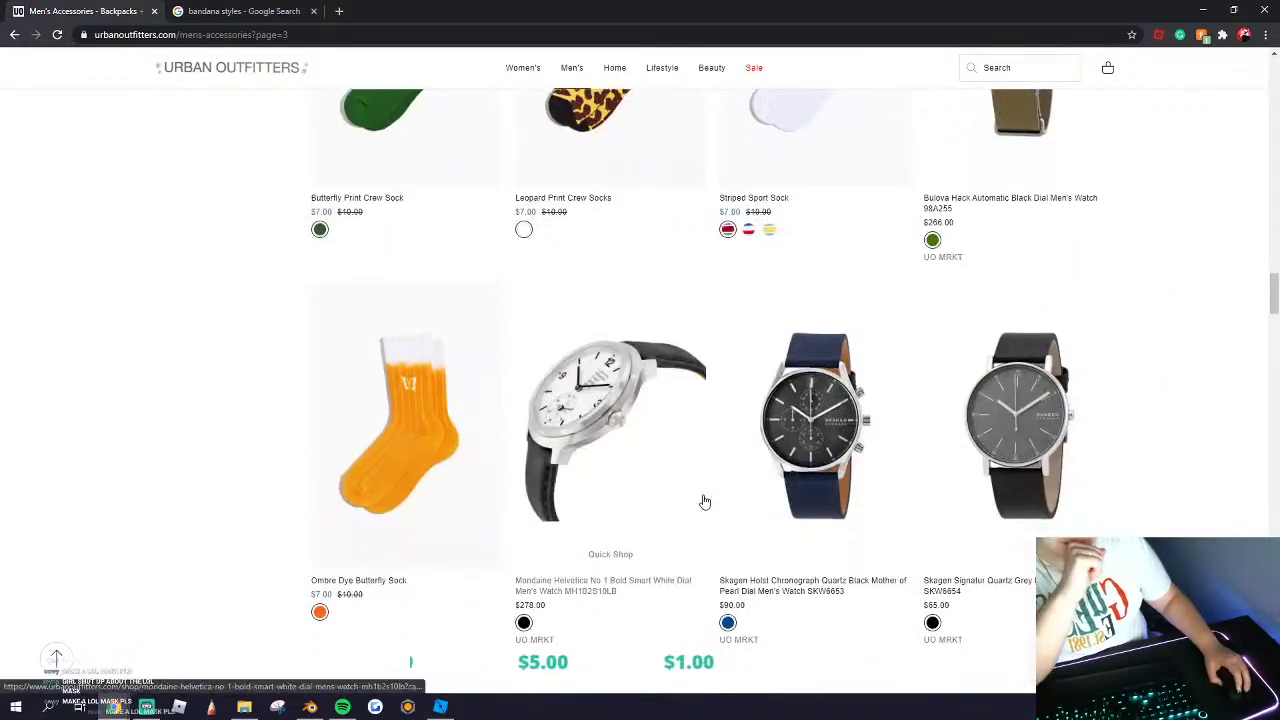
{"action": "scroll", "coordinate": [746, 484], "scroll_direction": "down", "scroll_amount": 12}
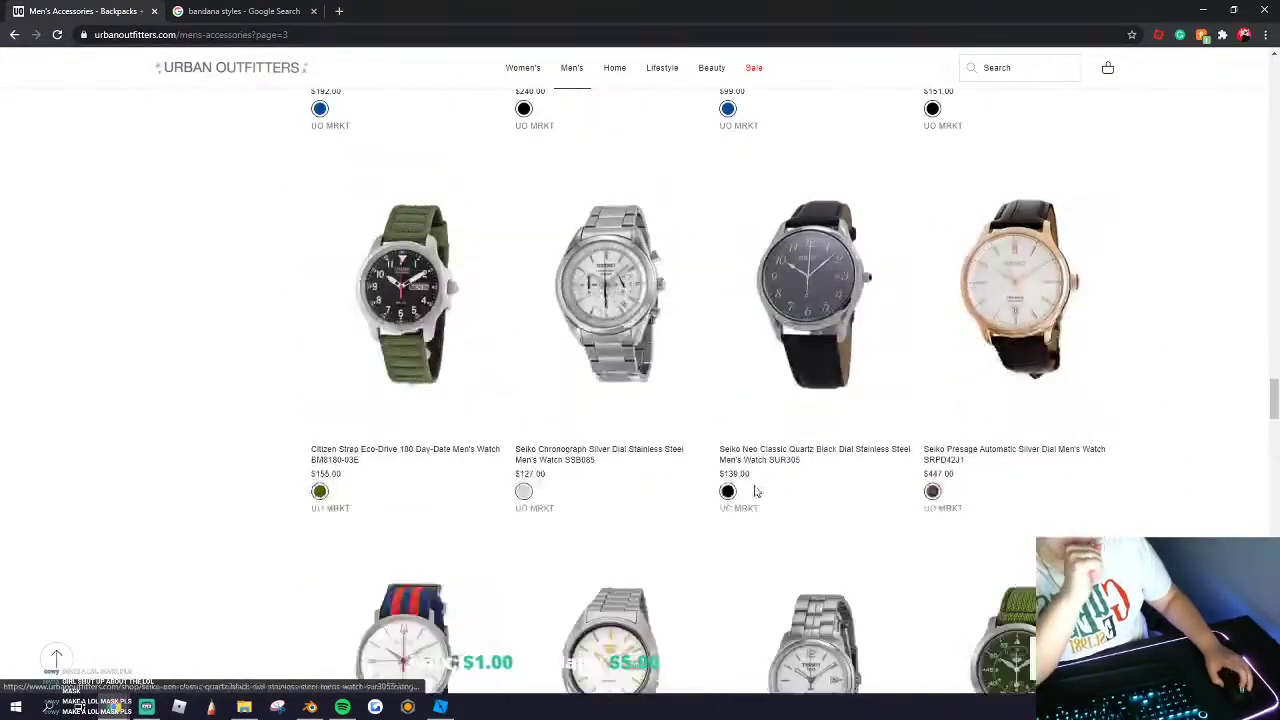
{"action": "scroll", "coordinate": [800, 520], "scroll_direction": "down", "scroll_amount": 12}
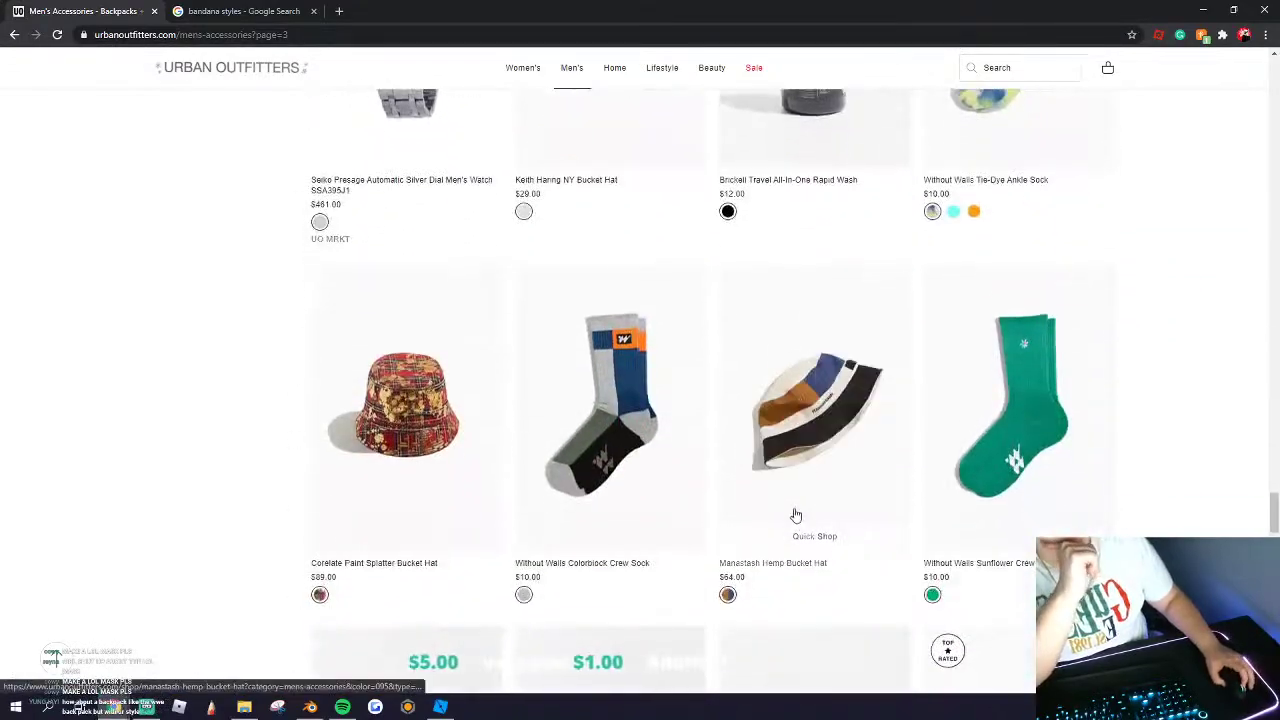
{"action": "scroll", "coordinate": [778, 510], "scroll_direction": "down", "scroll_amount": 8}
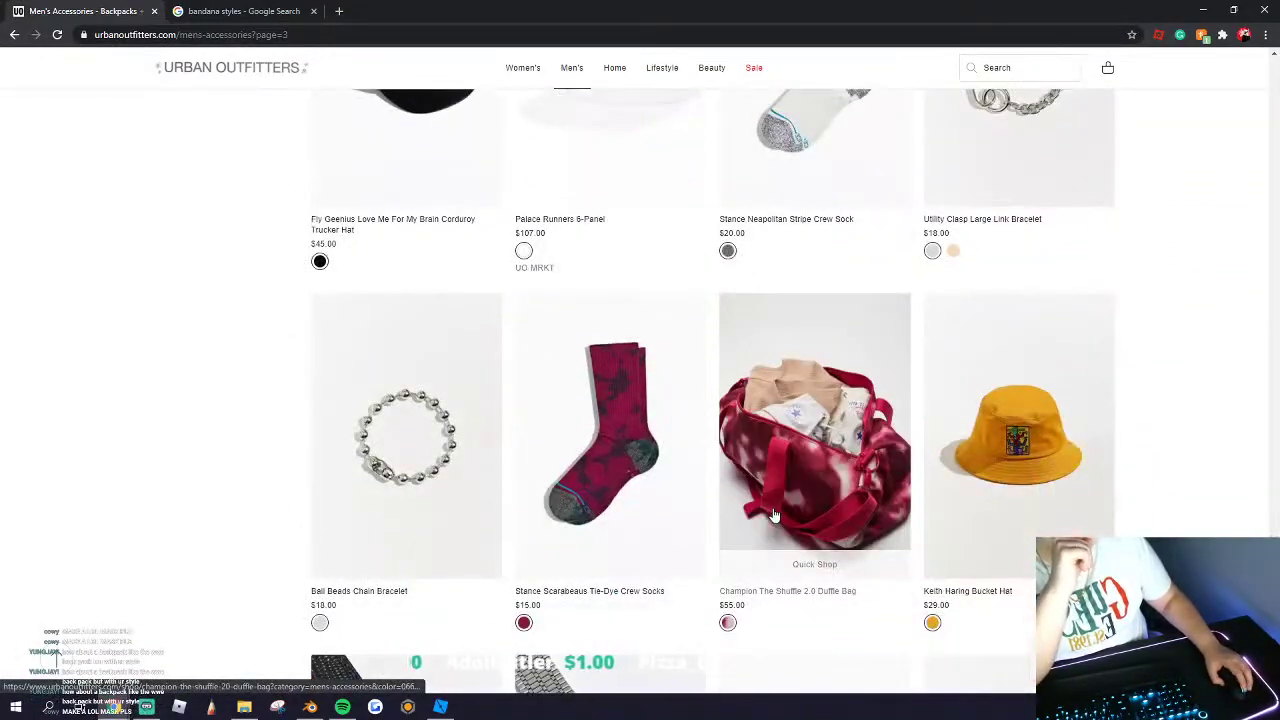
{"action": "scroll", "coordinate": [777, 518], "scroll_direction": "down", "scroll_amount": 7}
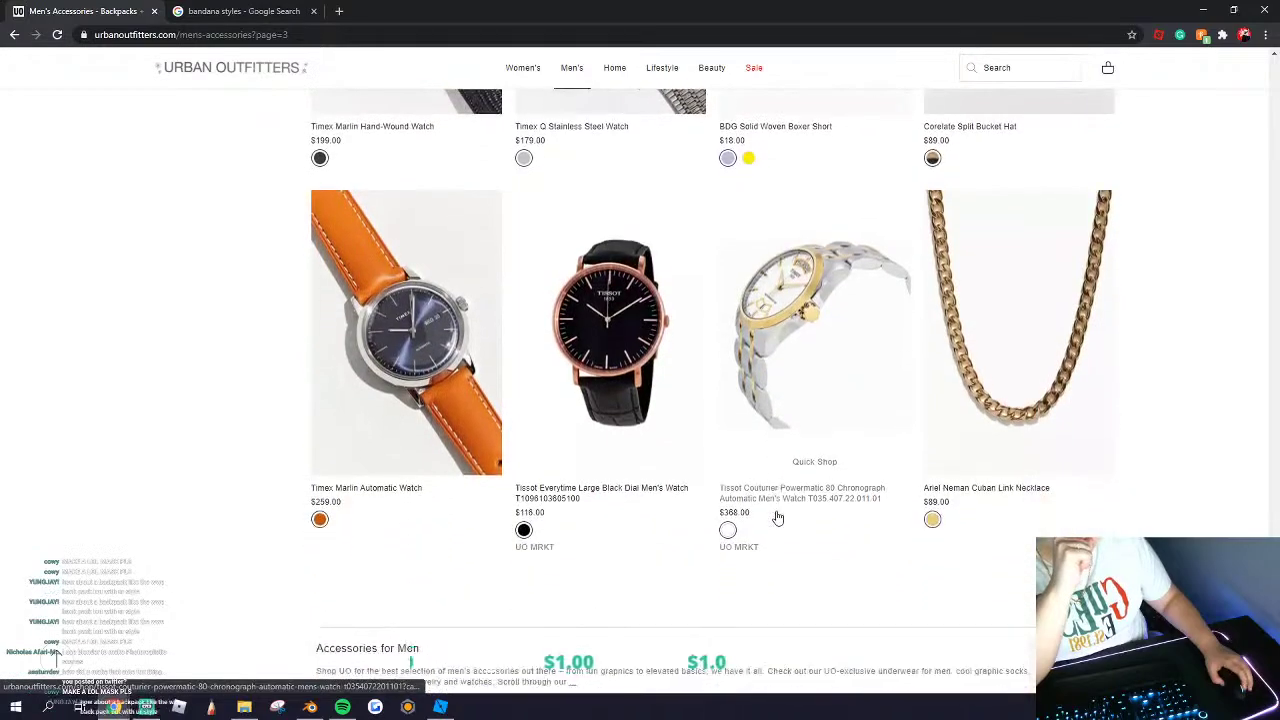
Step: Open page 4 of the Men's Accessories and look through its products from the end back to the start
{"action": "left_click", "coordinate": [1109, 356]}
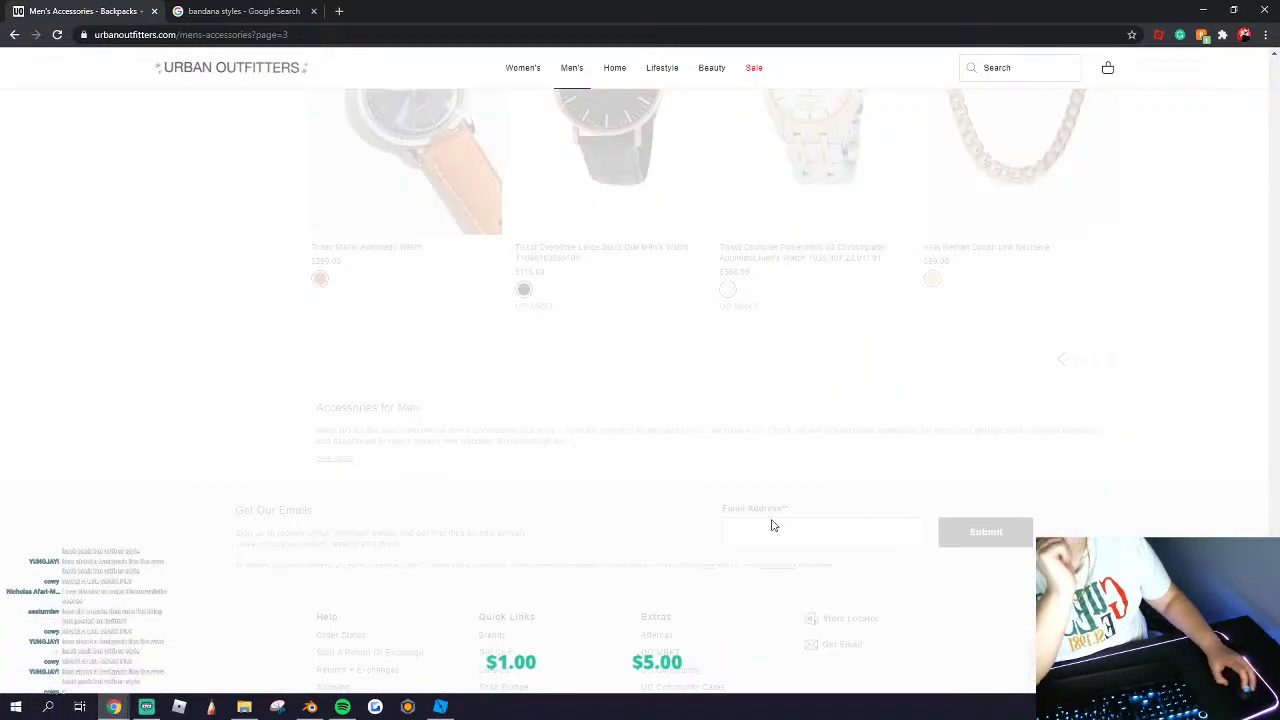
{"action": "scroll", "coordinate": [490, 524], "scroll_direction": "up", "scroll_amount": 8}
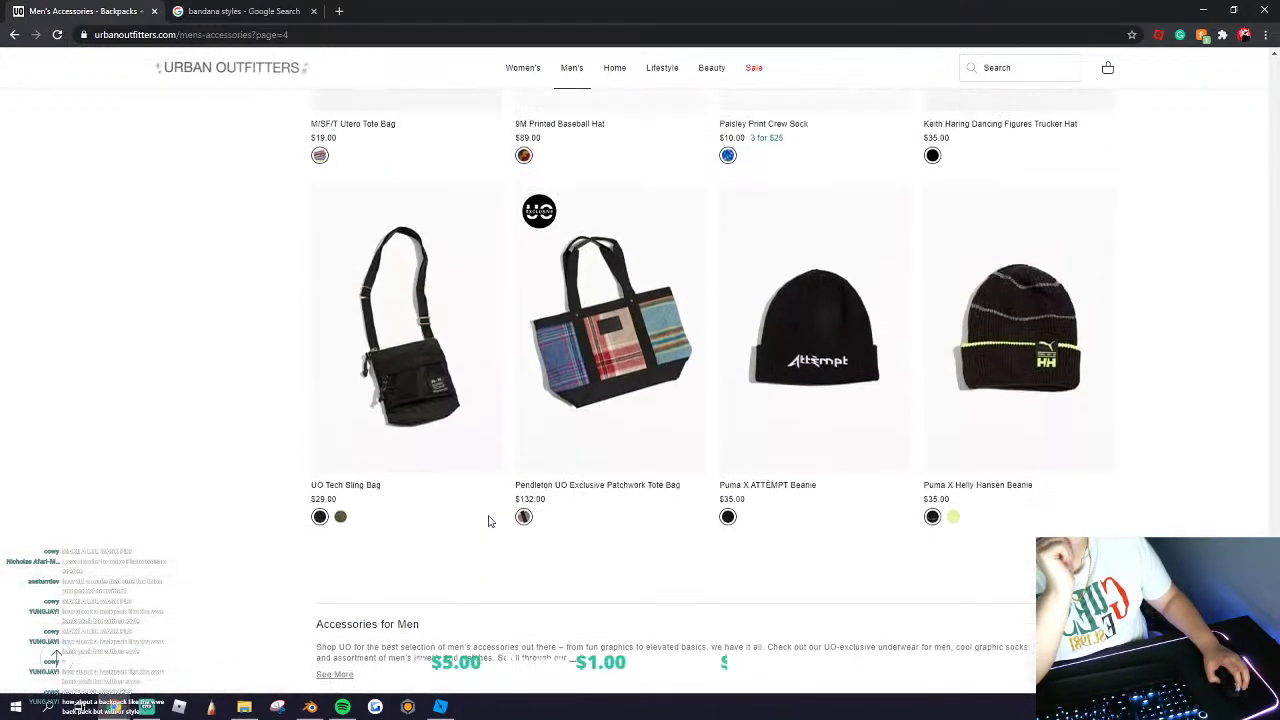
{"action": "scroll", "coordinate": [489, 521], "scroll_direction": "up", "scroll_amount": 12}
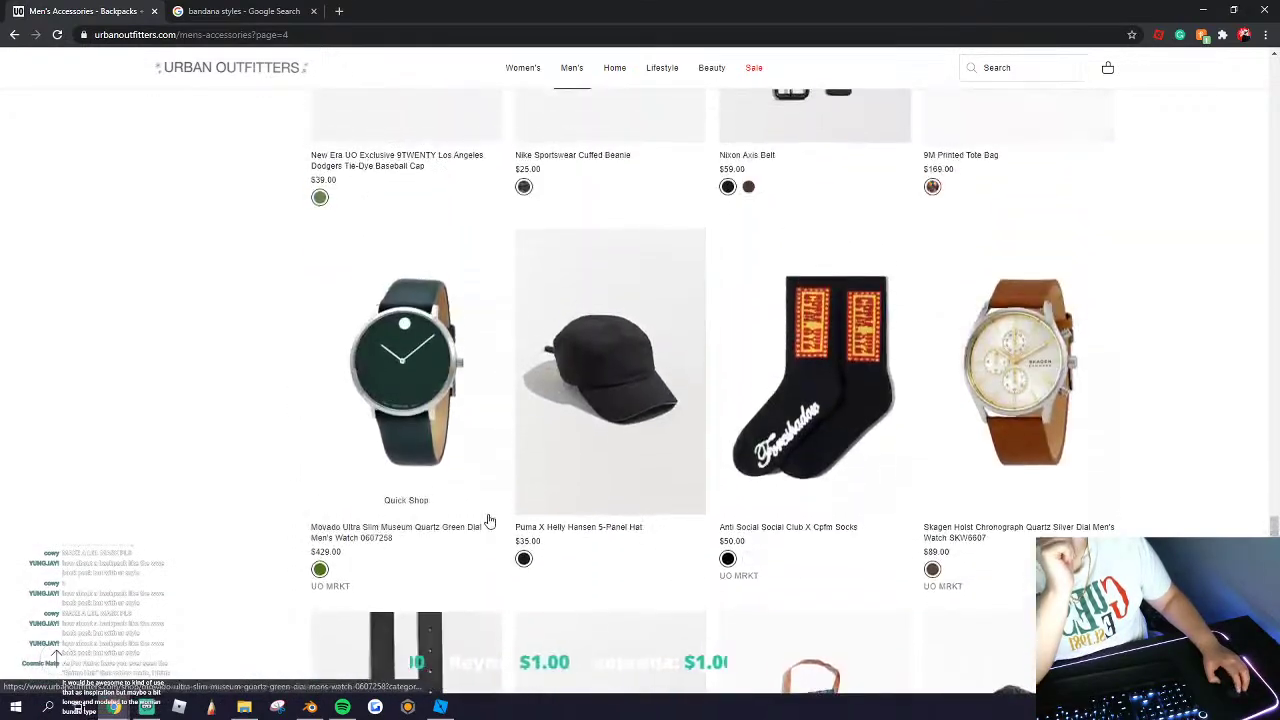
{"action": "scroll", "coordinate": [496, 501], "scroll_direction": "up", "scroll_amount": 8}
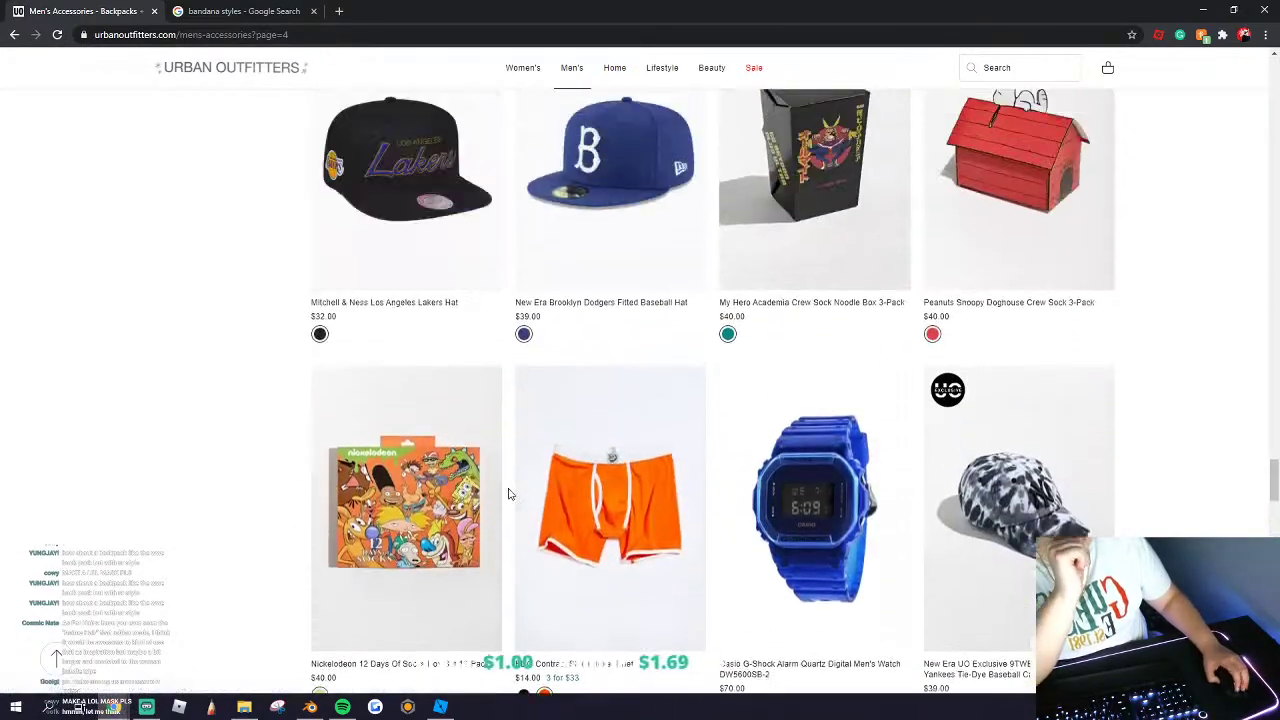
{"action": "scroll", "coordinate": [520, 490], "scroll_direction": "up", "scroll_amount": 10}
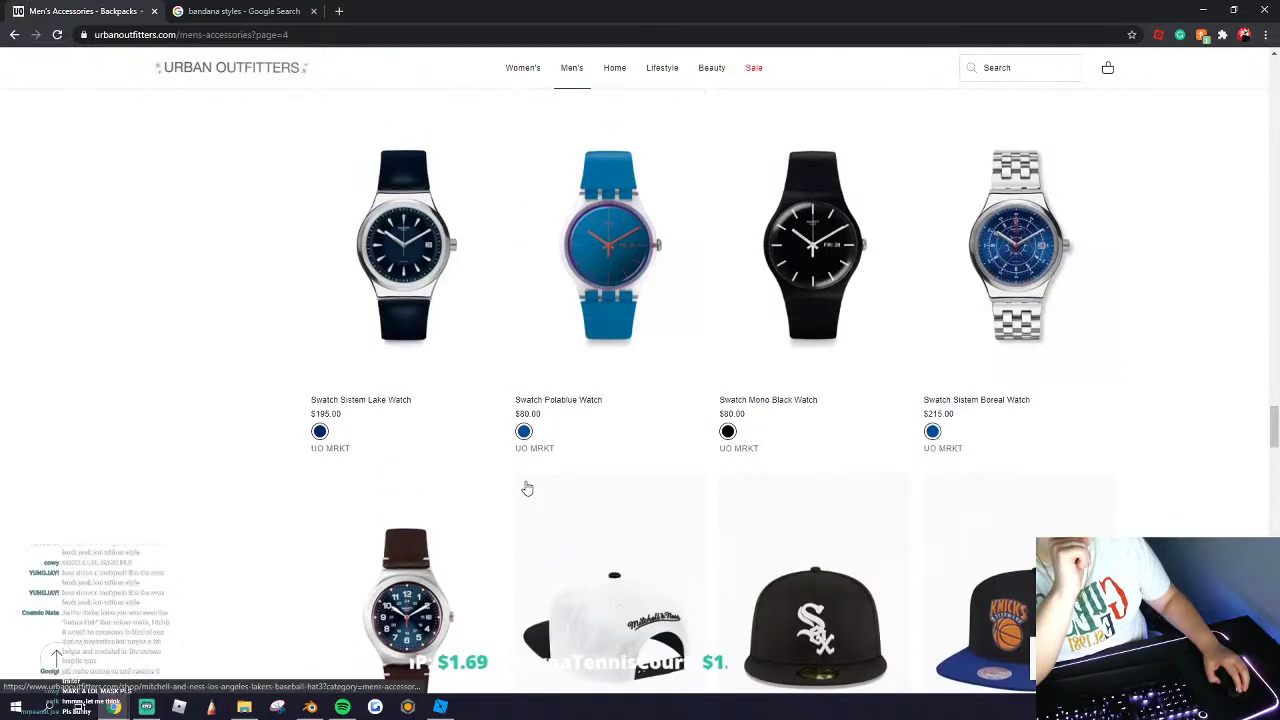
{"action": "scroll", "coordinate": [532, 497], "scroll_direction": "up", "scroll_amount": 10}
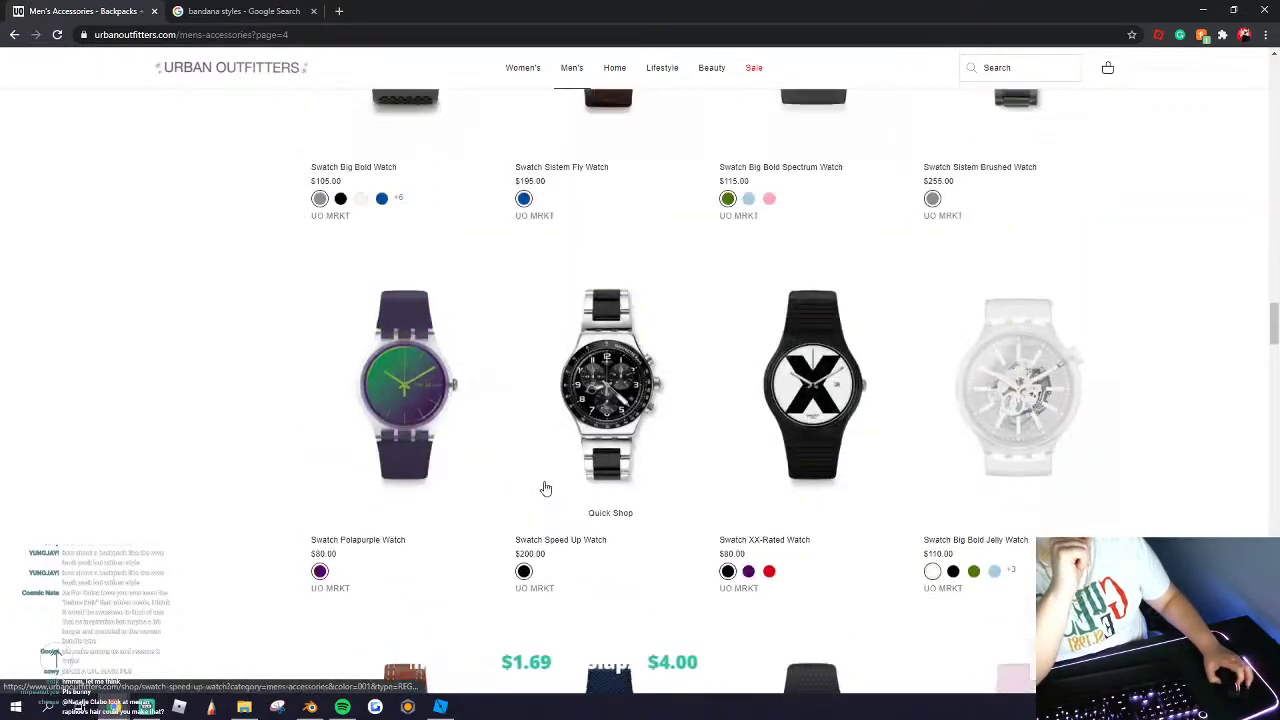
{"action": "scroll", "coordinate": [550, 490], "scroll_direction": "up", "scroll_amount": 6}
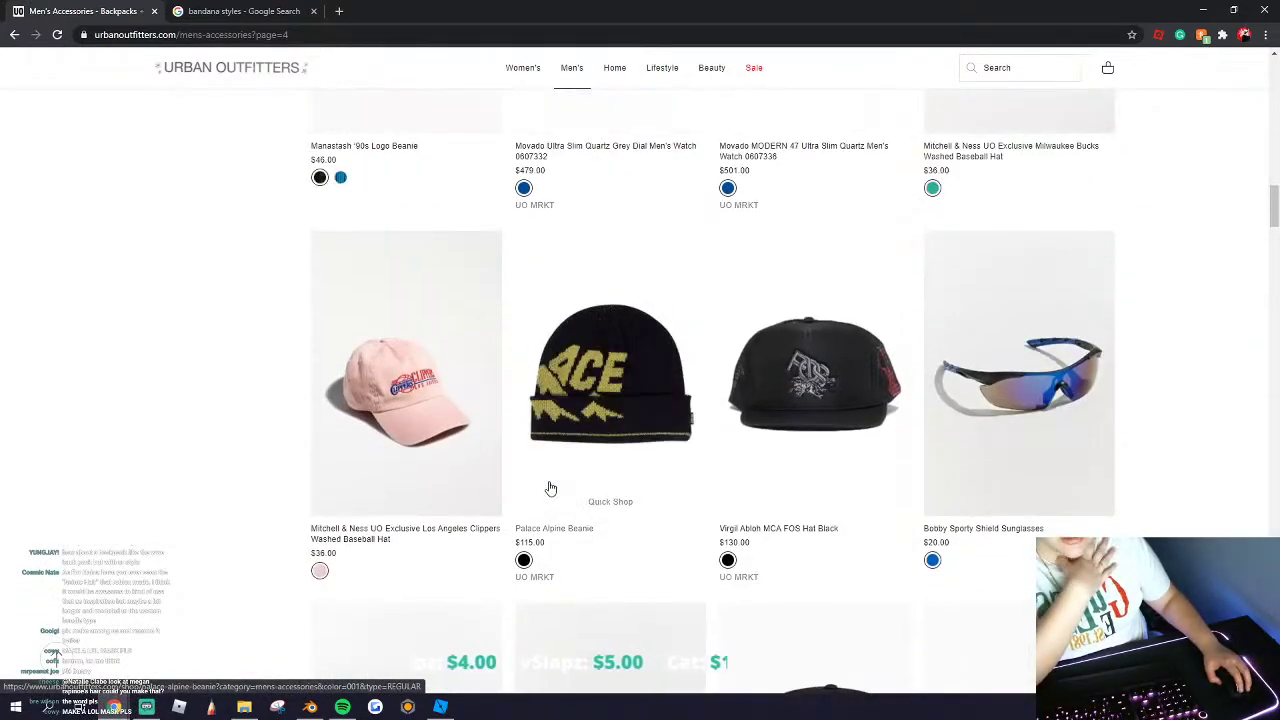
{"action": "scroll", "coordinate": [545, 485], "scroll_direction": "down", "scroll_amount": 4}
{"action": "scroll", "coordinate": [543, 483], "scroll_direction": "up", "scroll_amount": 10}
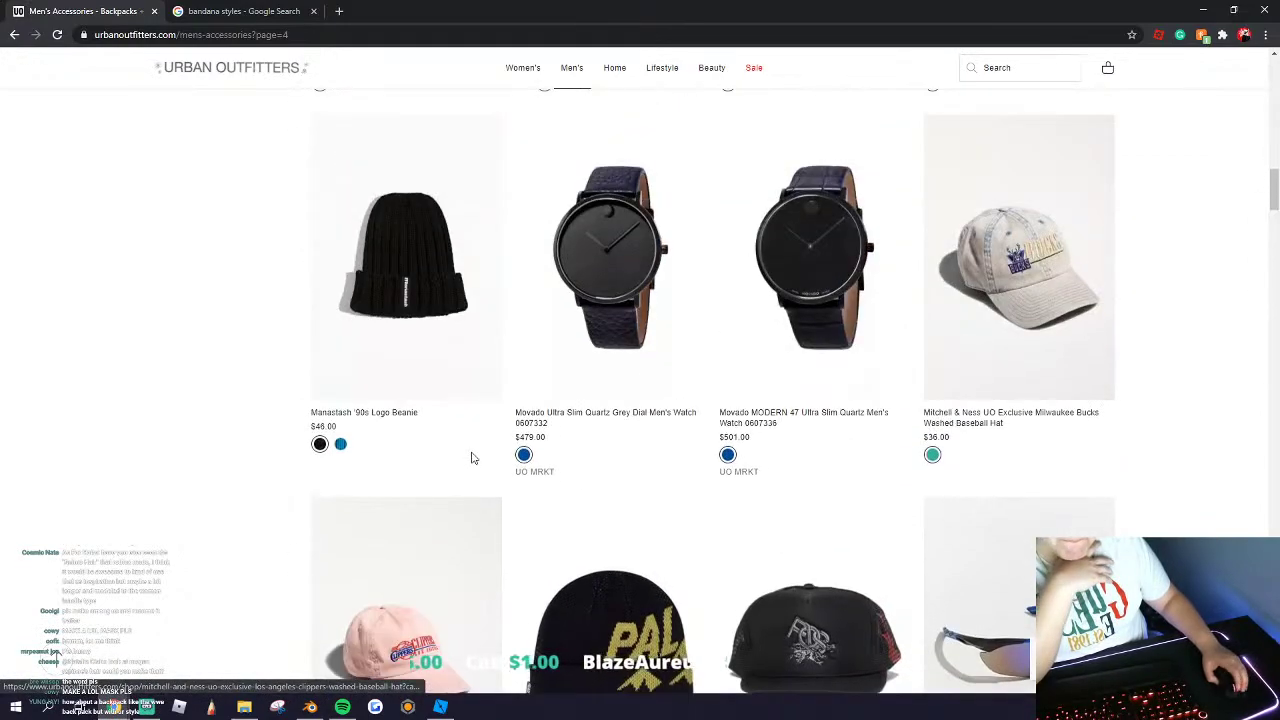
{"action": "scroll", "coordinate": [543, 483], "scroll_direction": "up", "scroll_amount": 15}
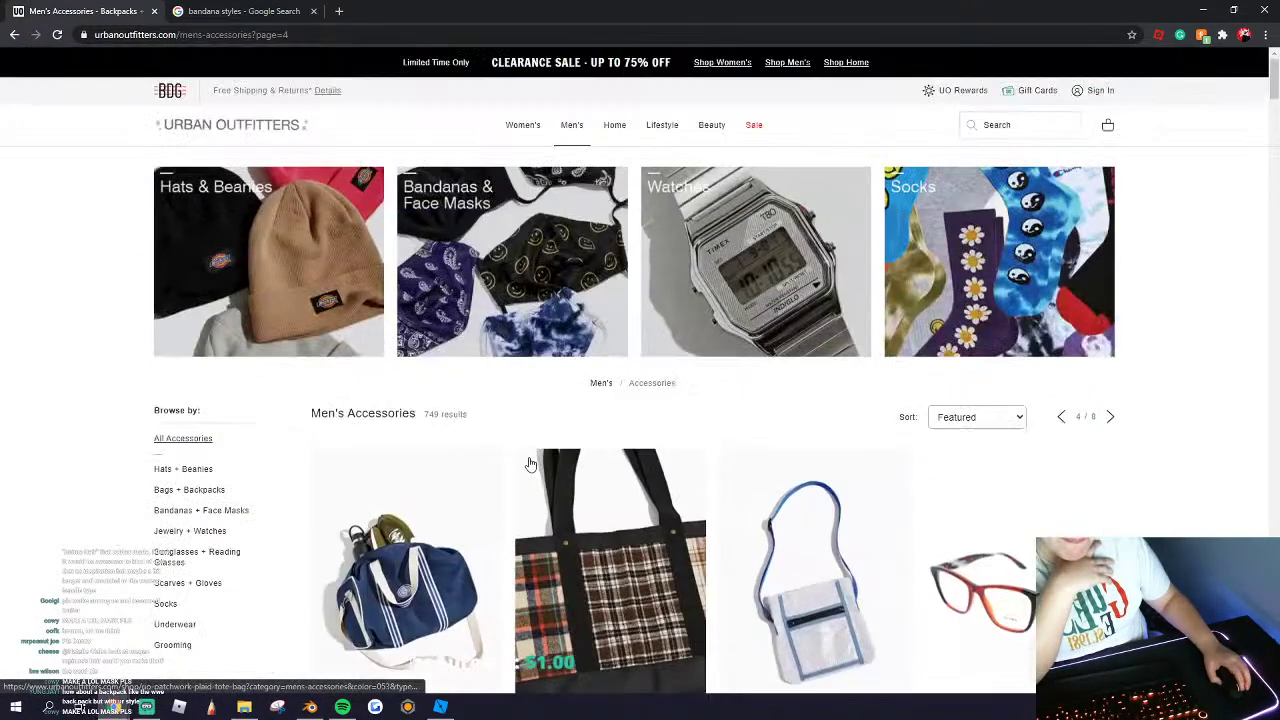
Step: Look through the page 4 products once more from start to end, and go on to page 5
{"action": "scroll", "coordinate": [530, 460], "scroll_direction": "down", "scroll_amount": 3}
{"action": "scroll", "coordinate": [1239, 508], "scroll_direction": "down", "scroll_amount": 9}
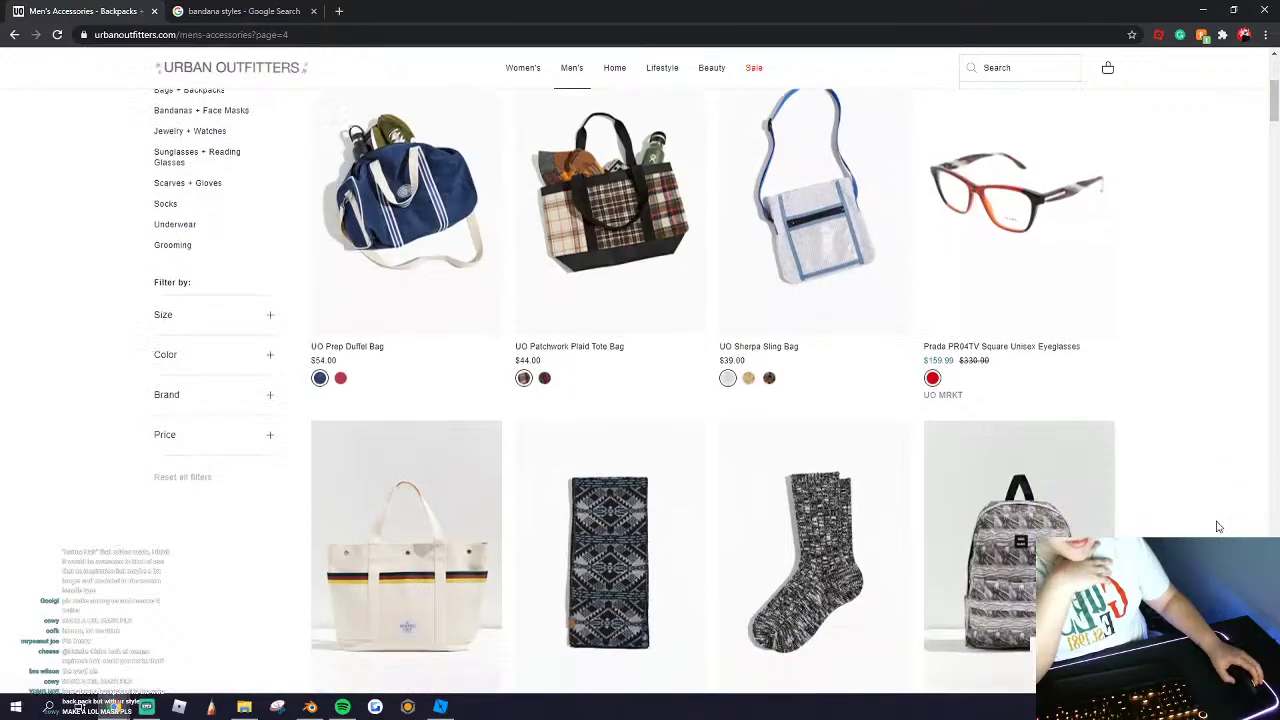
{"action": "scroll", "coordinate": [1171, 530], "scroll_direction": "down", "scroll_amount": 16}
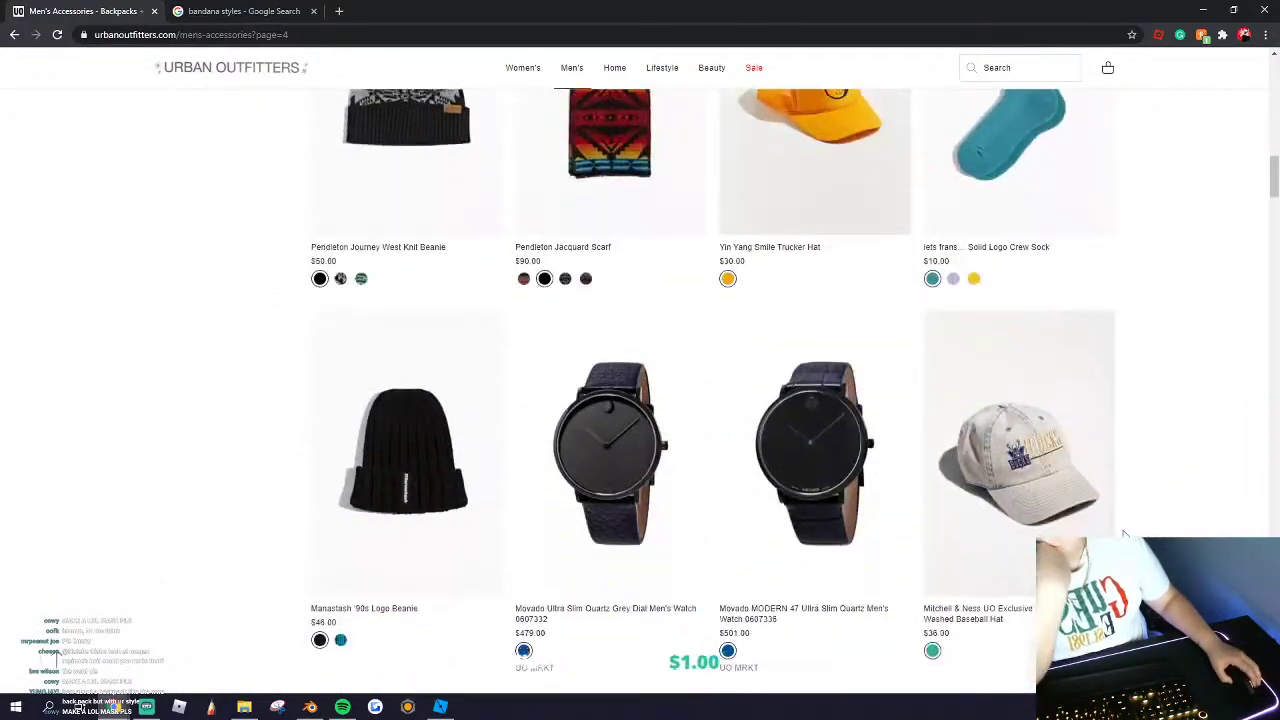
{"action": "scroll", "coordinate": [1020, 555], "scroll_direction": "down", "scroll_amount": 15}
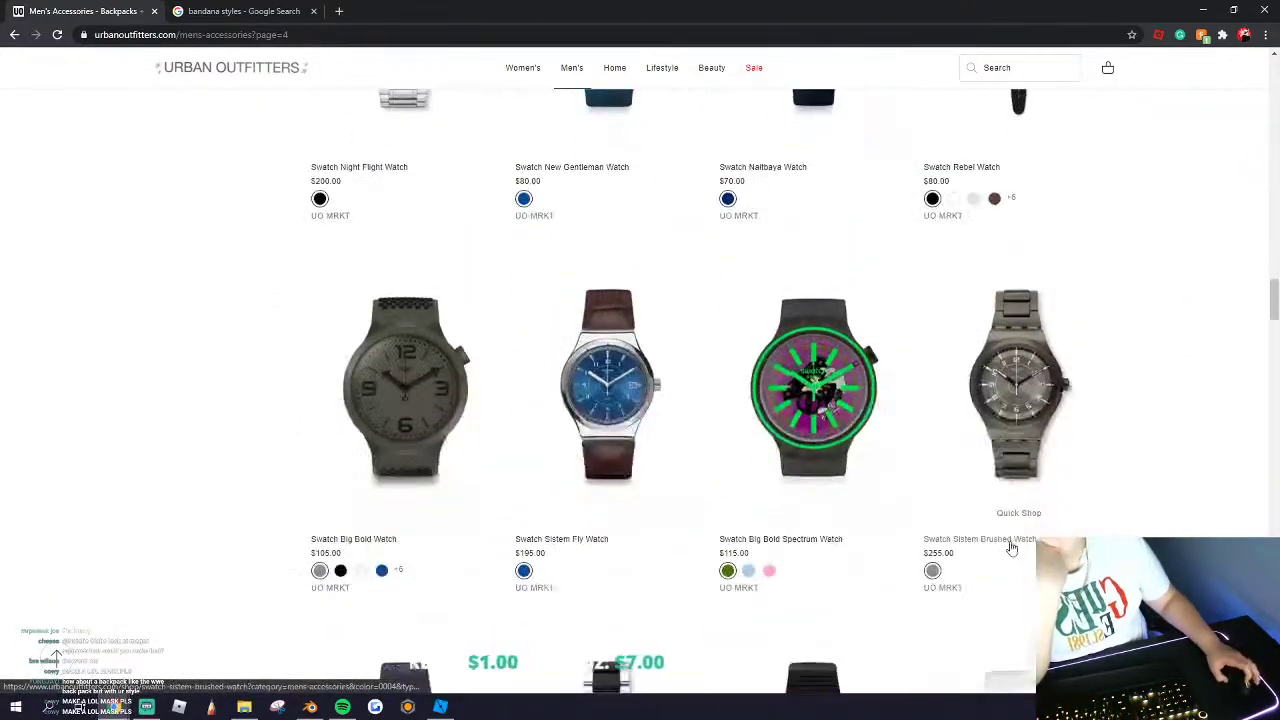
{"action": "scroll", "coordinate": [778, 490], "scroll_direction": "down", "scroll_amount": 16}
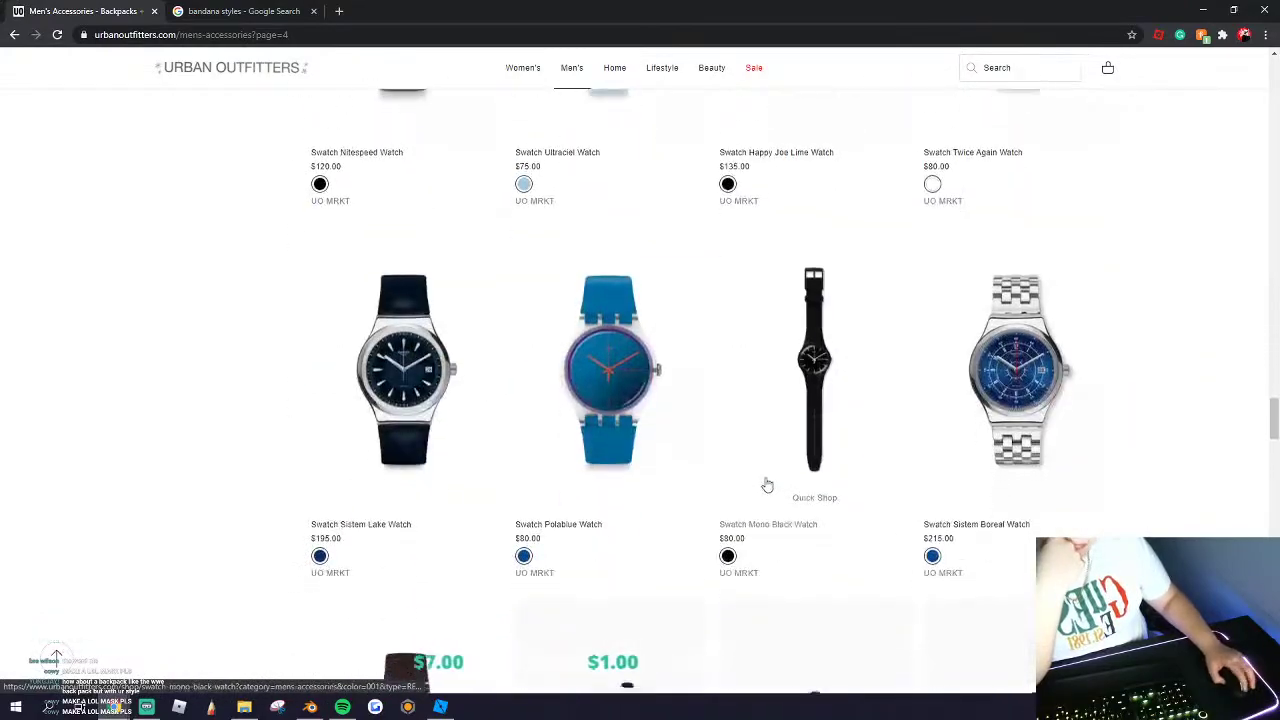
{"action": "scroll", "coordinate": [770, 482], "scroll_direction": "down", "scroll_amount": 6}
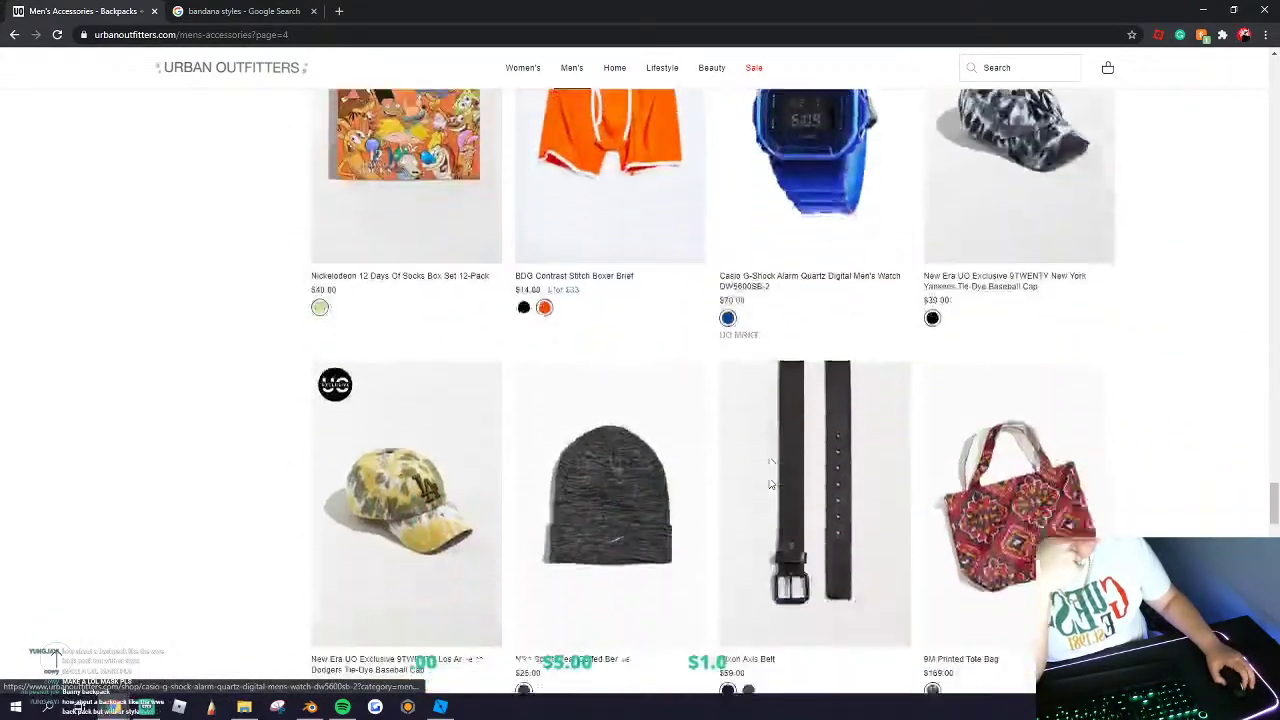
{"action": "scroll", "coordinate": [772, 485], "scroll_direction": "down", "scroll_amount": 5}
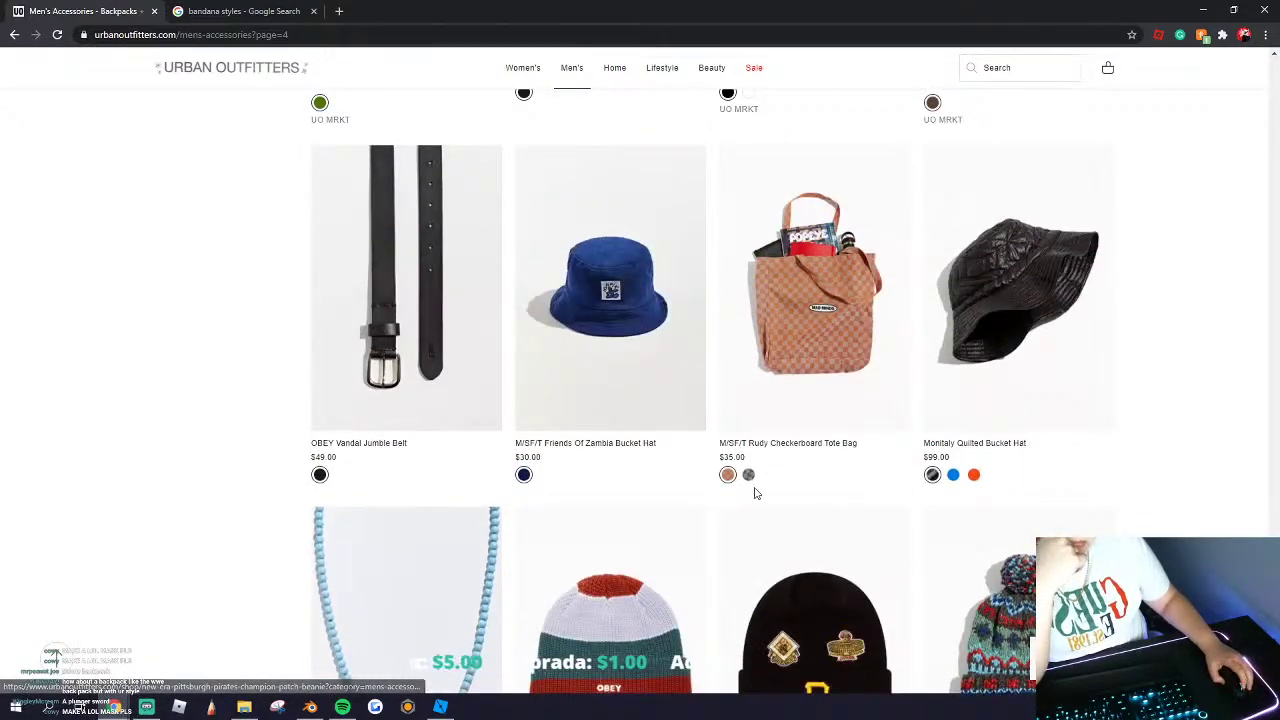
{"action": "scroll", "coordinate": [1017, 563], "scroll_direction": "down", "scroll_amount": 9}
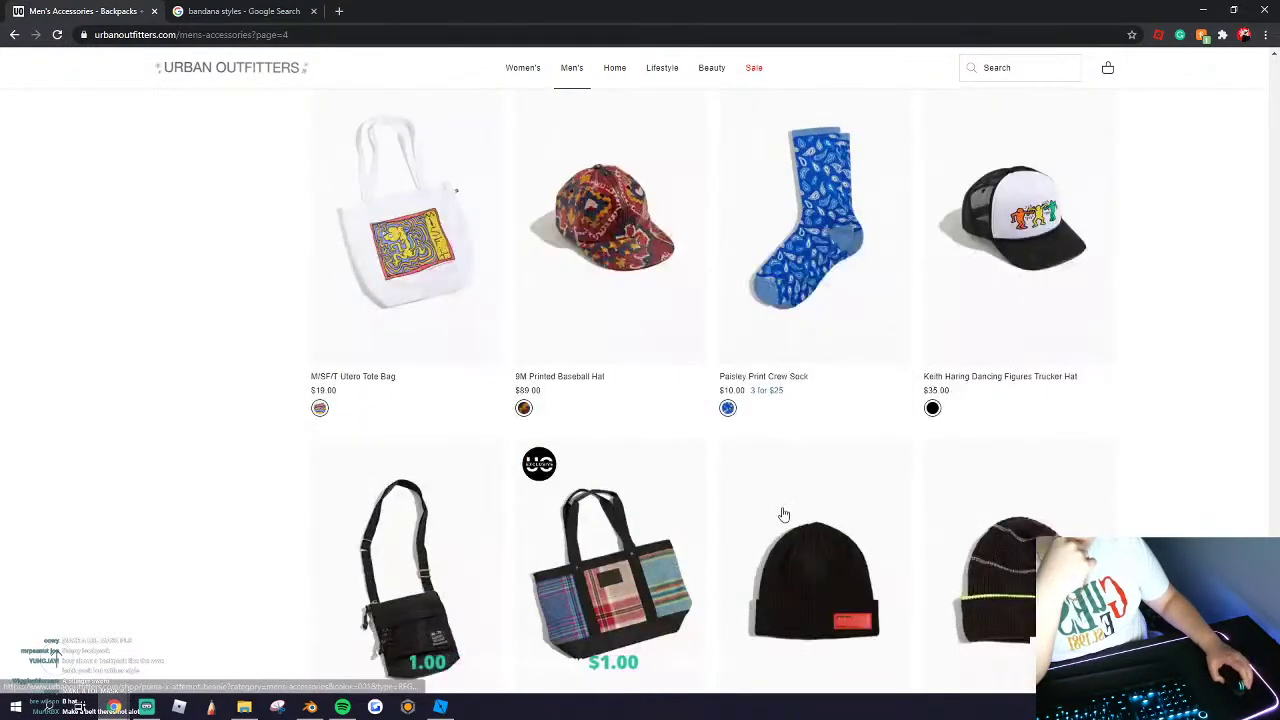
{"action": "scroll", "coordinate": [781, 460], "scroll_direction": "up", "scroll_amount": 1}
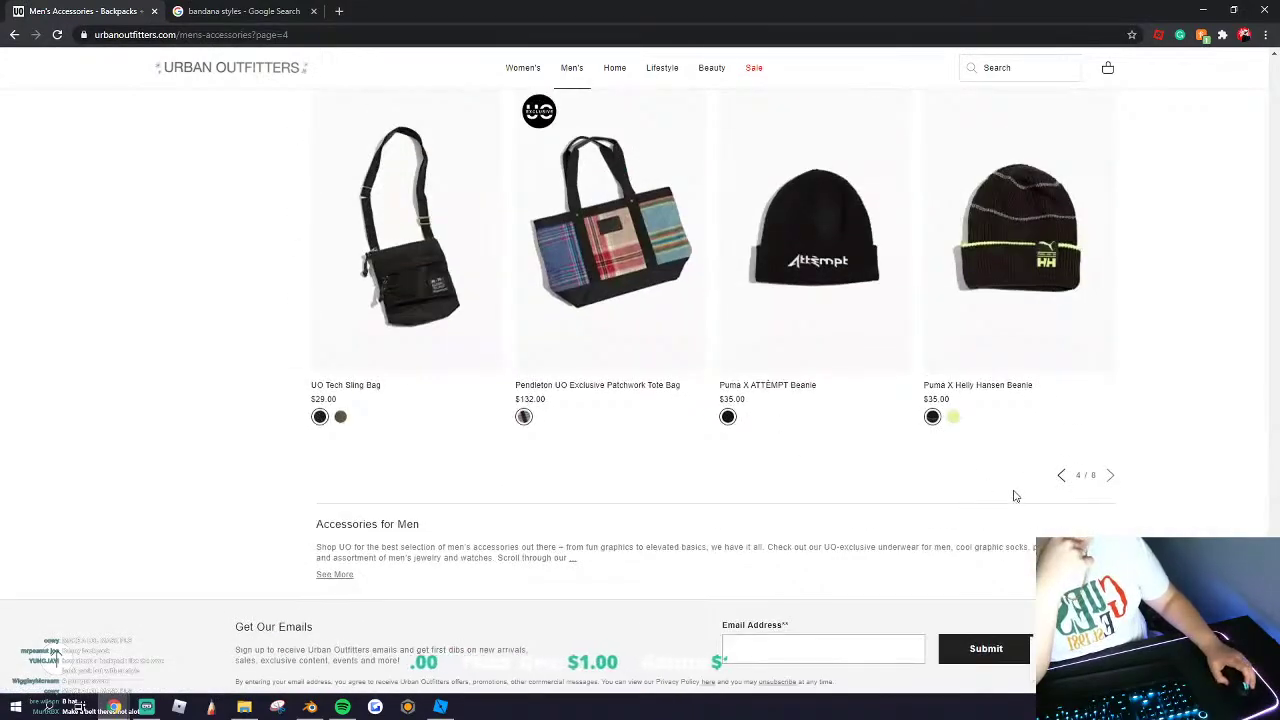
{"action": "left_click", "coordinate": [1112, 477]}
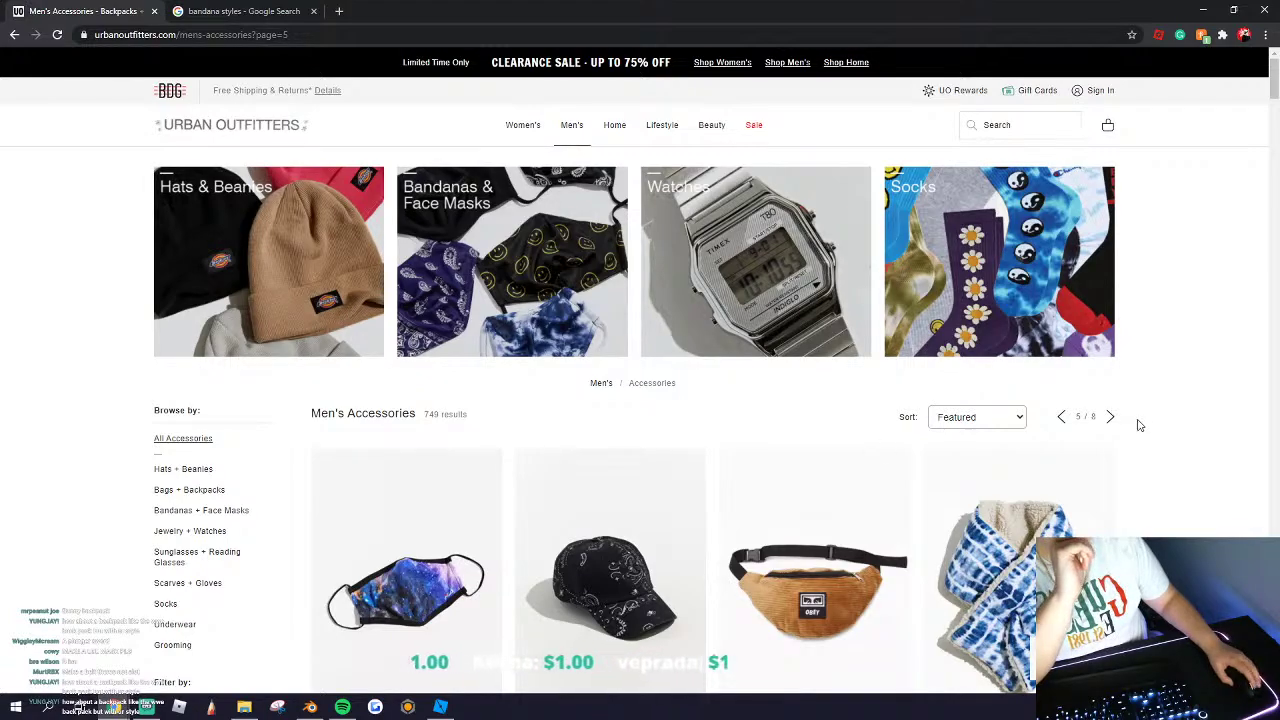
Step: Switch to Blender and add a cube mesh placed at the world origin
{"action": "scroll", "coordinate": [1138, 425], "scroll_direction": "down", "scroll_amount": 2}
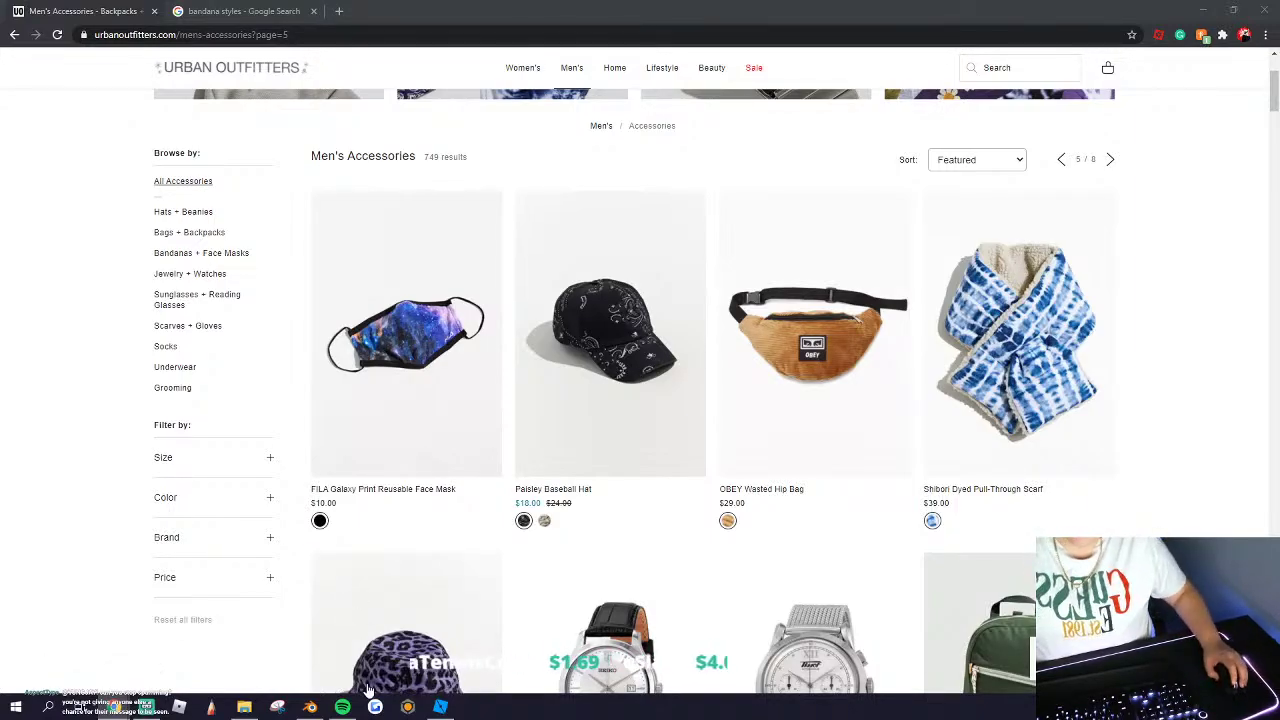
{"action": "left_click", "coordinate": [311, 707]}
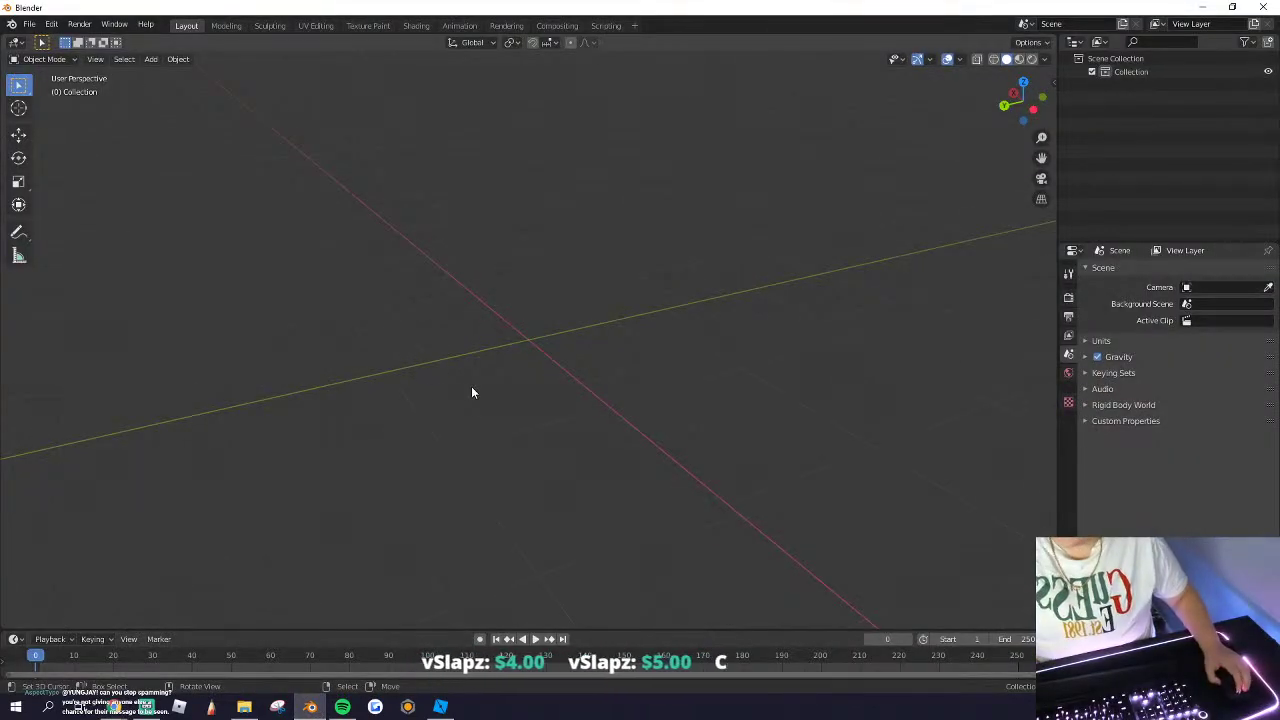
{"action": "left_click", "coordinate": [150, 59]}
{"action": "mouse_move", "coordinate": [172, 78]}
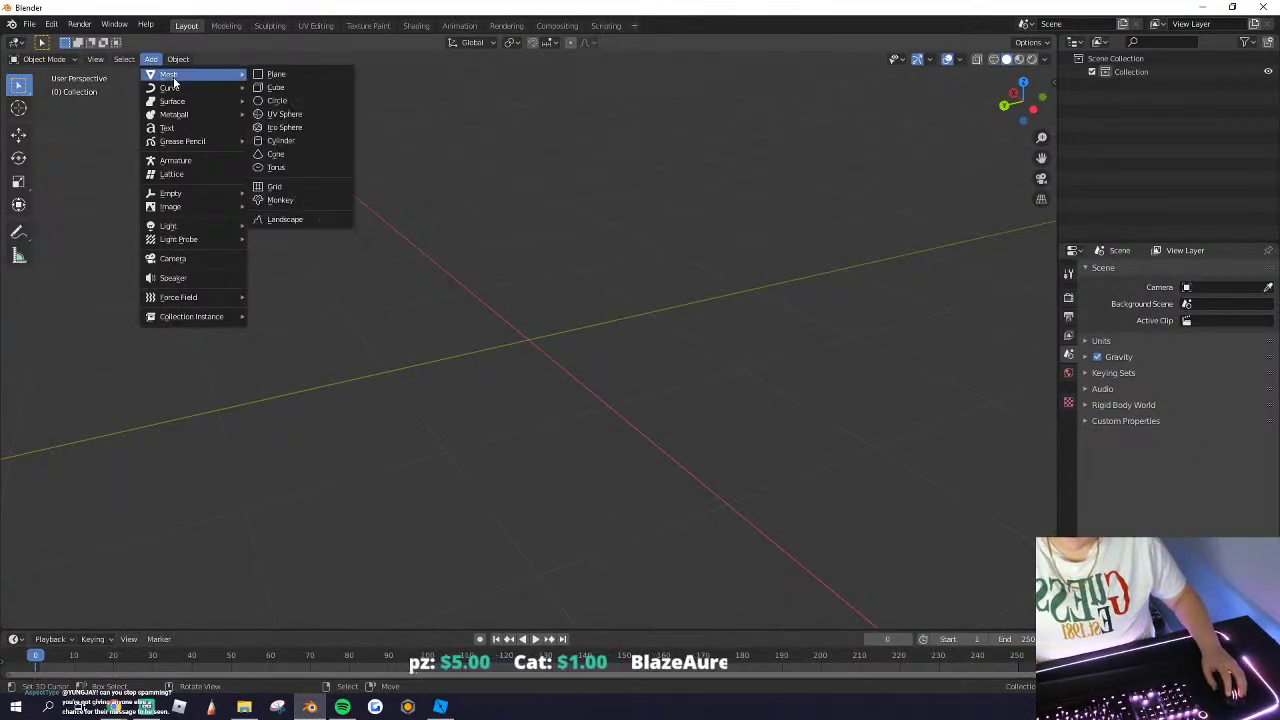
{"action": "left_click", "coordinate": [268, 87]}
{"action": "key", "text": "alt+g"}
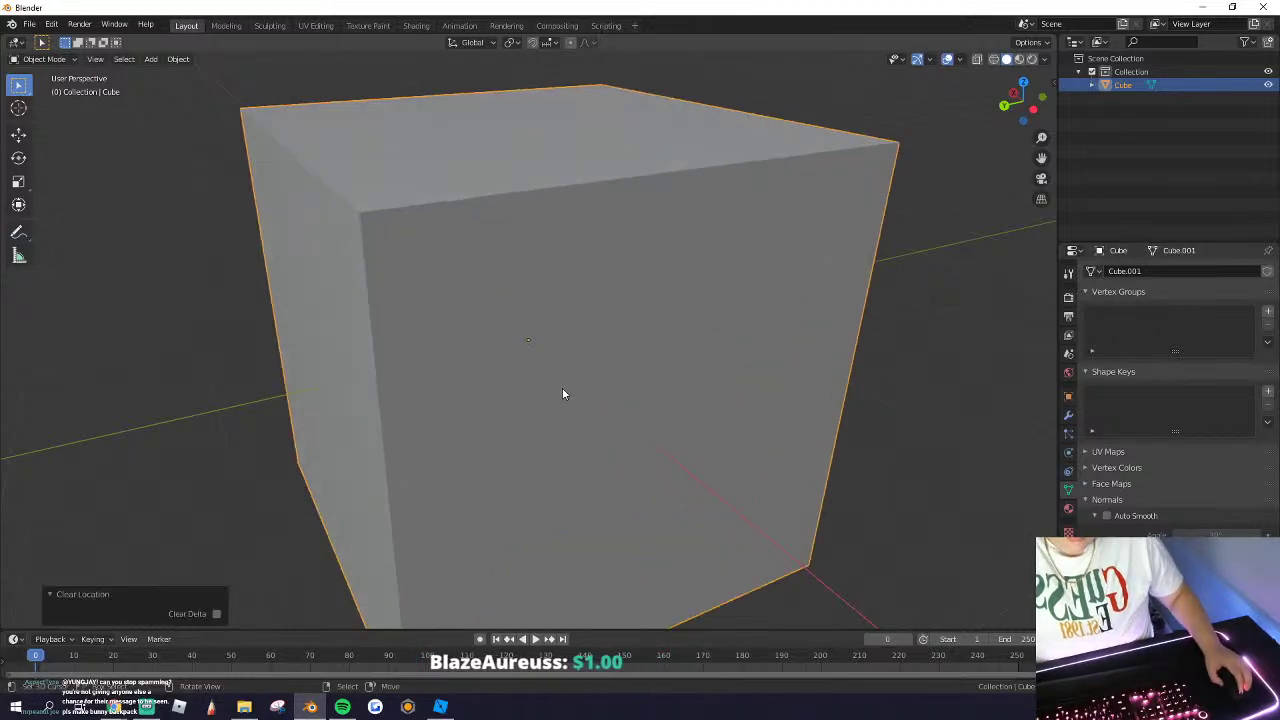
Step: Scale the cube along the X axis to about 0.334, making a thin upright slab
{"action": "middle_click_drag", "start_coordinate": [563, 410], "coordinate": [669, 447]}
{"action": "key", "text": "s"}
{"action": "key", "text": "y"}
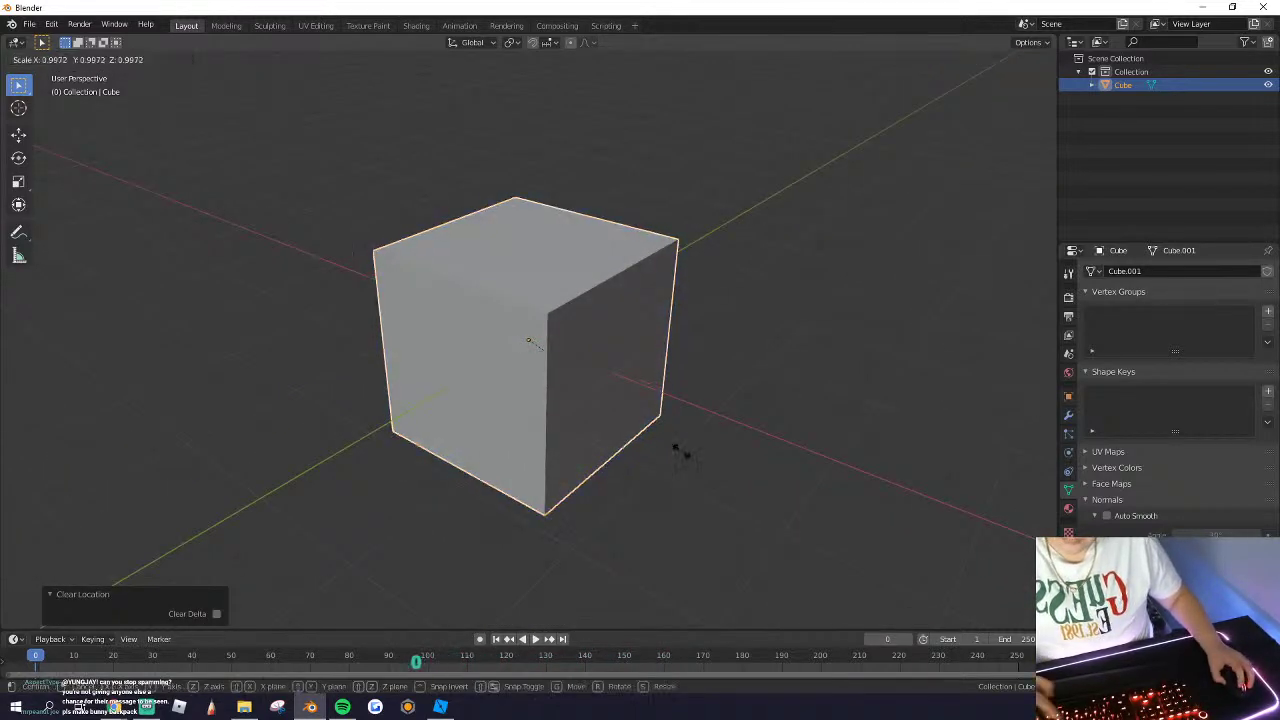
{"action": "left_click", "coordinate": [619, 420]}
{"action": "key", "text": "ctrl+z"}
{"action": "key", "text": "s"}
{"action": "key", "text": "x"}
{"action": "left_click", "coordinate": [557, 371]}
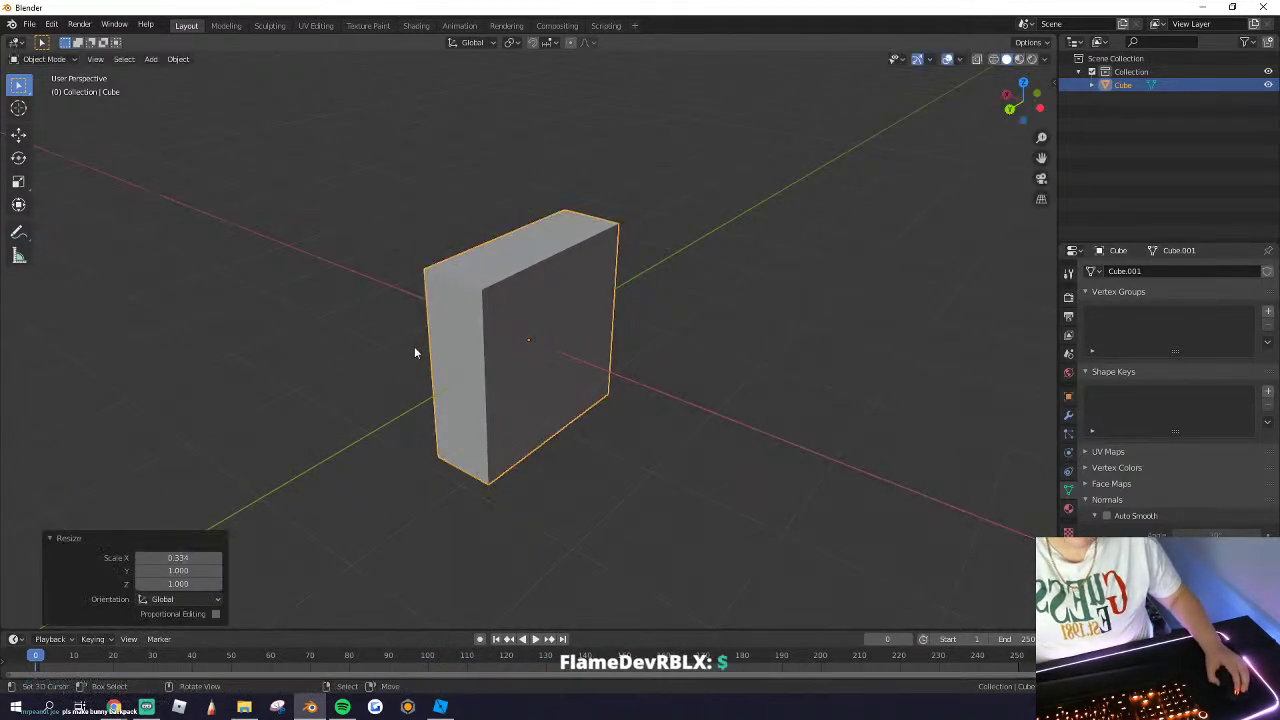
Step: Add a Subdivision Surface modifier to the slab
{"action": "key", "text": "Tab"}
{"action": "middle_click_drag", "start_coordinate": [433, 371], "coordinate": [380, 380]}
{"action": "key", "text": "Tab"}
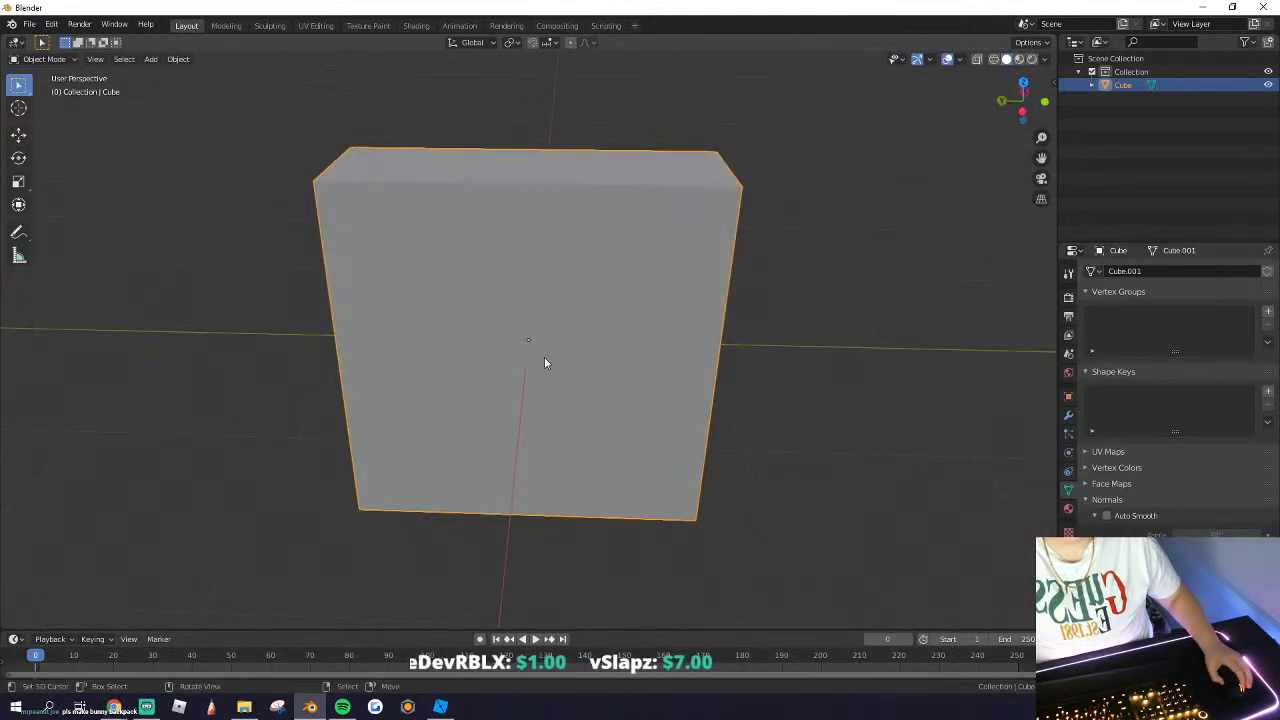
{"action": "middle_click_drag", "start_coordinate": [544, 360], "coordinate": [498, 371]}
{"action": "key", "text": "Tab"}
{"action": "key", "text": "Tab"}
{"action": "left_click", "coordinate": [1068, 414]}
{"action": "left_click", "coordinate": [1110, 271]}
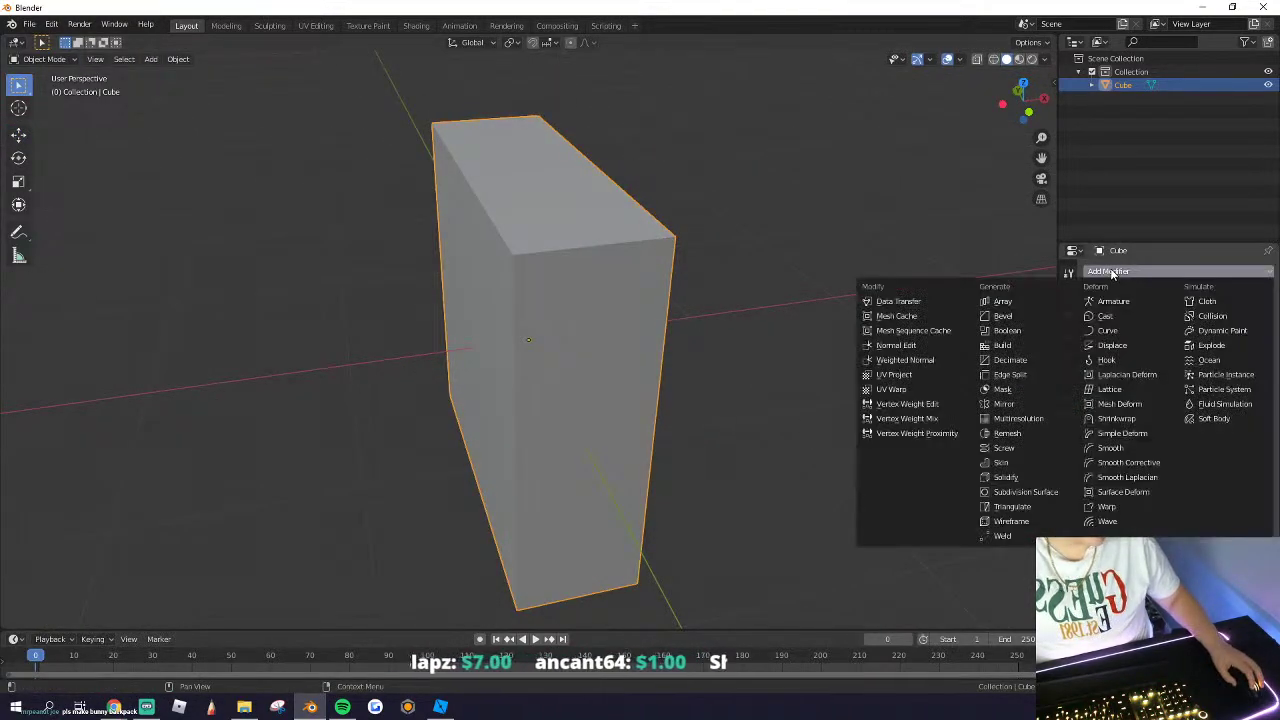
{"action": "key", "text": "Escape"}
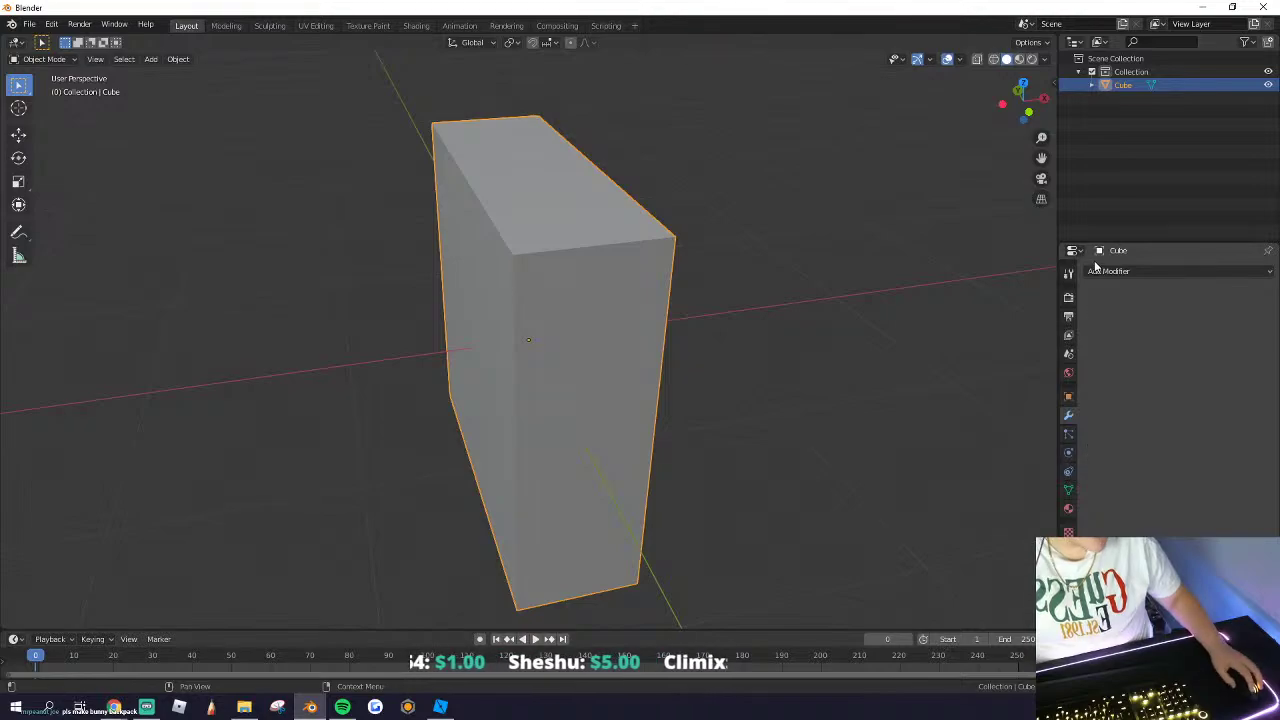
{"action": "left_click", "coordinate": [1100, 271]}
{"action": "left_click", "coordinate": [1009, 497]}
{"action": "scroll", "coordinate": [600, 355], "scroll_direction": "down", "scroll_amount": 3}
Step: Widen the whole mesh along the X axis in Edit Mode to give the subdivided body more depth
{"action": "middle_click_drag", "start_coordinate": [575, 350], "coordinate": [671, 397]}
{"action": "key", "text": "Tab"}
{"action": "key", "text": "a"}
{"action": "key", "text": "s"}
{"action": "key", "text": "y"}
{"action": "left_click", "coordinate": [617, 440]}
{"action": "key", "text": "ctrl+z"}
{"action": "key", "text": "s"}
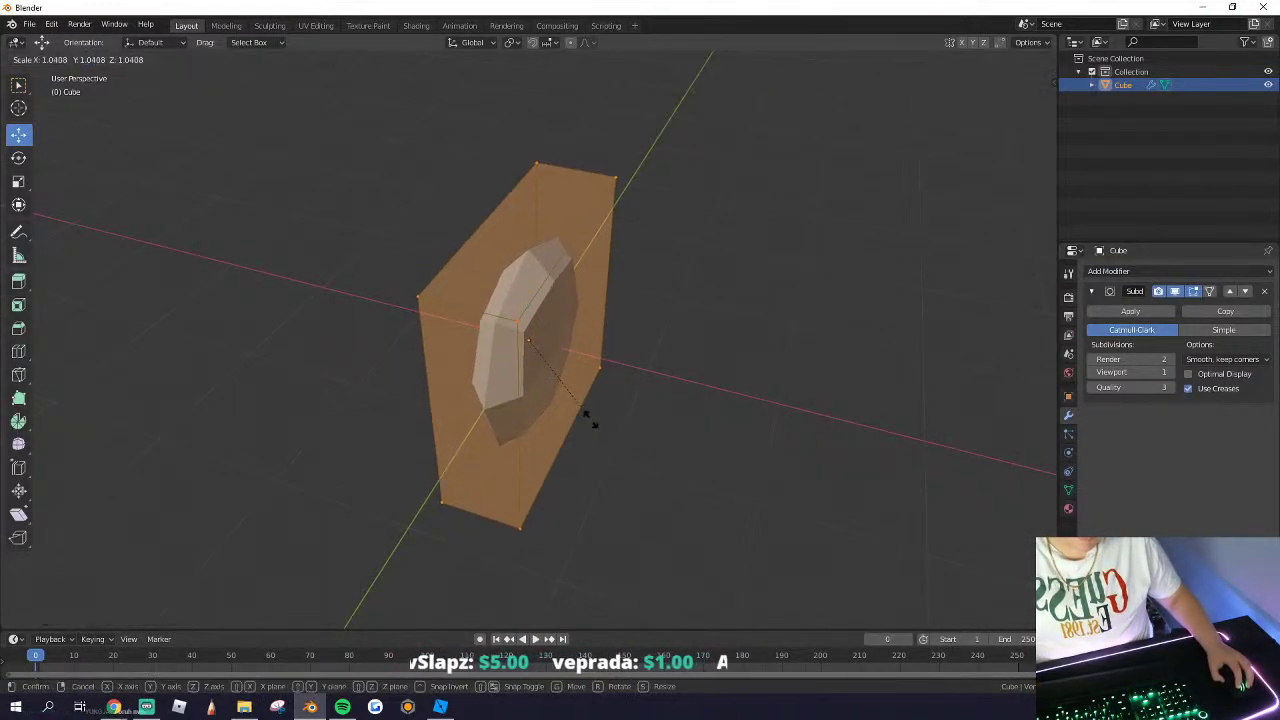
{"action": "key", "text": "x"}
{"action": "left_click", "coordinate": [720, 474]}
{"action": "key", "text": "Tab"}
{"action": "key", "text": "Tab"}
Step: Add one horizontal and one vertical loop cut through the middle of the cube's cage
{"action": "left_click", "coordinate": [18, 351]}
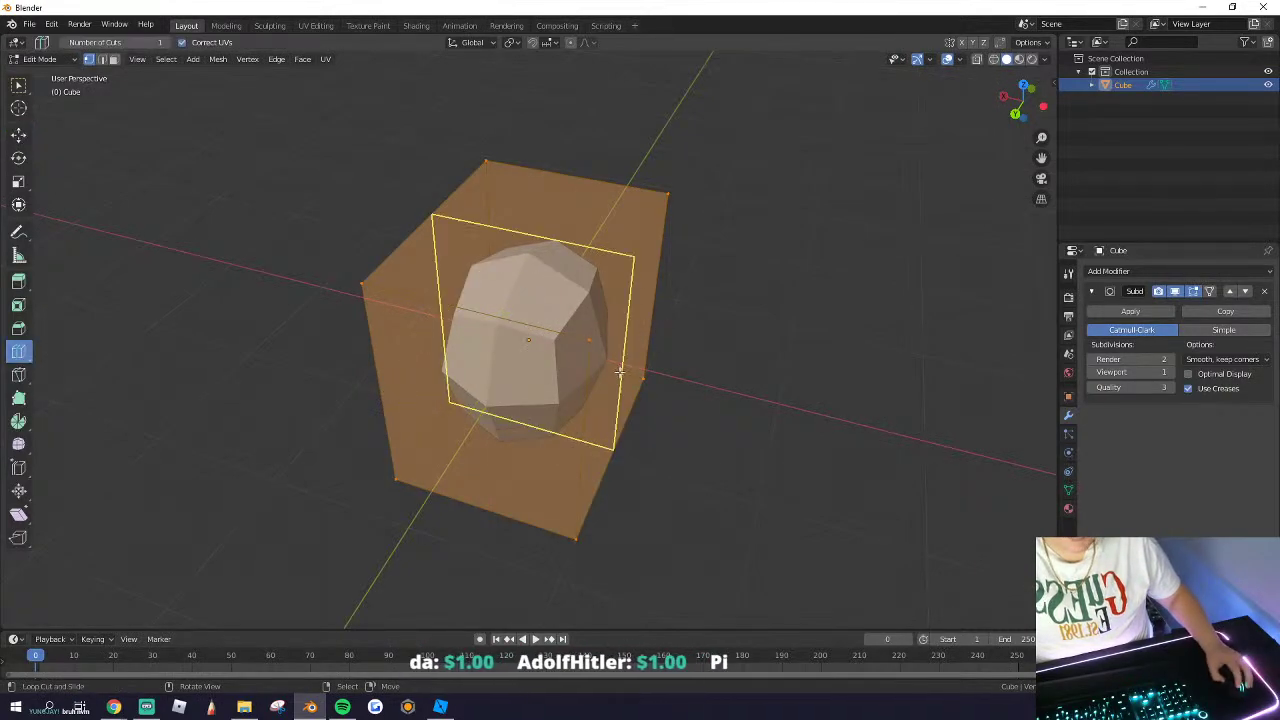
{"action": "left_click", "coordinate": [488, 367]}
{"action": "middle_click_drag", "start_coordinate": [669, 357], "coordinate": [479, 321]}
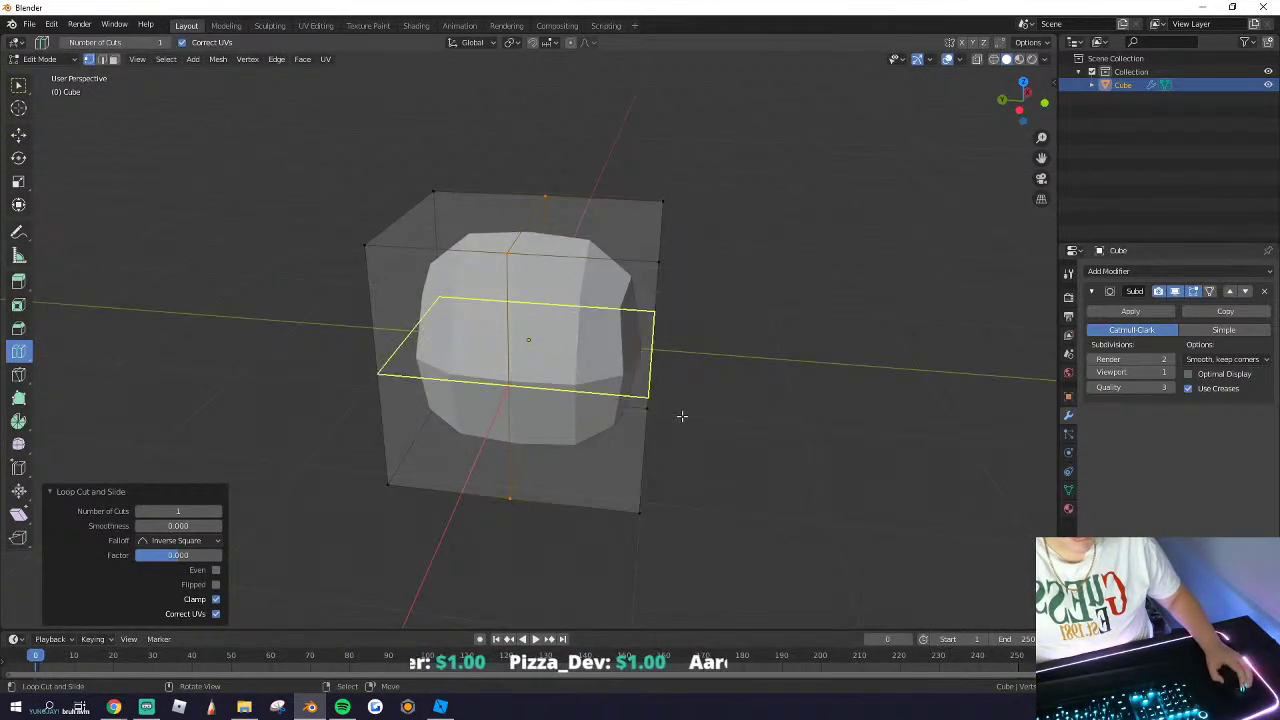
{"action": "middle_click_drag", "start_coordinate": [682, 416], "coordinate": [800, 424]}
{"action": "key", "text": "ctrl+z"}
{"action": "key", "text": "ctrl+z"}
{"action": "left_click", "coordinate": [684, 355]}
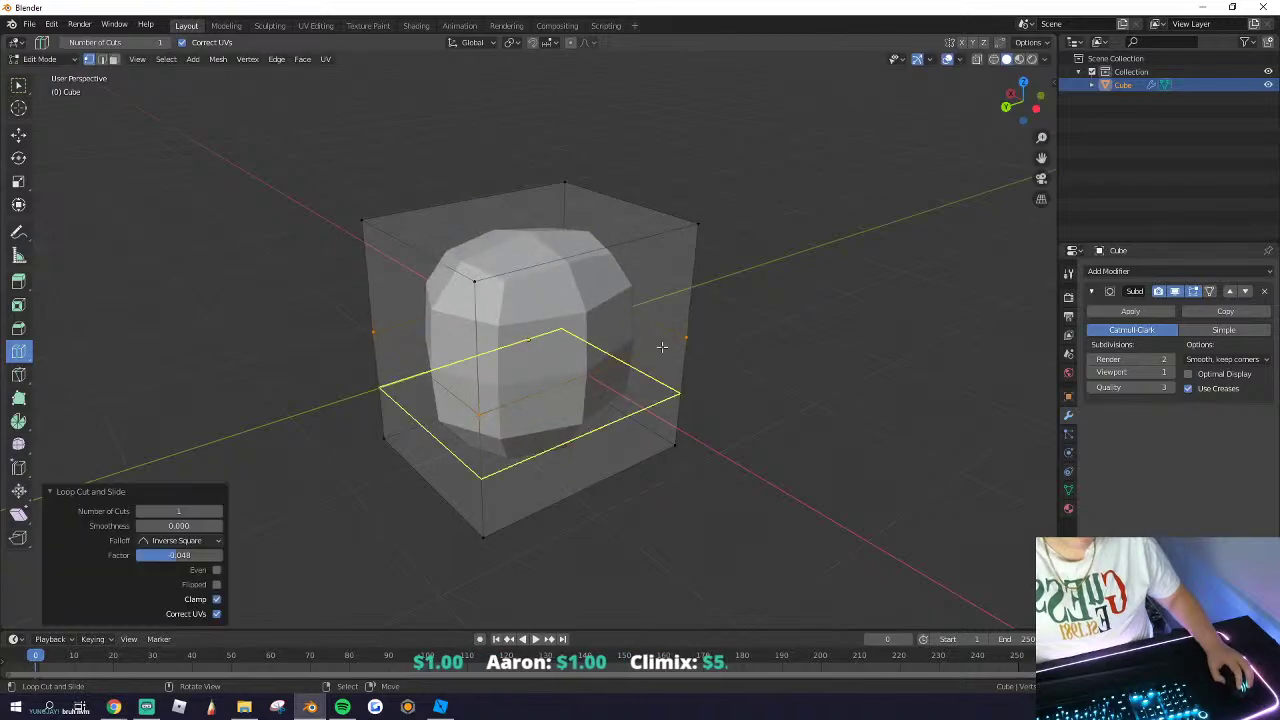
{"action": "key", "text": "ctrl+z"}
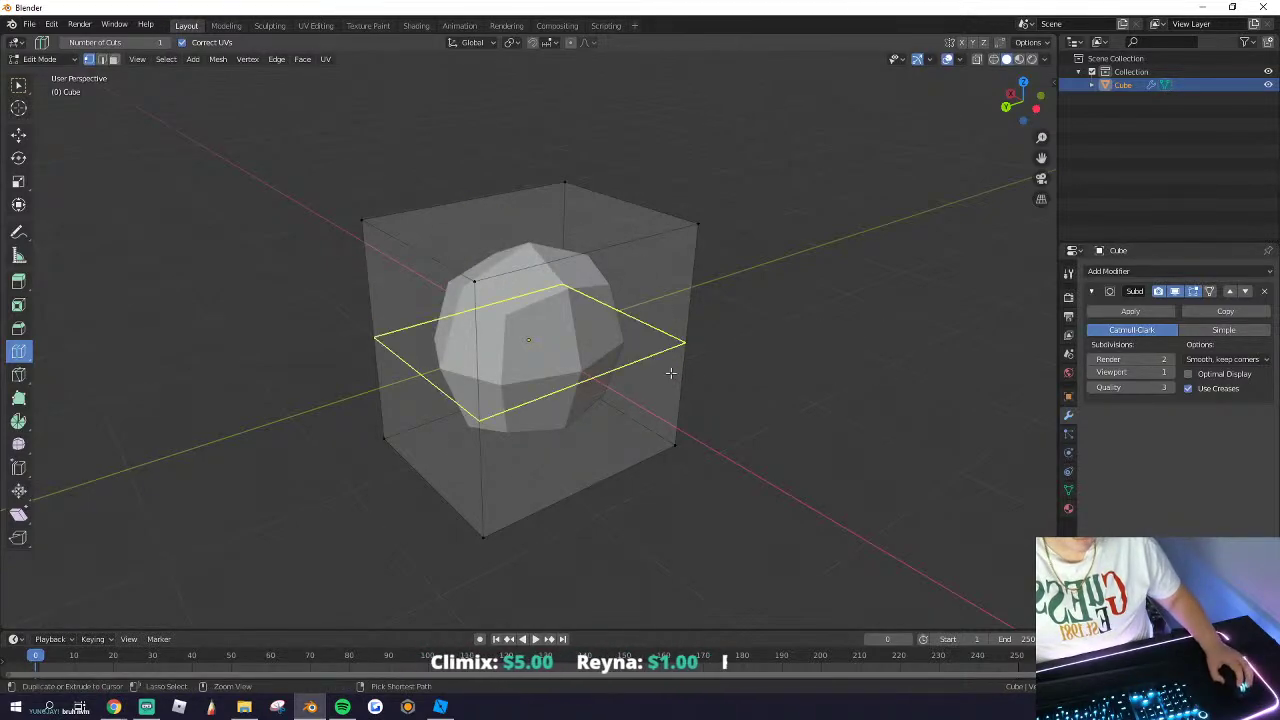
{"action": "left_click", "coordinate": [676, 366]}
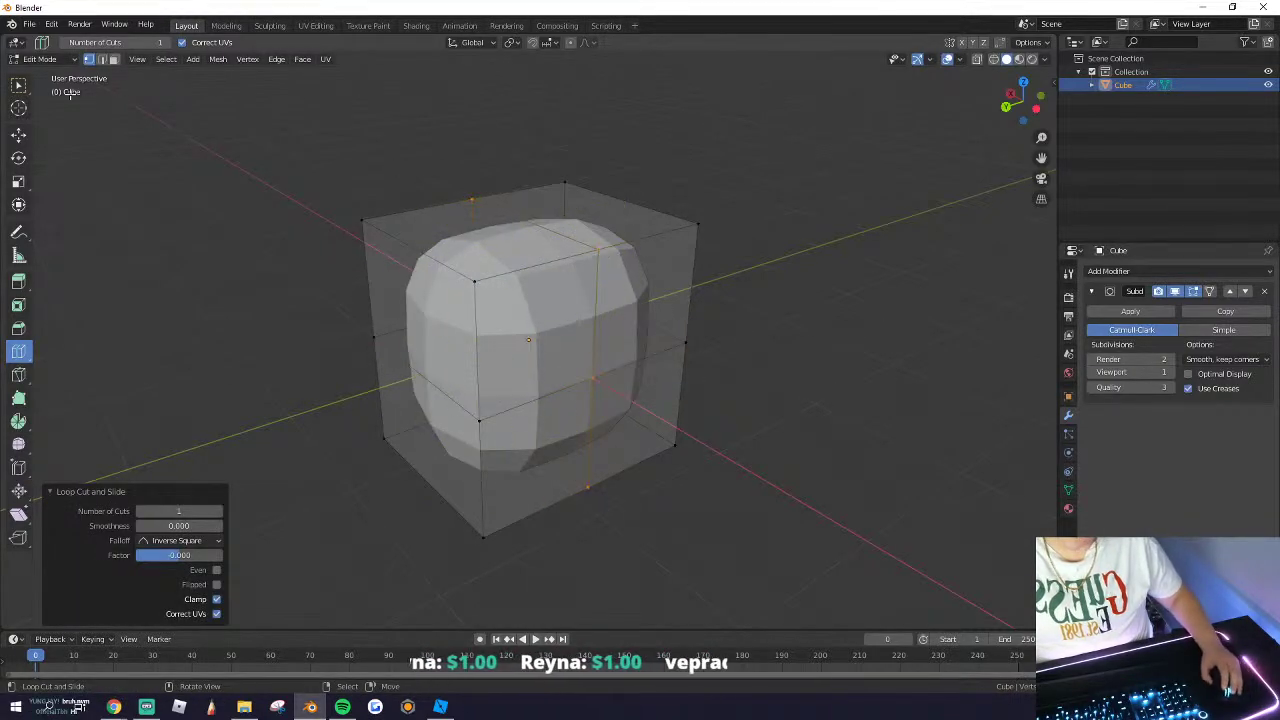
Step: Raise the middle edge on top of the cage to form a peak
{"action": "left_click", "coordinate": [518, 240]}
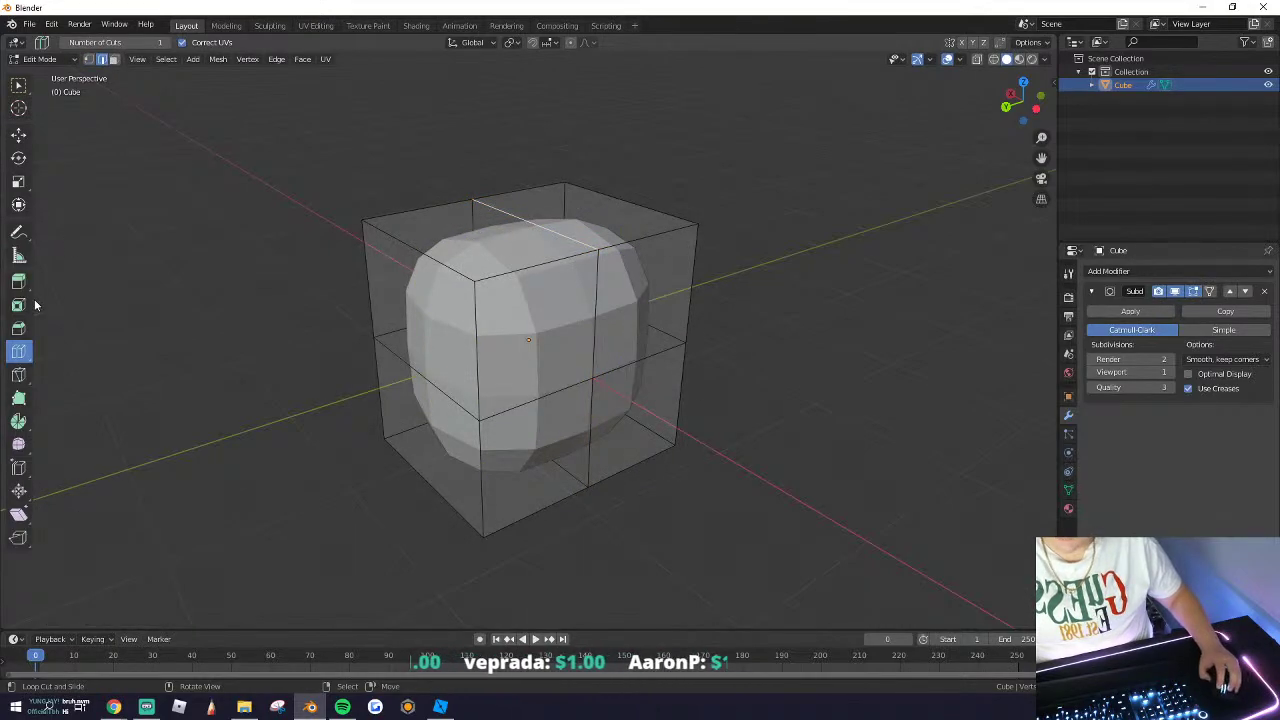
{"action": "left_click", "coordinate": [27, 136]}
{"action": "left_click_drag", "start_coordinate": [527, 171], "coordinate": [514, 113]}
{"action": "middle_click_drag", "start_coordinate": [560, 260], "coordinate": [430, 272]}
Step: Scale the entire mesh along the X axis to about 0.753
{"action": "key", "text": "a"}
{"action": "middle_click_drag", "start_coordinate": [734, 340], "coordinate": [560, 330]}
{"action": "key", "text": "s"}
{"action": "key", "text": "x"}
{"action": "left_click", "coordinate": [676, 369]}
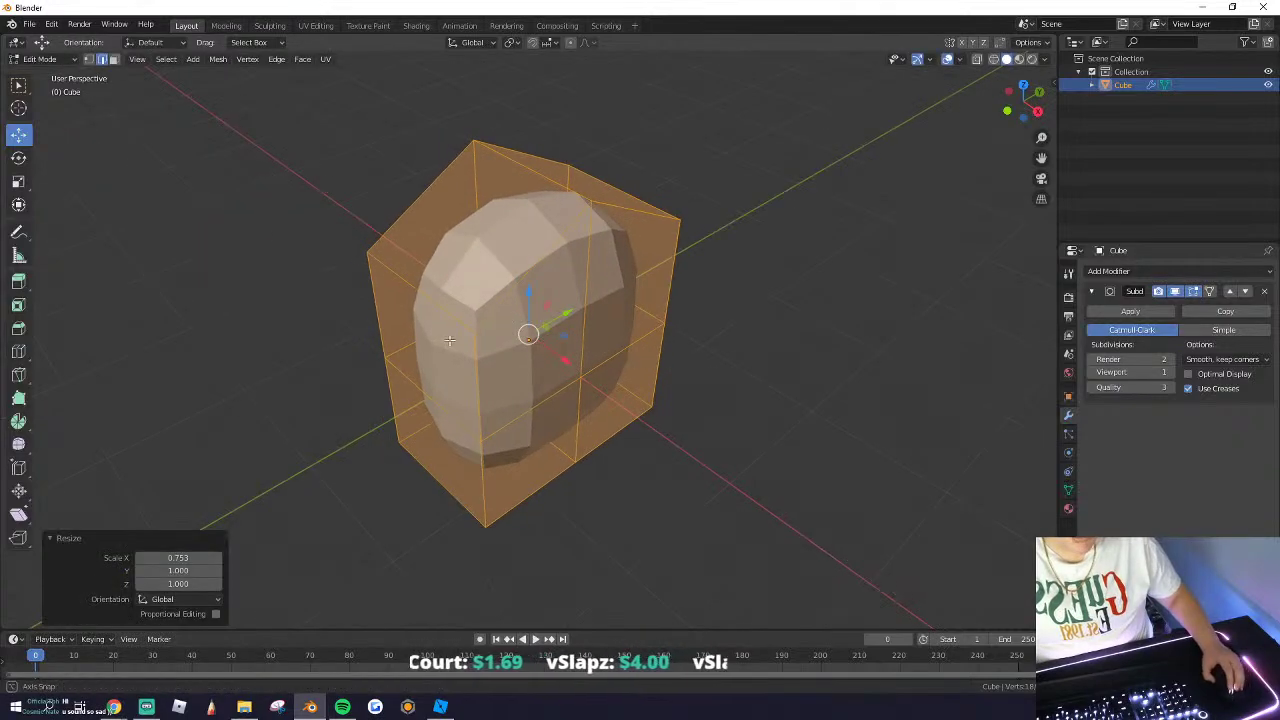
Step: Select the four faces on the body's broad front side and scale them uniformly to about 0.639
{"action": "left_click", "coordinate": [114, 60]}
{"action": "left_click", "coordinate": [421, 318]}
{"action": "left_click", "coordinate": [432, 402], "text": "shift"}
{"action": "left_click", "coordinate": [548, 352], "text": "shift"}
{"action": "left_click", "coordinate": [523, 414], "text": "shift"}
{"action": "middle_click_drag", "start_coordinate": [523, 414], "coordinate": [671, 414]}
{"action": "key", "text": "s"}
{"action": "left_click", "coordinate": [691, 429]}
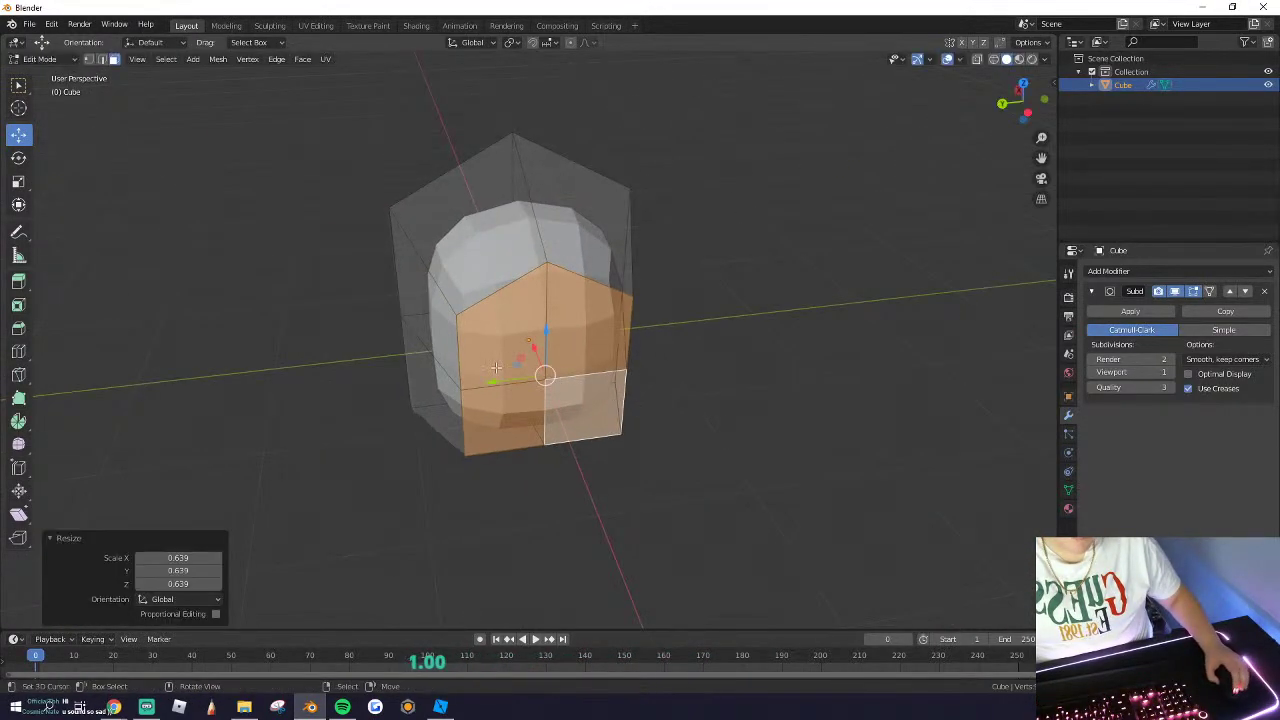
Step: Try extruding the four selected front faces and rescaling the extrusion
{"action": "middle_click_drag", "start_coordinate": [496, 368], "coordinate": [568, 388]}
{"action": "key", "text": "e"}
{"action": "left_click", "coordinate": [680, 365]}
{"action": "key", "text": "s"}
{"action": "left_click", "coordinate": [663, 357]}
Step: Move the four selected front faces along the X axis to adjust the body's depth
{"action": "key", "text": "g"}
{"action": "key", "text": "x"}
{"action": "left_click", "coordinate": [655, 374]}
Step: Add a loop cut around the sides midway through the body's depth and scale it outward for a fuller outline
{"action": "key", "text": "a"}
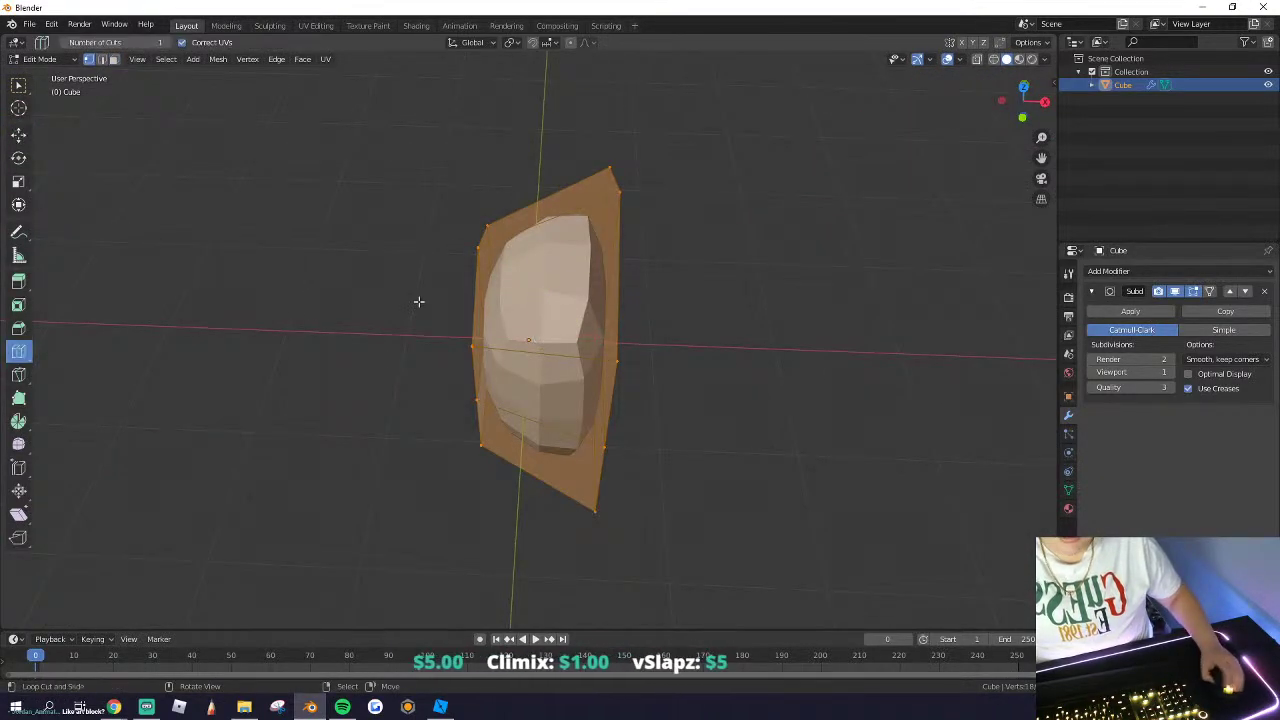
{"action": "left_click", "coordinate": [524, 187]}
{"action": "left_click", "coordinate": [19, 133]}
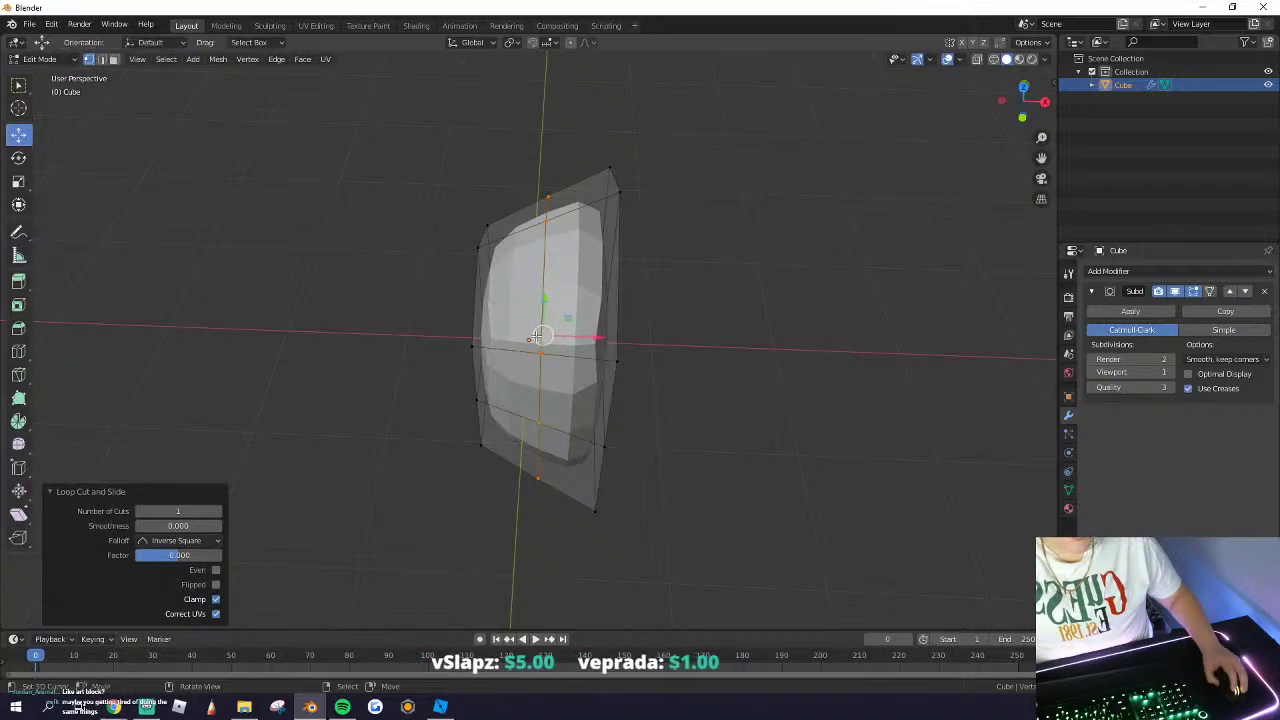
{"action": "key", "text": "s"}
{"action": "left_click", "coordinate": [592, 330]}
{"action": "middle_click_drag", "start_coordinate": [592, 330], "coordinate": [440, 346]}
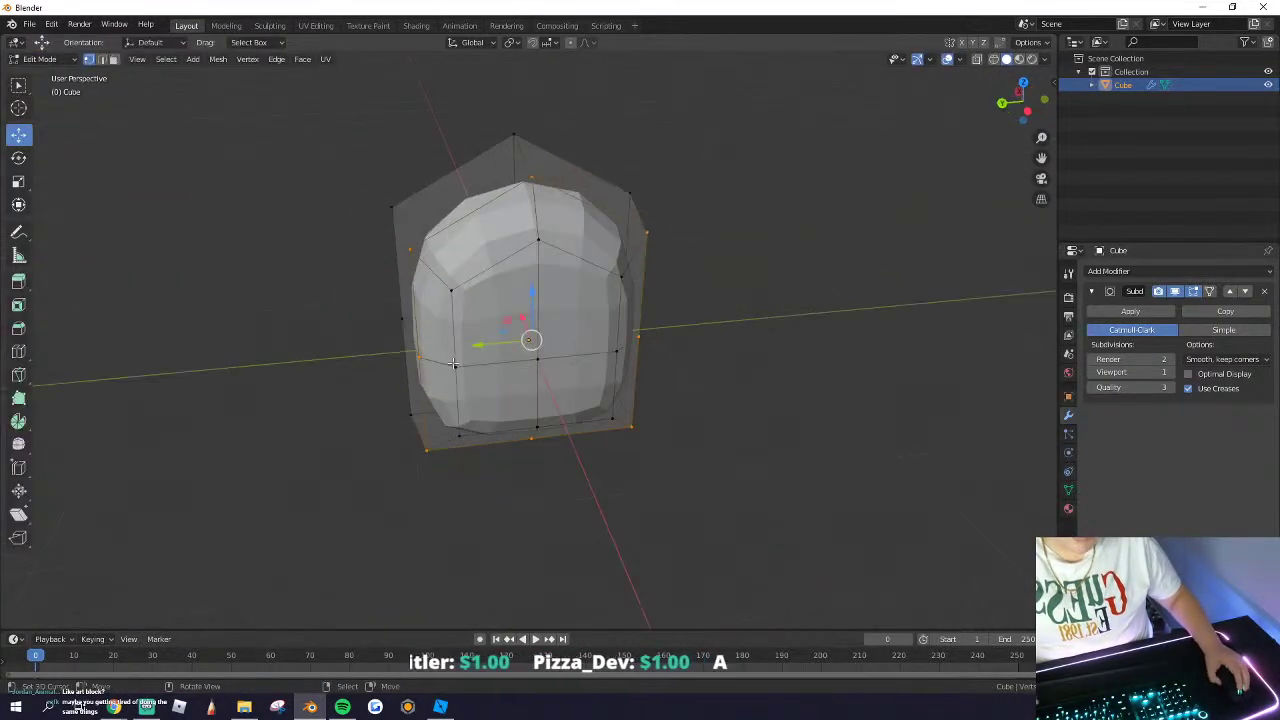
Step: Try insetting the four smaller front faces by about 0.2 m
{"action": "key", "text": "a"}
{"action": "left_click", "coordinate": [114, 59]}
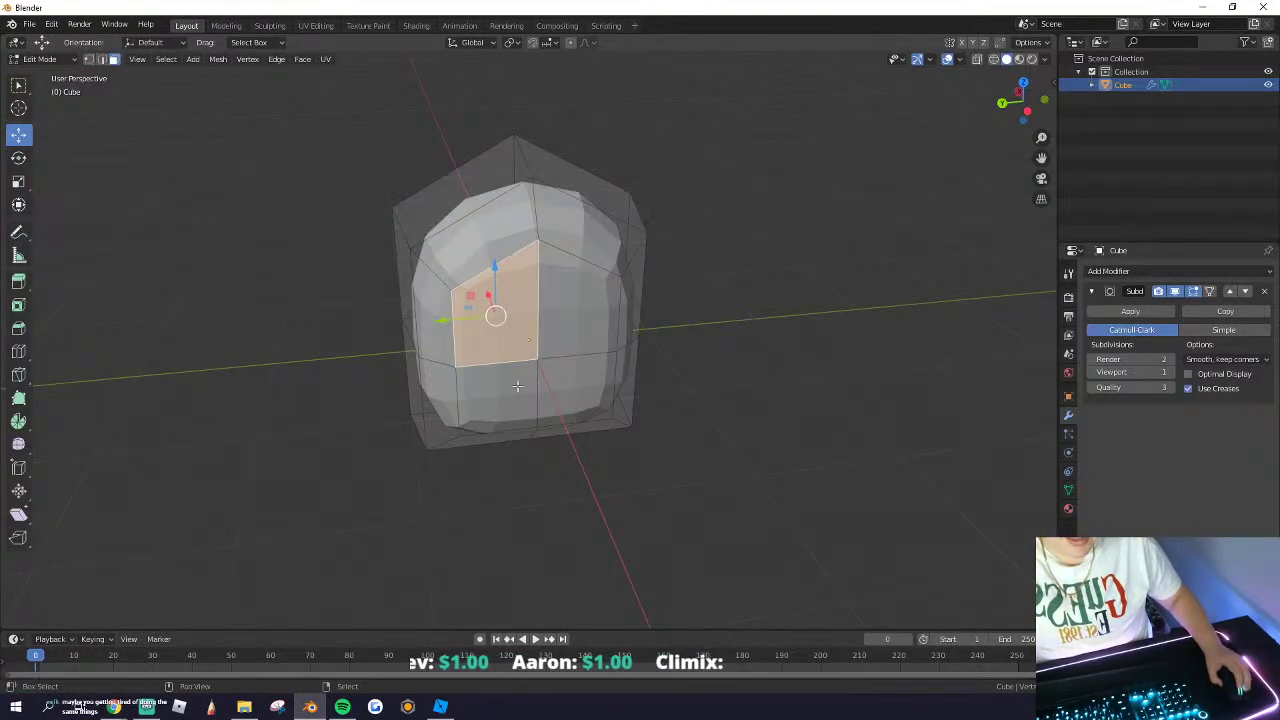
{"action": "middle_click_drag", "start_coordinate": [567, 392], "coordinate": [532, 399]}
{"action": "key", "text": "i"}
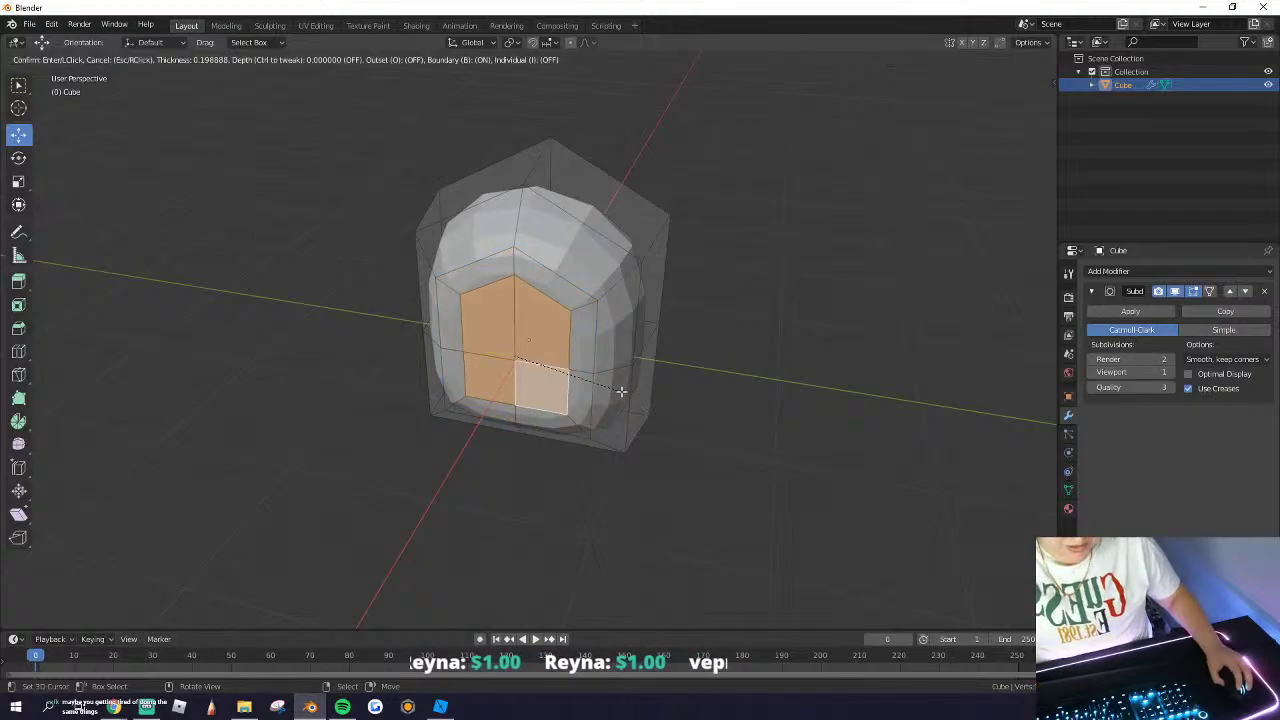
{"action": "left_click", "coordinate": [607, 388]}
{"action": "middle_click_drag", "start_coordinate": [445, 375], "coordinate": [531, 369]}
{"action": "key", "text": "x"}
{"action": "middle_click_drag", "start_coordinate": [378, 357], "coordinate": [411, 360]}
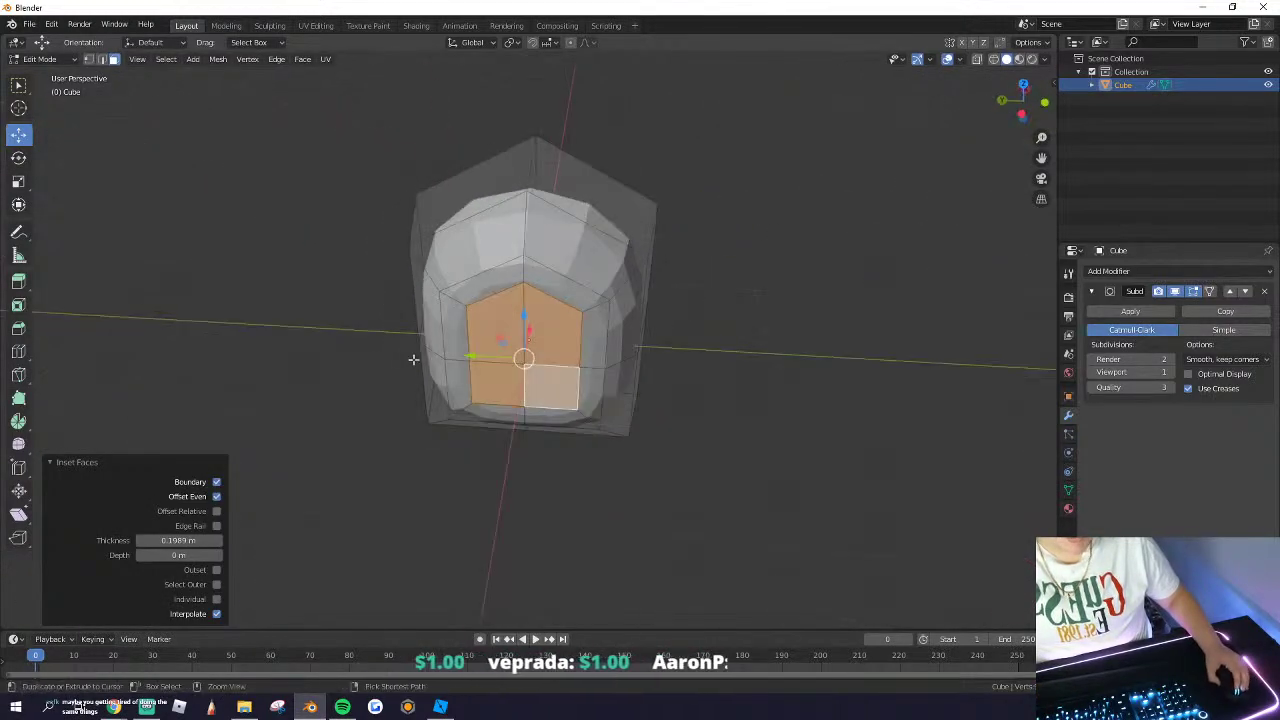
{"action": "key", "text": "ctrl+z"}
Step: Try shifting the four selected front faces along the X axis, and undo it
{"action": "middle_click_drag", "start_coordinate": [530, 383], "coordinate": [675, 390]}
{"action": "scroll", "coordinate": [532, 379], "scroll_direction": "up", "scroll_amount": 1}
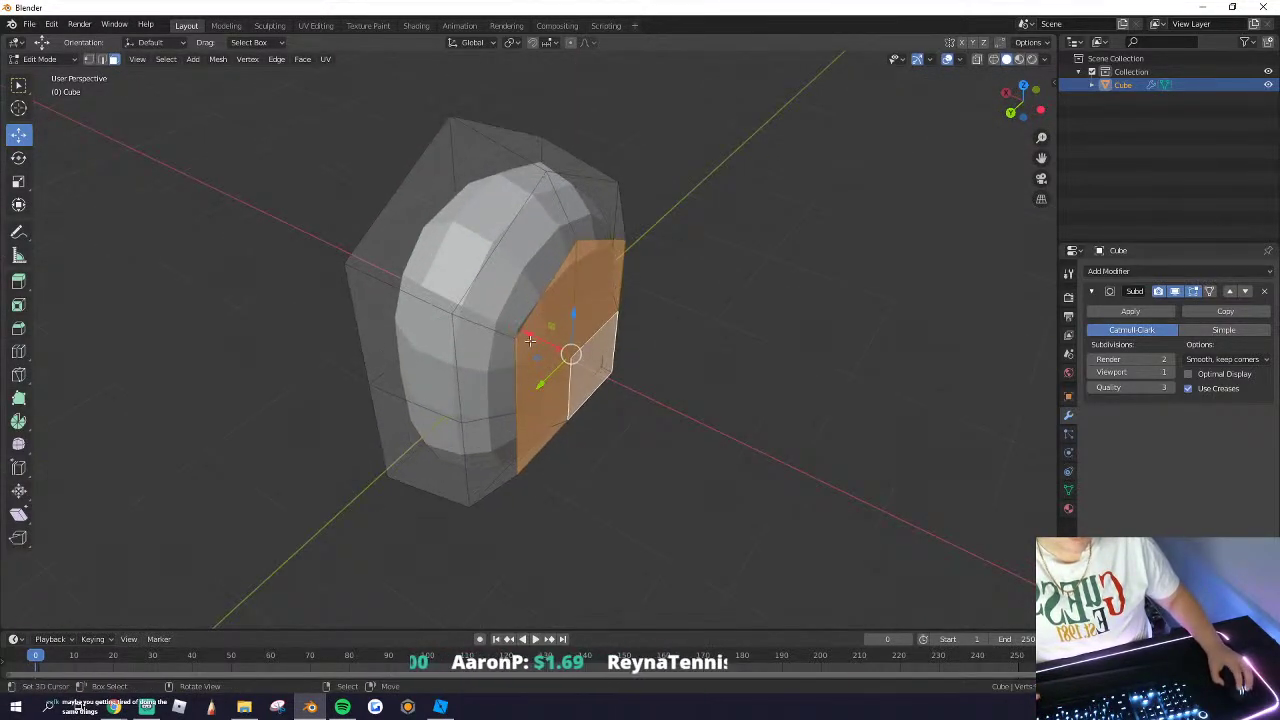
{"action": "mouse_move", "coordinate": [529, 332]}
{"action": "left_mouse_down"}
{"action": "mouse_move", "coordinate": [546, 340]}
{"action": "mouse_move", "coordinate": [528, 332]}
{"action": "left_mouse_up"}
{"action": "key", "text": "ctrl+z"}
{"action": "middle_click_drag", "start_coordinate": [528, 332], "coordinate": [170, 350]}
{"action": "key", "text": "ctrl+z"}
Step: Select the four large faces on the flat back side and extrude them outward as an extra layer
{"action": "key", "text": "a"}
{"action": "right_click", "coordinate": [537, 357]}
{"action": "right_click", "coordinate": [455, 345], "text": "shift"}
{"action": "right_click", "coordinate": [455, 415], "text": "shift"}
{"action": "right_click", "coordinate": [525, 432], "text": "shift"}
{"action": "middle_click_drag", "start_coordinate": [490, 415], "coordinate": [628, 409]}
{"action": "key", "text": "e"}
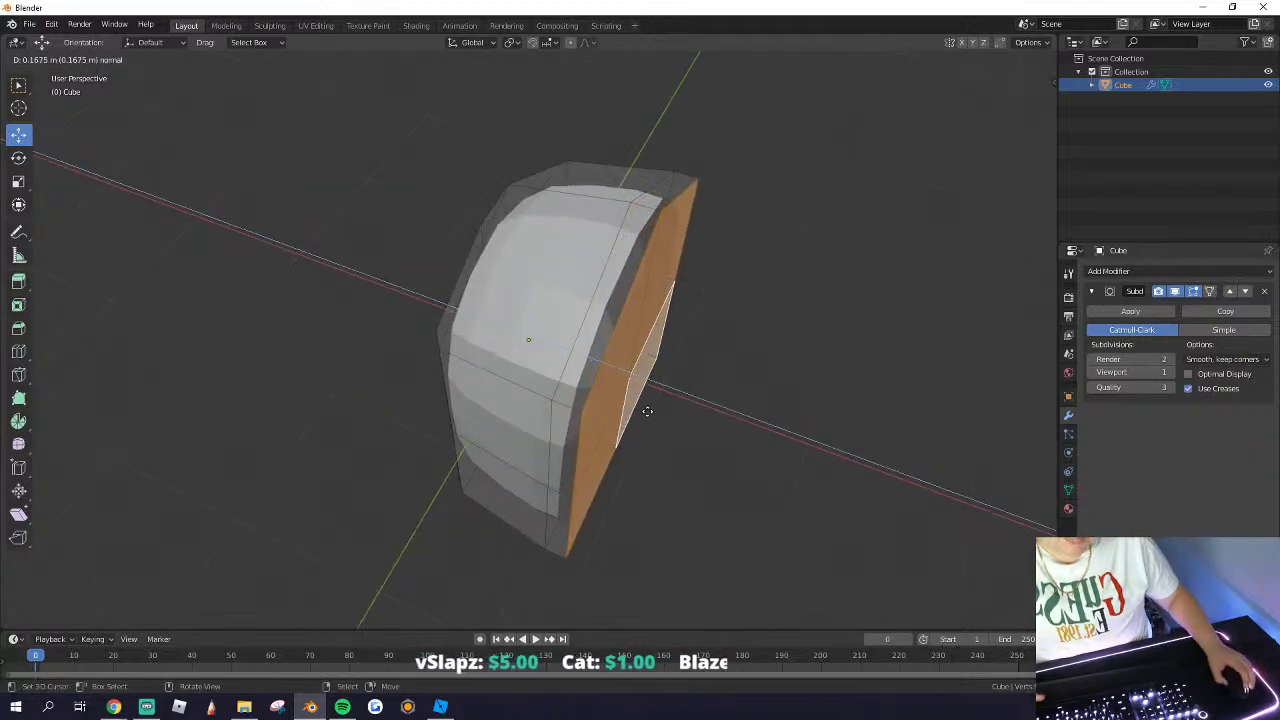
{"action": "left_click", "coordinate": [605, 397]}
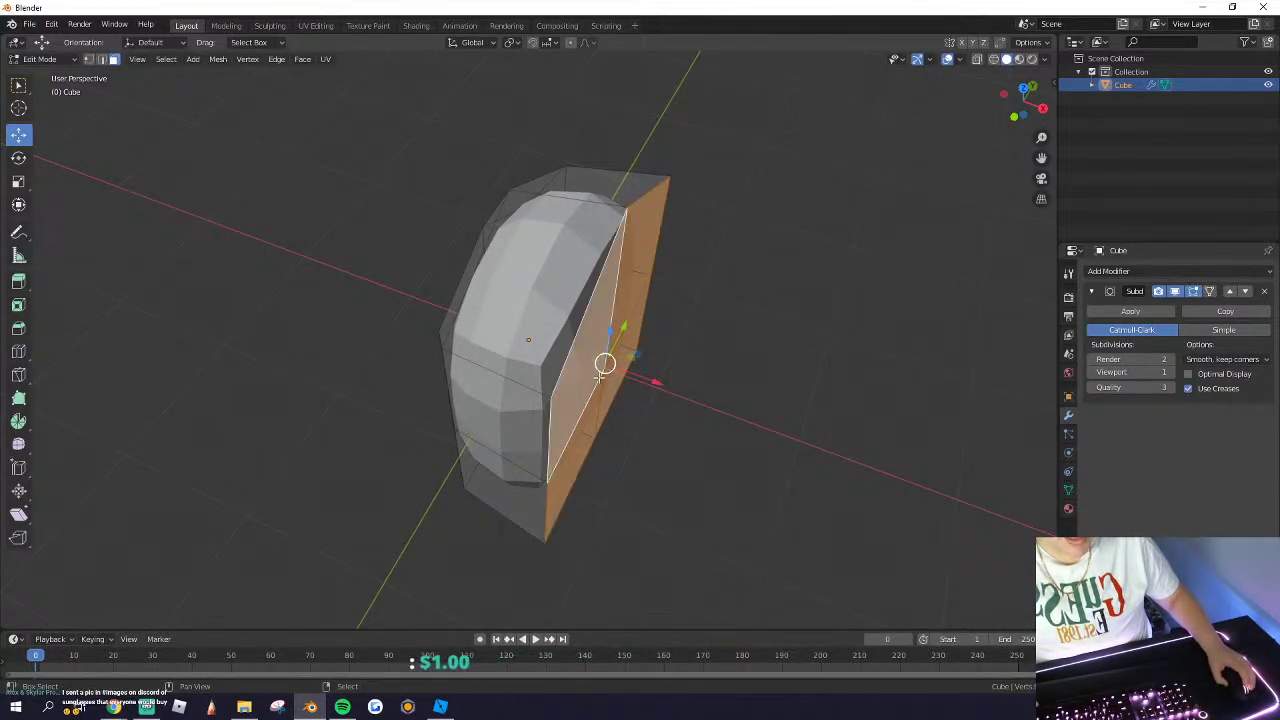
{"action": "key", "text": "e"}
{"action": "mouse_move", "coordinate": [600, 377]}
{"action": "middle_mouse_down"}
{"action": "mouse_move", "coordinate": [622, 396]}
{"action": "mouse_move", "coordinate": [570, 400]}
{"action": "mouse_move", "coordinate": [603, 381]}
{"action": "mouse_move", "coordinate": [553, 410]}
{"action": "mouse_move", "coordinate": [617, 394]}
{"action": "middle_mouse_up"}
{"action": "left_click", "coordinate": [634, 400]}
Step: Scale the extruded back section along the Y axis, and also scale it uniformly
{"action": "left_click_drag", "start_coordinate": [657, 417], "coordinate": [626, 398]}
{"action": "key", "text": "s"}
{"action": "key", "text": "y"}
{"action": "left_click", "coordinate": [629, 421]}
{"action": "key", "text": "s"}
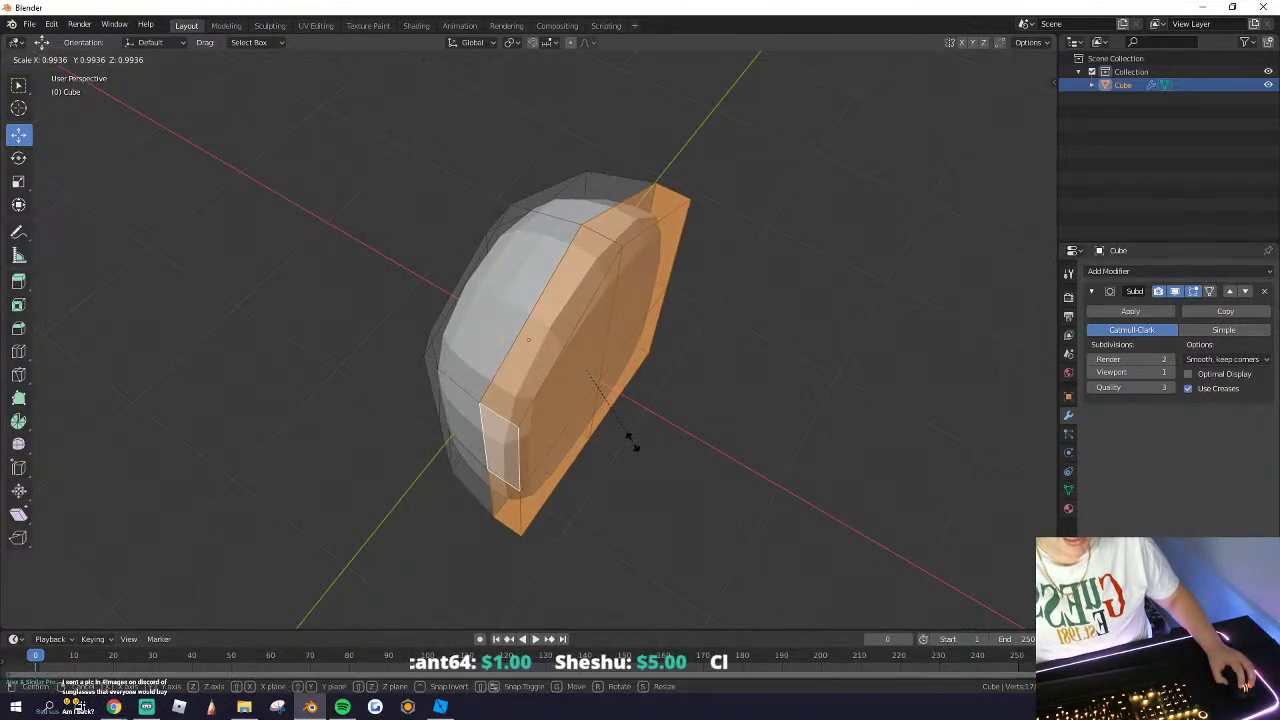
{"action": "left_click", "coordinate": [602, 417]}
Step: Select only the four outer back faces and shift them along the X axis
{"action": "middle_click_drag", "start_coordinate": [602, 417], "coordinate": [481, 355]}
{"action": "left_click", "coordinate": [520, 310]}
{"action": "left_click", "coordinate": [525, 430], "text": "shift"}
{"action": "left_click", "coordinate": [628, 285], "text": "shift"}
{"action": "left_click", "coordinate": [636, 383], "text": "shift"}
{"action": "key", "text": "g"}
{"action": "key", "text": "x"}
{"action": "left_click", "coordinate": [608, 391]}
{"action": "key", "text": "a"}
Step: Apply smooth shading to all faces of the mesh
{"action": "key", "text": "Tab"}
{"action": "key", "text": "Tab"}
{"action": "key", "text": "a"}
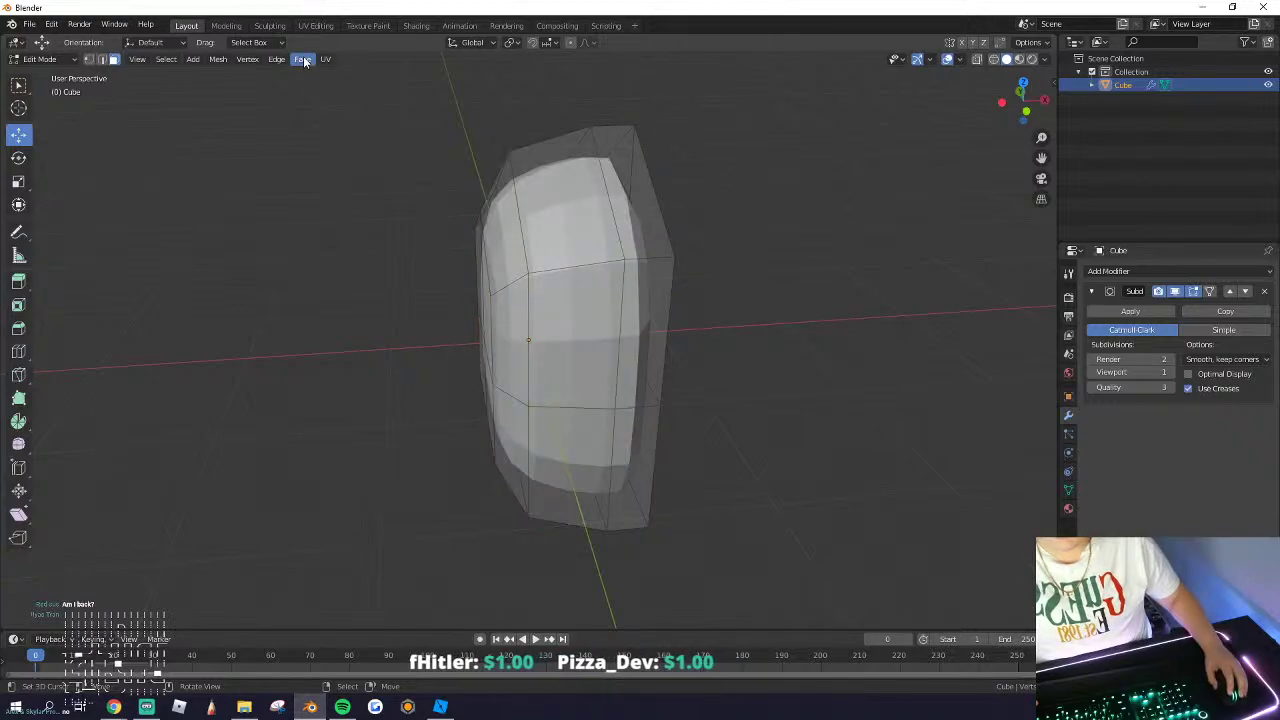
{"action": "left_click", "coordinate": [302, 61]}
{"action": "left_click", "coordinate": [334, 304]}
{"action": "key", "text": "a"}
{"action": "left_click", "coordinate": [313, 64]}
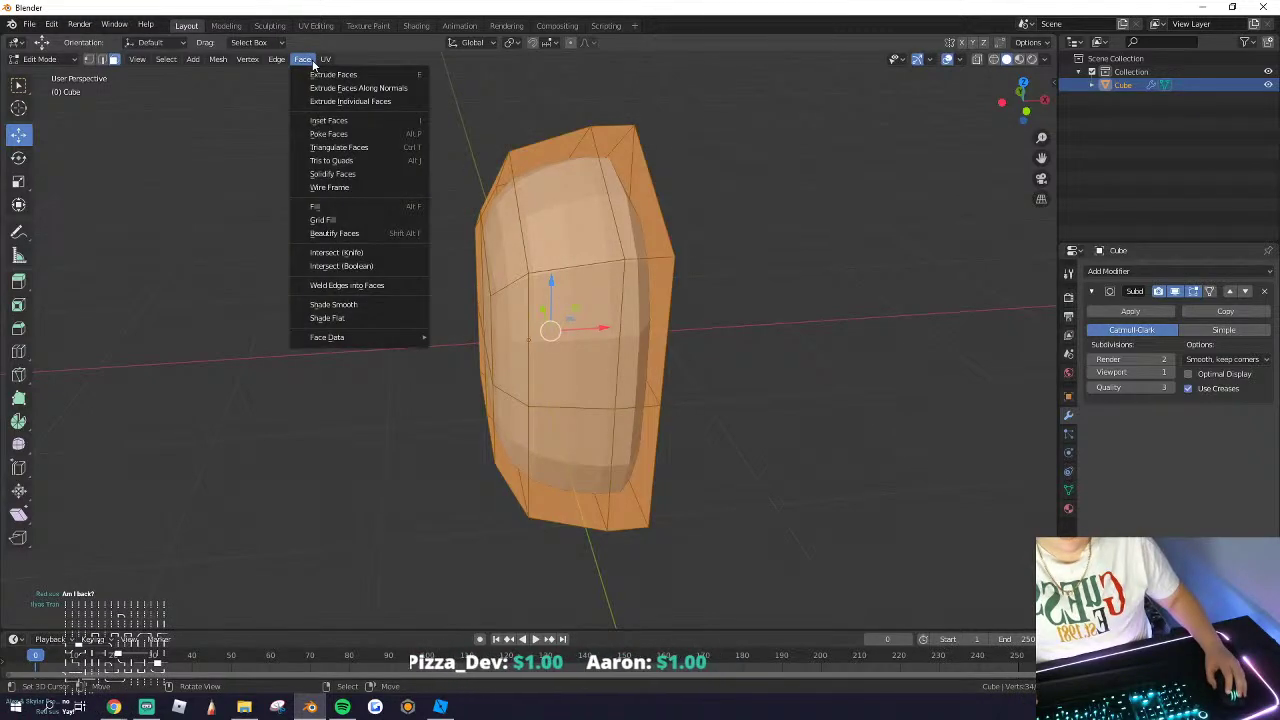
{"action": "left_click", "coordinate": [334, 312]}
Step: Enable Auto Smooth for the mesh normals and return to editing the mesh
{"action": "key", "text": "Tab"}
{"action": "middle_click_drag", "start_coordinate": [334, 316], "coordinate": [516, 326]}
{"action": "key", "text": "alt+a"}
{"action": "left_click", "coordinate": [1068, 489]}
{"action": "key", "text": "Tab"}
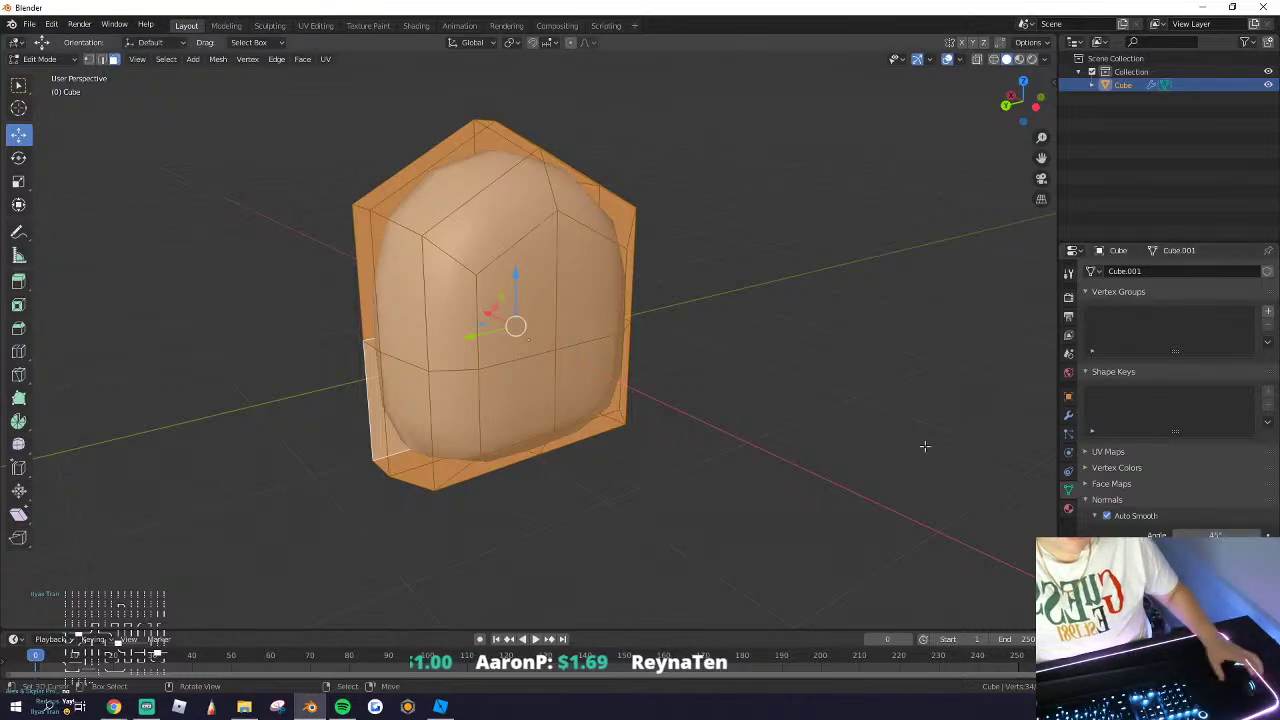
Step: Mark the edge loop around the body's widest outline, just behind the smaller front faces, as sharp
{"action": "mouse_move", "coordinate": [492, 318]}
{"action": "middle_mouse_down"}
{"action": "mouse_move", "coordinate": [588, 314]}
{"action": "mouse_move", "coordinate": [600, 300]}
{"action": "mouse_move", "coordinate": [492, 330]}
{"action": "middle_mouse_up"}
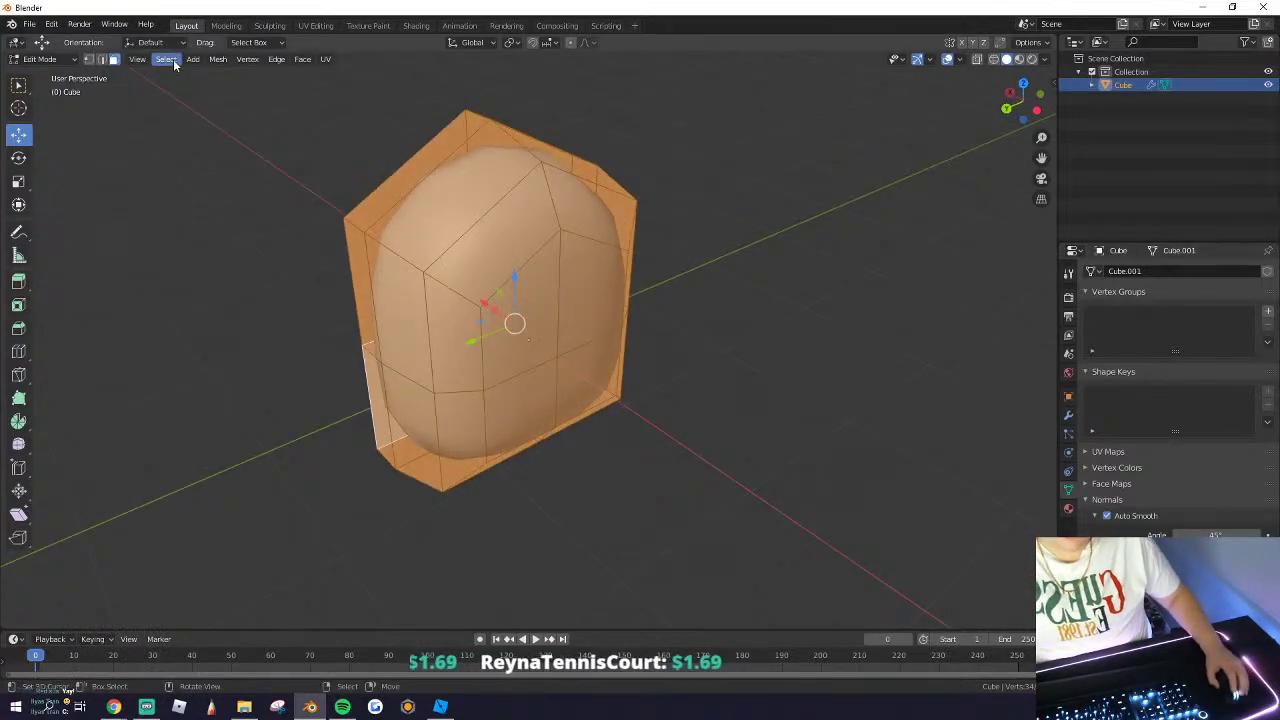
{"action": "left_click", "coordinate": [101, 59]}
{"action": "left_click", "coordinate": [478, 257], "text": "alt"}
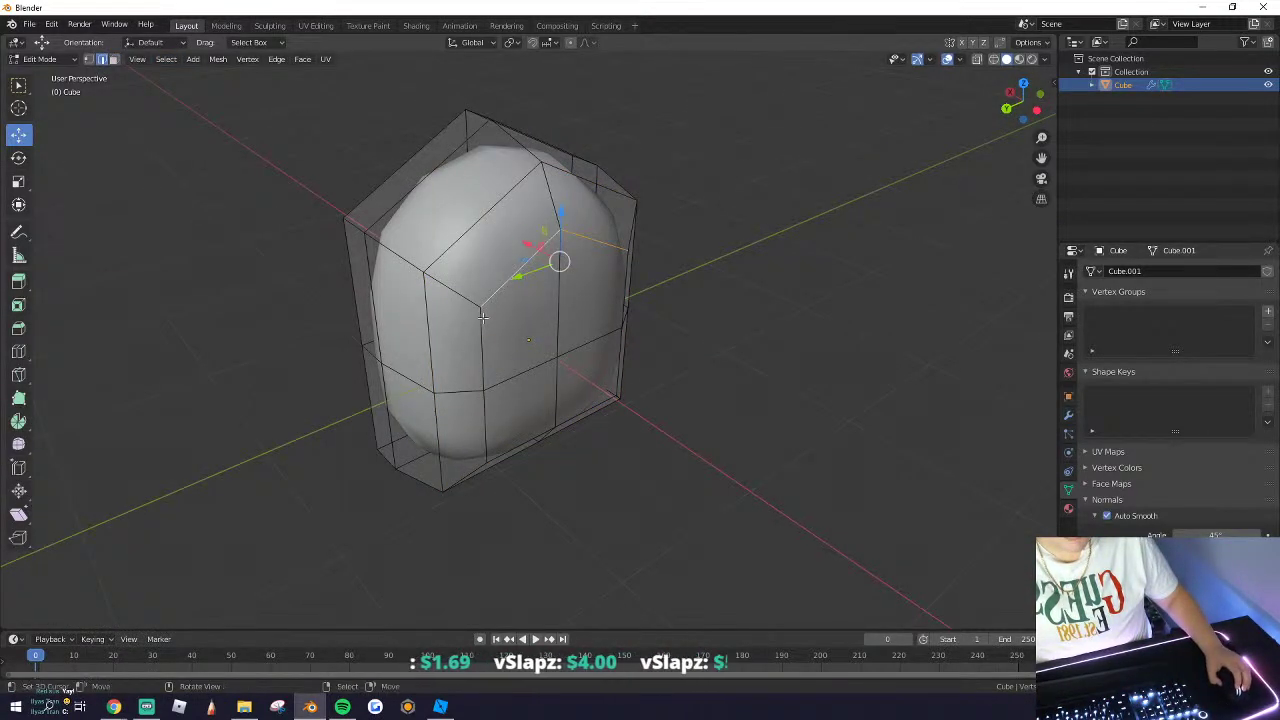
{"action": "left_click", "coordinate": [302, 59]}
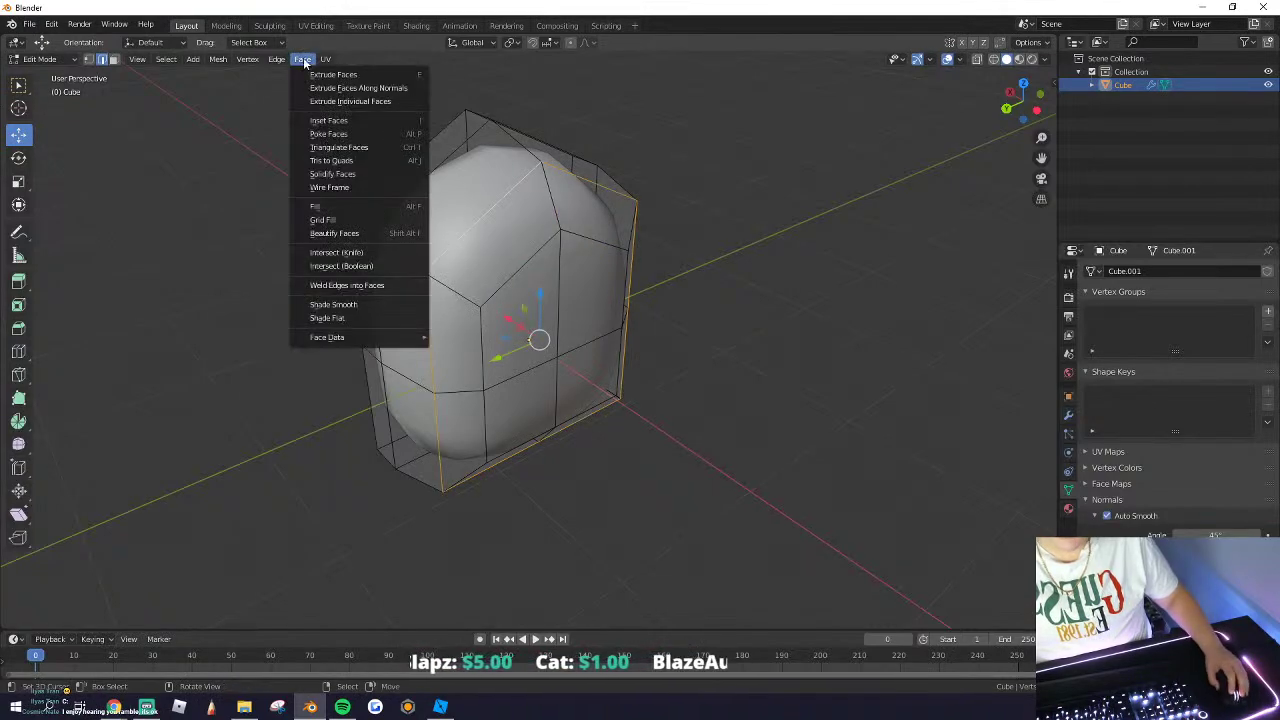
{"action": "mouse_move", "coordinate": [276, 59]}
{"action": "left_click", "coordinate": [318, 298]}
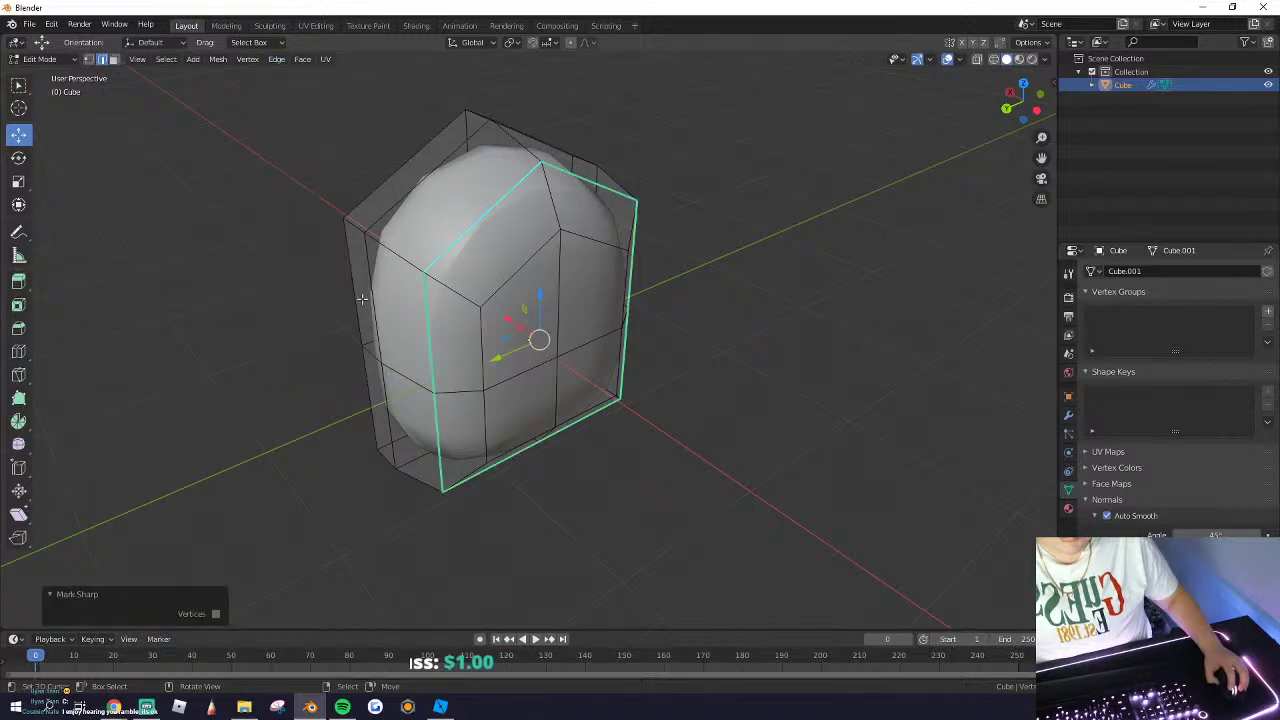
Step: Select the four small front faces of the mesh and move them outward about 0.1 m along the X axis
{"action": "key", "text": "Tab"}
{"action": "middle_click_drag", "start_coordinate": [382, 304], "coordinate": [498, 322]}
{"action": "key", "text": "Tab"}
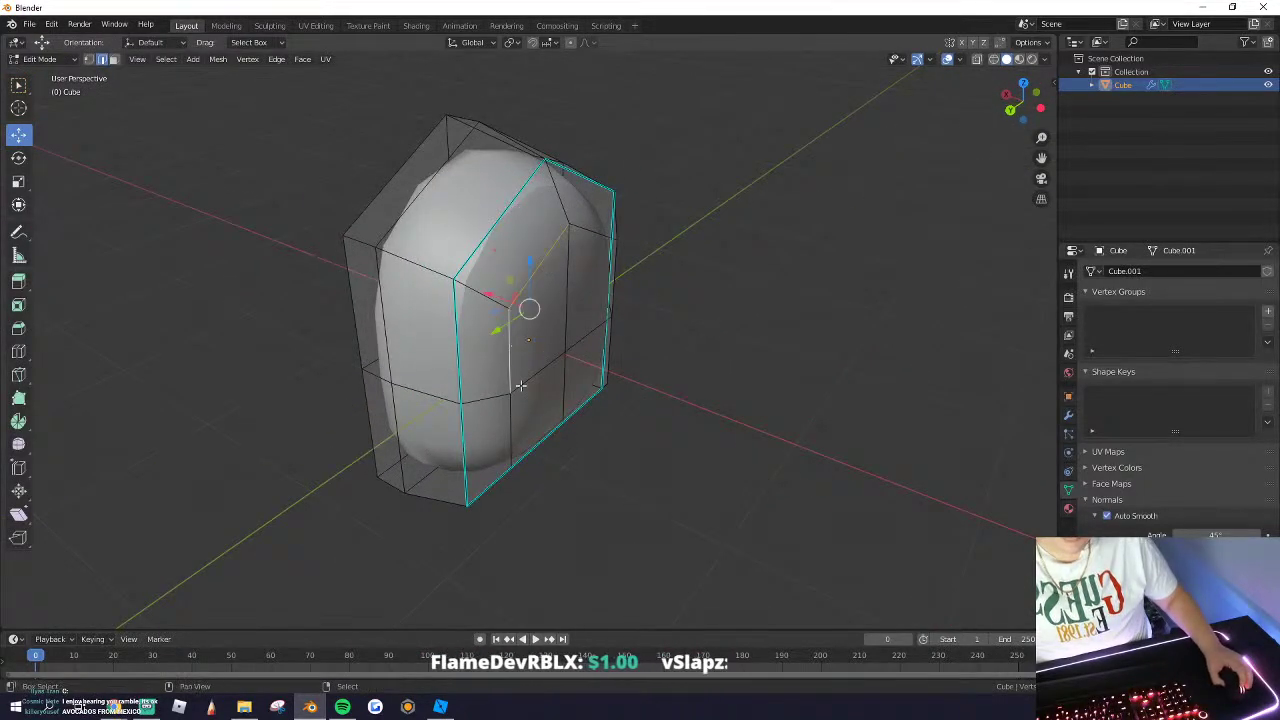
{"action": "middle_click_drag", "start_coordinate": [500, 427], "coordinate": [467, 362]}
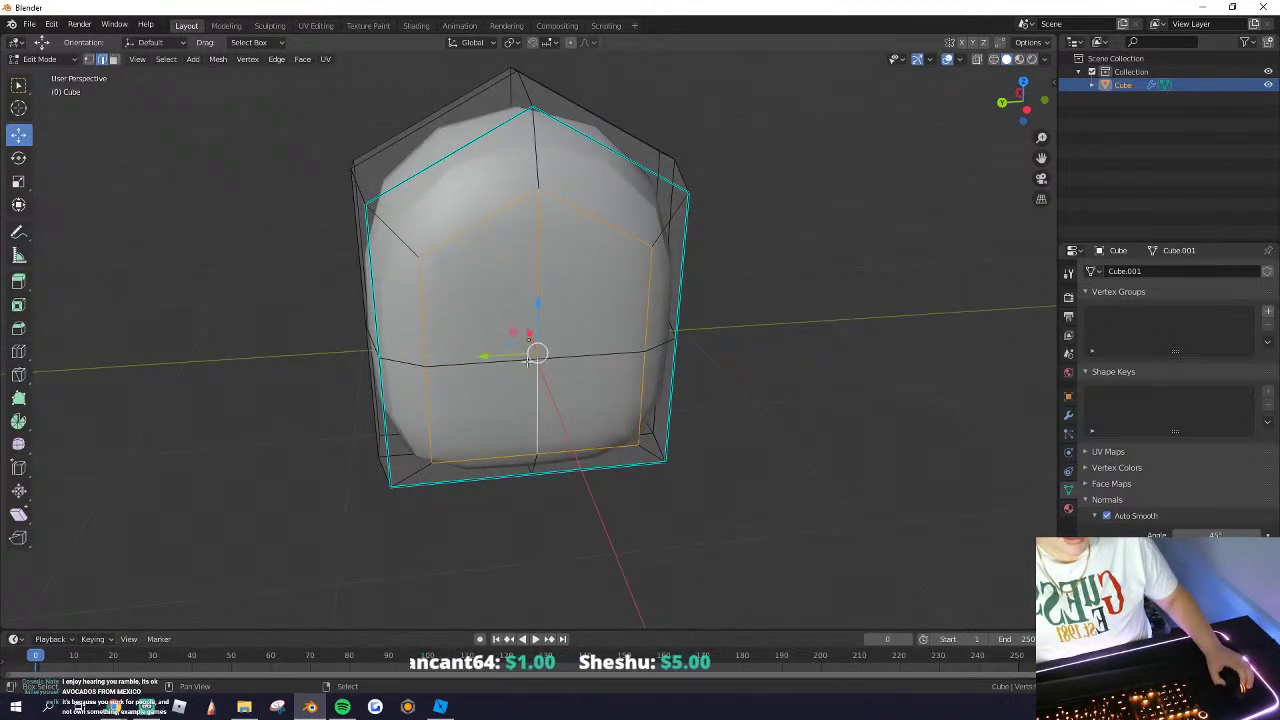
{"action": "middle_click_drag", "start_coordinate": [527, 372], "coordinate": [605, 396]}
{"action": "left_click_drag", "start_coordinate": [529, 337], "coordinate": [540, 340]}
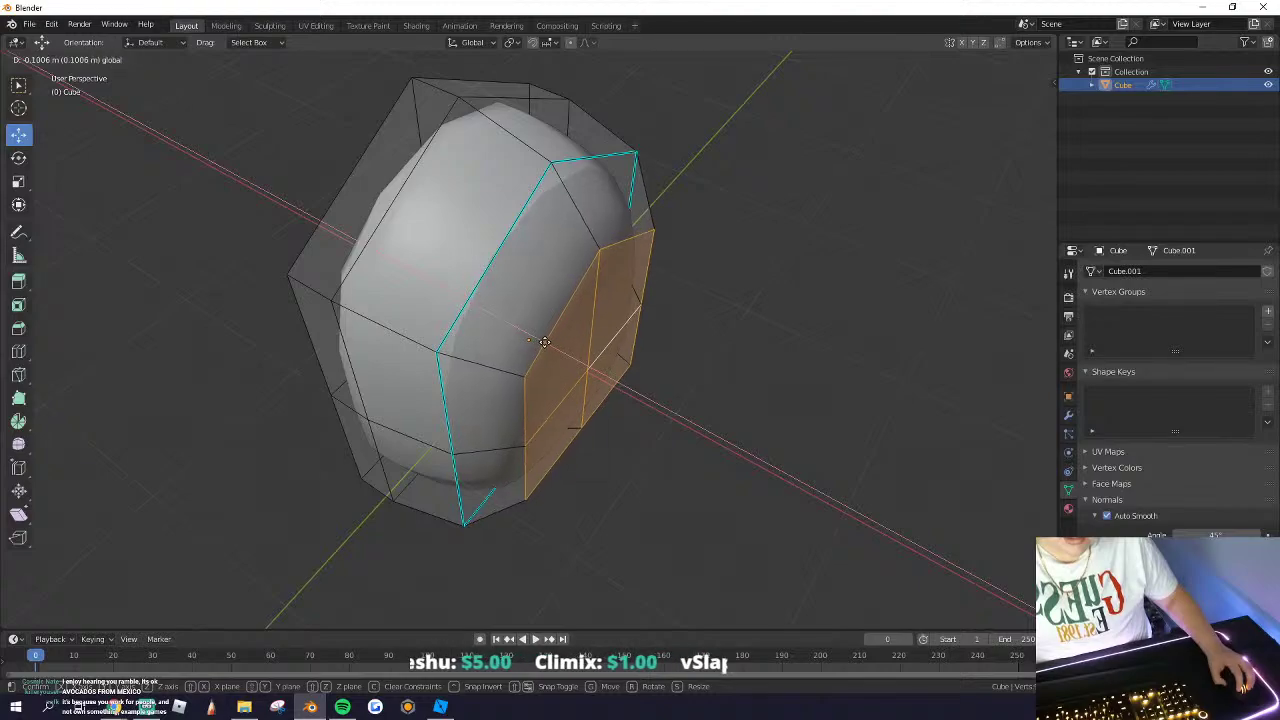
{"action": "left_click", "coordinate": [548, 345]}
{"action": "key", "text": "s"}
{"action": "left_click", "coordinate": [622, 365]}
{"action": "key", "text": "ctrl+z"}
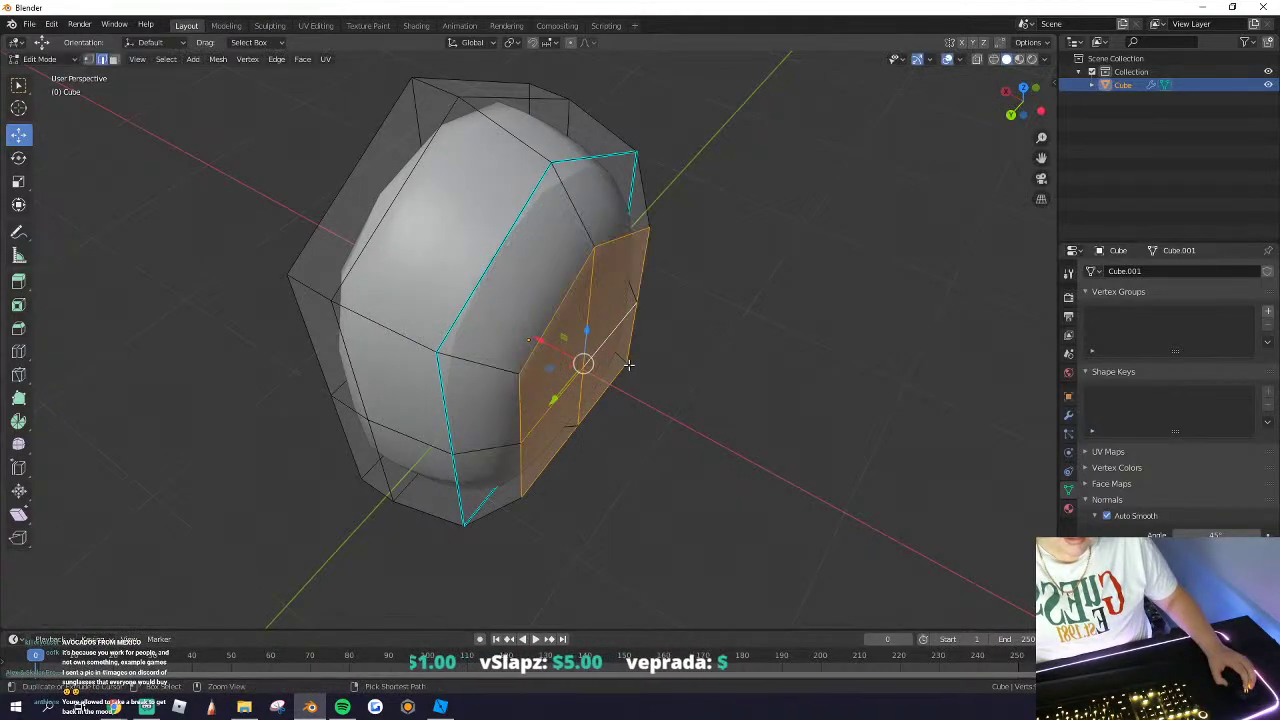
Step: Scale the four front faces and push them back toward the body along the X axis
{"action": "mouse_move", "coordinate": [622, 365]}
{"action": "middle_mouse_down"}
{"action": "mouse_move", "coordinate": [505, 376]}
{"action": "mouse_move", "coordinate": [618, 358]}
{"action": "middle_mouse_up"}
{"action": "key", "text": "s"}
{"action": "left_click", "coordinate": [510, 378]}
{"action": "left_click_drag", "start_coordinate": [578, 337], "coordinate": [552, 332]}
{"action": "middle_click_drag", "start_coordinate": [620, 352], "coordinate": [565, 368]}
{"action": "key", "text": "Tab"}
{"action": "scroll", "coordinate": [408, 305], "scroll_direction": "down", "scroll_amount": 2}
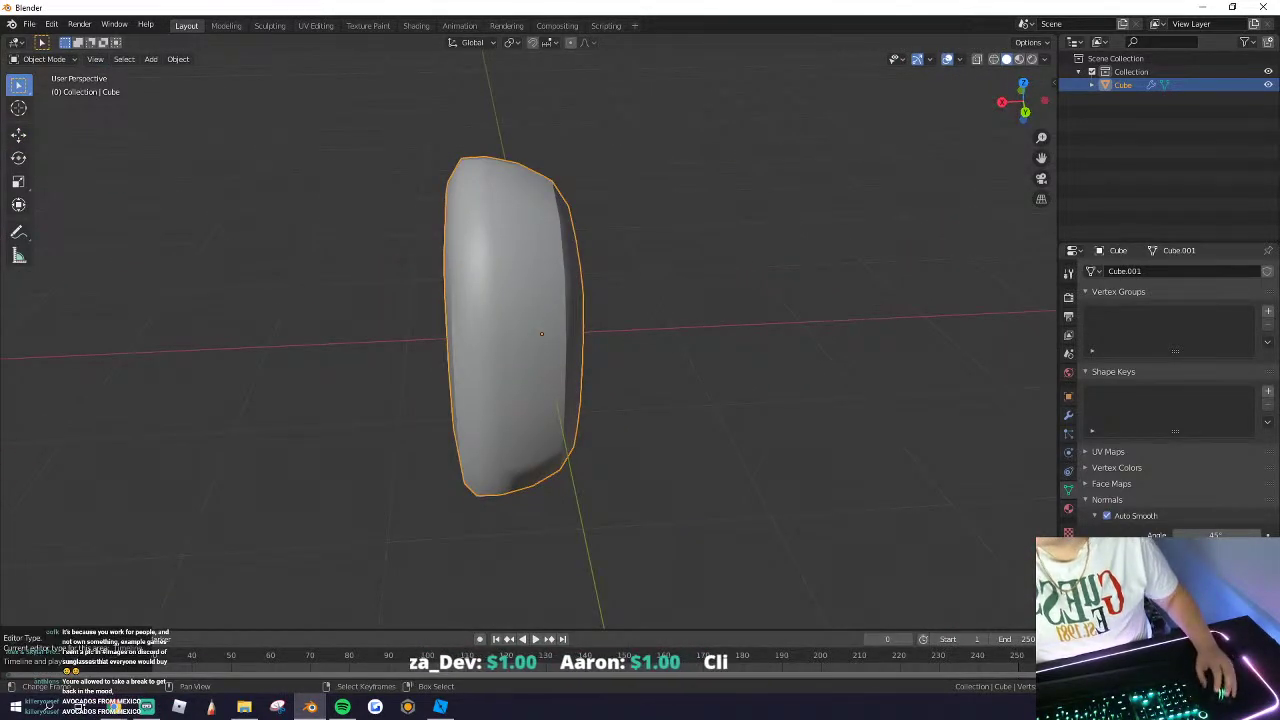
{"action": "middle_click_drag", "start_coordinate": [470, 528], "coordinate": [293, 517]}
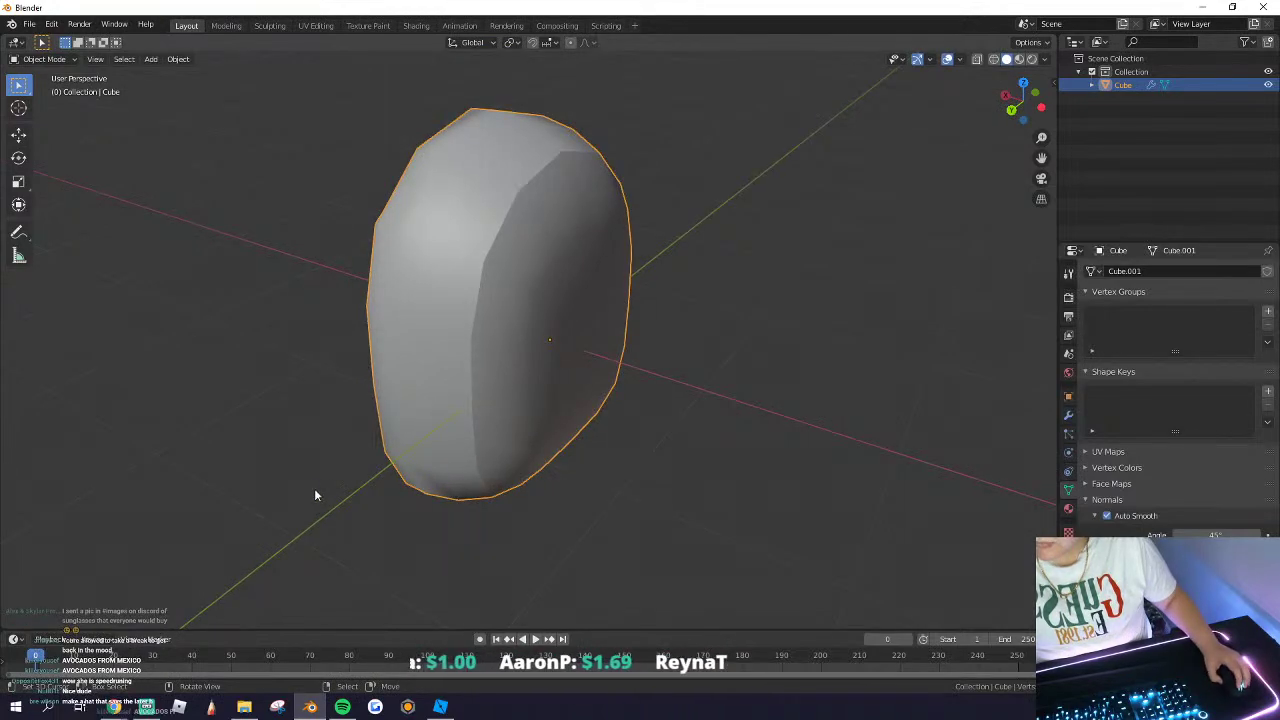
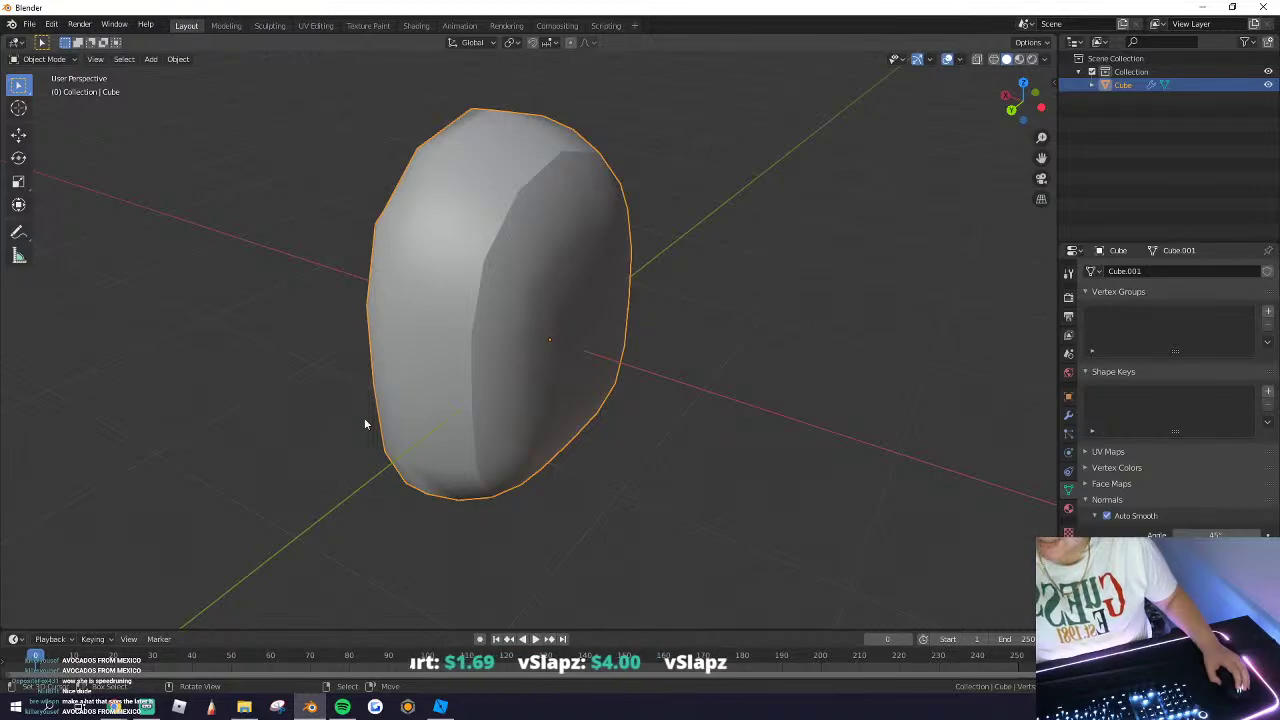
Step: Select the two lower front faces, scale them, and shift them down about 0.06 m along the Z axis
{"action": "key", "text": "Tab"}
{"action": "key", "text": "a"}
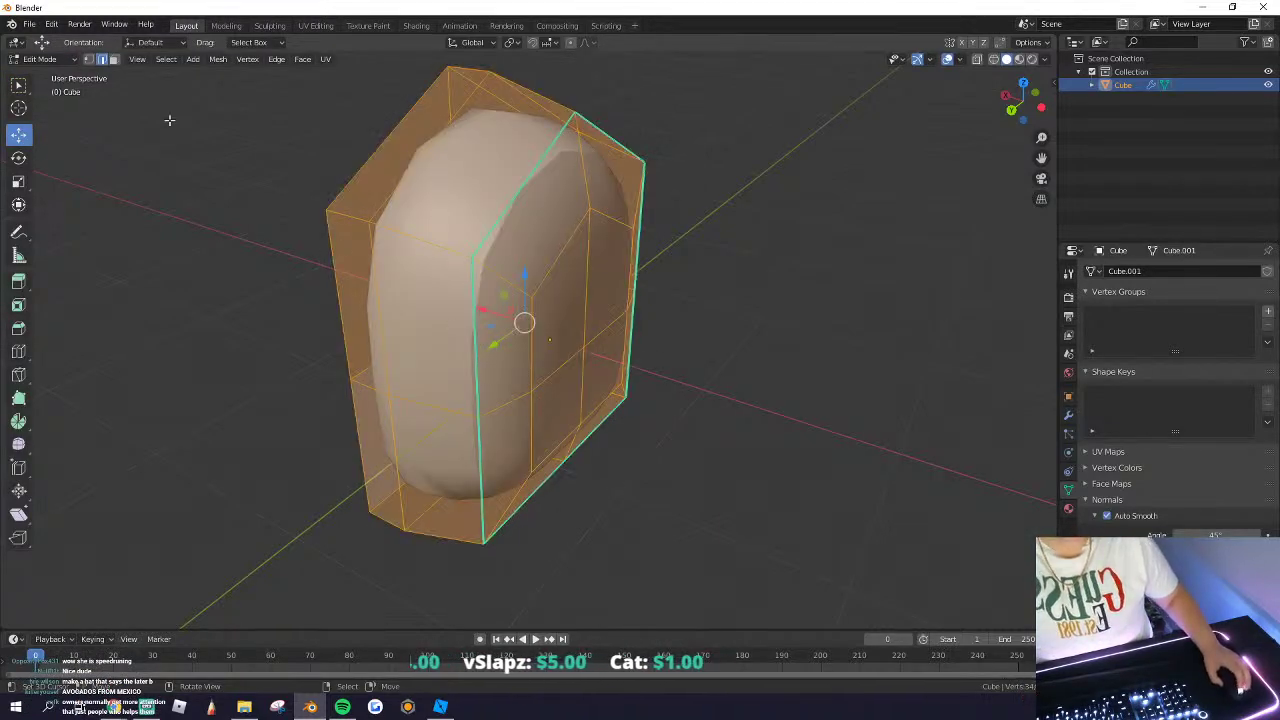
{"action": "left_click", "coordinate": [531, 346]}
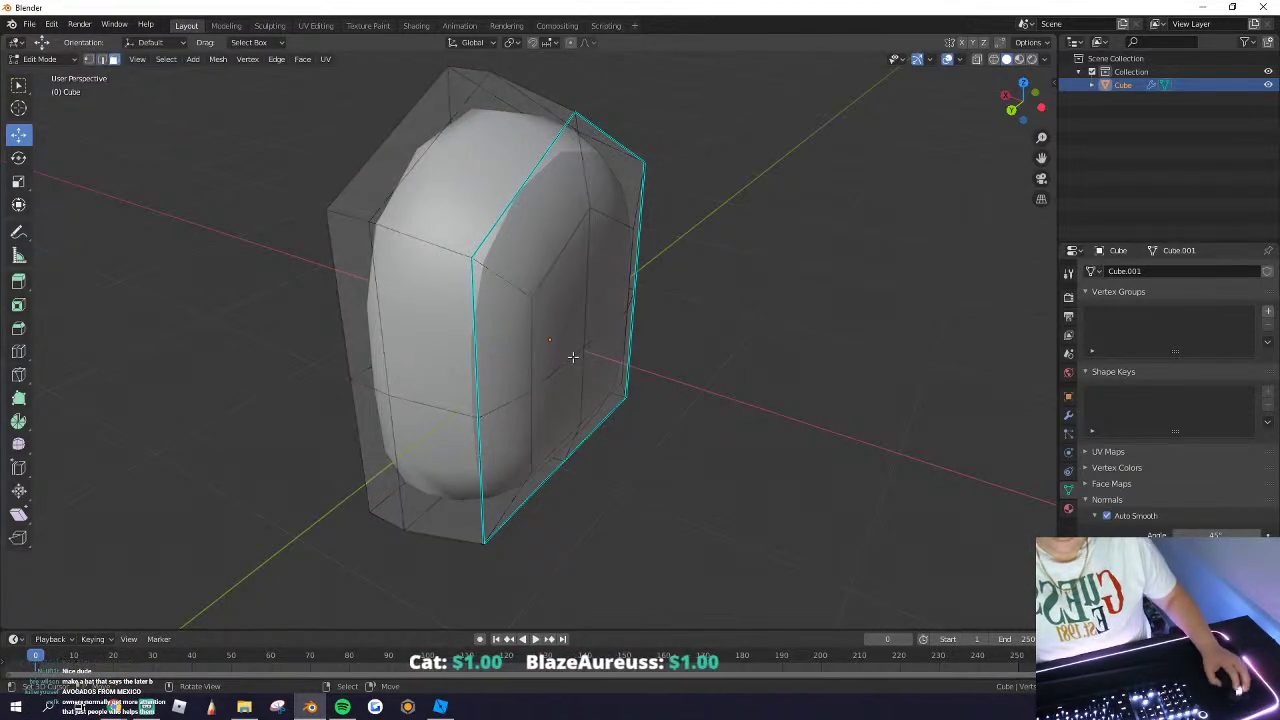
{"action": "right_click_drag", "start_coordinate": [573, 357], "coordinate": [551, 366]}
{"action": "key", "text": "ctrl+z"}
{"action": "mouse_move", "coordinate": [573, 385]}
{"action": "middle_mouse_down"}
{"action": "mouse_move", "coordinate": [475, 395]}
{"action": "mouse_move", "coordinate": [584, 376]}
{"action": "middle_mouse_up"}
{"action": "right_click", "coordinate": [494, 423]}
{"action": "right_click", "coordinate": [592, 400], "text": "shift"}
{"action": "key", "text": "s"}
{"action": "left_click", "coordinate": [677, 423]}
{"action": "left_click_drag", "start_coordinate": [584, 338], "coordinate": [586, 352]}
Step: Pull the two lower front faces outward about 0.083 m along the X axis and ease them slightly back in
{"action": "middle_click_drag", "start_coordinate": [518, 368], "coordinate": [586, 373]}
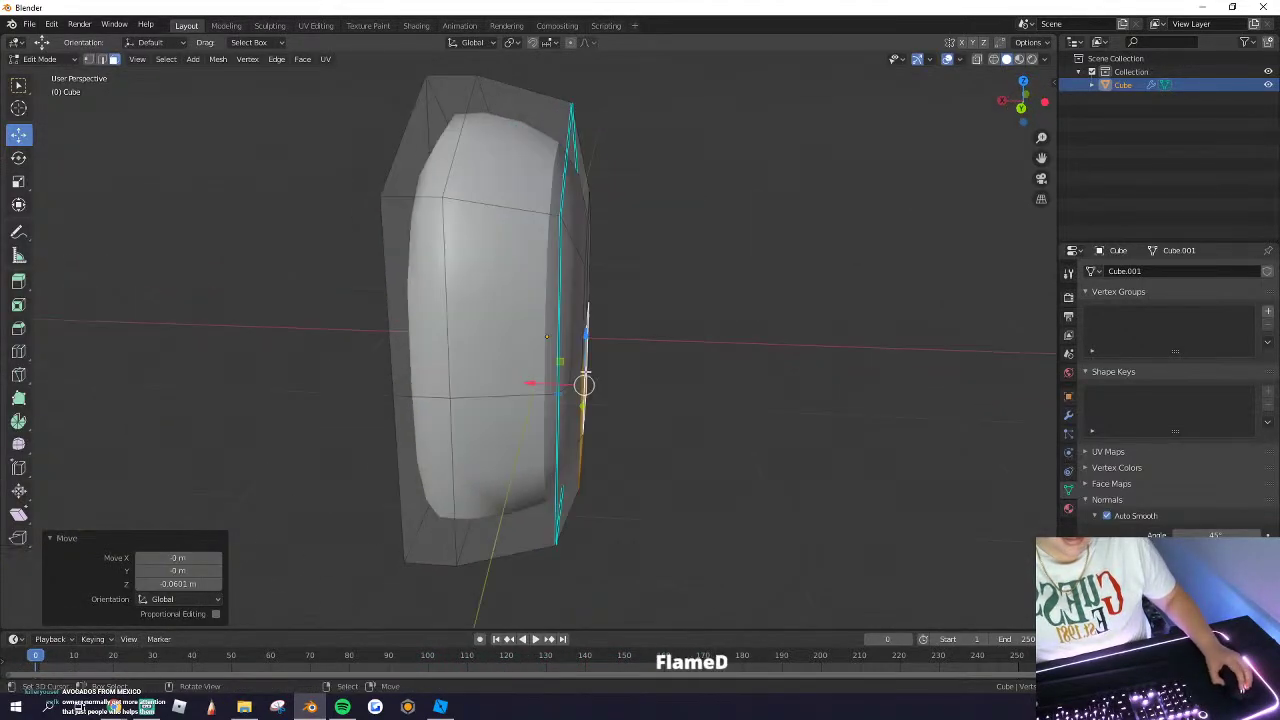
{"action": "left_click_drag", "start_coordinate": [544, 381], "coordinate": [558, 382]}
{"action": "scroll", "coordinate": [560, 382], "scroll_direction": "down", "scroll_amount": 1}
{"action": "mouse_move", "coordinate": [606, 374]}
{"action": "middle_mouse_down"}
{"action": "mouse_move", "coordinate": [542, 366]}
{"action": "mouse_move", "coordinate": [598, 363]}
{"action": "middle_mouse_up"}
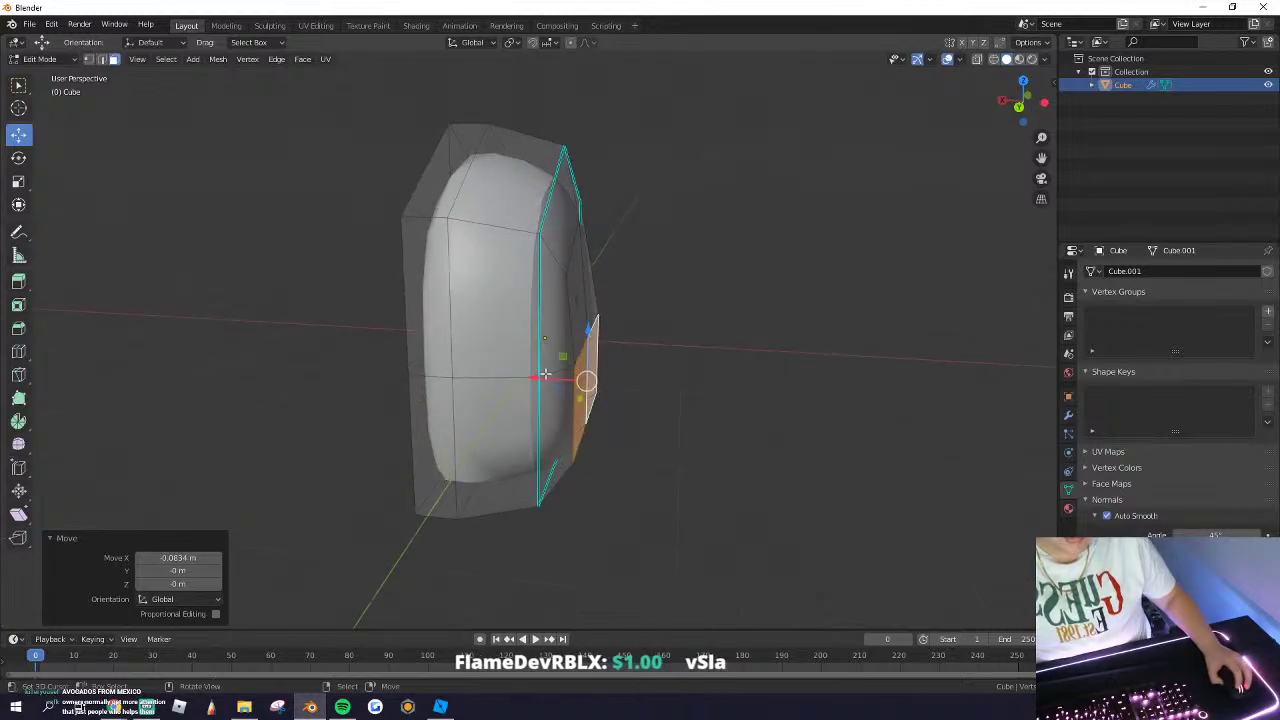
{"action": "left_click_drag", "start_coordinate": [546, 374], "coordinate": [537, 372]}
{"action": "middle_click_drag", "start_coordinate": [537, 372], "coordinate": [480, 360]}
Step: Reselect only the two lower front faces and nudge them slightly along the X axis toward the body
{"action": "right_click", "coordinate": [590, 332]}
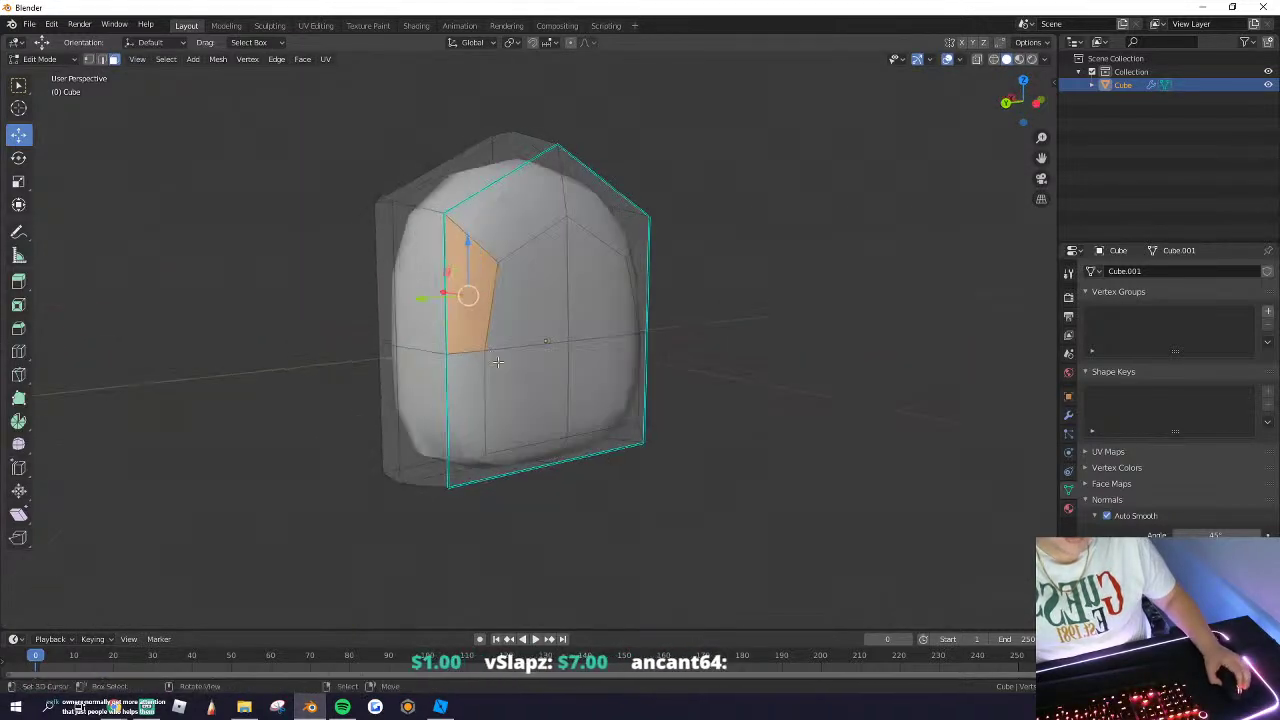
{"action": "right_click", "coordinate": [528, 378]}
{"action": "right_click", "coordinate": [597, 362], "text": "shift"}
{"action": "middle_click_drag", "start_coordinate": [597, 362], "coordinate": [544, 388]}
{"action": "left_click_drag", "start_coordinate": [535, 374], "coordinate": [523, 375]}
{"action": "middle_click_drag", "start_coordinate": [523, 375], "coordinate": [439, 349]}
{"action": "key", "text": "ctrl+z"}
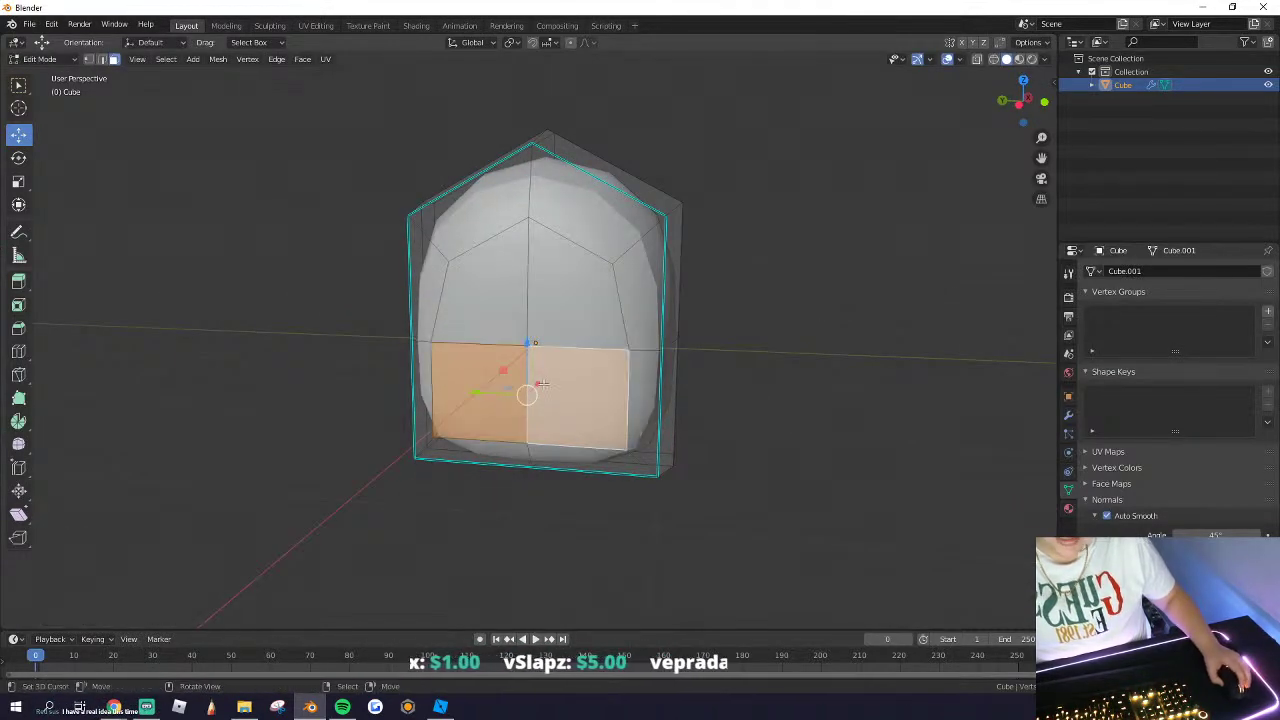
{"action": "middle_click_drag", "start_coordinate": [545, 351], "coordinate": [448, 370]}
{"action": "left_click_drag", "start_coordinate": [480, 356], "coordinate": [484, 349]}
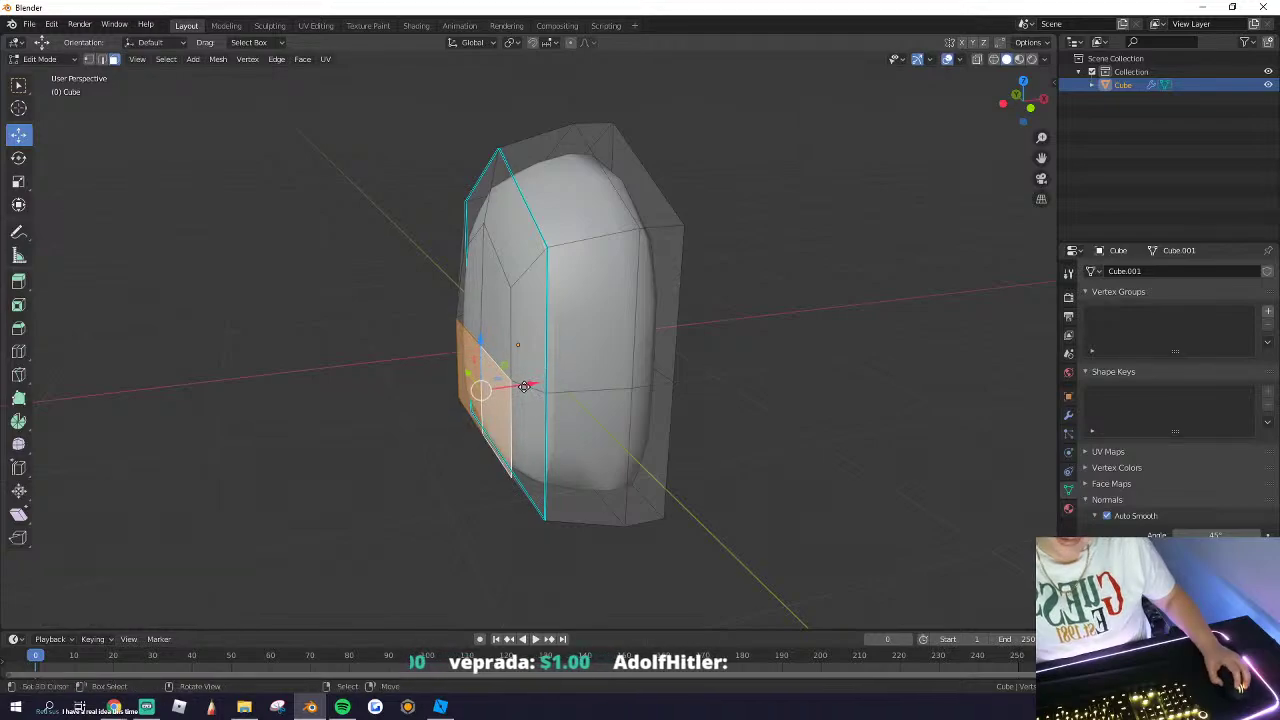
{"action": "mouse_move", "coordinate": [524, 386]}
{"action": "left_mouse_down"}
{"action": "mouse_move", "coordinate": [494, 395]}
{"action": "mouse_move", "coordinate": [528, 388]}
{"action": "left_mouse_up"}
{"action": "middle_click_drag", "start_coordinate": [528, 388], "coordinate": [495, 408]}
Step: Select only the four small front faces of the body in Edit Mode
{"action": "key", "text": "Tab"}
{"action": "key", "text": "Tab"}
{"action": "key", "text": "a"}
{"action": "key", "text": "Tab"}
{"action": "key", "text": "Tab"}
{"action": "left_click", "coordinate": [596, 365]}
{"action": "right_click", "coordinate": [492, 426], "text": "shift"}
{"action": "right_click", "coordinate": [582, 355], "text": "shift"}
{"action": "right_click", "coordinate": [600, 412], "text": "shift"}
{"action": "key", "text": "s"}
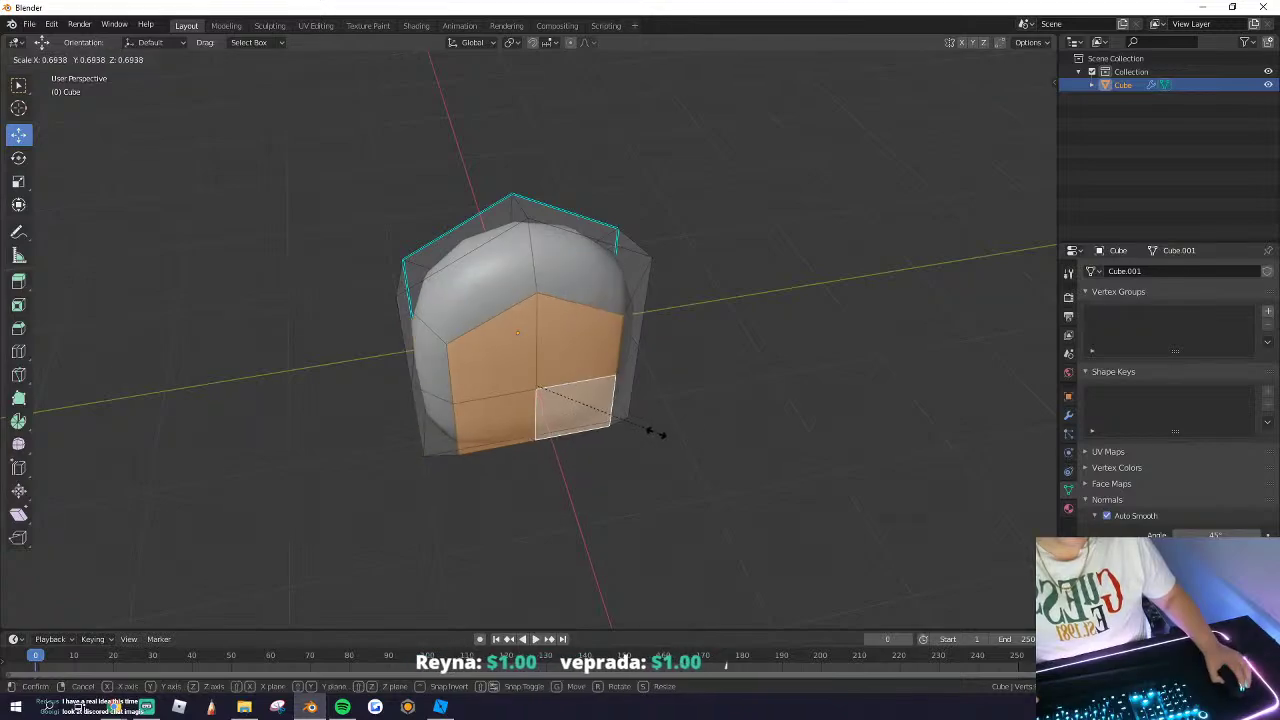
{"action": "left_click", "coordinate": [568, 386]}
{"action": "key", "text": "ctrl+z"}
Step: Move the four selected front faces along the X axis to adjust the depth of the front bulge
{"action": "middle_click_drag", "start_coordinate": [563, 383], "coordinate": [760, 380]}
{"action": "key", "text": "Tab"}
{"action": "key", "text": "Tab"}
{"action": "middle_click_drag", "start_coordinate": [623, 397], "coordinate": [613, 357]}
{"action": "key", "text": "g"}
{"action": "key", "text": "x"}
{"action": "left_click", "coordinate": [567, 367]}
Step: Return to Object Mode and apply the body's Subdivision Surface modifier
{"action": "key", "text": "Tab"}
{"action": "middle_click_drag", "start_coordinate": [694, 386], "coordinate": [600, 362]}
{"action": "left_click", "coordinate": [1068, 416]}
{"action": "left_click", "coordinate": [1130, 311]}
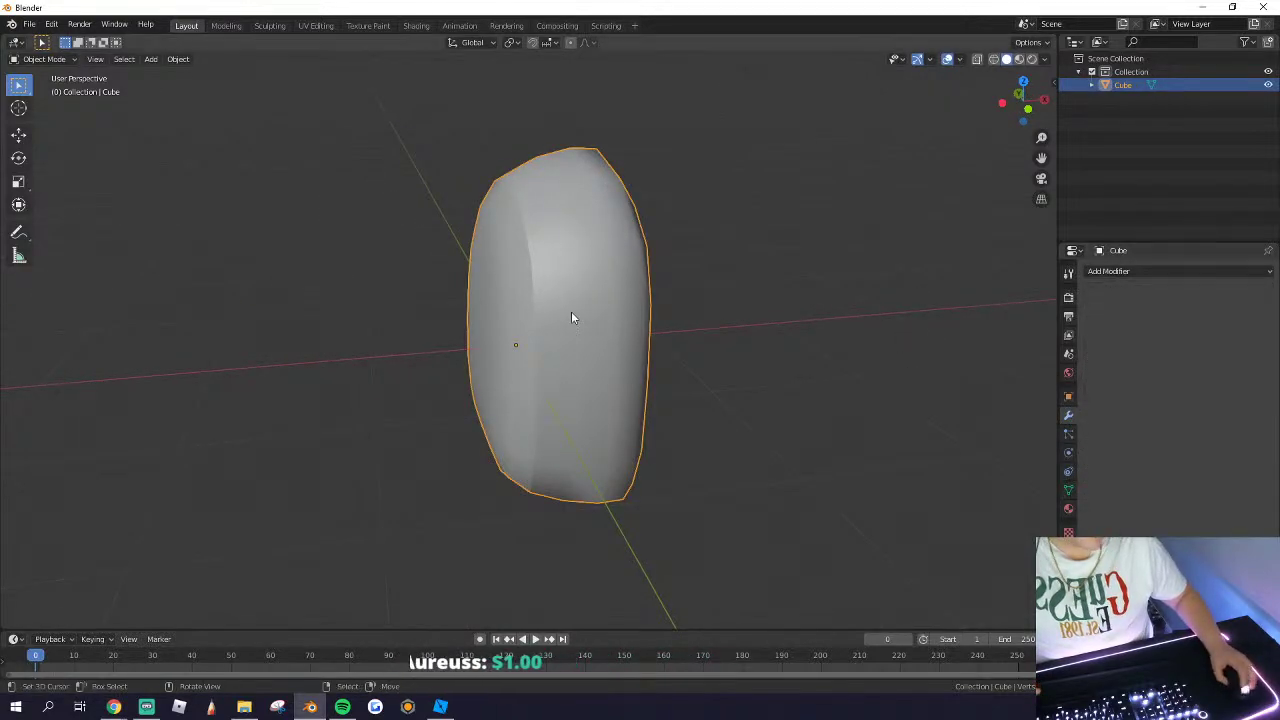
{"action": "middle_click_drag", "start_coordinate": [571, 313], "coordinate": [575, 335]}
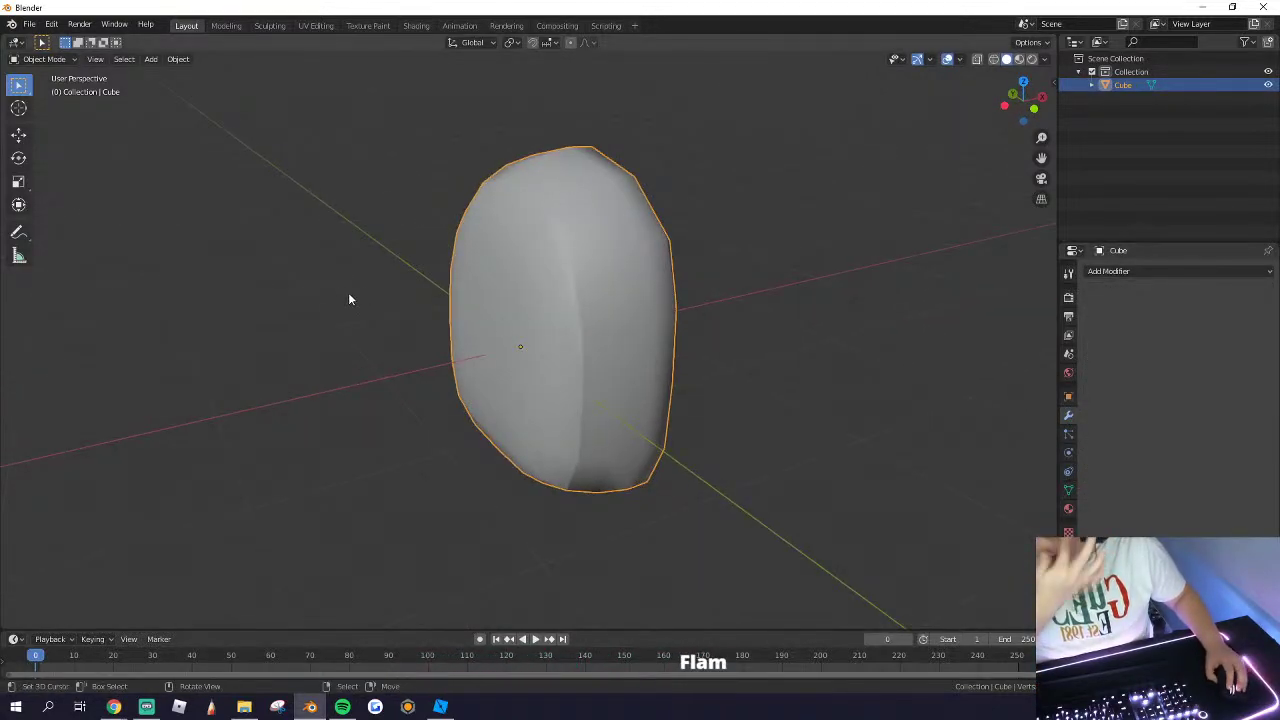
Step: Clear the body's location so it sits at the world origin
{"action": "left_click", "coordinate": [312, 396]}
{"action": "middle_click_drag", "start_coordinate": [314, 391], "coordinate": [507, 333]}
{"action": "left_click", "coordinate": [507, 333]}
{"action": "key", "text": "alt+g"}
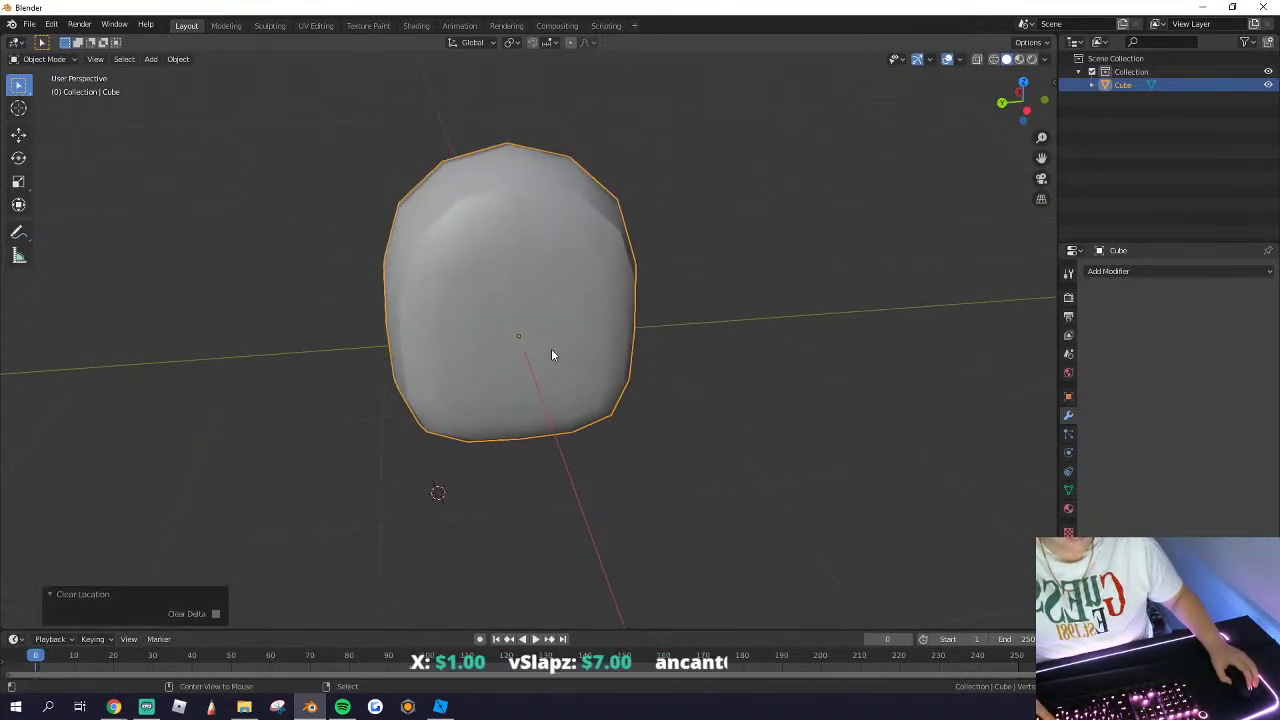
Step: Add a new cube mesh and clear its location to the world origin
{"action": "scroll", "coordinate": [524, 338], "scroll_direction": "up", "scroll_amount": 3}
{"action": "left_click", "coordinate": [151, 59]}
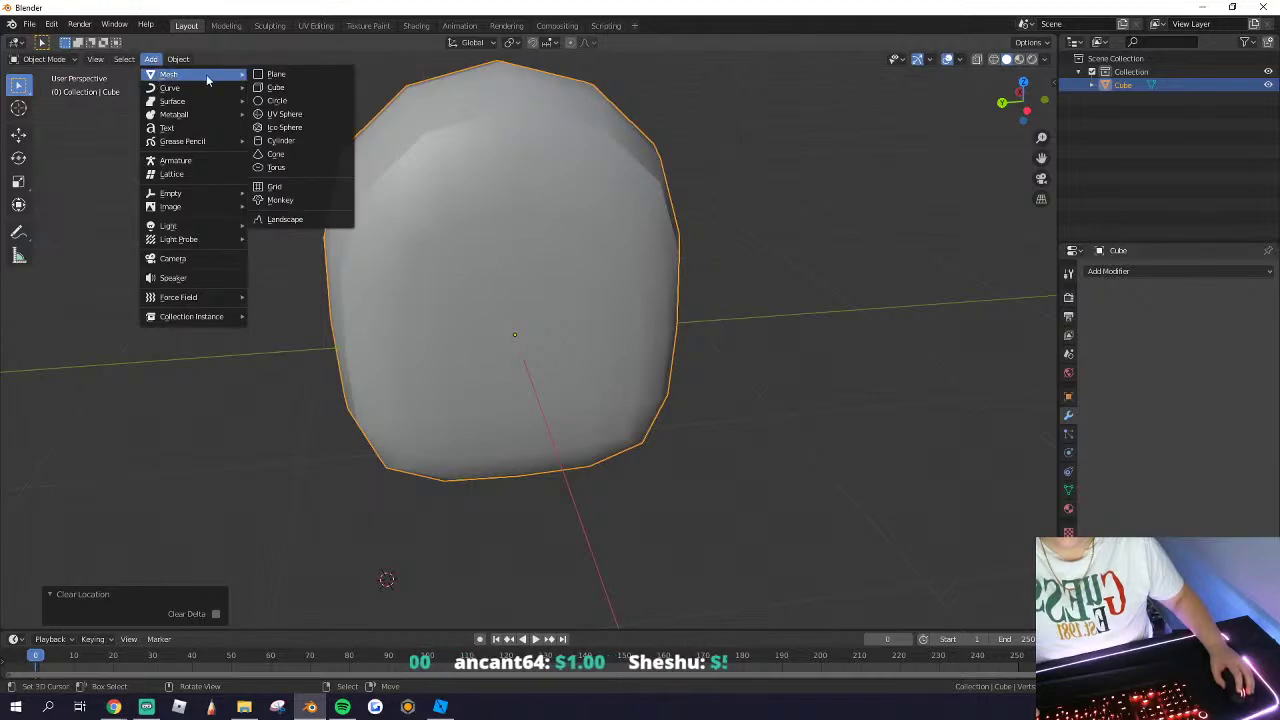
{"action": "mouse_move", "coordinate": [95, 59]}
{"action": "key", "text": "Escape"}
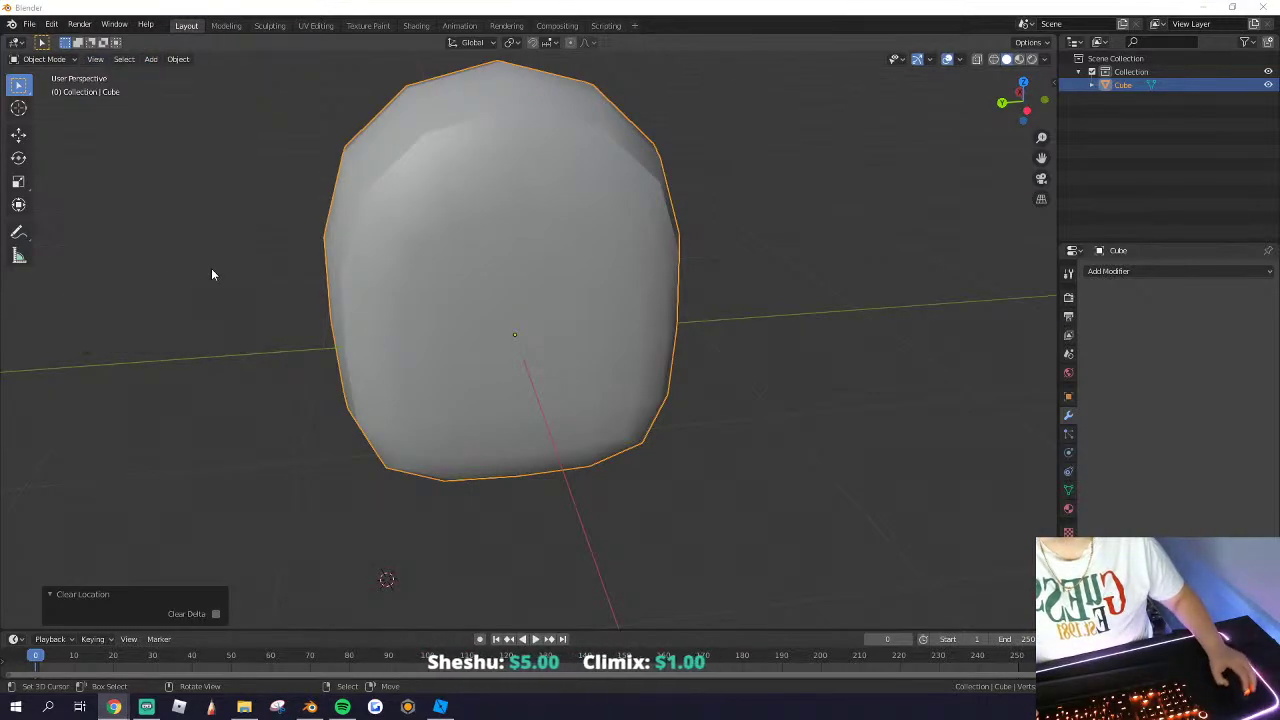
{"action": "left_click", "coordinate": [154, 60]}
{"action": "mouse_move", "coordinate": [220, 86]}
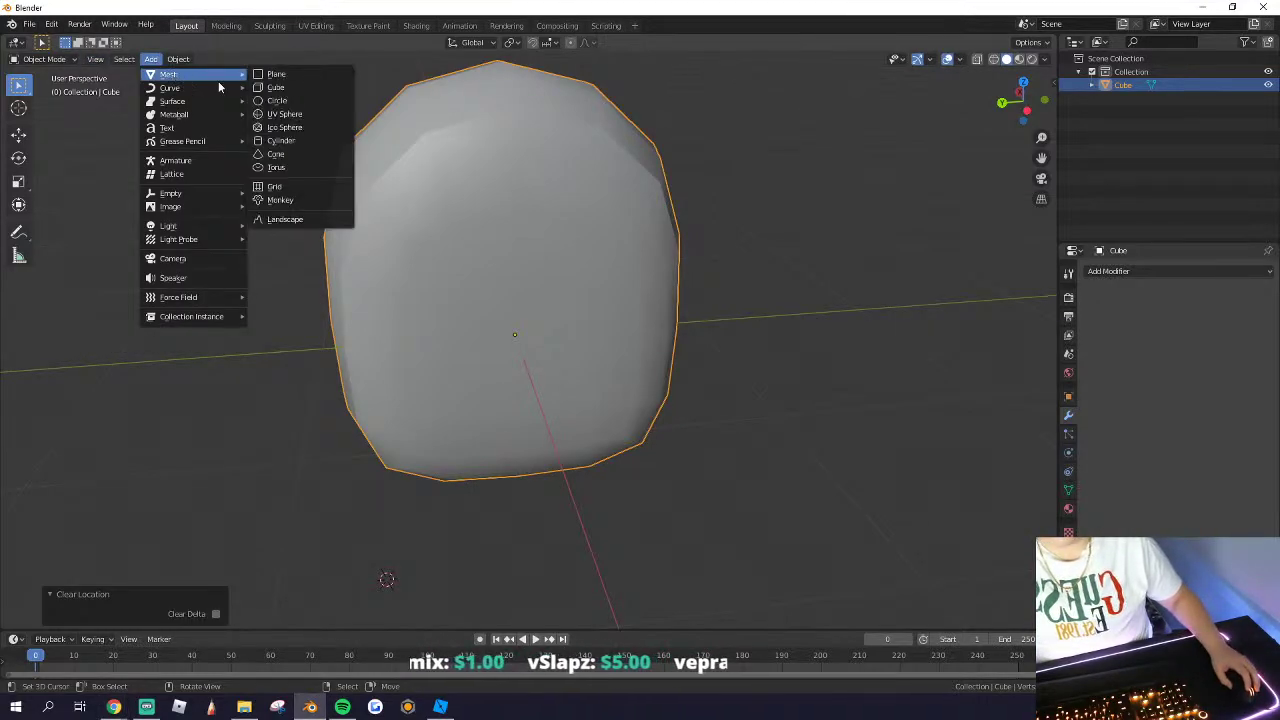
{"action": "left_click", "coordinate": [275, 90]}
{"action": "key", "text": "alt+g"}
{"action": "scroll", "coordinate": [468, 380], "scroll_direction": "down", "scroll_amount": 5}
{"action": "middle_click_drag", "start_coordinate": [470, 381], "coordinate": [534, 404]}
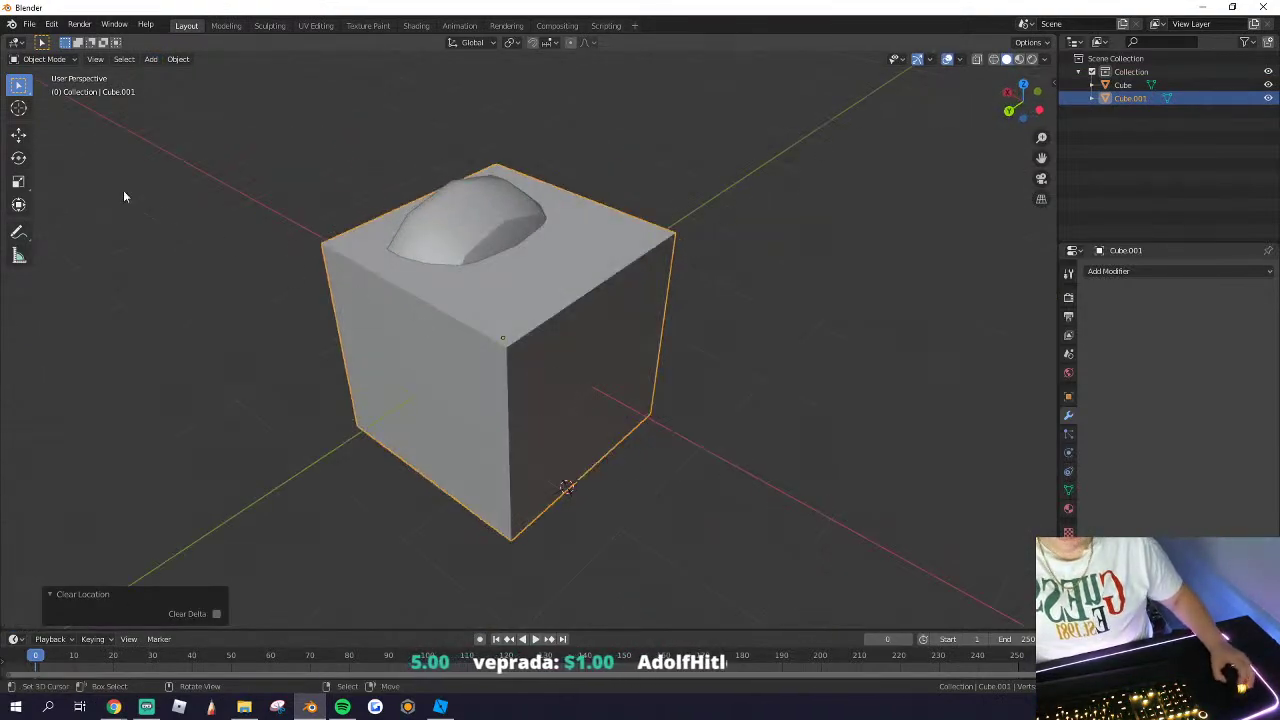
{"action": "left_click", "coordinate": [1120, 271]}
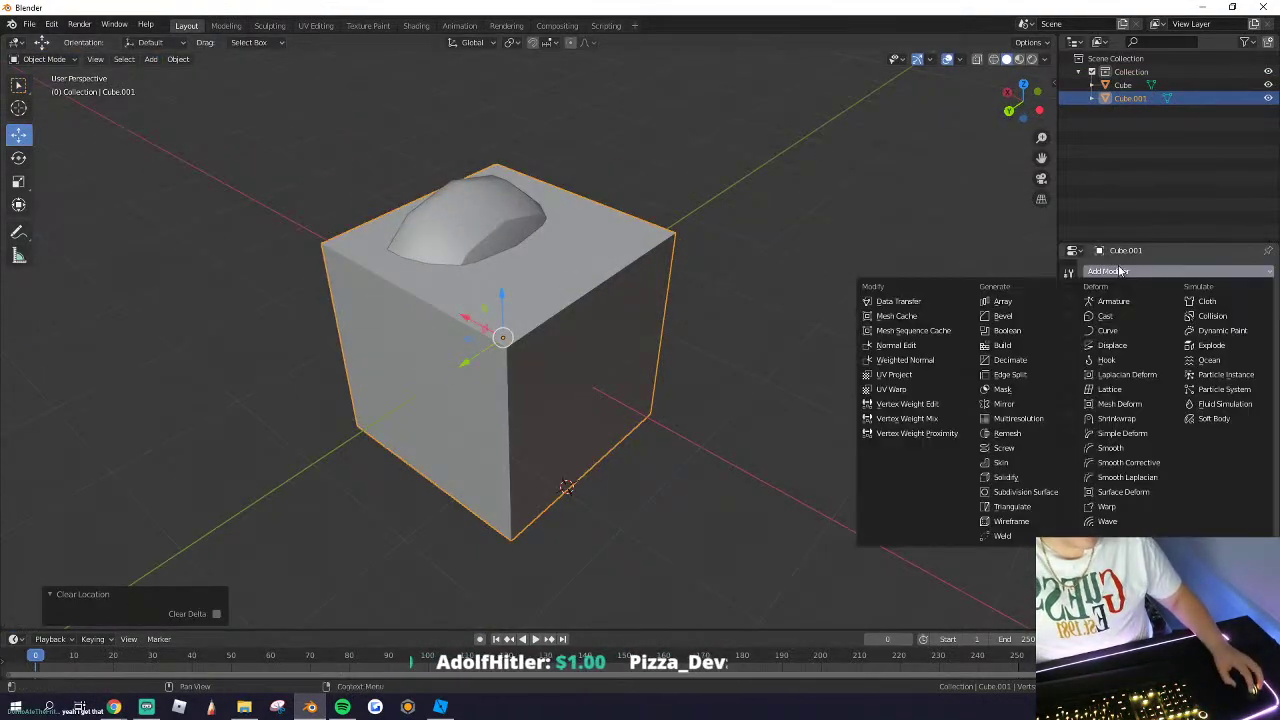
{"action": "left_click", "coordinate": [1019, 480]}
{"action": "key", "text": "Tab"}
{"action": "key", "text": "alt+a"}
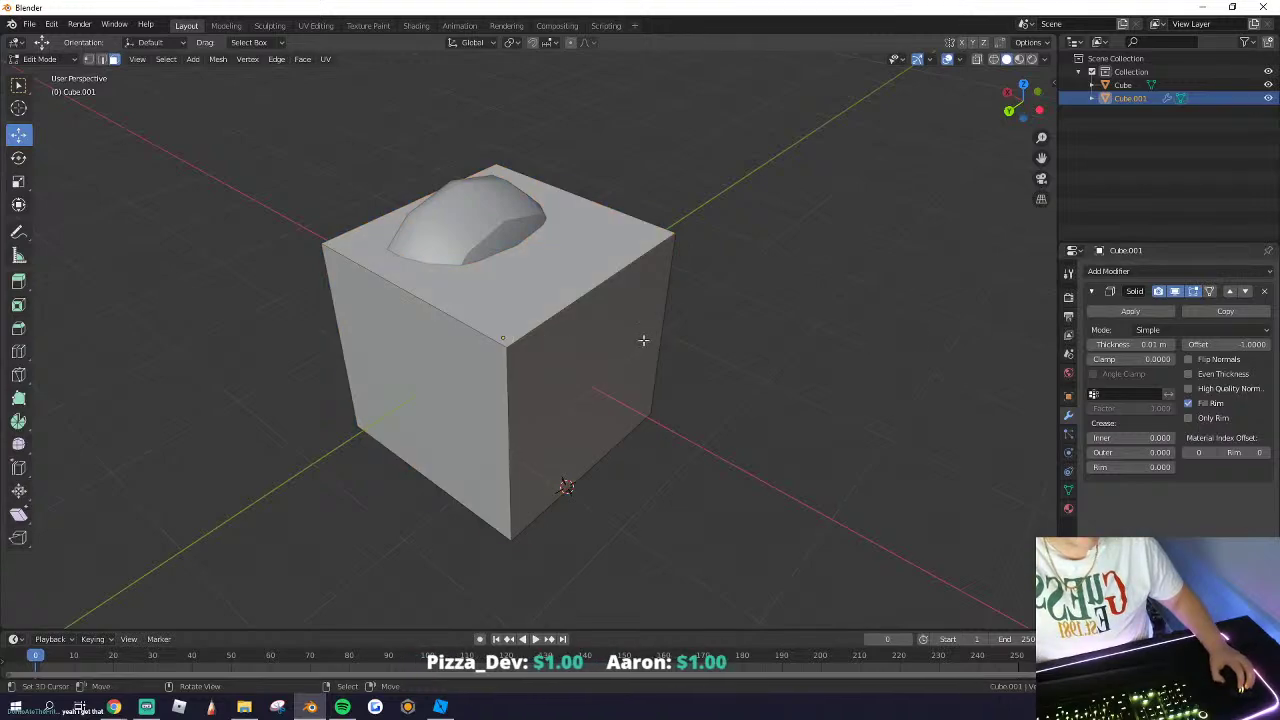
{"action": "key", "text": "a"}
{"action": "left_click", "coordinate": [1262, 272]}
{"action": "left_click", "coordinate": [1277, 281]}
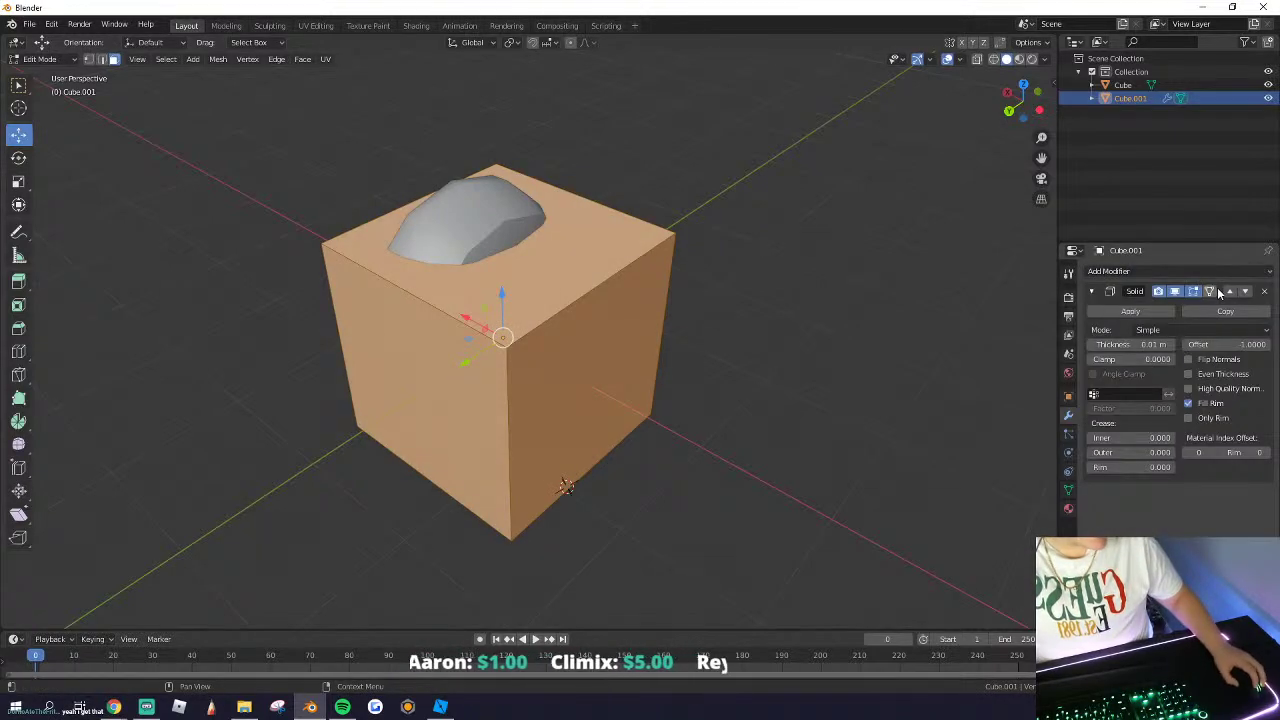
{"action": "left_click", "coordinate": [1262, 293]}
Step: Add a Subdivision Surface modifier and a Mirror modifier to the new cube
{"action": "left_click", "coordinate": [1209, 270]}
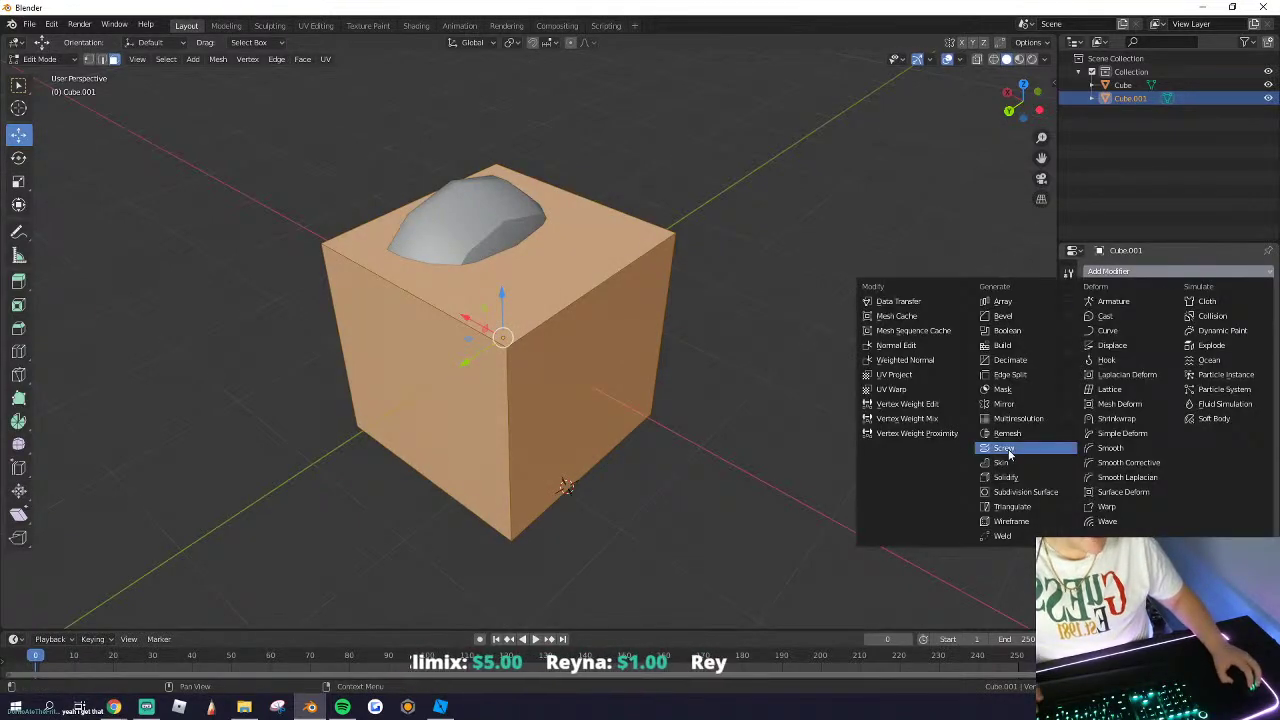
{"action": "left_click", "coordinate": [1007, 507]}
{"action": "left_click", "coordinate": [1140, 272]}
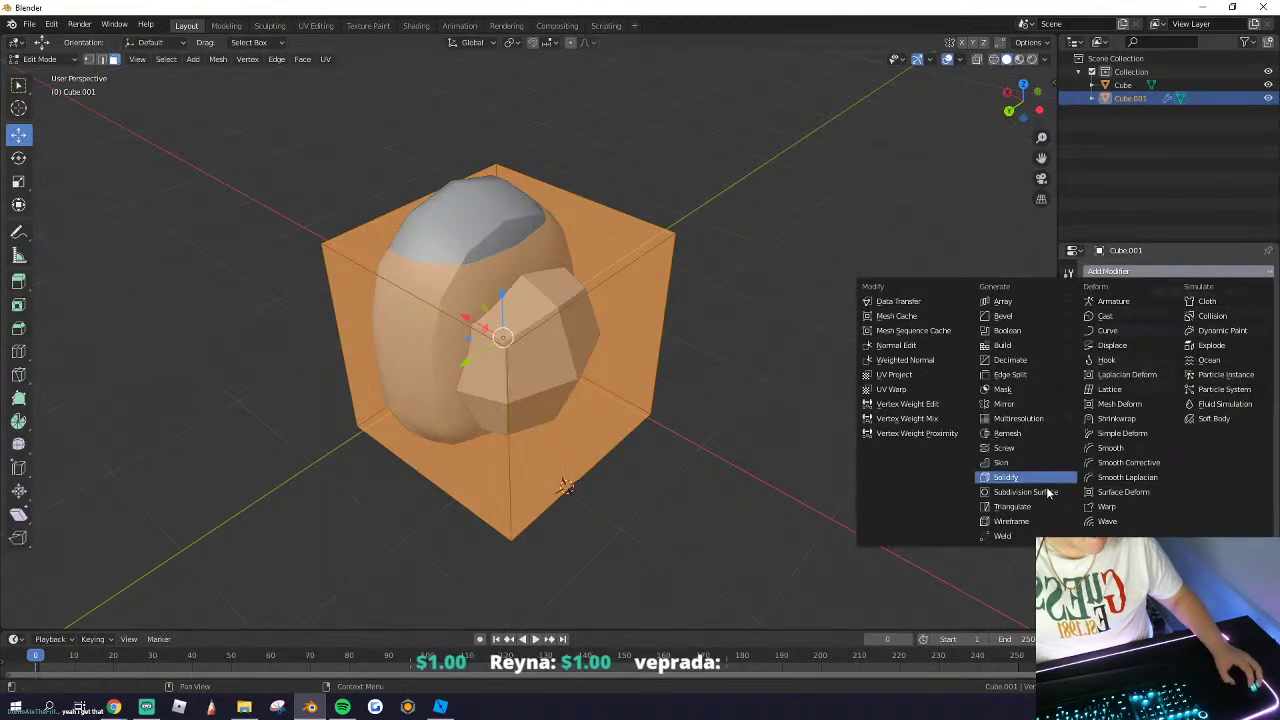
{"action": "left_click", "coordinate": [1018, 404]}
Step: Set the Mirror modifier to the Y axis only and offset the cube's mesh along Y to one side of the body
{"action": "middle_click_drag", "start_coordinate": [700, 365], "coordinate": [500, 328]}
{"action": "left_click_drag", "start_coordinate": [498, 312], "coordinate": [590, 347]}
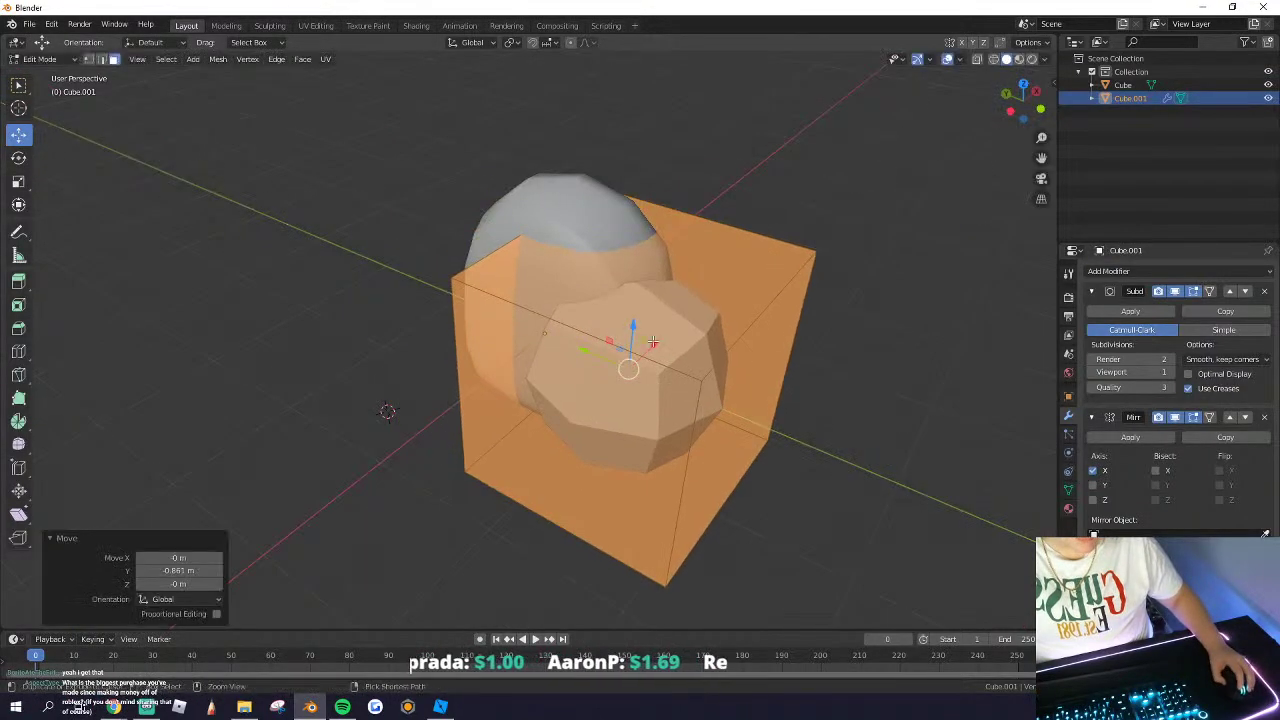
{"action": "middle_click_drag", "start_coordinate": [652, 343], "coordinate": [574, 309]}
{"action": "left_click", "coordinate": [1092, 488]}
{"action": "left_click_drag", "start_coordinate": [503, 316], "coordinate": [566, 344]}
Step: Scale the cube's mesh down to 0.457 and flatten it along the X axis
{"action": "key", "text": "s"}
{"action": "left_click", "coordinate": [708, 437]}
{"action": "scroll", "coordinate": [616, 350], "scroll_direction": "up", "scroll_amount": 2}
{"action": "middle_click_drag", "start_coordinate": [610, 347], "coordinate": [565, 372]}
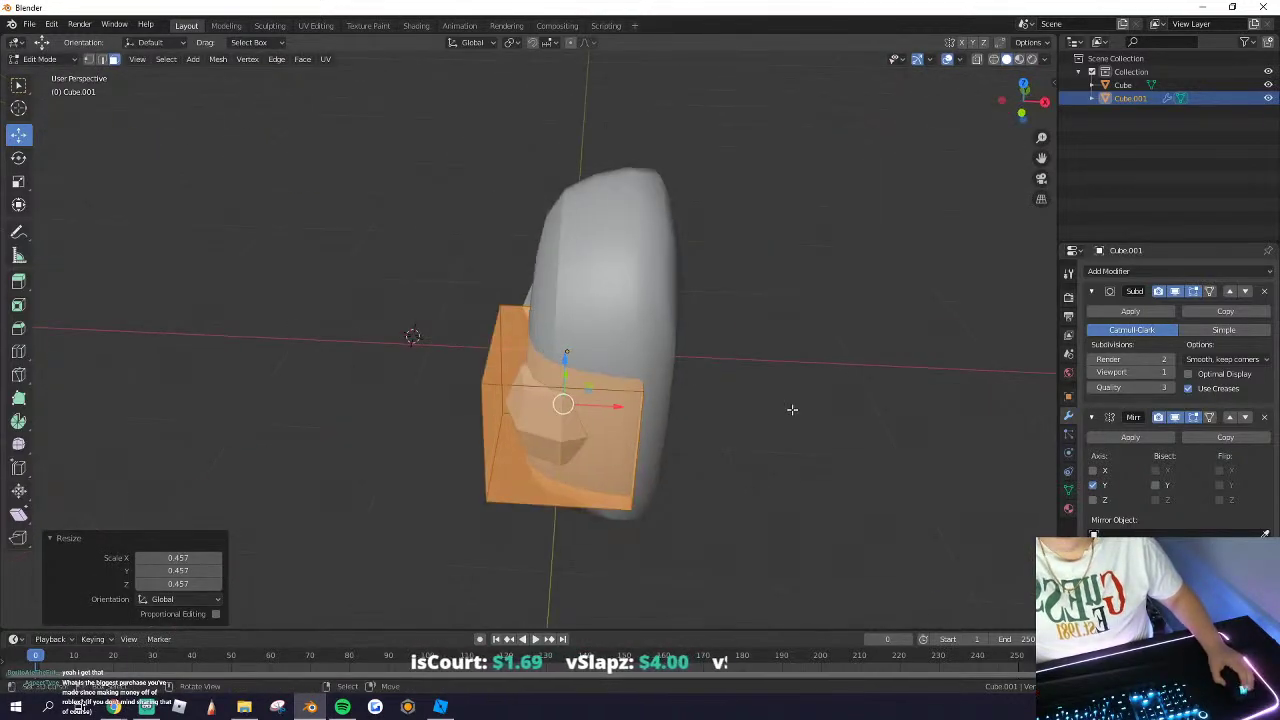
{"action": "key", "text": "s"}
{"action": "key", "text": "x"}
{"action": "left_click", "coordinate": [563, 370]}
Step: Raise the flattened cube to the upper side of the body and lower its top face by 0.553 m
{"action": "left_click_drag", "start_coordinate": [564, 360], "coordinate": [569, 176]}
{"action": "middle_click_drag", "start_coordinate": [590, 215], "coordinate": [798, 208]}
{"action": "middle_click_drag", "start_coordinate": [594, 70], "coordinate": [536, 287], "text": "shift"}
{"action": "left_click", "coordinate": [548, 303]}
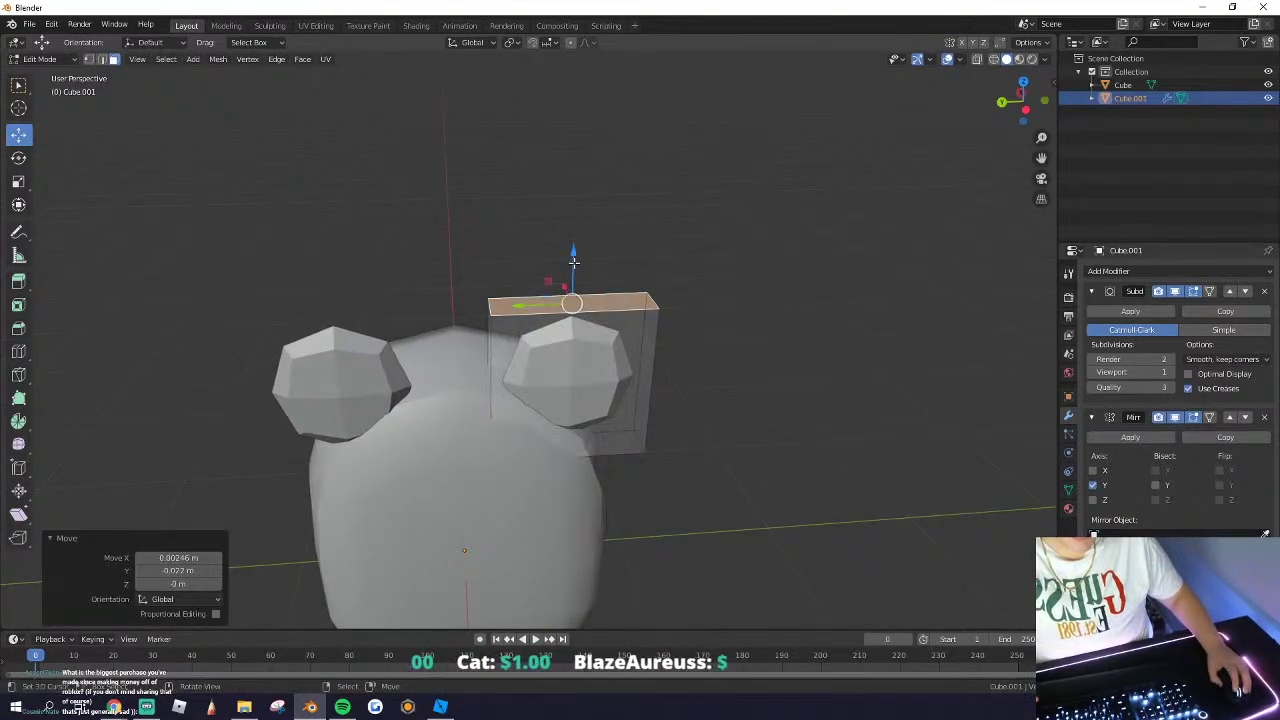
{"action": "left_click_drag", "start_coordinate": [574, 268], "coordinate": [584, 353]}
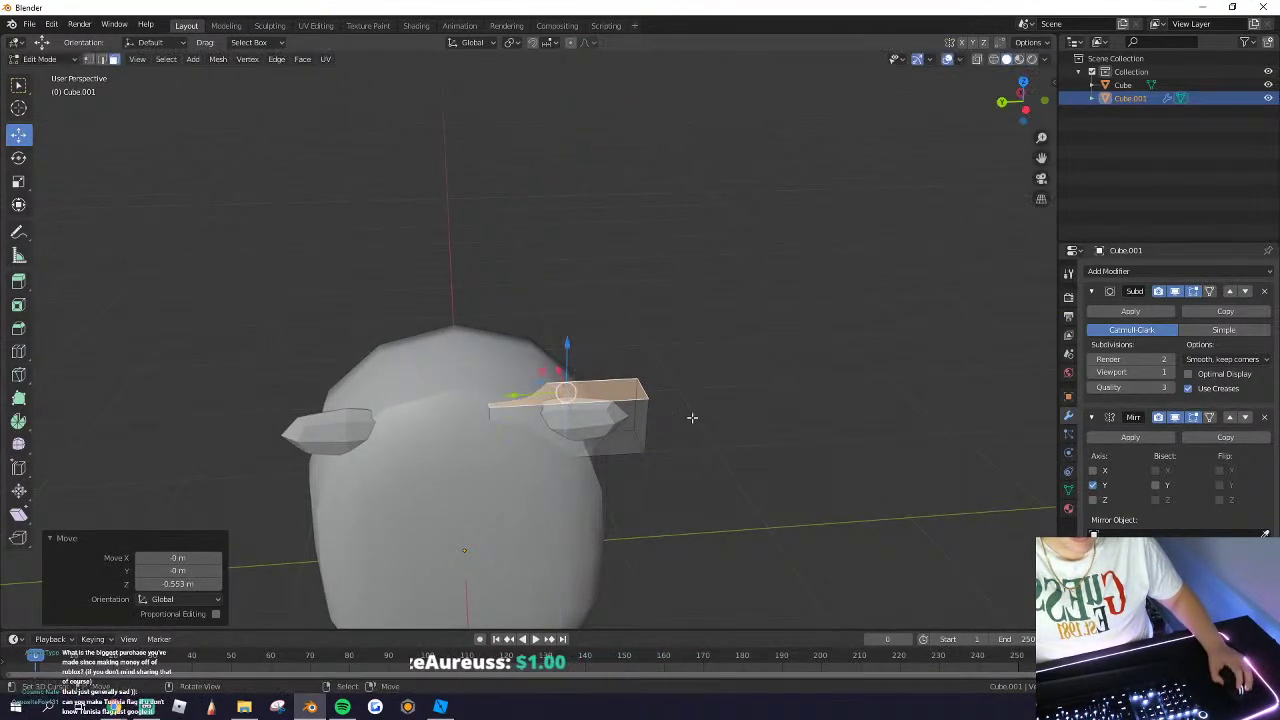
Step: Select the whole ear mesh and narrow it along the Y axis
{"action": "left_click", "coordinate": [722, 412]}
{"action": "left_click", "coordinate": [722, 412]}
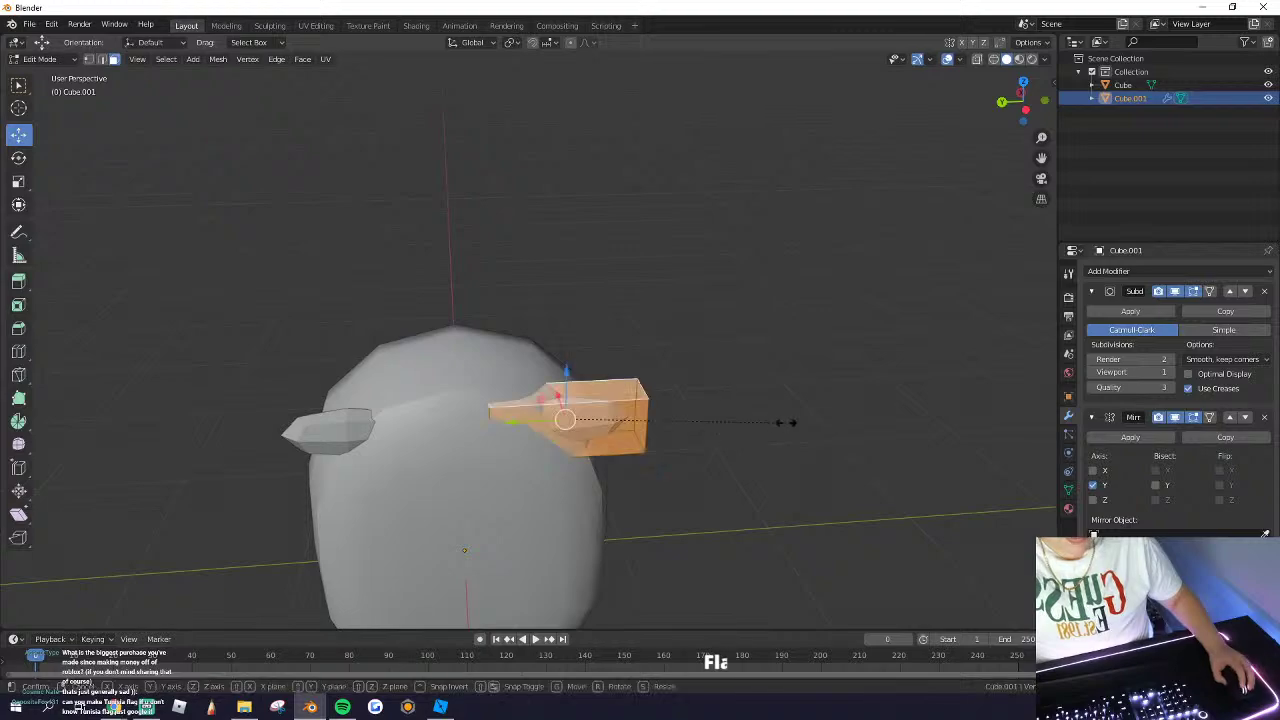
{"action": "key", "text": "x"}
{"action": "right_click", "coordinate": [717, 418]}
{"action": "key", "text": "s"}
{"action": "key", "text": "y"}
{"action": "left_click", "coordinate": [694, 429]}
Step: Extrude the ear's top face upward and scale the new face down to taper the tip
{"action": "left_click", "coordinate": [566, 393]}
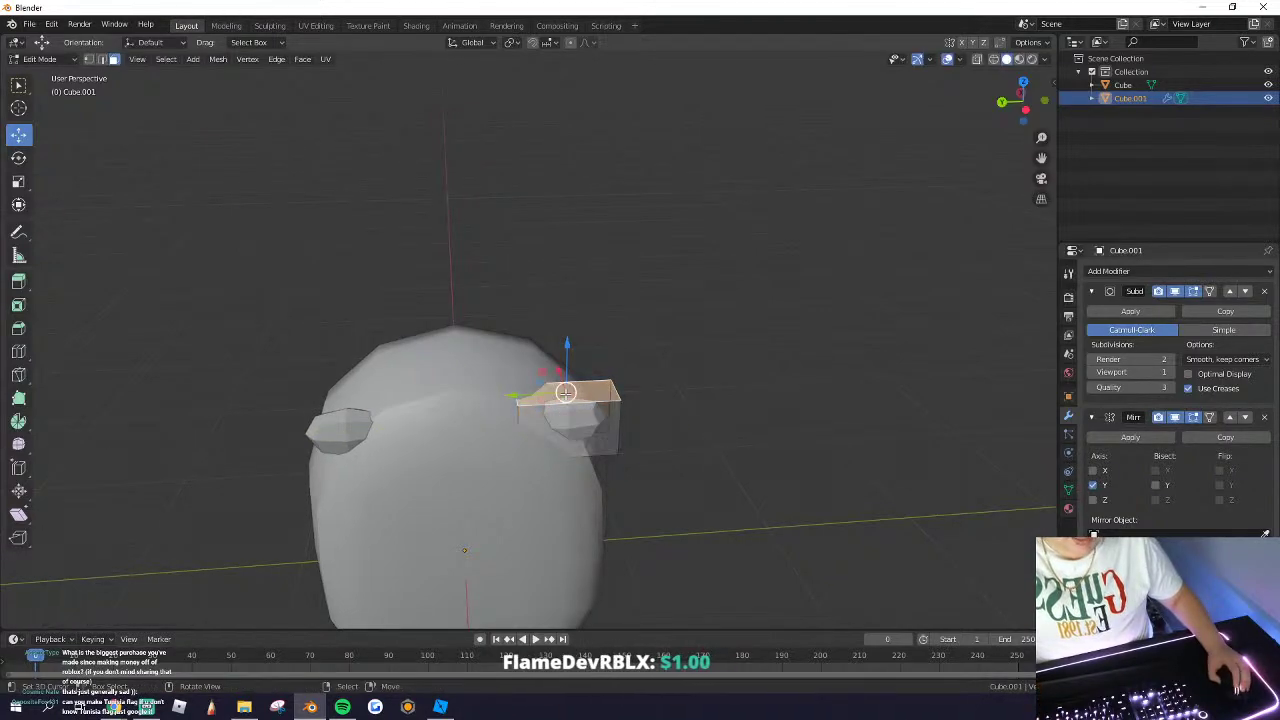
{"action": "key", "text": "e"}
{"action": "left_click", "coordinate": [564, 298]}
{"action": "key", "text": "s"}
{"action": "left_click", "coordinate": [637, 372]}
Step: Rotate the whole ear mesh 41.9° about the X axis and scale it up slightly
{"action": "middle_click_drag", "start_coordinate": [637, 372], "coordinate": [711, 445]}
{"action": "left_click", "coordinate": [503, 440]}
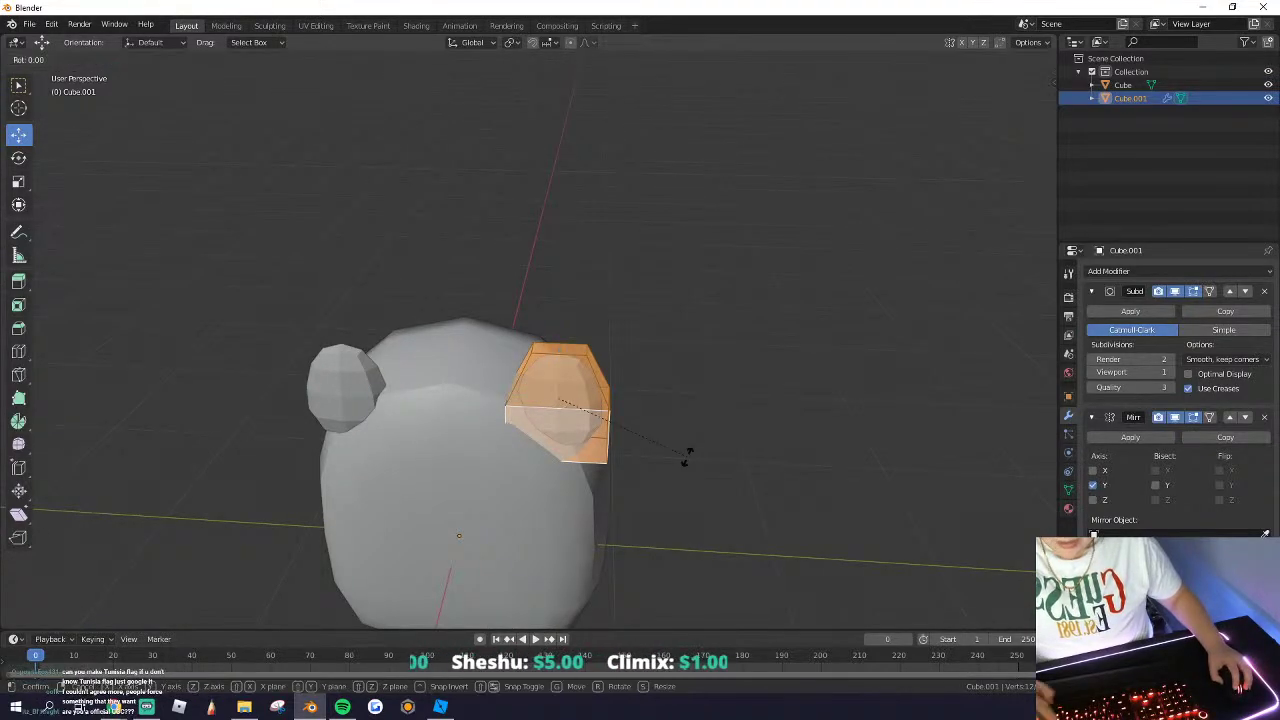
{"action": "left_click", "coordinate": [618, 532]}
{"action": "key", "text": "s"}
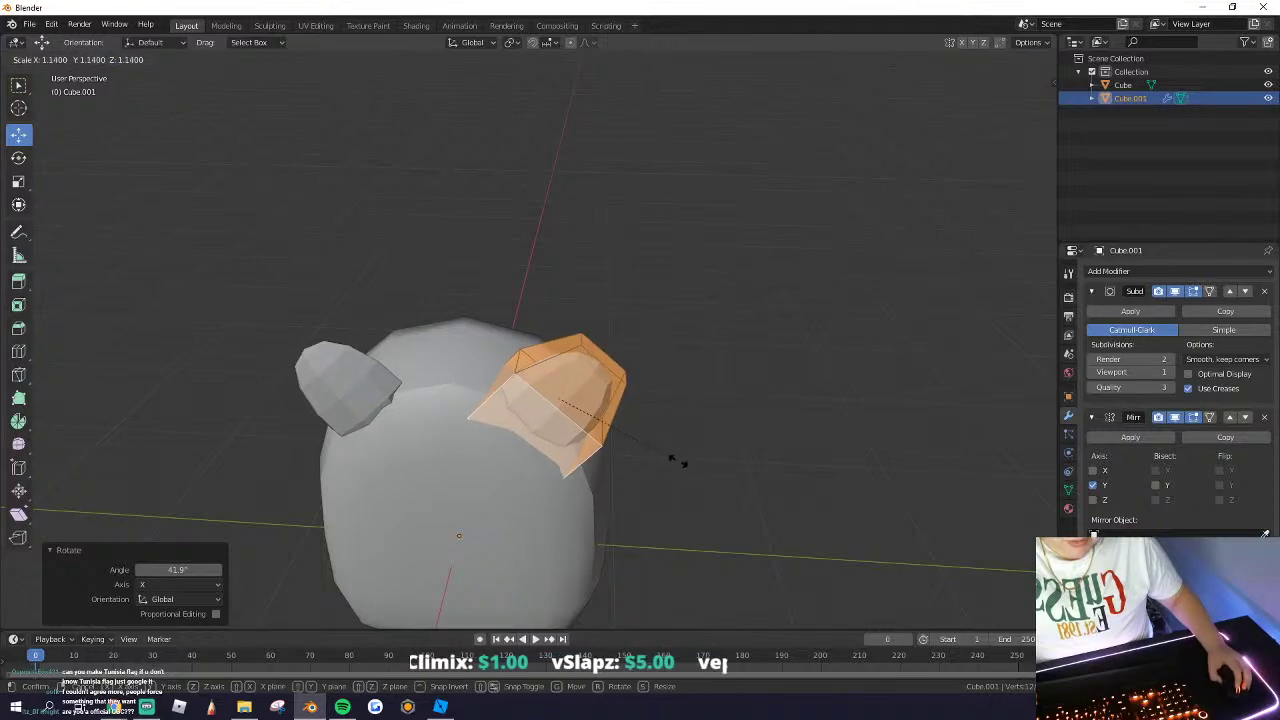
{"action": "left_click", "coordinate": [679, 458]}
Step: Move the rotated ear mesh inward along the Y axis, closer to the top of the body
{"action": "middle_click_drag", "start_coordinate": [600, 450], "coordinate": [598, 400]}
{"action": "left_click_drag", "start_coordinate": [532, 381], "coordinate": [514, 381]}
{"action": "key", "text": "Escape"}
{"action": "key", "text": "Tab"}
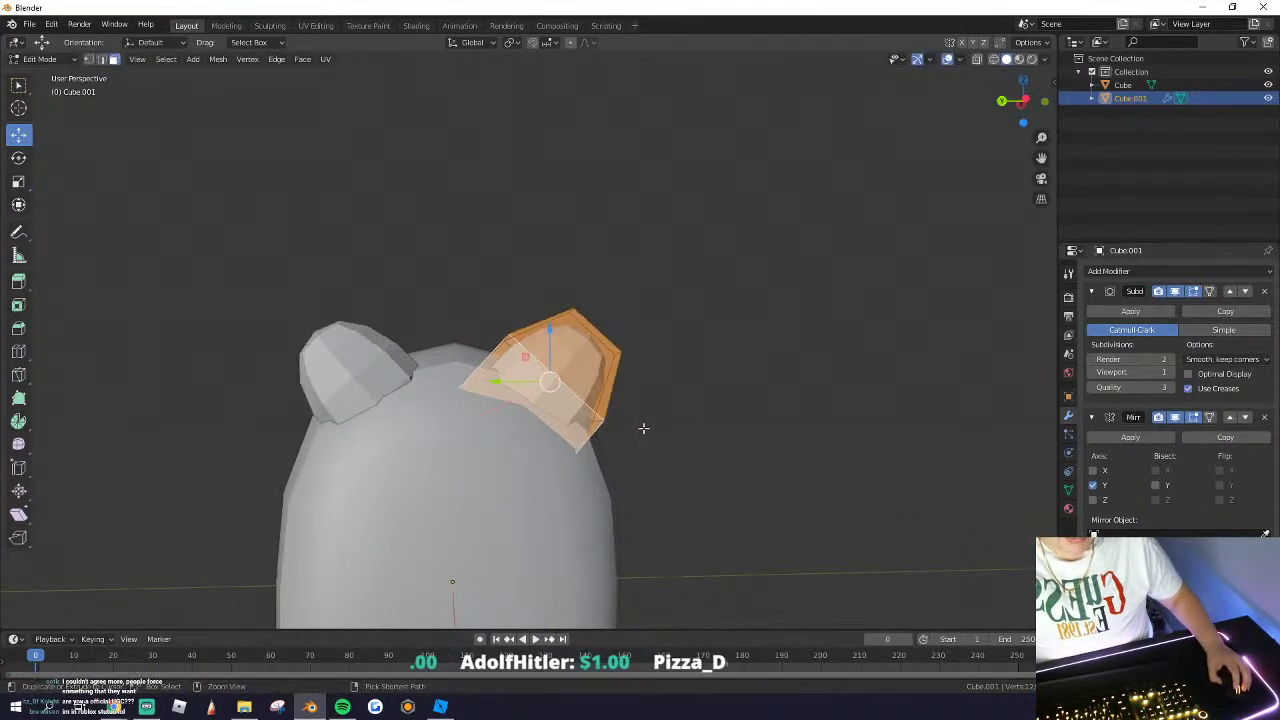
Step: Try rotating the ear mesh about the Y axis and repositioning it
{"action": "key", "text": "r"}
{"action": "key", "text": "y"}
{"action": "left_click", "coordinate": [652, 431]}
{"action": "key", "text": "ctrl+z"}
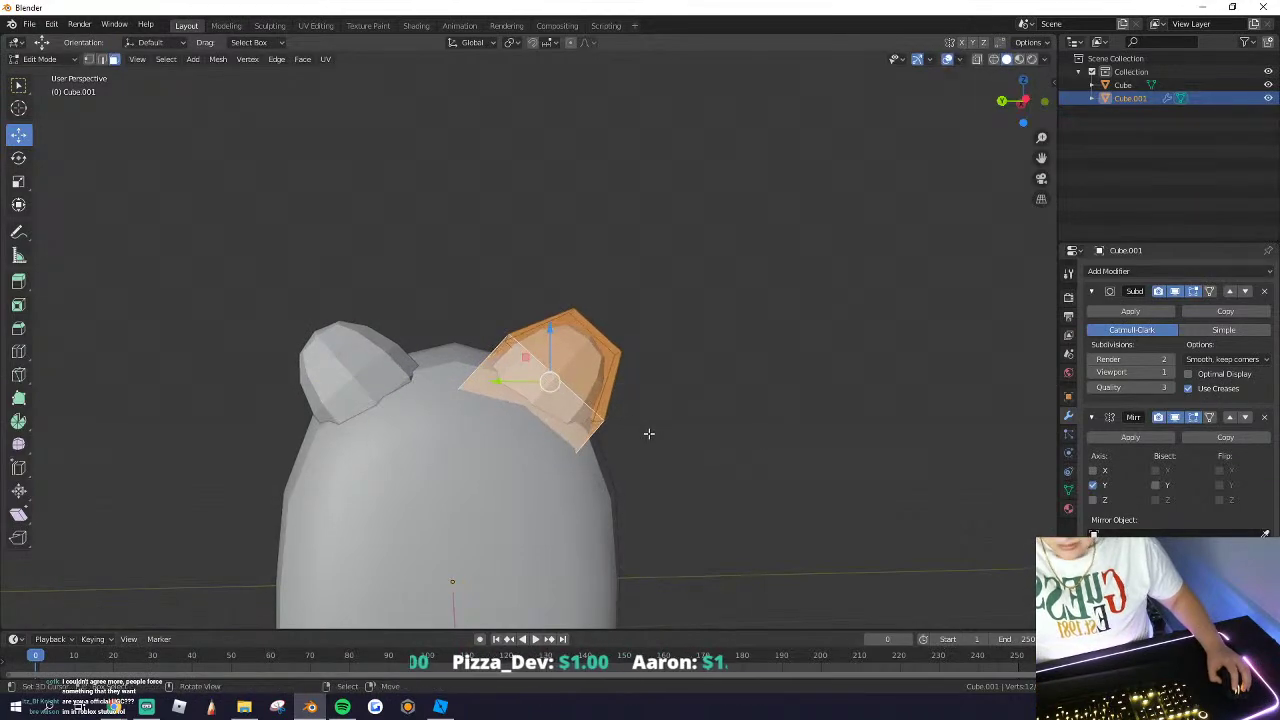
{"action": "left_click", "coordinate": [668, 427]}
{"action": "middle_click_drag", "start_coordinate": [668, 427], "coordinate": [551, 406]}
{"action": "left_click_drag", "start_coordinate": [558, 415], "coordinate": [564, 410]}
{"action": "key", "text": "ctrl+z"}
Step: Tilt the whole ear mesh so that its tip leans toward the front of the body
{"action": "key", "text": "x"}
{"action": "right_click", "coordinate": [719, 476]}
{"action": "key", "text": "ctrl+x"}
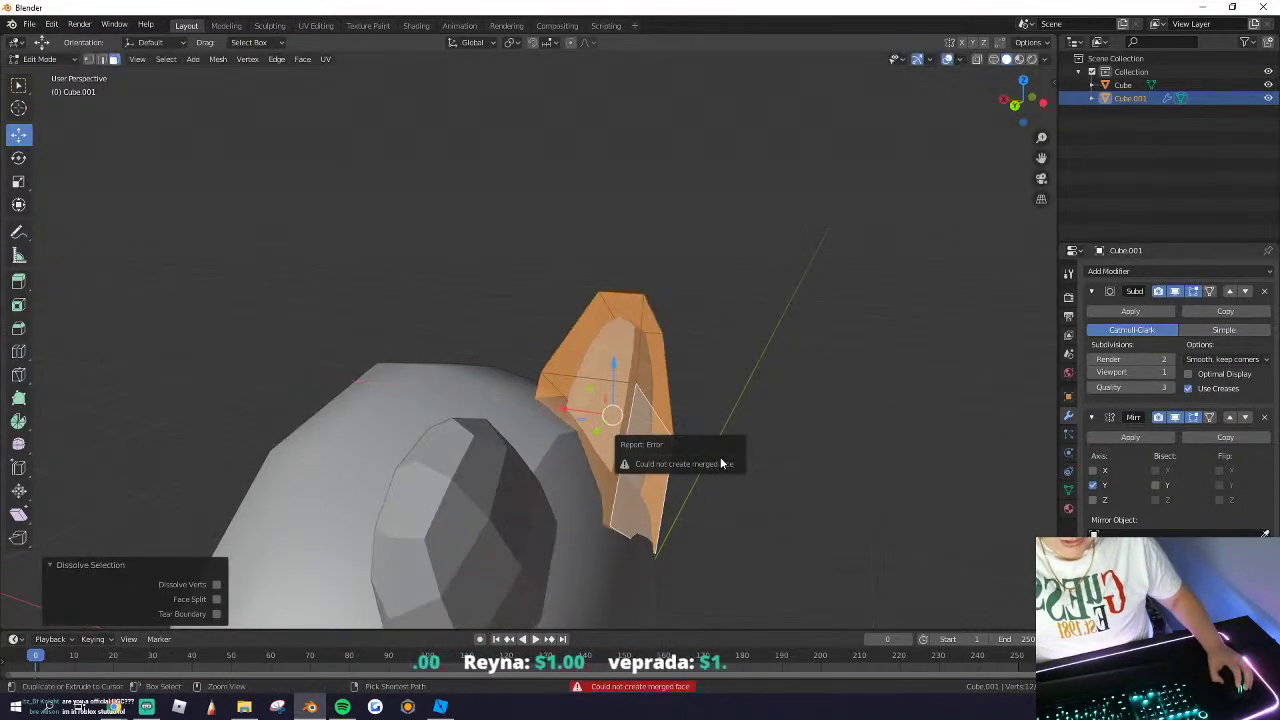
{"action": "left_click", "coordinate": [733, 425]}
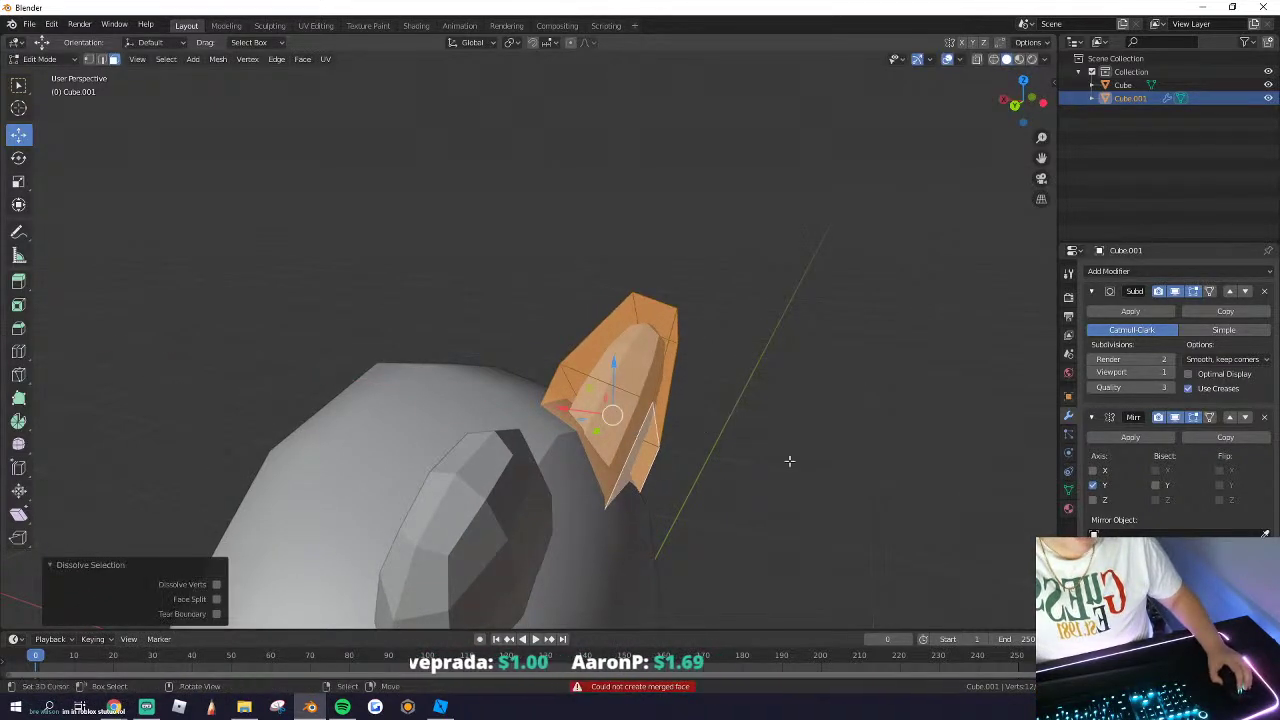
{"action": "middle_click_drag", "start_coordinate": [789, 461], "coordinate": [558, 383]}
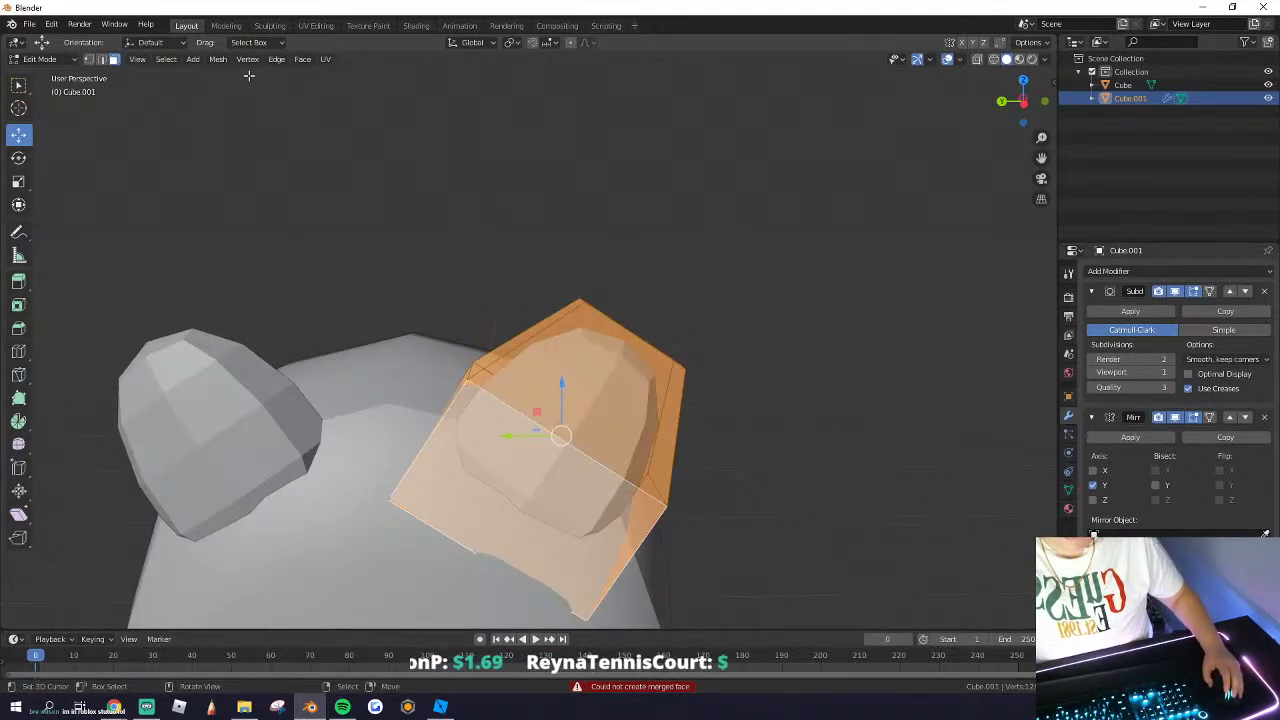
Step: Apply smooth shading to all faces of the ear mesh and clear the selection
{"action": "left_click", "coordinate": [302, 59]}
{"action": "left_click", "coordinate": [340, 306]}
{"action": "middle_click_drag", "start_coordinate": [340, 306], "coordinate": [402, 476]}
{"action": "key", "text": "alt+a"}
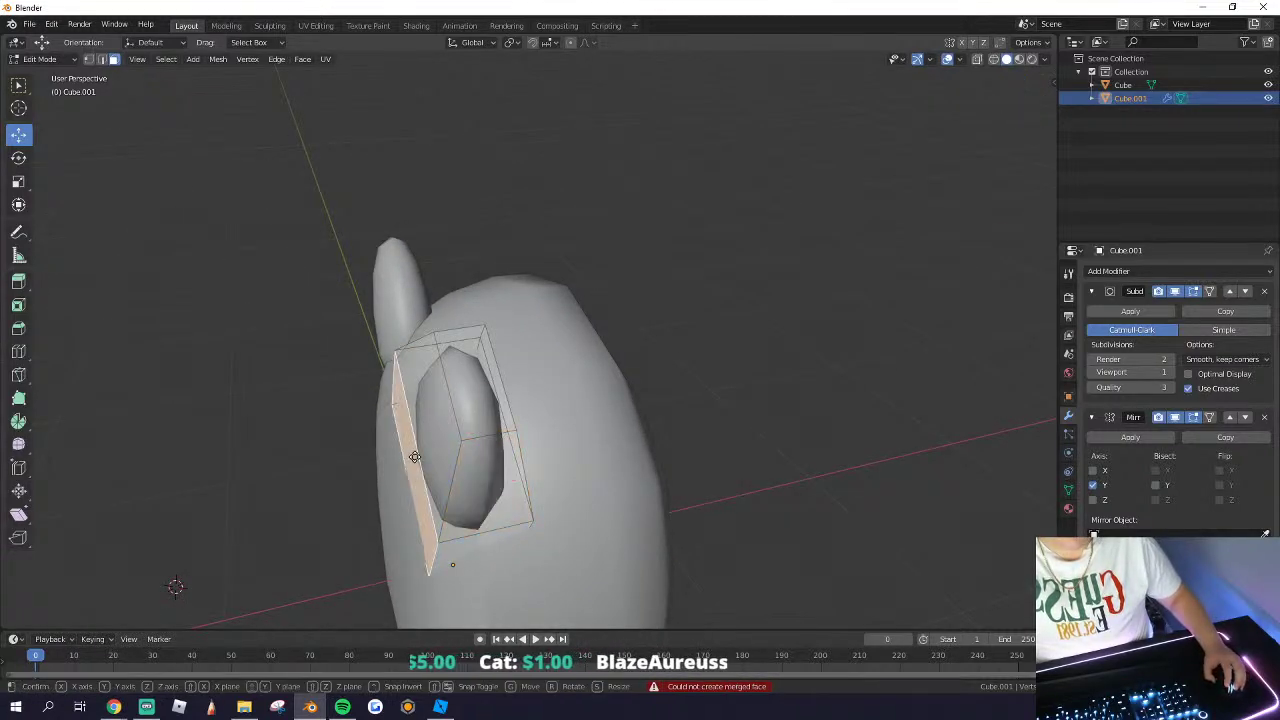
Step: Move the ear's faces on one flat side 0.0547 m along X to thin it, and reposition its tip face
{"action": "left_click_drag", "start_coordinate": [489, 437], "coordinate": [486, 427]}
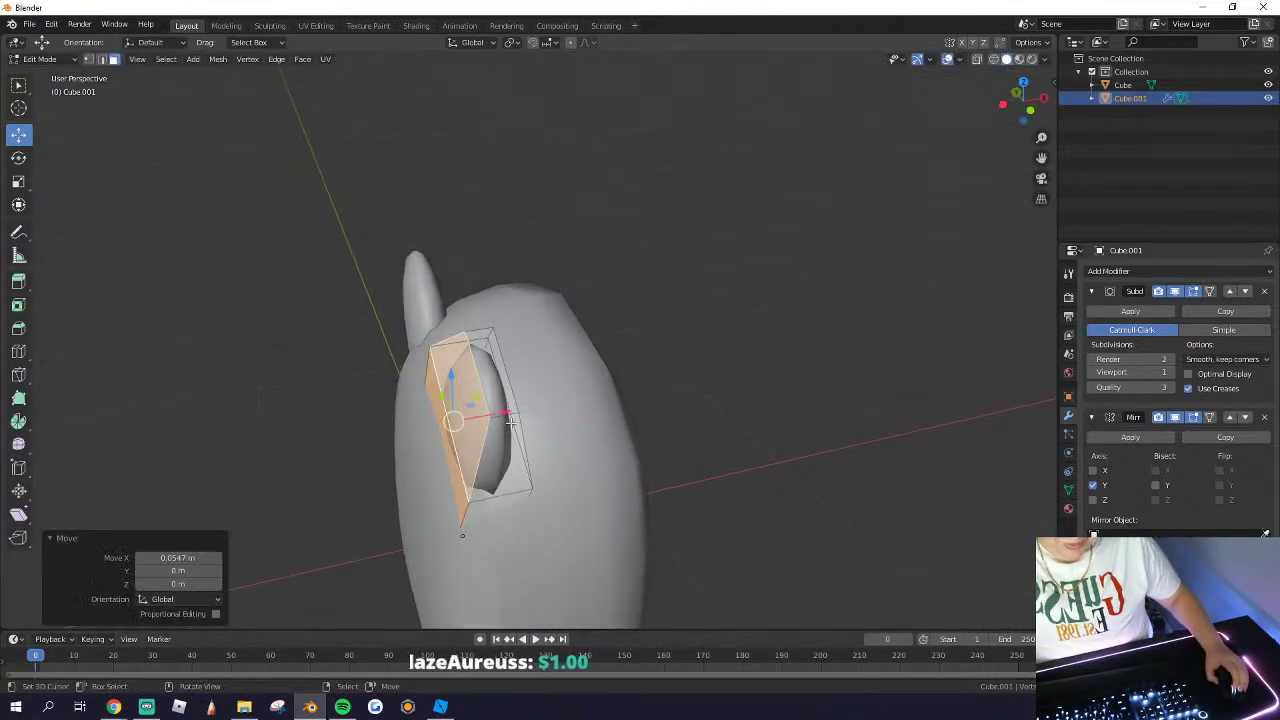
{"action": "middle_click_drag", "start_coordinate": [486, 427], "coordinate": [533, 392]}
{"action": "left_click", "coordinate": [533, 392]}
{"action": "mouse_move", "coordinate": [551, 357]}
{"action": "left_mouse_down"}
{"action": "mouse_move", "coordinate": [526, 364]}
{"action": "mouse_move", "coordinate": [557, 364]}
{"action": "left_mouse_up"}
{"action": "middle_click_drag", "start_coordinate": [557, 364], "coordinate": [512, 402]}
{"action": "key", "text": "Tab"}
{"action": "key", "text": "Tab"}
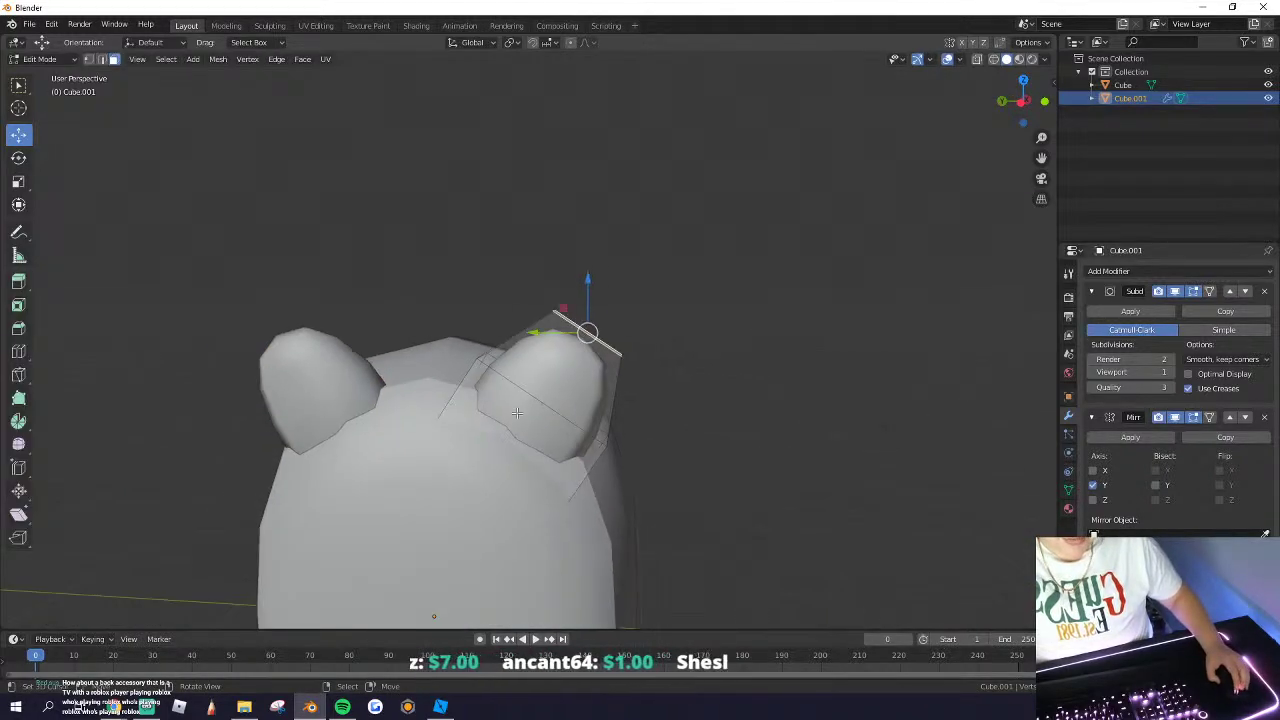
Step: Select the whole ear mesh, move it outward from the body and raise it 0.0939 m along Z
{"action": "key", "text": "a"}
{"action": "left_click_drag", "start_coordinate": [494, 398], "coordinate": [511, 398]}
{"action": "middle_click_drag", "start_coordinate": [511, 398], "coordinate": [382, 437]}
{"action": "left_click_drag", "start_coordinate": [517, 398], "coordinate": [531, 398]}
{"action": "left_click", "coordinate": [531, 398]}
{"action": "mouse_move", "coordinate": [531, 398]}
{"action": "middle_mouse_down"}
{"action": "mouse_move", "coordinate": [606, 428]}
{"action": "mouse_move", "coordinate": [541, 405]}
{"action": "middle_mouse_up"}
{"action": "mouse_move", "coordinate": [547, 354]}
{"action": "left_mouse_down"}
{"action": "mouse_move", "coordinate": [554, 314]}
{"action": "mouse_move", "coordinate": [550, 334]}
{"action": "left_mouse_up"}
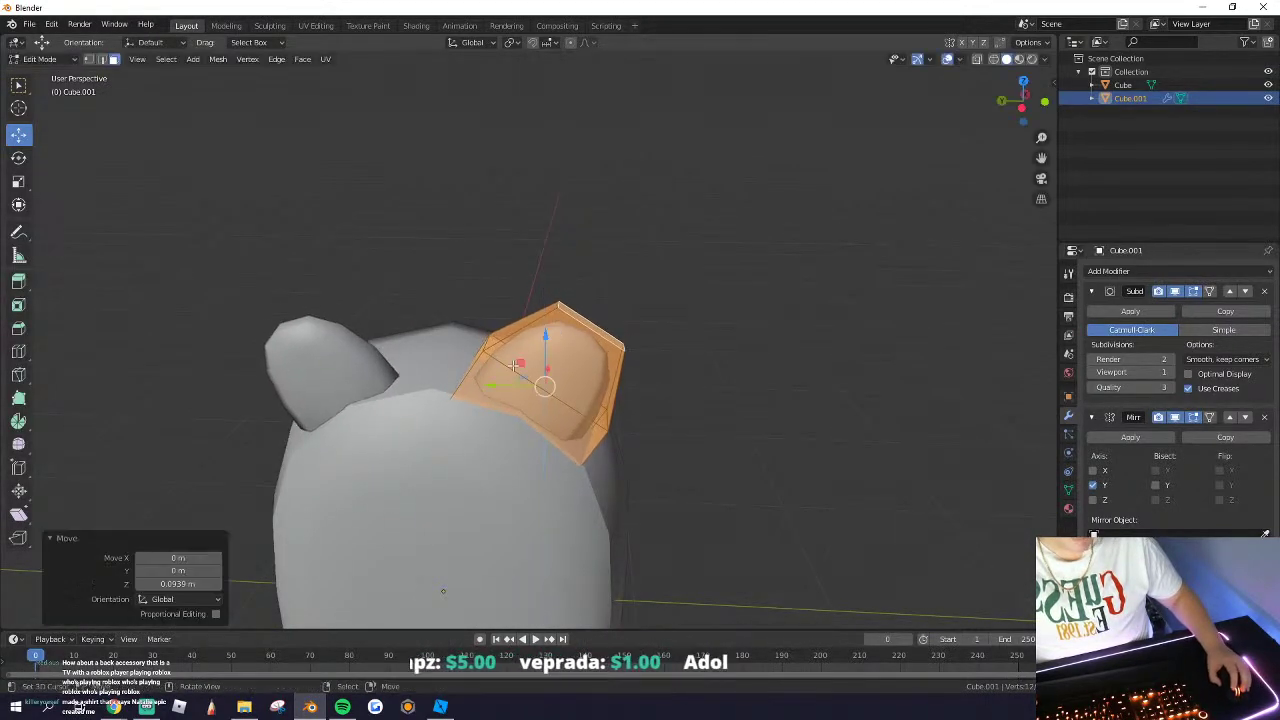
Step: Shift the whole ear further outward along Y and fine-tune its position along the Z and X axes
{"action": "left_click_drag", "start_coordinate": [490, 384], "coordinate": [510, 386]}
{"action": "key", "text": "g"}
{"action": "key", "text": "z"}
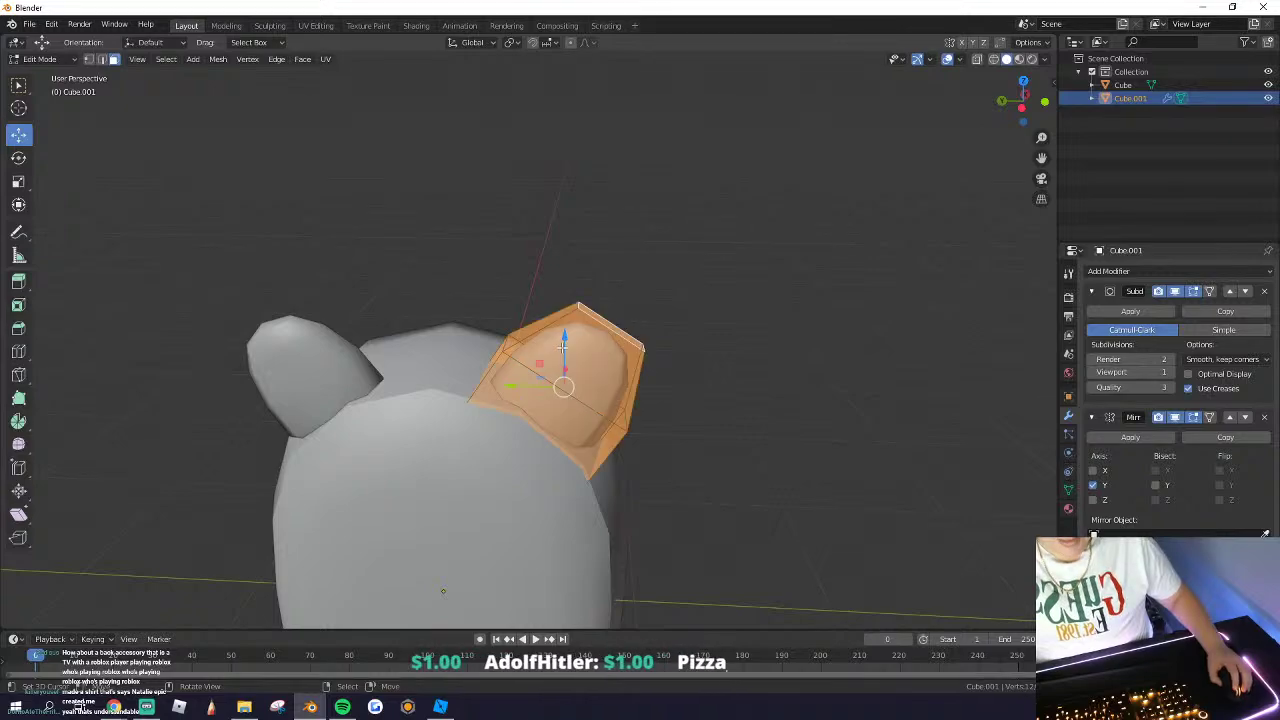
{"action": "left_click", "coordinate": [511, 395]}
{"action": "middle_click_drag", "start_coordinate": [511, 395], "coordinate": [611, 385]}
{"action": "key", "text": "g"}
{"action": "key", "text": "x"}
{"action": "left_click", "coordinate": [548, 400]}
Step: Scale the whole ear mesh down to 0.867 and widen it along the Y axis by 1.121
{"action": "key", "text": "Tab"}
{"action": "scroll", "coordinate": [602, 367], "scroll_direction": "down", "scroll_amount": 3}
{"action": "scroll", "coordinate": [549, 383], "scroll_direction": "down", "scroll_amount": 1}
{"action": "scroll", "coordinate": [562, 366], "scroll_direction": "up", "scroll_amount": 1}
{"action": "key", "text": "Tab"}
{"action": "scroll", "coordinate": [611, 385], "scroll_direction": "up", "scroll_amount": 2}
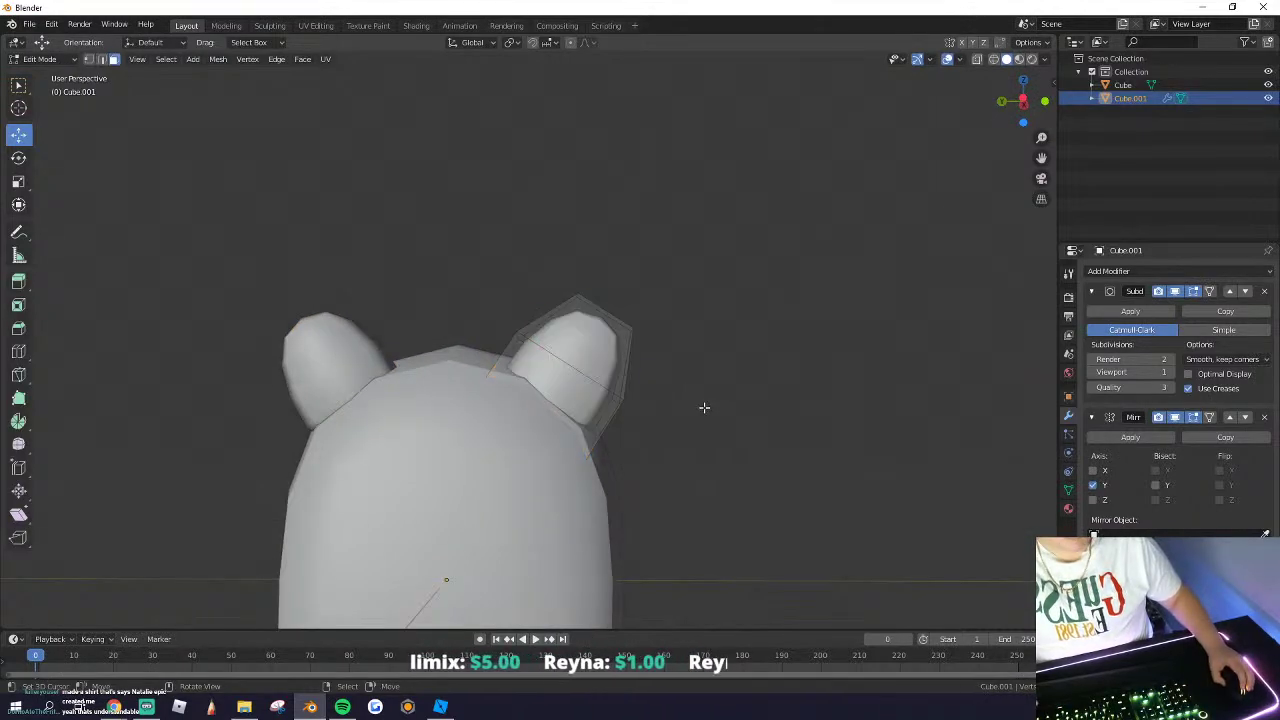
{"action": "key", "text": "a"}
{"action": "key", "text": "s"}
{"action": "left_click", "coordinate": [713, 433]}
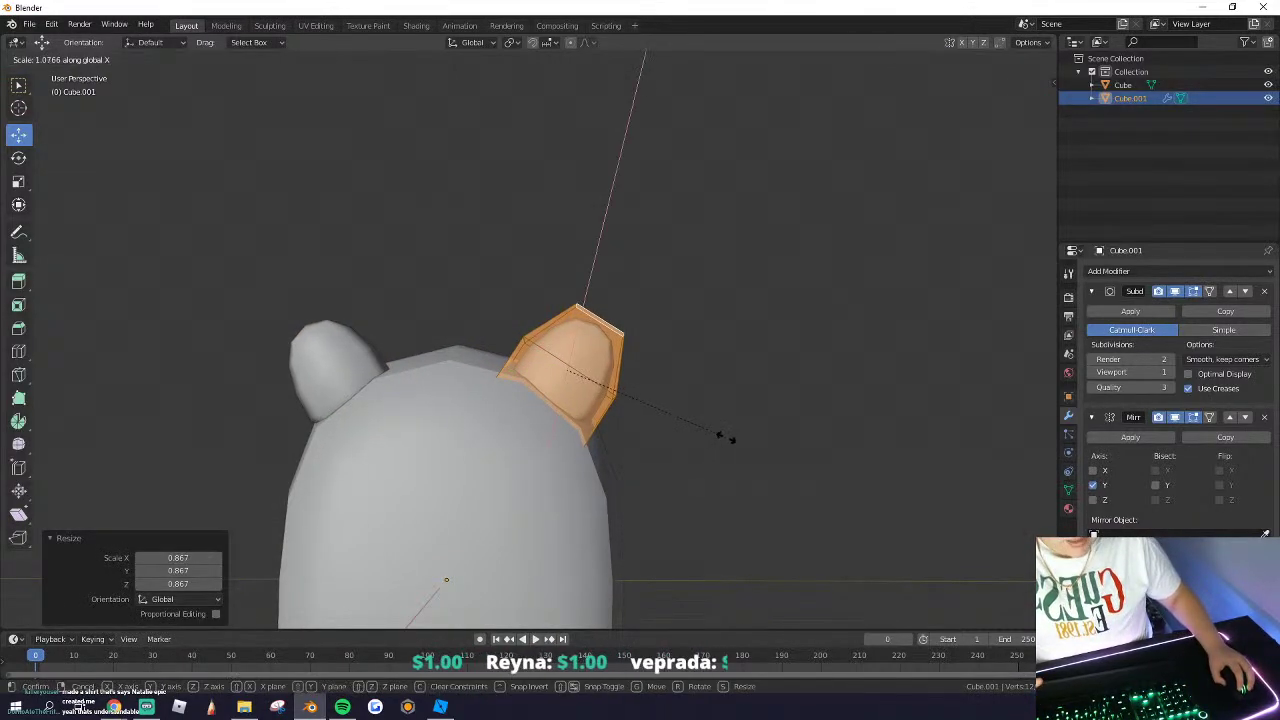
{"action": "left_click", "coordinate": [722, 437]}
{"action": "key", "text": "ctrl+z"}
{"action": "left_click", "coordinate": [682, 446]}
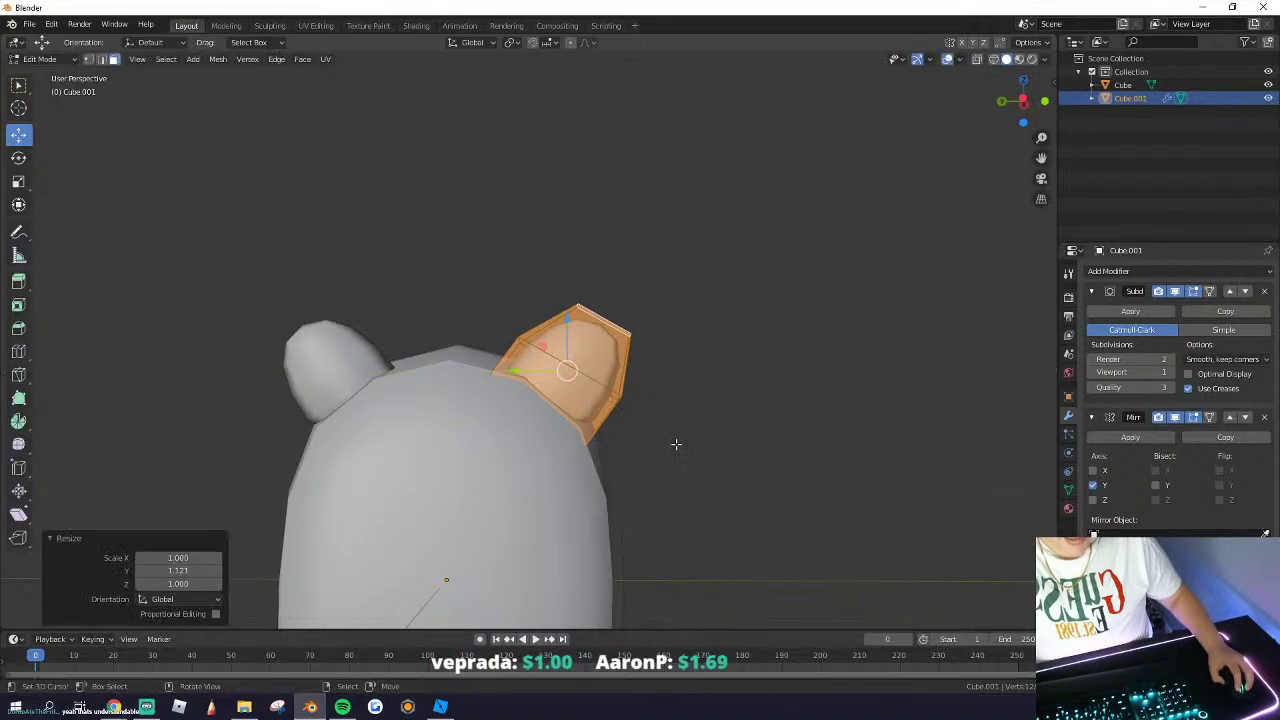
Step: Select the ear's large front face, reposition it, and return to Object Mode
{"action": "mouse_move", "coordinate": [574, 369]}
{"action": "middle_mouse_down"}
{"action": "mouse_move", "coordinate": [558, 366]}
{"action": "mouse_move", "coordinate": [615, 336]}
{"action": "mouse_move", "coordinate": [564, 369]}
{"action": "middle_mouse_up"}
{"action": "right_click", "coordinate": [580, 348]}
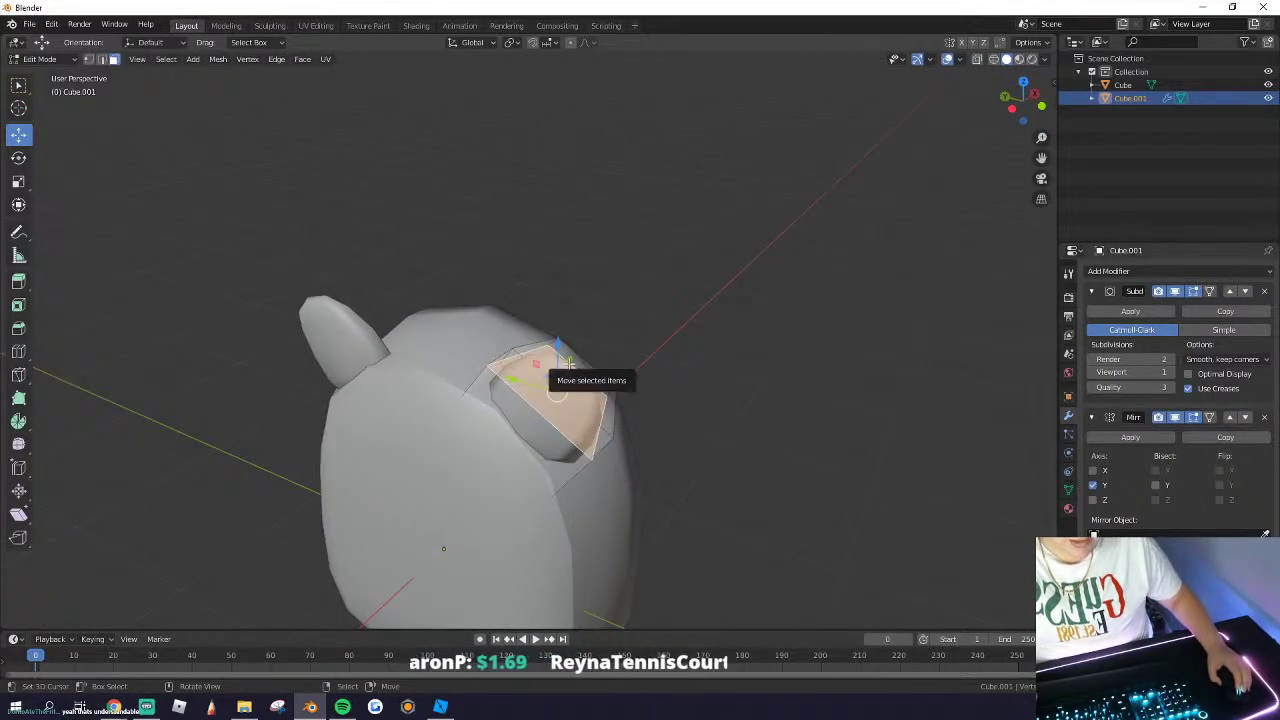
{"action": "right_click", "coordinate": [573, 361]}
{"action": "left_click_drag", "start_coordinate": [546, 351], "coordinate": [536, 346]}
{"action": "middle_click_drag", "start_coordinate": [538, 340], "coordinate": [595, 297]}
{"action": "key", "text": "Tab"}
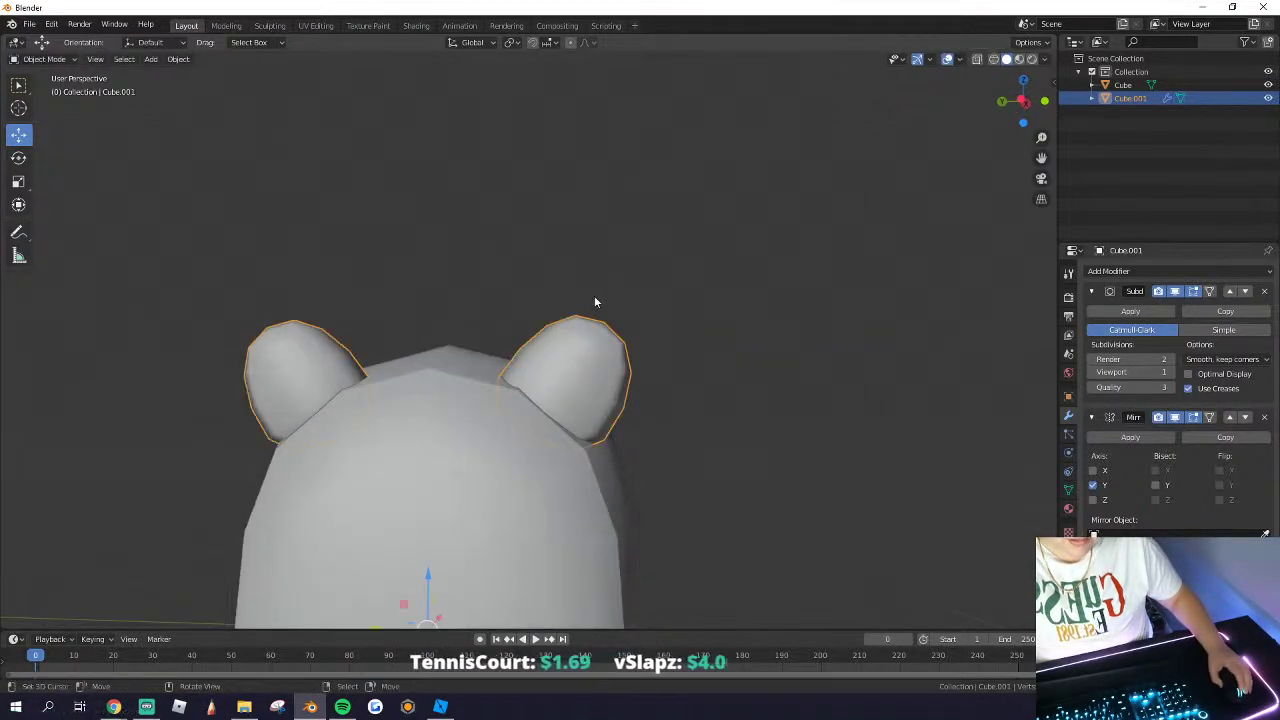
Step: Apply the ear's Subdivision and Mirror modifiers and join the ears with the body into one object
{"action": "left_click", "coordinate": [1107, 313]}
{"action": "left_click", "coordinate": [1107, 313]}
{"action": "key", "text": "a"}
{"action": "scroll", "coordinate": [466, 398], "scroll_direction": "down", "scroll_amount": 3}
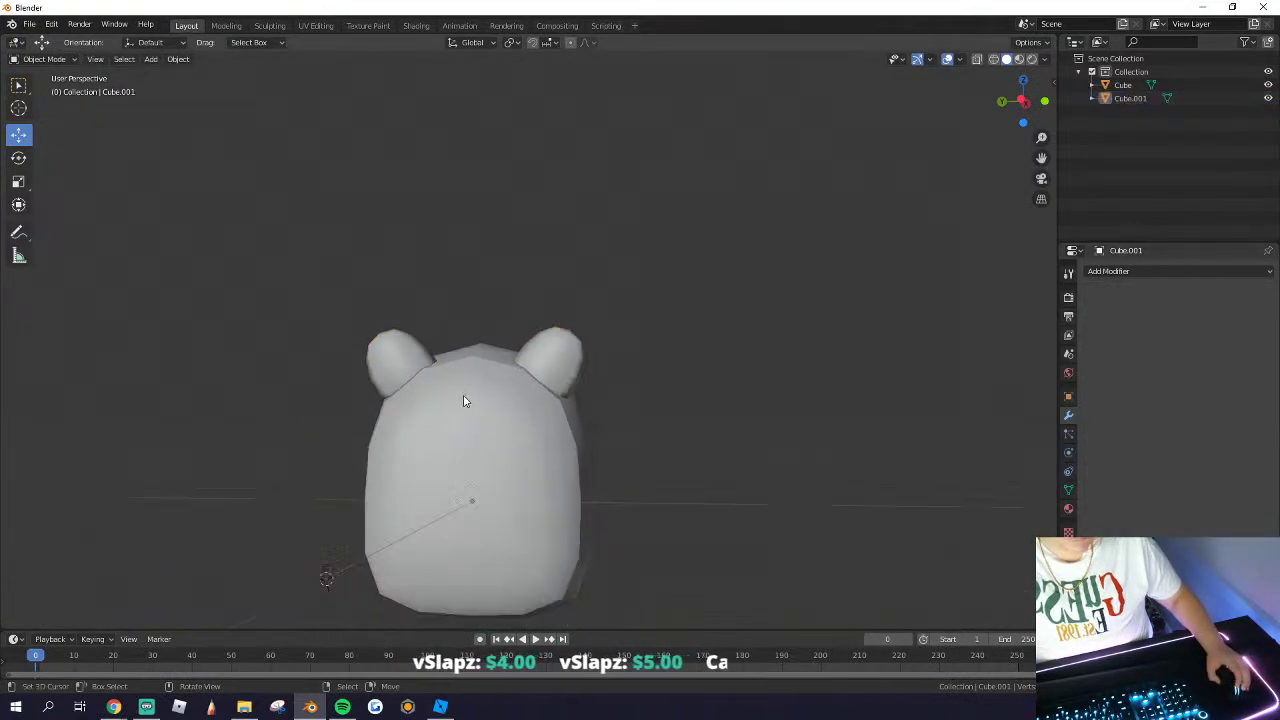
{"action": "middle_click_drag", "start_coordinate": [464, 401], "coordinate": [536, 412]}
{"action": "scroll", "coordinate": [536, 412], "scroll_direction": "up", "scroll_amount": 1}
{"action": "key", "text": "a"}
{"action": "key", "text": "ctrl+j"}
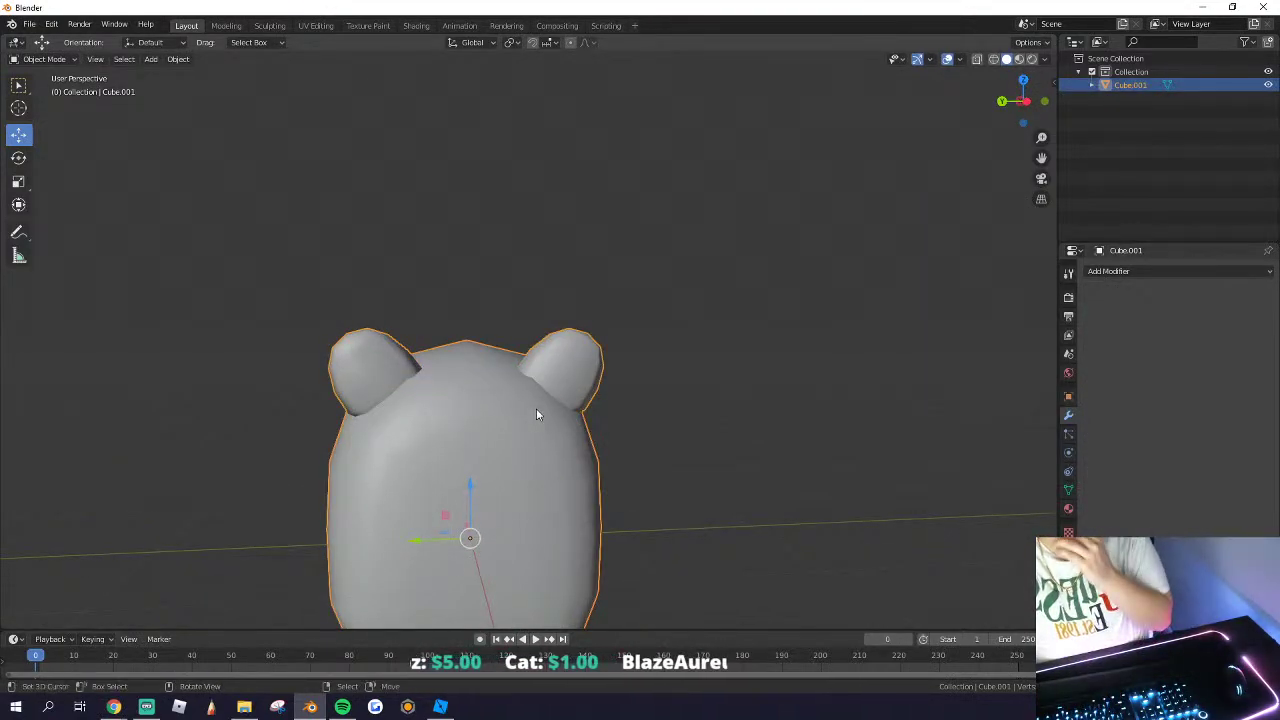
Step: Enable Auto Smooth in the joined mesh's normals settings
{"action": "left_click", "coordinate": [1068, 489]}
{"action": "left_click", "coordinate": [1106, 515]}
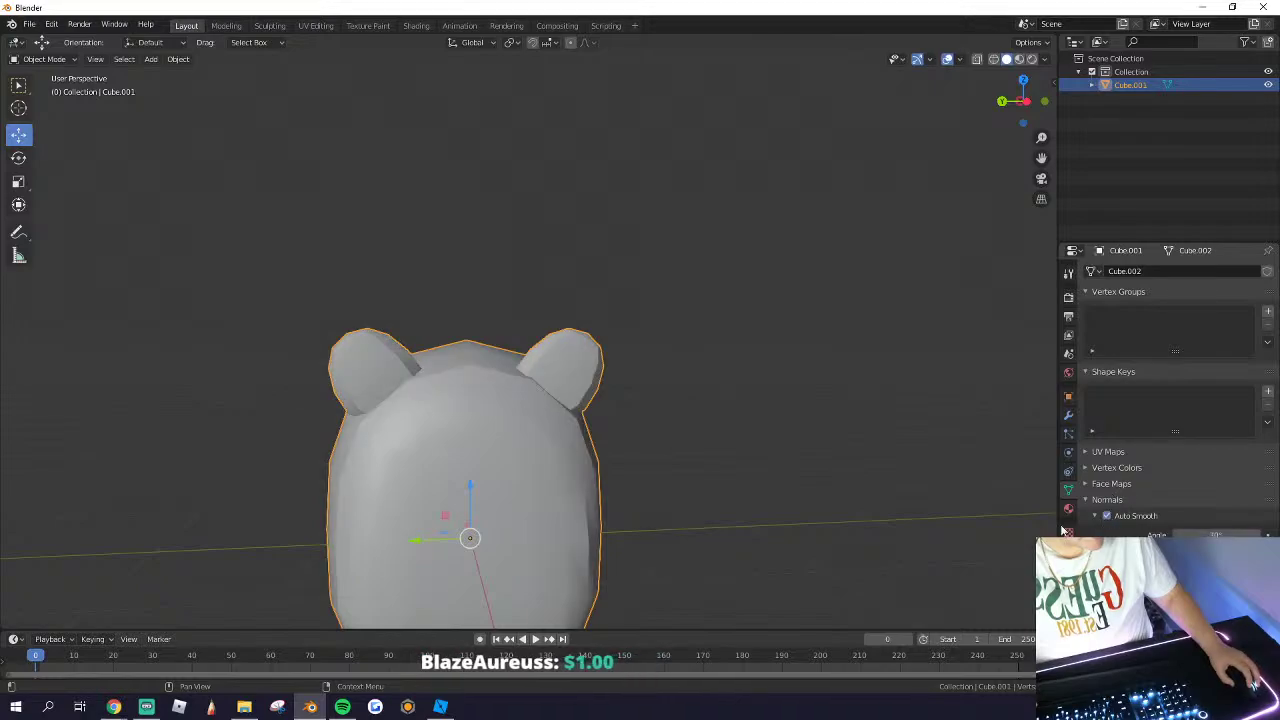
{"action": "mouse_move", "coordinate": [480, 455]}
{"action": "middle_mouse_down"}
{"action": "mouse_move", "coordinate": [389, 460]}
{"action": "mouse_move", "coordinate": [490, 490]}
{"action": "middle_mouse_up"}
Step: Examine the joined mesh's topology and smooth shading from several sides
{"action": "key", "text": "Tab"}
{"action": "key", "text": "a"}
{"action": "key", "text": "a"}
{"action": "middle_click_drag", "start_coordinate": [570, 360], "coordinate": [510, 405]}
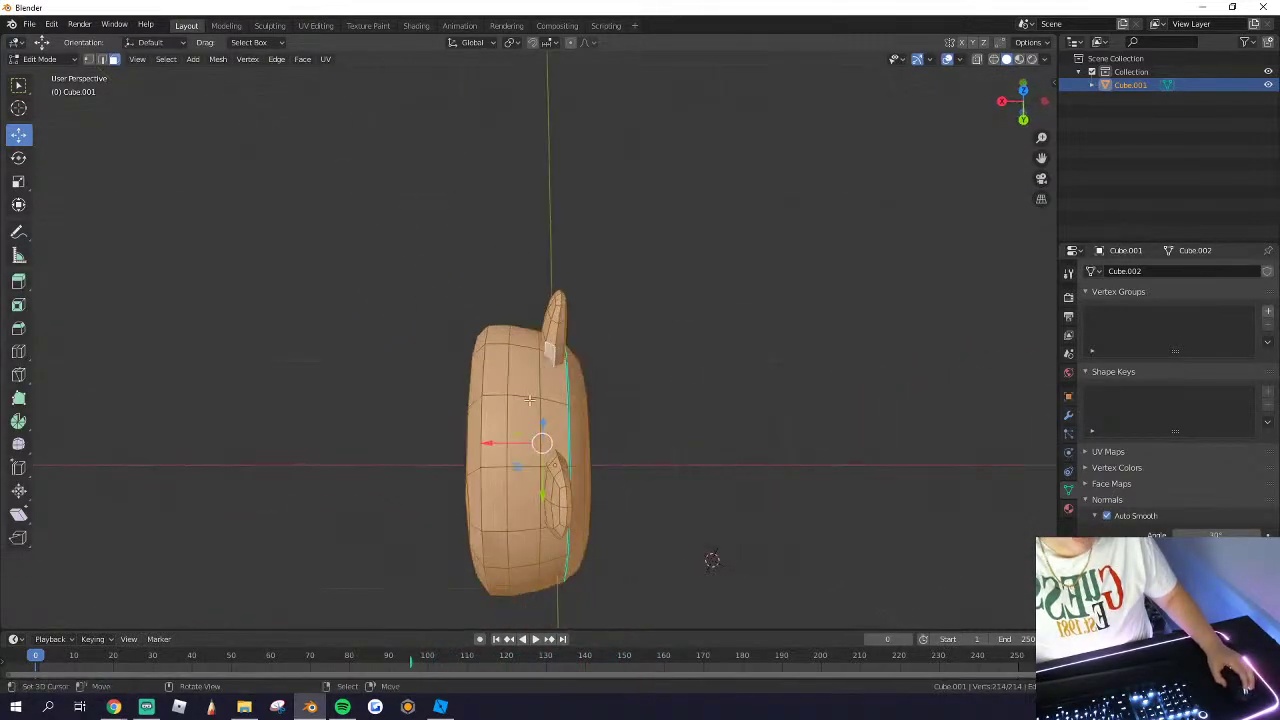
{"action": "left_click", "coordinate": [526, 401], "text": "alt"}
{"action": "key", "text": "alt+a"}
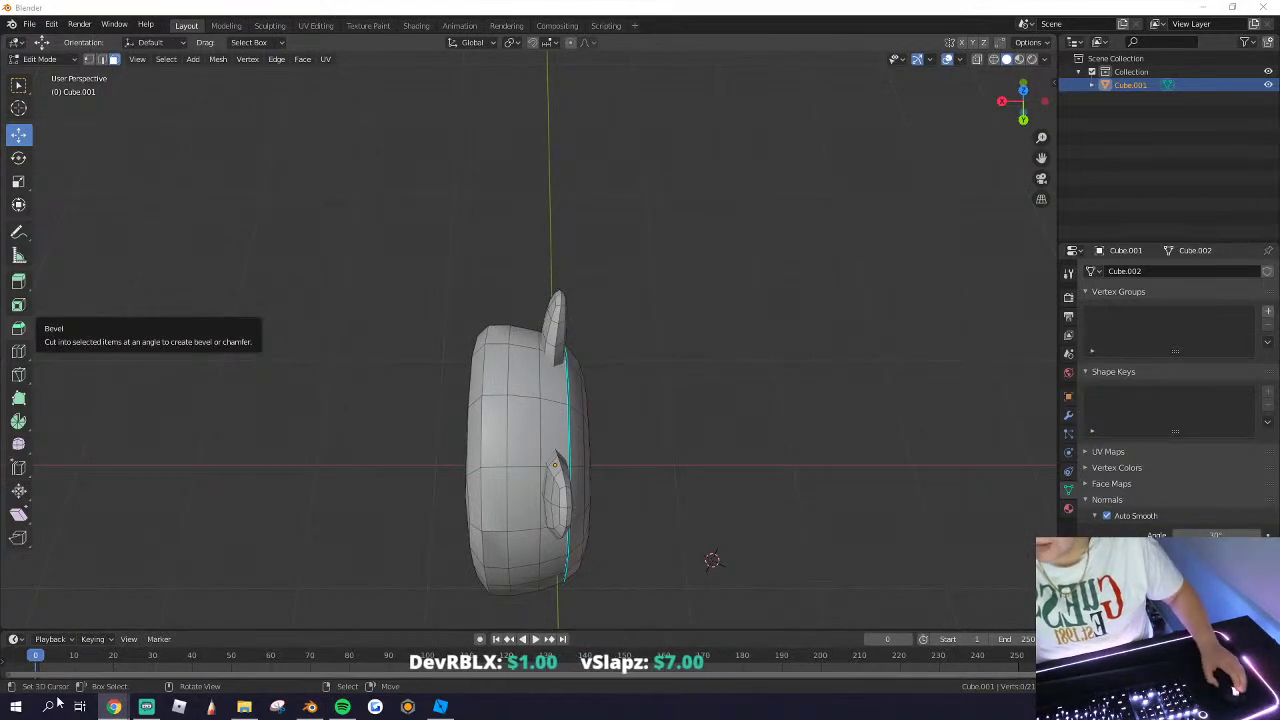
{"action": "key", "text": "Tab"}
{"action": "middle_click_drag", "start_coordinate": [393, 569], "coordinate": [447, 423]}
{"action": "key", "text": "alt+a"}
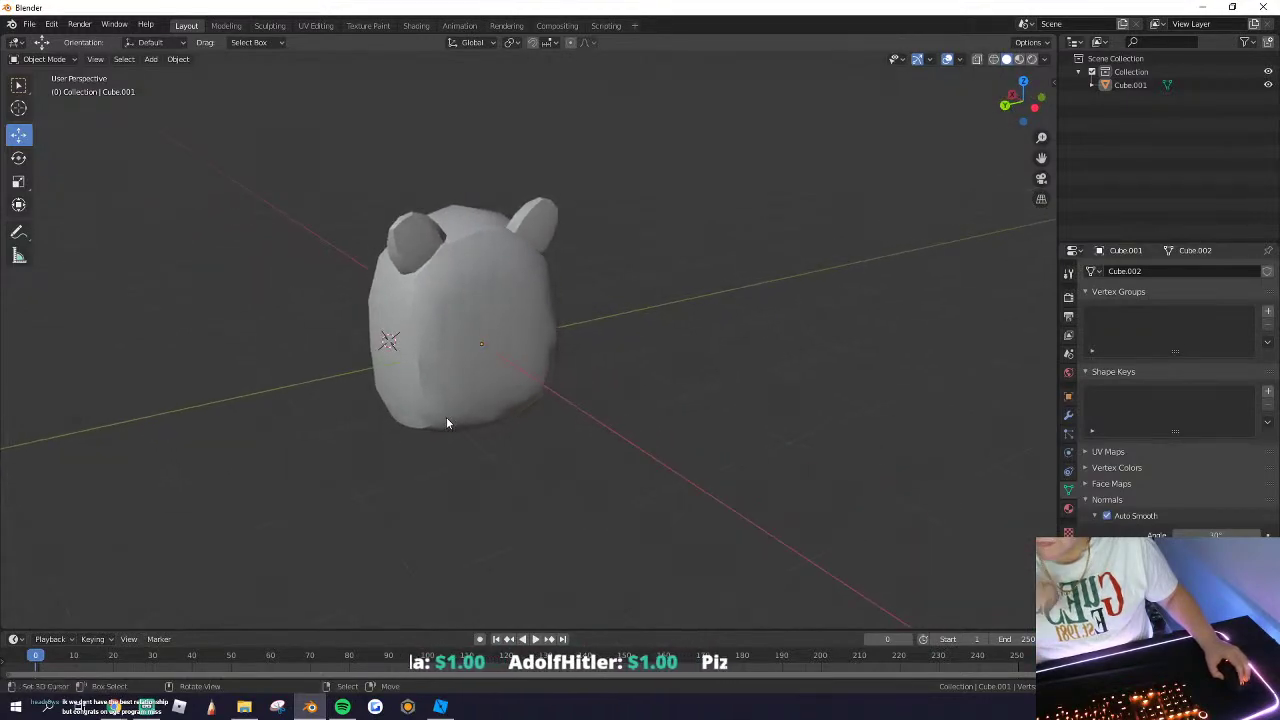
{"action": "scroll", "coordinate": [472, 414], "scroll_direction": "up", "scroll_amount": 4}
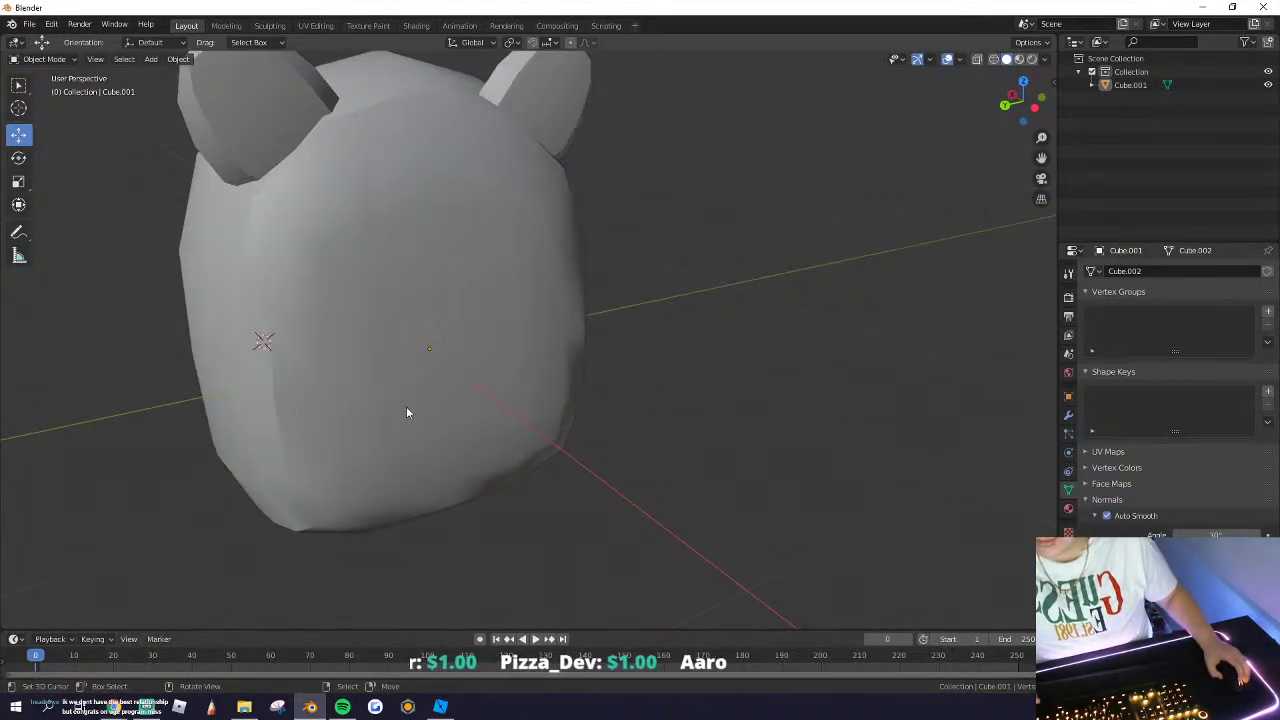
{"action": "scroll", "coordinate": [410, 413], "scroll_direction": "down", "scroll_amount": 1}
{"action": "middle_click_drag", "start_coordinate": [460, 423], "coordinate": [423, 429]}
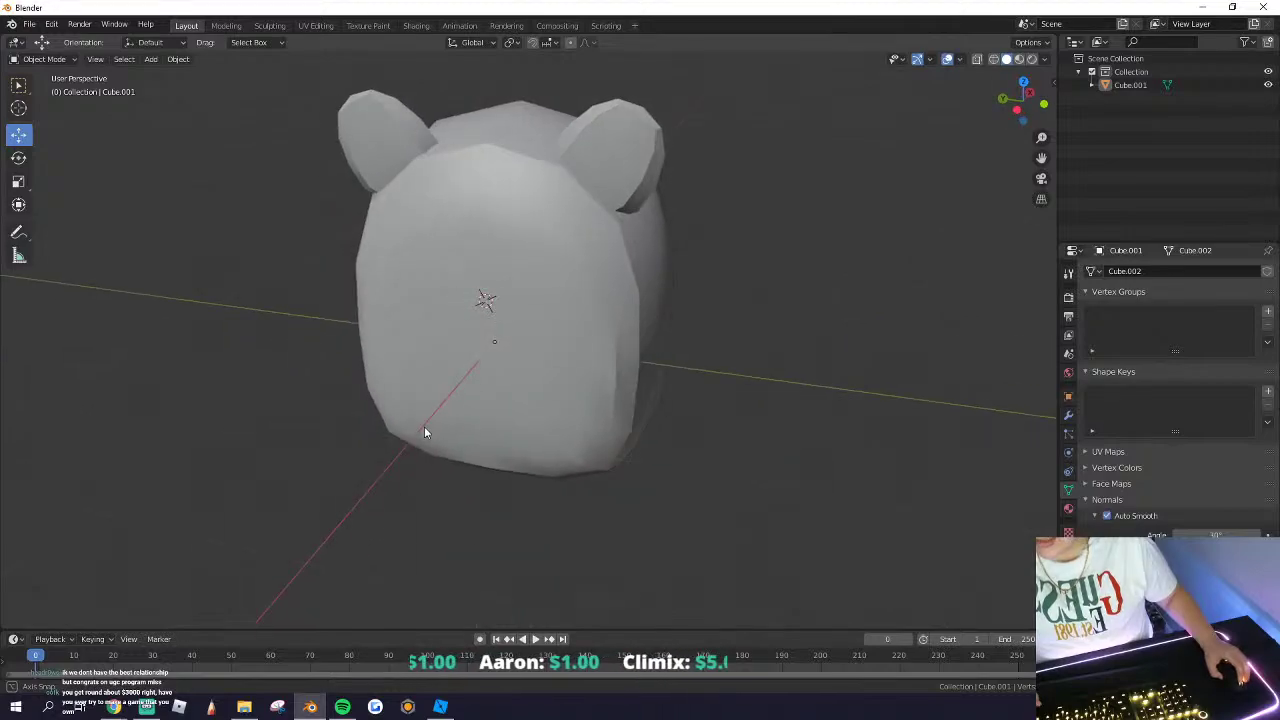
Step: Select the block of inner faces in the centre of the body's front in Edit Mode
{"action": "left_click", "coordinate": [439, 393]}
{"action": "key", "text": "Tab"}
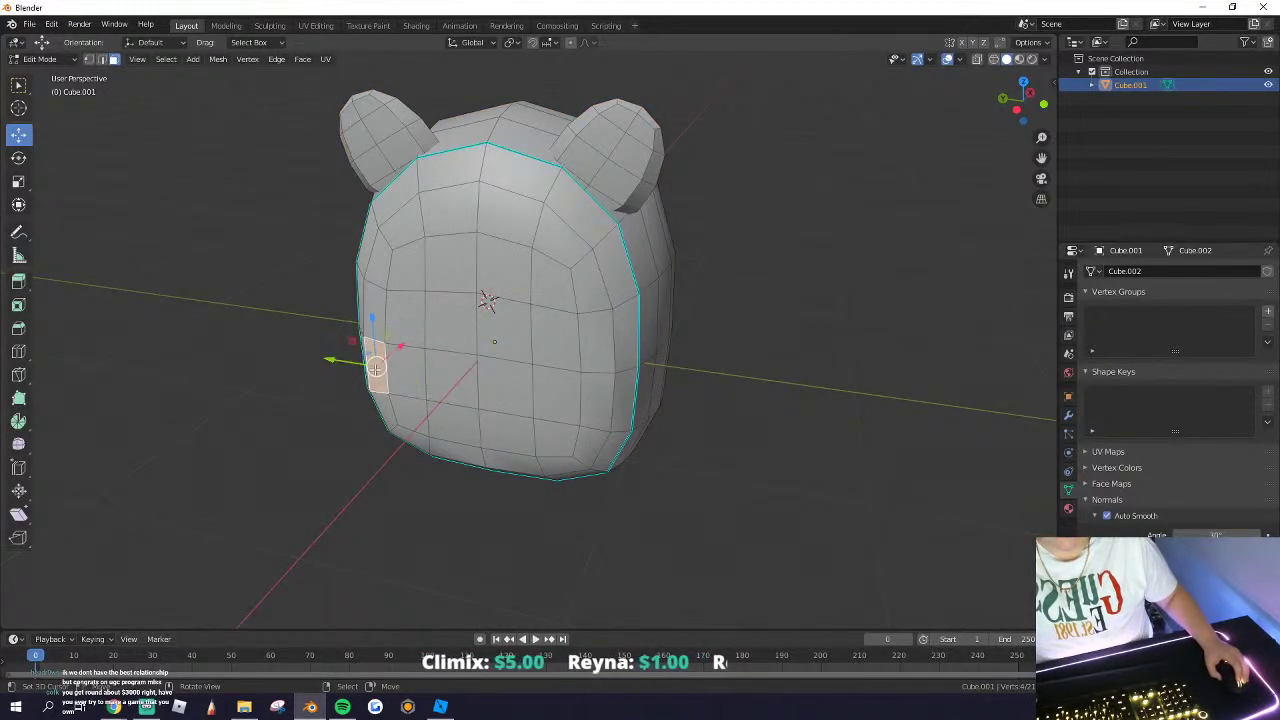
{"action": "middle_click_drag", "start_coordinate": [376, 370], "coordinate": [440, 361]}
{"action": "left_click", "coordinate": [439, 361]}
{"action": "key", "text": "c"}
{"action": "mouse_move", "coordinate": [444, 298]}
{"action": "left_mouse_down"}
{"action": "mouse_move", "coordinate": [474, 428]}
{"action": "mouse_move", "coordinate": [556, 401]}
{"action": "mouse_move", "coordinate": [524, 275]}
{"action": "left_mouse_up"}
{"action": "right_click", "coordinate": [524, 275]}
{"action": "middle_click_drag", "start_coordinate": [524, 275], "coordinate": [620, 358]}
Step: Try extruding the selected front faces outward and scaling them to form a raised panel
{"action": "key", "text": "r"}
{"action": "left_click", "coordinate": [620, 361]}
{"action": "key", "text": "ctrl+z"}
{"action": "key", "text": "e"}
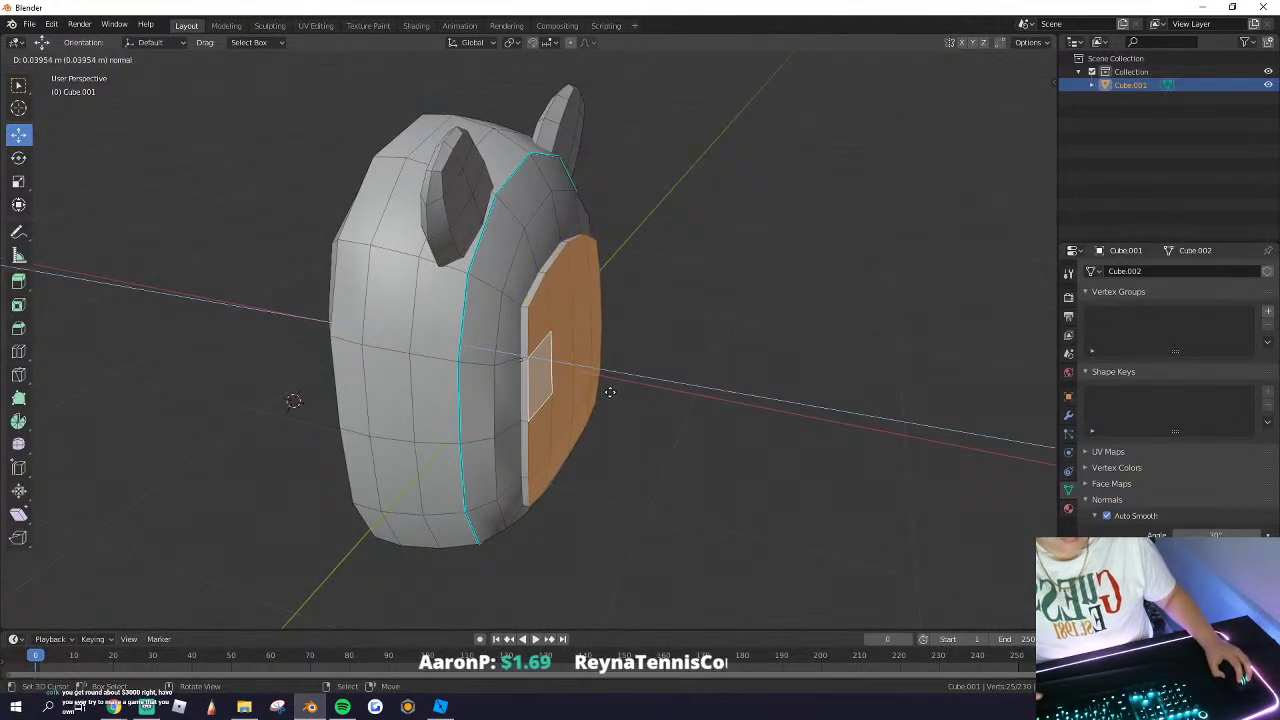
{"action": "left_click", "coordinate": [632, 380]}
{"action": "key", "text": "s"}
{"action": "left_click", "coordinate": [632, 380]}
{"action": "key", "text": "s"}
{"action": "left_click", "coordinate": [628, 380]}
{"action": "key", "text": "Tab"}
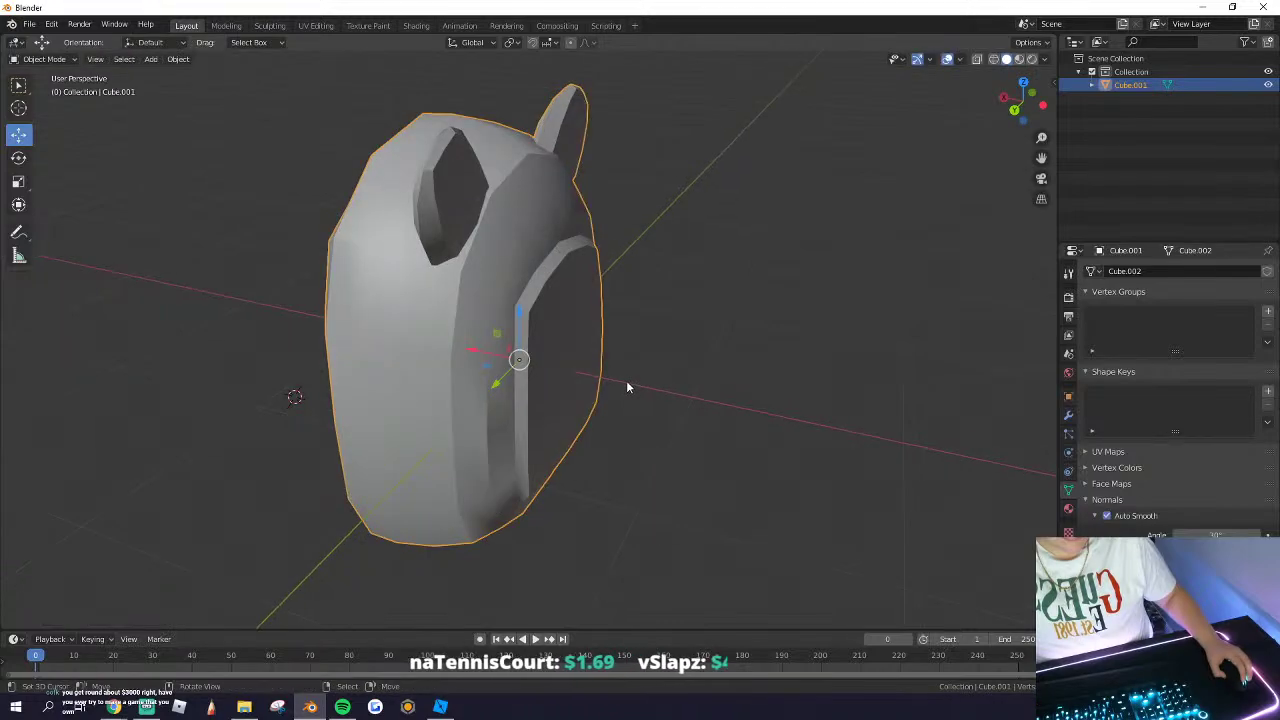
Step: Examine the body's front and ears from several angles in both Object Mode and Edit Mode
{"action": "middle_click_drag", "start_coordinate": [626, 380], "coordinate": [604, 347]}
{"action": "scroll", "coordinate": [604, 347], "scroll_direction": "down", "scroll_amount": 3}
{"action": "key", "text": "Tab"}
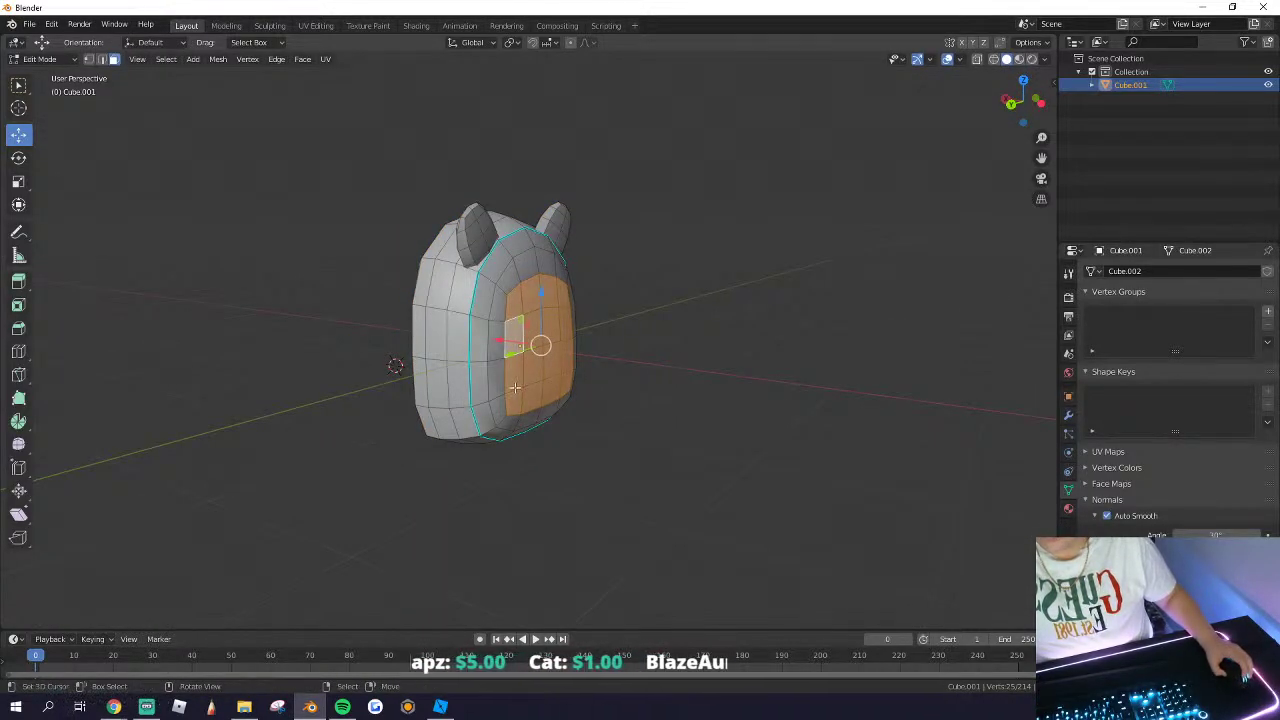
{"action": "key", "text": "Tab"}
{"action": "scroll", "coordinate": [512, 385], "scroll_direction": "up", "scroll_amount": 4}
{"action": "middle_click_drag", "start_coordinate": [512, 385], "coordinate": [393, 405]}
{"action": "scroll", "coordinate": [490, 411], "scroll_direction": "up", "scroll_amount": 1}
{"action": "scroll", "coordinate": [490, 410], "scroll_direction": "down", "scroll_amount": 3}
{"action": "scroll", "coordinate": [484, 406], "scroll_direction": "up", "scroll_amount": 1}
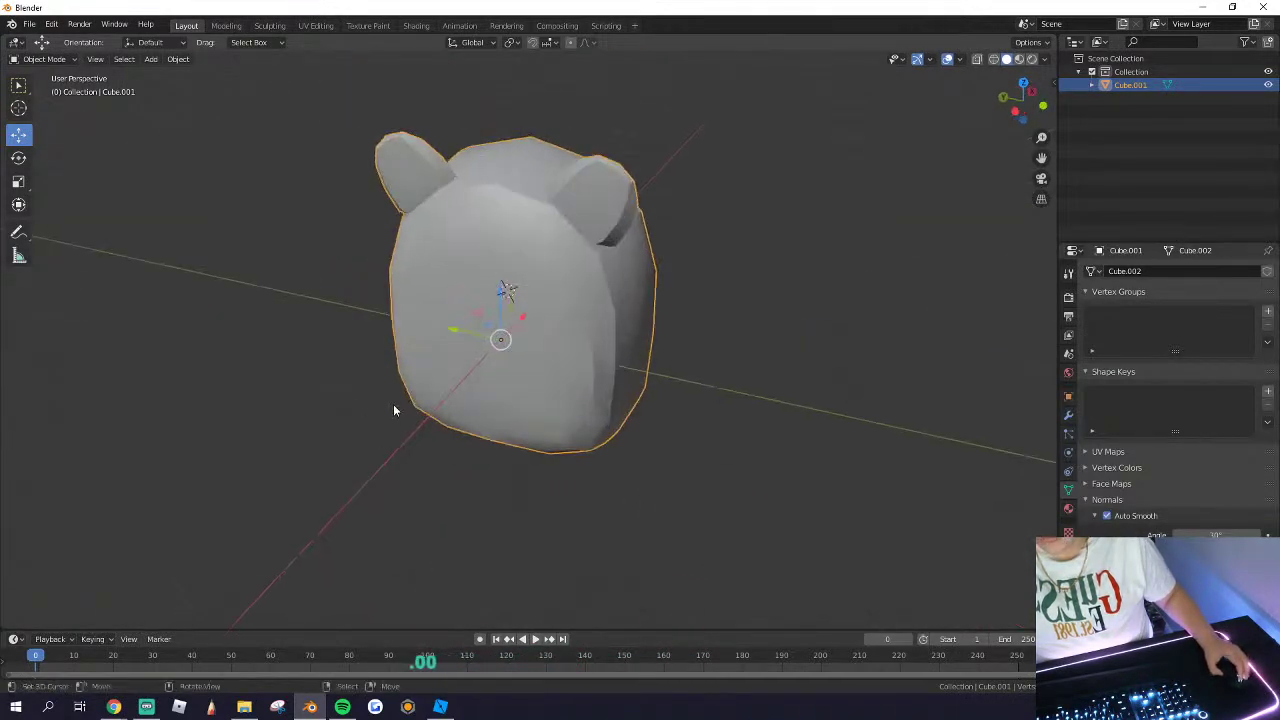
{"action": "scroll", "coordinate": [393, 408], "scroll_direction": "up", "scroll_amount": 1}
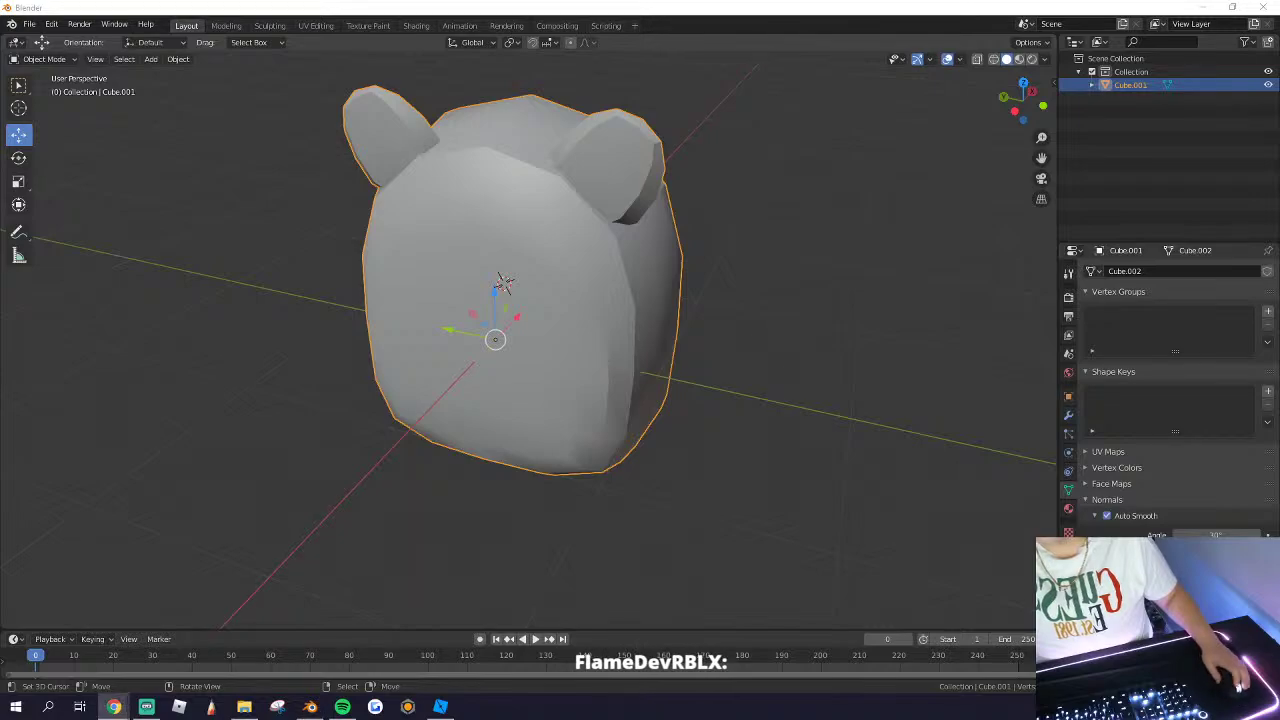
{"action": "scroll", "coordinate": [377, 258], "scroll_direction": "up", "scroll_amount": 1}
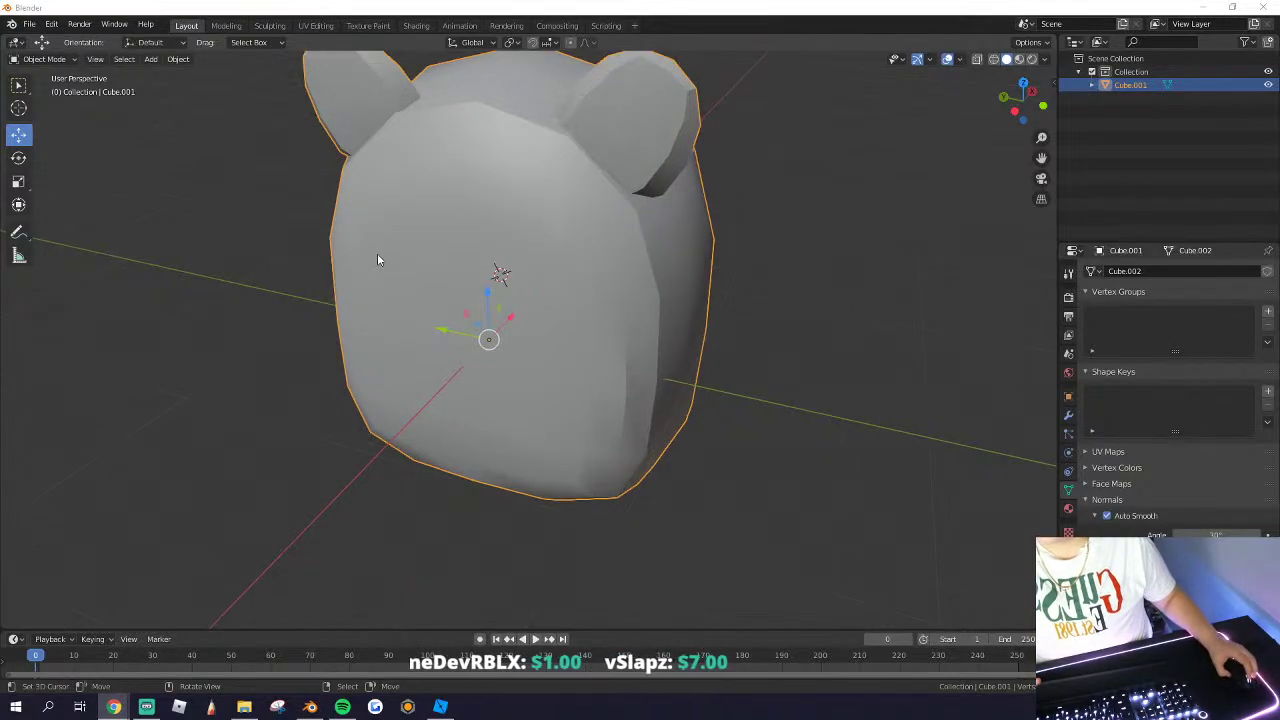
{"action": "middle_click_drag", "start_coordinate": [405, 272], "coordinate": [491, 243]}
{"action": "key", "text": "Tab"}
{"action": "middle_click_drag", "start_coordinate": [390, 372], "coordinate": [376, 338]}
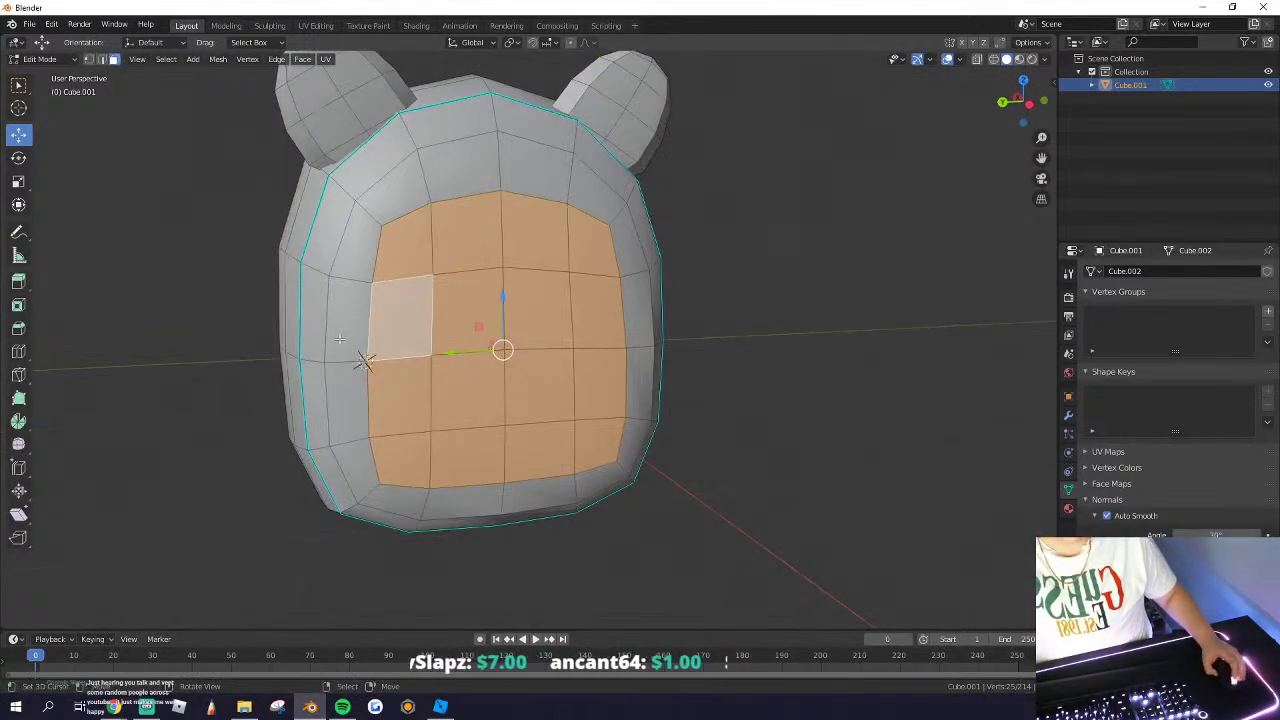
{"action": "key", "text": "Tab"}
{"action": "key", "text": "Tab"}
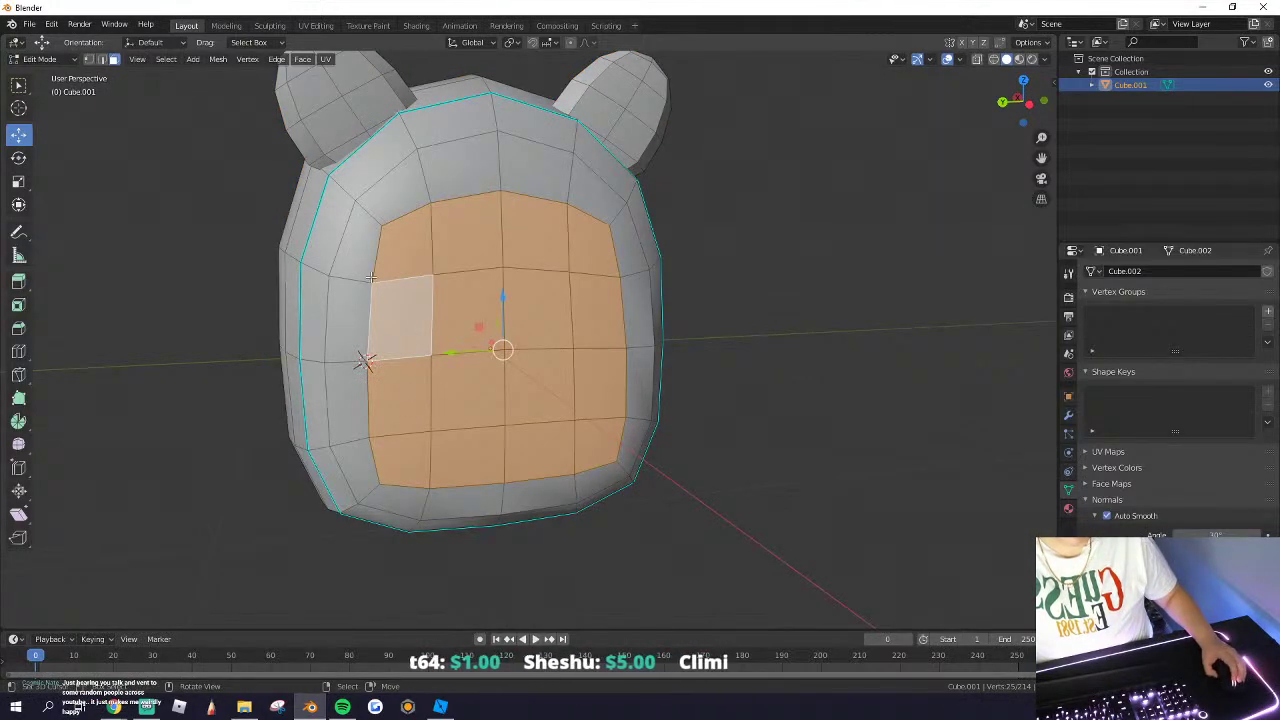
Step: Try scaling two adjoining faces on the lower front of the body along the X axis
{"action": "key", "text": "alt+a"}
{"action": "key", "text": "a"}
{"action": "middle_click_drag", "start_coordinate": [370, 277], "coordinate": [538, 297]}
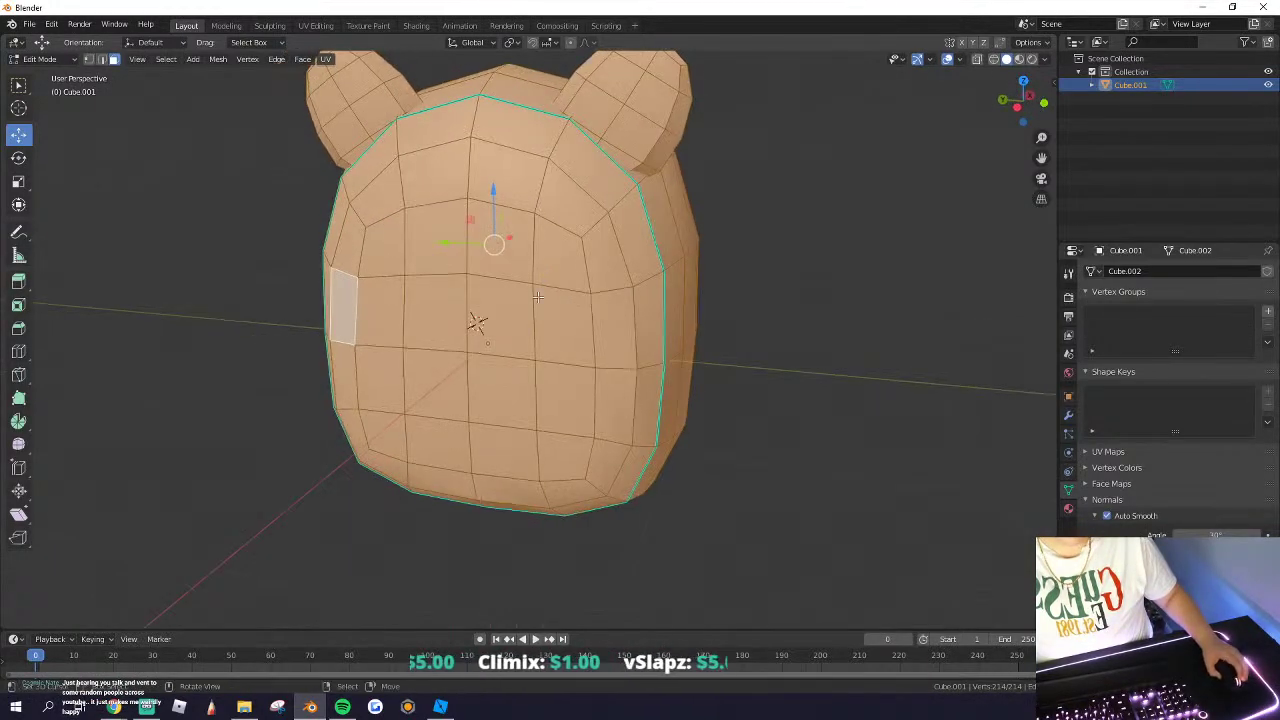
{"action": "key", "text": "alt+a"}
{"action": "left_click_drag", "start_coordinate": [502, 394], "coordinate": [500, 393]}
{"action": "key", "text": "s"}
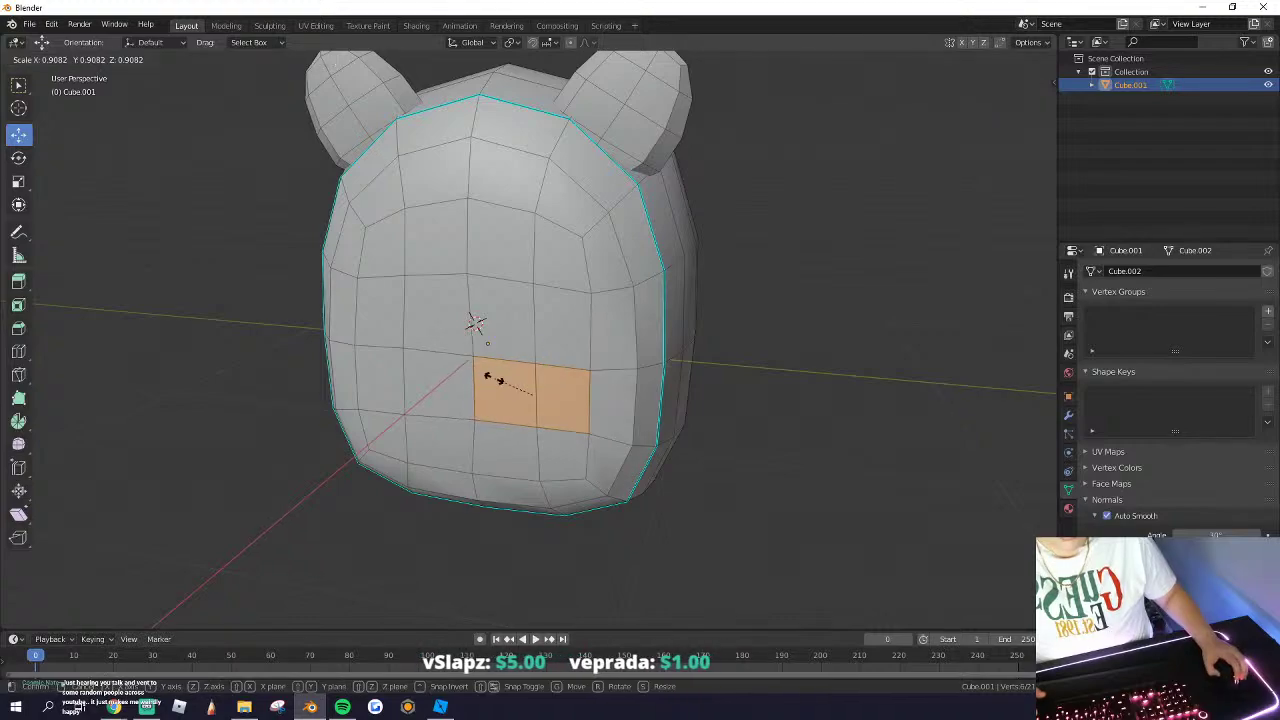
{"action": "key", "text": "x"}
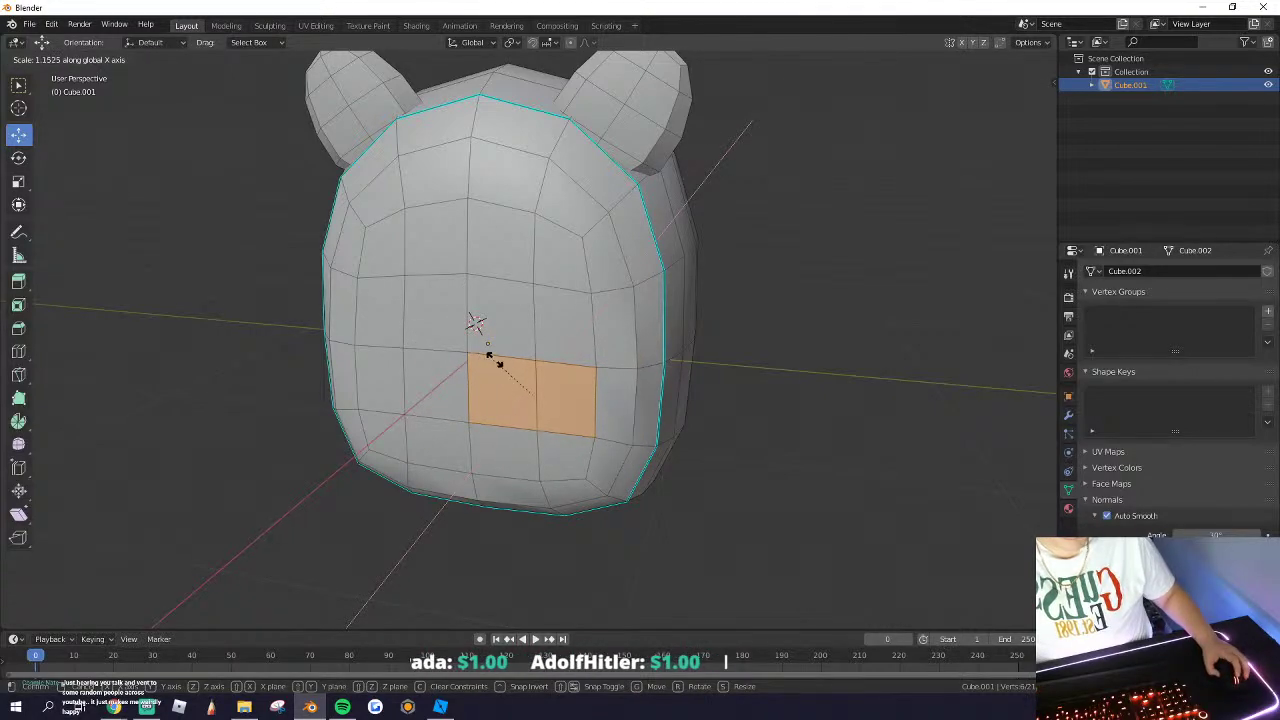
{"action": "left_click", "coordinate": [499, 364]}
Step: Select the block of inner front faces and move it about 0.073 m down along Z and 0.043 m along X
{"action": "middle_click_drag", "start_coordinate": [465, 364], "coordinate": [512, 344]}
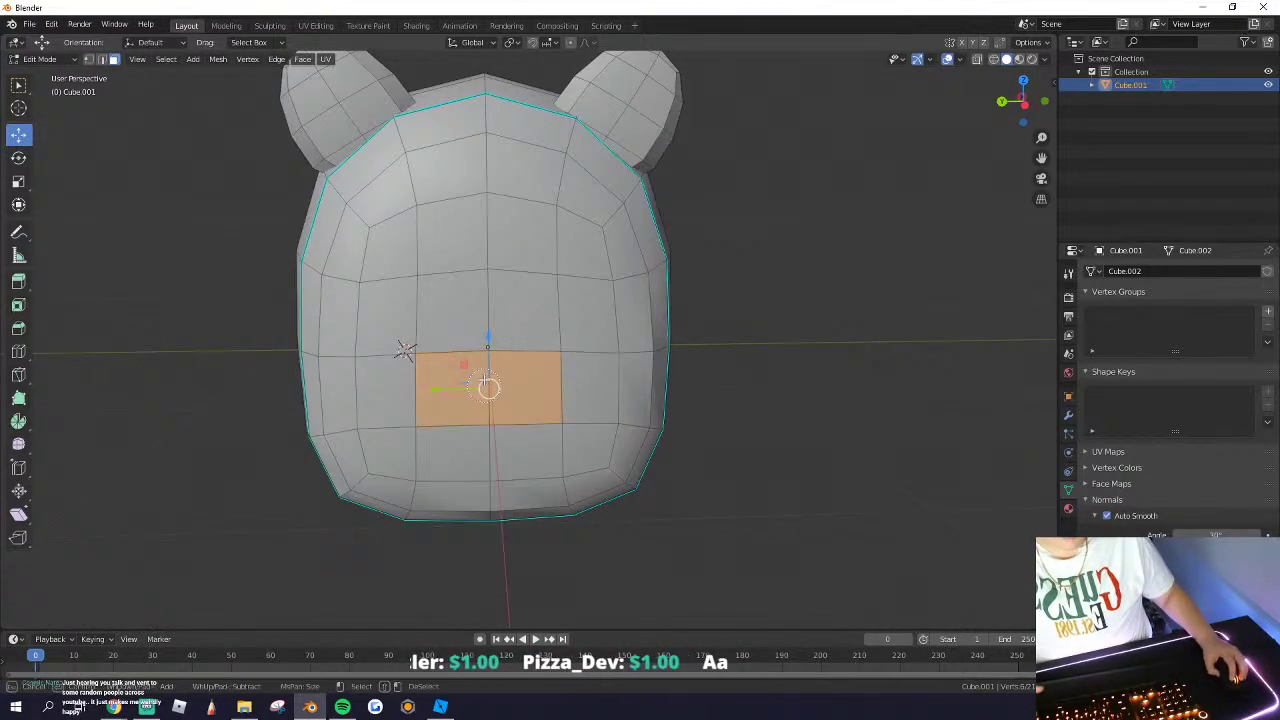
{"action": "mouse_move", "coordinate": [487, 387]}
{"action": "left_mouse_down"}
{"action": "mouse_move", "coordinate": [455, 455]}
{"action": "mouse_move", "coordinate": [378, 470]}
{"action": "left_mouse_up"}
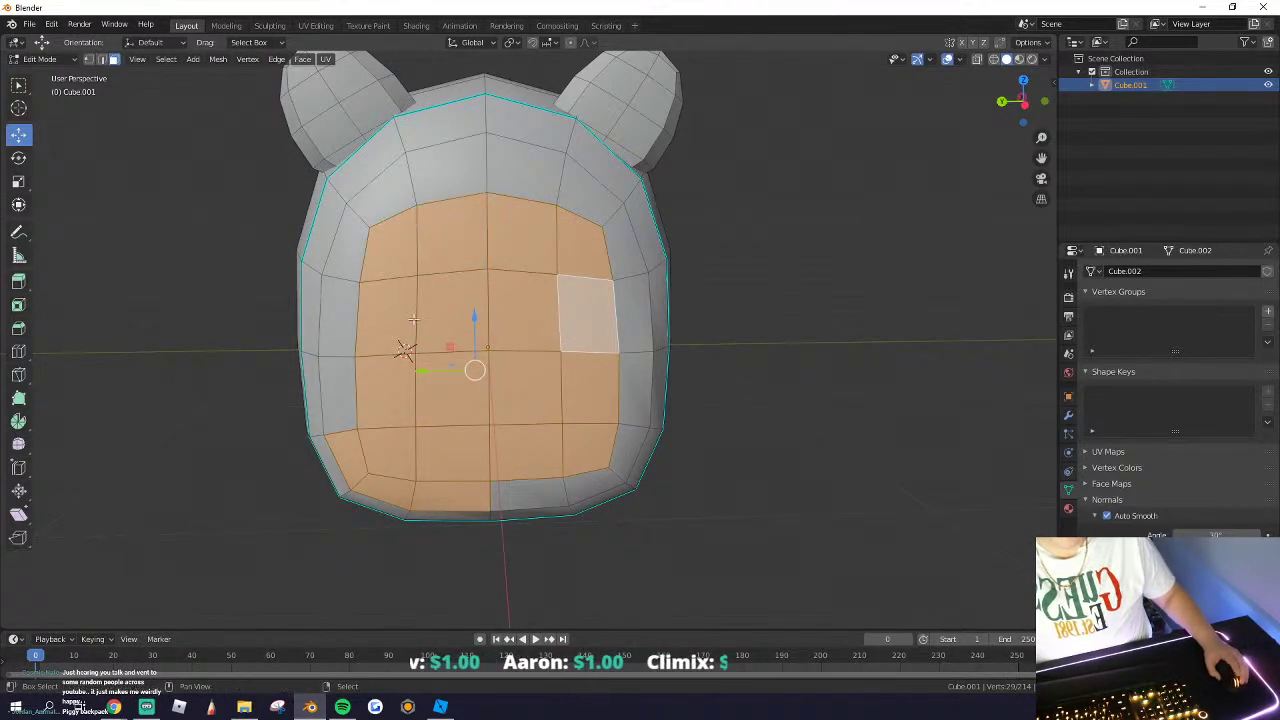
{"action": "right_click", "coordinate": [362, 488], "text": "shift"}
{"action": "scroll", "coordinate": [407, 437], "scroll_direction": "down", "scroll_amount": 1}
{"action": "middle_click_drag", "start_coordinate": [512, 328], "coordinate": [552, 342]}
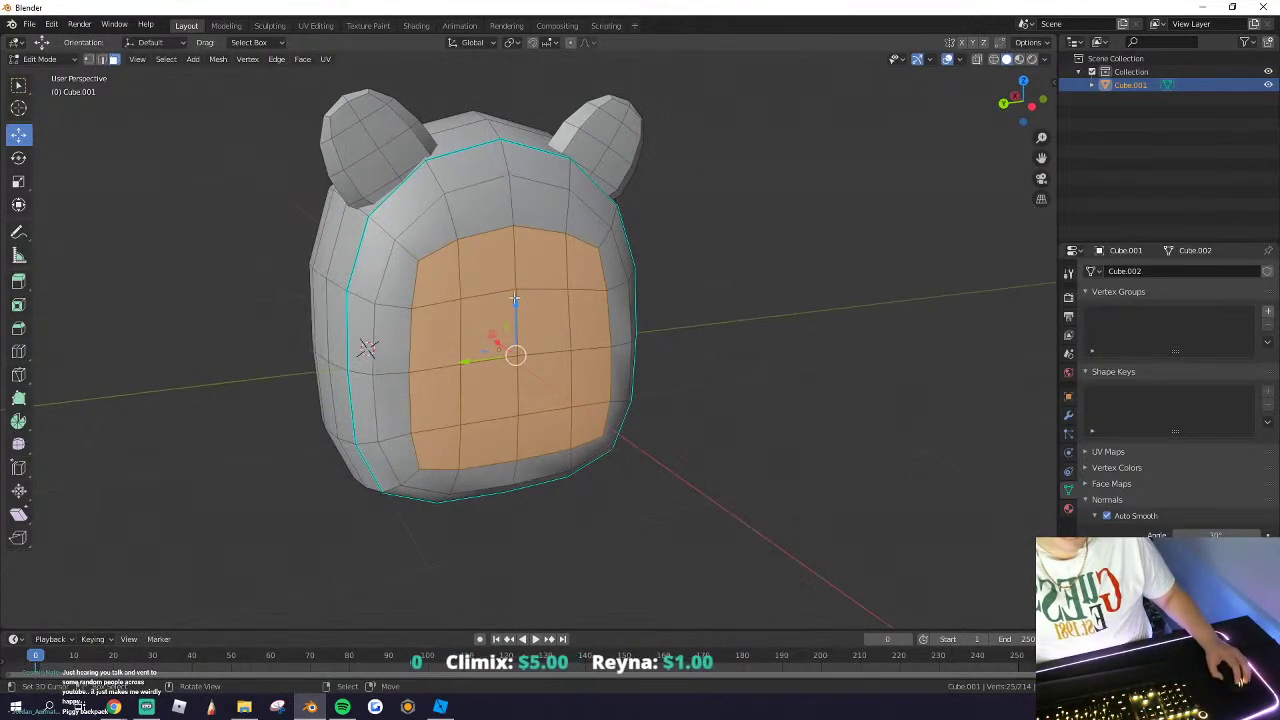
{"action": "mouse_move", "coordinate": [515, 302]}
{"action": "left_mouse_down"}
{"action": "mouse_move", "coordinate": [511, 332]}
{"action": "mouse_move", "coordinate": [507, 319]}
{"action": "left_mouse_up"}
{"action": "middle_click_drag", "start_coordinate": [505, 327], "coordinate": [508, 355]}
{"action": "key", "text": "g"}
{"action": "key", "text": "x"}
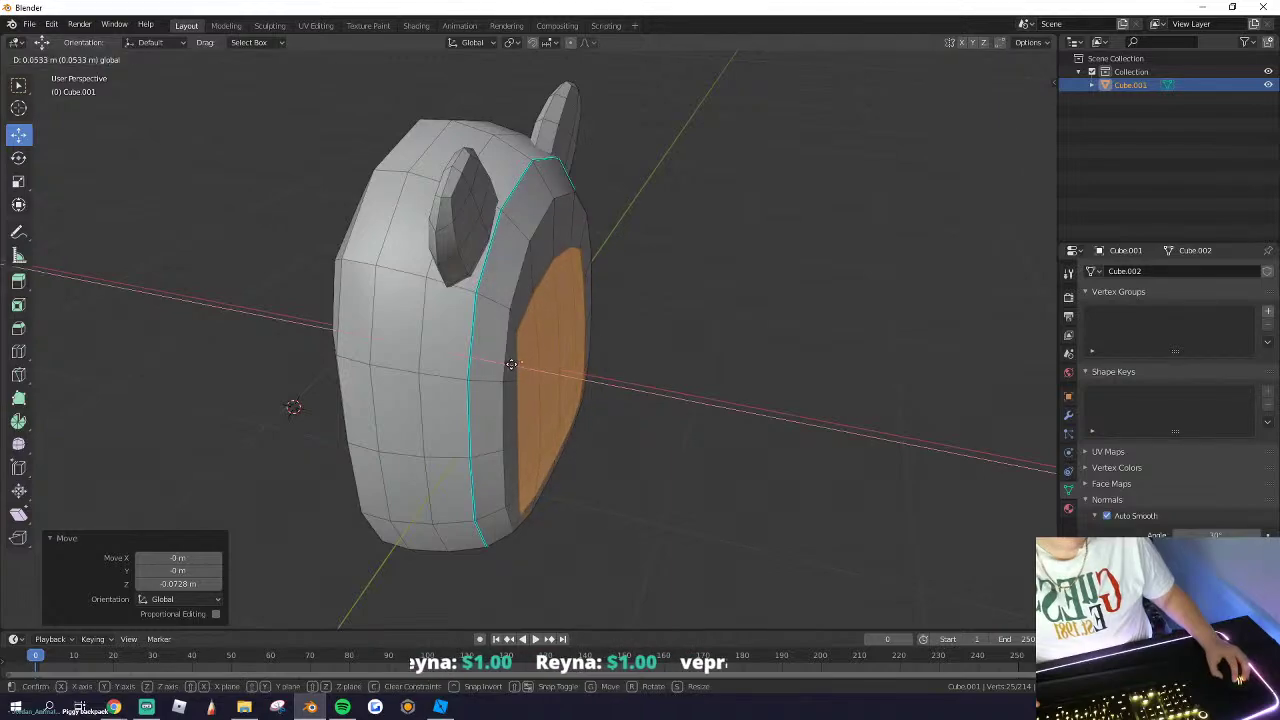
{"action": "left_click_drag", "start_coordinate": [516, 363], "coordinate": [511, 362]}
{"action": "middle_click_drag", "start_coordinate": [511, 362], "coordinate": [486, 363]}
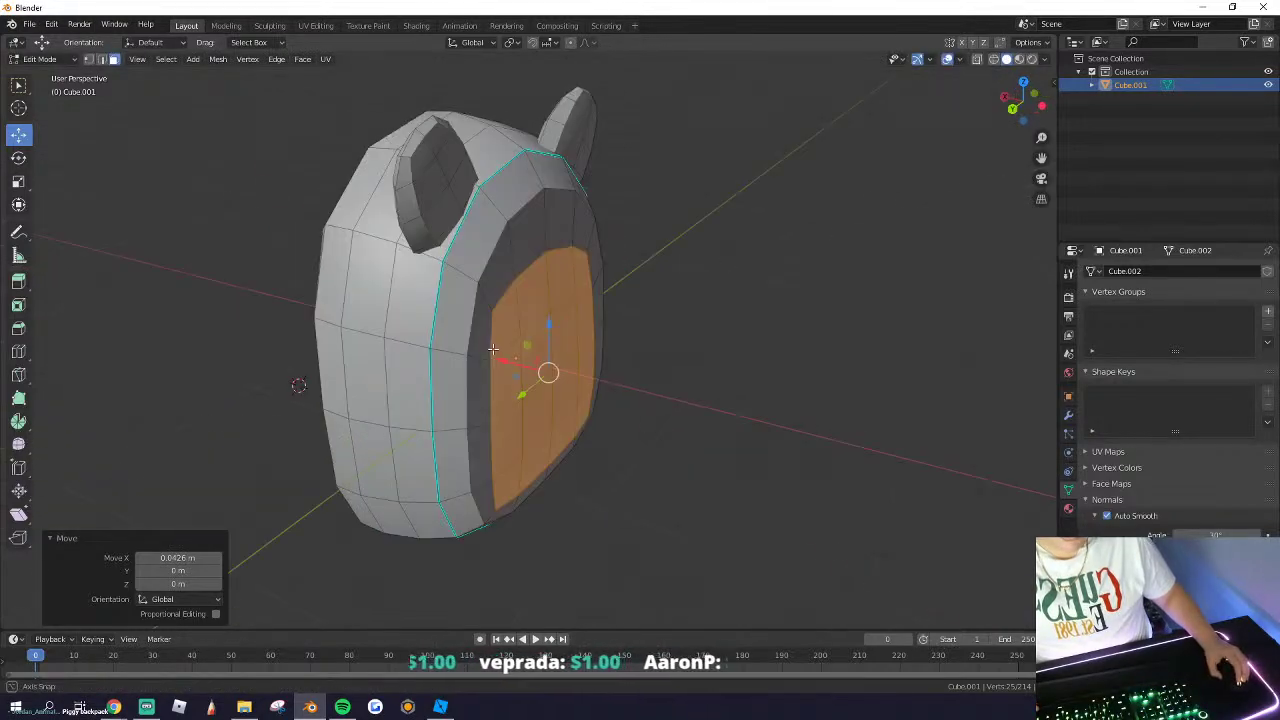
Step: Extrude the selected front faces outward and scale them down slightly to form a raised panel
{"action": "key", "text": "e"}
{"action": "left_click", "coordinate": [540, 366]}
{"action": "key", "text": "s"}
{"action": "left_click", "coordinate": [583, 368]}
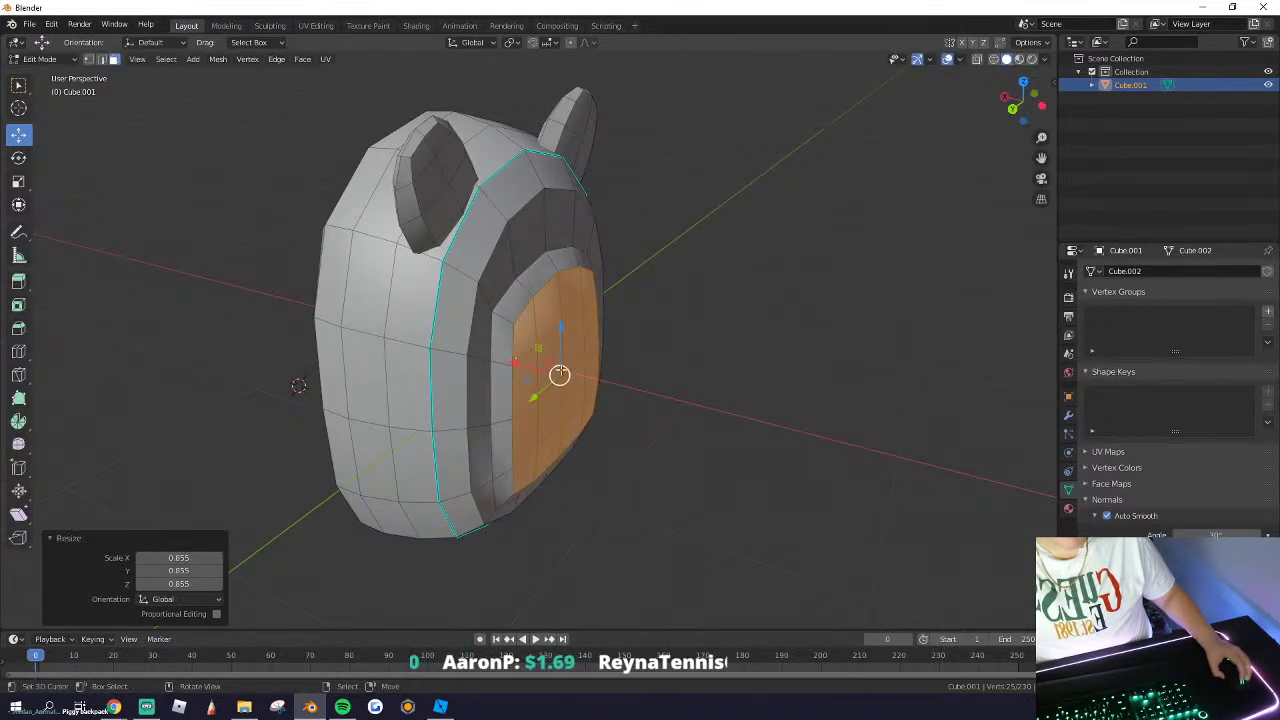
{"action": "key", "text": "ctrl+z"}
{"action": "middle_click_drag", "start_coordinate": [572, 370], "coordinate": [497, 256]}
{"action": "key", "text": "s"}
{"action": "left_click", "coordinate": [531, 374]}
Step: Lower the rim edges at the raised panel's top and upper corners along Z to smooth its upper curve
{"action": "left_click", "coordinate": [494, 245]}
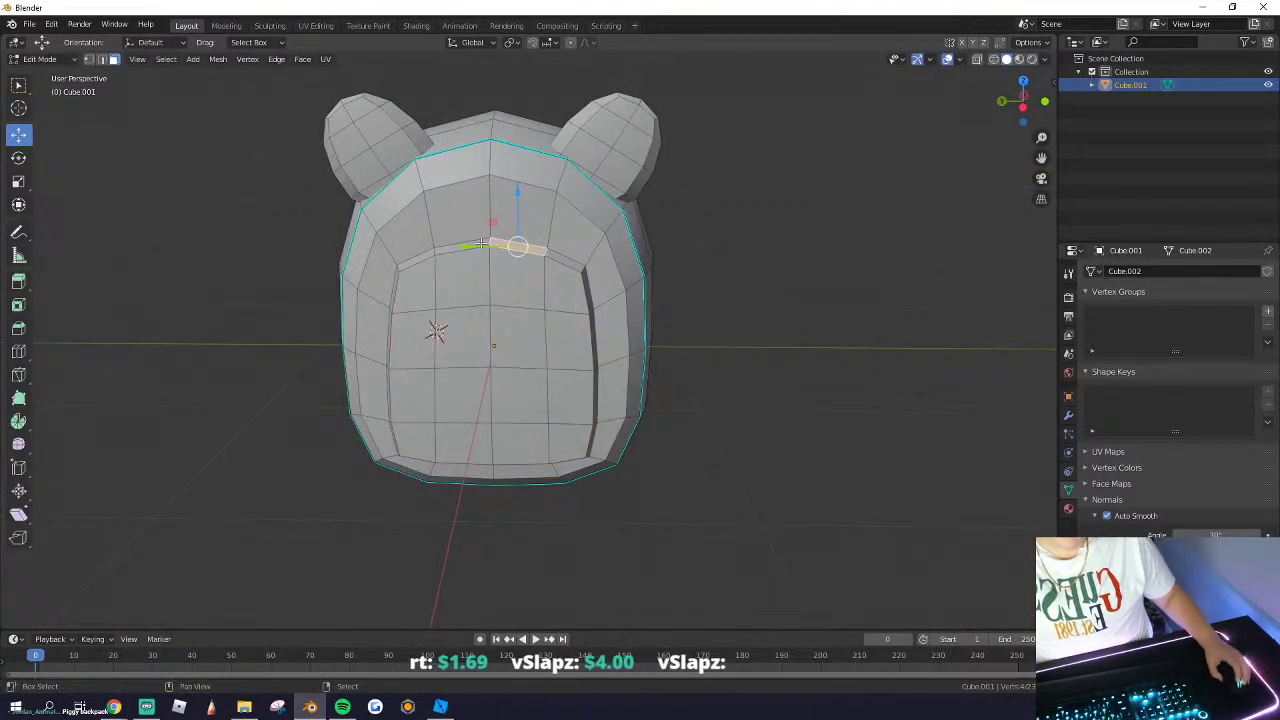
{"action": "left_click", "coordinate": [101, 59]}
{"action": "scroll", "coordinate": [509, 216], "scroll_direction": "up", "scroll_amount": 3}
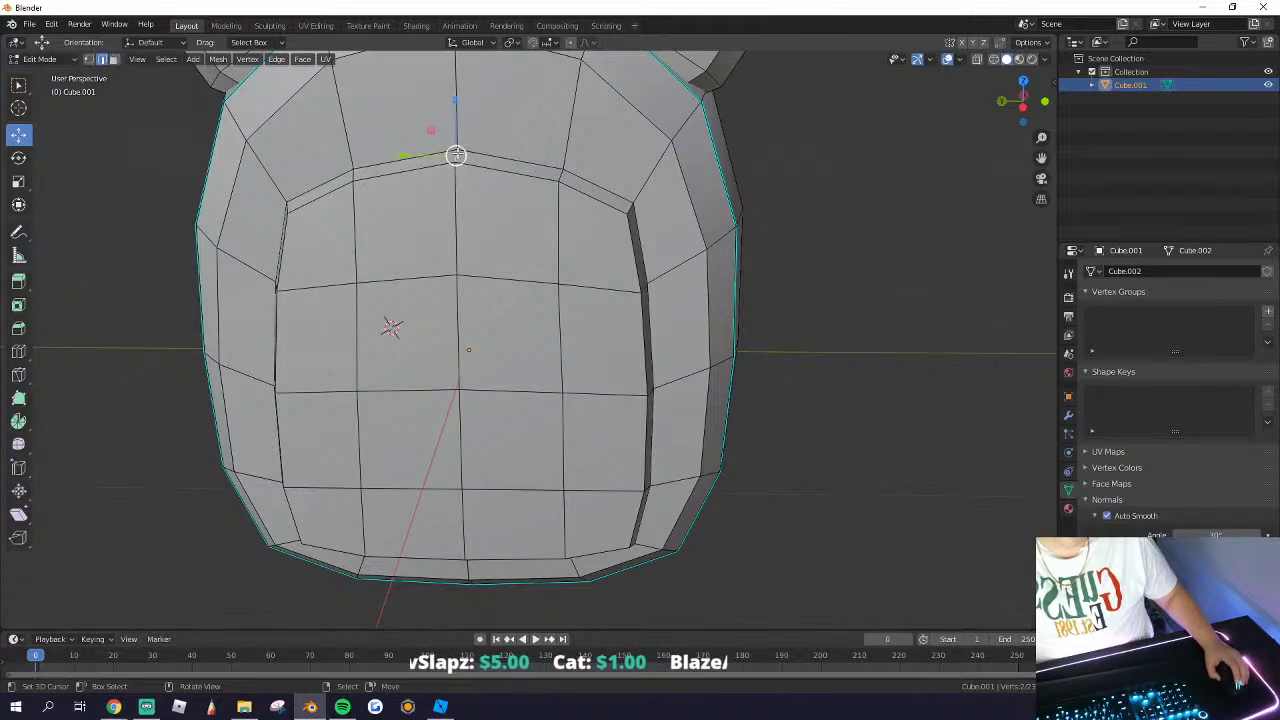
{"action": "left_click_drag", "start_coordinate": [455, 114], "coordinate": [455, 131]}
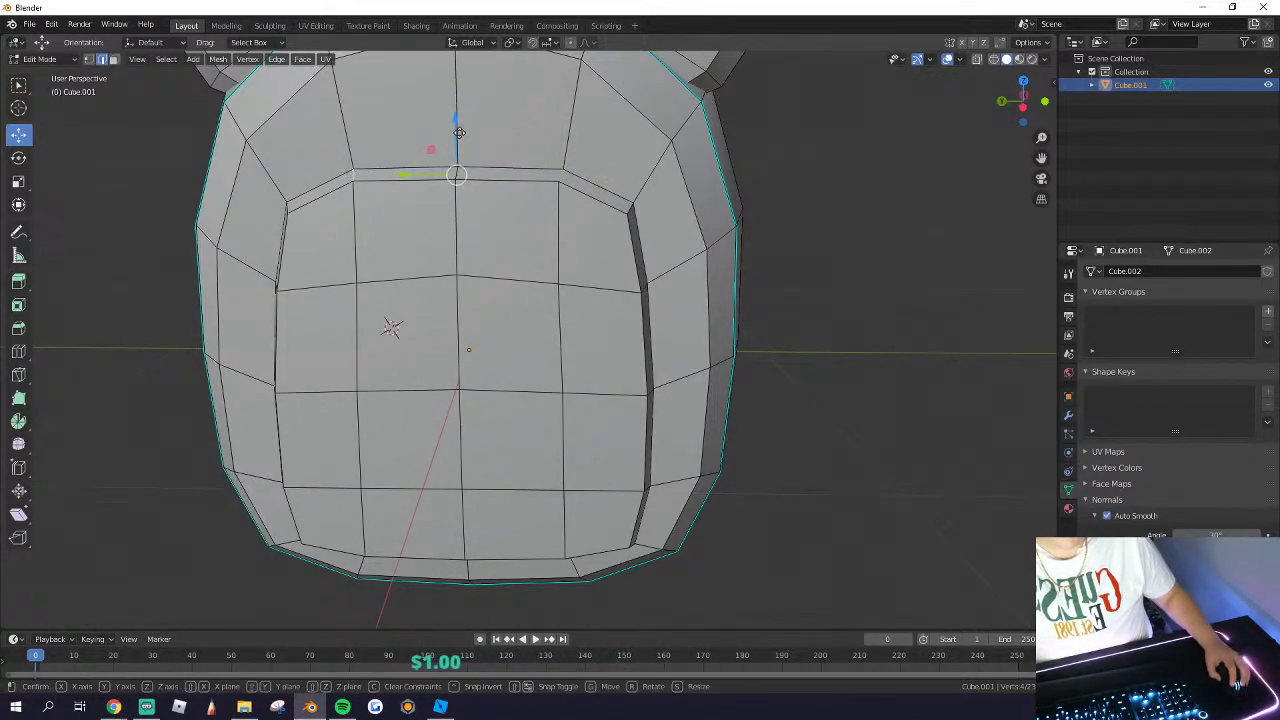
{"action": "left_click_drag", "start_coordinate": [459, 133], "coordinate": [457, 137]}
{"action": "left_click", "coordinate": [288, 208]}
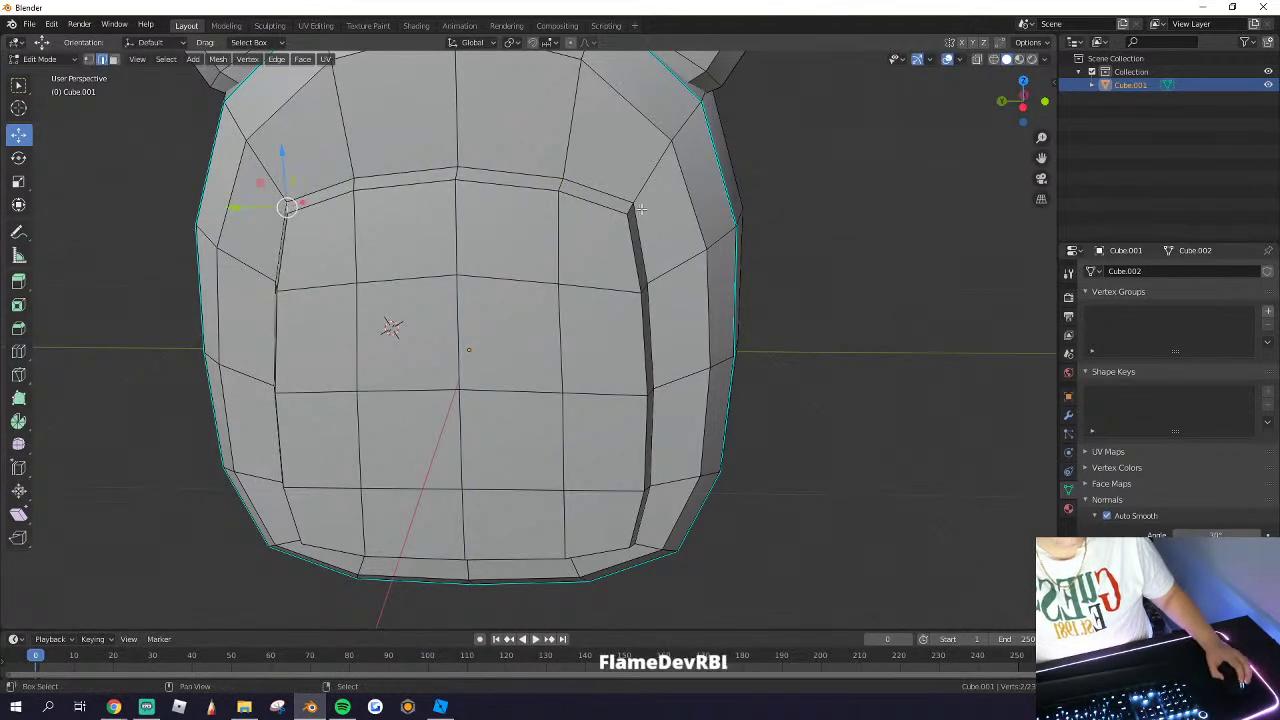
{"action": "middle_click_drag", "start_coordinate": [532, 226], "coordinate": [561, 224]}
{"action": "left_click_drag", "start_coordinate": [471, 160], "coordinate": [471, 170]}
{"action": "key", "text": "Tab"}
{"action": "scroll", "coordinate": [471, 260], "scroll_direction": "down", "scroll_amount": 4}
{"action": "middle_click_drag", "start_coordinate": [471, 260], "coordinate": [540, 335]}
{"action": "middle_click_drag", "start_coordinate": [532, 437], "coordinate": [436, 410]}
Step: Select both complete ears in Edit Mode and rotate them -12.7° about the Y axis
{"action": "key", "text": "Tab"}
{"action": "key", "text": "ctrl+l"}
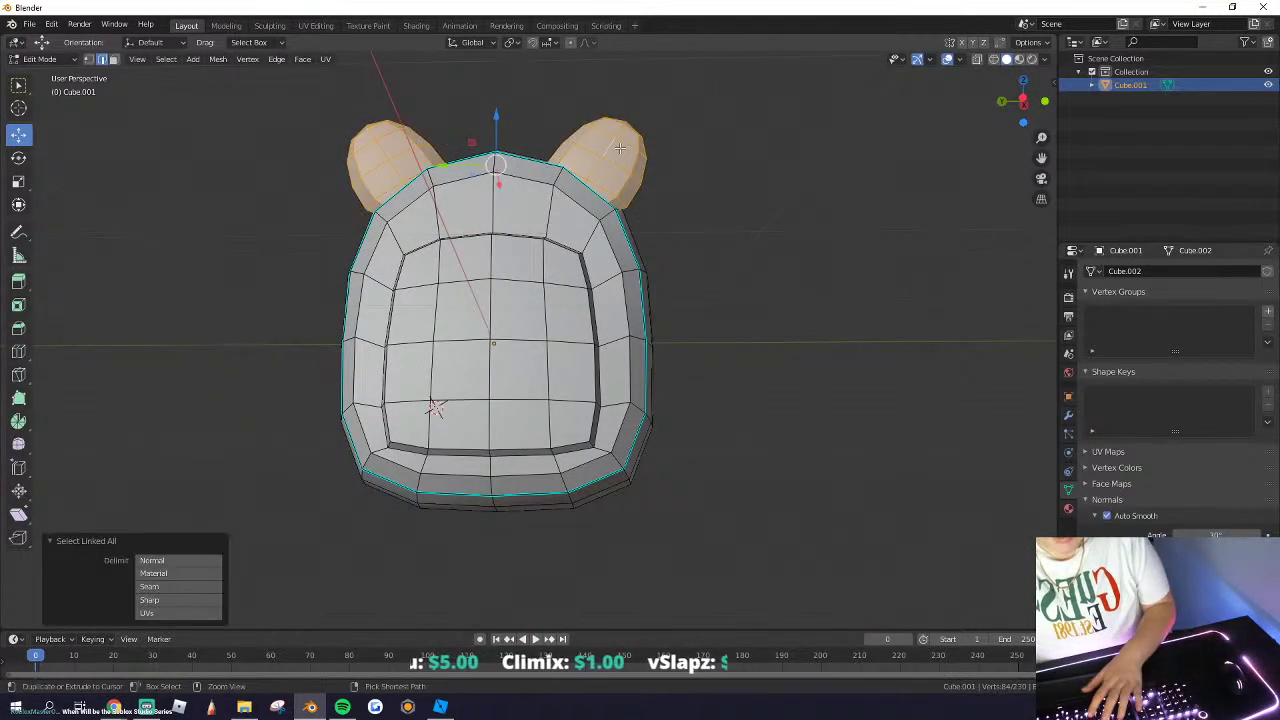
{"action": "middle_click_drag", "start_coordinate": [742, 195], "coordinate": [551, 270]}
{"action": "key", "text": "r"}
{"action": "key", "text": "x"}
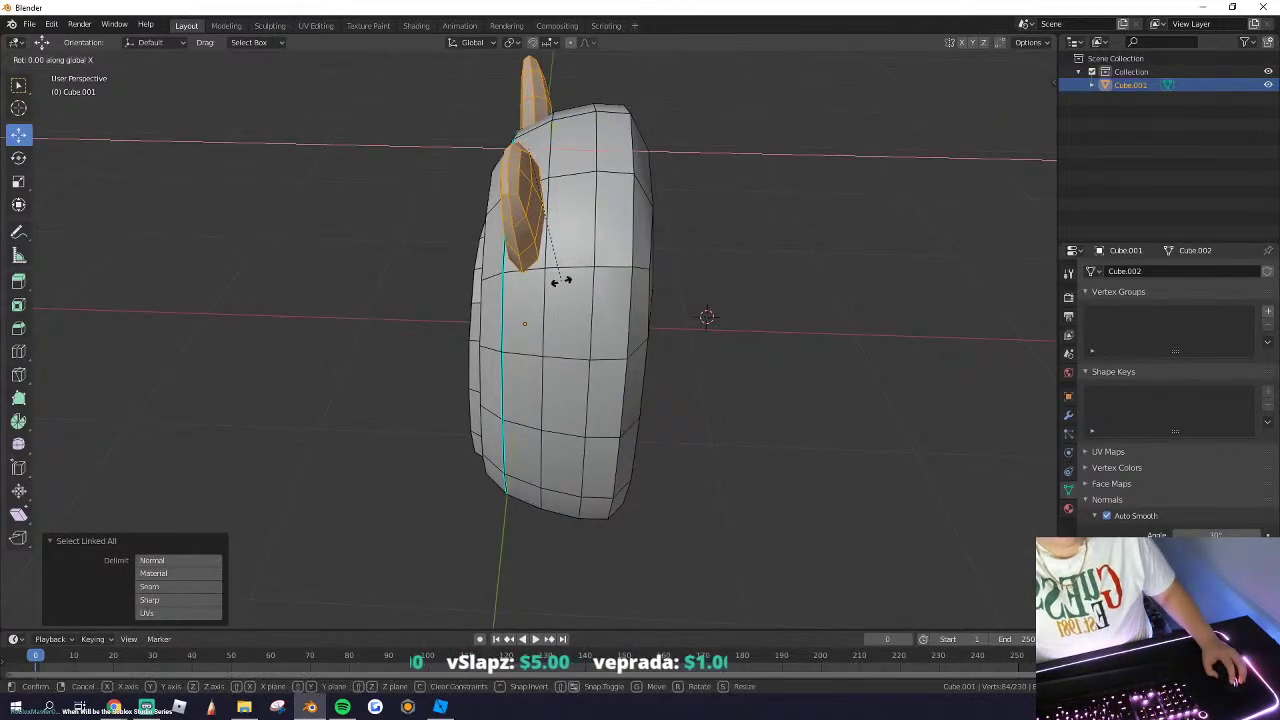
{"action": "left_click", "coordinate": [561, 282]}
{"action": "key", "text": "ctrl+z"}
{"action": "key", "text": "r"}
{"action": "key", "text": "y"}
{"action": "left_click", "coordinate": [575, 280]}
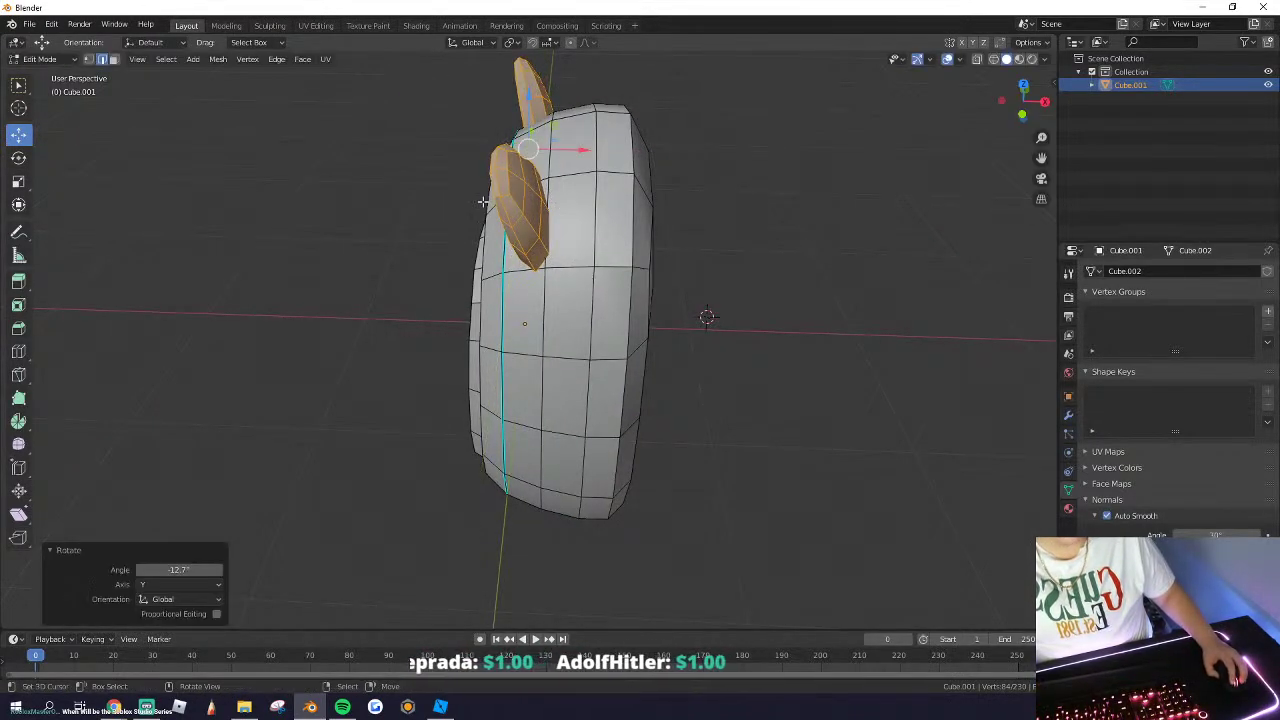
Step: Move both tilted ears along the X axis to reposition them on the body
{"action": "middle_click_drag", "start_coordinate": [578, 280], "coordinate": [672, 314]}
{"action": "key", "text": "g"}
{"action": "key", "text": "x"}
{"action": "left_click", "coordinate": [558, 135]}
Step: Select the edge loops running around both ears and dissolve those edges
{"action": "left_click", "coordinate": [588, 130], "text": "alt"}
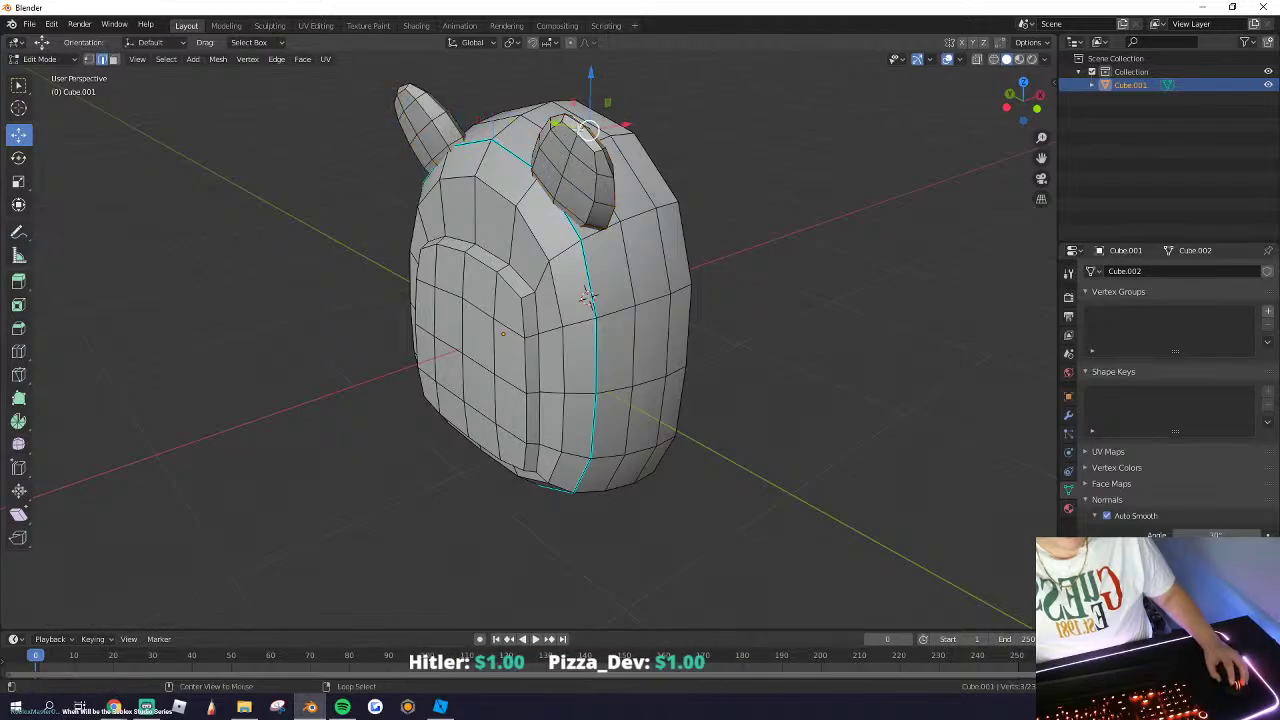
{"action": "middle_click_drag", "start_coordinate": [588, 296], "coordinate": [395, 122]}
{"action": "key", "text": "x"}
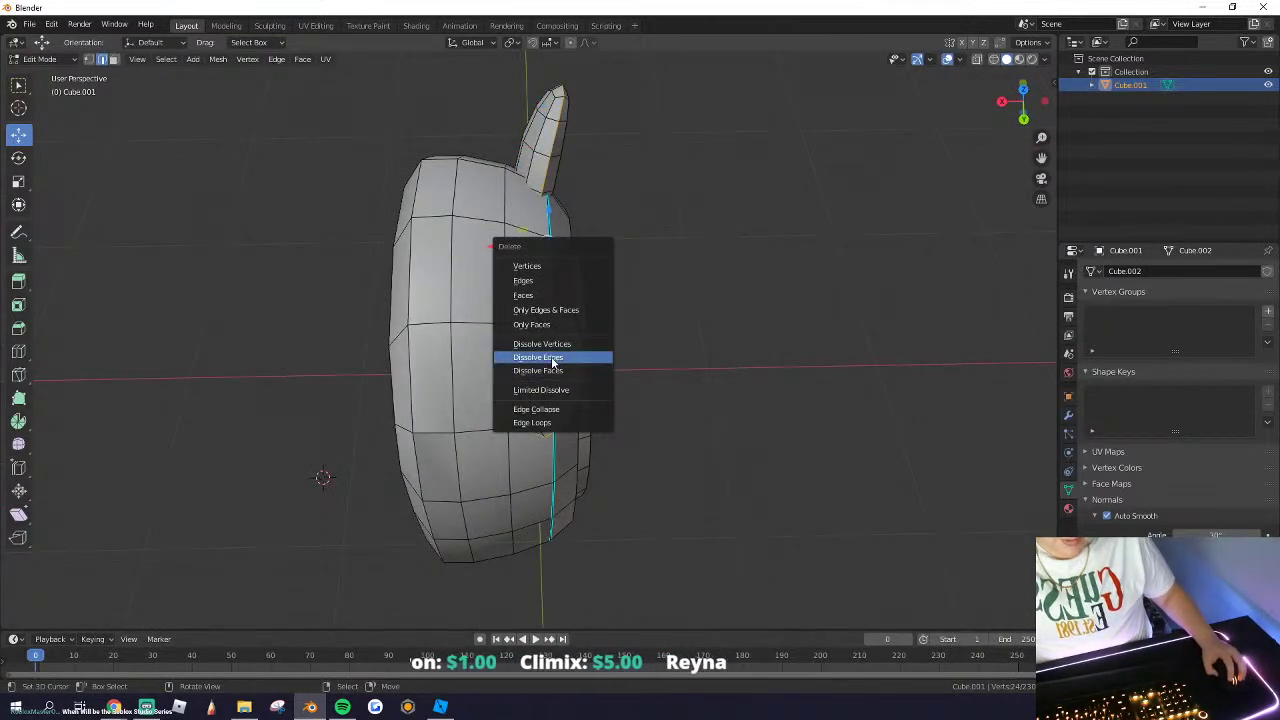
{"action": "left_click", "coordinate": [553, 362]}
{"action": "key", "text": "Tab"}
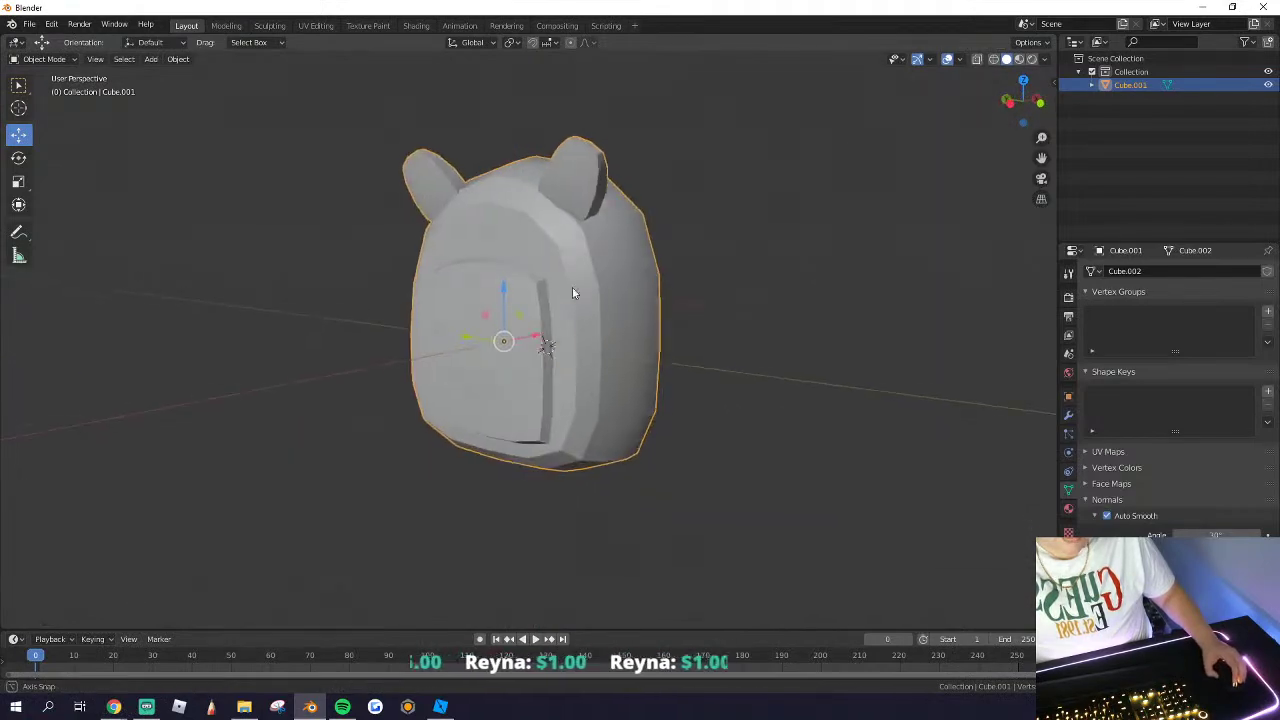
{"action": "key", "text": "Tab"}
{"action": "scroll", "coordinate": [509, 251], "scroll_direction": "up", "scroll_amount": 1}
{"action": "key", "text": "ctrl+l"}
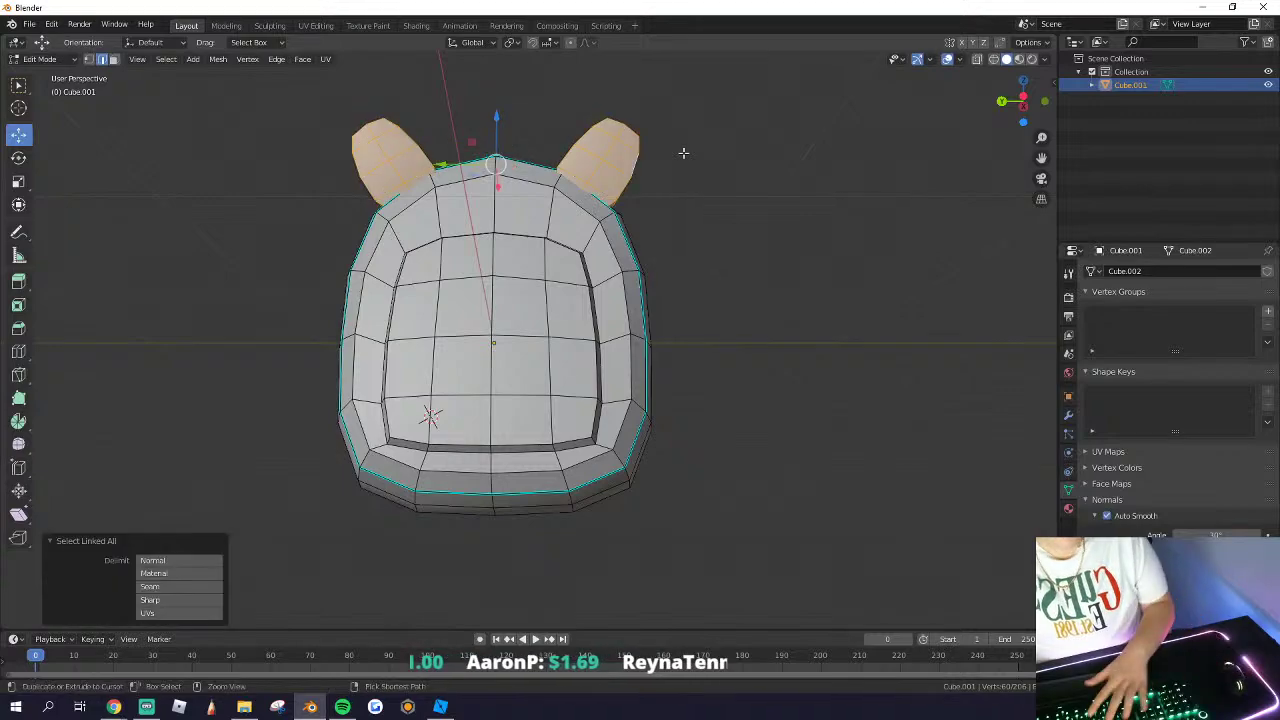
{"action": "key", "text": "s"}
{"action": "key", "text": "z"}
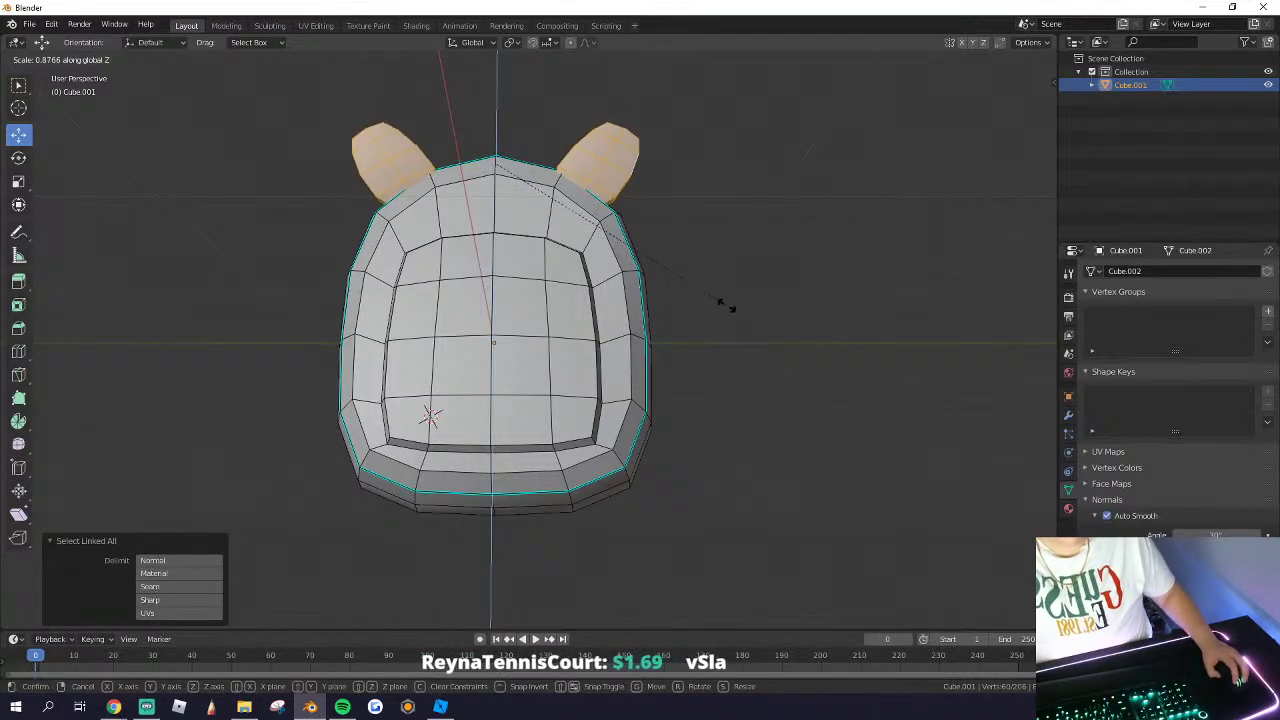
{"action": "right_click", "coordinate": [727, 305]}
{"action": "middle_click_drag", "start_coordinate": [496, 120], "coordinate": [518, 206]}
{"action": "key", "text": "ctrl+g"}
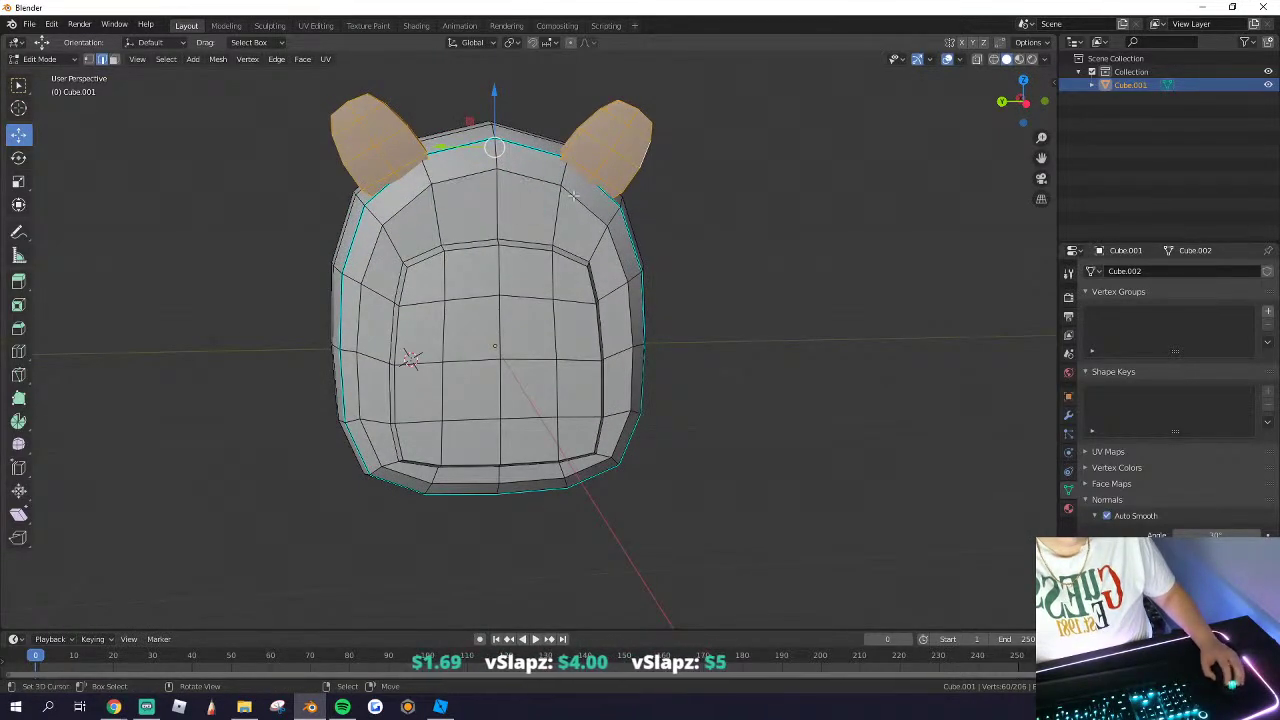
Step: Add a 32-vertex cylinder with a 1 m radius and 2 m depth in Object Mode
{"action": "key", "text": "Tab"}
{"action": "left_click", "coordinate": [150, 59]}
{"action": "mouse_move", "coordinate": [157, 78]}
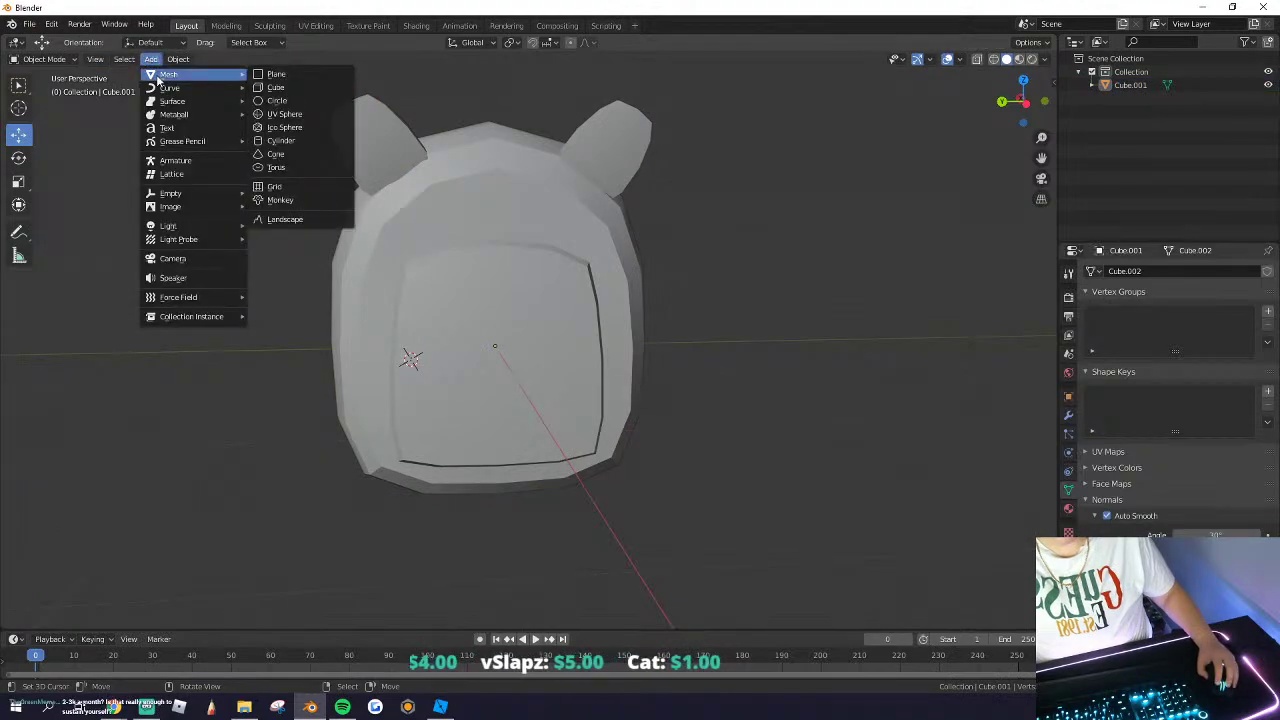
{"action": "left_click", "coordinate": [280, 141]}
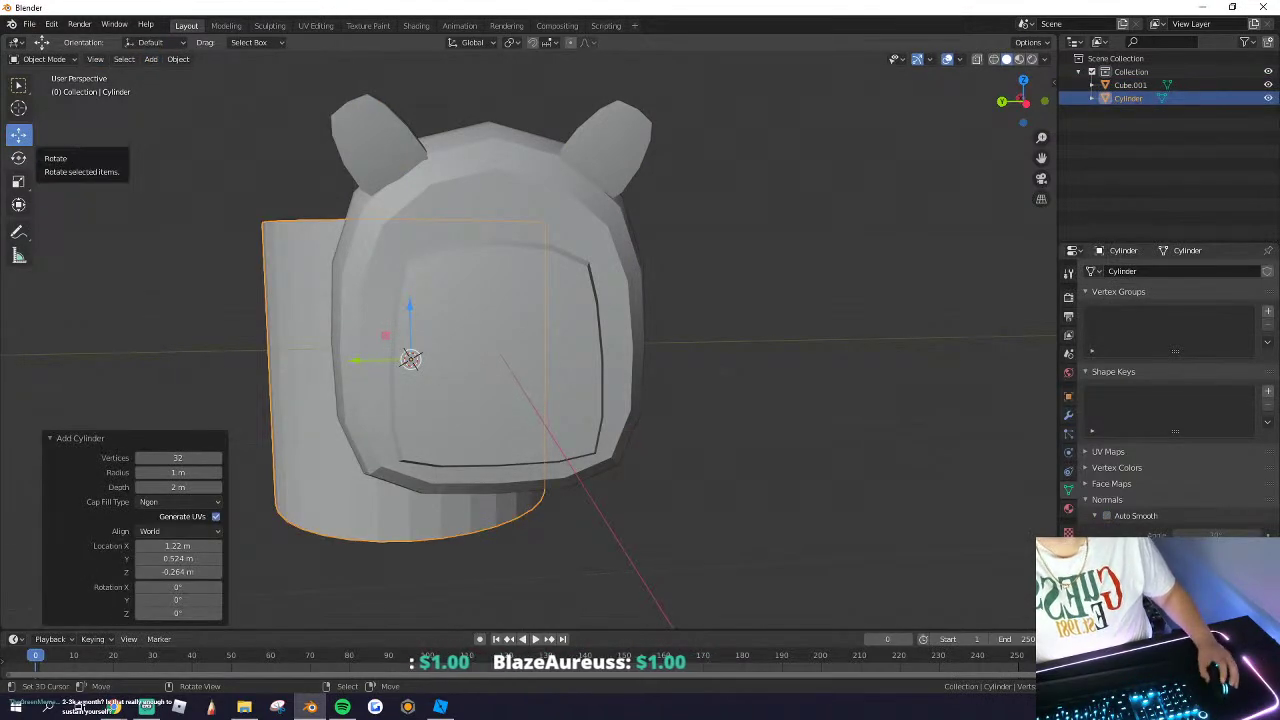
{"action": "scroll", "coordinate": [319, 352], "scroll_direction": "down", "scroll_amount": 2}
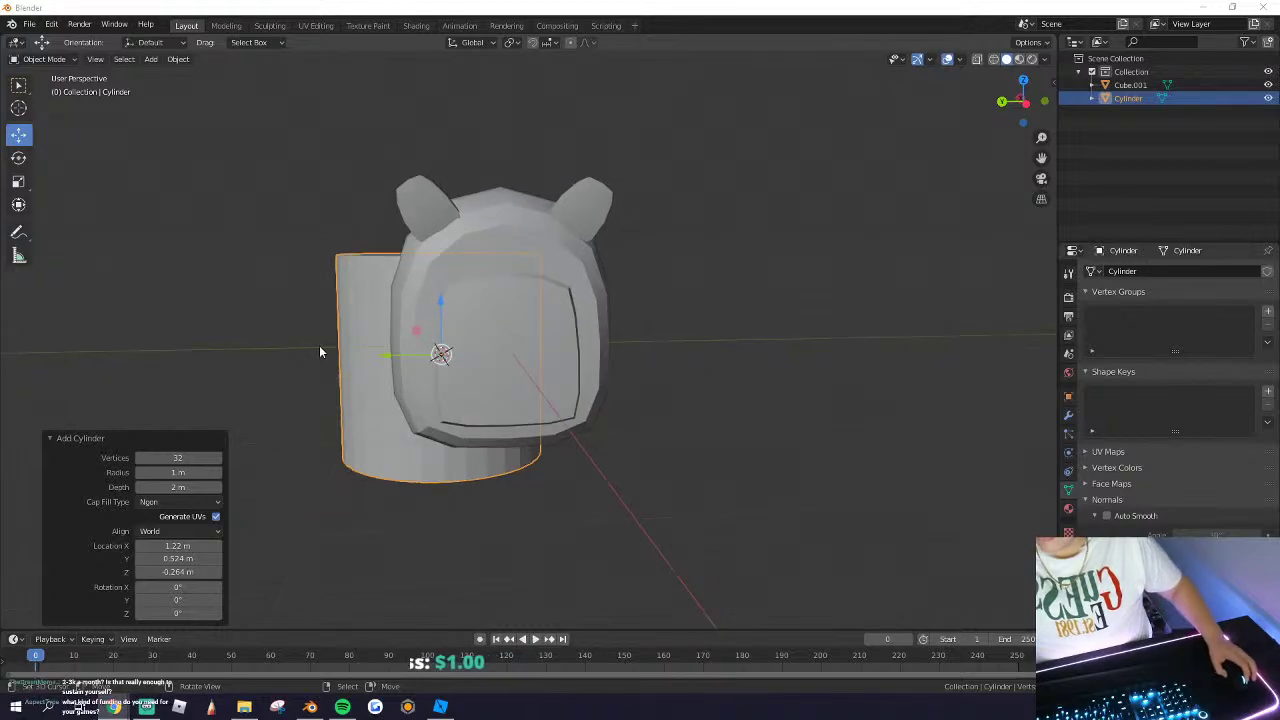
{"action": "scroll", "coordinate": [384, 349], "scroll_direction": "up", "scroll_amount": 1}
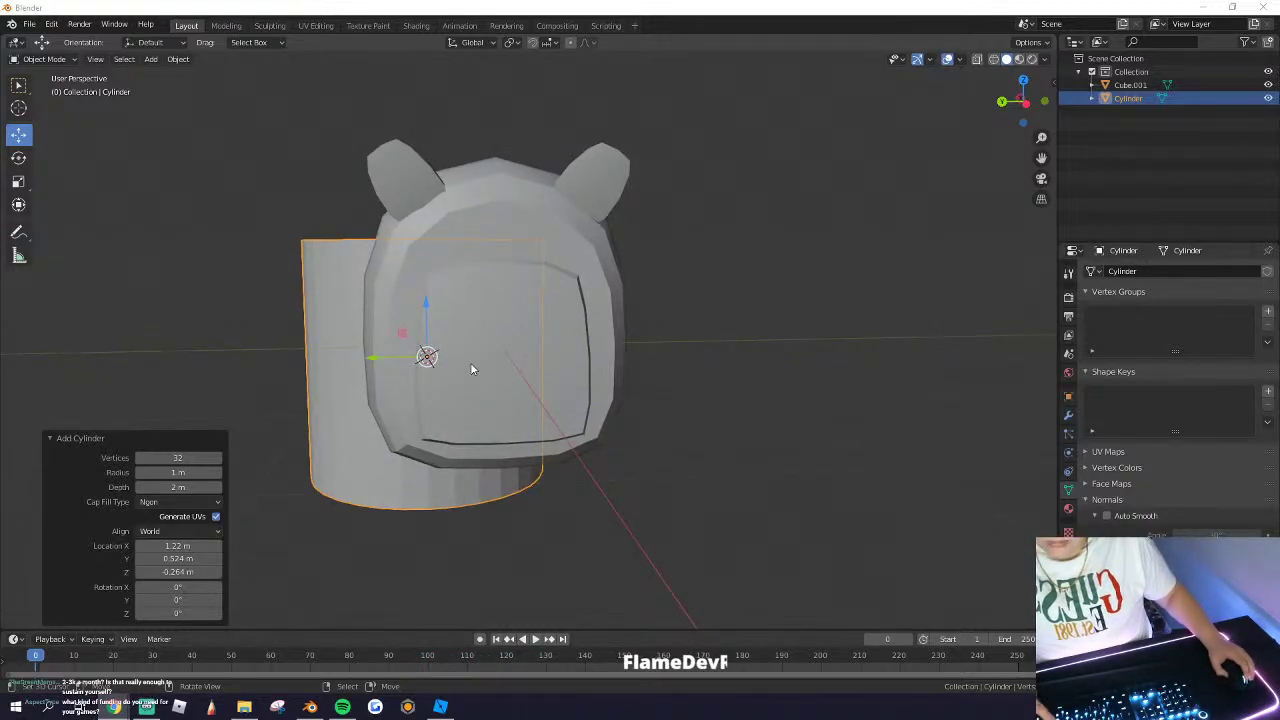
Step: Clear the cylinder's location to centre it on the origin and rotate it 90° about the Y axis
{"action": "middle_click_drag", "start_coordinate": [471, 366], "coordinate": [648, 394]}
{"action": "key", "text": "alt+g"}
{"action": "type", "text": "rx"}
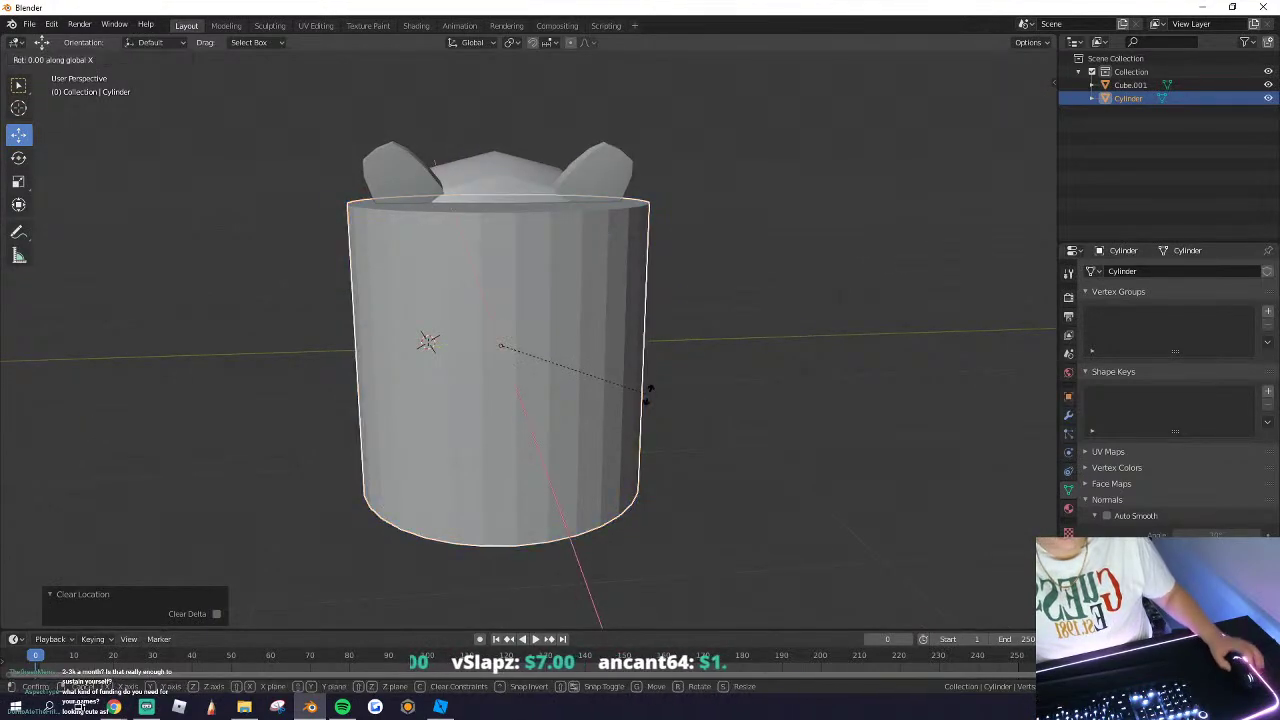
{"action": "type", "text": "90"}
{"action": "key", "text": "Return"}
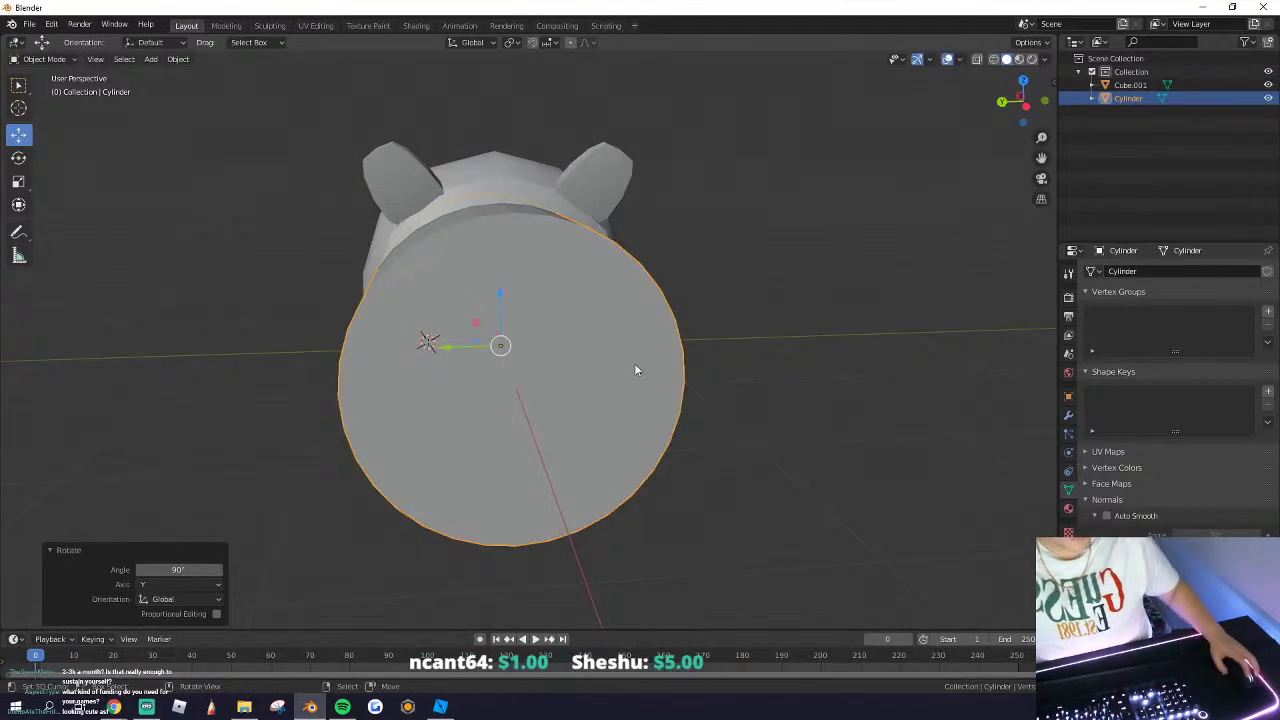
Step: Scale the cylinder down along the X axis into a flat disc, finishing with a factor of about 0.653
{"action": "middle_click_drag", "start_coordinate": [570, 352], "coordinate": [623, 369]}
{"action": "key", "text": "s"}
{"action": "key", "text": "y"}
{"action": "left_click", "coordinate": [590, 402]}
{"action": "key", "text": "ctrl+z"}
{"action": "key", "text": "s"}
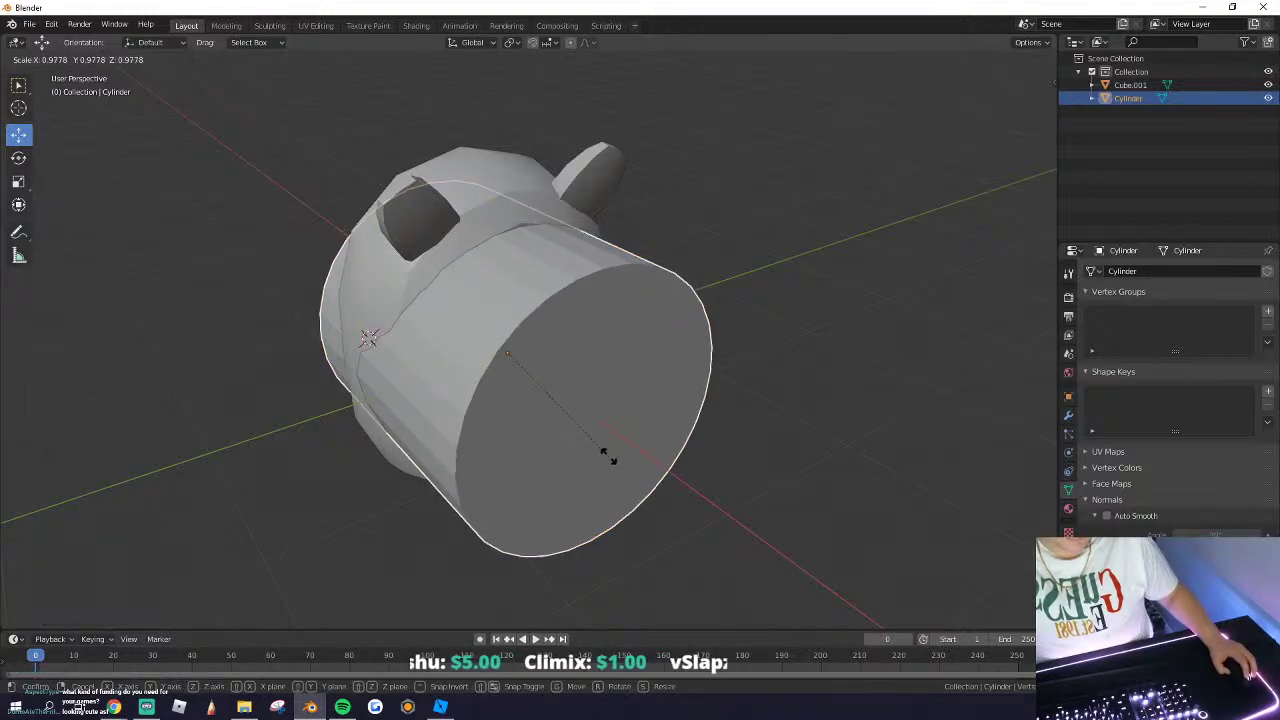
{"action": "key", "text": "x"}
{"action": "left_click", "coordinate": [531, 379]}
{"action": "key", "text": "s"}
{"action": "key", "text": "x"}
{"action": "left_click", "coordinate": [576, 411]}
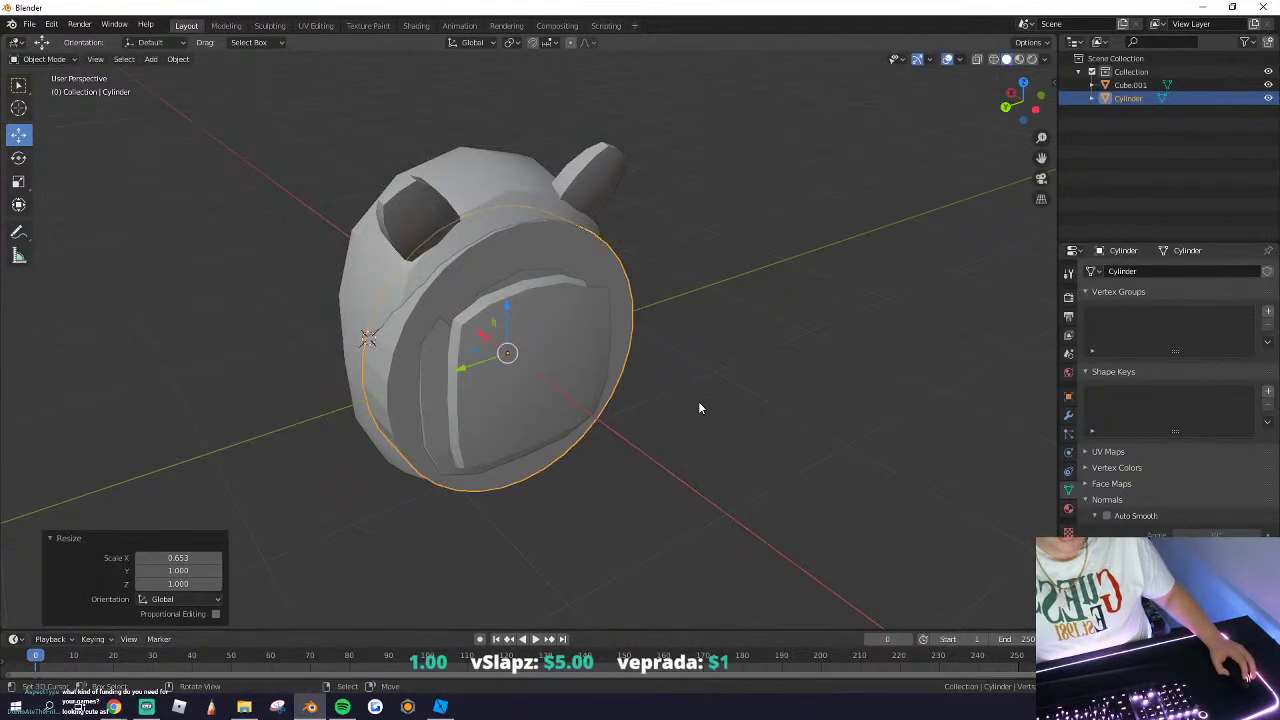
Step: Add a Mirror modifier to the disc with only the Y axis enabled, and switch to Edit Mode
{"action": "left_click", "coordinate": [1068, 414]}
{"action": "left_click", "coordinate": [1105, 271]}
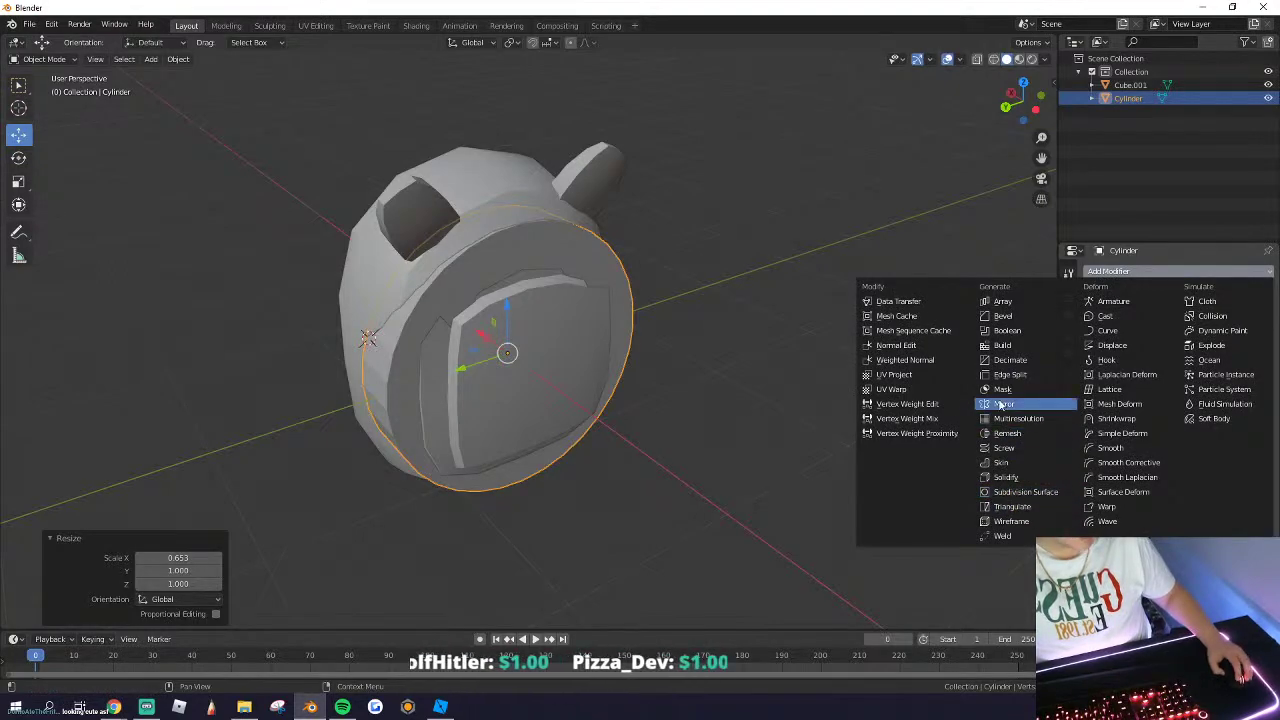
{"action": "left_click", "coordinate": [1002, 404]}
{"action": "key", "text": "Tab"}
{"action": "middle_click_drag", "start_coordinate": [726, 346], "coordinate": [633, 331]}
{"action": "left_click_drag", "start_coordinate": [453, 335], "coordinate": [971, 415]}
{"action": "key", "text": "ctrl+z"}
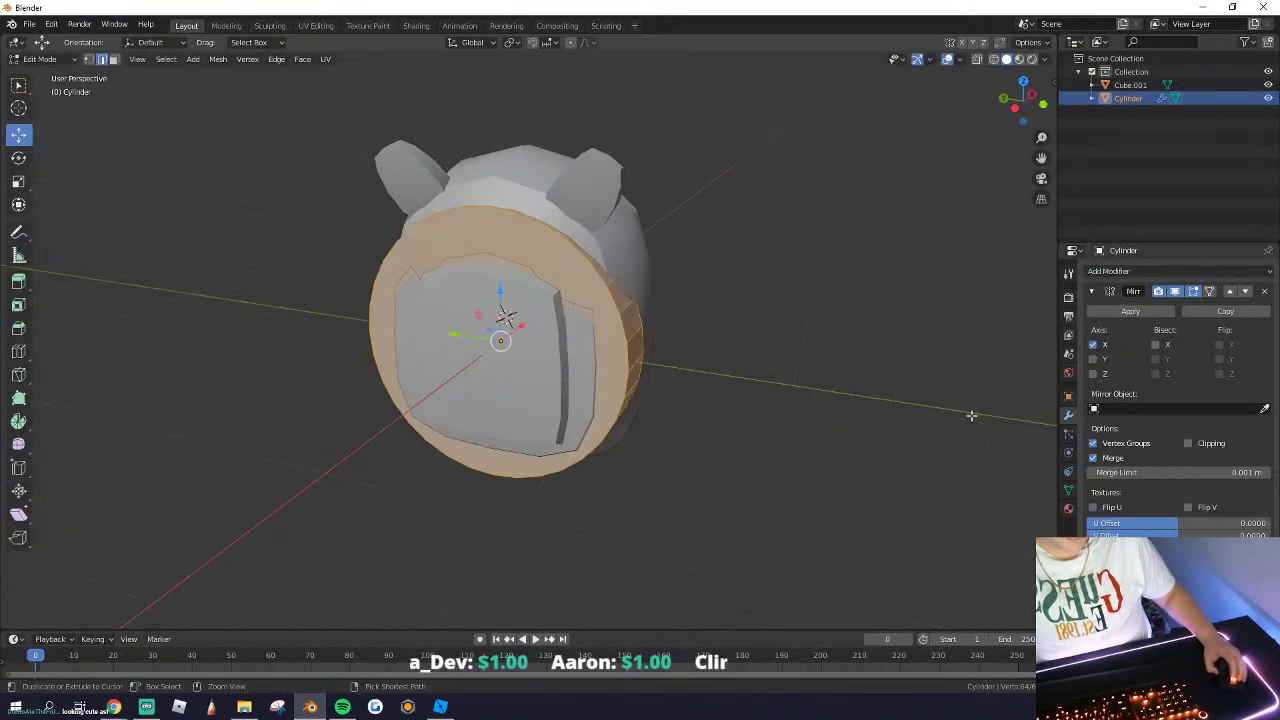
{"action": "left_click", "coordinate": [1093, 358]}
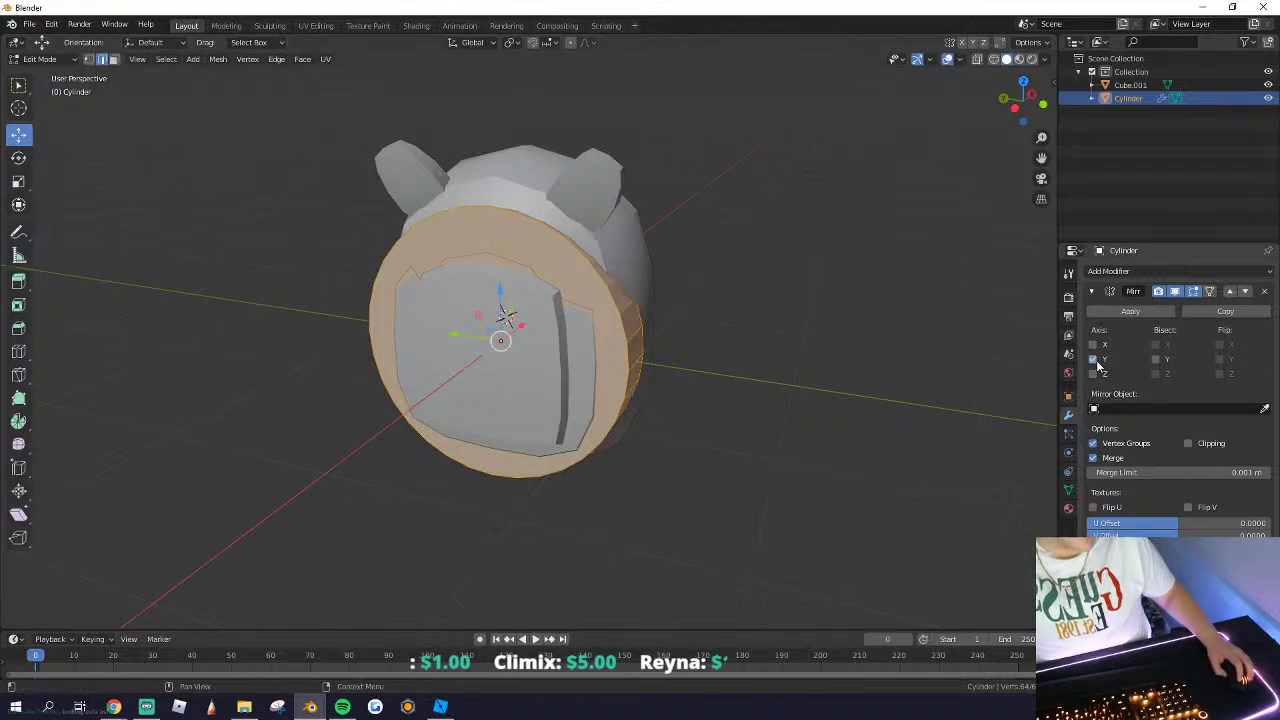
Step: Shrink the disc, shift it to one side of the body and raise it about 0.961 m along Z
{"action": "key", "text": "g"}
{"action": "key", "text": "s"}
{"action": "left_click_drag", "start_coordinate": [542, 349], "coordinate": [620, 215]}
{"action": "left_click", "coordinate": [715, 387]}
{"action": "key", "text": "ctrl+z"}
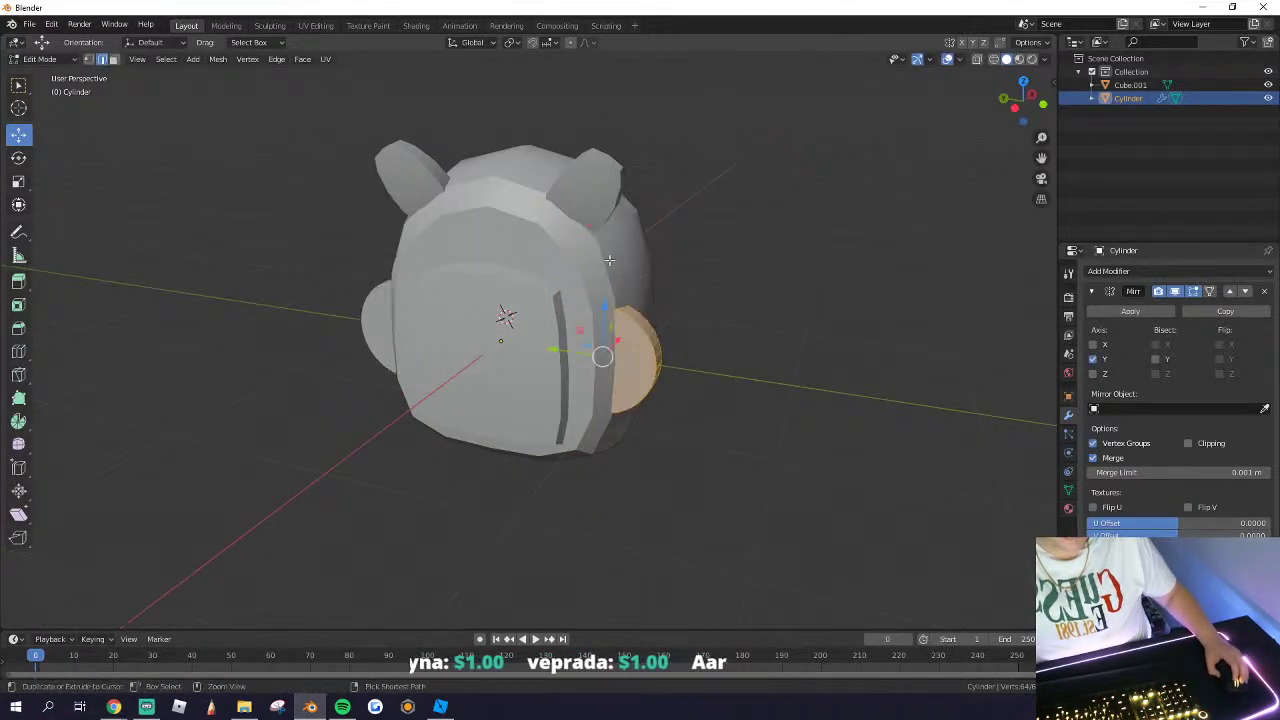
{"action": "left_click_drag", "start_coordinate": [605, 305], "coordinate": [597, 188]}
{"action": "middle_click_drag", "start_coordinate": [597, 188], "coordinate": [550, 240]}
{"action": "scroll", "coordinate": [706, 232], "scroll_direction": "up", "scroll_amount": 4}
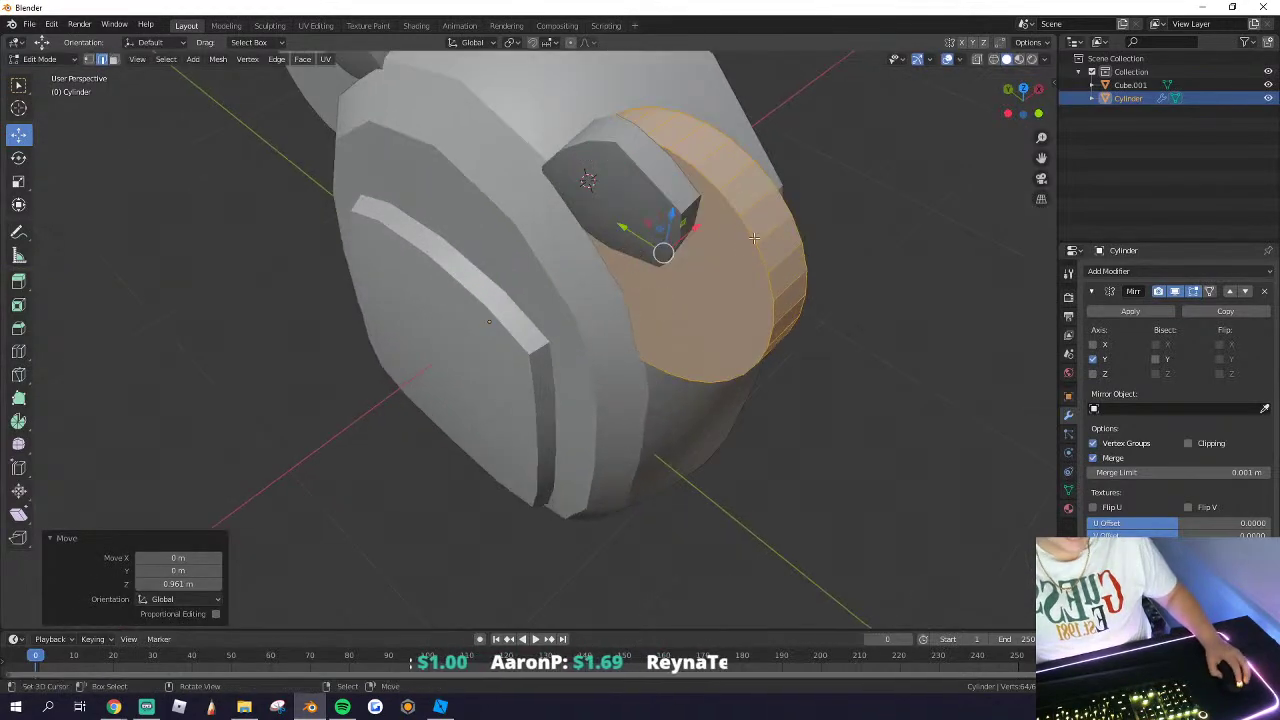
Step: Shift the disc towards the ear and scale it down, undoing the last extra move
{"action": "left_click_drag", "start_coordinate": [684, 239], "coordinate": [641, 273]}
{"action": "key", "text": "s"}
{"action": "left_click", "coordinate": [517, 271]}
{"action": "middle_click_drag", "start_coordinate": [517, 271], "coordinate": [543, 275]}
{"action": "left_click_drag", "start_coordinate": [484, 298], "coordinate": [509, 290]}
{"action": "key", "text": "ctrl+z"}
Step: Raise the disc in front of the ear and scale it by a factor of about 0.747
{"action": "middle_click_drag", "start_coordinate": [509, 290], "coordinate": [588, 369]}
{"action": "scroll", "coordinate": [590, 370], "scroll_direction": "up", "scroll_amount": 2}
{"action": "left_click_drag", "start_coordinate": [558, 345], "coordinate": [568, 292]}
{"action": "middle_click_drag", "start_coordinate": [568, 292], "coordinate": [646, 357]}
{"action": "key", "text": "s"}
{"action": "left_click", "coordinate": [692, 384]}
Step: Rotate the disc about -11.5° around the Y axis and move it along X against the ear's front face
{"action": "key", "text": "r"}
{"action": "key", "text": "y"}
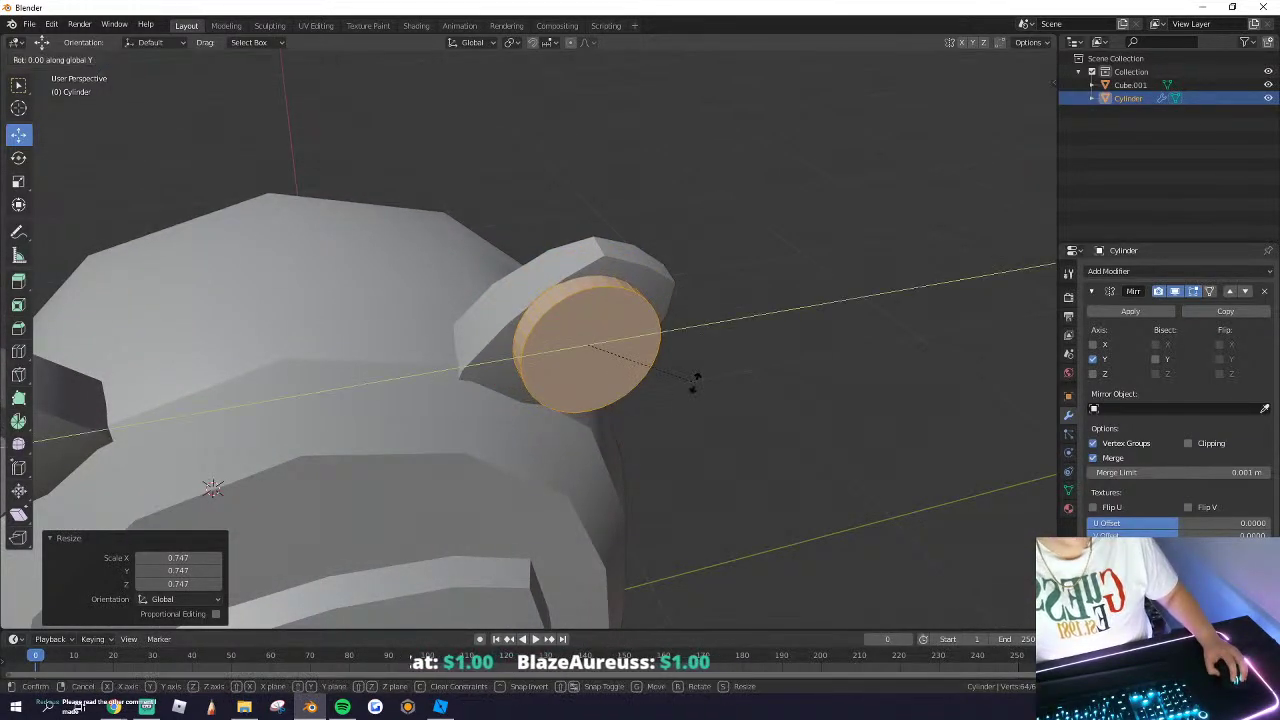
{"action": "left_click", "coordinate": [687, 391]}
{"action": "scroll", "coordinate": [668, 389], "scroll_direction": "up", "scroll_amount": 1}
{"action": "middle_click_drag", "start_coordinate": [525, 355], "coordinate": [623, 392], "text": "shift"}
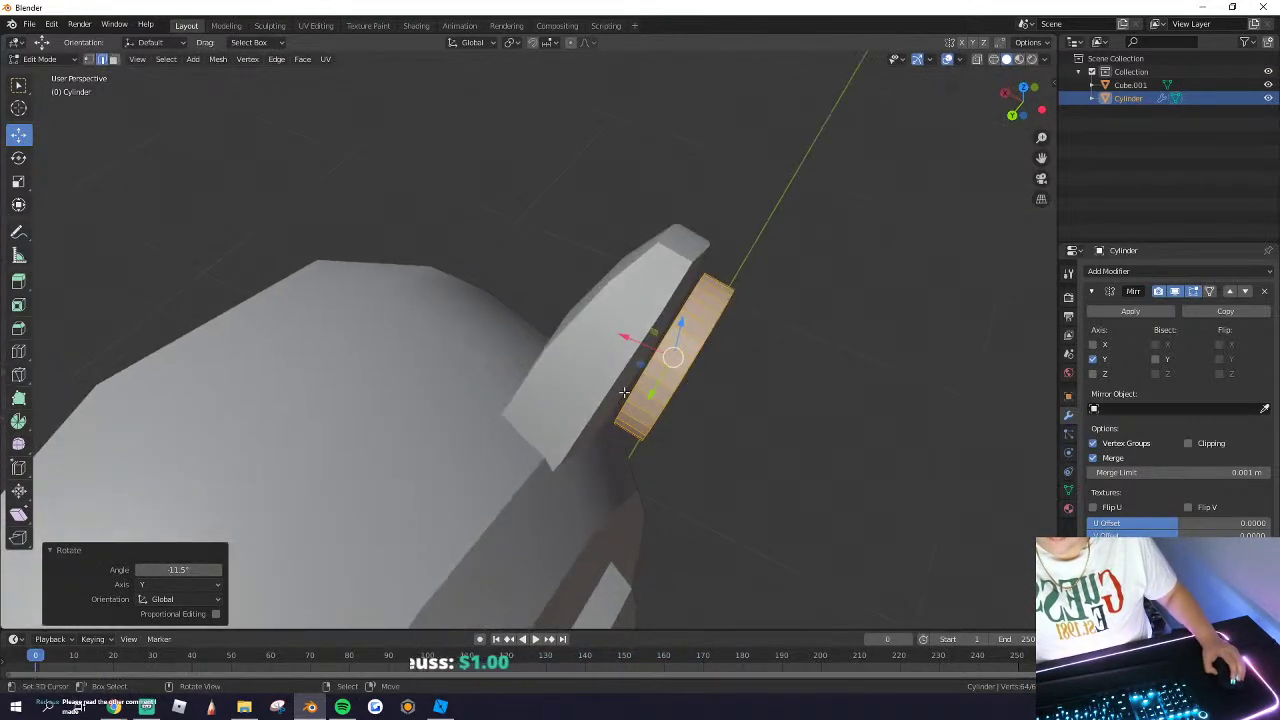
{"action": "left_click_drag", "start_coordinate": [625, 338], "coordinate": [610, 332]}
Step: Scale the disc by a factor of about 0.836 so that it fits within the ear's front face
{"action": "middle_click_drag", "start_coordinate": [610, 332], "coordinate": [536, 318]}
{"action": "key", "text": "s"}
{"action": "left_click", "coordinate": [651, 346]}
{"action": "middle_click_drag", "start_coordinate": [643, 344], "coordinate": [549, 306]}
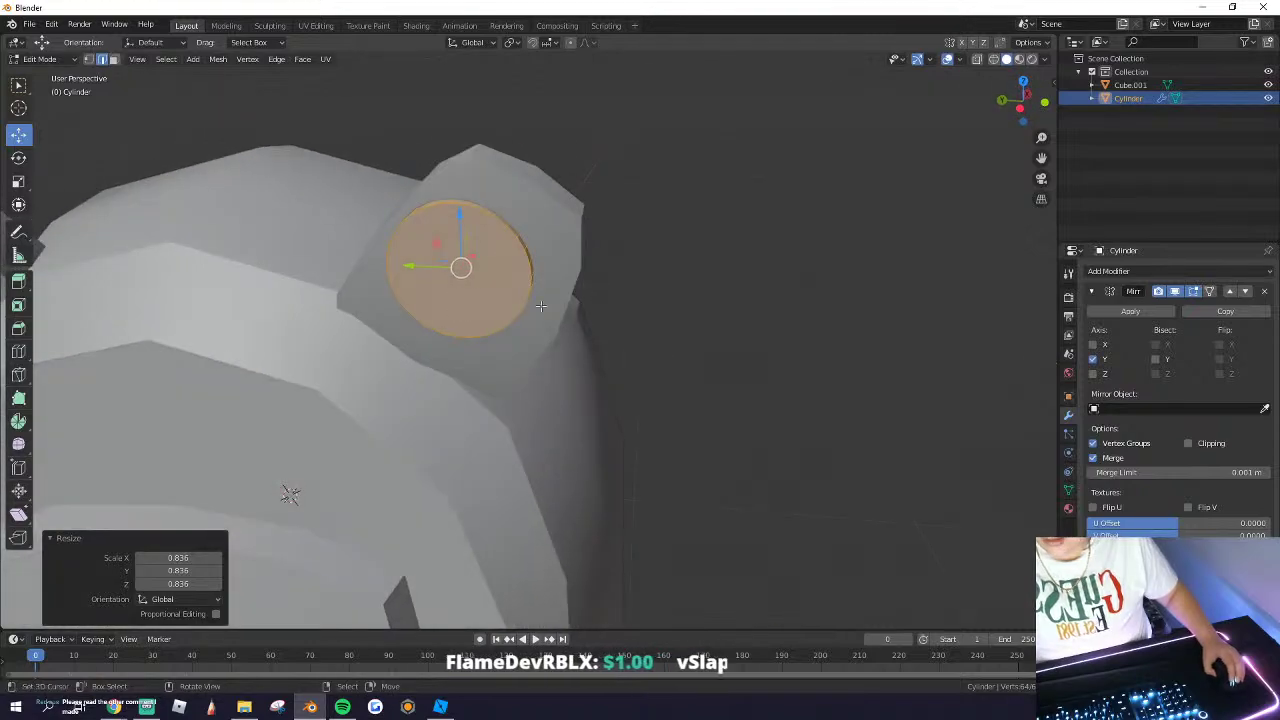
{"action": "mouse_move", "coordinate": [415, 303]}
{"action": "middle_mouse_down"}
{"action": "mouse_move", "coordinate": [450, 308]}
{"action": "mouse_move", "coordinate": [397, 296]}
{"action": "middle_mouse_up"}
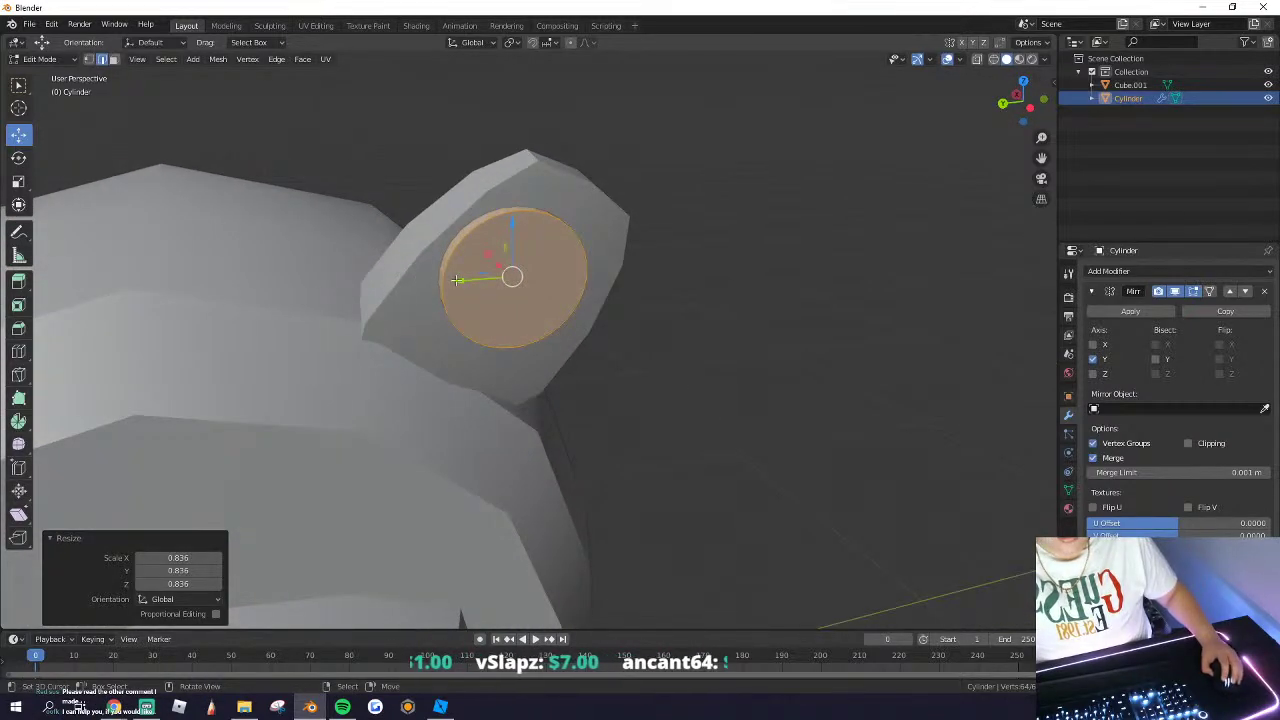
{"action": "middle_click_drag", "start_coordinate": [580, 277], "coordinate": [648, 320]}
{"action": "key", "text": "i"}
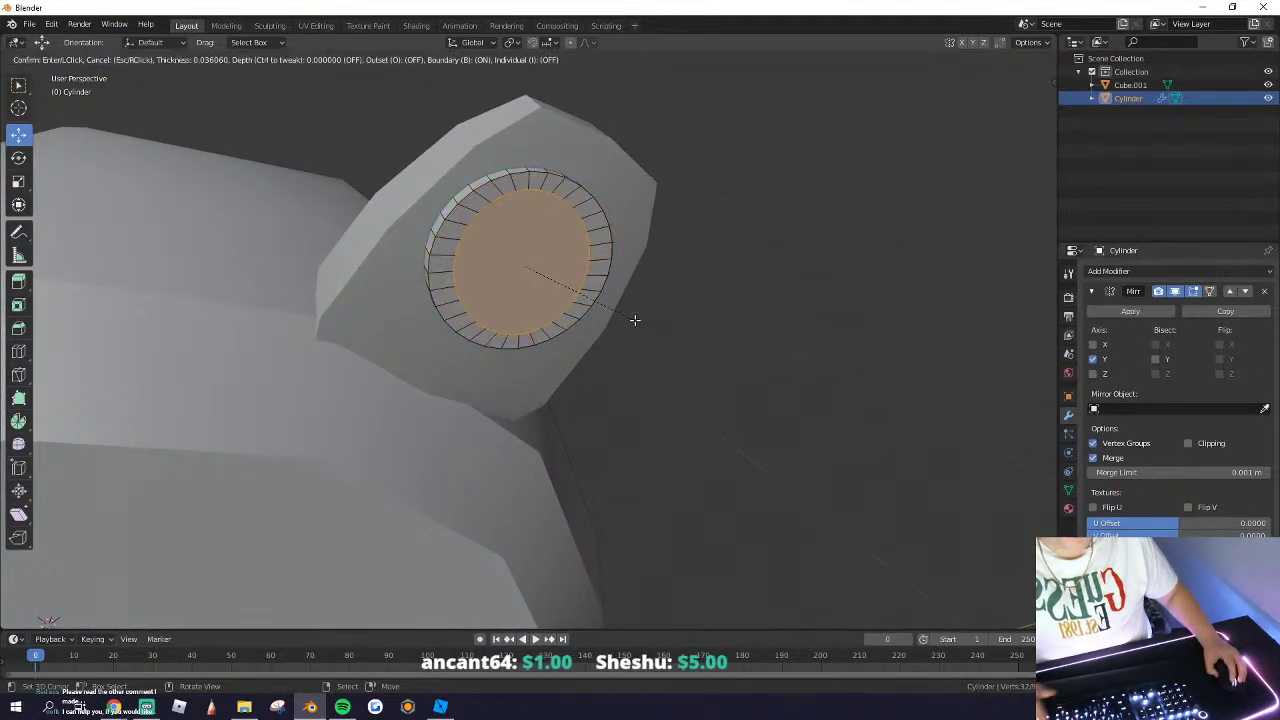
{"action": "left_click", "coordinate": [622, 312]}
{"action": "key", "text": "ctrl+z"}
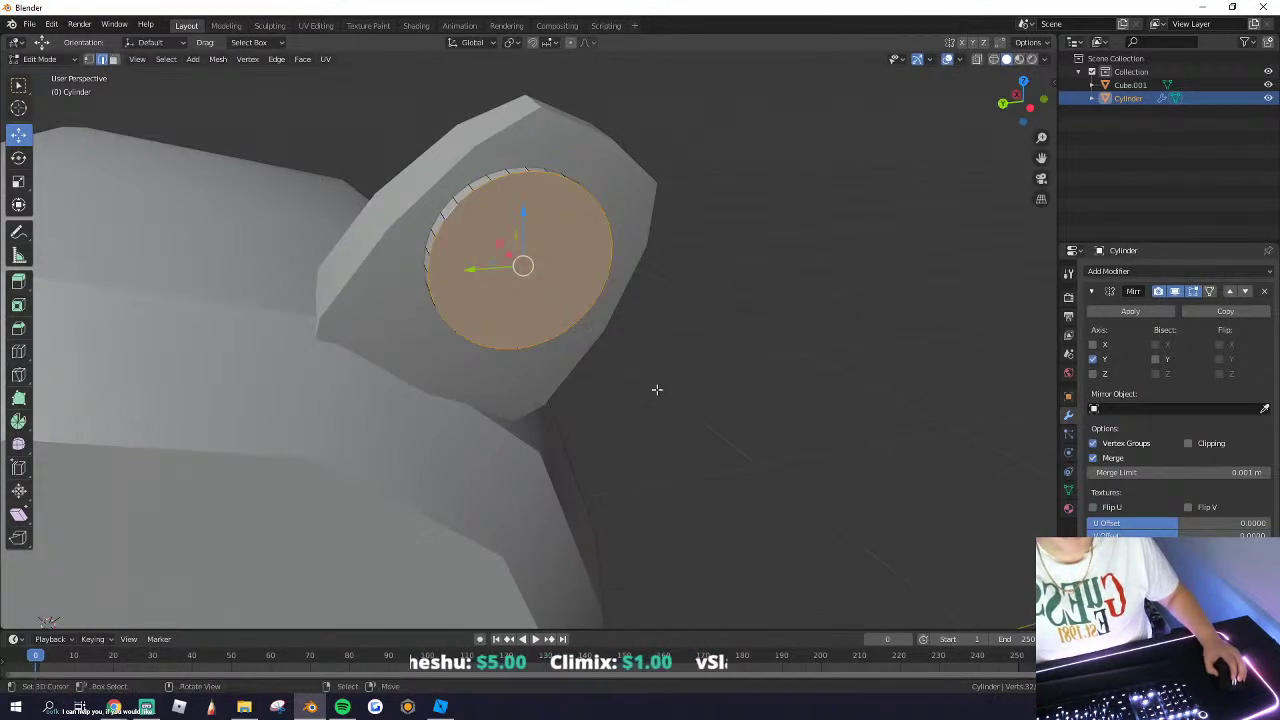
Step: Scale the disc's front face slightly along the Z axis
{"action": "key", "text": "s"}
{"action": "key", "text": "z"}
{"action": "left_click", "coordinate": [655, 397]}
{"action": "middle_click_drag", "start_coordinate": [655, 397], "coordinate": [655, 283]}
{"action": "right_click", "coordinate": [662, 291]}
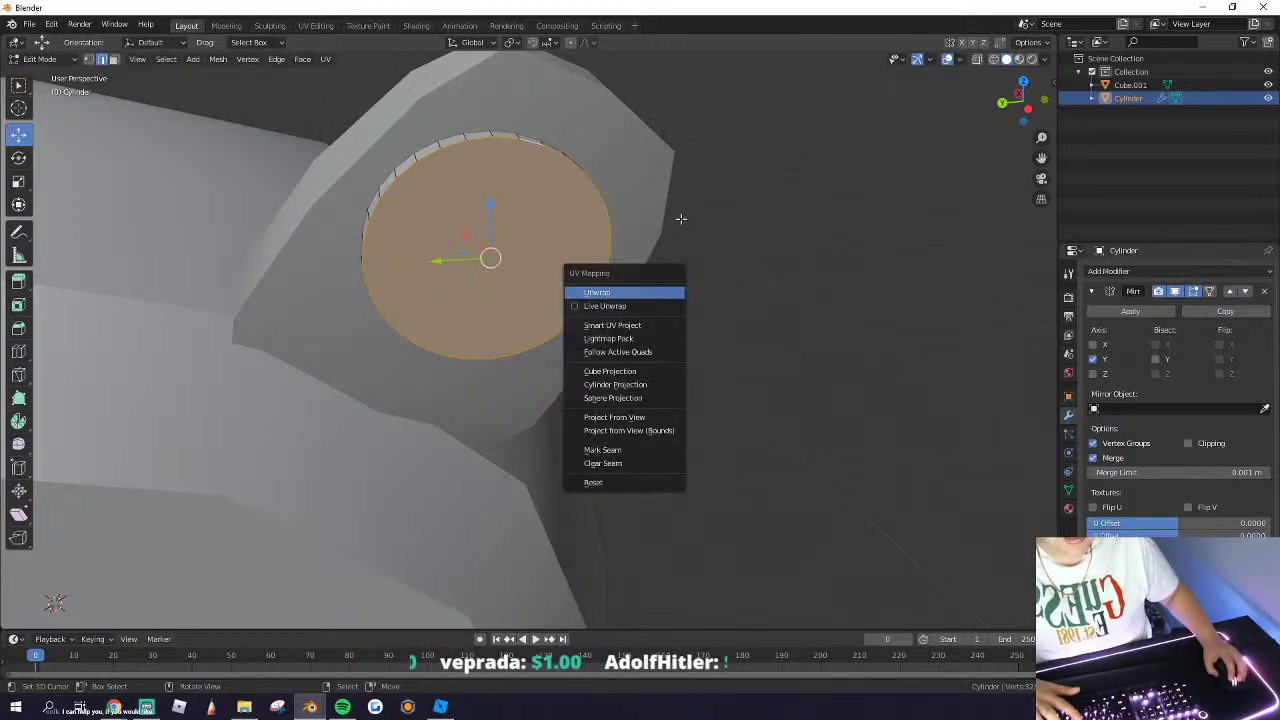
Step: Inset the disc's front face by about 0.06035 m and scale the inner face along the Z axis
{"action": "key", "text": "i"}
{"action": "left_click", "coordinate": [655, 243]}
{"action": "key", "text": "s"}
{"action": "key", "text": "z"}
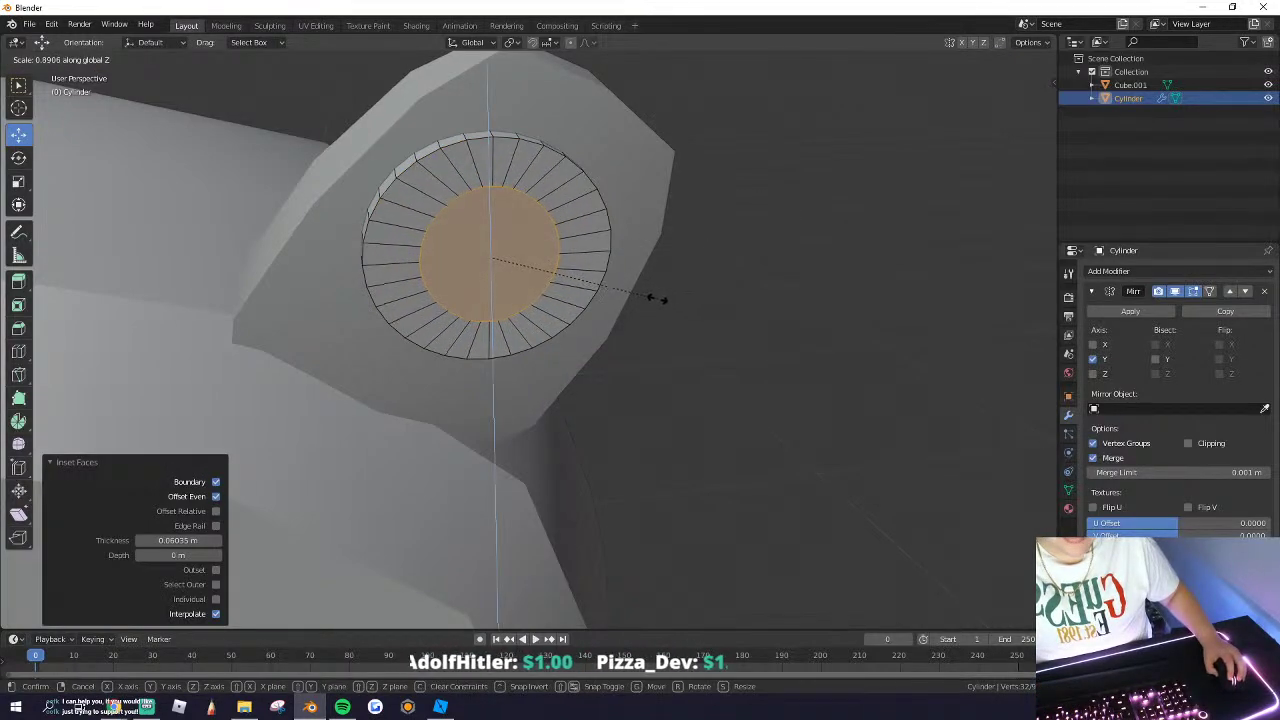
{"action": "left_click", "coordinate": [650, 294]}
Step: Shade the whole disc smooth, nudge it along Z and Y on the ear, and return to Object Mode
{"action": "scroll", "coordinate": [645, 290], "scroll_direction": "down", "scroll_amount": 5}
{"action": "middle_click_drag", "start_coordinate": [574, 271], "coordinate": [691, 280]}
{"action": "left_click", "coordinate": [302, 59]}
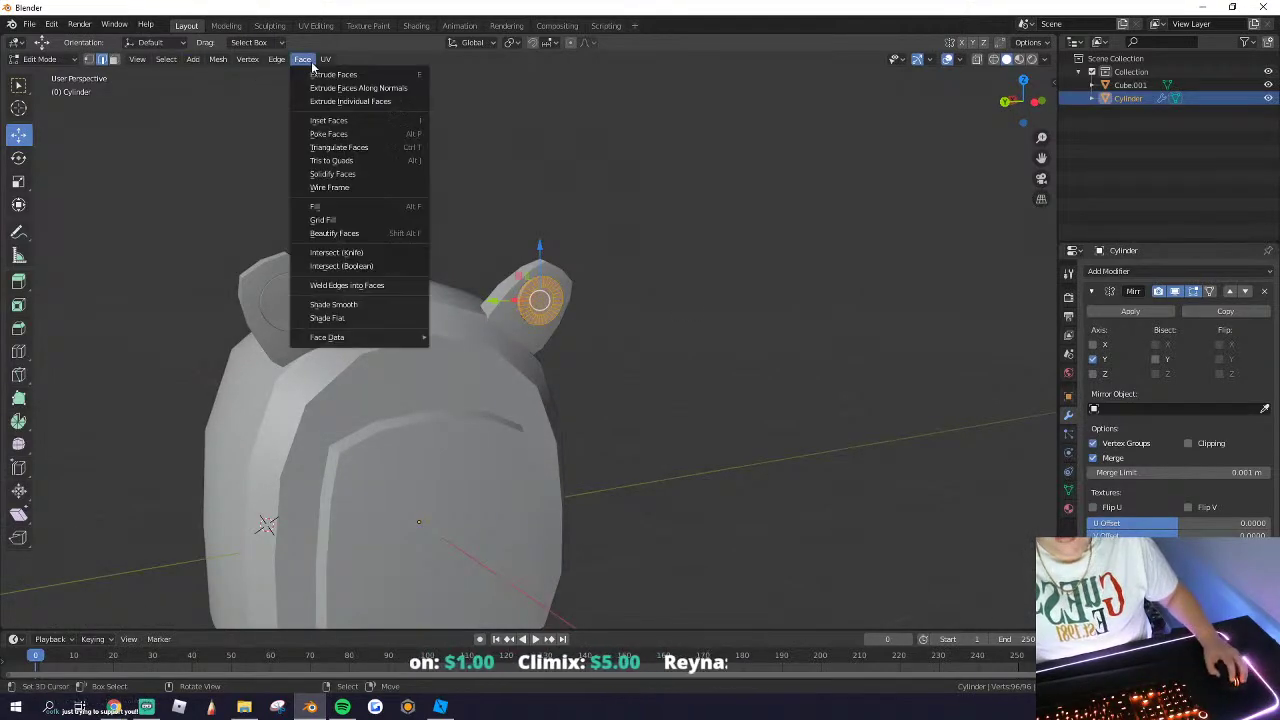
{"action": "left_click", "coordinate": [343, 309]}
{"action": "middle_click_drag", "start_coordinate": [345, 303], "coordinate": [301, 296]}
{"action": "scroll", "coordinate": [330, 285], "scroll_direction": "up", "scroll_amount": 5}
{"action": "left_click_drag", "start_coordinate": [500, 164], "coordinate": [502, 181]}
{"action": "left_click_drag", "start_coordinate": [456, 231], "coordinate": [451, 231]}
{"action": "key", "text": "Tab"}
Step: Apply the disc's Mirror modifier and join both discs with the backpack body into one object
{"action": "scroll", "coordinate": [466, 262], "scroll_direction": "down", "scroll_amount": 3}
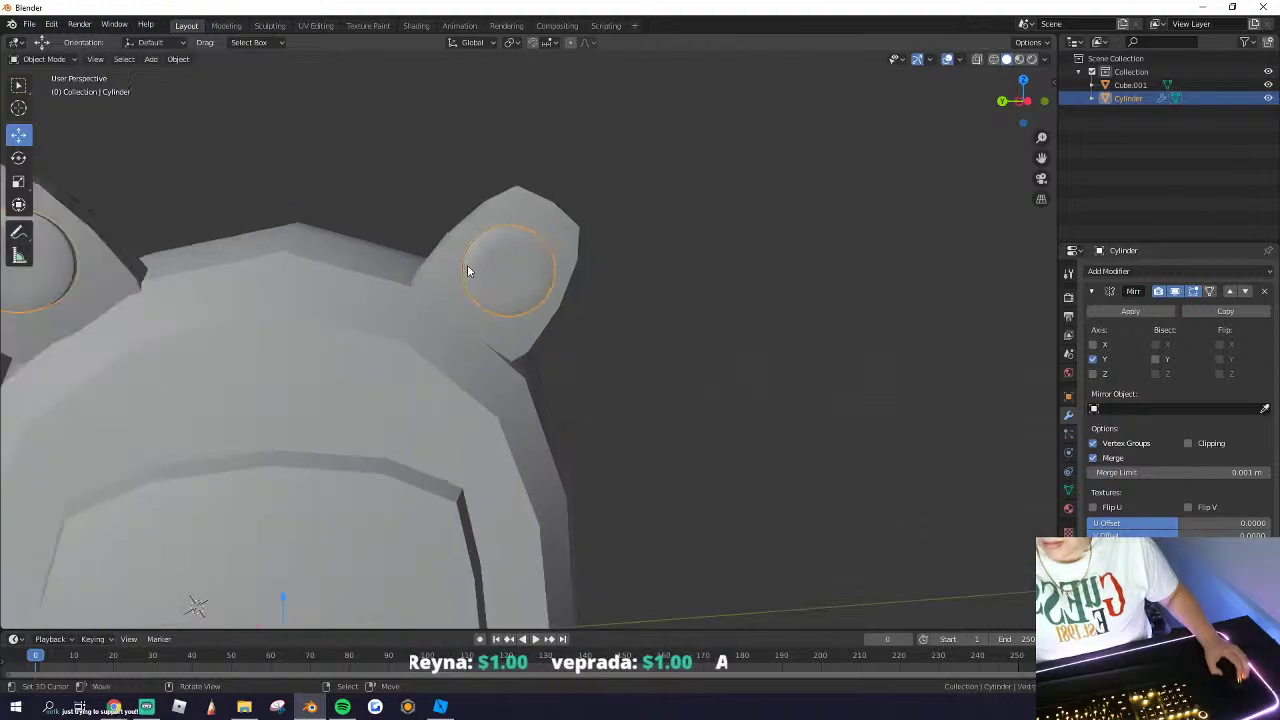
{"action": "middle_click_drag", "start_coordinate": [467, 264], "coordinate": [389, 302]}
{"action": "scroll", "coordinate": [389, 302], "scroll_direction": "up", "scroll_amount": 4}
{"action": "left_click", "coordinate": [1094, 311]}
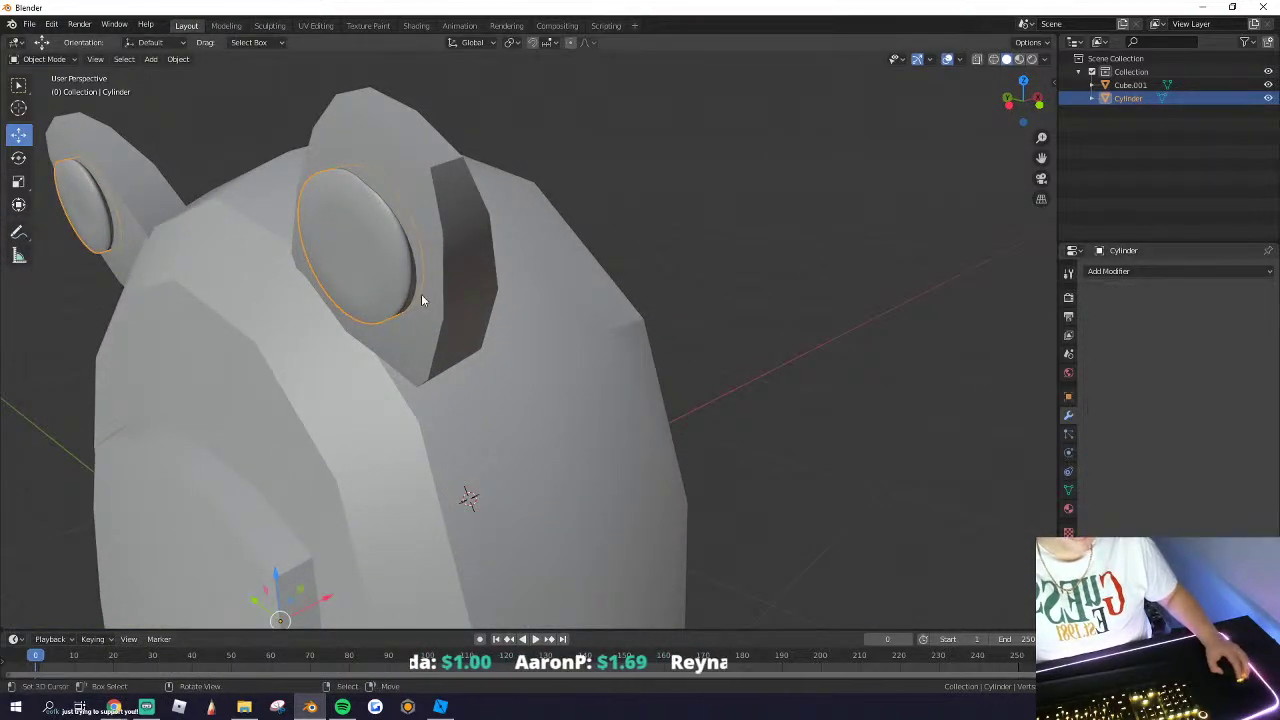
{"action": "right_click", "coordinate": [516, 369], "text": "shift"}
{"action": "key", "text": "ctrl+shift+KP_Subtract"}
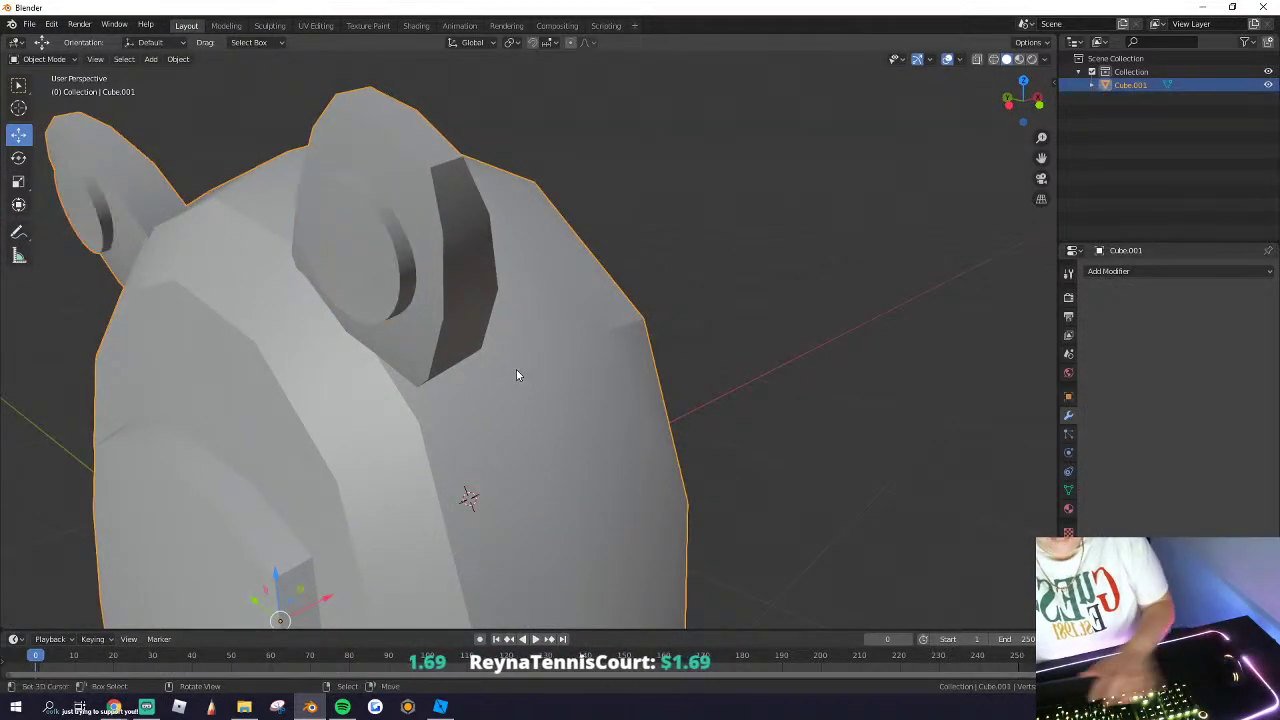
Step: Examine the joined backpack, its ears and their discs from several angles
{"action": "key", "text": "alt+a"}
{"action": "scroll", "coordinate": [240, 274], "scroll_direction": "down", "scroll_amount": 2}
{"action": "middle_click_drag", "start_coordinate": [240, 278], "coordinate": [519, 377]}
{"action": "key", "text": "Tab"}
{"action": "scroll", "coordinate": [519, 377], "scroll_direction": "down", "scroll_amount": 5}
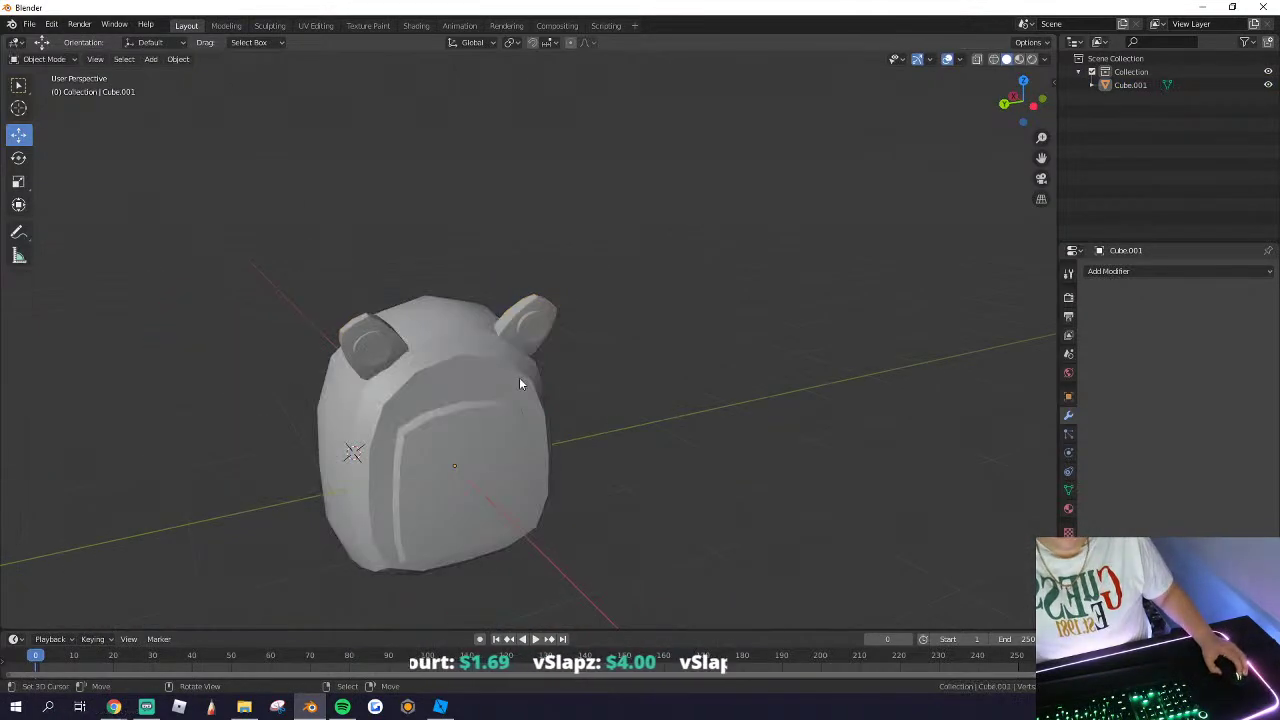
{"action": "scroll", "coordinate": [530, 366], "scroll_direction": "up", "scroll_amount": 2}
{"action": "scroll", "coordinate": [522, 326], "scroll_direction": "up", "scroll_amount": 3}
{"action": "scroll", "coordinate": [441, 366], "scroll_direction": "down", "scroll_amount": 2}
{"action": "key", "text": "Tab"}
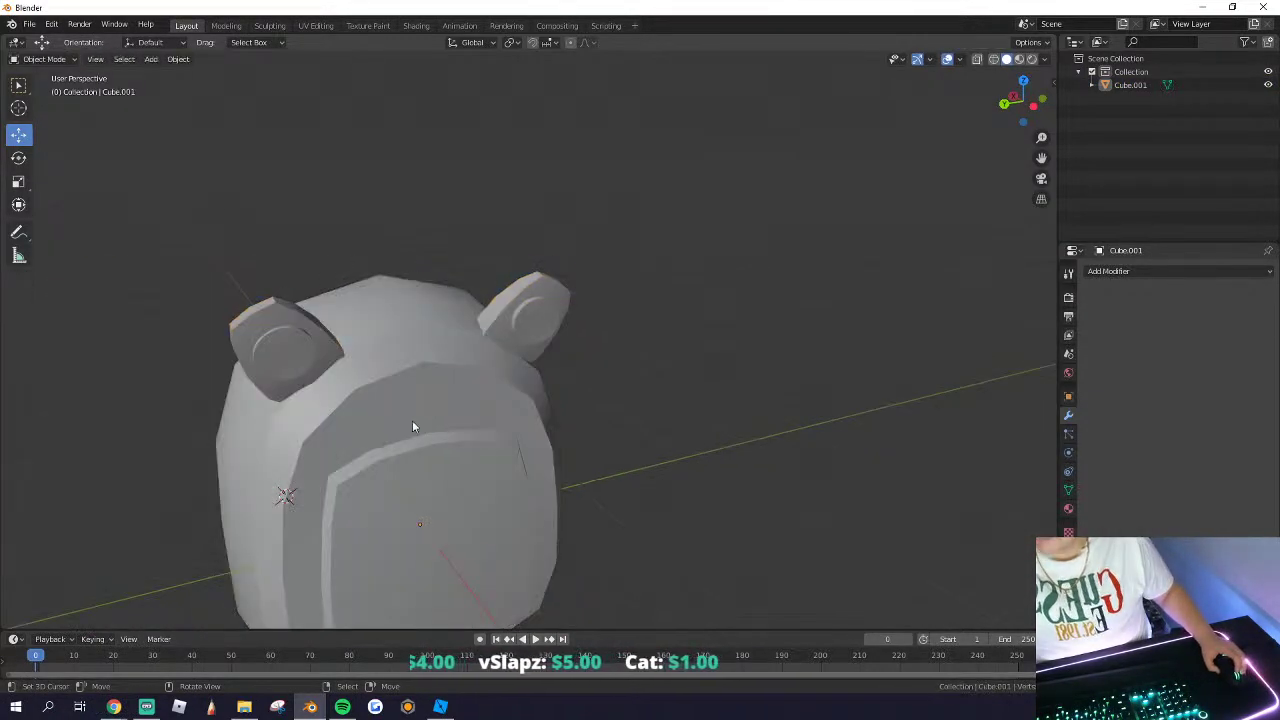
{"action": "middle_click_drag", "start_coordinate": [411, 420], "coordinate": [454, 399], "text": "shift"}
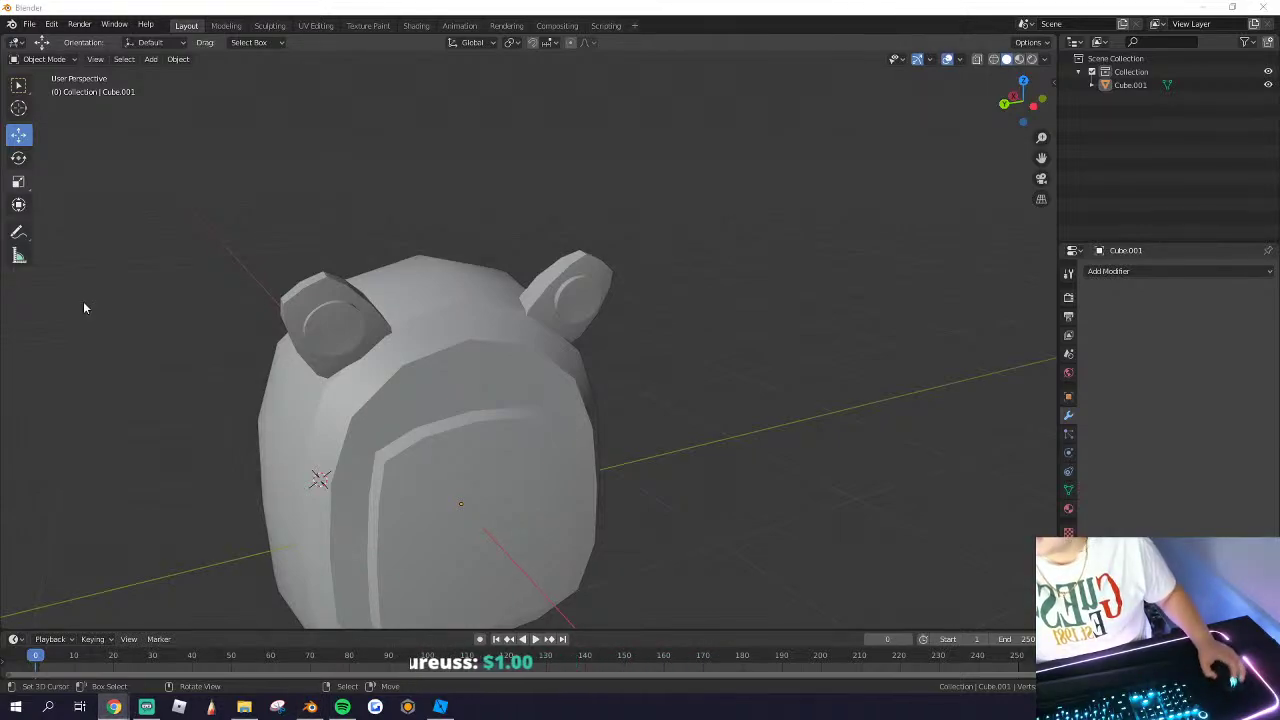
{"action": "middle_click_drag", "start_coordinate": [521, 405], "coordinate": [500, 320]}
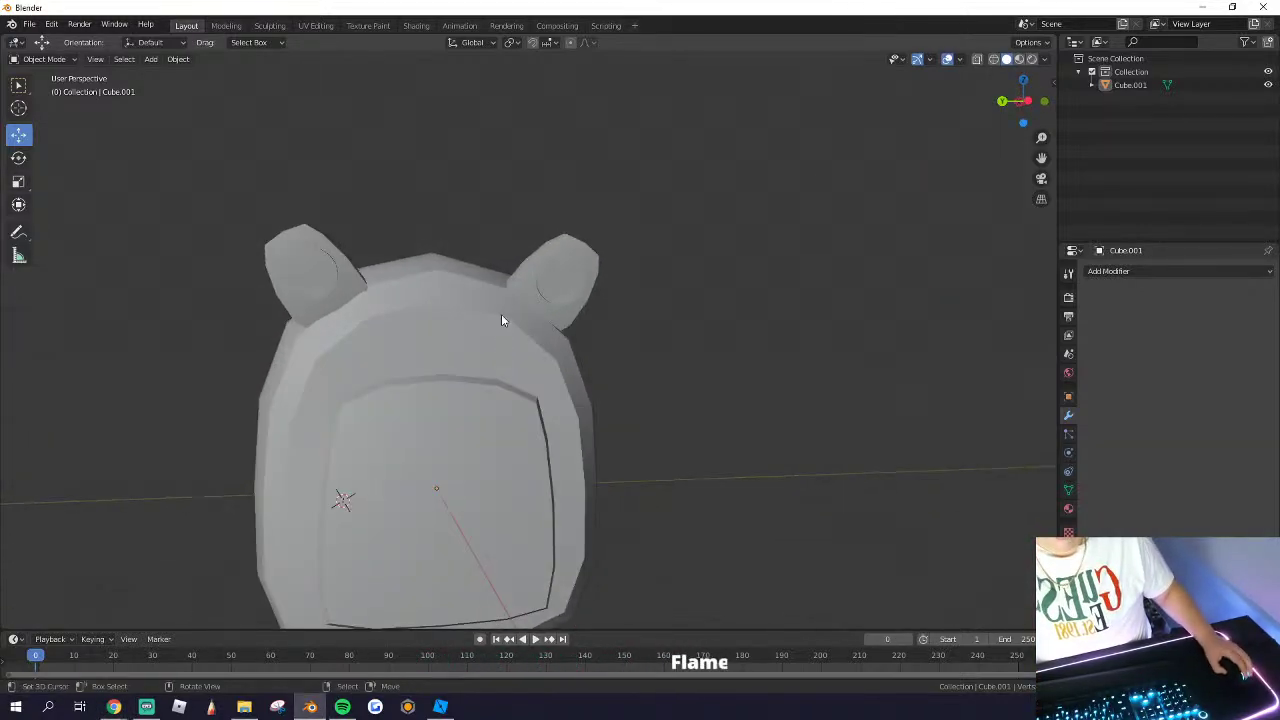
Step: Select one ear together with its disc in Edit Mode and move both along the Y axis towards the middle
{"action": "key", "text": "Tab"}
{"action": "key", "text": "Tab"}
{"action": "scroll", "coordinate": [541, 256], "scroll_direction": "up", "scroll_amount": 5}
{"action": "key", "text": "Tab"}
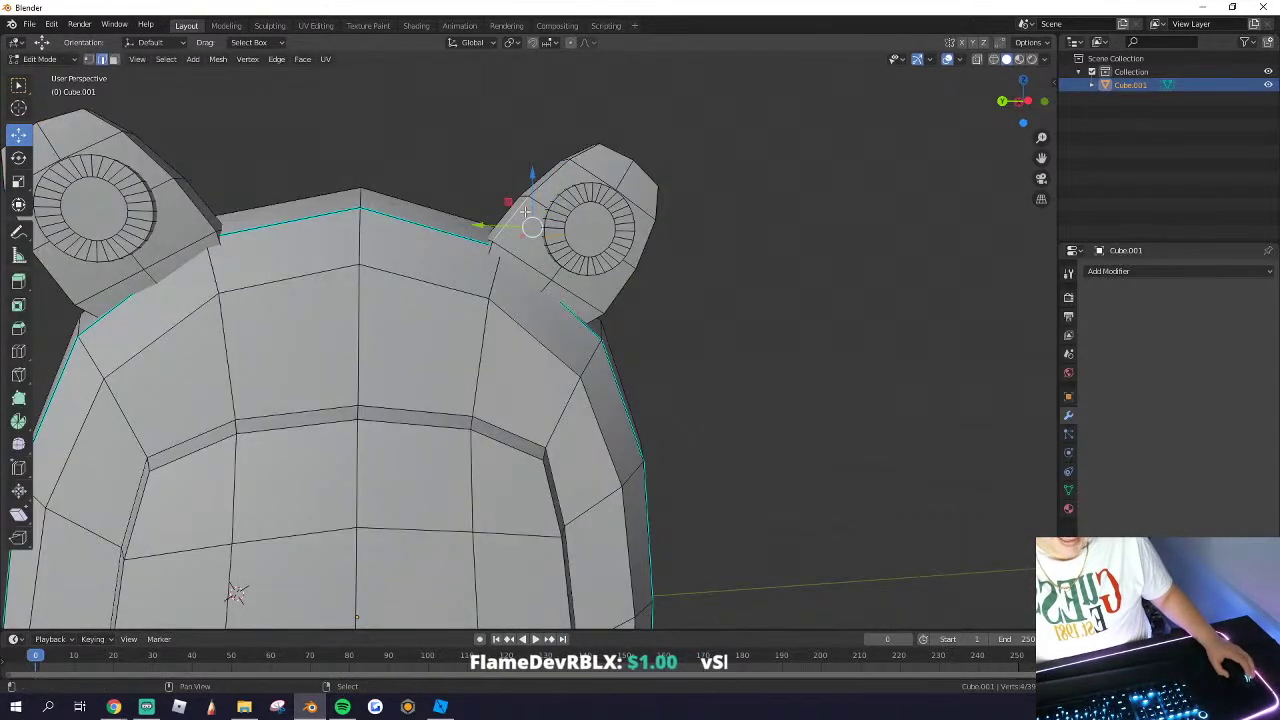
{"action": "key", "text": "ctrl+l"}
{"action": "middle_click_drag", "start_coordinate": [527, 213], "coordinate": [345, 218]}
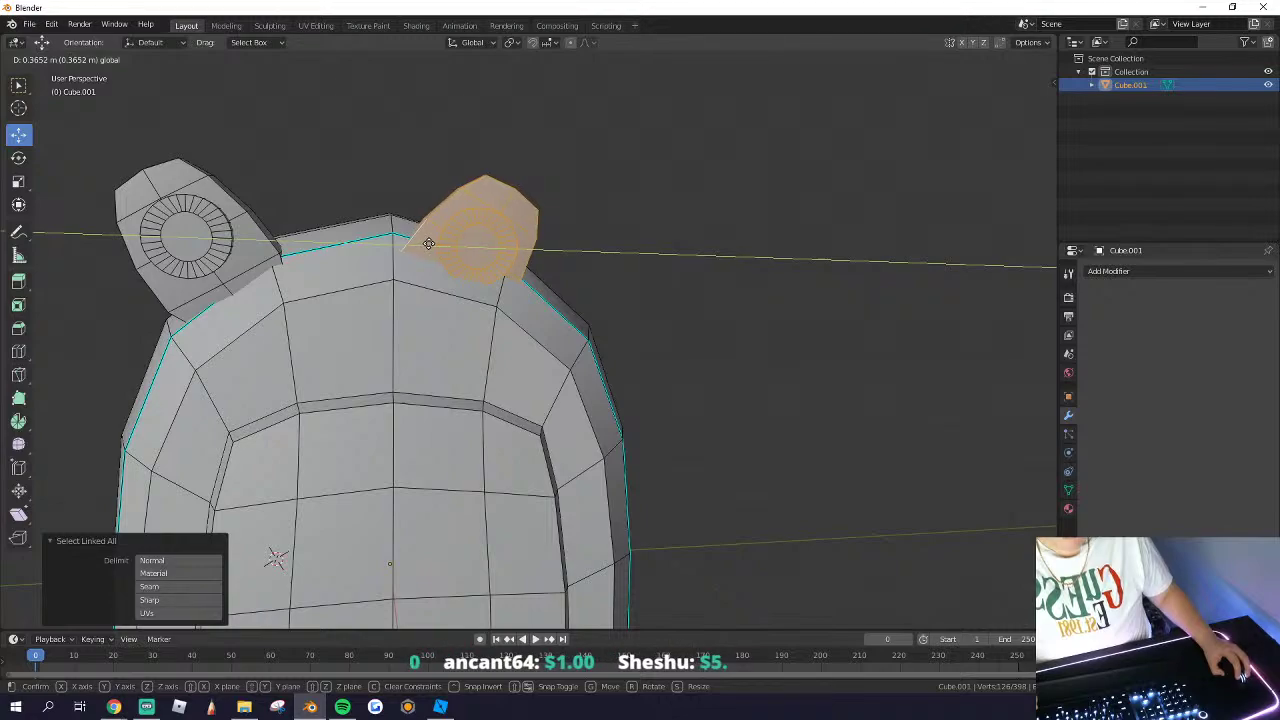
{"action": "left_click_drag", "start_coordinate": [429, 244], "coordinate": [440, 243]}
Step: Select the opposite ear with its disc and move them along the Y axis towards the middle to match
{"action": "left_click", "coordinate": [230, 227]}
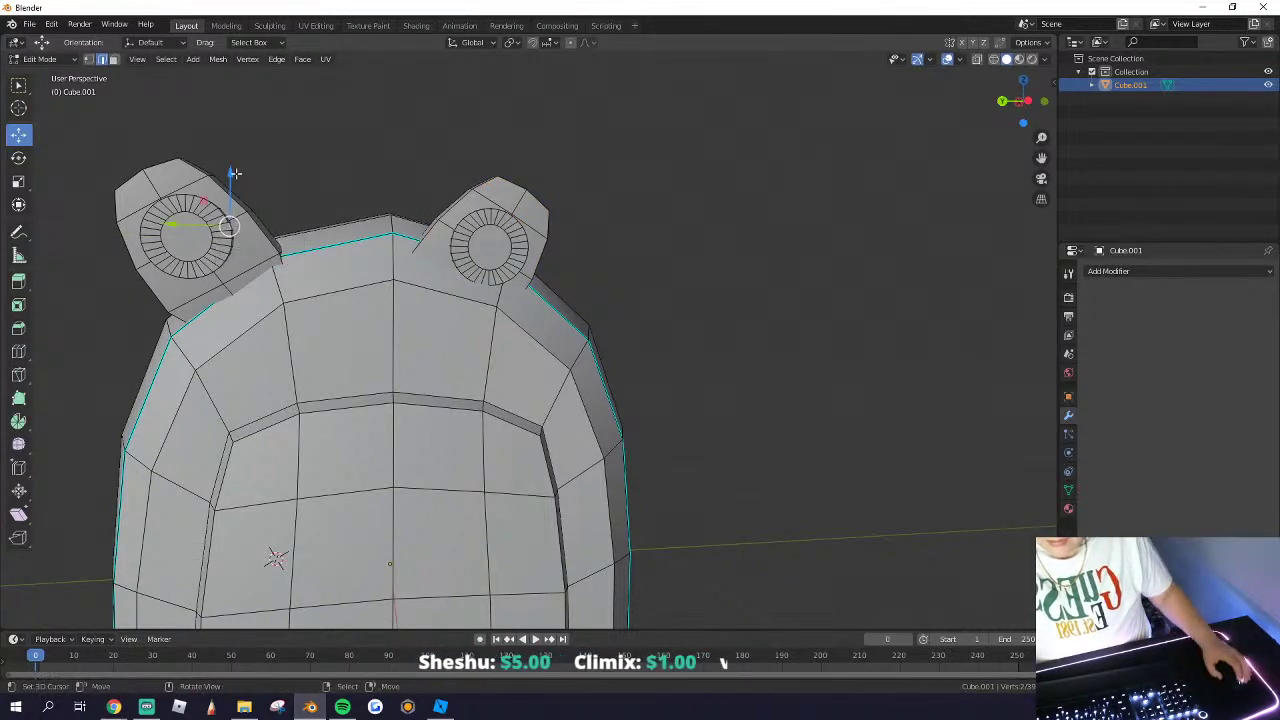
{"action": "key", "text": "ctrl+l"}
{"action": "key", "text": "g"}
{"action": "key", "text": "y"}
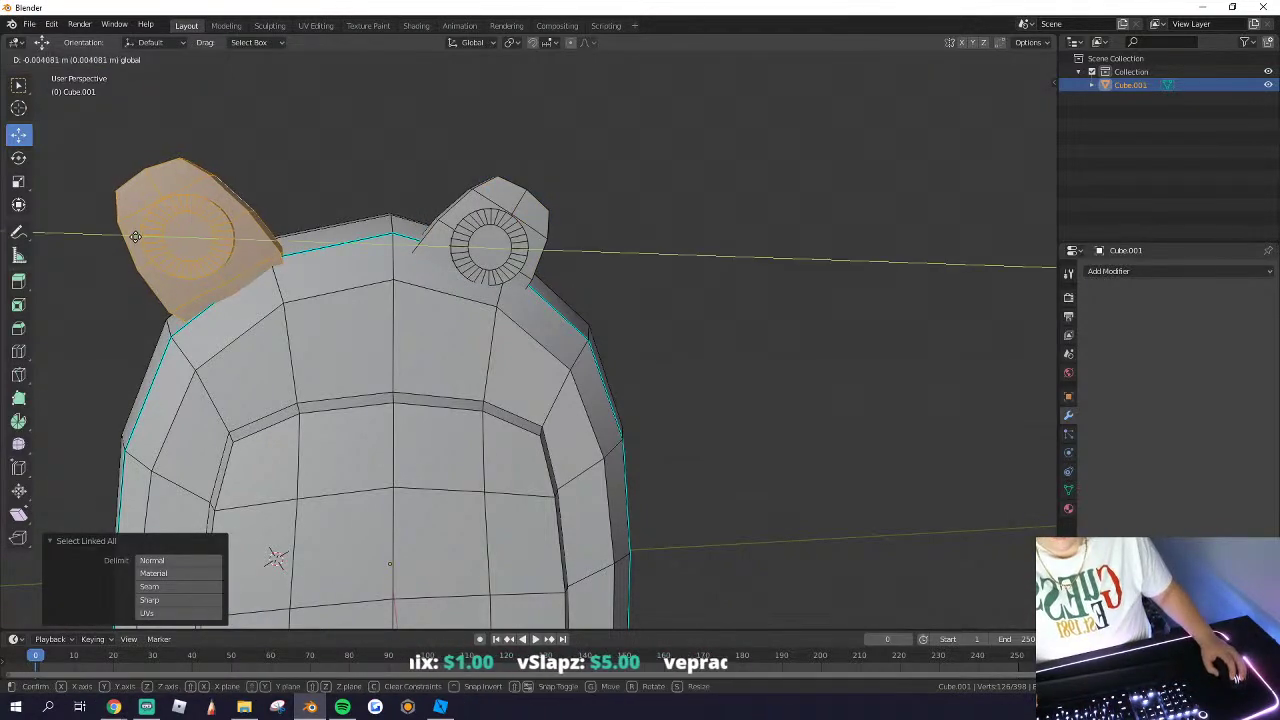
{"action": "left_click", "coordinate": [235, 236]}
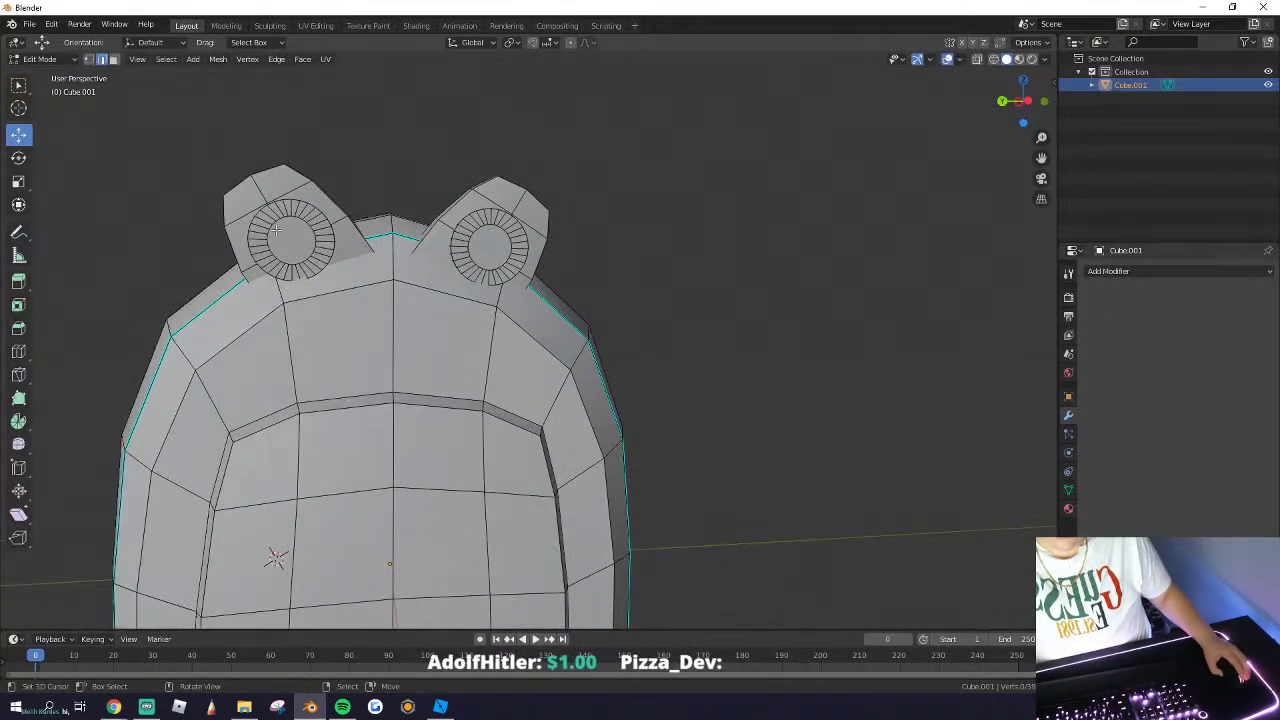
Step: Select both discs as linked geometry and raise them slightly on the ears along Z
{"action": "key", "text": "ctrl+l"}
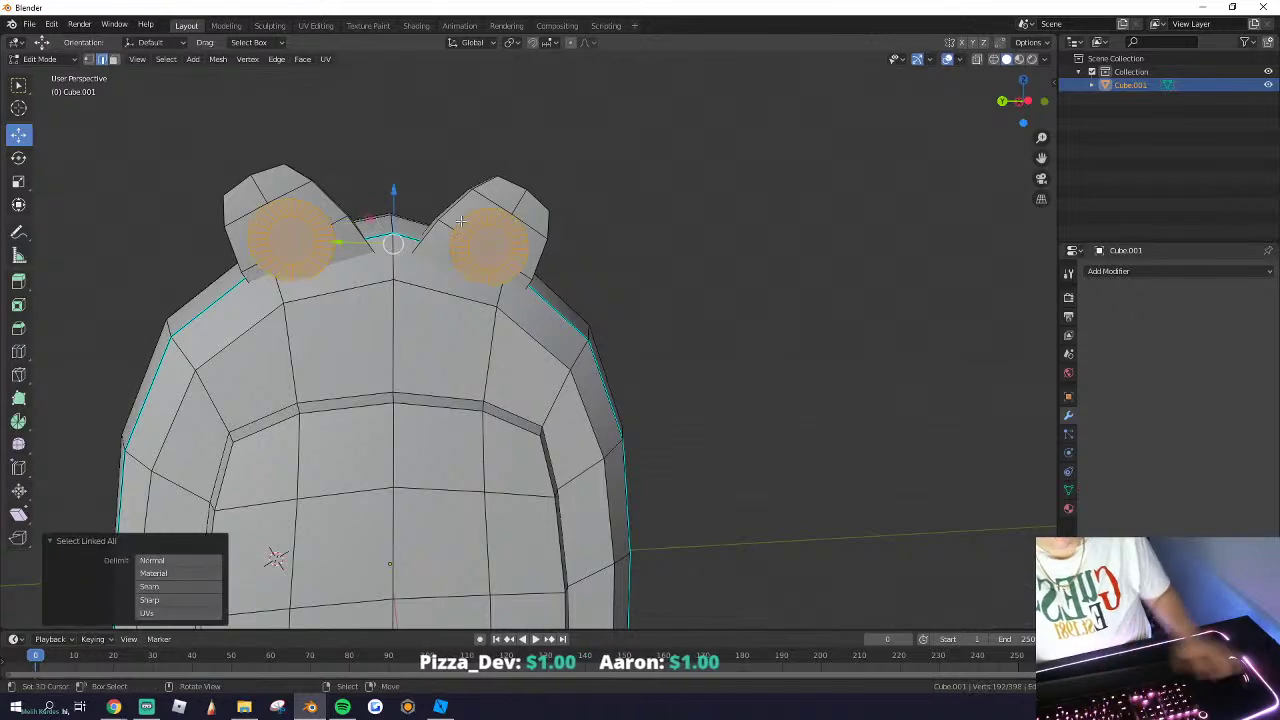
{"action": "left_click_drag", "start_coordinate": [395, 192], "coordinate": [397, 185]}
{"action": "key", "text": "Tab"}
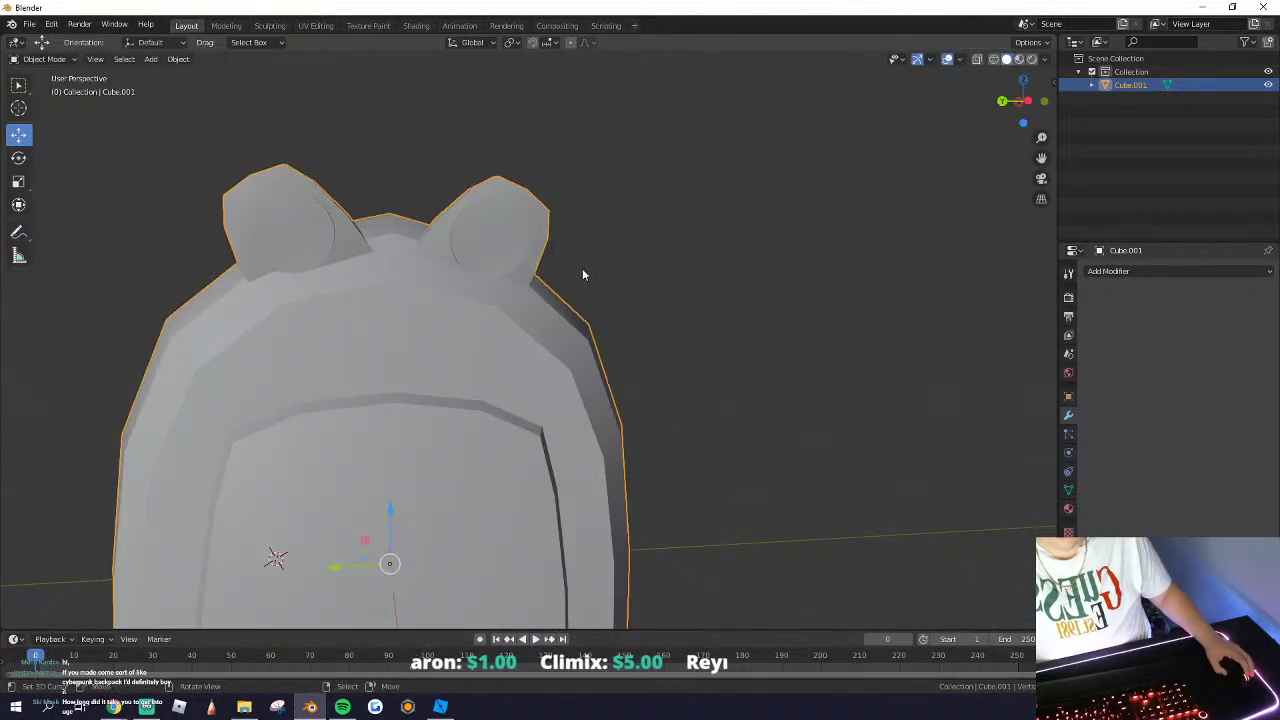
{"action": "scroll", "coordinate": [578, 272], "scroll_direction": "down", "scroll_amount": 4}
{"action": "mouse_move", "coordinate": [528, 318]}
{"action": "middle_mouse_down"}
{"action": "mouse_move", "coordinate": [506, 323]}
{"action": "mouse_move", "coordinate": [545, 300]}
{"action": "mouse_move", "coordinate": [532, 302]}
{"action": "middle_mouse_up"}
{"action": "scroll", "coordinate": [508, 324], "scroll_direction": "up", "scroll_amount": 5}
{"action": "scroll", "coordinate": [531, 300], "scroll_direction": "down", "scroll_amount": 1}
{"action": "key", "text": "a"}
{"action": "key", "text": "Tab"}
{"action": "key", "text": "a"}
{"action": "key", "text": "a"}
{"action": "scroll", "coordinate": [545, 300], "scroll_direction": "up", "scroll_amount": 2}
{"action": "left_click", "coordinate": [360, 131], "text": "alt"}
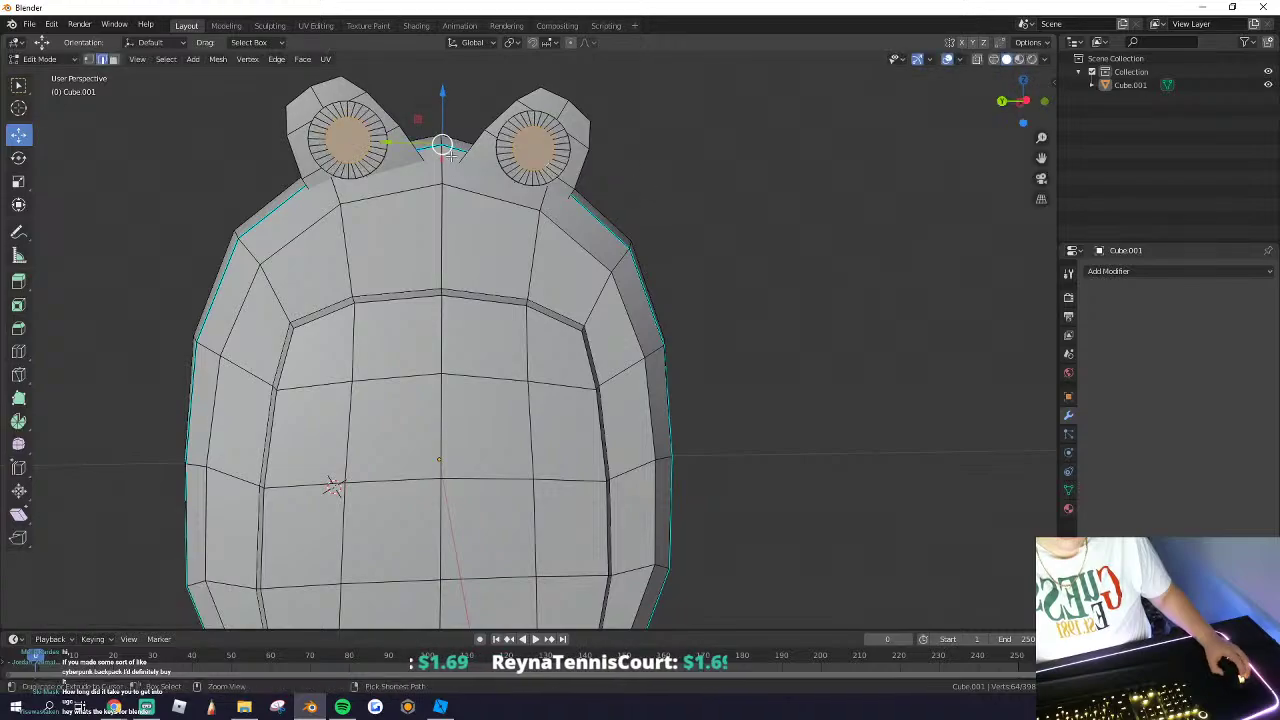
{"action": "middle_click_drag", "start_coordinate": [447, 150], "coordinate": [524, 201]}
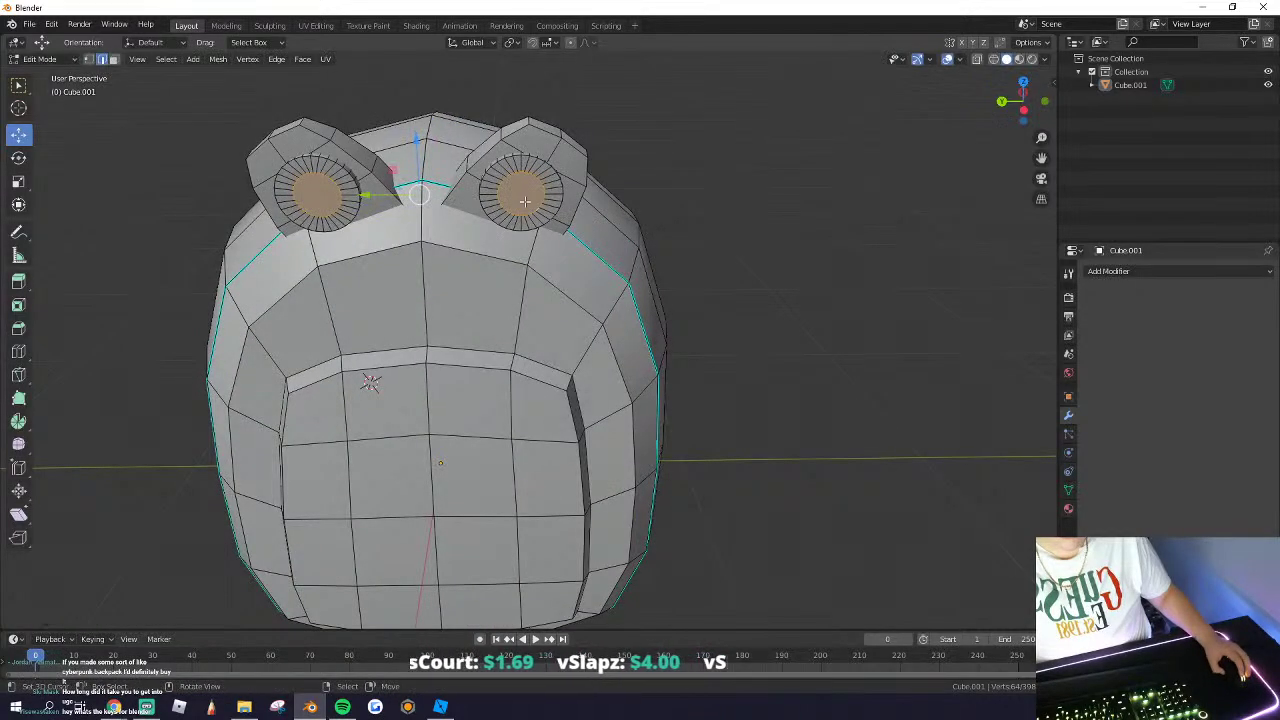
{"action": "key", "text": "ctrl+l"}
{"action": "key", "text": "ctrl+z"}
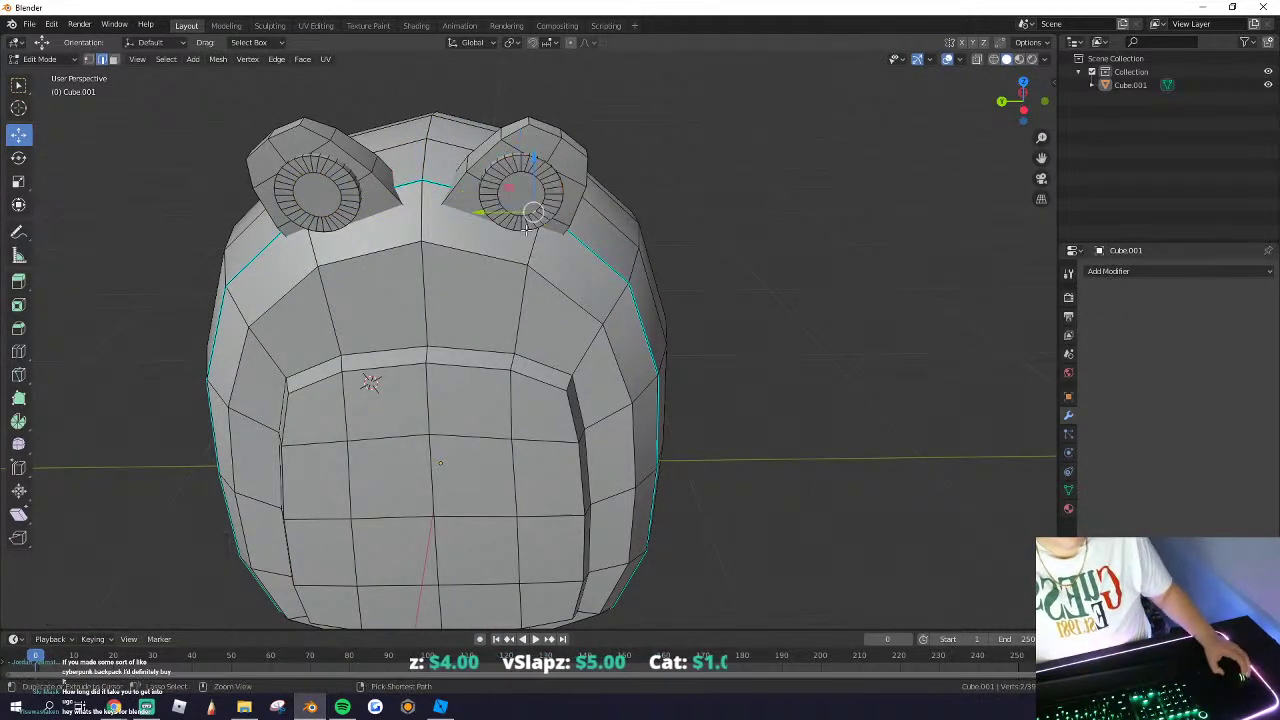
Step: Select the inner face of one ear disc and enlarge it by a factor of about 1.403
{"action": "scroll", "coordinate": [510, 127], "scroll_direction": "up", "scroll_amount": 2}
{"action": "left_click", "coordinate": [510, 125]}
{"action": "key", "text": "s"}
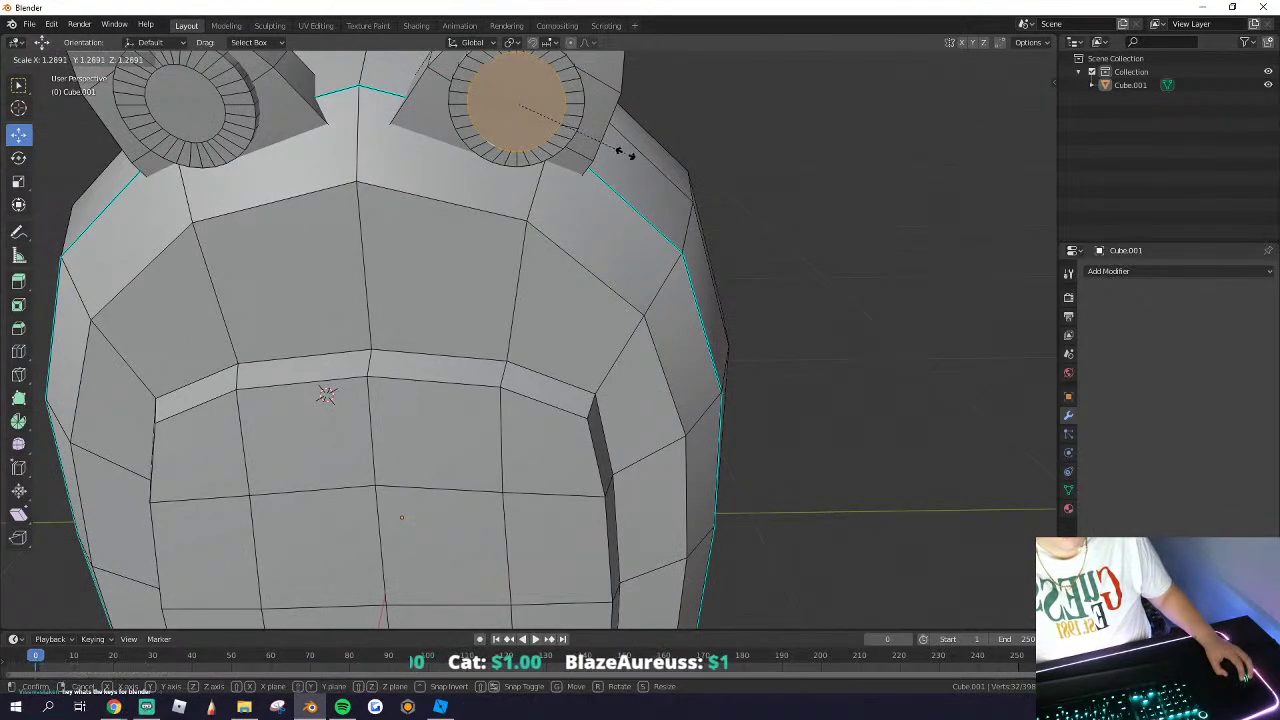
{"action": "left_click", "coordinate": [630, 152]}
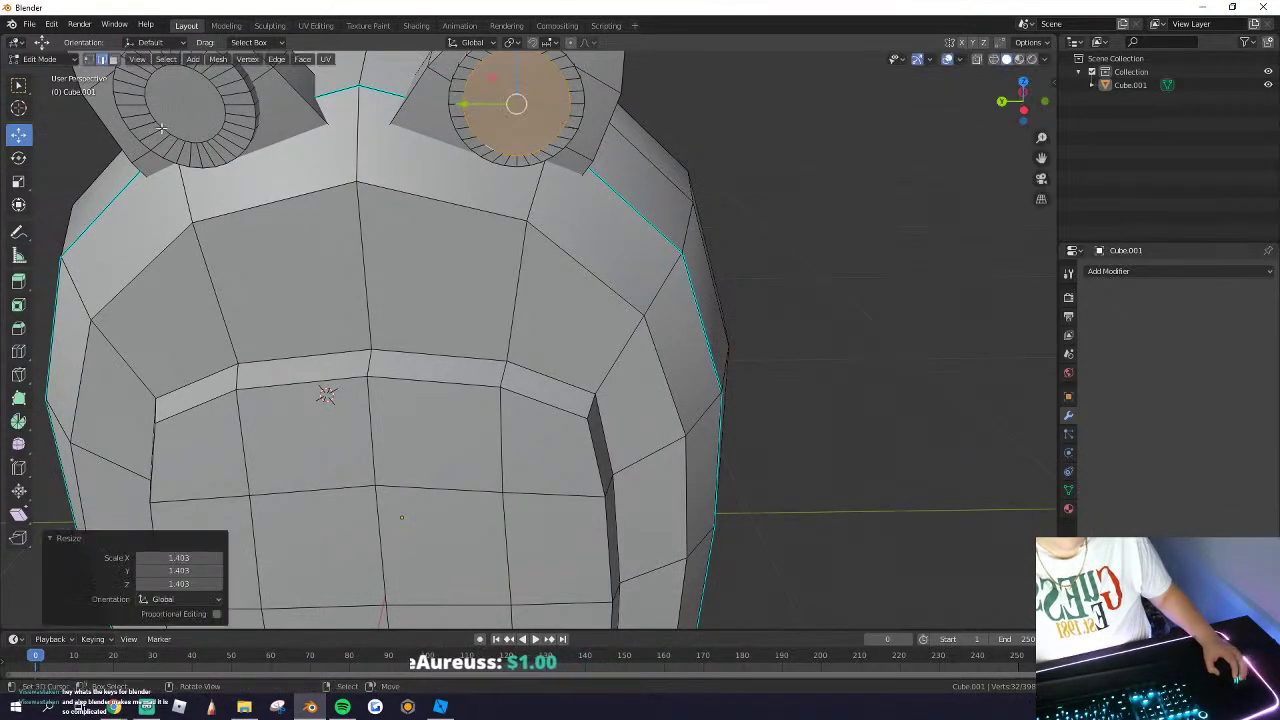
Step: Select the other disc's inner face, enlarge it by a factor of about 1.406 and leave Edit Mode
{"action": "left_click", "coordinate": [160, 126]}
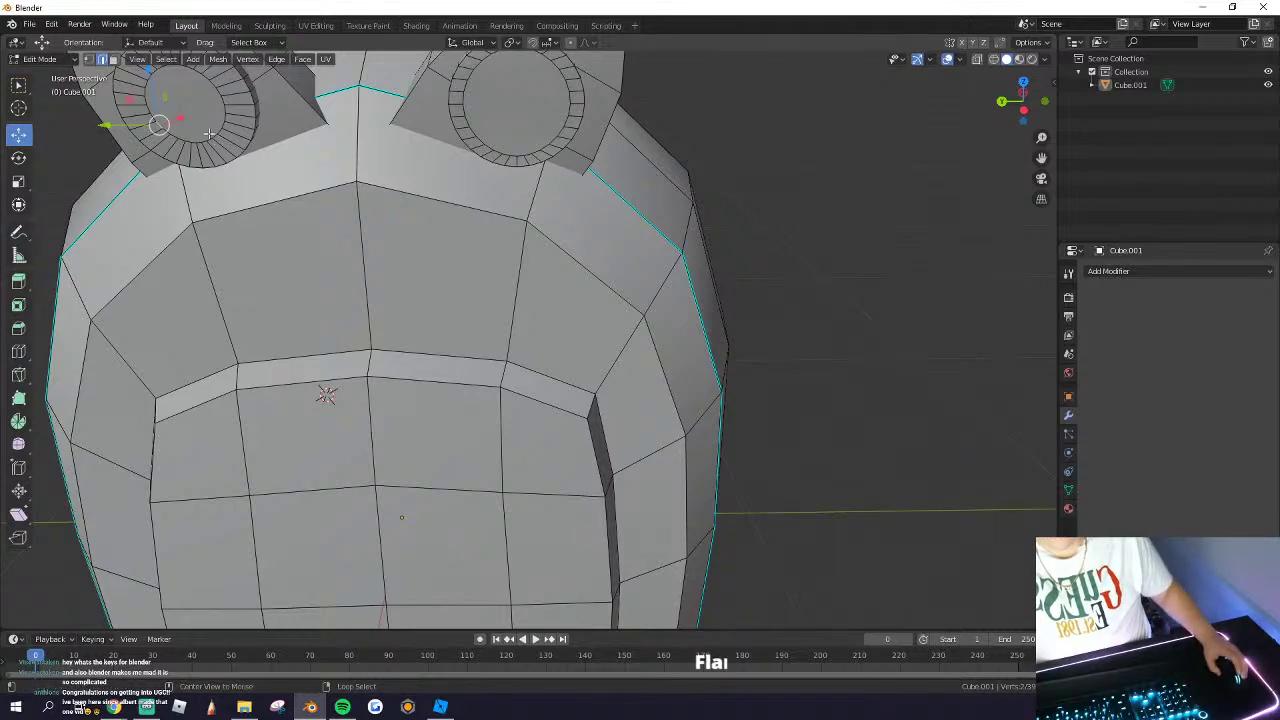
{"action": "key", "text": "s"}
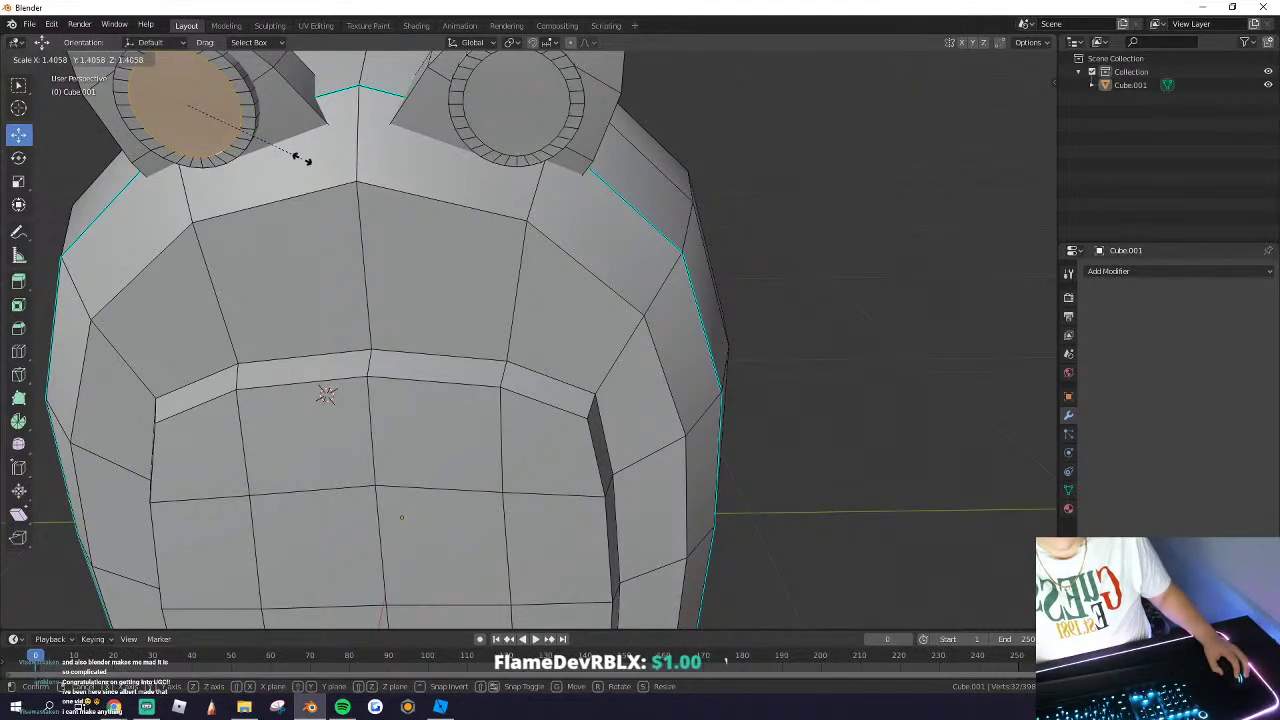
{"action": "left_click", "coordinate": [302, 159]}
{"action": "key", "text": "Tab"}
{"action": "scroll", "coordinate": [302, 160], "scroll_direction": "down", "scroll_amount": 3}
Step: Clear the mesh selection, select the backpack in Object Mode and switch to the Texture Paint workspace
{"action": "middle_click_drag", "start_coordinate": [302, 160], "coordinate": [573, 249]}
{"action": "key", "text": "Tab"}
{"action": "key", "text": "a"}
{"action": "key", "text": "a"}
{"action": "key", "text": "Tab"}
{"action": "left_click", "coordinate": [573, 249]}
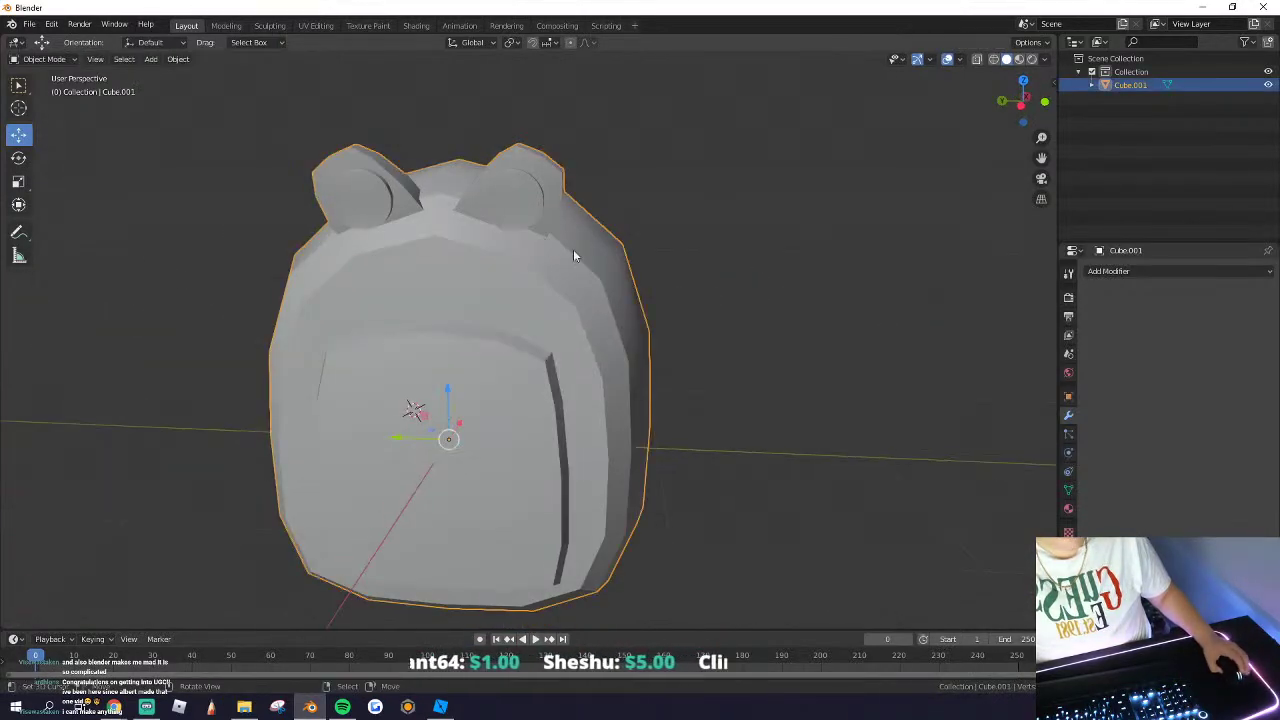
{"action": "left_click", "coordinate": [368, 26]}
{"action": "scroll", "coordinate": [256, 373], "scroll_direction": "up", "scroll_amount": 2}
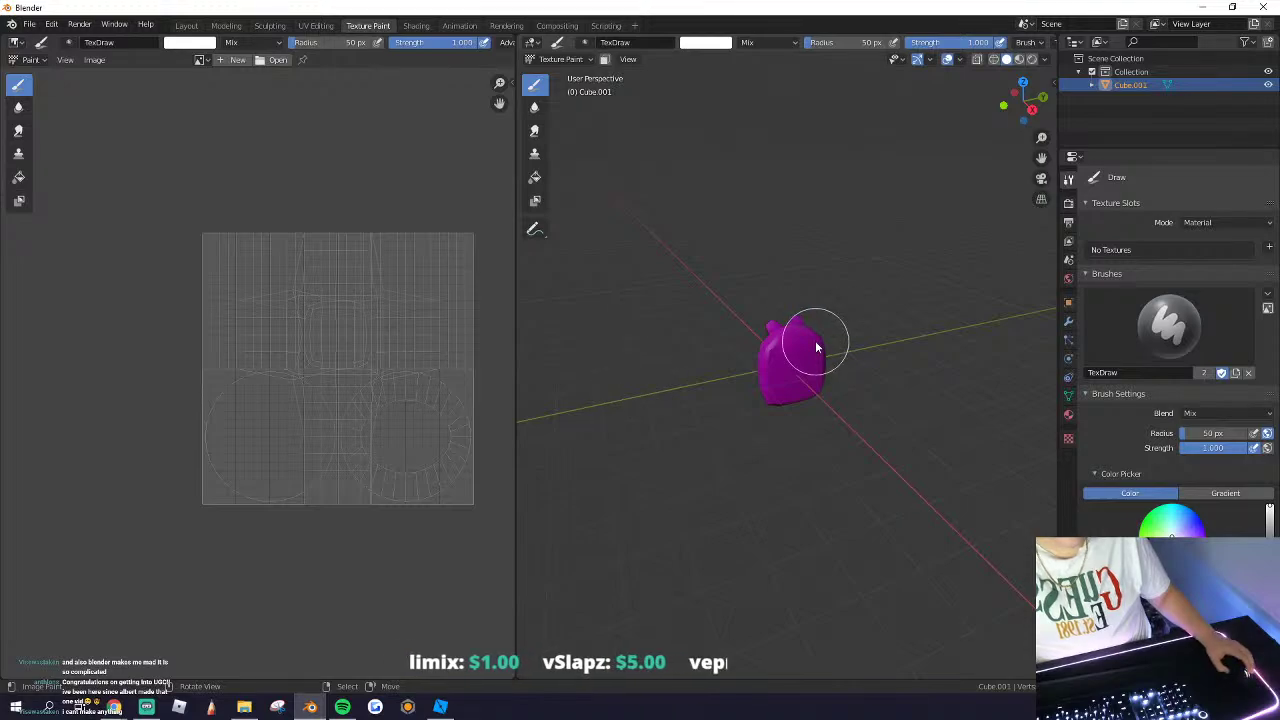
Step: In Edit Mode, select the edge loops around the body's back rim, the ears and both ear discs
{"action": "key", "text": "Tab"}
{"action": "scroll", "coordinate": [813, 342], "scroll_direction": "up", "scroll_amount": 4}
{"action": "key", "text": "alt+a"}
{"action": "middle_click_drag", "start_coordinate": [800, 349], "coordinate": [860, 346]}
{"action": "left_click", "coordinate": [768, 340], "text": "alt"}
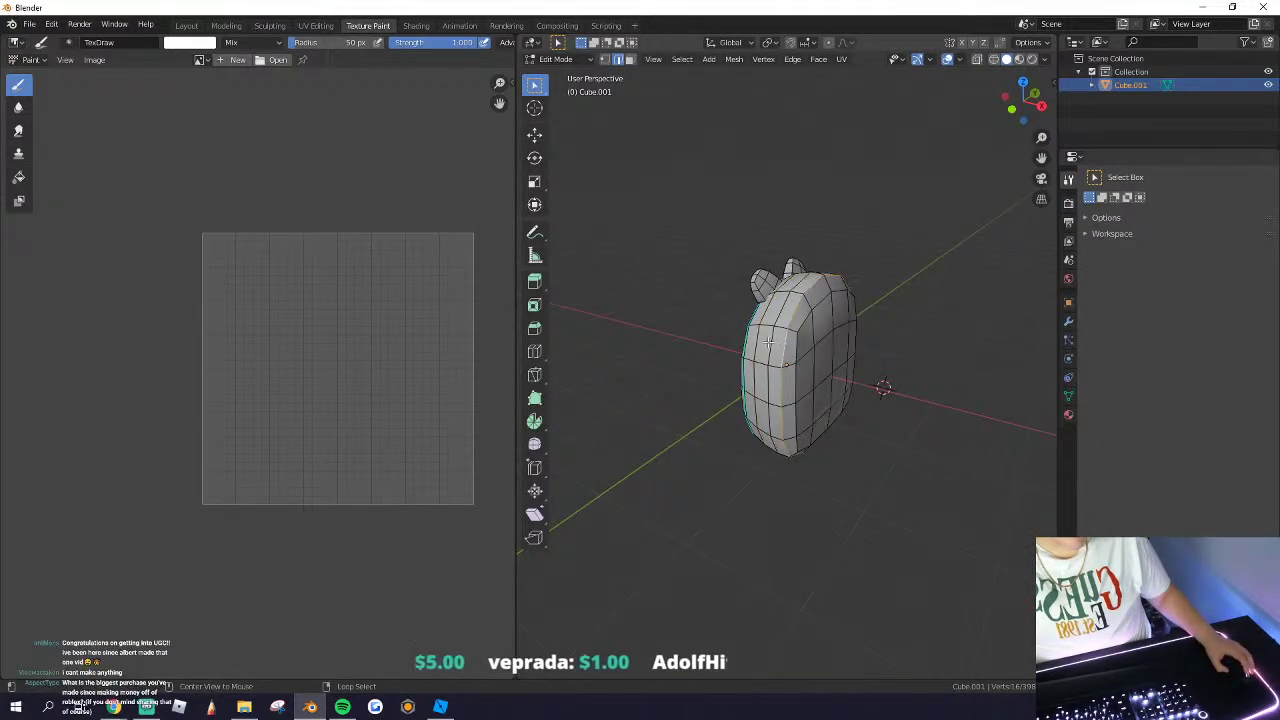
{"action": "middle_click_drag", "start_coordinate": [740, 347], "coordinate": [809, 321]}
{"action": "scroll", "coordinate": [830, 271], "scroll_direction": "up", "scroll_amount": 1}
{"action": "scroll", "coordinate": [797, 281], "scroll_direction": "up", "scroll_amount": 3}
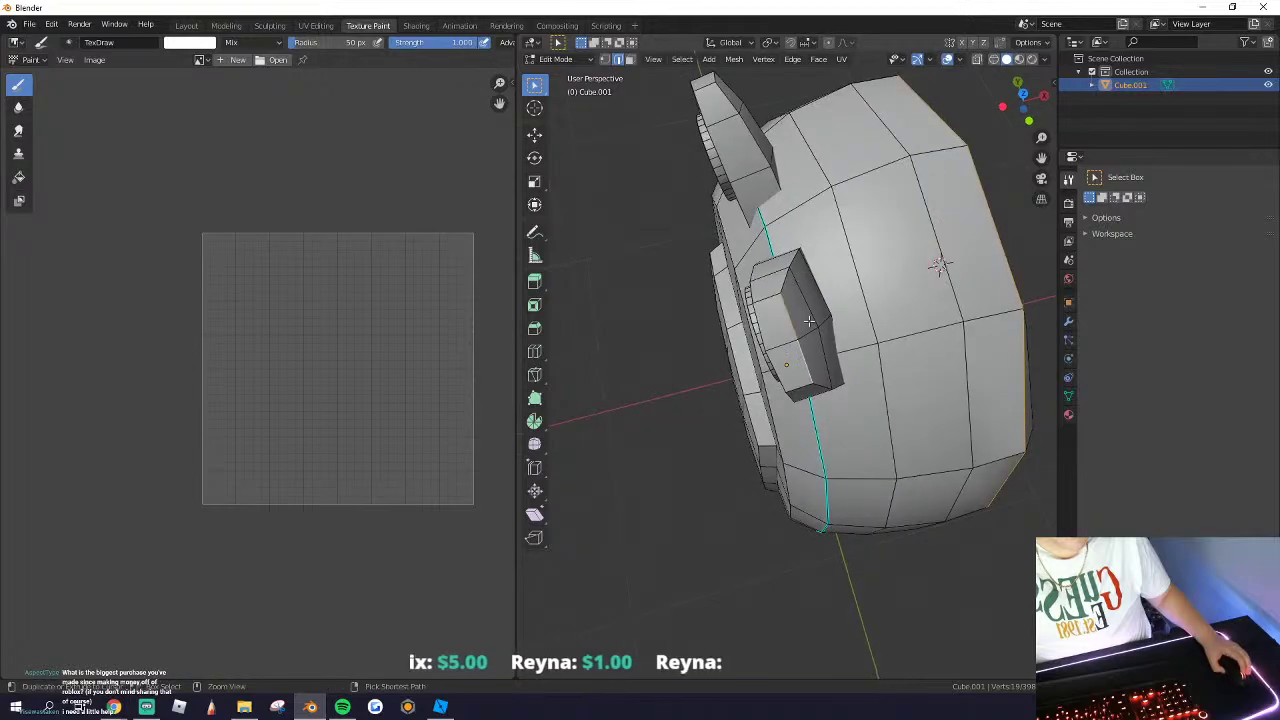
{"action": "middle_click_drag", "start_coordinate": [820, 386], "coordinate": [738, 229]}
{"action": "middle_click_drag", "start_coordinate": [748, 159], "coordinate": [870, 158]}
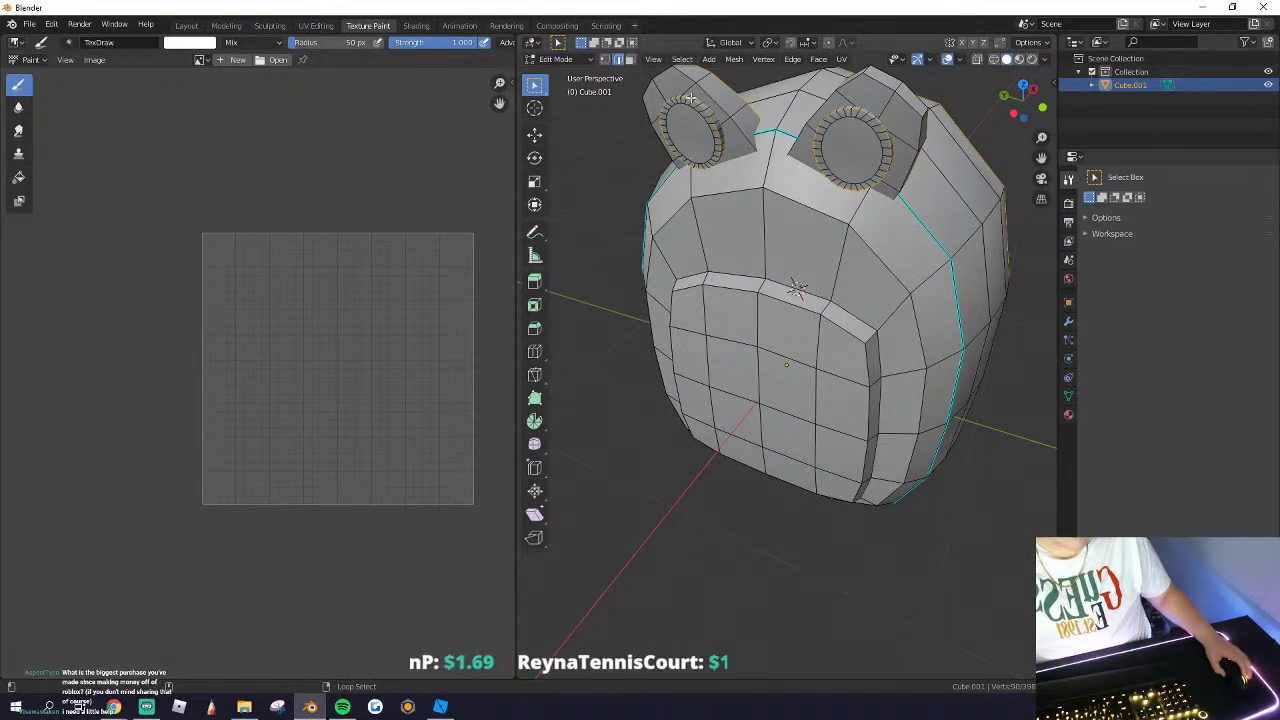
Step: Add the edge loop around the raised front panel to the selection and mark the selected edges as seams
{"action": "middle_click_drag", "start_coordinate": [690, 98], "coordinate": [830, 263]}
{"action": "middle_click_drag", "start_coordinate": [822, 312], "coordinate": [880, 280]}
{"action": "scroll", "coordinate": [722, 92], "scroll_direction": "up", "scroll_amount": 1}
{"action": "middle_click_drag", "start_coordinate": [722, 92], "coordinate": [657, 66]}
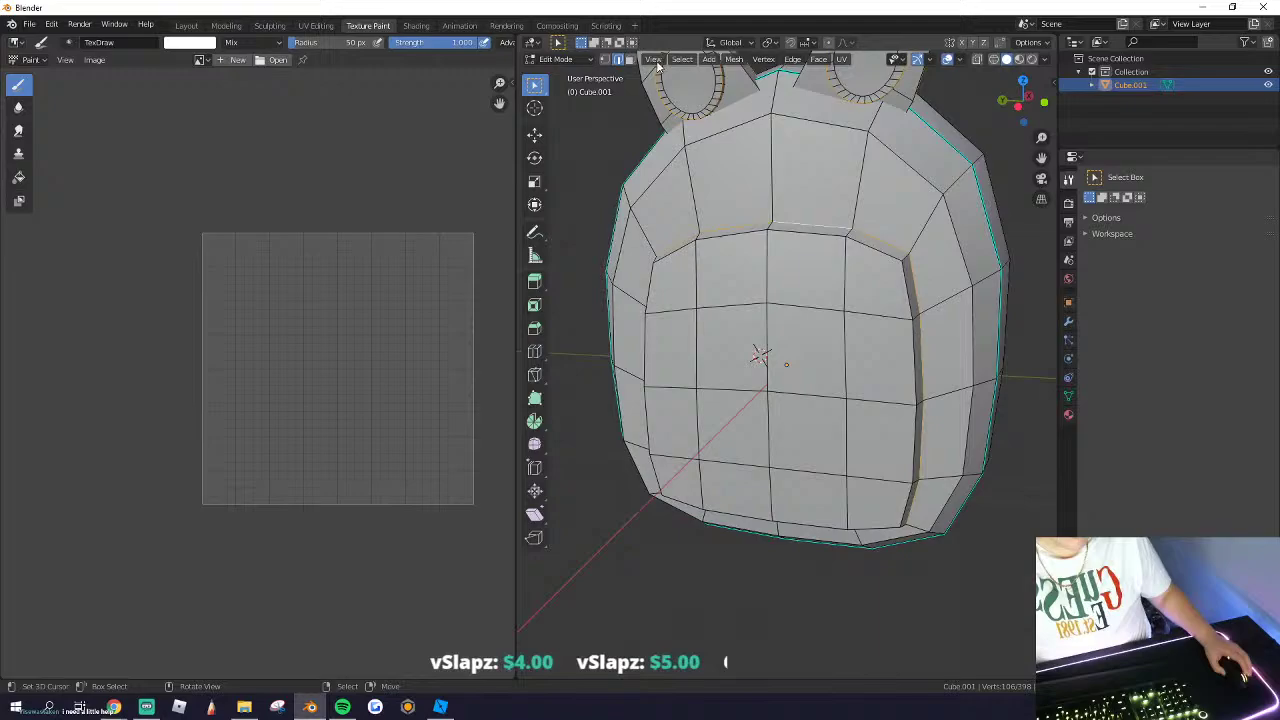
{"action": "left_click", "coordinate": [792, 59]}
{"action": "left_click", "coordinate": [828, 266]}
{"action": "scroll", "coordinate": [800, 266], "scroll_direction": "down", "scroll_amount": 1}
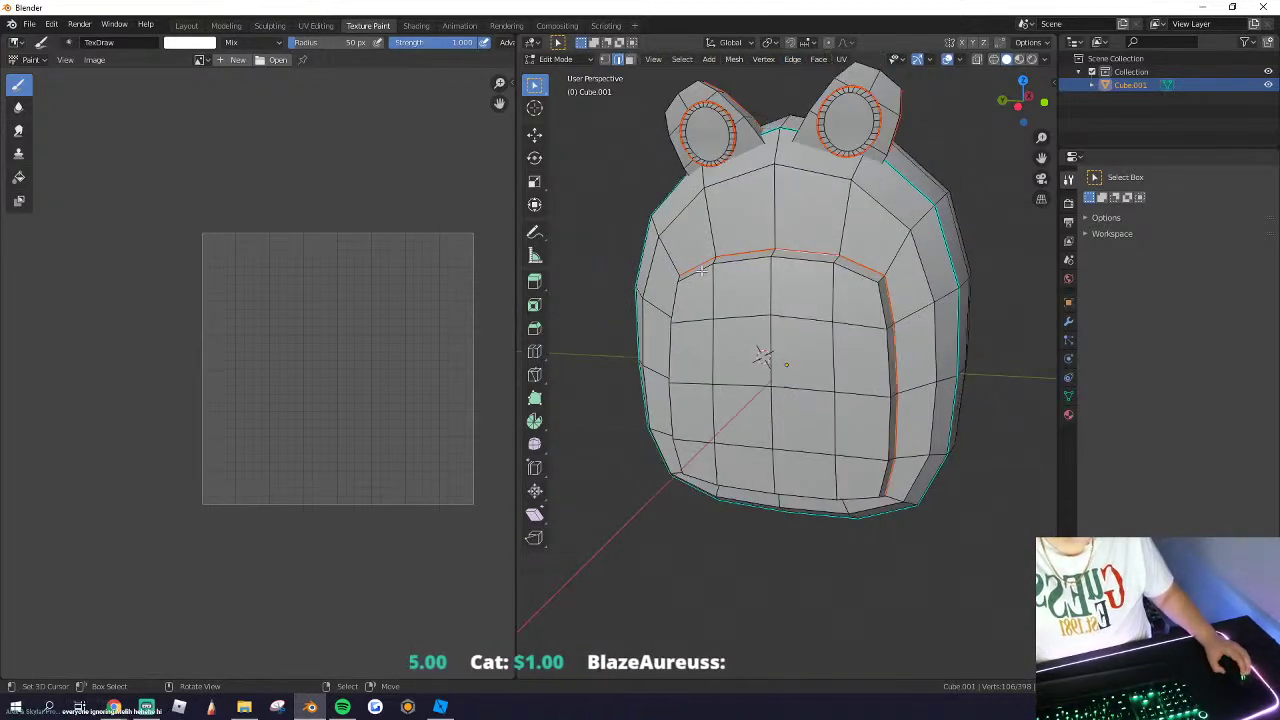
Step: Select the whole backpack mesh and unwrap its UVs along the marked seams
{"action": "mouse_move", "coordinate": [705, 265]}
{"action": "middle_mouse_down"}
{"action": "mouse_move", "coordinate": [808, 260]}
{"action": "mouse_move", "coordinate": [727, 260]}
{"action": "middle_mouse_up"}
{"action": "key", "text": "a"}
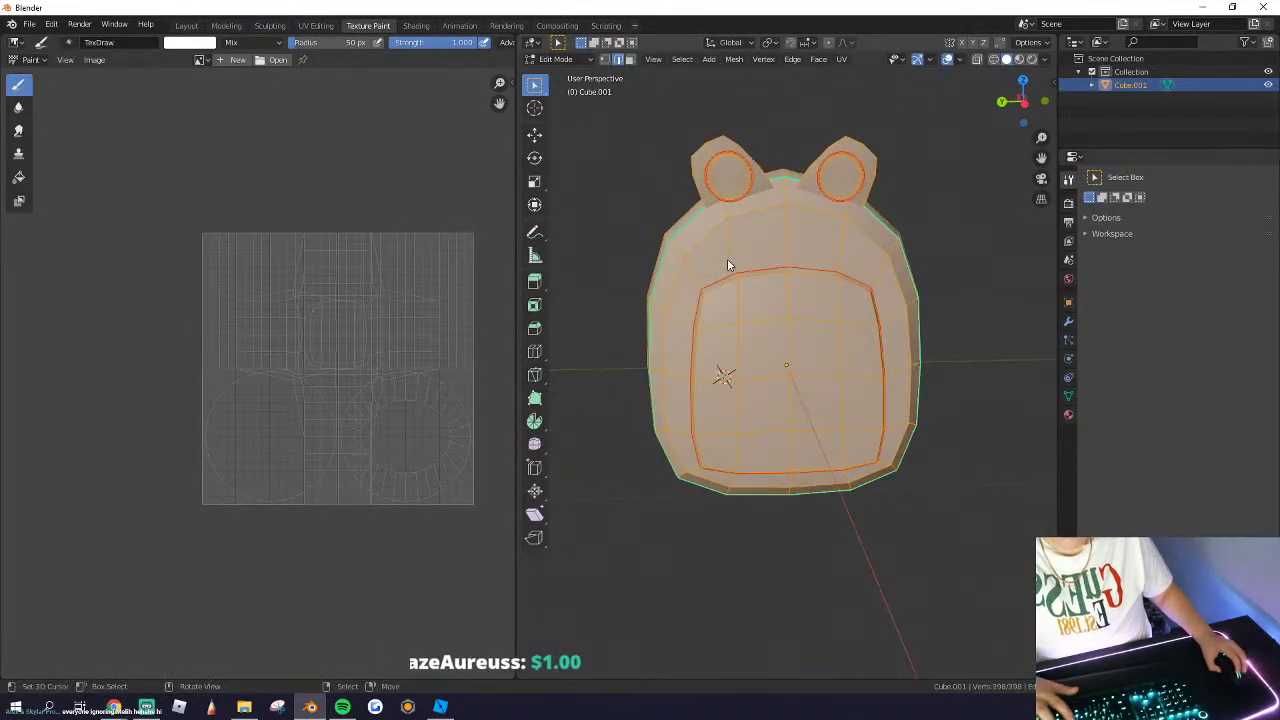
{"action": "key", "text": "u"}
{"action": "left_click", "coordinate": [714, 263]}
{"action": "scroll", "coordinate": [418, 342], "scroll_direction": "up", "scroll_amount": 1}
{"action": "middle_click_drag", "start_coordinate": [378, 340], "coordinate": [271, 321]}
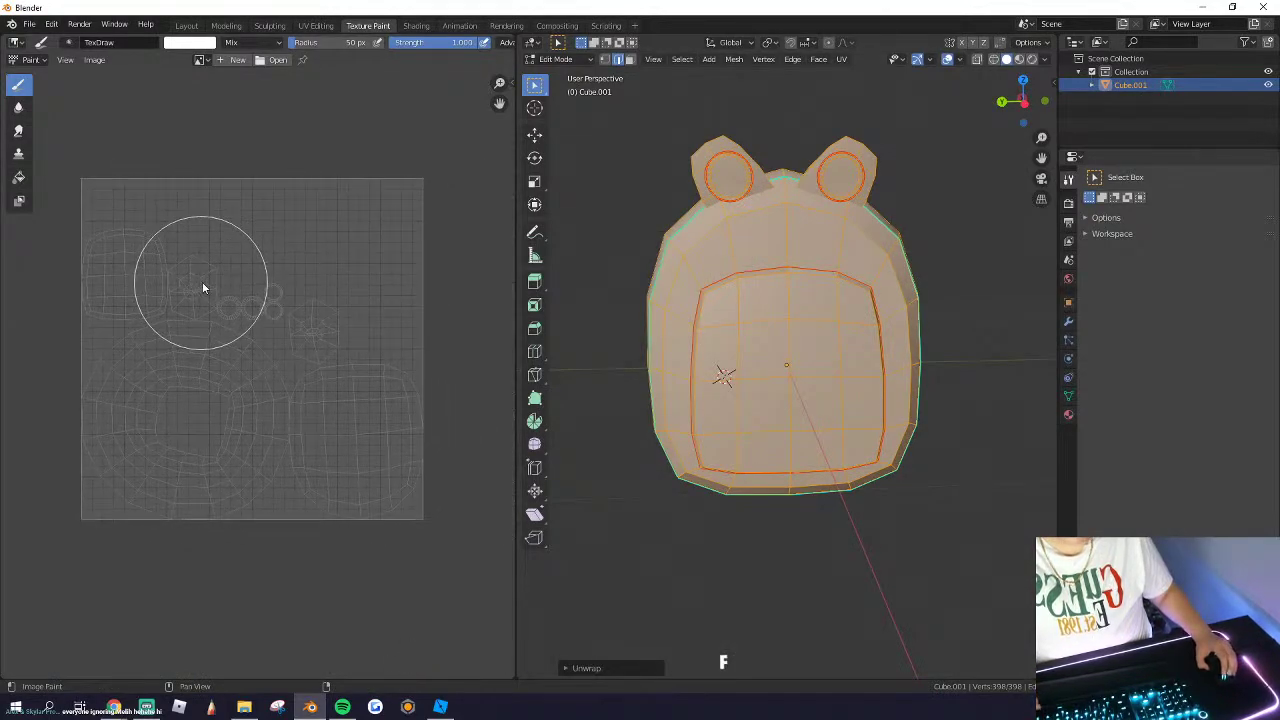
Step: Create a square blank white texture image, 256 px wide, with the default name Untitled
{"action": "left_click", "coordinate": [238, 59]}
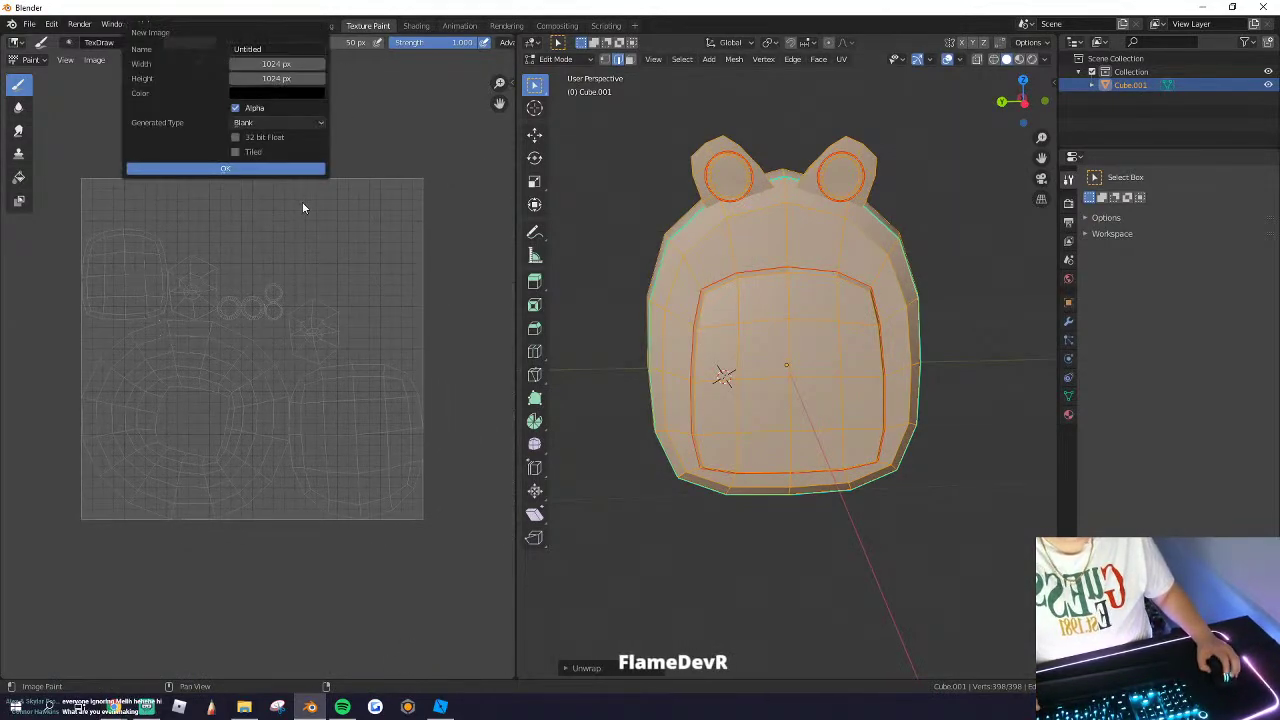
{"action": "left_click", "coordinate": [299, 93]}
{"action": "left_click", "coordinate": [343, 118]}
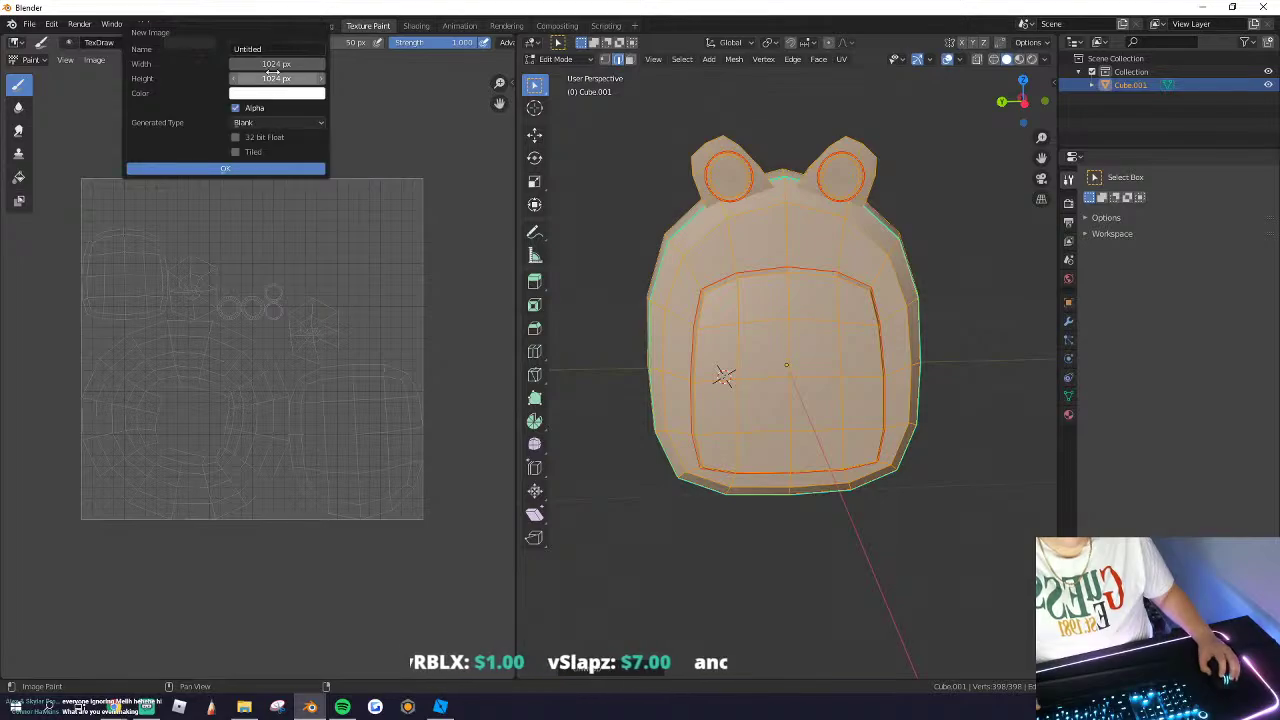
{"action": "left_click", "coordinate": [278, 63]}
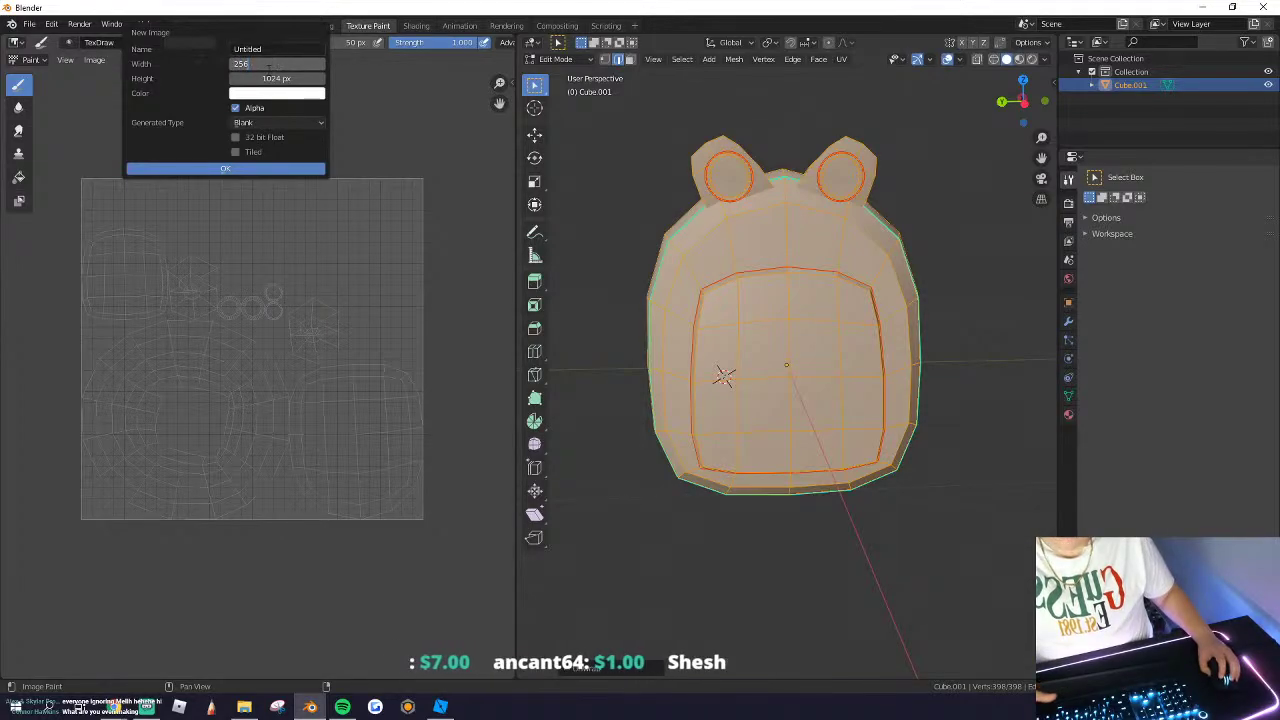
{"action": "key", "text": "Return"}
{"action": "key", "text": "Return"}
{"action": "left_click", "coordinate": [256, 169]}
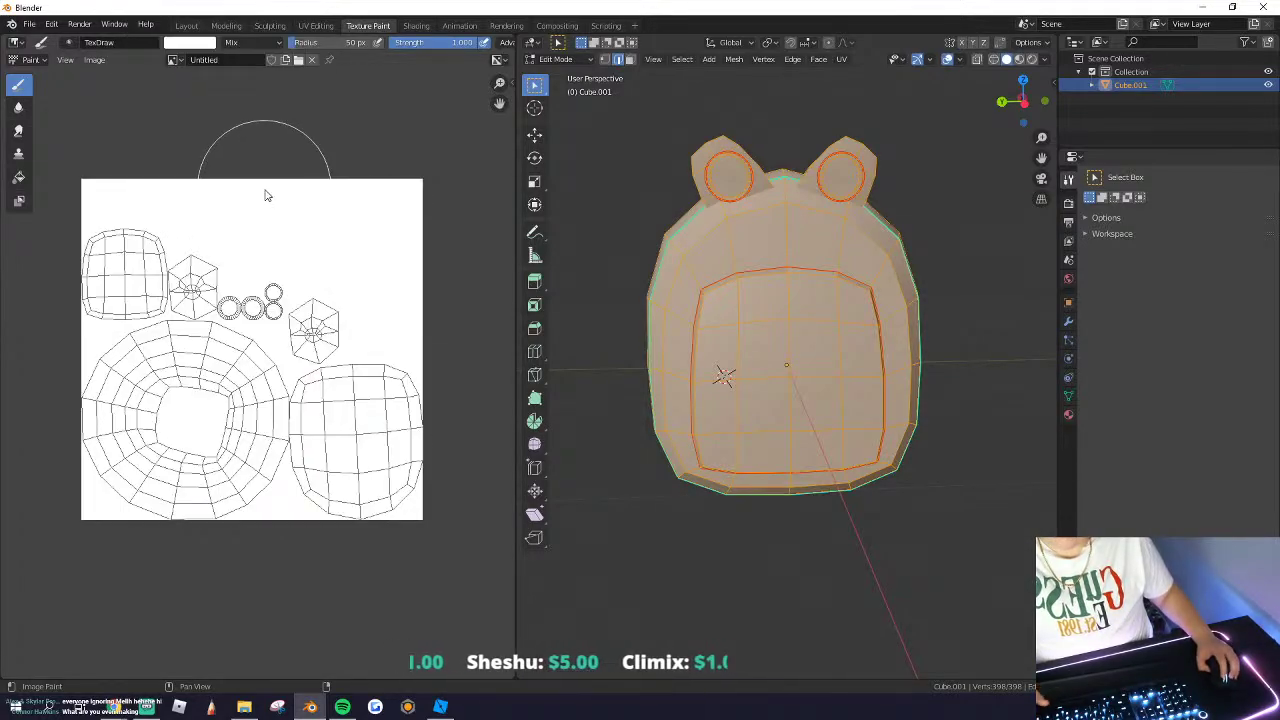
Step: Select the whole mesh and use the Untitled image as an Image Texture for the Base Color of Material.001
{"action": "scroll", "coordinate": [377, 351], "scroll_direction": "up", "scroll_amount": 4}
{"action": "scroll", "coordinate": [377, 351], "scroll_direction": "down", "scroll_amount": 3}
{"action": "scroll", "coordinate": [906, 311], "scroll_direction": "down", "scroll_amount": 1}
{"action": "middle_click_drag", "start_coordinate": [906, 311], "coordinate": [856, 318]}
{"action": "key", "text": "Tab"}
{"action": "key", "text": "Tab"}
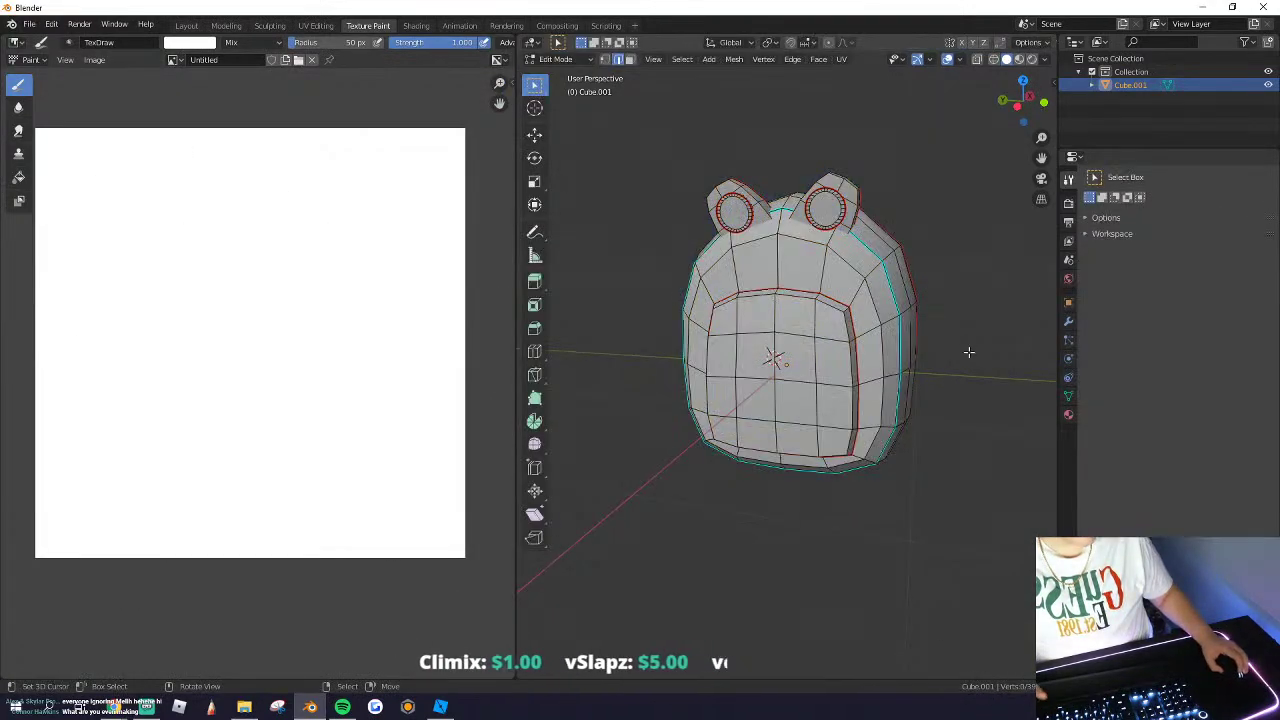
{"action": "key", "text": "a"}
{"action": "left_click", "coordinate": [1068, 414]}
{"action": "left_click", "coordinate": [1158, 234]}
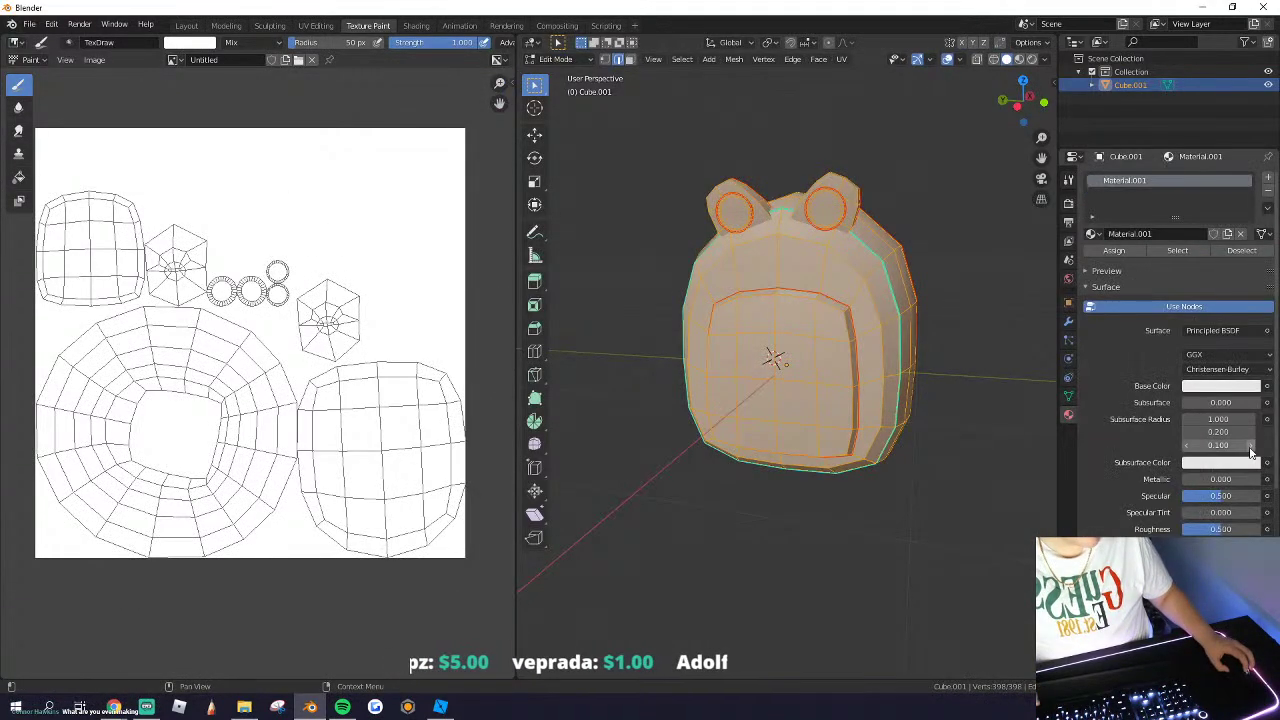
{"action": "left_click", "coordinate": [1228, 386]}
{"action": "left_click", "coordinate": [1178, 422]}
{"action": "left_click", "coordinate": [1189, 402]}
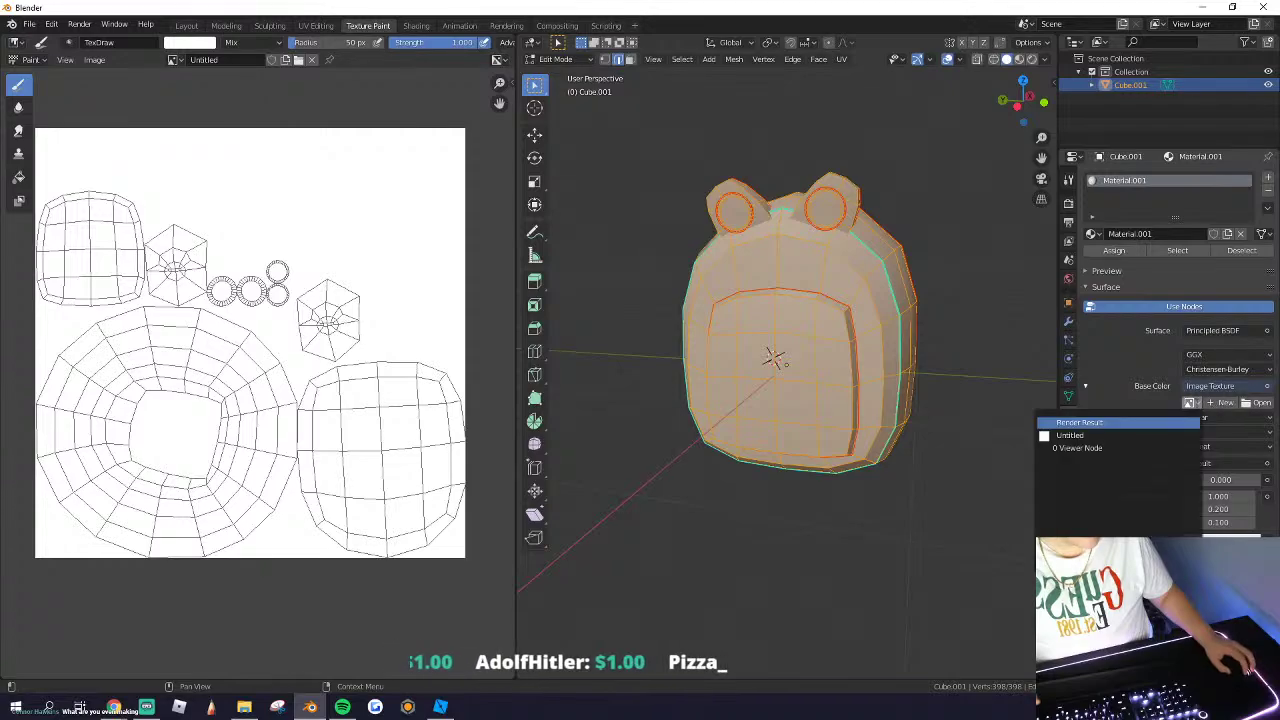
{"action": "left_click", "coordinate": [1100, 432]}
Step: Put the backpack in Texture Paint mode, choose the Fill tool and turn on face selection masking
{"action": "scroll", "coordinate": [764, 248], "scroll_direction": "up", "scroll_amount": 4}
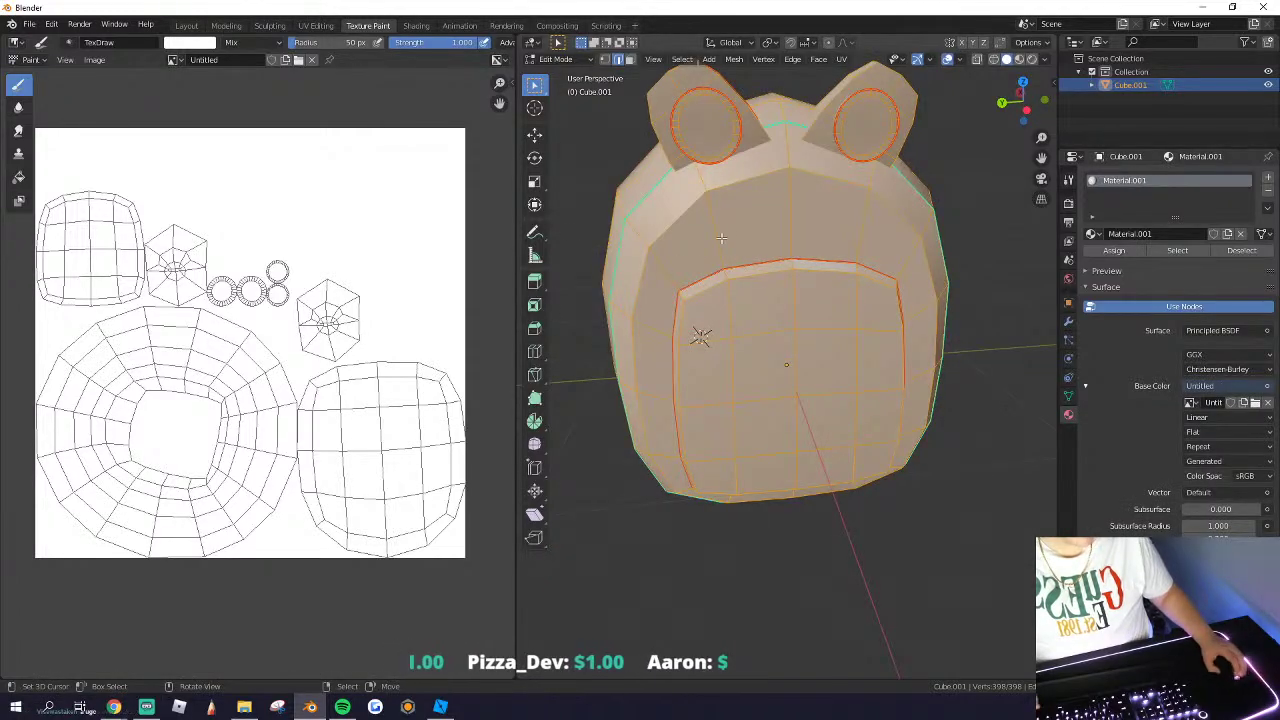
{"action": "middle_click_drag", "start_coordinate": [721, 238], "coordinate": [690, 180]}
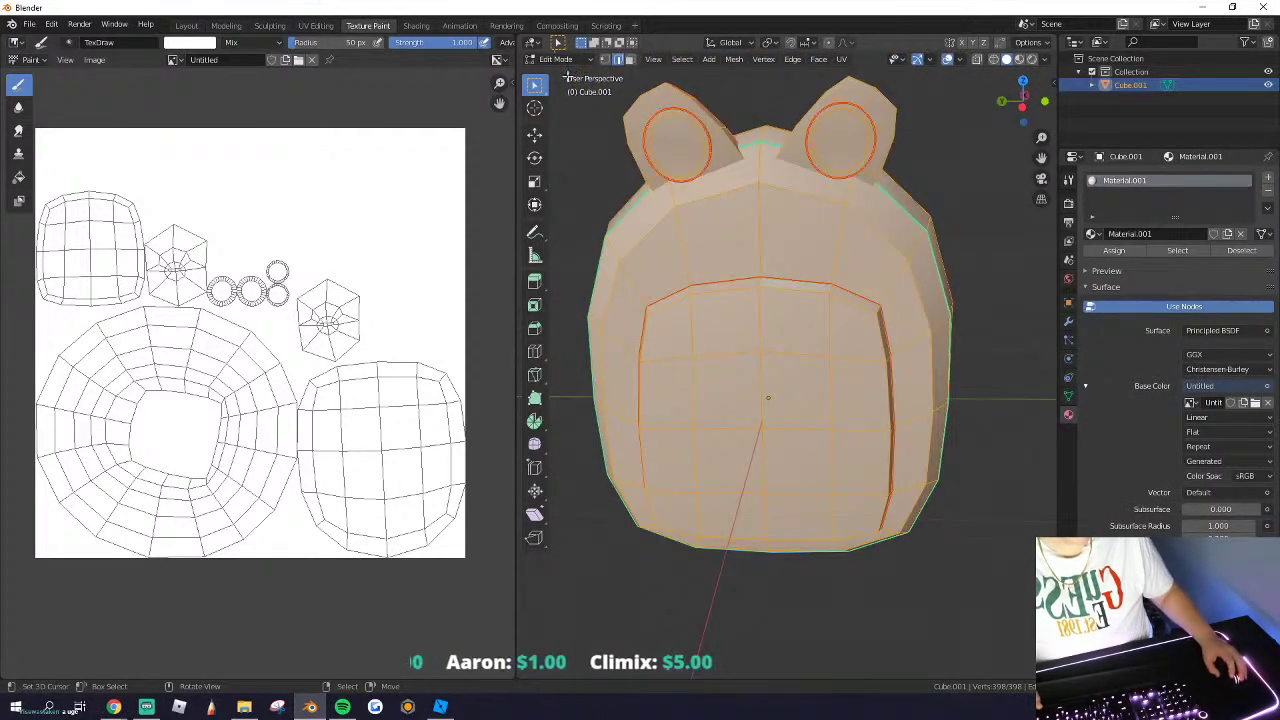
{"action": "left_click", "coordinate": [555, 59]}
{"action": "left_click", "coordinate": [574, 161]}
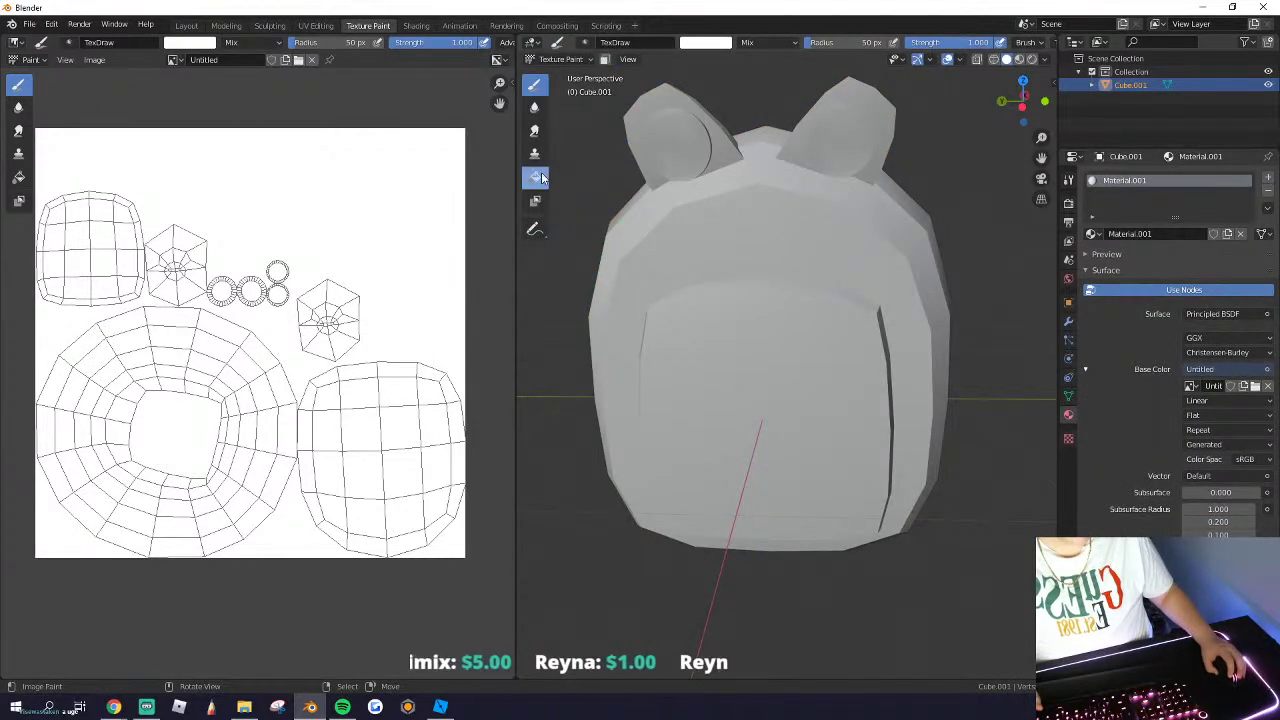
{"action": "left_click", "coordinate": [539, 177]}
{"action": "left_click", "coordinate": [604, 60]}
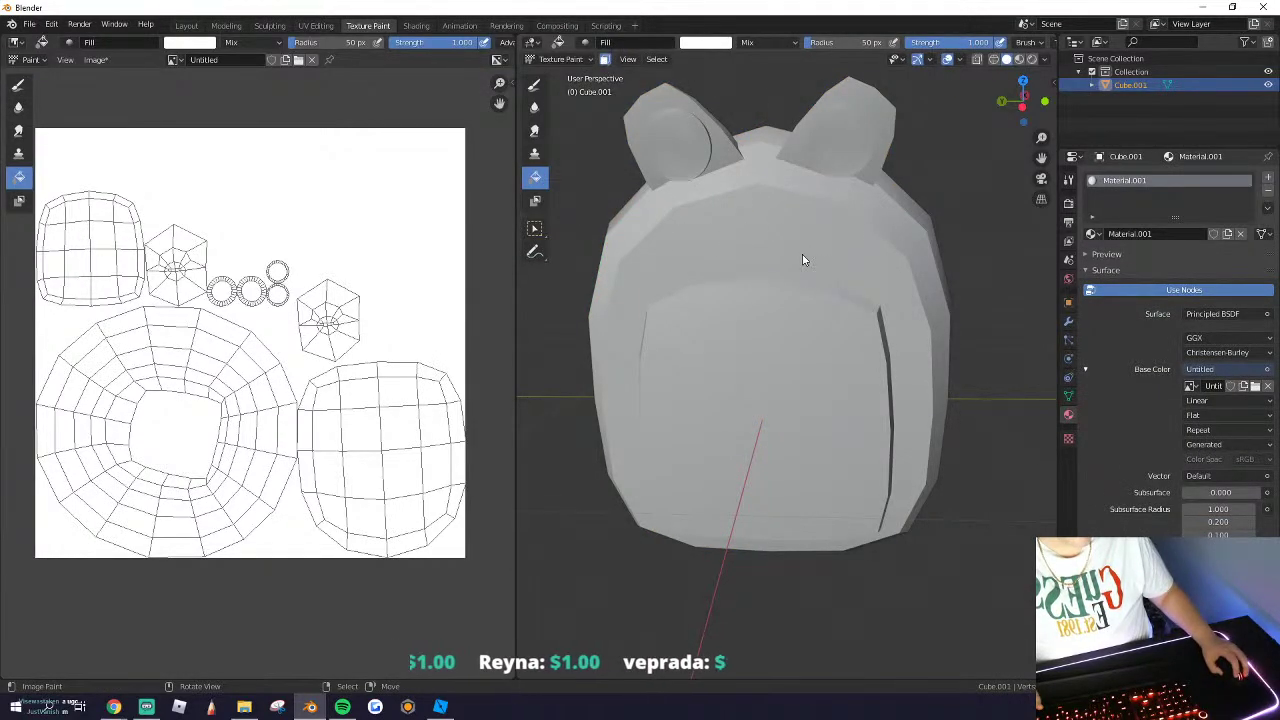
Step: Set the fill colour to light green (H 0.281, S 0.489, V 1.000) and fill the entire backpack
{"action": "middle_click_drag", "start_coordinate": [802, 254], "coordinate": [766, 248]}
{"action": "left_click", "coordinate": [706, 47]}
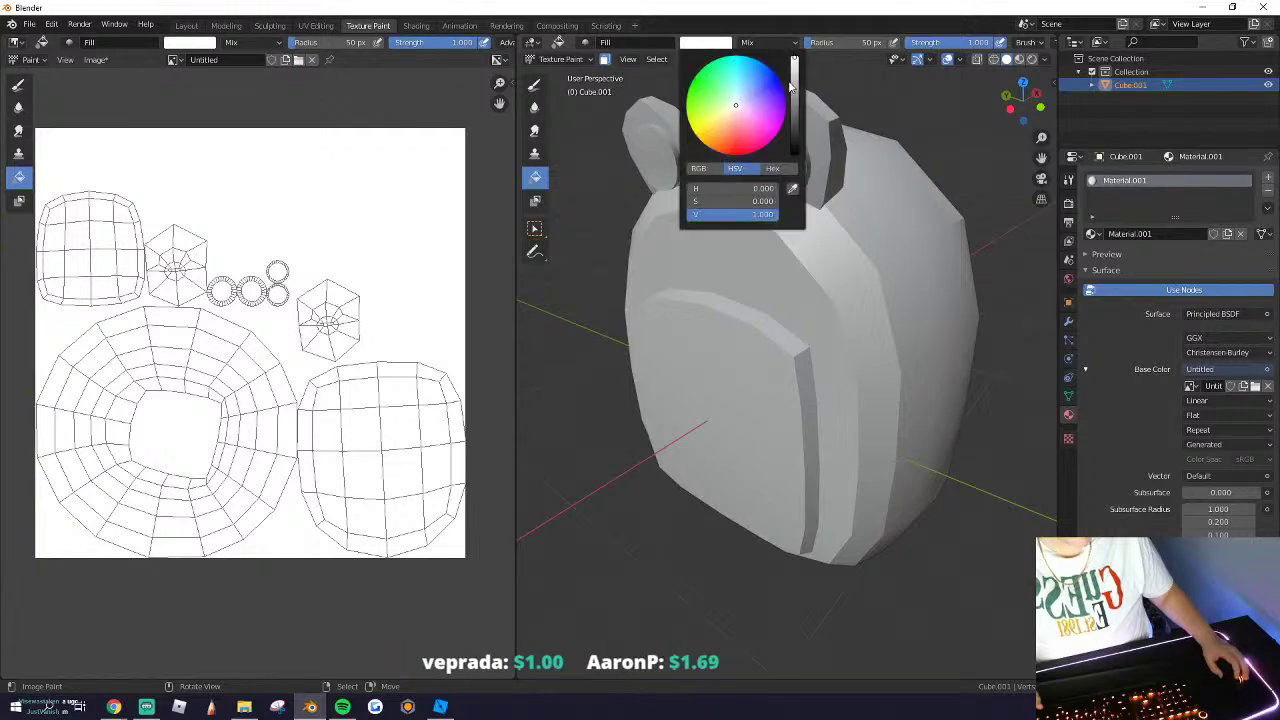
{"action": "left_click", "coordinate": [705, 94]}
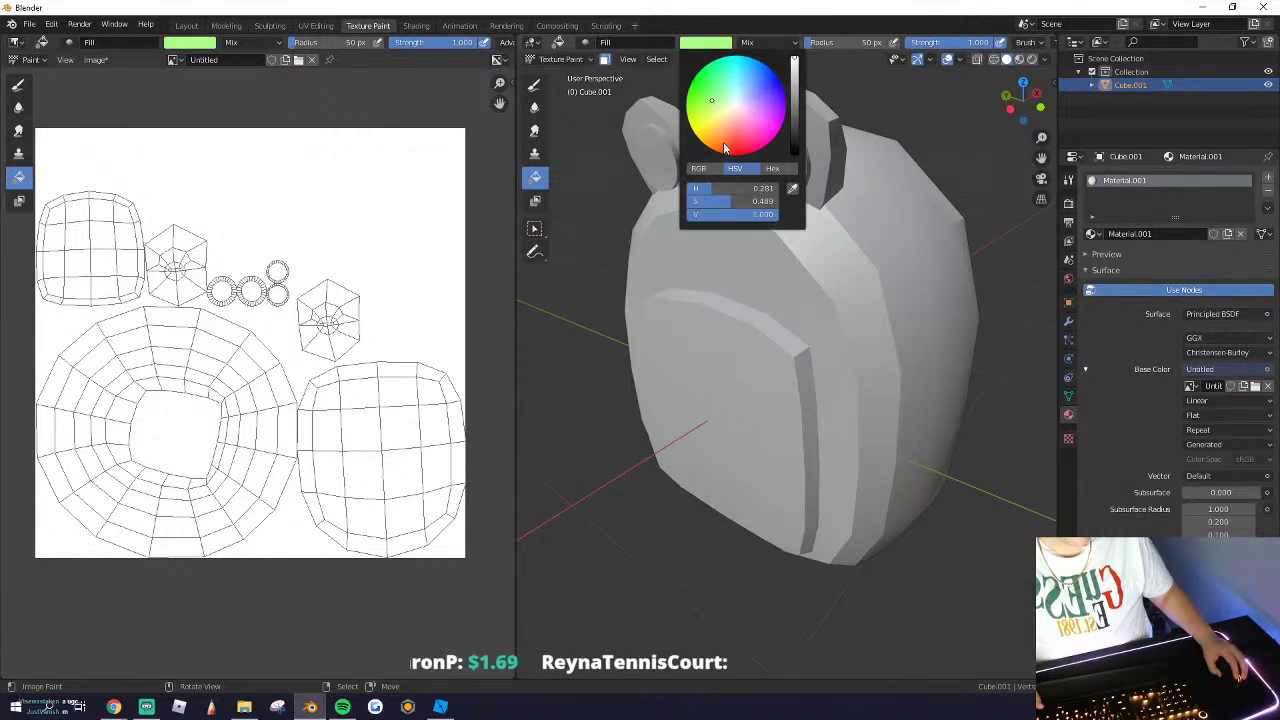
{"action": "left_click", "coordinate": [766, 286]}
{"action": "mouse_move", "coordinate": [766, 286]}
{"action": "middle_mouse_down"}
{"action": "mouse_move", "coordinate": [808, 277]}
{"action": "mouse_move", "coordinate": [766, 206]}
{"action": "mouse_move", "coordinate": [741, 302]}
{"action": "mouse_move", "coordinate": [645, 200]}
{"action": "mouse_move", "coordinate": [781, 281]}
{"action": "middle_mouse_up"}
{"action": "left_click", "coordinate": [741, 308]}
Step: Change the fill colour to a very dark brown and fill the inner faces of both ear discs
{"action": "left_click", "coordinate": [709, 44]}
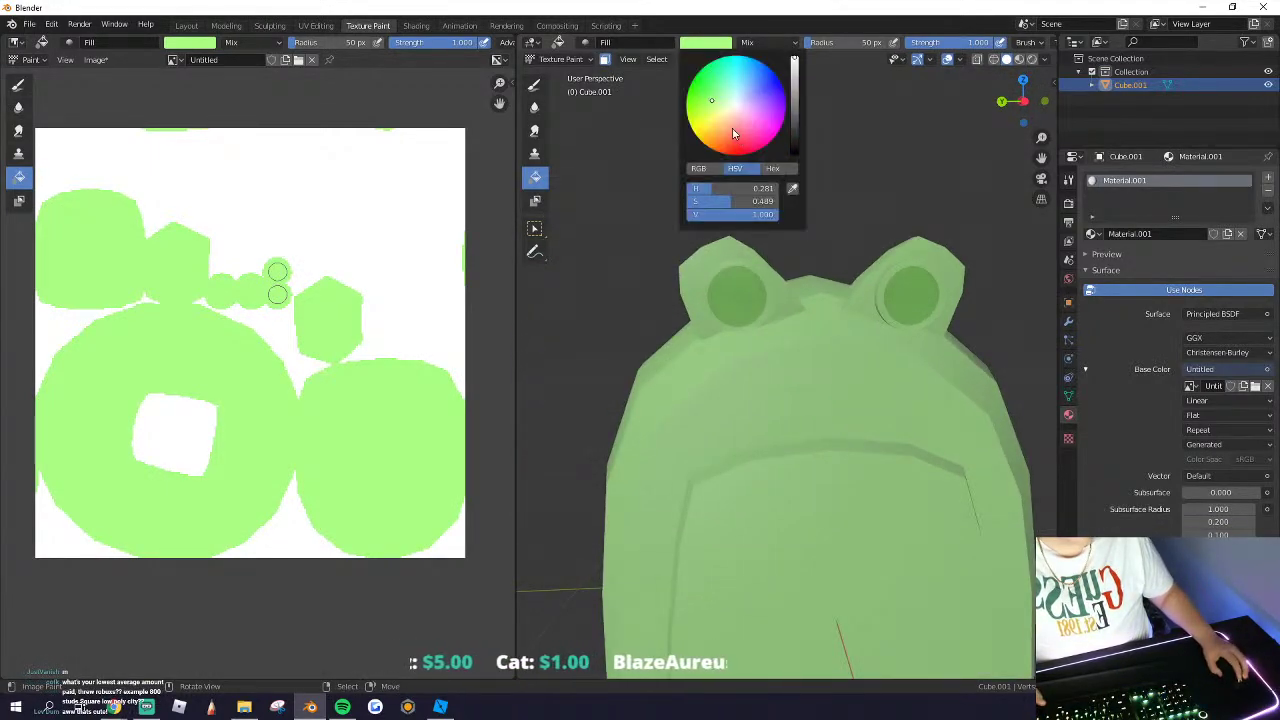
{"action": "mouse_move", "coordinate": [732, 128]}
{"action": "left_mouse_down"}
{"action": "mouse_move", "coordinate": [717, 136]}
{"action": "mouse_move", "coordinate": [794, 130]}
{"action": "left_mouse_up"}
{"action": "left_click", "coordinate": [737, 291]}
{"action": "left_click", "coordinate": [907, 298]}
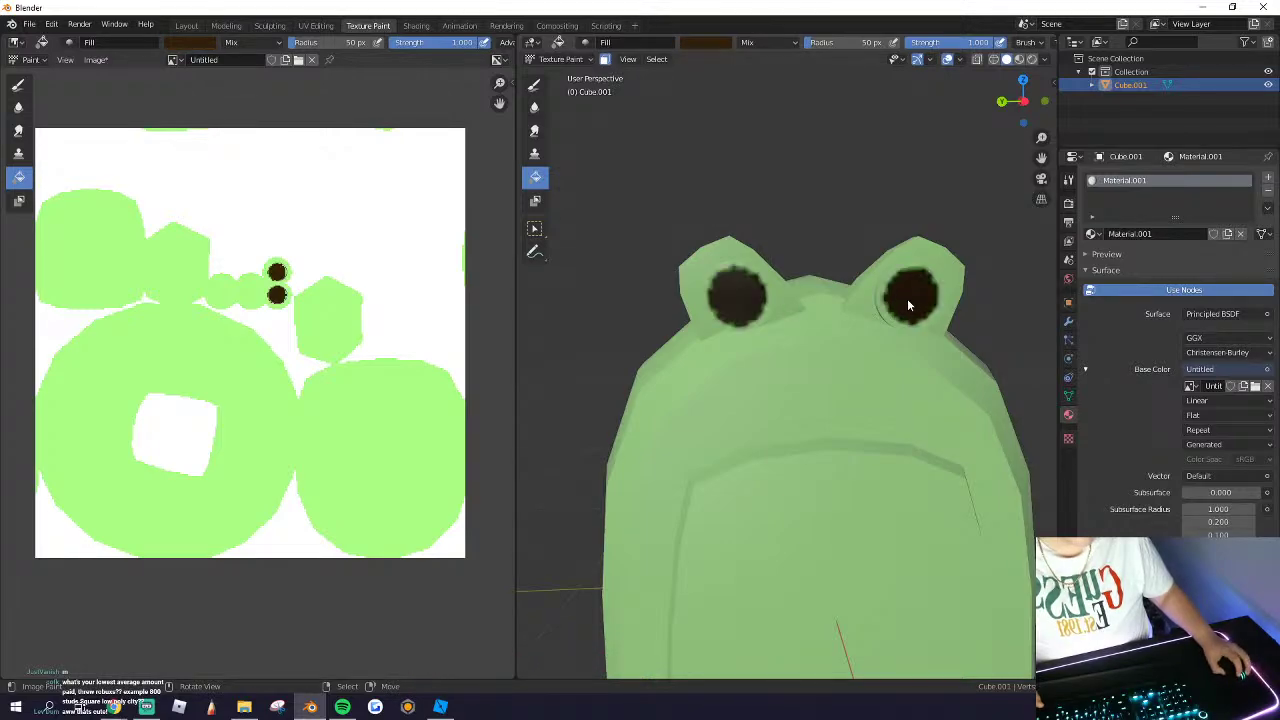
Step: Try a white TexDraw brush dab on the ear disc area of the texture image and undo it
{"action": "scroll", "coordinate": [290, 270], "scroll_direction": "up", "scroll_amount": 3}
{"action": "key", "text": "Tab"}
{"action": "scroll", "coordinate": [312, 191], "scroll_direction": "up", "scroll_amount": 1}
{"action": "mouse_move", "coordinate": [312, 191]}
{"action": "middle_mouse_down"}
{"action": "mouse_move", "coordinate": [289, 260]}
{"action": "mouse_move", "coordinate": [194, 375]}
{"action": "mouse_move", "coordinate": [174, 477]}
{"action": "middle_mouse_up"}
{"action": "scroll", "coordinate": [289, 260], "scroll_direction": "up", "scroll_amount": 4}
{"action": "left_click", "coordinate": [18, 84]}
{"action": "scroll", "coordinate": [199, 317], "scroll_direction": "up", "scroll_amount": 4}
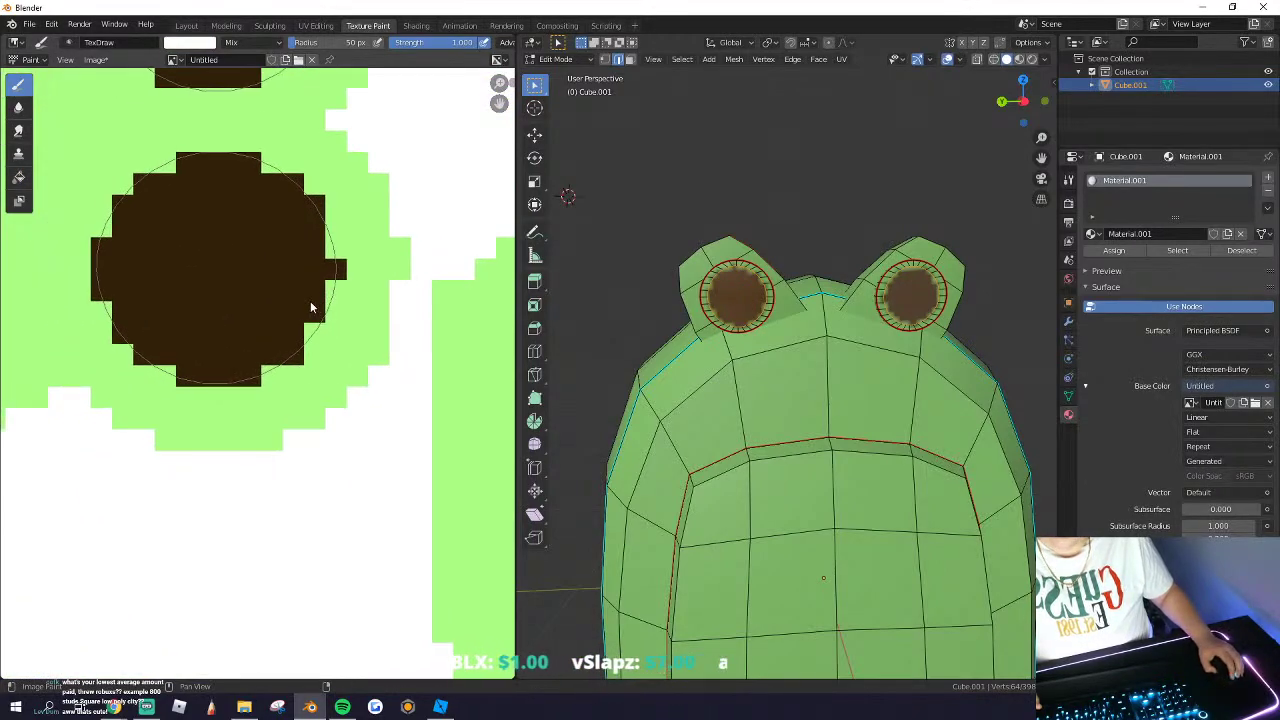
{"action": "left_click", "coordinate": [69, 42]}
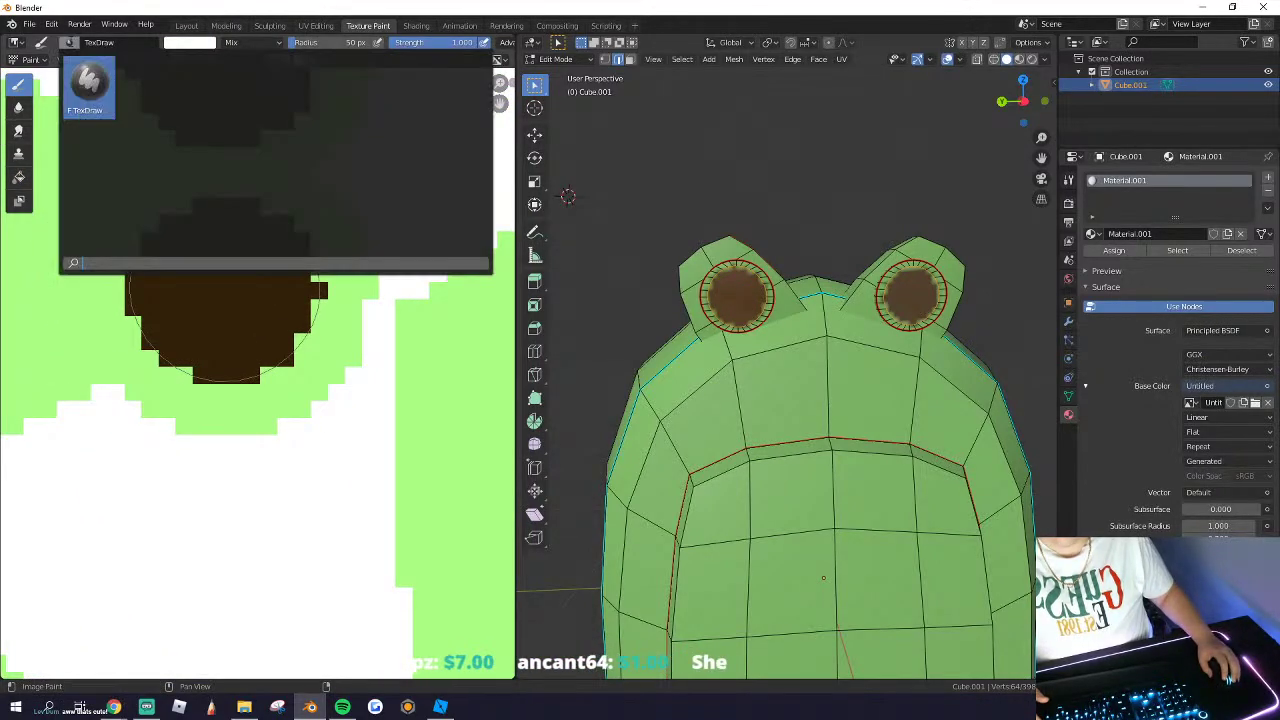
{"action": "left_click", "coordinate": [223, 297]}
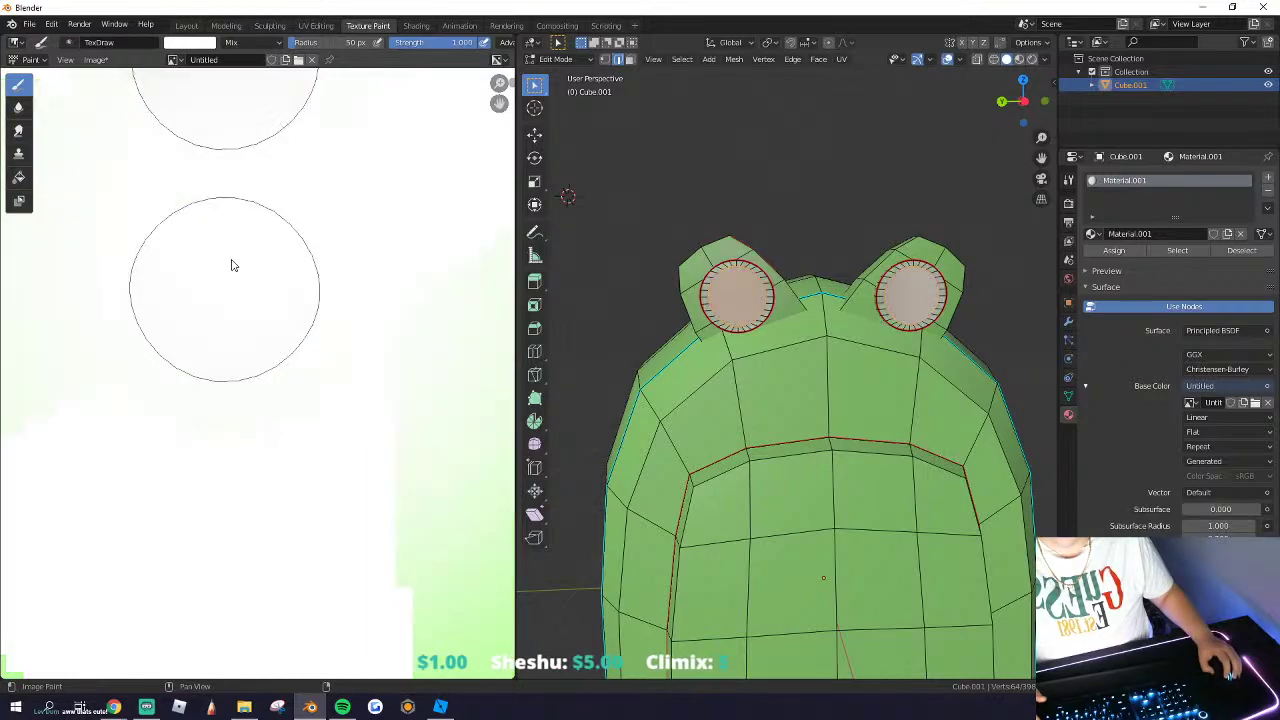
{"action": "key", "text": "ctrl+z"}
Step: Leave Edit Mode on the backpack and quit Blender
{"action": "key", "text": "Tab"}
{"action": "scroll", "coordinate": [780, 274], "scroll_direction": "down", "scroll_amount": 6}
{"action": "mouse_move", "coordinate": [782, 275]}
{"action": "middle_mouse_down"}
{"action": "mouse_move", "coordinate": [733, 326]}
{"action": "mouse_move", "coordinate": [676, 327]}
{"action": "middle_mouse_up"}
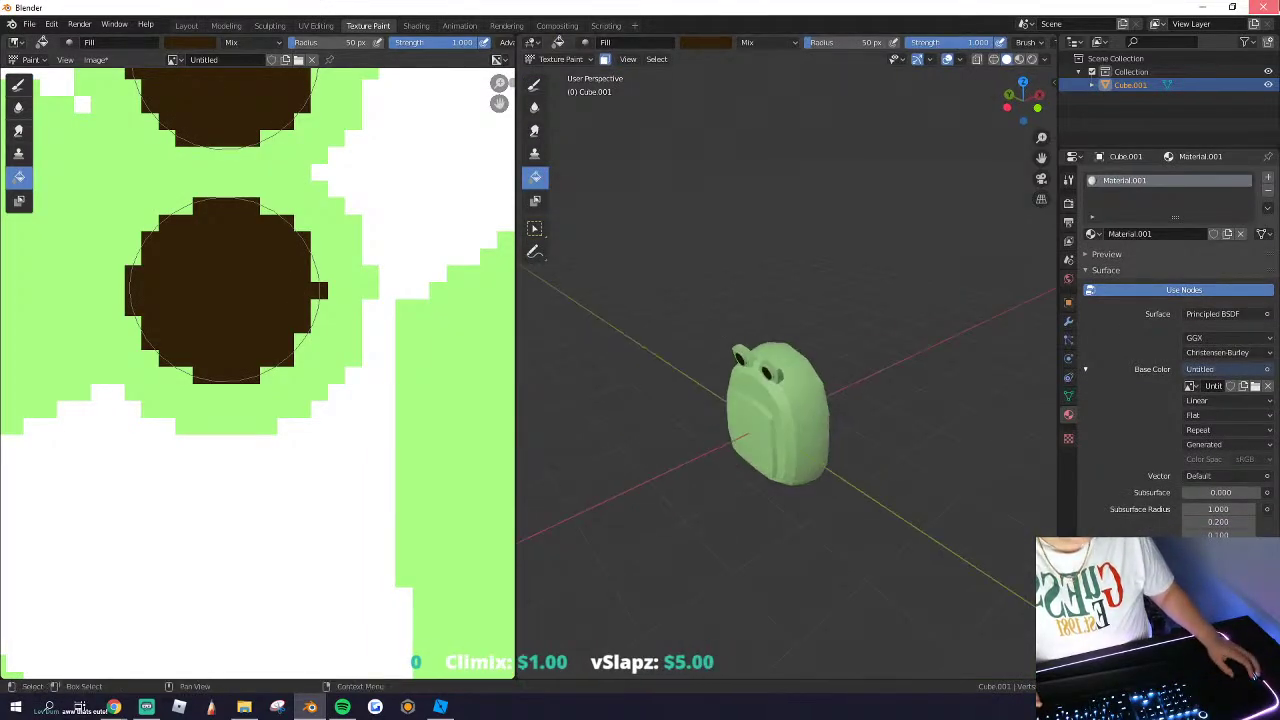
{"action": "left_click", "coordinate": [1264, 7]}
{"action": "left_click", "coordinate": [672, 383]}
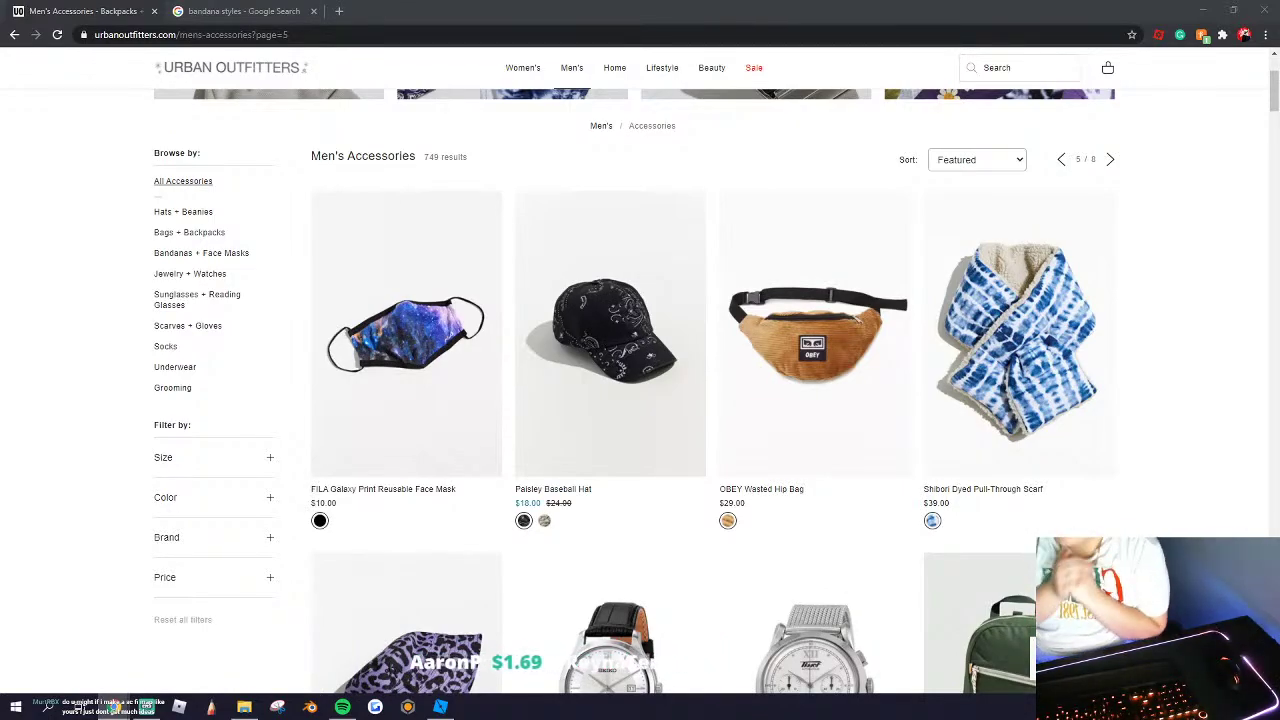
Step: In Chrome, close the Urban Outfitters and bandana search tabs and open the Roblox home page
{"action": "left_click", "coordinate": [216, 11]}
{"action": "left_click", "coordinate": [155, 12]}
{"action": "left_click", "coordinate": [178, 12]}
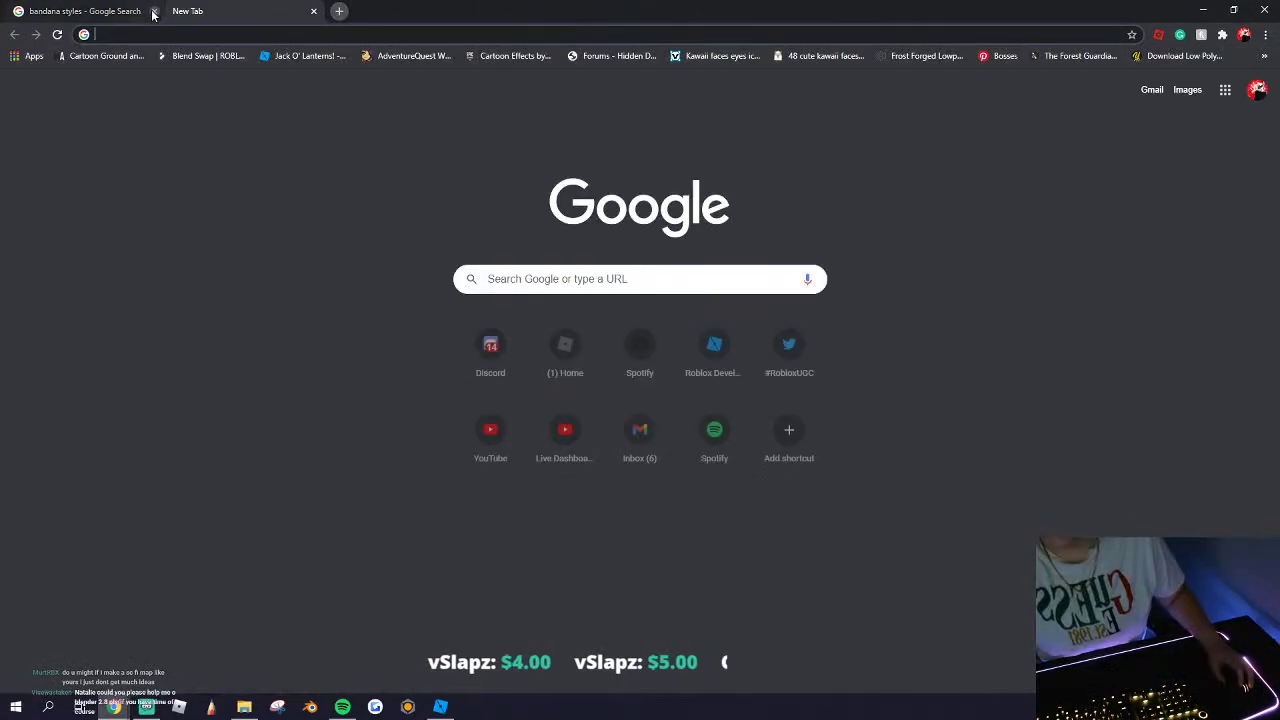
{"action": "left_click", "coordinate": [154, 12]}
{"action": "left_click", "coordinate": [562, 344]}
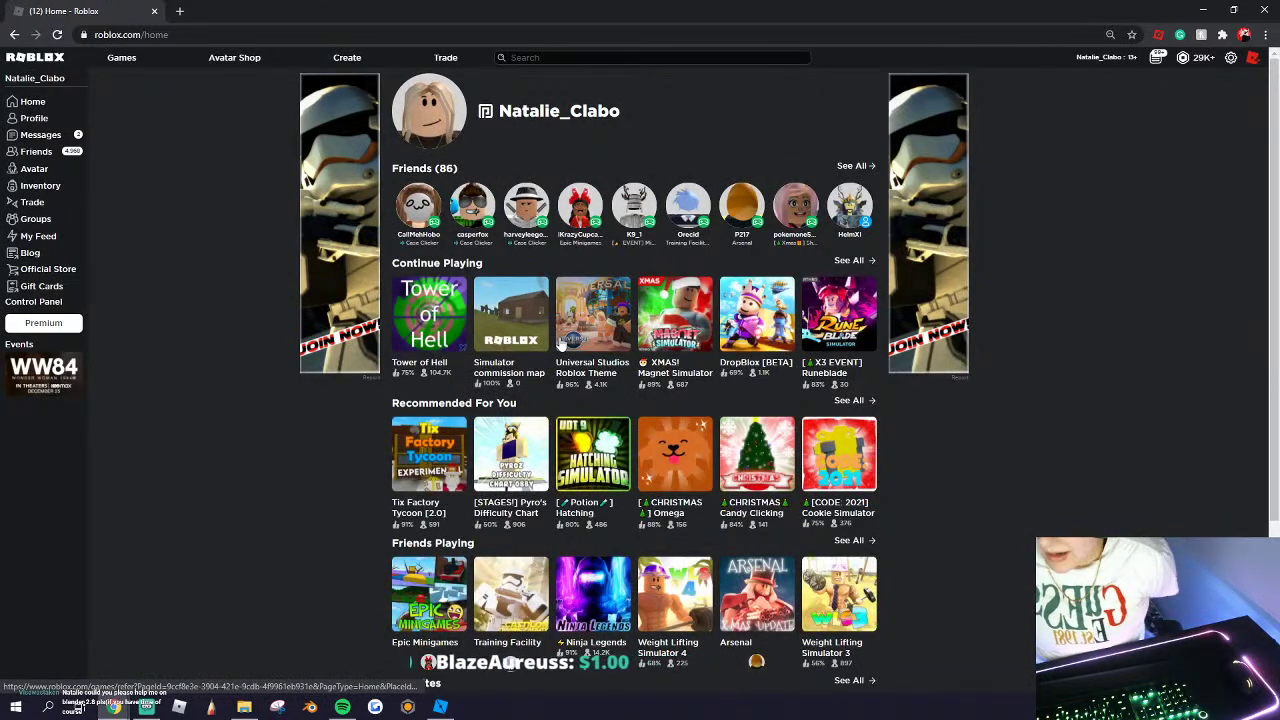
Step: Open the Twitter #RobloxUGC page in a new tab, look through the direct messages and view the notifications
{"action": "left_click", "coordinate": [179, 11]}
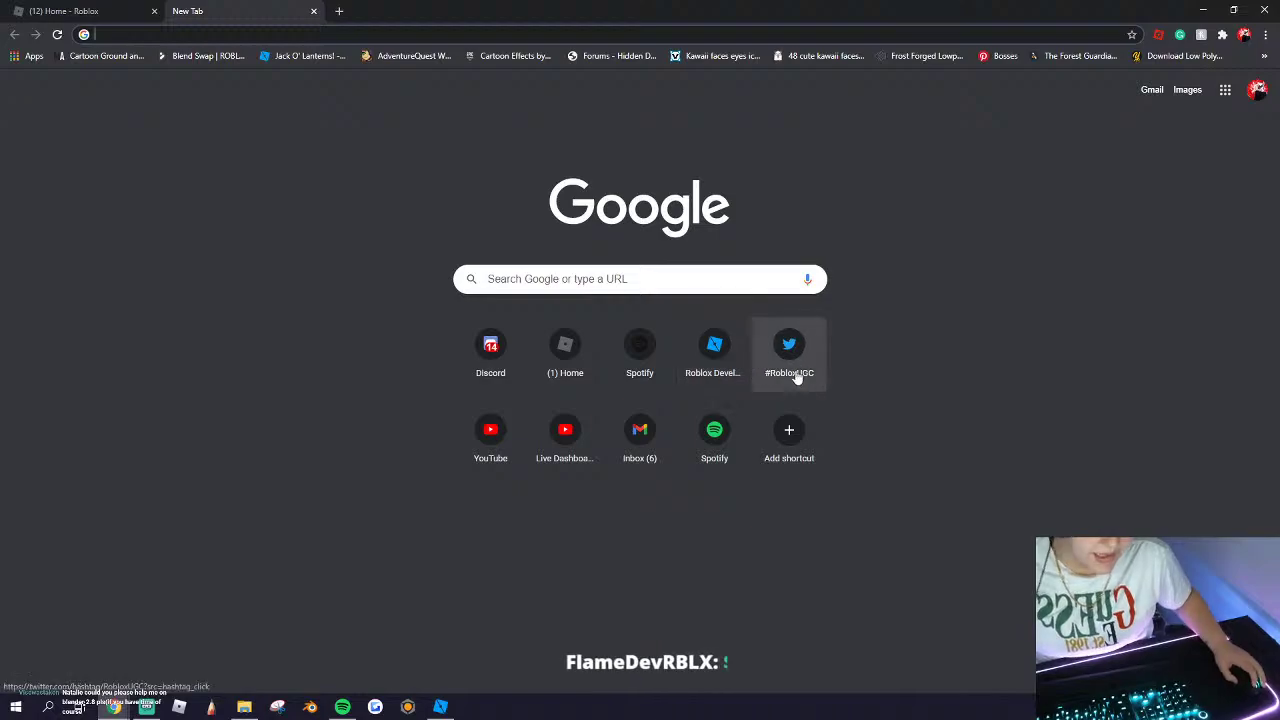
{"action": "left_click", "coordinate": [793, 370]}
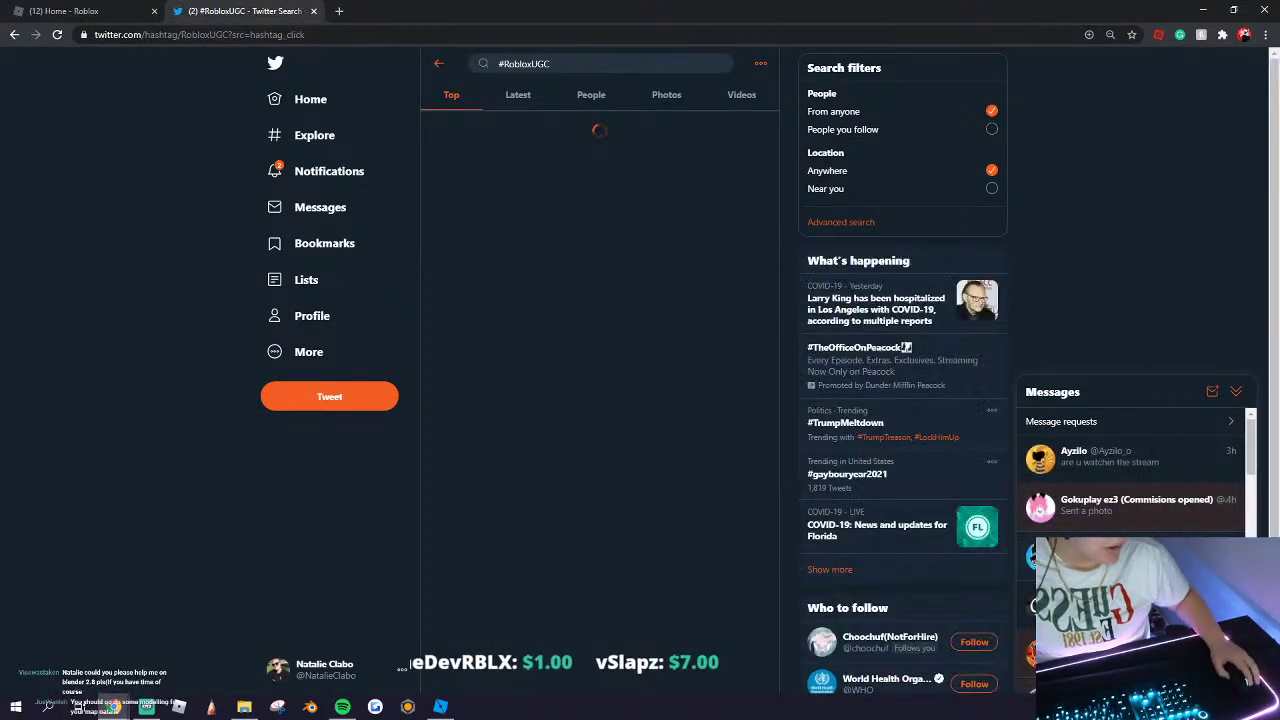
{"action": "scroll", "coordinate": [1103, 537], "scroll_direction": "down", "scroll_amount": 10}
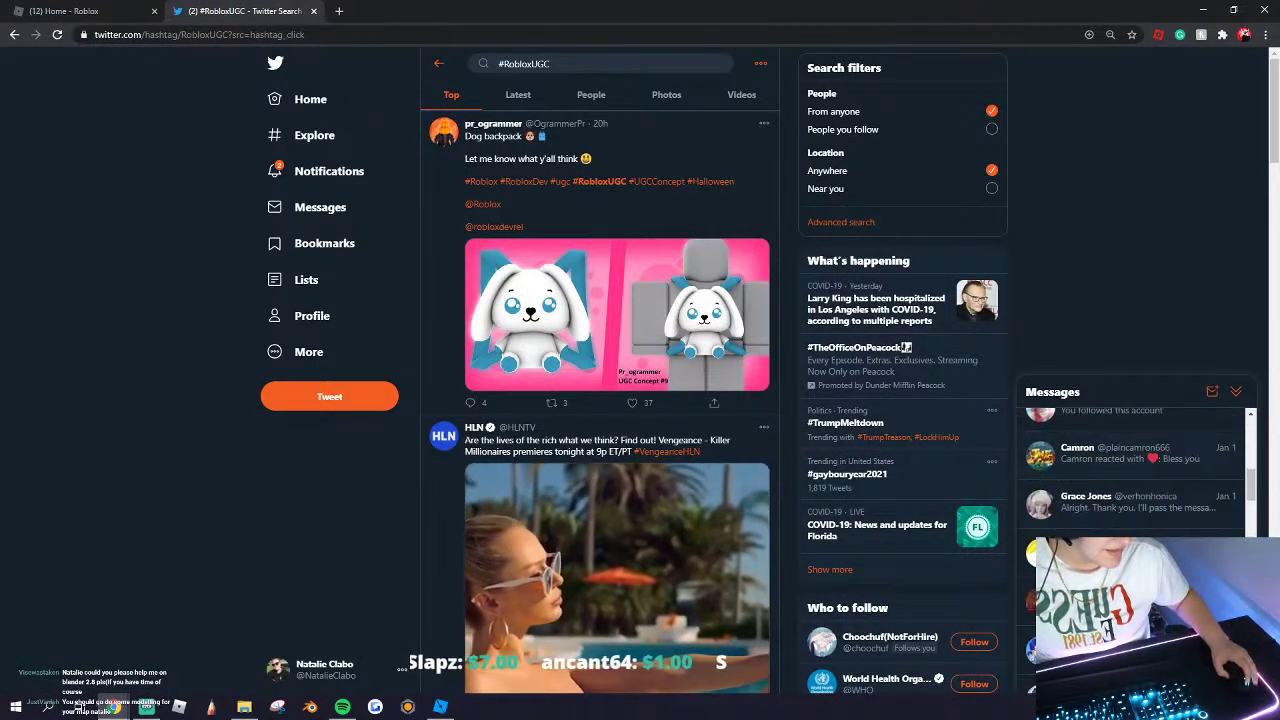
{"action": "scroll", "coordinate": [1103, 537], "scroll_direction": "up", "scroll_amount": 1}
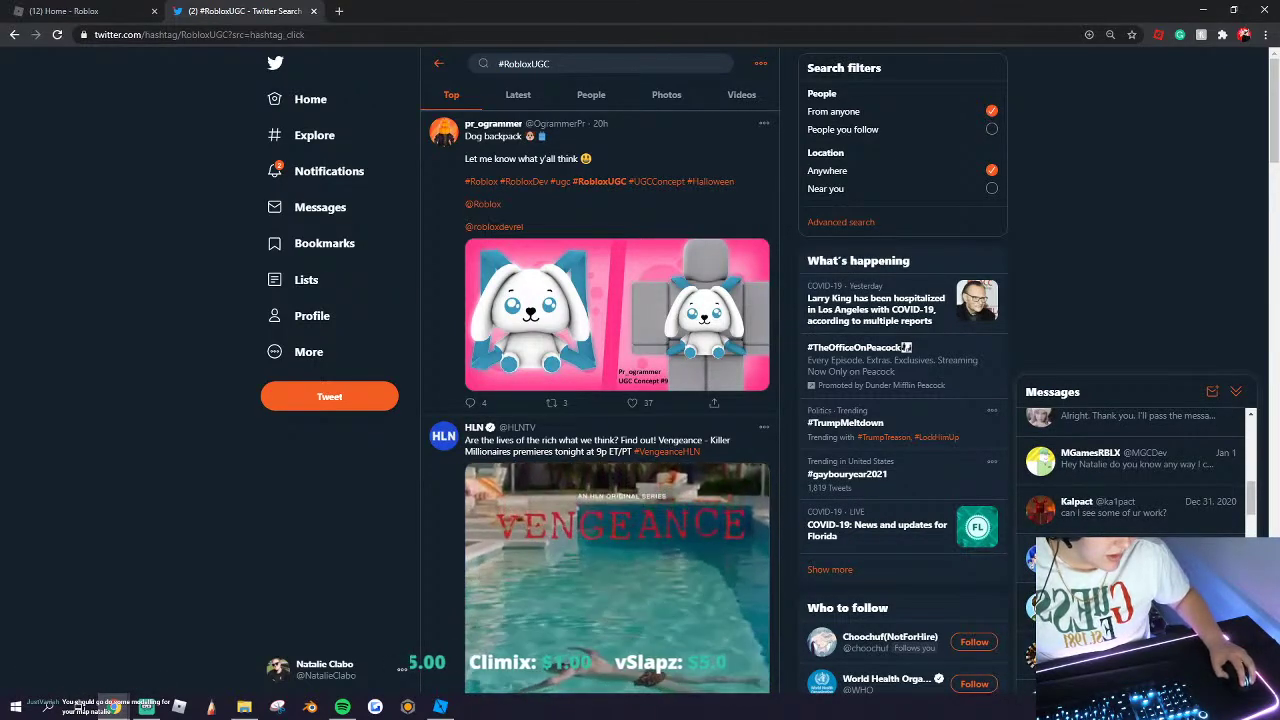
{"action": "scroll", "coordinate": [1135, 470], "scroll_direction": "down", "scroll_amount": 3}
{"action": "scroll", "coordinate": [1135, 470], "scroll_direction": "down", "scroll_amount": 2}
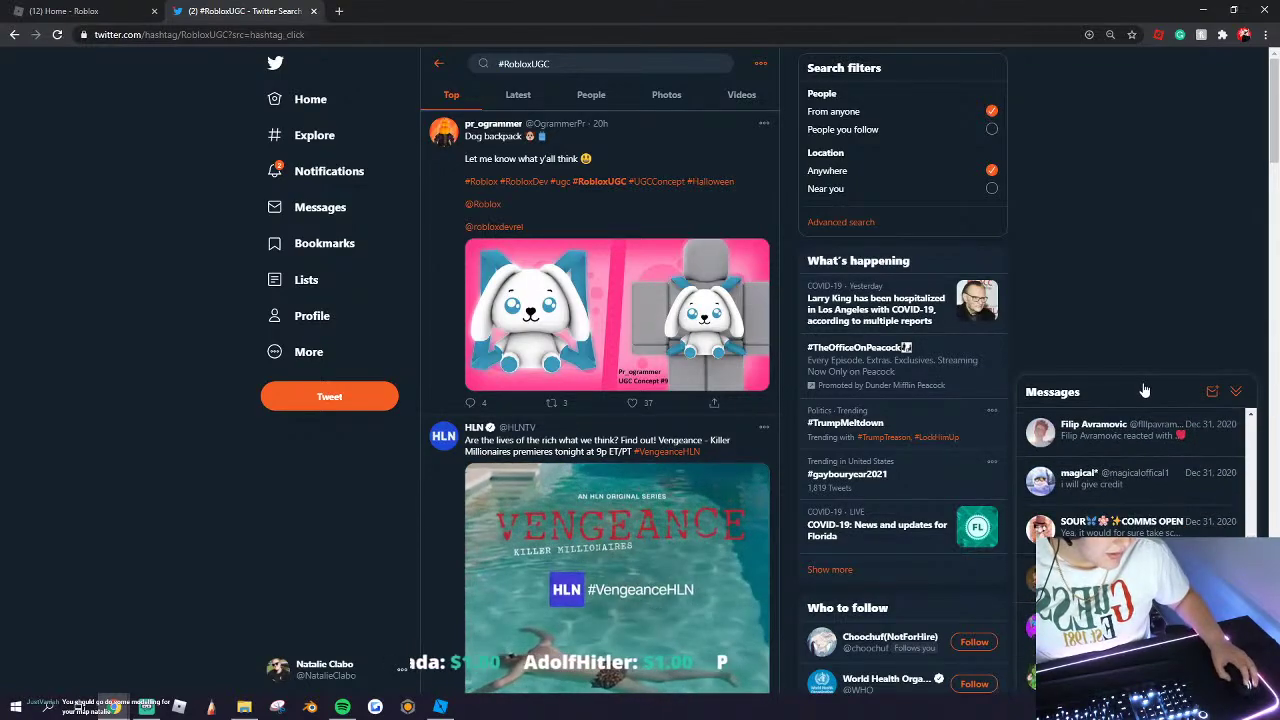
{"action": "left_click", "coordinate": [309, 171]}
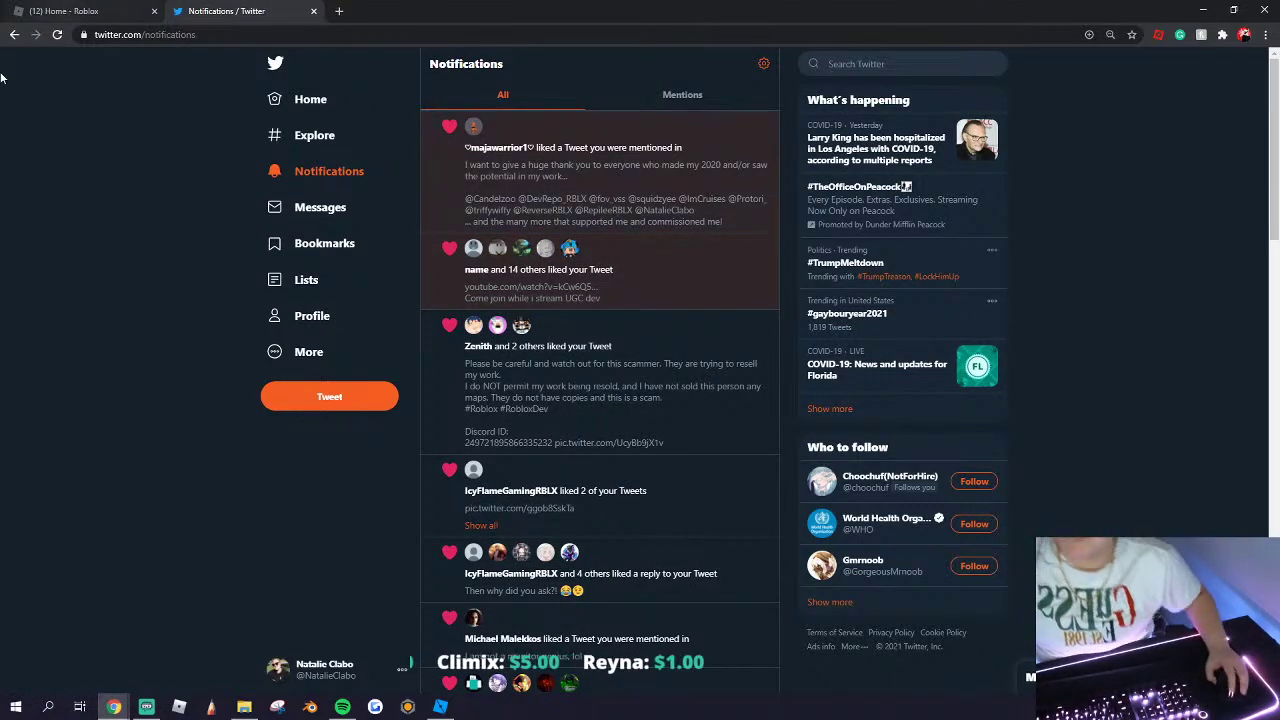
Step: Go to the Roblox Develop page and open the private place number 368 for editing in Roblox Studio
{"action": "left_click", "coordinate": [90, 10]}
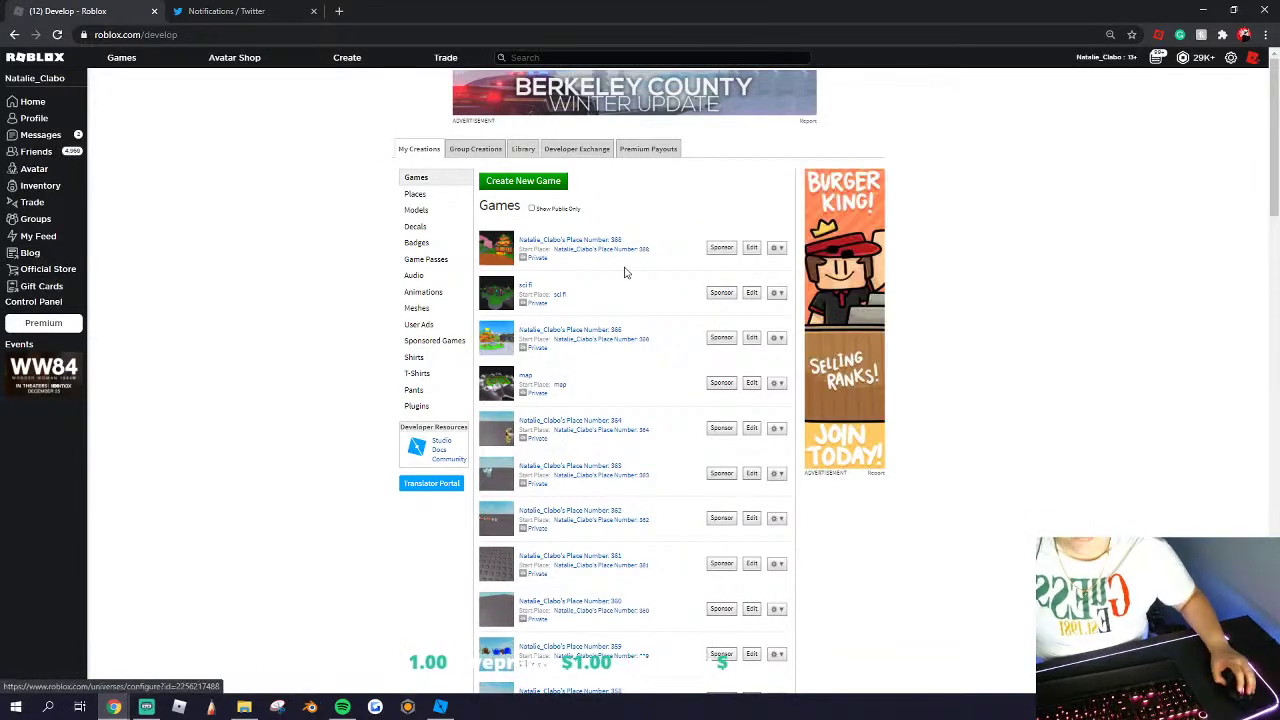
{"action": "left_click", "coordinate": [746, 250]}
{"action": "left_click", "coordinate": [677, 151]}
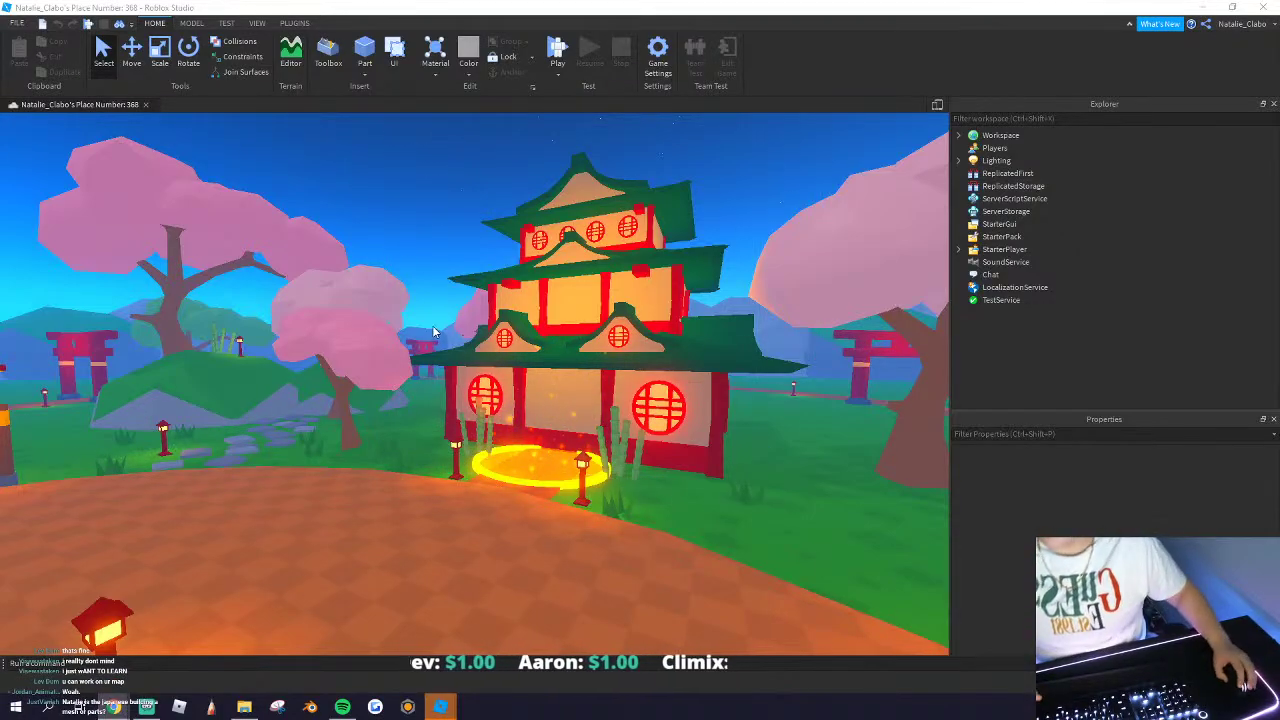
Step: Inspect the Japanese temple from the plaza, selecting its green roof mesh with the Move tool and deselecting it
{"action": "scroll", "coordinate": [460, 399], "scroll_direction": "down", "scroll_amount": 5}
{"action": "scroll", "coordinate": [455, 403], "scroll_direction": "up", "scroll_amount": 4}
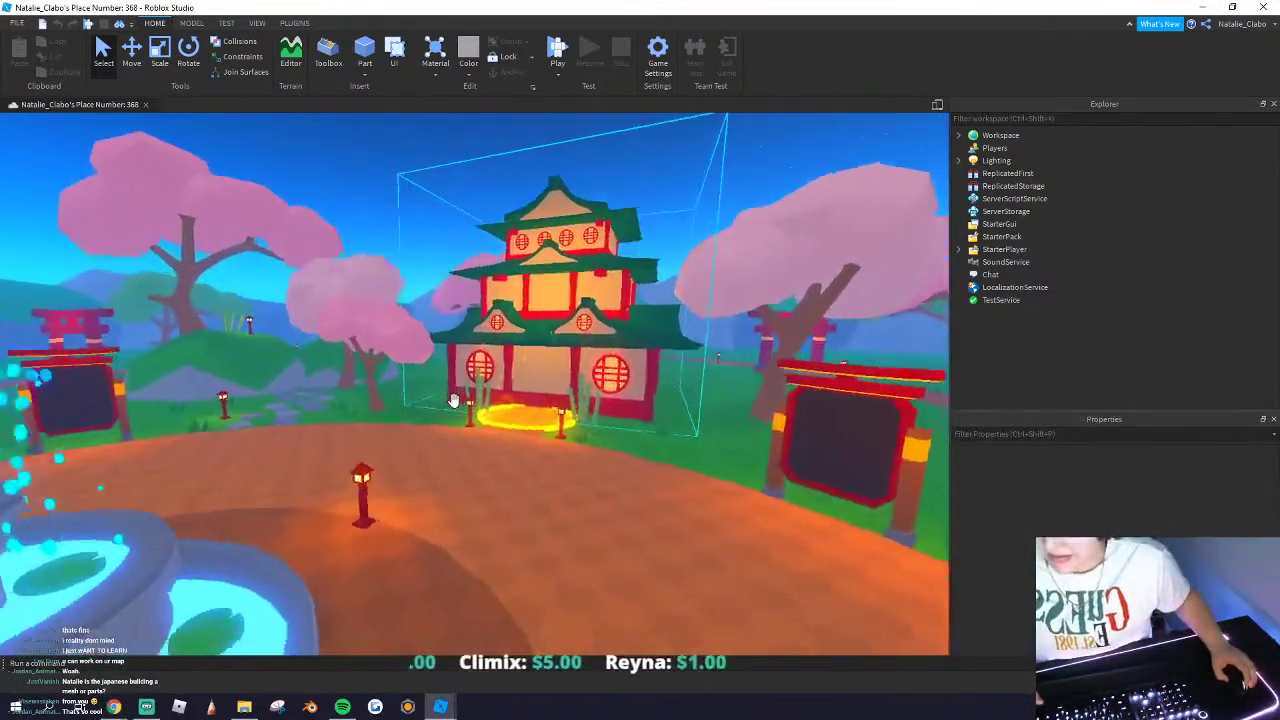
{"action": "right_click_drag", "start_coordinate": [454, 404], "coordinate": [482, 404]}
{"action": "key", "text": "w"}
{"action": "right_click_drag", "start_coordinate": [406, 274], "coordinate": [434, 274]}
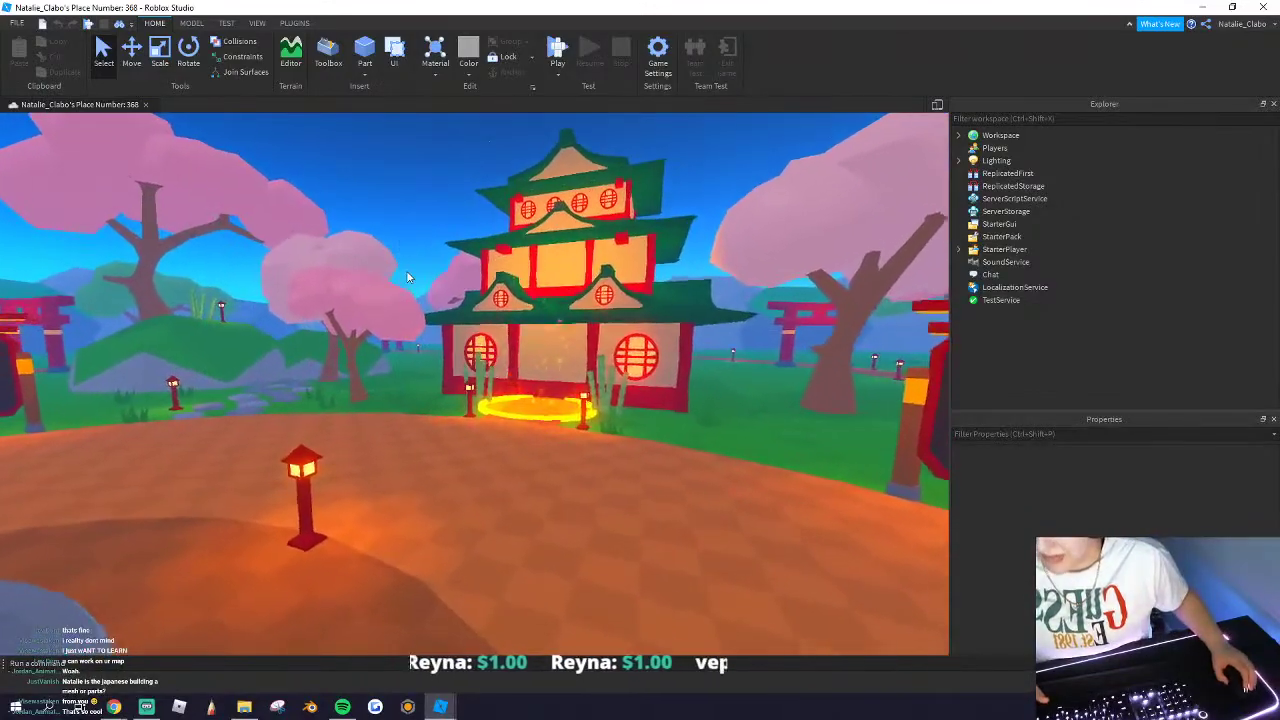
{"action": "key", "text": "w"}
{"action": "left_click", "coordinate": [506, 334]}
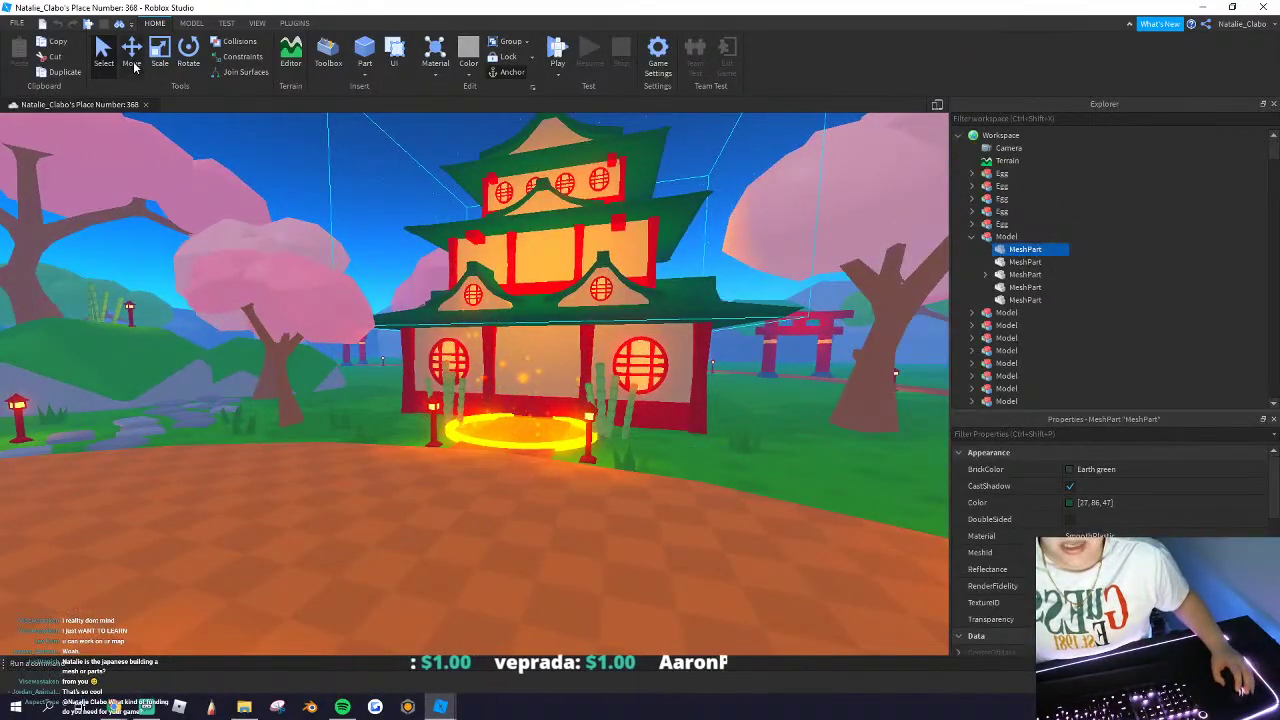
{"action": "scroll", "coordinate": [549, 289], "scroll_direction": "down", "scroll_amount": 5}
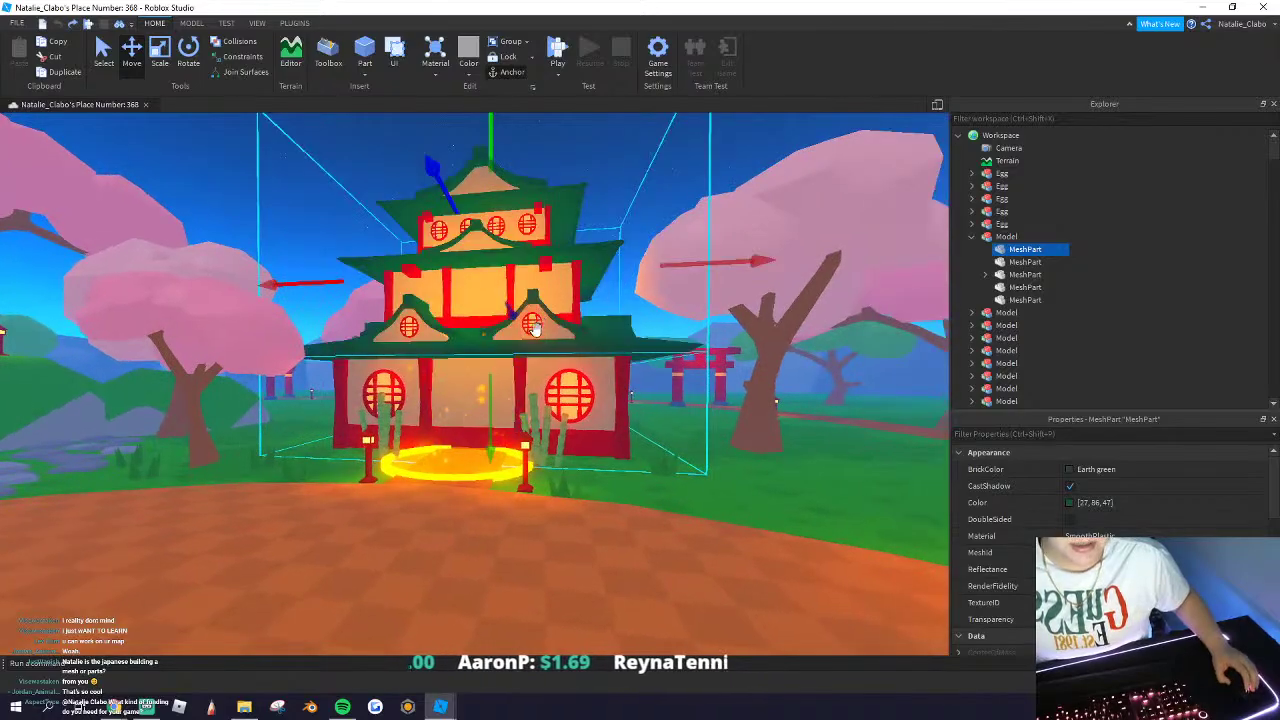
{"action": "left_click", "coordinate": [258, 156]}
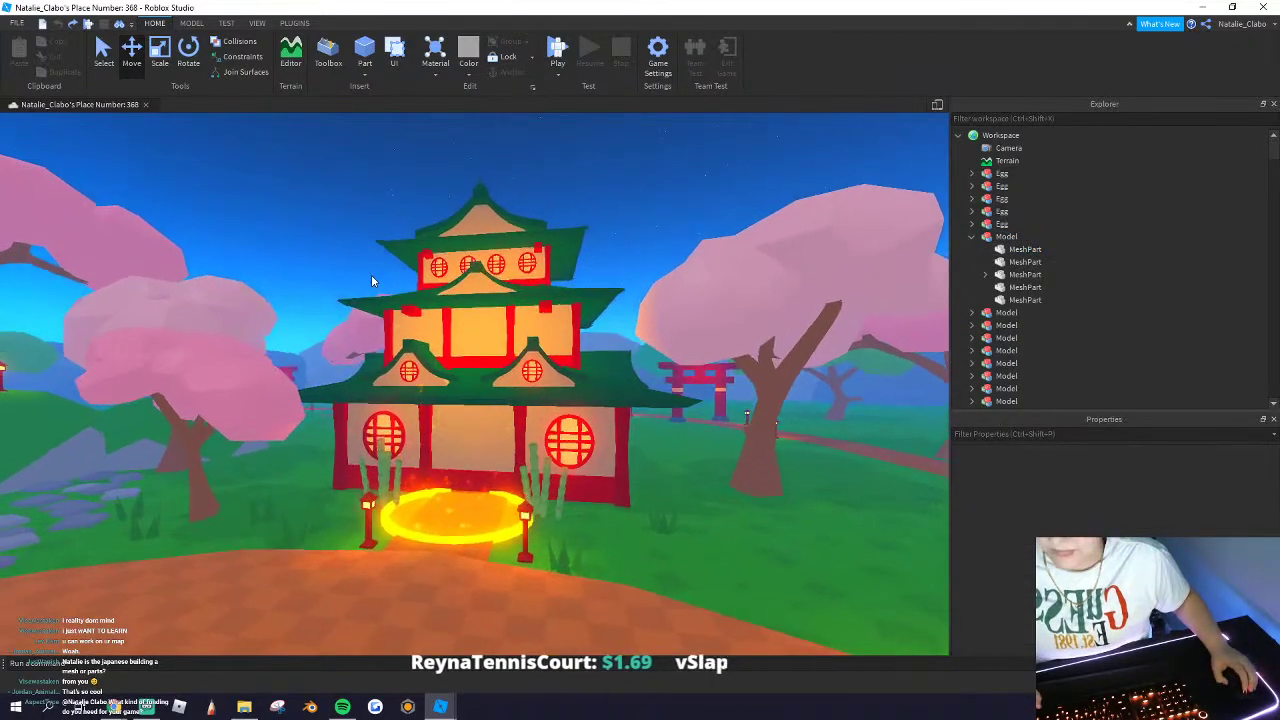
Step: Select the parts across the whole map from an overview and toggle their anchoring, then clear the selection
{"action": "scroll", "coordinate": [371, 274], "scroll_direction": "up", "scroll_amount": 5}
{"action": "scroll", "coordinate": [371, 274], "scroll_direction": "down", "scroll_amount": 10}
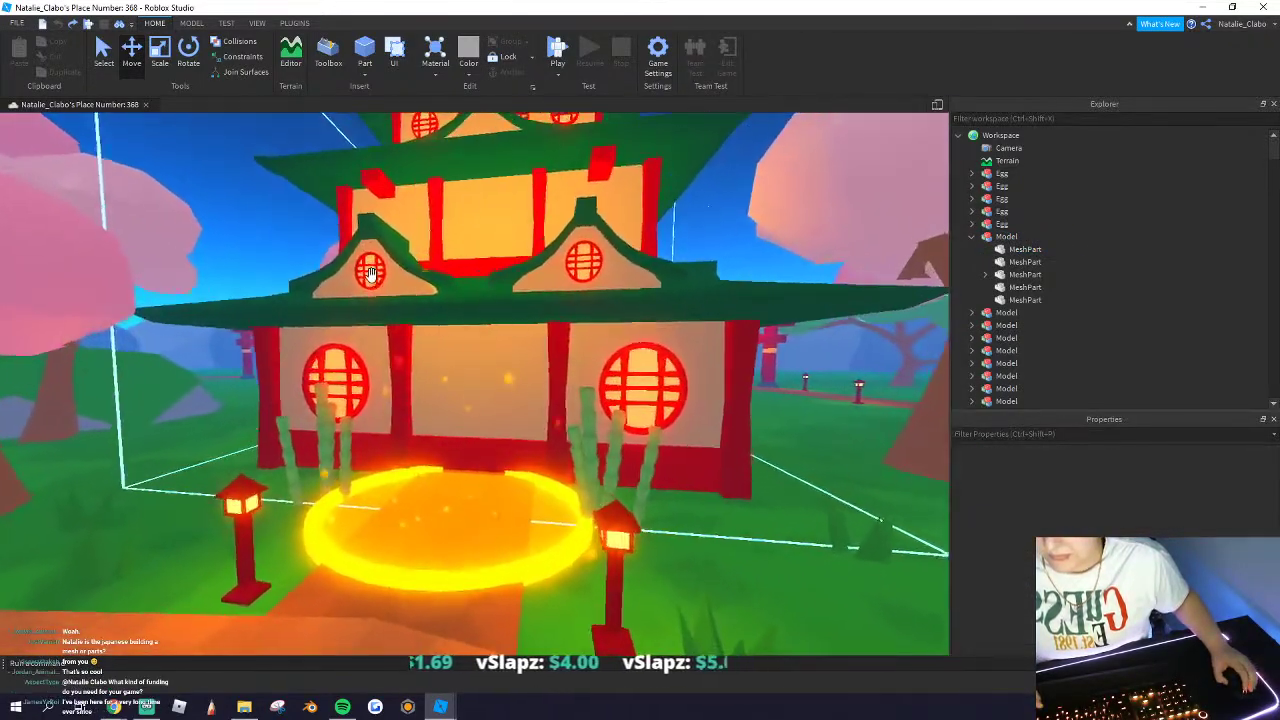
{"action": "scroll", "coordinate": [371, 278], "scroll_direction": "down", "scroll_amount": 12}
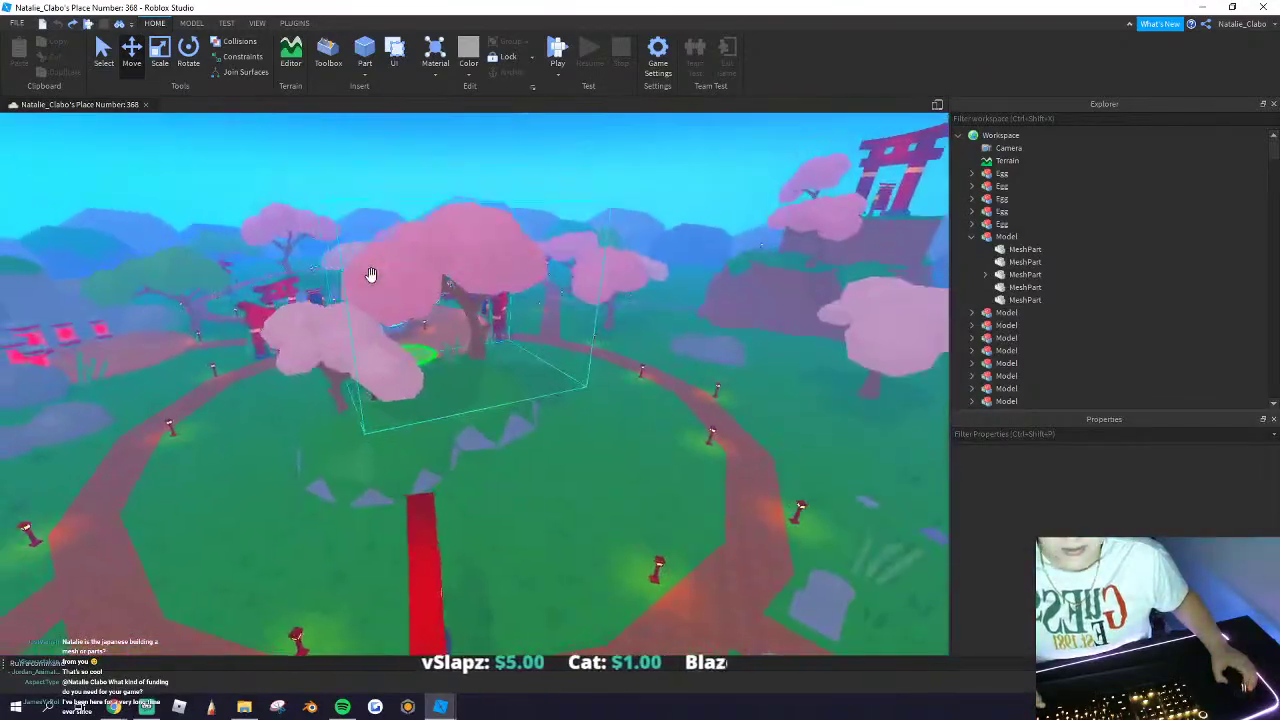
{"action": "key", "text": "s"}
{"action": "key", "text": "a"}
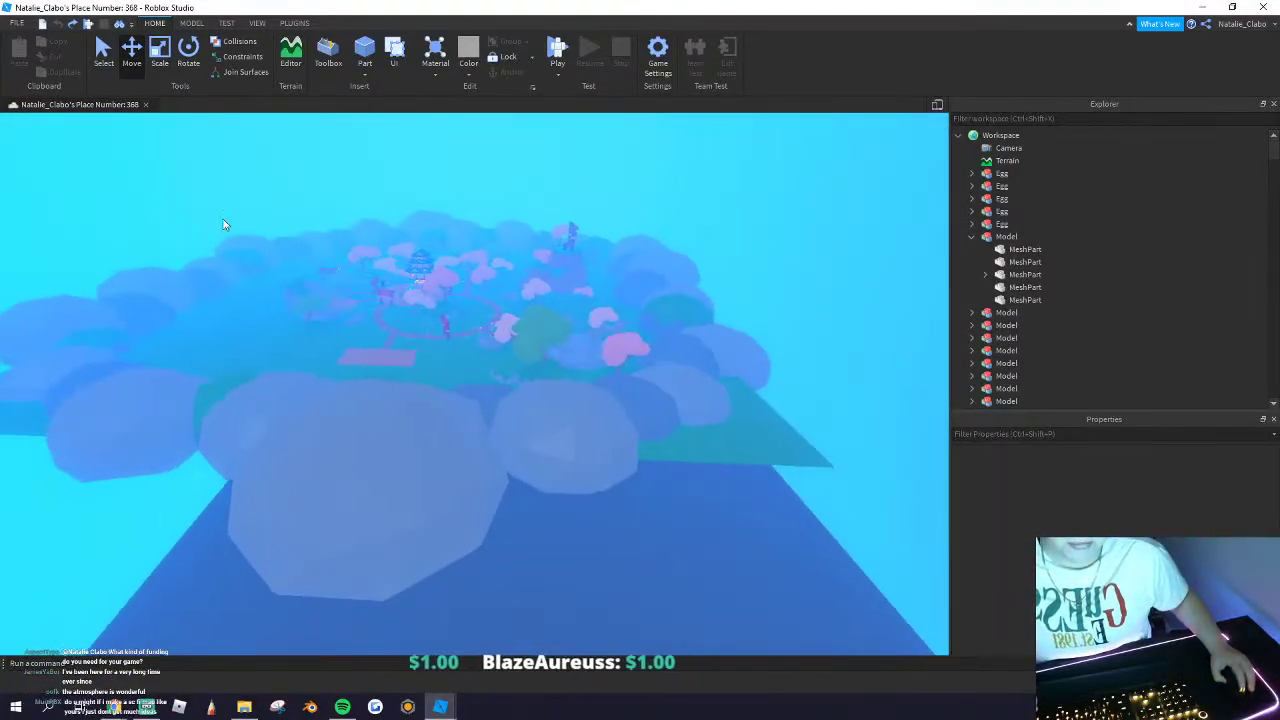
{"action": "left_click_drag", "start_coordinate": [223, 223], "coordinate": [828, 527]}
{"action": "key", "text": "w"}
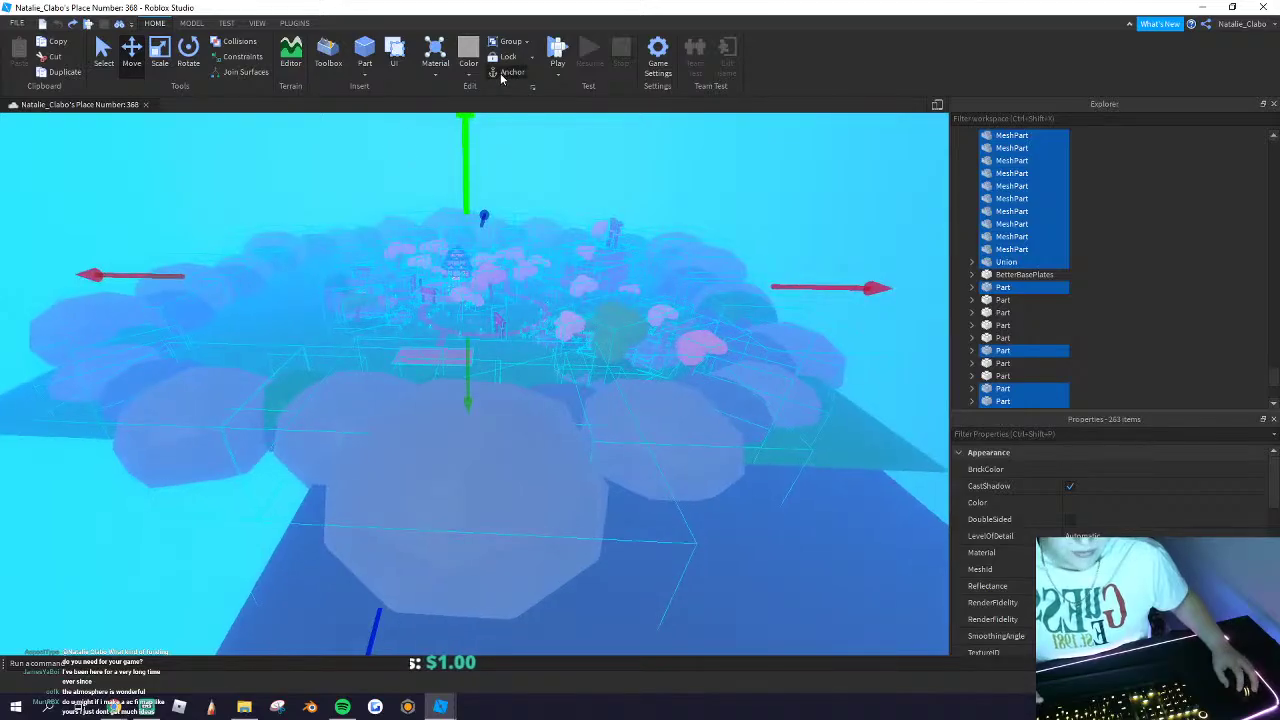
{"action": "left_click", "coordinate": [501, 75]}
{"action": "left_click", "coordinate": [419, 204]}
Step: Return to the plaza and view the fountain, temple and notice boards at close range
{"action": "key", "text": "w"}
{"action": "right_click_drag", "start_coordinate": [471, 308], "coordinate": [472, 311]}
{"action": "scroll", "coordinate": [472, 316], "scroll_direction": "up", "scroll_amount": 10}
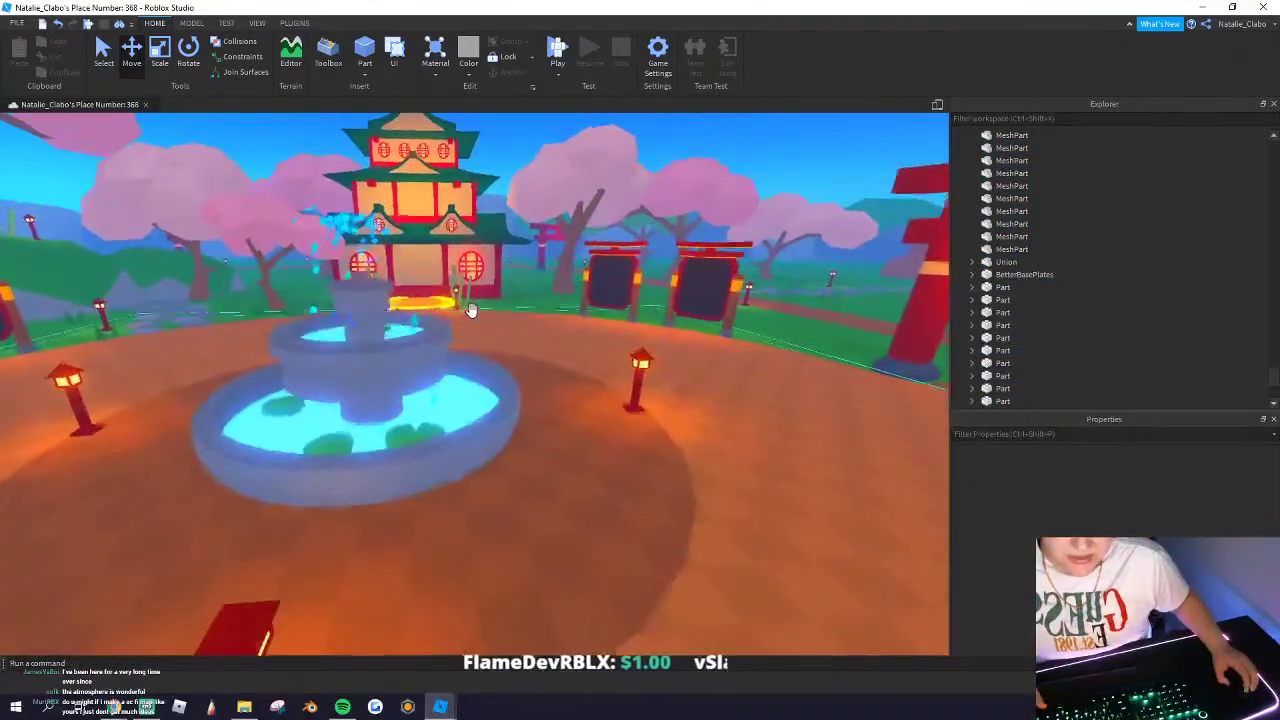
{"action": "left_click", "coordinate": [472, 310]}
{"action": "key", "text": "f"}
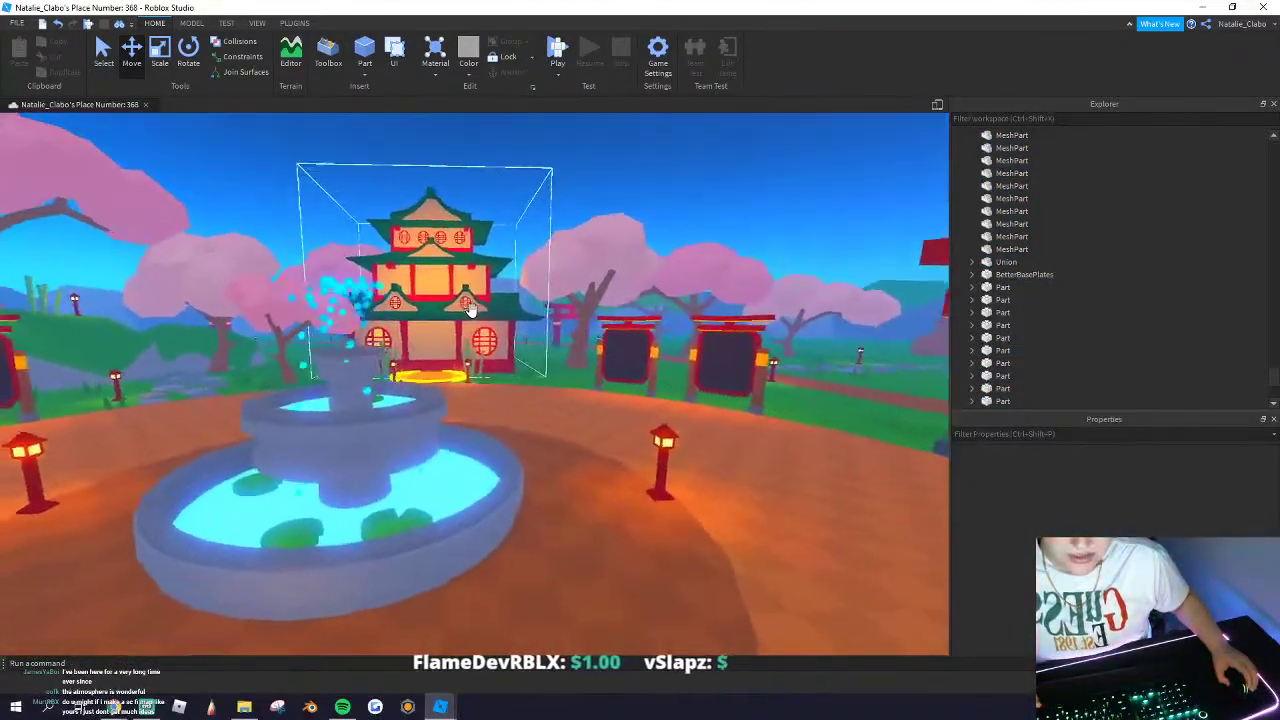
{"action": "key", "text": "a"}
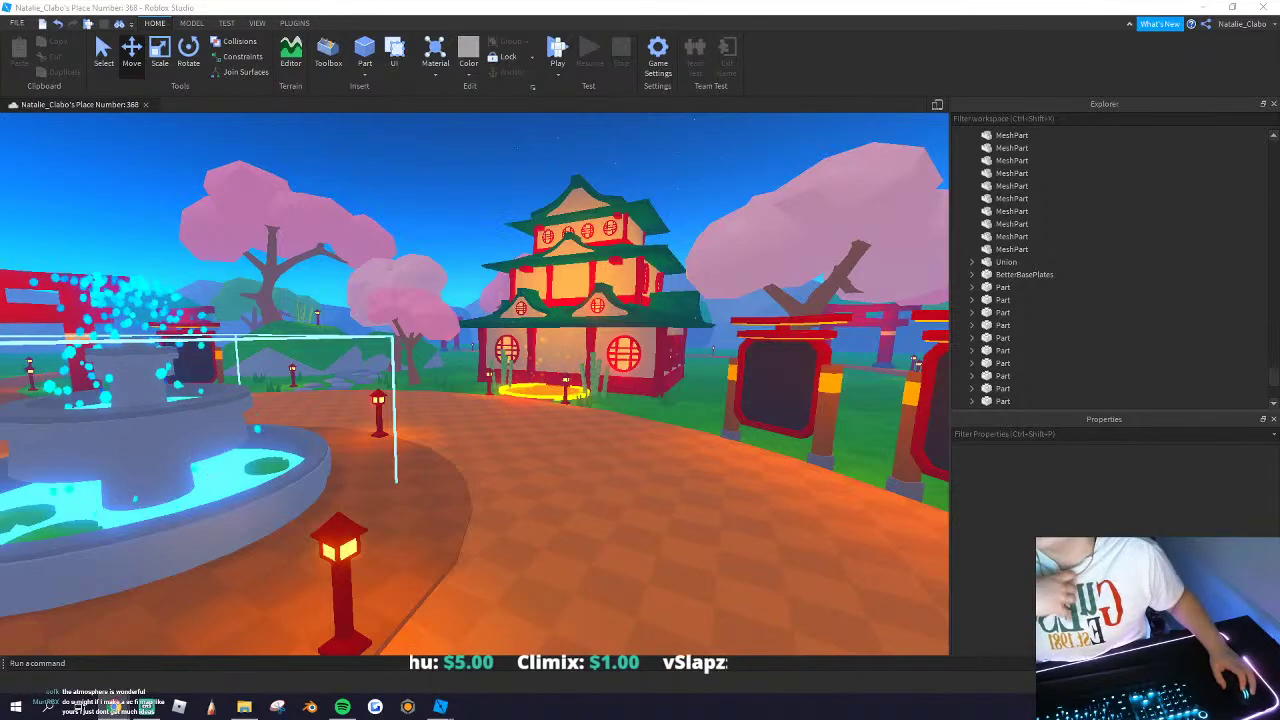
Step: In a new Chrome window, search Google Images for JAPANESE LAMPS and browse the results
{"action": "key", "text": "alt+Tab"}
{"action": "left_click", "coordinate": [498, 277]}
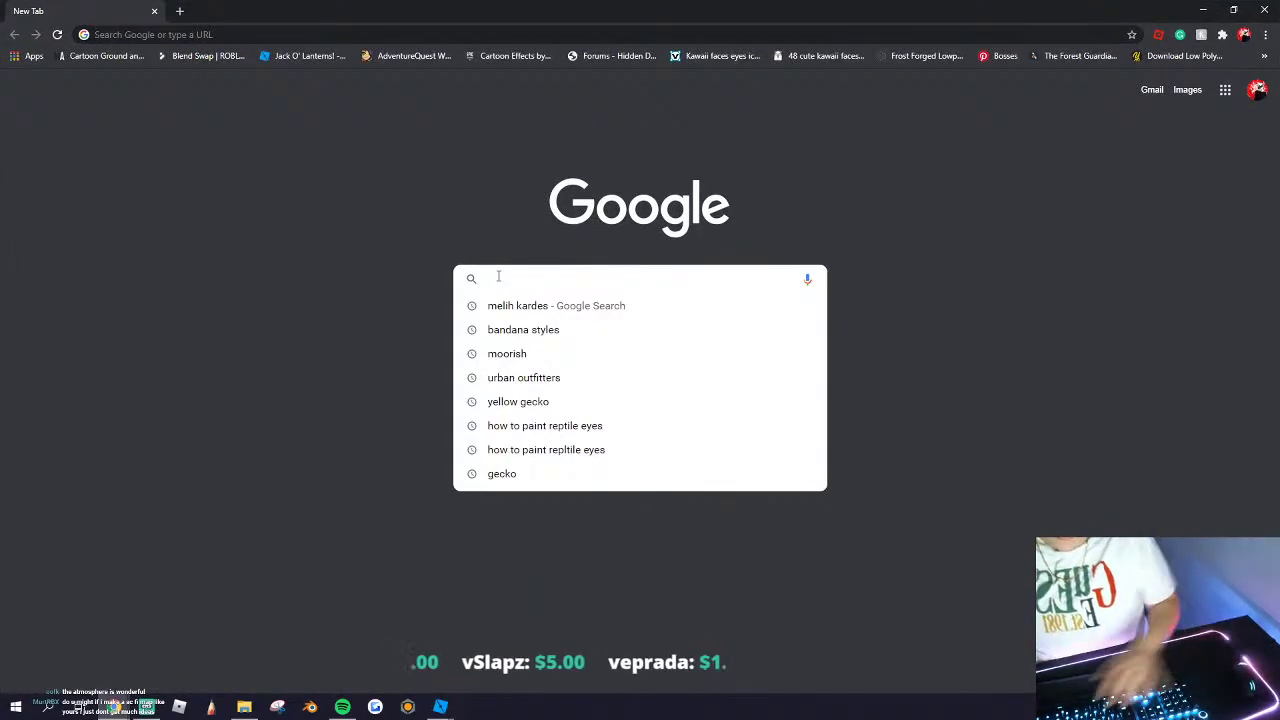
{"action": "type", "text": "JAPANESE LA"}
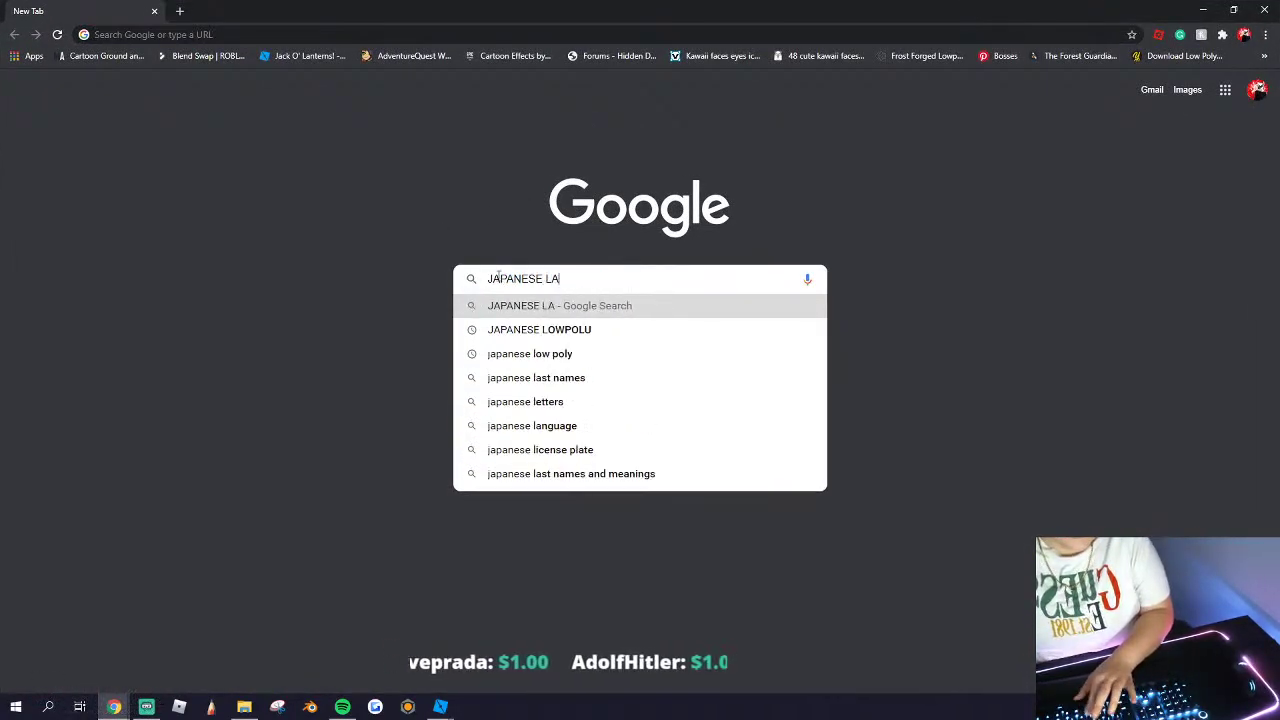
{"action": "type", "text": "MPS"}
{"action": "key", "text": "Return"}
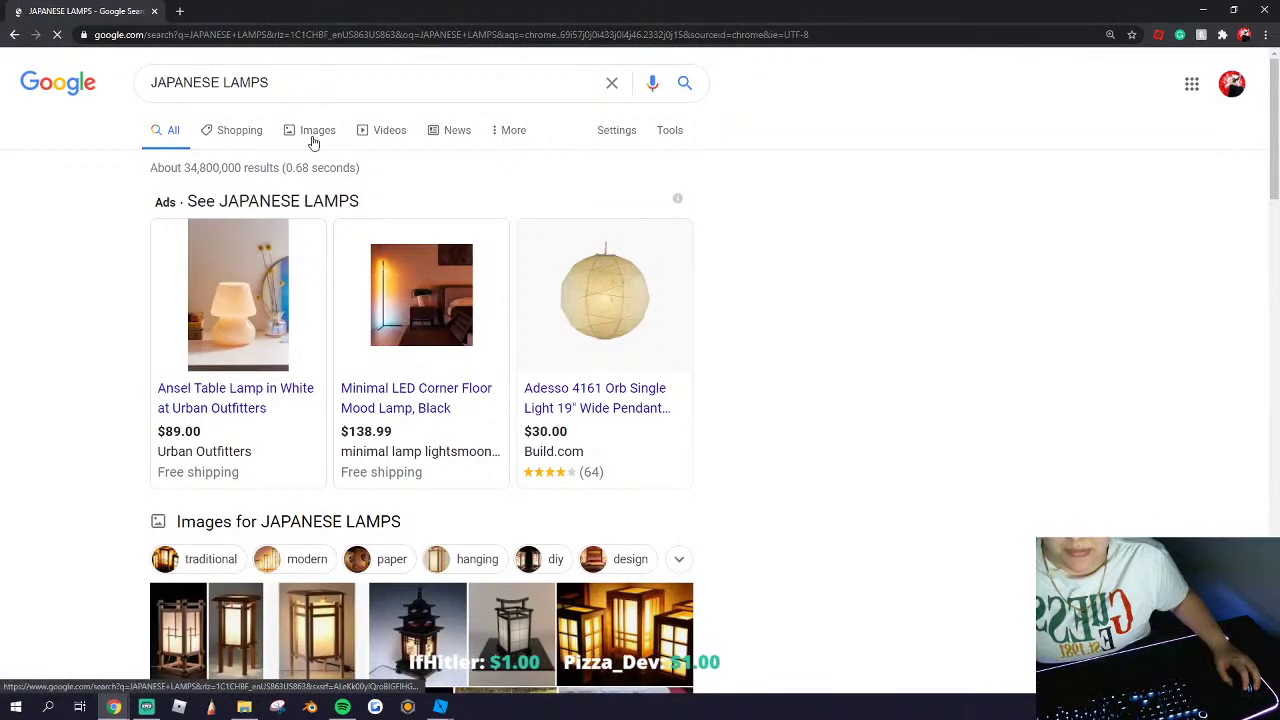
{"action": "left_click", "coordinate": [317, 130]}
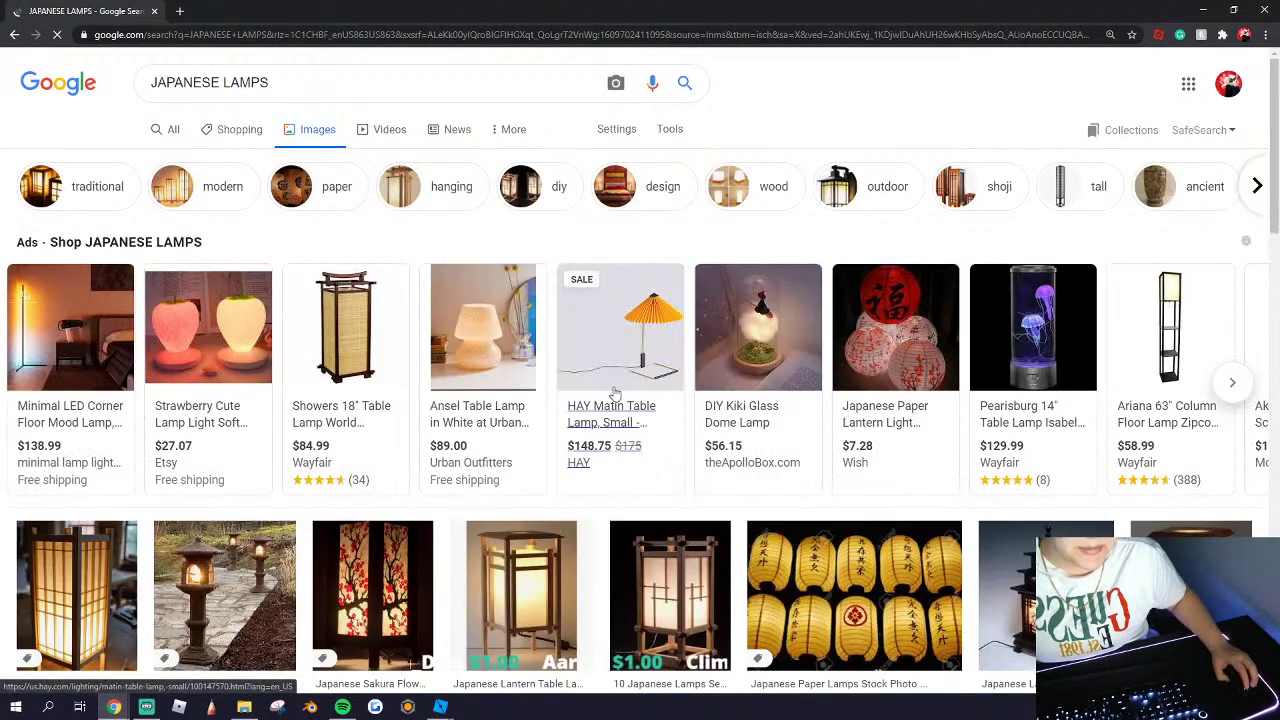
{"action": "scroll", "coordinate": [726, 441], "scroll_direction": "down", "scroll_amount": 2}
{"action": "scroll", "coordinate": [726, 441], "scroll_direction": "down", "scroll_amount": 2}
{"action": "scroll", "coordinate": [993, 473], "scroll_direction": "down", "scroll_amount": 1}
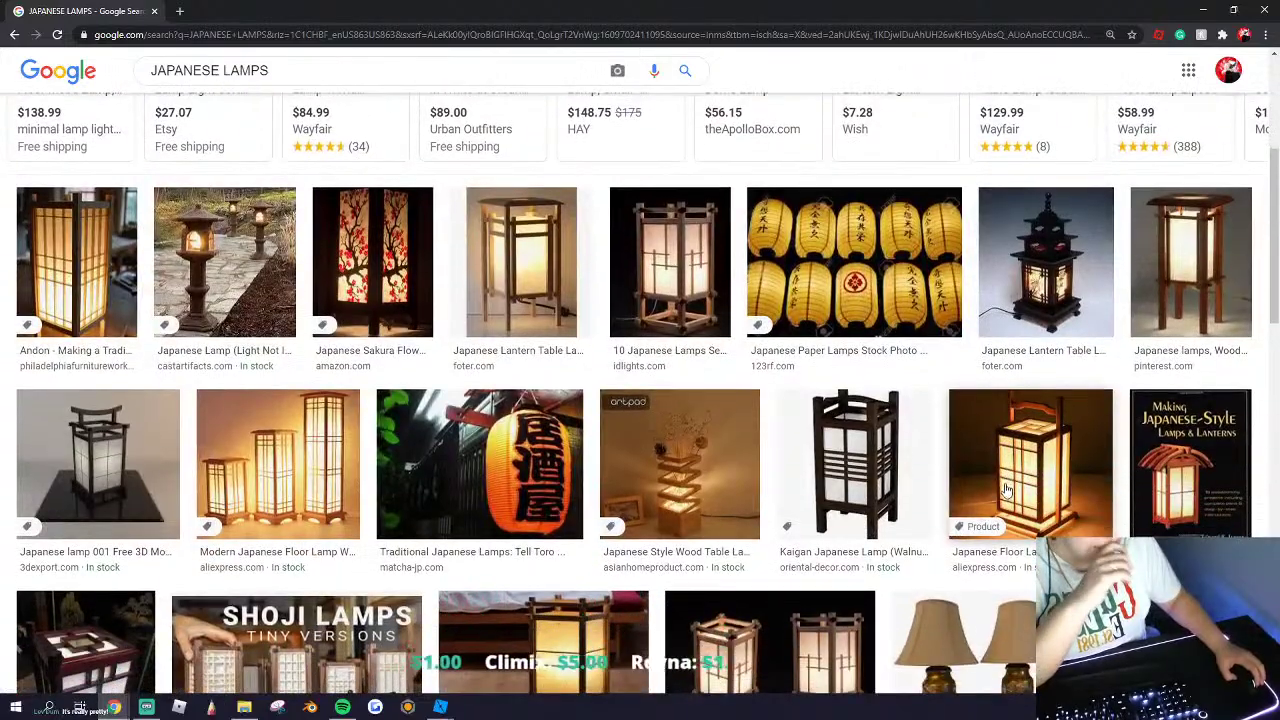
{"action": "scroll", "coordinate": [993, 473], "scroll_direction": "down", "scroll_amount": 5}
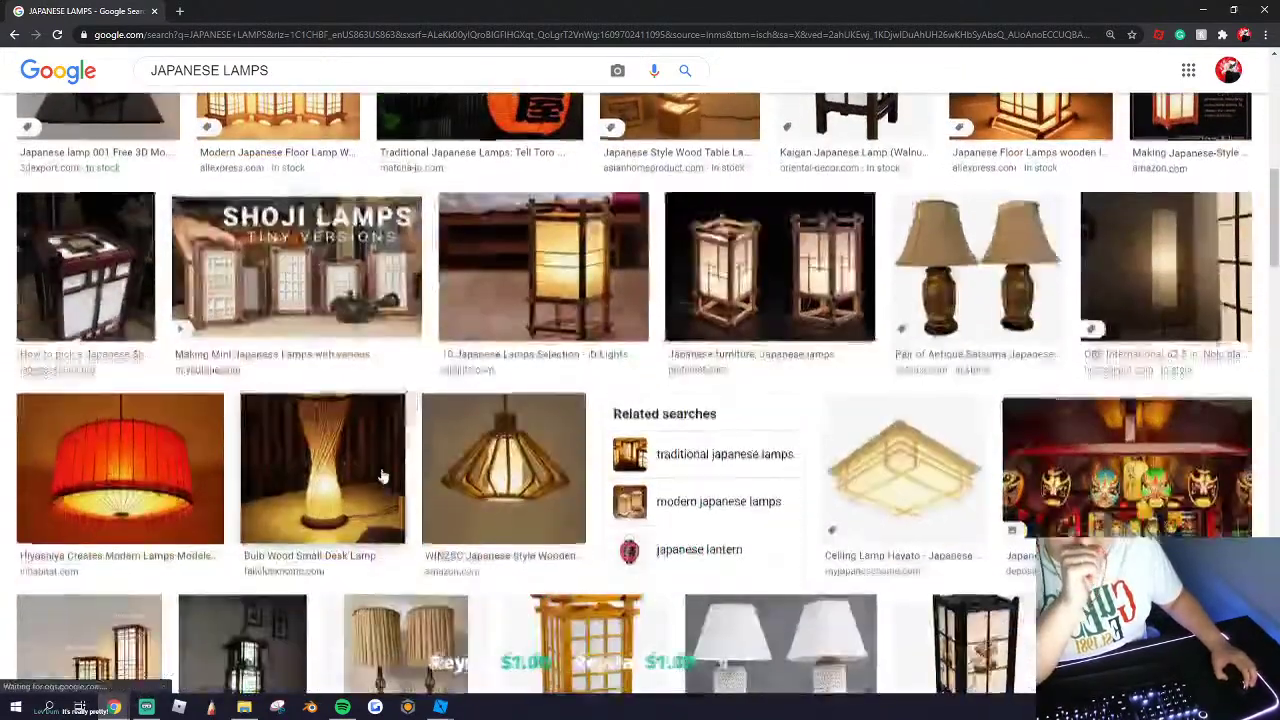
{"action": "scroll", "coordinate": [343, 472], "scroll_direction": "up", "scroll_amount": 10}
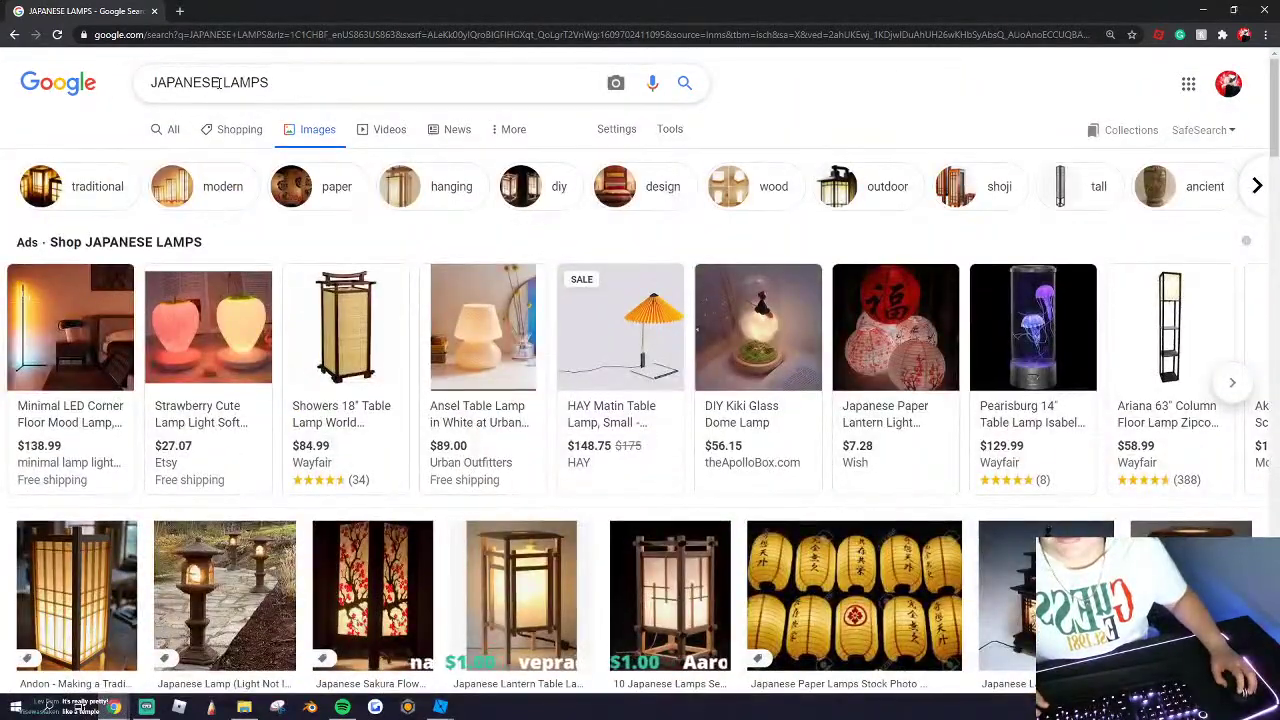
Step: Refine the image search to JAPANESE outdoor LAMPS, browse the results and preview the orange paper lantern picture
{"action": "type", "text": "out "}
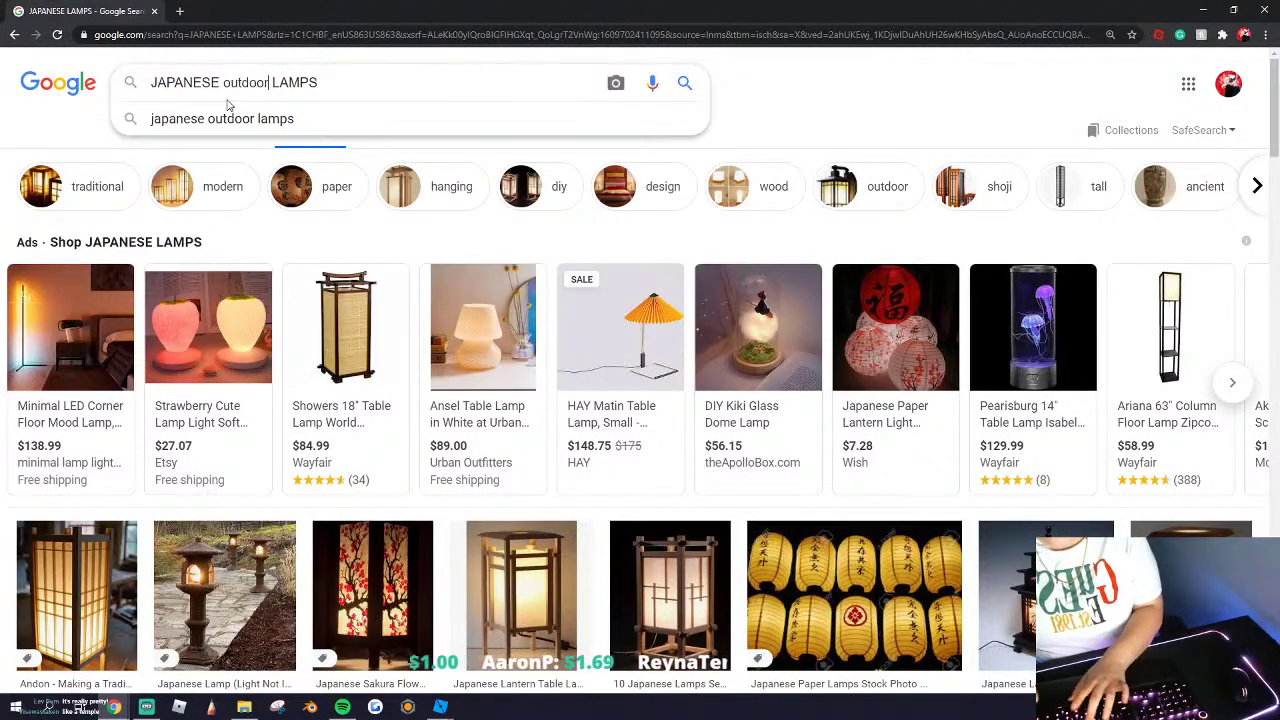
{"action": "type", "text": "door"}
{"action": "key", "text": "Return"}
{"action": "scroll", "coordinate": [517, 448], "scroll_direction": "down", "scroll_amount": 1}
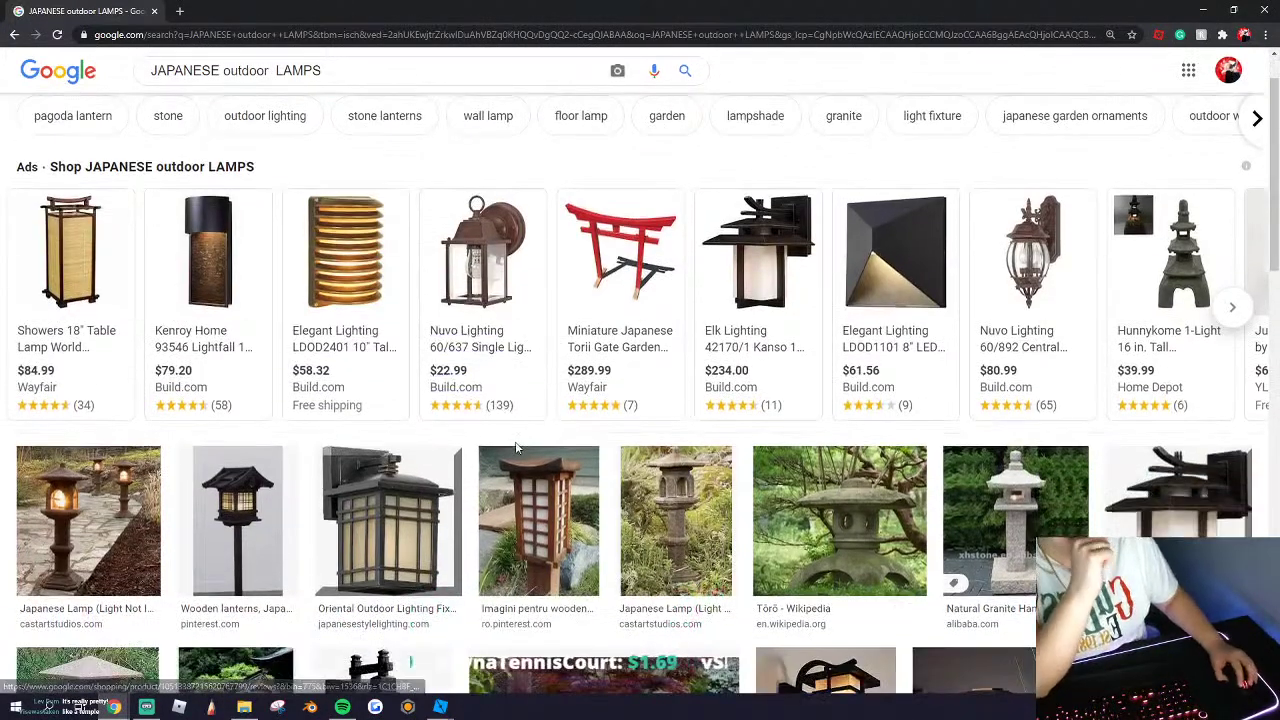
{"action": "scroll", "coordinate": [517, 448], "scroll_direction": "down", "scroll_amount": 2}
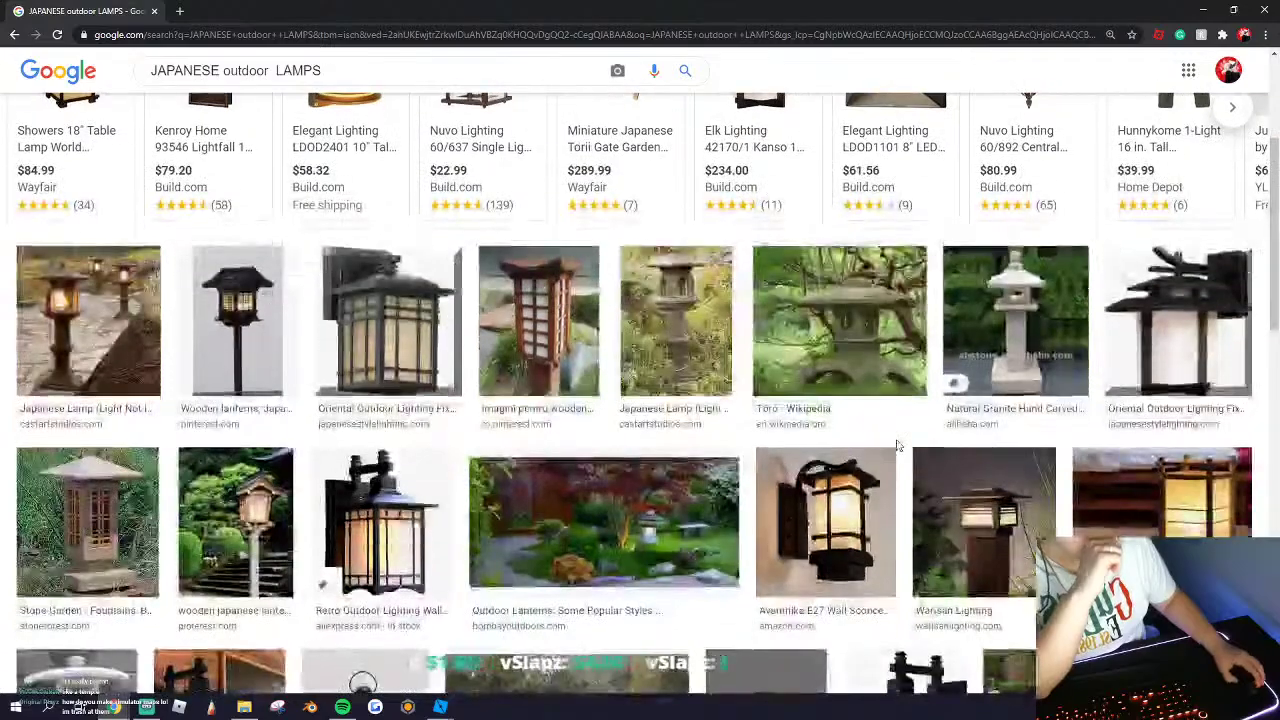
{"action": "scroll", "coordinate": [897, 446], "scroll_direction": "down", "scroll_amount": 4}
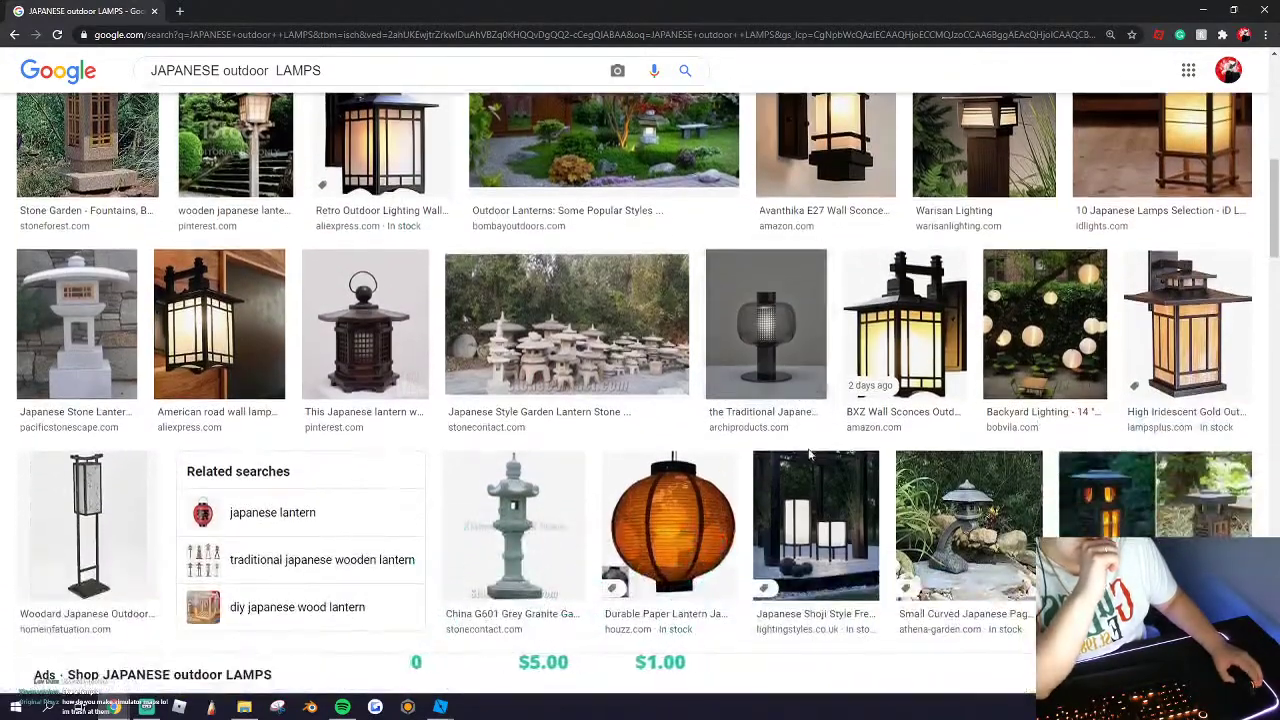
{"action": "scroll", "coordinate": [810, 455], "scroll_direction": "down", "scroll_amount": 1}
{"action": "scroll", "coordinate": [678, 487], "scroll_direction": "down", "scroll_amount": 2}
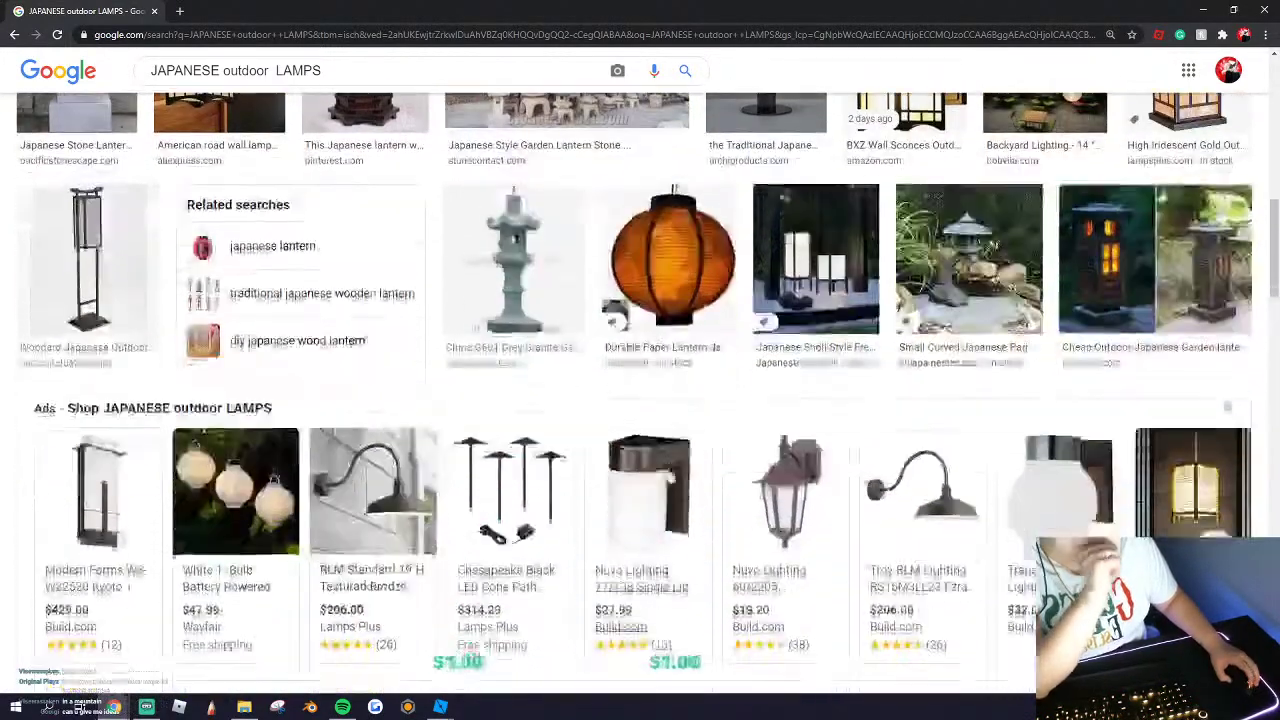
{"action": "left_click", "coordinate": [678, 290]}
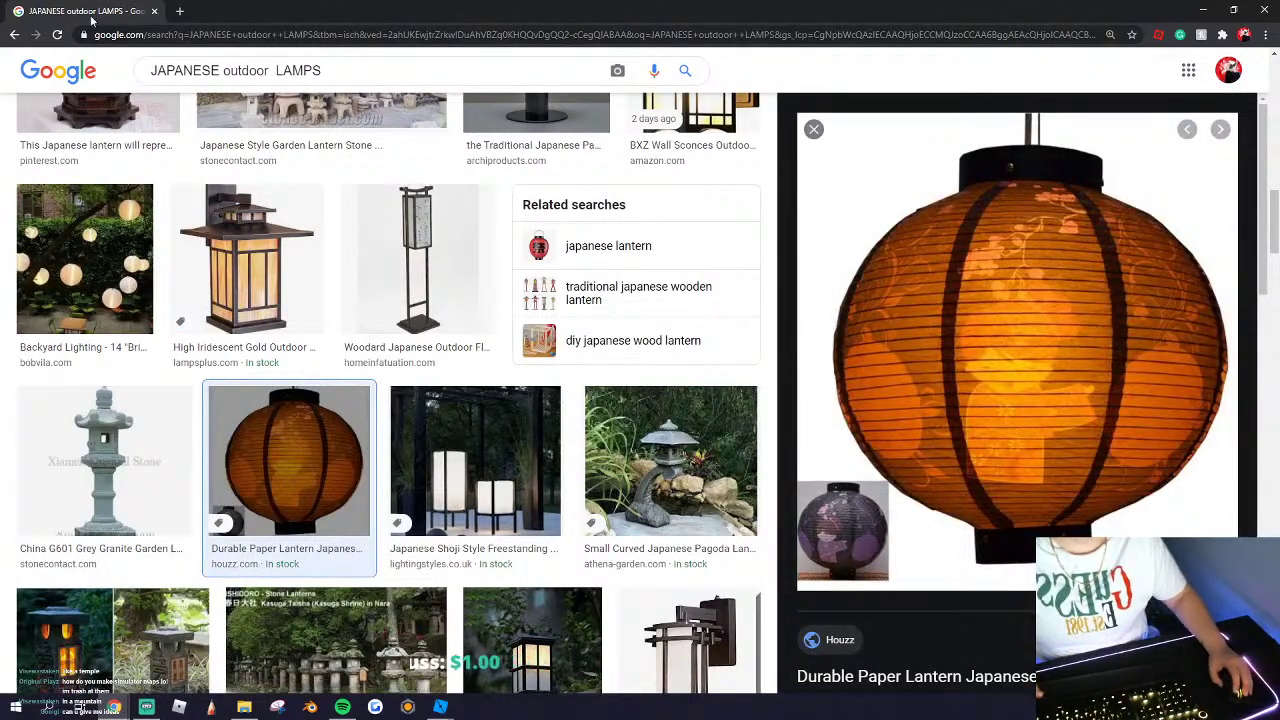
{"action": "left_click_drag", "start_coordinate": [92, 19], "coordinate": [84, 1]}
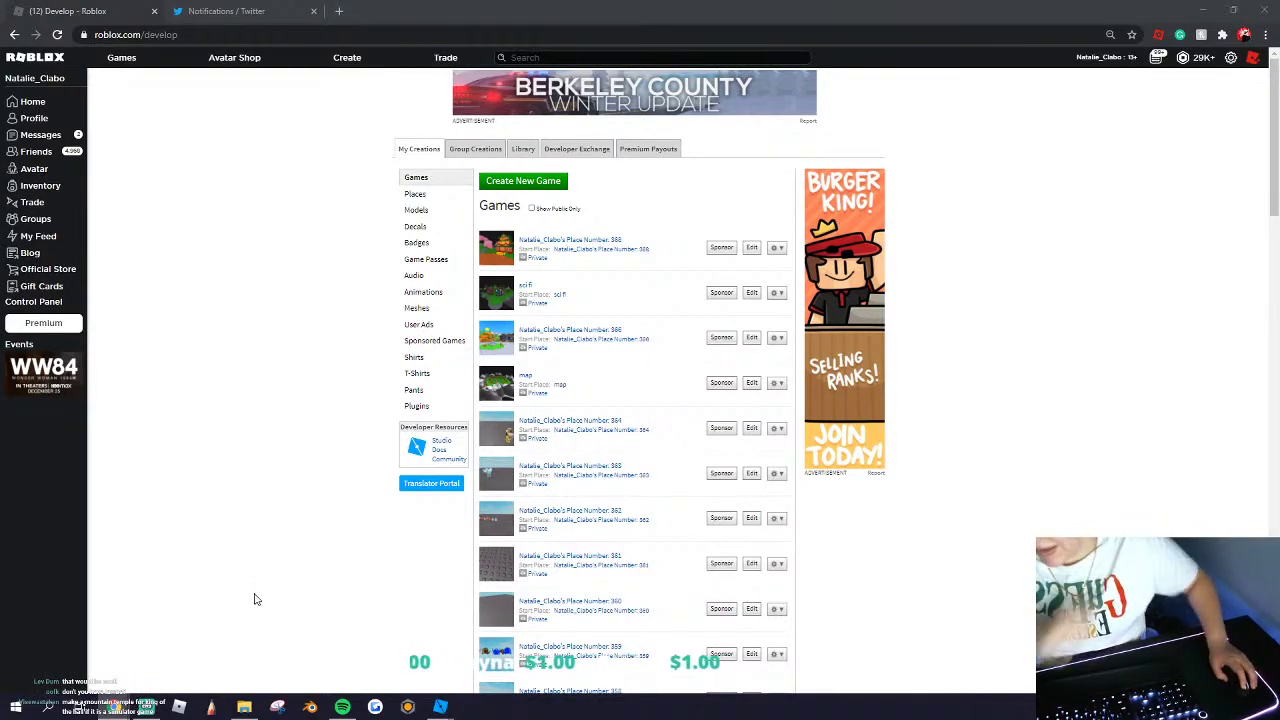
Step: Switch back to Roblox Studio and look over the temple roofs, cherry trees and grass field with the torii gates
{"action": "left_click", "coordinate": [436, 706]}
{"action": "left_click", "coordinate": [461, 630]}
{"action": "scroll", "coordinate": [464, 180], "scroll_direction": "up", "scroll_amount": 4}
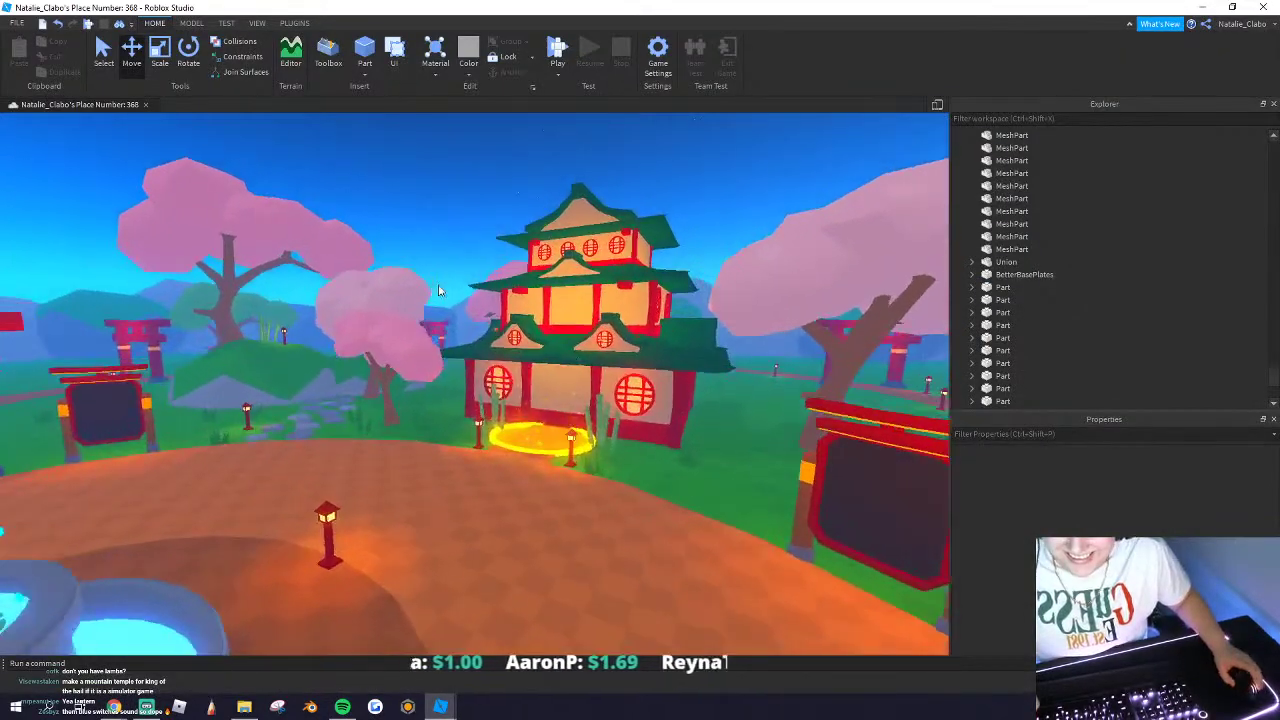
{"action": "scroll", "coordinate": [440, 290], "scroll_direction": "up", "scroll_amount": 5}
{"action": "right_click", "coordinate": [440, 290]}
{"action": "left_click", "coordinate": [491, 605]}
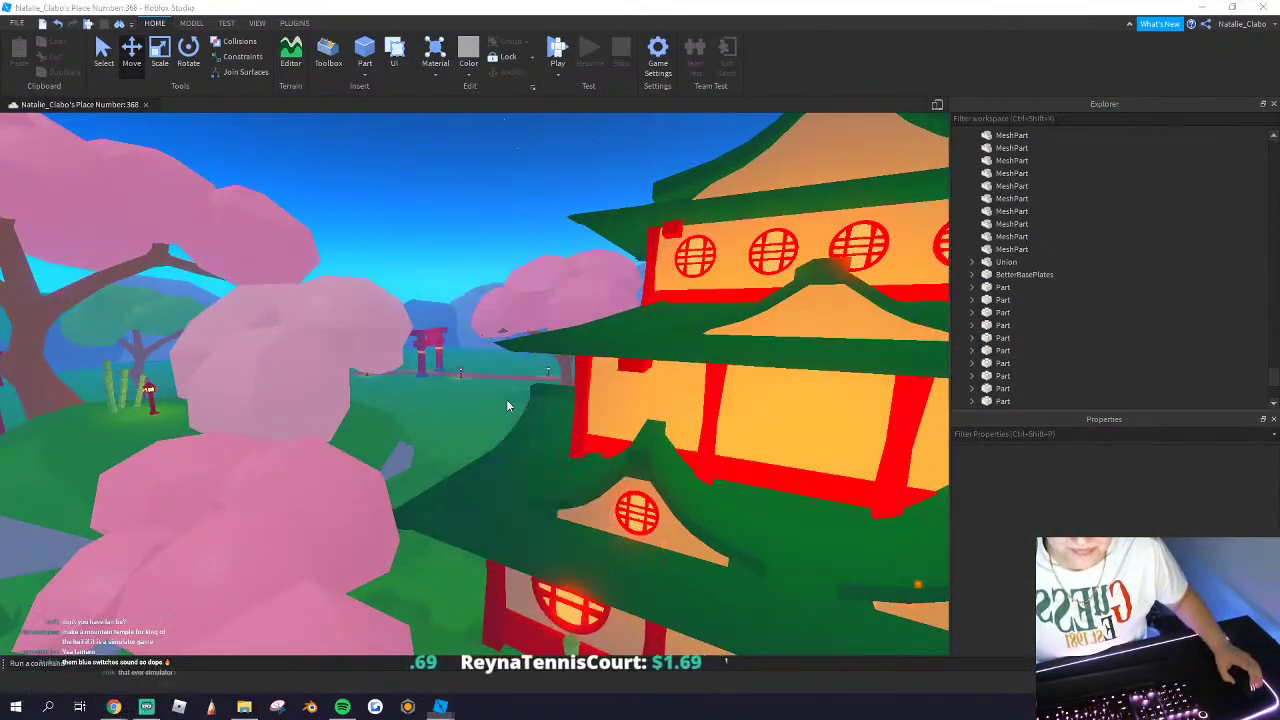
{"action": "left_click", "coordinate": [516, 390]}
{"action": "scroll", "coordinate": [475, 413], "scroll_direction": "up", "scroll_amount": 8}
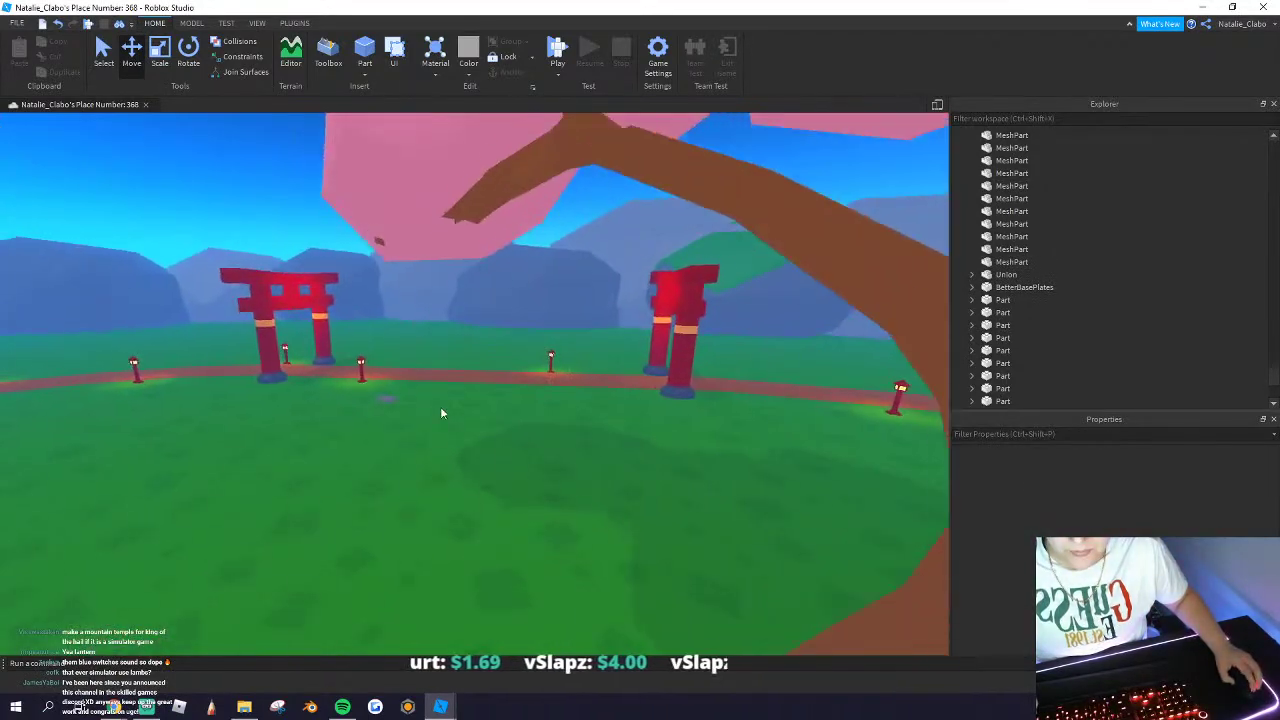
Step: Move the small grey mesh part across the grass field toward the rocky hill near the temple
{"action": "scroll", "coordinate": [442, 440], "scroll_direction": "up", "scroll_amount": 5}
{"action": "left_click_drag", "start_coordinate": [472, 508], "coordinate": [380, 525]}
{"action": "right_click_drag", "start_coordinate": [420, 523], "coordinate": [380, 525]}
{"action": "left_click_drag", "start_coordinate": [380, 525], "coordinate": [374, 446]}
{"action": "right_click_drag", "start_coordinate": [380, 525], "coordinate": [374, 446]}
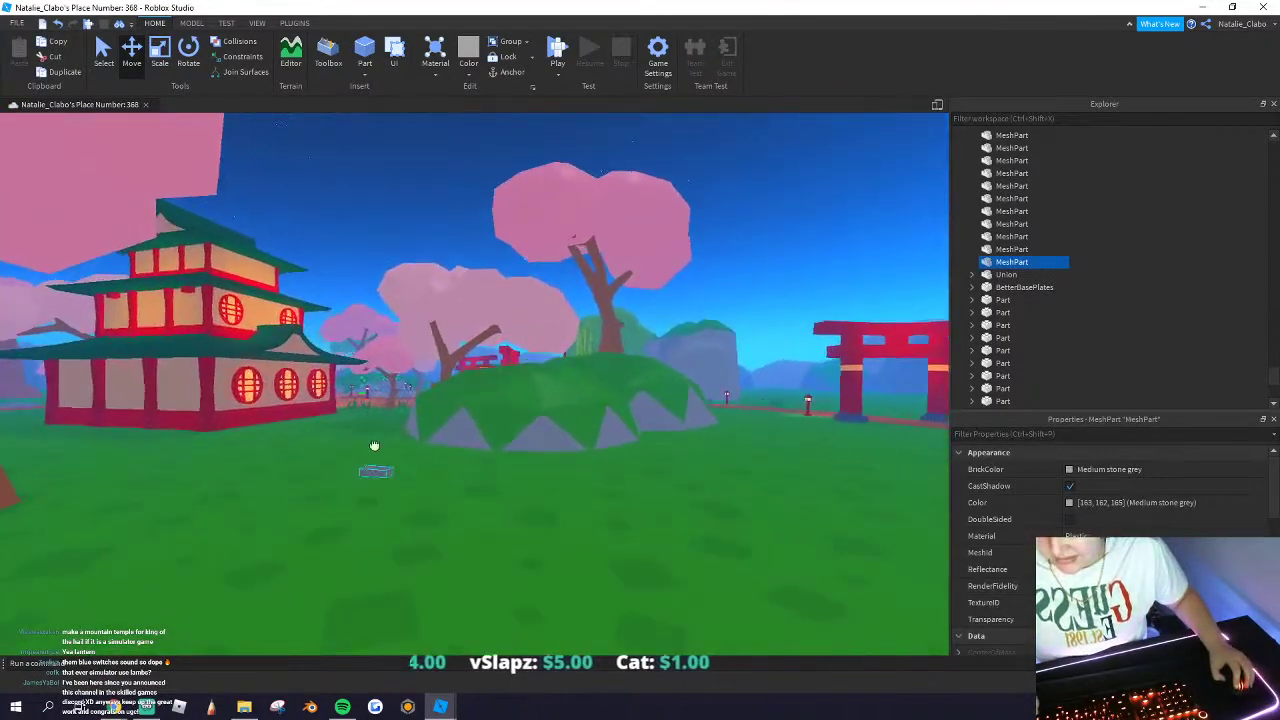
{"action": "key", "text": "w"}
{"action": "left_click_drag", "start_coordinate": [374, 446], "coordinate": [363, 406]}
{"action": "right_click_drag", "start_coordinate": [363, 407], "coordinate": [363, 406]}
{"action": "key", "text": "w"}
{"action": "left_click_drag", "start_coordinate": [363, 406], "coordinate": [369, 441]}
{"action": "left_click", "coordinate": [516, 438]}
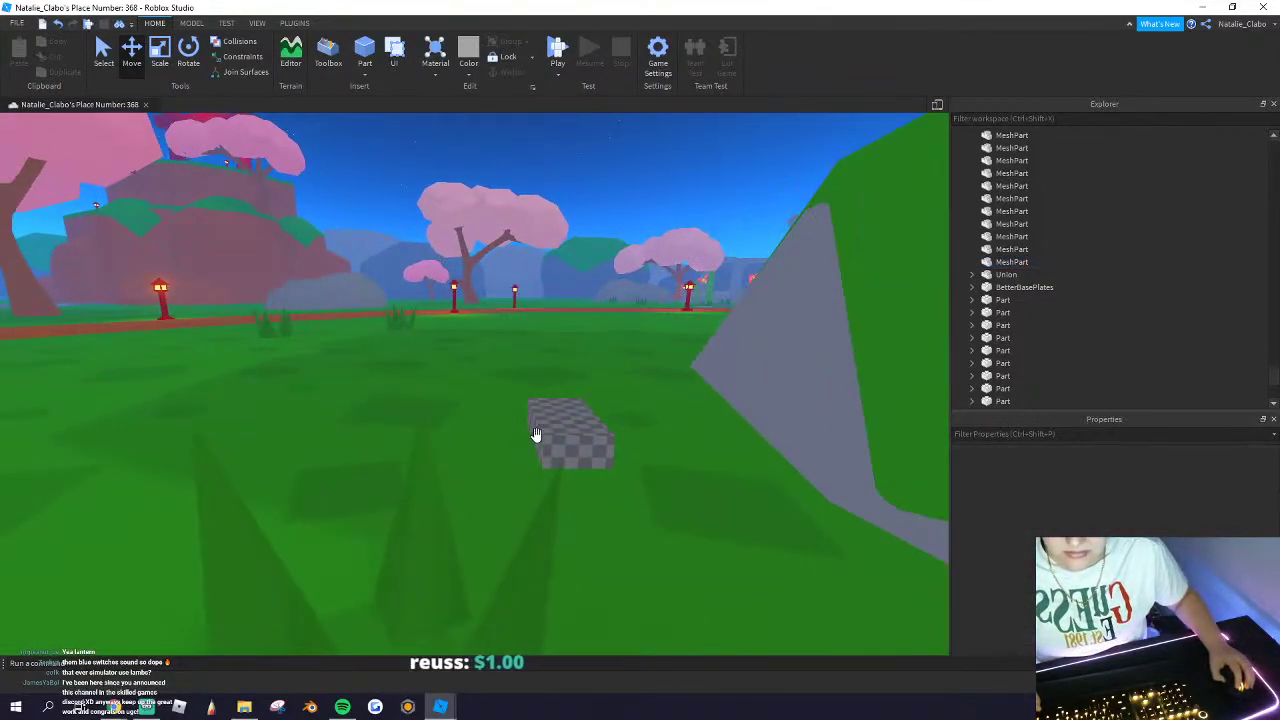
Step: Move the small grey mesh part onto the orange plaza floor beside the fountain and lamp post
{"action": "left_click_drag", "start_coordinate": [536, 435], "coordinate": [423, 491]}
{"action": "right_click_drag", "start_coordinate": [536, 435], "coordinate": [423, 491]}
{"action": "left_click_drag", "start_coordinate": [423, 491], "coordinate": [423, 491]}
{"action": "right_click_drag", "start_coordinate": [423, 491], "coordinate": [423, 491]}
{"action": "key", "text": "w"}
{"action": "left_click_drag", "start_coordinate": [423, 491], "coordinate": [514, 494]}
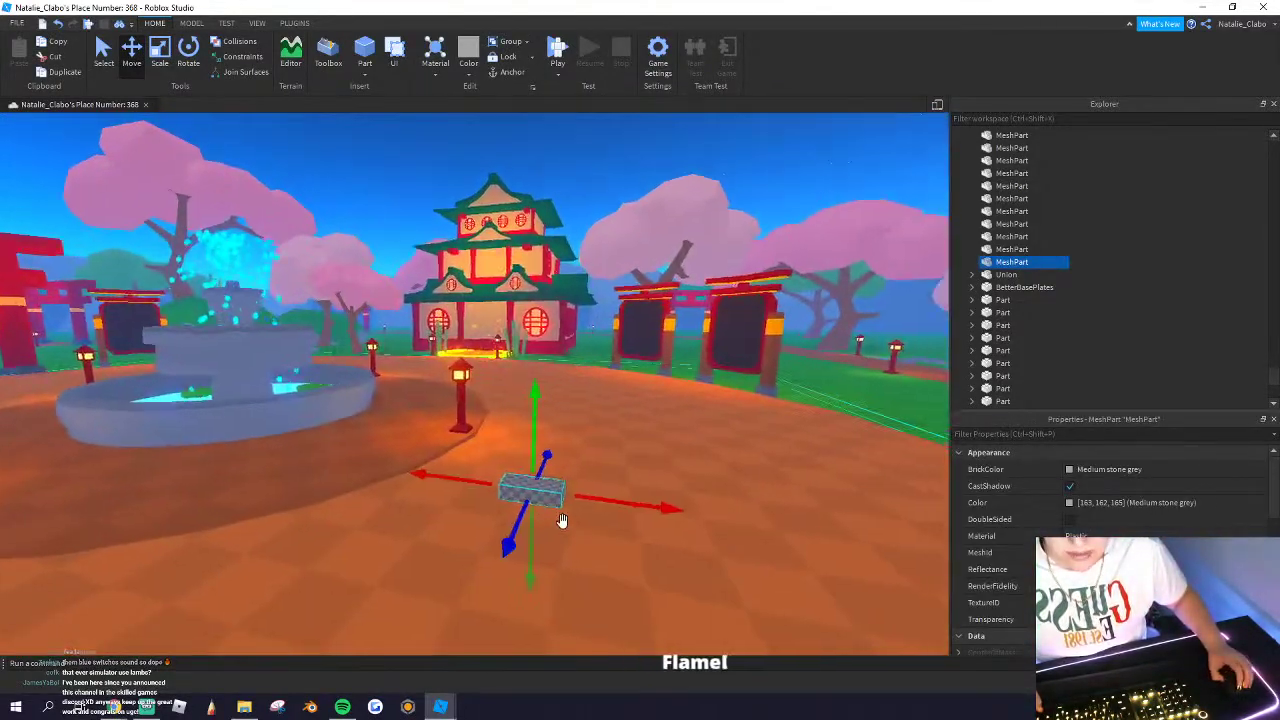
{"action": "right_click_drag", "start_coordinate": [562, 520], "coordinate": [561, 522]}
{"action": "key", "text": "w"}
{"action": "key", "text": "s"}
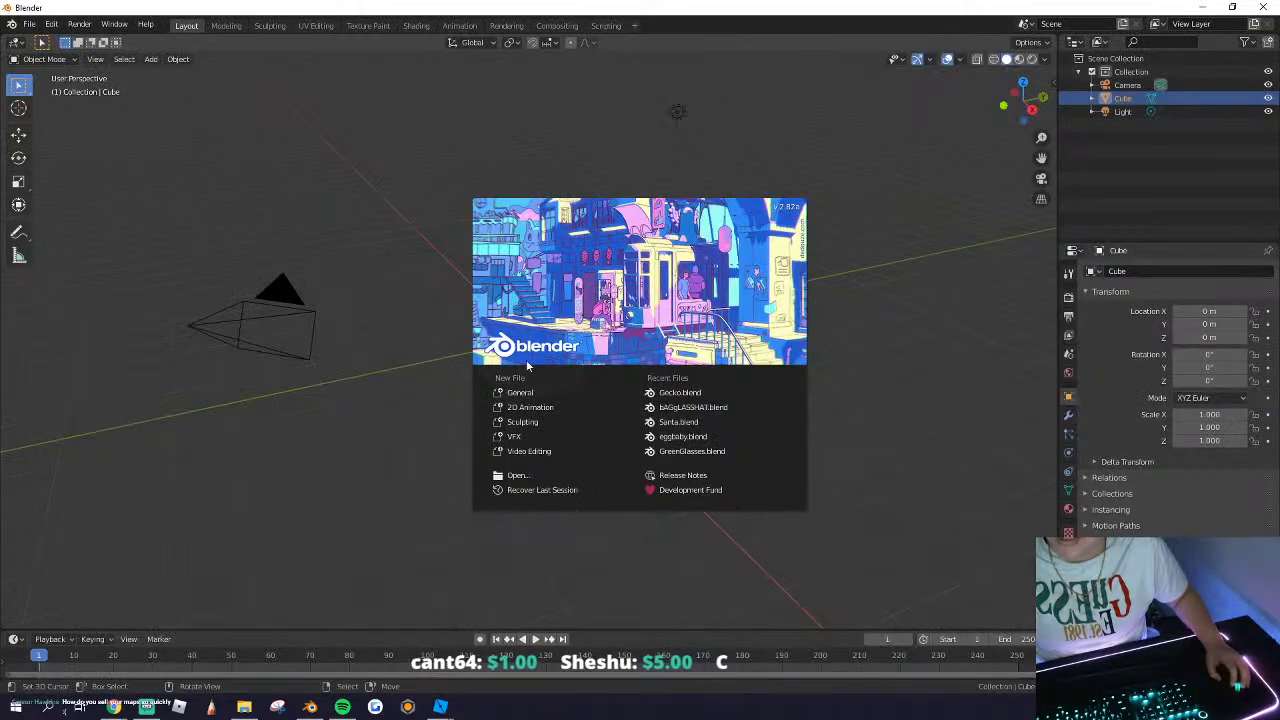
Step: Switch to Blender, dismiss the splash screen and delete all default objects, the cube, camera and light
{"action": "left_click", "coordinate": [371, 306]}
{"action": "key", "text": "a"}
{"action": "key", "text": "x"}
{"action": "left_click", "coordinate": [386, 313]}
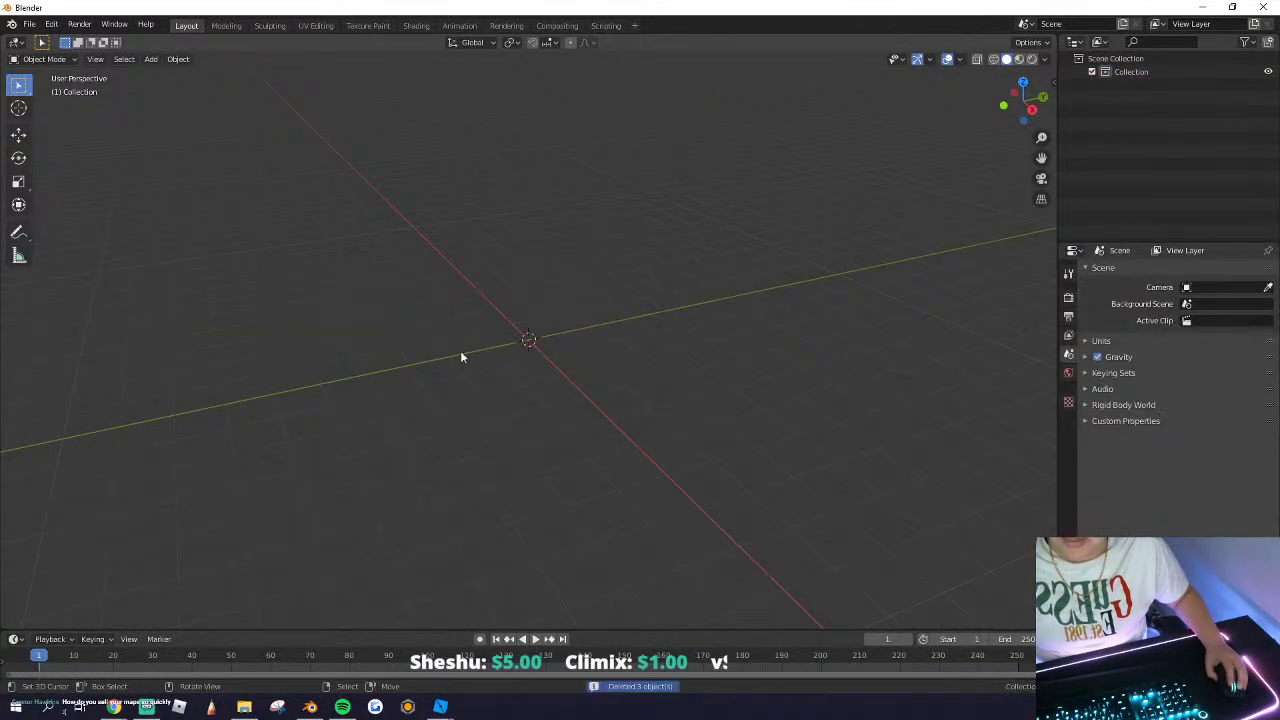
{"action": "left_click", "coordinate": [151, 59]}
{"action": "mouse_move", "coordinate": [171, 73]}
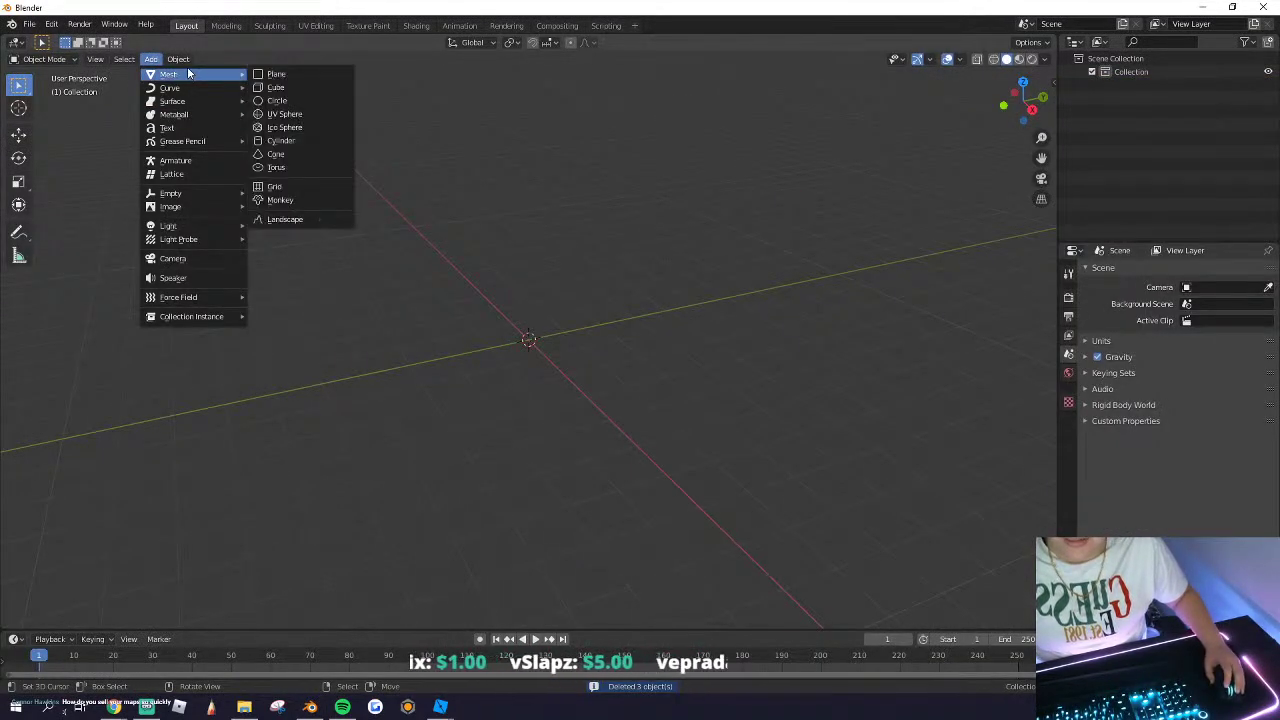
{"action": "left_click", "coordinate": [290, 115]}
{"action": "scroll", "coordinate": [532, 369], "scroll_direction": "up", "scroll_amount": 8}
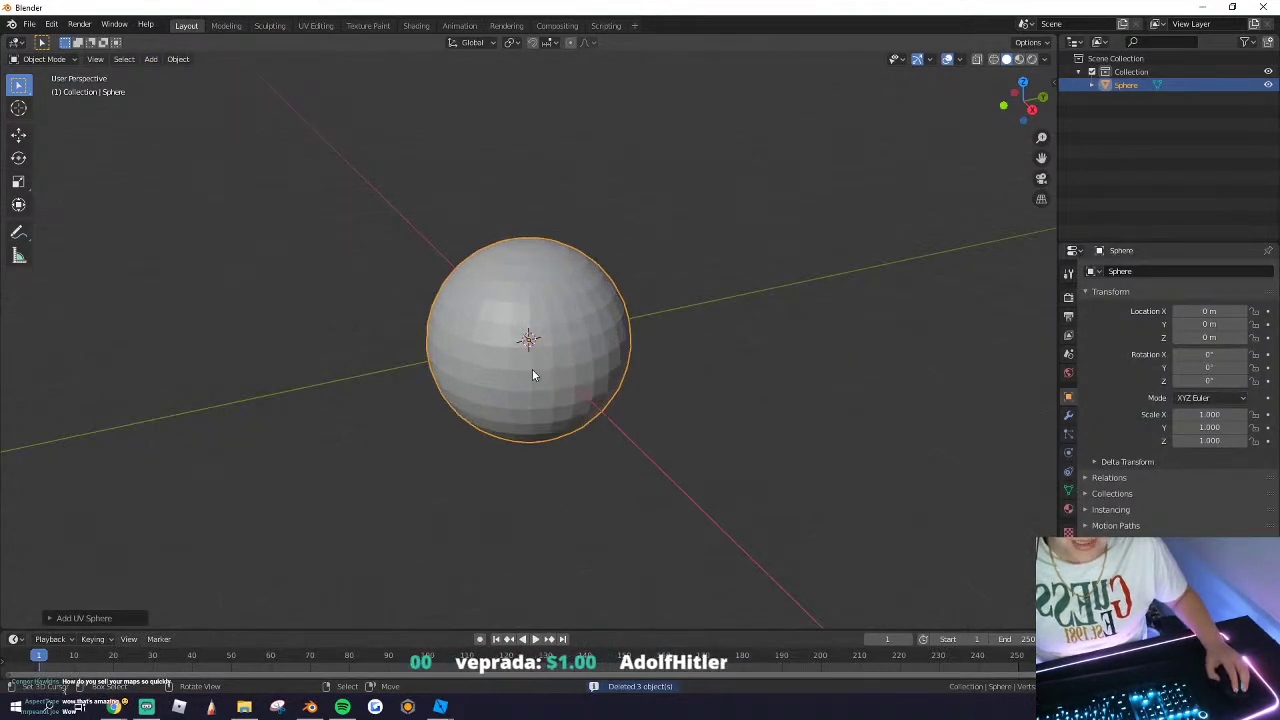
{"action": "key", "text": "Tab"}
{"action": "key", "text": "Tab"}
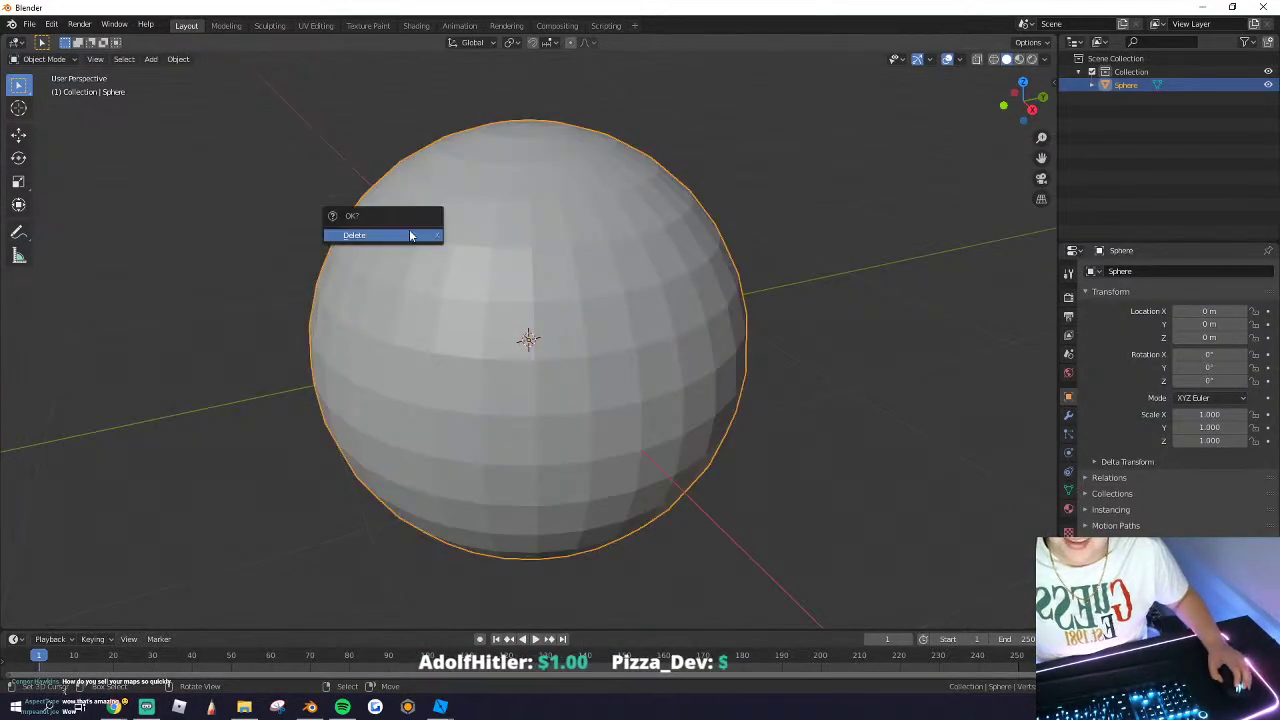
{"action": "left_click", "coordinate": [409, 235]}
Step: Add a UV sphere at the origin and set its segments to 16
{"action": "left_click", "coordinate": [178, 59]}
{"action": "mouse_move", "coordinate": [150, 60]}
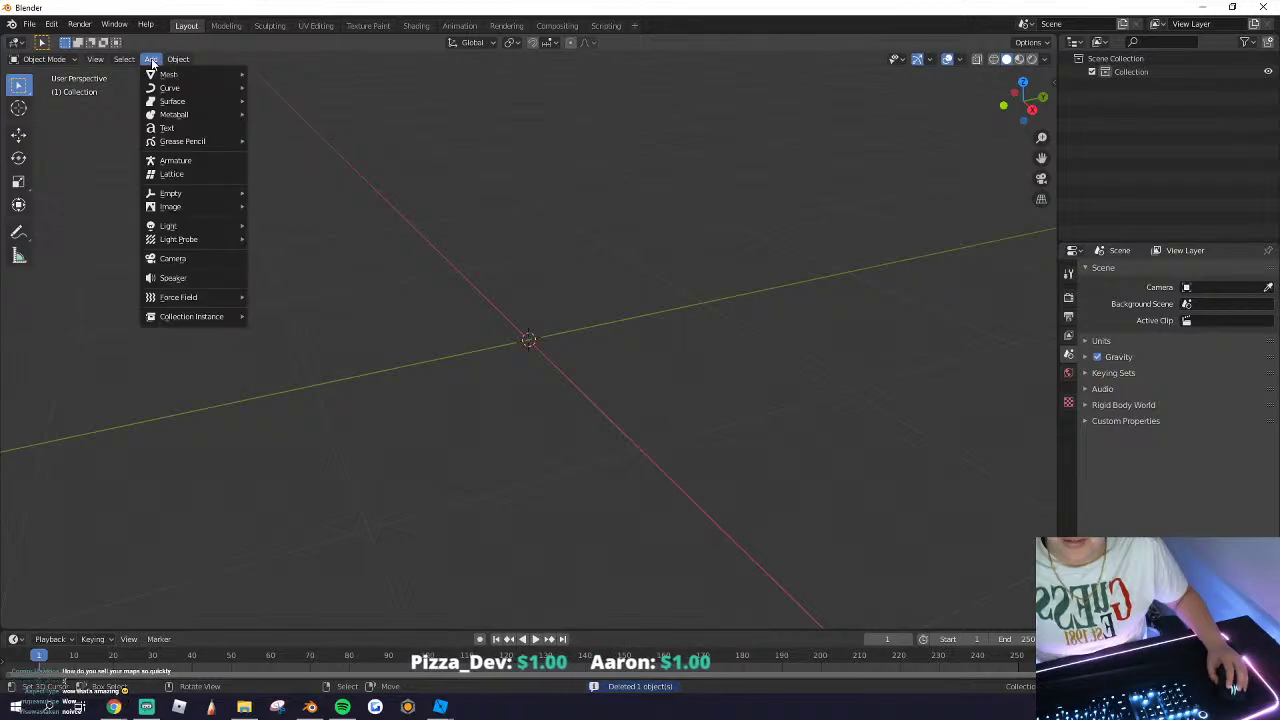
{"action": "left_click", "coordinate": [285, 115]}
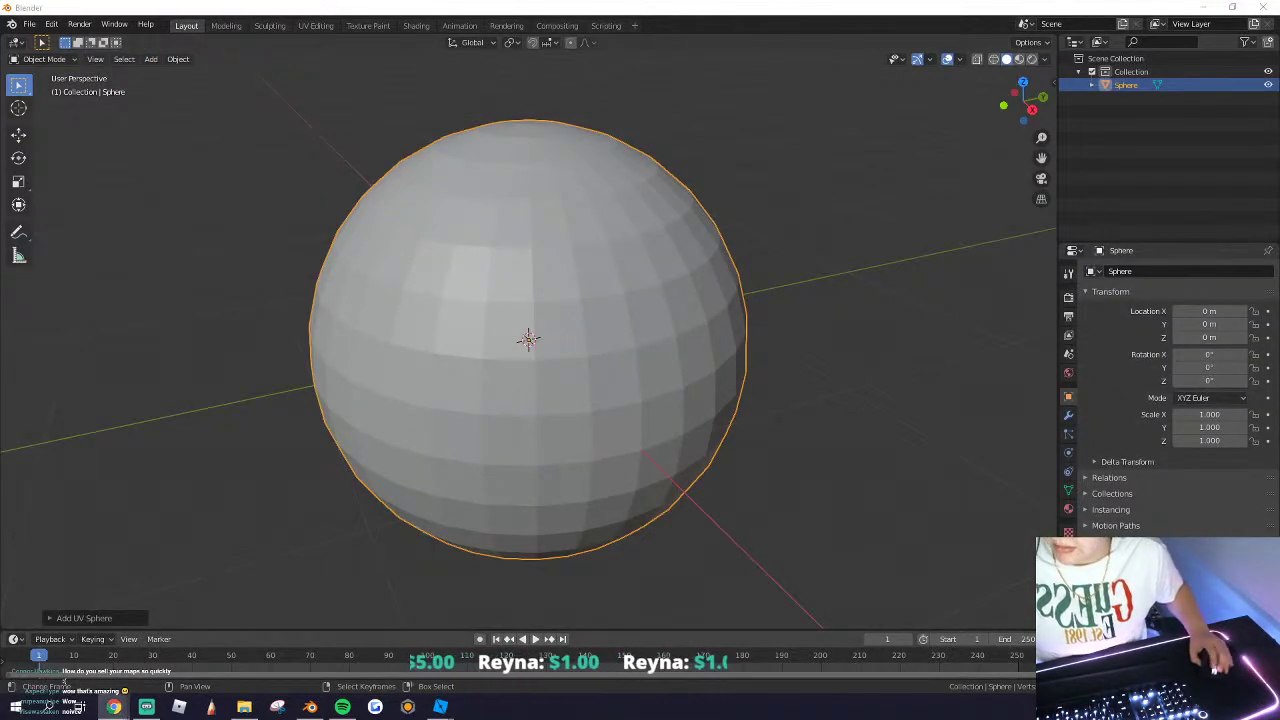
{"action": "scroll", "coordinate": [278, 421], "scroll_direction": "up", "scroll_amount": 2}
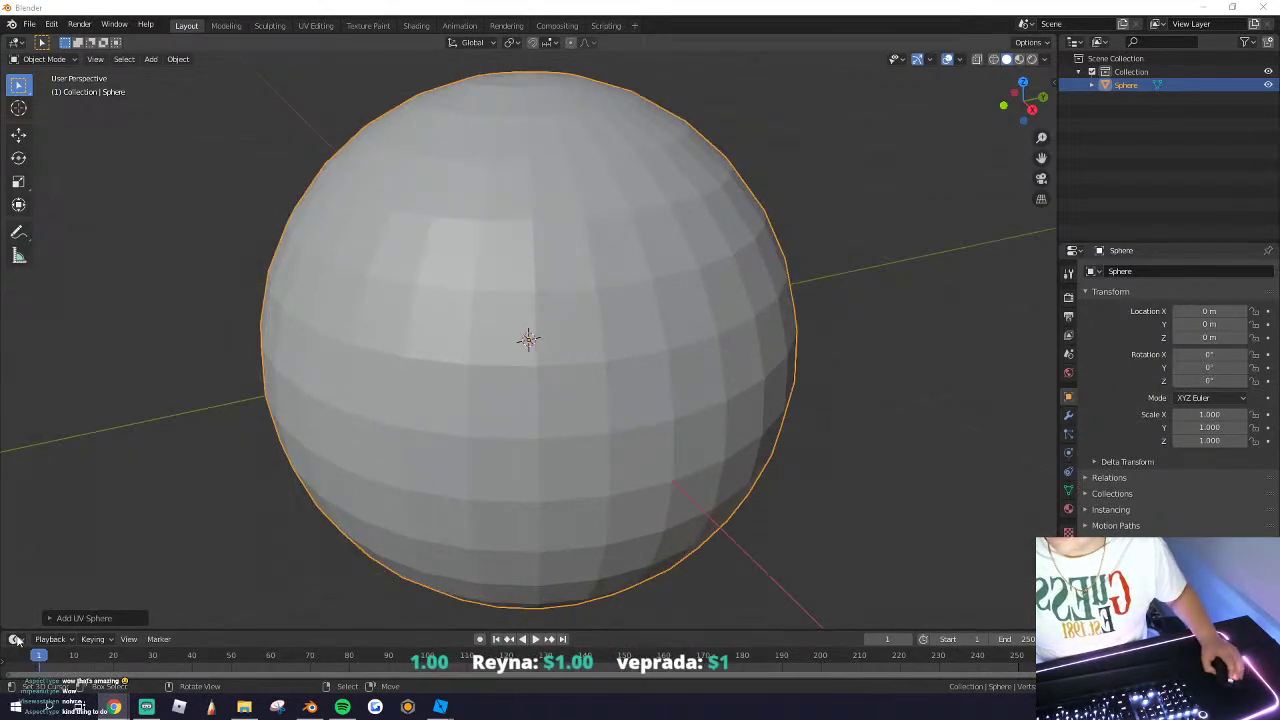
{"action": "left_click", "coordinate": [66, 617]}
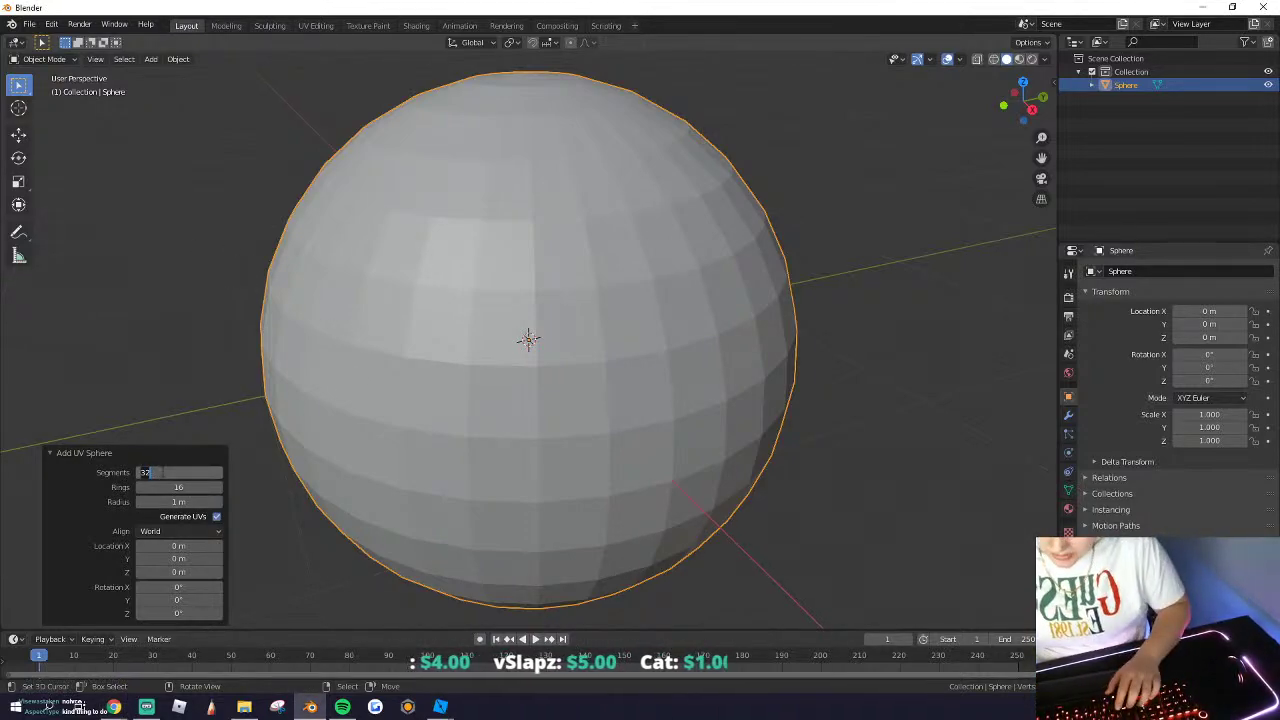
{"action": "type", "text": "16"}
{"action": "key", "text": "Return"}
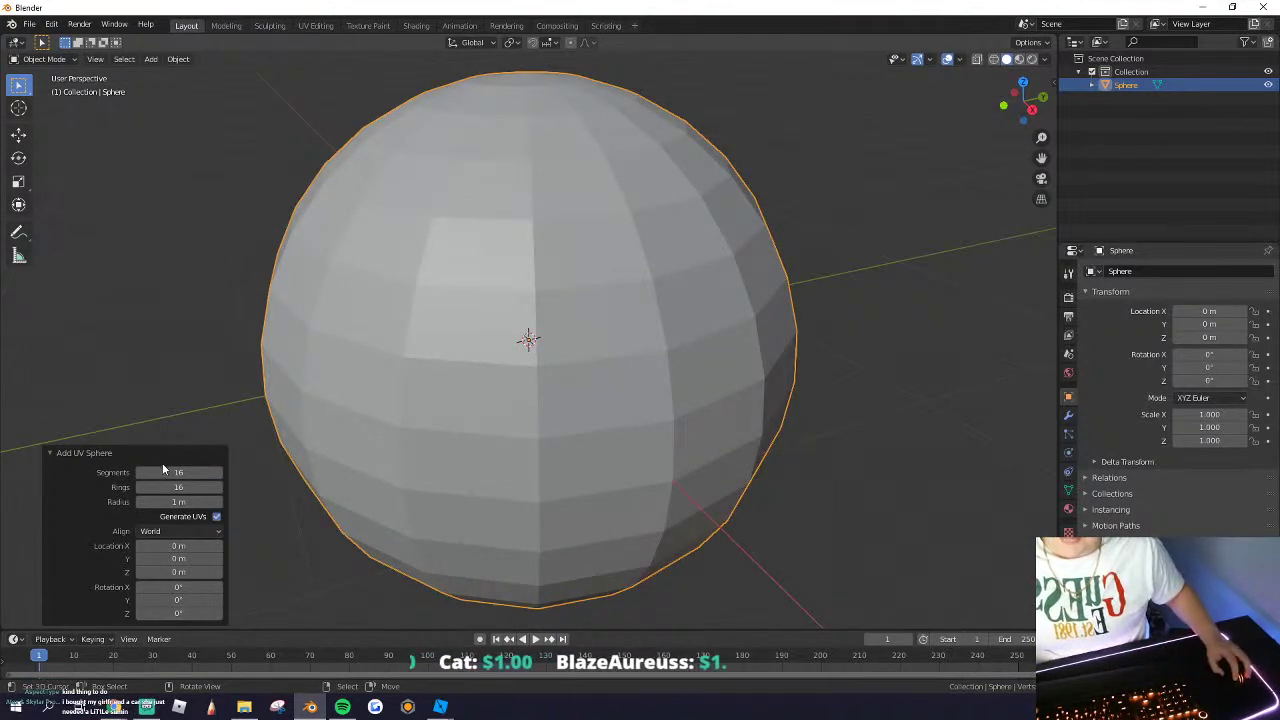
Step: Set the sphere's segments to 10 and its rings to 10
{"action": "left_click", "coordinate": [157, 472]}
{"action": "key", "text": "Return"}
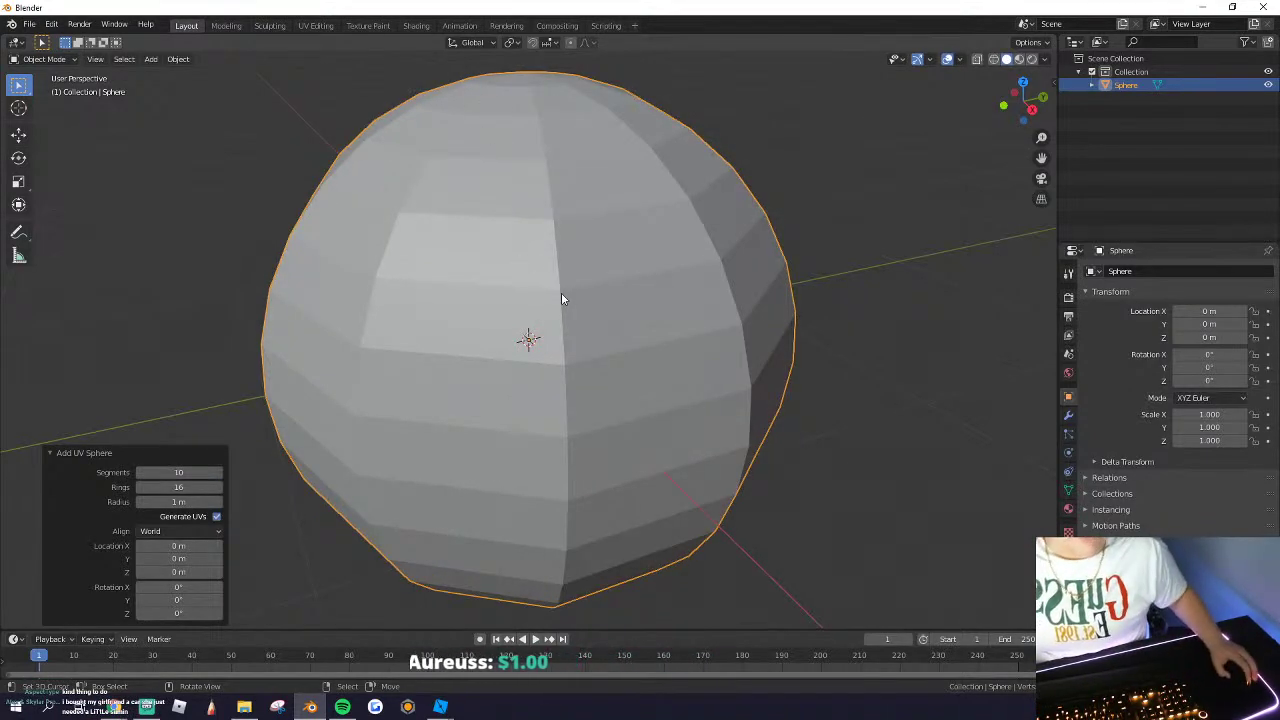
{"action": "middle_click_drag", "start_coordinate": [561, 297], "coordinate": [358, 431]}
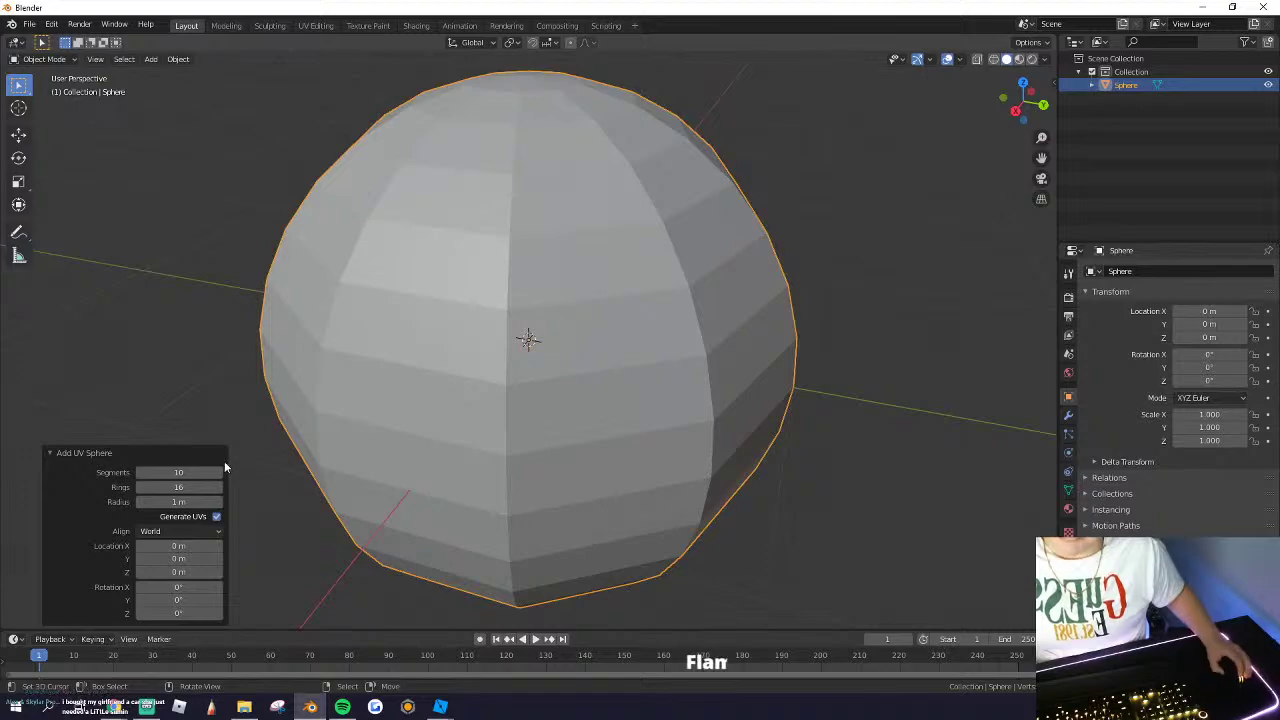
{"action": "left_click", "coordinate": [194, 487]}
{"action": "type", "text": "10"}
{"action": "key", "text": "Return"}
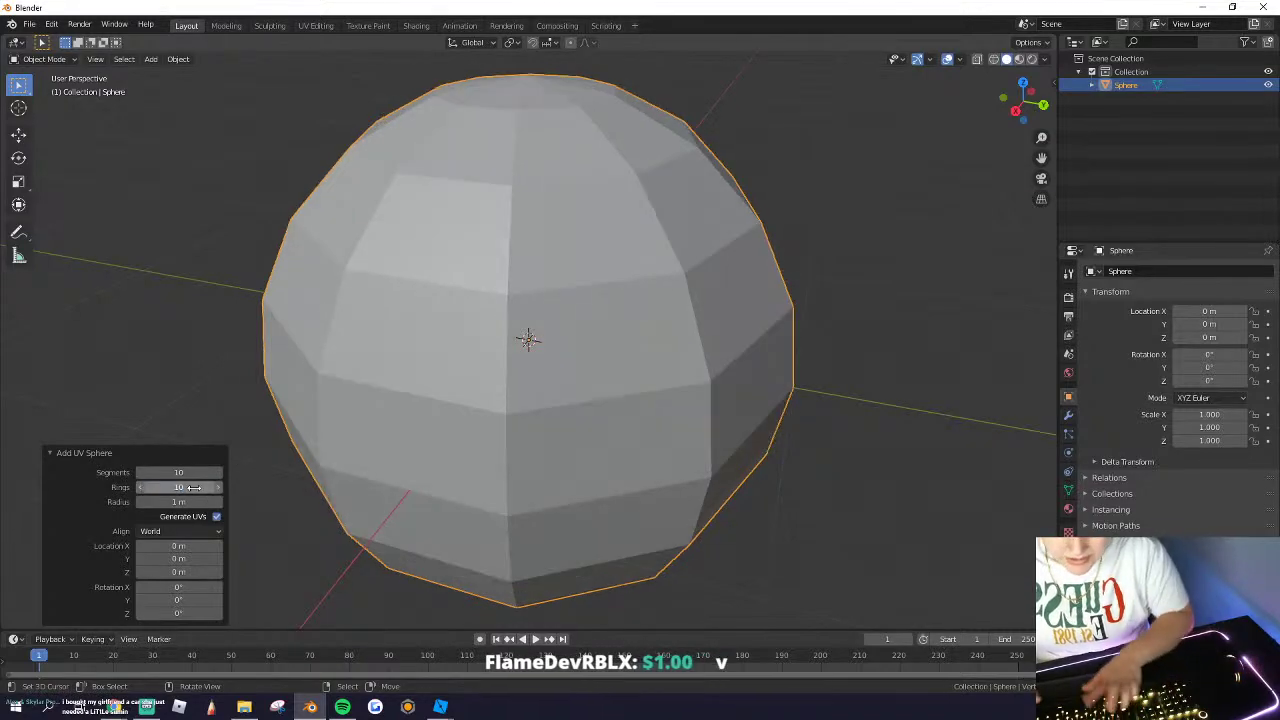
Step: Enter Edit Mode on the sphere, switch to edge selection and select the vertical edge loops running pole to pole around it
{"action": "key", "text": "Tab"}
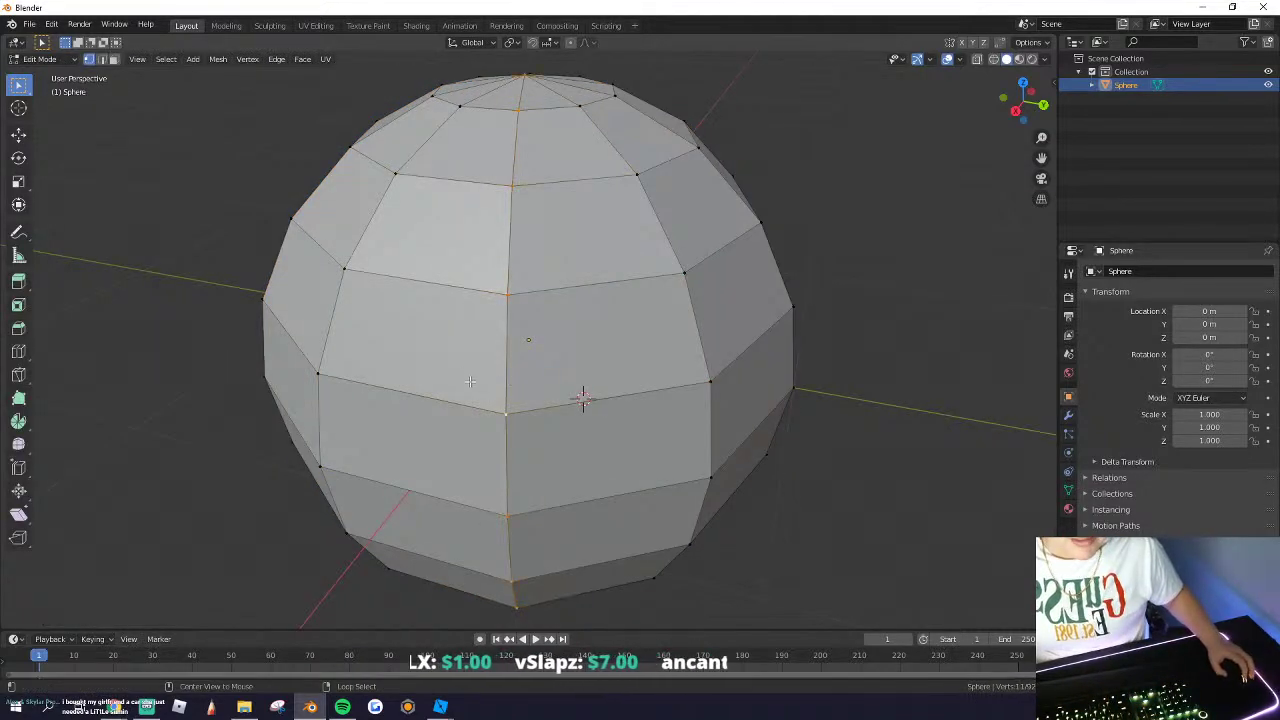
{"action": "middle_click_drag", "start_coordinate": [469, 381], "coordinate": [463, 387]}
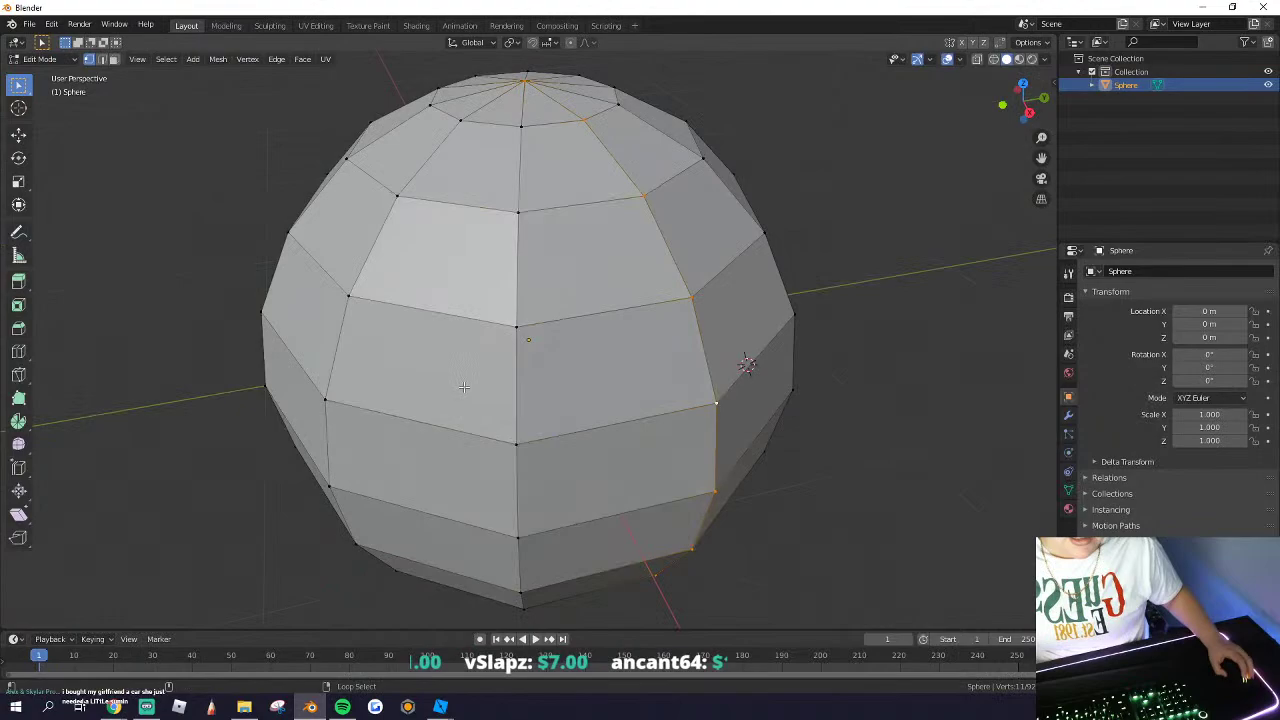
{"action": "left_click", "coordinate": [101, 60]}
{"action": "middle_click_drag", "start_coordinate": [679, 274], "coordinate": [531, 309]}
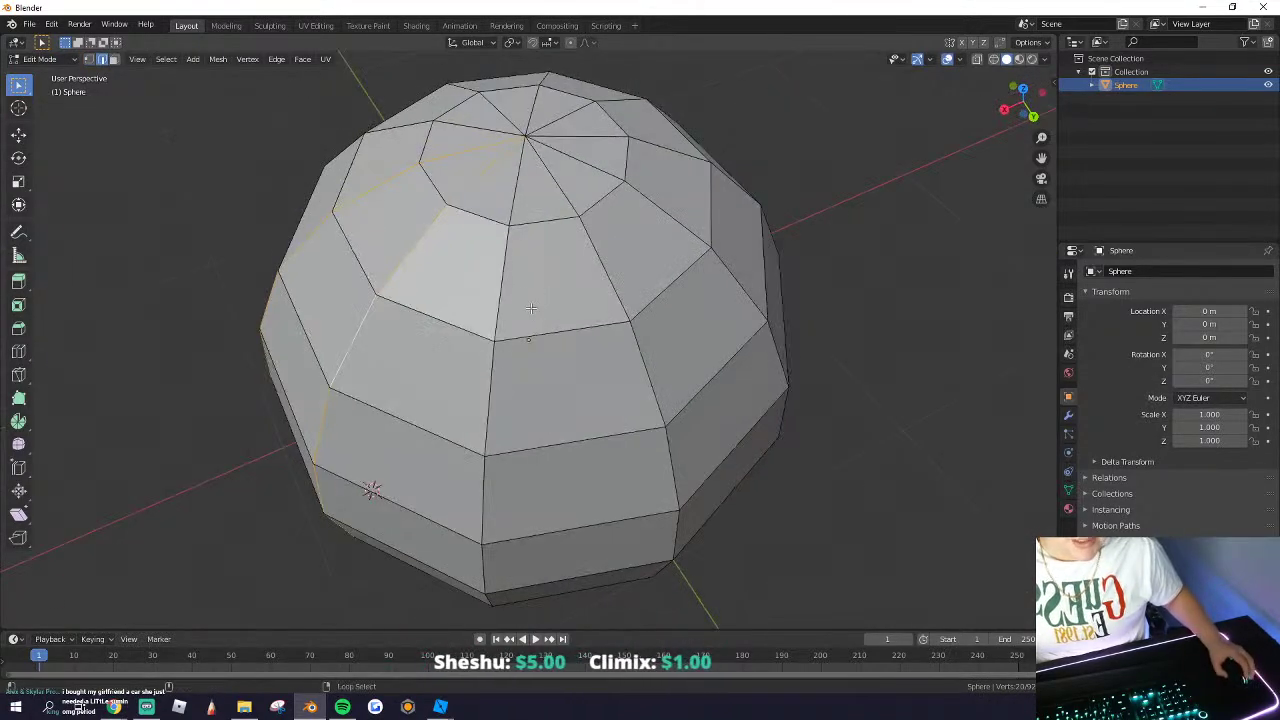
{"action": "middle_click_drag", "start_coordinate": [733, 296], "coordinate": [443, 362]}
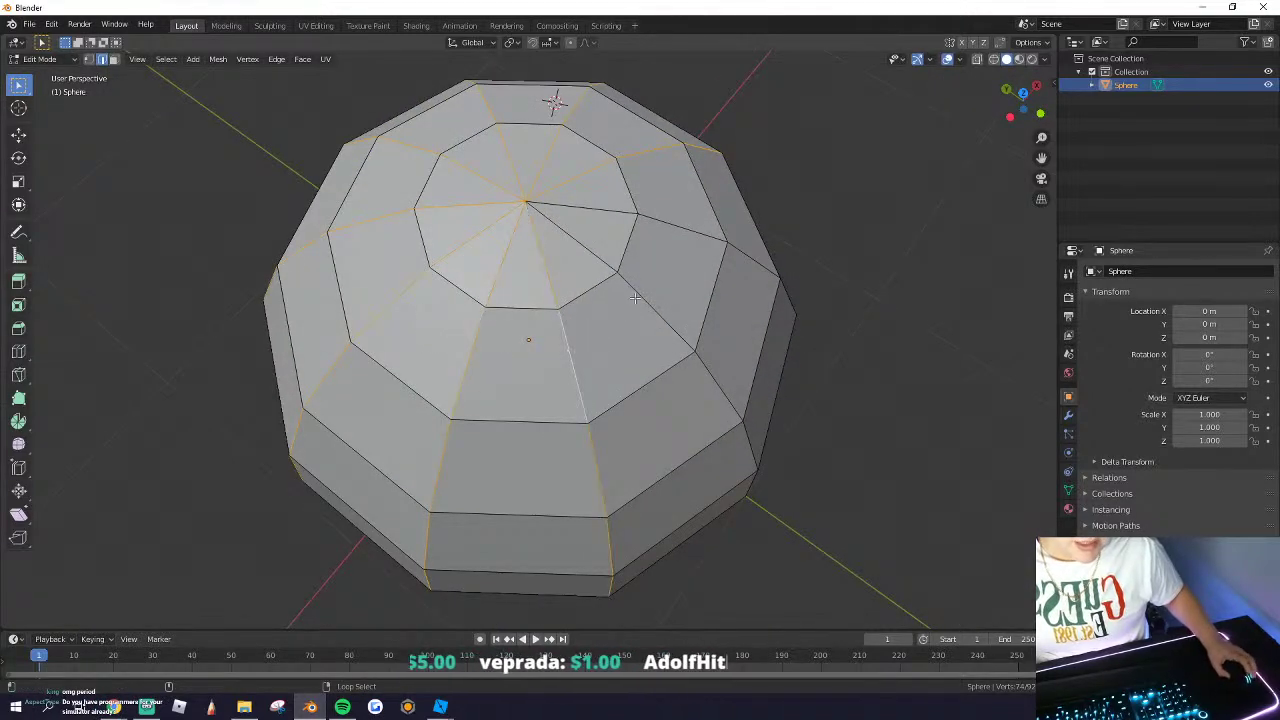
Step: Bevel the sphere's selected vertical edge loops by about 0.046 m with one segment
{"action": "middle_click_drag", "start_coordinate": [671, 234], "coordinate": [640, 300]}
{"action": "key", "text": "ctrl+b"}
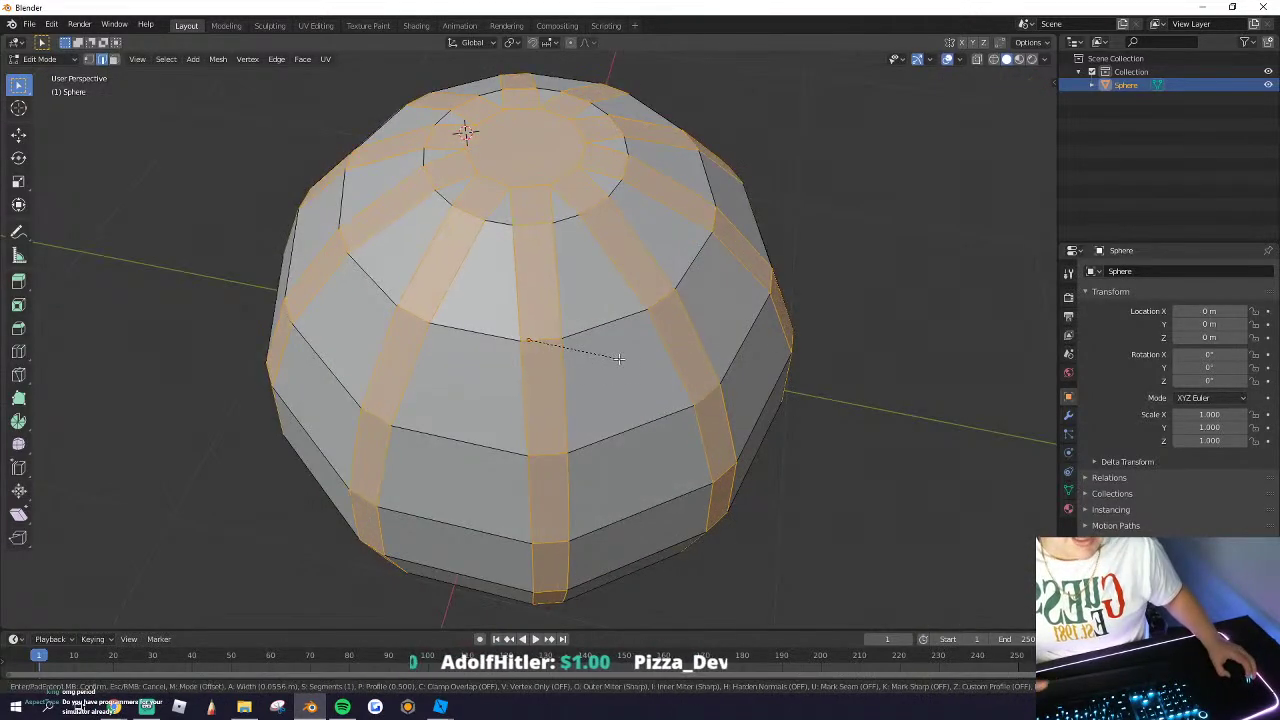
{"action": "left_click", "coordinate": [606, 355]}
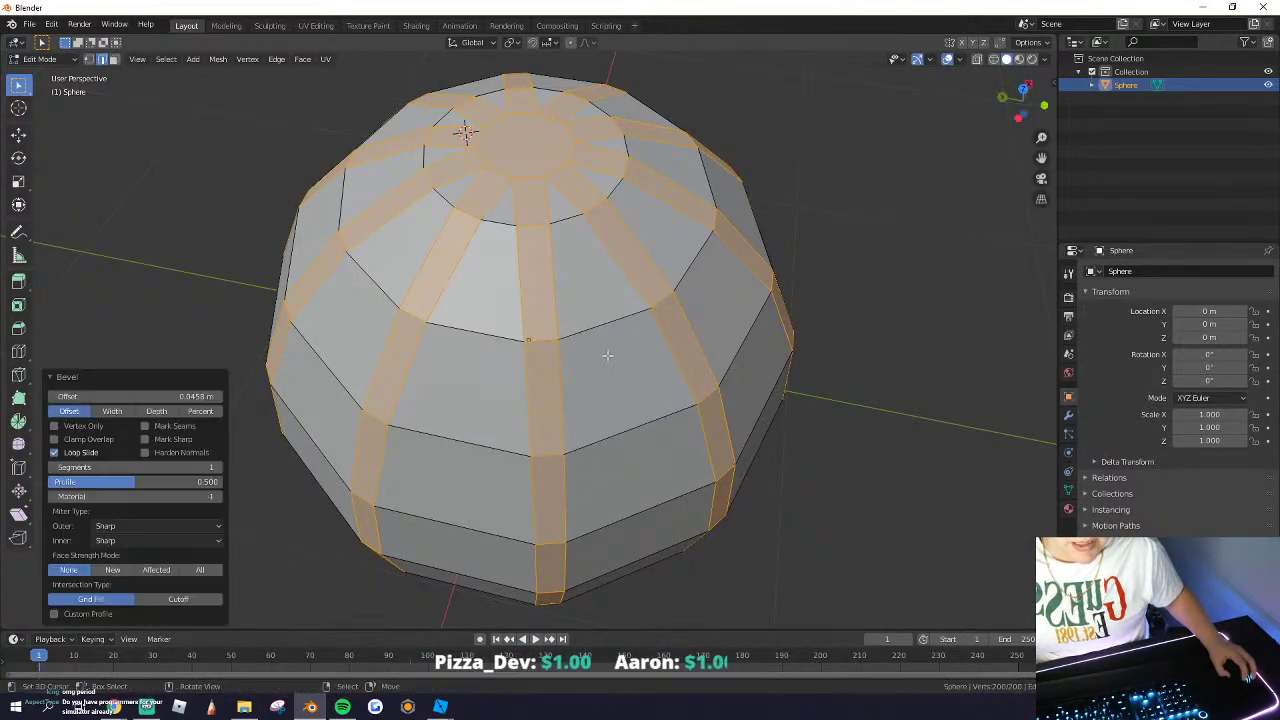
Step: Try to extrude the beveled strips together with the top cap outward along their normals
{"action": "middle_click_drag", "start_coordinate": [606, 355], "coordinate": [497, 385]}
{"action": "key", "text": "alt+e"}
{"action": "left_click", "coordinate": [604, 361]}
{"action": "left_click", "coordinate": [608, 353]}
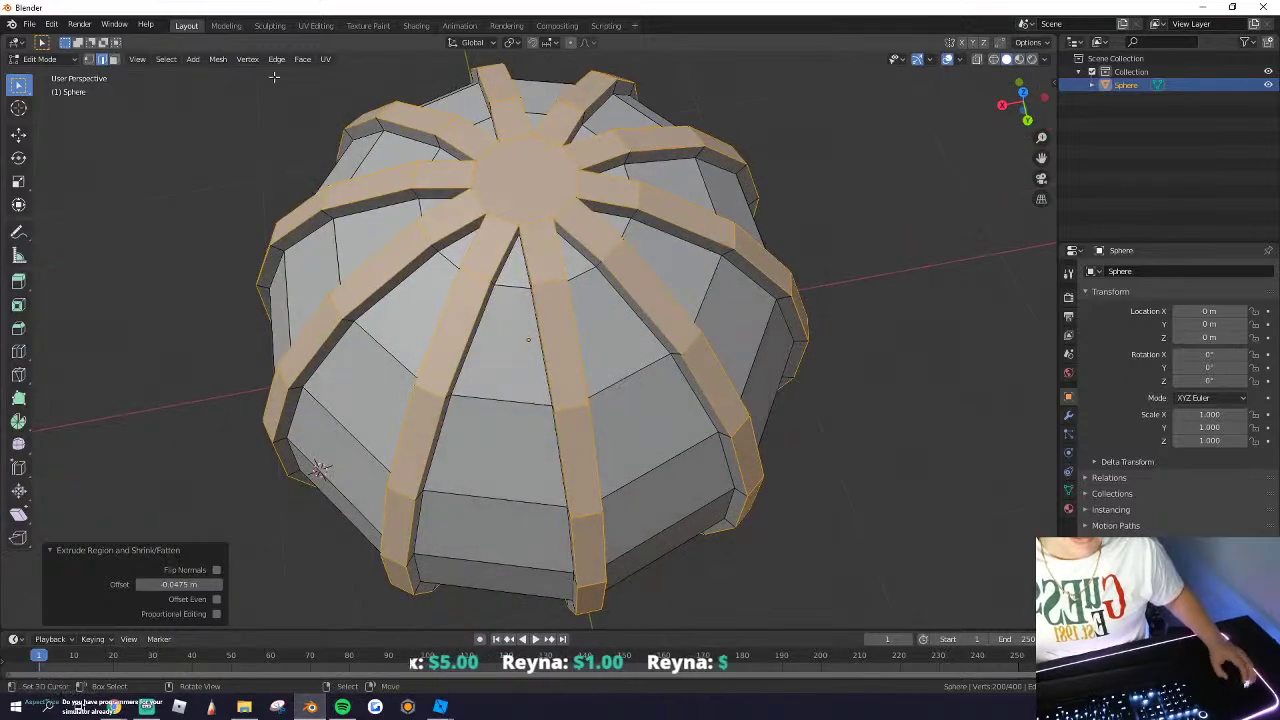
{"action": "key", "text": "ctrl+z"}
Step: Deselect the circular caps at both poles and extrude the remaining vertical strips outward along their normals to form ribs
{"action": "mouse_move", "coordinate": [507, 222]}
{"action": "middle_mouse_down"}
{"action": "mouse_move", "coordinate": [468, 146]}
{"action": "mouse_move", "coordinate": [498, 204]}
{"action": "middle_mouse_up"}
{"action": "left_click", "coordinate": [110, 59]}
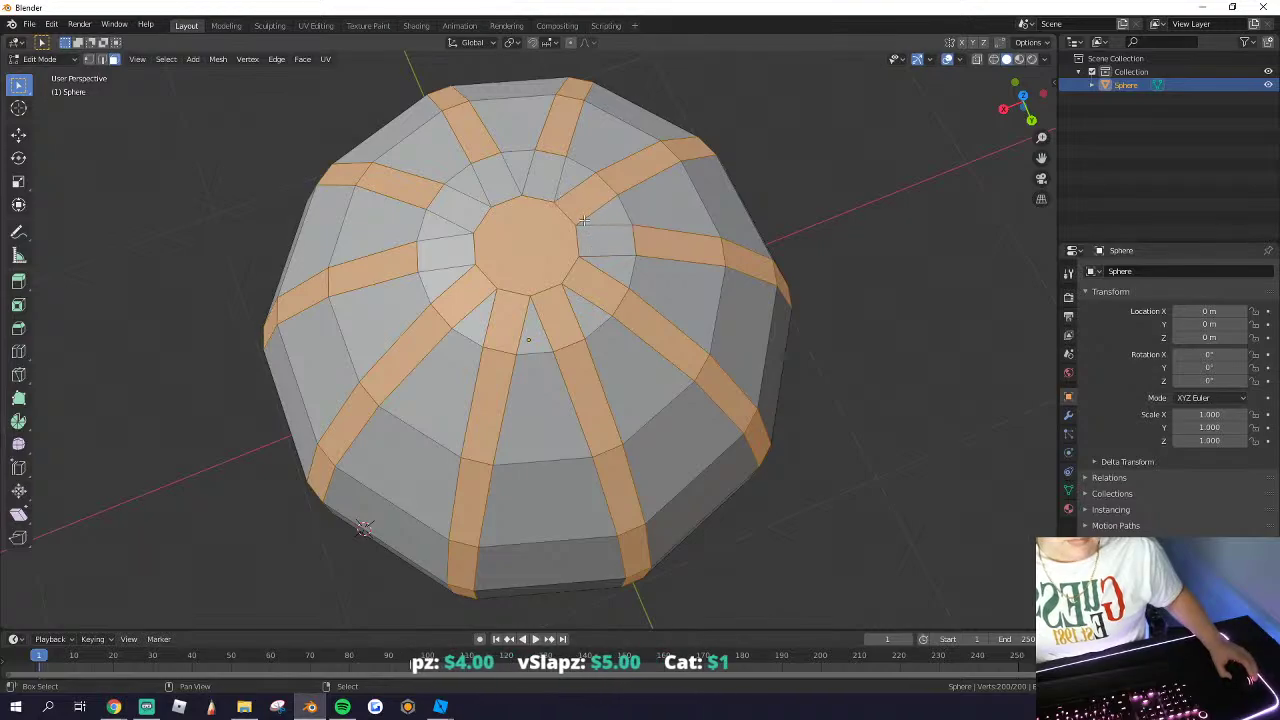
{"action": "middle_click_drag", "start_coordinate": [534, 262], "coordinate": [501, 303]}
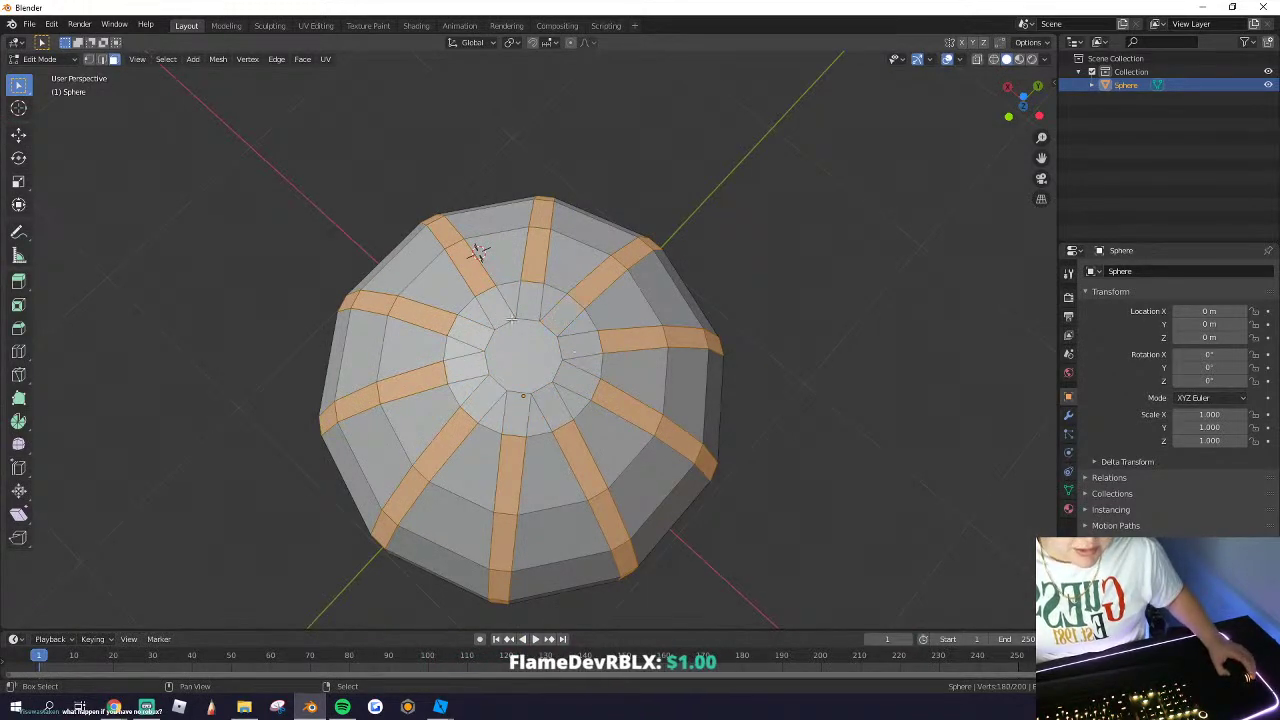
{"action": "key", "text": "alt+e"}
{"action": "left_click", "coordinate": [452, 337]}
{"action": "left_click", "coordinate": [455, 325]}
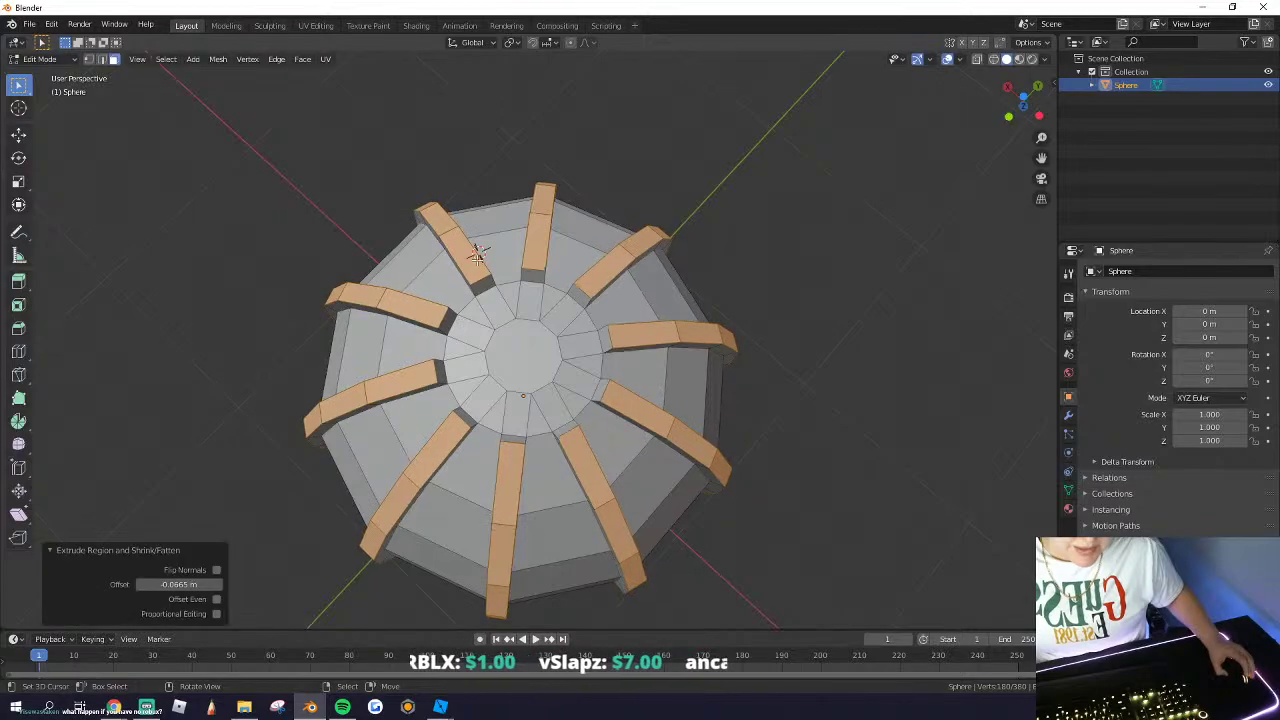
Step: Select only the faces of the circular top cap and extrude them upward about 0.1 m
{"action": "middle_click_drag", "start_coordinate": [478, 257], "coordinate": [558, 368]}
{"action": "left_click", "coordinate": [566, 468]}
{"action": "key", "text": "alt+a"}
{"action": "left_click_drag", "start_coordinate": [586, 257], "coordinate": [604, 287]}
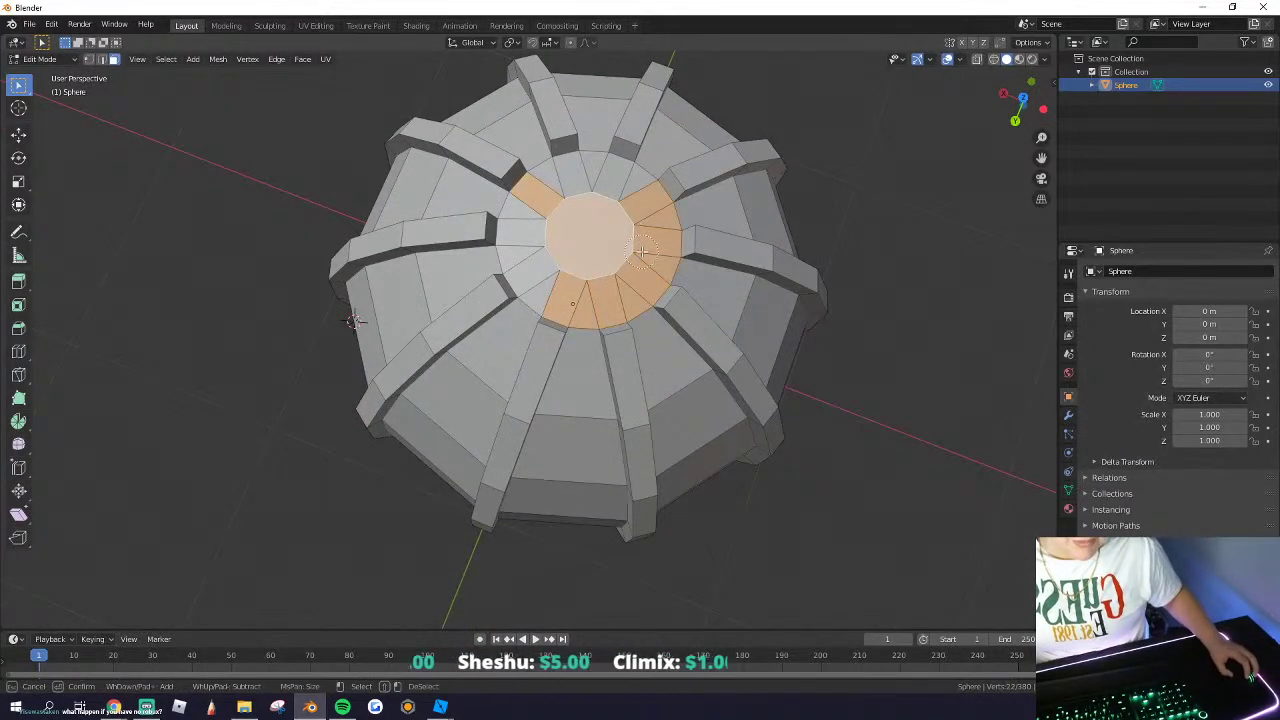
{"action": "middle_click_drag", "start_coordinate": [564, 278], "coordinate": [563, 160]}
{"action": "key", "text": "e"}
{"action": "left_click", "coordinate": [562, 277]}
Step: Flatten the raised top cap along Z to about 0.5 and move it up about 0.07 m
{"action": "scroll", "coordinate": [562, 277], "scroll_direction": "up", "scroll_amount": 2}
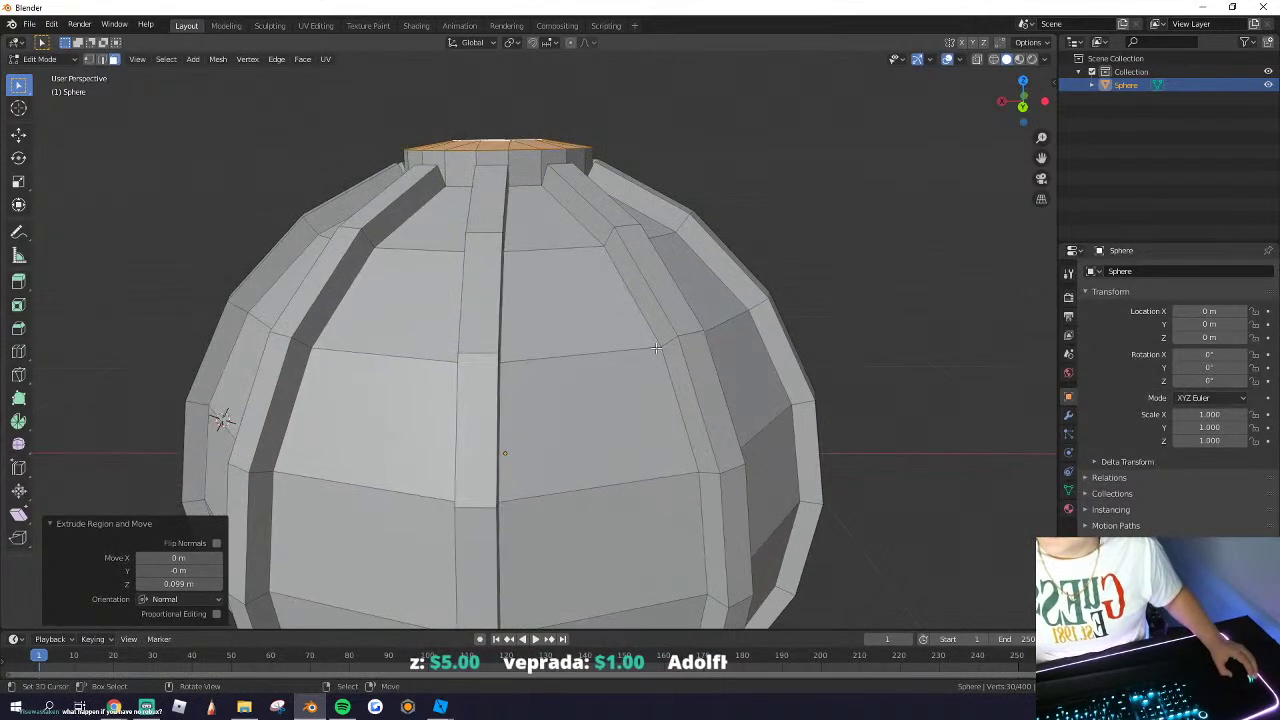
{"action": "key", "text": "s"}
{"action": "key", "text": "z"}
{"action": "left_click", "coordinate": [593, 232]}
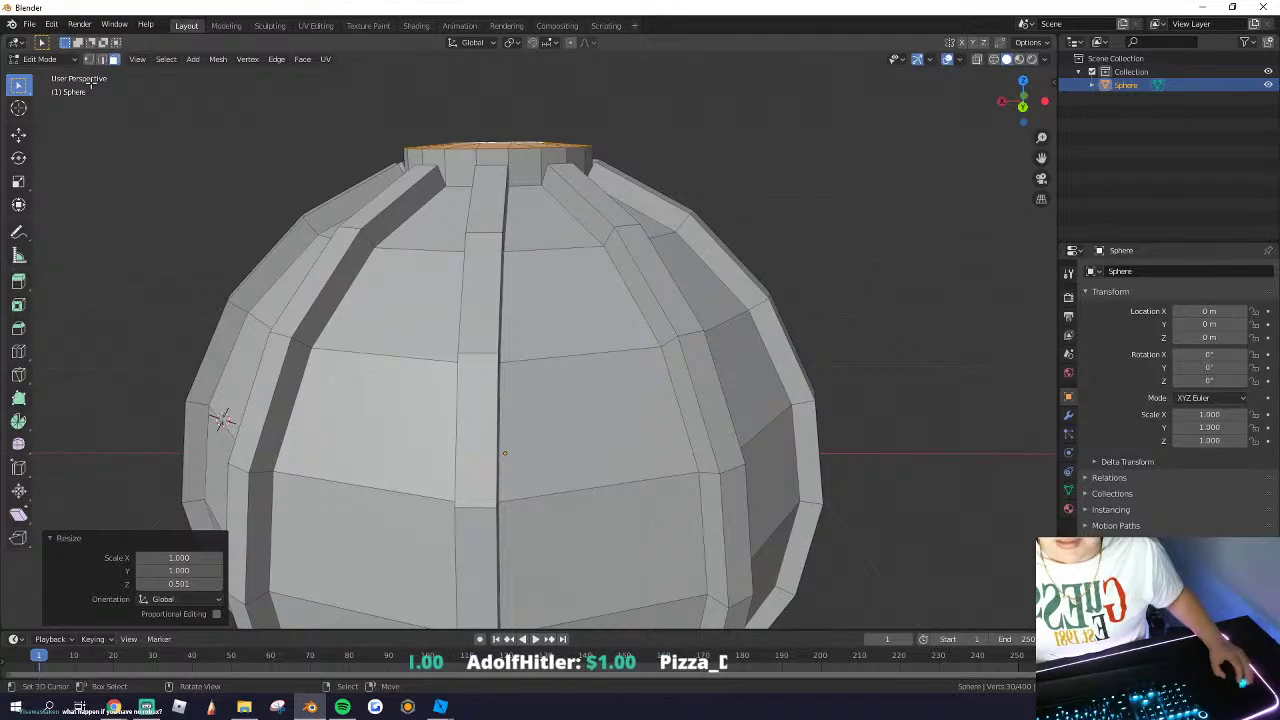
{"action": "left_click", "coordinate": [18, 133]}
{"action": "left_click_drag", "start_coordinate": [496, 108], "coordinate": [495, 84]}
Step: Try to simplify the raised top cap's faces with Limited Dissolve and Edge Collapse
{"action": "key", "text": "x"}
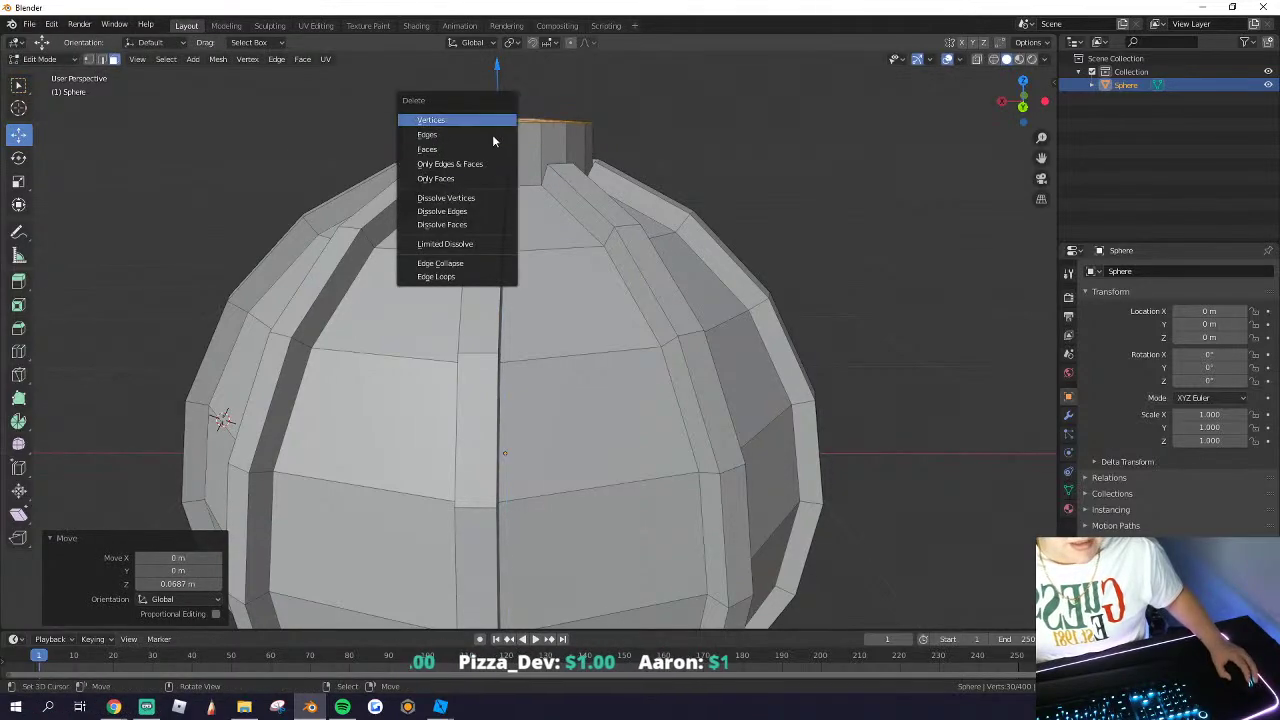
{"action": "left_click", "coordinate": [447, 246]}
{"action": "middle_click_drag", "start_coordinate": [508, 247], "coordinate": [500, 289]}
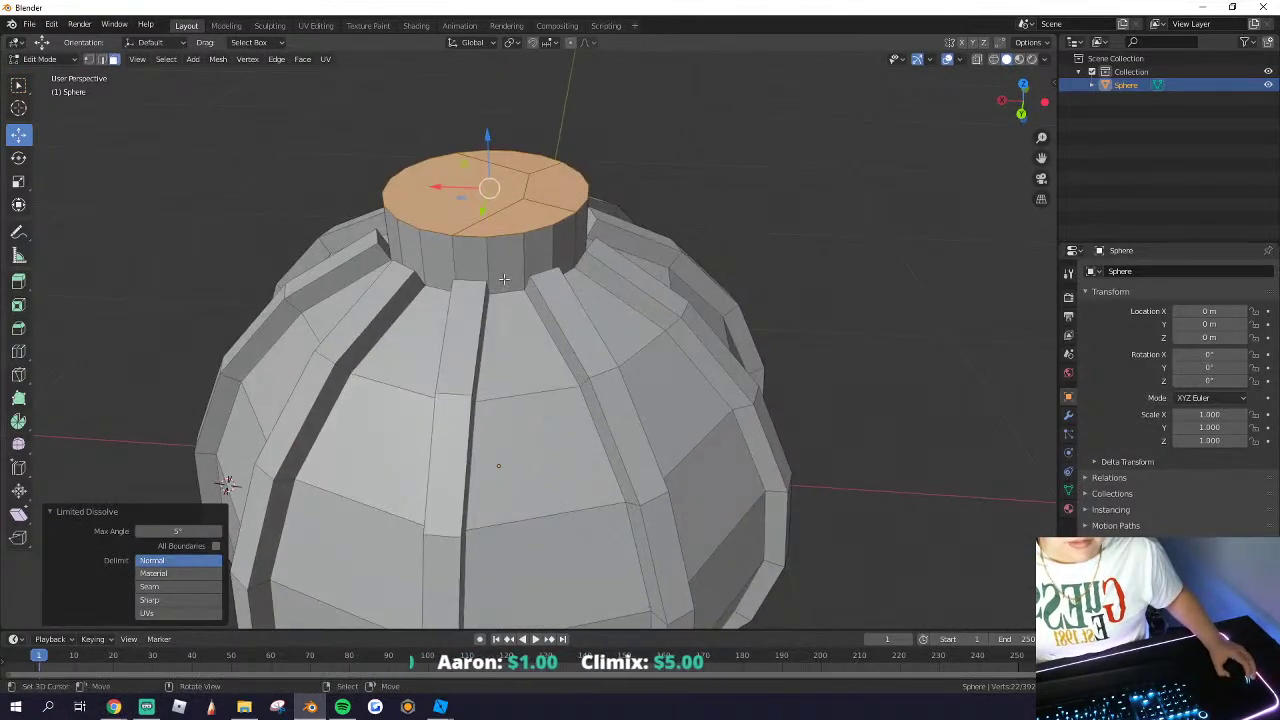
{"action": "key", "text": "ctrl+z"}
{"action": "key", "text": "x"}
{"action": "left_click", "coordinate": [458, 294]}
{"action": "key", "text": "ctrl+z"}
{"action": "key", "text": "x"}
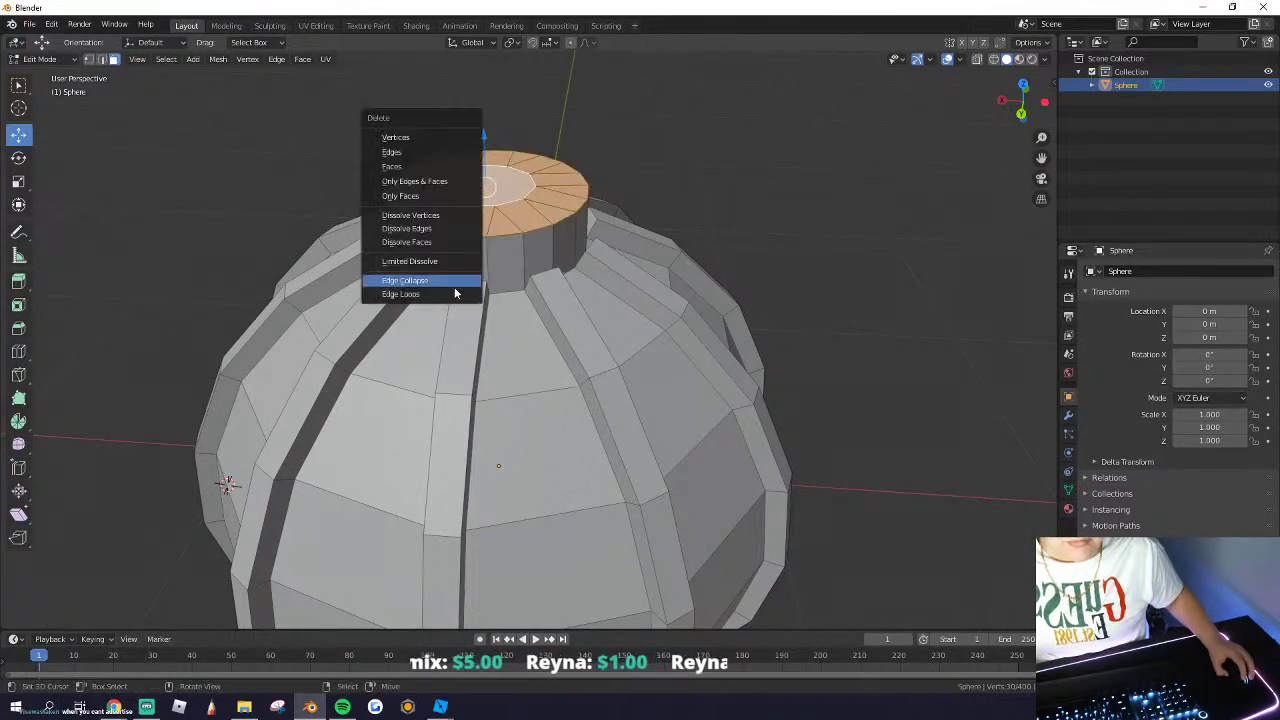
{"action": "left_click", "coordinate": [424, 287]}
{"action": "left_click", "coordinate": [424, 287]}
{"action": "key", "text": "ctrl+z"}
Step: Delete the raised cap's edge loops to merge it into one face and extrude that face upward about 0.128 m
{"action": "key", "text": "x"}
{"action": "left_click", "coordinate": [403, 297]}
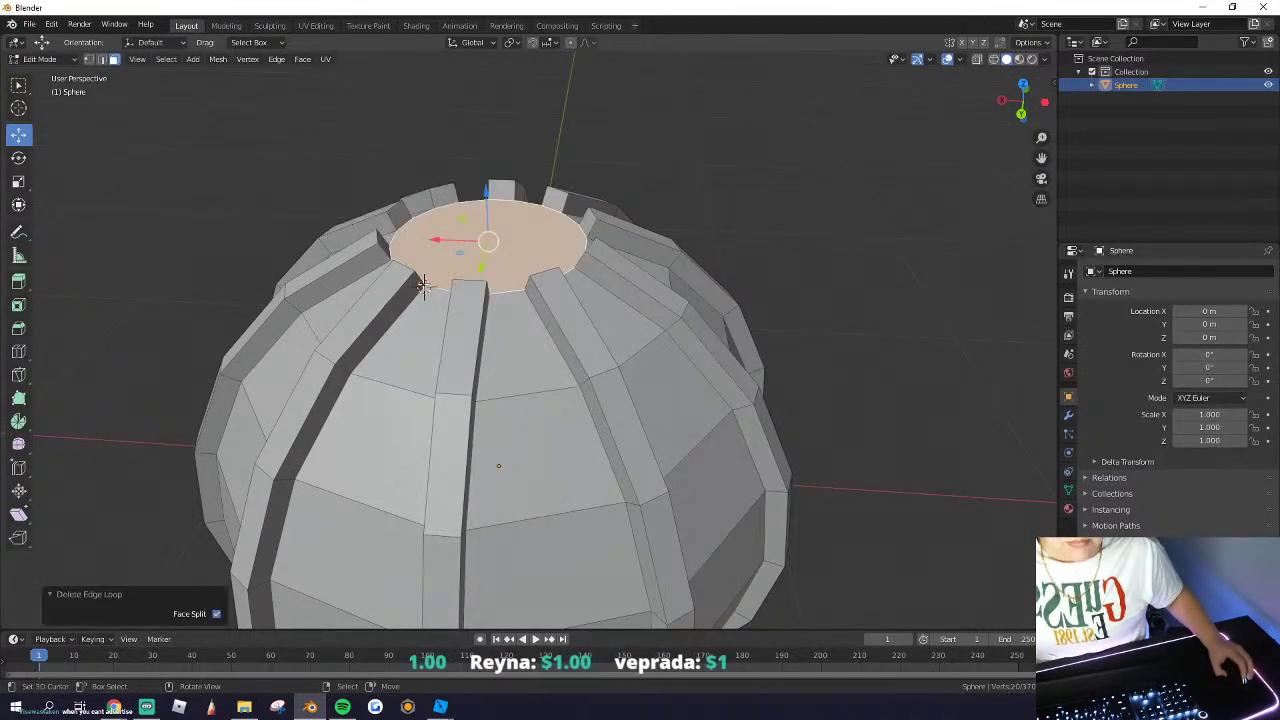
{"action": "key", "text": "ctrl+z"}
{"action": "key", "text": "x"}
{"action": "left_click", "coordinate": [468, 276]}
{"action": "key", "text": "e"}
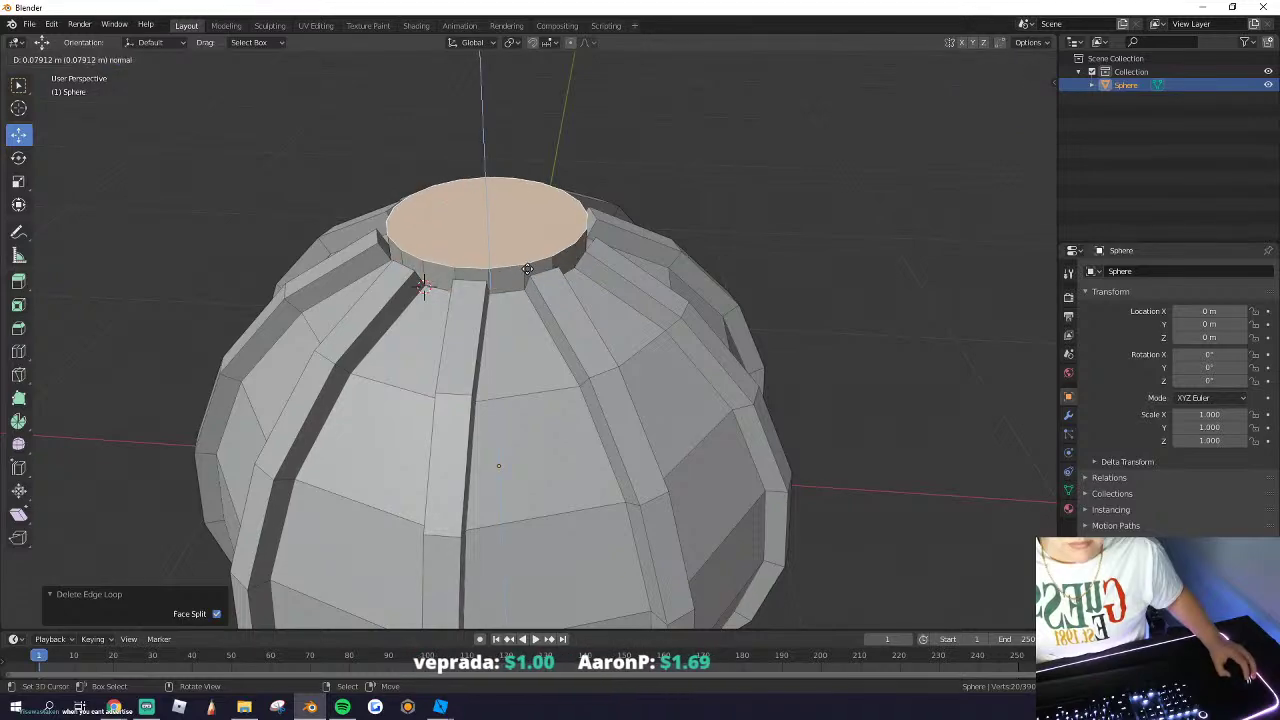
{"action": "left_click", "coordinate": [525, 267]}
Step: Select all faces of the circular cap on the underside of the sphere
{"action": "scroll", "coordinate": [526, 267], "scroll_direction": "down", "scroll_amount": 2}
{"action": "middle_click_drag", "start_coordinate": [526, 267], "coordinate": [523, 100]}
{"action": "scroll", "coordinate": [522, 248], "scroll_direction": "up", "scroll_amount": 1}
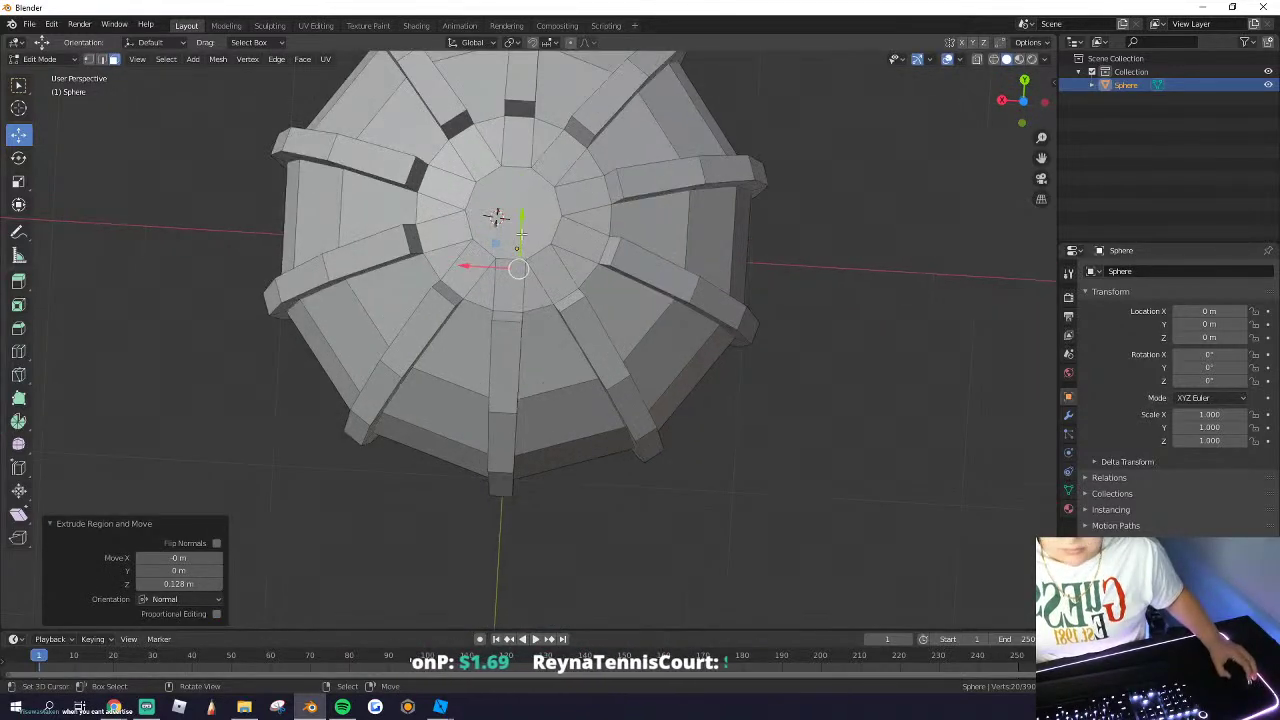
{"action": "left_click", "coordinate": [524, 230]}
{"action": "key", "text": "c"}
{"action": "left_click_drag", "start_coordinate": [524, 230], "coordinate": [529, 187]}
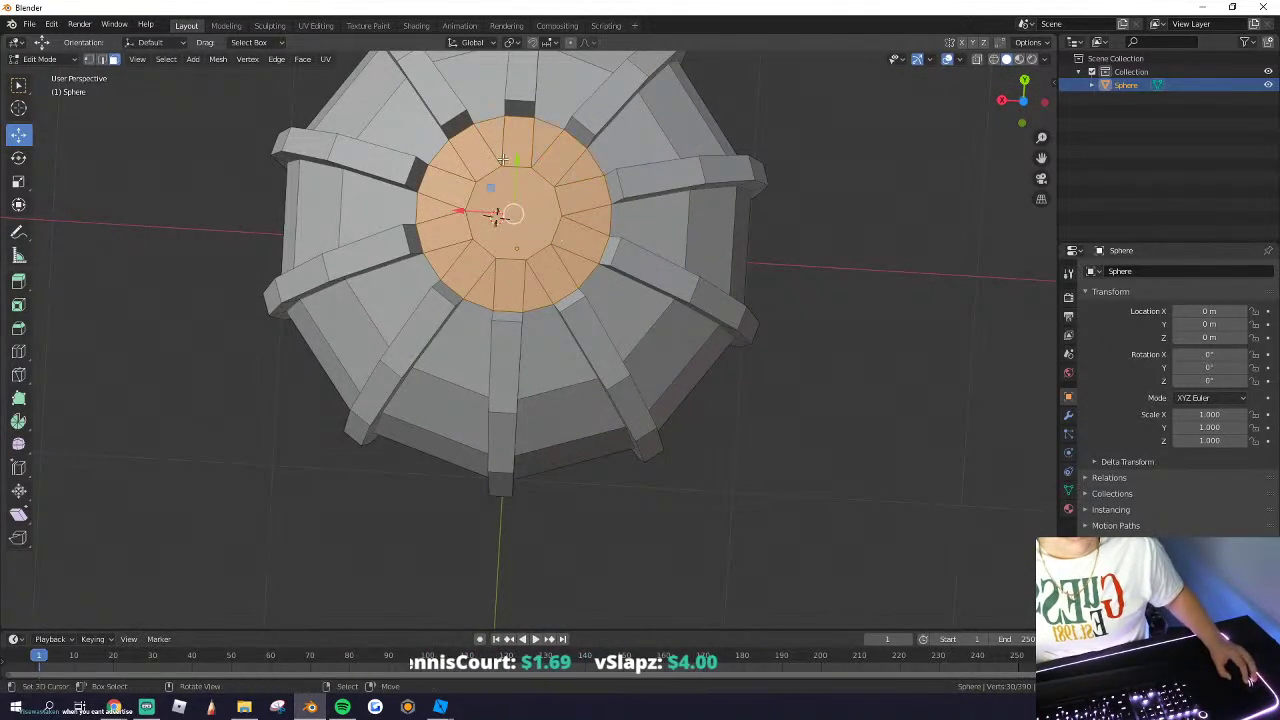
Step: Try to delete the edge loops of the bottom cap's faces
{"action": "key", "text": "x"}
{"action": "left_click", "coordinate": [497, 212]}
{"action": "scroll", "coordinate": [525, 221], "scroll_direction": "down", "scroll_amount": 3}
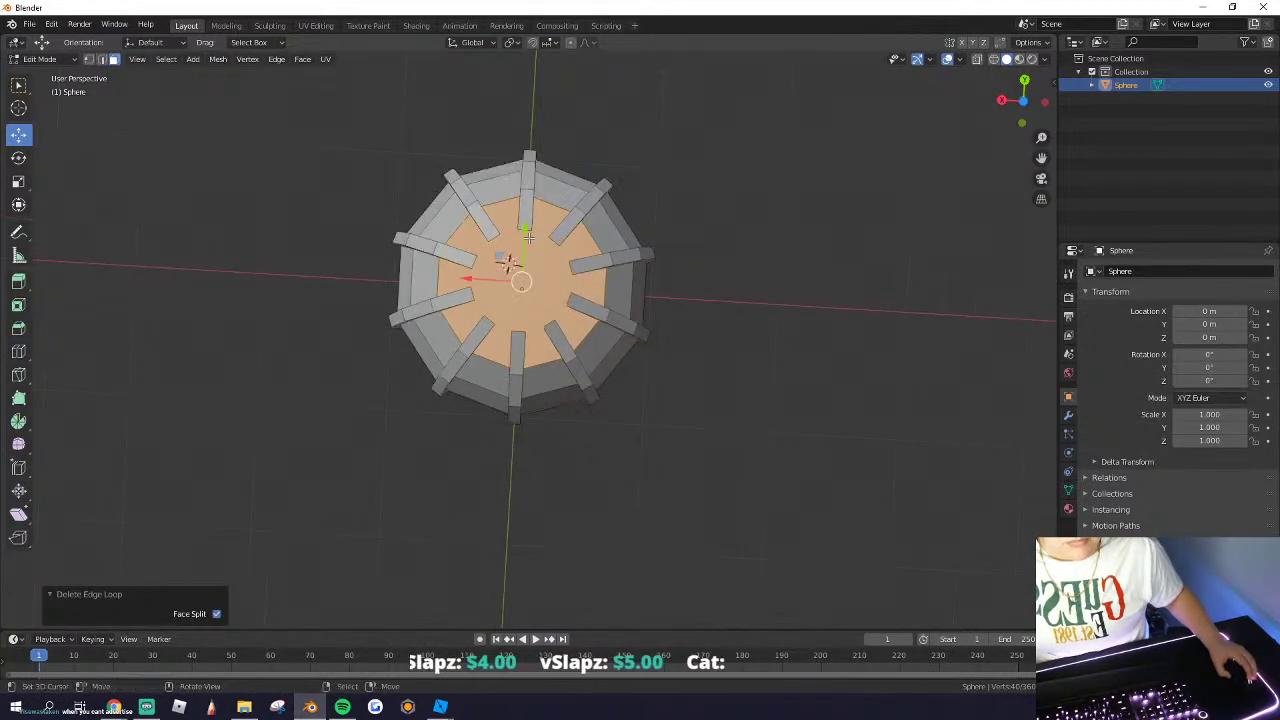
{"action": "middle_click_drag", "start_coordinate": [525, 221], "coordinate": [630, 386]}
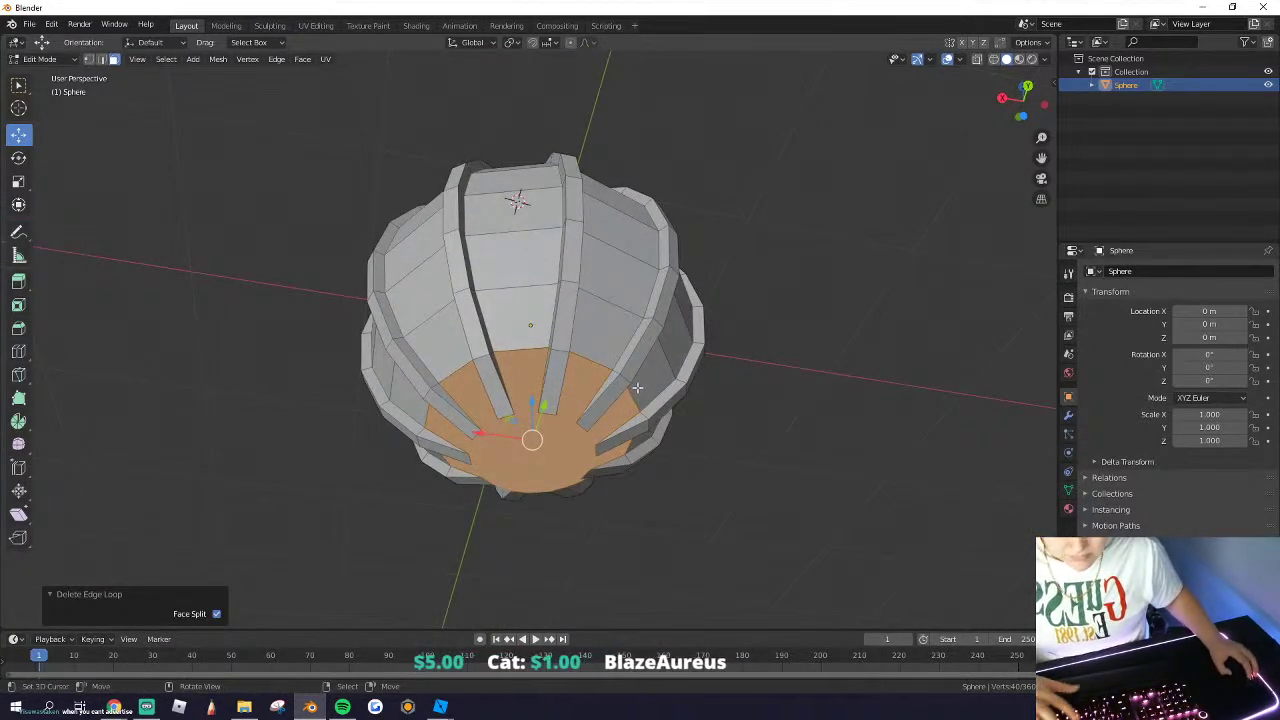
{"action": "key", "text": "ctrl+z"}
{"action": "key", "text": "ctrl+shift+z"}
{"action": "key", "text": "ctrl+z"}
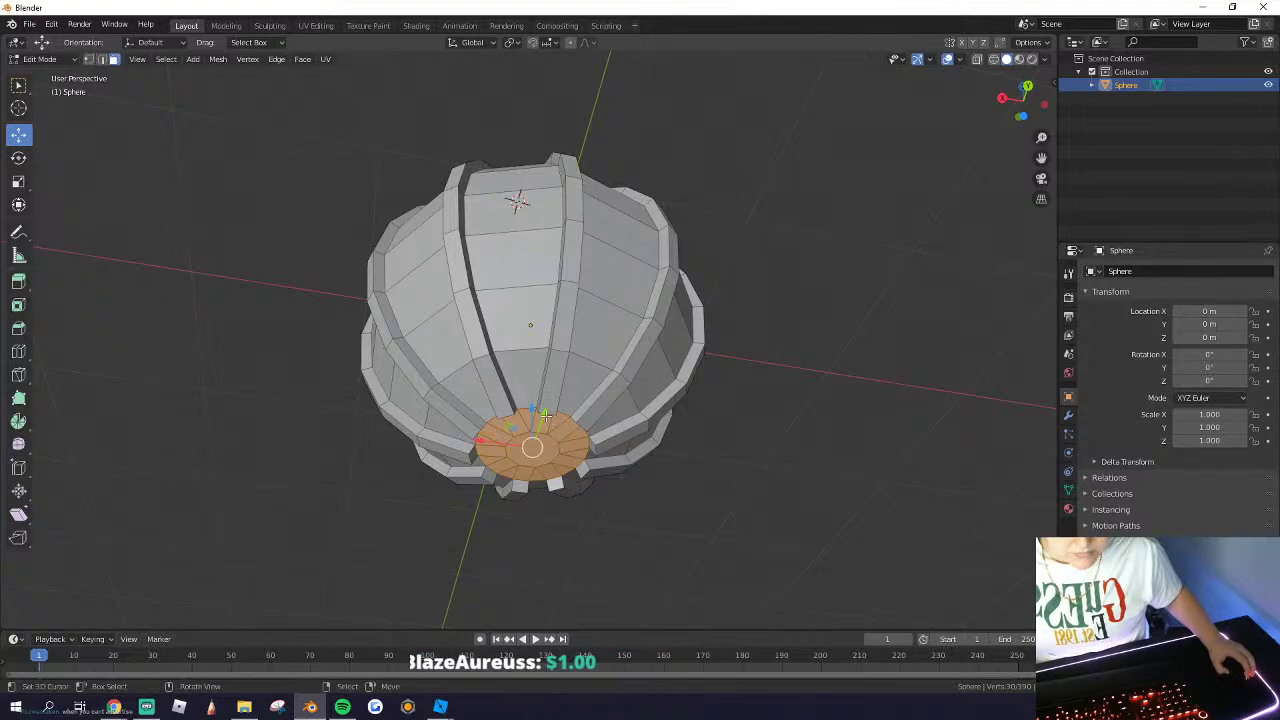
Step: Extrude the bottom cap's faces and delete their edge loops to merge them into a single face
{"action": "middle_click_drag", "start_coordinate": [546, 416], "coordinate": [550, 398]}
{"action": "key", "text": "e"}
{"action": "left_click", "coordinate": [514, 430]}
{"action": "key", "text": "x"}
{"action": "left_click", "coordinate": [509, 428]}
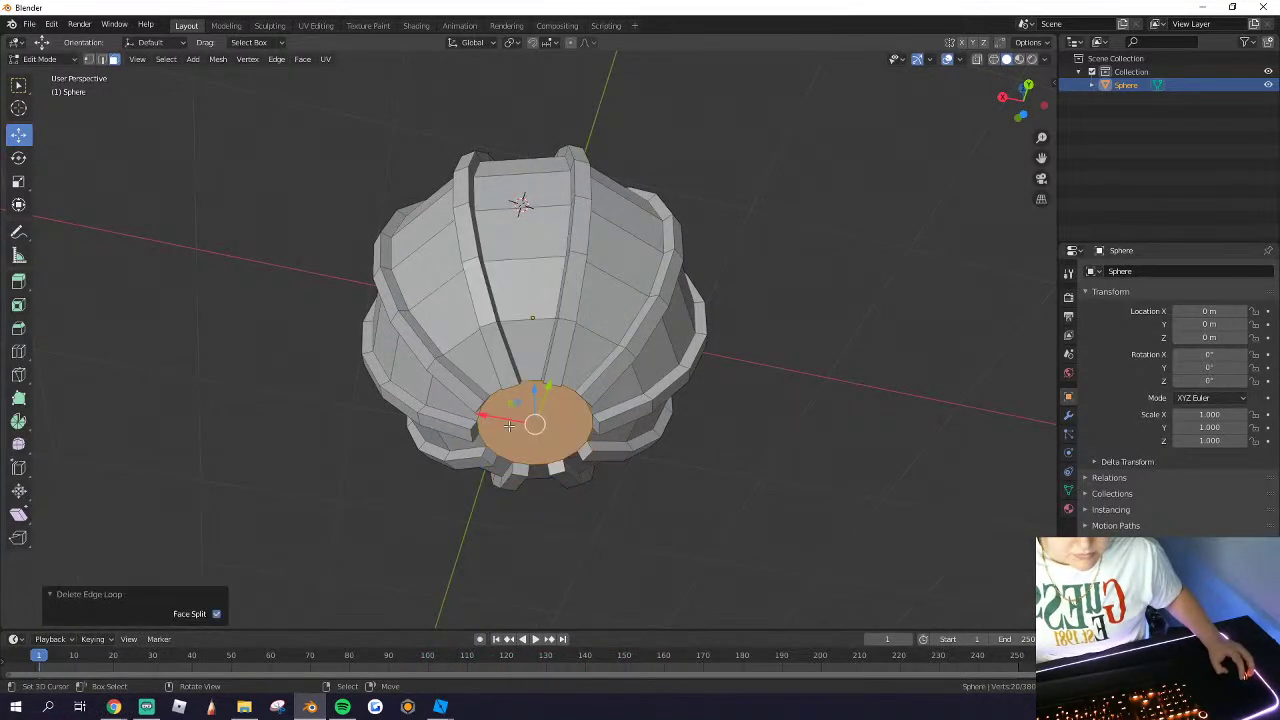
Step: Extrude the merged bottom face downward into a short collar
{"action": "key", "text": "e"}
{"action": "left_click", "coordinate": [521, 450]}
{"action": "key", "text": "Tab"}
{"action": "middle_click_drag", "start_coordinate": [490, 385], "coordinate": [546, 516]}
{"action": "key", "text": "Tab"}
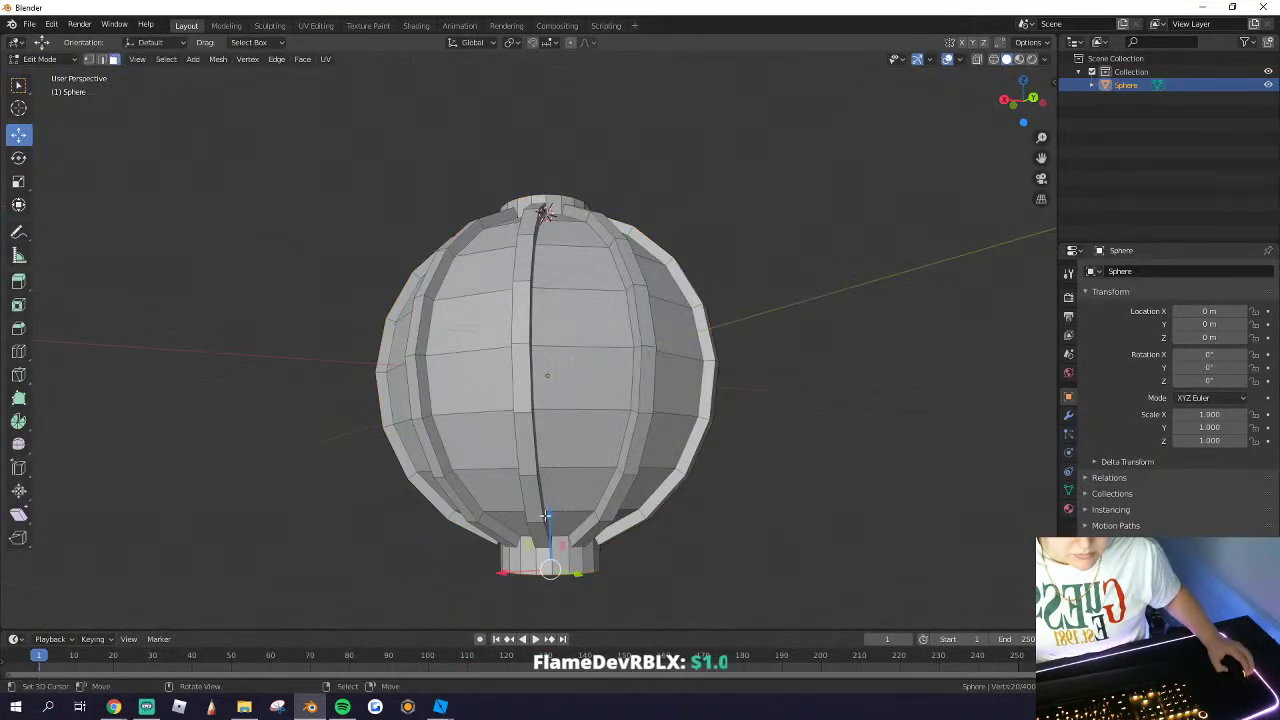
{"action": "key", "text": "ctrl+z"}
{"action": "key", "text": "ctrl+z"}
{"action": "key", "text": "ctrl+z"}
Step: Shade all faces of the mesh smooth and enable Auto Smooth in its normals settings
{"action": "key", "text": "a"}
{"action": "left_click", "coordinate": [302, 59]}
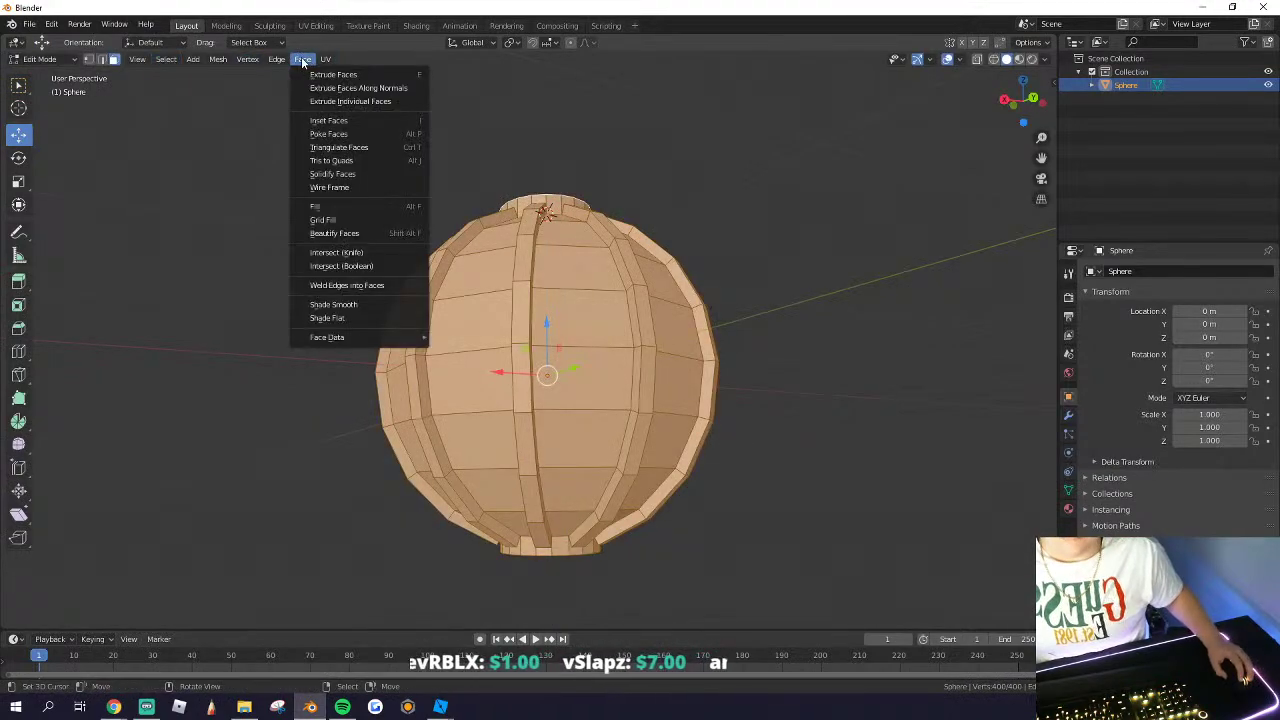
{"action": "left_click", "coordinate": [348, 318]}
{"action": "left_click", "coordinate": [1068, 489]}
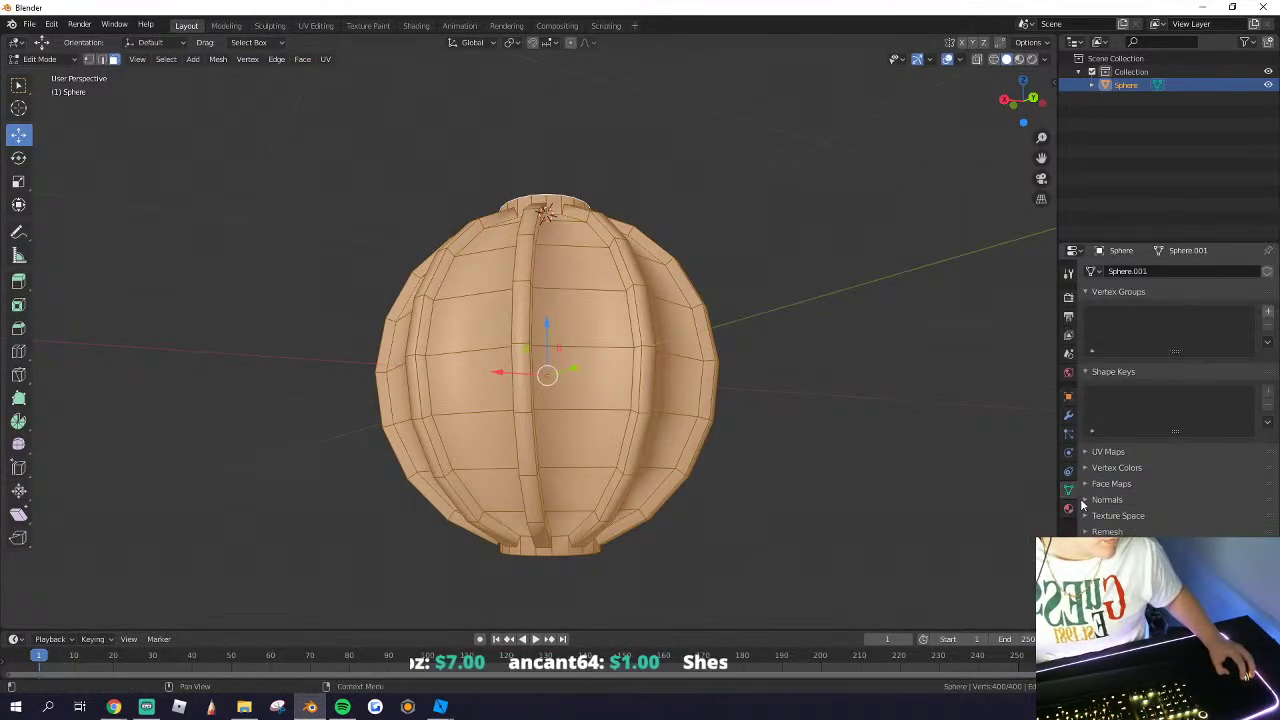
{"action": "left_click", "coordinate": [1097, 504]}
{"action": "left_click", "coordinate": [1107, 516]}
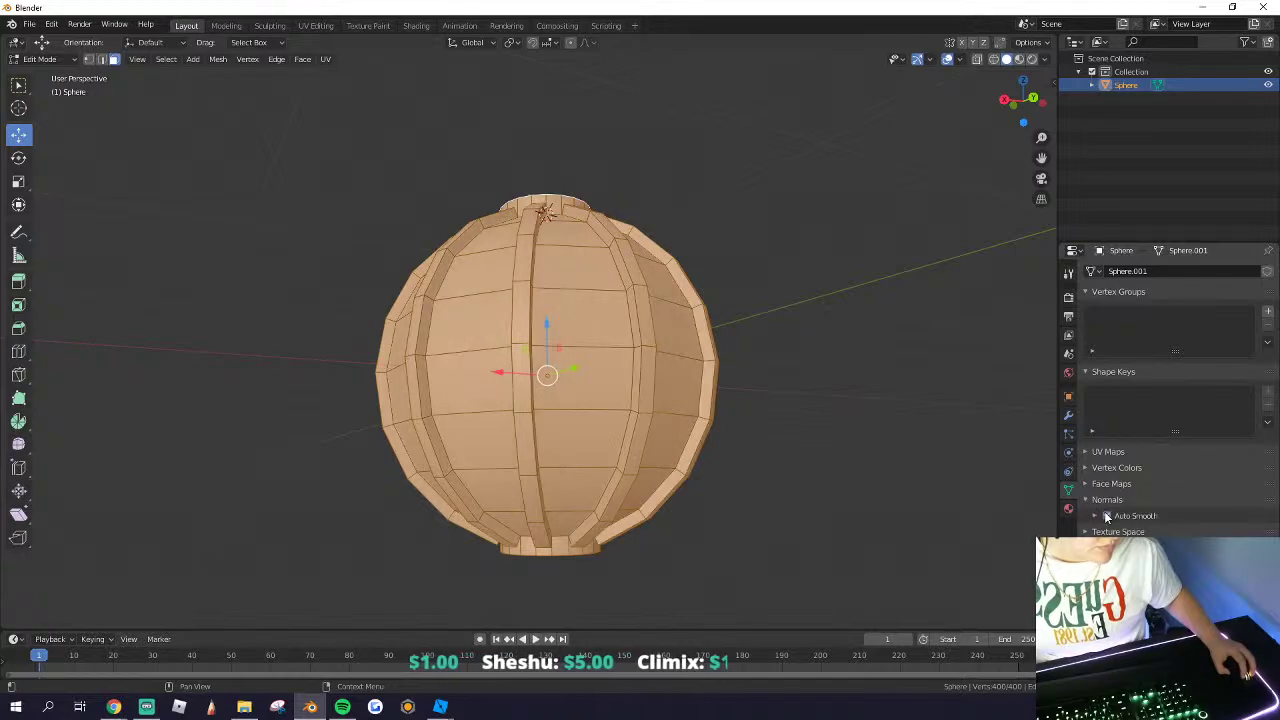
{"action": "key", "text": "Tab"}
{"action": "scroll", "coordinate": [533, 354], "scroll_direction": "down", "scroll_amount": 1}
{"action": "middle_click_drag", "start_coordinate": [533, 354], "coordinate": [620, 423]}
Step: Try to select the recessed panels between the ribs as face loops
{"action": "key", "text": "Tab"}
{"action": "scroll", "coordinate": [600, 370], "scroll_direction": "up", "scroll_amount": 2}
{"action": "left_click", "coordinate": [606, 279]}
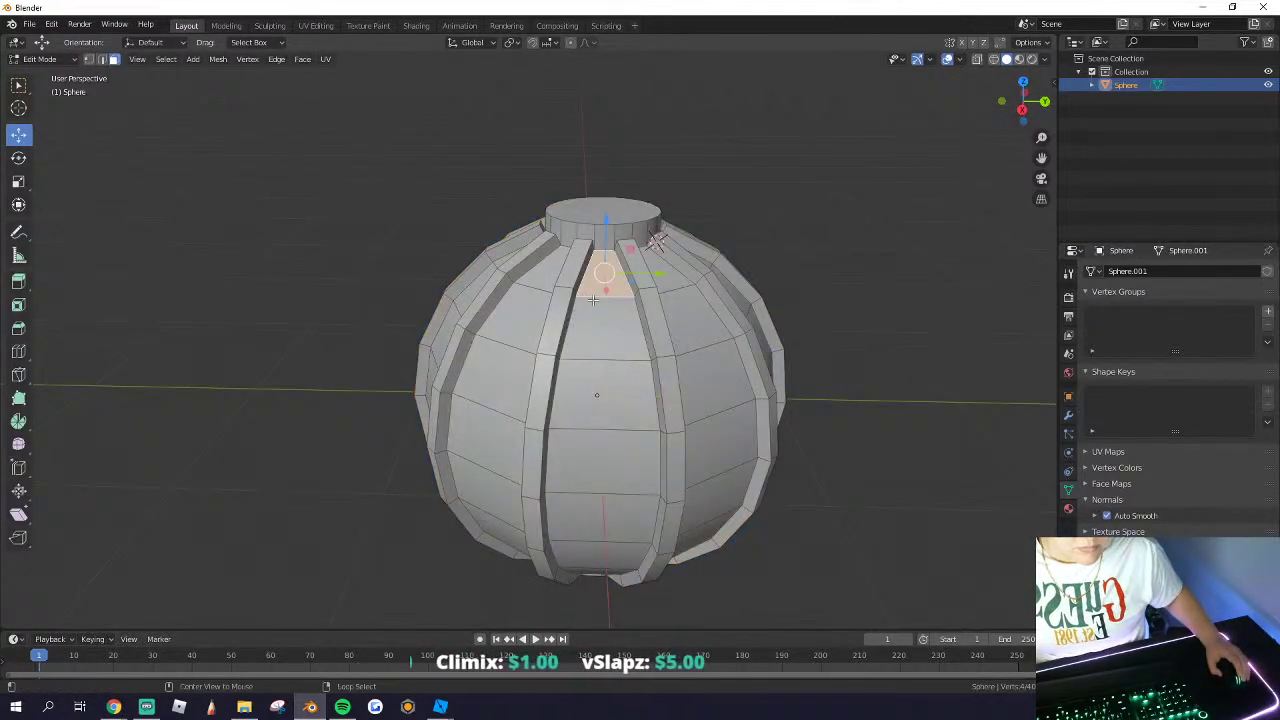
{"action": "left_click", "coordinate": [606, 292], "text": "alt"}
{"action": "scroll", "coordinate": [600, 500], "scroll_direction": "down", "scroll_amount": 3}
{"action": "middle_click_drag", "start_coordinate": [603, 507], "coordinate": [620, 436]}
{"action": "scroll", "coordinate": [620, 436], "scroll_direction": "up", "scroll_amount": 4}
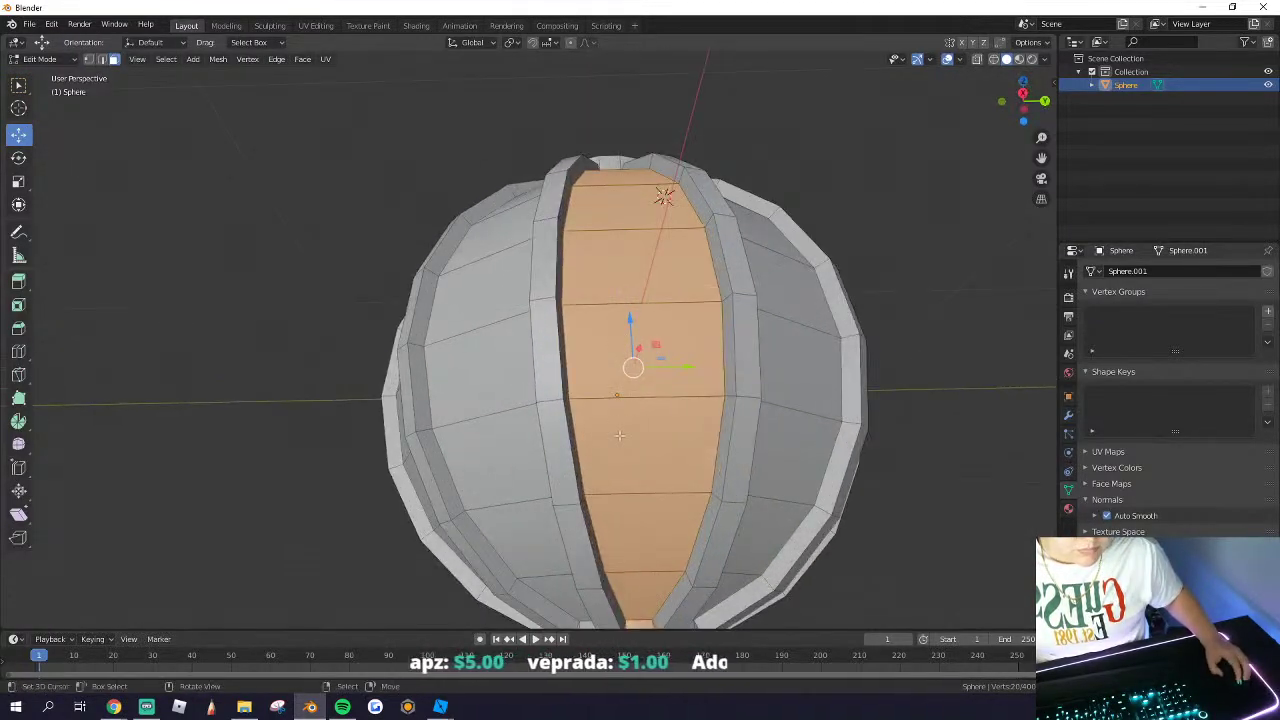
{"action": "left_click", "coordinate": [673, 418], "text": "alt"}
{"action": "left_click", "coordinate": [714, 391], "text": "alt"}
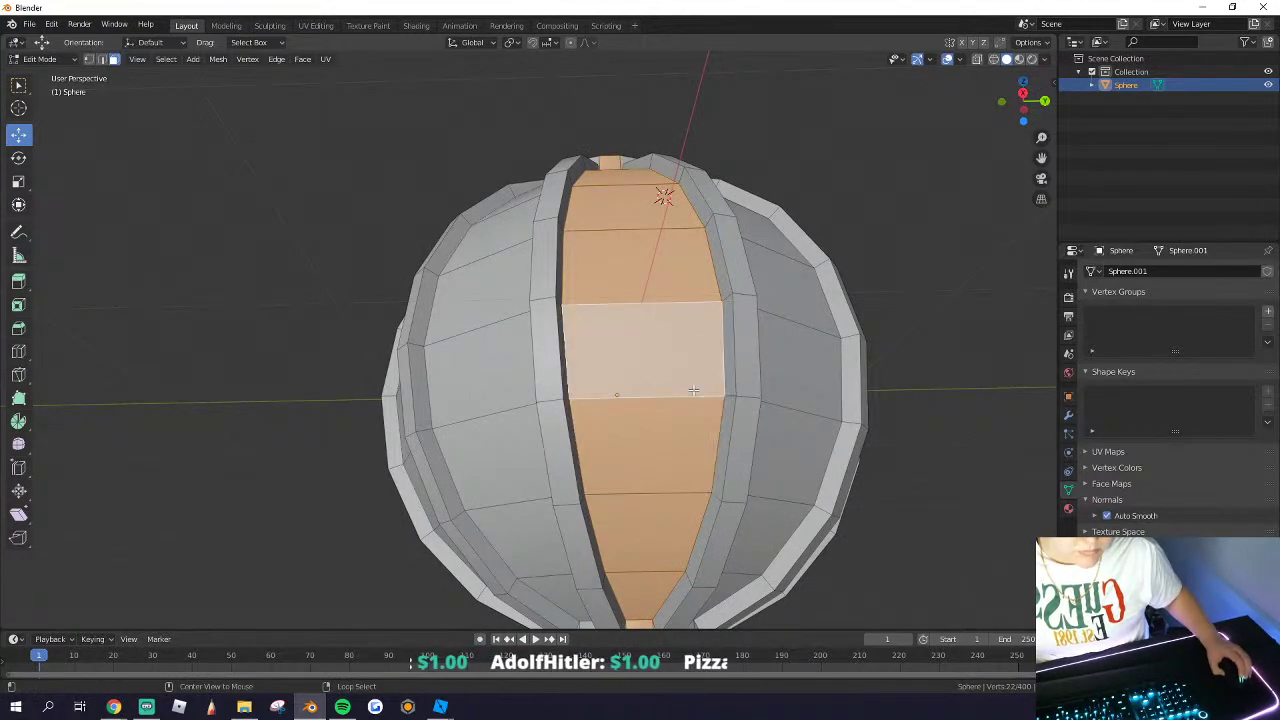
{"action": "left_click", "coordinate": [751, 369], "text": "alt"}
{"action": "key", "text": "alt+a"}
Step: Circle-select all recessed panel faces between the ribs around the whole sphere, leaving the ribs and collars unselected
{"action": "scroll", "coordinate": [600, 390], "scroll_direction": "down", "scroll_amount": 3}
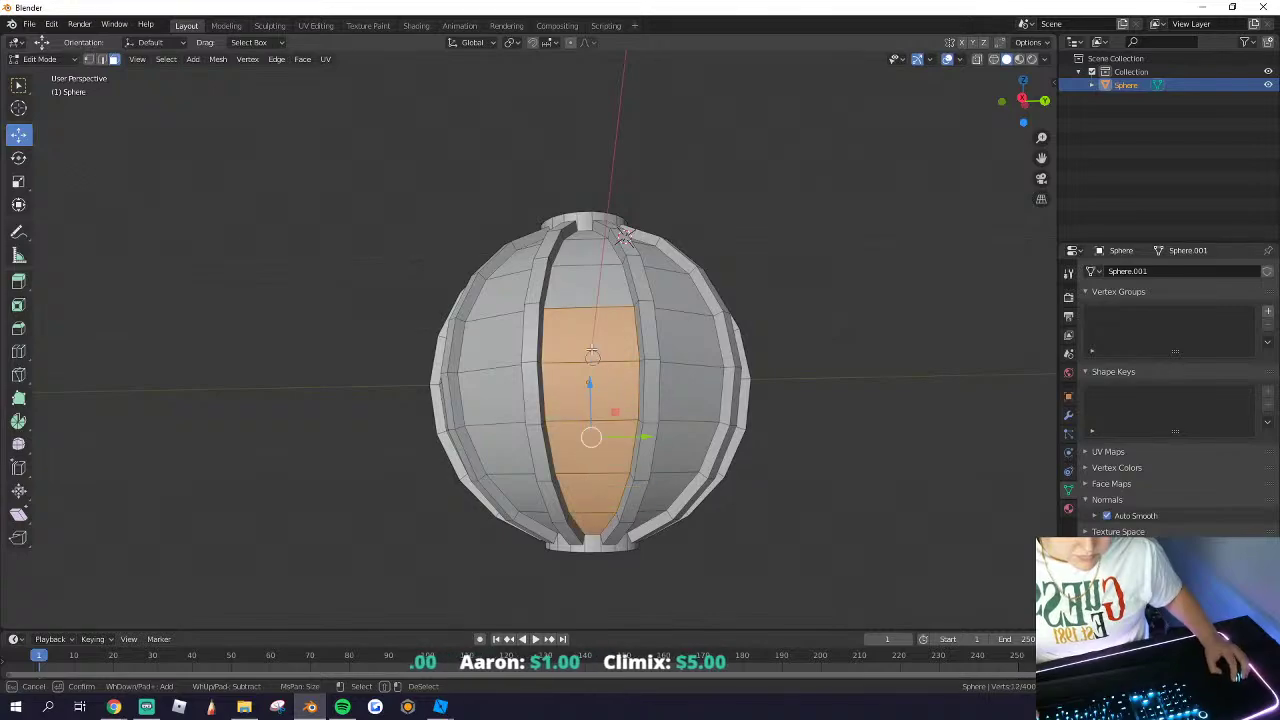
{"action": "middle_click_drag", "start_coordinate": [588, 243], "coordinate": [566, 386]}
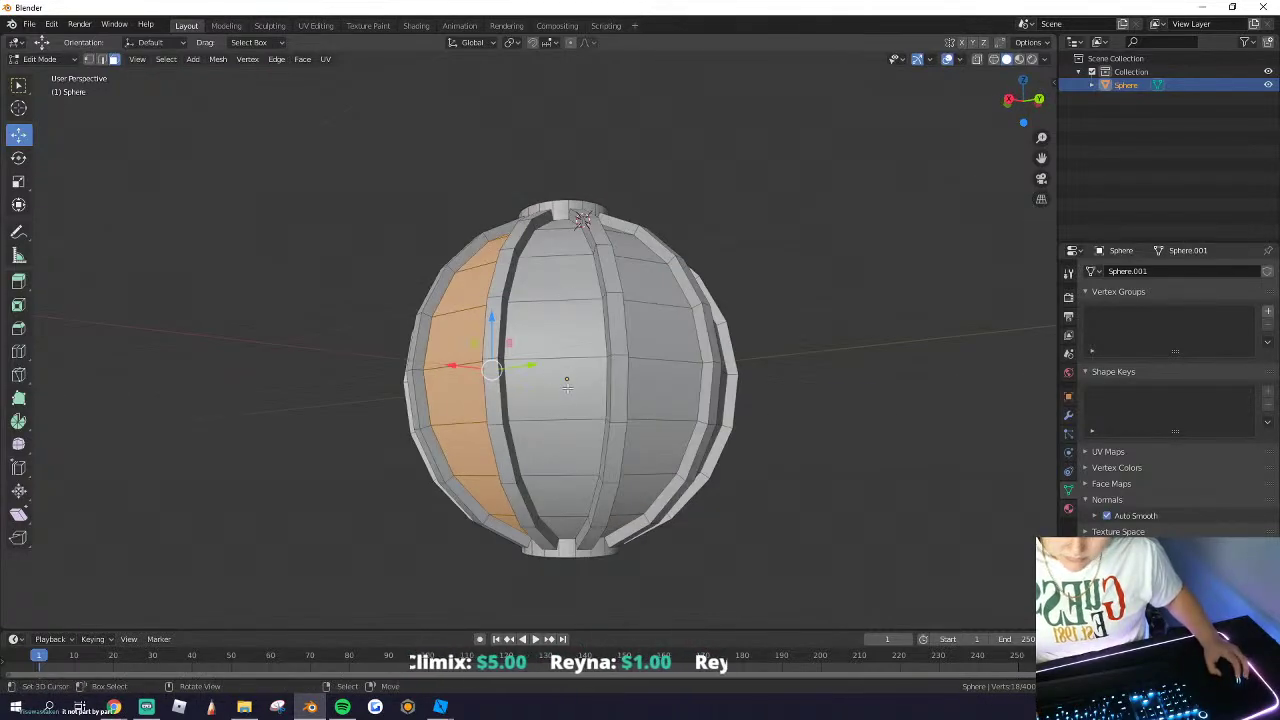
{"action": "middle_click_drag", "start_coordinate": [565, 232], "coordinate": [547, 492]}
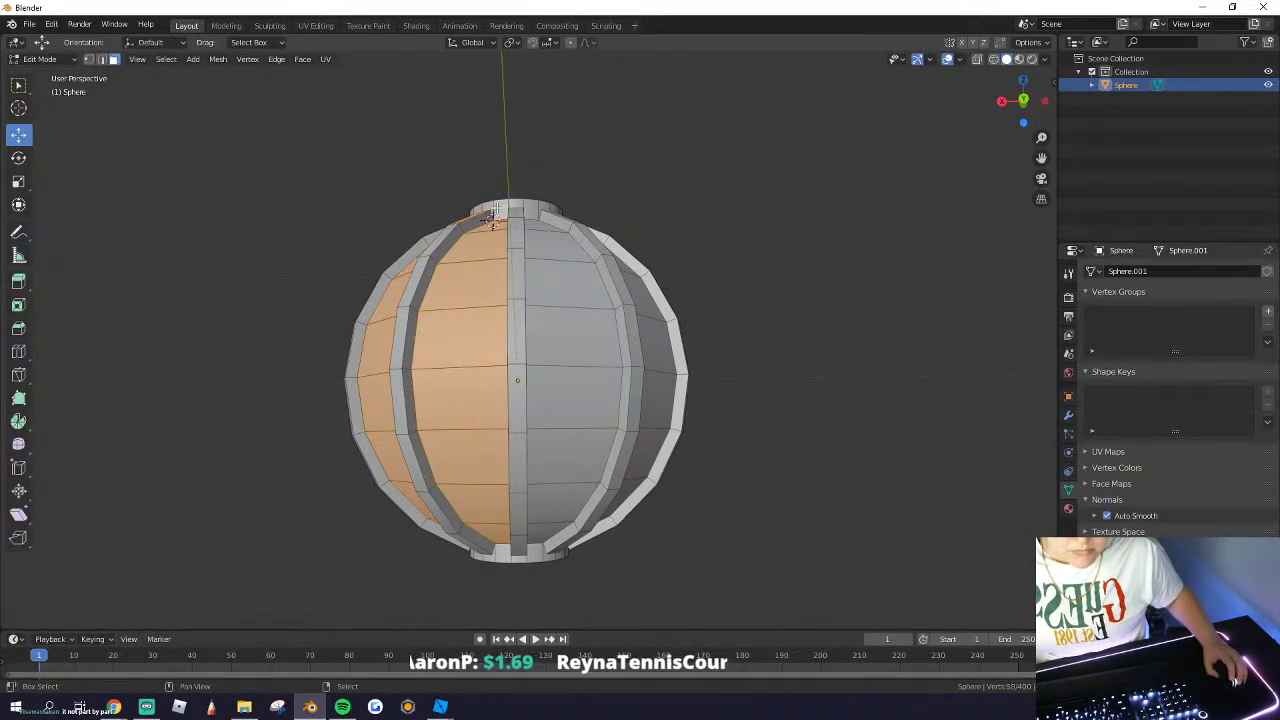
{"action": "middle_click_drag", "start_coordinate": [494, 212], "coordinate": [484, 249]}
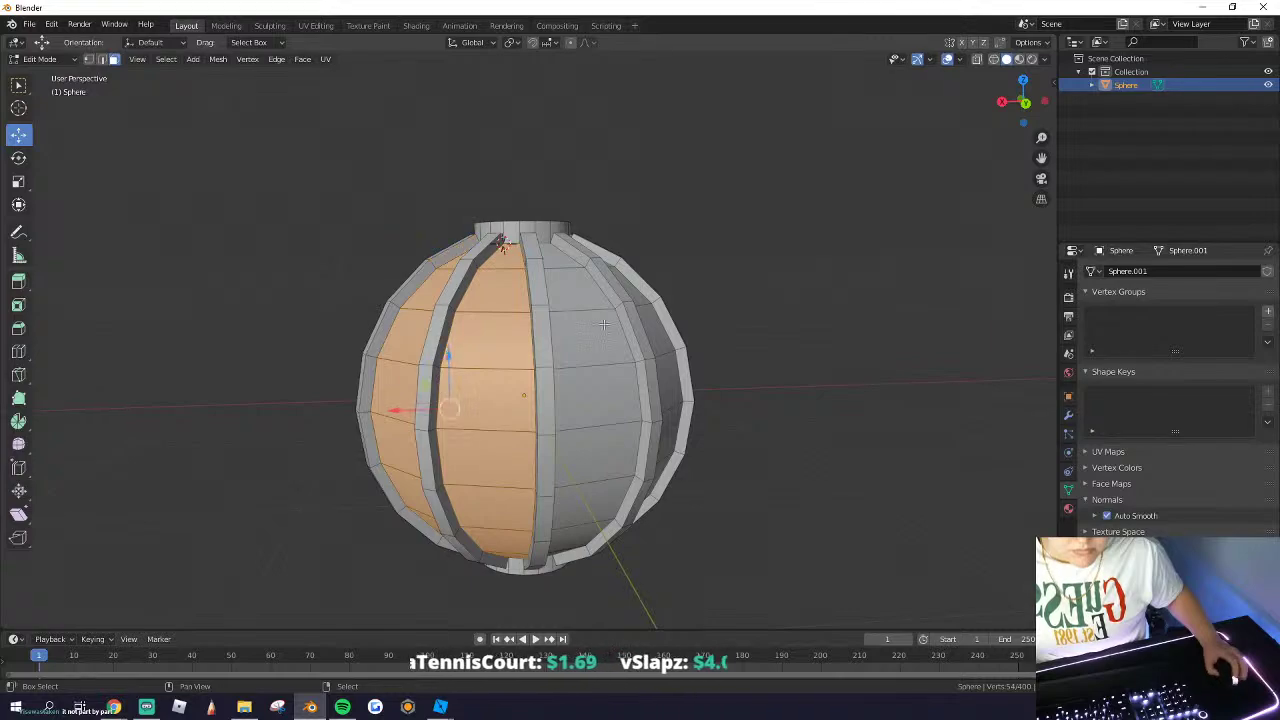
{"action": "middle_click_drag", "start_coordinate": [603, 325], "coordinate": [579, 396]}
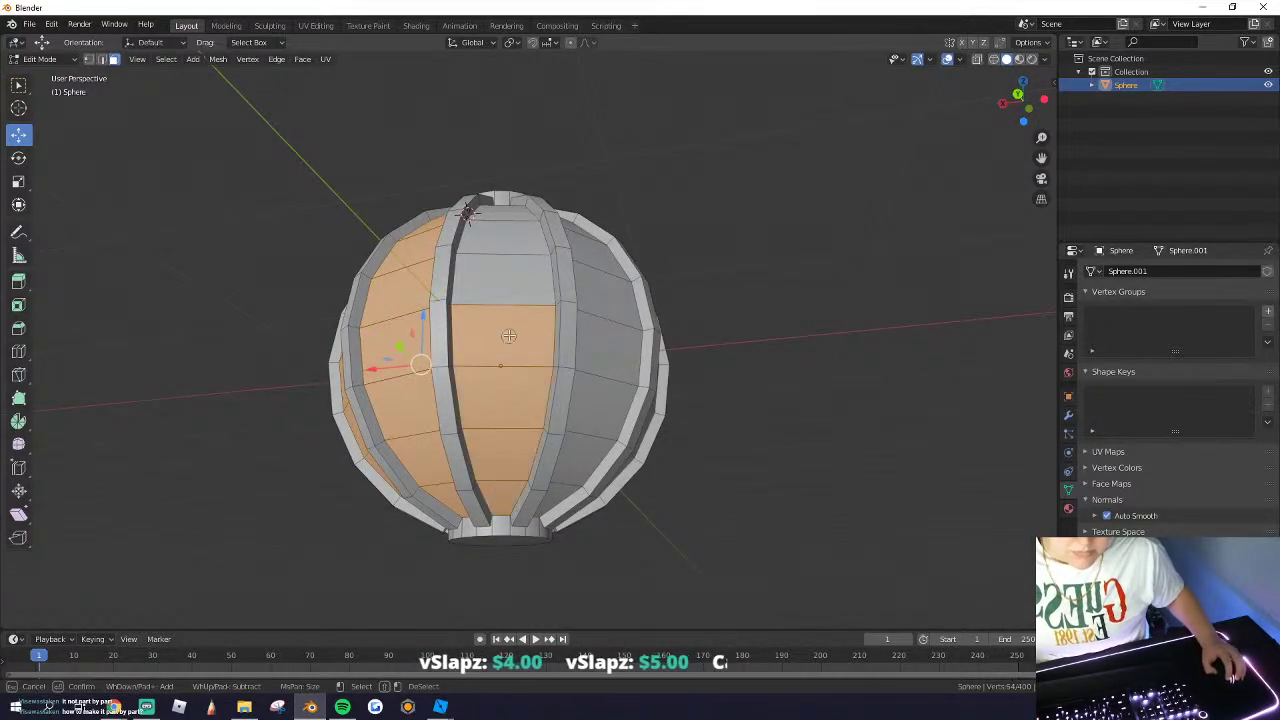
{"action": "middle_click_drag", "start_coordinate": [499, 226], "coordinate": [496, 265]}
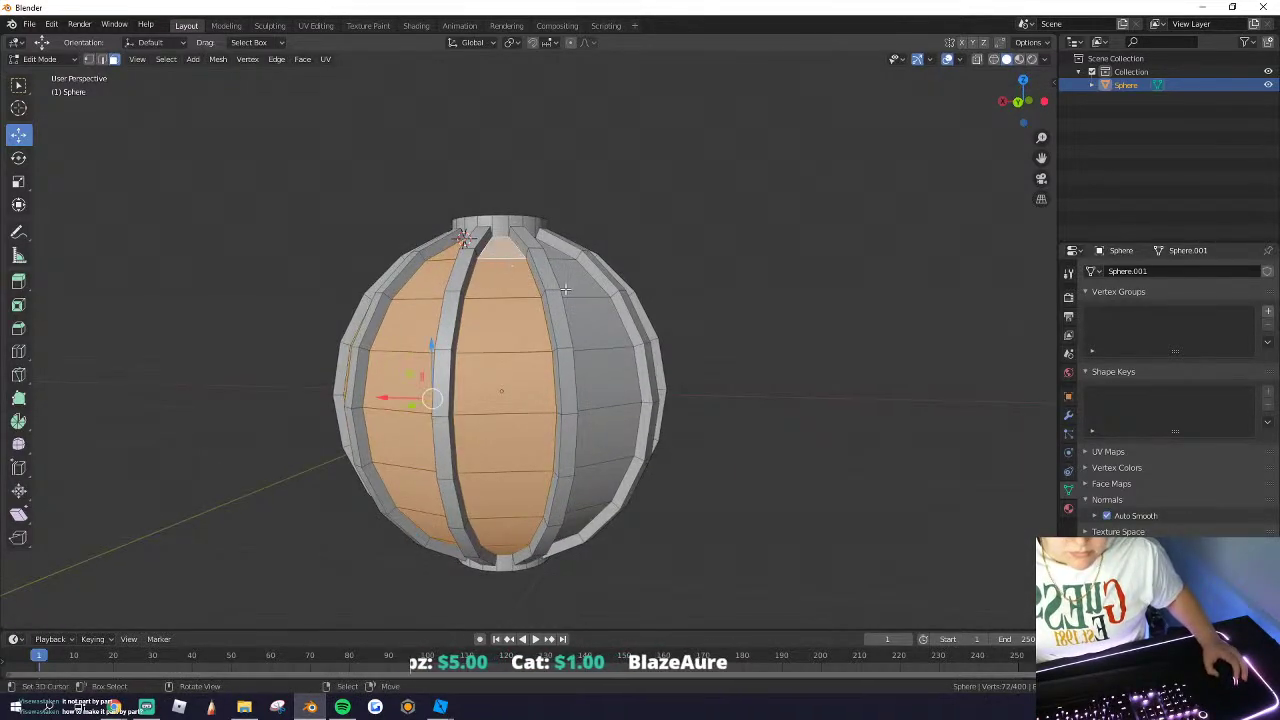
{"action": "middle_click_drag", "start_coordinate": [565, 289], "coordinate": [506, 270]}
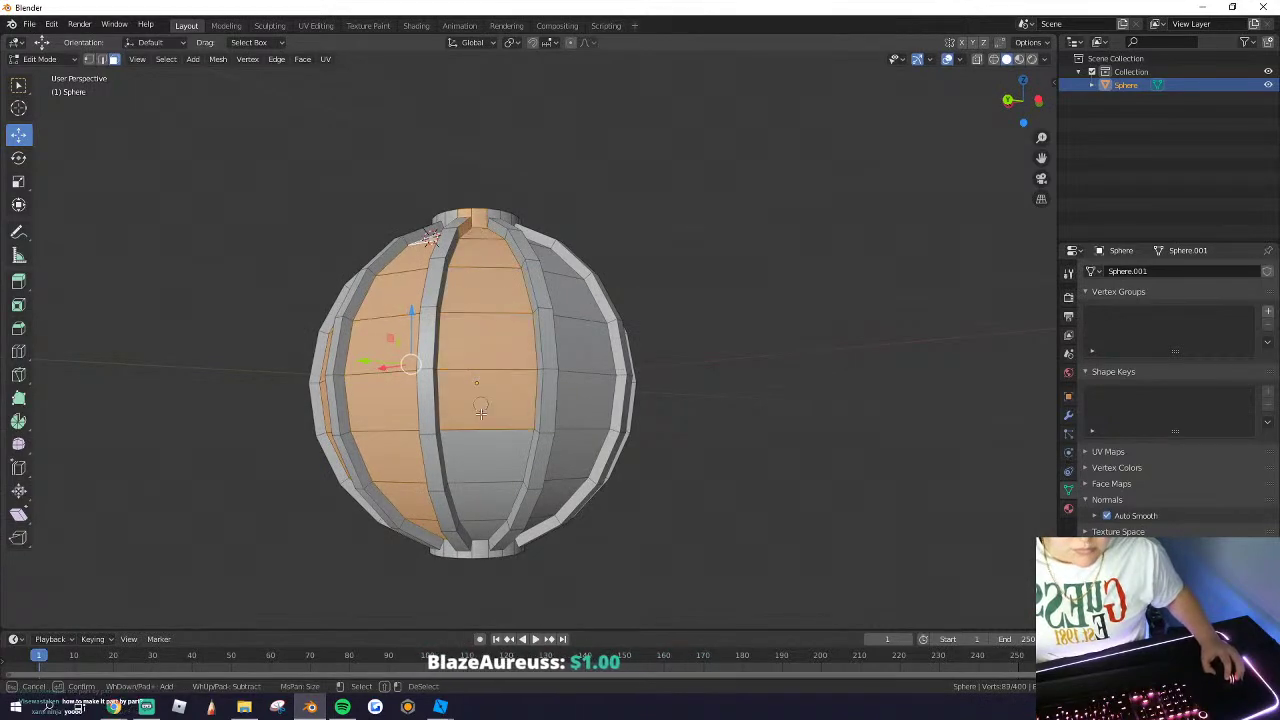
{"action": "left_click_drag", "start_coordinate": [481, 412], "coordinate": [481, 518]}
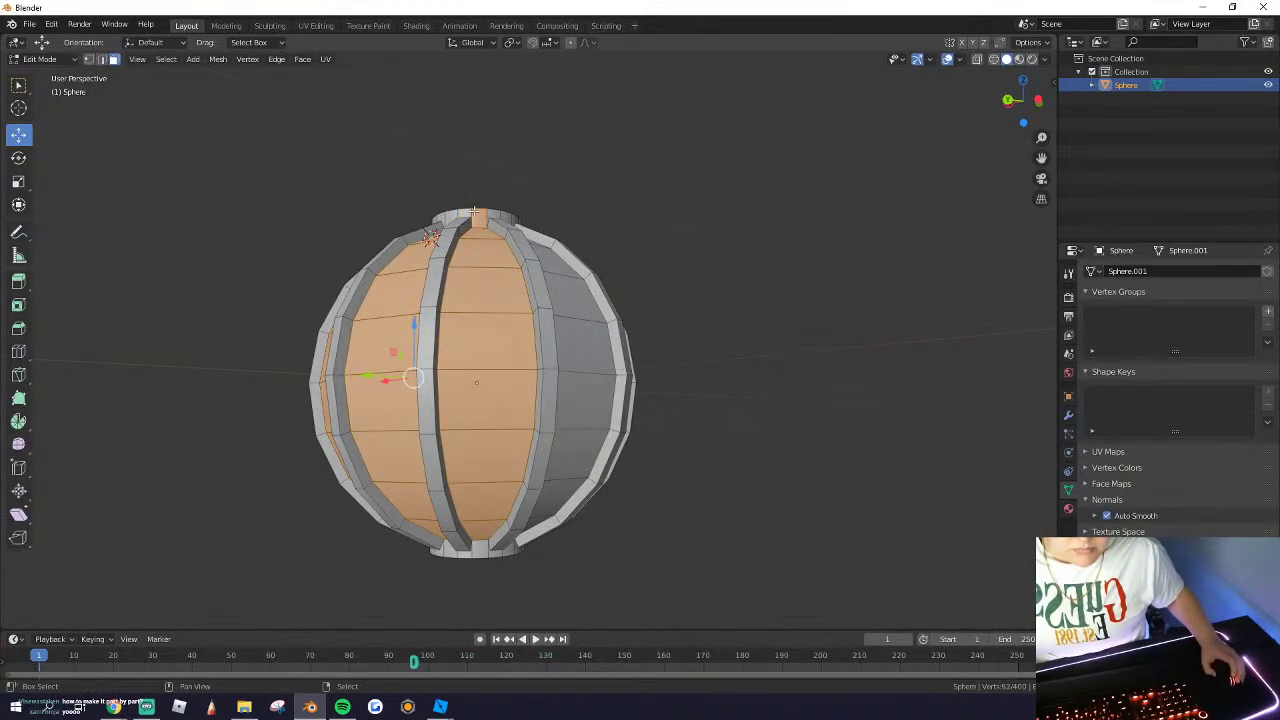
{"action": "middle_click_drag", "start_coordinate": [474, 213], "coordinate": [445, 247]}
{"action": "left_click_drag", "start_coordinate": [452, 337], "coordinate": [447, 590]}
{"action": "middle_click_drag", "start_coordinate": [547, 512], "coordinate": [479, 582]}
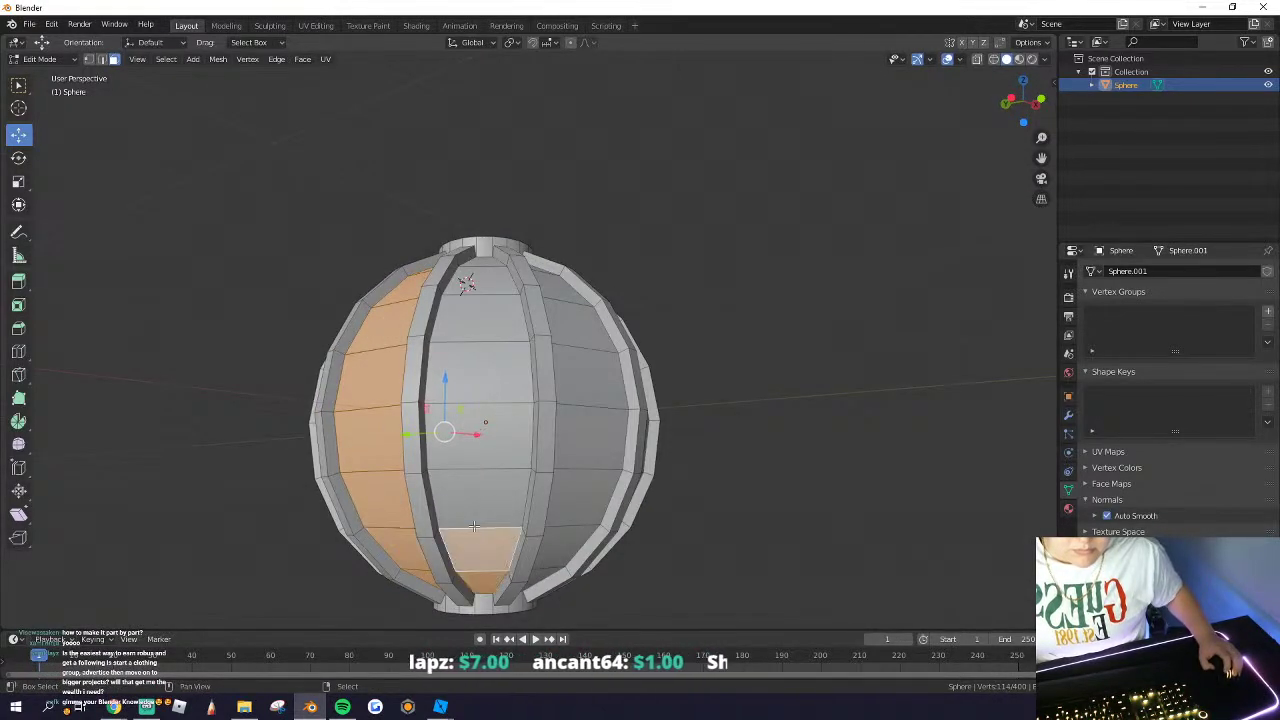
{"action": "left_click_drag", "start_coordinate": [473, 525], "coordinate": [487, 263]}
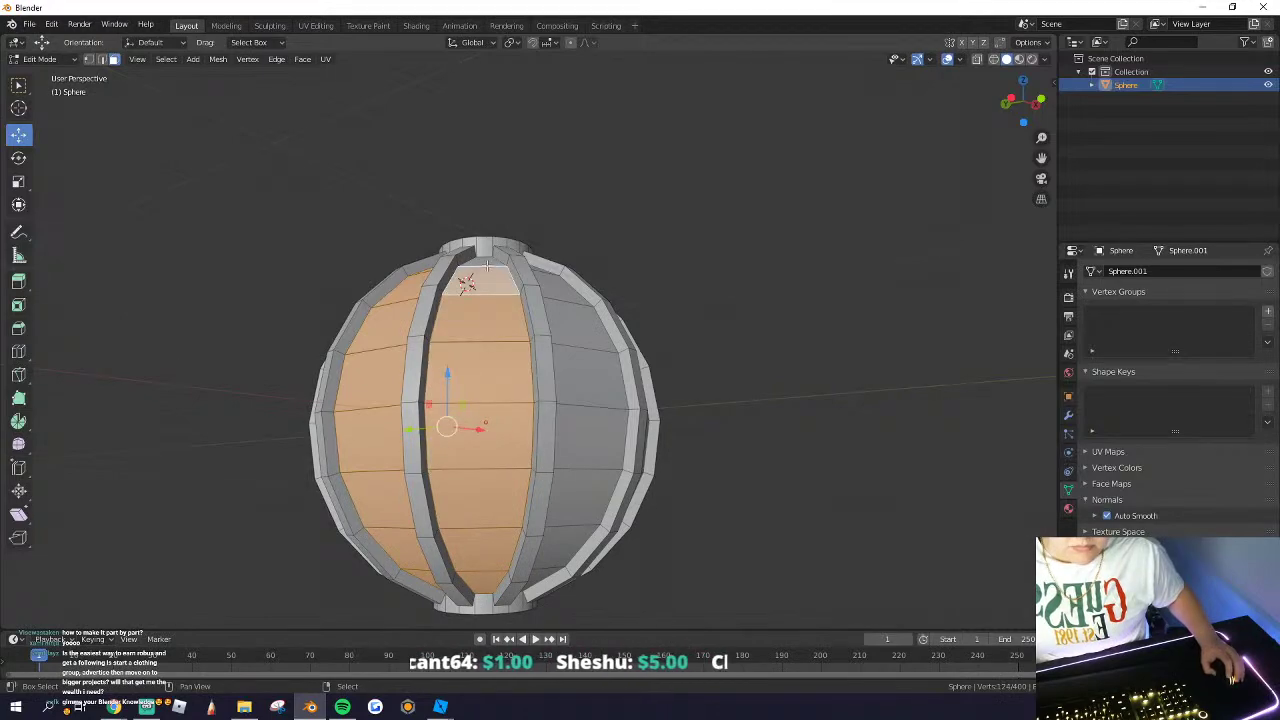
{"action": "middle_click_drag", "start_coordinate": [555, 301], "coordinate": [520, 282]}
{"action": "right_click", "coordinate": [528, 304], "text": "shift"}
{"action": "right_click", "coordinate": [535, 368], "text": "shift"}
{"action": "right_click", "coordinate": [535, 288], "text": "shift"}
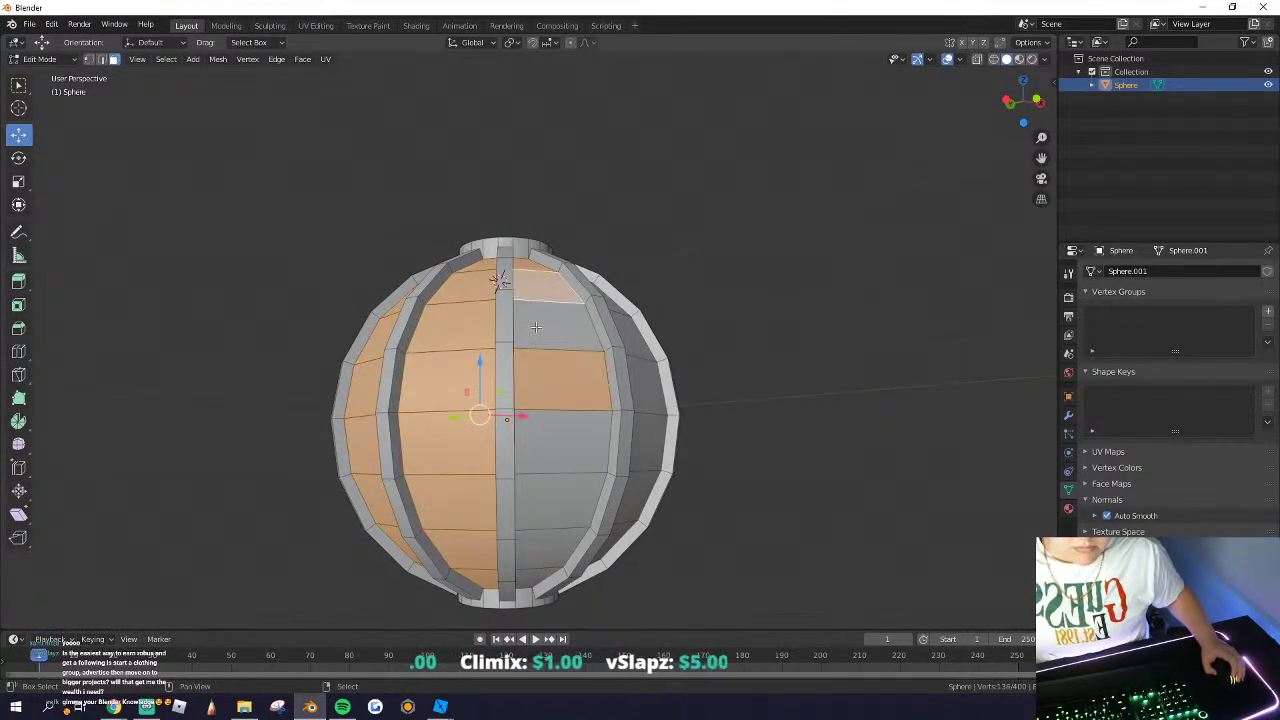
{"action": "right_click", "coordinate": [541, 325], "text": "shift"}
{"action": "middle_click_drag", "start_coordinate": [546, 376], "coordinate": [460, 365], "text": "shift"}
{"action": "left_click", "coordinate": [464, 443], "text": "shift"}
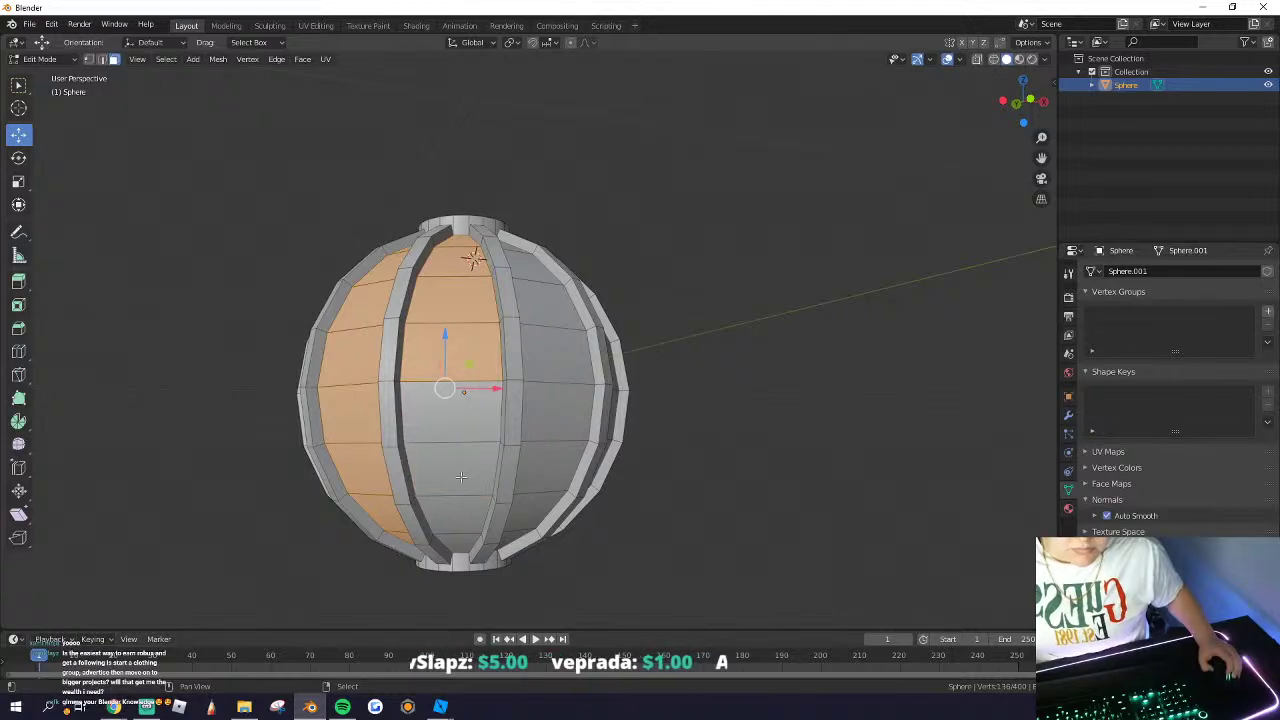
{"action": "right_click", "coordinate": [461, 430], "text": "shift"}
{"action": "right_click", "coordinate": [457, 470], "text": "shift"}
{"action": "right_click", "coordinate": [457, 513], "text": "shift"}
{"action": "right_click", "coordinate": [458, 543], "text": "shift"}
{"action": "middle_click_drag", "start_coordinate": [549, 446], "coordinate": [505, 450]}
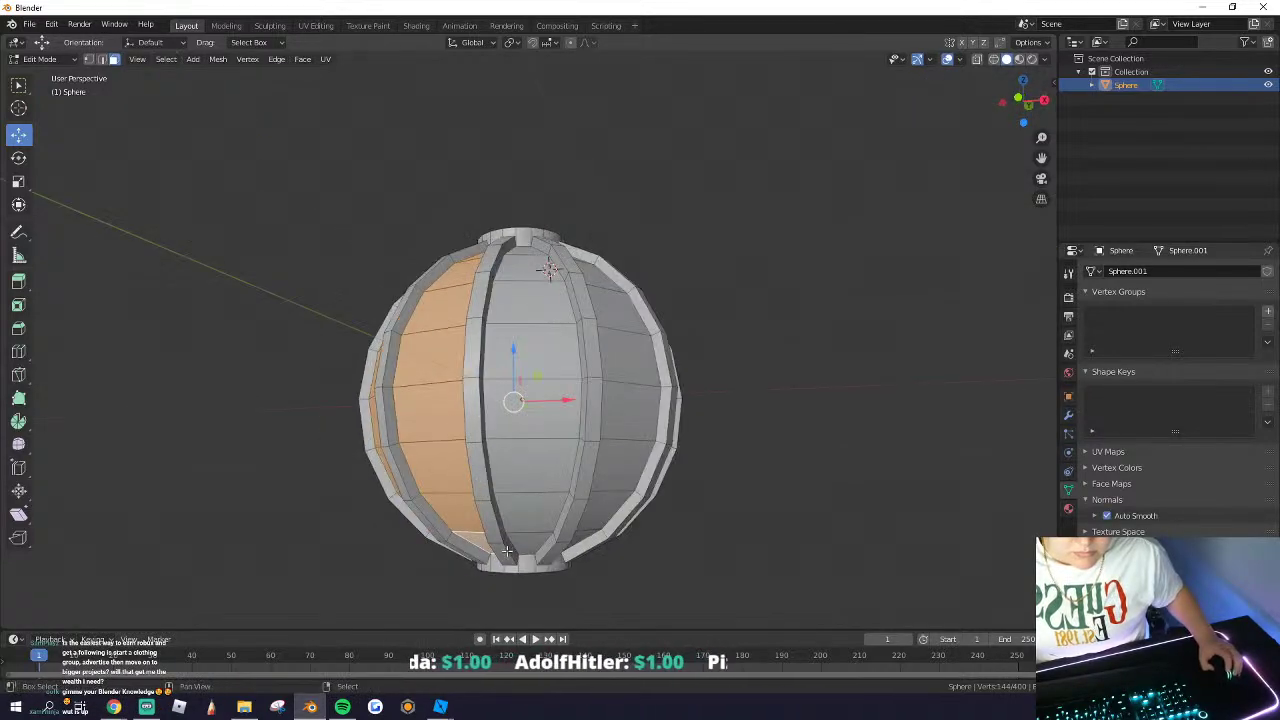
{"action": "left_click", "coordinate": [529, 511], "text": "shift"}
{"action": "left_click", "coordinate": [527, 465], "text": "shift"}
{"action": "left_click", "coordinate": [524, 410], "text": "shift"}
{"action": "left_click", "coordinate": [516, 345], "text": "shift"}
{"action": "left_click", "coordinate": [521, 297], "text": "shift"}
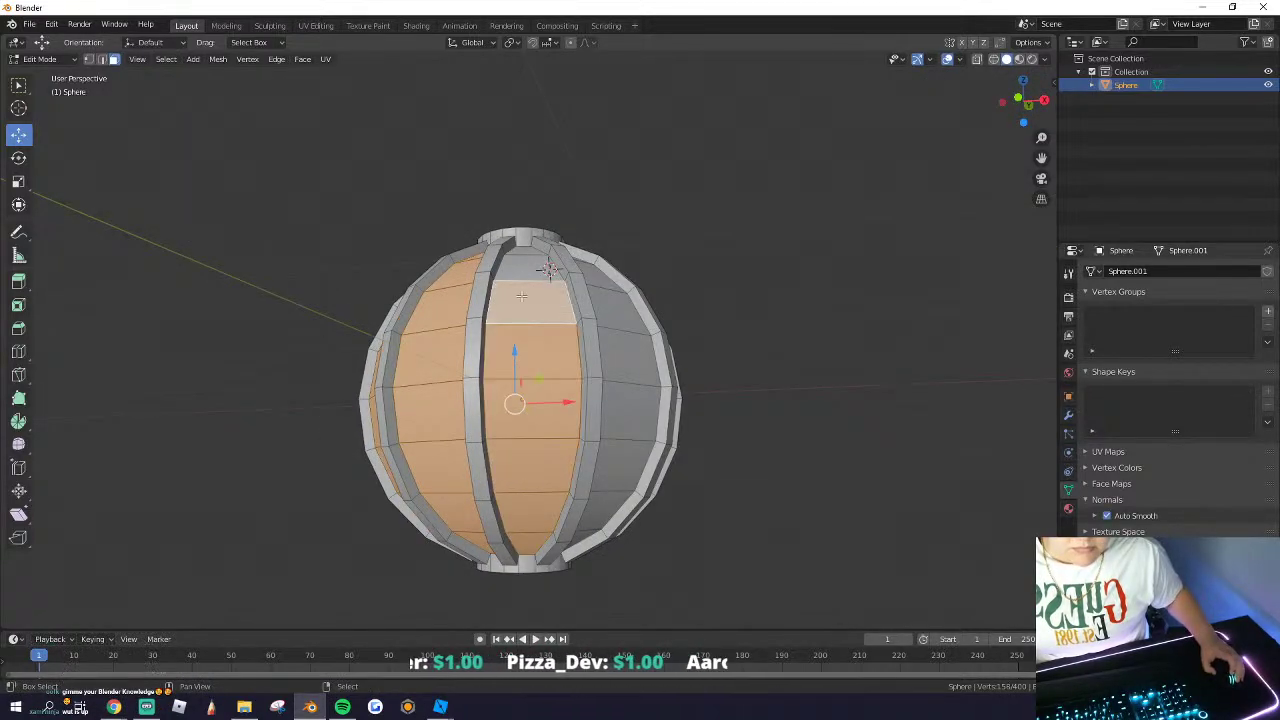
{"action": "middle_click_drag", "start_coordinate": [596, 270], "coordinate": [552, 291]}
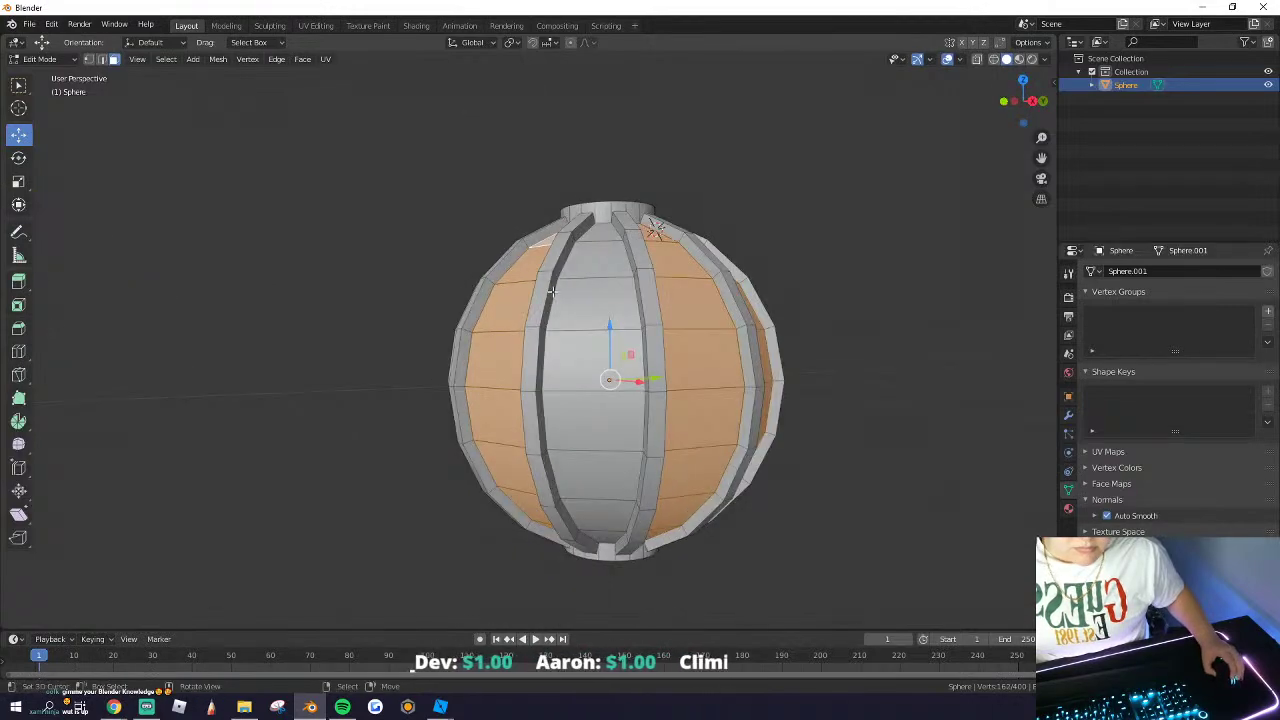
{"action": "left_click", "coordinate": [597, 262], "text": "shift"}
{"action": "left_click", "coordinate": [598, 305], "text": "shift"}
{"action": "left_click", "coordinate": [600, 358], "text": "shift"}
{"action": "left_click", "coordinate": [600, 418], "text": "shift"}
{"action": "left_click", "coordinate": [600, 473], "text": "shift"}
{"action": "left_click", "coordinate": [601, 515], "text": "shift"}
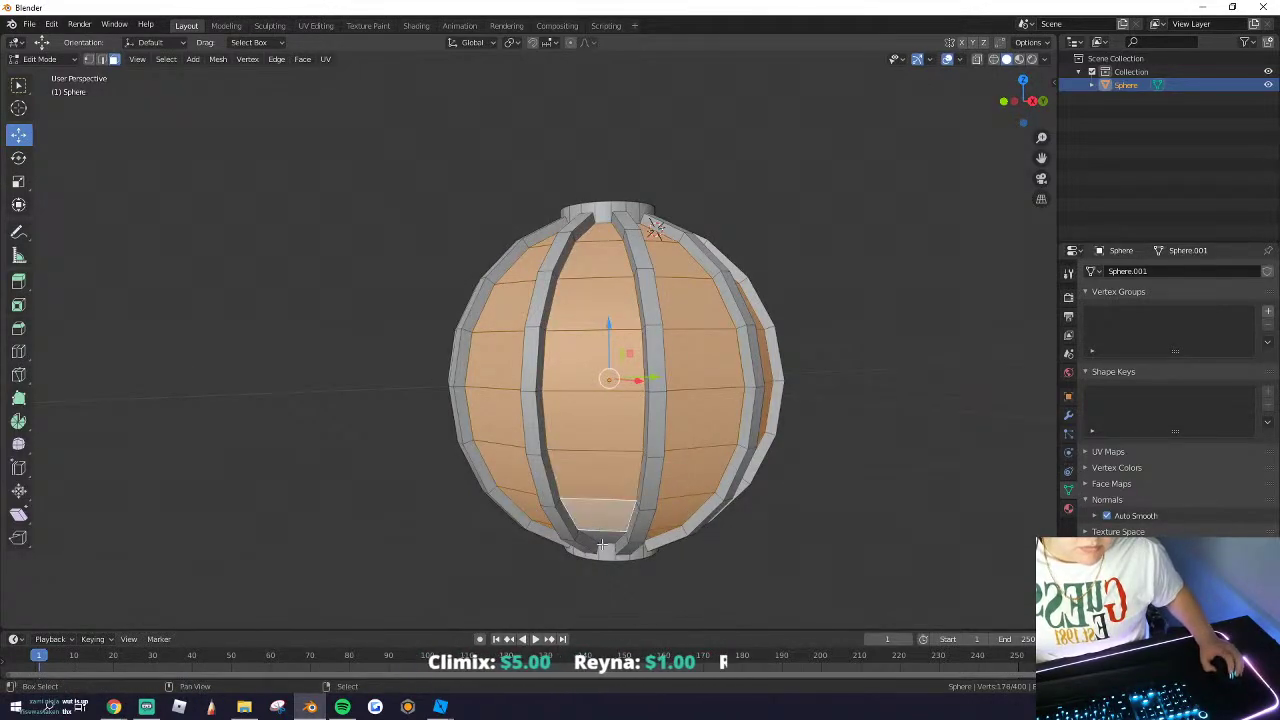
Step: Separate the selected panels into their own object and return to Object Mode
{"action": "key", "text": "p"}
{"action": "left_click", "coordinate": [560, 528]}
{"action": "key", "text": "Tab"}
{"action": "middle_click_drag", "start_coordinate": [592, 445], "coordinate": [578, 515]}
Step: Export the ribbed frame alone as a Wavefront OBJ to Documents, named untitled.obj, with Selection Only enabled
{"action": "left_click", "coordinate": [29, 23]}
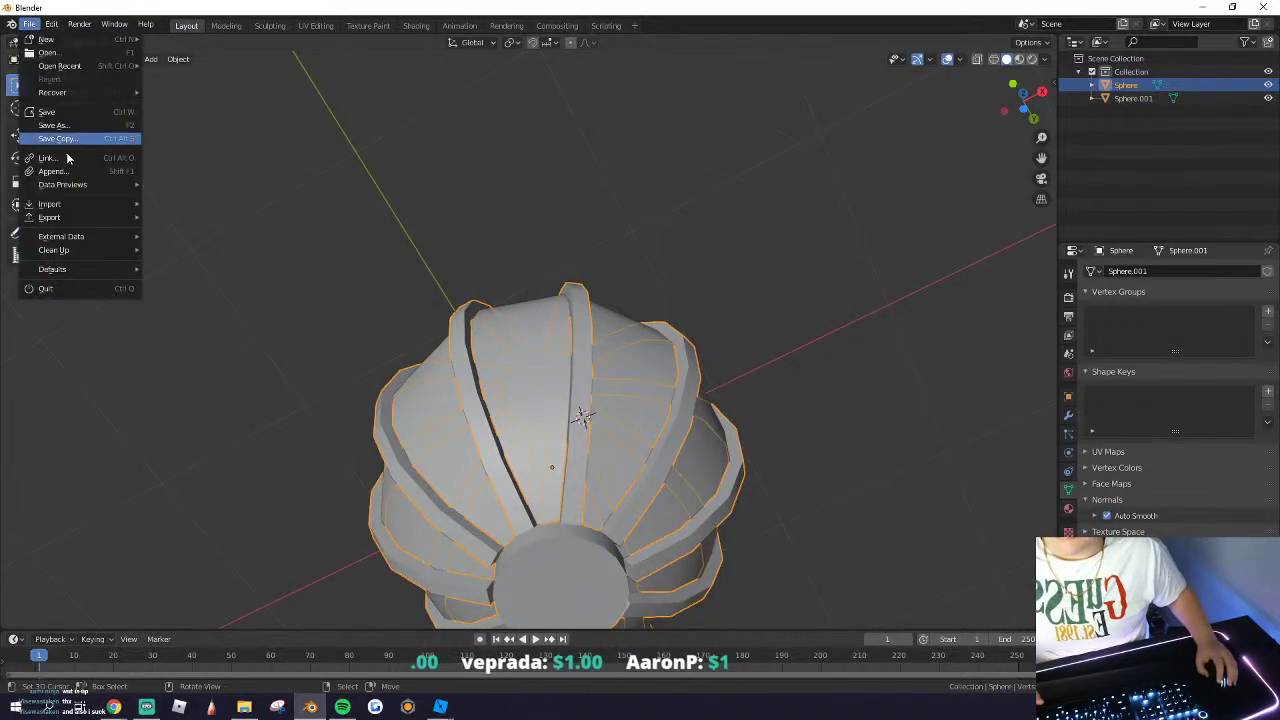
{"action": "mouse_move", "coordinate": [80, 232]}
{"action": "left_click", "coordinate": [210, 325]}
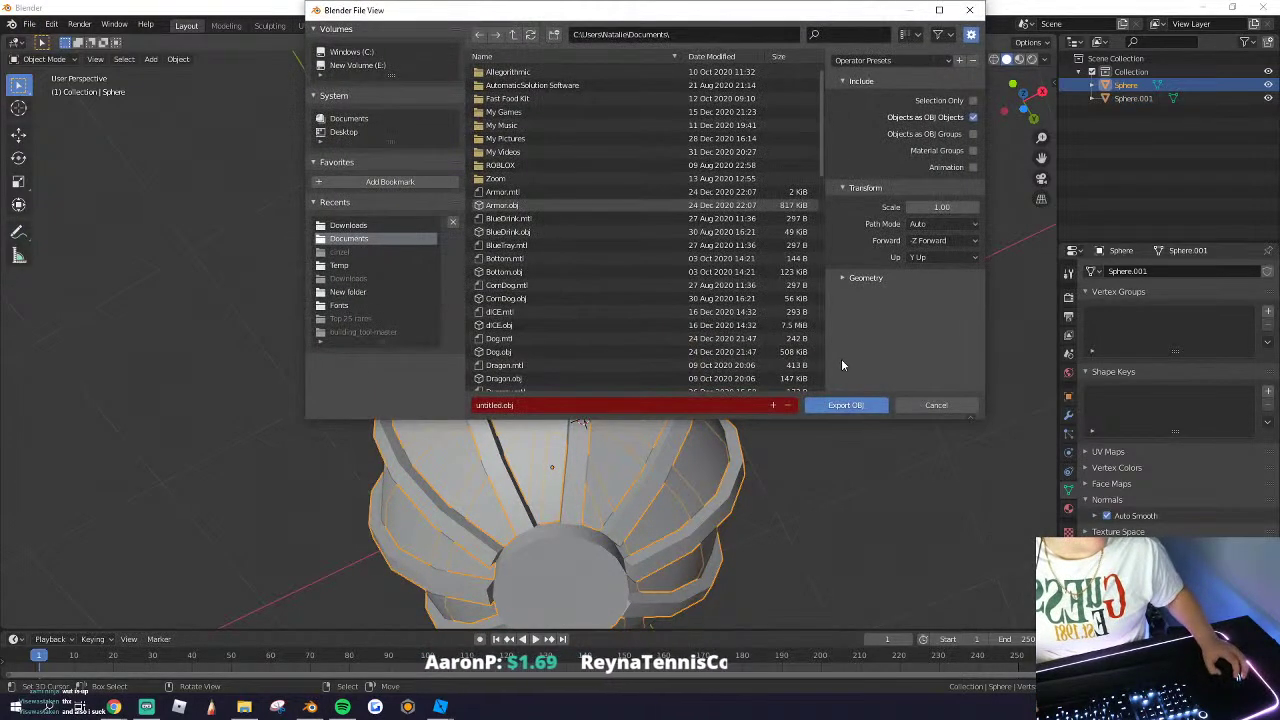
{"action": "left_click", "coordinate": [973, 101]}
{"action": "left_click", "coordinate": [840, 405]}
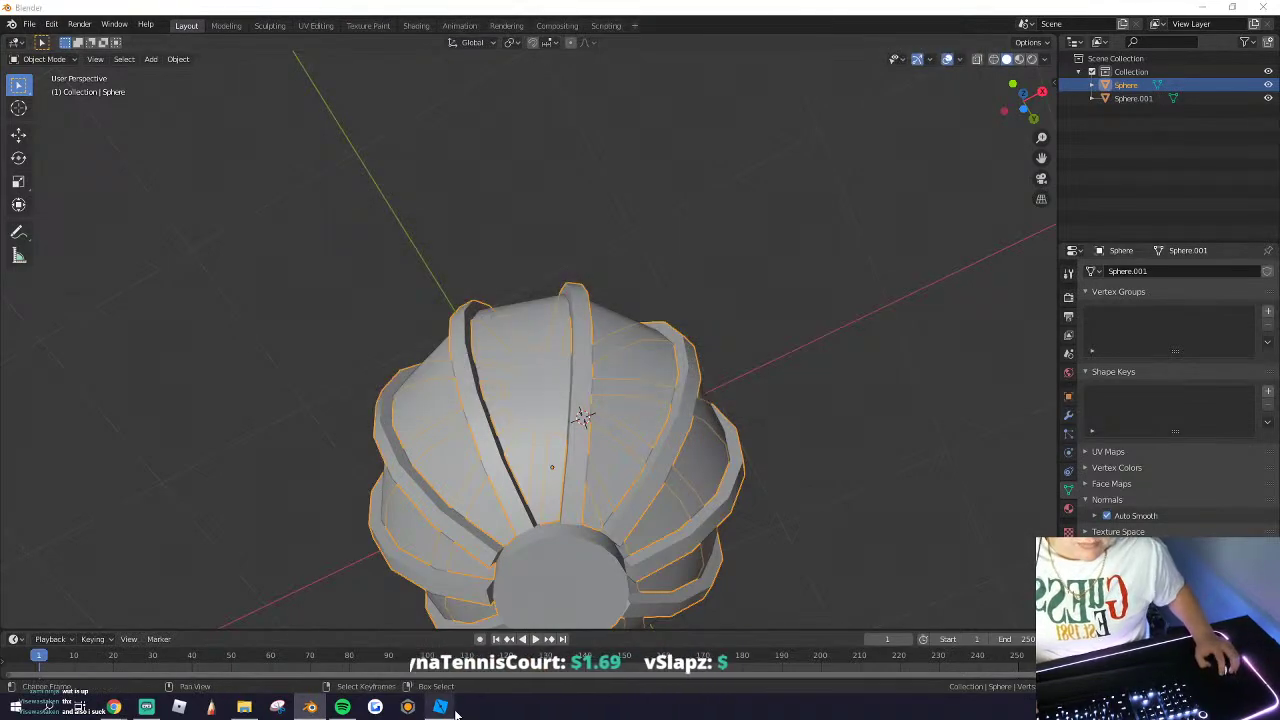
Step: Switch to Roblox Studio and load the untitled mesh from Documents into the selected MeshPart, accepting its stored location
{"action": "mouse_move", "coordinate": [440, 706]}
{"action": "left_click", "coordinate": [476, 665]}
{"action": "left_click", "coordinate": [1260, 552]}
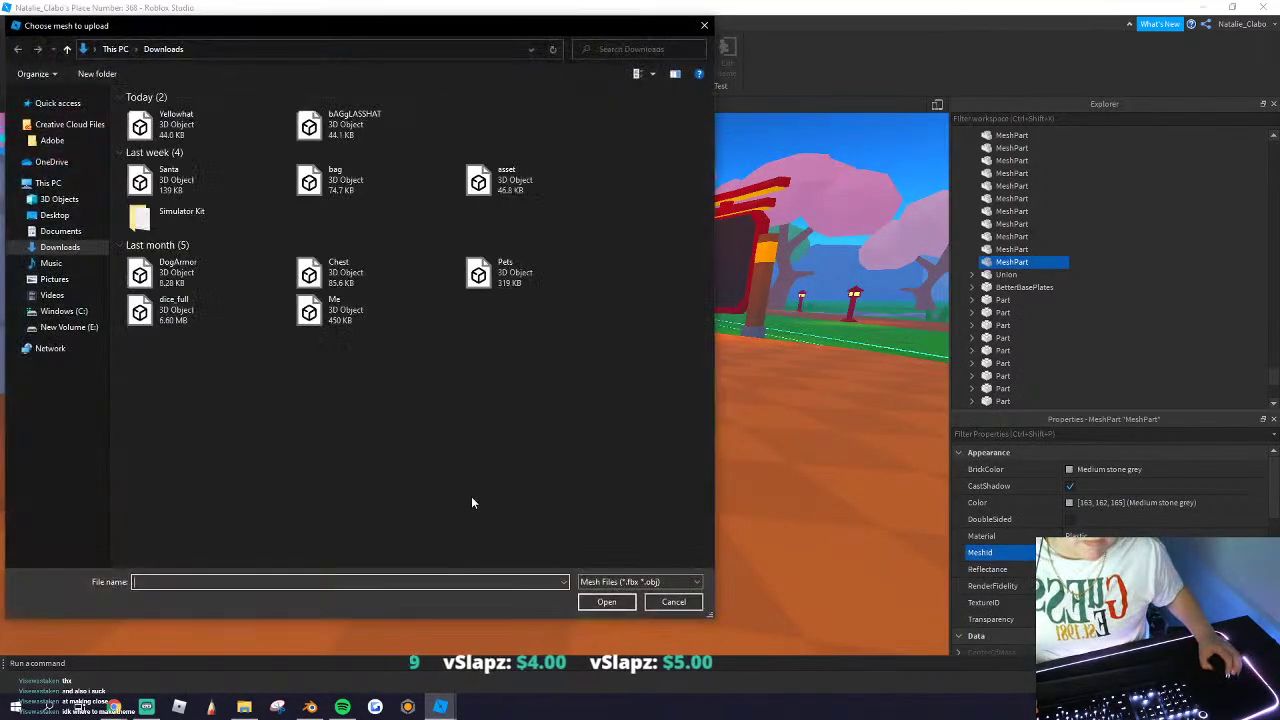
{"action": "left_click", "coordinate": [55, 247]}
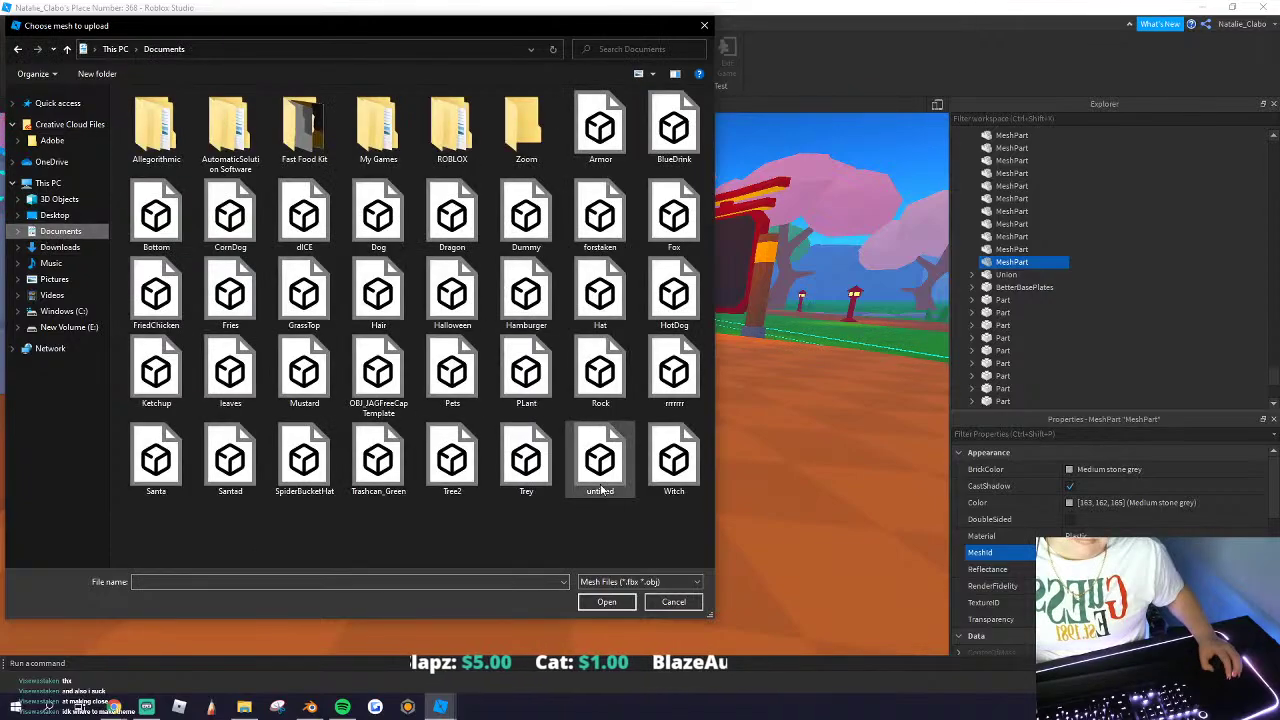
{"action": "left_click", "coordinate": [600, 458]}
{"action": "left_click", "coordinate": [606, 601]}
{"action": "left_click", "coordinate": [719, 360]}
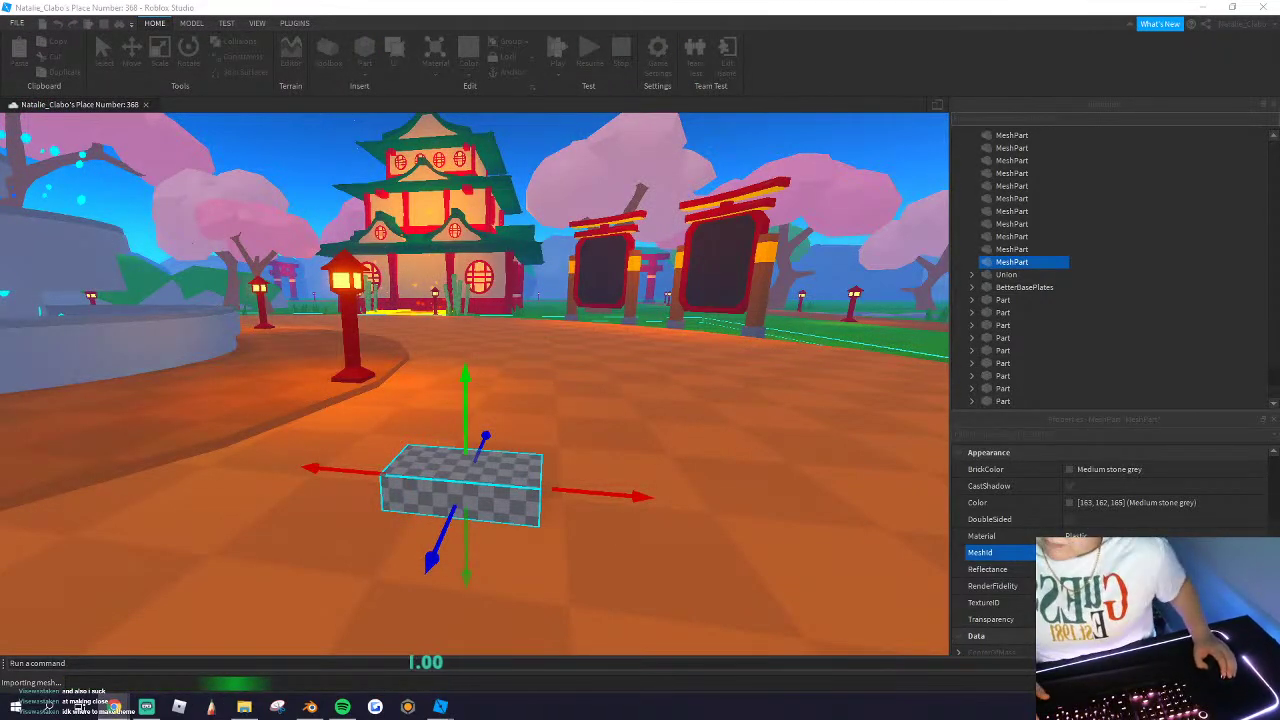
Step: Find the imported ribbed frame near the lamp post and set its colour to Dark taupe
{"action": "scroll", "coordinate": [340, 463], "scroll_direction": "down", "scroll_amount": 5}
{"action": "right_click_drag", "start_coordinate": [397, 414], "coordinate": [399, 412]}
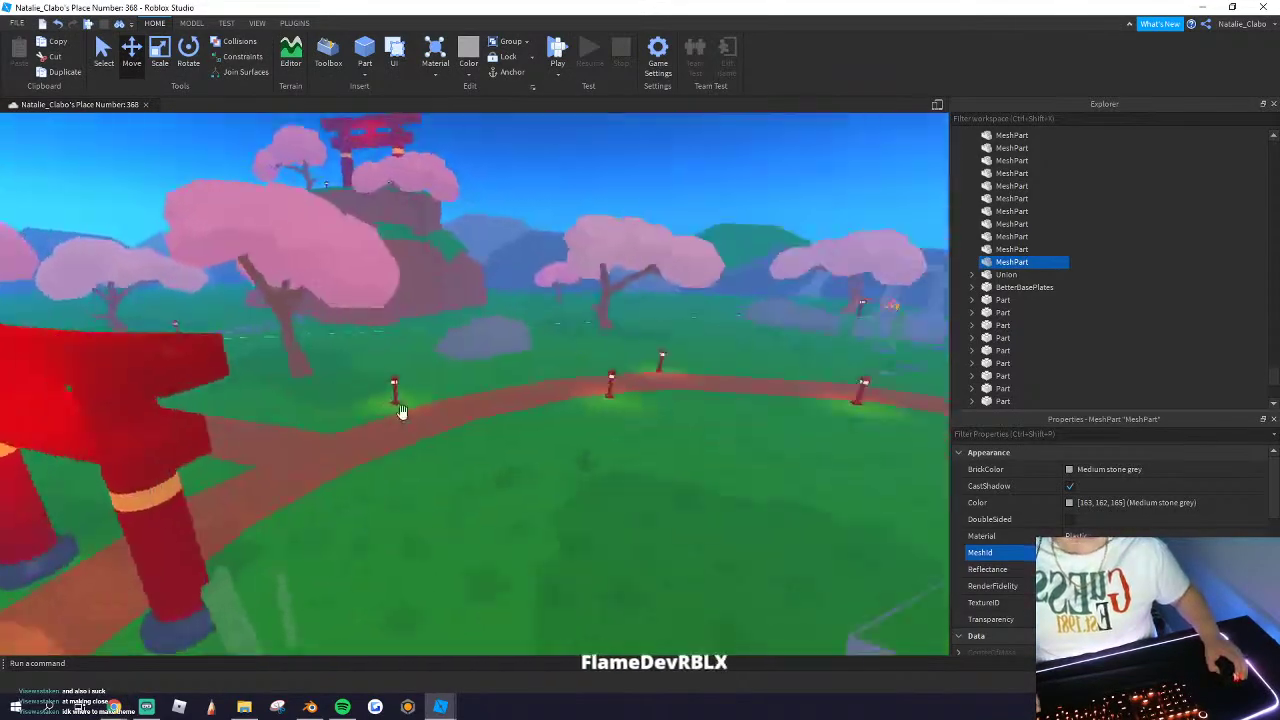
{"action": "key", "text": "w"}
{"action": "key", "text": "w"}
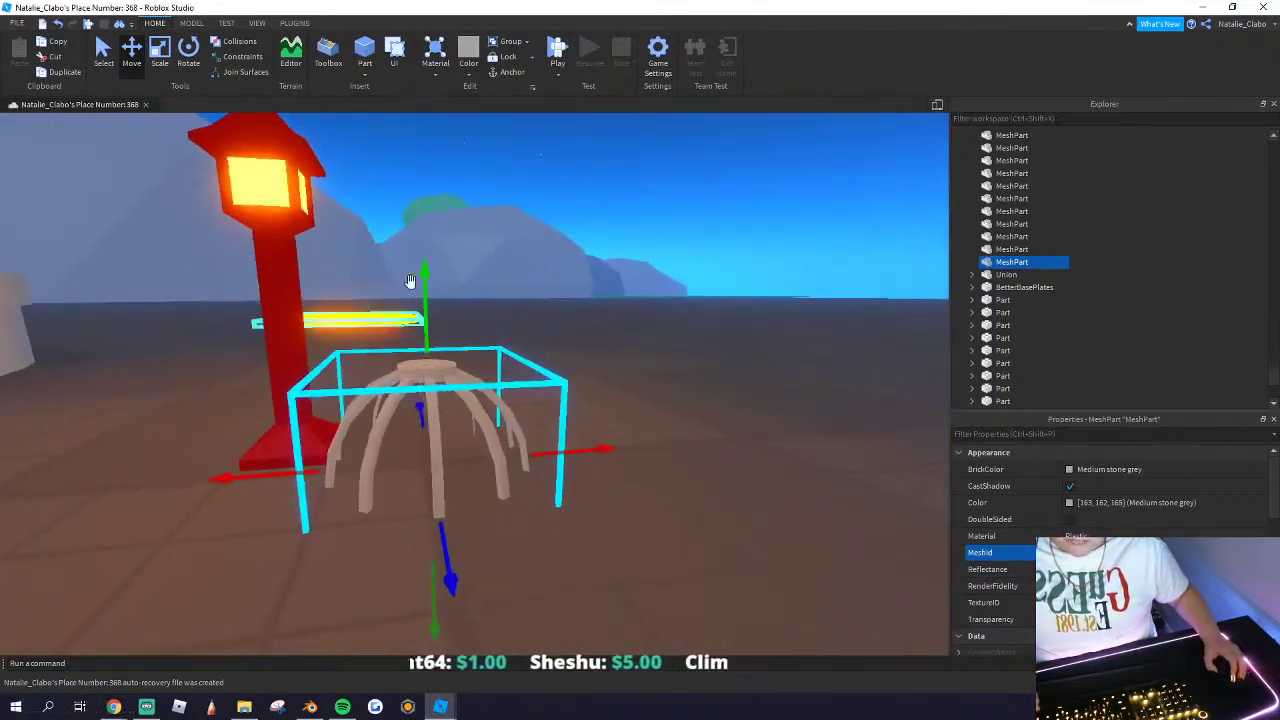
{"action": "scroll", "coordinate": [409, 281], "scroll_direction": "up", "scroll_amount": 2}
{"action": "left_click", "coordinate": [468, 74]}
{"action": "left_click", "coordinate": [615, 288]}
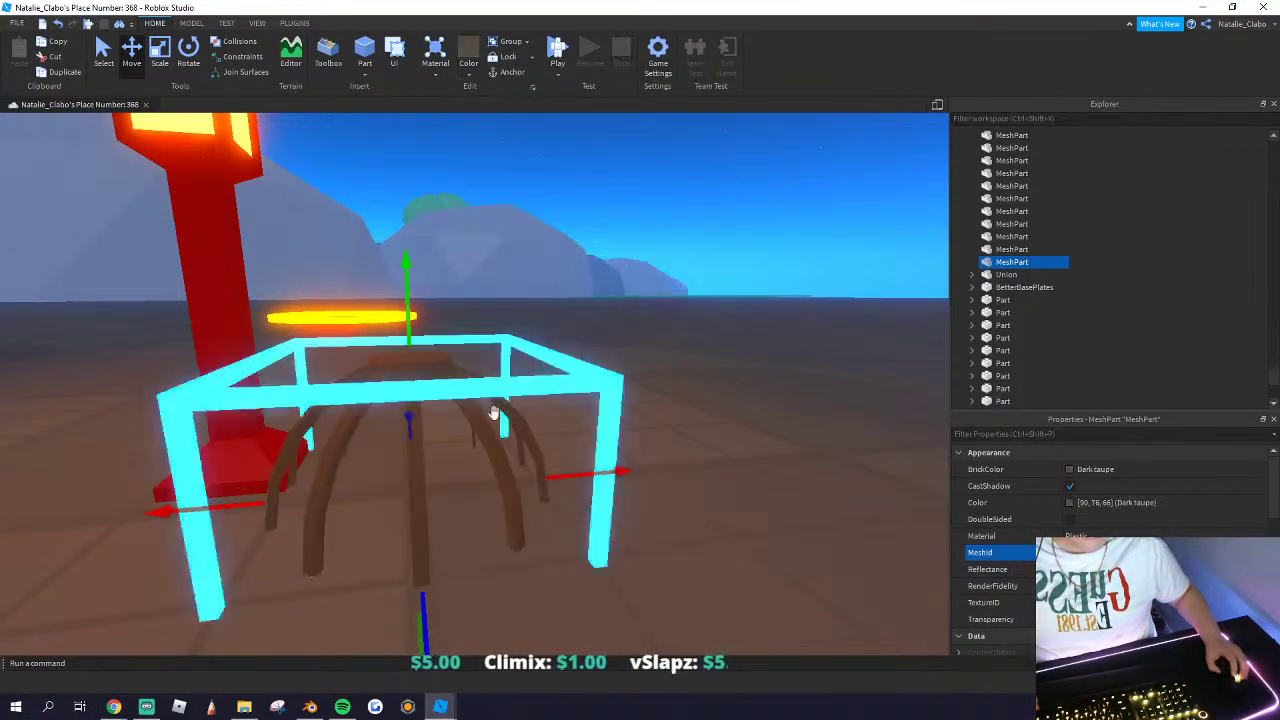
{"action": "right_click_drag", "start_coordinate": [494, 420], "coordinate": [500, 425]}
Step: Make a copy of the ribbed frame MeshPart and tilt the copy twice
{"action": "key", "text": "ctrl+c"}
{"action": "key", "text": "ctrl+v"}
{"action": "key", "text": "ctrl+t"}
{"action": "key", "text": "ctrl+t"}
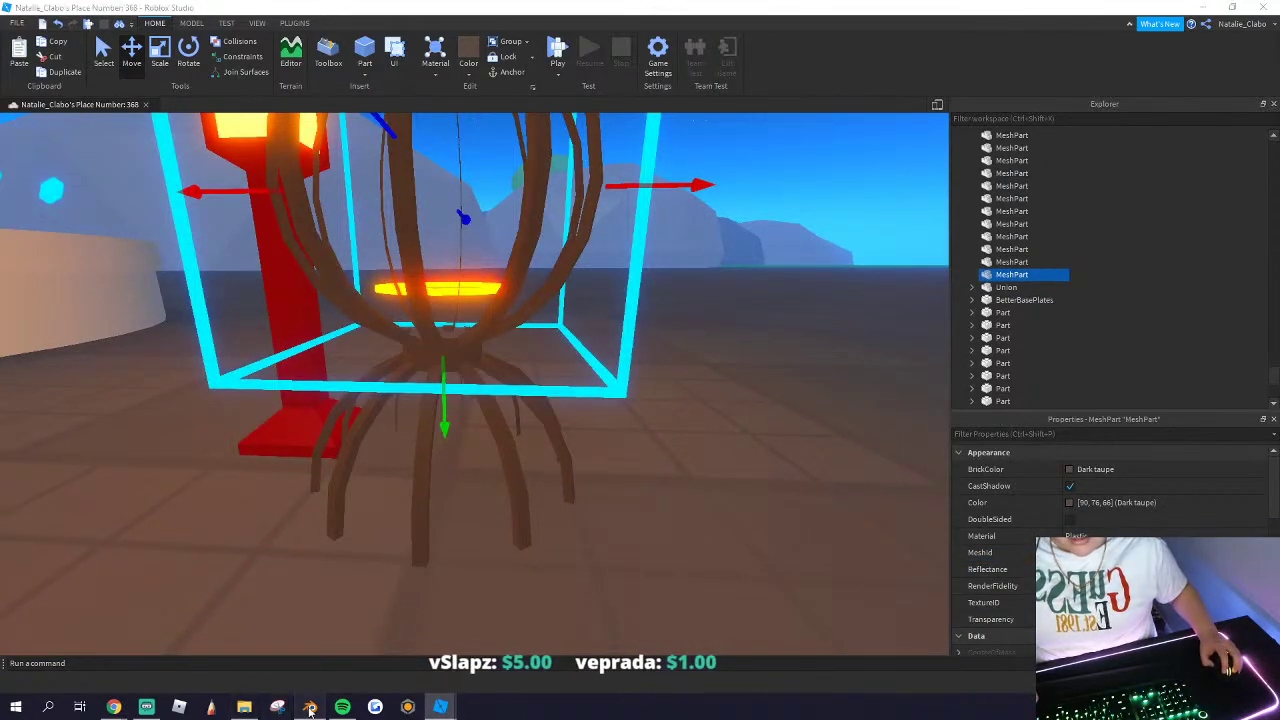
Step: Switch to Blender and export the separated panels object as a Wavefront OBJ, overwriting untitled.obj
{"action": "left_click", "coordinate": [311, 707]}
{"action": "left_click", "coordinate": [475, 332]}
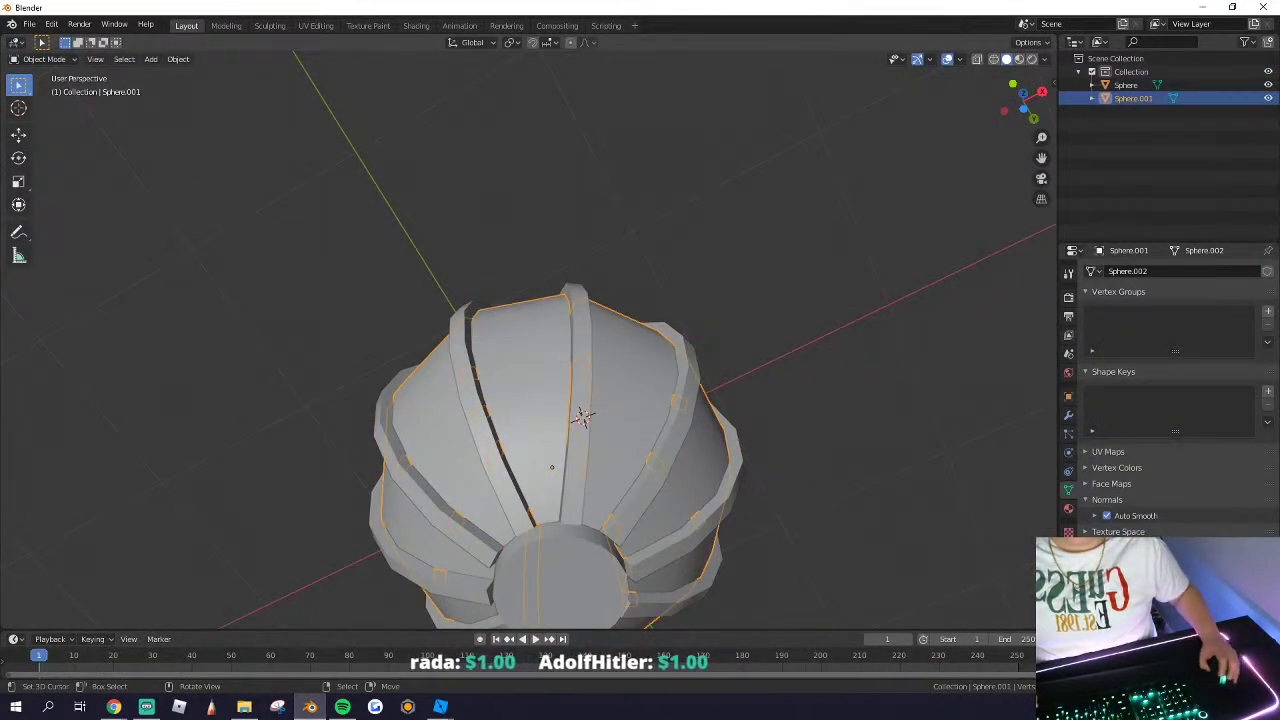
{"action": "left_click", "coordinate": [29, 24]}
{"action": "mouse_move", "coordinate": [90, 217]}
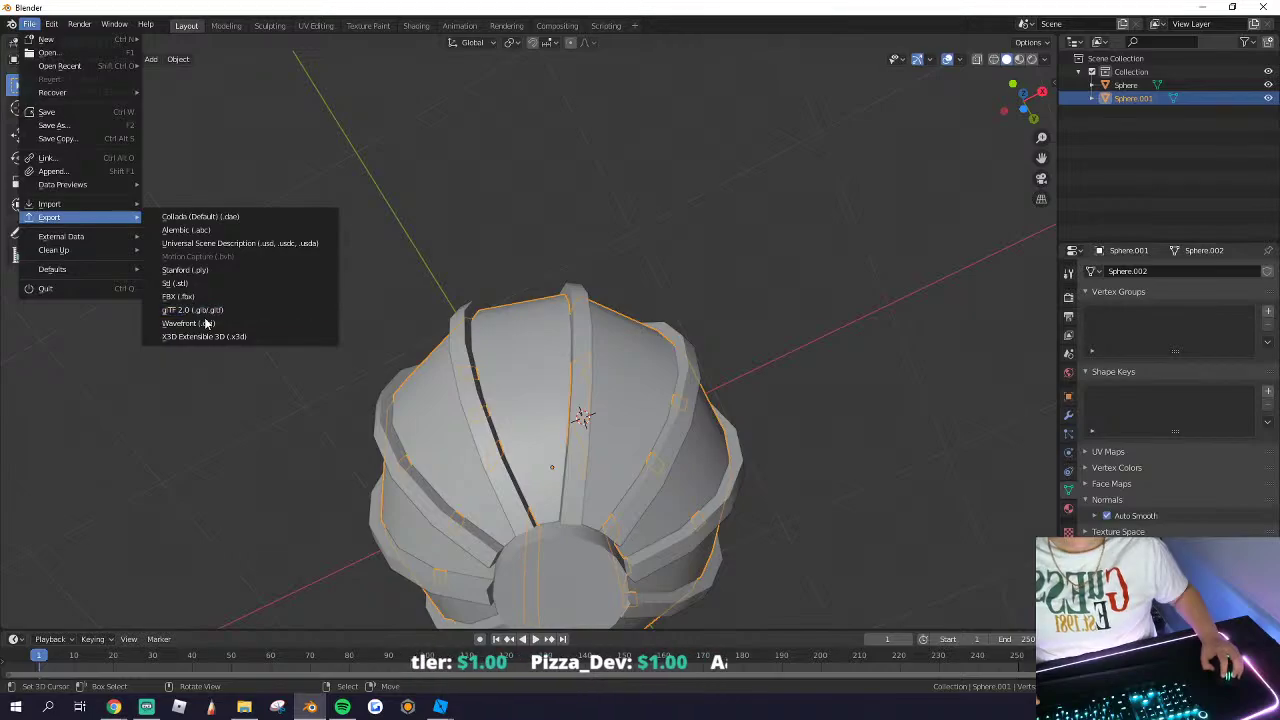
{"action": "left_click", "coordinate": [205, 323]}
{"action": "left_click", "coordinate": [850, 404]}
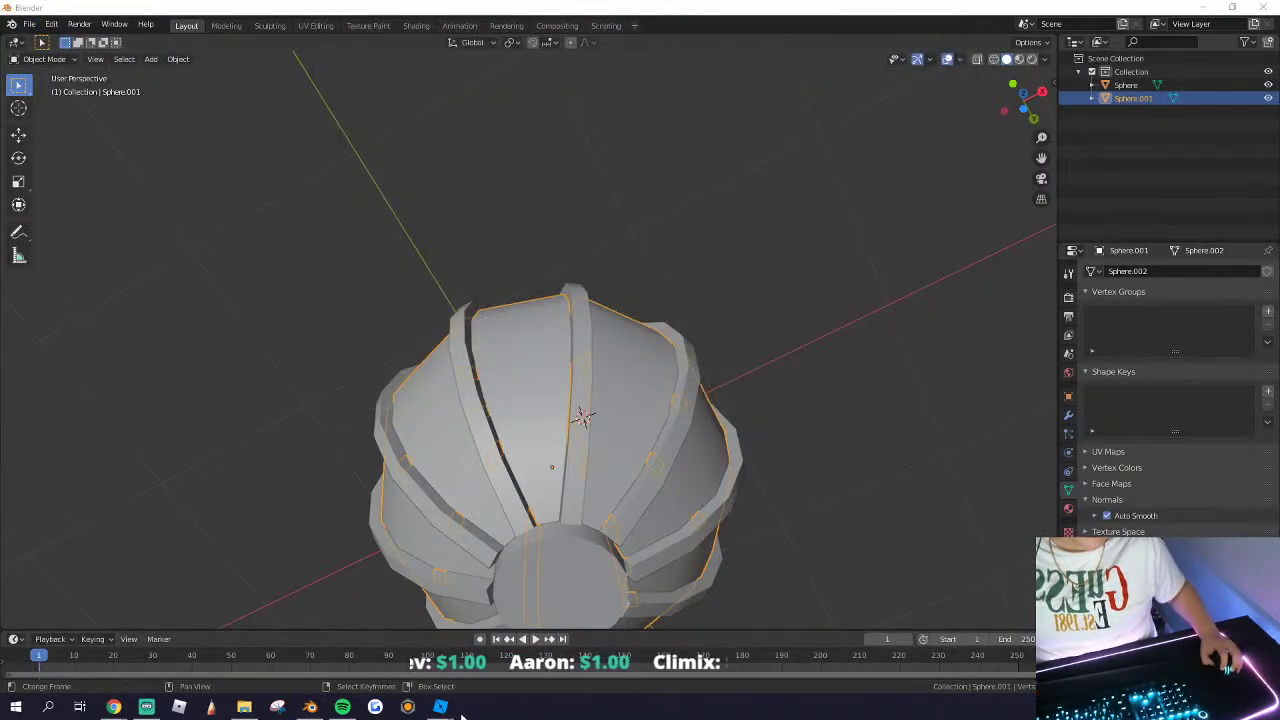
Step: Switch to Roblox Studio and replace the copied MeshPart's mesh with the untitled file, moving it to its stored location
{"action": "left_click", "coordinate": [445, 710]}
{"action": "left_click", "coordinate": [505, 648]}
{"action": "left_click", "coordinate": [1258, 552]}
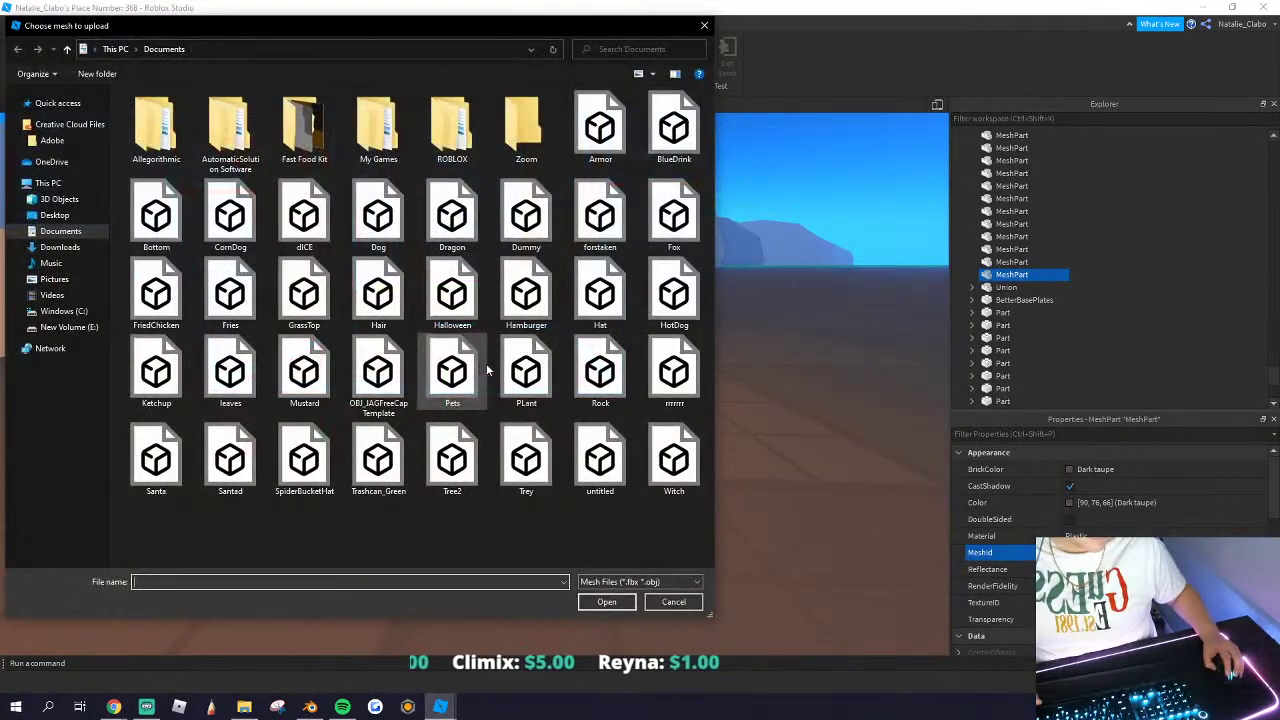
{"action": "left_click", "coordinate": [600, 460]}
{"action": "left_click", "coordinate": [606, 601]}
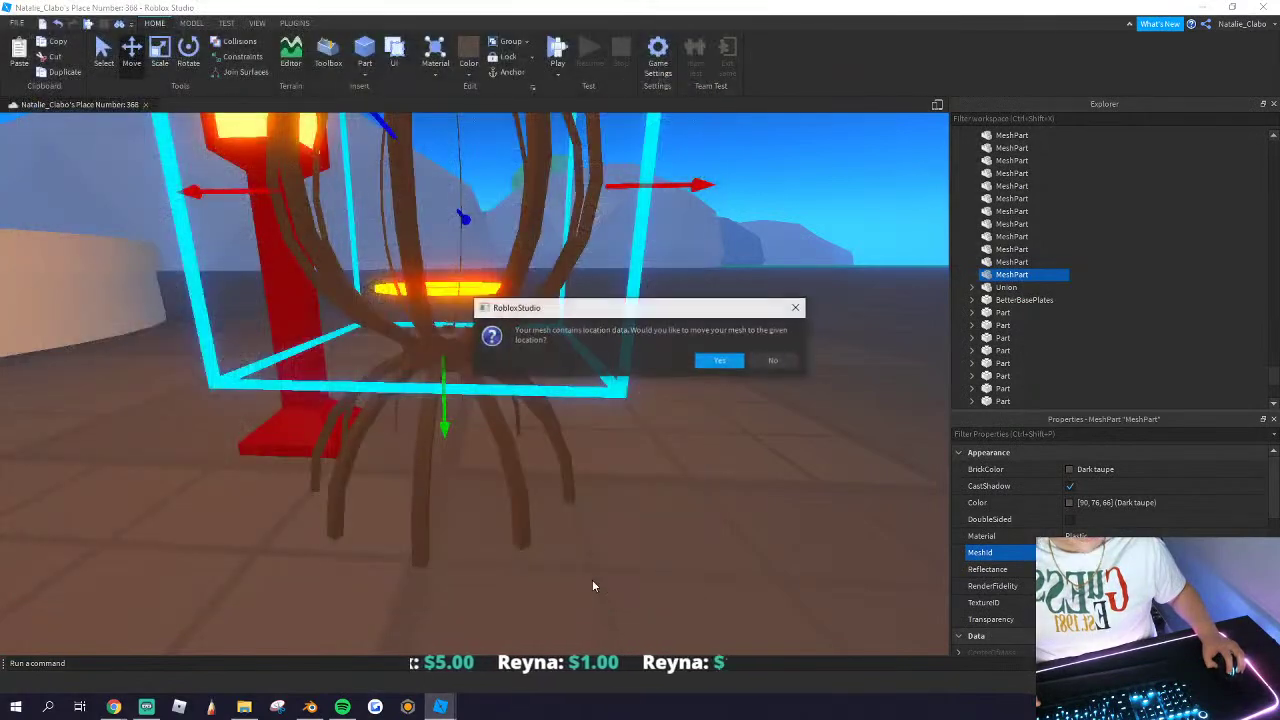
{"action": "left_click", "coordinate": [702, 362]}
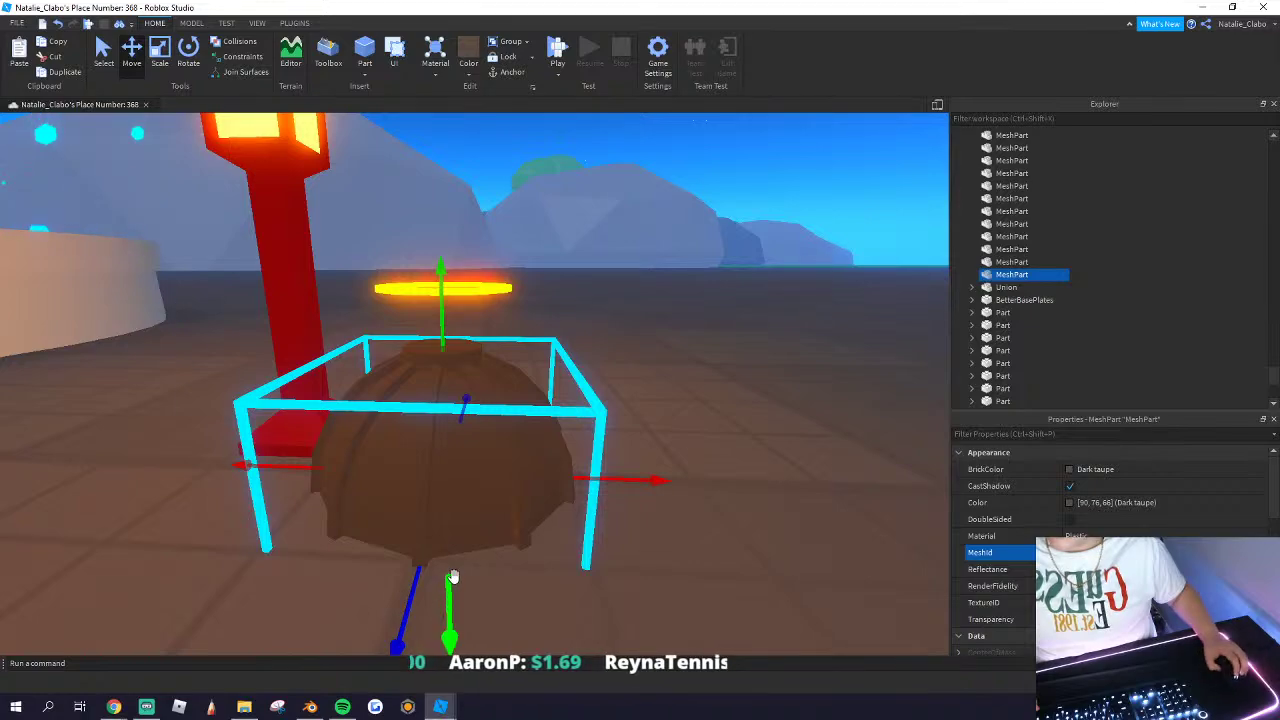
Step: Set the lantern panels' colour to CGA brown and give them the glowing Neon material
{"action": "right_click_drag", "start_coordinate": [484, 490], "coordinate": [487, 516]}
{"action": "left_click", "coordinate": [466, 77]}
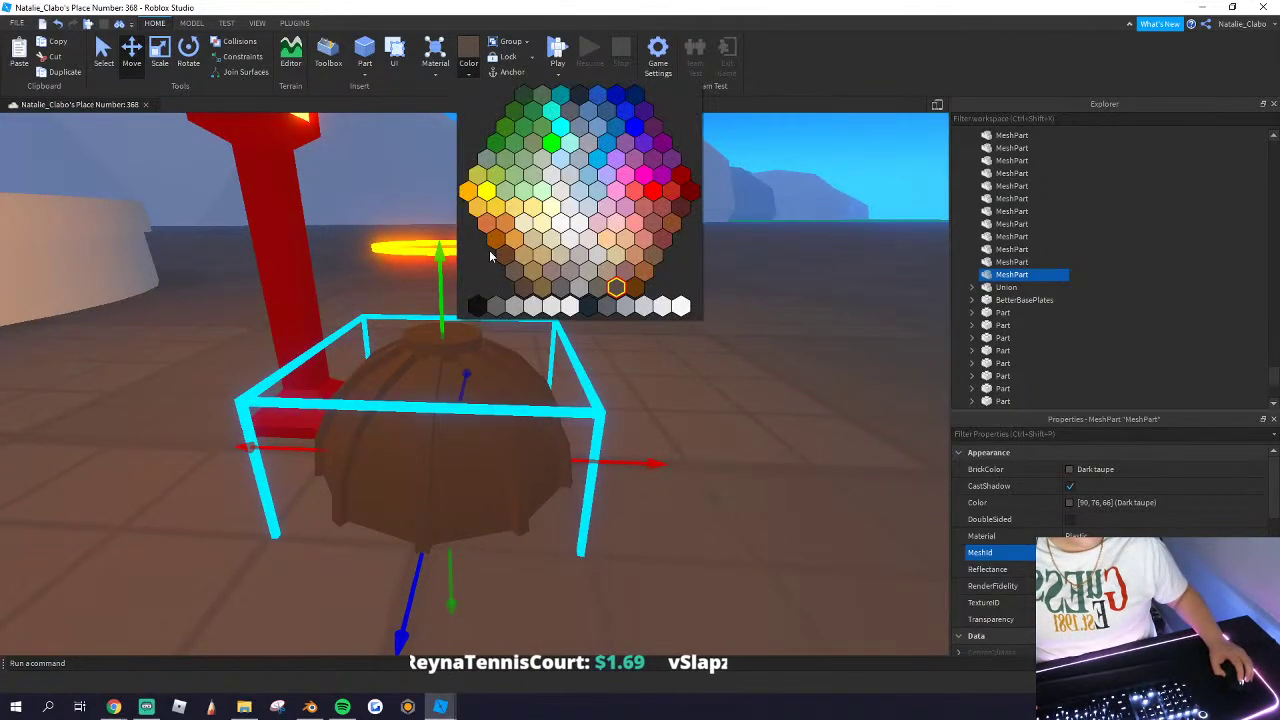
{"action": "left_click", "coordinate": [620, 200]}
{"action": "left_click", "coordinate": [436, 76]}
{"action": "left_click", "coordinate": [450, 294]}
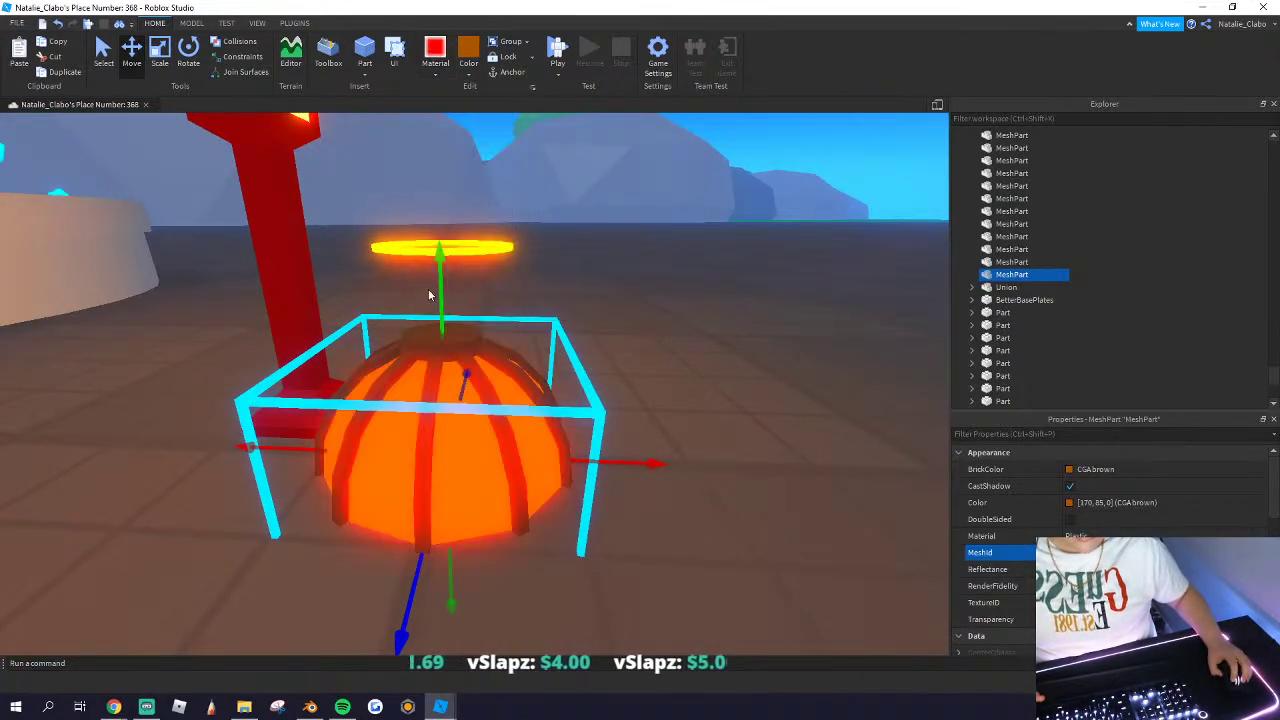
Step: Select the frame and panel meshes together, move them clear of the ground, and focus on the lantern
{"action": "left_click_drag", "start_coordinate": [683, 586], "coordinate": [434, 394]}
{"action": "left_click_drag", "start_coordinate": [446, 436], "coordinate": [626, 437]}
{"action": "key", "text": "f"}
{"action": "scroll", "coordinate": [537, 395], "scroll_direction": "up", "scroll_amount": 5}
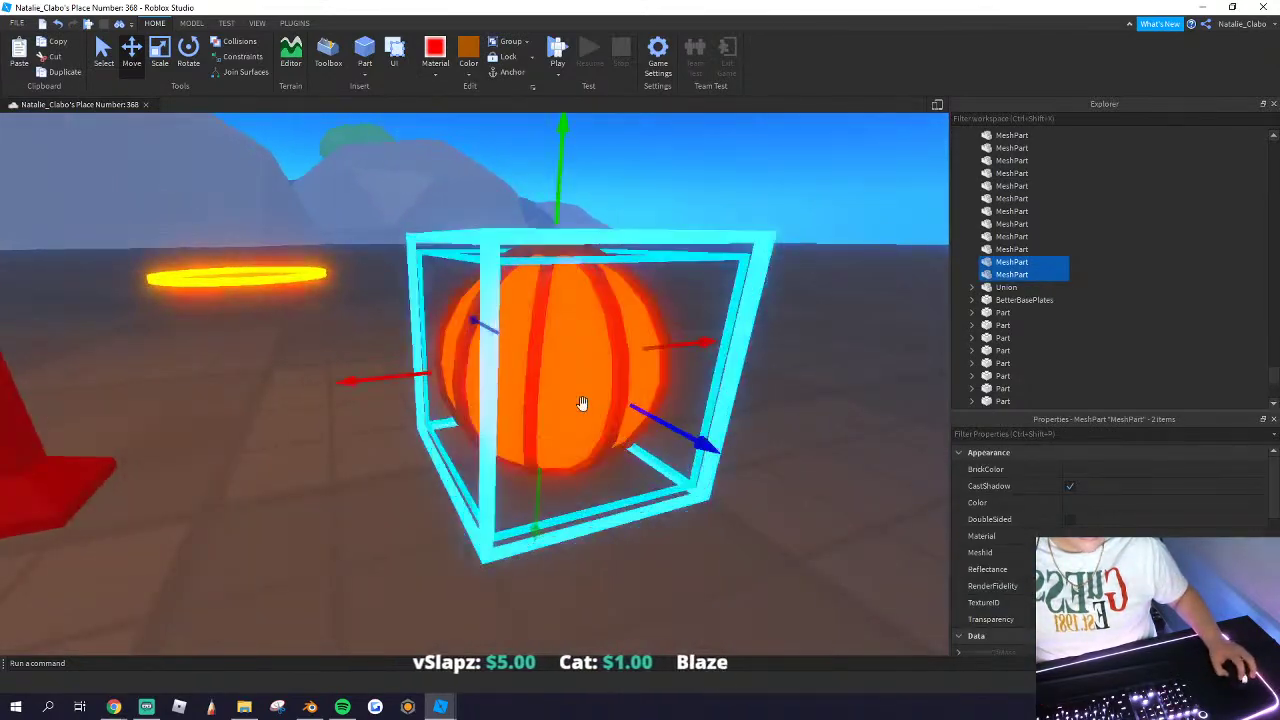
Step: Select only the lantern's glowing panels mesh and change its colour to Neon orange
{"action": "left_click", "coordinate": [614, 580]}
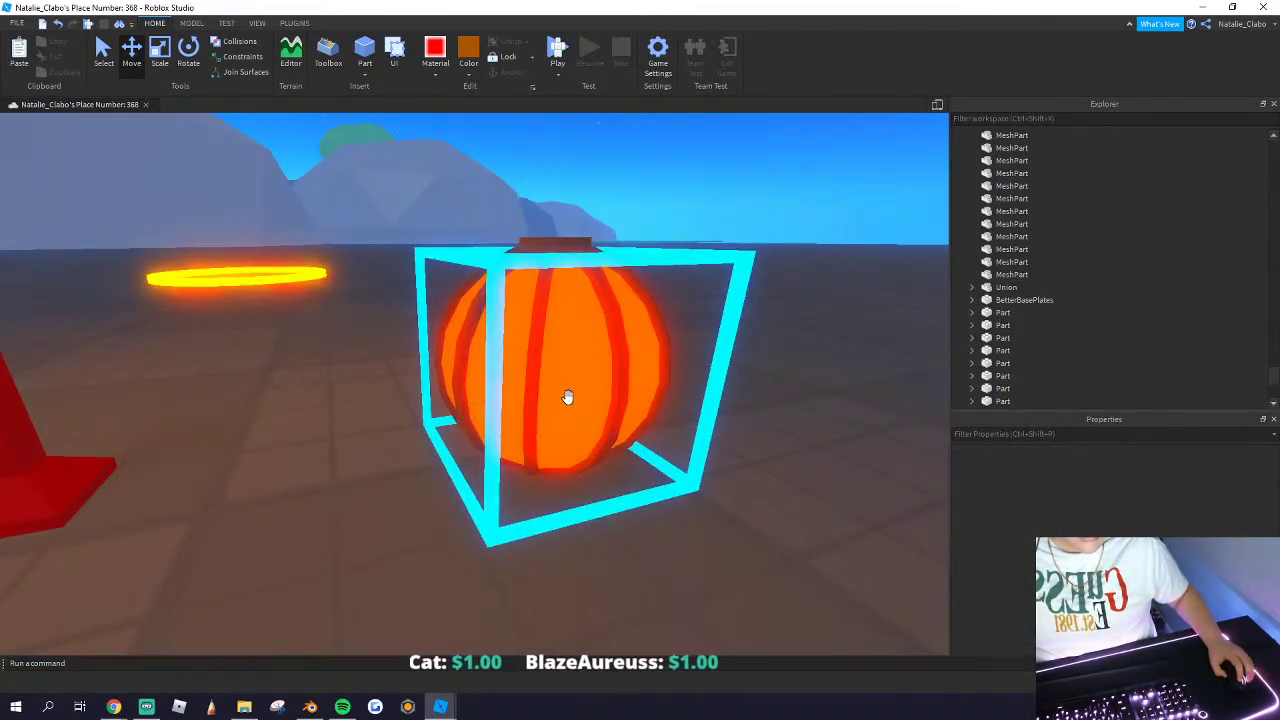
{"action": "left_click", "coordinate": [567, 397]}
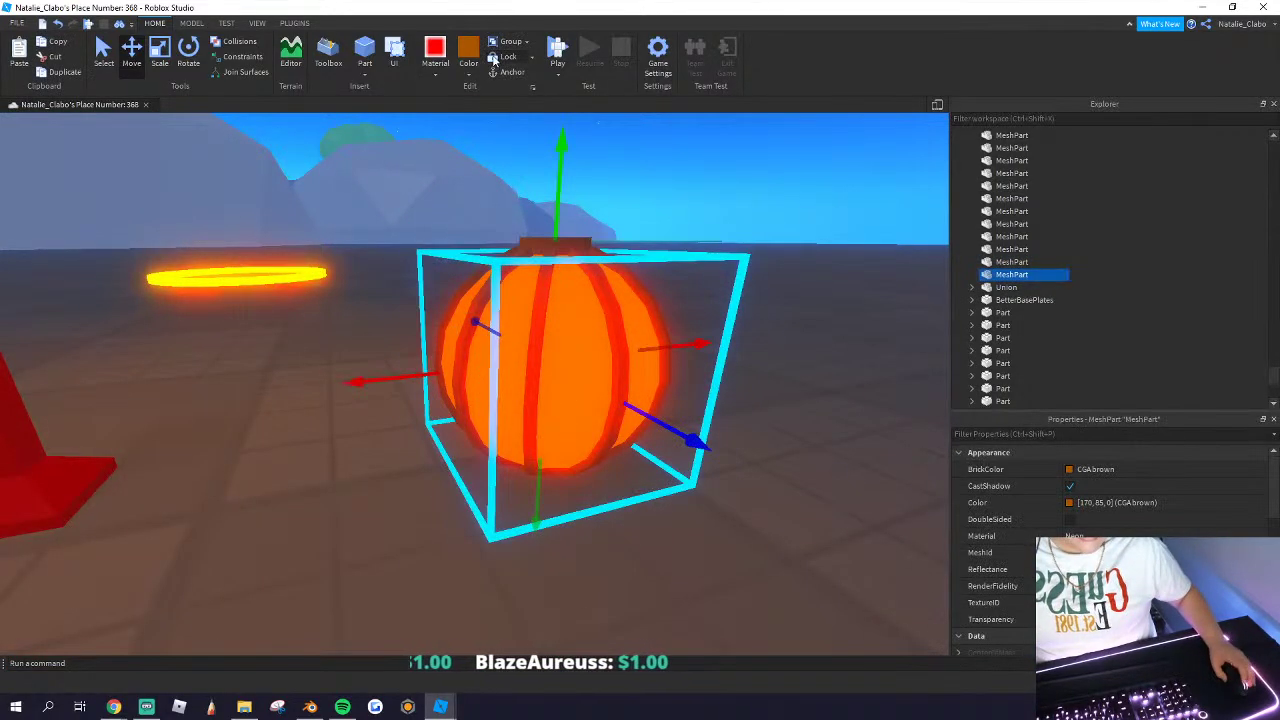
{"action": "left_click", "coordinate": [468, 72]}
{"action": "left_click", "coordinate": [476, 205]}
{"action": "left_click", "coordinate": [468, 72]}
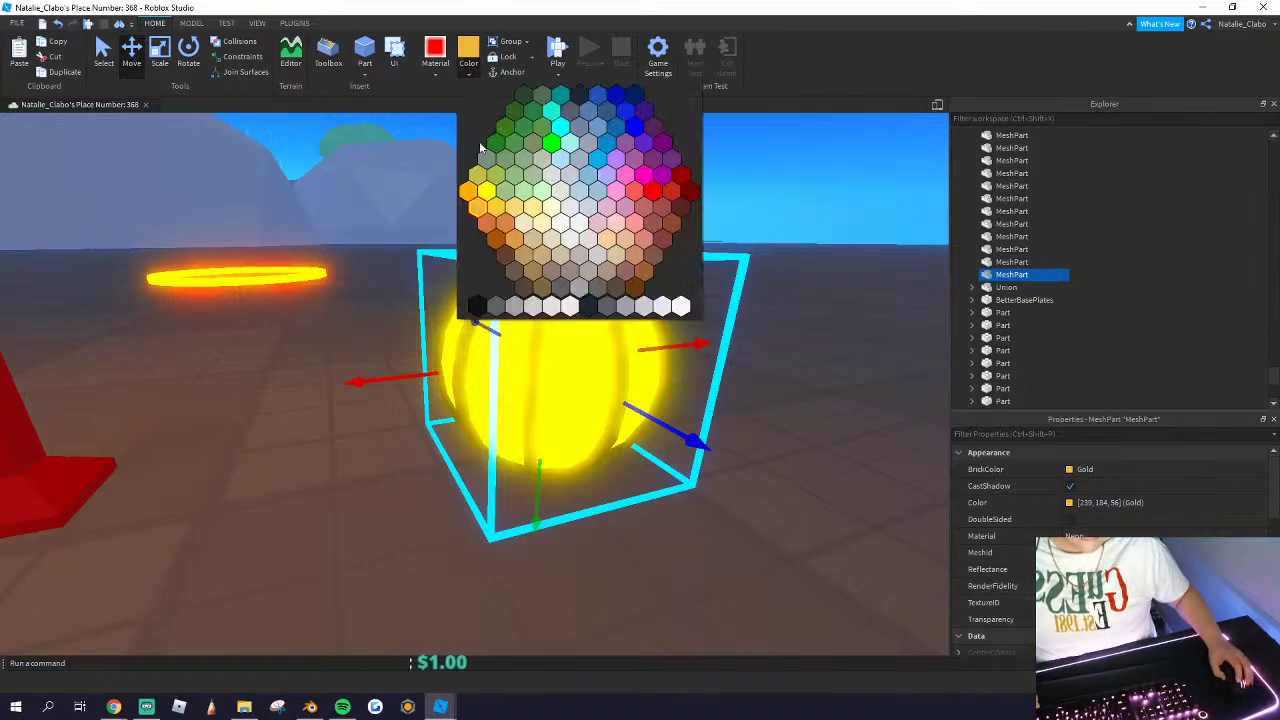
{"action": "left_click", "coordinate": [488, 225]}
Step: Adjust the panels mesh's colour to a softer custom orange, RGB 213, 134, 97
{"action": "right_click_drag", "start_coordinate": [481, 243], "coordinate": [497, 270]}
{"action": "left_click", "coordinate": [1071, 503]}
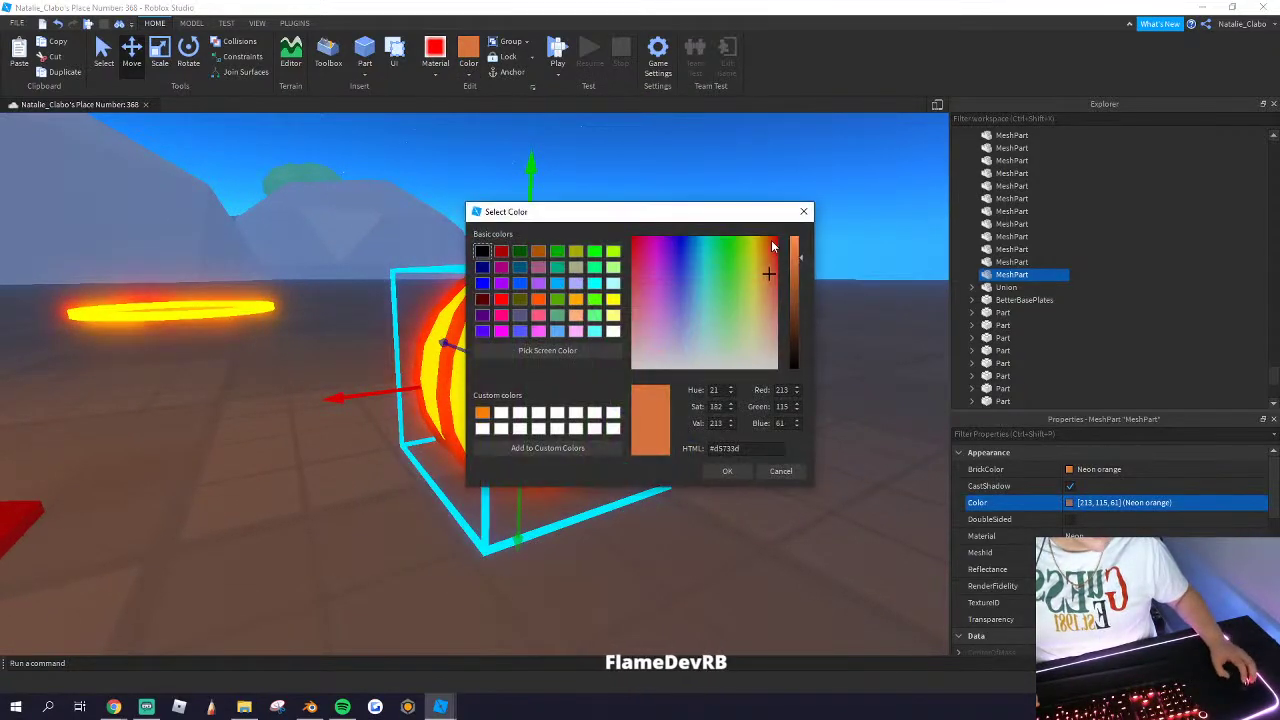
{"action": "left_click_drag", "start_coordinate": [740, 210], "coordinate": [859, 243]}
{"action": "left_click_drag", "start_coordinate": [880, 303], "coordinate": [888, 332]}
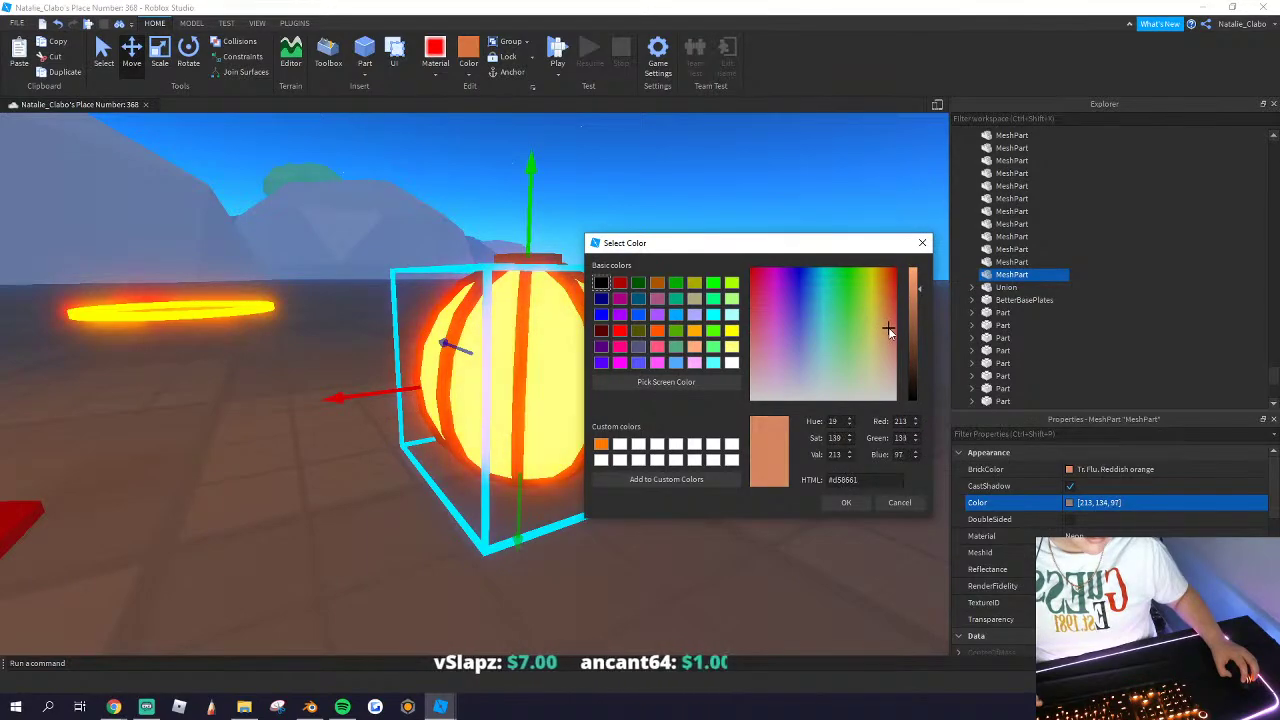
{"action": "left_click", "coordinate": [846, 502]}
Step: Try inserting a SurfaceLight into the lantern's panels mesh
{"action": "right_click", "coordinate": [514, 436]}
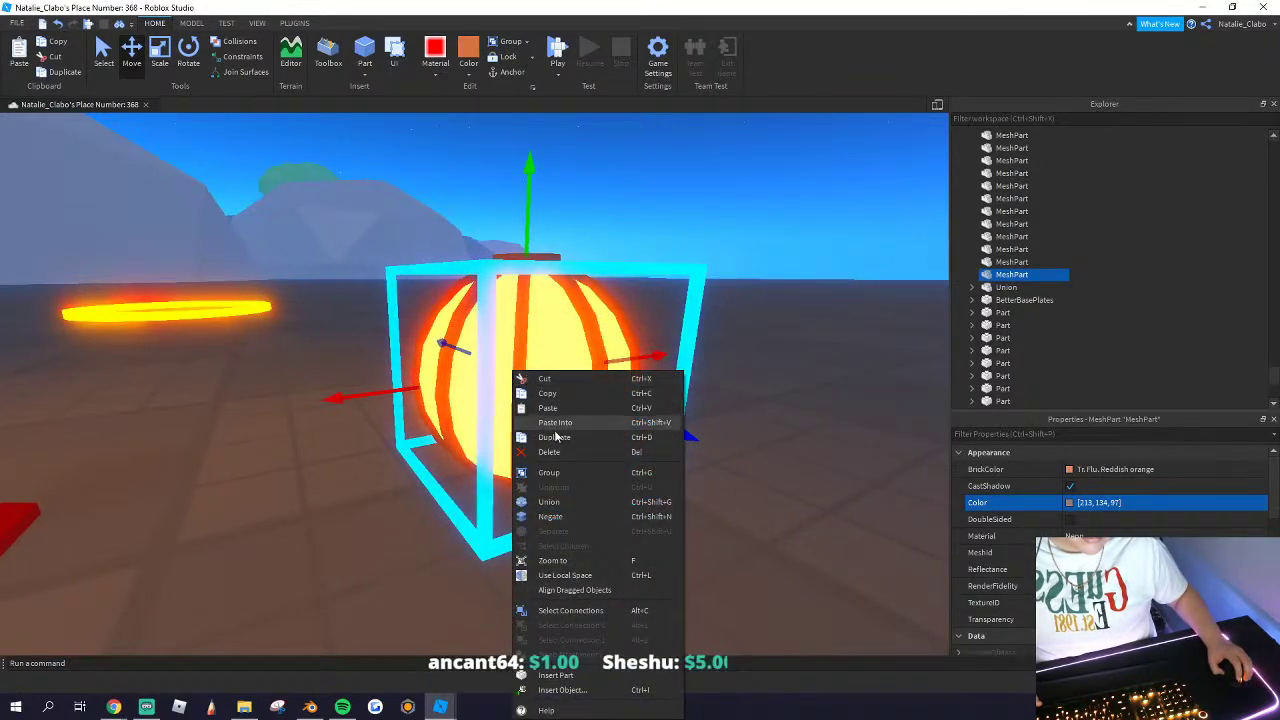
{"action": "left_click", "coordinate": [562, 690]}
{"action": "scroll", "coordinate": [622, 558], "scroll_direction": "down", "scroll_amount": 15}
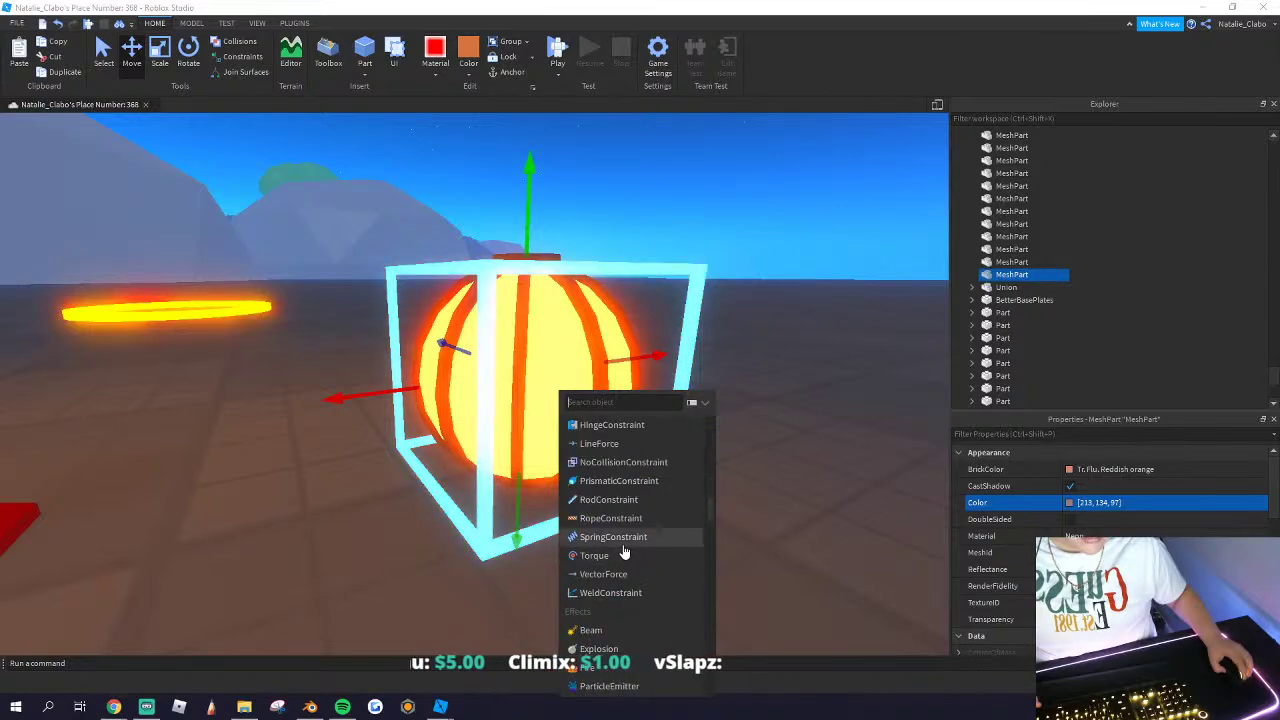
{"action": "scroll", "coordinate": [615, 530], "scroll_direction": "up", "scroll_amount": 10}
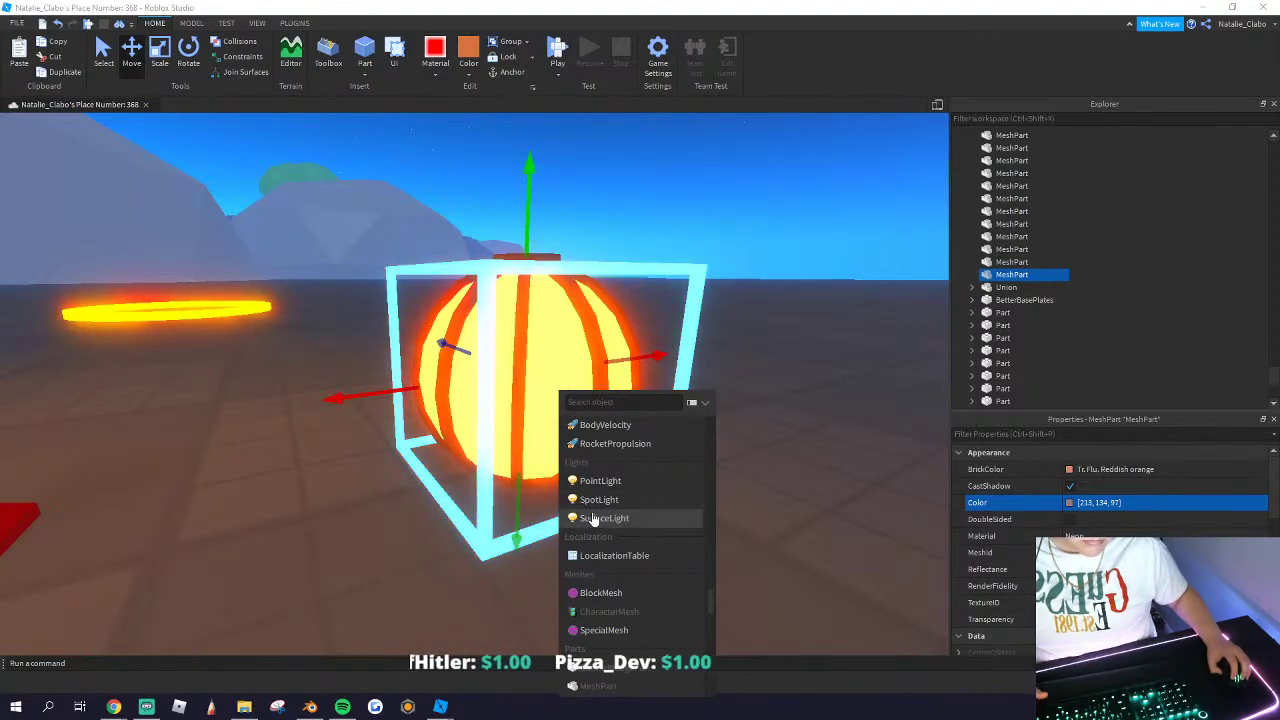
{"action": "left_click", "coordinate": [592, 525]}
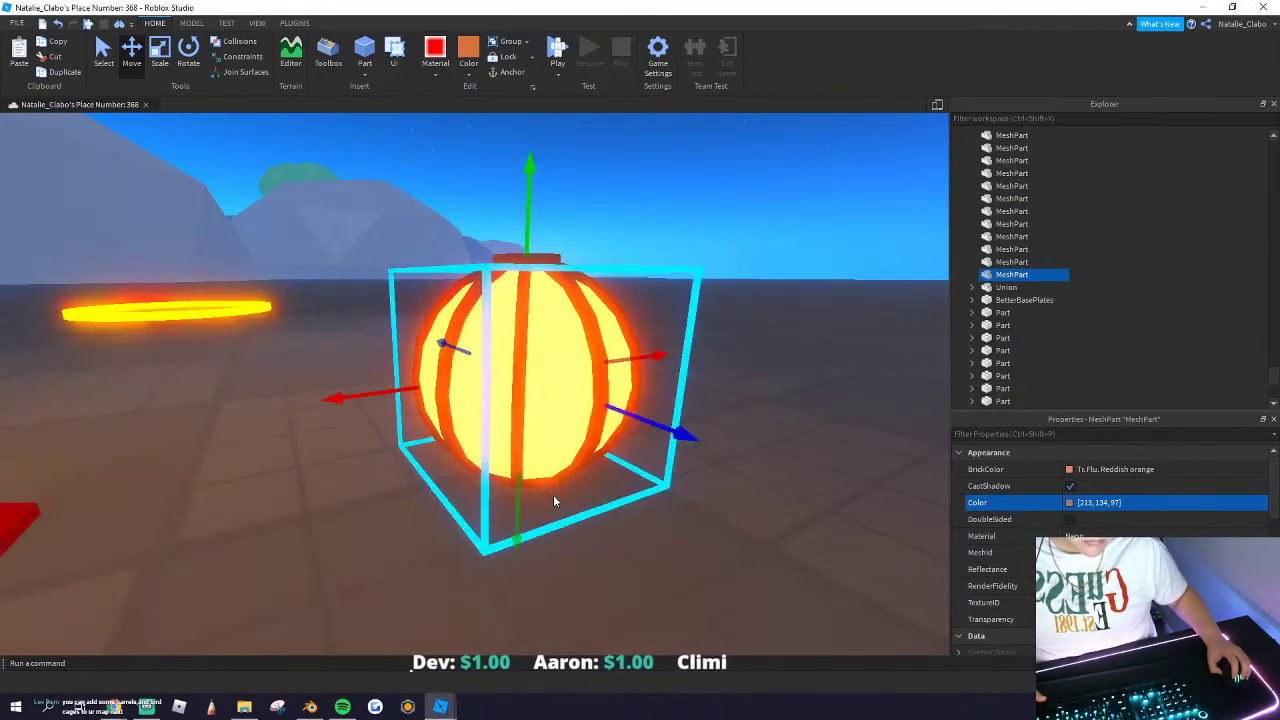
{"action": "right_click_drag", "start_coordinate": [553, 496], "coordinate": [516, 484]}
{"action": "scroll", "coordinate": [516, 483], "scroll_direction": "down", "scroll_amount": 8}
{"action": "scroll", "coordinate": [516, 482], "scroll_direction": "up", "scroll_amount": 2}
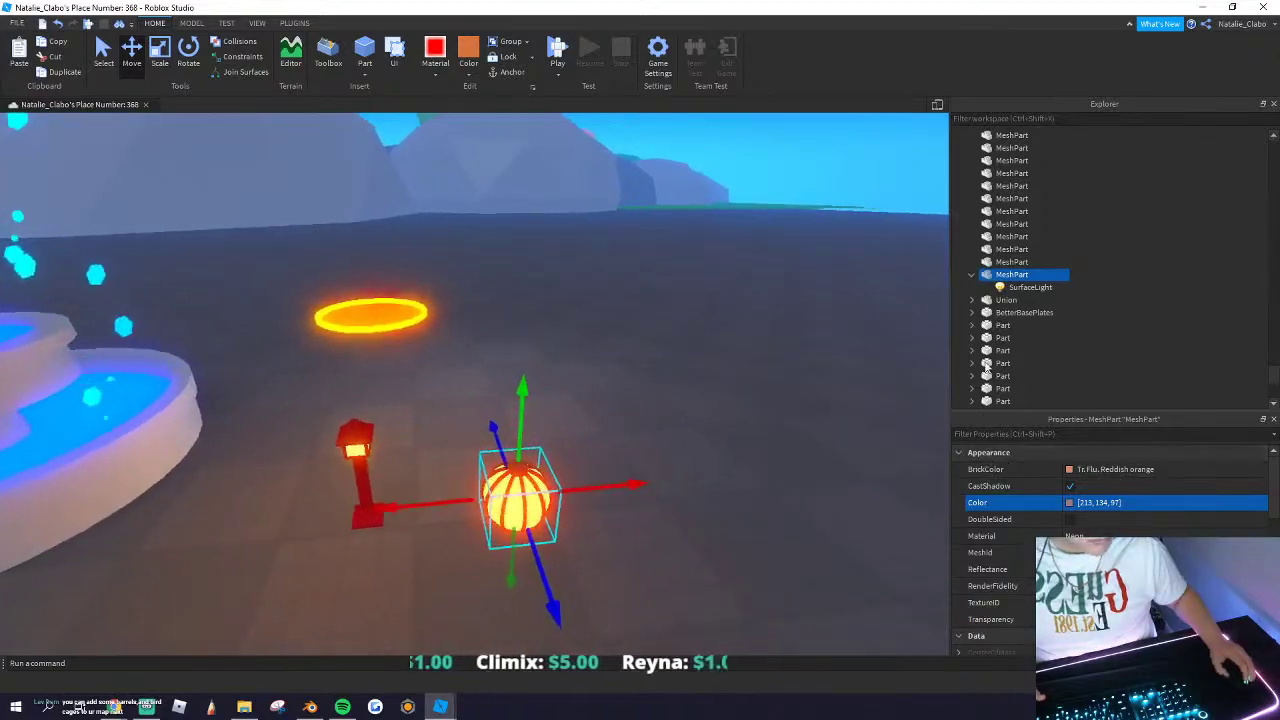
Step: Try a range of 25 on the SurfaceLight and delete the light from the panels mesh
{"action": "left_click", "coordinate": [1025, 287]}
{"action": "left_click", "coordinate": [1048, 487]}
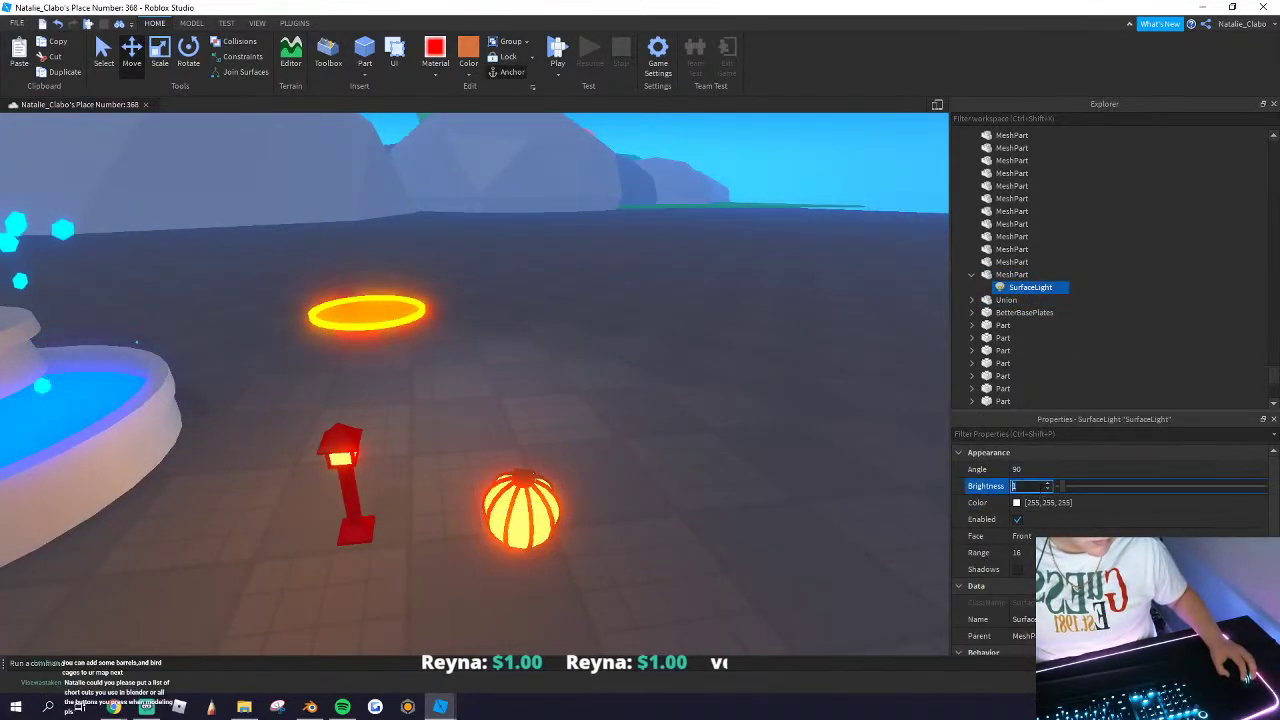
{"action": "left_click", "coordinate": [1028, 555]}
{"action": "type", "text": "25"}
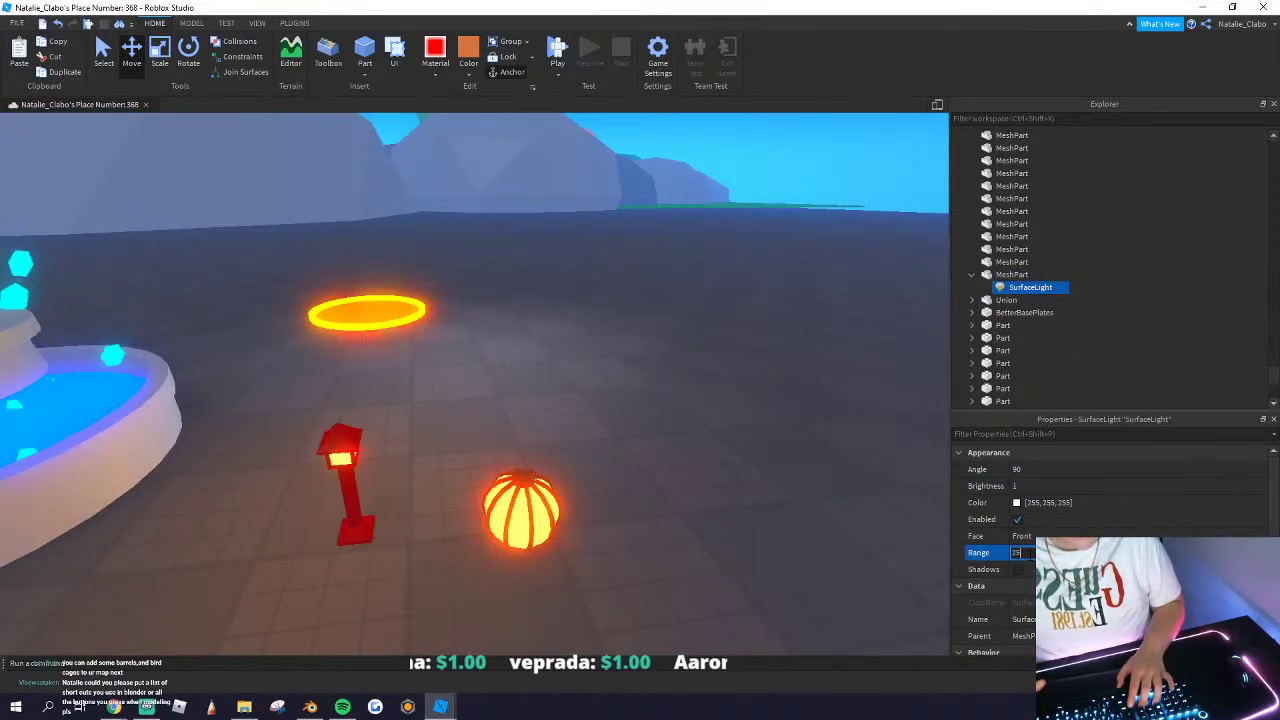
{"action": "right_click", "coordinate": [1012, 288]}
{"action": "left_click", "coordinate": [1045, 358]}
Step: Insert a PointLight into the lantern's panels mesh and select it
{"action": "left_click", "coordinate": [1011, 274]}
{"action": "right_click", "coordinate": [1011, 276]}
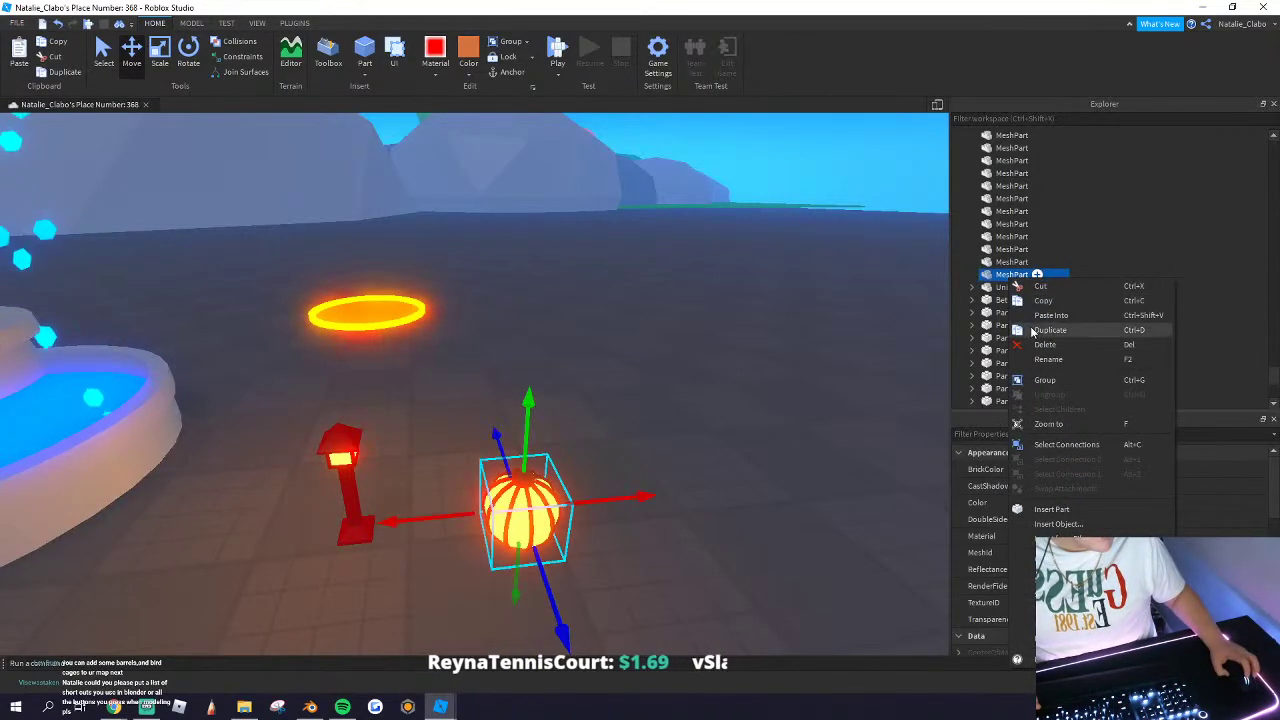
{"action": "left_click", "coordinate": [1056, 524]}
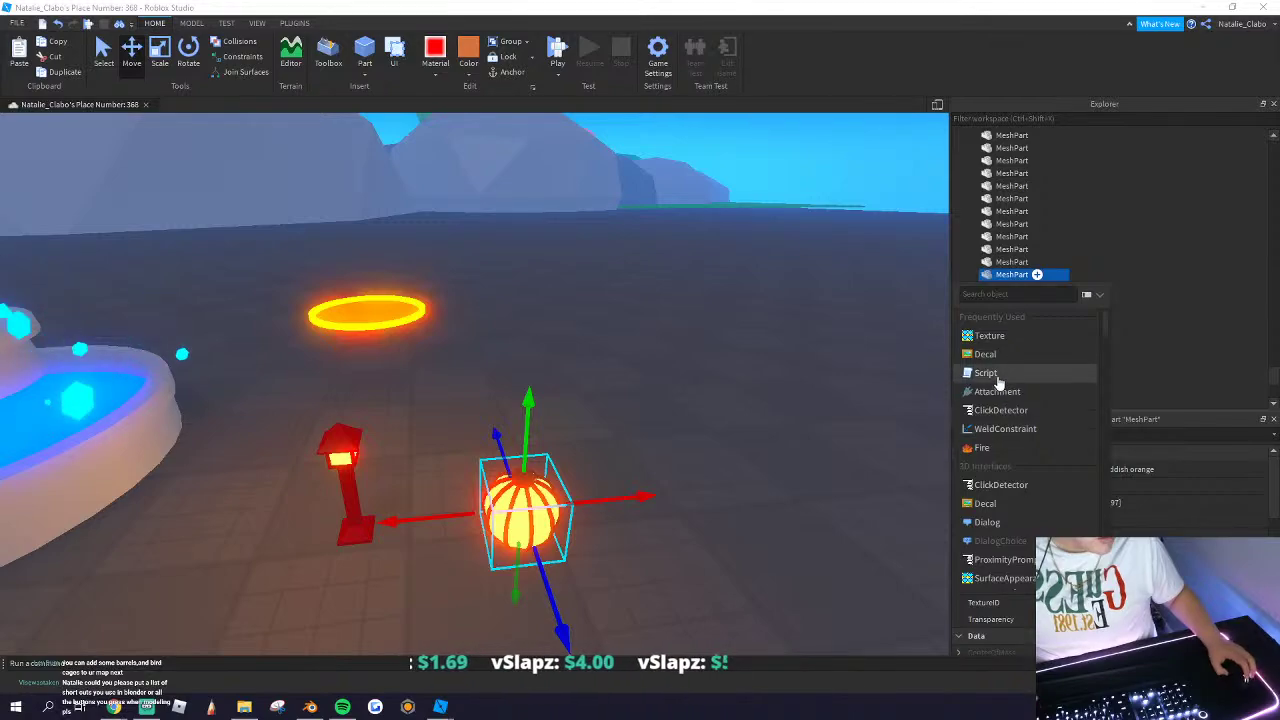
{"action": "type", "text": "light"}
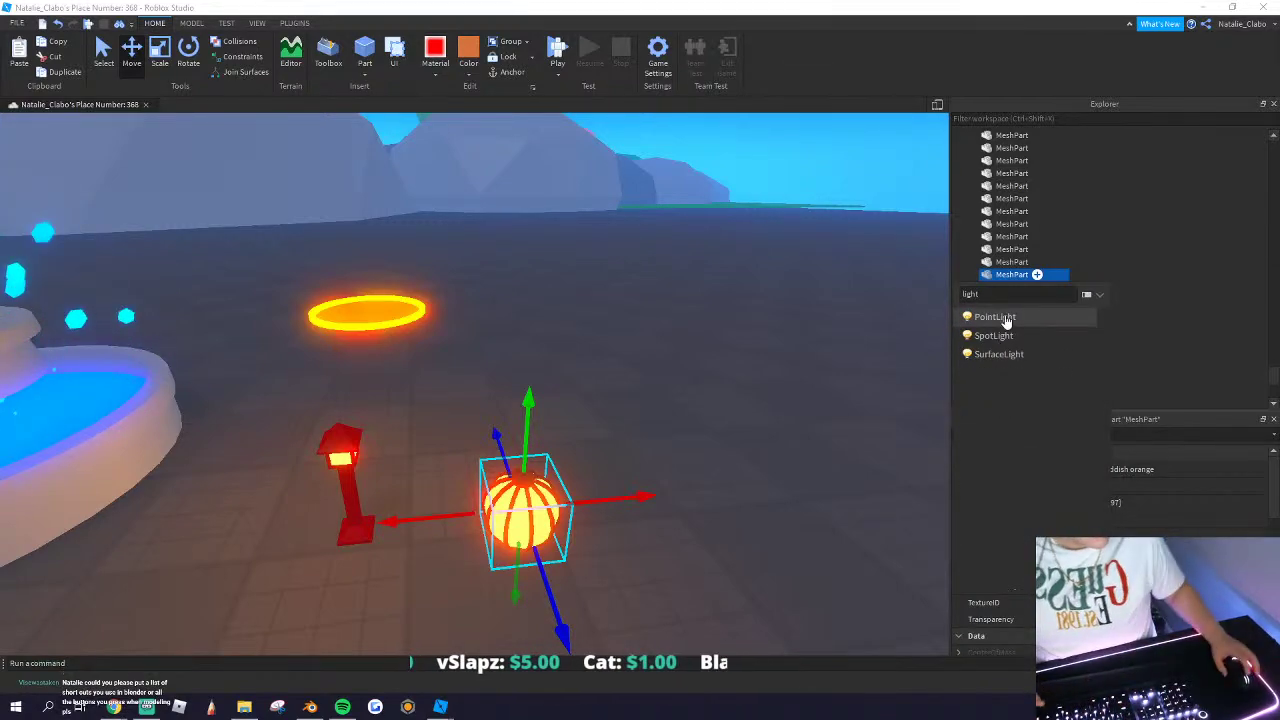
{"action": "left_click", "coordinate": [1004, 318]}
{"action": "left_click", "coordinate": [1027, 287]}
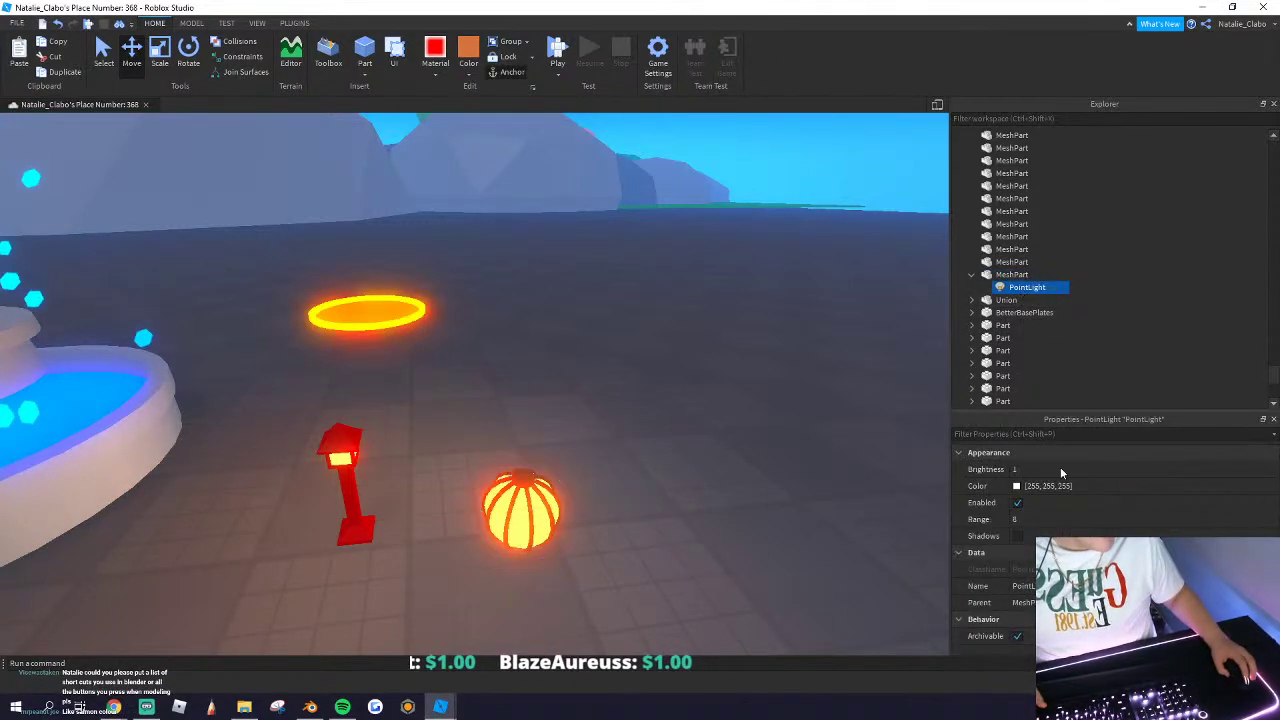
Step: Set the PointLight's colour to a warm orange, RGB 255, 193, 93
{"action": "left_click", "coordinate": [1016, 485]}
{"action": "left_click", "coordinate": [1016, 485]}
{"action": "left_click", "coordinate": [772, 286]}
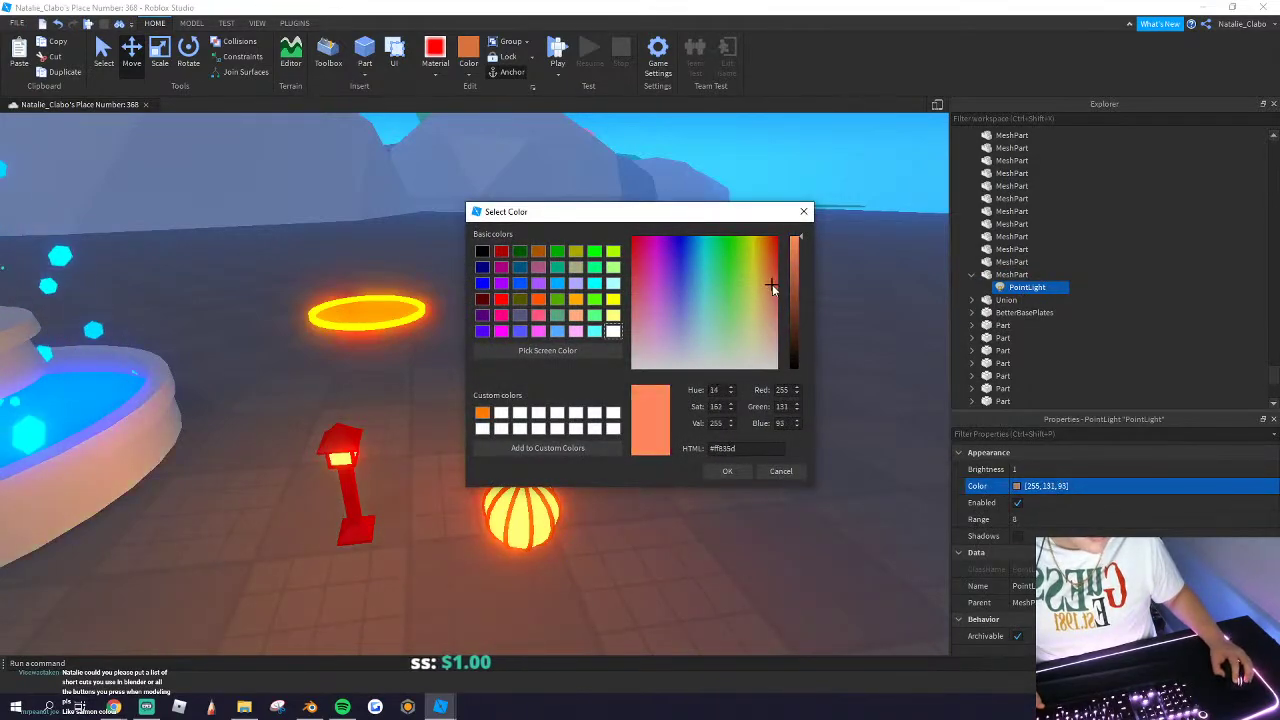
{"action": "left_click", "coordinate": [739, 471]}
Step: Set the PointLight's range to 10
{"action": "left_click", "coordinate": [1030, 519]}
{"action": "type", "text": "25"}
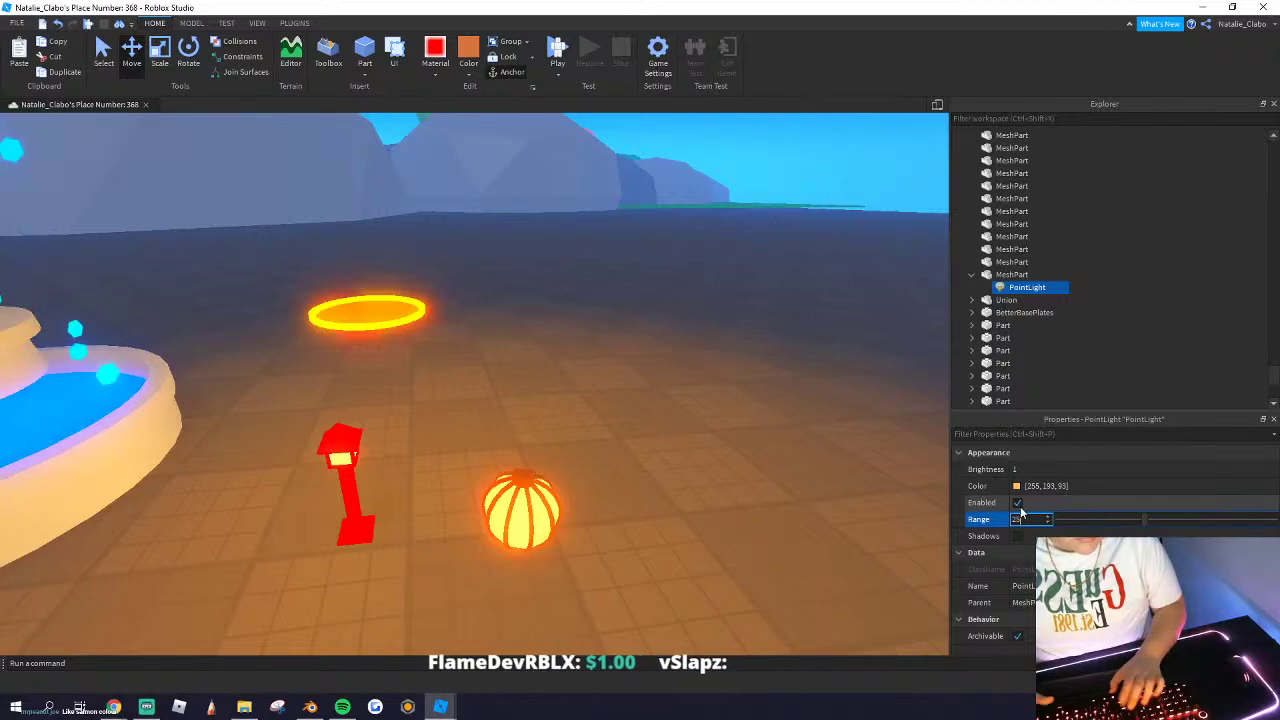
{"action": "key", "text": "BackSpace"}
{"action": "key", "text": "BackSpace"}
{"action": "type", "text": "10"}
{"action": "key", "text": "Return"}
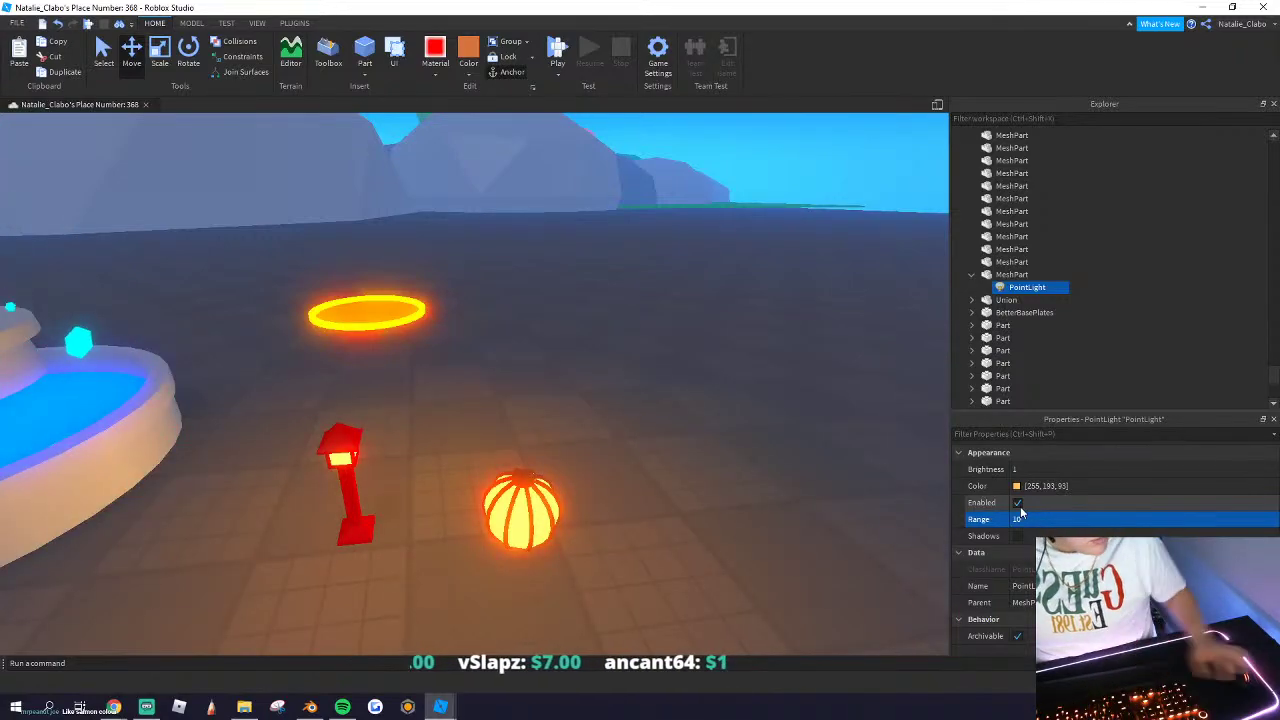
Step: Group the lantern's frame and panels meshes into one model and move it to open ground on the other side of the fountain
{"action": "left_click", "coordinate": [512, 496]}
{"action": "left_click", "coordinate": [505, 480], "text": "shift"}
{"action": "right_click", "coordinate": [505, 480]}
{"action": "left_click", "coordinate": [543, 252]}
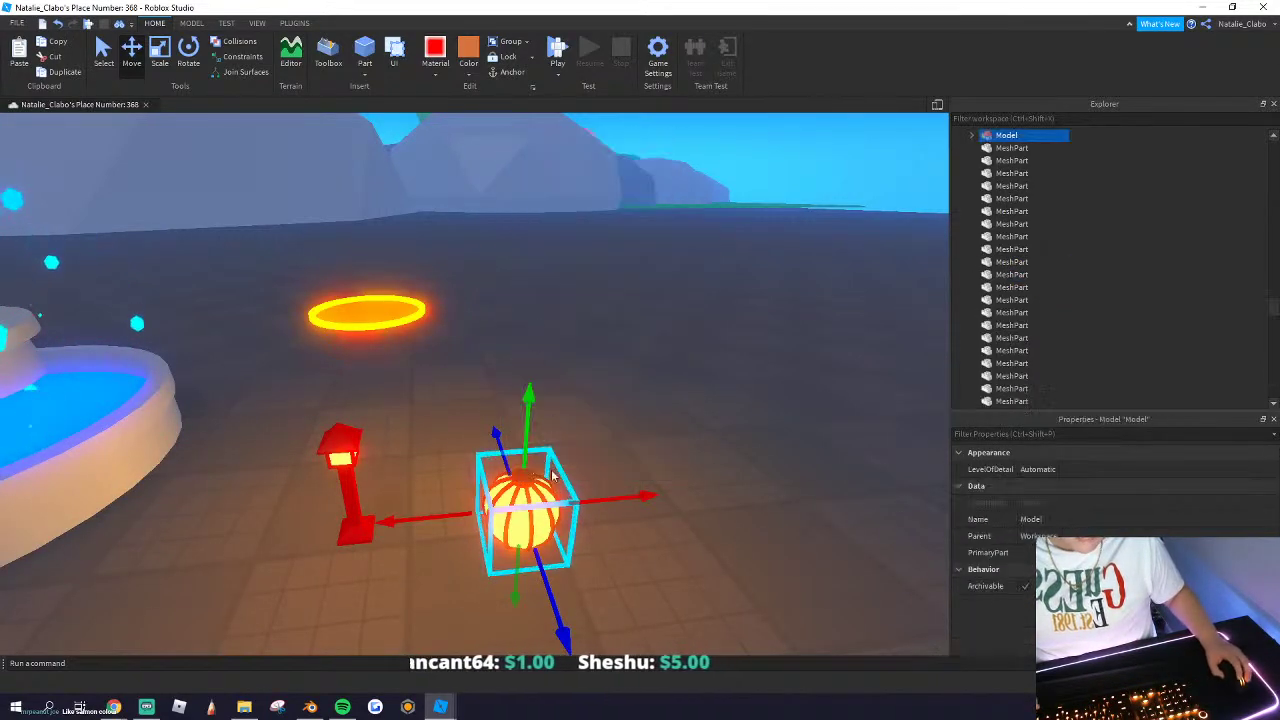
{"action": "left_click_drag", "start_coordinate": [546, 474], "coordinate": [488, 485]}
{"action": "left_click", "coordinate": [352, 496]}
{"action": "key", "text": "w"}
{"action": "right_click_drag", "start_coordinate": [353, 496], "coordinate": [351, 498]}
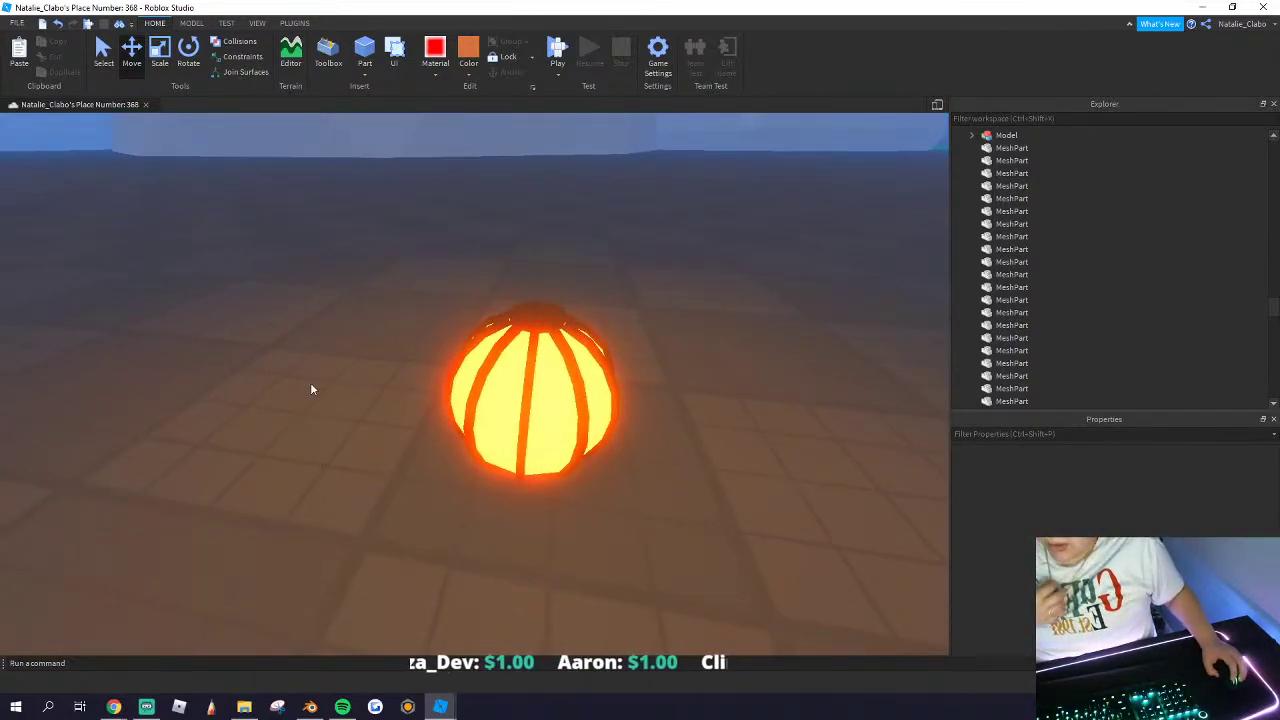
{"action": "left_click_drag", "start_coordinate": [314, 389], "coordinate": [560, 516]}
{"action": "left_click", "coordinate": [258, 441]}
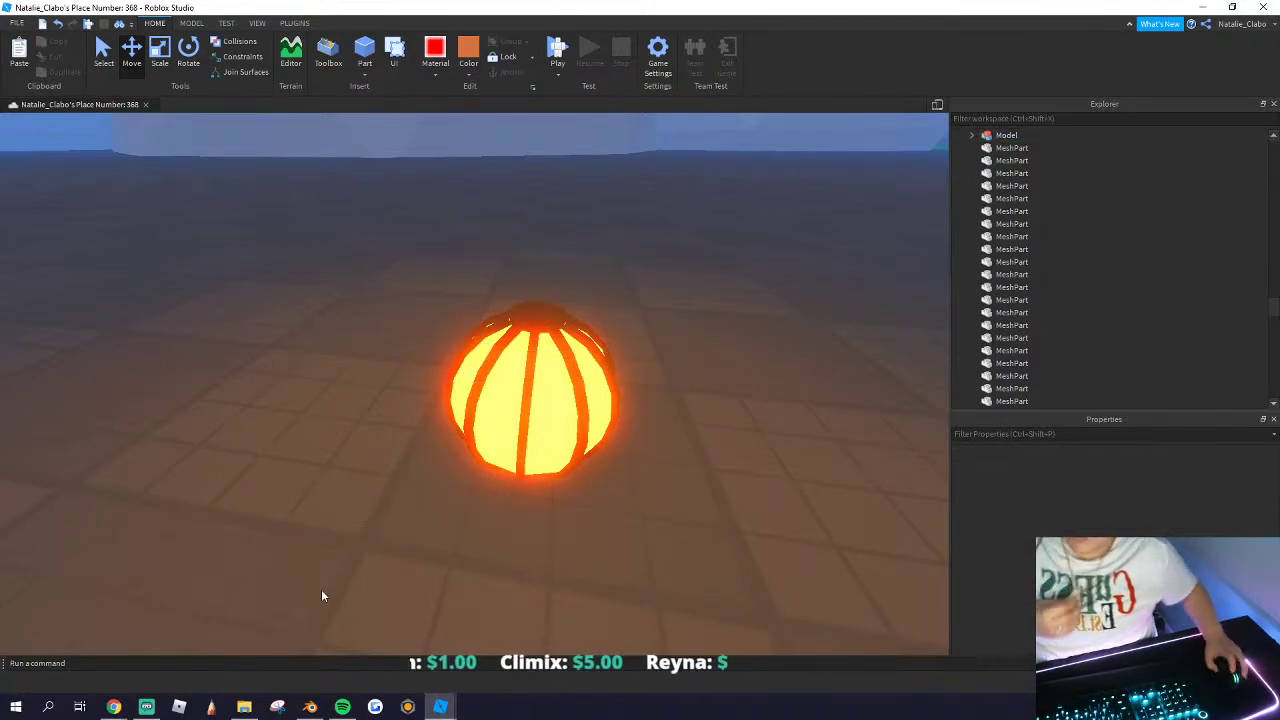
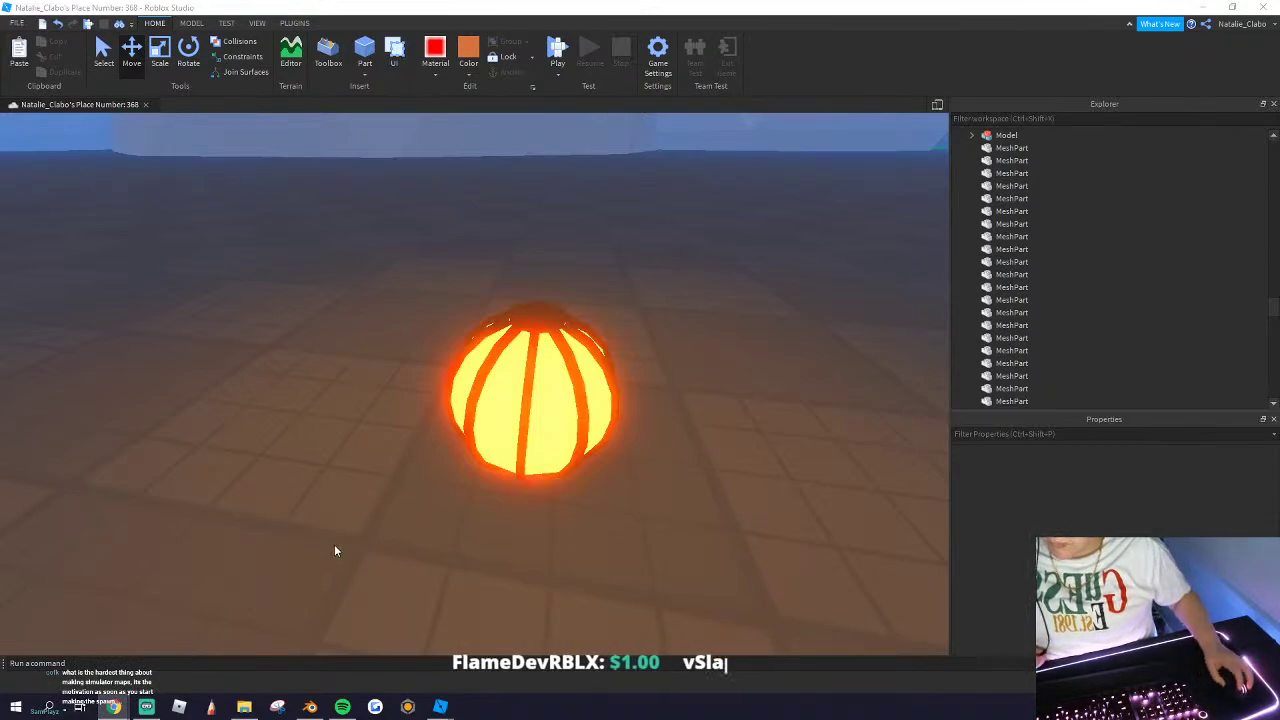
Step: Survey the whole map from above and up close, examining the lamp-lined paths, blossom trees, gates, pagoda and fountain plaza
{"action": "scroll", "coordinate": [200, 462], "scroll_direction": "down", "scroll_amount": 5}
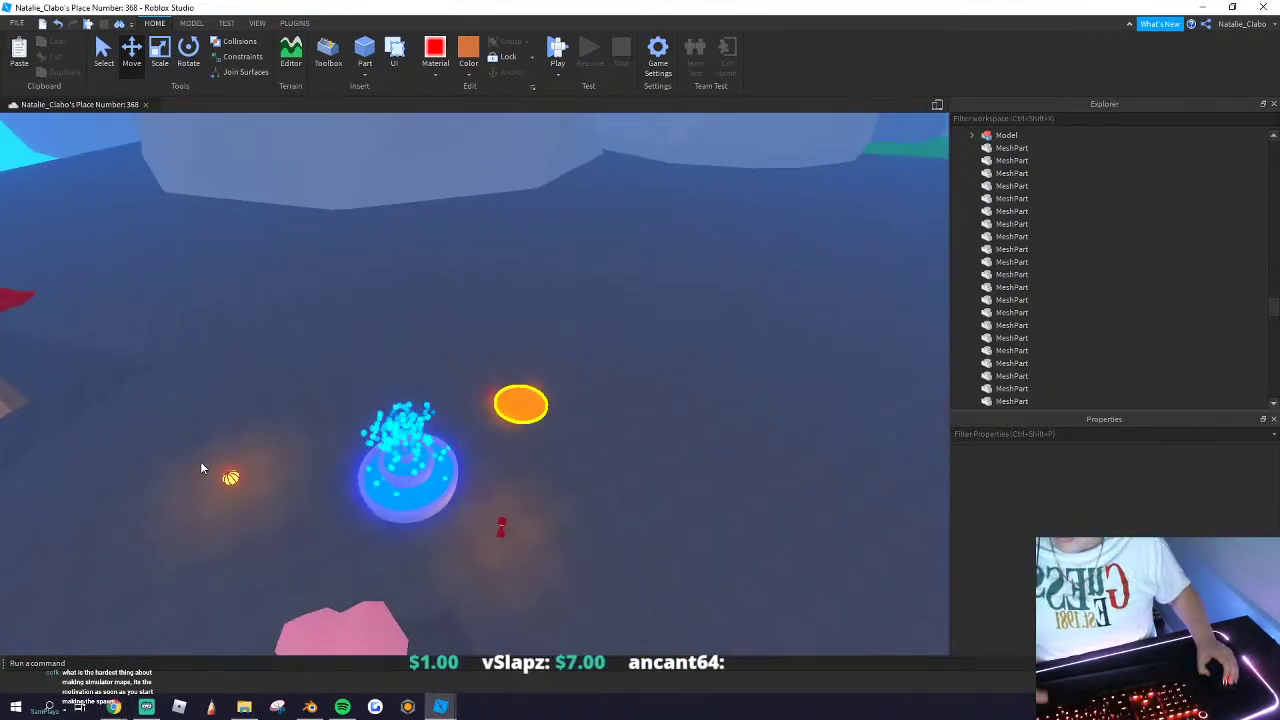
{"action": "right_click_drag", "start_coordinate": [200, 461], "coordinate": [200, 461]}
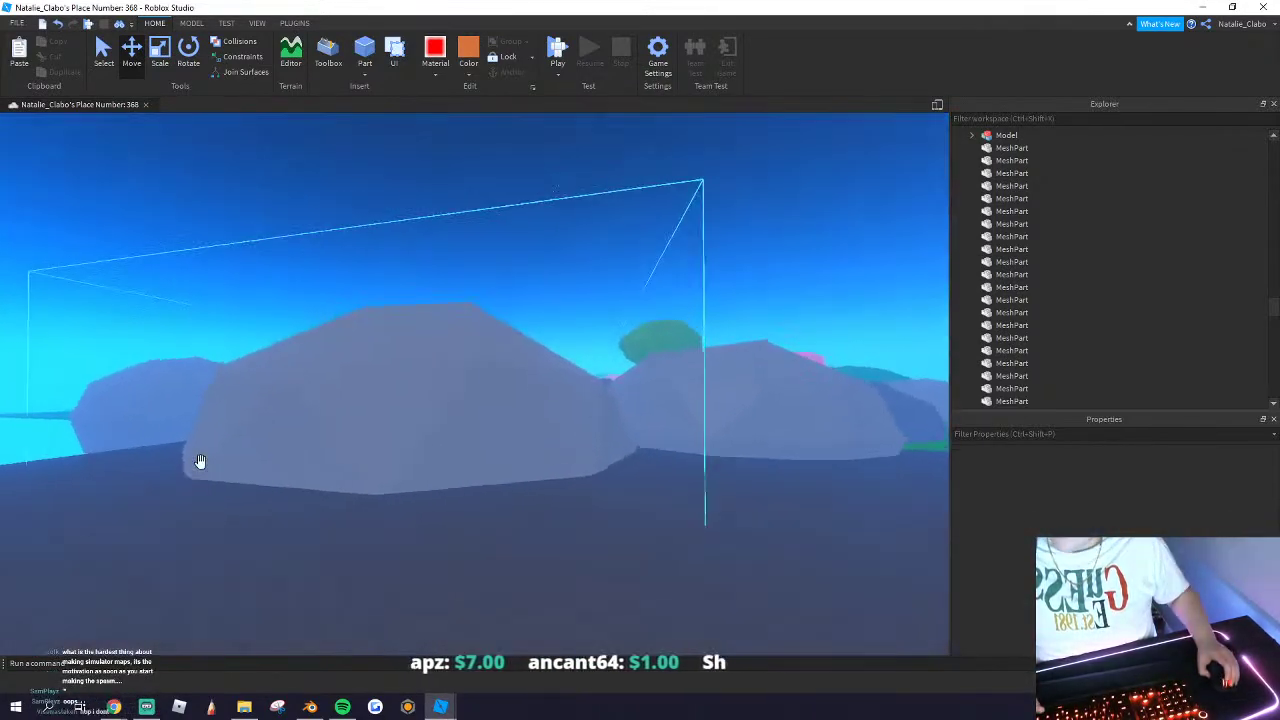
{"action": "key", "text": "w"}
{"action": "scroll", "coordinate": [200, 467], "scroll_direction": "up", "scroll_amount": 10}
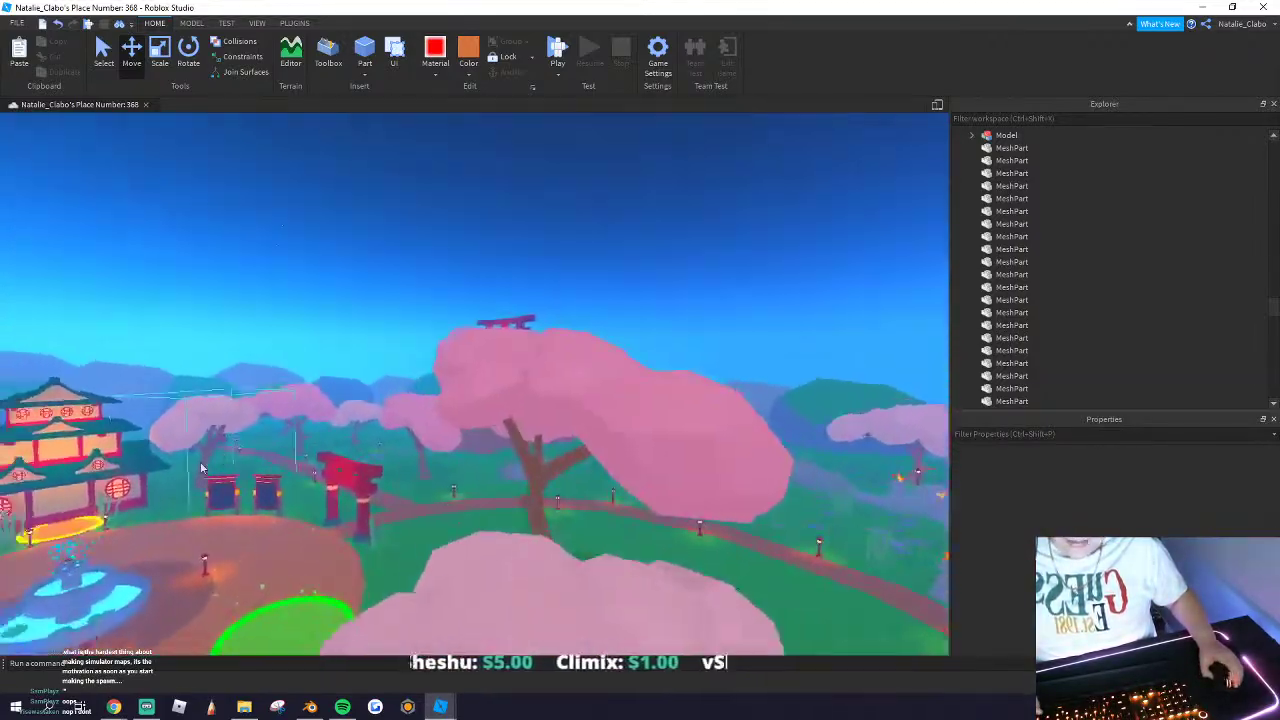
{"action": "scroll", "coordinate": [200, 461], "scroll_direction": "down", "scroll_amount": 10}
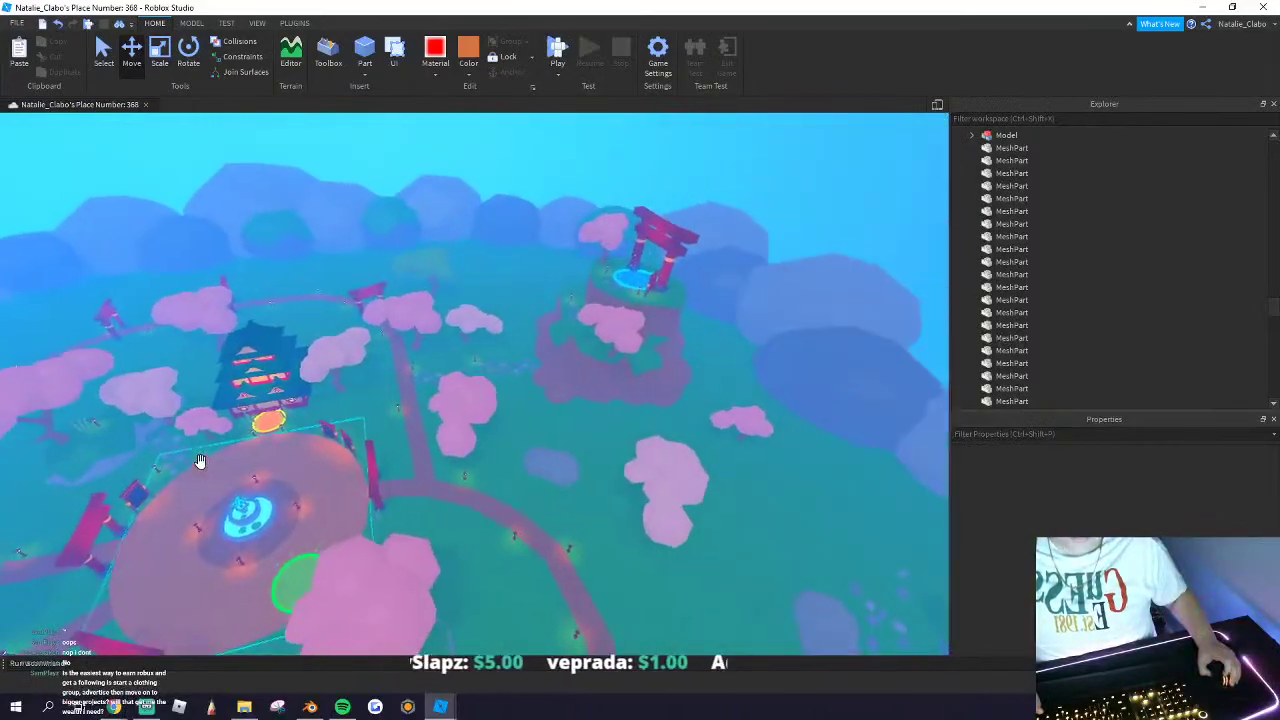
{"action": "right_click_drag", "start_coordinate": [200, 461], "coordinate": [200, 461]}
{"action": "scroll", "coordinate": [200, 461], "scroll_direction": "up", "scroll_amount": 5}
{"action": "scroll", "coordinate": [200, 461], "scroll_direction": "down", "scroll_amount": 5}
{"action": "scroll", "coordinate": [200, 461], "scroll_direction": "down", "scroll_amount": 5}
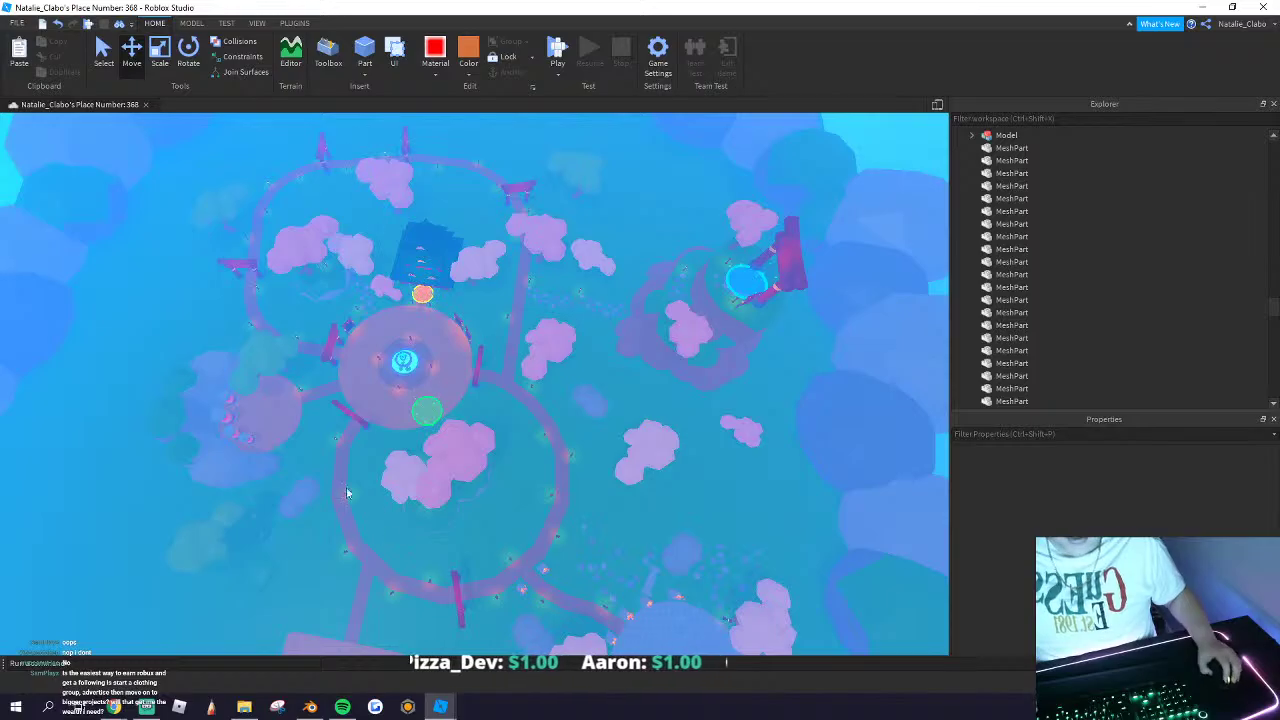
{"action": "right_click_drag", "start_coordinate": [346, 488], "coordinate": [457, 460]}
{"action": "scroll", "coordinate": [434, 463], "scroll_direction": "up", "scroll_amount": 10}
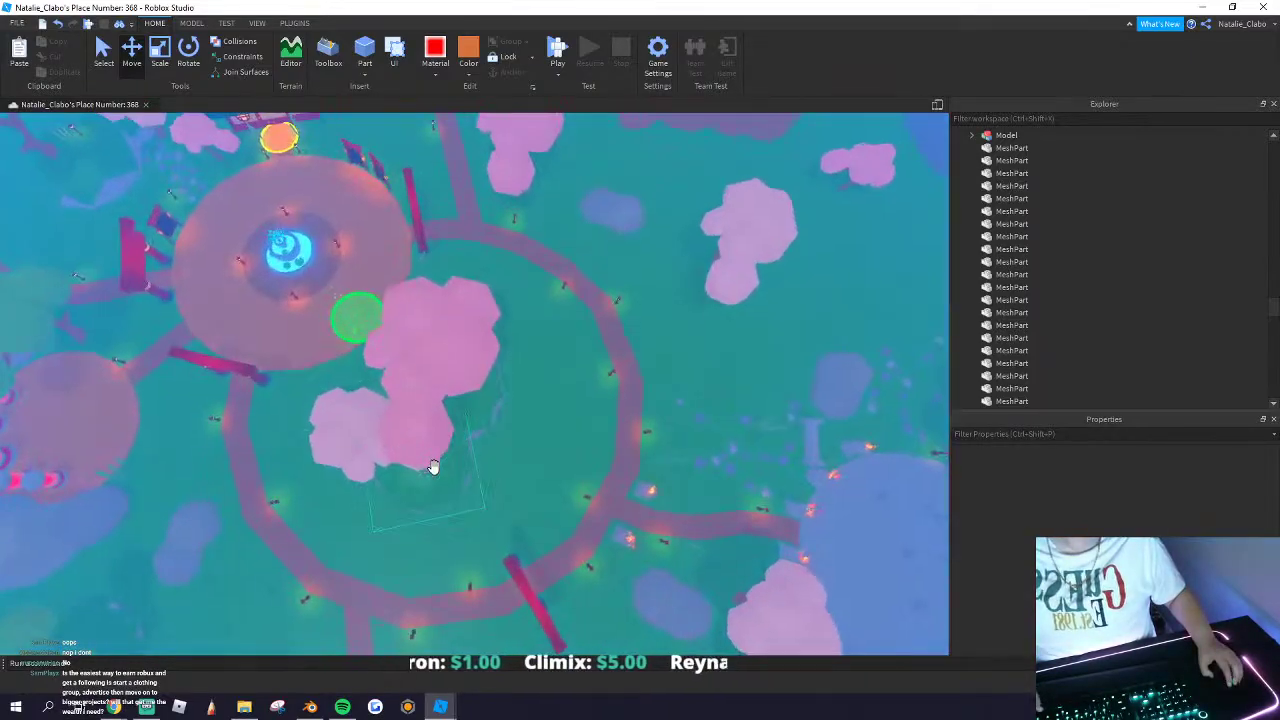
{"action": "scroll", "coordinate": [480, 315], "scroll_direction": "up", "scroll_amount": 4}
{"action": "right_click_drag", "start_coordinate": [509, 340], "coordinate": [512, 340]}
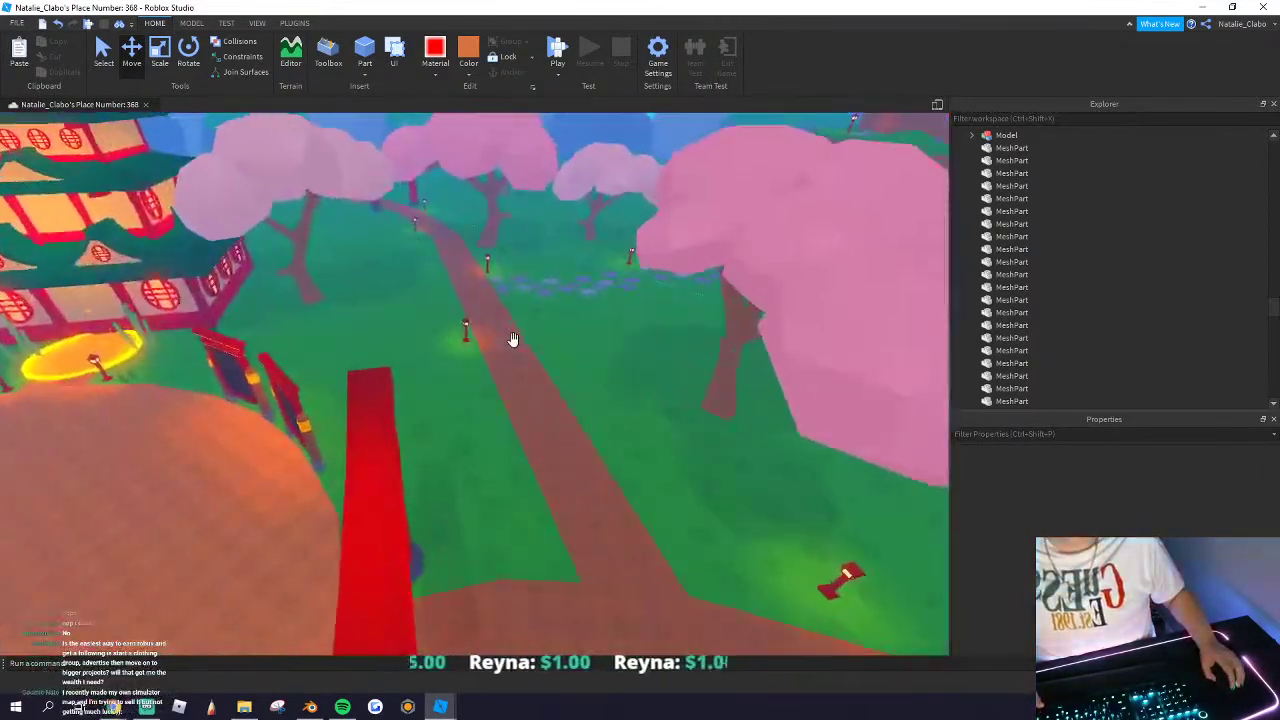
{"action": "scroll", "coordinate": [500, 390], "scroll_direction": "up", "scroll_amount": 4}
{"action": "scroll", "coordinate": [446, 374], "scroll_direction": "up", "scroll_amount": 5}
{"action": "right_click_drag", "start_coordinate": [419, 274], "coordinate": [467, 418]}
{"action": "scroll", "coordinate": [458, 411], "scroll_direction": "up", "scroll_amount": 5}
{"action": "scroll", "coordinate": [486, 475], "scroll_direction": "down", "scroll_amount": 5}
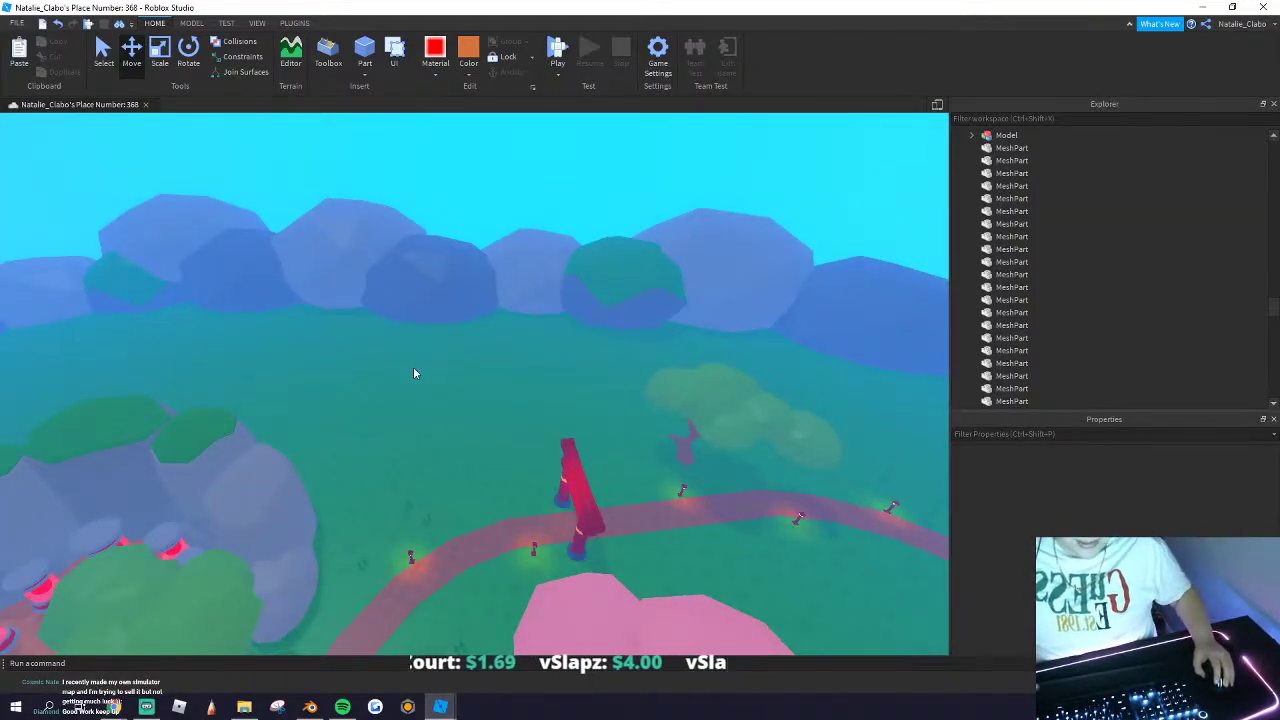
{"action": "right_click_drag", "start_coordinate": [493, 392], "coordinate": [497, 380]}
{"action": "scroll", "coordinate": [492, 391], "scroll_direction": "up", "scroll_amount": 6}
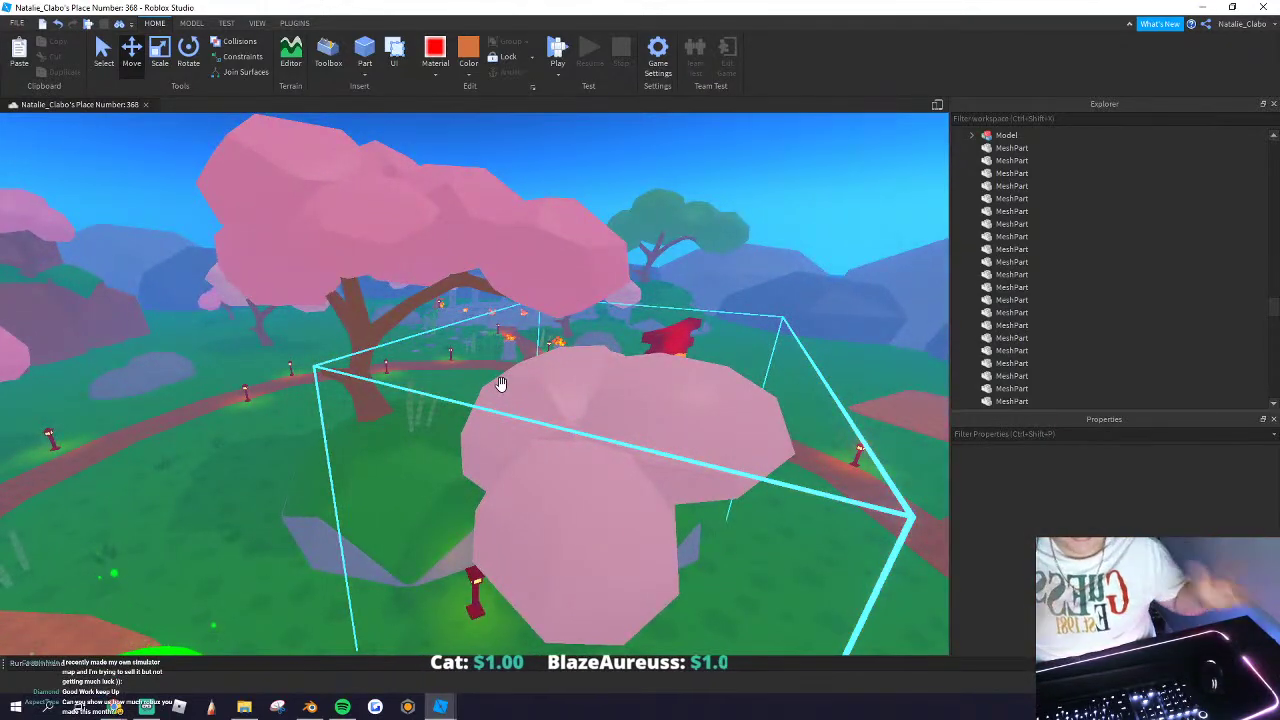
{"action": "right_click_drag", "start_coordinate": [591, 361], "coordinate": [594, 364]}
{"action": "scroll", "coordinate": [594, 367], "scroll_direction": "down", "scroll_amount": 3}
{"action": "scroll", "coordinate": [594, 366], "scroll_direction": "up", "scroll_amount": 5}
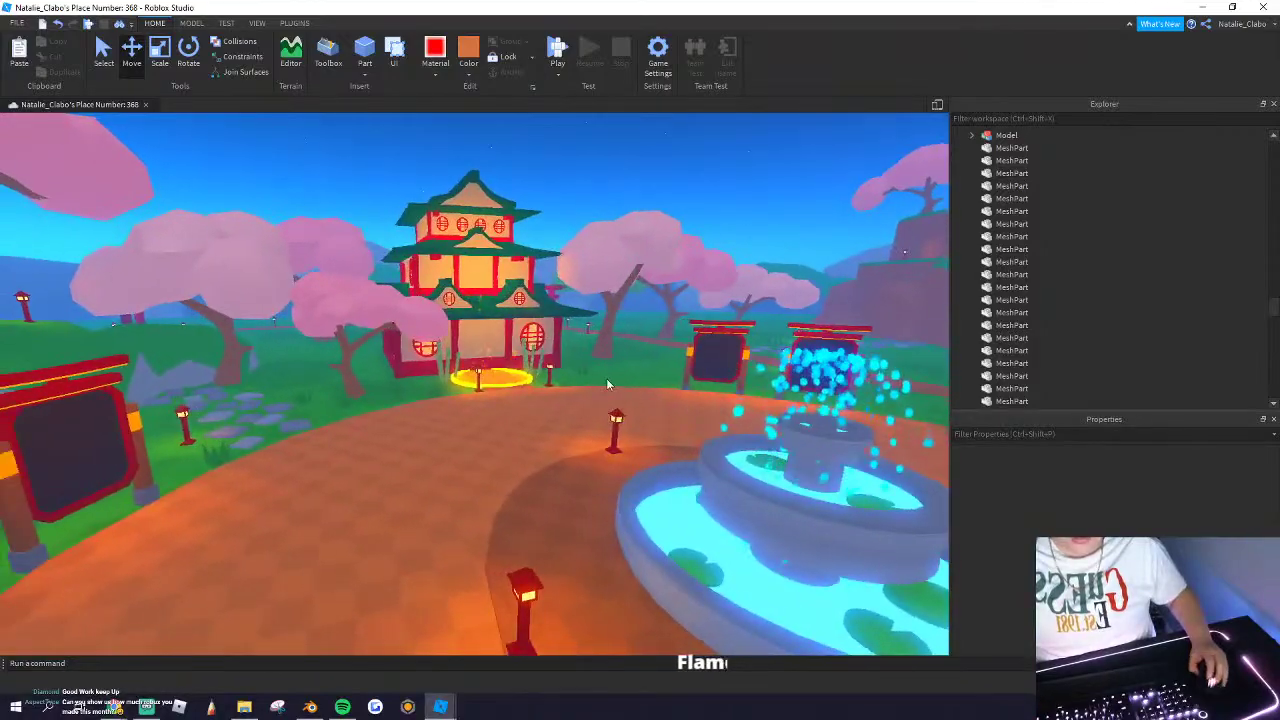
Step: Switch to Blender and hide both lantern objects, Sphere and Sphere.001, to empty the viewport
{"action": "left_click", "coordinate": [311, 706]}
{"action": "scroll", "coordinate": [559, 390], "scroll_direction": "down", "scroll_amount": 3}
{"action": "scroll", "coordinate": [559, 388], "scroll_direction": "down", "scroll_amount": 1}
{"action": "middle_click_drag", "start_coordinate": [559, 388], "coordinate": [557, 500]}
{"action": "key", "text": "a"}
{"action": "key", "text": "a"}
{"action": "scroll", "coordinate": [490, 445], "scroll_direction": "up", "scroll_amount": 2}
{"action": "key", "text": "alt+a"}
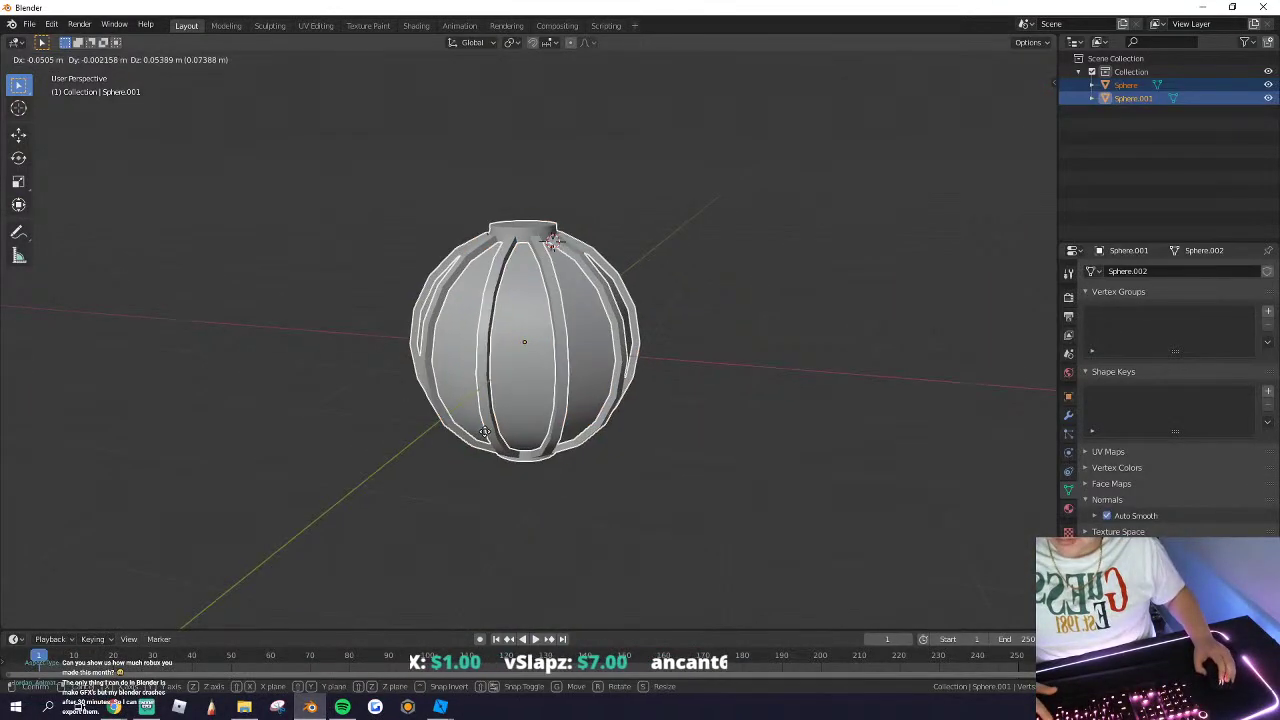
{"action": "key", "text": "a"}
{"action": "key", "text": "h"}
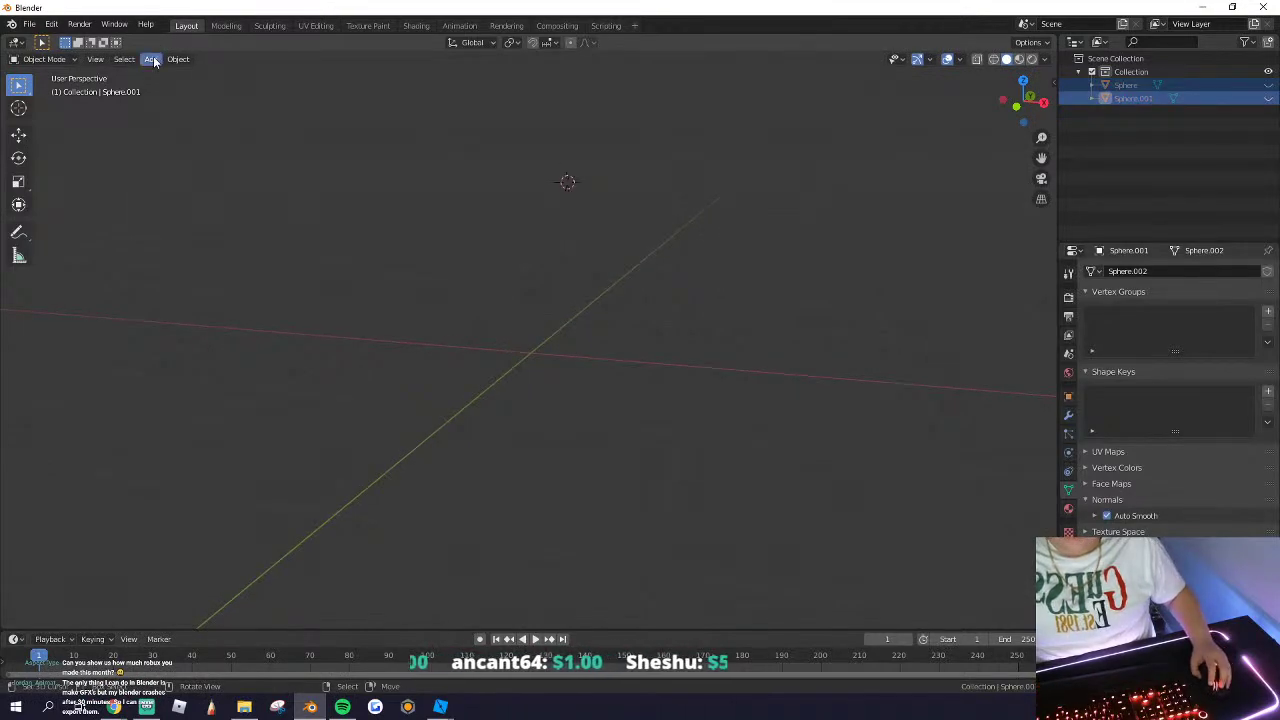
Step: Add a cube, clear its location to the world origin, scale it down slightly and open its mesh for editing
{"action": "left_click", "coordinate": [151, 59]}
{"action": "left_click", "coordinate": [274, 88]}
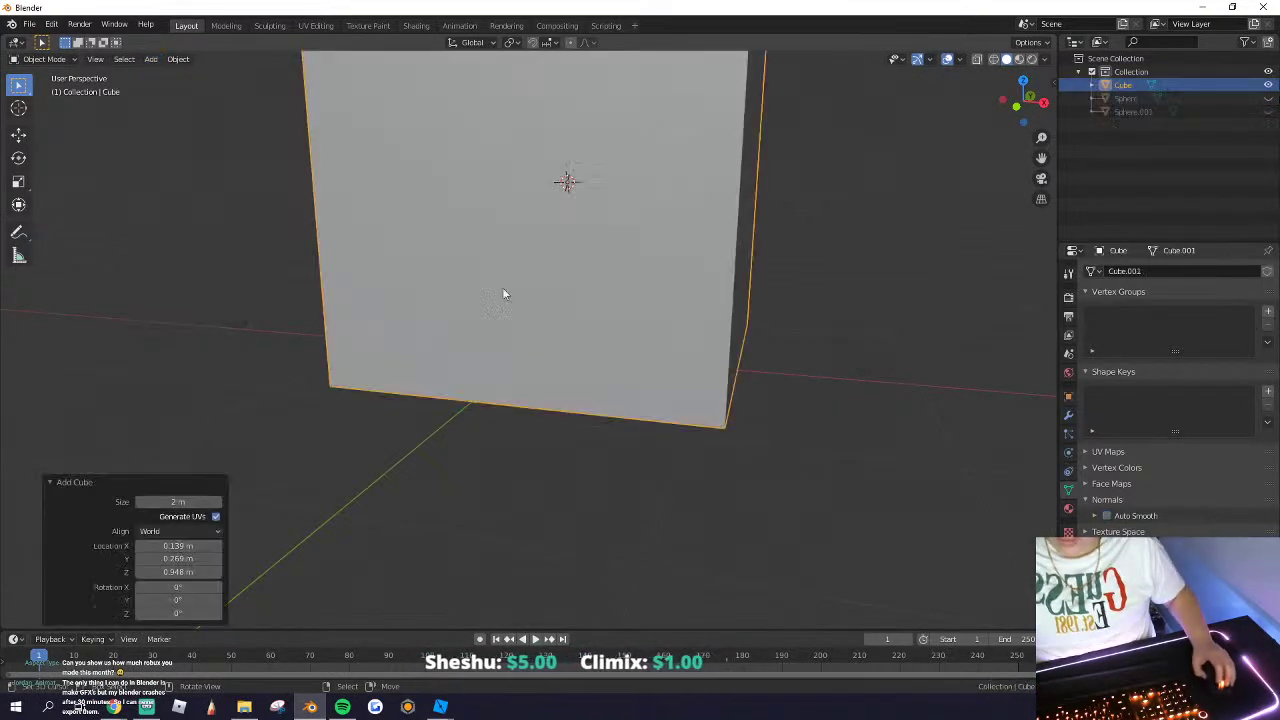
{"action": "key", "text": "alt+g"}
{"action": "scroll", "coordinate": [513, 330], "scroll_direction": "down", "scroll_amount": 3}
{"action": "mouse_move", "coordinate": [490, 328]}
{"action": "middle_mouse_down"}
{"action": "mouse_move", "coordinate": [463, 330]}
{"action": "mouse_move", "coordinate": [508, 346]}
{"action": "middle_mouse_up"}
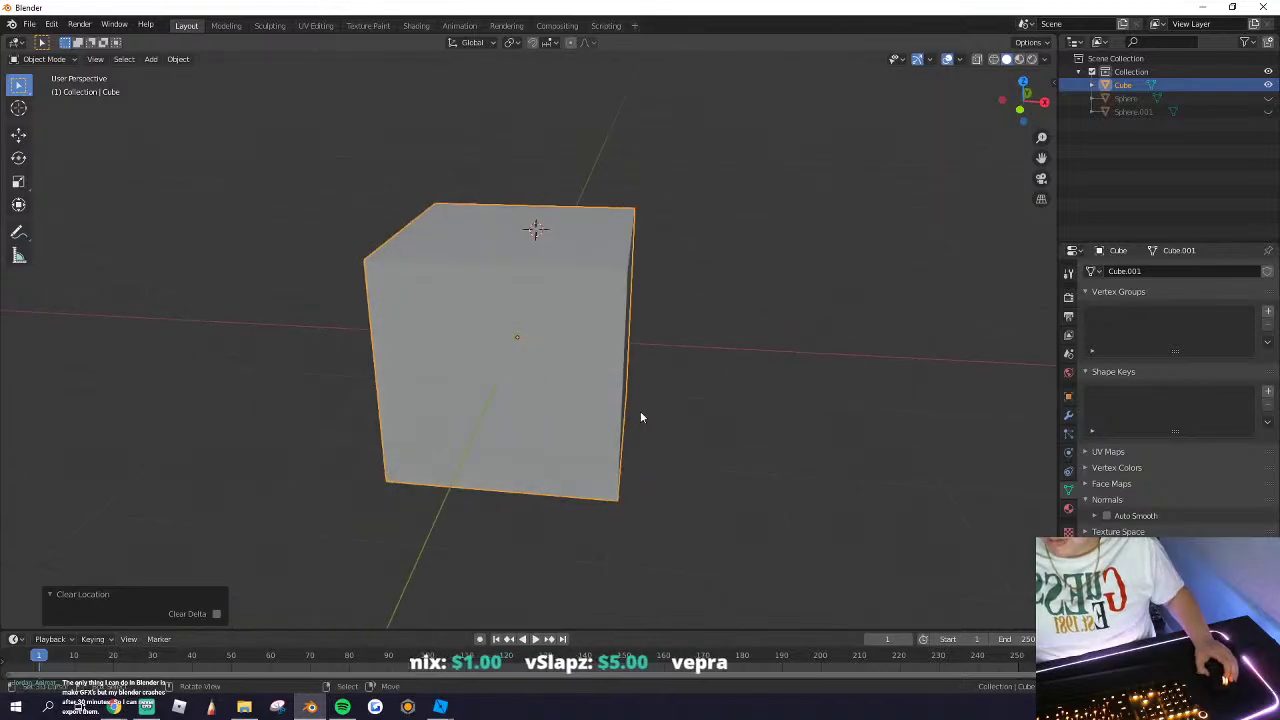
{"action": "key", "text": "s"}
{"action": "left_click", "coordinate": [604, 410]}
{"action": "key", "text": "Tab"}
Step: Switch to the browser and examine the Roblox account's Robux transactions and the summary for the past year
{"action": "mouse_move", "coordinate": [114, 706]}
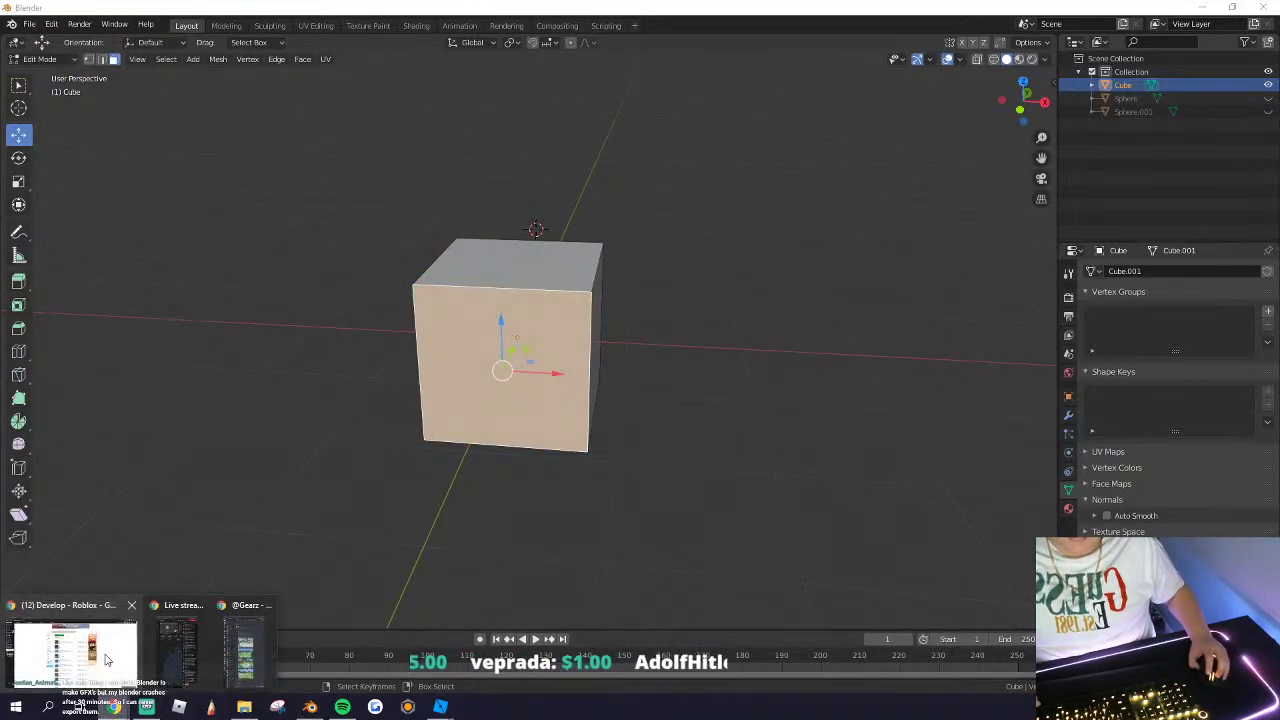
{"action": "left_click", "coordinate": [77, 655]}
{"action": "left_click", "coordinate": [1195, 57]}
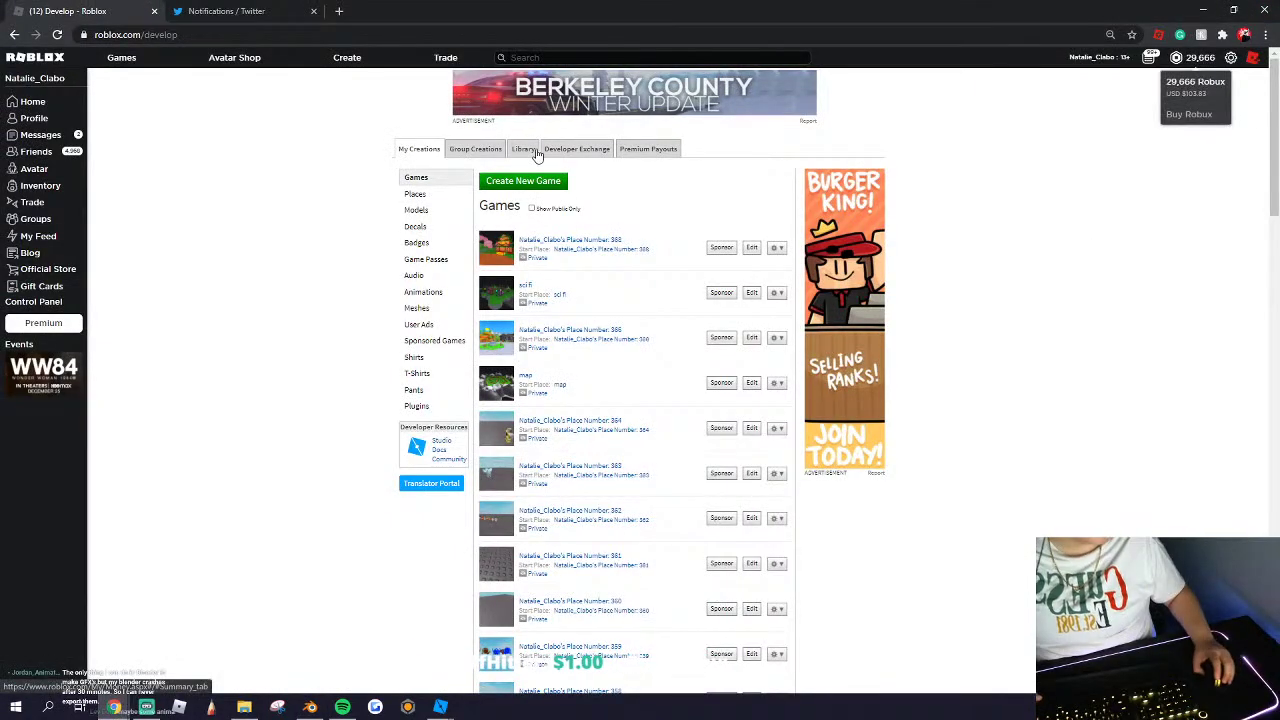
{"action": "left_click", "coordinate": [1195, 90]}
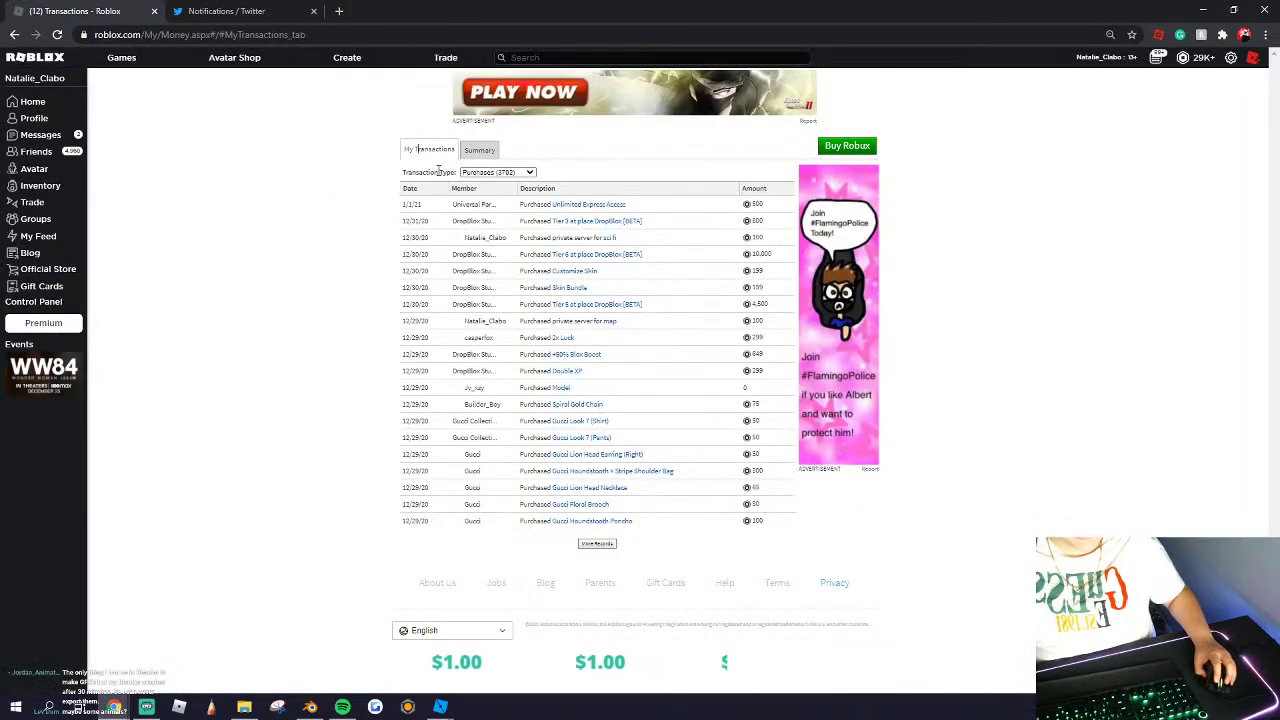
{"action": "left_click", "coordinate": [480, 149]}
{"action": "left_click", "coordinate": [468, 172]}
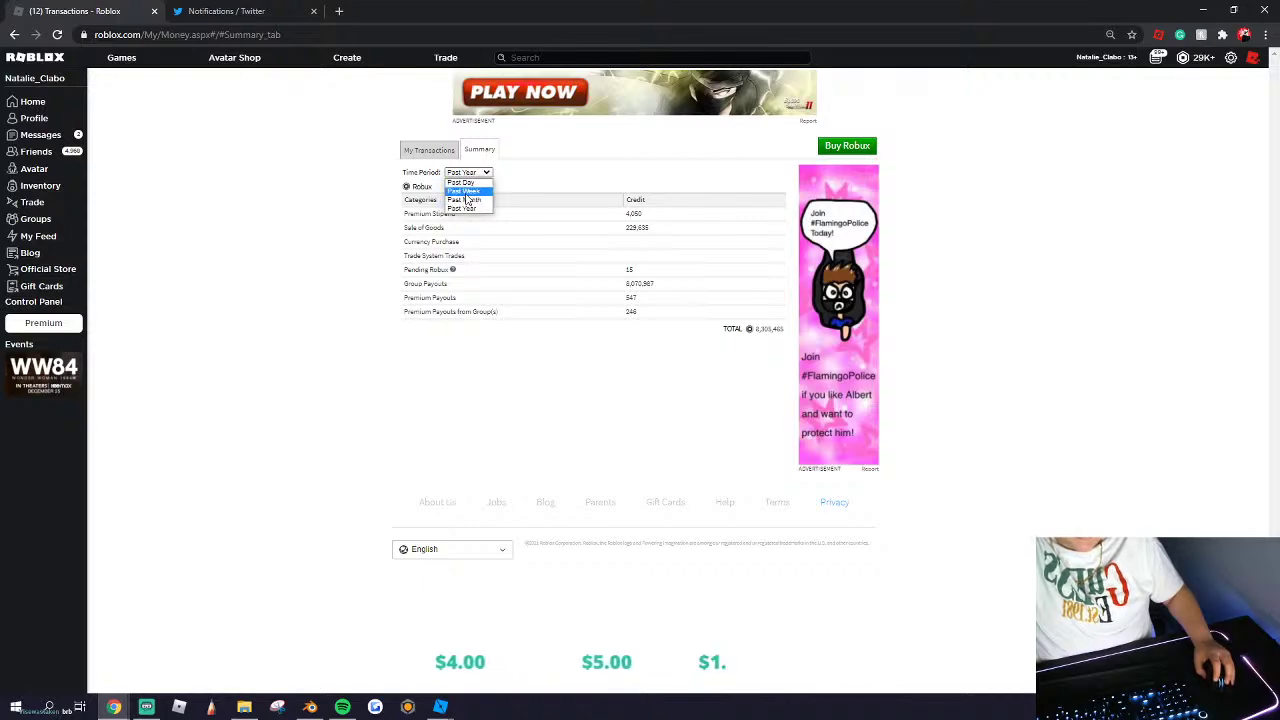
{"action": "left_click", "coordinate": [465, 191]}
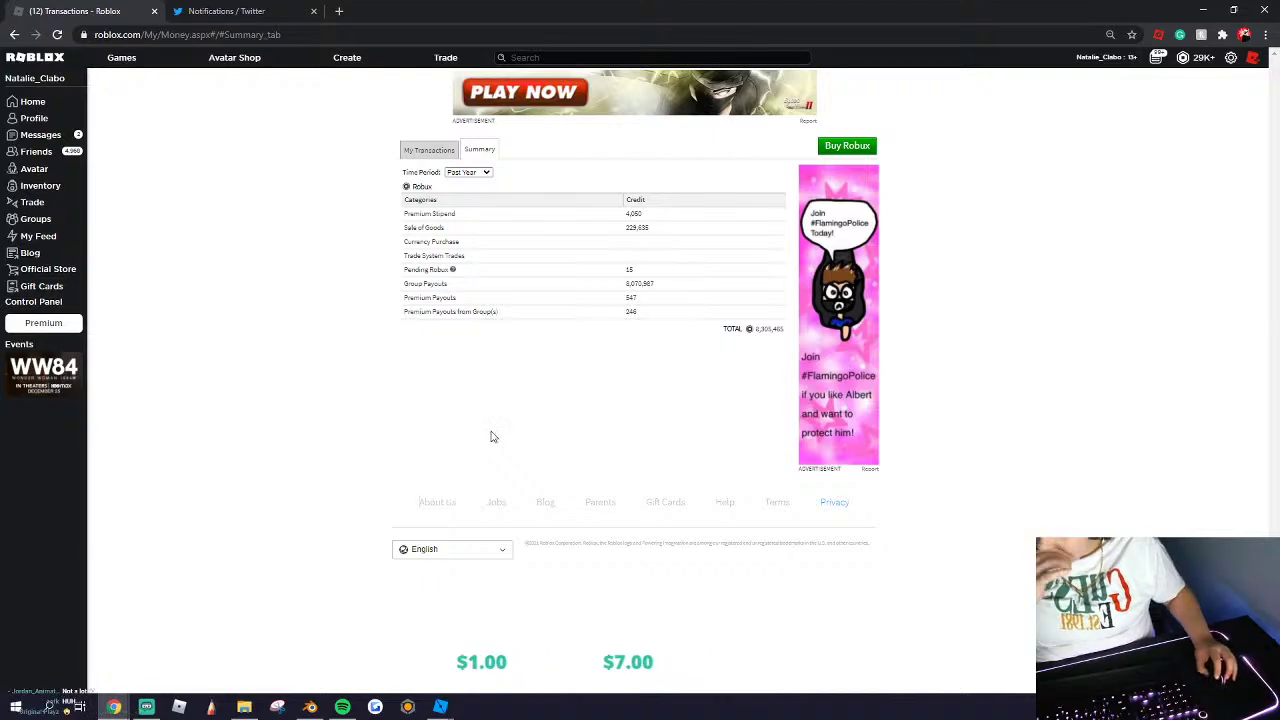
Step: Switch back to Blender and scale the cube's upper face down to about 0.895 to form a tapered base
{"action": "left_click", "coordinate": [312, 706]}
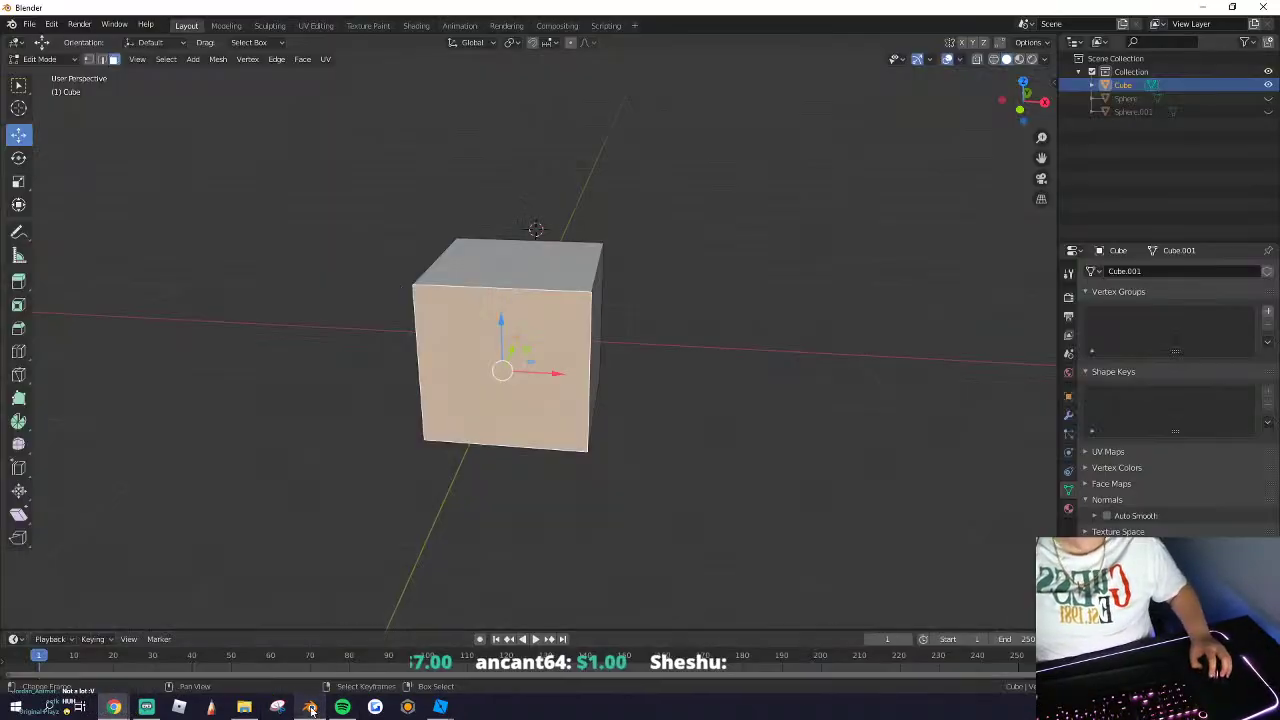
{"action": "scroll", "coordinate": [494, 270], "scroll_direction": "up", "scroll_amount": 1}
{"action": "left_click", "coordinate": [490, 261]}
{"action": "middle_click_drag", "start_coordinate": [535, 288], "coordinate": [540, 303]}
{"action": "key", "text": "s"}
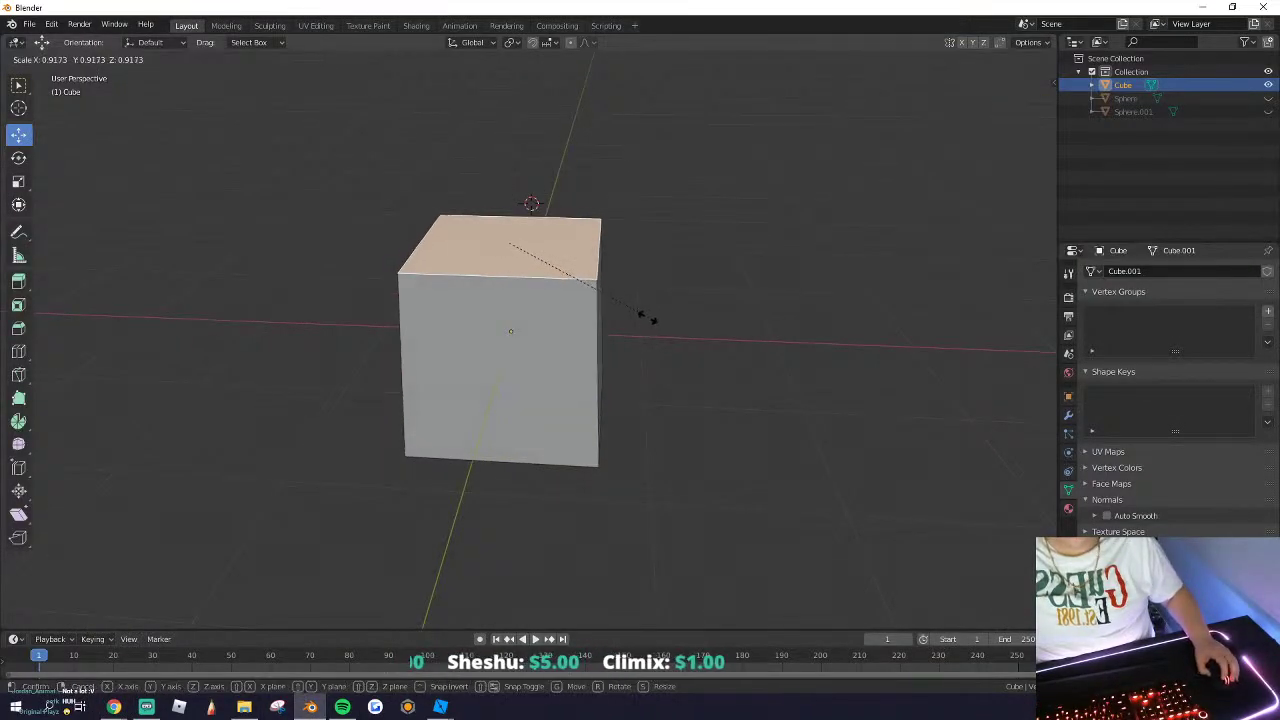
{"action": "left_click", "coordinate": [646, 314]}
{"action": "scroll", "coordinate": [646, 314], "scroll_direction": "down", "scroll_amount": 3}
{"action": "middle_click_drag", "start_coordinate": [646, 316], "coordinate": [623, 357]}
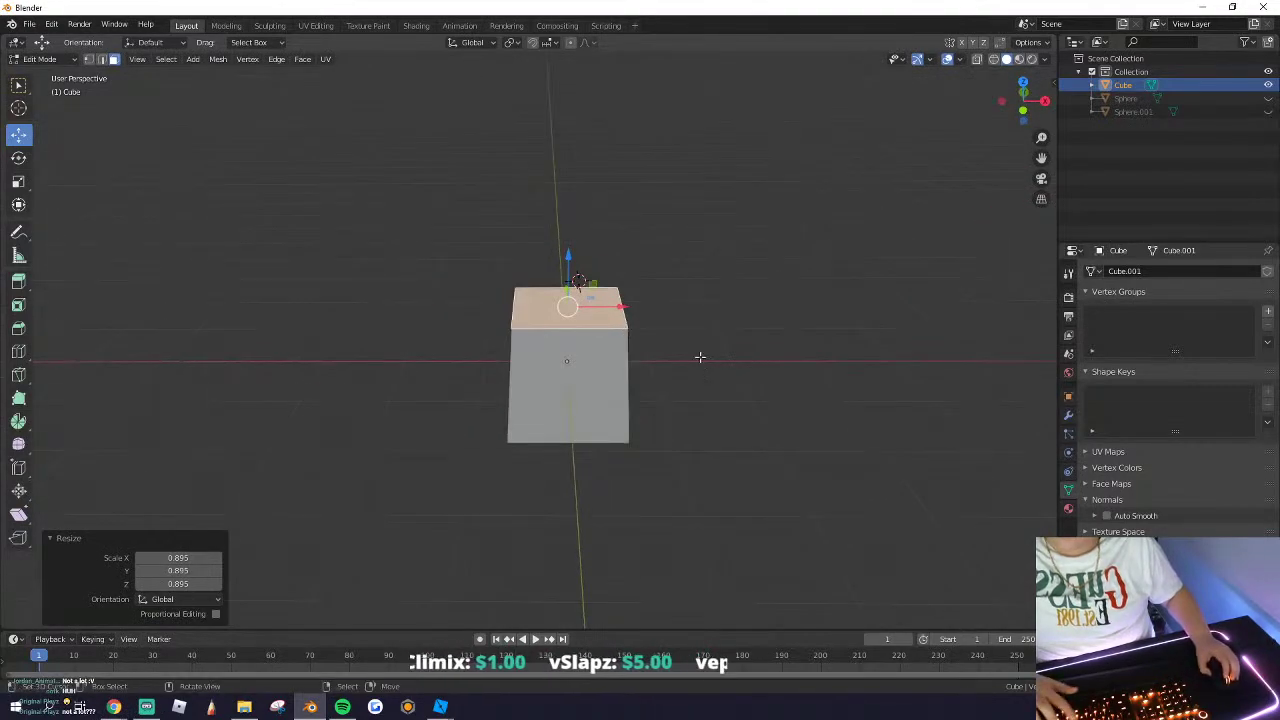
Step: Inset the base's upper face by about 0.094 m and extrude it upward into a post
{"action": "key", "text": "i"}
{"action": "left_click", "coordinate": [688, 353]}
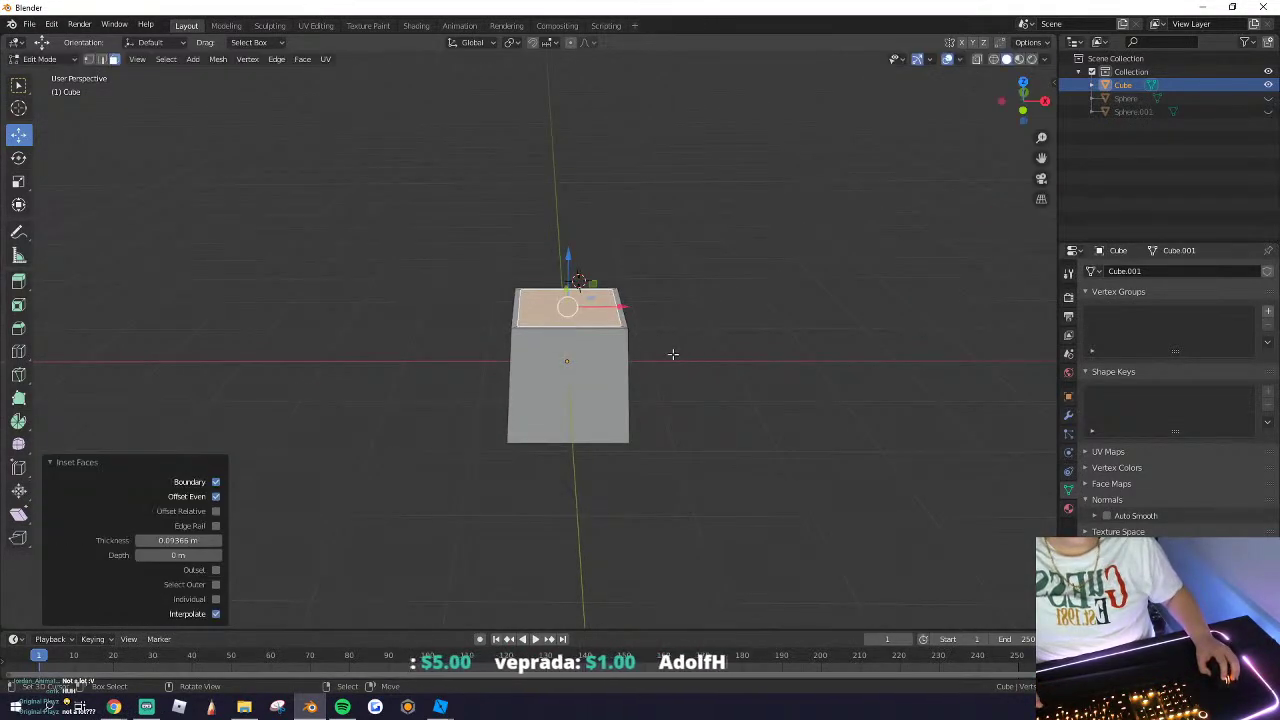
{"action": "scroll", "coordinate": [680, 360], "scroll_direction": "down", "scroll_amount": 2}
{"action": "key", "text": "e"}
{"action": "left_click", "coordinate": [645, 194]}
{"action": "middle_click_drag", "start_coordinate": [651, 343], "coordinate": [655, 564], "text": "shift"}
Step: Extrude the post's upper face again and raise it a further 2.14 m or so
{"action": "key", "text": "e"}
{"action": "left_click", "coordinate": [653, 513]}
{"action": "scroll", "coordinate": [660, 508], "scroll_direction": "down", "scroll_amount": 2}
{"action": "scroll", "coordinate": [657, 503], "scroll_direction": "up", "scroll_amount": 1}
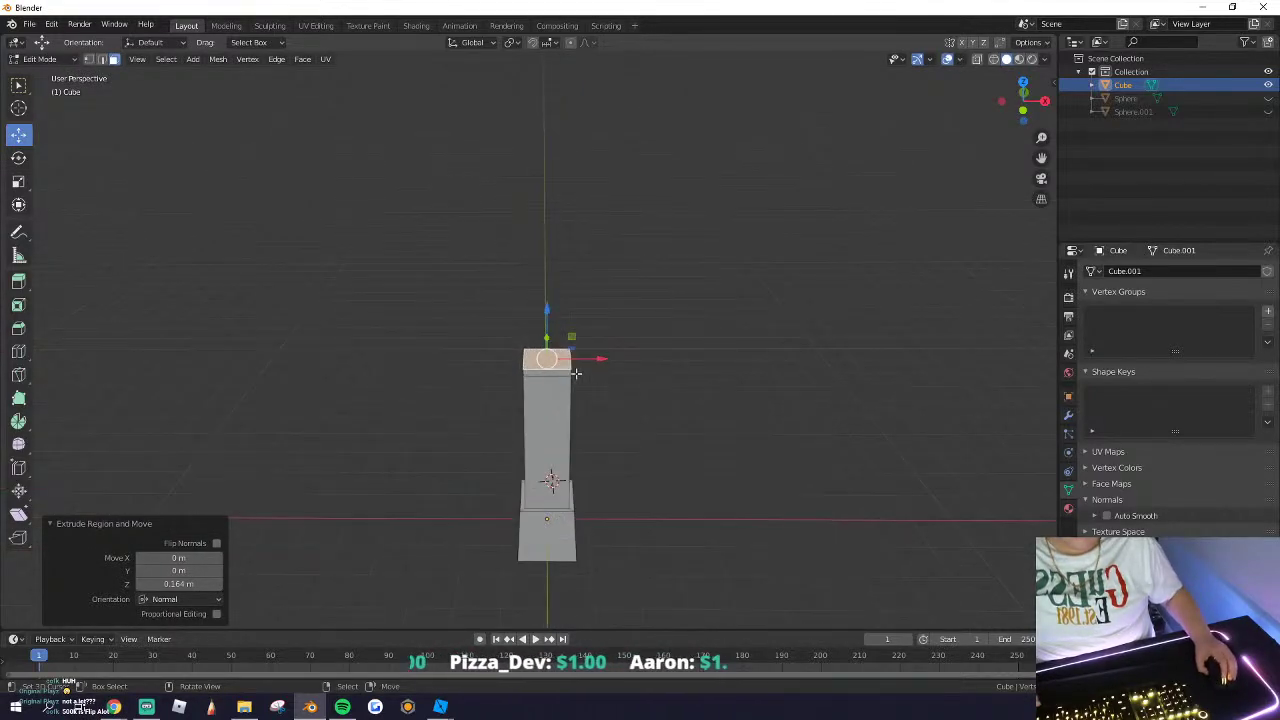
{"action": "left_click_drag", "start_coordinate": [548, 311], "coordinate": [564, 221]}
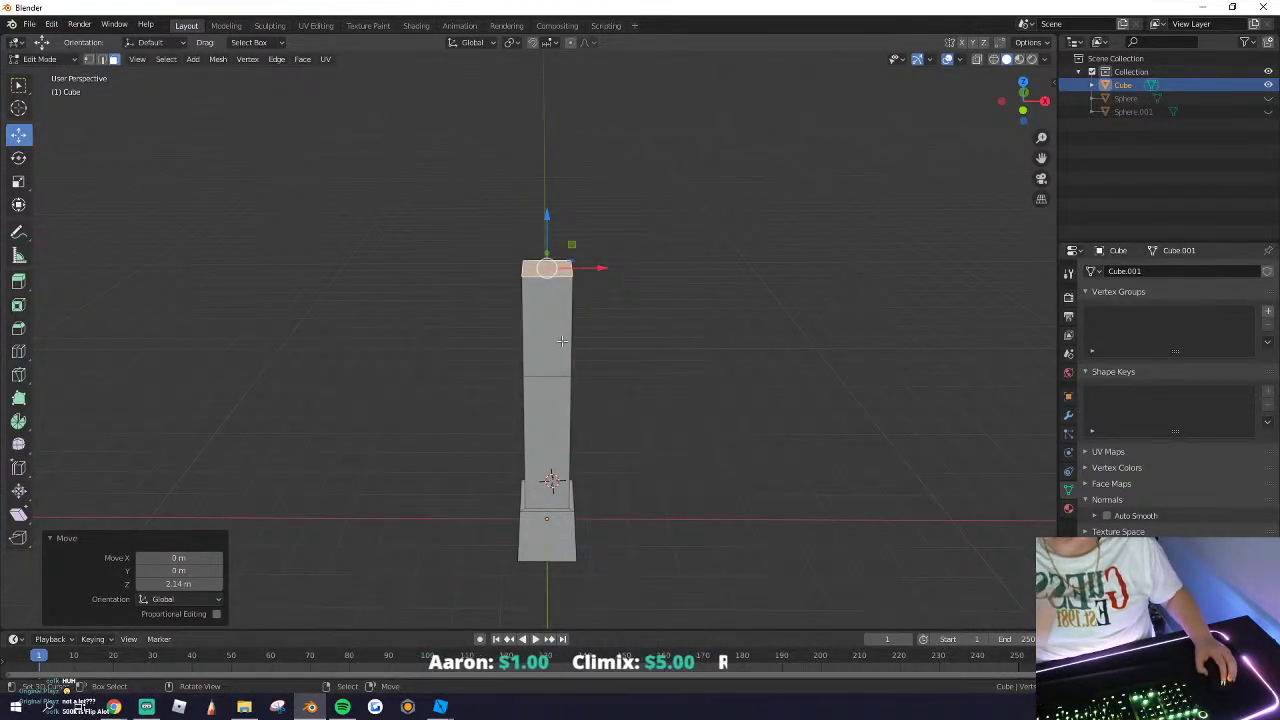
Step: Extrude a block on top of the post, extrude its opposite sides outward and pull one side into a long arm
{"action": "middle_click_drag", "start_coordinate": [541, 297], "coordinate": [530, 245]}
{"action": "key", "text": "e"}
{"action": "left_click", "coordinate": [536, 257]}
{"action": "key", "text": "alt+e"}
{"action": "left_click", "coordinate": [523, 248]}
{"action": "left_click", "coordinate": [526, 220]}
{"action": "left_click", "coordinate": [564, 261]}
{"action": "left_click_drag", "start_coordinate": [614, 272], "coordinate": [708, 293]}
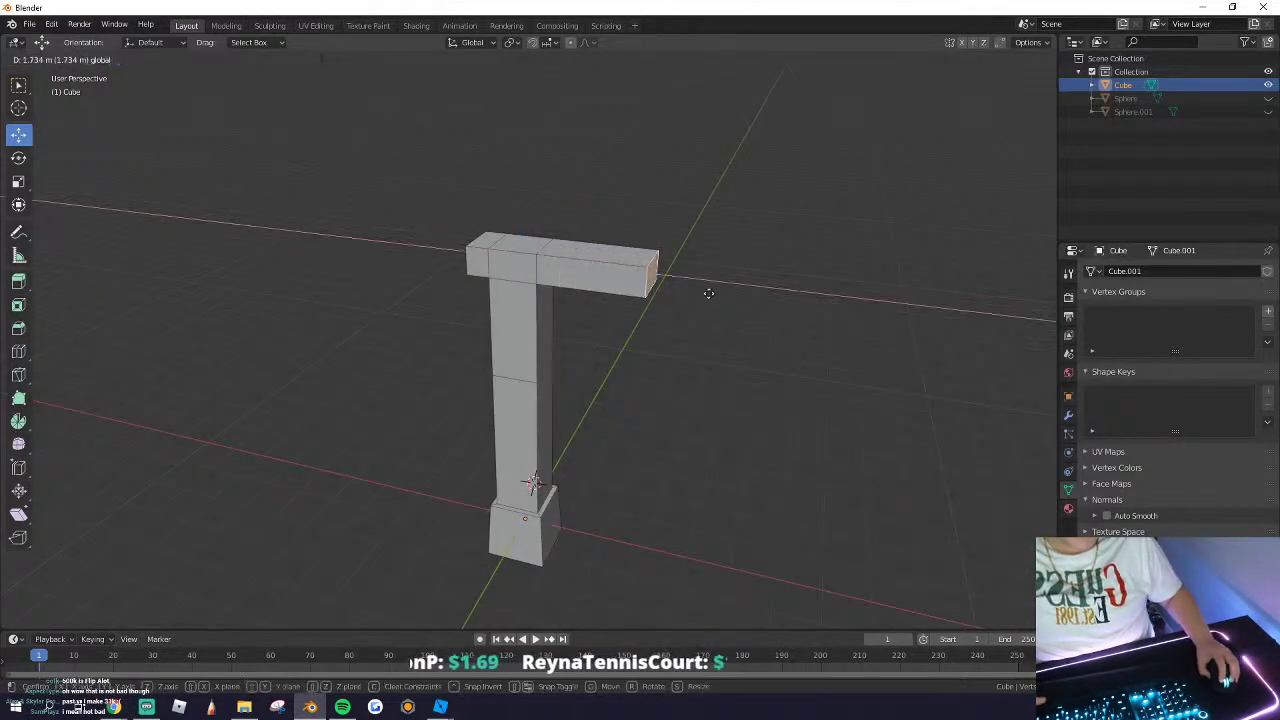
{"action": "left_click", "coordinate": [752, 296]}
Step: Raise the crossbeam's upper faces slightly and extrude the long arm's end face into an enlarged, flared tip
{"action": "left_click", "coordinate": [600, 252]}
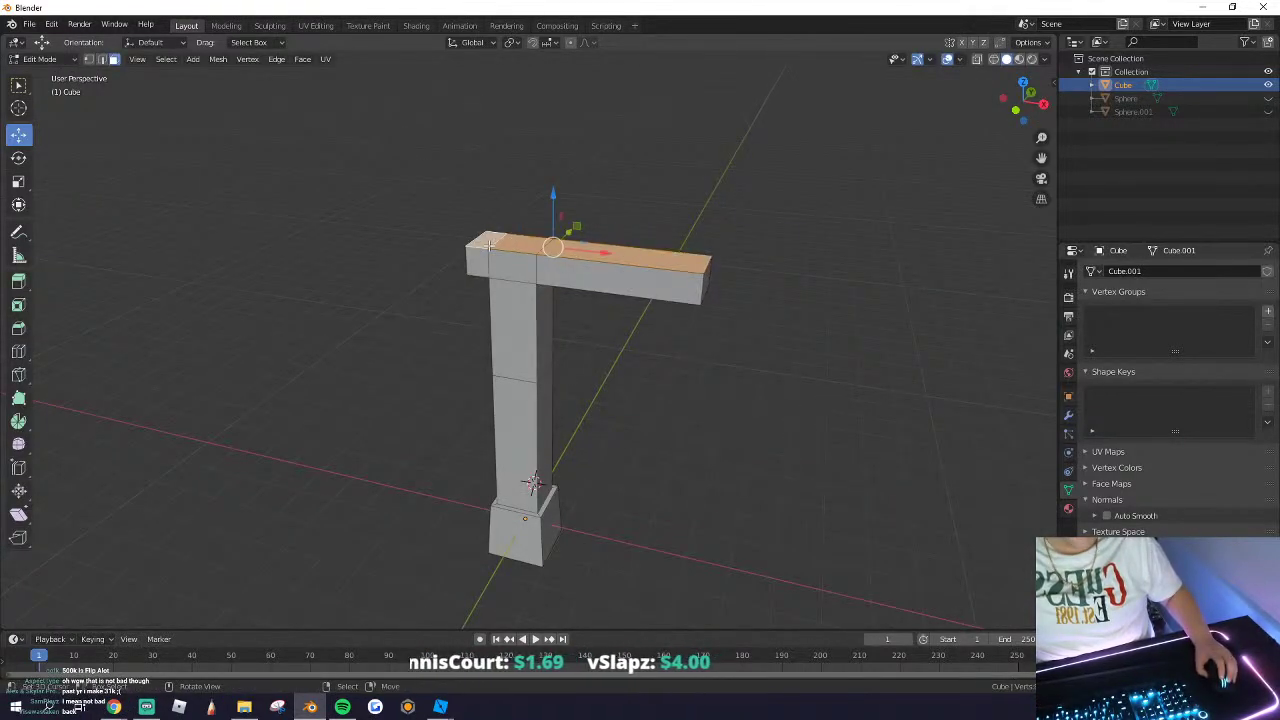
{"action": "left_click_drag", "start_coordinate": [553, 194], "coordinate": [553, 187]}
{"action": "left_click", "coordinate": [676, 257]}
{"action": "left_click", "coordinate": [708, 276]}
{"action": "key", "text": "e"}
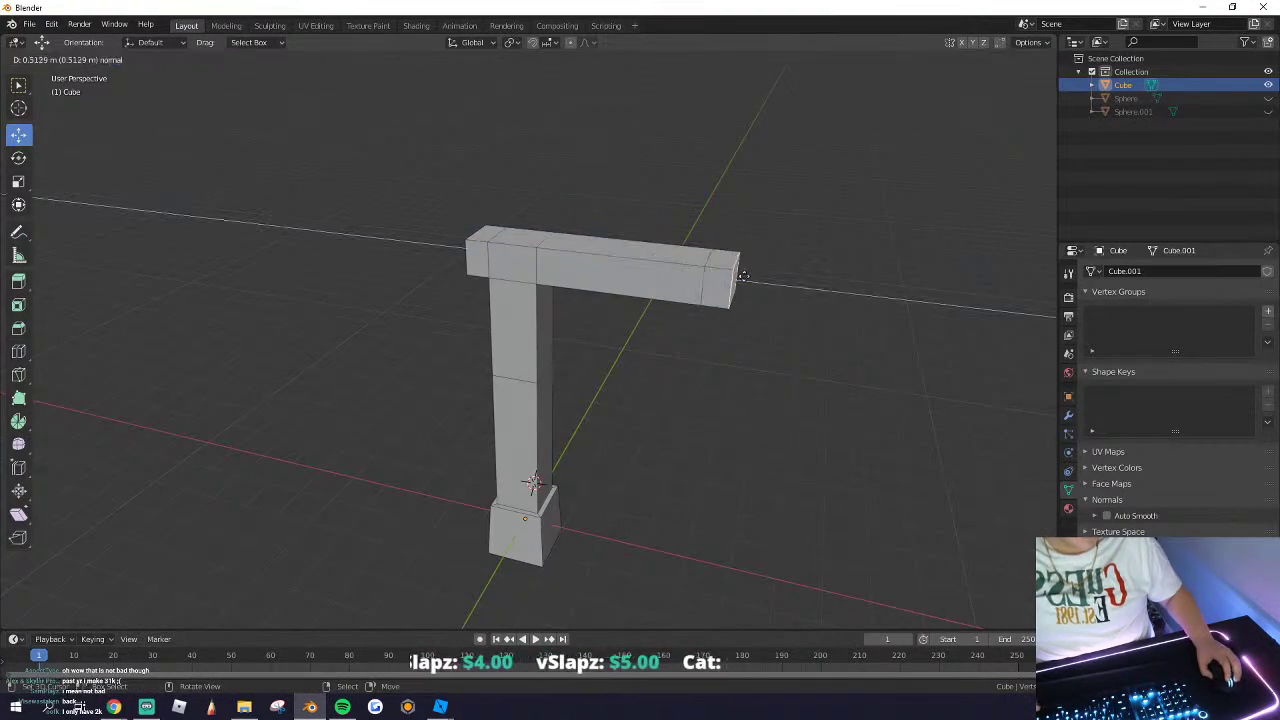
{"action": "left_click", "coordinate": [750, 277]}
{"action": "key", "text": "s"}
{"action": "left_click", "coordinate": [757, 277]}
{"action": "left_click_drag", "start_coordinate": [781, 283], "coordinate": [806, 289]}
{"action": "left_click", "coordinate": [814, 290]}
Step: Extrude the face above the post about 0.49 m up through the crossbeam
{"action": "left_click", "coordinate": [530, 238]}
{"action": "key", "text": "e"}
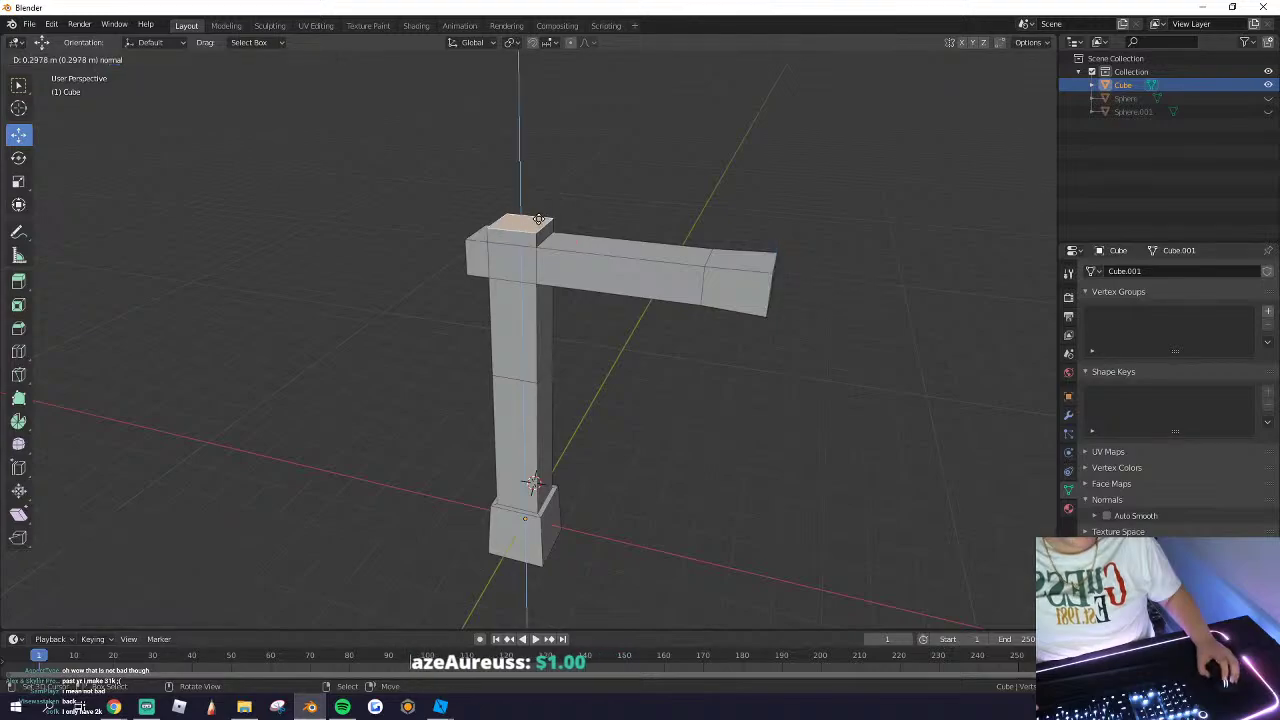
{"action": "left_click", "coordinate": [538, 217]}
Step: Switch to the browser and calculate 500000*0.0035 in a new tab
{"action": "left_click", "coordinate": [112, 712]}
{"action": "left_click", "coordinate": [98, 658]}
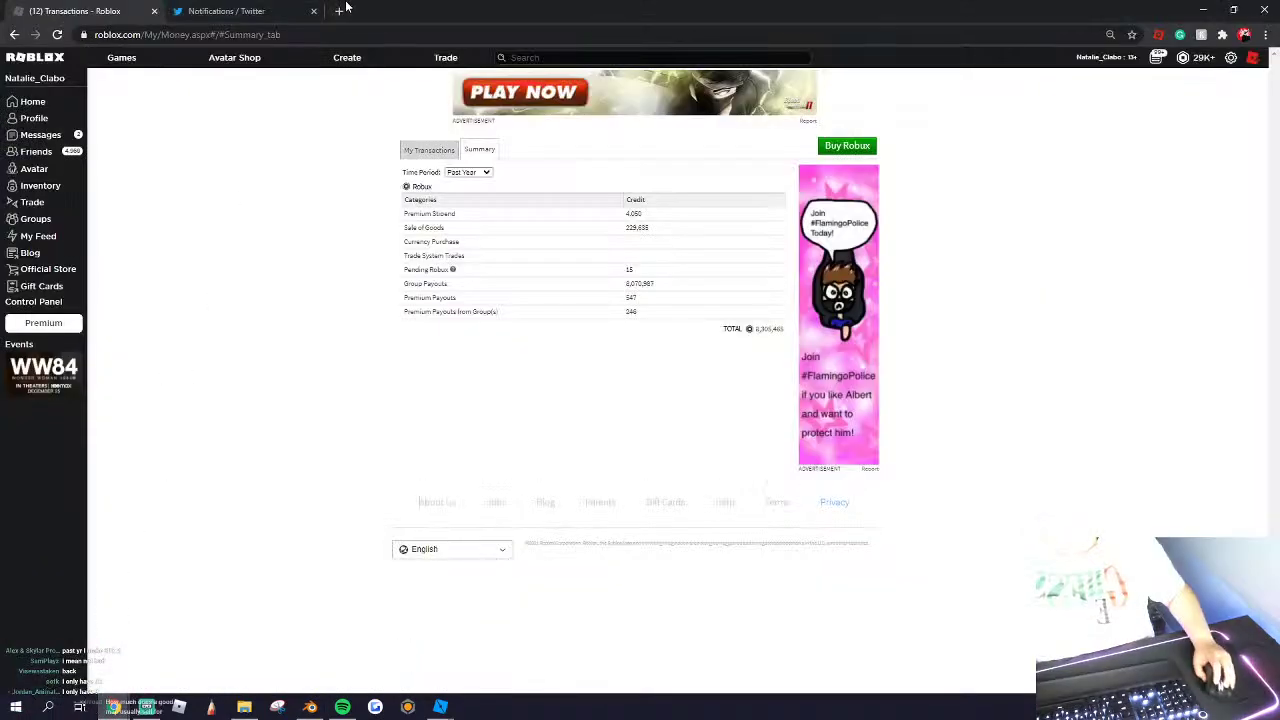
{"action": "left_click", "coordinate": [339, 11]}
{"action": "type", "text": "500000"}
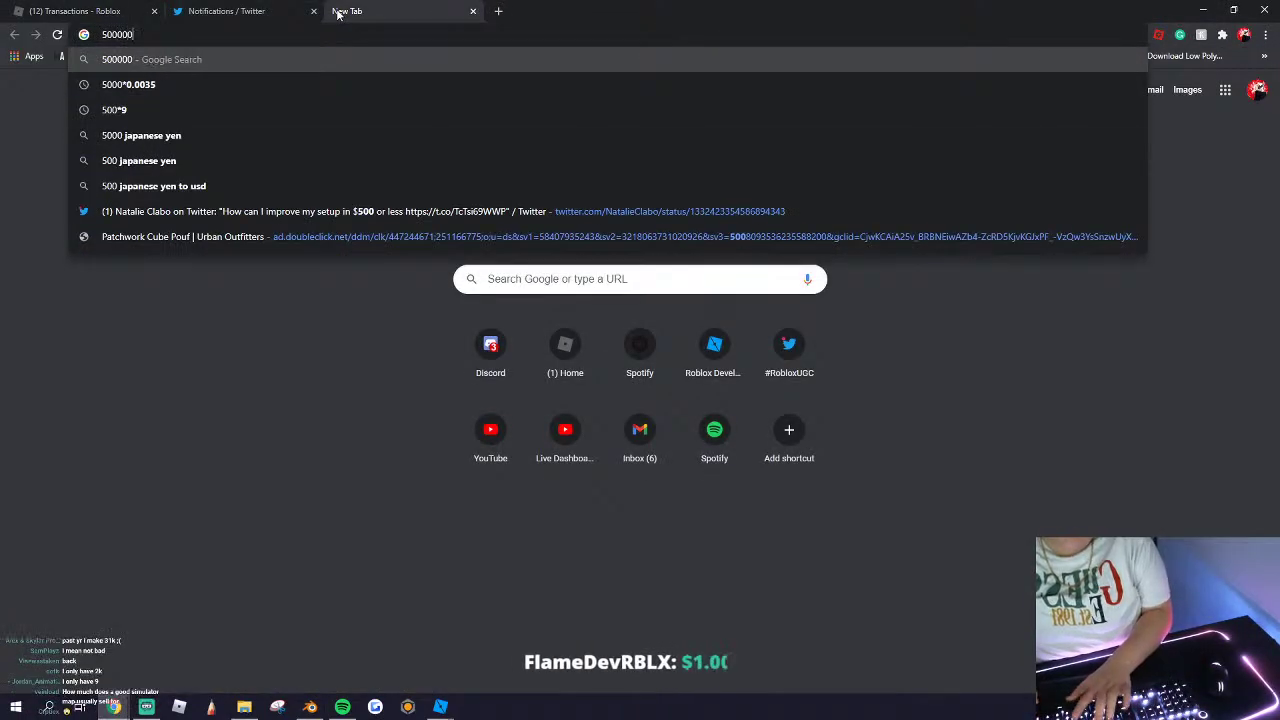
{"action": "type", "text": "*0.0035"}
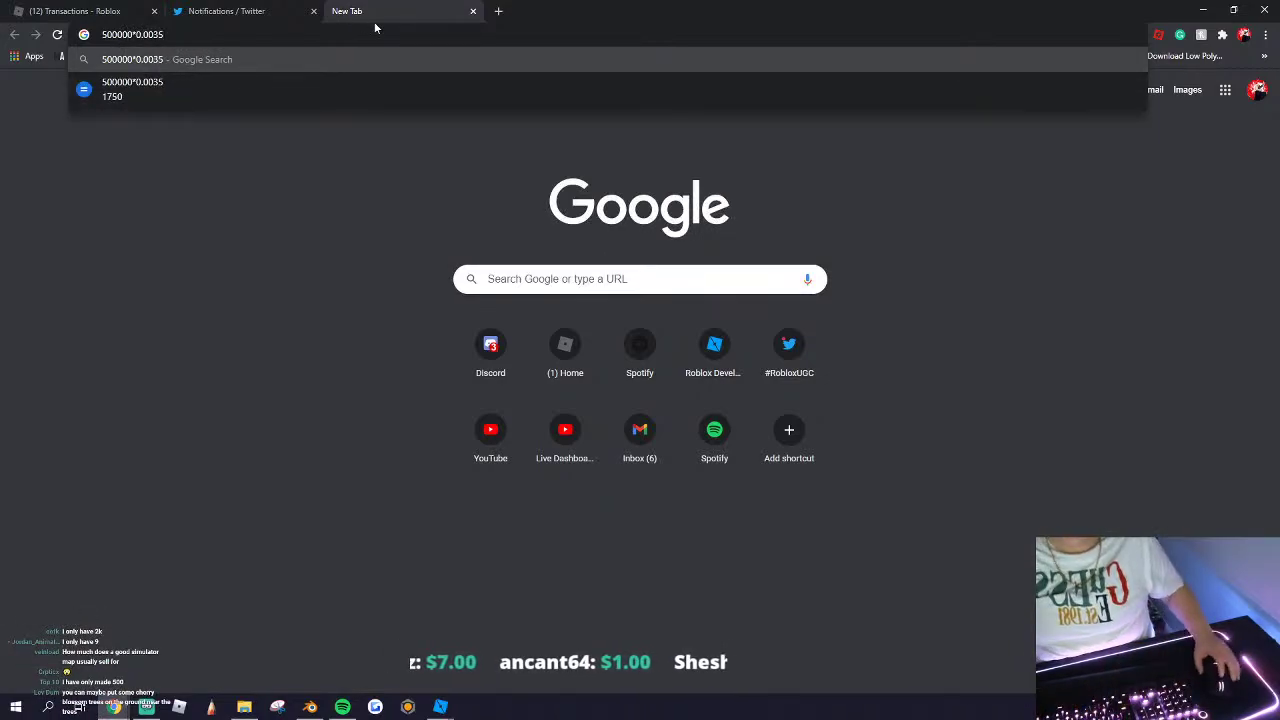
{"action": "left_click", "coordinate": [475, 12]}
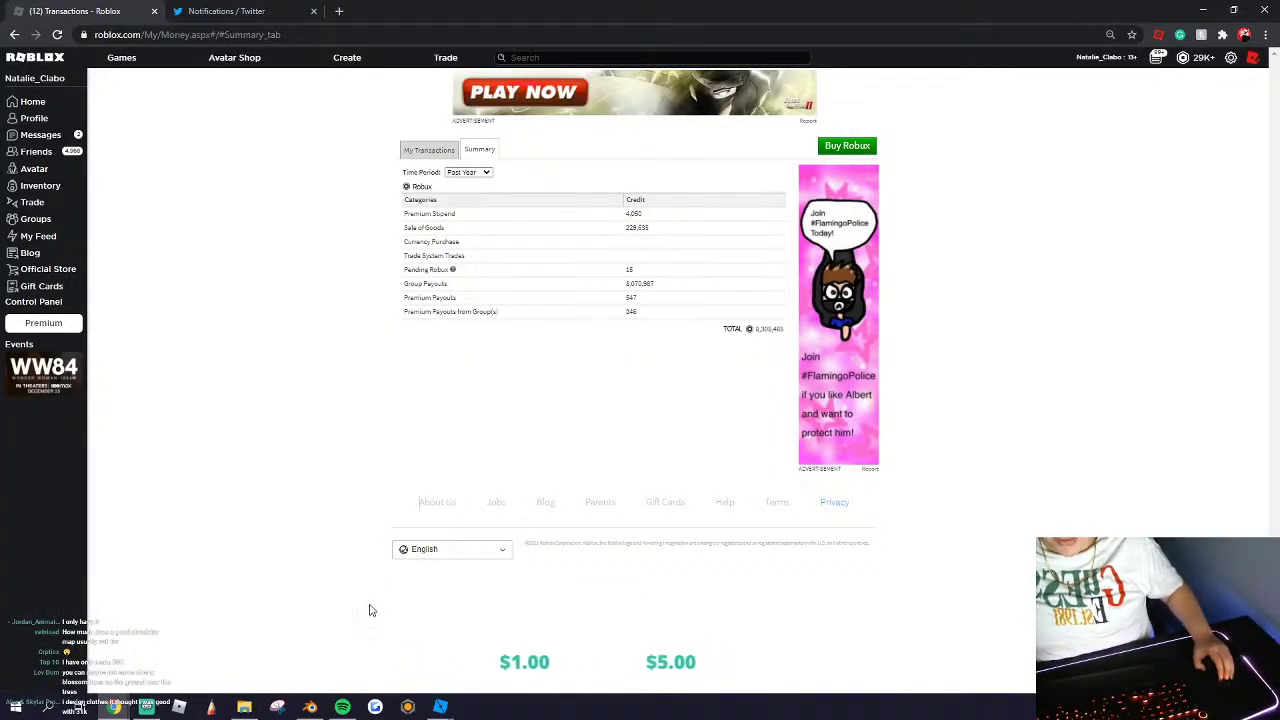
Step: Return to Blender, enlarge the crossbeam's short end face and pull it slightly outward
{"action": "left_click", "coordinate": [311, 707]}
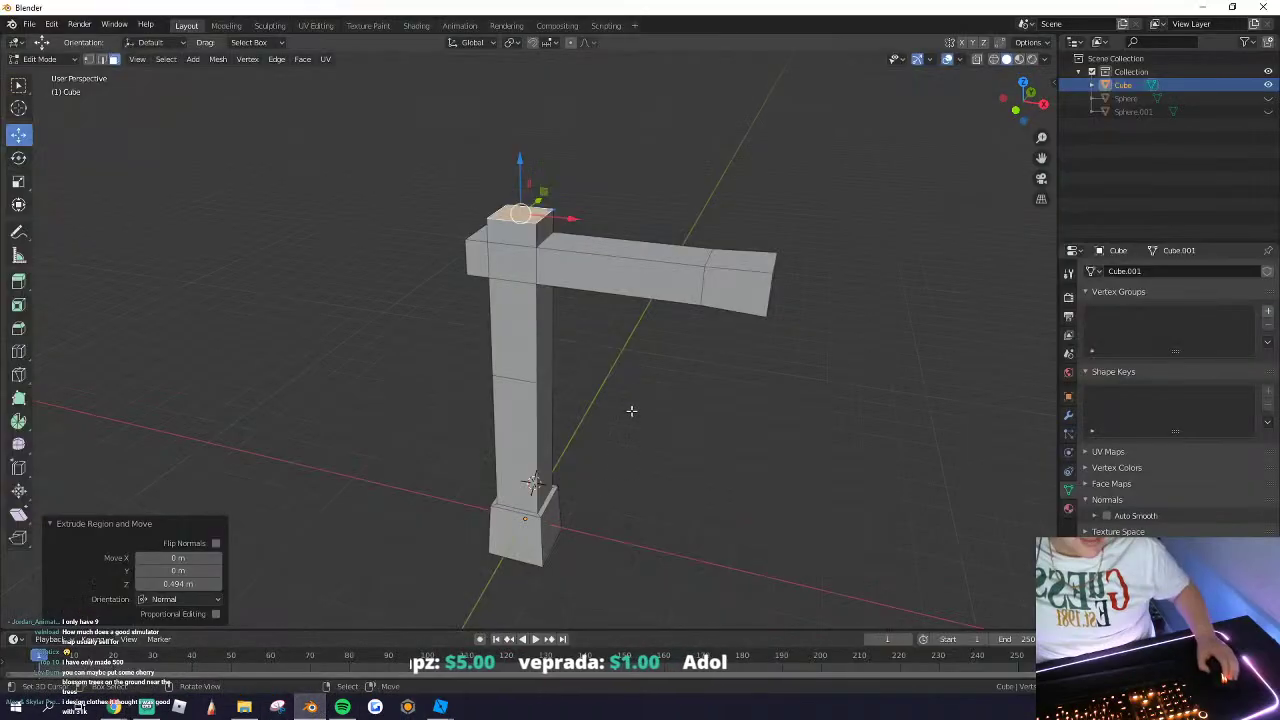
{"action": "middle_click_drag", "start_coordinate": [530, 275], "coordinate": [533, 270]}
{"action": "key", "text": "s"}
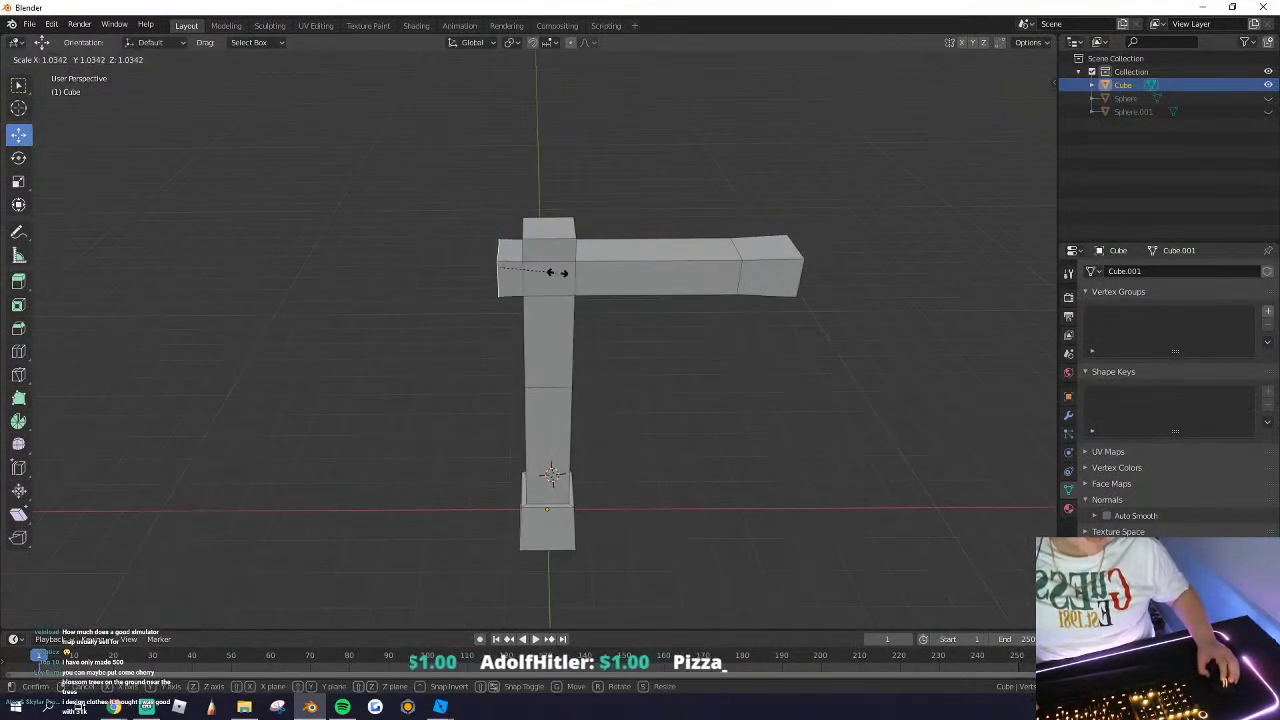
{"action": "left_click", "coordinate": [560, 271]}
{"action": "left_click_drag", "start_coordinate": [567, 268], "coordinate": [541, 267]}
{"action": "key", "text": "Tab"}
{"action": "middle_click_drag", "start_coordinate": [753, 310], "coordinate": [742, 286]}
Step: Shade all faces of the post smooth and enable Auto Smooth
{"action": "key", "text": "Tab"}
{"action": "key", "text": "a"}
{"action": "left_click", "coordinate": [301, 62]}
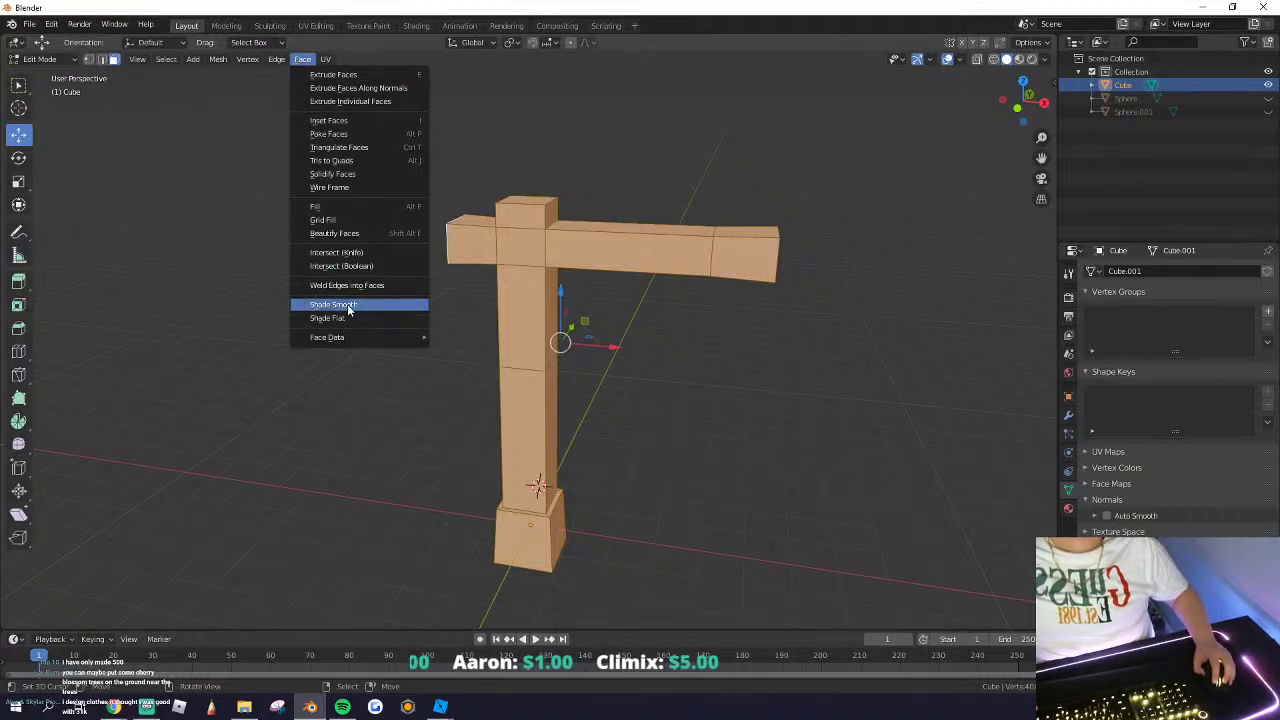
{"action": "left_click", "coordinate": [334, 304]}
{"action": "key", "text": "Tab"}
{"action": "left_click", "coordinate": [1106, 515]}
{"action": "middle_click_drag", "start_coordinate": [709, 443], "coordinate": [429, 466]}
Step: Select the faces of the post's base and lower them slightly so the ledge around the post slopes
{"action": "key", "text": "Tab"}
{"action": "scroll", "coordinate": [443, 466], "scroll_direction": "up", "scroll_amount": 3}
{"action": "left_click", "coordinate": [452, 495], "text": "alt"}
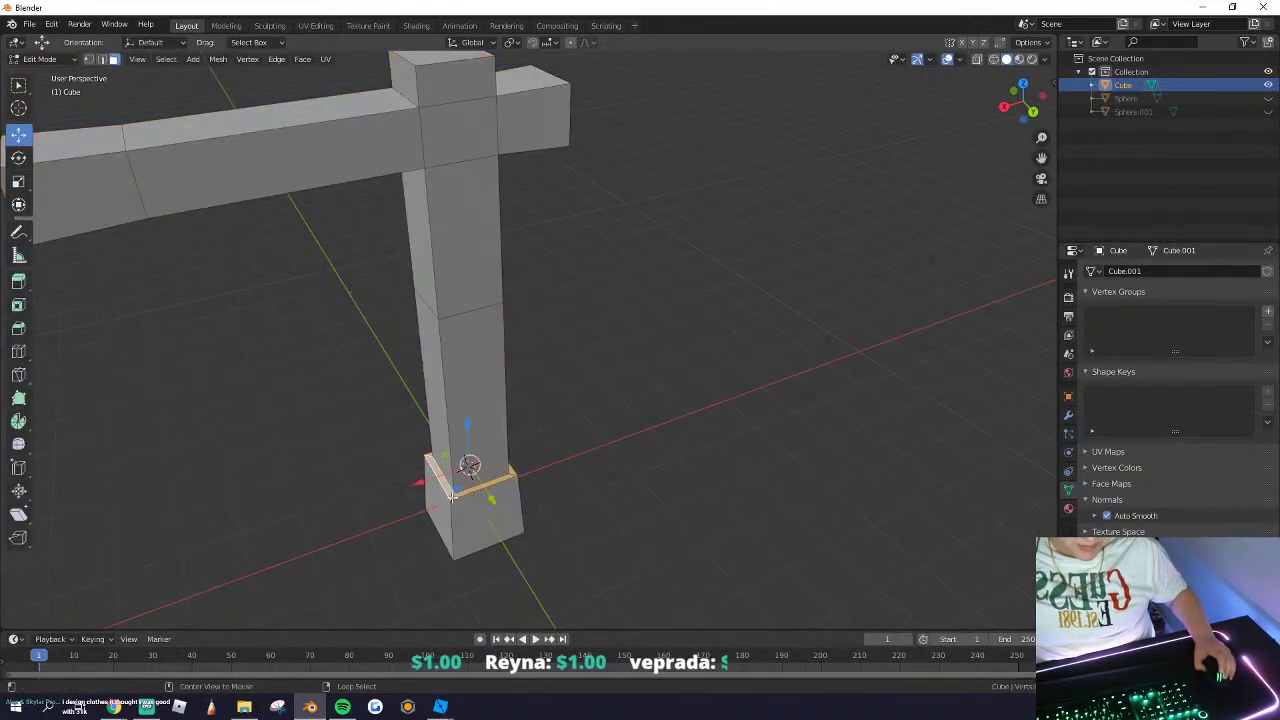
{"action": "middle_click_drag", "start_coordinate": [451, 518], "coordinate": [403, 380]}
{"action": "middle_click_drag", "start_coordinate": [532, 446], "coordinate": [576, 284], "text": "shift"}
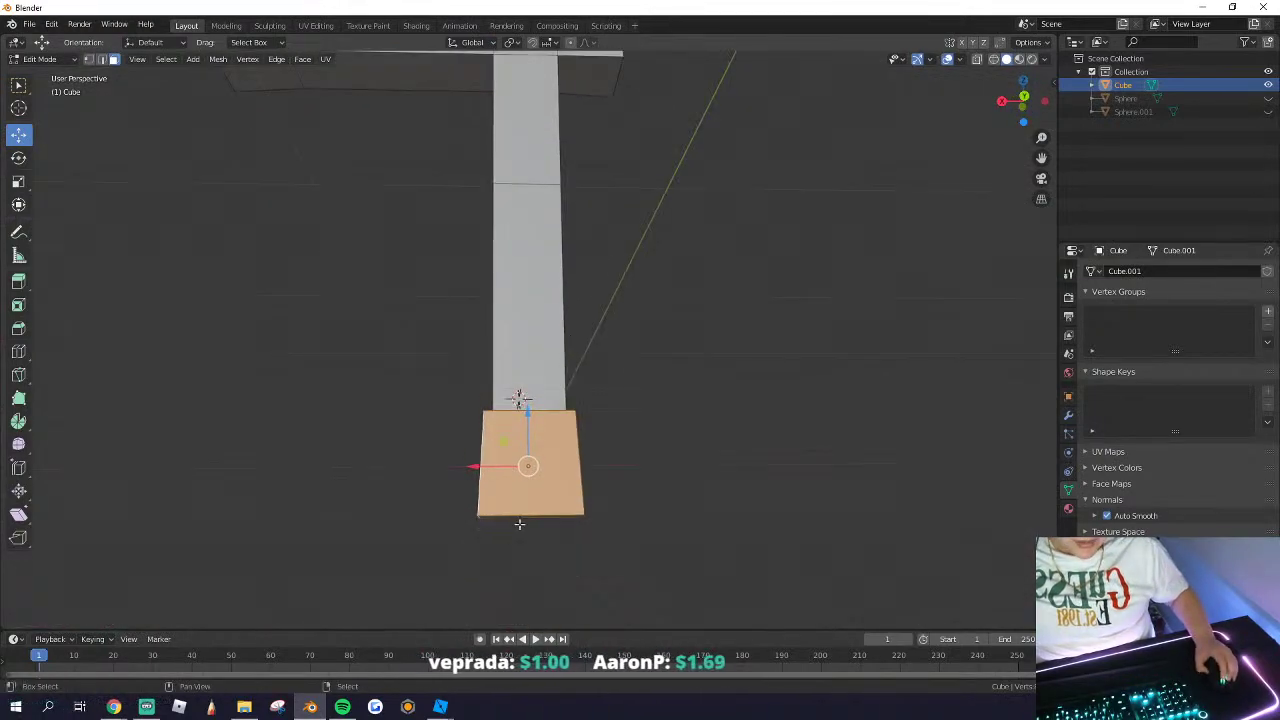
{"action": "right_click", "coordinate": [509, 516]}
{"action": "right_click", "coordinate": [508, 516], "text": "shift"}
{"action": "right_click", "coordinate": [507, 516], "text": "shift"}
{"action": "right_click", "coordinate": [496, 480], "text": "shift"}
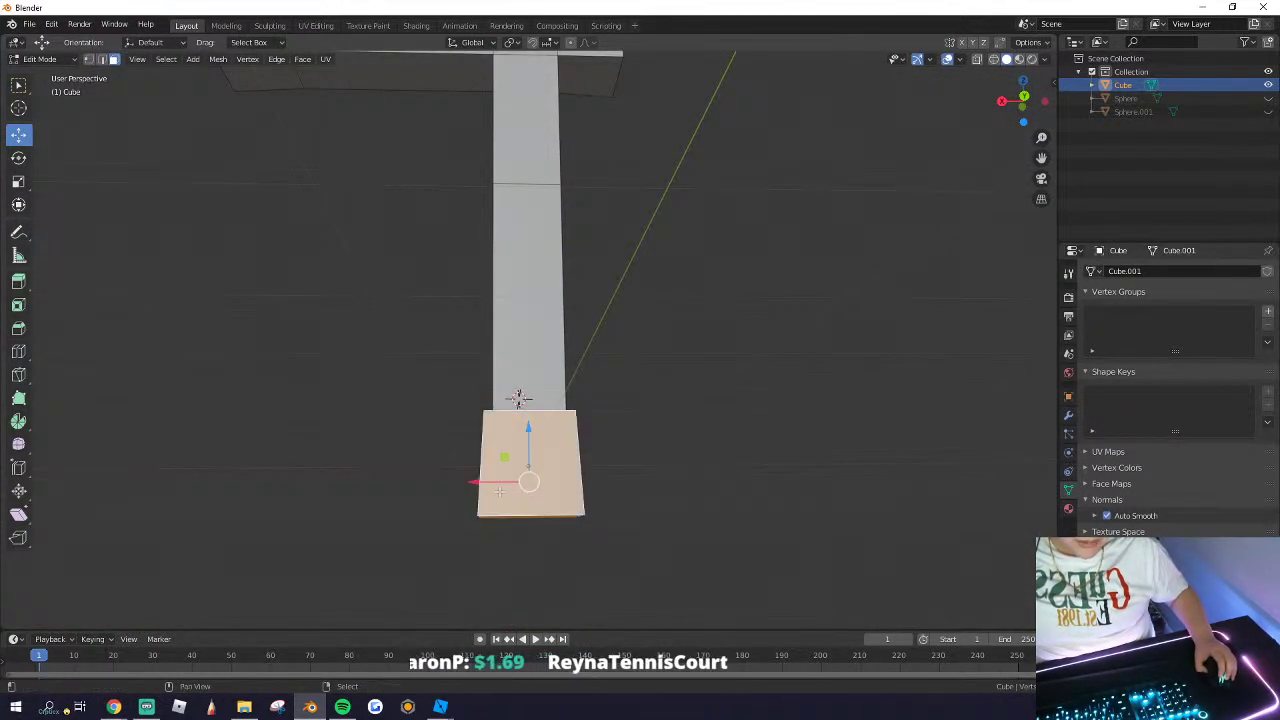
{"action": "right_click", "coordinate": [479, 477], "text": "alt+shift"}
{"action": "right_click", "coordinate": [479, 477], "text": "alt+shift"}
{"action": "middle_click_drag", "start_coordinate": [479, 477], "coordinate": [506, 516]}
{"action": "left_click_drag", "start_coordinate": [515, 398], "coordinate": [514, 409]}
Step: Select the whole post mesh, apply smooth shading again and return to object mode
{"action": "key", "text": "Tab"}
{"action": "key", "text": "Tab"}
{"action": "key", "text": "a"}
{"action": "middle_click_drag", "start_coordinate": [446, 402], "coordinate": [822, 440]}
{"action": "key", "text": "a"}
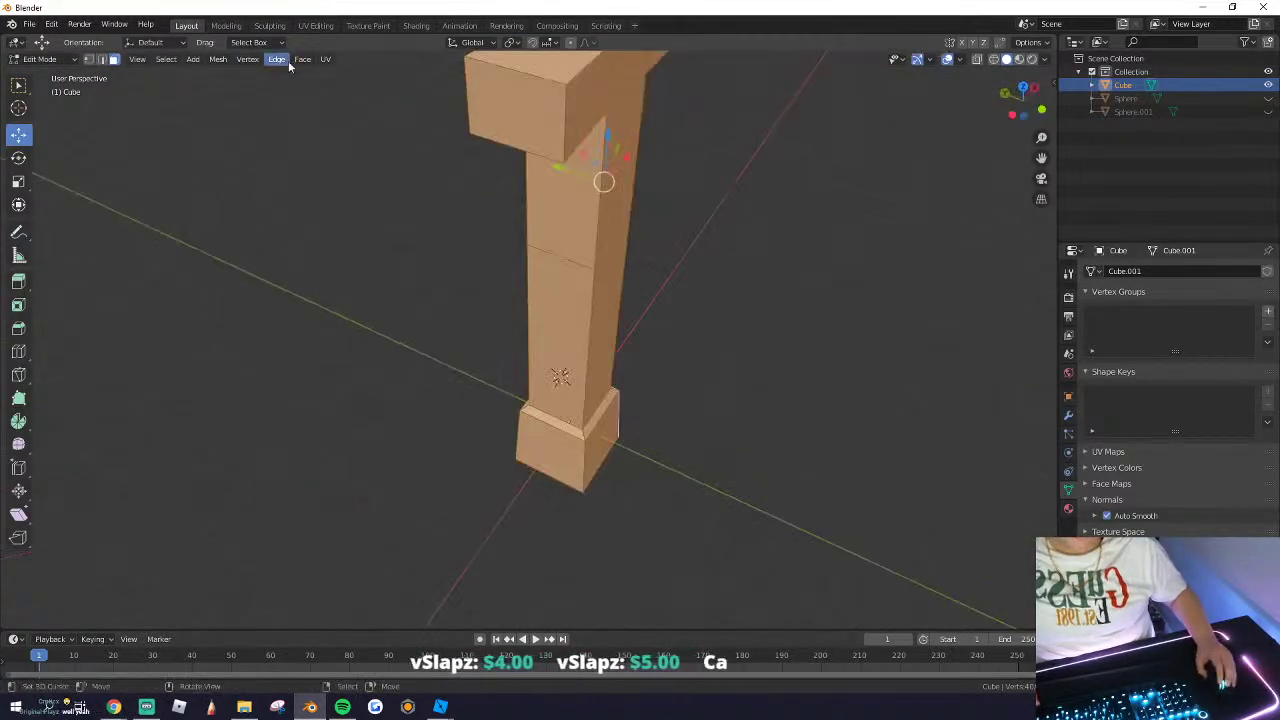
{"action": "left_click", "coordinate": [298, 63]}
{"action": "left_click", "coordinate": [343, 306]}
{"action": "key", "text": "Tab"}
{"action": "scroll", "coordinate": [606, 313], "scroll_direction": "down", "scroll_amount": 3}
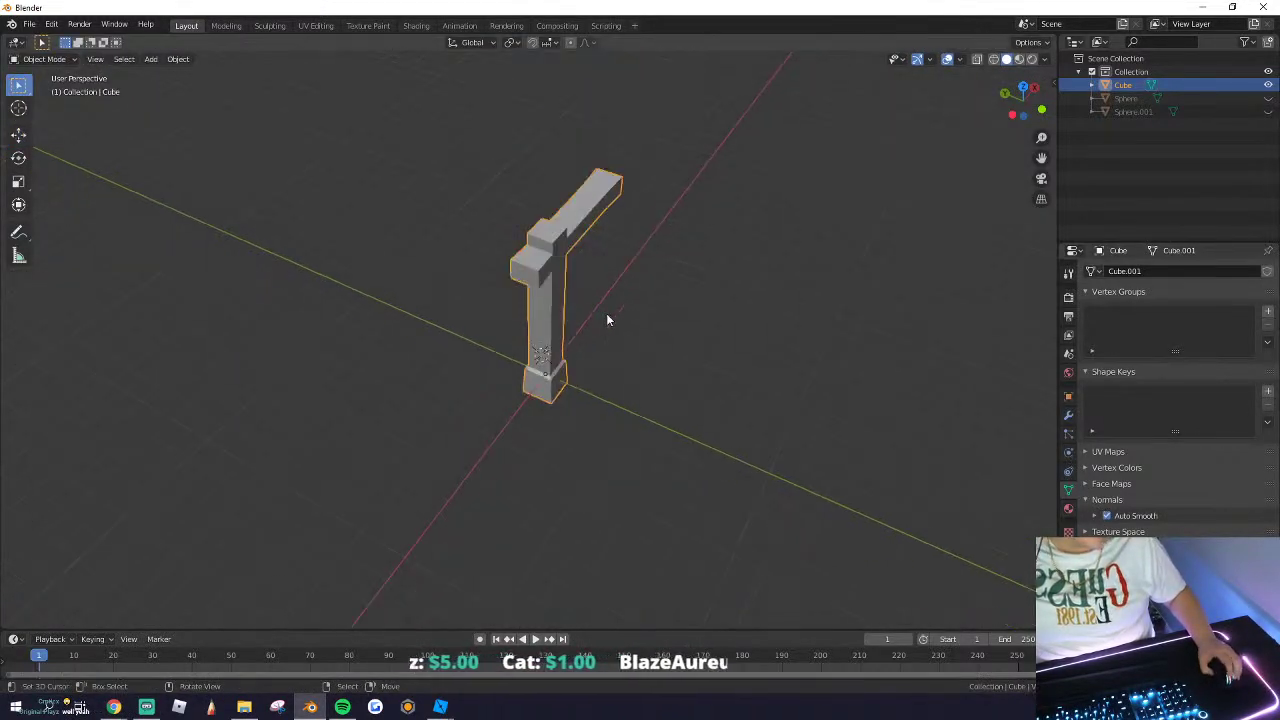
{"action": "middle_click_drag", "start_coordinate": [606, 313], "coordinate": [414, 373]}
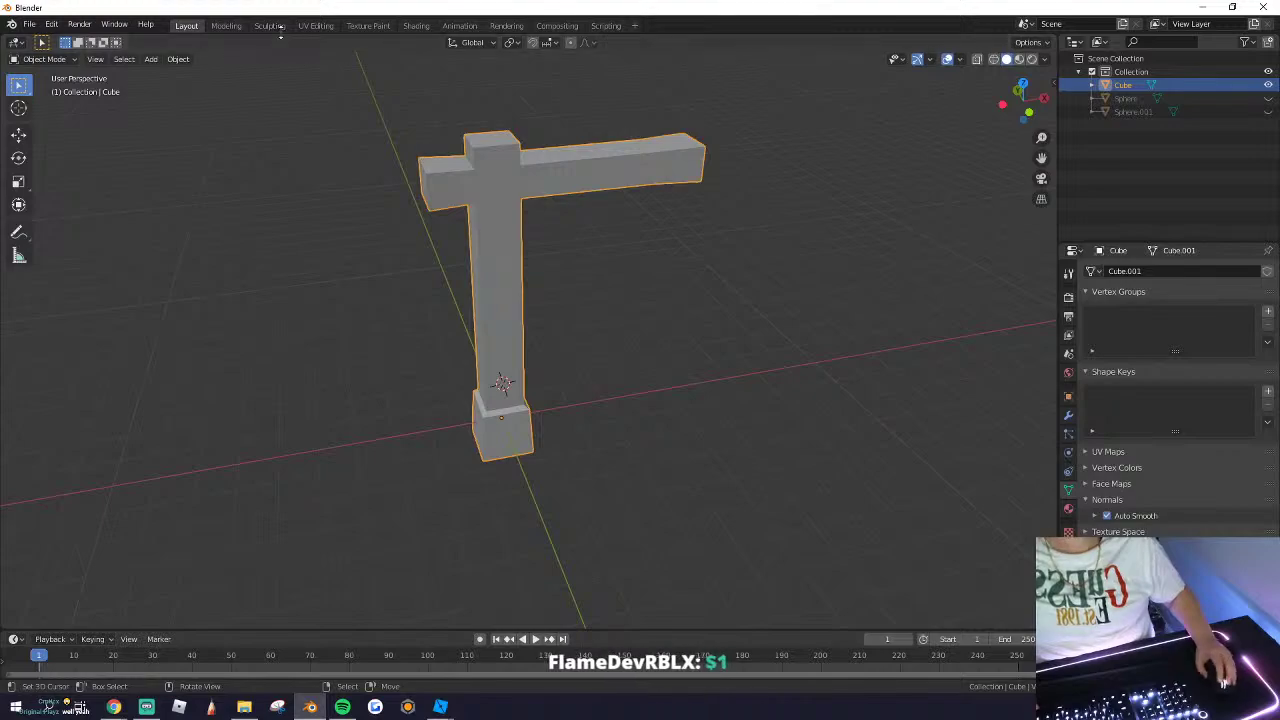
Step: Open the UV Editing workspace, select the post's base faces and separate them into their own object
{"action": "left_click", "coordinate": [314, 25]}
{"action": "middle_click_drag", "start_coordinate": [620, 240], "coordinate": [855, 200]}
{"action": "key", "text": "Tab"}
{"action": "key", "text": "Tab"}
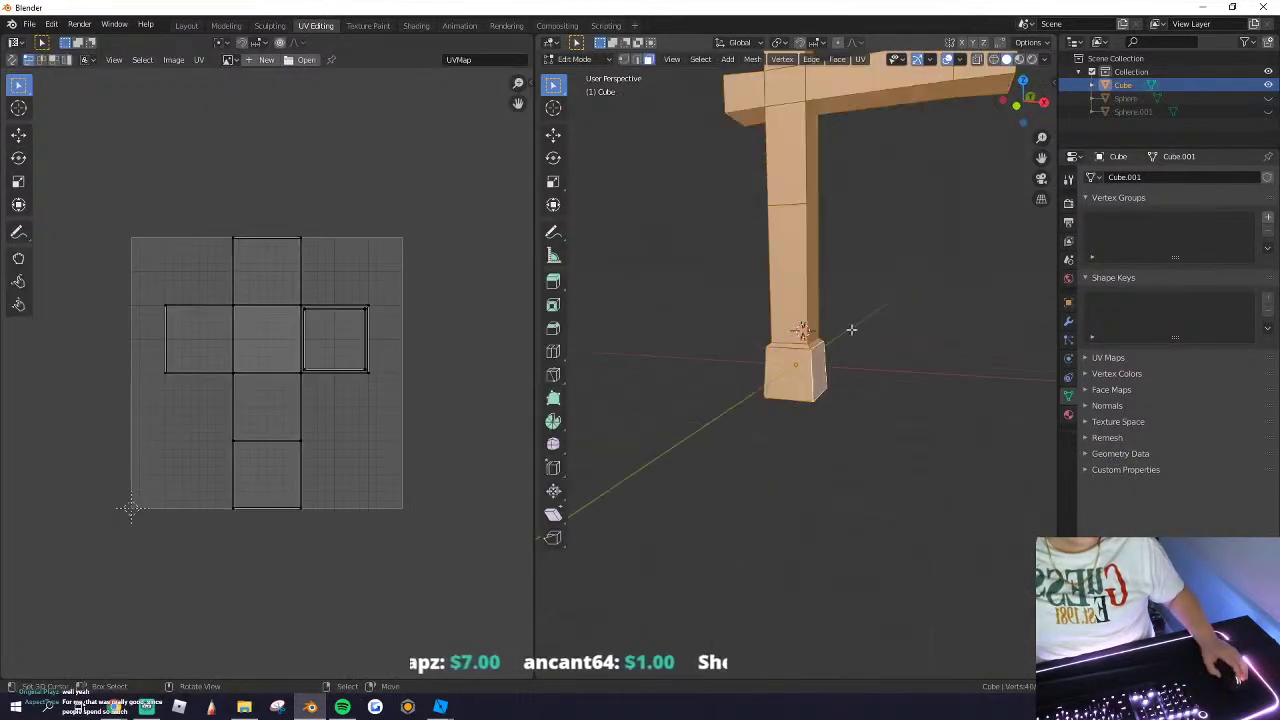
{"action": "scroll", "coordinate": [838, 329], "scroll_direction": "up", "scroll_amount": 4}
{"action": "left_click", "coordinate": [826, 324], "text": "alt"}
{"action": "left_click", "coordinate": [832, 375], "text": "alt+shift"}
{"action": "middle_click_drag", "start_coordinate": [832, 380], "coordinate": [812, 310]}
{"action": "middle_click_drag", "start_coordinate": [798, 399], "coordinate": [765, 398]}
{"action": "key", "text": "p"}
{"action": "left_click", "coordinate": [752, 397]}
{"action": "key", "text": "Tab"}
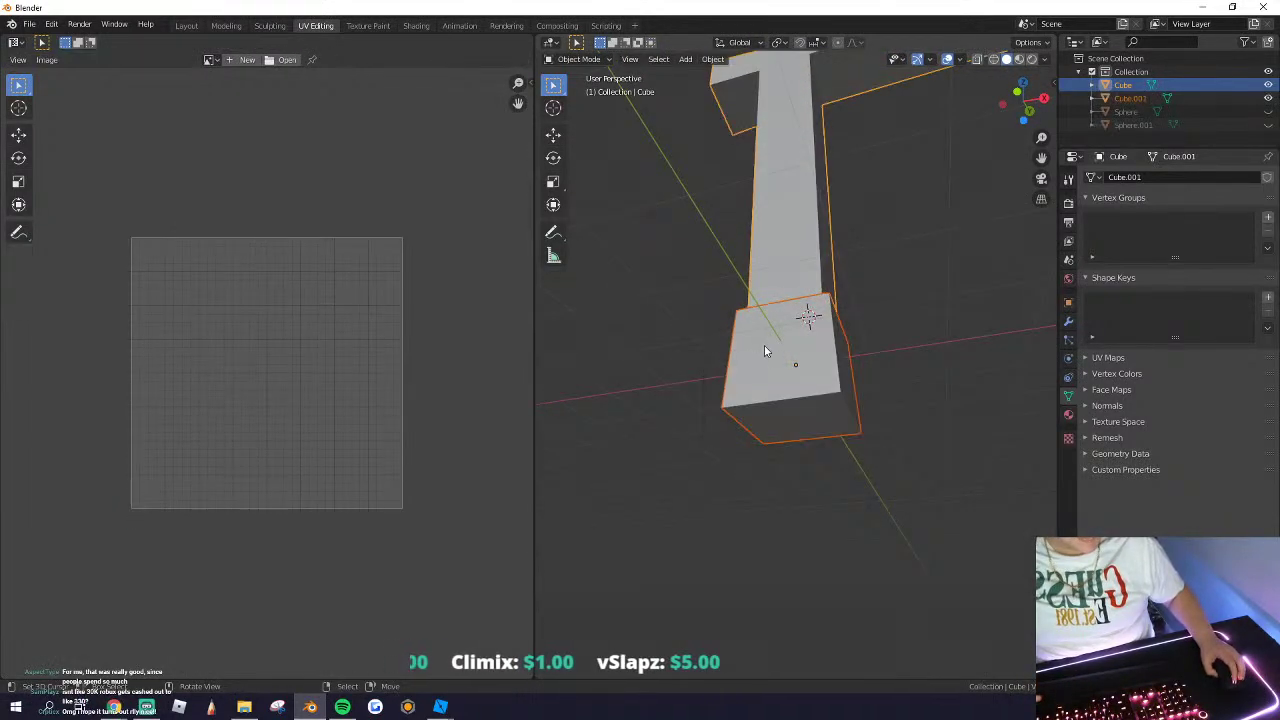
Step: Export the post and its separated base to a model file
{"action": "middle_click_drag", "start_coordinate": [764, 345], "coordinate": [722, 356]}
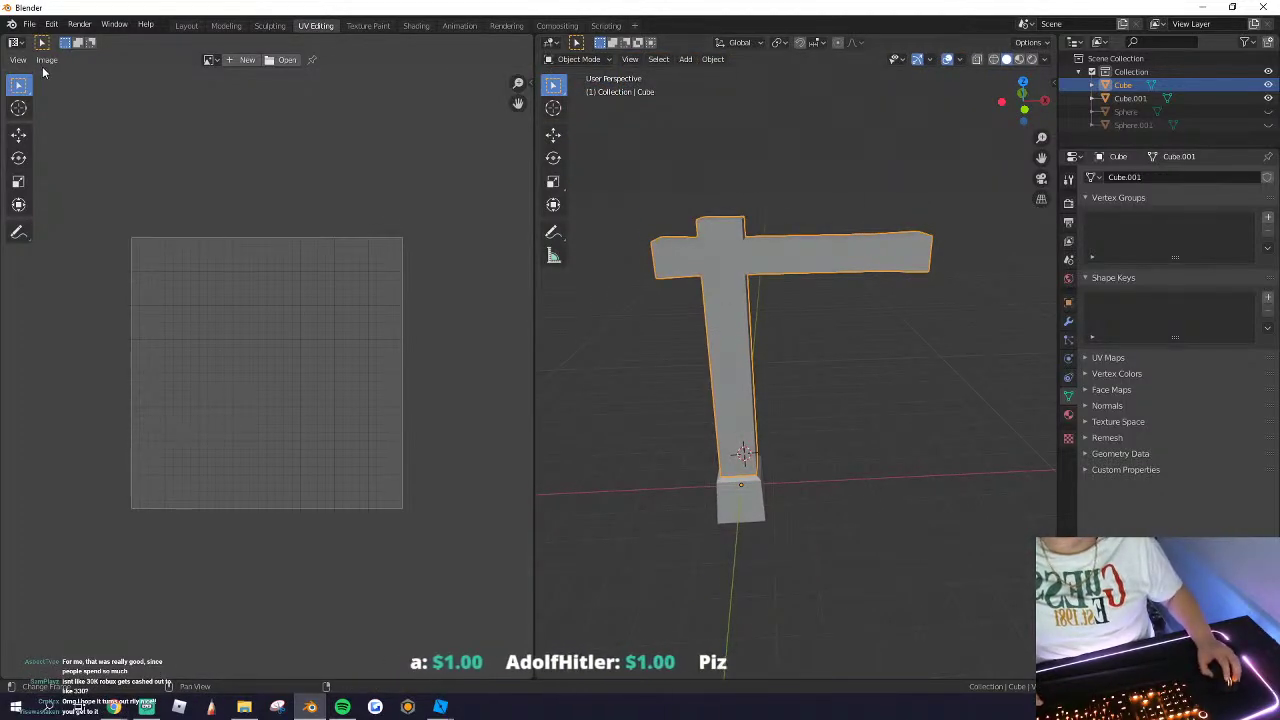
{"action": "left_click", "coordinate": [29, 24]}
{"action": "mouse_move", "coordinate": [66, 219]}
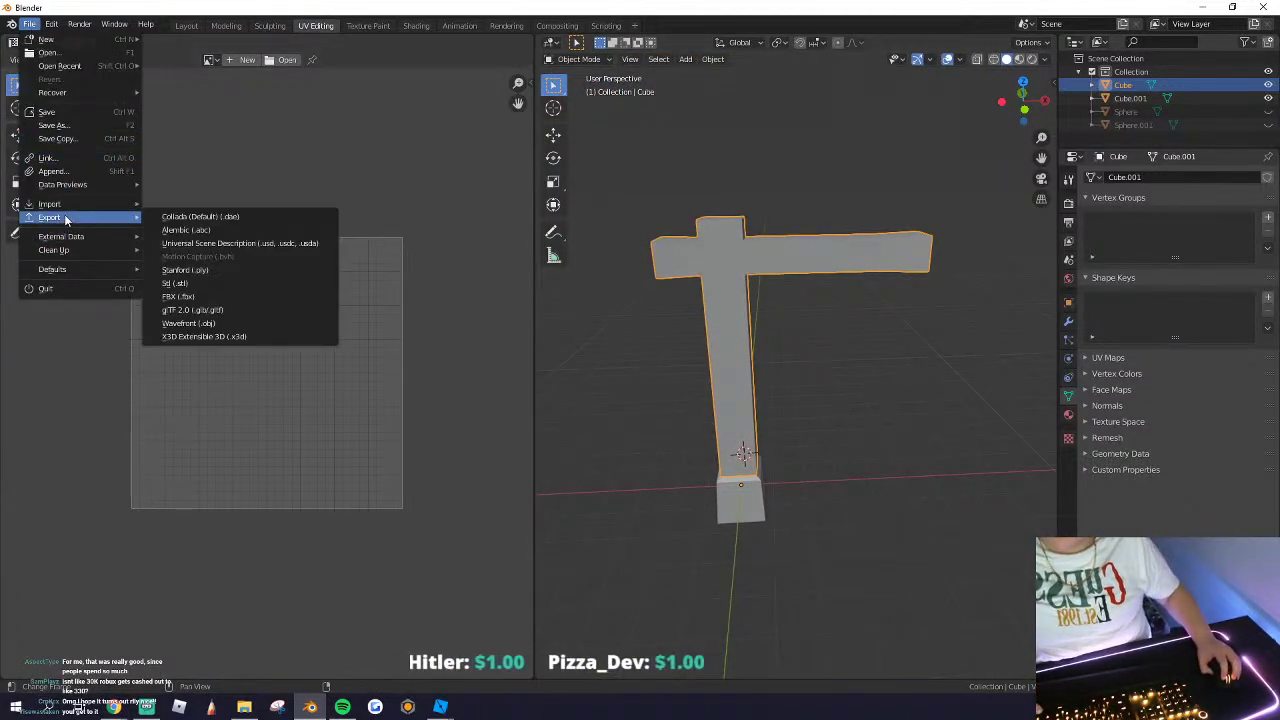
{"action": "left_click", "coordinate": [197, 312]}
{"action": "left_click", "coordinate": [822, 401]}
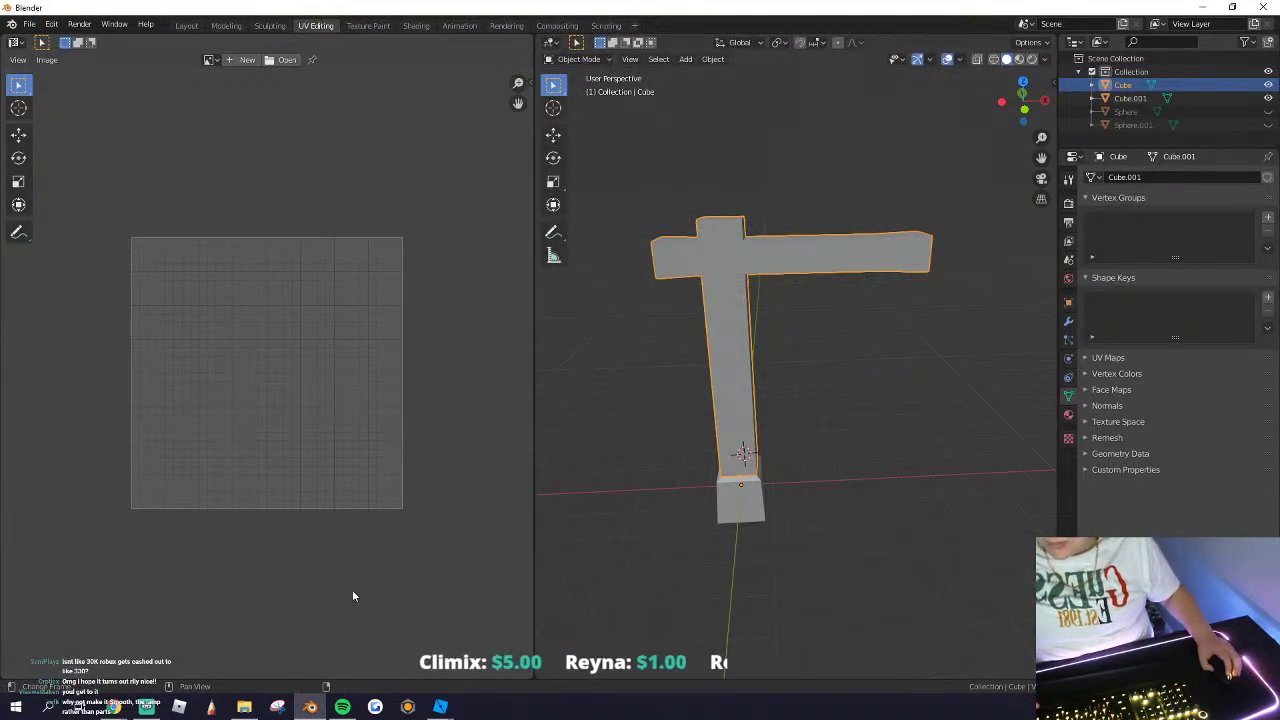
Step: Switch to the Roblox Studio place that contains the Japanese temple map
{"action": "scroll", "coordinate": [312, 594], "scroll_direction": "down", "scroll_amount": 1}
{"action": "scroll", "coordinate": [312, 594], "scroll_direction": "up", "scroll_amount": 1}
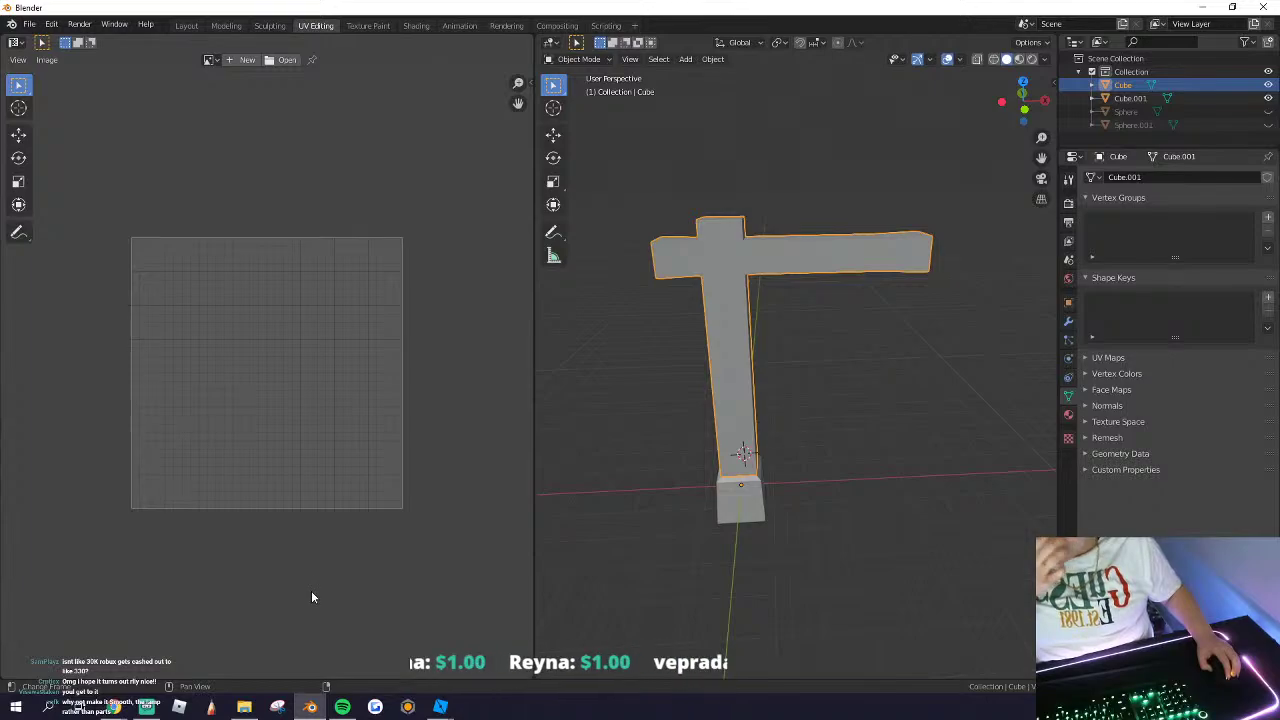
{"action": "mouse_move", "coordinate": [443, 710]}
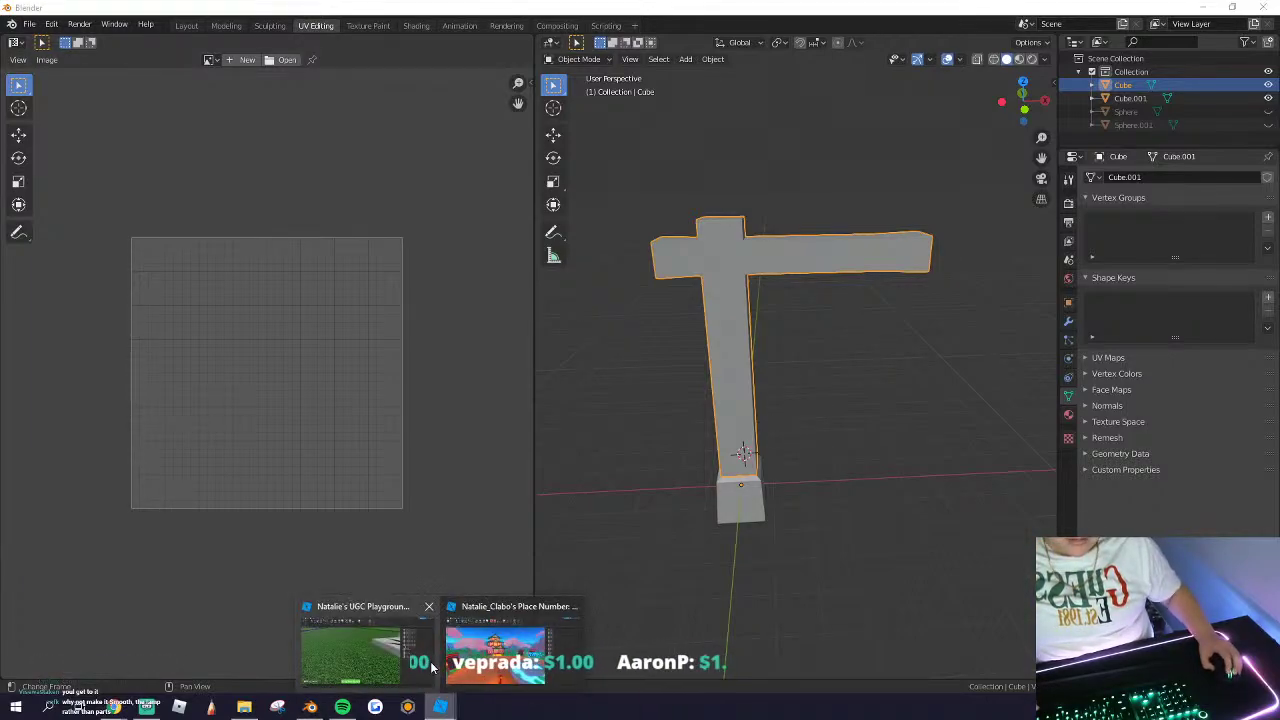
{"action": "left_click", "coordinate": [505, 655]}
Step: Try to insert a new MeshPart into the temple map and locate it
{"action": "right_click", "coordinate": [388, 151]}
{"action": "left_click", "coordinate": [416, 470]}
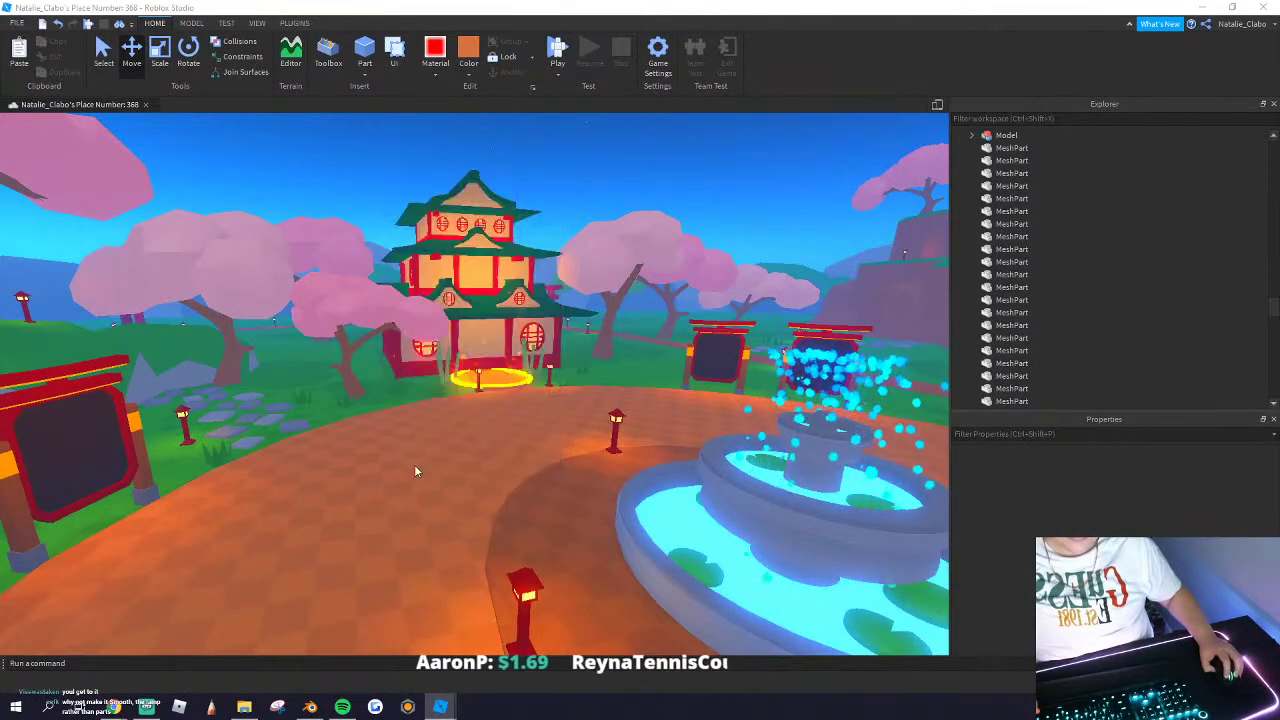
{"action": "left_click", "coordinate": [443, 261]}
{"action": "scroll", "coordinate": [435, 327], "scroll_direction": "up", "scroll_amount": 2}
{"action": "right_click_drag", "start_coordinate": [435, 327], "coordinate": [446, 334]}
{"action": "scroll", "coordinate": [446, 334], "scroll_direction": "down", "scroll_amount": 6}
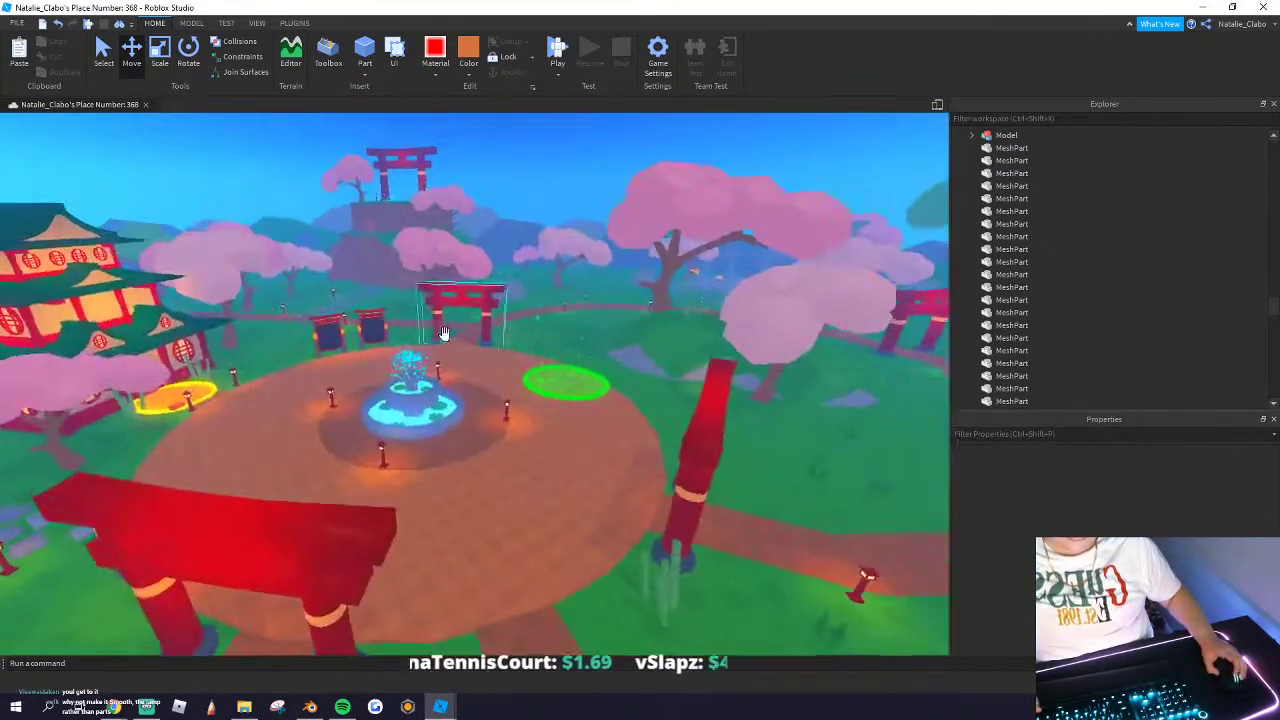
{"action": "scroll", "coordinate": [334, 213], "scroll_direction": "up", "scroll_amount": 5}
{"action": "scroll", "coordinate": [334, 214], "scroll_direction": "down", "scroll_amount": 6}
{"action": "right_click_drag", "start_coordinate": [334, 214], "coordinate": [336, 220]}
{"action": "scroll", "coordinate": [336, 220], "scroll_direction": "up", "scroll_amount": 5}
{"action": "scroll", "coordinate": [336, 220], "scroll_direction": "down", "scroll_amount": 6}
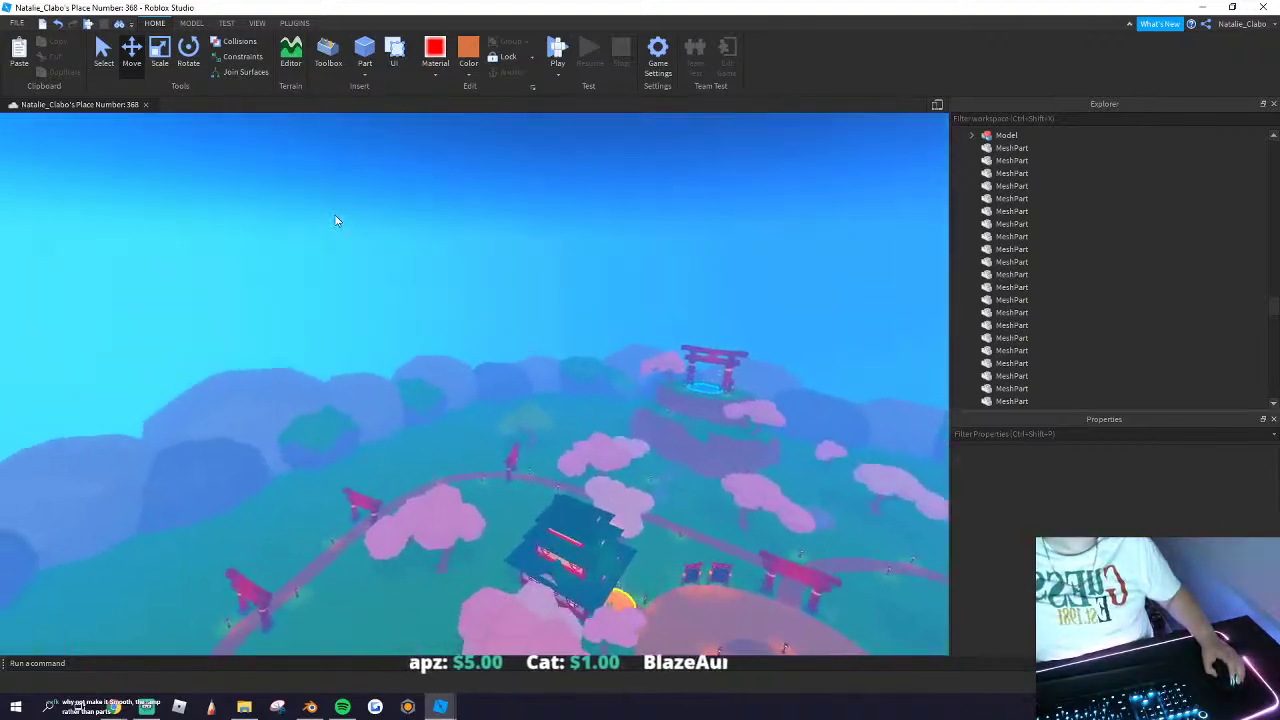
{"action": "right_click", "coordinate": [343, 251]}
{"action": "left_click", "coordinate": [400, 563]}
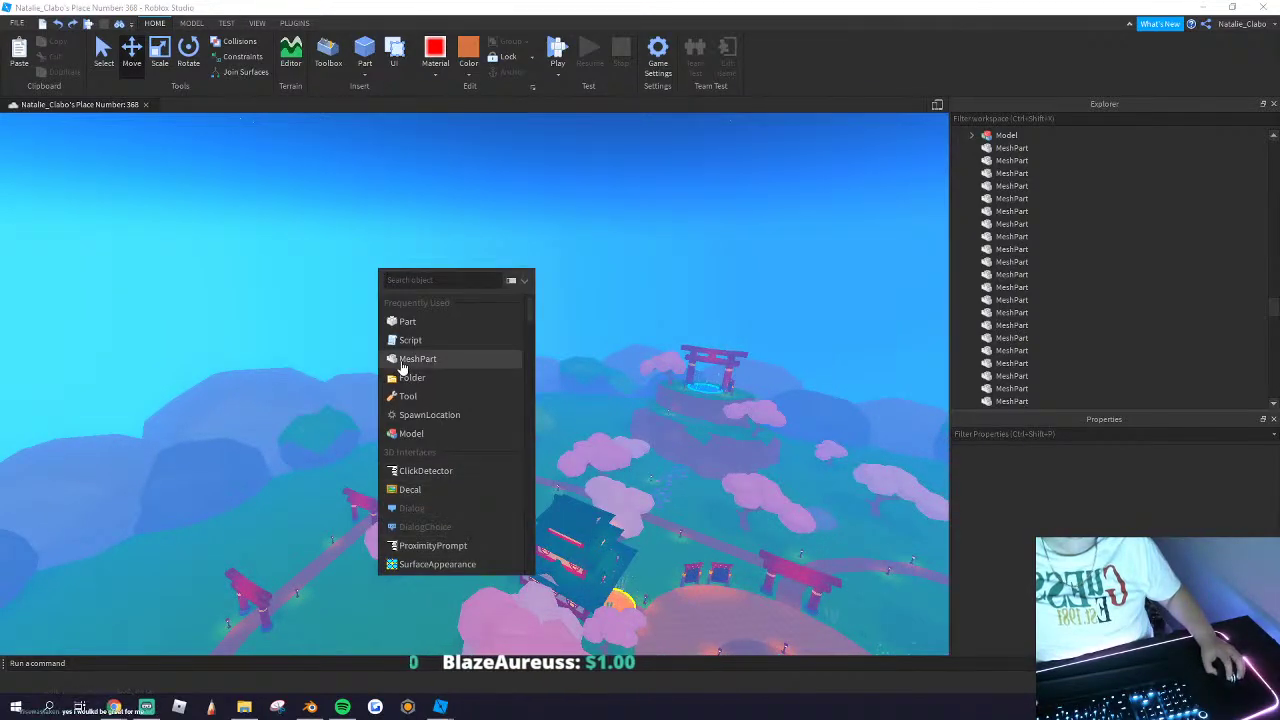
{"action": "left_click", "coordinate": [404, 361]}
{"action": "right_click_drag", "start_coordinate": [404, 361], "coordinate": [416, 367]}
{"action": "scroll", "coordinate": [416, 367], "scroll_direction": "up", "scroll_amount": 5}
{"action": "scroll", "coordinate": [416, 367], "scroll_direction": "down", "scroll_amount": 10}
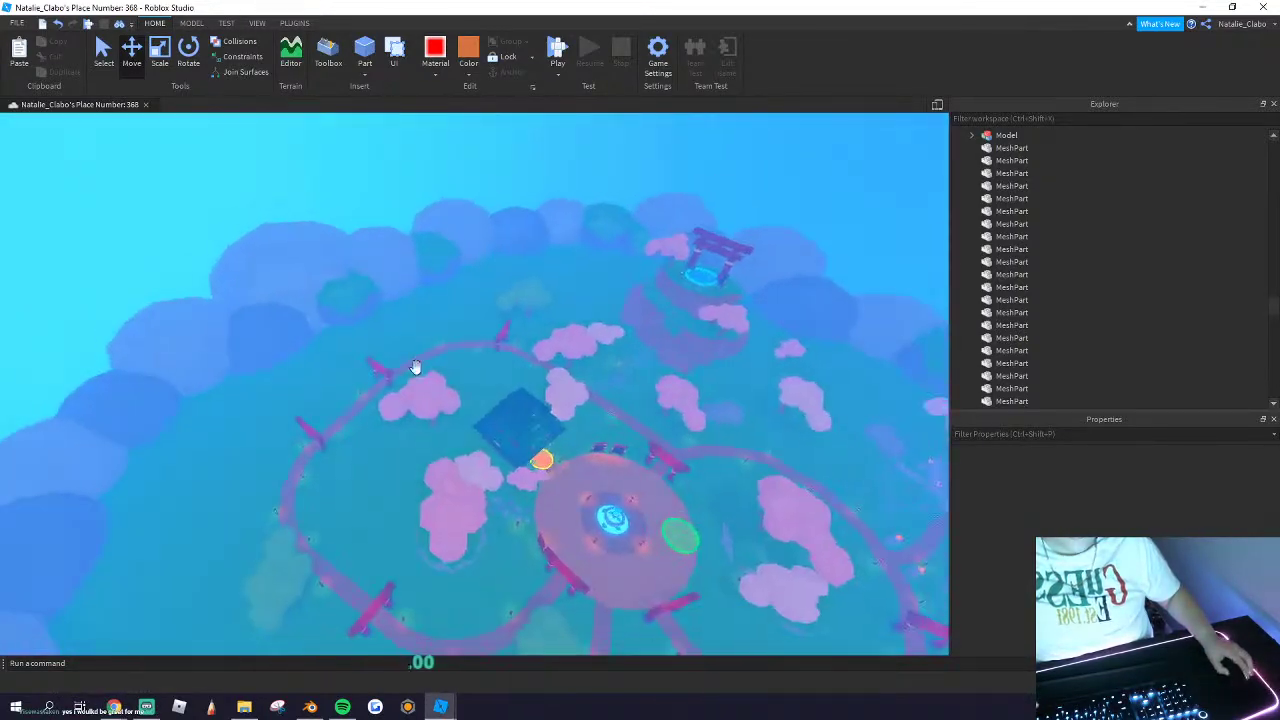
Step: Place a separate copy of a stepping-stone MeshPart on the open grass near the path
{"action": "scroll", "coordinate": [416, 367], "scroll_direction": "up", "scroll_amount": 10}
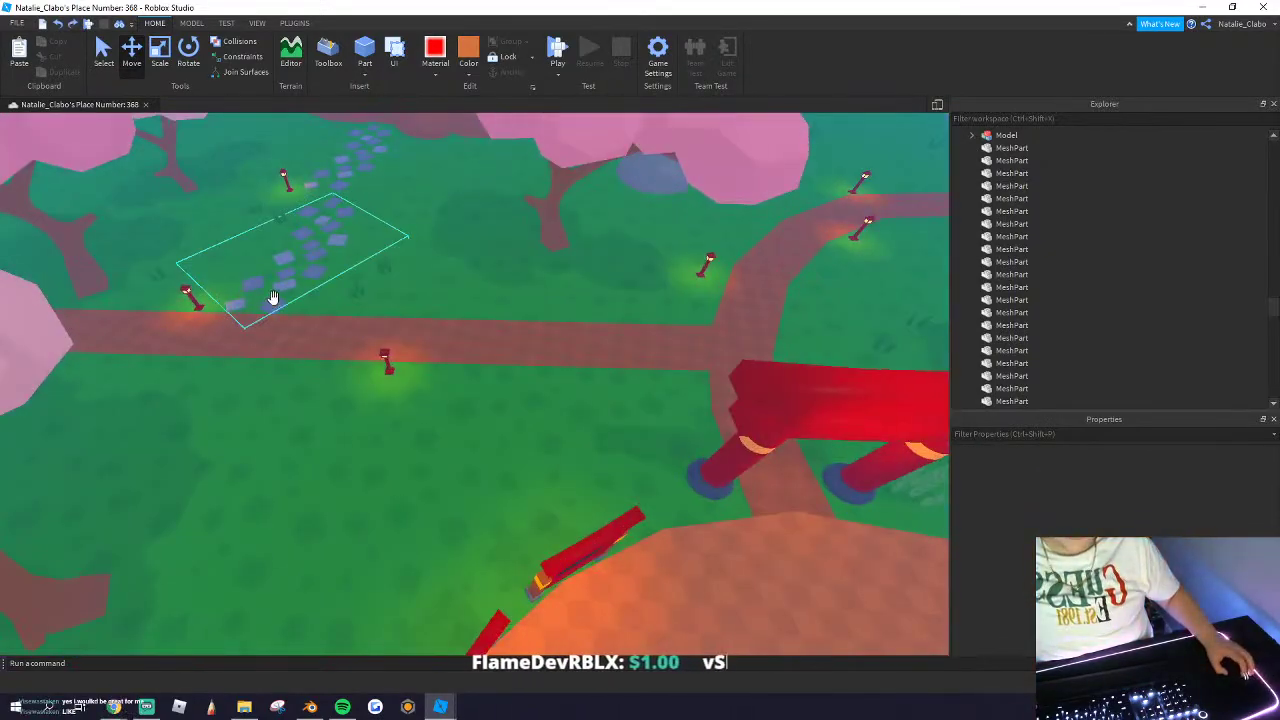
{"action": "left_click", "coordinate": [273, 305]}
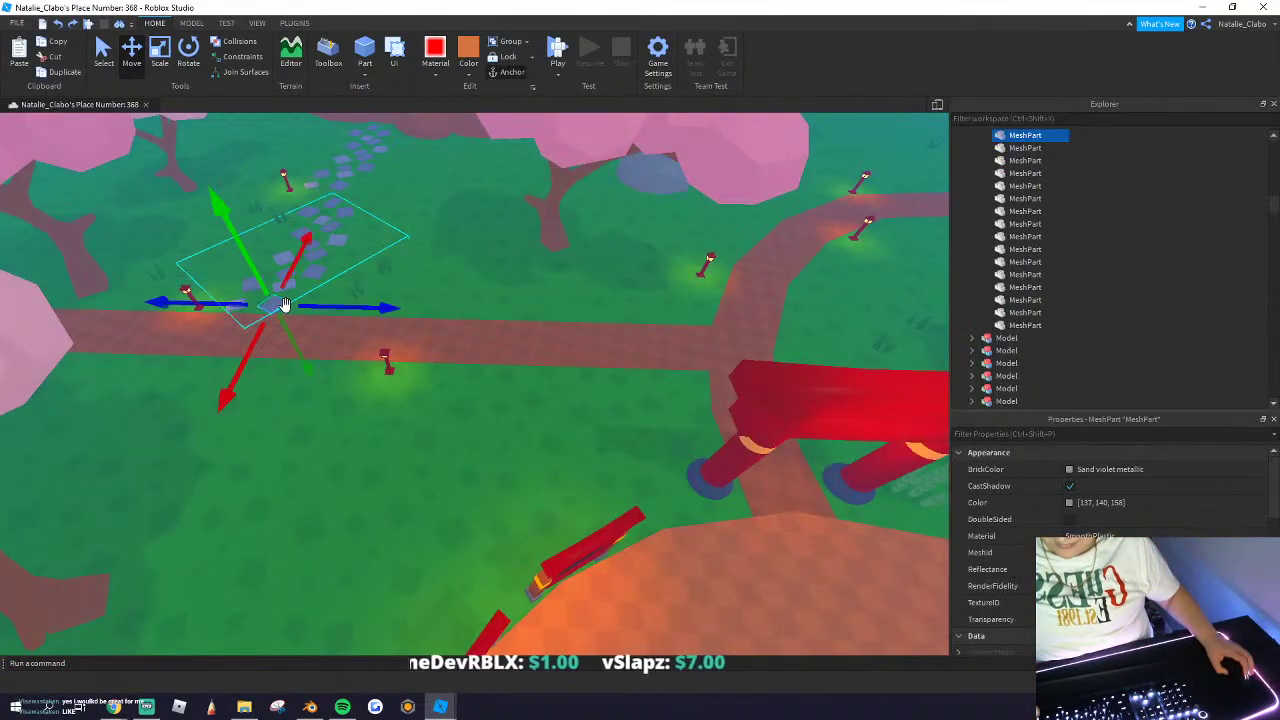
{"action": "key", "text": "f"}
{"action": "scroll", "coordinate": [518, 466], "scroll_direction": "up", "scroll_amount": 3}
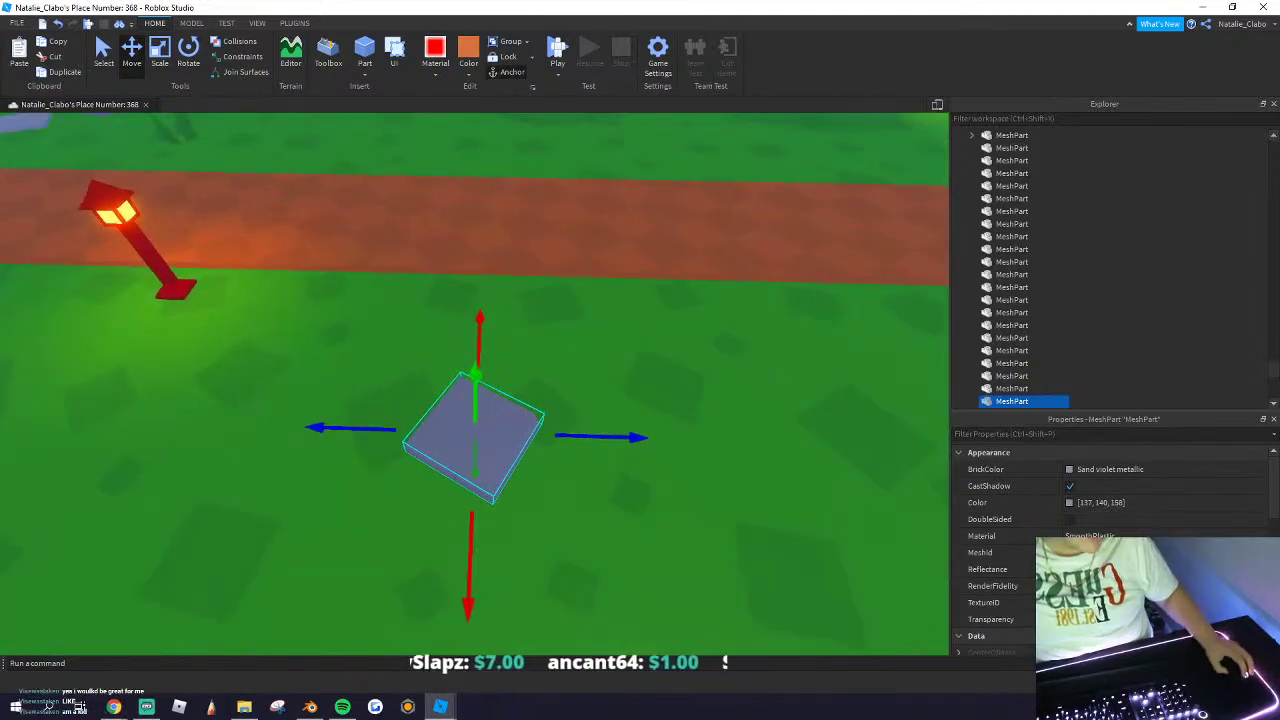
Step: Import the untitled mesh file into the copied stone's MeshId without moving it to the file's stored location
{"action": "left_click", "coordinate": [1262, 553]}
{"action": "left_click", "coordinate": [598, 462]}
{"action": "left_click", "coordinate": [606, 602]}
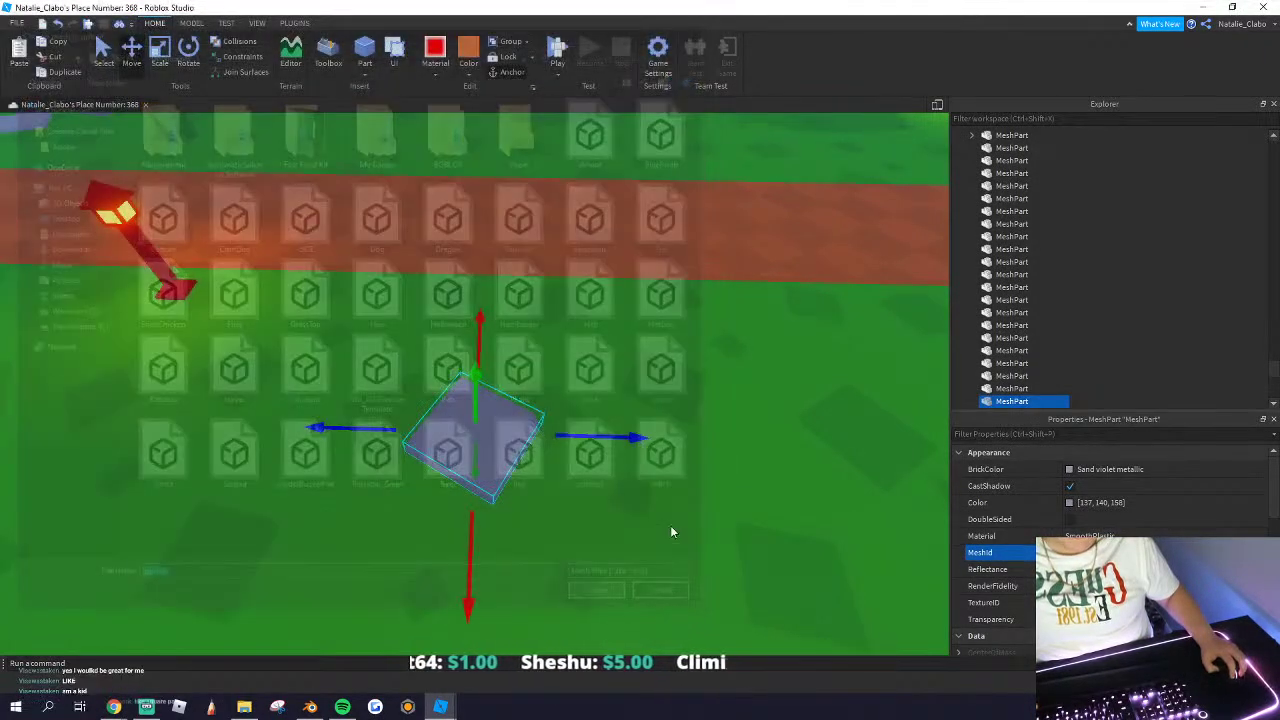
{"action": "left_click", "coordinate": [774, 362]}
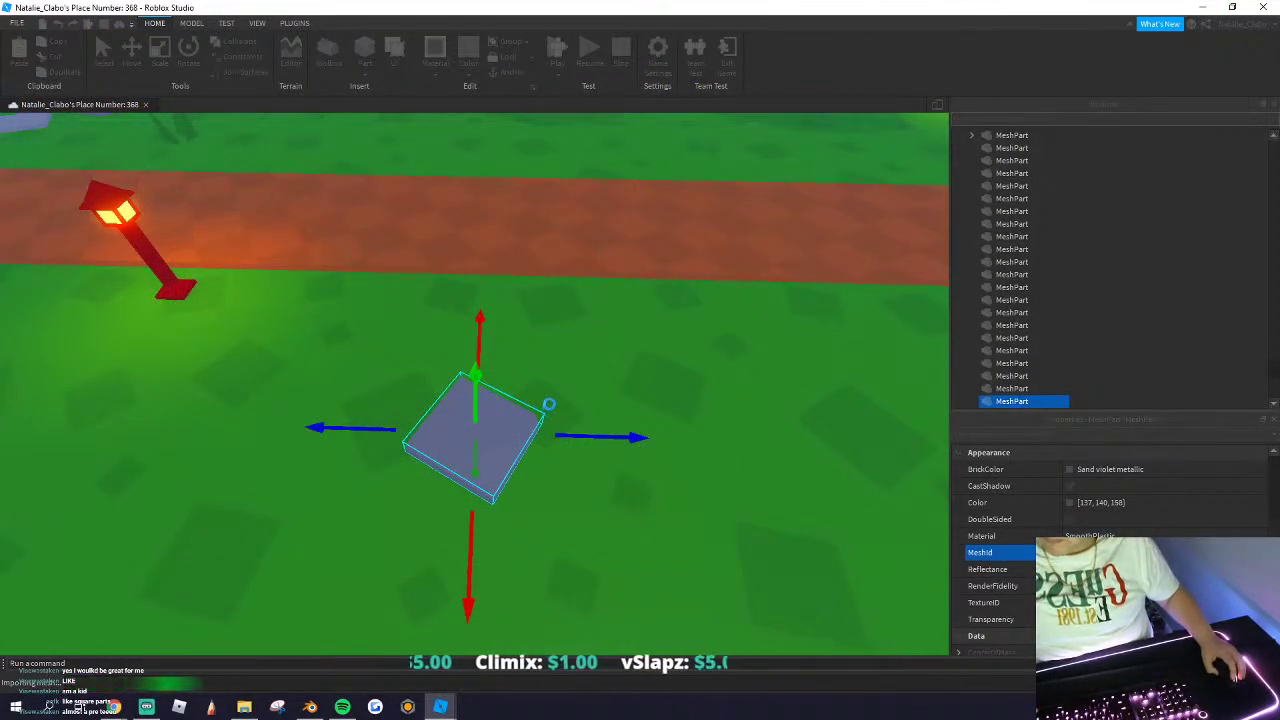
{"action": "right_click_drag", "start_coordinate": [542, 409], "coordinate": [398, 442]}
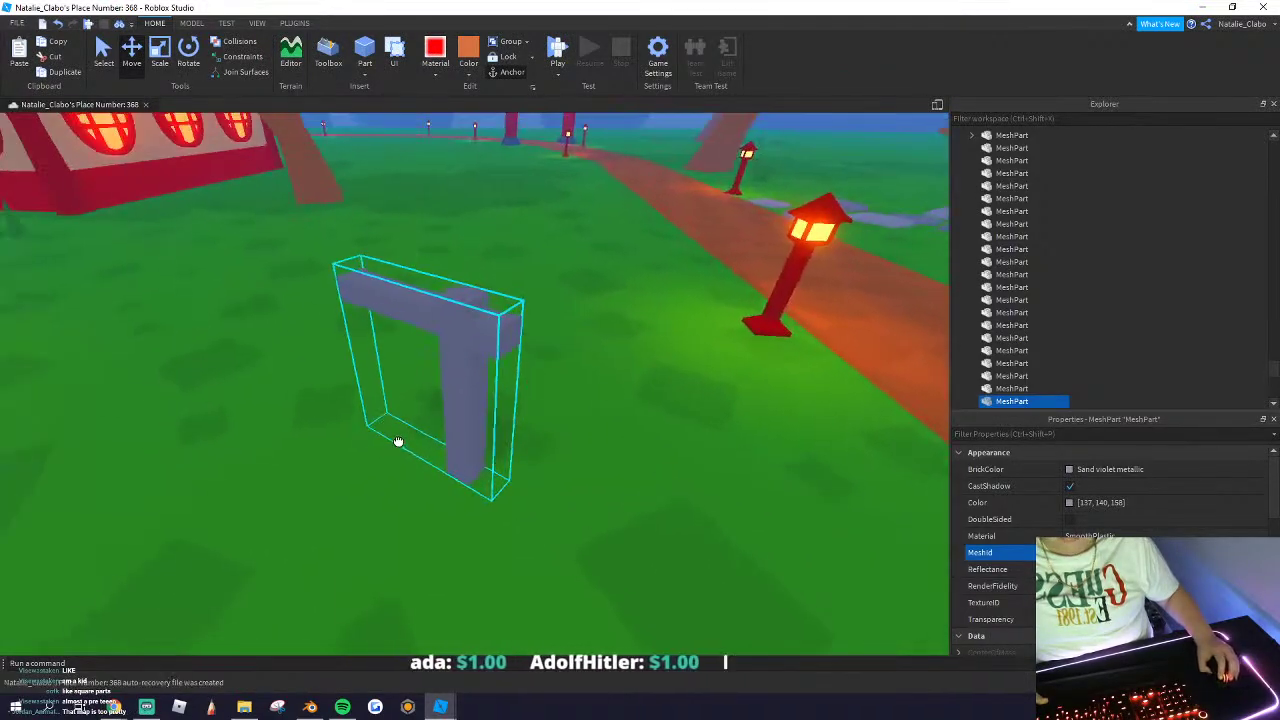
Step: Rotate the imported post and reload its MeshId from the untitled file, moving it to the stored location
{"action": "left_click_drag", "start_coordinate": [398, 442], "coordinate": [489, 443]}
{"action": "key", "text": "r"}
{"action": "left_click", "coordinate": [1260, 552]}
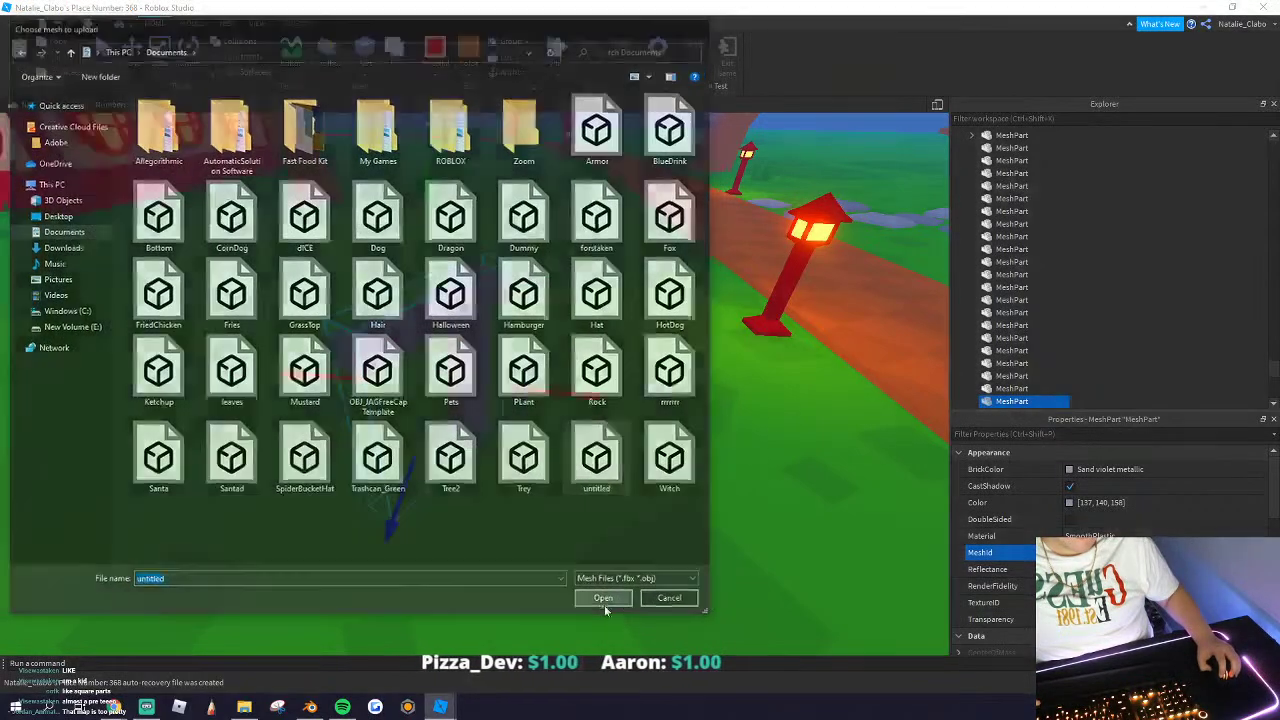
{"action": "left_click", "coordinate": [604, 600]}
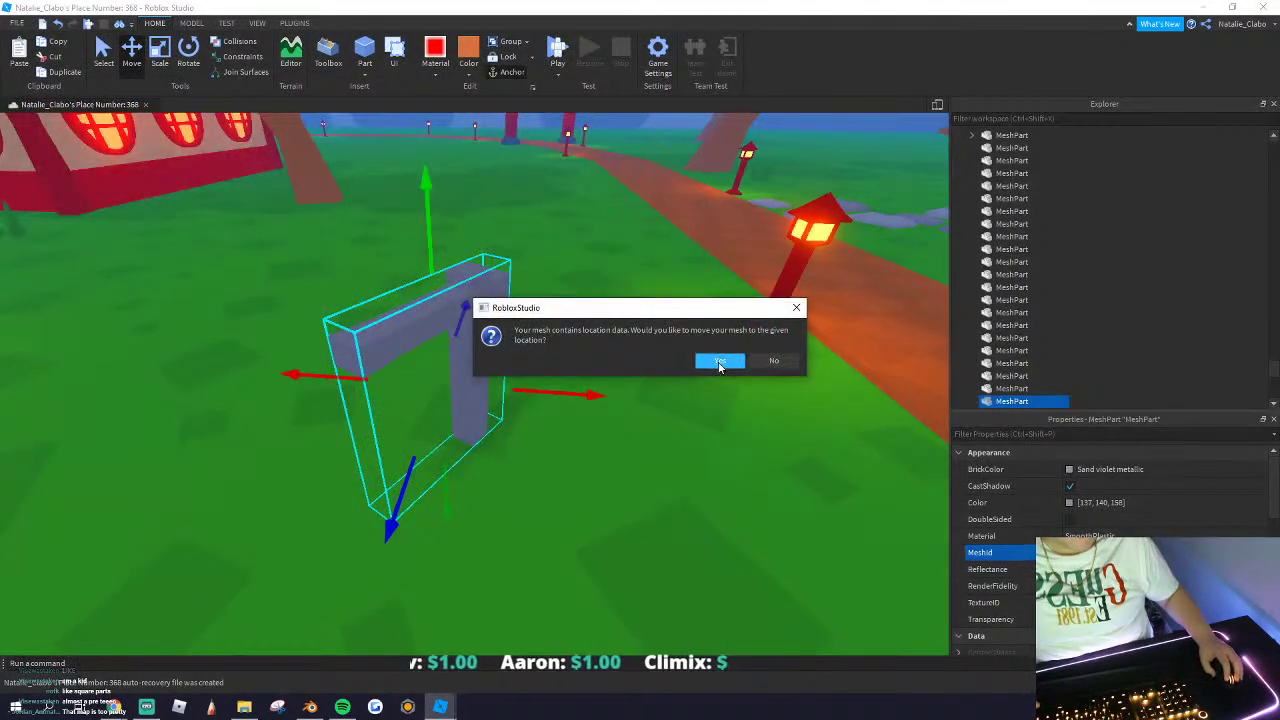
{"action": "left_click", "coordinate": [719, 362]}
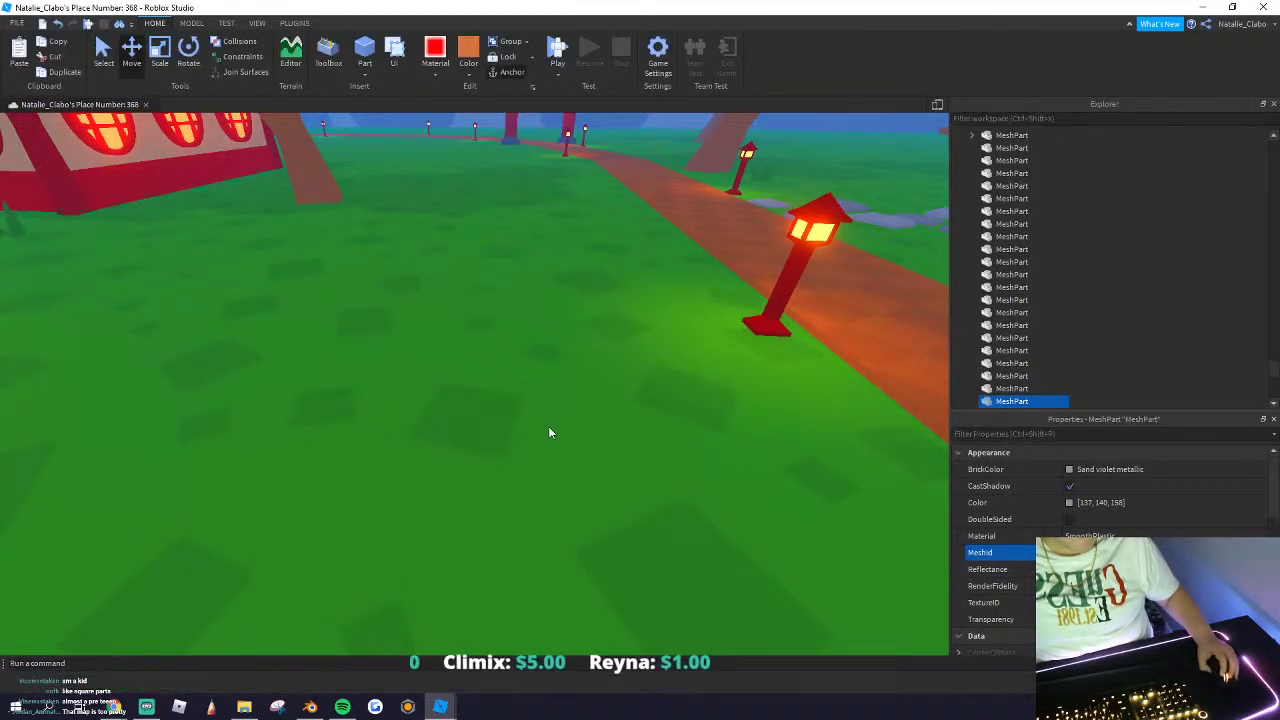
Step: Colour the imported post beside the fountain Brown and place a copy of it directly above
{"action": "right_click_drag", "start_coordinate": [549, 424], "coordinate": [550, 419]}
{"action": "scroll", "coordinate": [550, 419], "scroll_direction": "down", "scroll_amount": 15}
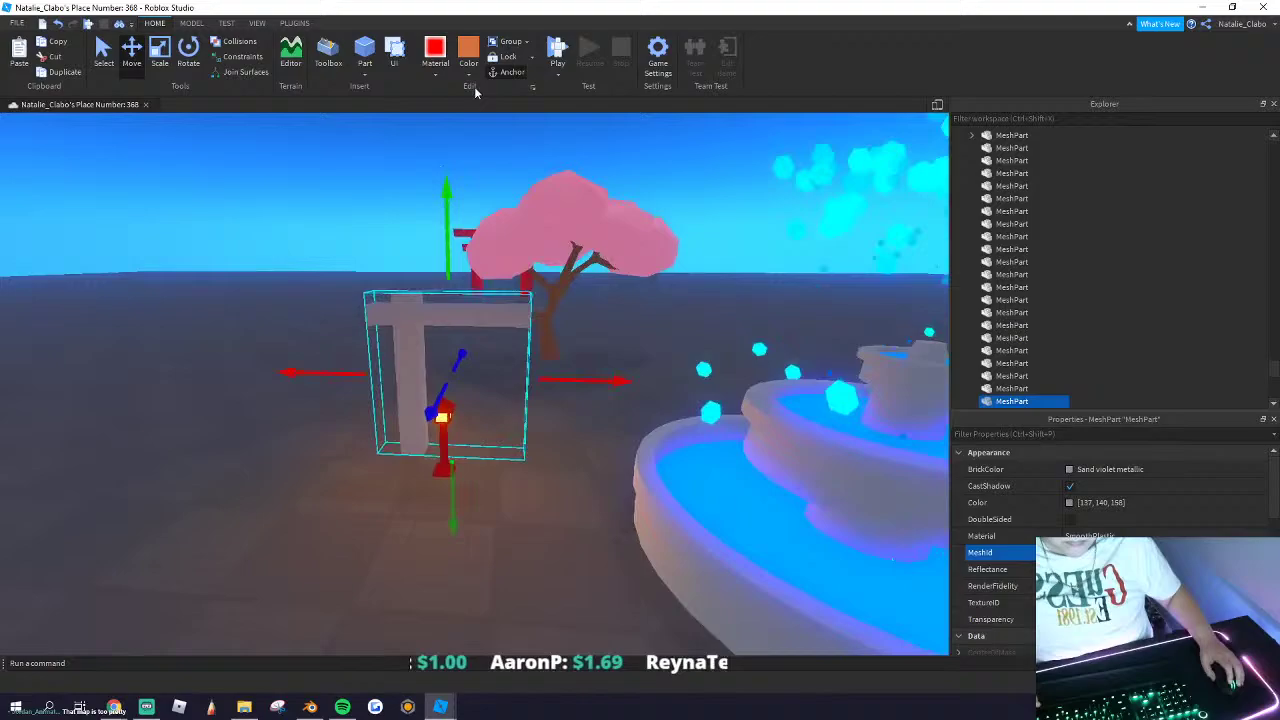
{"action": "left_click", "coordinate": [468, 60]}
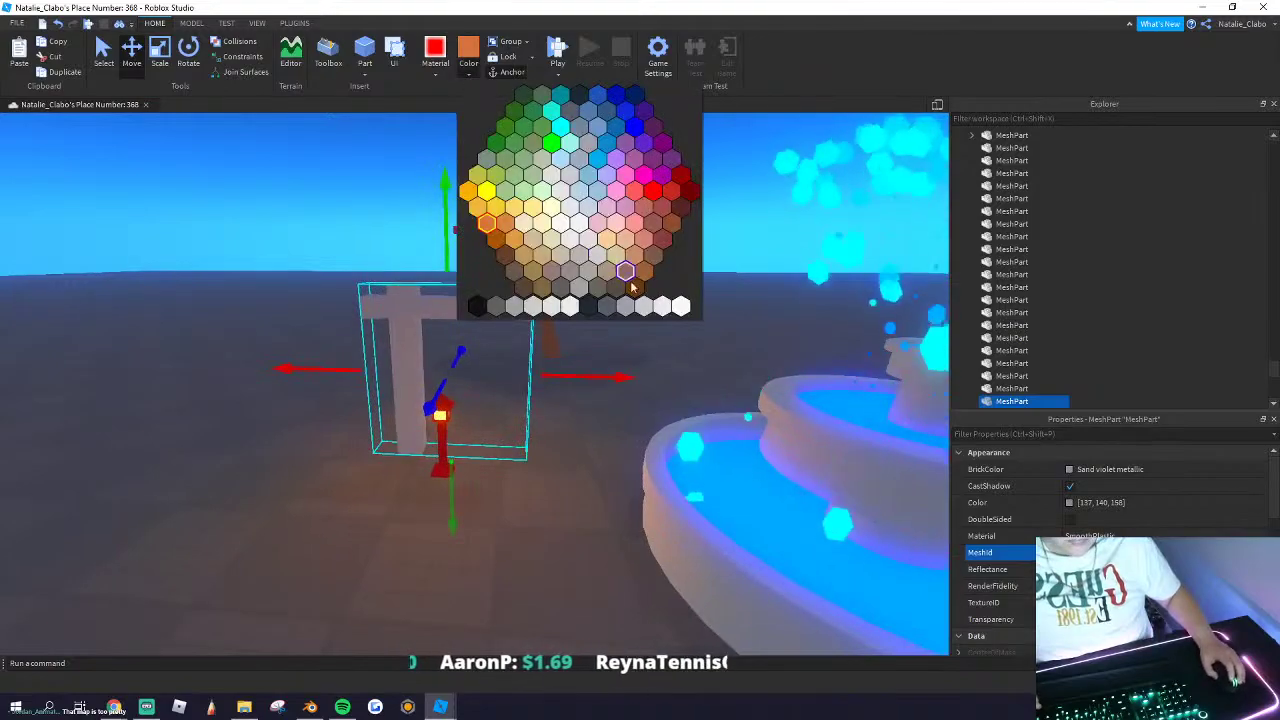
{"action": "left_click", "coordinate": [509, 229]}
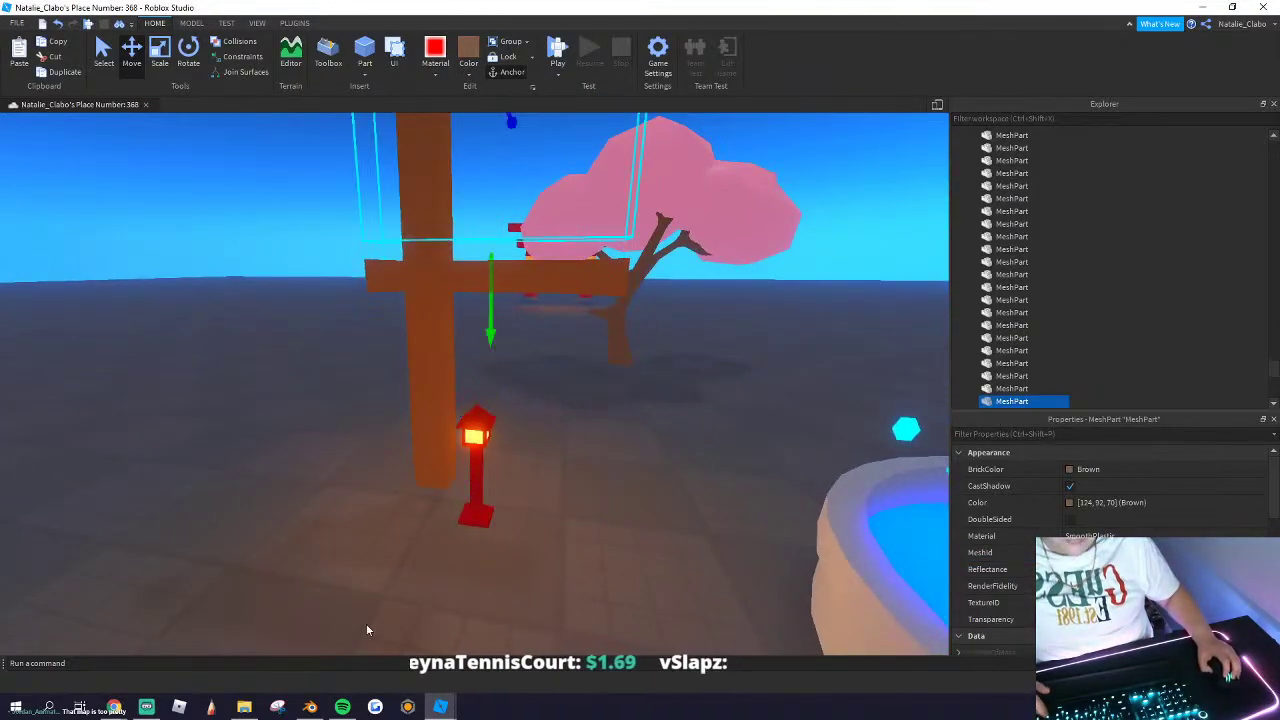
Step: Switch to Blender and export only the selected post base as untitled.obj in Documents
{"action": "key", "text": "alt+Tab"}
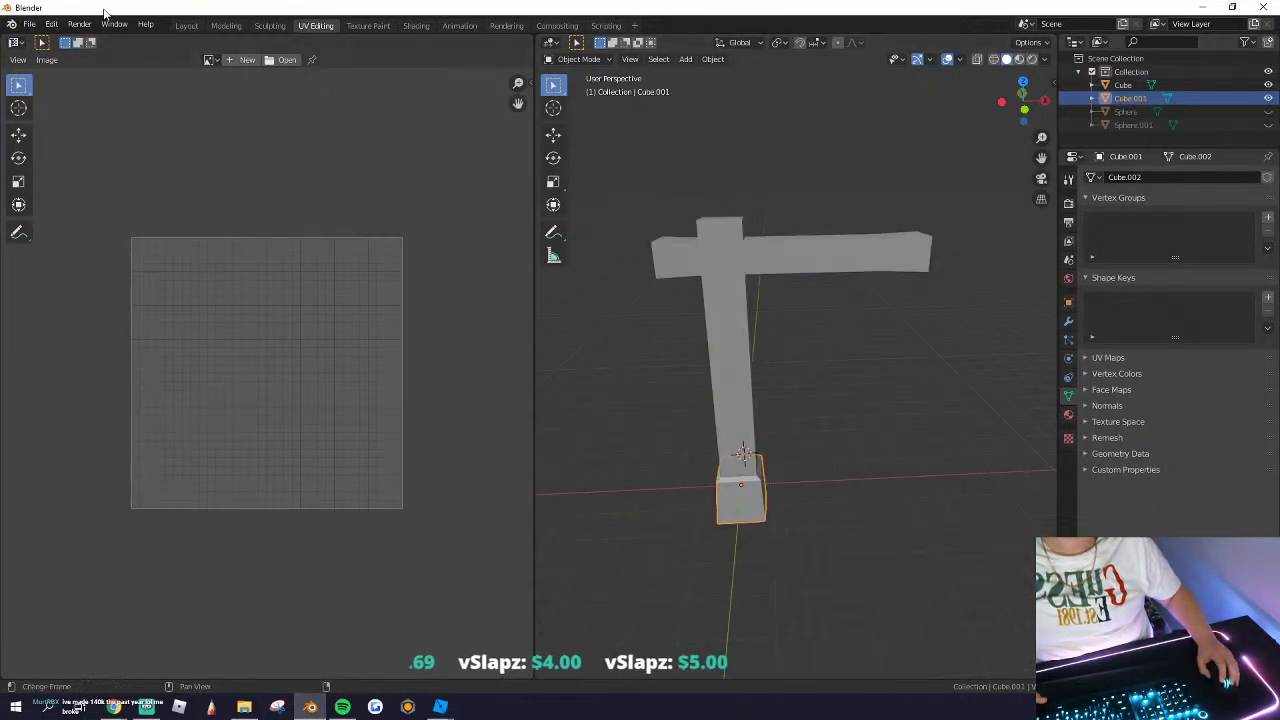
{"action": "left_click", "coordinate": [29, 23]}
{"action": "mouse_move", "coordinate": [57, 220]}
{"action": "left_click", "coordinate": [243, 331]}
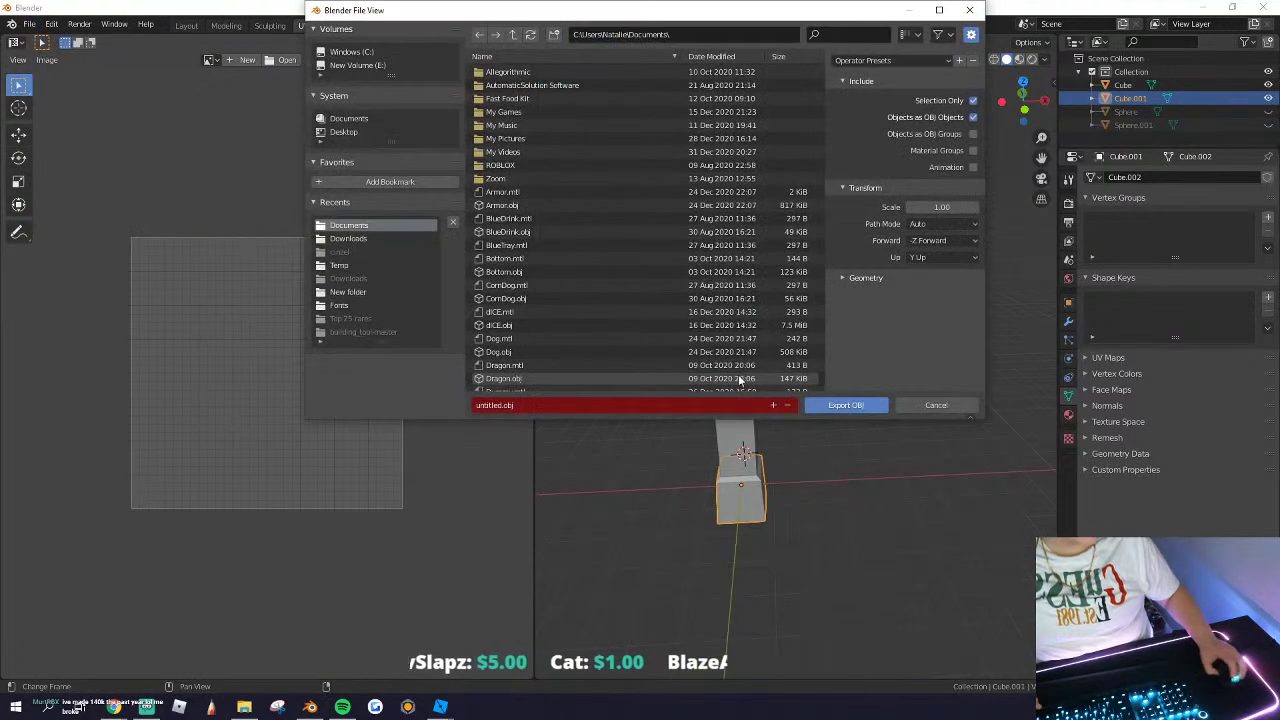
{"action": "left_click", "coordinate": [843, 403]}
Step: Return to the Roblox Studio temple map and load the untitled mesh into the post copy, accepting its stored location
{"action": "left_click", "coordinate": [440, 707]}
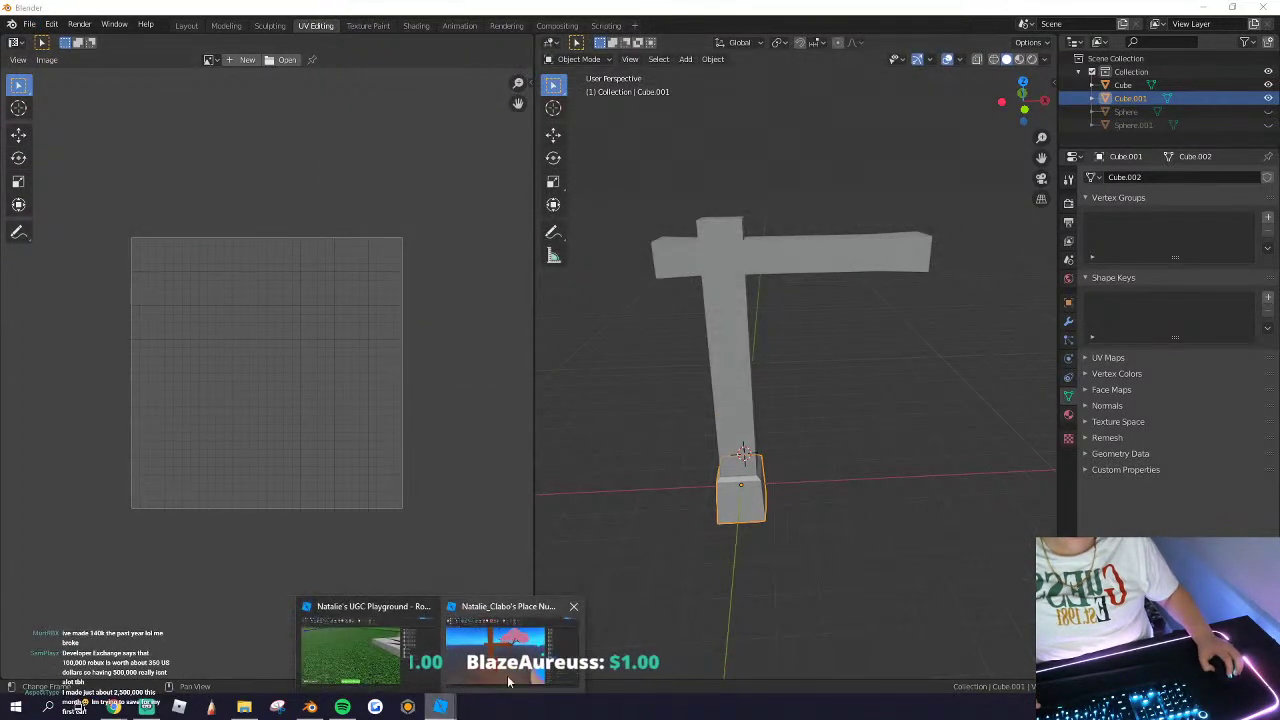
{"action": "left_click", "coordinate": [510, 668]}
{"action": "left_click", "coordinate": [1150, 552]}
{"action": "left_click", "coordinate": [1261, 552]}
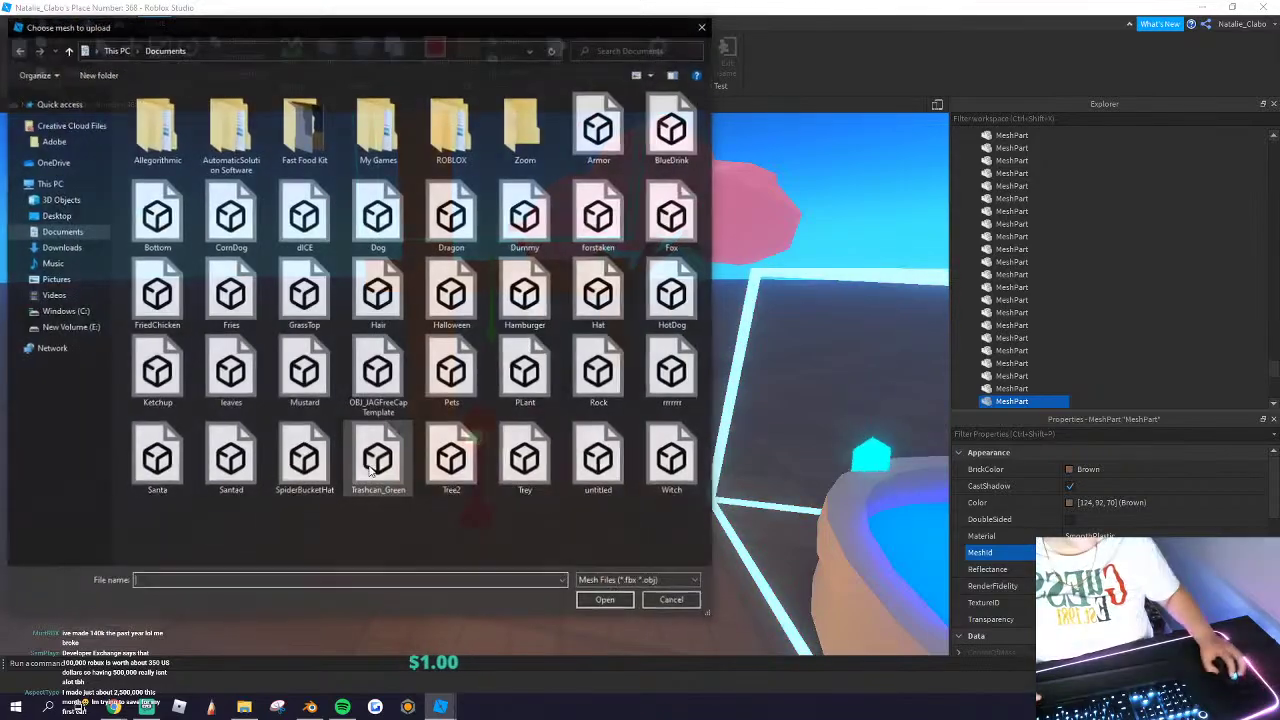
{"action": "left_click", "coordinate": [600, 460]}
{"action": "left_click", "coordinate": [606, 601]}
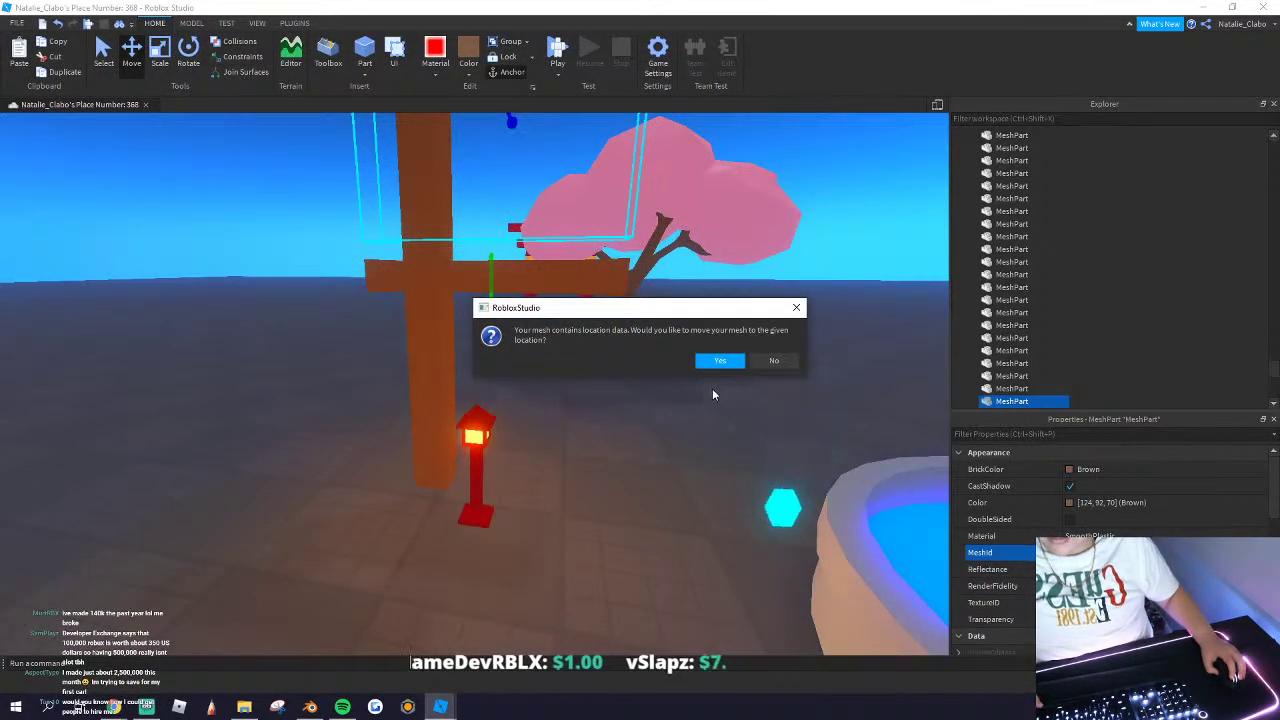
{"action": "left_click", "coordinate": [728, 360]}
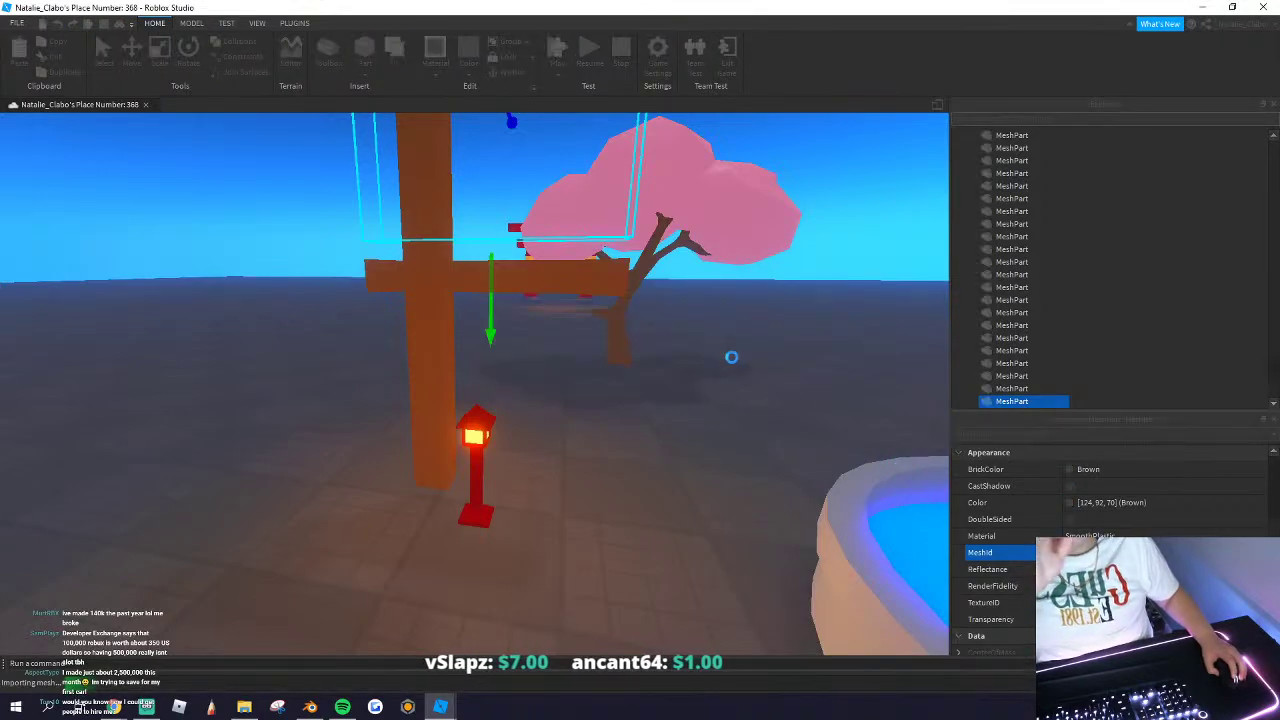
Step: Colour the imported base block at the foot of the post Fossil grey
{"action": "scroll", "coordinate": [512, 460], "scroll_direction": "up", "scroll_amount": 5}
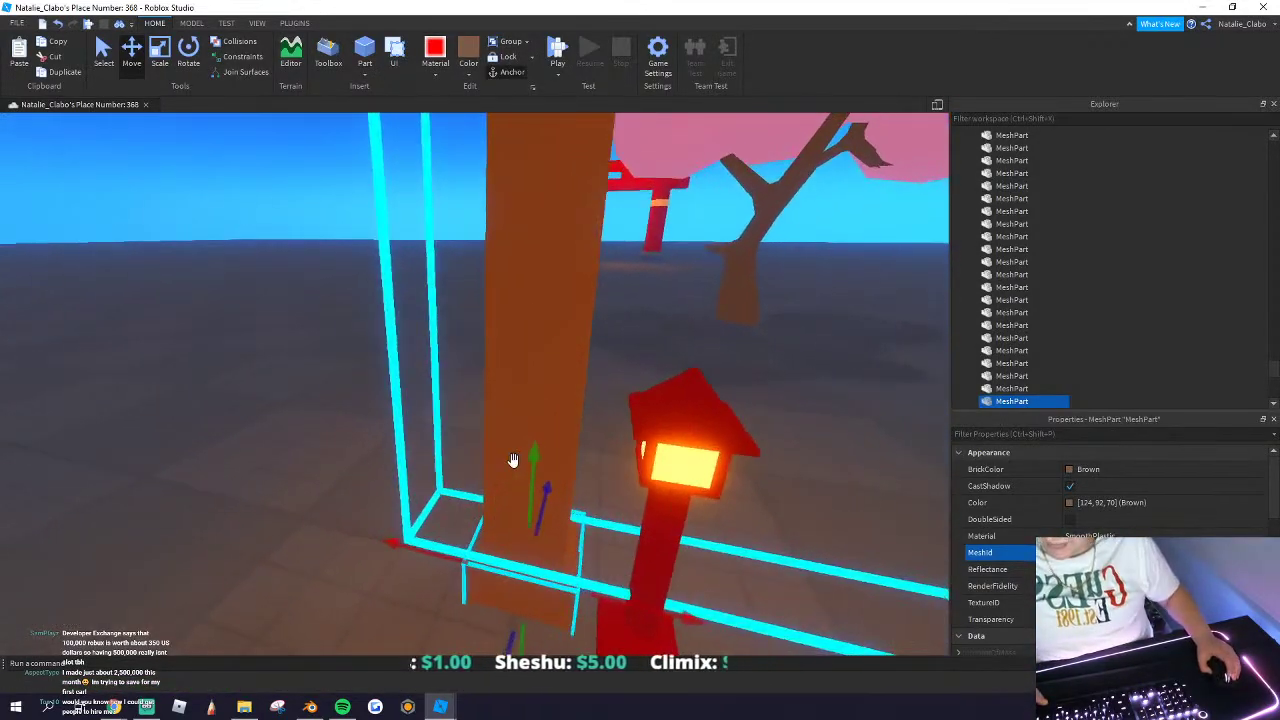
{"action": "right_click_drag", "start_coordinate": [513, 460], "coordinate": [816, 481]}
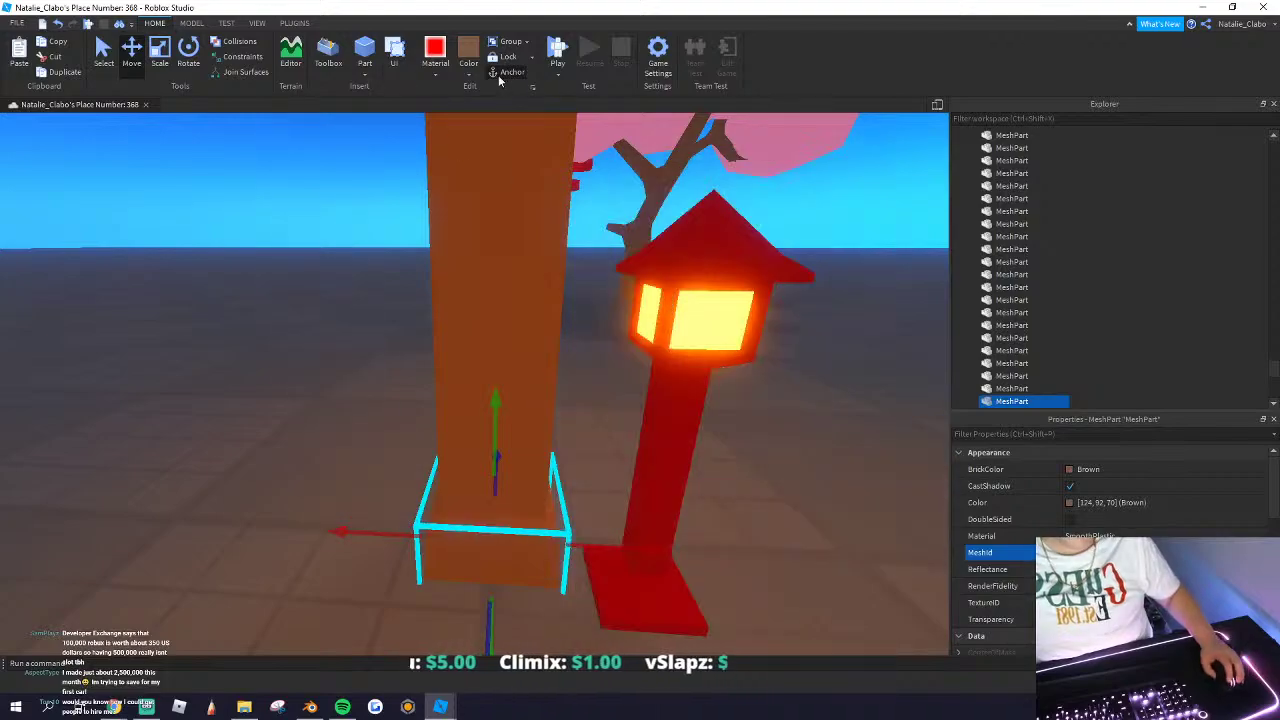
{"action": "left_click", "coordinate": [469, 73]}
{"action": "left_click", "coordinate": [624, 309]}
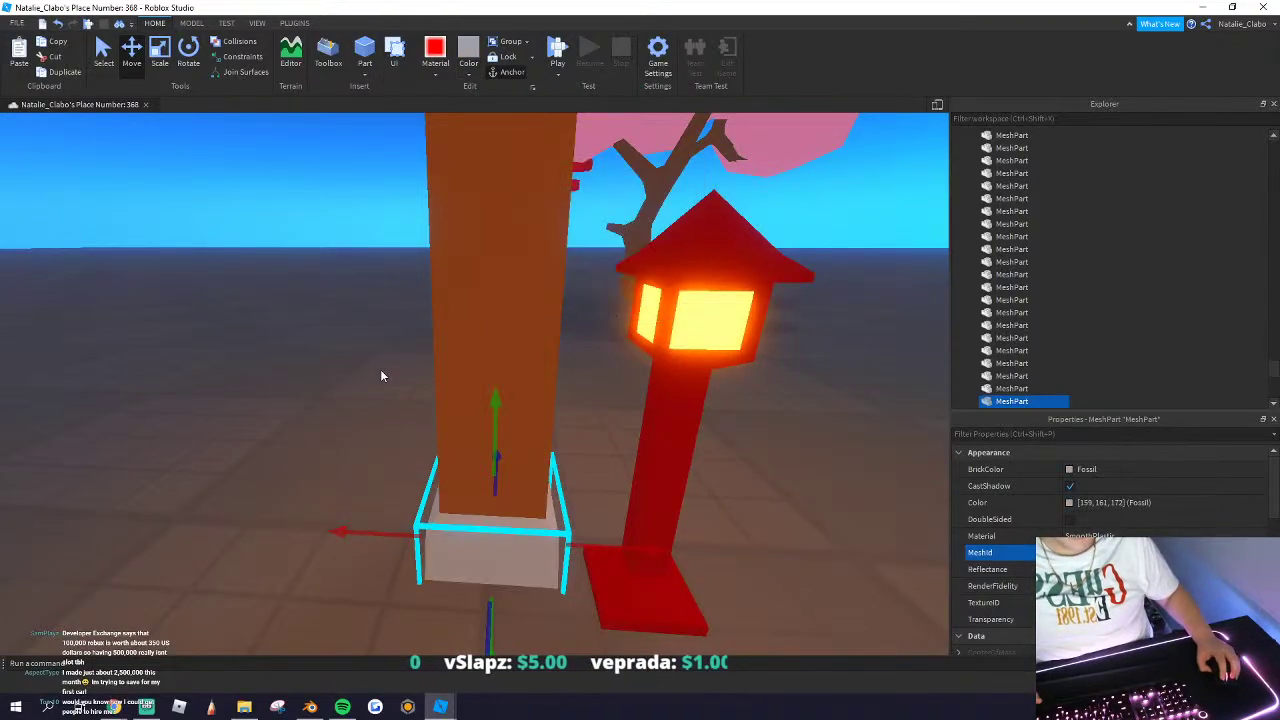
Step: Select the brown post together with its base and lower them along the vertical axis
{"action": "left_click", "coordinate": [457, 408], "text": "ctrl"}
{"action": "right_click_drag", "start_coordinate": [457, 408], "coordinate": [197, 130]}
{"action": "key", "text": "s"}
{"action": "key", "text": "w"}
{"action": "key", "text": "e"}
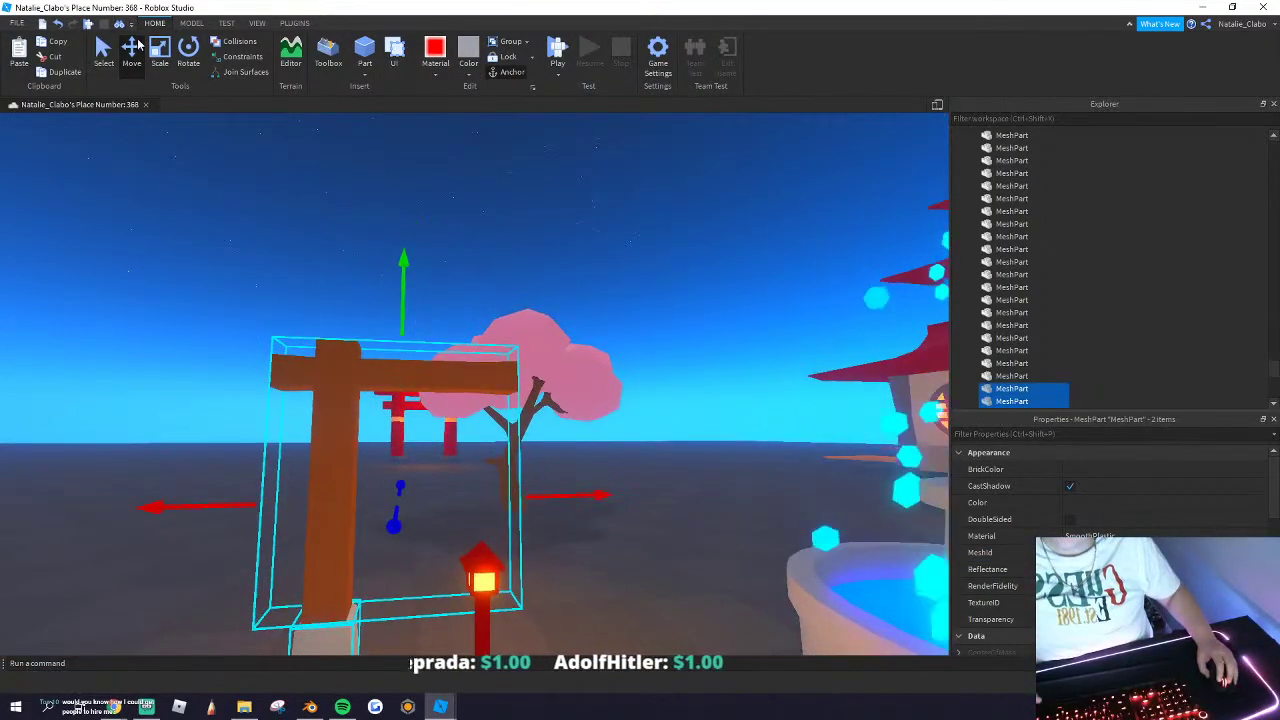
{"action": "left_click_drag", "start_coordinate": [402, 319], "coordinate": [402, 391]}
Step: Move the post and base across the ground to stand beside the round glowing lantern
{"action": "right_click_drag", "start_coordinate": [402, 391], "coordinate": [394, 428]}
{"action": "key", "text": "s"}
{"action": "left_click_drag", "start_coordinate": [404, 534], "coordinate": [549, 538]}
{"action": "right_click_drag", "start_coordinate": [571, 568], "coordinate": [549, 538]}
{"action": "left_click_drag", "start_coordinate": [549, 538], "coordinate": [523, 531]}
{"action": "right_click_drag", "start_coordinate": [549, 538], "coordinate": [523, 531]}
{"action": "left_click_drag", "start_coordinate": [523, 531], "coordinate": [520, 531]}
{"action": "right_click_drag", "start_coordinate": [523, 531], "coordinate": [520, 531]}
{"action": "key", "text": "s"}
{"action": "left_click_drag", "start_coordinate": [520, 531], "coordinate": [519, 499]}
{"action": "key", "text": "w"}
Step: Scale the post and base up slightly and group them into one model
{"action": "scroll", "coordinate": [519, 498], "scroll_direction": "up", "scroll_amount": 5}
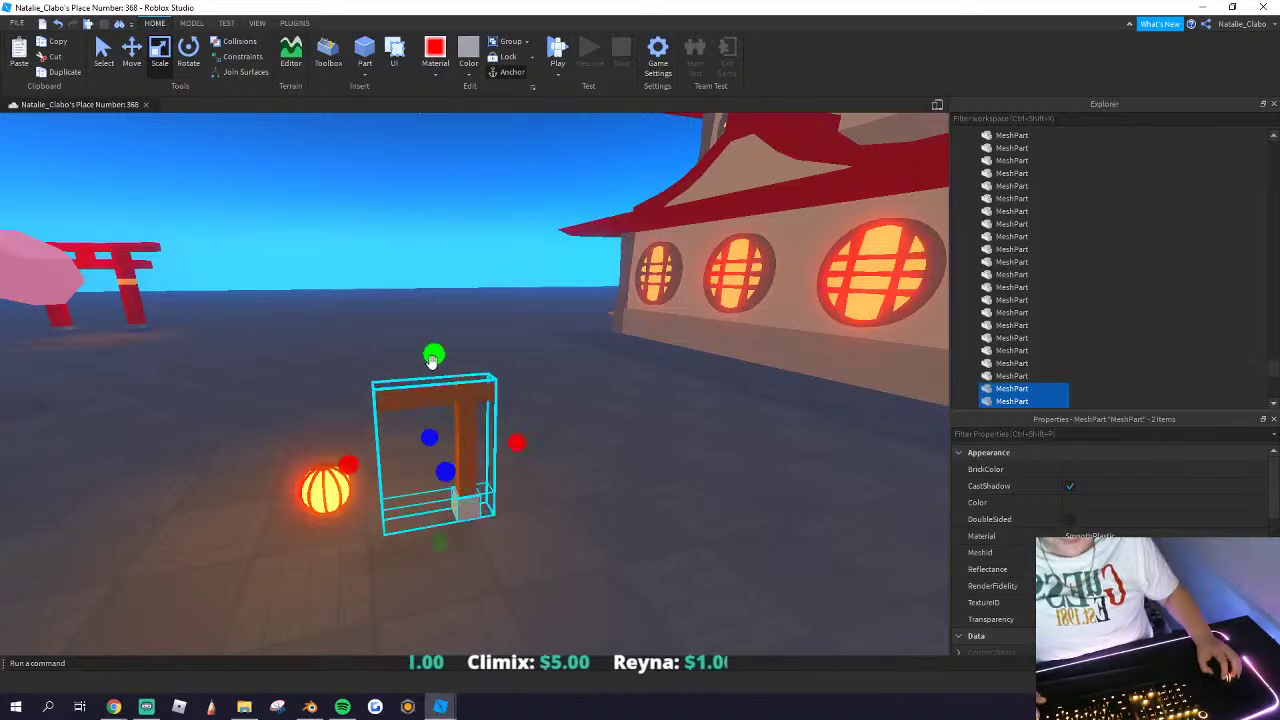
{"action": "scroll", "coordinate": [436, 375], "scroll_direction": "up", "scroll_amount": 1}
{"action": "right_click", "coordinate": [443, 398]}
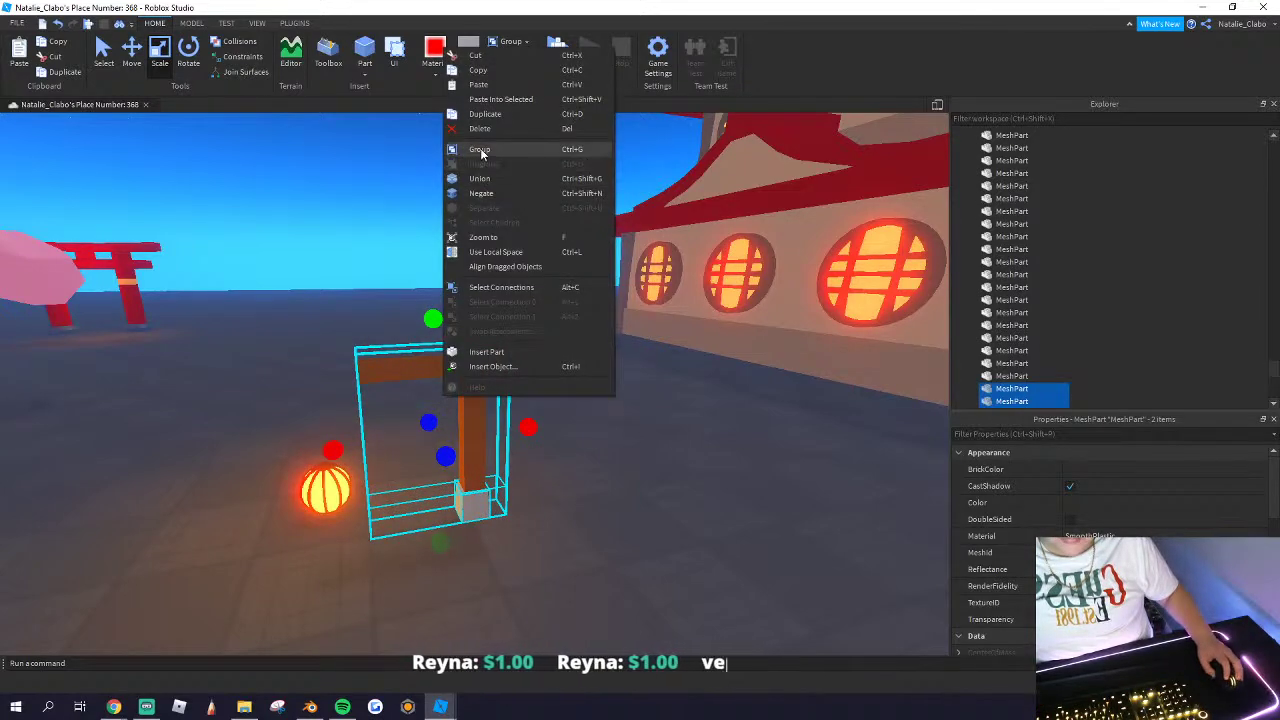
{"action": "left_click", "coordinate": [481, 151]}
Step: Raise the glowing round lantern to the outer end of the post's arm and shift it sideways to line up with the post
{"action": "left_click_drag", "start_coordinate": [340, 480], "coordinate": [374, 382]}
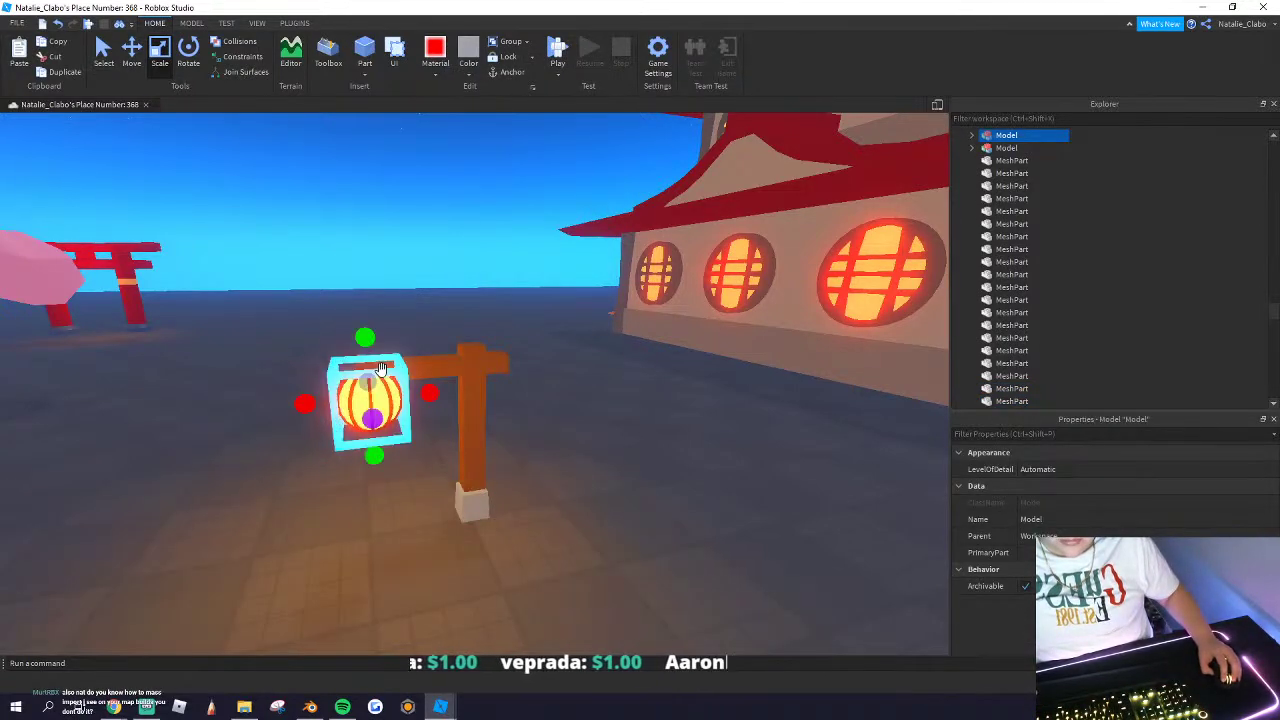
{"action": "scroll", "coordinate": [289, 375], "scroll_direction": "up", "scroll_amount": 4}
{"action": "right_click_drag", "start_coordinate": [254, 318], "coordinate": [400, 397]}
{"action": "key", "text": "a"}
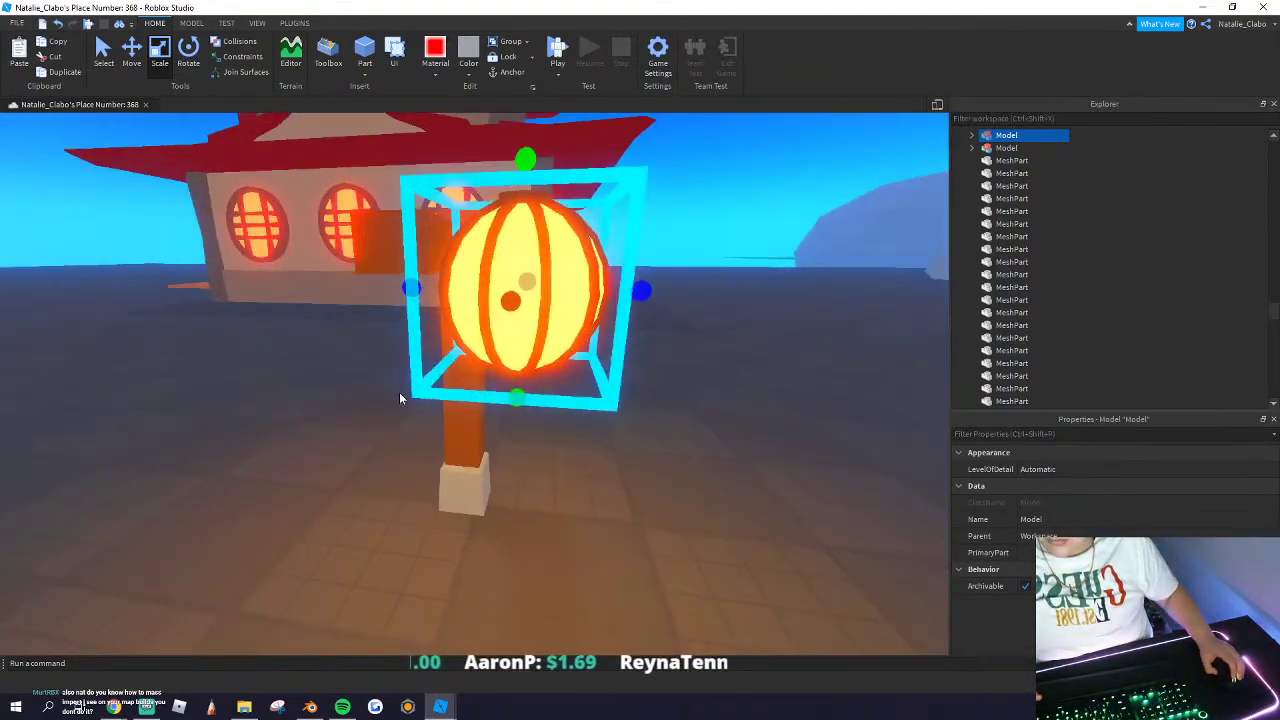
{"action": "key", "text": "d"}
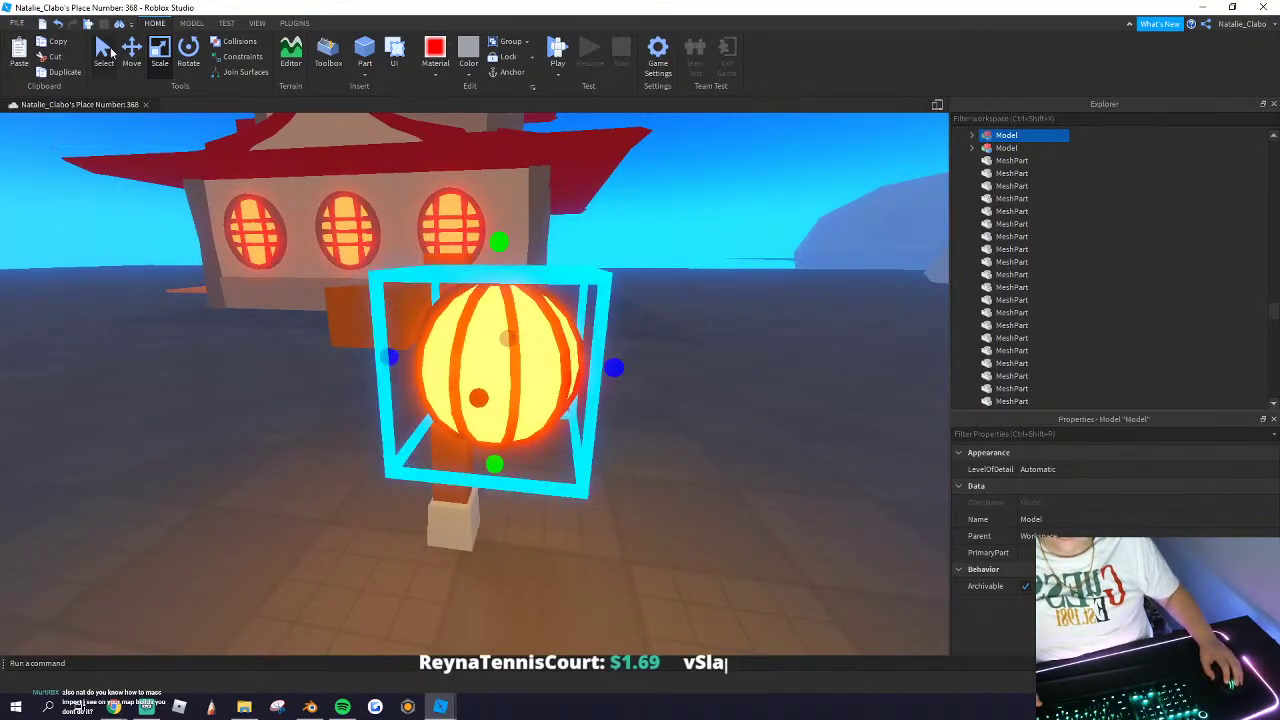
{"action": "left_click_drag", "start_coordinate": [656, 370], "coordinate": [508, 363]}
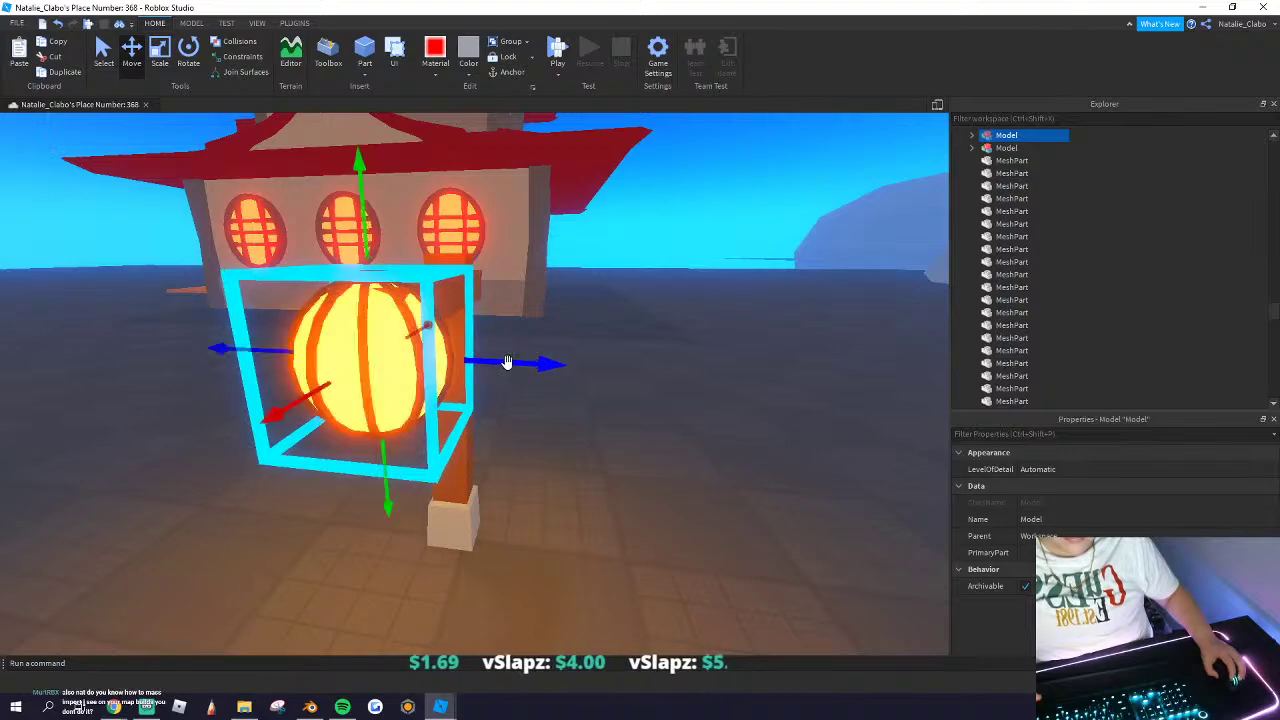
Step: Fine-tune the lantern's position under the outer end of the wooden arm
{"action": "right_click_drag", "start_coordinate": [508, 363], "coordinate": [441, 266]}
{"action": "left_click_drag", "start_coordinate": [439, 265], "coordinate": [428, 294]}
{"action": "right_click_drag", "start_coordinate": [428, 294], "coordinate": [491, 346]}
{"action": "key", "text": "d"}
{"action": "left_click_drag", "start_coordinate": [502, 294], "coordinate": [522, 295]}
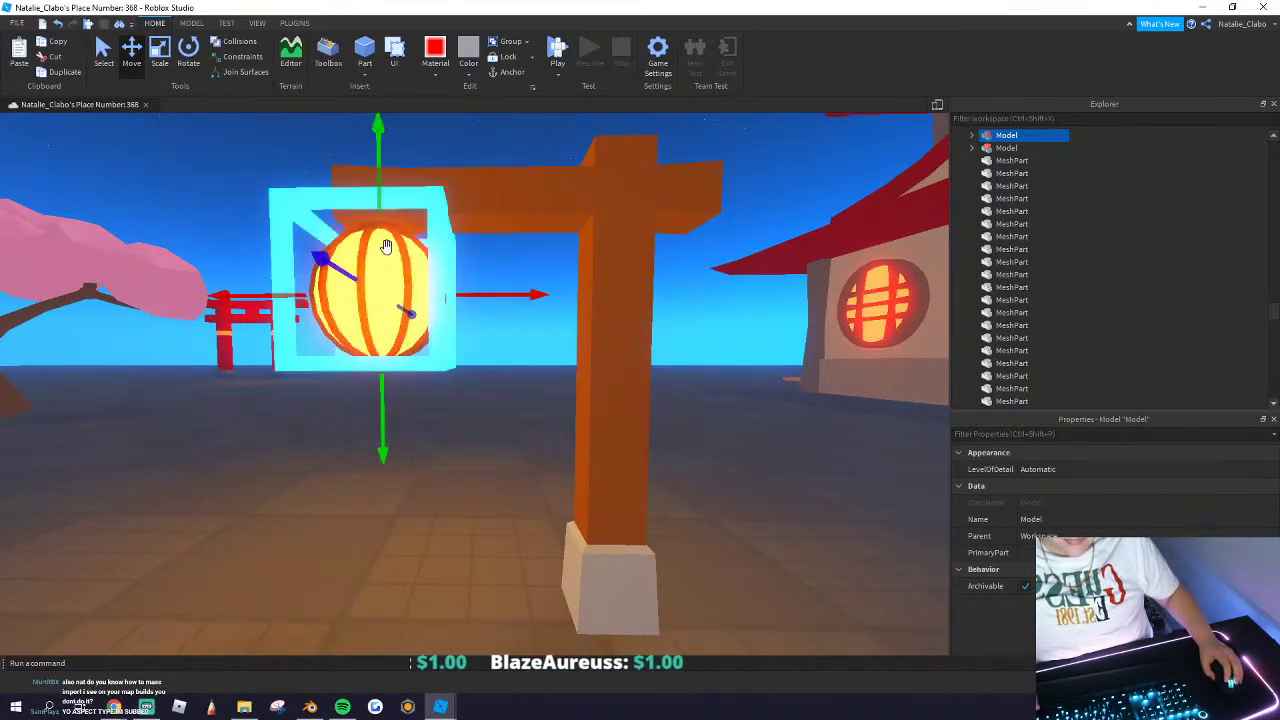
Step: Scale the hanging lantern slightly and group it with the post into one model
{"action": "key", "text": "s"}
{"action": "key", "text": "a"}
{"action": "key", "text": "w"}
{"action": "key", "text": "e"}
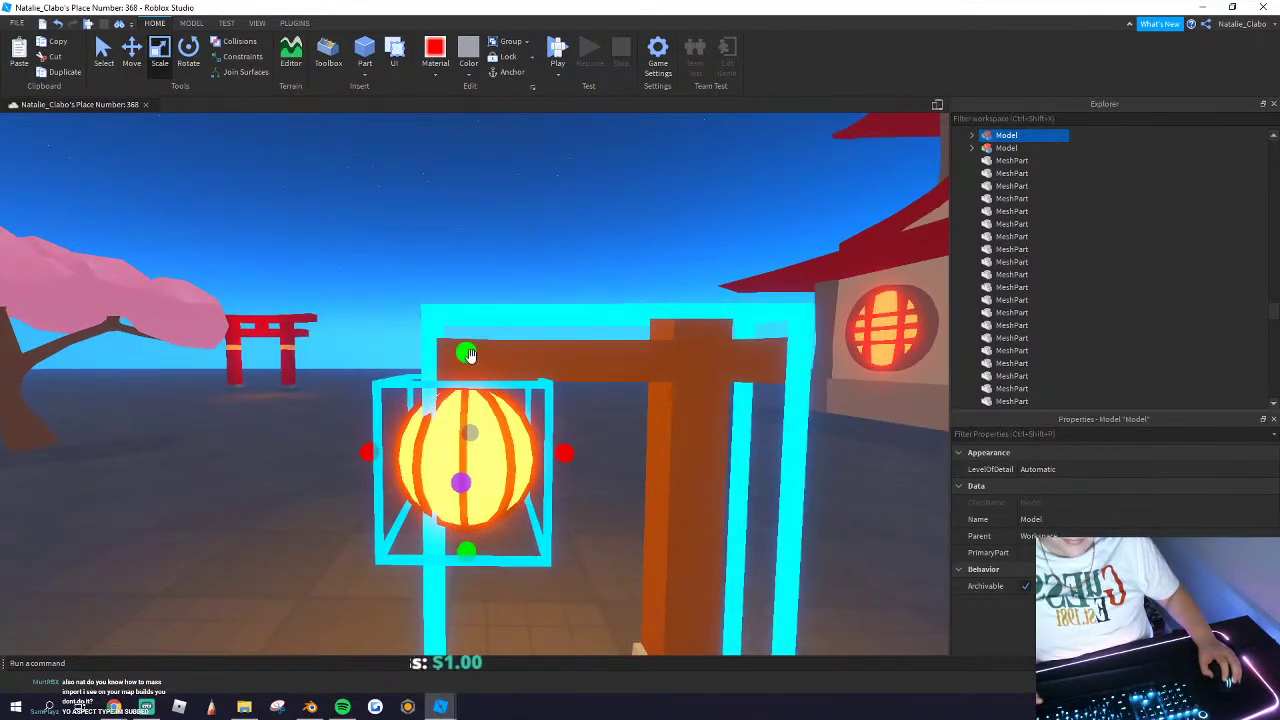
{"action": "left_click_drag", "start_coordinate": [466, 354], "coordinate": [467, 348]}
{"action": "right_click_drag", "start_coordinate": [422, 306], "coordinate": [428, 283]}
{"action": "key", "text": "s"}
{"action": "left_click_drag", "start_coordinate": [428, 285], "coordinate": [554, 429]}
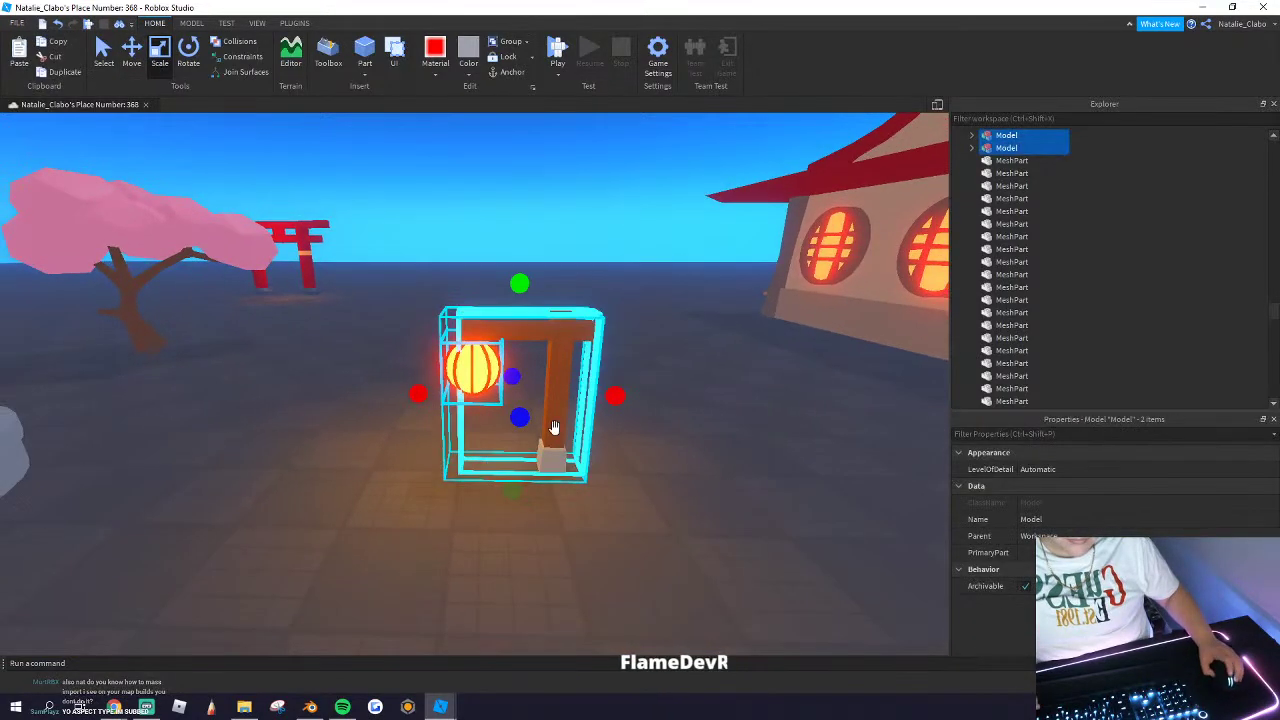
{"action": "right_click", "coordinate": [554, 429]}
{"action": "left_click", "coordinate": [614, 182]}
Step: Duplicate the grouped lantern post, carry the copy across the map and set it rotated on the grass beside the torii plaza
{"action": "key", "text": "ctrl+d"}
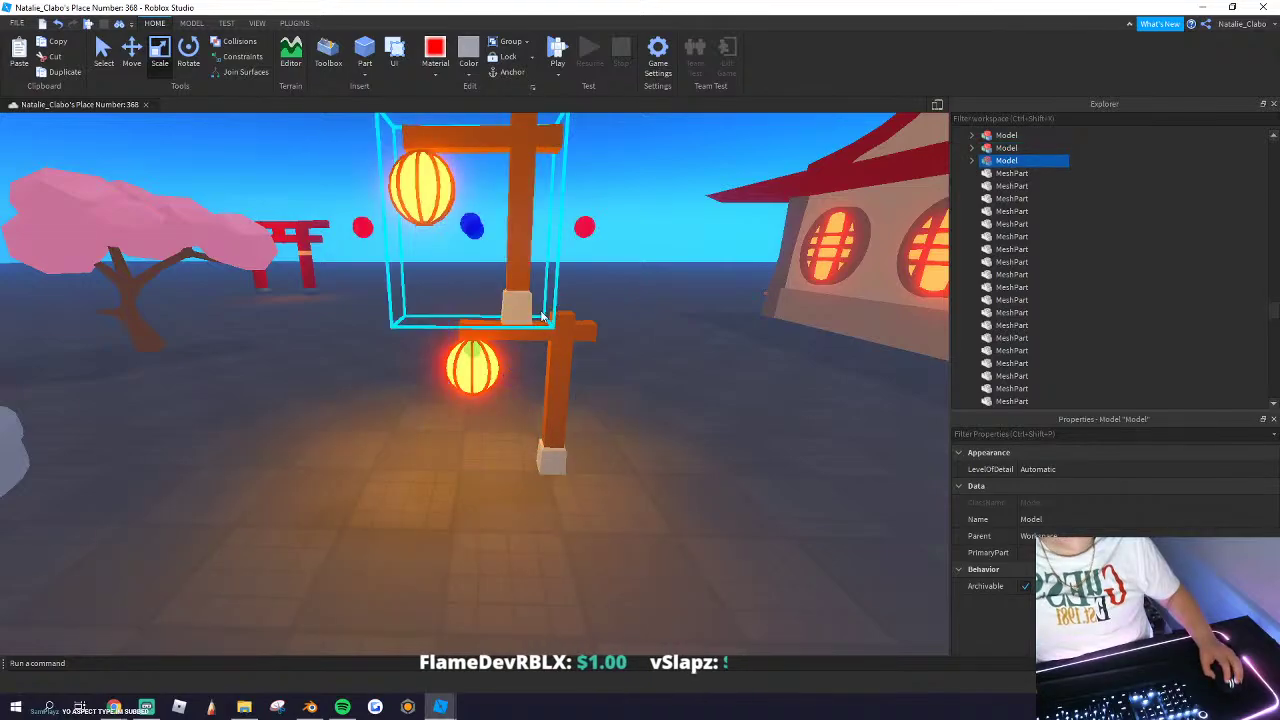
{"action": "left_click_drag", "start_coordinate": [540, 316], "coordinate": [443, 378]}
{"action": "right_click_drag", "start_coordinate": [460, 362], "coordinate": [443, 378]}
{"action": "left_click_drag", "start_coordinate": [443, 378], "coordinate": [440, 378]}
{"action": "right_click_drag", "start_coordinate": [443, 378], "coordinate": [440, 378]}
{"action": "left_click_drag", "start_coordinate": [440, 378], "coordinate": [447, 337]}
{"action": "right_click_drag", "start_coordinate": [440, 378], "coordinate": [447, 337]}
{"action": "key", "text": "w"}
{"action": "left_click_drag", "start_coordinate": [447, 337], "coordinate": [283, 352]}
{"action": "right_click_drag", "start_coordinate": [447, 337], "coordinate": [283, 352]}
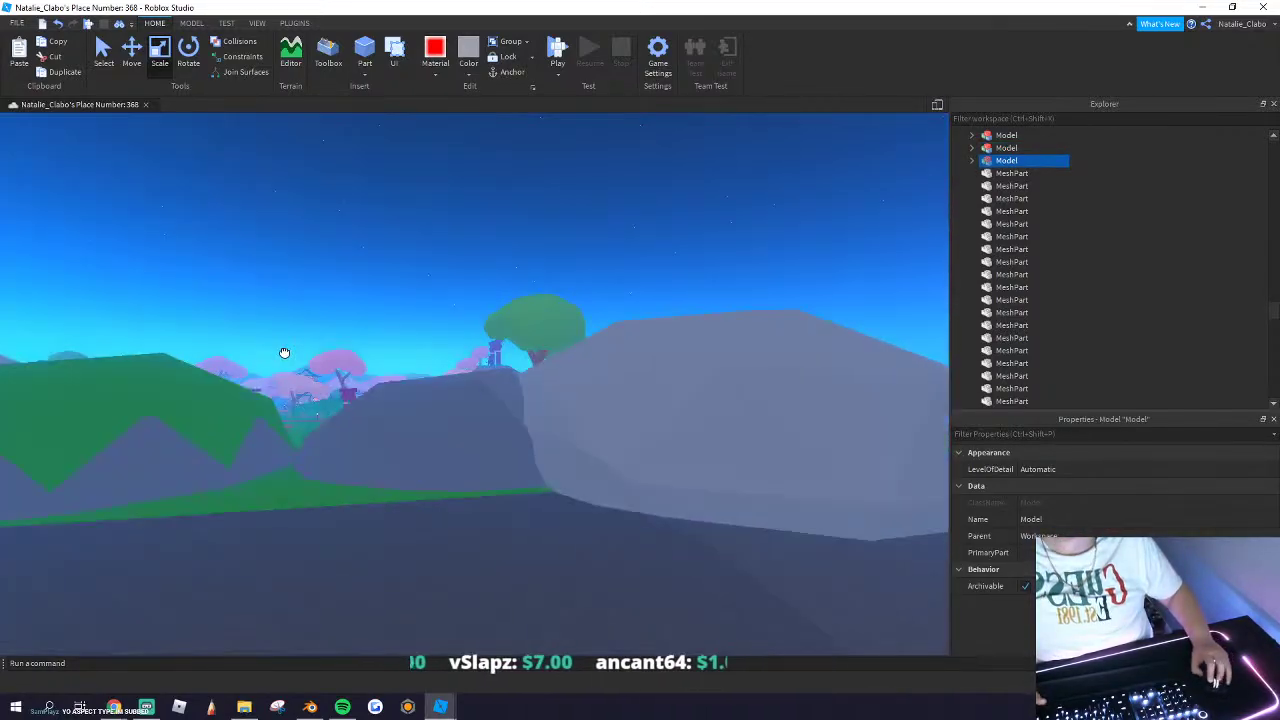
{"action": "left_click_drag", "start_coordinate": [283, 352], "coordinate": [371, 486]}
{"action": "key", "text": "w"}
{"action": "key", "text": "w"}
{"action": "key", "text": "ctrl+r"}
{"action": "left_click_drag", "start_coordinate": [343, 366], "coordinate": [351, 280]}
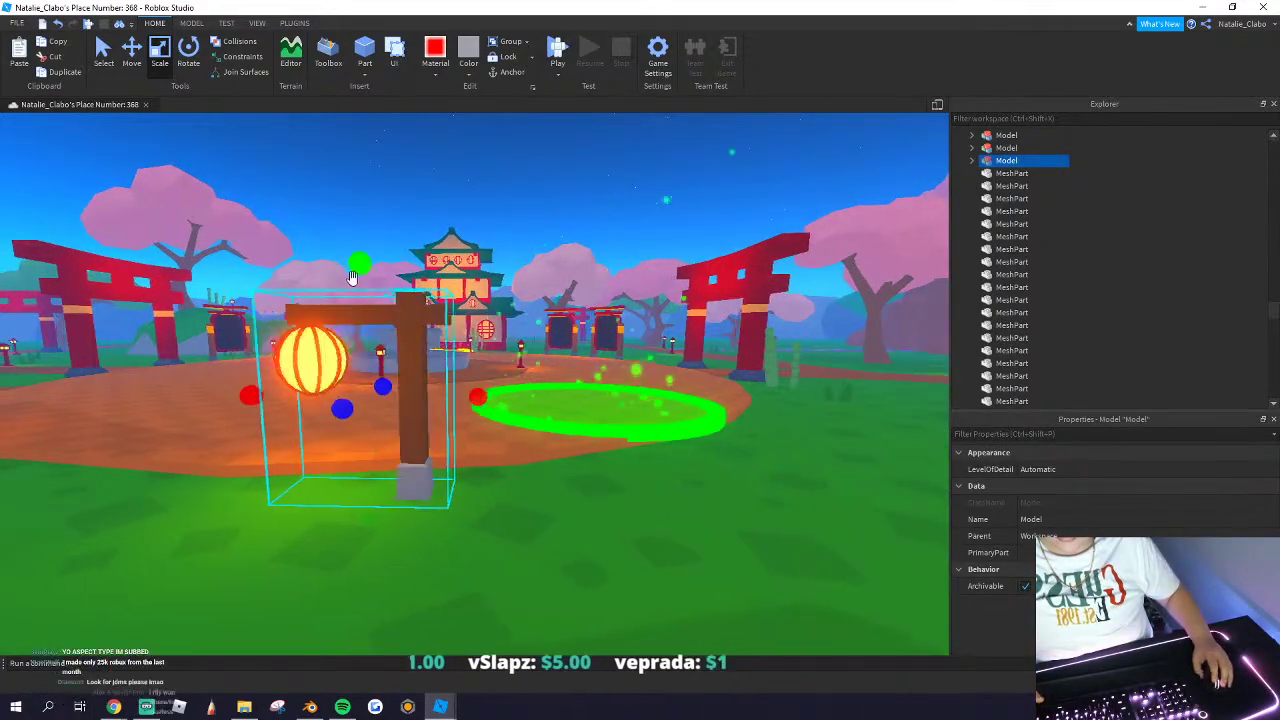
{"action": "key", "text": "a"}
{"action": "right_click_drag", "start_coordinate": [351, 280], "coordinate": [401, 320]}
Step: Switch to Blender and export only the post, without its base, as the OBJ file untitled.obj
{"action": "key", "text": "alt+Tab"}
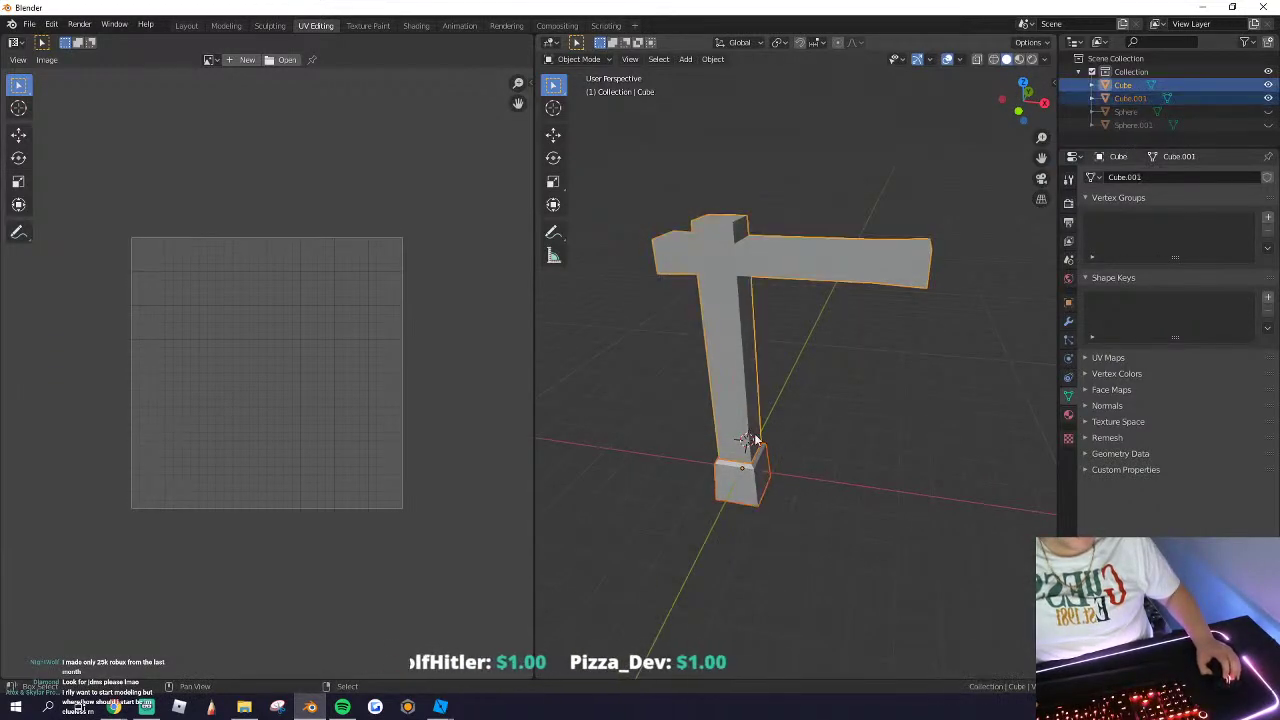
{"action": "middle_click_drag", "start_coordinate": [757, 440], "coordinate": [828, 198]}
{"action": "key", "text": "Tab"}
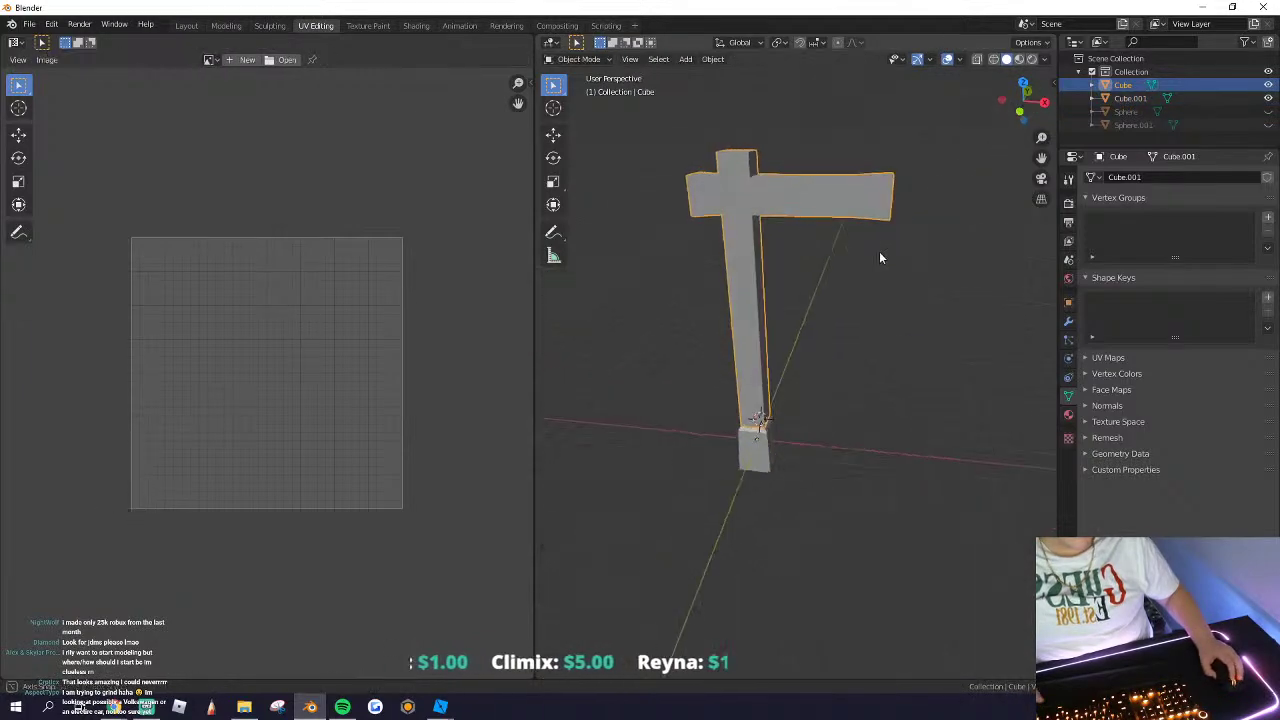
{"action": "left_click", "coordinate": [32, 24]}
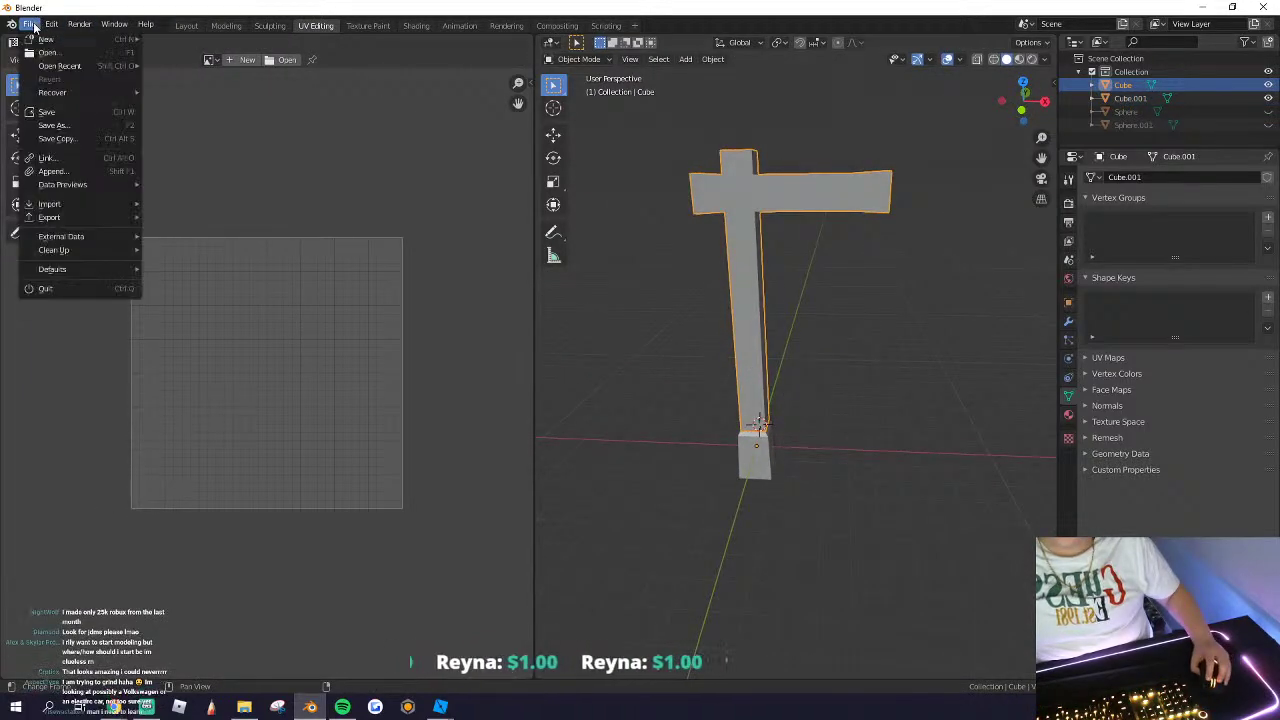
{"action": "mouse_move", "coordinate": [69, 205]}
{"action": "left_click", "coordinate": [211, 280]}
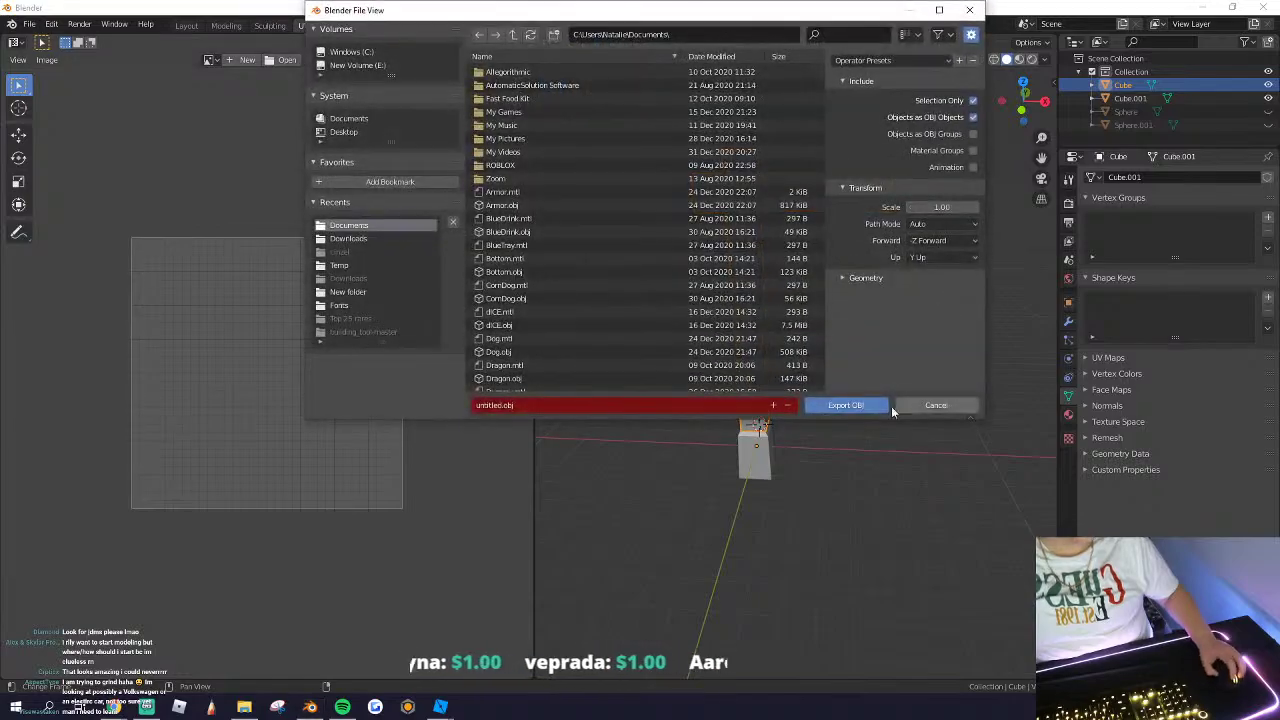
{"action": "left_click", "coordinate": [925, 406]}
Step: Switch to Roblox Studio and shift the lantern post copy along the grass beside the plaza
{"action": "left_click", "coordinate": [474, 665]}
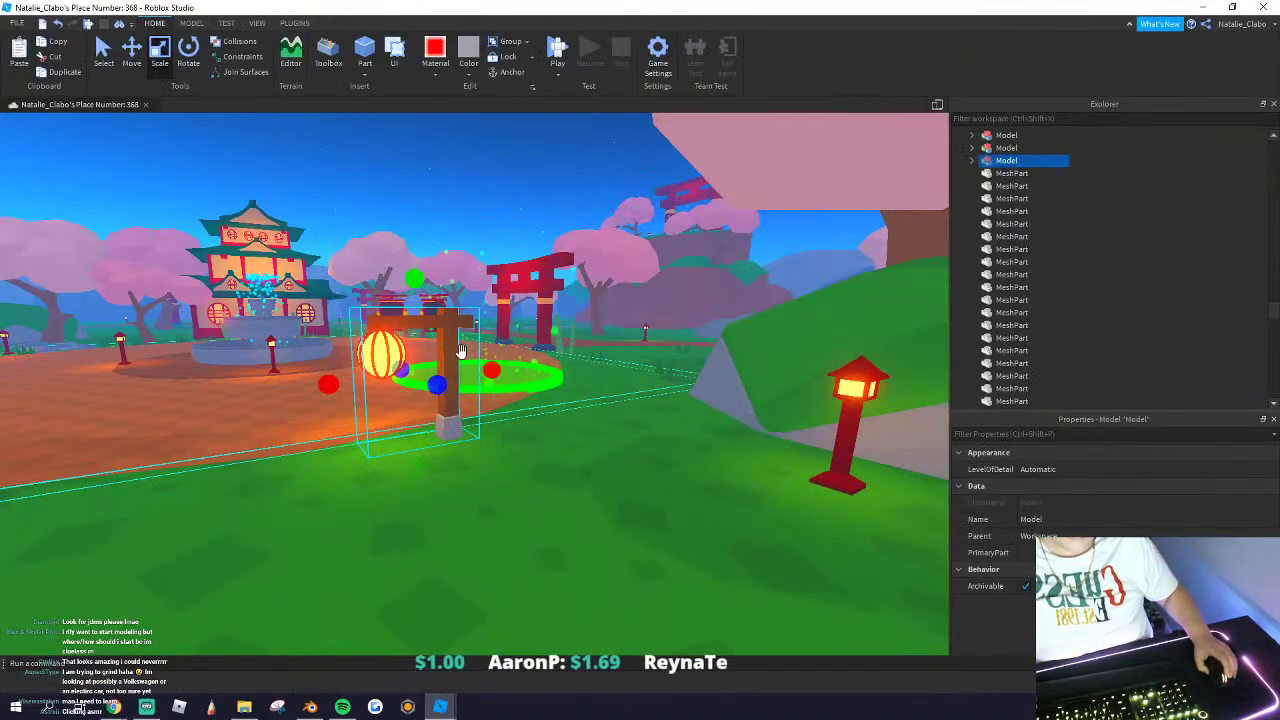
{"action": "left_click_drag", "start_coordinate": [446, 432], "coordinate": [518, 438]}
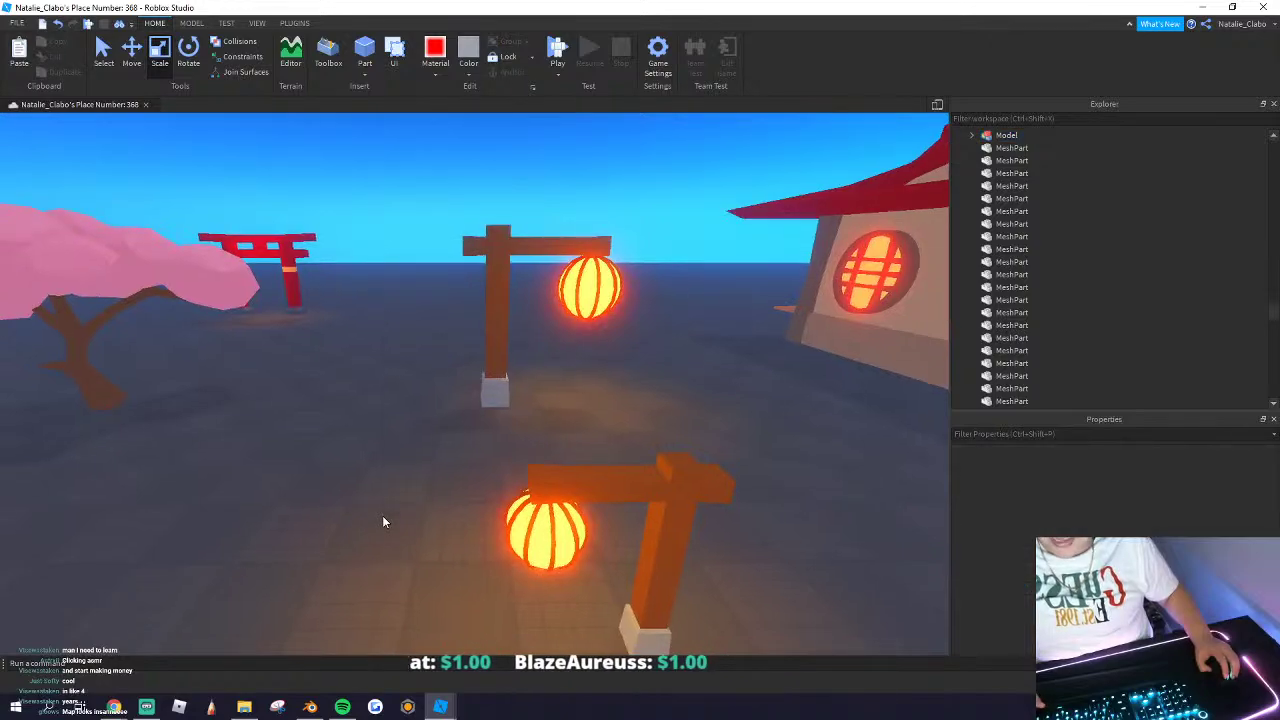
Step: Insert an empty MeshPart on the ground and move the nearer lantern post back towards the temple
{"action": "right_click", "coordinate": [382, 515]}
{"action": "left_click", "coordinate": [423, 481]}
{"action": "left_click", "coordinate": [453, 282]}
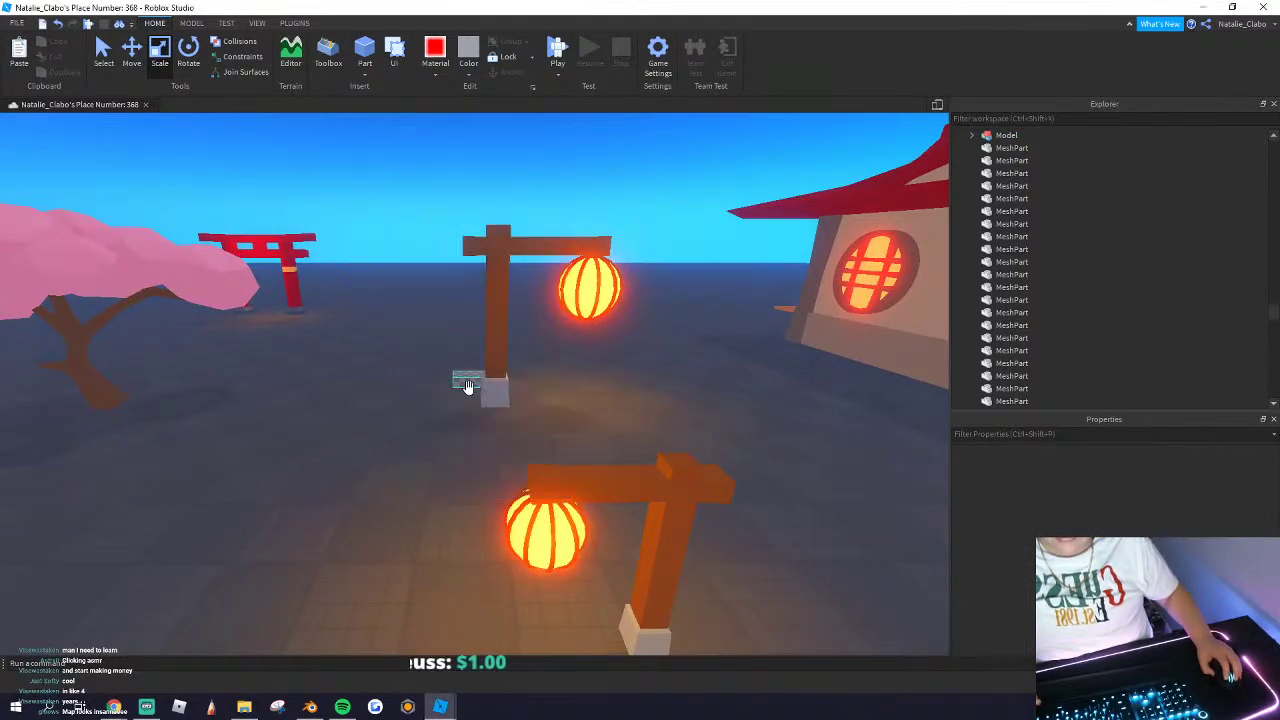
{"action": "left_click_drag", "start_coordinate": [573, 562], "coordinate": [705, 415]}
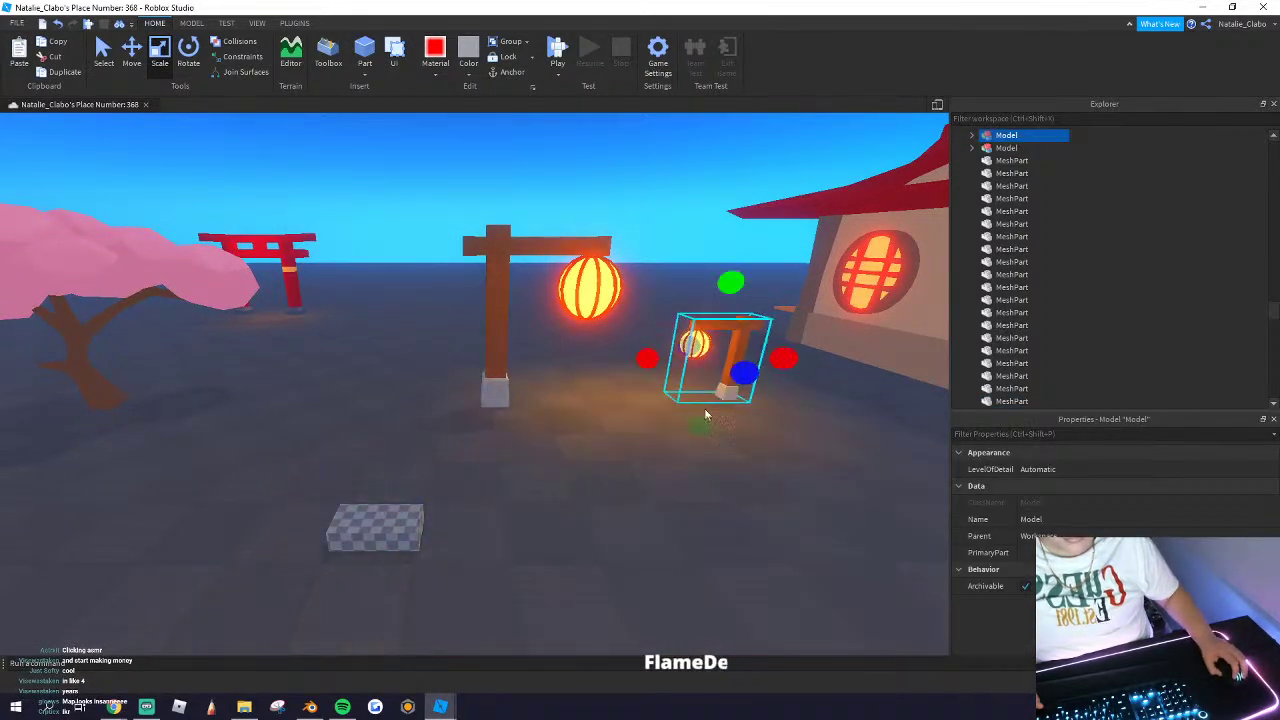
{"action": "key", "text": "w"}
{"action": "key", "text": "a"}
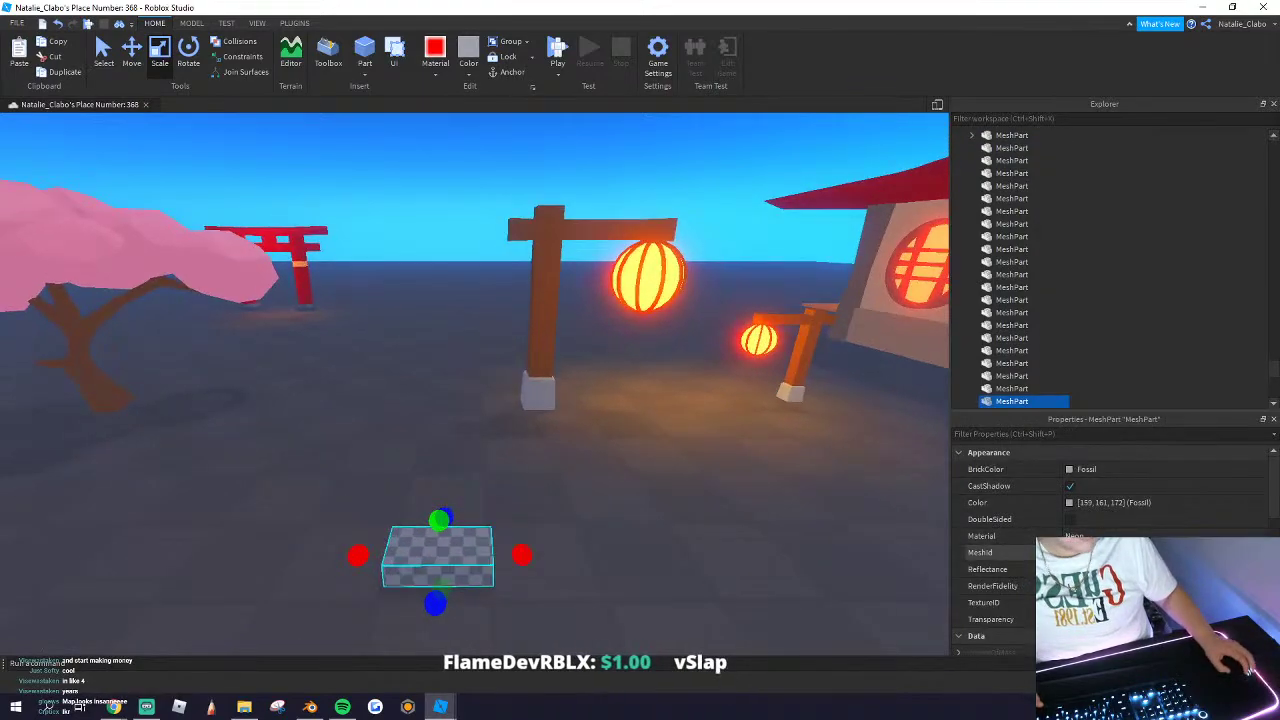
Step: Load the untitled mesh file into the new MeshPart to import the post
{"action": "left_click", "coordinate": [1258, 552]}
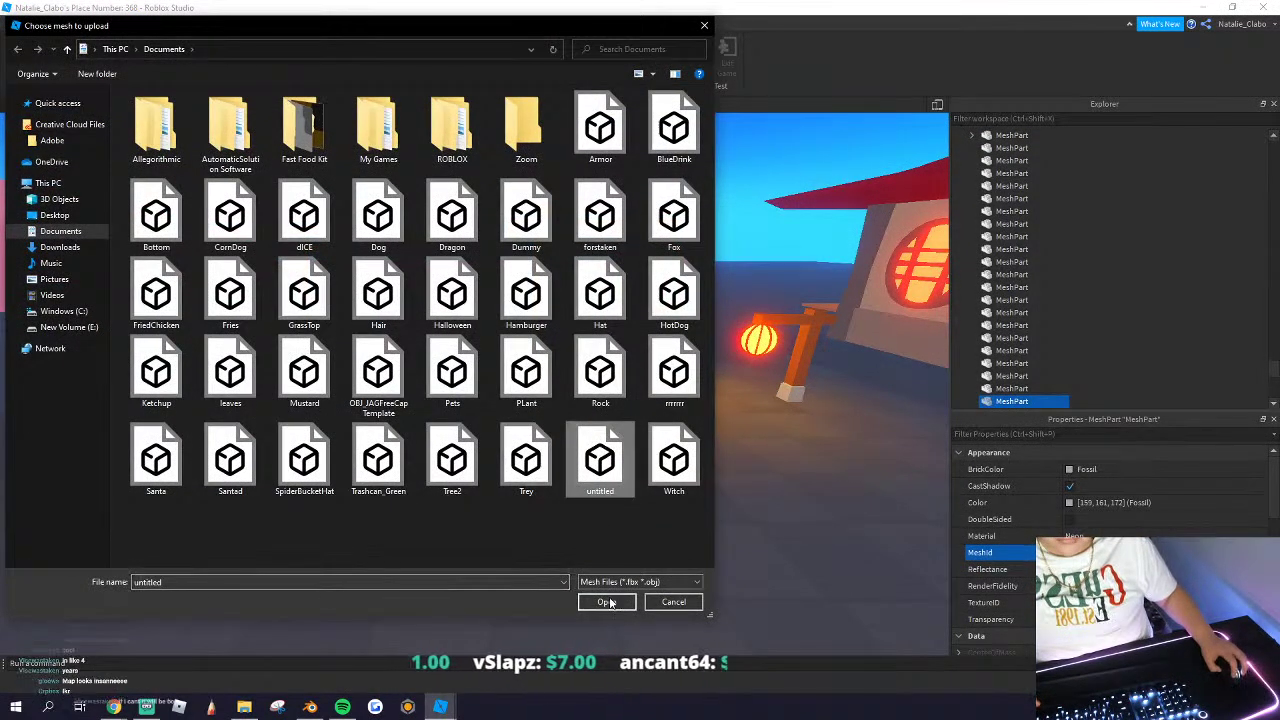
{"action": "left_click", "coordinate": [606, 602]}
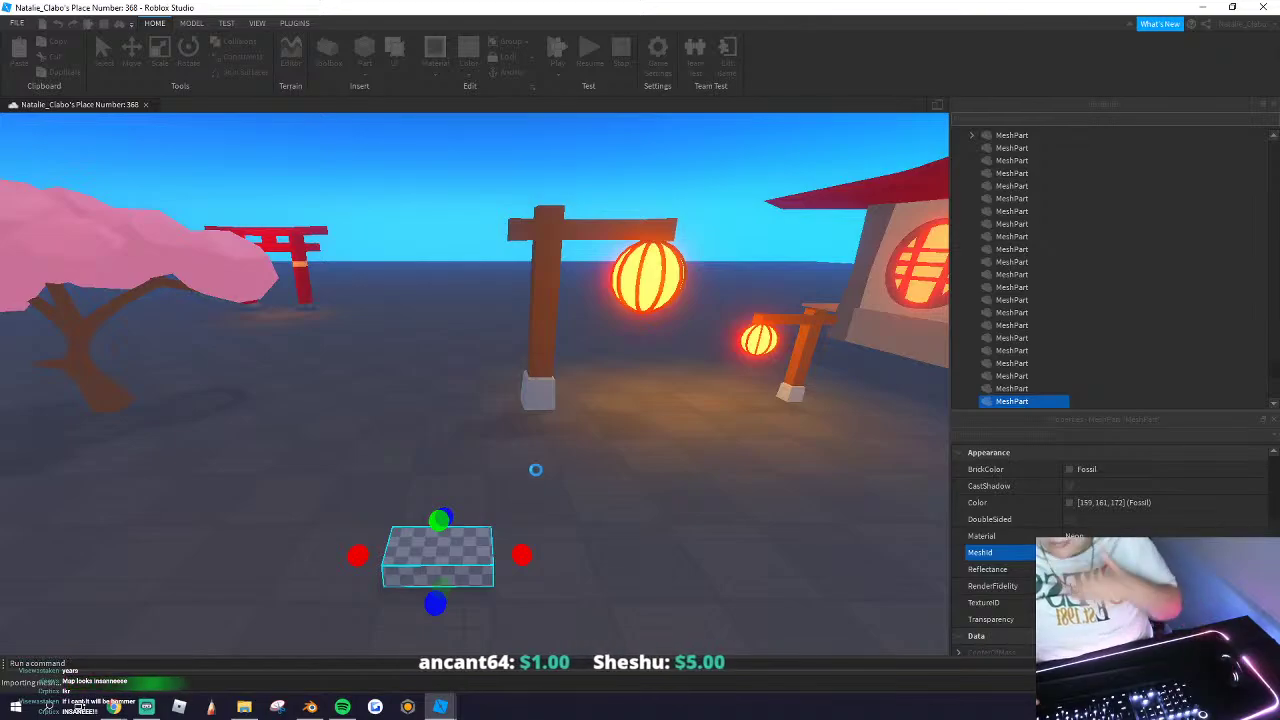
{"action": "right_click_drag", "start_coordinate": [488, 438], "coordinate": [471, 395]}
{"action": "scroll", "coordinate": [489, 438], "scroll_direction": "down", "scroll_amount": 5}
{"action": "scroll", "coordinate": [490, 439], "scroll_direction": "up", "scroll_amount": 5}
Step: Colour the imported post Brown and set its material to Smooth Plastic
{"action": "left_click", "coordinate": [467, 77]}
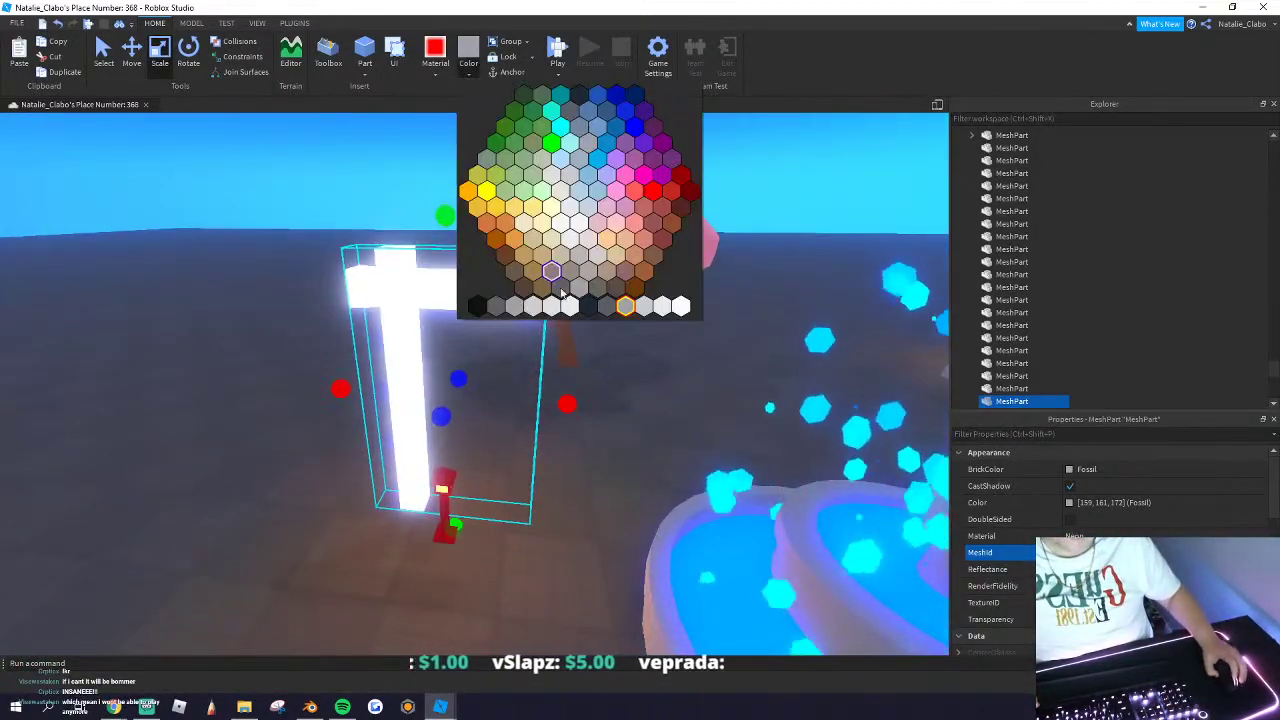
{"action": "left_click", "coordinate": [653, 258]}
{"action": "scroll", "coordinate": [488, 347], "scroll_direction": "up", "scroll_amount": 5}
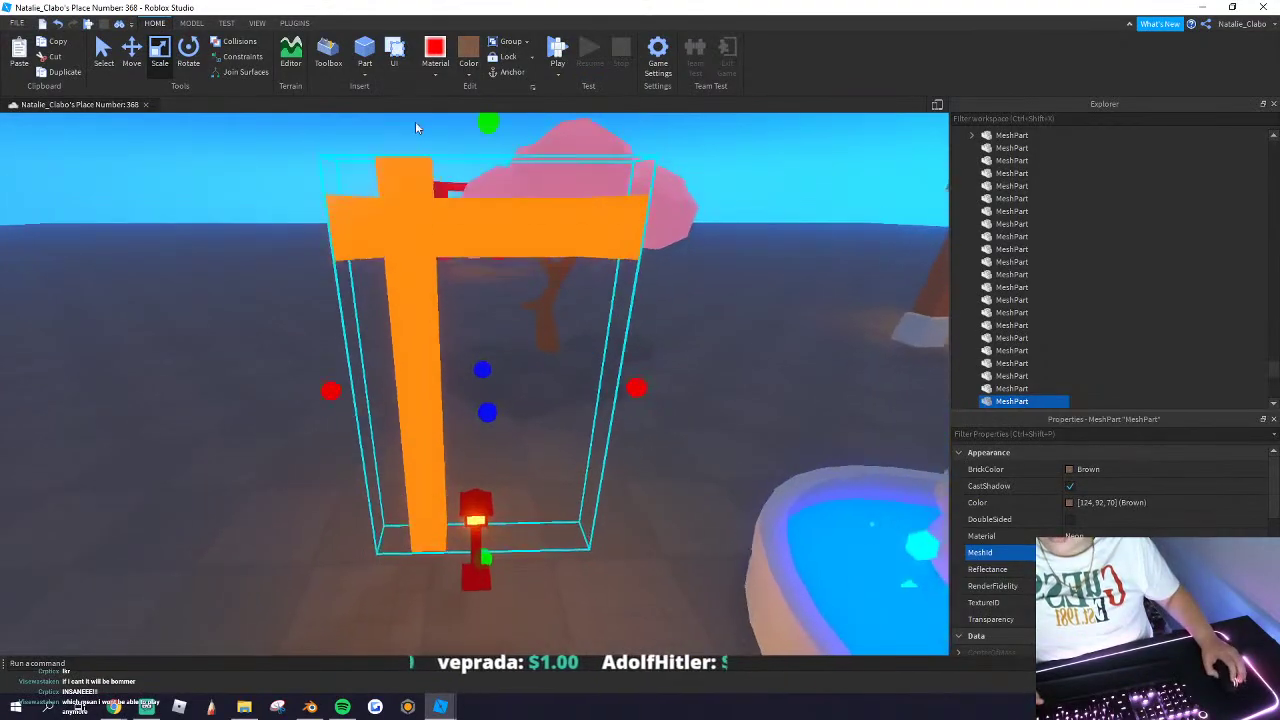
{"action": "left_click", "coordinate": [435, 77]}
{"action": "left_click", "coordinate": [455, 387]}
{"action": "left_click", "coordinate": [433, 74]}
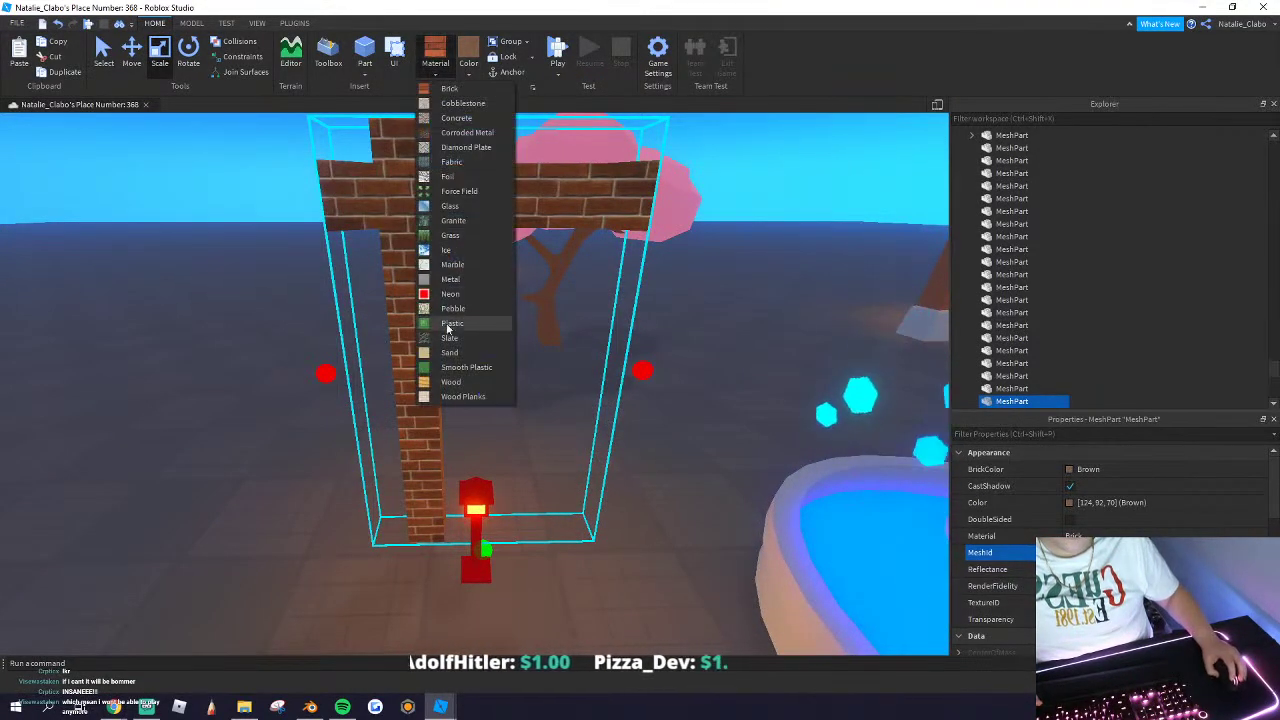
{"action": "left_click", "coordinate": [455, 367]}
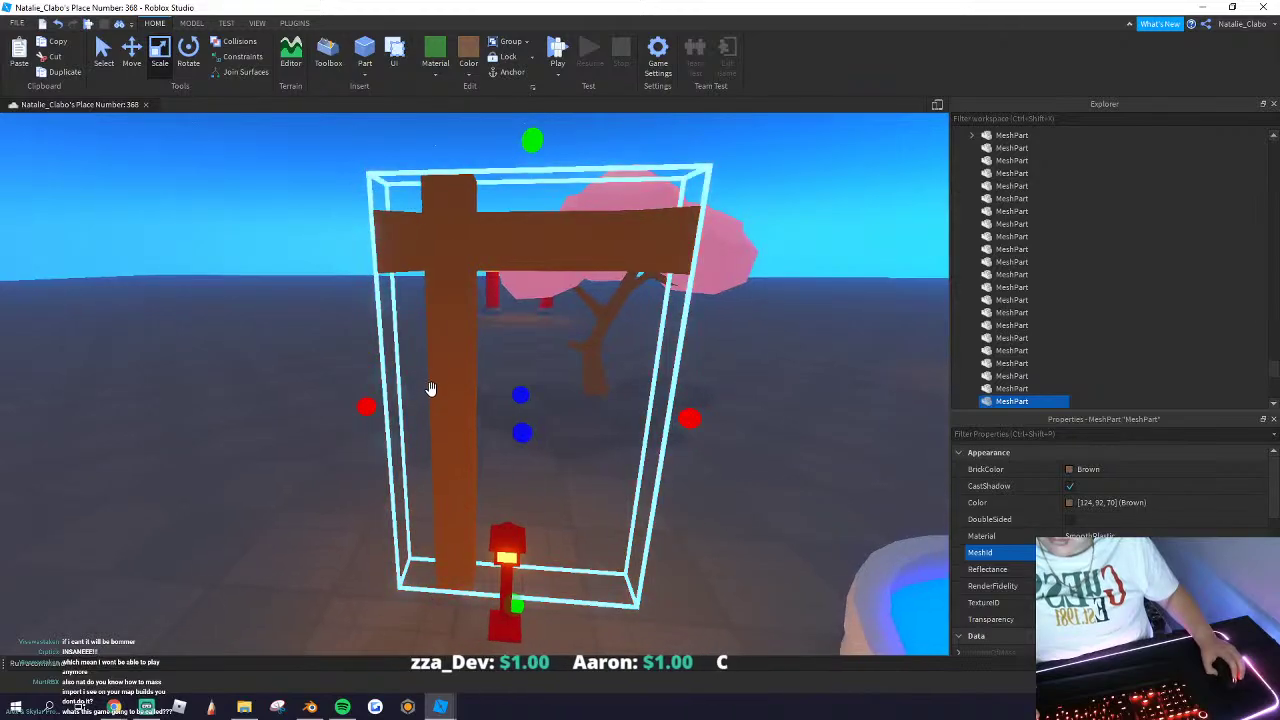
{"action": "right_click_drag", "start_coordinate": [445, 420], "coordinate": [445, 419]}
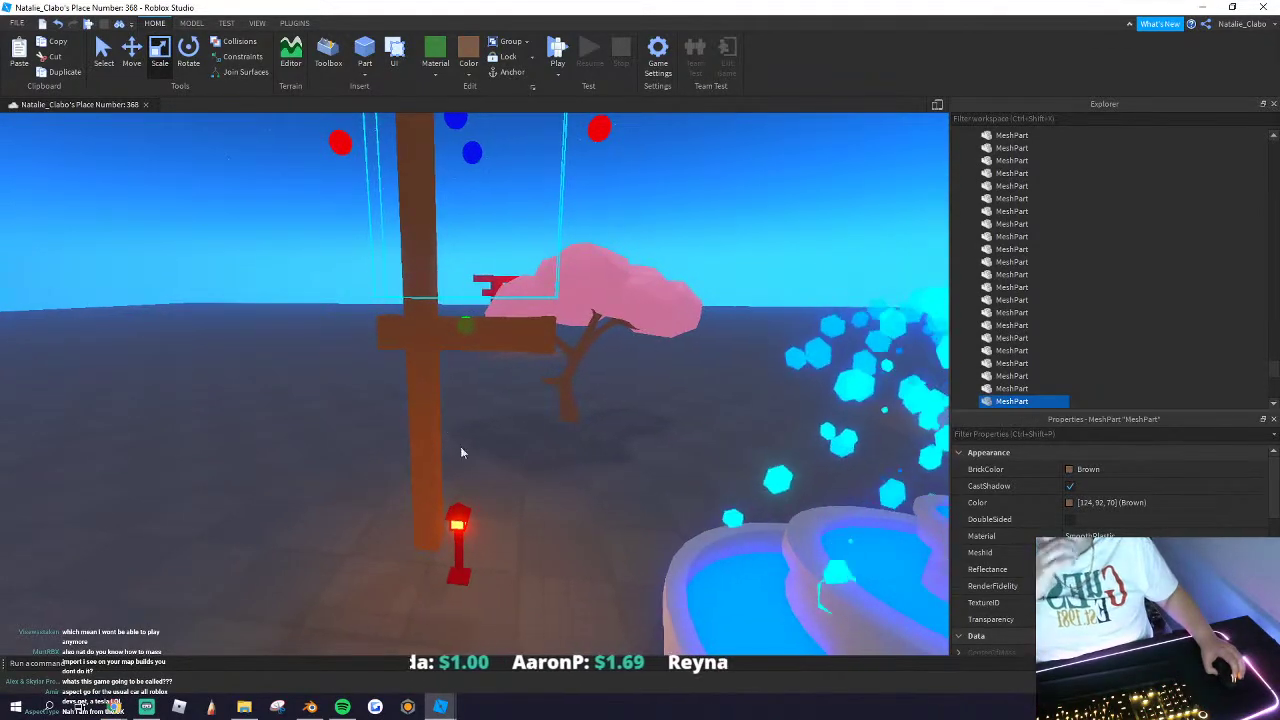
Step: Switch to Blender and export only the base block as an OBJ file, overwriting untitled.obj
{"action": "mouse_move", "coordinate": [441, 705]}
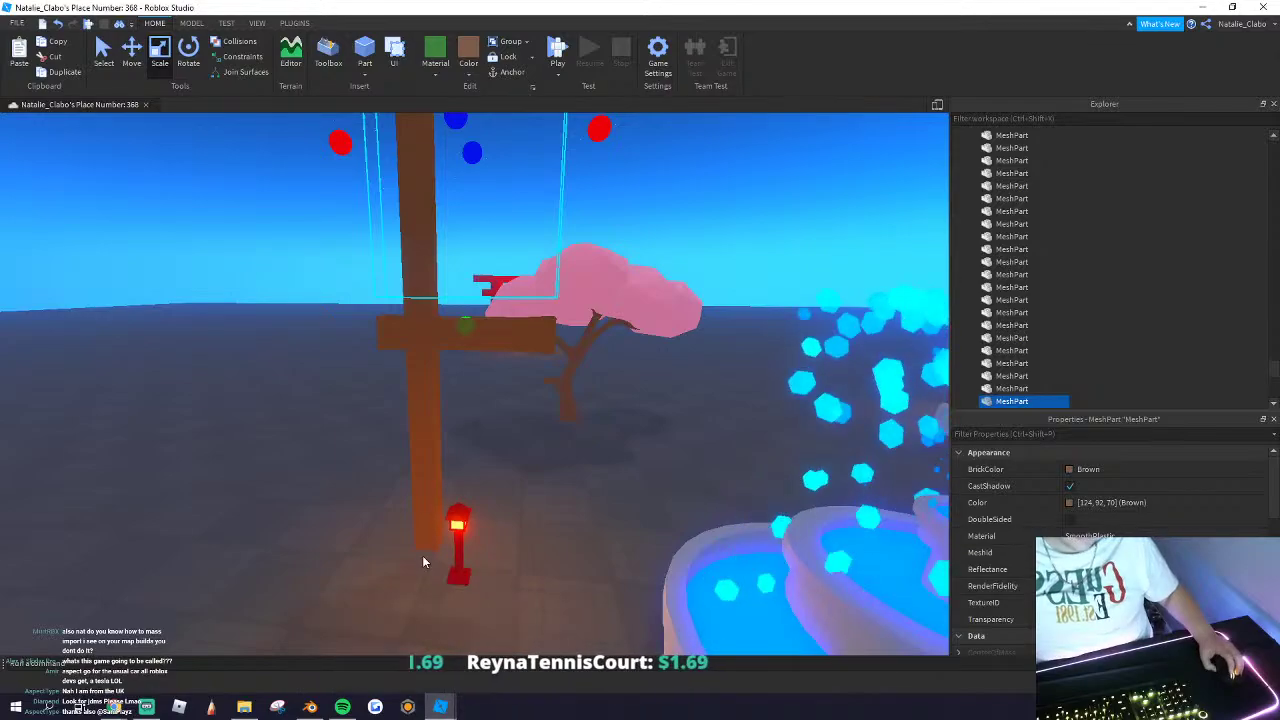
{"action": "left_click", "coordinate": [310, 707]}
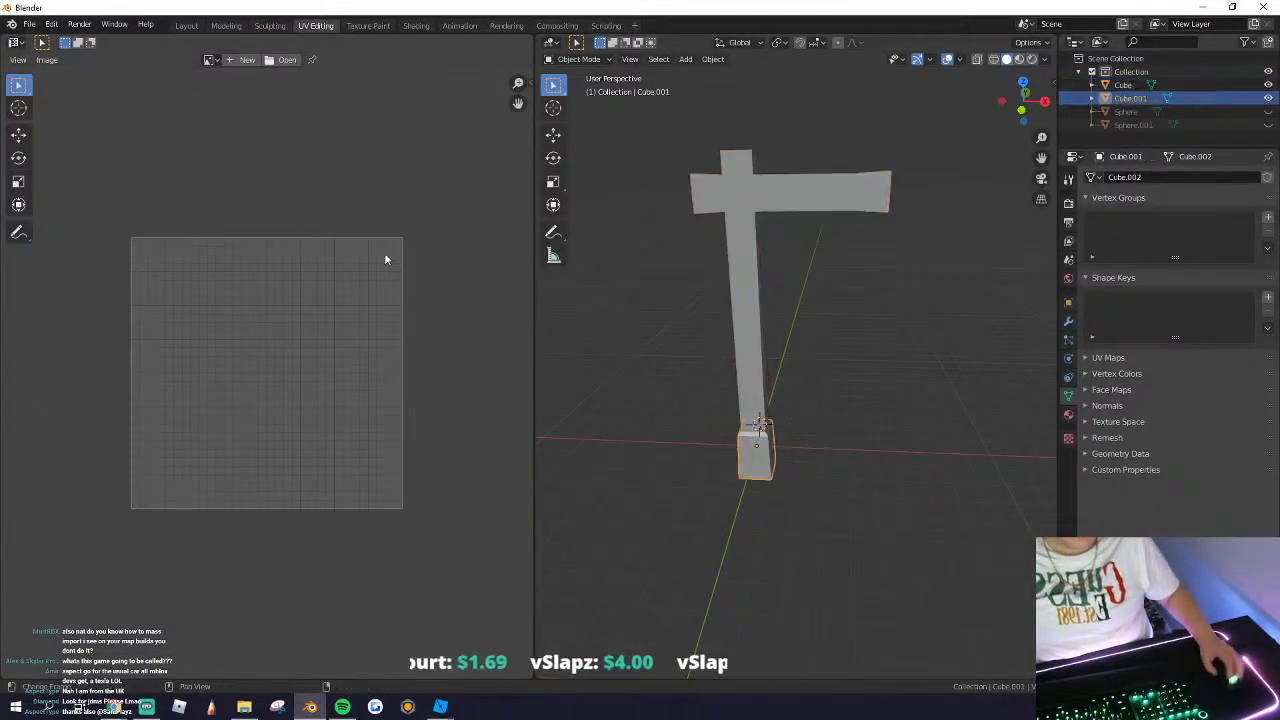
{"action": "left_click", "coordinate": [30, 24]}
{"action": "mouse_move", "coordinate": [60, 217]}
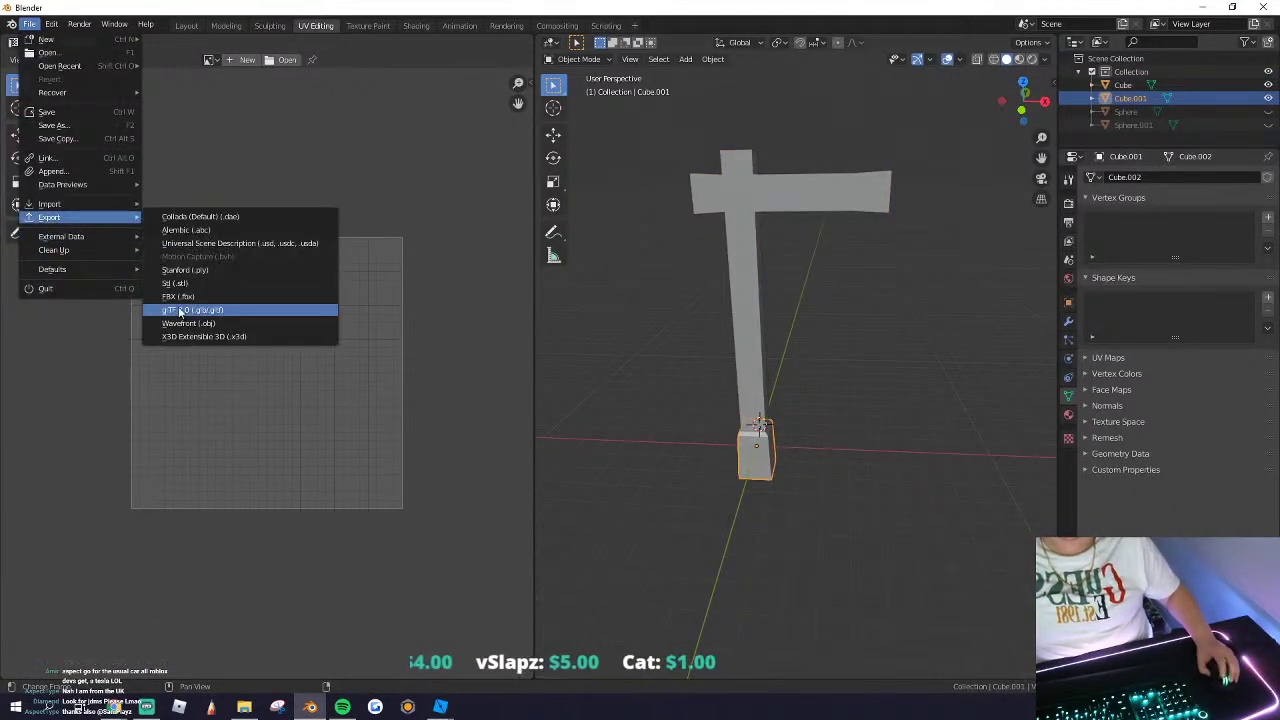
{"action": "left_click", "coordinate": [238, 324]}
{"action": "left_click", "coordinate": [848, 405]}
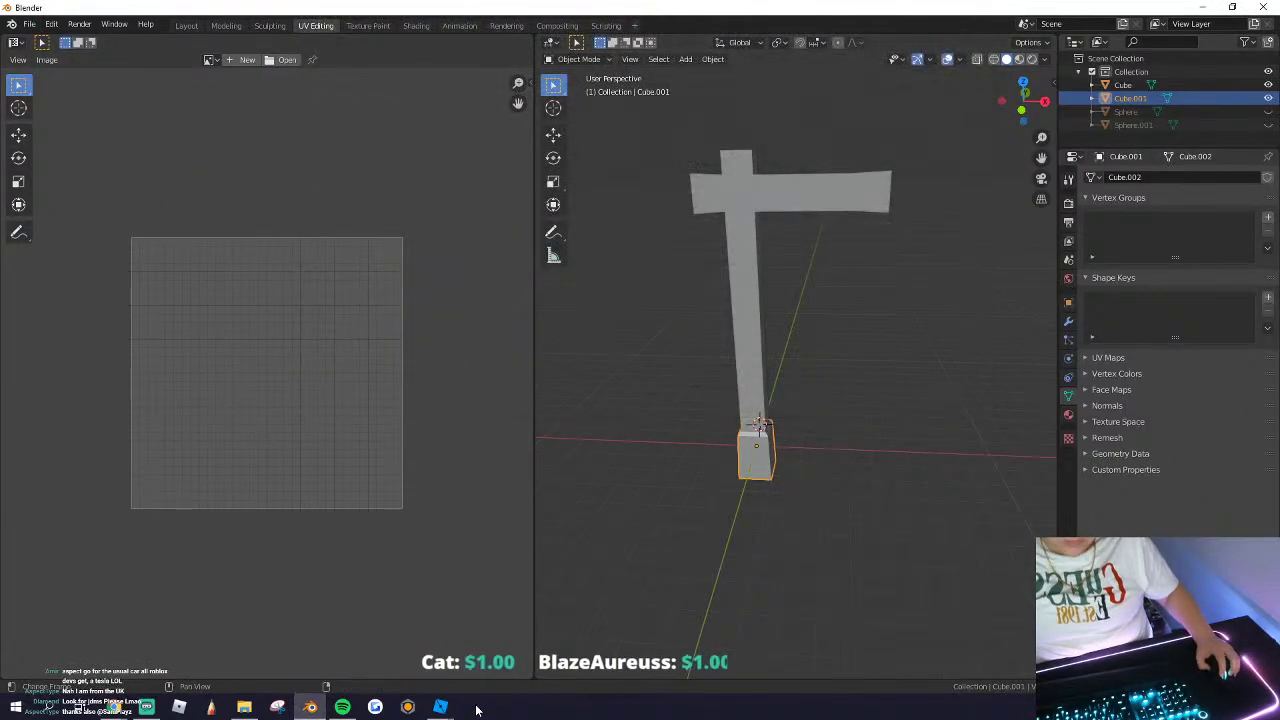
Step: Switch to Roblox Studio and load the untitled mesh into the duplicated MeshPart, moving it to the file's stored location
{"action": "left_click", "coordinate": [497, 640]}
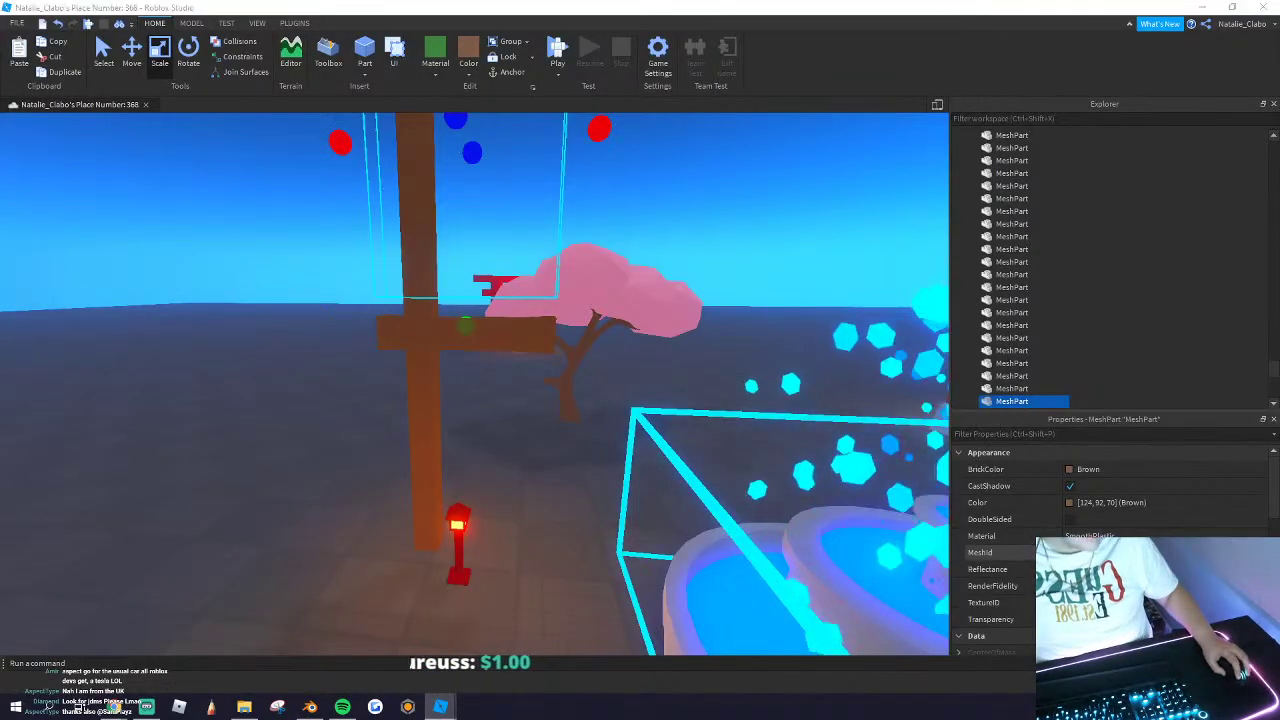
{"action": "left_click", "coordinate": [1258, 552]}
{"action": "left_click", "coordinate": [607, 601]}
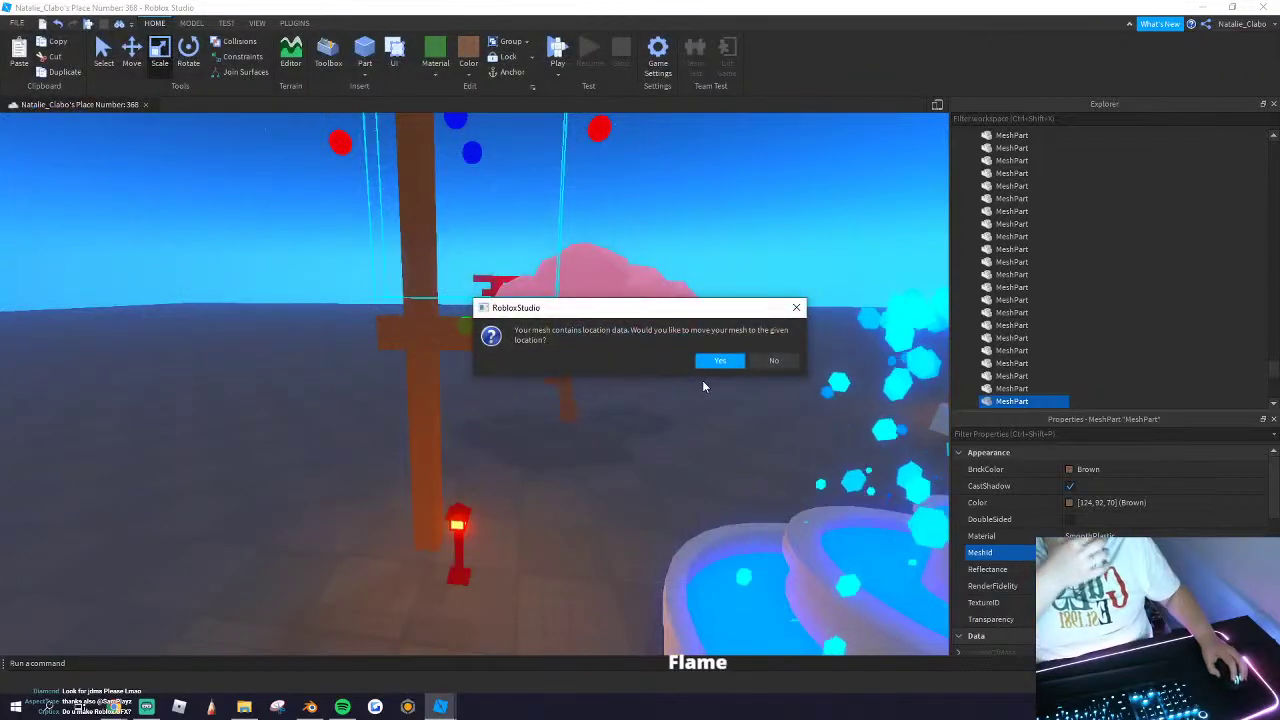
{"action": "left_click", "coordinate": [716, 364]}
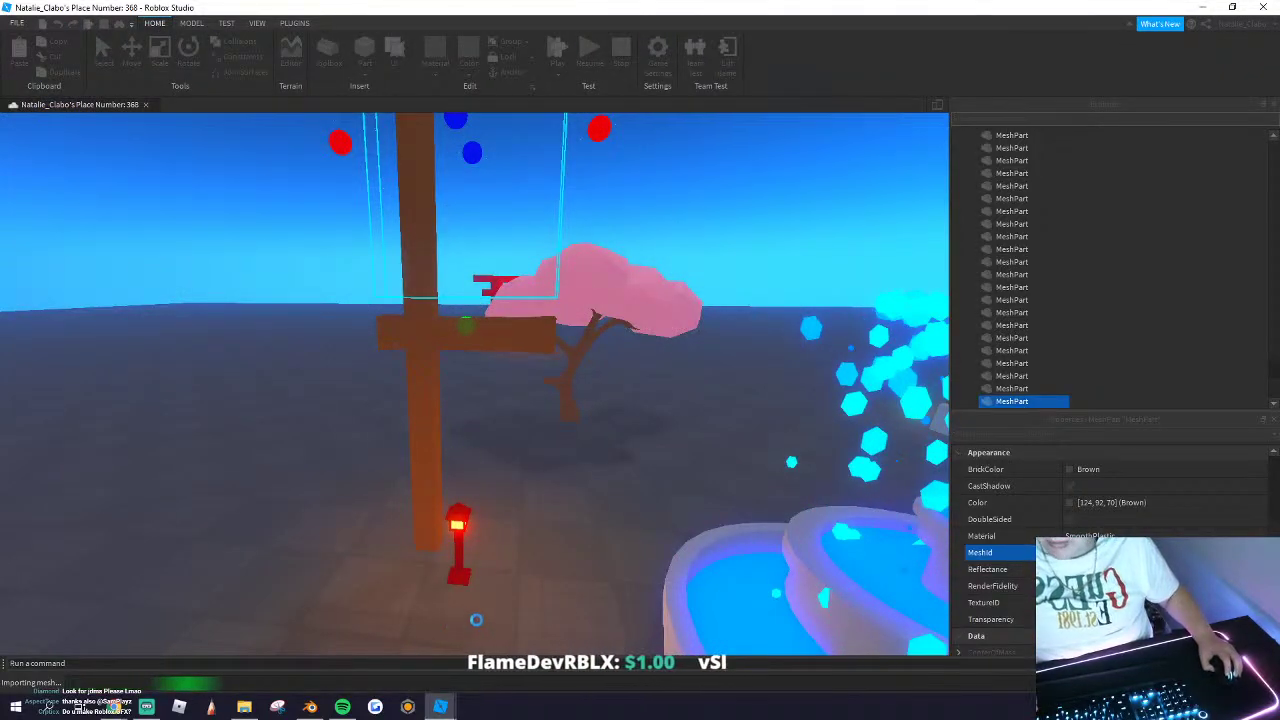
Step: Colour the newly imported base block at the foot of the brown post grey
{"action": "left_click", "coordinate": [468, 62]}
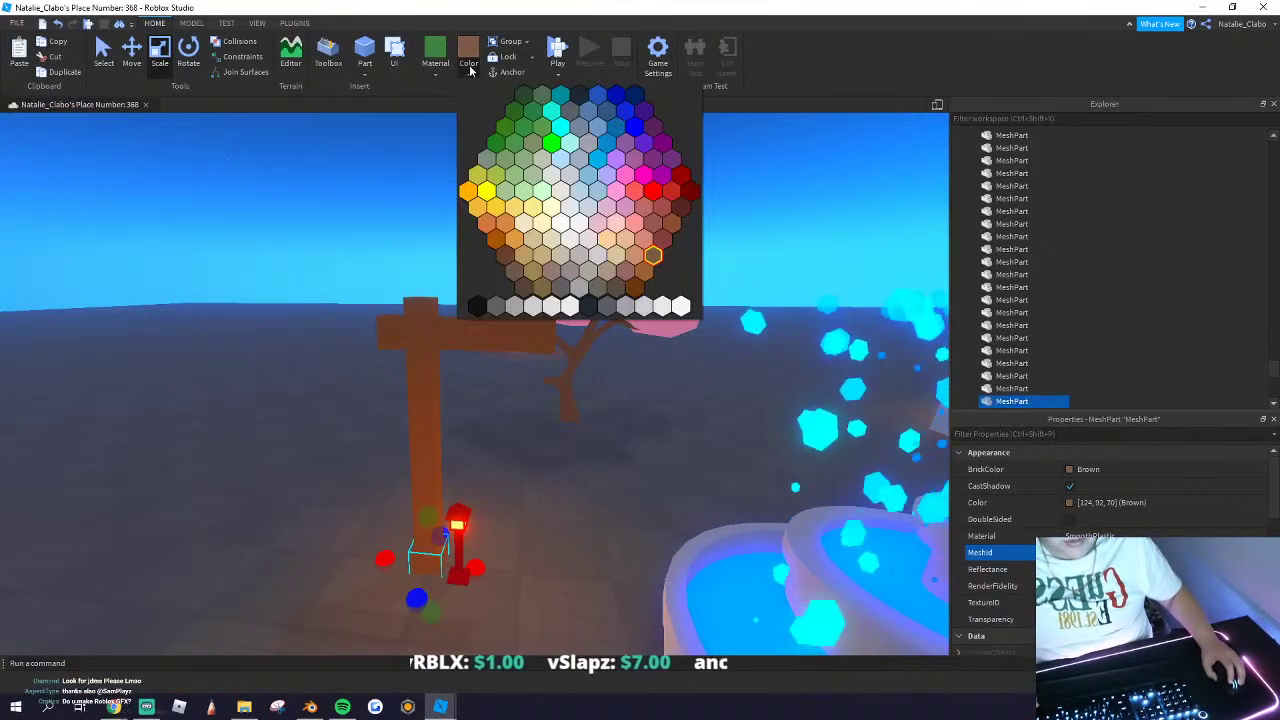
{"action": "left_click", "coordinate": [606, 306]}
{"action": "left_click", "coordinate": [406, 357]}
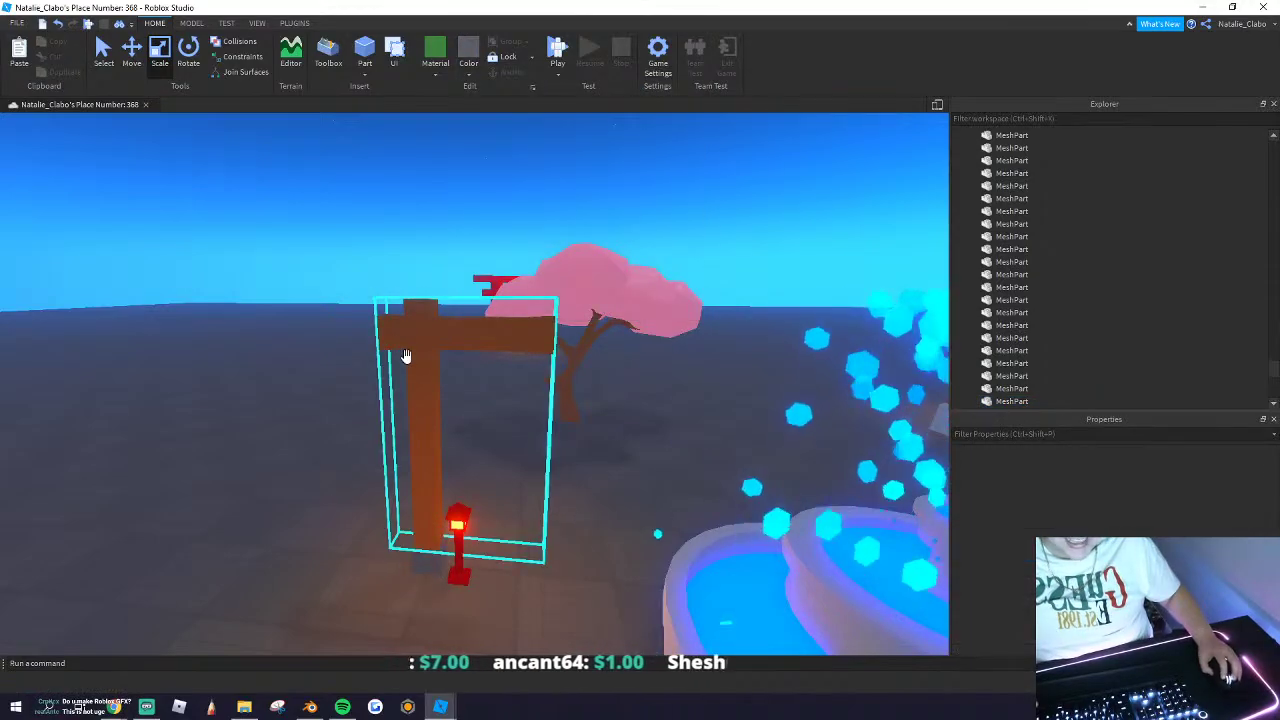
Step: Copy the glowing lantern from an existing lantern post, paste it in, and undo the accidental move of the new post
{"action": "left_click", "coordinate": [429, 563], "text": "shift"}
{"action": "left_click_drag", "start_coordinate": [429, 563], "coordinate": [557, 512]}
{"action": "key", "text": "w"}
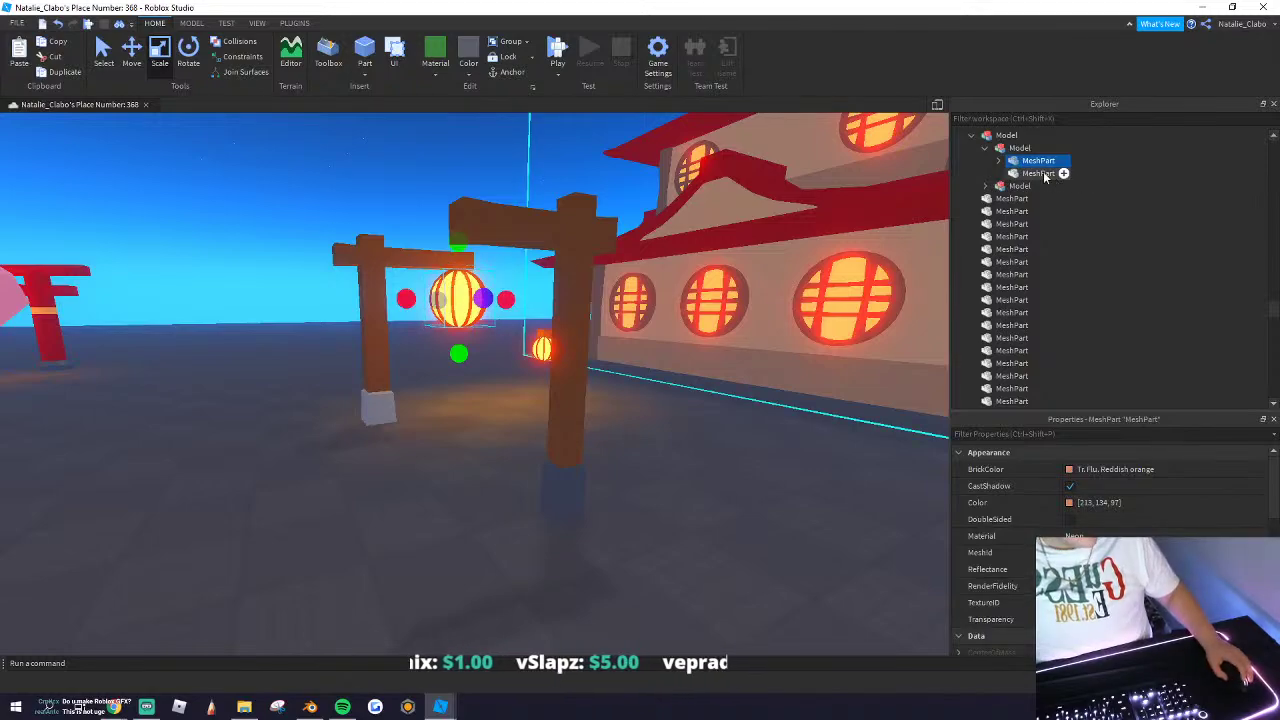
{"action": "right_click", "coordinate": [524, 459]}
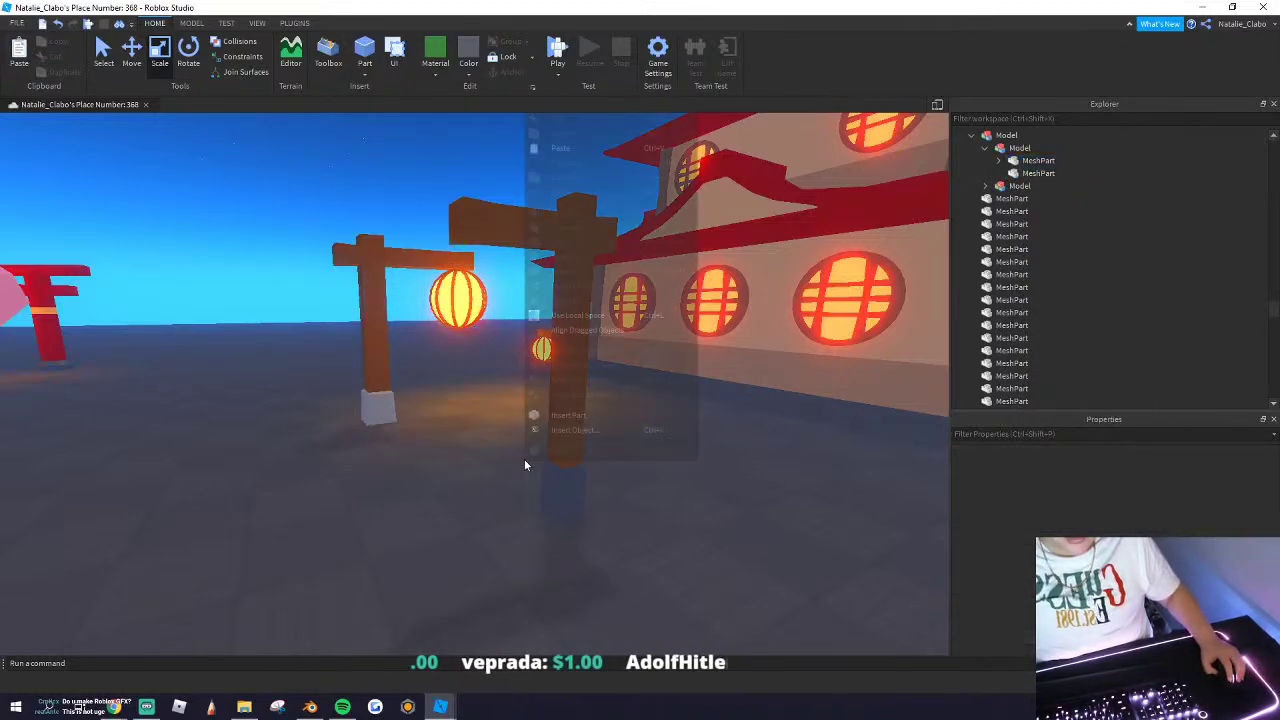
{"action": "left_click", "coordinate": [590, 151]}
{"action": "left_click_drag", "start_coordinate": [468, 230], "coordinate": [480, 278]}
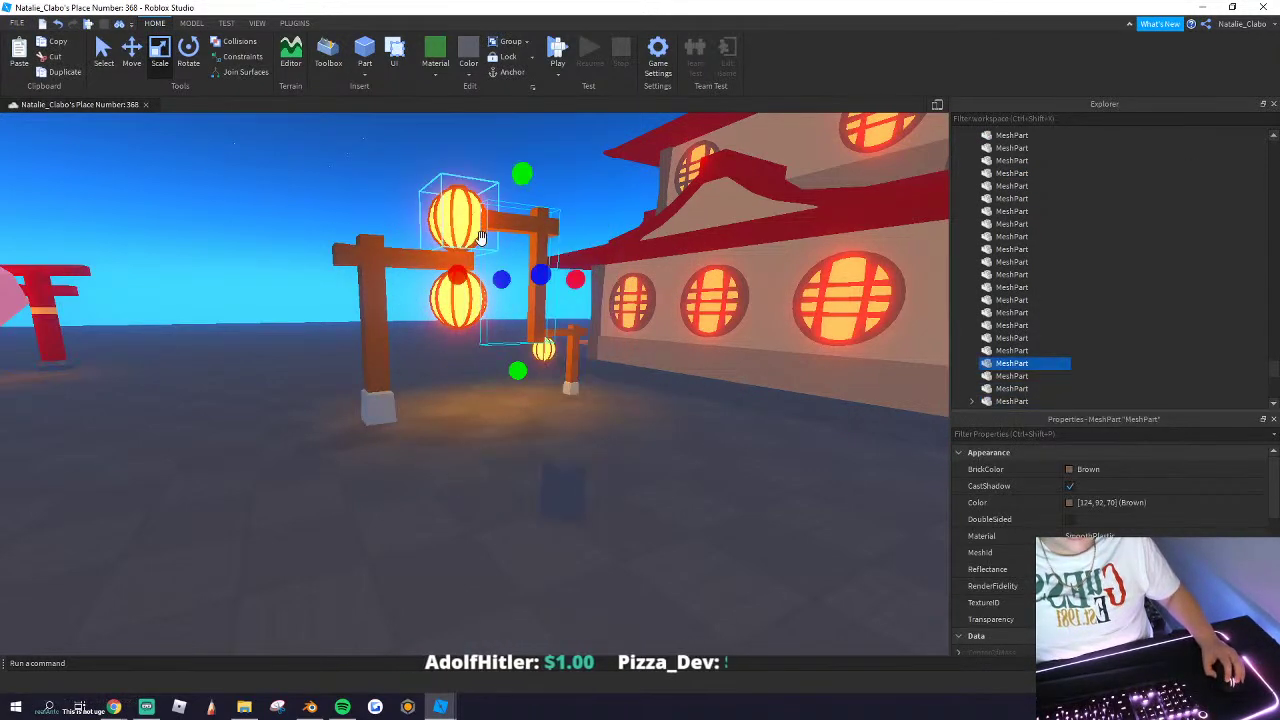
{"action": "key", "text": "ctrl+z"}
{"action": "left_click", "coordinate": [622, 517]}
Step: Set both parts of the pasted lantern on the ground beside the new post and group them into one model
{"action": "right_click_drag", "start_coordinate": [622, 517], "coordinate": [621, 516]}
{"action": "left_click_drag", "start_coordinate": [424, 145], "coordinate": [541, 324]}
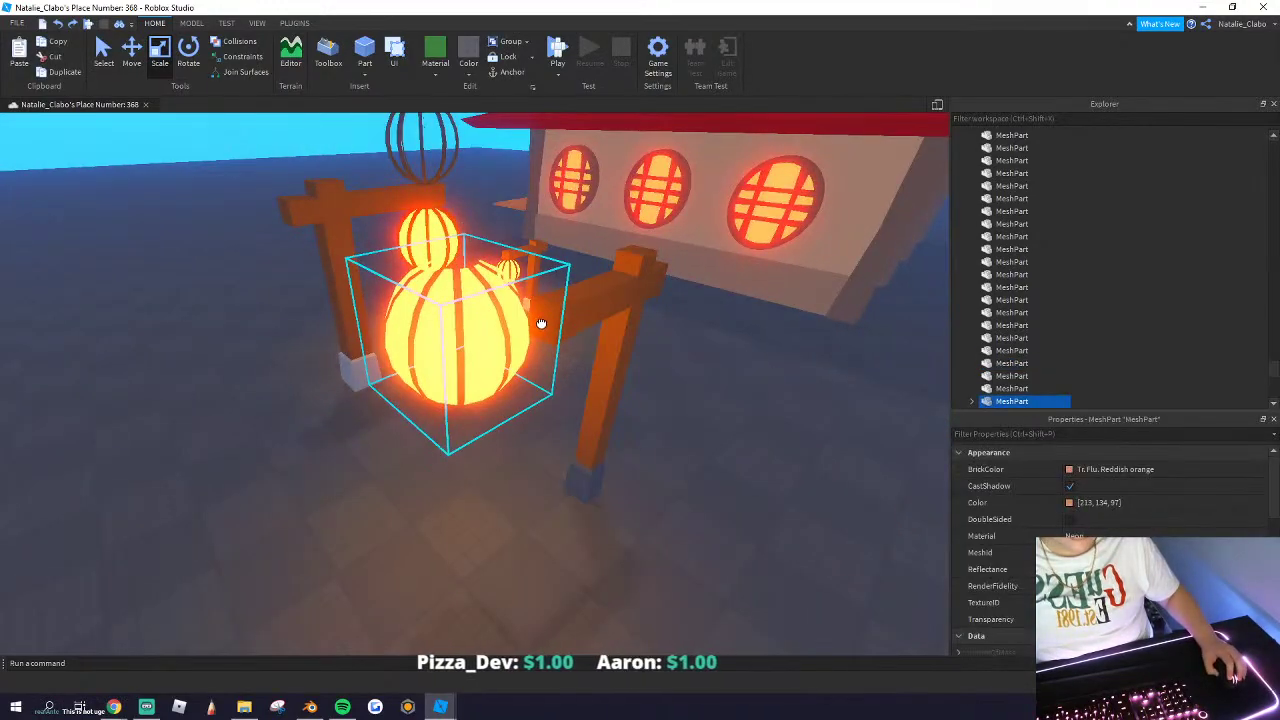
{"action": "right_click_drag", "start_coordinate": [541, 324], "coordinate": [541, 324]}
{"action": "key", "text": "ctrl+2"}
{"action": "right_click_drag", "start_coordinate": [357, 214], "coordinate": [360, 216]}
{"action": "left_click_drag", "start_coordinate": [371, 306], "coordinate": [522, 246]}
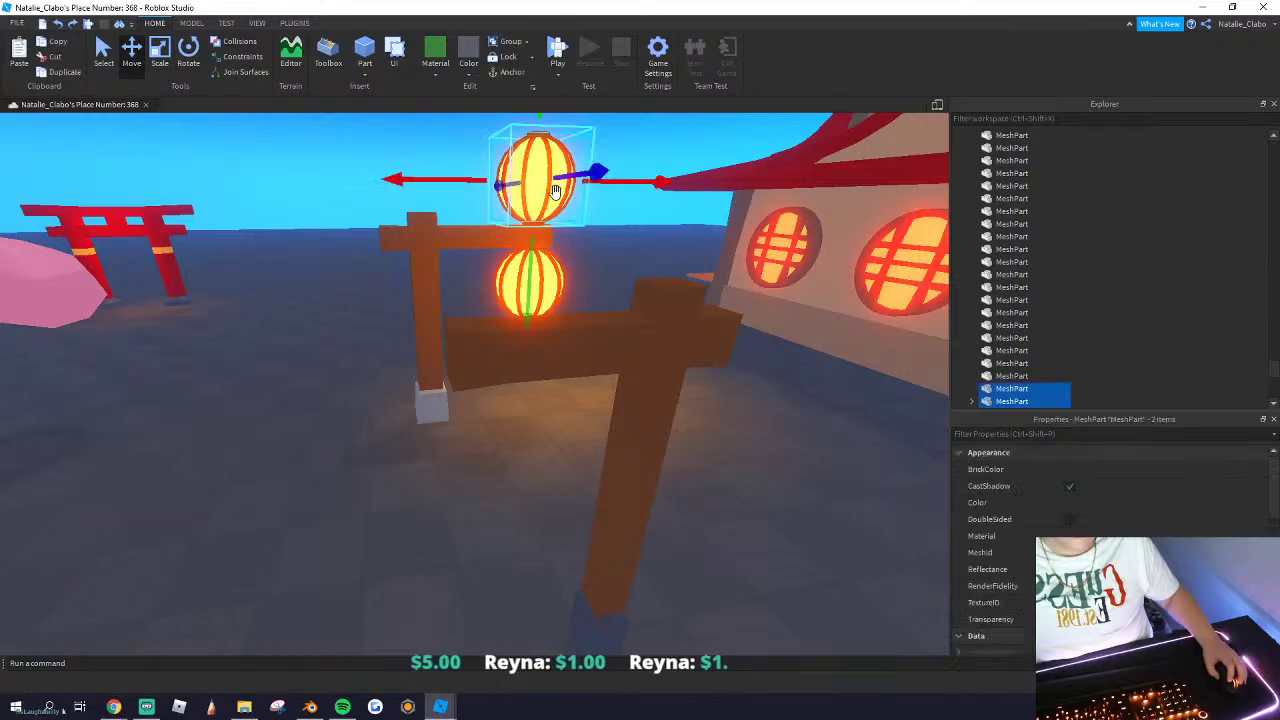
{"action": "left_click_drag", "start_coordinate": [555, 190], "coordinate": [386, 553]}
{"action": "right_click", "coordinate": [370, 484]}
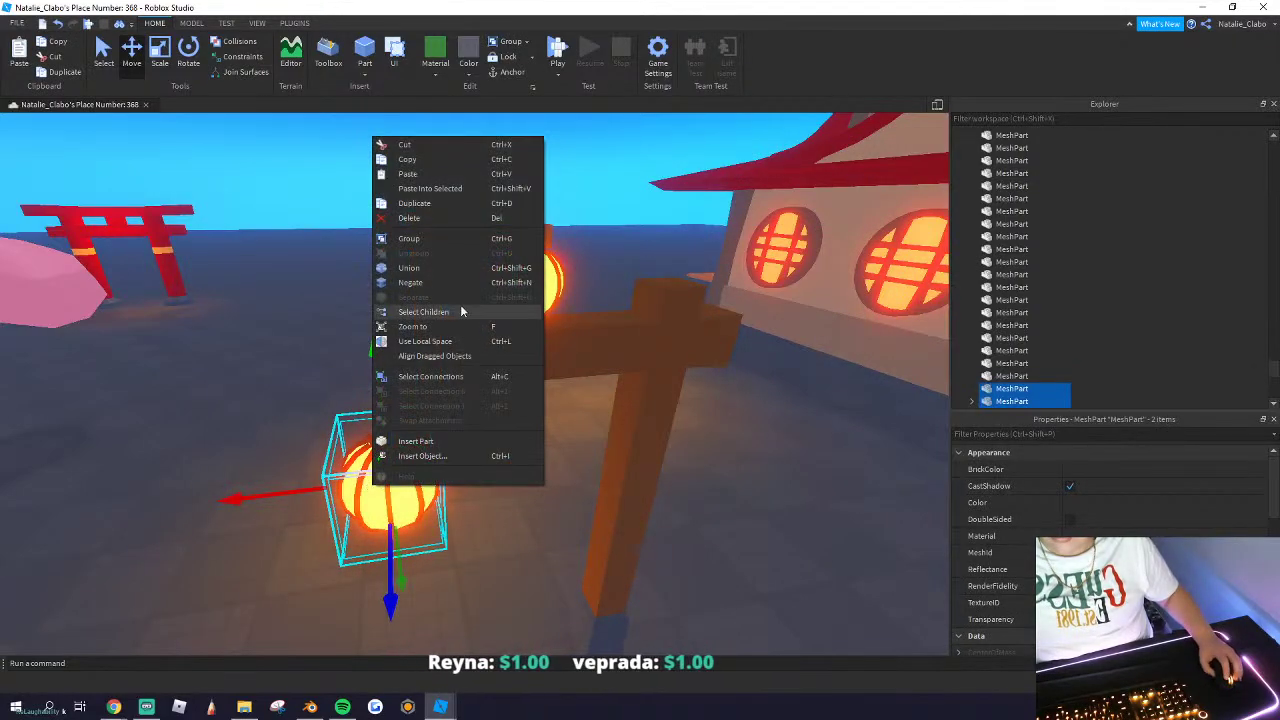
{"action": "left_click", "coordinate": [424, 240]}
Step: Move the grouped lantern to the free end of the new post's arm and adjust its sideways position
{"action": "left_click_drag", "start_coordinate": [406, 486], "coordinate": [478, 358]}
{"action": "right_click_drag", "start_coordinate": [478, 358], "coordinate": [480, 364]}
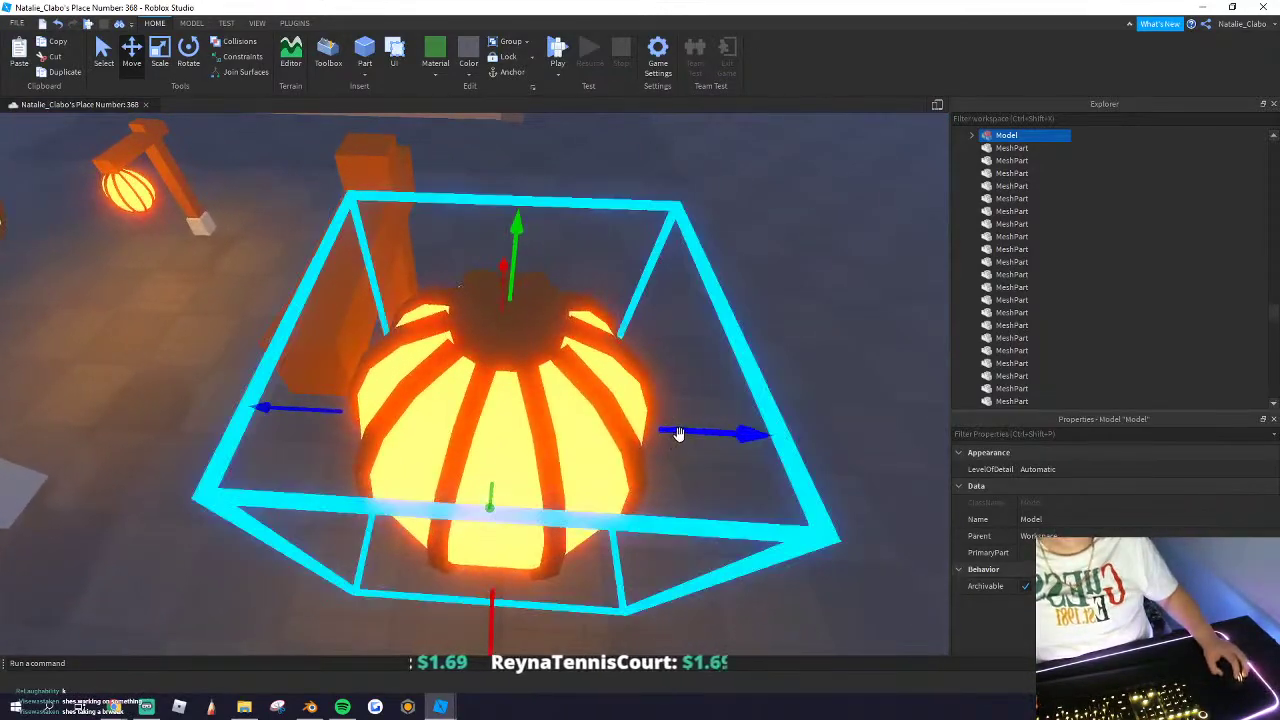
{"action": "left_click_drag", "start_coordinate": [678, 434], "coordinate": [508, 431]}
{"action": "scroll", "coordinate": [510, 420], "scroll_direction": "down", "scroll_amount": 6}
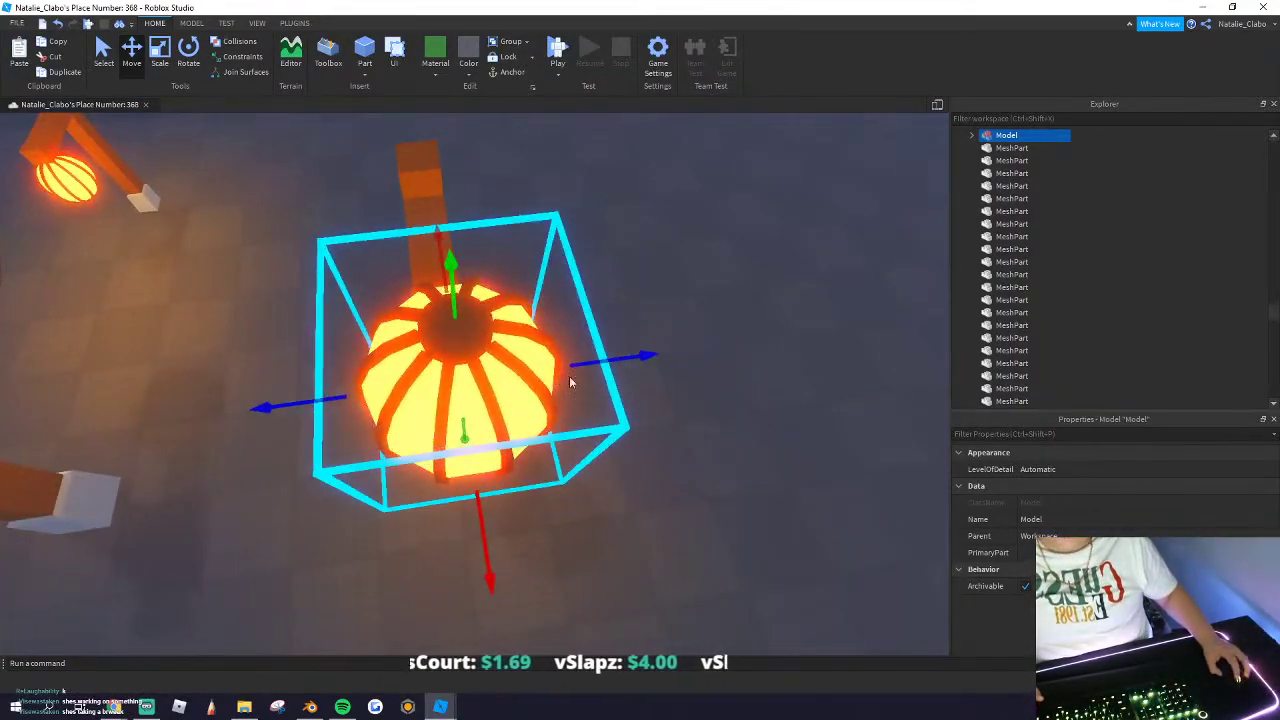
{"action": "left_click", "coordinate": [581, 376]}
{"action": "left_click", "coordinate": [546, 377]}
{"action": "left_click_drag", "start_coordinate": [592, 363], "coordinate": [582, 364]}
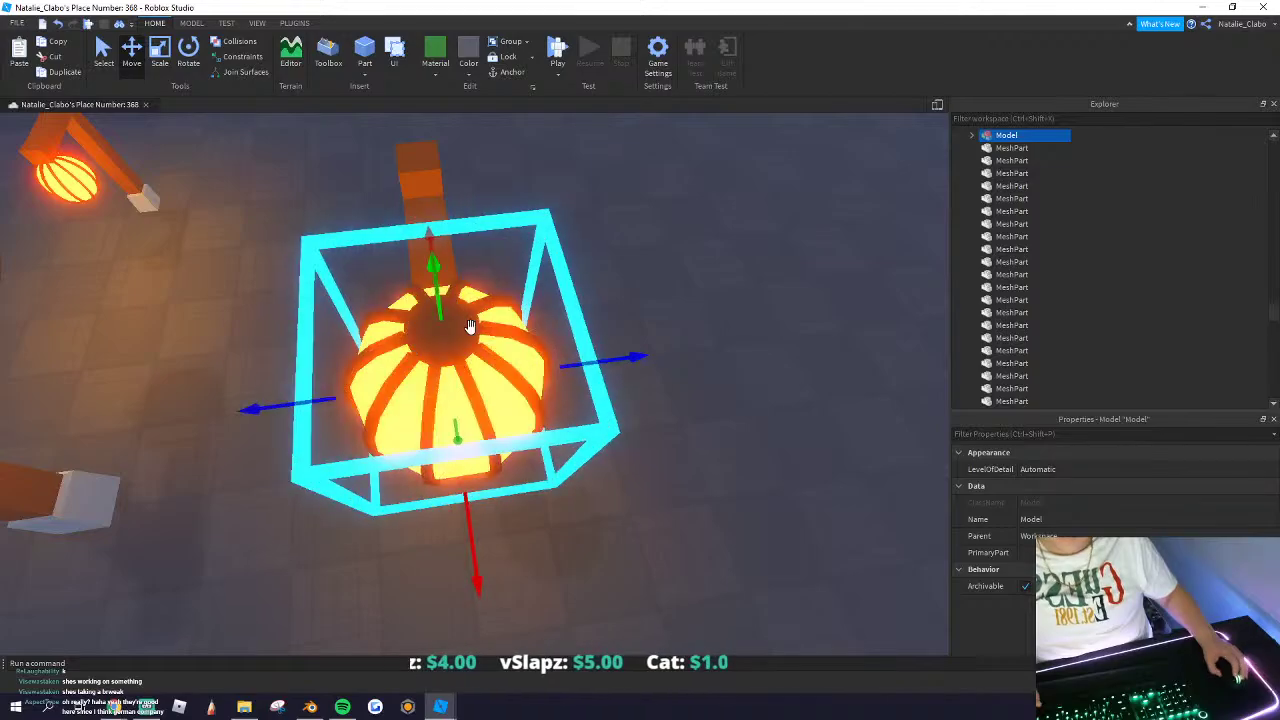
Step: Align the lantern with the arm in depth, width and height so that it hangs centred beneath its end
{"action": "right_click_drag", "start_coordinate": [518, 322], "coordinate": [518, 320]}
{"action": "left_click_drag", "start_coordinate": [493, 189], "coordinate": [502, 309]}
{"action": "scroll", "coordinate": [530, 355], "scroll_direction": "up", "scroll_amount": 2}
{"action": "right_click_drag", "start_coordinate": [534, 363], "coordinate": [557, 360]}
{"action": "left_click_drag", "start_coordinate": [585, 408], "coordinate": [645, 414]}
{"action": "right_click_drag", "start_coordinate": [440, 417], "coordinate": [441, 406]}
{"action": "left_click_drag", "start_coordinate": [456, 238], "coordinate": [457, 246]}
{"action": "right_click_drag", "start_coordinate": [482, 293], "coordinate": [484, 296]}
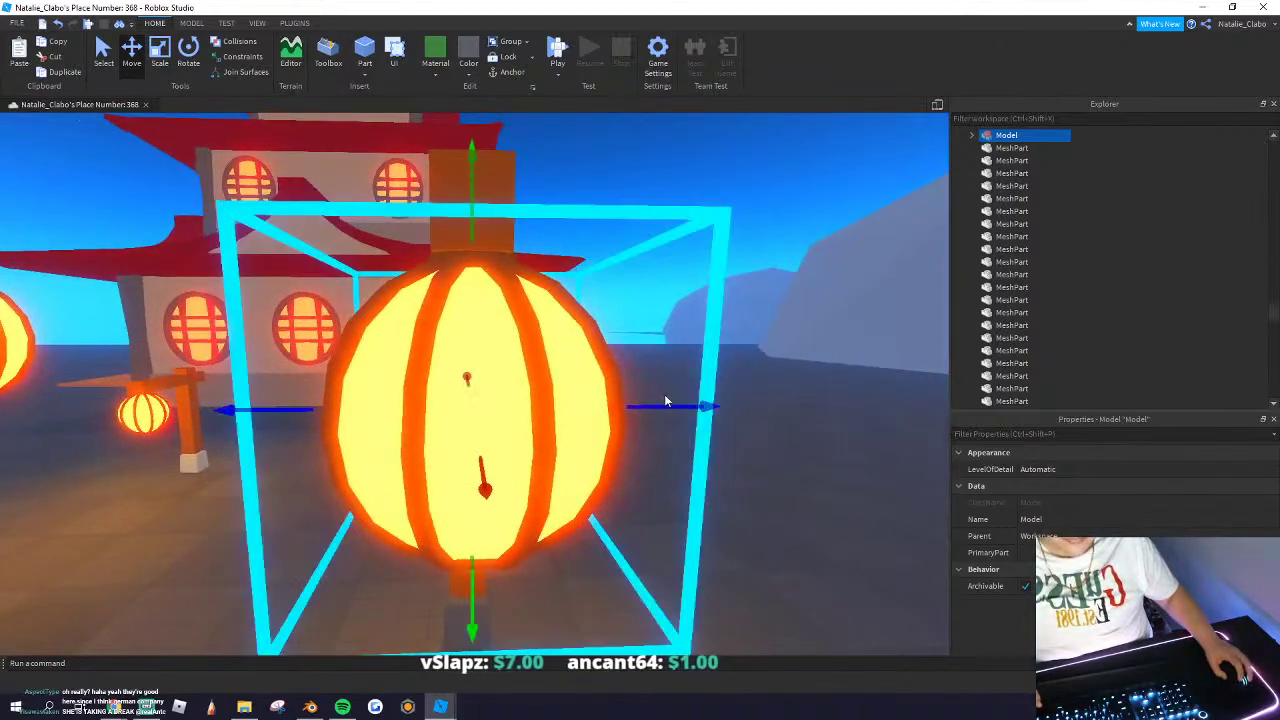
Step: Scale the hanging lantern model to suit the size of the post
{"action": "left_click", "coordinate": [162, 60]}
{"action": "right_click_drag", "start_coordinate": [435, 431], "coordinate": [434, 432]}
{"action": "left_click_drag", "start_coordinate": [423, 475], "coordinate": [419, 411]}
{"action": "left_click", "coordinate": [541, 472]}
{"action": "right_click_drag", "start_coordinate": [541, 472], "coordinate": [544, 475]}
{"action": "scroll", "coordinate": [543, 474], "scroll_direction": "down", "scroll_amount": 4}
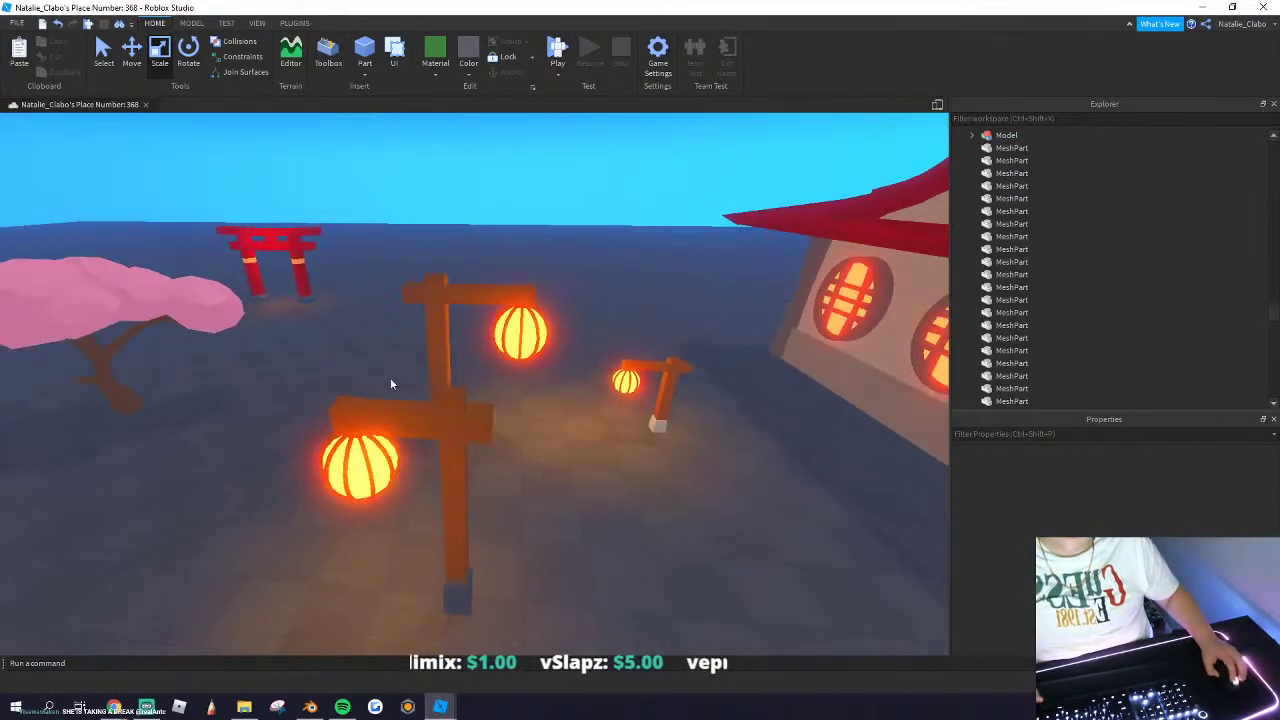
{"action": "right_click_drag", "start_coordinate": [390, 377], "coordinate": [379, 363]}
{"action": "left_click_drag", "start_coordinate": [399, 505], "coordinate": [399, 483]}
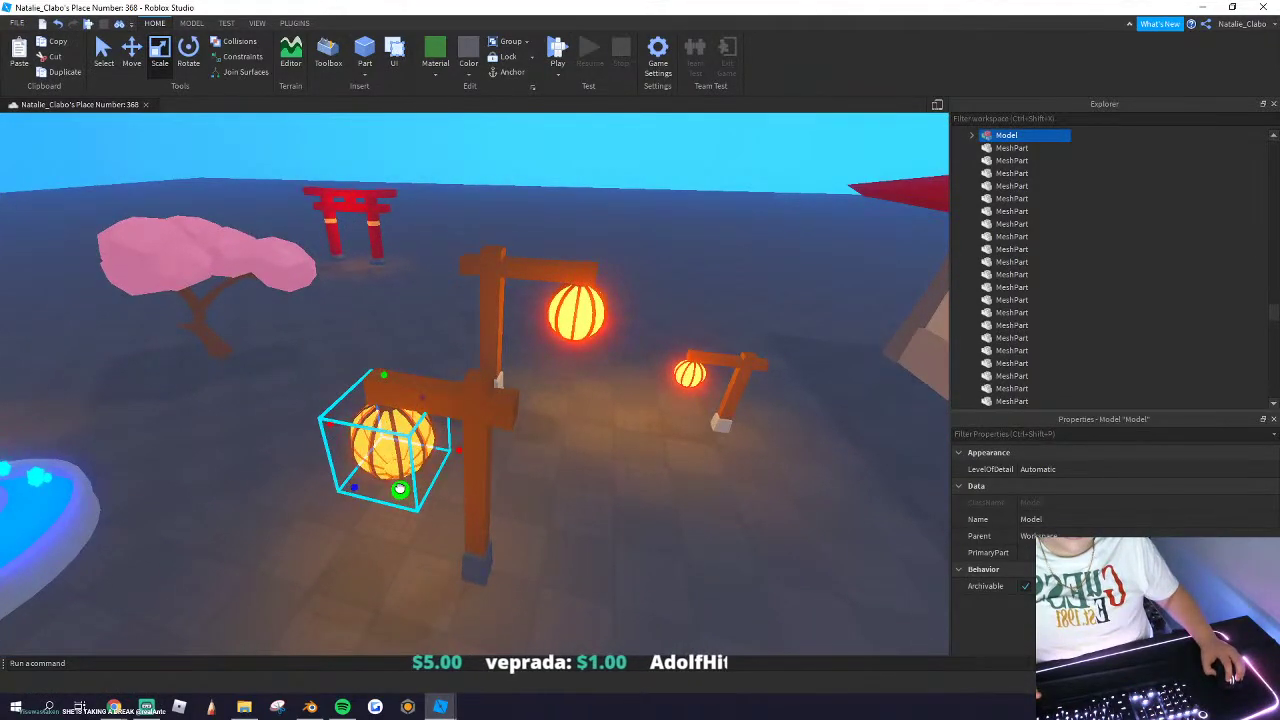
Step: Select the post, grey base and lantern together and group them into a single lantern post model
{"action": "left_click", "coordinate": [316, 370]}
{"action": "right_click_drag", "start_coordinate": [318, 370], "coordinate": [330, 366]}
{"action": "key", "text": "d"}
{"action": "left_click_drag", "start_coordinate": [340, 337], "coordinate": [512, 597]}
{"action": "right_click_drag", "start_coordinate": [472, 494], "coordinate": [468, 490]}
{"action": "right_click", "coordinate": [471, 449]}
{"action": "left_click", "coordinate": [505, 212]}
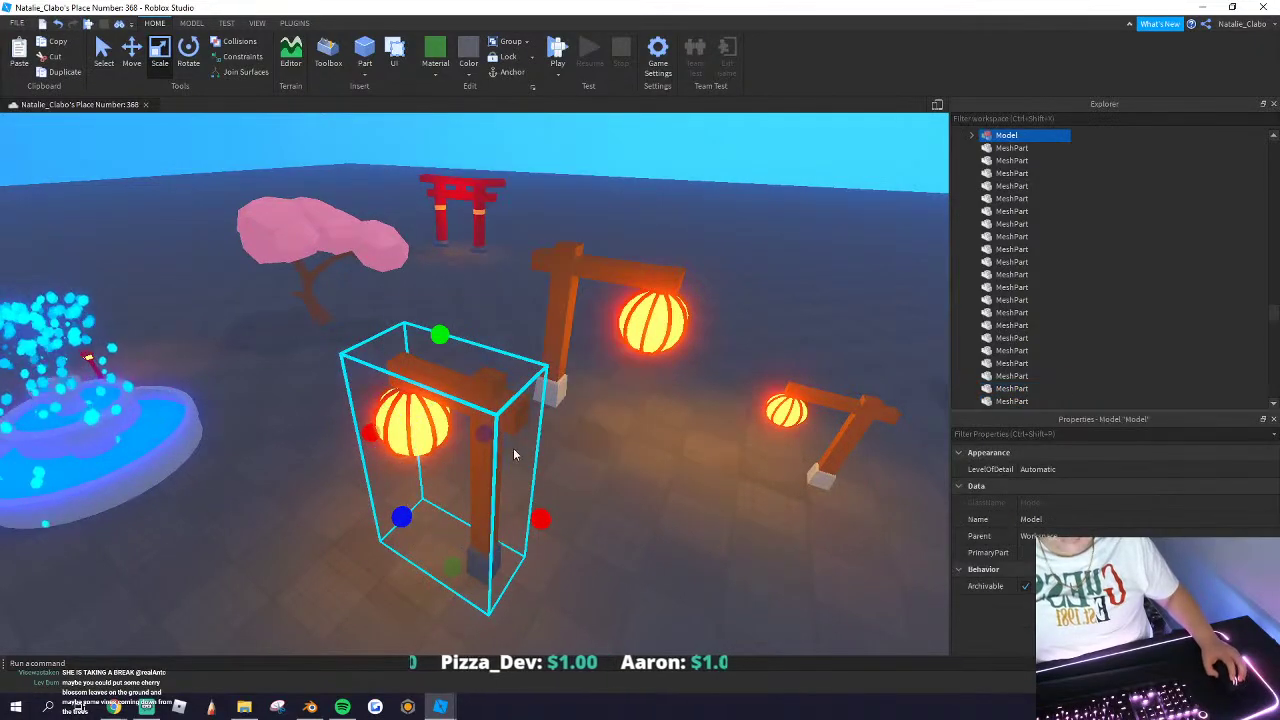
Step: Move the lantern post model into the temple map, onto the plaza's edge beside the green ring
{"action": "left_click_drag", "start_coordinate": [446, 304], "coordinate": [371, 380]}
{"action": "right_click_drag", "start_coordinate": [389, 374], "coordinate": [371, 380]}
{"action": "key", "text": "w"}
{"action": "left_click_drag", "start_coordinate": [371, 380], "coordinate": [277, 632]}
{"action": "key", "text": "w"}
{"action": "right_click_drag", "start_coordinate": [294, 491], "coordinate": [277, 632]}
{"action": "left_click_drag", "start_coordinate": [277, 632], "coordinate": [392, 463]}
{"action": "key", "text": "w"}
{"action": "key", "text": "a"}
{"action": "key", "text": "w"}
{"action": "right_click_drag", "start_coordinate": [420, 462], "coordinate": [434, 452]}
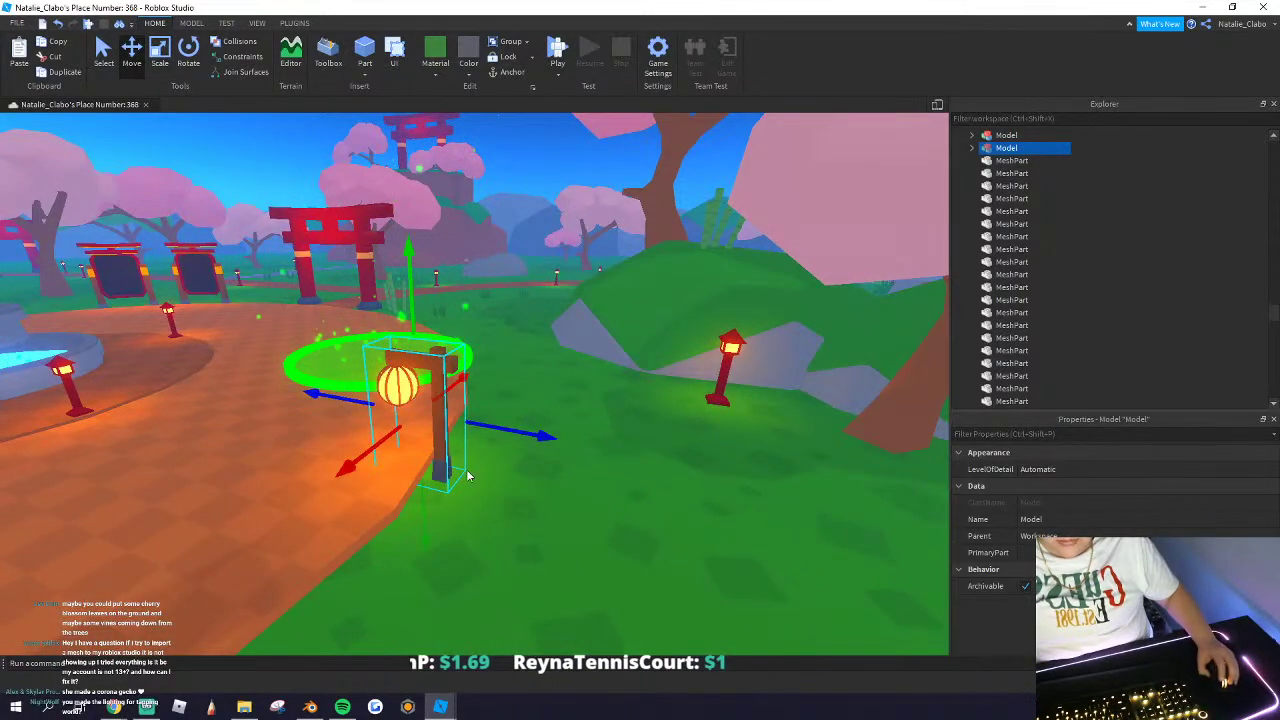
Step: Place a copy of the lantern post beside the red torii gate and rotate its lantern towards the plaza
{"action": "key", "text": "s"}
{"action": "left_click_drag", "start_coordinate": [426, 340], "coordinate": [271, 431]}
{"action": "right_click_drag", "start_coordinate": [271, 430], "coordinate": [271, 431]}
{"action": "left_click_drag", "start_coordinate": [271, 431], "coordinate": [368, 508]}
{"action": "right_click_drag", "start_coordinate": [368, 508], "coordinate": [372, 508]}
{"action": "left_click_drag", "start_coordinate": [368, 508], "coordinate": [443, 494]}
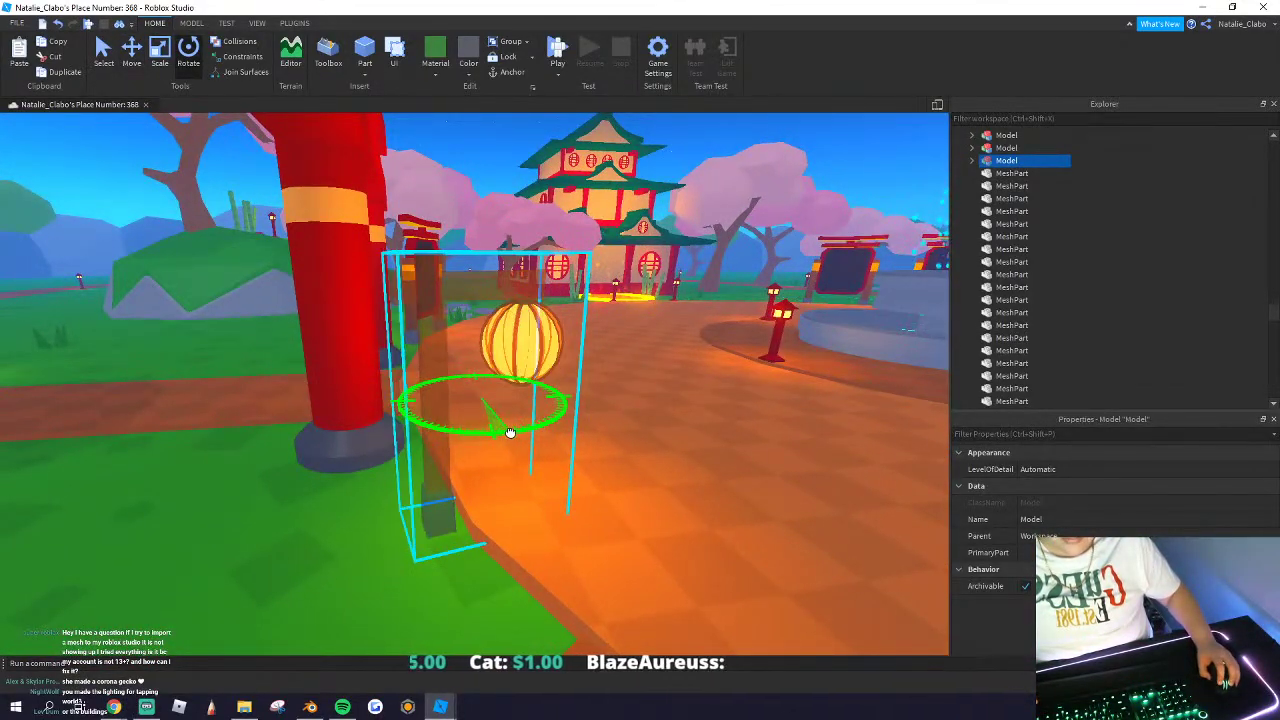
{"action": "right_click_drag", "start_coordinate": [508, 520], "coordinate": [510, 519]}
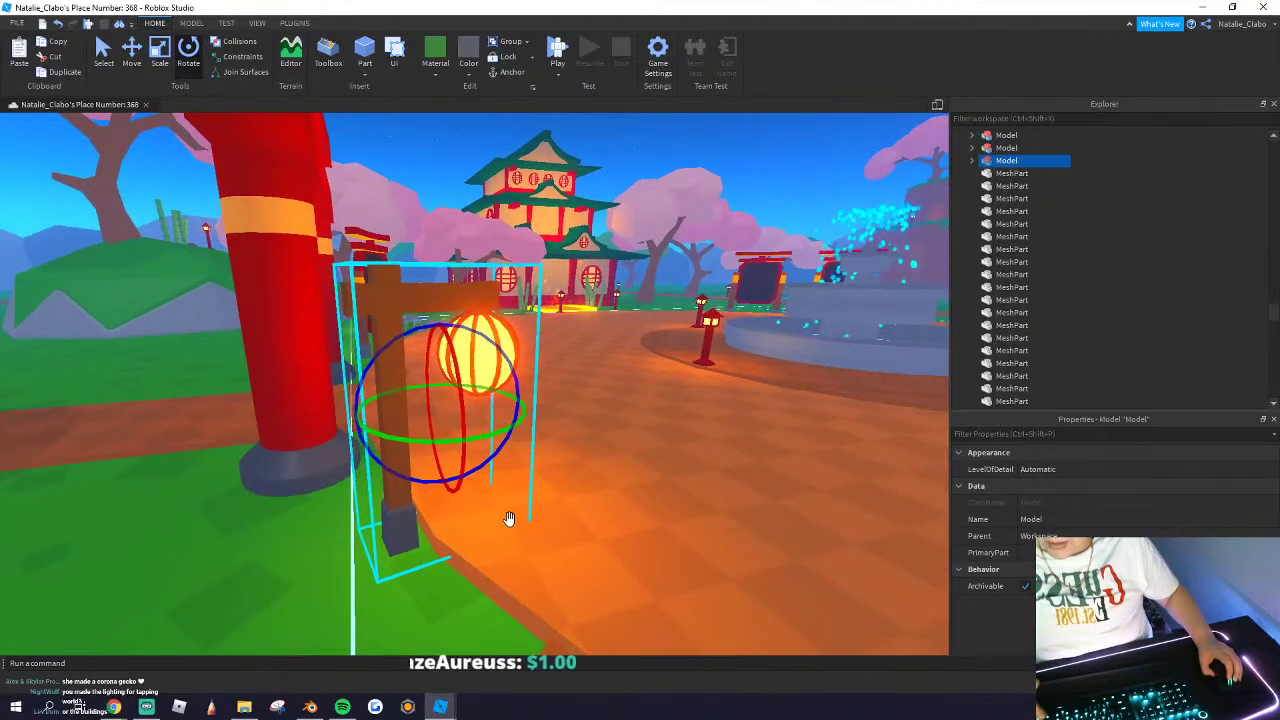
Step: Place another copy of the lantern post at the plaza's edge beside the stepping stones near the temple
{"action": "left_click_drag", "start_coordinate": [382, 235], "coordinate": [474, 400]}
{"action": "key", "text": "w"}
{"action": "right_click_drag", "start_coordinate": [474, 400], "coordinate": [474, 400]}
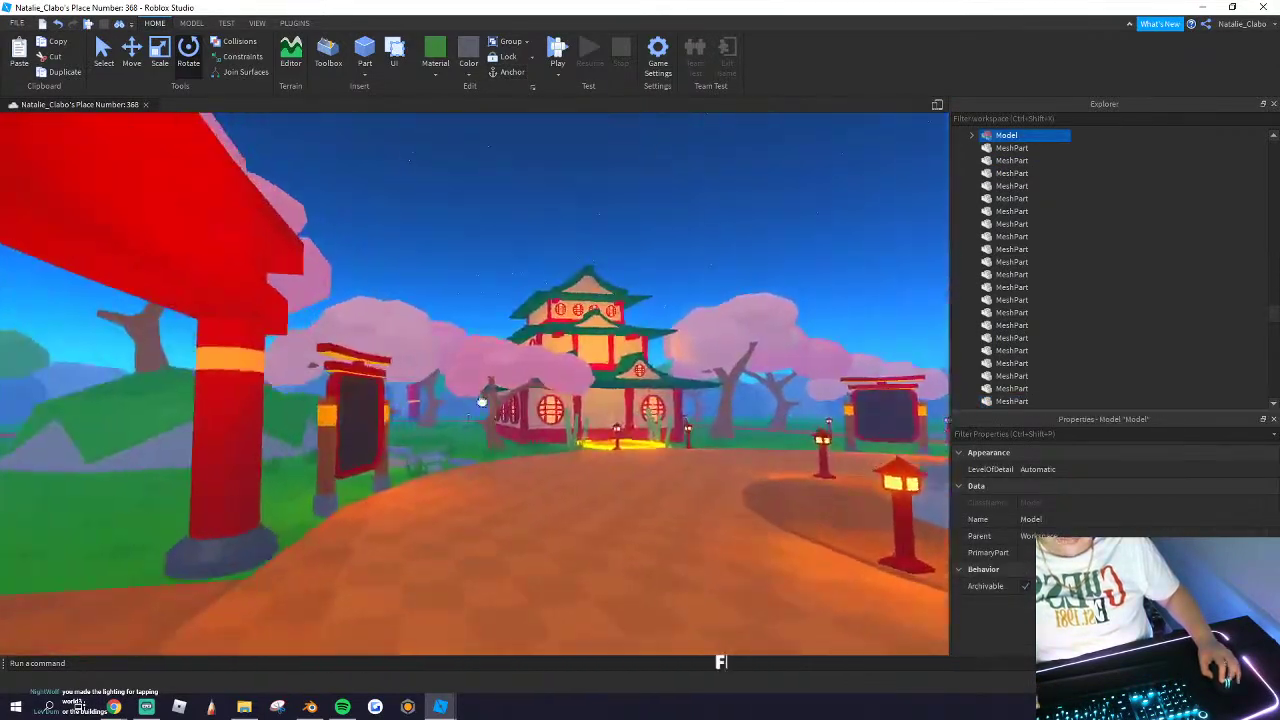
{"action": "left_click_drag", "start_coordinate": [474, 400], "coordinate": [474, 400]}
{"action": "right_click_drag", "start_coordinate": [474, 400], "coordinate": [474, 402]}
{"action": "left_click_drag", "start_coordinate": [474, 400], "coordinate": [470, 459]}
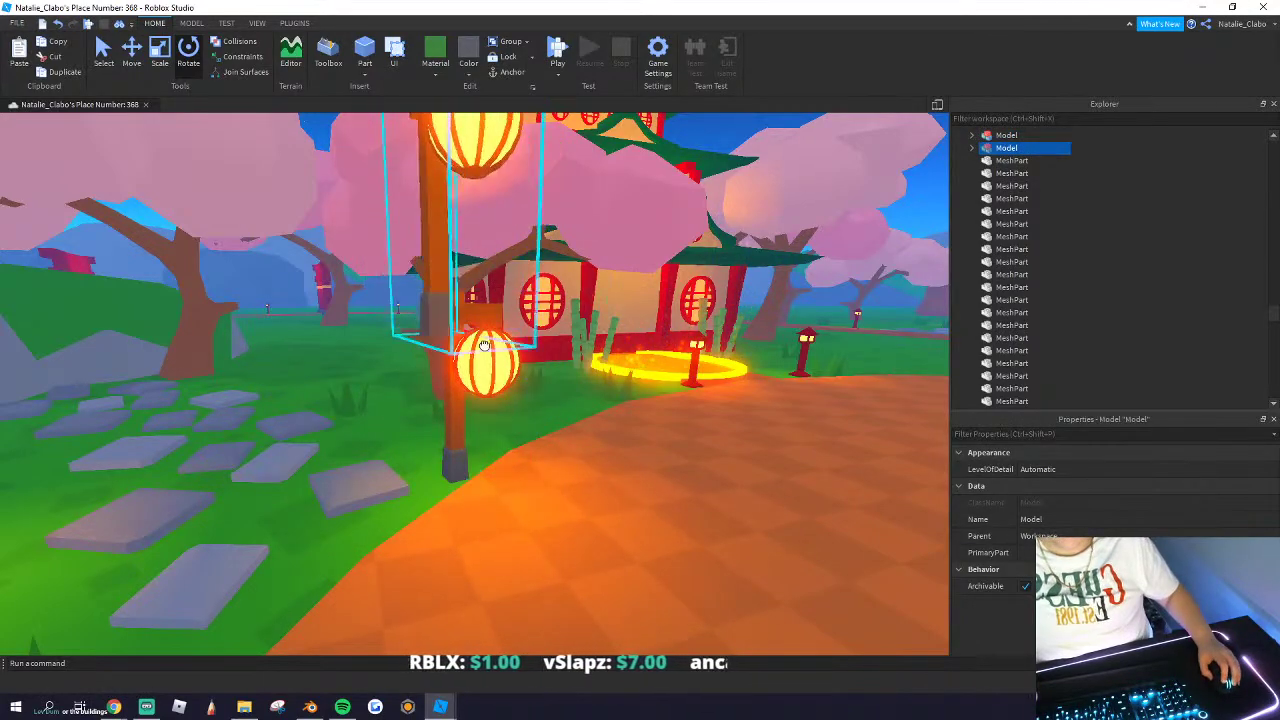
Step: Place a further lantern post copy at the plaza's edge between the temple and the dark notice board
{"action": "left_click_drag", "start_coordinate": [484, 345], "coordinate": [549, 434]}
{"action": "right_click_drag", "start_coordinate": [549, 434], "coordinate": [549, 434]}
{"action": "key", "text": "w"}
{"action": "left_click_drag", "start_coordinate": [549, 434], "coordinate": [549, 434]}
{"action": "right_click_drag", "start_coordinate": [549, 434], "coordinate": [549, 434]}
{"action": "left_click_drag", "start_coordinate": [549, 434], "coordinate": [545, 489]}
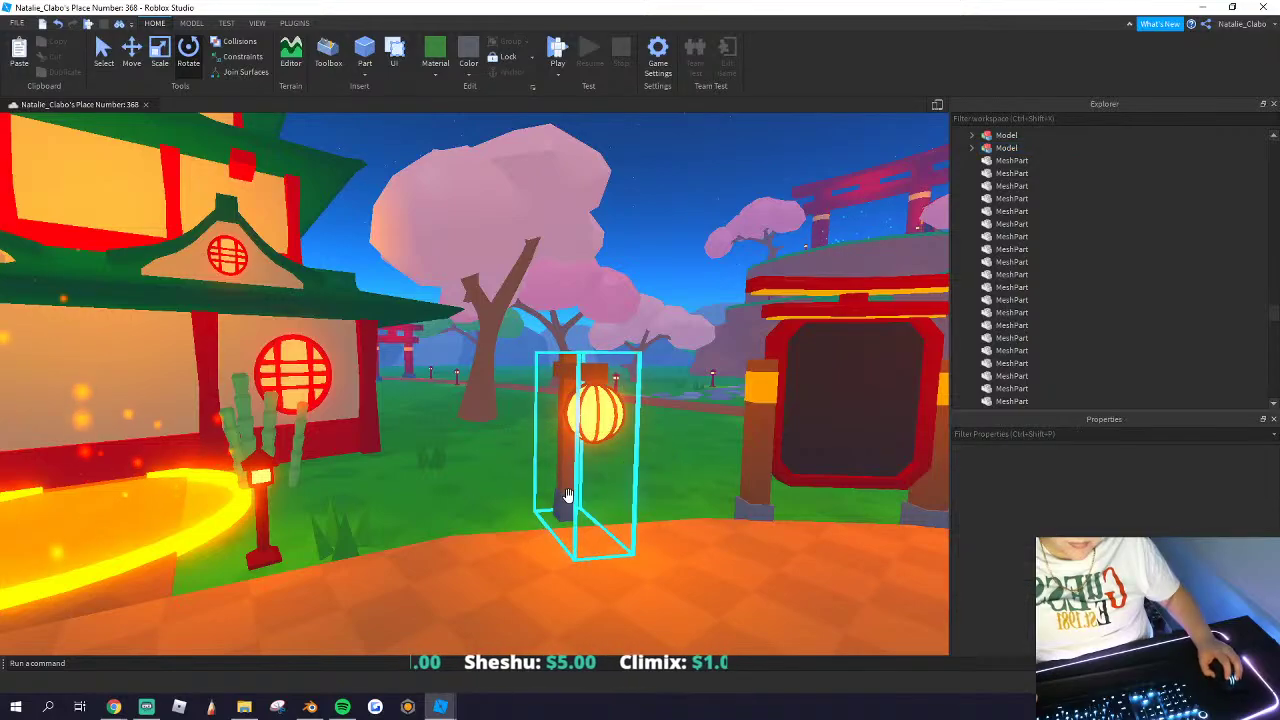
{"action": "left_click_drag", "start_coordinate": [567, 496], "coordinate": [599, 528]}
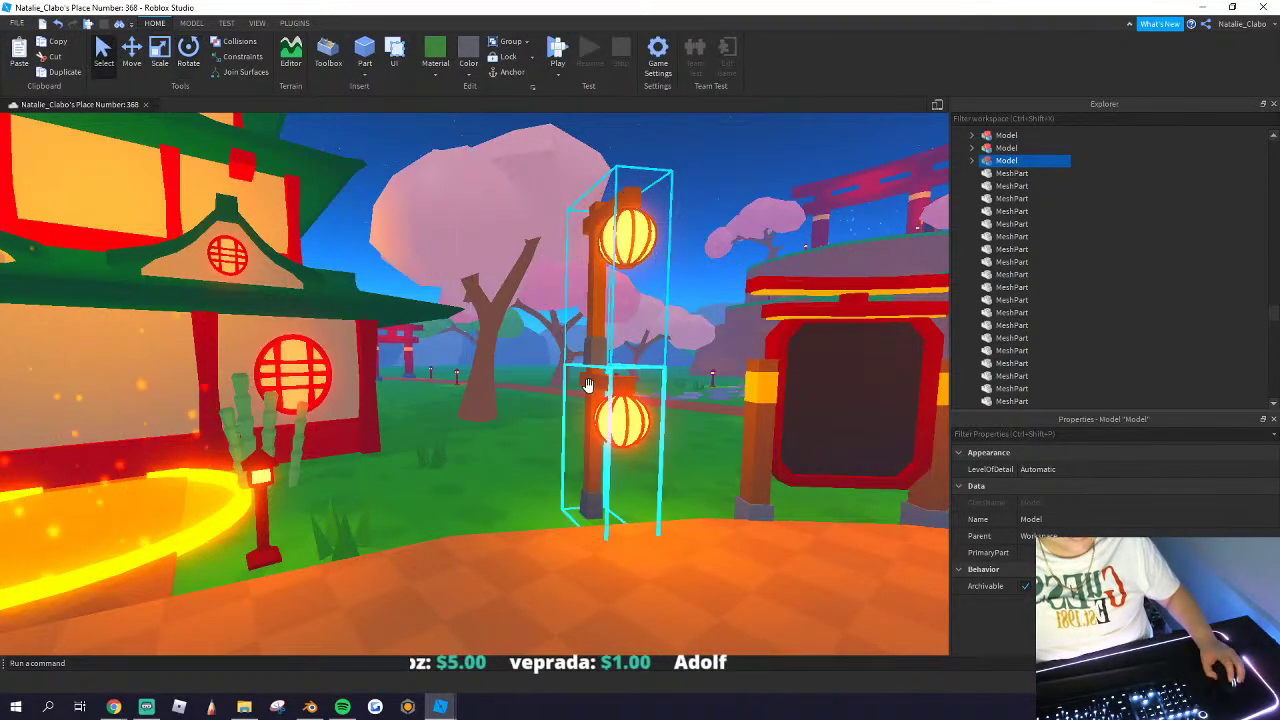
Step: Bring a new lantern post copy to the path entrance of the round egg platform
{"action": "left_click_drag", "start_coordinate": [575, 385], "coordinate": [557, 417]}
{"action": "right_click_drag", "start_coordinate": [557, 417], "coordinate": [557, 417]}
{"action": "left_click_drag", "start_coordinate": [557, 417], "coordinate": [559, 417]}
{"action": "right_click_drag", "start_coordinate": [557, 417], "coordinate": [559, 417]}
{"action": "key", "text": "w"}
{"action": "left_click_drag", "start_coordinate": [559, 417], "coordinate": [463, 458]}
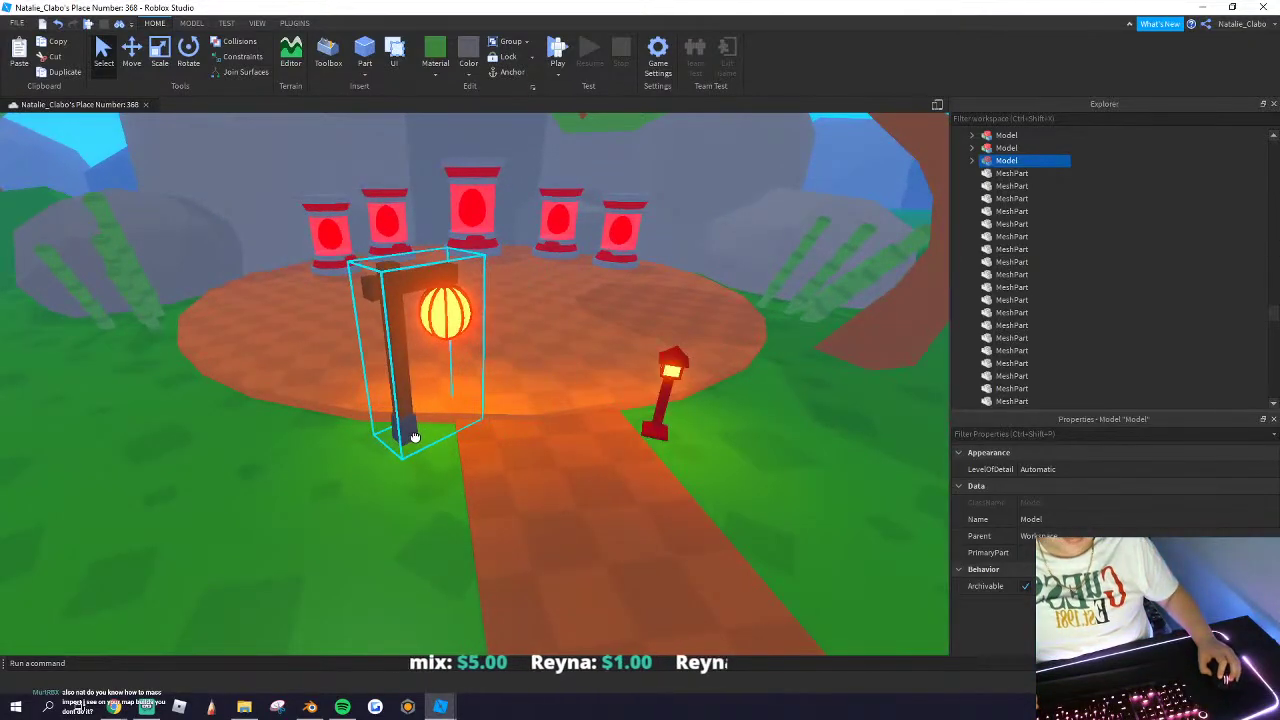
{"action": "key", "text": "w"}
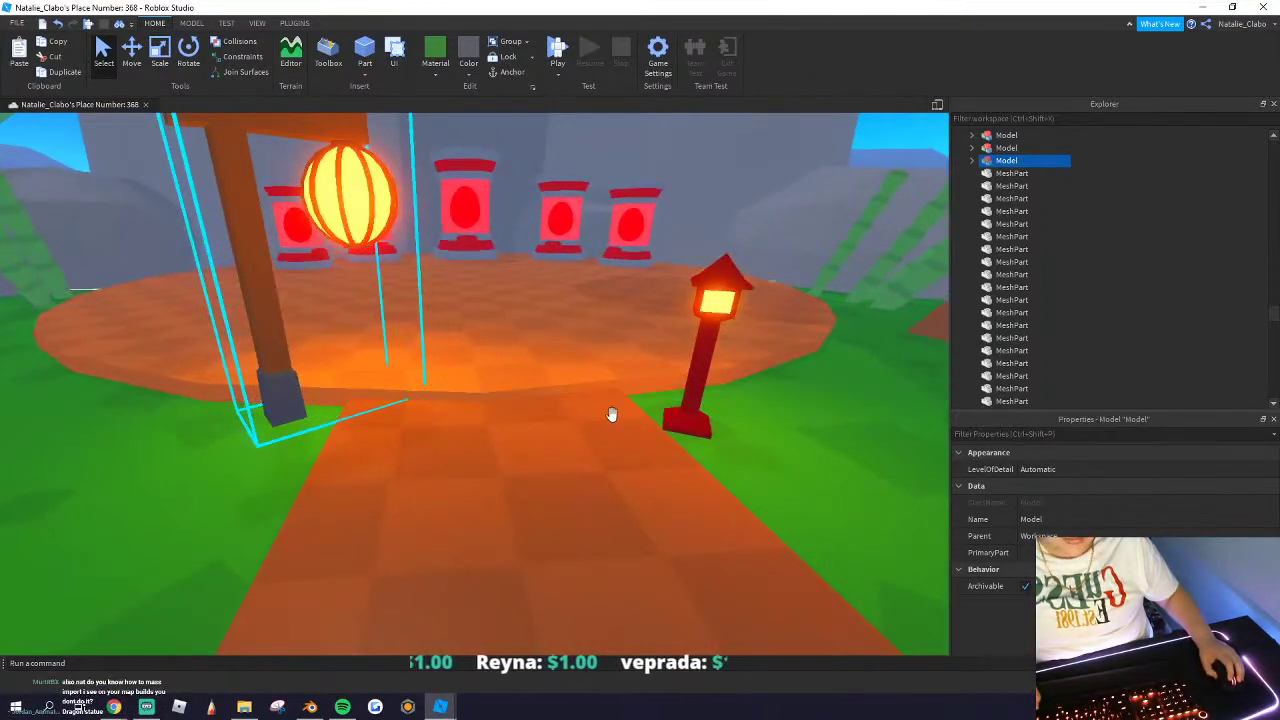
{"action": "left_click_drag", "start_coordinate": [284, 428], "coordinate": [245, 493]}
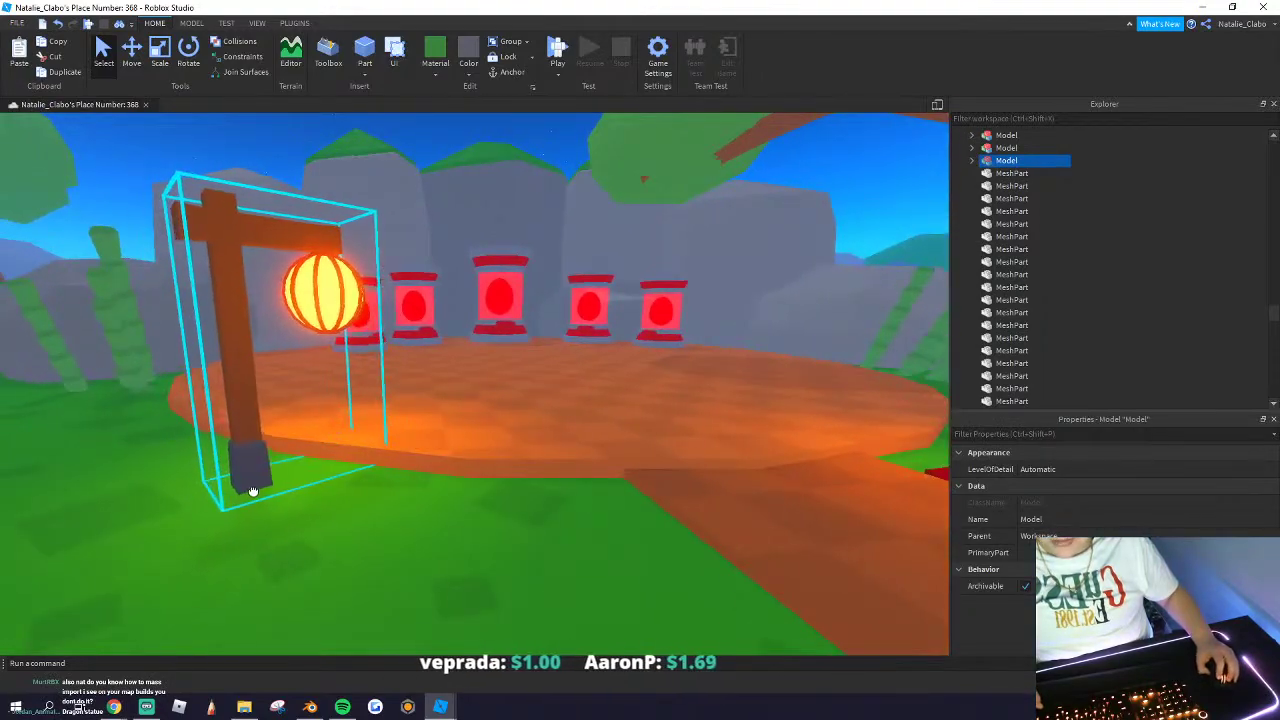
Step: Reposition the lantern post onto the egg platform's outer edge, next to the row of egg capsules
{"action": "left_click_drag", "start_coordinate": [290, 346], "coordinate": [415, 455]}
{"action": "key", "text": "w"}
{"action": "right_click_drag", "start_coordinate": [415, 455], "coordinate": [419, 460]}
{"action": "left_click_drag", "start_coordinate": [408, 467], "coordinate": [359, 450]}
{"action": "right_click_drag", "start_coordinate": [383, 454], "coordinate": [359, 450]}
{"action": "left_click_drag", "start_coordinate": [359, 450], "coordinate": [363, 451]}
{"action": "right_click_drag", "start_coordinate": [359, 450], "coordinate": [363, 451]}
{"action": "left_click_drag", "start_coordinate": [363, 451], "coordinate": [403, 406]}
{"action": "right_click_drag", "start_coordinate": [417, 426], "coordinate": [403, 406]}
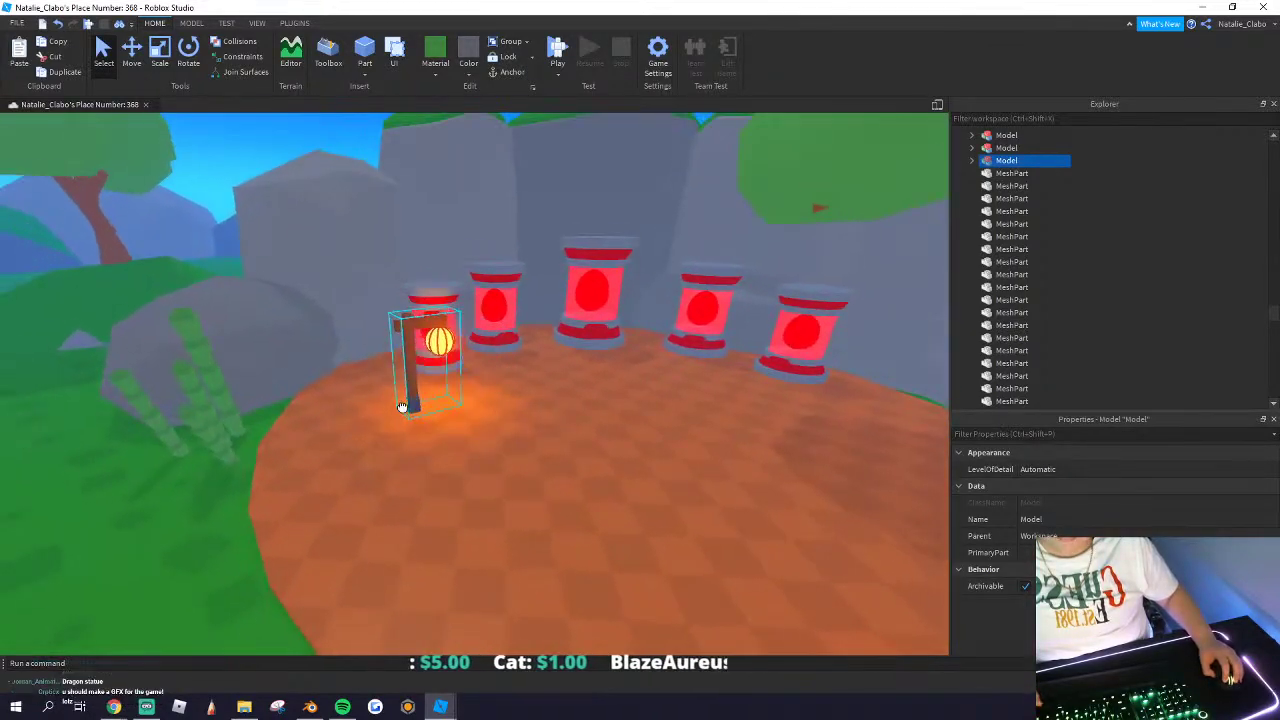
{"action": "left_click_drag", "start_coordinate": [403, 406], "coordinate": [335, 395]}
Step: Survey the map from above to check the placed lantern posts and the surrounding open areas
{"action": "right_click_drag", "start_coordinate": [156, 220], "coordinate": [157, 222]}
{"action": "left_click", "coordinate": [156, 222]}
{"action": "scroll", "coordinate": [417, 388], "scroll_direction": "down", "scroll_amount": 12}
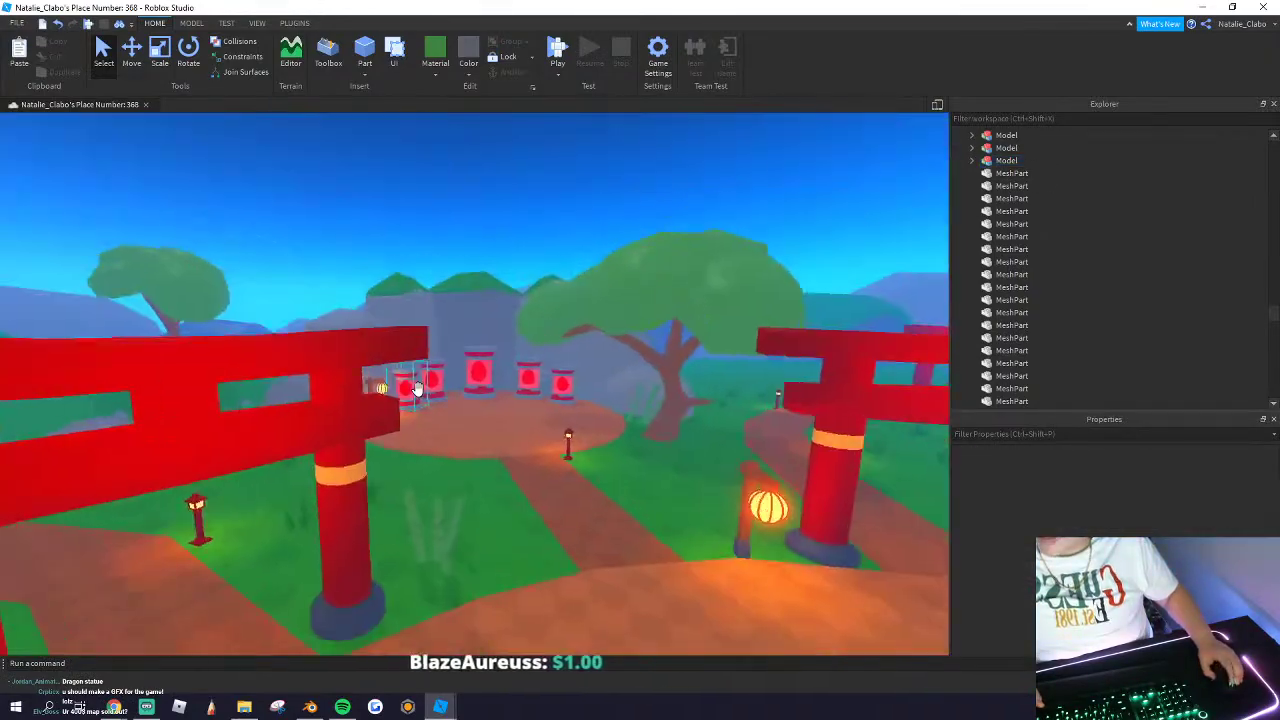
{"action": "scroll", "coordinate": [417, 388], "scroll_direction": "down", "scroll_amount": 15}
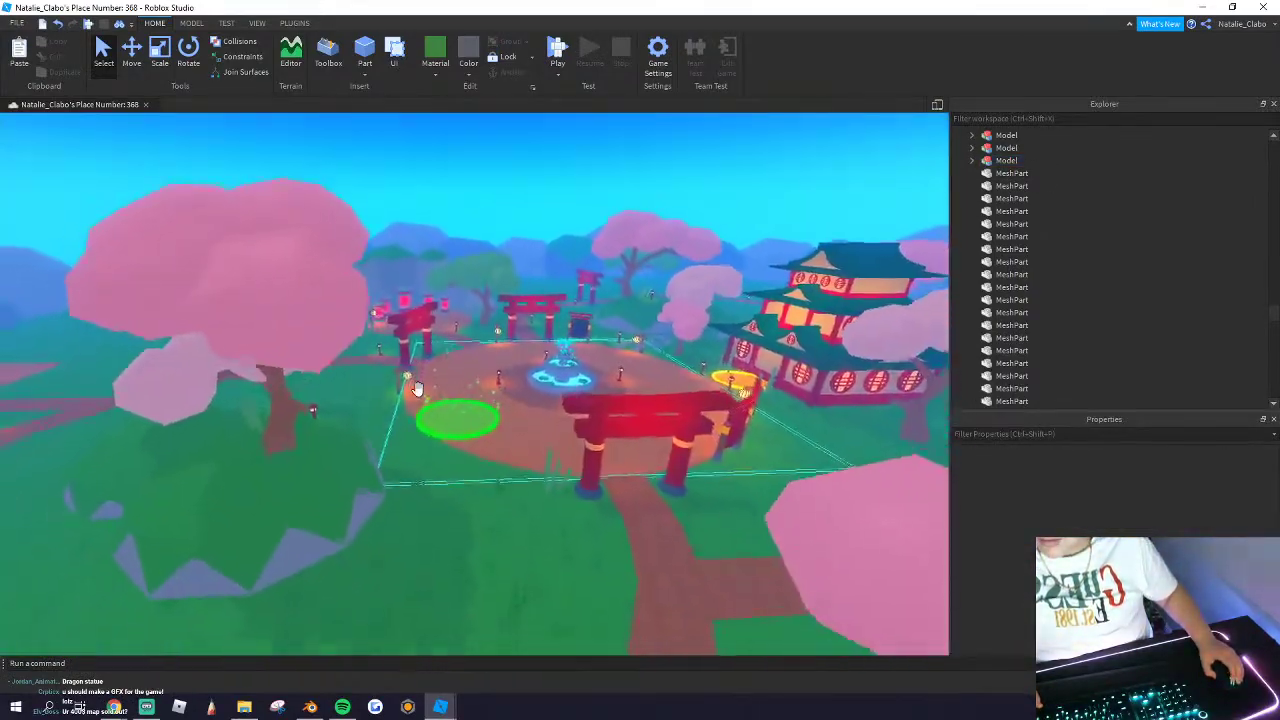
{"action": "scroll", "coordinate": [417, 388], "scroll_direction": "up", "scroll_amount": 8}
{"action": "right_click_drag", "start_coordinate": [417, 388], "coordinate": [418, 389]}
{"action": "scroll", "coordinate": [417, 388], "scroll_direction": "down", "scroll_amount": 15}
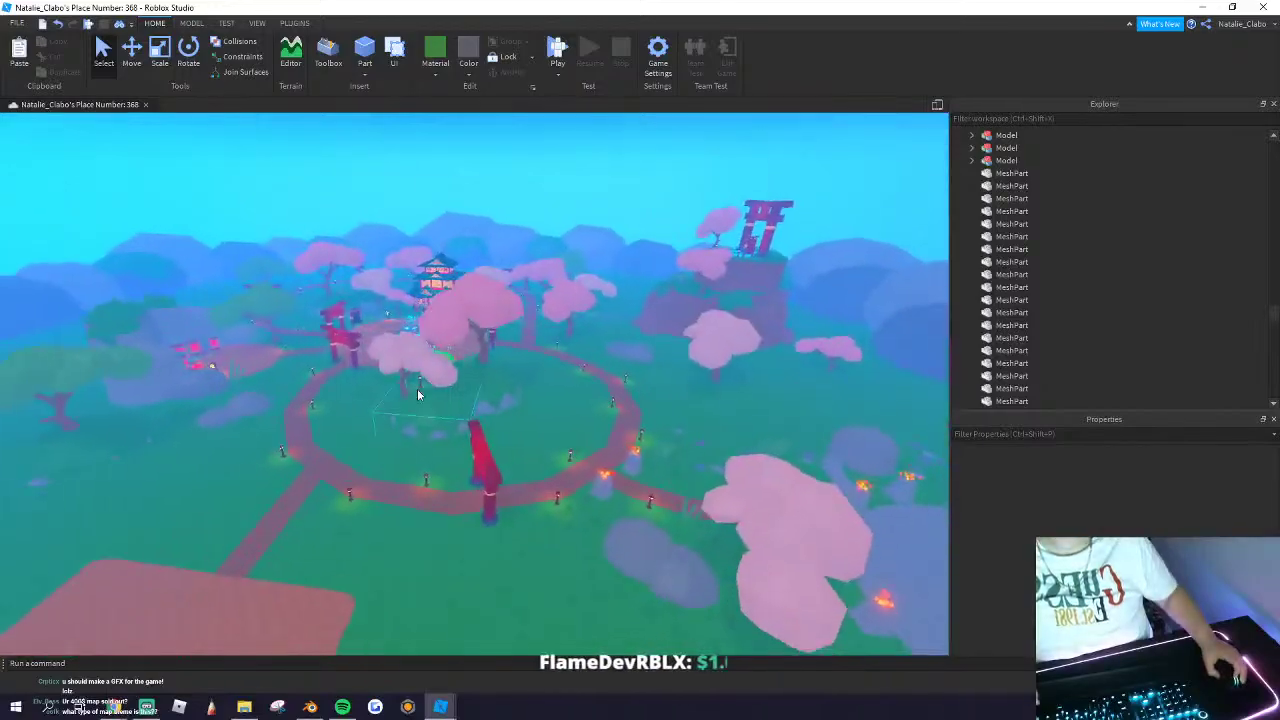
{"action": "scroll", "coordinate": [418, 394], "scroll_direction": "up", "scroll_amount": 10}
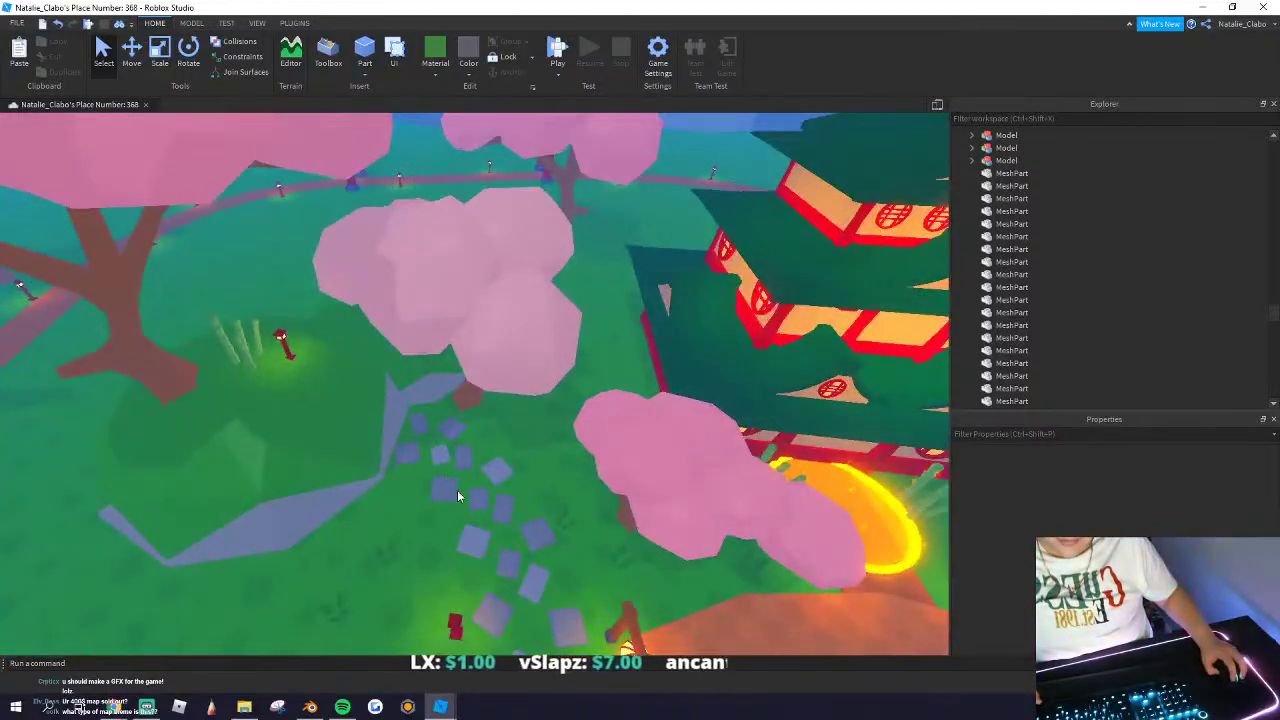
Step: Duplicate the stepping-stone path model and place the copy on the grass beside the rocky hill, adjusting its height
{"action": "left_click", "coordinate": [450, 472]}
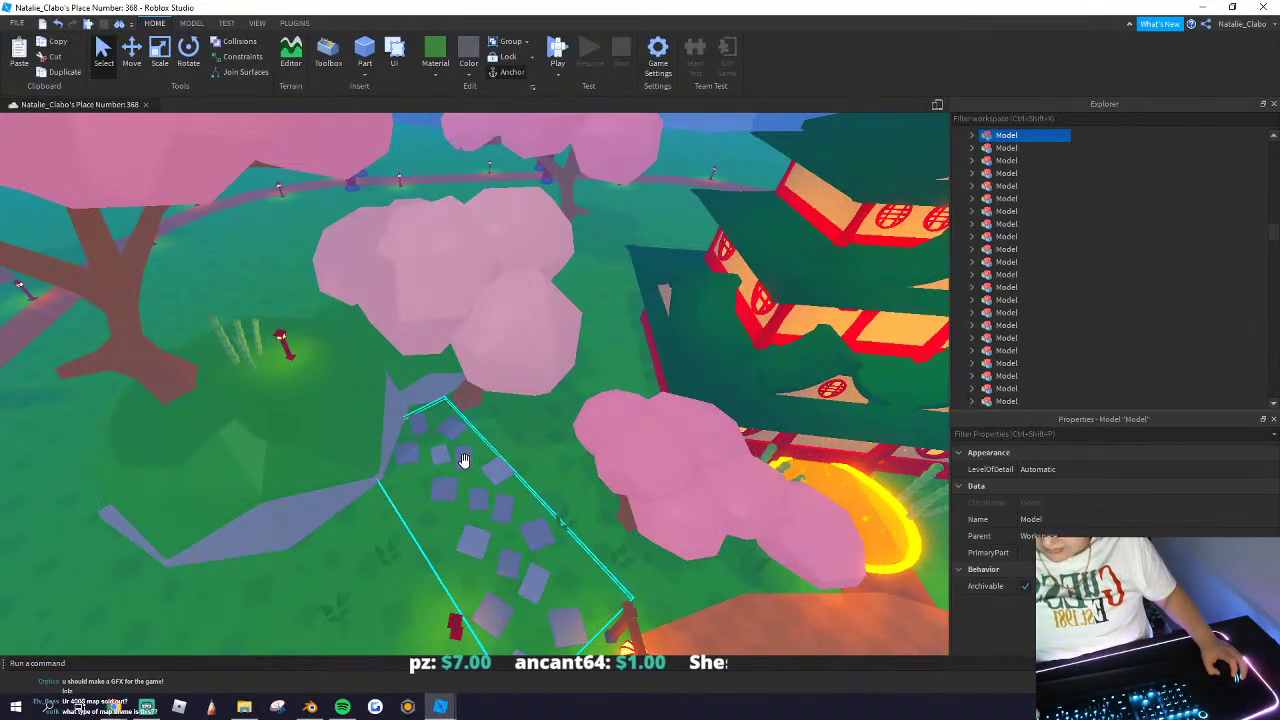
{"action": "left_click_drag", "start_coordinate": [461, 437], "coordinate": [586, 500]}
{"action": "right_click_drag", "start_coordinate": [461, 437], "coordinate": [586, 500]}
{"action": "scroll", "coordinate": [551, 506], "scroll_direction": "up", "scroll_amount": 10}
{"action": "left_click_drag", "start_coordinate": [586, 500], "coordinate": [547, 404]}
{"action": "right_click_drag", "start_coordinate": [547, 404], "coordinate": [568, 428]}
{"action": "left_click_drag", "start_coordinate": [568, 428], "coordinate": [560, 426]}
{"action": "right_click_drag", "start_coordinate": [560, 426], "coordinate": [551, 431]}
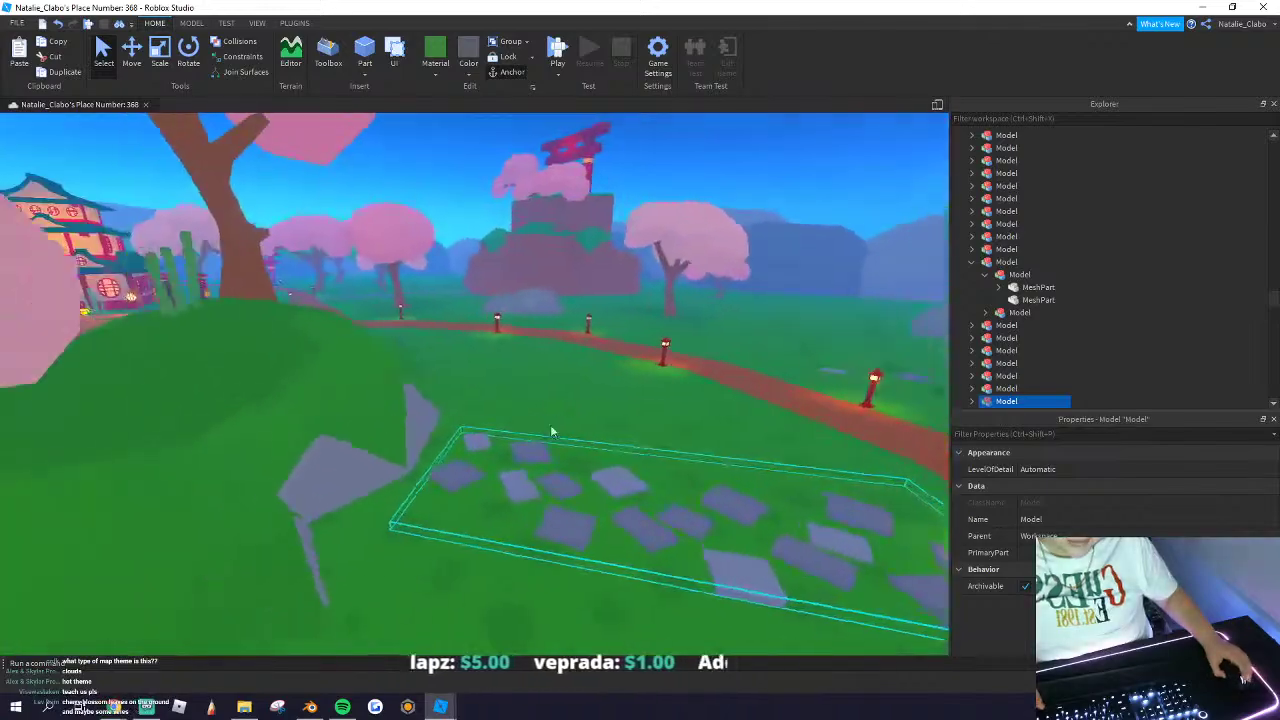
{"action": "left_click", "coordinate": [129, 68]}
{"action": "left_click_drag", "start_coordinate": [543, 367], "coordinate": [549, 366]}
{"action": "left_click", "coordinate": [474, 357]}
Step: Review the overall map, then the fountain plaza and temple with the new lantern posts
{"action": "scroll", "coordinate": [473, 358], "scroll_direction": "down", "scroll_amount": 10}
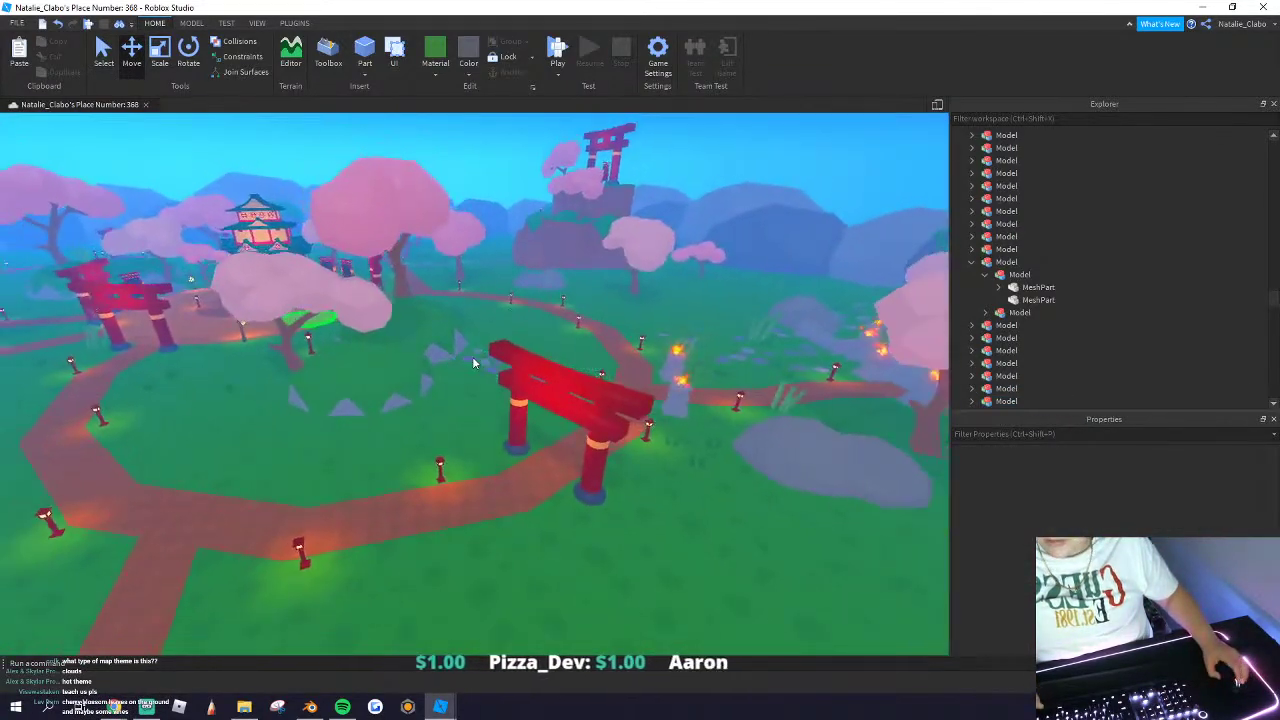
{"action": "scroll", "coordinate": [472, 356], "scroll_direction": "down", "scroll_amount": 10}
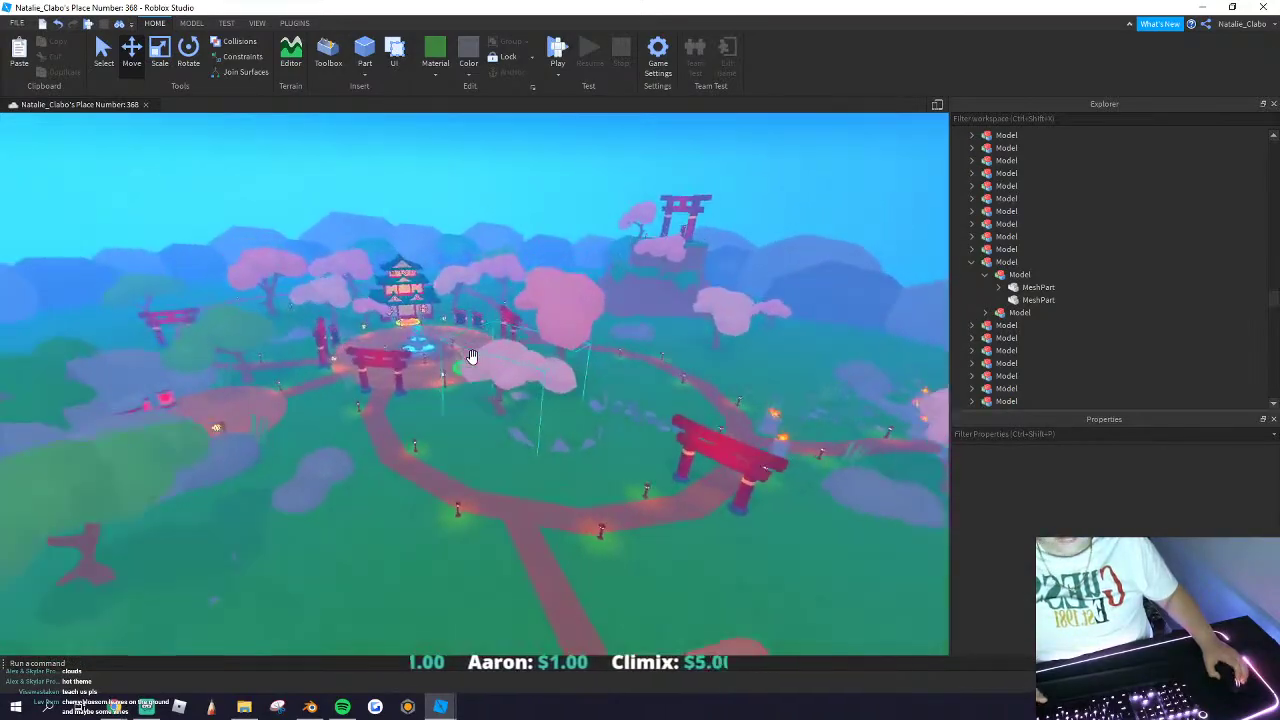
{"action": "scroll", "coordinate": [472, 356], "scroll_direction": "up", "scroll_amount": 10}
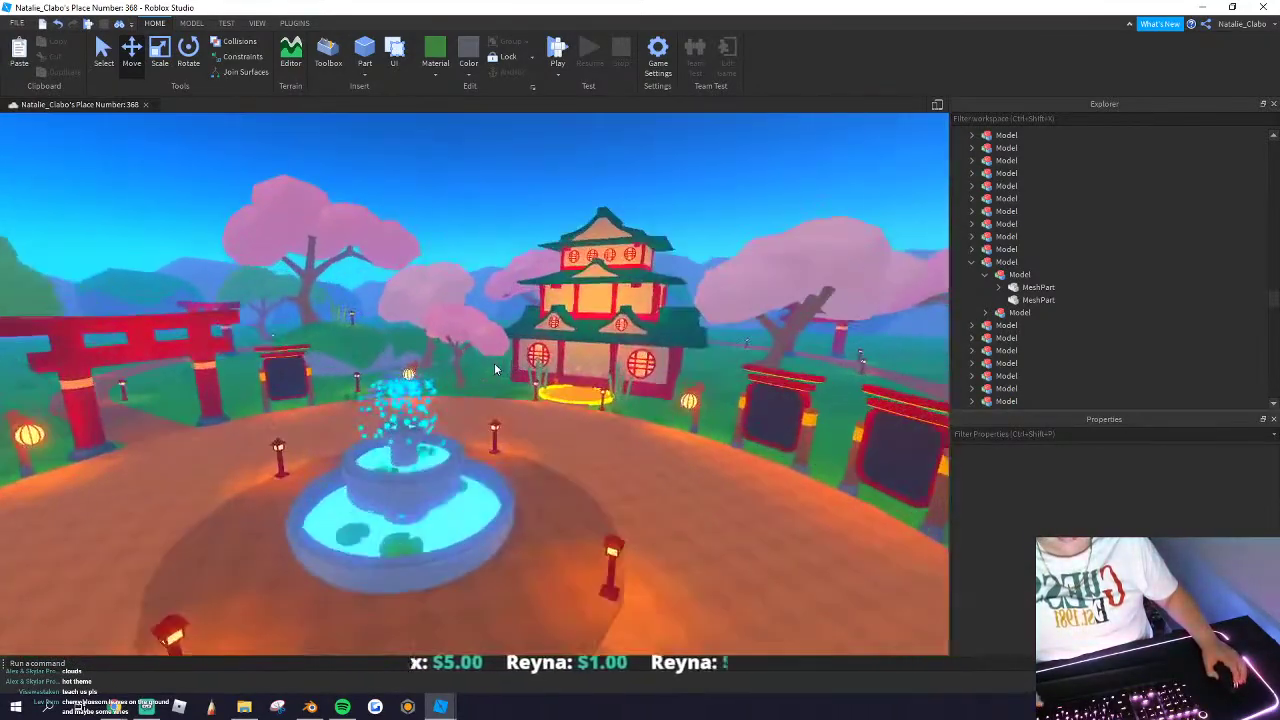
{"action": "right_click_drag", "start_coordinate": [494, 365], "coordinate": [494, 340]}
{"action": "key", "text": "q"}
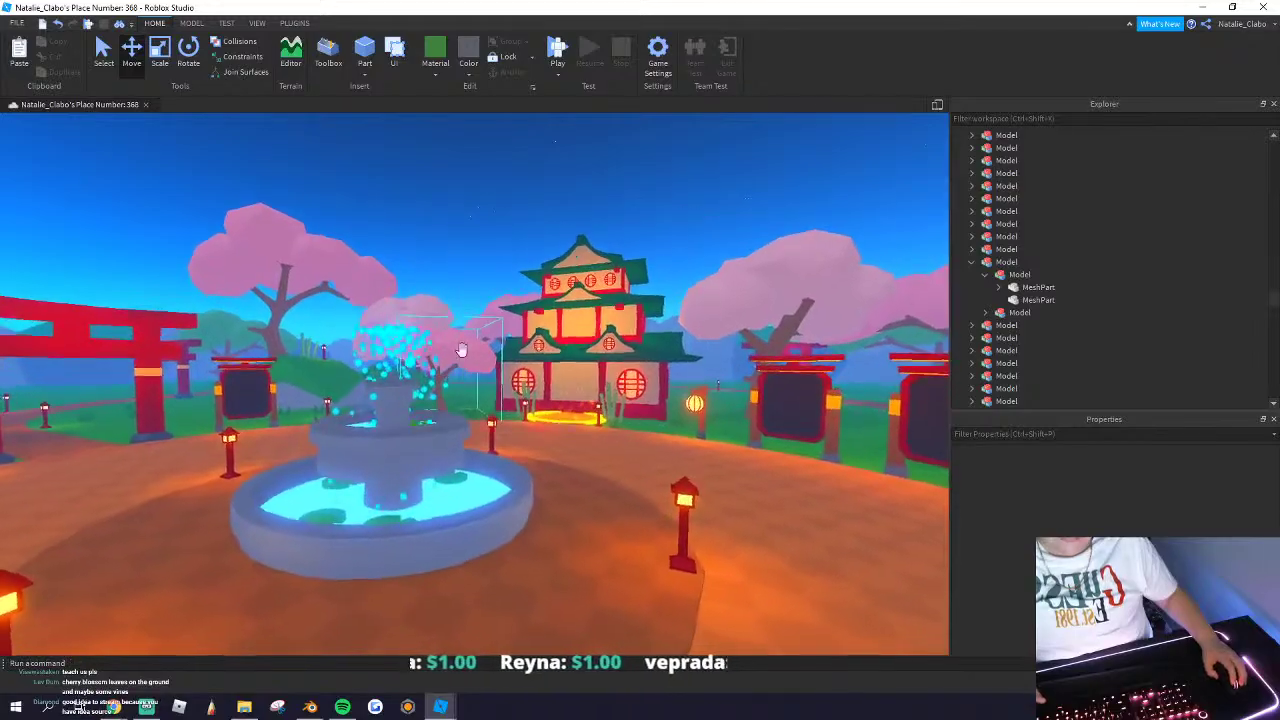
{"action": "right_click_drag", "start_coordinate": [394, 315], "coordinate": [440, 408]}
{"action": "scroll", "coordinate": [394, 315], "scroll_direction": "down", "scroll_amount": 6}
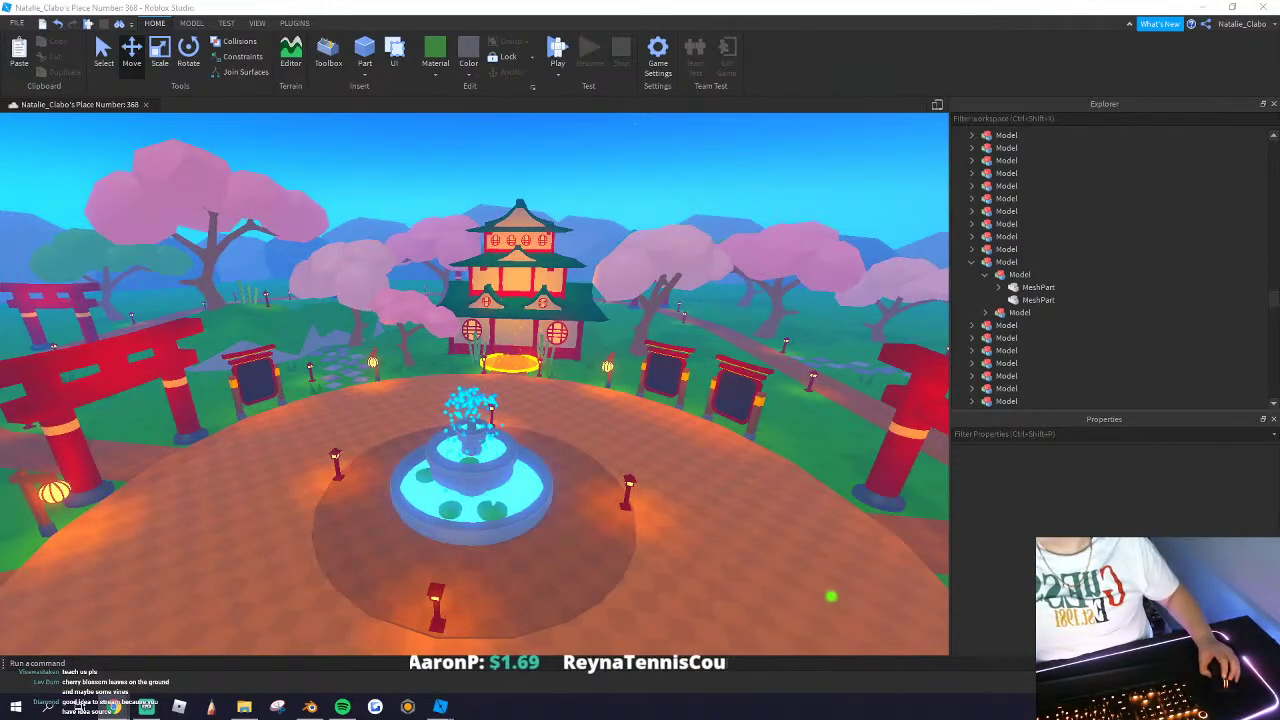
Step: Switch to Chrome and run an image search for "japanese decorations"
{"action": "key", "text": "alt+Tab"}
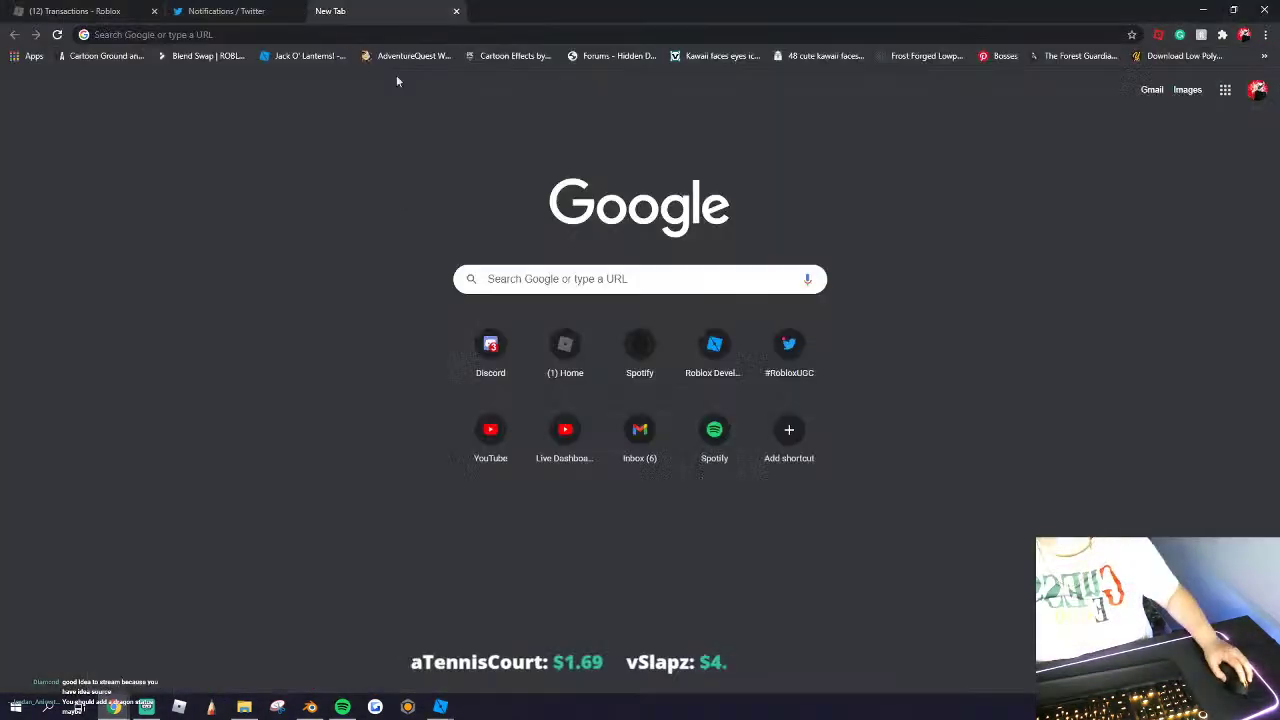
{"action": "left_click", "coordinate": [257, 32]}
{"action": "type", "text": "japanes"}
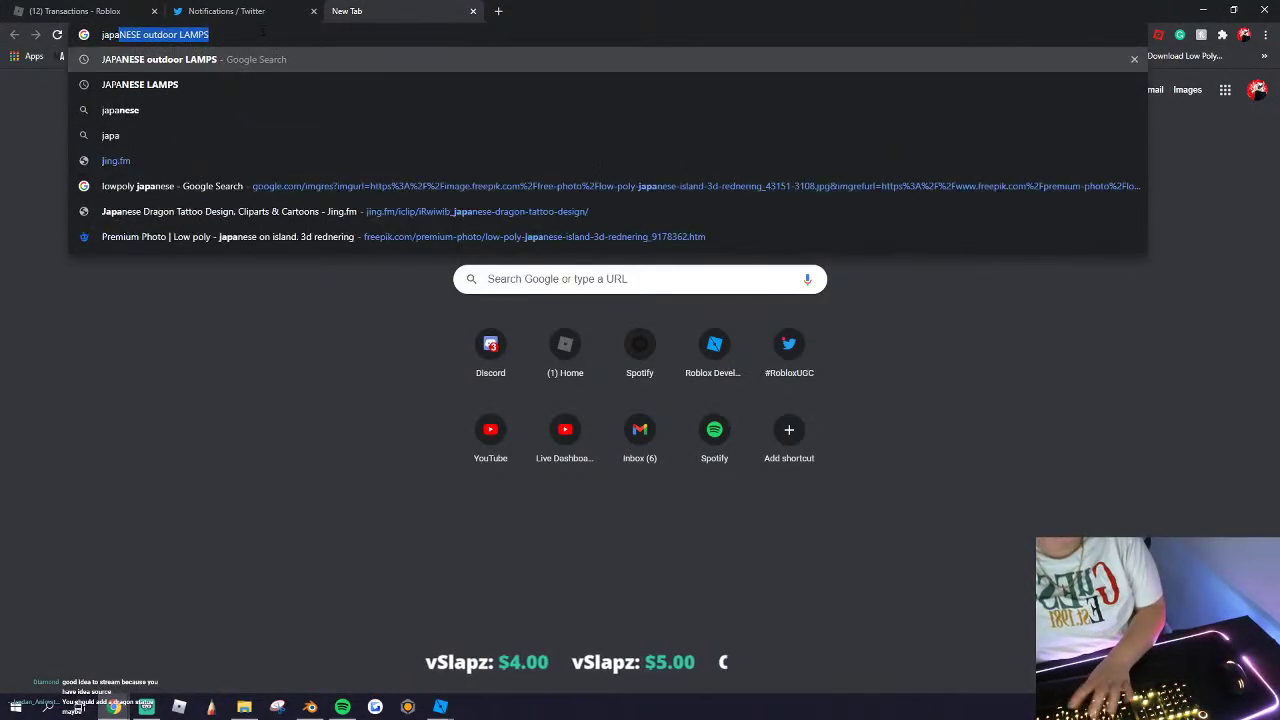
{"action": "type", "text": "e decorations"}
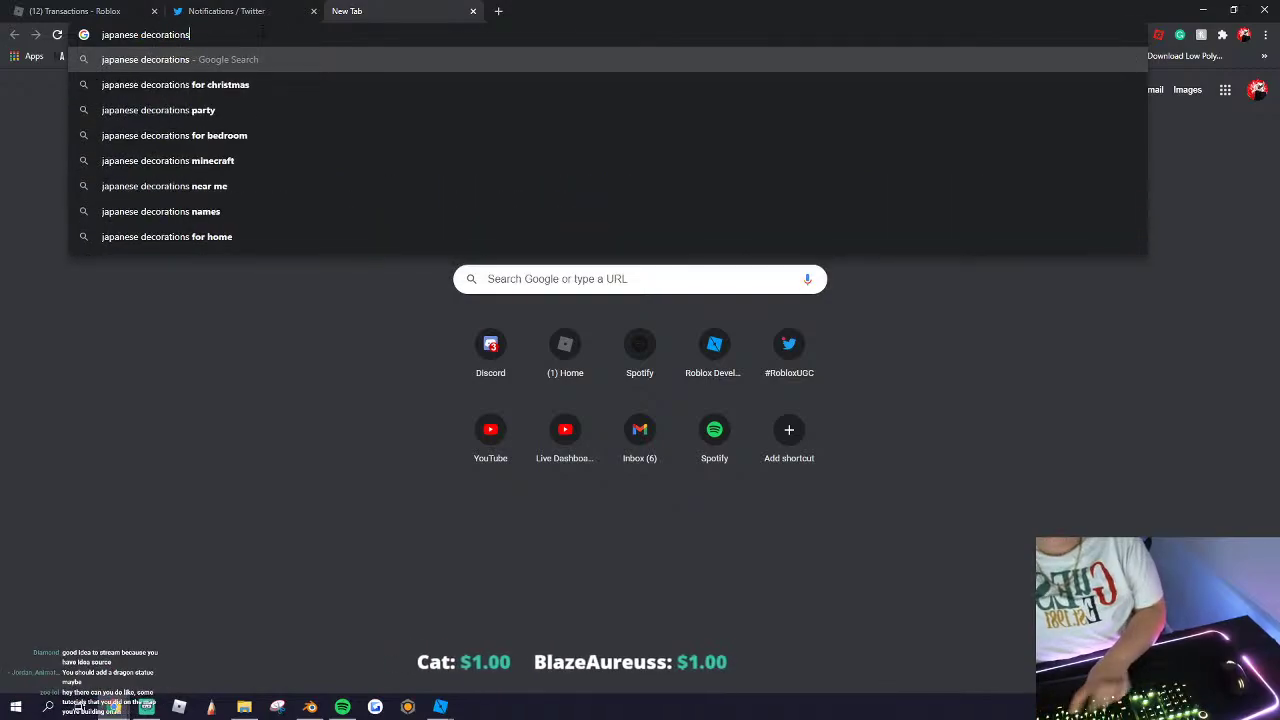
{"action": "key", "text": "Return"}
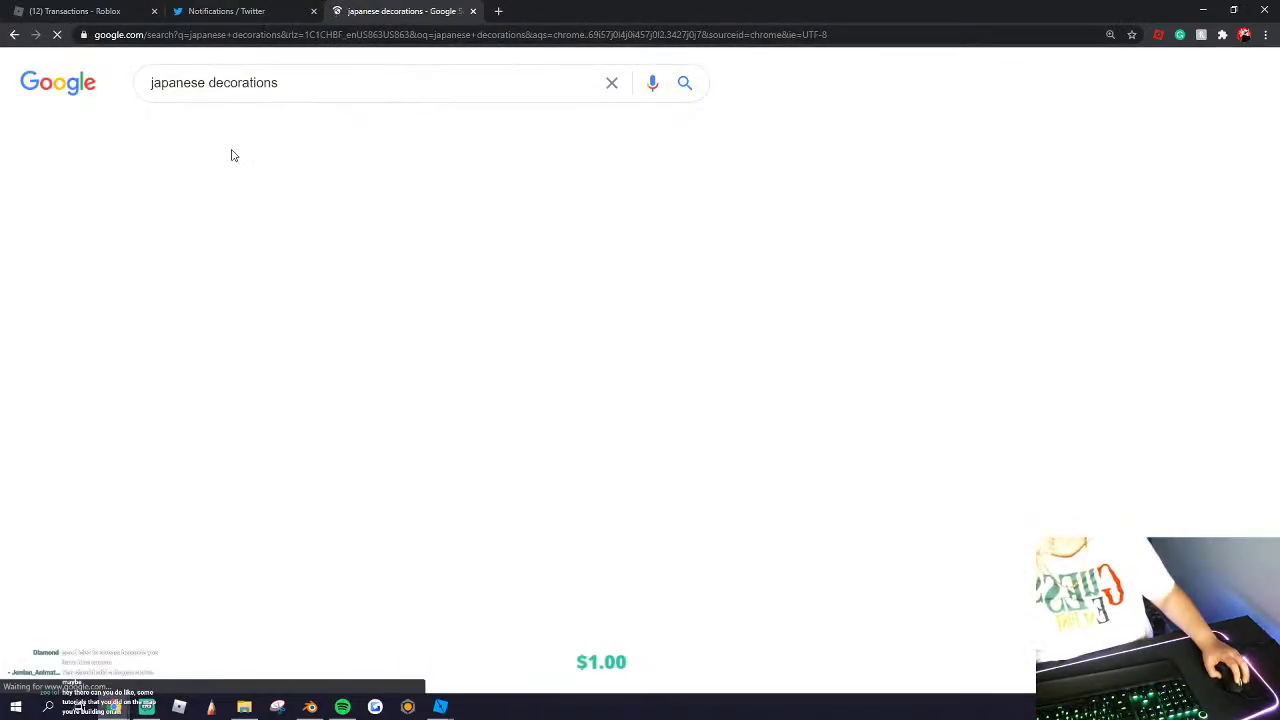
{"action": "left_click", "coordinate": [299, 142]}
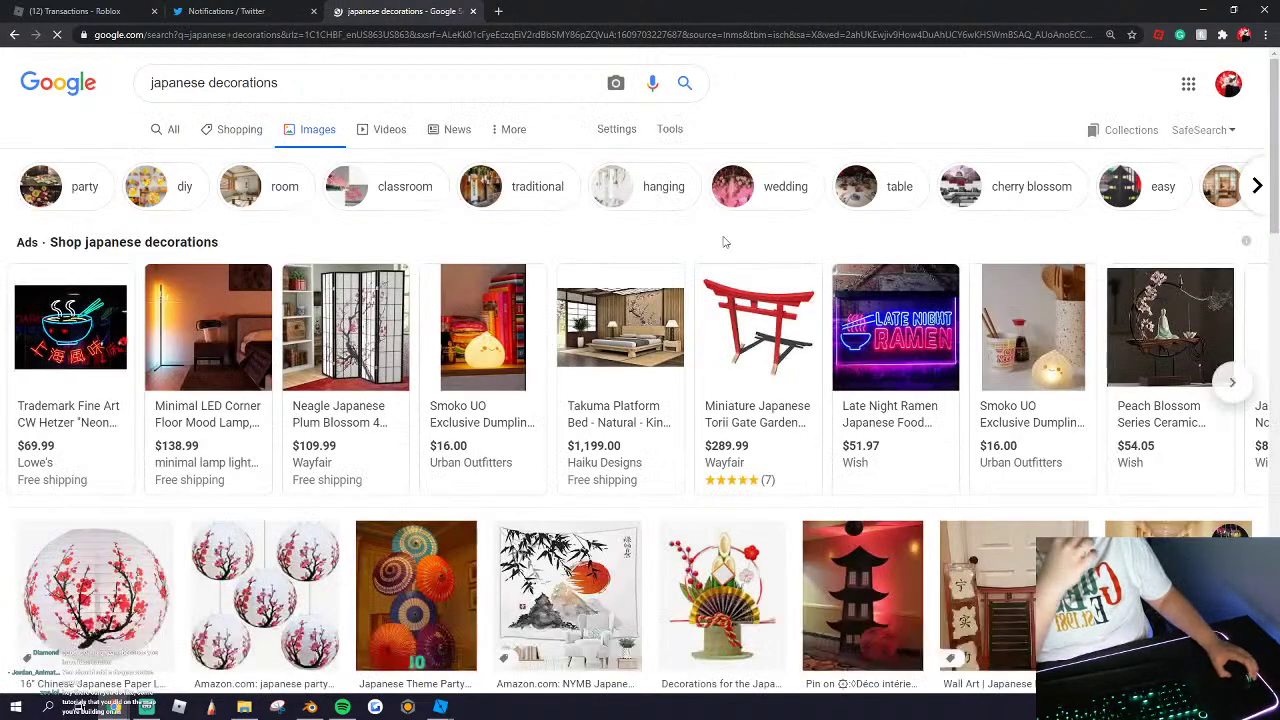
Step: Browse the image results for scenery ideas that suit the temple map and close the search page
{"action": "scroll", "coordinate": [787, 308], "scroll_direction": "down", "scroll_amount": 2}
{"action": "scroll", "coordinate": [775, 345], "scroll_direction": "down", "scroll_amount": 1}
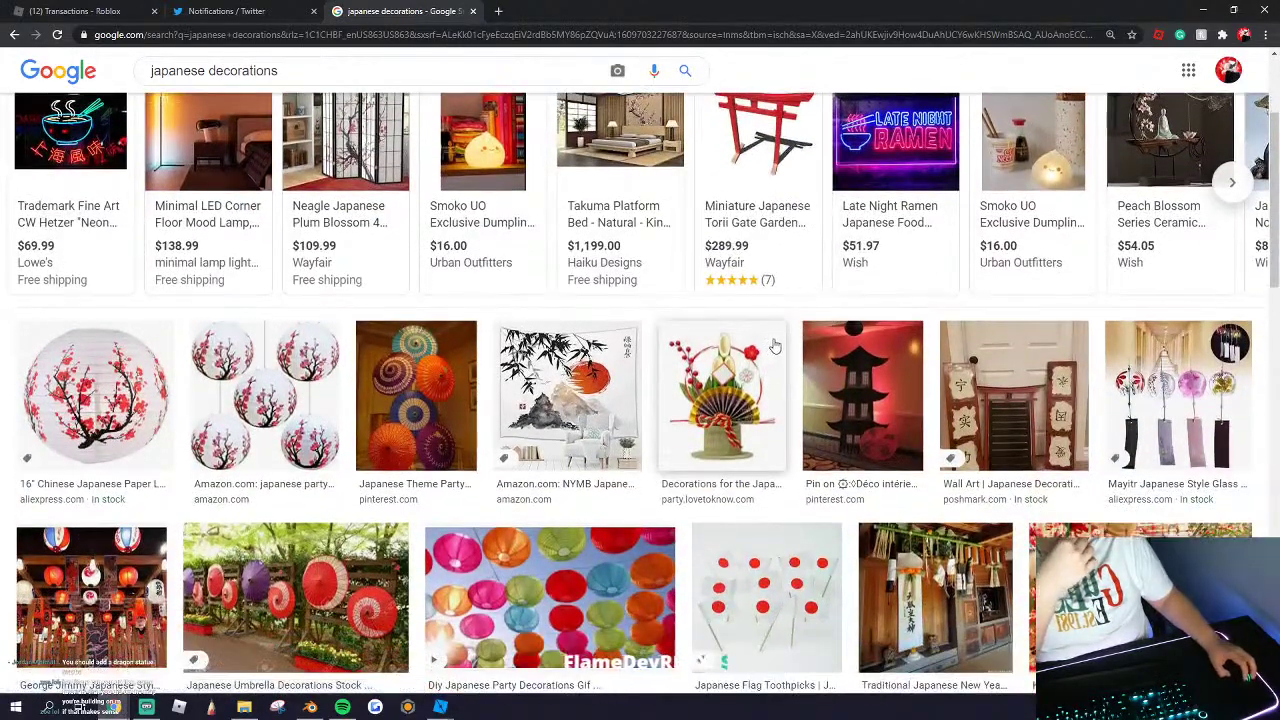
{"action": "scroll", "coordinate": [805, 355], "scroll_direction": "down", "scroll_amount": 1}
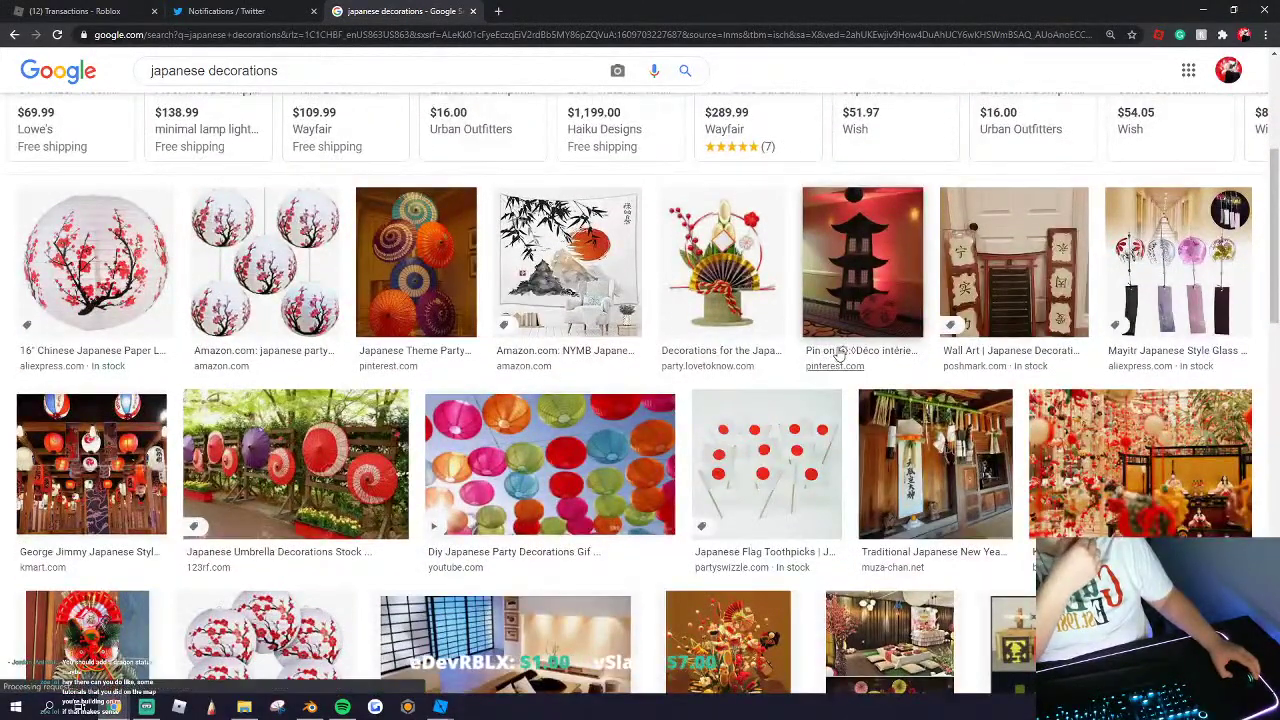
{"action": "scroll", "coordinate": [843, 357], "scroll_direction": "down", "scroll_amount": 2}
{"action": "scroll", "coordinate": [843, 357], "scroll_direction": "down", "scroll_amount": 3}
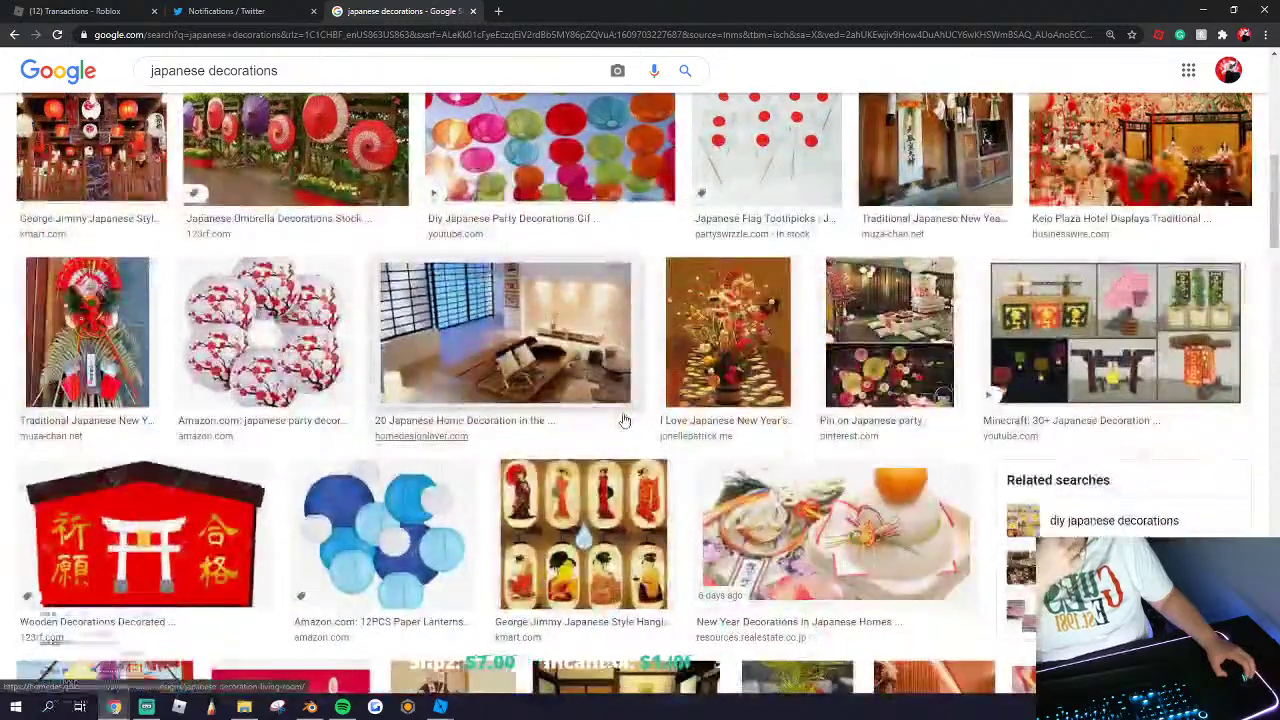
{"action": "scroll", "coordinate": [628, 410], "scroll_direction": "down", "scroll_amount": 3}
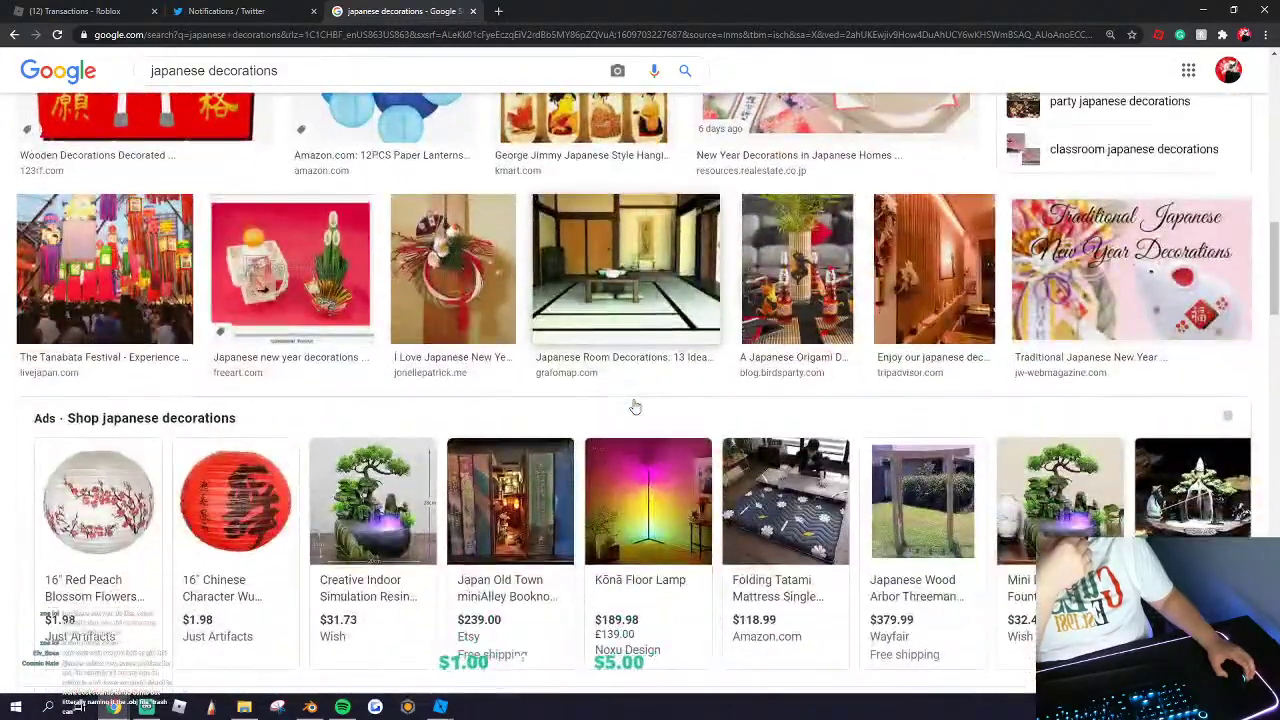
{"action": "scroll", "coordinate": [633, 405], "scroll_direction": "down", "scroll_amount": 3}
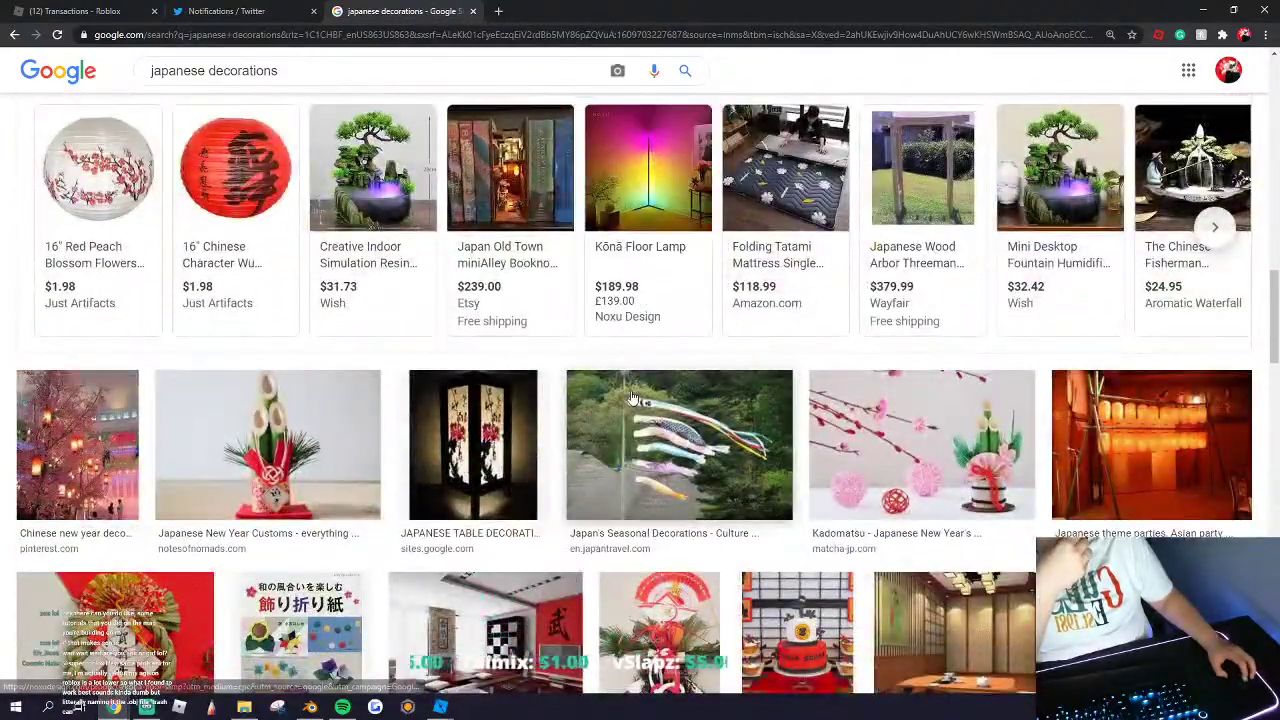
{"action": "scroll", "coordinate": [632, 398], "scroll_direction": "down", "scroll_amount": 3}
{"action": "scroll", "coordinate": [627, 395], "scroll_direction": "down", "scroll_amount": 3}
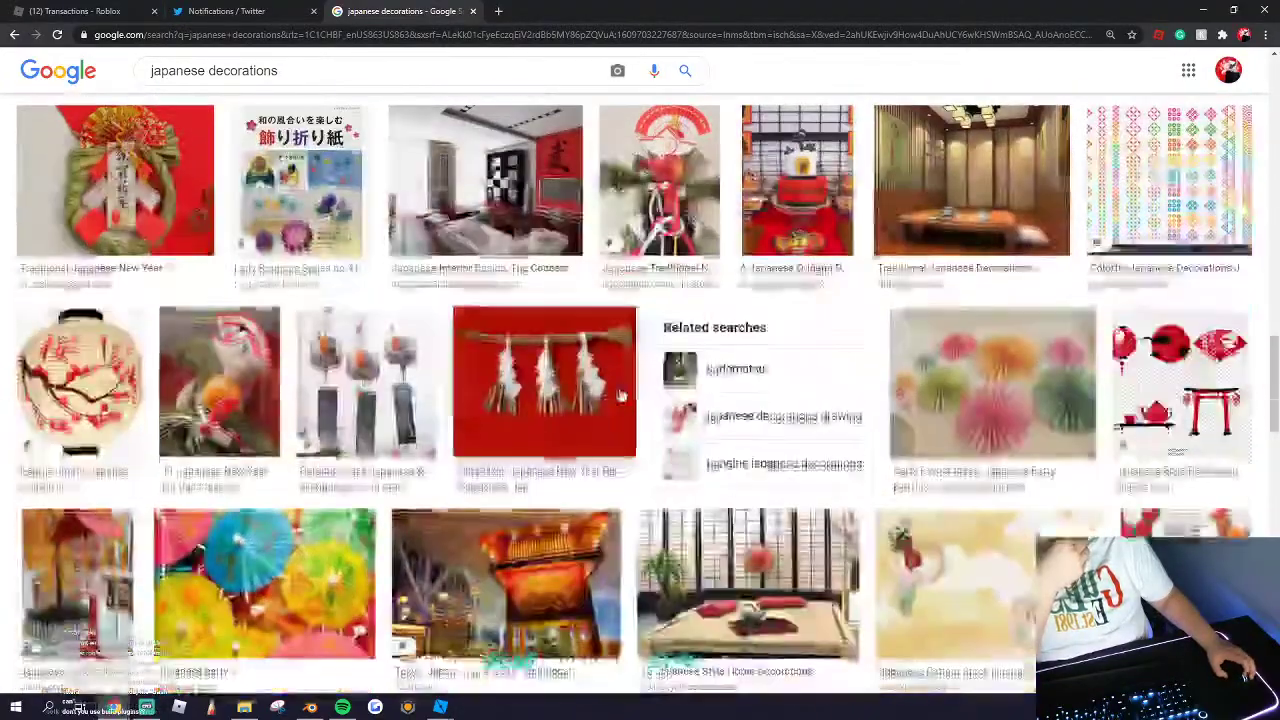
{"action": "scroll", "coordinate": [483, 497], "scroll_direction": "down", "scroll_amount": 5}
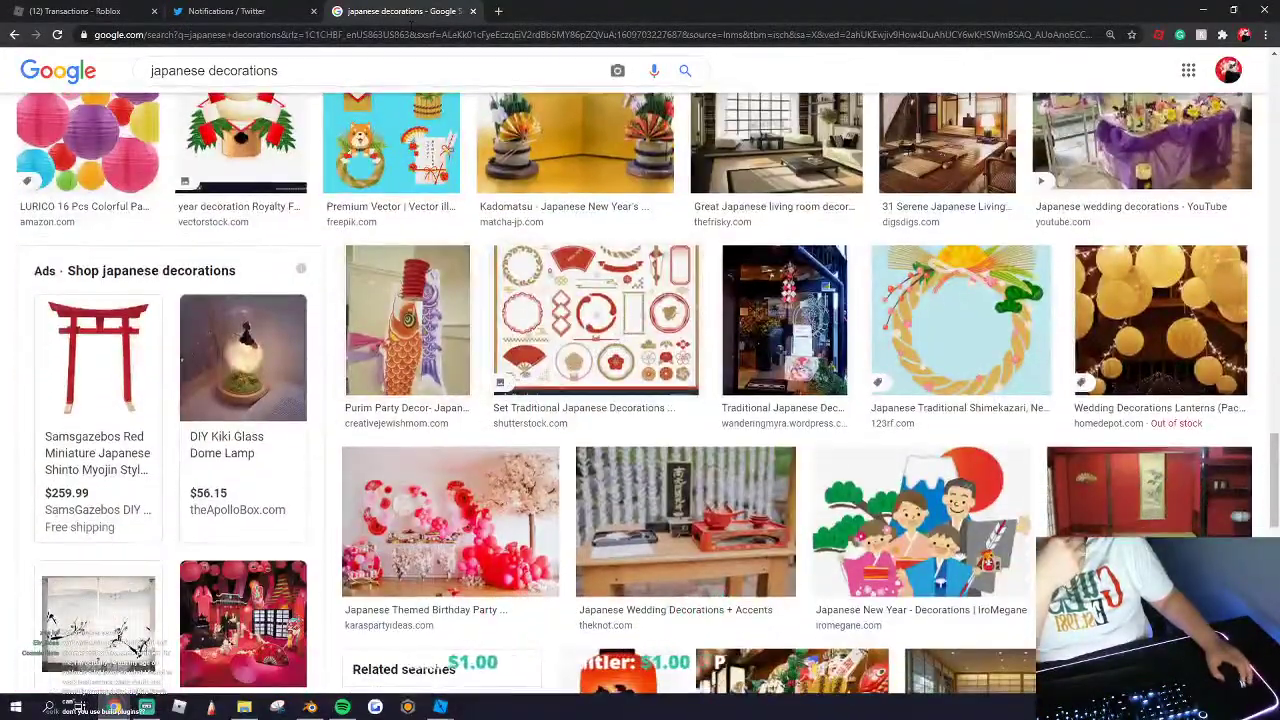
{"action": "left_click", "coordinate": [474, 11]}
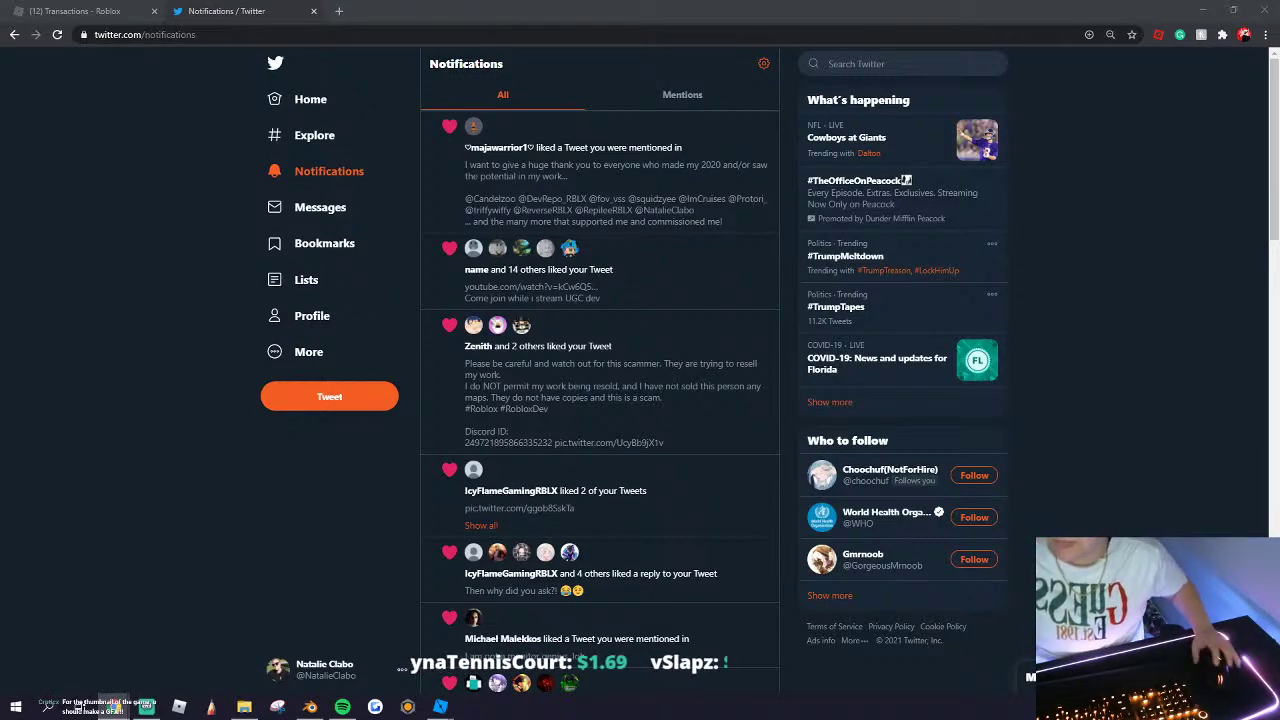
Step: Switch to Blender, discard the old post scene without saving, and restart the program
{"action": "left_click", "coordinate": [308, 707]}
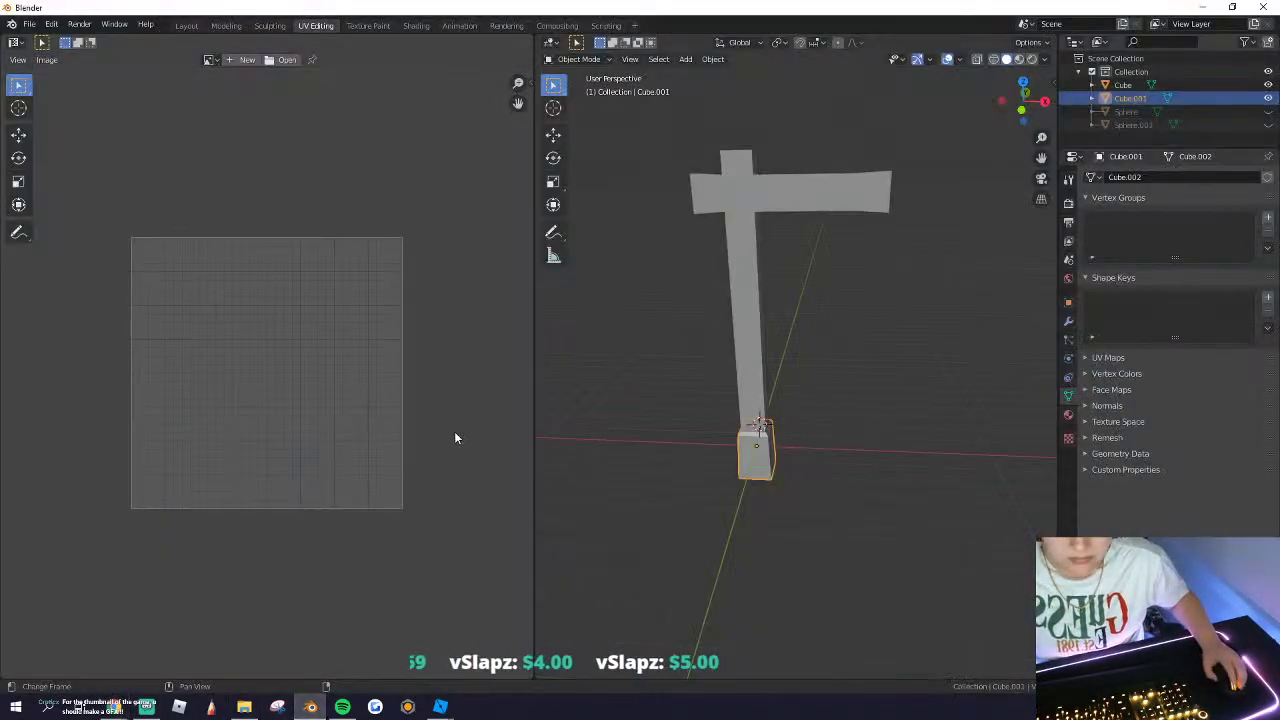
{"action": "left_click", "coordinate": [755, 340]}
{"action": "key", "text": "Delete"}
{"action": "left_click", "coordinate": [1263, 7]}
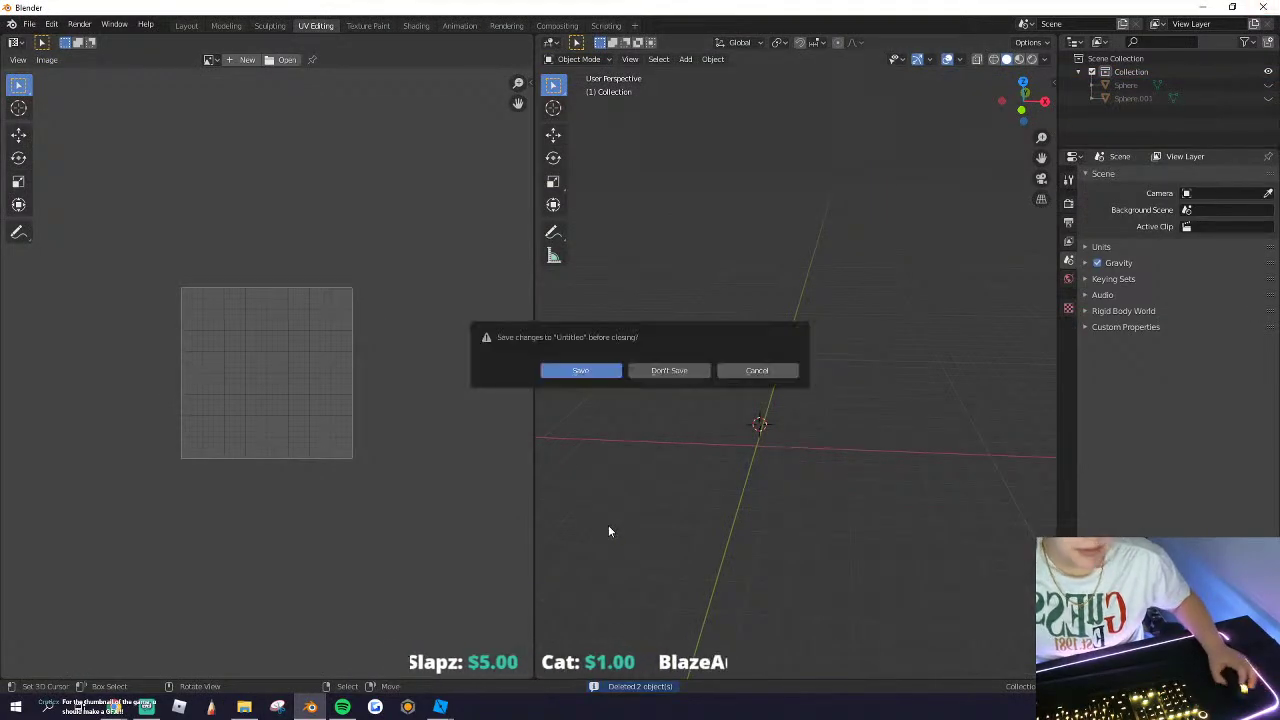
{"action": "left_click", "coordinate": [669, 370]}
{"action": "left_click", "coordinate": [310, 707]}
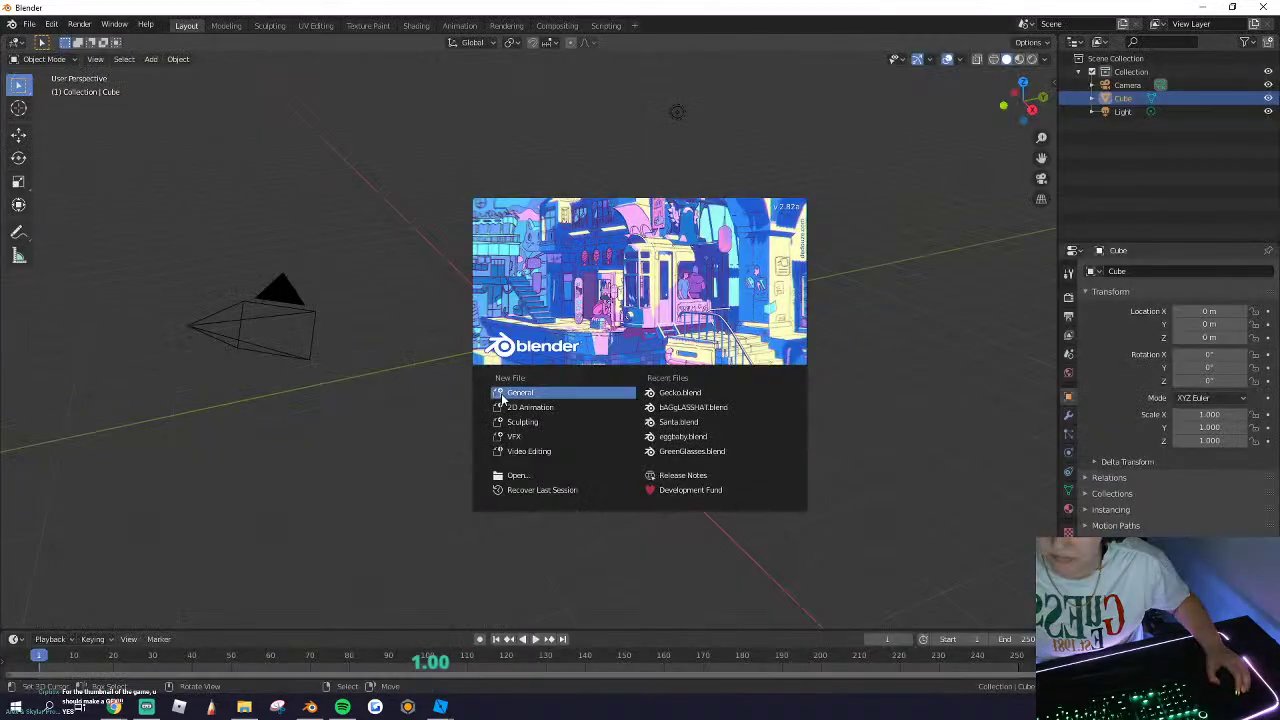
Step: Delete all default objects from the new scene and add a plane mesh
{"action": "left_click", "coordinate": [382, 336]}
{"action": "key", "text": "a"}
{"action": "key", "text": "x"}
{"action": "left_click", "coordinate": [384, 334]}
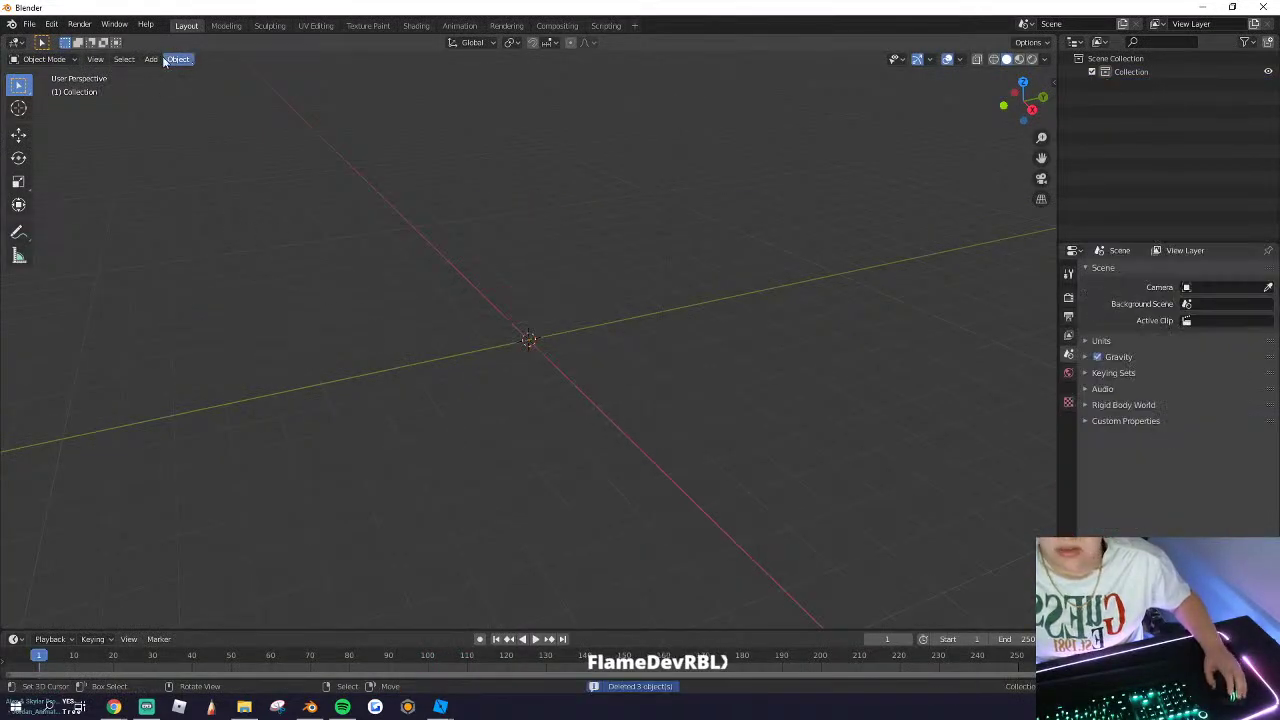
{"action": "left_click", "coordinate": [151, 59]}
{"action": "mouse_move", "coordinate": [168, 75]}
{"action": "left_click", "coordinate": [275, 74]}
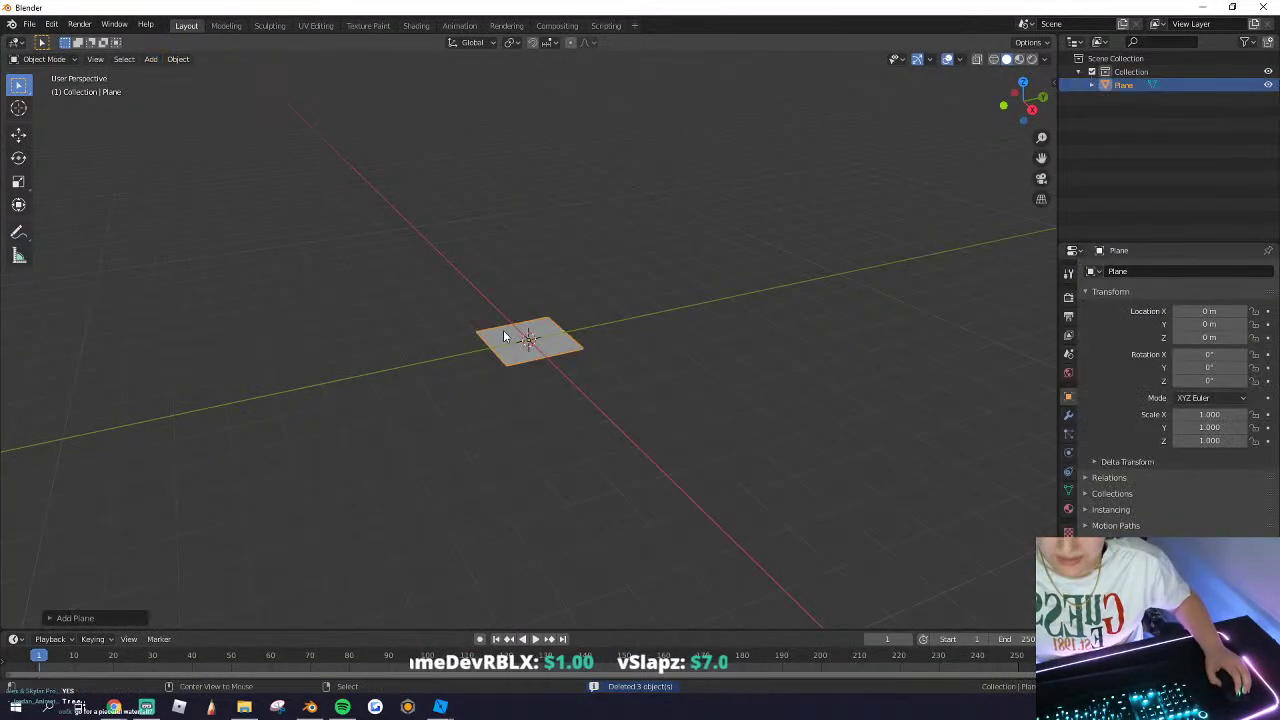
Step: Enter Edit Mode on the plane and delete three of its corner vertices, keeping a single vertex
{"action": "key", "text": "alt+g"}
{"action": "scroll", "coordinate": [510, 318], "scroll_direction": "up", "scroll_amount": 5}
{"action": "middle_click_drag", "start_coordinate": [510, 318], "coordinate": [347, 280]}
{"action": "key", "text": "Tab"}
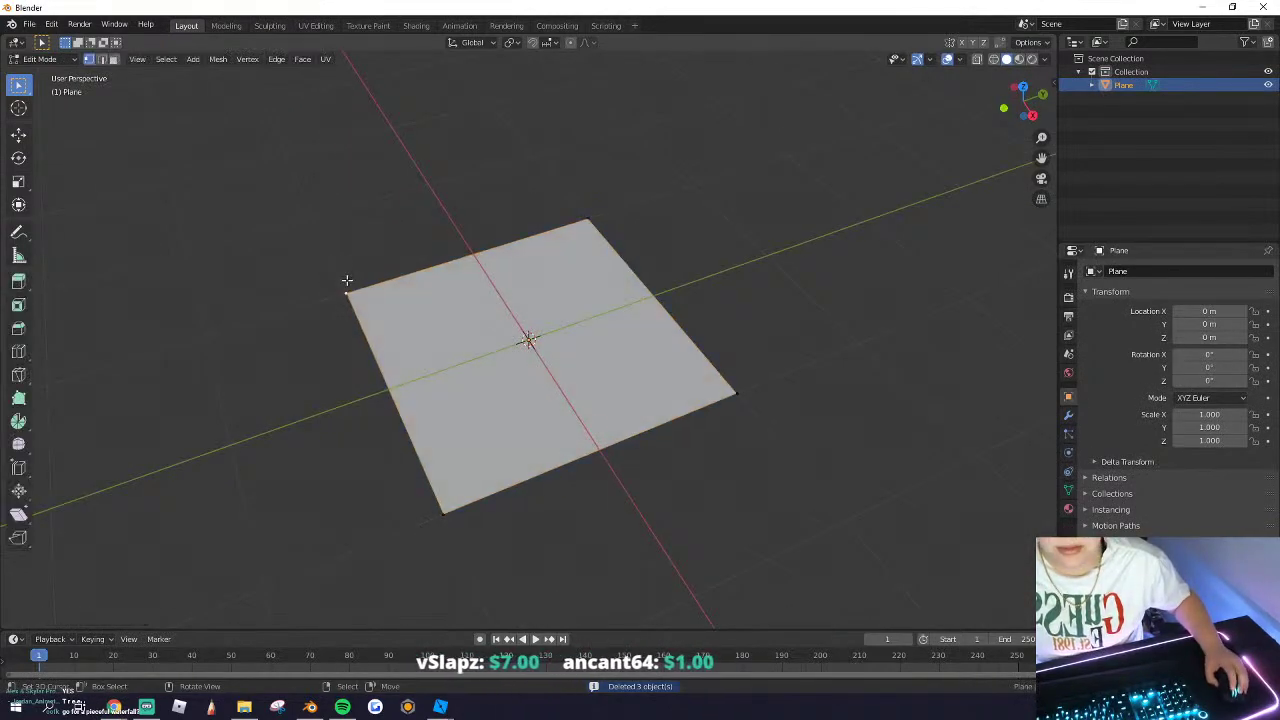
{"action": "middle_click_drag", "start_coordinate": [712, 373], "coordinate": [540, 385]}
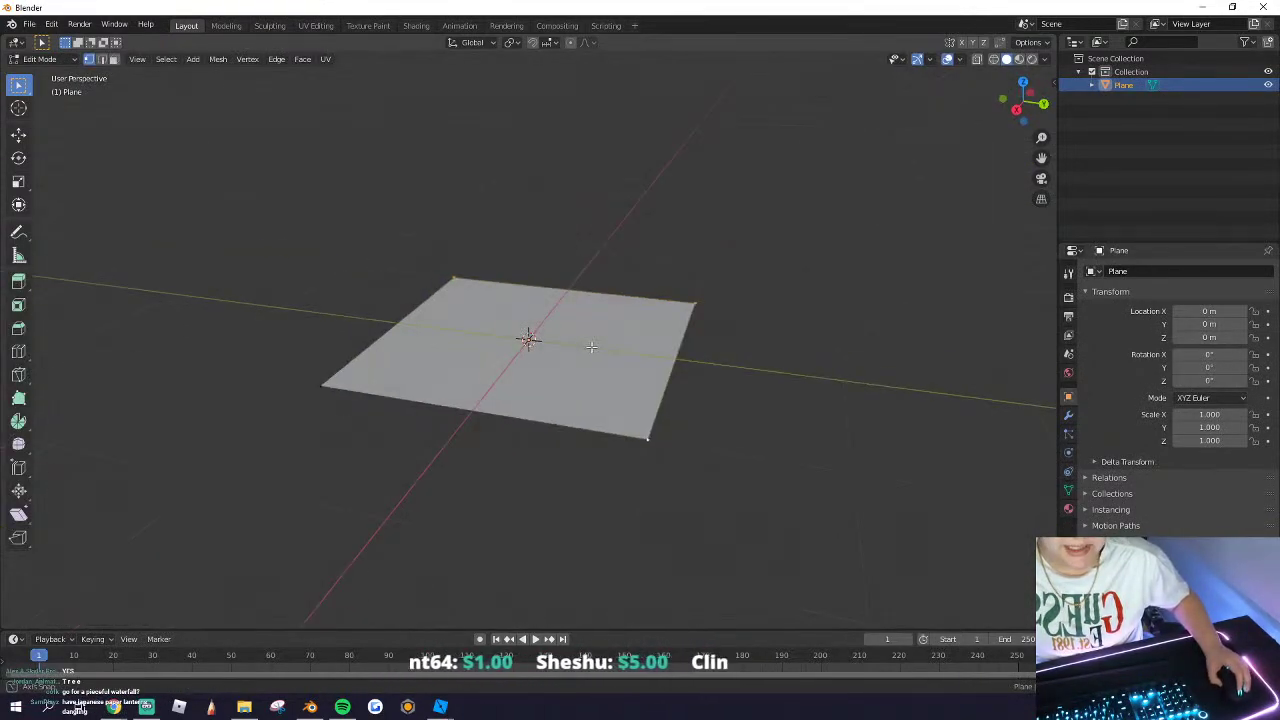
{"action": "key", "text": "x"}
{"action": "left_click", "coordinate": [527, 350]}
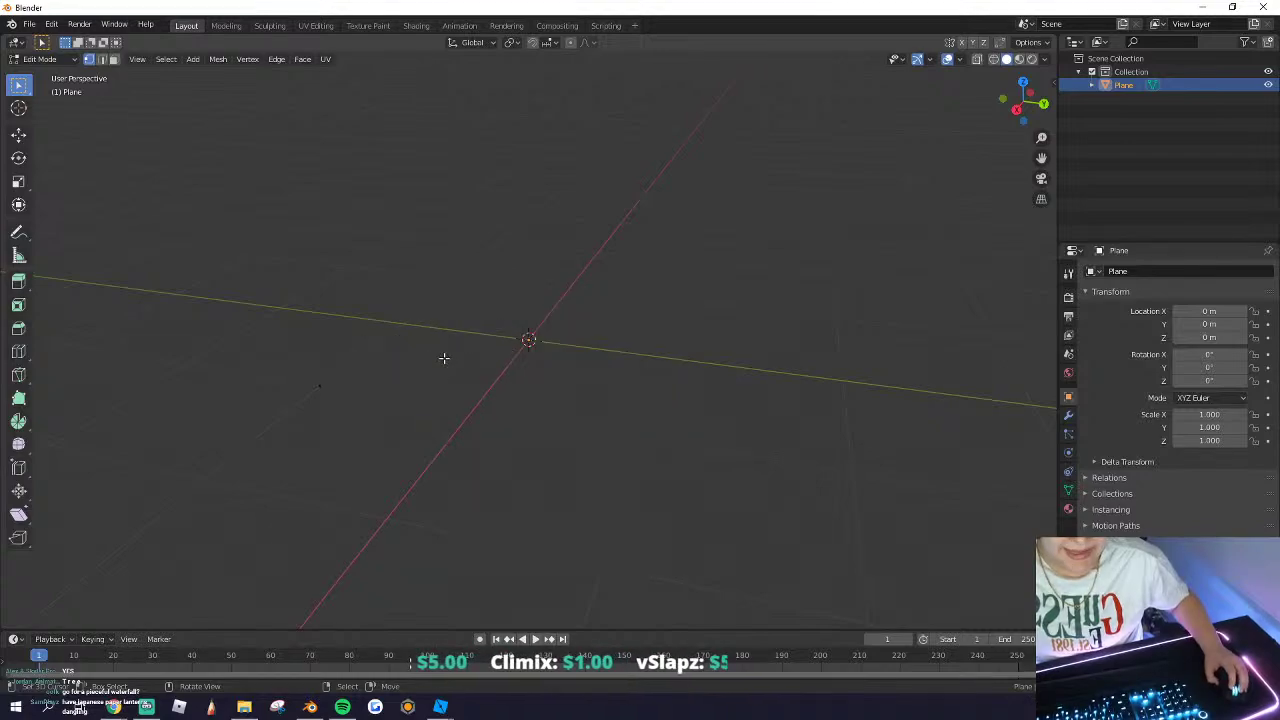
Step: Set the plane's geometry to its origin so the remaining vertex sits at the world centre
{"action": "middle_click_drag", "start_coordinate": [443, 357], "coordinate": [464, 366]}
{"action": "right_click_drag", "start_coordinate": [316, 419], "coordinate": [319, 422]}
{"action": "key", "text": "shift+ctrl+alt+c"}
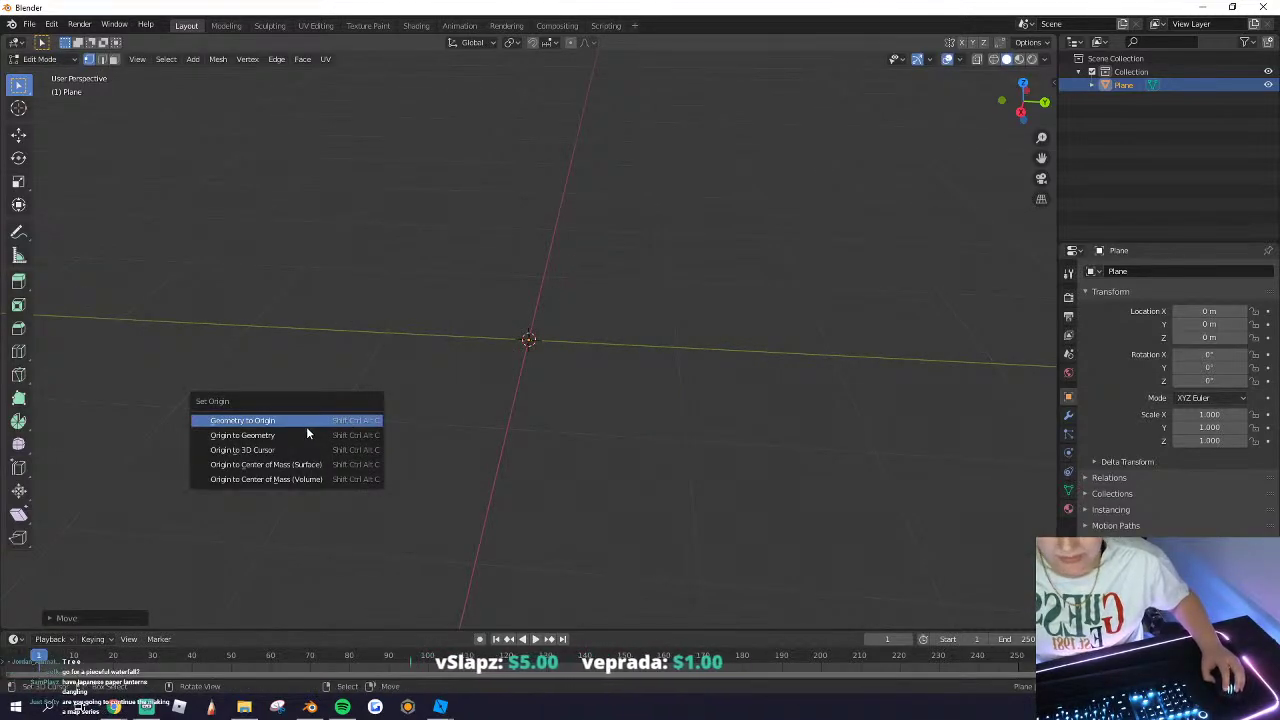
{"action": "left_click", "coordinate": [308, 434]}
{"action": "middle_click_drag", "start_coordinate": [550, 327], "coordinate": [496, 326]}
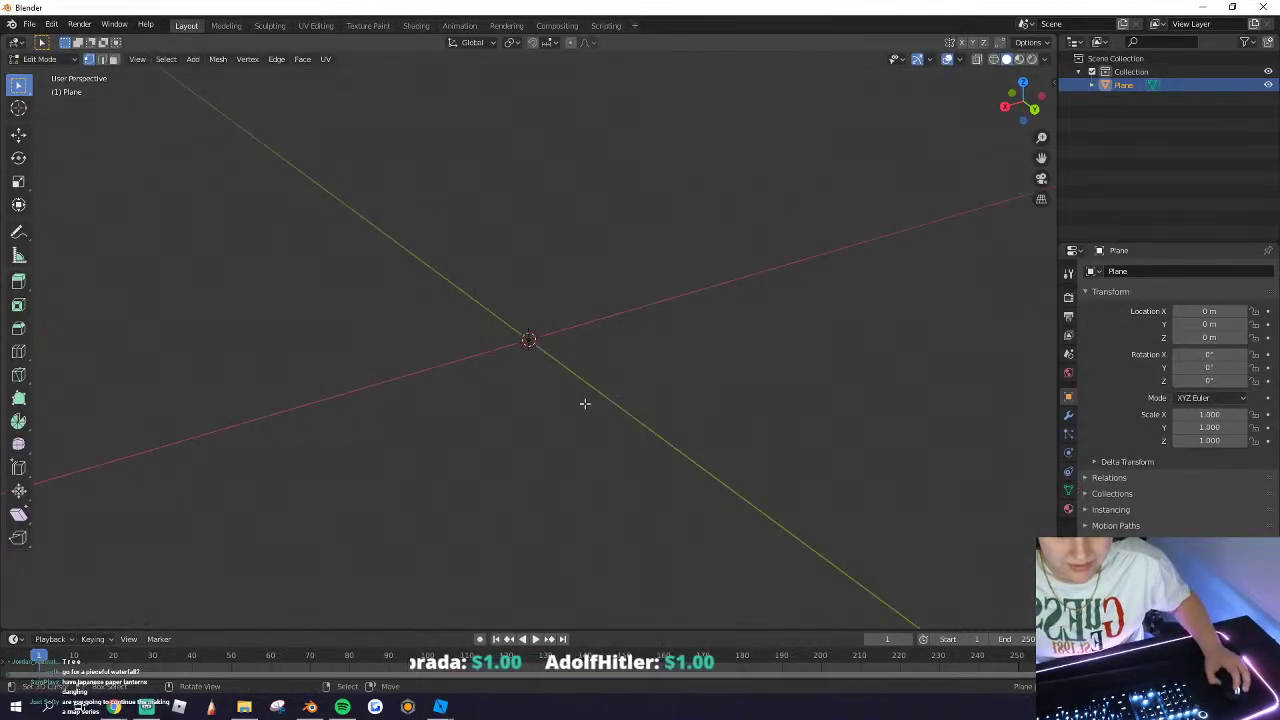
{"action": "key", "text": "Tab"}
{"action": "key", "text": "Tab"}
{"action": "key", "text": "Tab"}
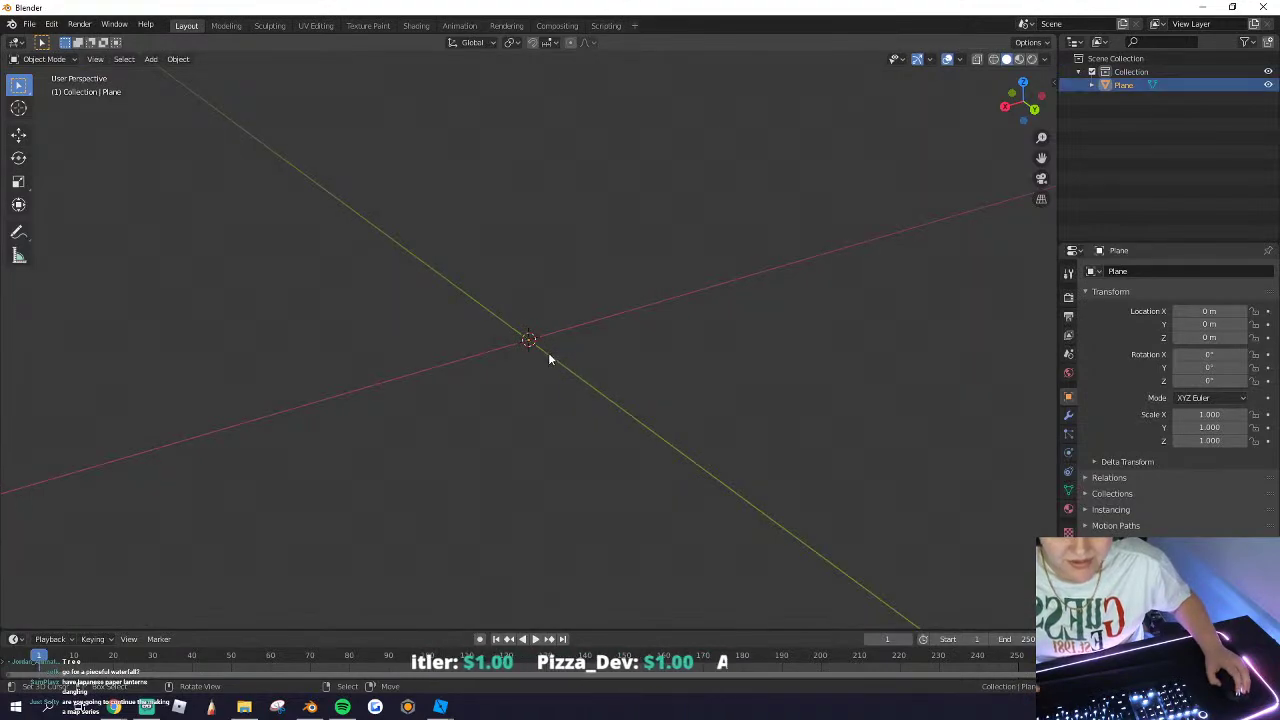
{"action": "middle_click_drag", "start_coordinate": [548, 357], "coordinate": [547, 405]}
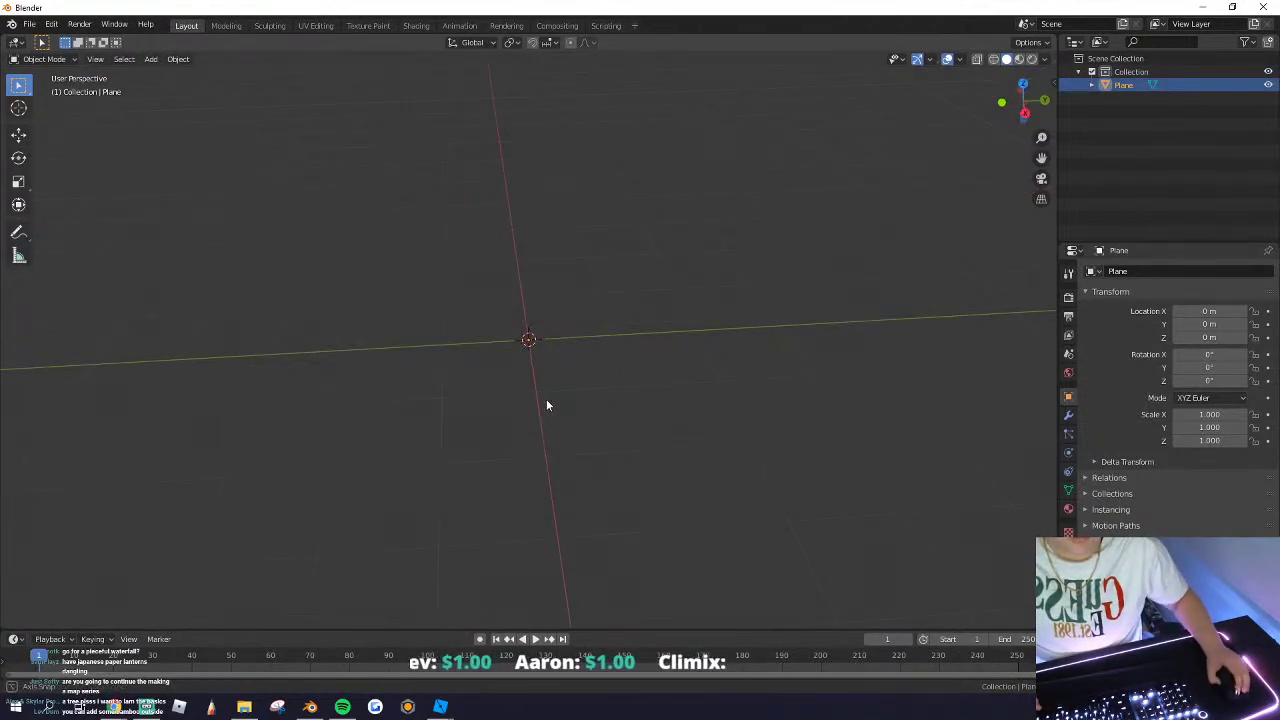
{"action": "middle_click_drag", "start_coordinate": [551, 341], "coordinate": [590, 325]}
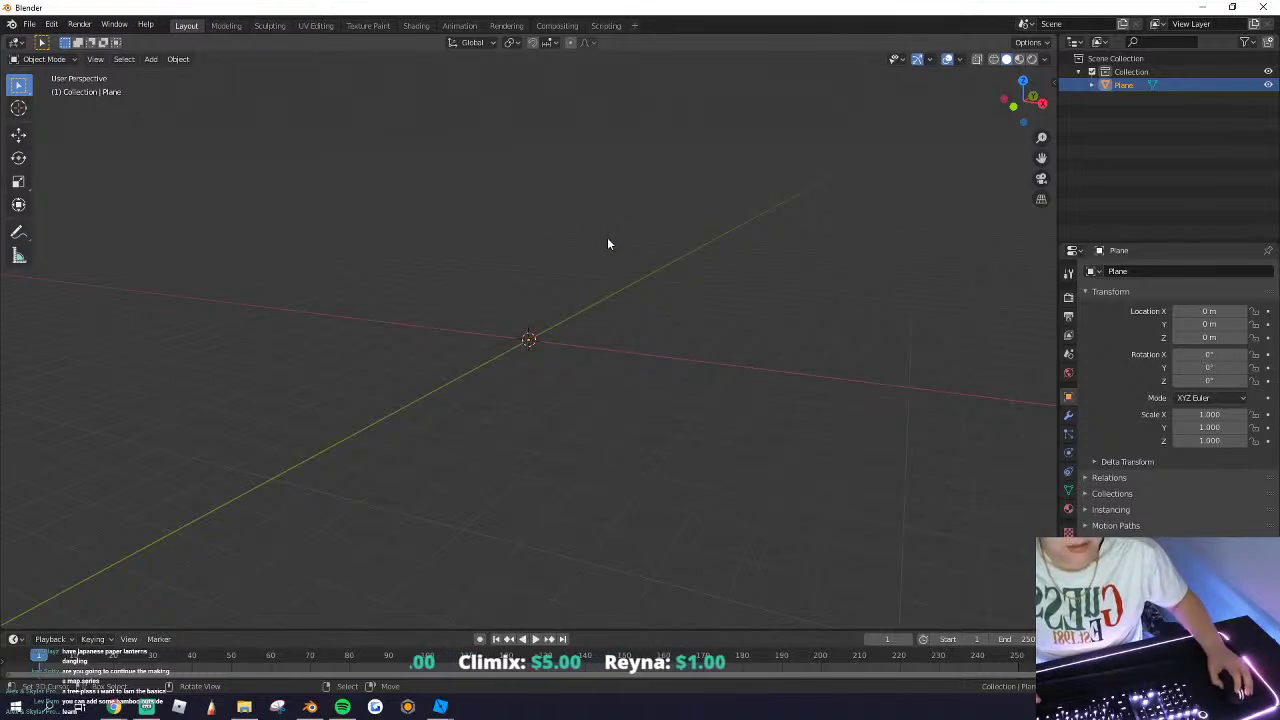
Step: Extrude the single vertex upward from the origin in Edit Mode and adjust the new vertex's position with the Move tool
{"action": "key", "text": "Tab"}
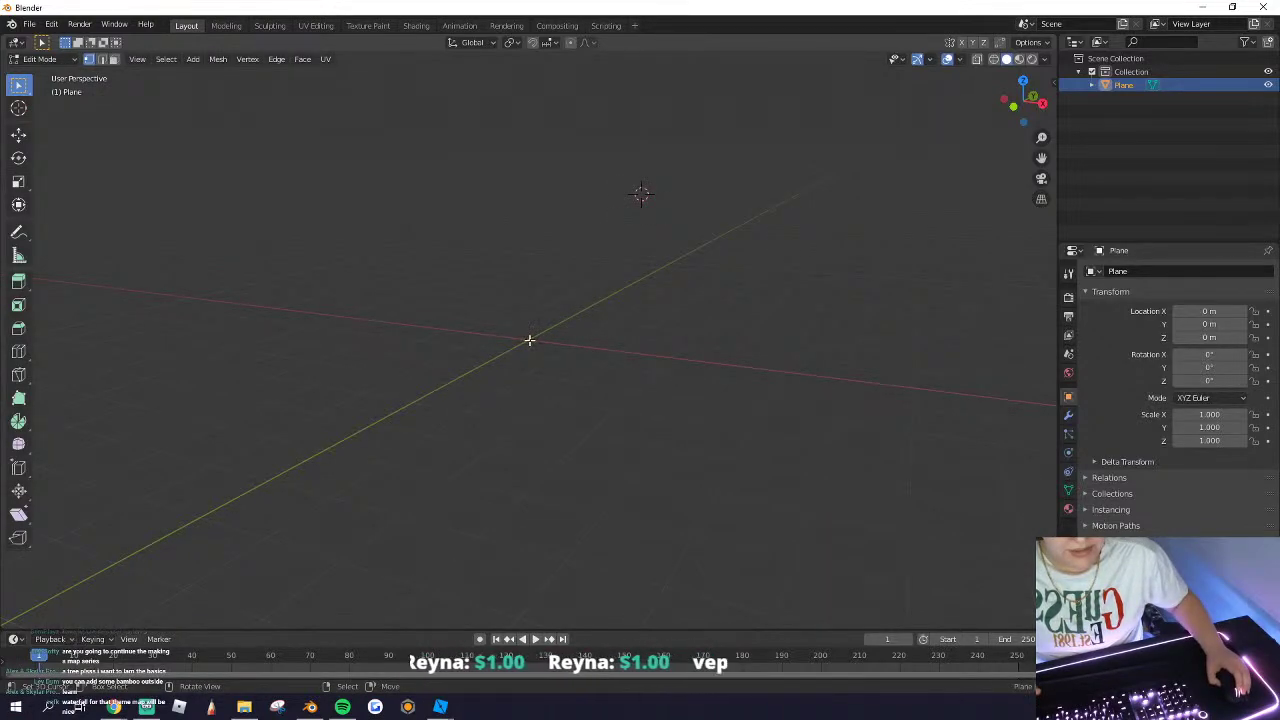
{"action": "key", "text": "e"}
{"action": "left_click", "coordinate": [514, 246]}
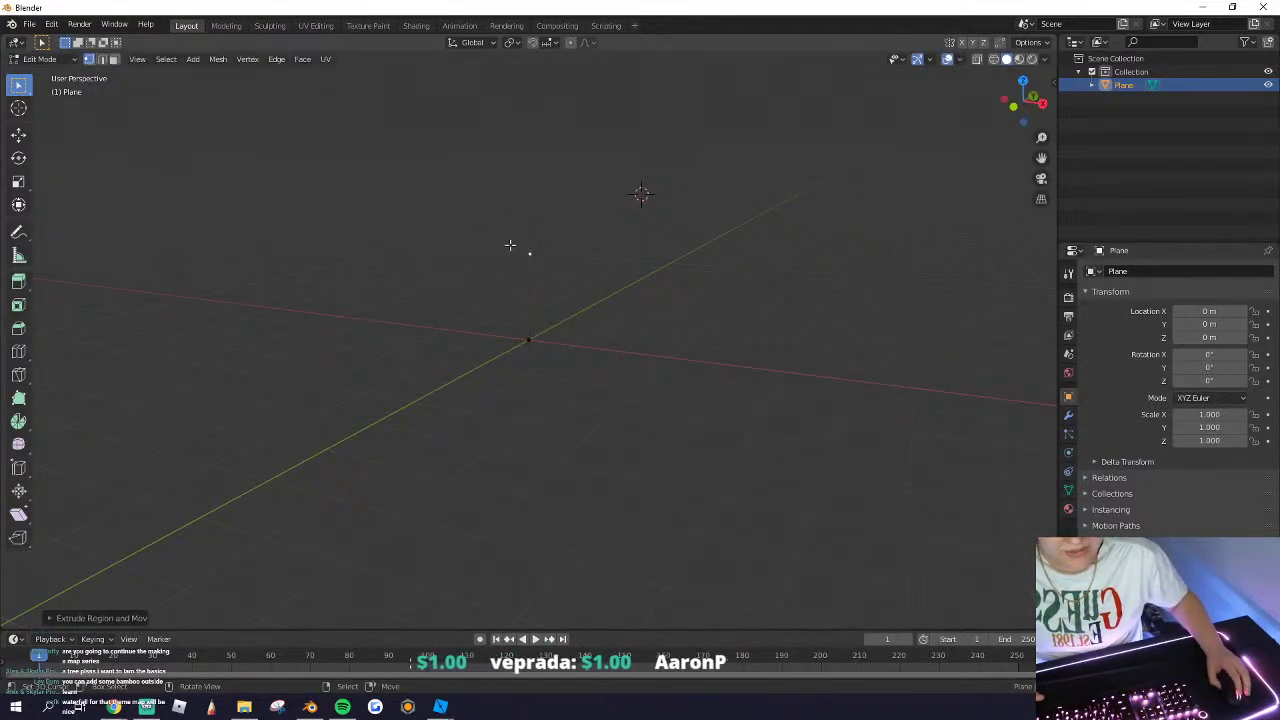
{"action": "middle_click_drag", "start_coordinate": [514, 246], "coordinate": [646, 278]}
{"action": "left_click", "coordinate": [20, 135]}
{"action": "middle_click_drag", "start_coordinate": [400, 195], "coordinate": [525, 234]}
{"action": "left_click_drag", "start_coordinate": [589, 267], "coordinate": [573, 270]}
{"action": "left_click_drag", "start_coordinate": [529, 229], "coordinate": [530, 176]}
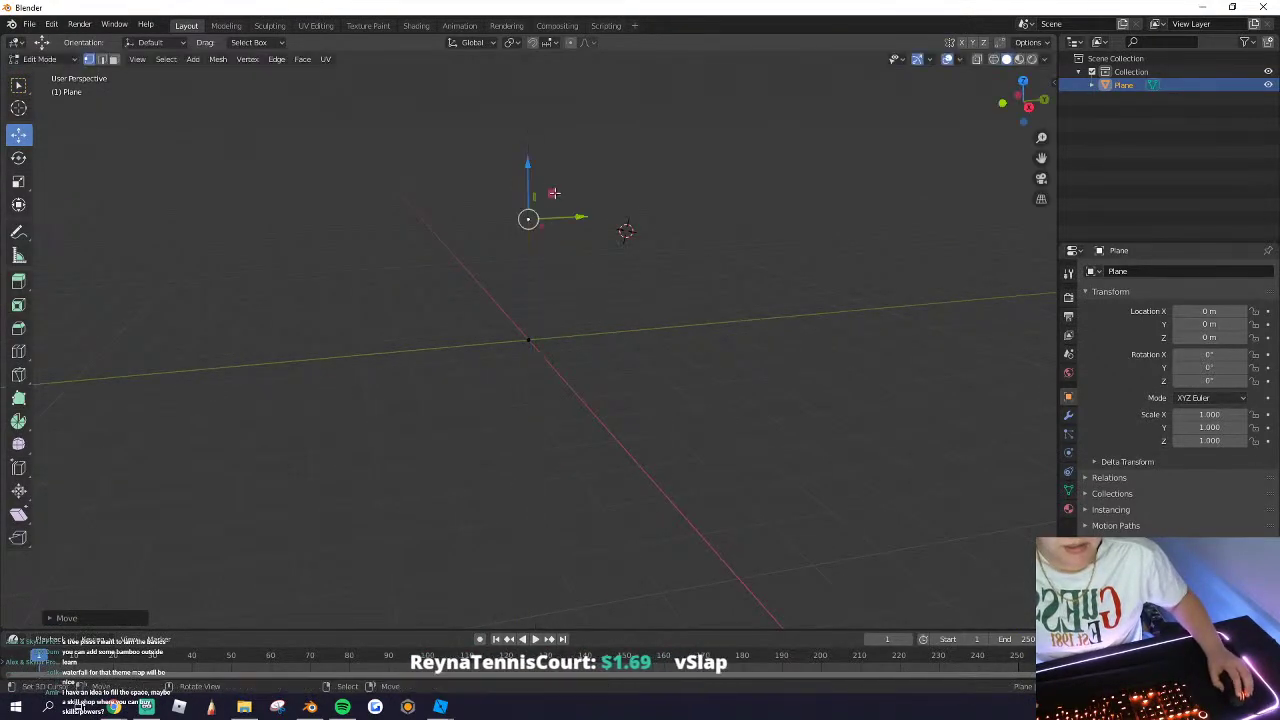
{"action": "left_click_drag", "start_coordinate": [575, 217], "coordinate": [603, 216]}
{"action": "left_click_drag", "start_coordinate": [560, 167], "coordinate": [561, 207]}
{"action": "left_click_drag", "start_coordinate": [595, 257], "coordinate": [602, 257]}
{"action": "mouse_move", "coordinate": [602, 258]}
{"action": "middle_mouse_down"}
{"action": "mouse_move", "coordinate": [560, 286]}
{"action": "mouse_move", "coordinate": [602, 200]}
{"action": "mouse_move", "coordinate": [588, 255]}
{"action": "middle_mouse_up"}
Step: Extrude two more vertices upward along the chain, bending it sideways, and lower the last one slightly
{"action": "key", "text": "e"}
{"action": "left_click", "coordinate": [597, 190]}
{"action": "key", "text": "e"}
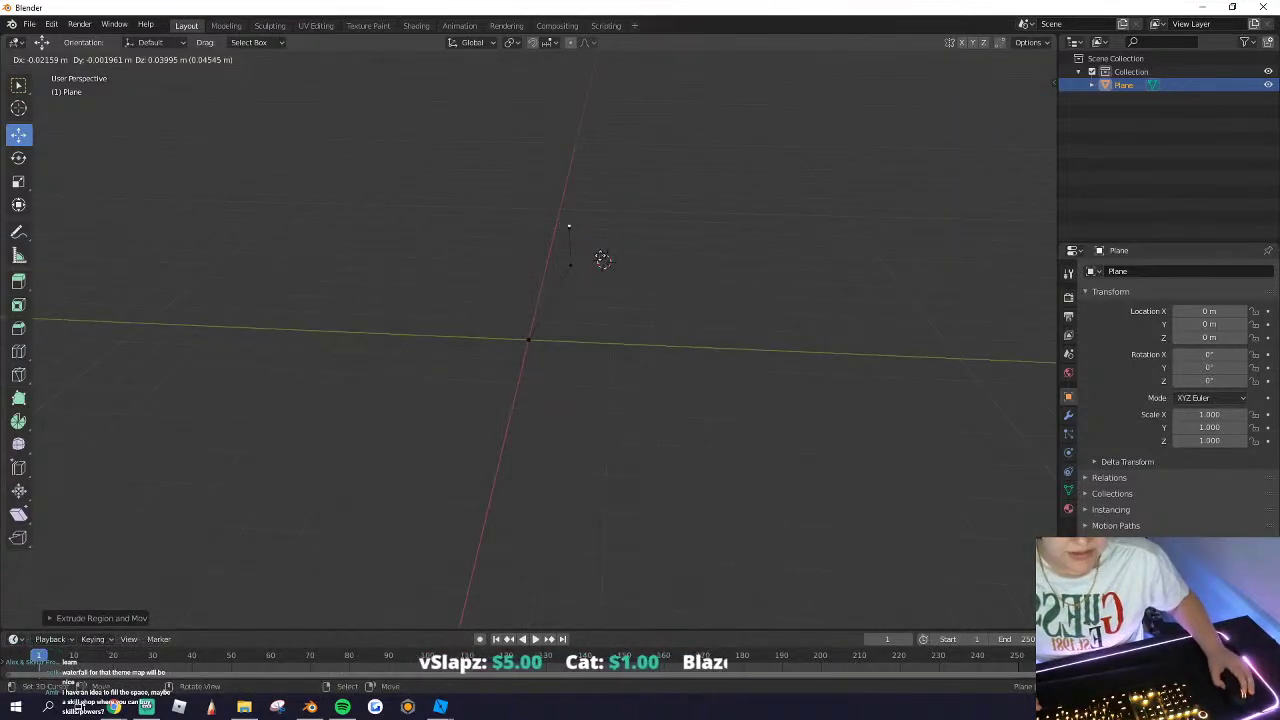
{"action": "left_click", "coordinate": [497, 190]}
{"action": "middle_click_drag", "start_coordinate": [497, 190], "coordinate": [556, 206]}
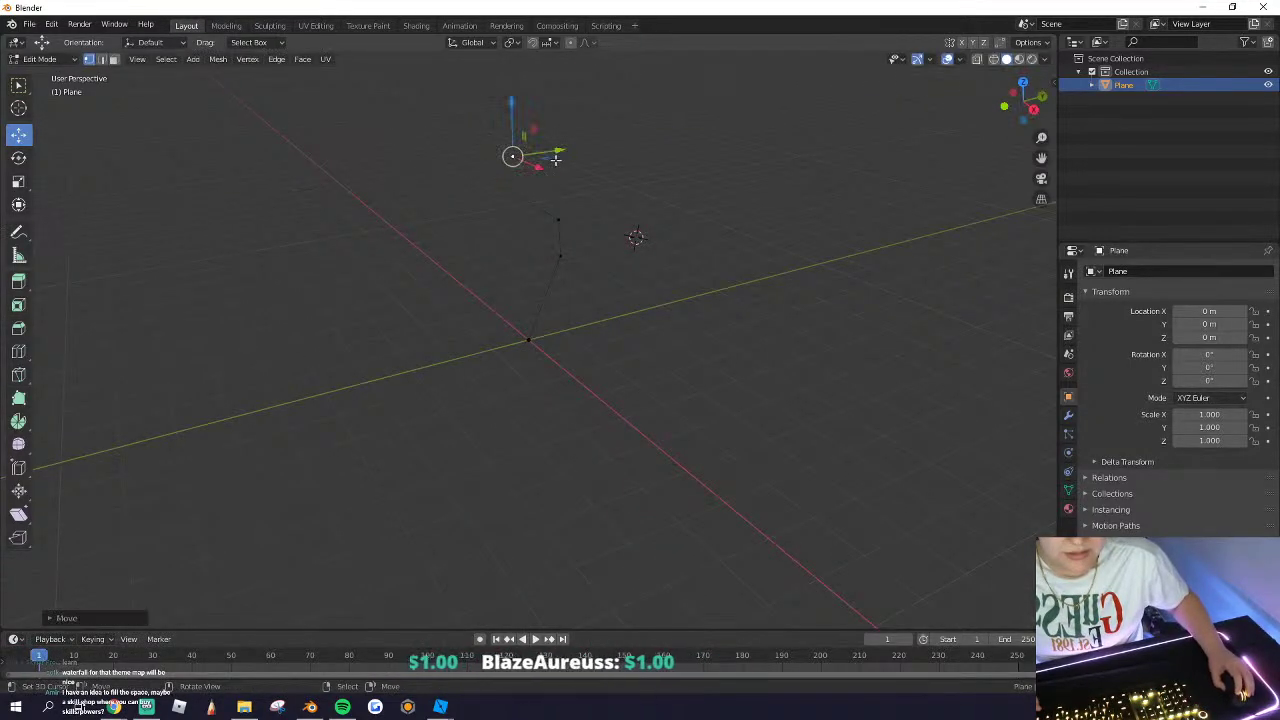
{"action": "left_click_drag", "start_coordinate": [511, 115], "coordinate": [512, 131]}
Step: Extend the chain by extruding two more vertices outward and raise the tip vertex
{"action": "key", "text": "e"}
{"action": "left_click", "coordinate": [501, 141]}
{"action": "middle_click_drag", "start_coordinate": [501, 141], "coordinate": [425, 172]}
{"action": "middle_click_drag", "start_coordinate": [562, 247], "coordinate": [235, 222]}
{"action": "key", "text": "e"}
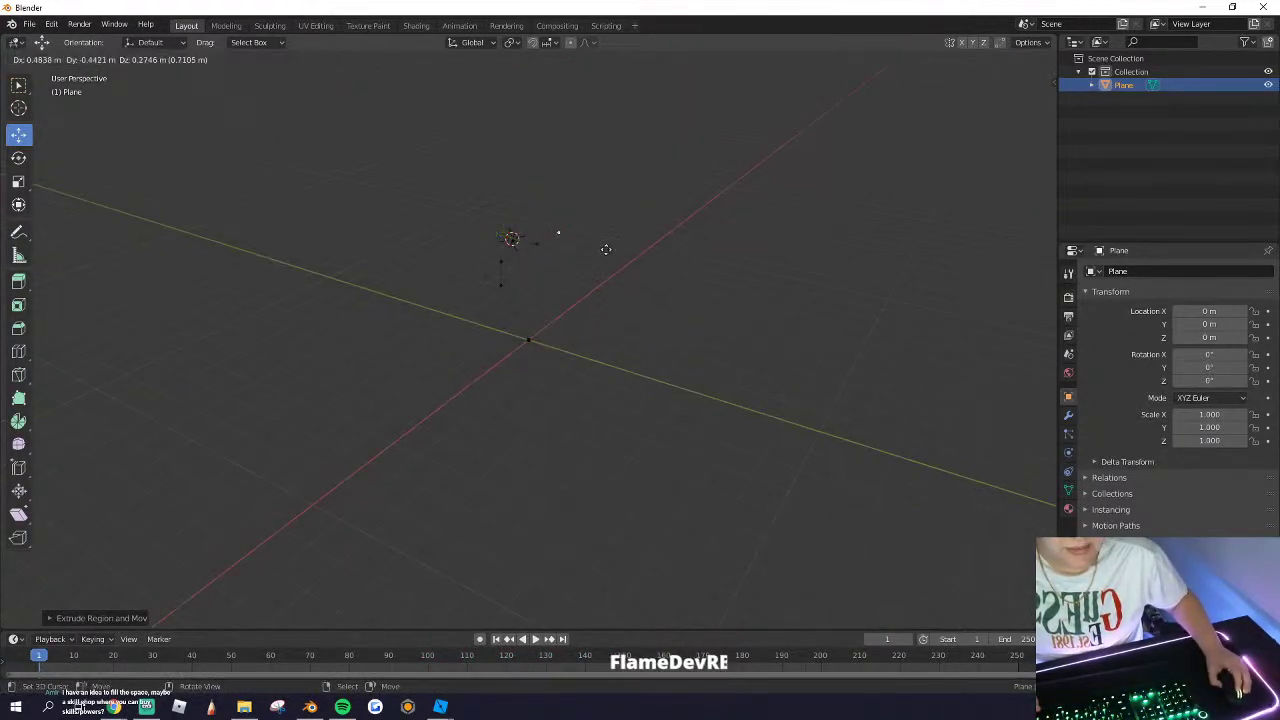
{"action": "left_click", "coordinate": [557, 234]}
{"action": "middle_click_drag", "start_coordinate": [610, 262], "coordinate": [868, 298]}
{"action": "left_click_drag", "start_coordinate": [568, 118], "coordinate": [569, 95]}
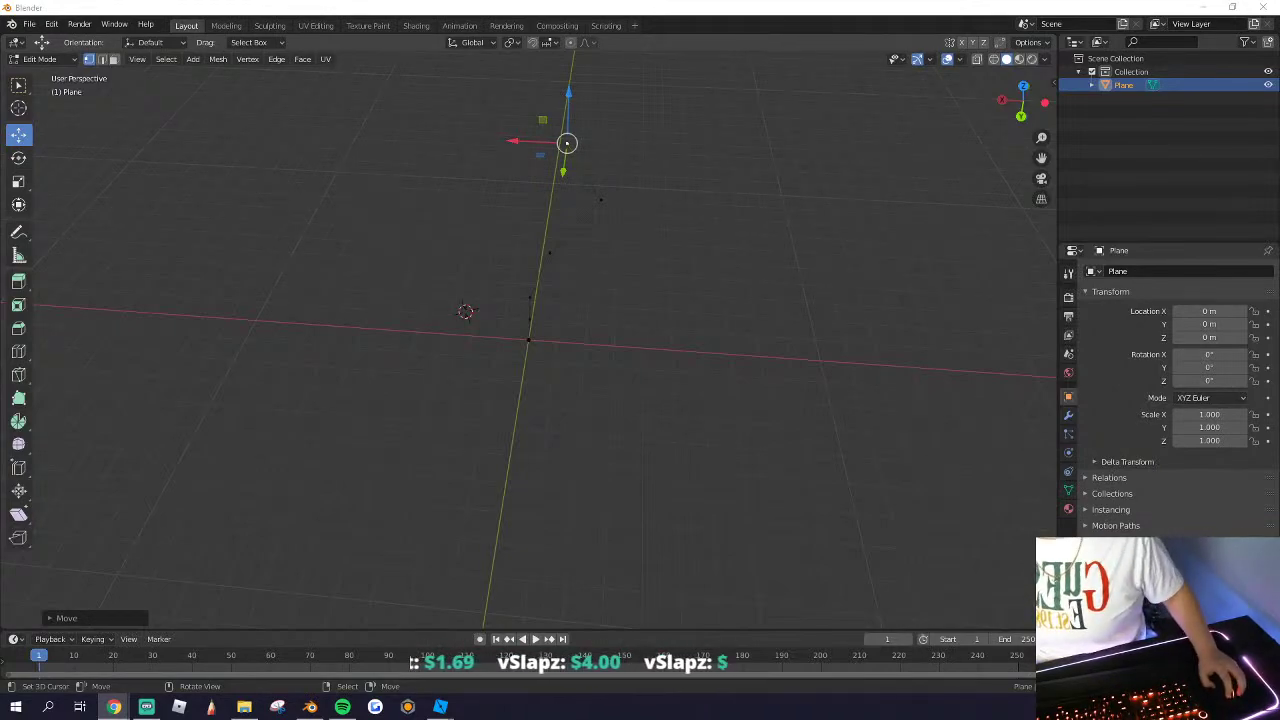
Step: Lower the chain's last two vertices together and shift the tip vertex to refine the curve
{"action": "middle_click_drag", "start_coordinate": [652, 132], "coordinate": [537, 220]}
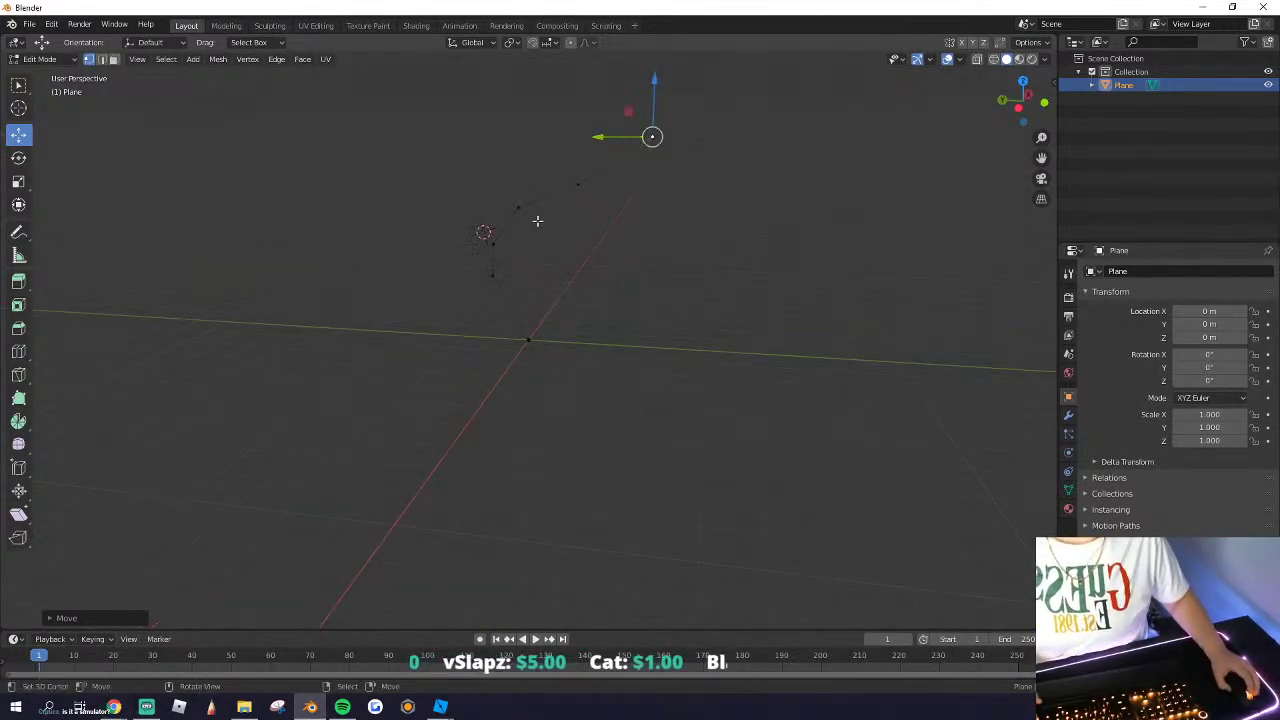
{"action": "left_click", "coordinate": [577, 184], "text": "shift"}
{"action": "left_click_drag", "start_coordinate": [615, 126], "coordinate": [632, 149]}
{"action": "left_click", "coordinate": [632, 148]}
{"action": "middle_click_drag", "start_coordinate": [632, 148], "coordinate": [590, 208]}
{"action": "left_click_drag", "start_coordinate": [633, 166], "coordinate": [620, 166]}
{"action": "mouse_move", "coordinate": [621, 167]}
{"action": "middle_mouse_down"}
{"action": "mouse_move", "coordinate": [636, 131]}
{"action": "mouse_move", "coordinate": [603, 149]}
{"action": "middle_mouse_up"}
Step: Extend the chain's upper end with two extruded vertices and extrude a fork from one of the upper vertices
{"action": "key", "text": "e"}
{"action": "left_click", "coordinate": [637, 100]}
{"action": "key", "text": "e"}
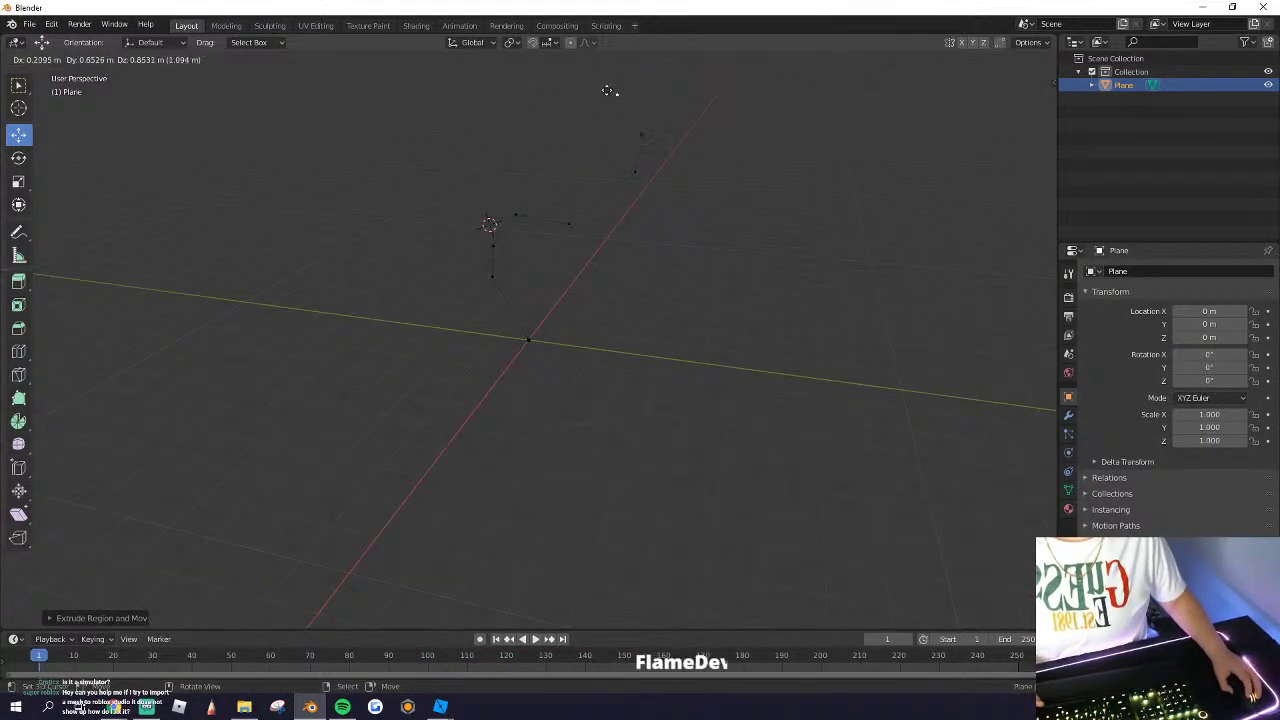
{"action": "left_click", "coordinate": [611, 93]}
{"action": "middle_click_drag", "start_coordinate": [611, 93], "coordinate": [560, 176]}
{"action": "left_click", "coordinate": [653, 138]}
{"action": "key", "text": "e"}
{"action": "left_click", "coordinate": [740, 125]}
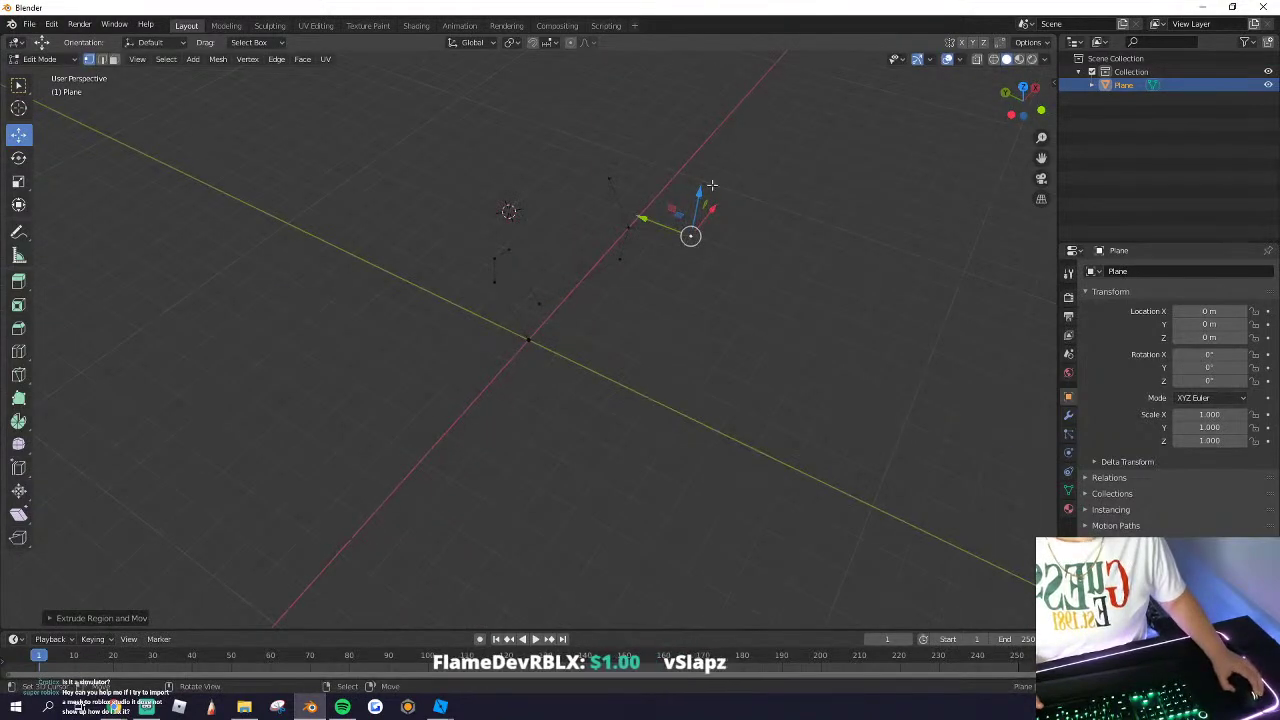
Step: Extrude two more twig vertices at the end of the upper branch to form a fork
{"action": "middle_click_drag", "start_coordinate": [708, 186], "coordinate": [756, 175]}
{"action": "key", "text": "e"}
{"action": "left_click", "coordinate": [747, 137]}
{"action": "right_click", "coordinate": [720, 177]}
{"action": "key", "text": "e"}
{"action": "left_click", "coordinate": [812, 205]}
Step: Extrude a side vertex from the middle of the chain and shift the selected joint along the X axis
{"action": "middle_click_drag", "start_coordinate": [535, 202], "coordinate": [637, 206]}
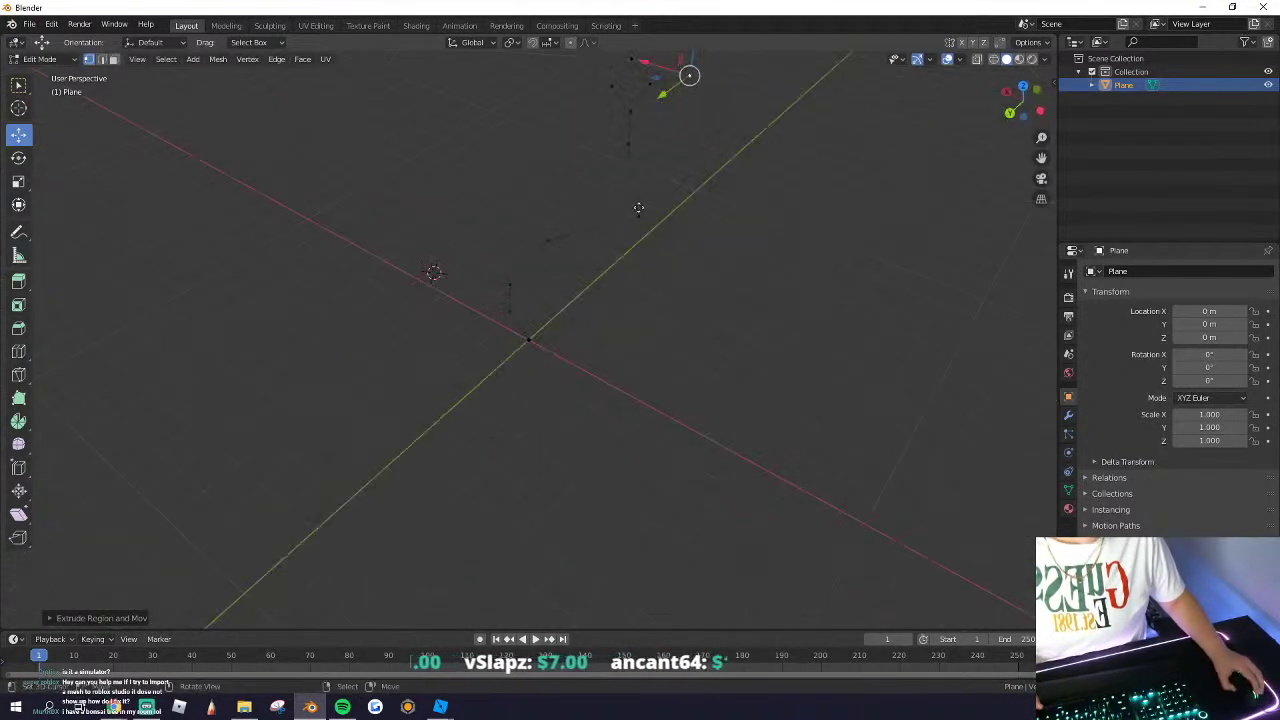
{"action": "right_click_drag", "start_coordinate": [637, 206], "coordinate": [663, 206]}
{"action": "key", "text": "e"}
{"action": "left_click", "coordinate": [753, 196]}
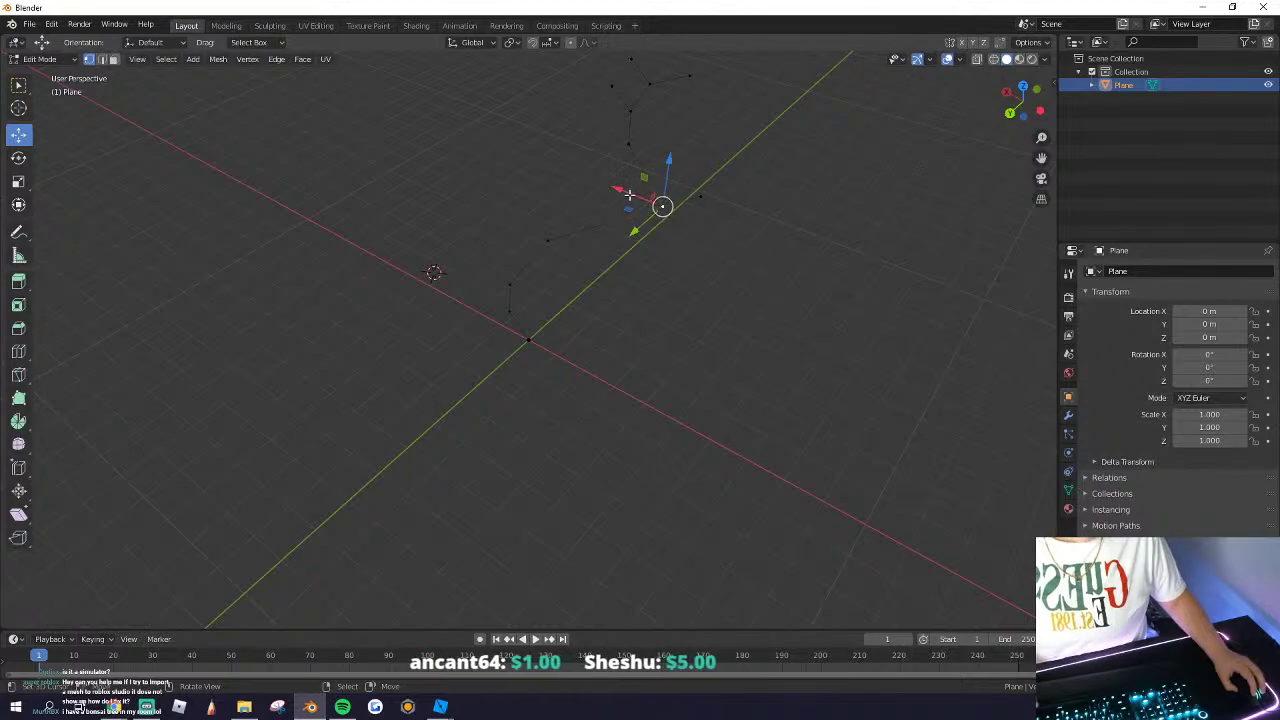
{"action": "left_click_drag", "start_coordinate": [629, 194], "coordinate": [601, 190]}
{"action": "middle_click_drag", "start_coordinate": [609, 218], "coordinate": [593, 261]}
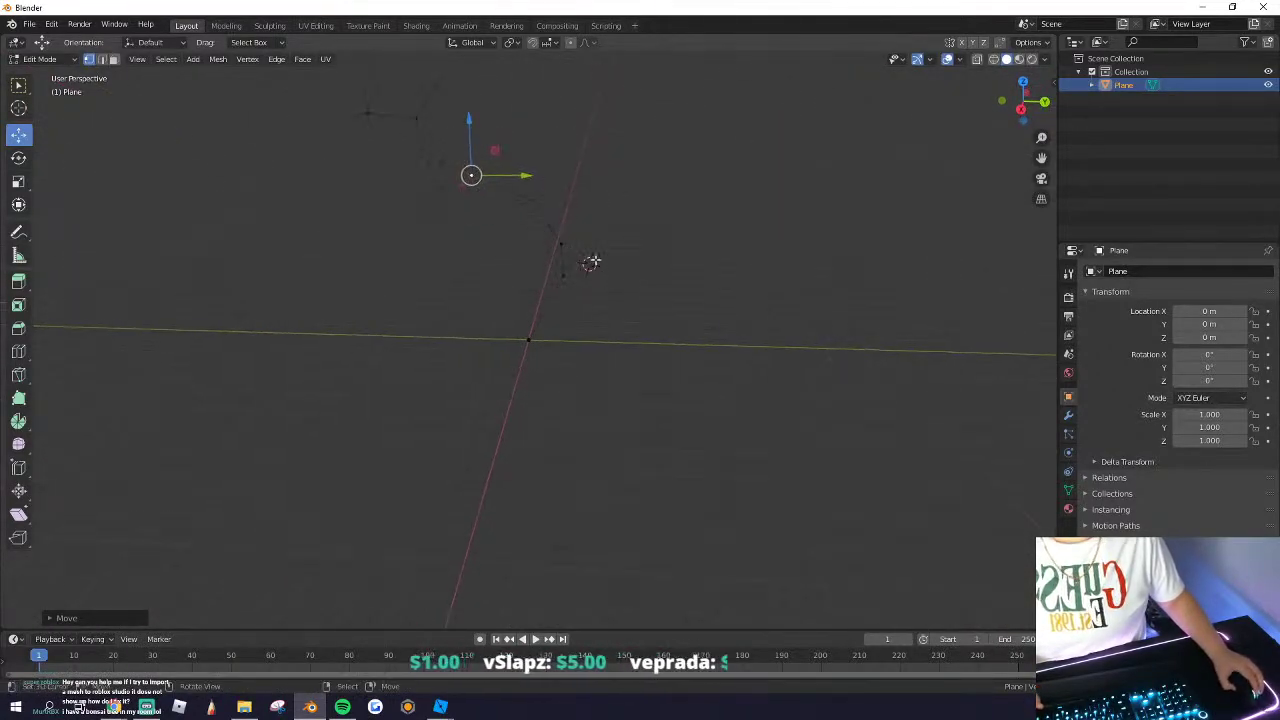
Step: Extrude a lower side branch of two vertices from the trunk, on the opposite side to the upper branches
{"action": "key", "text": "e"}
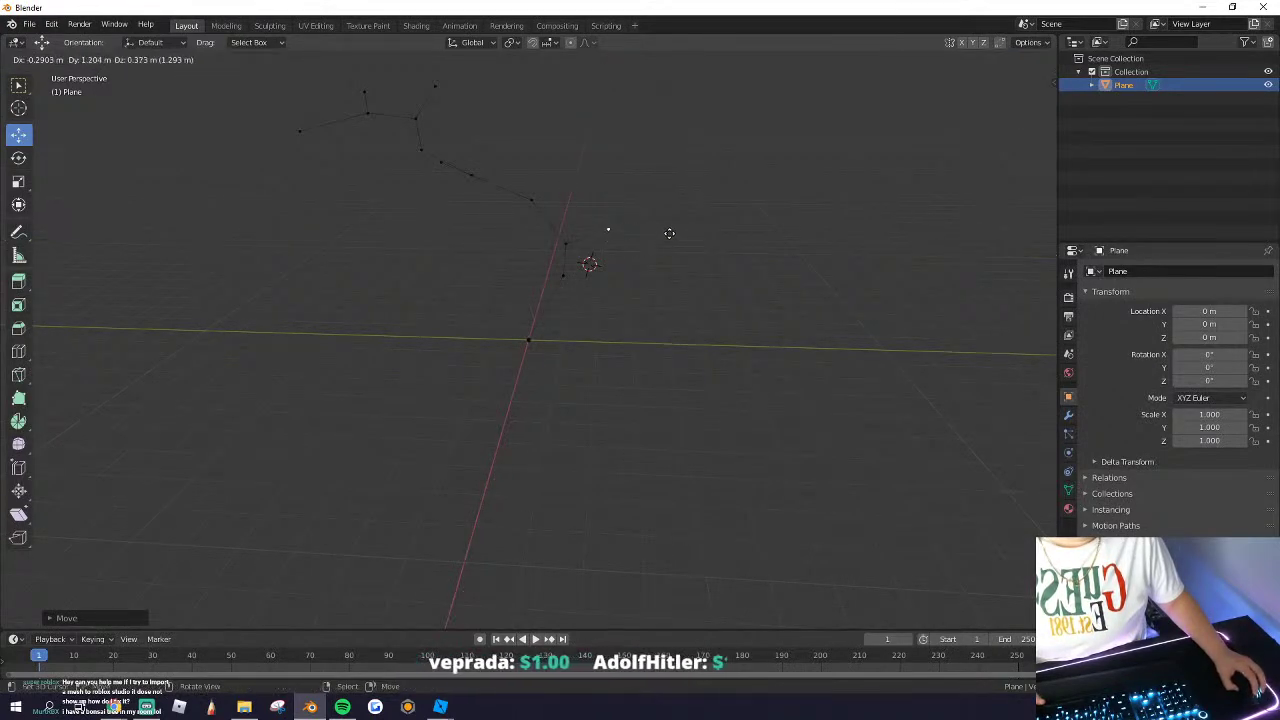
{"action": "left_click", "coordinate": [697, 190]}
{"action": "key", "text": "e"}
{"action": "left_click", "coordinate": [690, 229]}
Step: Extrude a sideways branch from the second upper branch's joint and add an upward vertex at the same joint
{"action": "middle_click_drag", "start_coordinate": [620, 232], "coordinate": [429, 209]}
{"action": "right_click", "coordinate": [646, 156]}
{"action": "key", "text": "e"}
{"action": "left_click", "coordinate": [750, 157]}
{"action": "right_click", "coordinate": [646, 150]}
{"action": "key", "text": "e"}
{"action": "left_click", "coordinate": [650, 106]}
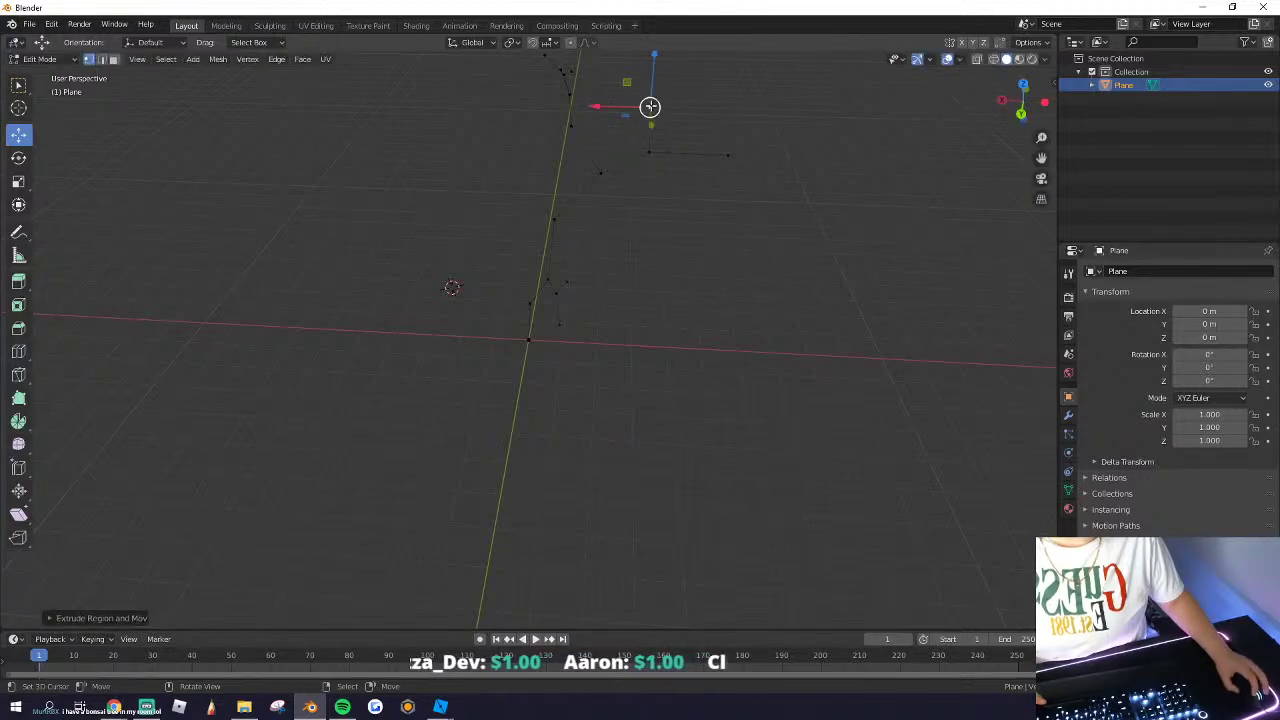
Step: Extrude a small twig from the new upward vertex and a downward twig from the sideways branch's end
{"action": "key", "text": "e"}
{"action": "left_click", "coordinate": [741, 134]}
{"action": "right_click", "coordinate": [730, 155]}
{"action": "key", "text": "e"}
{"action": "left_click", "coordinate": [743, 198]}
{"action": "middle_click_drag", "start_coordinate": [740, 196], "coordinate": [580, 210]}
Step: Extrude further twig vertices from the new branch's ends to complete the forks
{"action": "right_click", "coordinate": [691, 198]}
{"action": "key", "text": "e"}
{"action": "left_click", "coordinate": [772, 198]}
{"action": "right_click", "coordinate": [685, 206]}
{"action": "key", "text": "e"}
{"action": "left_click", "coordinate": [682, 188]}
Step: Extrude a short twig from the side of the trunk and shift its tip outward along the X axis
{"action": "right_click", "coordinate": [535, 247]}
{"action": "key", "text": "e"}
{"action": "left_click", "coordinate": [535, 236]}
{"action": "middle_click_drag", "start_coordinate": [470, 222], "coordinate": [548, 222]}
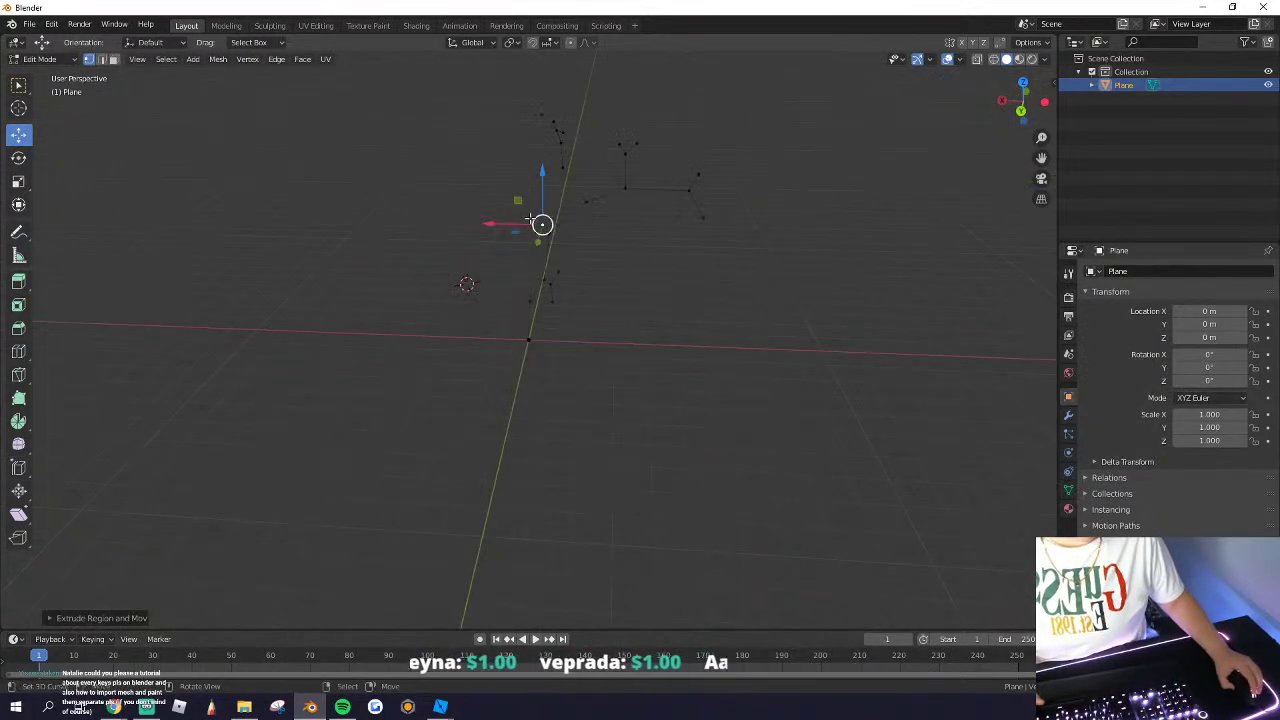
{"action": "left_click_drag", "start_coordinate": [503, 221], "coordinate": [475, 214]}
Step: Return to Object Mode and add a Skin modifier to the branching vertex chain
{"action": "middle_click_drag", "start_coordinate": [509, 186], "coordinate": [620, 315]}
{"action": "key", "text": "Tab"}
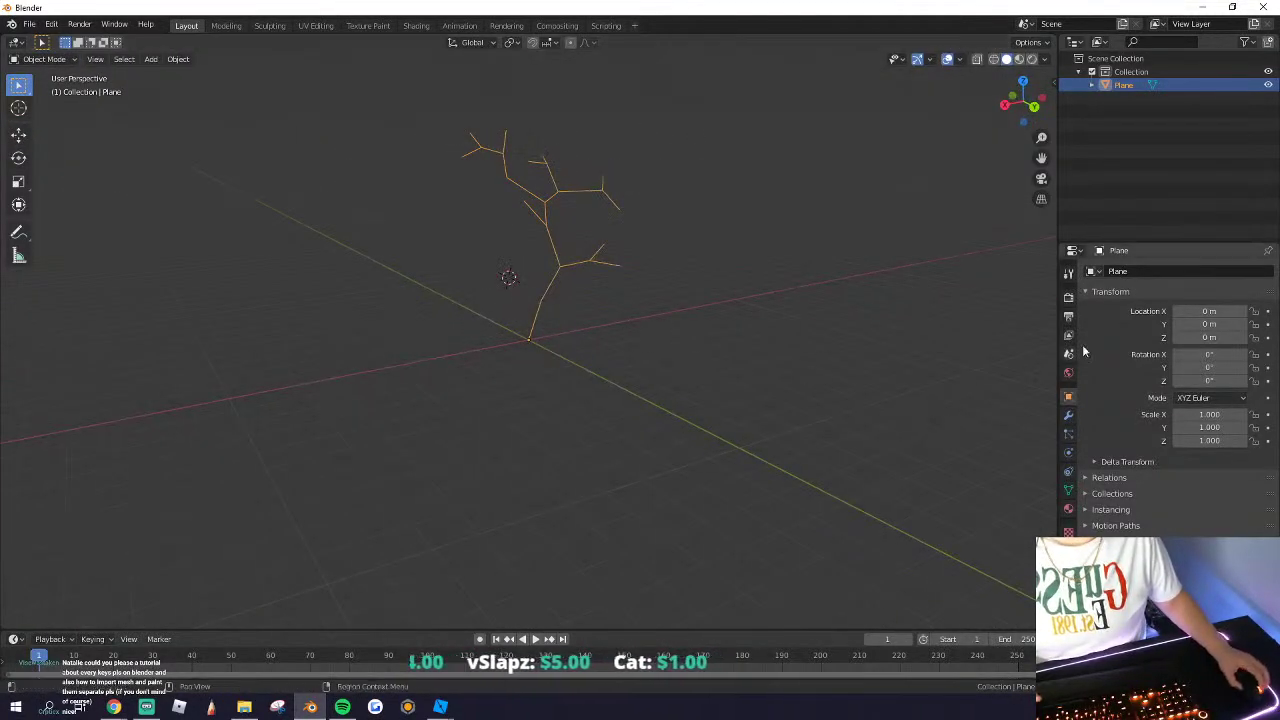
{"action": "left_click", "coordinate": [1068, 414]}
{"action": "left_click", "coordinate": [1108, 272]}
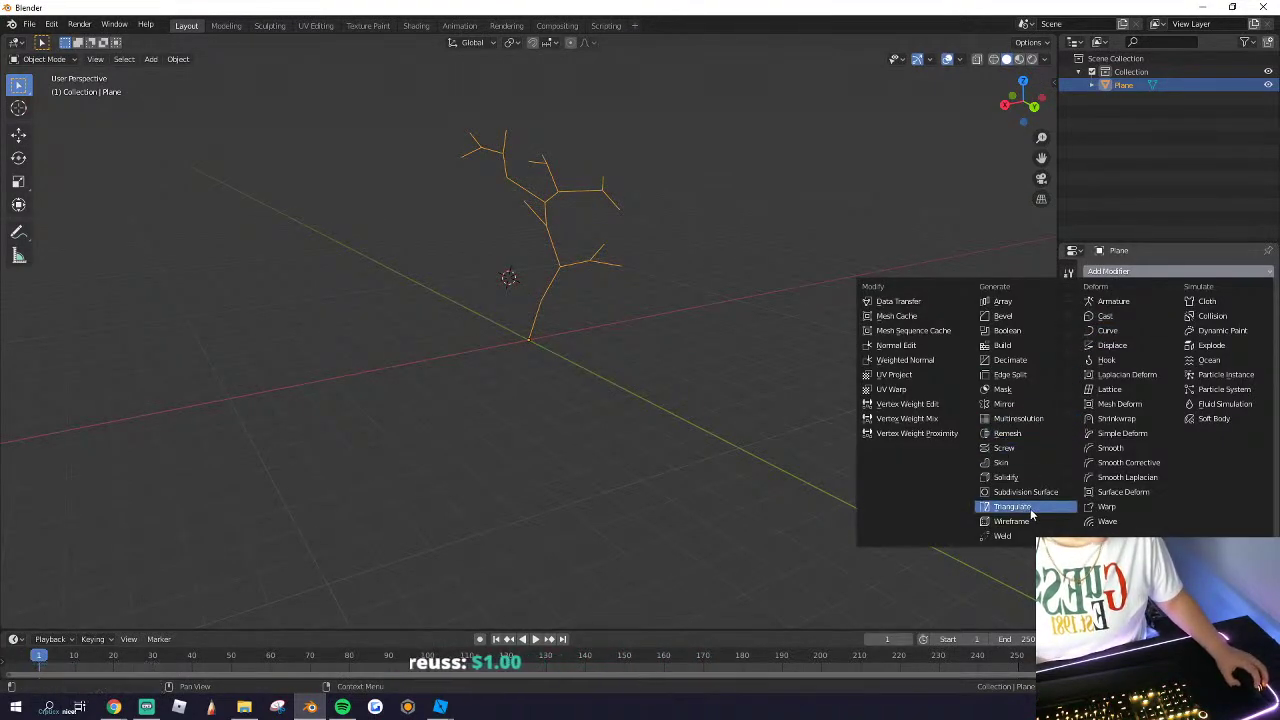
{"action": "left_click", "coordinate": [1021, 465]}
Step: Display the mesh as wireframe in Edit Mode and lower and shift the trunk's first vertex above the base
{"action": "mouse_move", "coordinate": [572, 287]}
{"action": "middle_mouse_down"}
{"action": "mouse_move", "coordinate": [606, 290]}
{"action": "mouse_move", "coordinate": [527, 335]}
{"action": "mouse_move", "coordinate": [339, 296]}
{"action": "mouse_move", "coordinate": [117, 289]}
{"action": "mouse_move", "coordinate": [357, 369]}
{"action": "mouse_move", "coordinate": [568, 293]}
{"action": "middle_mouse_up"}
{"action": "scroll", "coordinate": [527, 335], "scroll_direction": "up", "scroll_amount": 5}
{"action": "key", "text": "Tab"}
{"action": "left_click", "coordinate": [529, 337]}
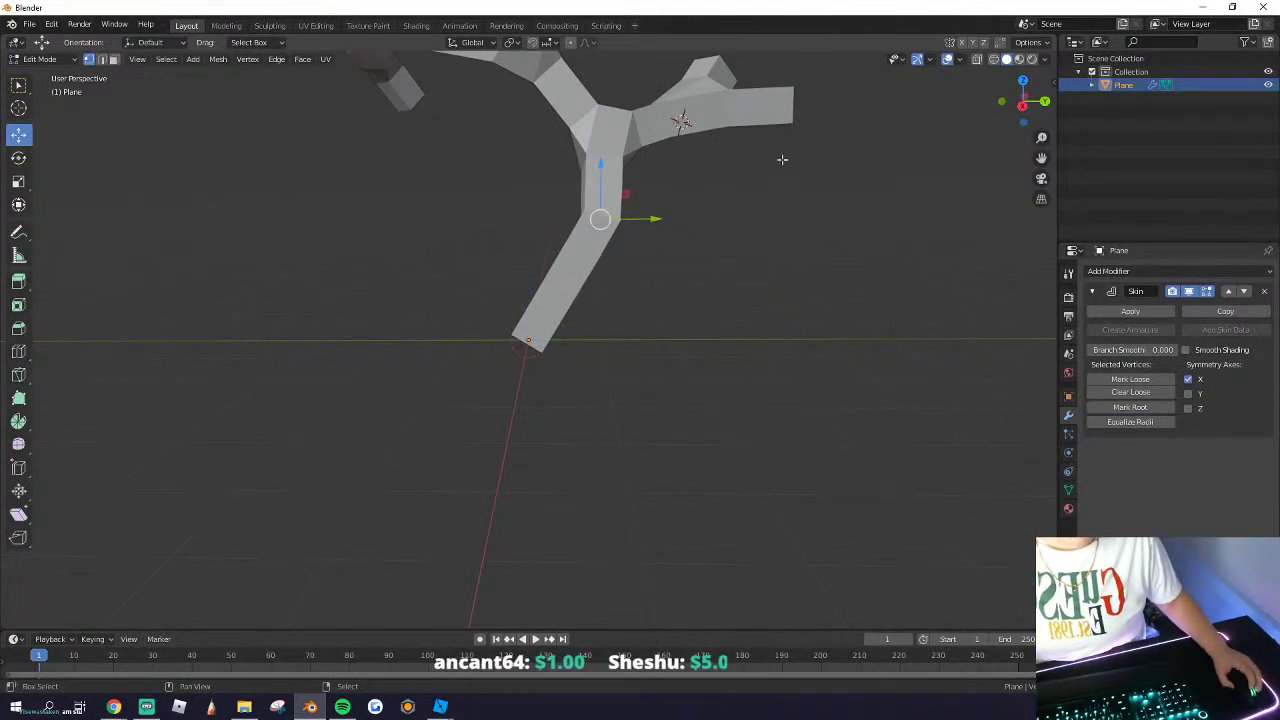
{"action": "left_click", "coordinate": [994, 59]}
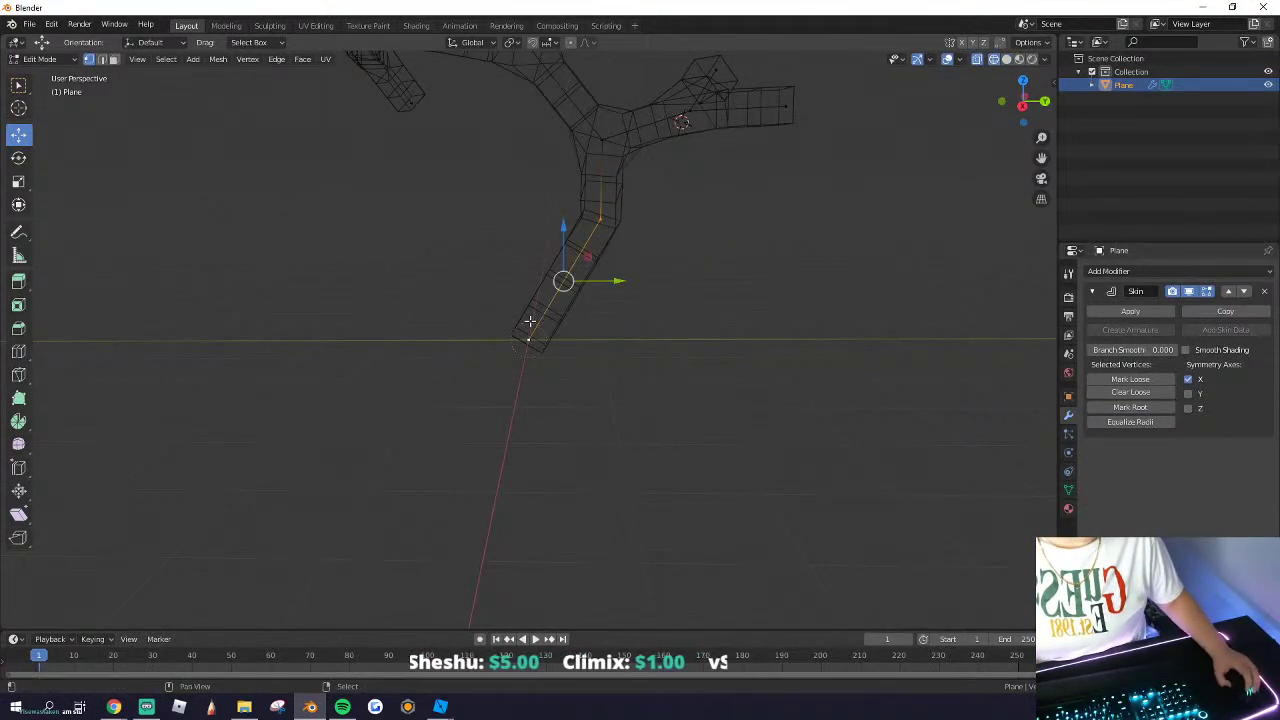
{"action": "left_click_drag", "start_coordinate": [563, 229], "coordinate": [563, 238]}
{"action": "left_click_drag", "start_coordinate": [601, 178], "coordinate": [602, 202]}
{"action": "left_click_drag", "start_coordinate": [641, 242], "coordinate": [633, 241]}
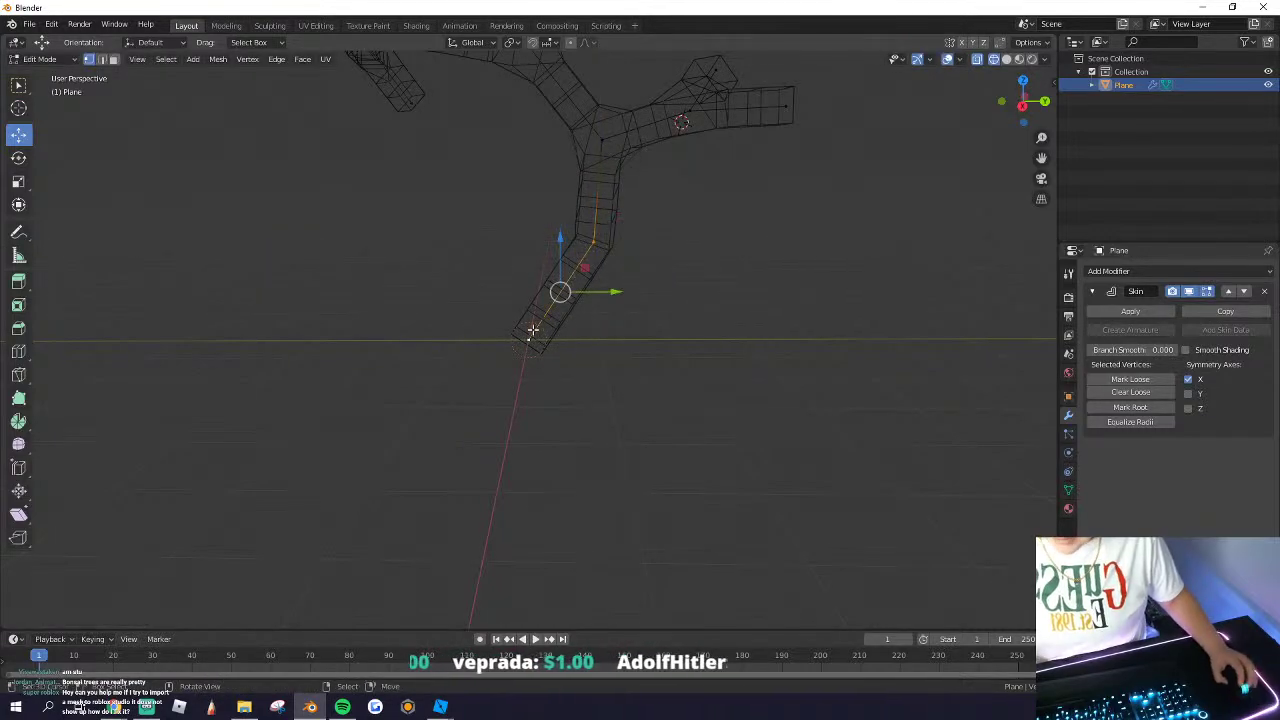
Step: Enlarge the skin of the lower trunk vertices about 1.8 times, and the base vertex by about another 1.4 times
{"action": "key", "text": "ctrl+a"}
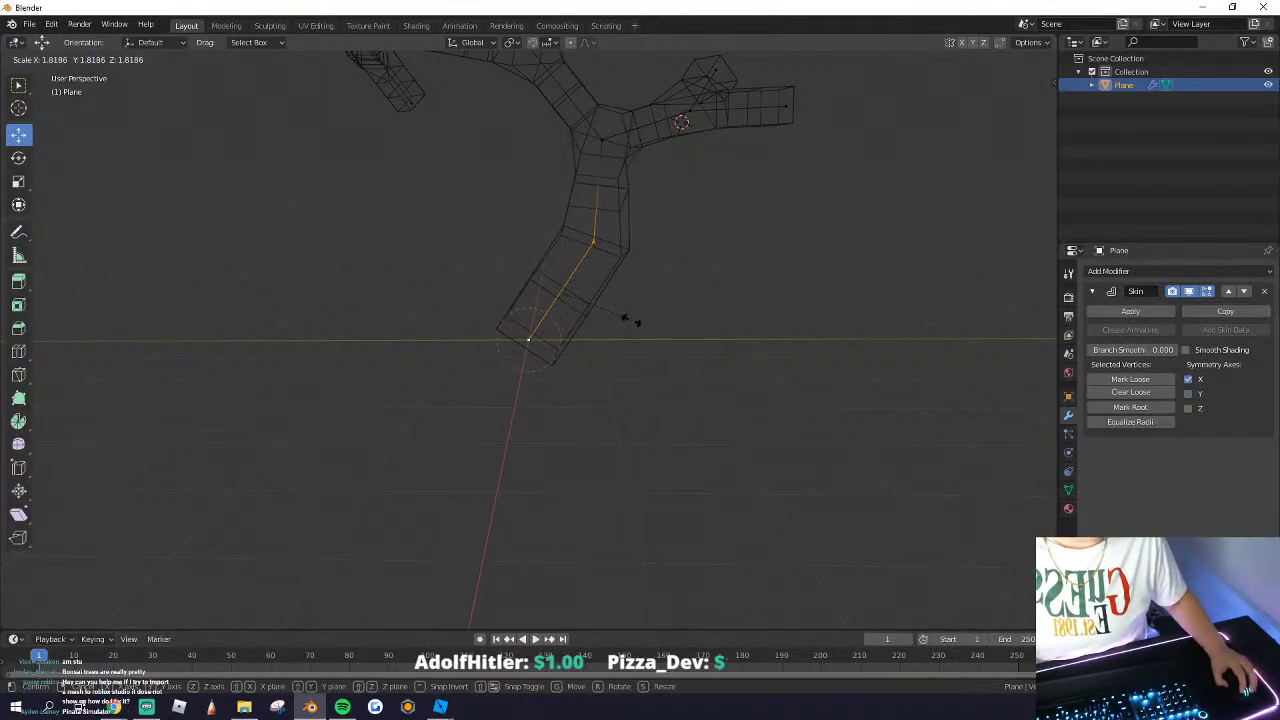
{"action": "left_click", "coordinate": [631, 320]}
{"action": "left_click", "coordinate": [506, 330]}
{"action": "key", "text": "ctrl+a"}
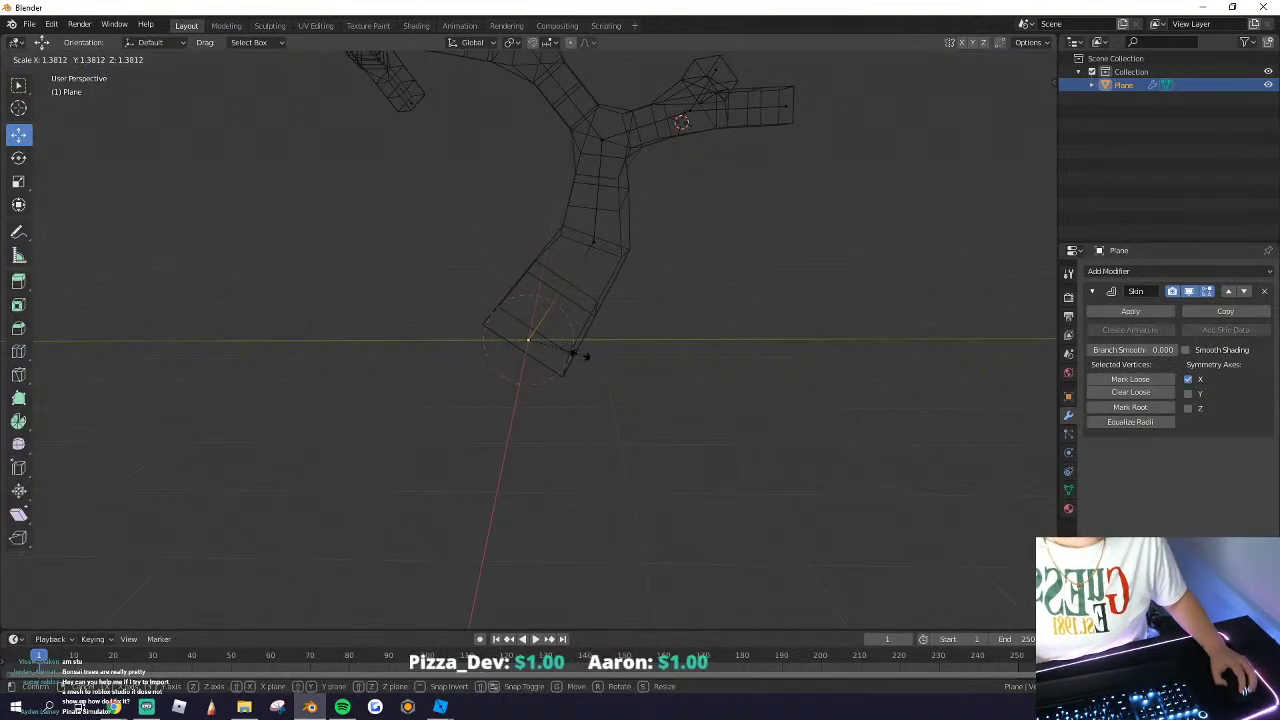
{"action": "left_click", "coordinate": [584, 354]}
Step: Try to rotate the trunk's base vertex about the X axis
{"action": "key", "text": "r"}
{"action": "key", "text": "x"}
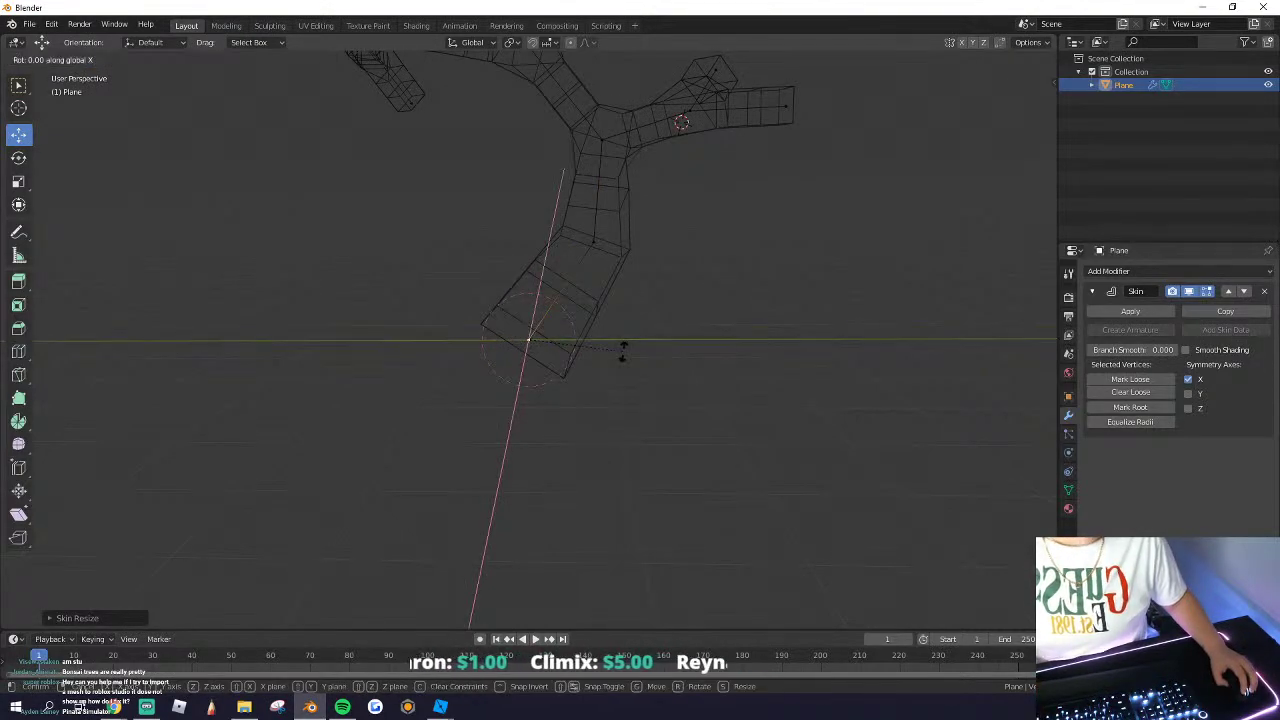
{"action": "left_click", "coordinate": [556, 318]}
{"action": "key", "text": "Tab"}
{"action": "middle_click_drag", "start_coordinate": [555, 318], "coordinate": [488, 202]}
Step: Shrink the skin at the tip of the short twig on the trunk's side
{"action": "key", "text": "Tab"}
{"action": "left_click", "coordinate": [520, 163]}
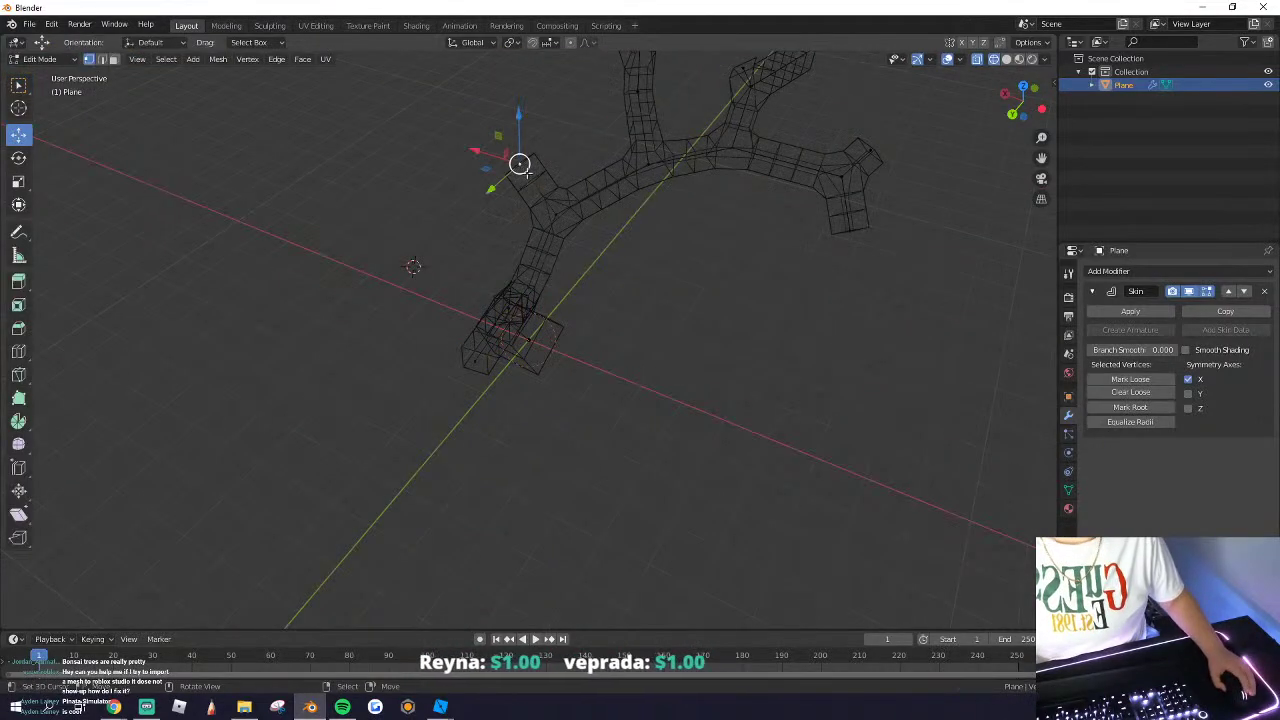
{"action": "key", "text": "s"}
{"action": "left_click", "coordinate": [556, 176]}
{"action": "key", "text": "ctrl+a"}
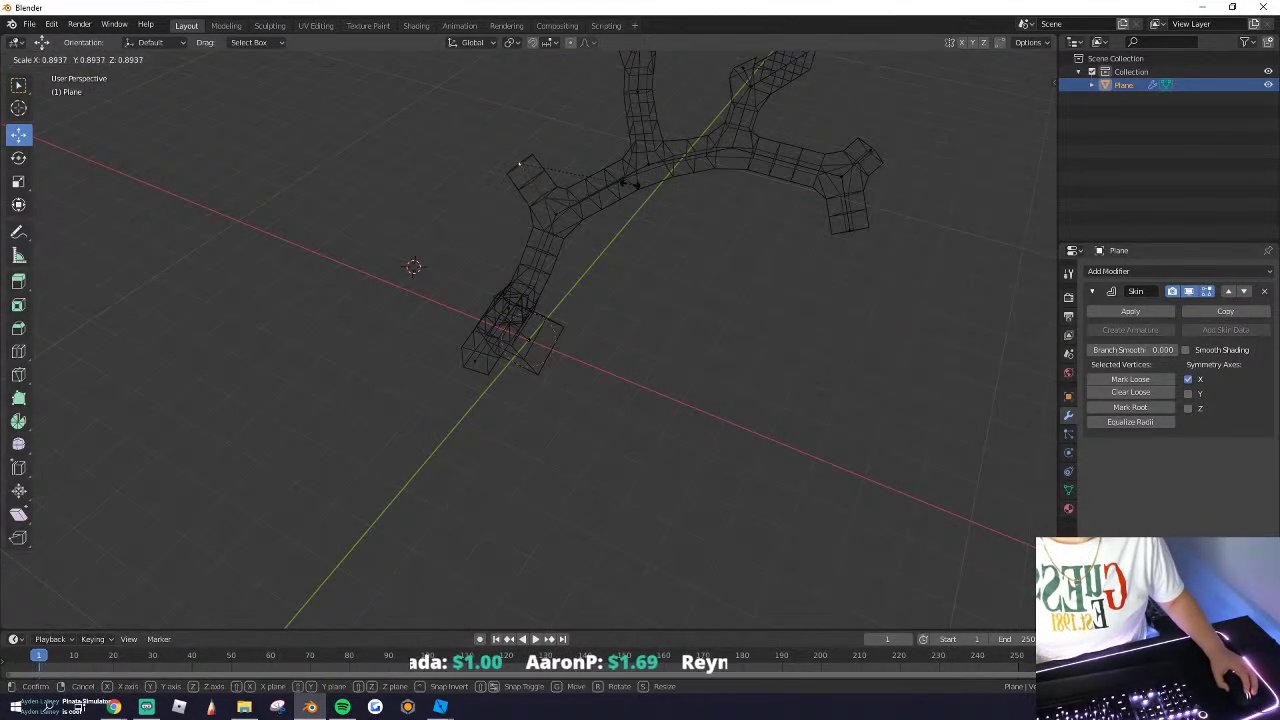
{"action": "left_click", "coordinate": [588, 177]}
Step: Thin the skin of the upper fork's vertices and return to solid shading
{"action": "middle_click_drag", "start_coordinate": [588, 177], "coordinate": [566, 183]}
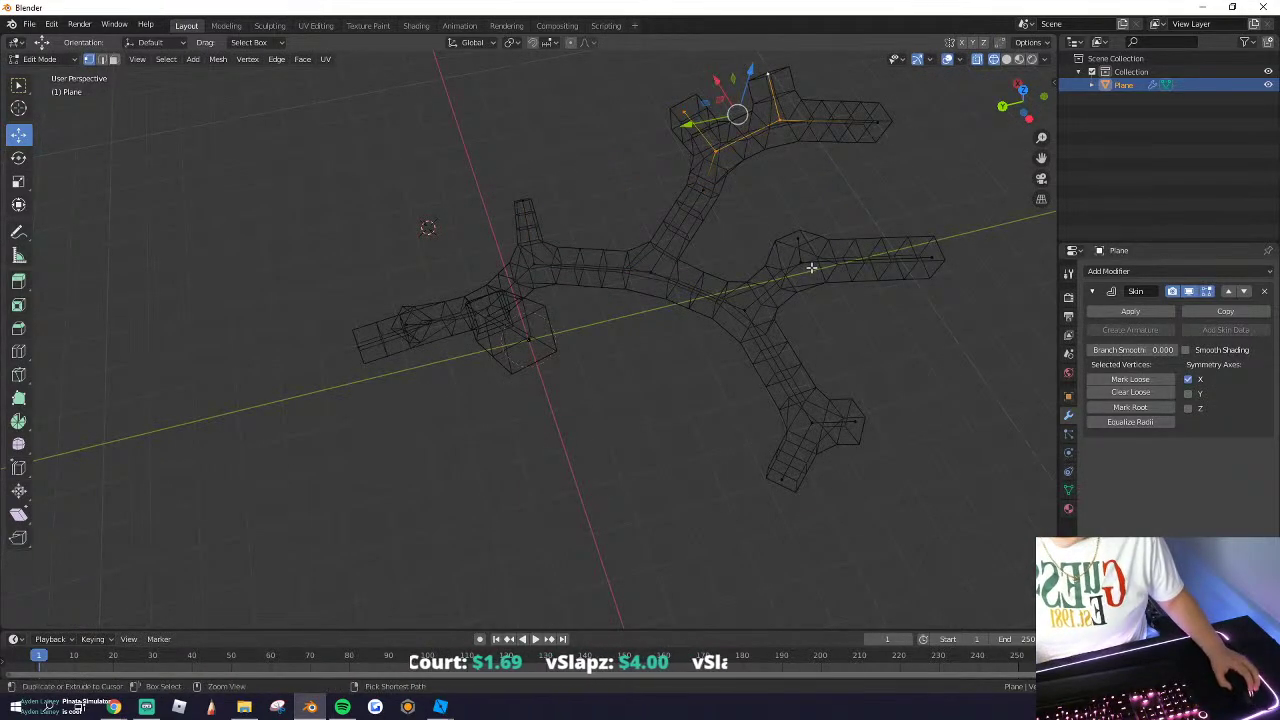
{"action": "key", "text": "ctrl+a"}
{"action": "left_click", "coordinate": [834, 192]}
{"action": "left_click", "coordinate": [1007, 59]}
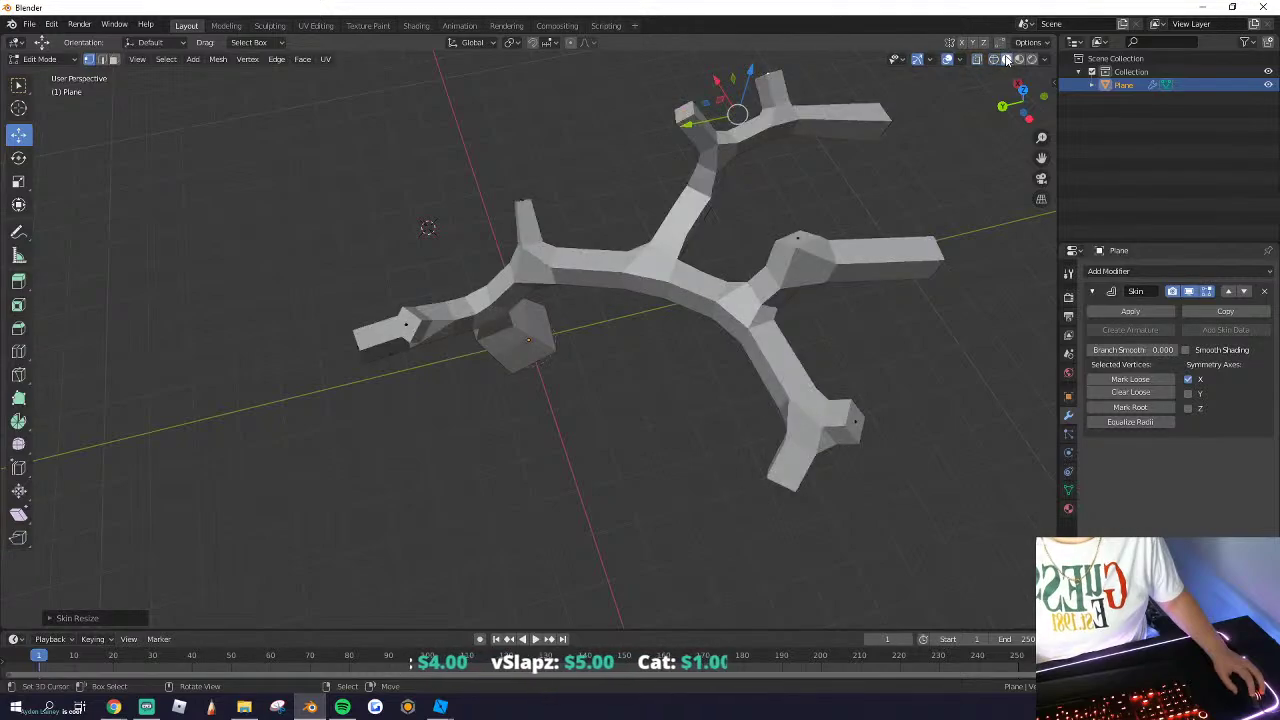
Step: Shrink the skin at the tip of the upper fork's long twig
{"action": "middle_click_drag", "start_coordinate": [738, 225], "coordinate": [493, 205]}
{"action": "key", "text": "Tab"}
{"action": "key", "text": "Tab"}
{"action": "left_click", "coordinate": [592, 178]}
{"action": "key", "text": "ctrl+a"}
{"action": "left_click", "coordinate": [790, 222]}
Step: Raise the trunk joint where the lower side branch starts and shift it along the Y axis
{"action": "left_click", "coordinate": [722, 216]}
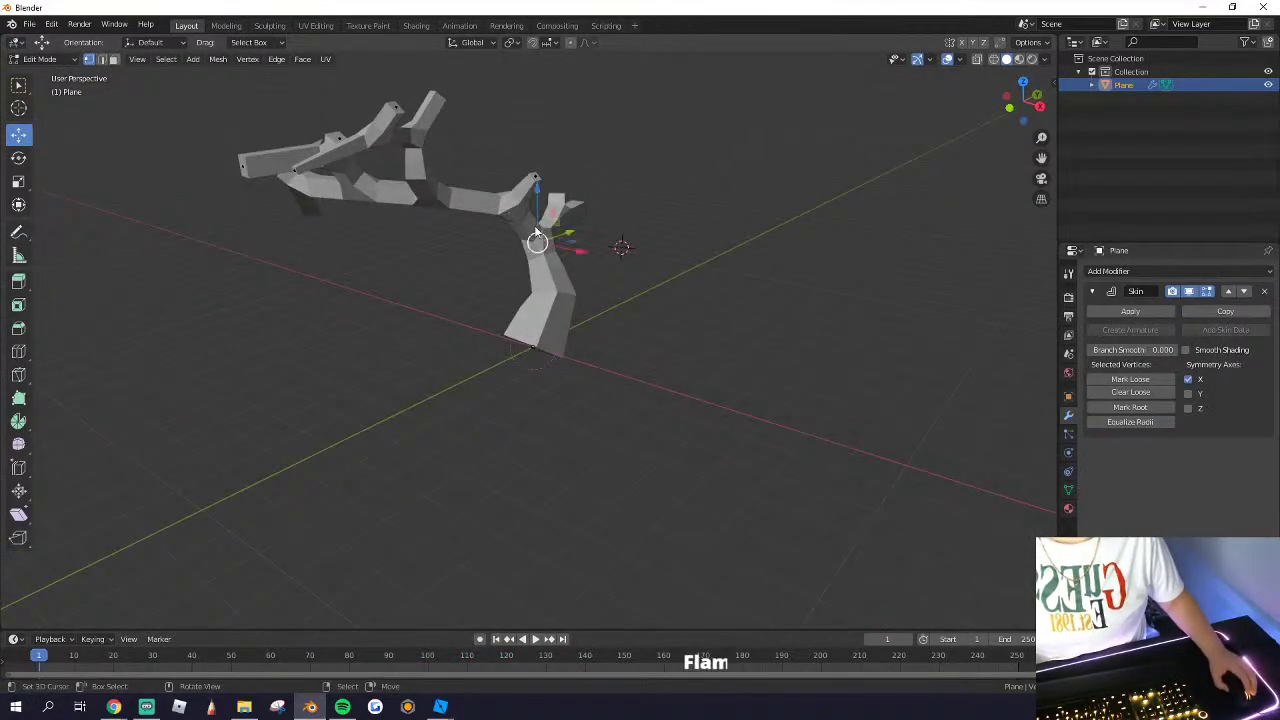
{"action": "key", "text": "KP_Decimal"}
{"action": "scroll", "coordinate": [560, 310], "scroll_direction": "down", "scroll_amount": 8}
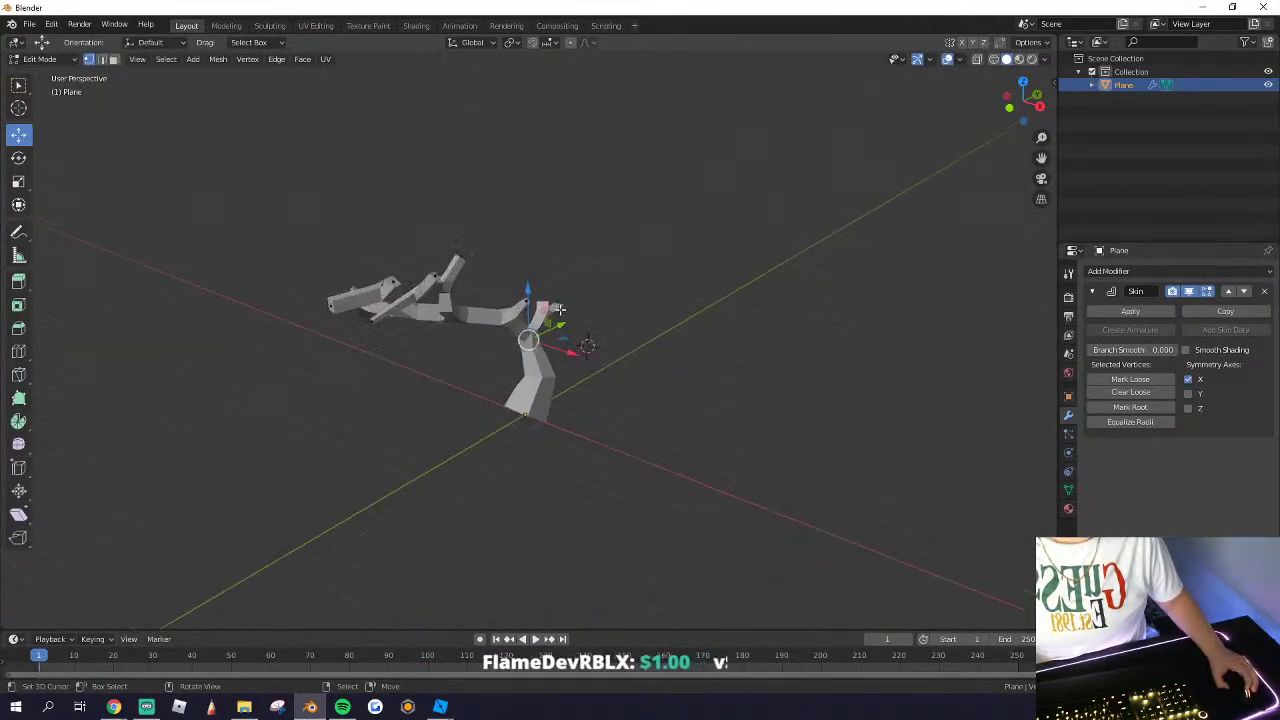
{"action": "scroll", "coordinate": [560, 310], "scroll_direction": "up", "scroll_amount": 5}
{"action": "middle_click_drag", "start_coordinate": [560, 310], "coordinate": [514, 302]}
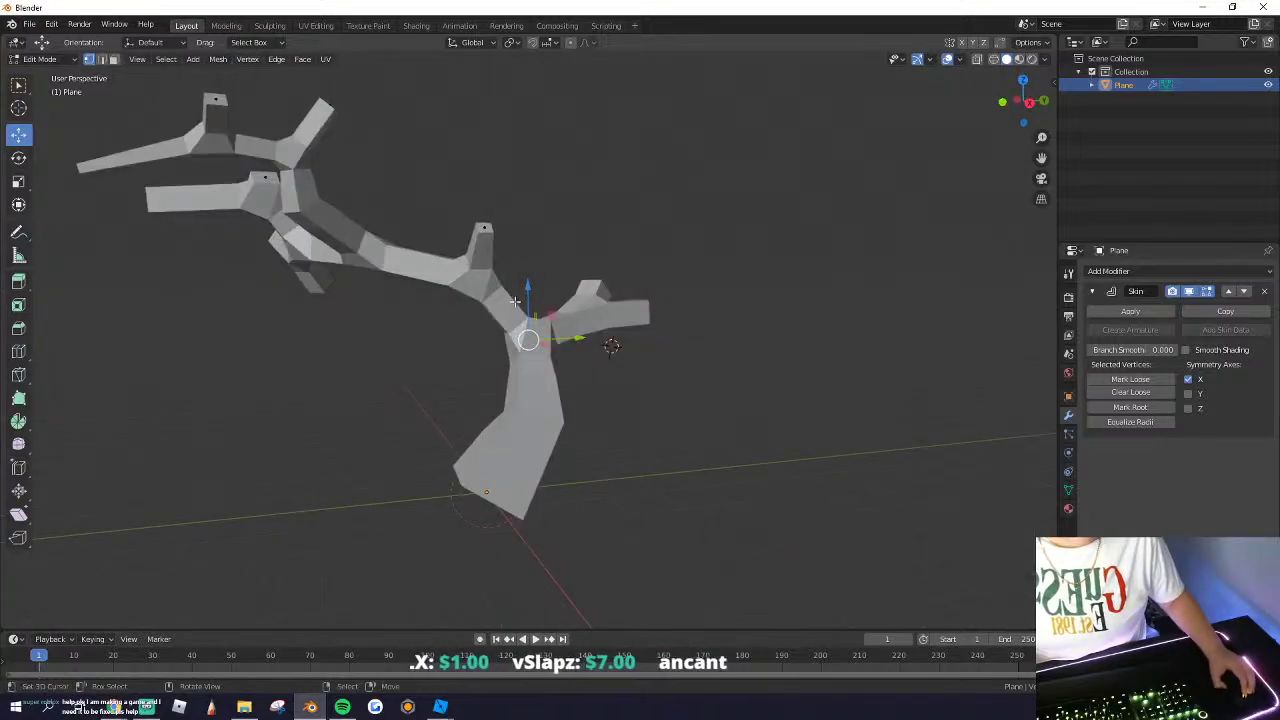
{"action": "key", "text": "g"}
{"action": "key", "text": "z"}
{"action": "left_click_drag", "start_coordinate": [538, 273], "coordinate": [538, 271]}
{"action": "middle_click_drag", "start_coordinate": [538, 275], "coordinate": [505, 312]}
{"action": "left_click_drag", "start_coordinate": [580, 326], "coordinate": [593, 320]}
Step: Raise the ends of the lower side branch so that its twigs point upward
{"action": "right_click", "coordinate": [614, 289]}
{"action": "middle_click_drag", "start_coordinate": [614, 292], "coordinate": [562, 322]}
{"action": "left_click_drag", "start_coordinate": [648, 323], "coordinate": [668, 273]}
{"action": "middle_click_drag", "start_coordinate": [662, 282], "coordinate": [685, 335]}
Step: Shift the trunk's lower bend sideways to strengthen the curve above the base
{"action": "mouse_move", "coordinate": [592, 432]}
{"action": "left_mouse_down"}
{"action": "mouse_move", "coordinate": [621, 437]}
{"action": "mouse_move", "coordinate": [598, 430]}
{"action": "left_mouse_up"}
{"action": "right_click", "coordinate": [606, 412]}
{"action": "middle_click_drag", "start_coordinate": [614, 398], "coordinate": [520, 412]}
{"action": "left_click_drag", "start_coordinate": [565, 432], "coordinate": [595, 430]}
{"action": "left_click", "coordinate": [594, 430]}
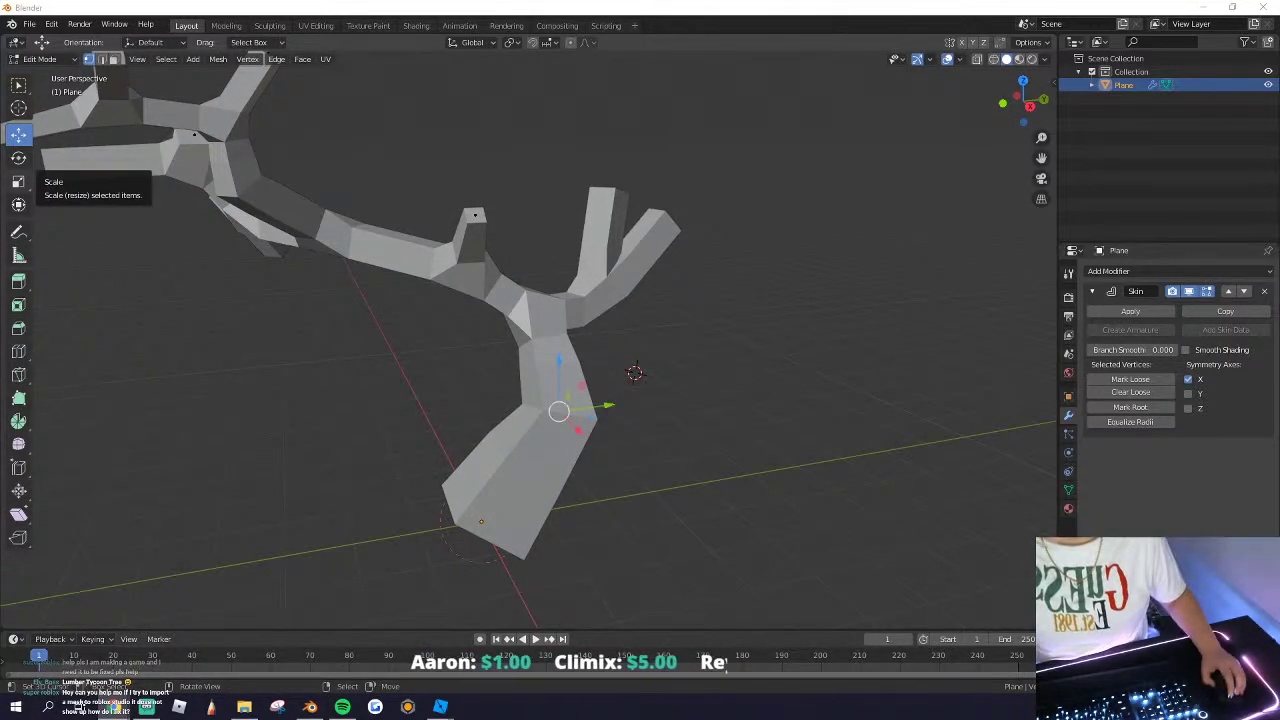
Step: Move the top twig's tip outward along the X axis and raise it
{"action": "middle_click_drag", "start_coordinate": [200, 420], "coordinate": [347, 170]}
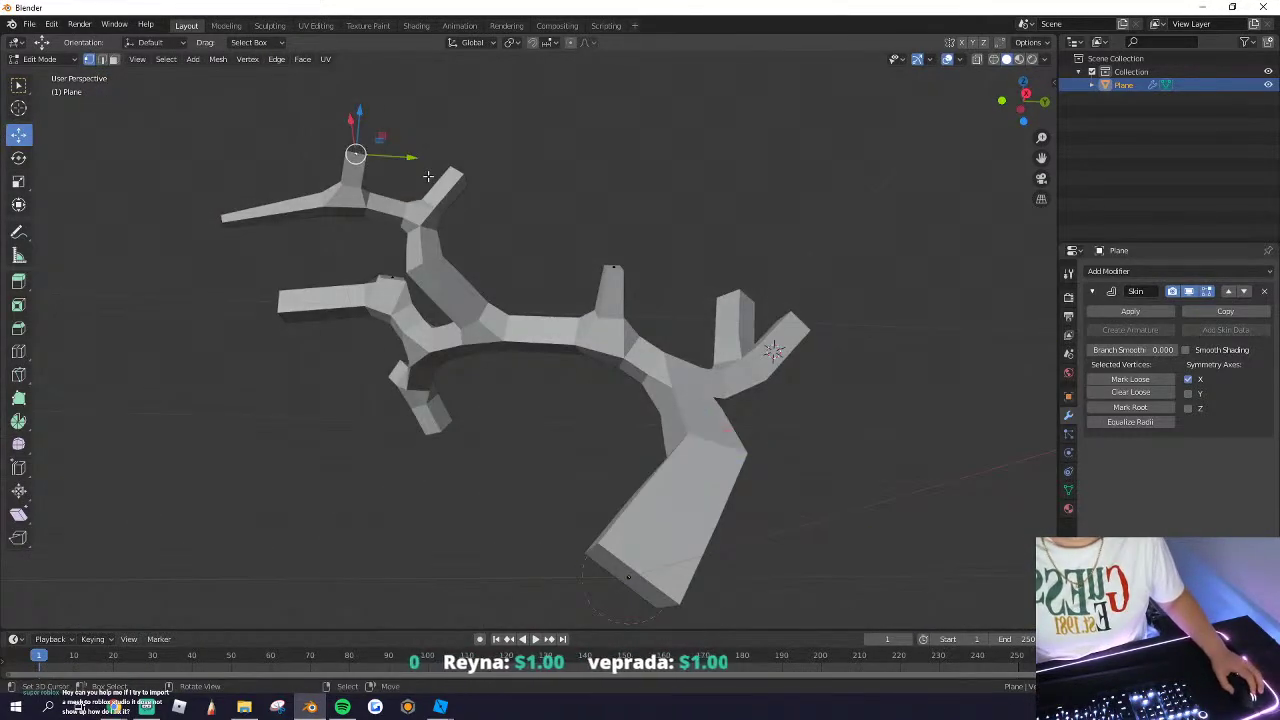
{"action": "middle_click_drag", "start_coordinate": [368, 242], "coordinate": [541, 346]}
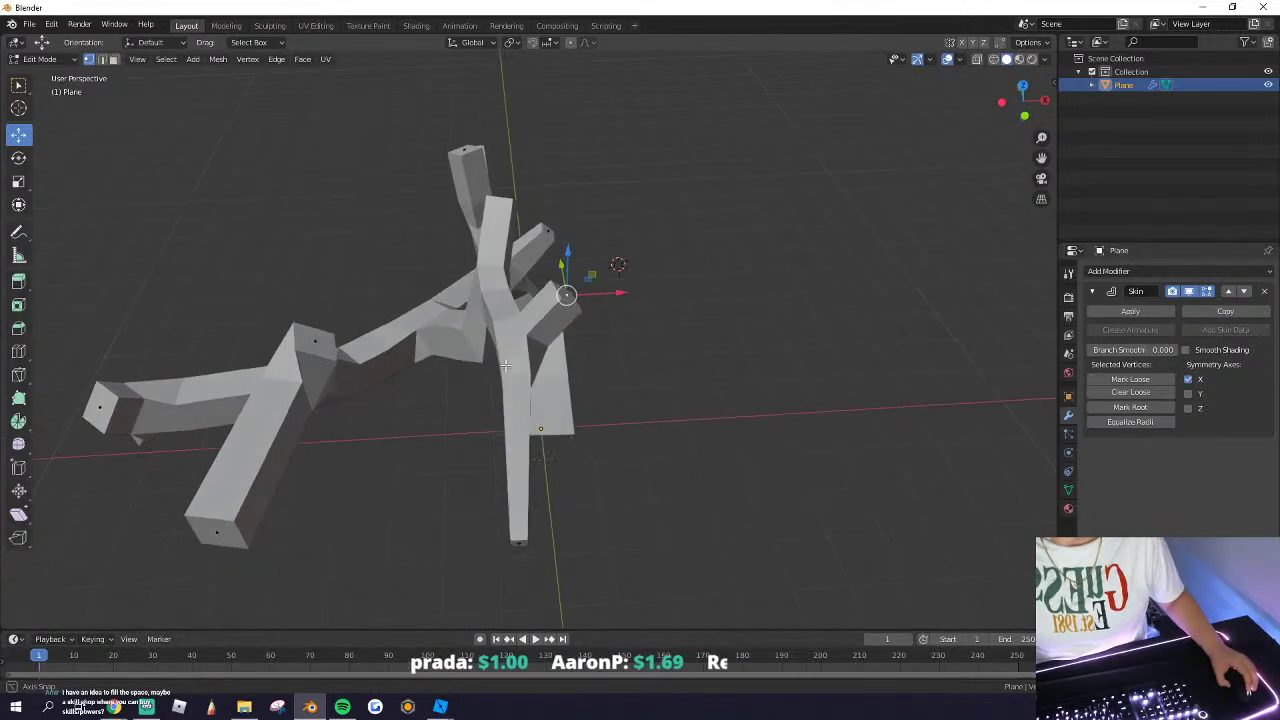
{"action": "scroll", "coordinate": [541, 346], "scroll_direction": "up", "scroll_amount": 3}
{"action": "left_click_drag", "start_coordinate": [645, 241], "coordinate": [754, 246]}
{"action": "middle_click_drag", "start_coordinate": [750, 245], "coordinate": [526, 184]}
{"action": "scroll", "coordinate": [526, 184], "scroll_direction": "down", "scroll_amount": 3}
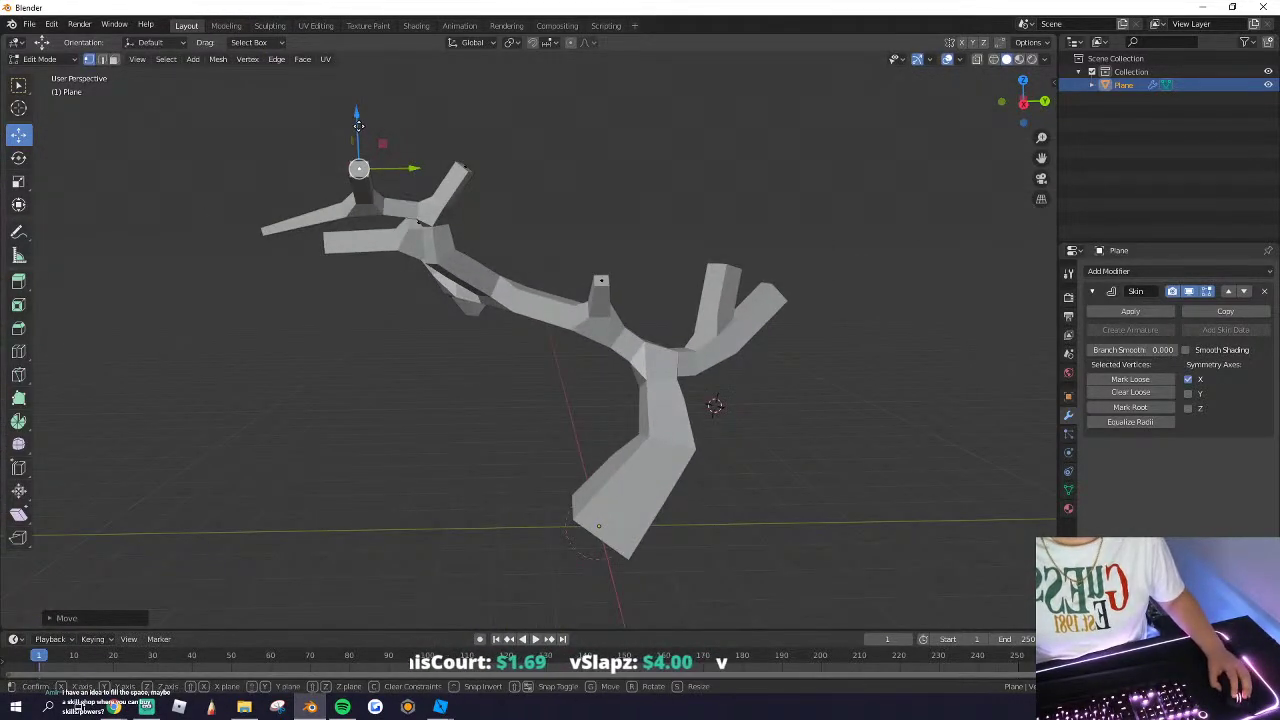
{"action": "left_click_drag", "start_coordinate": [358, 125], "coordinate": [356, 100]}
Step: Shrink the skin at the tip of the short middle twig to about 0.6 times its size
{"action": "middle_click_drag", "start_coordinate": [356, 100], "coordinate": [458, 283]}
{"action": "key", "text": "s"}
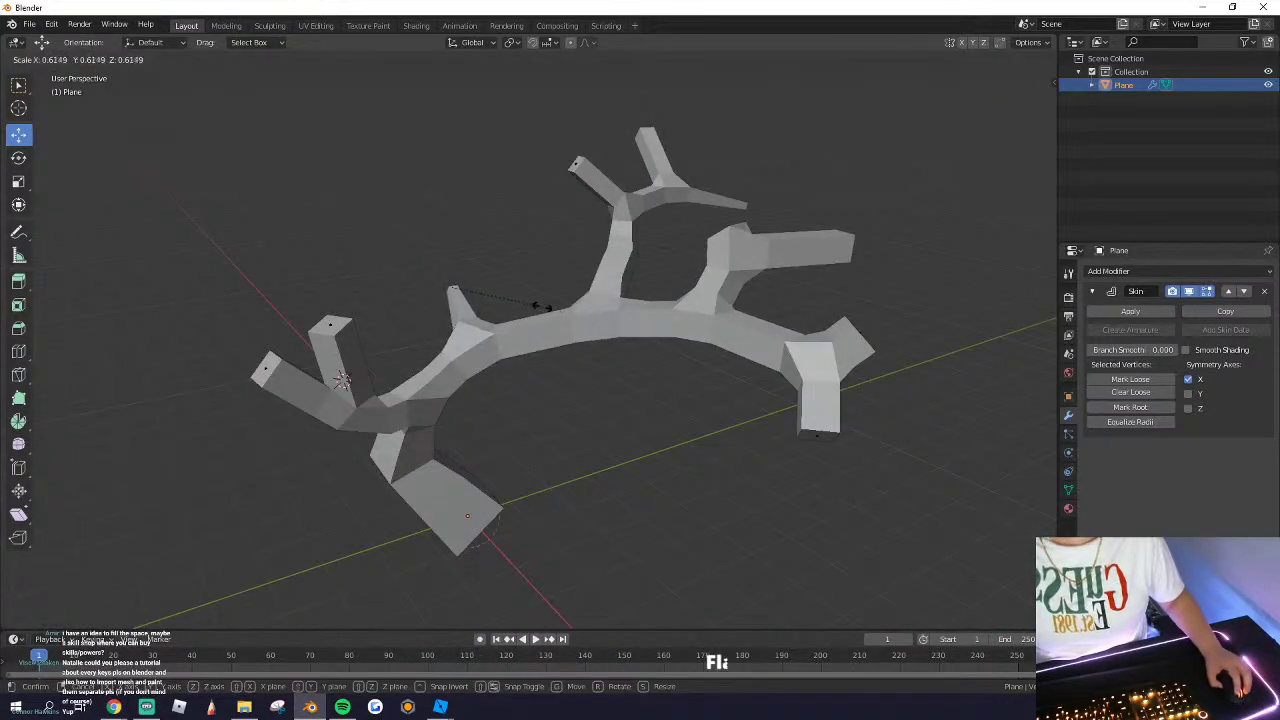
{"action": "left_click", "coordinate": [540, 306]}
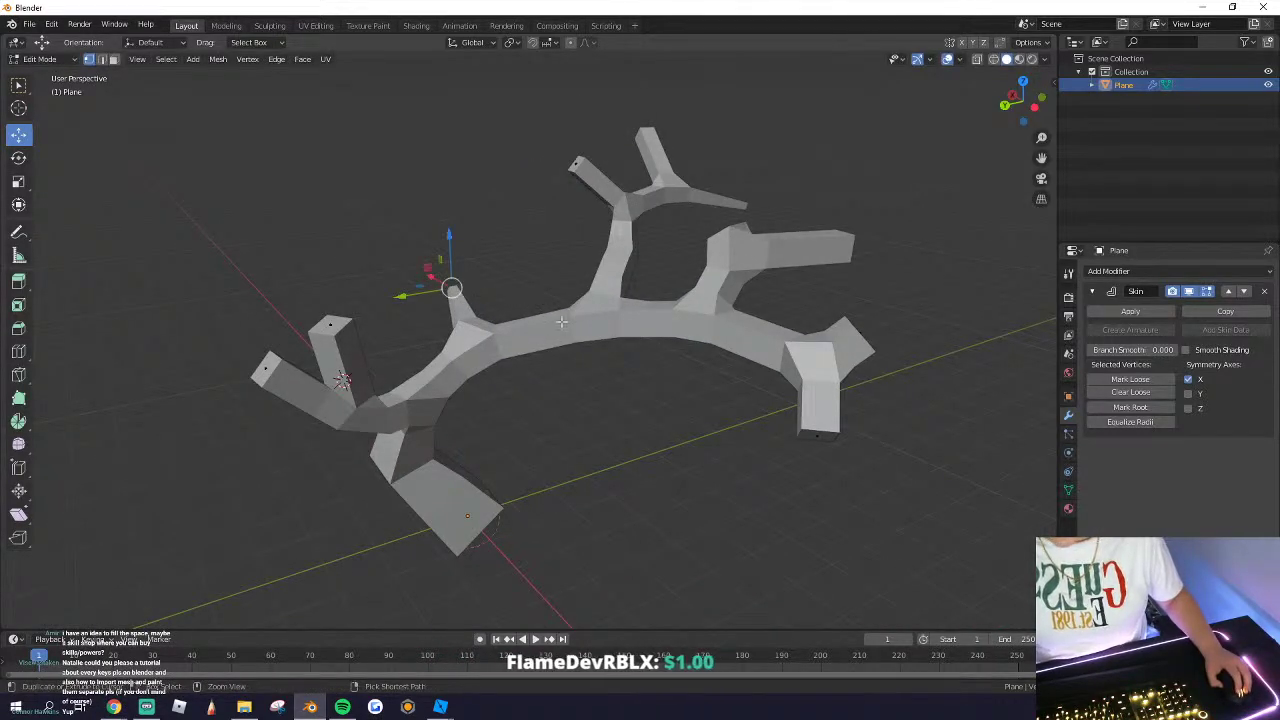
{"action": "key", "text": "ctrl+s"}
{"action": "left_click", "coordinate": [922, 407]}
Step: Shrink the skin at the tip of the lower side branch's upright twig
{"action": "middle_click_drag", "start_coordinate": [346, 404], "coordinate": [468, 406]}
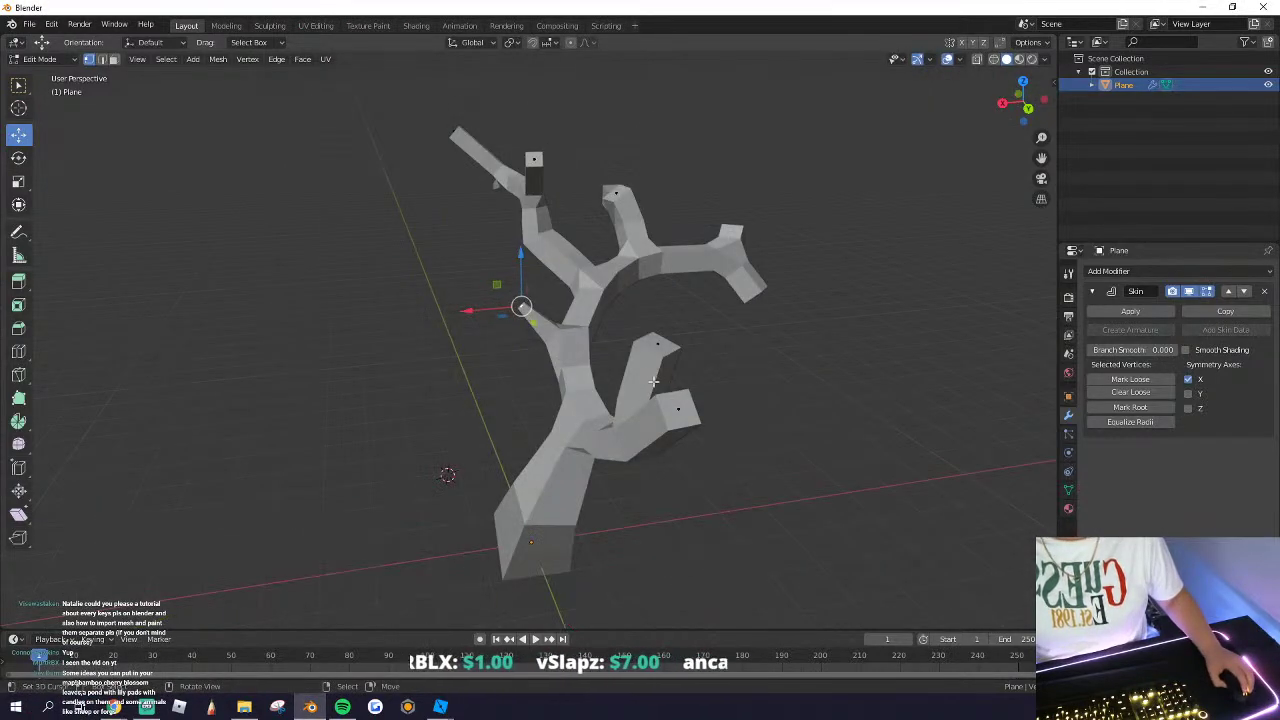
{"action": "middle_click_drag", "start_coordinate": [653, 381], "coordinate": [712, 376]}
{"action": "left_click", "coordinate": [705, 320]}
{"action": "key", "text": "ctrl+s"}
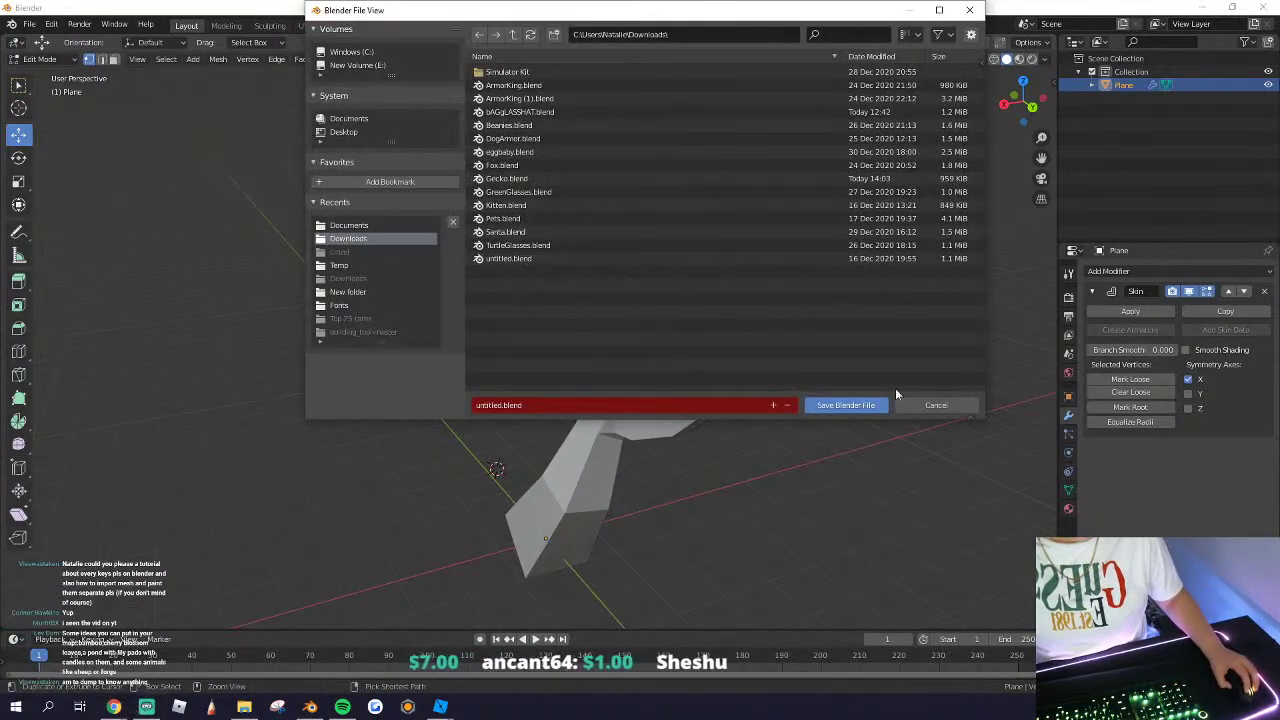
{"action": "left_click", "coordinate": [933, 403]}
{"action": "key", "text": "ctrl+a"}
{"action": "left_click", "coordinate": [772, 369]}
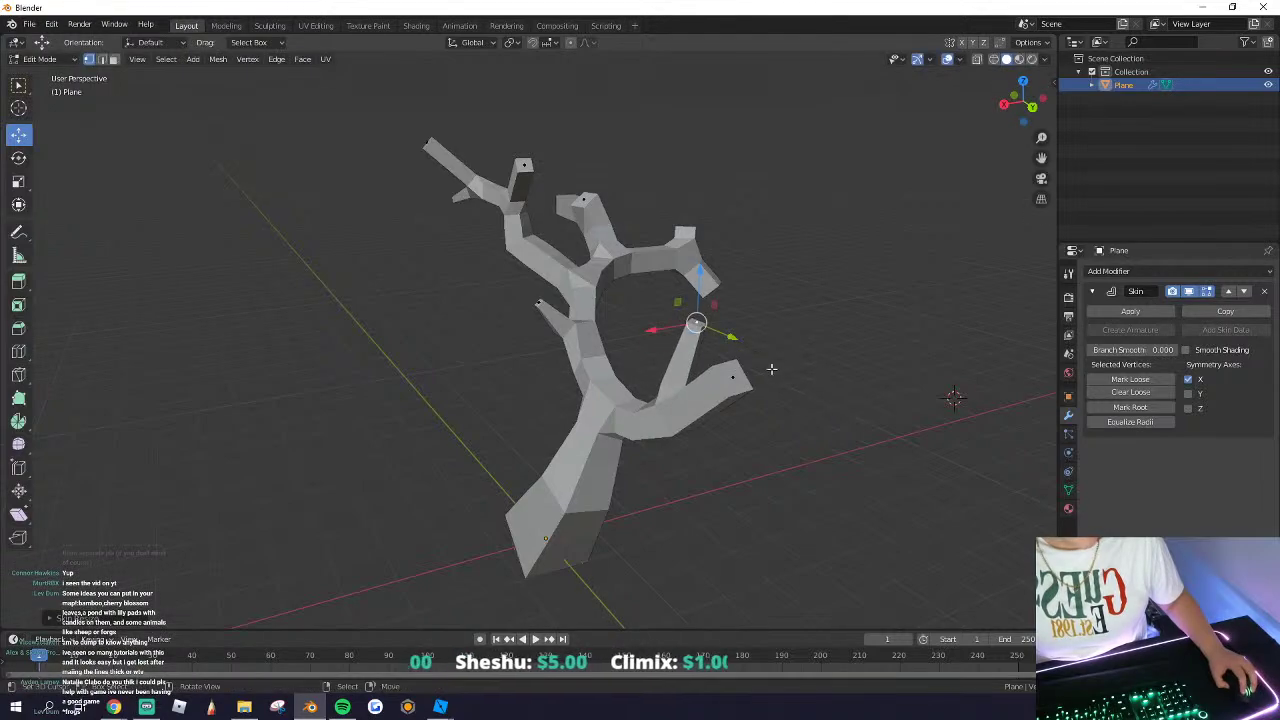
Step: Shrink the skin at the end of the lower side branch's other, thicker twig
{"action": "key", "text": "ctrl+a"}
{"action": "left_click", "coordinate": [745, 380]}
{"action": "middle_click_drag", "start_coordinate": [648, 372], "coordinate": [820, 390]}
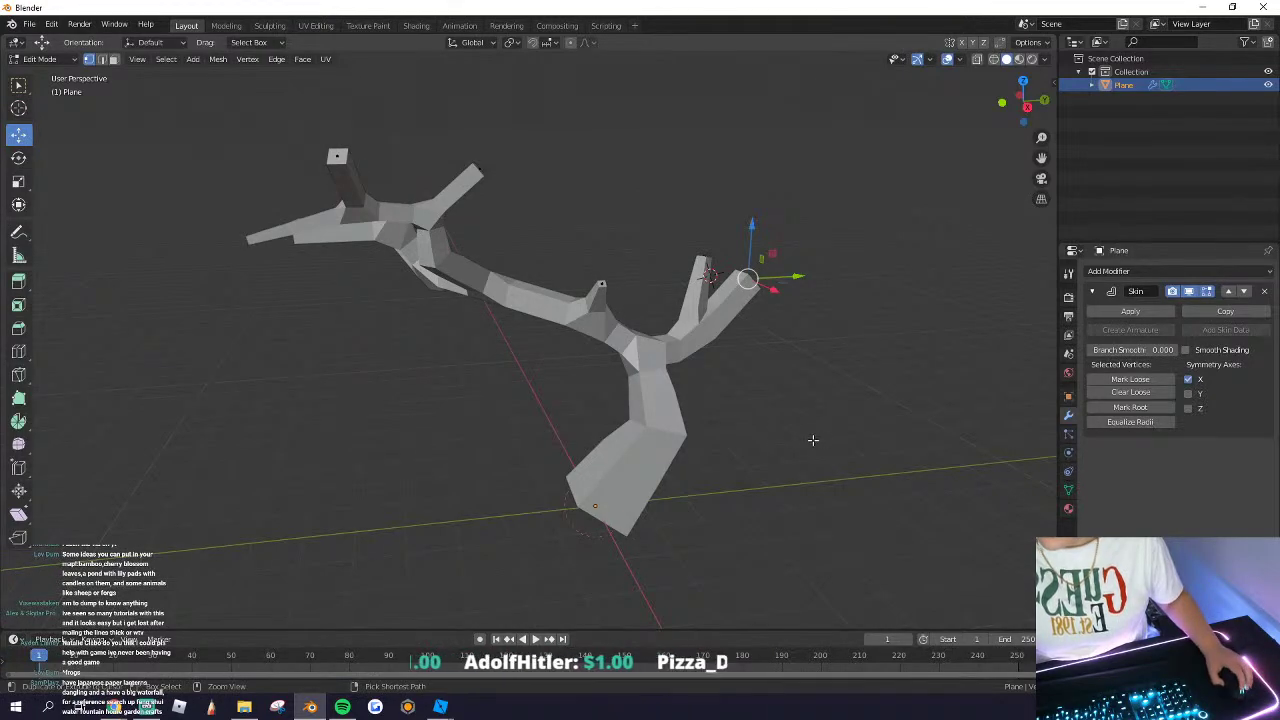
{"action": "middle_click_drag", "start_coordinate": [813, 440], "coordinate": [851, 447]}
{"action": "key", "text": "s"}
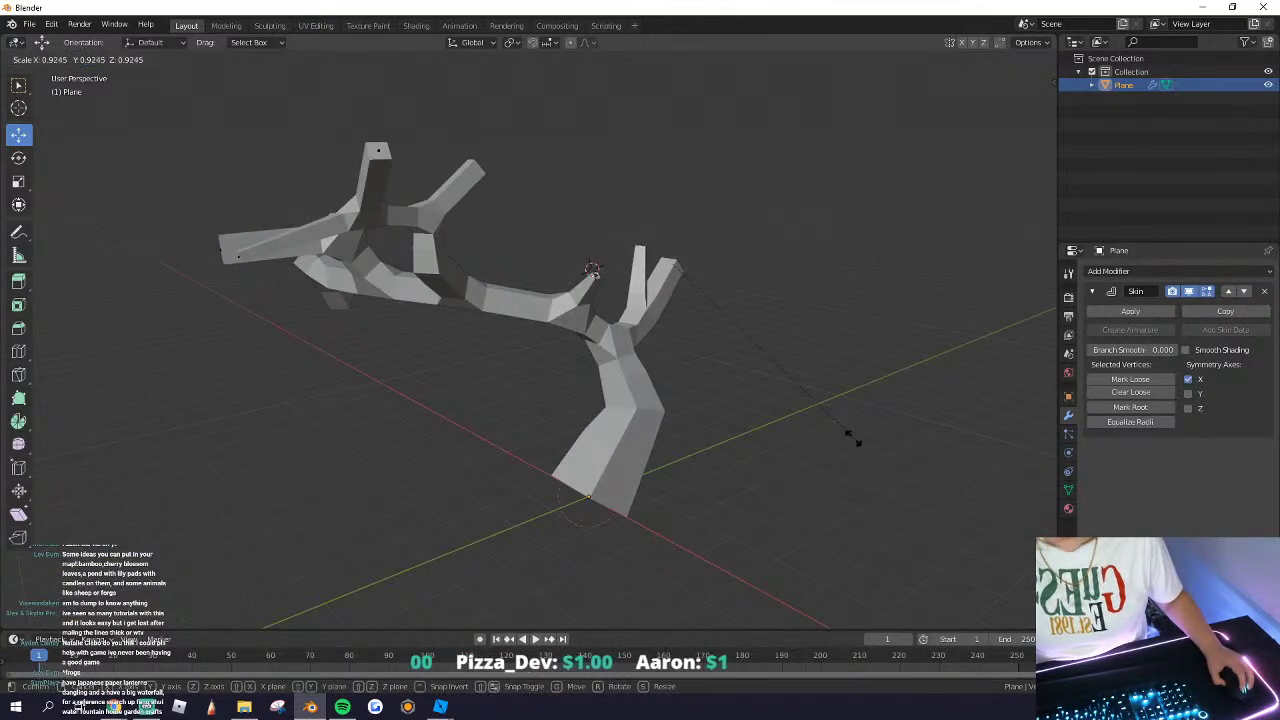
{"action": "left_click", "coordinate": [797, 367]}
Step: Return to Object Mode and reselect the skinned tree mesh
{"action": "key", "text": "Tab"}
{"action": "mouse_move", "coordinate": [529, 357]}
{"action": "middle_mouse_down"}
{"action": "mouse_move", "coordinate": [423, 360]}
{"action": "mouse_move", "coordinate": [466, 354]}
{"action": "mouse_move", "coordinate": [508, 371]}
{"action": "middle_mouse_up"}
{"action": "left_click", "coordinate": [509, 368]}
{"action": "scroll", "coordinate": [570, 358], "scroll_direction": "down", "scroll_amount": 4}
{"action": "left_click", "coordinate": [587, 355]}
{"action": "scroll", "coordinate": [575, 390], "scroll_direction": "up", "scroll_amount": 3}
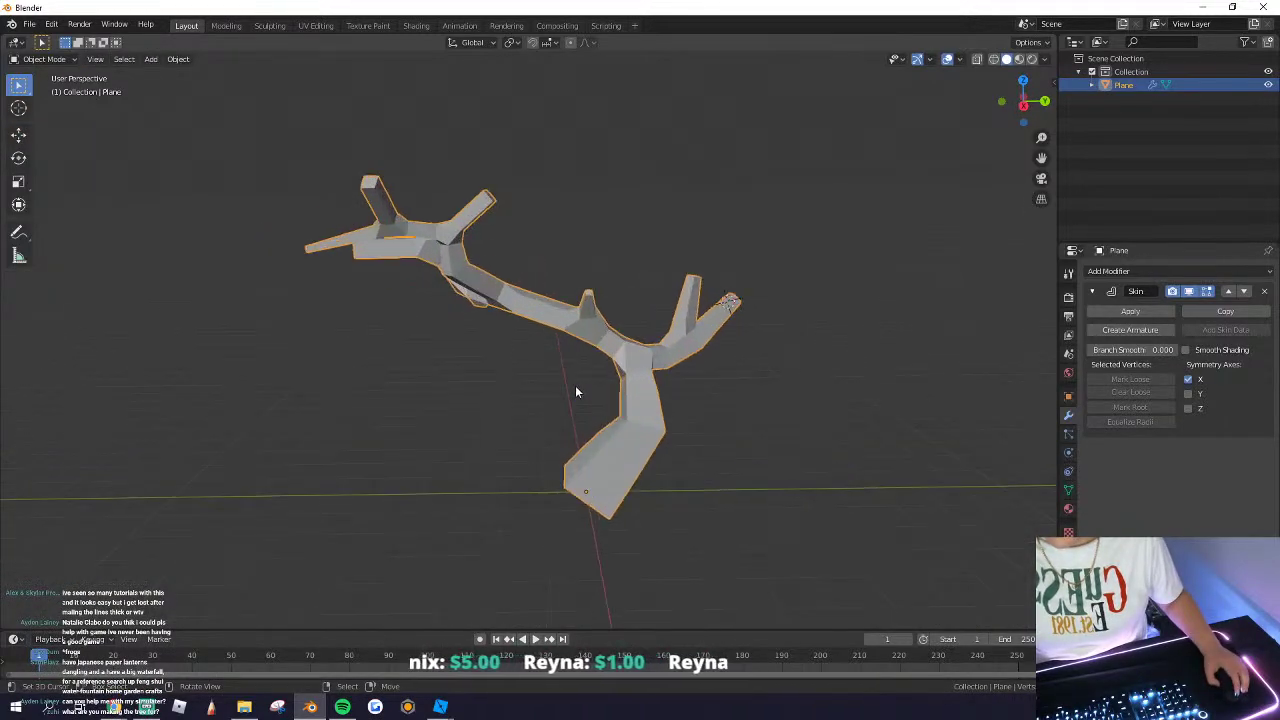
Step: In wireframe display, shift the joint of one upper side branch along Z, and apply the tree's Skin modifier
{"action": "scroll", "coordinate": [615, 410], "scroll_direction": "up", "scroll_amount": 4}
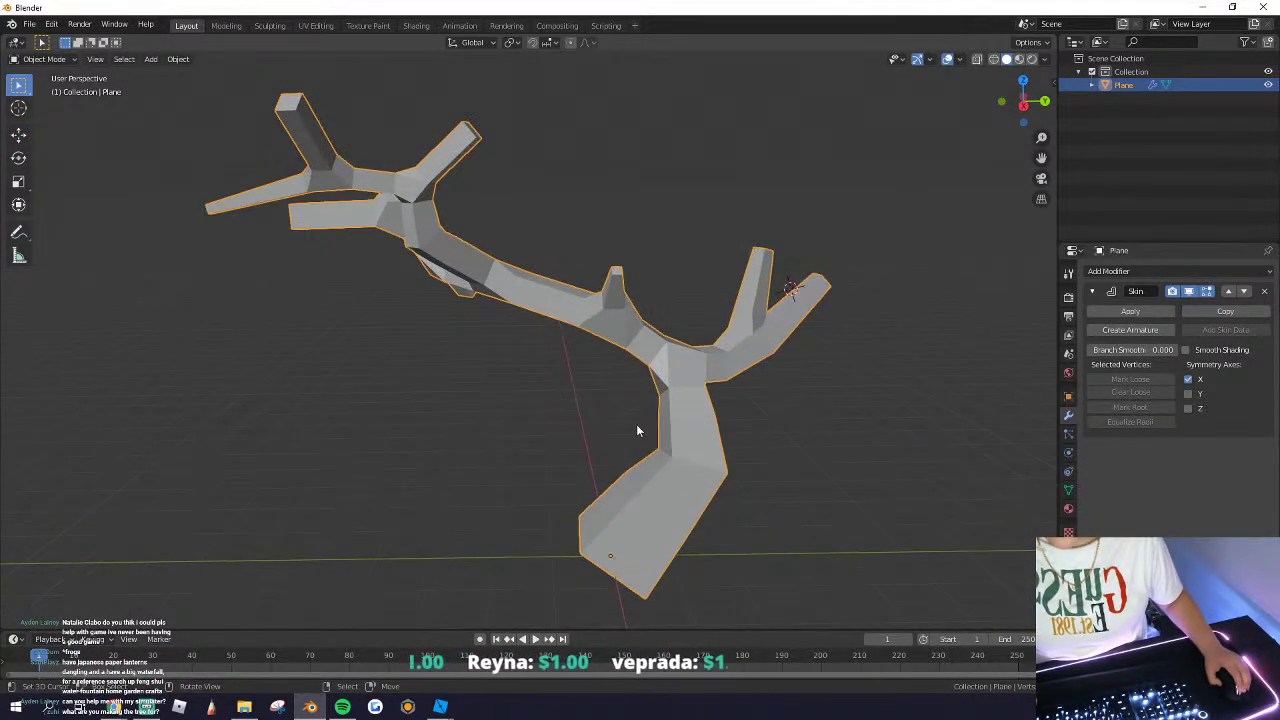
{"action": "scroll", "coordinate": [658, 428], "scroll_direction": "down", "scroll_amount": 2}
{"action": "middle_click_drag", "start_coordinate": [660, 433], "coordinate": [581, 286]}
{"action": "key", "text": "Tab"}
{"action": "key", "text": "Tab"}
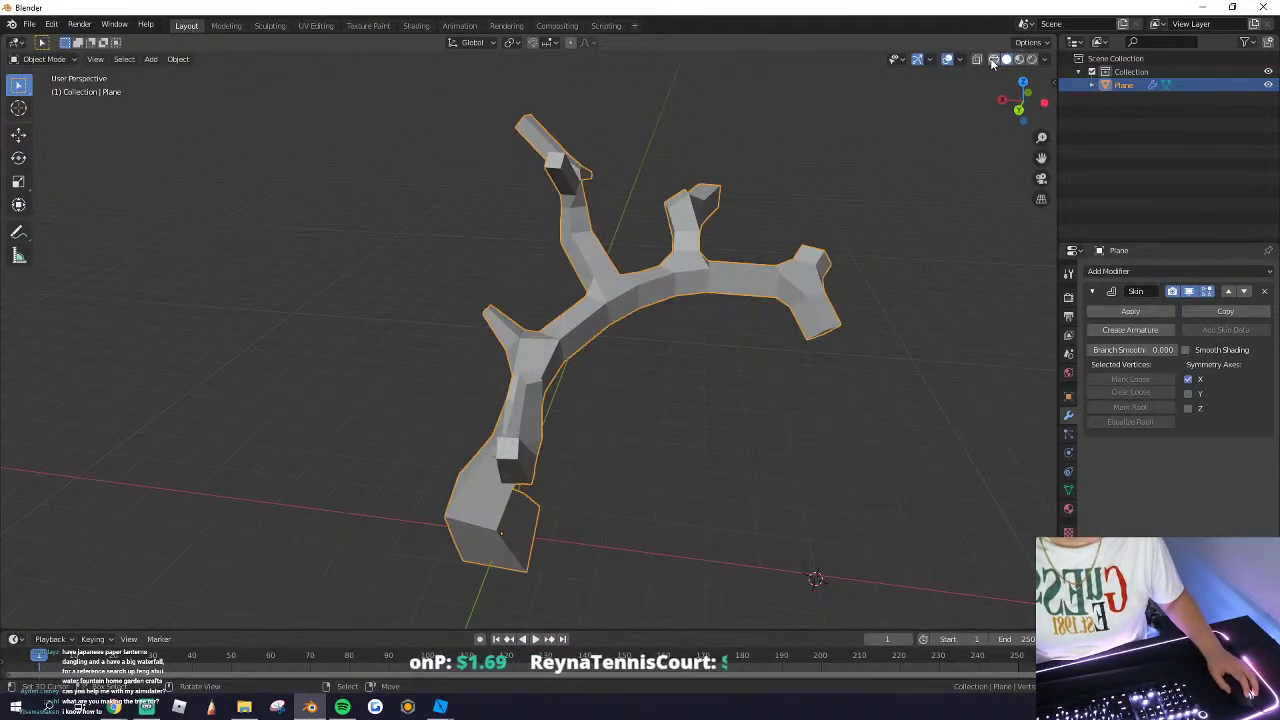
{"action": "left_click", "coordinate": [993, 60]}
{"action": "key", "text": "Tab"}
{"action": "left_click_drag", "start_coordinate": [504, 358], "coordinate": [455, 320]}
{"action": "middle_click_drag", "start_coordinate": [487, 355], "coordinate": [666, 257]}
{"action": "key", "text": "g"}
{"action": "key", "text": "z"}
{"action": "left_click", "coordinate": [575, 230]}
{"action": "key", "text": "Tab"}
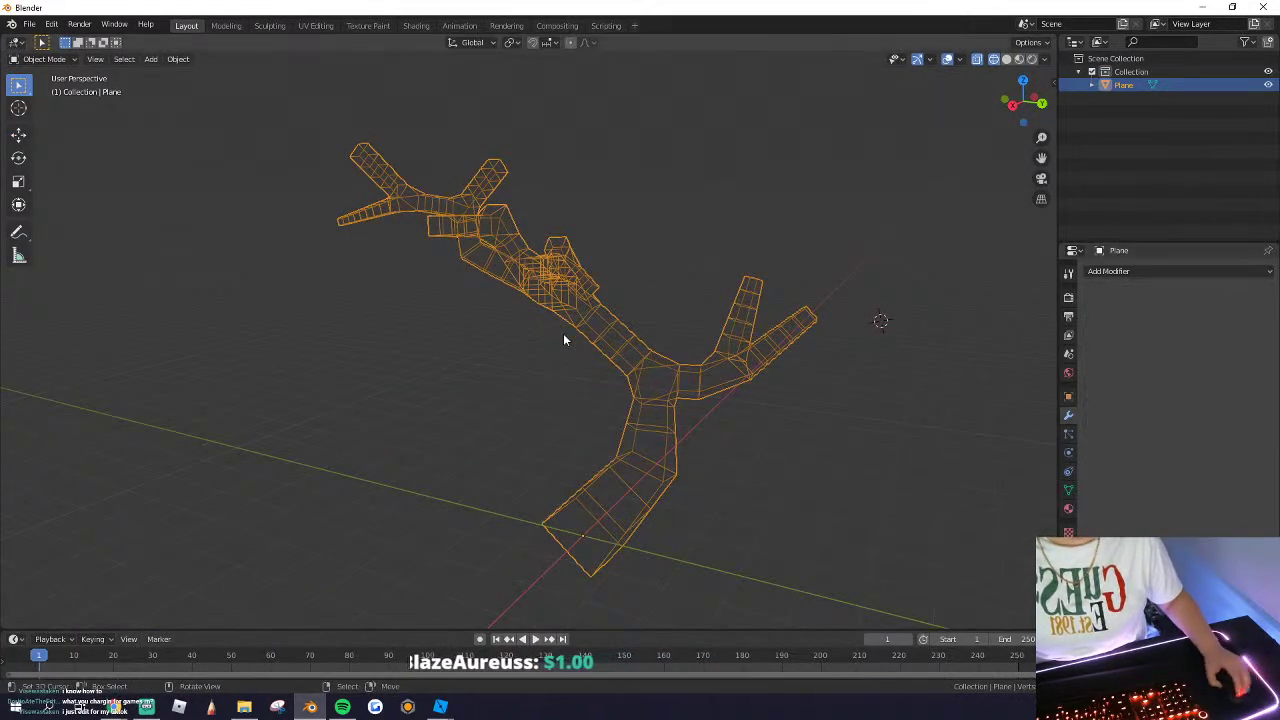
Step: Return to solid shading and select the flat bottom face of the trunk in face select mode
{"action": "middle_click_drag", "start_coordinate": [563, 340], "coordinate": [912, 160]}
{"action": "left_click", "coordinate": [1006, 59]}
{"action": "mouse_move", "coordinate": [560, 330]}
{"action": "middle_mouse_down"}
{"action": "mouse_move", "coordinate": [481, 383]}
{"action": "mouse_move", "coordinate": [564, 370]}
{"action": "middle_mouse_up"}
{"action": "key", "text": "Tab"}
{"action": "middle_click_drag", "start_coordinate": [587, 414], "coordinate": [594, 275]}
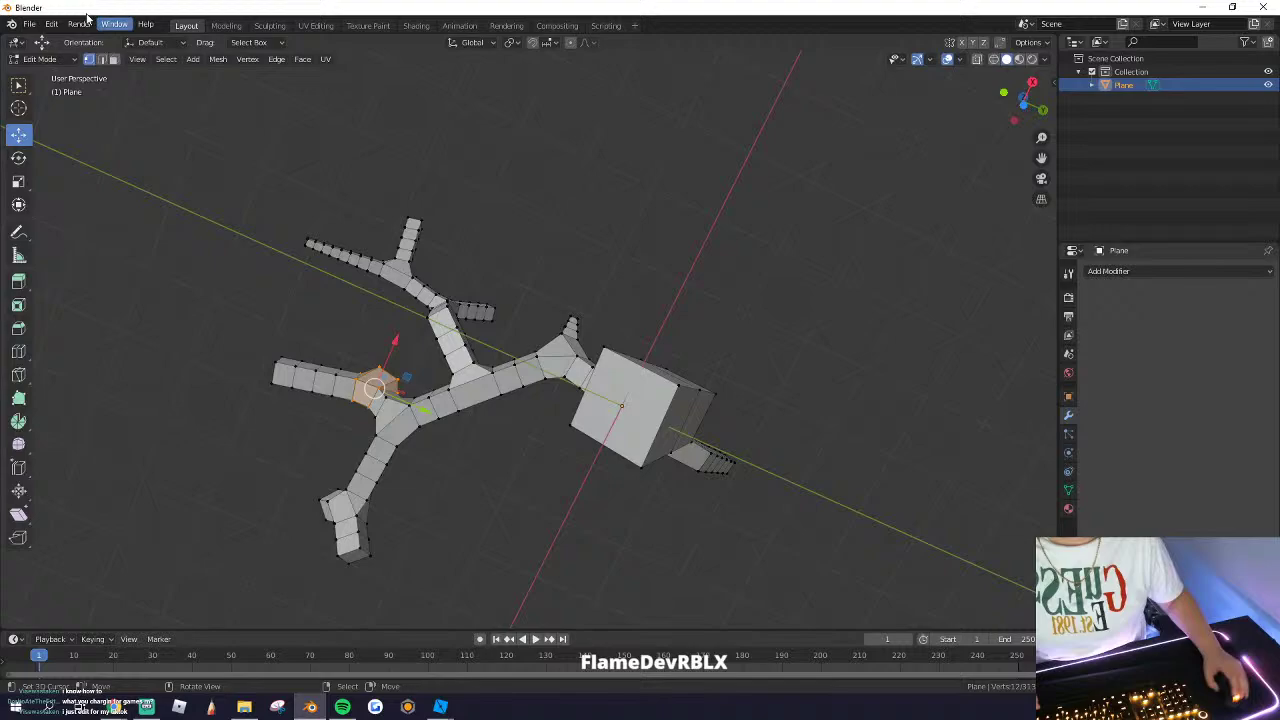
{"action": "left_click", "coordinate": [114, 59]}
{"action": "left_click", "coordinate": [612, 425]}
{"action": "middle_click_drag", "start_coordinate": [611, 430], "coordinate": [624, 514]}
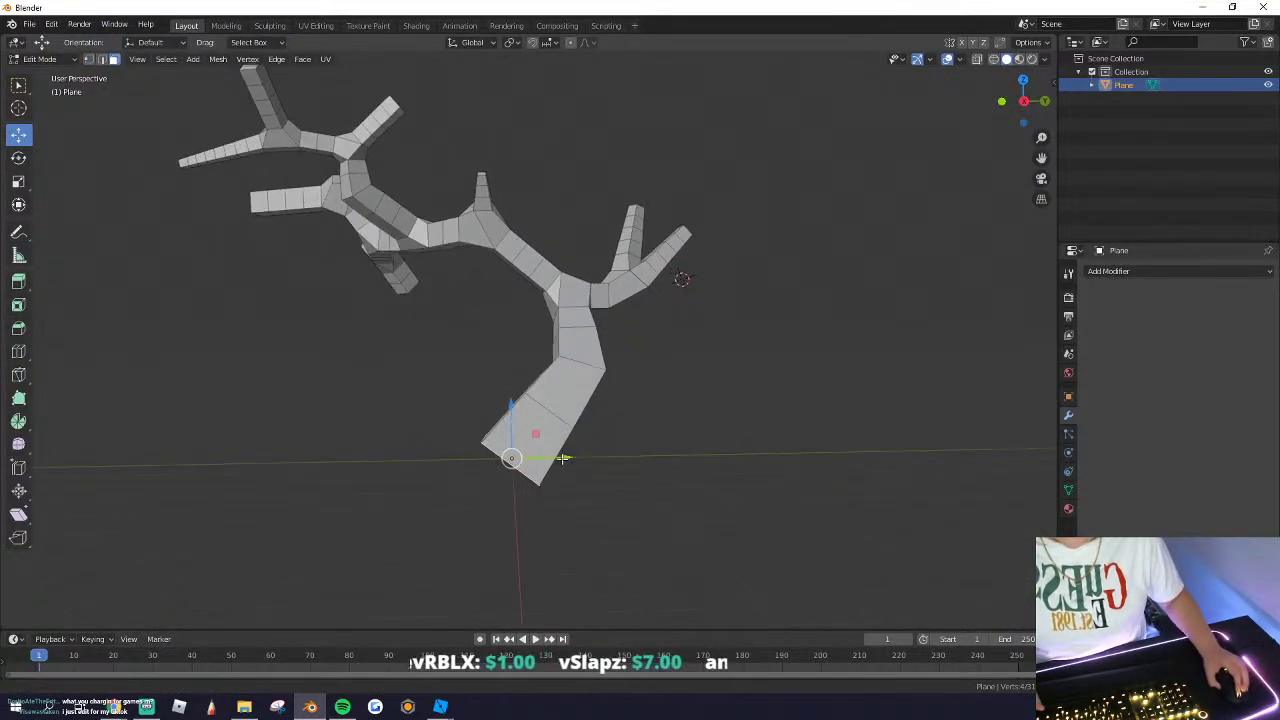
Step: Rotate the trunk's bottom face about 42° around the X axis to level it with the ground
{"action": "key", "text": "r"}
{"action": "left_click", "coordinate": [629, 483]}
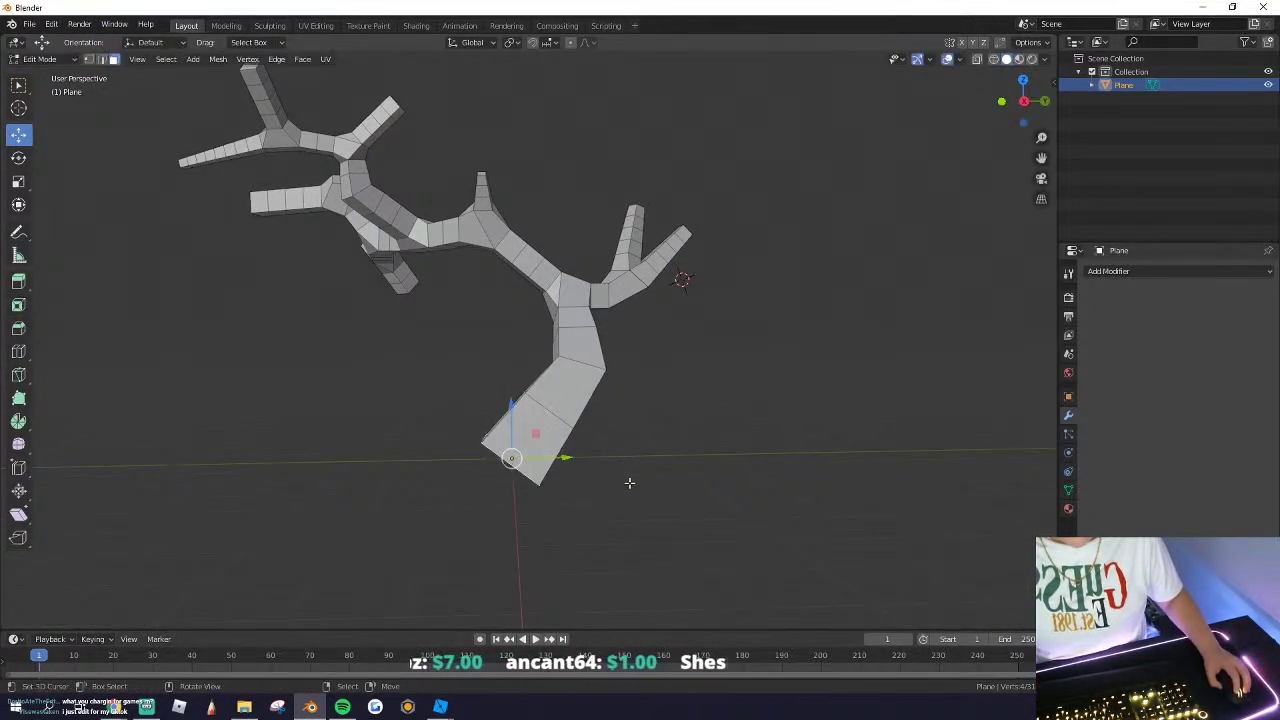
{"action": "key", "text": "x"}
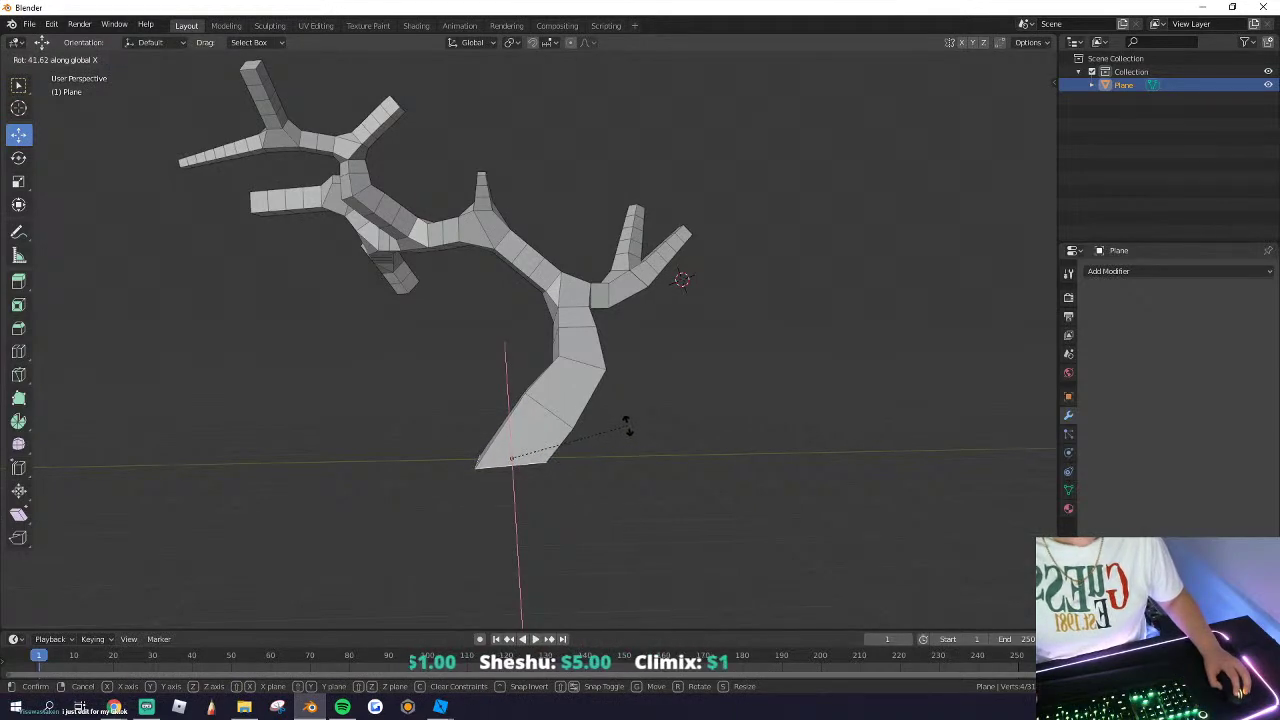
{"action": "left_click", "coordinate": [627, 427]}
Step: Shift the trunk's bottom face along Y under the trunk and rotate it about -6° around X
{"action": "key", "text": "g"}
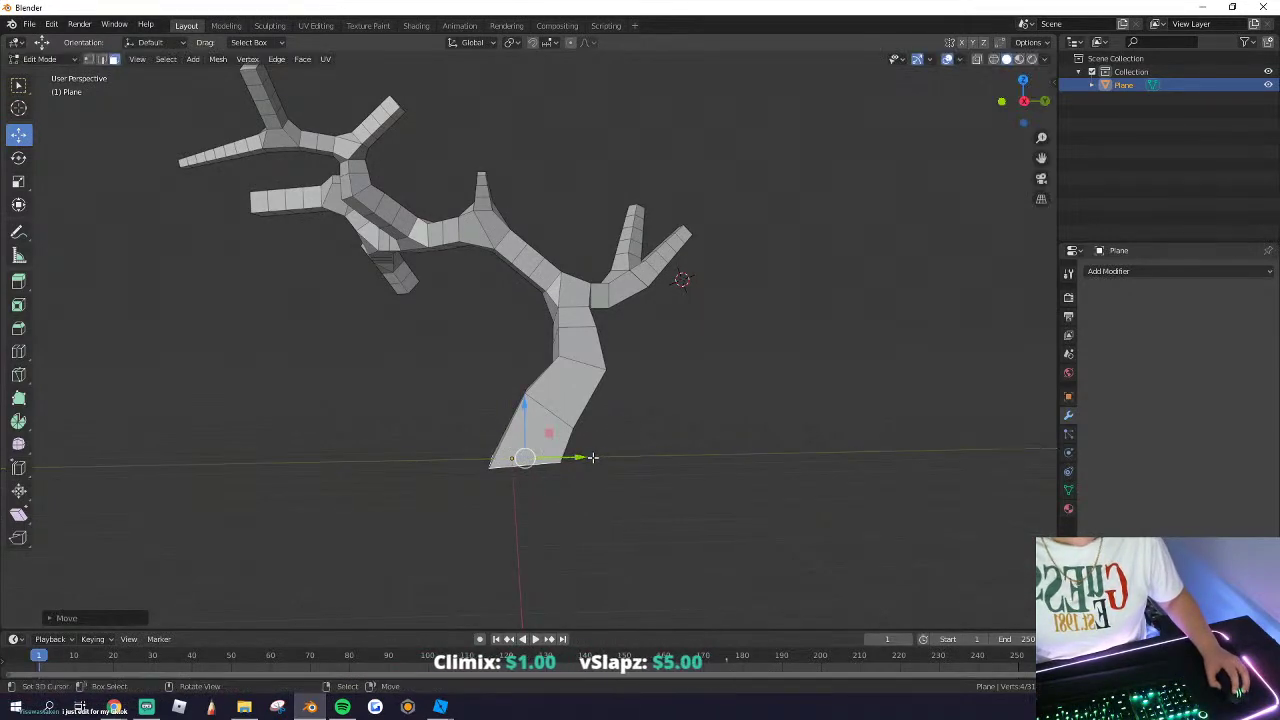
{"action": "left_click", "coordinate": [586, 459]}
{"action": "key", "text": "r"}
{"action": "key", "text": "x"}
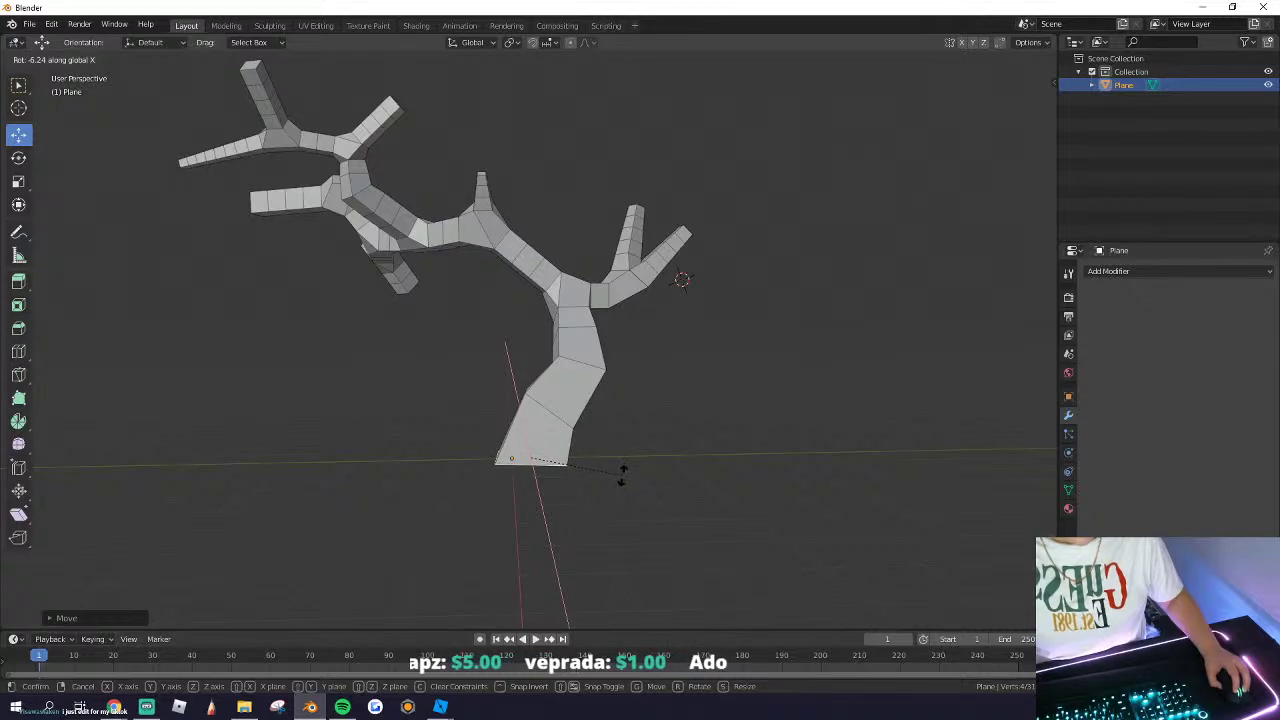
{"action": "left_click", "coordinate": [621, 475]}
{"action": "key", "text": "Tab"}
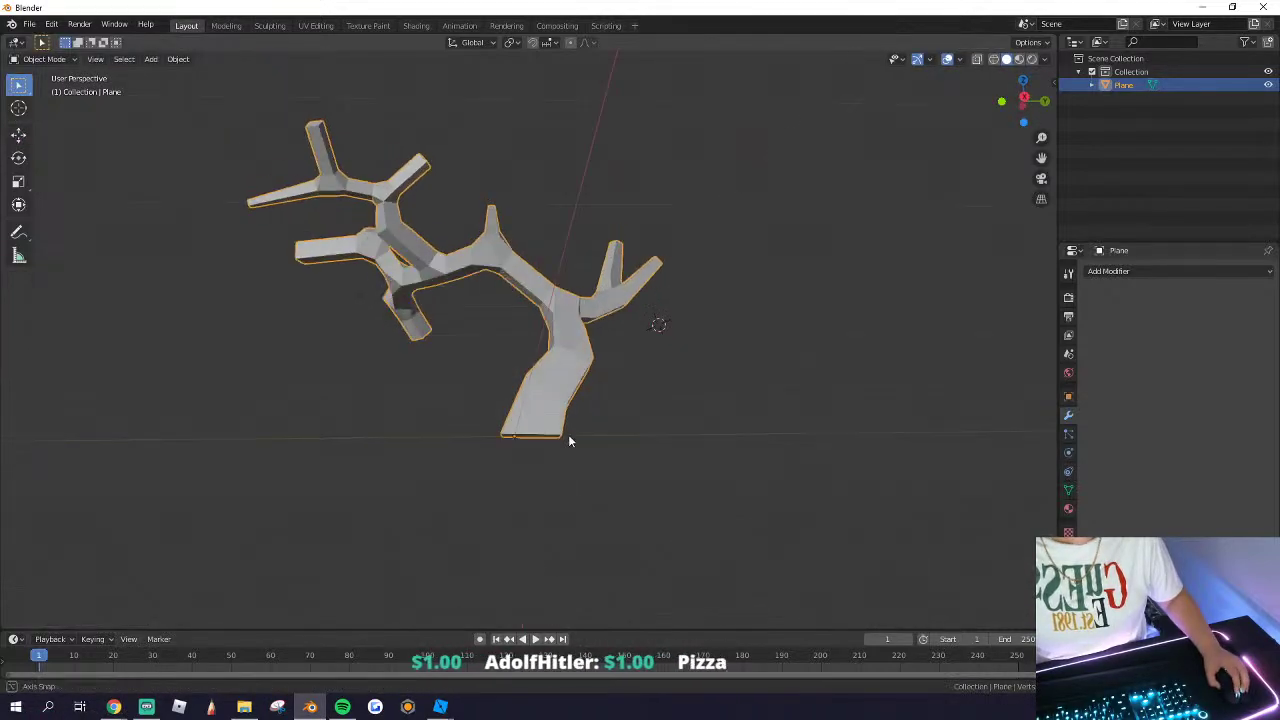
Step: Shade all faces of the tree mesh smooth, enable Auto Smooth for its normals, and deselect the tree in Object Mode
{"action": "middle_click_drag", "start_coordinate": [569, 440], "coordinate": [712, 433]}
{"action": "middle_click_drag", "start_coordinate": [547, 372], "coordinate": [743, 380]}
{"action": "key", "text": "Tab"}
{"action": "middle_click_drag", "start_coordinate": [520, 322], "coordinate": [471, 215]}
{"action": "key", "text": "a"}
{"action": "left_click", "coordinate": [302, 58]}
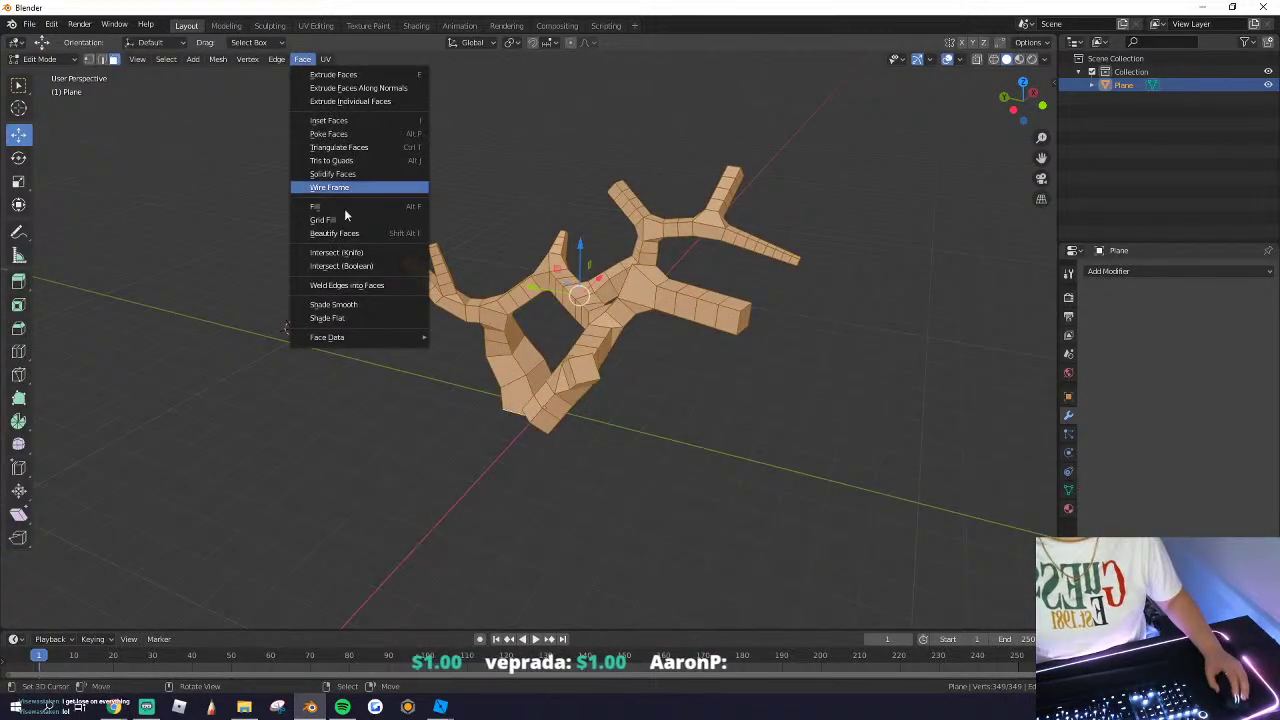
{"action": "left_click", "coordinate": [337, 306]}
{"action": "left_click", "coordinate": [1070, 491]}
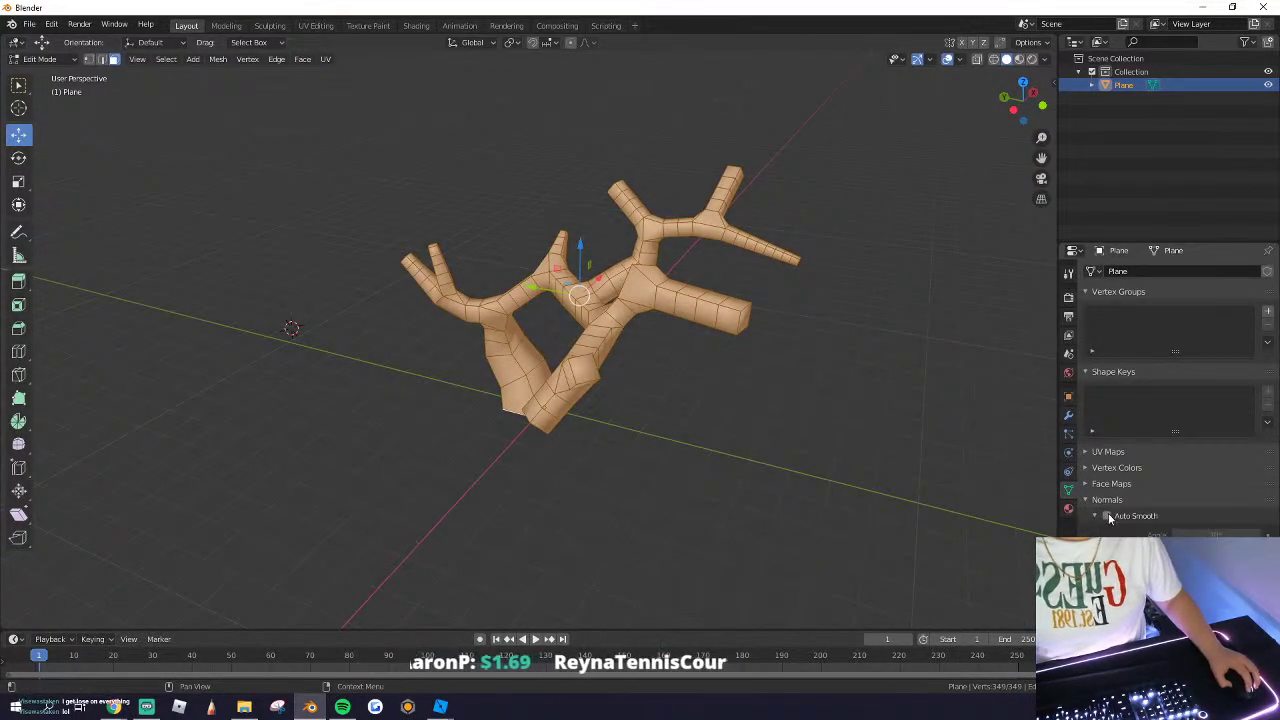
{"action": "left_click", "coordinate": [1107, 516]}
{"action": "key", "text": "Tab"}
{"action": "middle_click_drag", "start_coordinate": [449, 292], "coordinate": [630, 327]}
{"action": "key", "text": "alt+a"}
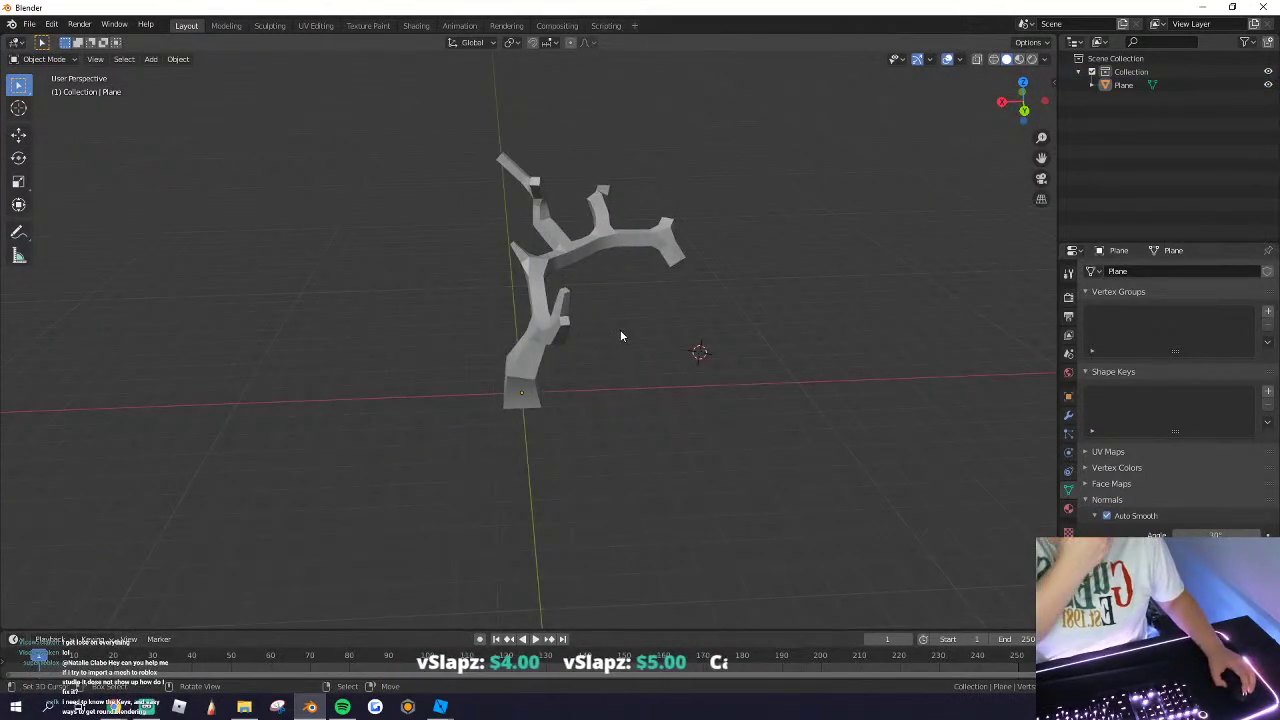
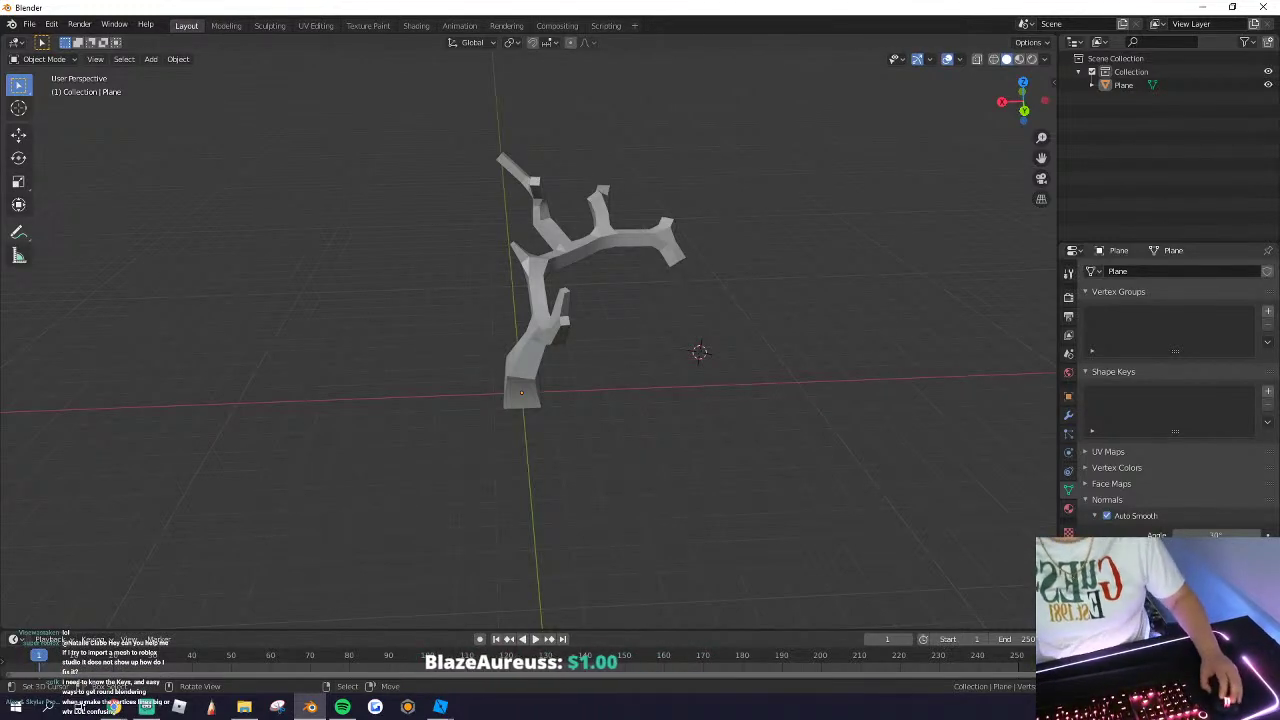
Step: Add an Ico Sphere for the foliage and place it at the world origin by the trunk's base
{"action": "left_click", "coordinate": [150, 59]}
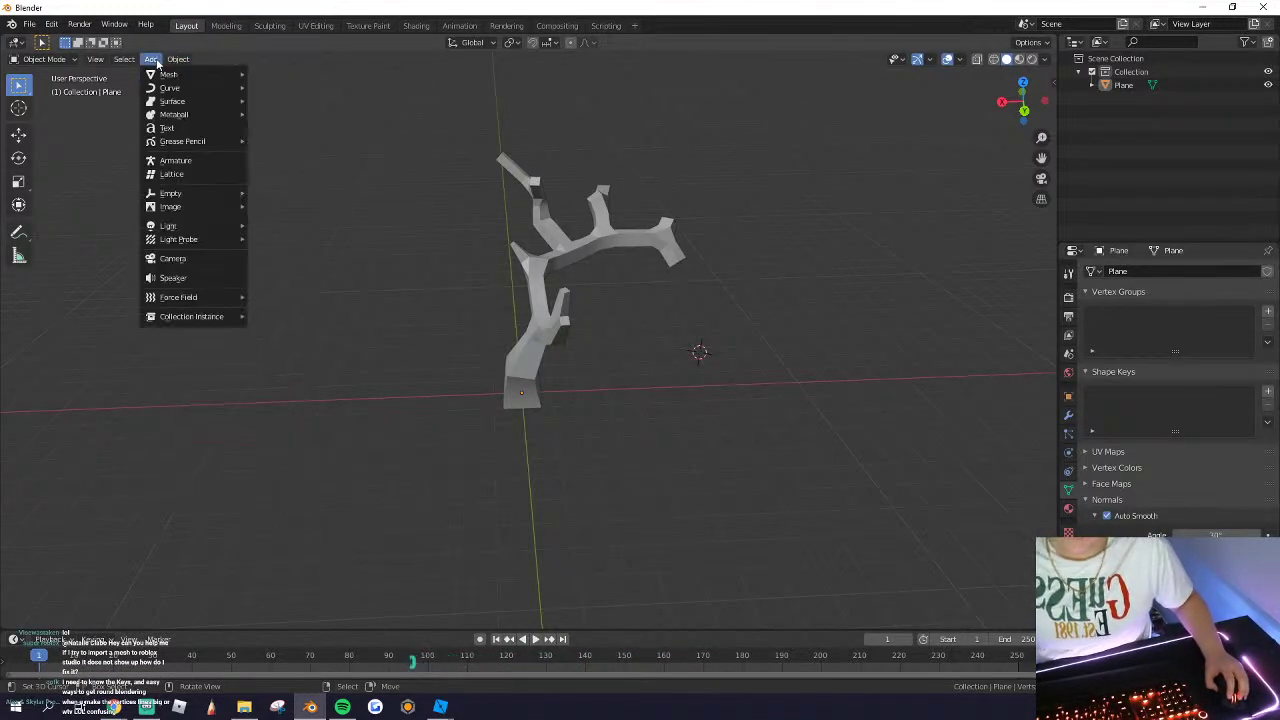
{"action": "left_click", "coordinate": [150, 59]}
{"action": "left_click", "coordinate": [150, 59]}
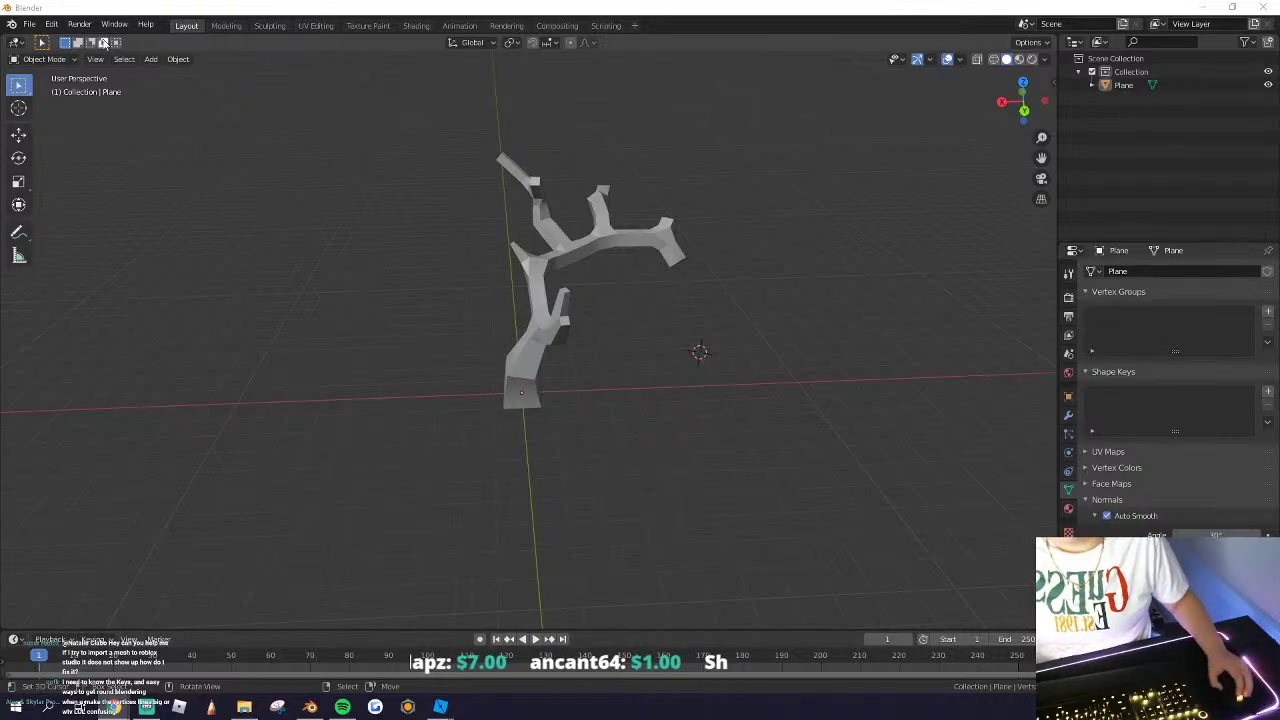
{"action": "left_click", "coordinate": [148, 59]}
{"action": "mouse_move", "coordinate": [172, 75]}
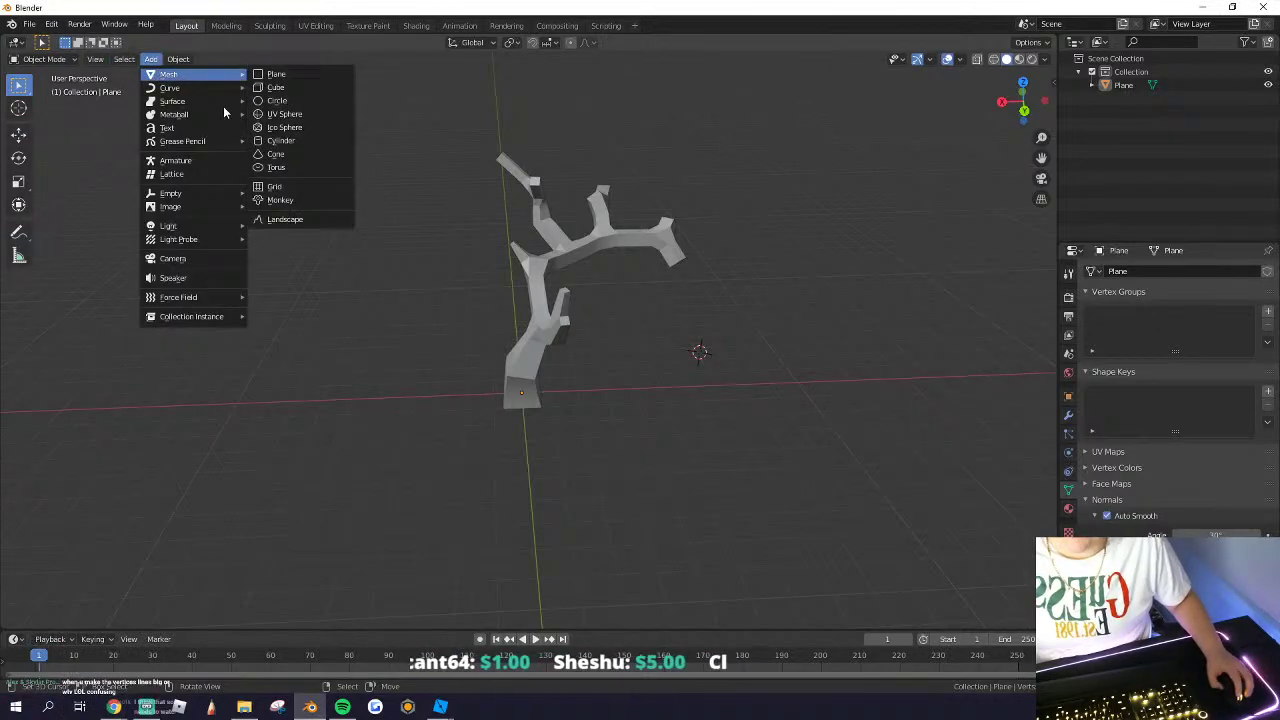
{"action": "left_click", "coordinate": [277, 128]}
{"action": "middle_click_drag", "start_coordinate": [420, 240], "coordinate": [507, 258]}
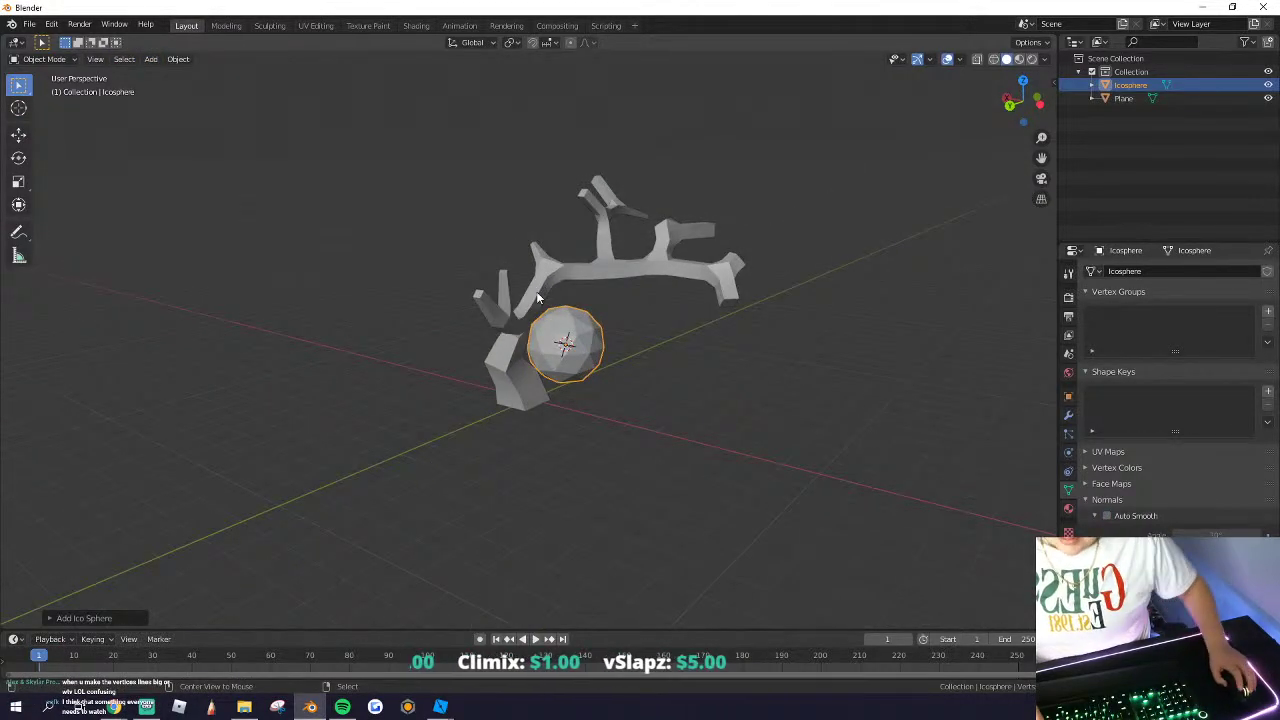
{"action": "middle_click_drag", "start_coordinate": [582, 316], "coordinate": [557, 316]}
Step: Stretch the ico sphere along X and enlarge it uniformly
{"action": "key", "text": "s"}
{"action": "key", "text": "x"}
{"action": "left_click", "coordinate": [690, 380]}
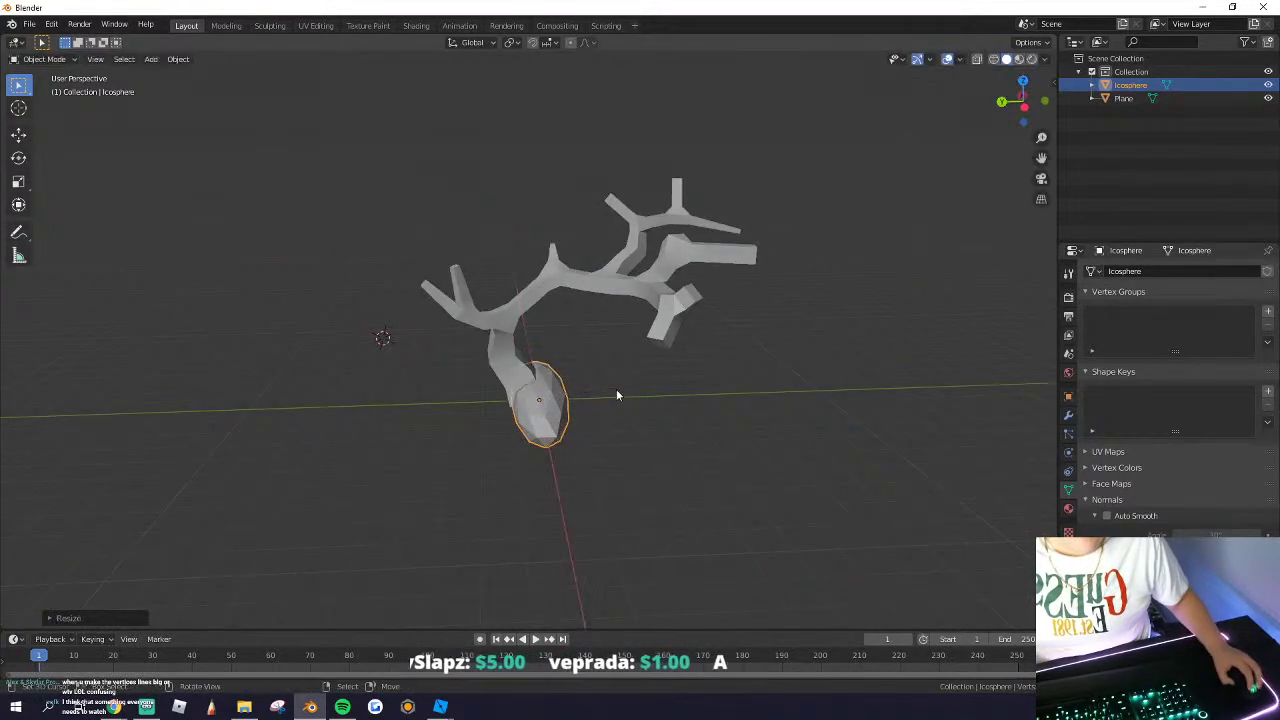
{"action": "key", "text": "s"}
{"action": "left_click", "coordinate": [664, 396]}
{"action": "left_click", "coordinate": [650, 414]}
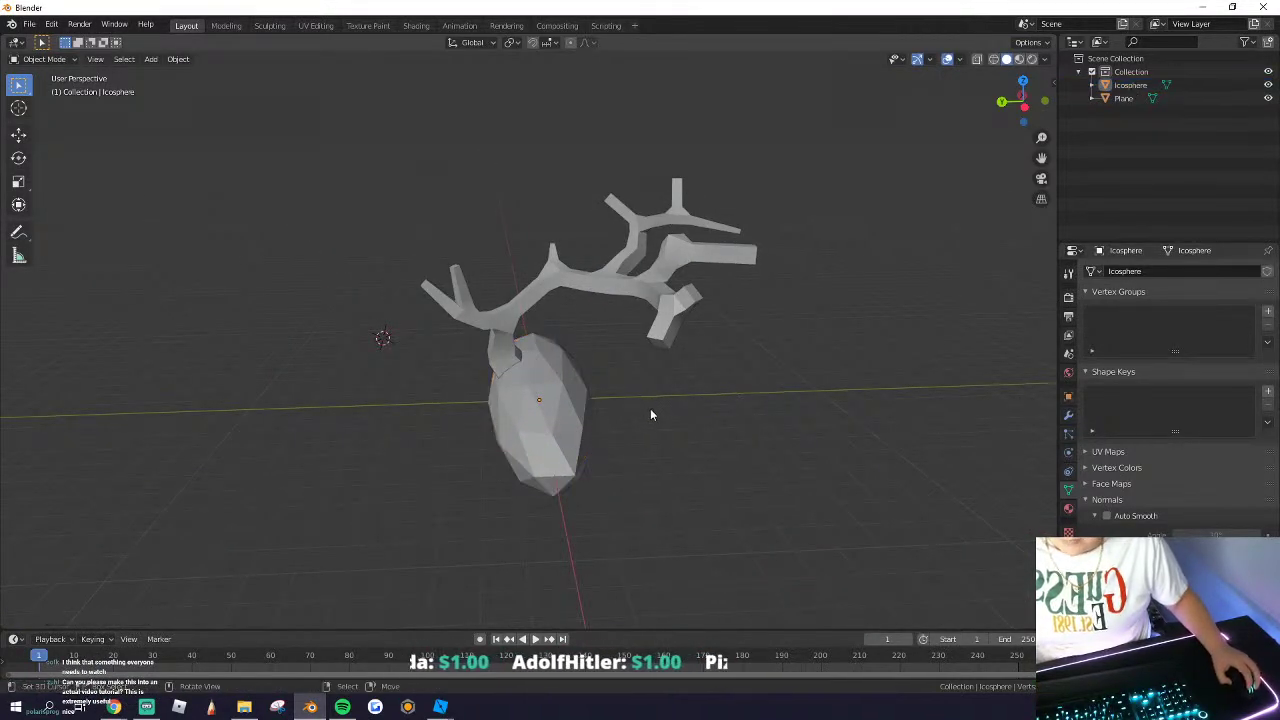
{"action": "key", "text": "shift+z"}
{"action": "left_click", "coordinate": [569, 457]}
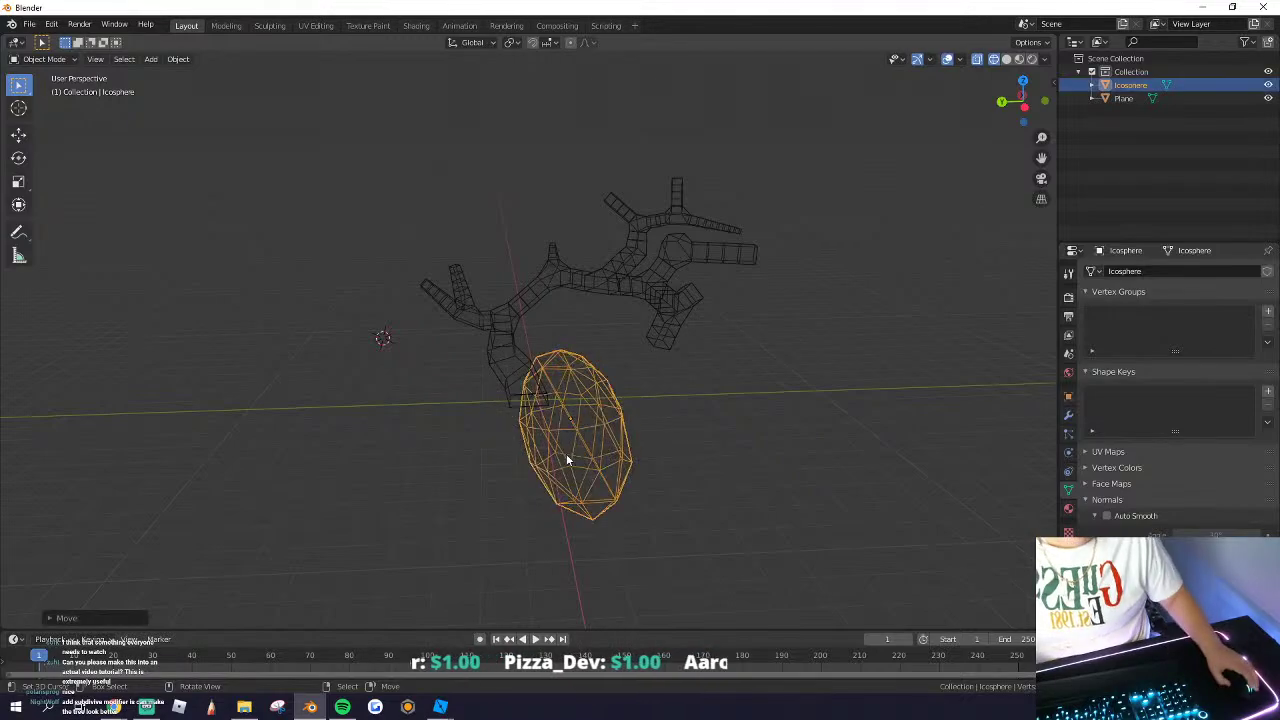
{"action": "left_click", "coordinate": [1007, 59]}
Step: Rotate the stretched ico sphere 90° around Z and rescale it along Z
{"action": "type", "text": "rz"}
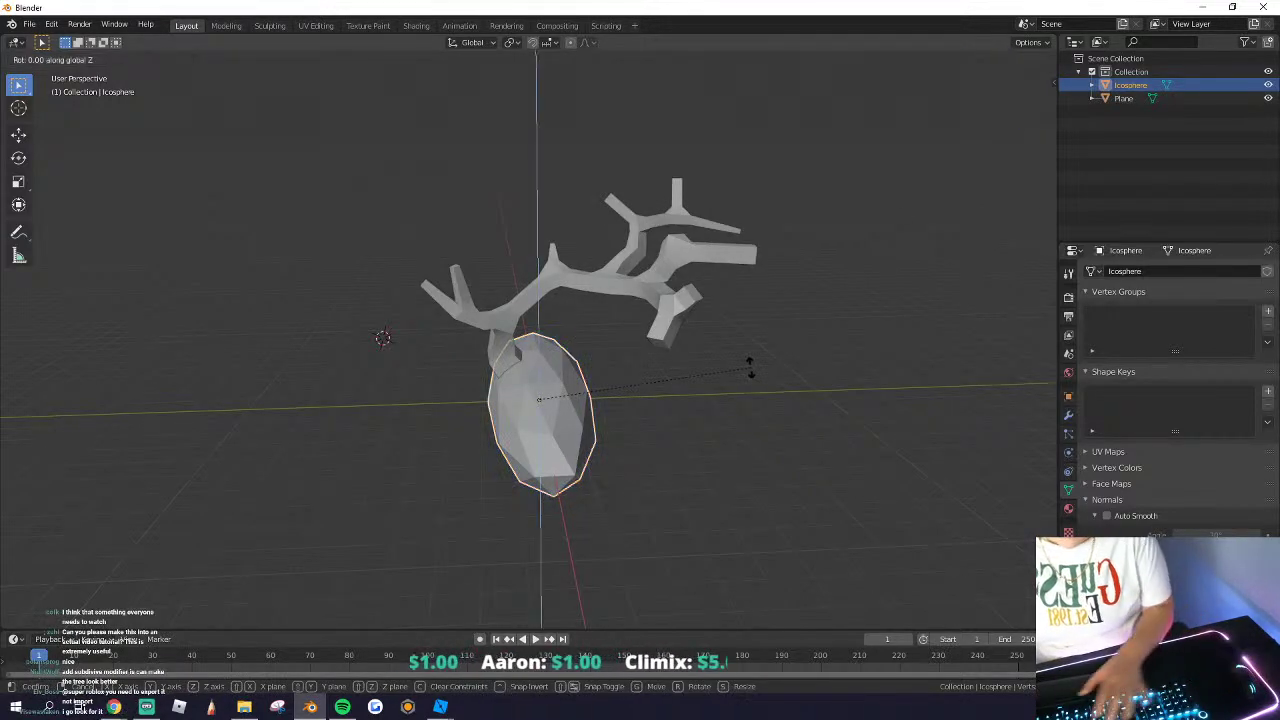
{"action": "type", "text": "90"}
{"action": "key", "text": "Return"}
{"action": "key", "text": "s"}
{"action": "key", "text": "z"}
{"action": "left_click", "coordinate": [747, 278]}
Step: Enlarge the ico sphere slightly along X and move it up above the branches
{"action": "key", "text": "s"}
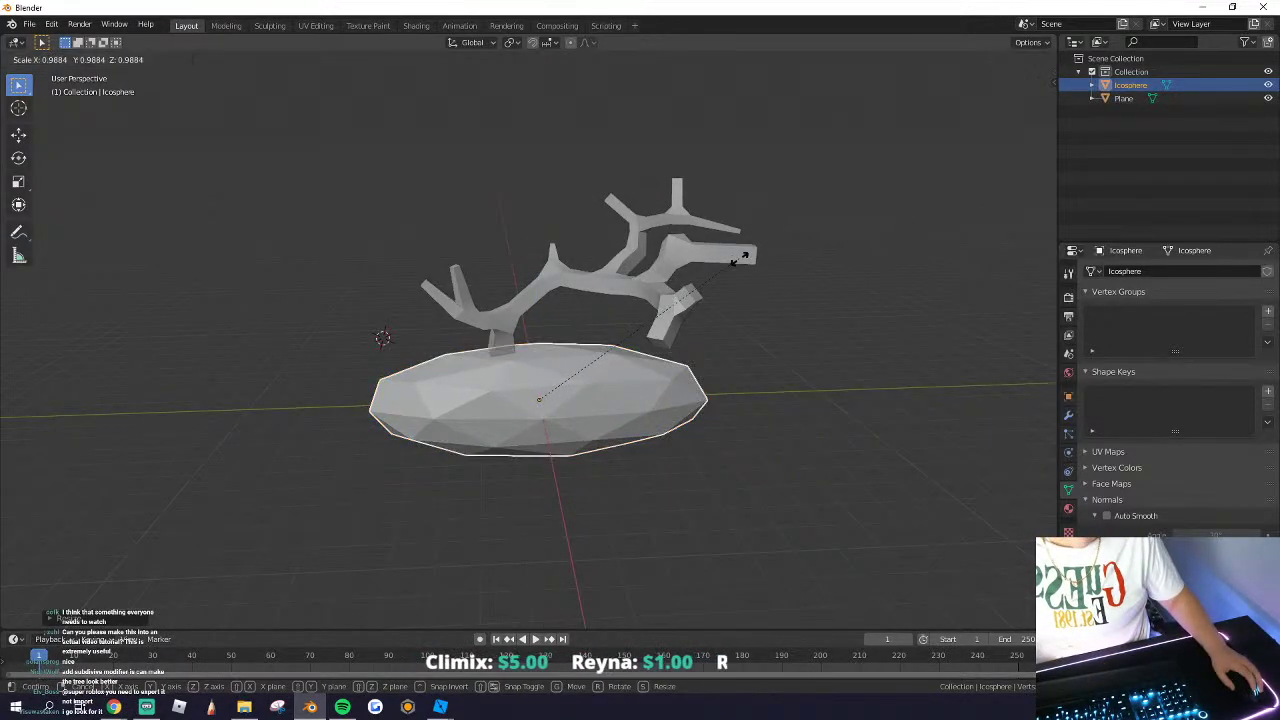
{"action": "key", "text": "x"}
{"action": "left_click", "coordinate": [843, 280]}
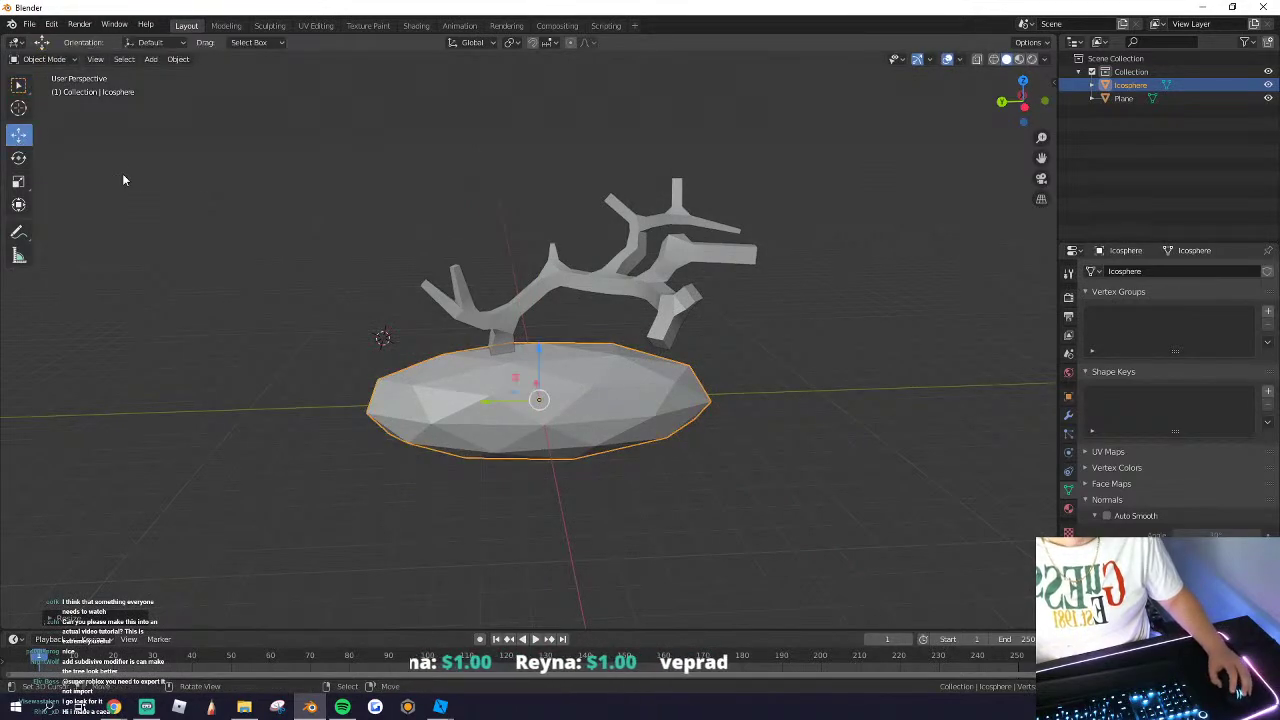
{"action": "key", "text": "y"}
{"action": "left_click", "coordinate": [594, 426]}
{"action": "left_click_drag", "start_coordinate": [539, 364], "coordinate": [551, 158]}
{"action": "left_click_drag", "start_coordinate": [489, 201], "coordinate": [586, 223]}
{"action": "middle_click_drag", "start_coordinate": [586, 223], "coordinate": [728, 272]}
Step: Widen the raised foliage sphere further along the X axis
{"action": "key", "text": "s"}
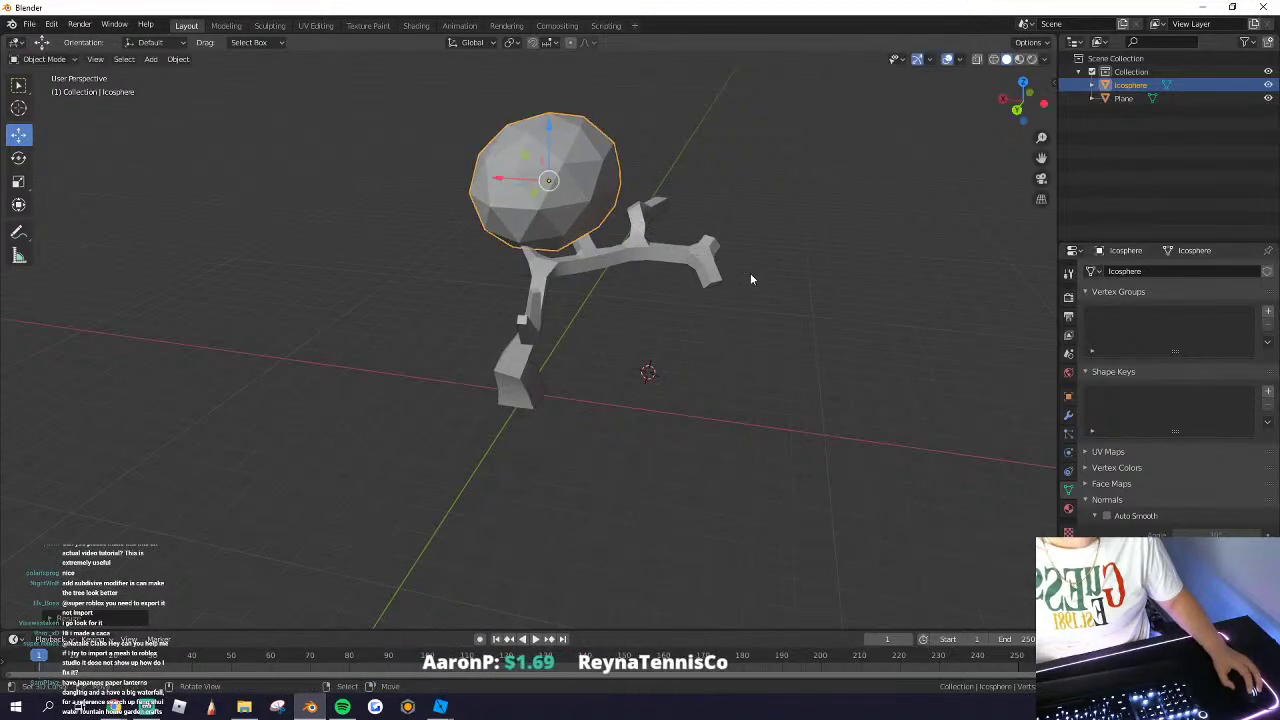
{"action": "key", "text": "x"}
{"action": "left_click", "coordinate": [826, 281]}
{"action": "middle_click_drag", "start_coordinate": [826, 284], "coordinate": [748, 262]}
Step: Shade all faces of the foliage sphere smooth and return to Object Mode
{"action": "key", "text": "Tab"}
{"action": "left_click", "coordinate": [302, 59]}
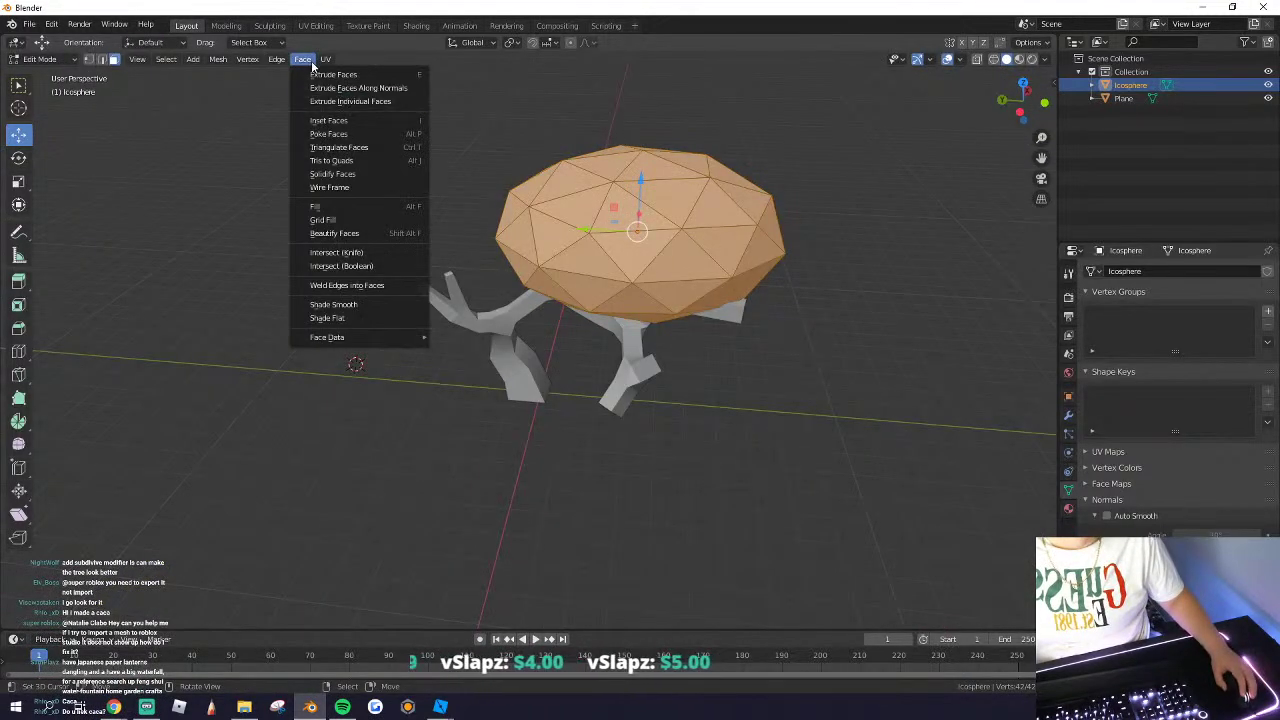
{"action": "left_click", "coordinate": [335, 304]}
{"action": "key", "text": "Tab"}
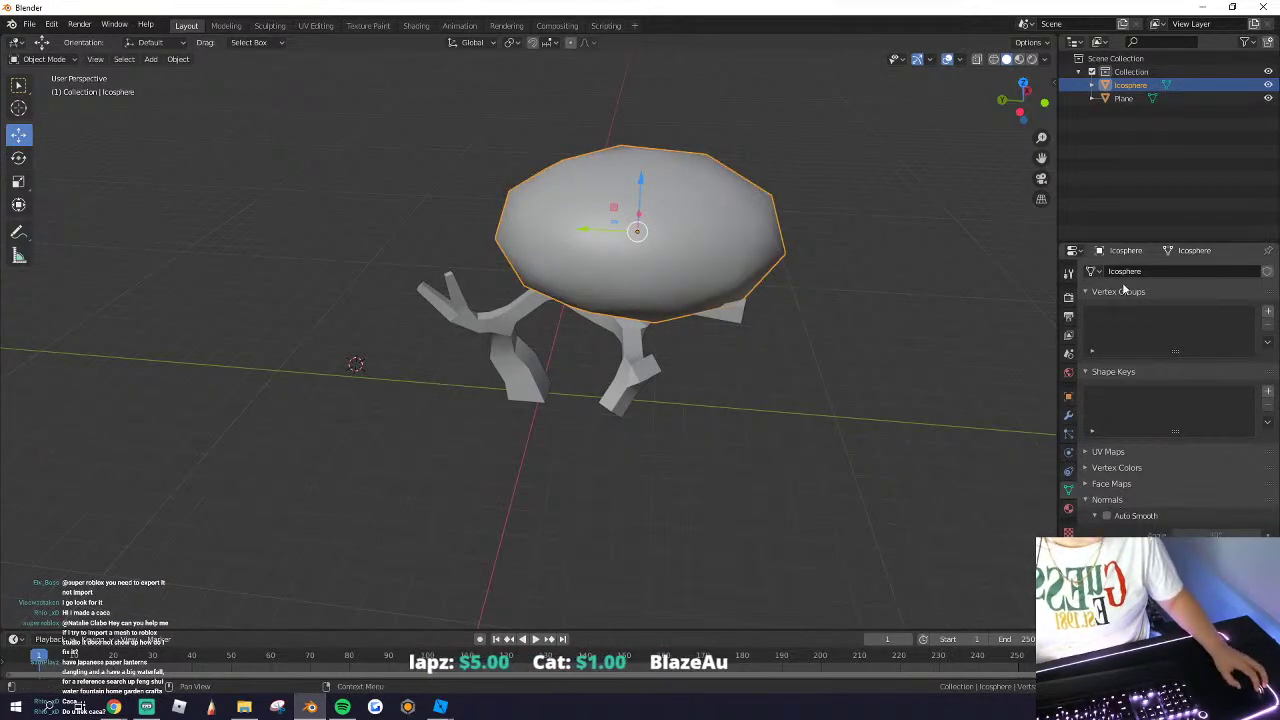
Step: Add a Decimate modifier to the foliage sphere with a collapse ratio of about 0.35
{"action": "left_click", "coordinate": [1068, 415]}
{"action": "left_click", "coordinate": [1109, 272]}
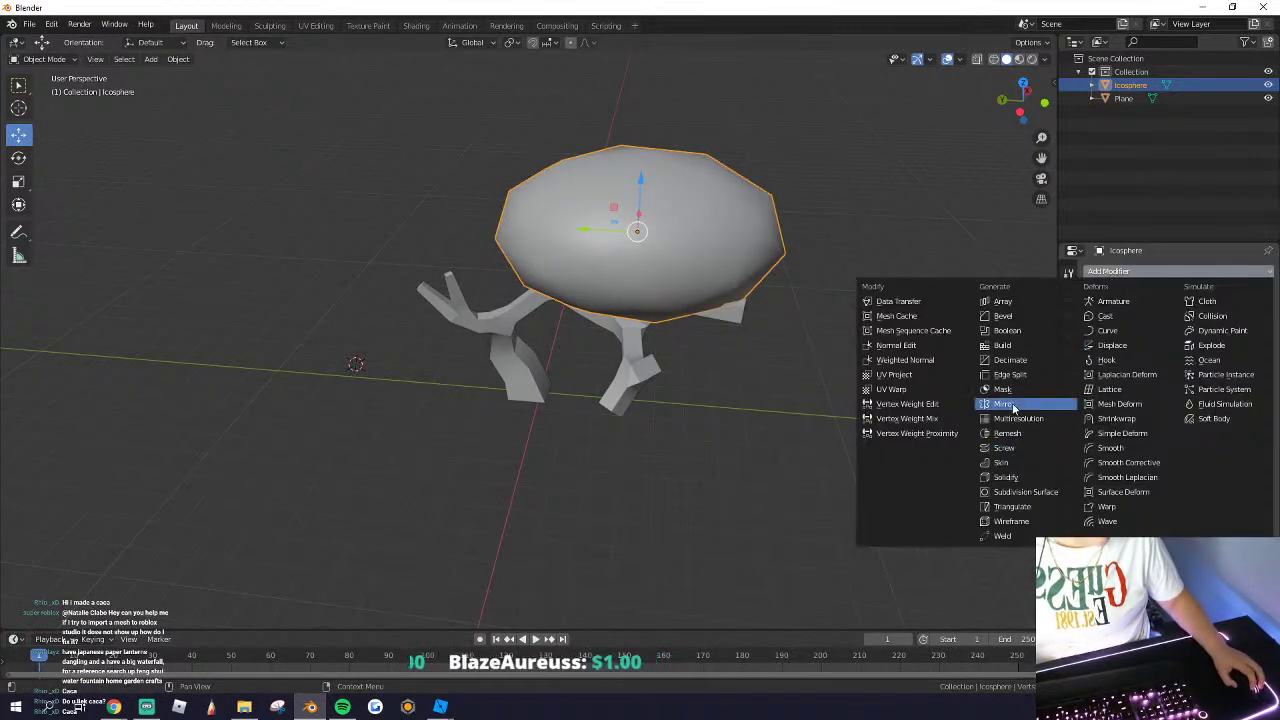
{"action": "left_click", "coordinate": [1010, 362]}
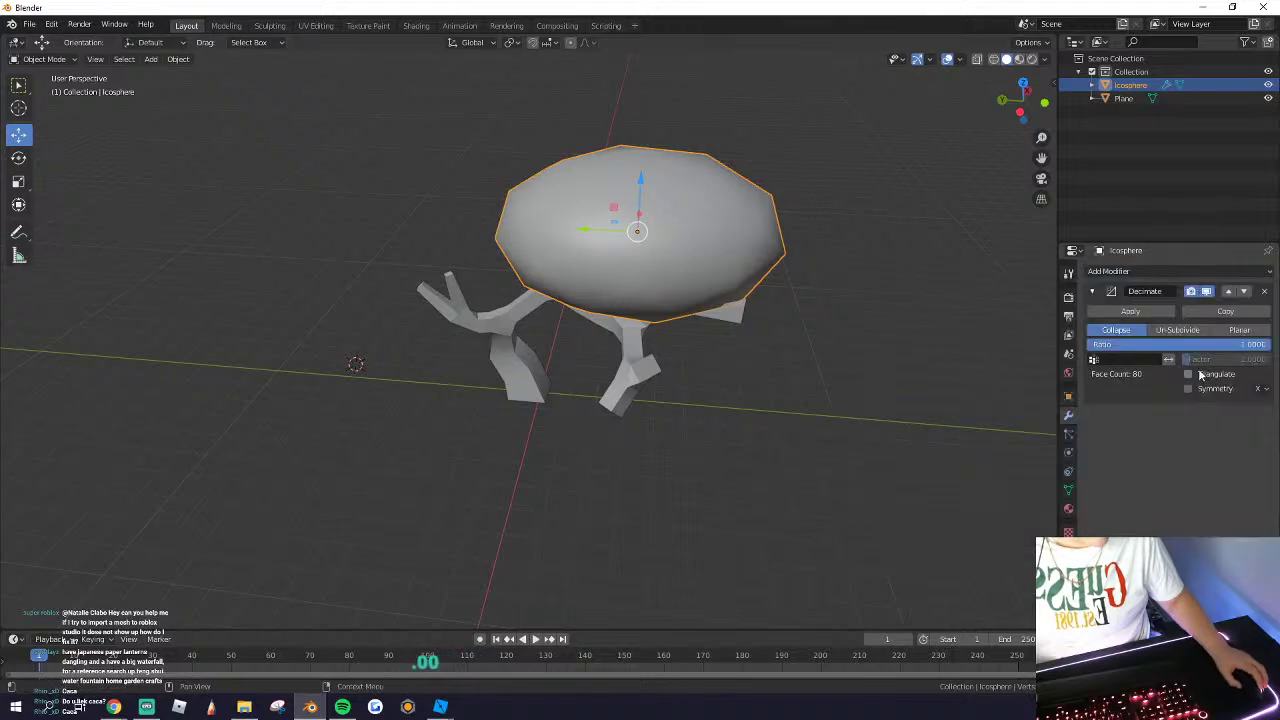
{"action": "left_click_drag", "start_coordinate": [1250, 344], "coordinate": [1150, 344]}
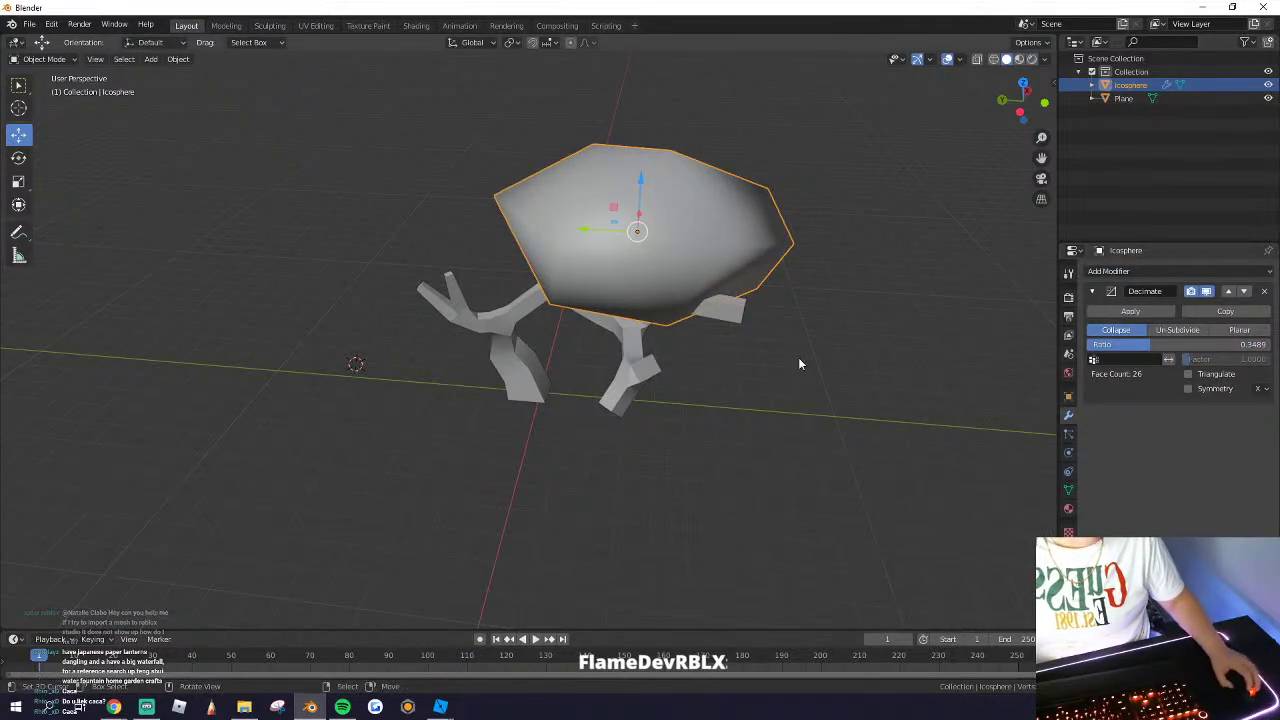
Step: Enable Auto Smooth on the foliage sphere and set its Decimate ratio to about 0.70
{"action": "left_click", "coordinate": [1067, 488]}
{"action": "left_click", "coordinate": [1106, 515]}
{"action": "middle_click_drag", "start_coordinate": [780, 430], "coordinate": [670, 372]}
{"action": "left_click", "coordinate": [1067, 414]}
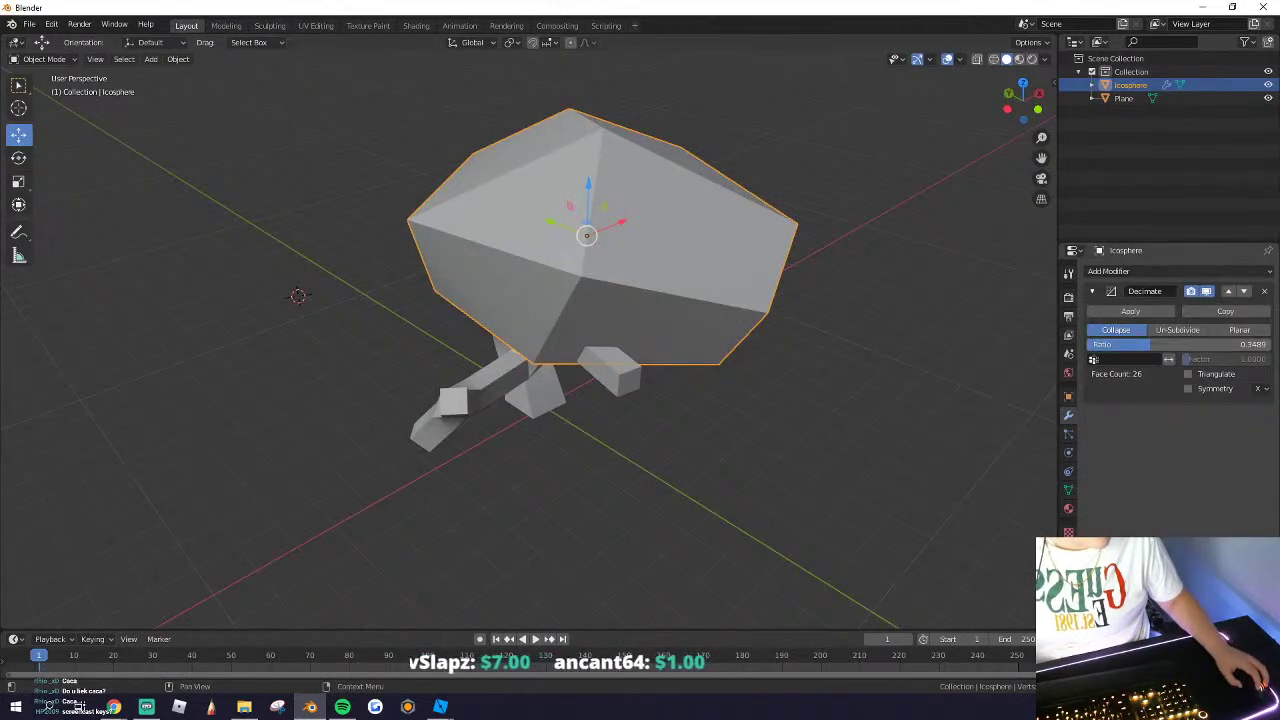
{"action": "left_click_drag", "start_coordinate": [1150, 344], "coordinate": [1215, 344]}
Step: Scale the foliage clump down uniformly to suit the upper branches
{"action": "mouse_move", "coordinate": [622, 300]}
{"action": "middle_mouse_down"}
{"action": "mouse_move", "coordinate": [630, 275]}
{"action": "mouse_move", "coordinate": [778, 299]}
{"action": "mouse_move", "coordinate": [621, 295]}
{"action": "middle_mouse_up"}
{"action": "scroll", "coordinate": [778, 299], "scroll_direction": "down", "scroll_amount": 4}
{"action": "key", "text": "s"}
{"action": "left_click", "coordinate": [725, 291]}
Step: Rotate the foliage clump around Z and about 5° around X, and apply its Decimate modifier
{"action": "key", "text": "r"}
{"action": "key", "text": "z"}
{"action": "left_click", "coordinate": [619, 298]}
{"action": "key", "text": "r"}
{"action": "key", "text": "x"}
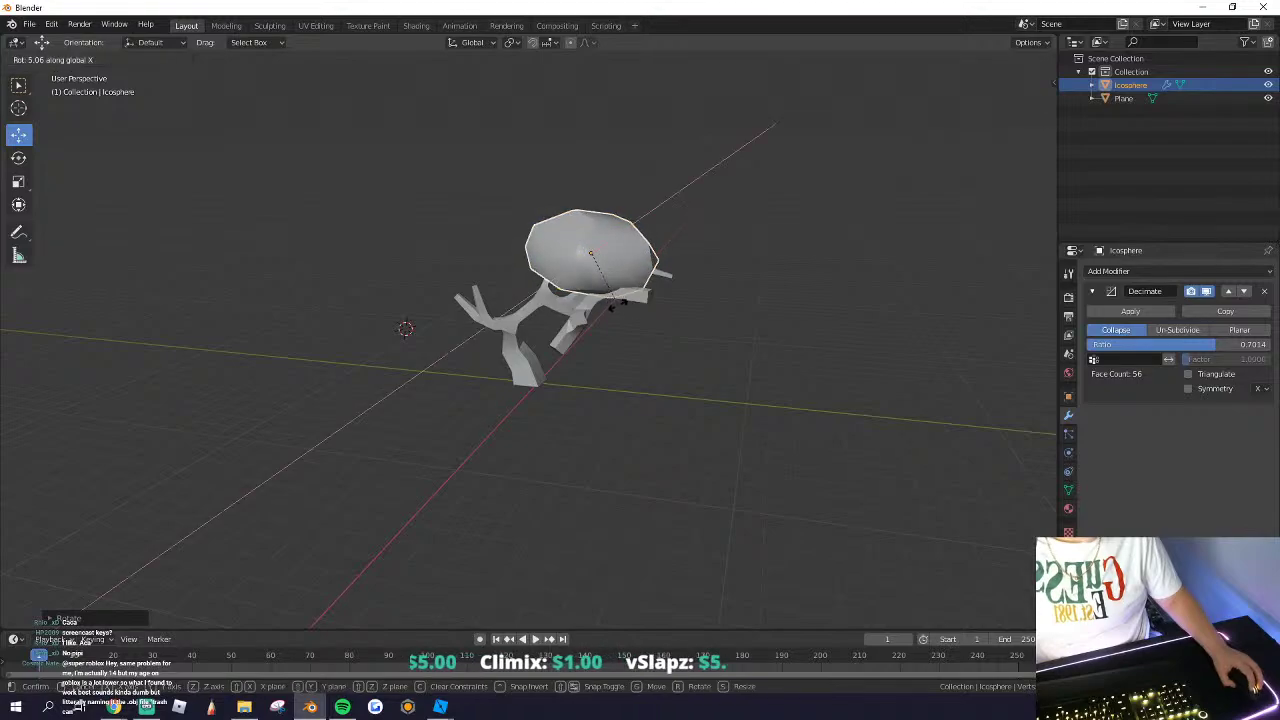
{"action": "left_click", "coordinate": [612, 303]}
{"action": "left_click", "coordinate": [1130, 311]}
{"action": "middle_click_drag", "start_coordinate": [1045, 288], "coordinate": [665, 338]}
Step: Duplicate the foliage clump as a smaller copy and place it over the lower side branches
{"action": "key", "text": "shift+d"}
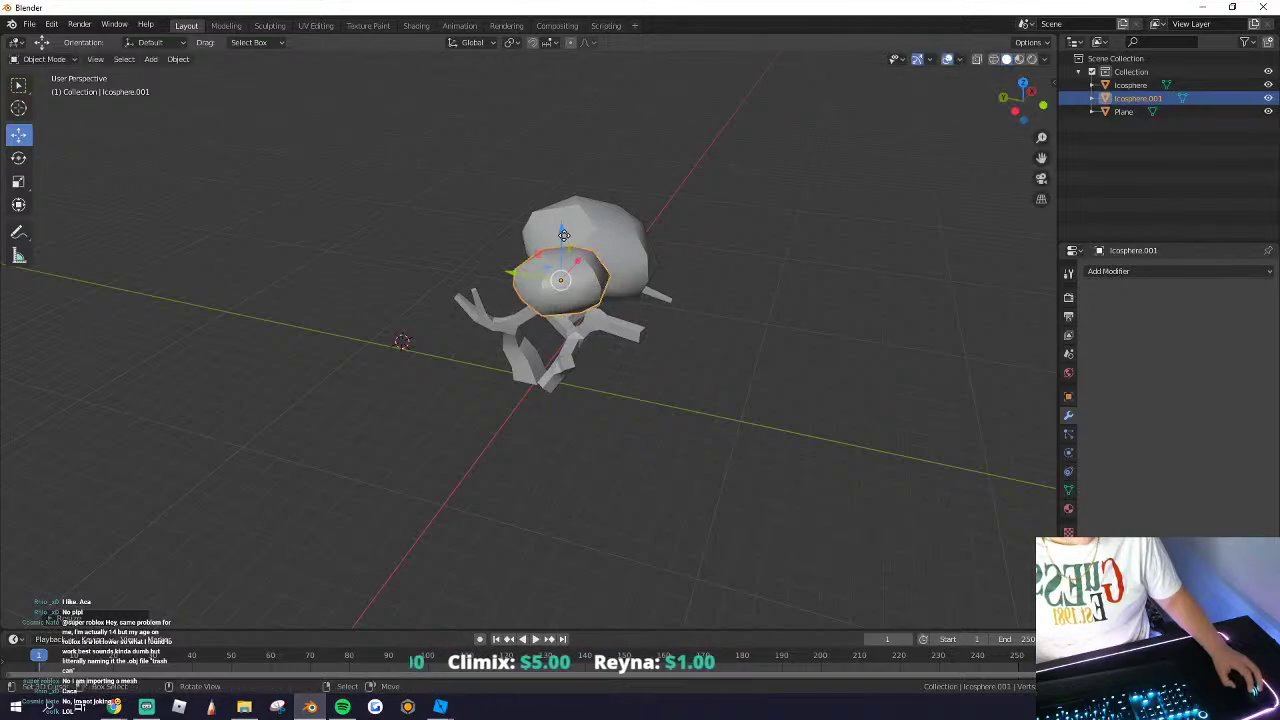
{"action": "left_click", "coordinate": [595, 283]}
{"action": "middle_click_drag", "start_coordinate": [544, 306], "coordinate": [591, 300]}
Step: Scale up the smaller foliage clump, move it outward over the side branches, and rotate it around Z
{"action": "key", "text": "s"}
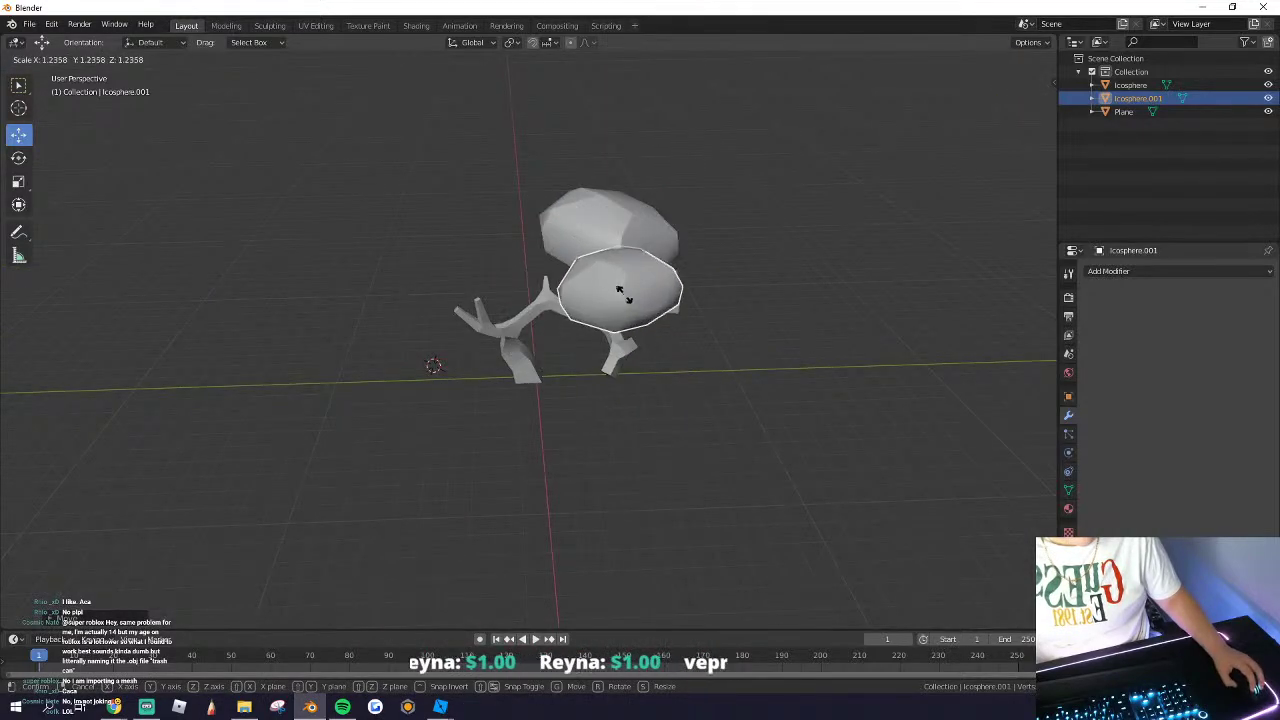
{"action": "left_click", "coordinate": [546, 281]}
{"action": "key", "text": "g"}
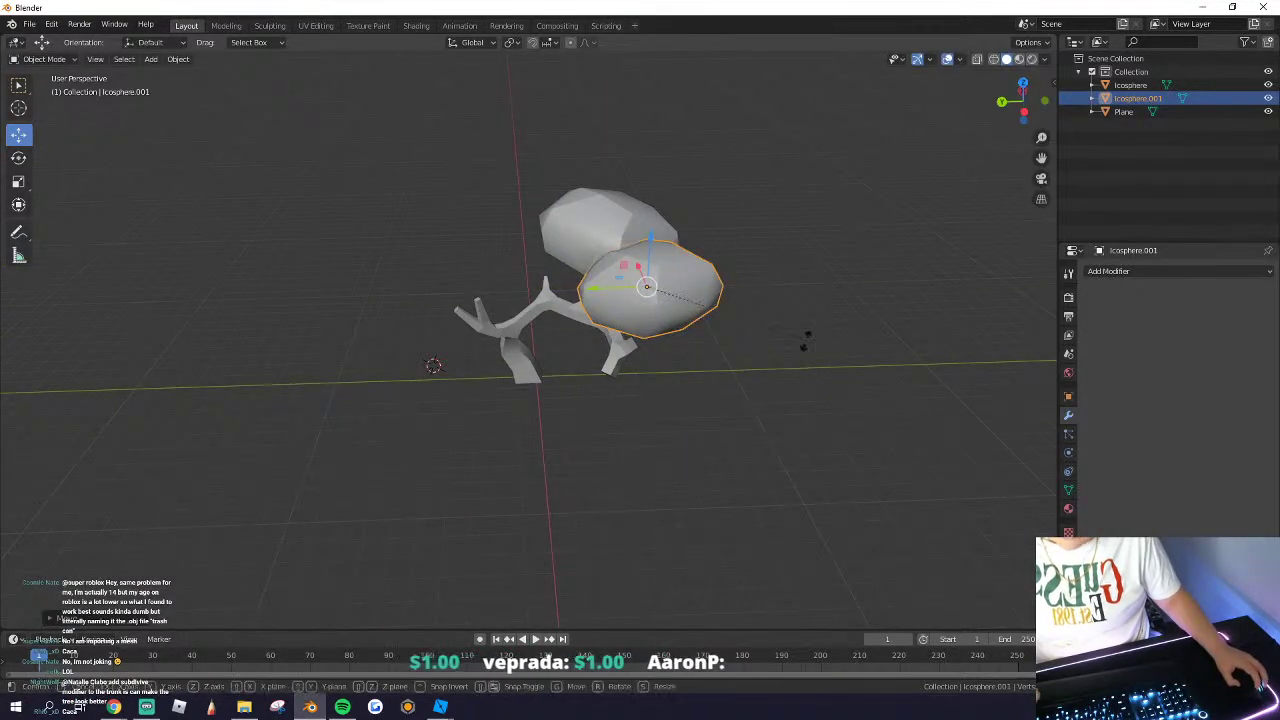
{"action": "key", "text": "r"}
{"action": "key", "text": "z"}
{"action": "left_click", "coordinate": [758, 308]}
{"action": "middle_click_drag", "start_coordinate": [758, 308], "coordinate": [522, 248]}
Step: Select both foliage clumps and duplicate the pair twice
{"action": "left_click", "coordinate": [521, 230], "text": "shift"}
{"action": "middle_click_drag", "start_coordinate": [601, 287], "coordinate": [643, 287]}
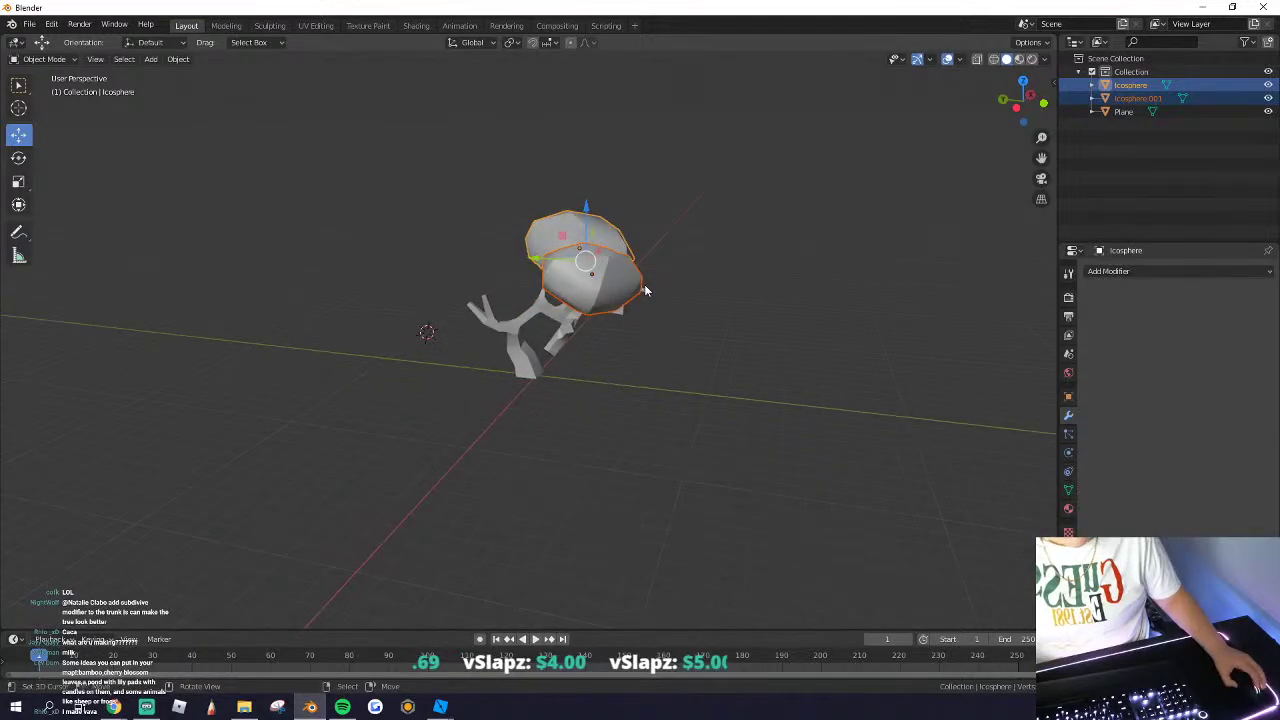
{"action": "key", "text": "shift+d"}
{"action": "left_click", "coordinate": [644, 286]}
{"action": "key", "text": "shift+d"}
{"action": "left_click", "coordinate": [644, 286]}
Step: Position the newest pair of foliage clumps along X and Z over the uncovered branches beside the existing foliage
{"action": "key", "text": "x"}
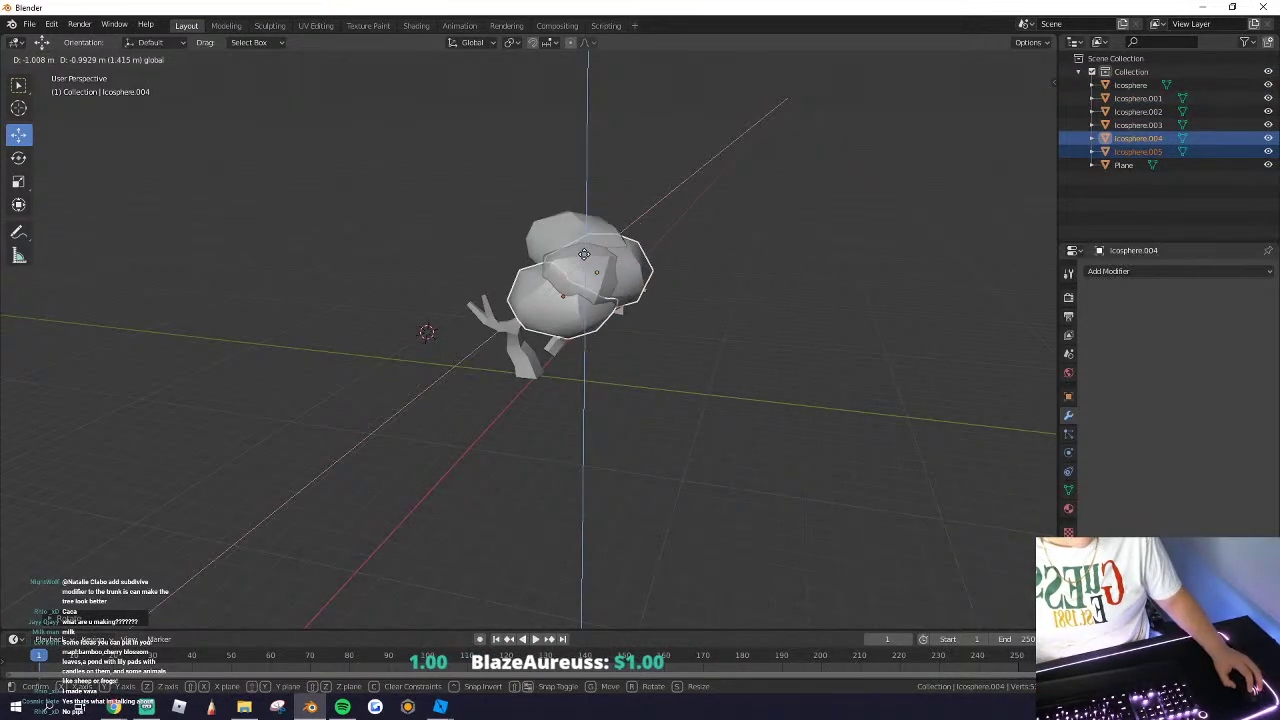
{"action": "left_click", "coordinate": [607, 267]}
{"action": "key", "text": "g"}
{"action": "key", "text": "x"}
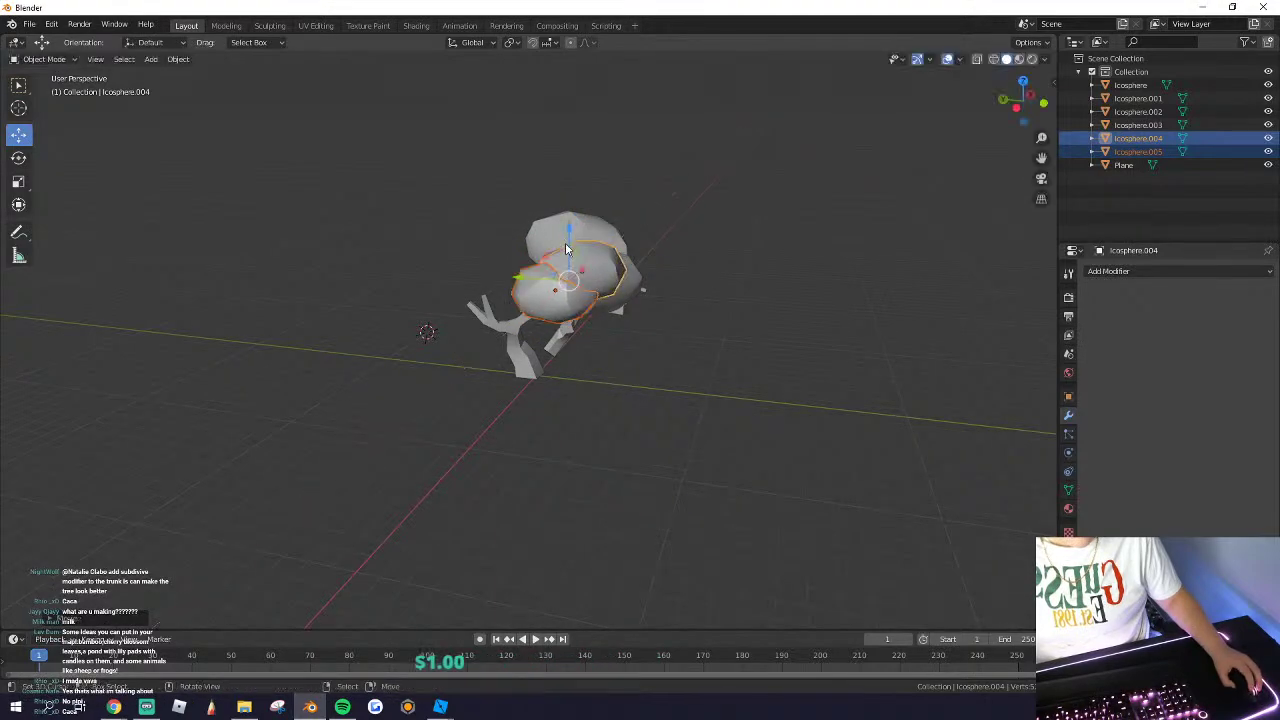
{"action": "key", "text": "g"}
{"action": "key", "text": "z"}
{"action": "left_click", "coordinate": [570, 270]}
{"action": "middle_click_drag", "start_coordinate": [570, 270], "coordinate": [491, 255]}
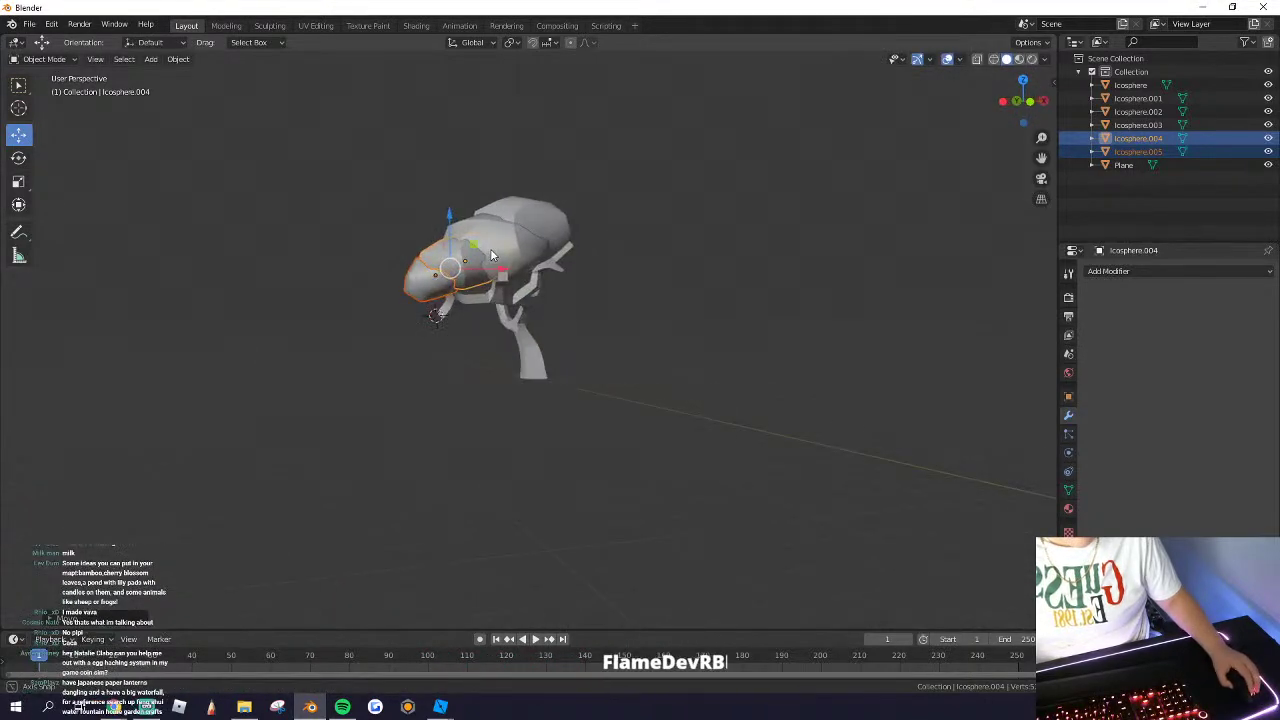
{"action": "left_click_drag", "start_coordinate": [495, 266], "coordinate": [490, 266]}
Step: Rotate the outermost clump of the newest pair on its own to vary its orientation
{"action": "left_click", "coordinate": [404, 304]}
{"action": "key", "text": "r"}
{"action": "key", "text": "x"}
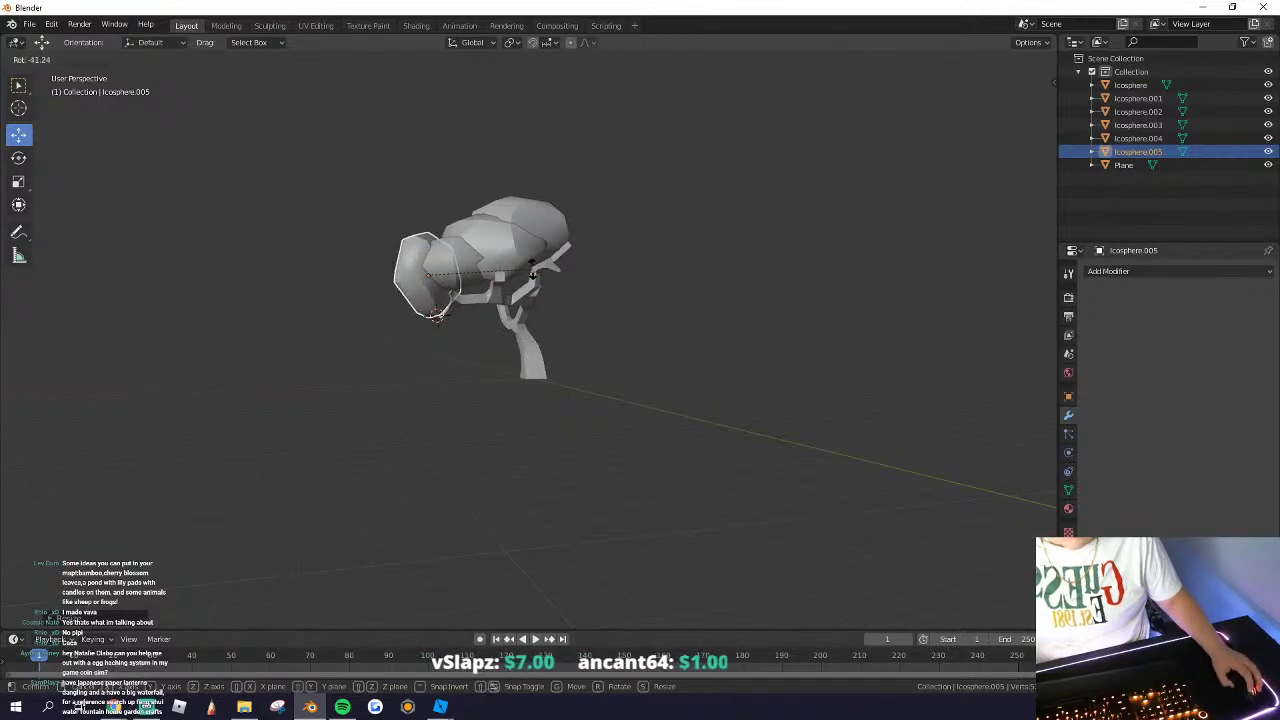
{"action": "key", "text": "z"}
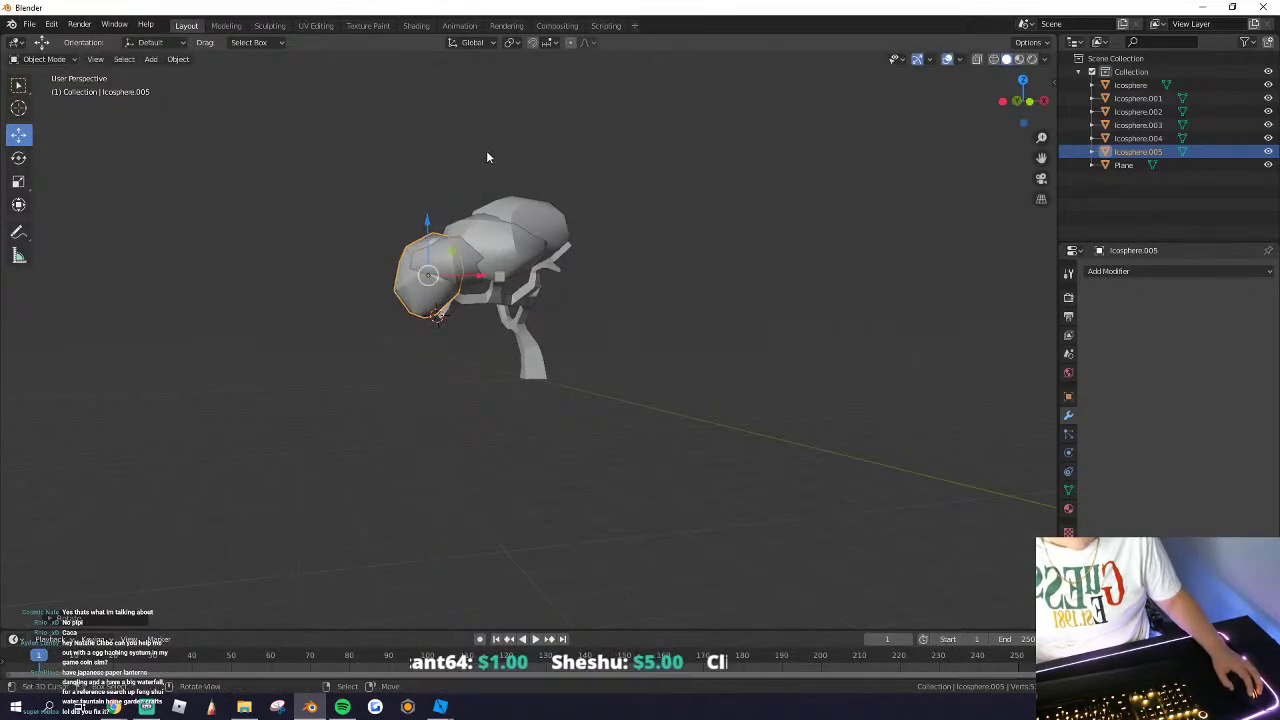
{"action": "middle_click_drag", "start_coordinate": [473, 287], "coordinate": [520, 318]}
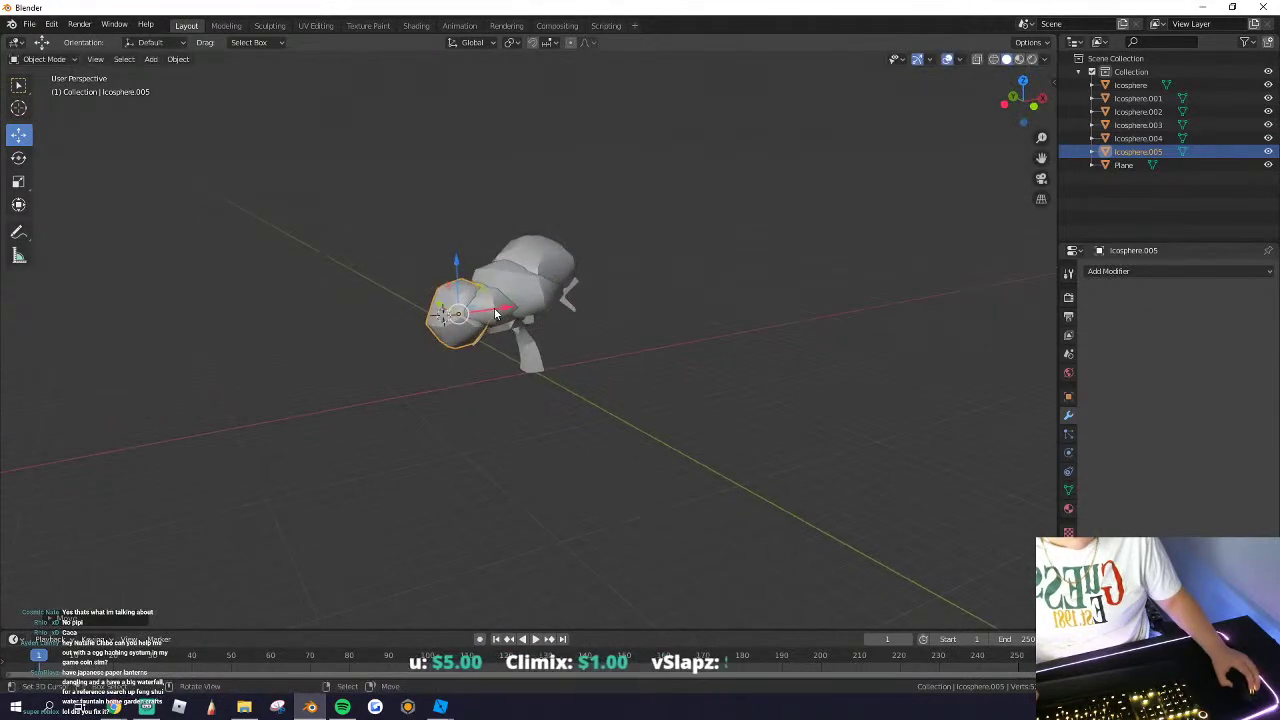
Step: Move the other clump of the newest pair along Y and rotate it around X
{"action": "left_click", "coordinate": [533, 318]}
{"action": "left_click_drag", "start_coordinate": [523, 278], "coordinate": [523, 277]}
{"action": "middle_click_drag", "start_coordinate": [523, 279], "coordinate": [592, 322]}
{"action": "left_click_drag", "start_coordinate": [553, 324], "coordinate": [547, 324]}
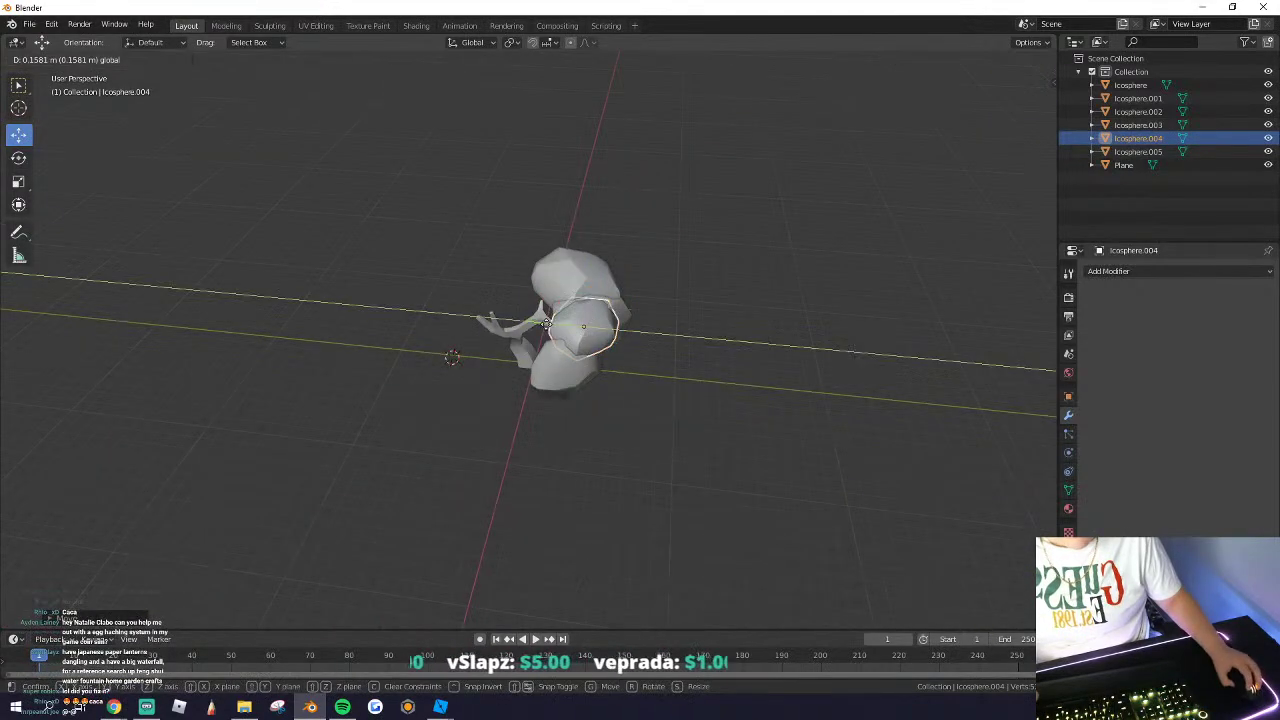
{"action": "key", "text": "r"}
{"action": "key", "text": "x"}
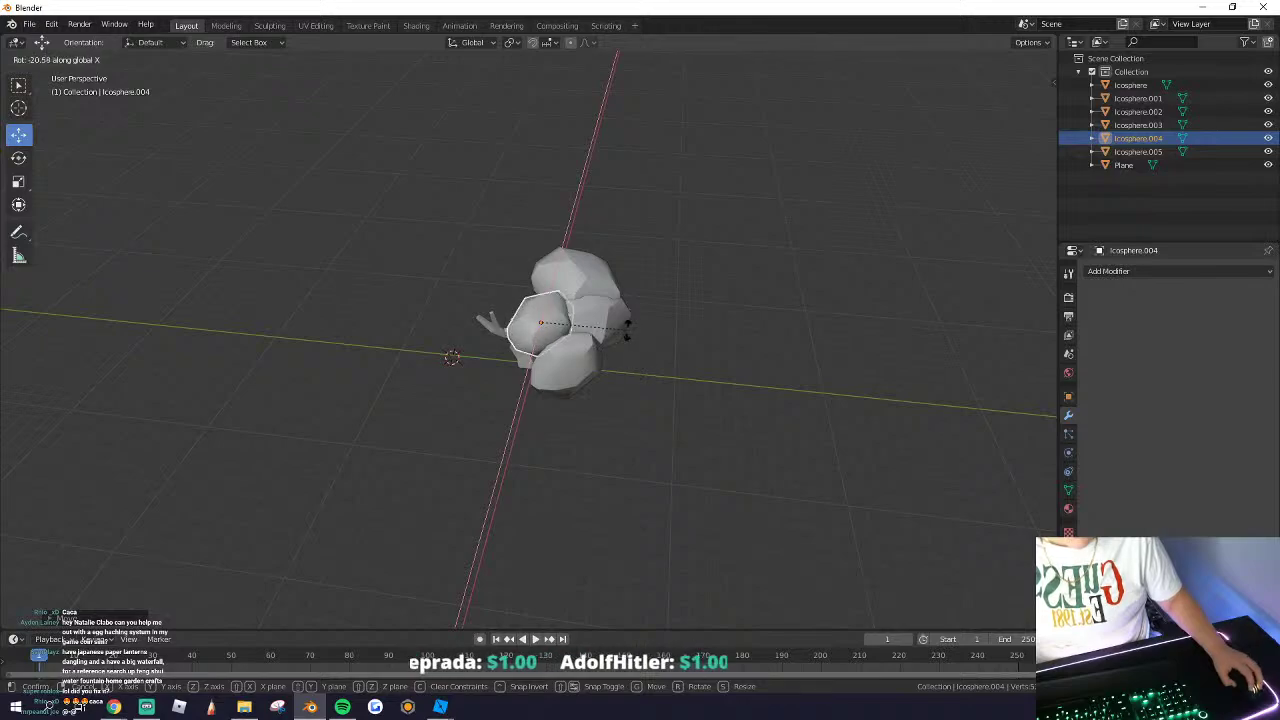
Step: Duplicate two neighbouring foliage clumps together and rotate the copies around Z
{"action": "middle_click_drag", "start_coordinate": [536, 317], "coordinate": [585, 288]}
{"action": "left_click", "coordinate": [561, 243]}
{"action": "left_click", "coordinate": [596, 292]}
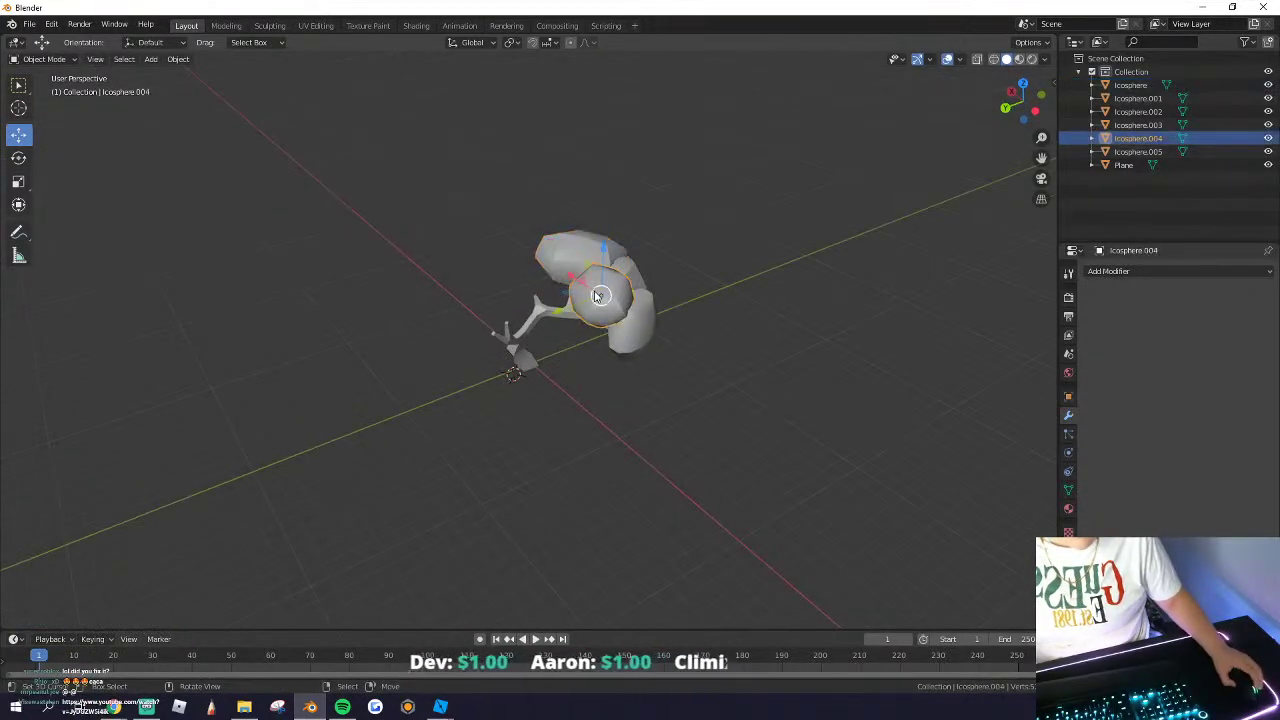
{"action": "left_click", "coordinate": [630, 275], "text": "shift"}
{"action": "key", "text": "shift+d"}
{"action": "left_click", "coordinate": [608, 315]}
{"action": "key", "text": "r"}
{"action": "key", "text": "z"}
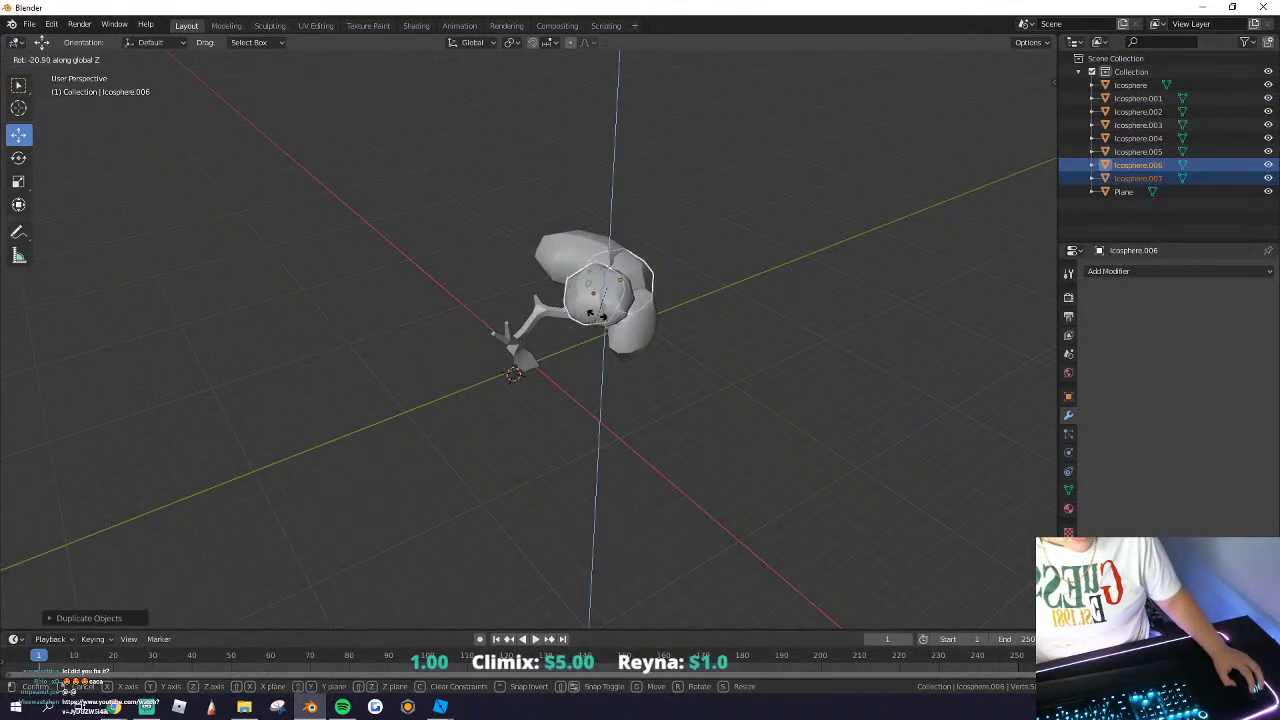
{"action": "left_click", "coordinate": [536, 291]}
Step: Move the copied pair of clumps along X to fill the gap in the canopy and adjust their rotation
{"action": "left_click_drag", "start_coordinate": [560, 273], "coordinate": [525, 293]}
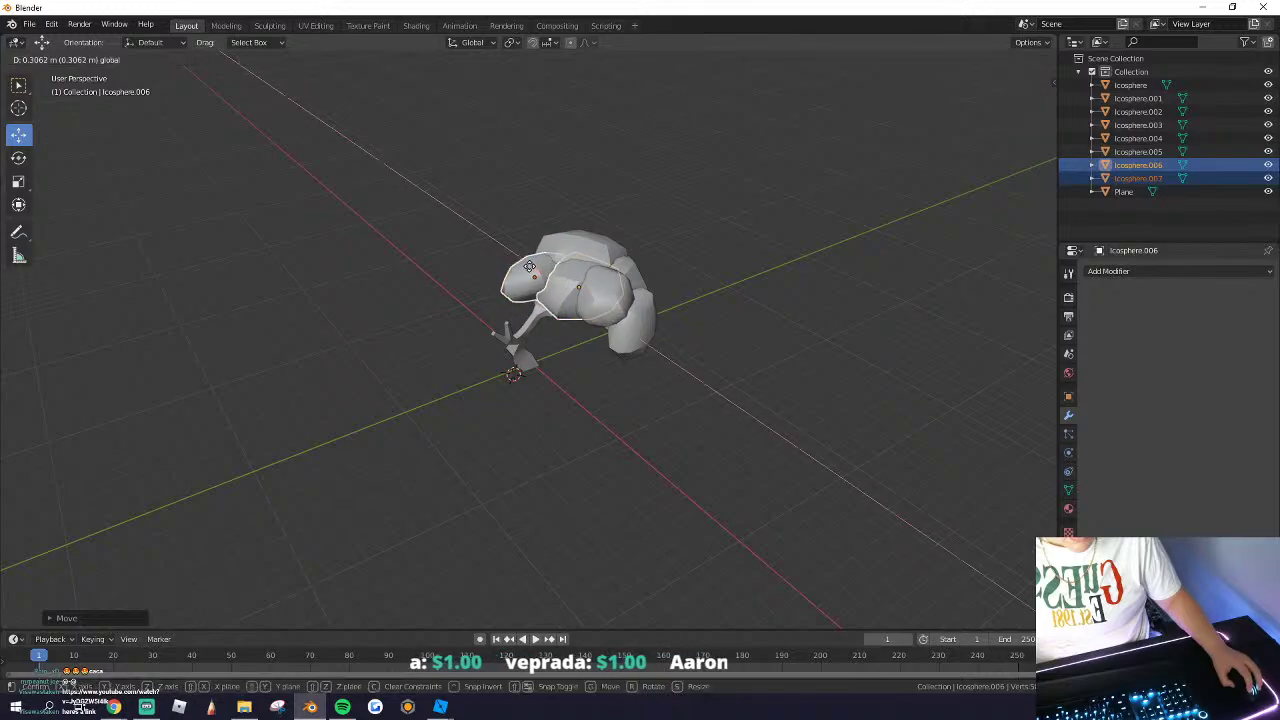
{"action": "left_click", "coordinate": [529, 266]}
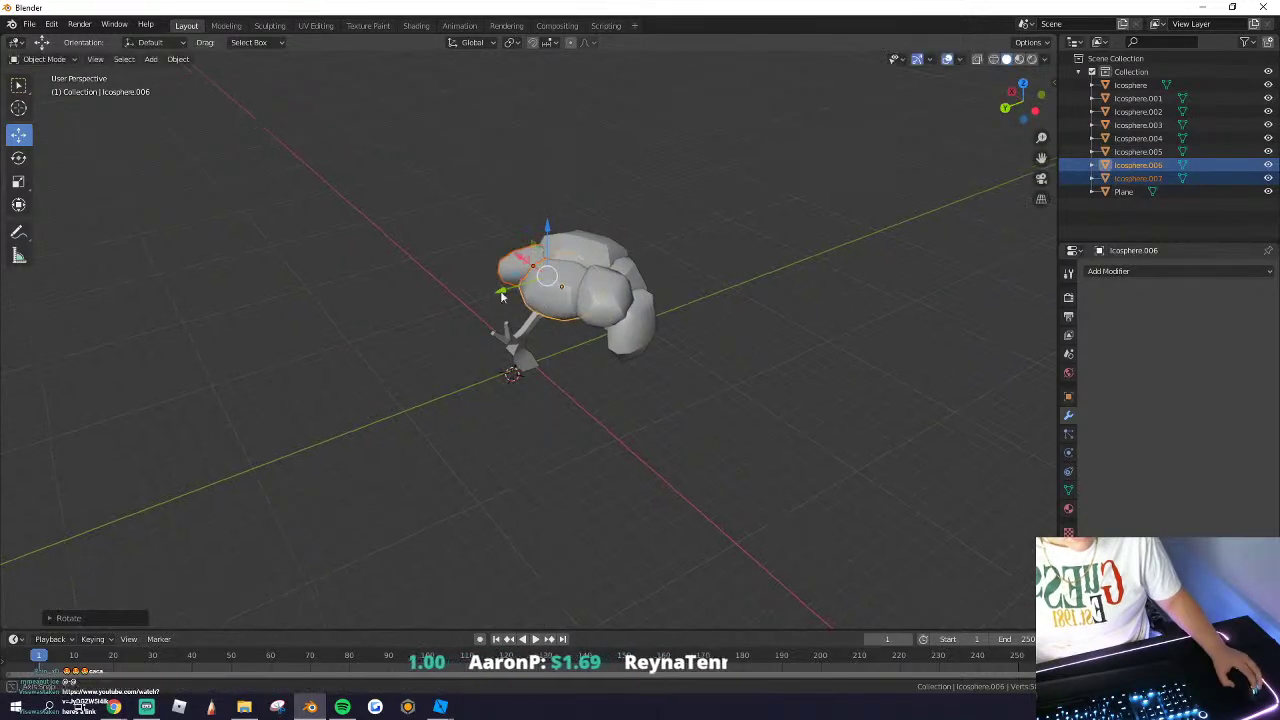
{"action": "mouse_move", "coordinate": [502, 296]}
{"action": "middle_mouse_down"}
{"action": "mouse_move", "coordinate": [420, 264]}
{"action": "mouse_move", "coordinate": [440, 303]}
{"action": "mouse_move", "coordinate": [501, 311]}
{"action": "middle_mouse_up"}
Step: Select two clumps at the canopy's outer end, duplicate them, and rotate the copies
{"action": "left_click", "coordinate": [444, 304]}
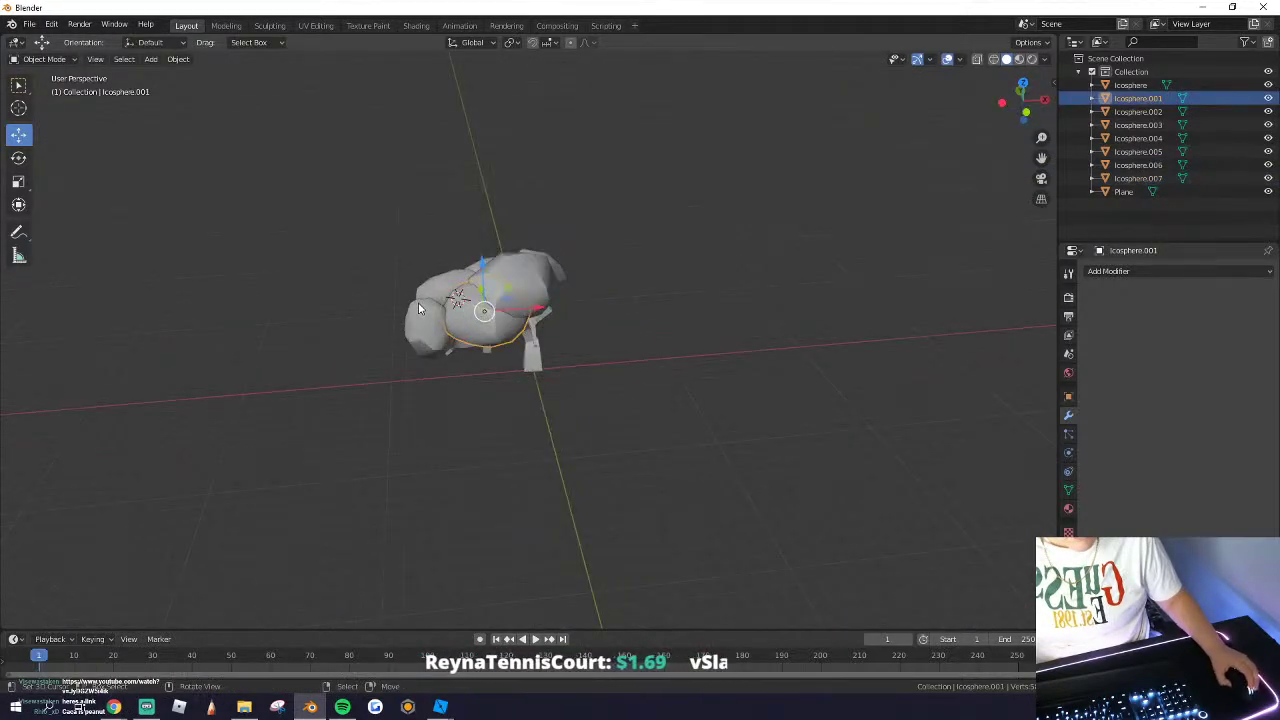
{"action": "left_click", "coordinate": [419, 309]}
{"action": "middle_click_drag", "start_coordinate": [419, 309], "coordinate": [497, 318]}
{"action": "left_click", "coordinate": [497, 318], "text": "shift"}
{"action": "key", "text": "shift+d"}
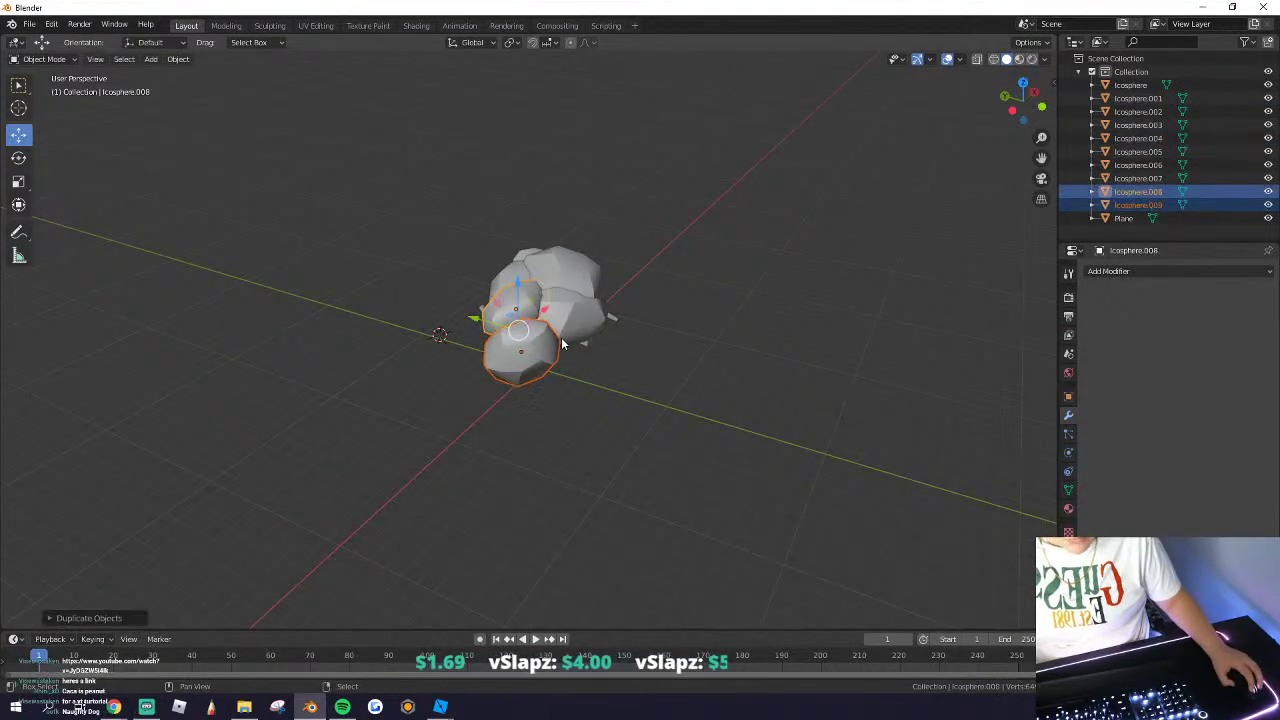
{"action": "key", "text": "z"}
{"action": "key", "text": "Return"}
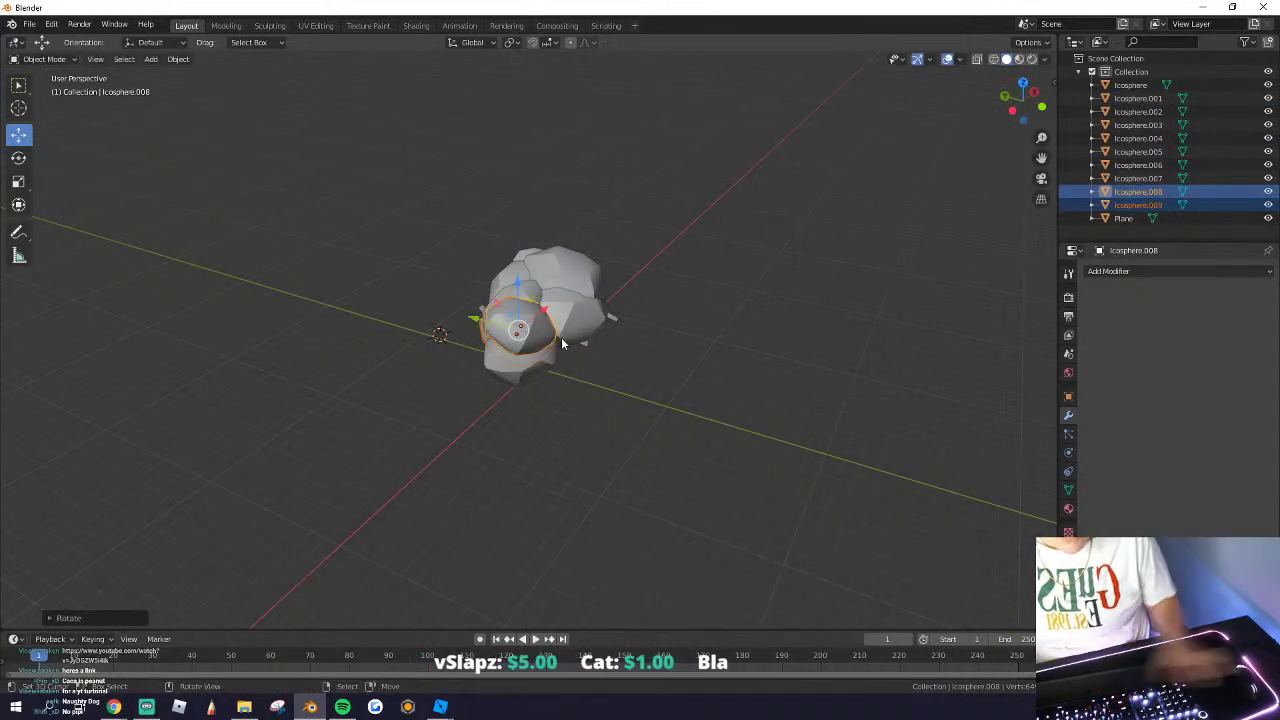
Step: Rotate the new pair of copies and move it back along X against the side of the canopy
{"action": "middle_click_drag", "start_coordinate": [561, 337], "coordinate": [376, 357]}
{"action": "left_click_drag", "start_coordinate": [497, 297], "coordinate": [508, 332]}
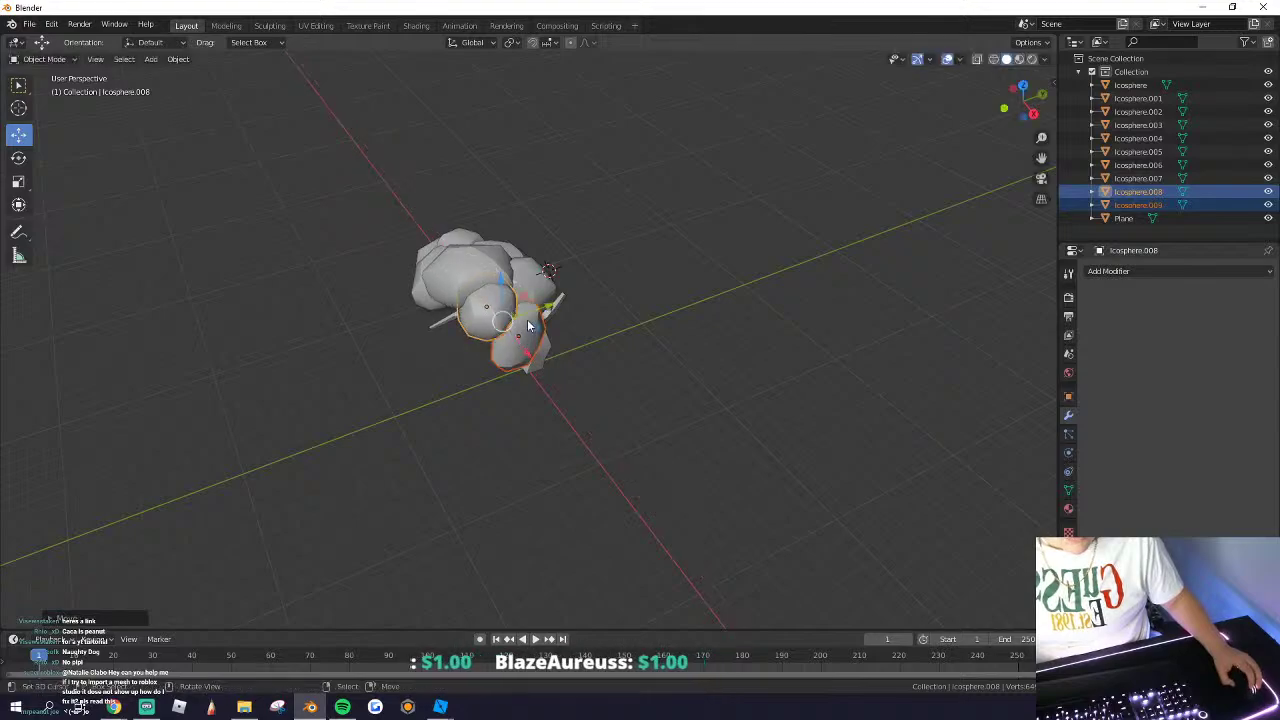
{"action": "key", "text": "r"}
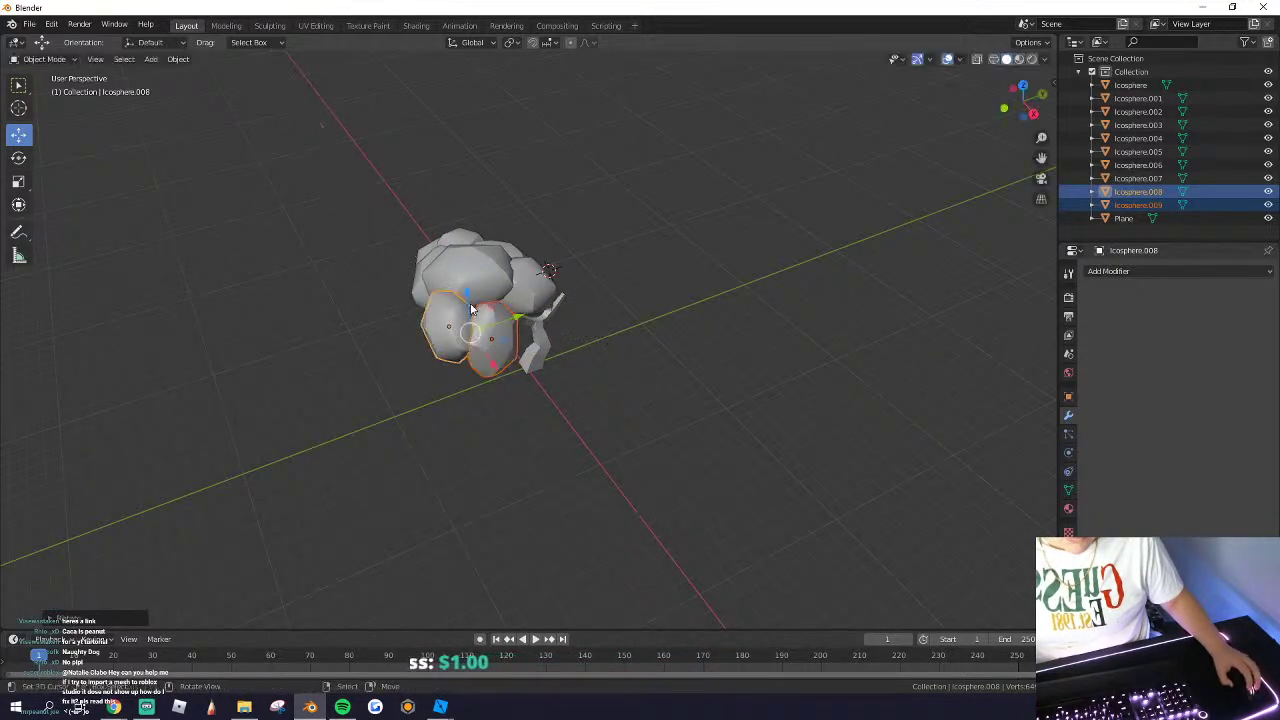
{"action": "key", "text": "g"}
{"action": "key", "text": "x"}
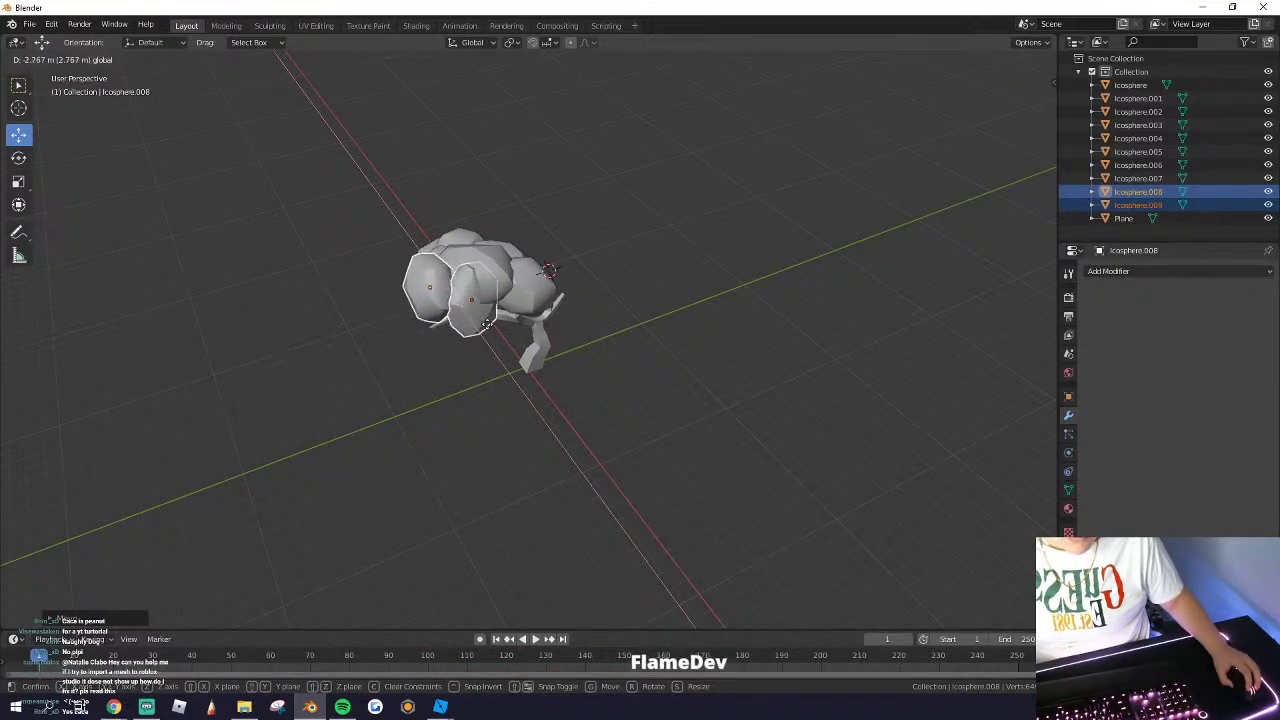
{"action": "left_click", "coordinate": [495, 336]}
Step: Adjust the two new clumps individually, shifting the outer one along Z and rotating it to fit the canopy
{"action": "left_click", "coordinate": [500, 345]}
{"action": "left_click", "coordinate": [533, 335]}
{"action": "middle_click_drag", "start_coordinate": [533, 329], "coordinate": [560, 250]}
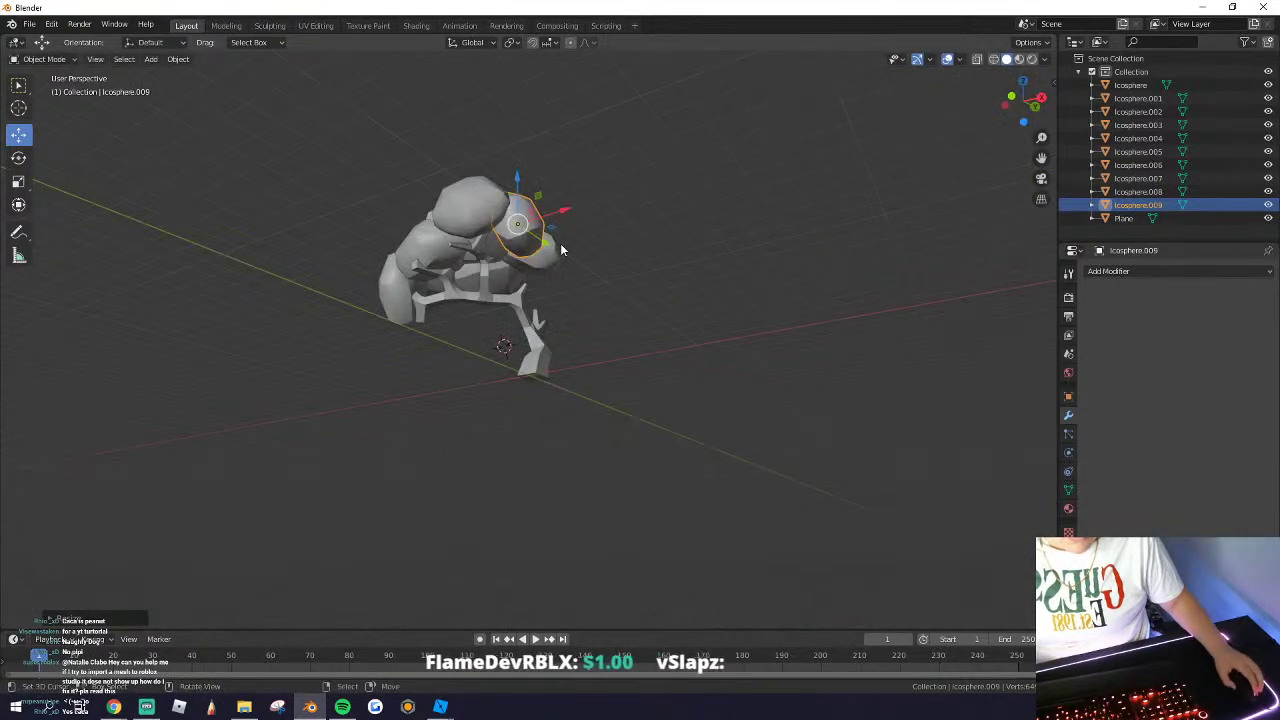
{"action": "scroll", "coordinate": [560, 250], "scroll_direction": "up", "scroll_amount": 4}
{"action": "left_click", "coordinate": [422, 111]}
{"action": "middle_click_drag", "start_coordinate": [422, 111], "coordinate": [556, 120]}
{"action": "key", "text": "g"}
{"action": "key", "text": "z"}
{"action": "left_click", "coordinate": [478, 133]}
{"action": "middle_click_drag", "start_coordinate": [478, 133], "coordinate": [534, 199]}
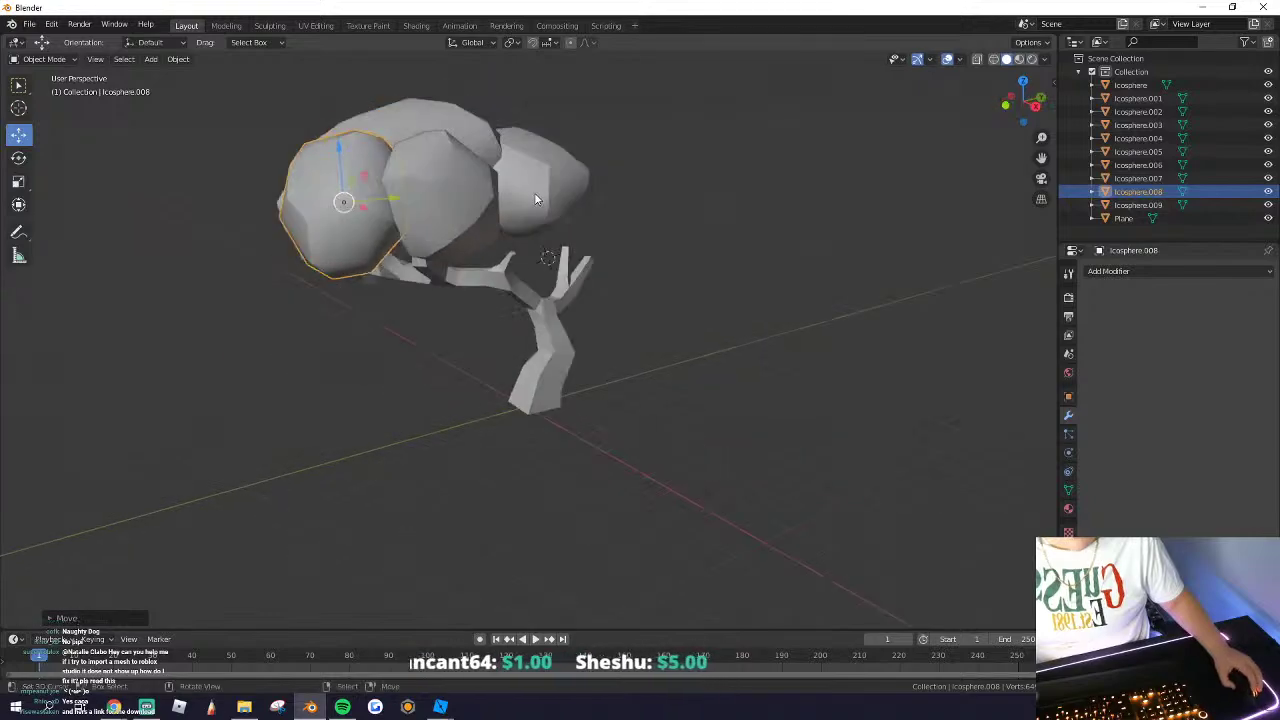
{"action": "middle_click_drag", "start_coordinate": [475, 249], "coordinate": [511, 207]}
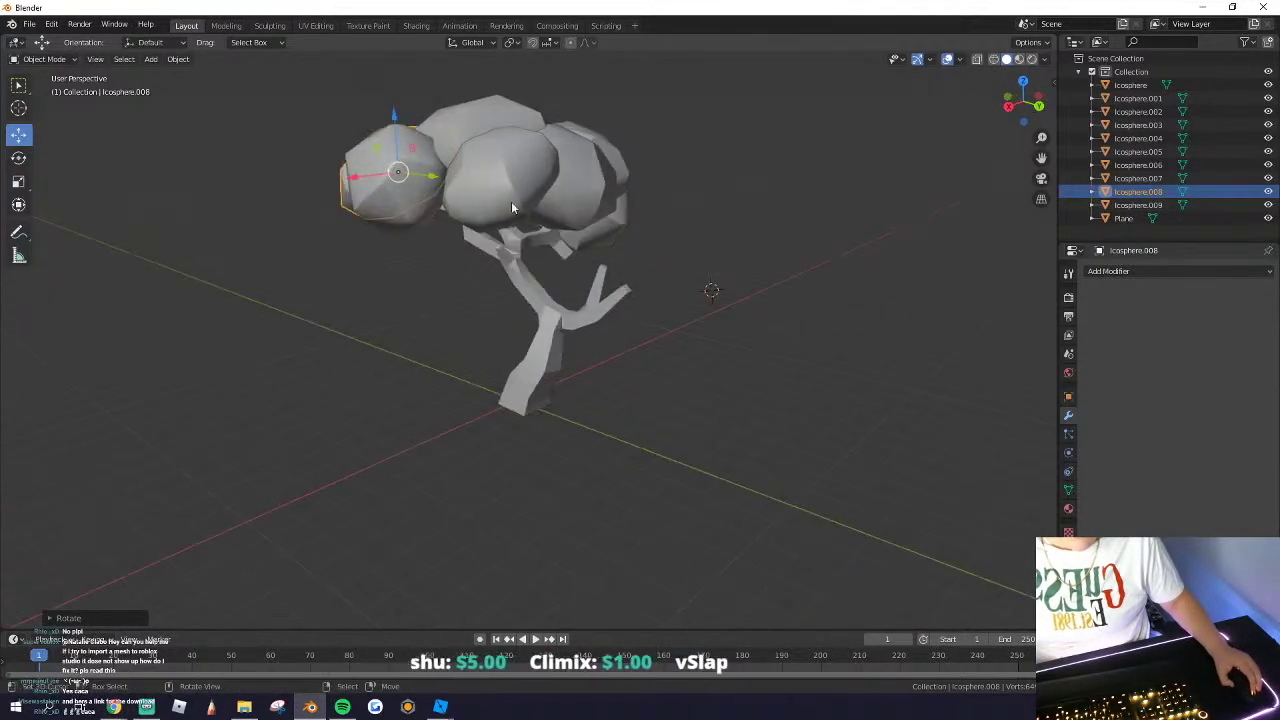
Step: Move the front middle foliage sphere along the Y axis, settling it against its neighbours
{"action": "key", "text": "g"}
{"action": "key", "text": "y"}
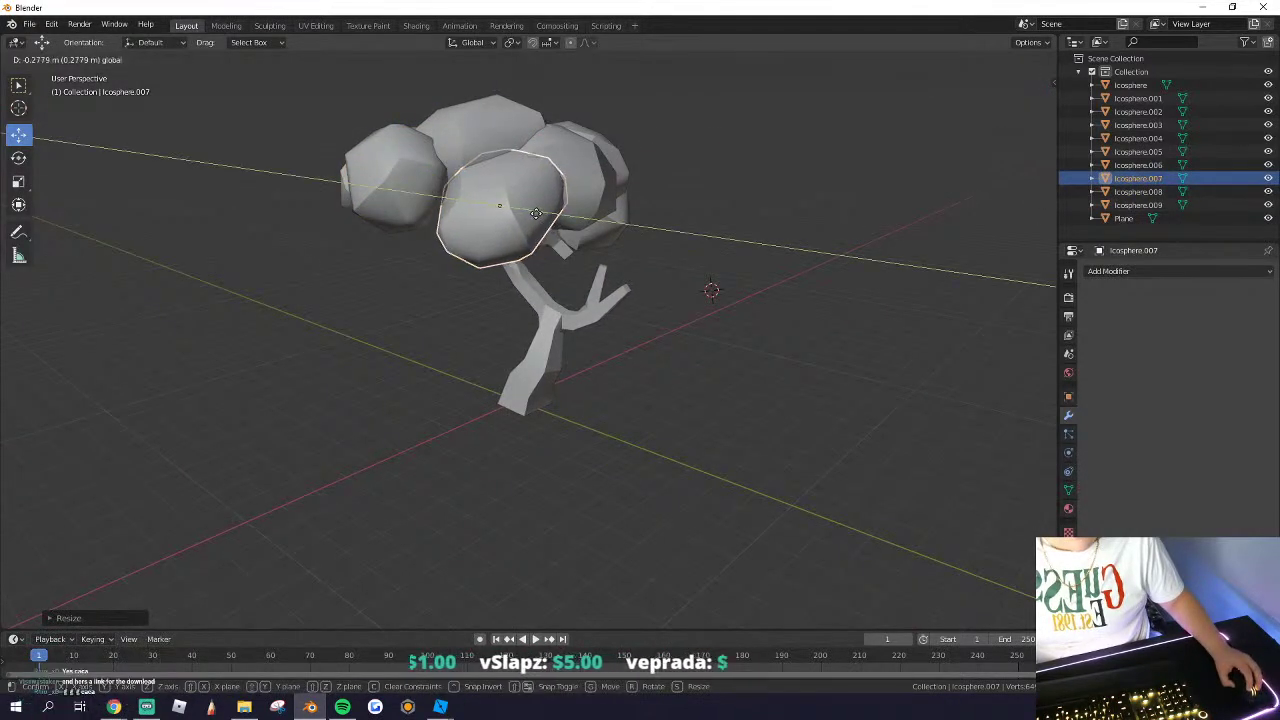
{"action": "left_click", "coordinate": [572, 218]}
Step: Duplicate two foliage spheres at the canopy's edge and rotate the copies
{"action": "middle_click_drag", "start_coordinate": [572, 218], "coordinate": [515, 254]}
{"action": "left_click", "coordinate": [605, 200]}
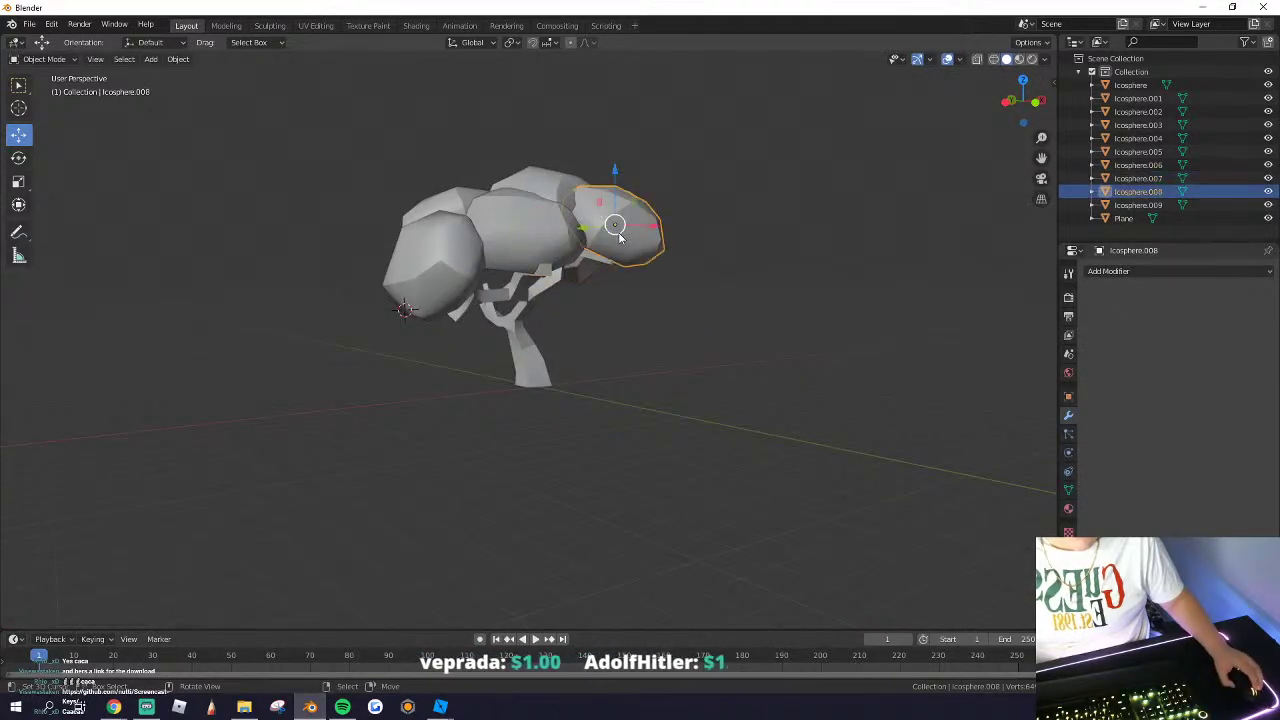
{"action": "middle_click_drag", "start_coordinate": [605, 200], "coordinate": [702, 298]}
{"action": "left_click", "coordinate": [590, 293], "text": "shift"}
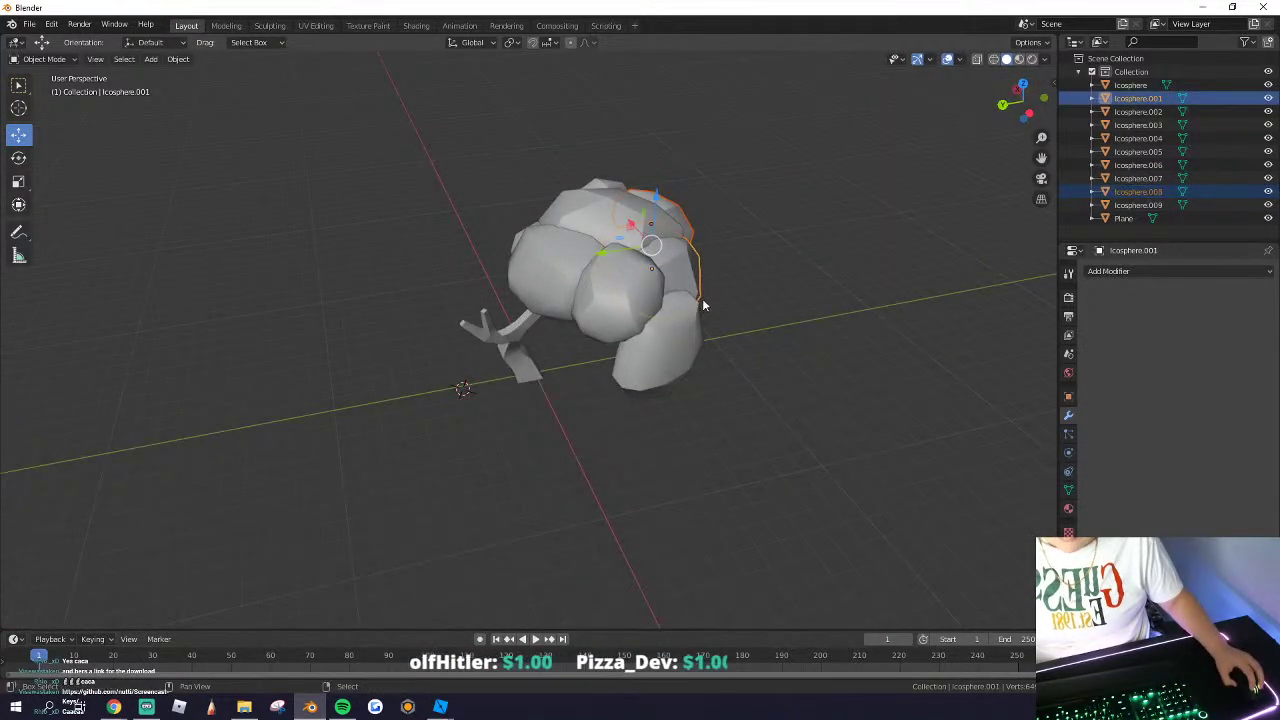
{"action": "key", "text": "shift+d"}
{"action": "key", "text": "r"}
{"action": "left_click", "coordinate": [703, 297]}
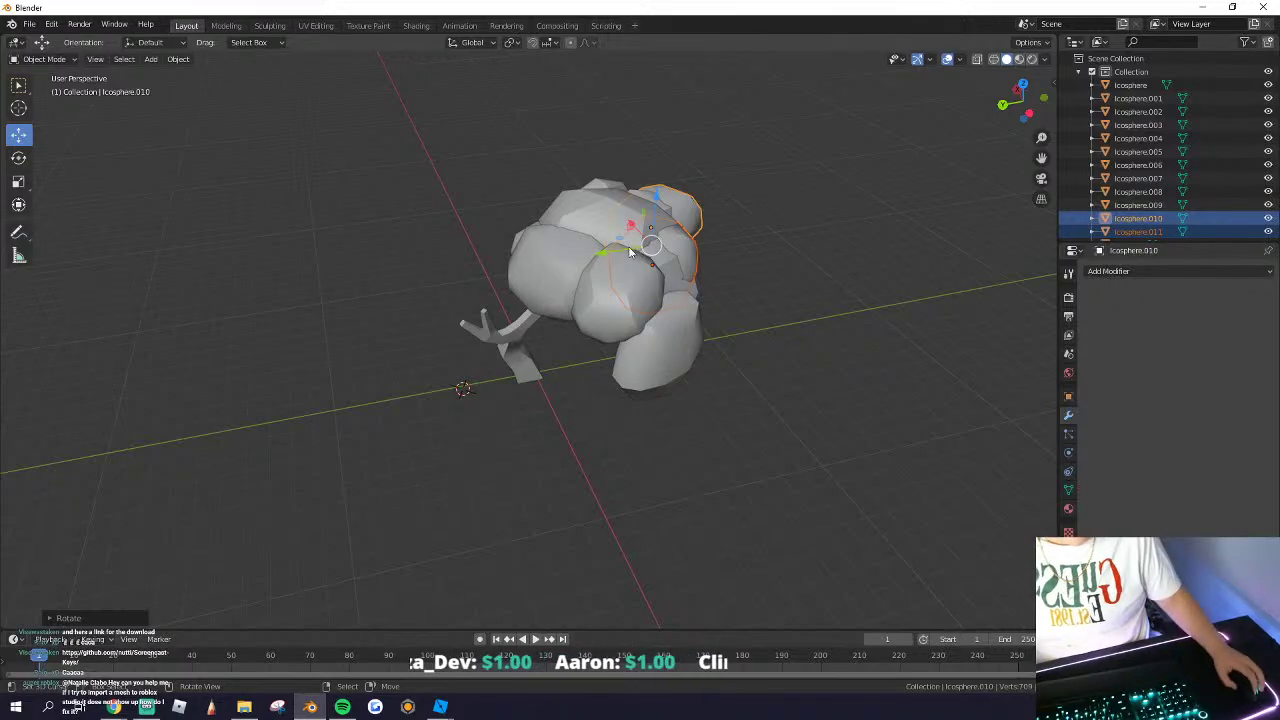
Step: Move the two copies along Y to the bare forked branch and lower them along Z onto its tips
{"action": "key", "text": "g"}
{"action": "key", "text": "y"}
{"action": "left_click_drag", "start_coordinate": [385, 277], "coordinate": [425, 270]}
{"action": "middle_click_drag", "start_coordinate": [491, 328], "coordinate": [492, 234]}
{"action": "left_click_drag", "start_coordinate": [456, 181], "coordinate": [457, 206]}
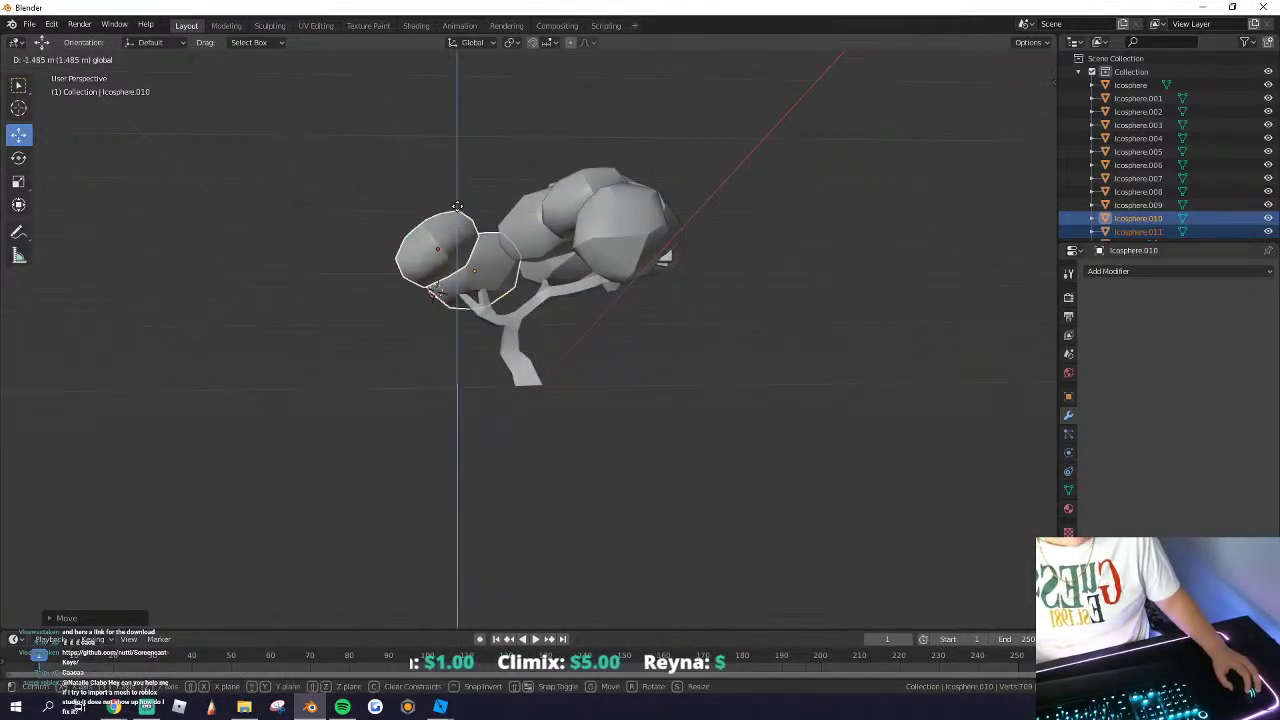
{"action": "left_click", "coordinate": [458, 195]}
Step: Reposition and rescale the smaller copy so it sits beneath the larger one at the forked branch's tip
{"action": "middle_click_drag", "start_coordinate": [440, 243], "coordinate": [543, 303]}
{"action": "key", "text": "g"}
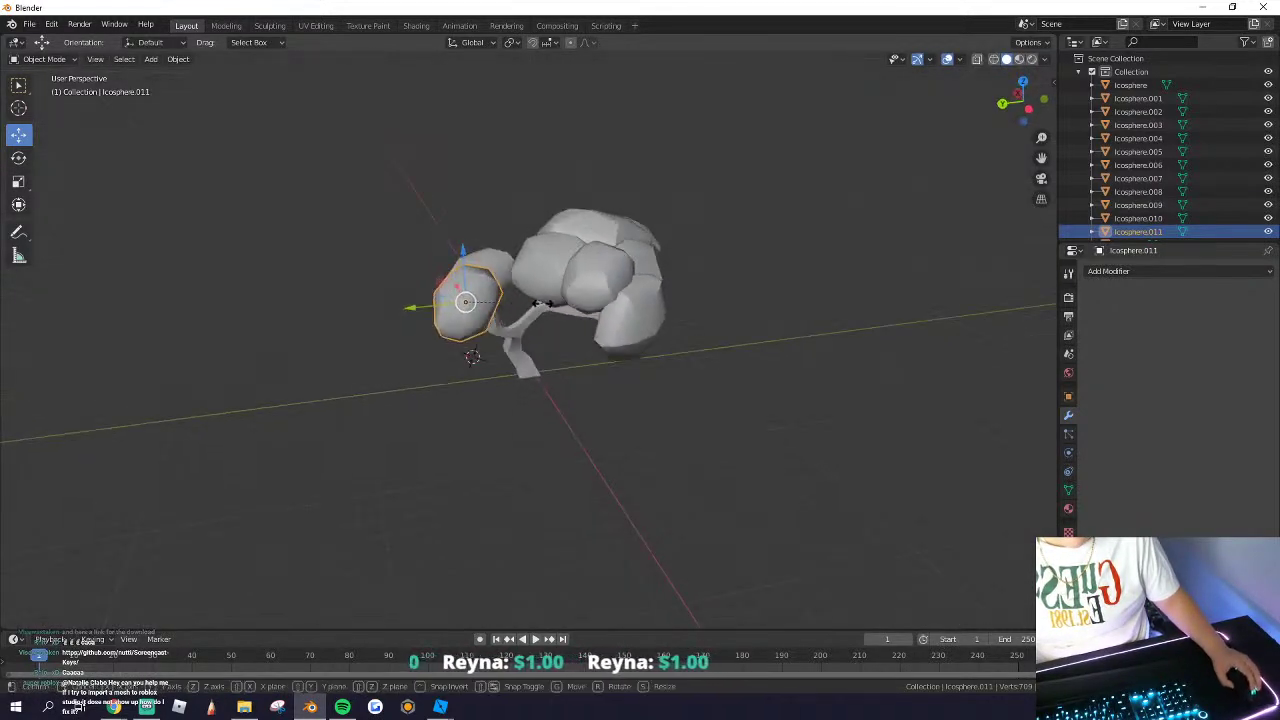
{"action": "middle_click_drag", "start_coordinate": [455, 289], "coordinate": [515, 295]}
{"action": "scroll", "coordinate": [510, 303], "scroll_direction": "up", "scroll_amount": 2}
{"action": "key", "text": "s"}
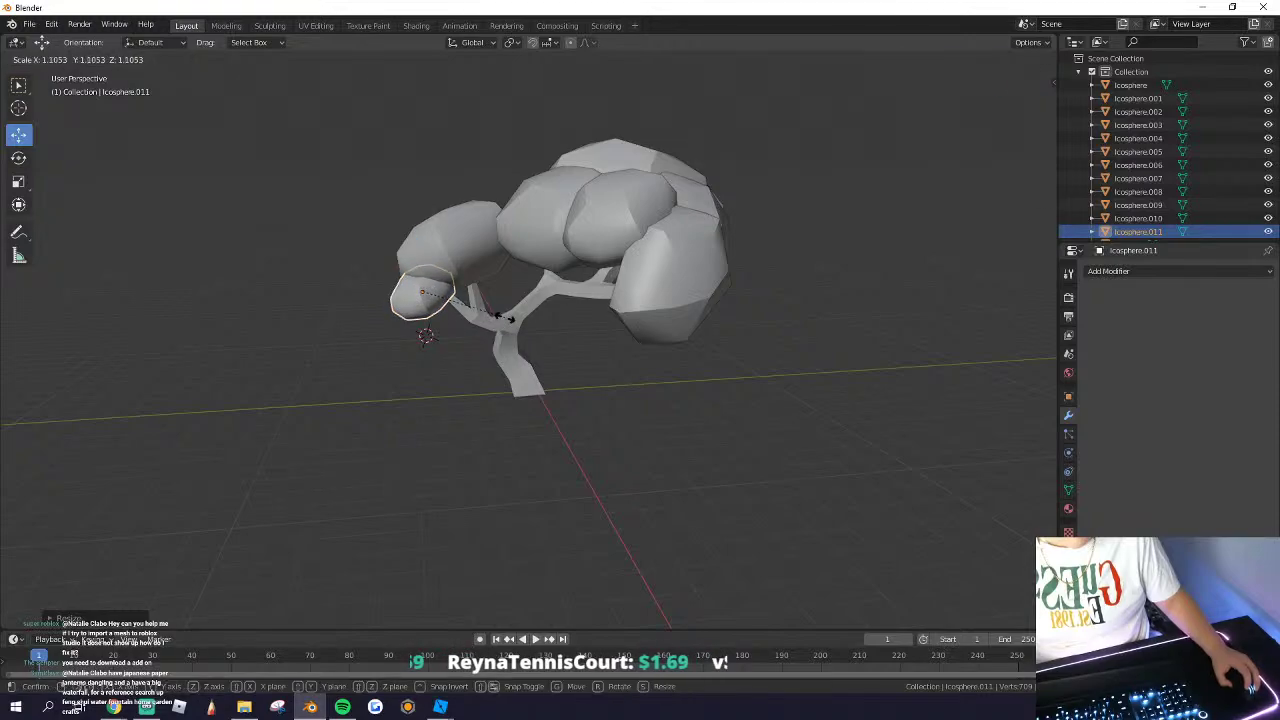
Step: Select the foliage spheres around the canopy and join them into one object
{"action": "middle_click_drag", "start_coordinate": [569, 263], "coordinate": [538, 288]}
{"action": "left_click", "coordinate": [542, 293], "text": "shift"}
{"action": "left_click", "coordinate": [625, 226], "text": "shift"}
{"action": "middle_click_drag", "start_coordinate": [622, 228], "coordinate": [482, 385]}
{"action": "left_click", "coordinate": [482, 402], "text": "shift"}
{"action": "middle_click_drag", "start_coordinate": [571, 266], "coordinate": [406, 270]}
{"action": "left_click", "coordinate": [480, 274], "text": "shift"}
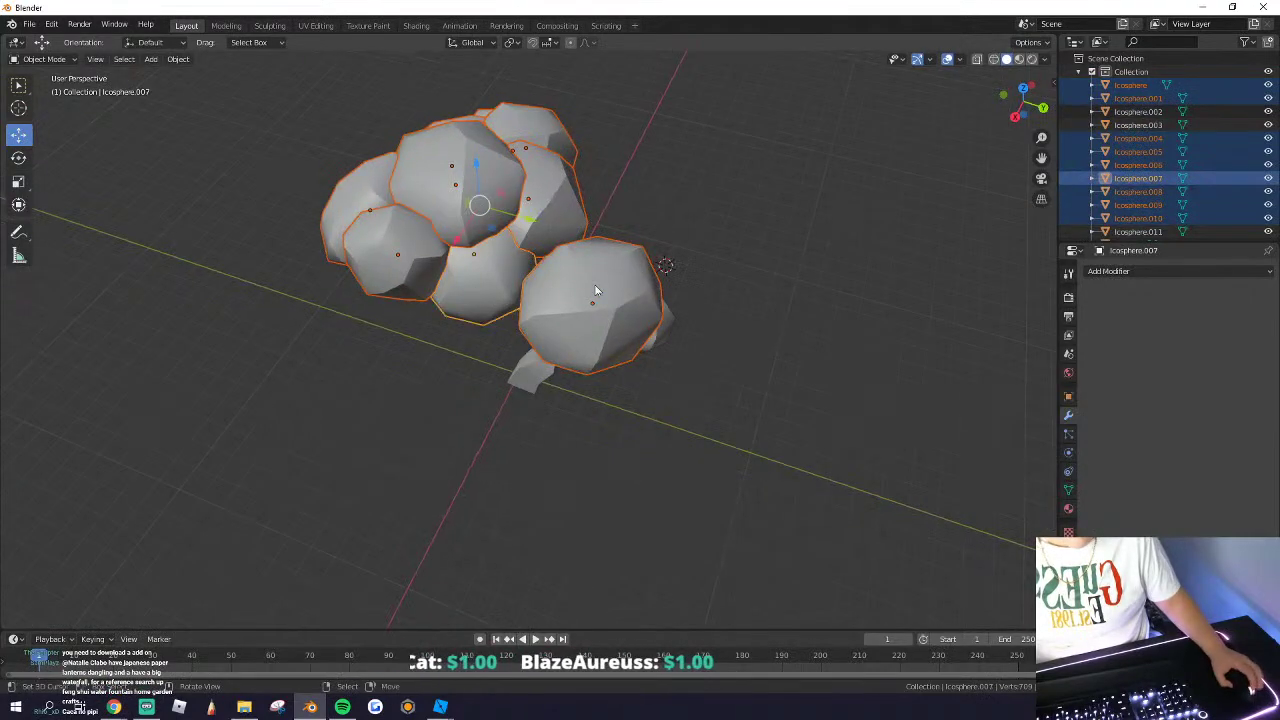
{"action": "middle_click_drag", "start_coordinate": [594, 287], "coordinate": [557, 367]}
{"action": "key", "text": "ctrl+j"}
Step: In Edit Mode, select the linked pieces with the dense mesh in the upper canopy and delete their faces
{"action": "key", "text": "Tab"}
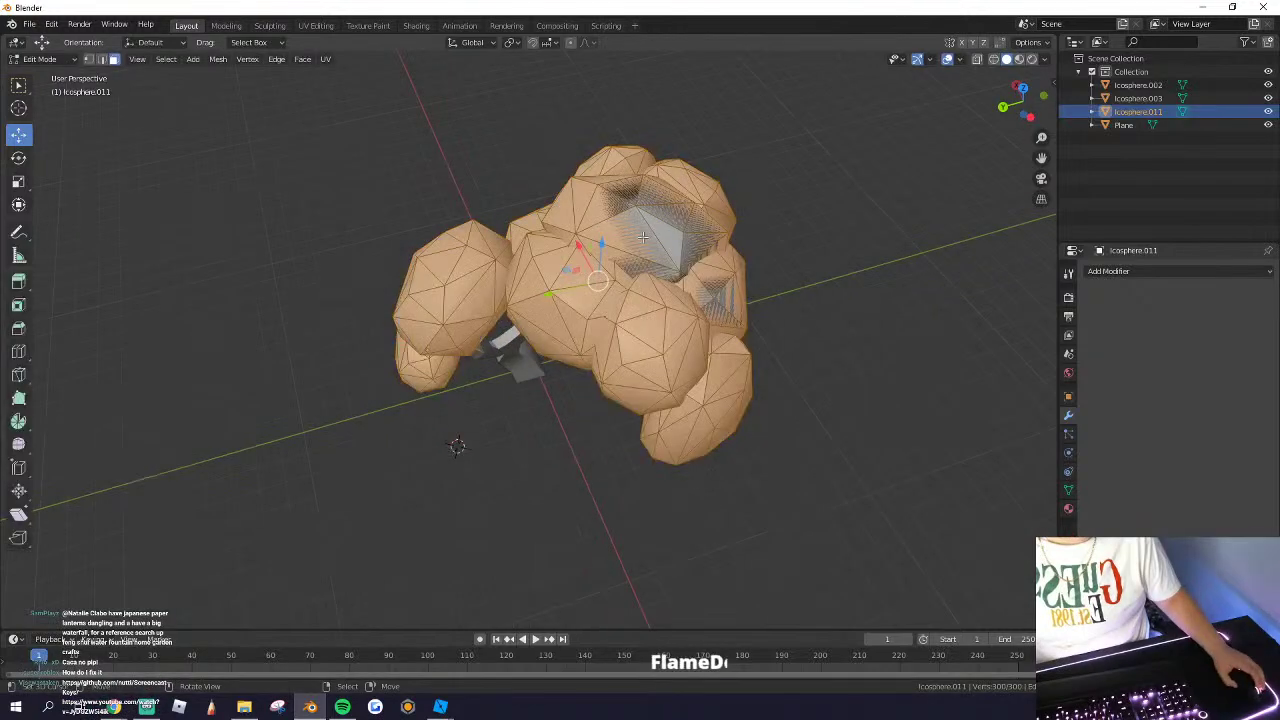
{"action": "key", "text": "alt+a"}
{"action": "key", "text": "ctrl+l"}
{"action": "key", "text": "x"}
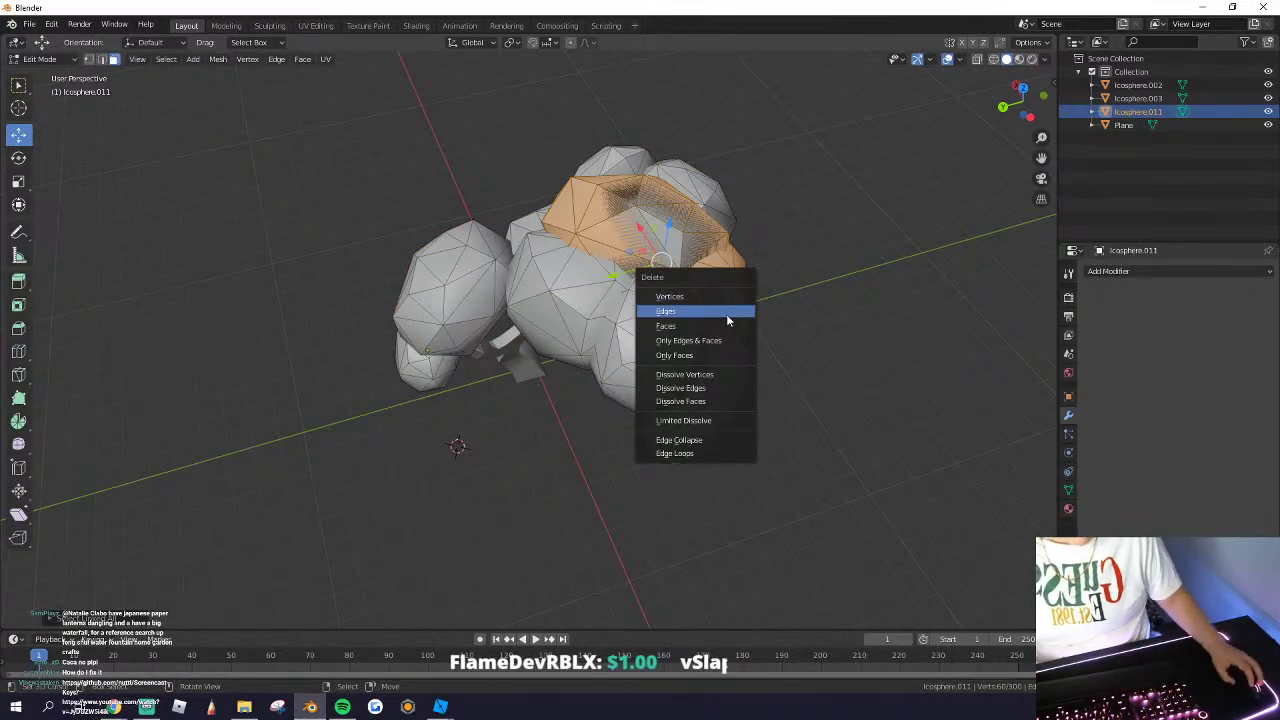
{"action": "left_click", "coordinate": [706, 326]}
{"action": "key", "text": "Tab"}
Step: Join the two remaining separate foliage spheres to the main canopy object
{"action": "middle_click_drag", "start_coordinate": [710, 328], "coordinate": [729, 256]}
{"action": "left_click", "coordinate": [729, 256]}
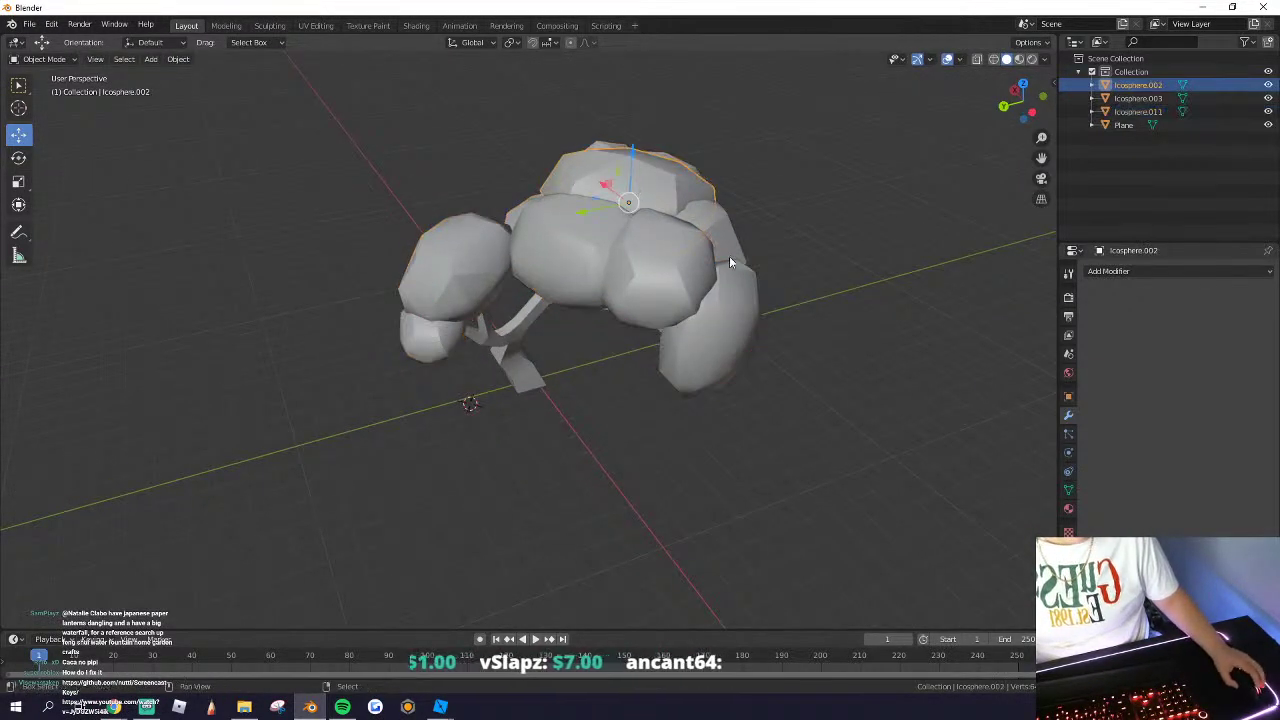
{"action": "left_click", "coordinate": [727, 230], "text": "shift"}
{"action": "left_click", "coordinate": [643, 280], "text": "shift"}
{"action": "key", "text": "ctrl+j"}
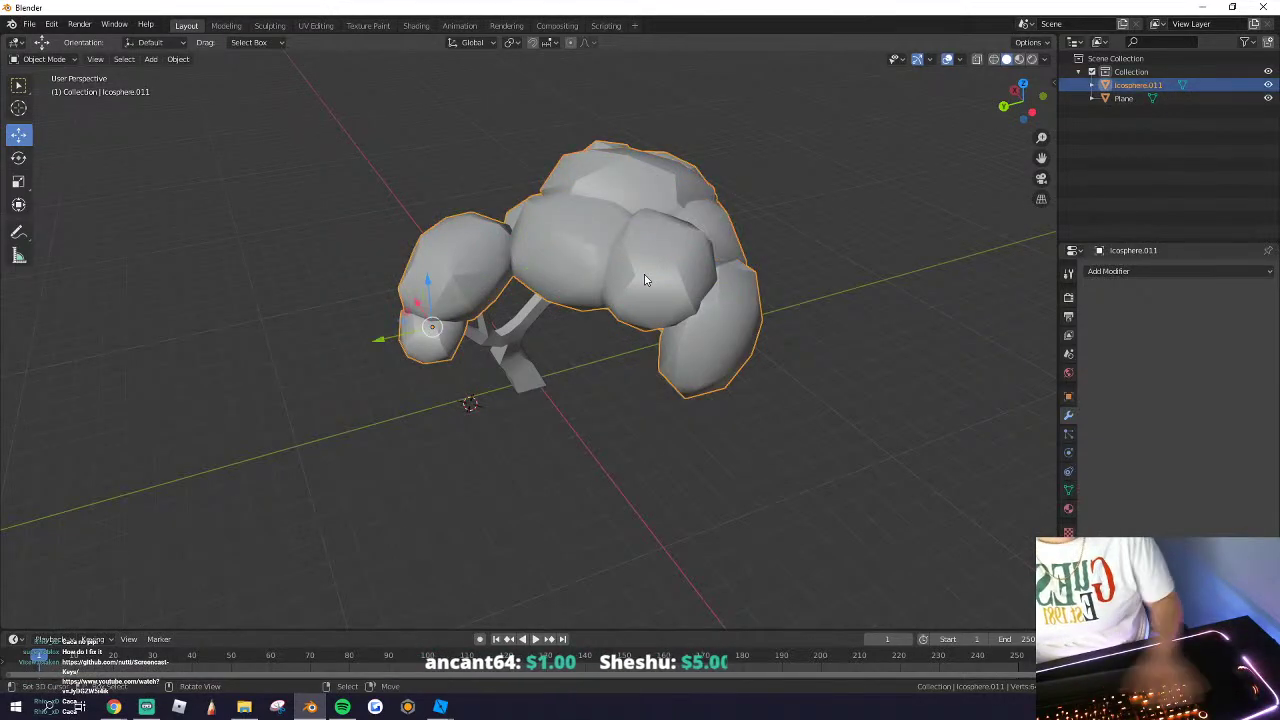
Step: Try to raise the joined foliage, undo the changes, and join the foliage pieces again
{"action": "middle_click_drag", "start_coordinate": [645, 280], "coordinate": [447, 282]}
{"action": "left_click_drag", "start_coordinate": [440, 257], "coordinate": [438, 241]}
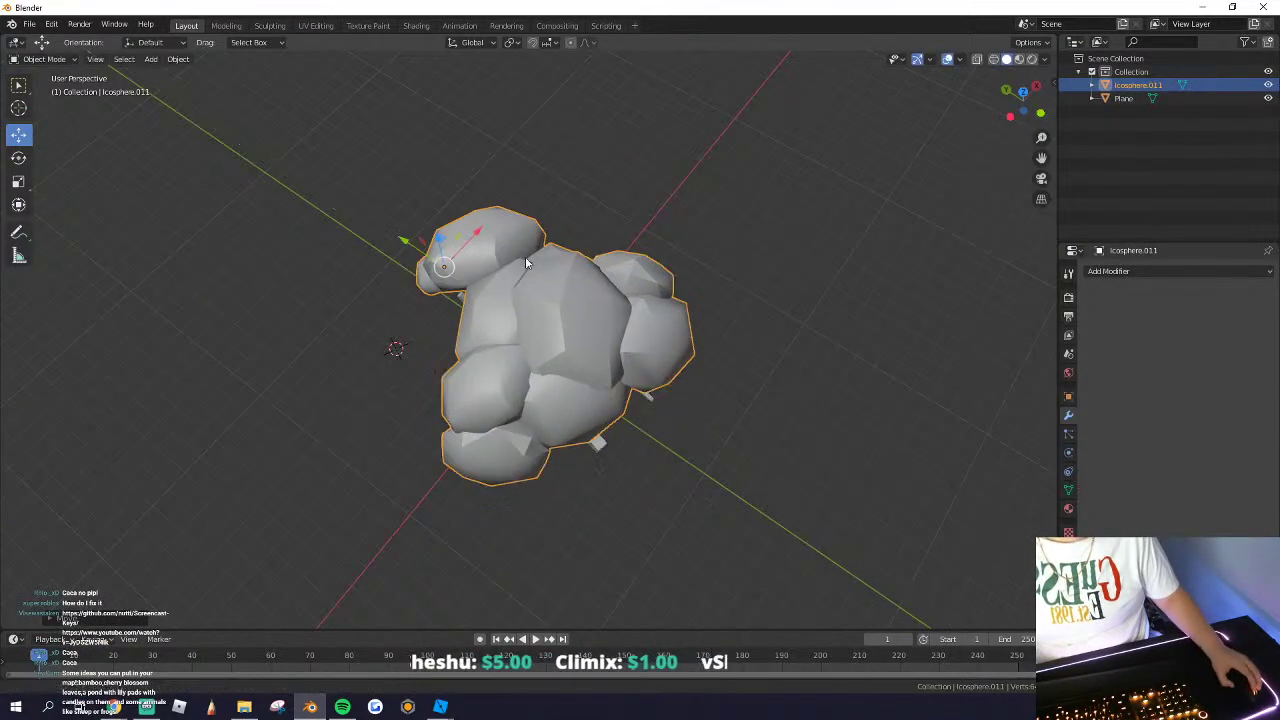
{"action": "key", "text": "ctrl+z"}
{"action": "scroll", "coordinate": [500, 288], "scroll_direction": "up", "scroll_amount": 5}
{"action": "middle_click_drag", "start_coordinate": [467, 313], "coordinate": [620, 249]}
{"action": "scroll", "coordinate": [640, 280], "scroll_direction": "down", "scroll_amount": 6}
{"action": "key", "text": "ctrl+z"}
{"action": "middle_click_drag", "start_coordinate": [677, 328], "coordinate": [620, 252]}
{"action": "key", "text": "ctrl+j"}
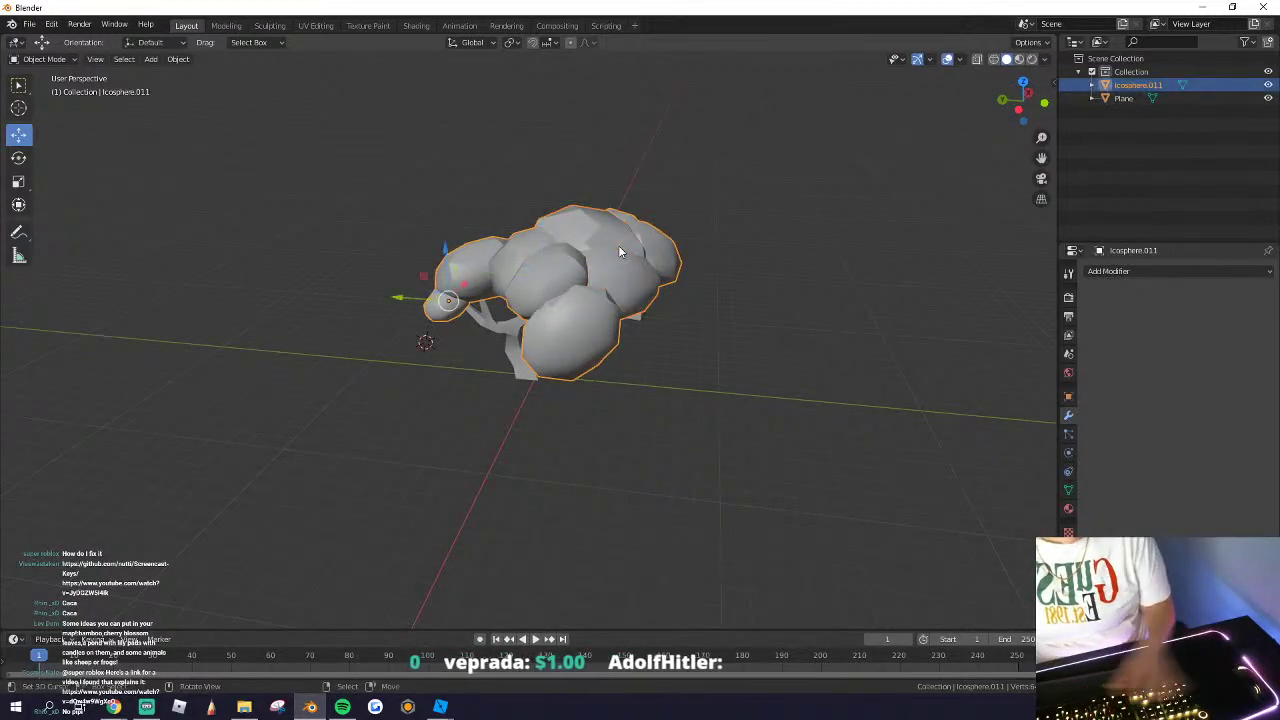
Step: Nudge the joined foliage slightly along the Y axis and clear the selection
{"action": "middle_click_drag", "start_coordinate": [521, 277], "coordinate": [551, 222]}
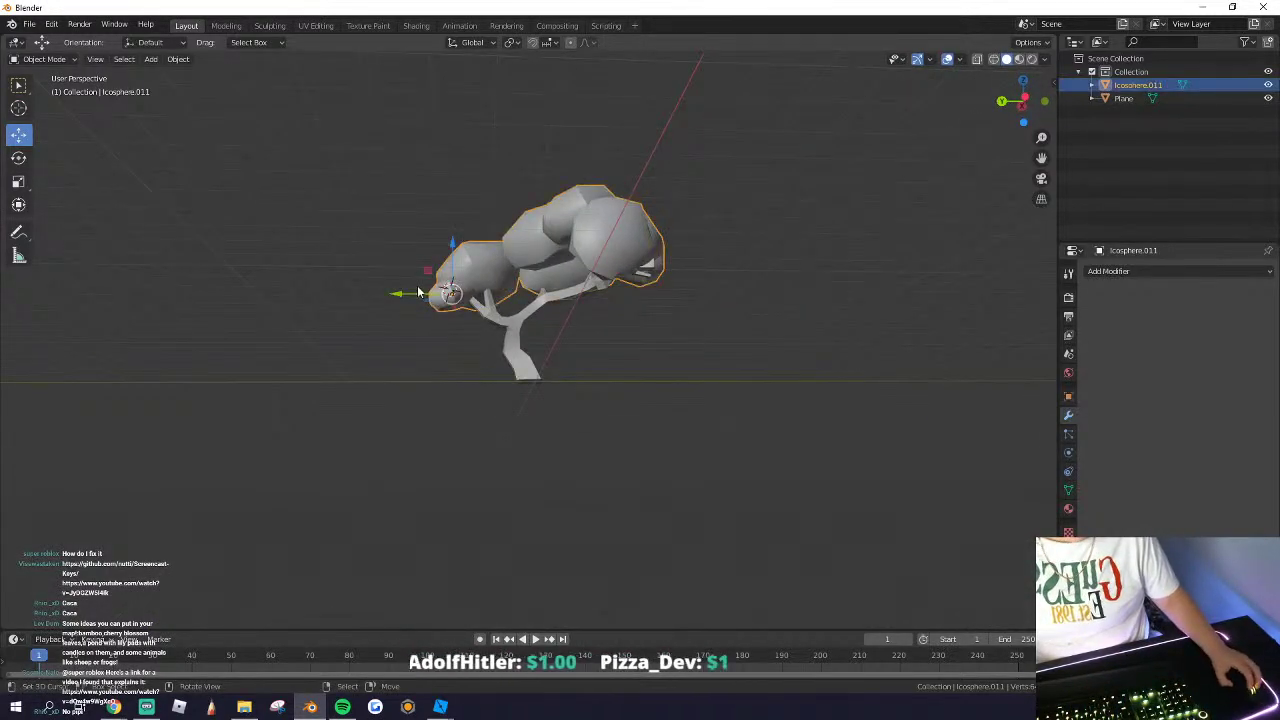
{"action": "left_click_drag", "start_coordinate": [410, 293], "coordinate": [409, 298]}
{"action": "key", "text": "a"}
{"action": "key", "text": "a"}
Step: Select only the trunk and branches and export them as a Wavefront OBJ file
{"action": "middle_click_drag", "start_coordinate": [451, 296], "coordinate": [534, 334]}
{"action": "scroll", "coordinate": [534, 334], "scroll_direction": "up", "scroll_amount": 3}
{"action": "left_click", "coordinate": [528, 332]}
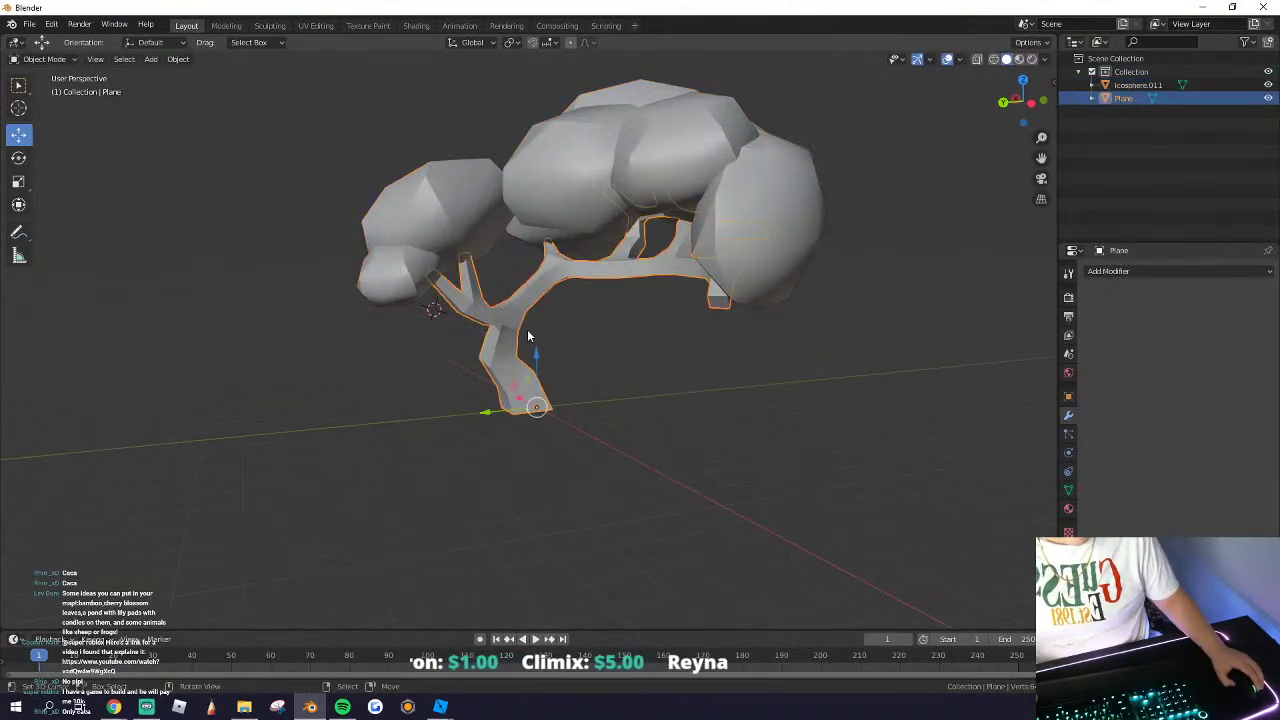
{"action": "left_click", "coordinate": [29, 24]}
{"action": "mouse_move", "coordinate": [48, 218]}
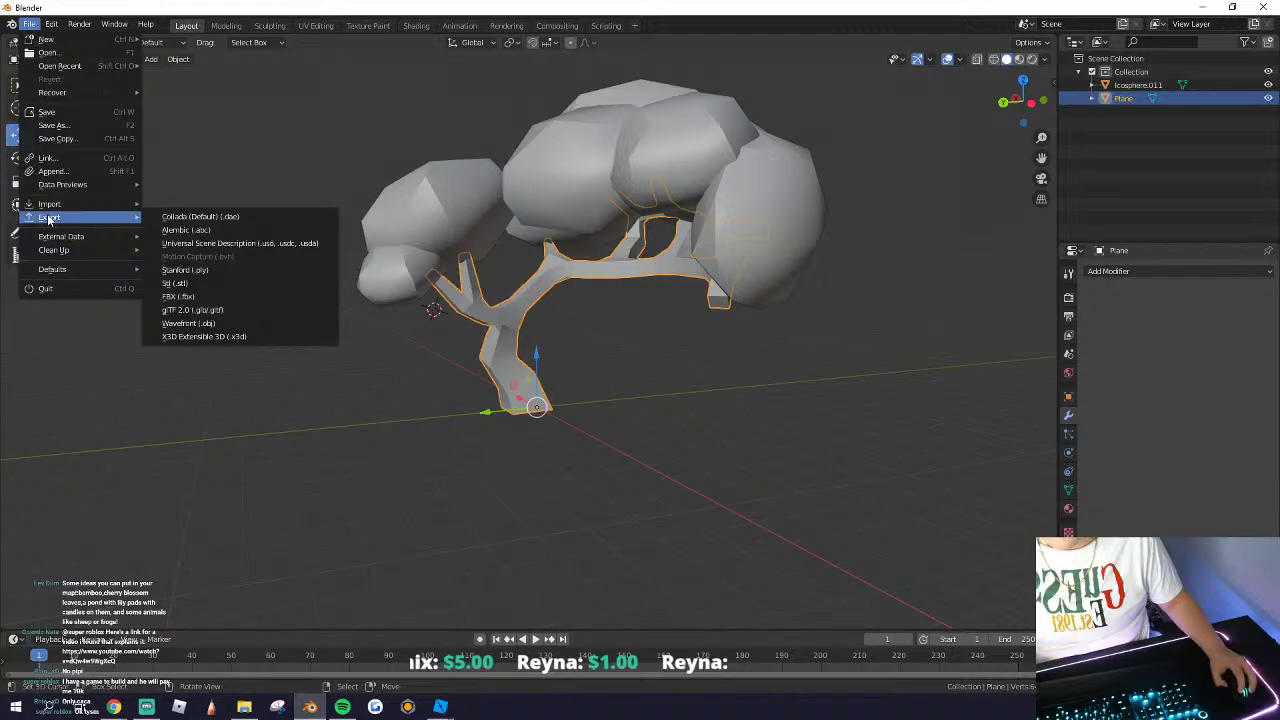
{"action": "left_click", "coordinate": [213, 324]}
{"action": "left_click", "coordinate": [848, 405]}
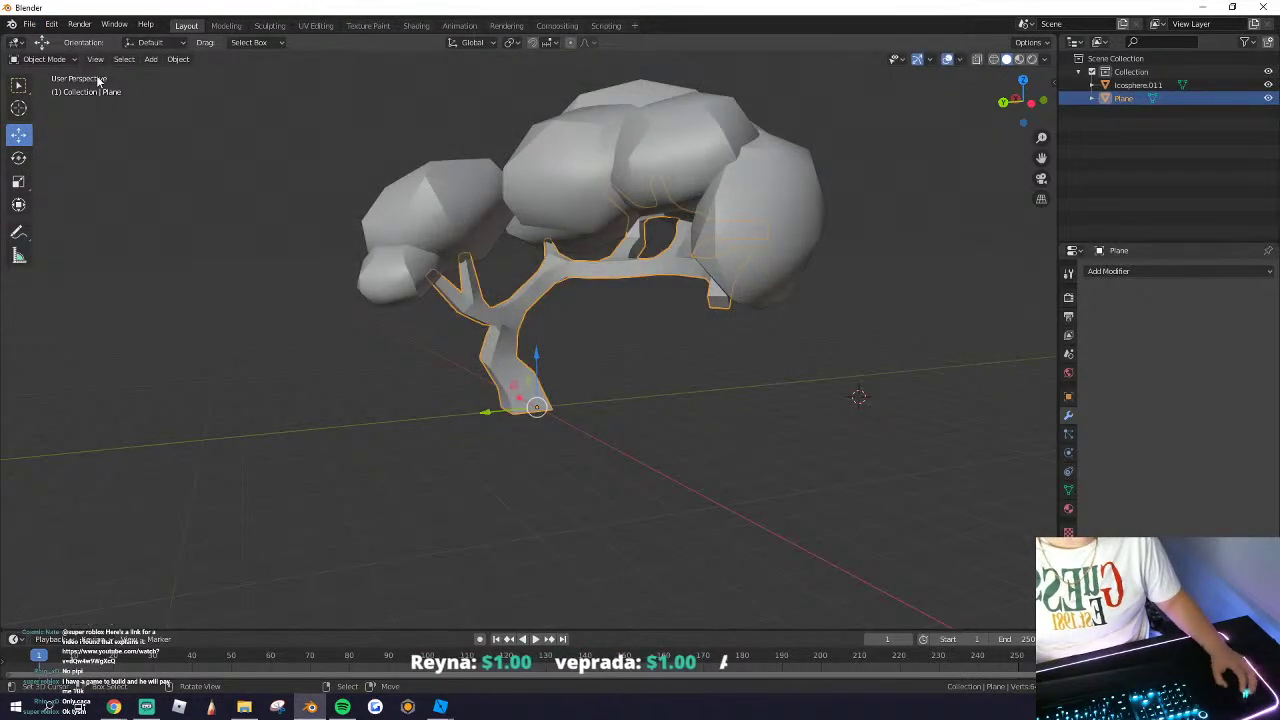
{"action": "left_click", "coordinate": [8, 8]}
{"action": "left_click", "coordinate": [360, 268]}
{"action": "left_click", "coordinate": [29, 24]}
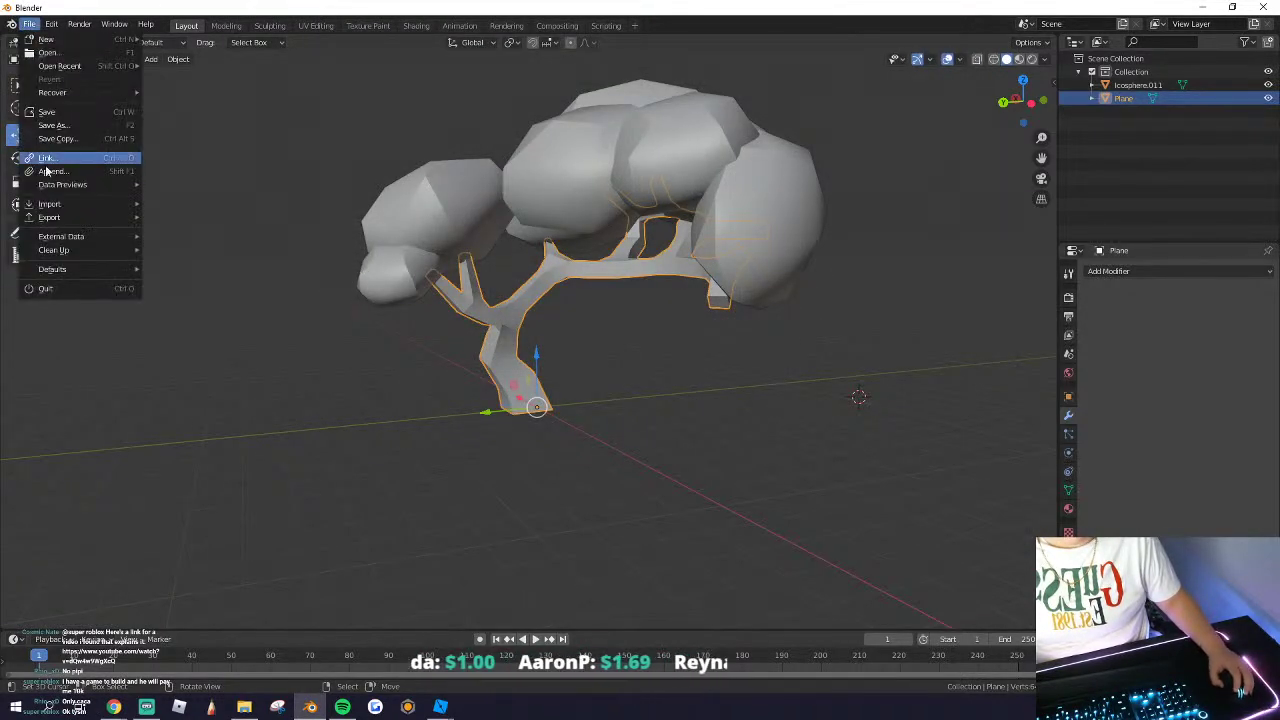
{"action": "mouse_move", "coordinate": [60, 217]}
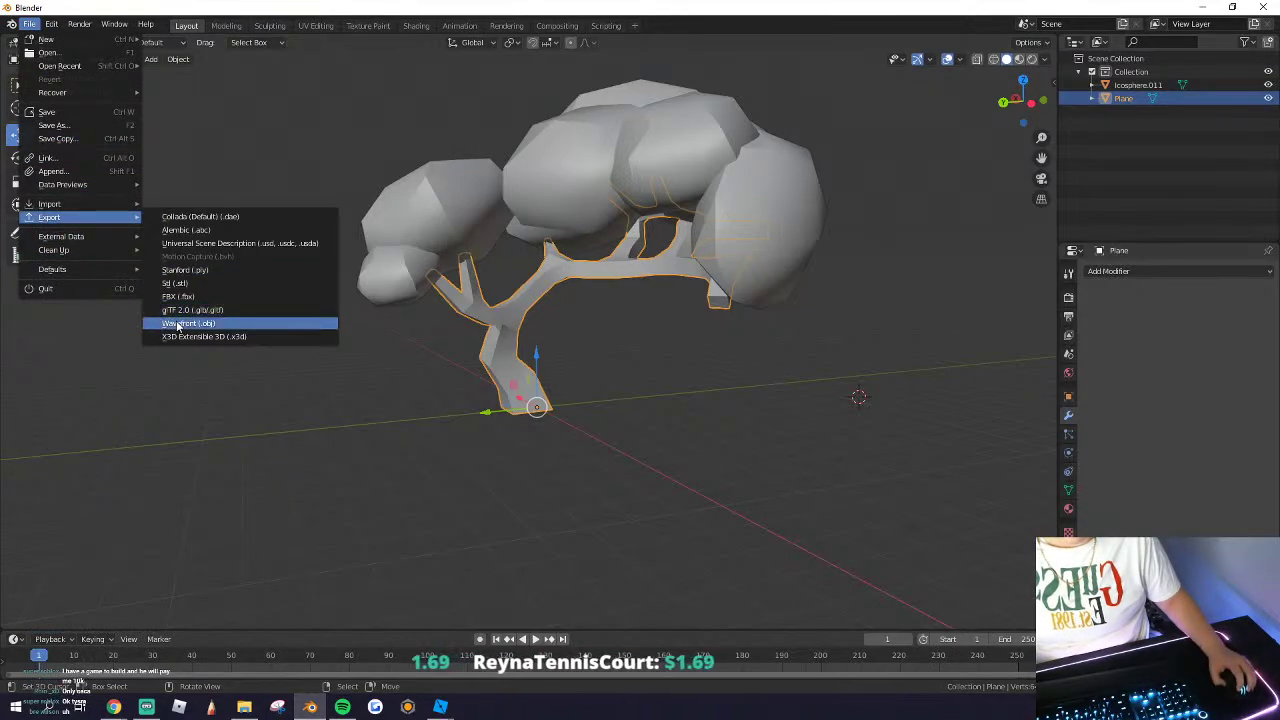
{"action": "left_click", "coordinate": [178, 324]}
{"action": "left_click", "coordinate": [848, 405]}
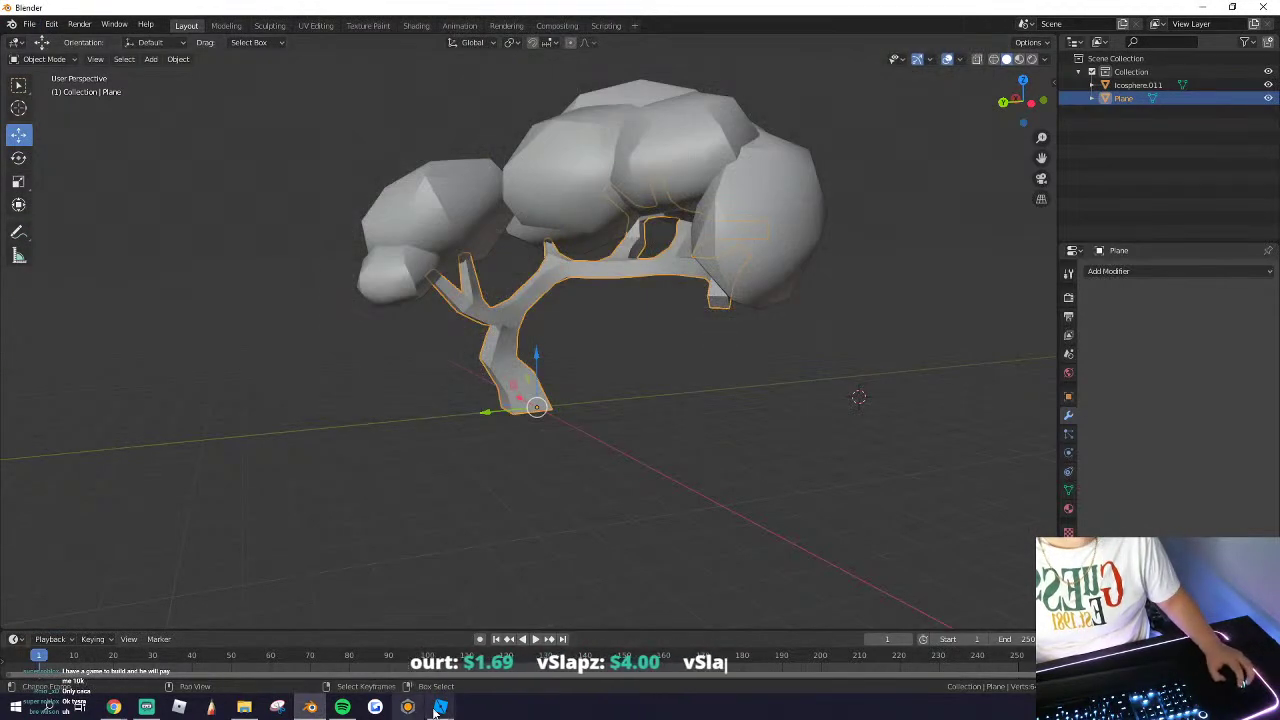
Step: Switch to Roblox Studio and close the UGC Playground place, saving its changes
{"action": "left_click", "coordinate": [440, 707]}
{"action": "left_click", "coordinate": [480, 655]}
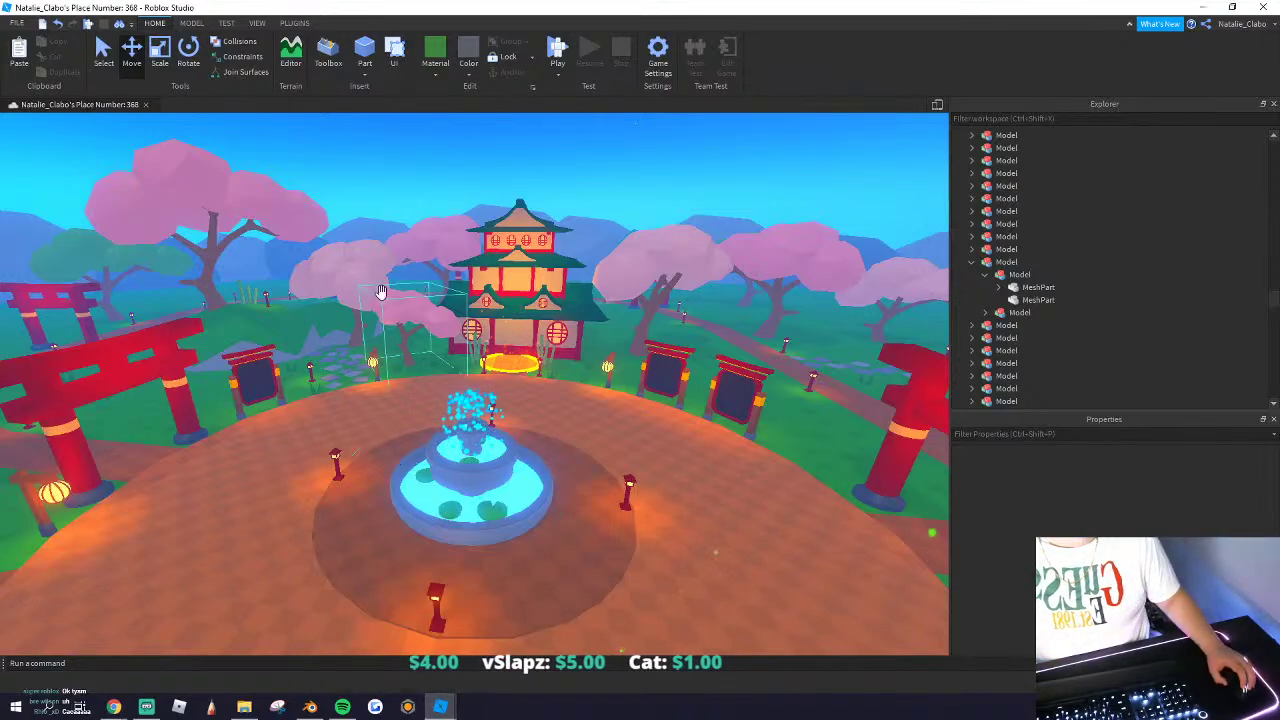
{"action": "left_click", "coordinate": [446, 709]}
{"action": "left_click", "coordinate": [368, 657]}
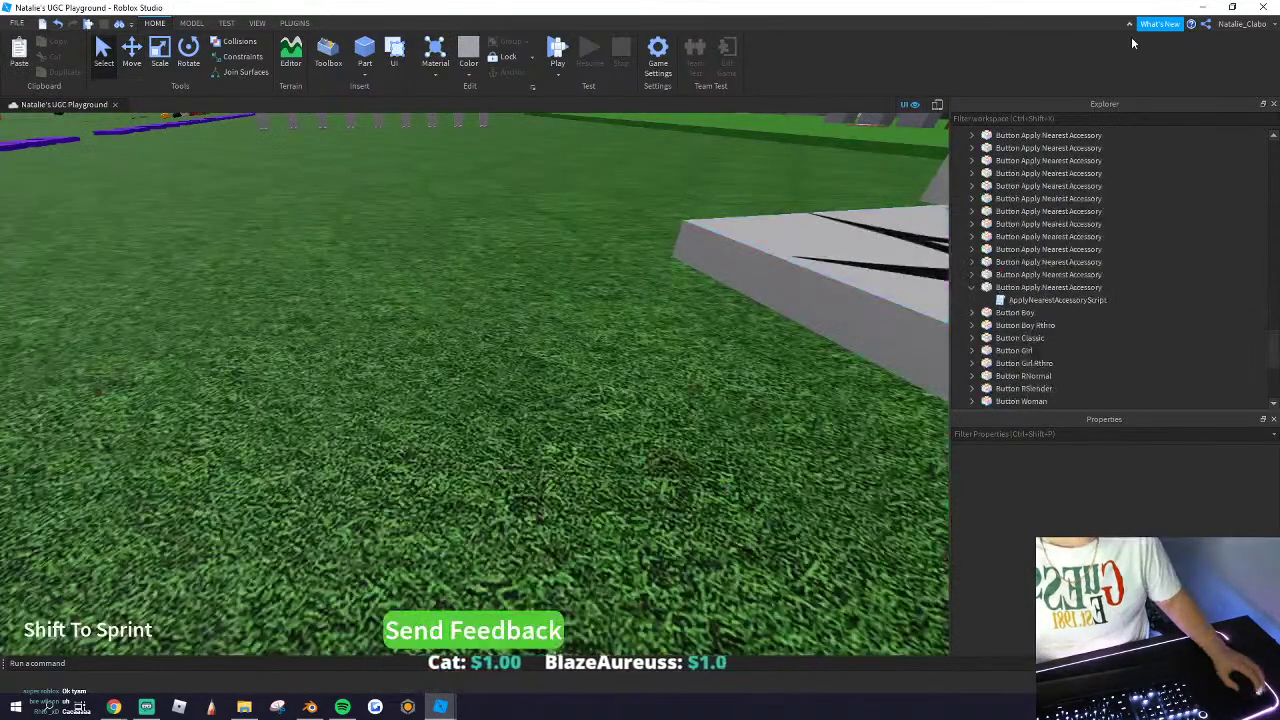
{"action": "left_click", "coordinate": [1264, 7]}
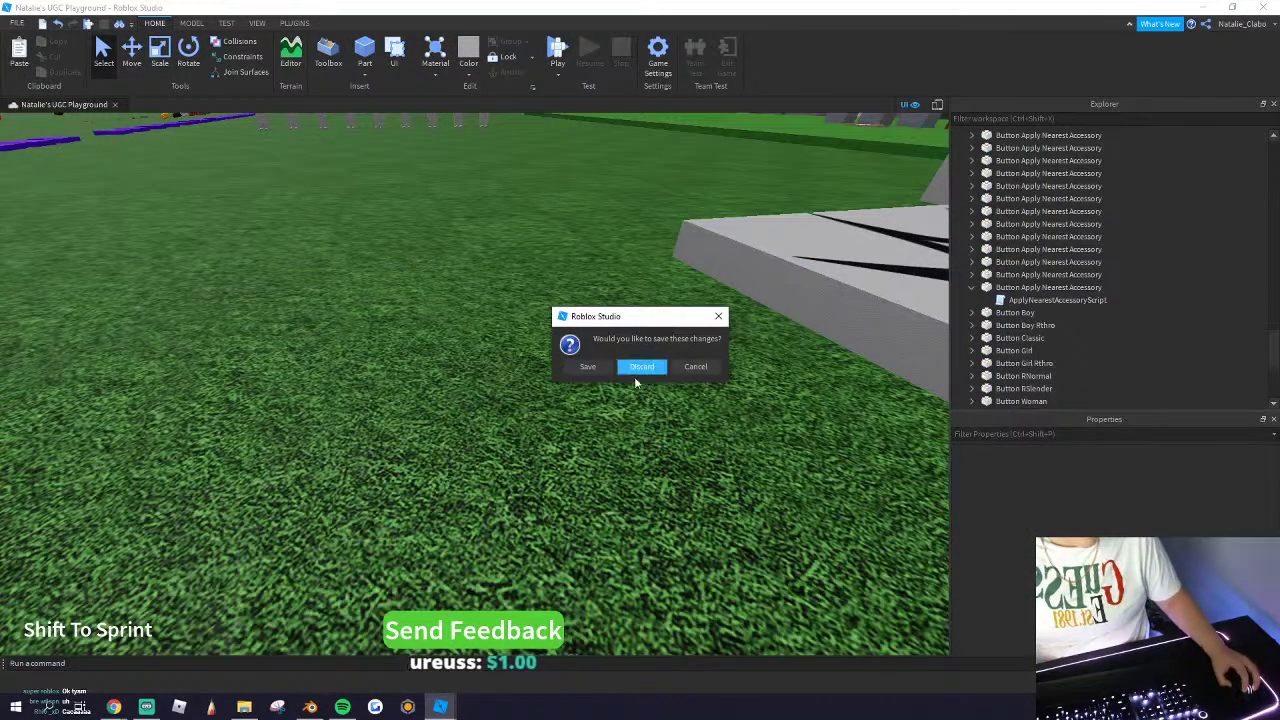
{"action": "left_click", "coordinate": [587, 367]}
Step: Insert a new MeshPart into the Japanese garden place and focus the view on it
{"action": "left_click", "coordinate": [746, 370]}
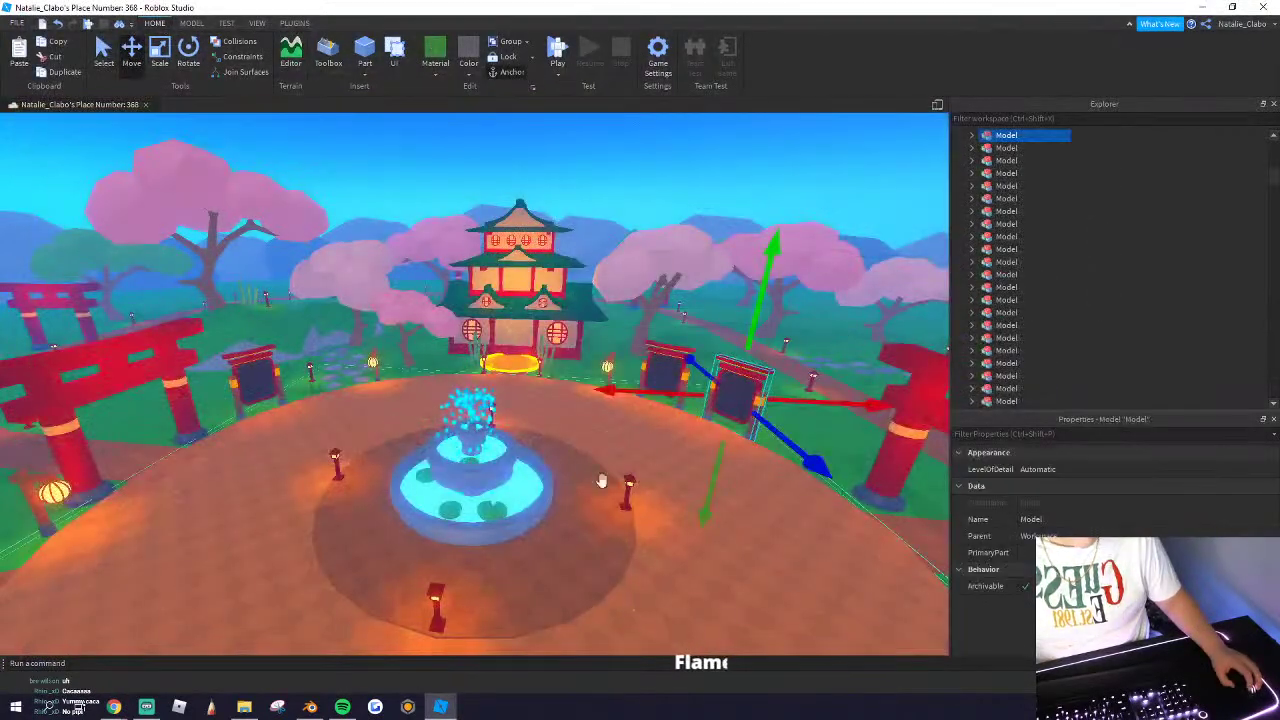
{"action": "right_click", "coordinate": [470, 190]}
{"action": "left_click", "coordinate": [517, 491]}
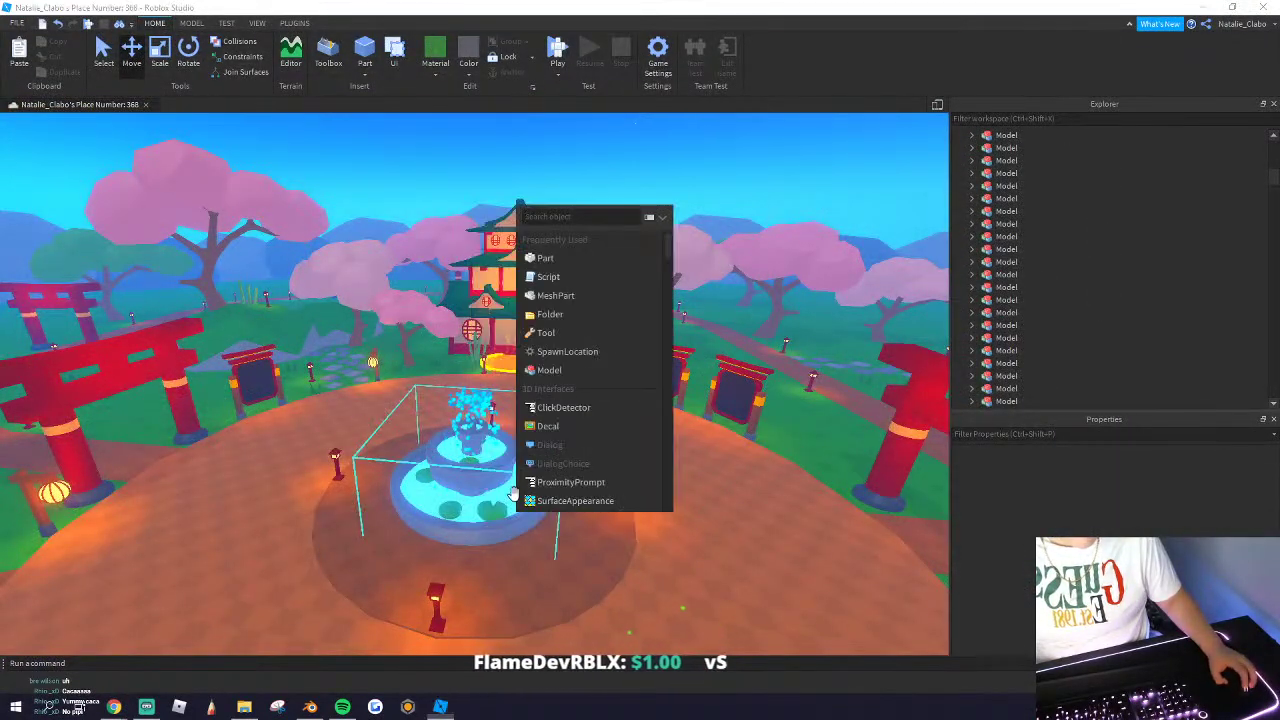
{"action": "left_click", "coordinate": [449, 386]}
{"action": "key", "text": "w"}
{"action": "right_click_drag", "start_coordinate": [449, 386], "coordinate": [420, 307]}
{"action": "key", "text": "a"}
{"action": "left_click", "coordinate": [466, 395]}
{"action": "key", "text": "w"}
{"action": "scroll", "coordinate": [420, 307], "scroll_direction": "up", "scroll_amount": 10}
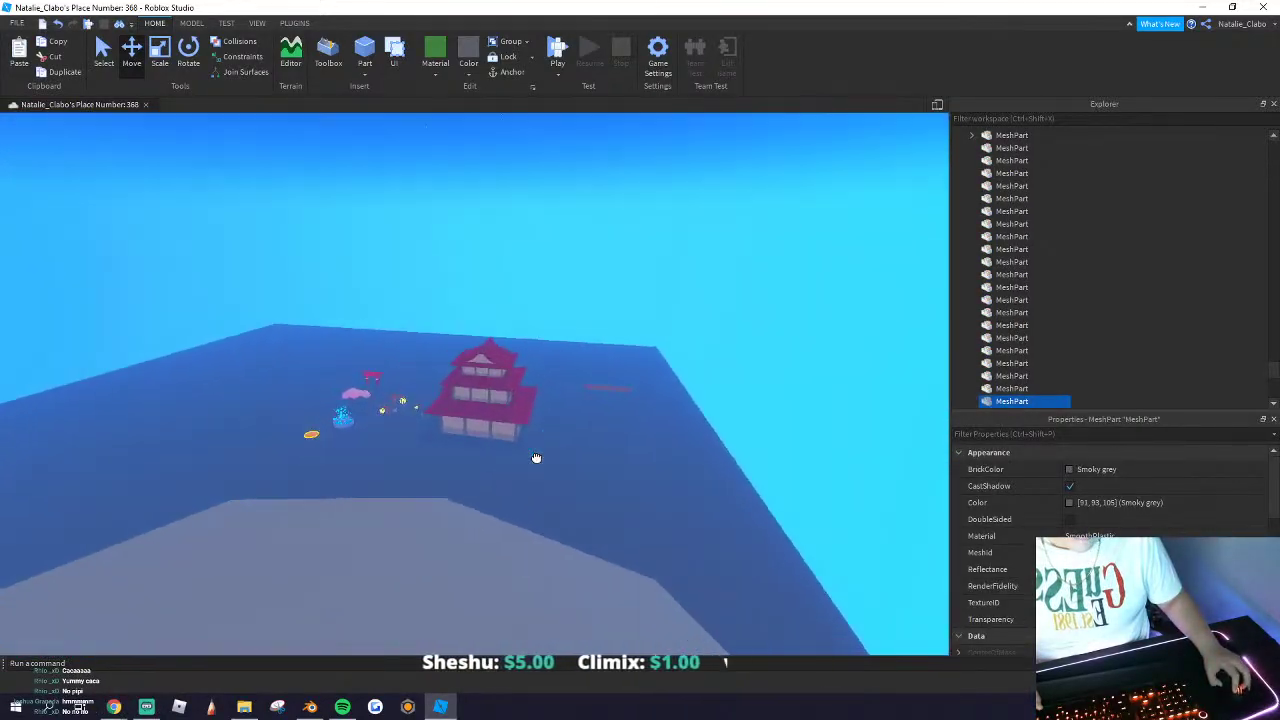
{"action": "key", "text": "f"}
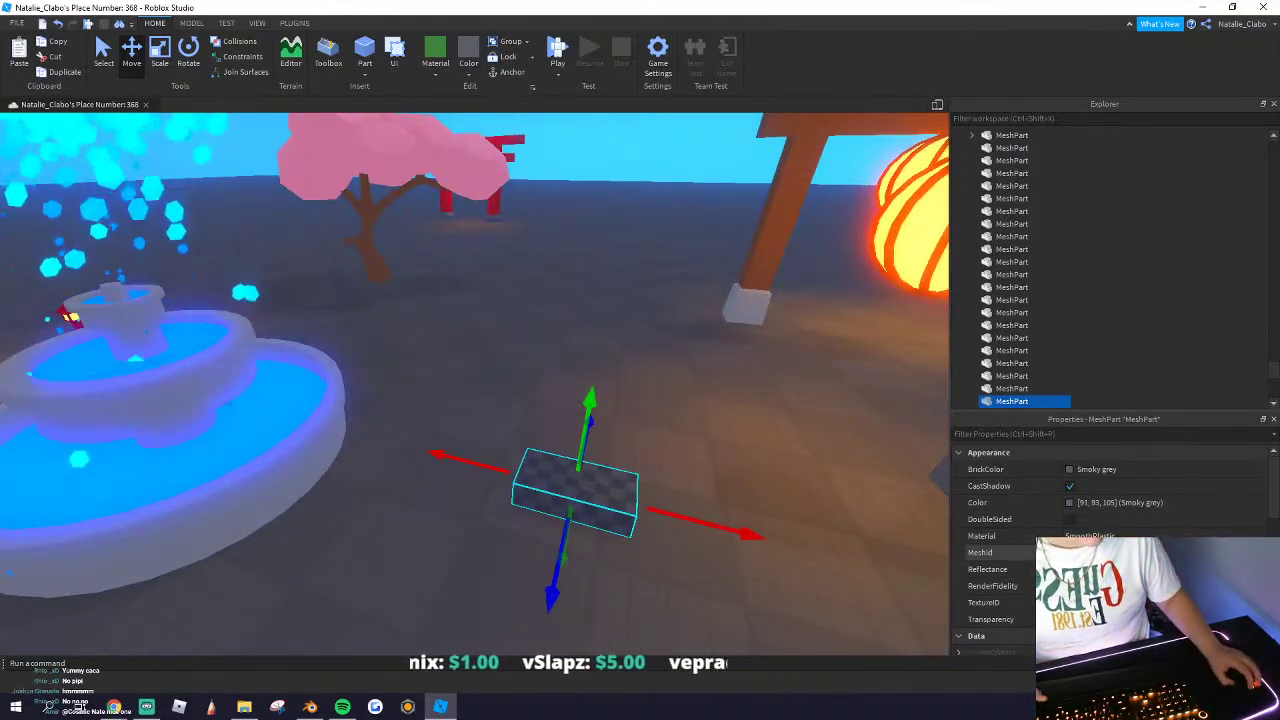
Step: Load the exported trunk file as the new part's MeshId and accept moving the mesh to its stored location
{"action": "left_click", "coordinate": [1260, 552]}
{"action": "left_click", "coordinate": [607, 602]}
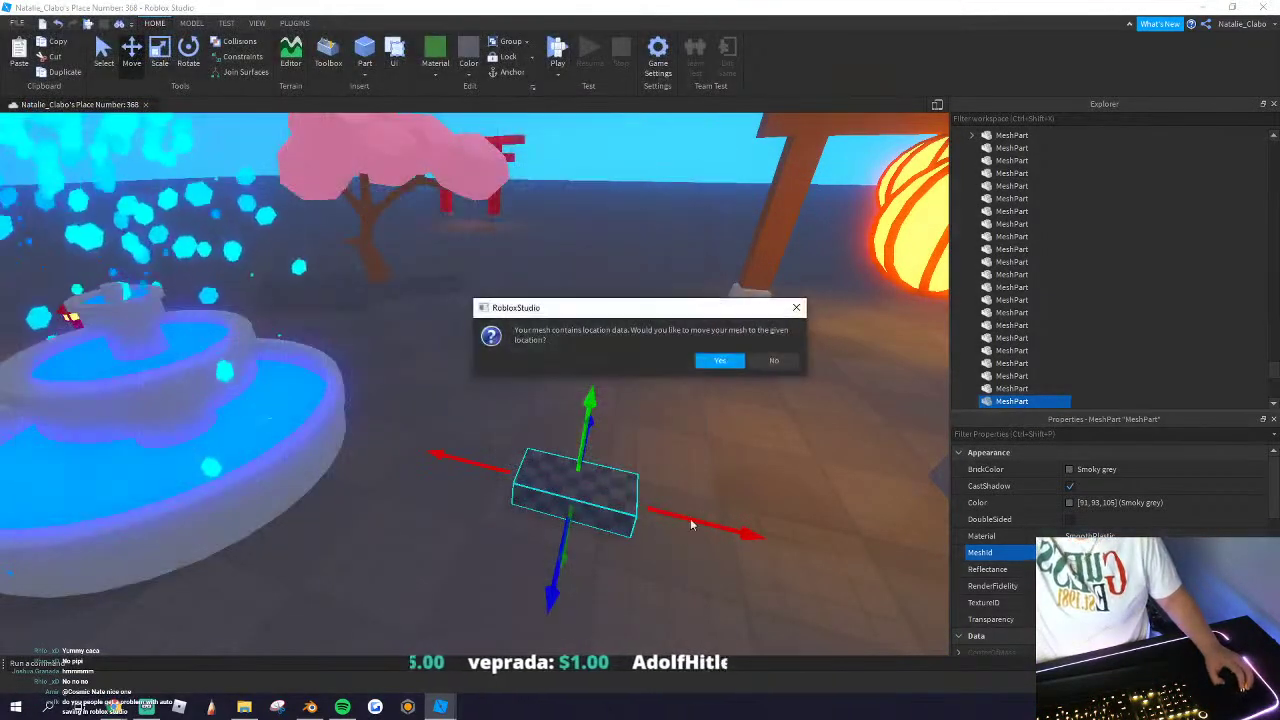
{"action": "left_click", "coordinate": [722, 361]}
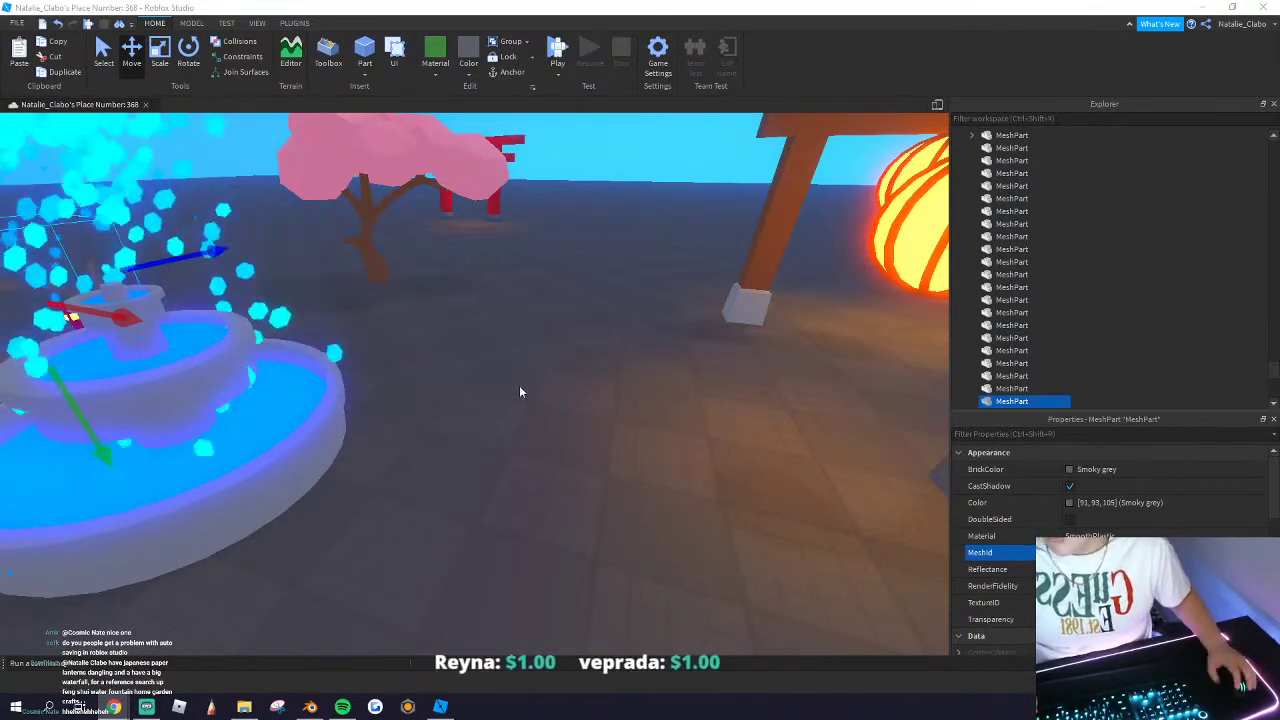
Step: Find the imported trunk and set its colour to Dark taupe
{"action": "key", "text": "s"}
{"action": "right_click_drag", "start_coordinate": [530, 384], "coordinate": [544, 416]}
{"action": "key", "text": "s"}
{"action": "key", "text": "w"}
{"action": "key", "text": "f"}
{"action": "key", "text": "w"}
{"action": "left_click", "coordinate": [469, 74]}
{"action": "left_click", "coordinate": [619, 288]}
Step: Duplicate the trunk MeshPart and raise the copy above the original
{"action": "key", "text": "d"}
{"action": "key", "text": "d"}
{"action": "left_click_drag", "start_coordinate": [457, 486], "coordinate": [457, 368]}
Step: Switch to Blender and export only the joined foliage as a Wavefront OBJ file, keeping the name untitled.obj
{"action": "left_click", "coordinate": [310, 707]}
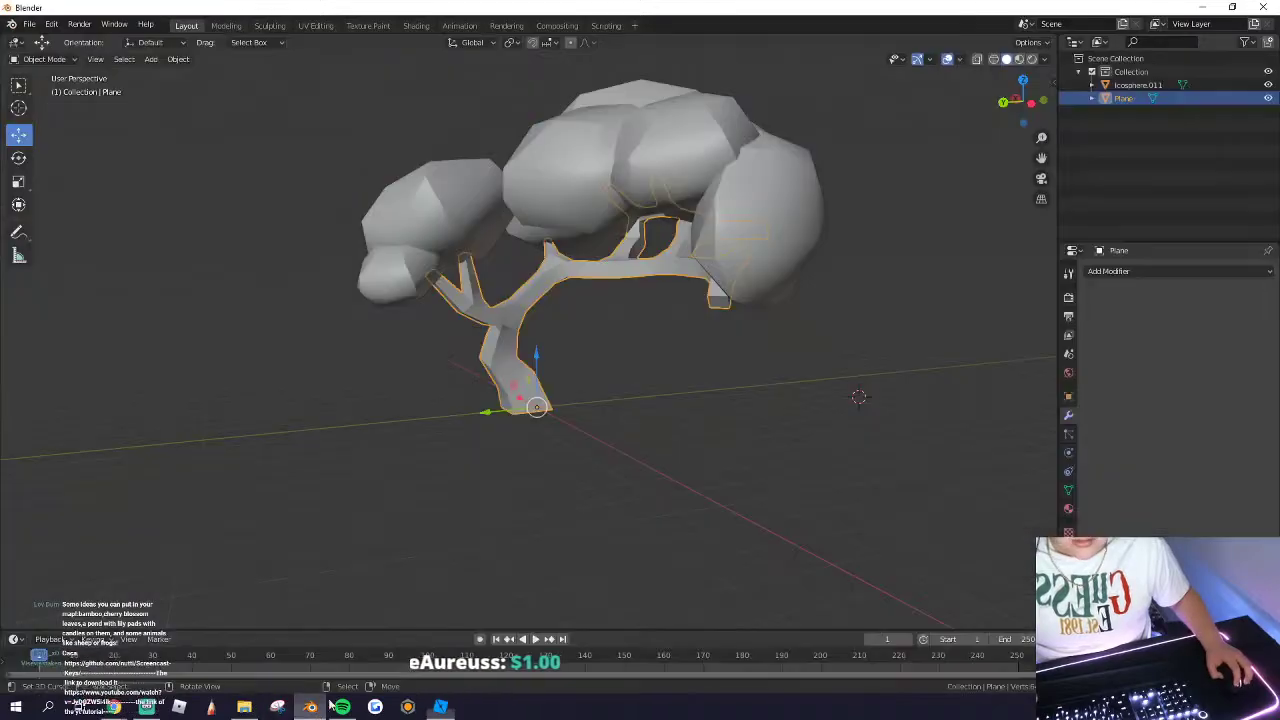
{"action": "left_click", "coordinate": [659, 183]}
{"action": "left_click", "coordinate": [31, 21]}
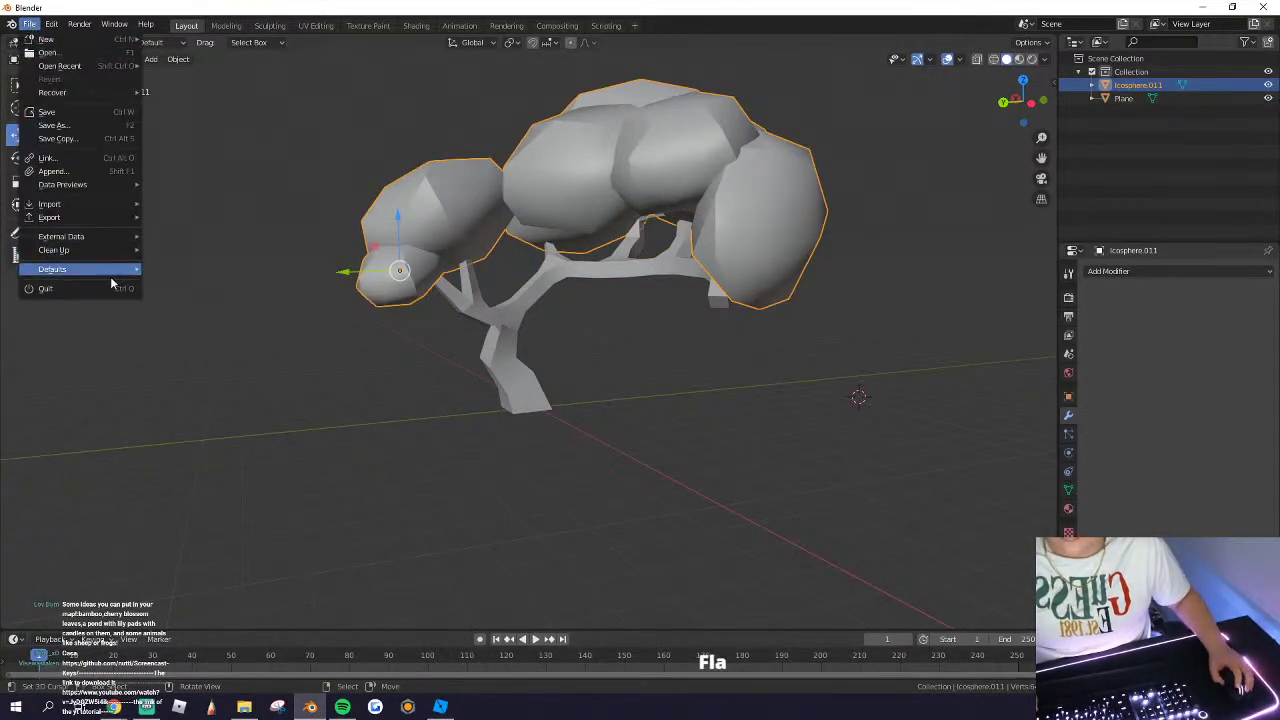
{"action": "mouse_move", "coordinate": [75, 217]}
{"action": "left_click", "coordinate": [190, 323]}
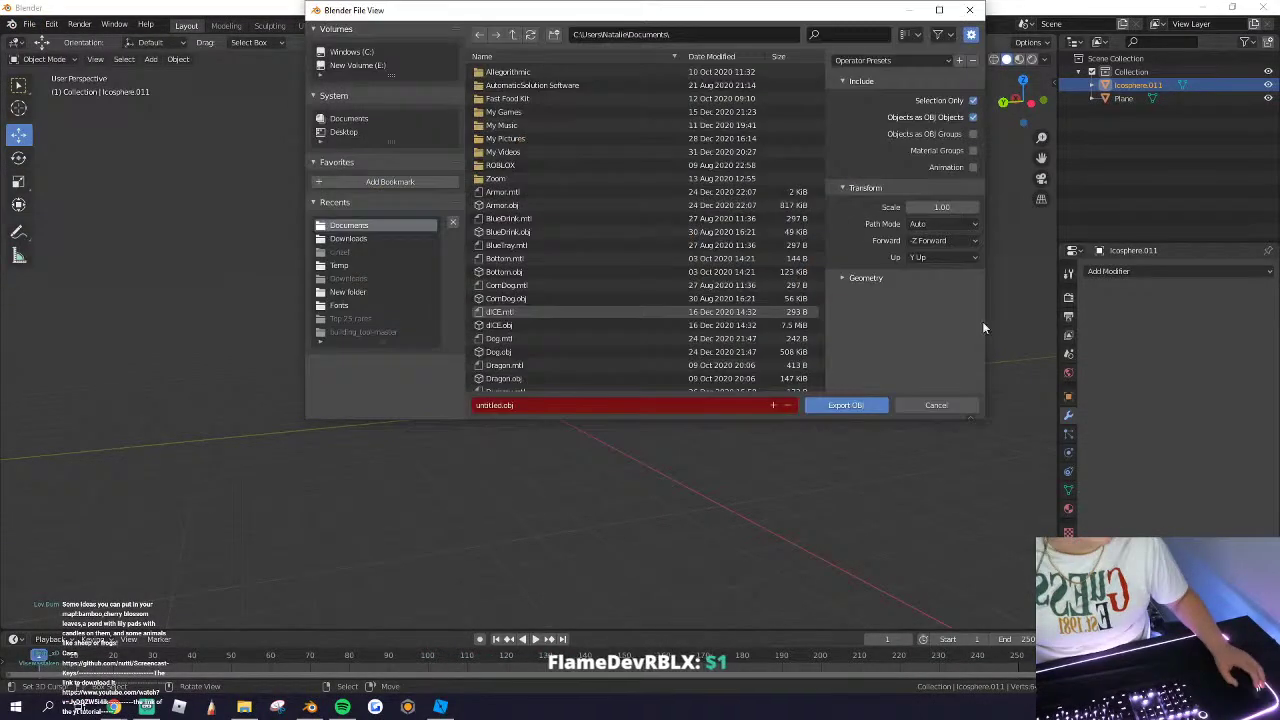
{"action": "left_click", "coordinate": [871, 407]}
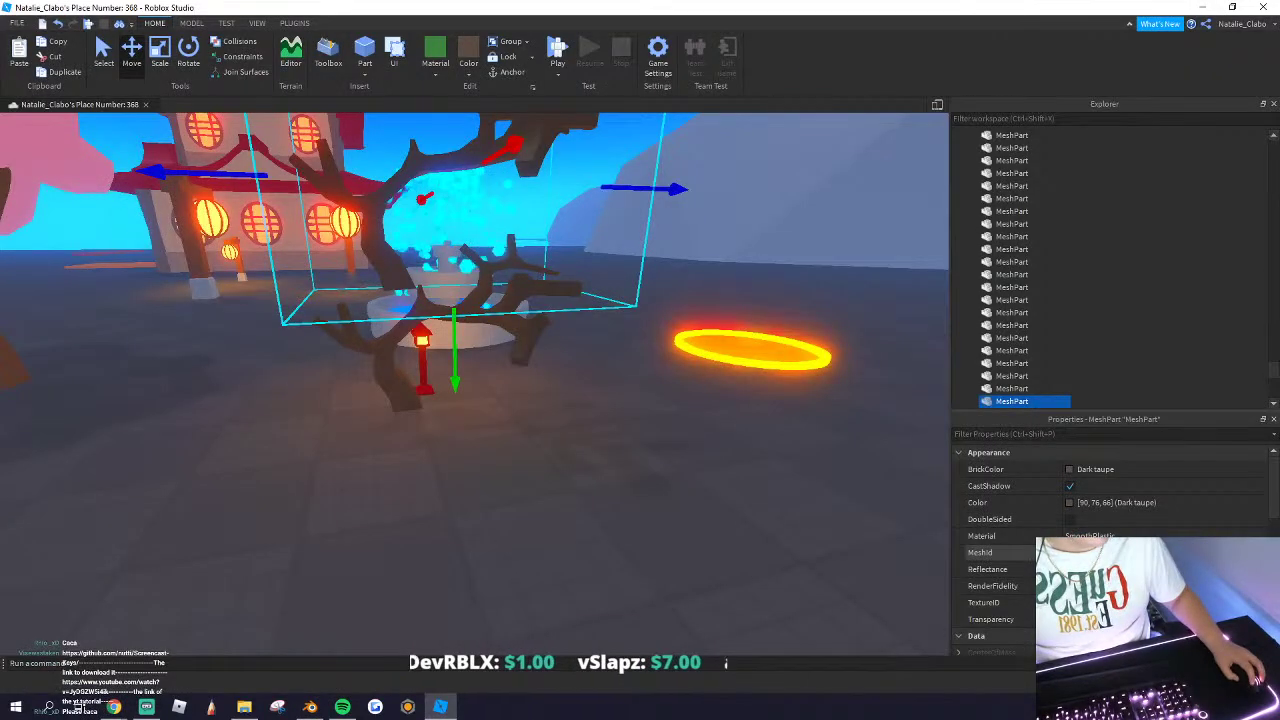
Step: Load untitled.obj as the raised copy's MeshId and accept moving the foliage mesh to its stored location
{"action": "left_click", "coordinate": [1258, 552]}
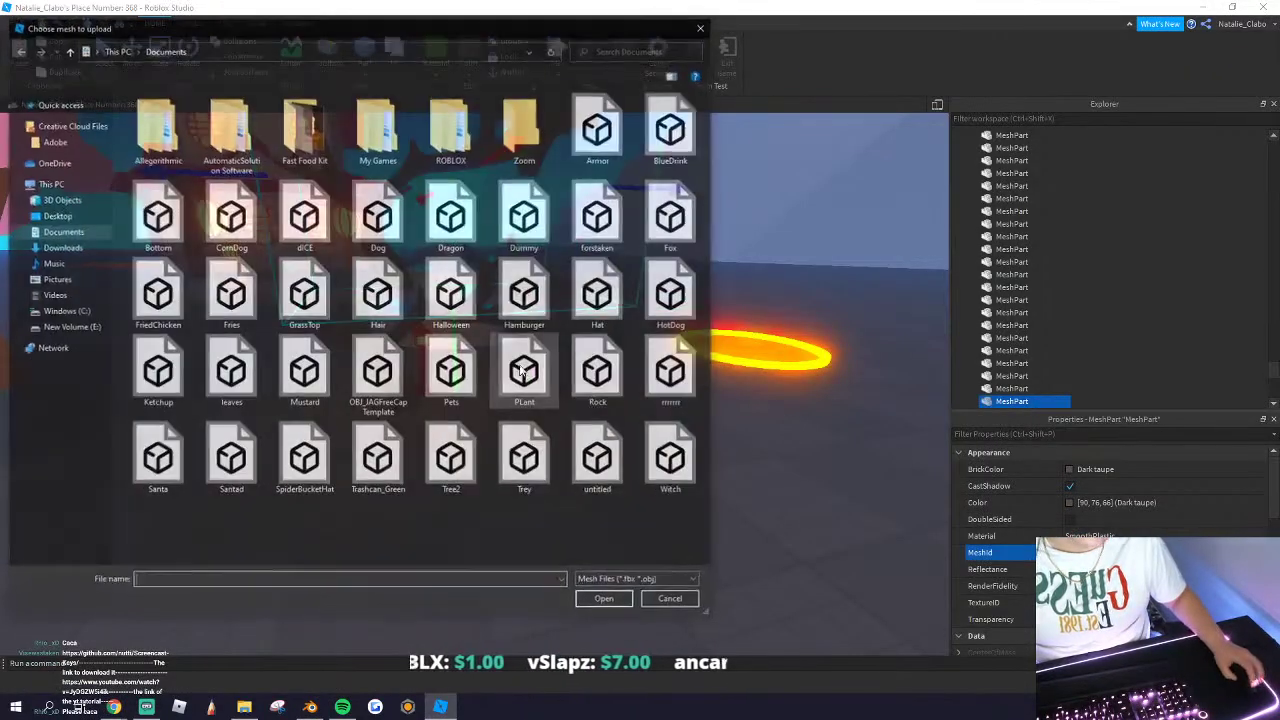
{"action": "left_click", "coordinate": [590, 492]}
{"action": "left_click", "coordinate": [610, 601]}
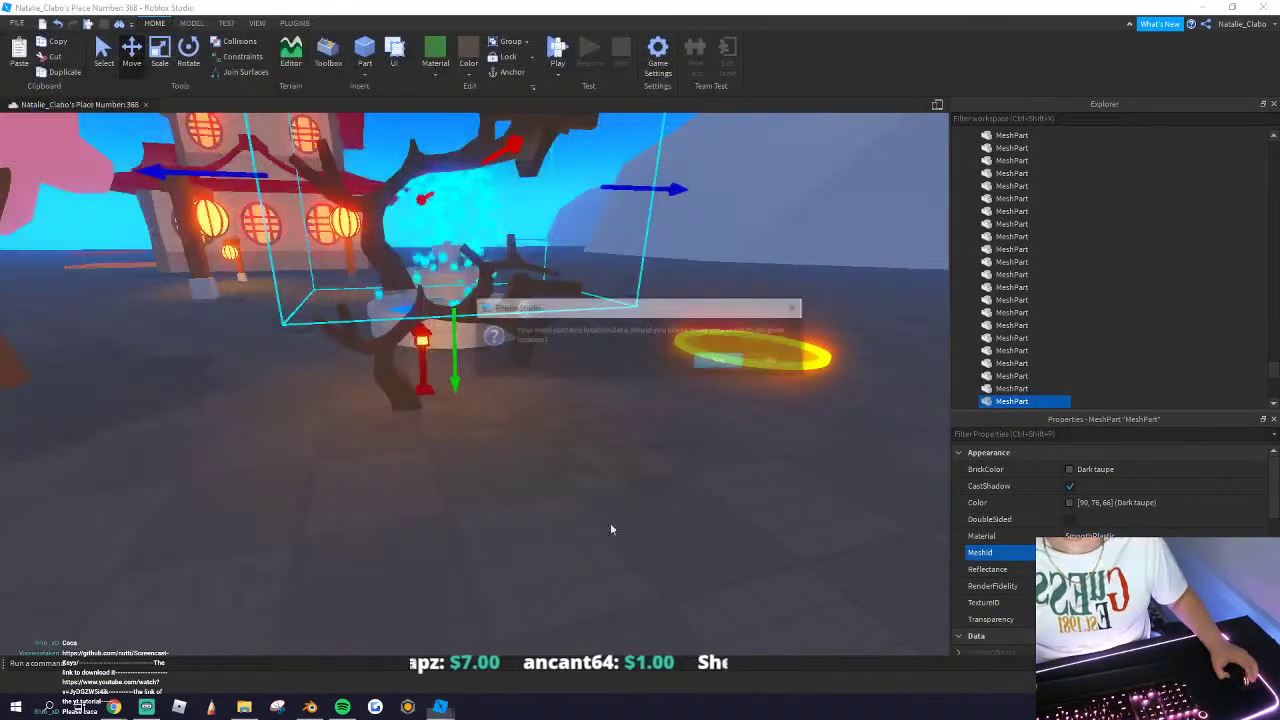
{"action": "left_click", "coordinate": [718, 361]}
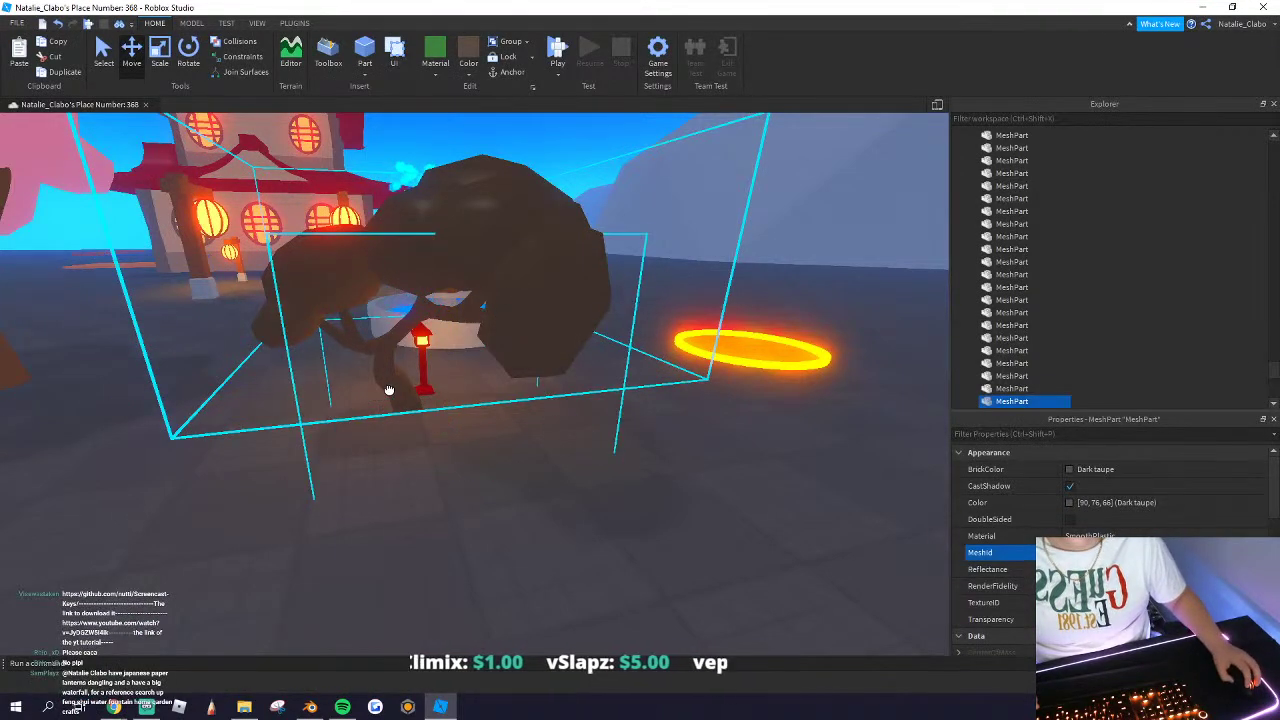
Step: Move the trunk and foliage together onto the open ground away from the fountain and scale the tree up
{"action": "left_click_drag", "start_coordinate": [388, 391], "coordinate": [469, 508], "text": "shift"}
{"action": "right_click_drag", "start_coordinate": [455, 508], "coordinate": [469, 508]}
{"action": "left_click_drag", "start_coordinate": [469, 508], "coordinate": [476, 390]}
{"action": "left_click", "coordinate": [160, 52]}
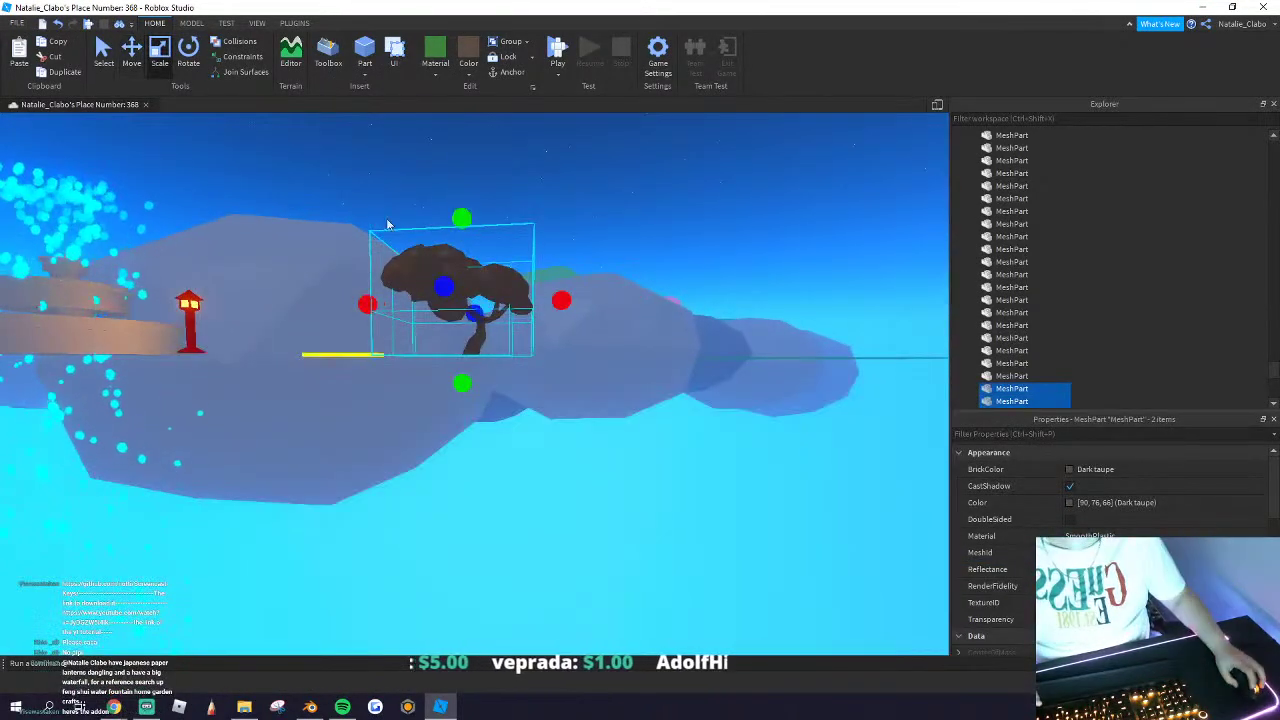
{"action": "left_click_drag", "start_coordinate": [461, 217], "coordinate": [476, 117]}
{"action": "right_click_drag", "start_coordinate": [476, 117], "coordinate": [417, 280]}
{"action": "left_click_drag", "start_coordinate": [460, 200], "coordinate": [468, 155]}
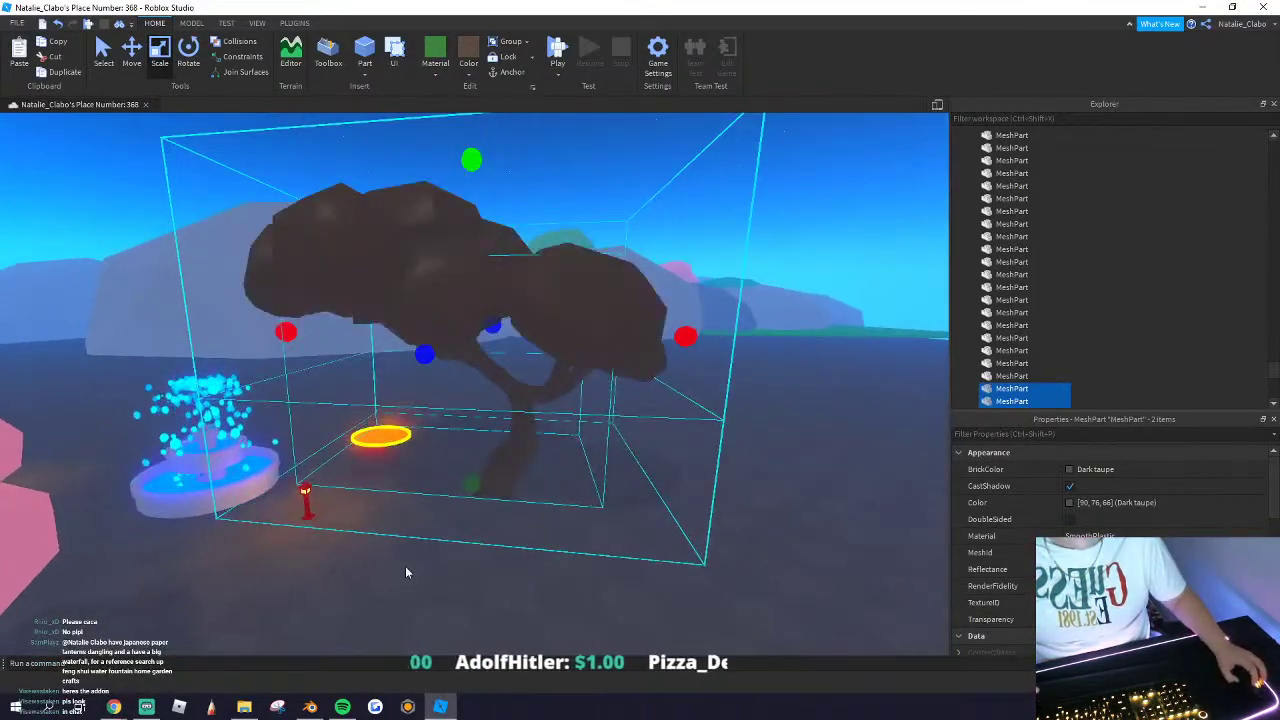
Step: Colour only the foliage a very pale pink, RGB 255, 224, 254
{"action": "left_click", "coordinate": [405, 566]}
{"action": "left_click", "coordinate": [468, 62]}
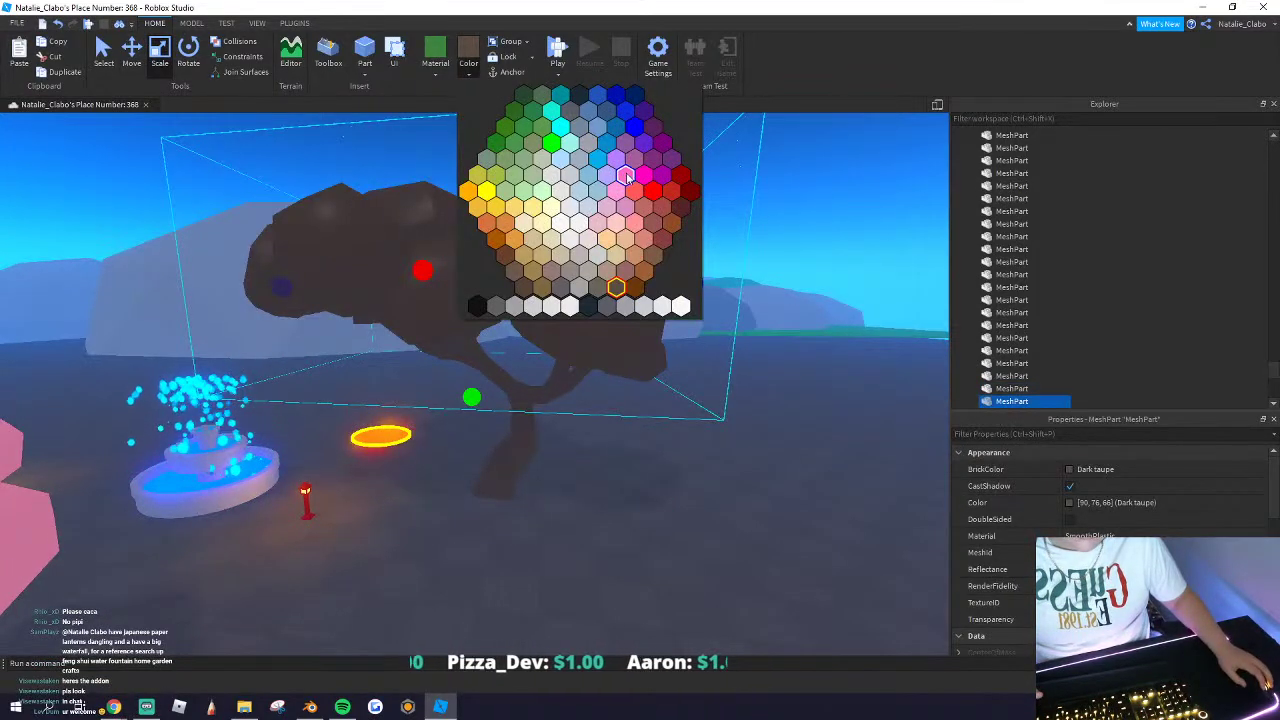
{"action": "left_click", "coordinate": [627, 177]}
{"action": "left_click", "coordinate": [1070, 503]}
{"action": "left_click_drag", "start_coordinate": [763, 270], "coordinate": [652, 352]}
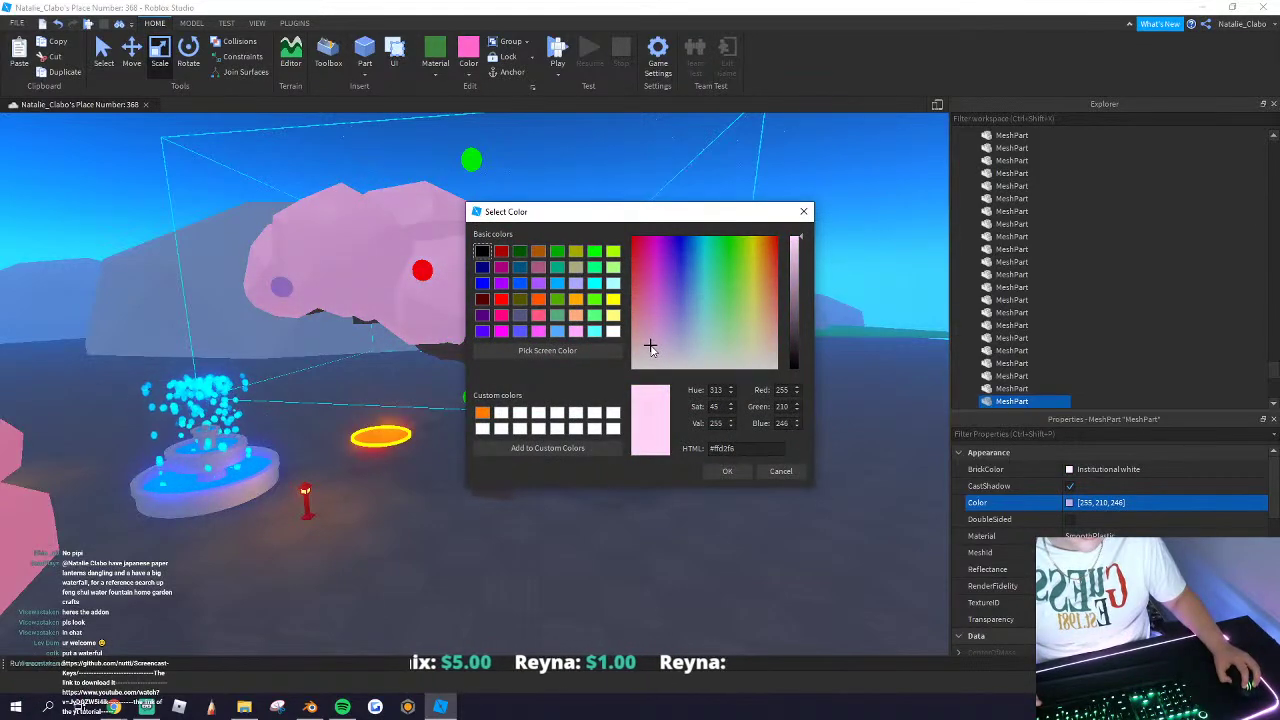
{"action": "left_click", "coordinate": [727, 472]}
Step: Group the trunk and foliage MeshParts into one model
{"action": "left_click", "coordinate": [517, 480], "text": "shift"}
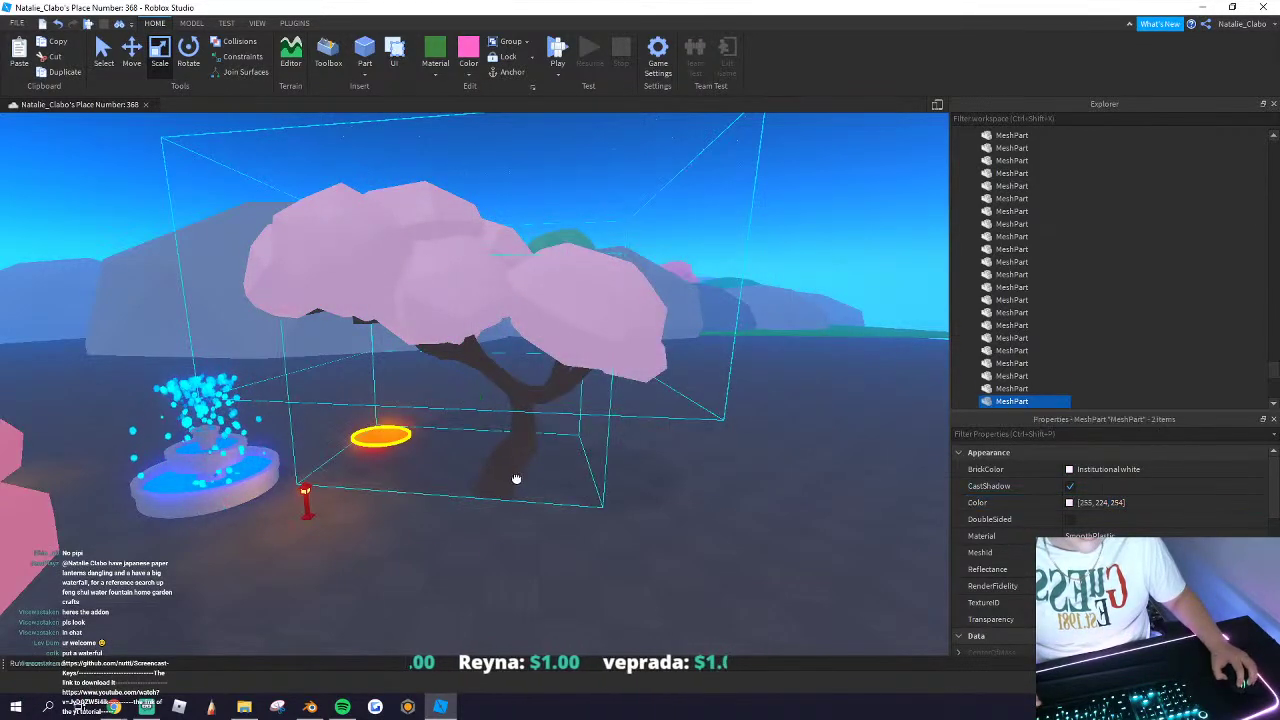
{"action": "right_click", "coordinate": [517, 480]}
{"action": "left_click", "coordinate": [562, 238]}
Step: Select the trunk inside the grouped tree and set its colour to a lighter brown, RGB 139, 117, 102
{"action": "left_click", "coordinate": [522, 456], "text": "alt"}
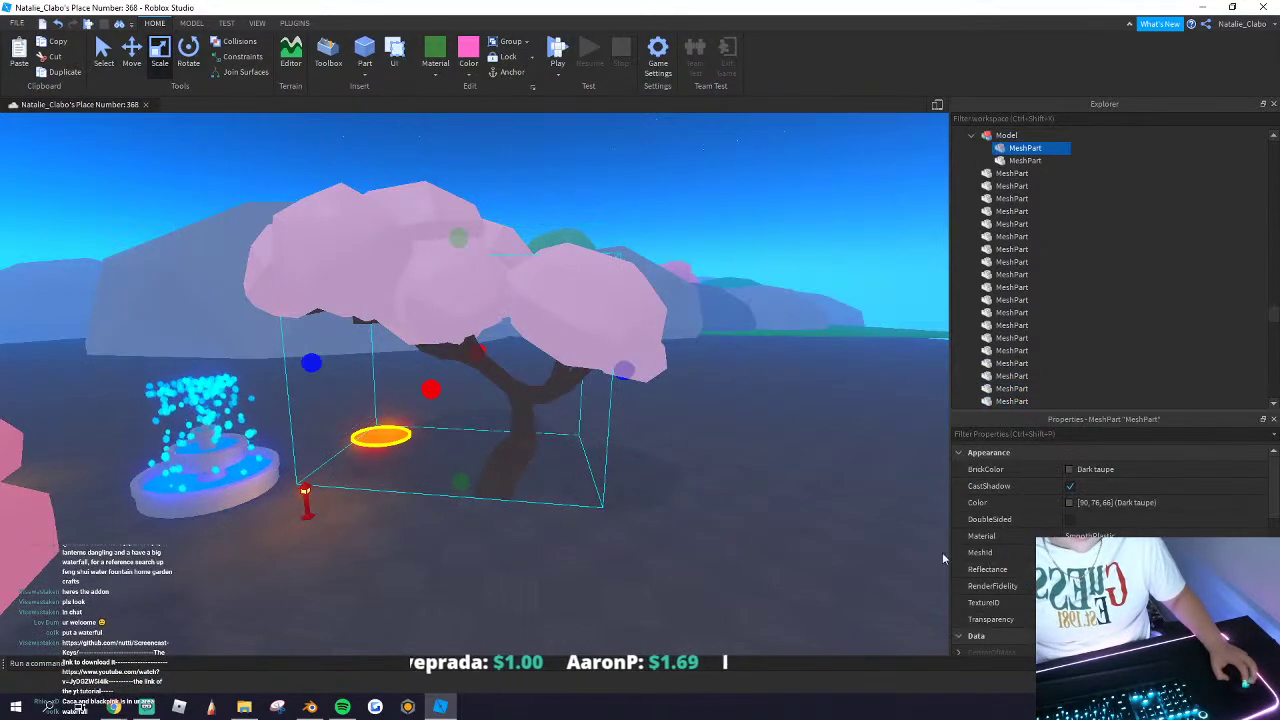
{"action": "left_click", "coordinate": [1088, 503]}
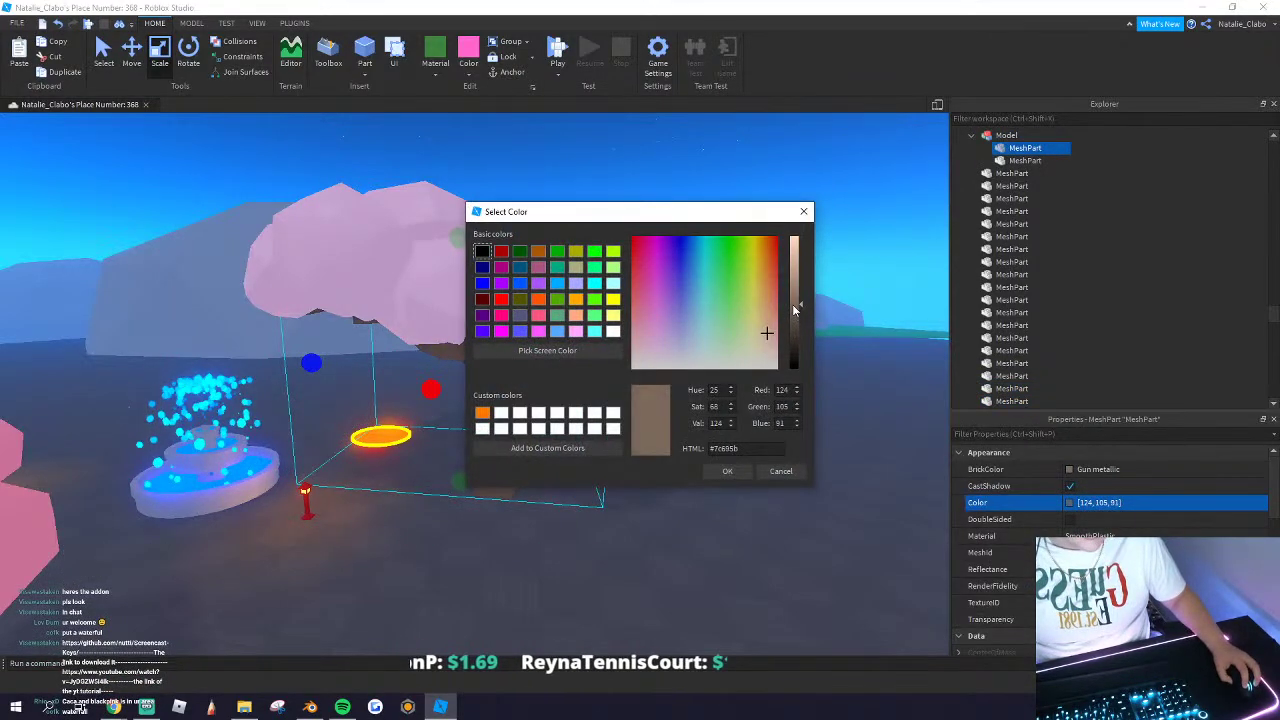
{"action": "left_click_drag", "start_coordinate": [793, 310], "coordinate": [793, 302]}
{"action": "left_click_drag", "start_coordinate": [723, 209], "coordinate": [934, 212]}
{"action": "left_click", "coordinate": [936, 474]}
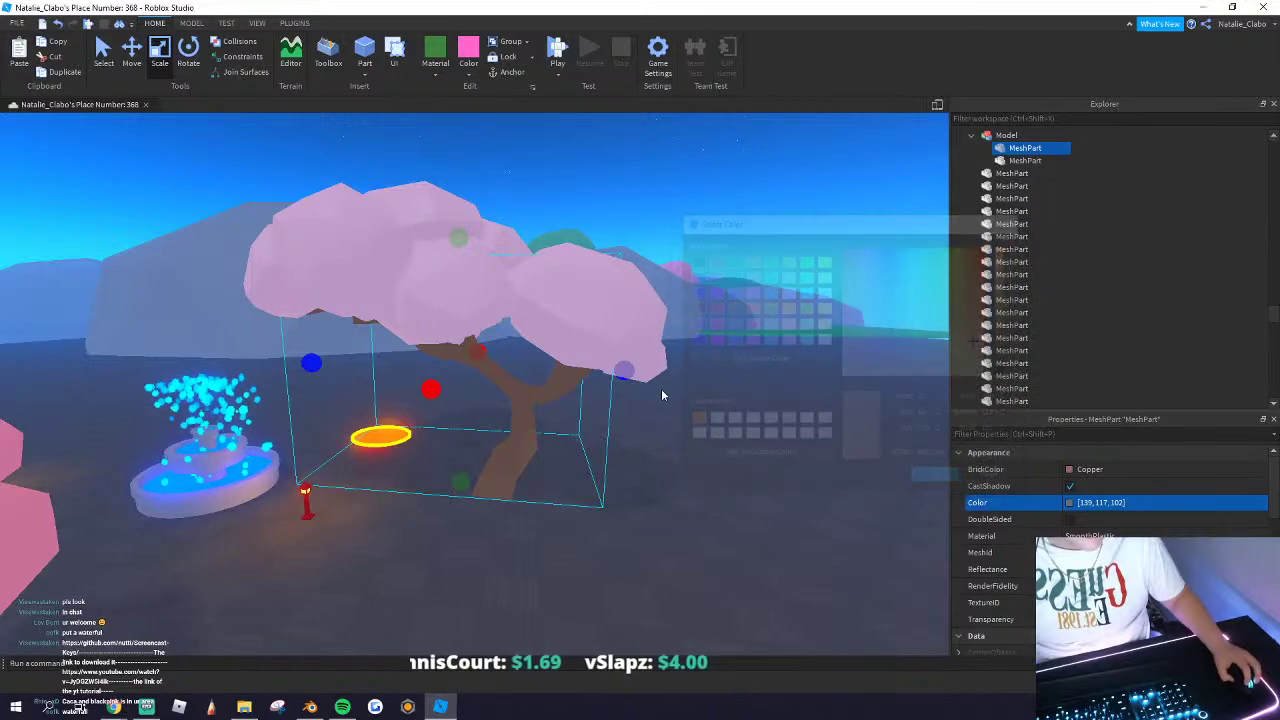
Step: Duplicate the tree model and place the copy on the garden grass beside the brick path
{"action": "left_click", "coordinate": [499, 298]}
{"action": "key", "text": "ctrl+d"}
{"action": "key", "text": "e"}
{"action": "right_click_drag", "start_coordinate": [434, 349], "coordinate": [434, 349]}
{"action": "left_click_drag", "start_coordinate": [482, 489], "coordinate": [551, 454]}
{"action": "key", "text": "r"}
{"action": "right_click_drag", "start_coordinate": [611, 466], "coordinate": [551, 454]}
{"action": "left_click_drag", "start_coordinate": [551, 454], "coordinate": [414, 386]}
{"action": "scroll", "coordinate": [448, 331], "scroll_direction": "down", "scroll_amount": 5}
{"action": "scroll", "coordinate": [371, 377], "scroll_direction": "up", "scroll_amount": 5}
{"action": "scroll", "coordinate": [425, 331], "scroll_direction": "up", "scroll_amount": 1}
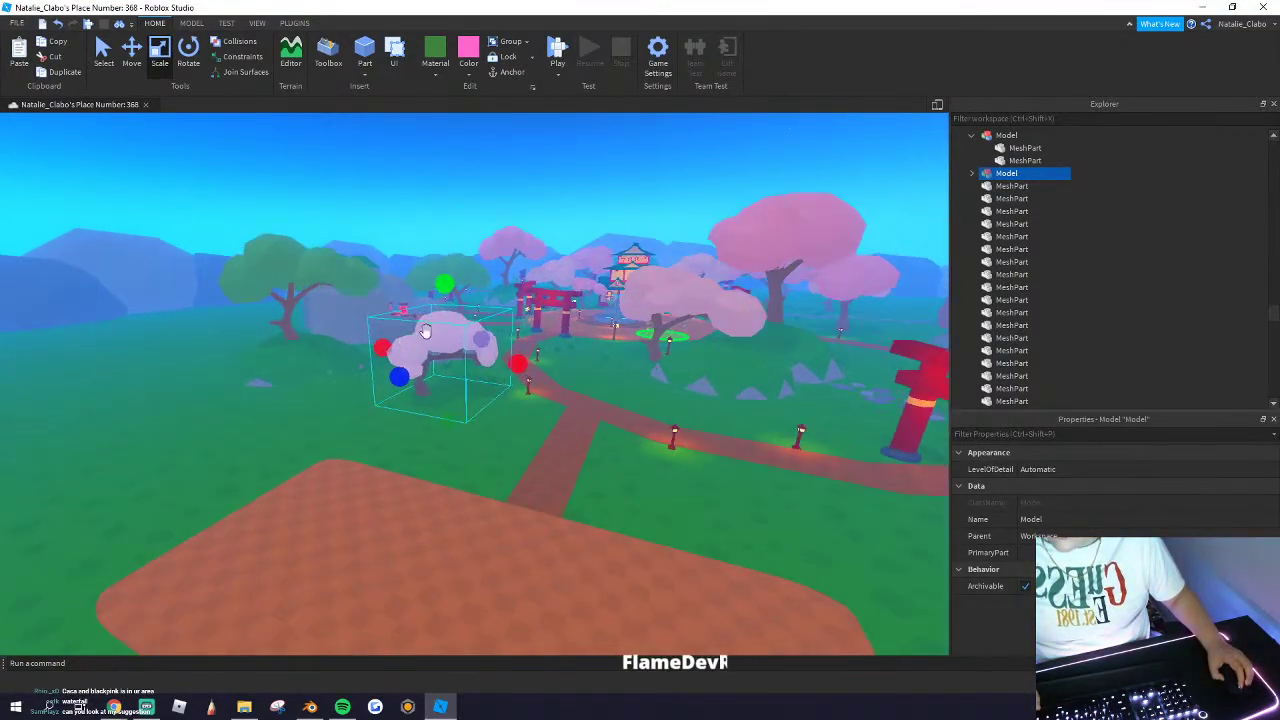
{"action": "scroll", "coordinate": [424, 332], "scroll_direction": "up", "scroll_amount": 2}
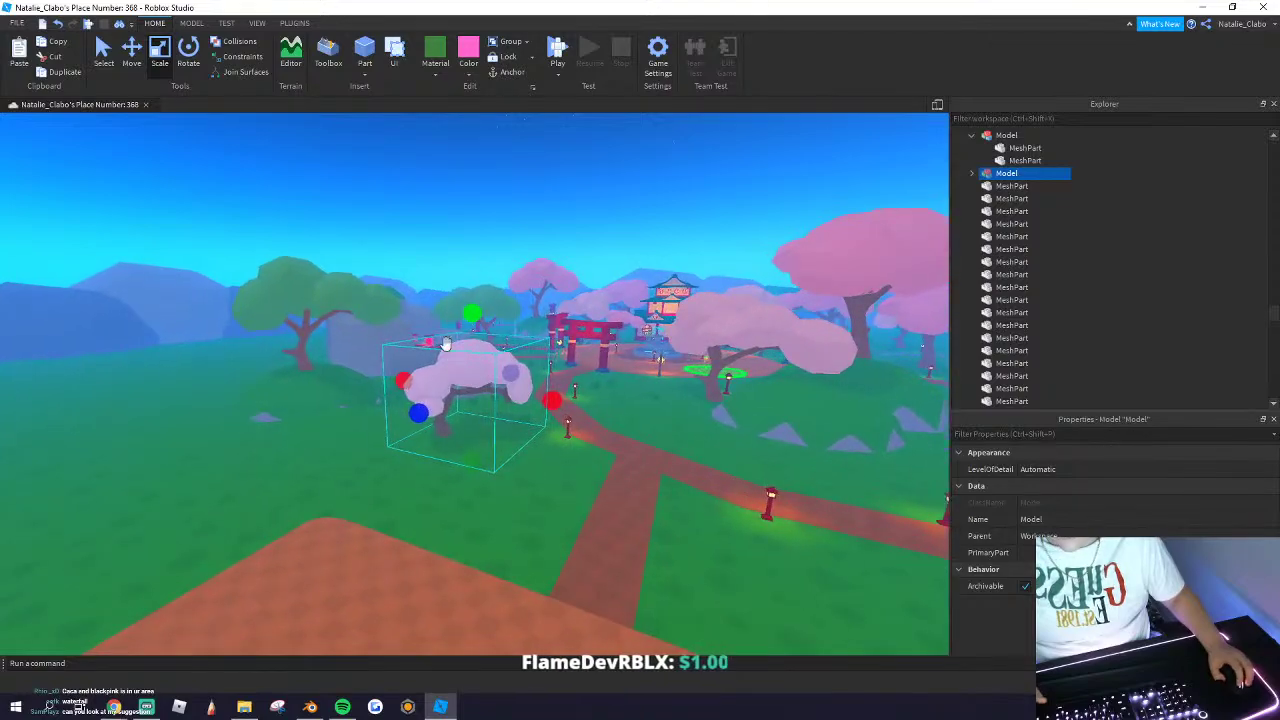
{"action": "scroll", "coordinate": [470, 312], "scroll_direction": "up", "scroll_amount": 3}
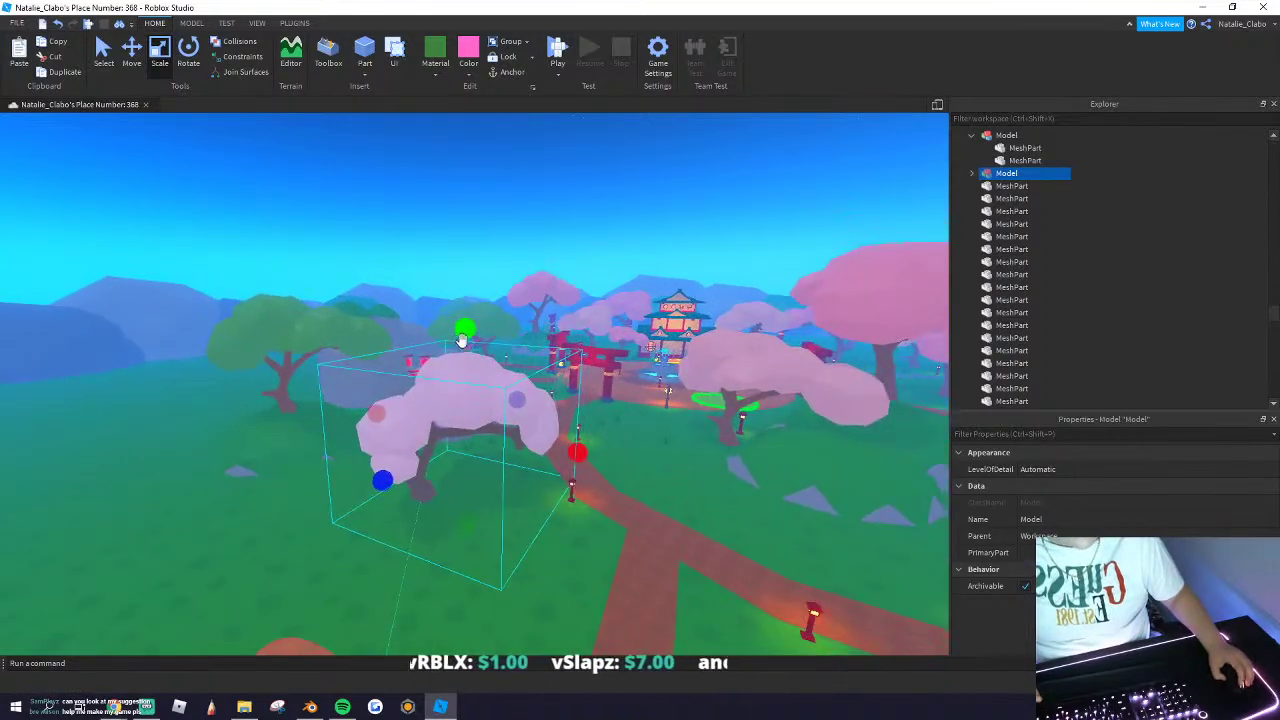
{"action": "key", "text": "d"}
Step: Rotate the tree copy beside the path about its vertical axis
{"action": "left_click", "coordinate": [189, 55]}
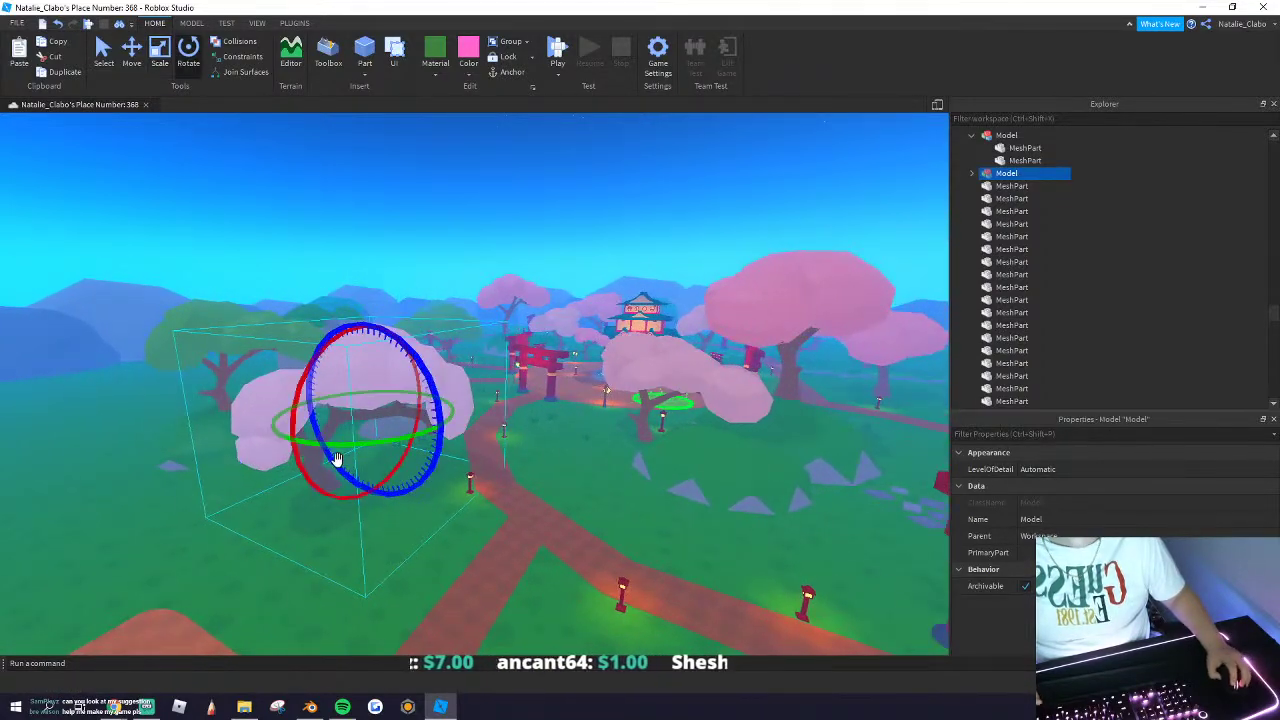
{"action": "left_click_drag", "start_coordinate": [336, 446], "coordinate": [419, 420]}
{"action": "key", "text": "w"}
{"action": "right_click_drag", "start_coordinate": [486, 405], "coordinate": [481, 387]}
{"action": "key", "text": "s"}
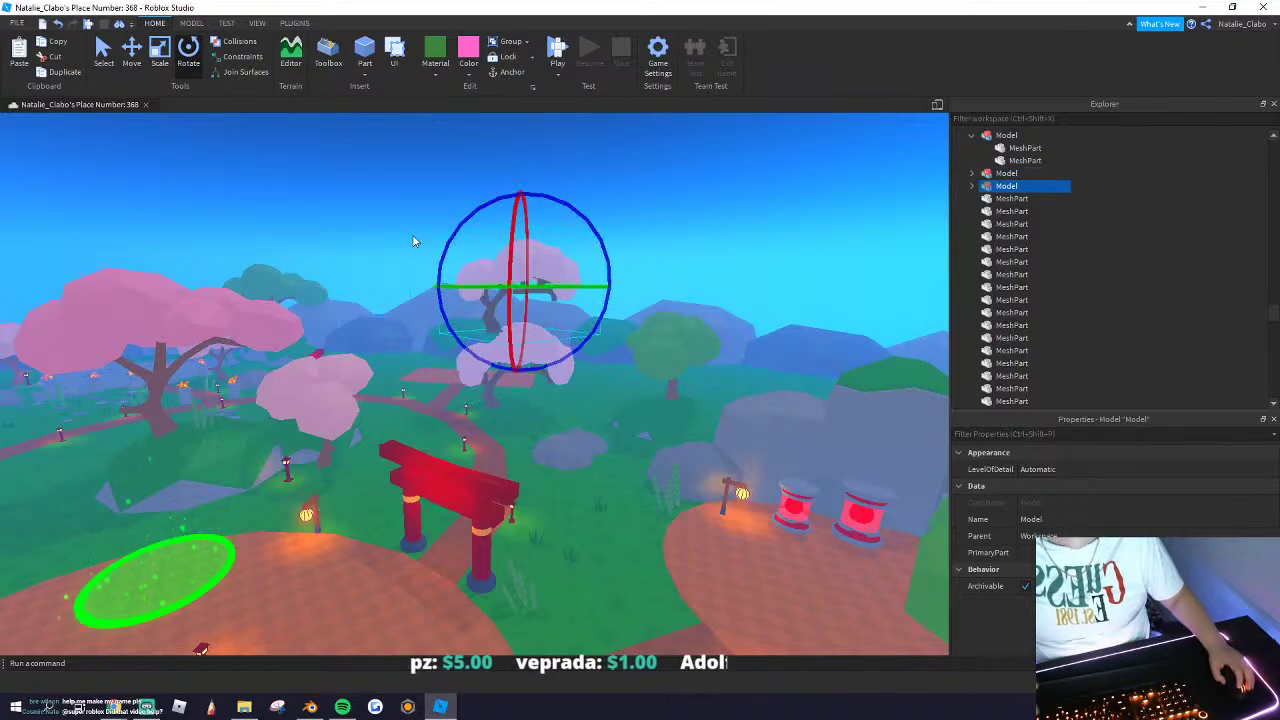
Step: Move the next copy of the pale pink tree to a new spot on the garden grass
{"action": "left_click_drag", "start_coordinate": [478, 286], "coordinate": [407, 341]}
{"action": "key", "text": "w"}
{"action": "right_click_drag", "start_coordinate": [407, 341], "coordinate": [407, 347]}
{"action": "key", "text": "s"}
Step: Paste another copy of the pale pink tree and place it on the grass between the plaza and the pagoda's side
{"action": "key", "text": "ctrl+v"}
{"action": "left_click_drag", "start_coordinate": [371, 371], "coordinate": [502, 378]}
{"action": "key", "text": "w"}
{"action": "key", "text": "s"}
{"action": "right_click_drag", "start_coordinate": [502, 378], "coordinate": [503, 379]}
{"action": "scroll", "coordinate": [503, 378], "scroll_direction": "down", "scroll_amount": 10}
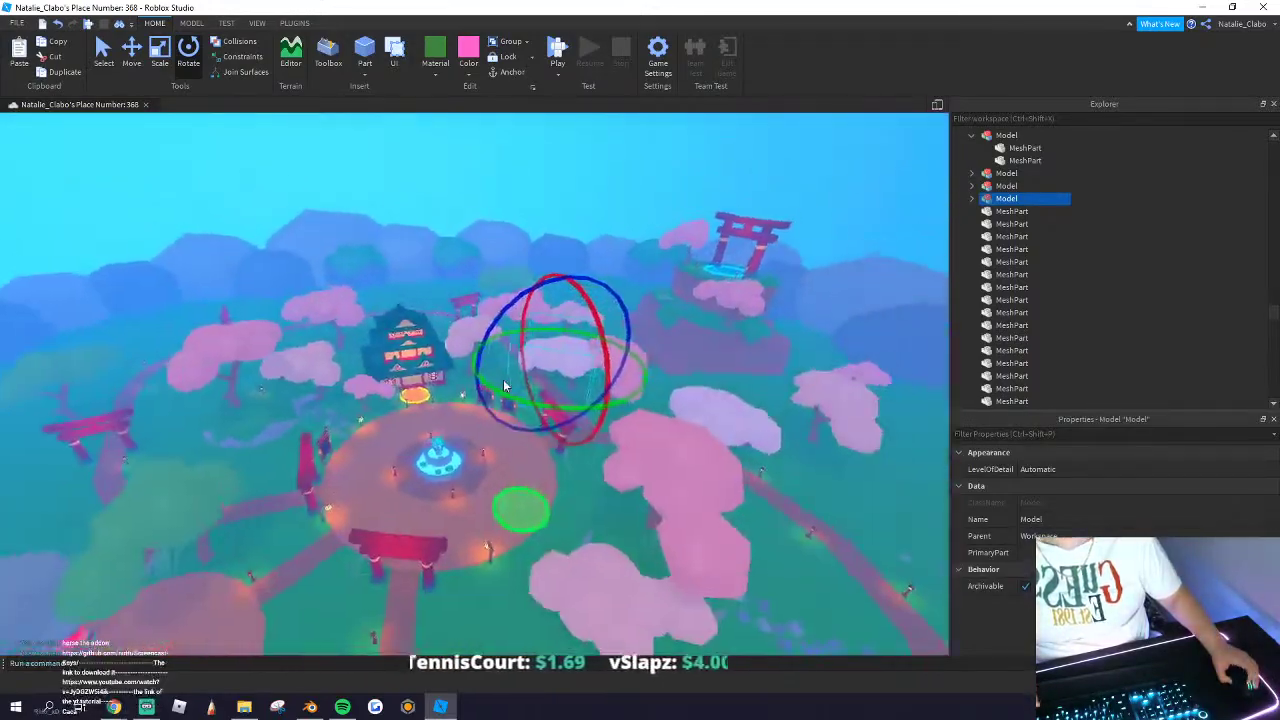
{"action": "scroll", "coordinate": [251, 337], "scroll_direction": "up", "scroll_amount": 4}
Step: Duplicate the pale tree together with the small pink tree by the pagoda and place the copies behind the pagoda
{"action": "right_click_drag", "start_coordinate": [251, 337], "coordinate": [251, 366]}
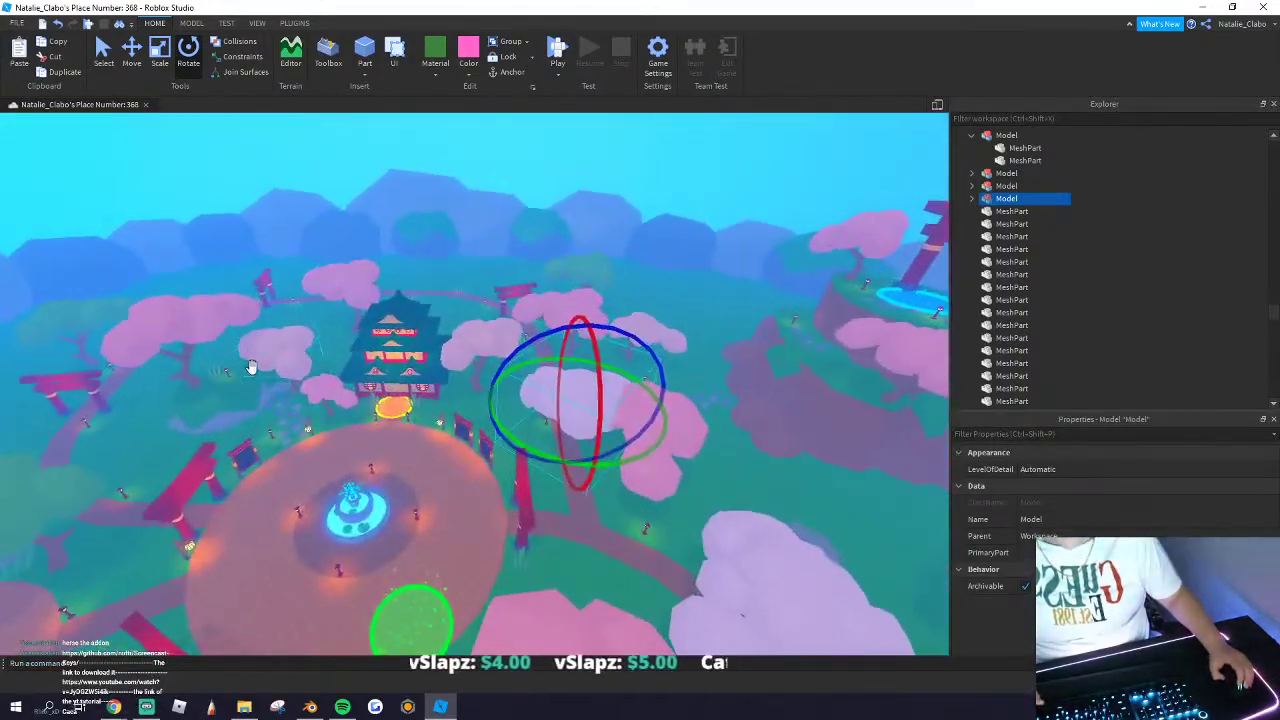
{"action": "left_click", "coordinate": [347, 392], "text": "ctrl"}
{"action": "key", "text": "ctrl+d"}
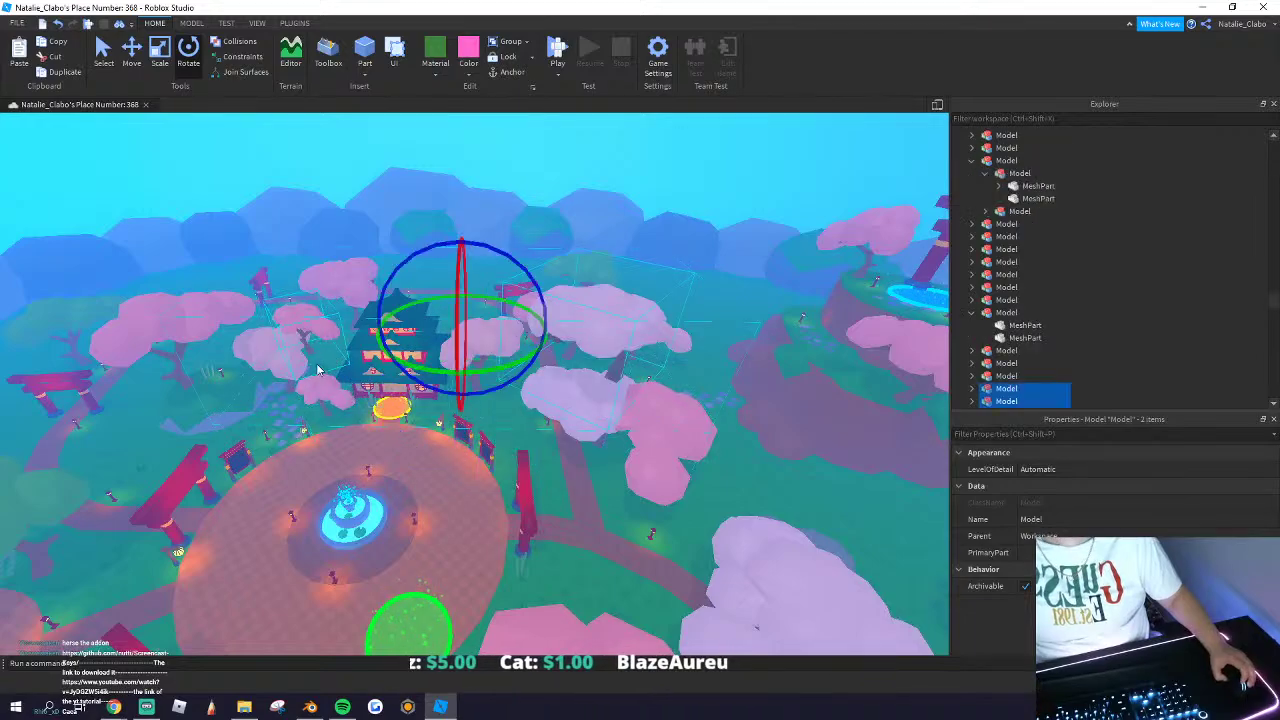
{"action": "left_click_drag", "start_coordinate": [306, 320], "coordinate": [385, 272]}
{"action": "key", "text": "f"}
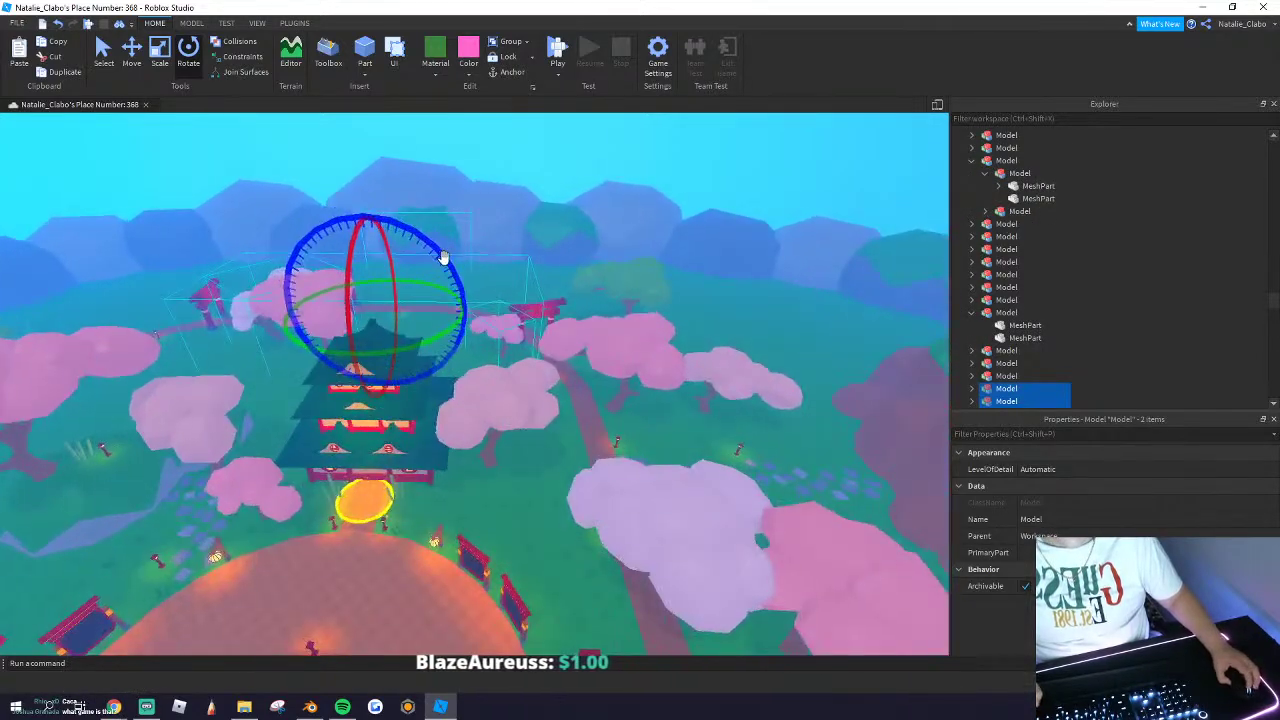
{"action": "left_click_drag", "start_coordinate": [473, 438], "coordinate": [453, 430]}
{"action": "left_click_drag", "start_coordinate": [86, 286], "coordinate": [160, 343]}
{"action": "key", "text": "ctrl+4"}
{"action": "right_click_drag", "start_coordinate": [248, 191], "coordinate": [248, 191]}
{"action": "left_click", "coordinate": [248, 190]}
Step: Select the two models of the grassy mound with rock edging under the large pink tree and duplicate them
{"action": "key", "text": "s"}
{"action": "key", "text": "s"}
{"action": "key", "text": "w"}
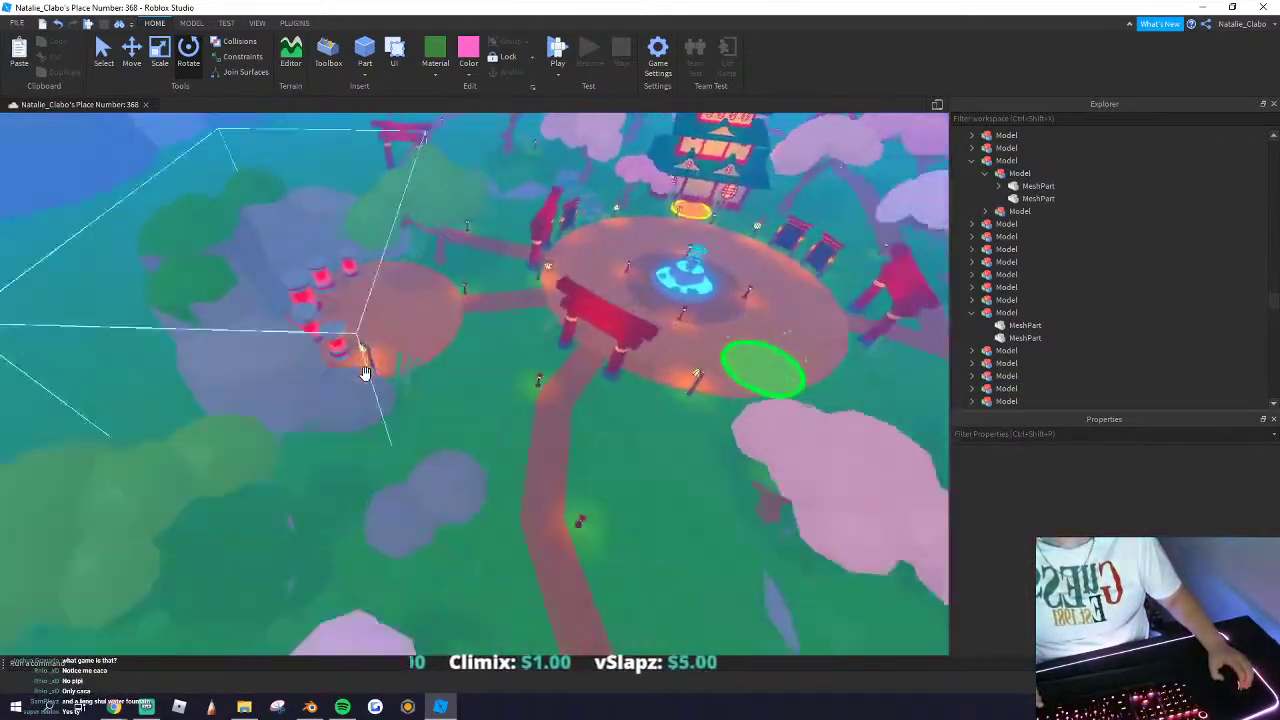
{"action": "right_click_drag", "start_coordinate": [371, 425], "coordinate": [360, 356]}
{"action": "key", "text": "w"}
{"action": "left_click", "coordinate": [466, 360]}
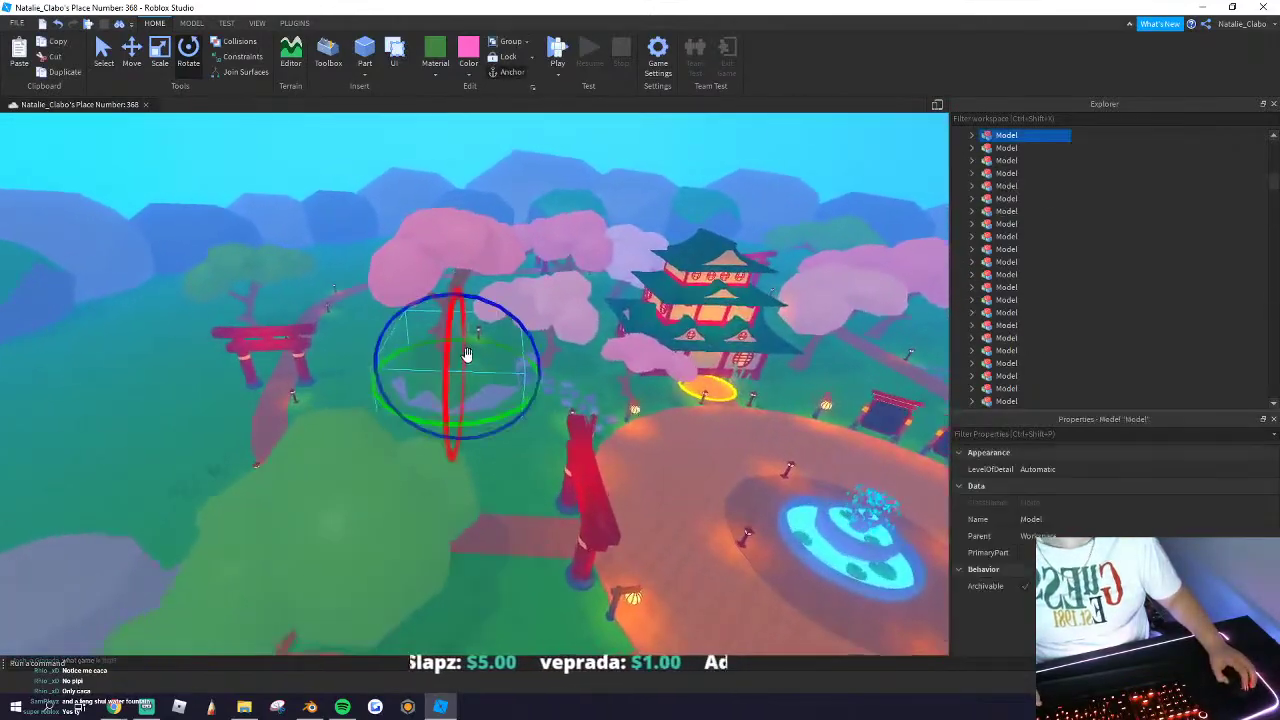
{"action": "key", "text": "w"}
{"action": "left_click", "coordinate": [492, 337], "text": "ctrl"}
{"action": "key", "text": "ctrl+v"}
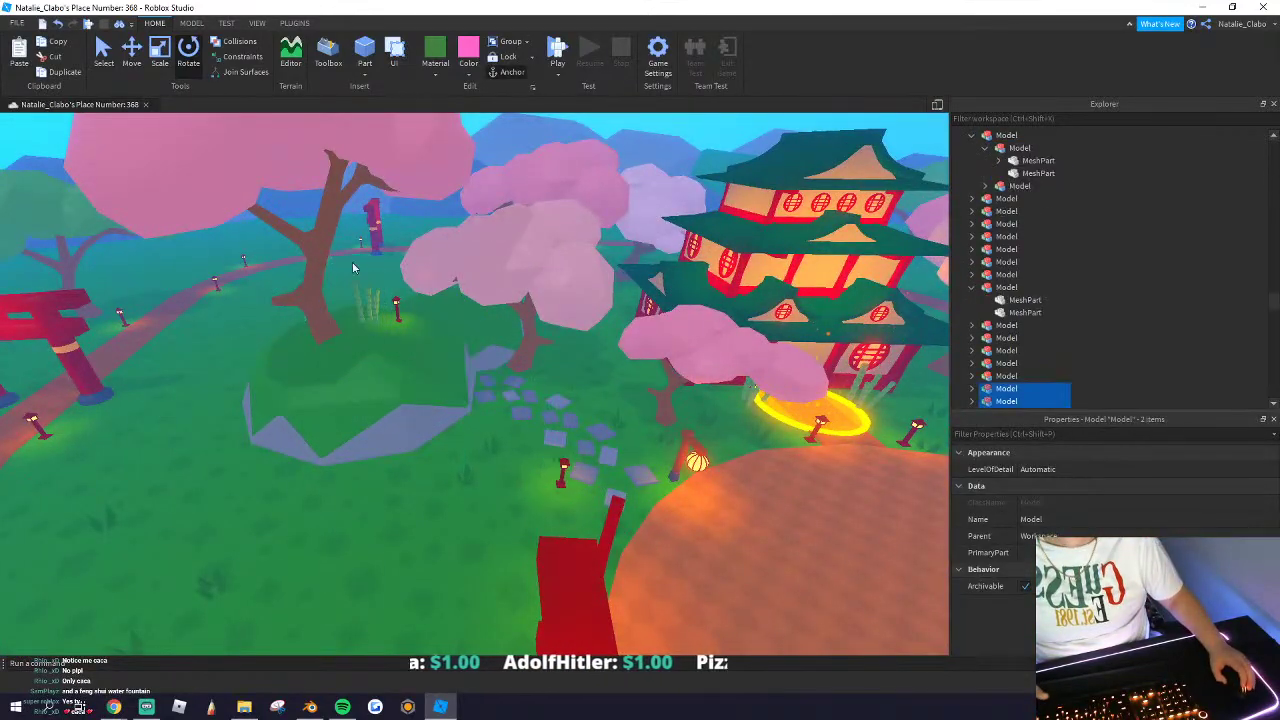
Step: Move the duplicated mound and rock edging to the open grass beyond the outer path, near the mountains
{"action": "key", "text": "s"}
{"action": "key", "text": "ctrl+2"}
{"action": "right_click_drag", "start_coordinate": [406, 337], "coordinate": [406, 336]}
{"action": "key", "text": "a"}
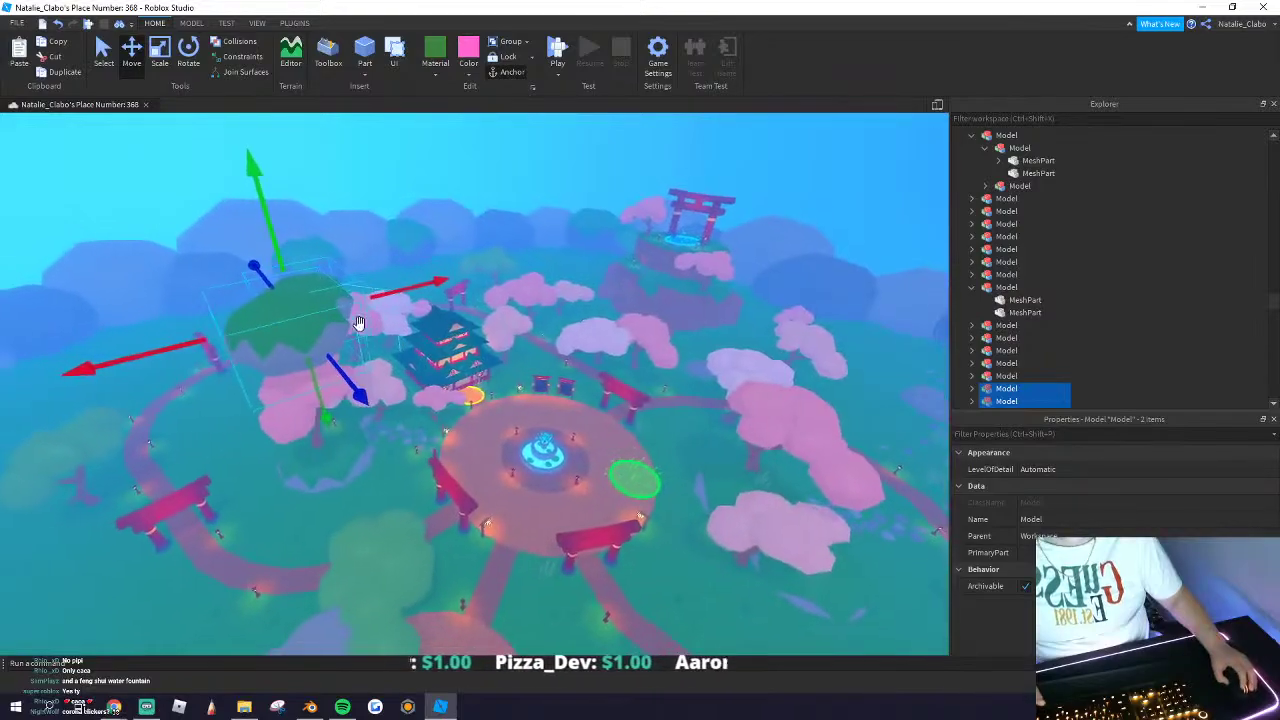
{"action": "mouse_move", "coordinate": [357, 323]}
{"action": "left_mouse_down"}
{"action": "mouse_move", "coordinate": [331, 329]}
{"action": "mouse_move", "coordinate": [351, 329]}
{"action": "left_mouse_up"}
{"action": "right_click_drag", "start_coordinate": [331, 329], "coordinate": [351, 329]}
{"action": "left_click_drag", "start_coordinate": [351, 329], "coordinate": [343, 324]}
{"action": "key", "text": "w"}
{"action": "scroll", "coordinate": [350, 320], "scroll_direction": "up", "scroll_amount": 10}
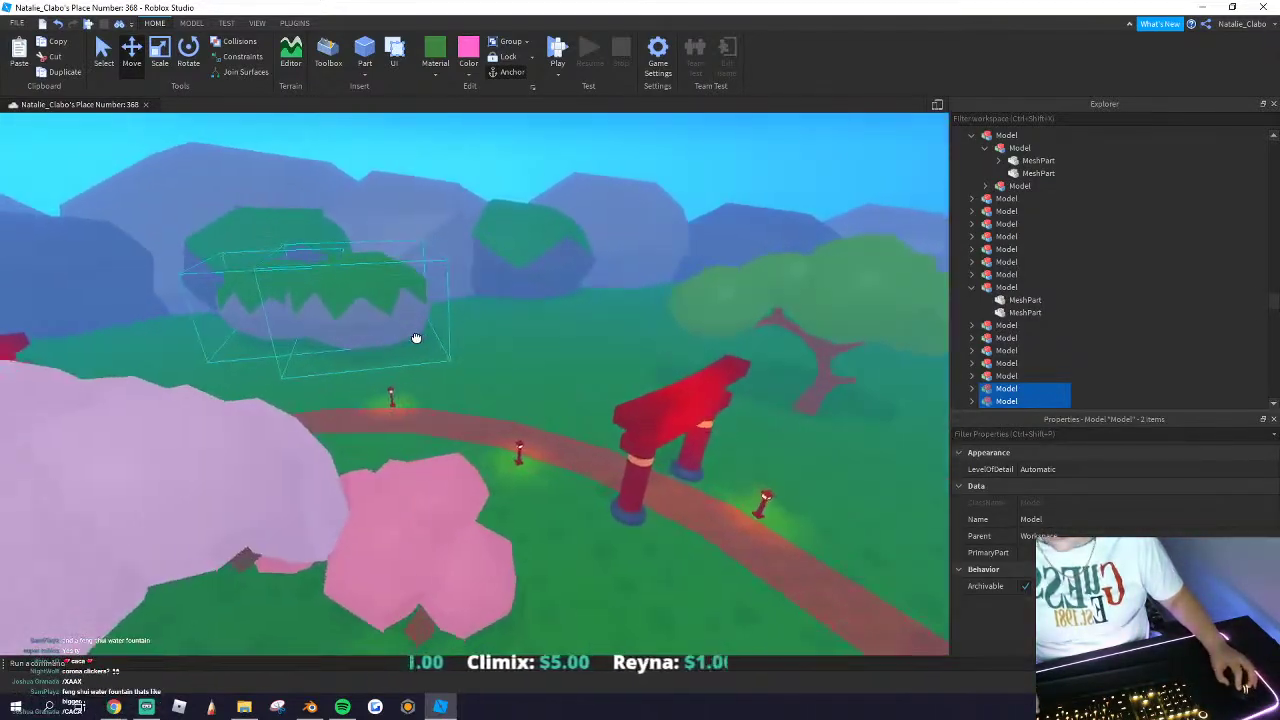
{"action": "scroll", "coordinate": [430, 337], "scroll_direction": "up", "scroll_amount": 10}
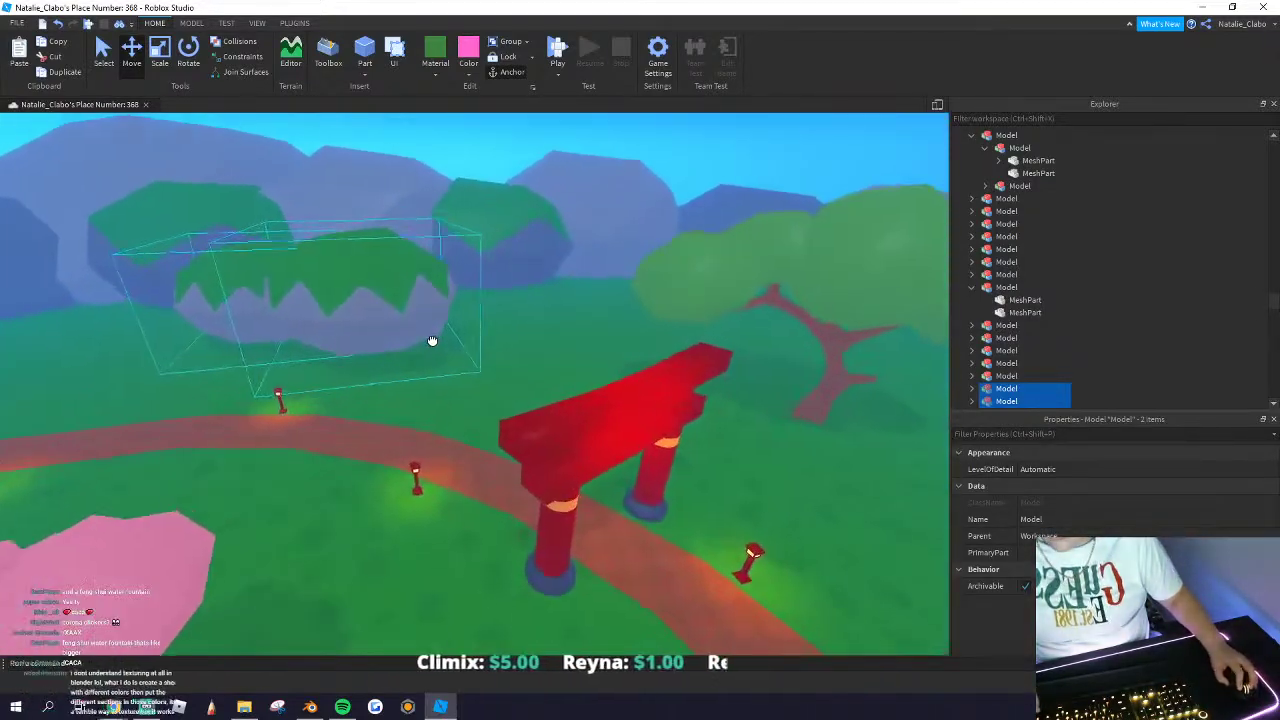
Step: Lower the duplicated mound and rock edging into the grass, undoing the accidental move of a mountain
{"action": "left_click_drag", "start_coordinate": [474, 240], "coordinate": [477, 318]}
{"action": "right_click_drag", "start_coordinate": [485, 350], "coordinate": [491, 397]}
{"action": "scroll", "coordinate": [491, 394], "scroll_direction": "down", "scroll_amount": 8}
{"action": "scroll", "coordinate": [491, 394], "scroll_direction": "down", "scroll_amount": 5}
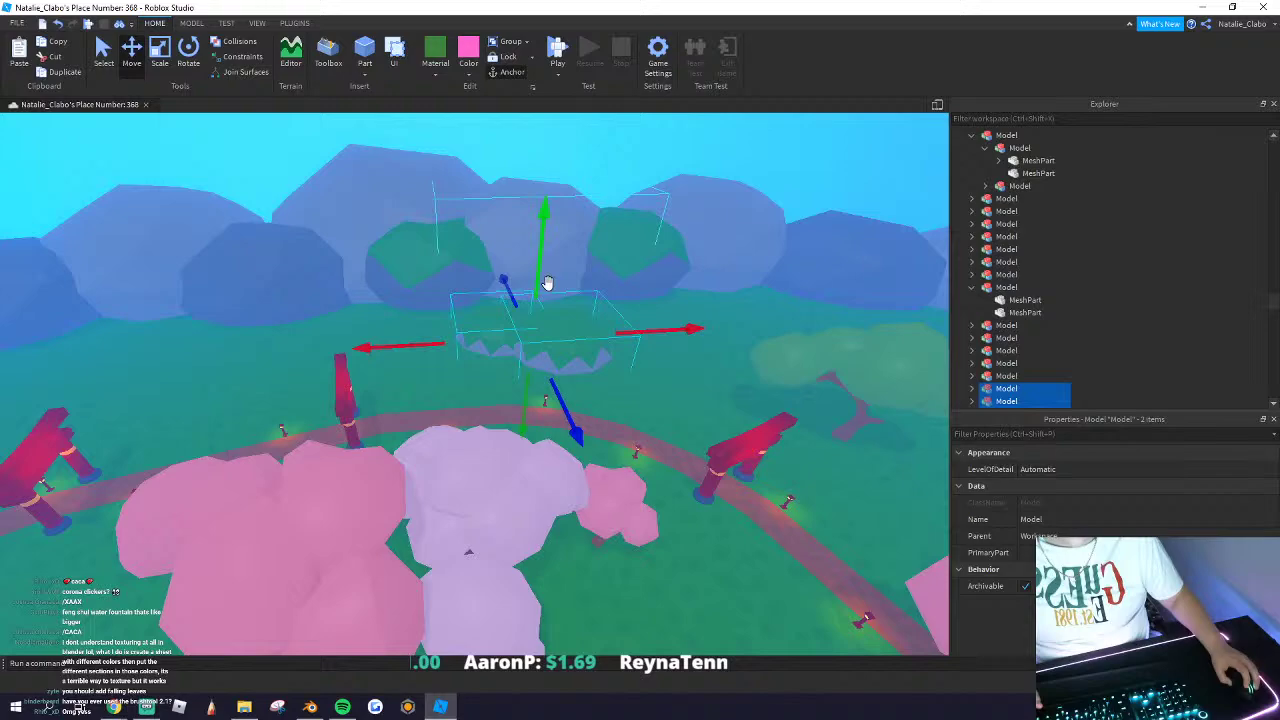
{"action": "left_click_drag", "start_coordinate": [548, 284], "coordinate": [540, 286]}
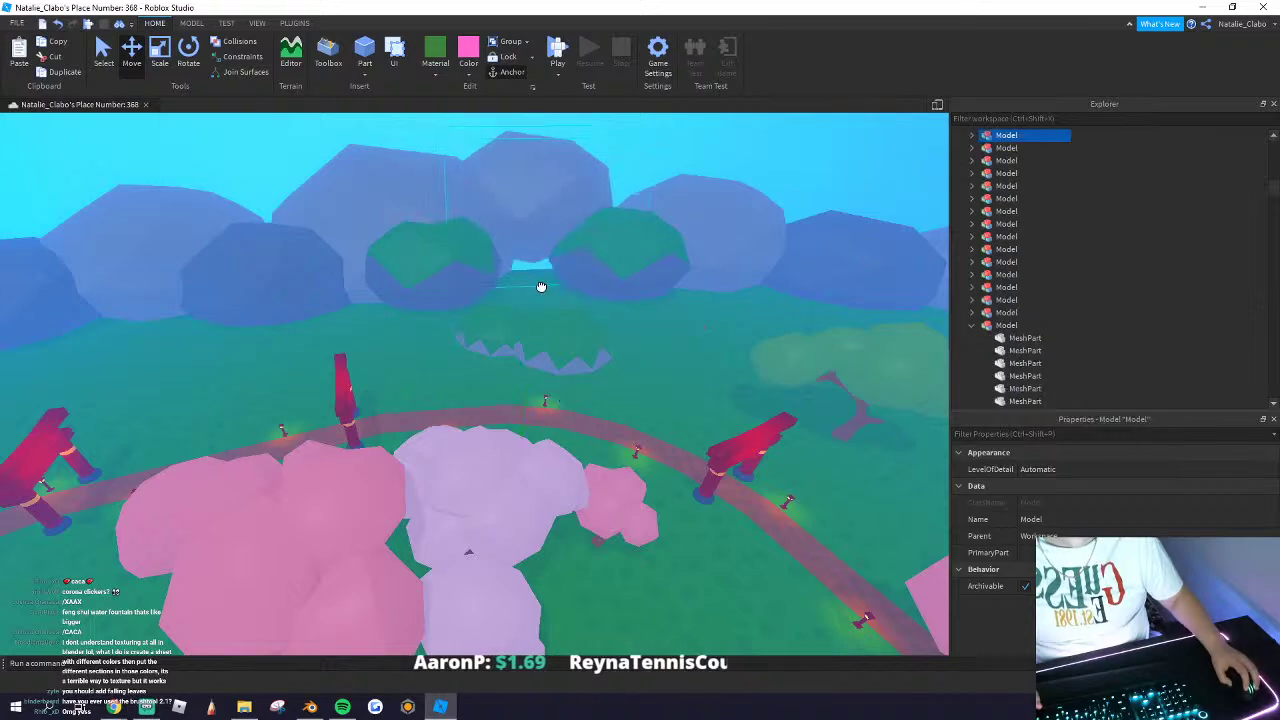
{"action": "key", "text": "ctrl+z"}
{"action": "left_click", "coordinate": [569, 362]}
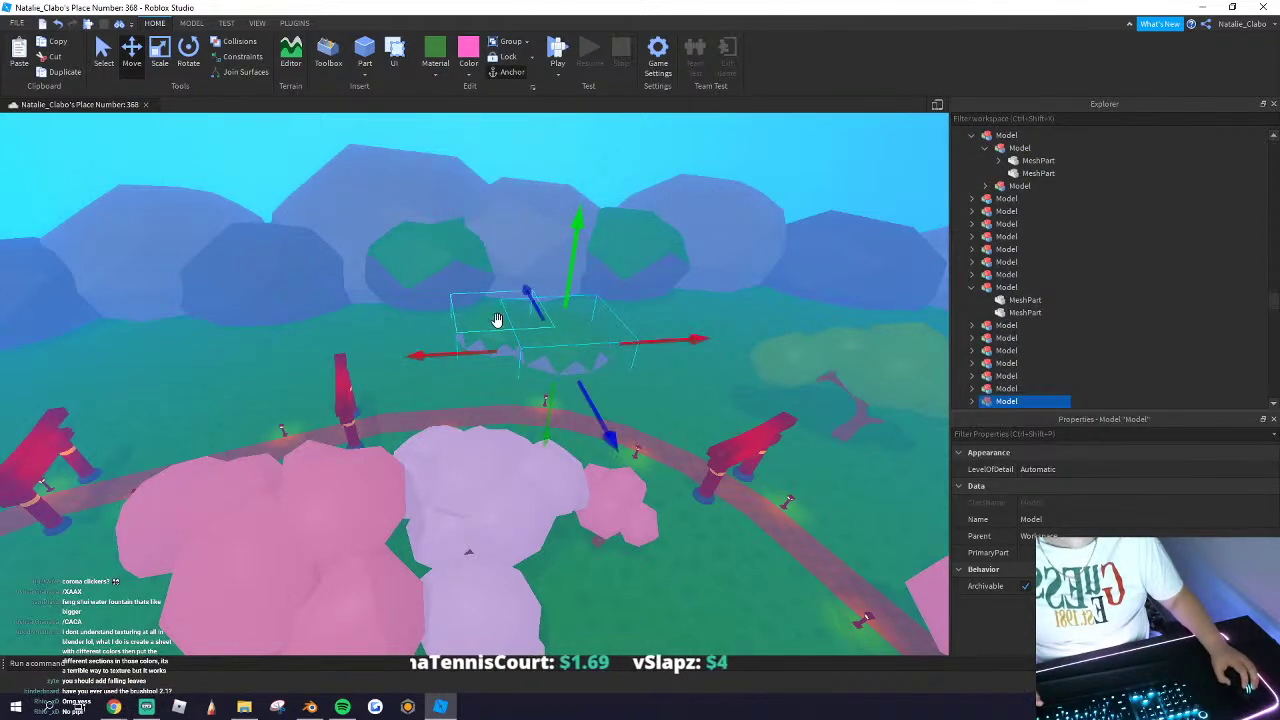
{"action": "left_click", "coordinate": [497, 320], "text": "shift"}
Step: Scale up the mound and rock edging beyond the outer path and raise them slightly out of the ground
{"action": "key", "text": "s"}
{"action": "key", "text": "a"}
{"action": "key", "text": "ctrl+3"}
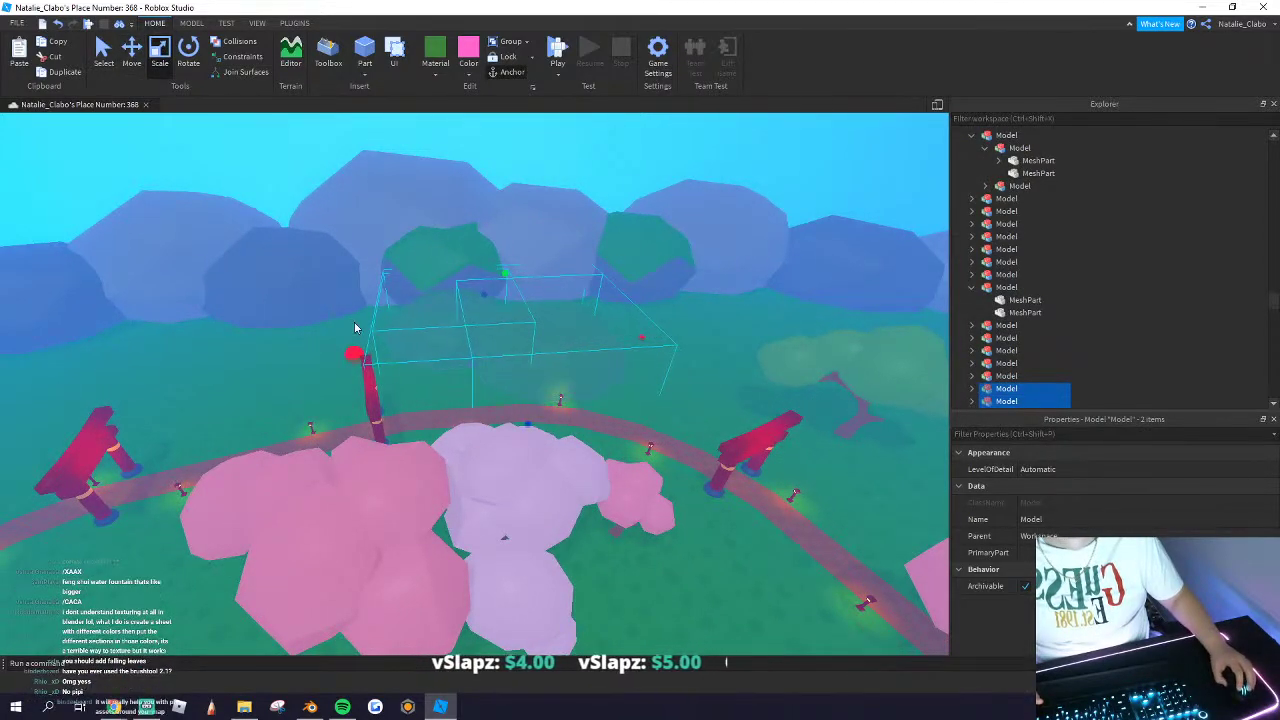
{"action": "scroll", "coordinate": [420, 310], "scroll_direction": "up", "scroll_amount": 3}
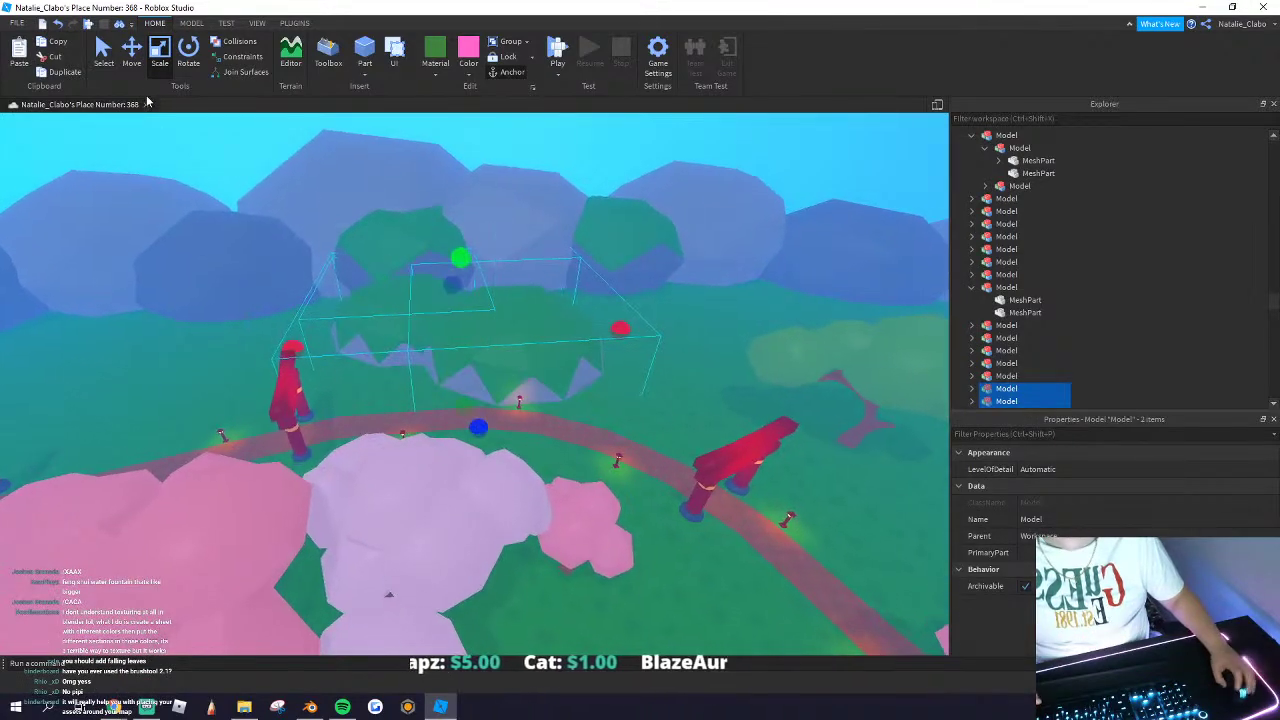
{"action": "key", "text": "ctrl+2"}
{"action": "left_click", "coordinate": [640, 384]}
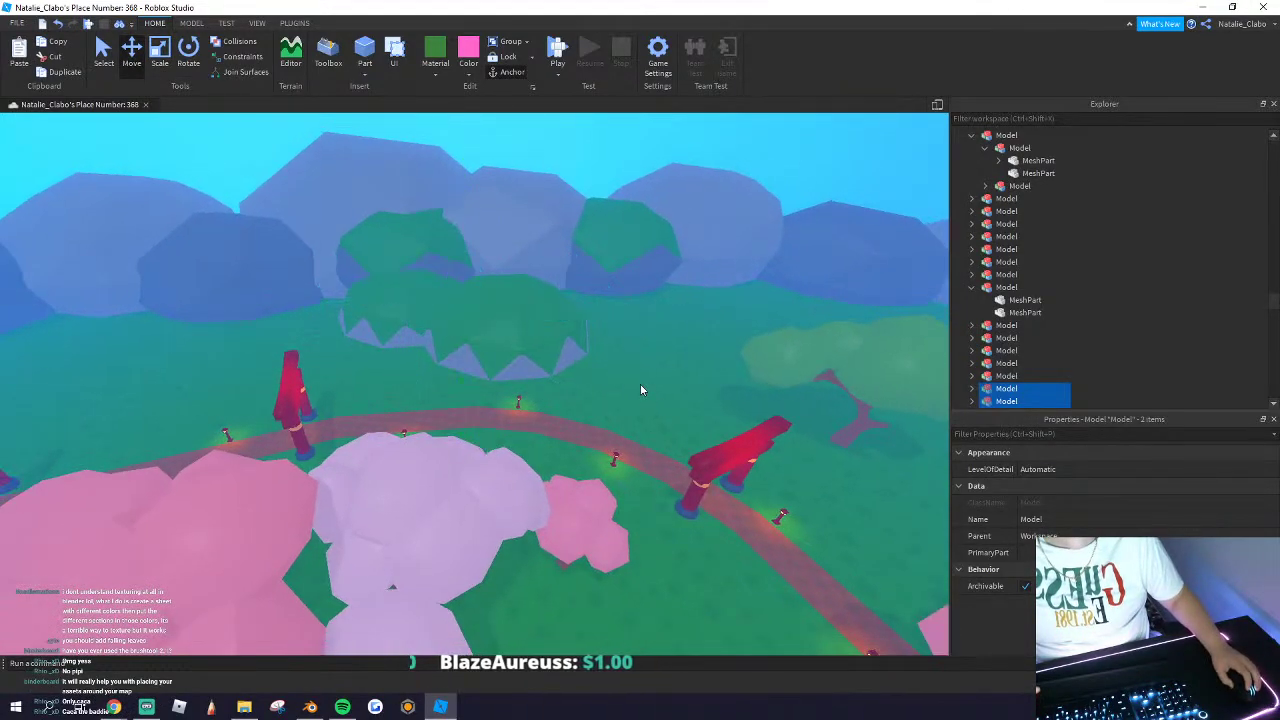
{"action": "scroll", "coordinate": [443, 492], "scroll_direction": "down", "scroll_amount": 5}
Step: Move the pale tree from the cluster behind the pagoda to the outer path near a torii gate and turn it
{"action": "left_click_drag", "start_coordinate": [454, 469], "coordinate": [281, 531]}
{"action": "key", "text": "r"}
{"action": "left_click", "coordinate": [297, 460]}
{"action": "scroll", "coordinate": [318, 432], "scroll_direction": "down", "scroll_amount": 1}
{"action": "left_click_drag", "start_coordinate": [312, 406], "coordinate": [303, 417]}
{"action": "left_click", "coordinate": [431, 450]}
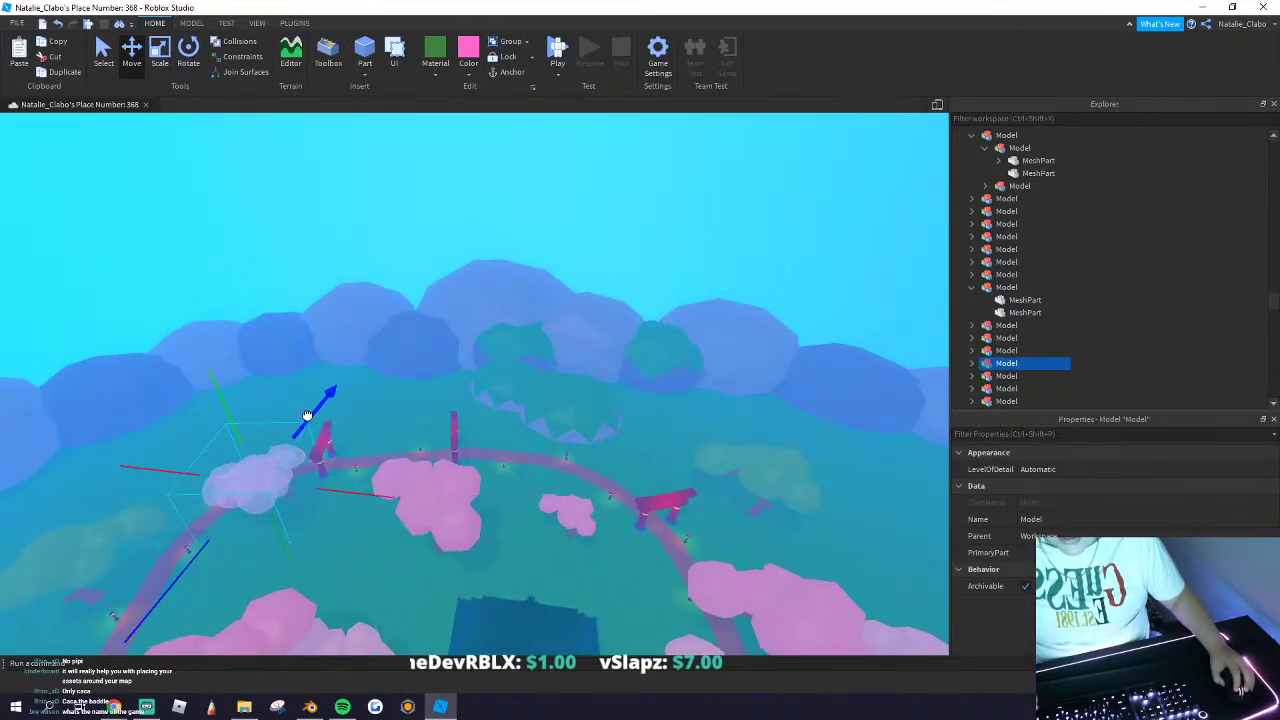
Step: Examine the whole garden from close up and from above to review how the trees and mounds are distributed
{"action": "right_click_drag", "start_coordinate": [444, 476], "coordinate": [429, 490]}
{"action": "key", "text": "w"}
{"action": "key", "text": "w"}
{"action": "key", "text": "s"}
{"action": "key", "text": "s"}
{"action": "key", "text": "w"}
{"action": "key", "text": "d"}
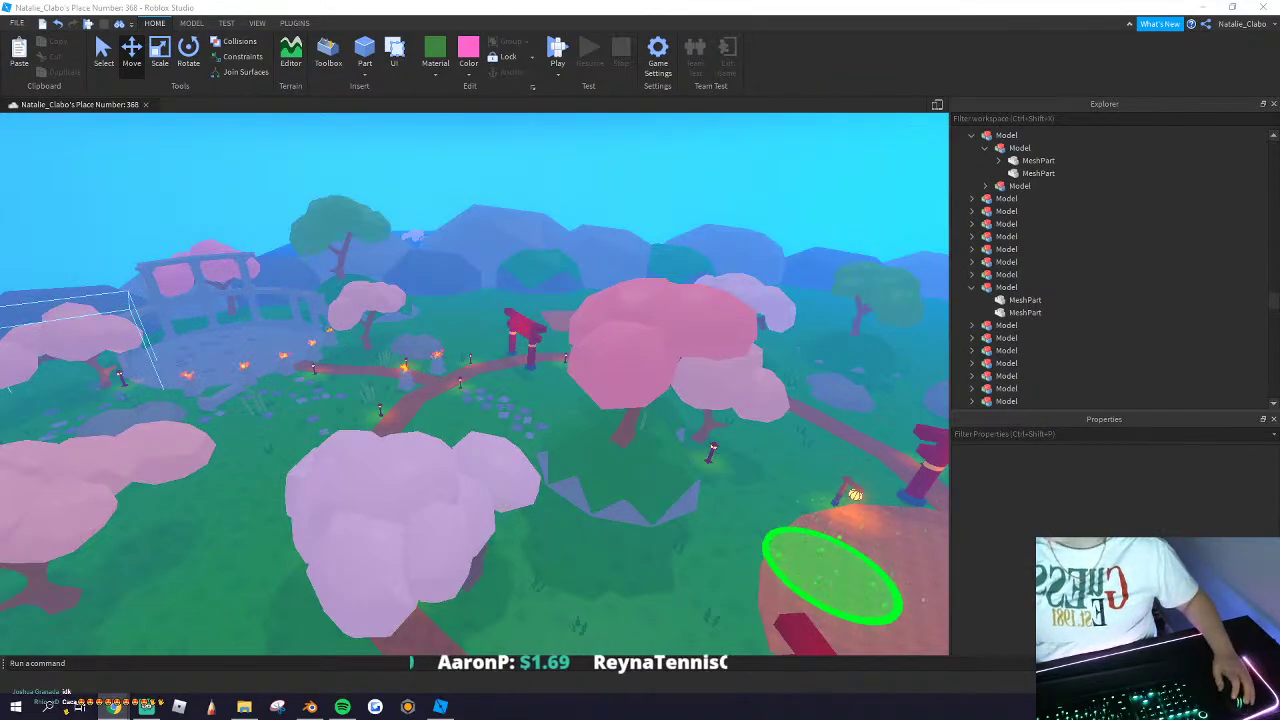
{"action": "right_click_drag", "start_coordinate": [439, 326], "coordinate": [405, 330]}
{"action": "scroll", "coordinate": [421, 321], "scroll_direction": "down", "scroll_amount": 8}
{"action": "scroll", "coordinate": [421, 321], "scroll_direction": "down", "scroll_amount": 2}
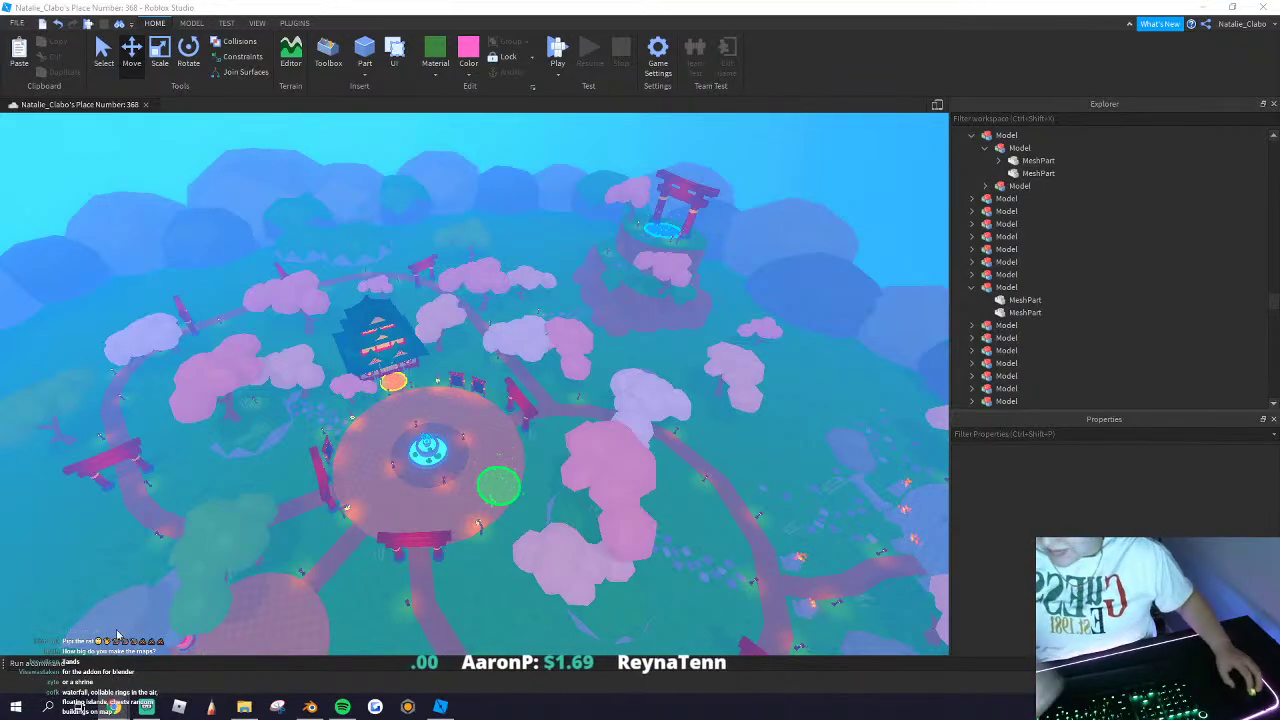
Step: Examine the garden around the fountain plaza and pagoda from close up and from above
{"action": "scroll", "coordinate": [371, 428], "scroll_direction": "up", "scroll_amount": 4}
{"action": "right_click_drag", "start_coordinate": [373, 426], "coordinate": [418, 430]}
{"action": "scroll", "coordinate": [401, 404], "scroll_direction": "down", "scroll_amount": 4}
{"action": "scroll", "coordinate": [404, 410], "scroll_direction": "up", "scroll_amount": 4}
{"action": "scroll", "coordinate": [404, 410], "scroll_direction": "up", "scroll_amount": 5}
{"action": "scroll", "coordinate": [406, 408], "scroll_direction": "up", "scroll_amount": 3}
{"action": "scroll", "coordinate": [417, 430], "scroll_direction": "up", "scroll_amount": 2}
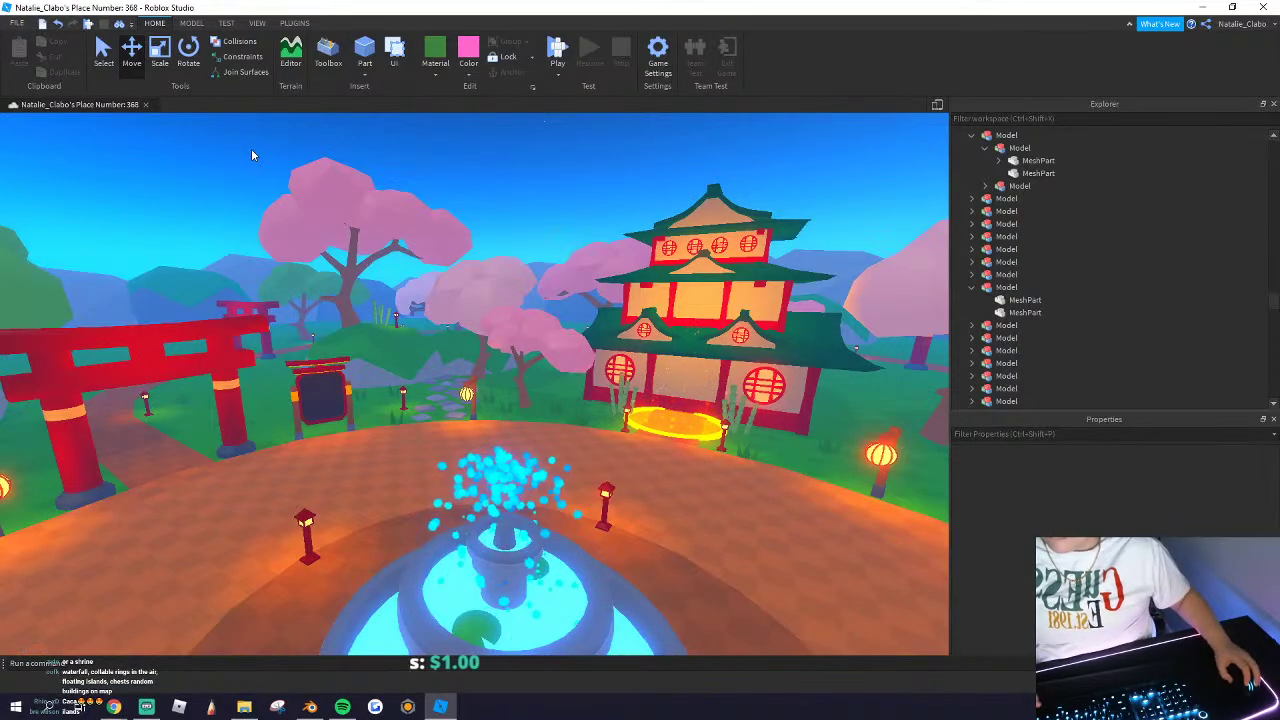
{"action": "scroll", "coordinate": [251, 150], "scroll_direction": "down", "scroll_amount": 6}
{"action": "right_click_drag", "start_coordinate": [251, 150], "coordinate": [252, 157]}
{"action": "key", "text": "s"}
{"action": "key", "text": "a"}
{"action": "key", "text": "w"}
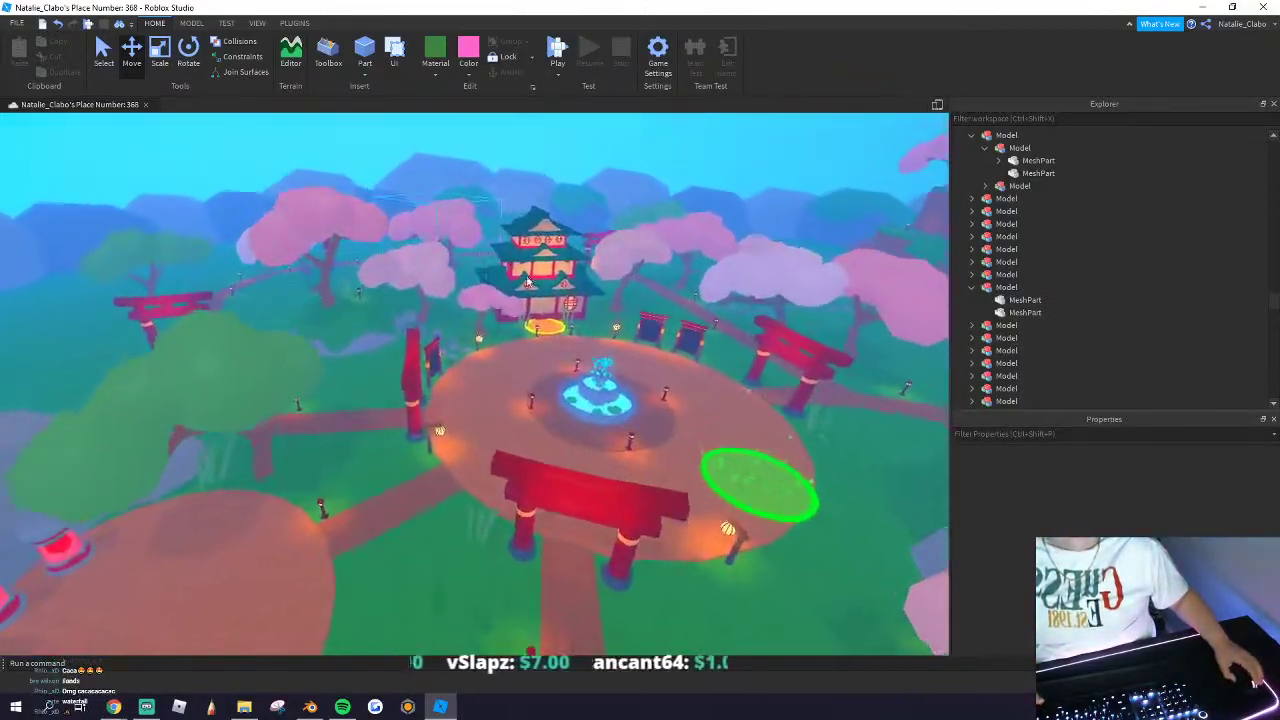
Step: Duplicate the main pagoda and place the copy on the open grass beyond the outer path
{"action": "scroll", "coordinate": [528, 281], "scroll_direction": "up", "scroll_amount": 5}
{"action": "left_click", "coordinate": [529, 279]}
{"action": "key", "text": "ctrl+c"}
{"action": "key", "text": "ctrl+v"}
{"action": "right_click_drag", "start_coordinate": [539, 260], "coordinate": [539, 261]}
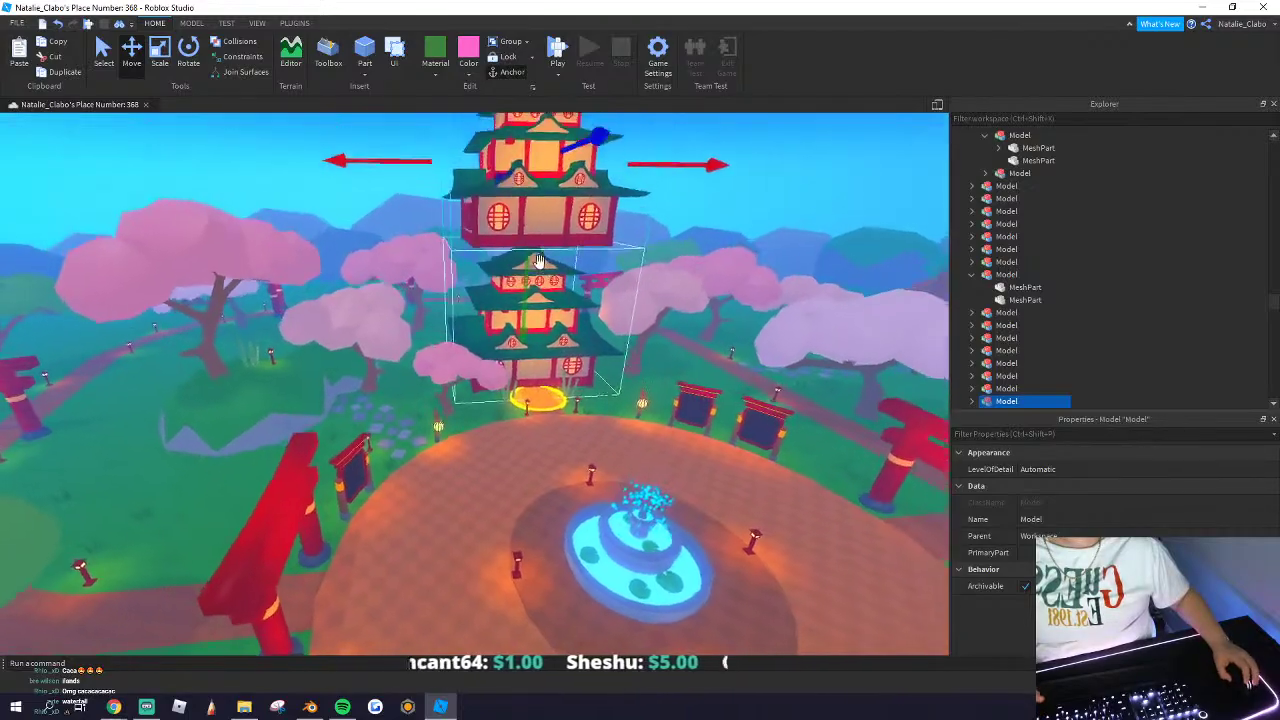
{"action": "left_click_drag", "start_coordinate": [539, 261], "coordinate": [423, 289]}
{"action": "right_click_drag", "start_coordinate": [539, 261], "coordinate": [423, 289]}
{"action": "left_click_drag", "start_coordinate": [423, 289], "coordinate": [457, 283]}
{"action": "right_click_drag", "start_coordinate": [423, 289], "coordinate": [457, 283]}
{"action": "key", "text": "w"}
{"action": "left_click_drag", "start_coordinate": [457, 283], "coordinate": [570, 352]}
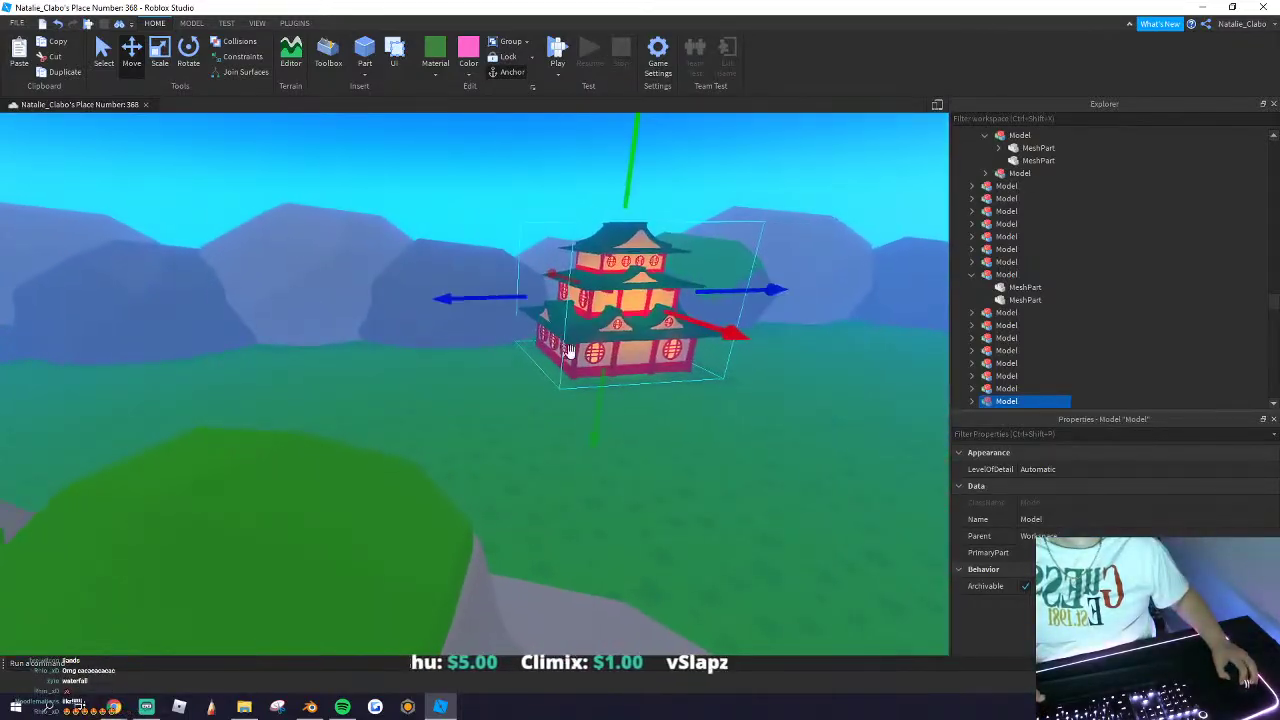
Step: Resize the copied pagoda and reposition it on the grass near the outer path's torii gate
{"action": "scroll", "coordinate": [400, 226], "scroll_direction": "down", "scroll_amount": 3}
{"action": "left_click_drag", "start_coordinate": [582, 192], "coordinate": [588, 110]}
{"action": "key", "text": "s"}
{"action": "right_click_drag", "start_coordinate": [606, 271], "coordinate": [521, 323]}
{"action": "left_click_drag", "start_coordinate": [210, 201], "coordinate": [212, 234]}
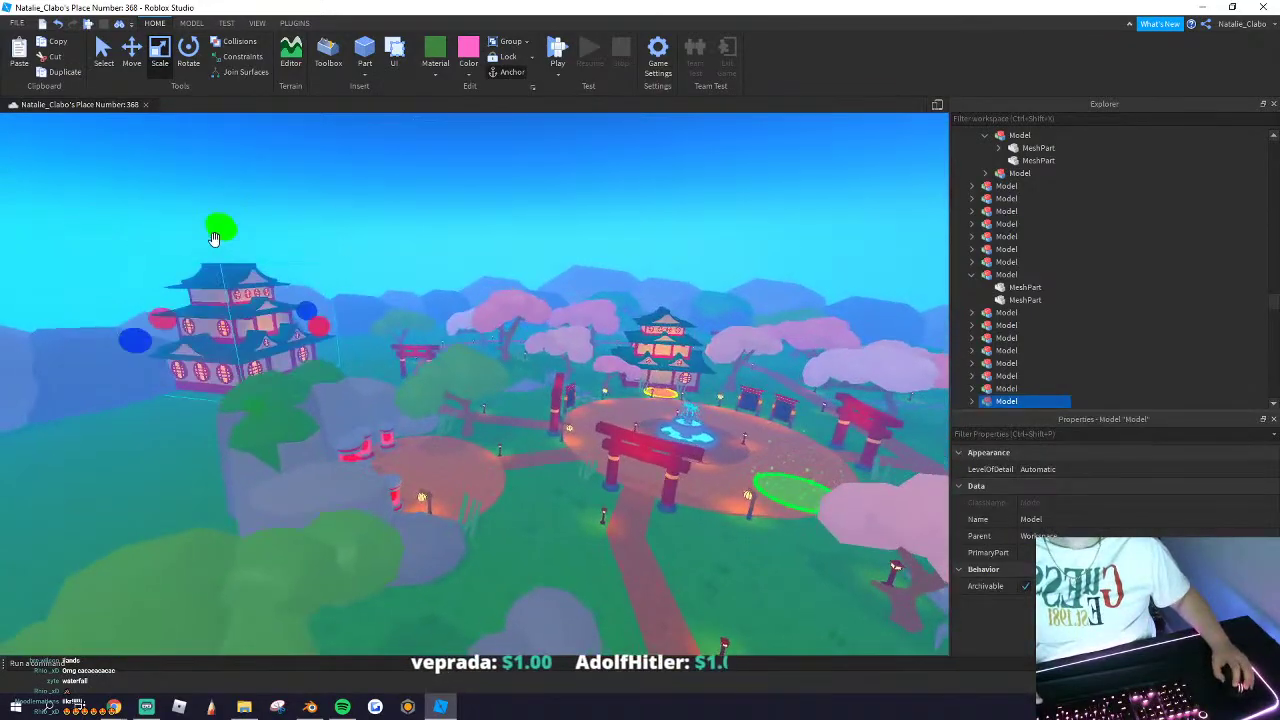
{"action": "scroll", "coordinate": [212, 236], "scroll_direction": "up", "scroll_amount": 4}
{"action": "left_click_drag", "start_coordinate": [358, 364], "coordinate": [380, 367]}
{"action": "scroll", "coordinate": [203, 252], "scroll_direction": "up", "scroll_amount": 3}
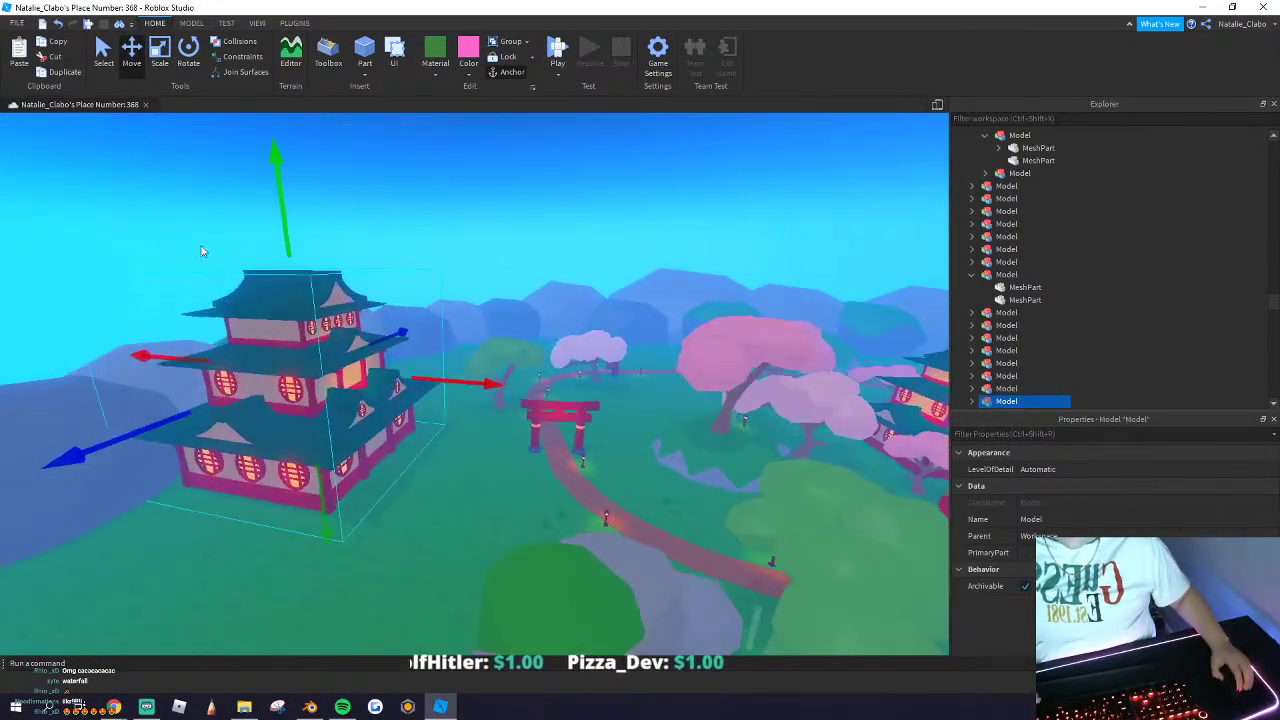
Step: Recolour the copied pagoda's green roof to Really black
{"action": "left_click", "coordinate": [291, 313], "text": "alt"}
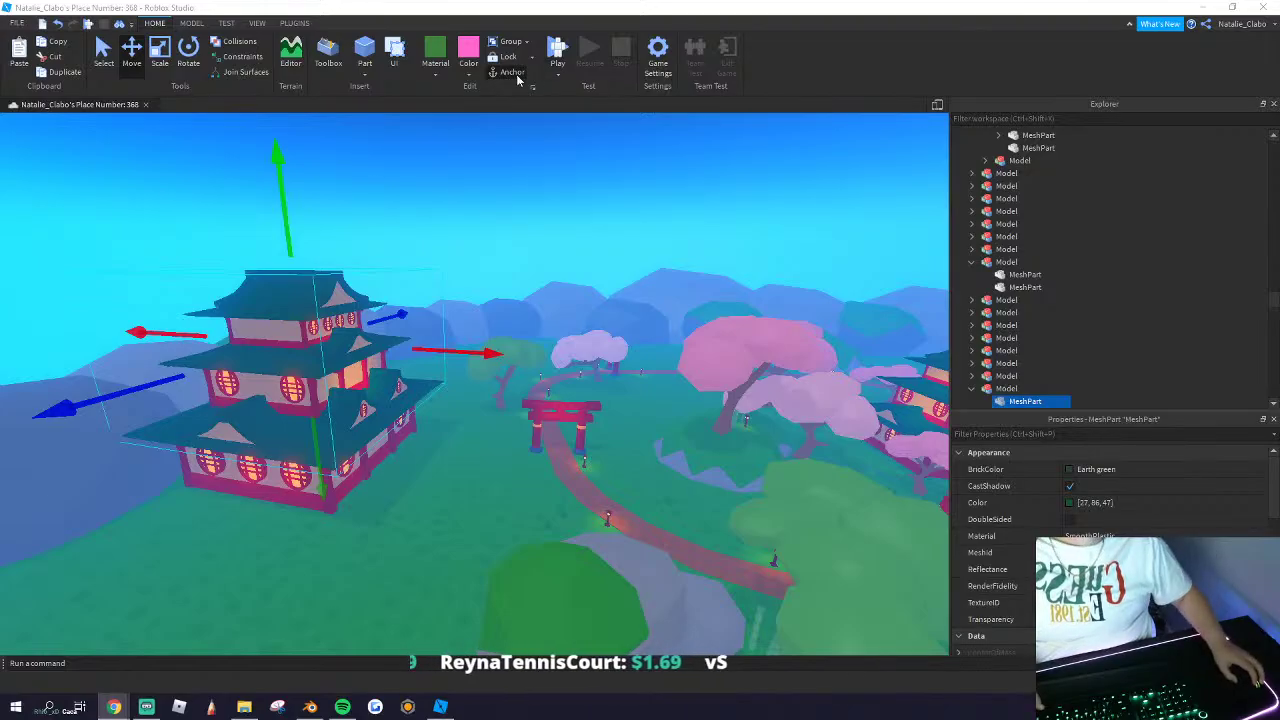
{"action": "left_click", "coordinate": [469, 75]}
{"action": "left_click", "coordinate": [494, 312]}
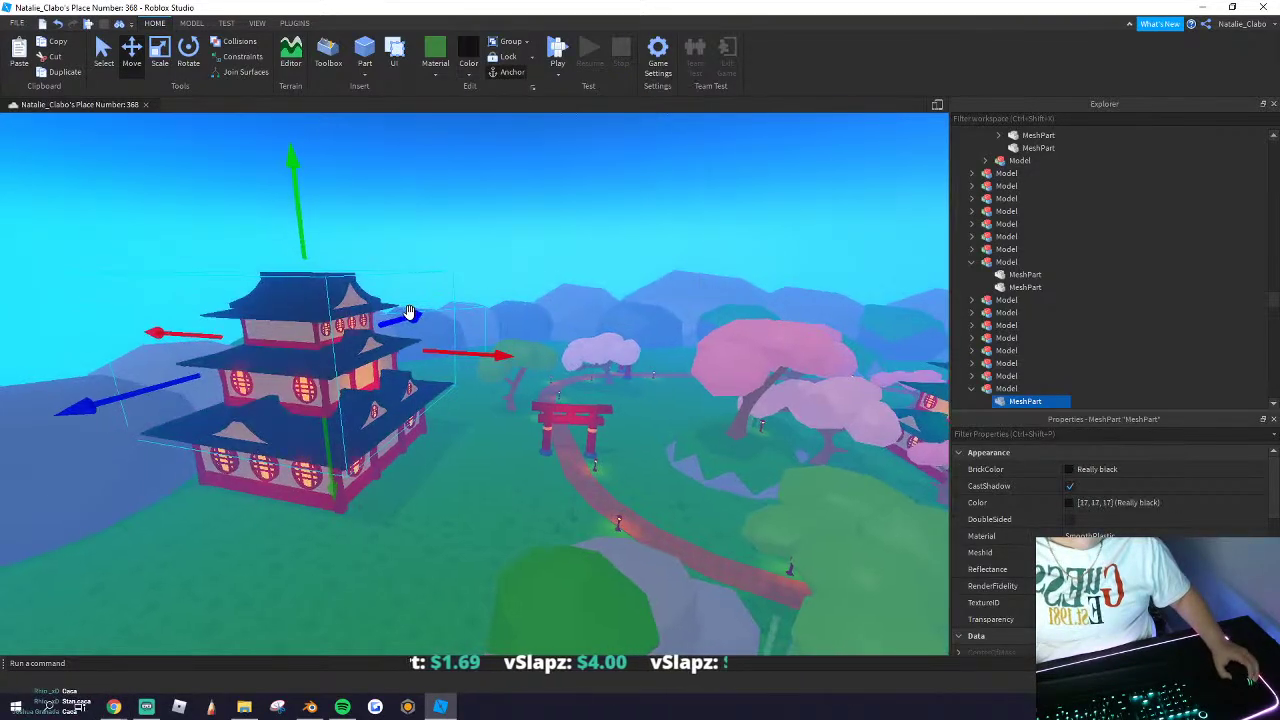
{"action": "key", "text": "f"}
{"action": "right_click_drag", "start_coordinate": [409, 312], "coordinate": [409, 314]}
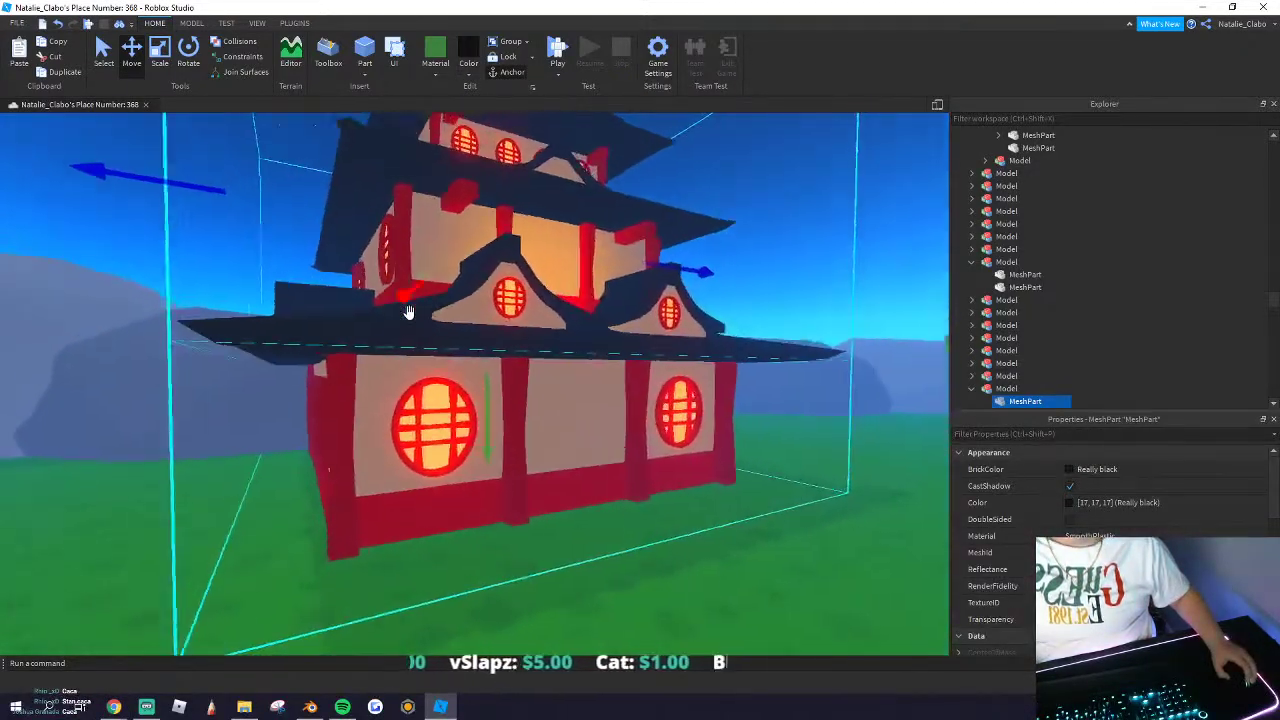
{"action": "scroll", "coordinate": [409, 314], "scroll_direction": "down", "scroll_amount": 4}
Step: Resize the whole dark-roofed pagoda and shift it beside the torii gate on the outer path
{"action": "left_click", "coordinate": [474, 366]}
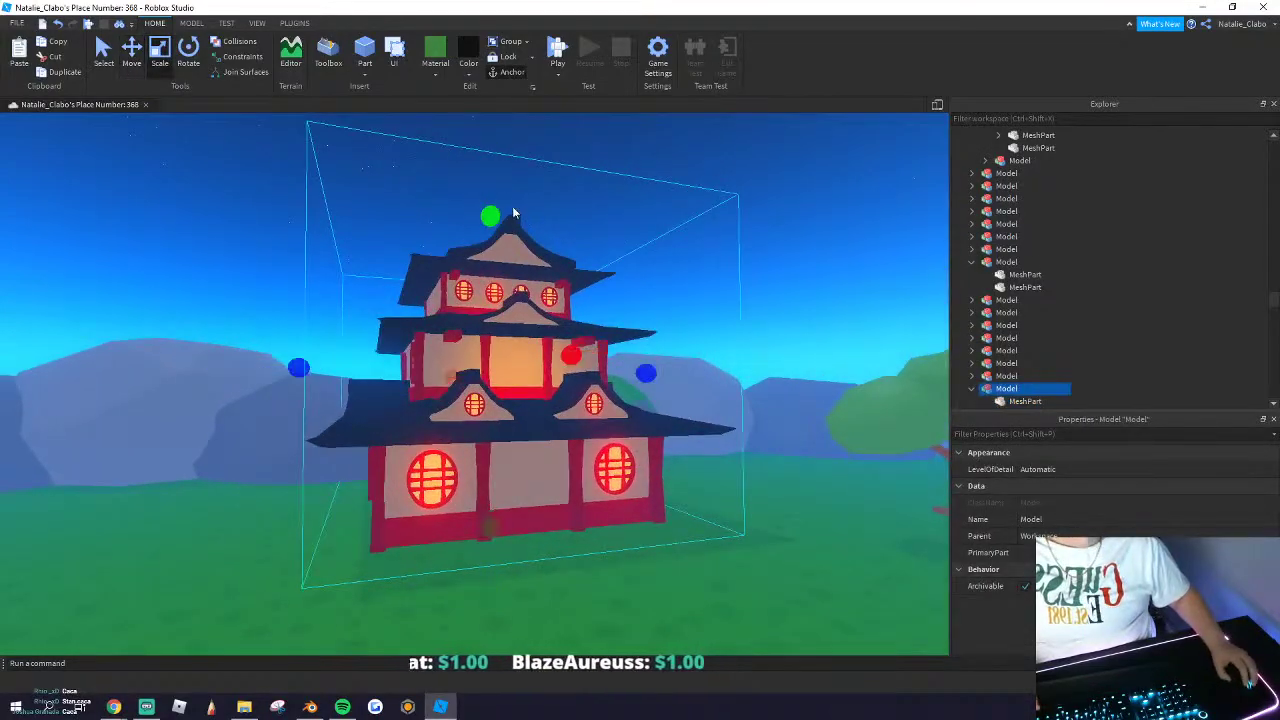
{"action": "left_click_drag", "start_coordinate": [493, 216], "coordinate": [483, 266]}
{"action": "scroll", "coordinate": [483, 266], "scroll_direction": "down", "scroll_amount": 6}
{"action": "right_click_drag", "start_coordinate": [483, 266], "coordinate": [483, 266]}
{"action": "left_click_drag", "start_coordinate": [483, 266], "coordinate": [488, 325]}
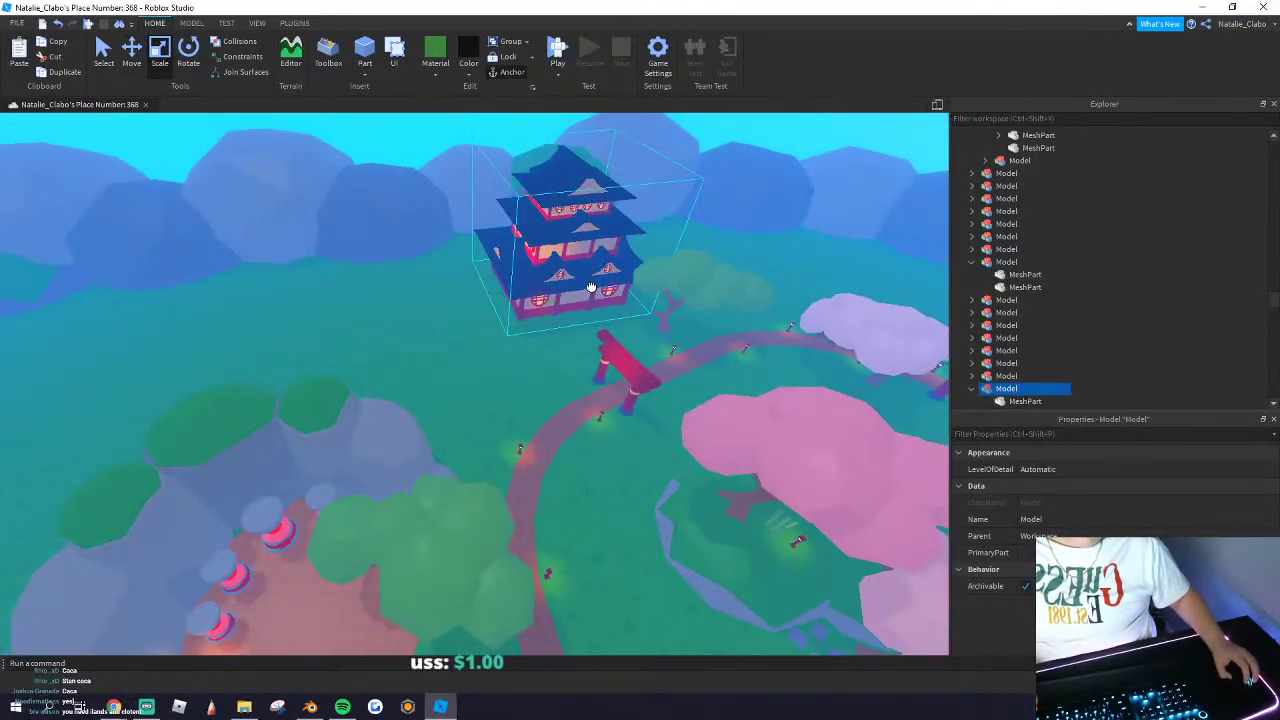
{"action": "scroll", "coordinate": [488, 325], "scroll_direction": "down", "scroll_amount": 6}
{"action": "right_click_drag", "start_coordinate": [488, 325], "coordinate": [488, 325]}
{"action": "scroll", "coordinate": [488, 325], "scroll_direction": "up", "scroll_amount": 6}
Step: Duplicate the dark-roofed pagoda and place the copy farther along the outer path, behind the green tree
{"action": "key", "text": "ctrl+d"}
{"action": "left_click_drag", "start_coordinate": [260, 257], "coordinate": [443, 250]}
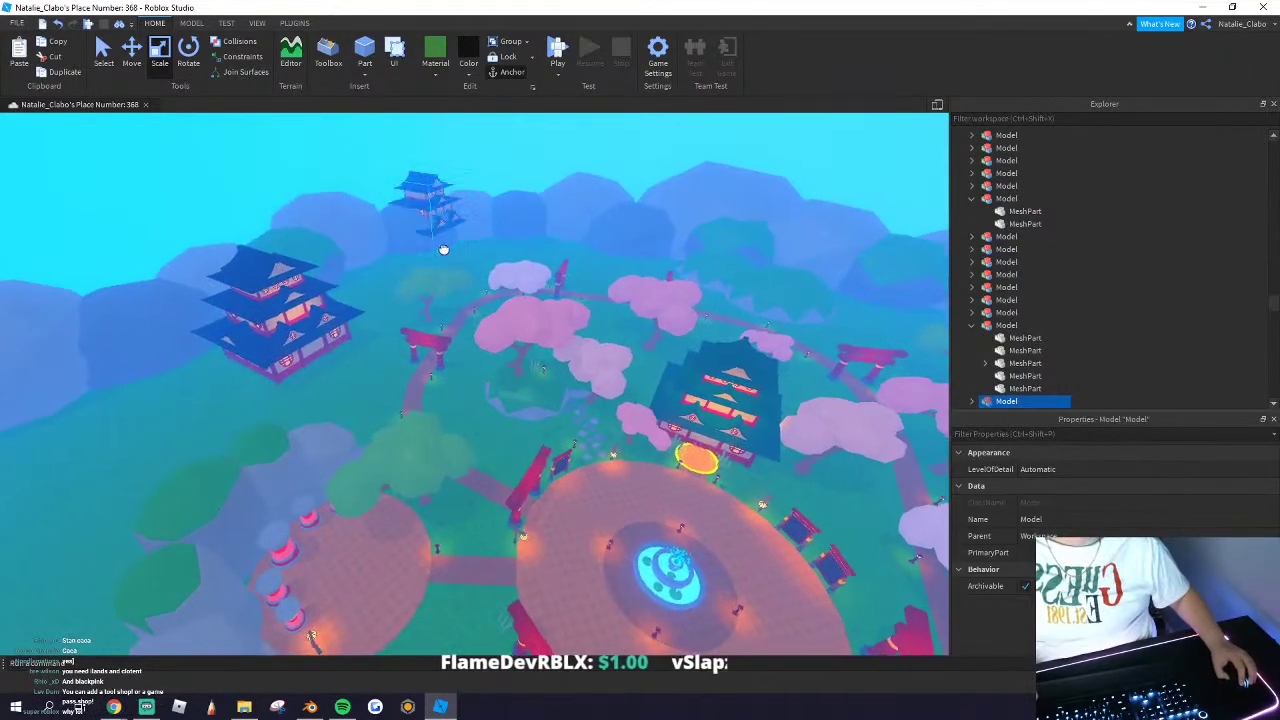
{"action": "scroll", "coordinate": [443, 249], "scroll_direction": "up", "scroll_amount": 6}
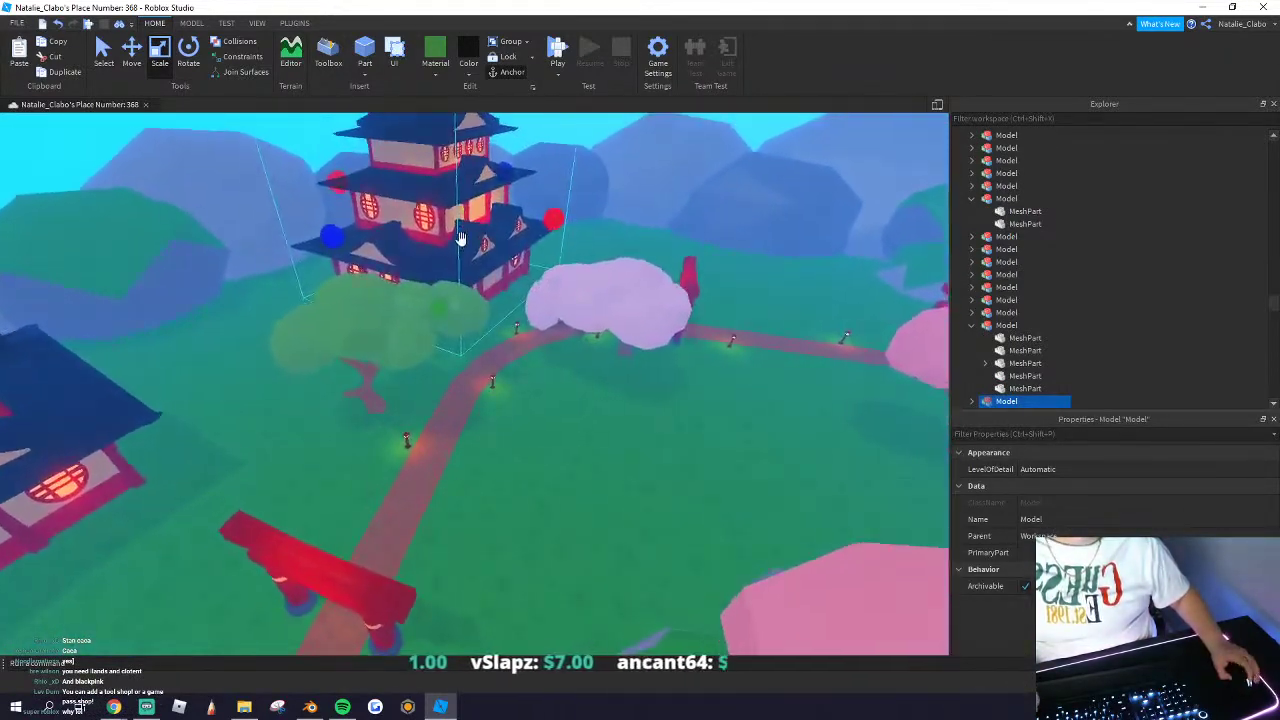
{"action": "scroll", "coordinate": [455, 230], "scroll_direction": "up", "scroll_amount": 3}
Step: Turn the second dark-roofed pagoda to face the path and shift it sideways behind the pale tree
{"action": "key", "text": "ctrl+4"}
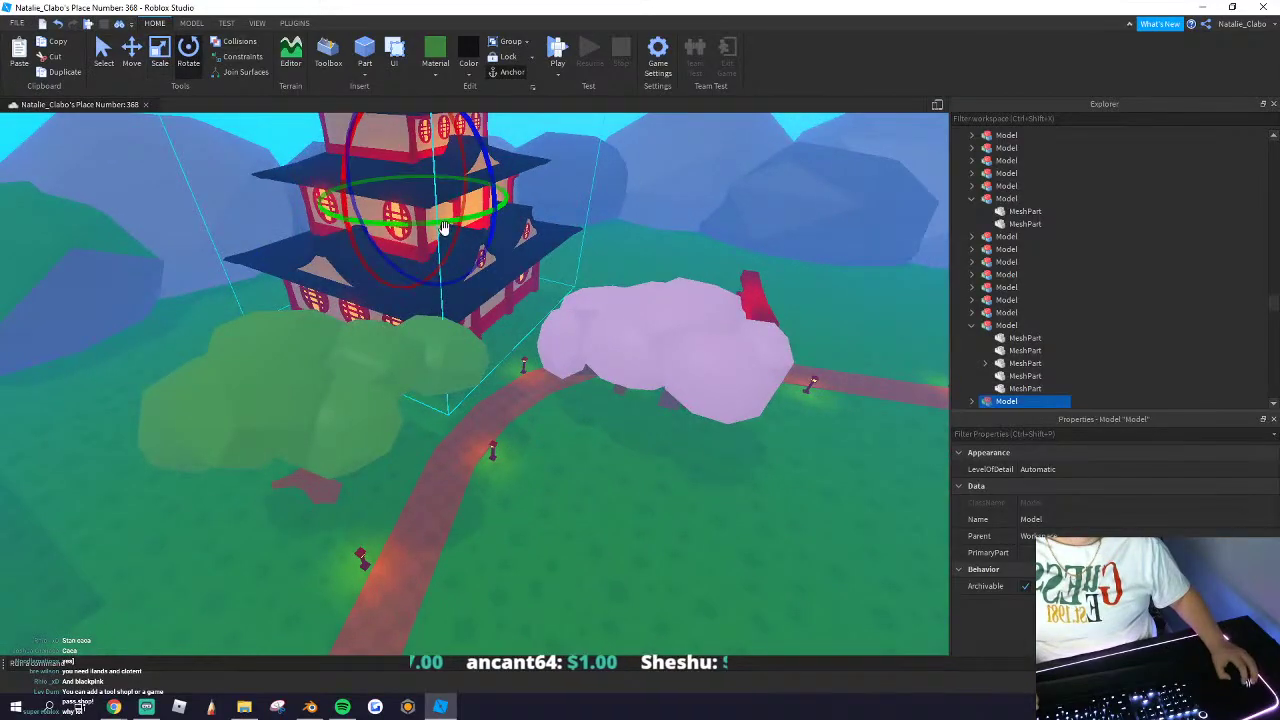
{"action": "key", "text": "e"}
{"action": "left_click_drag", "start_coordinate": [443, 227], "coordinate": [428, 252]}
{"action": "left_click_drag", "start_coordinate": [490, 335], "coordinate": [521, 376]}
{"action": "mouse_move", "coordinate": [475, 291]}
{"action": "left_mouse_down"}
{"action": "mouse_move", "coordinate": [504, 291]}
{"action": "mouse_move", "coordinate": [480, 293]}
{"action": "left_mouse_up"}
{"action": "key", "text": "s"}
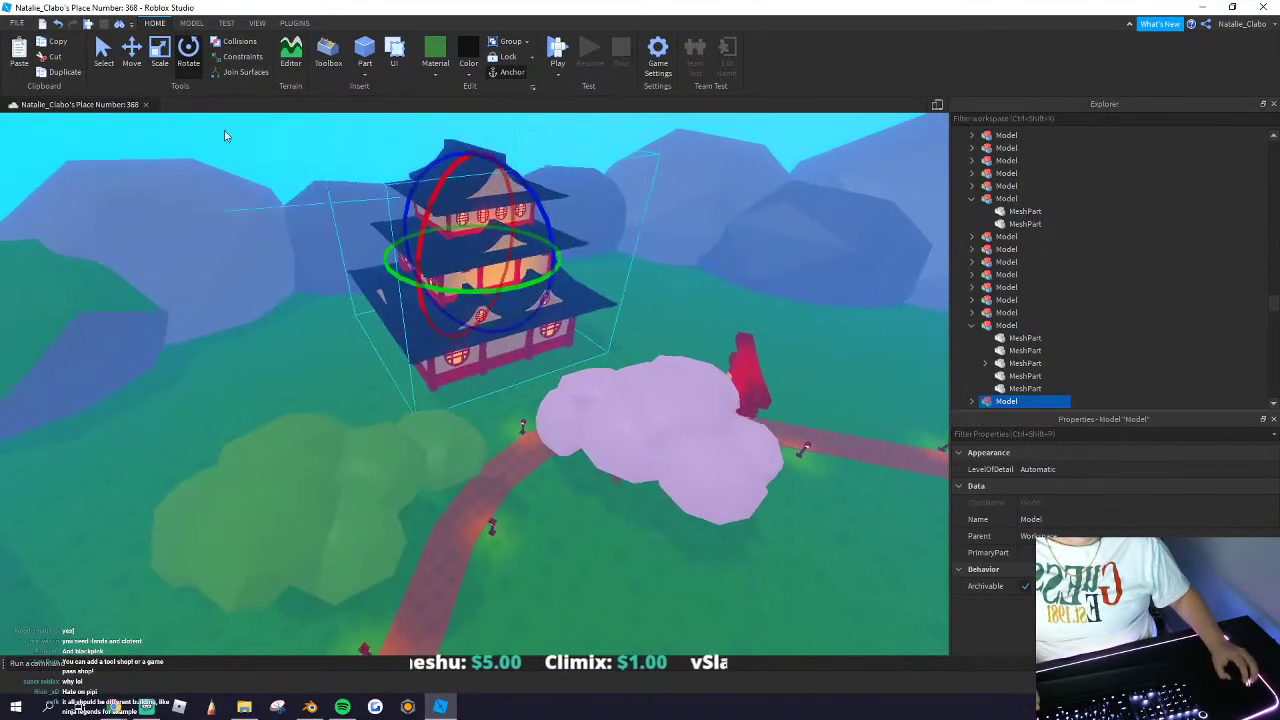
{"action": "left_click", "coordinate": [136, 60]}
{"action": "left_click_drag", "start_coordinate": [627, 274], "coordinate": [659, 277]}
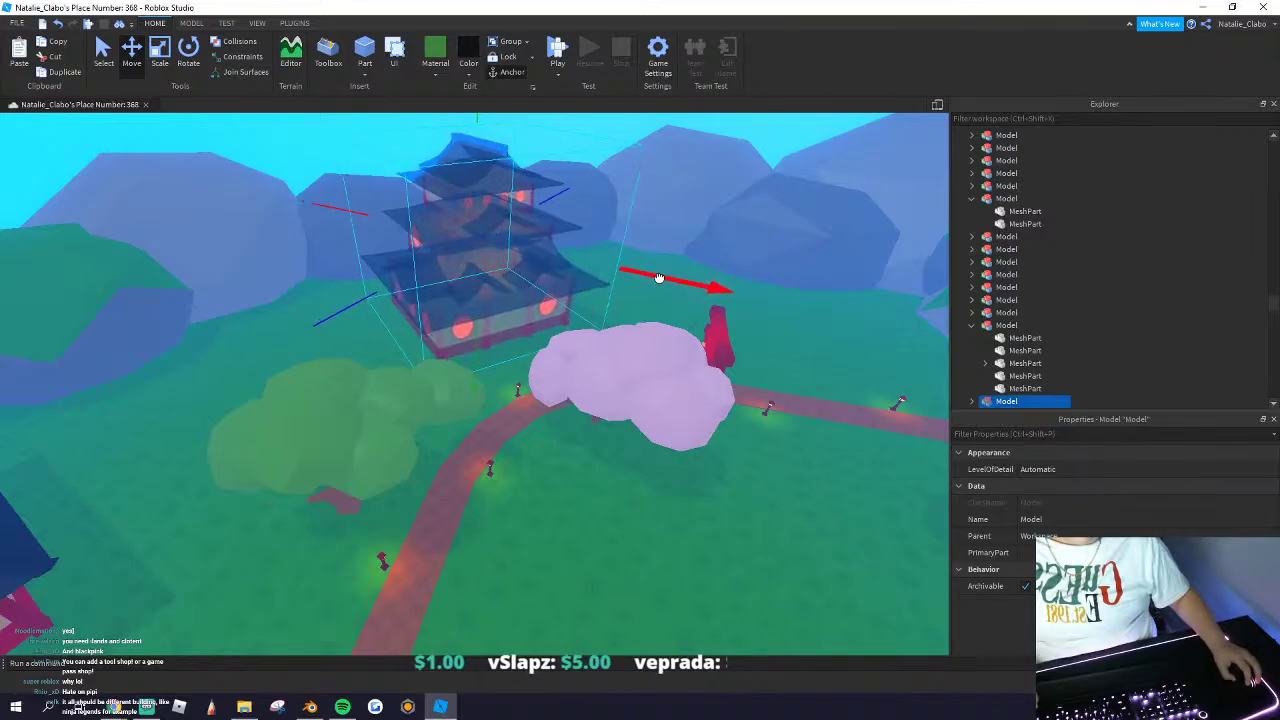
Step: Examine the second dark-roofed pagoda and its surroundings from close up, above and several angles
{"action": "scroll", "coordinate": [514, 374], "scroll_direction": "down", "scroll_amount": 4}
{"action": "mouse_move", "coordinate": [513, 376]}
{"action": "right_mouse_down"}
{"action": "mouse_move", "coordinate": [547, 381]}
{"action": "mouse_move", "coordinate": [529, 374]}
{"action": "right_mouse_up"}
{"action": "key", "text": "w"}
{"action": "left_click", "coordinate": [294, 235]}
{"action": "scroll", "coordinate": [545, 382], "scroll_direction": "up", "scroll_amount": 2}
{"action": "scroll", "coordinate": [529, 374], "scroll_direction": "down", "scroll_amount": 2}
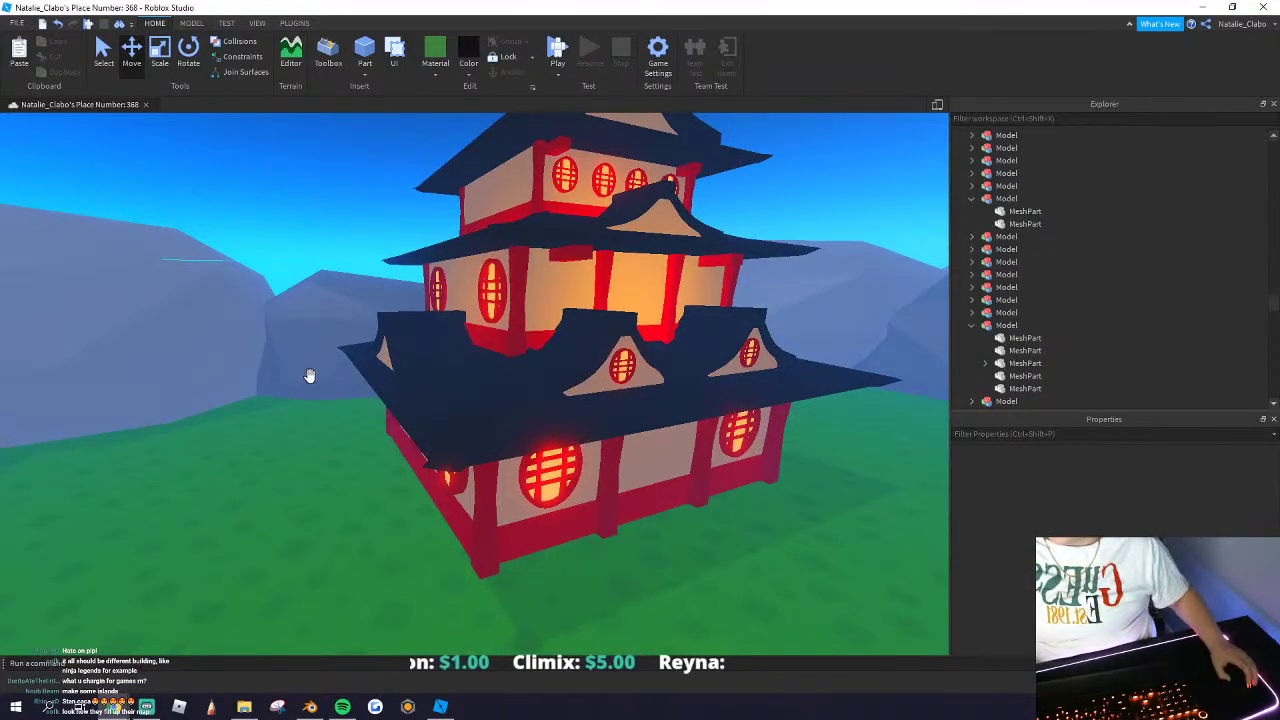
{"action": "scroll", "coordinate": [310, 375], "scroll_direction": "down", "scroll_amount": 5}
{"action": "left_click", "coordinate": [366, 340]}
{"action": "scroll", "coordinate": [366, 345], "scroll_direction": "up", "scroll_amount": 2}
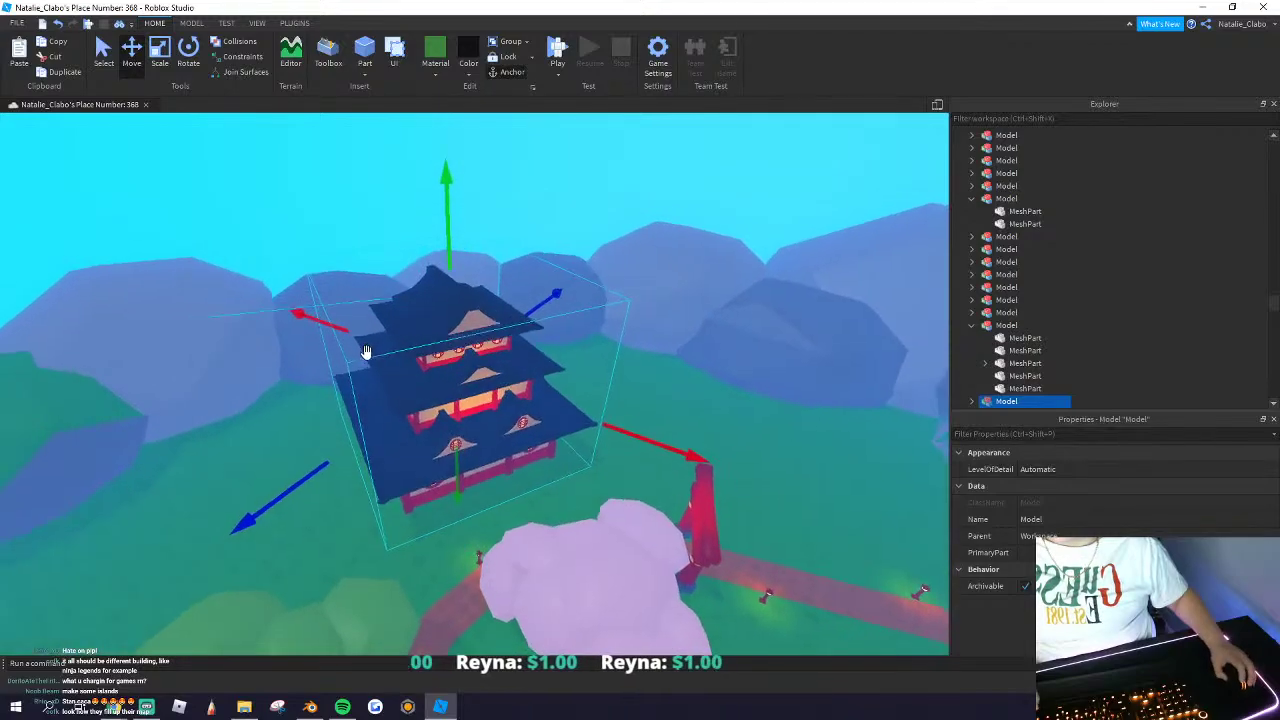
{"action": "key", "text": "e"}
{"action": "right_click_drag", "start_coordinate": [366, 352], "coordinate": [371, 352]}
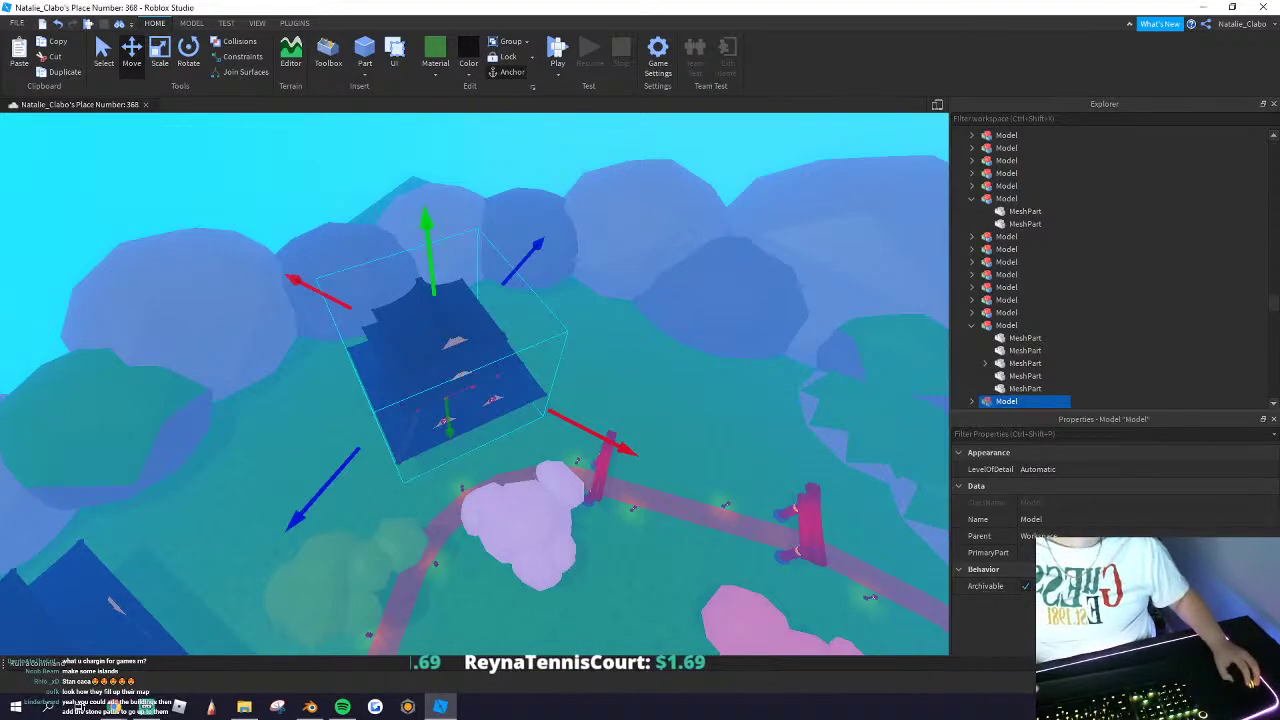
{"action": "right_click_drag", "start_coordinate": [433, 437], "coordinate": [375, 440]}
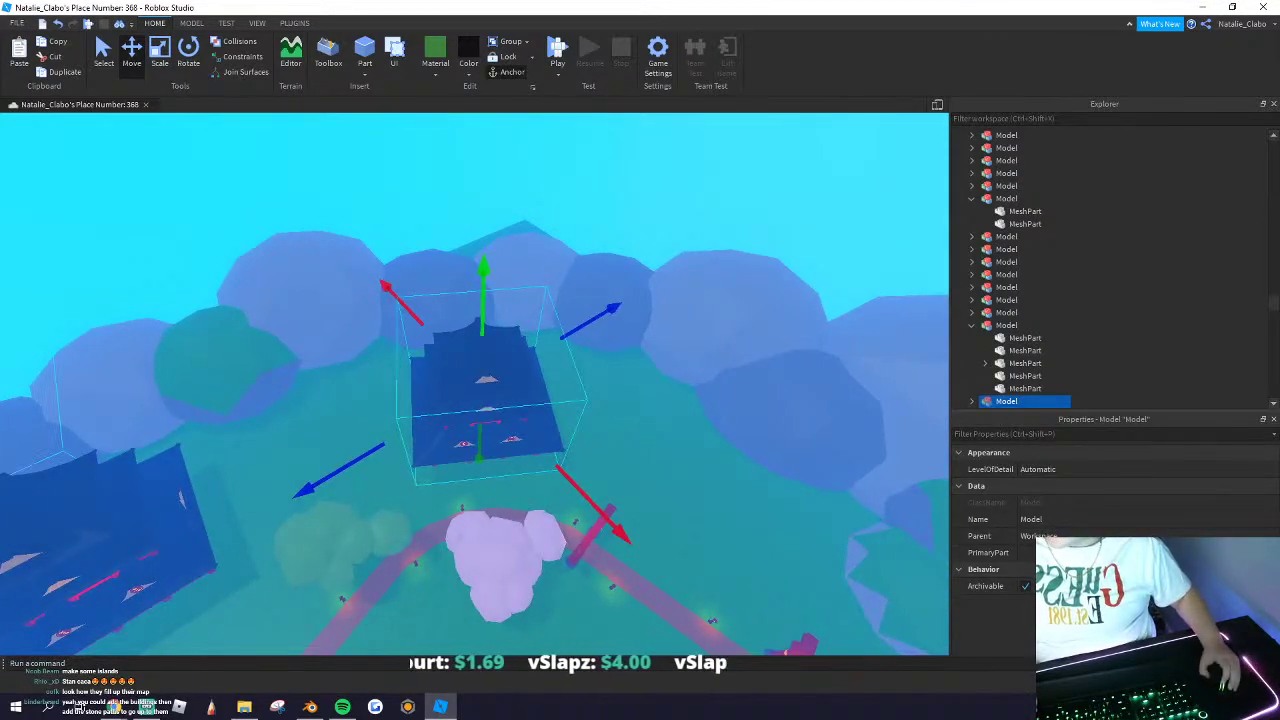
{"action": "scroll", "coordinate": [177, 475], "scroll_direction": "down", "scroll_amount": 1}
{"action": "scroll", "coordinate": [410, 490], "scroll_direction": "down", "scroll_amount": 10}
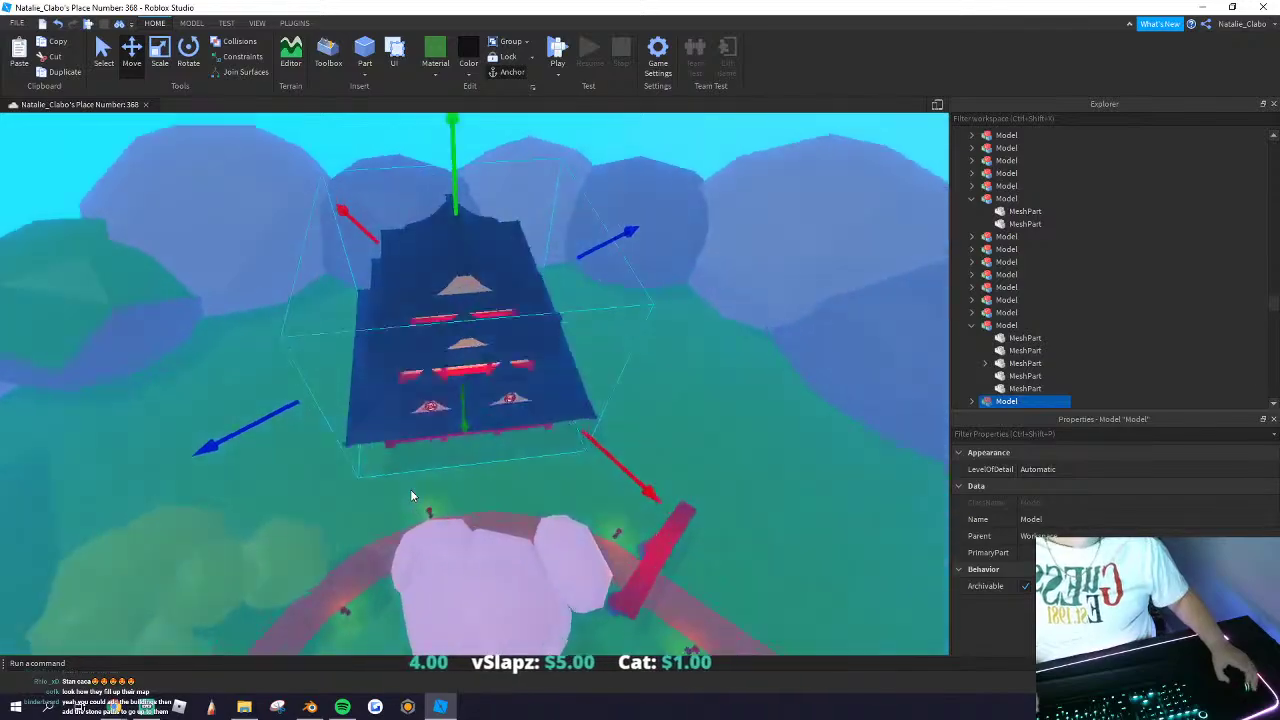
{"action": "left_click", "coordinate": [594, 466]}
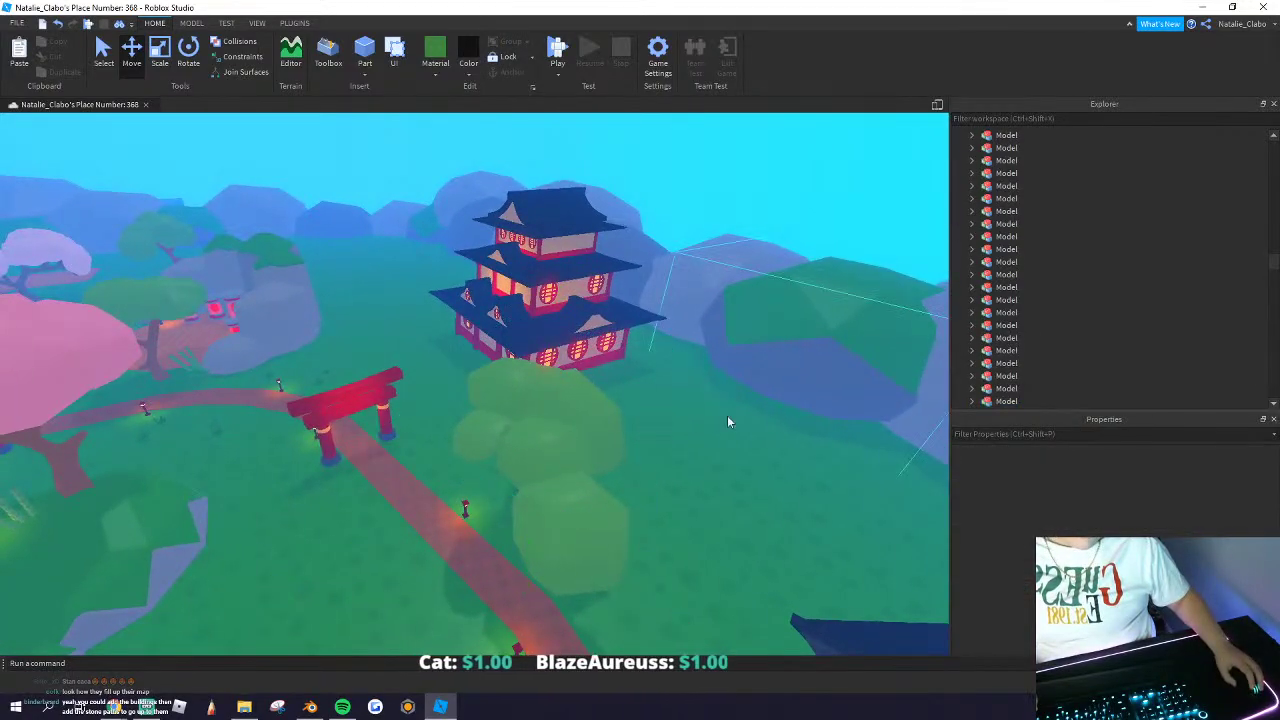
{"action": "left_click", "coordinate": [479, 412]}
{"action": "key", "text": "w"}
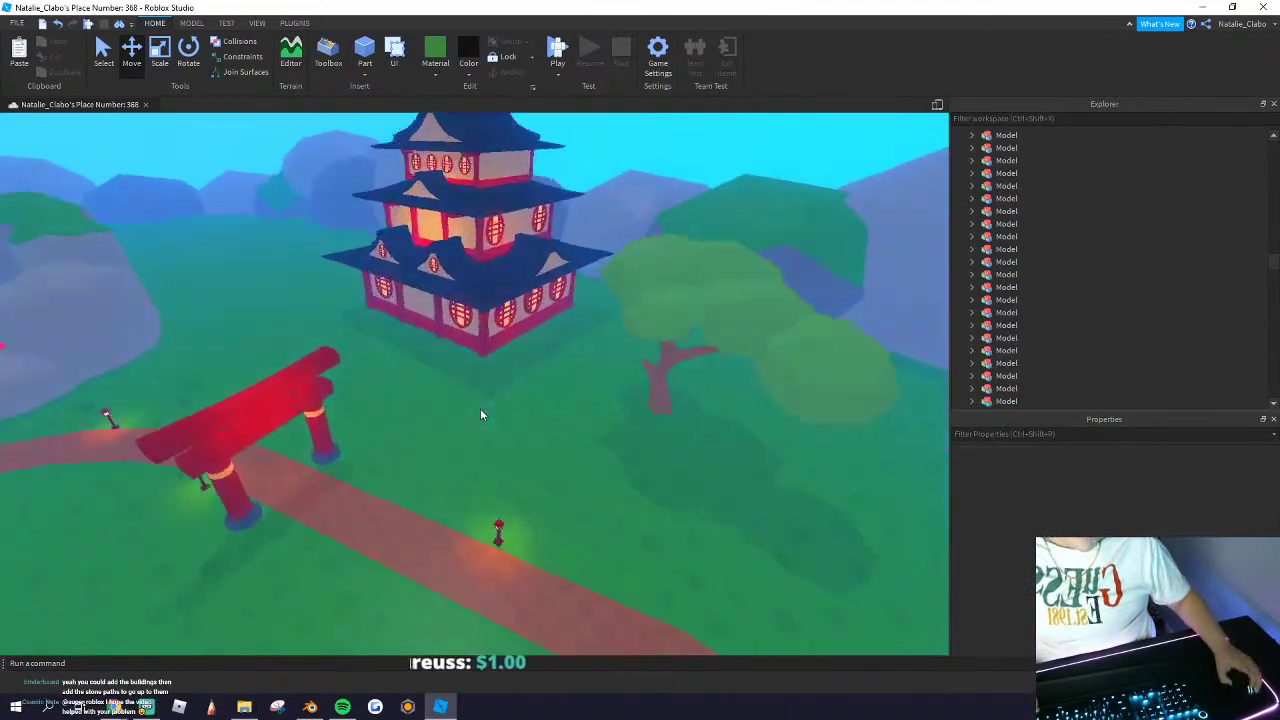
{"action": "key", "text": "a"}
{"action": "scroll", "coordinate": [407, 364], "scroll_direction": "down", "scroll_amount": 10}
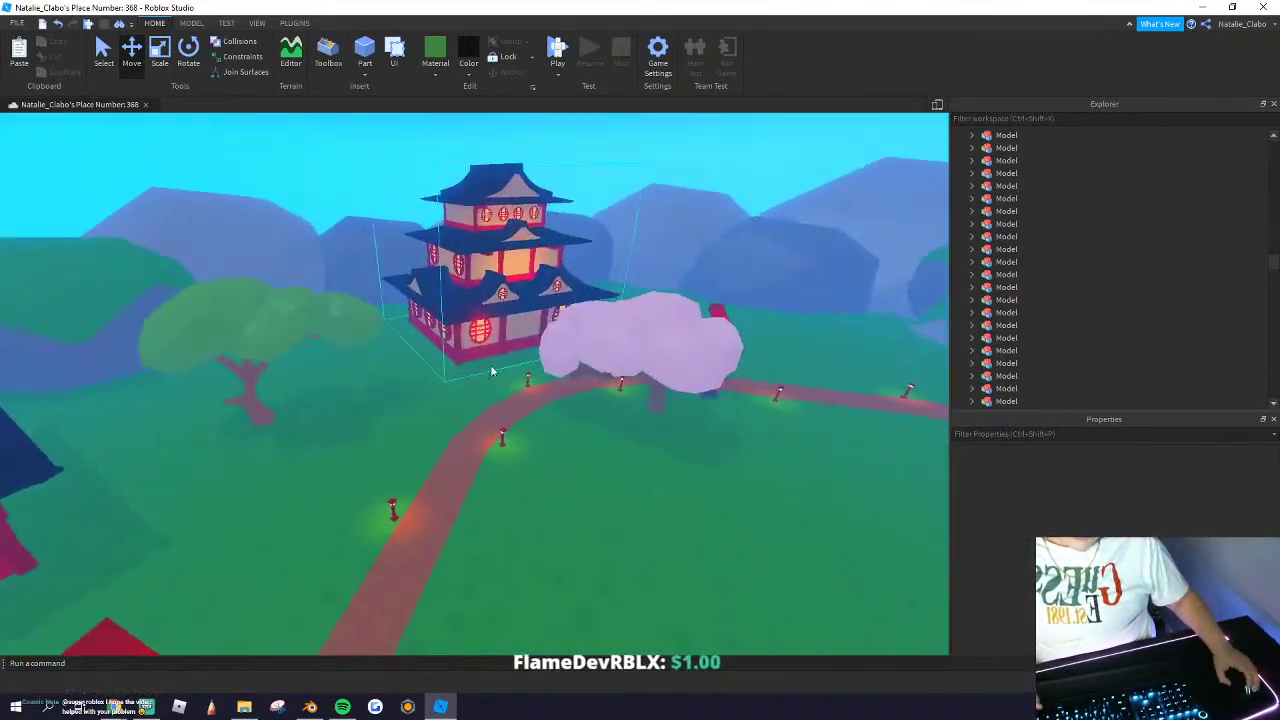
Step: Review how both dark-roofed pagodas look from the fountain plaza, the outer path and above
{"action": "left_click", "coordinate": [491, 372]}
{"action": "scroll", "coordinate": [491, 368], "scroll_direction": "down", "scroll_amount": 10}
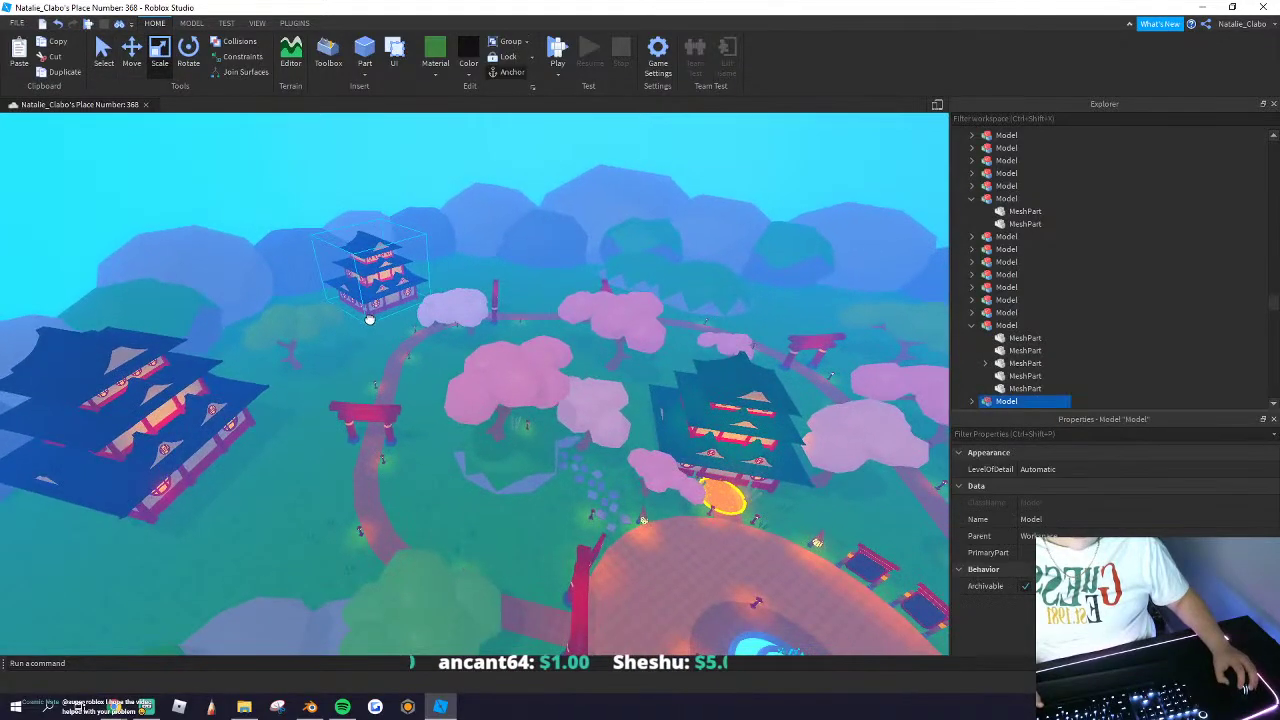
{"action": "left_click", "coordinate": [199, 400], "text": "shift"}
{"action": "left_click", "coordinate": [384, 400]}
{"action": "right_click_drag", "start_coordinate": [384, 400], "coordinate": [372, 397]}
{"action": "key", "text": "w"}
{"action": "key", "text": "s"}
{"action": "key", "text": "w"}
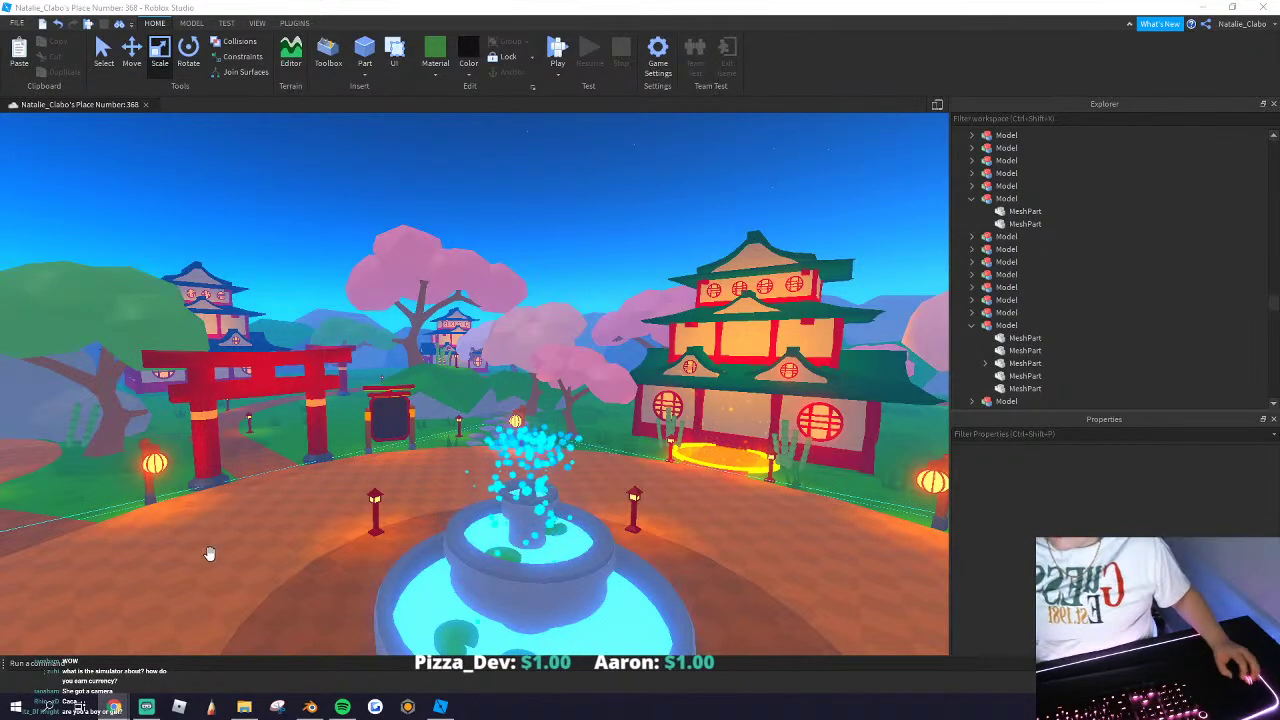
{"action": "right_click_drag", "start_coordinate": [242, 533], "coordinate": [243, 529]}
{"action": "scroll", "coordinate": [243, 529], "scroll_direction": "down", "scroll_amount": 6}
{"action": "scroll", "coordinate": [412, 492], "scroll_direction": "up", "scroll_amount": 6}
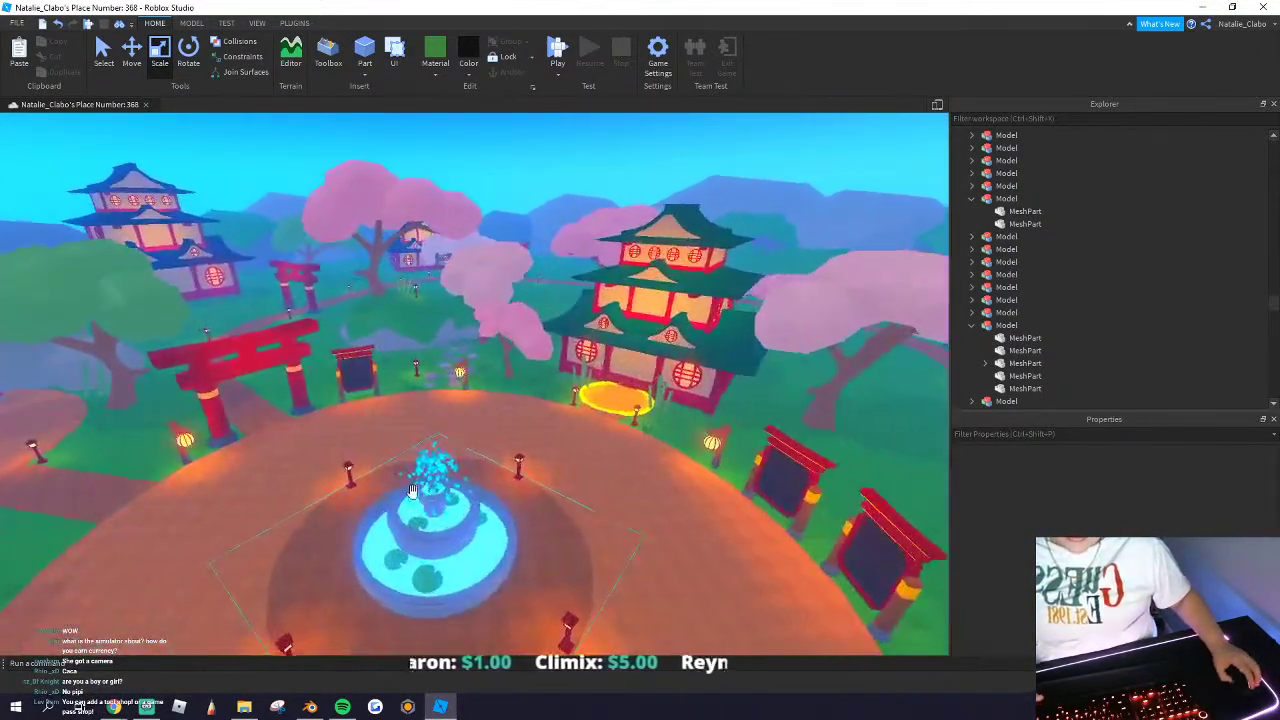
{"action": "key", "text": "w"}
{"action": "right_click_drag", "start_coordinate": [412, 492], "coordinate": [413, 493]}
{"action": "right_click_drag", "start_coordinate": [317, 384], "coordinate": [298, 405]}
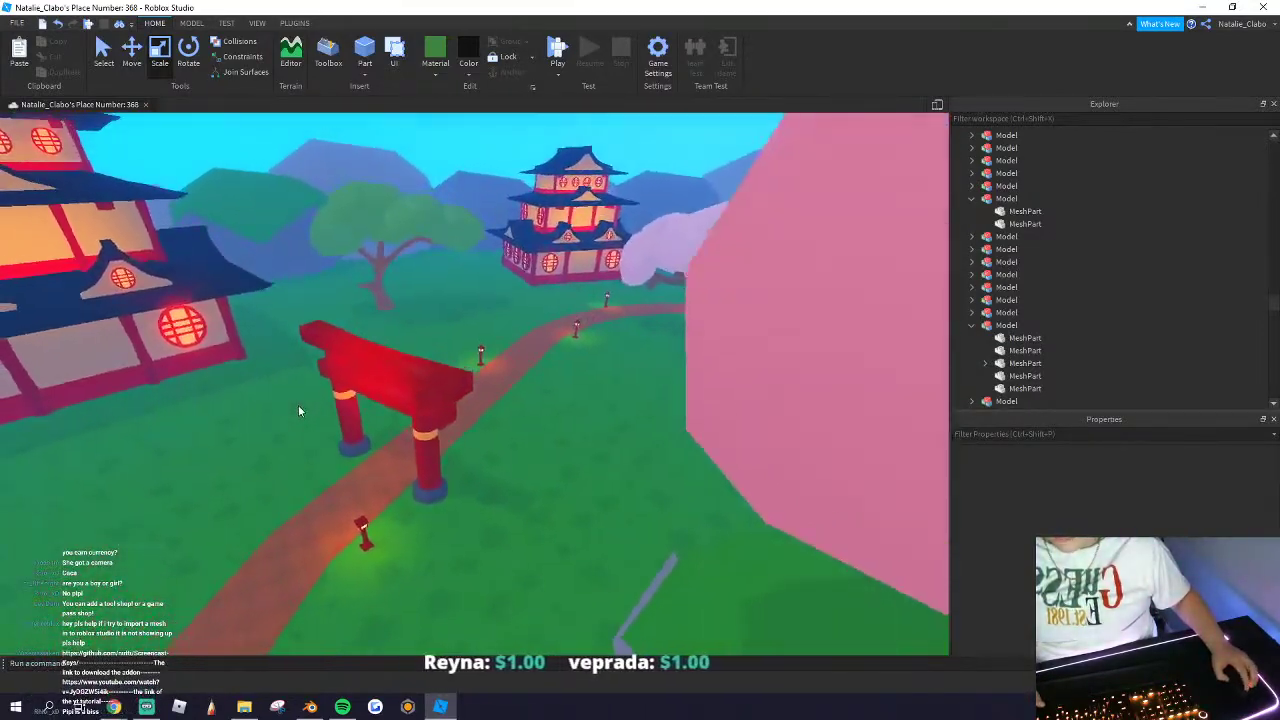
{"action": "scroll", "coordinate": [298, 405], "scroll_direction": "down", "scroll_amount": 5}
{"action": "scroll", "coordinate": [298, 410], "scroll_direction": "down", "scroll_amount": 8}
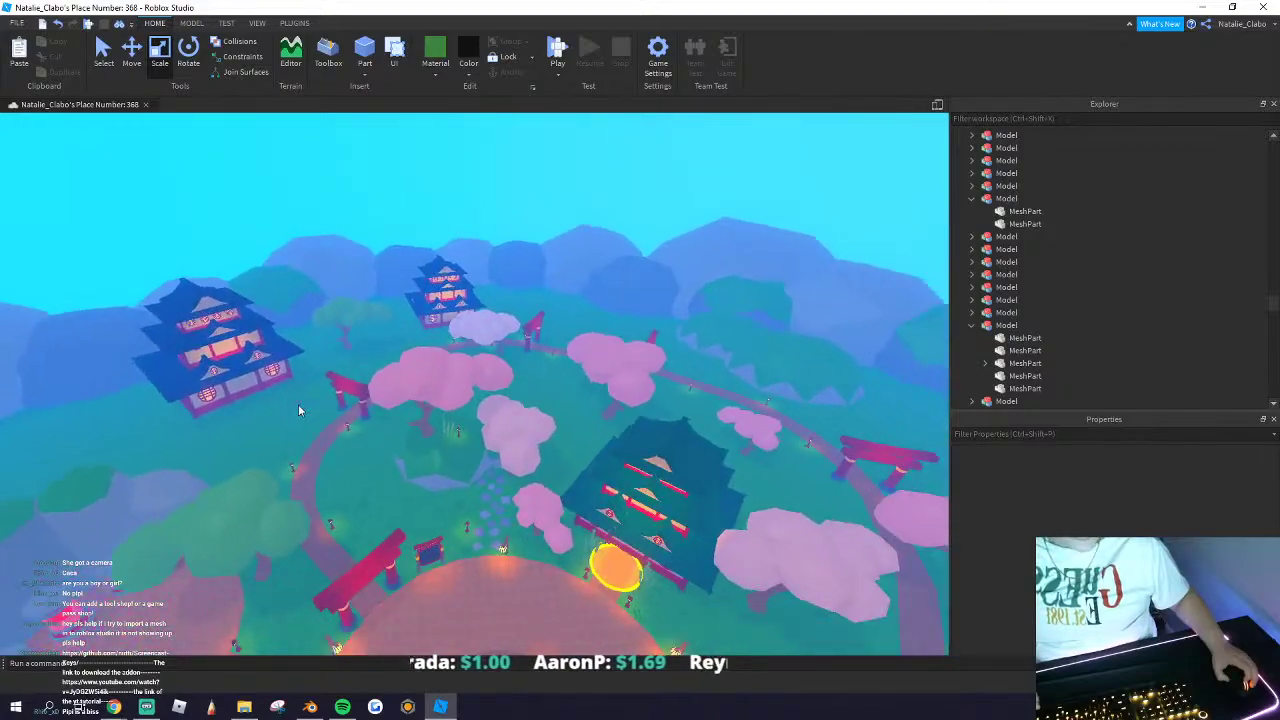
Step: Copy the blossom tree and stepping stones beside the main pagoda to the front of the nearer dark-roofed pagoda
{"action": "left_click", "coordinate": [523, 357]}
{"action": "scroll", "coordinate": [523, 357], "scroll_direction": "up", "scroll_amount": 4}
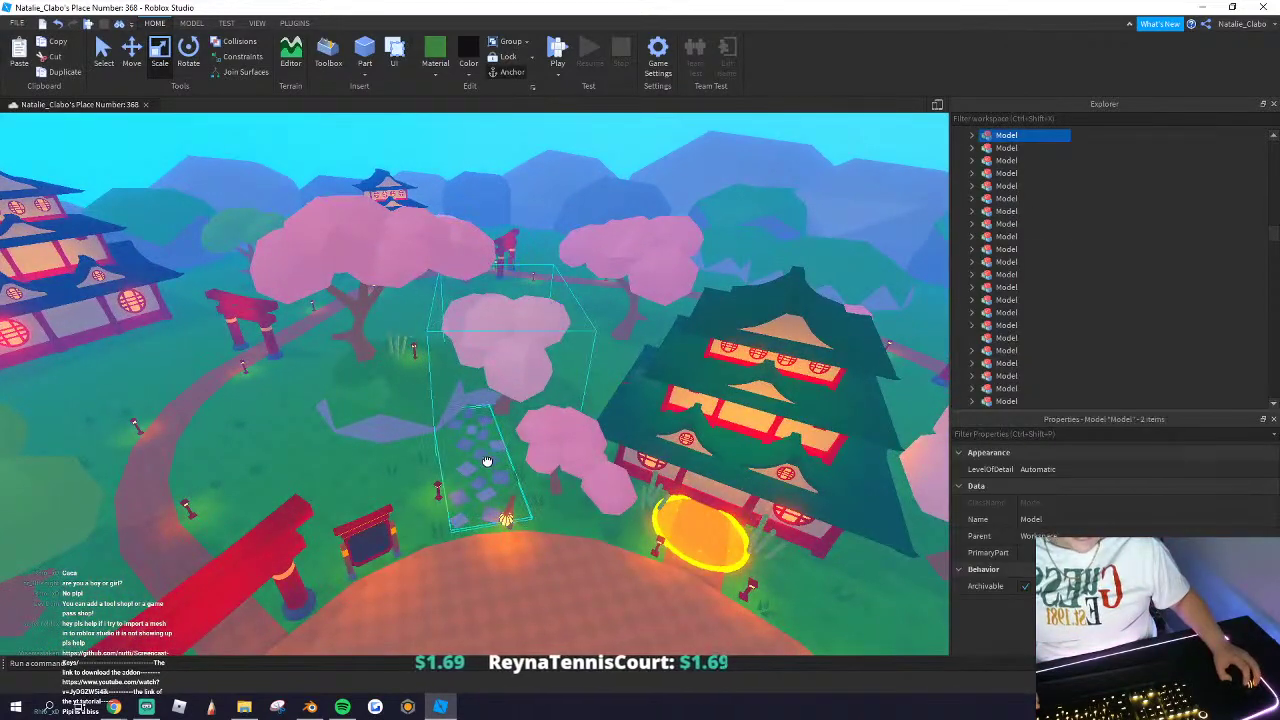
{"action": "scroll", "coordinate": [157, 346], "scroll_direction": "up", "scroll_amount": 2}
{"action": "left_click_drag", "start_coordinate": [508, 226], "coordinate": [160, 350]}
{"action": "scroll", "coordinate": [205, 388], "scroll_direction": "up", "scroll_amount": 4}
{"action": "left_click", "coordinate": [290, 426]}
{"action": "scroll", "coordinate": [155, 355], "scroll_direction": "up", "scroll_amount": 4}
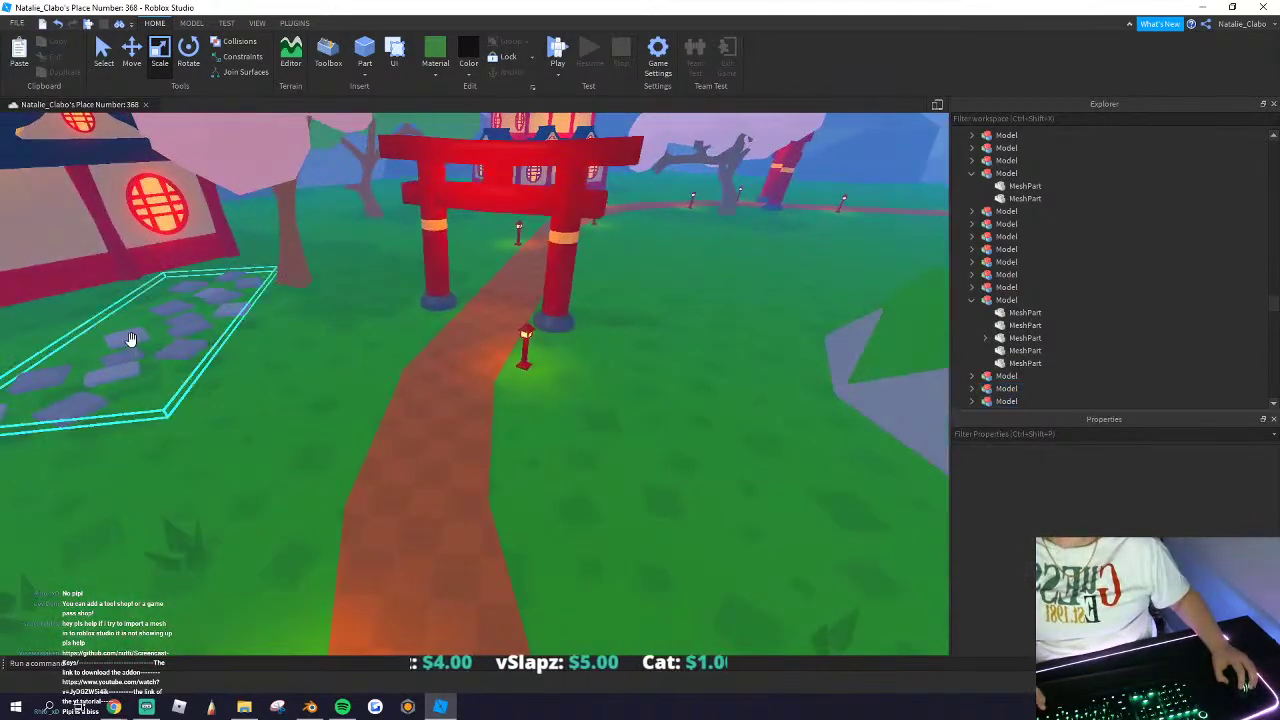
Step: Reposition the copied stepping stones on the grass and rotate them to lead from the path to the dark-roofed pagoda
{"action": "left_click_drag", "start_coordinate": [107, 341], "coordinate": [166, 330]}
{"action": "scroll", "coordinate": [168, 328], "scroll_direction": "down", "scroll_amount": 3}
{"action": "right_click_drag", "start_coordinate": [168, 328], "coordinate": [122, 300]}
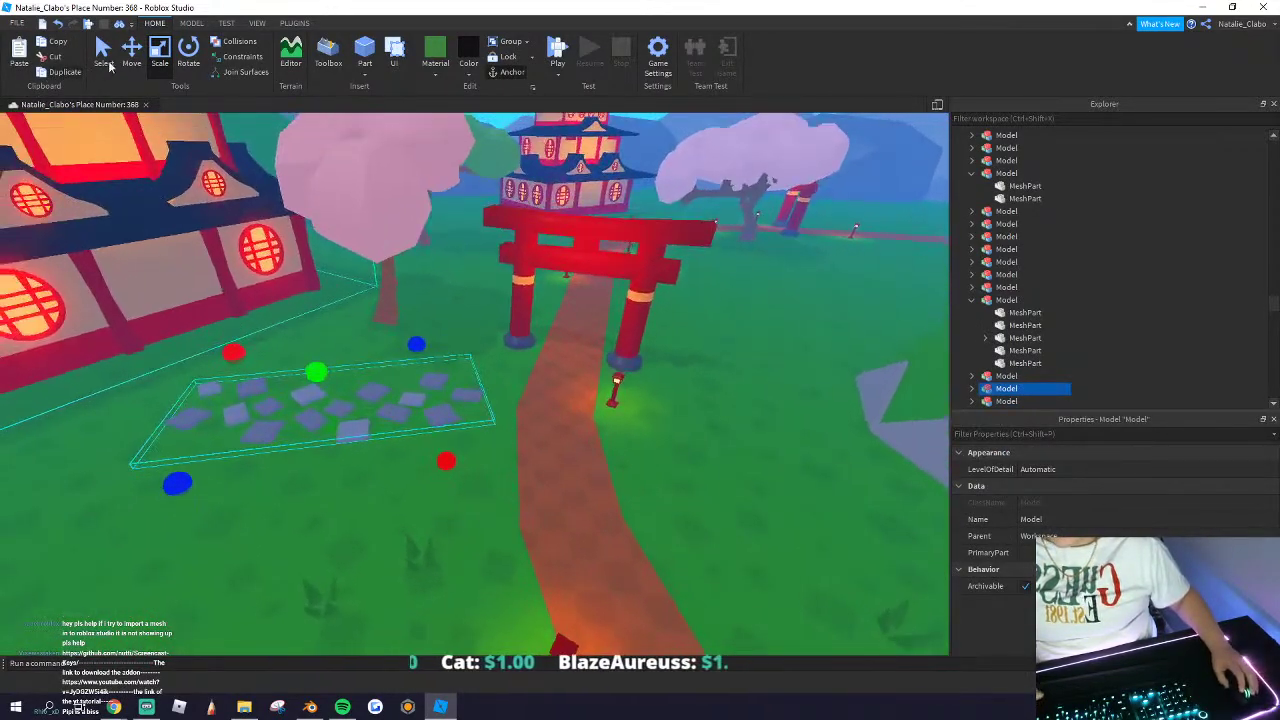
{"action": "left_click", "coordinate": [188, 52]}
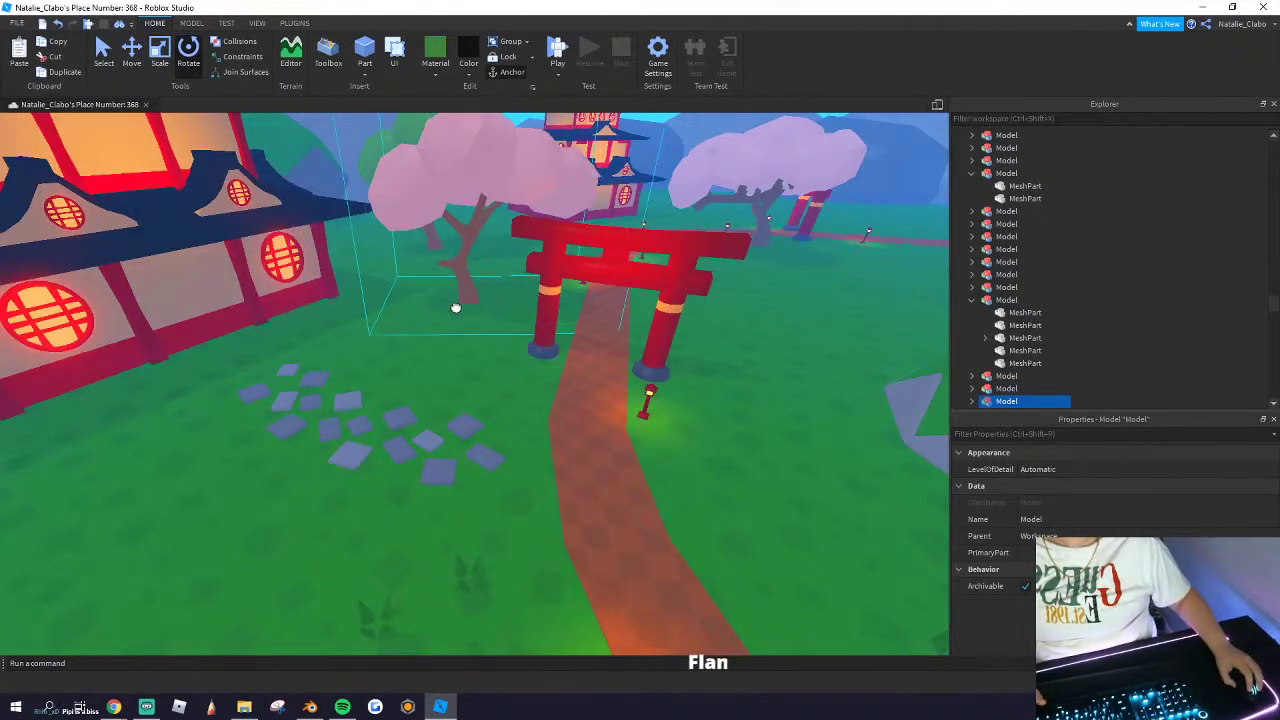
Step: Move the copied blossom tree across the stepping stones to the grass beside the pagoda, away from the torii gate
{"action": "left_click_drag", "start_coordinate": [446, 301], "coordinate": [368, 398]}
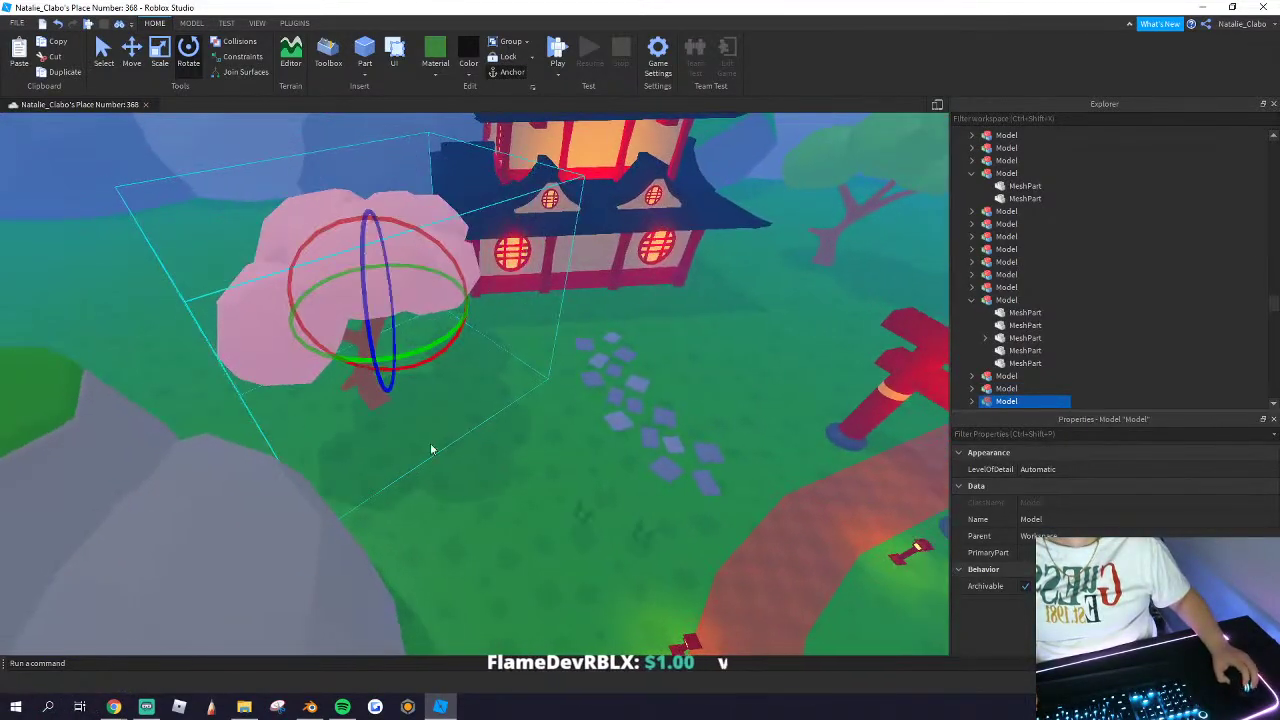
{"action": "left_click", "coordinate": [470, 448]}
{"action": "right_click_drag", "start_coordinate": [473, 448], "coordinate": [460, 425]}
{"action": "left_click", "coordinate": [403, 338]}
{"action": "key", "text": "f"}
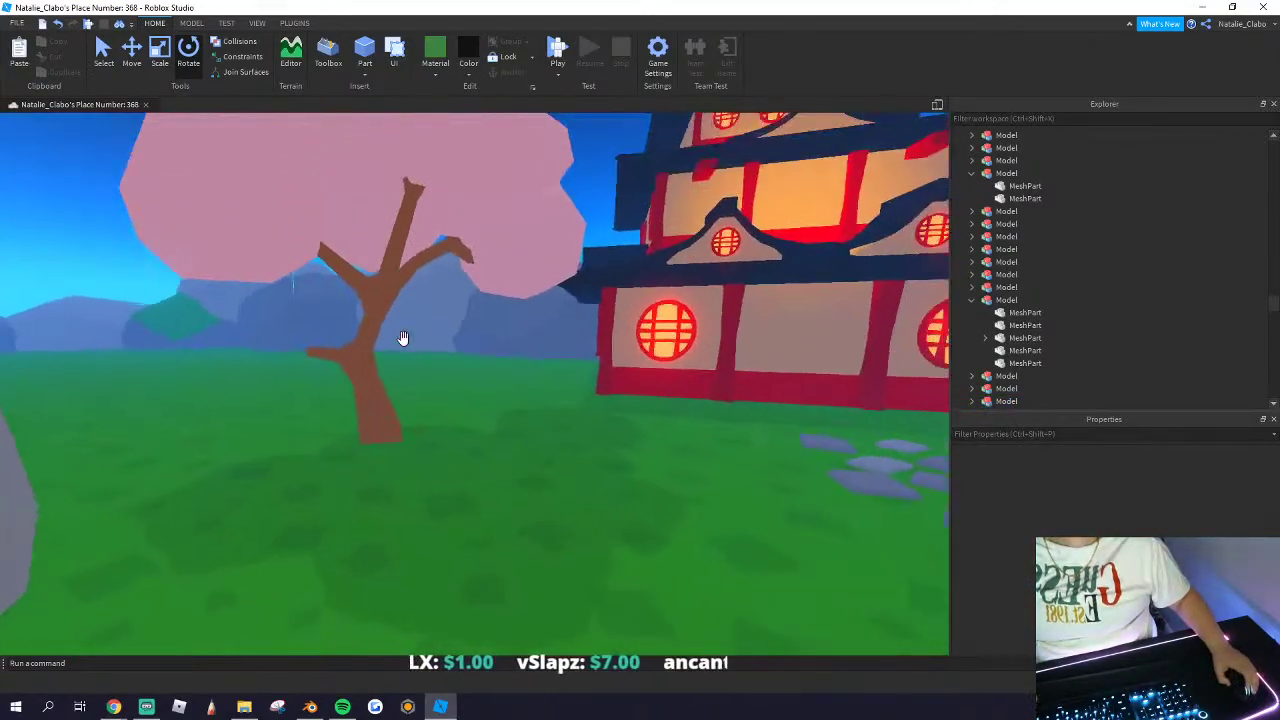
Step: Copy pairs of grass tufts onto the grass on both sides of the stepping stones before the nearer dark-roofed pagoda
{"action": "left_click_drag", "start_coordinate": [431, 489], "coordinate": [431, 512]}
{"action": "left_click", "coordinate": [376, 588]}
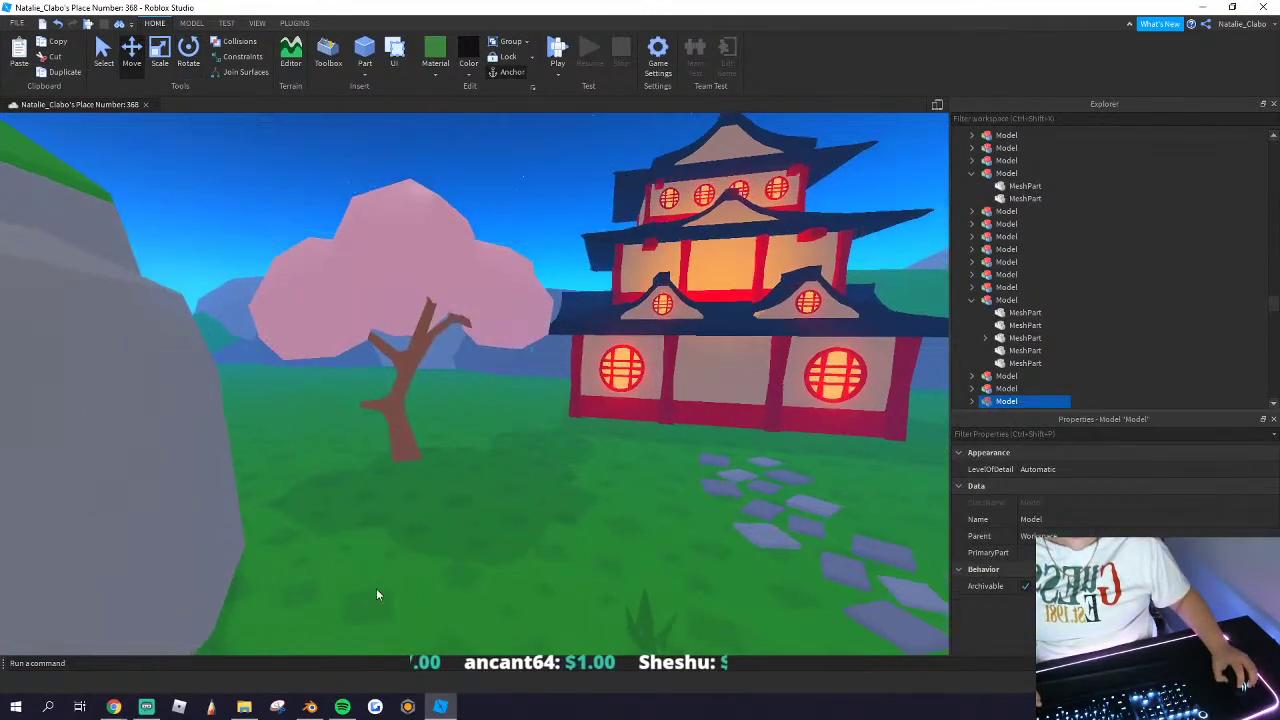
{"action": "scroll", "coordinate": [380, 582], "scroll_direction": "down", "scroll_amount": 5}
{"action": "right_click_drag", "start_coordinate": [376, 588], "coordinate": [383, 576]}
{"action": "scroll", "coordinate": [384, 540], "scroll_direction": "up", "scroll_amount": 3}
{"action": "left_click_drag", "start_coordinate": [385, 508], "coordinate": [551, 619]}
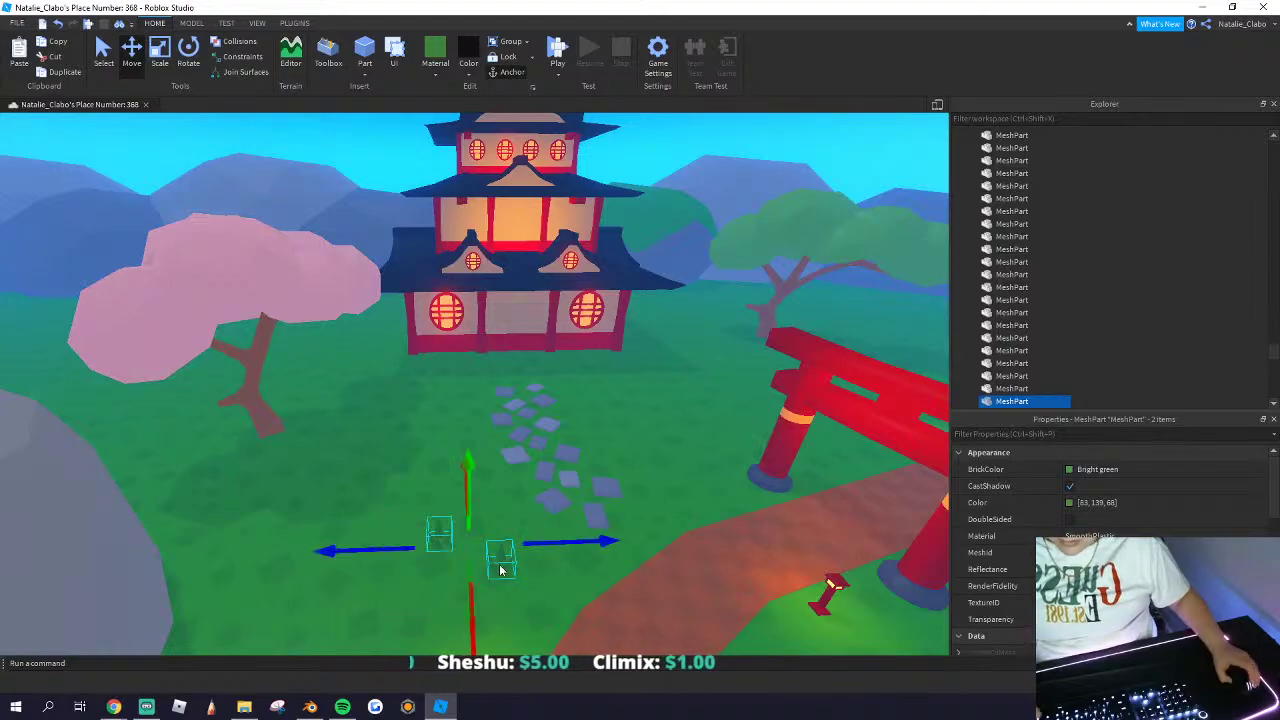
{"action": "scroll", "coordinate": [437, 527], "scroll_direction": "up", "scroll_amount": 2}
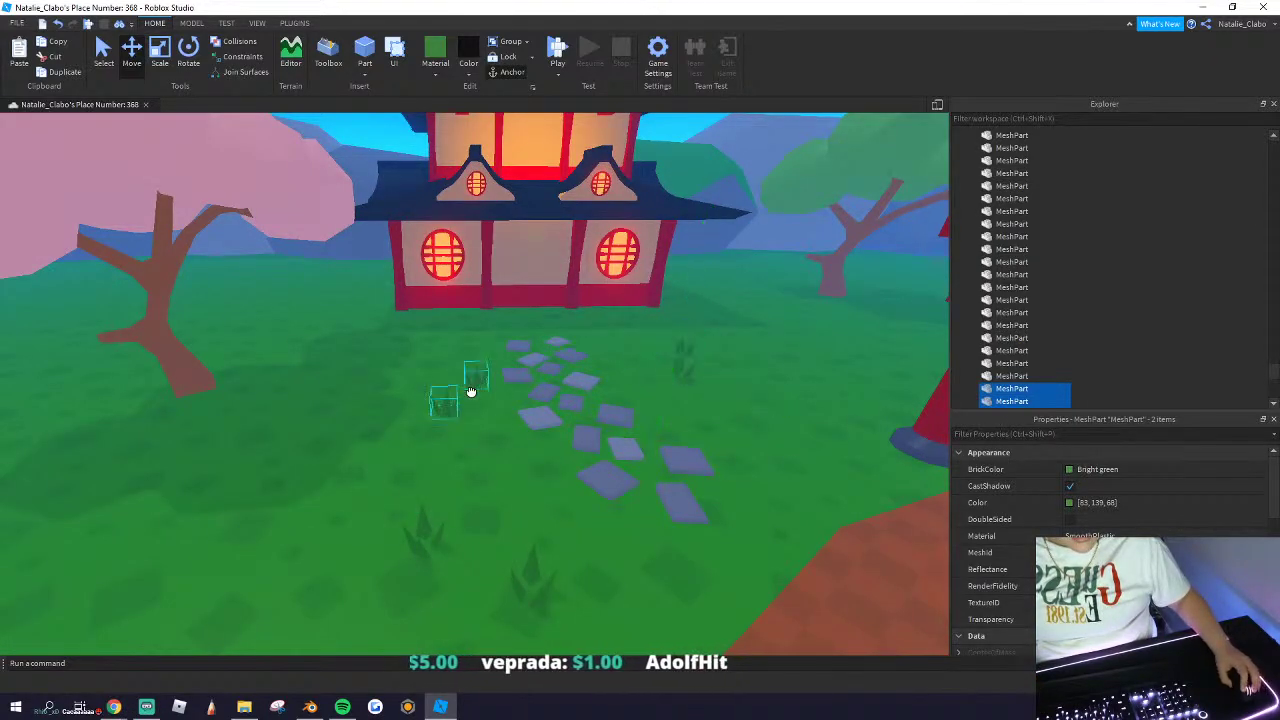
{"action": "left_click", "coordinate": [456, 485]}
Step: Look over the garden from a distance and examine the torii gate and lantern posts at the fountain plaza
{"action": "scroll", "coordinate": [456, 485], "scroll_direction": "down", "scroll_amount": 8}
{"action": "right_click_drag", "start_coordinate": [456, 485], "coordinate": [408, 452]}
{"action": "scroll", "coordinate": [456, 485], "scroll_direction": "down", "scroll_amount": 8}
{"action": "scroll", "coordinate": [457, 490], "scroll_direction": "down", "scroll_amount": 8}
{"action": "scroll", "coordinate": [418, 472], "scroll_direction": "up", "scroll_amount": 5}
{"action": "scroll", "coordinate": [418, 472], "scroll_direction": "up", "scroll_amount": 8}
{"action": "scroll", "coordinate": [418, 472], "scroll_direction": "up", "scroll_amount": 3}
{"action": "scroll", "coordinate": [418, 472], "scroll_direction": "up", "scroll_amount": 4}
{"action": "scroll", "coordinate": [418, 472], "scroll_direction": "down", "scroll_amount": 5}
{"action": "scroll", "coordinate": [408, 452], "scroll_direction": "up", "scroll_amount": 3}
{"action": "scroll", "coordinate": [427, 379], "scroll_direction": "up", "scroll_amount": 4}
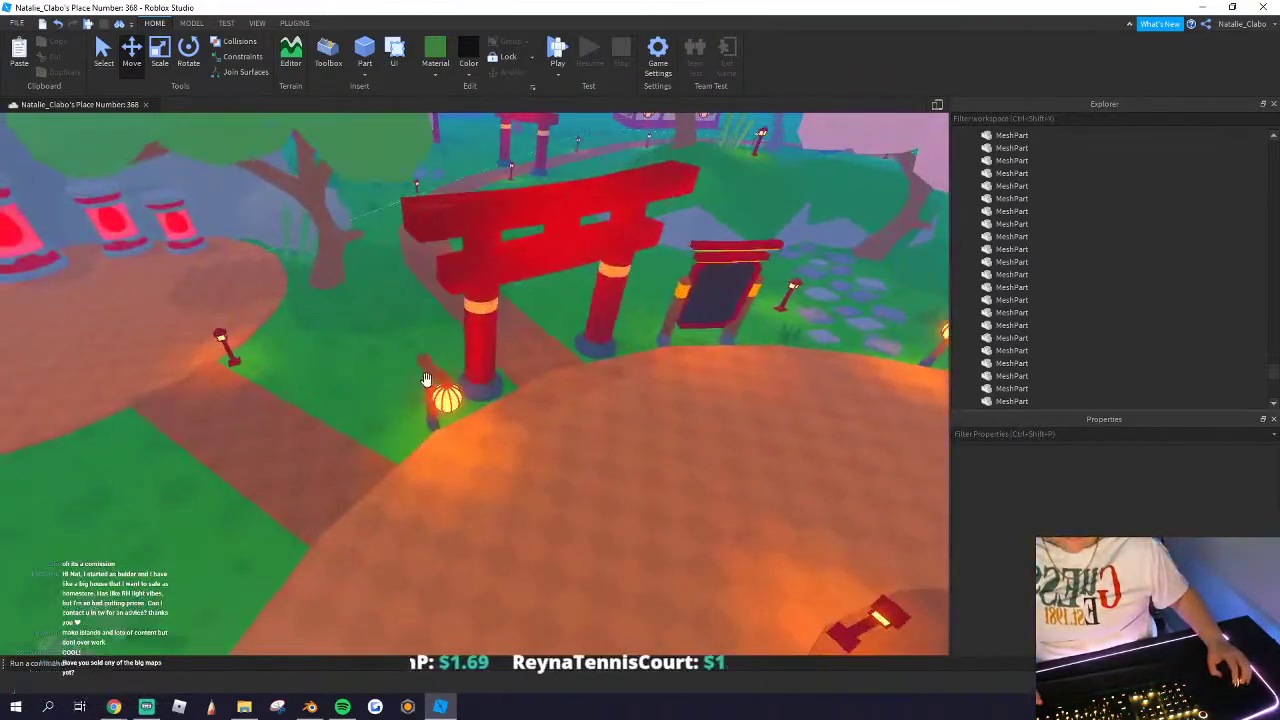
Step: Copy the hanging-lantern post beside the plaza's torii gate to the edge of the outer path near the dark-roofed pagoda
{"action": "left_click", "coordinate": [415, 348]}
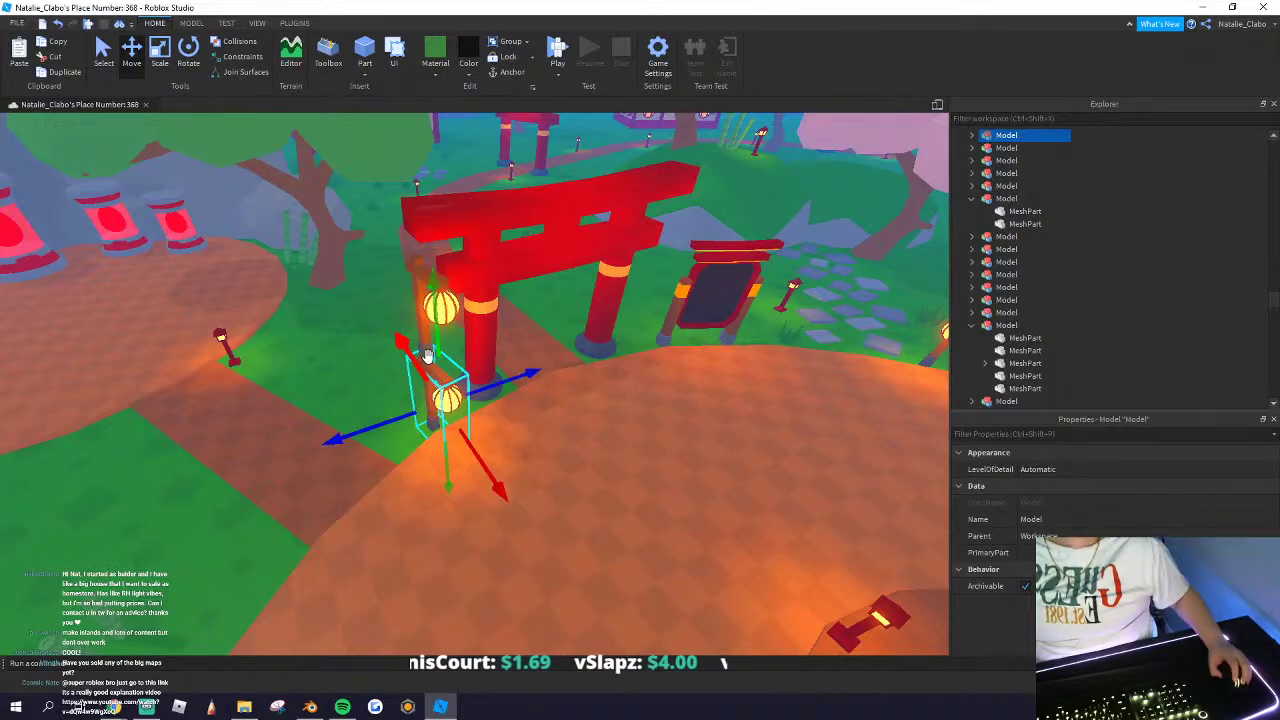
{"action": "left_click_drag", "start_coordinate": [388, 341], "coordinate": [438, 333]}
{"action": "right_click_drag", "start_coordinate": [388, 341], "coordinate": [438, 333]}
{"action": "left_click_drag", "start_coordinate": [438, 333], "coordinate": [433, 396]}
{"action": "right_click_drag", "start_coordinate": [438, 333], "coordinate": [433, 396]}
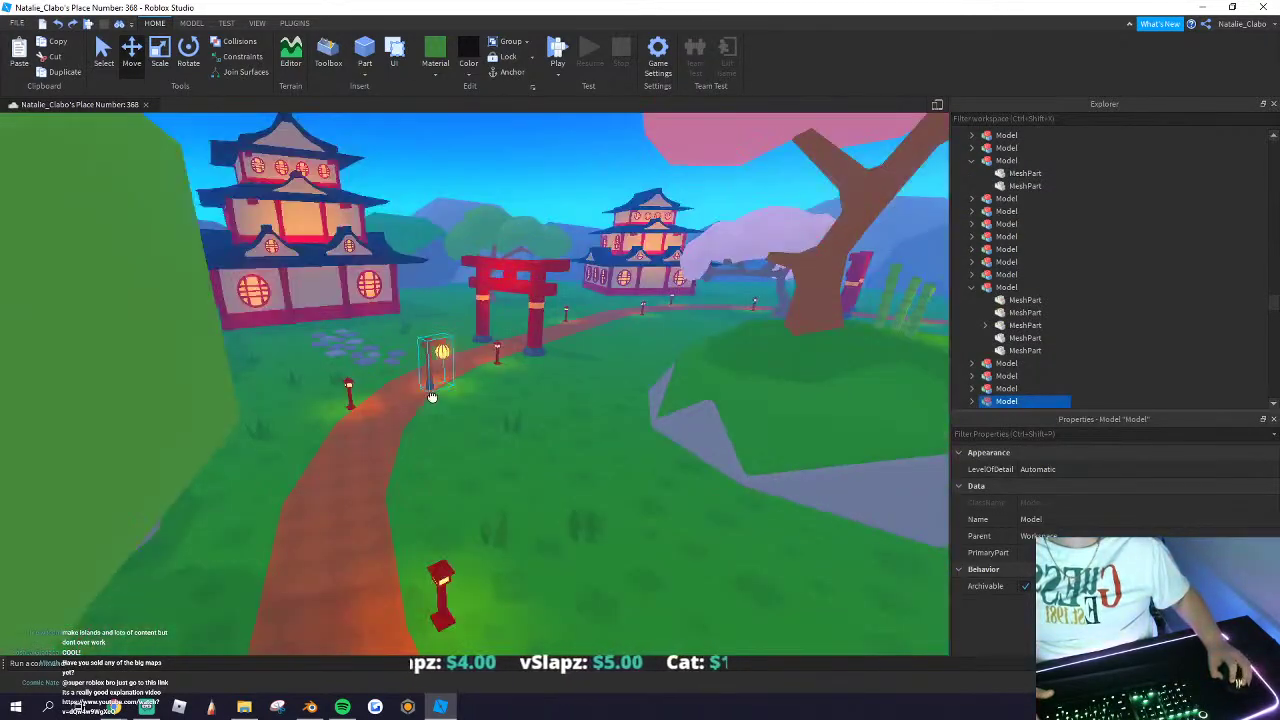
{"action": "left_click_drag", "start_coordinate": [433, 396], "coordinate": [401, 370]}
{"action": "right_click_drag", "start_coordinate": [433, 396], "coordinate": [401, 370]}
Step: Place another copy of the hanging-lantern post beside the stepping stones in front of the nearer dark-roofed pagoda
{"action": "left_click", "coordinate": [470, 378]}
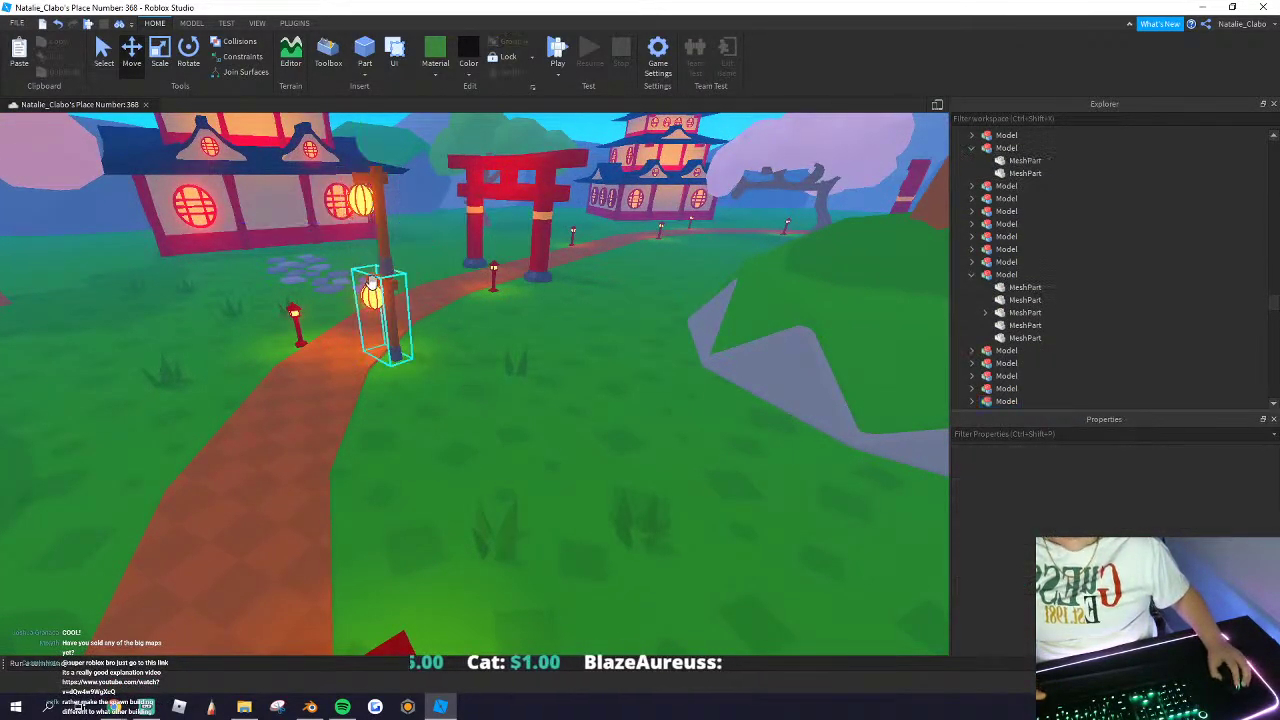
{"action": "left_click_drag", "start_coordinate": [386, 250], "coordinate": [350, 262]}
{"action": "key", "text": "w"}
{"action": "left_click", "coordinate": [507, 400]}
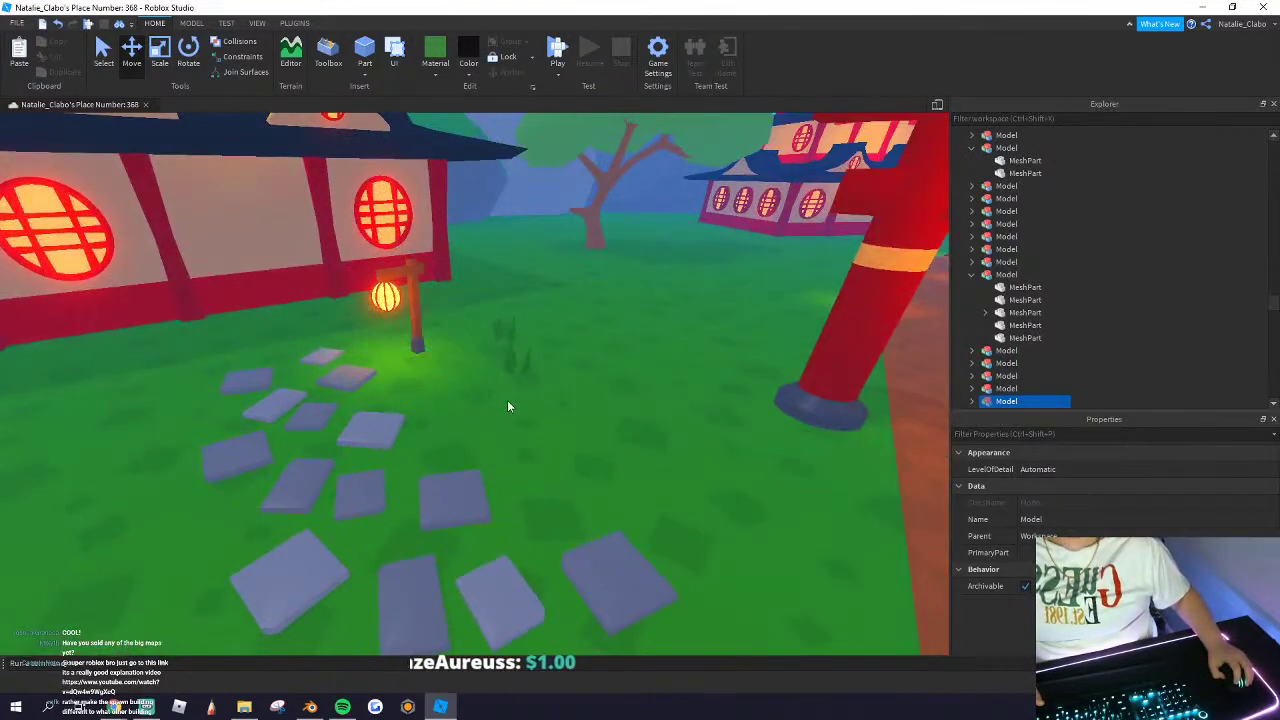
{"action": "left_click", "coordinate": [414, 331]}
{"action": "left_click", "coordinate": [251, 289]}
{"action": "key", "text": "w"}
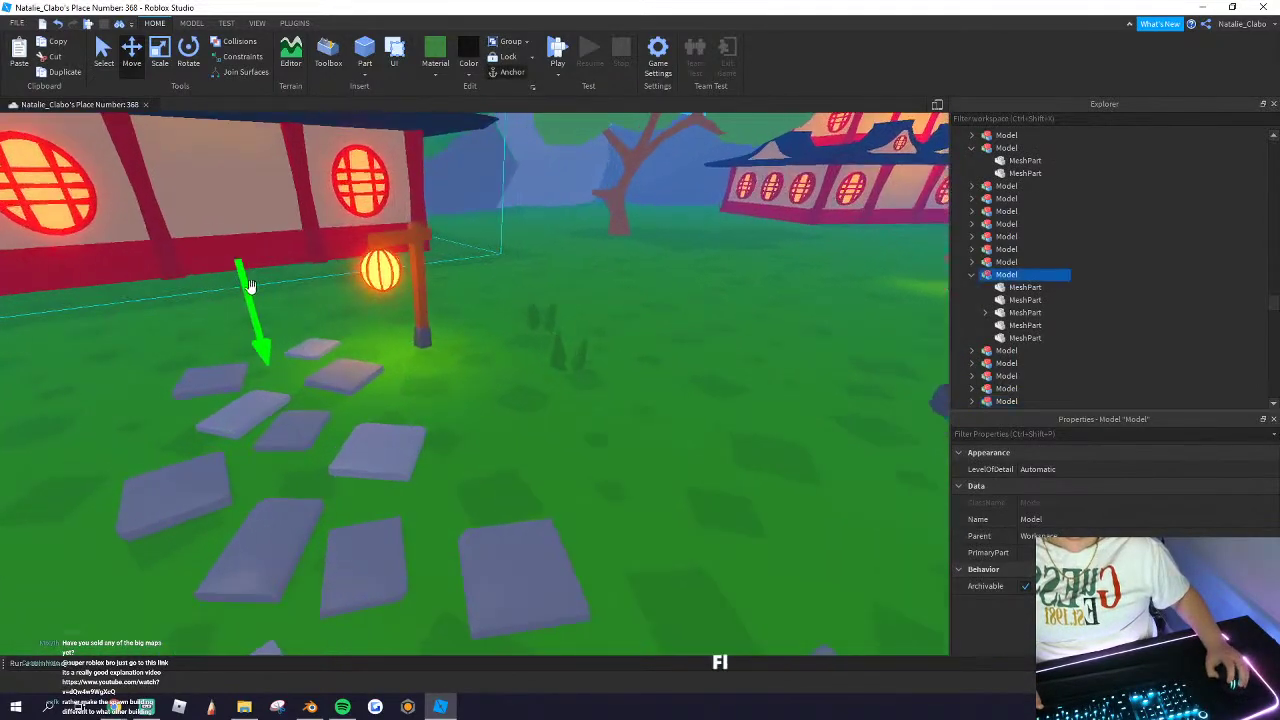
{"action": "right_click_drag", "start_coordinate": [251, 289], "coordinate": [320, 320]}
{"action": "left_click", "coordinate": [437, 408]}
{"action": "key", "text": "s"}
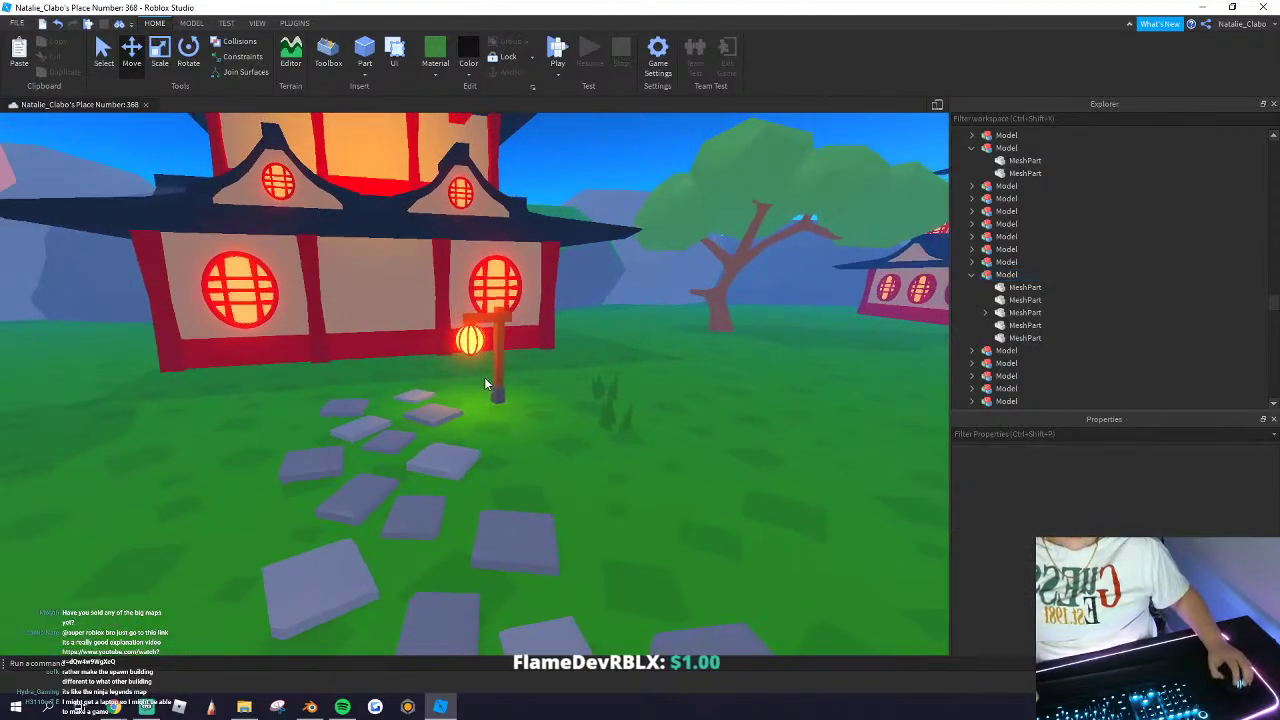
Step: Copy the hanging-lantern post again and turn it to stand farther along the outer path, past the torii gate
{"action": "key", "text": "w"}
{"action": "left_click_drag", "start_coordinate": [497, 300], "coordinate": [722, 384]}
{"action": "key", "text": "r"}
{"action": "key", "text": "r"}
{"action": "key", "text": "e"}
{"action": "right_click_drag", "start_coordinate": [697, 386], "coordinate": [668, 404]}
{"action": "key", "text": "s"}
{"action": "left_click", "coordinate": [676, 474]}
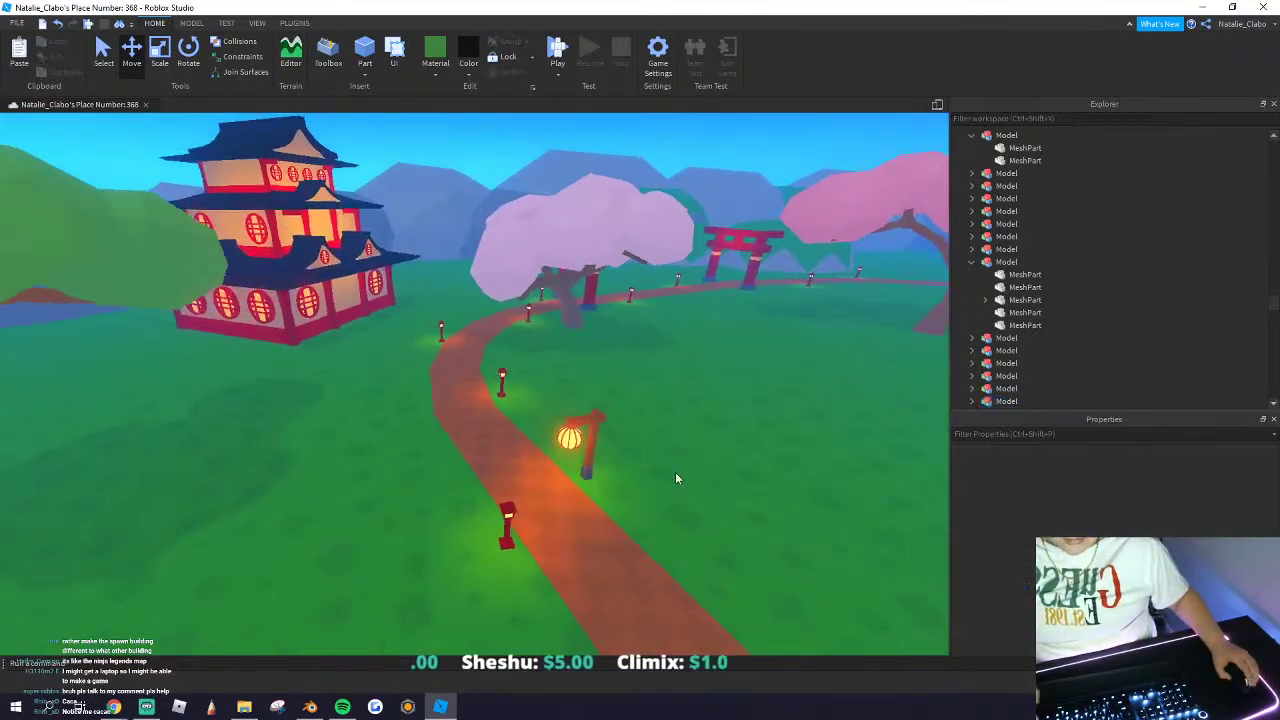
Step: Copy the stepping stones from the nearer dark-roofed pagoda to the grass in front of the farther one
{"action": "key", "text": "s"}
{"action": "right_click_drag", "start_coordinate": [676, 474], "coordinate": [684, 476]}
{"action": "key", "text": "w"}
{"action": "left_click", "coordinate": [613, 403]}
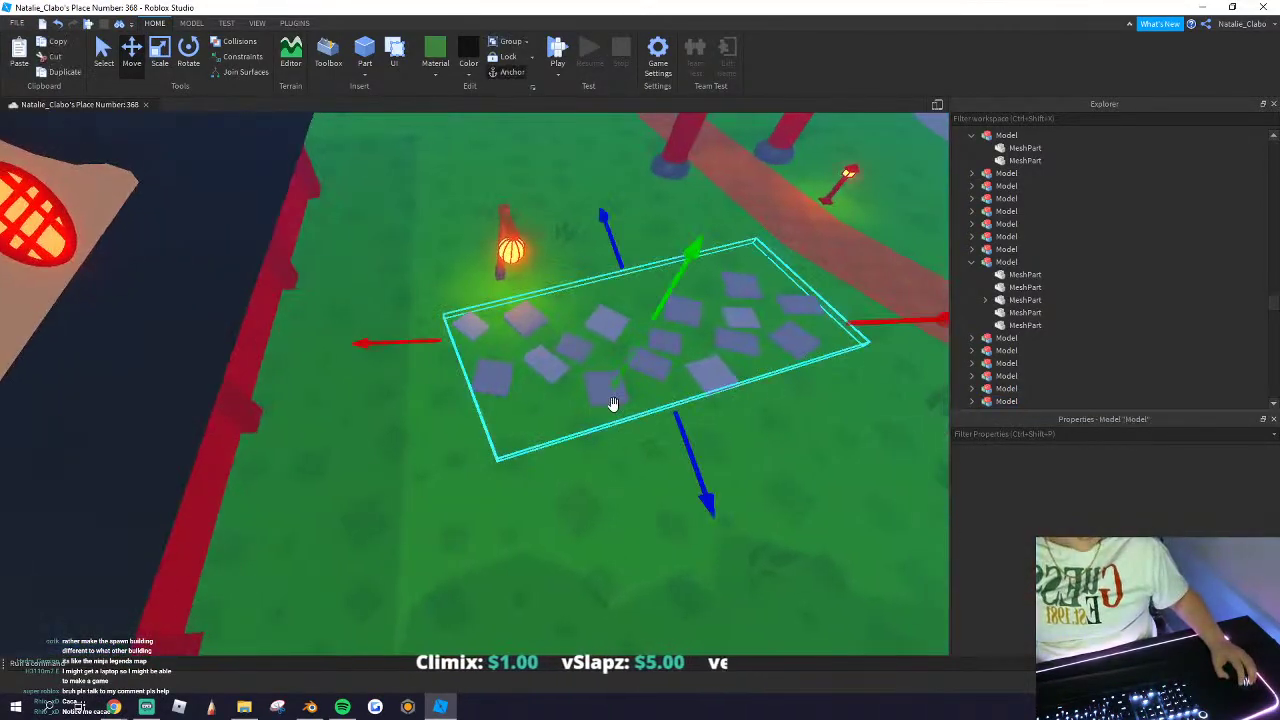
{"action": "key", "text": "s"}
{"action": "left_click_drag", "start_coordinate": [590, 367], "coordinate": [574, 306]}
{"action": "right_click_drag", "start_coordinate": [563, 294], "coordinate": [574, 306]}
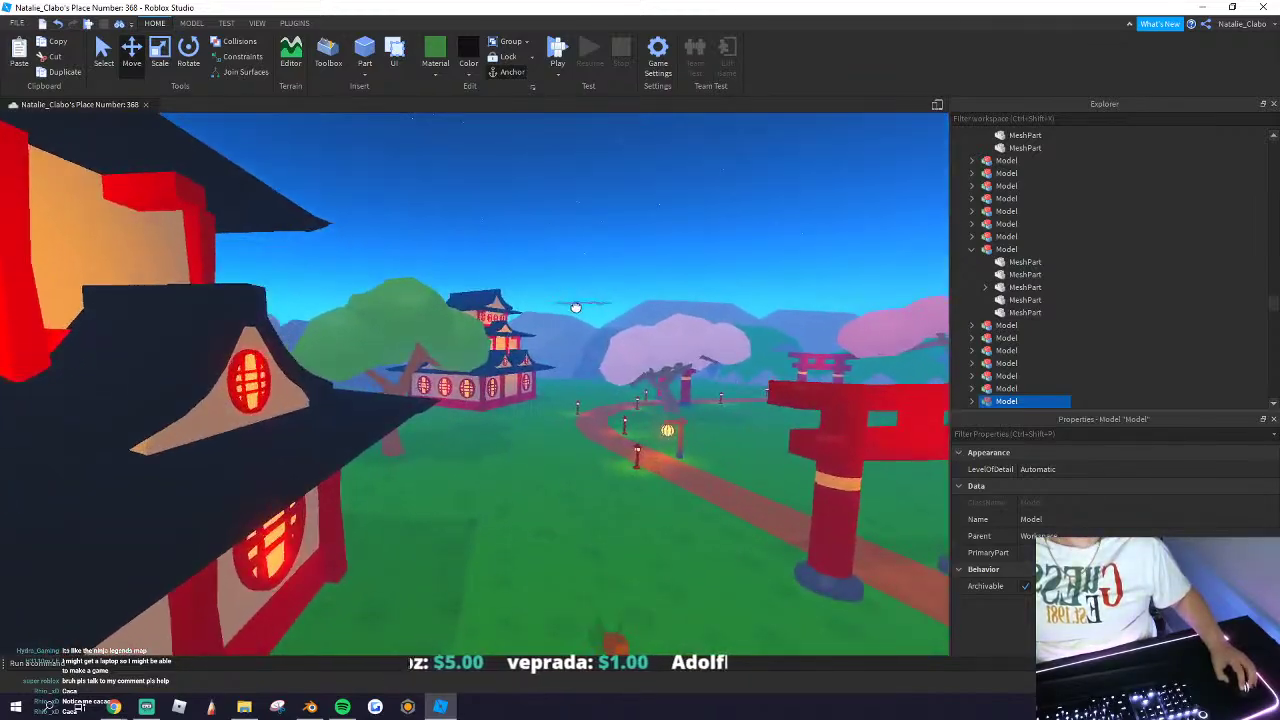
{"action": "key", "text": "w"}
{"action": "left_click_drag", "start_coordinate": [574, 306], "coordinate": [525, 468]}
{"action": "scroll", "coordinate": [525, 468], "scroll_direction": "up", "scroll_amount": 4}
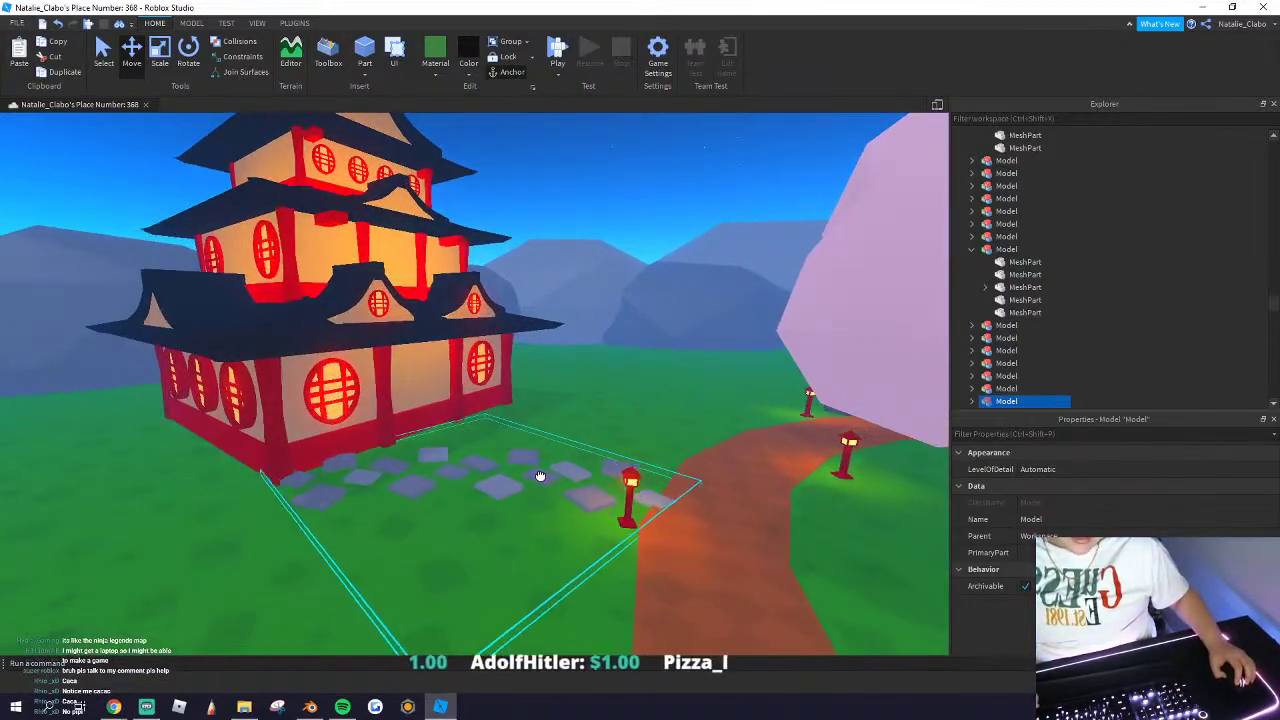
Step: Rotate and shift the copied stepping stones so they lead from the outer path to the farther pagoda's front
{"action": "key", "text": "w"}
{"action": "key", "text": "d"}
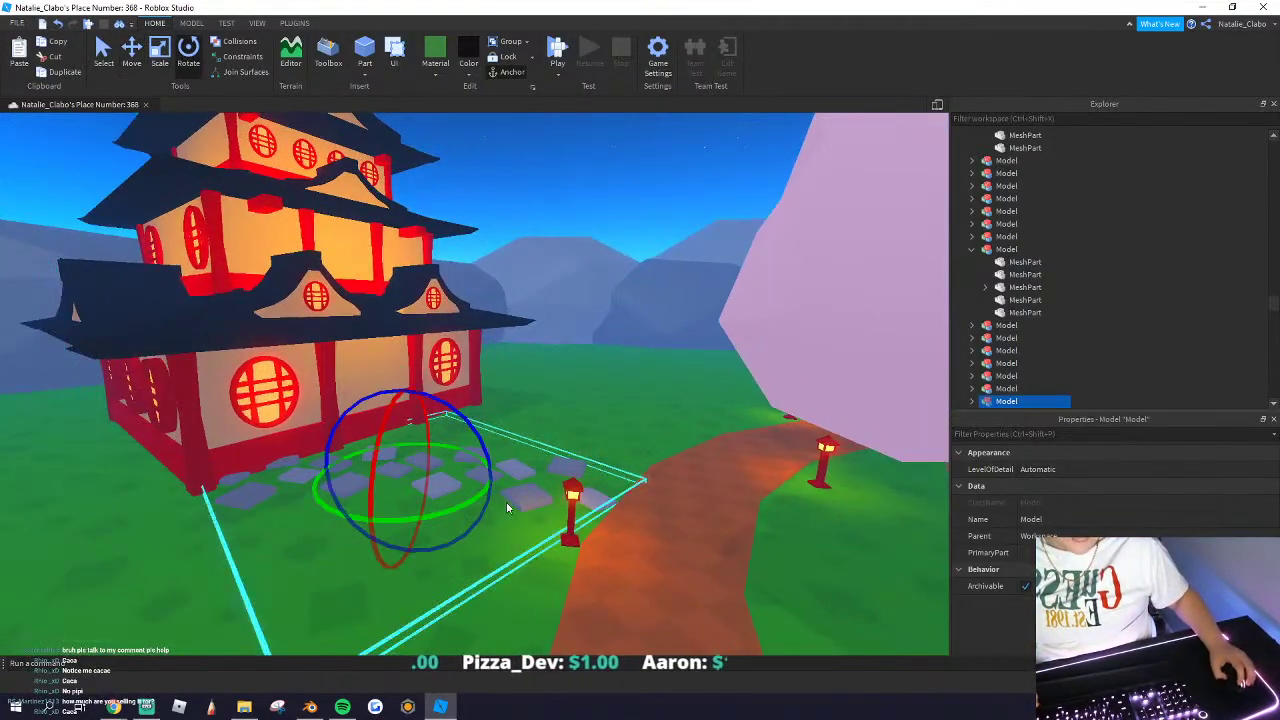
{"action": "left_click_drag", "start_coordinate": [398, 532], "coordinate": [397, 531]}
{"action": "key", "text": "w"}
{"action": "left_click", "coordinate": [130, 56]}
{"action": "key", "text": "w"}
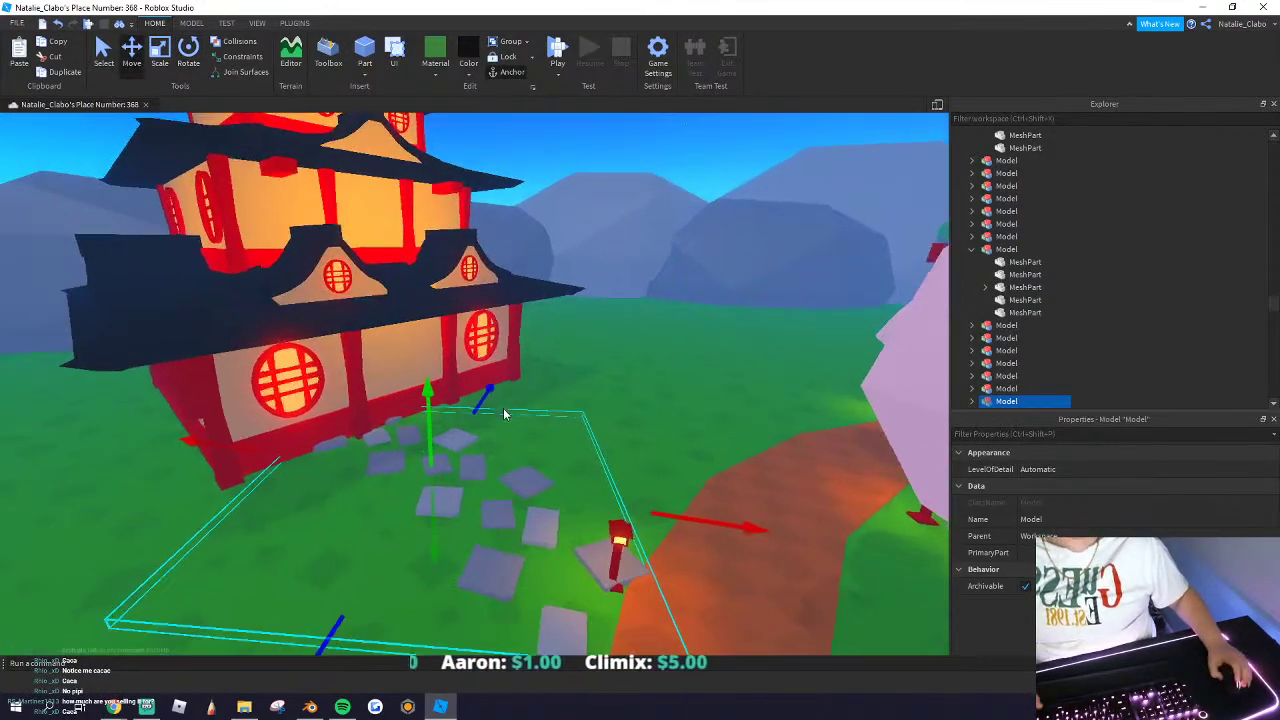
{"action": "left_click_drag", "start_coordinate": [493, 401], "coordinate": [489, 397]}
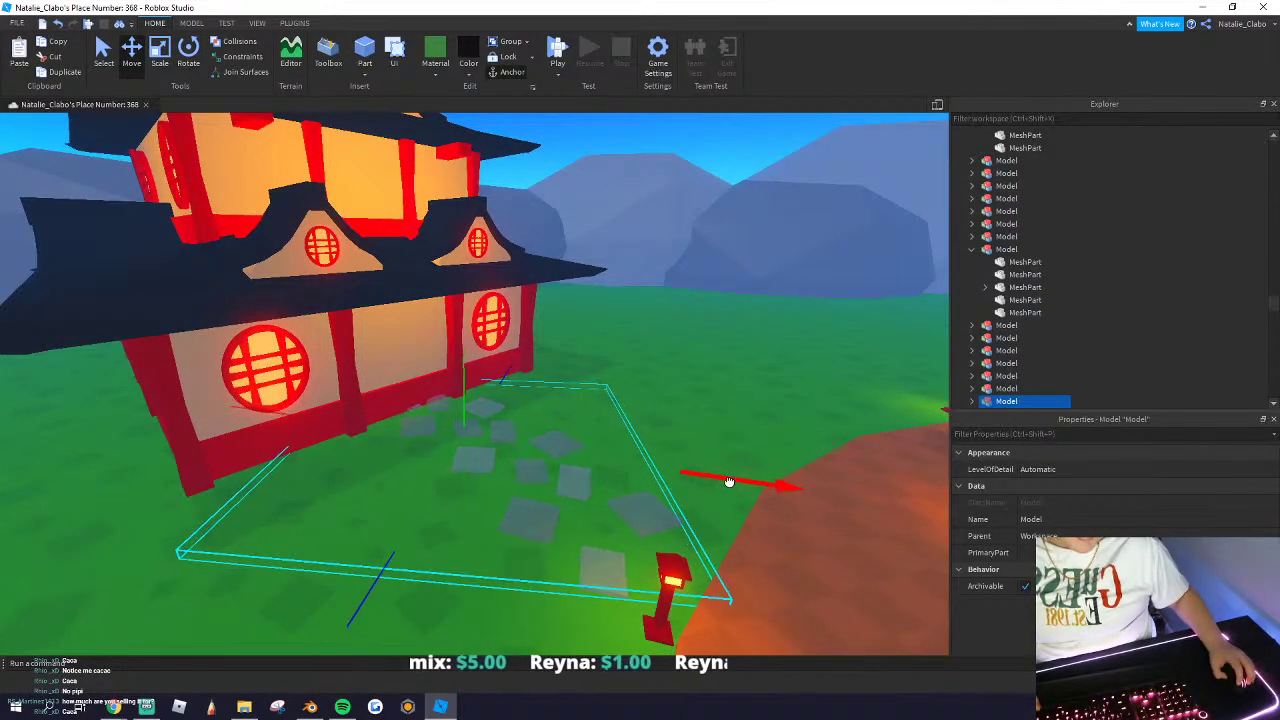
{"action": "key", "text": "s"}
Step: Copy a pink blossom tree to the grass beside the farther dark-roofed pagoda, across the stepping stones
{"action": "left_click", "coordinate": [335, 288]}
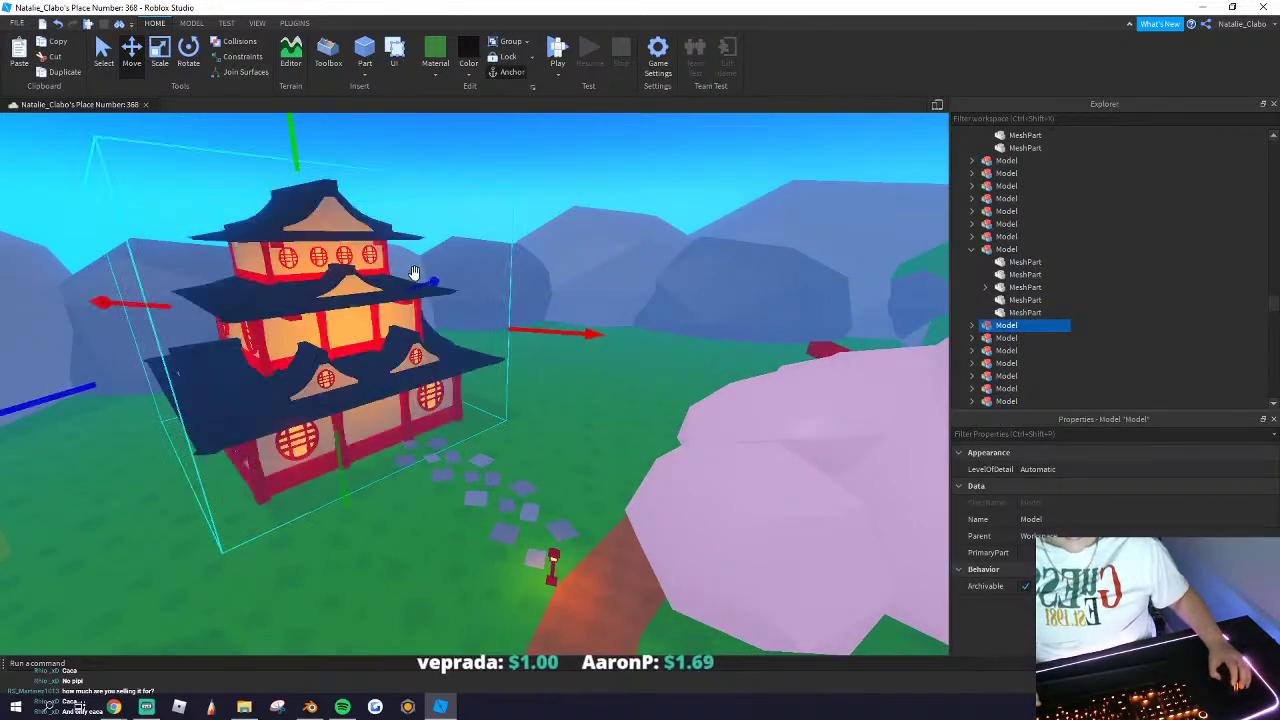
{"action": "left_click", "coordinate": [508, 327]}
{"action": "key", "text": "s"}
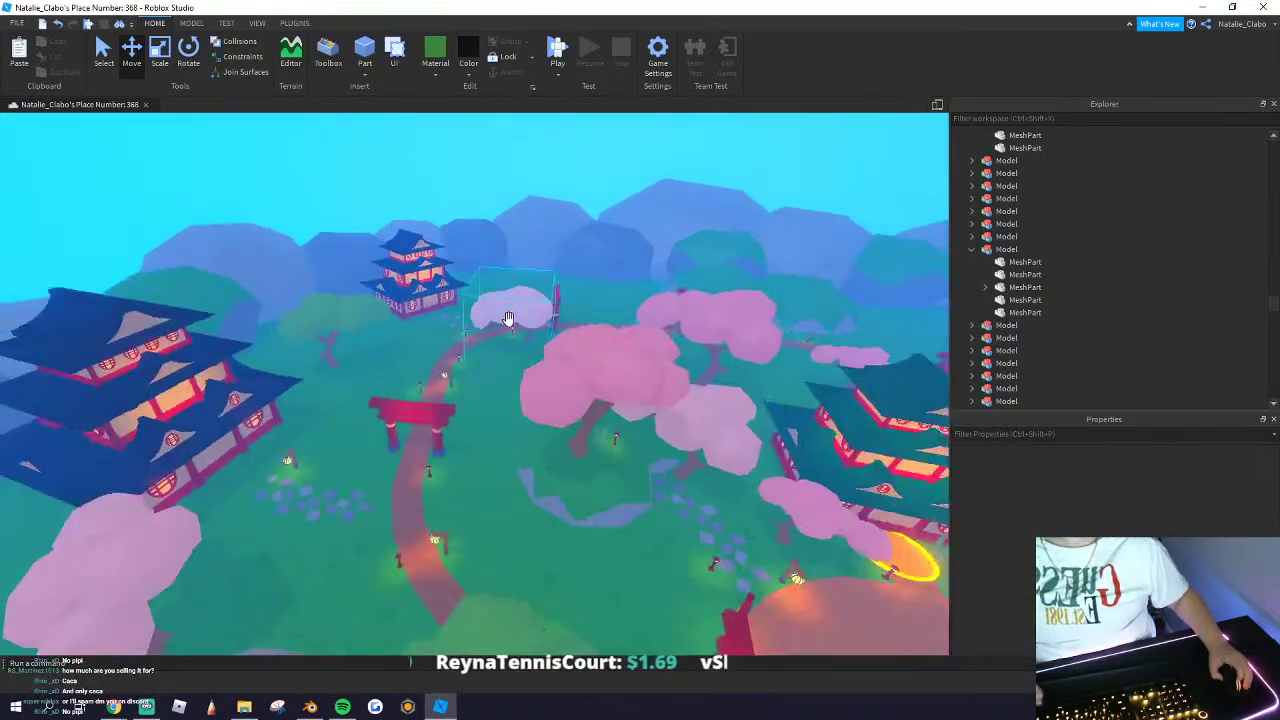
{"action": "right_click_drag", "start_coordinate": [508, 318], "coordinate": [537, 349]}
{"action": "left_click", "coordinate": [551, 363]}
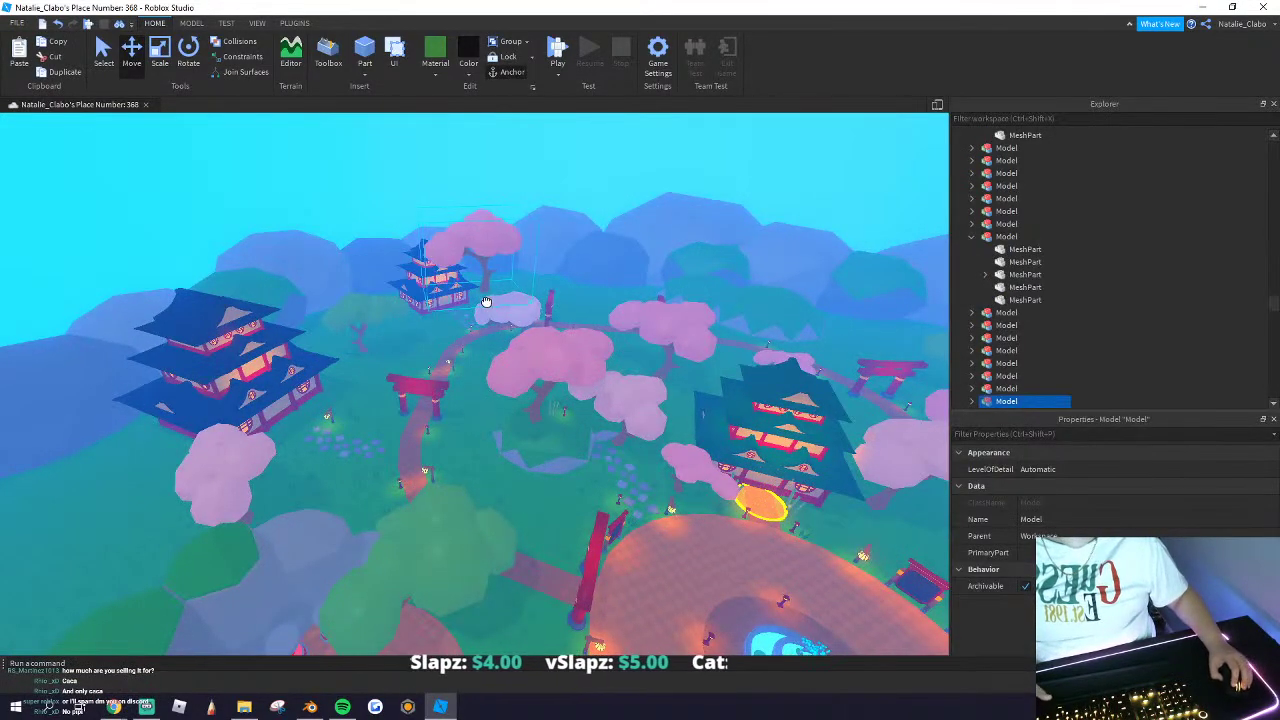
{"action": "scroll", "coordinate": [485, 302], "scroll_direction": "up", "scroll_amount": 10}
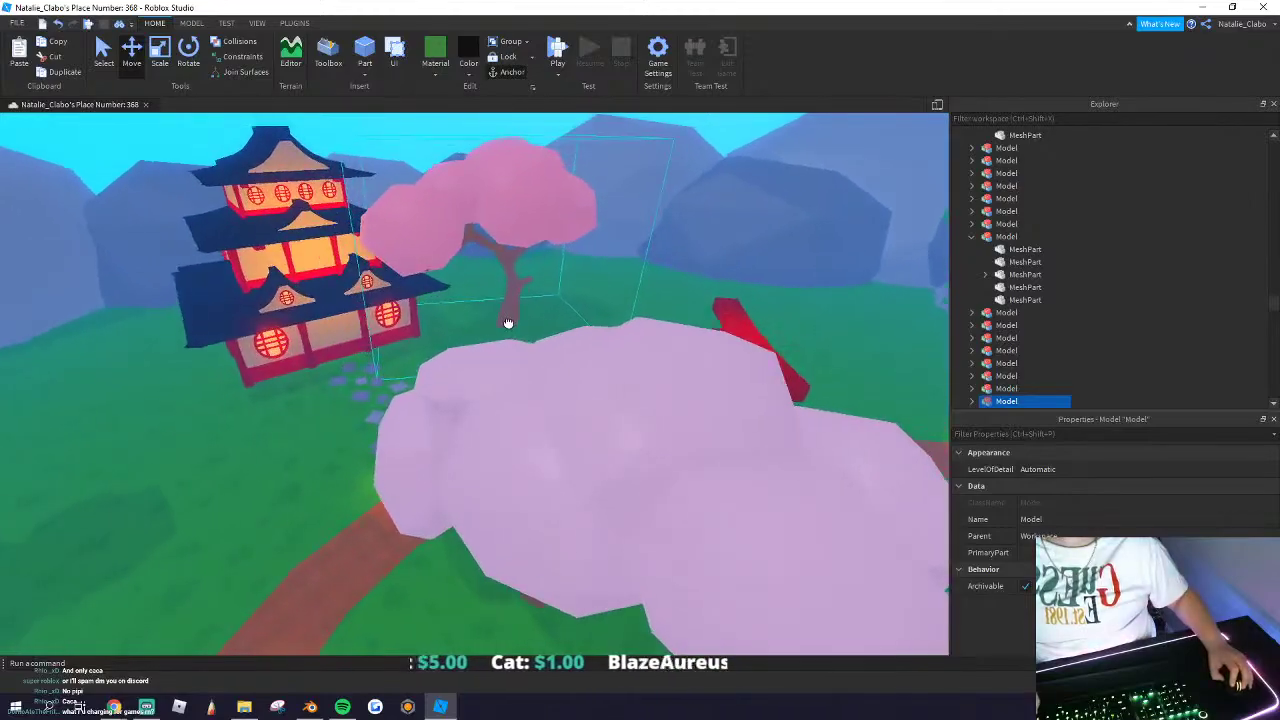
{"action": "scroll", "coordinate": [508, 323], "scroll_direction": "up", "scroll_amount": 10}
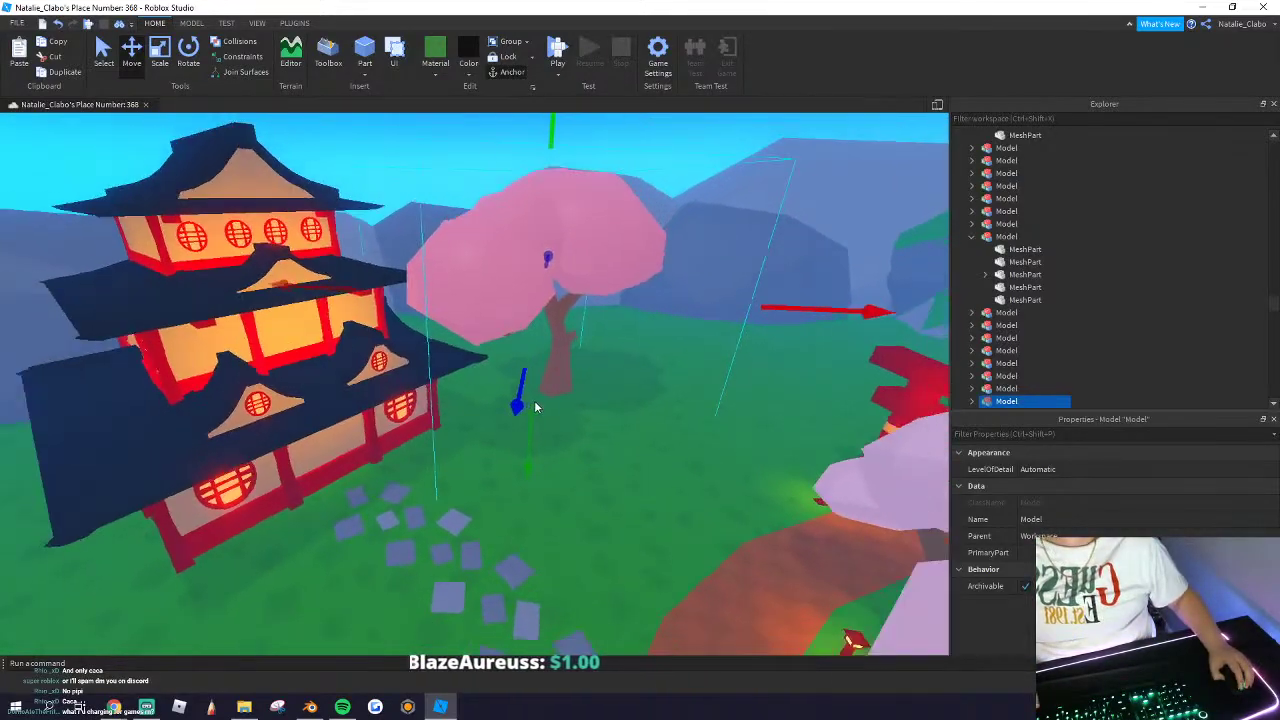
{"action": "scroll", "coordinate": [535, 407], "scroll_direction": "down", "scroll_amount": 1}
{"action": "left_click_drag", "start_coordinate": [525, 412], "coordinate": [528, 452]}
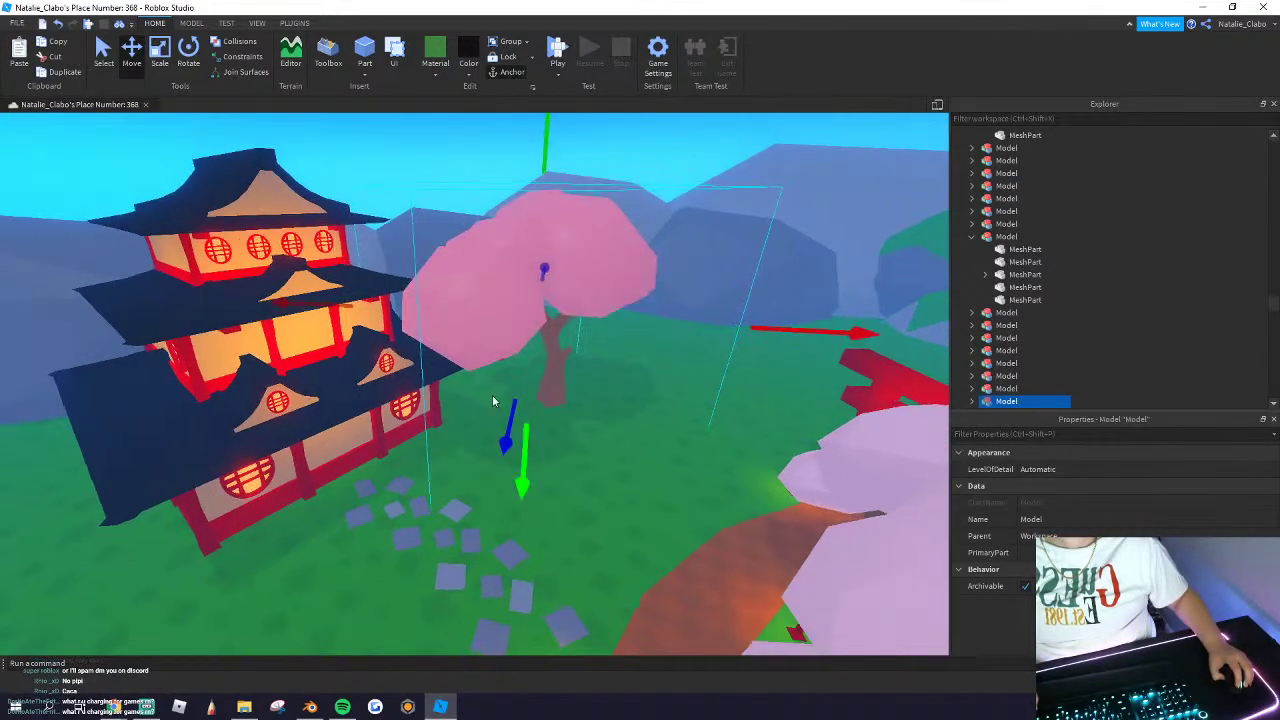
Step: Review the pagodas and blossom trees from above and from the fountain plaza
{"action": "left_click", "coordinate": [443, 200]}
{"action": "scroll", "coordinate": [462, 245], "scroll_direction": "down", "scroll_amount": 12}
{"action": "scroll", "coordinate": [480, 283], "scroll_direction": "down", "scroll_amount": 5}
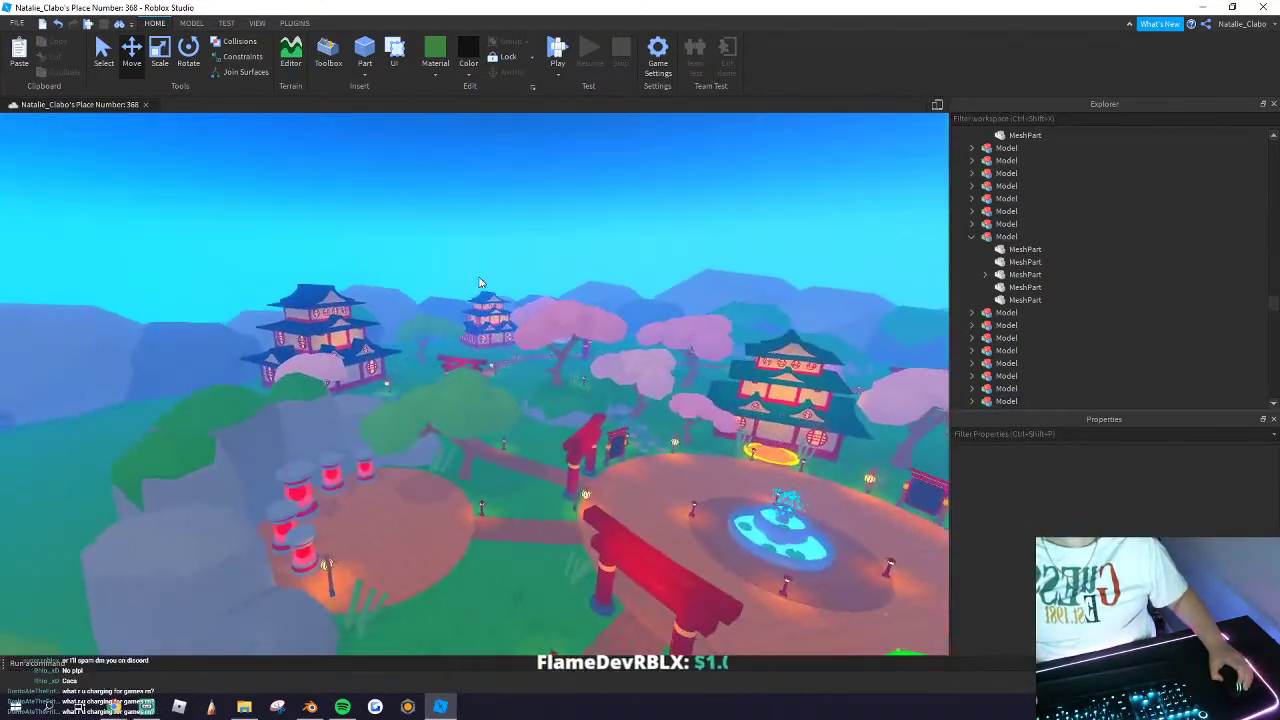
{"action": "right_click_drag", "start_coordinate": [480, 283], "coordinate": [479, 277]}
{"action": "scroll", "coordinate": [478, 276], "scroll_direction": "up", "scroll_amount": 8}
{"action": "scroll", "coordinate": [478, 276], "scroll_direction": "down", "scroll_amount": 3}
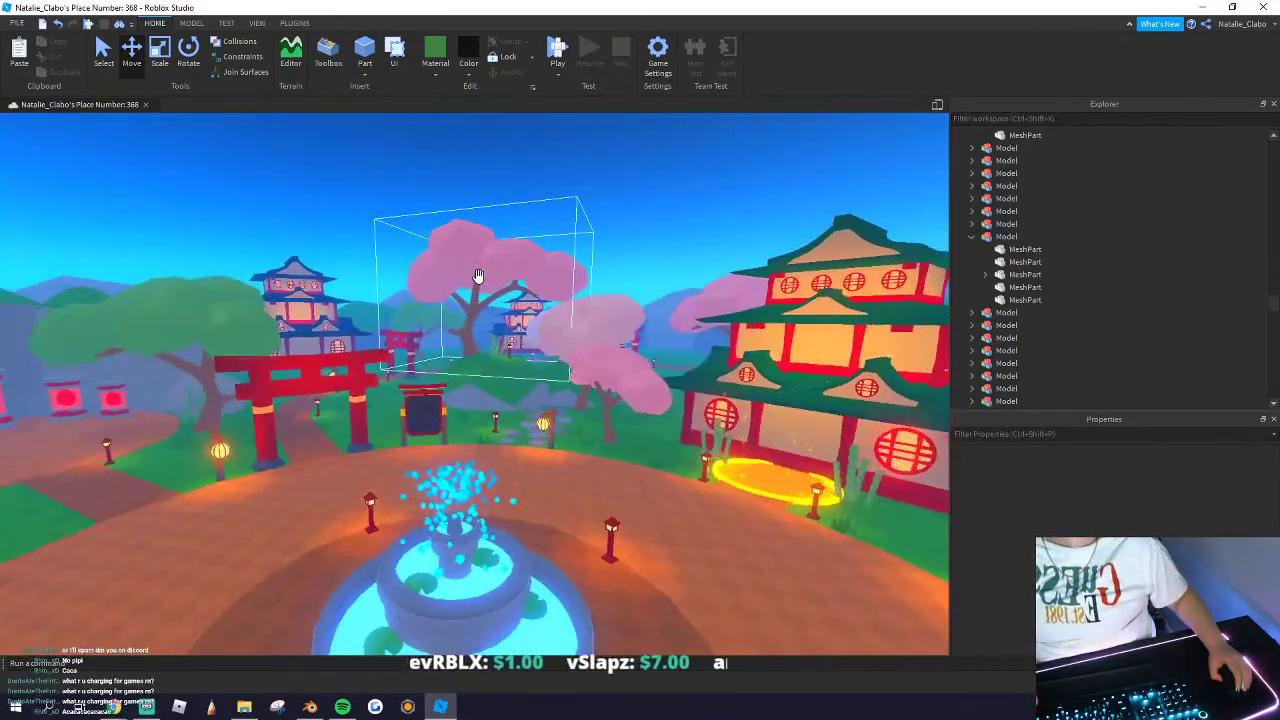
{"action": "scroll", "coordinate": [478, 276], "scroll_direction": "up", "scroll_amount": 2}
Step: Copy a torii gate from the plaza to the grass beside the outer path near the dark-roofed pagodas and duplicate it
{"action": "scroll", "coordinate": [349, 443], "scroll_direction": "up", "scroll_amount": 5}
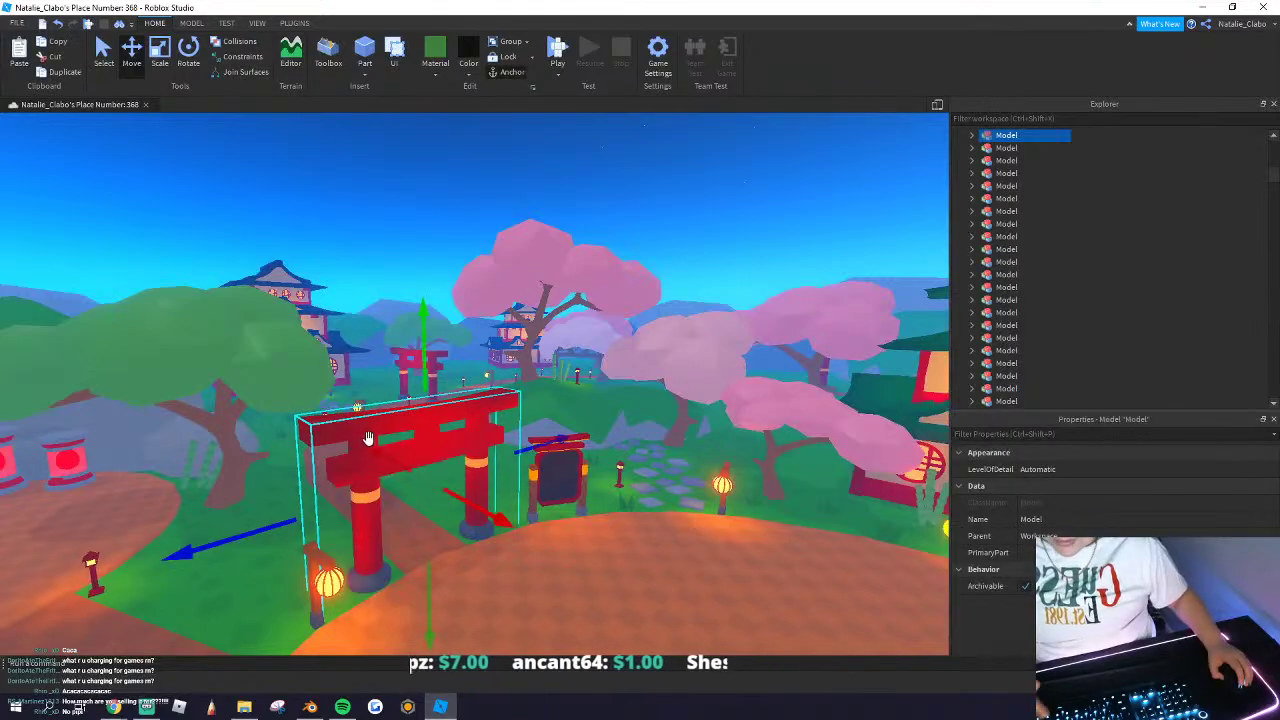
{"action": "left_click_drag", "start_coordinate": [362, 396], "coordinate": [575, 455]}
{"action": "scroll", "coordinate": [453, 440], "scroll_direction": "up", "scroll_amount": 8}
{"action": "right_click", "coordinate": [562, 432]}
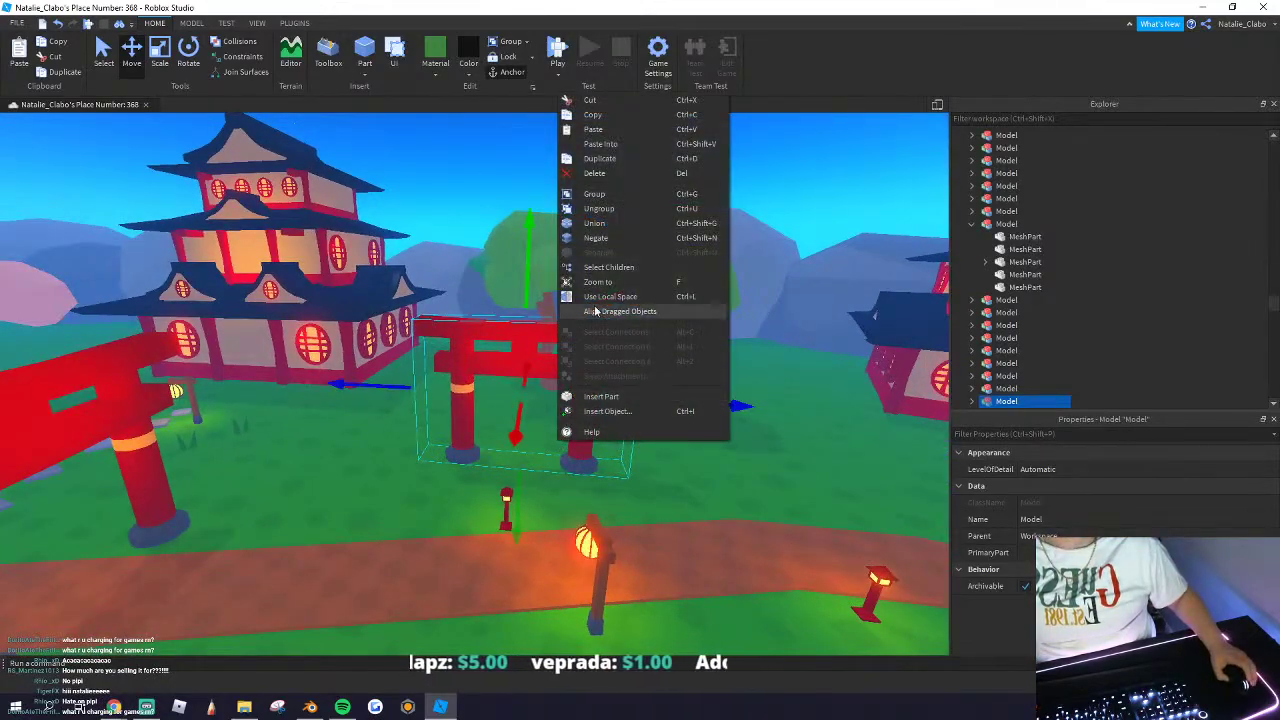
{"action": "left_click", "coordinate": [623, 163]}
{"action": "scroll", "coordinate": [362, 190], "scroll_direction": "up", "scroll_amount": 2}
Step: Copy a round lantern off its post, scale it up to a large lantern and place it on the fountain plaza
{"action": "right_click_drag", "start_coordinate": [362, 190], "coordinate": [366, 200]}
{"action": "scroll", "coordinate": [494, 363], "scroll_direction": "up", "scroll_amount": 8}
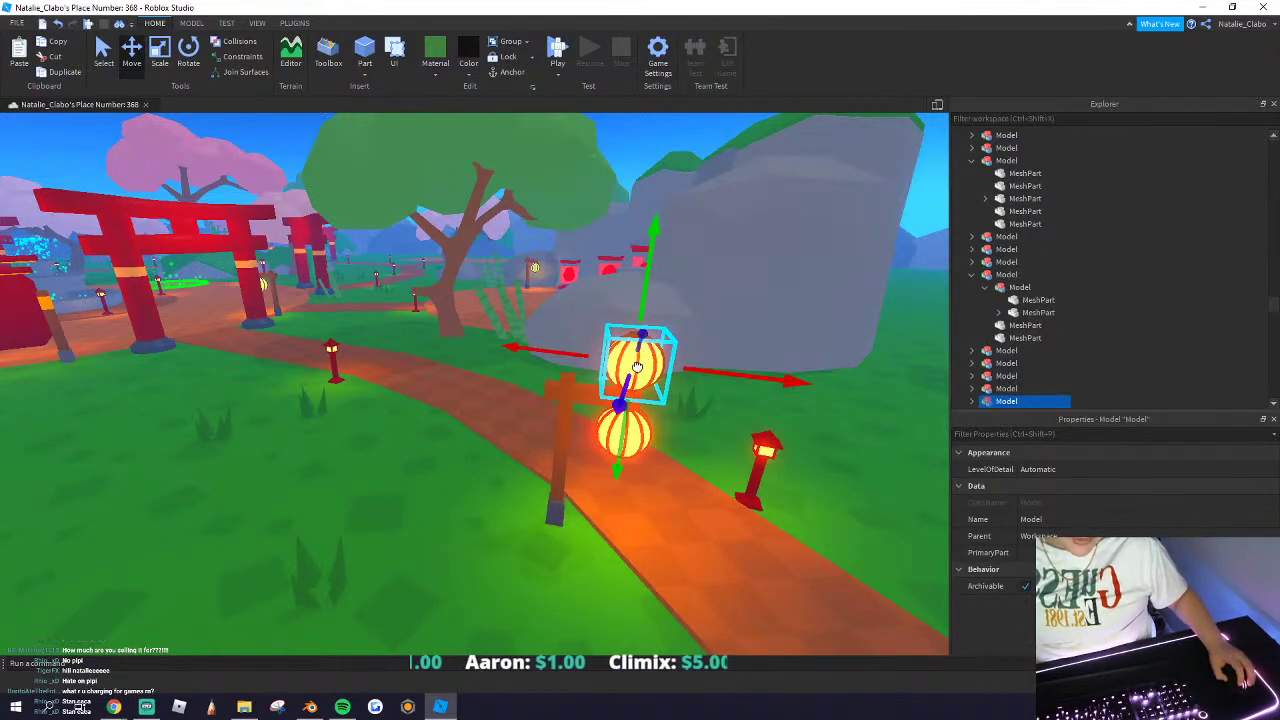
{"action": "left_click_drag", "start_coordinate": [637, 367], "coordinate": [449, 425]}
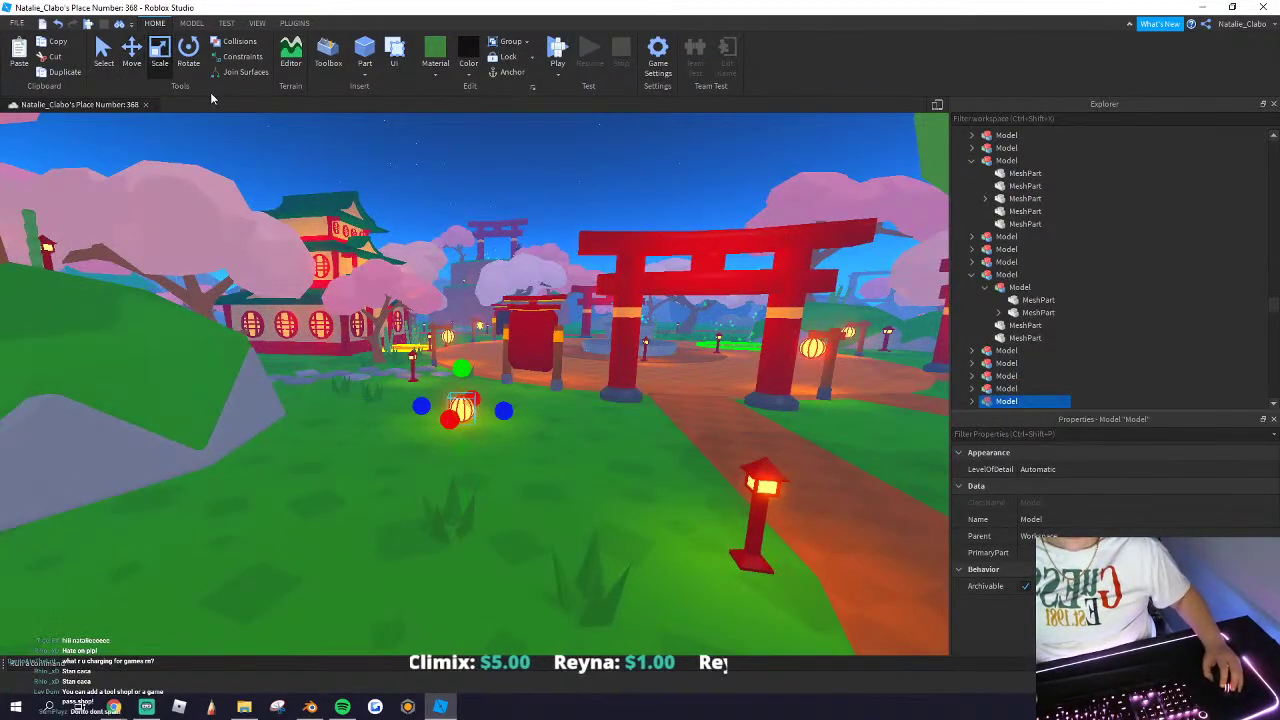
{"action": "left_click_drag", "start_coordinate": [461, 366], "coordinate": [469, 272]}
{"action": "scroll", "coordinate": [391, 391], "scroll_direction": "up", "scroll_amount": 3}
{"action": "right_click_drag", "start_coordinate": [391, 391], "coordinate": [388, 391]}
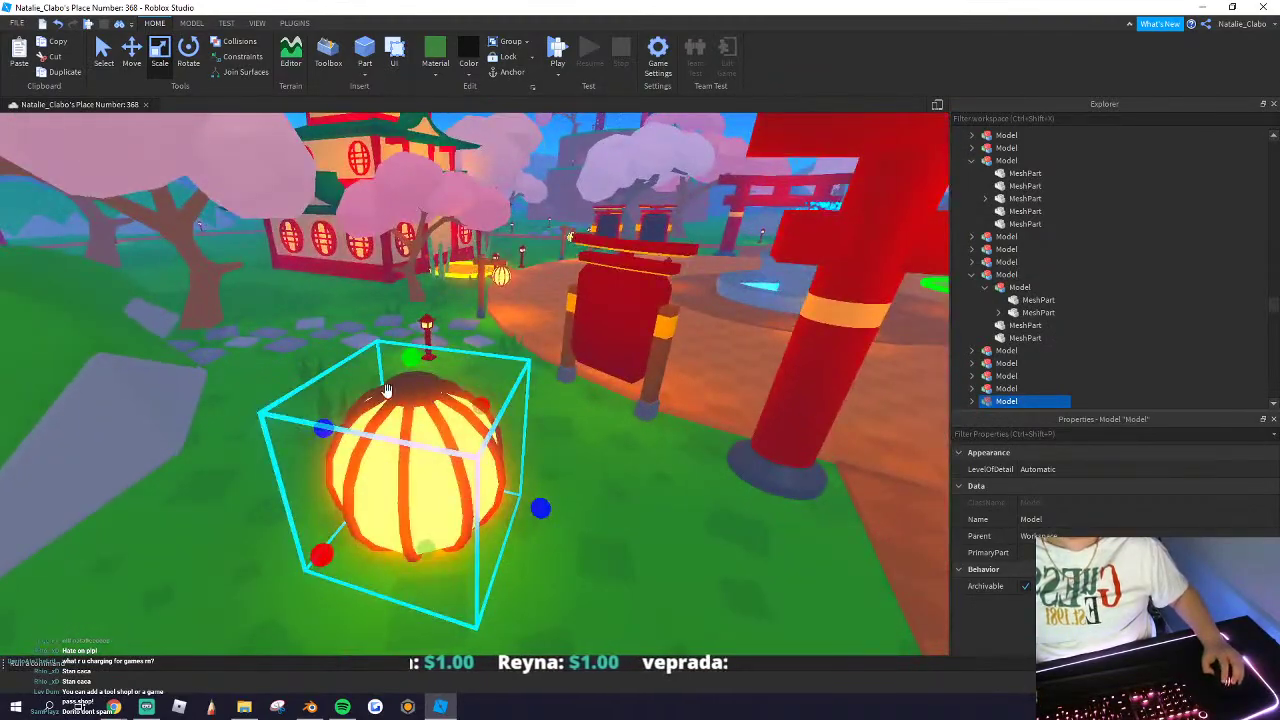
{"action": "left_click_drag", "start_coordinate": [388, 391], "coordinate": [559, 455]}
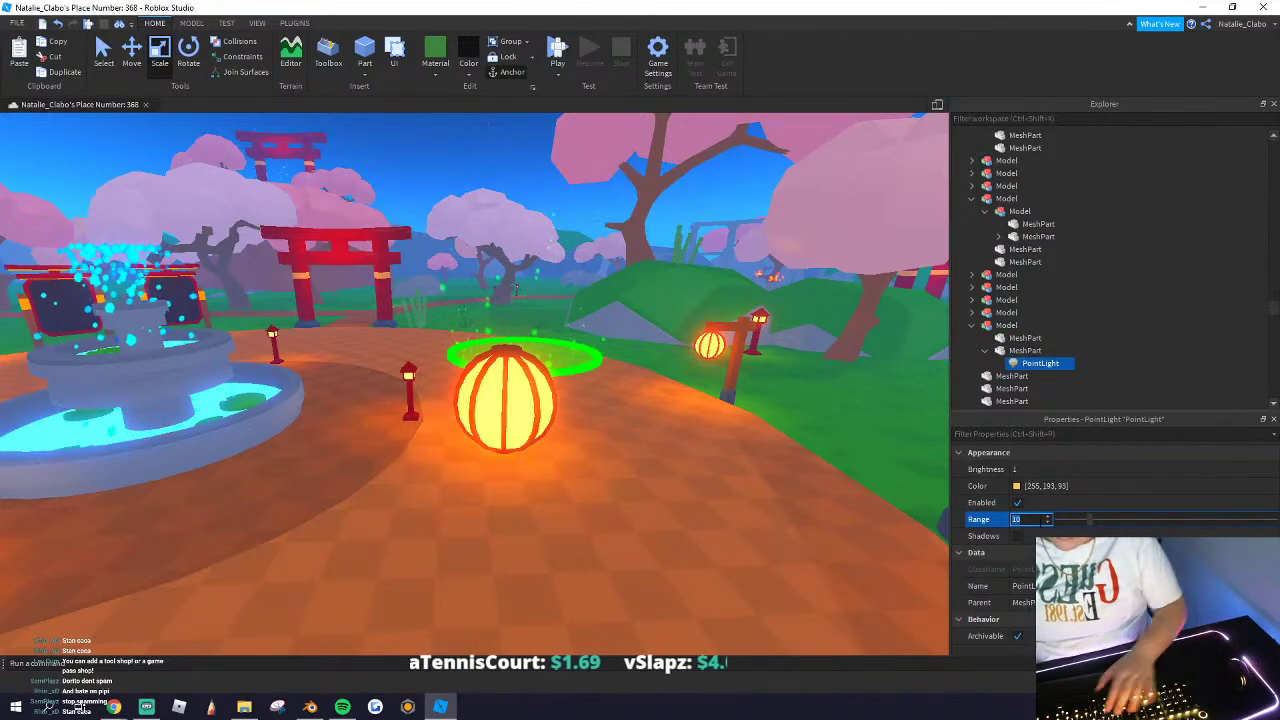
Step: Set the range of the large lantern's PointLight to 25
{"action": "type", "text": "25"}
{"action": "key", "text": "Return"}
{"action": "left_click", "coordinate": [538, 385]}
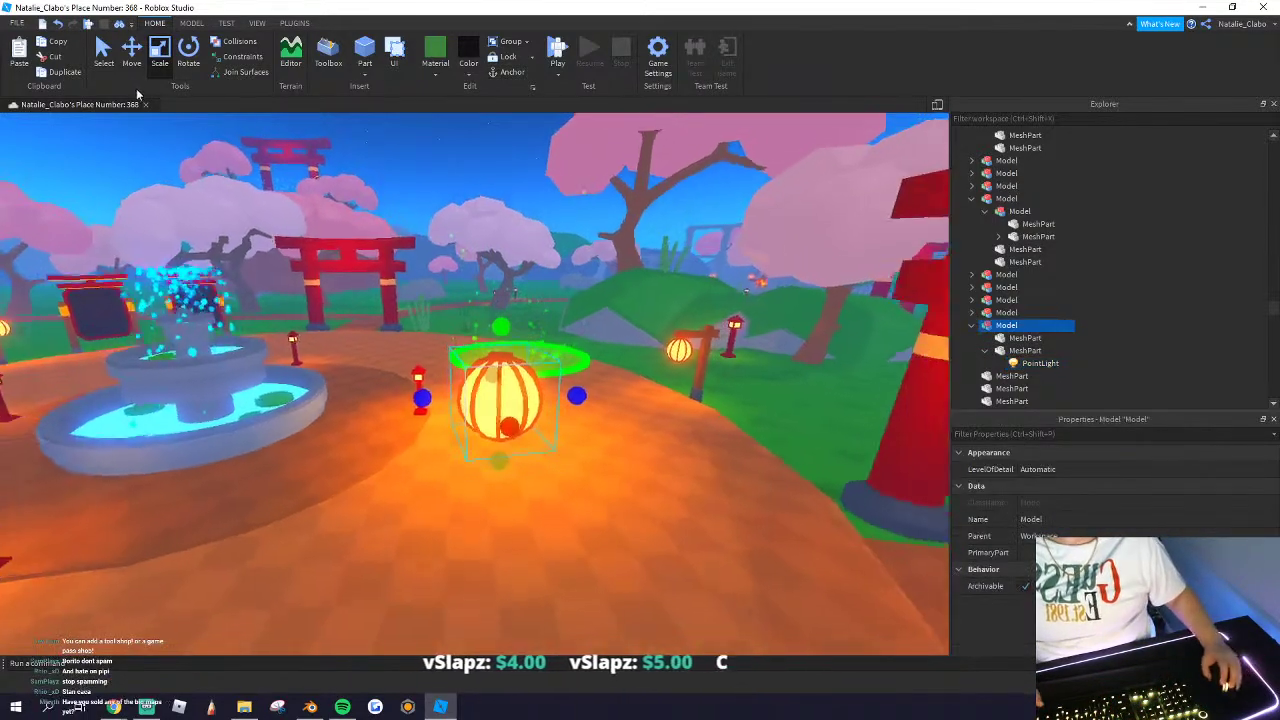
Step: Raise the large lantern into the air above the plaza and place a duplicate level with it on the other side
{"action": "right_click_drag", "start_coordinate": [508, 254], "coordinate": [548, 360]}
{"action": "left_click_drag", "start_coordinate": [532, 362], "coordinate": [533, 286]}
{"action": "key", "text": "w"}
{"action": "right_click_drag", "start_coordinate": [533, 286], "coordinate": [533, 286]}
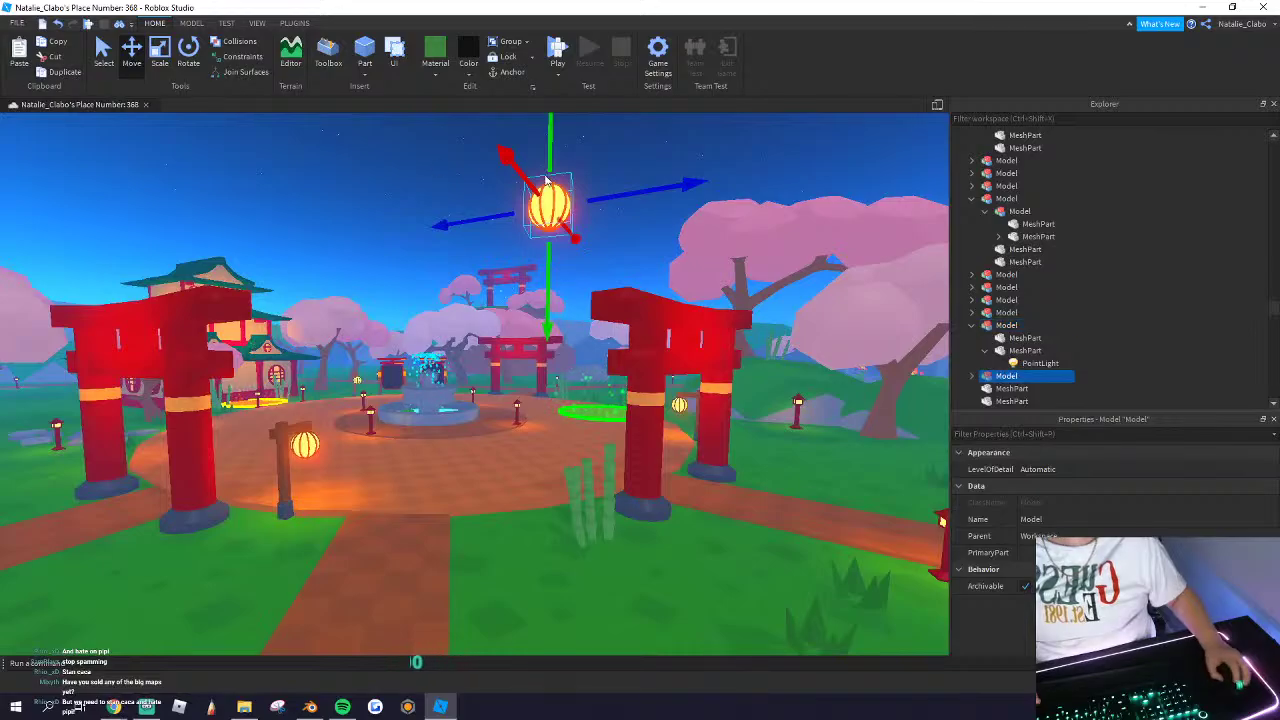
{"action": "key", "text": "s"}
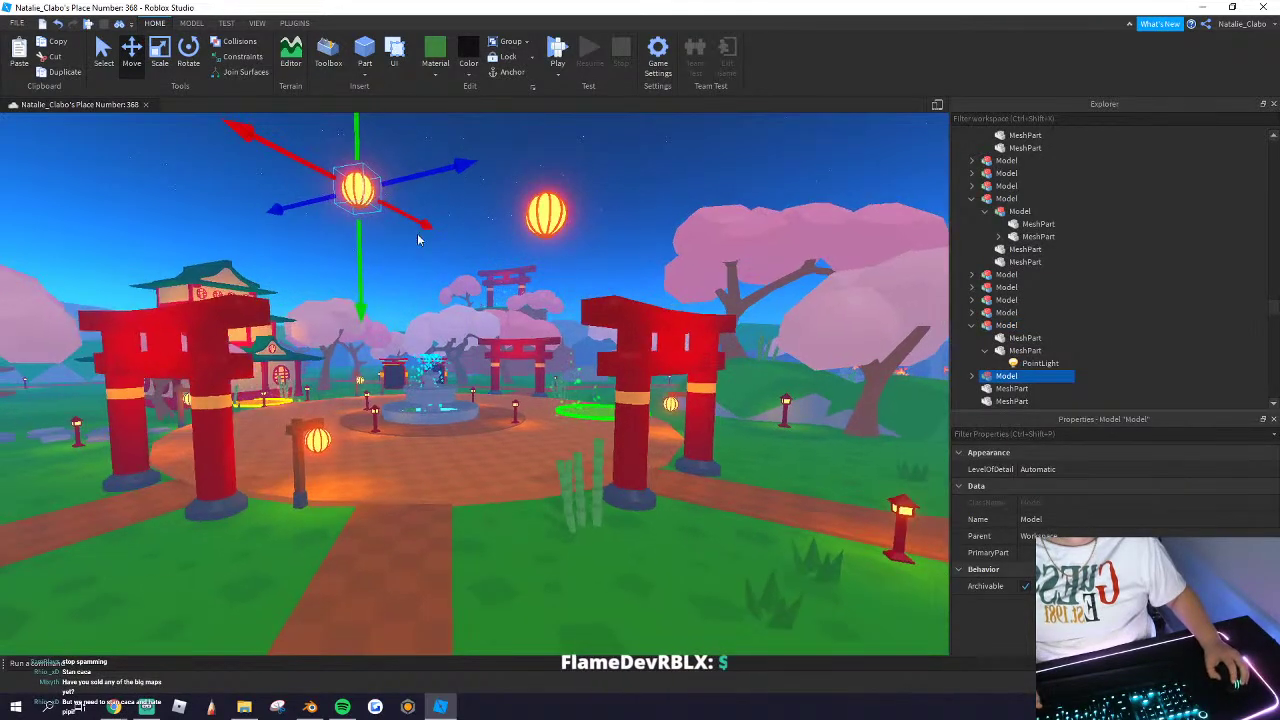
{"action": "right_click_drag", "start_coordinate": [417, 233], "coordinate": [417, 233]}
{"action": "left_click_drag", "start_coordinate": [258, 168], "coordinate": [286, 174]}
Step: Duplicate the pair of floating lanterns and rotate the copies to form a ring of four above the fountain
{"action": "left_click_drag", "start_coordinate": [587, 301], "coordinate": [587, 301]}
{"action": "key", "text": "w"}
{"action": "right_click_drag", "start_coordinate": [587, 301], "coordinate": [587, 301]}
{"action": "key", "text": "s"}
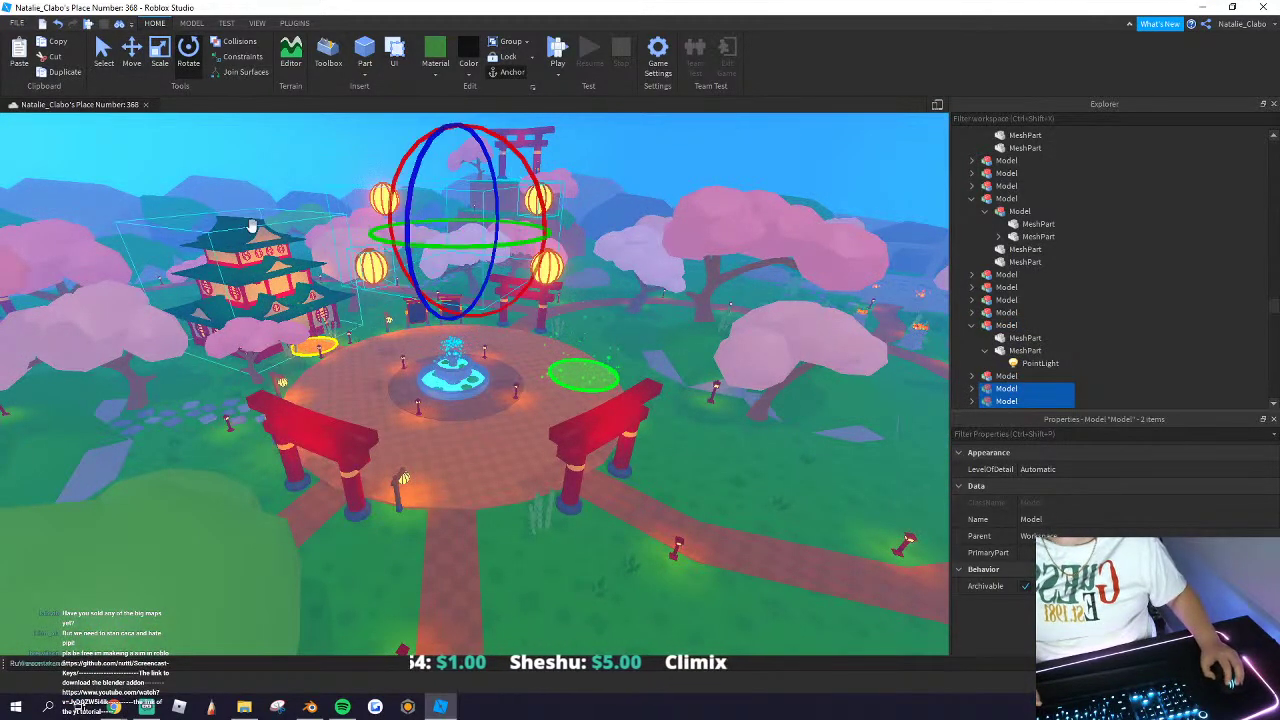
Step: Raise one of the four floating lanterns well above the rest of the ring over the fountain
{"action": "key", "text": "d"}
{"action": "right_click_drag", "start_coordinate": [194, 234], "coordinate": [317, 280]}
{"action": "key", "text": "s"}
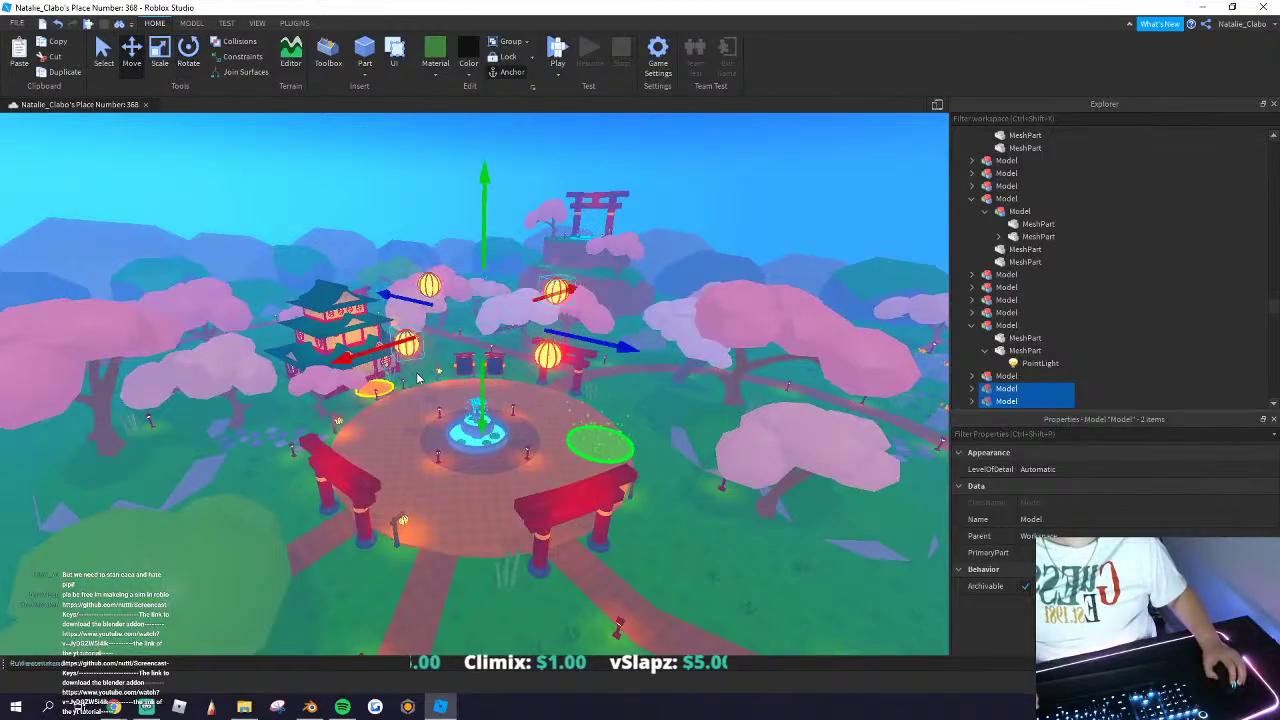
{"action": "left_click", "coordinate": [501, 221]}
{"action": "key", "text": "w"}
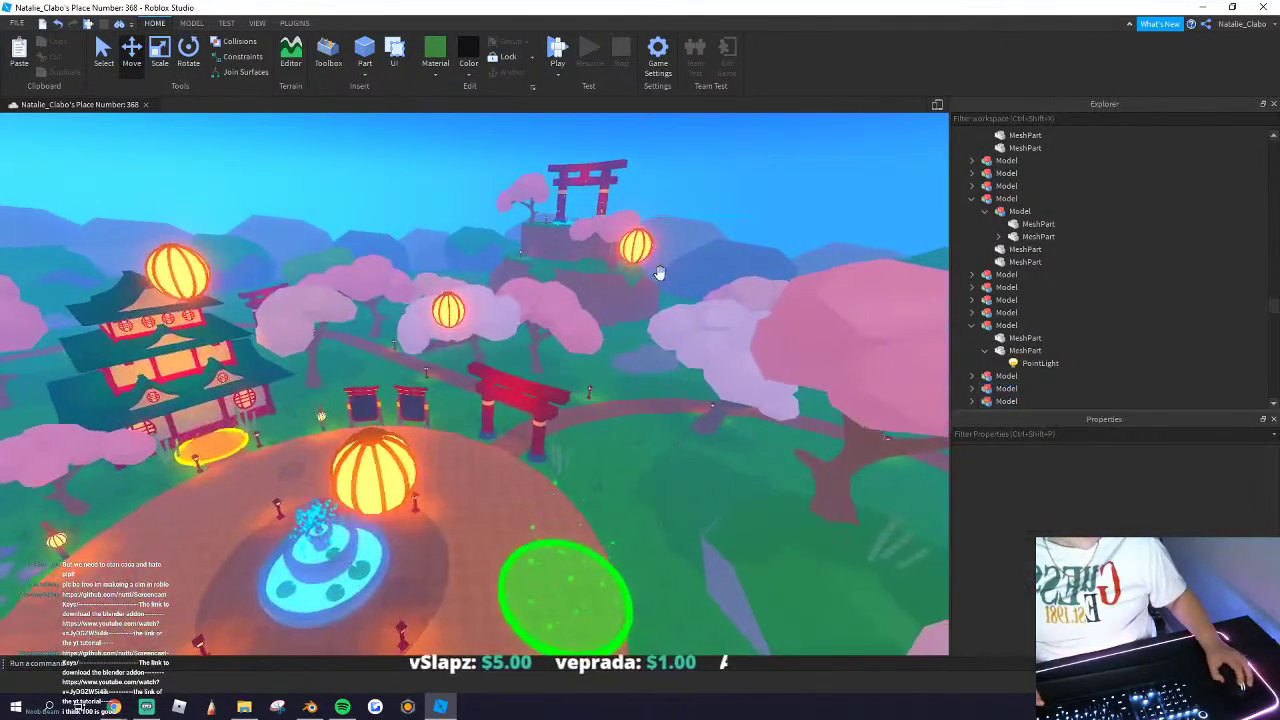
{"action": "right_click_drag", "start_coordinate": [661, 272], "coordinate": [649, 303]}
{"action": "left_click_drag", "start_coordinate": [557, 293], "coordinate": [512, 226]}
{"action": "key", "text": "s"}
{"action": "right_click_drag", "start_coordinate": [453, 253], "coordinate": [452, 240]}
{"action": "key", "text": "w"}
{"action": "key", "text": "a"}
{"action": "key", "text": "e"}
{"action": "left_click_drag", "start_coordinate": [570, 140], "coordinate": [556, 152]}
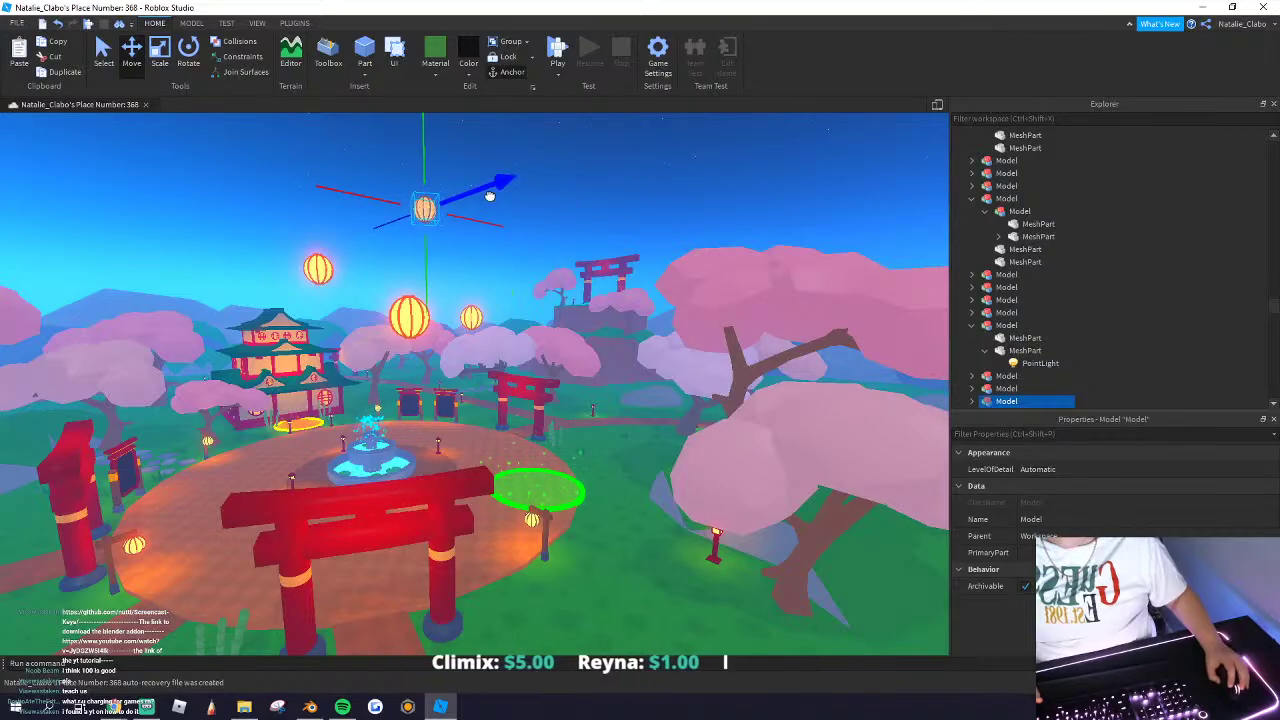
Step: Shift the raised lantern horizontally to break up the even spacing of the ring
{"action": "left_click_drag", "start_coordinate": [490, 196], "coordinate": [490, 196]}
{"action": "key", "text": "w"}
{"action": "right_click_drag", "start_coordinate": [478, 272], "coordinate": [478, 272]}
{"action": "left_click_drag", "start_coordinate": [391, 160], "coordinate": [362, 155]}
Step: Duplicate the four floating lanterns, raise the copies above the originals and rotate them about the vertical axis
{"action": "key", "text": "s"}
{"action": "left_click", "coordinate": [248, 198]}
{"action": "right_click_drag", "start_coordinate": [371, 257], "coordinate": [371, 257]}
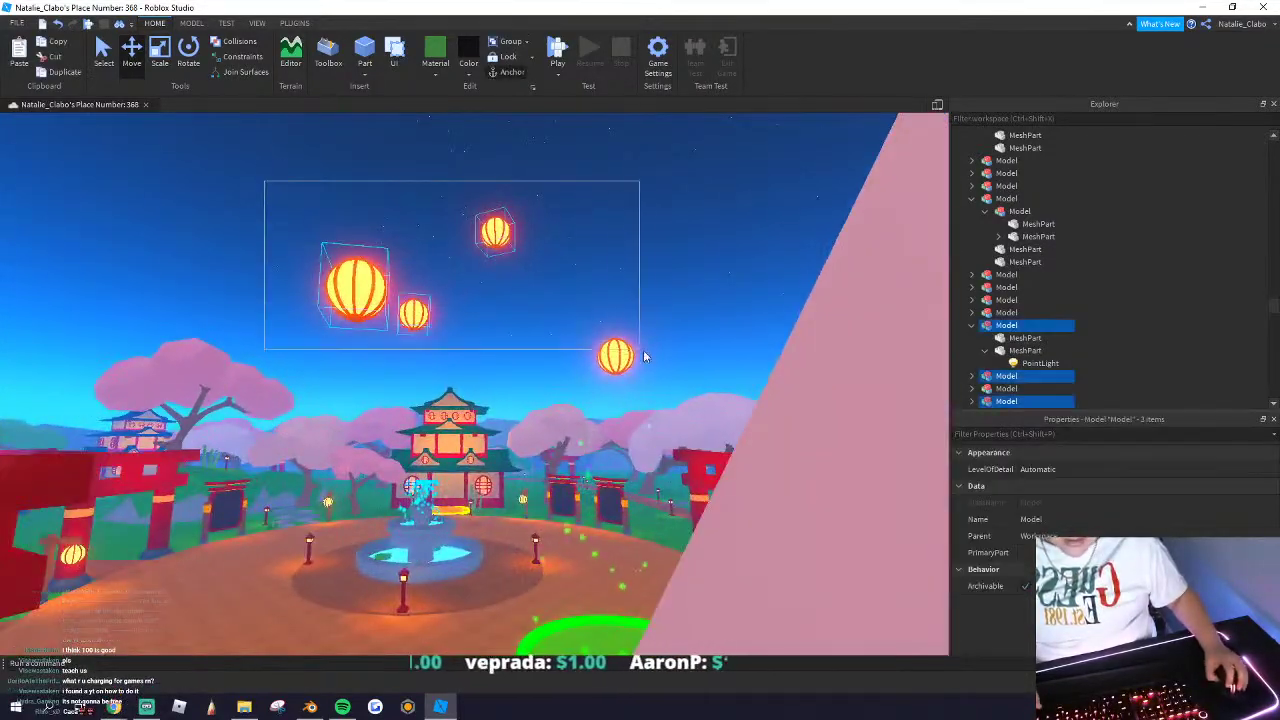
{"action": "left_click_drag", "start_coordinate": [645, 357], "coordinate": [645, 358]}
{"action": "key", "text": "s"}
{"action": "right_click_drag", "start_coordinate": [524, 326], "coordinate": [524, 326]}
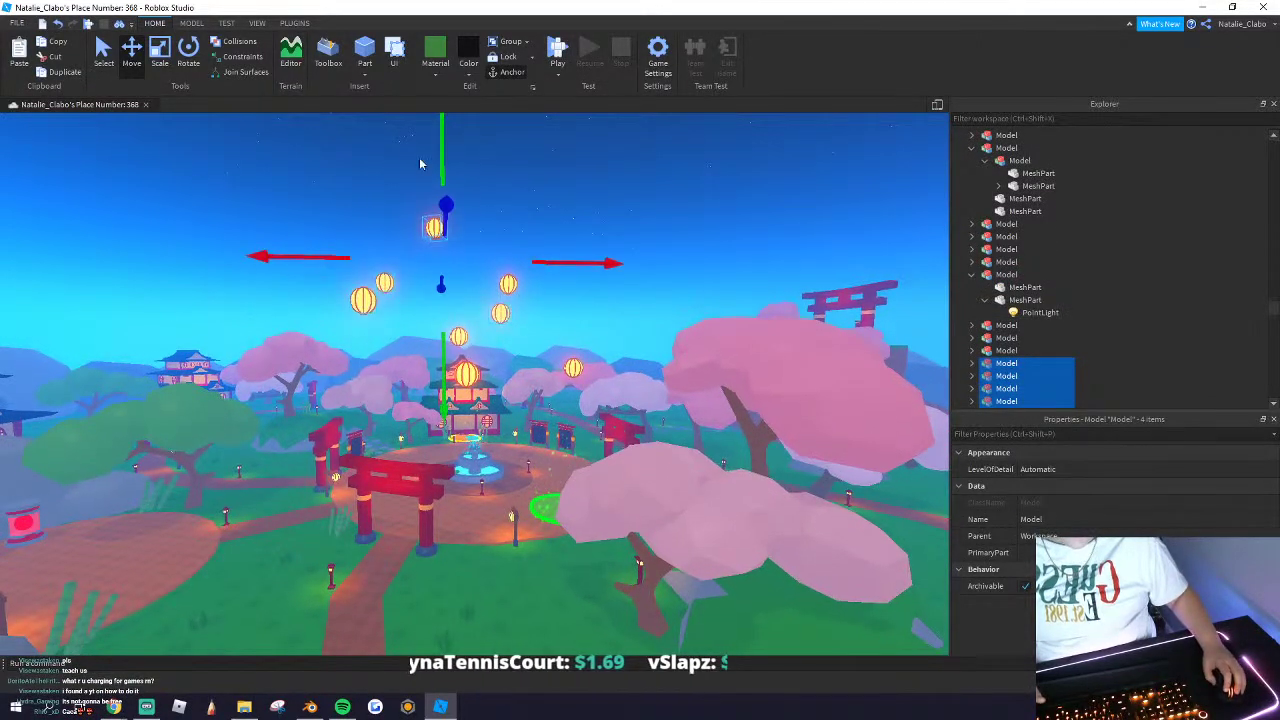
{"action": "key", "text": "s"}
{"action": "key", "text": "e"}
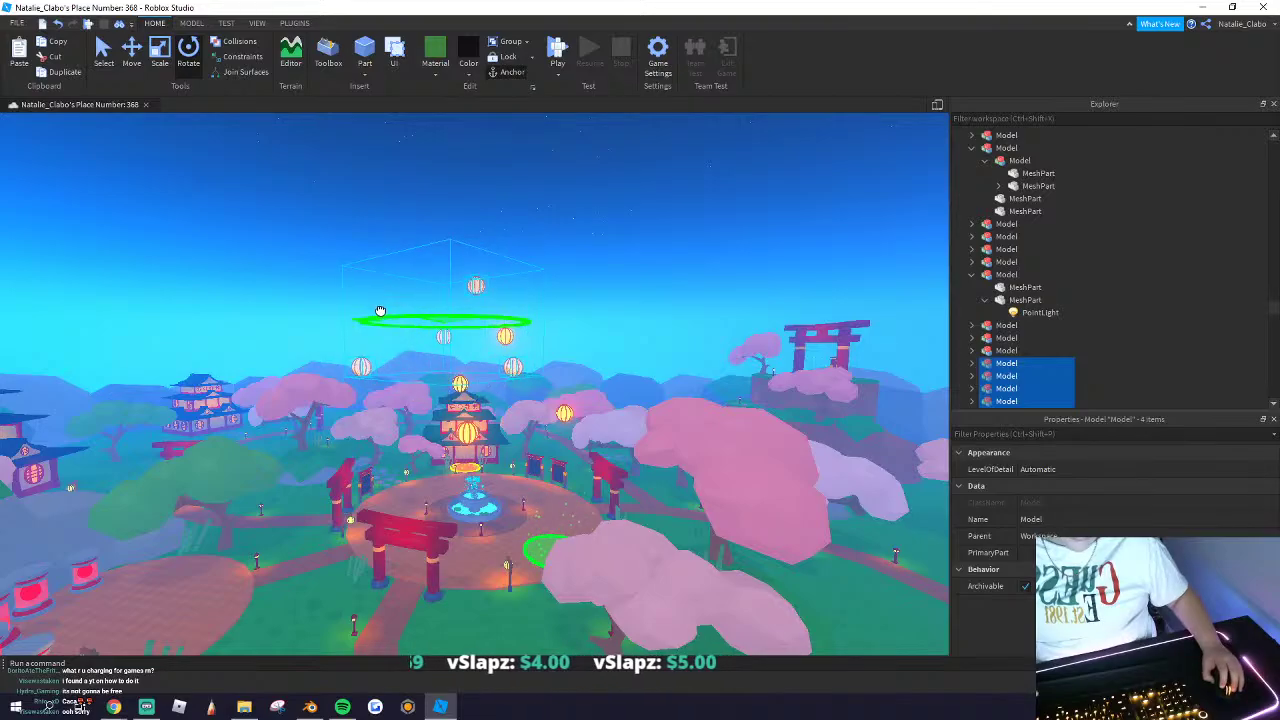
{"action": "left_click_drag", "start_coordinate": [380, 311], "coordinate": [379, 310]}
{"action": "key", "text": "w"}
{"action": "left_click", "coordinate": [308, 290]}
Step: Examine the two tiers of floating lanterns above the plaza from several sides and heights
{"action": "key", "text": "d"}
{"action": "key", "text": "q"}
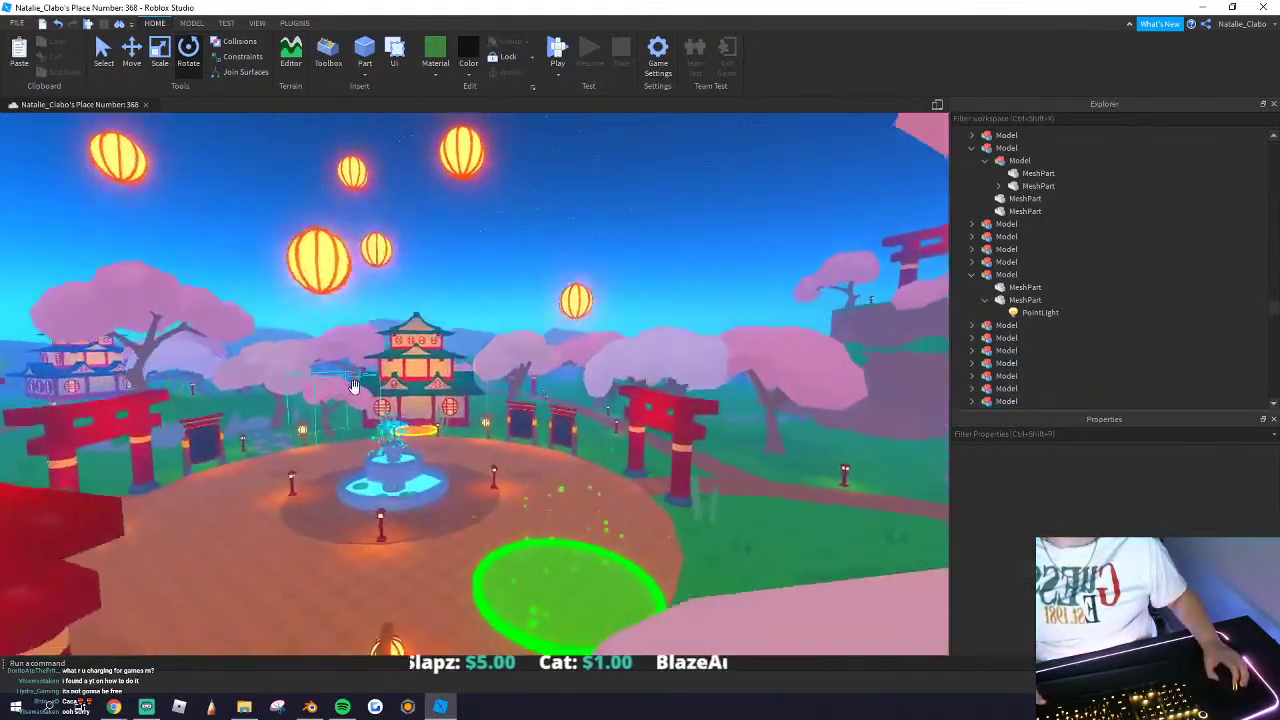
{"action": "key", "text": "s"}
{"action": "key", "text": "q"}
{"action": "right_click_drag", "start_coordinate": [355, 386], "coordinate": [356, 386]}
{"action": "key", "text": "e"}
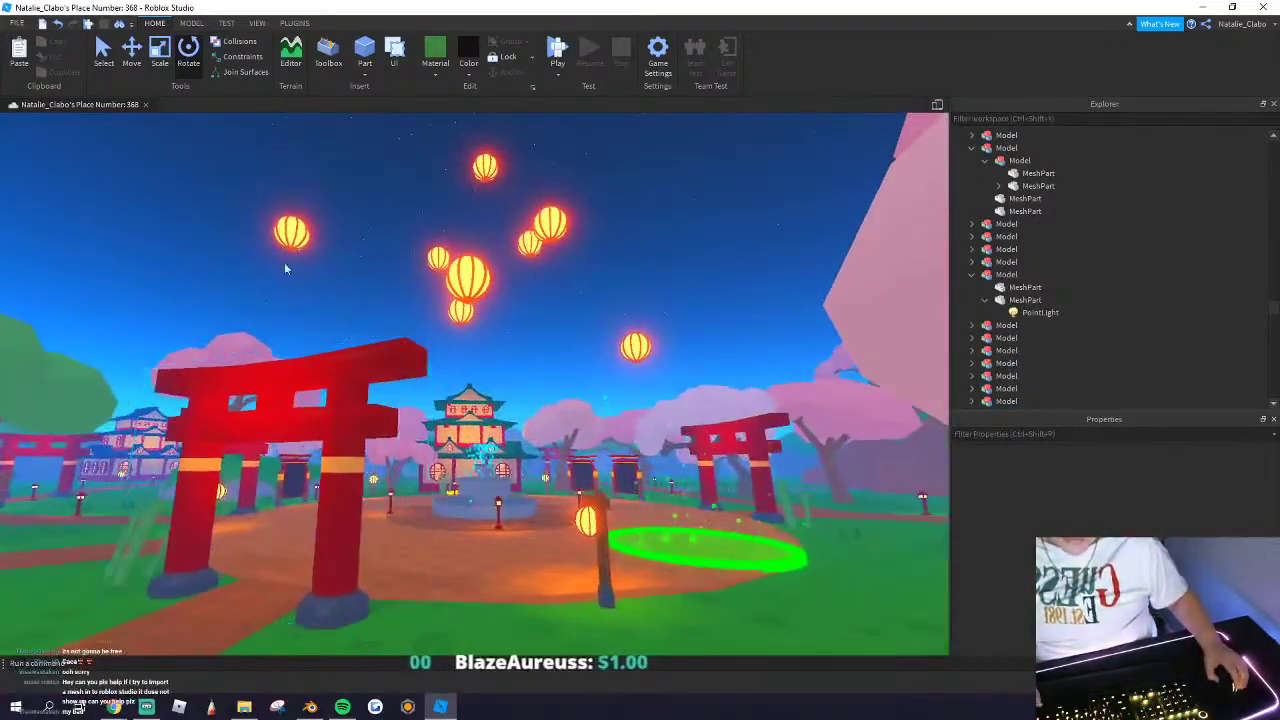
{"action": "key", "text": "w"}
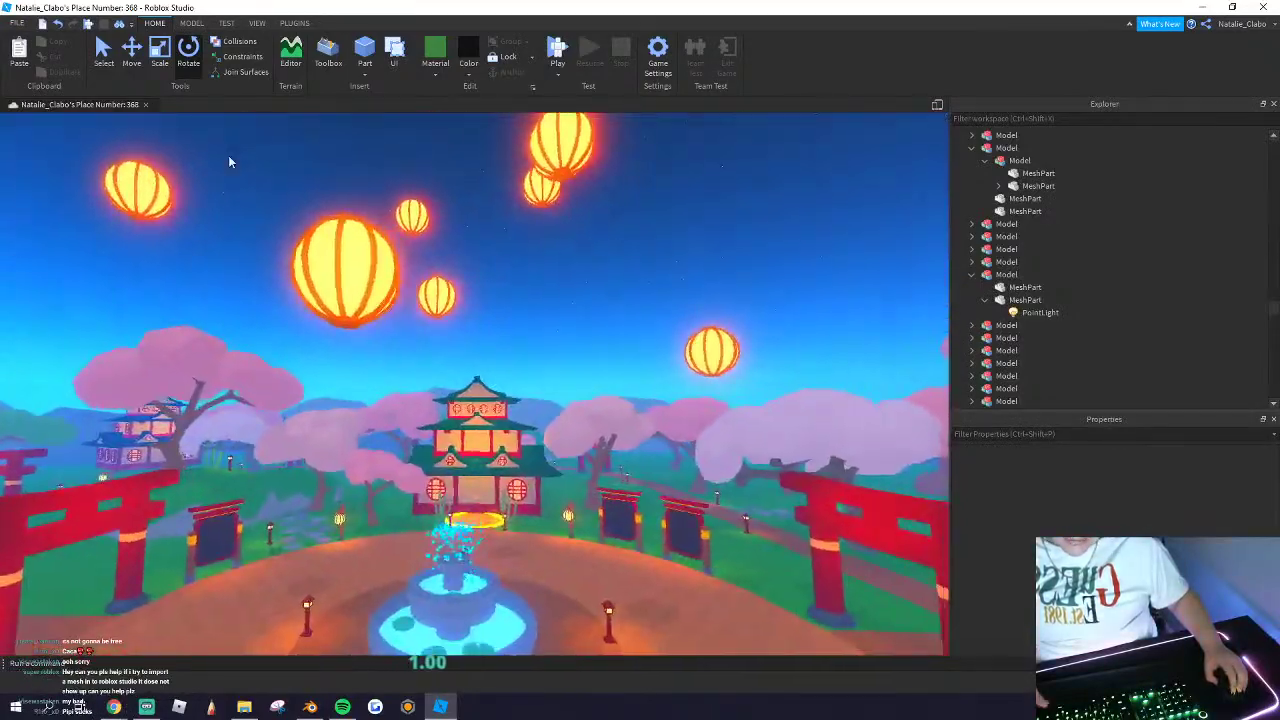
{"action": "key", "text": "s"}
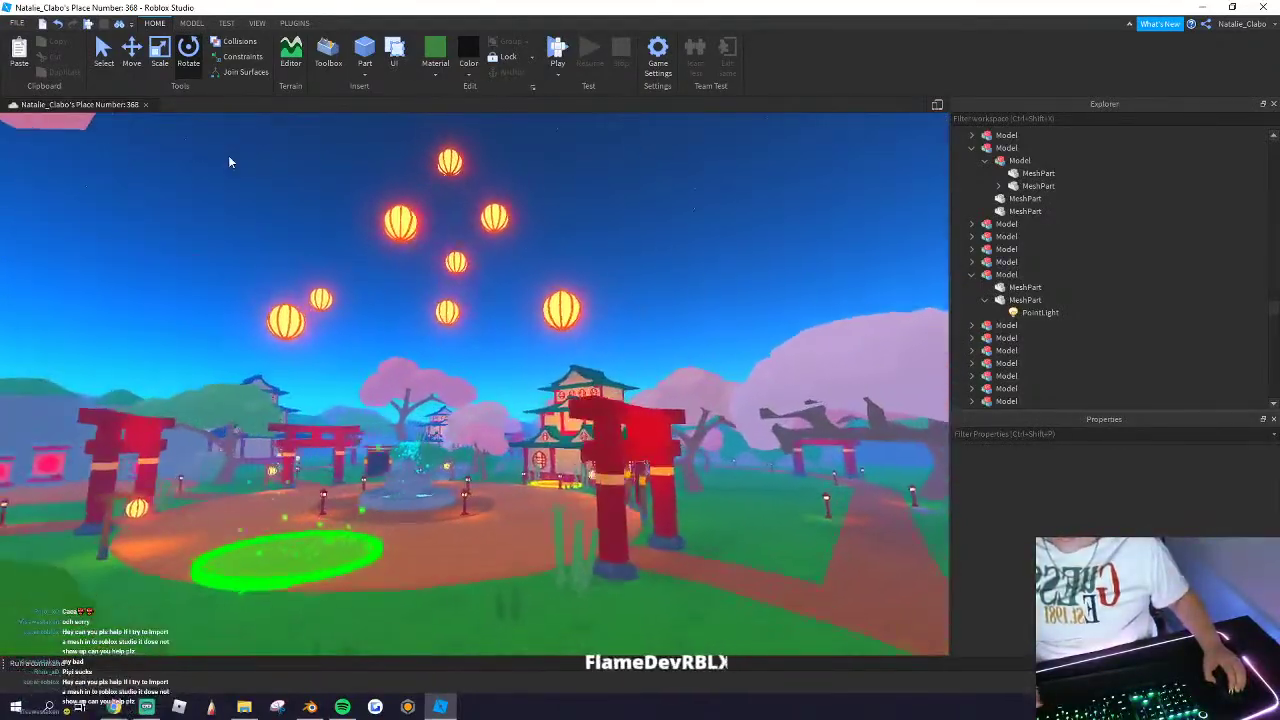
{"action": "key", "text": "w"}
{"action": "key", "text": "d"}
{"action": "key", "text": "s"}
{"action": "key", "text": "w"}
{"action": "key", "text": "a"}
{"action": "key", "text": "s"}
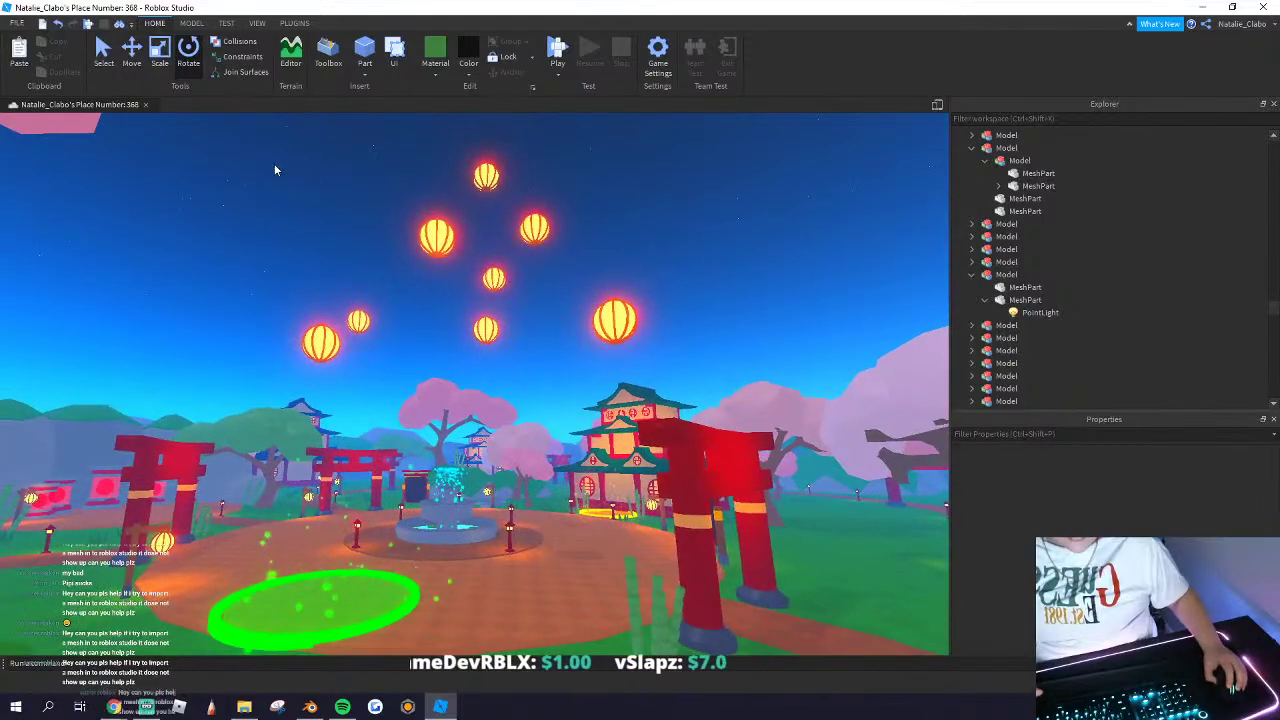
Step: Duplicate seven of the floating lanterns and move the copies away from the plaza, beyond the front pagoda
{"action": "left_click_drag", "start_coordinate": [628, 358], "coordinate": [688, 390]}
{"action": "key", "text": "s"}
{"action": "right_click_drag", "start_coordinate": [401, 274], "coordinate": [401, 270]}
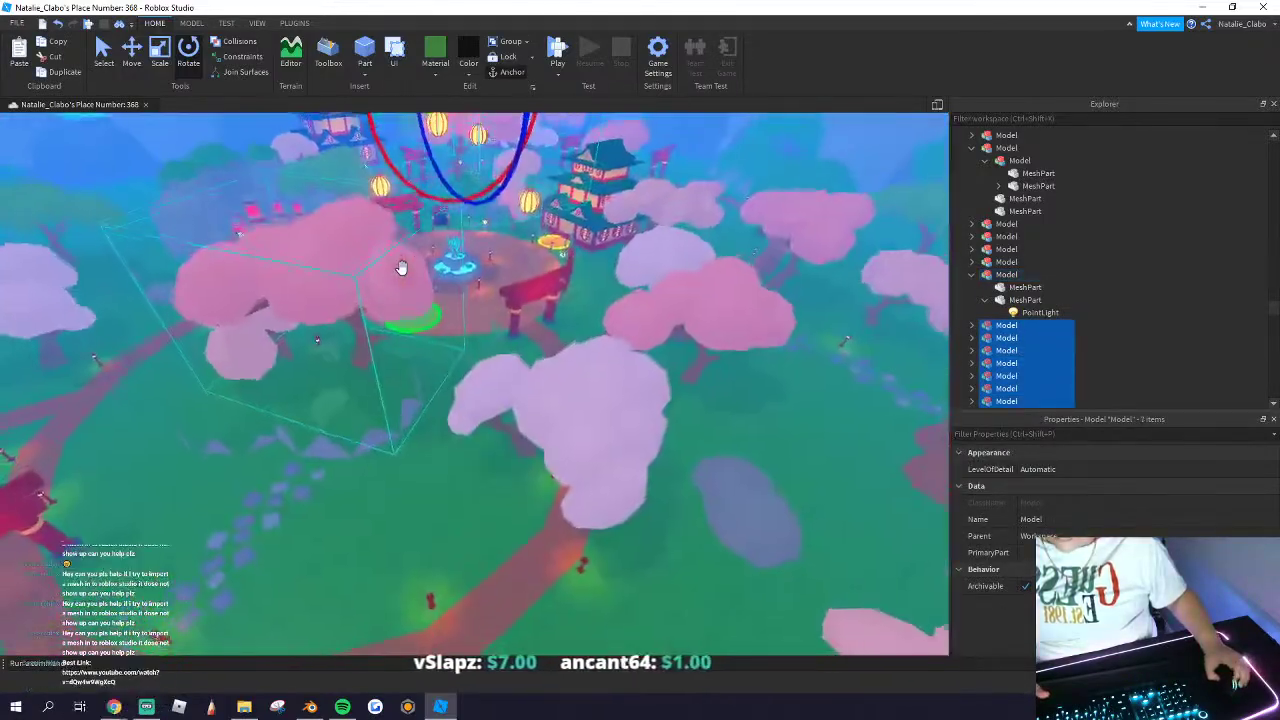
{"action": "key", "text": "s"}
{"action": "right_click_drag", "start_coordinate": [230, 202], "coordinate": [230, 180]}
{"action": "left_click", "coordinate": [132, 52]}
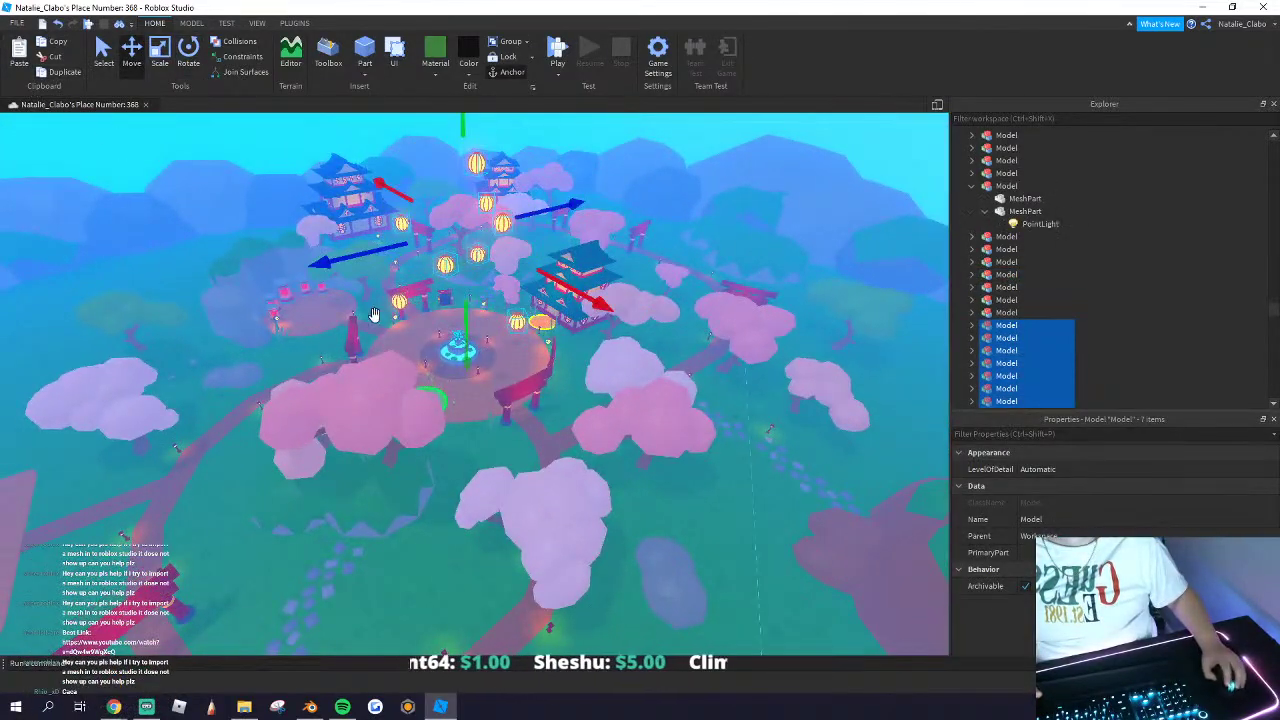
{"action": "left_click_drag", "start_coordinate": [394, 260], "coordinate": [437, 257]}
{"action": "right_click_drag", "start_coordinate": [437, 257], "coordinate": [450, 240]}
{"action": "key", "text": "w"}
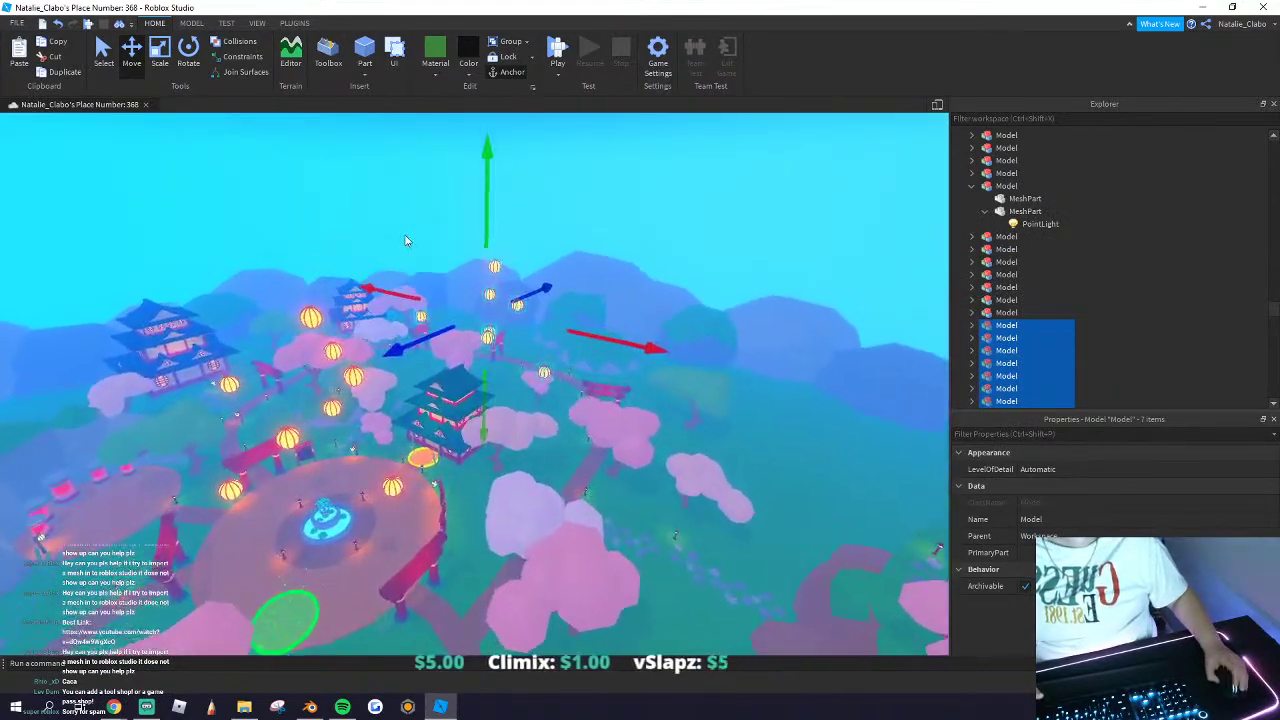
Step: Reposition individual lanterns in the group beyond the pagoda so they are scattered irregularly
{"action": "key", "text": "w"}
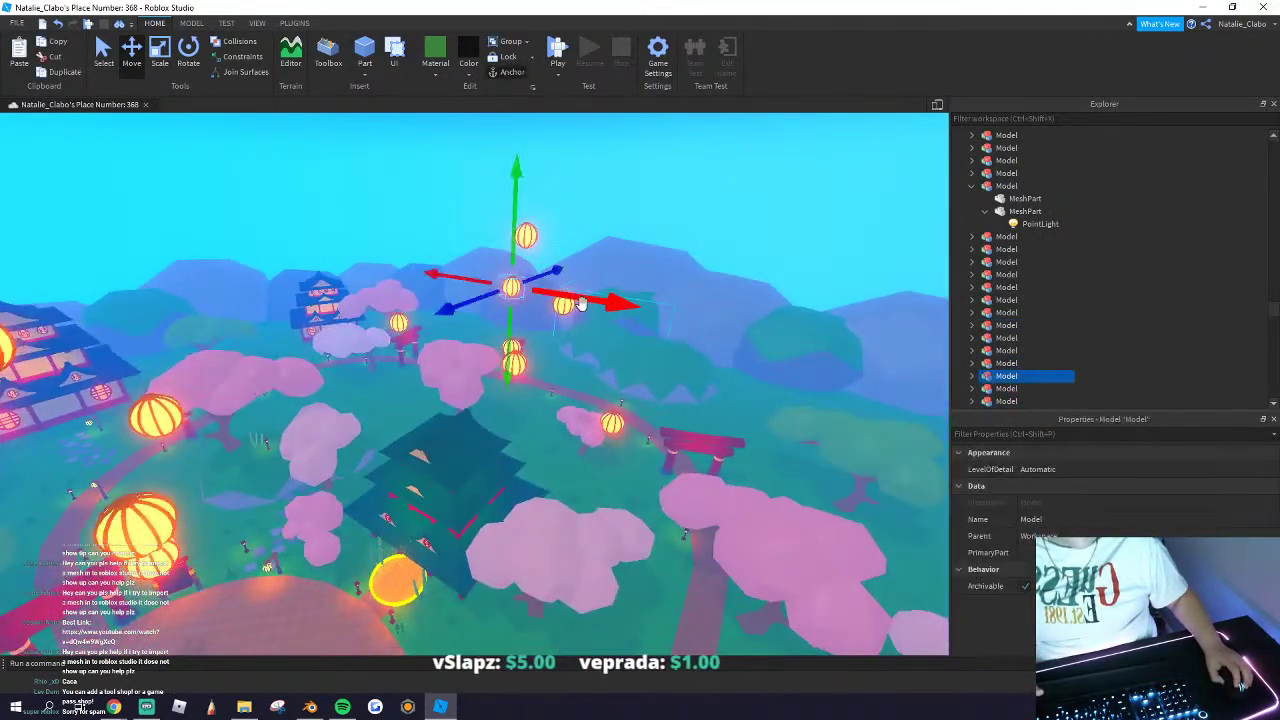
{"action": "left_click_drag", "start_coordinate": [580, 304], "coordinate": [425, 287]}
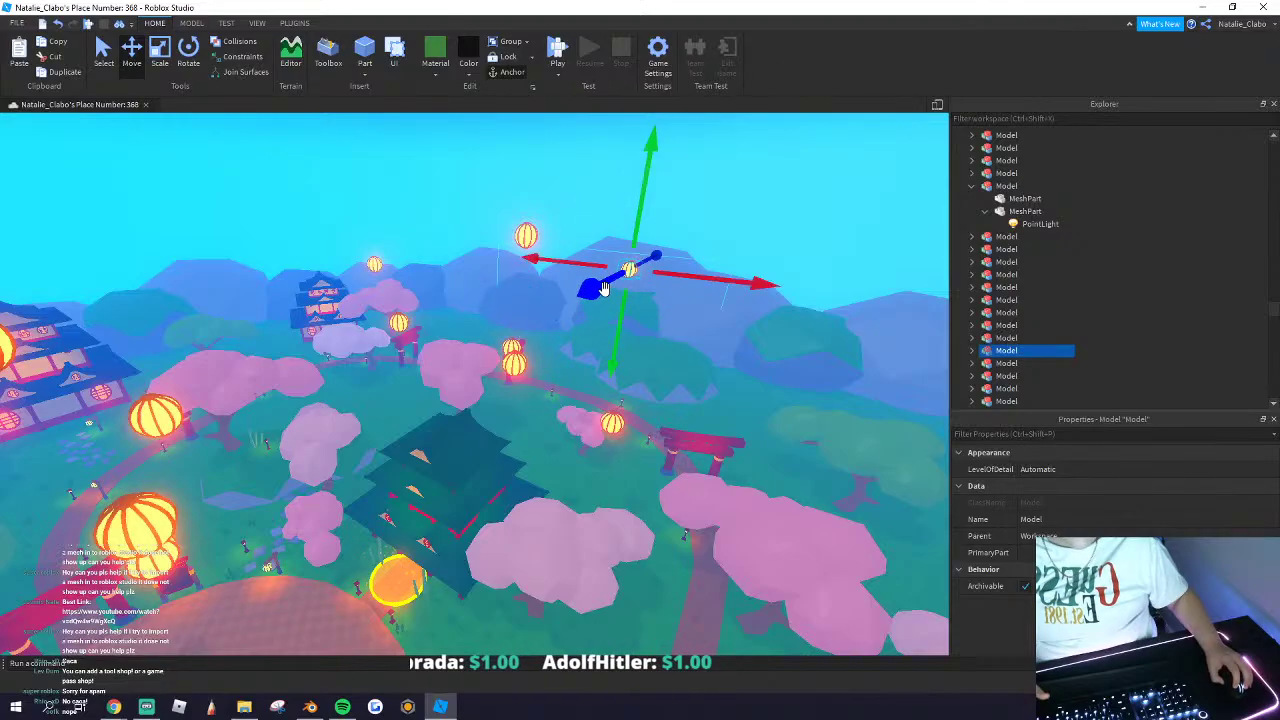
{"action": "right_click_drag", "start_coordinate": [539, 337], "coordinate": [486, 341]}
{"action": "right_click_drag", "start_coordinate": [491, 421], "coordinate": [264, 270]}
Step: Duplicate six of the lanterns beyond the pagoda and move the copies to the opposite side of the plaza
{"action": "left_click", "coordinate": [130, 198]}
{"action": "left_click_drag", "start_coordinate": [778, 377], "coordinate": [779, 378]}
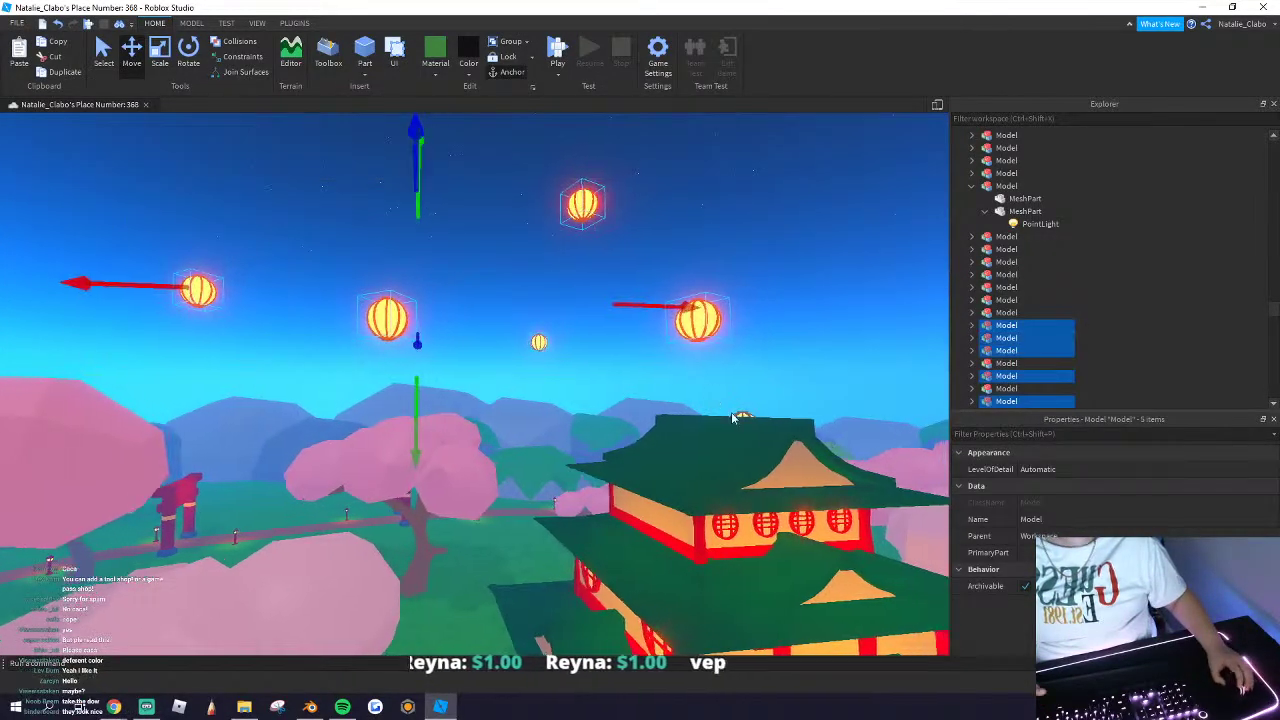
{"action": "right_click_drag", "start_coordinate": [740, 420], "coordinate": [728, 432]}
{"action": "left_click", "coordinate": [726, 440], "text": "ctrl"}
{"action": "right_click_drag", "start_coordinate": [510, 407], "coordinate": [320, 393]}
{"action": "key", "text": "s"}
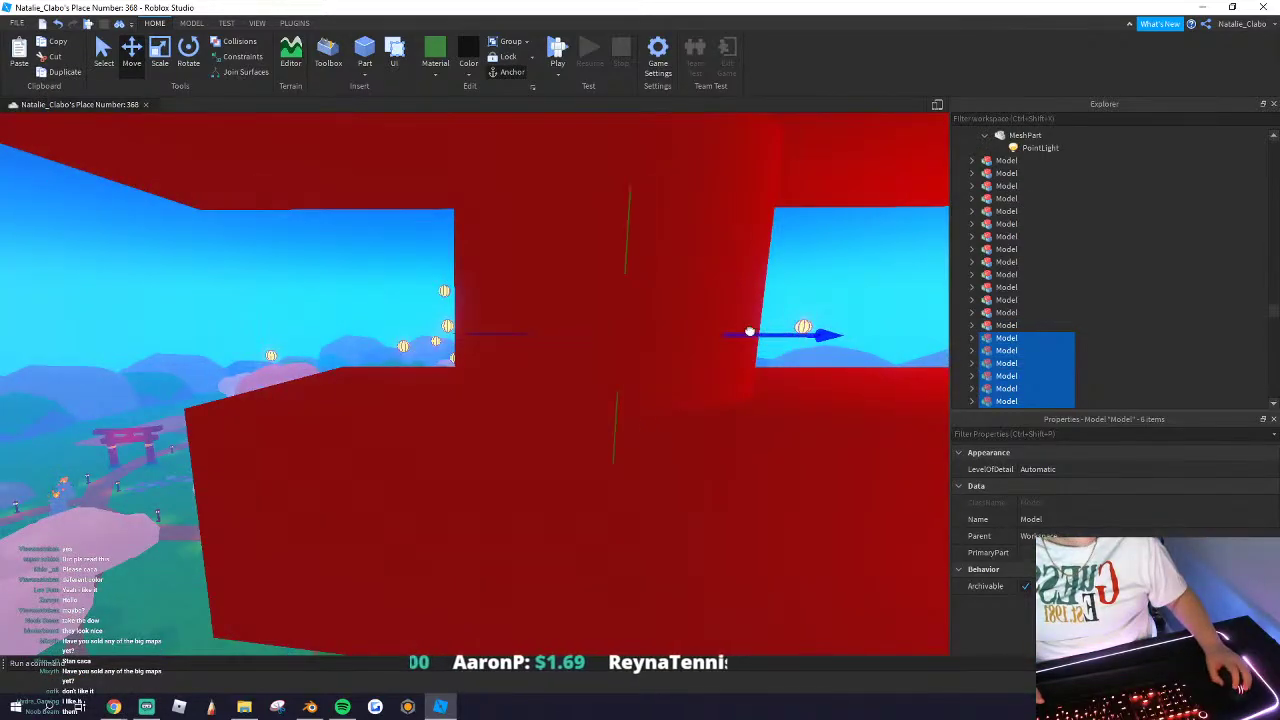
{"action": "key", "text": "w"}
{"action": "left_click_drag", "start_coordinate": [750, 331], "coordinate": [380, 327]}
{"action": "left_click", "coordinate": [445, 238]}
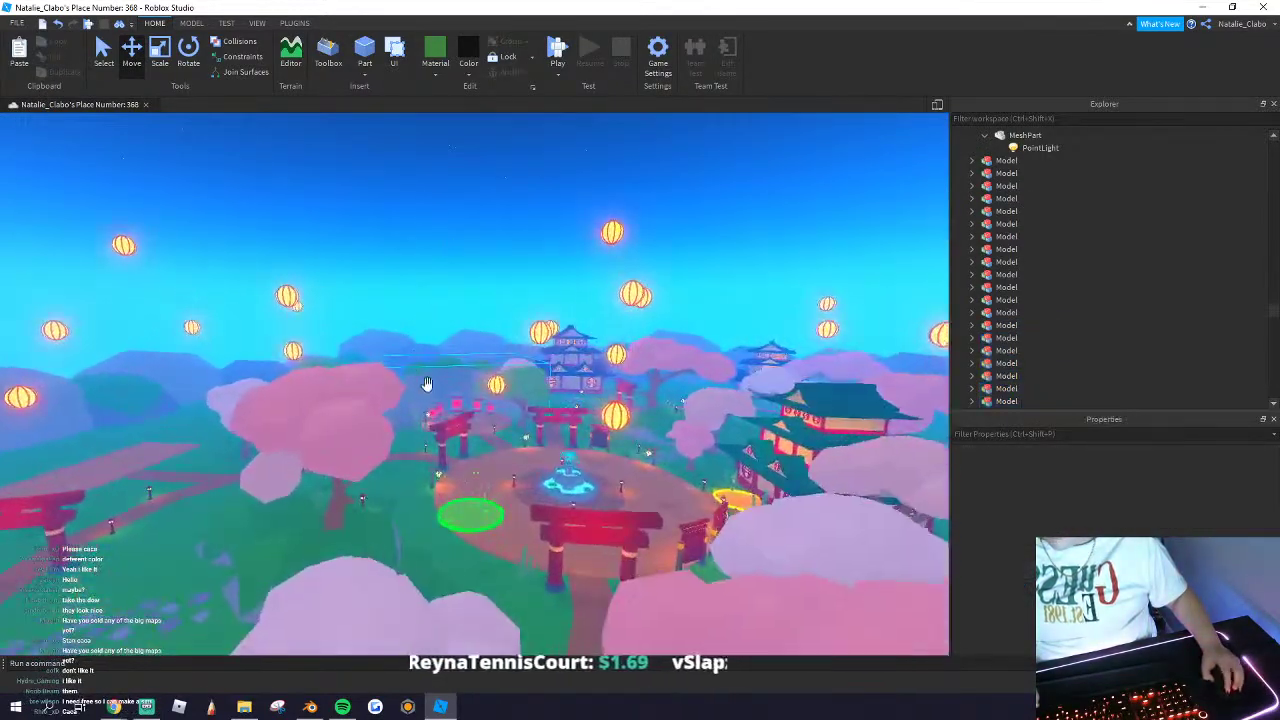
Step: Examine the scattered lanterns and the area in front of the pagoda from ground level and from above
{"action": "scroll", "coordinate": [427, 384], "scroll_direction": "up", "scroll_amount": 10}
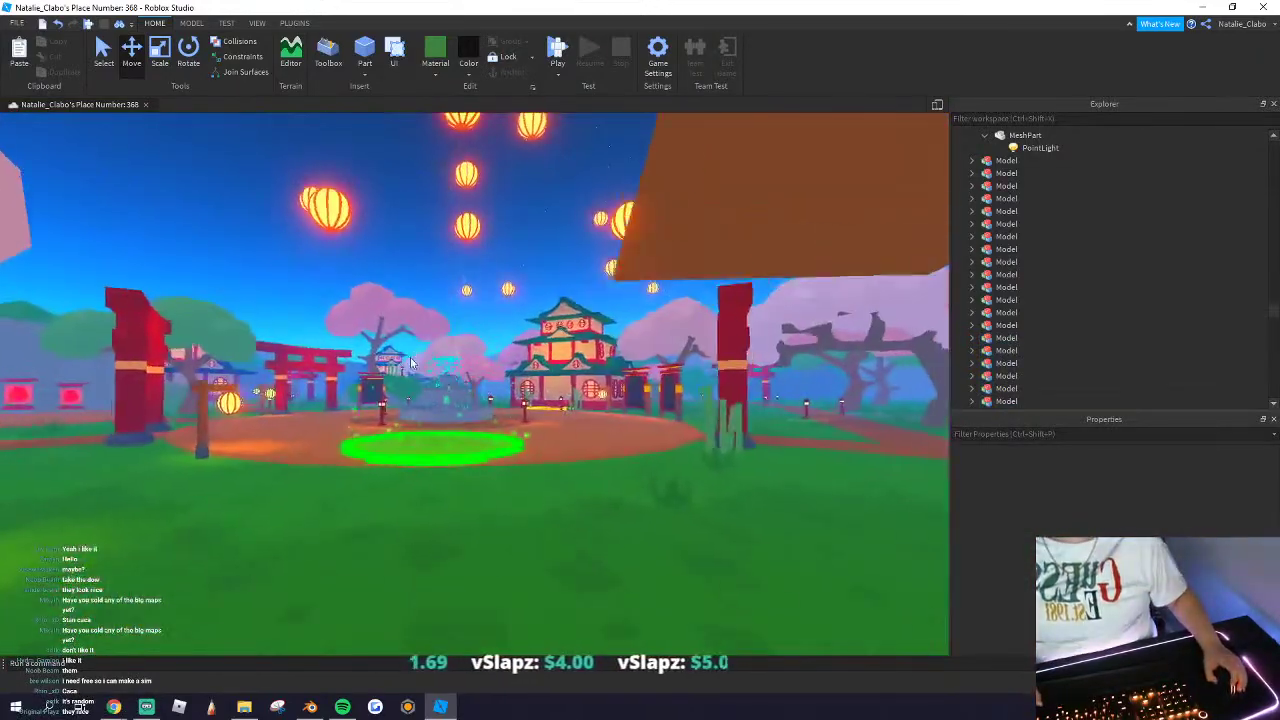
{"action": "scroll", "coordinate": [415, 360], "scroll_direction": "up", "scroll_amount": 4}
{"action": "right_click_drag", "start_coordinate": [420, 356], "coordinate": [460, 374]}
{"action": "key", "text": "w"}
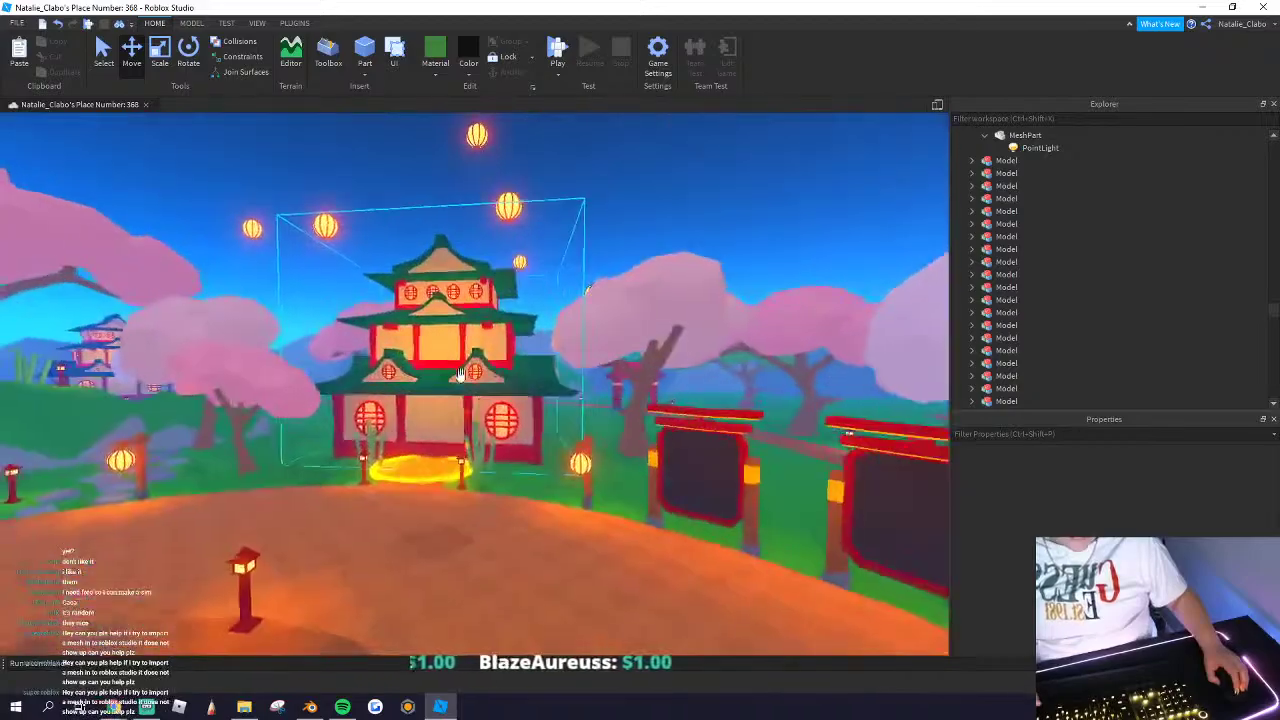
{"action": "scroll", "coordinate": [516, 488], "scroll_direction": "up", "scroll_amount": 6}
{"action": "right_click", "coordinate": [502, 500]}
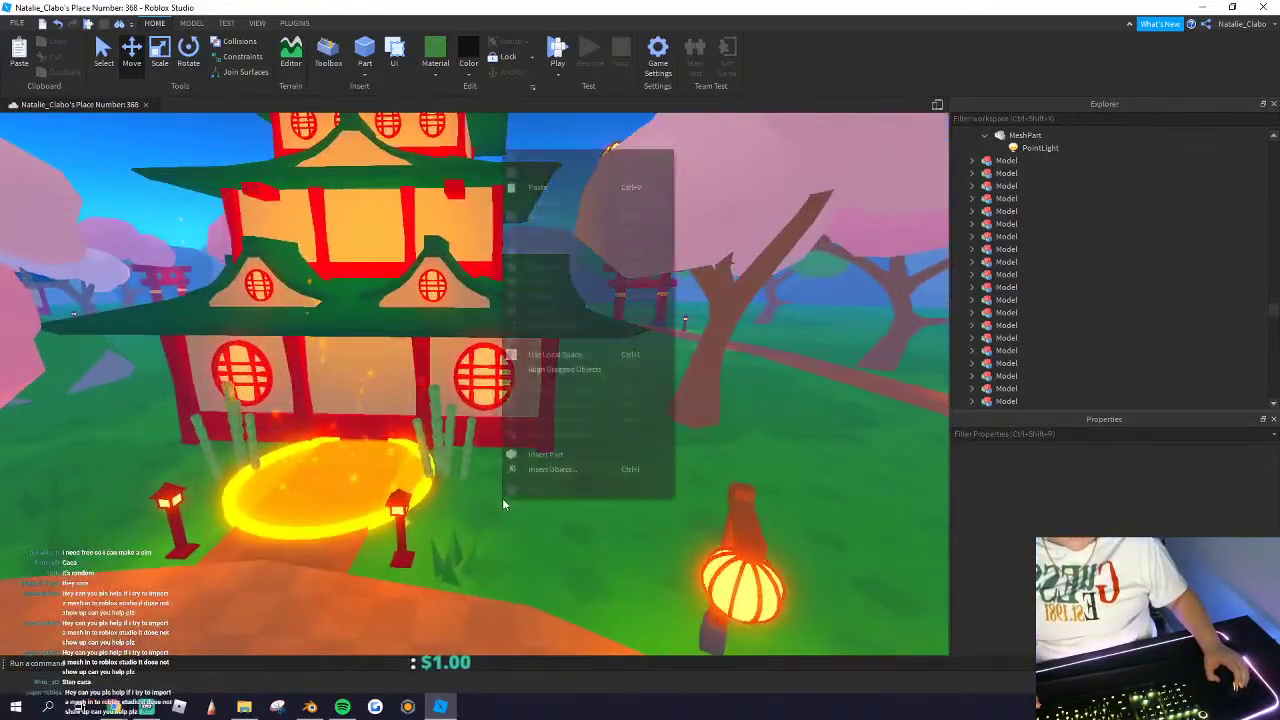
{"action": "left_click", "coordinate": [543, 470]}
{"action": "left_click", "coordinate": [490, 527]}
{"action": "scroll", "coordinate": [490, 527], "scroll_direction": "up", "scroll_amount": 5}
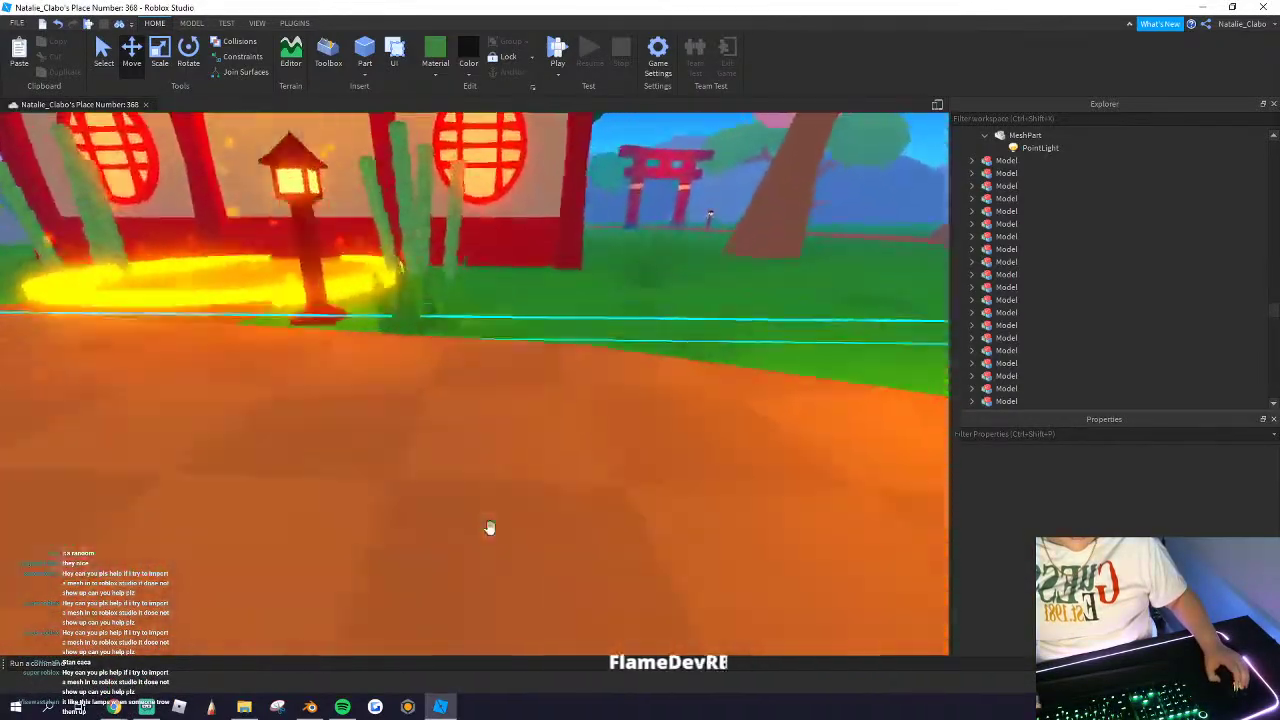
{"action": "scroll", "coordinate": [490, 527], "scroll_direction": "up", "scroll_amount": 3}
{"action": "scroll", "coordinate": [490, 527], "scroll_direction": "down", "scroll_amount": 12}
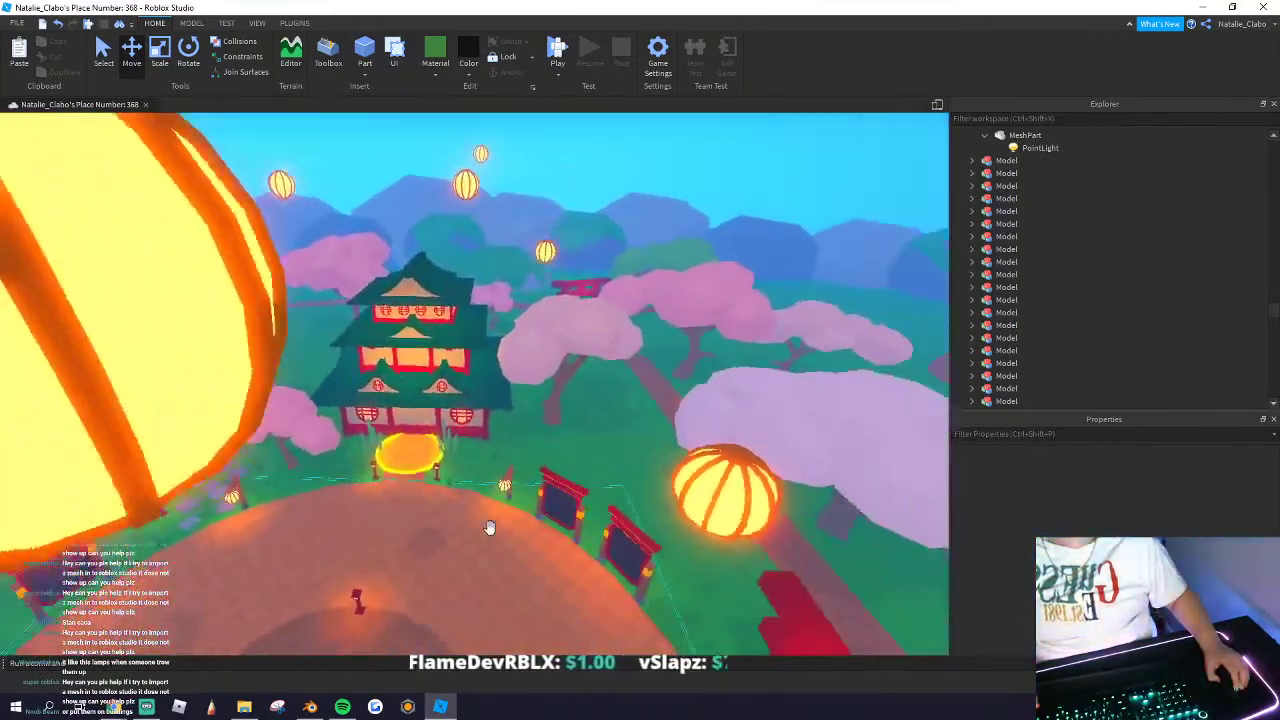
{"action": "scroll", "coordinate": [490, 527], "scroll_direction": "down", "scroll_amount": 4}
{"action": "right_click_drag", "start_coordinate": [490, 527], "coordinate": [489, 529]}
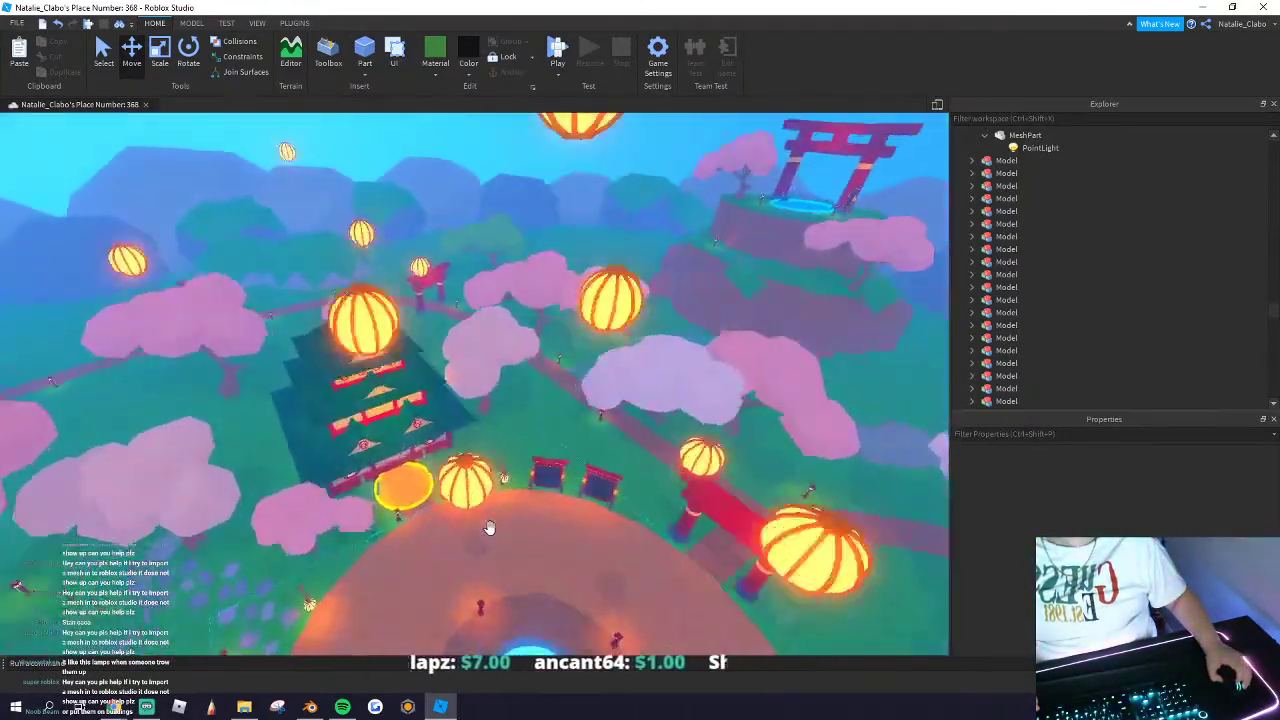
{"action": "scroll", "coordinate": [490, 529], "scroll_direction": "up", "scroll_amount": 4}
Step: Duplicate the orange glowing disc at the pagoda's entrance and scale the copy up so it surrounds the pagoda's base
{"action": "left_click", "coordinate": [435, 486]}
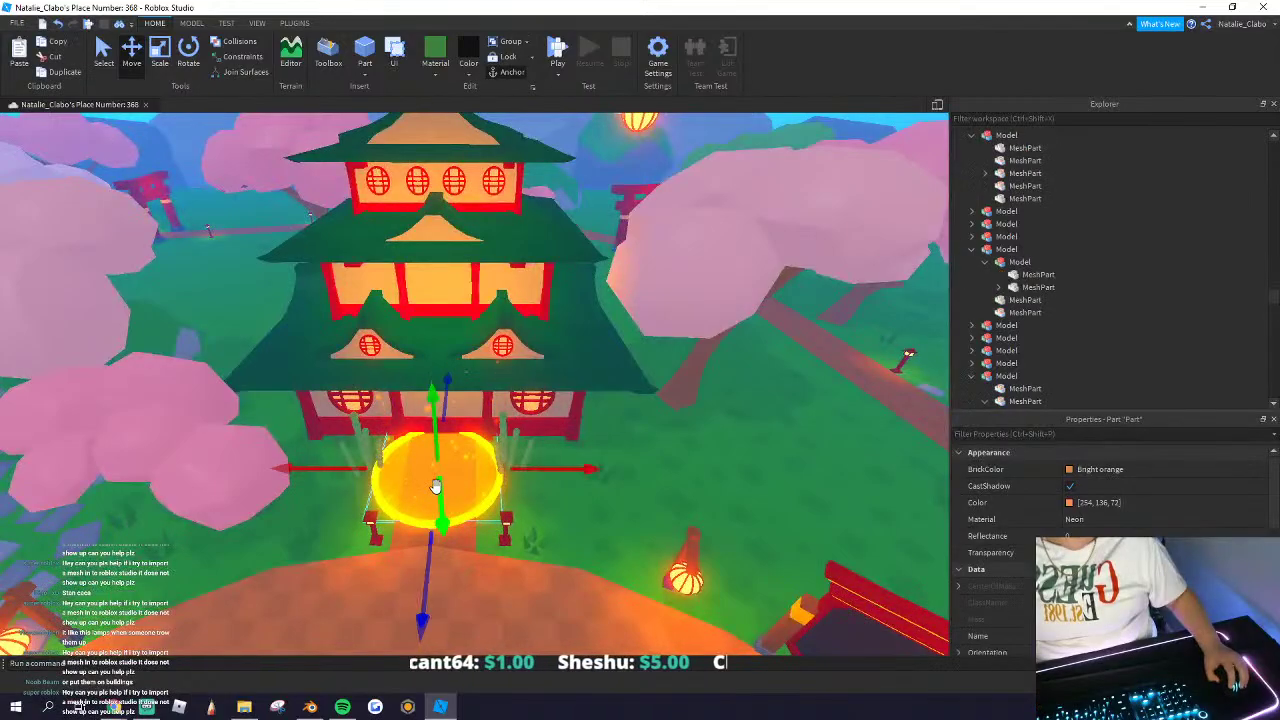
{"action": "right_click_drag", "start_coordinate": [471, 427], "coordinate": [448, 297]}
{"action": "scroll", "coordinate": [448, 297], "scroll_direction": "down", "scroll_amount": 3}
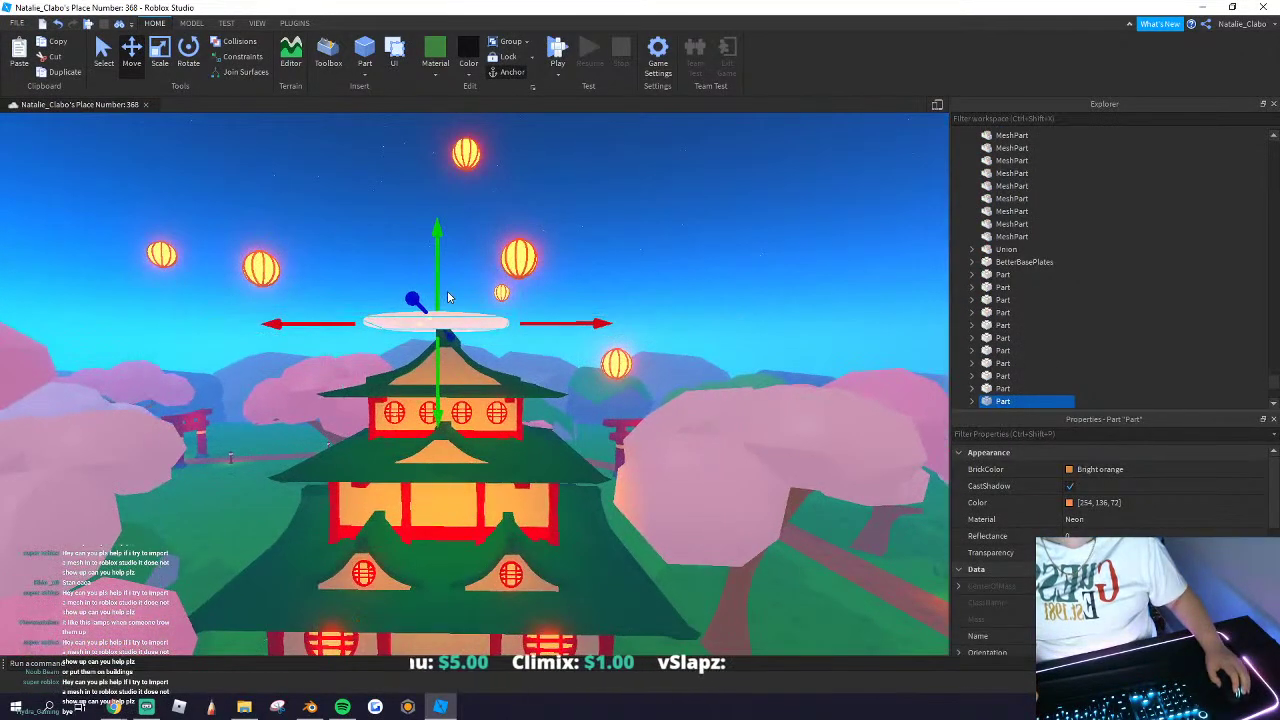
{"action": "left_click_drag", "start_coordinate": [440, 294], "coordinate": [444, 386]}
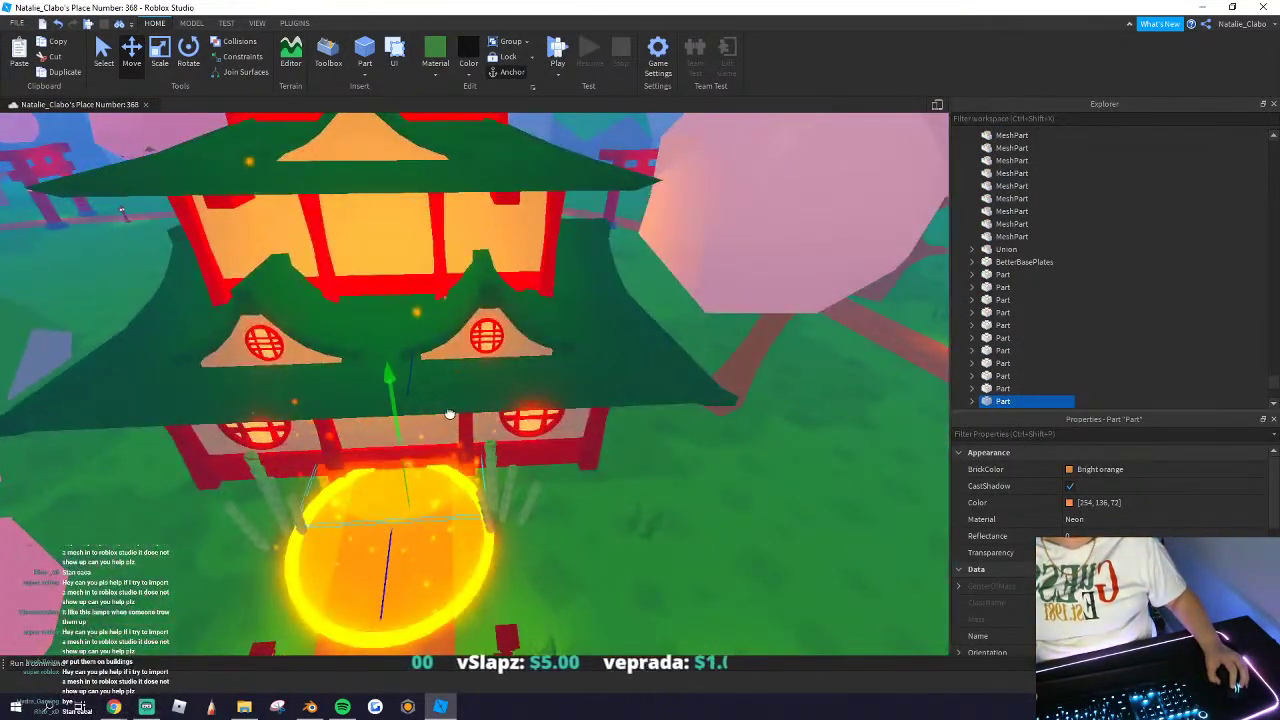
{"action": "scroll", "coordinate": [451, 422], "scroll_direction": "down", "scroll_amount": 4}
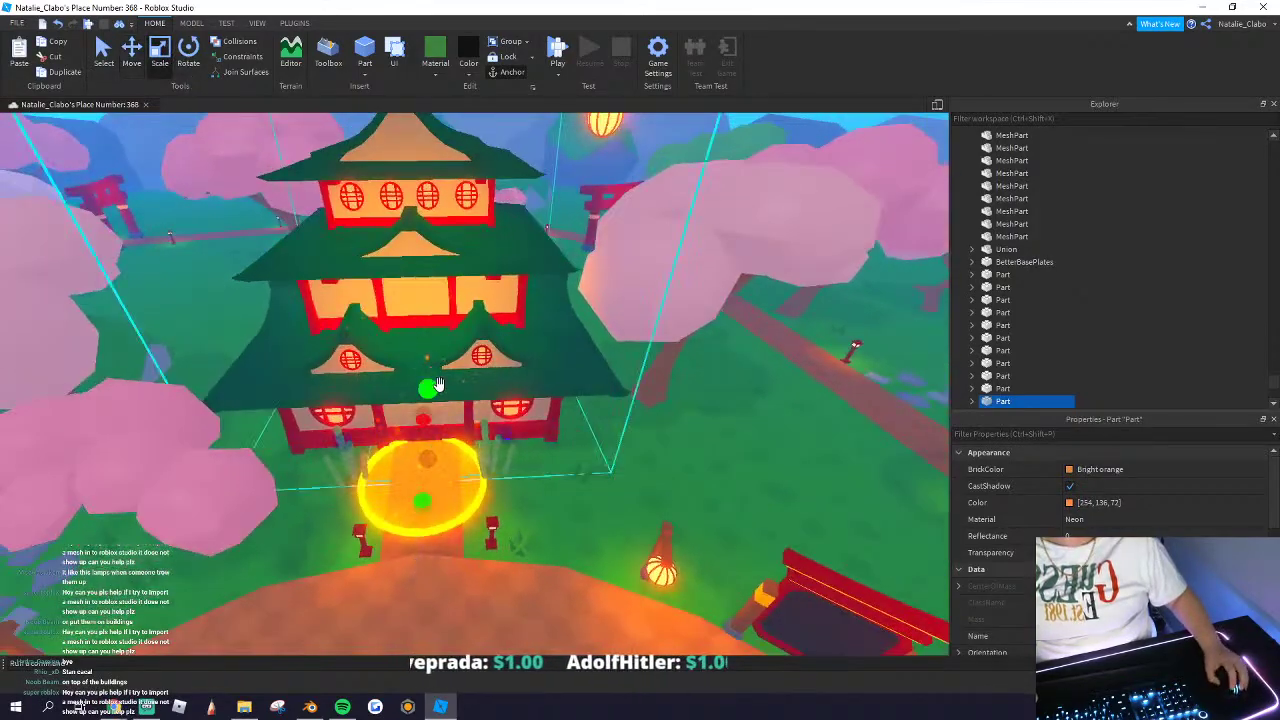
{"action": "scroll", "coordinate": [440, 222], "scroll_direction": "down", "scroll_amount": 5}
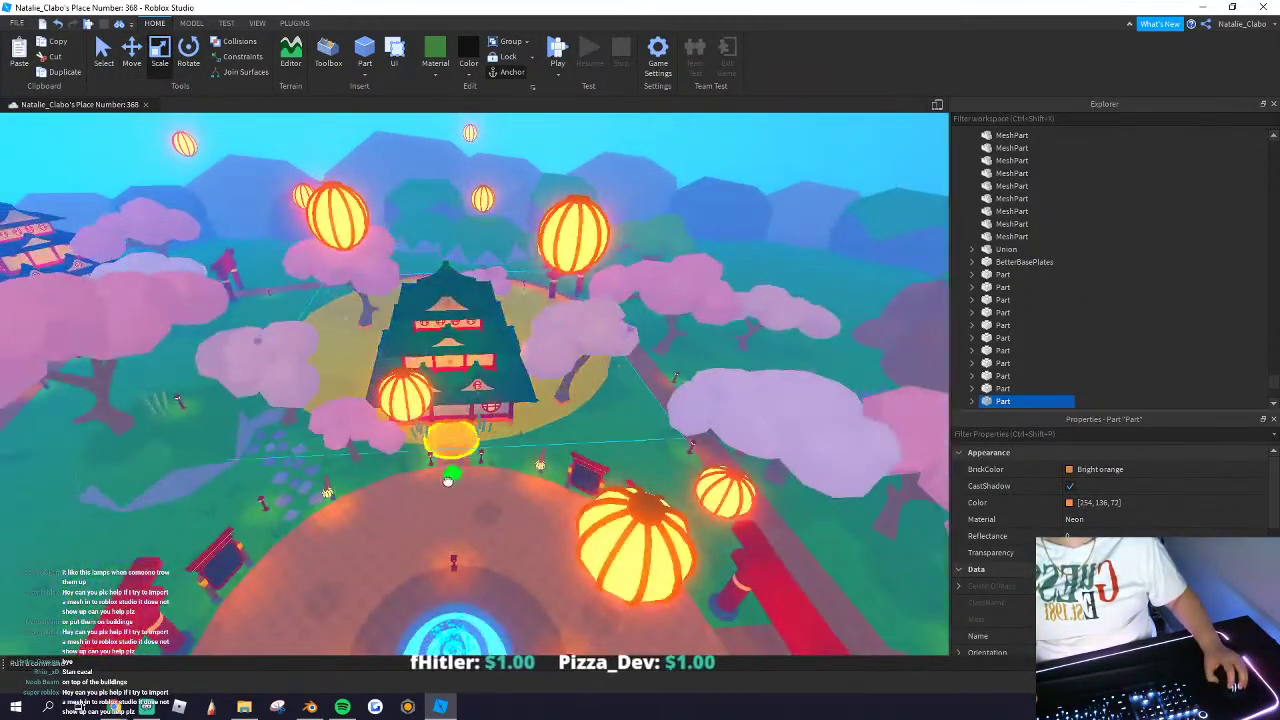
{"action": "scroll", "coordinate": [430, 245], "scroll_direction": "up", "scroll_amount": 5}
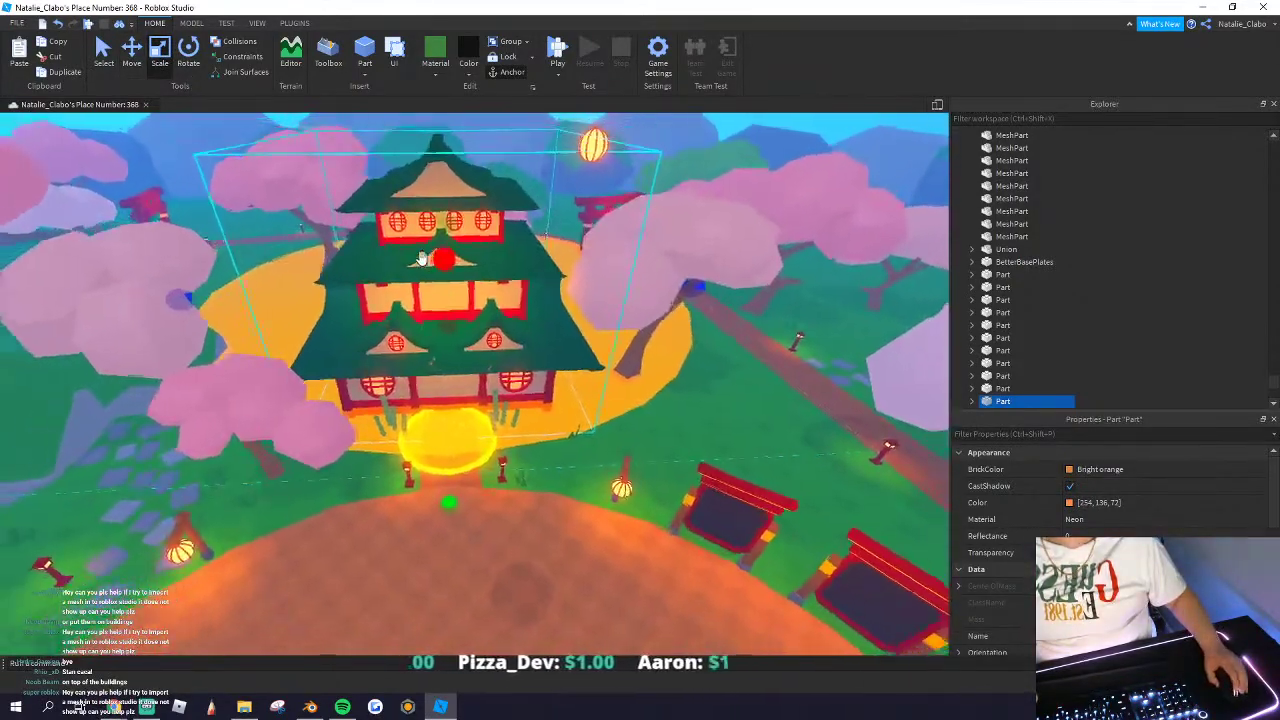
{"action": "scroll", "coordinate": [422, 258], "scroll_direction": "down", "scroll_amount": 5}
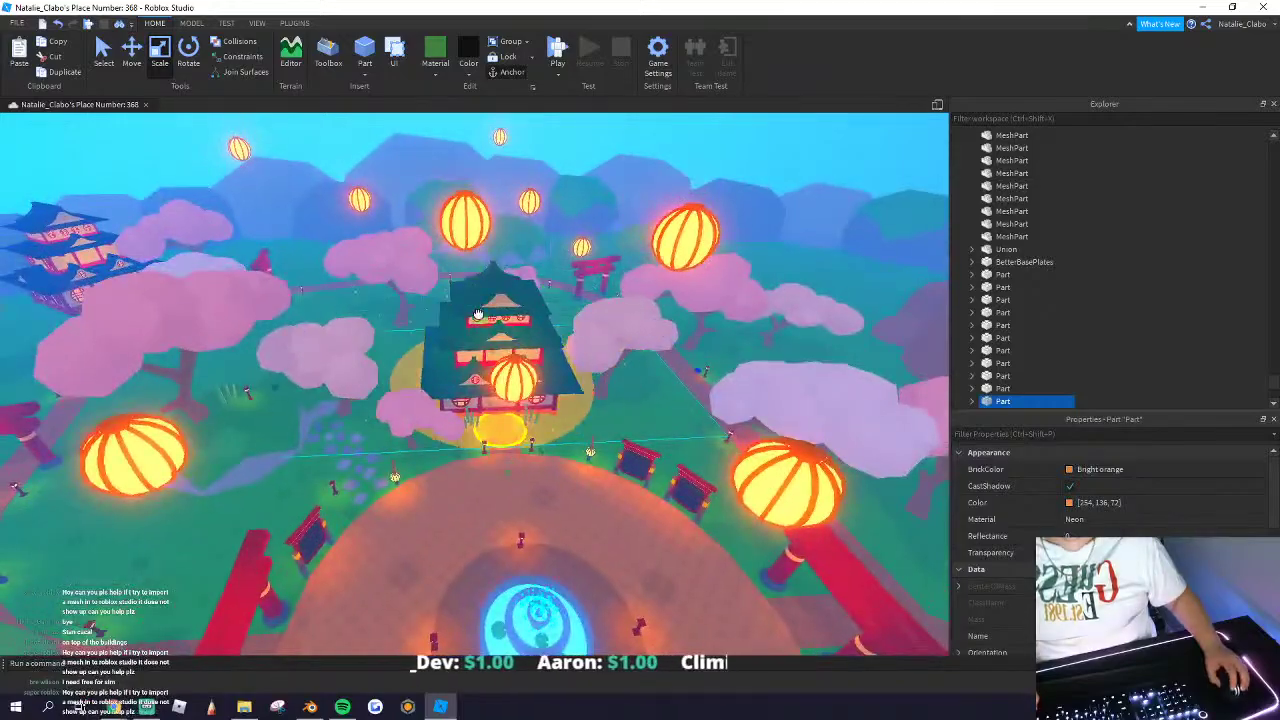
{"action": "scroll", "coordinate": [490, 390], "scroll_direction": "up", "scroll_amount": 6}
Step: Examine the orange orb particles around the green-roofed pagoda and the plaza from several angles
{"action": "right_click_drag", "start_coordinate": [490, 390], "coordinate": [751, 443]}
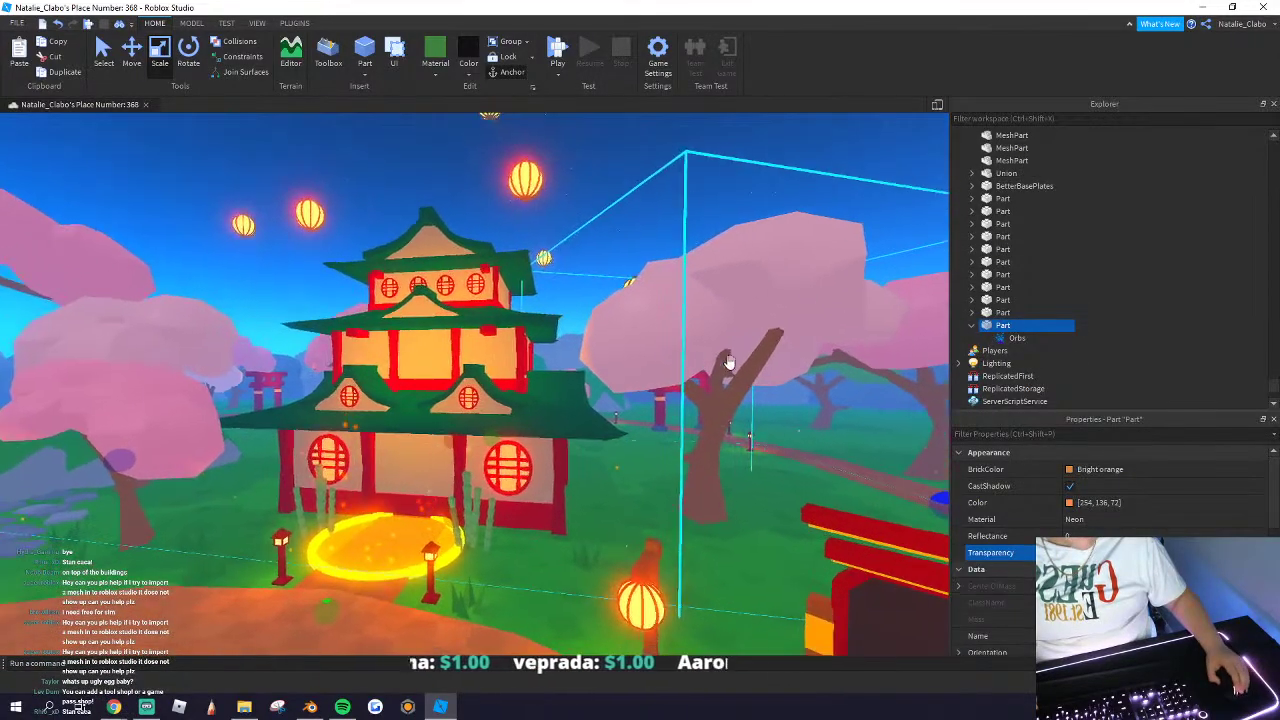
{"action": "scroll", "coordinate": [729, 363], "scroll_direction": "down", "scroll_amount": 3}
{"action": "right_click_drag", "start_coordinate": [729, 363], "coordinate": [491, 350]}
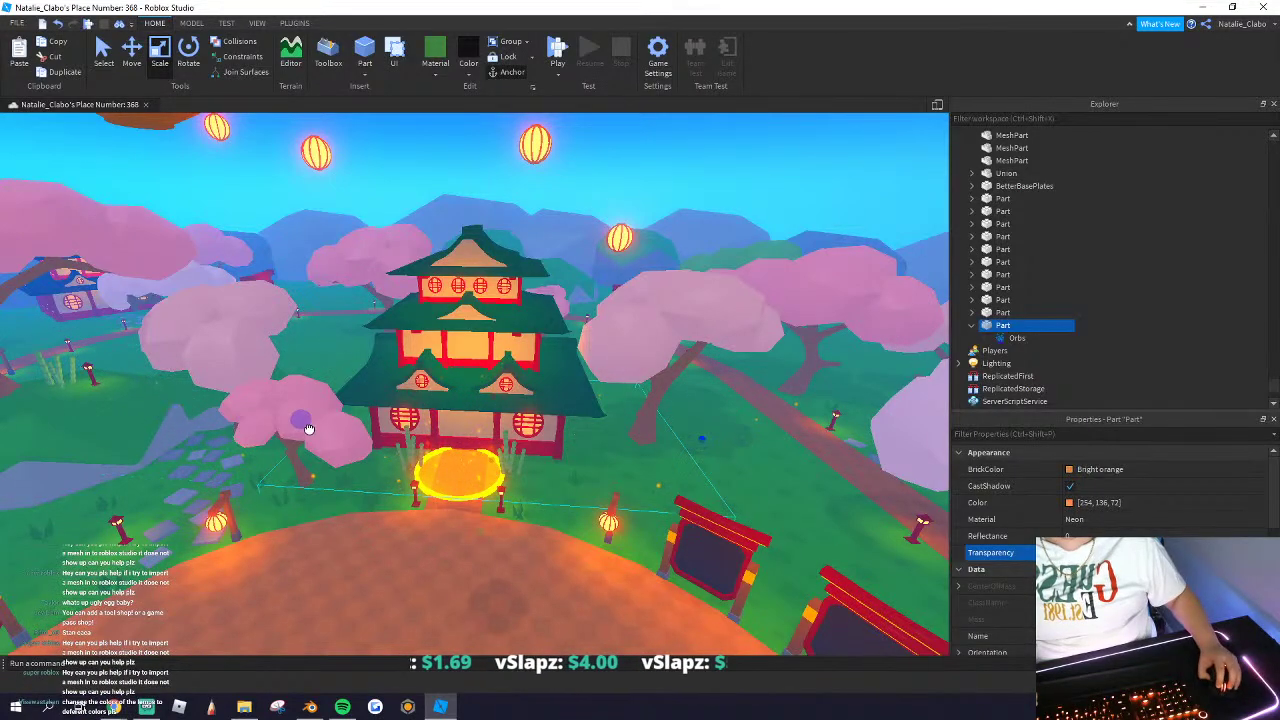
{"action": "key", "text": "w"}
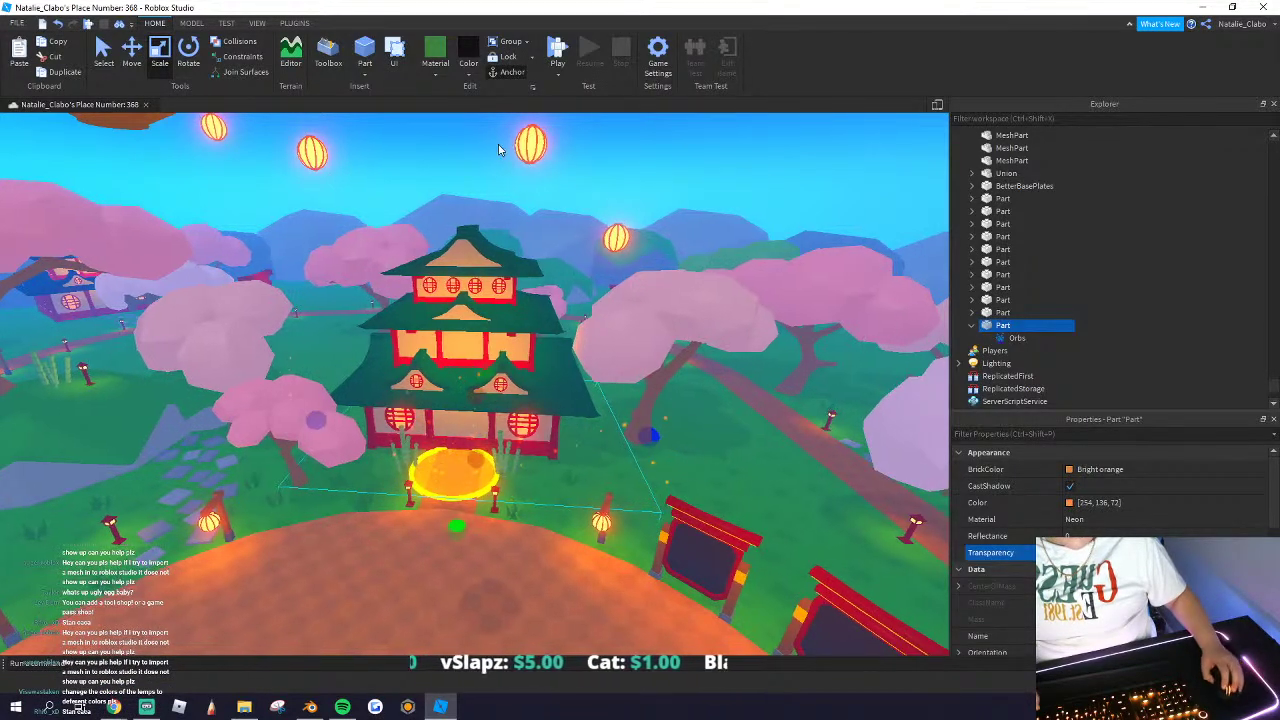
{"action": "key", "text": "d"}
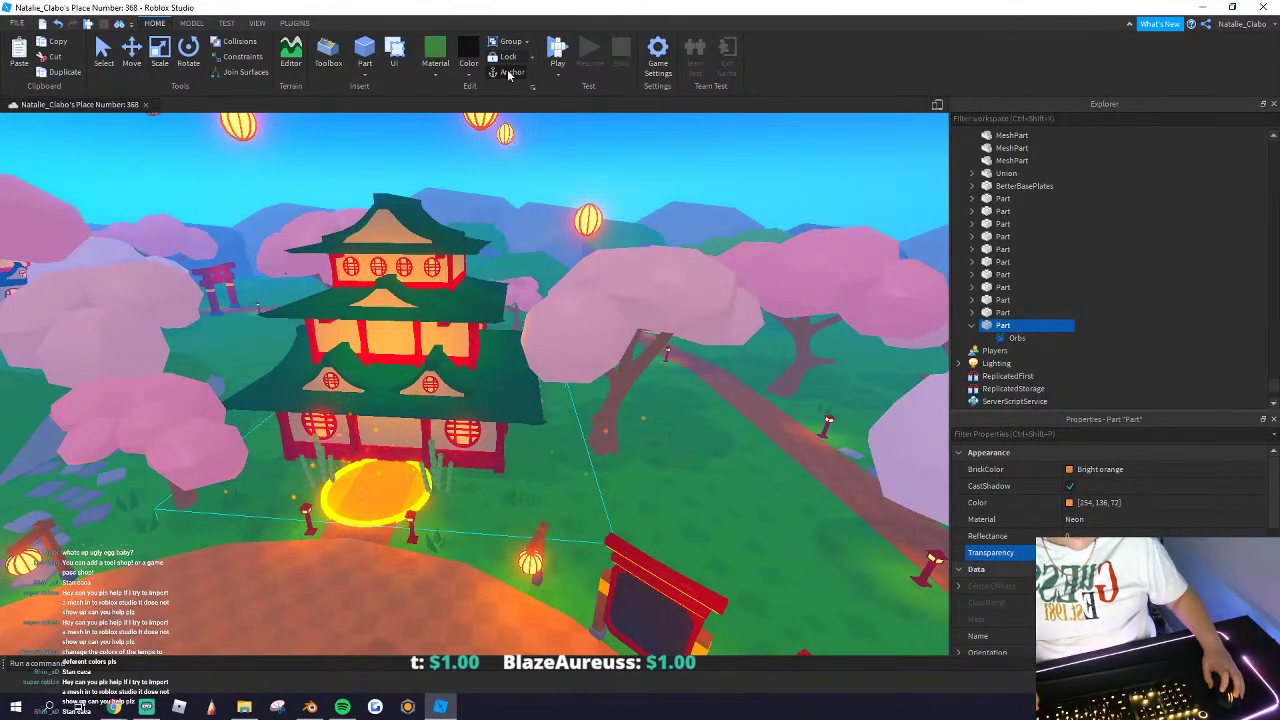
{"action": "left_click", "coordinate": [508, 75]}
{"action": "right_click_drag", "start_coordinate": [308, 240], "coordinate": [303, 265]}
{"action": "key", "text": "d"}
{"action": "key", "text": "w"}
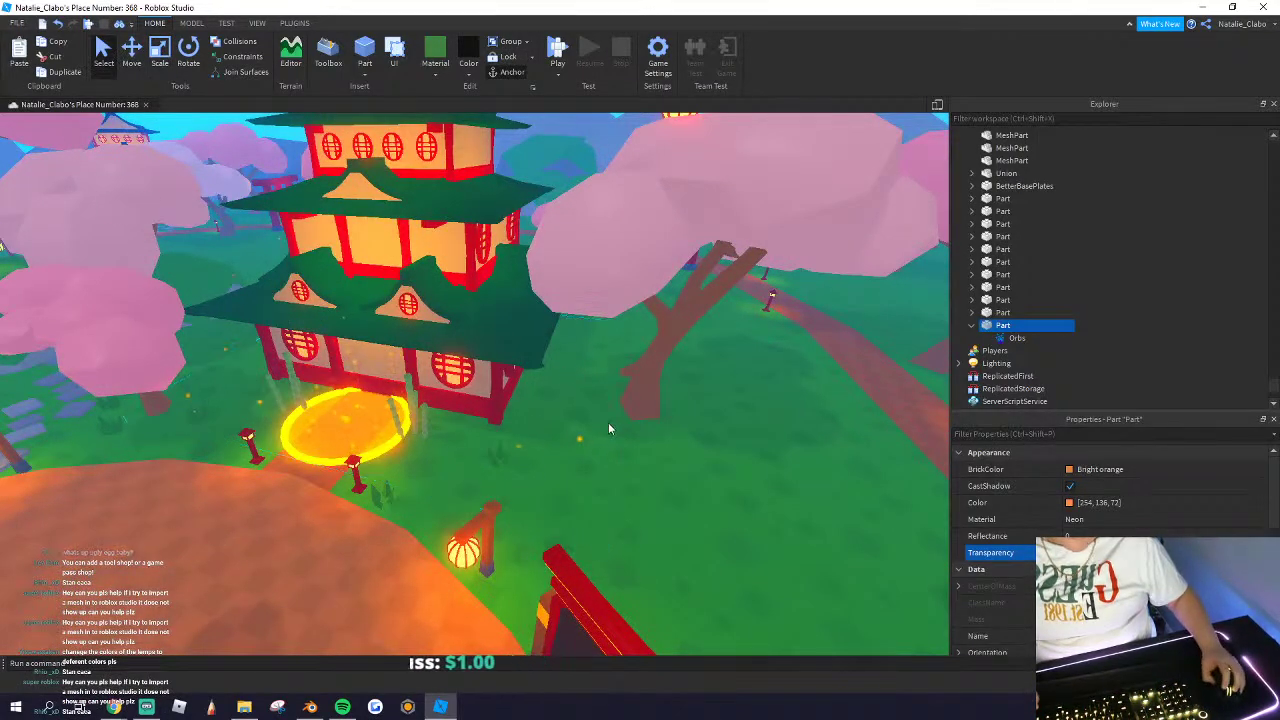
{"action": "left_click", "coordinate": [608, 424]}
{"action": "scroll", "coordinate": [343, 458], "scroll_direction": "down", "scroll_amount": 10}
{"action": "right_click_drag", "start_coordinate": [343, 458], "coordinate": [343, 459]}
{"action": "scroll", "coordinate": [343, 459], "scroll_direction": "up", "scroll_amount": 8}
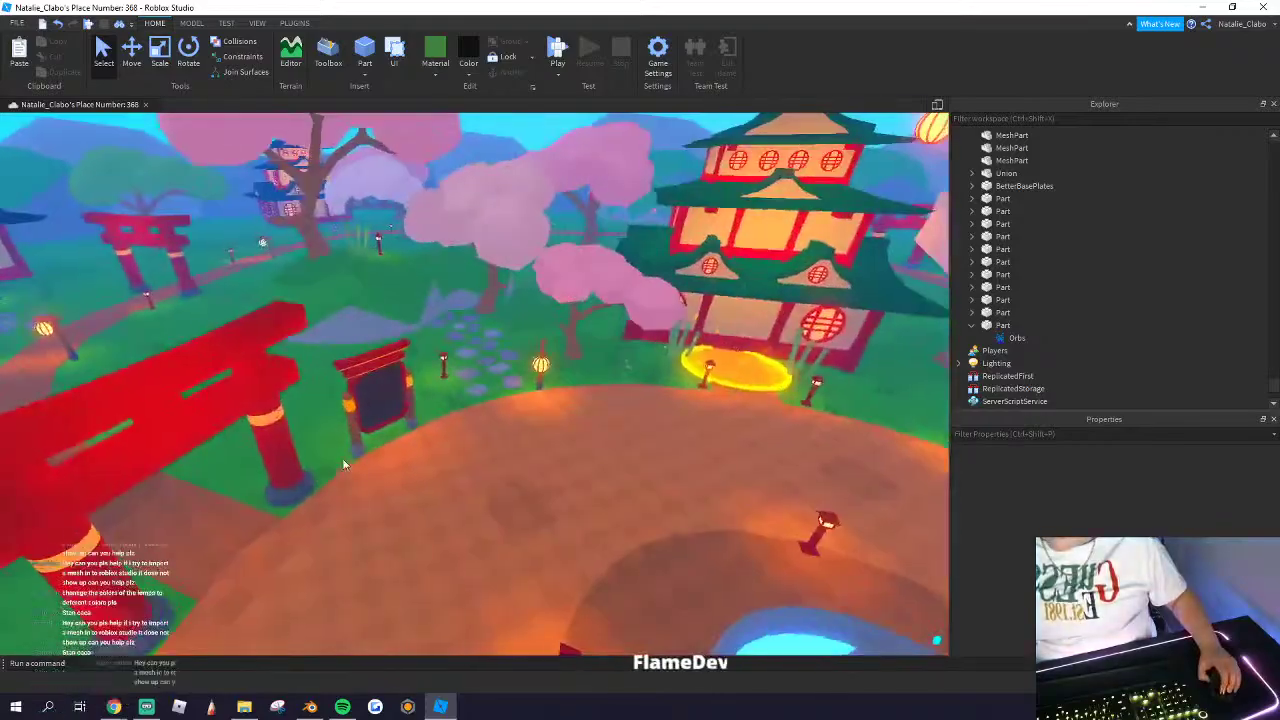
{"action": "scroll", "coordinate": [342, 458], "scroll_direction": "down", "scroll_amount": 8}
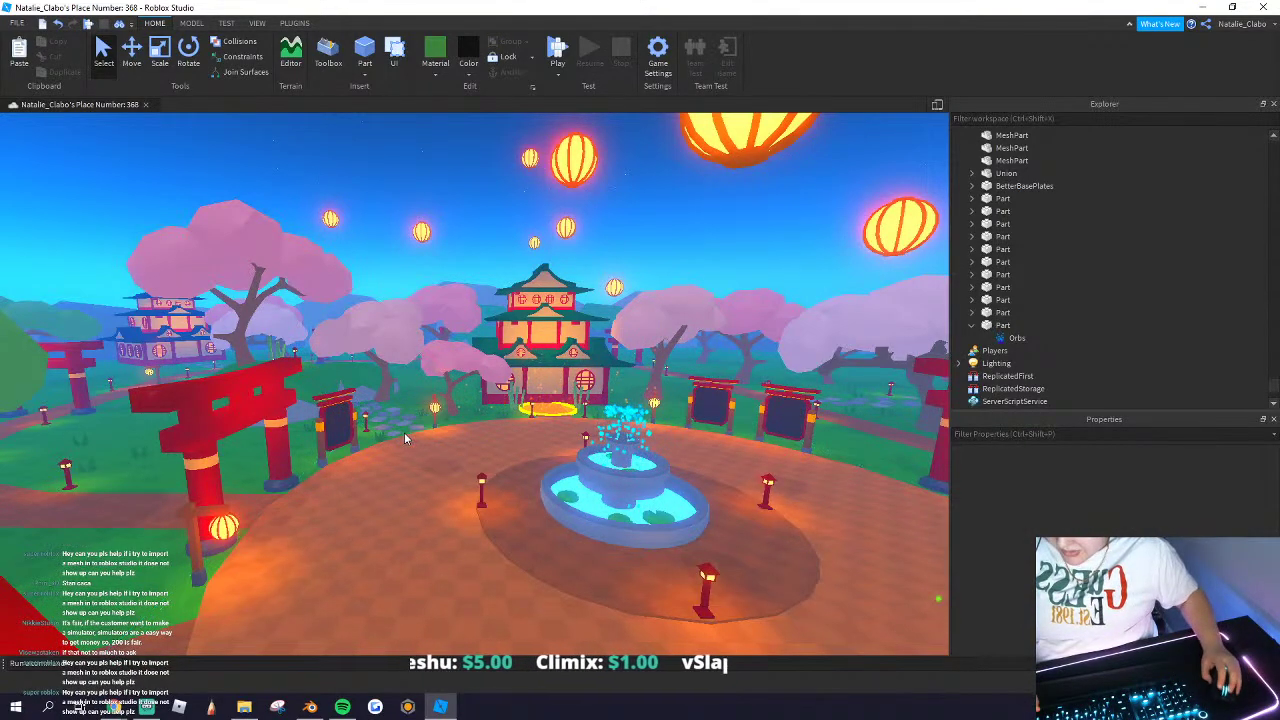
{"action": "key", "text": "s"}
{"action": "right_click_drag", "start_coordinate": [316, 422], "coordinate": [316, 422]}
{"action": "key", "text": "s"}
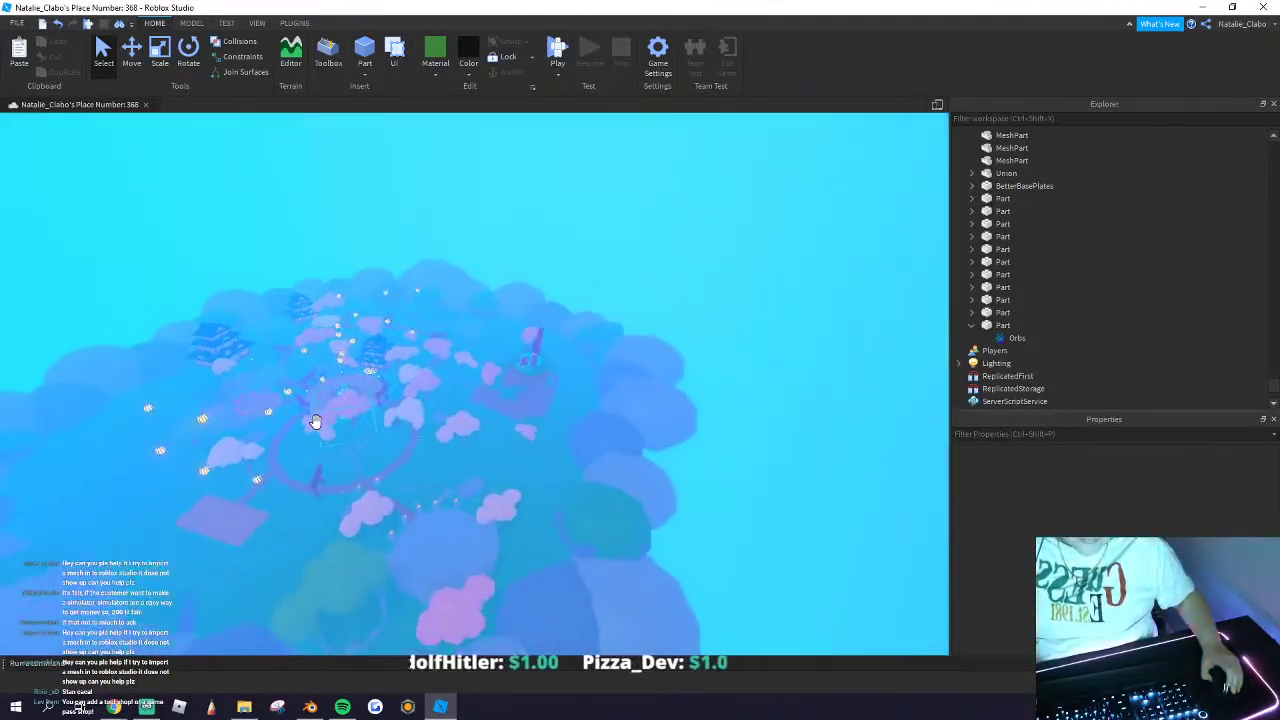
{"action": "left_click_drag", "start_coordinate": [152, 237], "coordinate": [750, 557]}
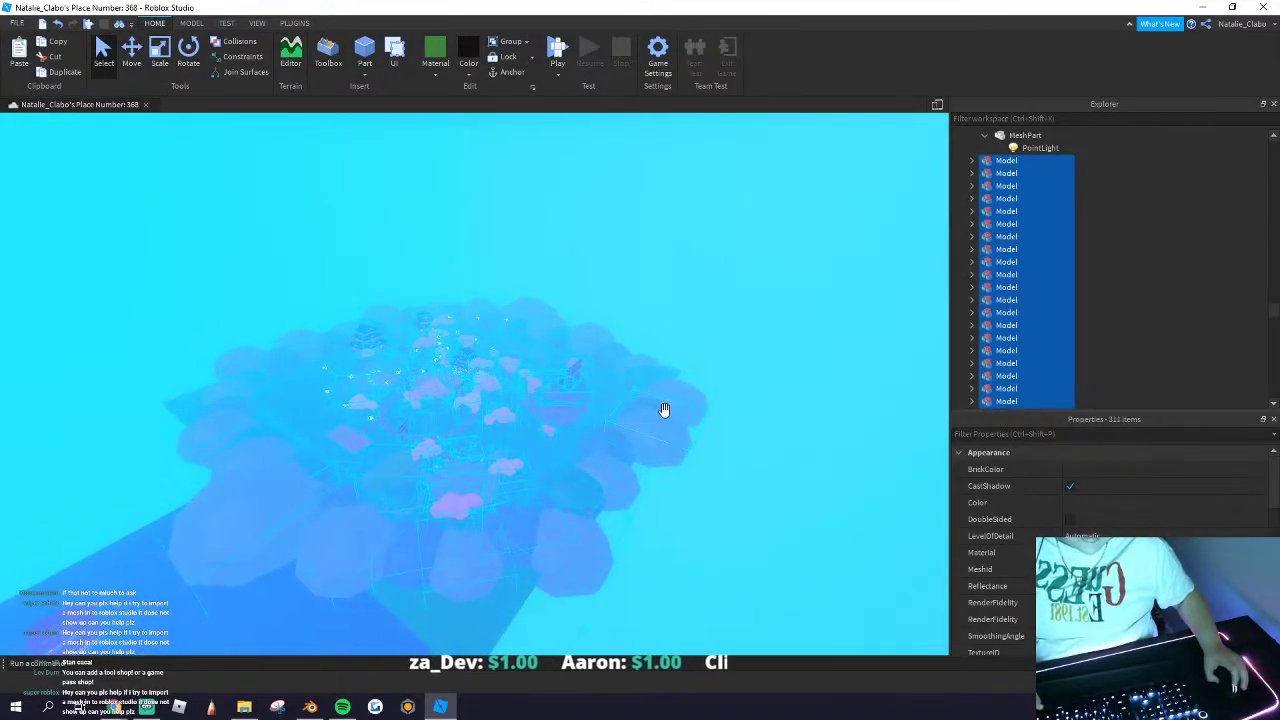
{"action": "left_click", "coordinate": [403, 248]}
Step: Move floating lanterns from the cluster near the green-roofed pagoda outward toward the hilltop torii gate
{"action": "key", "text": "w"}
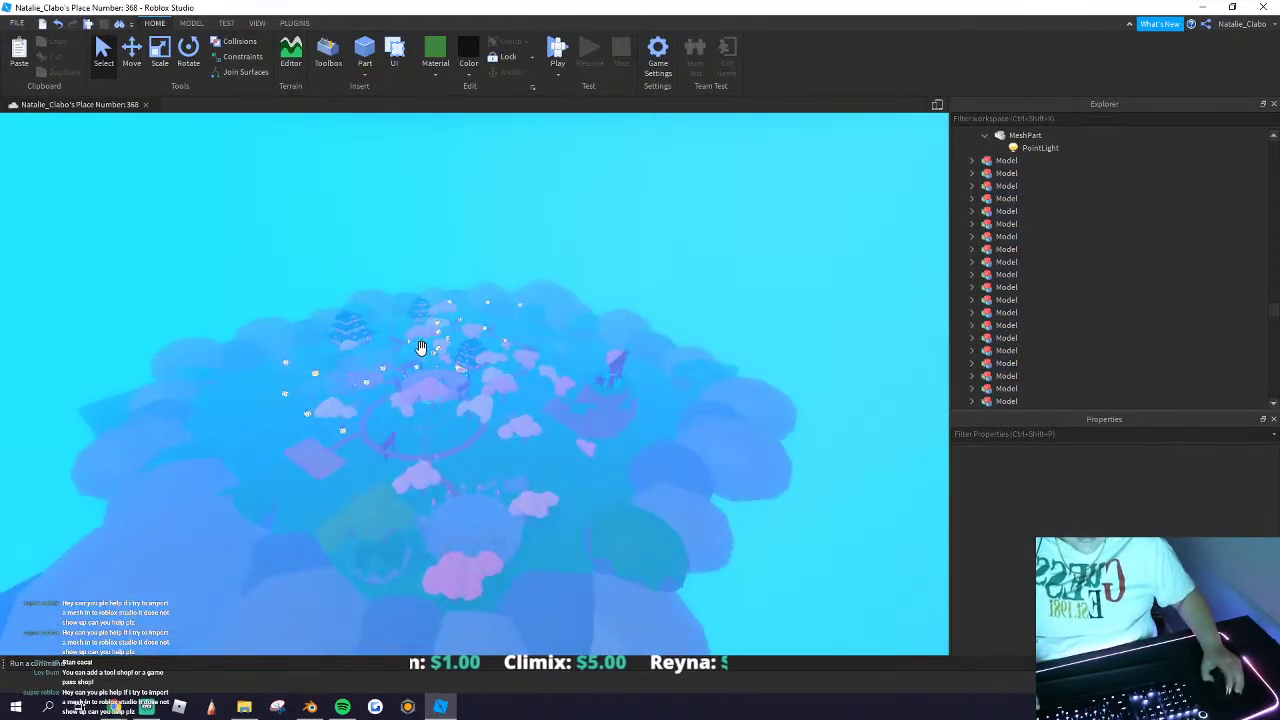
{"action": "left_click", "coordinate": [435, 360]}
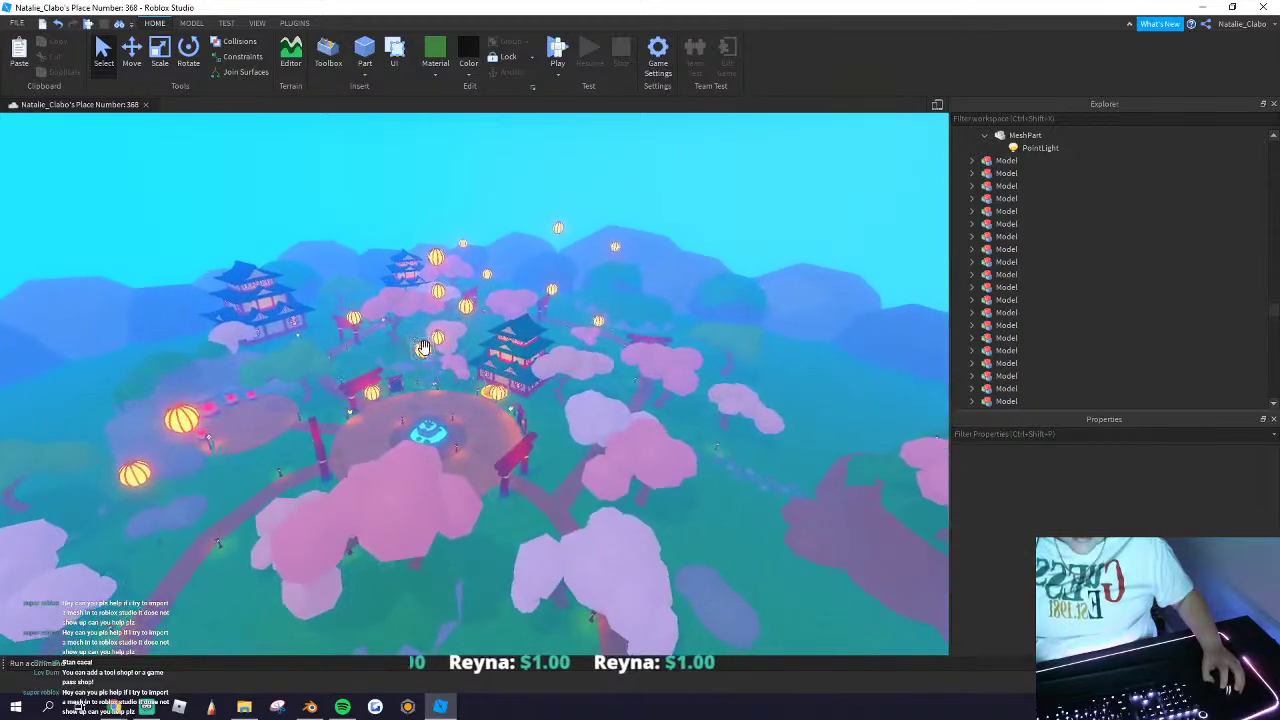
{"action": "left_click_drag", "start_coordinate": [460, 381], "coordinate": [529, 423]}
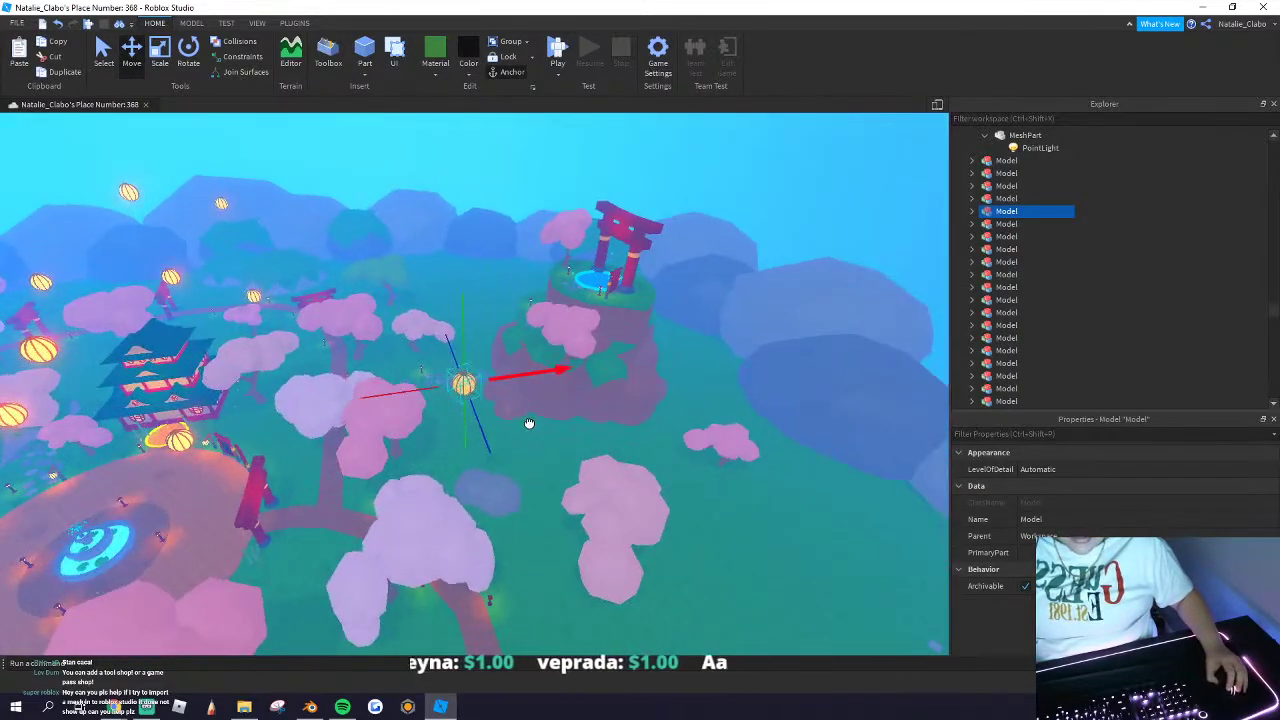
{"action": "right_click_drag", "start_coordinate": [529, 423], "coordinate": [440, 390]}
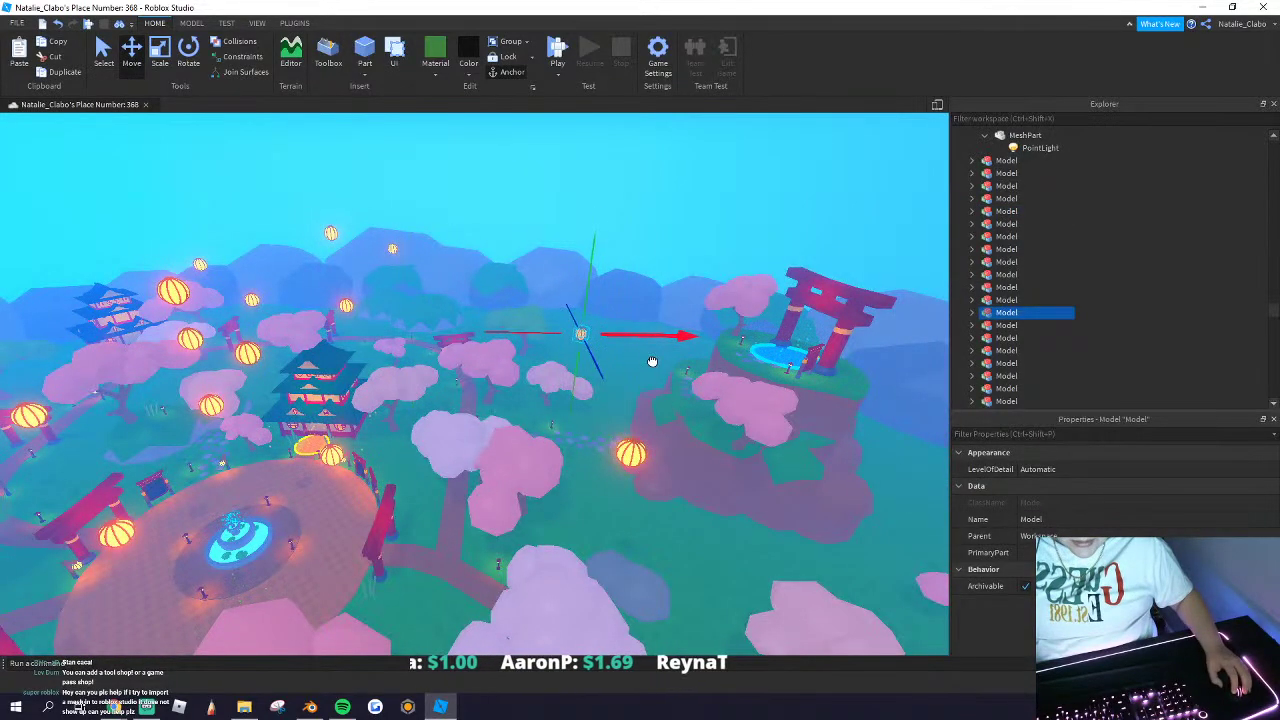
{"action": "left_click_drag", "start_coordinate": [652, 361], "coordinate": [650, 360]}
{"action": "key", "text": "w"}
Step: Spread two more floating lanterns apart, one above the green-roofed pagoda and one out toward the distant blue-roofed pagoda
{"action": "left_click", "coordinate": [352, 236]}
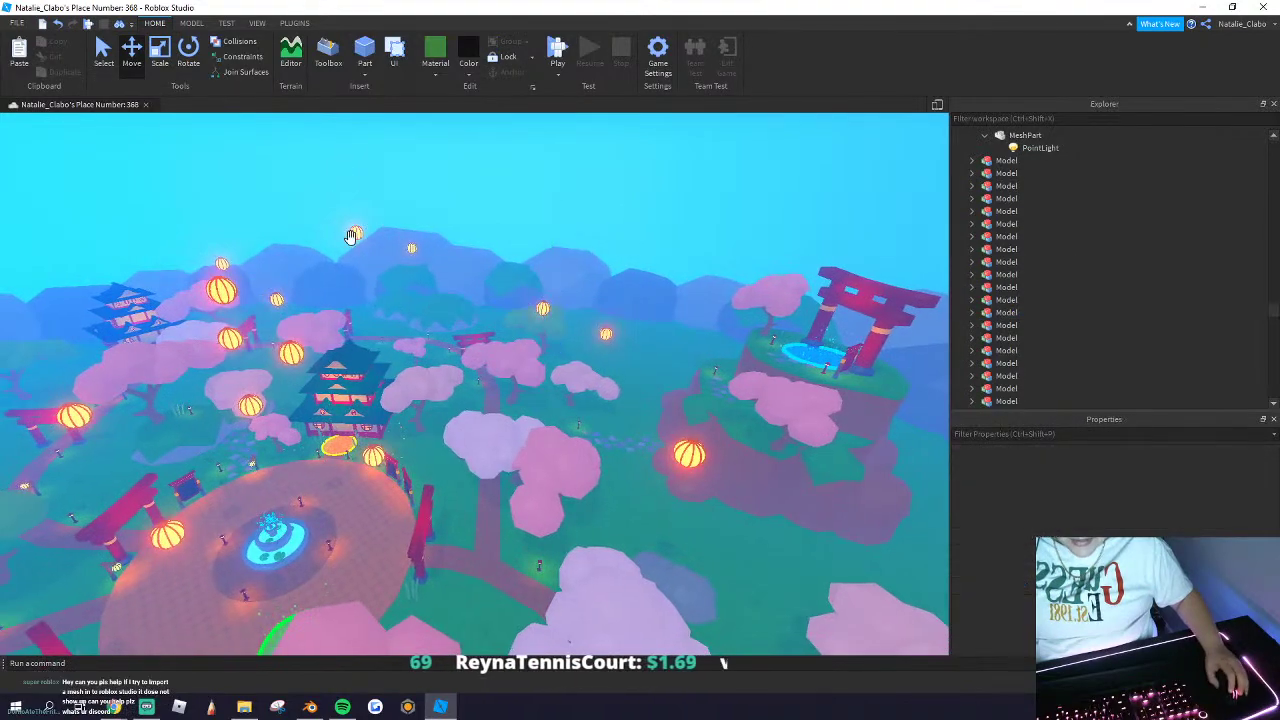
{"action": "left_click_drag", "start_coordinate": [476, 356], "coordinate": [474, 357]}
{"action": "key", "text": "a"}
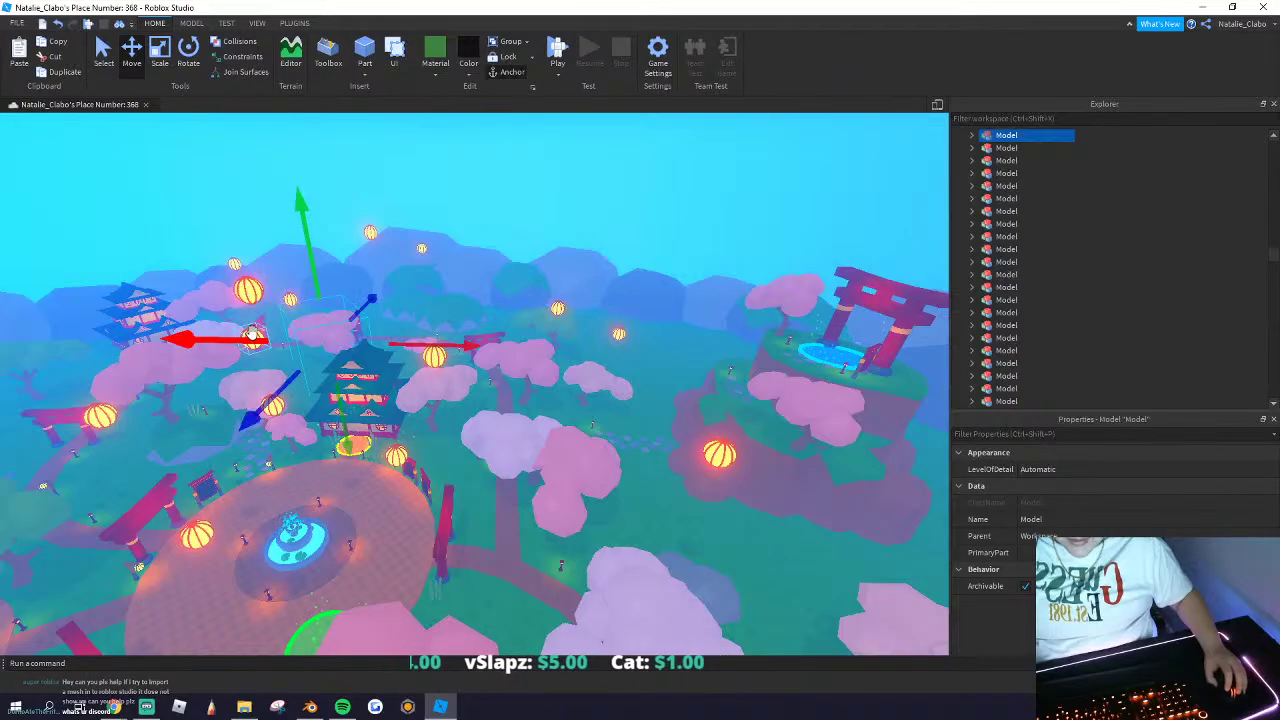
{"action": "left_click", "coordinate": [320, 338]}
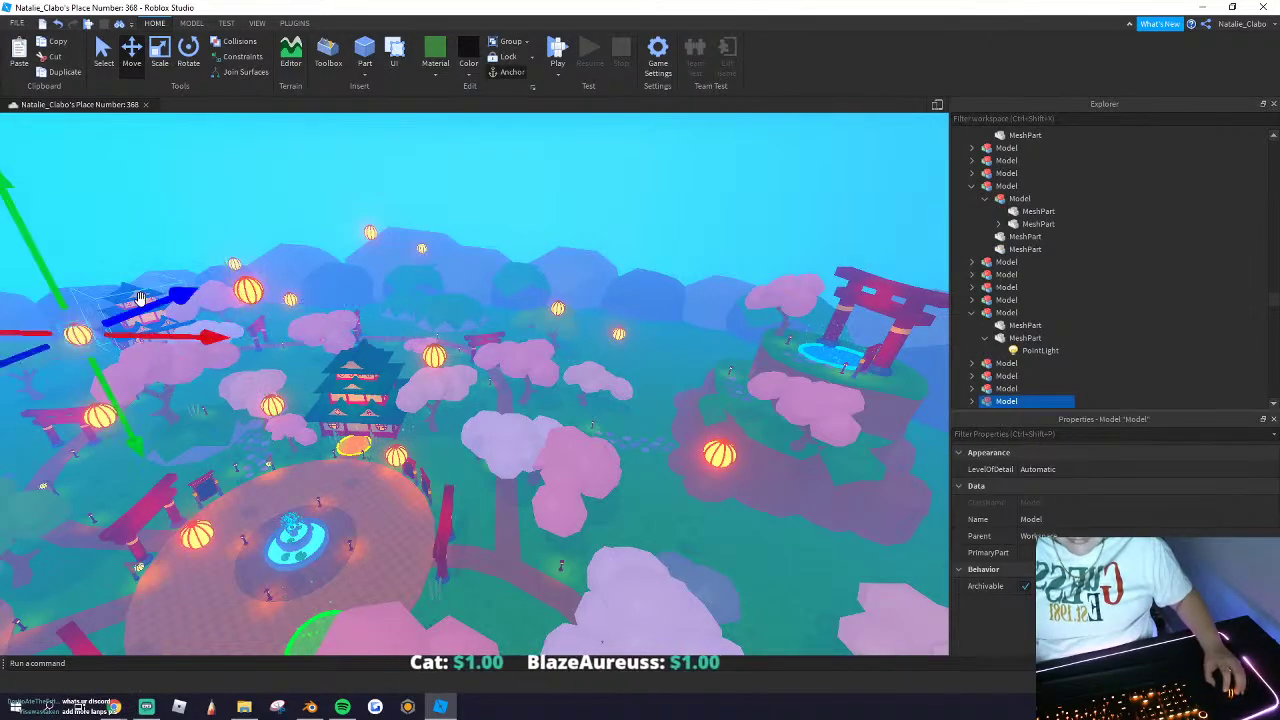
{"action": "left_click", "coordinate": [434, 426]}
Step: Duplicate the bamboo cluster beside the green-roofed pagoda's entrance, next to the glowing disc
{"action": "key", "text": "w"}
{"action": "right_click_drag", "start_coordinate": [466, 494], "coordinate": [466, 495]}
{"action": "key", "text": "s"}
{"action": "key", "text": "a"}
{"action": "key", "text": "w"}
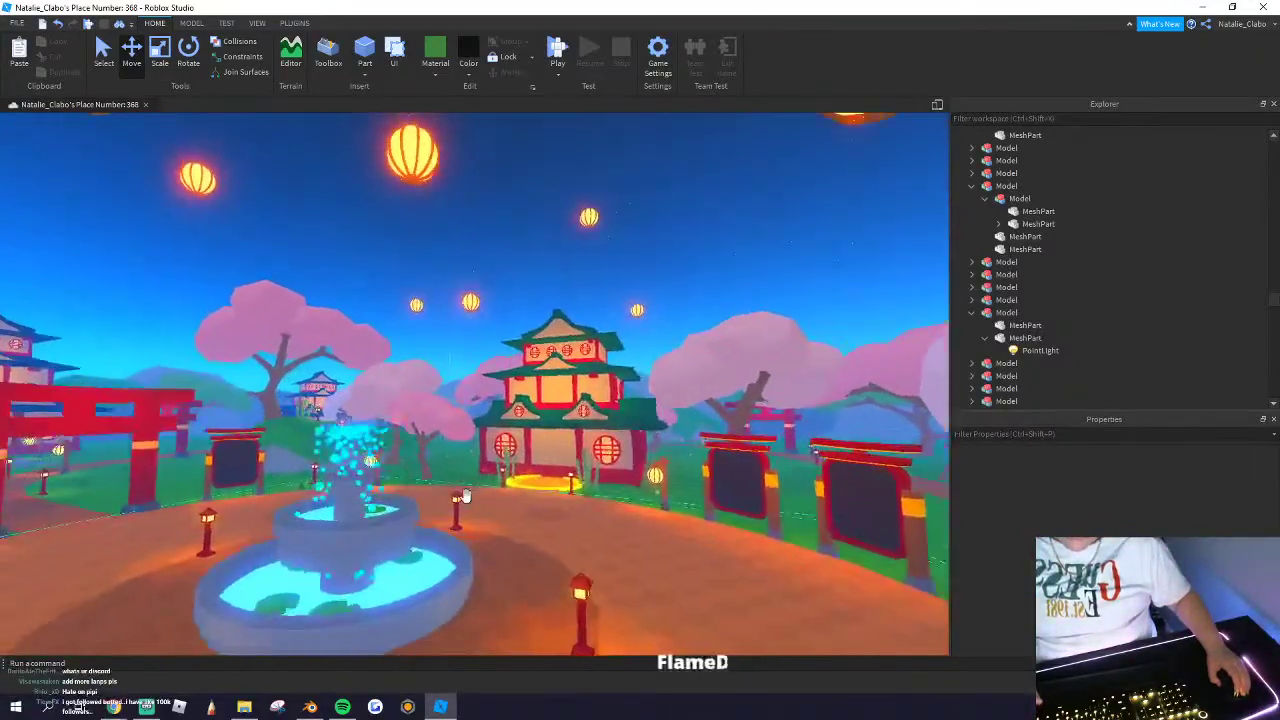
{"action": "key", "text": "w"}
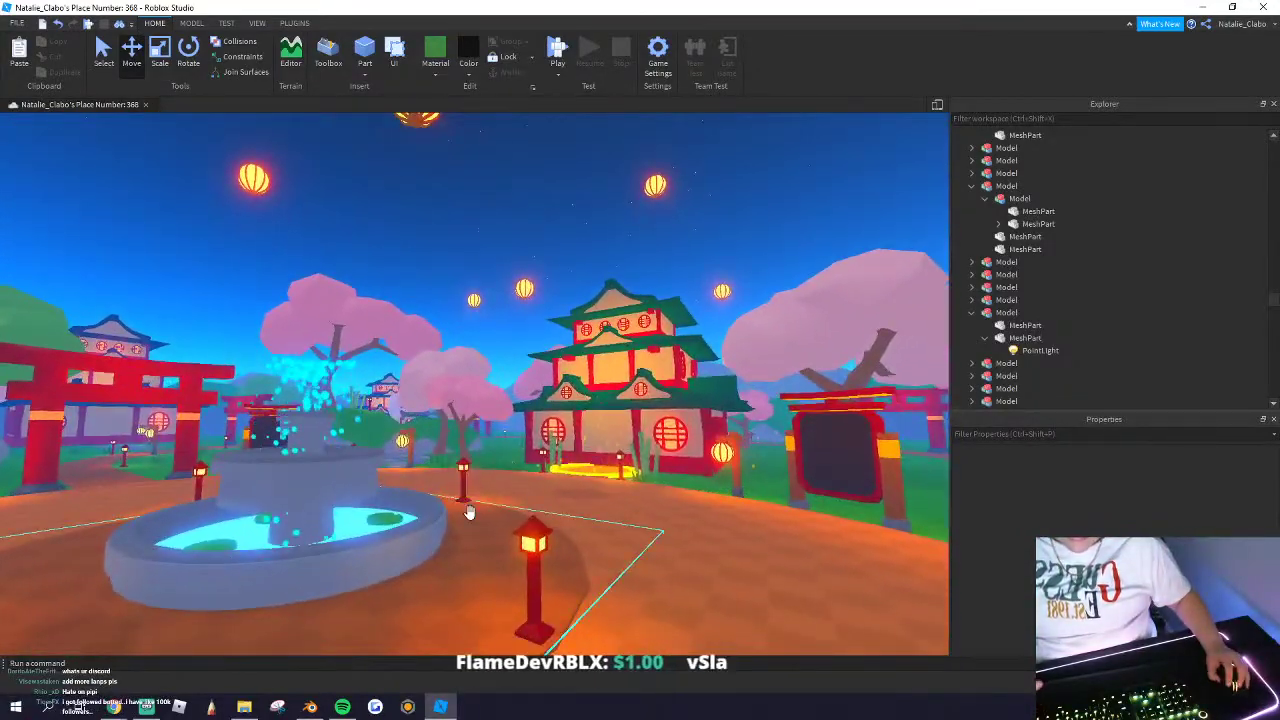
{"action": "key", "text": "w"}
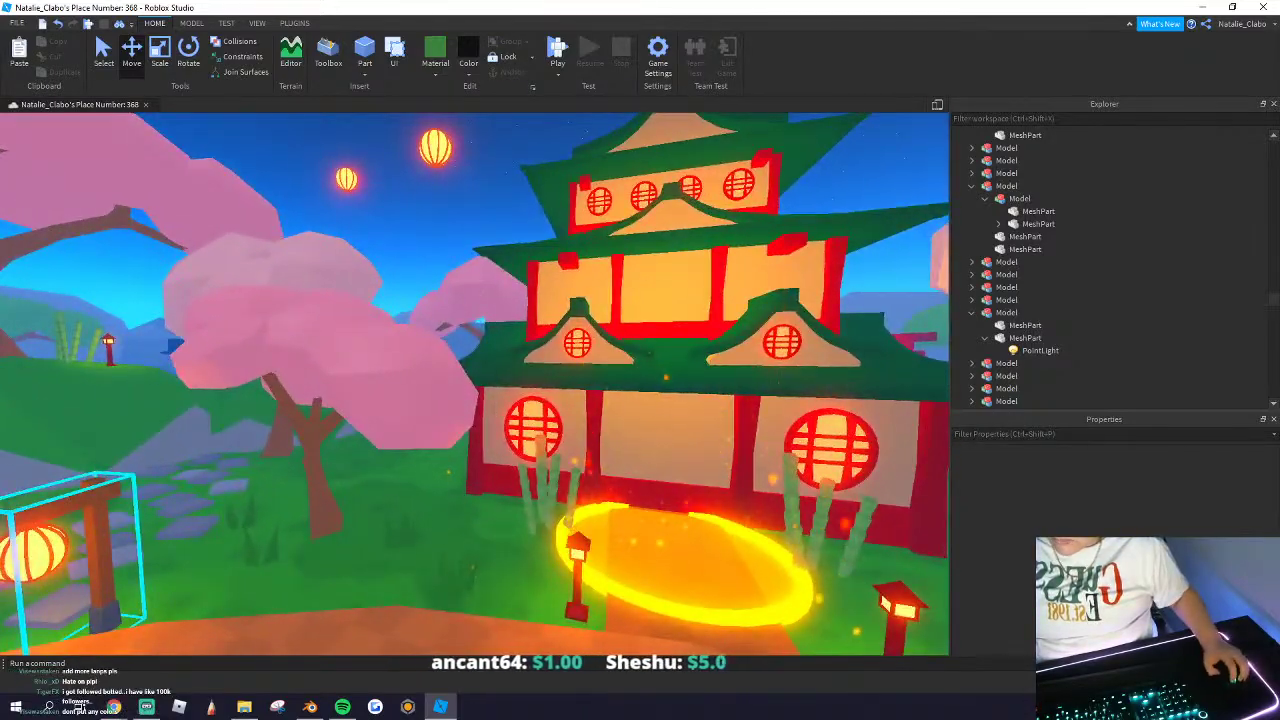
{"action": "key", "text": "w"}
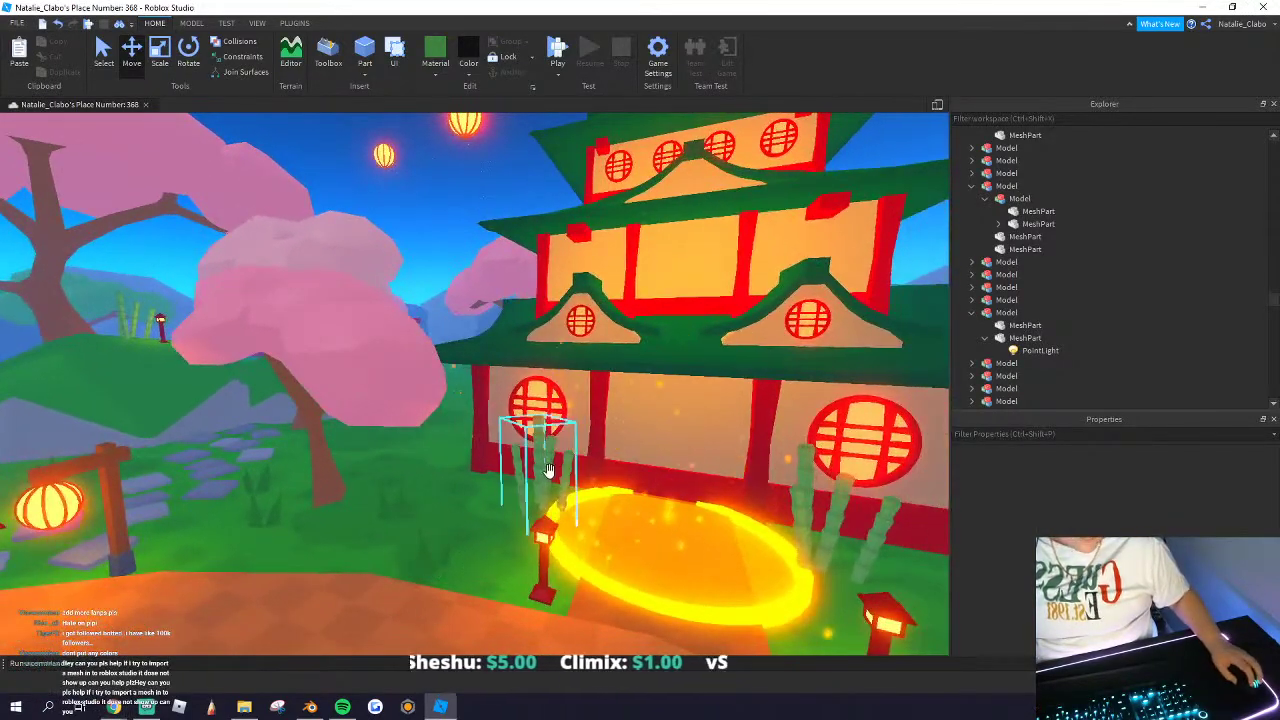
{"action": "left_click", "coordinate": [545, 470]}
{"action": "key", "text": "ctrl+d"}
Step: Place the bamboo copy beside the stepping stones in front of the blue-roofed pagoda, near the torii gate
{"action": "left_click_drag", "start_coordinate": [555, 475], "coordinate": [537, 315]}
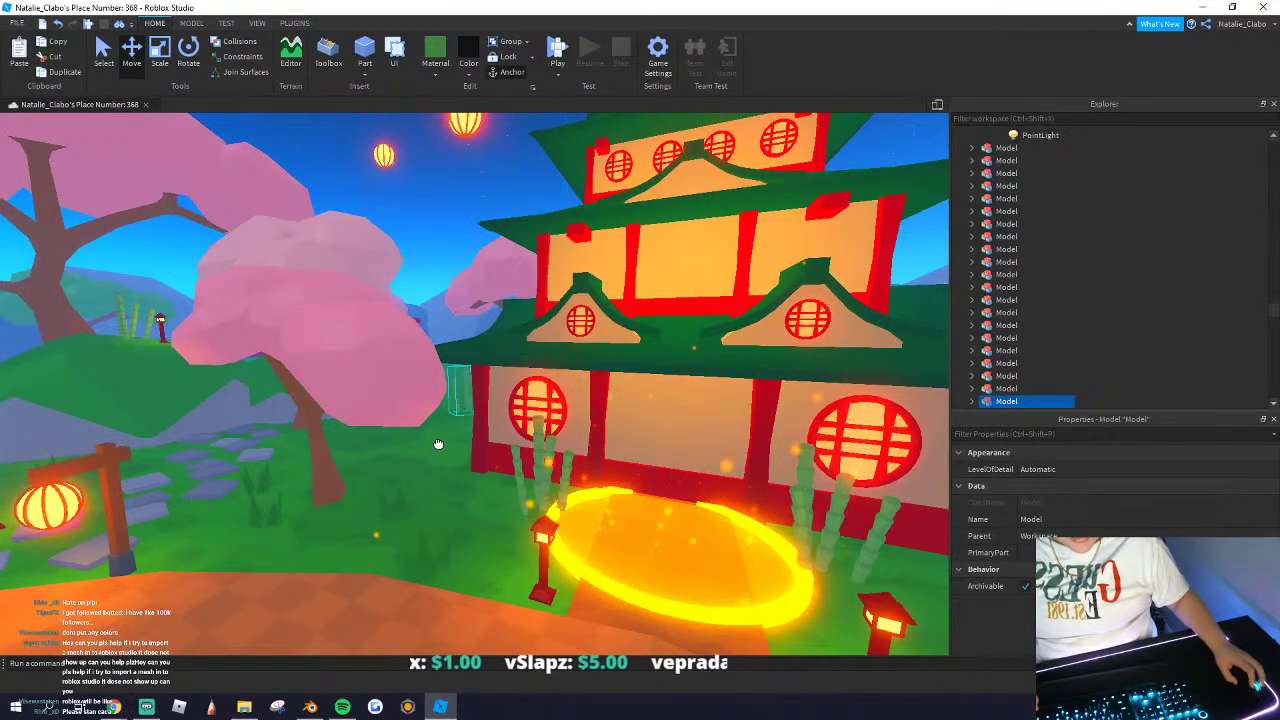
{"action": "key", "text": "w"}
{"action": "left_click_drag", "start_coordinate": [438, 444], "coordinate": [438, 478]}
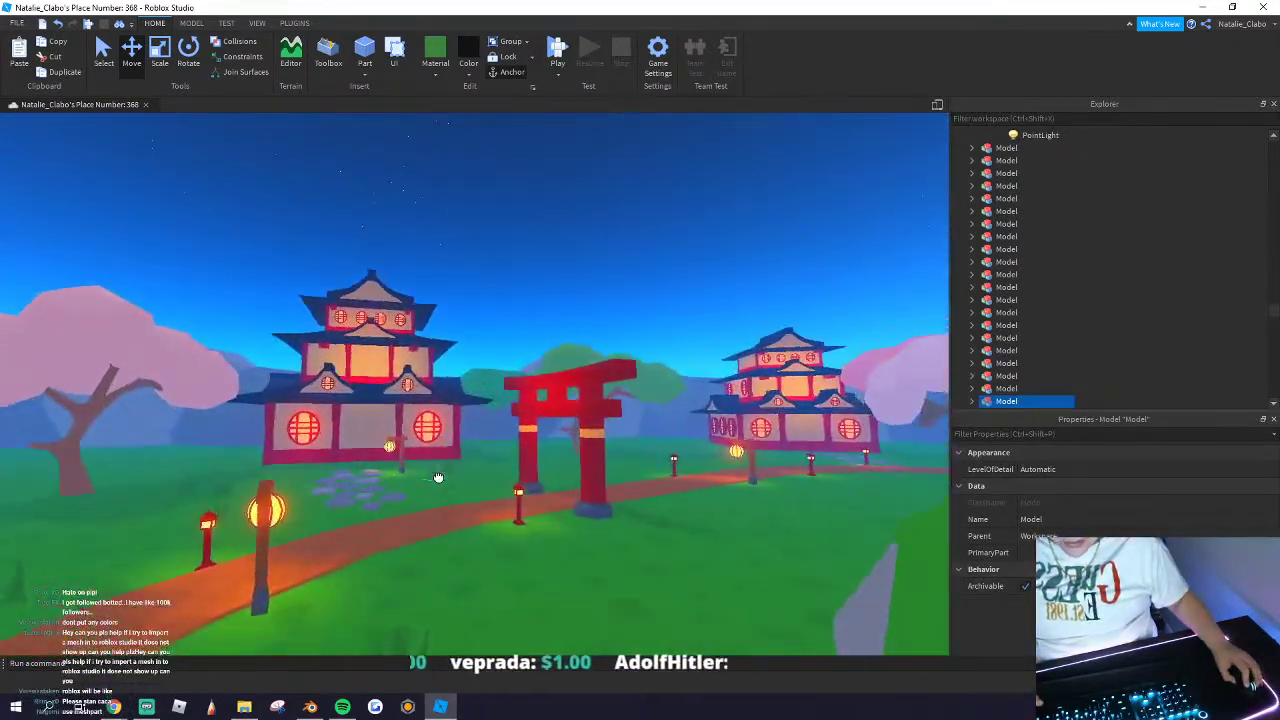
{"action": "scroll", "coordinate": [438, 477], "scroll_direction": "up", "scroll_amount": 3}
{"action": "key", "text": "s"}
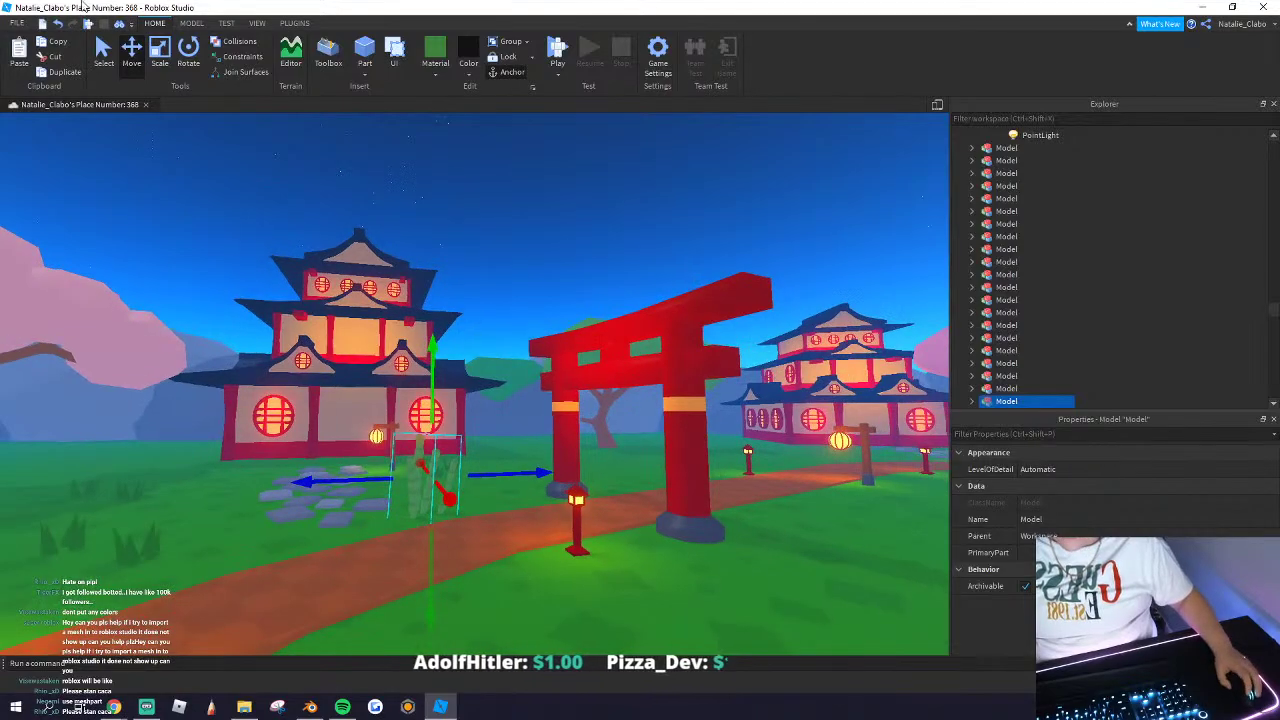
{"action": "right_click_drag", "start_coordinate": [435, 372], "coordinate": [436, 378]}
Step: Duplicate that bamboo cluster and place the copy on the opposite side of the stepping stones
{"action": "key", "text": "e"}
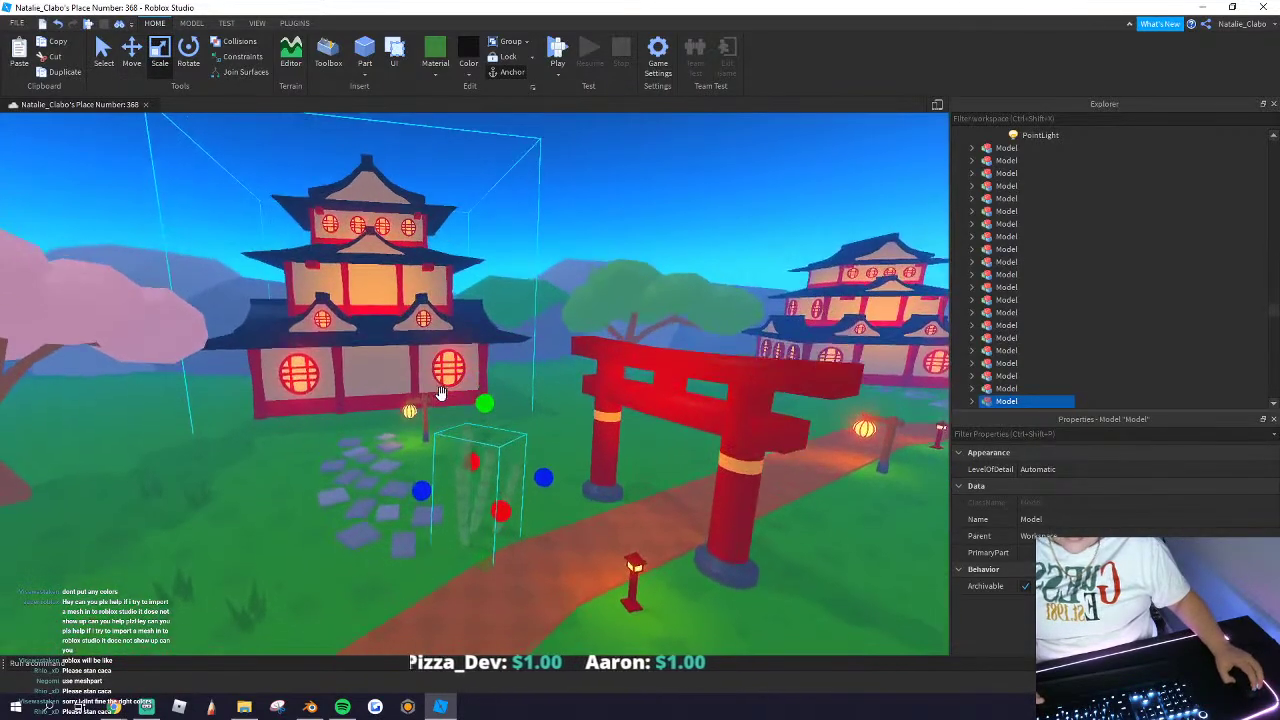
{"action": "key", "text": "ctrl+d"}
{"action": "left_click_drag", "start_coordinate": [473, 467], "coordinate": [425, 492]}
{"action": "right_click_drag", "start_coordinate": [430, 489], "coordinate": [424, 491]}
{"action": "left_click_drag", "start_coordinate": [425, 492], "coordinate": [410, 486]}
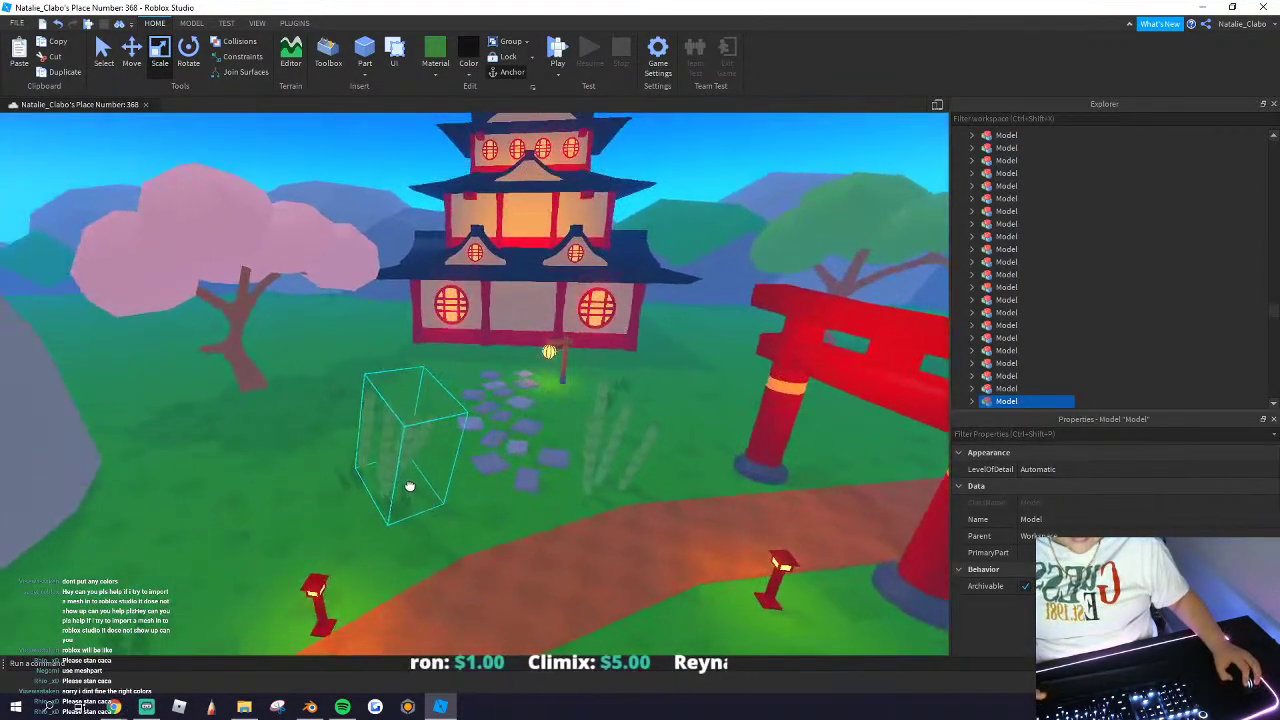
Step: Rotate the second bamboo cluster to a different angle and reposition it in the grass beside the stepping stones
{"action": "key", "text": "w"}
{"action": "key", "text": "d"}
{"action": "key", "text": "q"}
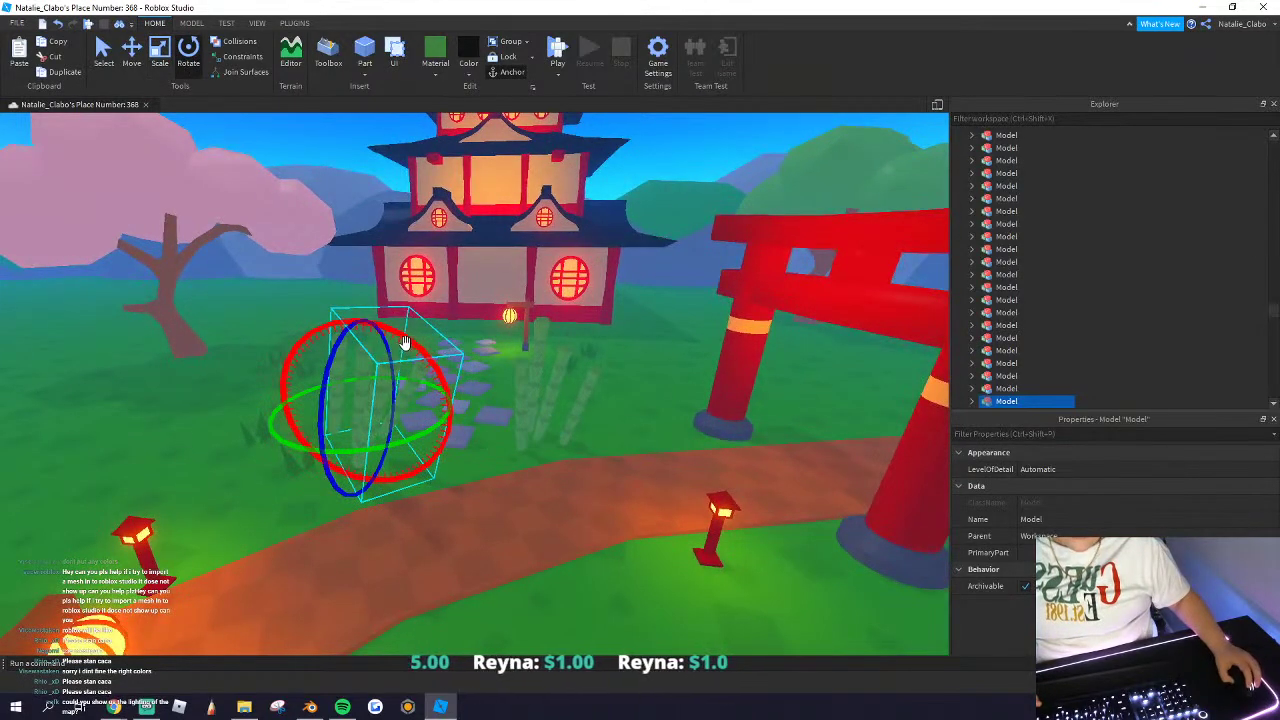
{"action": "left_click_drag", "start_coordinate": [405, 343], "coordinate": [352, 320]}
{"action": "key", "text": "d"}
{"action": "right_click_drag", "start_coordinate": [411, 337], "coordinate": [411, 338]}
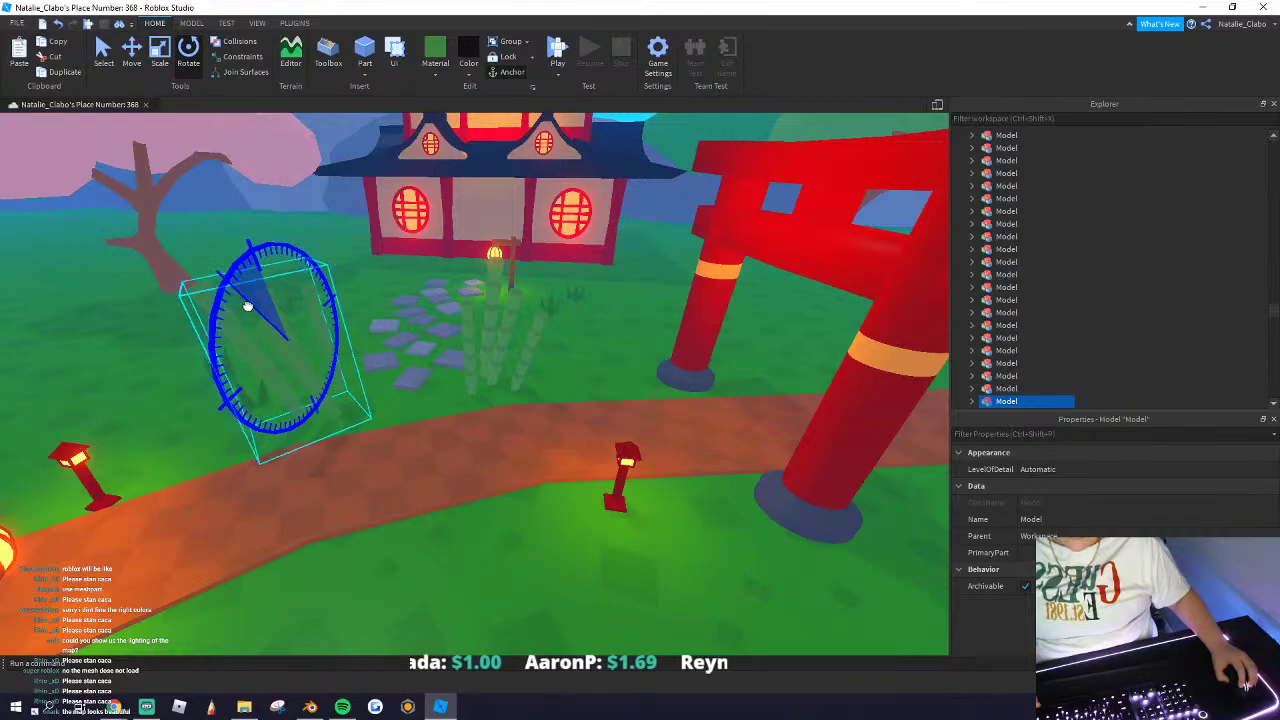
{"action": "left_click", "coordinate": [133, 55]}
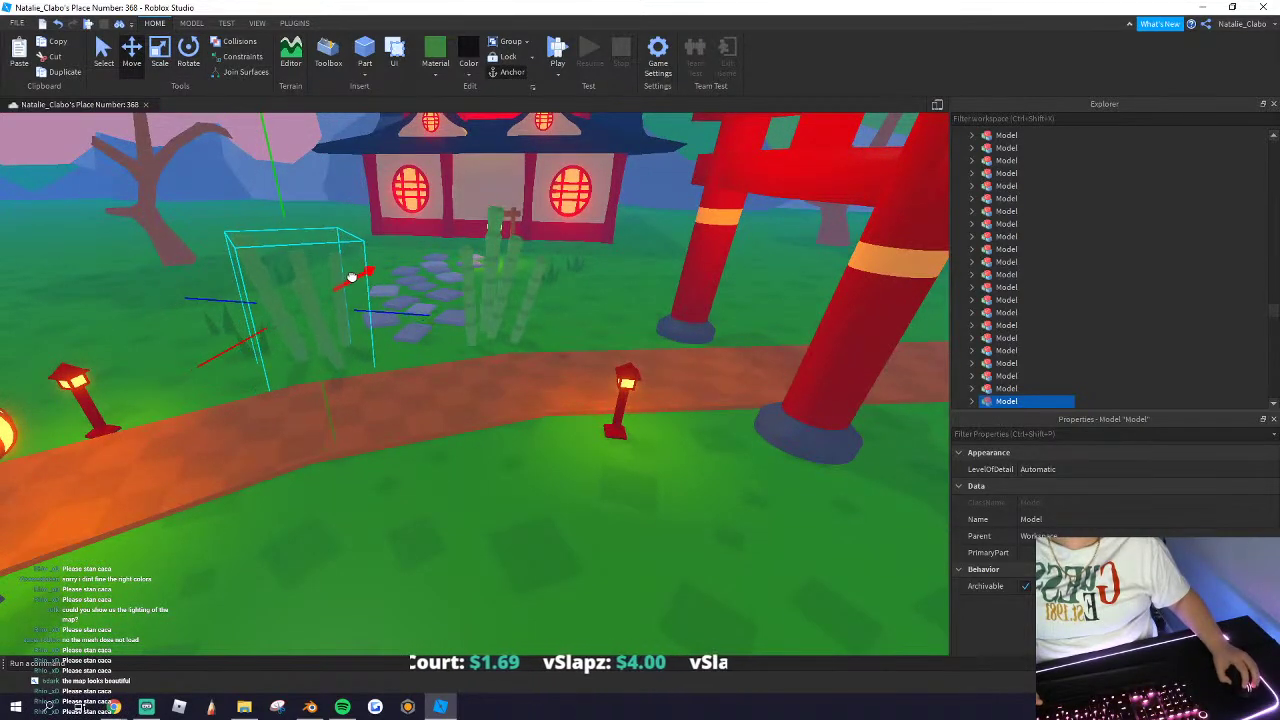
{"action": "right_click_drag", "start_coordinate": [352, 278], "coordinate": [347, 250]}
{"action": "key", "text": "s"}
{"action": "left_click", "coordinate": [306, 186]}
{"action": "right_click_drag", "start_coordinate": [312, 190], "coordinate": [312, 188]}
{"action": "key", "text": "w"}
{"action": "key", "text": "w"}
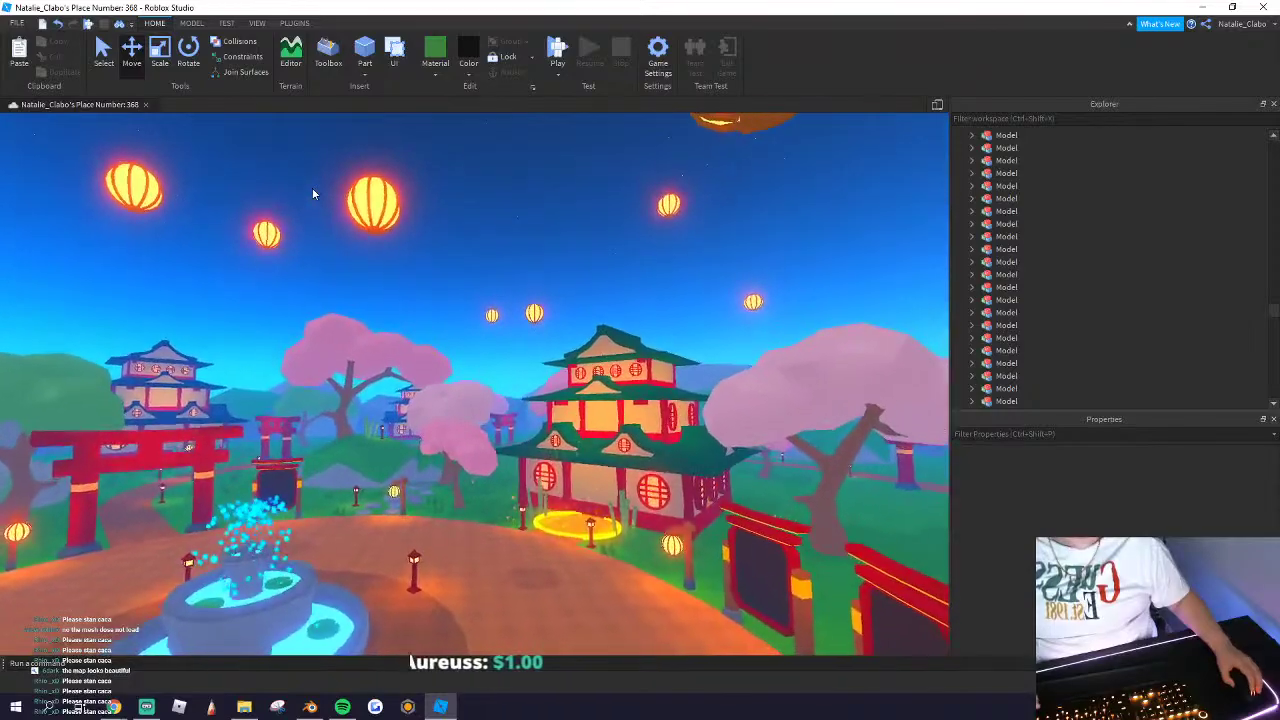
{"action": "key", "text": "s"}
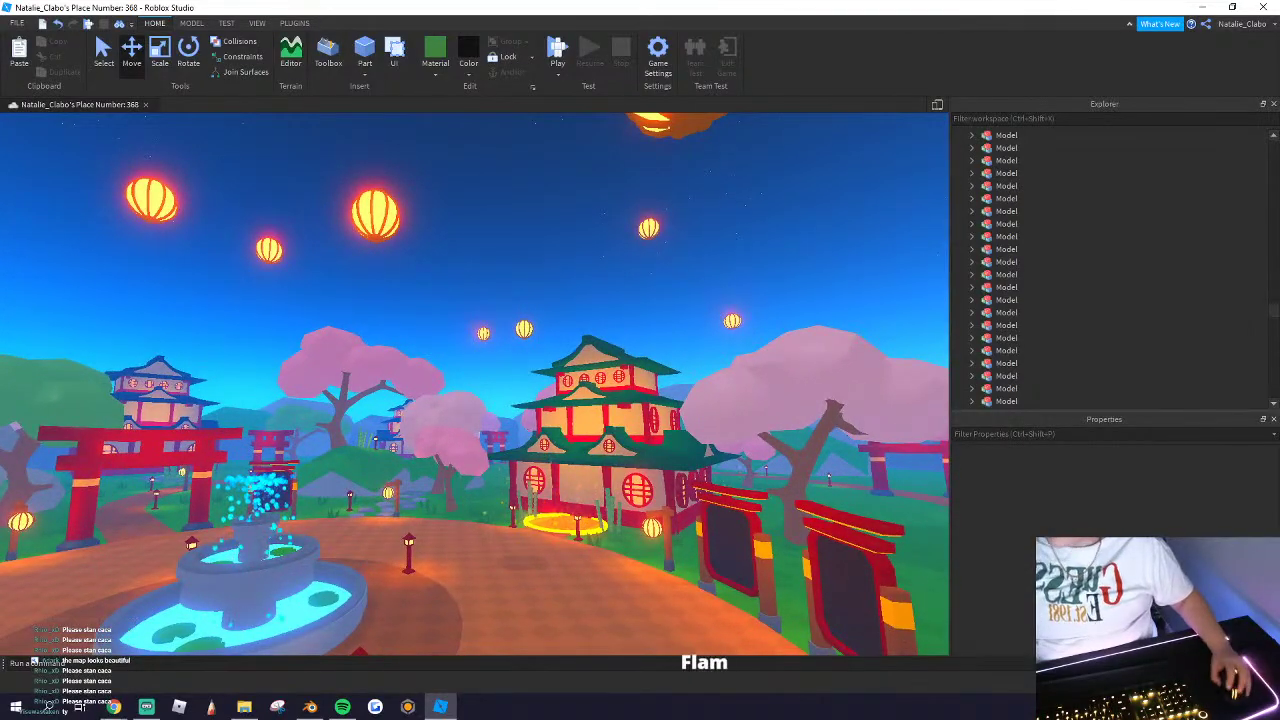
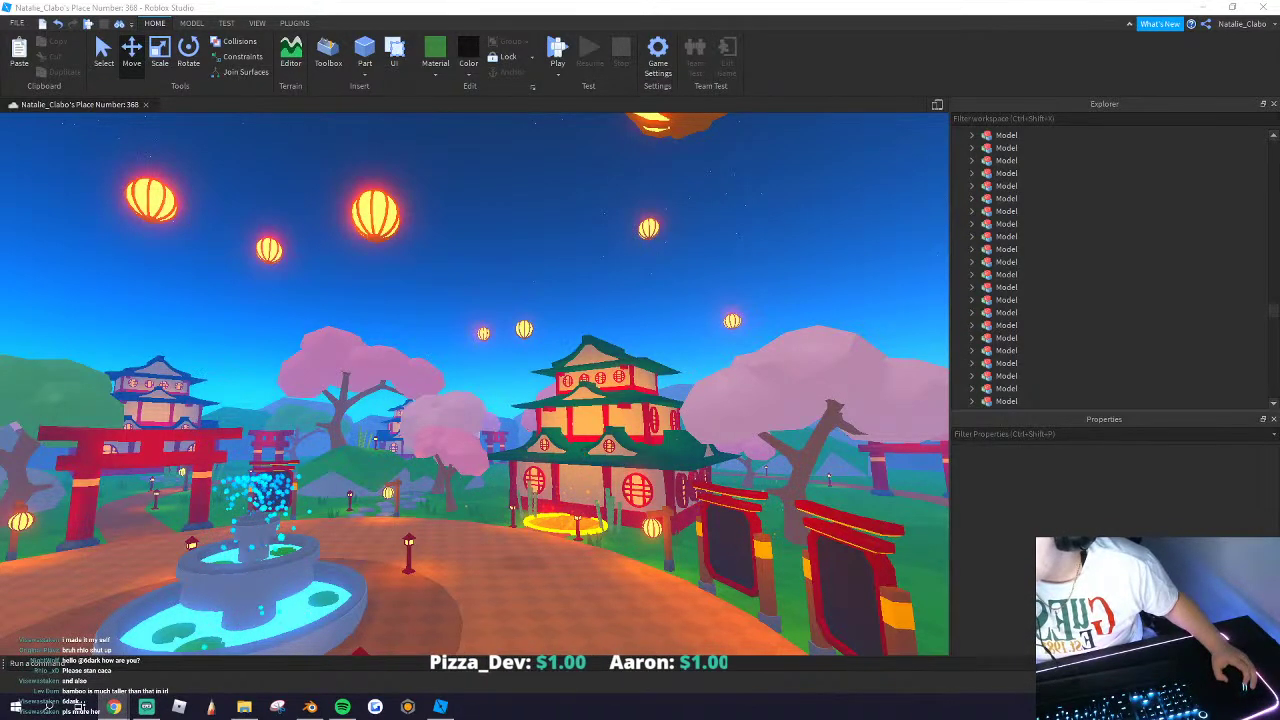
Step: Switch to Chrome, browse the Google image results for "JAPANESE BUILDINGS" and open the Pendraken image as reference
{"action": "left_click_drag", "start_coordinate": [1279, 390], "coordinate": [738, 310]}
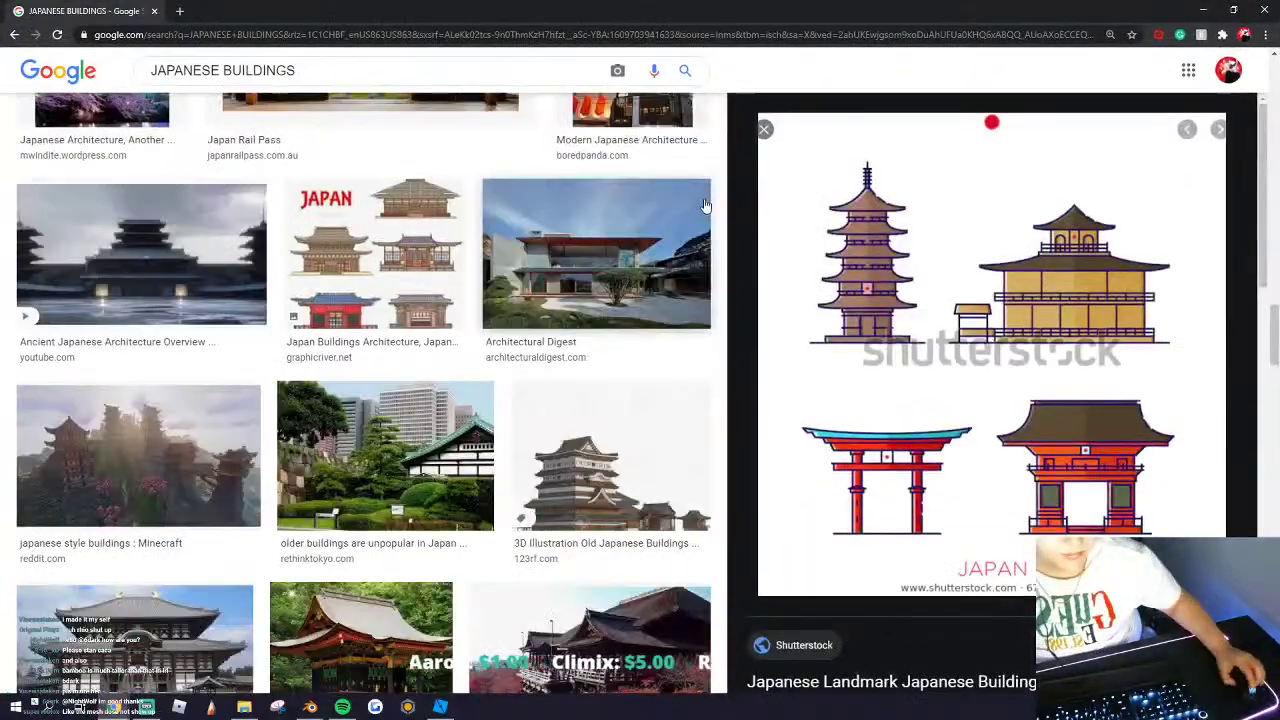
{"action": "scroll", "coordinate": [780, 350], "scroll_direction": "down", "scroll_amount": 7}
{"action": "scroll", "coordinate": [580, 550], "scroll_direction": "down", "scroll_amount": 9}
{"action": "scroll", "coordinate": [613, 524], "scroll_direction": "down", "scroll_amount": 10}
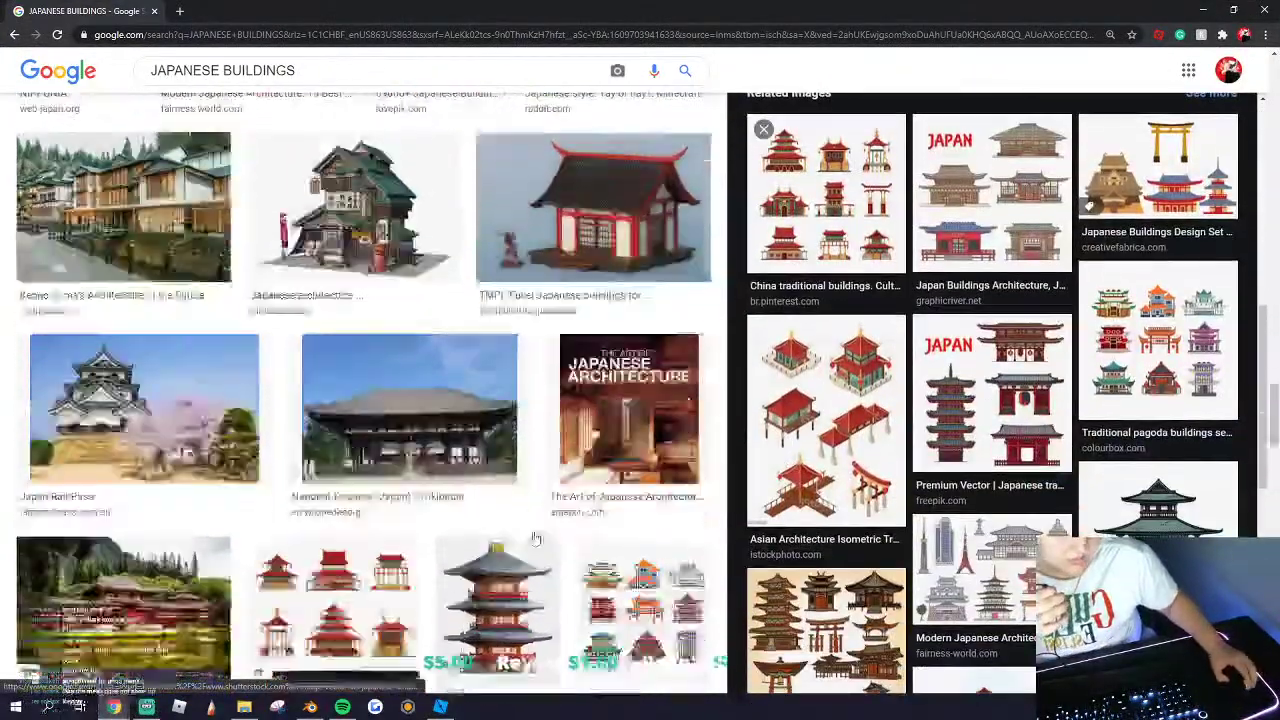
{"action": "scroll", "coordinate": [356, 462], "scroll_direction": "down", "scroll_amount": 5}
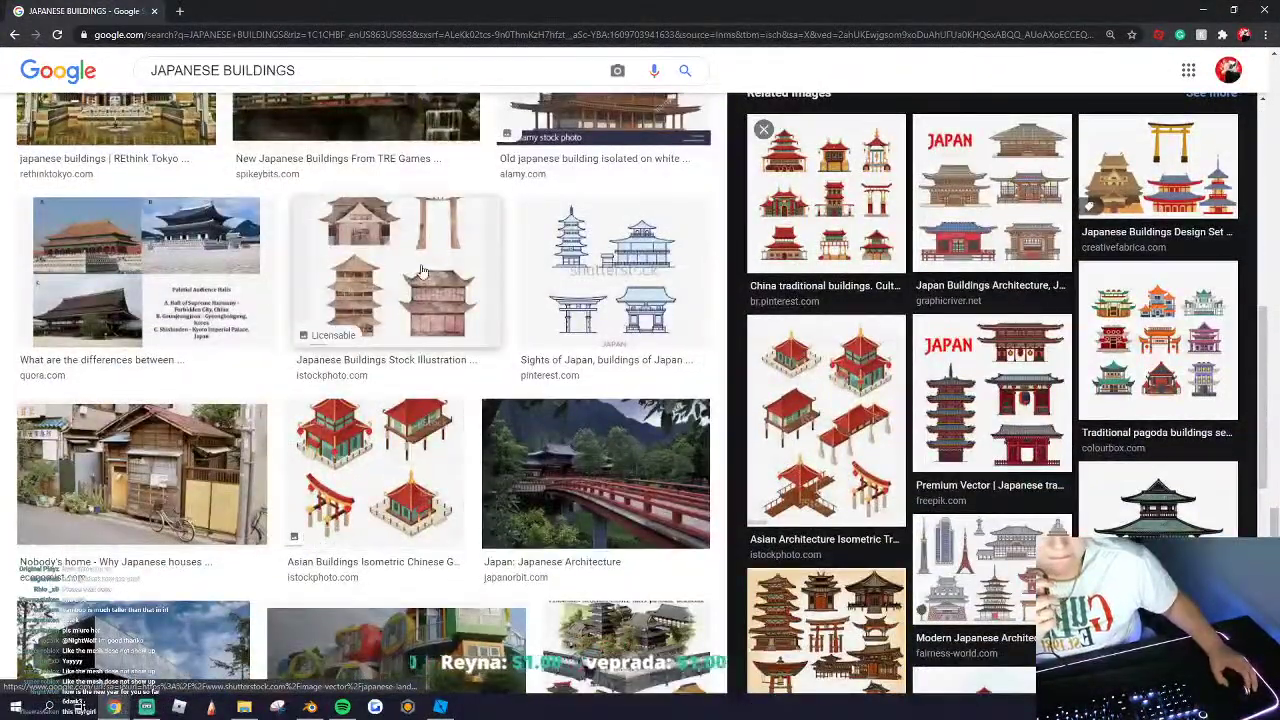
{"action": "scroll", "coordinate": [420, 428], "scroll_direction": "down", "scroll_amount": 5}
{"action": "scroll", "coordinate": [420, 428], "scroll_direction": "up", "scroll_amount": 3}
{"action": "left_click", "coordinate": [620, 537]}
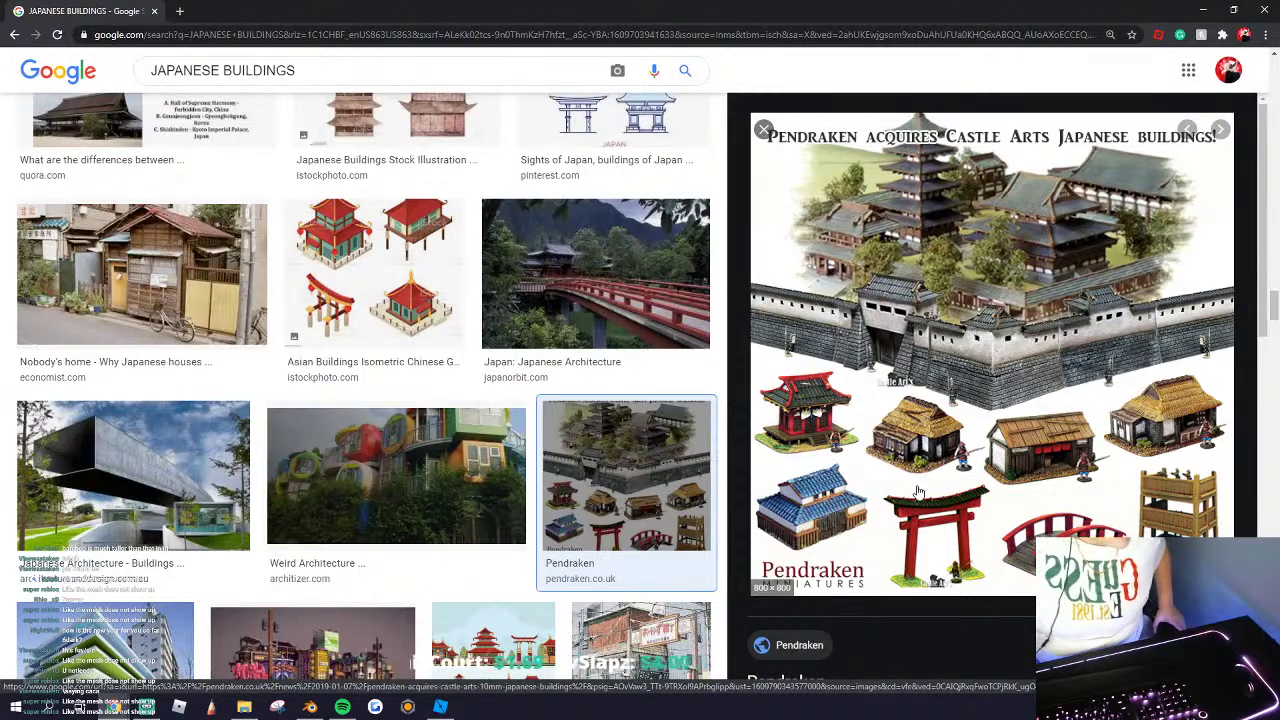
Step: Browse the images related to the Pendraken picture and further "JAPANESE BUILDINGS" results for architectural references
{"action": "scroll", "coordinate": [918, 492], "scroll_direction": "down", "scroll_amount": 5}
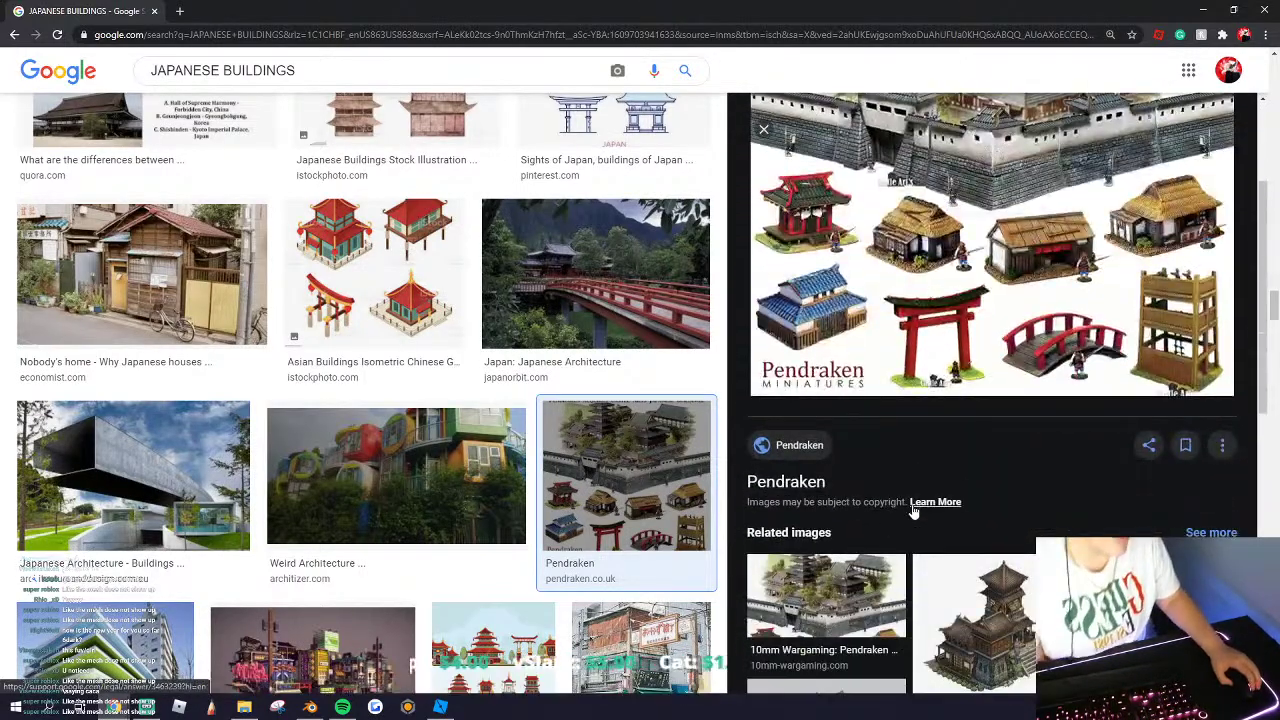
{"action": "scroll", "coordinate": [922, 503], "scroll_direction": "down", "scroll_amount": 4}
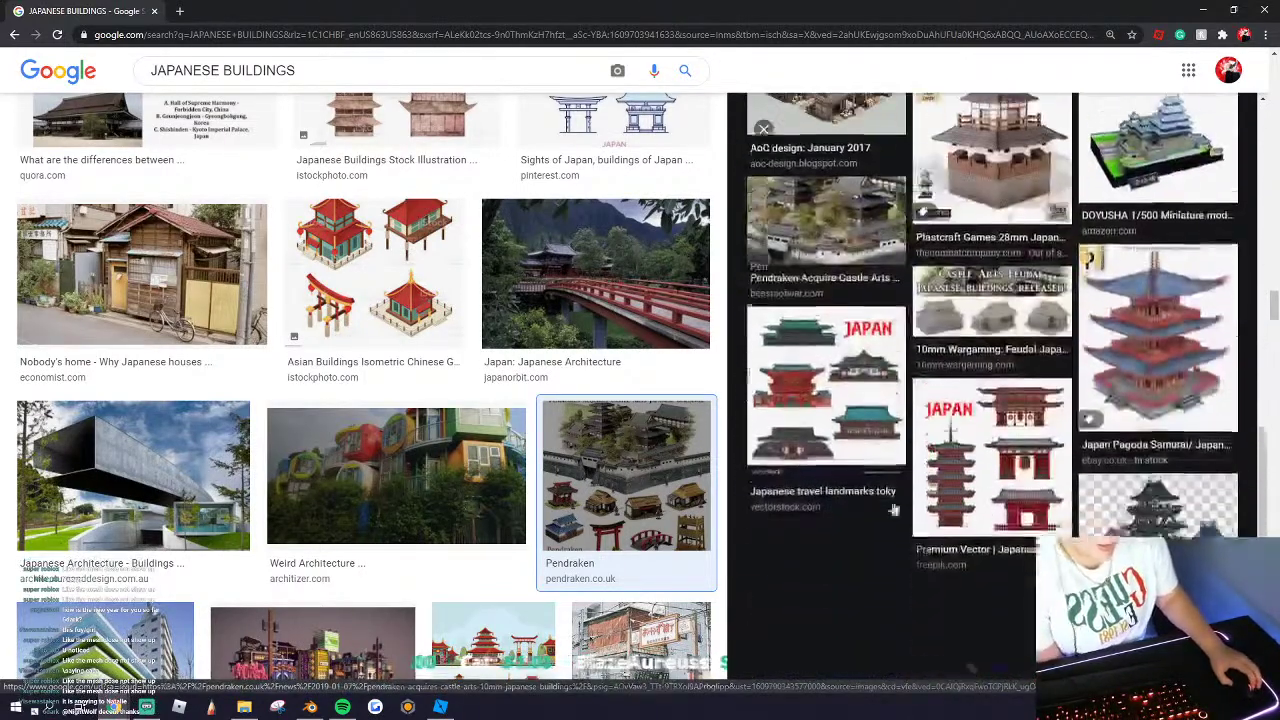
{"action": "scroll", "coordinate": [587, 567], "scroll_direction": "down", "scroll_amount": 4}
{"action": "scroll", "coordinate": [437, 522], "scroll_direction": "down", "scroll_amount": 10}
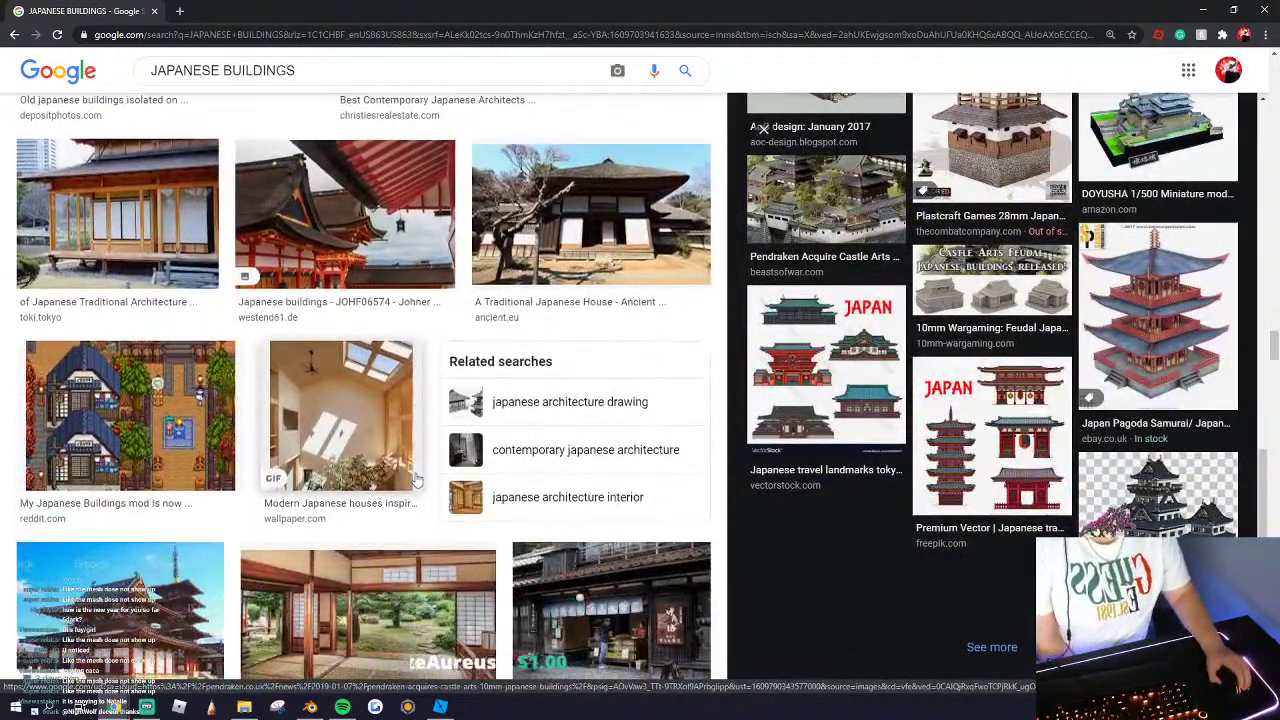
{"action": "scroll", "coordinate": [403, 484], "scroll_direction": "down", "scroll_amount": 10}
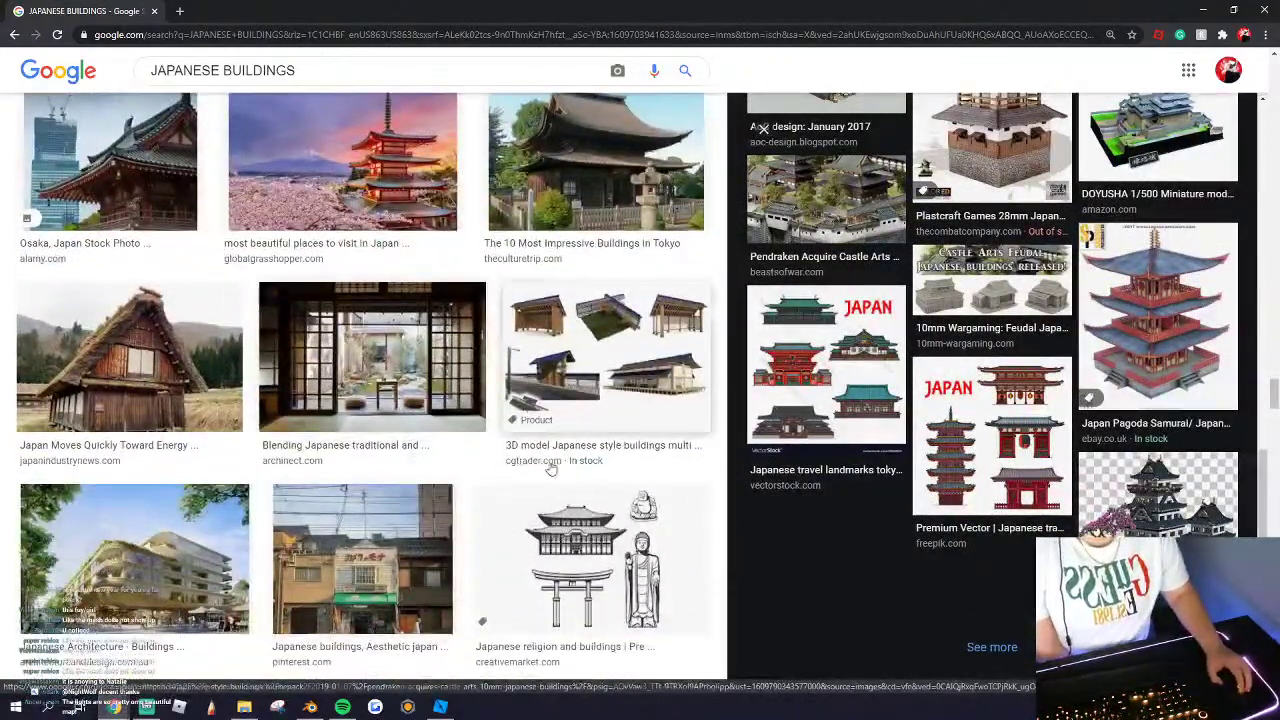
{"action": "scroll", "coordinate": [558, 471], "scroll_direction": "down", "scroll_amount": 10}
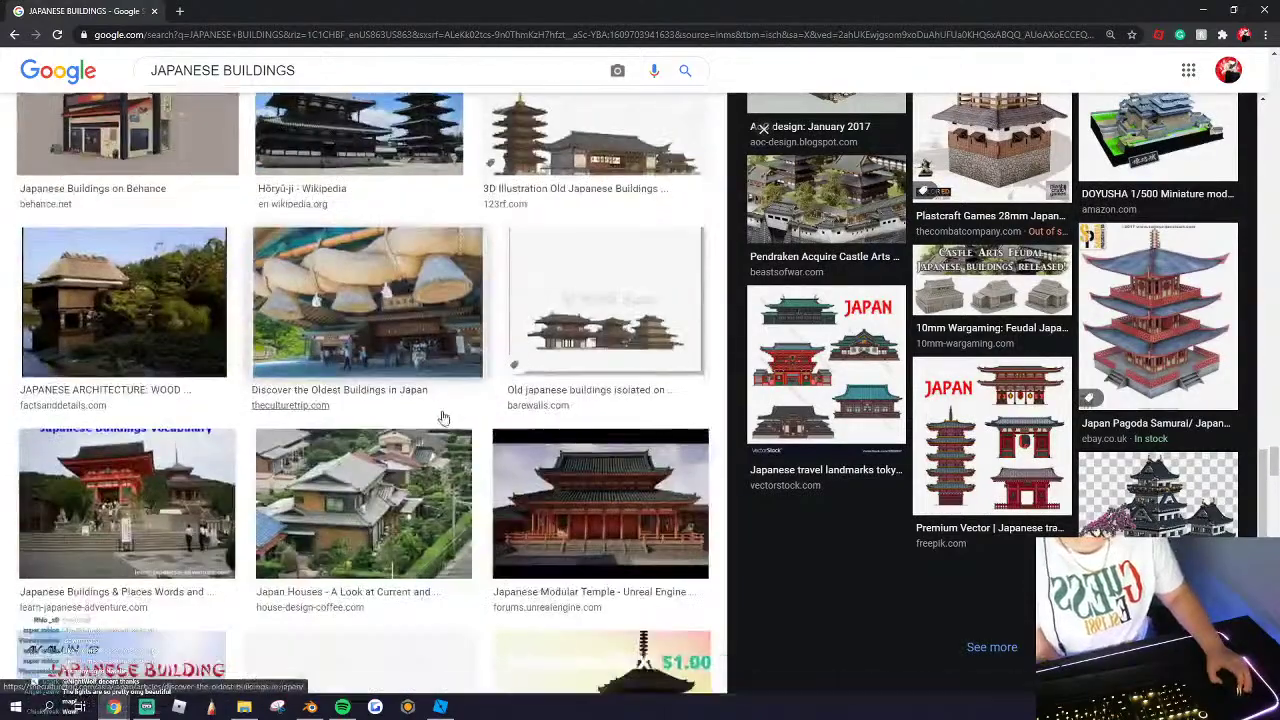
{"action": "scroll", "coordinate": [303, 349], "scroll_direction": "down", "scroll_amount": 8}
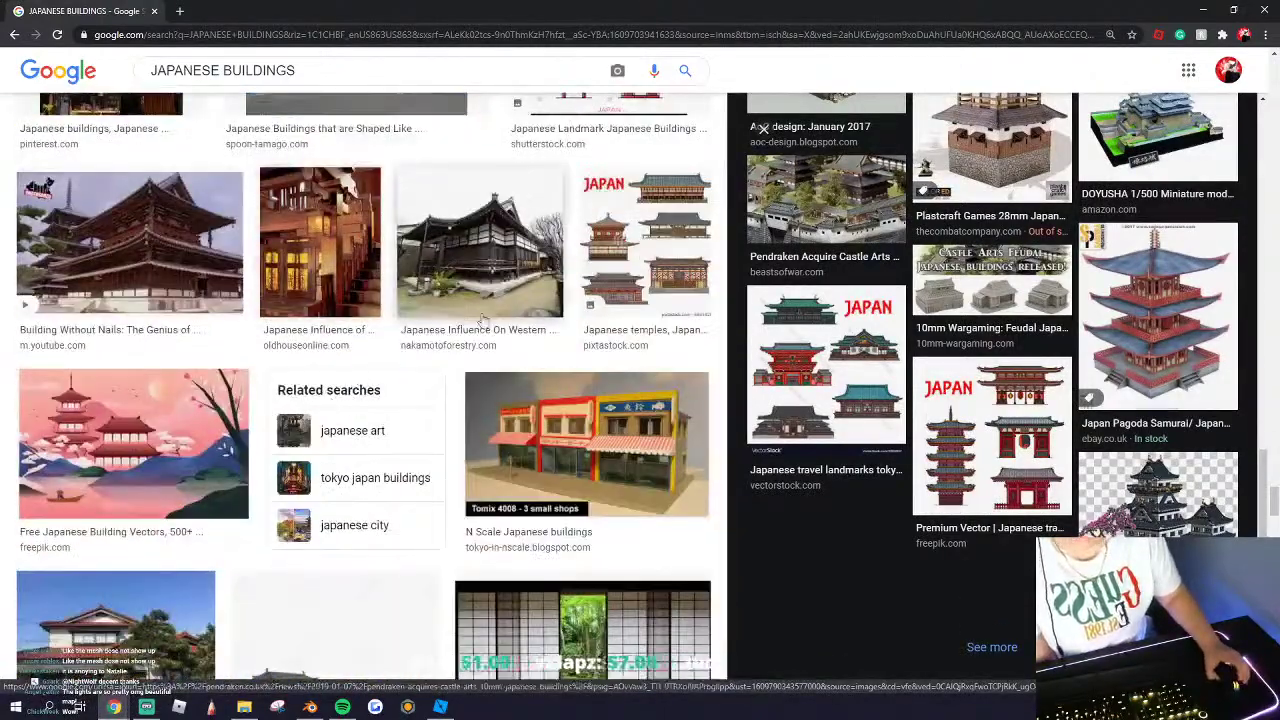
Step: Open the Shutterstock illustration of Japanese landmark buildings as a reference and close the image search page
{"action": "scroll", "coordinate": [560, 310], "scroll_direction": "up", "scroll_amount": 4}
{"action": "left_click", "coordinate": [582, 306]}
{"action": "scroll", "coordinate": [296, 202], "scroll_direction": "up", "scroll_amount": 7}
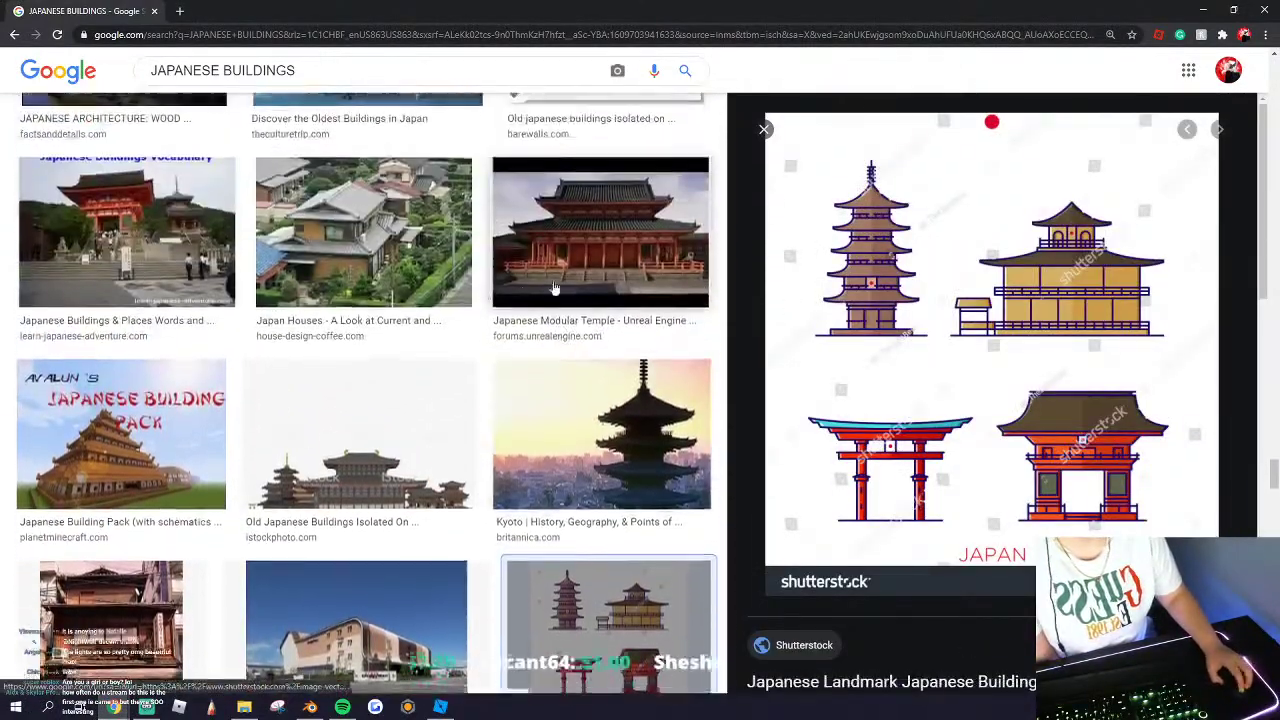
{"action": "scroll", "coordinate": [296, 202], "scroll_direction": "down", "scroll_amount": 3}
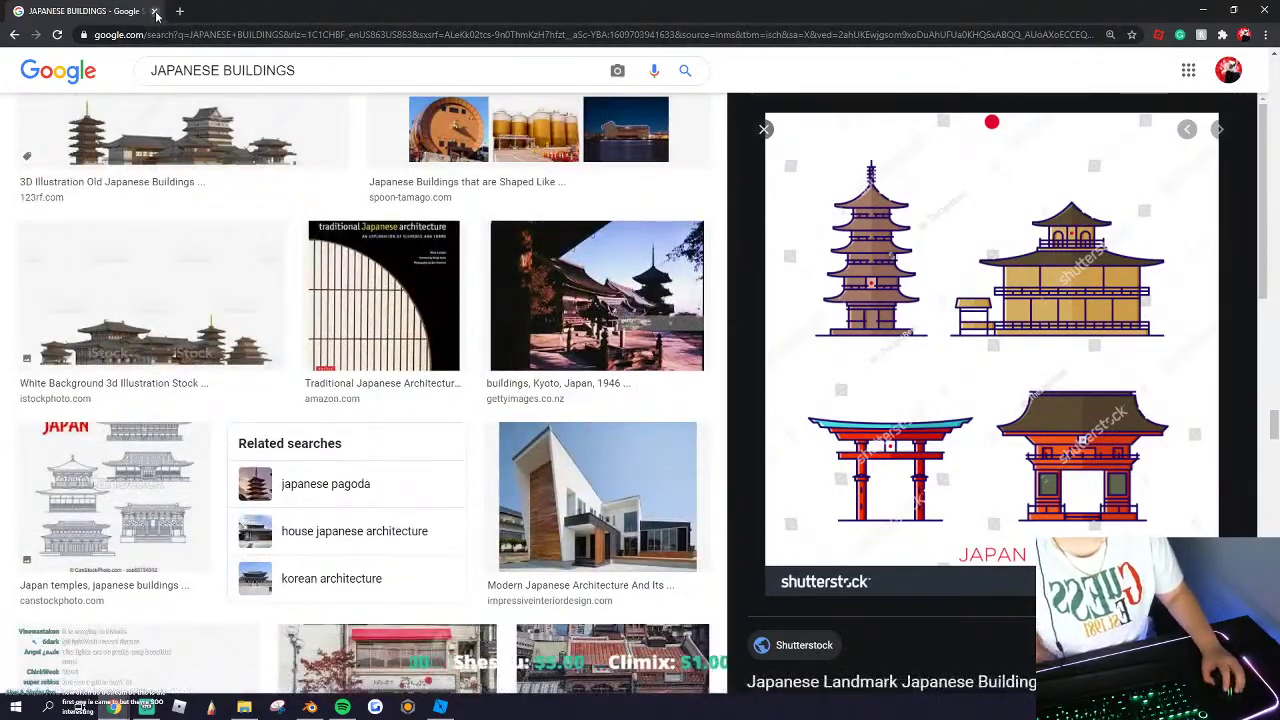
{"action": "left_click", "coordinate": [155, 12]}
Step: Duplicate the two distant blue-roofed pagodas and place one copy behind the red torii gate with the blue portal
{"action": "key", "text": "s"}
{"action": "right_click_drag", "start_coordinate": [406, 334], "coordinate": [407, 334]}
{"action": "key", "text": "w"}
{"action": "key", "text": "s"}
{"action": "left_click", "coordinate": [364, 281]}
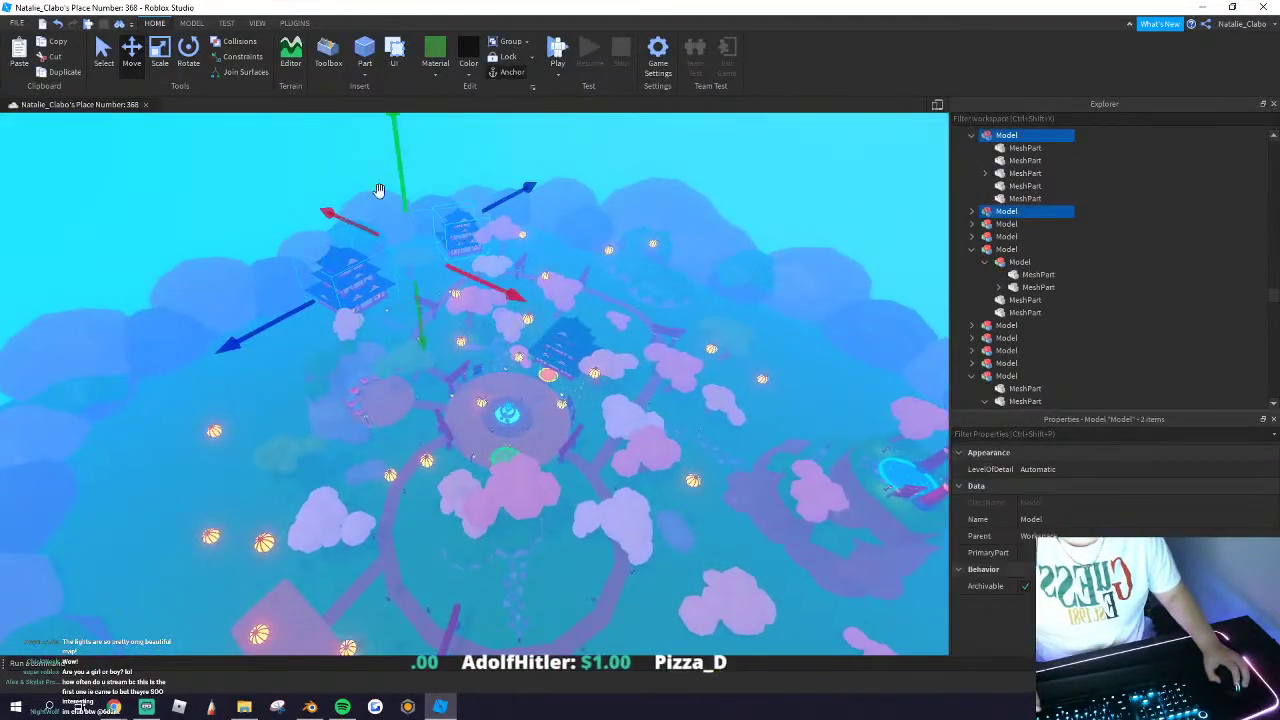
{"action": "left_click", "coordinate": [66, 72]}
{"action": "left_click_drag", "start_coordinate": [364, 285], "coordinate": [578, 322]}
{"action": "right_click_drag", "start_coordinate": [578, 322], "coordinate": [578, 322]}
{"action": "left_click_drag", "start_coordinate": [578, 322], "coordinate": [606, 301]}
Step: Position the other pagoda copy on the grass near the blue portal's hill and rotate it to a different angle
{"action": "right_click_drag", "start_coordinate": [637, 254], "coordinate": [629, 268]}
{"action": "left_click", "coordinate": [637, 254]}
{"action": "left_click_drag", "start_coordinate": [557, 324], "coordinate": [623, 363]}
{"action": "key", "text": "w"}
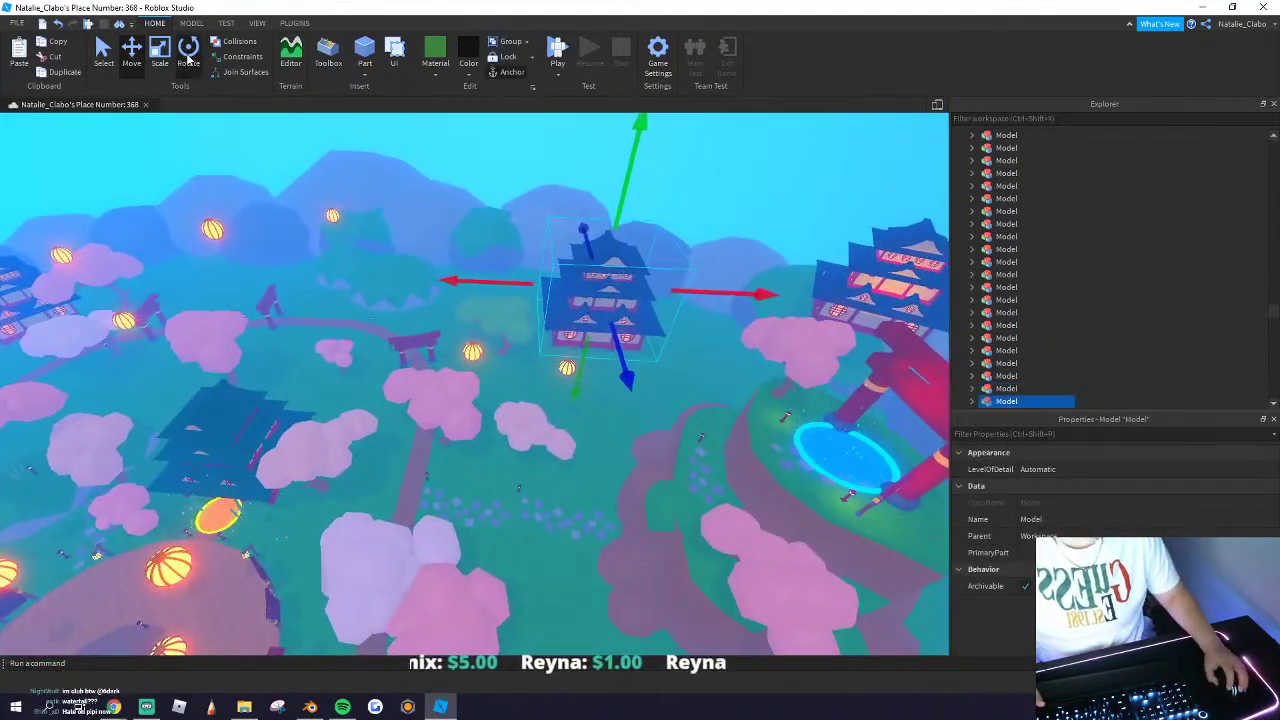
{"action": "left_click", "coordinate": [131, 68]}
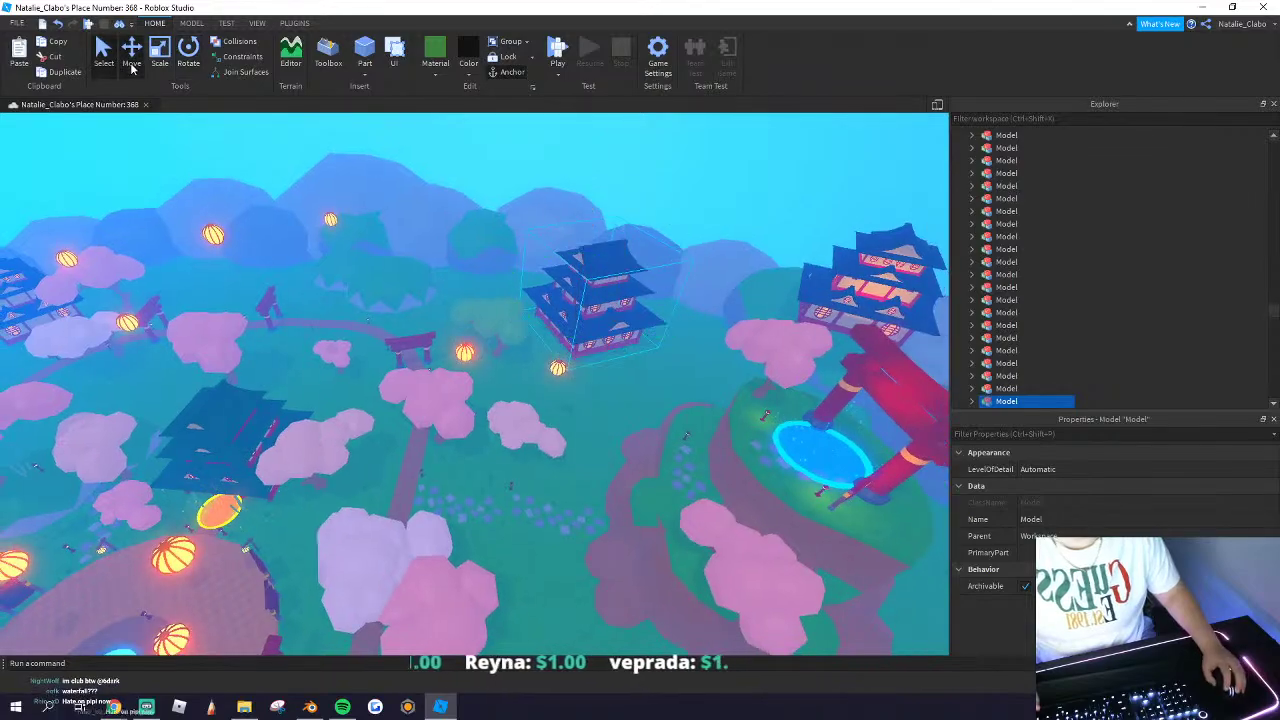
{"action": "left_click_drag", "start_coordinate": [619, 393], "coordinate": [625, 415]}
Step: Move the pagoda from behind the blue portal to the grass between the round stone platform and the rectangular path end, and rotate it
{"action": "right_click_drag", "start_coordinate": [597, 371], "coordinate": [597, 371]}
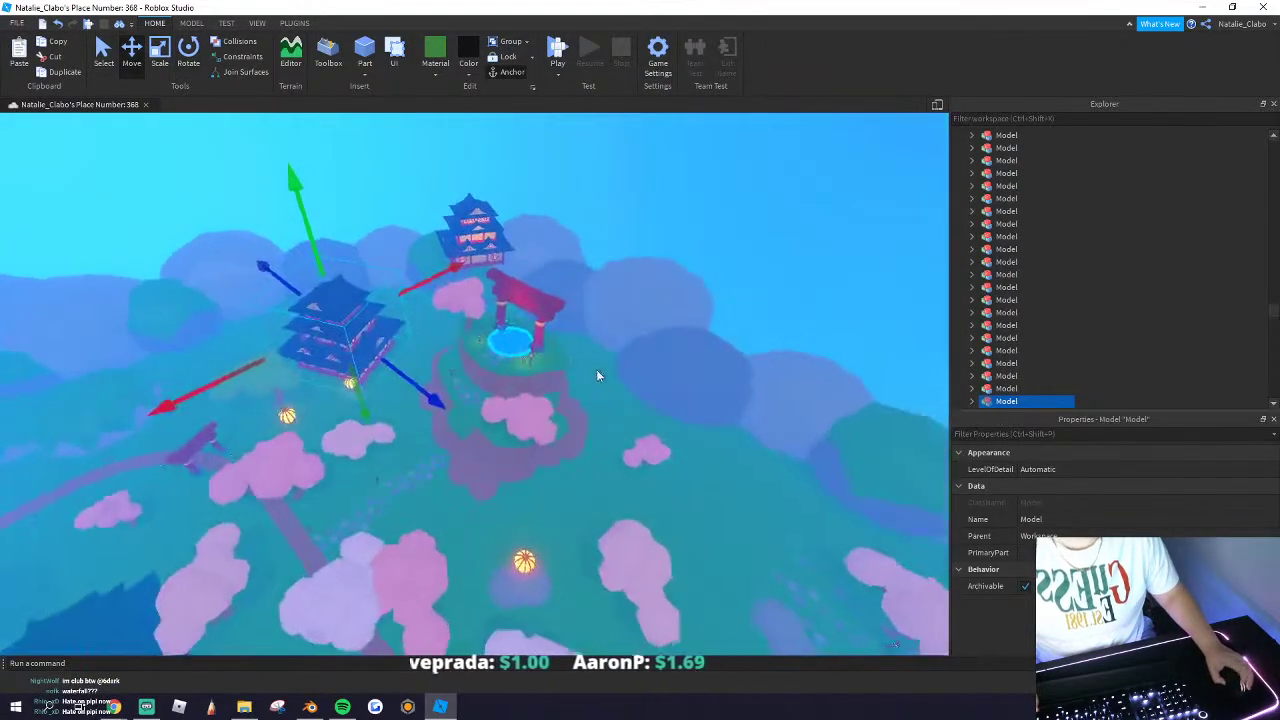
{"action": "left_click_drag", "start_coordinate": [506, 262], "coordinate": [549, 286]}
{"action": "right_click_drag", "start_coordinate": [549, 286], "coordinate": [549, 286]}
{"action": "left_click_drag", "start_coordinate": [549, 286], "coordinate": [444, 272]}
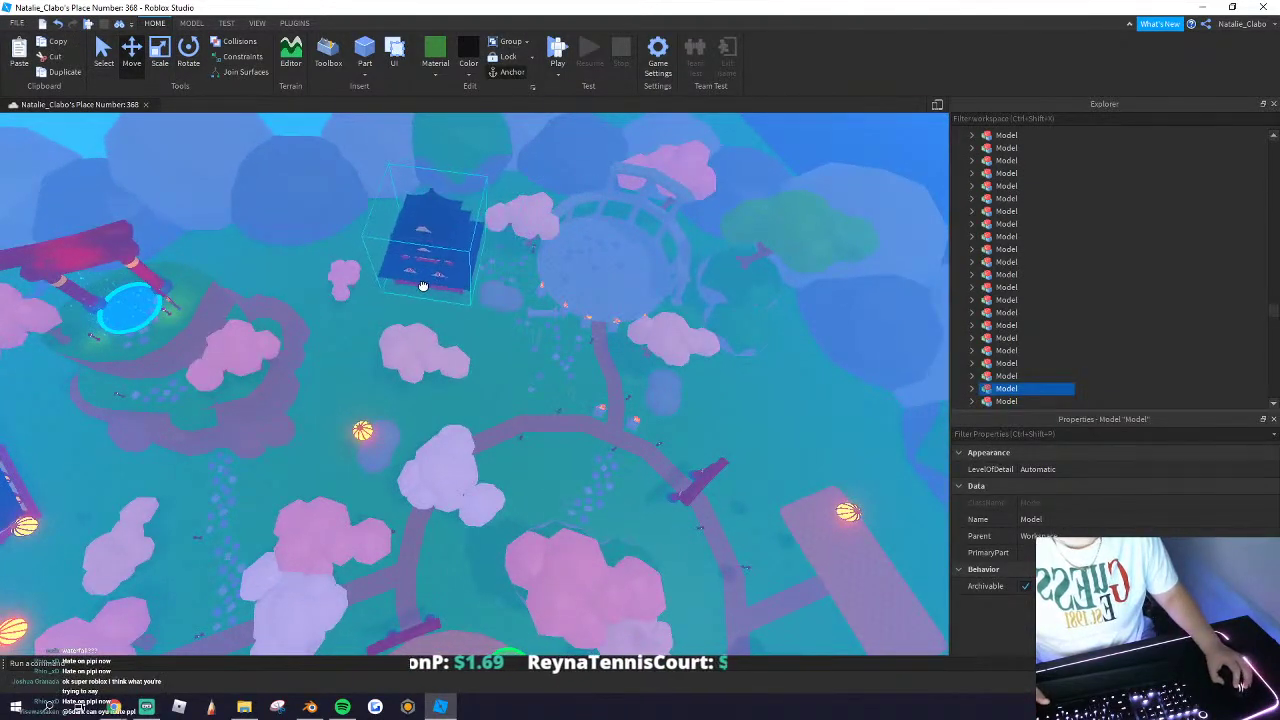
{"action": "right_click_drag", "start_coordinate": [444, 271], "coordinate": [451, 285]}
{"action": "left_click", "coordinate": [186, 60]}
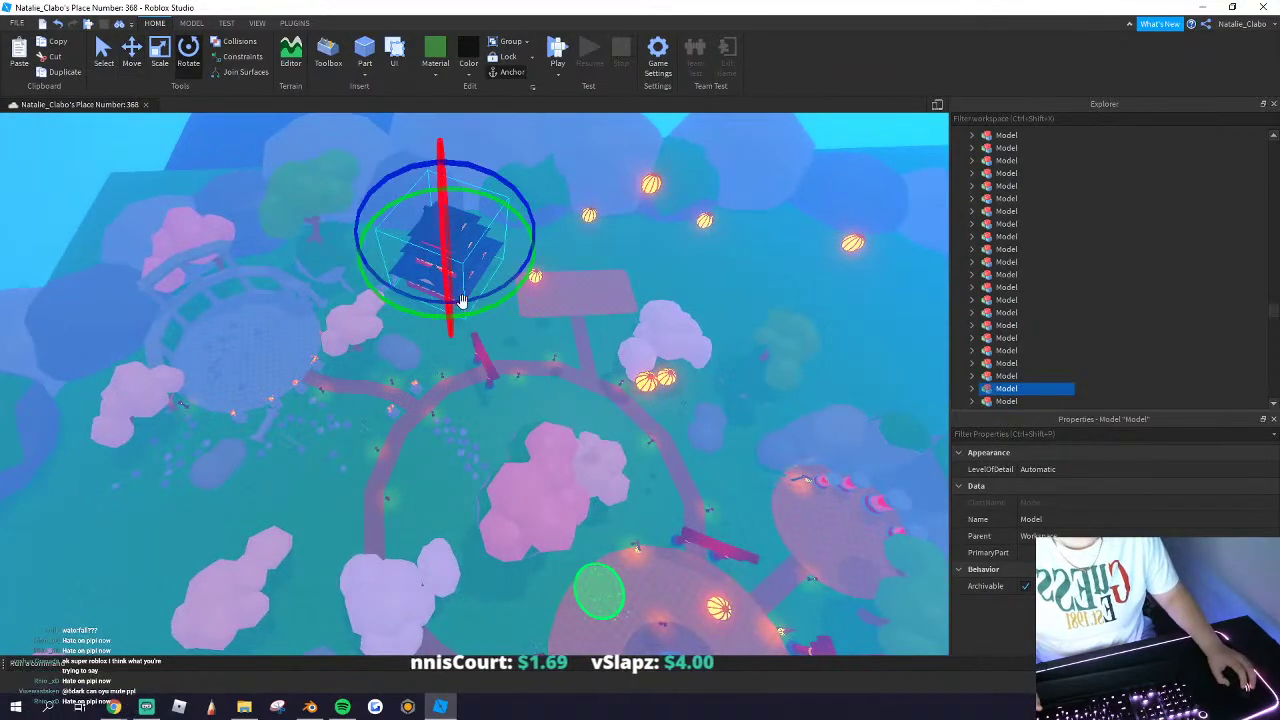
{"action": "left_click_drag", "start_coordinate": [460, 303], "coordinate": [380, 277]}
{"action": "right_click_drag", "start_coordinate": [380, 277], "coordinate": [380, 277]}
Step: Move a pagoda from above the one by the stepping stones to the open grass beyond the red drum plaza
{"action": "left_click", "coordinate": [451, 243]}
{"action": "right_click_drag", "start_coordinate": [451, 243], "coordinate": [466, 239]}
{"action": "left_click", "coordinate": [394, 272]}
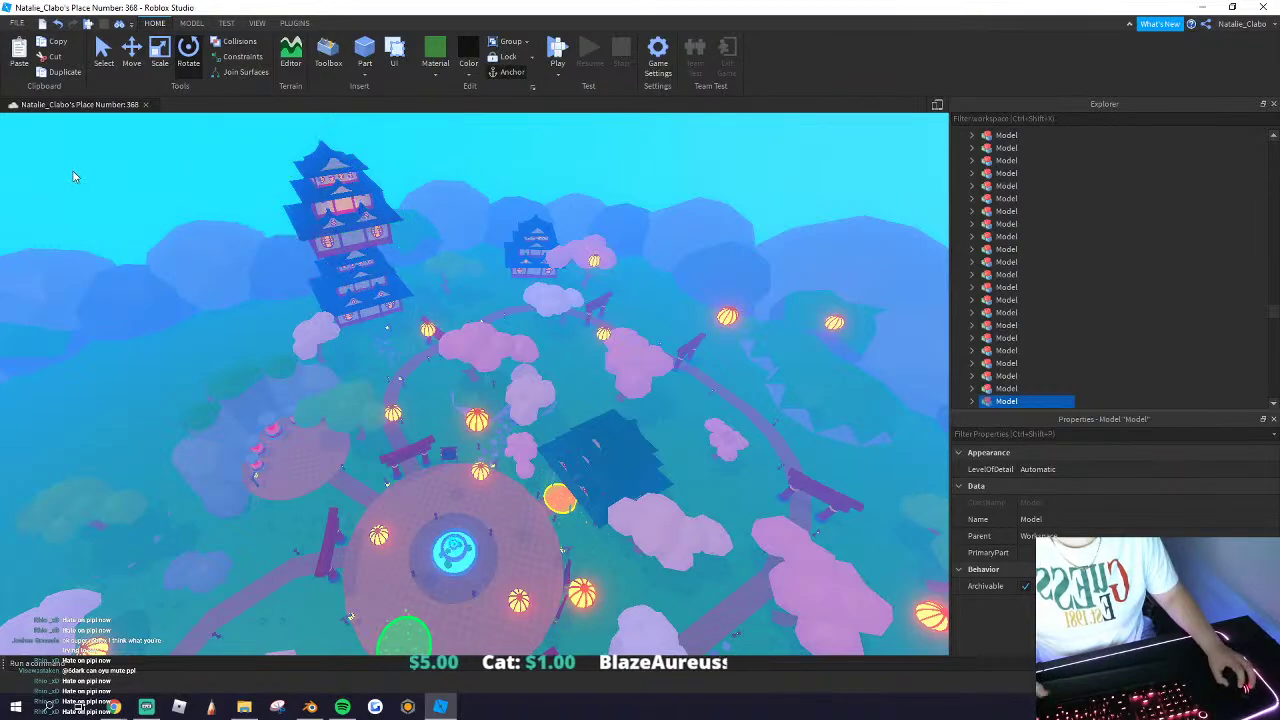
{"action": "left_click", "coordinate": [75, 177]}
{"action": "left_click_drag", "start_coordinate": [294, 211], "coordinate": [291, 260]}
{"action": "right_click_drag", "start_coordinate": [294, 213], "coordinate": [240, 240]}
{"action": "left_click_drag", "start_coordinate": [291, 260], "coordinate": [396, 288]}
{"action": "key", "text": "q"}
{"action": "left_click", "coordinate": [132, 50]}
{"action": "left_click_drag", "start_coordinate": [254, 237], "coordinate": [163, 243]}
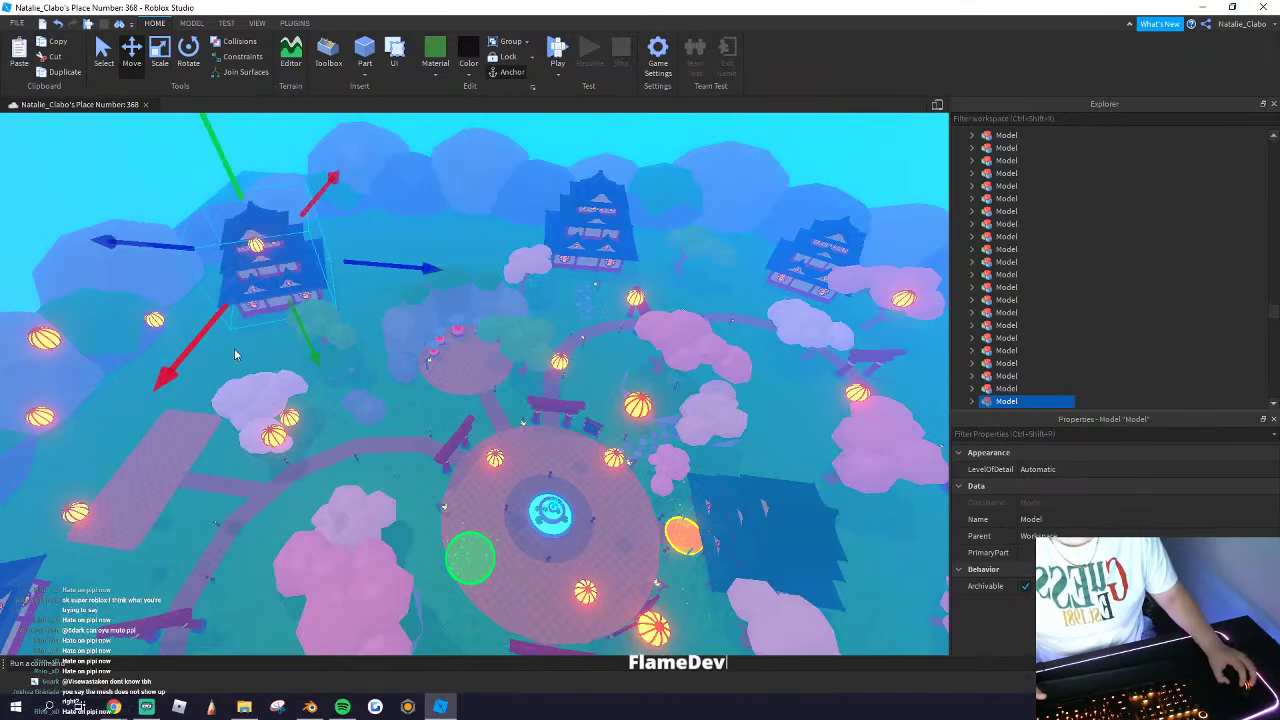
Step: Rotate the pagoda beyond the red drum plaza to a new angle and deselect it
{"action": "left_click", "coordinate": [189, 58]}
{"action": "left_click_drag", "start_coordinate": [310, 305], "coordinate": [334, 294]}
{"action": "right_click_drag", "start_coordinate": [337, 202], "coordinate": [337, 200]}
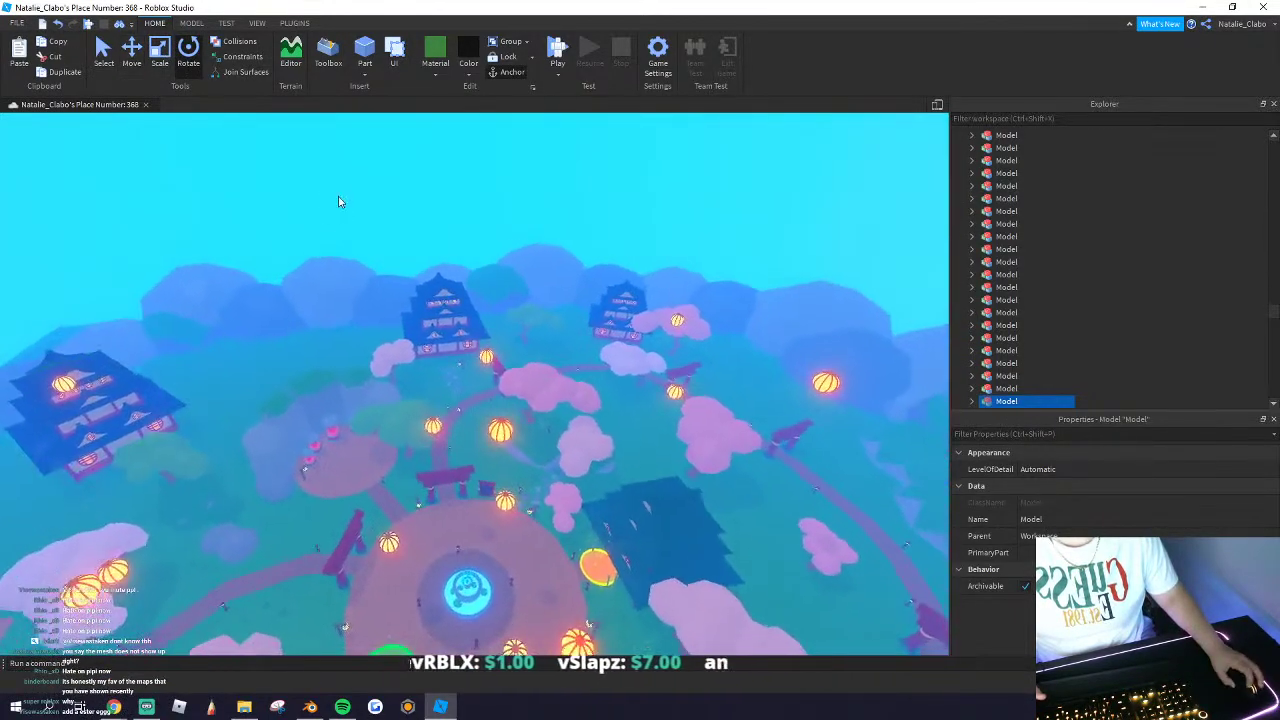
{"action": "left_click", "coordinate": [337, 200]}
Step: Inspect the central plaza around the glowing green circle, both close up and from above
{"action": "key", "text": "w"}
{"action": "right_click_drag", "start_coordinate": [322, 327], "coordinate": [321, 323]}
{"action": "key", "text": "d"}
{"action": "key", "text": "w"}
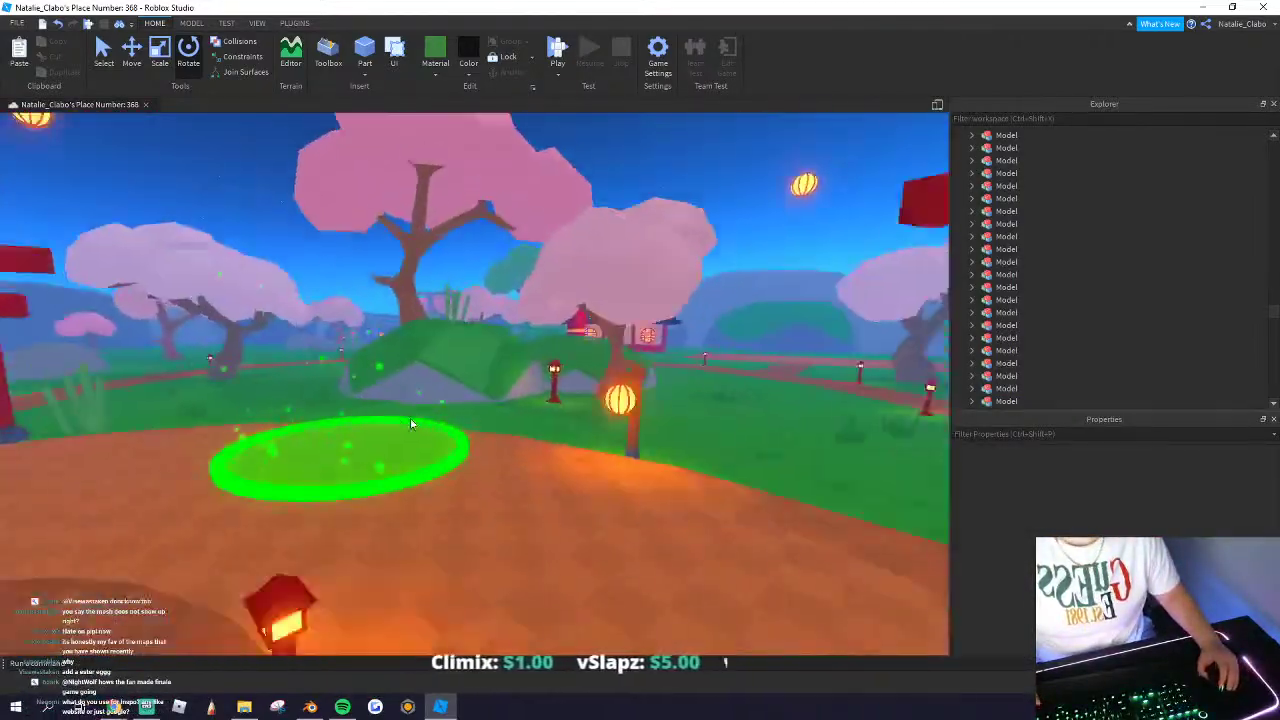
{"action": "left_click", "coordinate": [383, 488]}
{"action": "right_click_drag", "start_coordinate": [383, 488], "coordinate": [383, 488]}
{"action": "left_click", "coordinate": [334, 270]}
{"action": "right_click_drag", "start_coordinate": [354, 331], "coordinate": [354, 333]}
{"action": "scroll", "coordinate": [354, 333], "scroll_direction": "down", "scroll_amount": 5}
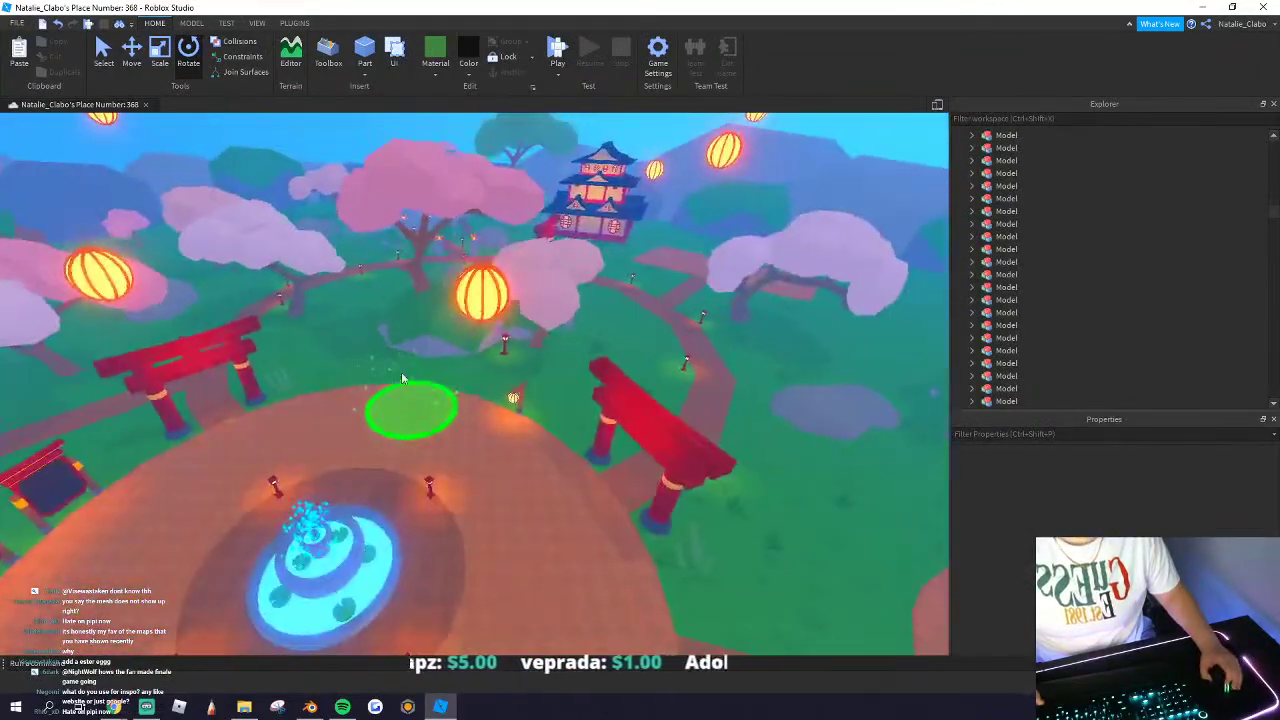
{"action": "scroll", "coordinate": [403, 374], "scroll_direction": "up", "scroll_amount": 4}
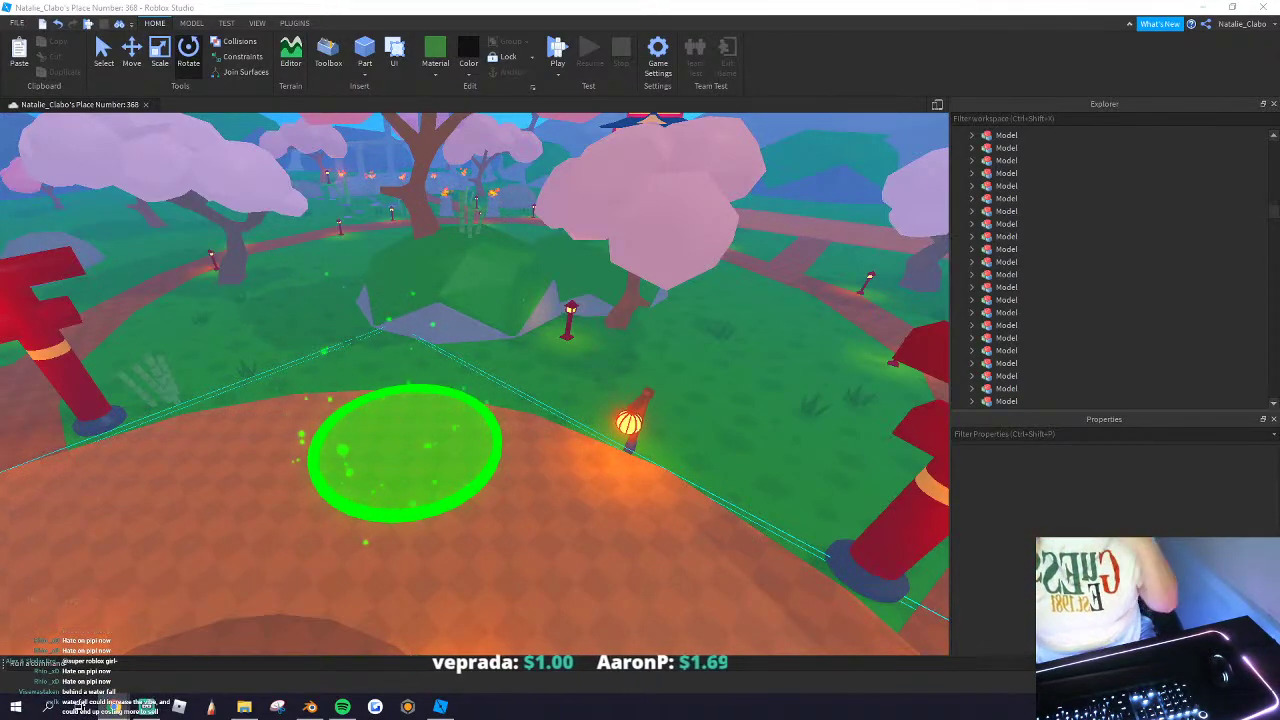
Step: Delete the pagoda standing behind the yellow-green tree beyond the red drum plaza
{"action": "right_click_drag", "start_coordinate": [300, 494], "coordinate": [300, 495]}
{"action": "left_click", "coordinate": [415, 417]}
{"action": "key", "text": "w"}
{"action": "left_click", "coordinate": [131, 56]}
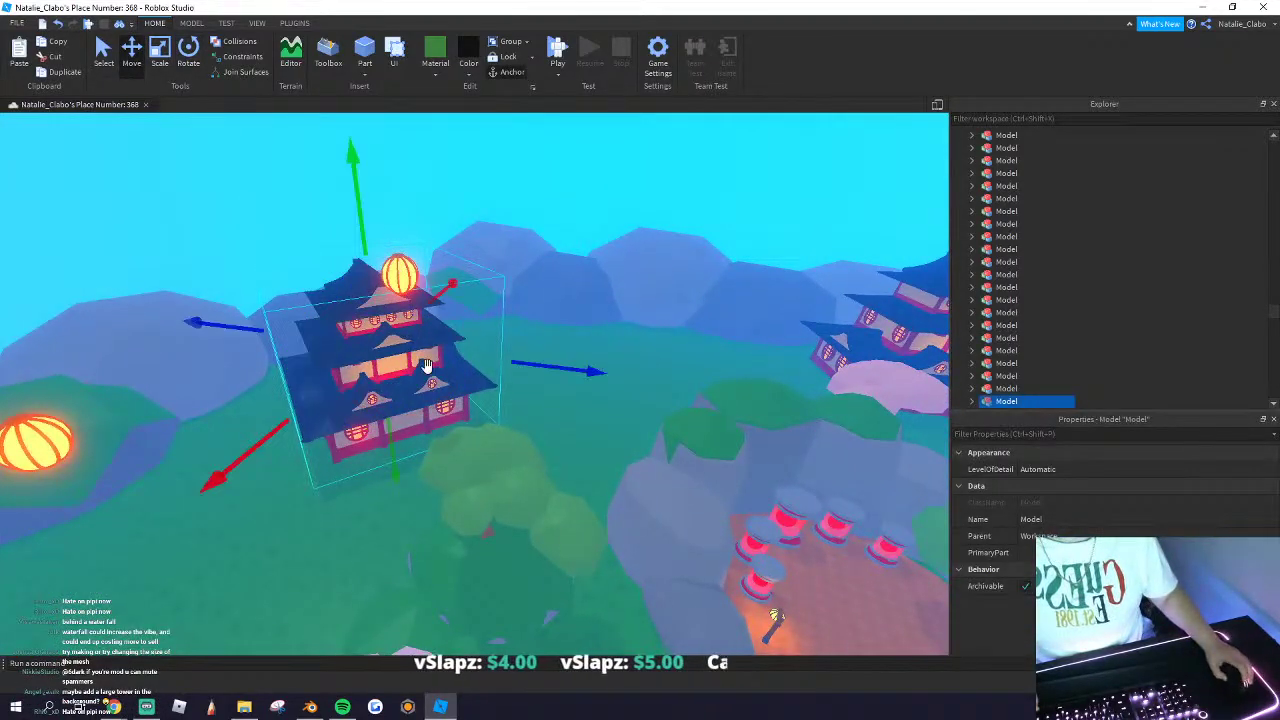
{"action": "right_click", "coordinate": [426, 366]}
{"action": "left_click", "coordinate": [517, 450]}
Step: Select four rock models along the map's border and duplicate them
{"action": "right_click_drag", "start_coordinate": [326, 343], "coordinate": [336, 314]}
{"action": "key", "text": "w"}
{"action": "left_click_drag", "start_coordinate": [306, 356], "coordinate": [716, 458]}
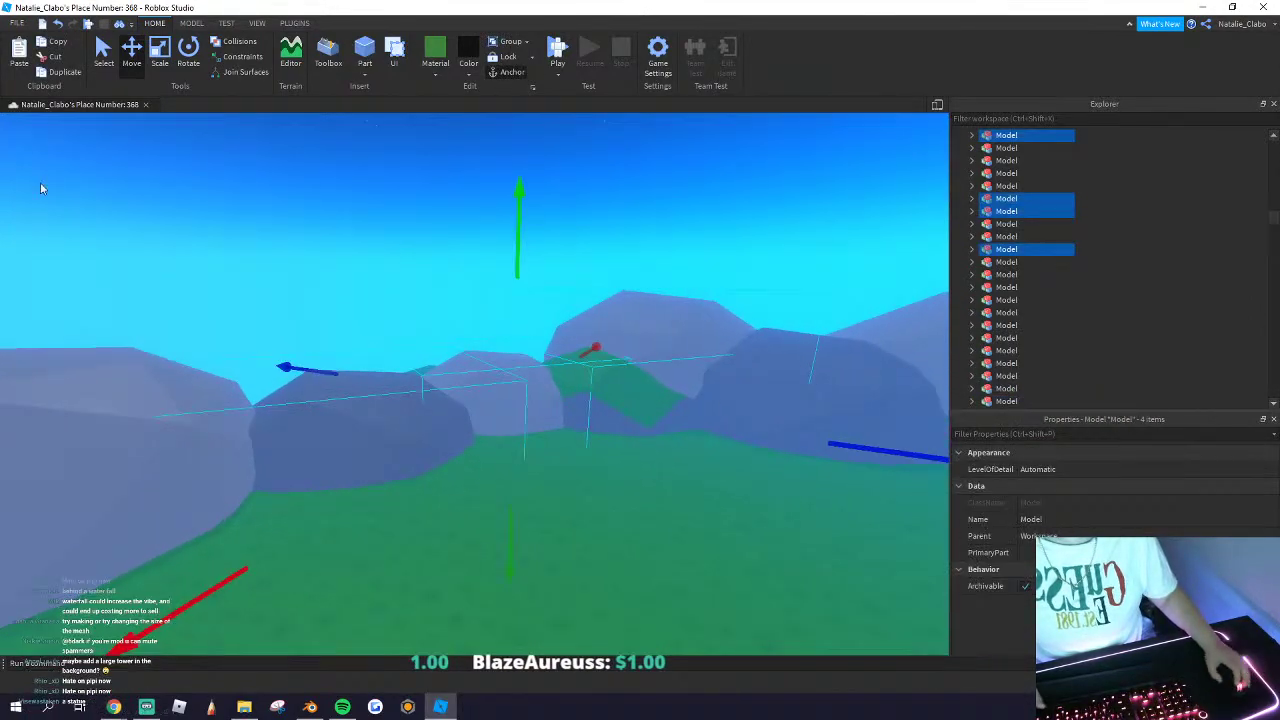
{"action": "left_click", "coordinate": [64, 72]}
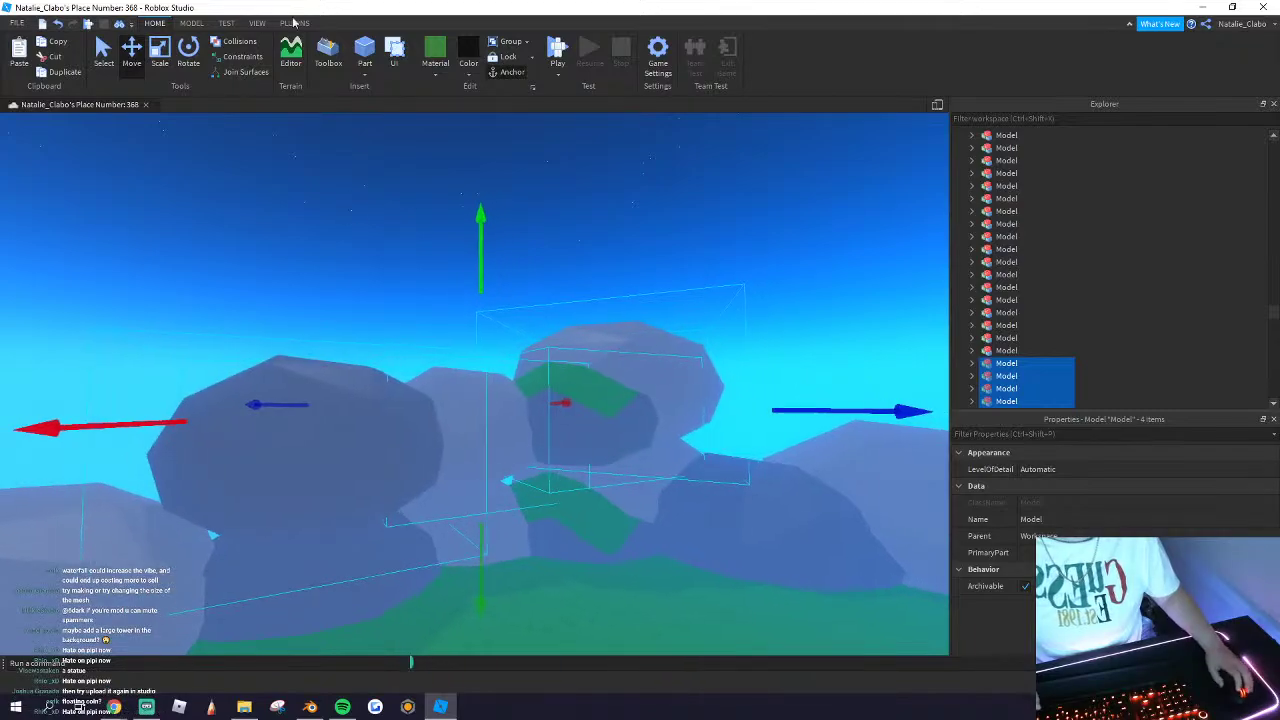
Step: Move the mossy rock copy beneath the dark boulder copy and lower it to the ground
{"action": "left_click", "coordinate": [188, 55]}
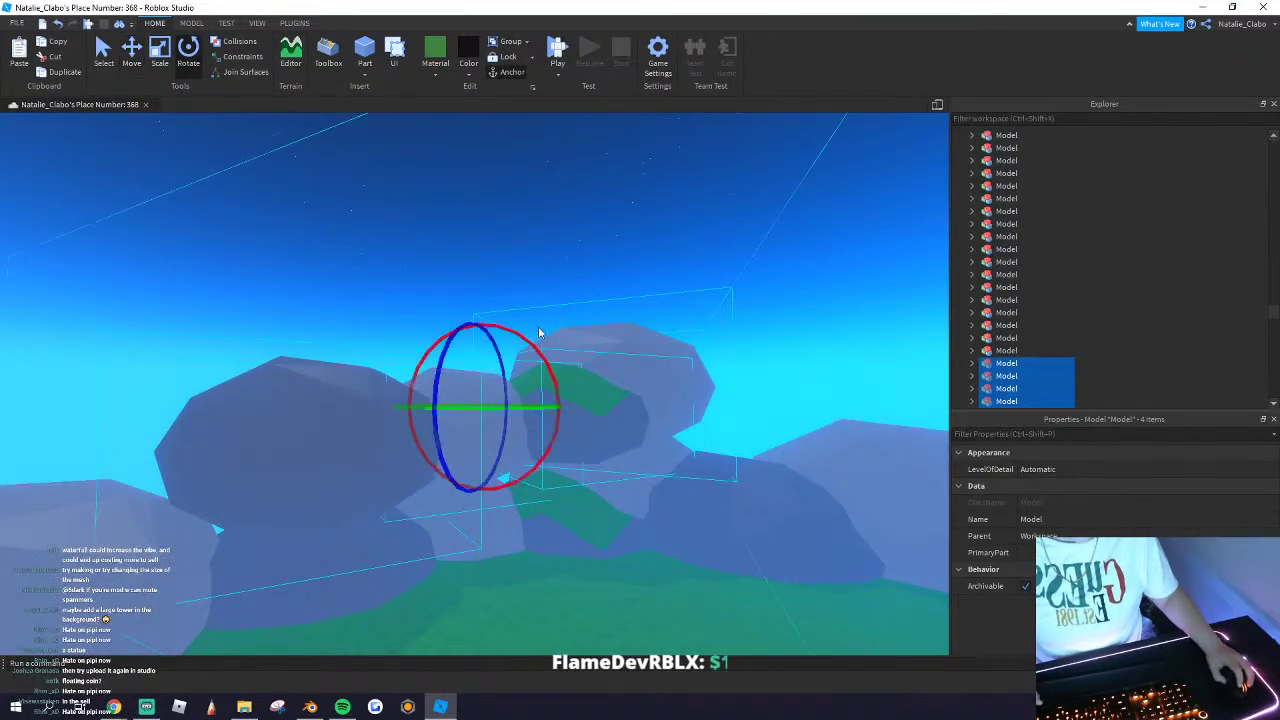
{"action": "right_click_drag", "start_coordinate": [489, 330], "coordinate": [414, 200]}
{"action": "left_click", "coordinate": [414, 200]}
{"action": "left_click_drag", "start_coordinate": [584, 352], "coordinate": [357, 509]}
{"action": "key", "text": "q"}
{"action": "left_click", "coordinate": [128, 48]}
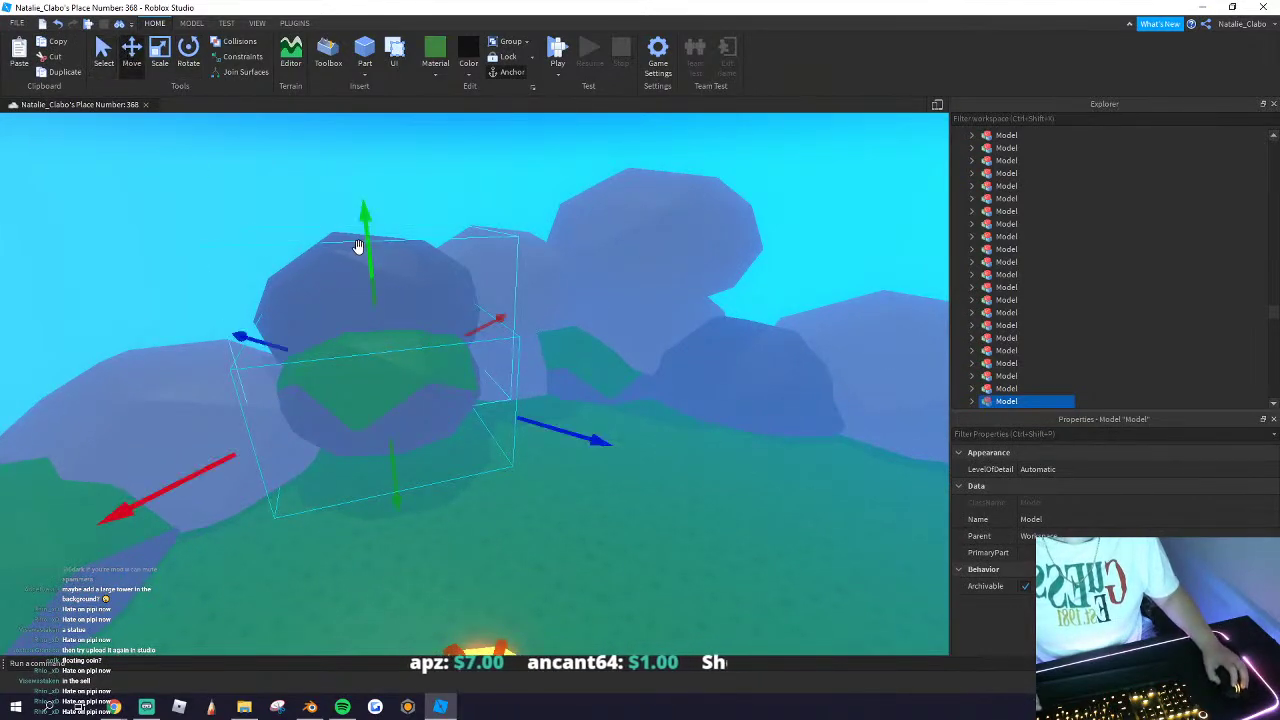
{"action": "left_click_drag", "start_coordinate": [358, 246], "coordinate": [381, 303]}
{"action": "key", "text": "d"}
Step: Scale the large light boulder copy downward so it extends into the rocks below
{"action": "left_click", "coordinate": [629, 243]}
{"action": "key", "text": "w"}
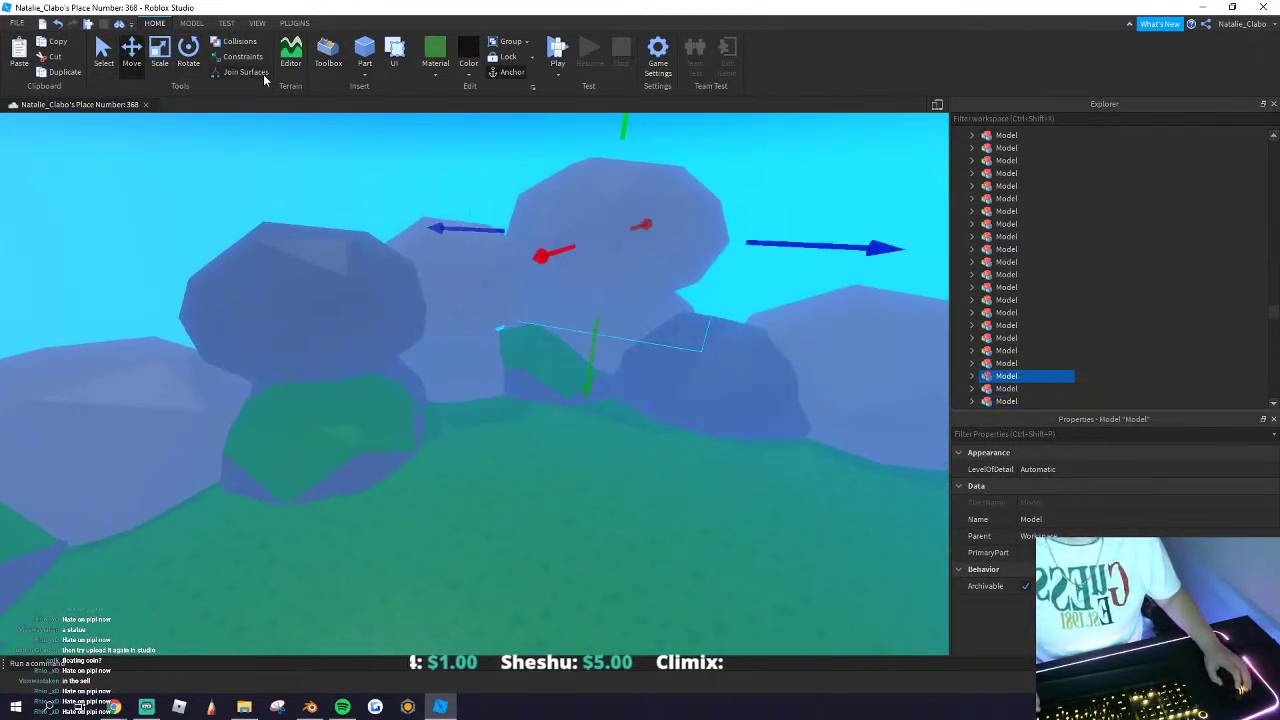
{"action": "left_click", "coordinate": [166, 64]}
{"action": "left_click_drag", "start_coordinate": [587, 319], "coordinate": [581, 362]}
{"action": "key", "text": "s"}
Step: Scale the middle boulder copy taller and wider so it rises as a peak above its neighbours
{"action": "left_click_drag", "start_coordinate": [477, 241], "coordinate": [432, 240]}
{"action": "left_click", "coordinate": [454, 276]}
{"action": "left_click_drag", "start_coordinate": [443, 346], "coordinate": [443, 391]}
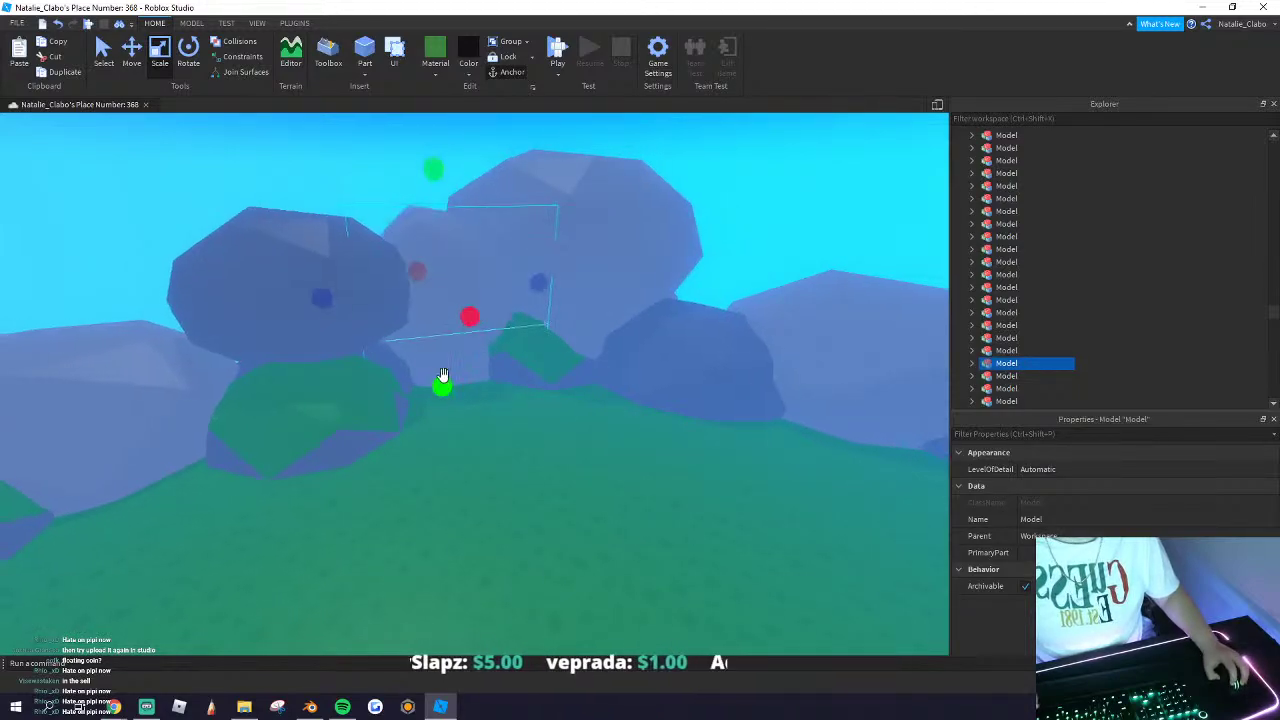
{"action": "key", "text": "w"}
{"action": "left_click_drag", "start_coordinate": [433, 194], "coordinate": [440, 202]}
{"action": "right_click_drag", "start_coordinate": [440, 206], "coordinate": [440, 202]}
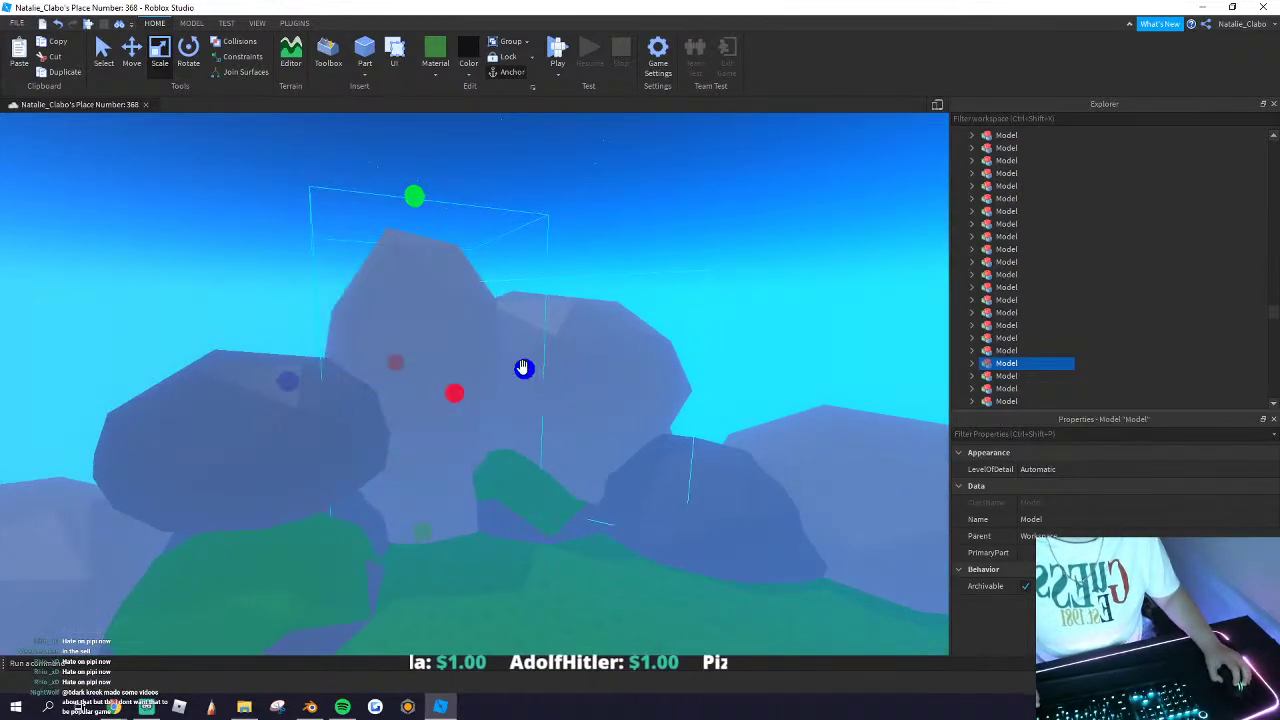
{"action": "left_click_drag", "start_coordinate": [523, 369], "coordinate": [594, 363]}
{"action": "left_click_drag", "start_coordinate": [309, 374], "coordinate": [296, 376]}
Step: Stretch the dark boulder copy beside the peak upward and check the rock formation from farther back
{"action": "left_click", "coordinate": [306, 416]}
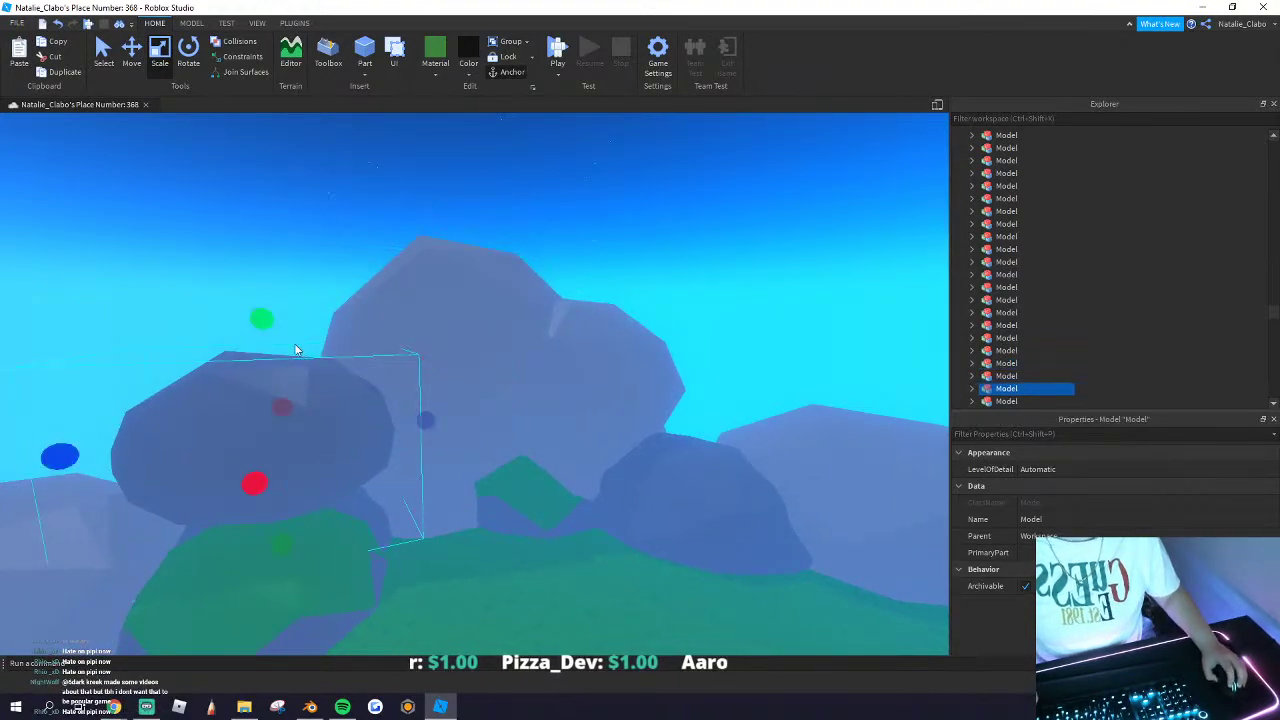
{"action": "left_click_drag", "start_coordinate": [264, 321], "coordinate": [262, 248]}
{"action": "right_click_drag", "start_coordinate": [294, 366], "coordinate": [296, 400]}
{"action": "right_click_drag", "start_coordinate": [311, 452], "coordinate": [389, 122]}
{"action": "left_click", "coordinate": [320, 222]}
{"action": "scroll", "coordinate": [325, 223], "scroll_direction": "down", "scroll_amount": 3}
{"action": "scroll", "coordinate": [326, 223], "scroll_direction": "up", "scroll_amount": 2}
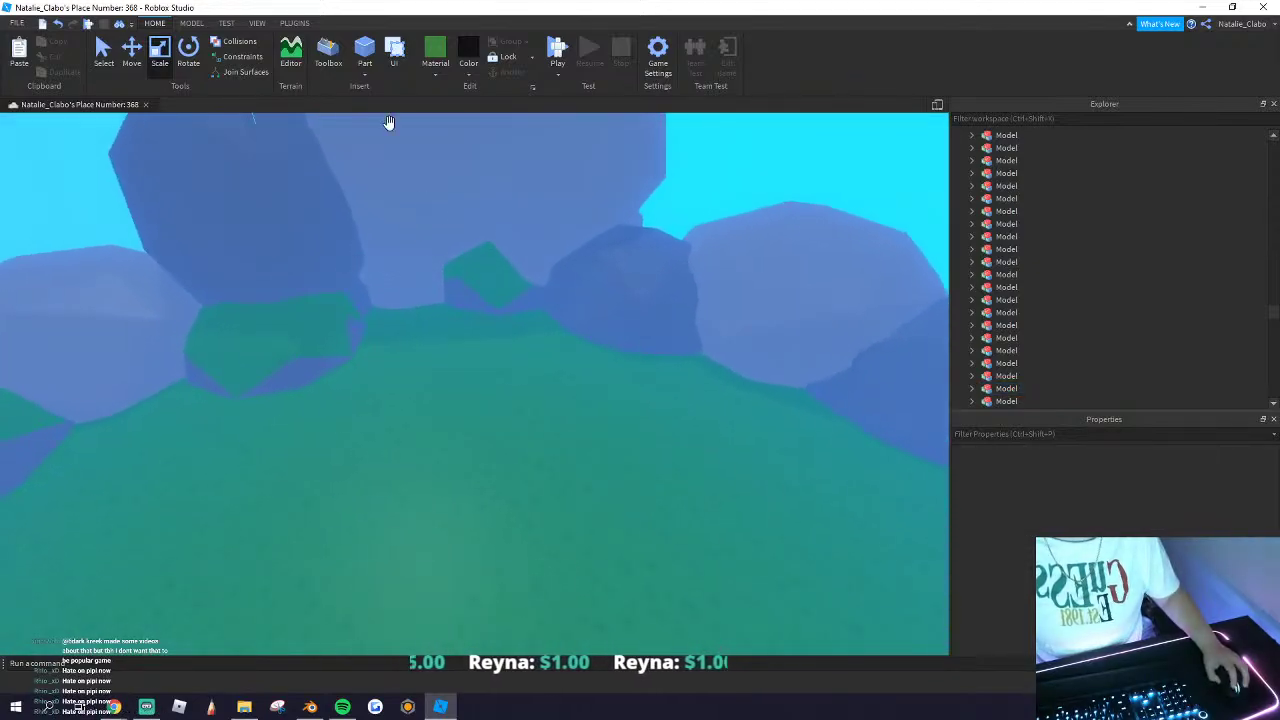
{"action": "scroll", "coordinate": [530, 408], "scroll_direction": "down", "scroll_amount": 5}
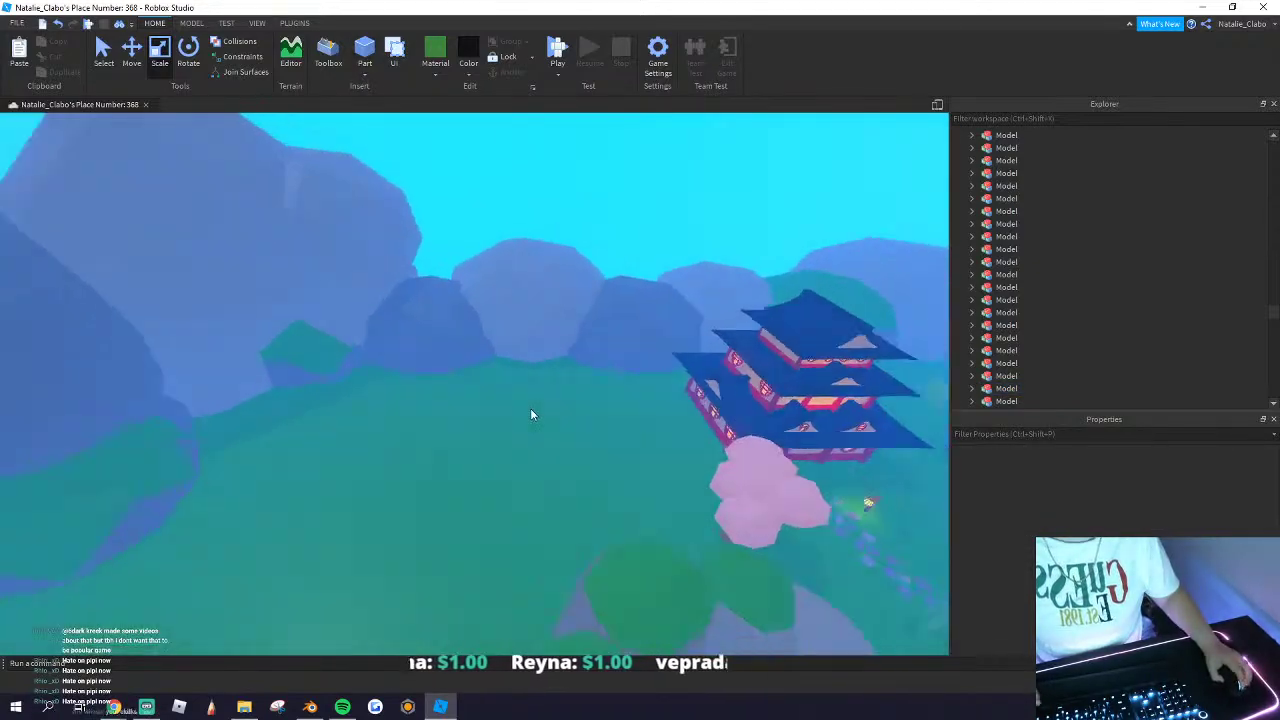
Step: Duplicate the low dark boulder beside the mossy rock, place the copy slightly forward, and reduce its height
{"action": "left_click", "coordinate": [490, 343]}
{"action": "scroll", "coordinate": [477, 355], "scroll_direction": "up", "scroll_amount": 4}
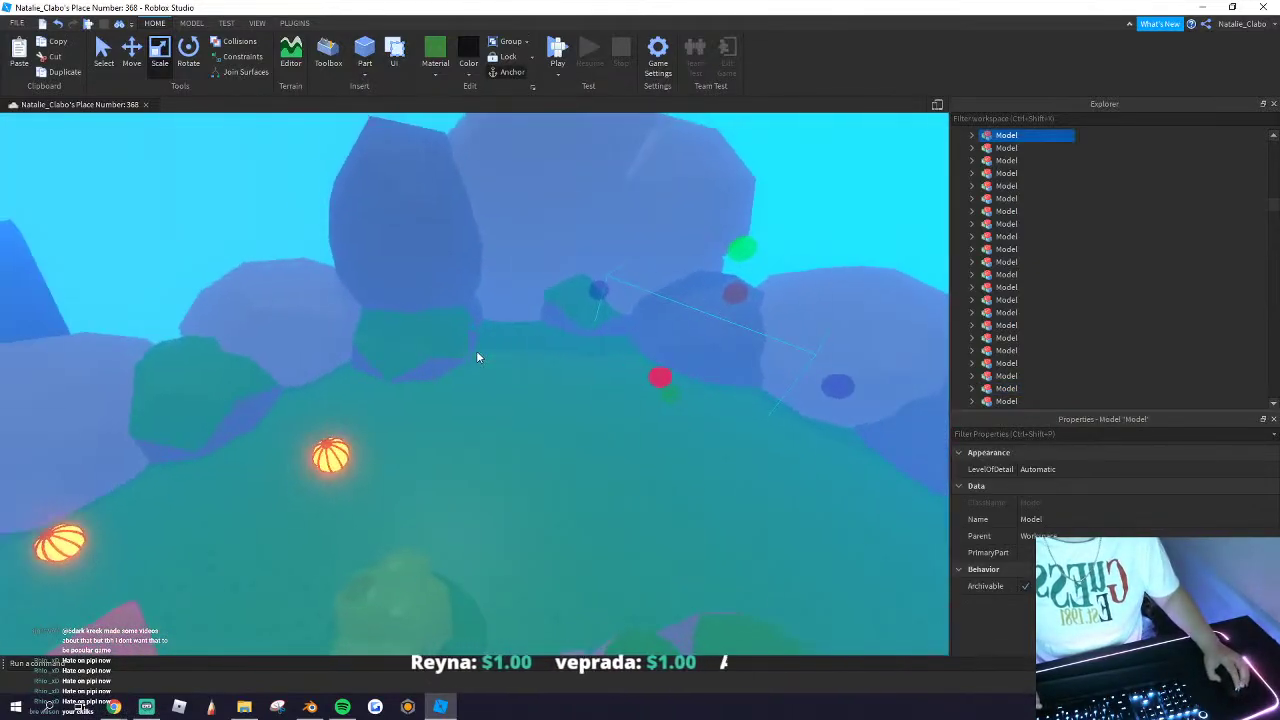
{"action": "right_click_drag", "start_coordinate": [443, 349], "coordinate": [649, 306]}
{"action": "scroll", "coordinate": [649, 306], "scroll_direction": "down", "scroll_amount": 2}
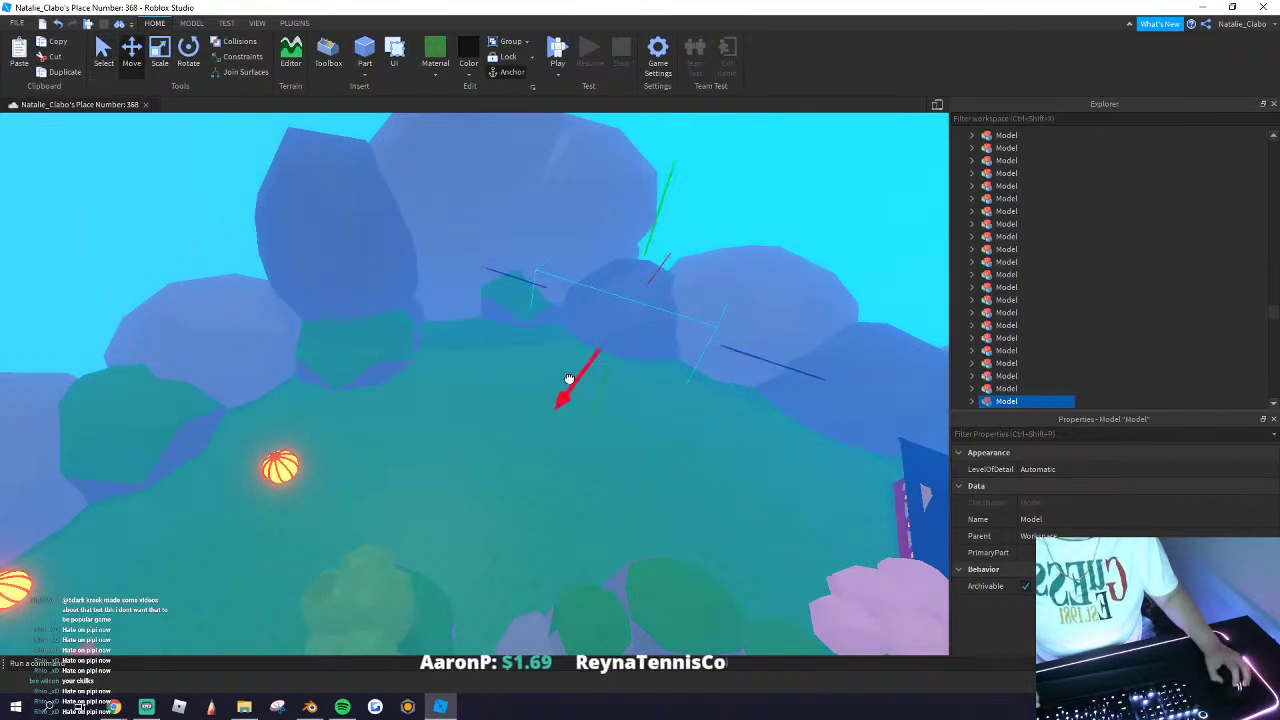
{"action": "left_click_drag", "start_coordinate": [500, 311], "coordinate": [534, 331]}
{"action": "left_click", "coordinate": [160, 58]}
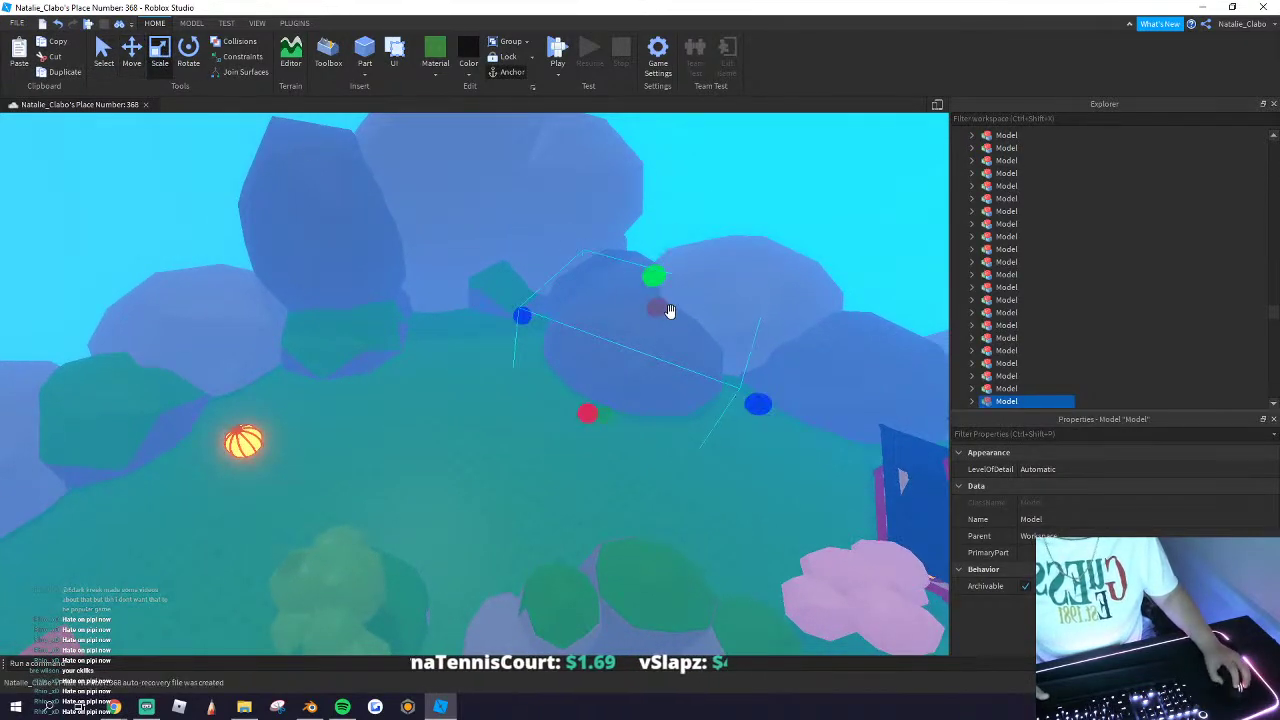
{"action": "left_click_drag", "start_coordinate": [654, 278], "coordinate": [643, 302]}
{"action": "key", "text": "d"}
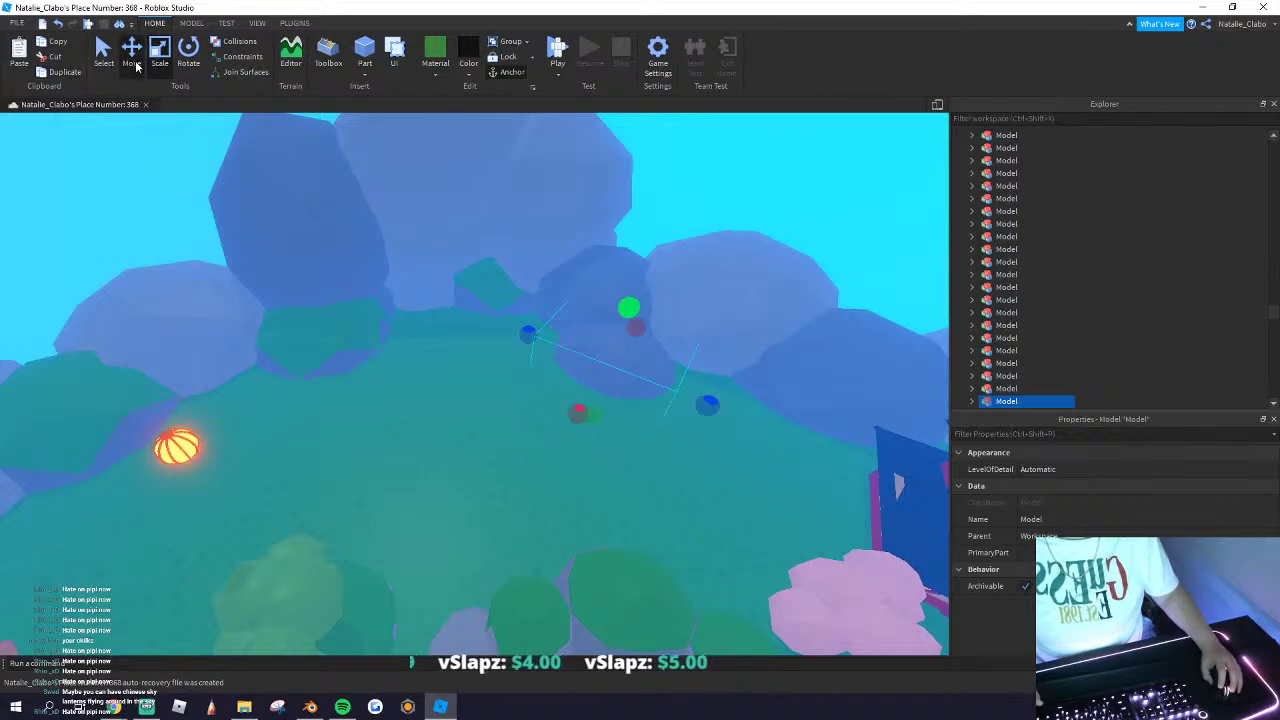
Step: Rotate the small boulder copy on the grass slightly so its orientation differs from the boulder behind it
{"action": "left_click", "coordinate": [134, 60]}
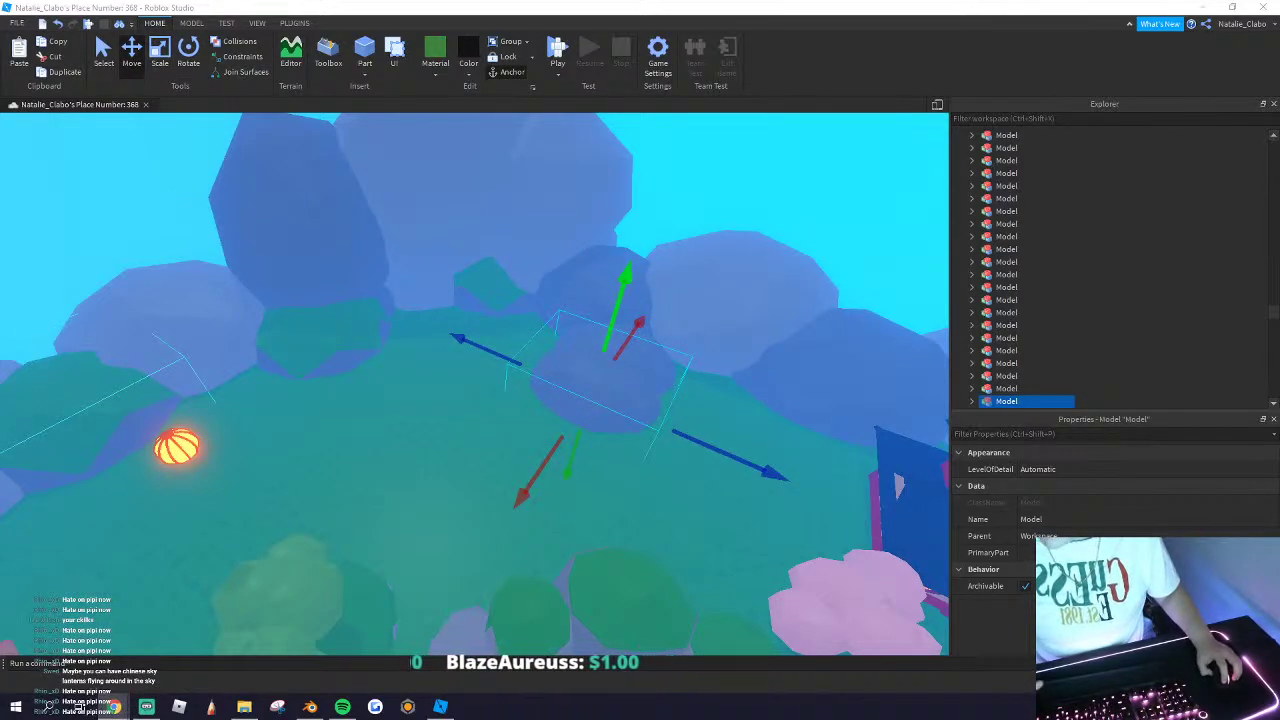
{"action": "left_click", "coordinate": [188, 58]}
{"action": "left_click_drag", "start_coordinate": [592, 467], "coordinate": [467, 444]}
{"action": "key", "text": "w"}
{"action": "left_click_drag", "start_coordinate": [592, 467], "coordinate": [498, 446]}
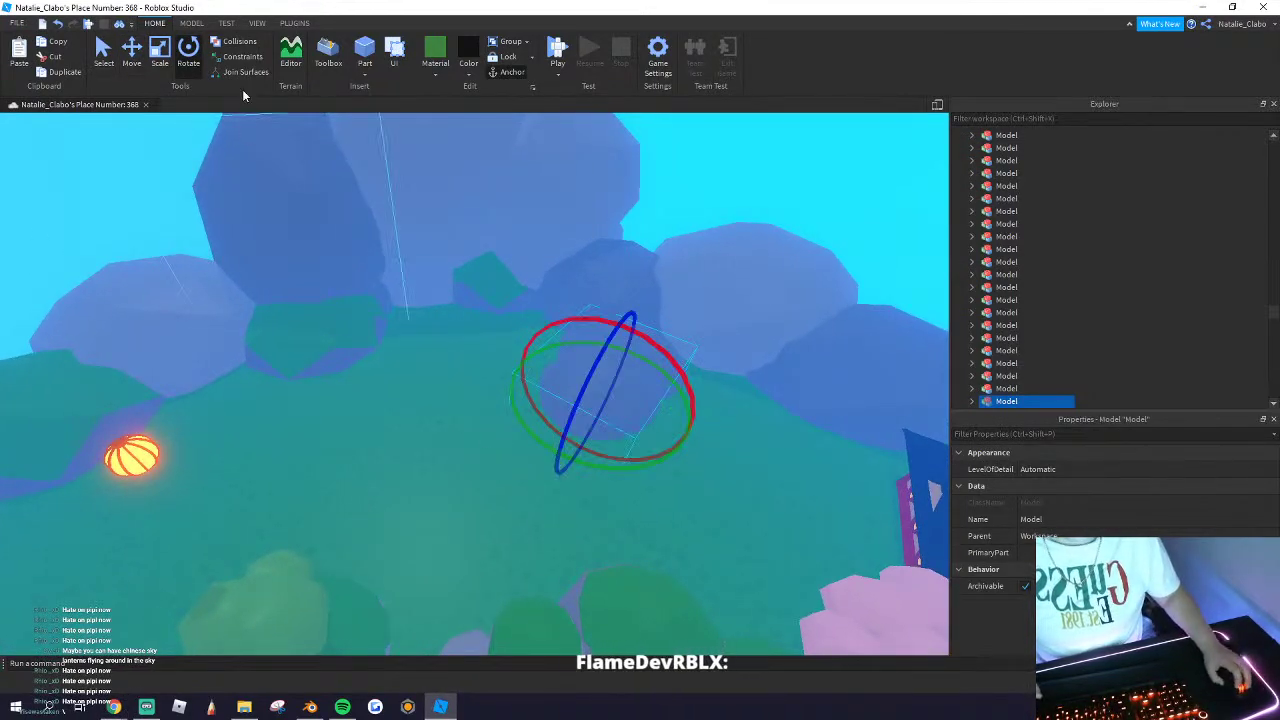
{"action": "key", "text": "w"}
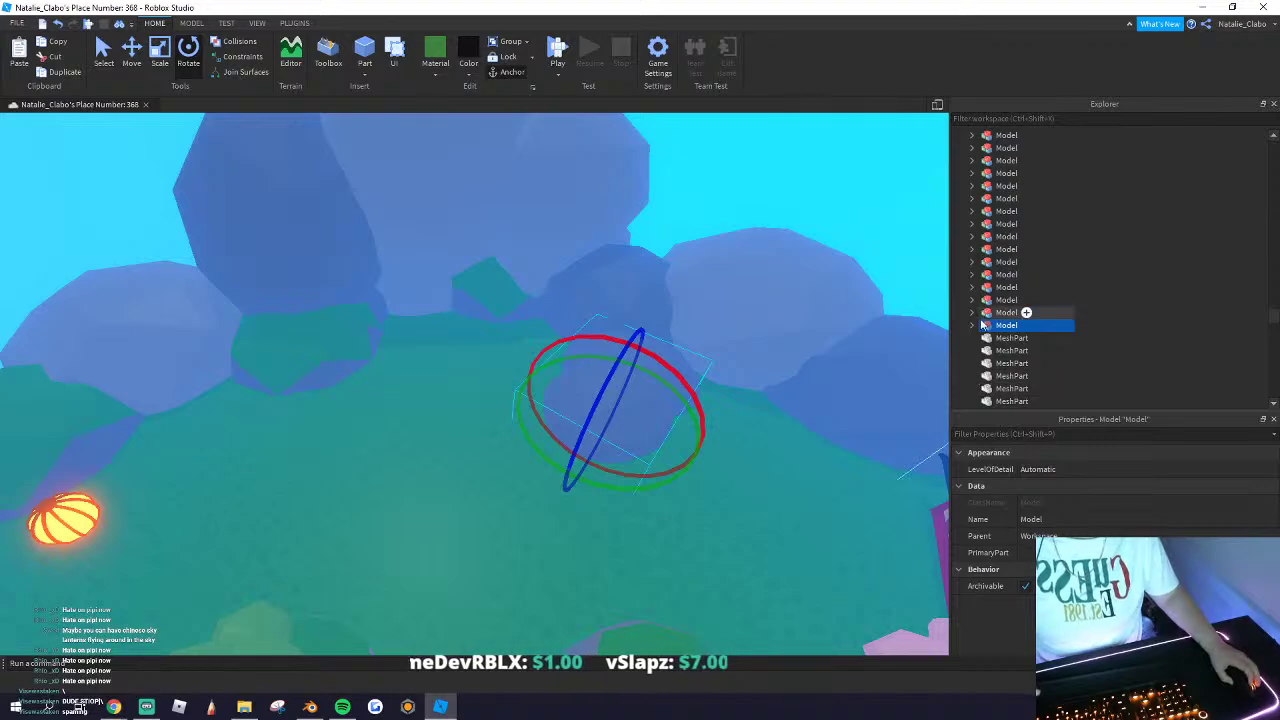
Step: Lighten the colour of the boulder copy's mesh part to the grey #878891
{"action": "left_click", "coordinate": [1018, 340]}
{"action": "right_click", "coordinate": [1018, 340]}
{"action": "left_click", "coordinate": [1069, 502]}
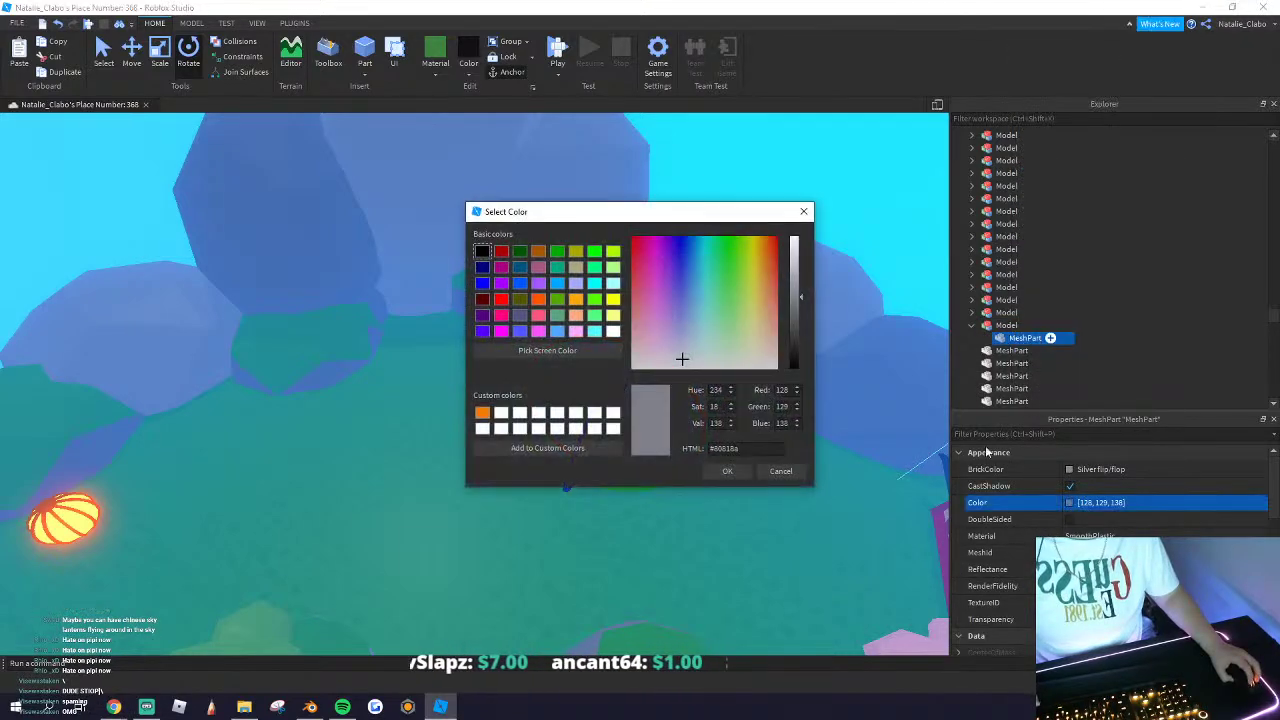
{"action": "left_click_drag", "start_coordinate": [797, 290], "coordinate": [797, 286]}
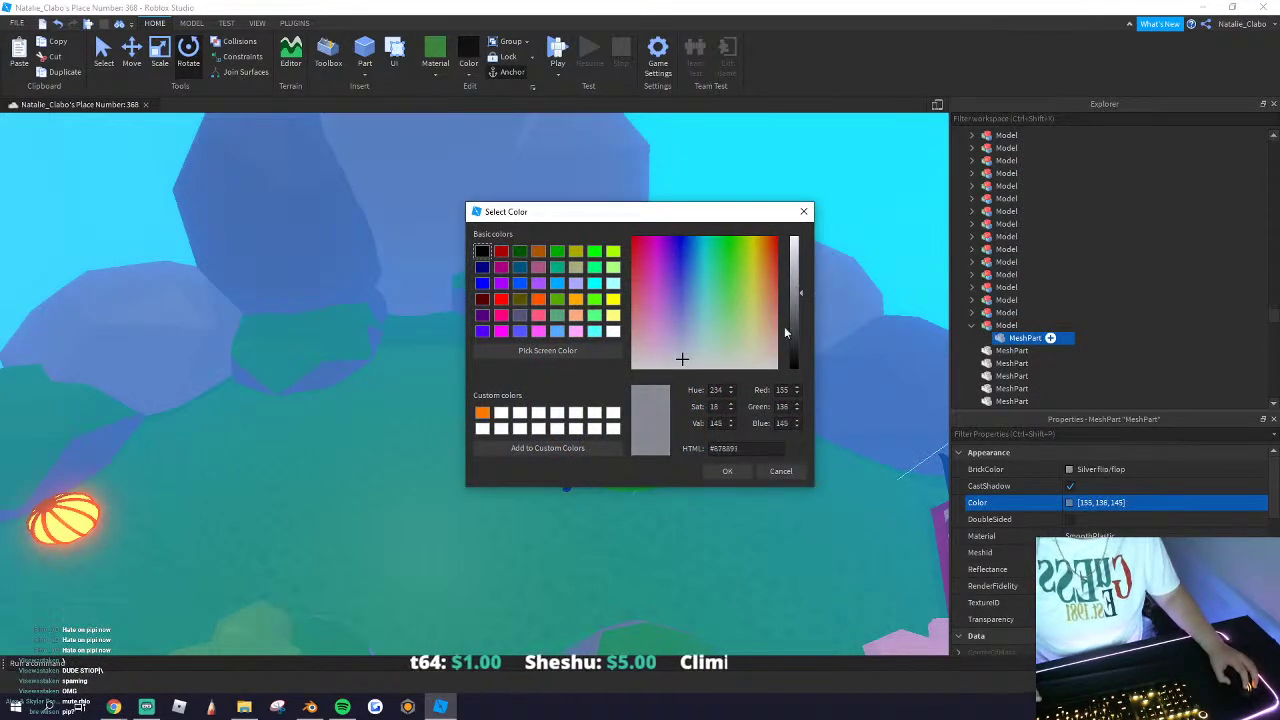
{"action": "left_click", "coordinate": [727, 471]}
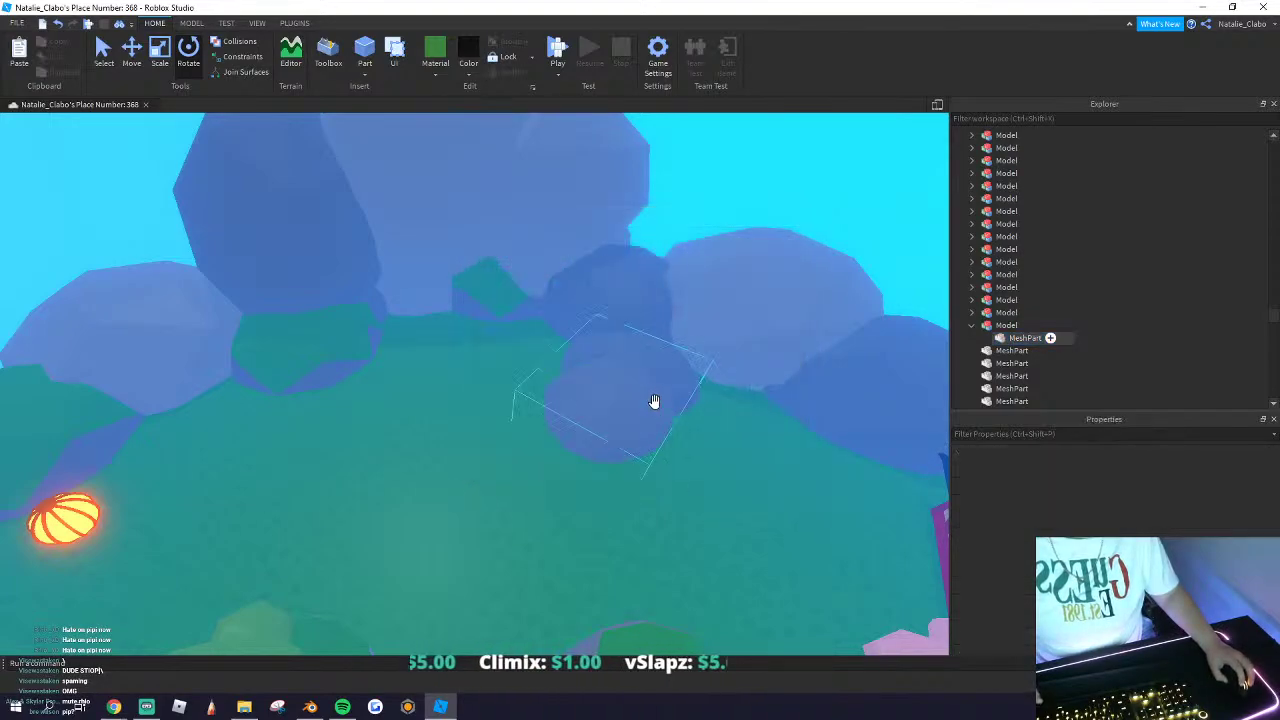
Step: Duplicate the two small boulders together and move the copies forward and to the left on the grass
{"action": "left_click", "coordinate": [654, 400]}
{"action": "left_click", "coordinate": [103, 48]}
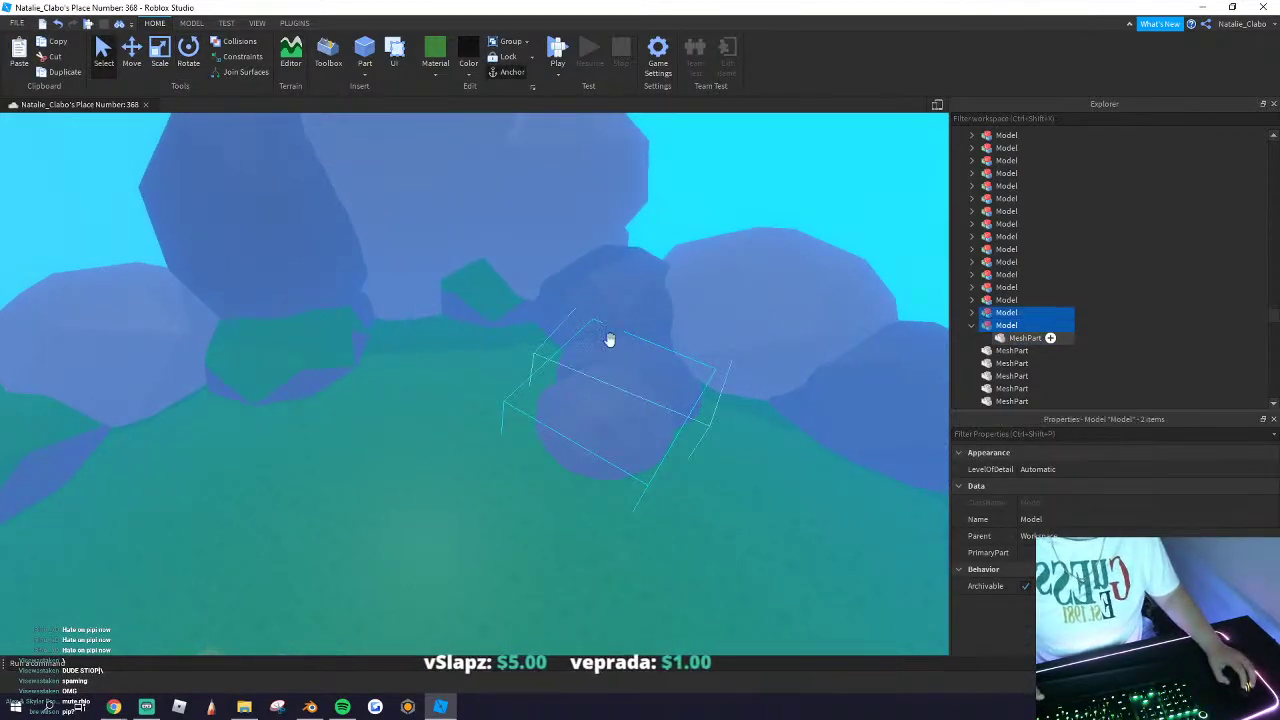
{"action": "key", "text": "ctrl+d"}
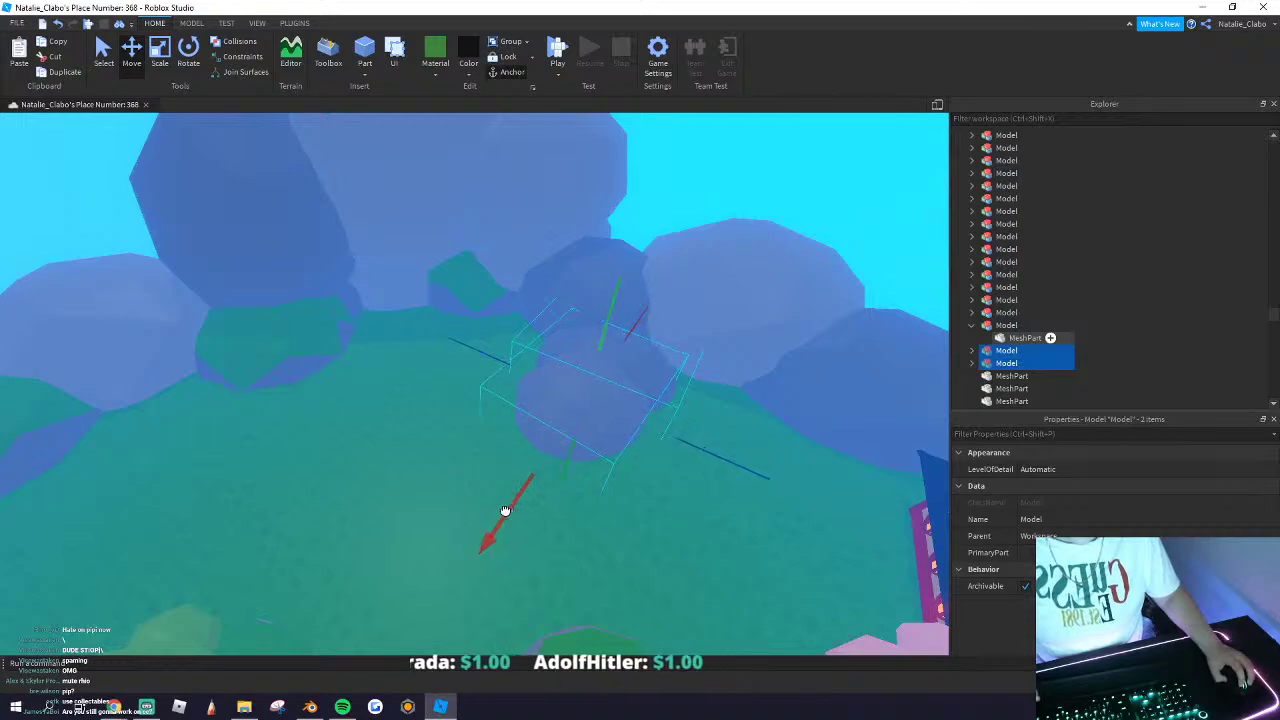
{"action": "left_click_drag", "start_coordinate": [463, 419], "coordinate": [401, 357]}
{"action": "left_click_drag", "start_coordinate": [564, 348], "coordinate": [545, 368]}
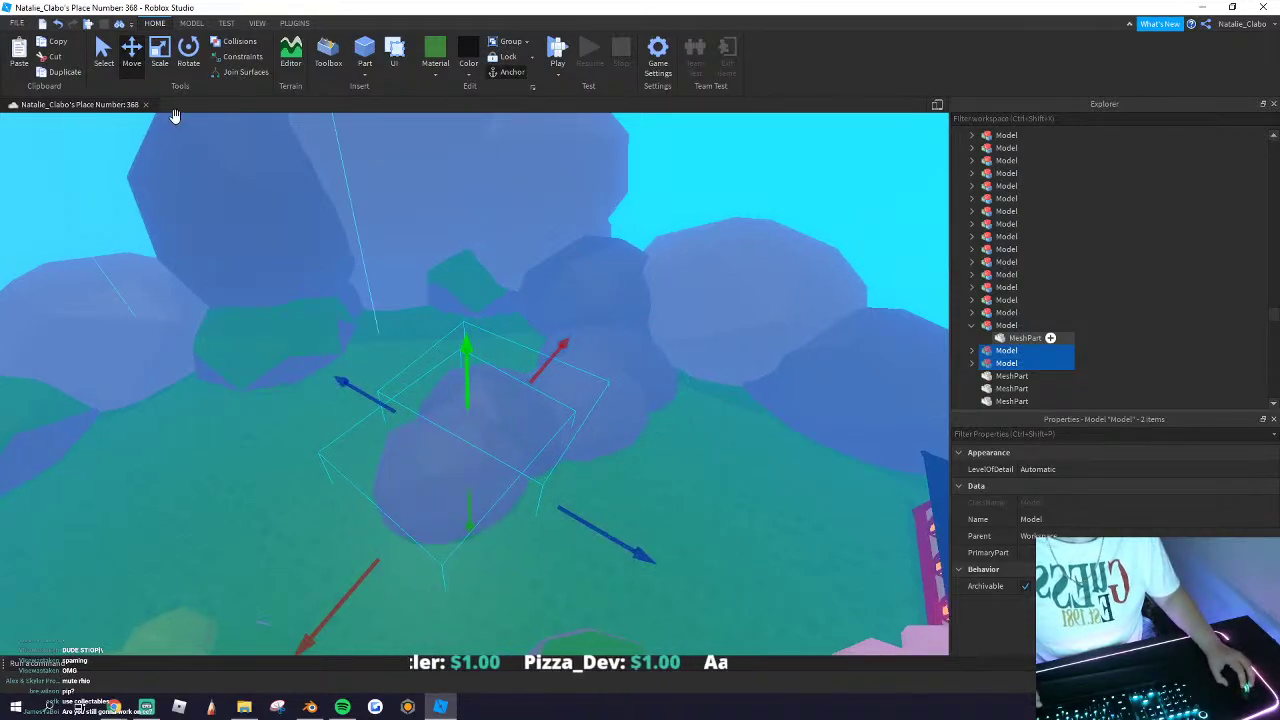
Step: Rotate the copied boulder pair so it continues the curve of the small rocks
{"action": "key", "text": "w"}
{"action": "key", "text": "d"}
{"action": "left_click", "coordinate": [187, 58]}
{"action": "left_click_drag", "start_coordinate": [458, 533], "coordinate": [380, 515]}
Step: Duplicate the rotated boulder pair again and move the new pair farther left along the curve
{"action": "key", "text": "ctrl+d"}
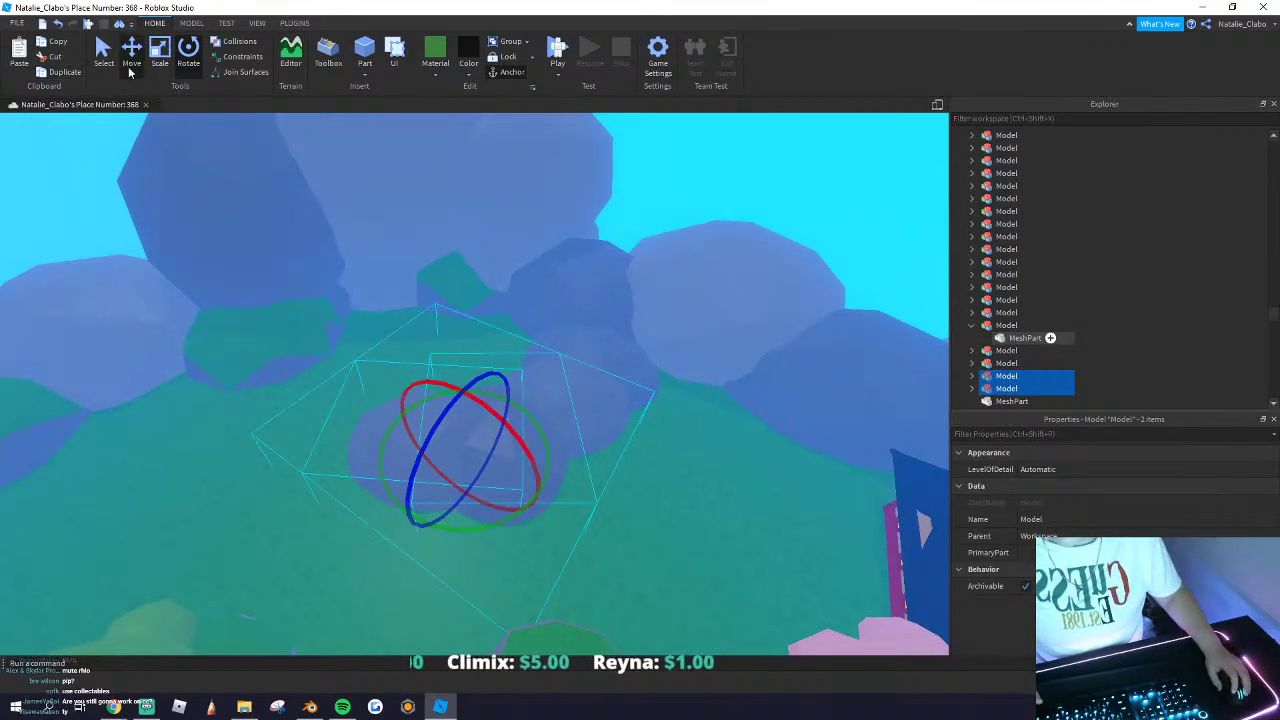
{"action": "left_click", "coordinate": [130, 60]}
{"action": "left_click_drag", "start_coordinate": [334, 450], "coordinate": [224, 350]}
{"action": "mouse_move", "coordinate": [391, 315]}
{"action": "left_mouse_down"}
{"action": "mouse_move", "coordinate": [403, 303]}
{"action": "mouse_move", "coordinate": [409, 423]}
{"action": "mouse_move", "coordinate": [427, 350]}
{"action": "mouse_move", "coordinate": [402, 334]}
{"action": "left_mouse_up"}
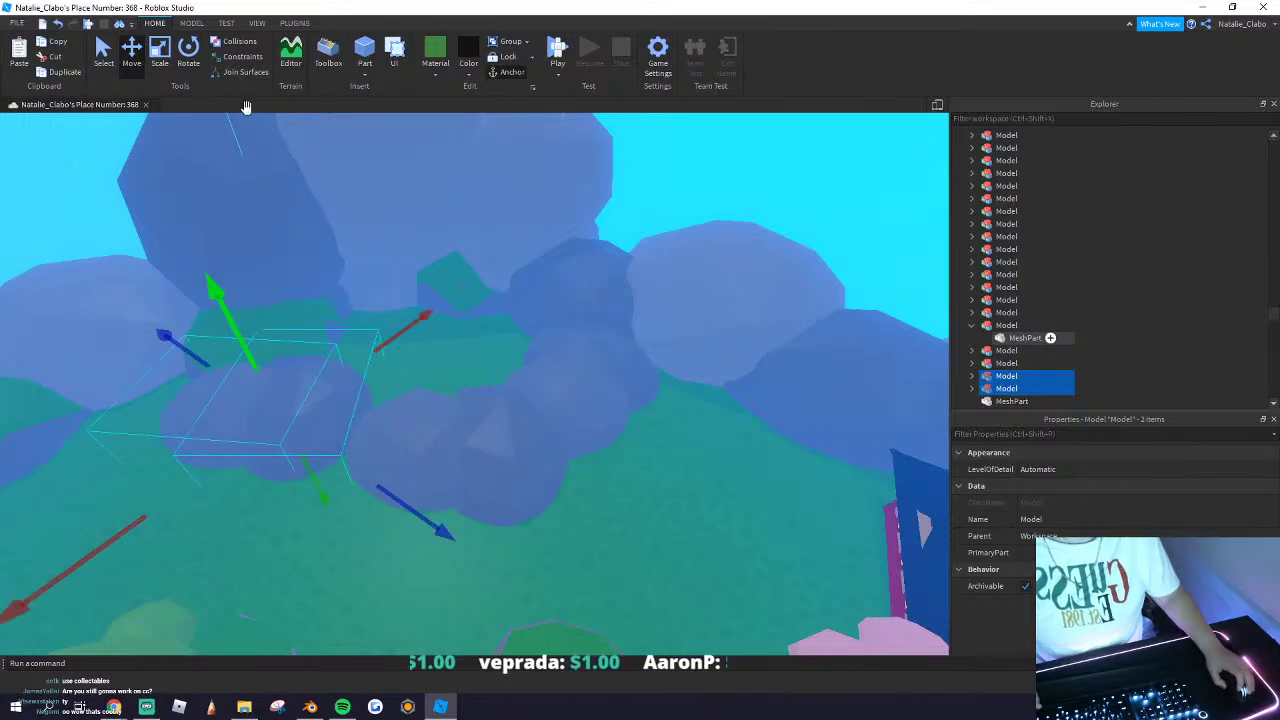
Step: Turn the newest boulder pair and shift it against the neighbouring rocks
{"action": "key", "text": "d"}
{"action": "left_click", "coordinate": [188, 52]}
{"action": "left_click_drag", "start_coordinate": [347, 456], "coordinate": [272, 523]}
{"action": "key", "text": "d"}
{"action": "left_click", "coordinate": [132, 52]}
{"action": "left_click_drag", "start_coordinate": [354, 509], "coordinate": [373, 523]}
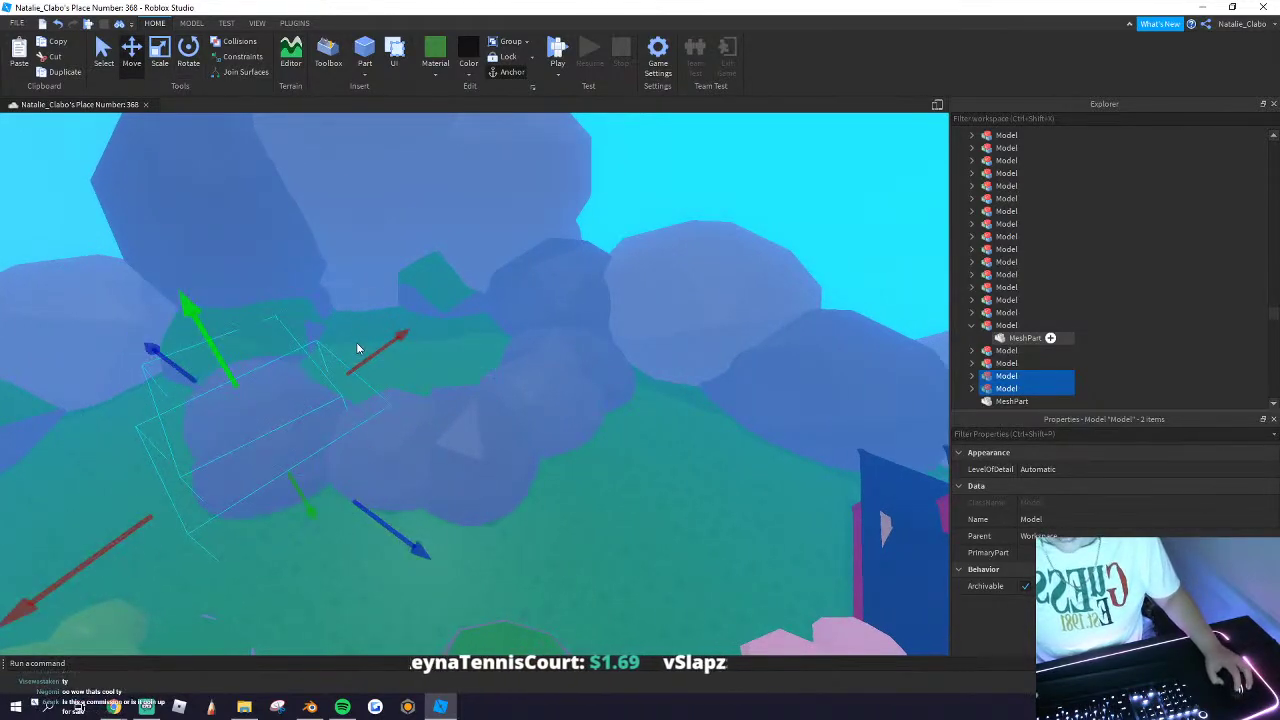
Step: Reposition the leftmost boulders individually so they close the front of the rock ring
{"action": "left_click", "coordinate": [357, 348]}
{"action": "left_click", "coordinate": [281, 406]}
{"action": "left_click_drag", "start_coordinate": [354, 391], "coordinate": [378, 338]}
{"action": "left_click", "coordinate": [188, 422]}
{"action": "left_click", "coordinate": [203, 411]}
{"action": "left_click_drag", "start_coordinate": [395, 482], "coordinate": [354, 440]}
{"action": "left_click", "coordinate": [356, 342]}
{"action": "left_click", "coordinate": [289, 367]}
{"action": "key", "text": "ctrl+z"}
{"action": "left_click", "coordinate": [234, 409]}
{"action": "left_click_drag", "start_coordinate": [356, 335], "coordinate": [319, 358]}
{"action": "left_click", "coordinate": [428, 376]}
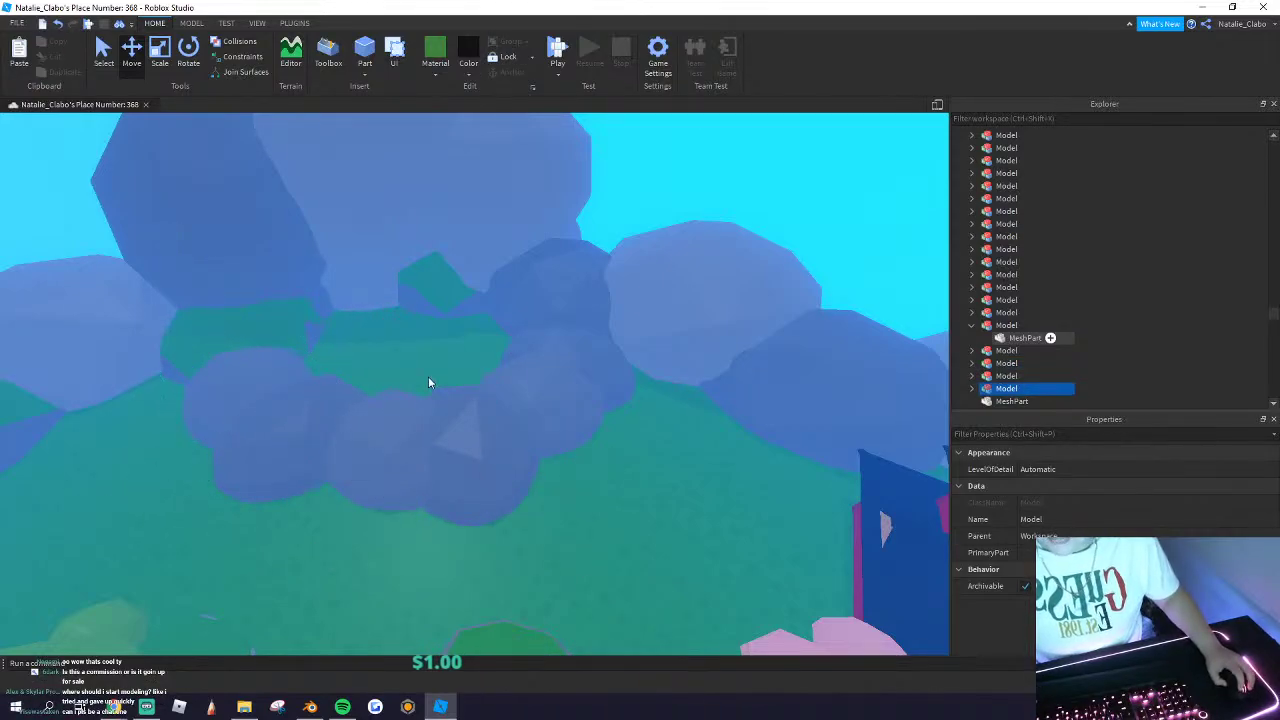
Step: Insert a cylinder part and place it on the grass inside the rock ring
{"action": "scroll", "coordinate": [402, 216], "scroll_direction": "up", "scroll_amount": 2}
{"action": "key", "text": "w"}
{"action": "left_click", "coordinate": [365, 75]}
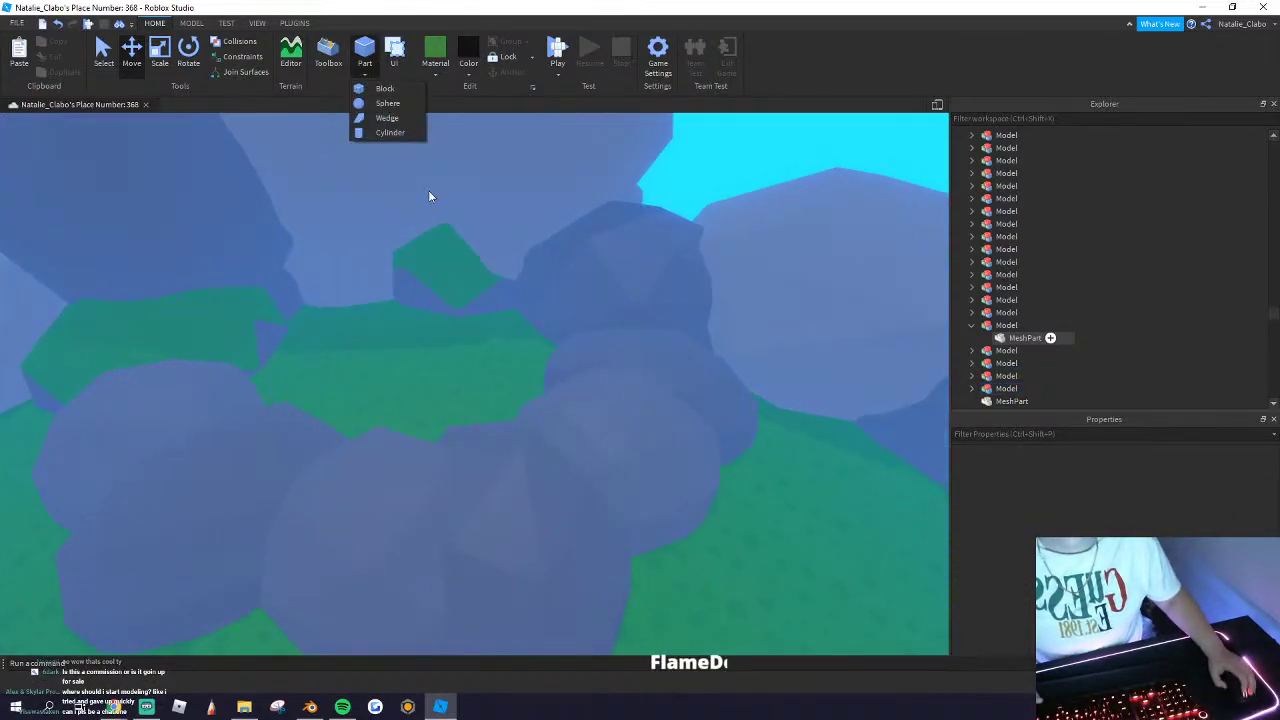
{"action": "left_click", "coordinate": [390, 134]}
{"action": "scroll", "coordinate": [380, 393], "scroll_direction": "up", "scroll_amount": 5}
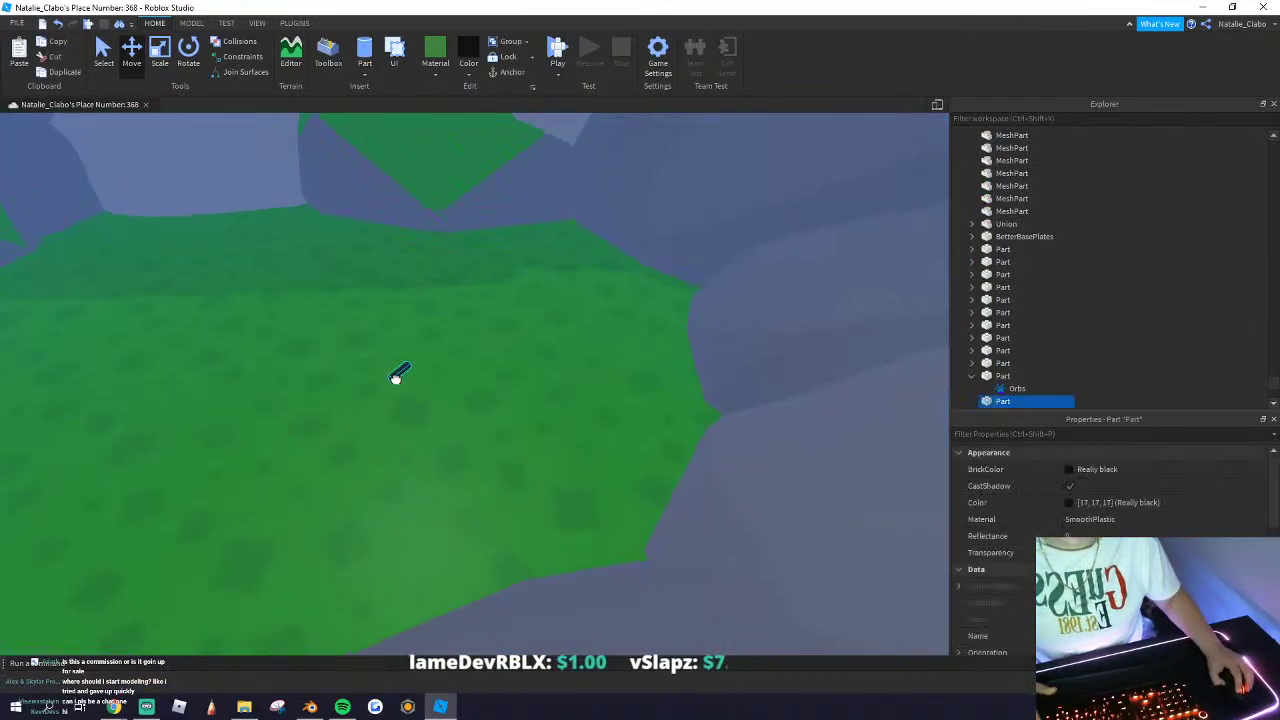
{"action": "left_click_drag", "start_coordinate": [395, 378], "coordinate": [394, 378]}
{"action": "key", "text": "e"}
Step: Scale the cylinder outward into a wide, flat disc lying on the ground inside the rock ring
{"action": "key", "text": "ctrl+3"}
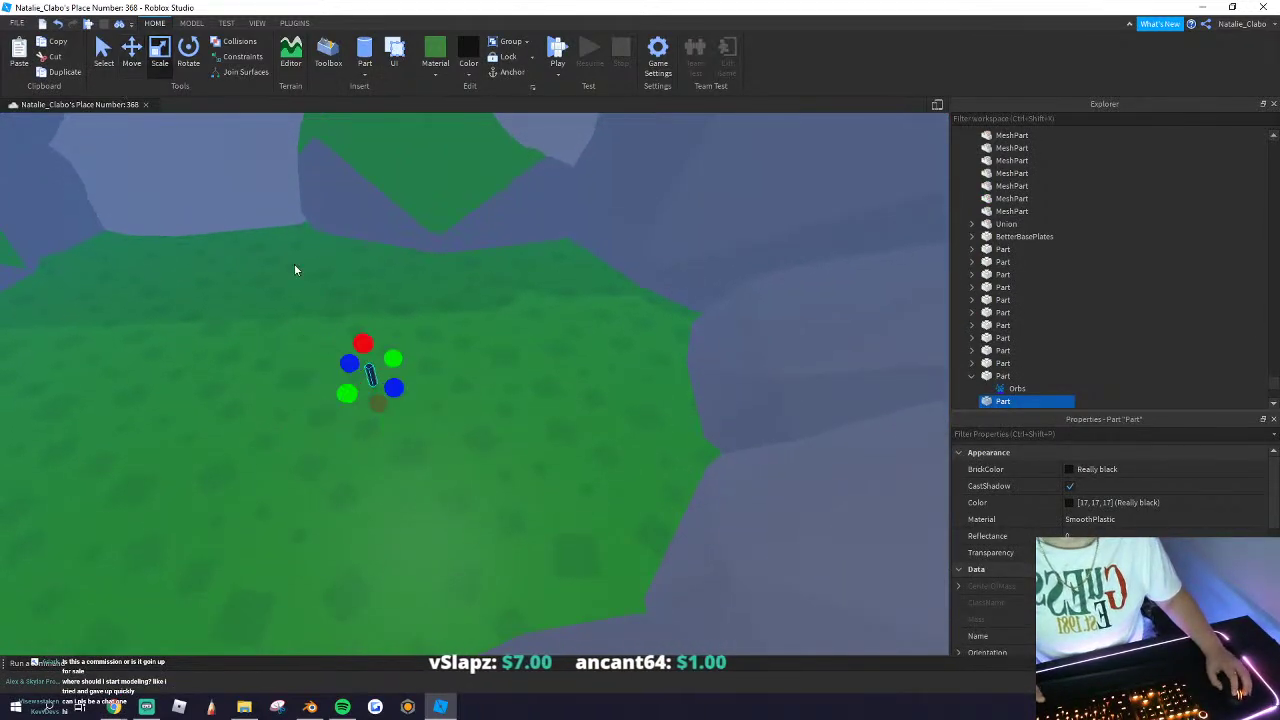
{"action": "key", "text": "s"}
{"action": "left_click_drag", "start_coordinate": [294, 354], "coordinate": [175, 300]}
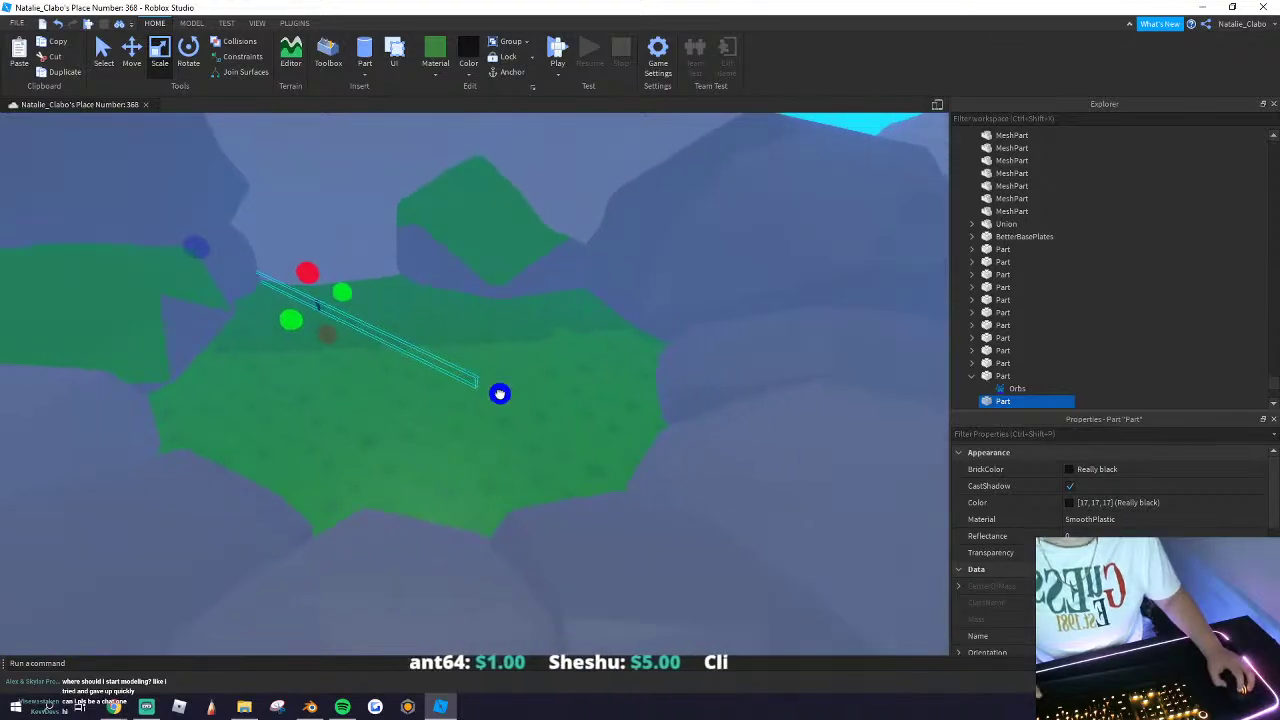
{"action": "left_click_drag", "start_coordinate": [655, 519], "coordinate": [692, 537]}
{"action": "key", "text": "s"}
{"action": "left_click_drag", "start_coordinate": [363, 362], "coordinate": [183, 506]}
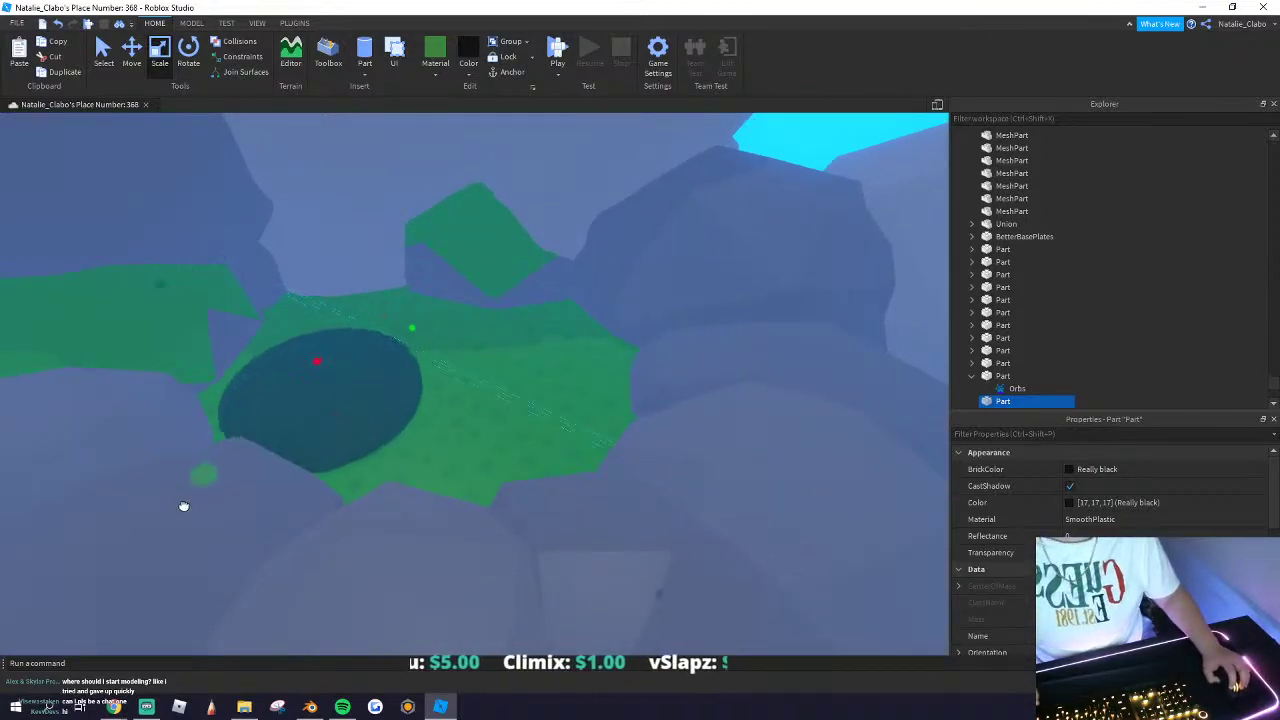
{"action": "key", "text": "s"}
{"action": "left_click_drag", "start_coordinate": [419, 332], "coordinate": [457, 331]}
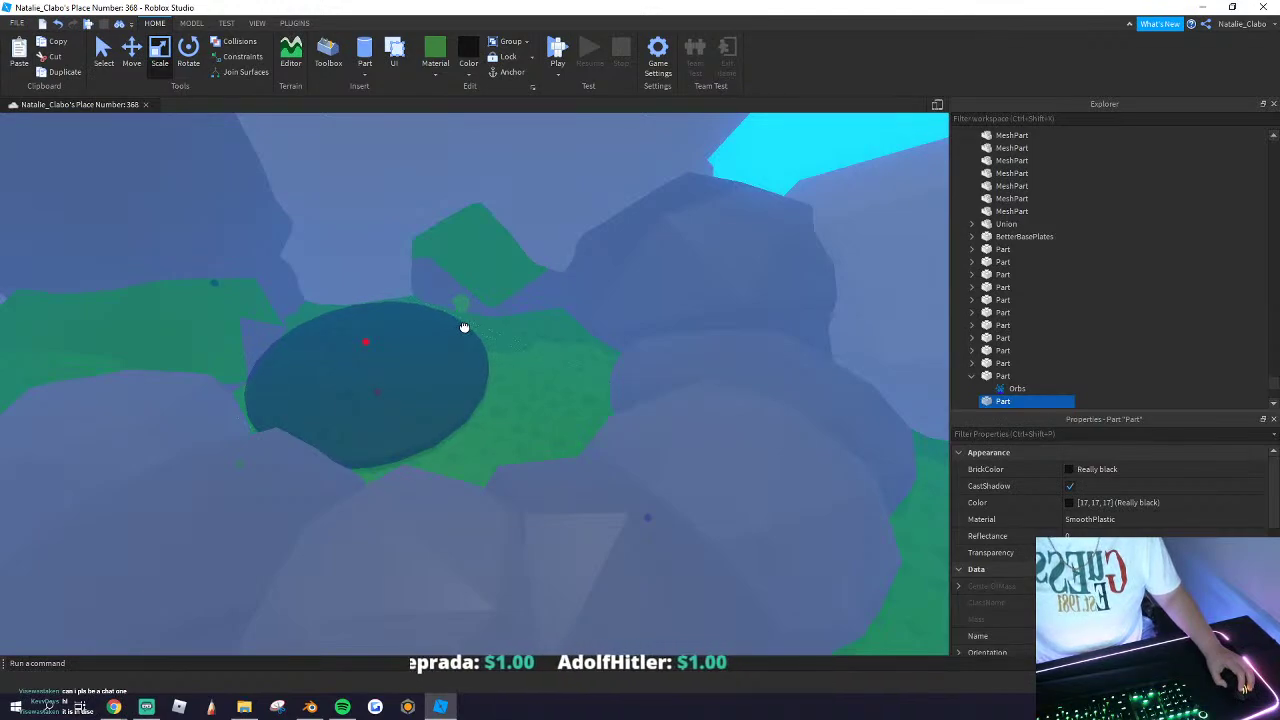
Step: Enlarge the flat disc until it fills the whole area between the surrounding boulders as a pond
{"action": "left_click_drag", "start_coordinate": [464, 327], "coordinate": [464, 325]}
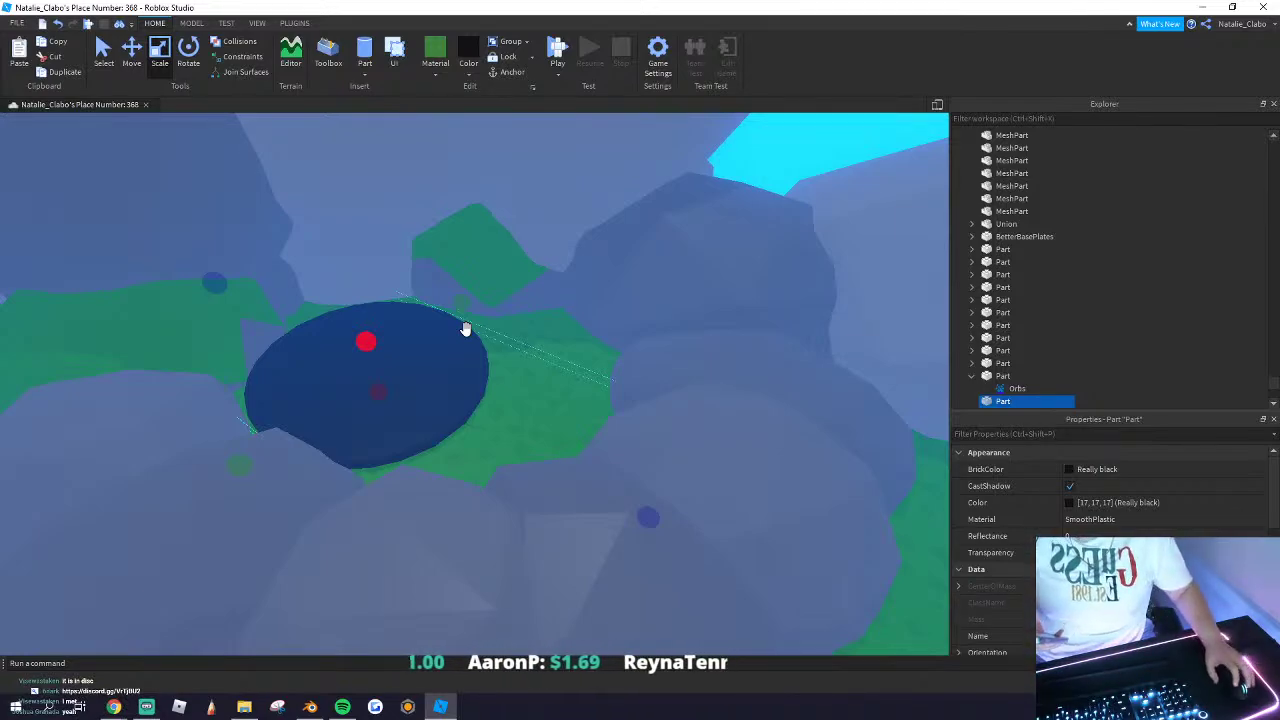
{"action": "left_click_drag", "start_coordinate": [368, 598], "coordinate": [15, 640]}
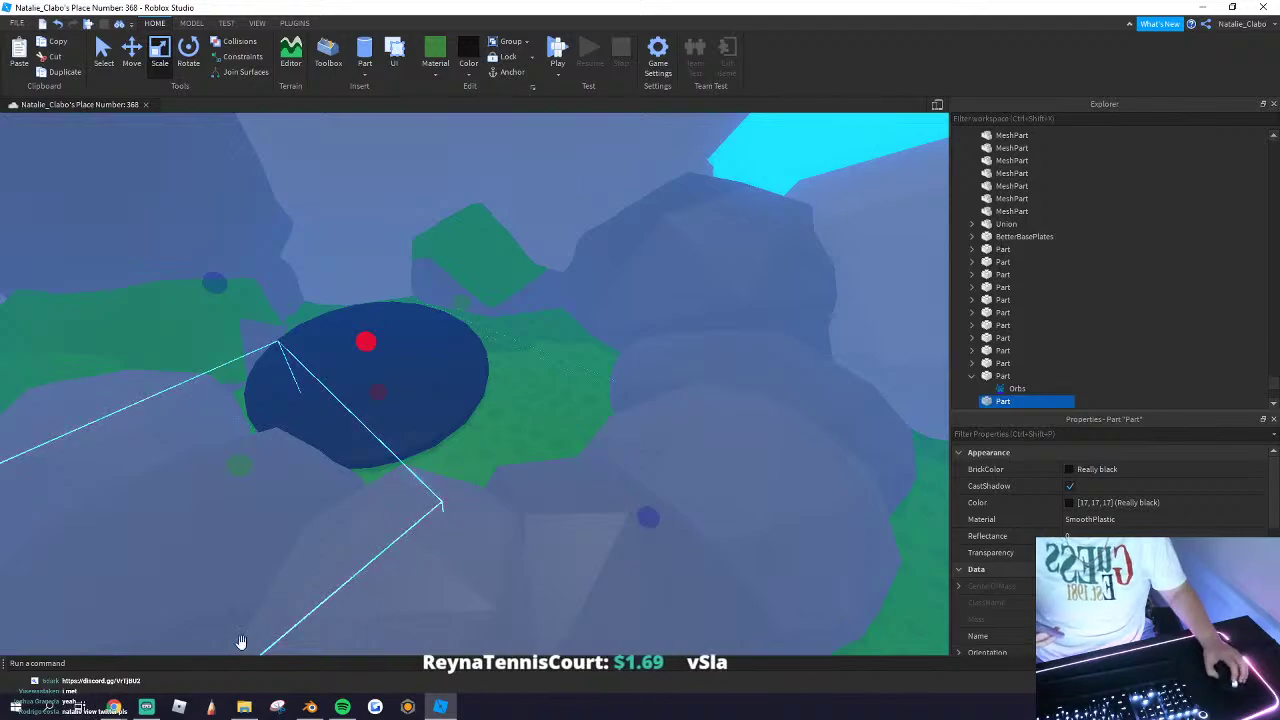
{"action": "left_click_drag", "start_coordinate": [240, 641], "coordinate": [367, 431]}
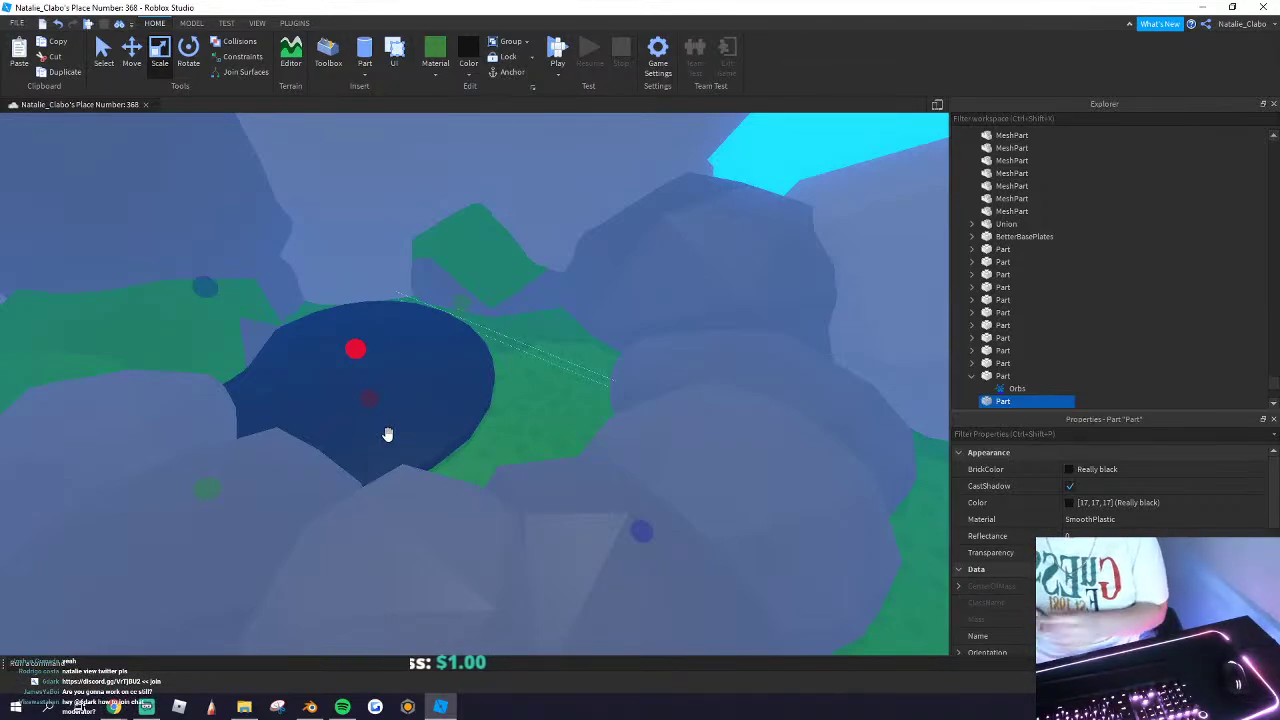
{"action": "left_click_drag", "start_coordinate": [462, 302], "coordinate": [658, 264]}
{"action": "scroll", "coordinate": [383, 434], "scroll_direction": "down", "scroll_amount": 4}
{"action": "left_click_drag", "start_coordinate": [304, 470], "coordinate": [307, 469]}
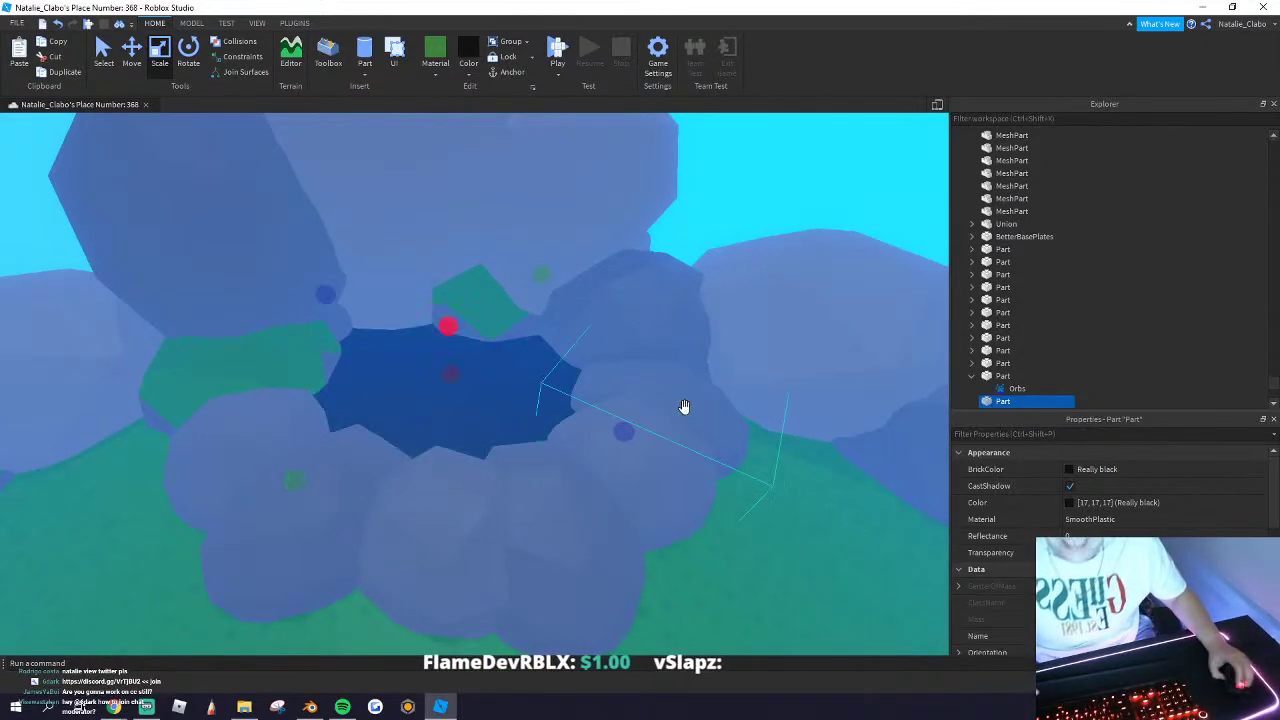
Step: Colour the pond disc Electric blue and check the rock formation from farther back
{"action": "left_click", "coordinate": [468, 60]}
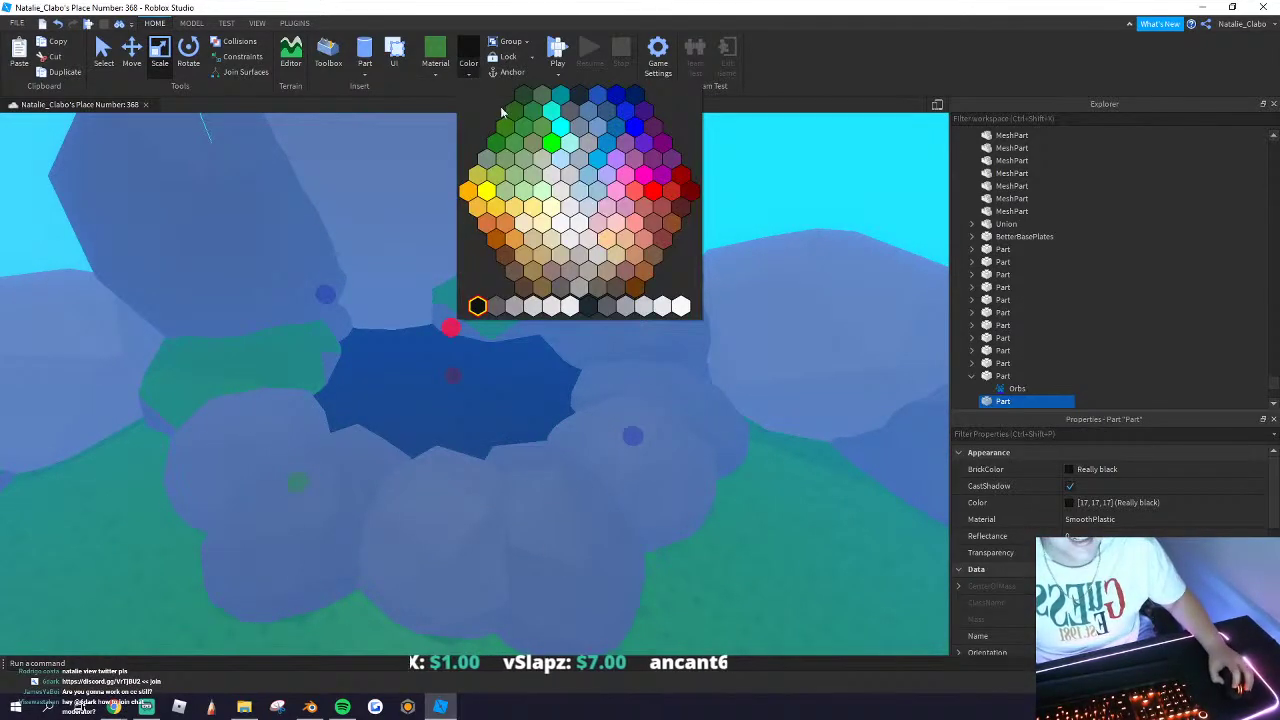
{"action": "left_click", "coordinate": [607, 145]}
{"action": "scroll", "coordinate": [574, 306], "scroll_direction": "down", "scroll_amount": 3}
{"action": "right_click_drag", "start_coordinate": [574, 306], "coordinate": [574, 306]}
{"action": "left_click", "coordinate": [305, 217]}
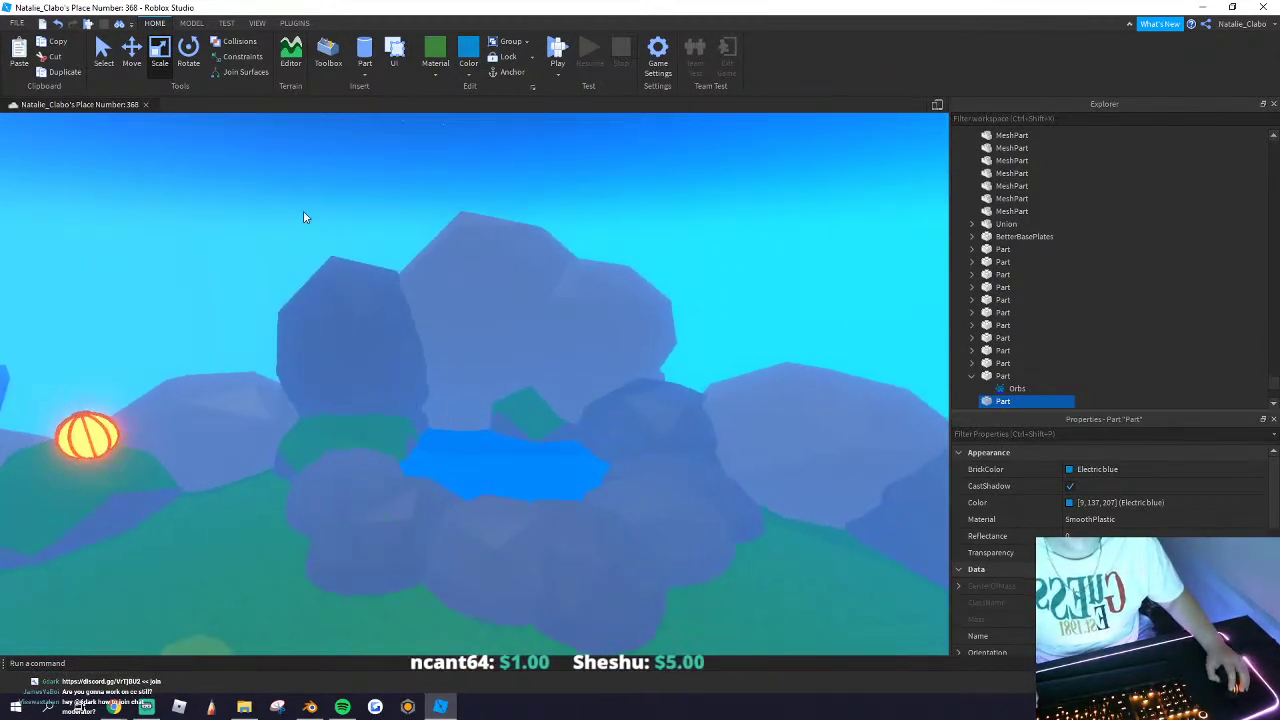
Step: Insert a block at the back of the pond and stretch it into a tall, thin column against the peak
{"action": "scroll", "coordinate": [423, 340], "scroll_direction": "up", "scroll_amount": 3}
{"action": "left_click", "coordinate": [369, 76]}
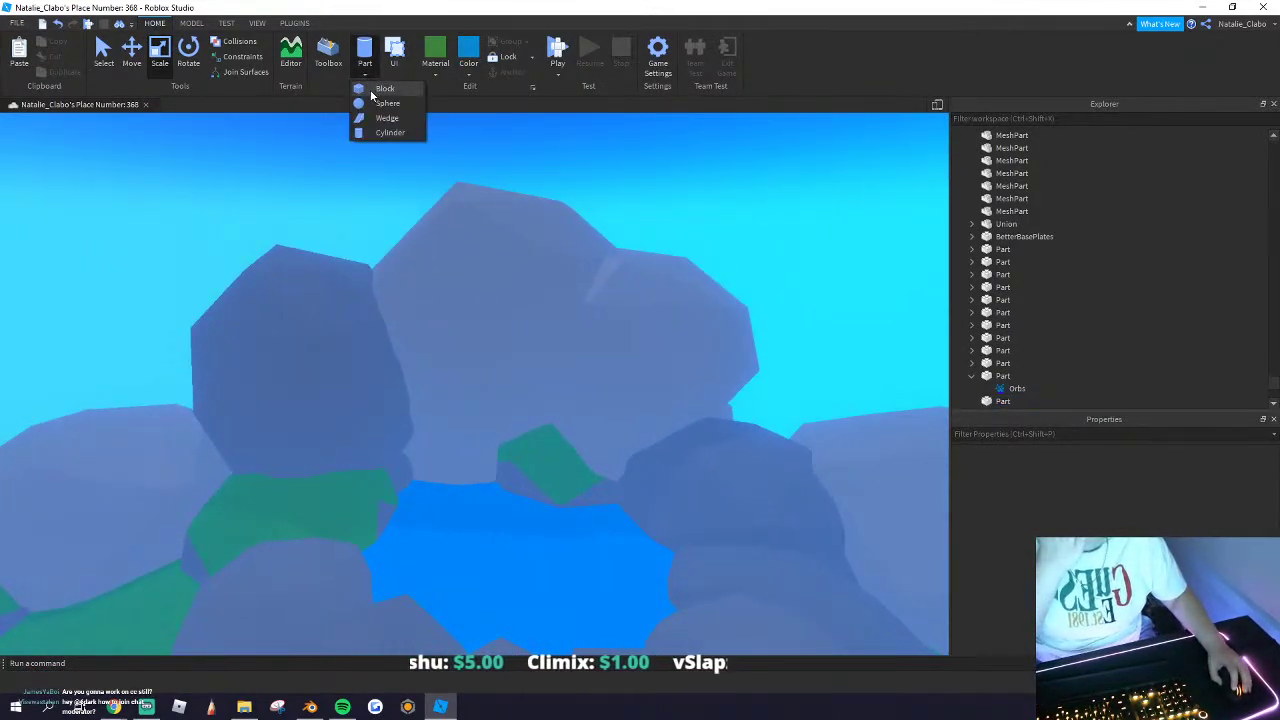
{"action": "left_click", "coordinate": [375, 89]}
{"action": "scroll", "coordinate": [450, 330], "scroll_direction": "up", "scroll_amount": 3}
{"action": "scroll", "coordinate": [503, 500], "scroll_direction": "down", "scroll_amount": 2}
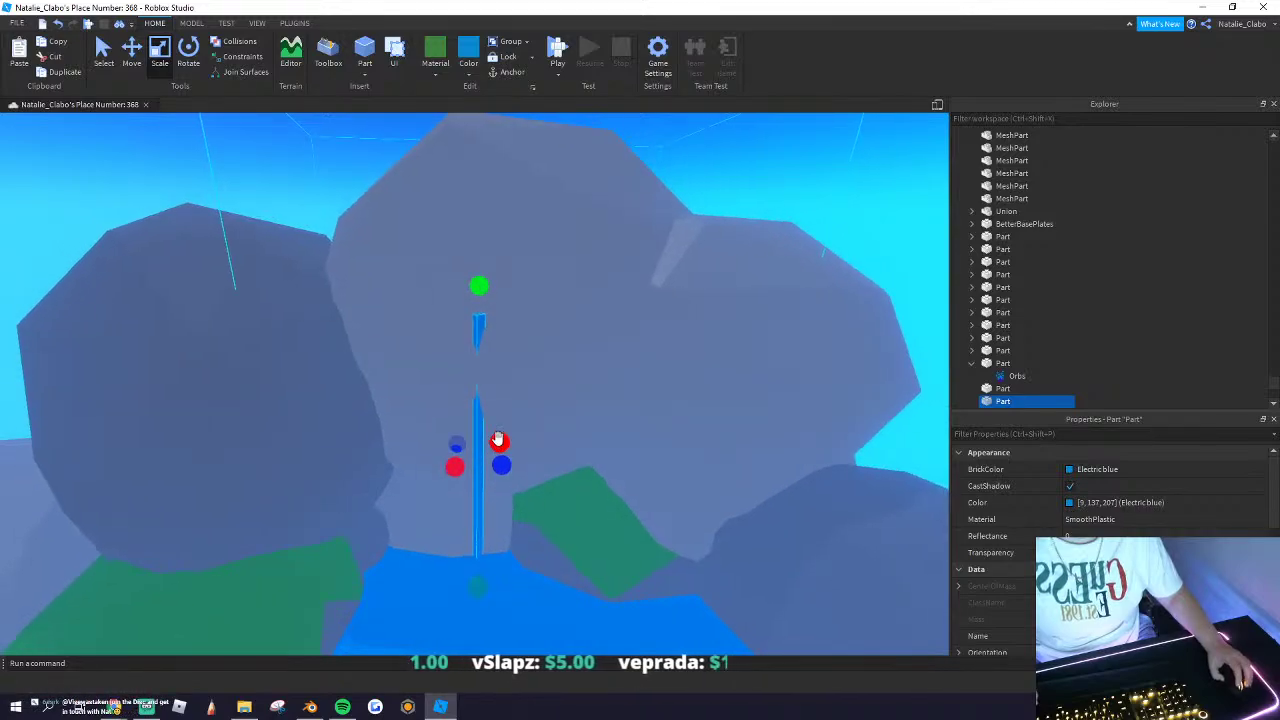
Step: Thicken the blue column horizontally in both directions so it reads as falling water
{"action": "left_click_drag", "start_coordinate": [497, 440], "coordinate": [563, 459]}
{"action": "scroll", "coordinate": [535, 448], "scroll_direction": "down", "scroll_amount": 1}
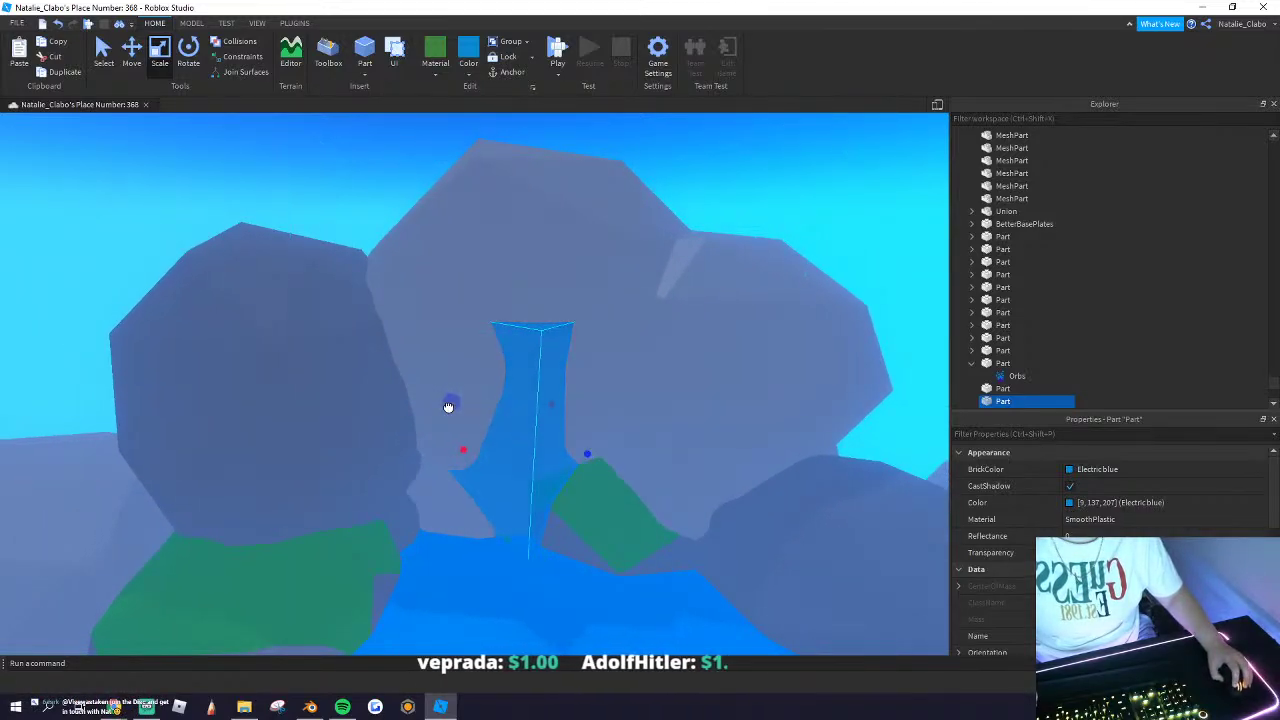
{"action": "scroll", "coordinate": [450, 406], "scroll_direction": "down", "scroll_amount": 2}
{"action": "left_click_drag", "start_coordinate": [453, 405], "coordinate": [500, 410]}
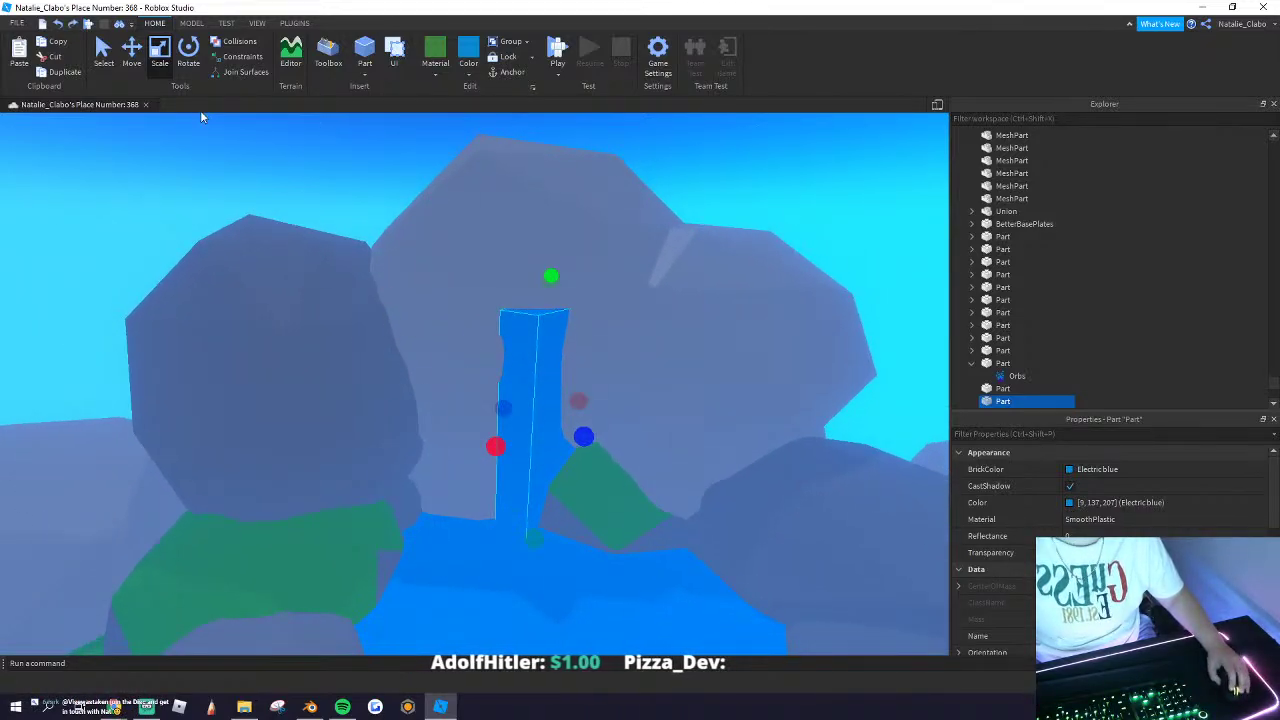
Step: Rotate the blue waterfall block so its flat face points at the pond, and adjust its depth and height
{"action": "left_click", "coordinate": [188, 50]}
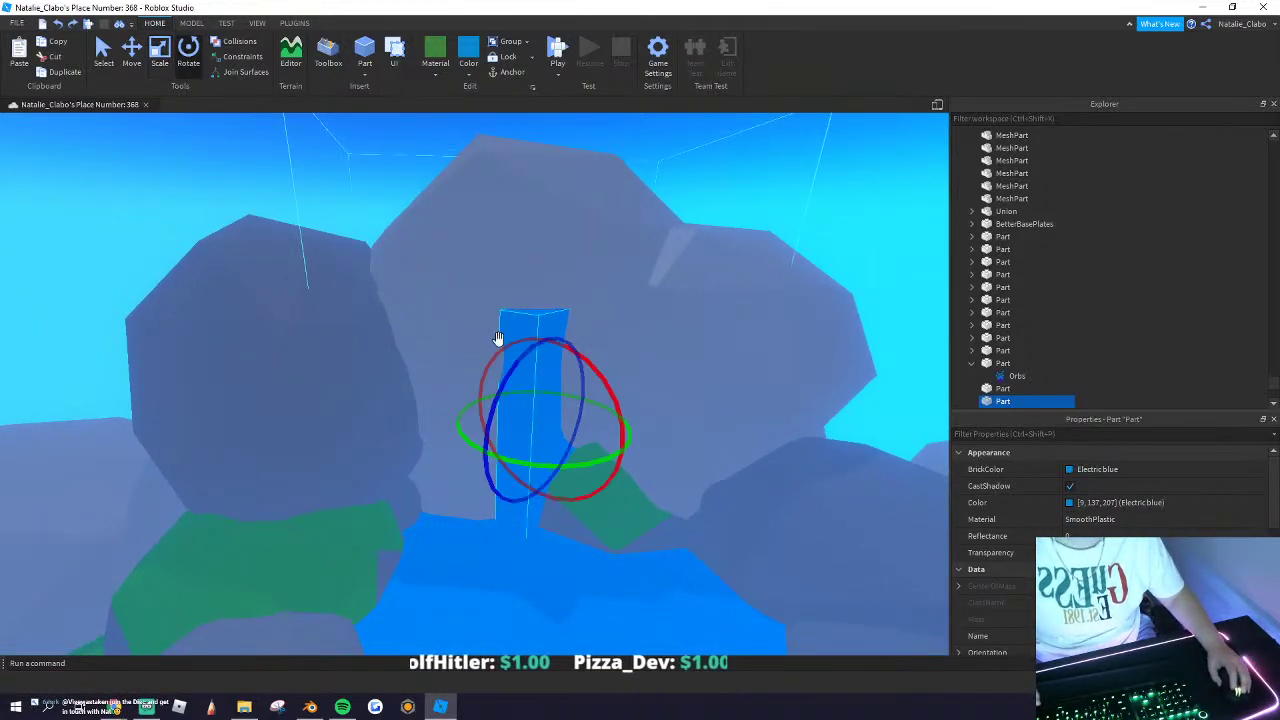
{"action": "left_click_drag", "start_coordinate": [545, 462], "coordinate": [468, 447]}
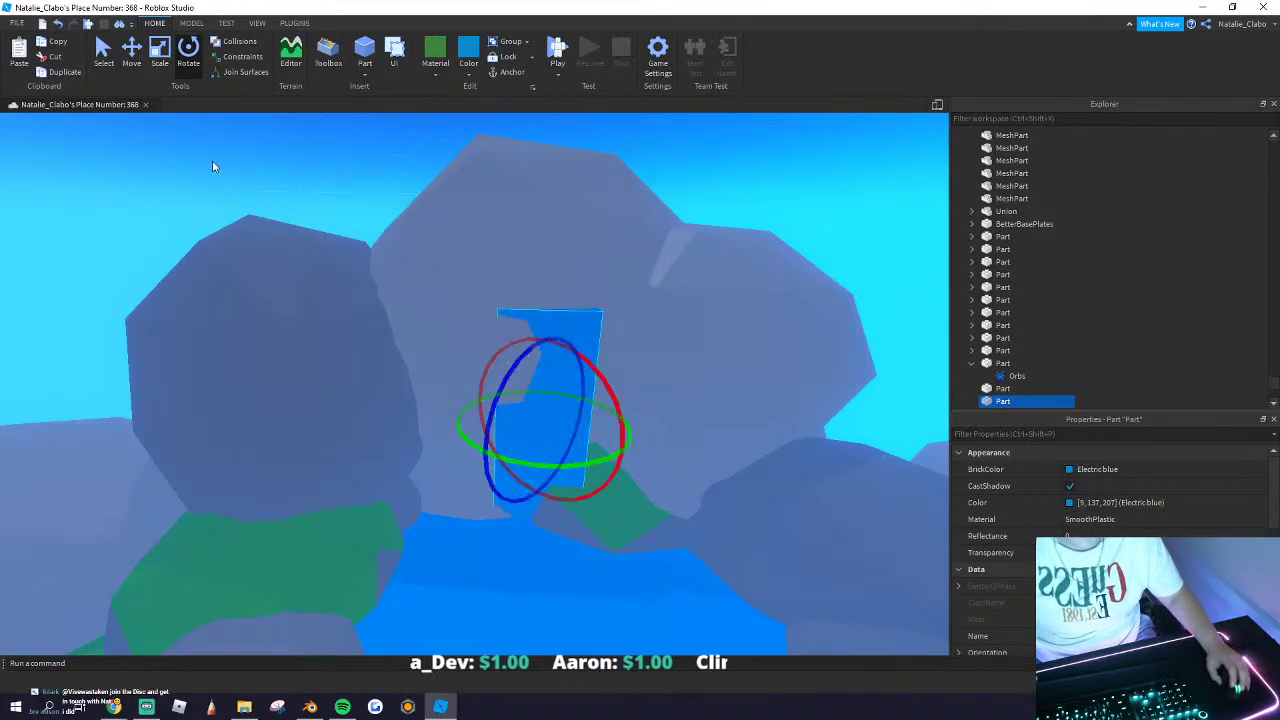
{"action": "key", "text": "ctrl+3"}
{"action": "left_click_drag", "start_coordinate": [548, 424], "coordinate": [547, 433]}
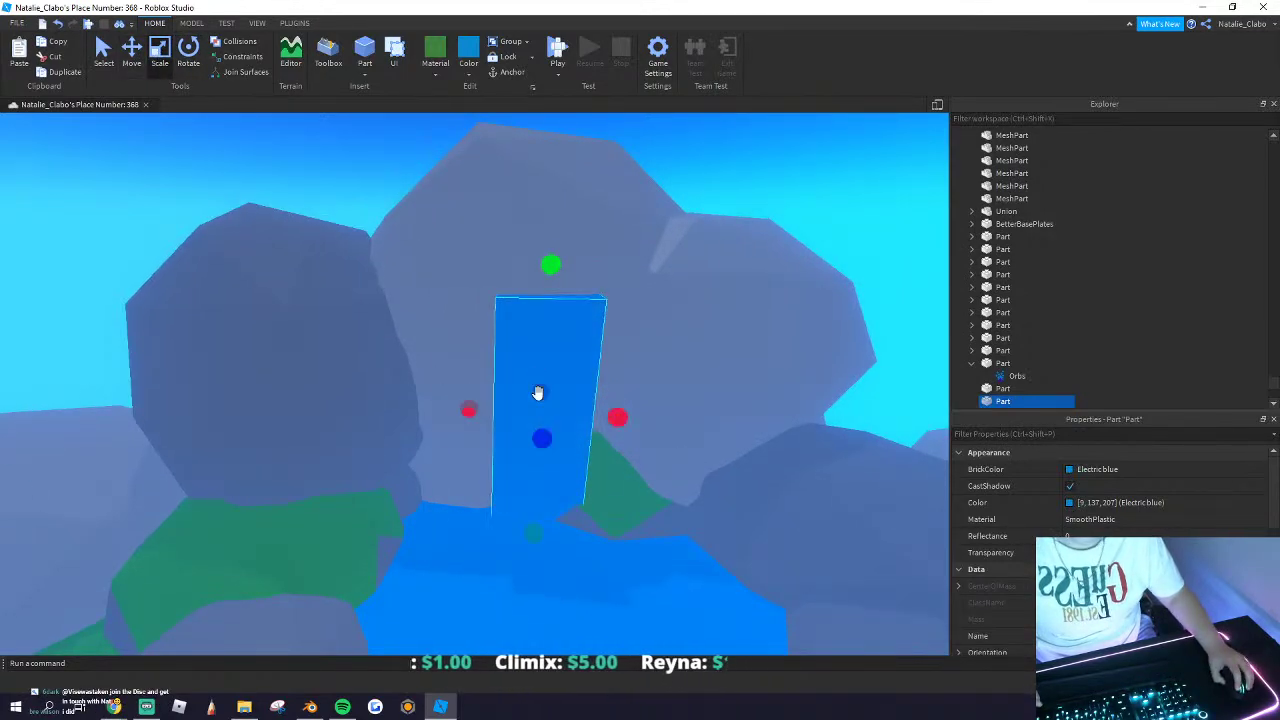
{"action": "left_click_drag", "start_coordinate": [545, 269], "coordinate": [534, 314]}
{"action": "right_click_drag", "start_coordinate": [484, 313], "coordinate": [479, 322]}
{"action": "scroll", "coordinate": [479, 322], "scroll_direction": "down", "scroll_amount": 4}
{"action": "left_click_drag", "start_coordinate": [461, 440], "coordinate": [466, 437]}
{"action": "scroll", "coordinate": [357, 186], "scroll_direction": "down", "scroll_amount": 2}
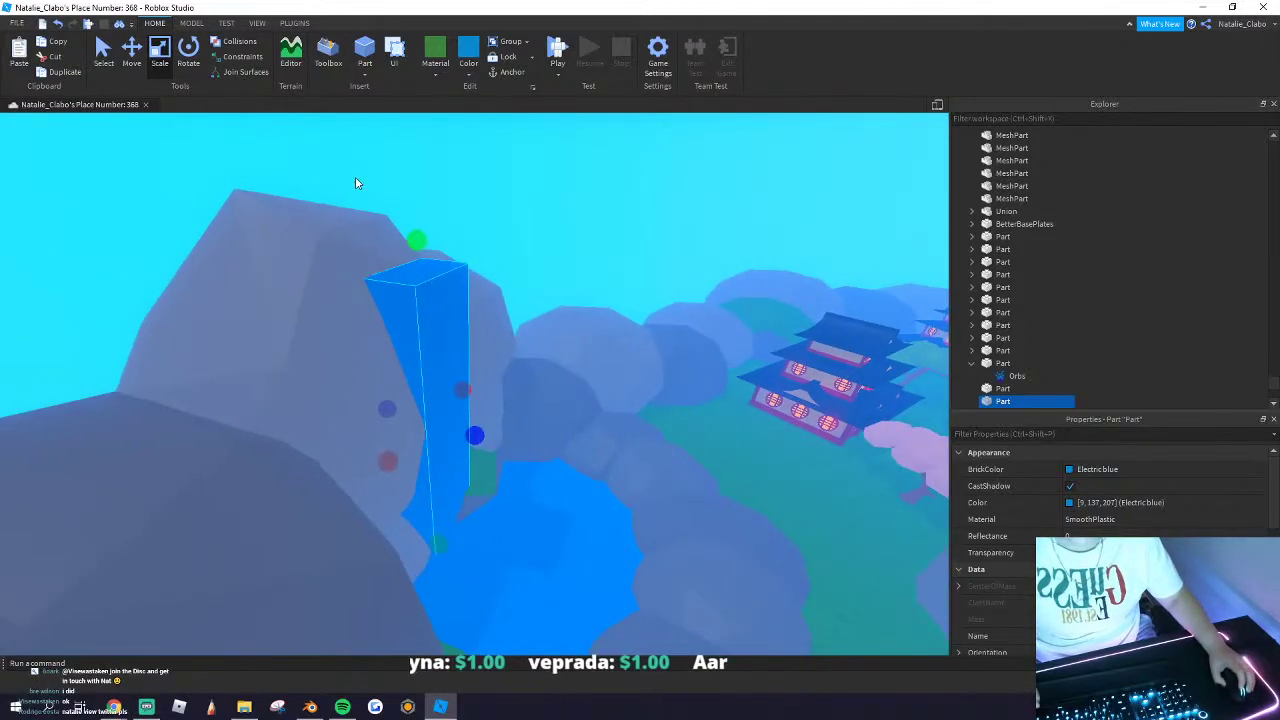
Step: Duplicate the large peak boulder and shrink the copy to a small rock at the top of the waterfall block
{"action": "left_click", "coordinate": [374, 291]}
{"action": "right_click_drag", "start_coordinate": [474, 378], "coordinate": [468, 366]}
{"action": "scroll", "coordinate": [451, 374], "scroll_direction": "up", "scroll_amount": 3}
{"action": "key", "text": "ctrl+d"}
{"action": "scroll", "coordinate": [414, 323], "scroll_direction": "down", "scroll_amount": 2}
{"action": "right_click_drag", "start_coordinate": [411, 217], "coordinate": [412, 212]}
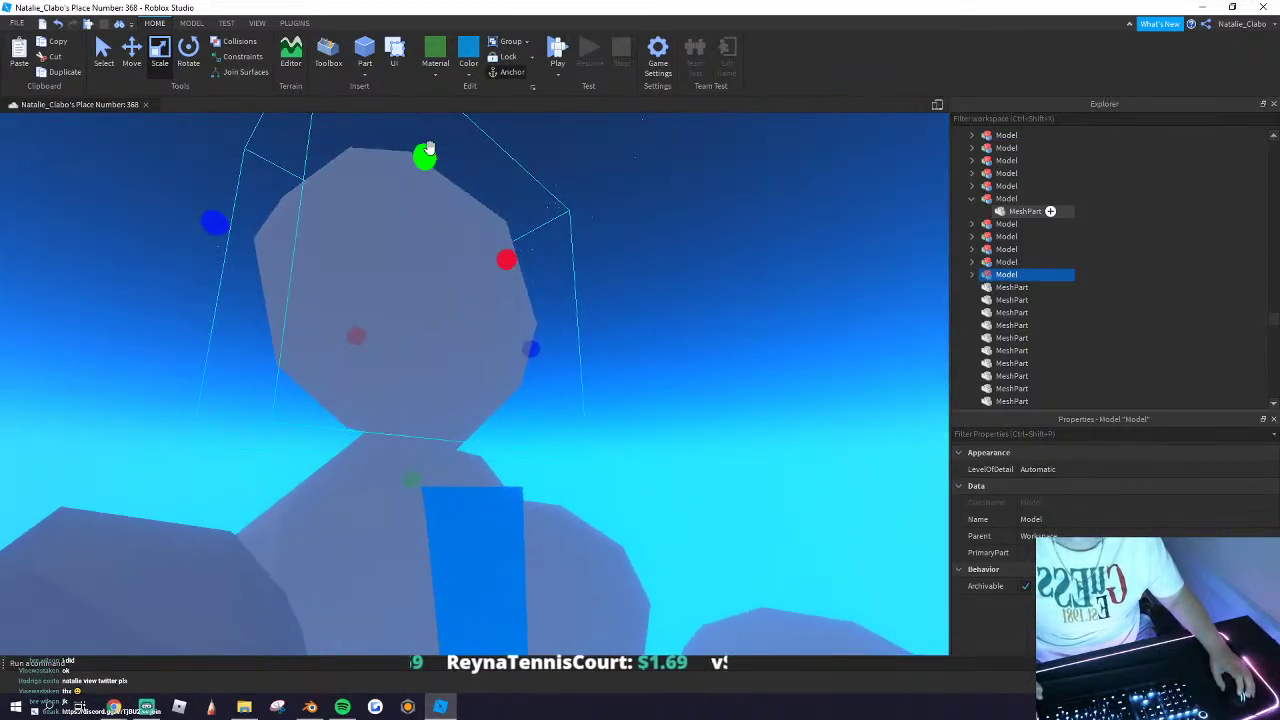
{"action": "left_click_drag", "start_coordinate": [429, 151], "coordinate": [430, 362]}
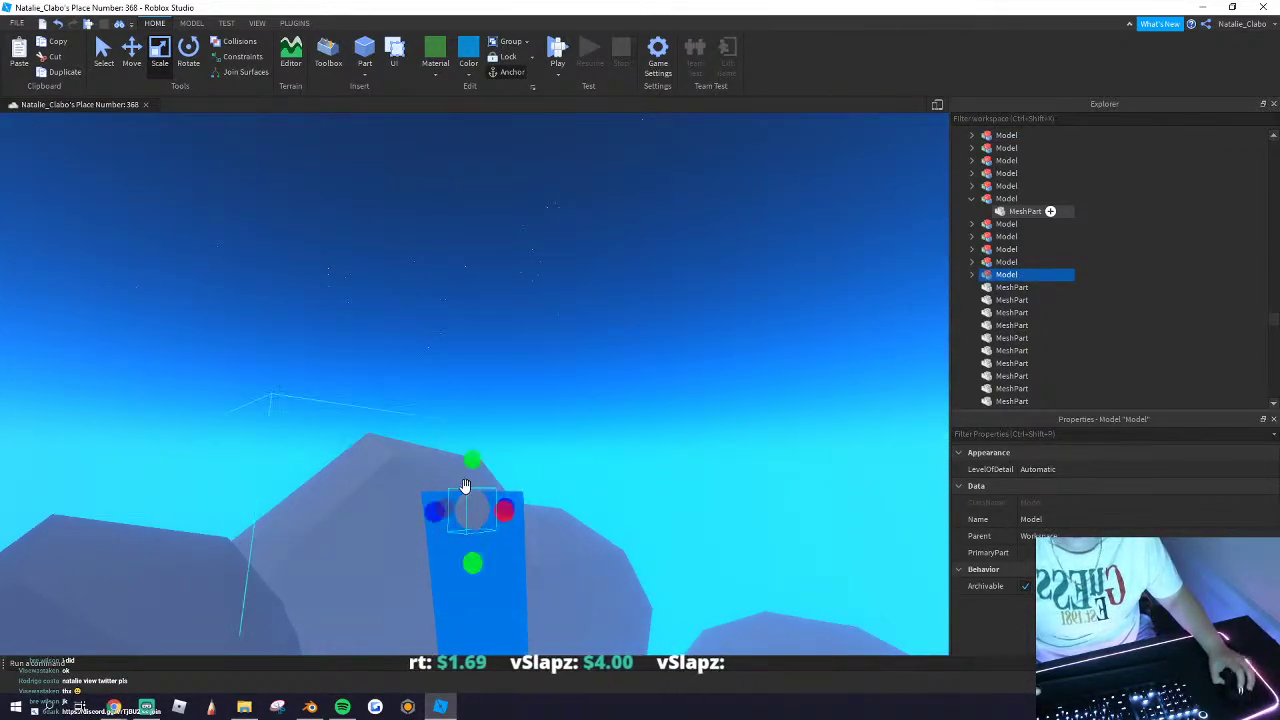
Step: Enlarge the small rock at the top of the waterfall block so it overlaps the water's upper edge
{"action": "mouse_move", "coordinate": [477, 420]}
{"action": "right_mouse_down"}
{"action": "mouse_move", "coordinate": [486, 426]}
{"action": "mouse_move", "coordinate": [460, 406]}
{"action": "right_mouse_up"}
{"action": "scroll", "coordinate": [484, 426], "scroll_direction": "up", "scroll_amount": 3}
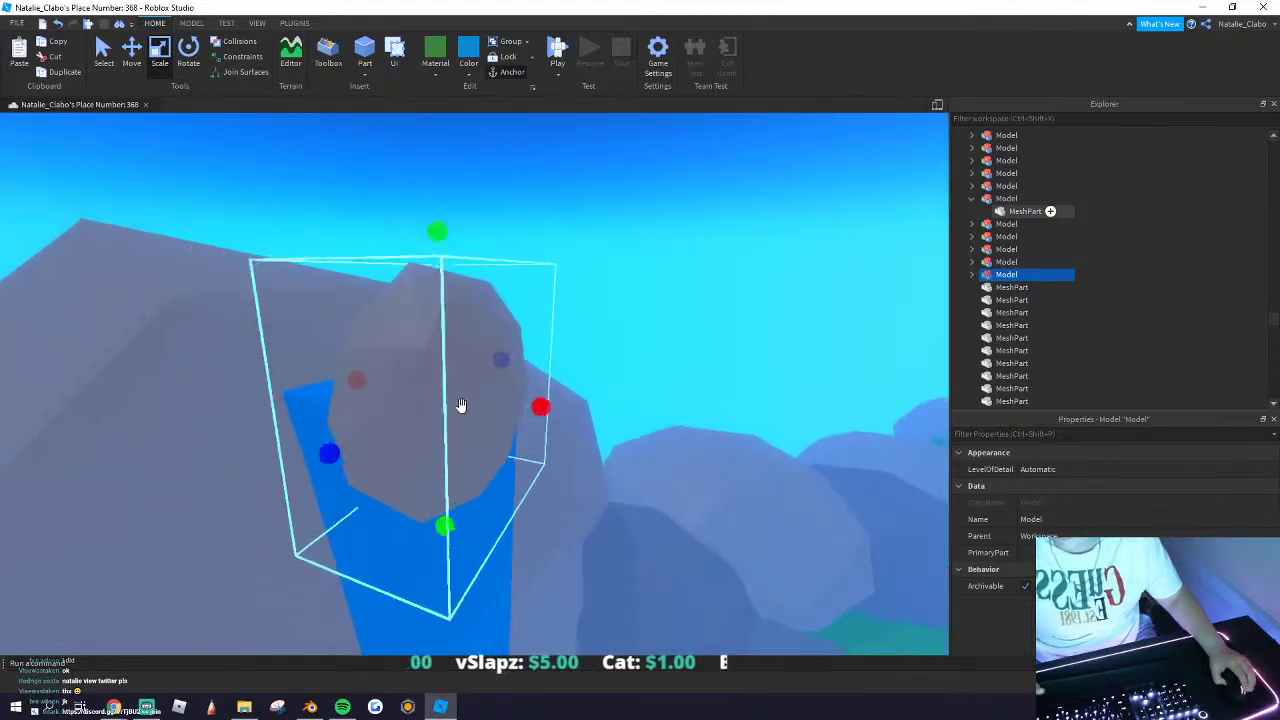
{"action": "left_click_drag", "start_coordinate": [357, 379], "coordinate": [283, 349]}
{"action": "scroll", "coordinate": [300, 352], "scroll_direction": "down", "scroll_amount": 2}
{"action": "right_click_drag", "start_coordinate": [300, 352], "coordinate": [374, 371]}
{"action": "left_click_drag", "start_coordinate": [374, 371], "coordinate": [331, 314]}
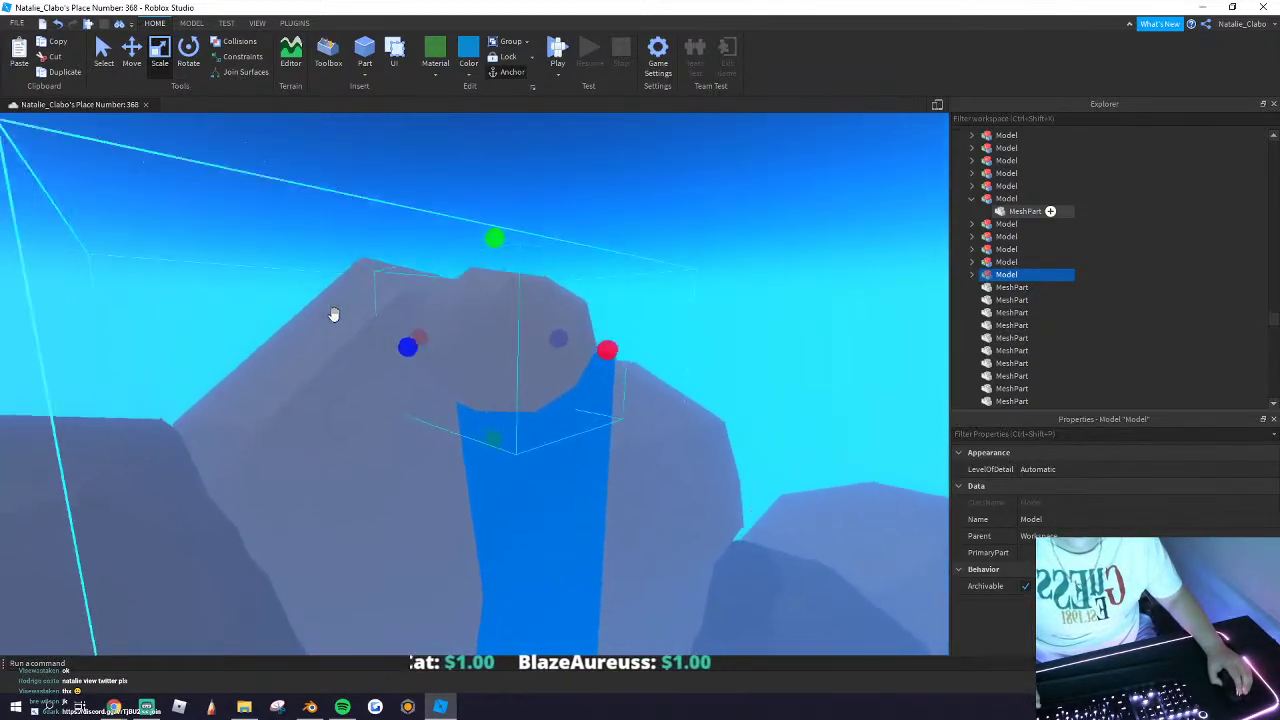
{"action": "right_click_drag", "start_coordinate": [460, 322], "coordinate": [464, 323]}
{"action": "scroll", "coordinate": [464, 323], "scroll_direction": "down", "scroll_amount": 5}
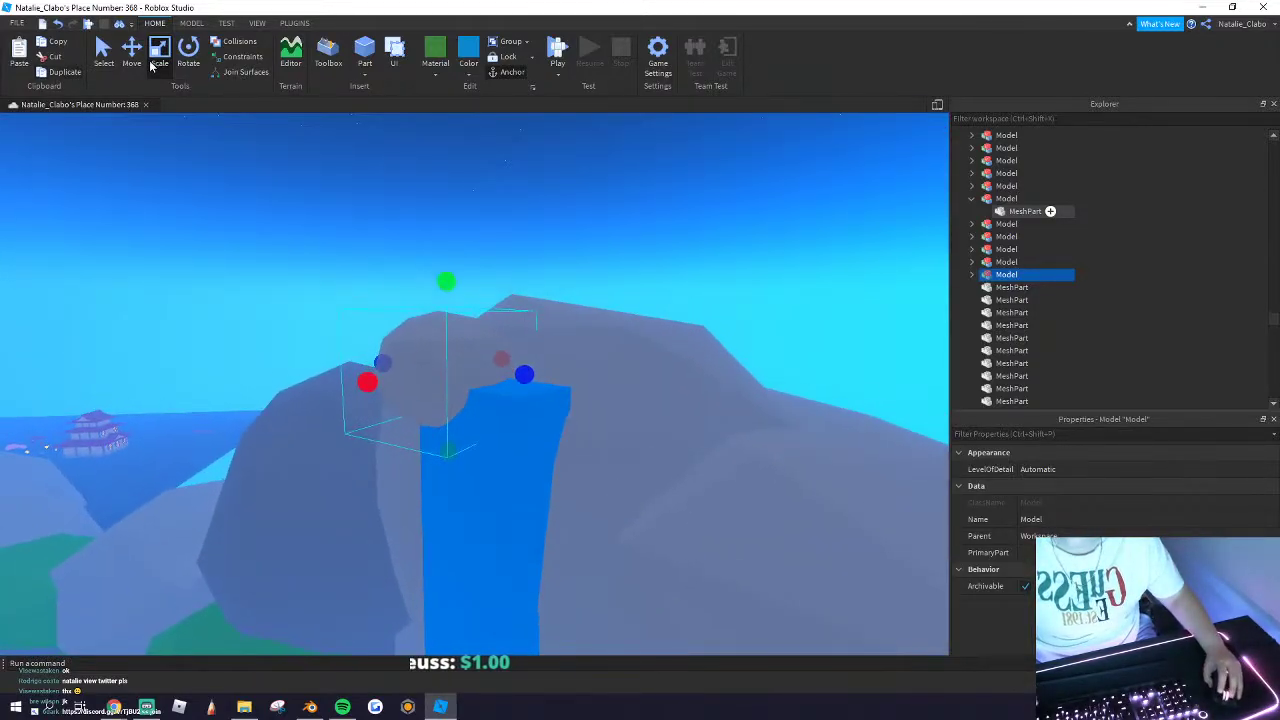
Step: Duplicate the small rock, place the copy beside it at the top of the waterfall, and rescale it
{"action": "key", "text": "ctrl+d"}
{"action": "left_click", "coordinate": [133, 52]}
{"action": "left_click", "coordinate": [591, 377]}
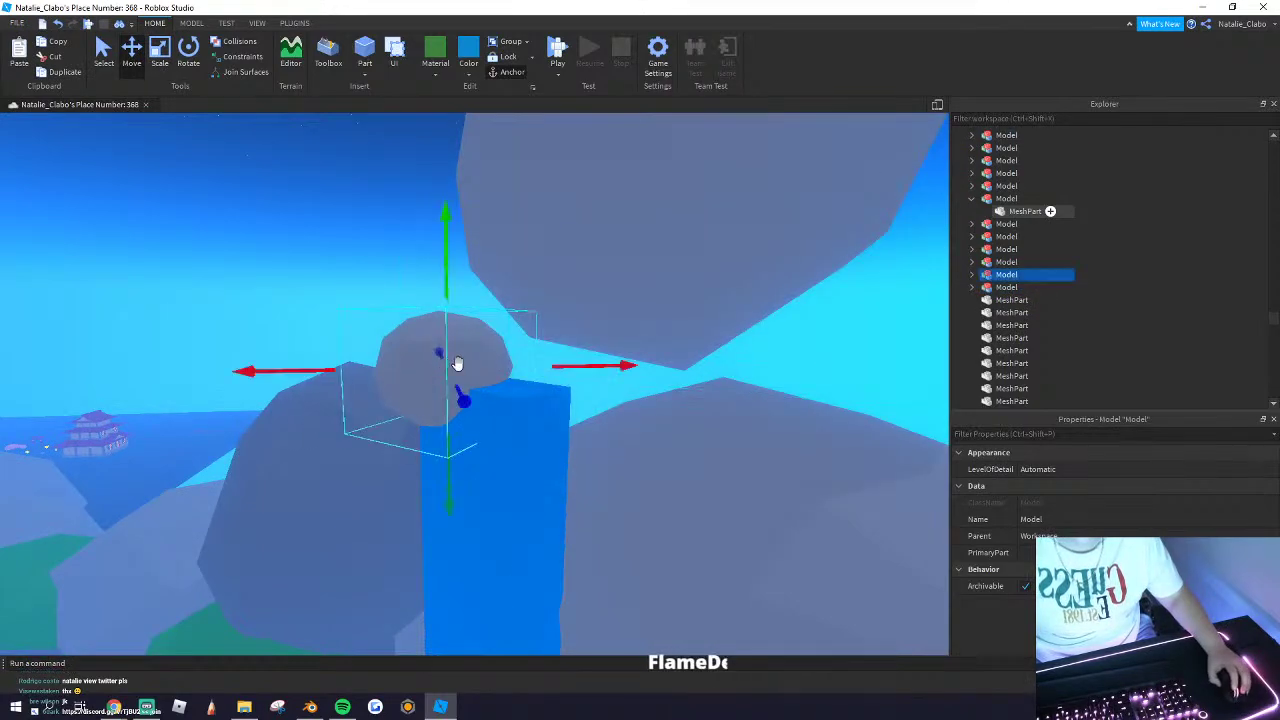
{"action": "key", "text": "ctrl+z"}
{"action": "left_click", "coordinate": [486, 386]}
{"action": "left_click_drag", "start_coordinate": [452, 398], "coordinate": [407, 354]}
{"action": "right_click_drag", "start_coordinate": [407, 354], "coordinate": [366, 309]}
{"action": "left_click", "coordinate": [162, 62]}
{"action": "left_click_drag", "start_coordinate": [528, 363], "coordinate": [502, 361]}
{"action": "scroll", "coordinate": [484, 353], "scroll_direction": "up", "scroll_amount": 3}
{"action": "left_click_drag", "start_coordinate": [406, 353], "coordinate": [354, 329]}
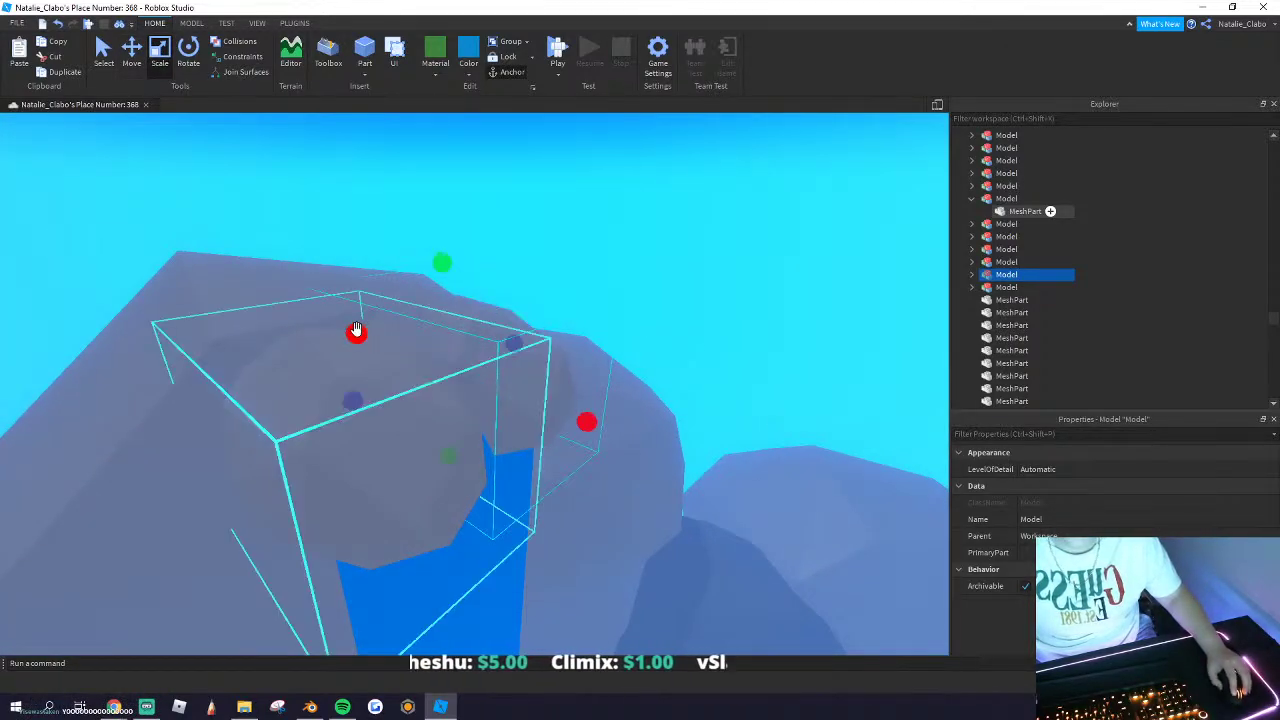
{"action": "key", "text": "d"}
{"action": "right_click_drag", "start_coordinate": [503, 409], "coordinate": [406, 351]}
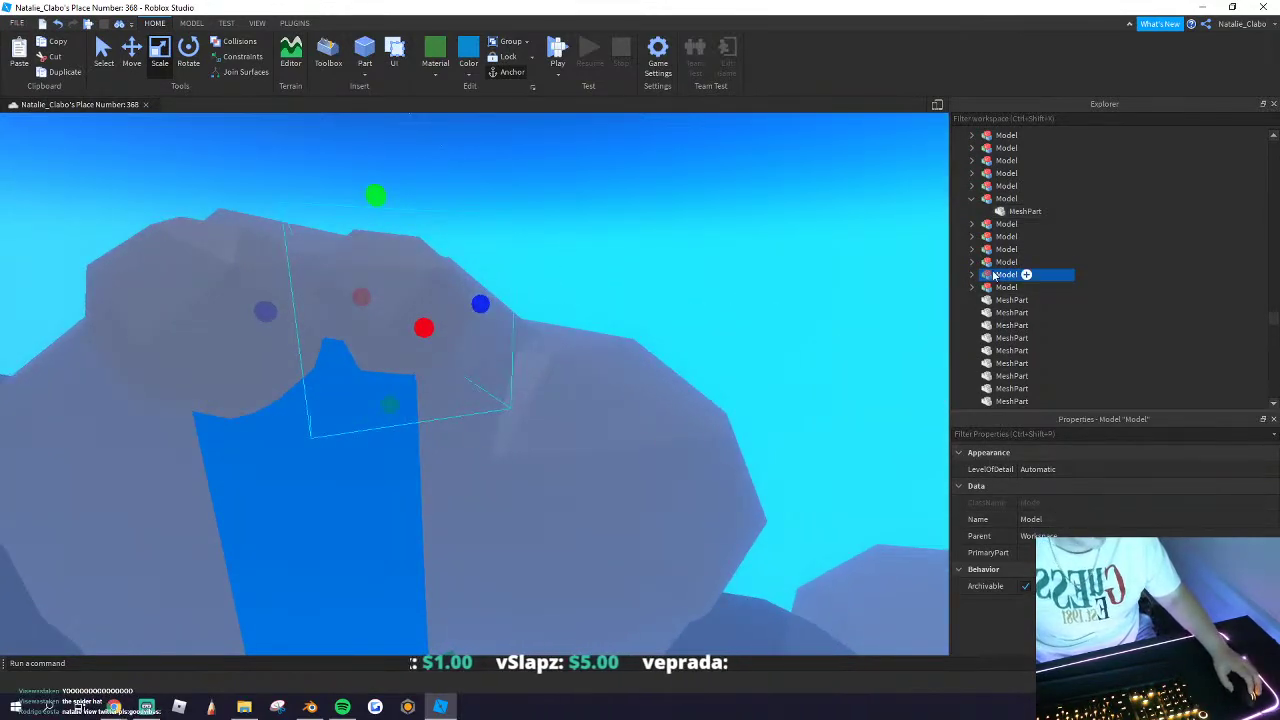
Step: Lighten the grey color of the MeshPart in one of the two small rocks above the waterfall
{"action": "left_click", "coordinate": [1024, 287]}
{"action": "left_click", "coordinate": [1069, 502]}
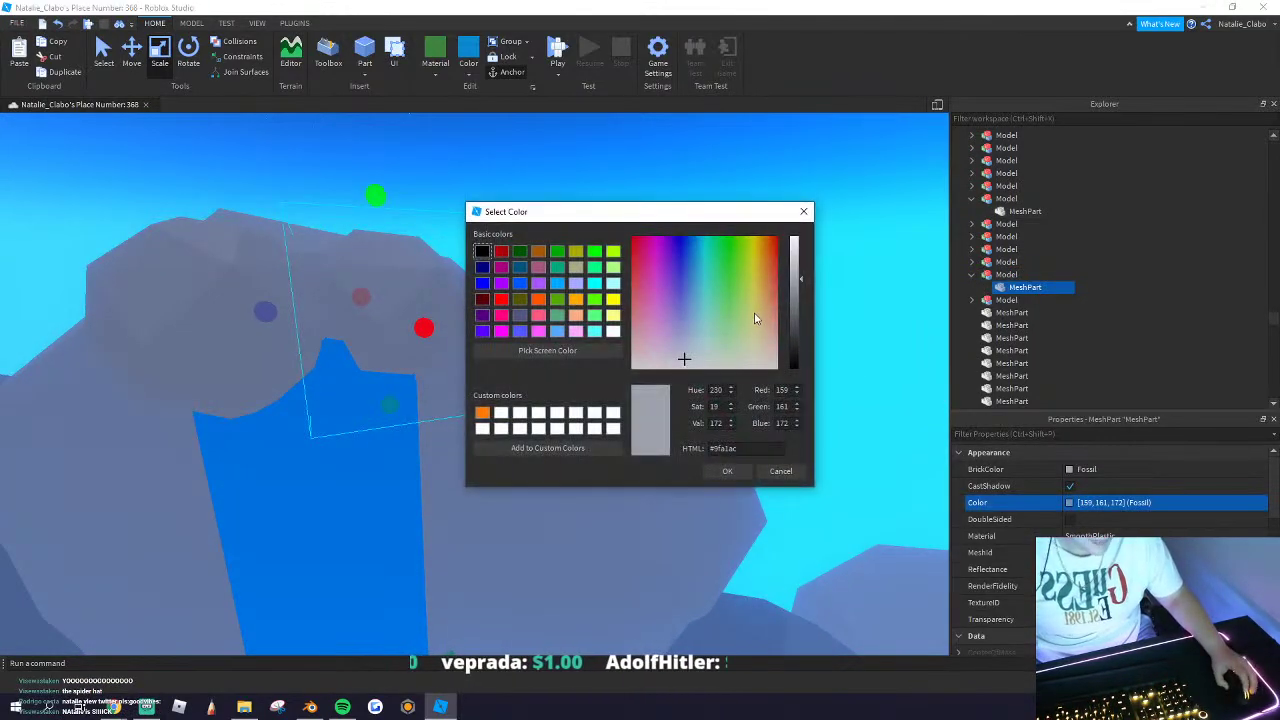
{"action": "left_click_drag", "start_coordinate": [800, 276], "coordinate": [800, 268]}
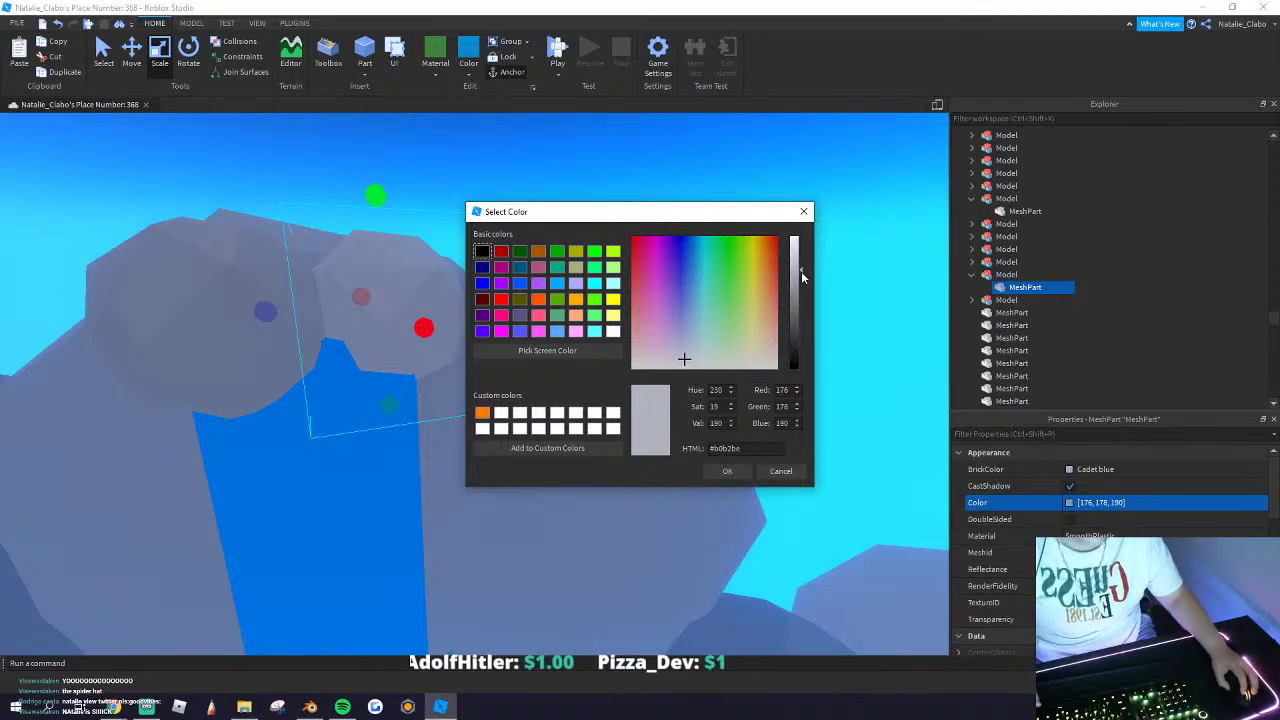
{"action": "left_click_drag", "start_coordinate": [802, 272], "coordinate": [802, 275]}
{"action": "left_click", "coordinate": [738, 471]}
{"action": "left_click", "coordinate": [805, 326]}
{"action": "scroll", "coordinate": [529, 389], "scroll_direction": "down", "scroll_amount": 5}
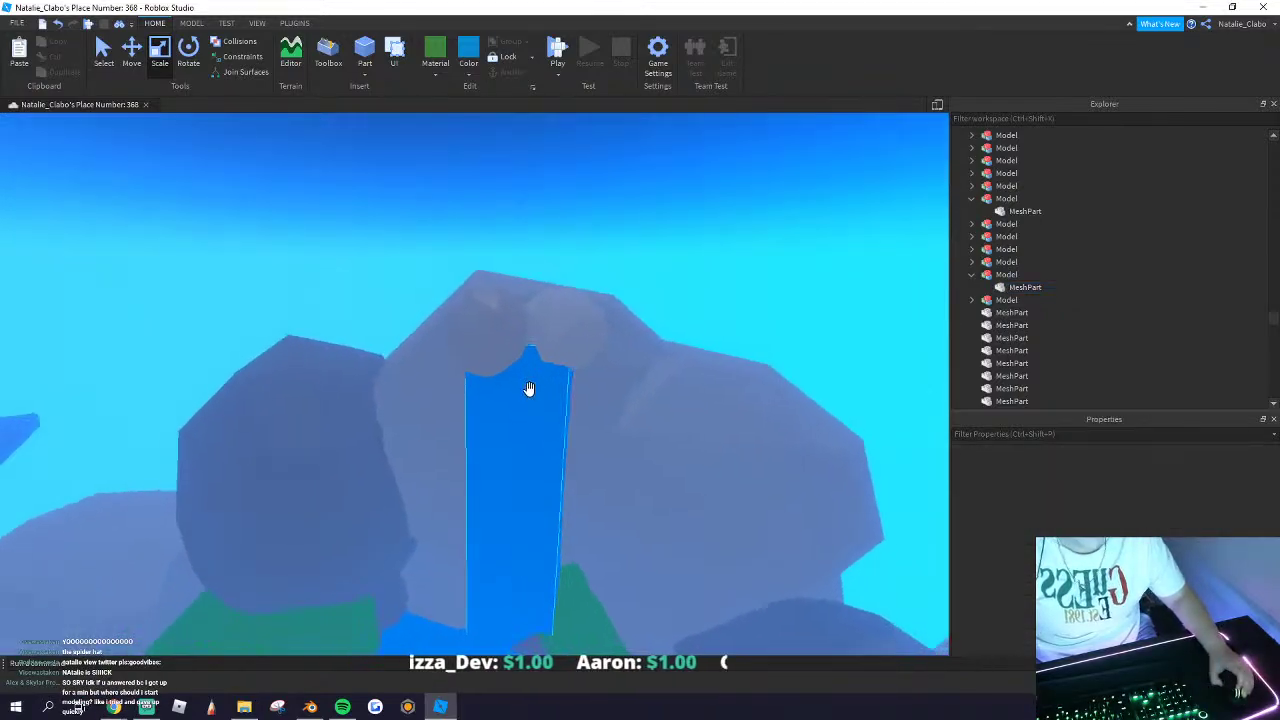
Step: Reposition the larger of the two small rocks at the waterfall's top, then deselect it
{"action": "scroll", "coordinate": [529, 388], "scroll_direction": "down", "scroll_amount": 5}
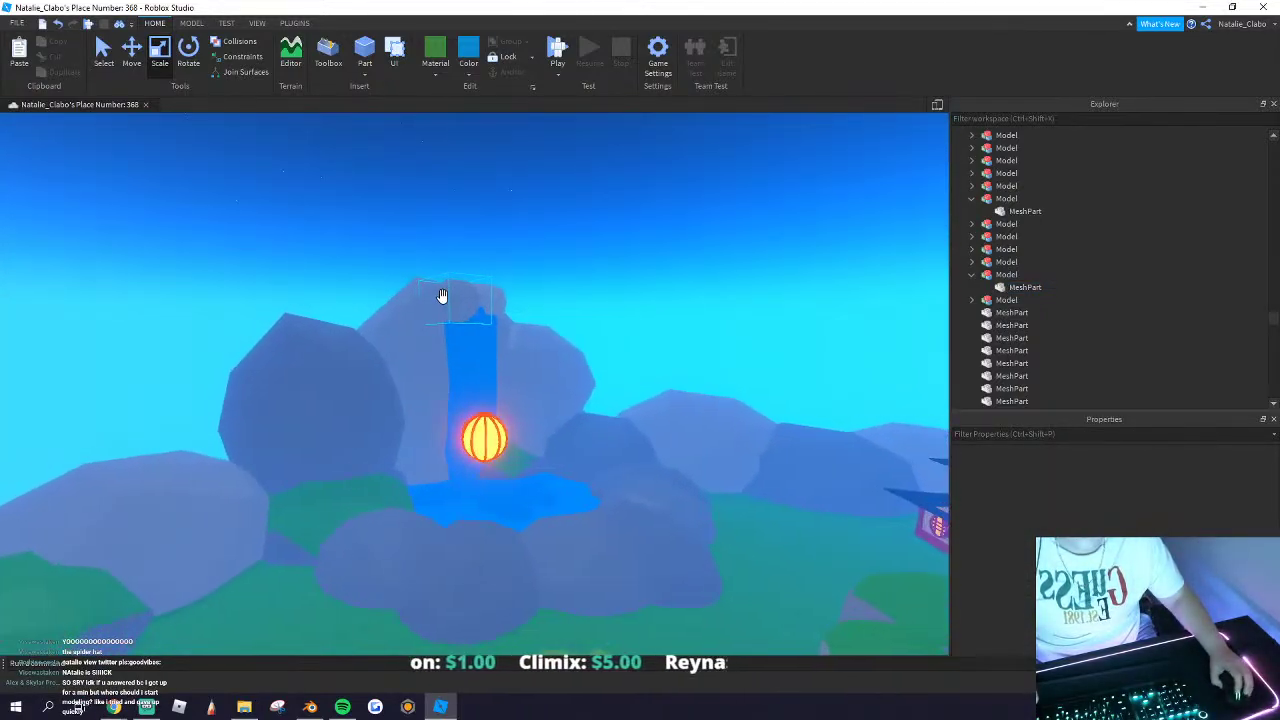
{"action": "key", "text": "a"}
{"action": "key", "text": "w"}
{"action": "left_click", "coordinate": [449, 300]}
{"action": "left_click_drag", "start_coordinate": [444, 293], "coordinate": [417, 284]}
{"action": "left_click", "coordinate": [367, 176]}
{"action": "key", "text": "d"}
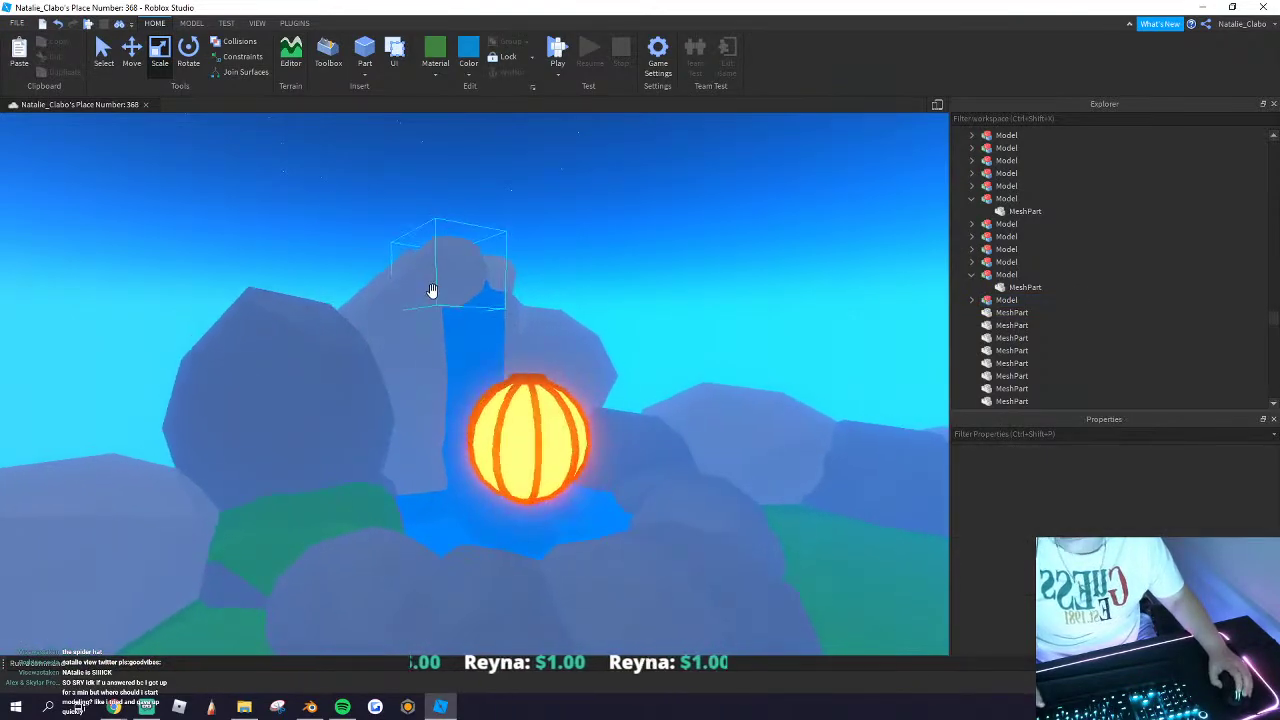
Step: Examine the finished waterfall from afar and within the overall garden layout
{"action": "right_click_drag", "start_coordinate": [432, 290], "coordinate": [420, 323]}
{"action": "scroll", "coordinate": [420, 323], "scroll_direction": "down", "scroll_amount": 5}
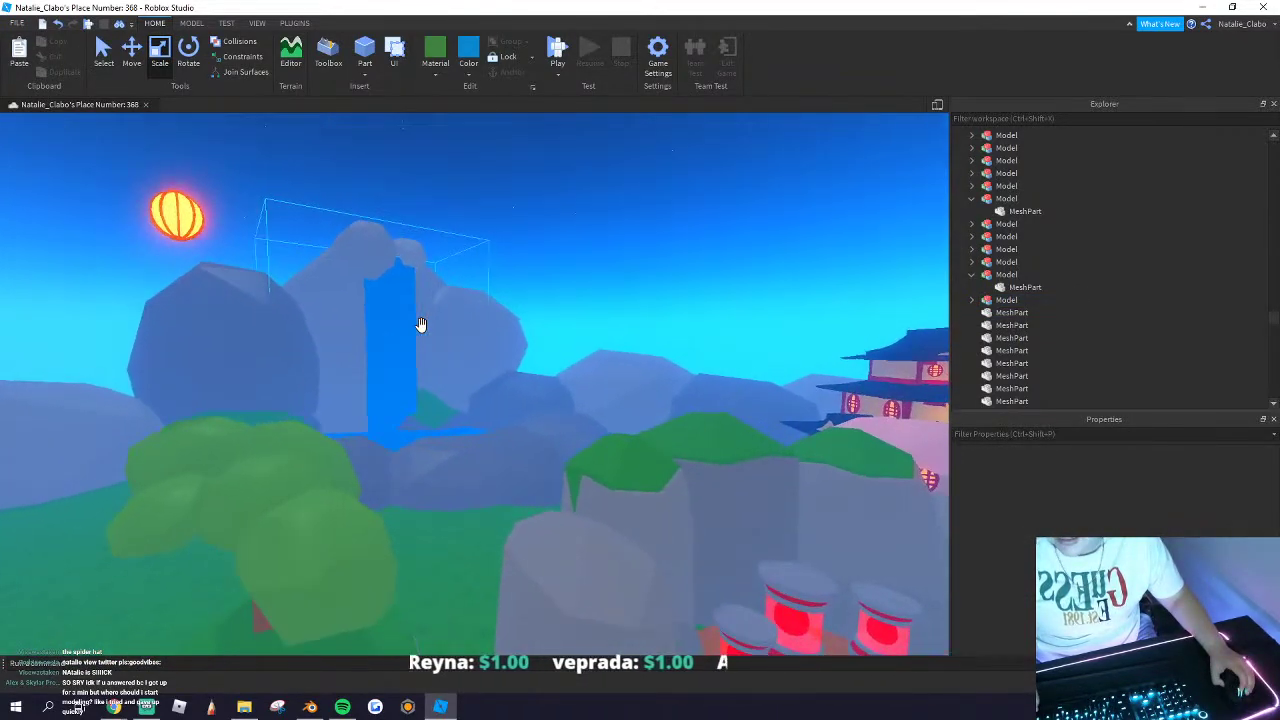
{"action": "scroll", "coordinate": [421, 325], "scroll_direction": "down", "scroll_amount": 10}
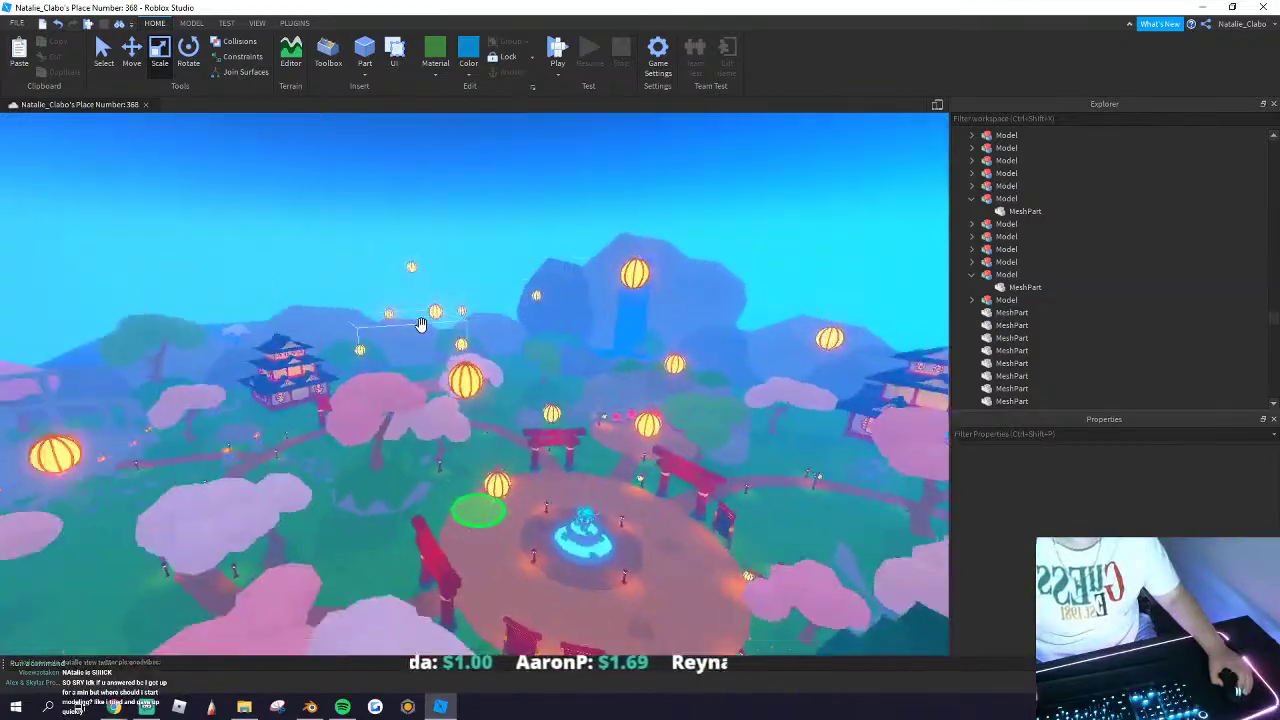
{"action": "key", "text": "a"}
{"action": "right_click_drag", "start_coordinate": [421, 325], "coordinate": [425, 308]}
{"action": "key", "text": "w"}
{"action": "key", "text": "w"}
{"action": "key", "text": "w"}
{"action": "key", "text": "d"}
{"action": "key", "text": "s"}
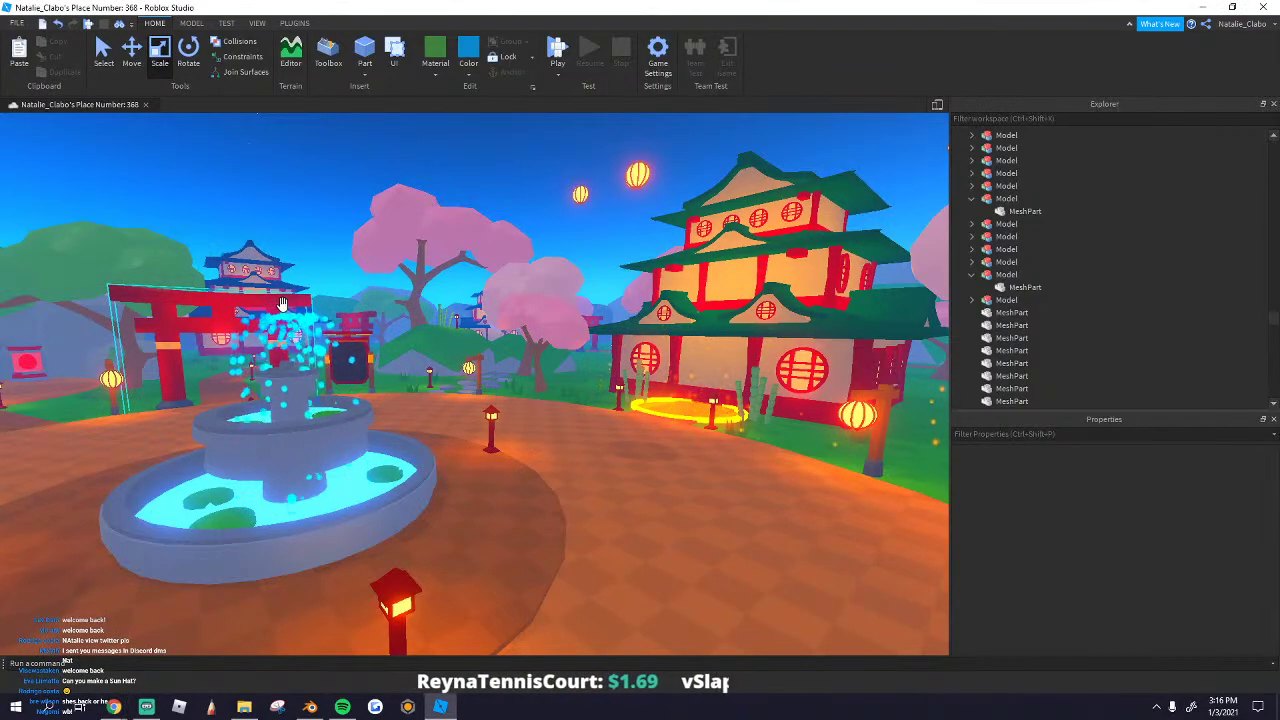
Step: Examine the central plaza with its fountain, torii gates, lanterns and surrounding trees
{"action": "scroll", "coordinate": [281, 304], "scroll_direction": "down", "scroll_amount": 2}
{"action": "right_click_drag", "start_coordinate": [281, 304], "coordinate": [282, 304]}
{"action": "scroll", "coordinate": [282, 304], "scroll_direction": "down", "scroll_amount": 2}
{"action": "scroll", "coordinate": [282, 304], "scroll_direction": "down", "scroll_amount": 5}
{"action": "scroll", "coordinate": [282, 304], "scroll_direction": "up", "scroll_amount": 3}
{"action": "key", "text": "w"}
{"action": "key", "text": "q"}
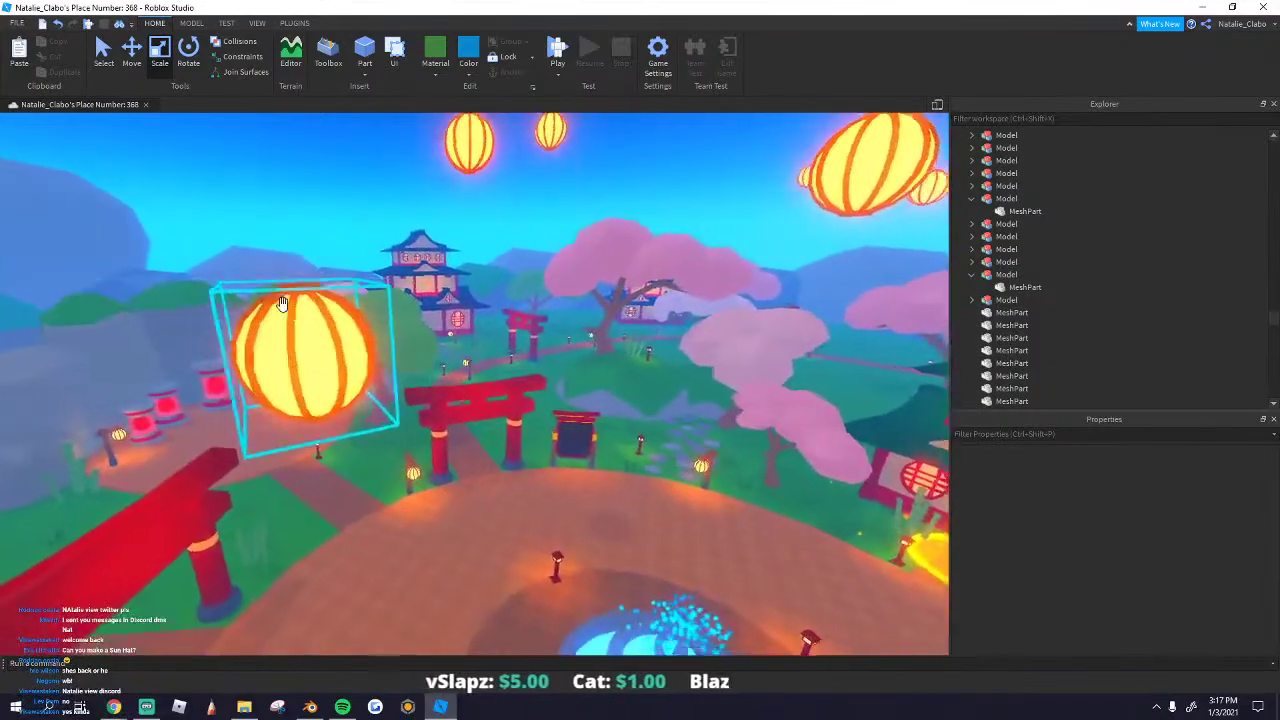
{"action": "right_click_drag", "start_coordinate": [282, 304], "coordinate": [282, 304]}
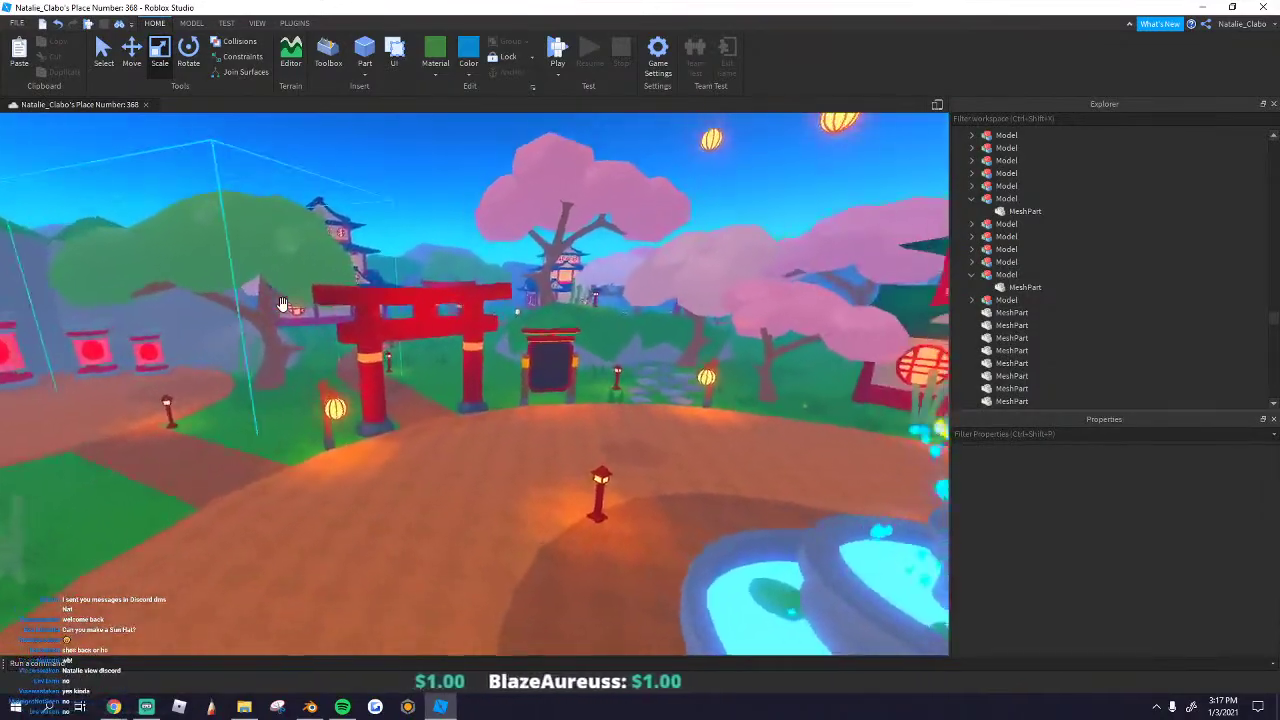
{"action": "scroll", "coordinate": [282, 304], "scroll_direction": "up", "scroll_amount": 1}
{"action": "scroll", "coordinate": [282, 304], "scroll_direction": "down", "scroll_amount": 1}
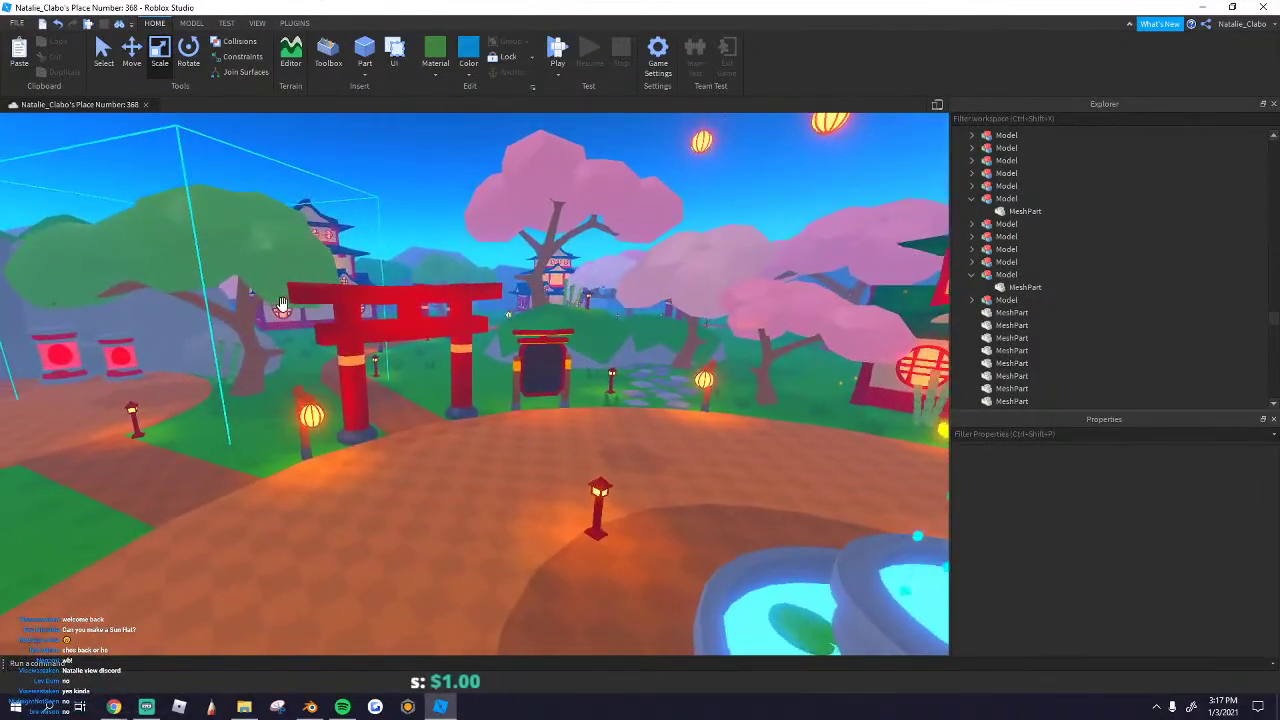
{"action": "key", "text": "s"}
{"action": "key", "text": "d"}
{"action": "right_click_drag", "start_coordinate": [282, 304], "coordinate": [282, 304]}
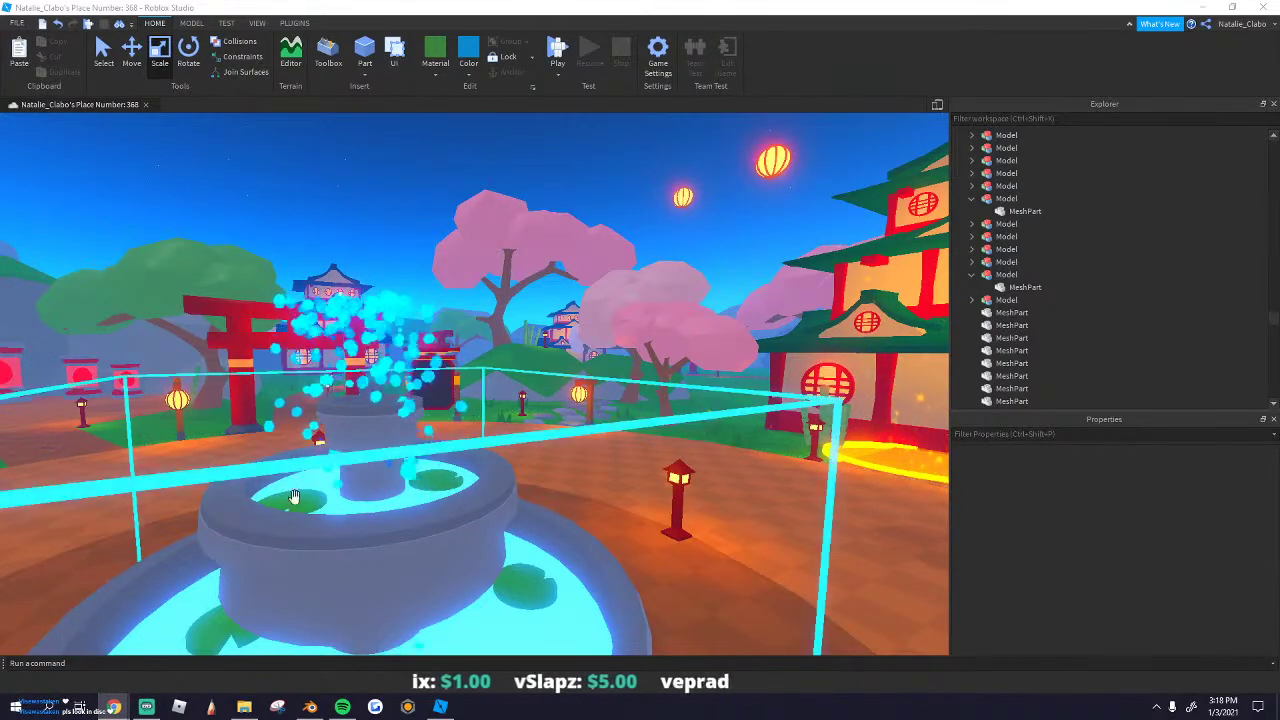
Step: Select the four rocks along the pond's front edge together and adjust their height with the Move tool
{"action": "left_click", "coordinate": [394, 237]}
{"action": "scroll", "coordinate": [394, 250], "scroll_direction": "down", "scroll_amount": 5}
{"action": "key", "text": "w"}
{"action": "right_click_drag", "start_coordinate": [394, 251], "coordinate": [394, 251]}
{"action": "scroll", "coordinate": [394, 251], "scroll_direction": "up", "scroll_amount": 10}
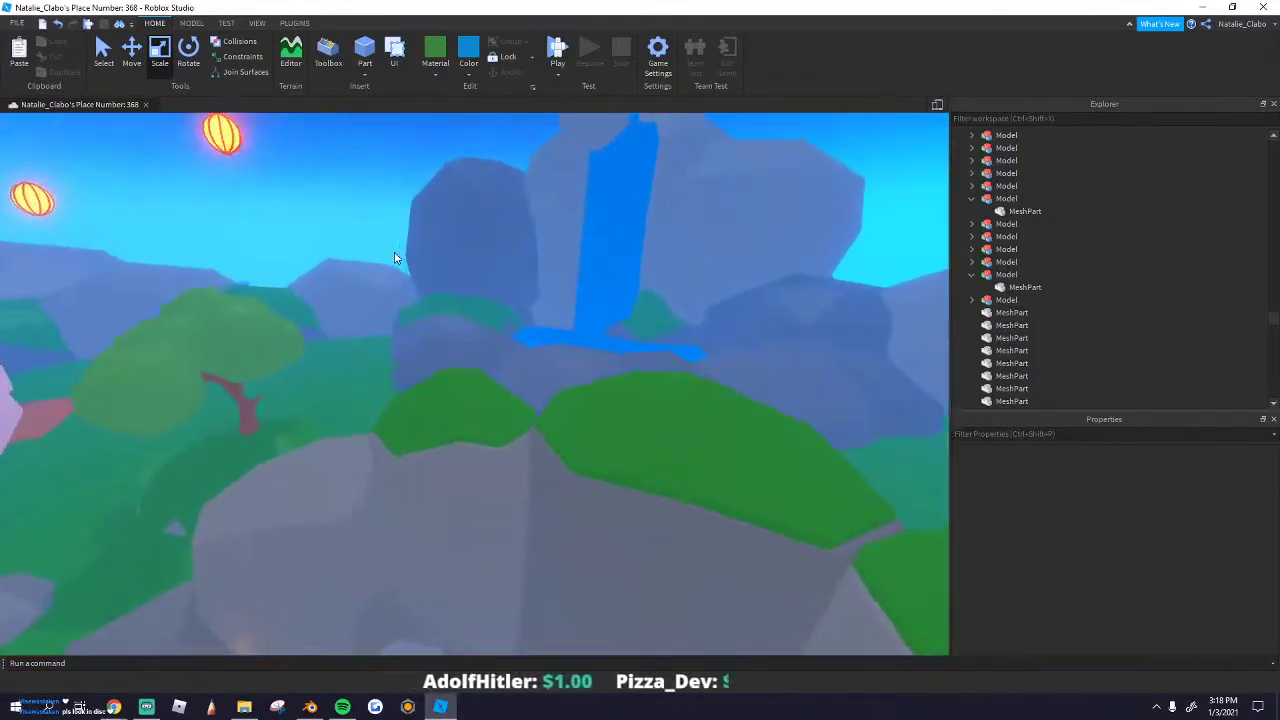
{"action": "left_click", "coordinate": [303, 395]}
{"action": "left_click", "coordinate": [414, 389], "text": "shift"}
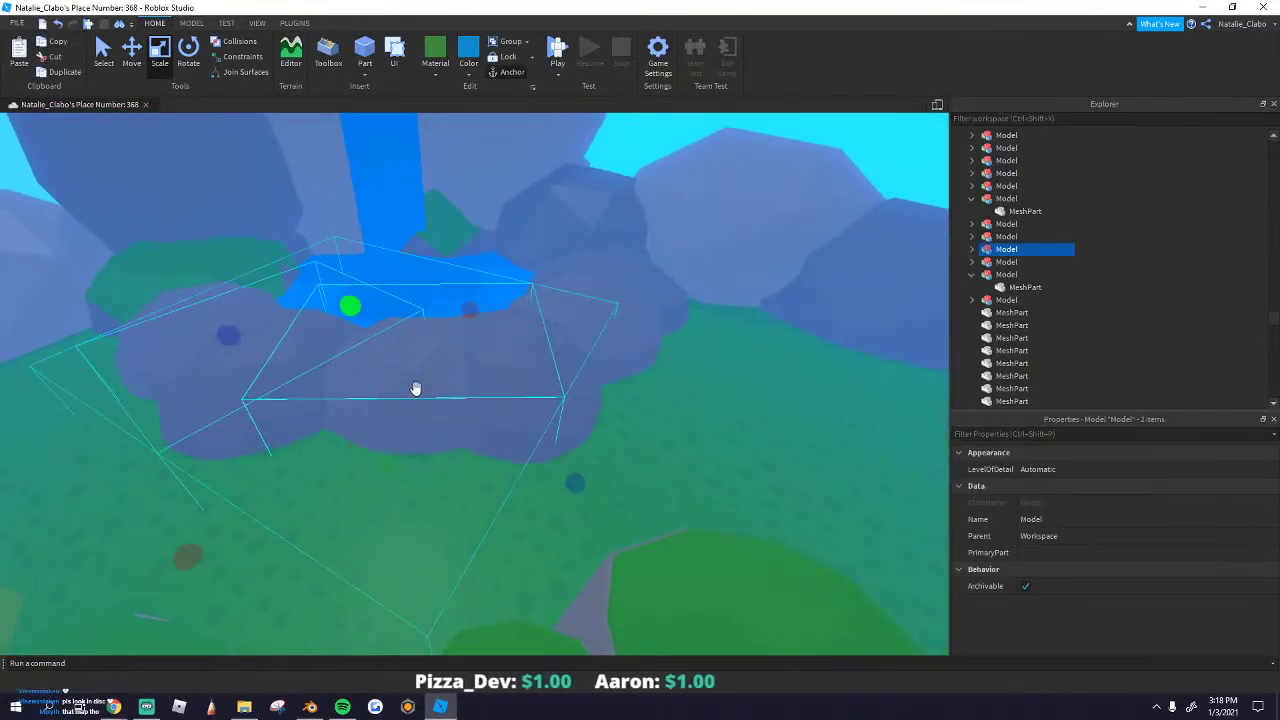
{"action": "left_click", "coordinate": [520, 368], "text": "shift"}
{"action": "left_click", "coordinate": [597, 317], "text": "shift"}
{"action": "left_click", "coordinate": [131, 55]}
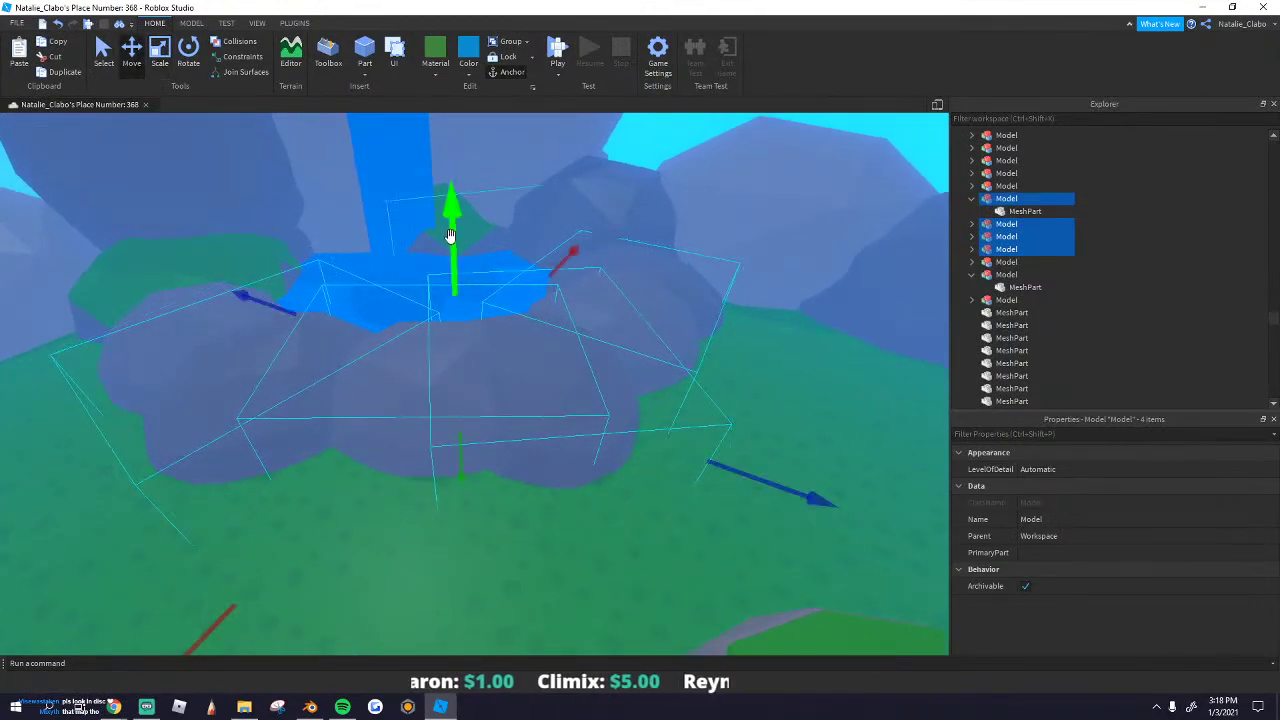
{"action": "scroll", "coordinate": [443, 257], "scroll_direction": "up", "scroll_amount": 5}
{"action": "left_click", "coordinate": [357, 508]}
Step: Raise the pond's electric blue water part slightly and adjust its width within the rock ring
{"action": "right_click_drag", "start_coordinate": [357, 508], "coordinate": [306, 286]}
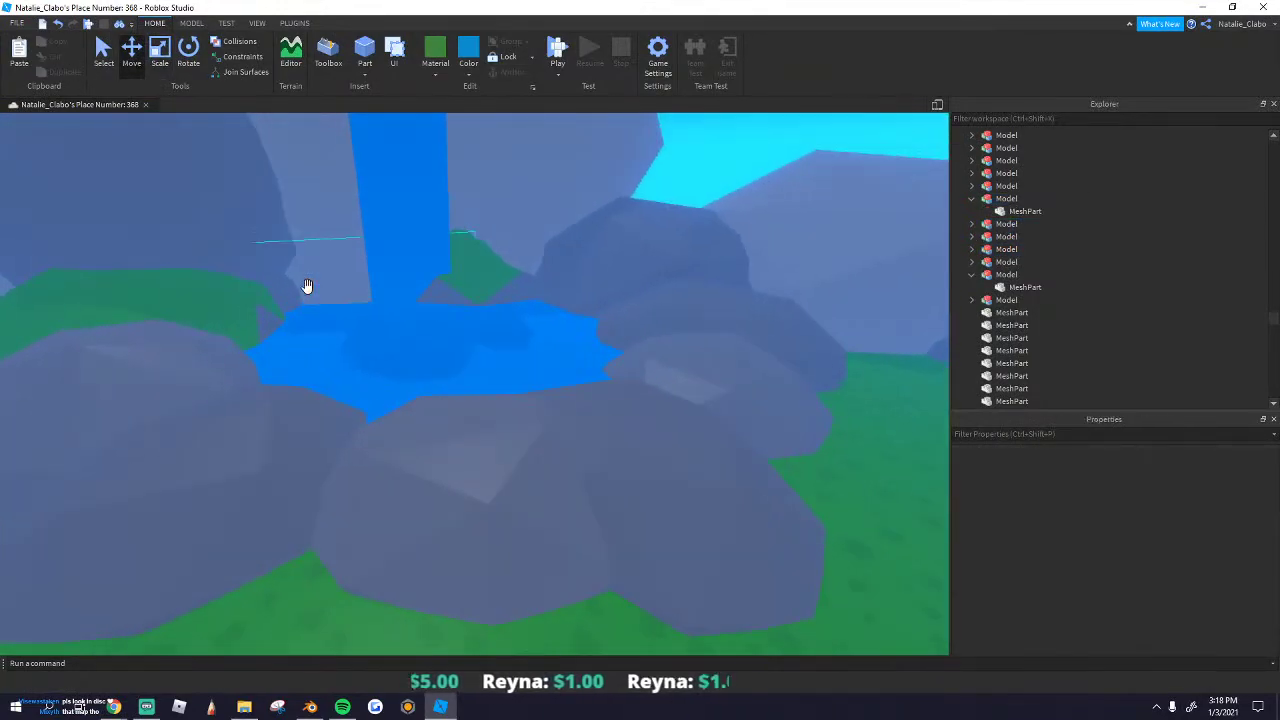
{"action": "left_click", "coordinate": [405, 363]}
{"action": "right_click_drag", "start_coordinate": [405, 363], "coordinate": [426, 349]}
{"action": "left_click_drag", "start_coordinate": [392, 330], "coordinate": [393, 326]}
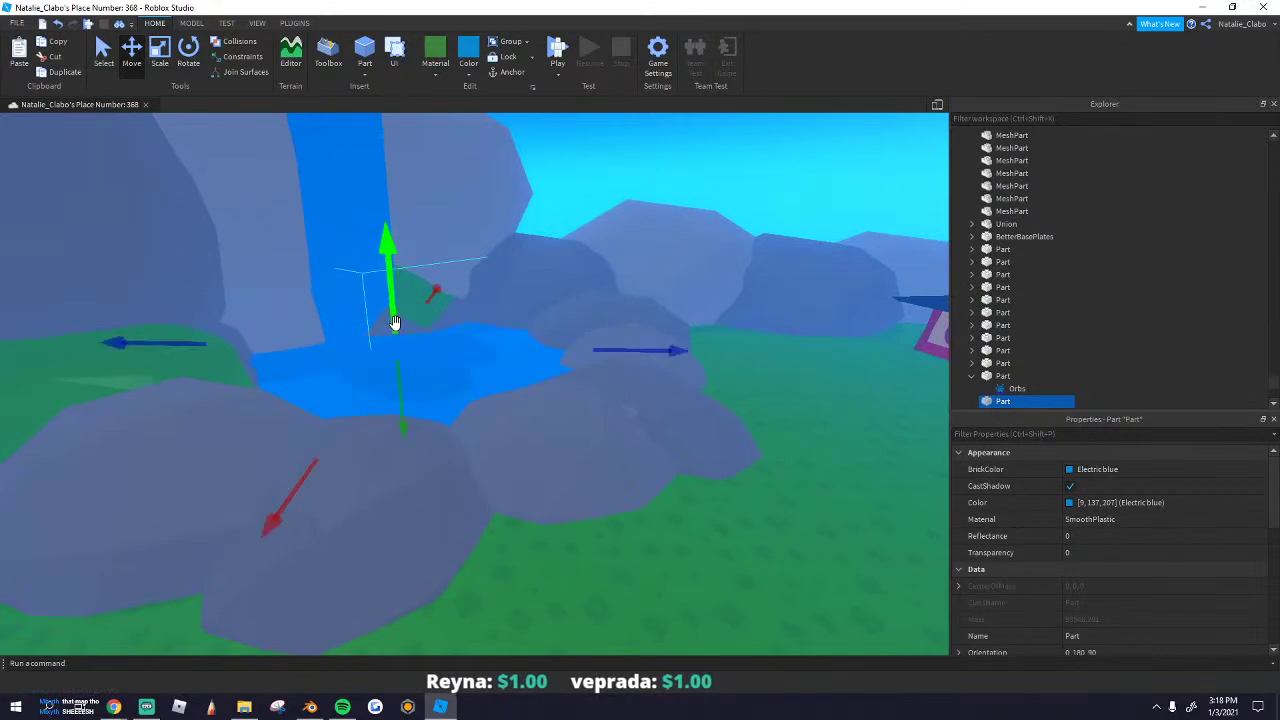
{"action": "right_click_drag", "start_coordinate": [496, 379], "coordinate": [534, 442]}
{"action": "scroll", "coordinate": [534, 442], "scroll_direction": "down", "scroll_amount": 3}
{"action": "left_click", "coordinate": [158, 70]}
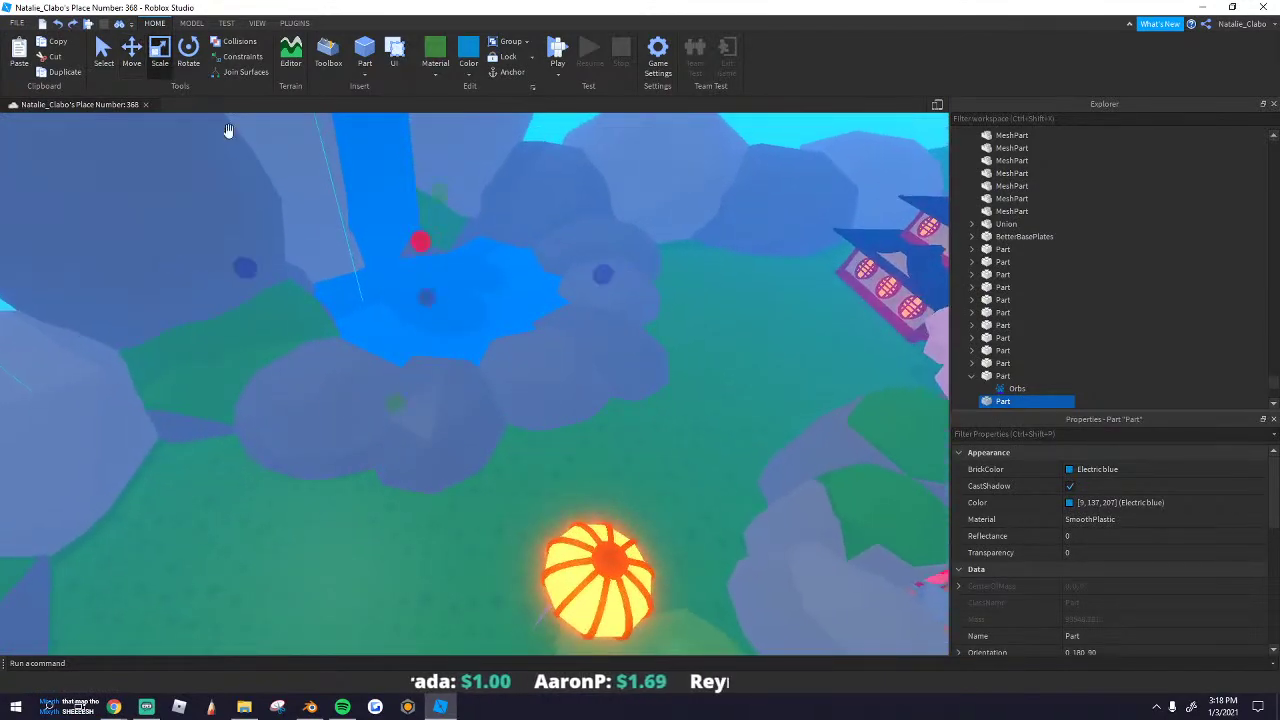
{"action": "right_click_drag", "start_coordinate": [439, 411], "coordinate": [568, 408]}
{"action": "scroll", "coordinate": [568, 408], "scroll_direction": "down", "scroll_amount": 3}
{"action": "left_click_drag", "start_coordinate": [516, 279], "coordinate": [518, 280]}
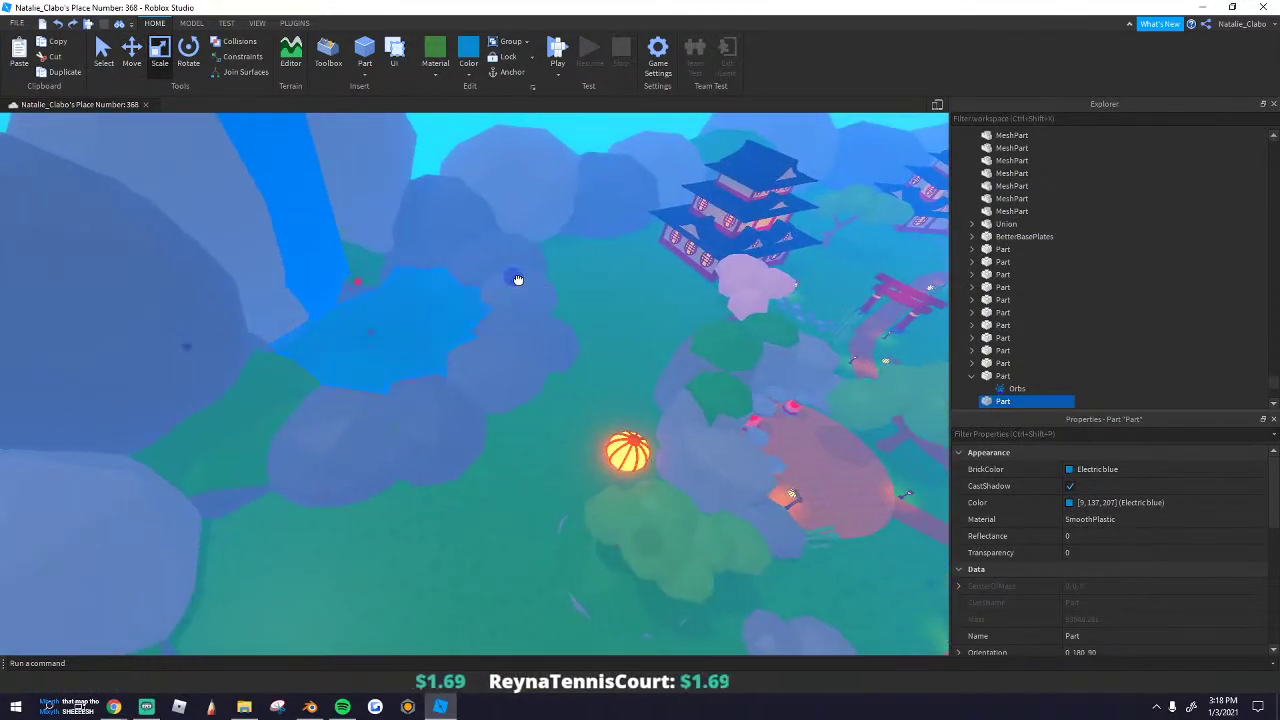
{"action": "scroll", "coordinate": [538, 364], "scroll_direction": "down", "scroll_amount": 2}
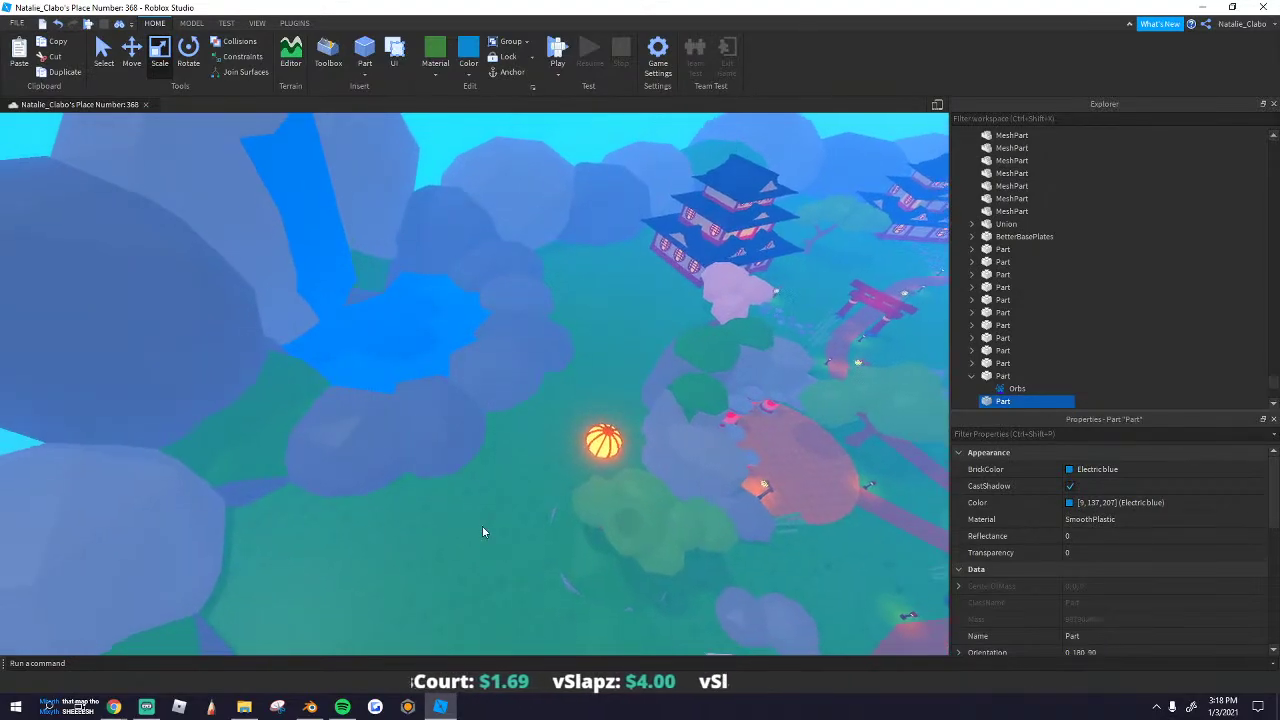
Step: Copy the WaterExplosion part with its particle emitter from the central fountain's model
{"action": "left_click", "coordinate": [485, 531]}
{"action": "right_click_drag", "start_coordinate": [485, 531], "coordinate": [477, 517]}
{"action": "left_click", "coordinate": [348, 418]}
{"action": "right_click_drag", "start_coordinate": [347, 414], "coordinate": [419, 431]}
{"action": "left_click", "coordinate": [417, 431]}
{"action": "scroll", "coordinate": [417, 431], "scroll_direction": "up", "scroll_amount": 5}
{"action": "scroll", "coordinate": [419, 431], "scroll_direction": "up", "scroll_amount": 3}
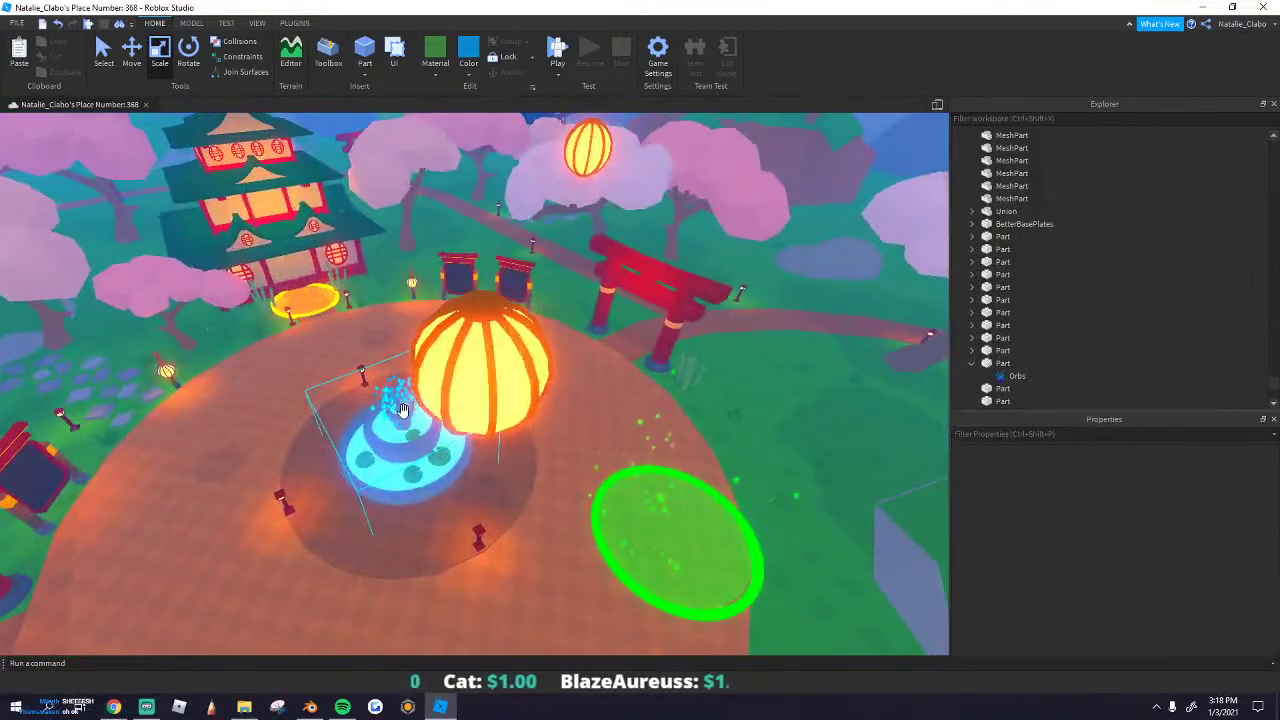
{"action": "left_click", "coordinate": [417, 431]}
{"action": "scroll", "coordinate": [419, 431], "scroll_direction": "up", "scroll_amount": 4}
{"action": "scroll", "coordinate": [1001, 258], "scroll_direction": "up", "scroll_amount": 2}
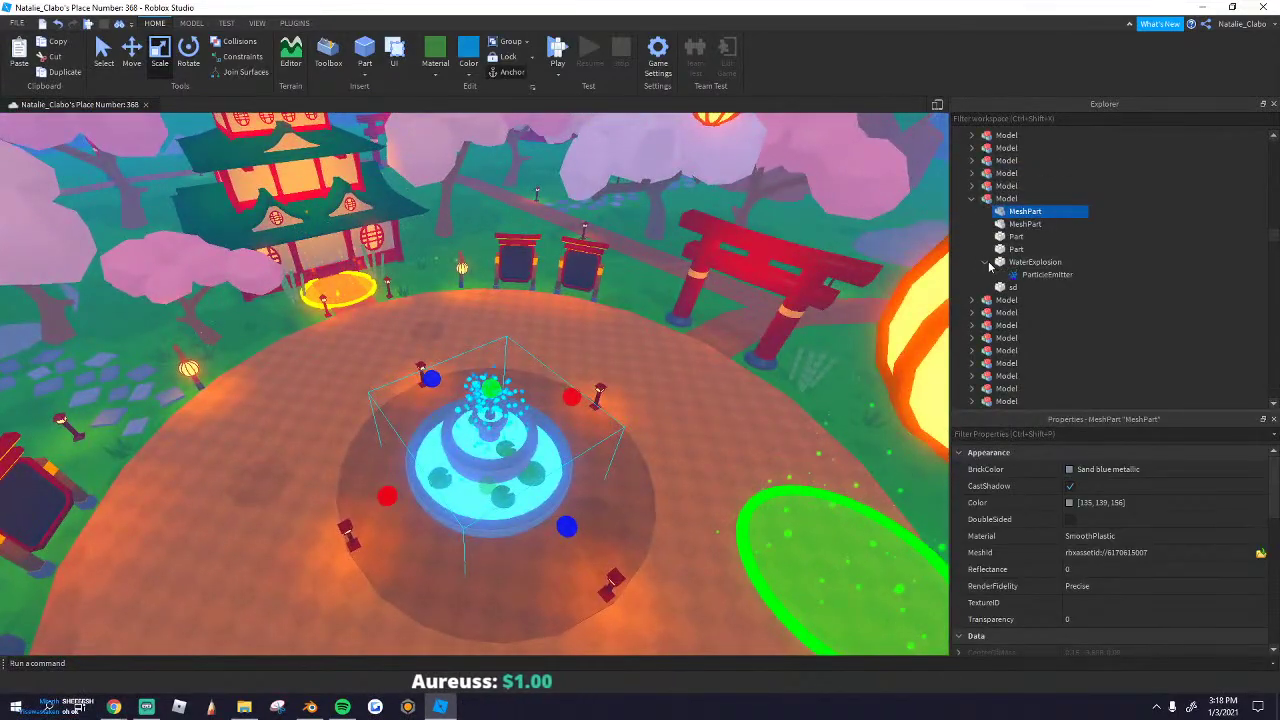
{"action": "left_click", "coordinate": [1023, 276]}
{"action": "right_click", "coordinate": [1013, 266]}
{"action": "left_click", "coordinate": [1038, 288]}
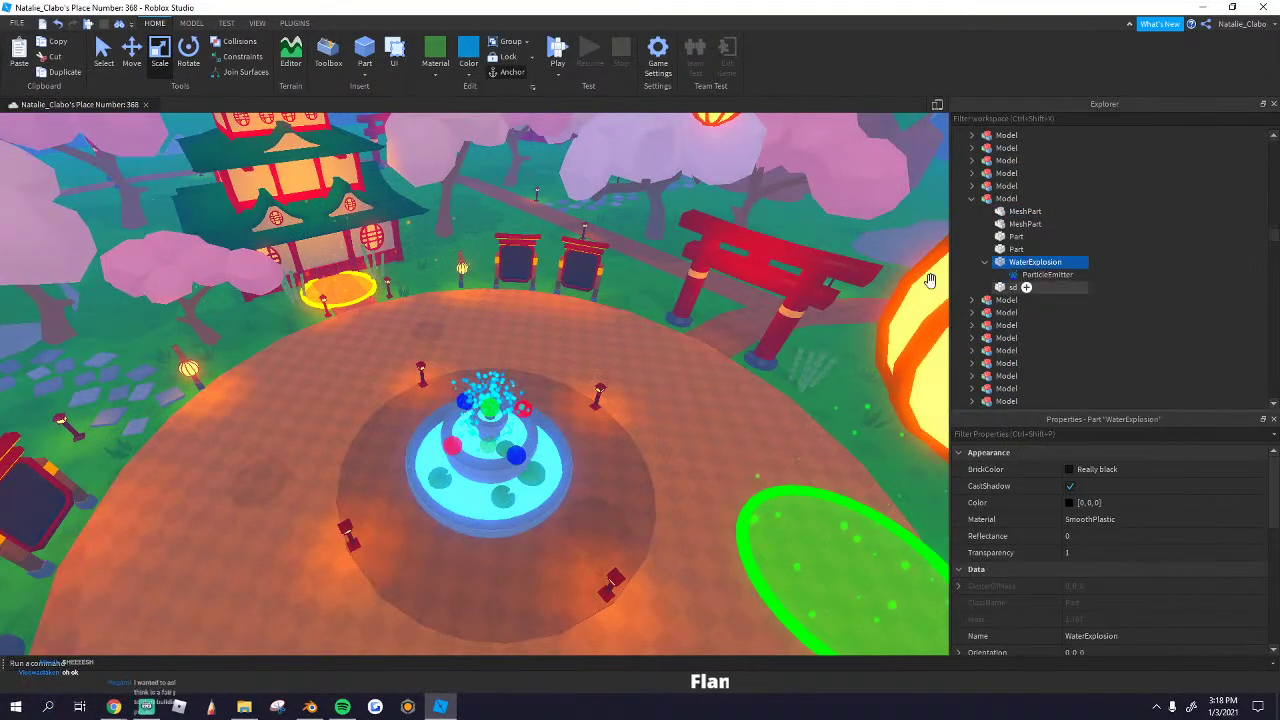
Step: Paste the WaterExplosion part into the workspace and focus the view on the pasted copy
{"action": "right_click_drag", "start_coordinate": [567, 262], "coordinate": [566, 262]}
{"action": "left_click", "coordinate": [566, 262]}
{"action": "scroll", "coordinate": [566, 262], "scroll_direction": "up", "scroll_amount": 4}
{"action": "right_click", "coordinate": [566, 262]}
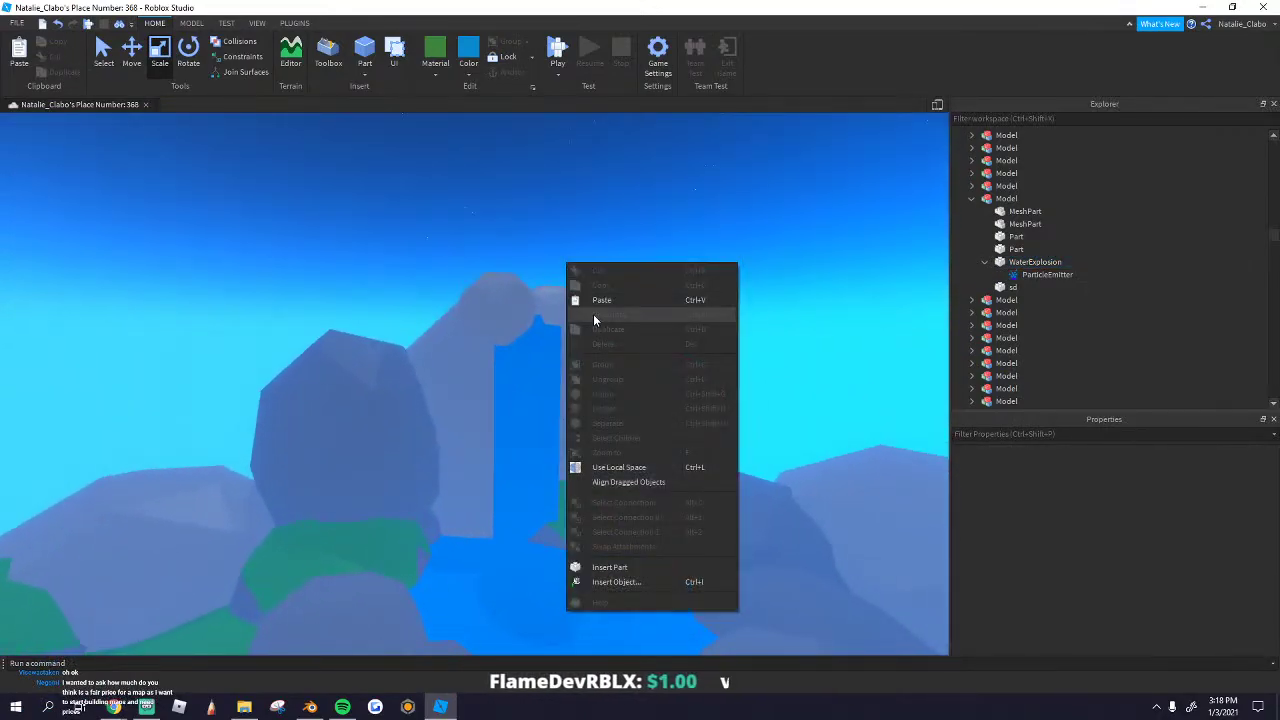
{"action": "left_click", "coordinate": [594, 302]}
{"action": "scroll", "coordinate": [553, 338], "scroll_direction": "up", "scroll_amount": 3}
{"action": "right_click_drag", "start_coordinate": [553, 337], "coordinate": [551, 336]}
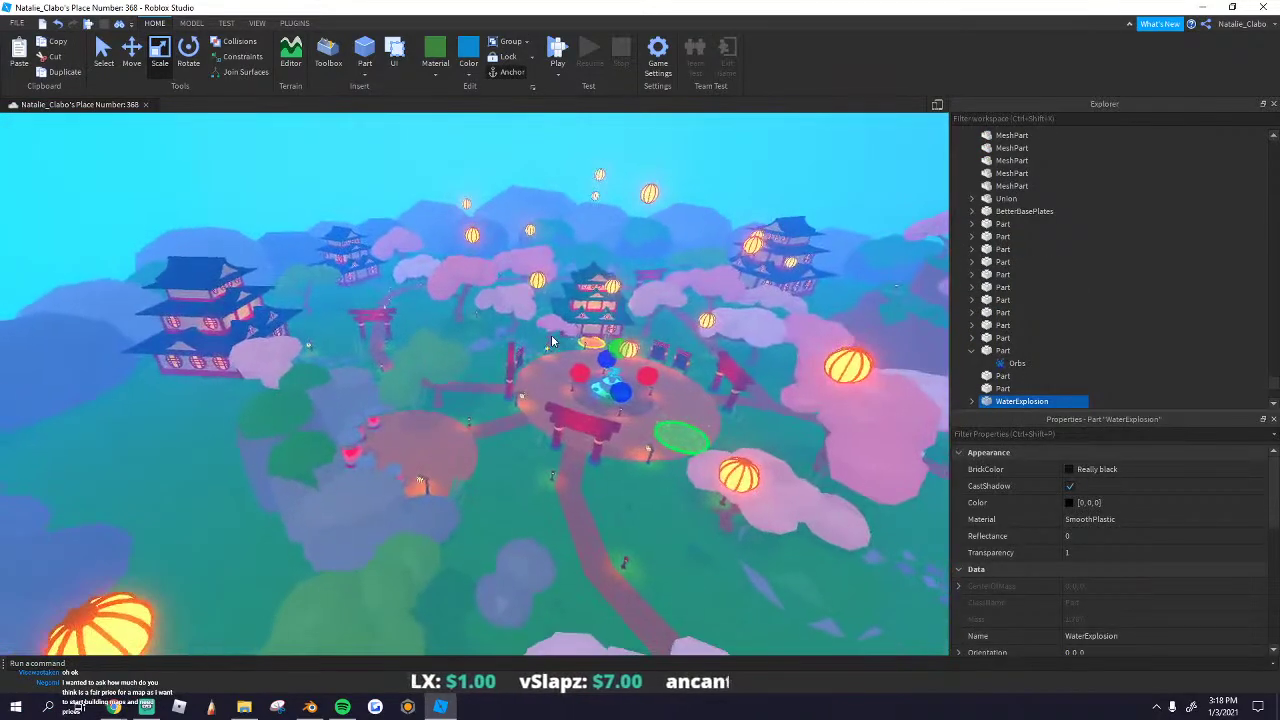
{"action": "key", "text": "f"}
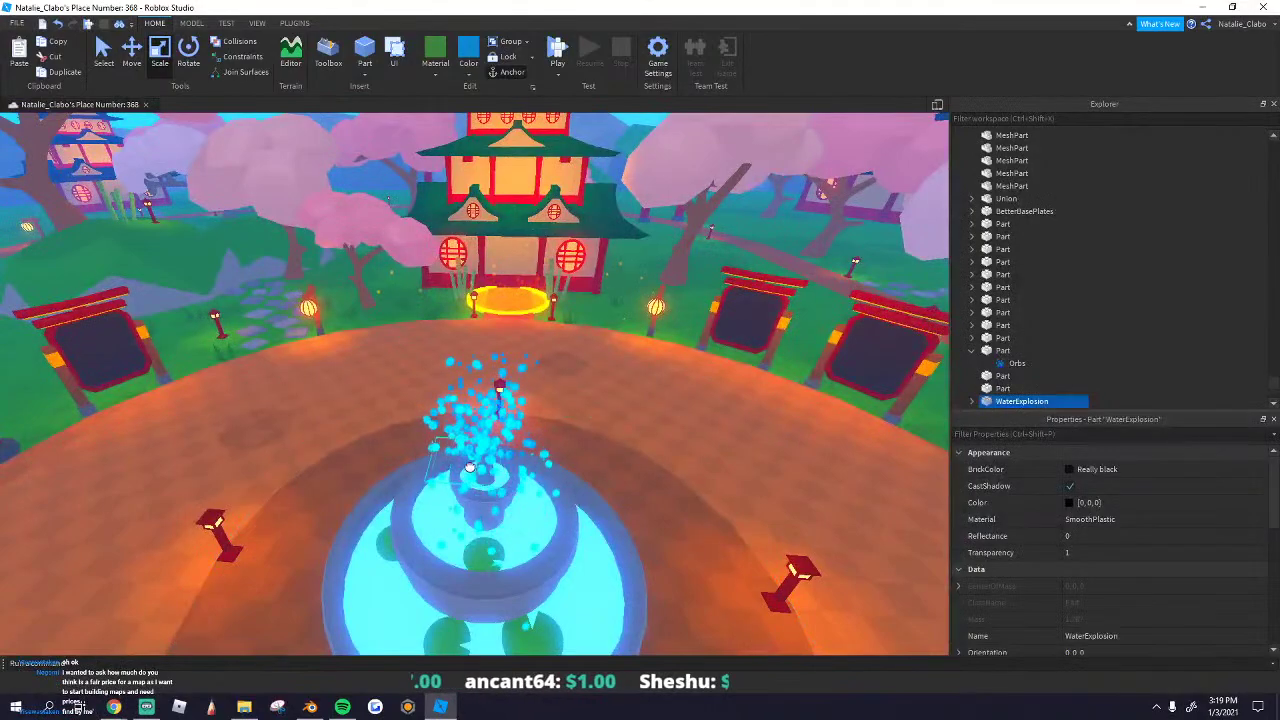
Step: Move the pasted WaterExplosion part from the central fountain to the top of the pond's waterfall
{"action": "right_click_drag", "start_coordinate": [470, 467], "coordinate": [414, 494]}
{"action": "scroll", "coordinate": [429, 320], "scroll_direction": "up", "scroll_amount": 6}
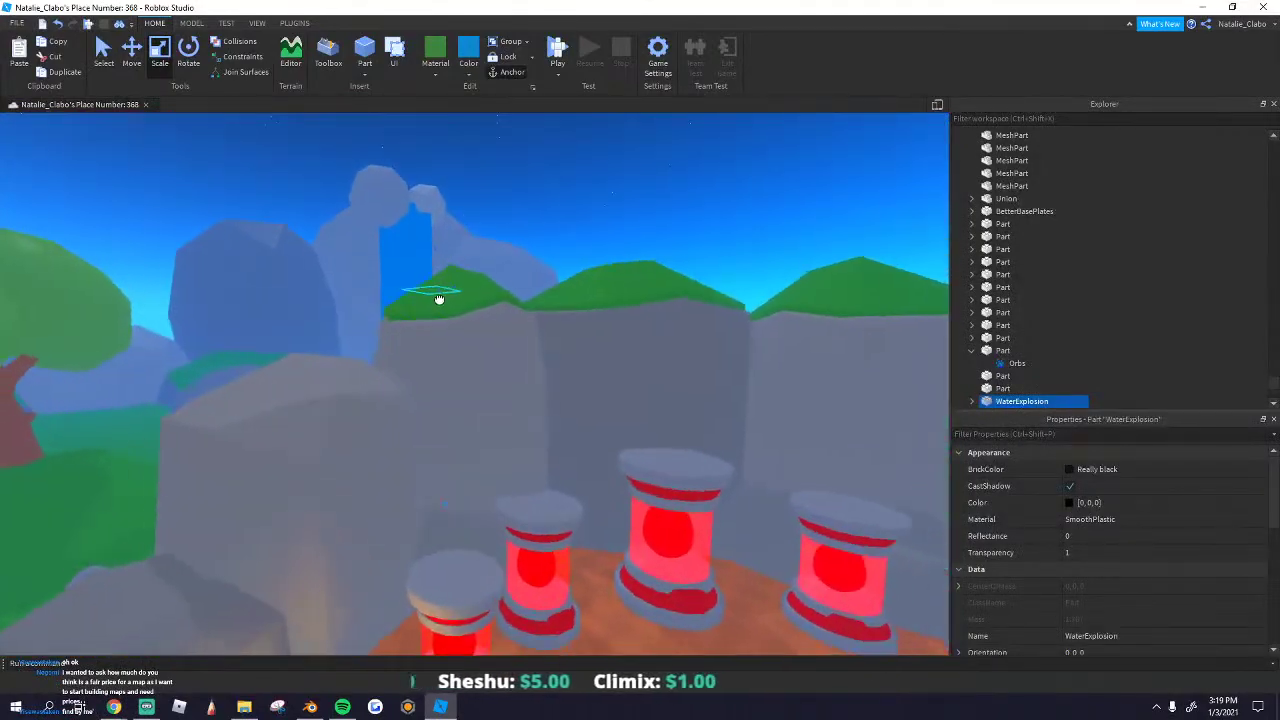
{"action": "scroll", "coordinate": [439, 299], "scroll_direction": "up", "scroll_amount": 8}
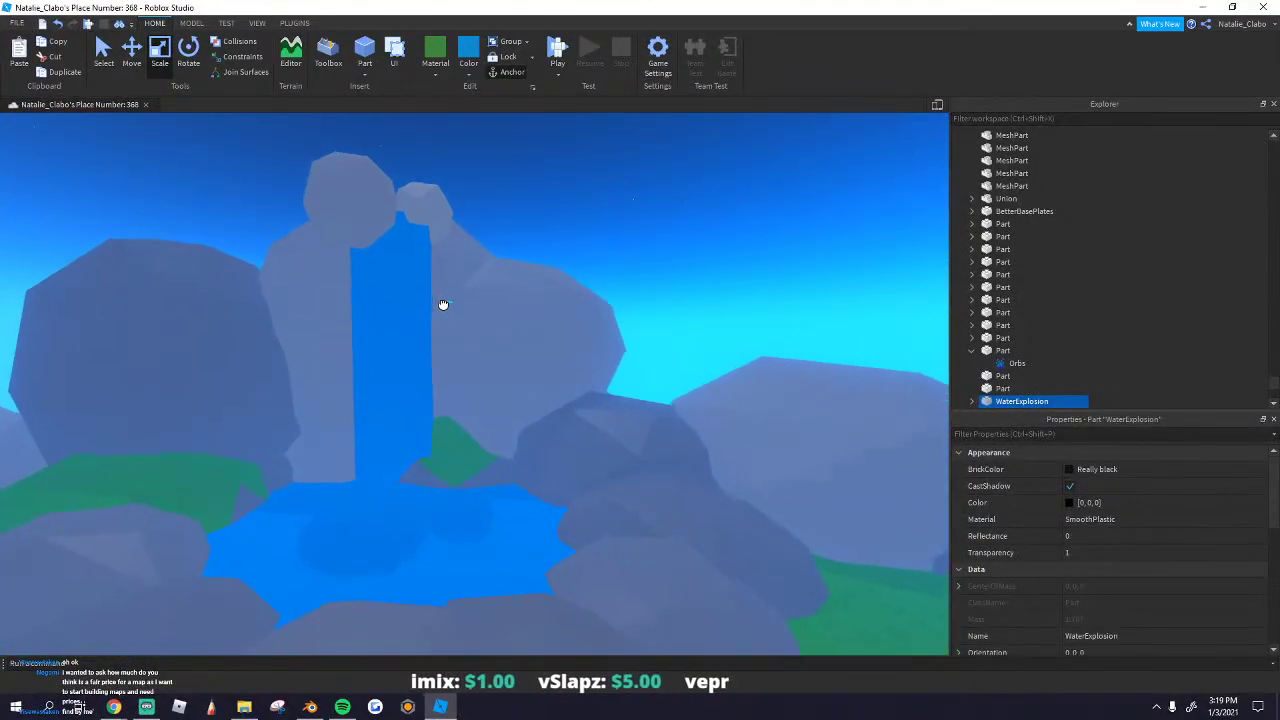
{"action": "scroll", "coordinate": [443, 304], "scroll_direction": "up", "scroll_amount": 10}
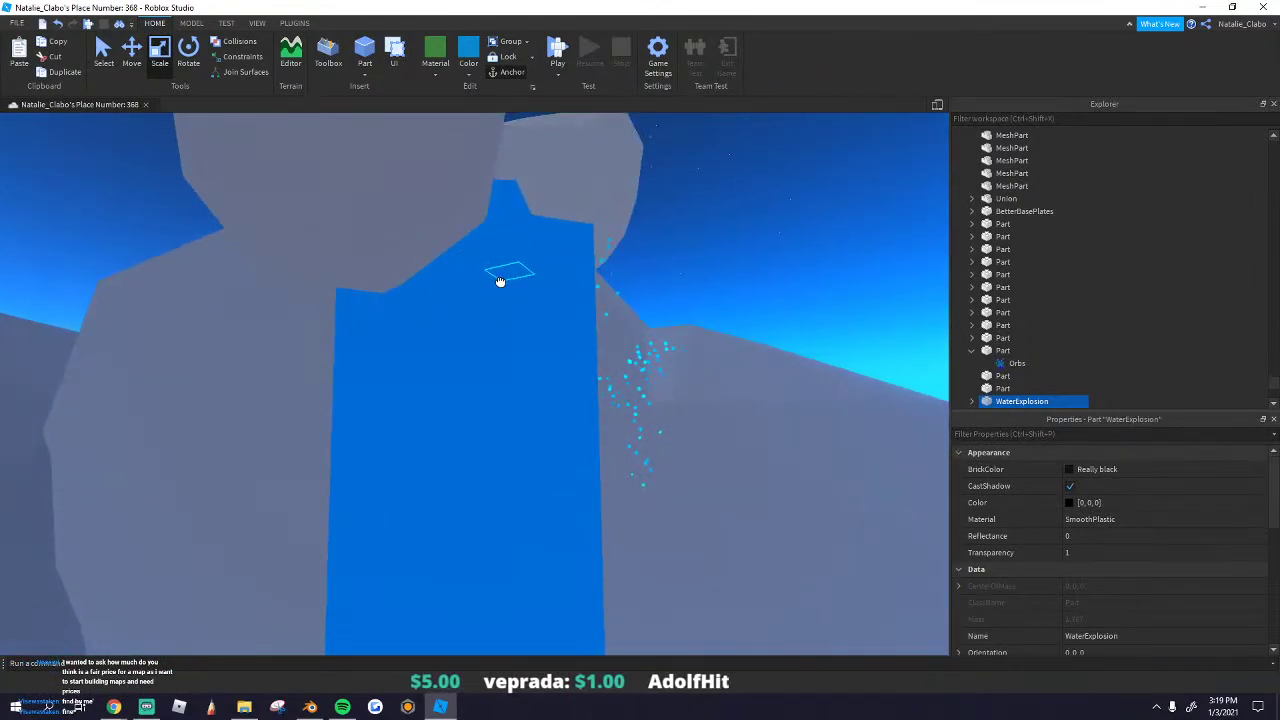
{"action": "scroll", "coordinate": [503, 273], "scroll_direction": "up", "scroll_amount": 3}
{"action": "left_click", "coordinate": [526, 308]}
{"action": "scroll", "coordinate": [525, 308], "scroll_direction": "up", "scroll_amount": 5}
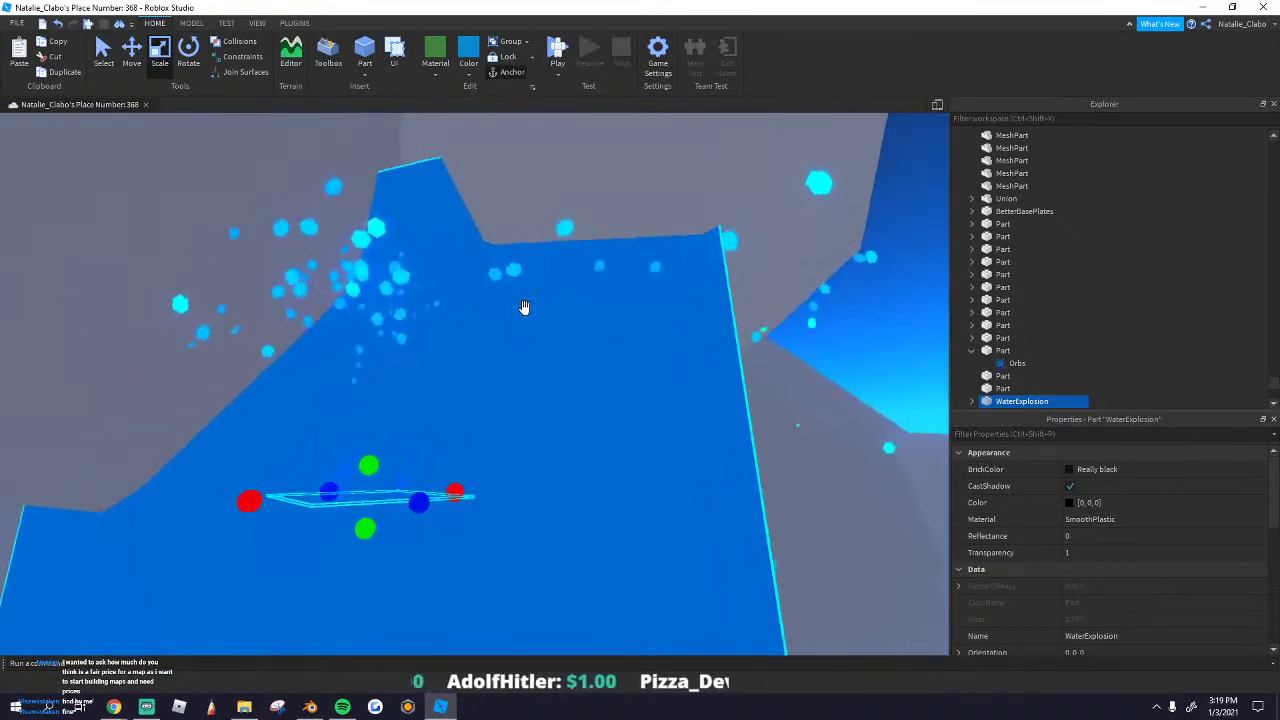
{"action": "right_click", "coordinate": [397, 425]}
{"action": "left_click", "coordinate": [437, 252]}
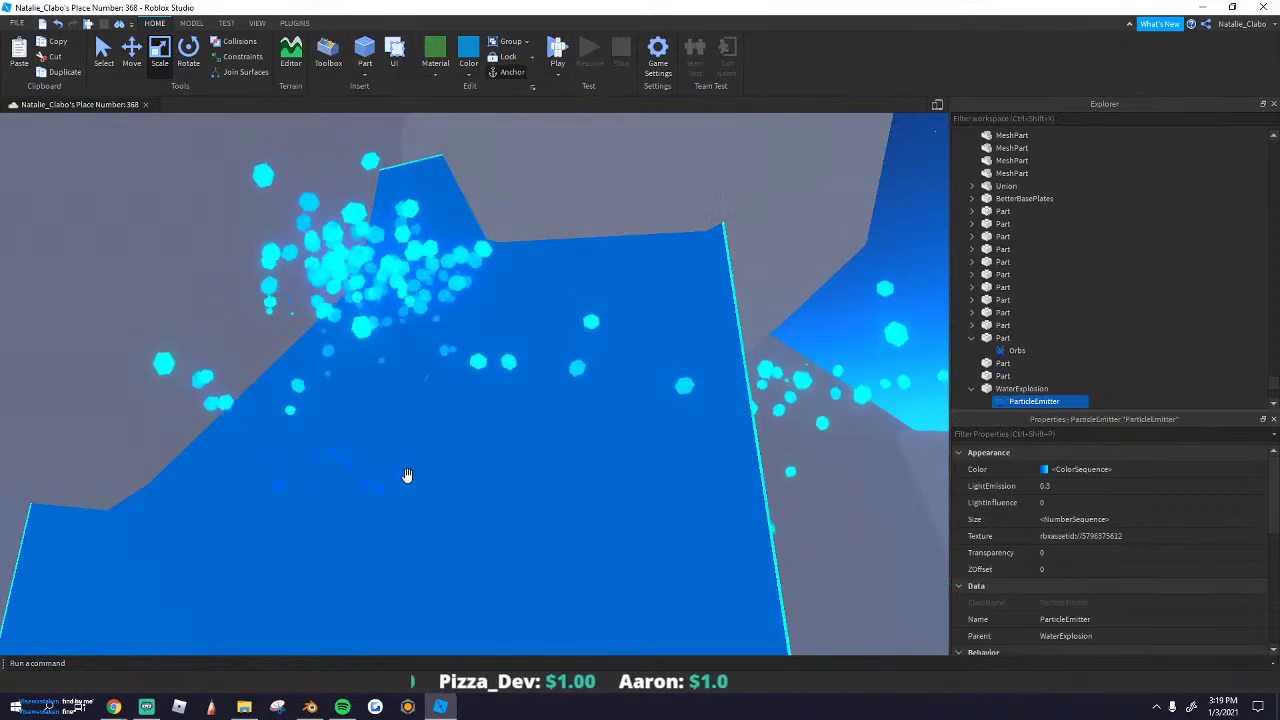
{"action": "scroll", "coordinate": [407, 475], "scroll_direction": "down", "scroll_amount": 5}
{"action": "left_click", "coordinate": [498, 269]}
{"action": "scroll", "coordinate": [498, 269], "scroll_direction": "up", "scroll_amount": 3}
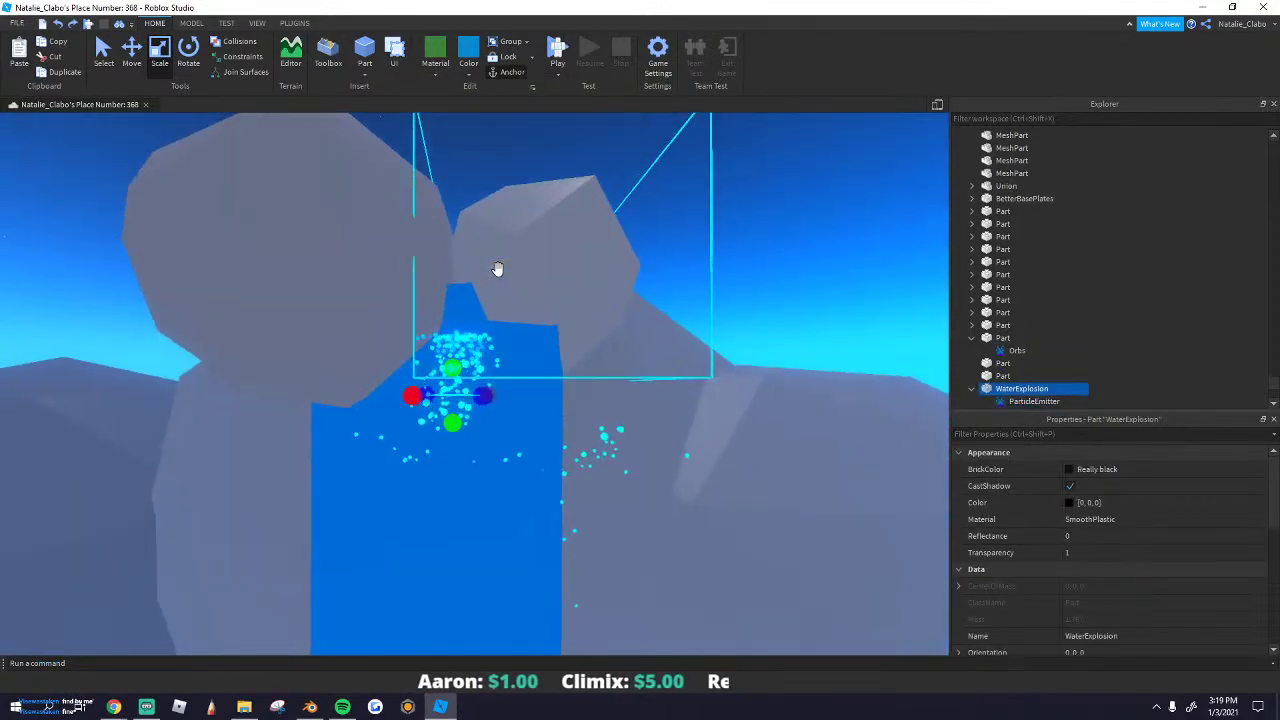
Step: Scale the WaterExplosion part wider so its particles cover more of the waterfall's width
{"action": "right_click_drag", "start_coordinate": [497, 269], "coordinate": [497, 269]}
{"action": "scroll", "coordinate": [497, 269], "scroll_direction": "down", "scroll_amount": 4}
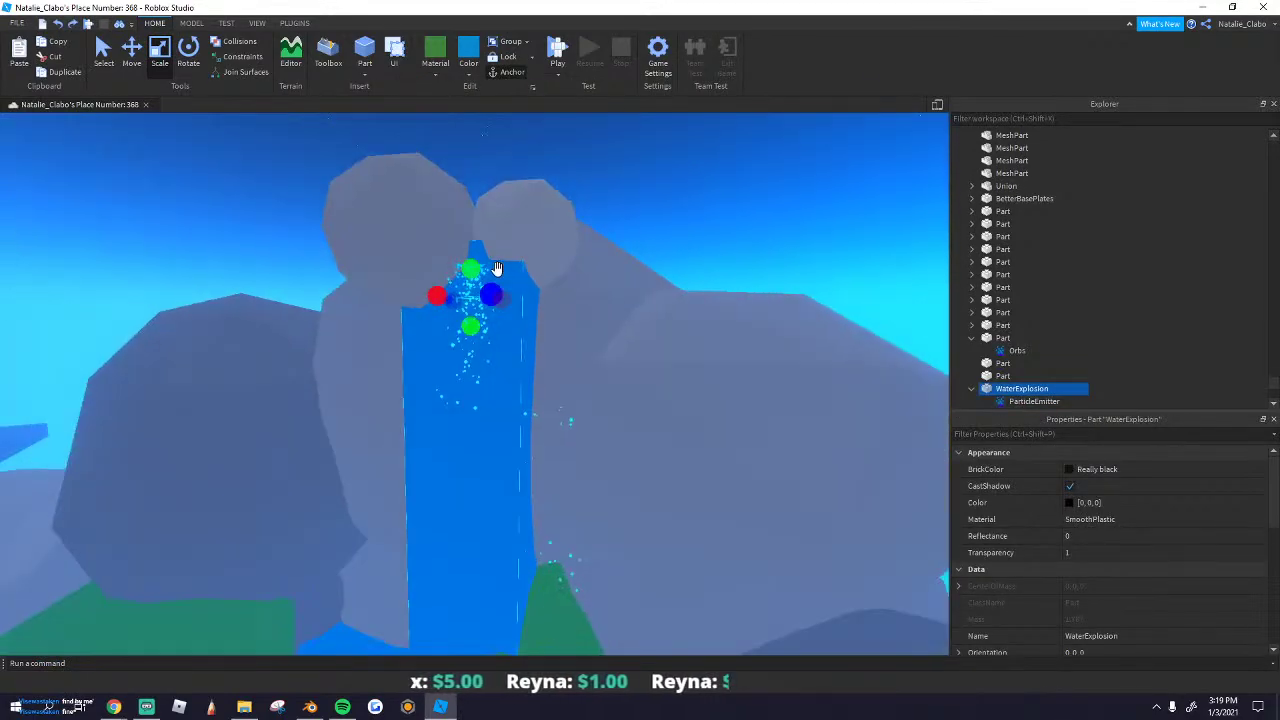
{"action": "left_click_drag", "start_coordinate": [497, 269], "coordinate": [474, 330]}
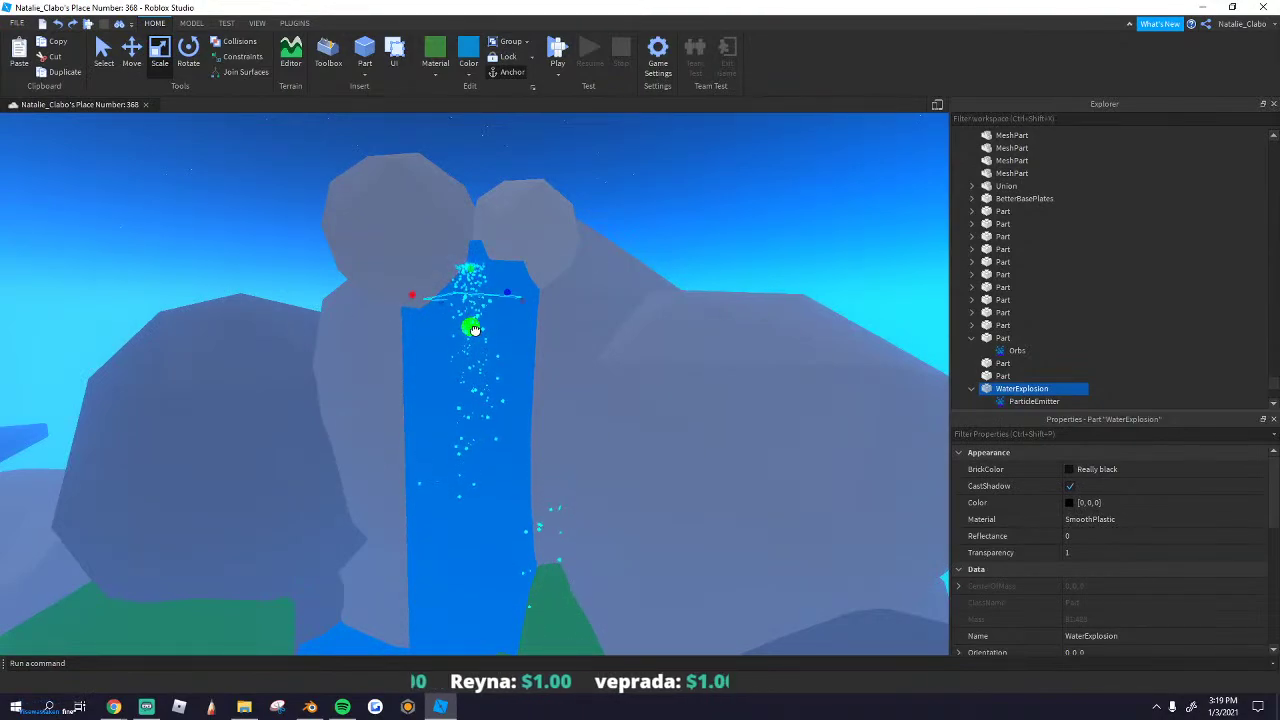
{"action": "right_click", "coordinate": [469, 300]}
{"action": "scroll", "coordinate": [386, 297], "scroll_direction": "up", "scroll_amount": 2}
{"action": "right_click_drag", "start_coordinate": [386, 297], "coordinate": [386, 297]}
{"action": "scroll", "coordinate": [386, 297], "scroll_direction": "up", "scroll_amount": 2}
{"action": "mouse_move", "coordinate": [462, 274]}
{"action": "left_mouse_down"}
{"action": "mouse_move", "coordinate": [423, 264]}
{"action": "mouse_move", "coordinate": [443, 289]}
{"action": "left_mouse_up"}
{"action": "right_click_drag", "start_coordinate": [405, 255], "coordinate": [405, 255]}
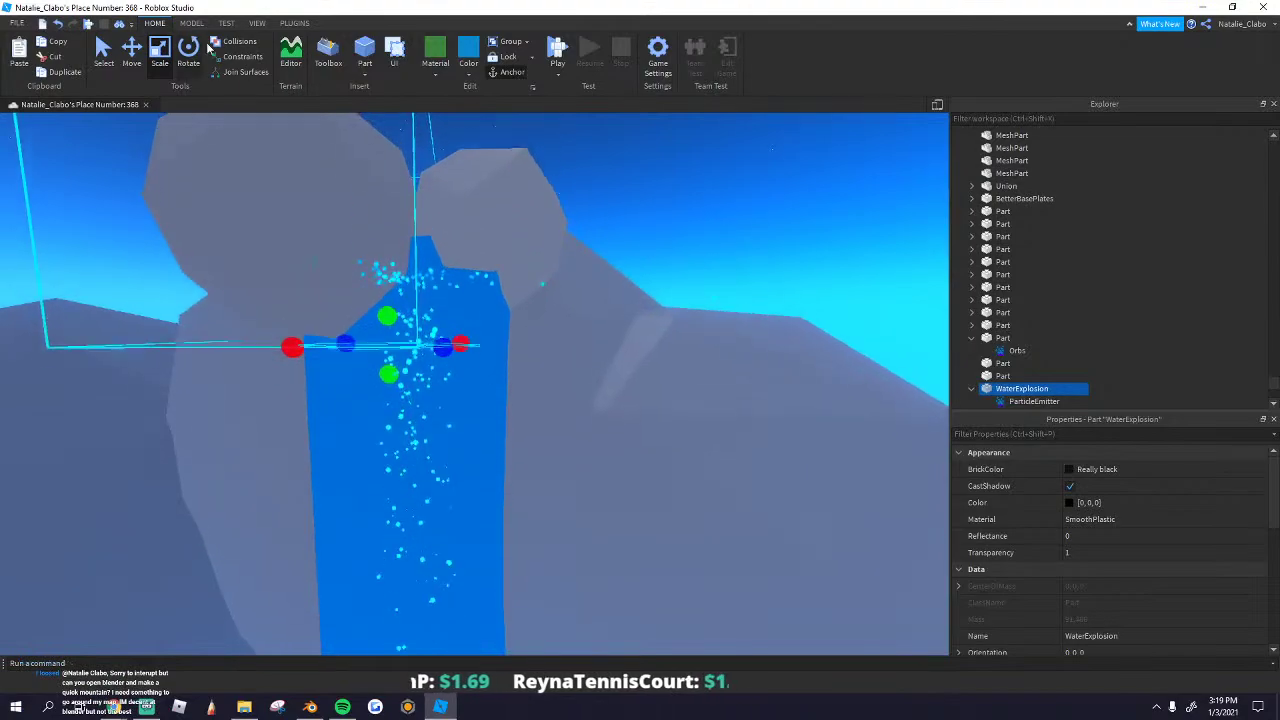
Step: Switch to local space and turn the WaterExplosion part to orientation 0, 35, 0 in line with the waterfall
{"action": "right_click_drag", "start_coordinate": [386, 329], "coordinate": [400, 357]}
{"action": "right_click", "coordinate": [400, 357]}
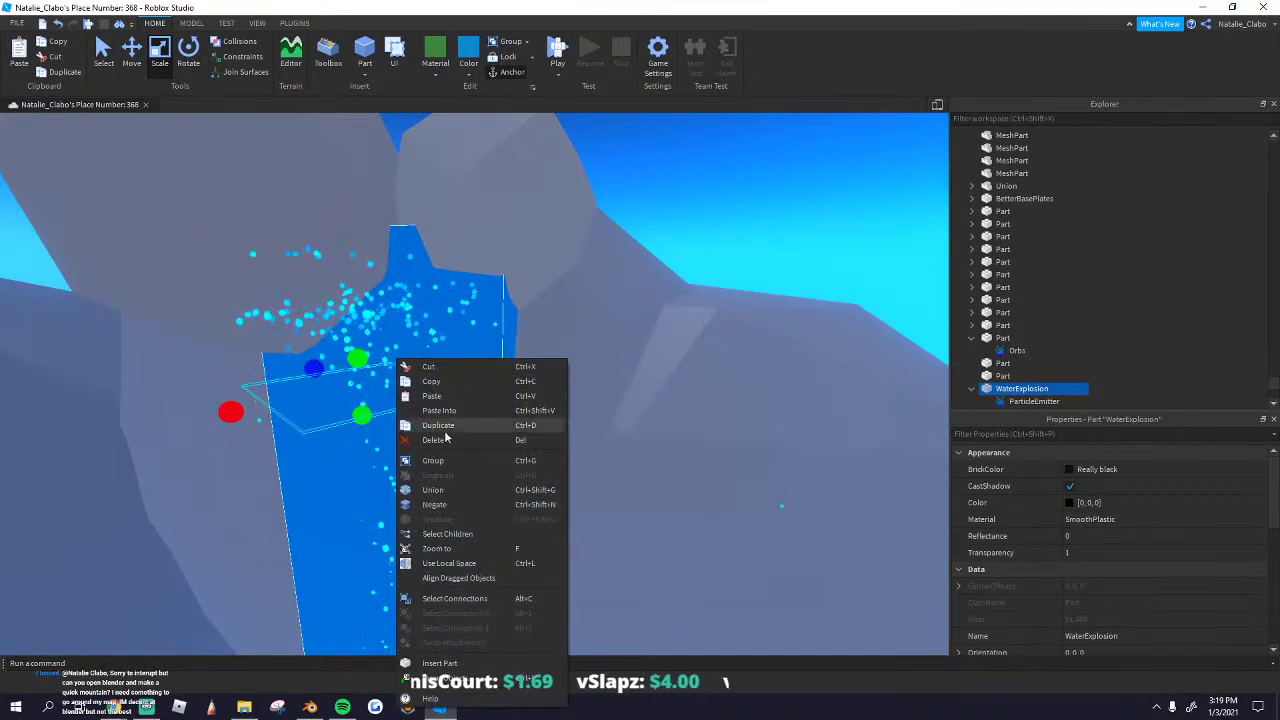
{"action": "left_click", "coordinate": [375, 395]}
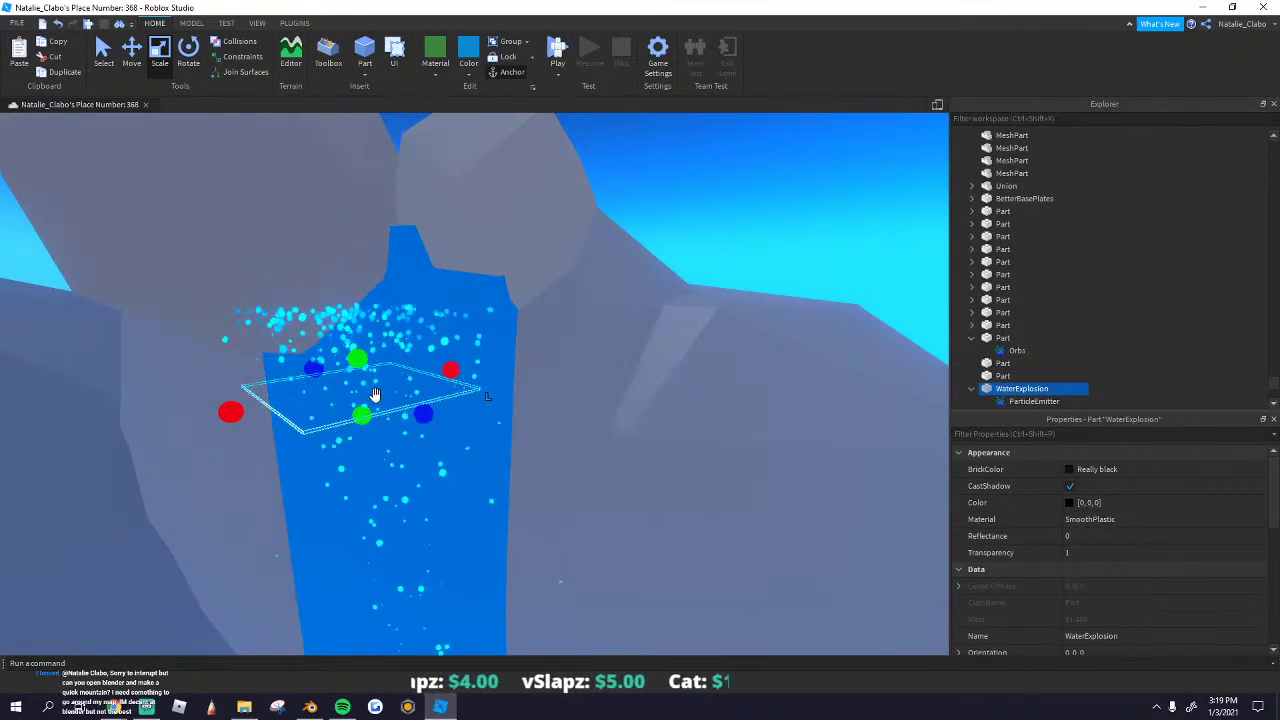
{"action": "right_click_drag", "start_coordinate": [428, 337], "coordinate": [428, 337]}
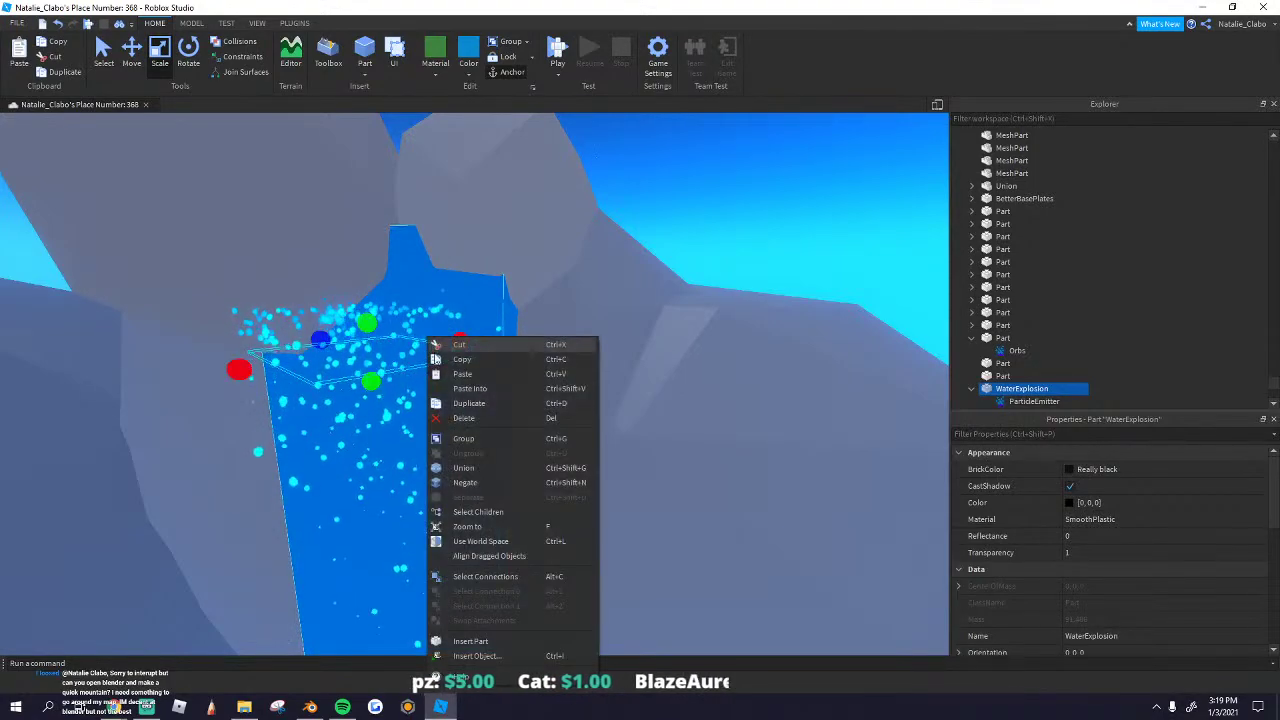
{"action": "left_click", "coordinate": [477, 558]}
{"action": "left_click_drag", "start_coordinate": [404, 367], "coordinate": [441, 330]}
{"action": "key", "text": "a"}
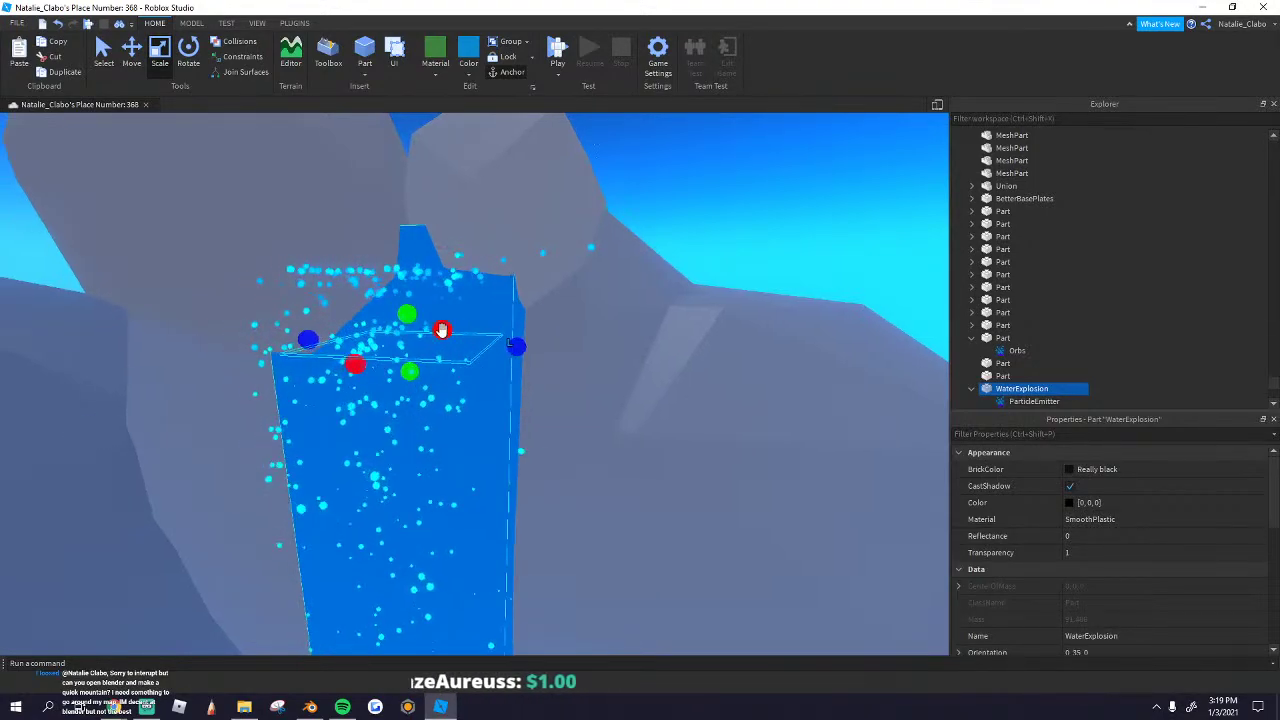
Step: Adjust the WaterExplosion part's width and depth to form a thin strip across the waterfall's face
{"action": "right_click_drag", "start_coordinate": [442, 330], "coordinate": [442, 330]}
{"action": "key", "text": "s"}
{"action": "left_click_drag", "start_coordinate": [446, 346], "coordinate": [388, 354]}
{"action": "right_click_drag", "start_coordinate": [566, 358], "coordinate": [568, 358]}
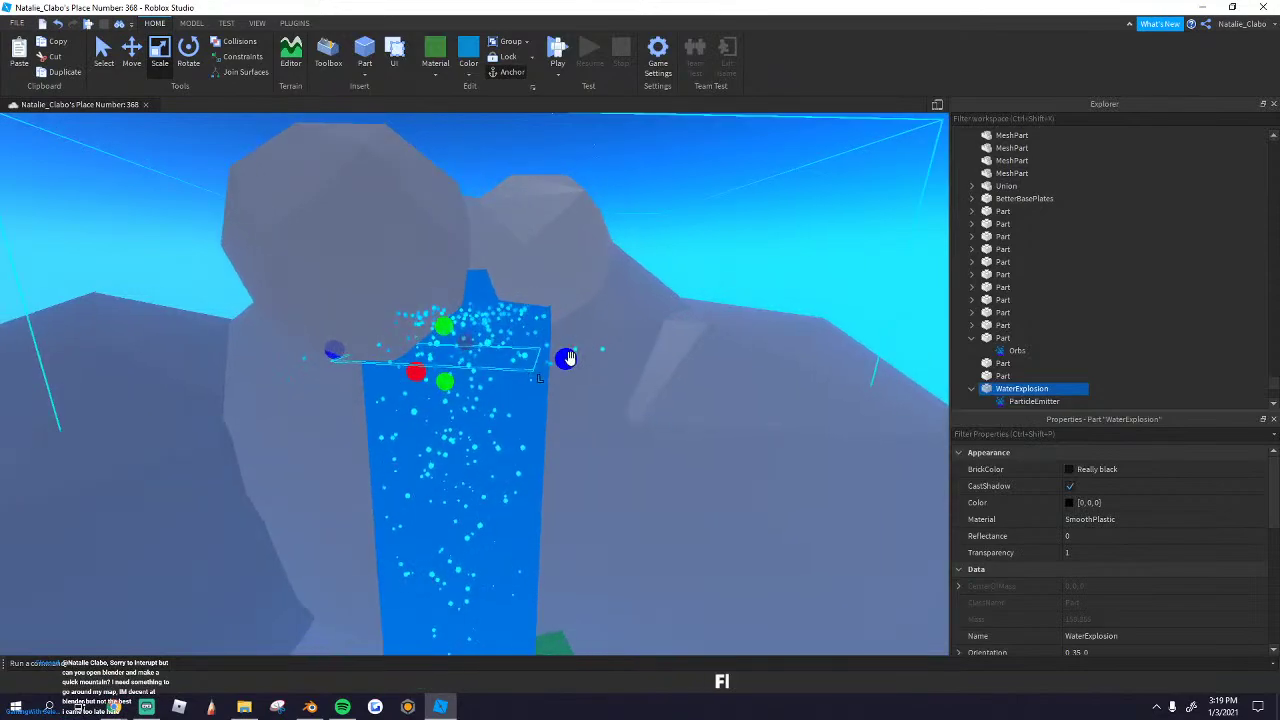
{"action": "left_click_drag", "start_coordinate": [568, 358], "coordinate": [578, 361]}
{"action": "scroll", "coordinate": [444, 384], "scroll_direction": "up", "scroll_amount": 1}
{"action": "left_click_drag", "start_coordinate": [420, 376], "coordinate": [471, 348]}
{"action": "left_click_drag", "start_coordinate": [340, 341], "coordinate": [331, 337]}
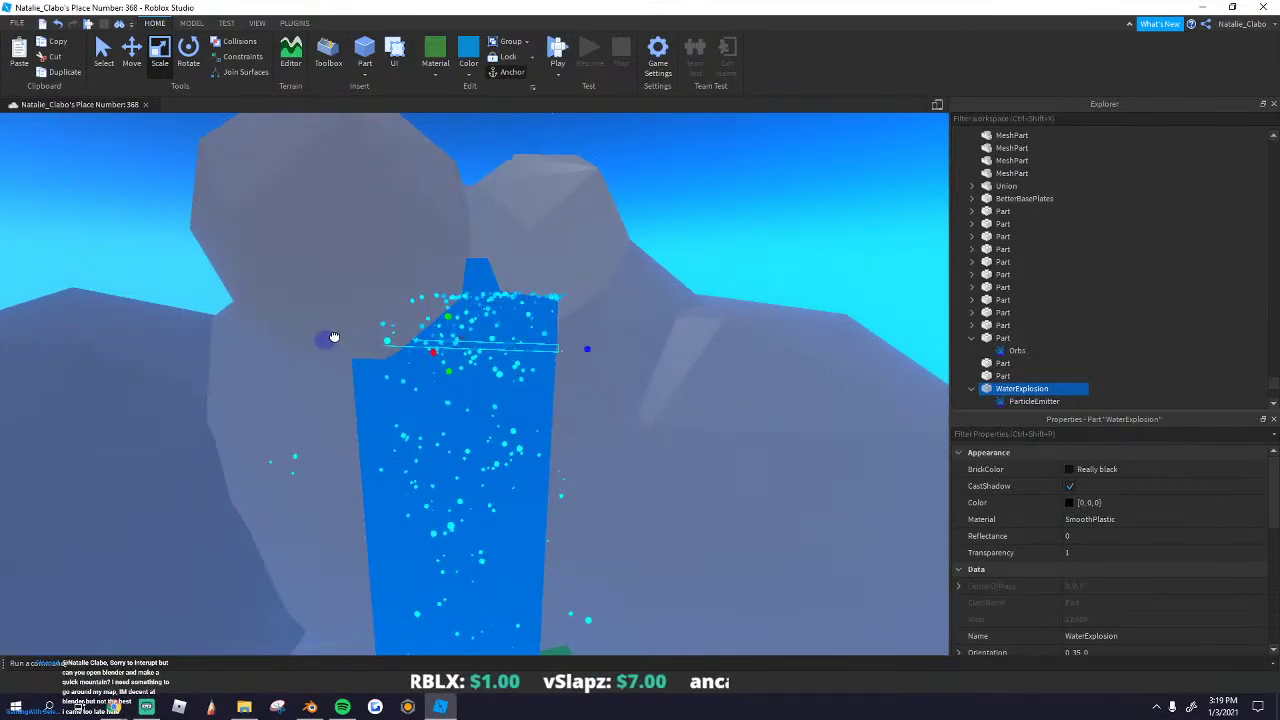
Step: Raise the WaterExplosion part to the waterfall's upper edge with the Move tool
{"action": "right_click_drag", "start_coordinate": [383, 334], "coordinate": [383, 334]}
{"action": "key", "text": "s"}
{"action": "key", "text": "q"}
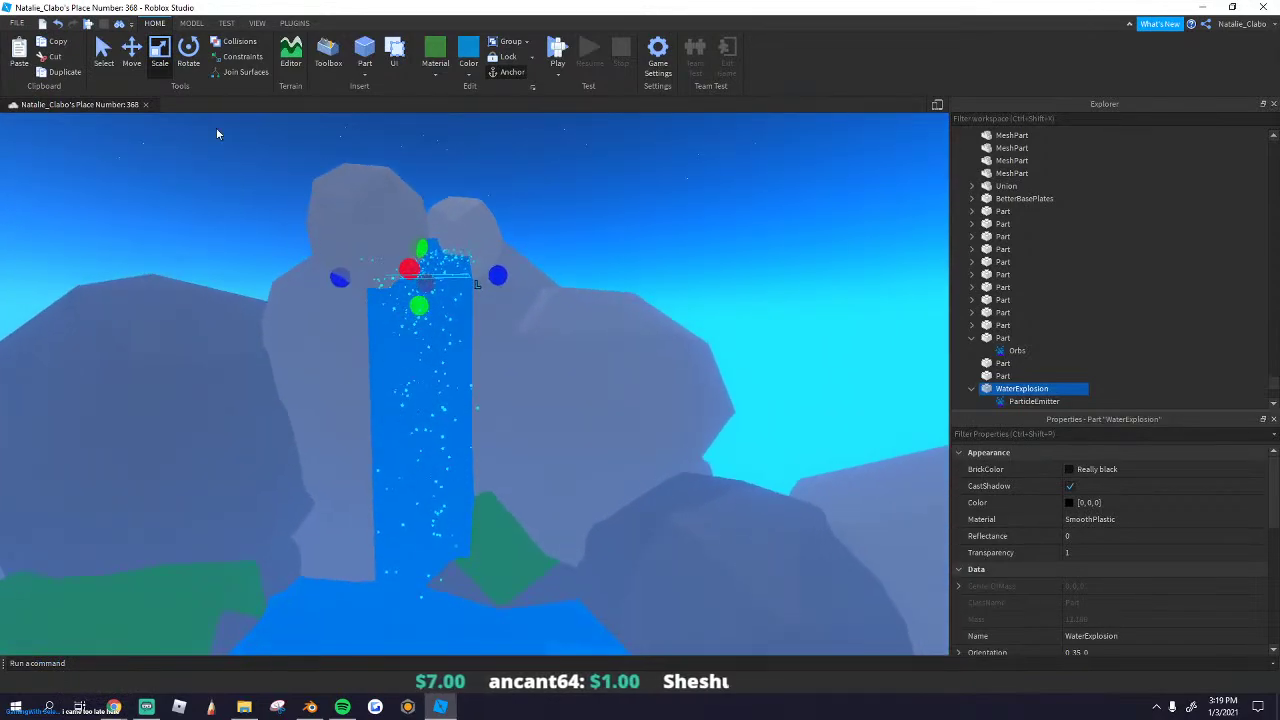
{"action": "key", "text": "a"}
{"action": "left_click_drag", "start_coordinate": [443, 203], "coordinate": [443, 179]}
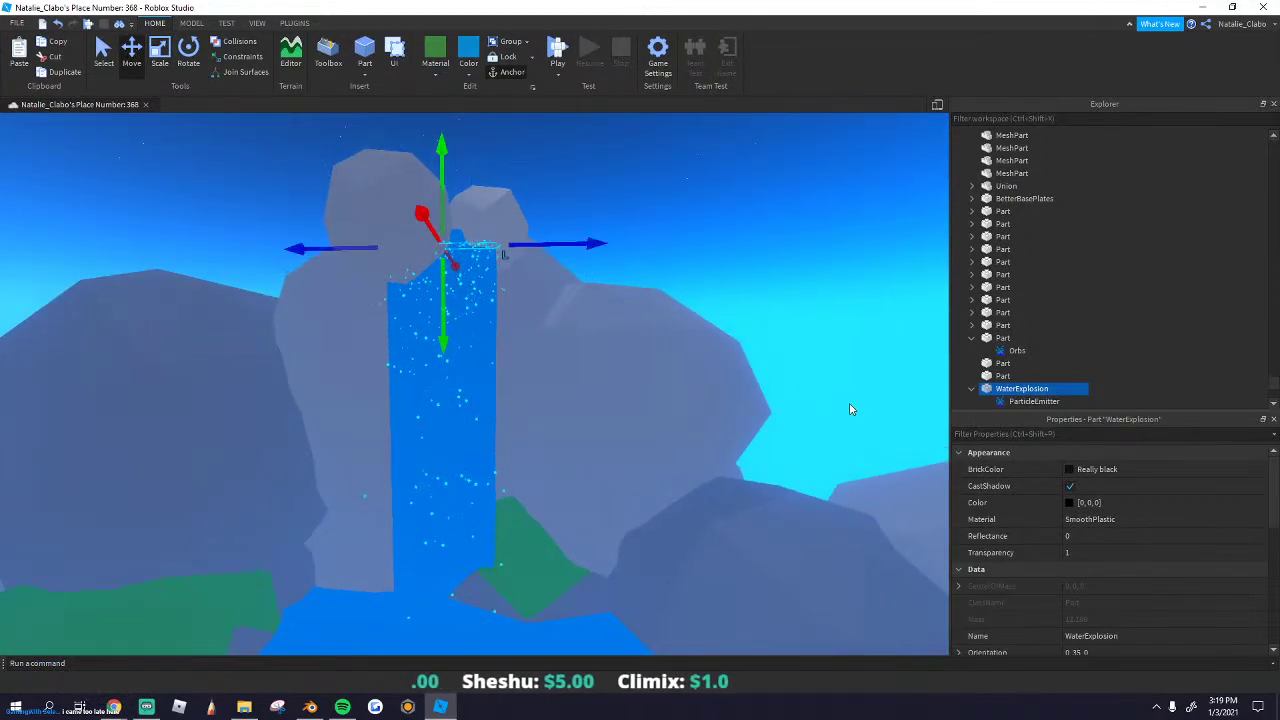
Step: Set the ParticleEmitter's color sequence to solid blue #0055ff
{"action": "scroll", "coordinate": [1025, 387], "scroll_direction": "down", "scroll_amount": 1}
{"action": "left_click", "coordinate": [1030, 363]}
{"action": "left_click", "coordinate": [1150, 469]}
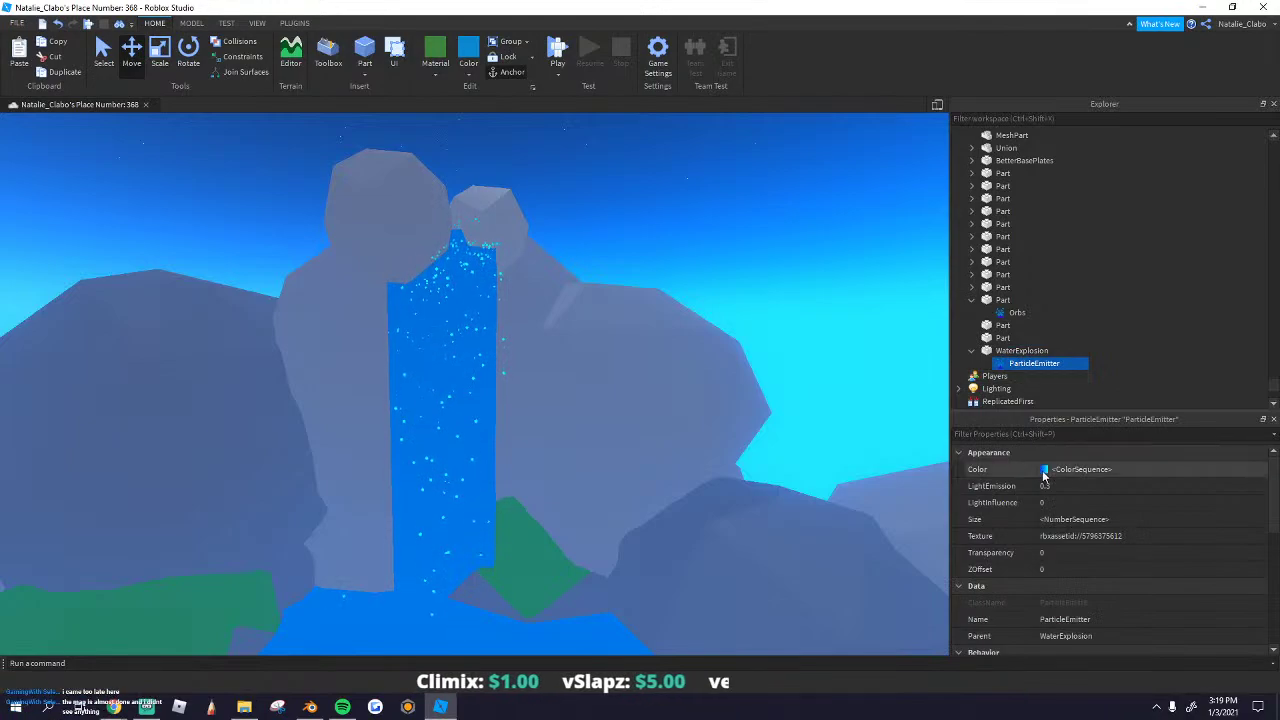
{"action": "left_click", "coordinate": [1255, 470]}
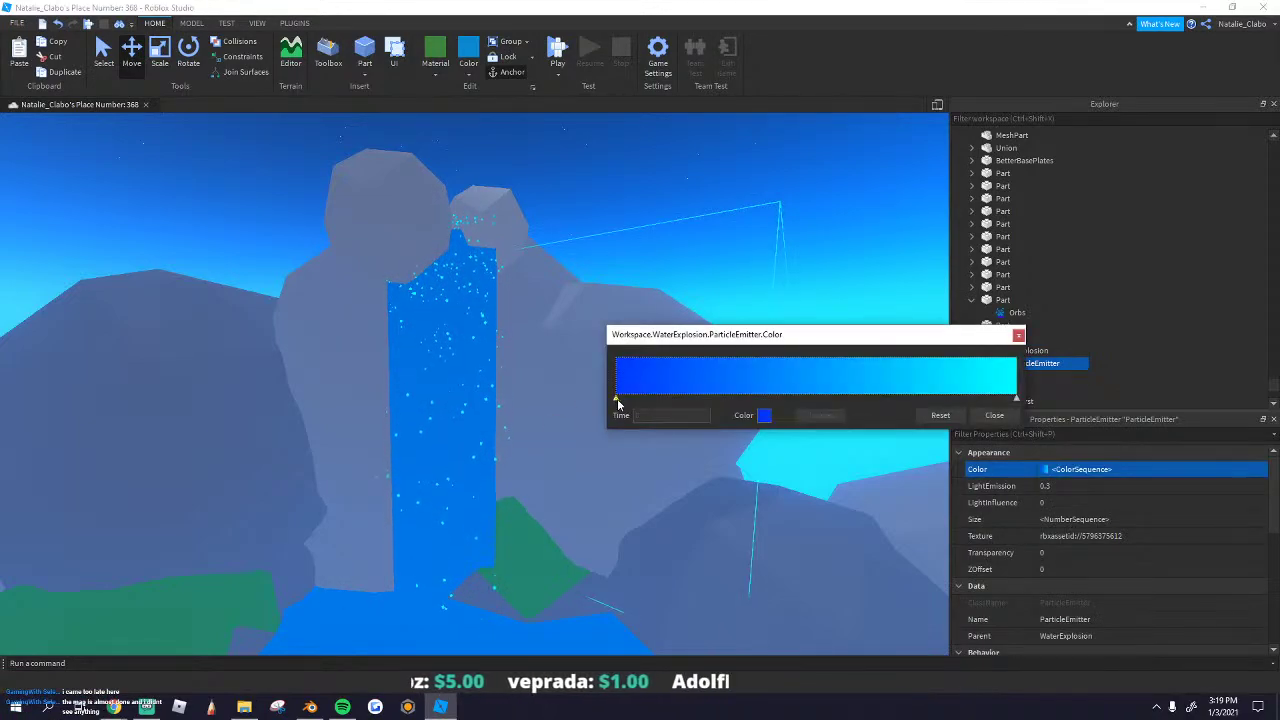
{"action": "left_click", "coordinate": [764, 415]}
{"action": "left_click", "coordinate": [519, 292]}
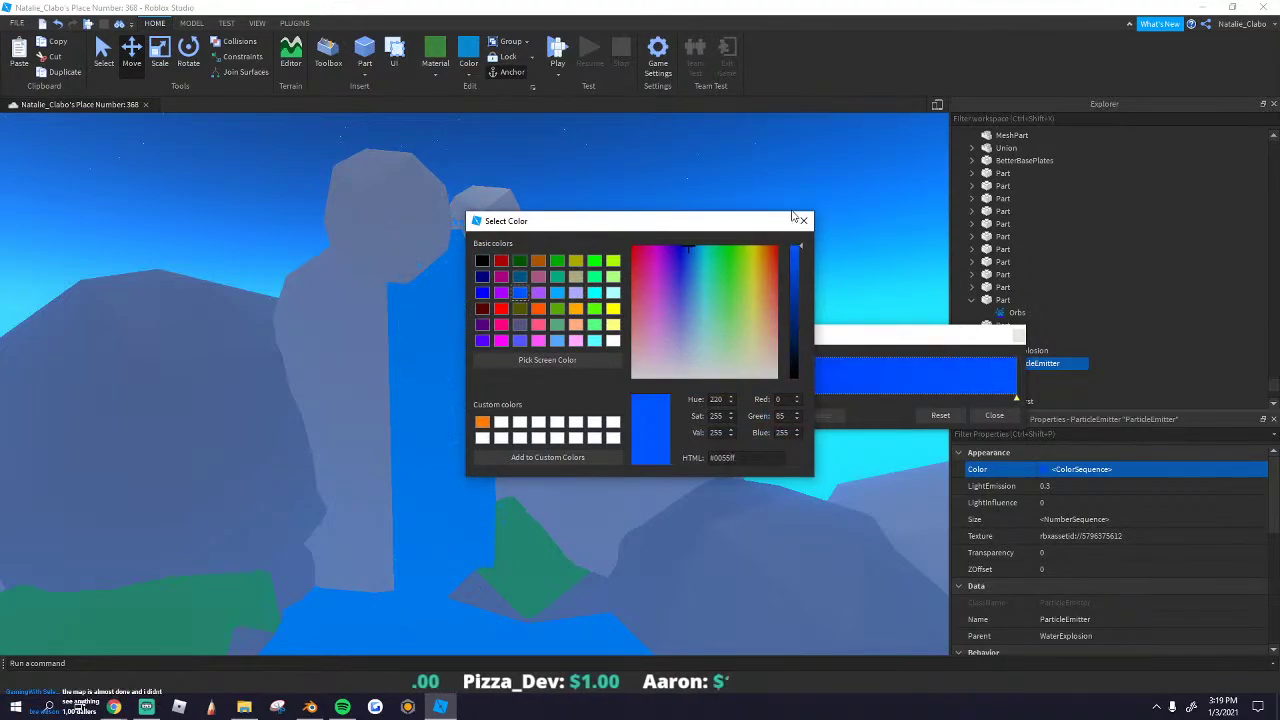
{"action": "left_click", "coordinate": [803, 220]}
{"action": "left_click", "coordinate": [994, 415]}
Step: Reshape the ParticleEmitter's Size curve by raising its keypoints, starting at about 4.12 and sloping gradually down, and undo the accidental reset
{"action": "left_click", "coordinate": [1190, 519]}
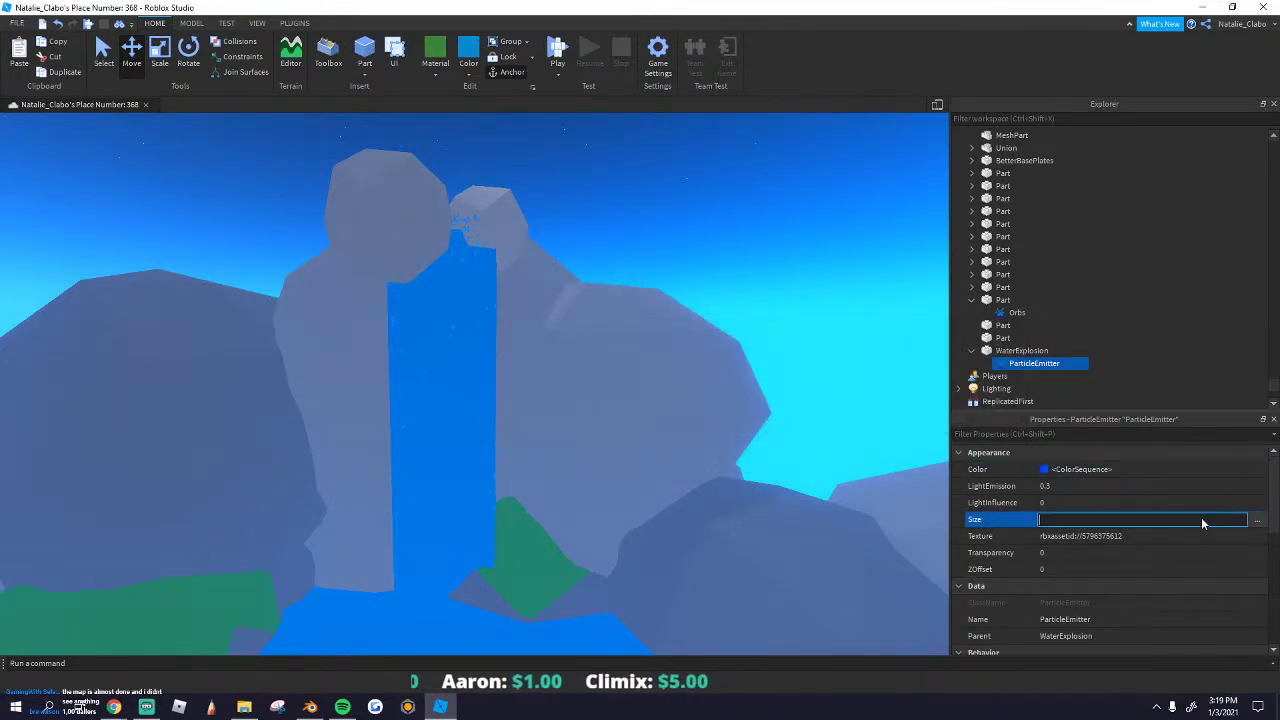
{"action": "left_click", "coordinate": [1257, 520]}
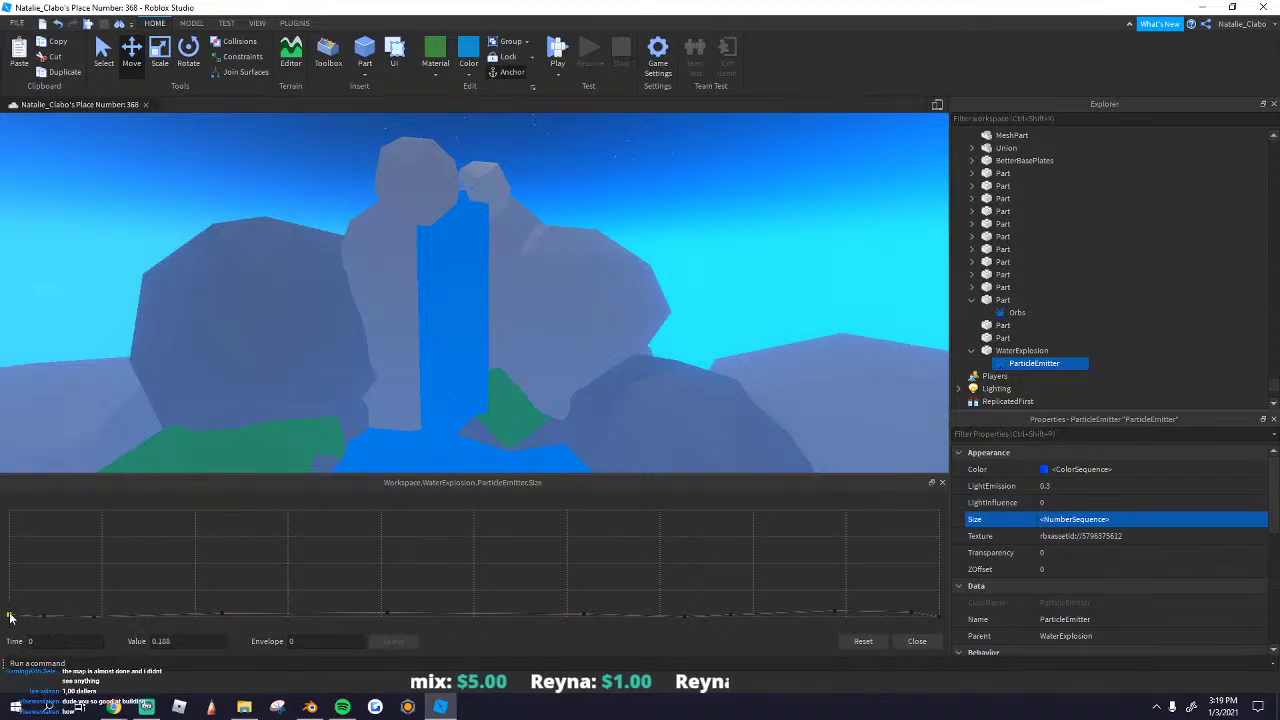
{"action": "left_click_drag", "start_coordinate": [10, 617], "coordinate": [61, 573]}
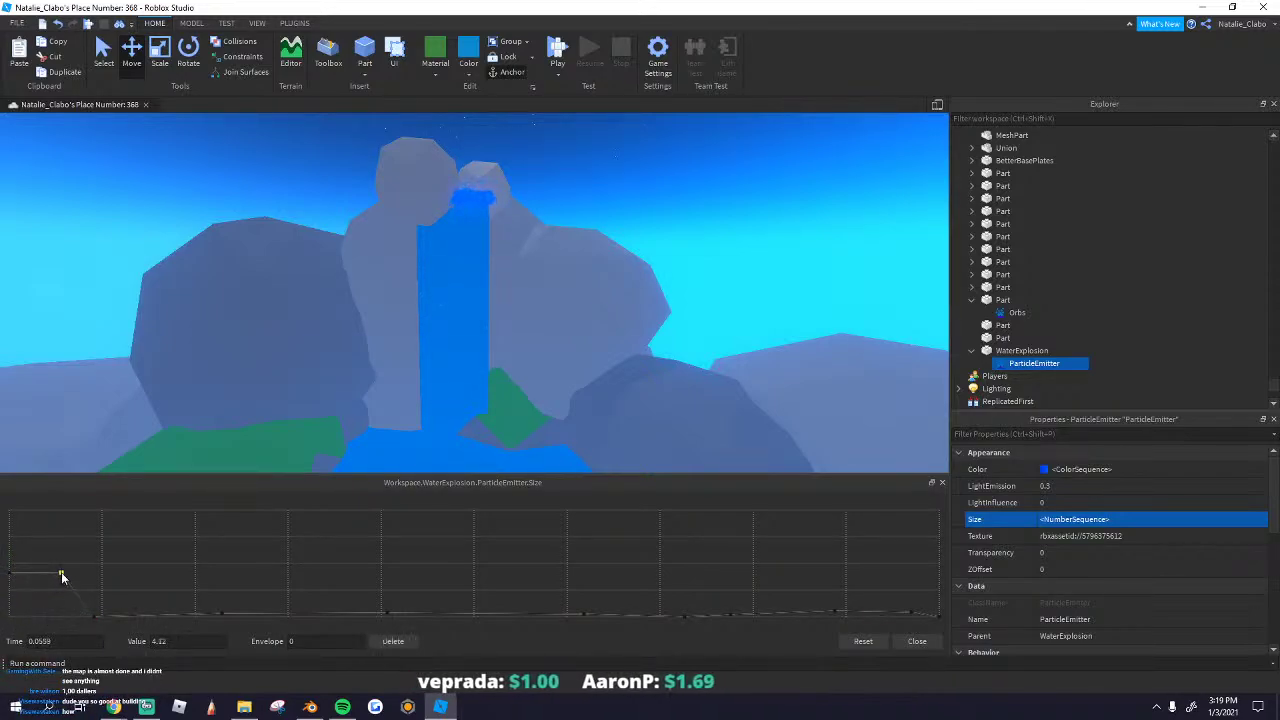
{"action": "left_click_drag", "start_coordinate": [94, 616], "coordinate": [150, 584]}
{"action": "left_click", "coordinate": [222, 614]}
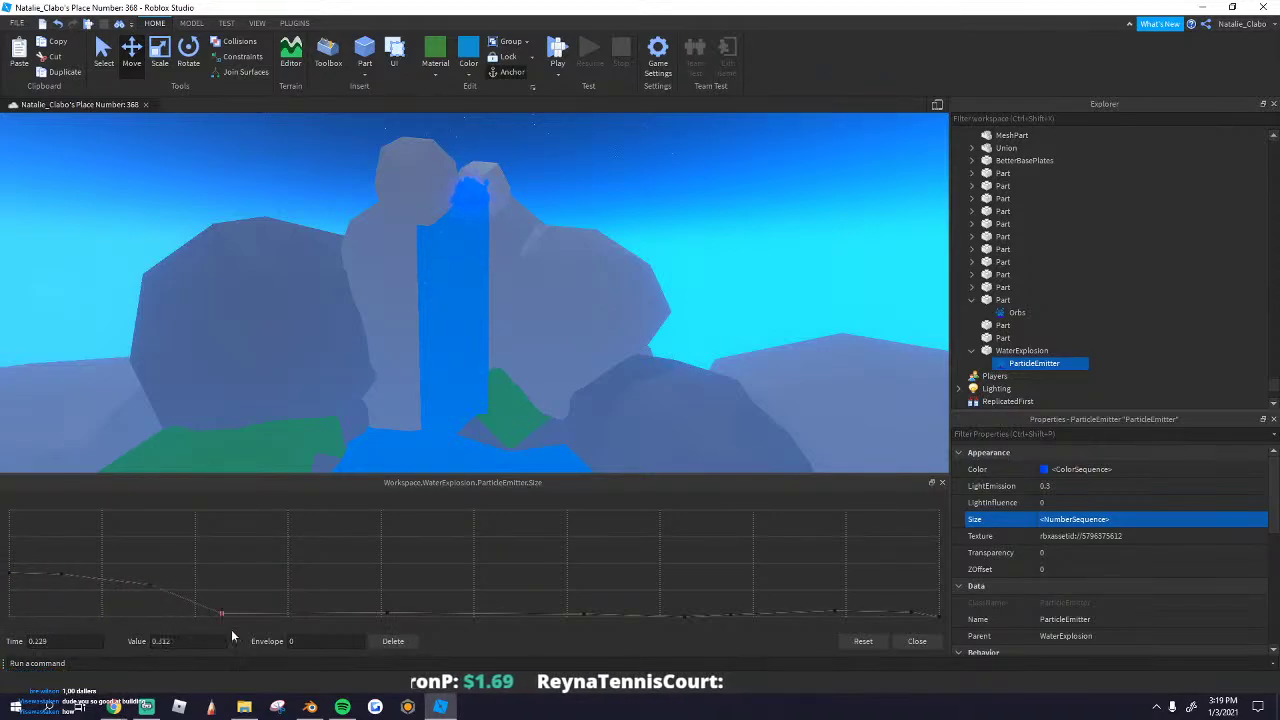
{"action": "left_click_drag", "start_coordinate": [222, 613], "coordinate": [307, 590]}
{"action": "left_click_drag", "start_coordinate": [387, 612], "coordinate": [504, 592]}
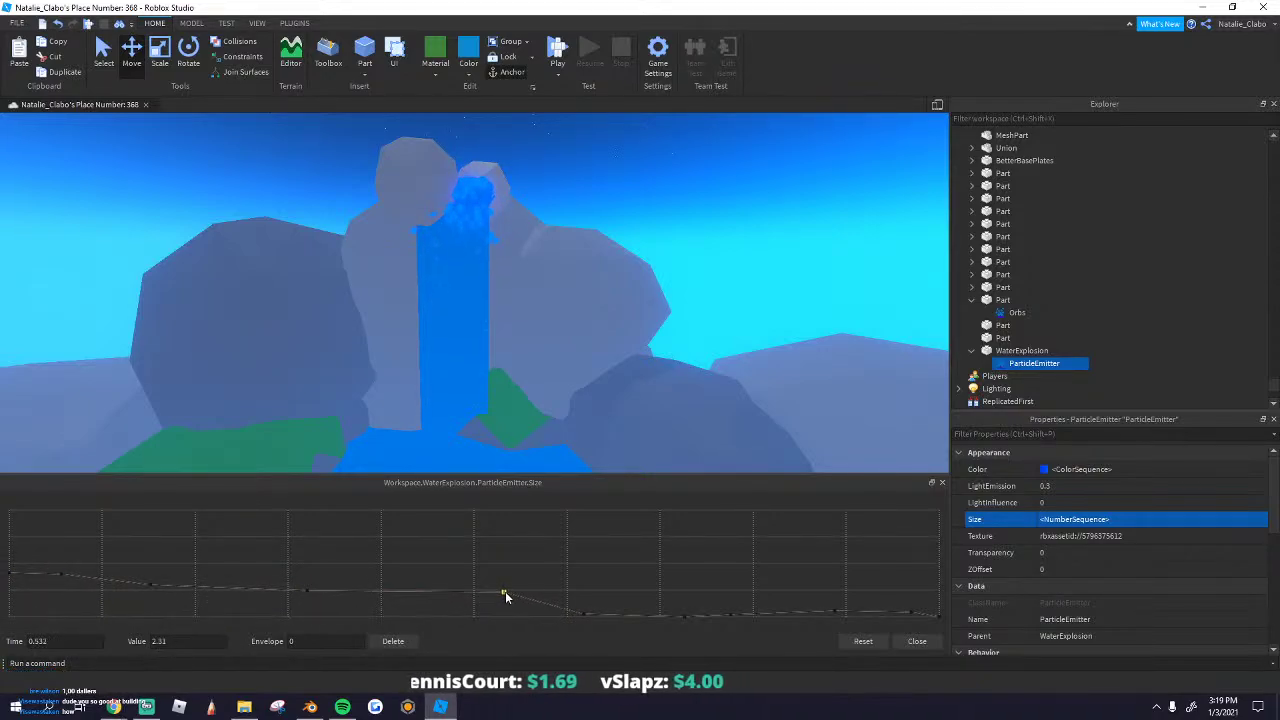
{"action": "left_click_drag", "start_coordinate": [585, 614], "coordinate": [725, 603]}
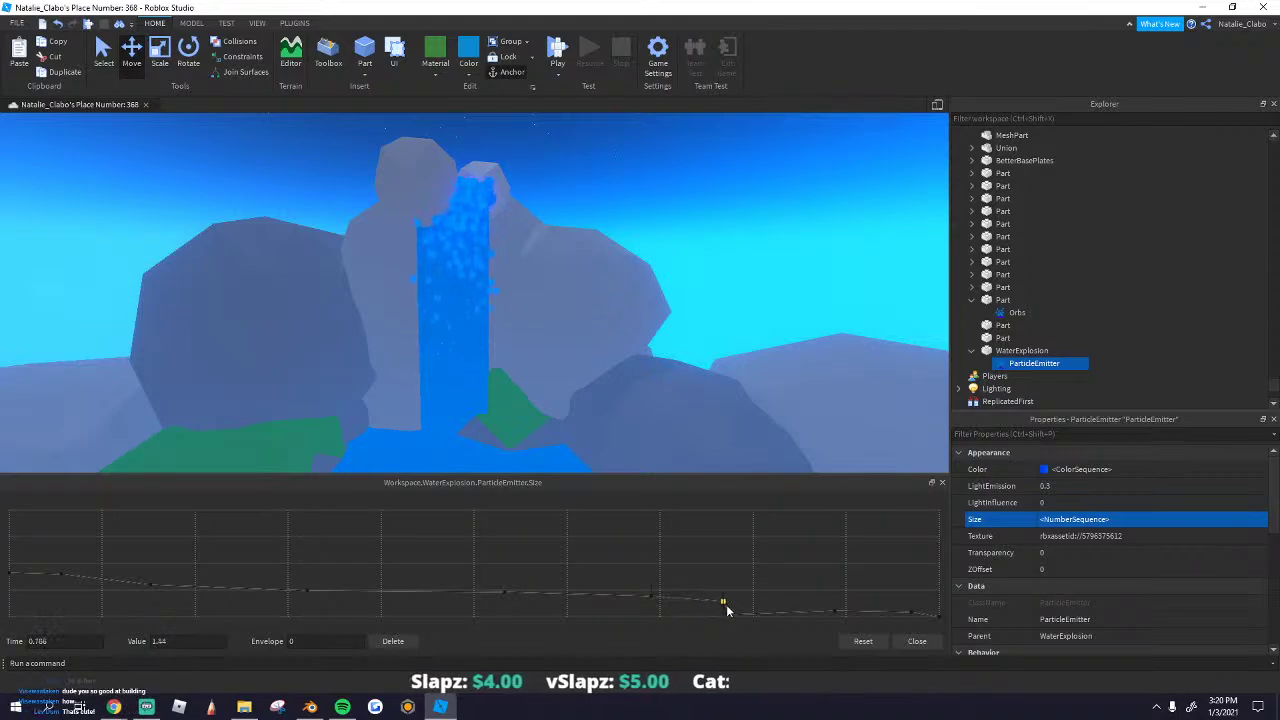
{"action": "left_click", "coordinate": [860, 641]}
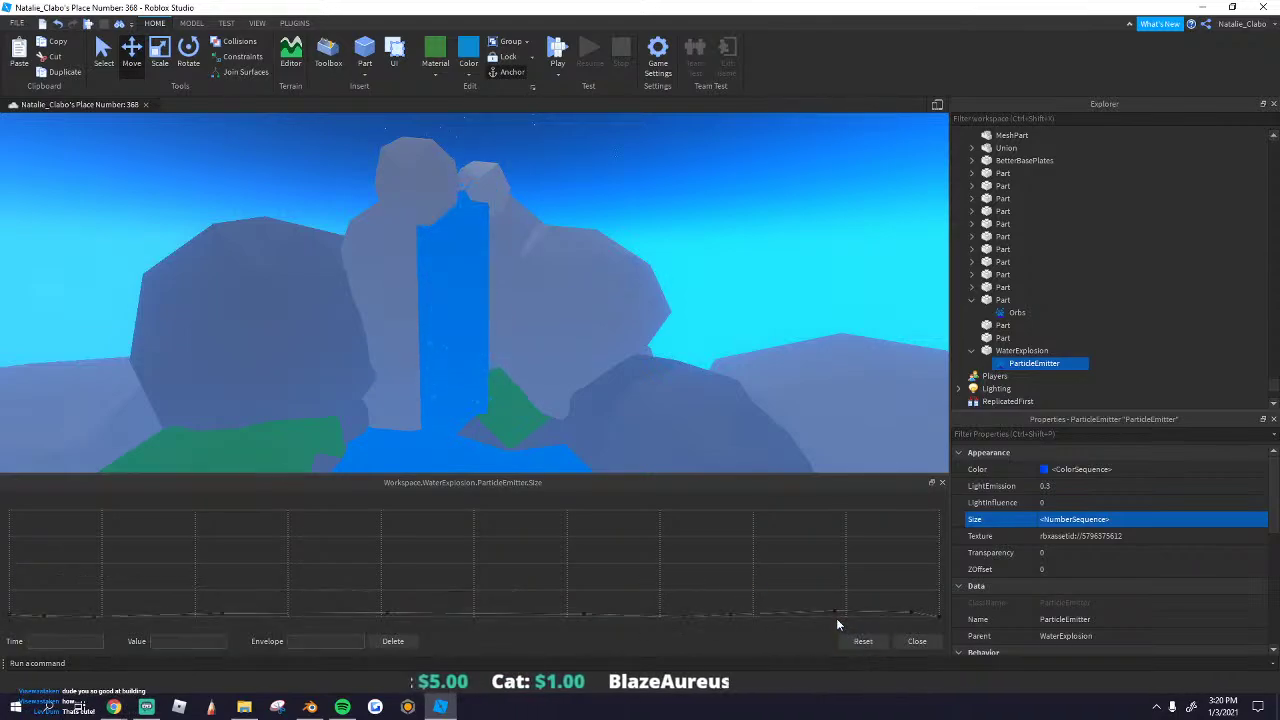
{"action": "key", "text": "ctrl+z"}
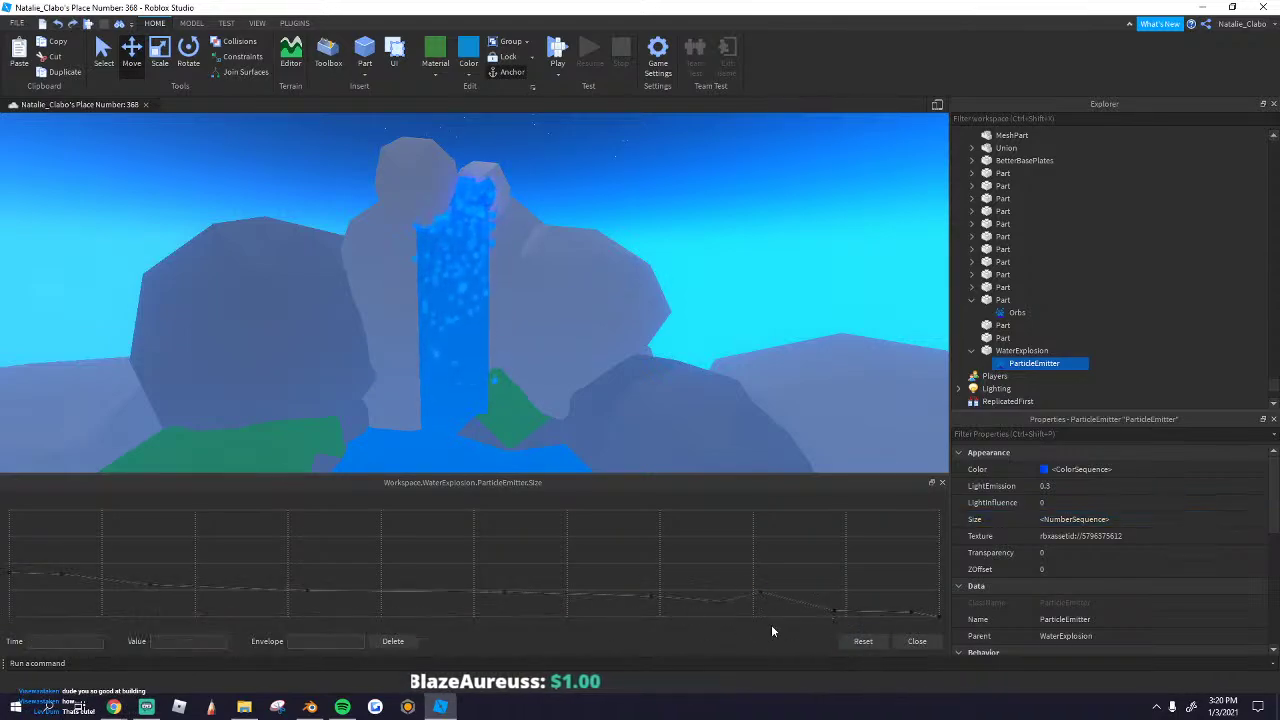
Step: Delete the surplus keypoints in the Size curve's second half and raise the keypoint near the end to about 2.69 at time 0.926
{"action": "left_click", "coordinate": [828, 613]}
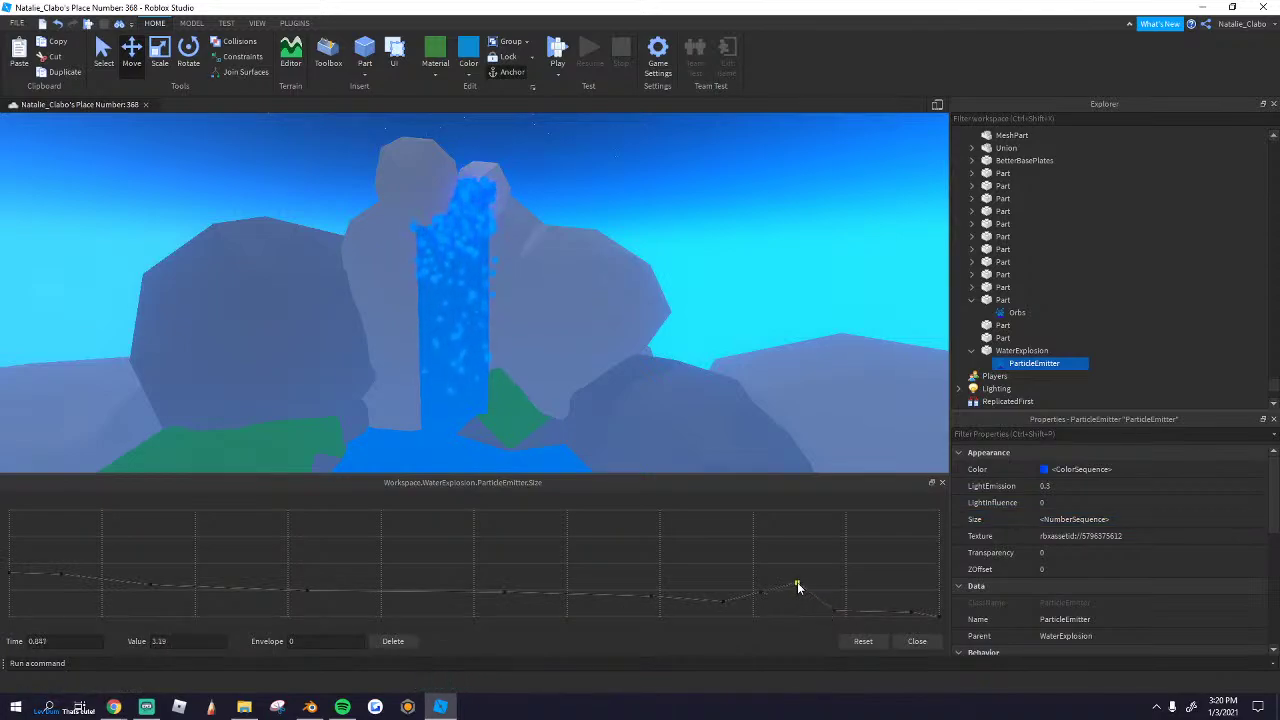
{"action": "left_click", "coordinate": [386, 643]}
{"action": "left_click", "coordinate": [722, 602]}
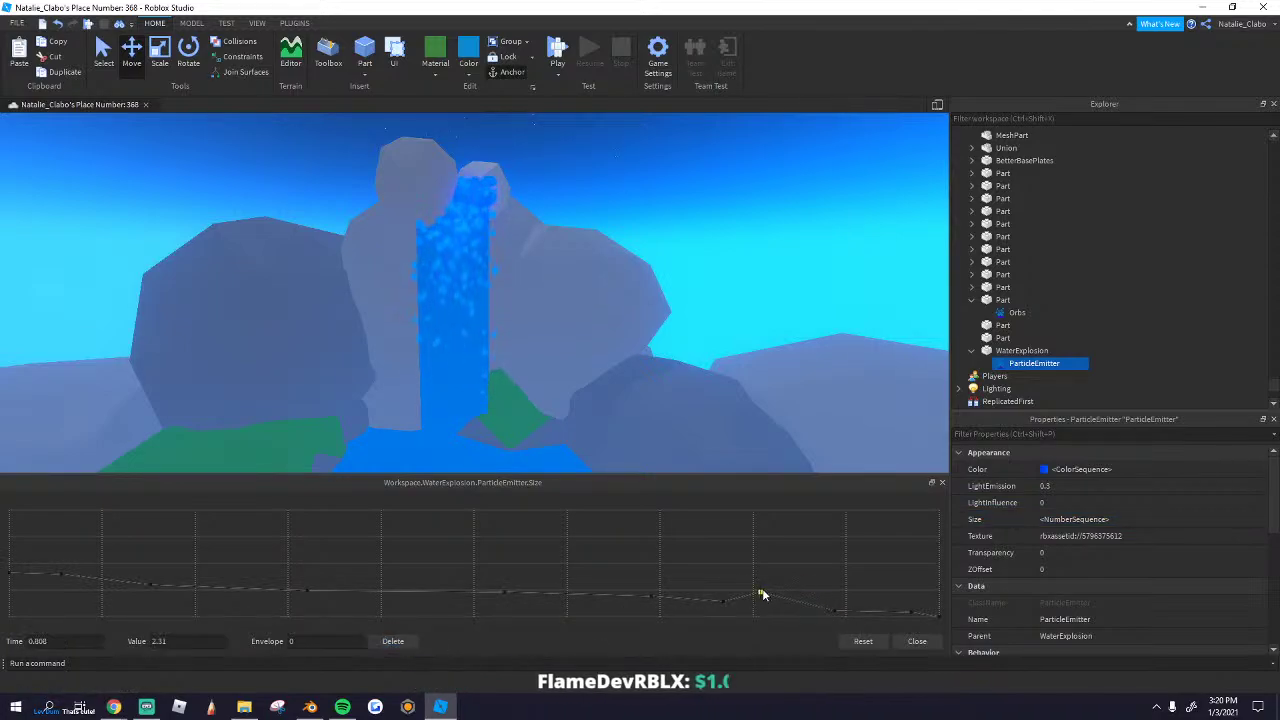
{"action": "left_click", "coordinate": [393, 641]}
{"action": "left_click", "coordinate": [760, 592]}
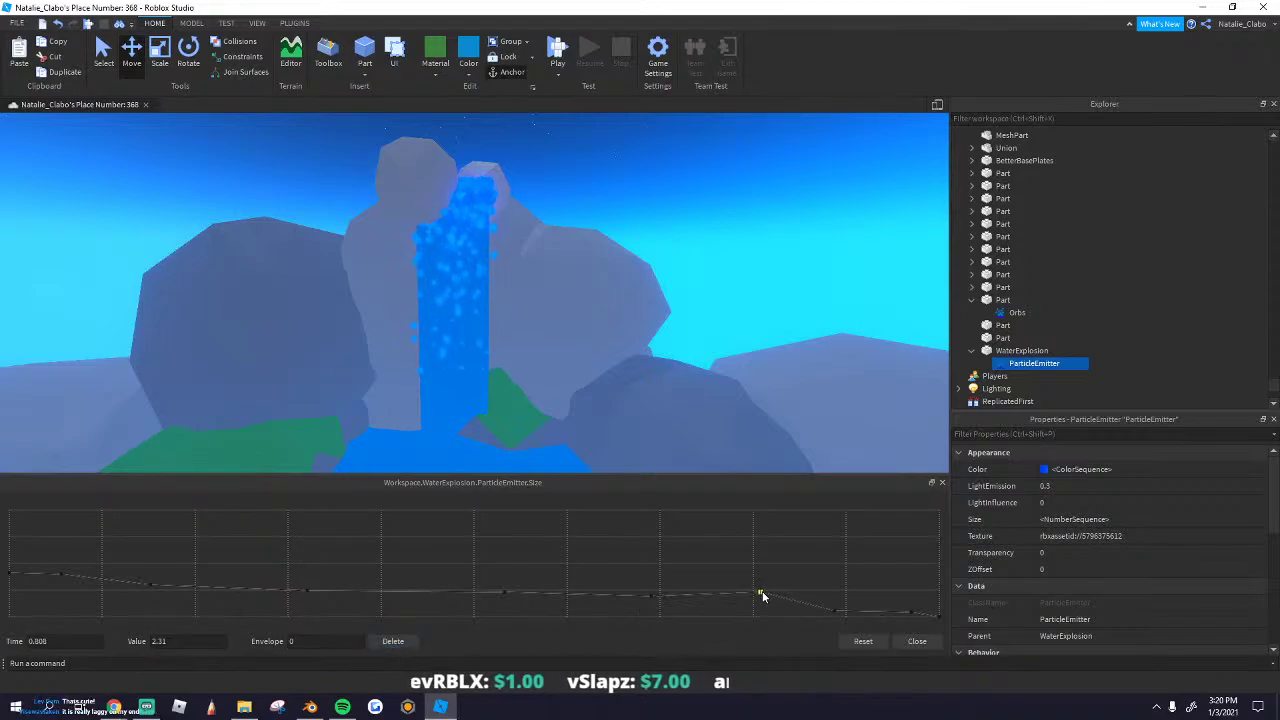
{"action": "left_click", "coordinate": [400, 641]}
{"action": "left_click", "coordinate": [838, 610]}
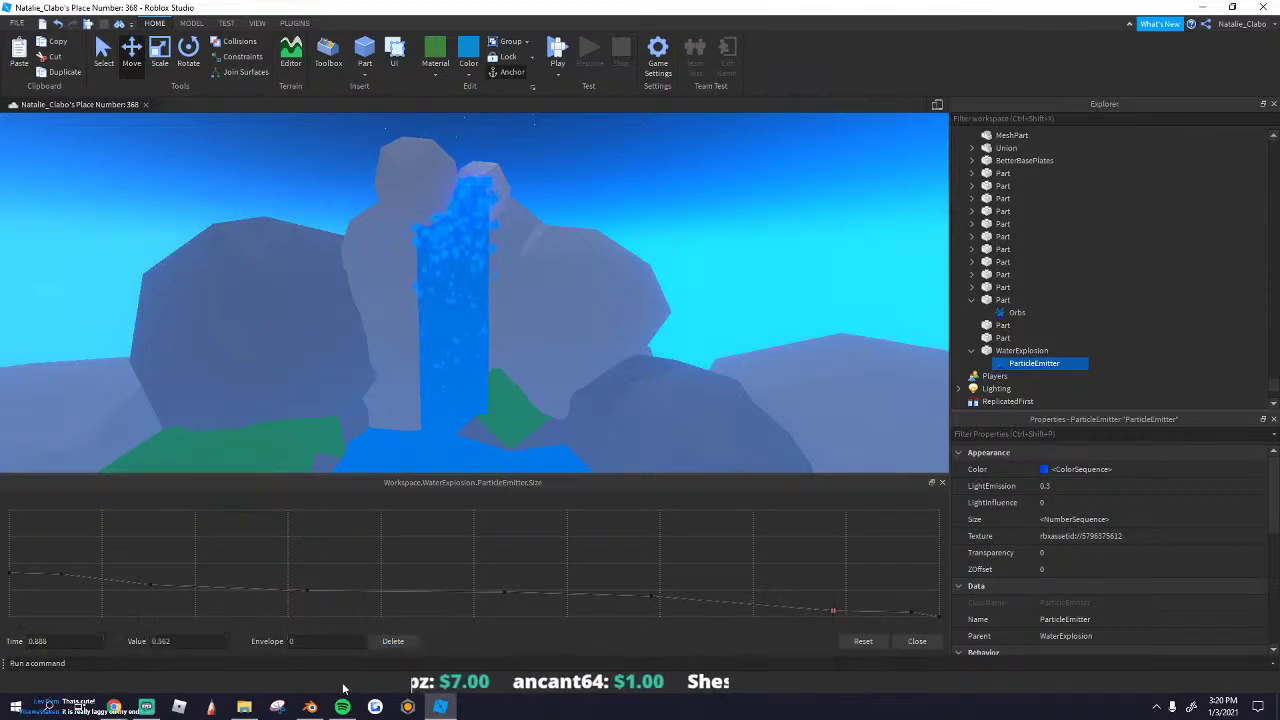
{"action": "left_click", "coordinate": [400, 641]}
{"action": "left_click", "coordinate": [652, 600]}
{"action": "left_click", "coordinate": [400, 641]}
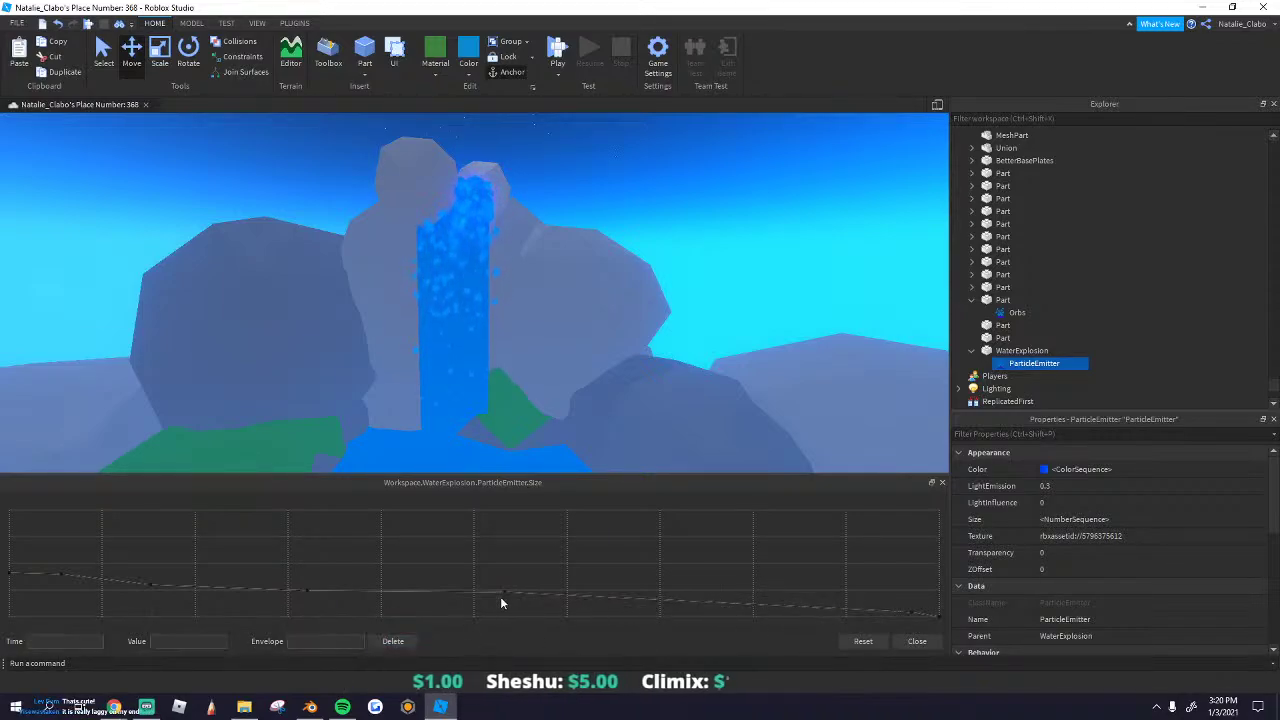
{"action": "left_click", "coordinate": [506, 595]}
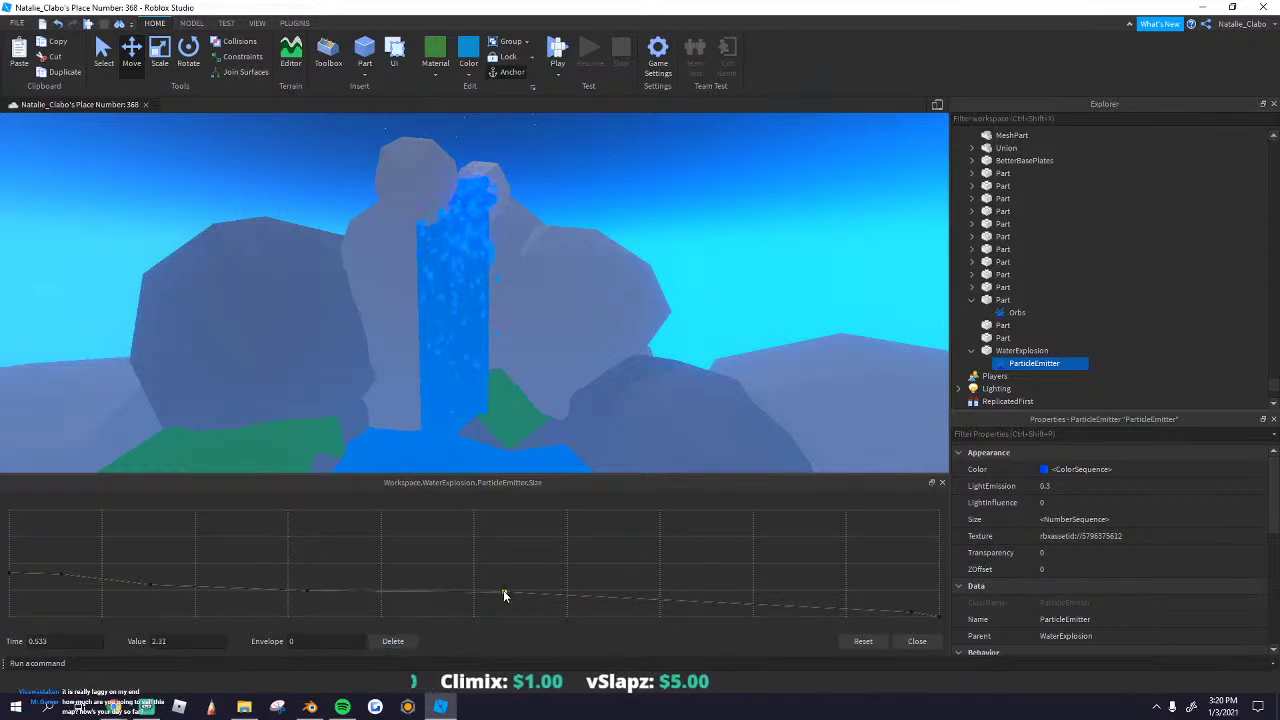
{"action": "left_click", "coordinate": [393, 641]}
{"action": "left_click_drag", "start_coordinate": [885, 615], "coordinate": [871, 590]}
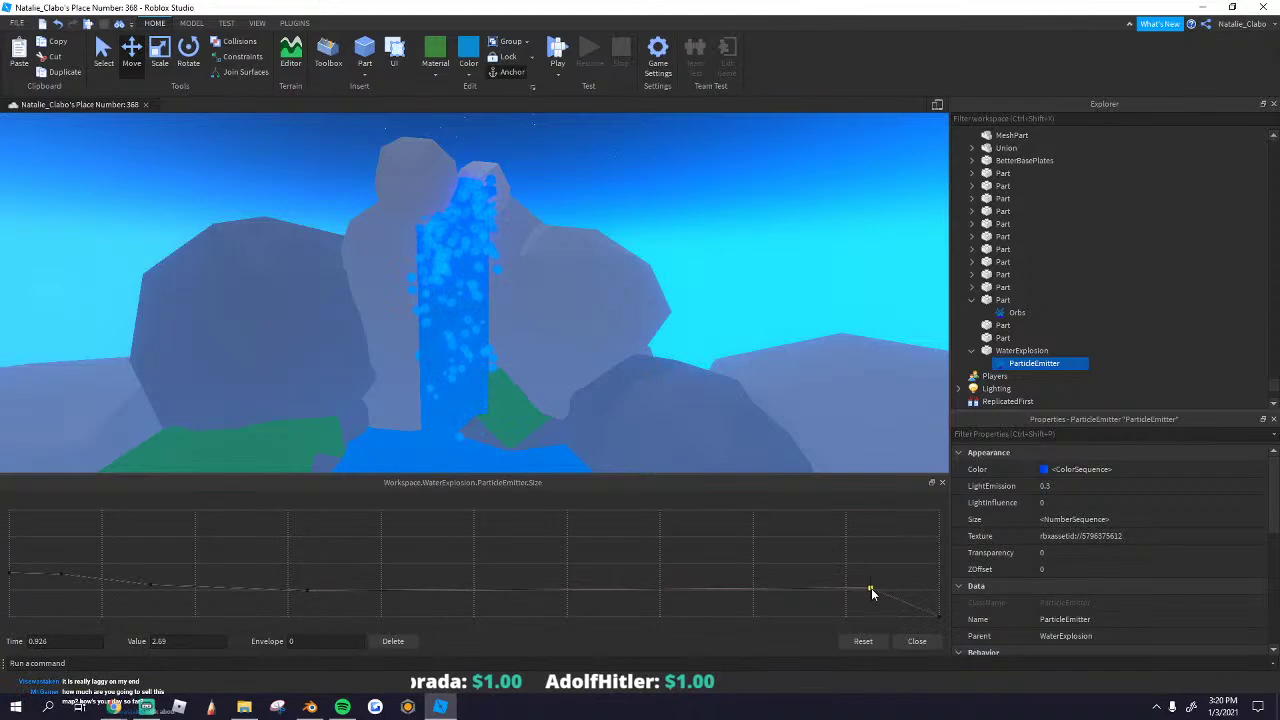
Step: Lower the first two keypoints of the ParticleEmitter's Size curve, bringing the starting keypoint to 3.37, and close the curve editor
{"action": "left_click", "coordinate": [941, 618]}
{"action": "mouse_move", "coordinate": [942, 623]}
{"action": "left_mouse_down"}
{"action": "mouse_move", "coordinate": [938, 591]}
{"action": "mouse_move", "coordinate": [938, 625]}
{"action": "left_mouse_up"}
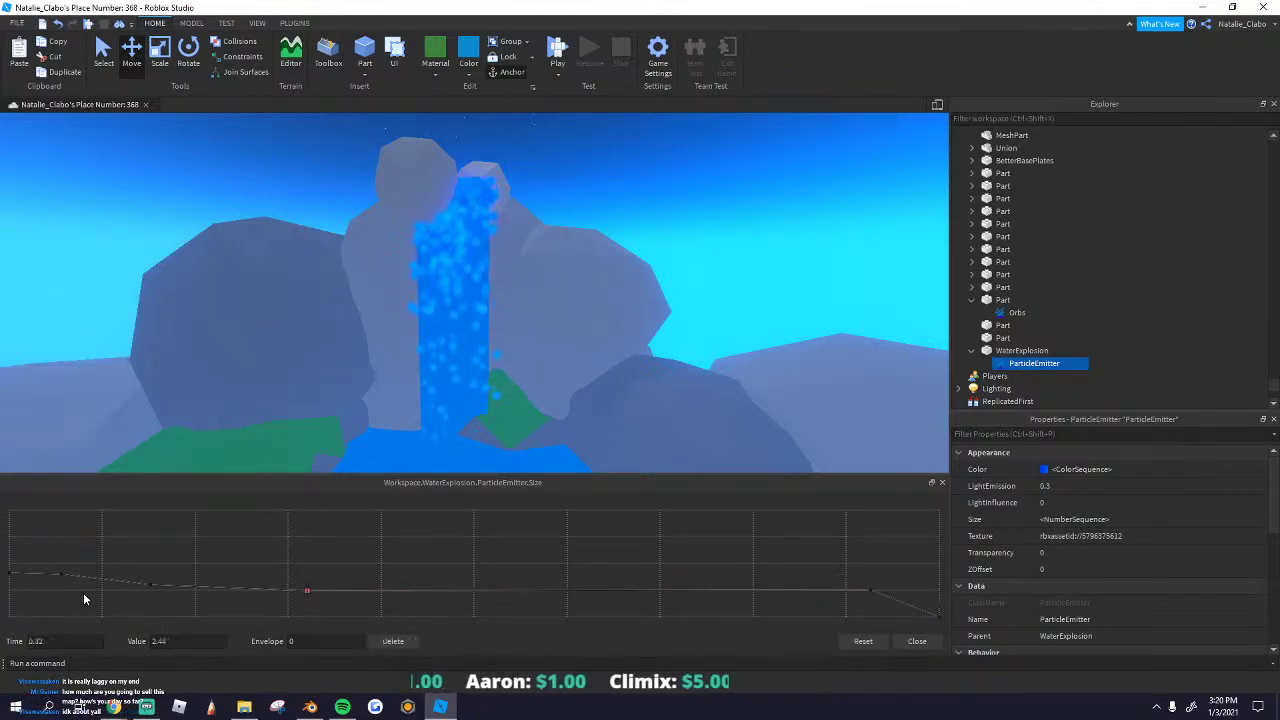
{"action": "left_click", "coordinate": [60, 575]}
{"action": "left_click_drag", "start_coordinate": [60, 575], "coordinate": [10, 606]}
{"action": "left_click", "coordinate": [10, 577]}
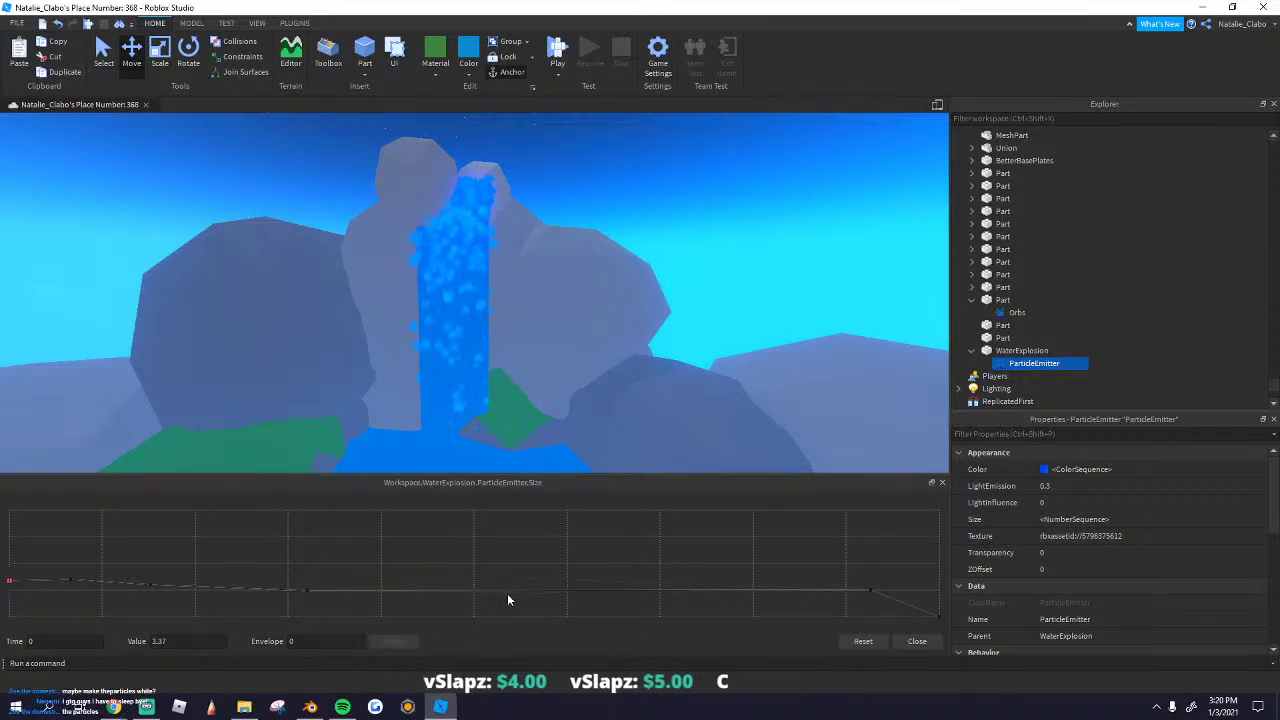
{"action": "left_click", "coordinate": [917, 641]}
Step: Try a lighter blue, #2667ff, for the ParticleEmitter's color sequence and dismiss the color dialogs
{"action": "left_click", "coordinate": [1150, 469]}
{"action": "left_click", "coordinate": [1259, 471]}
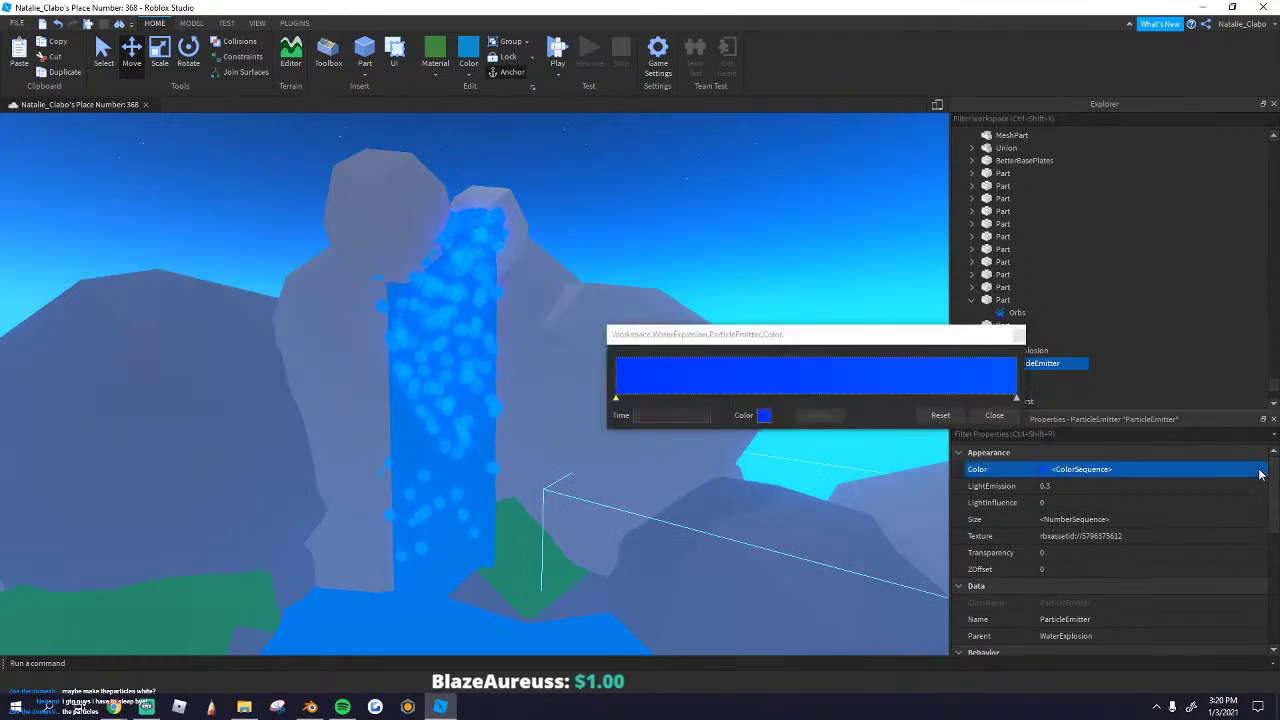
{"action": "left_click", "coordinate": [766, 417]}
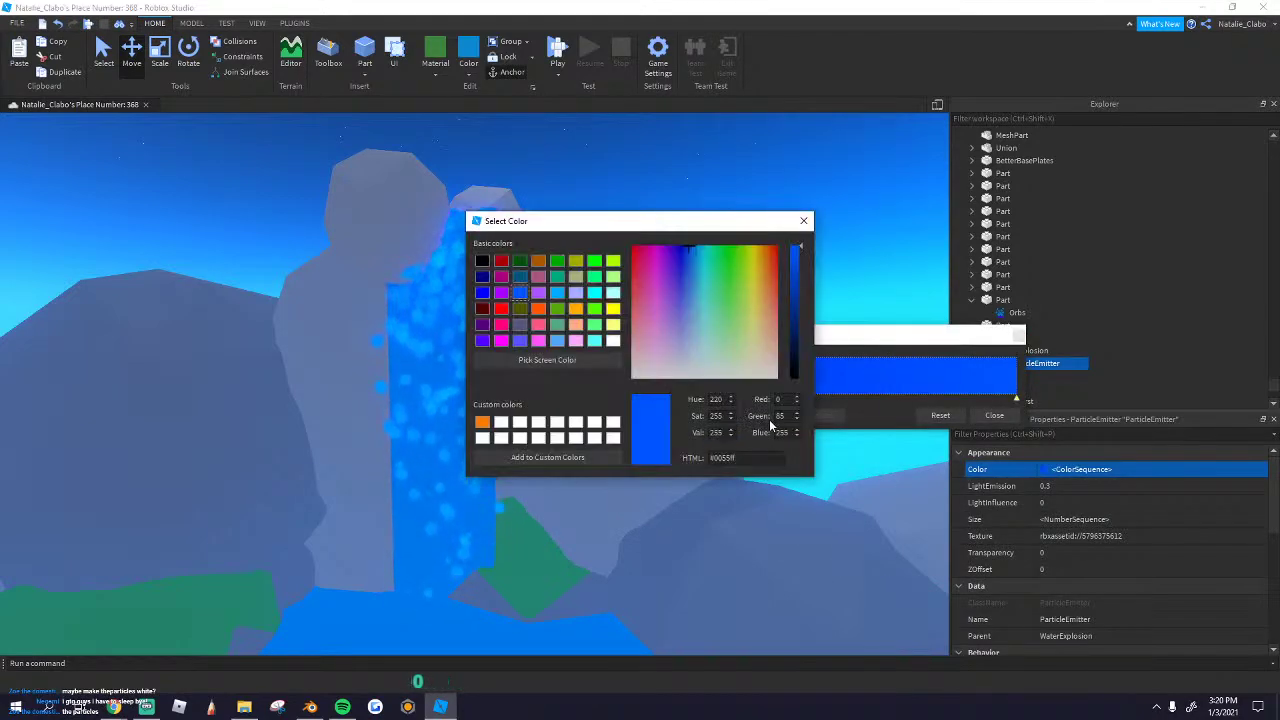
{"action": "left_click_drag", "start_coordinate": [711, 278], "coordinate": [687, 266]}
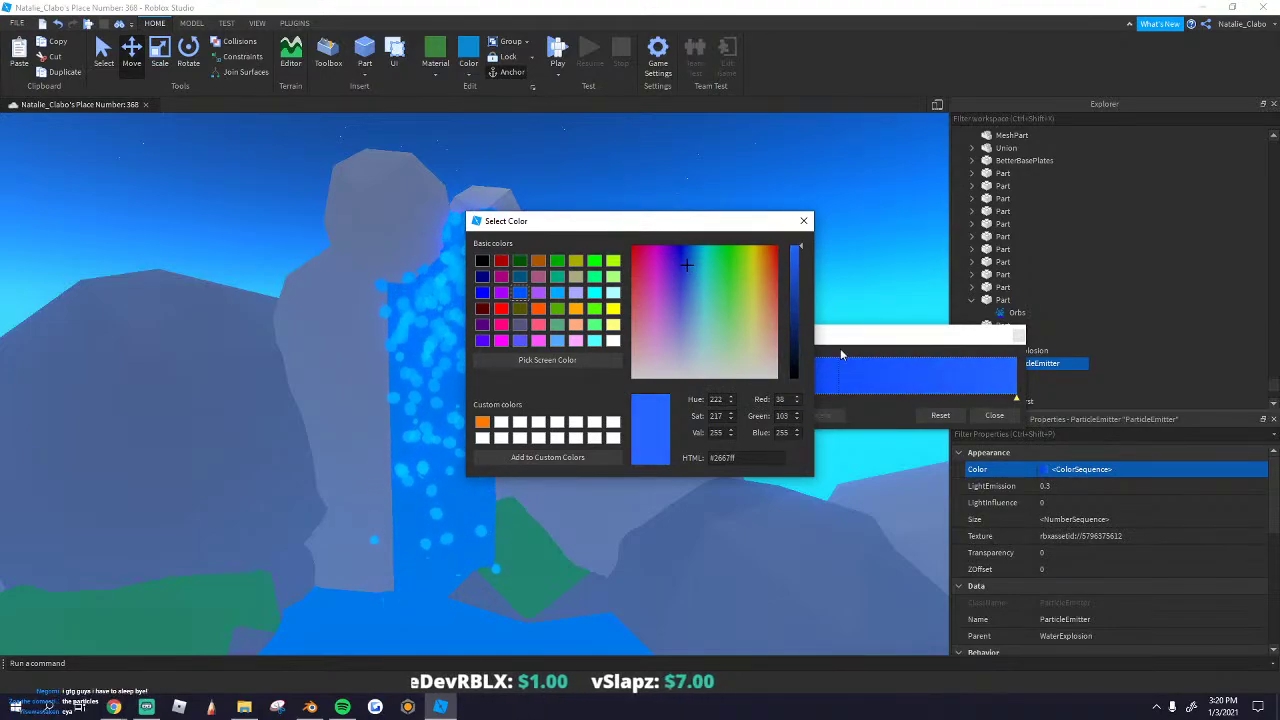
{"action": "left_click", "coordinate": [799, 222]}
{"action": "left_click", "coordinate": [1001, 417]}
{"action": "left_click", "coordinate": [648, 227]}
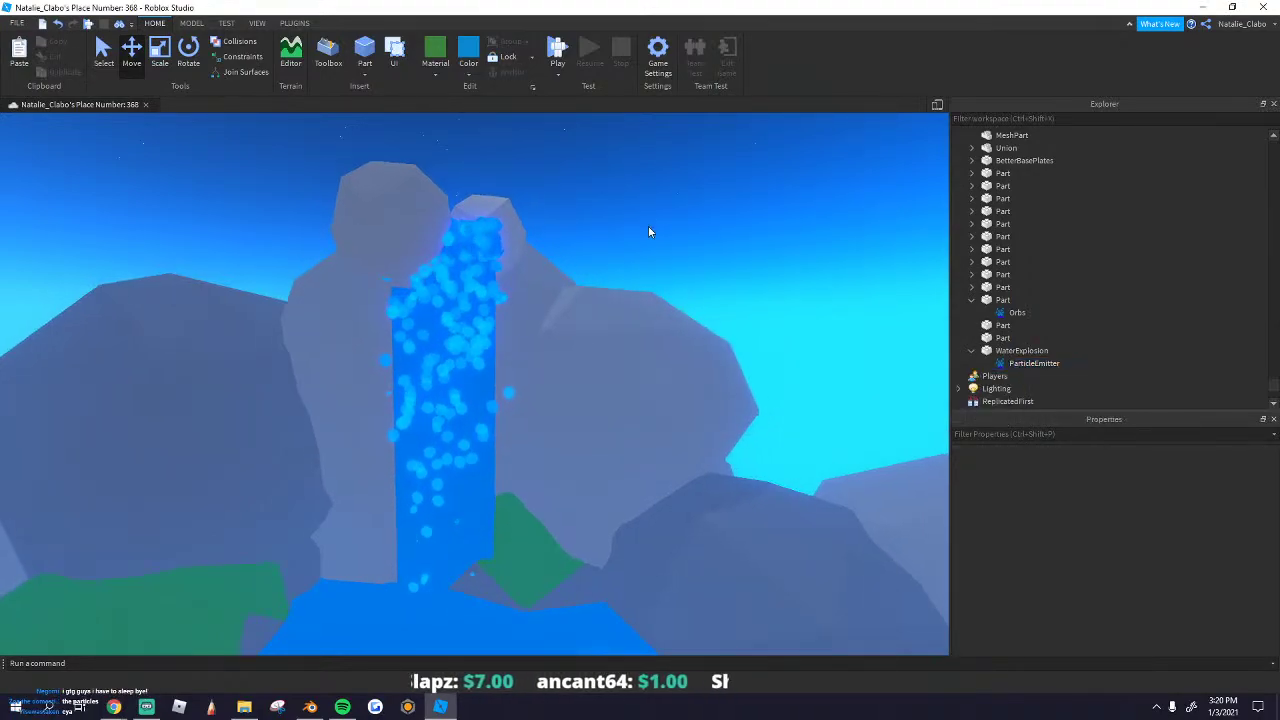
Step: Search the Toolbox models for "ray" and for "beams" to find a waterfall effect
{"action": "scroll", "coordinate": [647, 231], "scroll_direction": "down", "scroll_amount": 3}
{"action": "scroll", "coordinate": [645, 236], "scroll_direction": "down", "scroll_amount": 10}
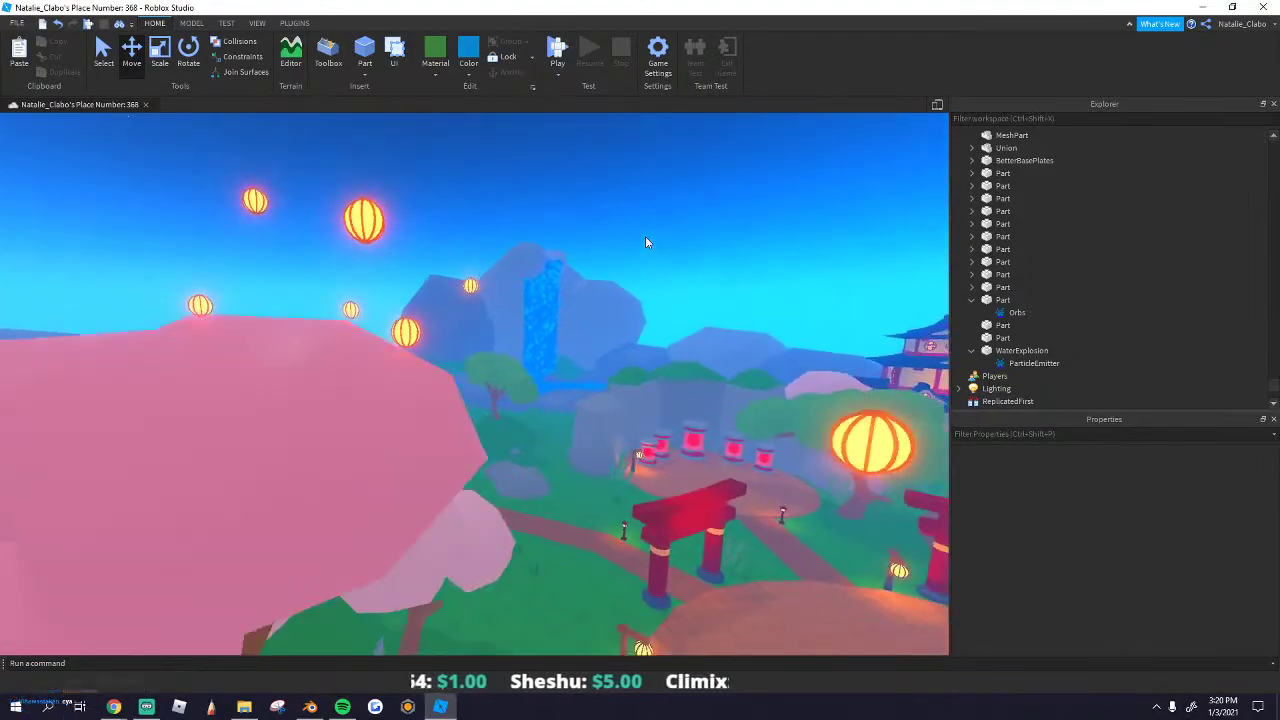
{"action": "scroll", "coordinate": [645, 242], "scroll_direction": "up", "scroll_amount": 10}
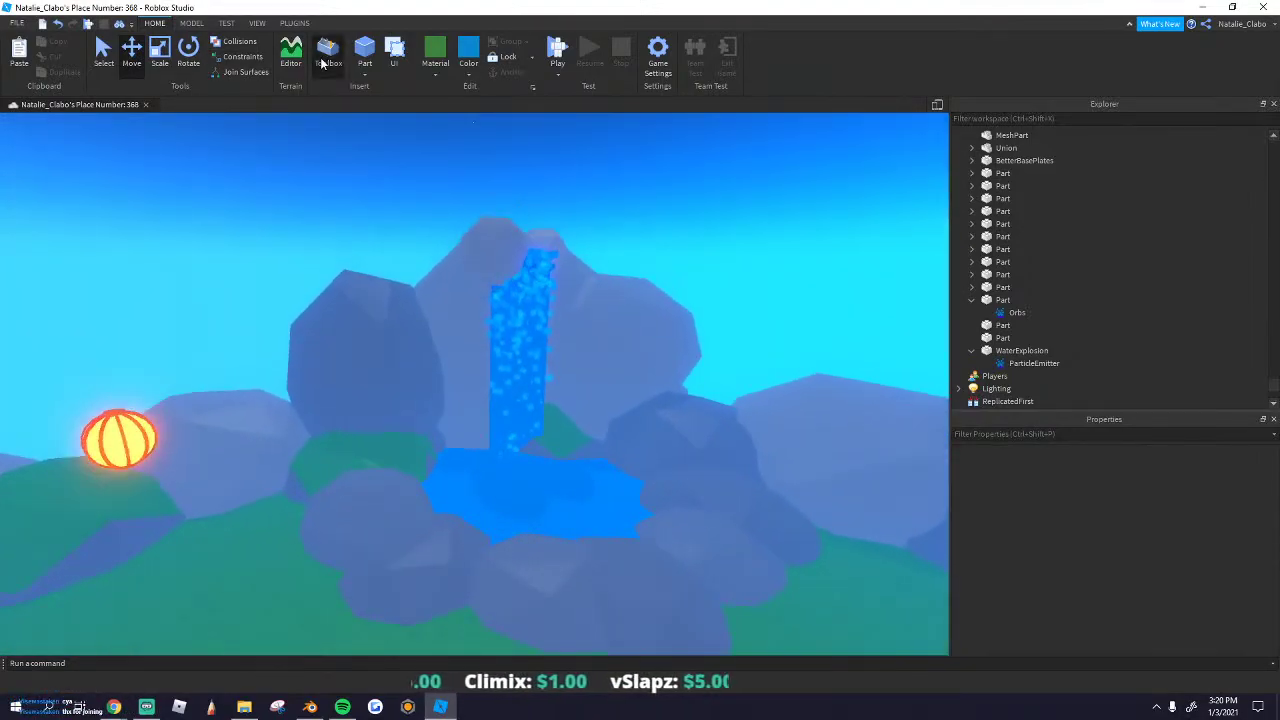
{"action": "left_click", "coordinate": [328, 55]}
{"action": "left_click", "coordinate": [80, 150]}
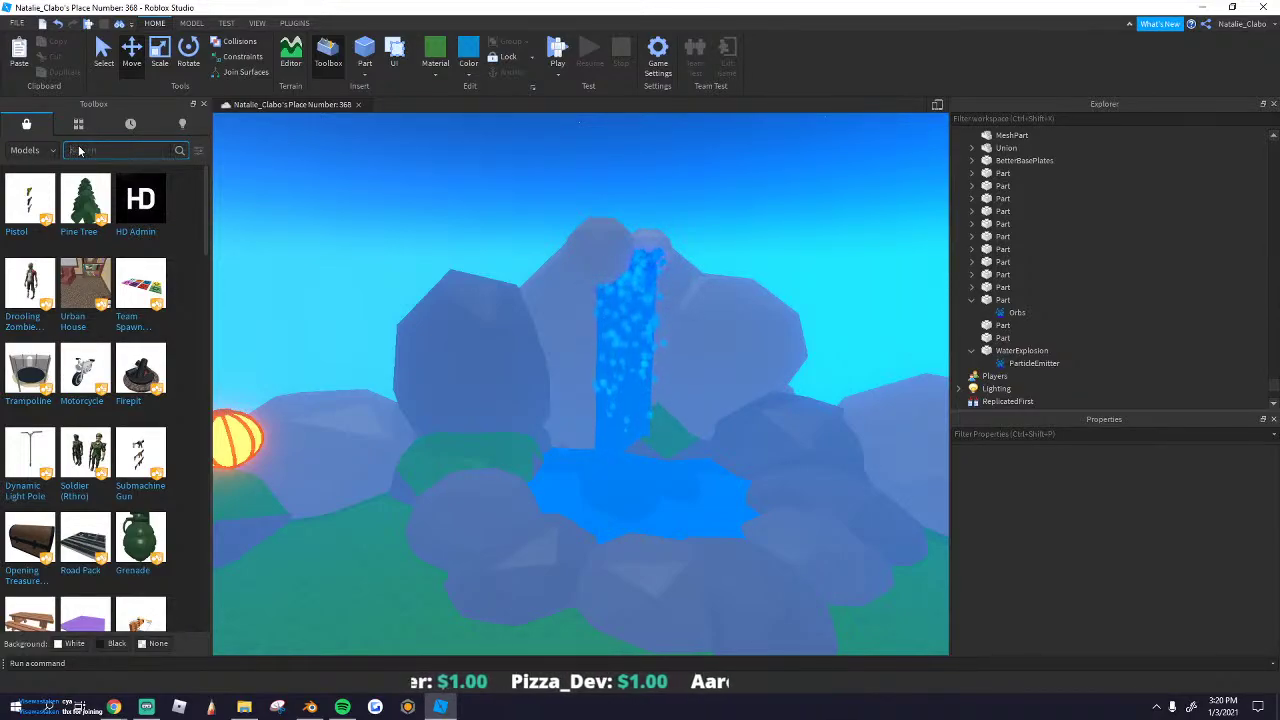
{"action": "type", "text": "ray"}
{"action": "key", "text": "Return"}
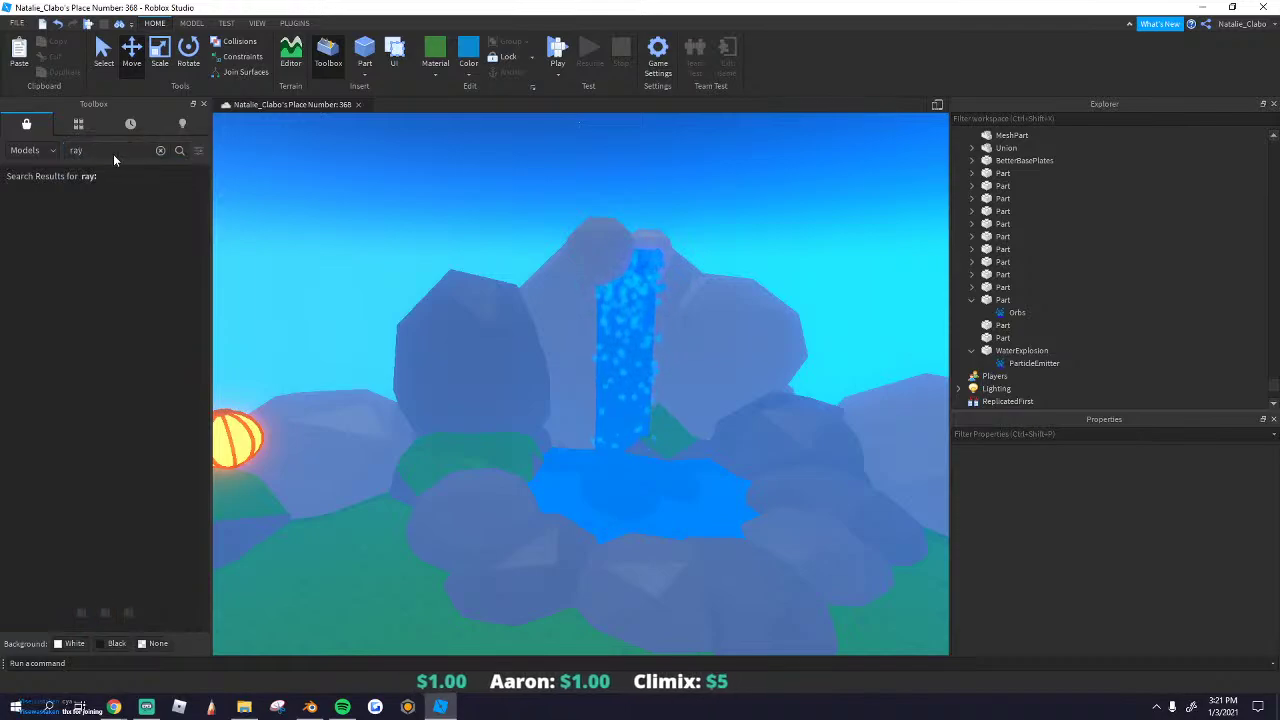
{"action": "left_click_drag", "start_coordinate": [113, 154], "coordinate": [52, 152]}
{"action": "type", "text": "beams"}
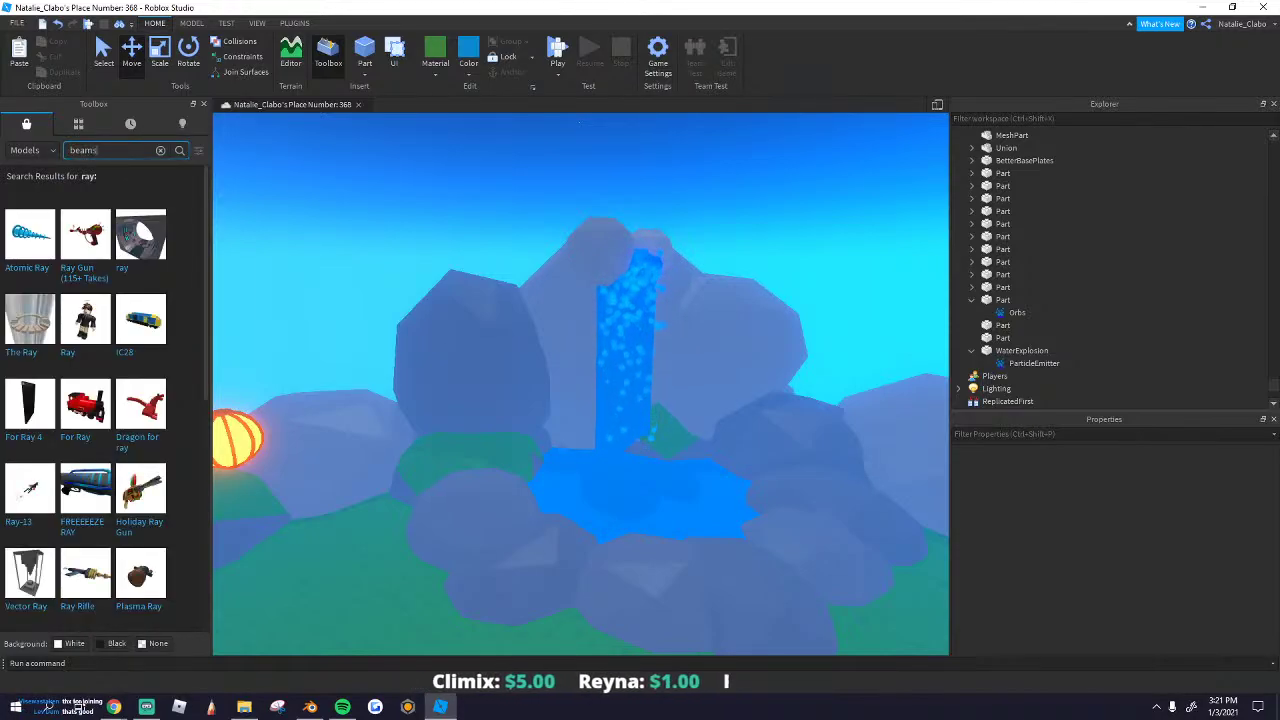
{"action": "key", "text": "Return"}
{"action": "key", "text": "w"}
{"action": "right_click_drag", "start_coordinate": [391, 297], "coordinate": [391, 297]}
Step: Search the Toolbox models for "waterfall beam" and "waterfall ray", clear the search and close the Toolbox
{"action": "left_click", "coordinate": [111, 149]}
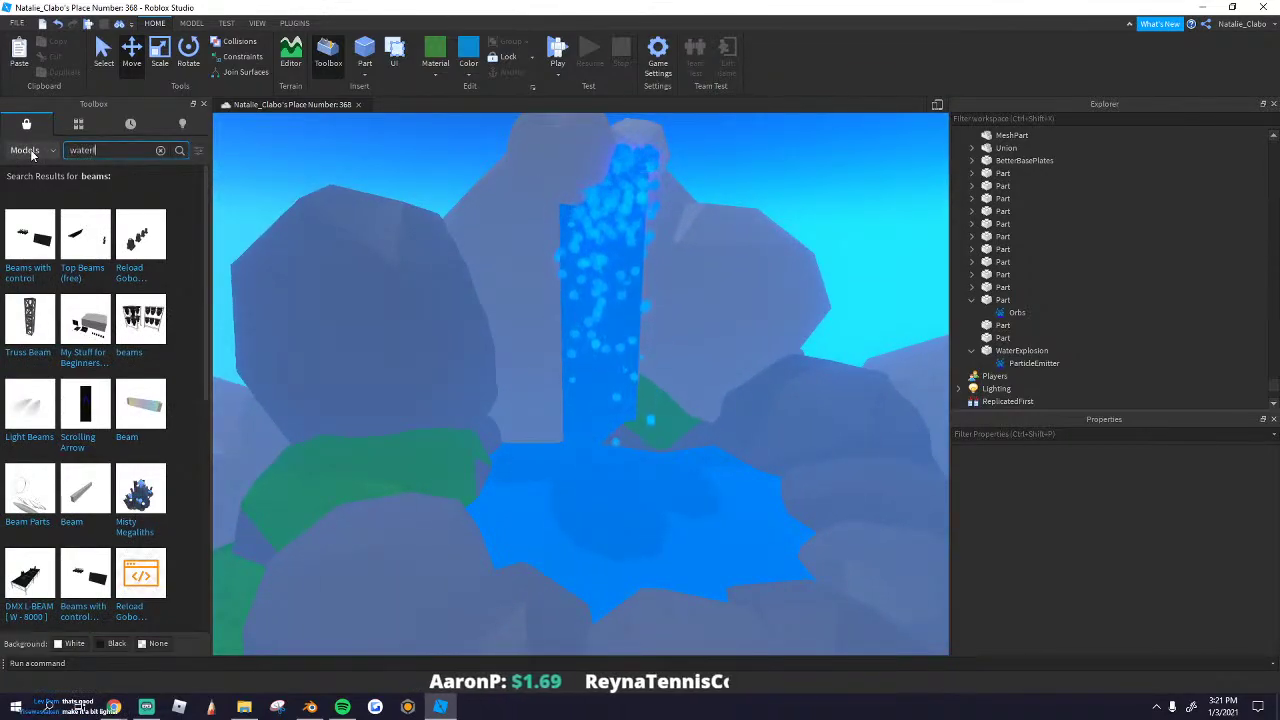
{"action": "type", "text": "waterfall beam"}
{"action": "key", "text": "Return"}
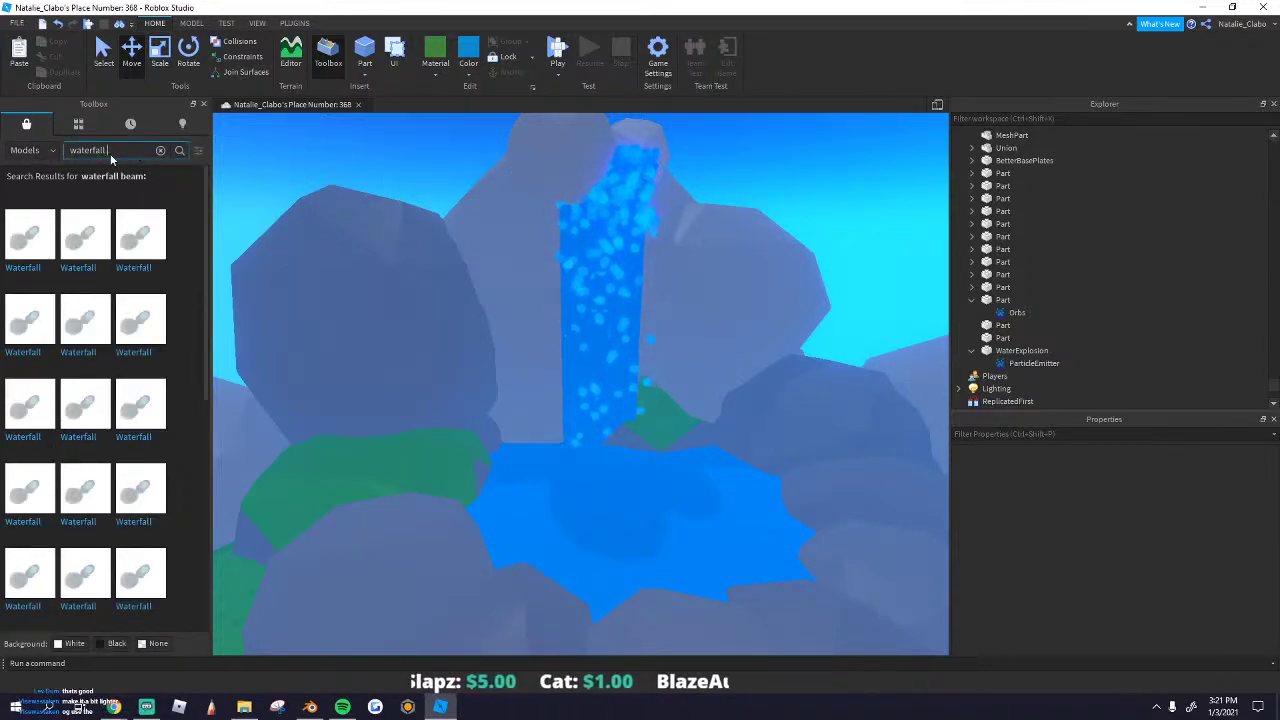
{"action": "type", "text": "ray"}
{"action": "key", "text": "Return"}
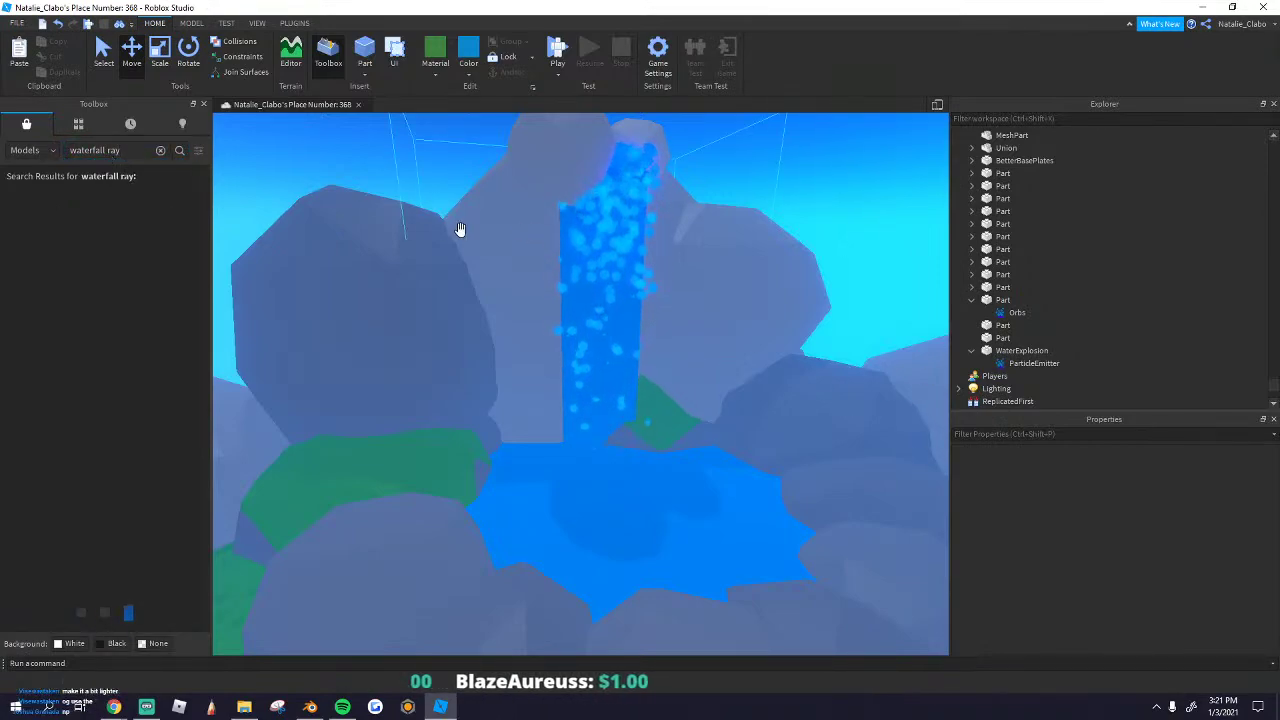
{"action": "right_click_drag", "start_coordinate": [372, 224], "coordinate": [217, 238]}
{"action": "left_click", "coordinate": [159, 151]}
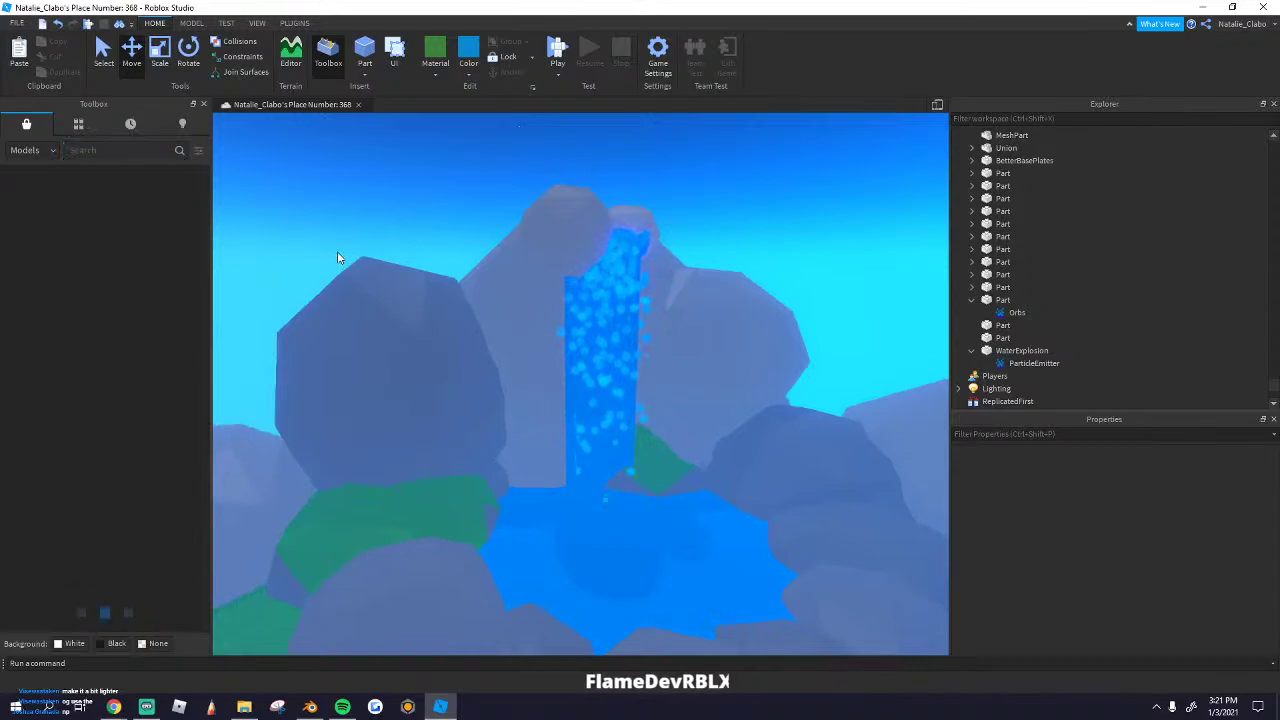
{"action": "right_click_drag", "start_coordinate": [338, 252], "coordinate": [345, 244]}
{"action": "key", "text": "s"}
{"action": "left_click", "coordinate": [204, 104]}
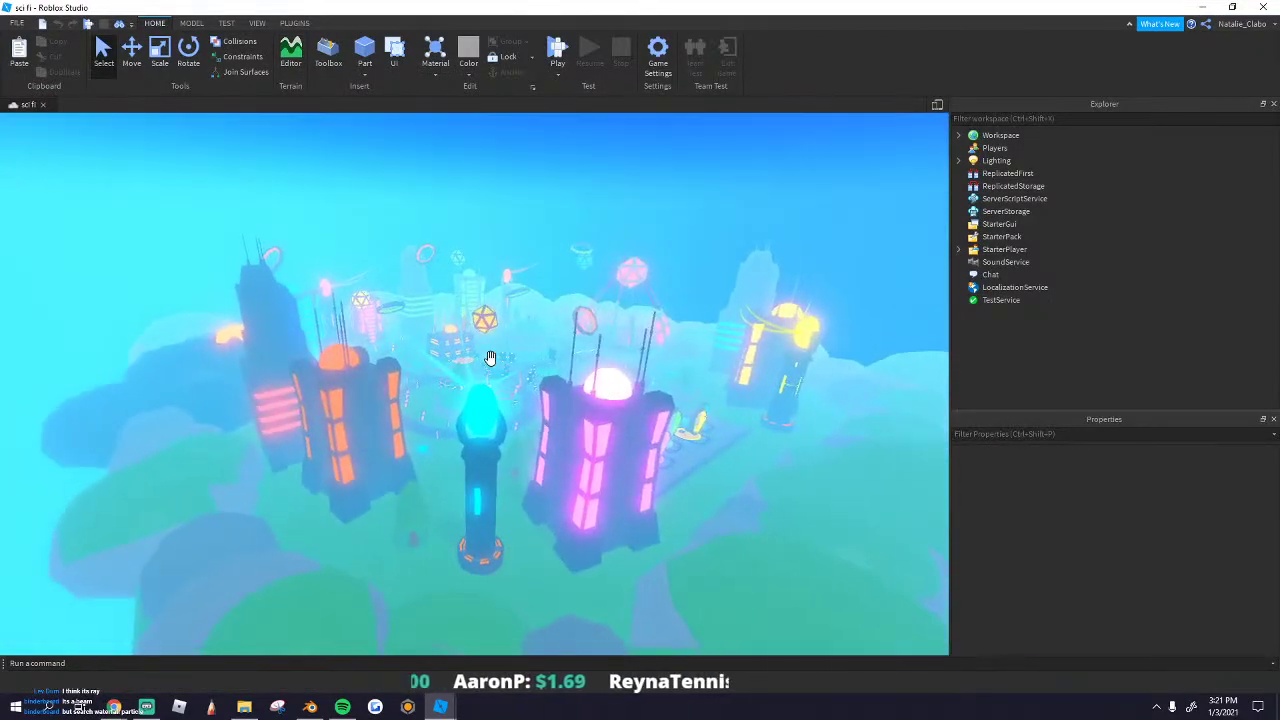
Step: Examine the cyan beams radiating from the glowing tower in the sci fi place
{"action": "scroll", "coordinate": [490, 358], "scroll_direction": "up", "scroll_amount": 10}
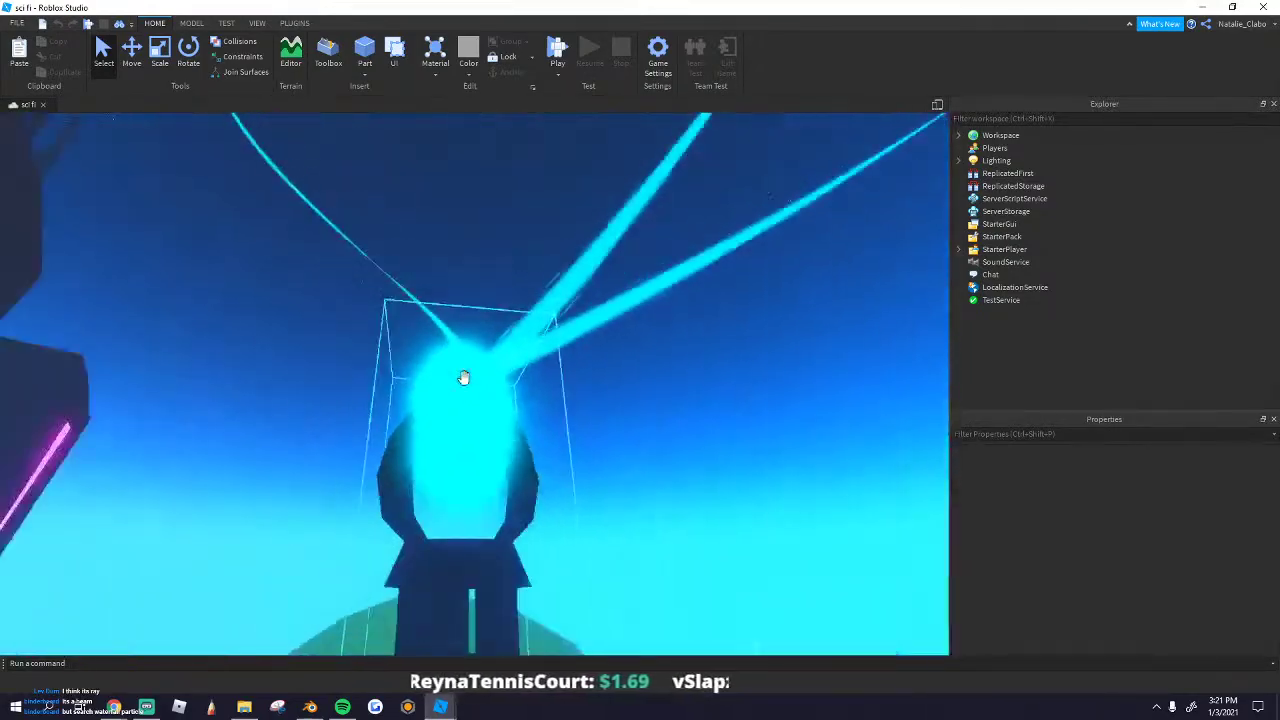
Step: Find the model holding the three glowing beams above the tower in the sci fi place and copy it
{"action": "scroll", "coordinate": [478, 320], "scroll_direction": "down", "scroll_amount": 5}
{"action": "left_click_drag", "start_coordinate": [669, 387], "coordinate": [664, 383]}
{"action": "right_click_drag", "start_coordinate": [556, 340], "coordinate": [527, 333]}
{"action": "left_click", "coordinate": [527, 333]}
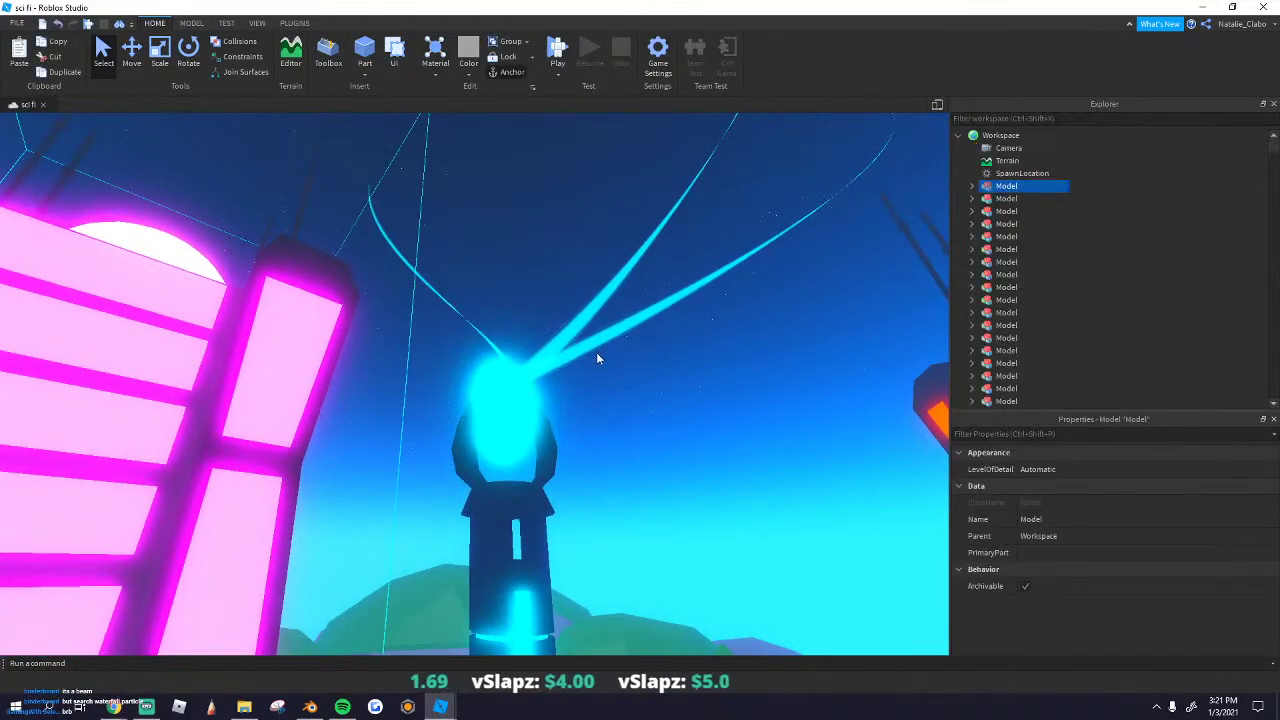
{"action": "left_click", "coordinate": [452, 458]}
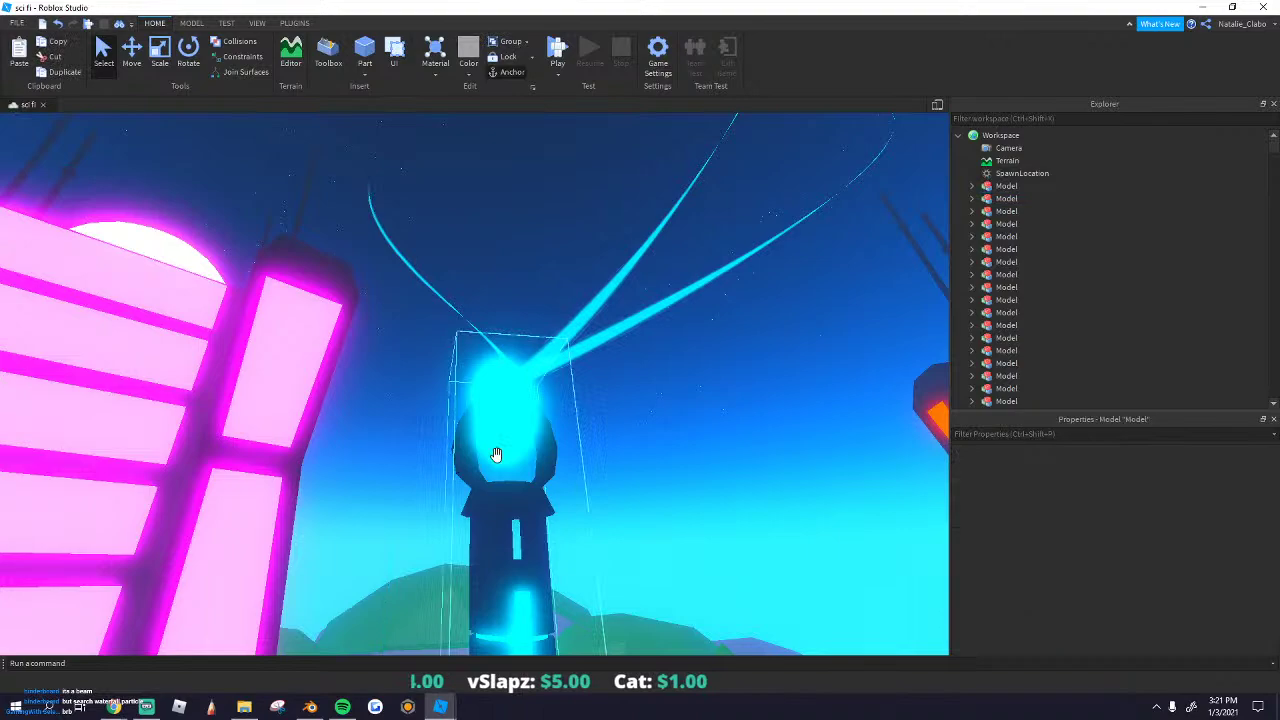
{"action": "left_click", "coordinate": [461, 272]}
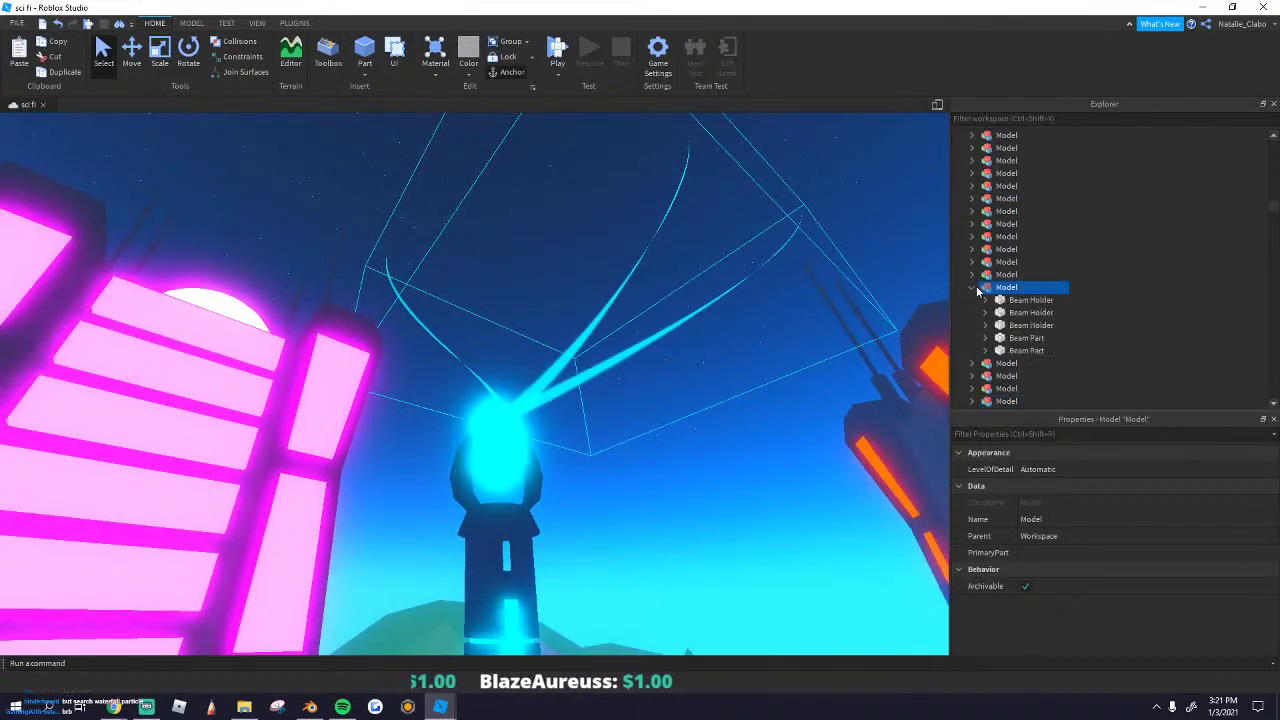
{"action": "left_click", "coordinate": [996, 300]}
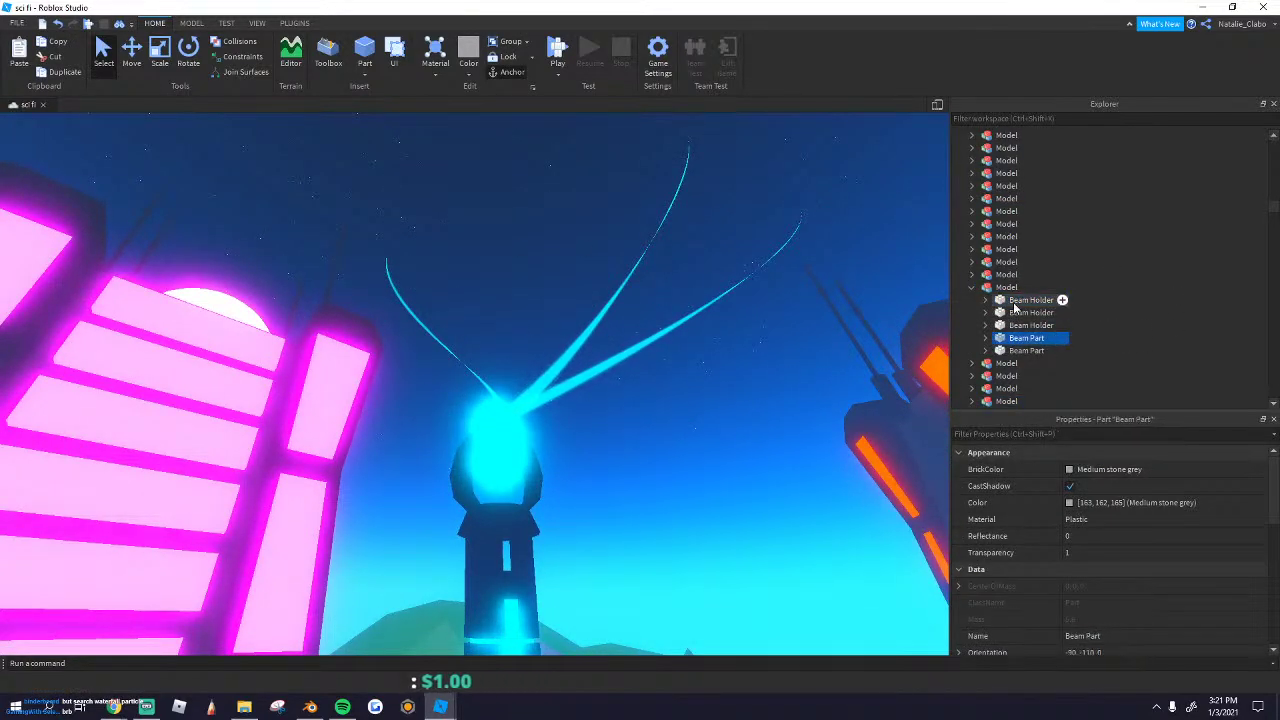
{"action": "right_click", "coordinate": [1014, 339]}
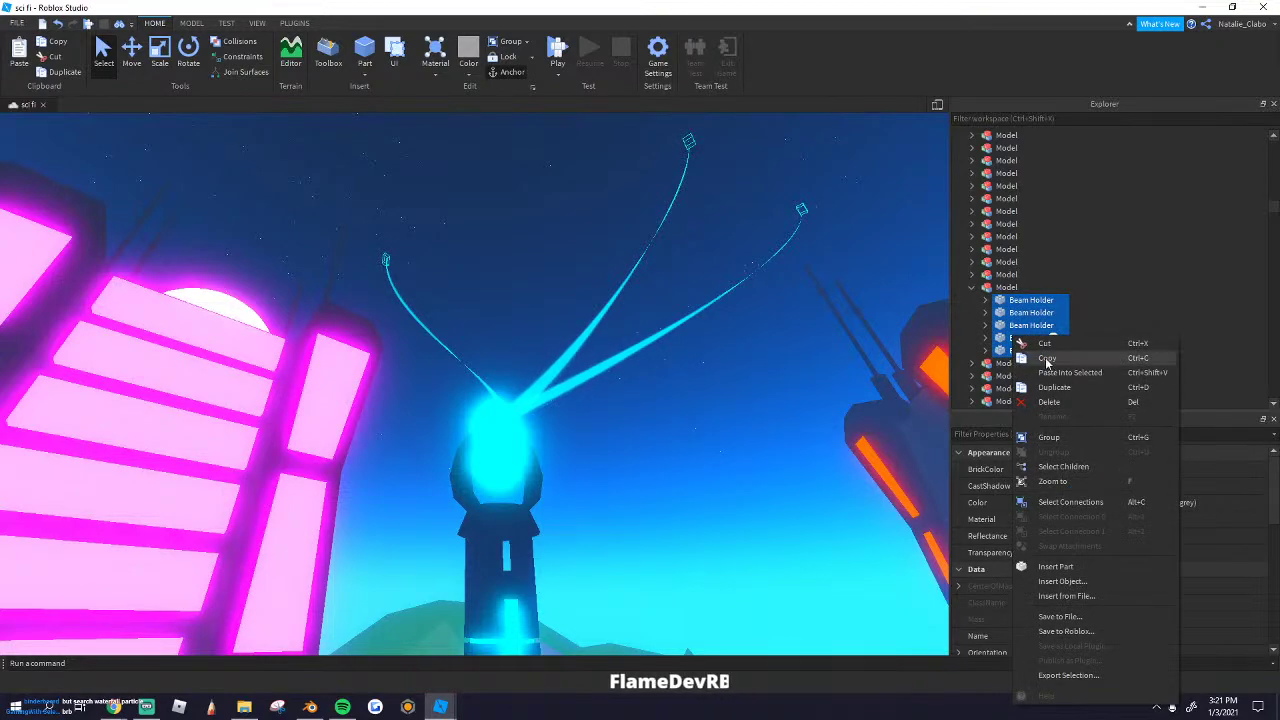
{"action": "left_click", "coordinate": [1003, 289]}
{"action": "right_click", "coordinate": [998, 291]}
{"action": "left_click", "coordinate": [1028, 316]}
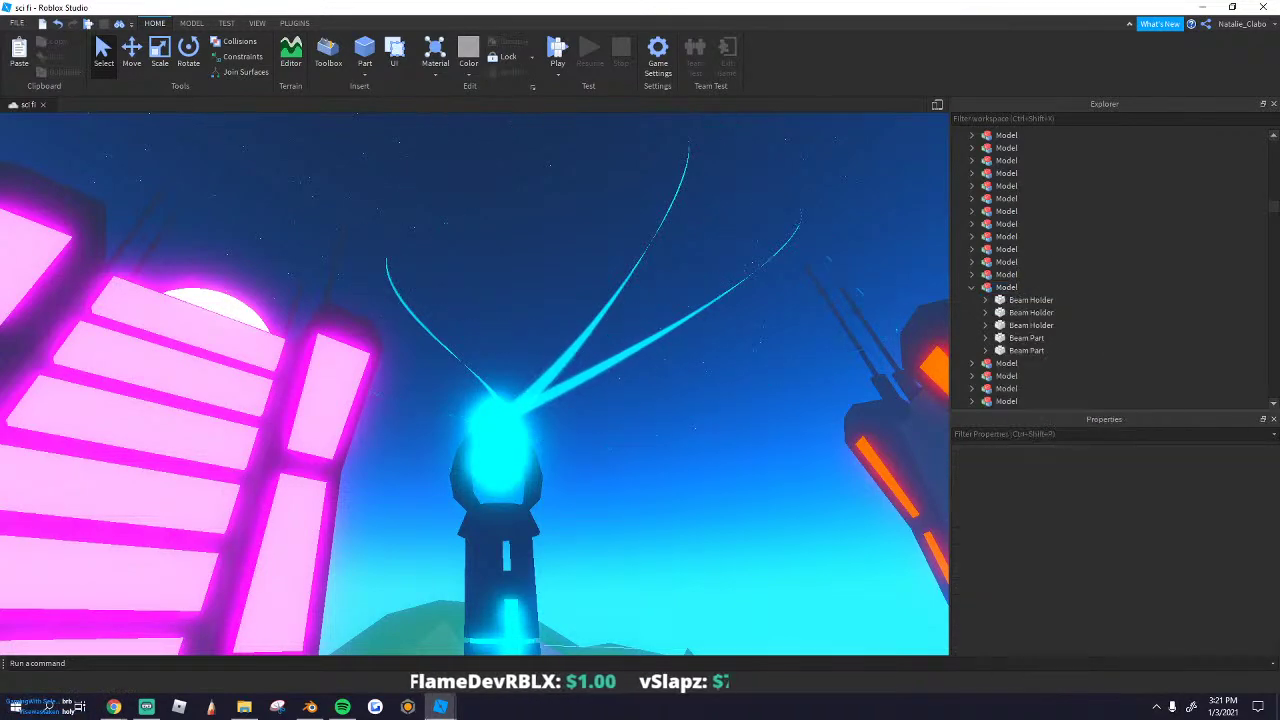
Step: Switch to the Roblox Studio window with the waterfall map and paste the beam model into the workspace
{"action": "left_click", "coordinate": [365, 640]}
{"action": "right_click", "coordinate": [405, 256]}
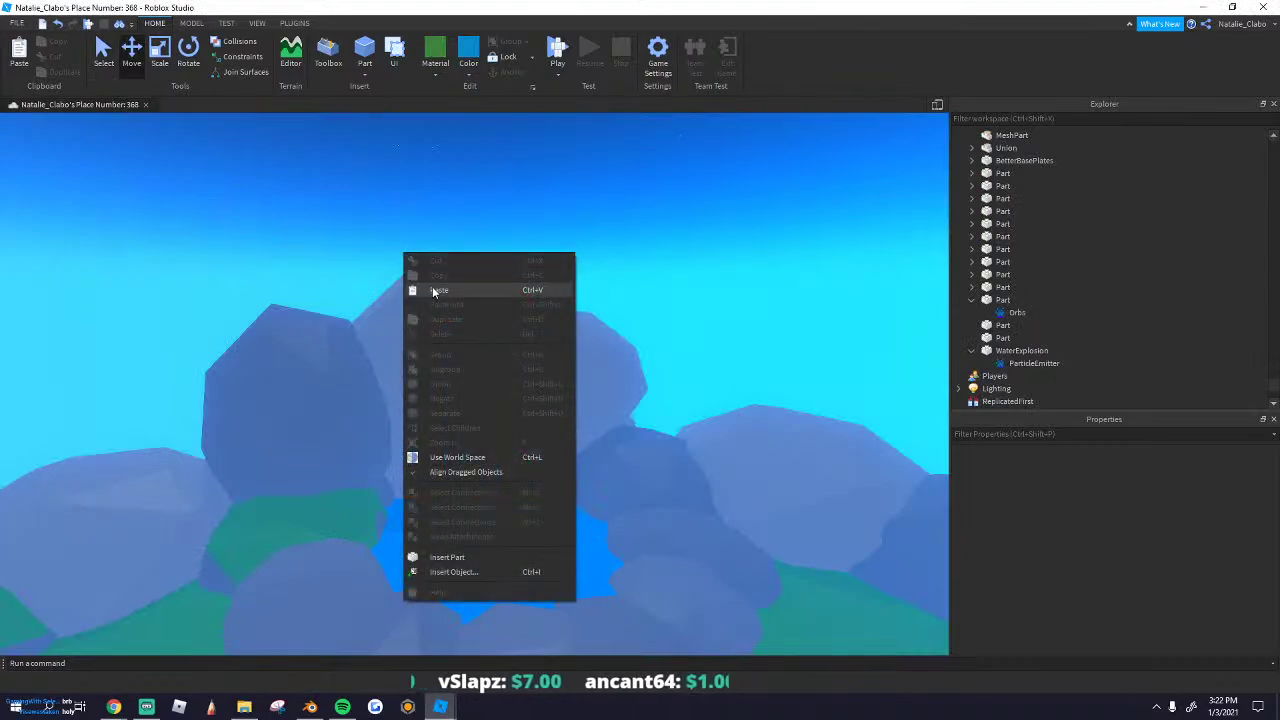
{"action": "left_click", "coordinate": [437, 290]}
Step: Bring up the sci fi place window and close it
{"action": "mouse_move", "coordinate": [445, 710]}
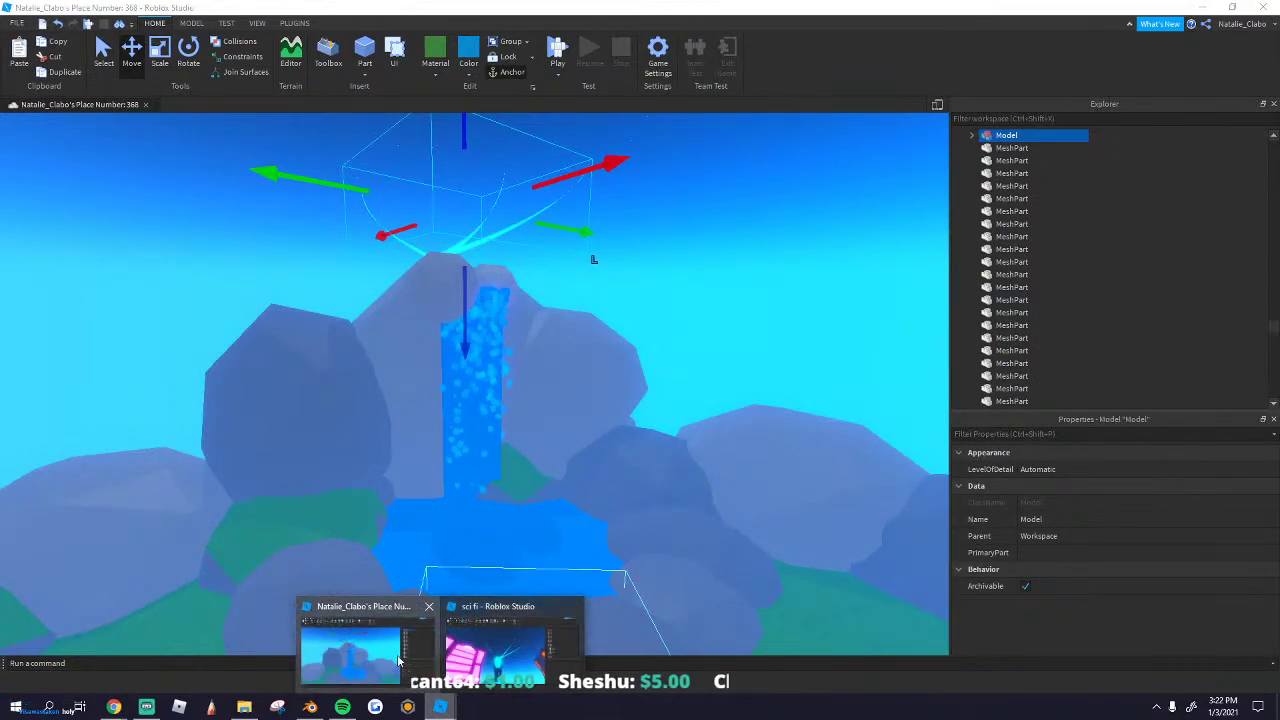
{"action": "left_click", "coordinate": [500, 645]}
{"action": "left_click", "coordinate": [1274, 6]}
Step: Expand the pasted beam model and raise it higher above the waterfall mountain
{"action": "scroll", "coordinate": [498, 270], "scroll_direction": "up", "scroll_amount": 5}
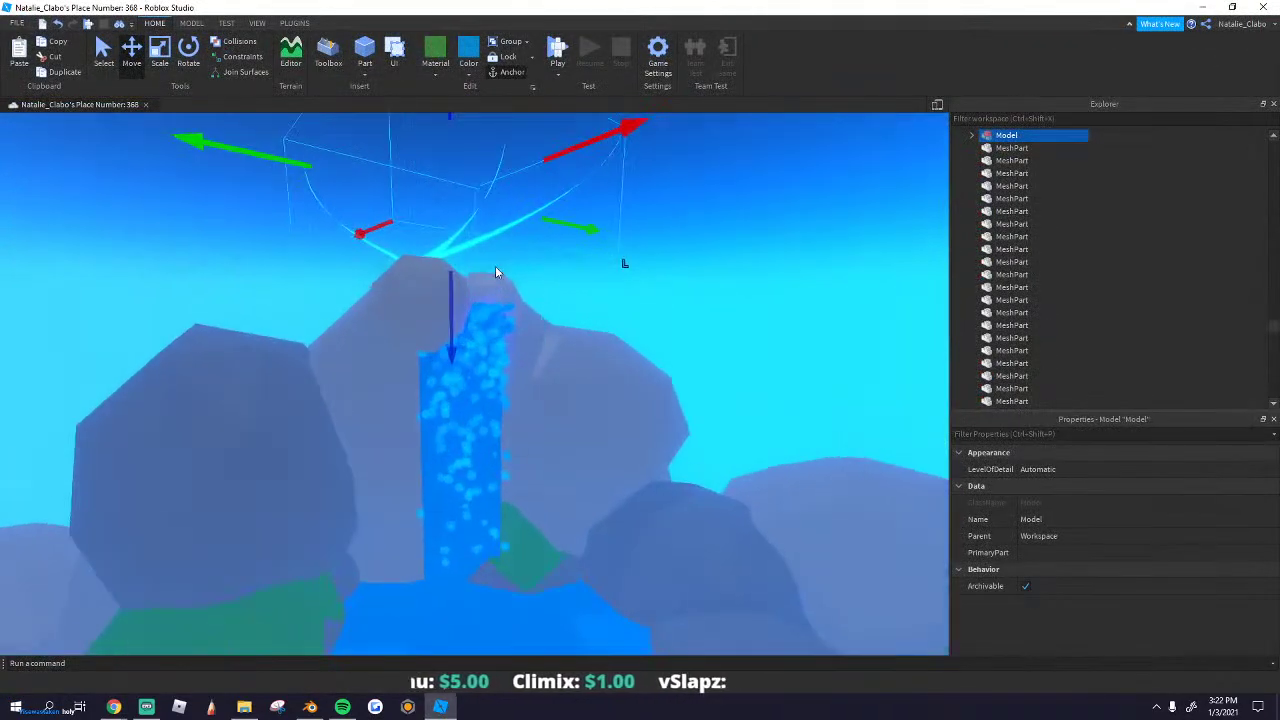
{"action": "left_click", "coordinate": [972, 135]}
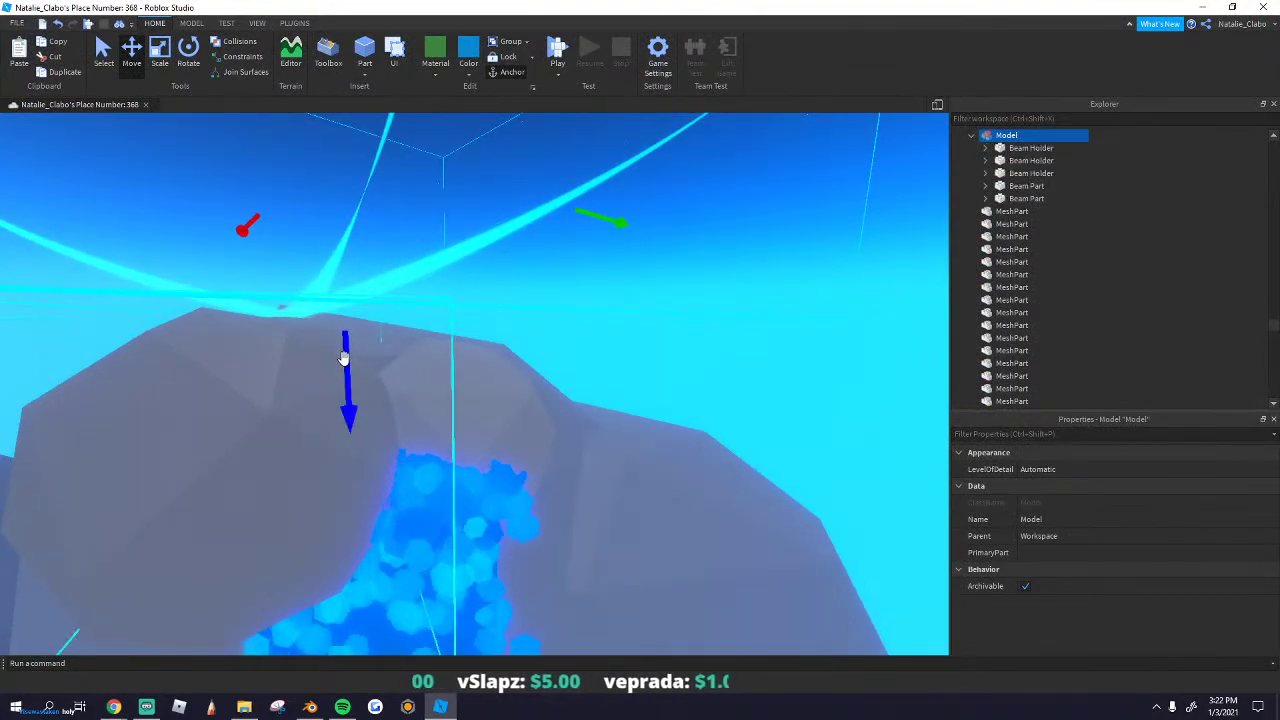
{"action": "left_click_drag", "start_coordinate": [345, 360], "coordinate": [348, 283]}
{"action": "scroll", "coordinate": [348, 283], "scroll_direction": "down", "scroll_amount": 3}
{"action": "left_click", "coordinate": [676, 323]}
{"action": "scroll", "coordinate": [676, 323], "scroll_direction": "up", "scroll_amount": 2}
Step: Delete the first Beam Holder from the pasted model
{"action": "left_click", "coordinate": [1001, 150]}
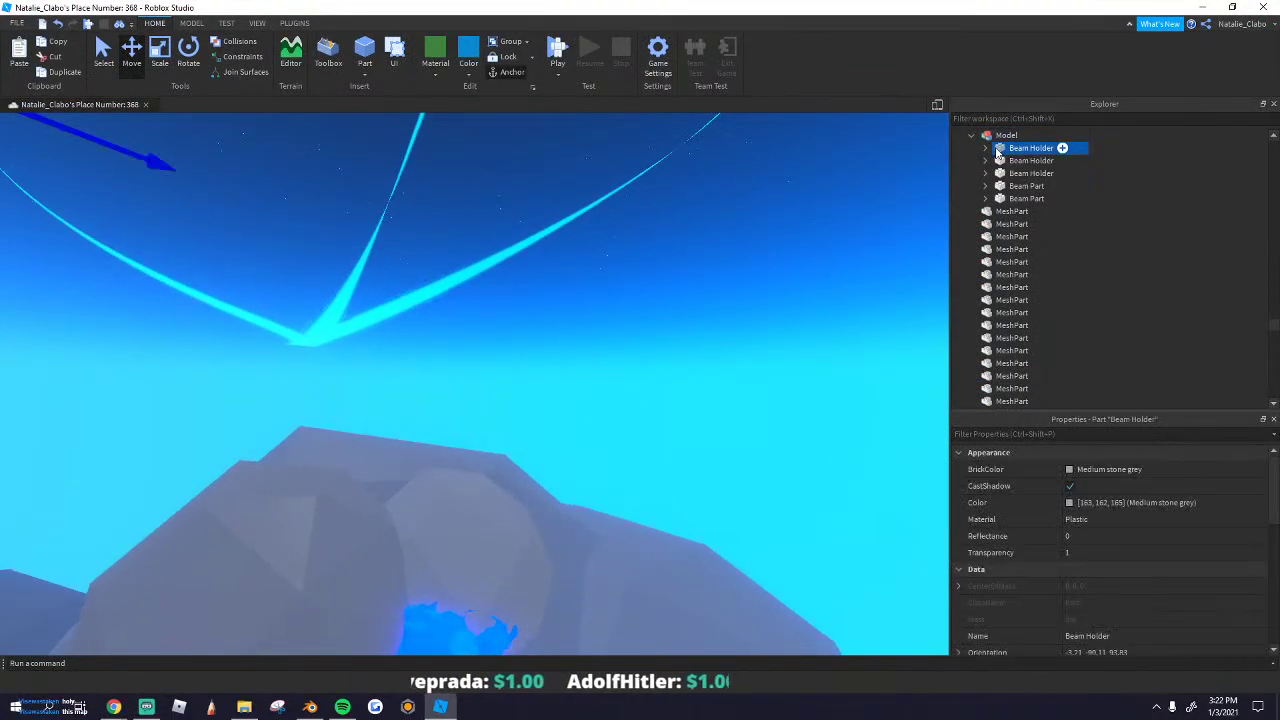
{"action": "right_click", "coordinate": [1000, 149]}
{"action": "left_click", "coordinate": [1028, 213]}
{"action": "right_click_drag", "start_coordinate": [509, 271], "coordinate": [509, 265]}
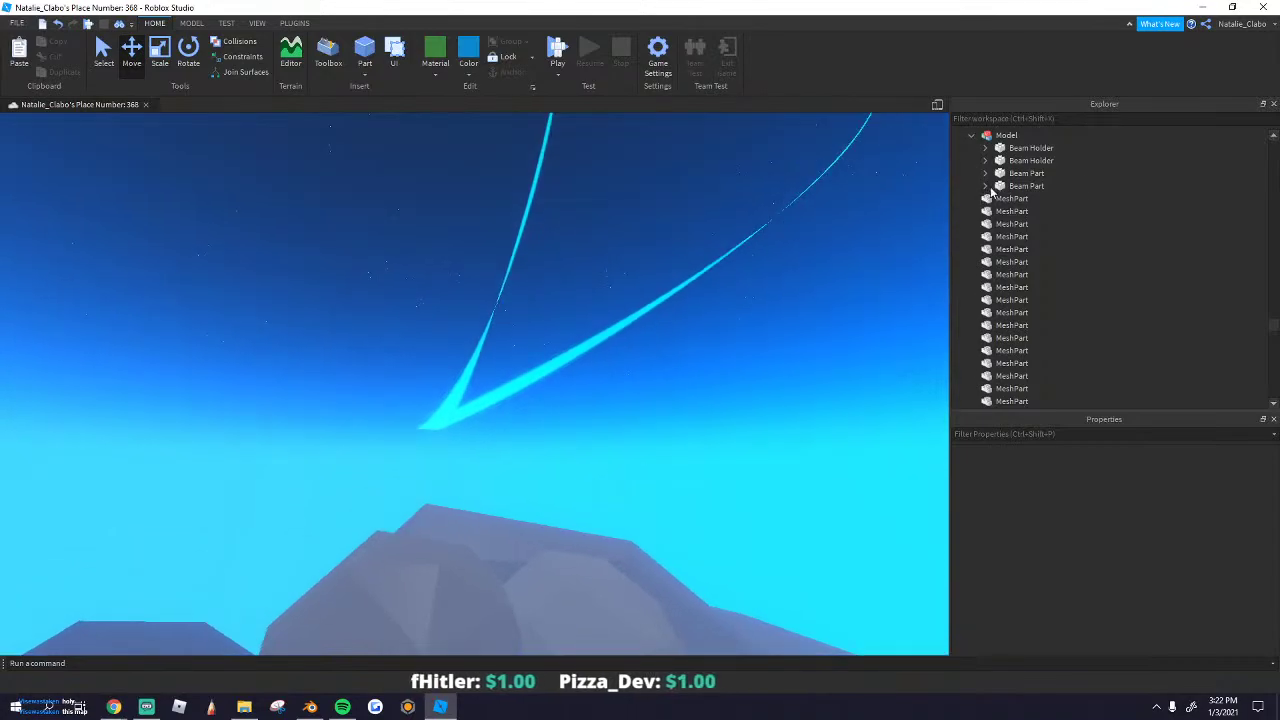
{"action": "right_click", "coordinate": [1003, 175]}
{"action": "left_click", "coordinate": [1030, 238]}
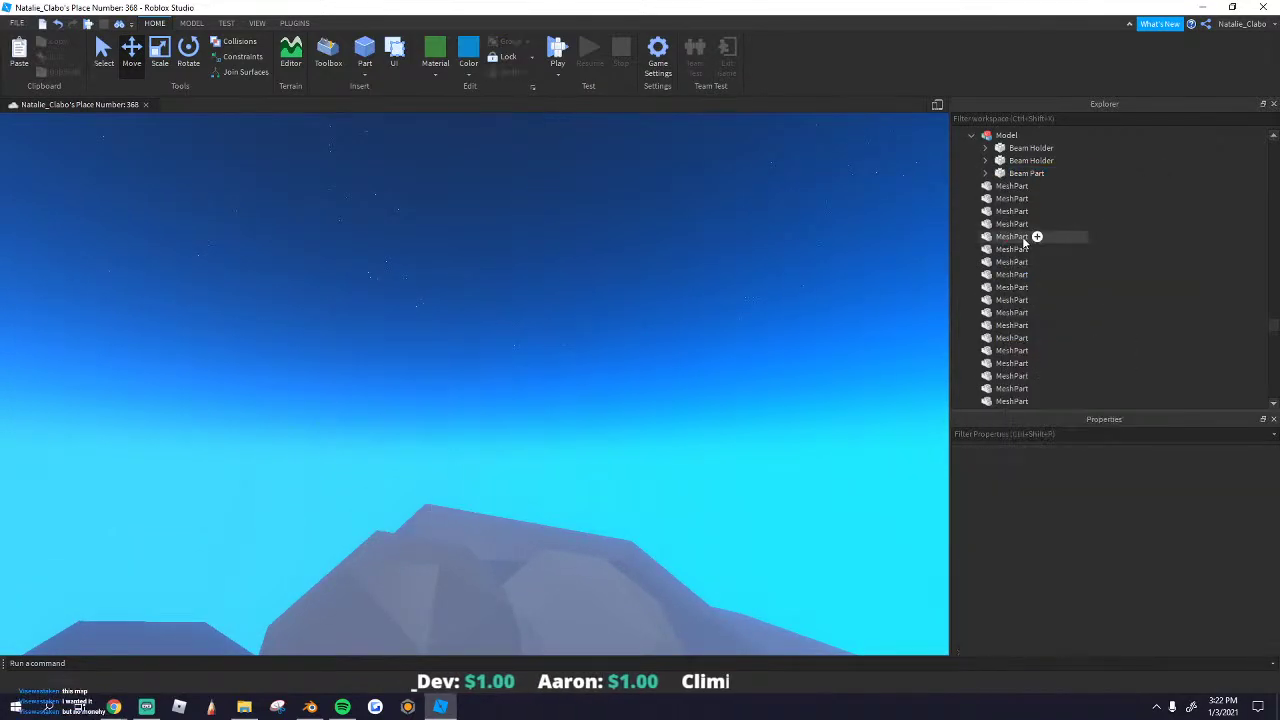
{"action": "key", "text": "ctrl+z"}
Step: Delete the unneeded Beam Part and one more Beam Holder from the model
{"action": "right_click", "coordinate": [1020, 182]}
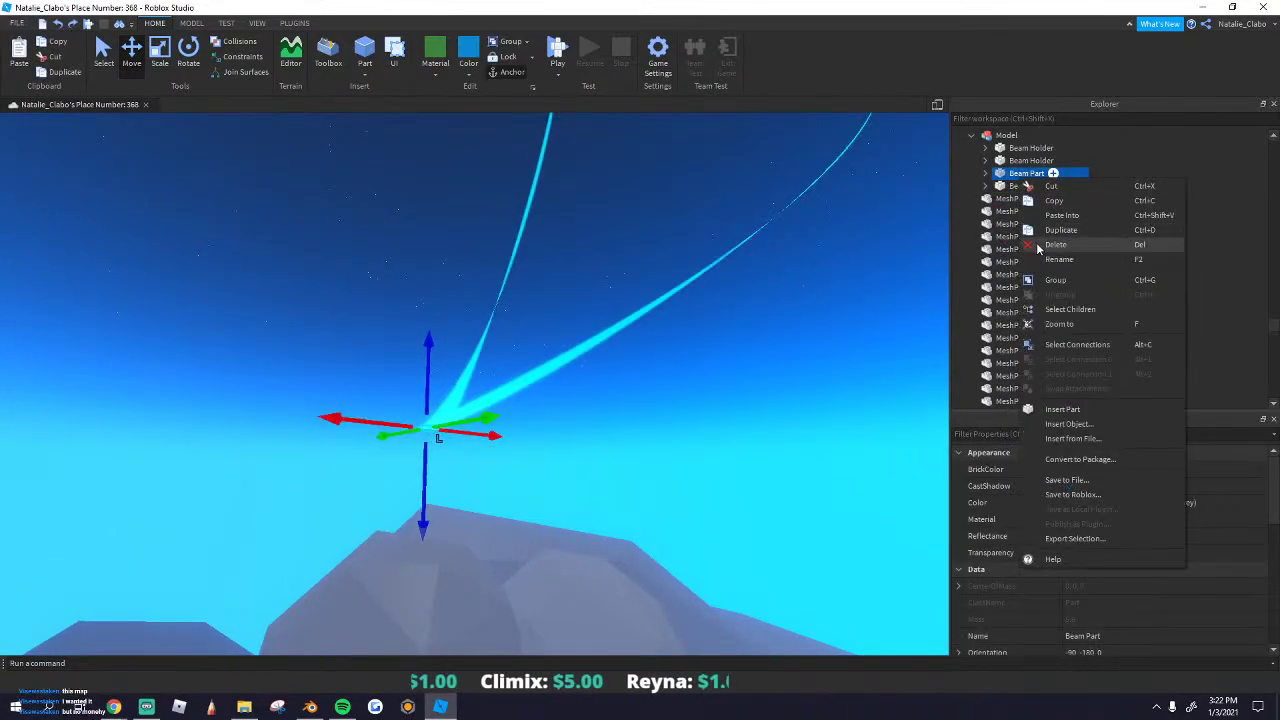
{"action": "left_click", "coordinate": [1040, 240]}
{"action": "left_click", "coordinate": [1012, 148]}
{"action": "right_click", "coordinate": [1012, 148]}
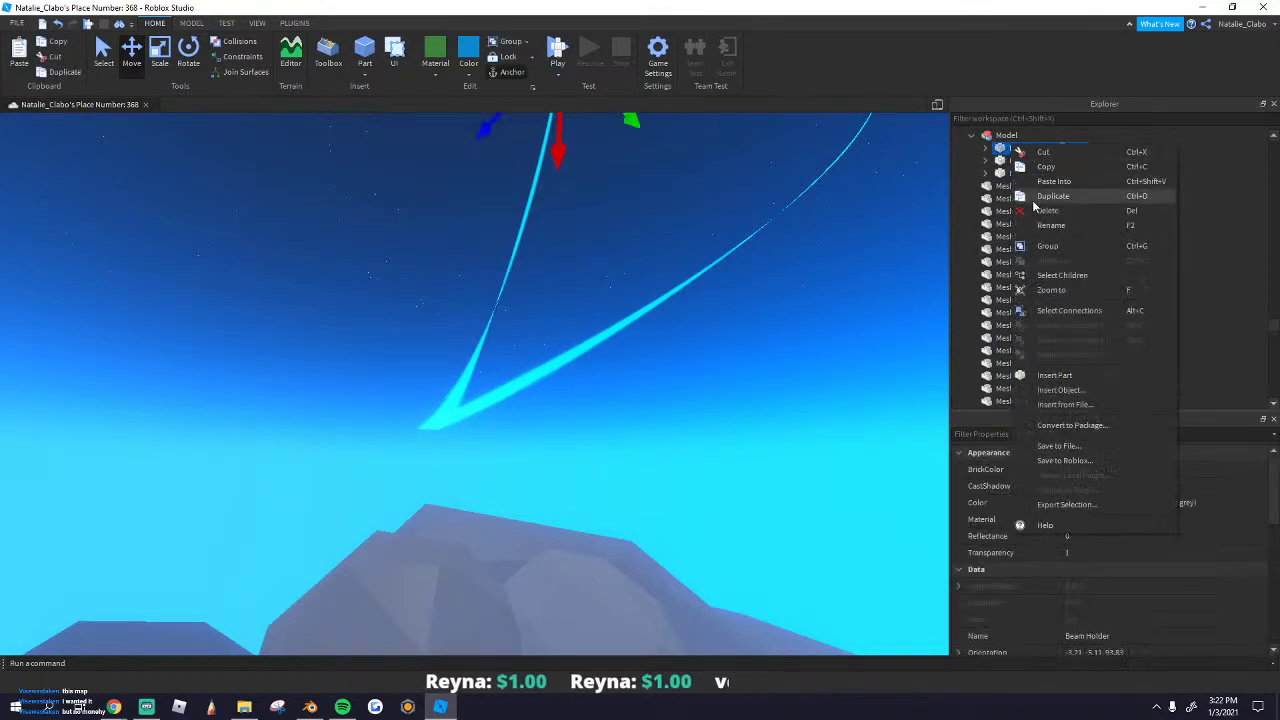
{"action": "left_click", "coordinate": [1042, 215]}
{"action": "right_click_drag", "start_coordinate": [640, 264], "coordinate": [649, 272]}
{"action": "scroll", "coordinate": [649, 272], "scroll_direction": "down", "scroll_amount": 3}
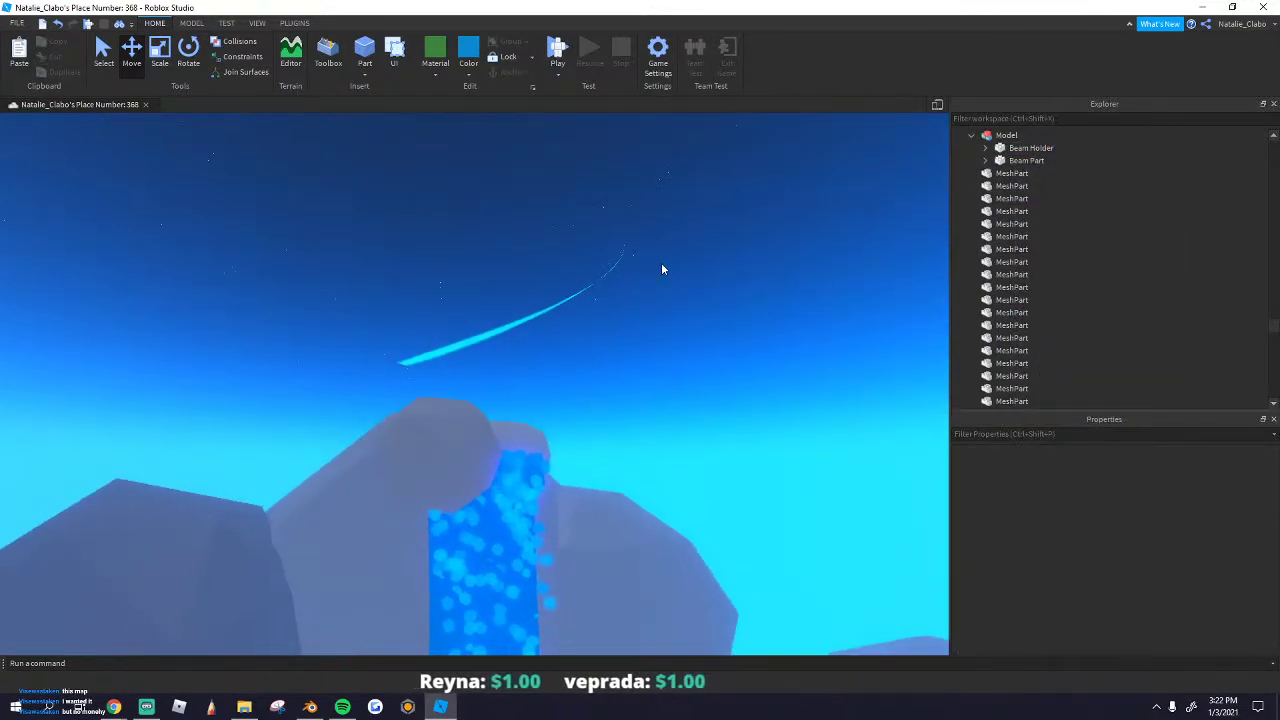
Step: Rotate the single-beam model about its red axis so the beam's wide end points upward above the mountain
{"action": "left_click", "coordinate": [1031, 150]}
{"action": "left_click", "coordinate": [1027, 160]}
{"action": "scroll", "coordinate": [474, 285], "scroll_direction": "up", "scroll_amount": 5}
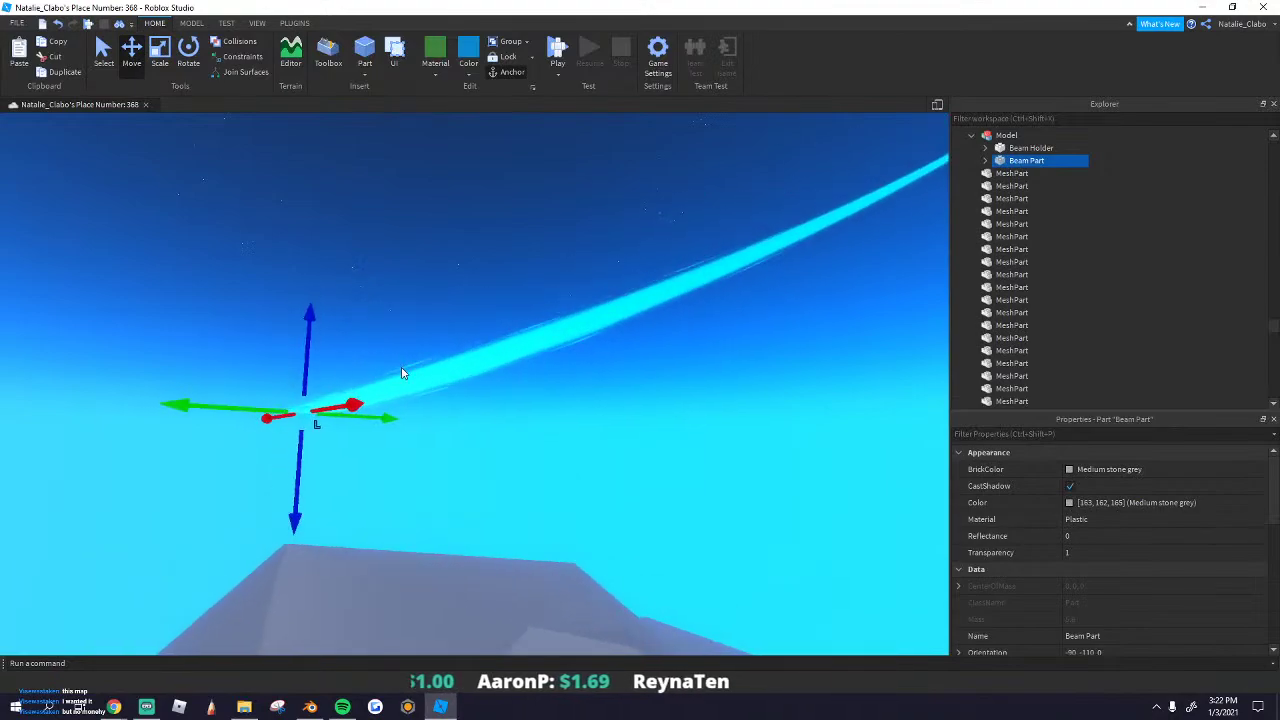
{"action": "right_click_drag", "start_coordinate": [406, 382], "coordinate": [410, 386]}
{"action": "scroll", "coordinate": [551, 277], "scroll_direction": "down", "scroll_amount": 4}
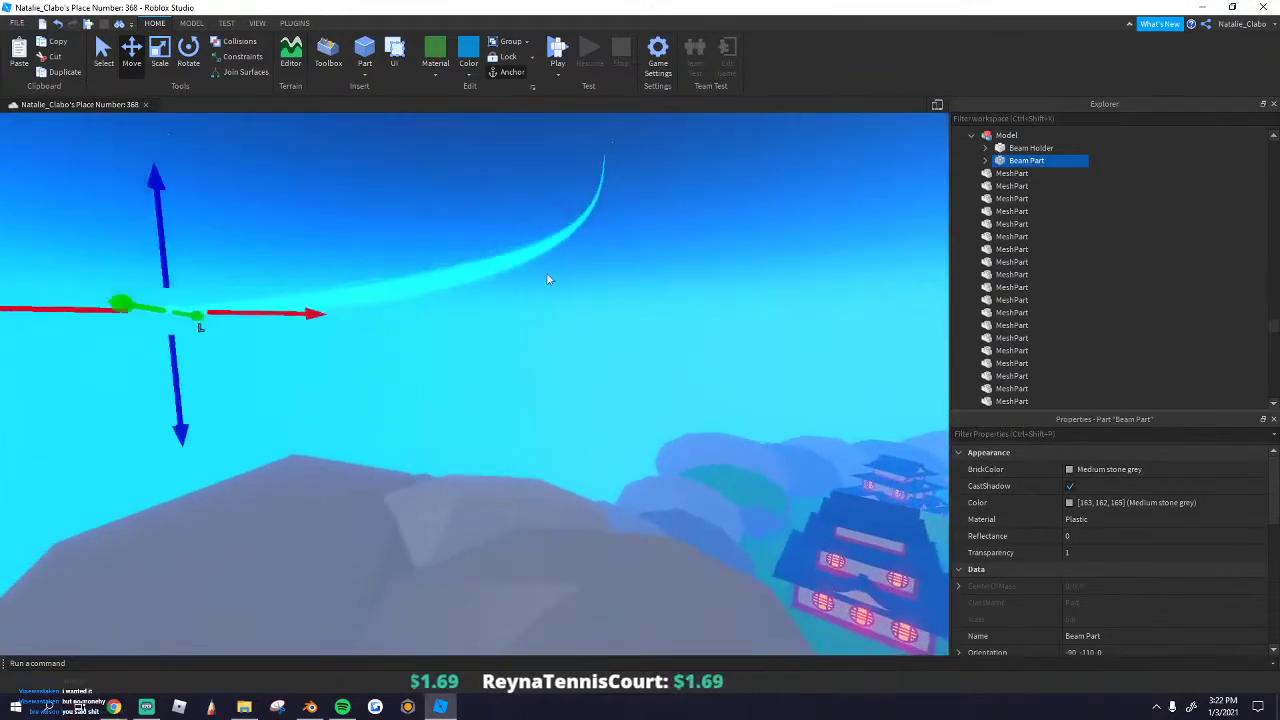
{"action": "left_click", "coordinate": [1007, 136]}
{"action": "scroll", "coordinate": [553, 298], "scroll_direction": "down", "scroll_amount": 4}
{"action": "right_click_drag", "start_coordinate": [555, 303], "coordinate": [552, 306]}
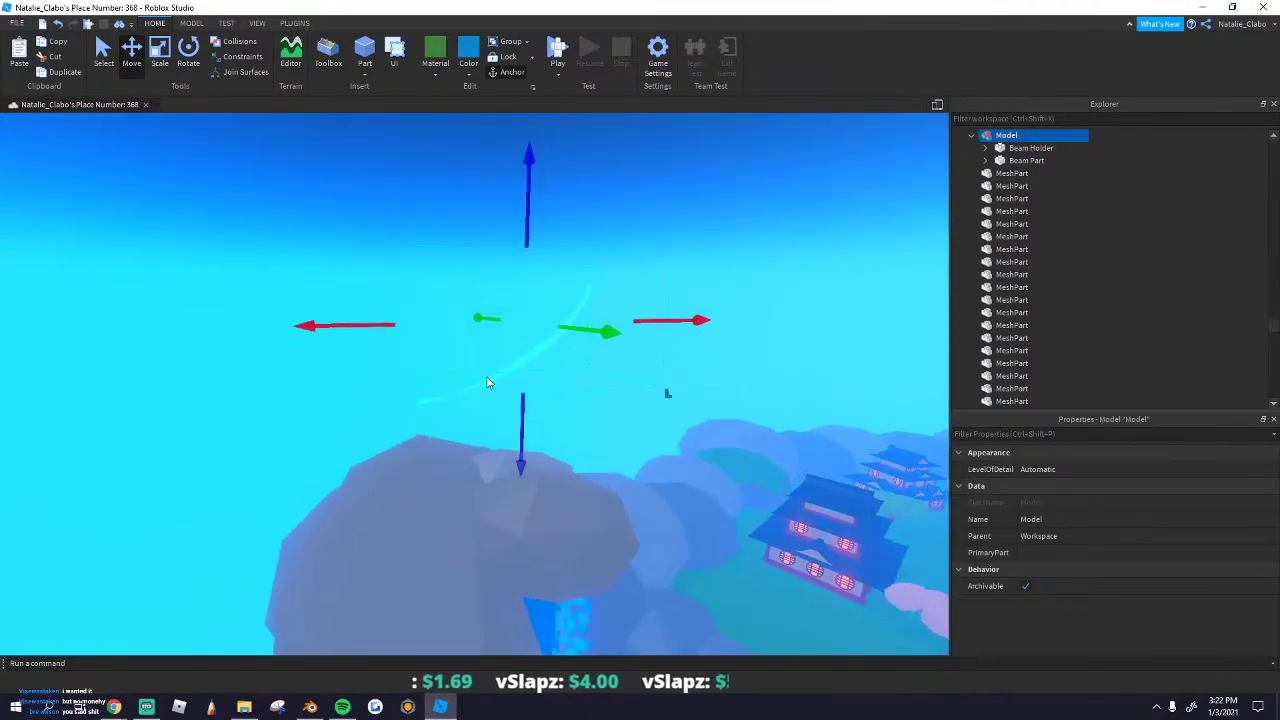
{"action": "scroll", "coordinate": [460, 226], "scroll_direction": "up", "scroll_amount": 2}
{"action": "left_click", "coordinate": [193, 49]}
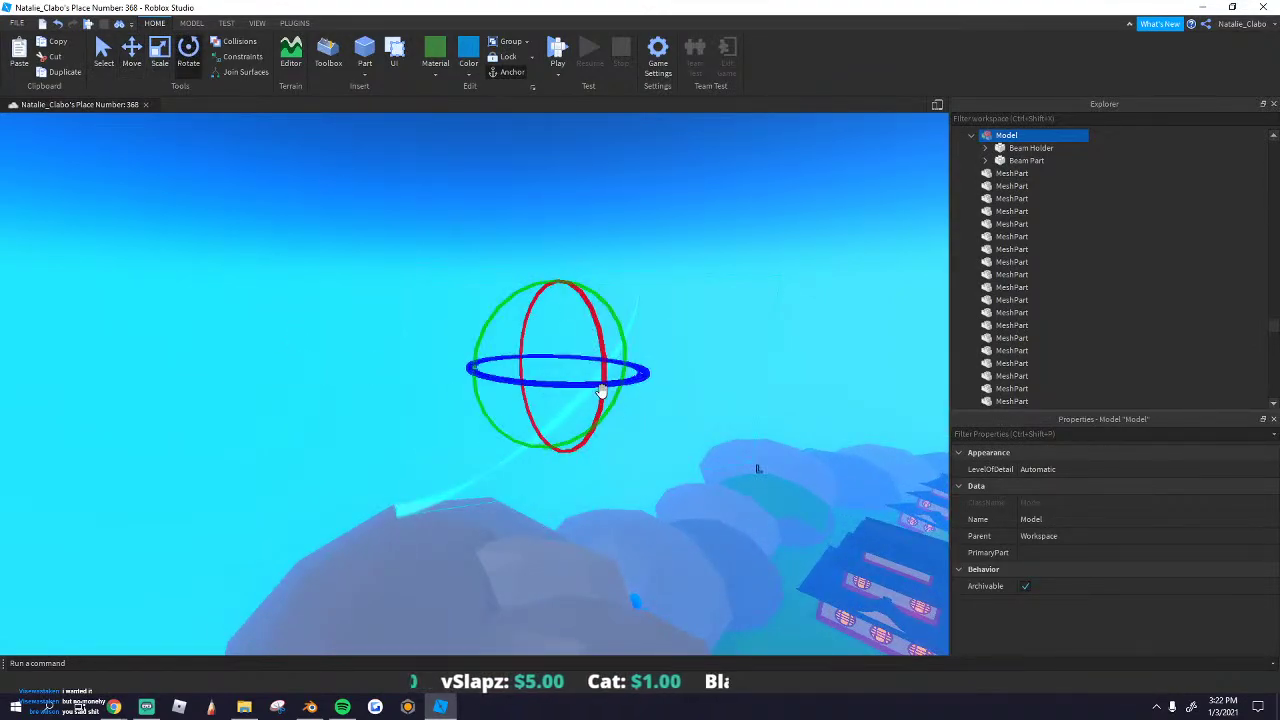
{"action": "left_click_drag", "start_coordinate": [602, 389], "coordinate": [500, 174]}
{"action": "right_click_drag", "start_coordinate": [610, 252], "coordinate": [612, 252]}
{"action": "key", "text": "d"}
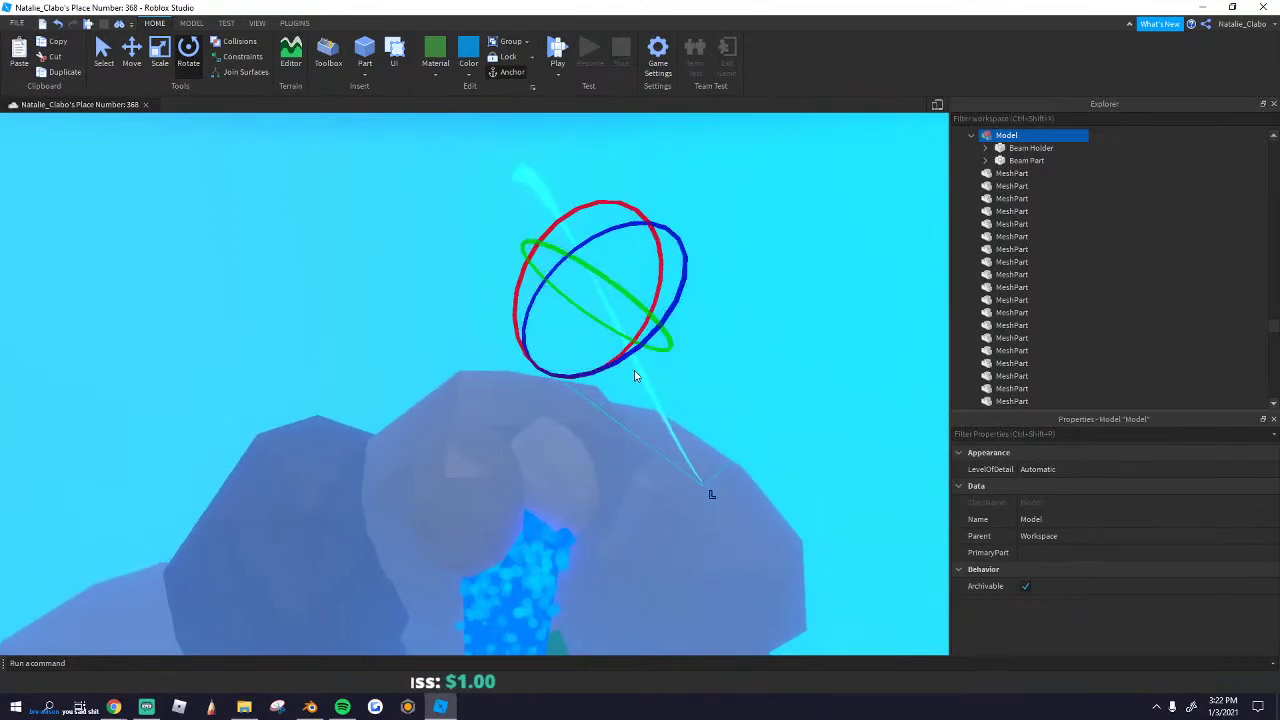
Step: Open the Beam nested in the Beam Holder's attachment and set its Width0 to 100
{"action": "left_click", "coordinate": [999, 161]}
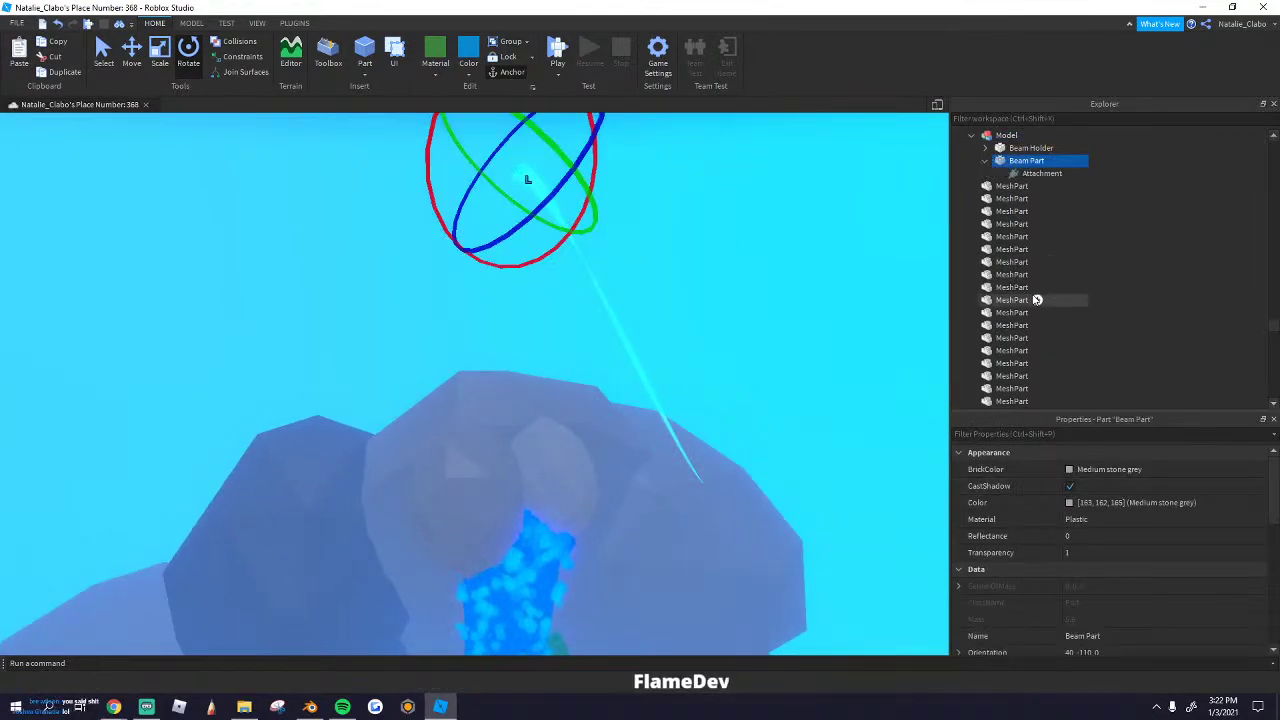
{"action": "left_click", "coordinate": [986, 148]}
{"action": "left_click", "coordinate": [1016, 162]}
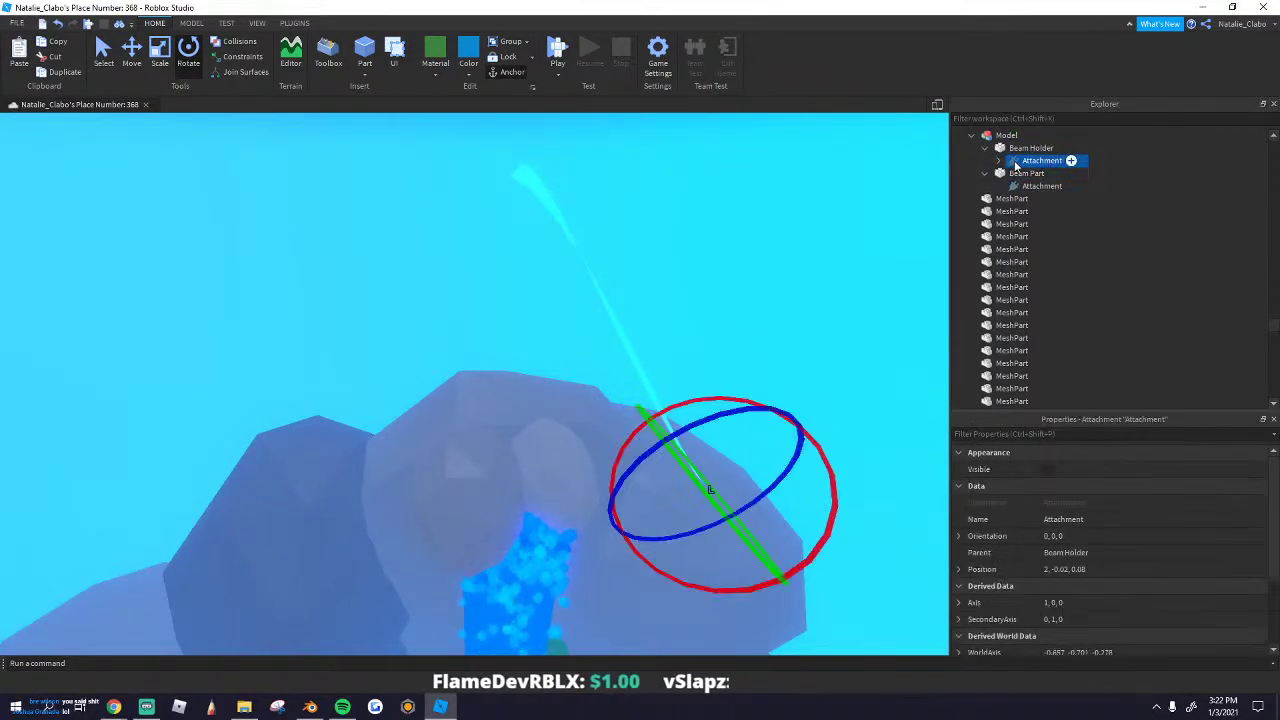
{"action": "left_click", "coordinate": [1030, 174]}
{"action": "scroll", "coordinate": [1086, 510], "scroll_direction": "down", "scroll_amount": 3}
{"action": "left_click", "coordinate": [1090, 619]}
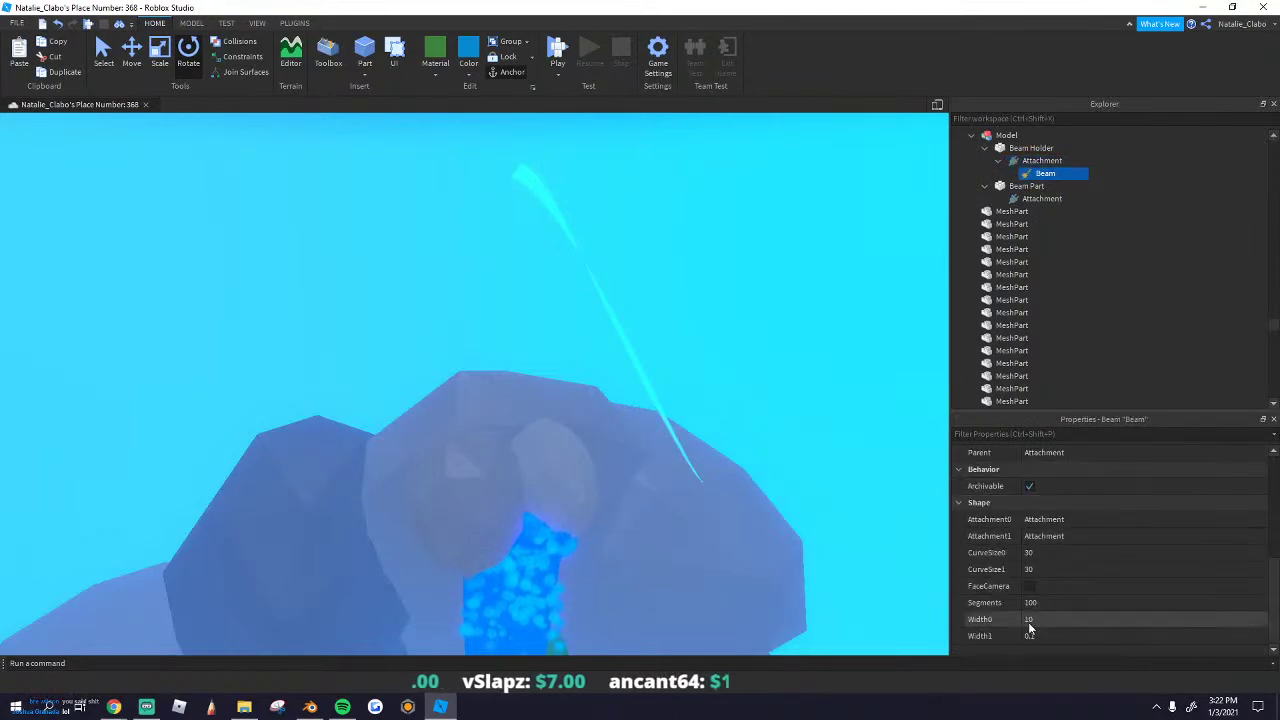
{"action": "type", "text": "100"}
{"action": "key", "text": "Return"}
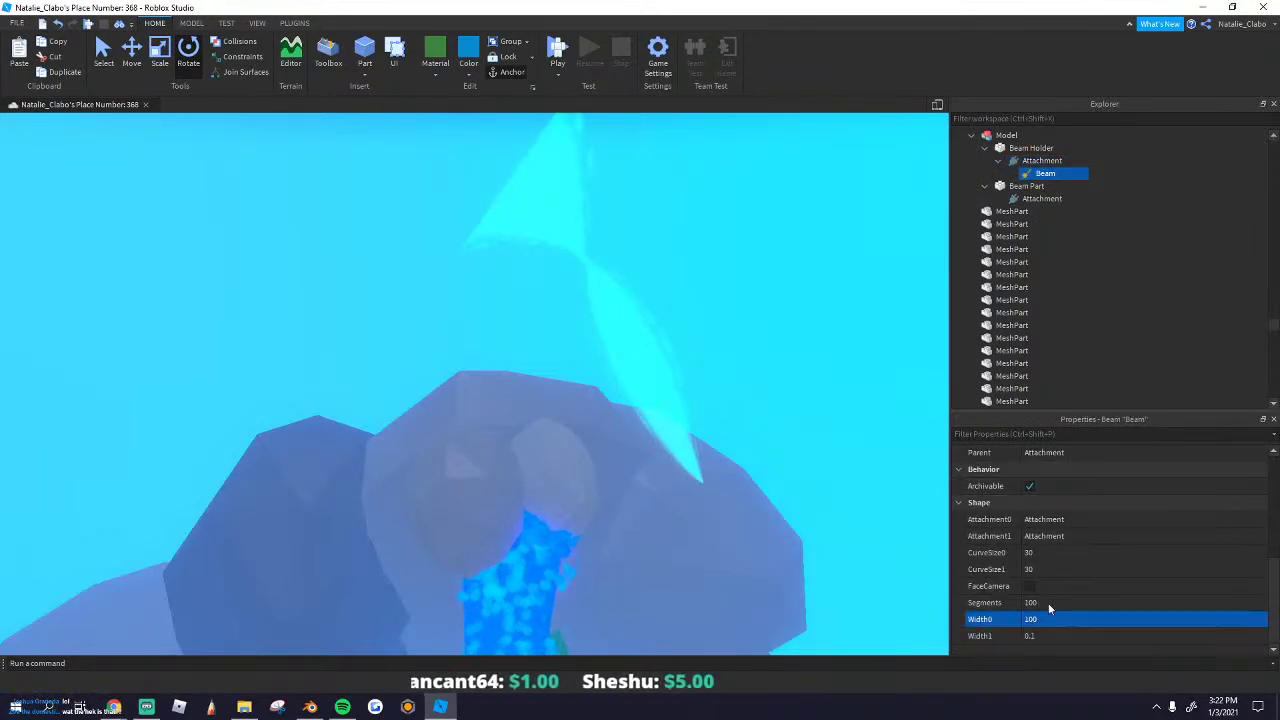
Step: Rotate the Beam Holder and the Beam Part to untwist the widened beam above the mountain
{"action": "right_click_drag", "start_coordinate": [404, 222], "coordinate": [404, 223]}
{"action": "left_click", "coordinate": [1025, 148]}
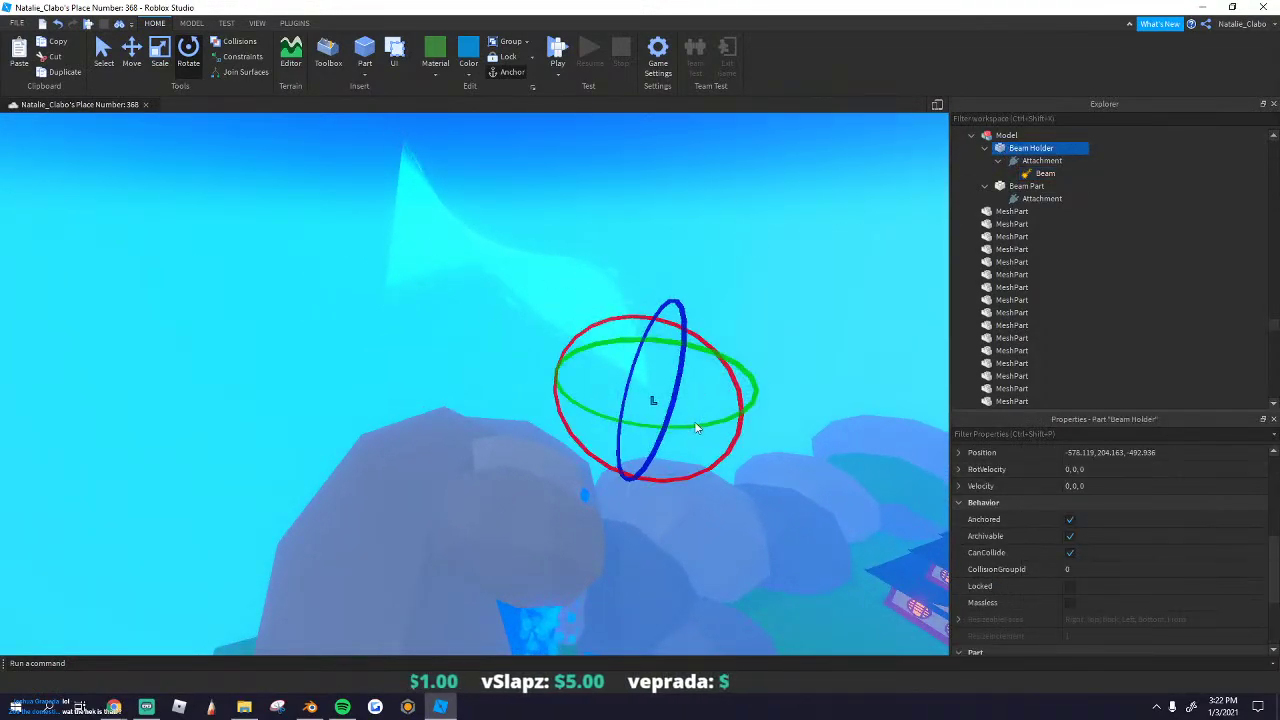
{"action": "right_click_drag", "start_coordinate": [708, 338], "coordinate": [727, 343]}
{"action": "key", "text": "a"}
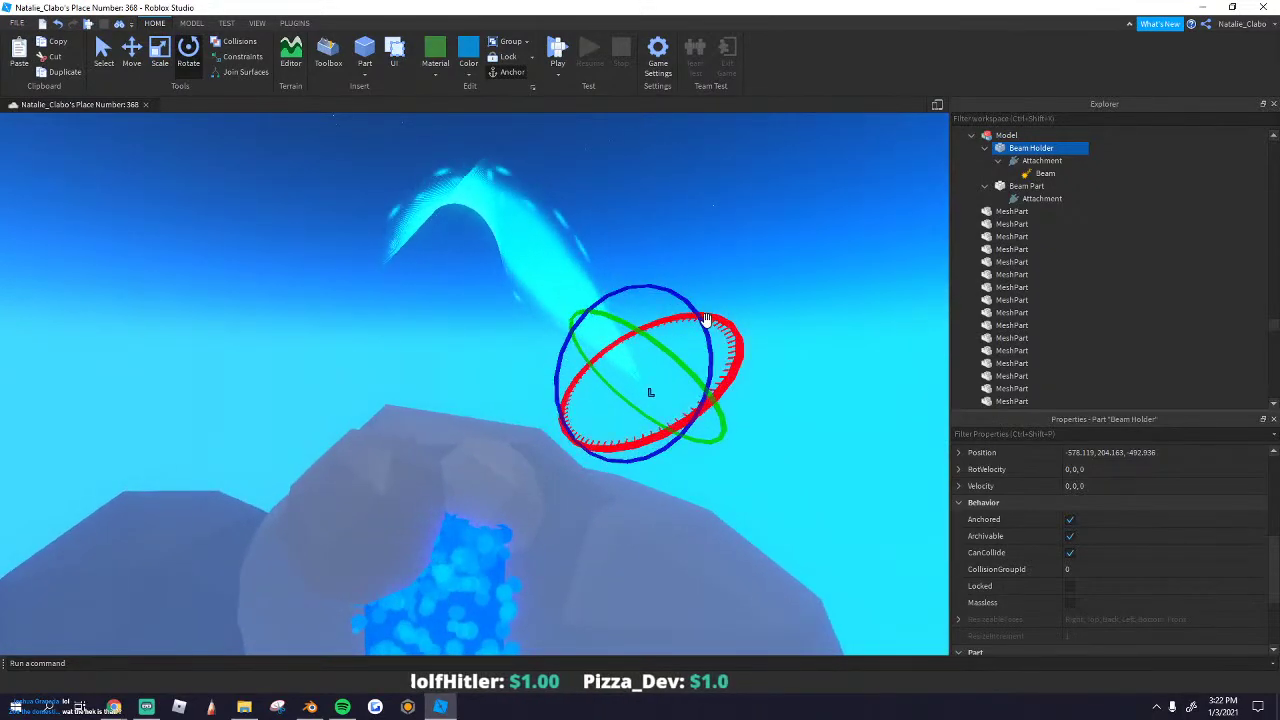
{"action": "left_click_drag", "start_coordinate": [707, 320], "coordinate": [534, 429]}
{"action": "right_click_drag", "start_coordinate": [560, 406], "coordinate": [568, 404]}
{"action": "left_click_drag", "start_coordinate": [556, 470], "coordinate": [602, 447]}
{"action": "right_click_drag", "start_coordinate": [464, 328], "coordinate": [470, 329]}
{"action": "left_click", "coordinate": [1028, 187]}
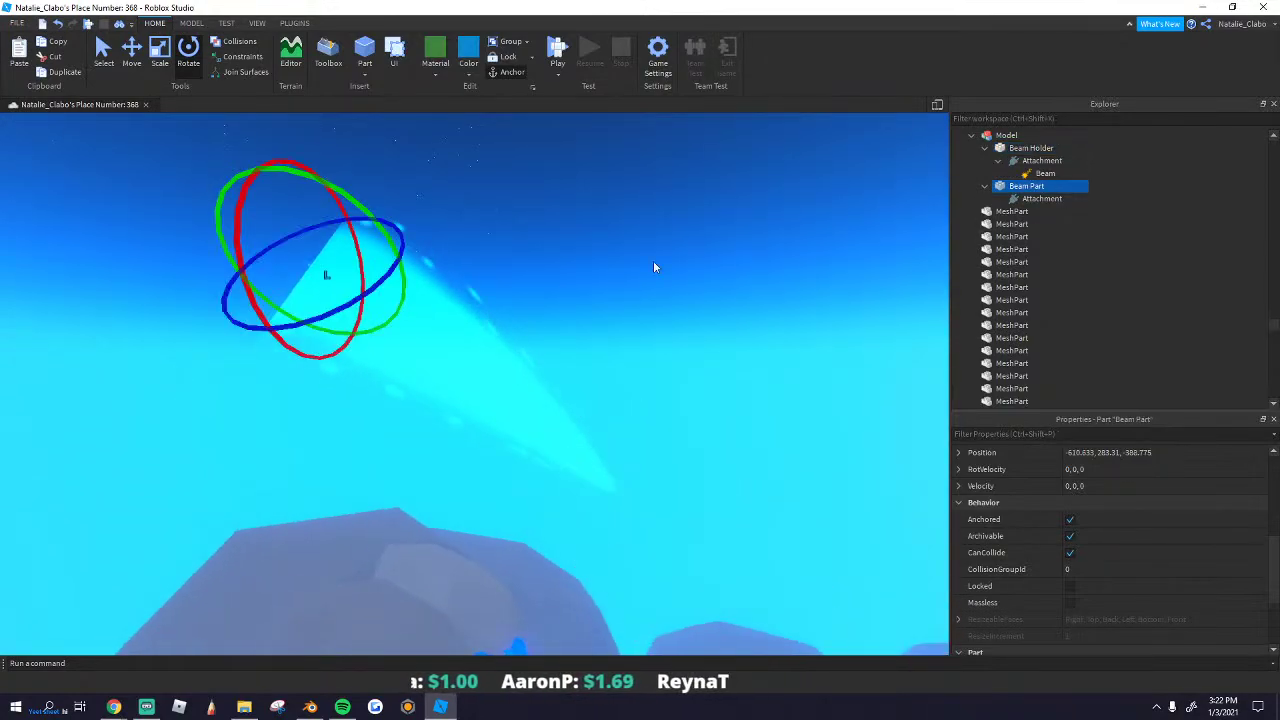
{"action": "left_click_drag", "start_coordinate": [352, 342], "coordinate": [373, 366]}
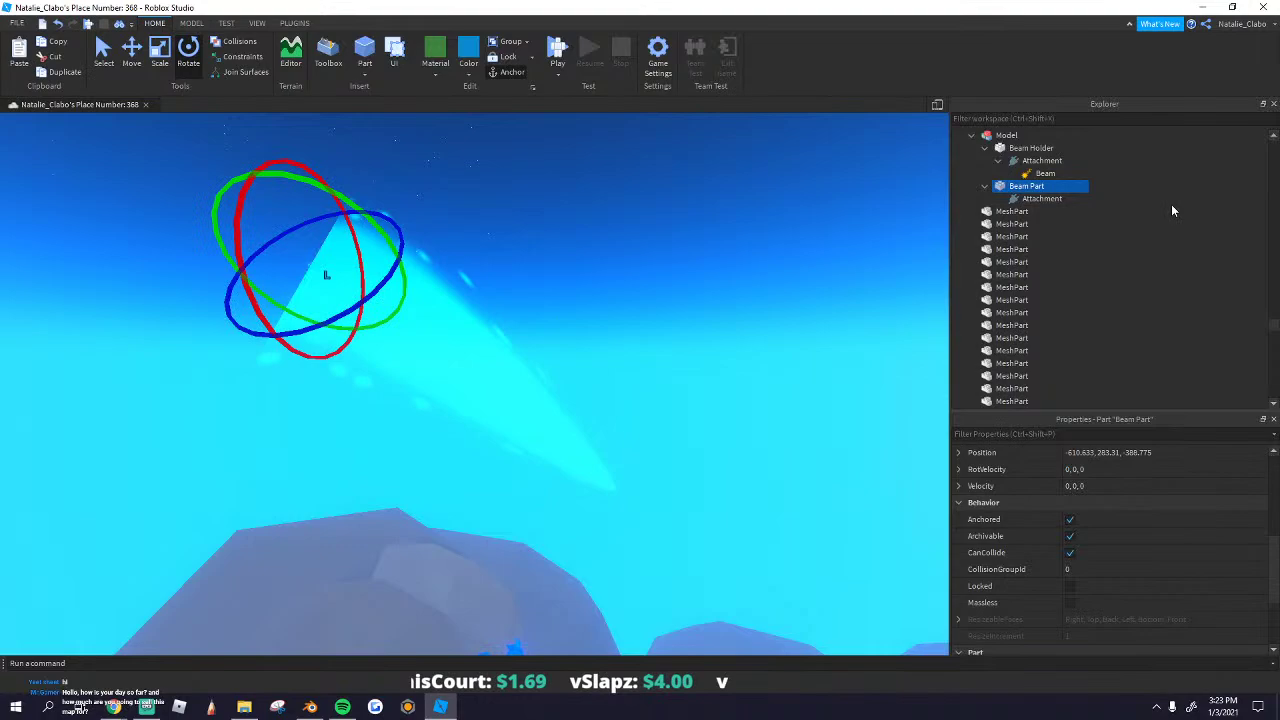
Step: Rotate the whole beam model so the beam rises upright from the mountain peak, and ungroup the model
{"action": "left_click", "coordinate": [1008, 138]}
{"action": "key", "text": "s"}
{"action": "left_click_drag", "start_coordinate": [584, 380], "coordinate": [485, 406]}
{"action": "key", "text": "w"}
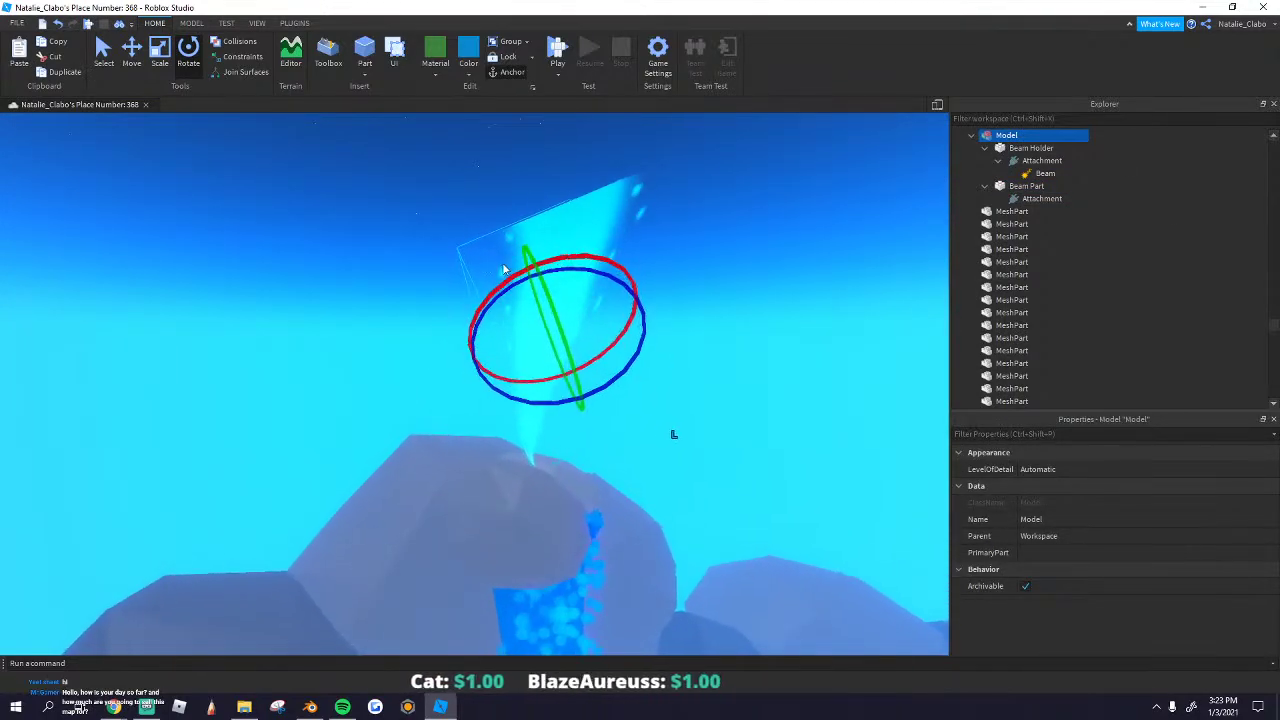
{"action": "right_click", "coordinate": [482, 266]}
{"action": "left_click", "coordinate": [518, 378]}
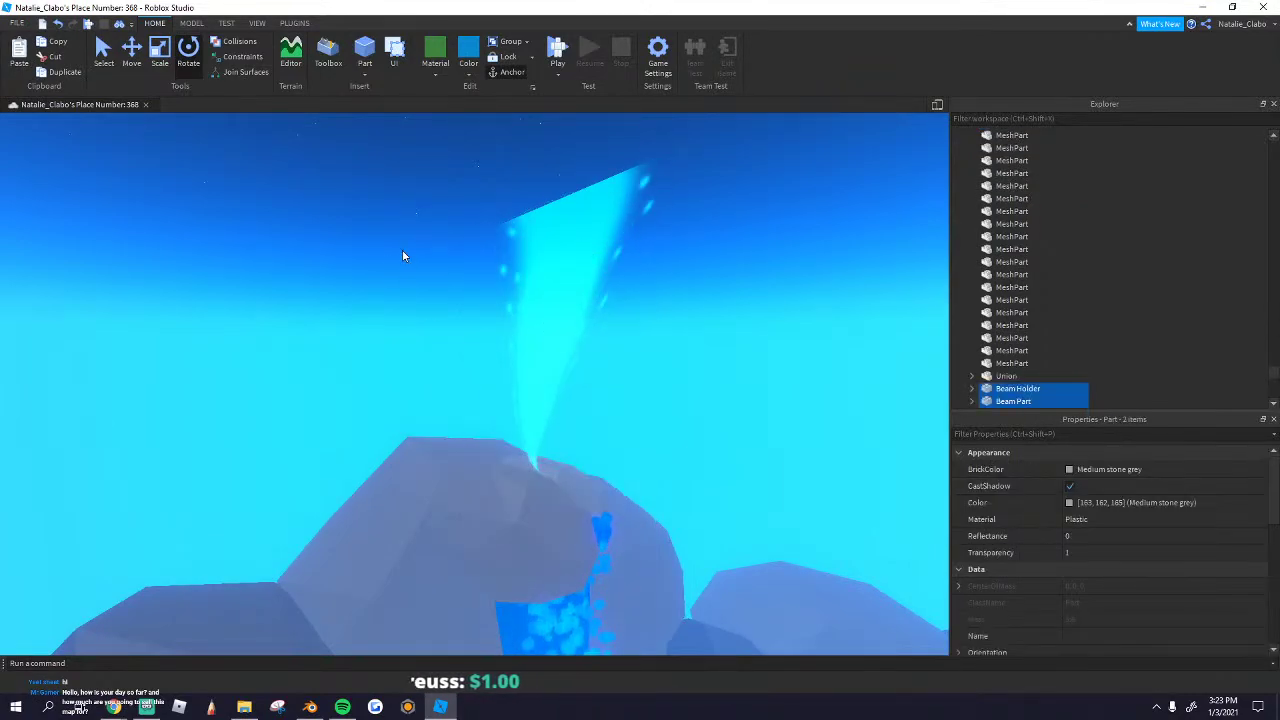
Step: Rotate the Beam Part to an orientation of about 88, -101, 83 to level the beam's wide upper edge
{"action": "left_click", "coordinate": [591, 308]}
{"action": "scroll", "coordinate": [609, 240], "scroll_direction": "up", "scroll_amount": 6}
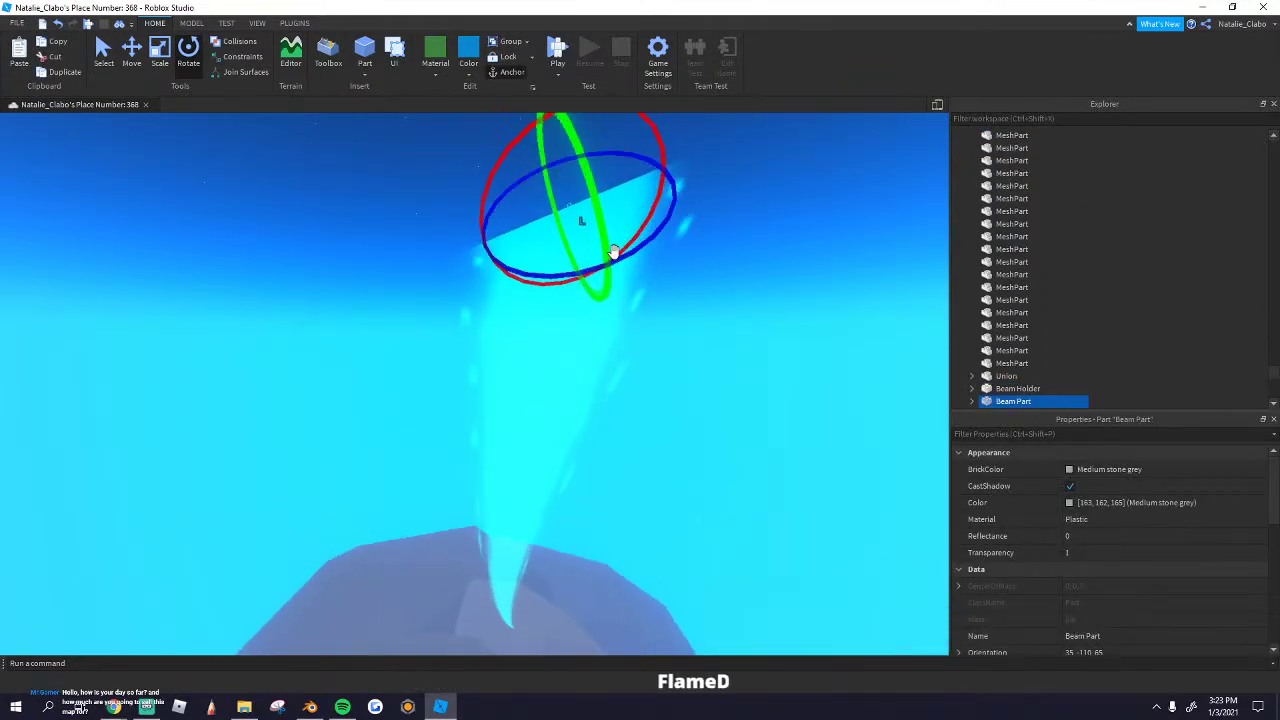
{"action": "scroll", "coordinate": [626, 297], "scroll_direction": "up", "scroll_amount": 7}
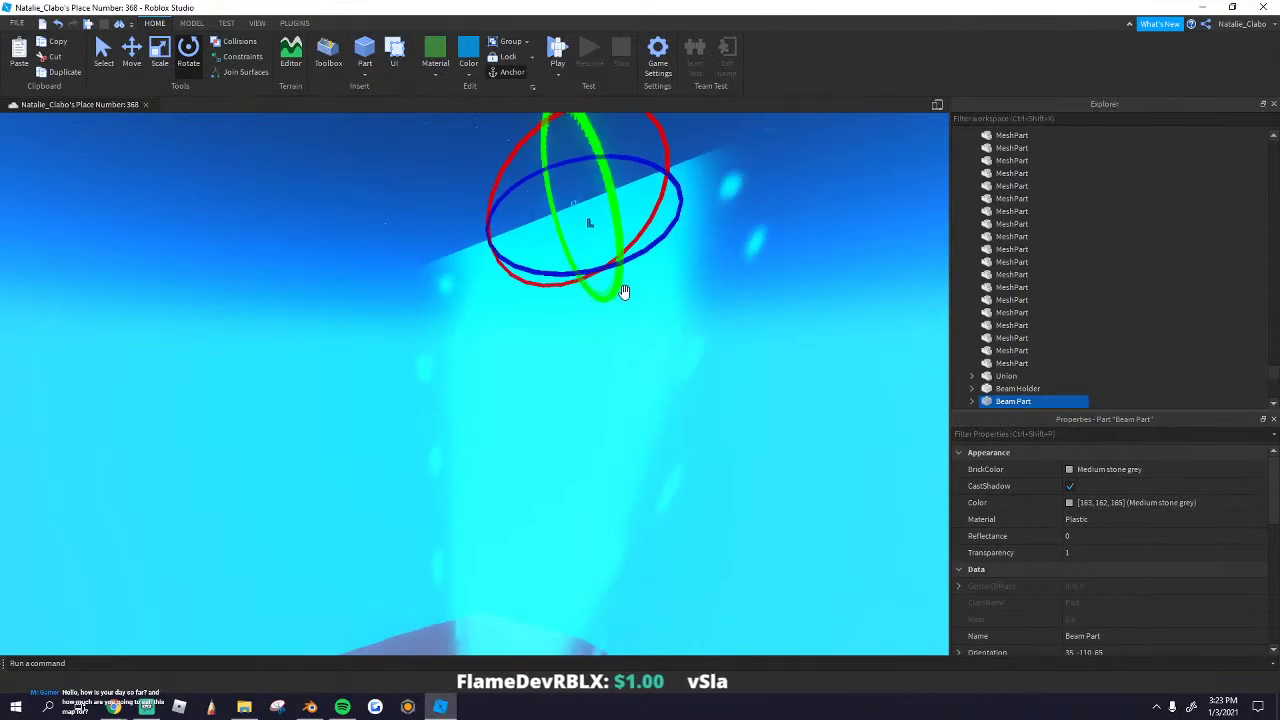
{"action": "scroll", "coordinate": [622, 334], "scroll_direction": "up", "scroll_amount": 5}
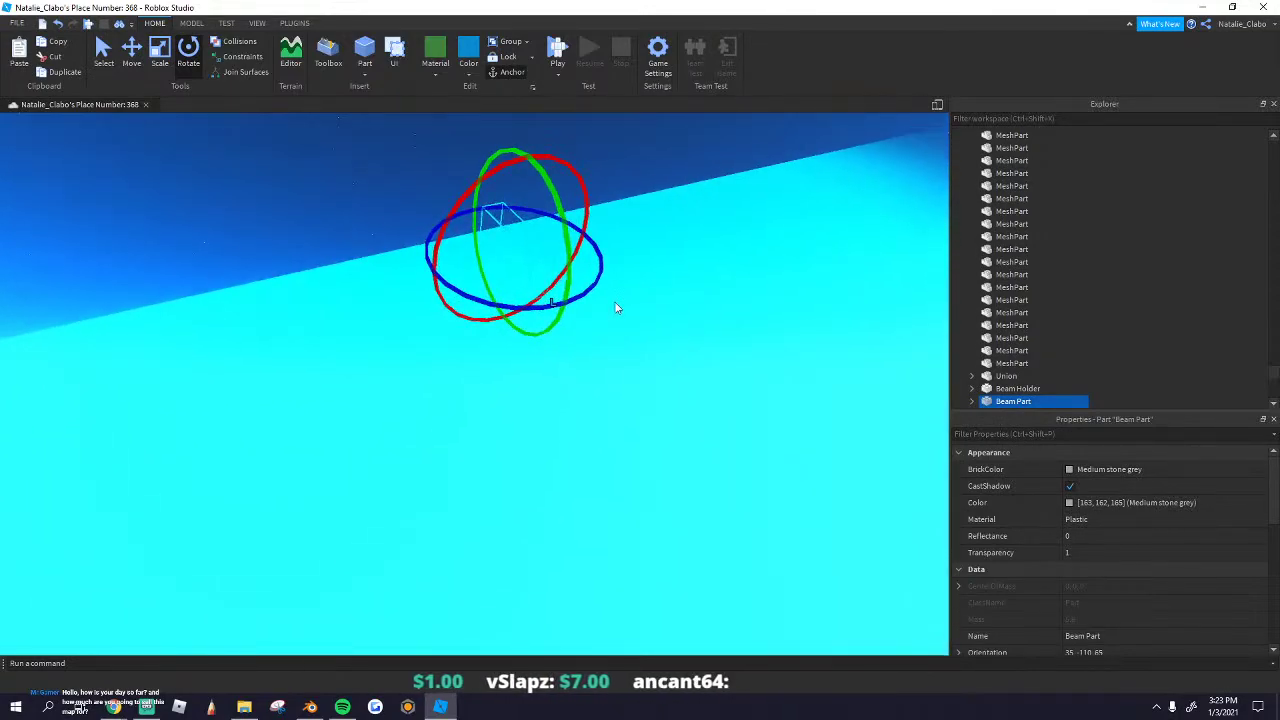
{"action": "left_click_drag", "start_coordinate": [564, 233], "coordinate": [563, 274]}
{"action": "right_click_drag", "start_coordinate": [558, 236], "coordinate": [553, 250]}
{"action": "mouse_move", "coordinate": [517, 240]}
{"action": "left_mouse_down"}
{"action": "mouse_move", "coordinate": [489, 209]}
{"action": "mouse_move", "coordinate": [503, 231]}
{"action": "left_mouse_up"}
{"action": "scroll", "coordinate": [503, 233], "scroll_direction": "up", "scroll_amount": 4}
{"action": "right_click_drag", "start_coordinate": [503, 233], "coordinate": [418, 249]}
{"action": "left_click_drag", "start_coordinate": [411, 256], "coordinate": [429, 284]}
{"action": "scroll", "coordinate": [433, 285], "scroll_direction": "down", "scroll_amount": 4}
{"action": "right_click_drag", "start_coordinate": [432, 282], "coordinate": [434, 286]}
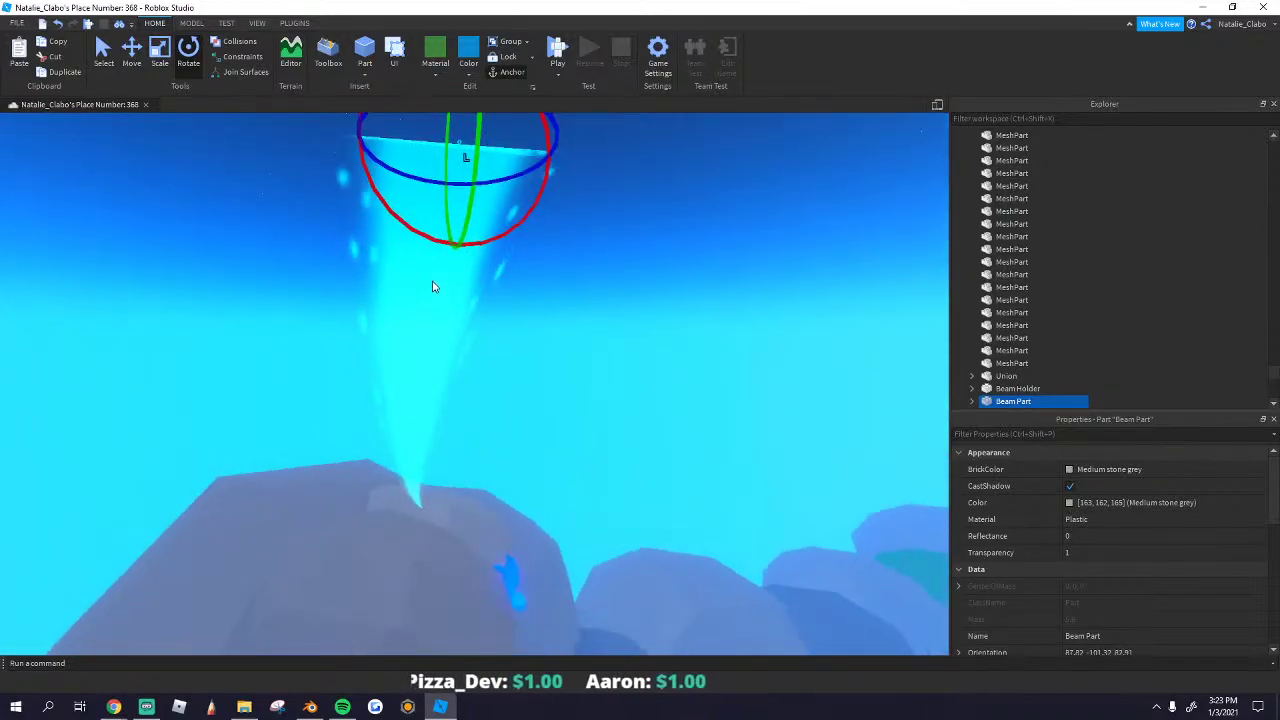
Step: Raise the Beam Holder off the mountain peak so the beam's lower end floats above the rock
{"action": "scroll", "coordinate": [434, 286], "scroll_direction": "down", "scroll_amount": 3}
{"action": "left_click", "coordinate": [1002, 390]}
{"action": "key", "text": "w"}
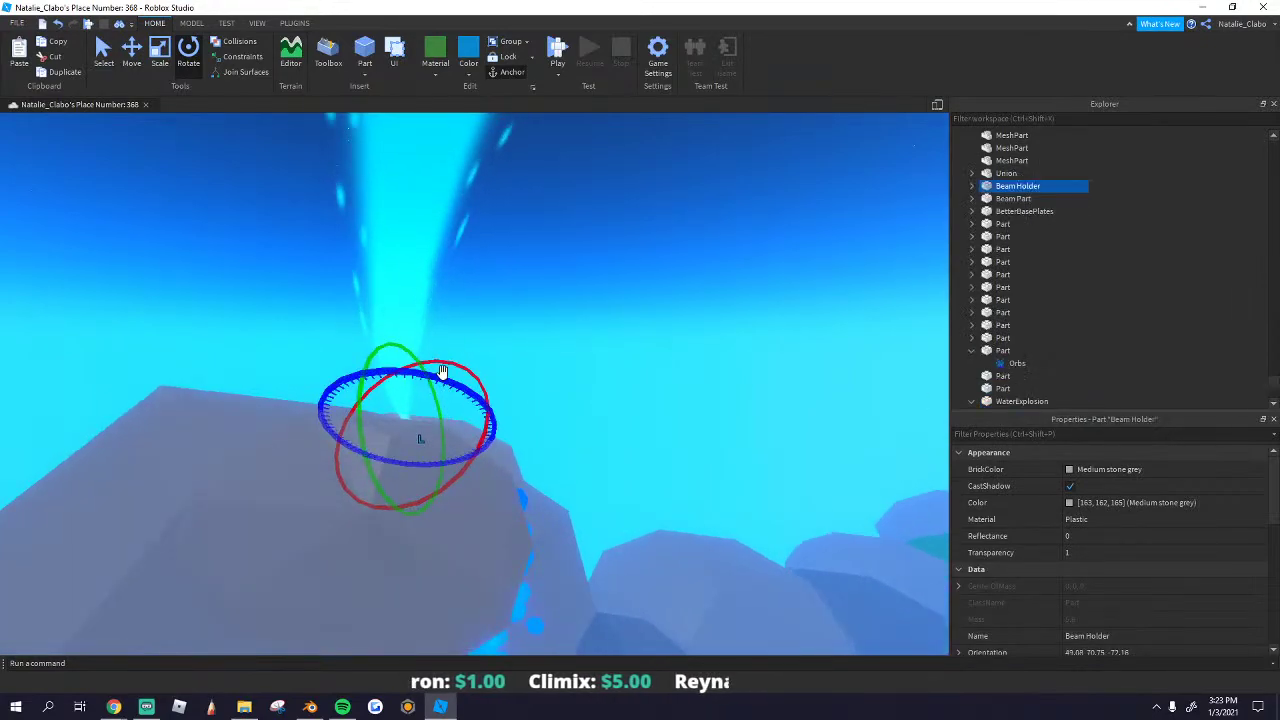
{"action": "left_click", "coordinate": [138, 74]}
{"action": "left_click_drag", "start_coordinate": [415, 368], "coordinate": [412, 258]}
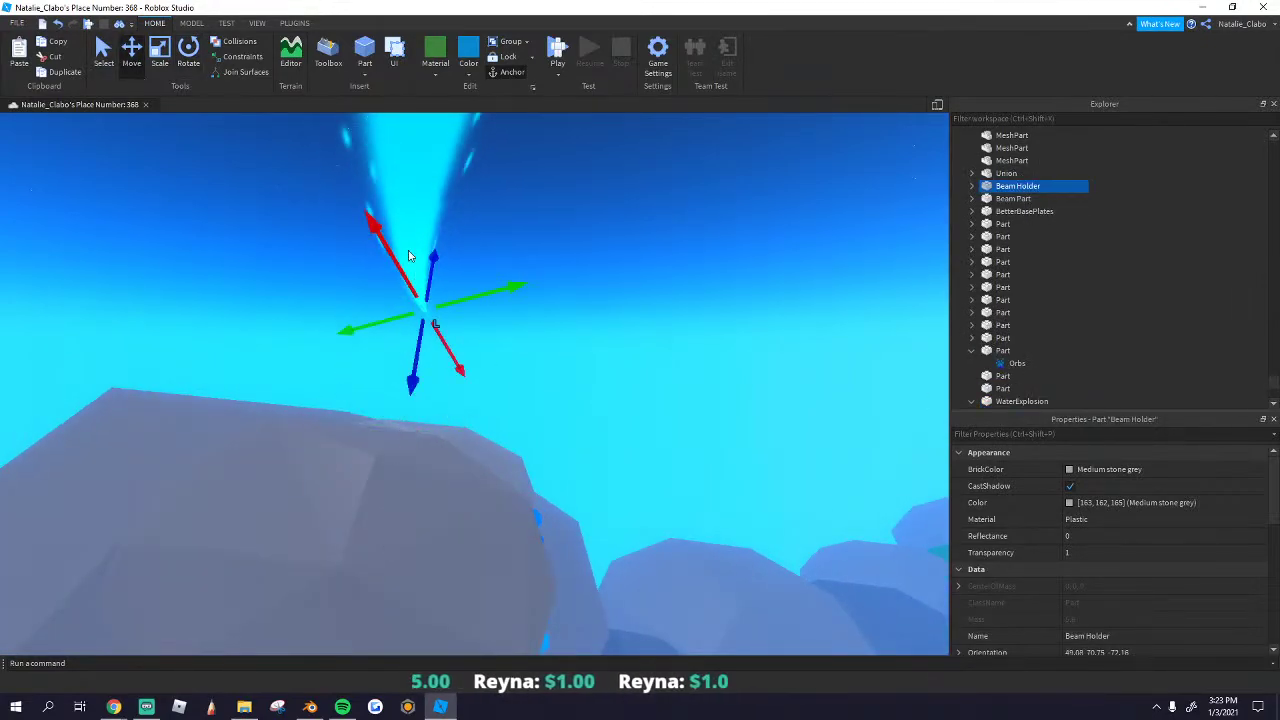
Step: Rotate the Beam Holder to an orientation of about 86, -89, 109 to untwist the beam's lower end
{"action": "key", "text": "e"}
{"action": "key", "text": "w"}
{"action": "key", "text": "ctrl+3"}
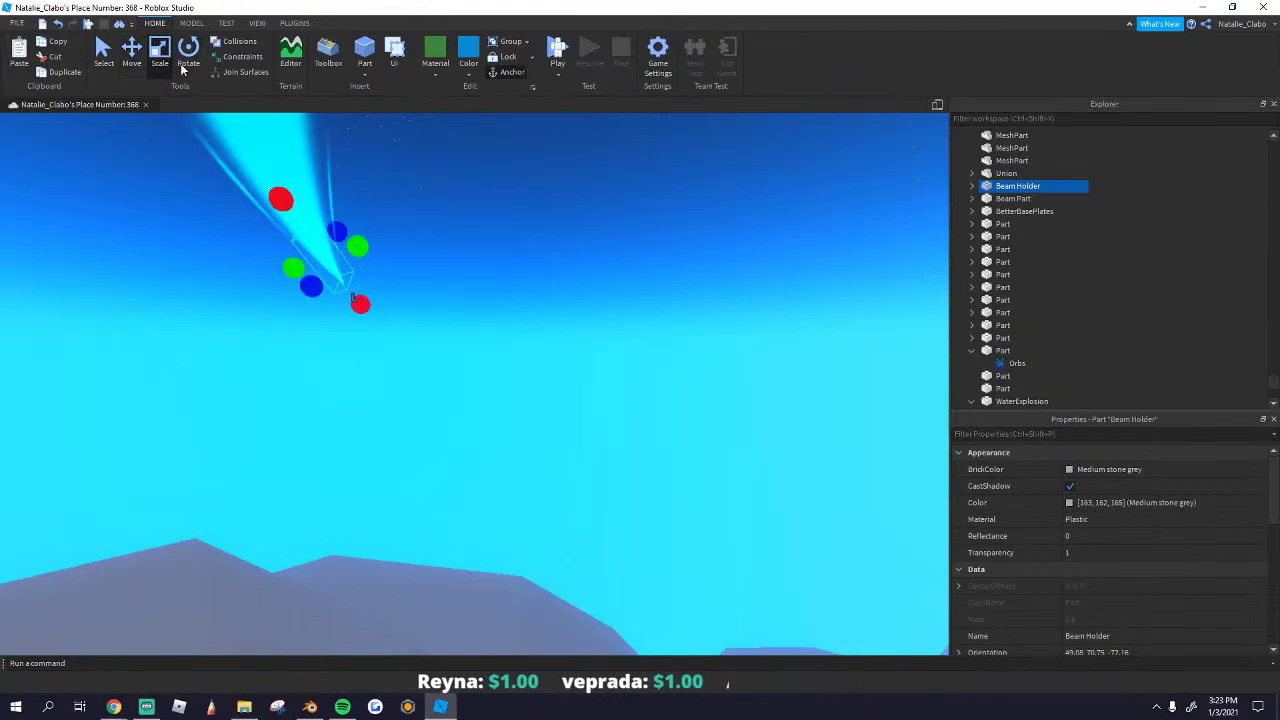
{"action": "key", "text": "ctrl+4"}
{"action": "left_click_drag", "start_coordinate": [274, 166], "coordinate": [322, 180]}
{"action": "right_click_drag", "start_coordinate": [322, 180], "coordinate": [322, 180]}
{"action": "key", "text": "d"}
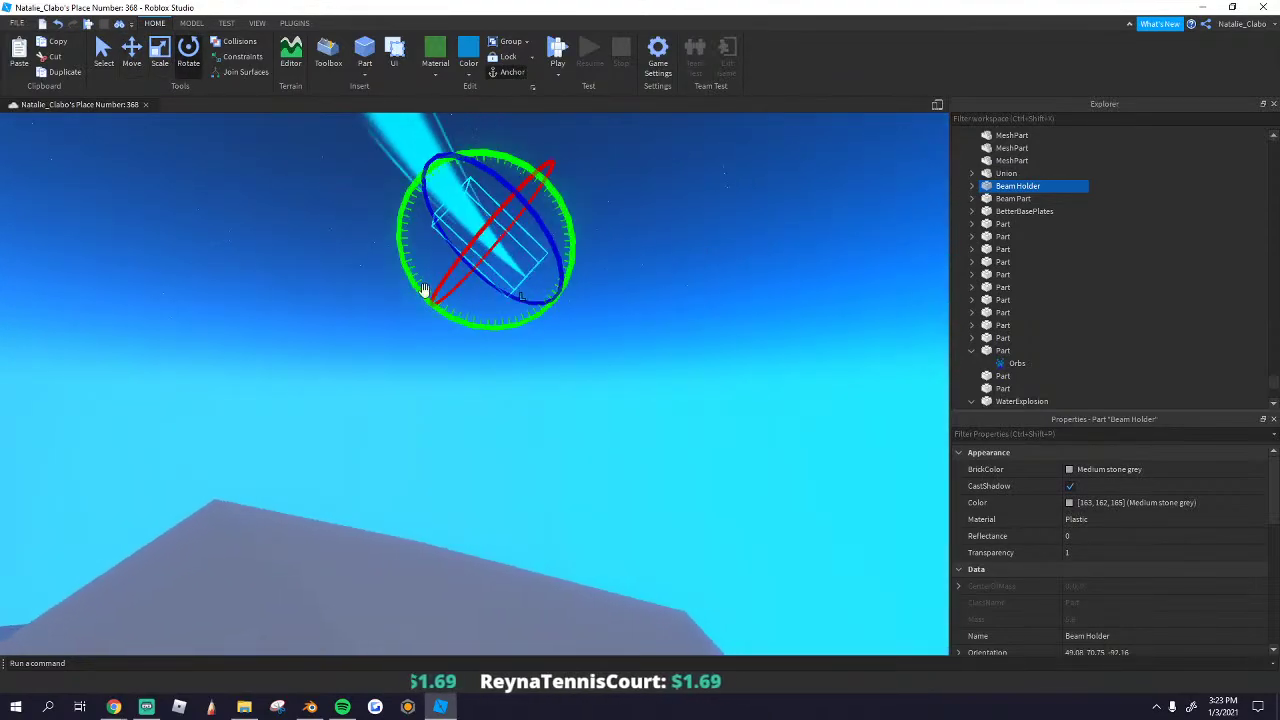
{"action": "left_click_drag", "start_coordinate": [429, 304], "coordinate": [543, 290]}
{"action": "right_click_drag", "start_coordinate": [543, 290], "coordinate": [583, 264]}
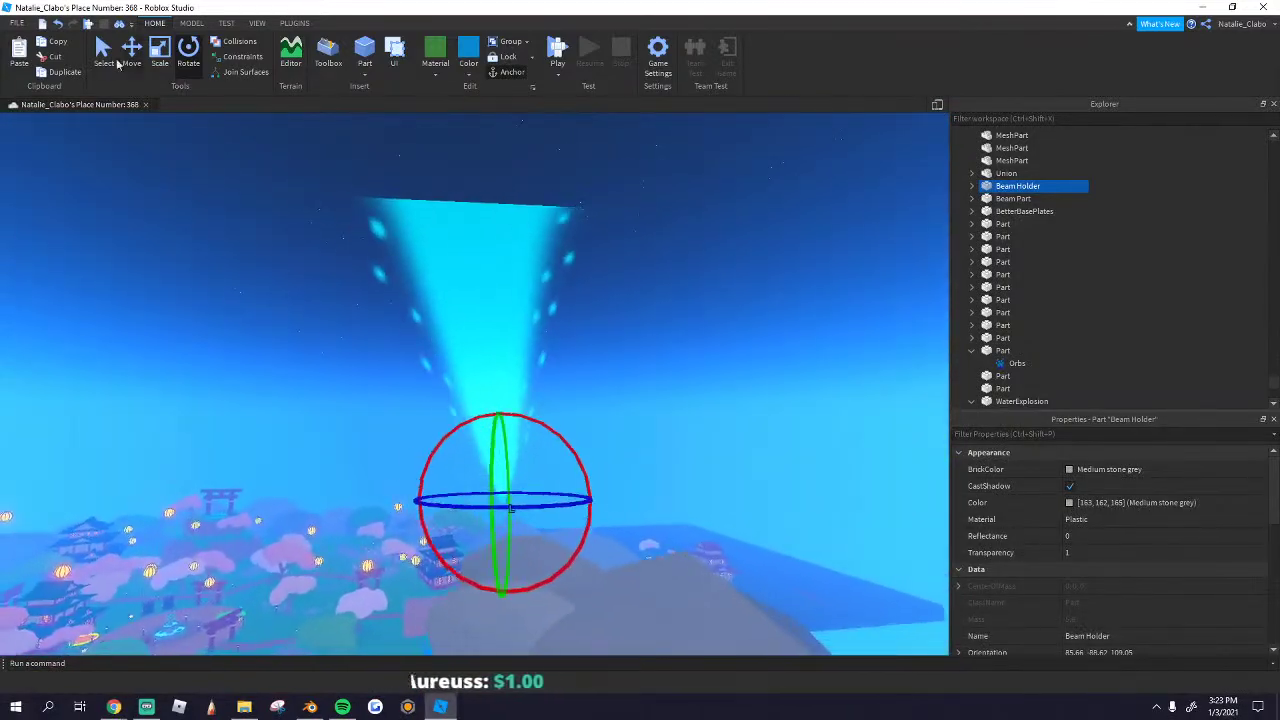
Step: Turn the Beam Holder further to an orientation of about 86, -89, 94 to line it up with the beam's upper edge
{"action": "left_click", "coordinate": [131, 62]}
{"action": "mouse_move", "coordinate": [547, 498]}
{"action": "left_mouse_down"}
{"action": "mouse_move", "coordinate": [535, 500]}
{"action": "mouse_move", "coordinate": [566, 500]}
{"action": "left_mouse_up"}
{"action": "key", "text": "ctrl+z"}
{"action": "left_click", "coordinate": [188, 52]}
{"action": "left_click_drag", "start_coordinate": [478, 516], "coordinate": [484, 517]}
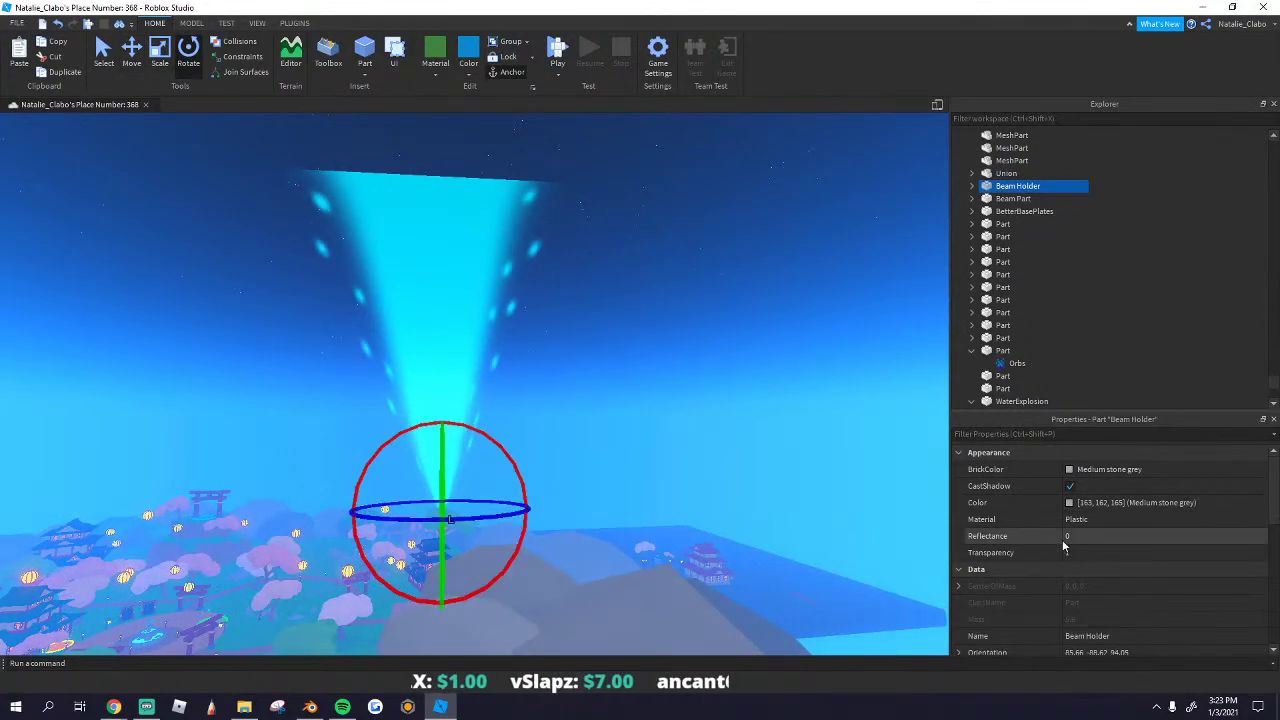
Step: Open the Beam nested in the Beam Holder's attachment and set its Width1 to 100
{"action": "scroll", "coordinate": [1135, 538], "scroll_direction": "down", "scroll_amount": 5}
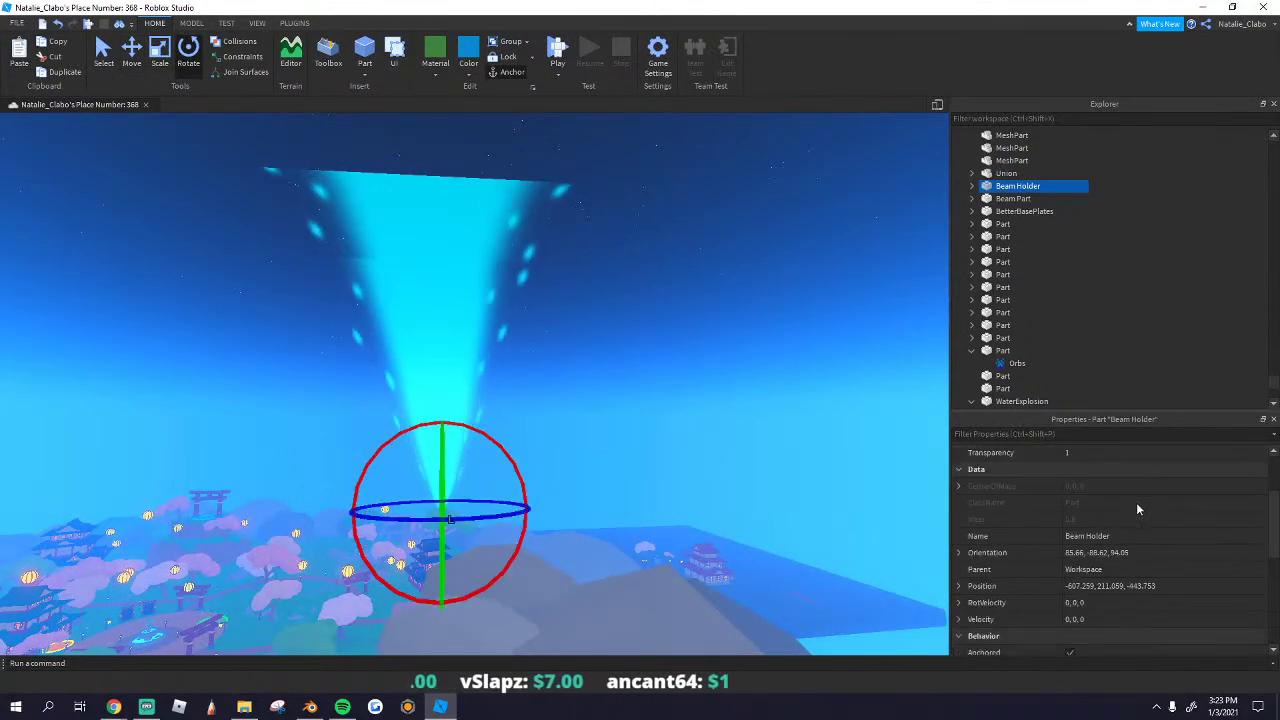
{"action": "left_click", "coordinate": [971, 198]}
{"action": "left_click", "coordinate": [1028, 211]}
{"action": "left_click", "coordinate": [971, 186]}
{"action": "left_click", "coordinate": [1028, 198]}
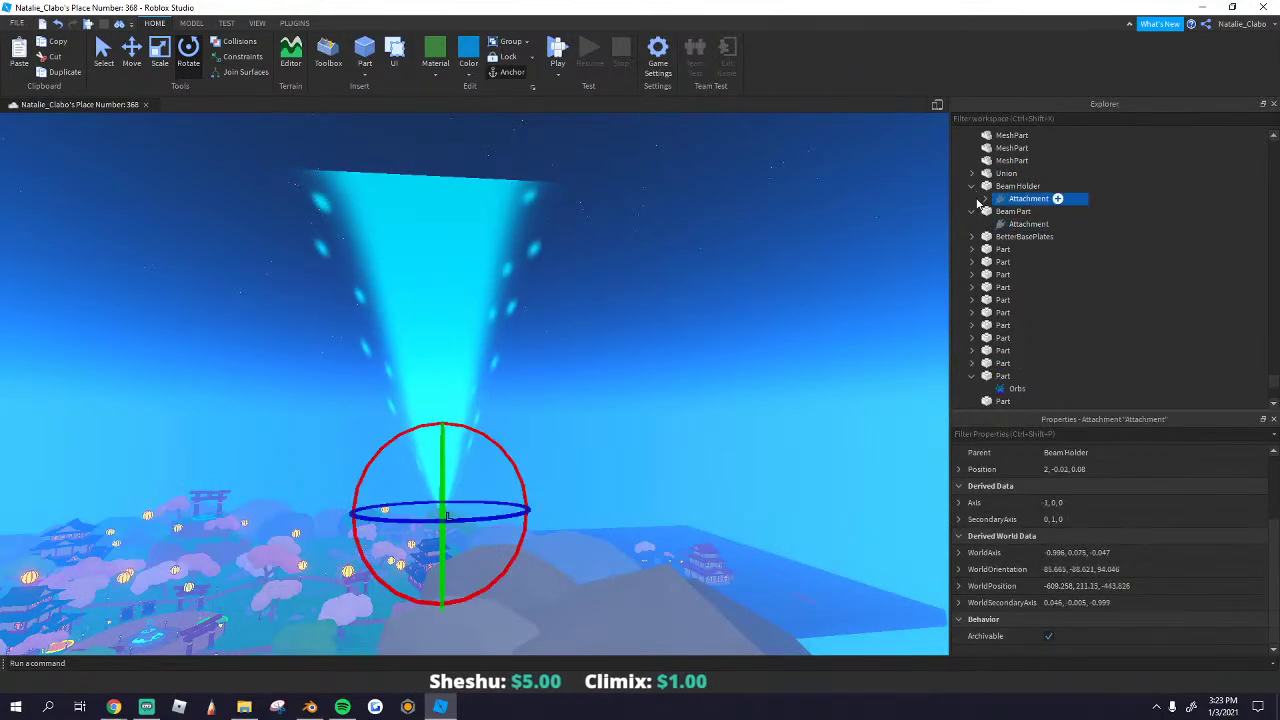
{"action": "left_click", "coordinate": [985, 198]}
{"action": "left_click", "coordinate": [1031, 211]}
{"action": "scroll", "coordinate": [1108, 590], "scroll_direction": "down", "scroll_amount": 3}
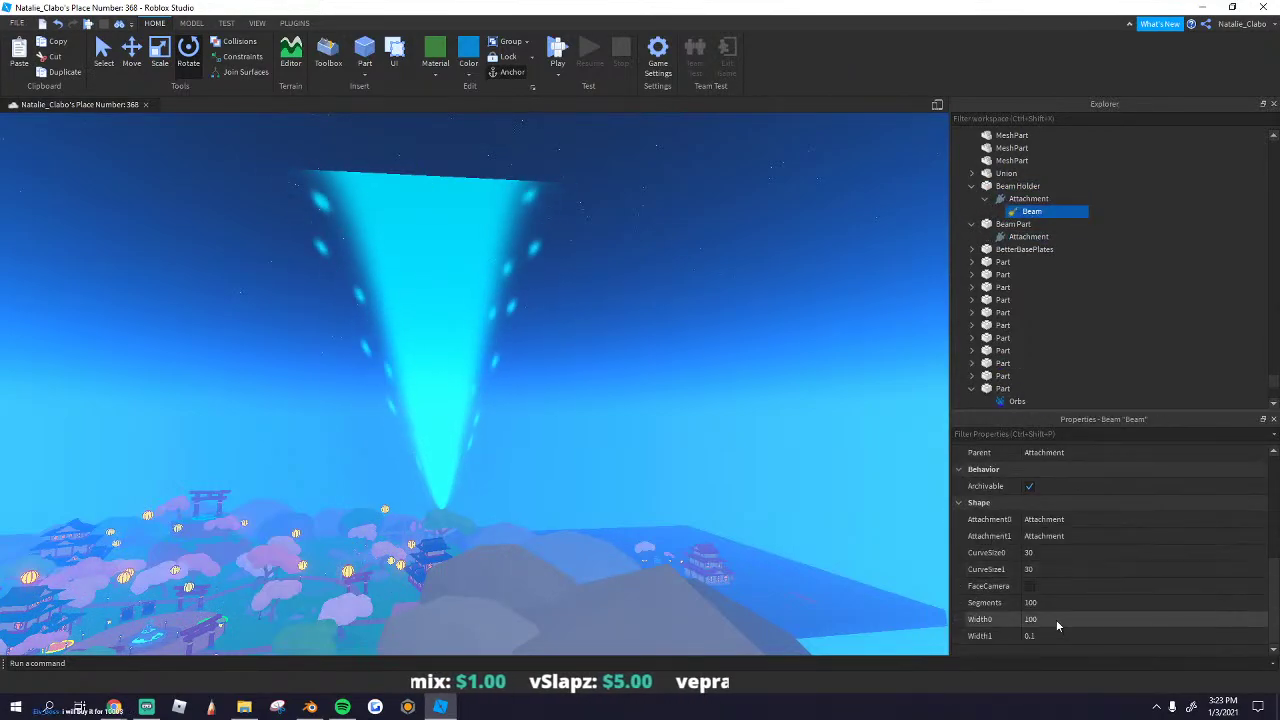
{"action": "left_click", "coordinate": [1052, 635]}
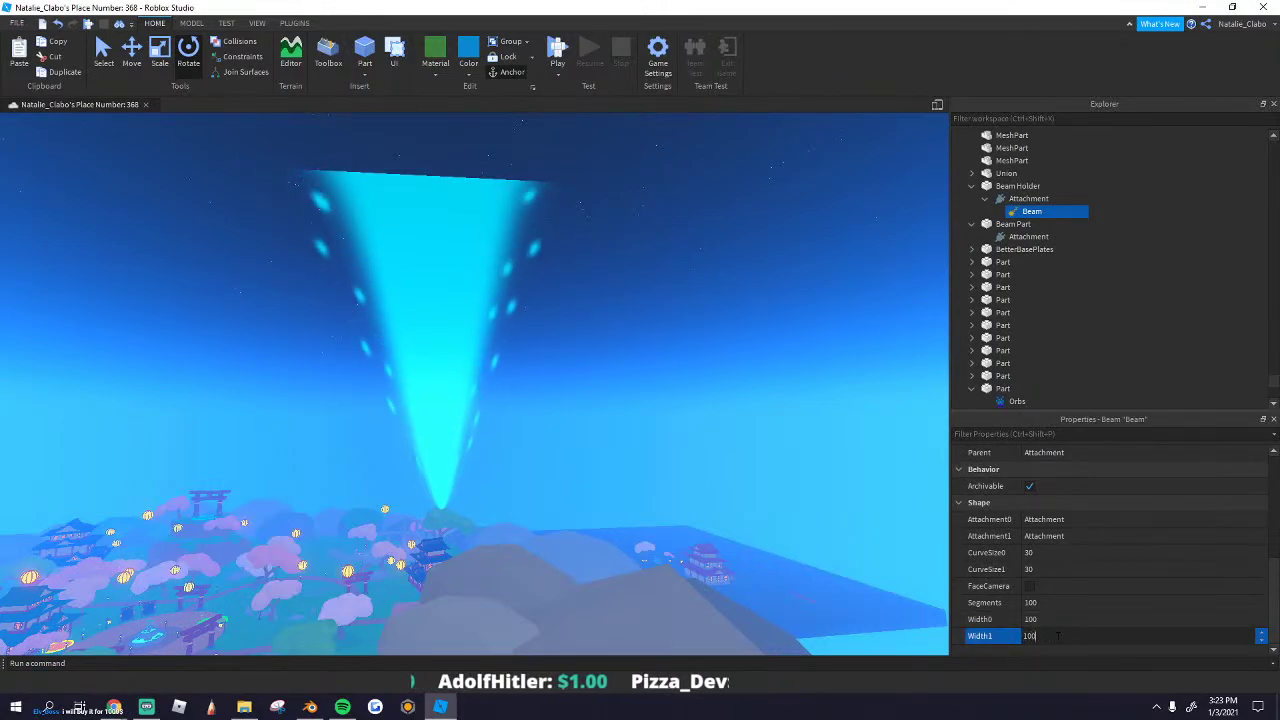
{"action": "key", "text": "Return"}
Step: Try the Beam with FaceCamera enabled and Segments at 1, and restore FaceCamera to off and Segments to 100
{"action": "left_click", "coordinate": [1053, 602]}
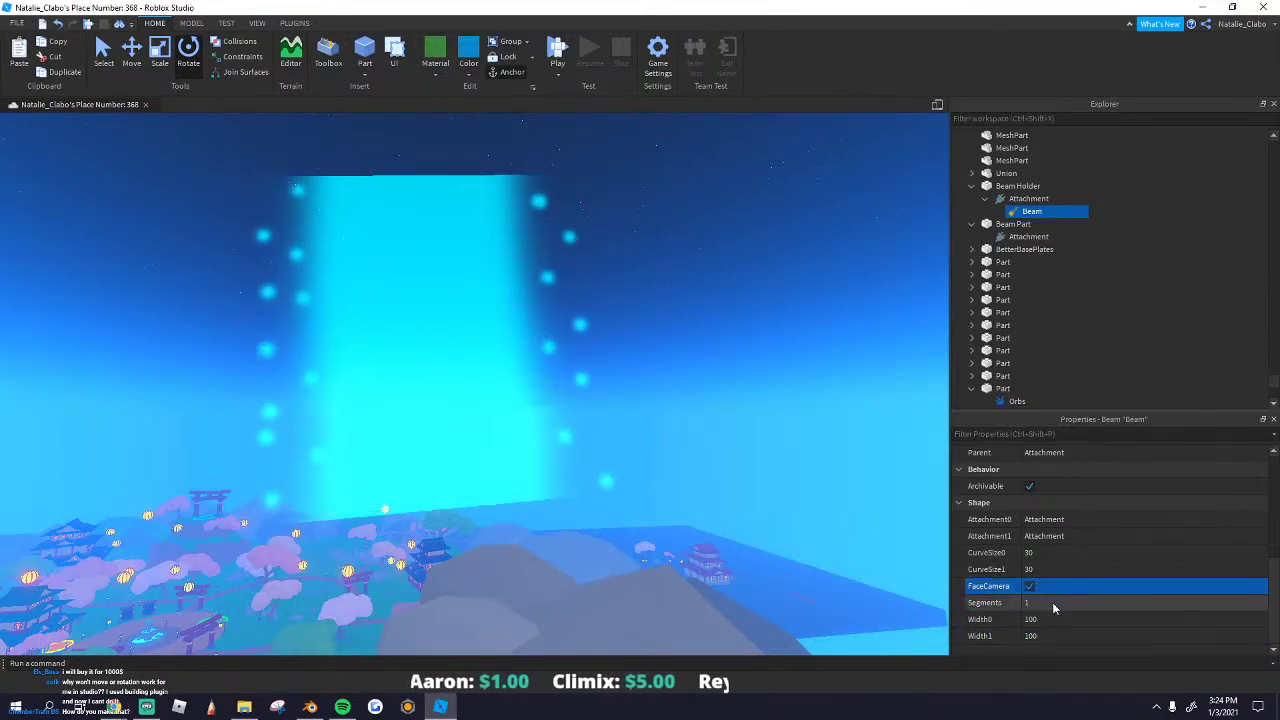
{"action": "left_click", "coordinate": [1046, 603]}
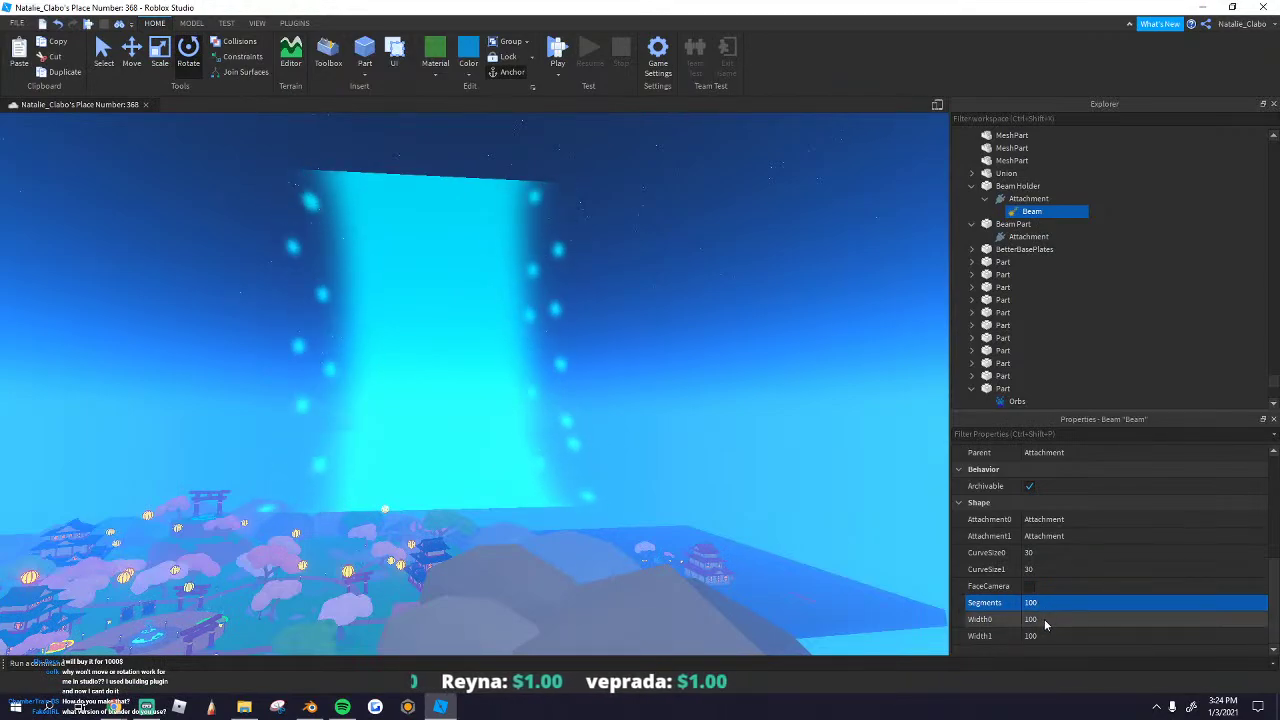
Step: Set the Beam's TextureLength to 0.1 and its Transparency to 0.7
{"action": "scroll", "coordinate": [1046, 620], "scroll_direction": "up", "scroll_amount": 5}
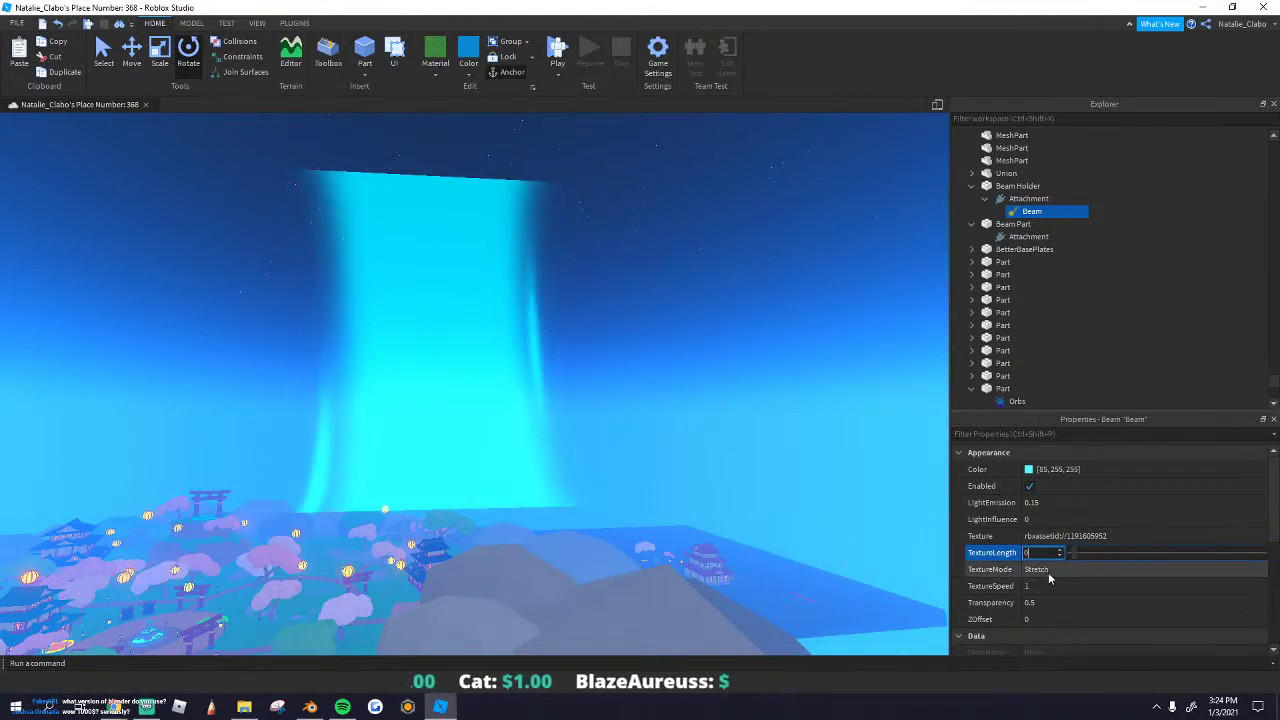
{"action": "type", "text": ".1"}
{"action": "left_click", "coordinate": [1035, 602]}
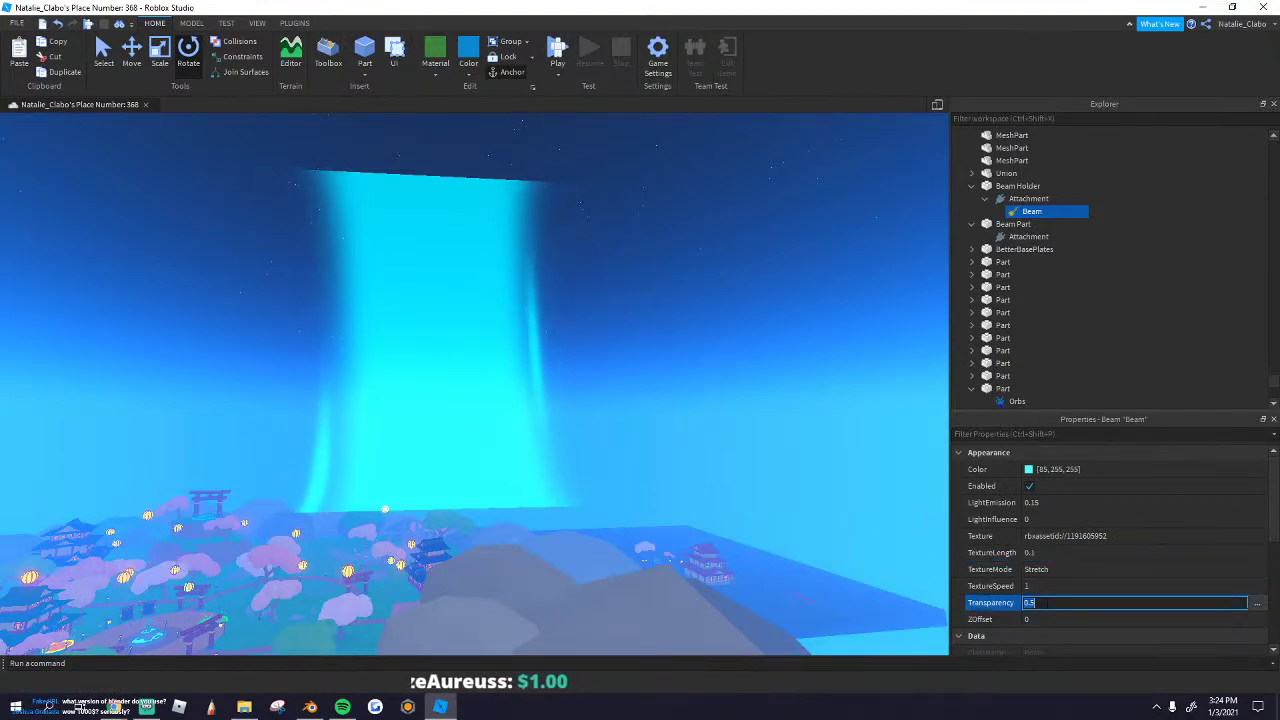
{"action": "key", "text": "Return"}
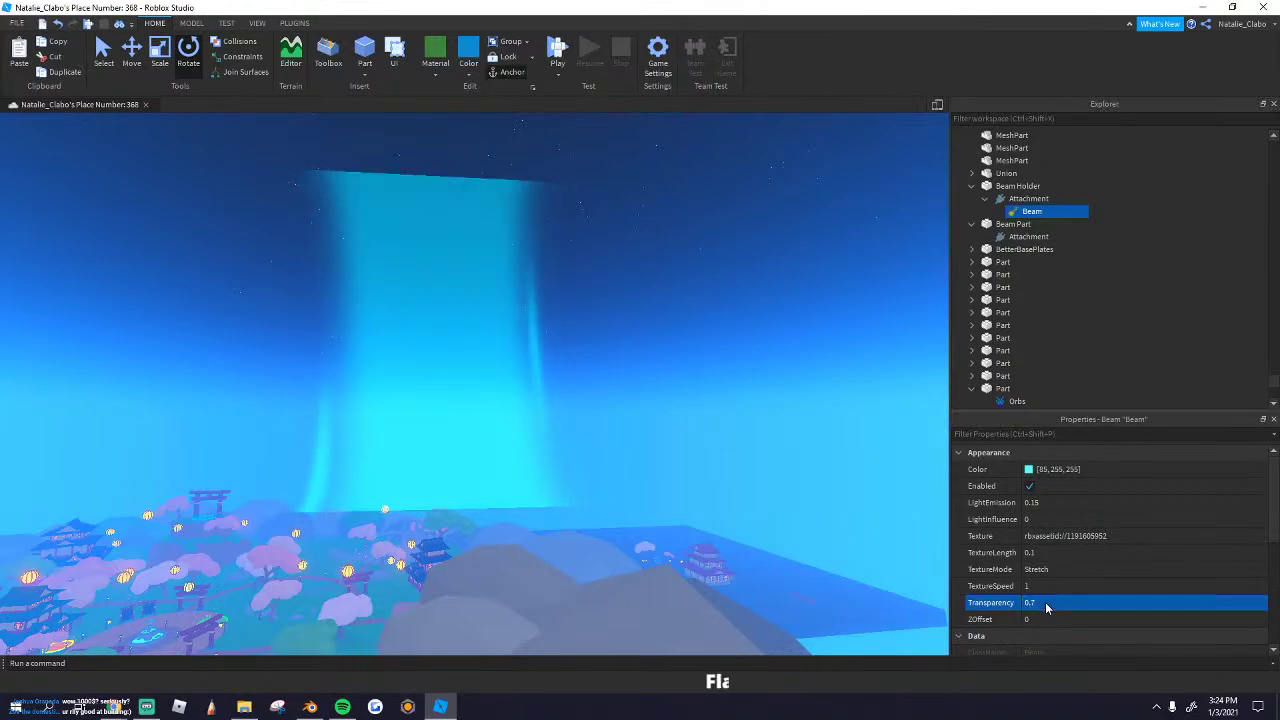
Step: Slow the beam's texture animation by setting its TextureSpeed to 0.3
{"action": "scroll", "coordinate": [1049, 610], "scroll_direction": "down", "scroll_amount": 2}
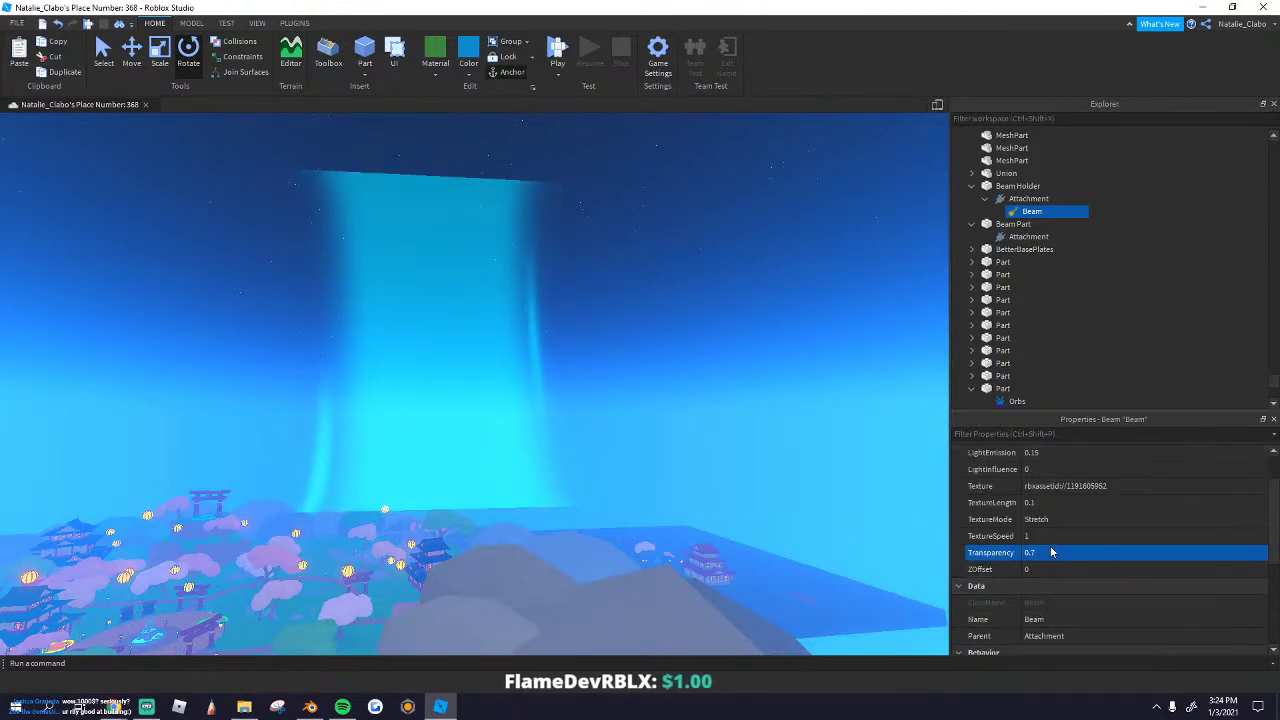
{"action": "scroll", "coordinate": [1060, 570], "scroll_direction": "down", "scroll_amount": 4}
{"action": "scroll", "coordinate": [1058, 605], "scroll_direction": "up", "scroll_amount": 5}
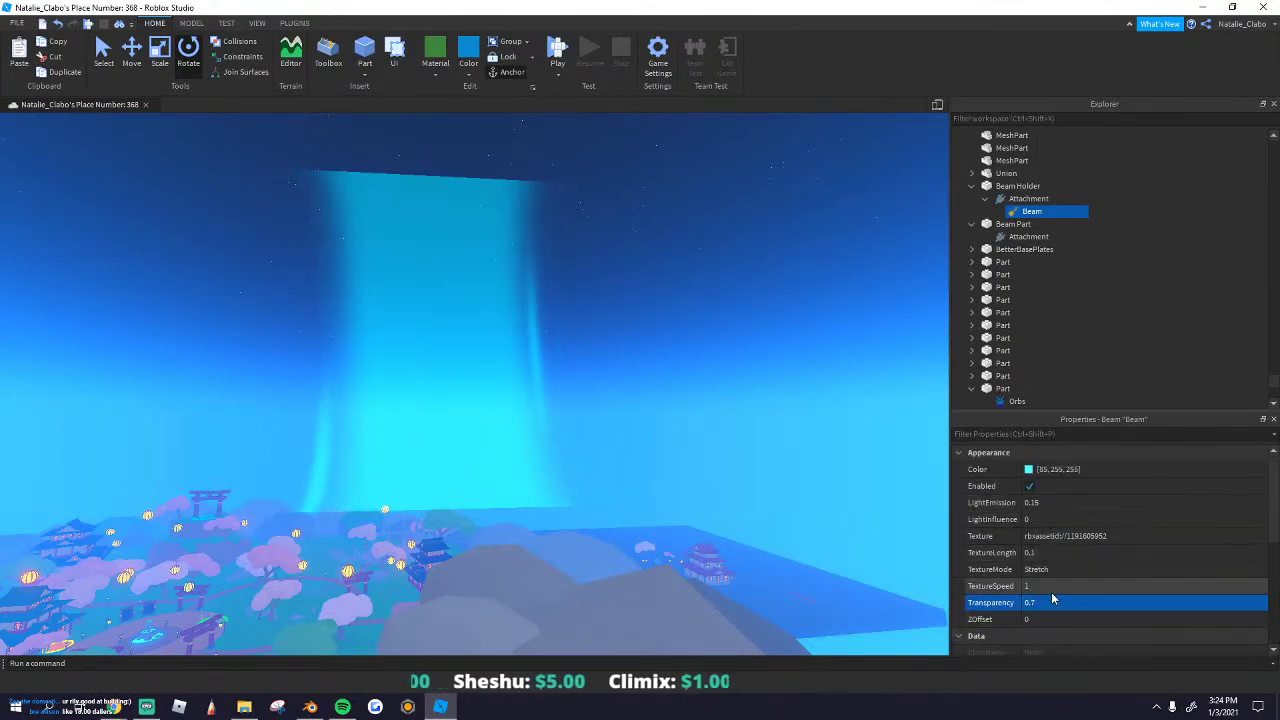
{"action": "left_click", "coordinate": [1050, 586]}
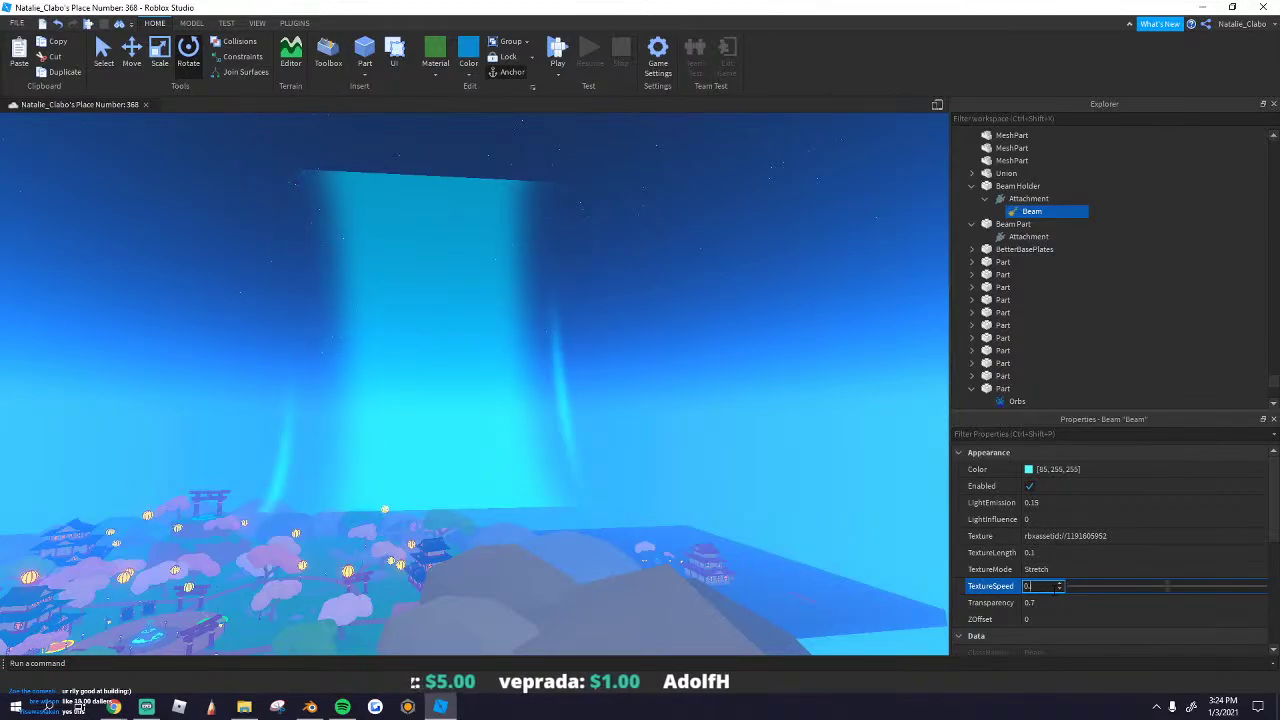
{"action": "type", "text": "0.3"}
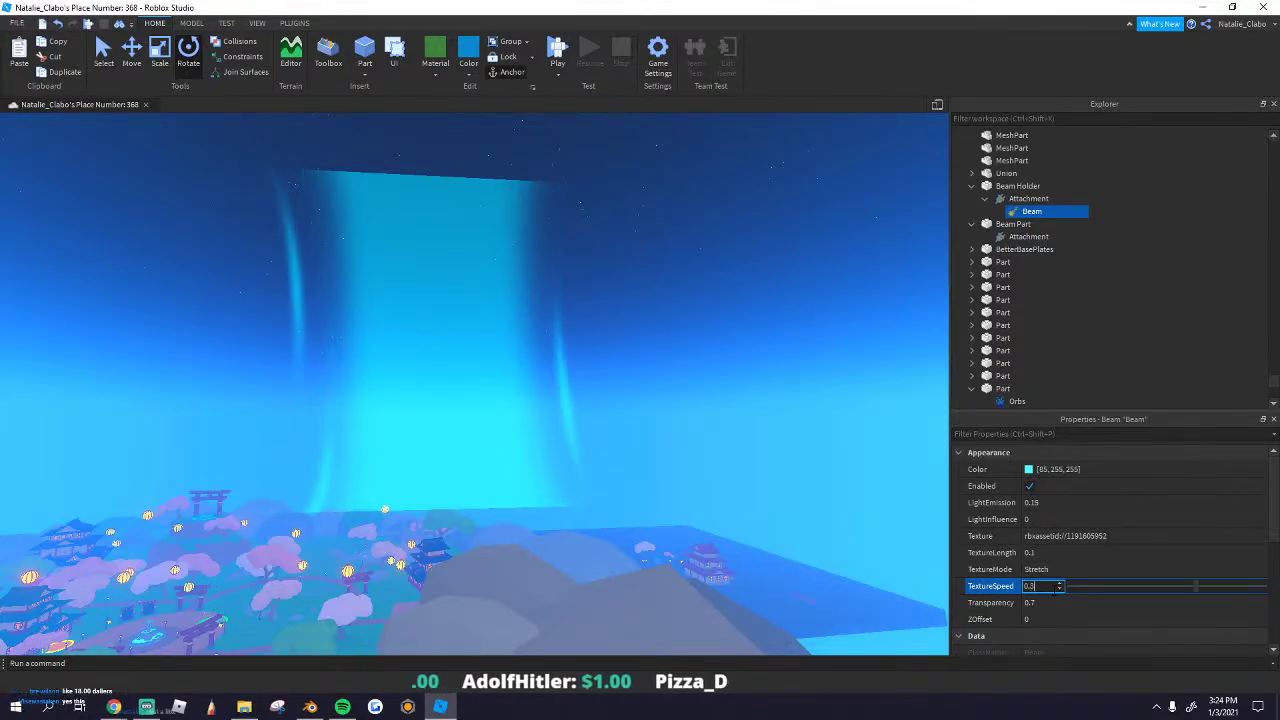
{"action": "key", "text": "Return"}
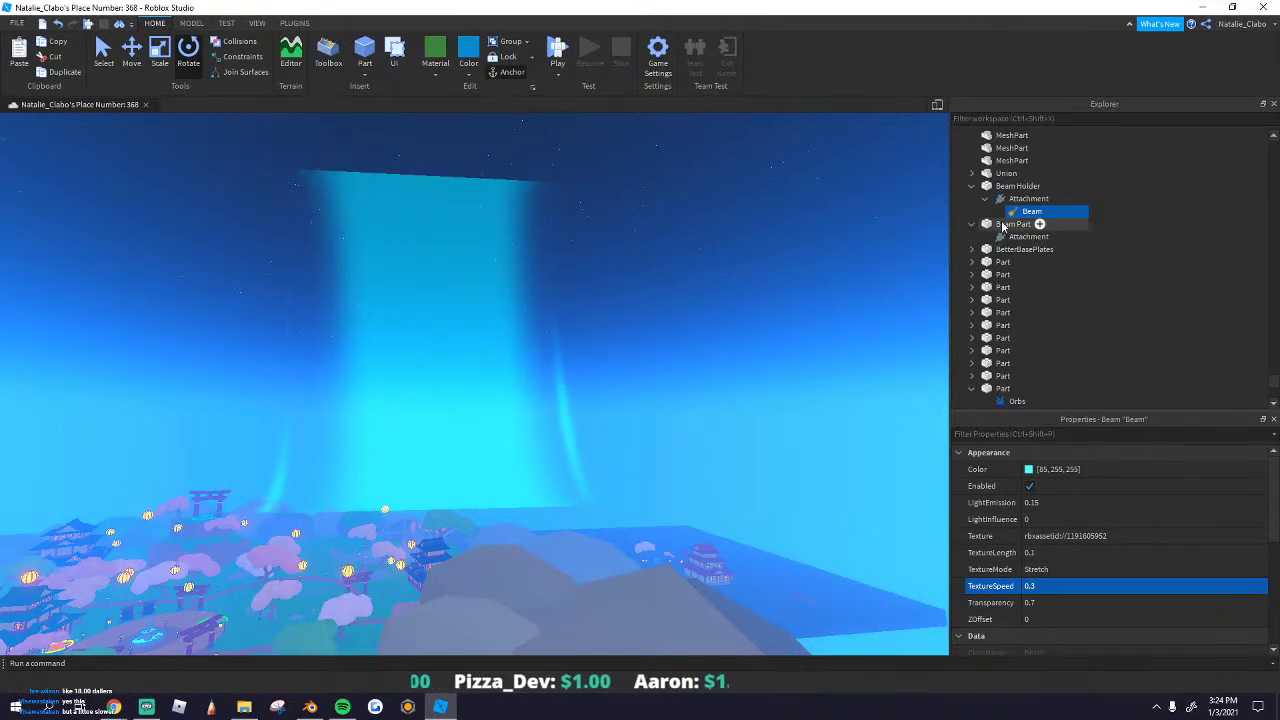
Step: Move the Beam Part vertically to adjust the height of the beam's upper edge
{"action": "left_click", "coordinate": [1012, 224]}
{"action": "key", "text": "ctrl+2"}
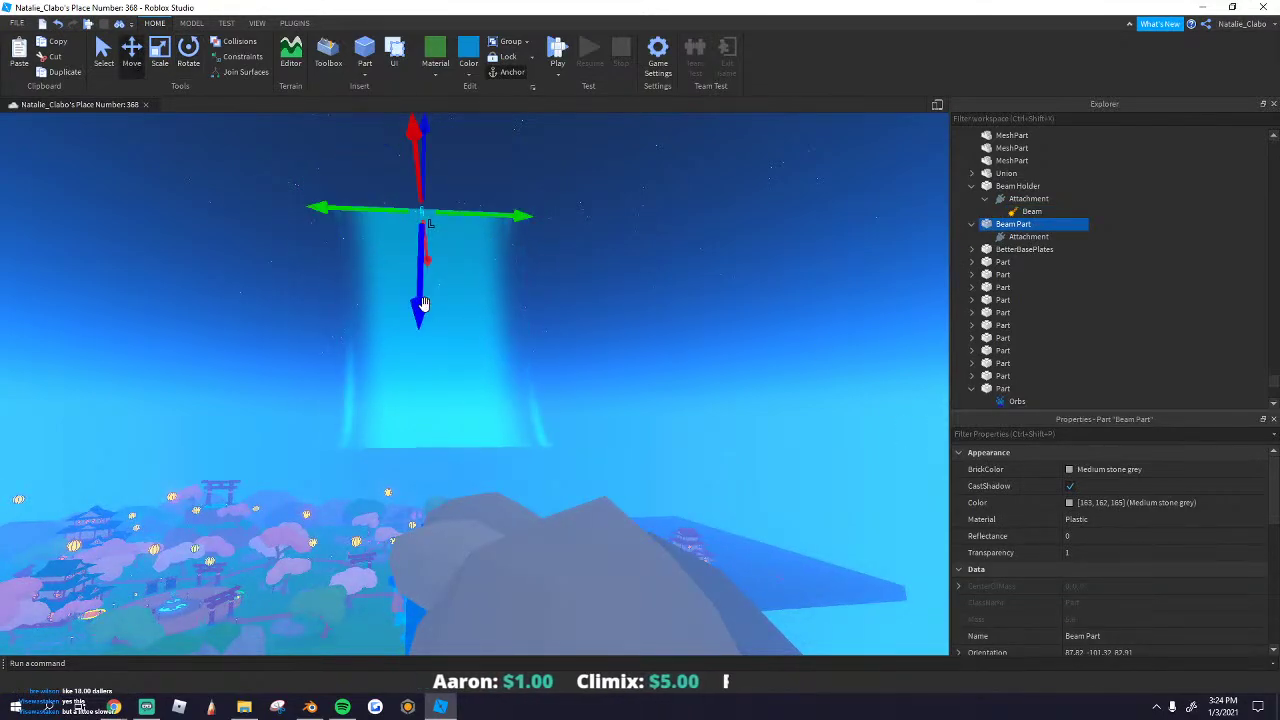
{"action": "left_click_drag", "start_coordinate": [424, 304], "coordinate": [420, 266]}
{"action": "right_click_drag", "start_coordinate": [423, 284], "coordinate": [420, 266]}
{"action": "left_click_drag", "start_coordinate": [420, 266], "coordinate": [418, 264]}
Step: Select the Beam Holder and Beam Part together and group them into one model
{"action": "right_click_drag", "start_coordinate": [305, 315], "coordinate": [305, 315]}
{"action": "key", "text": "s"}
{"action": "left_click_drag", "start_coordinate": [184, 191], "coordinate": [503, 456]}
{"action": "right_click", "coordinate": [402, 386]}
{"action": "left_click", "coordinate": [440, 141]}
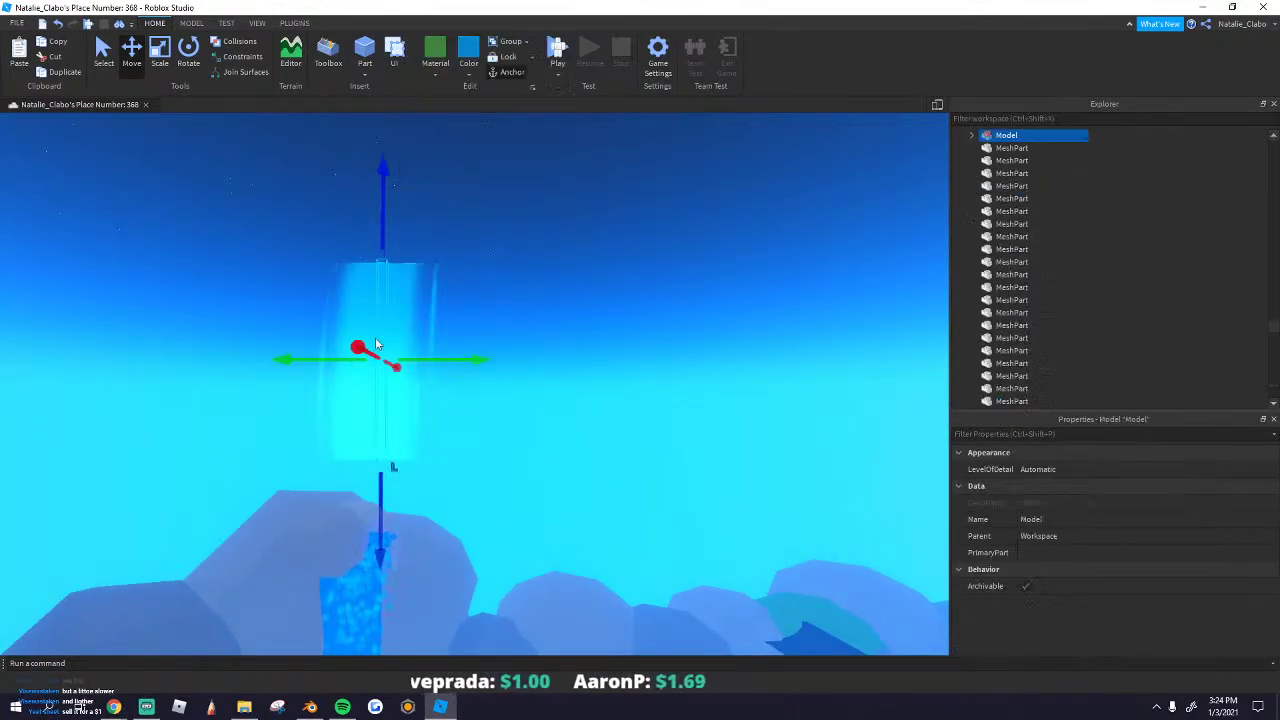
Step: Move the beam model down from above the mountain to stand in front of the waterfall
{"action": "left_click_drag", "start_coordinate": [385, 269], "coordinate": [394, 363]}
{"action": "right_click_drag", "start_coordinate": [394, 363], "coordinate": [394, 363]}
{"action": "left_click_drag", "start_coordinate": [394, 363], "coordinate": [398, 391]}
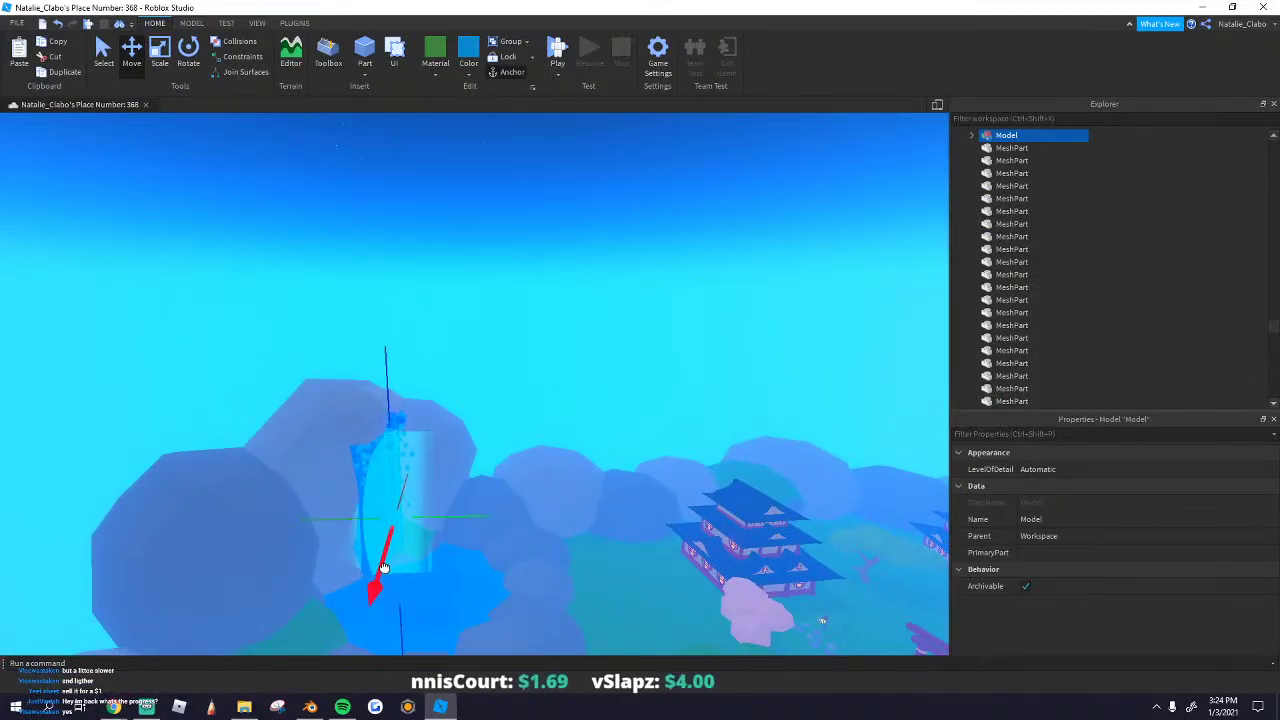
Step: Rotate the beam model about its vertical axis until the beam faces the same way as the waterfall
{"action": "key", "text": "ctrl+4"}
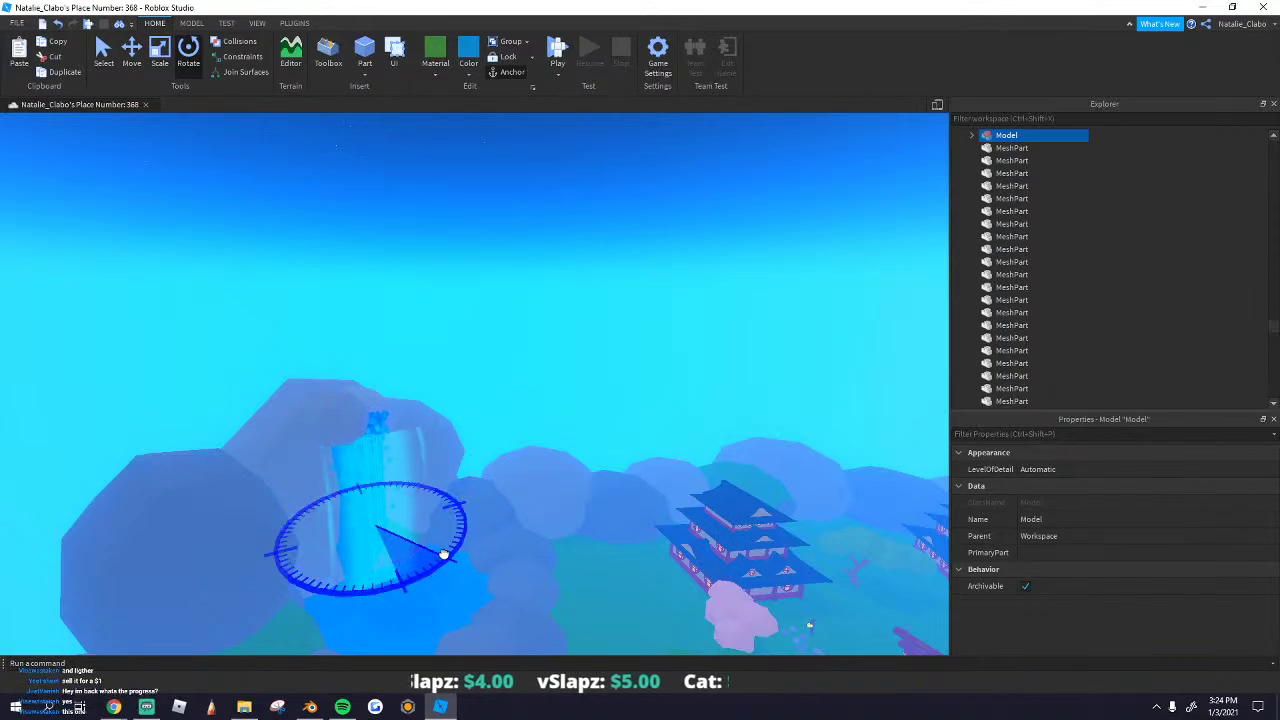
{"action": "left_click_drag", "start_coordinate": [452, 537], "coordinate": [443, 526]}
{"action": "scroll", "coordinate": [443, 526], "scroll_direction": "up", "scroll_amount": 8}
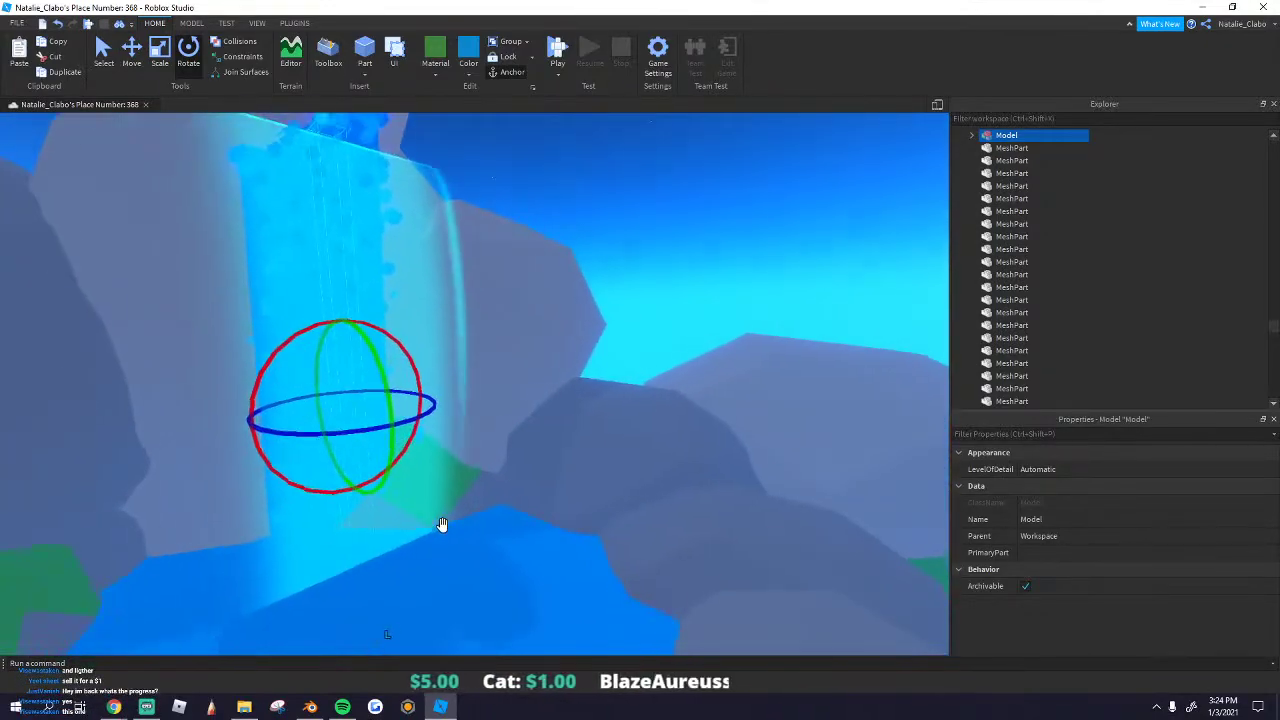
{"action": "mouse_move", "coordinate": [409, 420]}
{"action": "left_mouse_down"}
{"action": "mouse_move", "coordinate": [382, 421]}
{"action": "mouse_move", "coordinate": [397, 414]}
{"action": "left_mouse_up"}
{"action": "right_click_drag", "start_coordinate": [397, 414], "coordinate": [150, 145]}
{"action": "scroll", "coordinate": [952, 141], "scroll_direction": "up", "scroll_amount": 1}
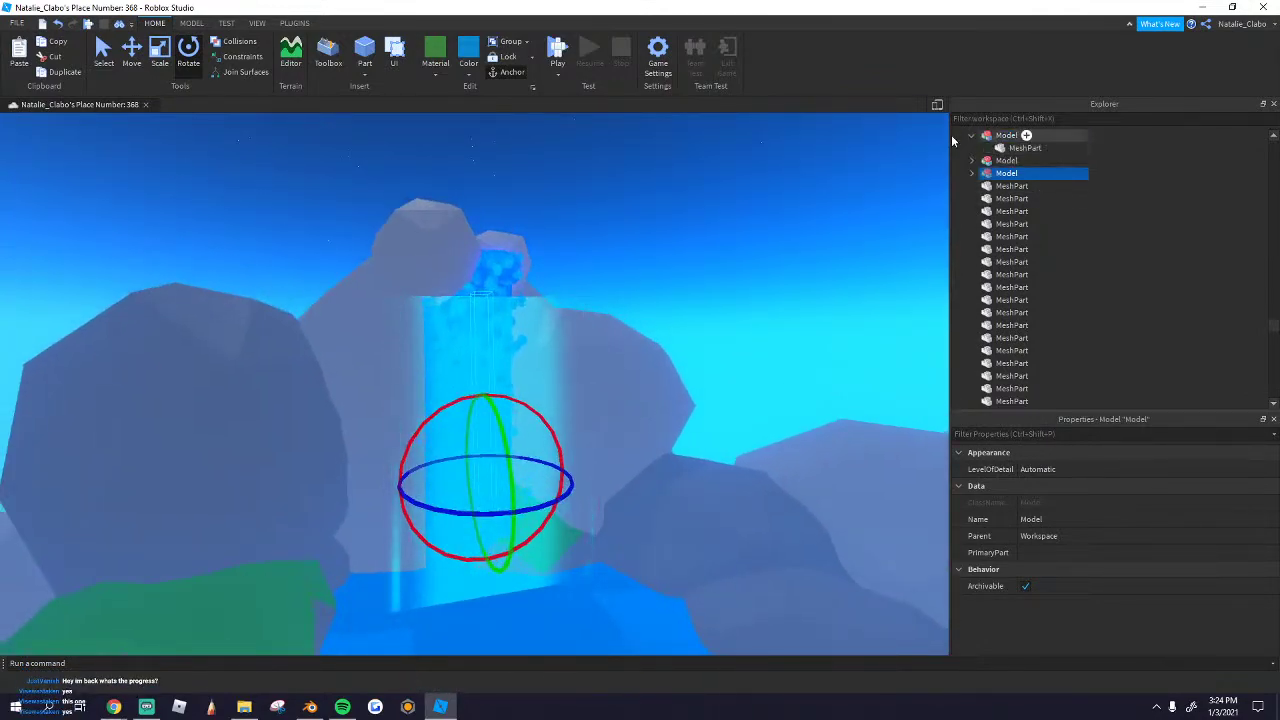
Step: Select the Beam Part inside the beam model and move it back toward the cliff at the waterfall's upper edge
{"action": "left_click", "coordinate": [972, 161]}
{"action": "left_click", "coordinate": [1018, 174]}
{"action": "scroll", "coordinate": [469, 340], "scroll_direction": "up", "scroll_amount": 4}
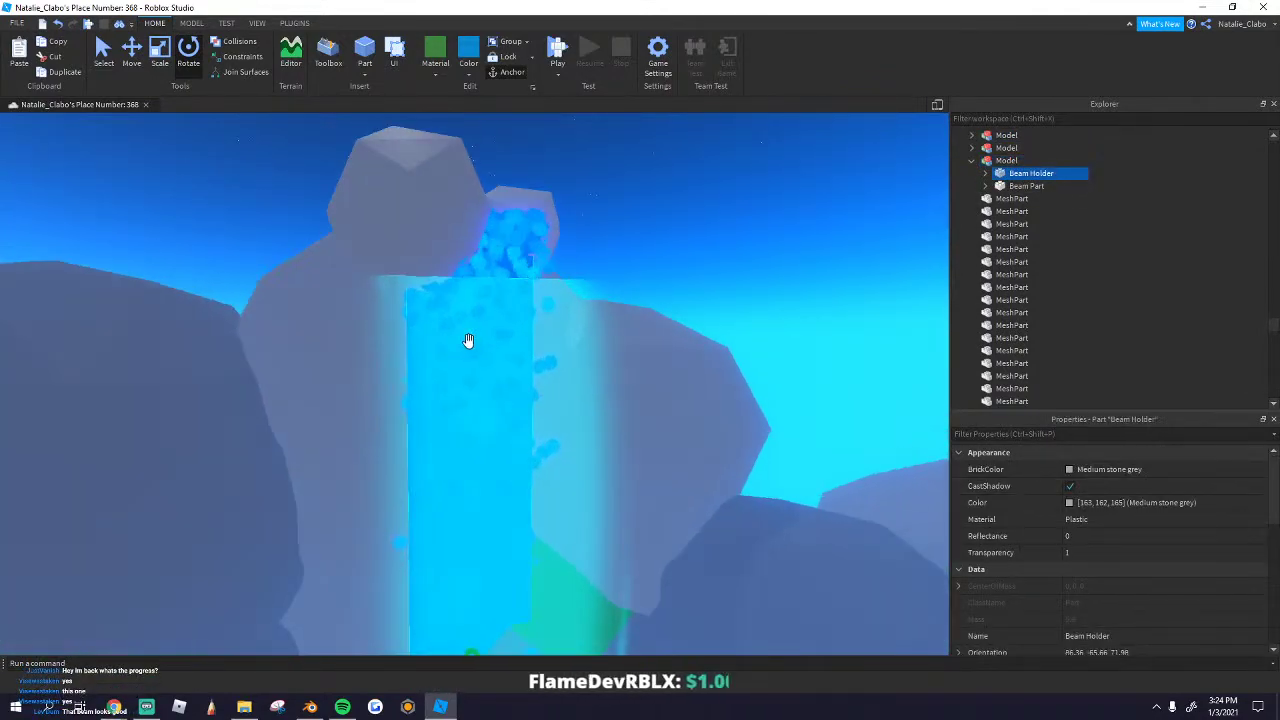
{"action": "right_click_drag", "start_coordinate": [469, 340], "coordinate": [620, 330]}
{"action": "left_click", "coordinate": [1018, 186]}
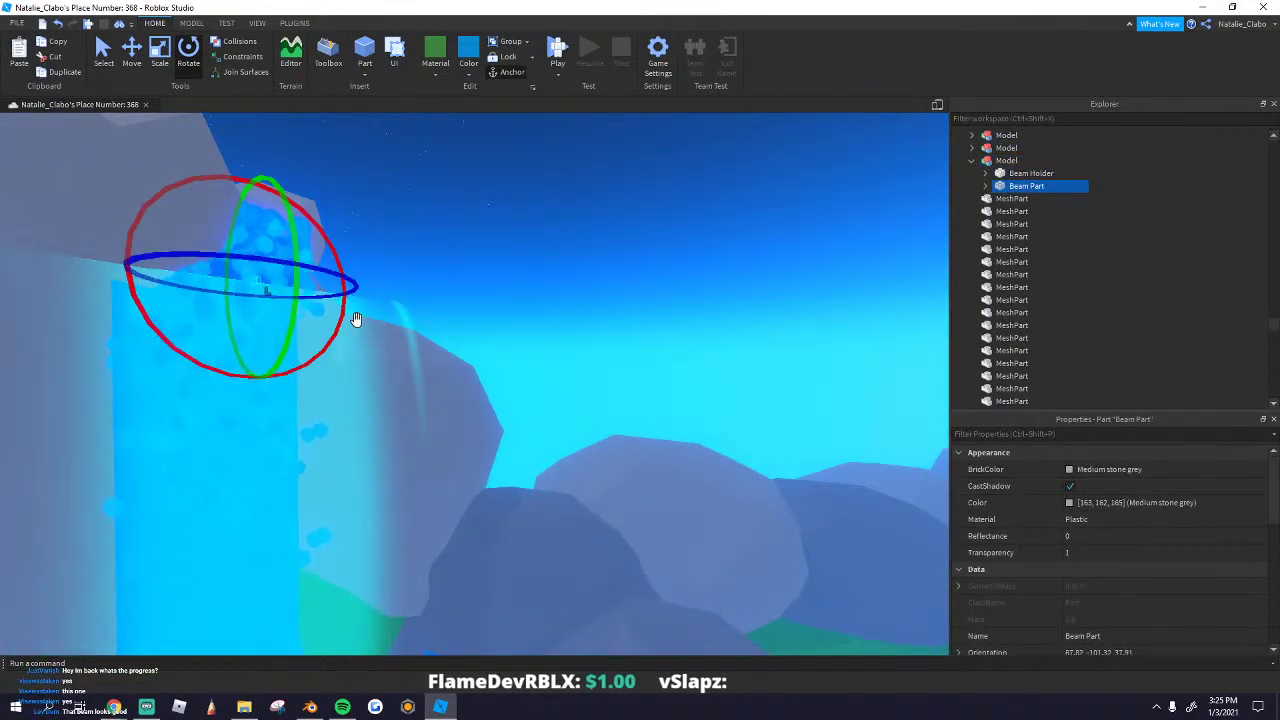
{"action": "scroll", "coordinate": [356, 319], "scroll_direction": "down", "scroll_amount": 3}
{"action": "right_click_drag", "start_coordinate": [356, 319], "coordinate": [312, 300]}
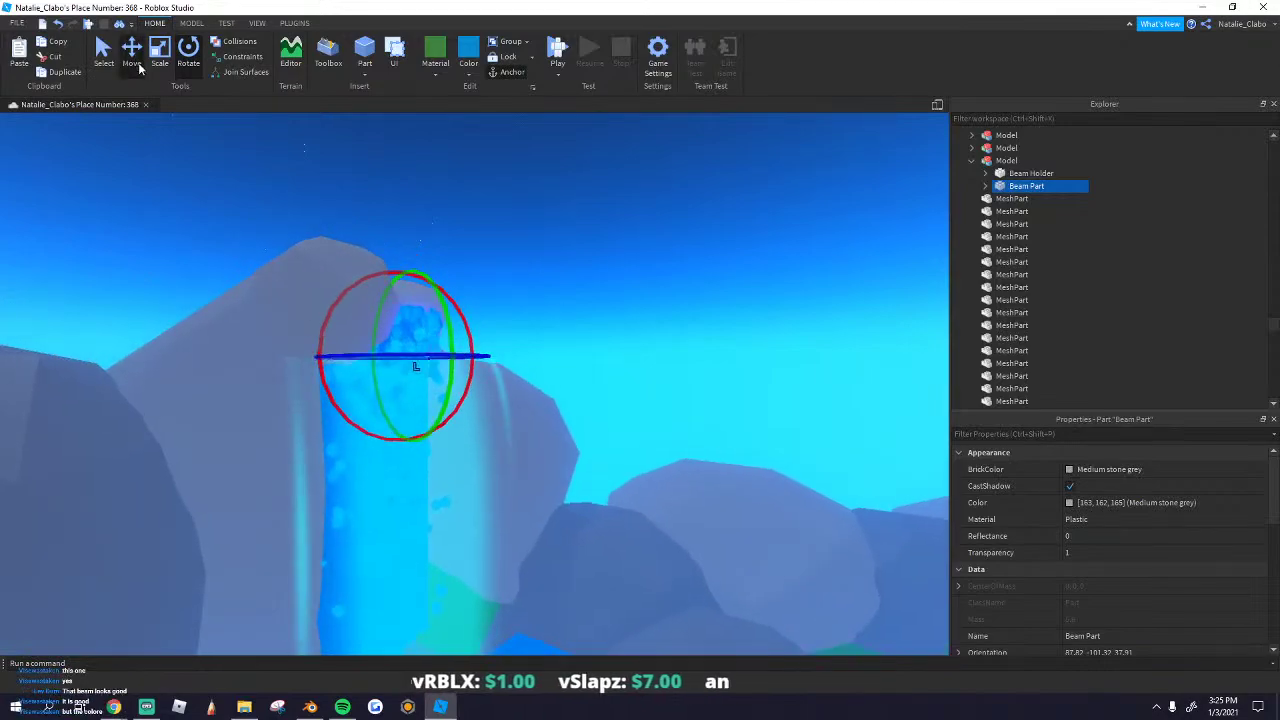
{"action": "left_click", "coordinate": [134, 62]}
{"action": "left_click_drag", "start_coordinate": [437, 362], "coordinate": [417, 363]}
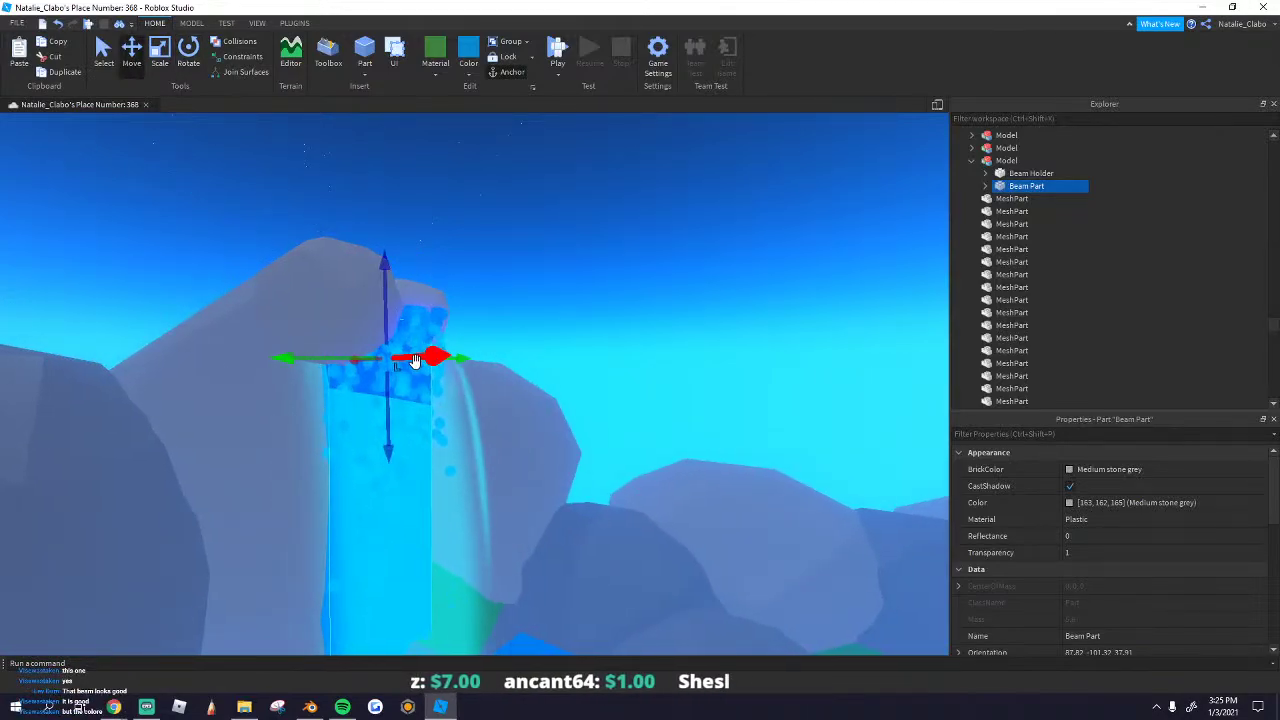
Step: Remove the old solid blue waterfall part overlapping the beam
{"action": "scroll", "coordinate": [417, 363], "scroll_direction": "up", "scroll_amount": 3}
{"action": "right_click_drag", "start_coordinate": [417, 363], "coordinate": [417, 365]}
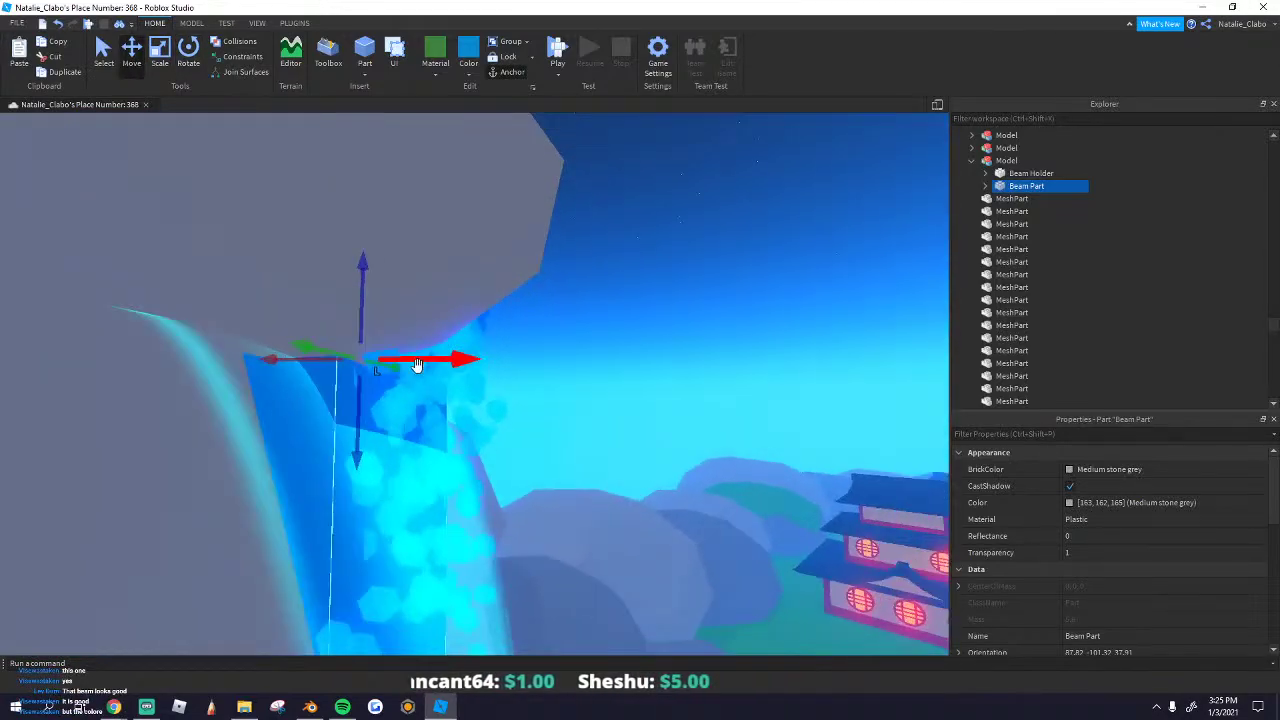
{"action": "scroll", "coordinate": [410, 369], "scroll_direction": "down", "scroll_amount": 3}
{"action": "key", "text": "d"}
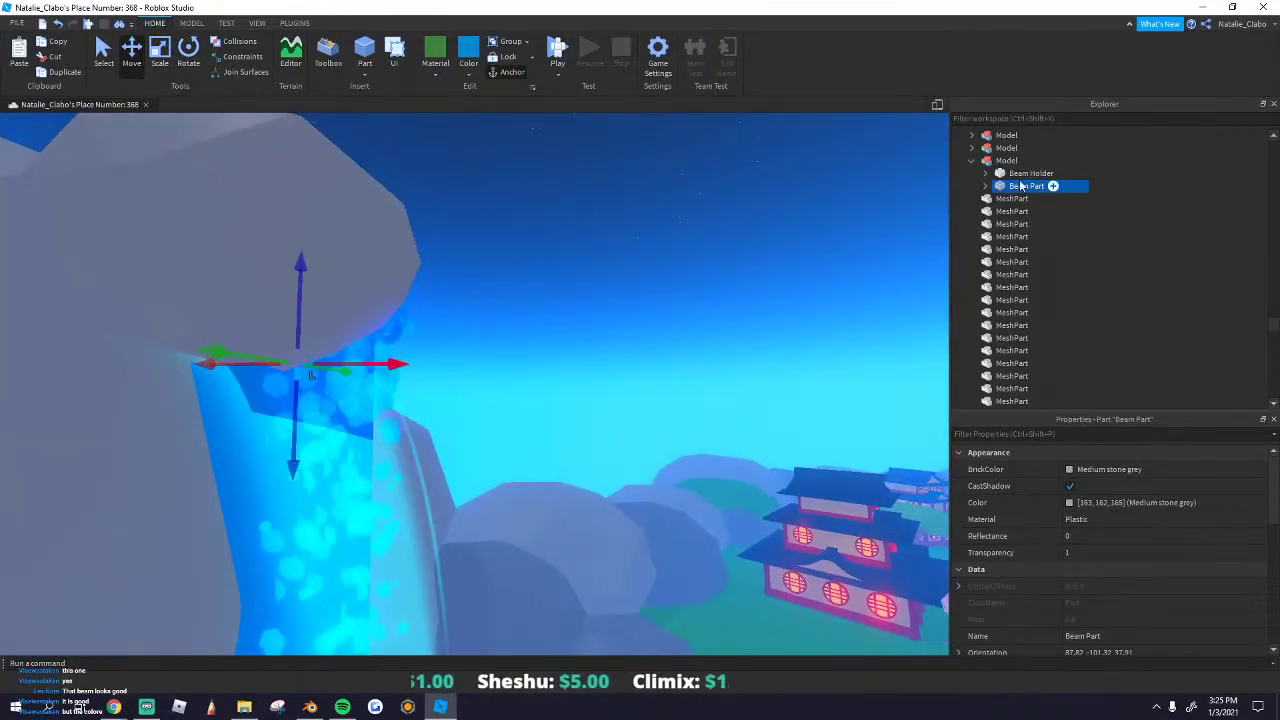
{"action": "left_click", "coordinate": [986, 187]}
{"action": "right_click_drag", "start_coordinate": [570, 371], "coordinate": [512, 388]}
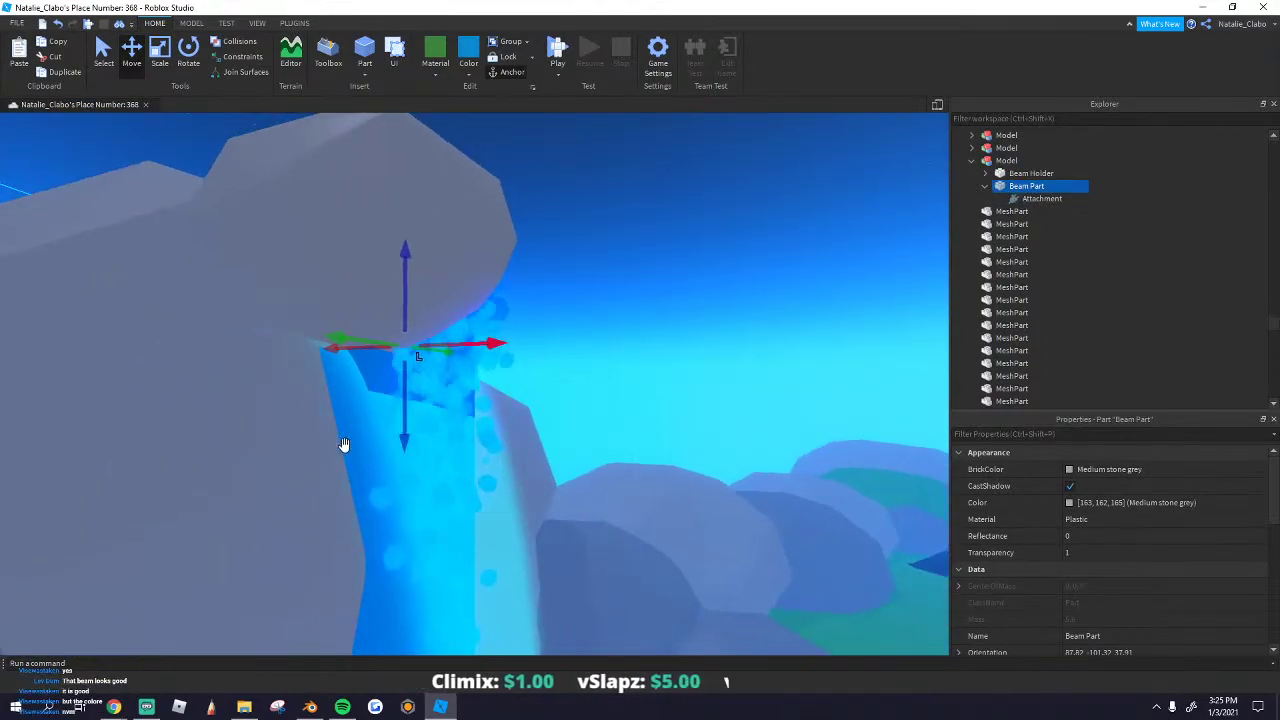
{"action": "left_click", "coordinate": [347, 443]}
{"action": "right_click", "coordinate": [347, 443]}
{"action": "left_click", "coordinate": [430, 175]}
Step: Select the WaterExplosion particle part above the waterfall and move it back toward the cliff at the beam's upper edge
{"action": "scroll", "coordinate": [481, 292], "scroll_direction": "down", "scroll_amount": 3}
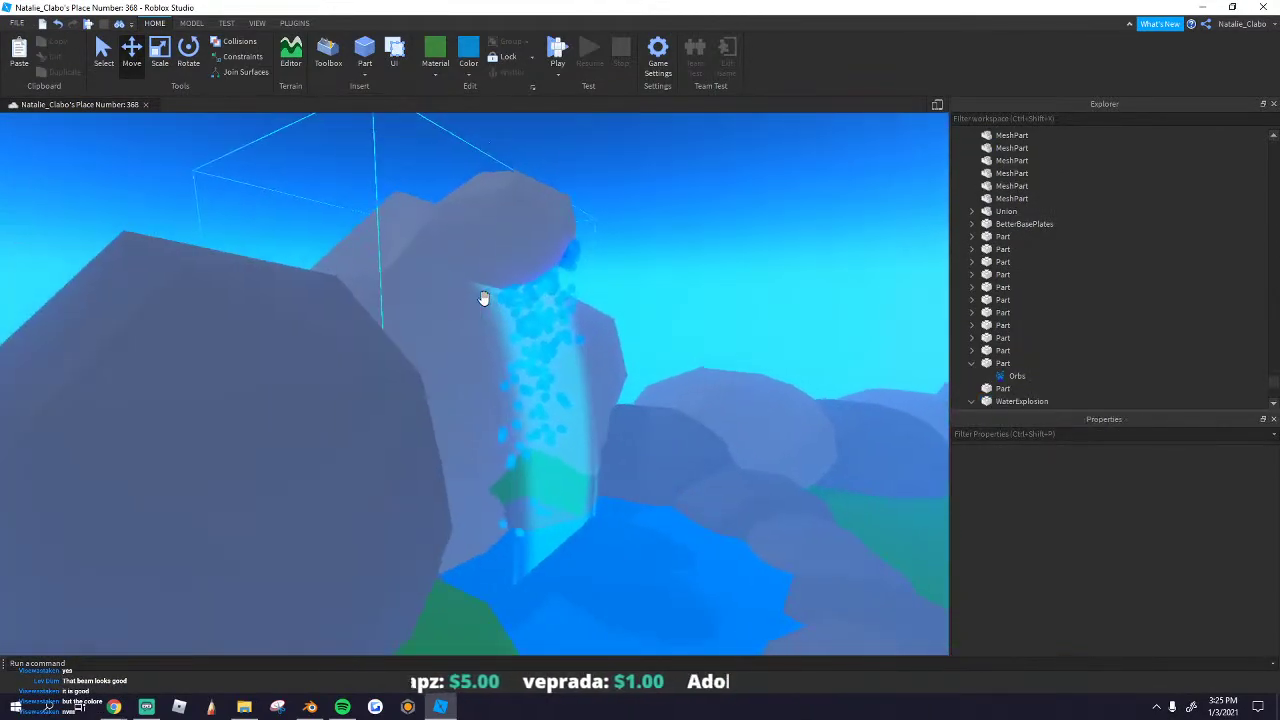
{"action": "scroll", "coordinate": [483, 298], "scroll_direction": "up", "scroll_amount": 3}
{"action": "right_click_drag", "start_coordinate": [483, 298], "coordinate": [446, 290]}
{"action": "scroll", "coordinate": [483, 298], "scroll_direction": "down", "scroll_amount": 3}
{"action": "left_click_drag", "start_coordinate": [354, 231], "coordinate": [630, 342]}
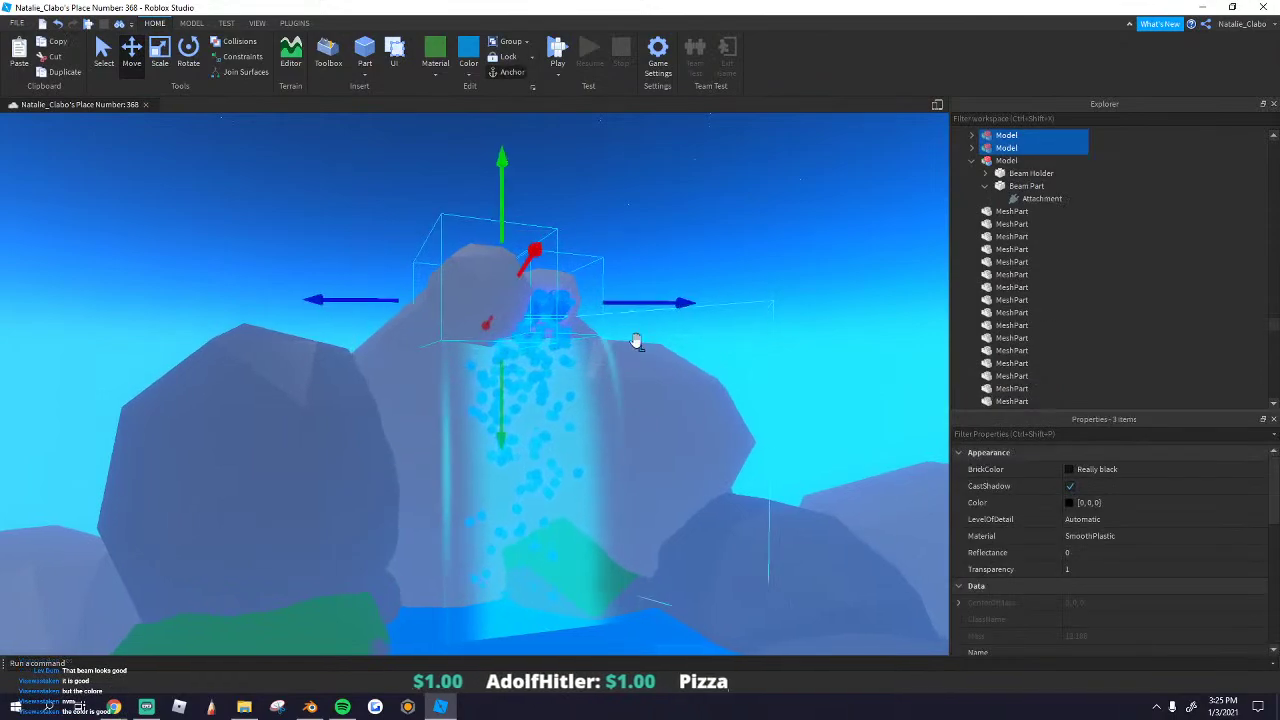
{"action": "scroll", "coordinate": [650, 342], "scroll_direction": "up", "scroll_amount": 3}
{"action": "left_click", "coordinate": [460, 298]}
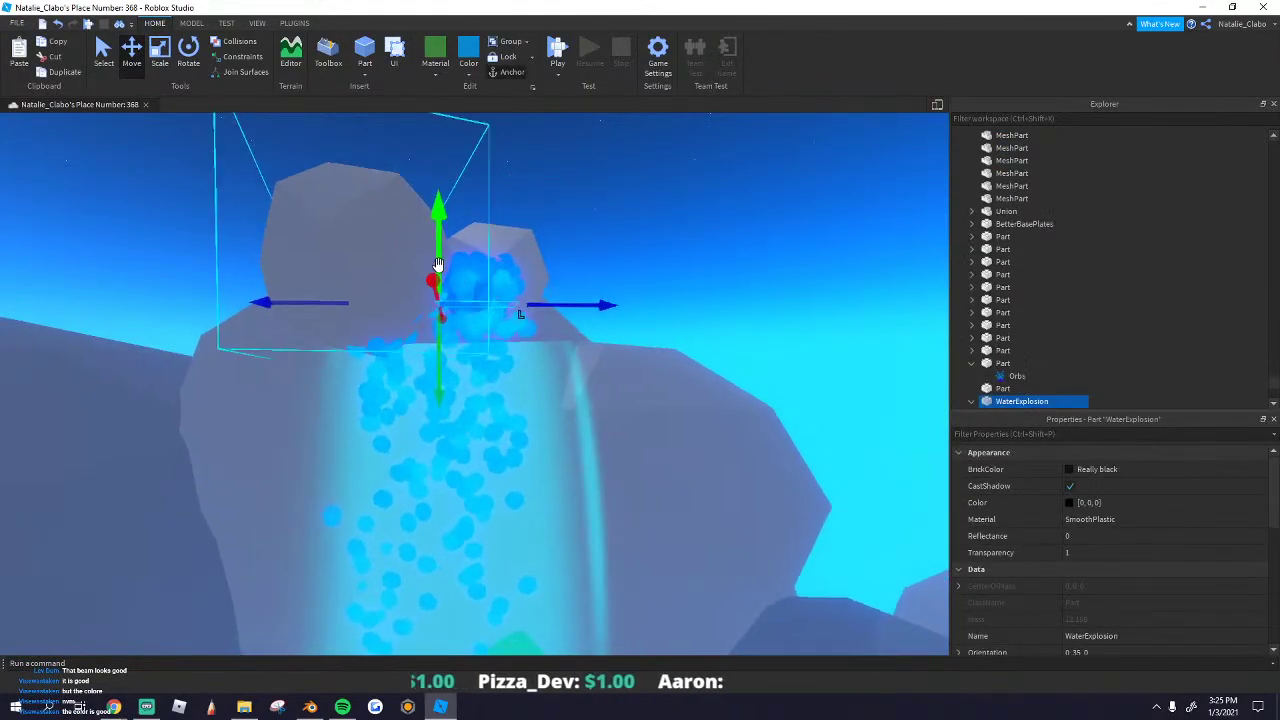
{"action": "left_click_drag", "start_coordinate": [440, 300], "coordinate": [442, 306]}
{"action": "key", "text": "w"}
{"action": "right_click_drag", "start_coordinate": [451, 311], "coordinate": [455, 312]}
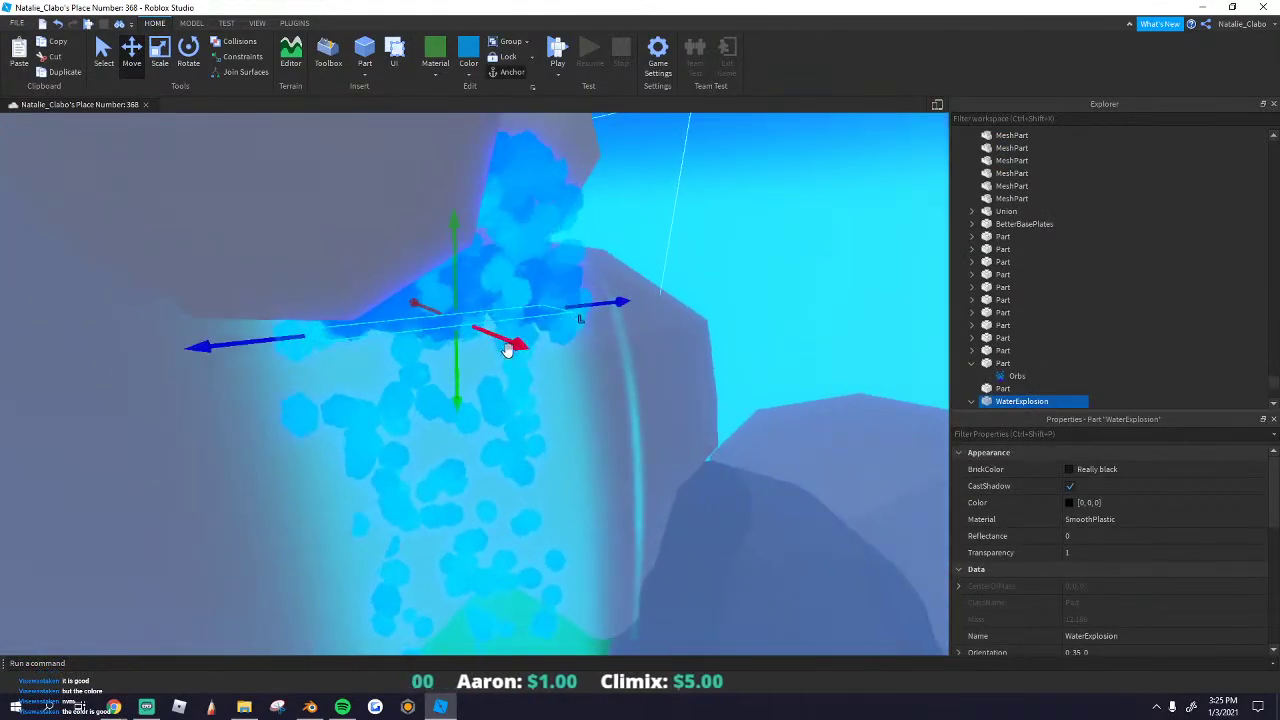
{"action": "left_click_drag", "start_coordinate": [508, 349], "coordinate": [462, 331]}
{"action": "right_click_drag", "start_coordinate": [462, 331], "coordinate": [523, 338]}
{"action": "key", "text": "s"}
Step: Delete the WaterExplosion particle part from the waterfall
{"action": "right_click", "coordinate": [537, 273]}
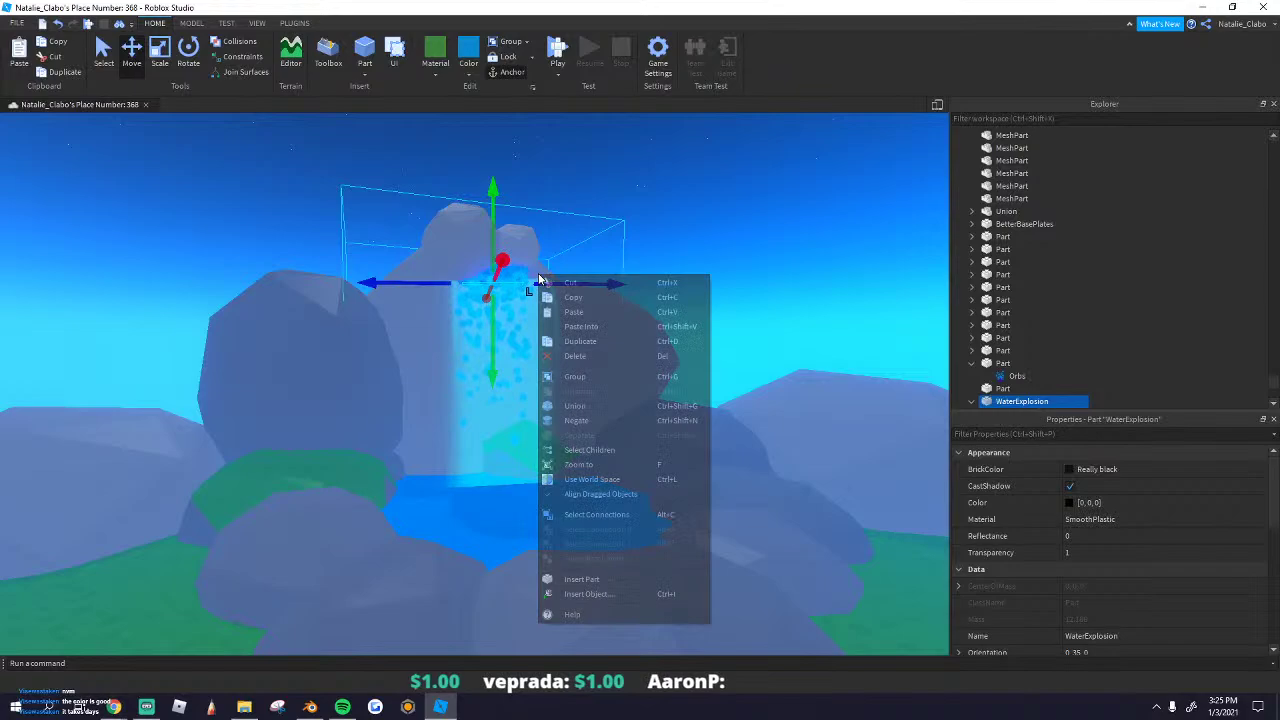
{"action": "left_click", "coordinate": [600, 352]}
{"action": "scroll", "coordinate": [640, 319], "scroll_direction": "up", "scroll_amount": 2}
Step: Give the pool's water part the Neon material and a darker blue colour of [6, 98, 147]
{"action": "left_click", "coordinate": [540, 543]}
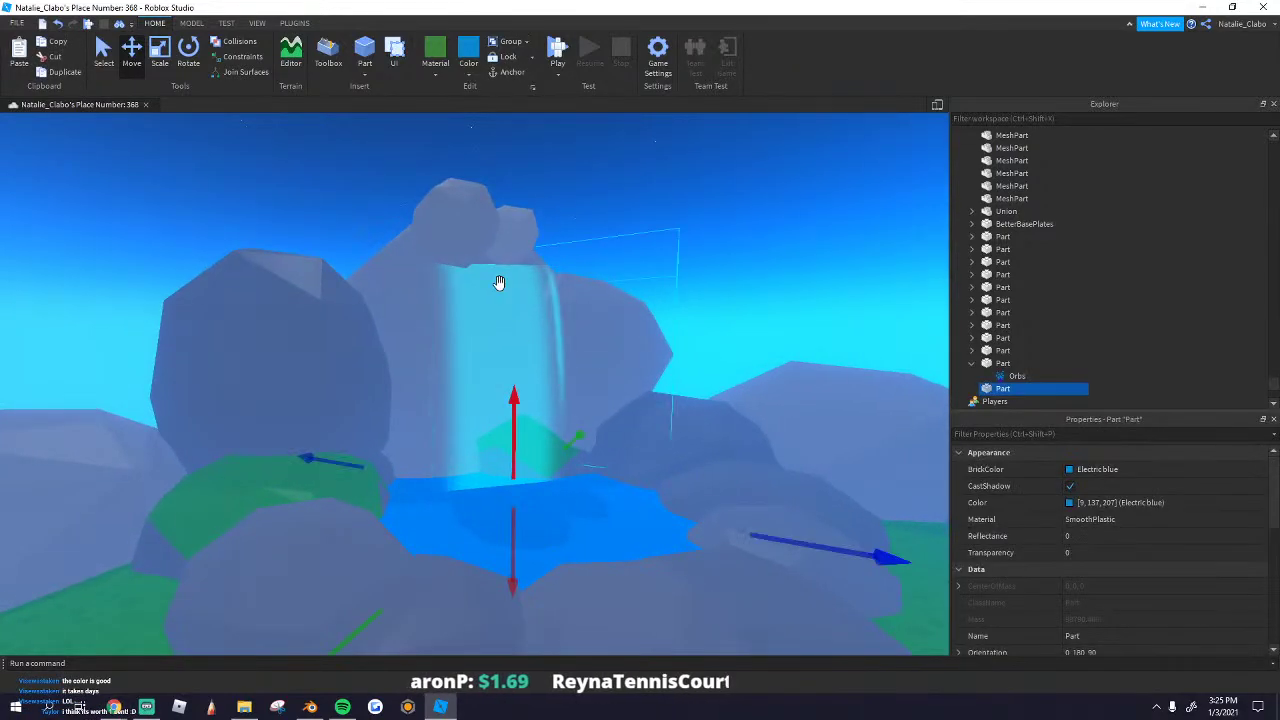
{"action": "left_click", "coordinate": [435, 60]}
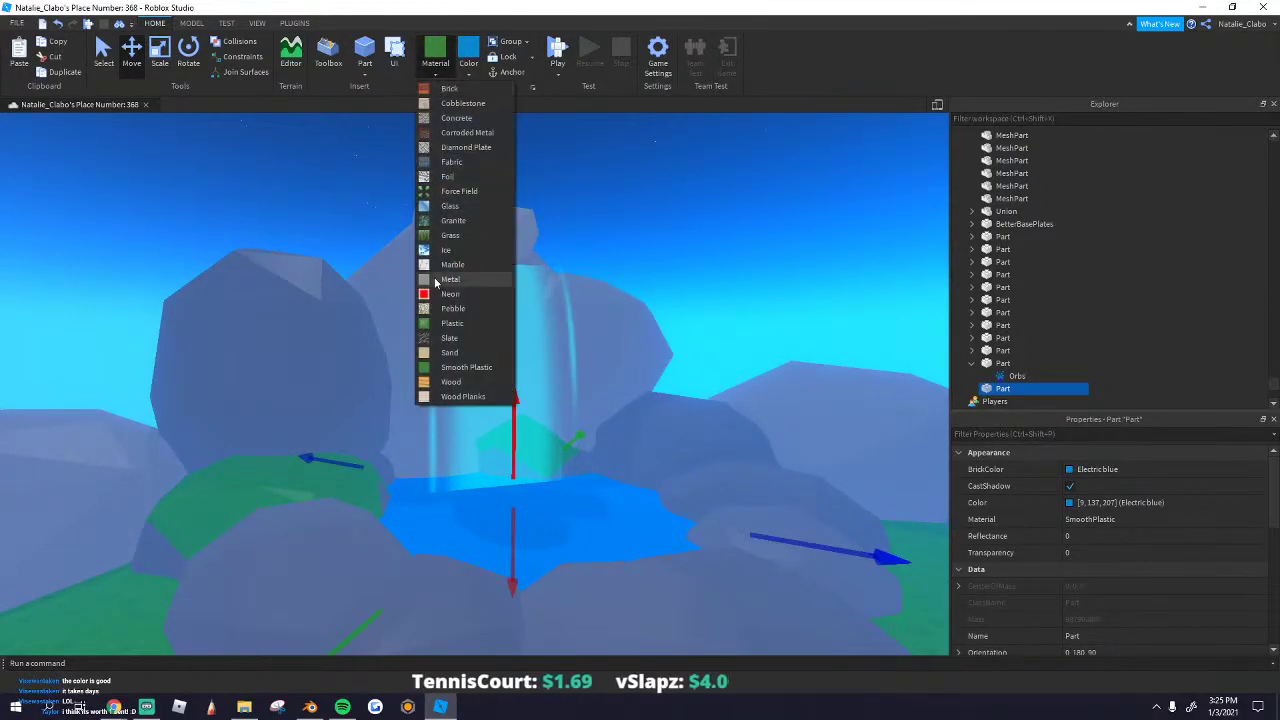
{"action": "left_click", "coordinate": [443, 291]}
{"action": "right_click_drag", "start_coordinate": [443, 291], "coordinate": [445, 294]}
{"action": "left_click", "coordinate": [1069, 504]}
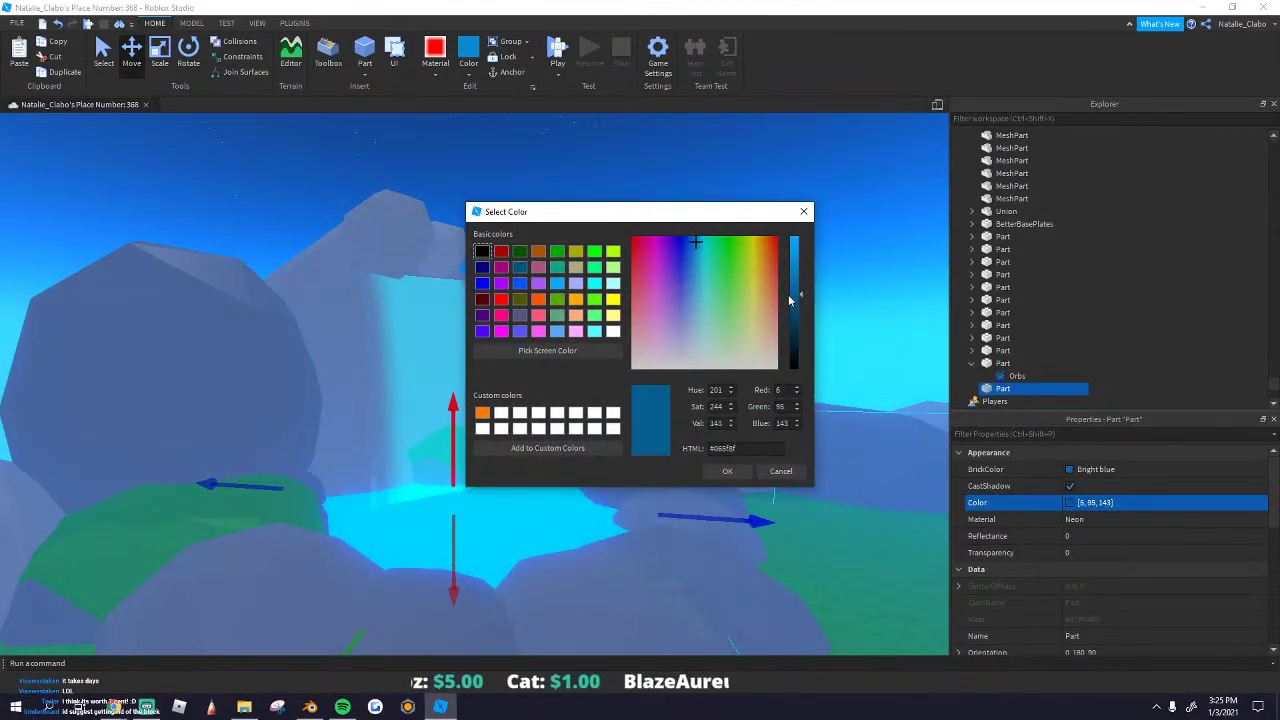
{"action": "left_click", "coordinate": [722, 473]}
Step: Examine the waterfall and glowing pool from a distance and up close to judge how they look in the map
{"action": "scroll", "coordinate": [584, 337], "scroll_direction": "down", "scroll_amount": 10}
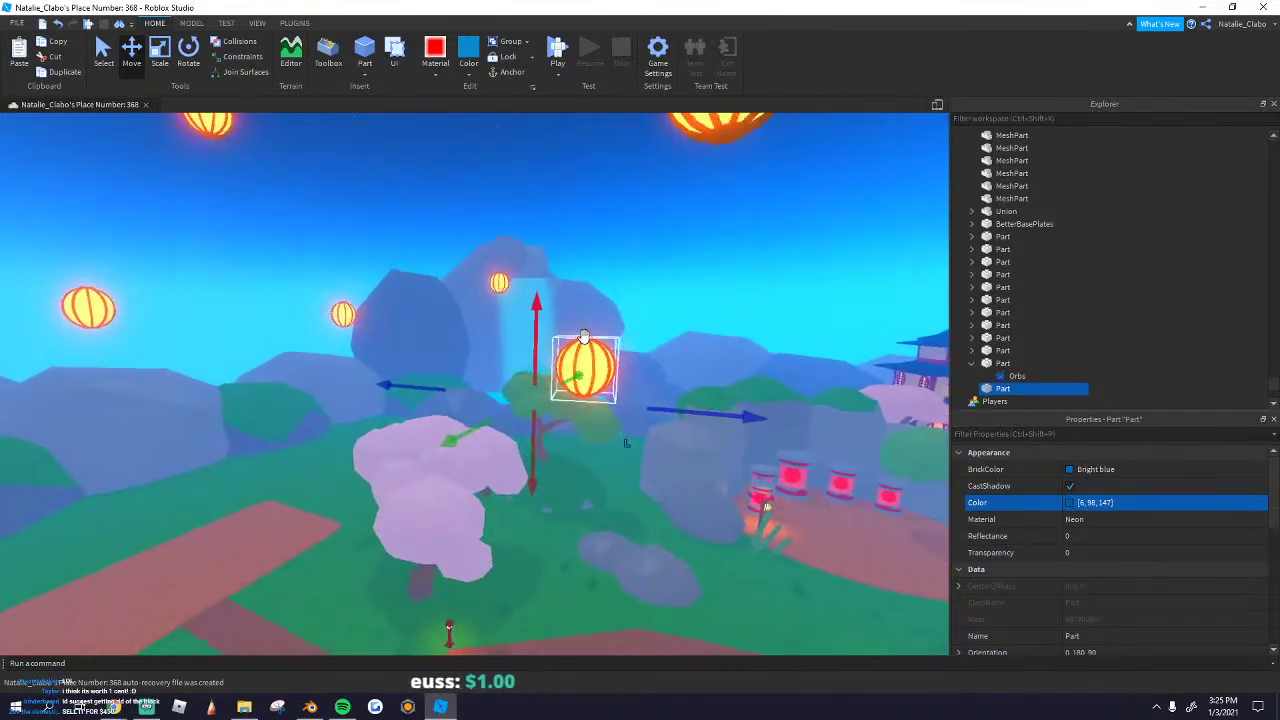
{"action": "scroll", "coordinate": [585, 336], "scroll_direction": "up", "scroll_amount": 8}
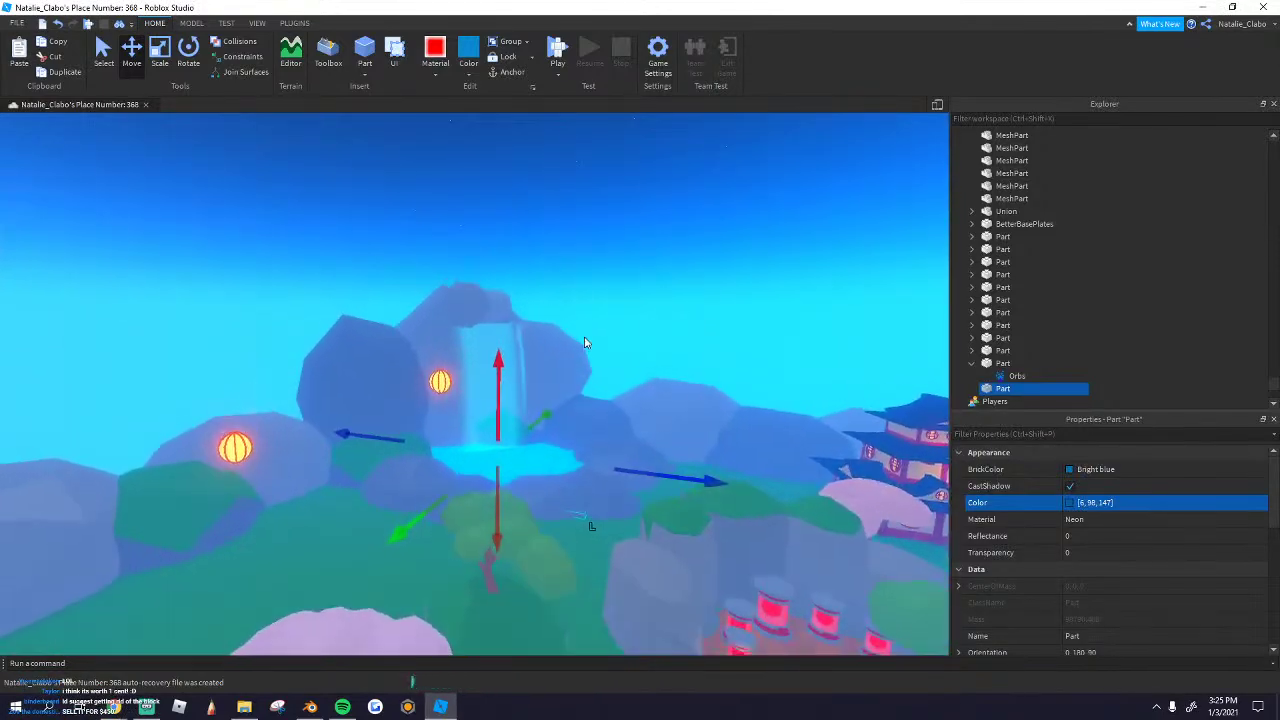
{"action": "scroll", "coordinate": [586, 338], "scroll_direction": "up", "scroll_amount": 4}
{"action": "left_click", "coordinate": [620, 280]}
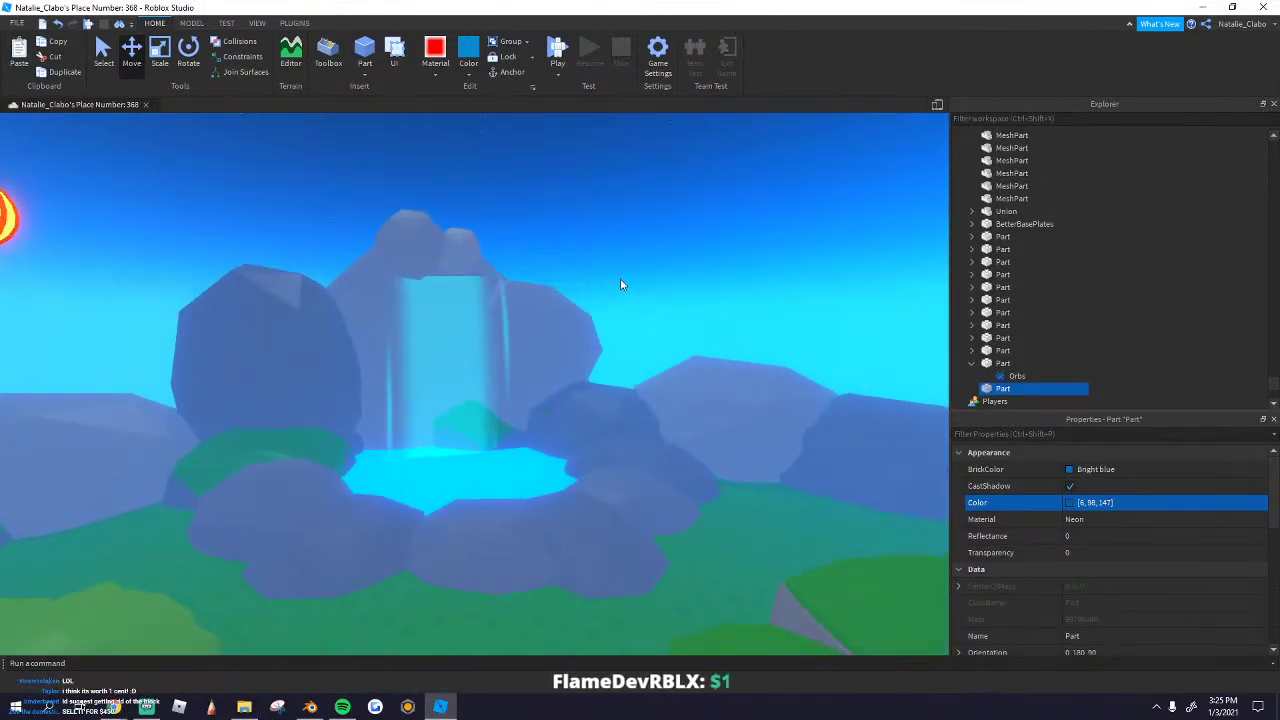
{"action": "scroll", "coordinate": [604, 297], "scroll_direction": "down", "scroll_amount": 8}
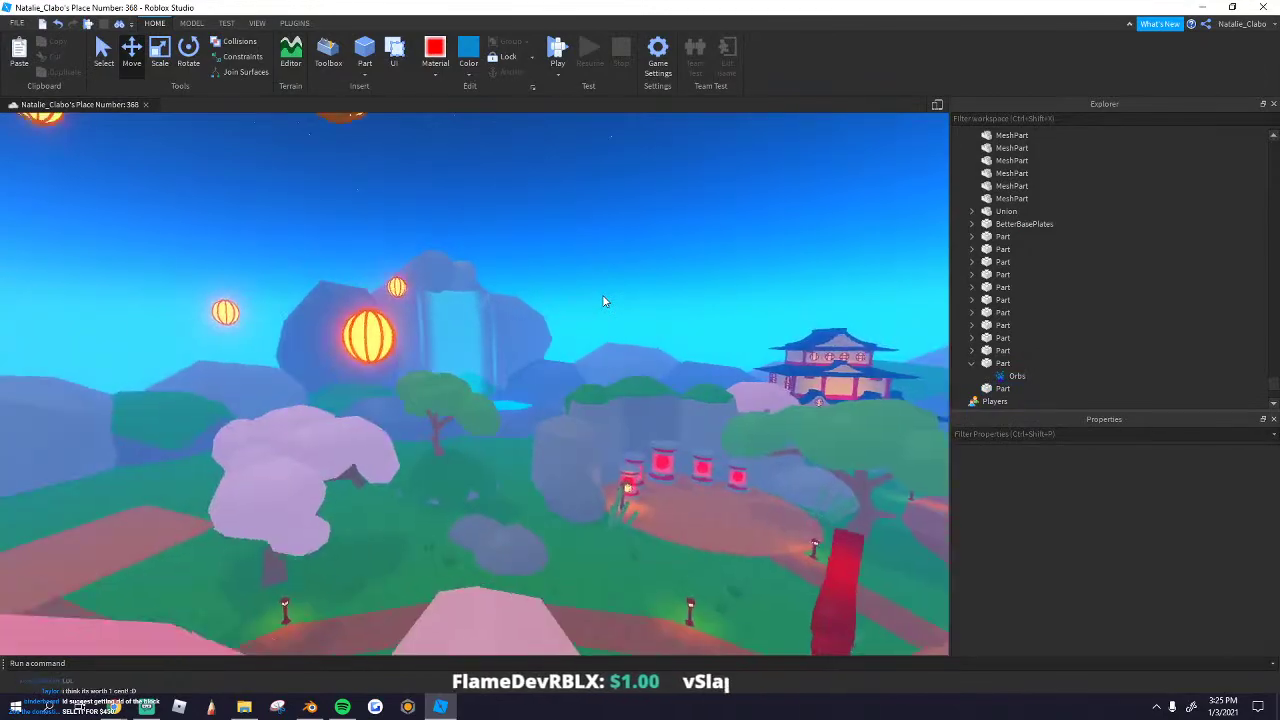
{"action": "scroll", "coordinate": [603, 300], "scroll_direction": "down", "scroll_amount": 10}
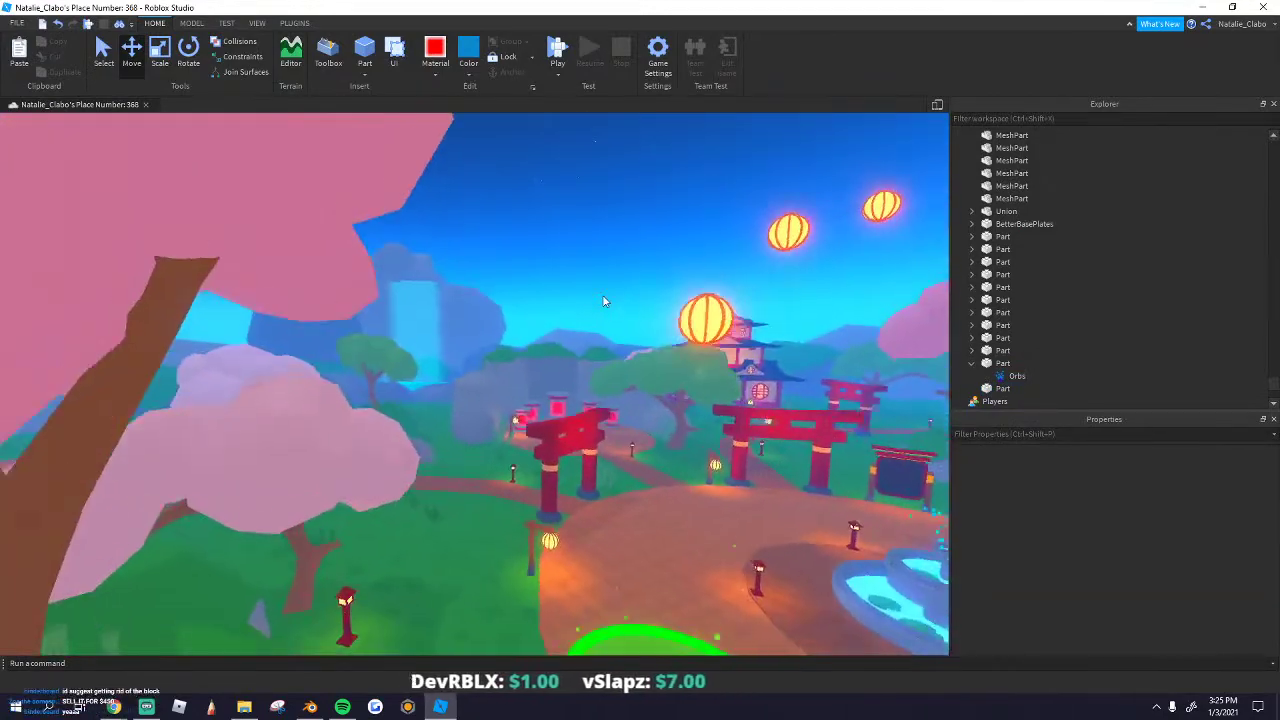
{"action": "scroll", "coordinate": [603, 300], "scroll_direction": "up", "scroll_amount": 3}
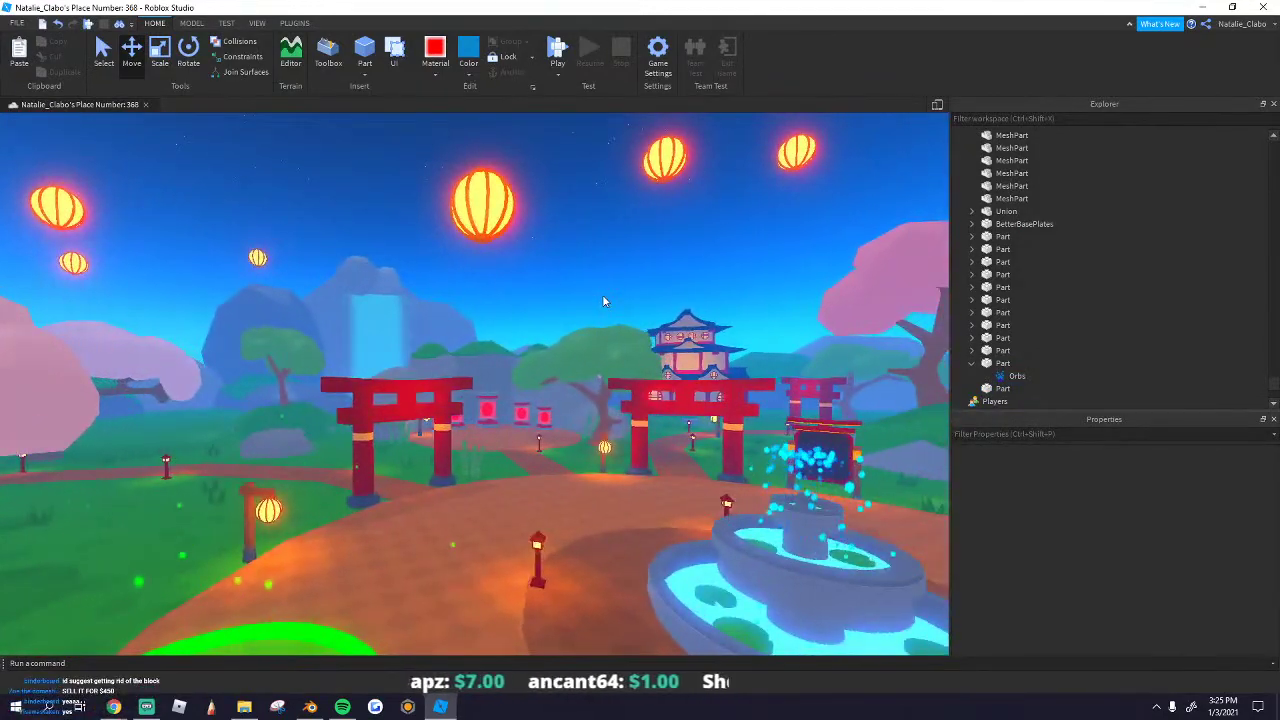
{"action": "scroll", "coordinate": [404, 331], "scroll_direction": "up", "scroll_amount": 8}
{"action": "left_click", "coordinate": [407, 331]}
{"action": "scroll", "coordinate": [580, 232], "scroll_direction": "up", "scroll_amount": 5}
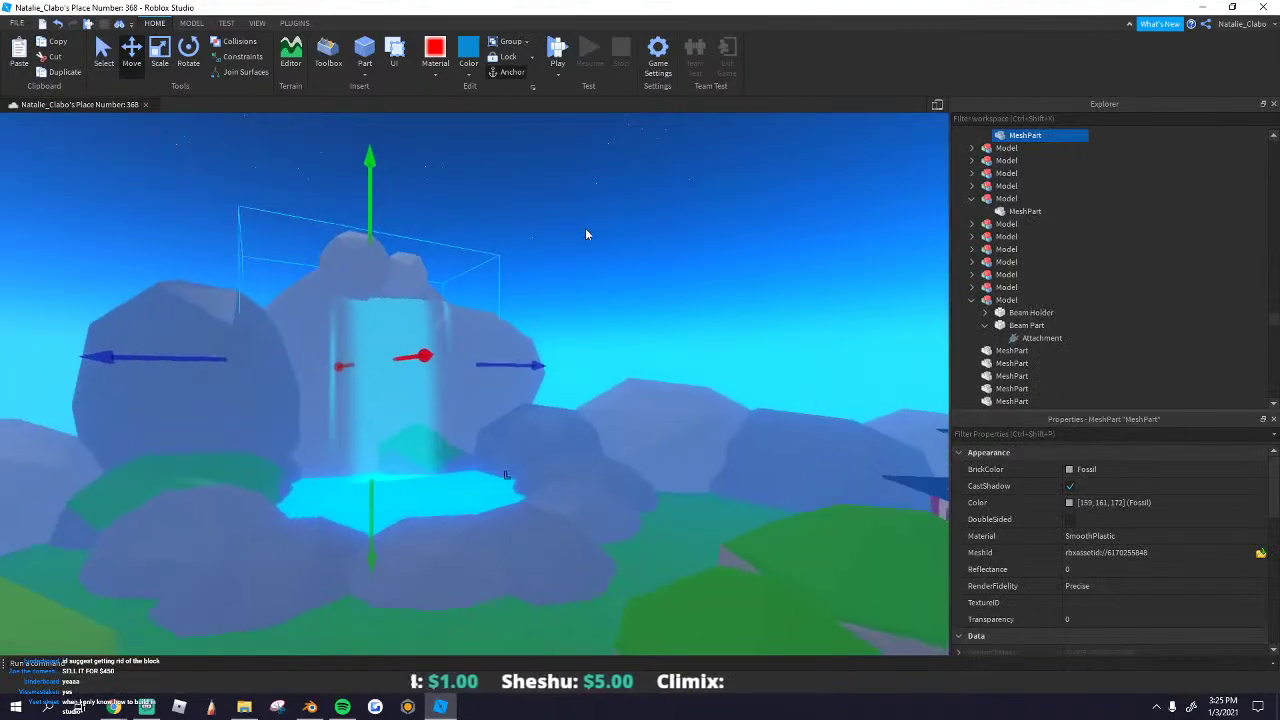
{"action": "left_click", "coordinate": [585, 228]}
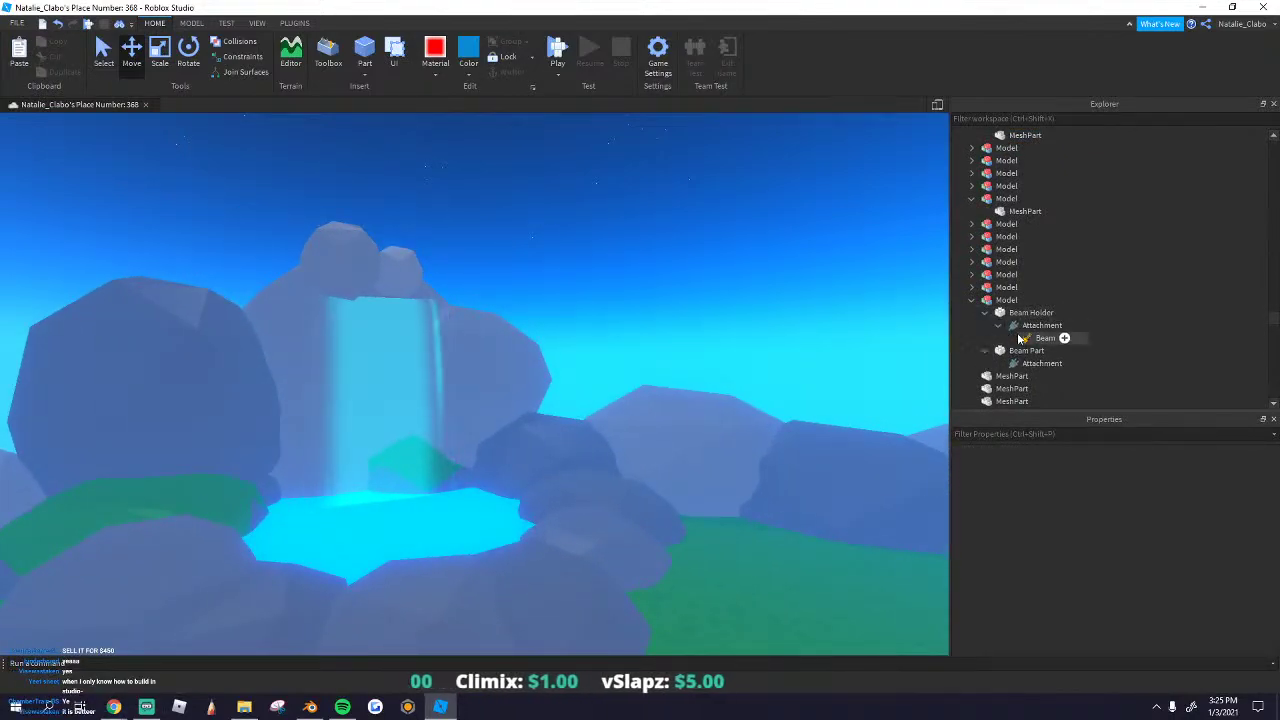
Step: Select the Beam inside the Beam Holder's attachment and set its LightEmission to 0.3
{"action": "key", "text": "s"}
{"action": "right_click_drag", "start_coordinate": [645, 264], "coordinate": [645, 264]}
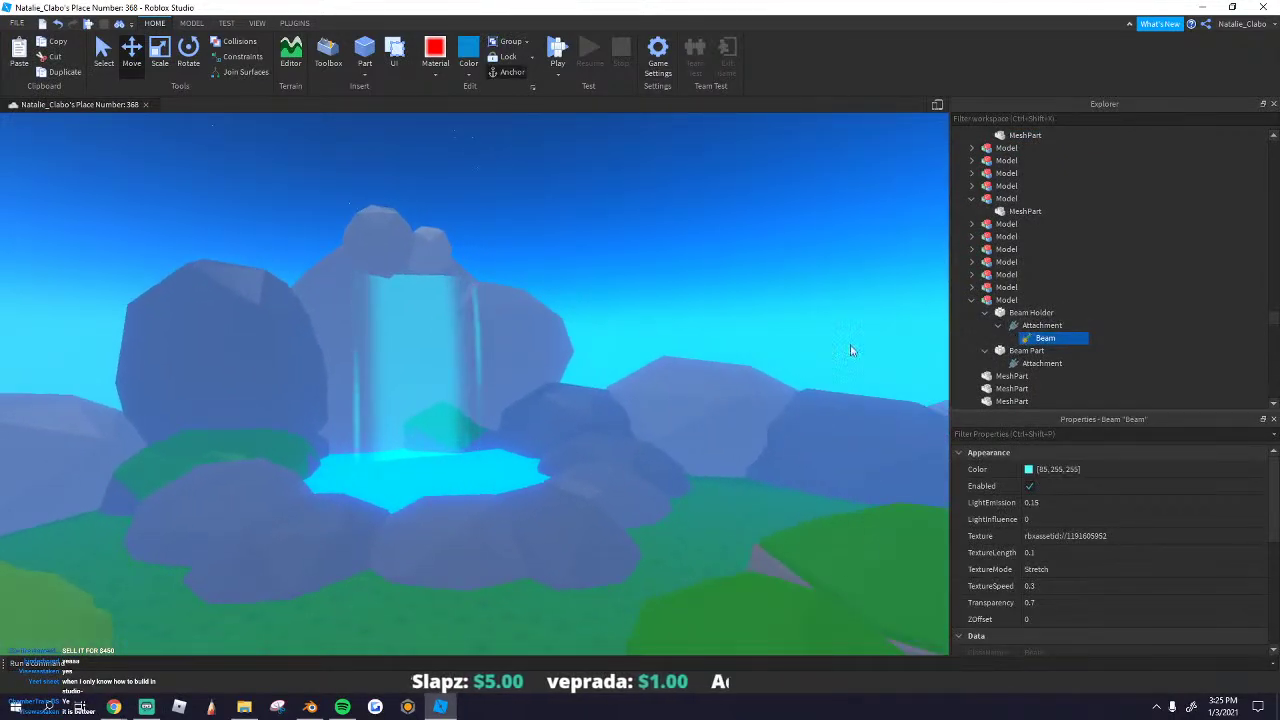
{"action": "left_click", "coordinate": [1052, 504]}
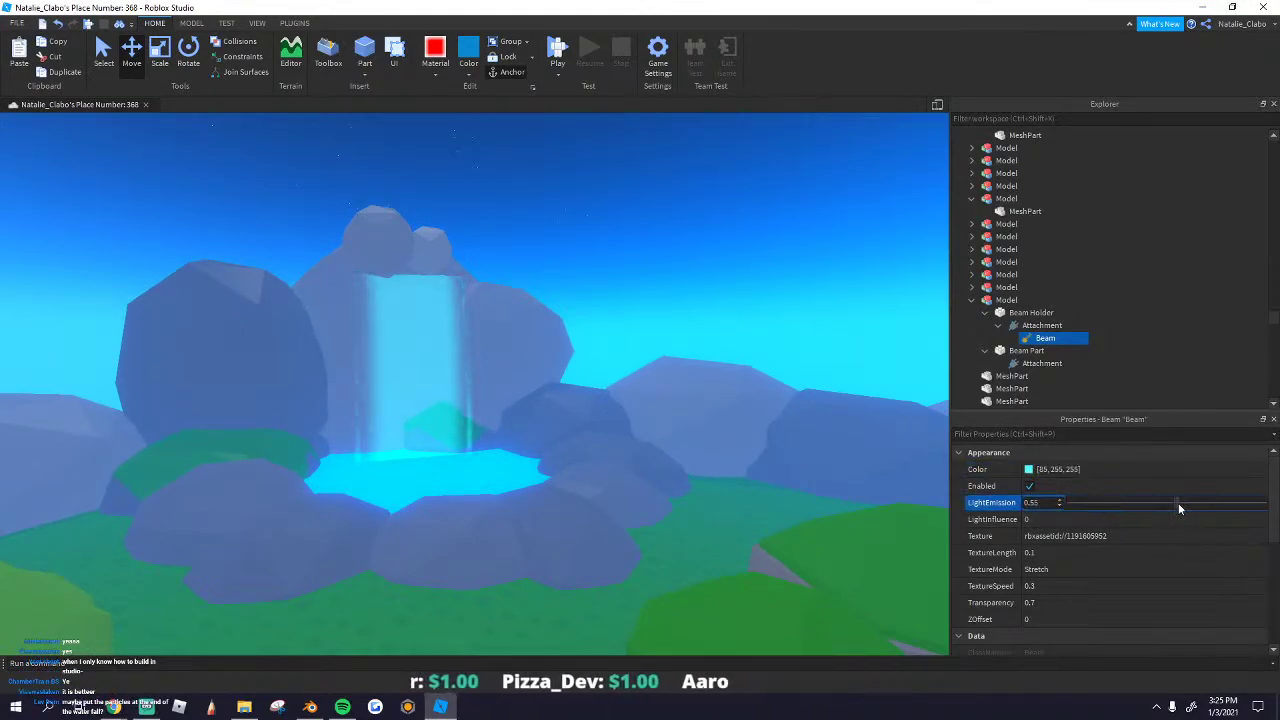
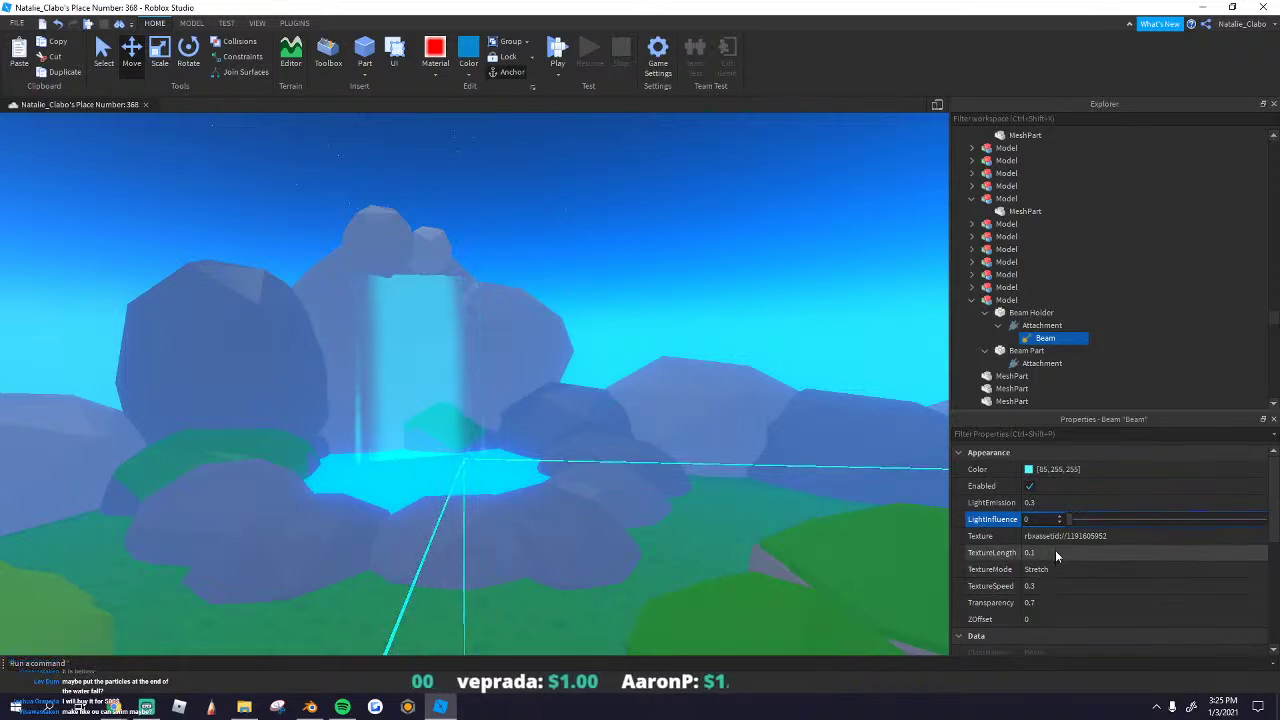
Step: Try a TextureLength of 2 on the Beam, return it to 0.1, and adjust the TextureSpeed
{"action": "left_click", "coordinate": [1057, 553]}
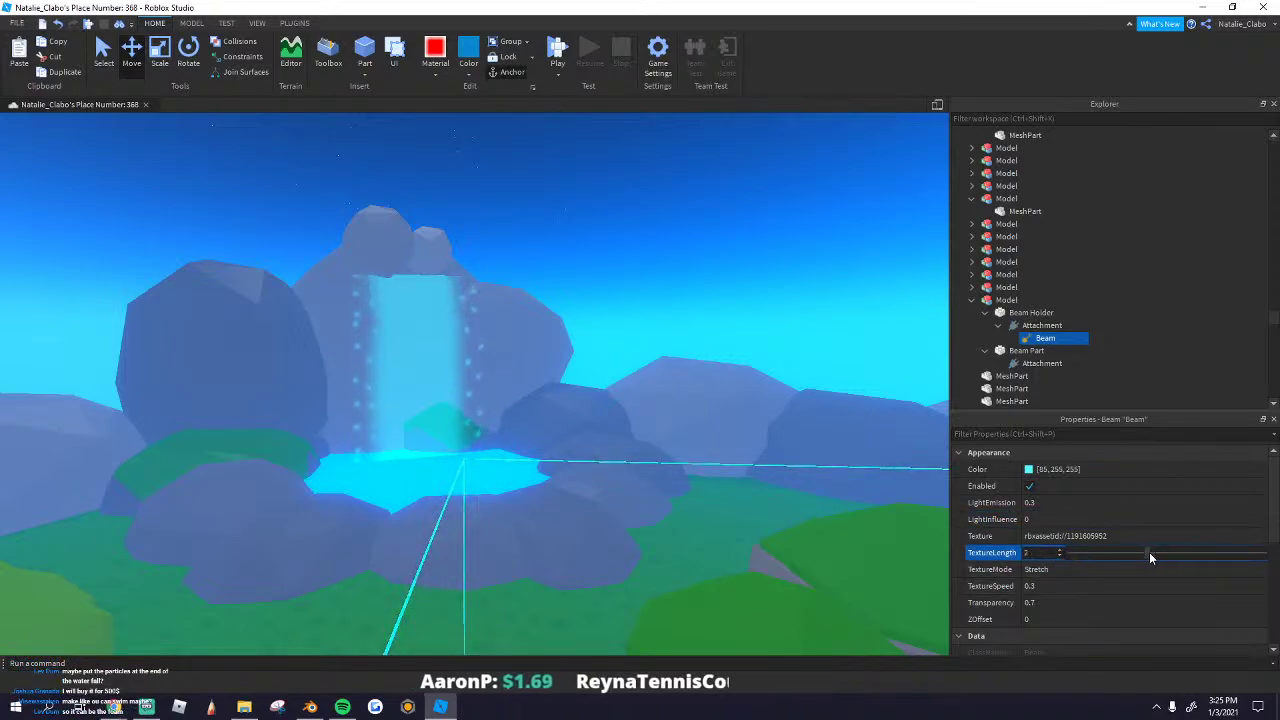
{"action": "left_click_drag", "start_coordinate": [1149, 552], "coordinate": [1080, 553]}
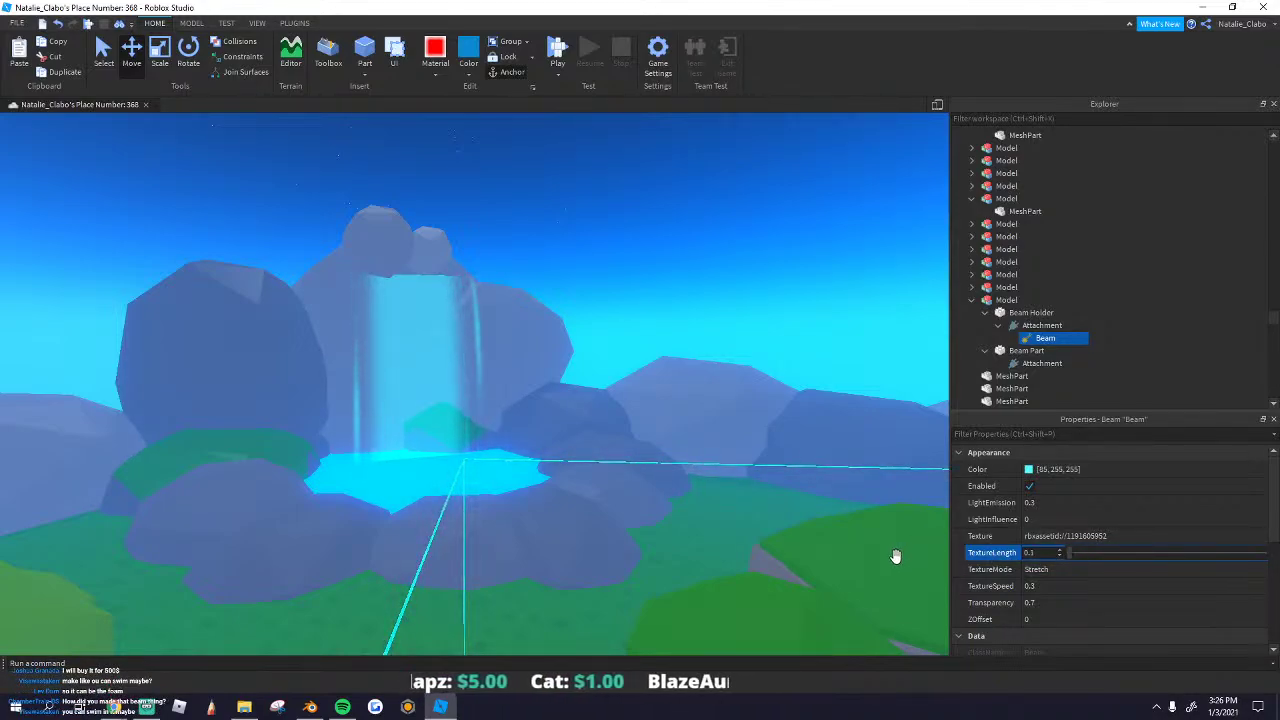
{"action": "left_click", "coordinate": [1066, 602]}
{"action": "left_click", "coordinate": [1070, 588]}
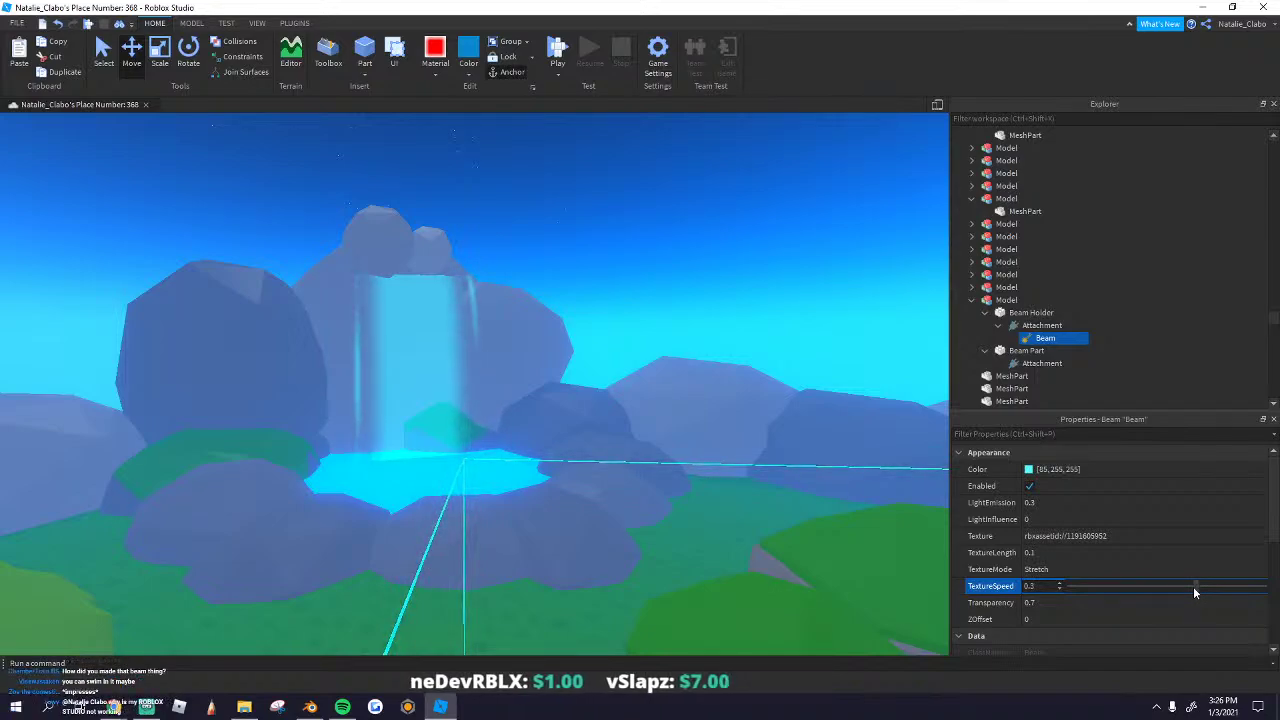
{"action": "scroll", "coordinate": [1147, 577], "scroll_direction": "down", "scroll_amount": 5}
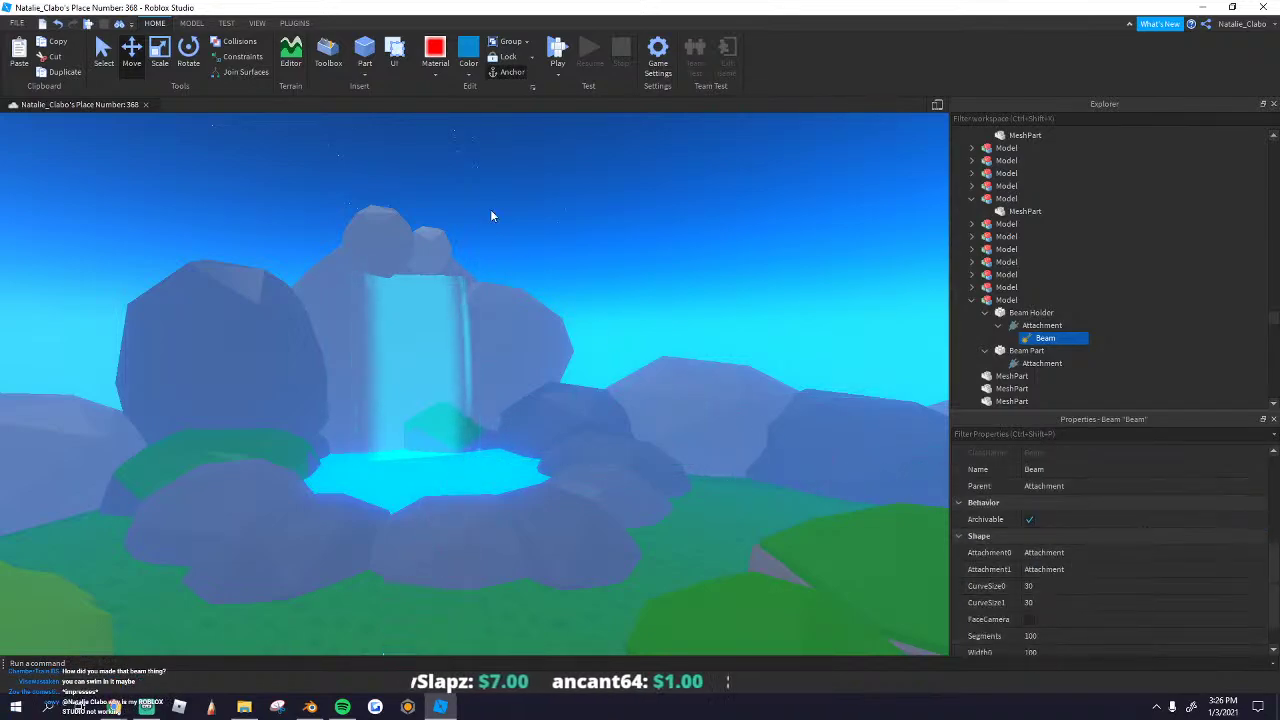
Step: Select the two rock models above the waterfall and shift them down and in depth to cover the beam's upper edge
{"action": "left_click", "coordinate": [498, 237]}
{"action": "key", "text": "w"}
{"action": "right_click_drag", "start_coordinate": [468, 245], "coordinate": [473, 247]}
{"action": "key", "text": "d"}
{"action": "left_click", "coordinate": [360, 208]}
{"action": "left_click", "coordinate": [395, 200], "text": "ctrl"}
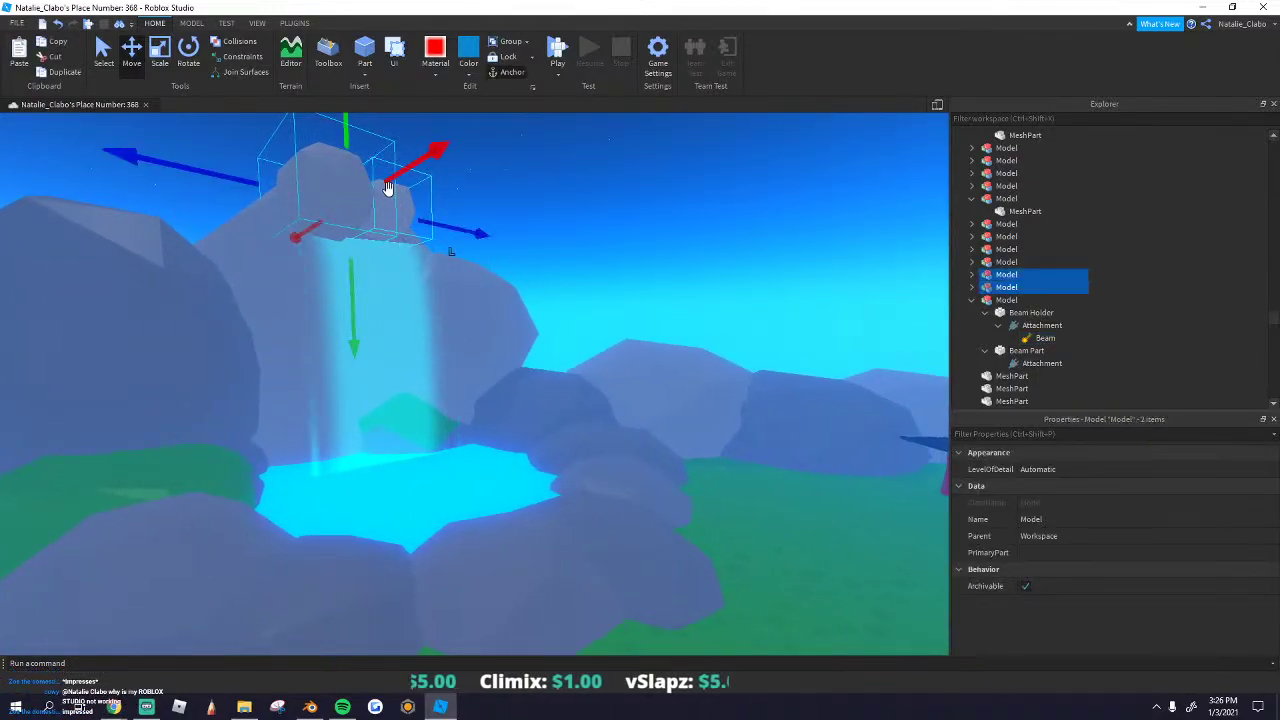
{"action": "left_click_drag", "start_coordinate": [415, 169], "coordinate": [428, 166]}
{"action": "left_click_drag", "start_coordinate": [363, 264], "coordinate": [364, 298]}
{"action": "right_click_drag", "start_coordinate": [415, 204], "coordinate": [420, 210]}
{"action": "left_click", "coordinate": [460, 234]}
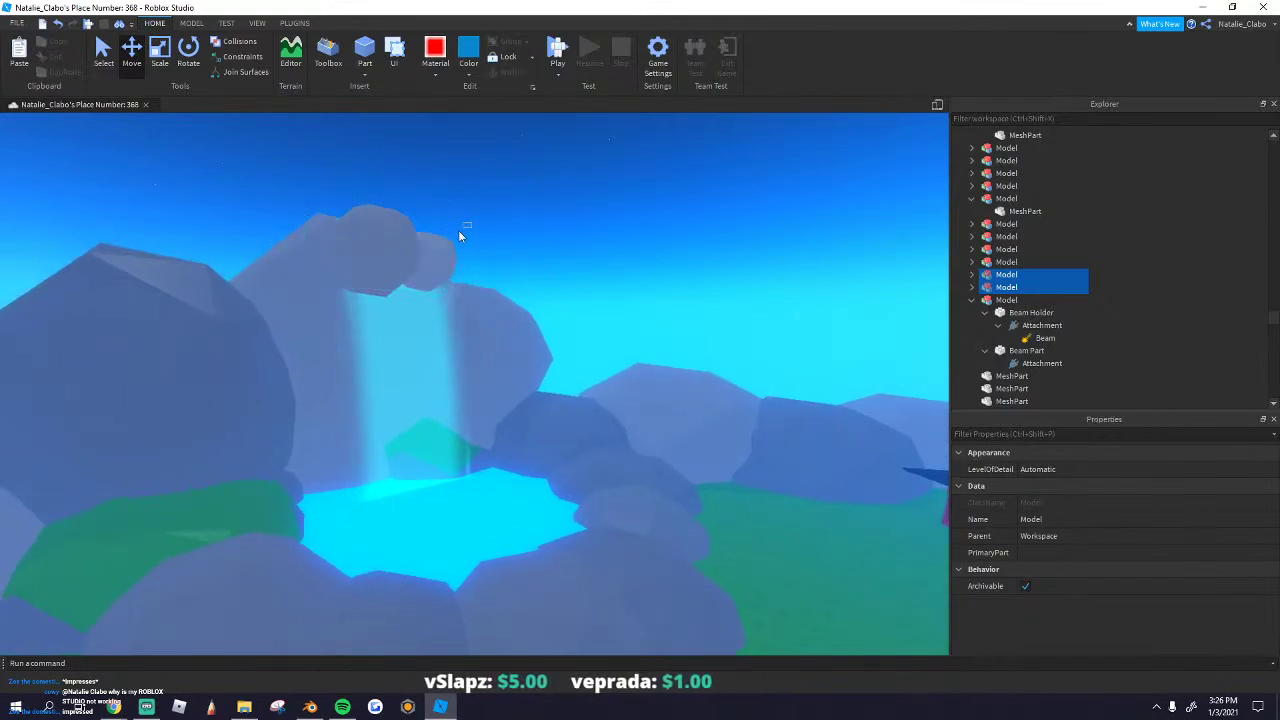
{"action": "left_click", "coordinate": [409, 258]}
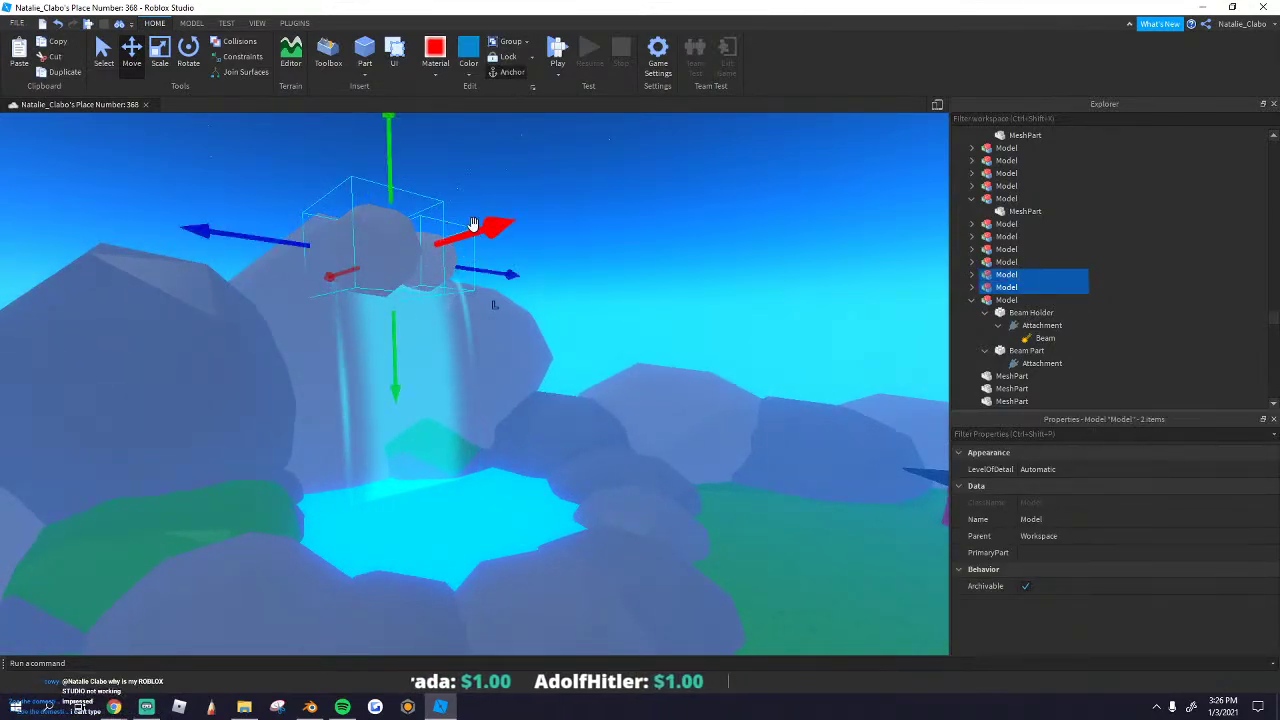
{"action": "mouse_move", "coordinate": [473, 224]}
{"action": "left_mouse_down"}
{"action": "mouse_move", "coordinate": [450, 238]}
{"action": "mouse_move", "coordinate": [462, 230]}
{"action": "left_mouse_up"}
Step: Duplicate the two top rocks and move one pair sideways along the mountain, beyond the edge of the waterfall
{"action": "key", "text": "w"}
{"action": "key", "text": "d"}
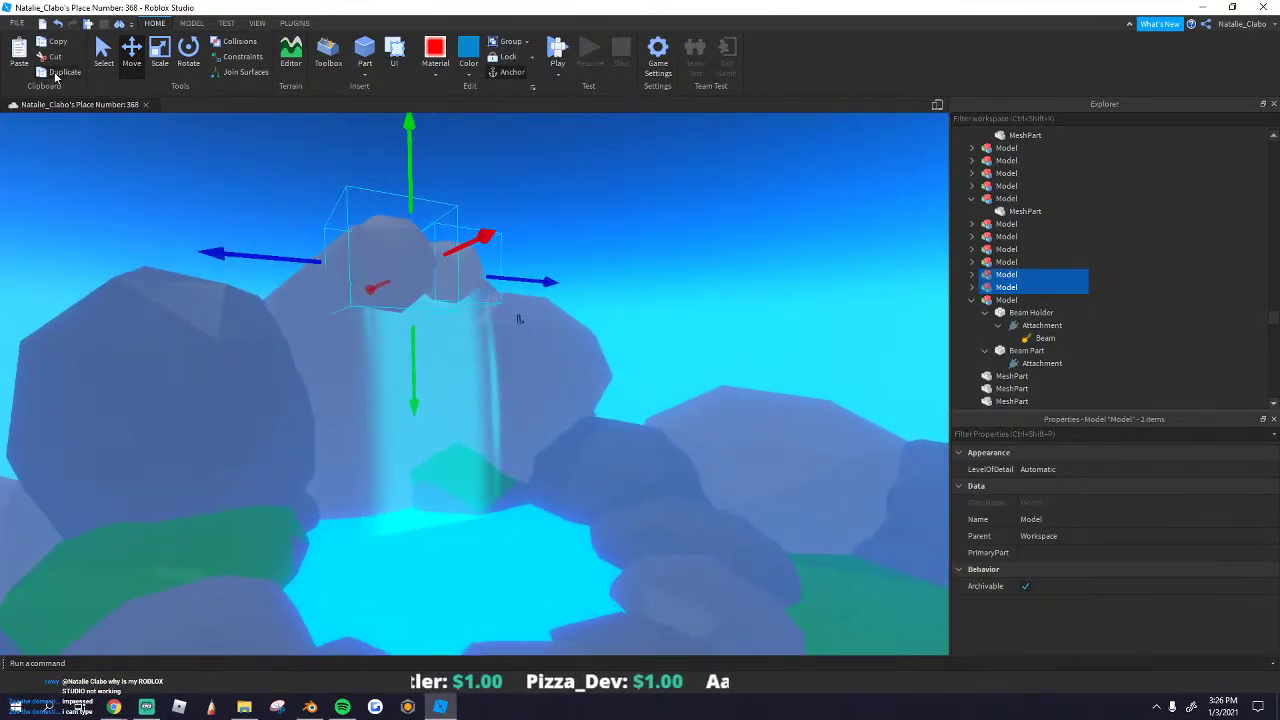
{"action": "left_click", "coordinate": [60, 72]}
{"action": "left_click_drag", "start_coordinate": [228, 243], "coordinate": [358, 283]}
{"action": "left_click", "coordinate": [390, 274]}
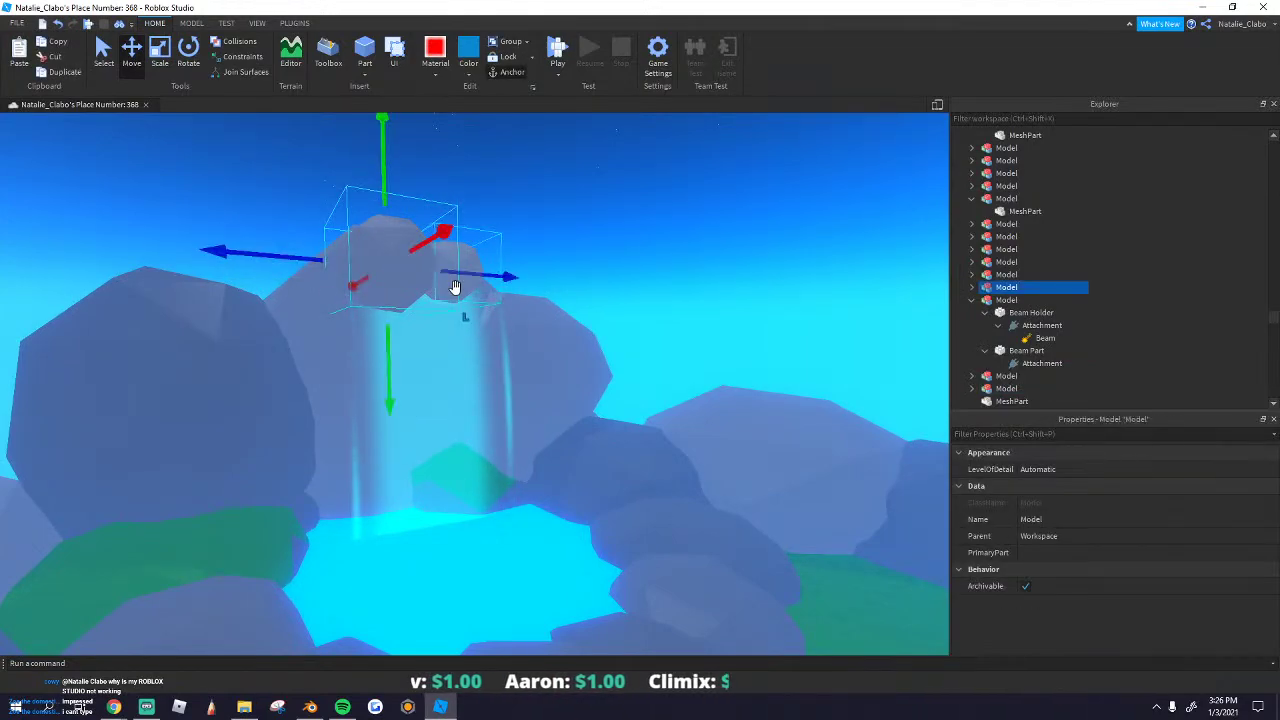
{"action": "left_click", "coordinate": [455, 287], "text": "ctrl"}
{"action": "left_click_drag", "start_coordinate": [257, 260], "coordinate": [368, 269]}
Step: Tilt the shifted rock pair to follow the mountain's downward slope and nudge it into place beside the waterfall
{"action": "key", "text": "d"}
{"action": "key", "text": "ctrl+4"}
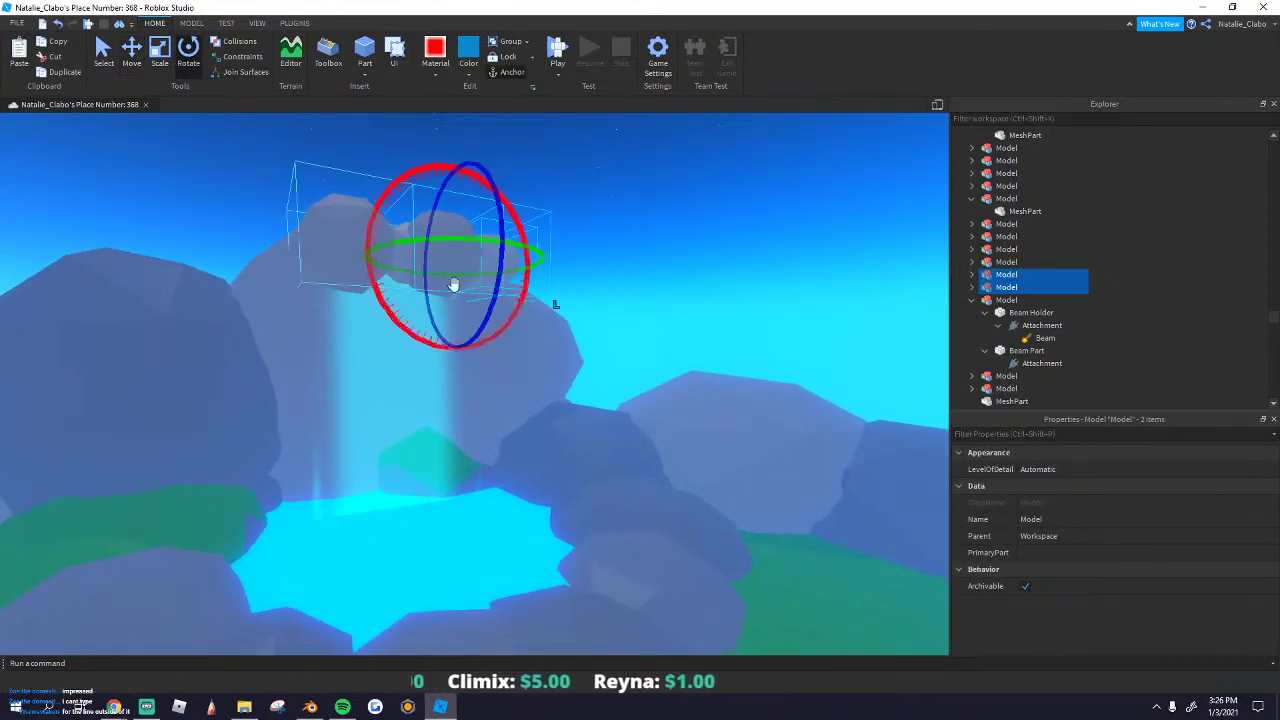
{"action": "left_click_drag", "start_coordinate": [502, 330], "coordinate": [464, 347]}
{"action": "key", "text": "d"}
{"action": "key", "text": "w"}
{"action": "left_click", "coordinate": [132, 52]}
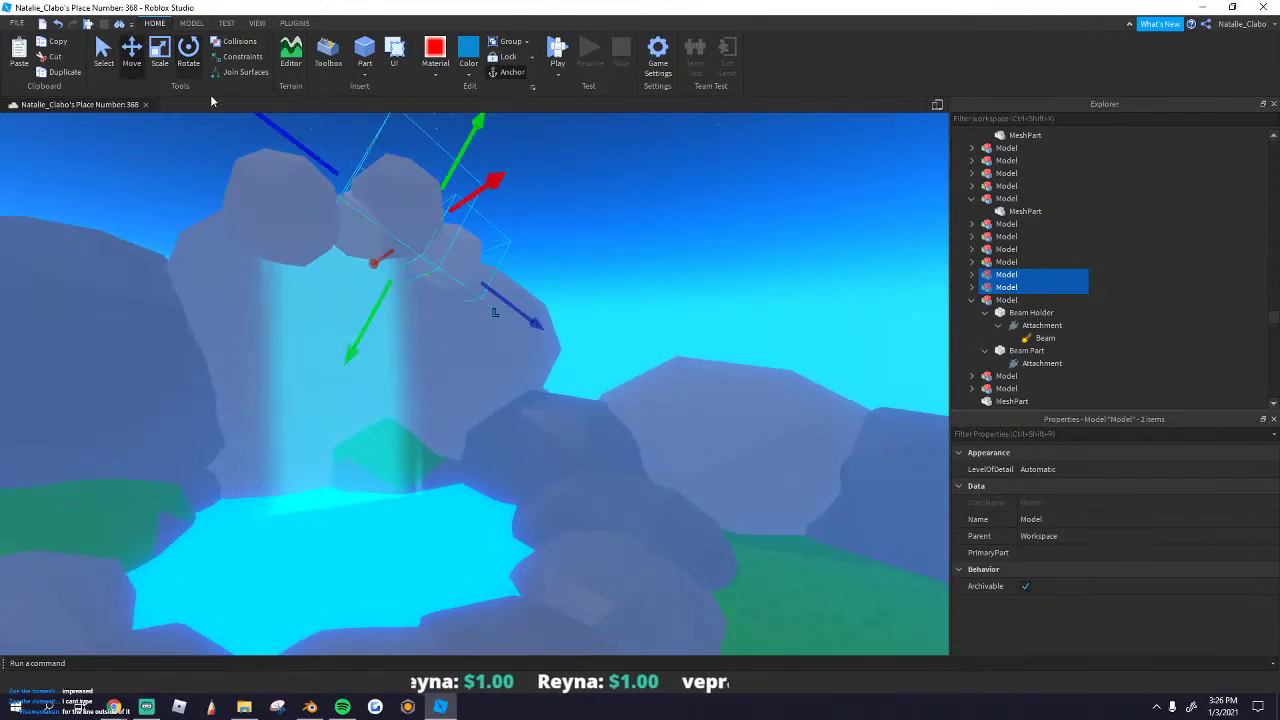
{"action": "left_click_drag", "start_coordinate": [466, 196], "coordinate": [463, 198]}
{"action": "left_click_drag", "start_coordinate": [313, 169], "coordinate": [303, 161]}
Step: Duplicate the small tilted rock, switch to world space axes, and move the copy to the waterfall's opposite side
{"action": "key", "text": "s"}
{"action": "left_click", "coordinate": [231, 143]}
{"action": "right_click_drag", "start_coordinate": [277, 214], "coordinate": [471, 283]}
{"action": "left_click", "coordinate": [415, 271]}
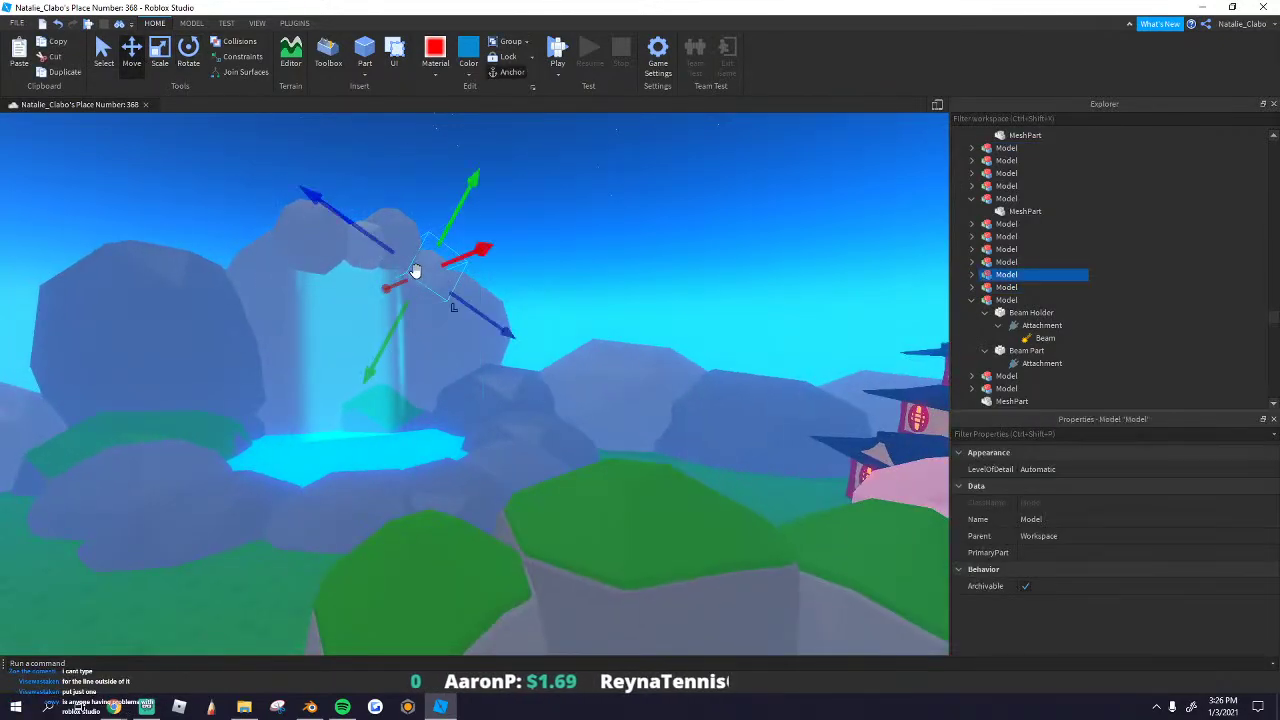
{"action": "right_click", "coordinate": [428, 279]}
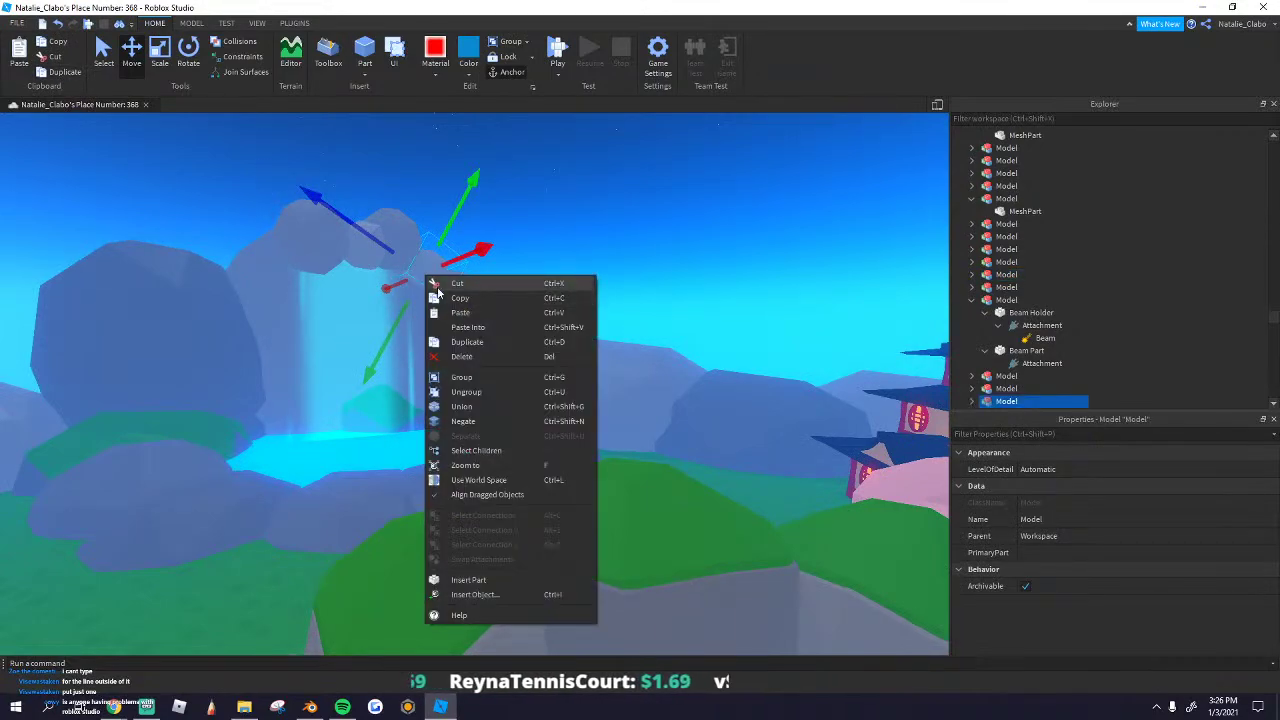
{"action": "left_click", "coordinate": [479, 470]}
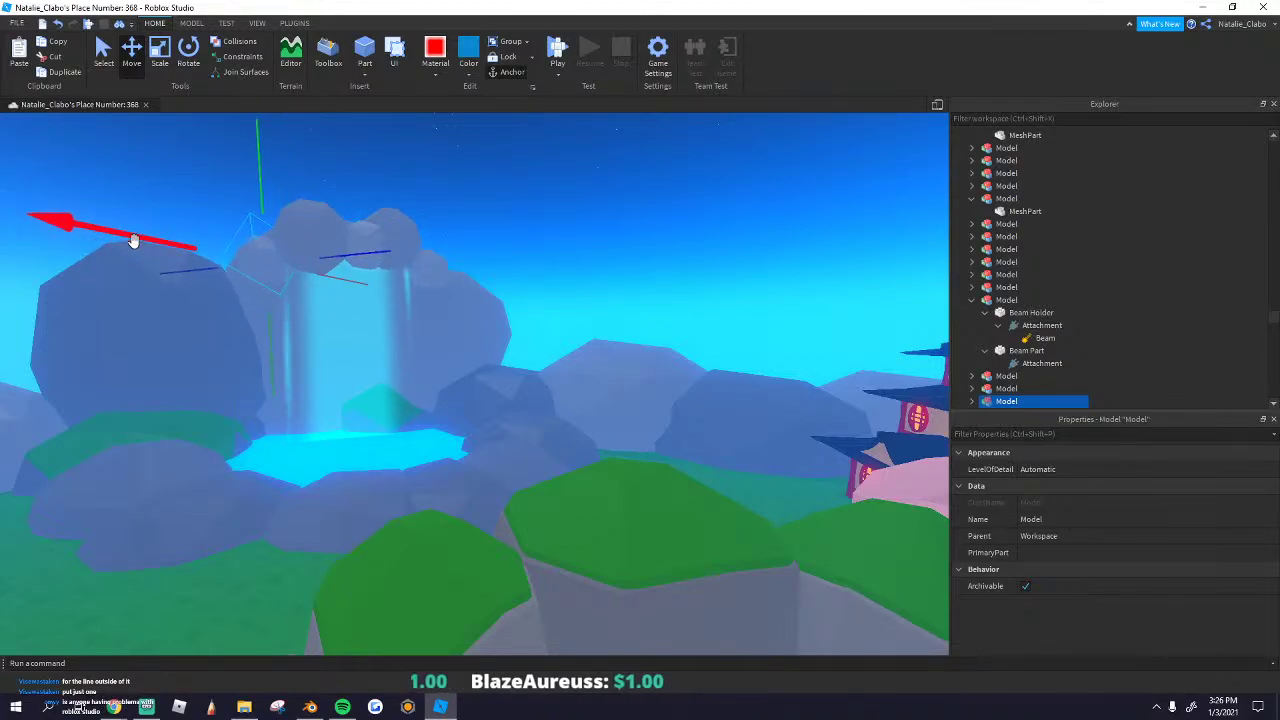
{"action": "key", "text": "s"}
{"action": "left_click_drag", "start_coordinate": [167, 159], "coordinate": [597, 485]}
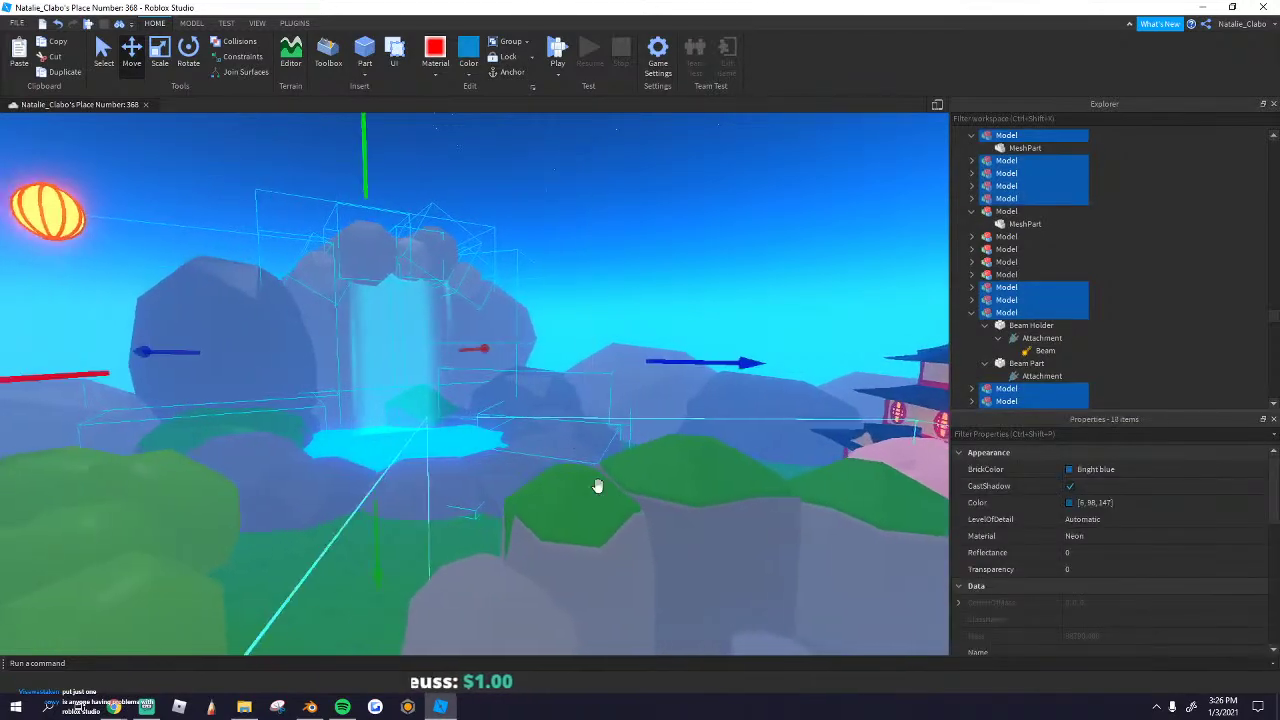
{"action": "left_click", "coordinate": [514, 158]}
Step: Duplicate the two lily pads from the fountain's lower basin and move the copies onto the neon pool below the waterfall
{"action": "key", "text": "s"}
{"action": "right_click_drag", "start_coordinate": [487, 290], "coordinate": [487, 288]}
{"action": "key", "text": "w"}
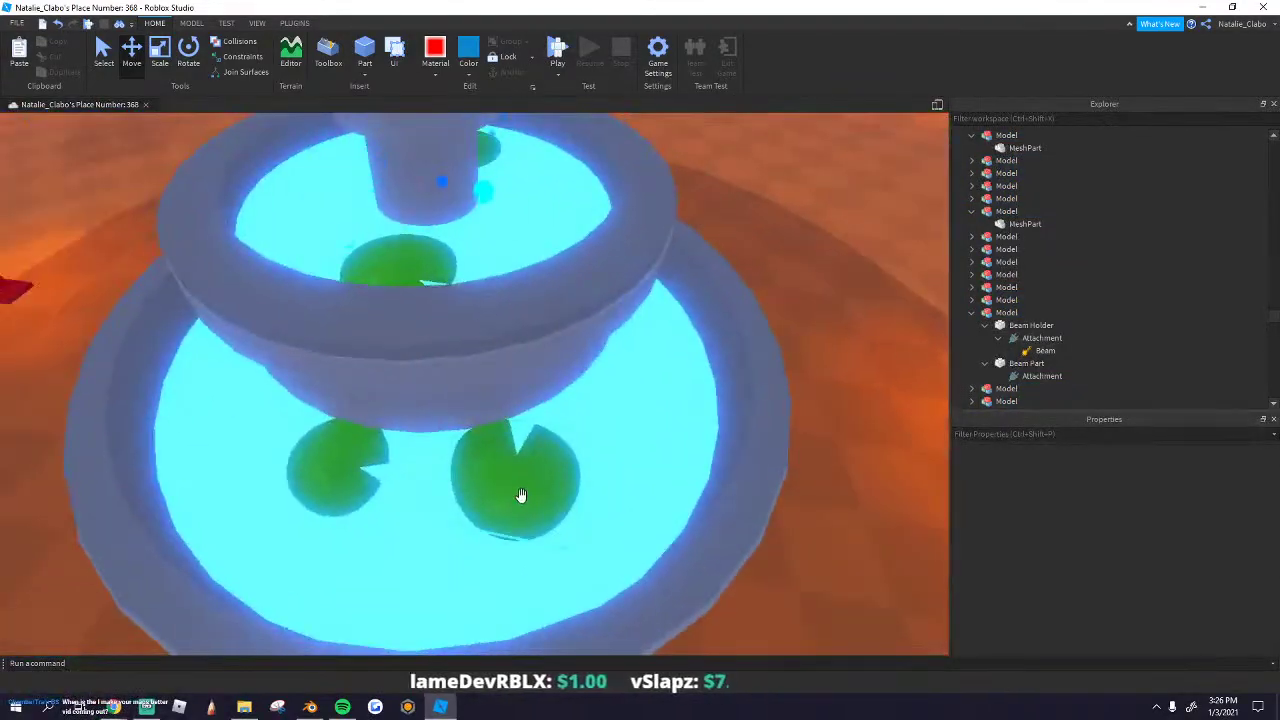
{"action": "left_click", "coordinate": [479, 470]}
{"action": "left_click", "coordinate": [342, 497], "text": "ctrl"}
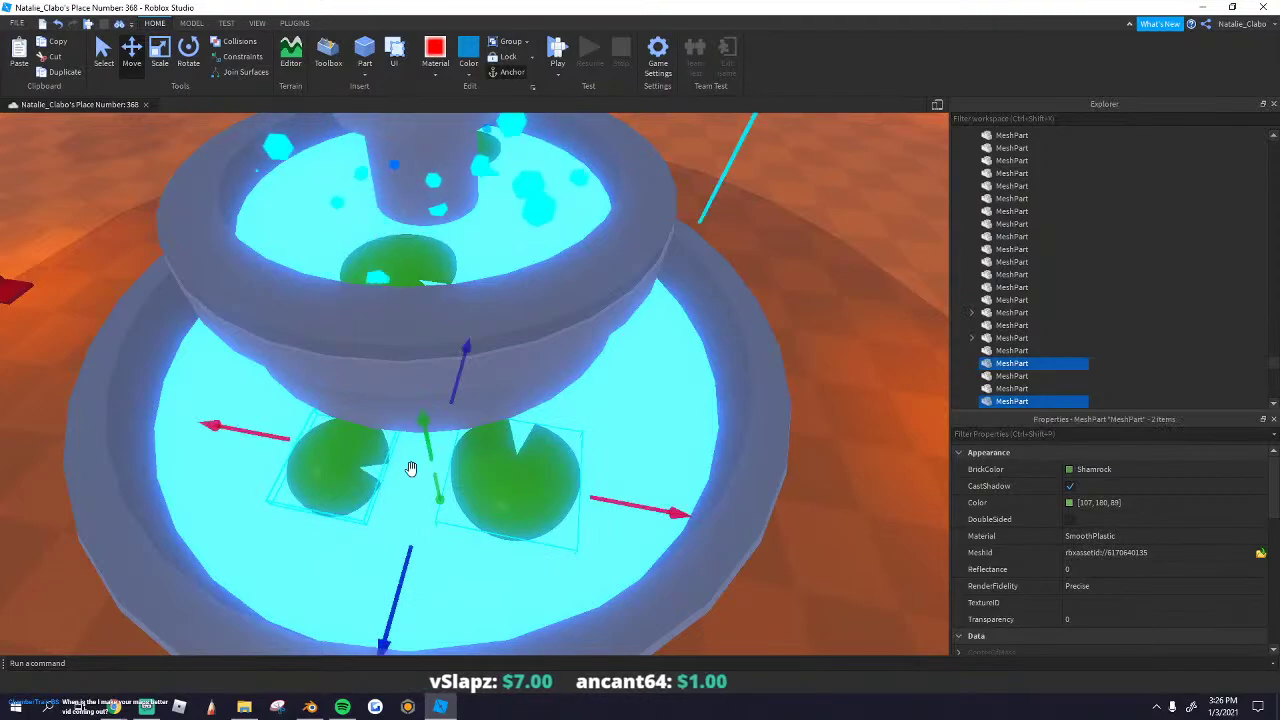
{"action": "key", "text": "ctrl+d"}
{"action": "left_click_drag", "start_coordinate": [434, 294], "coordinate": [434, 354]}
{"action": "right_click_drag", "start_coordinate": [434, 354], "coordinate": [384, 357]}
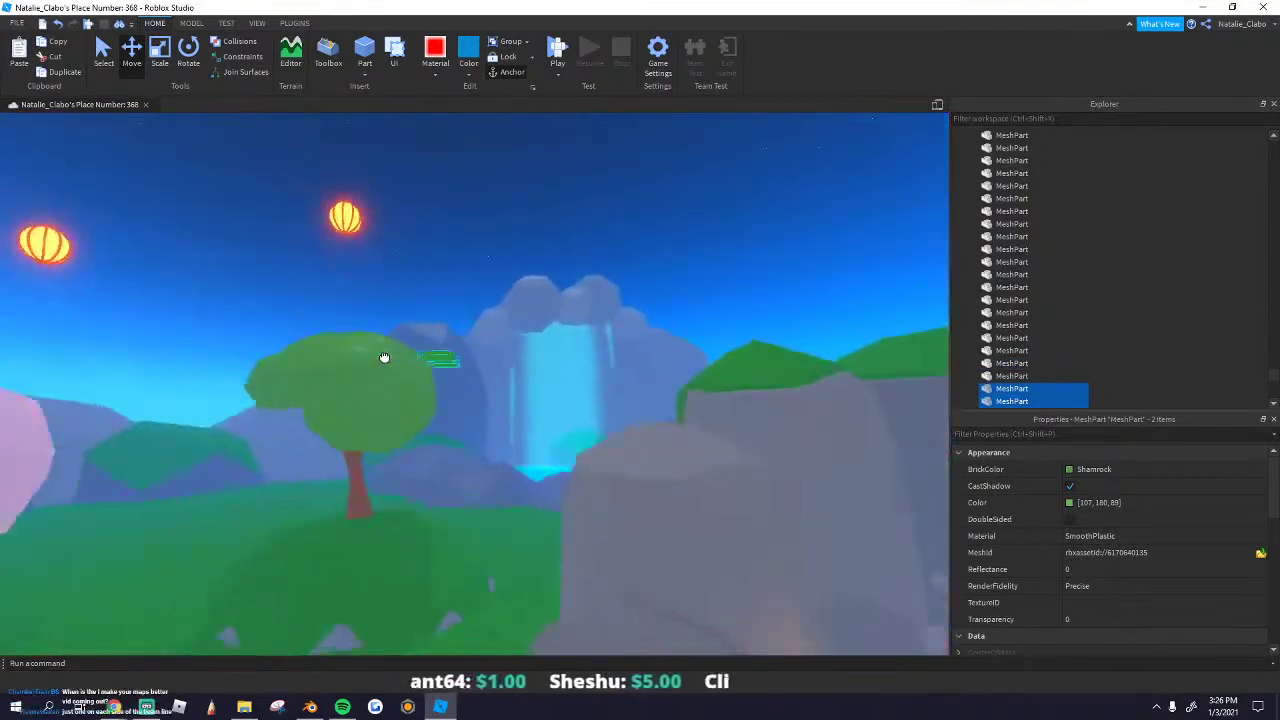
{"action": "left_click_drag", "start_coordinate": [384, 357], "coordinate": [448, 524]}
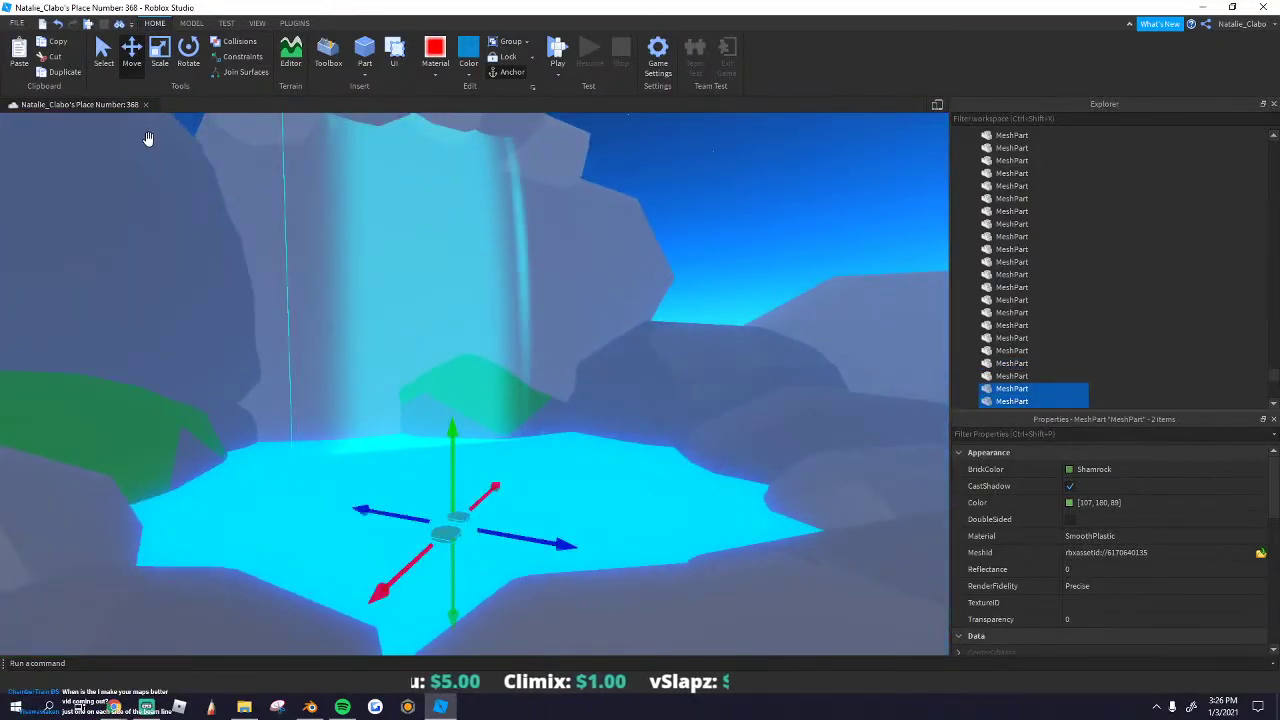
Step: Enlarge the two copied lily pads and position them apart near the front of the waterfall pool
{"action": "key", "text": "ctrl+4"}
{"action": "key", "text": "ctrl+3"}
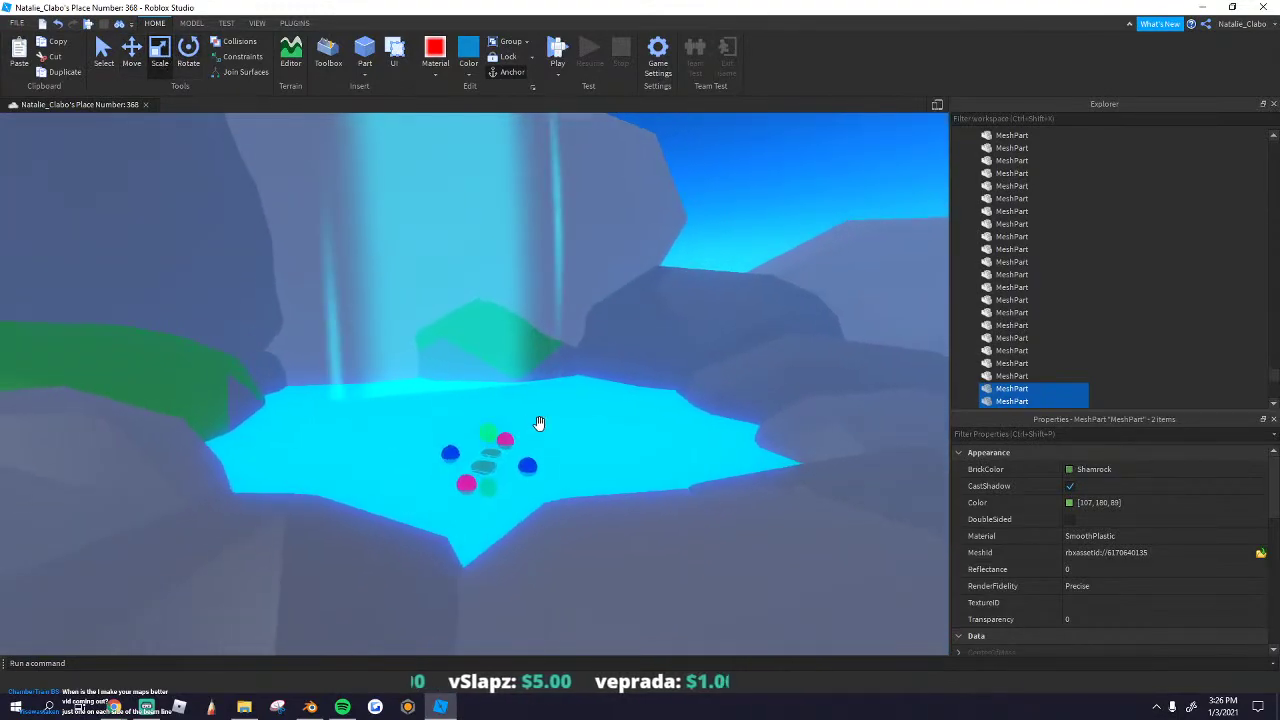
{"action": "scroll", "coordinate": [525, 432], "scroll_direction": "down", "scroll_amount": 5}
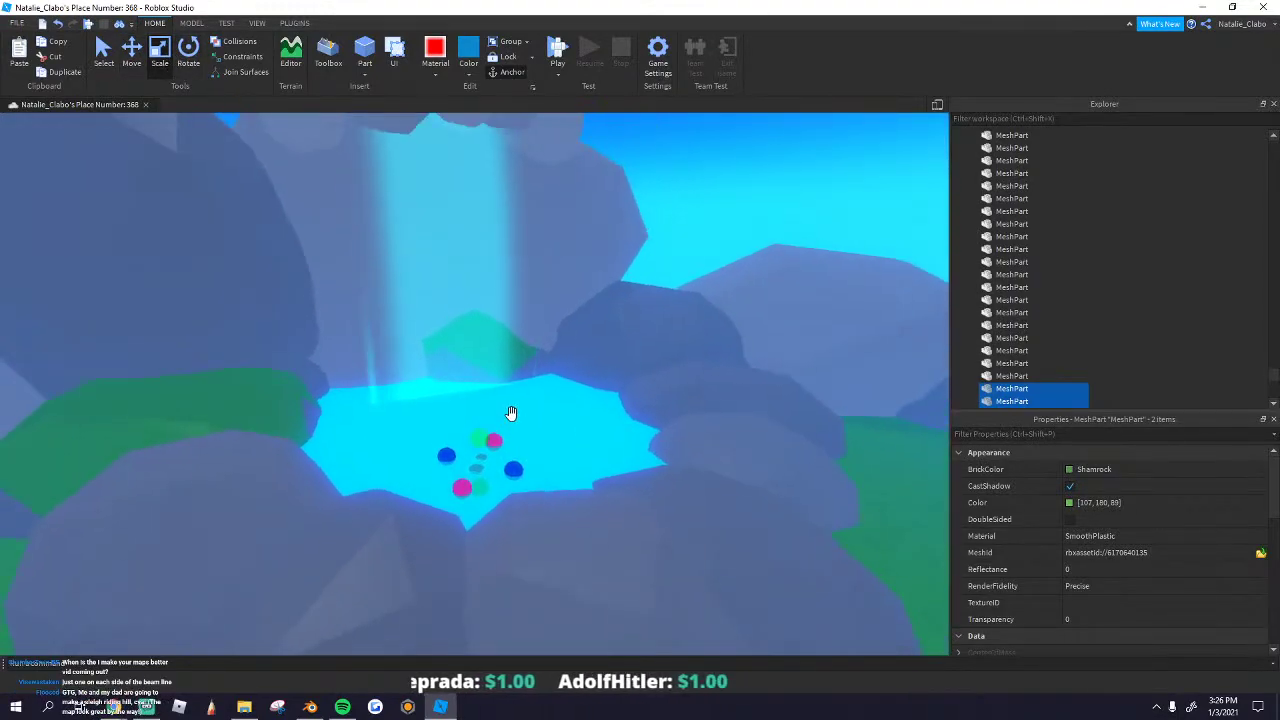
{"action": "key", "text": "s"}
{"action": "key", "text": "e"}
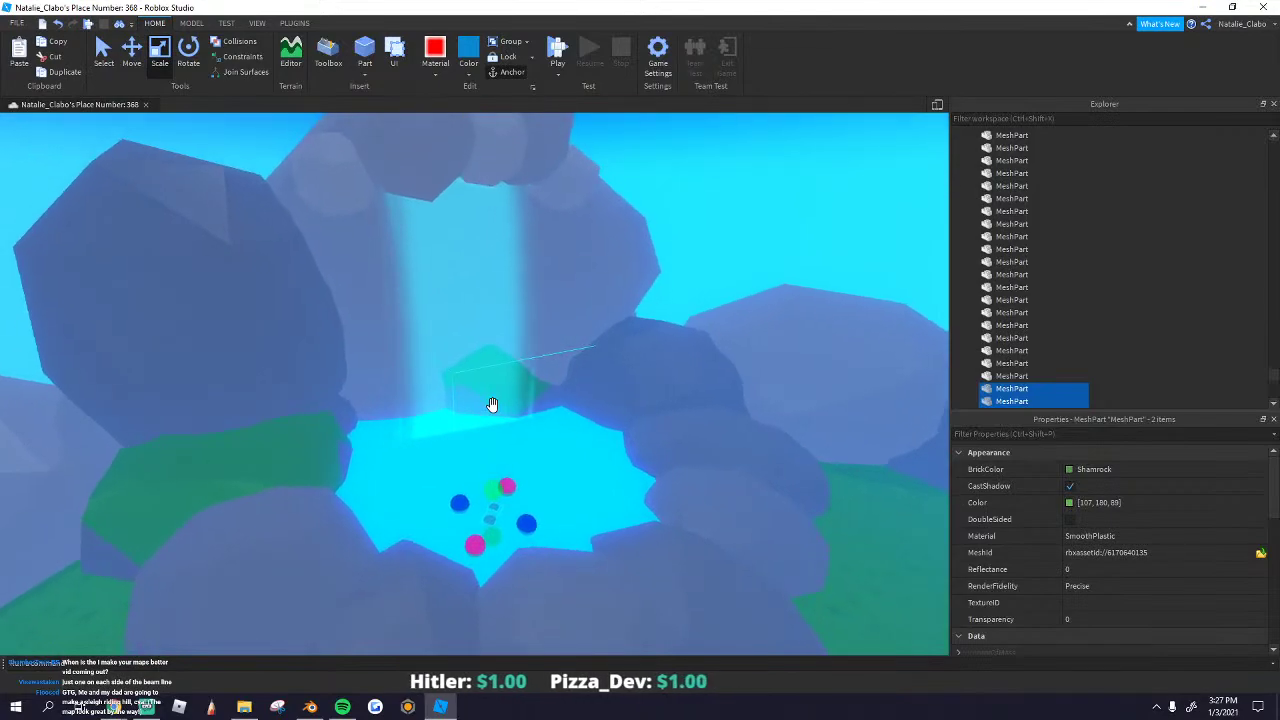
{"action": "key", "text": "w"}
{"action": "right_click_drag", "start_coordinate": [492, 404], "coordinate": [519, 510]}
{"action": "key", "text": "s"}
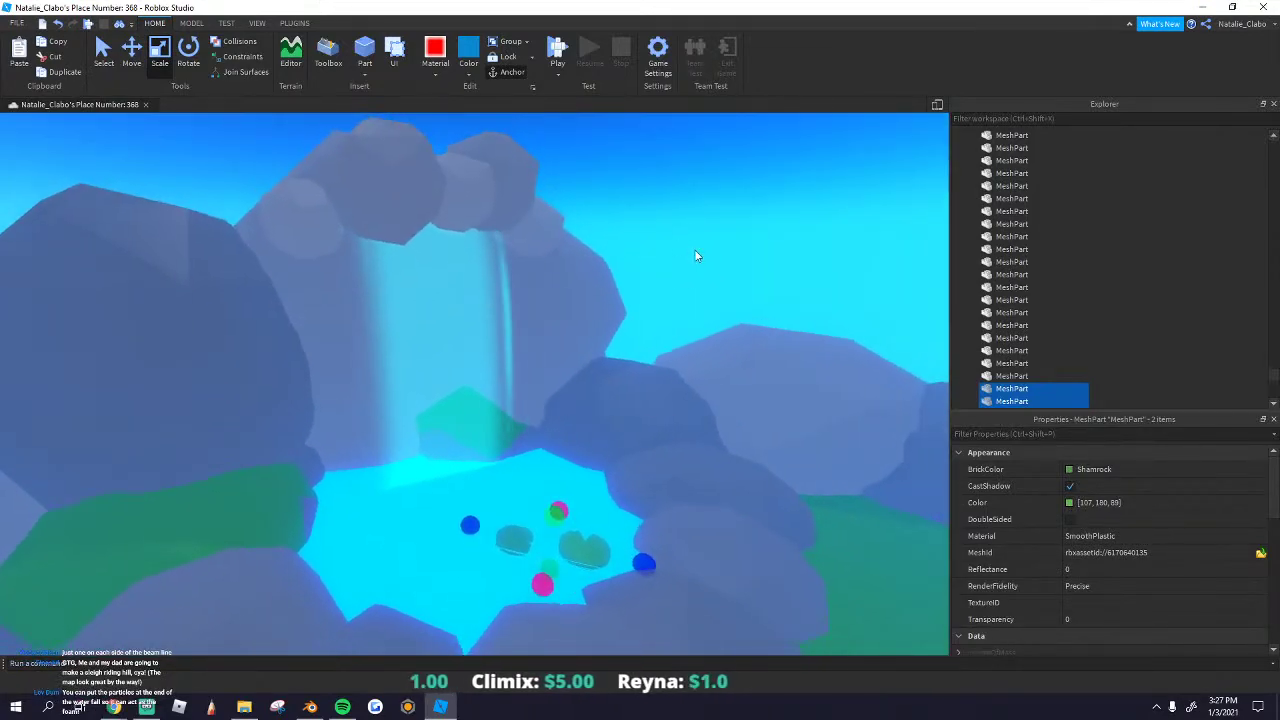
Step: Duplicate the larger lily pad and place the rotated copy on the opposite side of the waterfall pool
{"action": "left_click", "coordinate": [694, 252]}
{"action": "key", "text": "w"}
{"action": "left_click", "coordinate": [580, 477]}
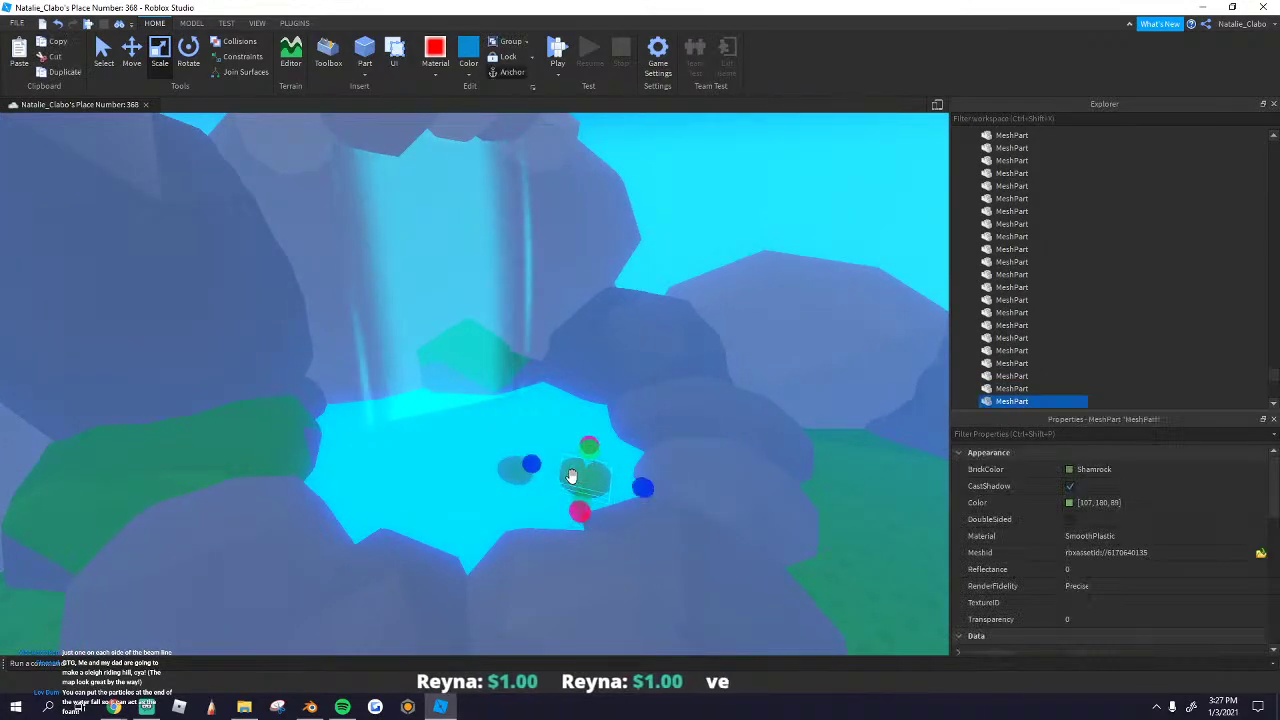
{"action": "scroll", "coordinate": [415, 462], "scroll_direction": "down", "scroll_amount": 3}
{"action": "right_click_drag", "start_coordinate": [415, 462], "coordinate": [430, 425]}
{"action": "left_click", "coordinate": [655, 329]}
{"action": "scroll", "coordinate": [491, 489], "scroll_direction": "up", "scroll_amount": 3}
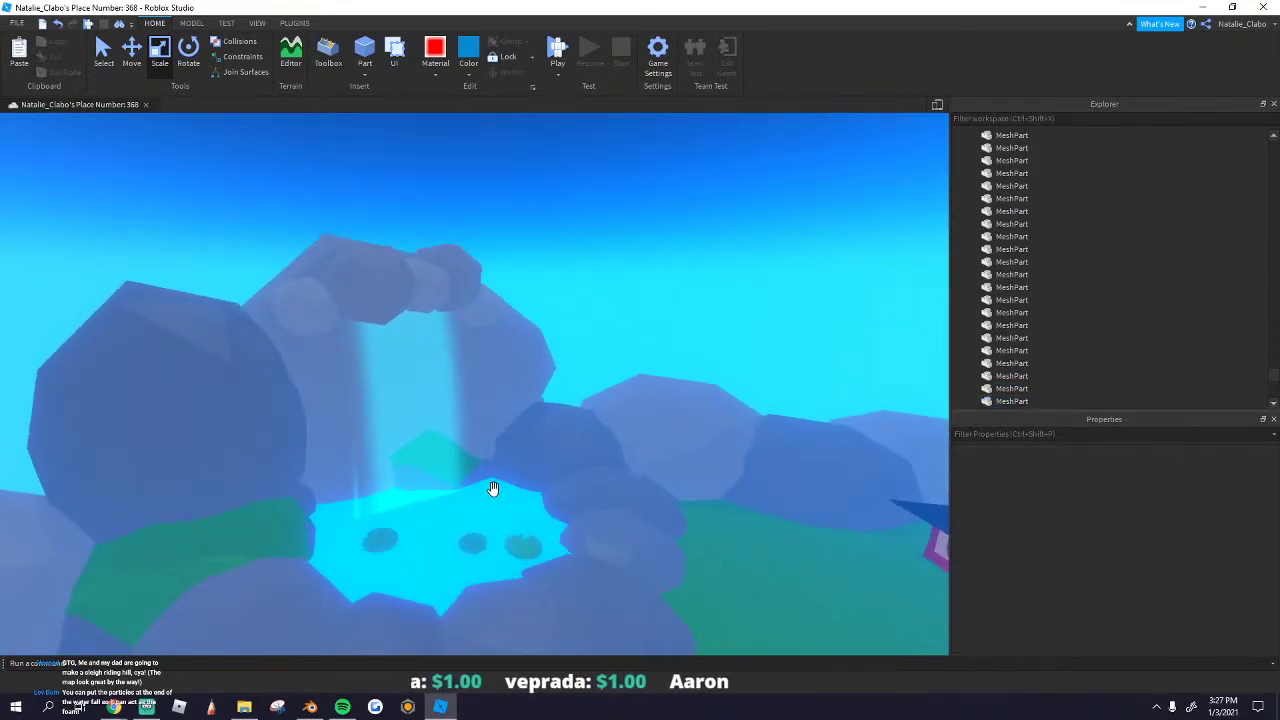
{"action": "left_click", "coordinate": [351, 545]}
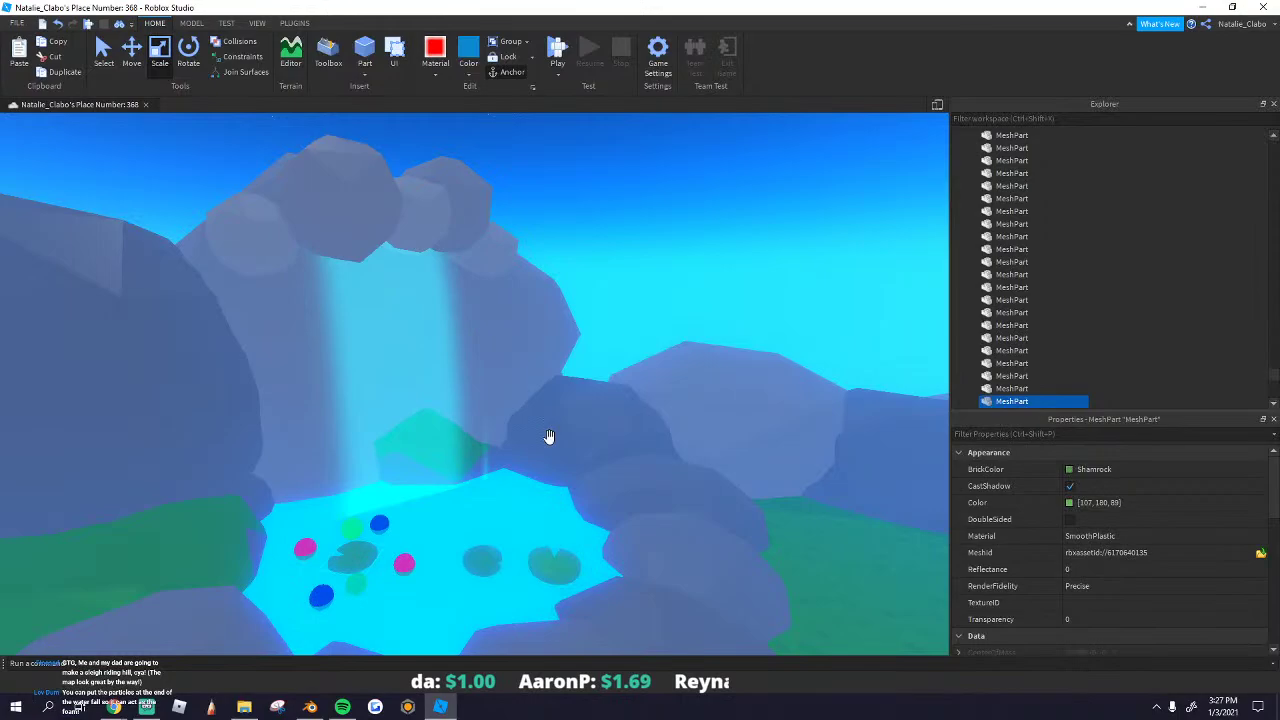
{"action": "right_click_drag", "start_coordinate": [548, 437], "coordinate": [517, 491]}
{"action": "left_click", "coordinate": [517, 491]}
{"action": "key", "text": "s"}
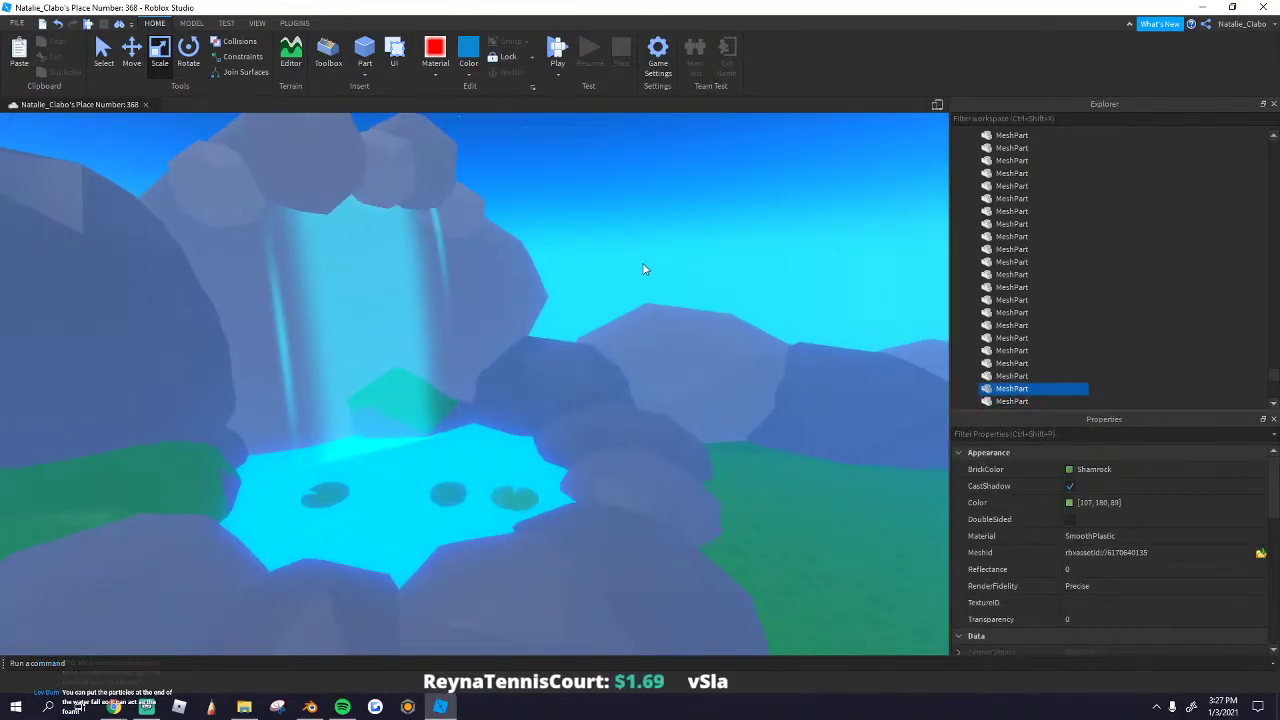
{"action": "left_click", "coordinate": [643, 269]}
Step: Duplicate a bamboo cluster near the pagoda and bring the copy to the rocks beside the waterfall pool
{"action": "right_click_drag", "start_coordinate": [566, 400], "coordinate": [491, 391]}
{"action": "key", "text": "w"}
{"action": "left_click", "coordinate": [468, 461]}
{"action": "key", "text": "ctrl+d"}
{"action": "mouse_move", "coordinate": [471, 342]}
{"action": "left_mouse_down"}
{"action": "mouse_move", "coordinate": [403, 426]}
{"action": "mouse_move", "coordinate": [451, 351]}
{"action": "left_mouse_up"}
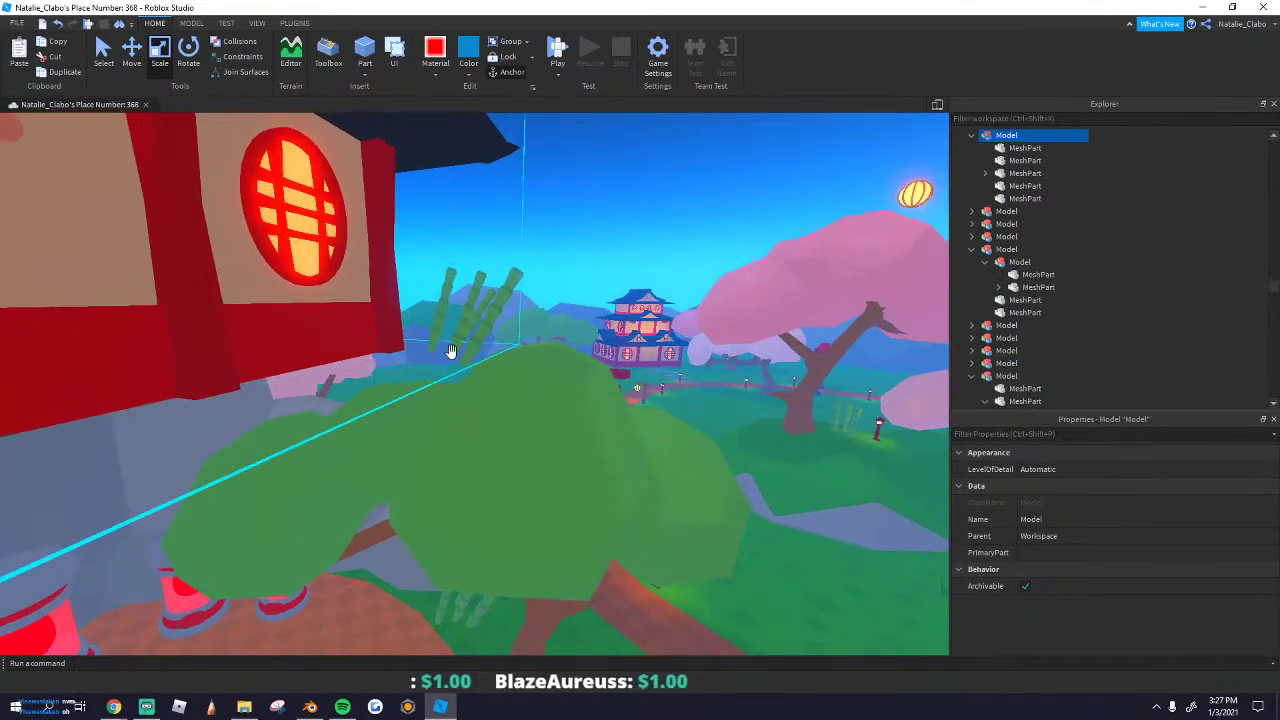
{"action": "key", "text": "ctrl+z"}
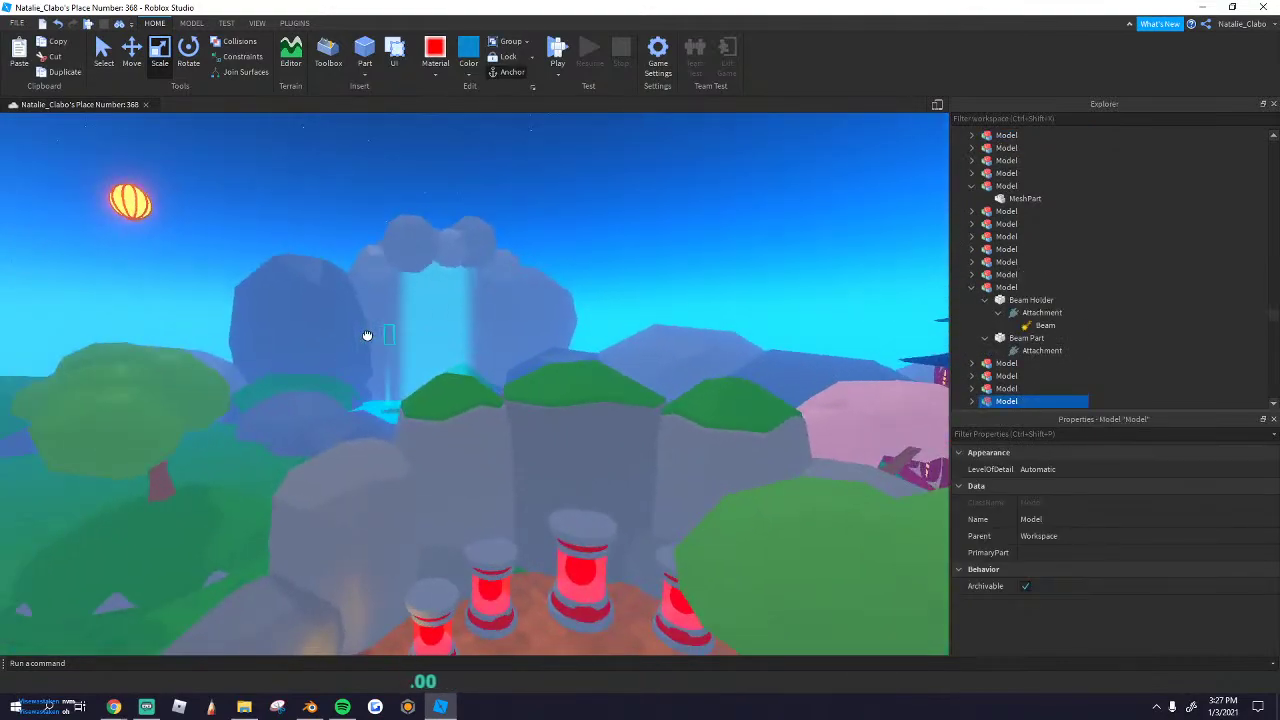
{"action": "scroll", "coordinate": [390, 370], "scroll_direction": "up", "scroll_amount": 8}
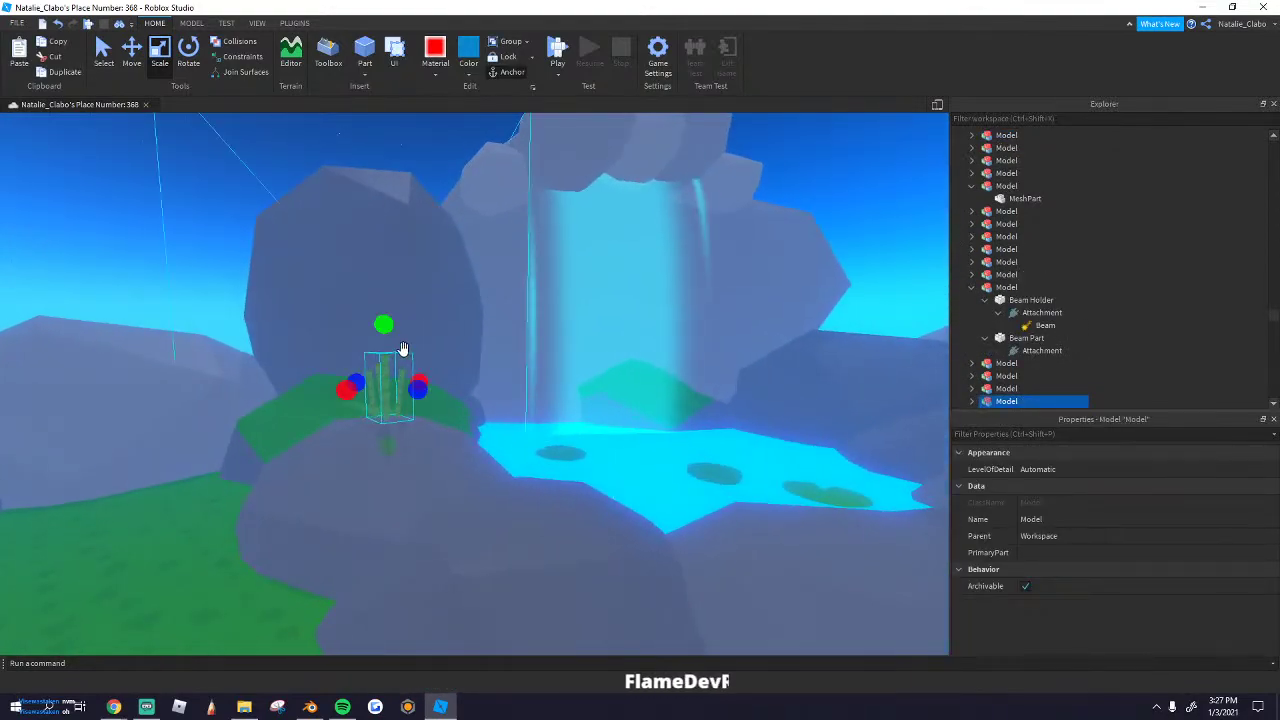
{"action": "scroll", "coordinate": [380, 278], "scroll_direction": "down", "scroll_amount": 2}
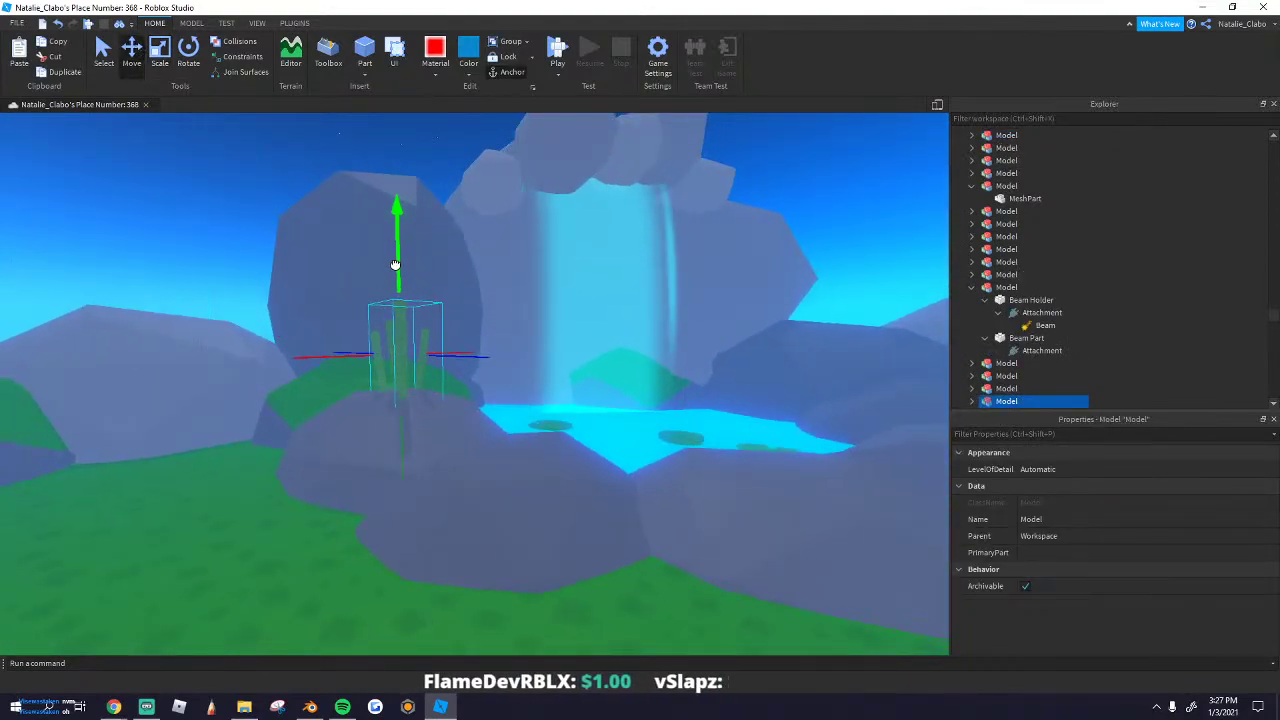
Step: Lower the bamboo cluster onto the ground and shift it closer to the pool's edge
{"action": "left_click_drag", "start_coordinate": [395, 265], "coordinate": [397, 282]}
{"action": "scroll", "coordinate": [471, 371], "scroll_direction": "down", "scroll_amount": 4}
{"action": "scroll", "coordinate": [471, 371], "scroll_direction": "up", "scroll_amount": 3}
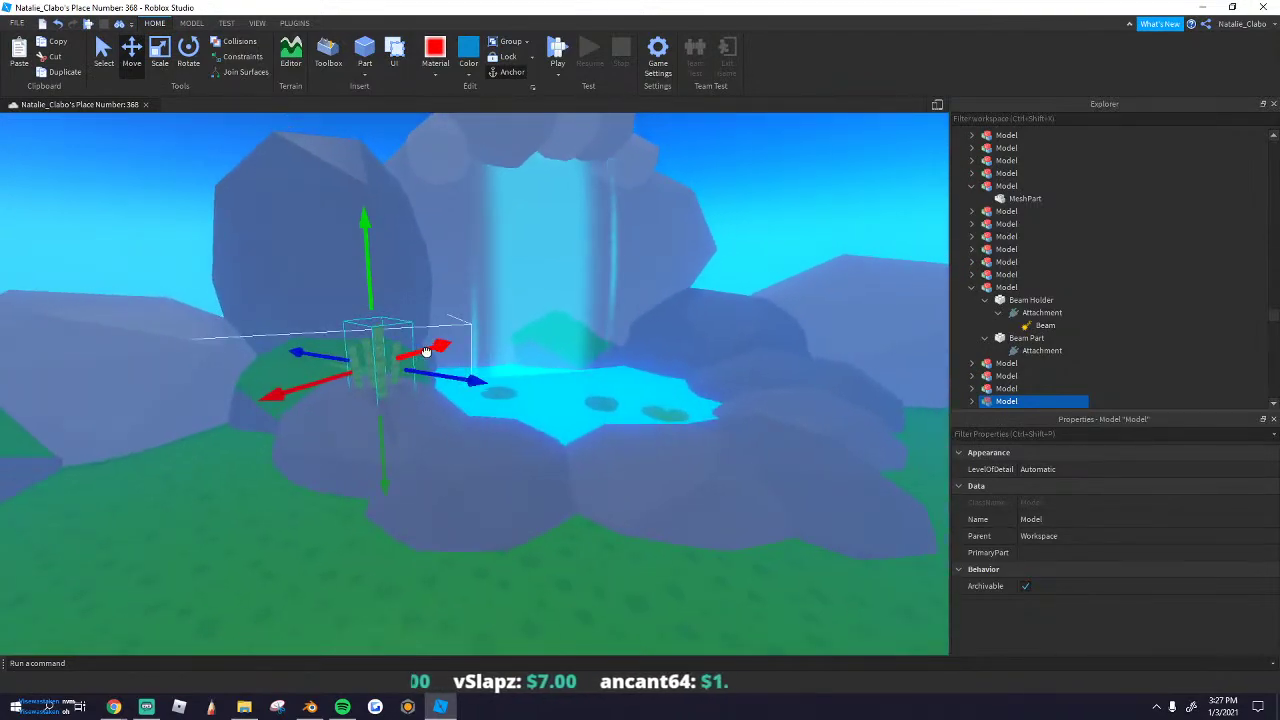
{"action": "right_click_drag", "start_coordinate": [446, 346], "coordinate": [418, 357]}
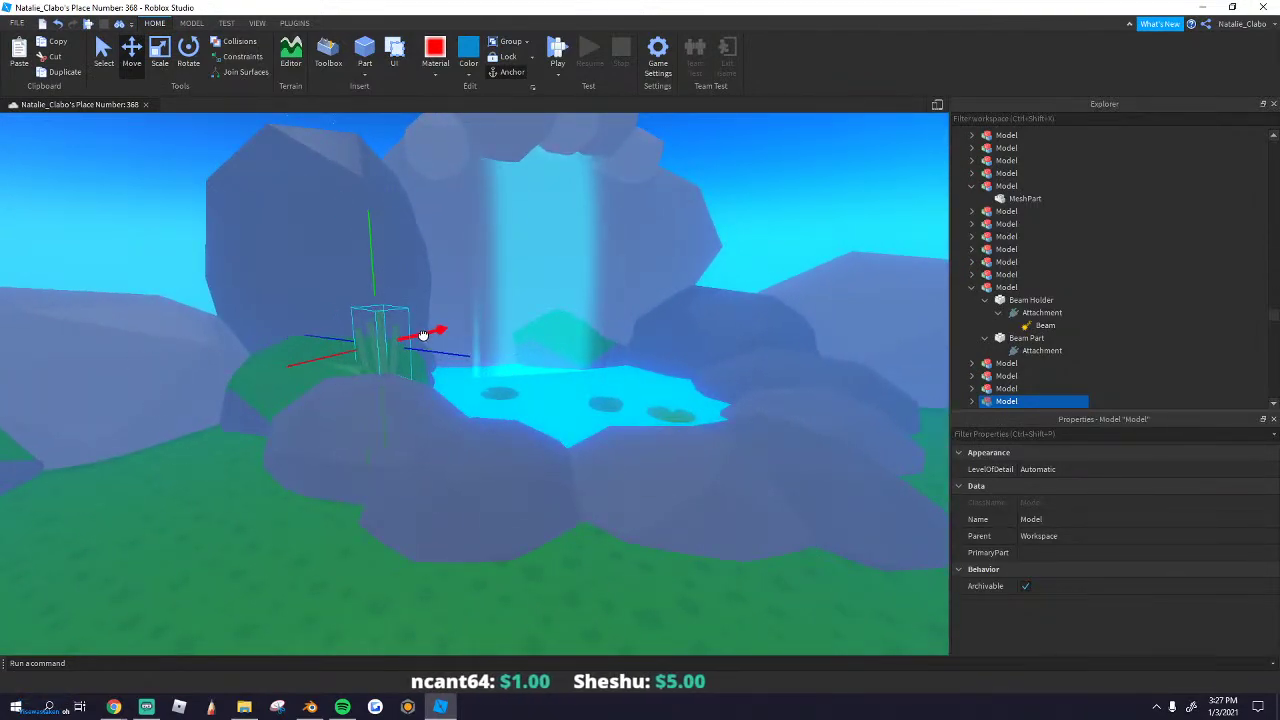
{"action": "left_click", "coordinate": [402, 268]}
{"action": "left_click", "coordinate": [402, 350]}
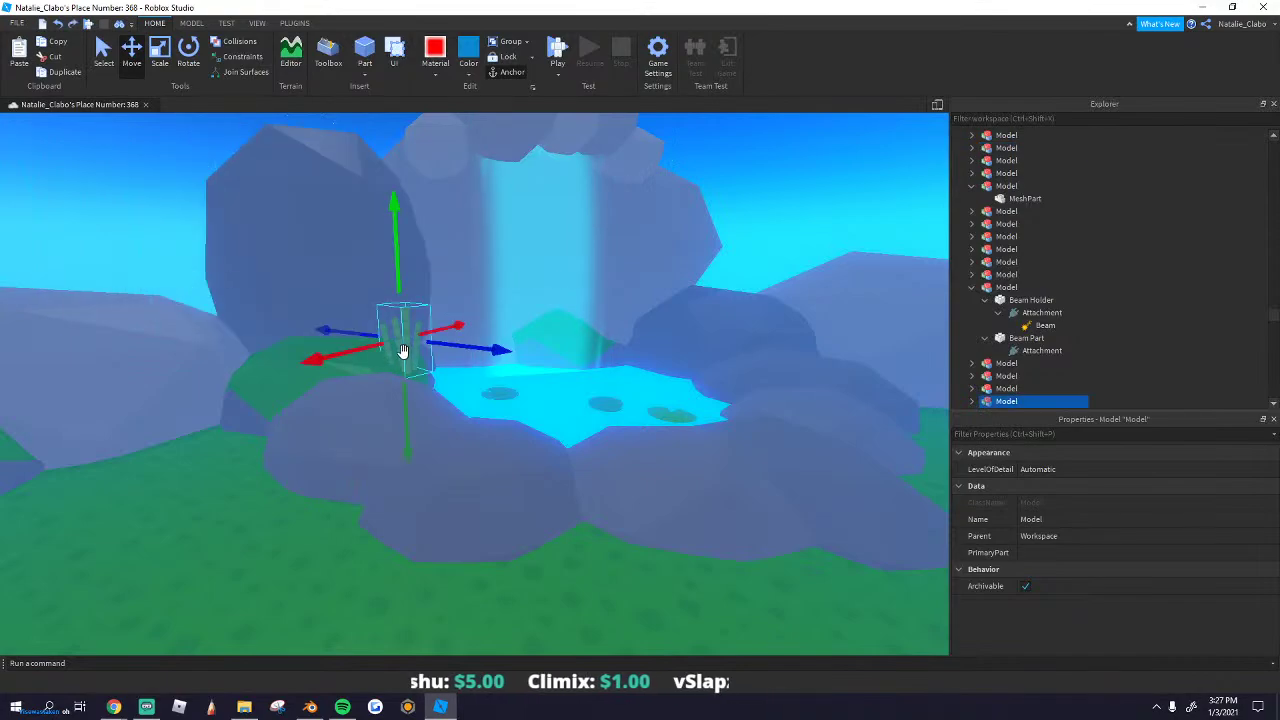
Step: Tilt the bamboo cluster beside the waterfall with the Rotate tool
{"action": "key", "text": "ctrl+4"}
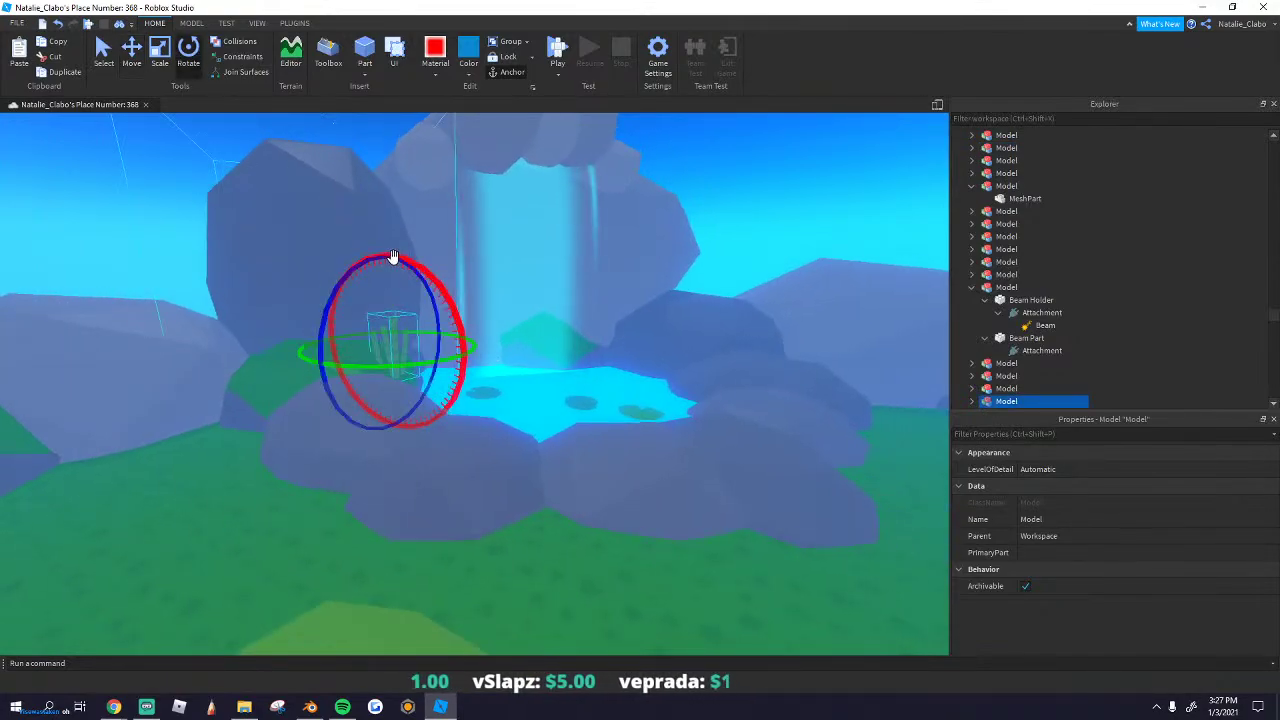
{"action": "left_click_drag", "start_coordinate": [405, 278], "coordinate": [408, 279]}
{"action": "scroll", "coordinate": [246, 203], "scroll_direction": "down", "scroll_amount": 1}
{"action": "left_click", "coordinate": [246, 203]}
{"action": "scroll", "coordinate": [400, 320], "scroll_direction": "up", "scroll_amount": 3}
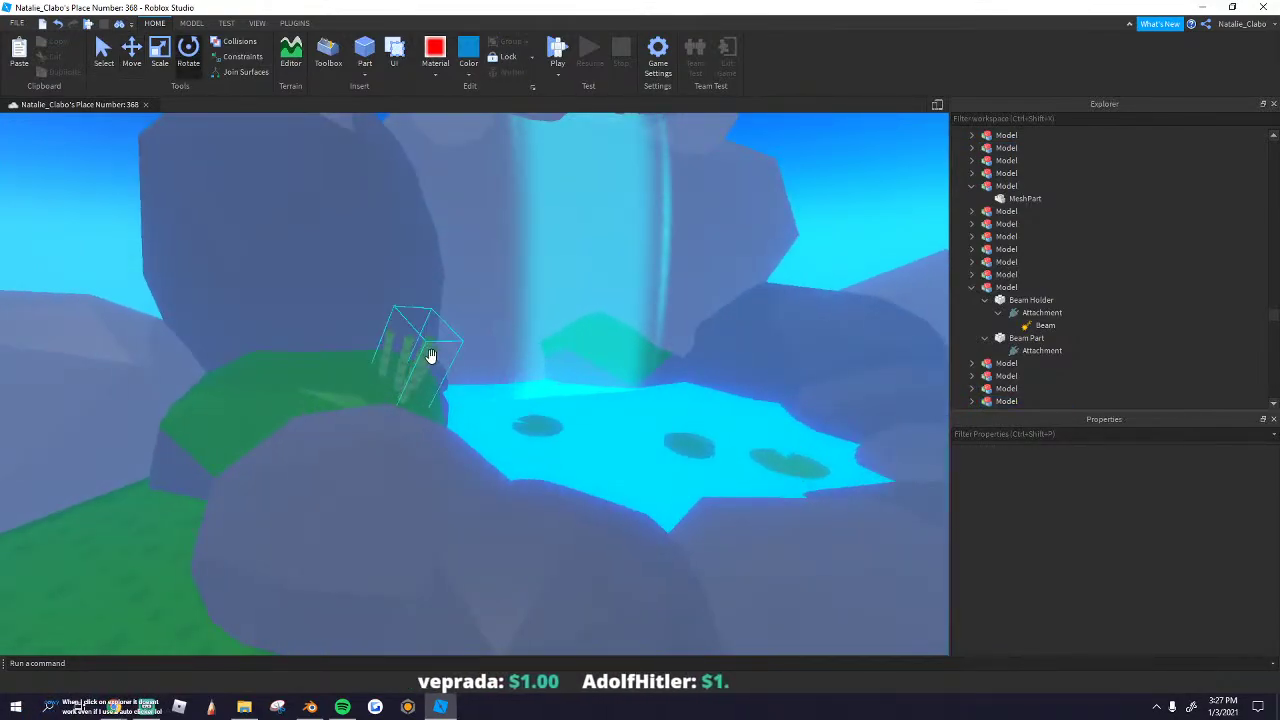
Step: Duplicate the tilted bamboo, move the copy to the pool's opposite side, and lower it into the rocks
{"action": "left_click", "coordinate": [425, 354]}
{"action": "left_click", "coordinate": [422, 354]}
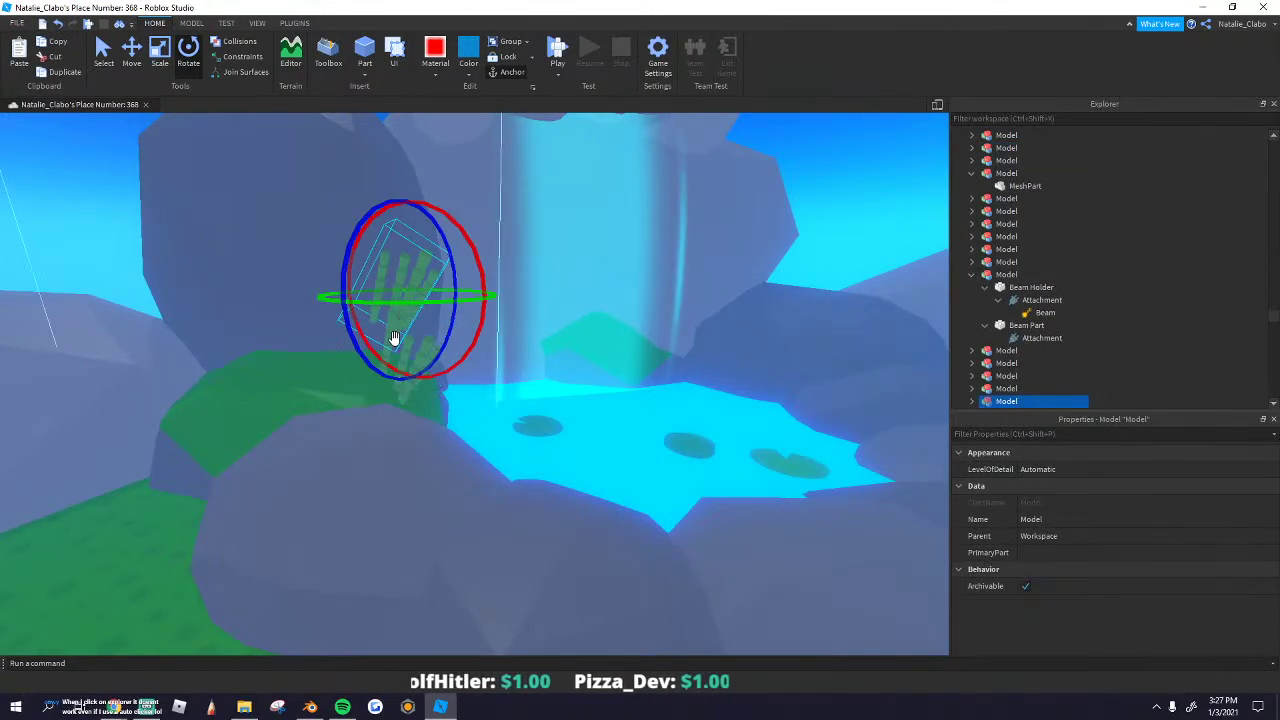
{"action": "right_click_drag", "start_coordinate": [395, 338], "coordinate": [517, 266]}
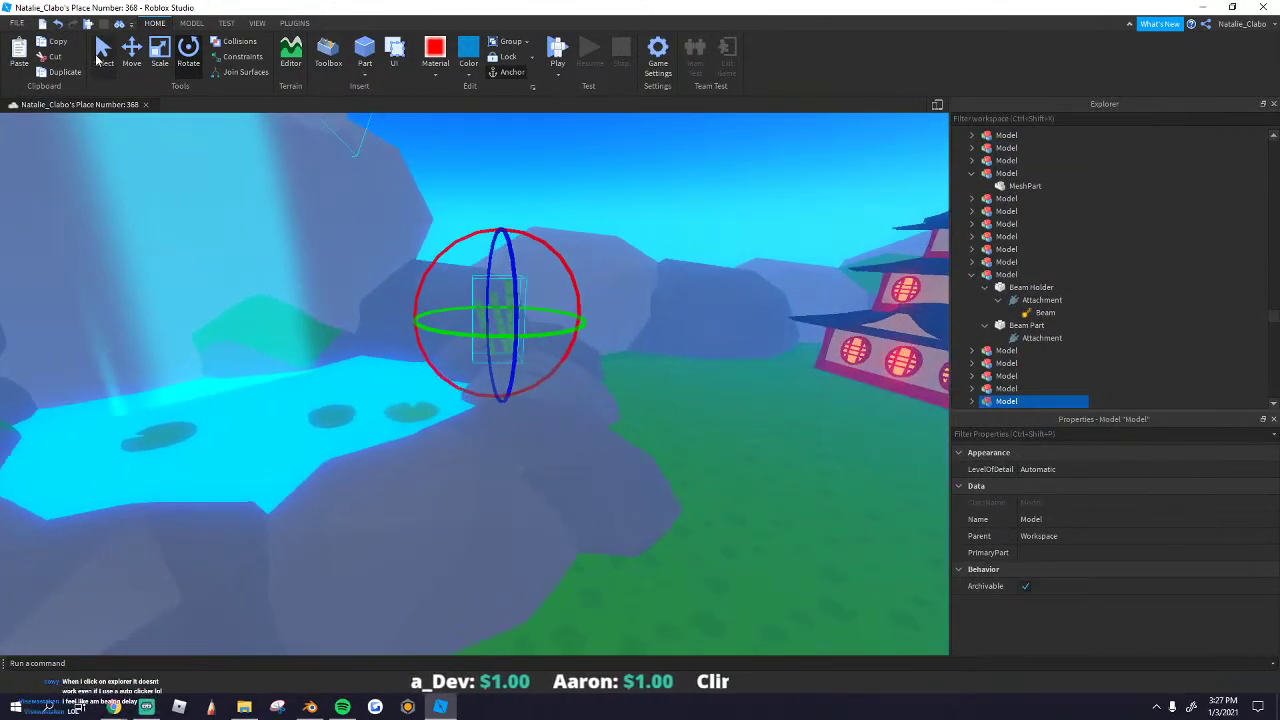
{"action": "left_click", "coordinate": [159, 54]}
{"action": "left_click", "coordinate": [132, 54]}
{"action": "left_click_drag", "start_coordinate": [496, 219], "coordinate": [503, 259]}
{"action": "scroll", "coordinate": [567, 193], "scroll_direction": "up", "scroll_amount": 1}
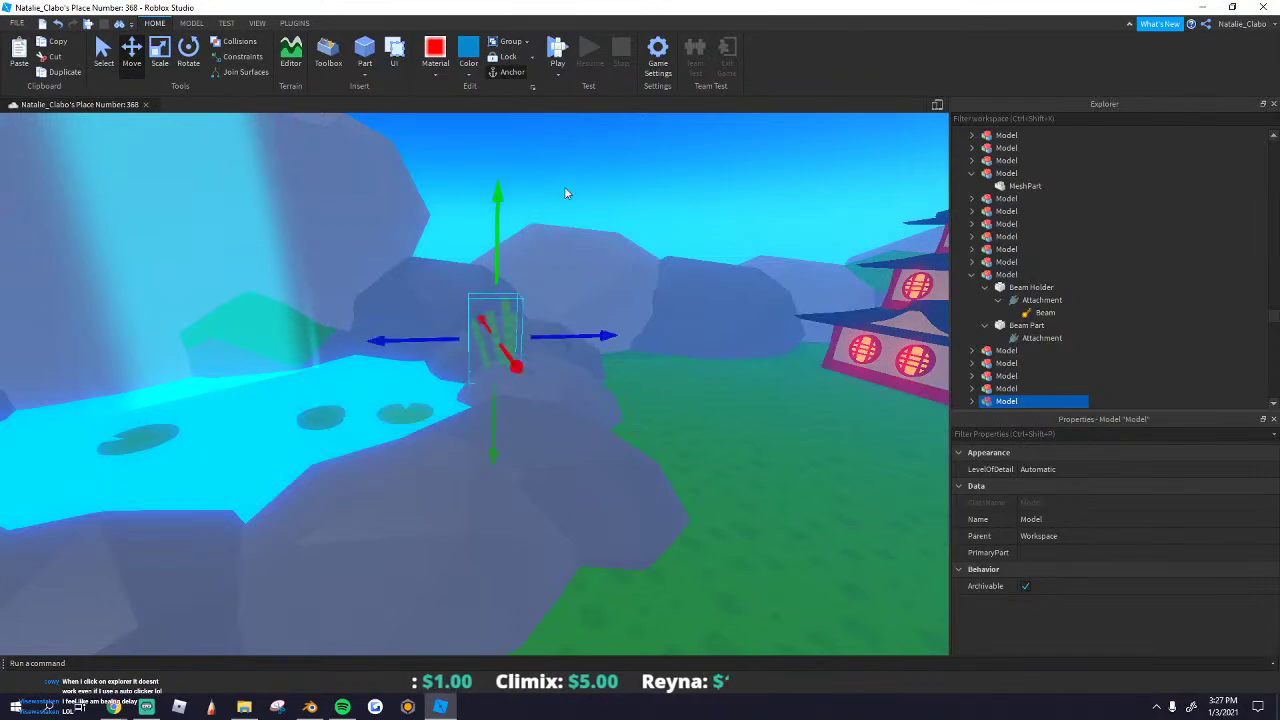
Step: Duplicate a rock, place the copy on the grass in front of the waterfall pool, and scale it down
{"action": "right_click_drag", "start_coordinate": [564, 193], "coordinate": [486, 300]}
{"action": "left_click", "coordinate": [494, 377]}
{"action": "key", "text": "ctrl+d"}
{"action": "left_click_drag", "start_coordinate": [482, 378], "coordinate": [340, 362]}
{"action": "right_click_drag", "start_coordinate": [420, 335], "coordinate": [340, 362]}
{"action": "scroll", "coordinate": [340, 360], "scroll_direction": "up", "scroll_amount": 1}
{"action": "left_click_drag", "start_coordinate": [385, 122], "coordinate": [400, 228]}
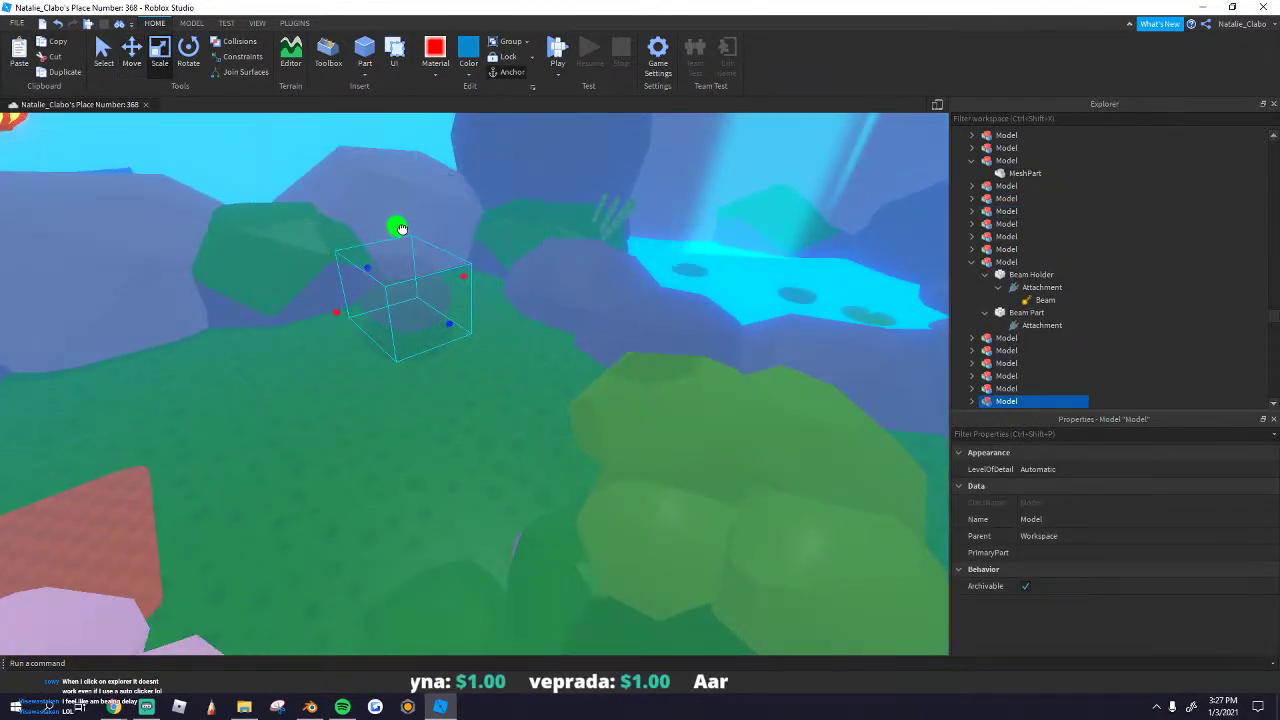
Step: Lower the small rock on the grass so that it is partly sunk into the ground
{"action": "scroll", "coordinate": [472, 394], "scroll_direction": "up", "scroll_amount": 1}
{"action": "left_click", "coordinate": [133, 56]}
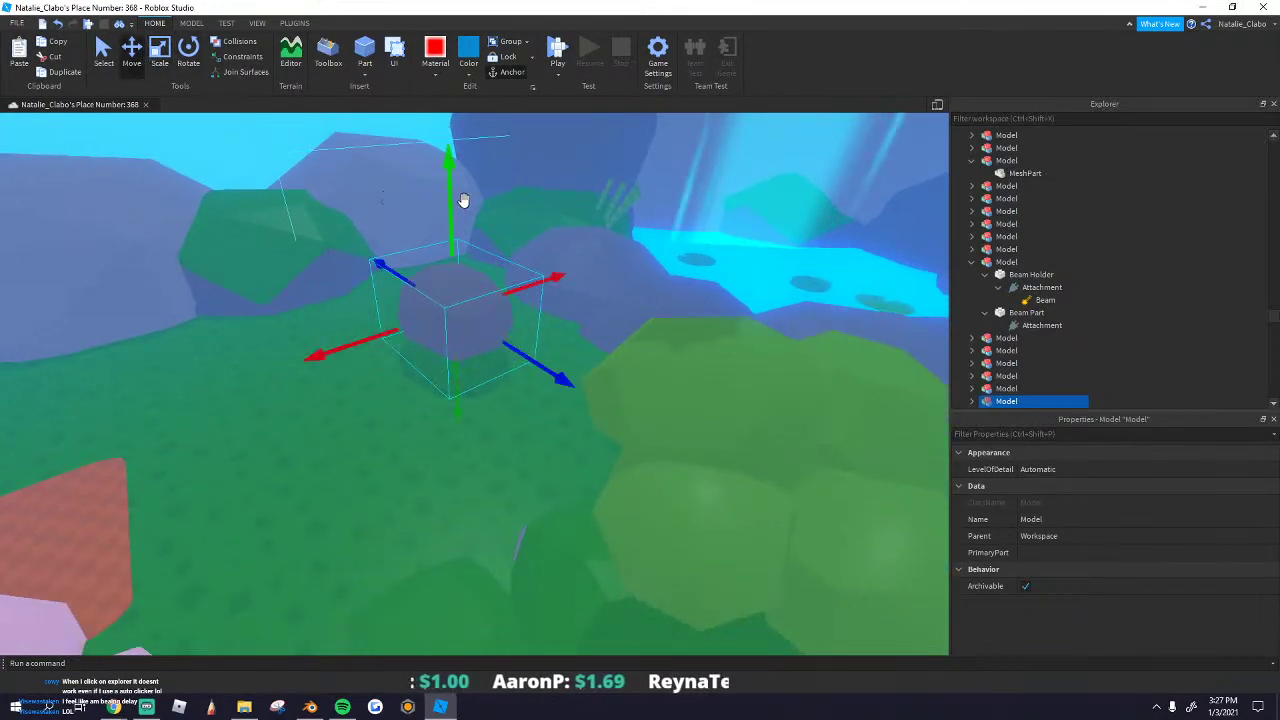
{"action": "left_click_drag", "start_coordinate": [448, 257], "coordinate": [450, 268]}
{"action": "right_click_drag", "start_coordinate": [455, 300], "coordinate": [458, 300]}
{"action": "scroll", "coordinate": [457, 298], "scroll_direction": "down", "scroll_amount": 3}
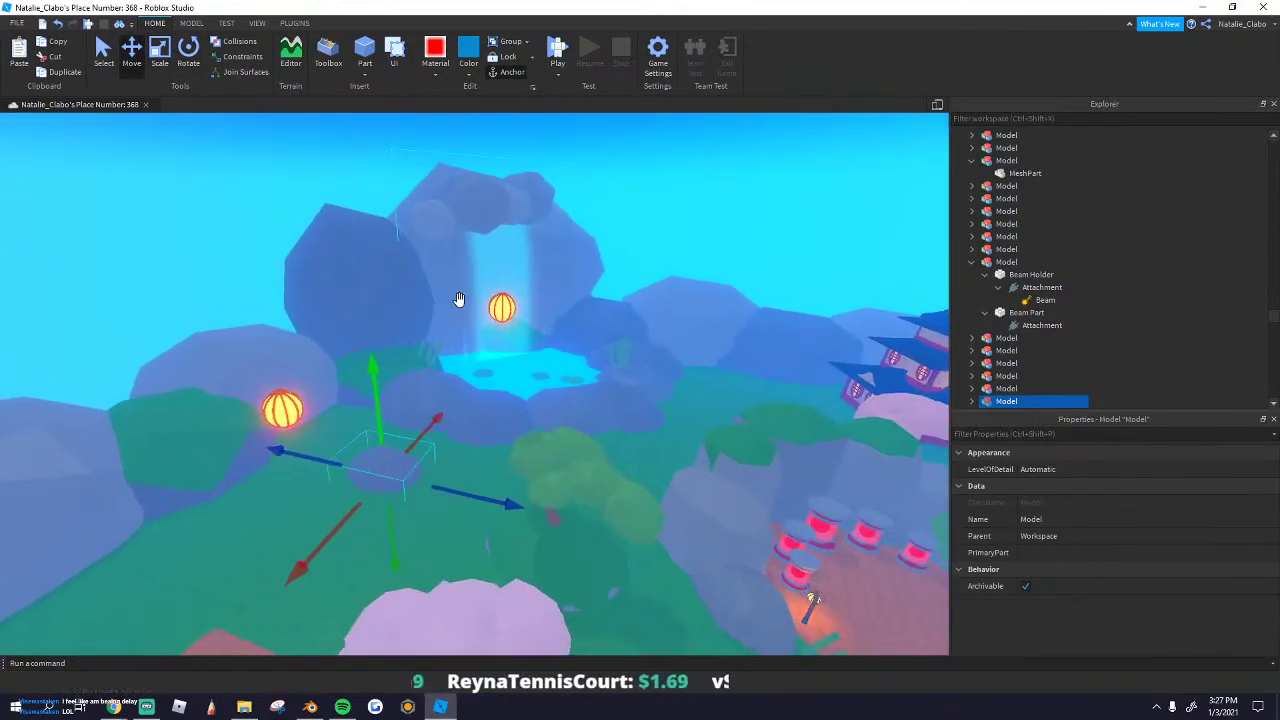
Step: Duplicate the small grass rock, place the copy closer to the pool's rock border, and rotate it about the vertical axis
{"action": "scroll", "coordinate": [457, 300], "scroll_direction": "up", "scroll_amount": 3}
{"action": "key", "text": "w"}
{"action": "key", "text": "d"}
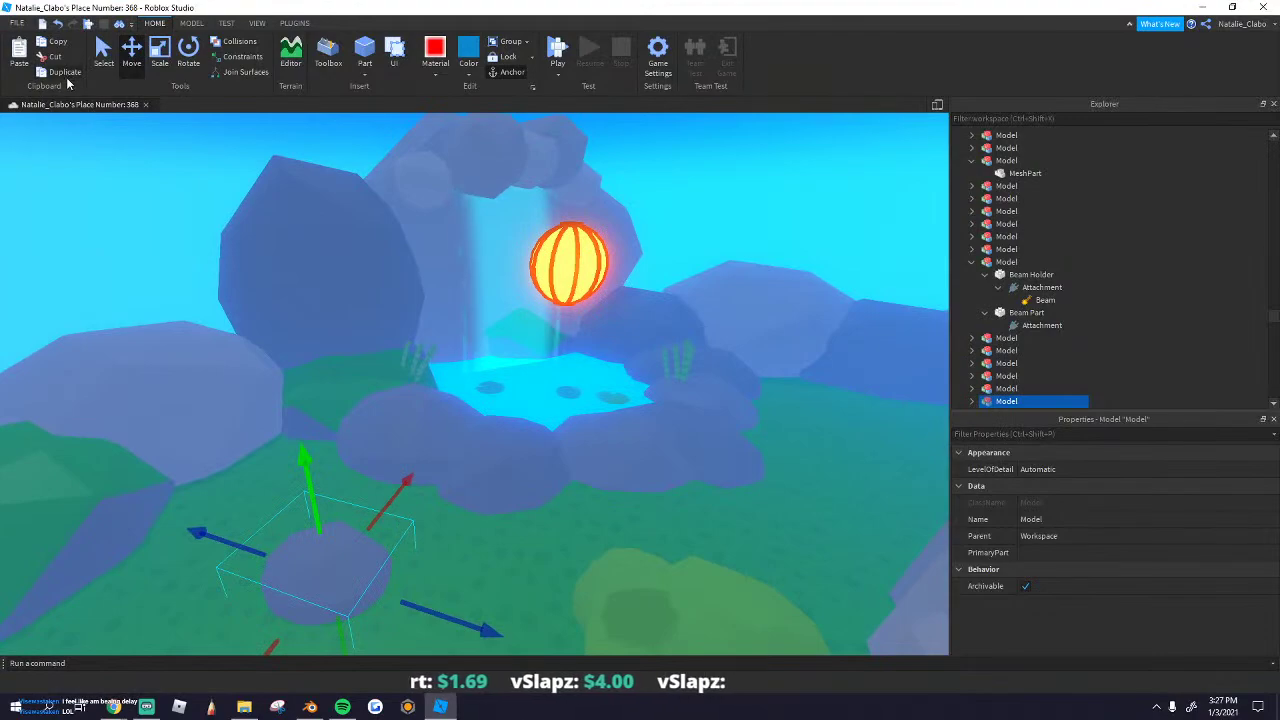
{"action": "key", "text": "s"}
{"action": "key", "text": "d"}
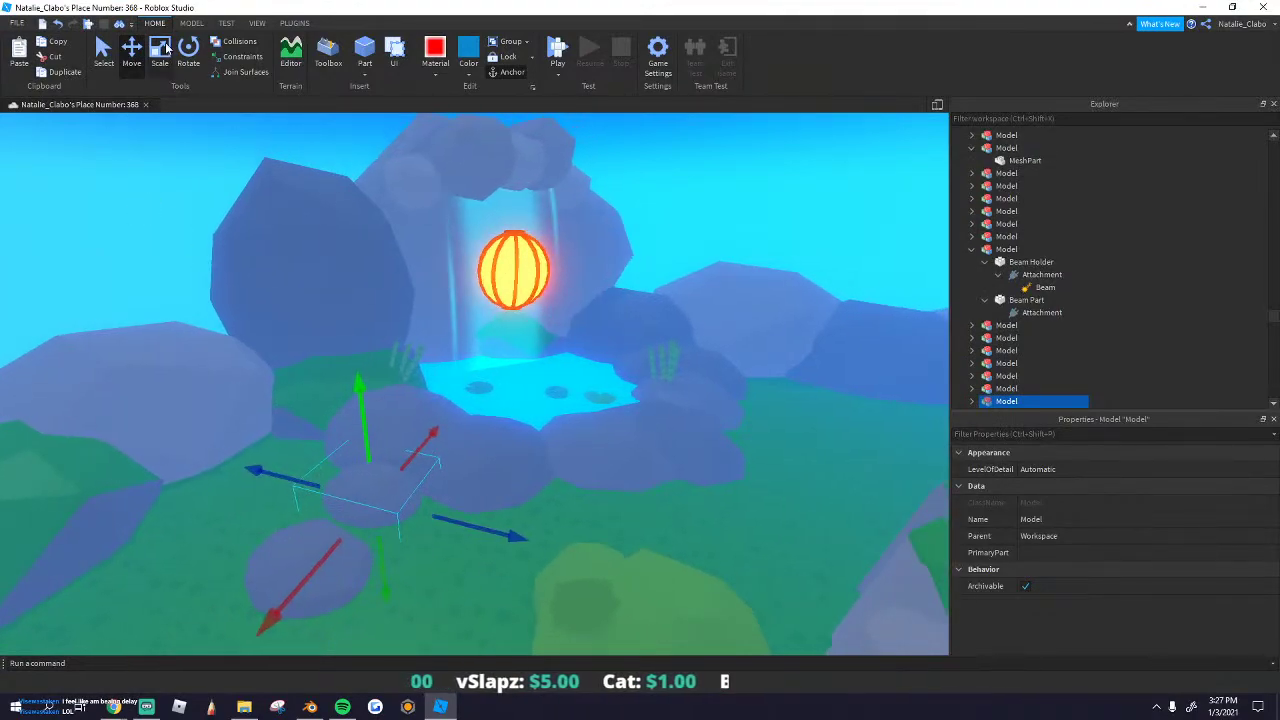
{"action": "left_click", "coordinate": [188, 54]}
{"action": "left_click_drag", "start_coordinate": [420, 548], "coordinate": [262, 543]}
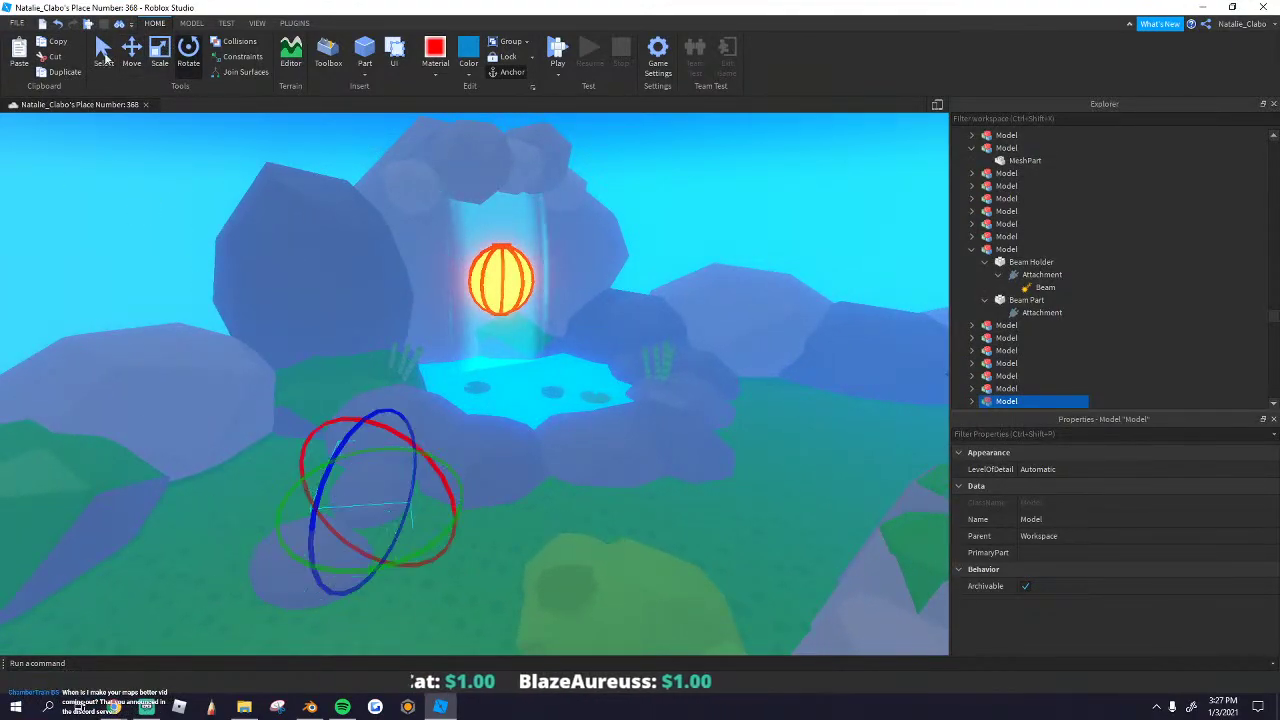
Step: Select the rotated rock and shift it sideways along the outside of the pool's rock border
{"action": "left_click", "coordinate": [131, 50]}
{"action": "left_click", "coordinate": [396, 509]}
{"action": "left_click_drag", "start_coordinate": [480, 533], "coordinate": [433, 526]}
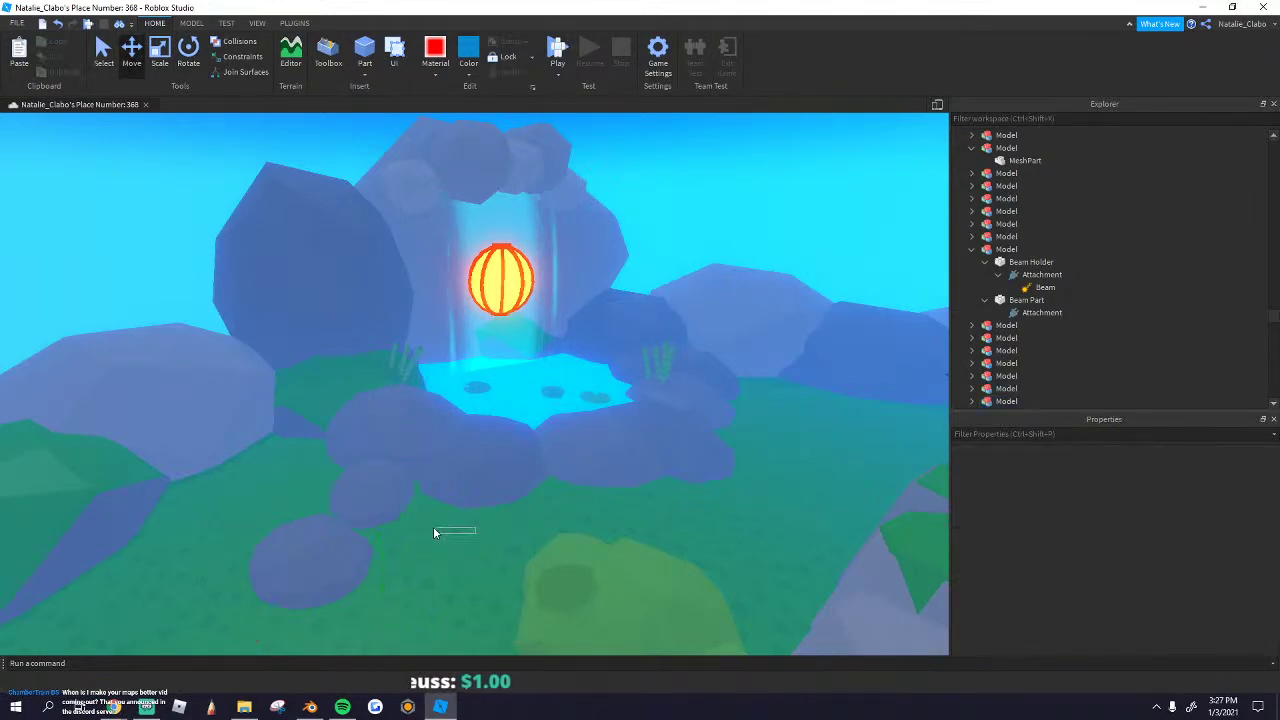
{"action": "left_click", "coordinate": [391, 516]}
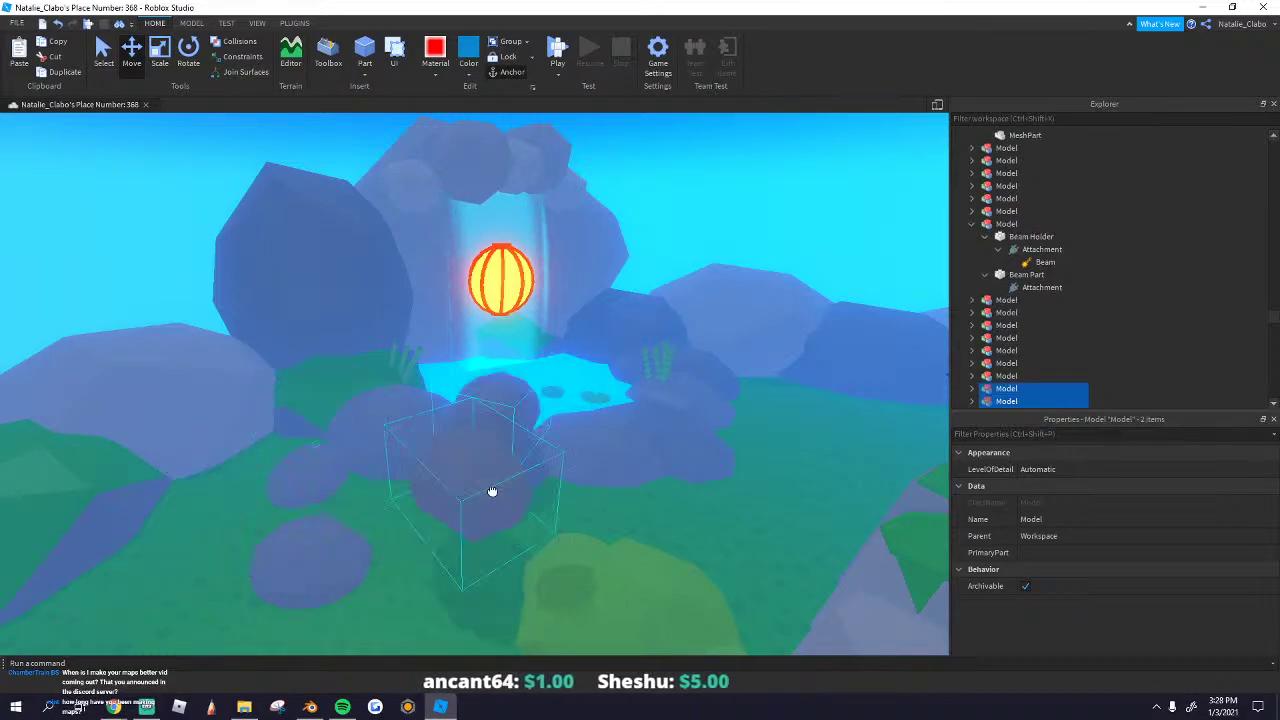
Step: Duplicate the two small grass rocks and position the copies on the grass at the pool's opposite side
{"action": "left_click_drag", "start_coordinate": [492, 491], "coordinate": [563, 478]}
{"action": "scroll", "coordinate": [539, 416], "scroll_direction": "up", "scroll_amount": 3}
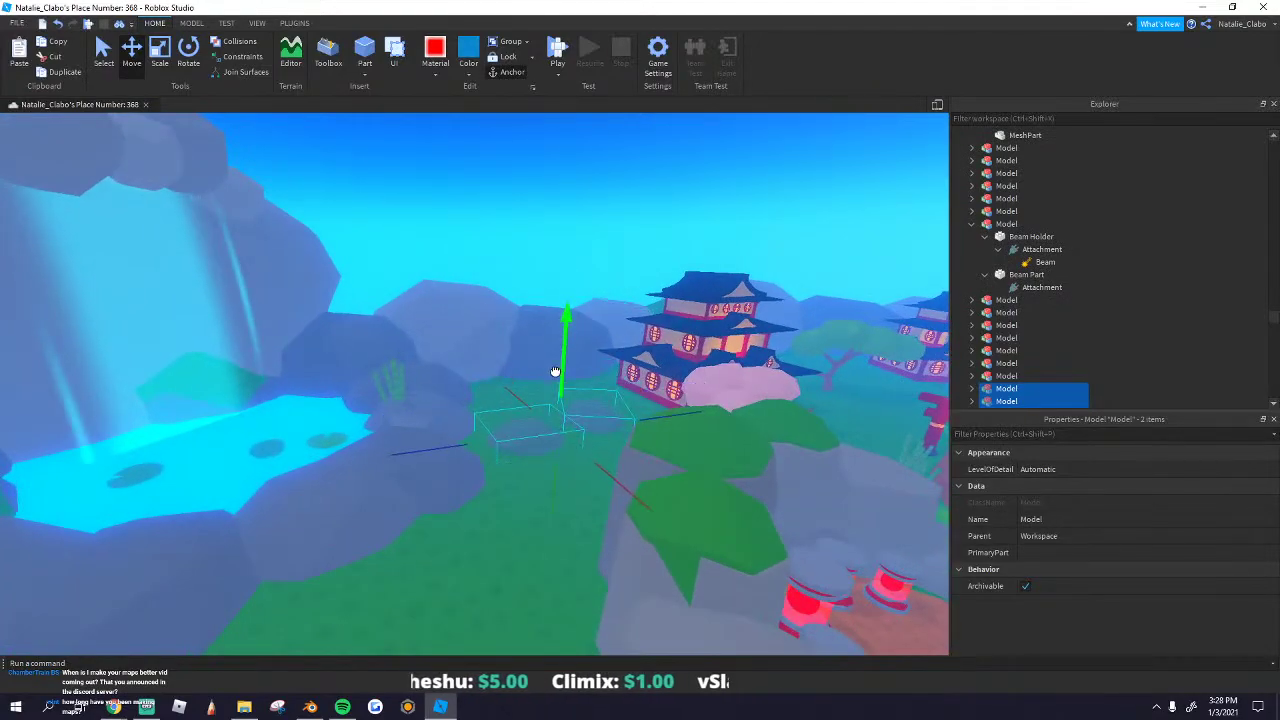
{"action": "left_click", "coordinate": [514, 227]}
{"action": "scroll", "coordinate": [385, 439], "scroll_direction": "down", "scroll_amount": 8}
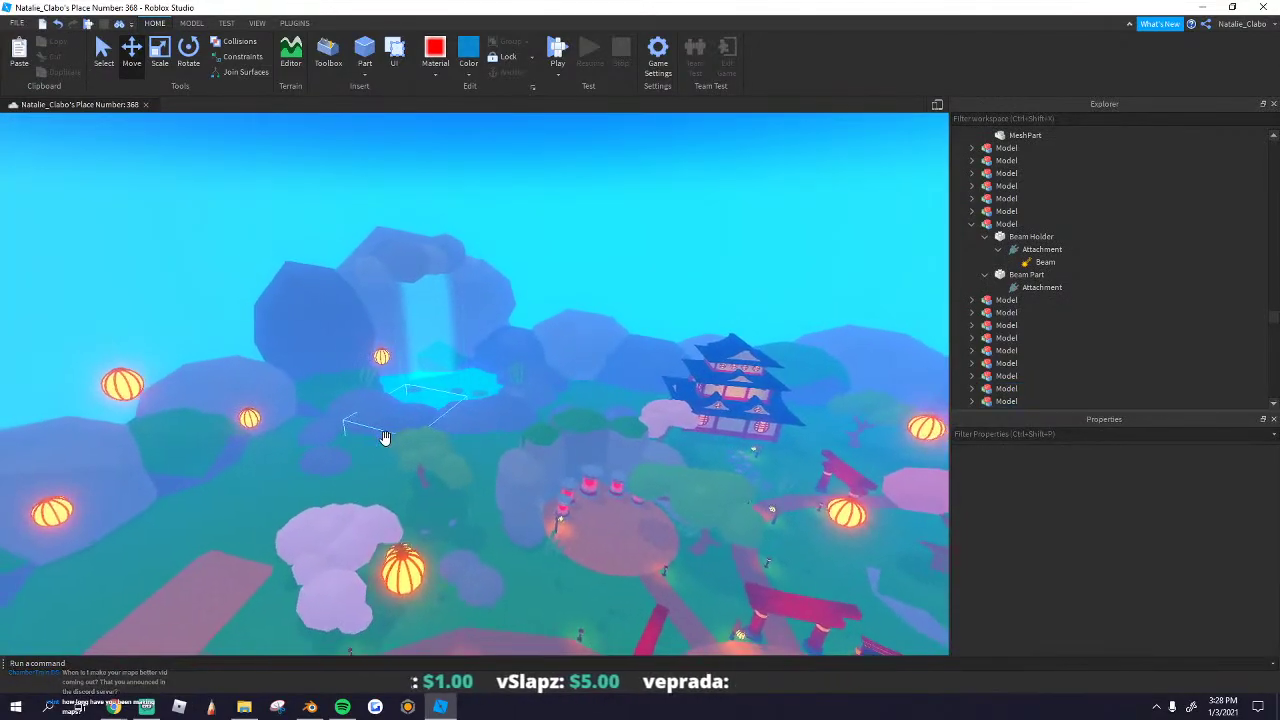
{"action": "right_click_drag", "start_coordinate": [386, 440], "coordinate": [386, 440]}
{"action": "scroll", "coordinate": [386, 440], "scroll_direction": "up", "scroll_amount": 5}
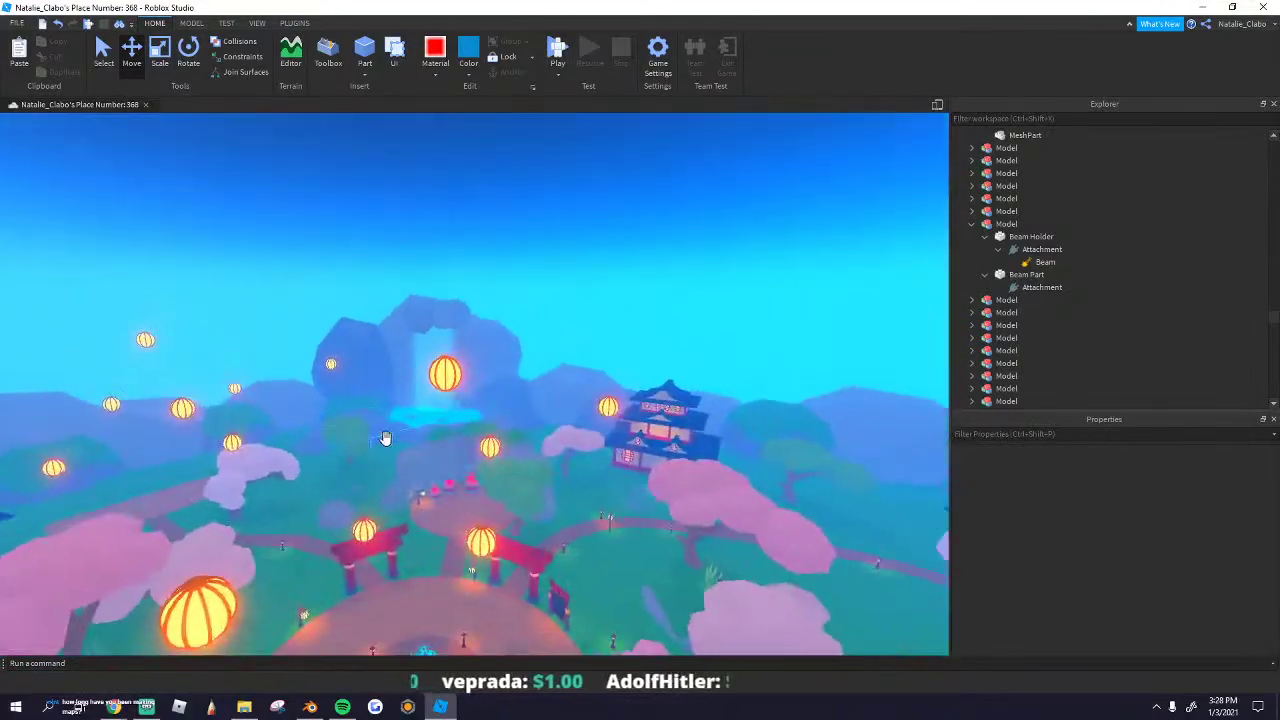
Step: Duplicate the hanging-lantern post at the plaza's edge and place the copy on the grass in front of the waterfall pool
{"action": "scroll", "coordinate": [386, 440], "scroll_direction": "down", "scroll_amount": 5}
{"action": "scroll", "coordinate": [385, 438], "scroll_direction": "up", "scroll_amount": 10}
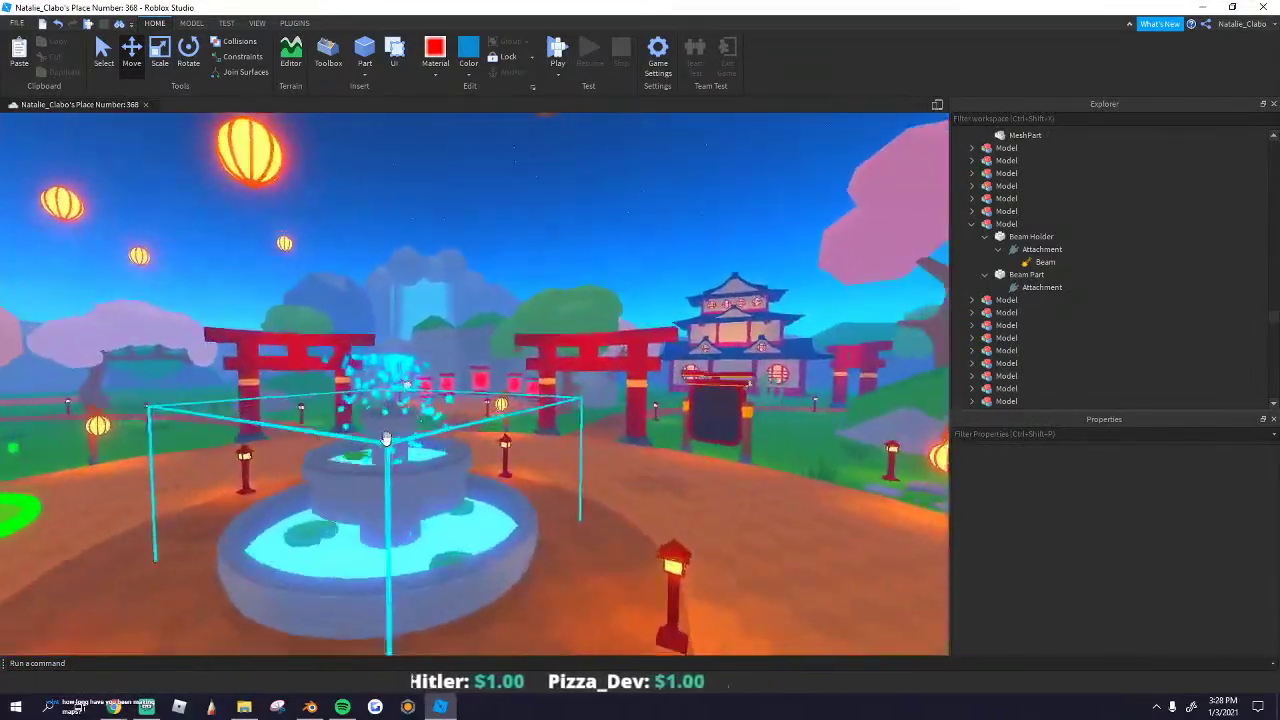
{"action": "scroll", "coordinate": [385, 438], "scroll_direction": "up", "scroll_amount": 5}
{"action": "left_click", "coordinate": [470, 555]}
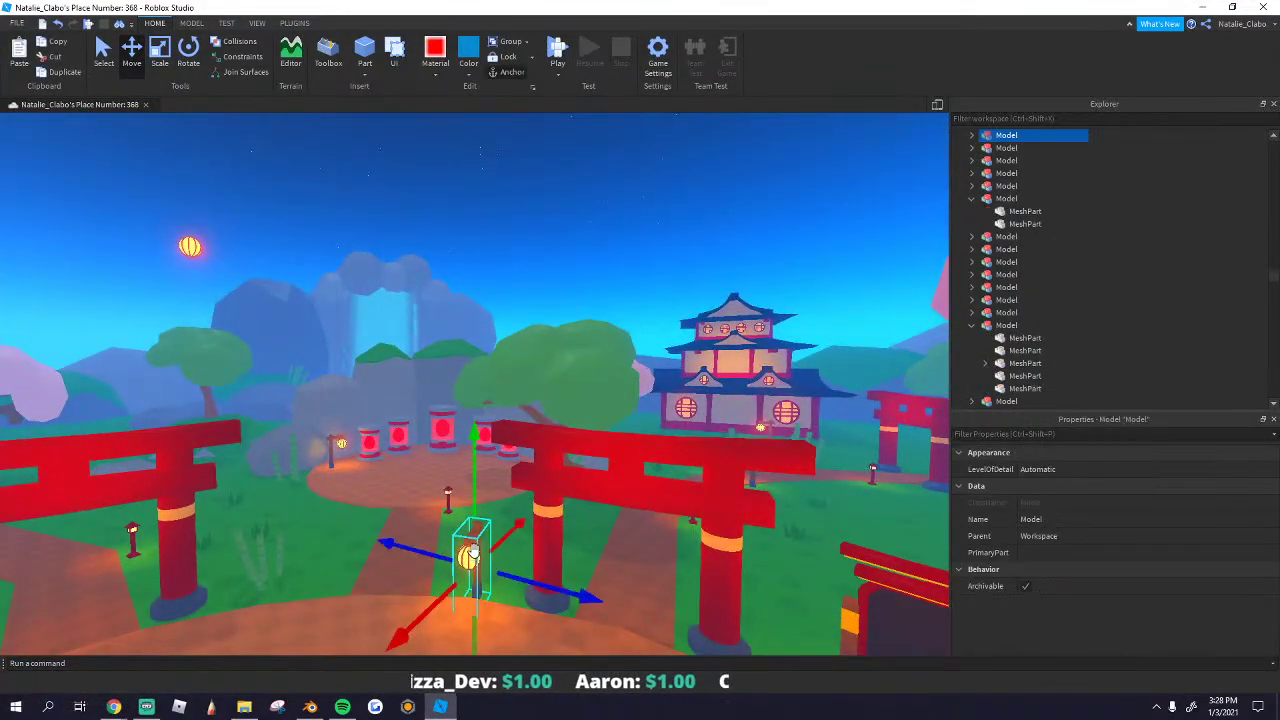
{"action": "right_click_drag", "start_coordinate": [467, 526], "coordinate": [466, 526]}
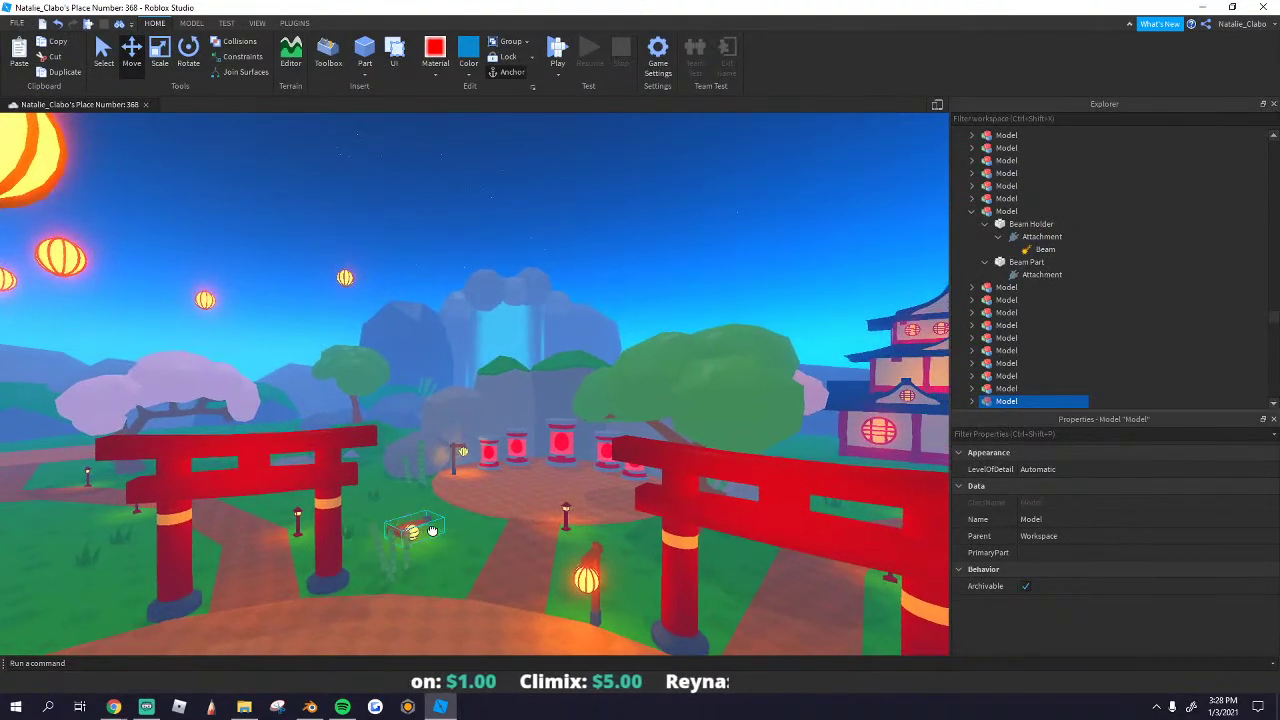
{"action": "scroll", "coordinate": [435, 530], "scroll_direction": "up", "scroll_amount": 10}
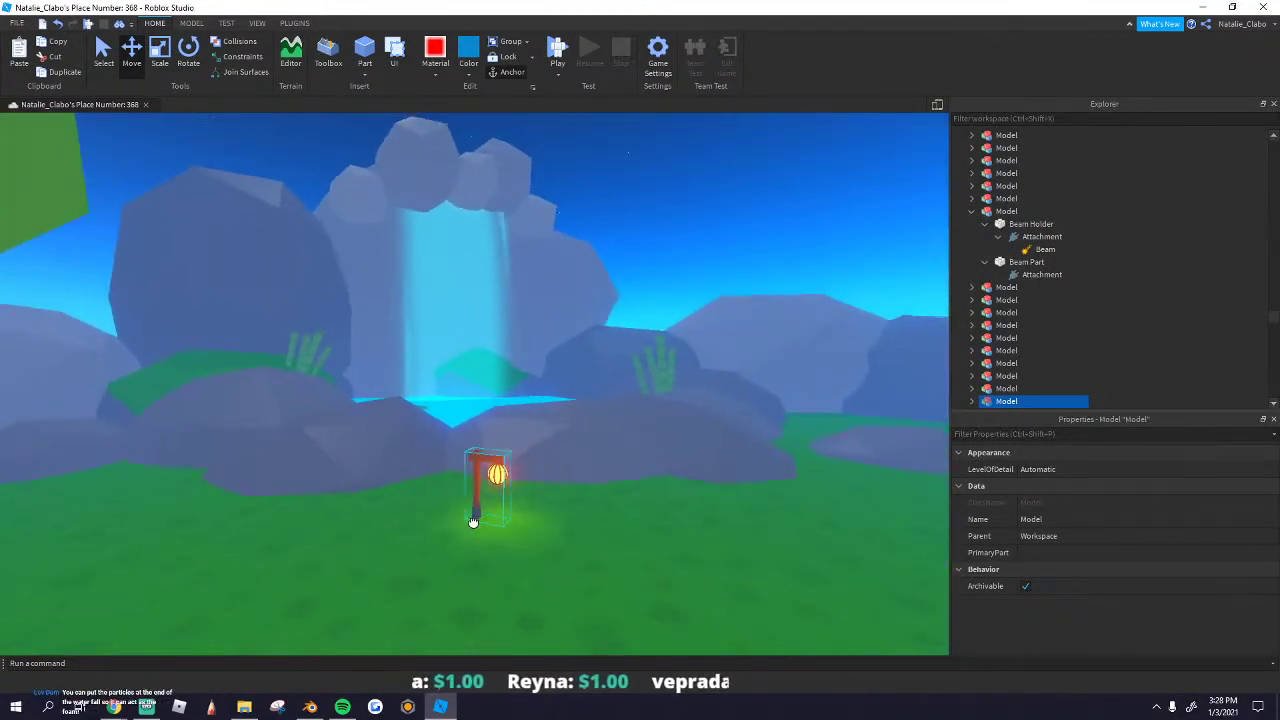
{"action": "left_click_drag", "start_coordinate": [473, 523], "coordinate": [409, 534]}
{"action": "left_click", "coordinate": [527, 554]}
{"action": "scroll", "coordinate": [527, 554], "scroll_direction": "down", "scroll_amount": 10}
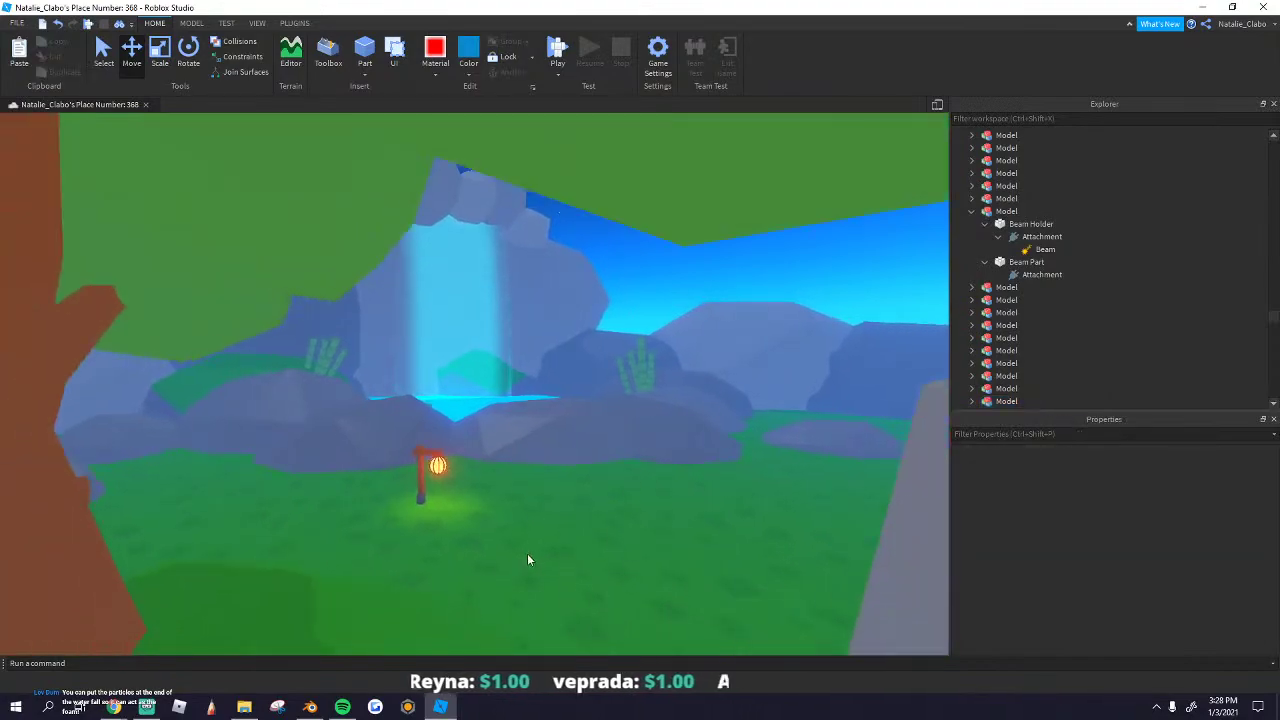
Step: Duplicate the stepping-stone group beside the pagoda and place the copy on the grass by the waterfall pool's lantern post
{"action": "right_click_drag", "start_coordinate": [527, 554], "coordinate": [527, 557]}
{"action": "scroll", "coordinate": [528, 560], "scroll_direction": "up", "scroll_amount": 10}
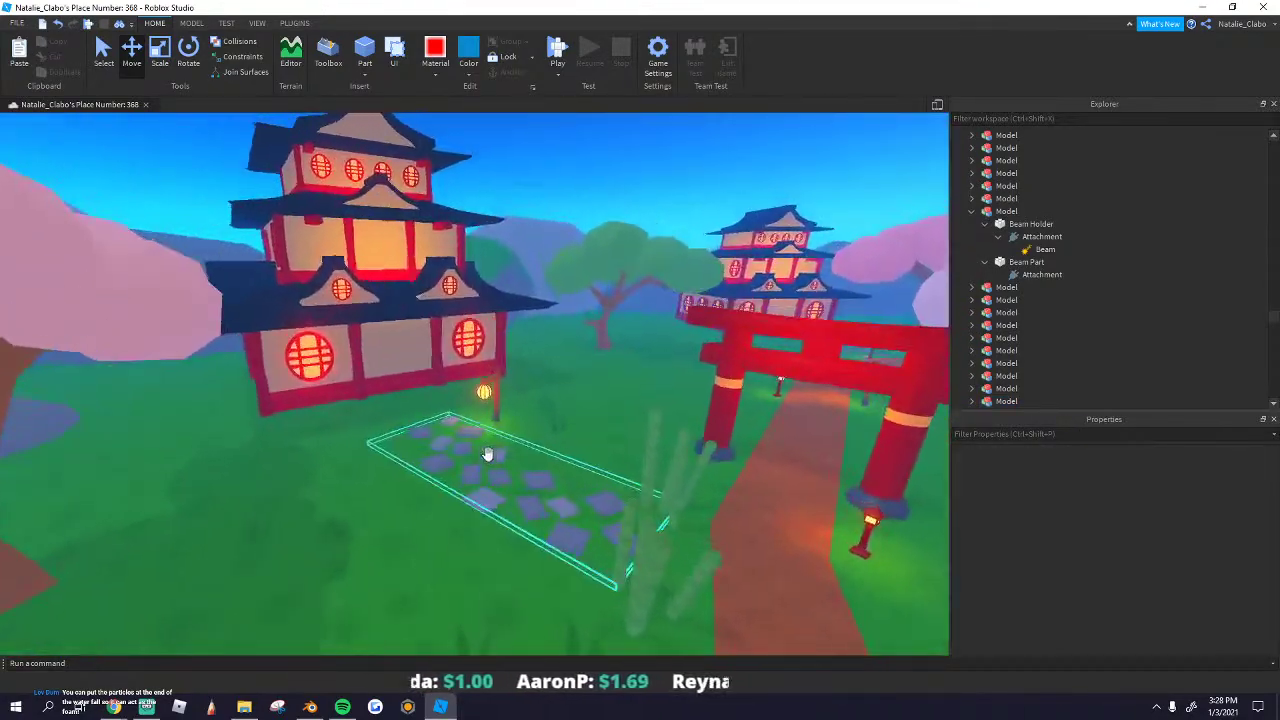
{"action": "left_click_drag", "start_coordinate": [479, 457], "coordinate": [420, 473]}
{"action": "scroll", "coordinate": [420, 472], "scroll_direction": "down", "scroll_amount": 10}
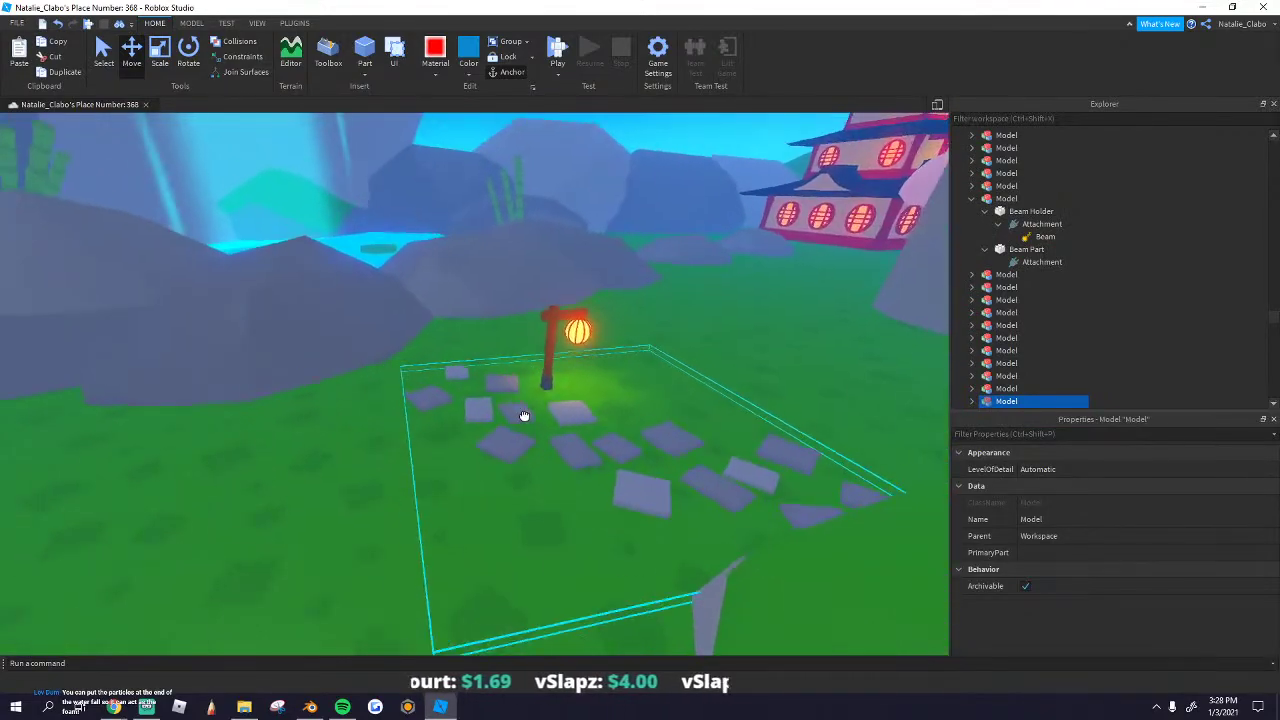
Step: Move the lantern post to the side of the copied stepping stones, near the pool's border rocks, and rotate it
{"action": "scroll", "coordinate": [591, 390], "scroll_direction": "up", "scroll_amount": 5}
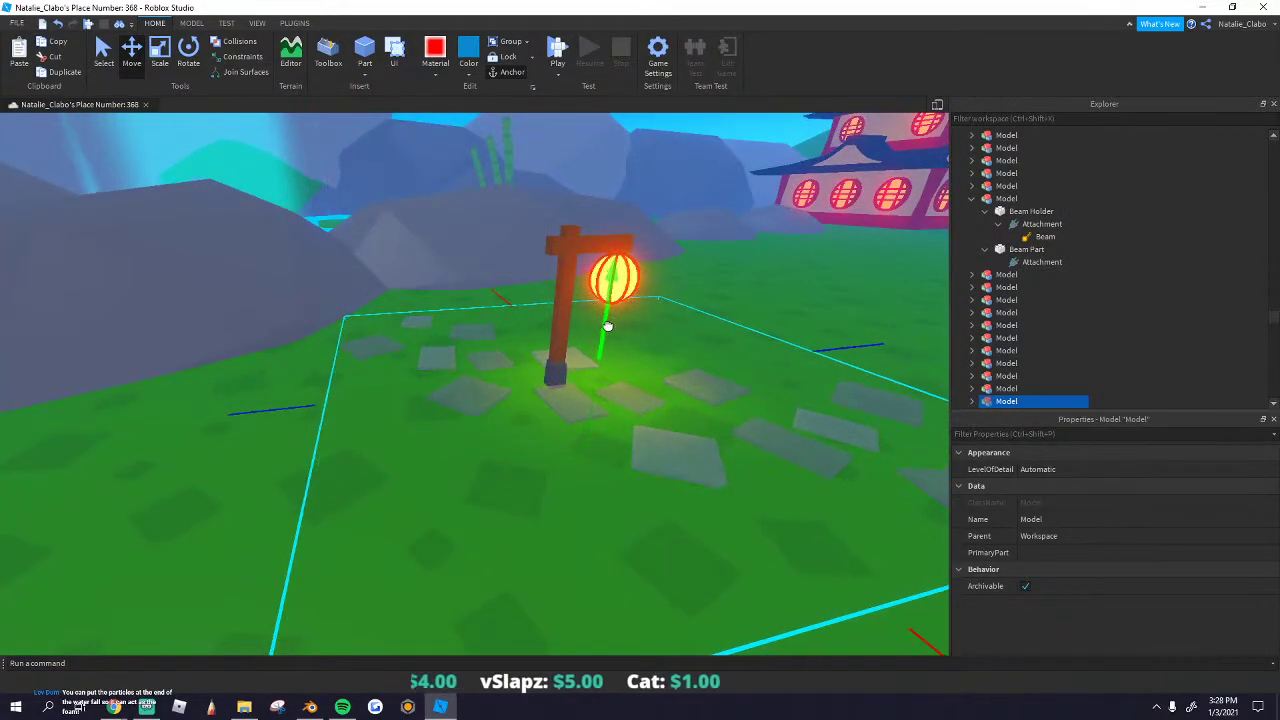
{"action": "left_click_drag", "start_coordinate": [549, 371], "coordinate": [345, 405]}
{"action": "left_click", "coordinate": [399, 531]}
{"action": "scroll", "coordinate": [399, 531], "scroll_direction": "down", "scroll_amount": 10}
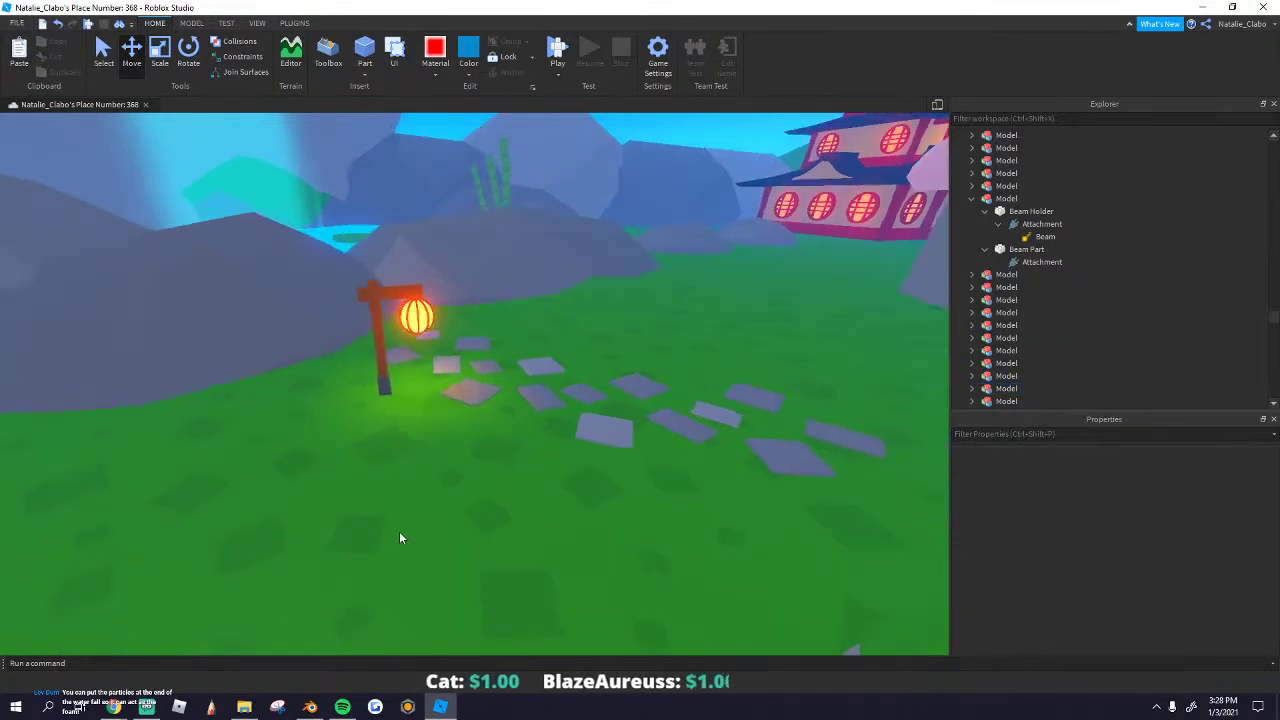
{"action": "scroll", "coordinate": [418, 456], "scroll_direction": "up", "scroll_amount": 5}
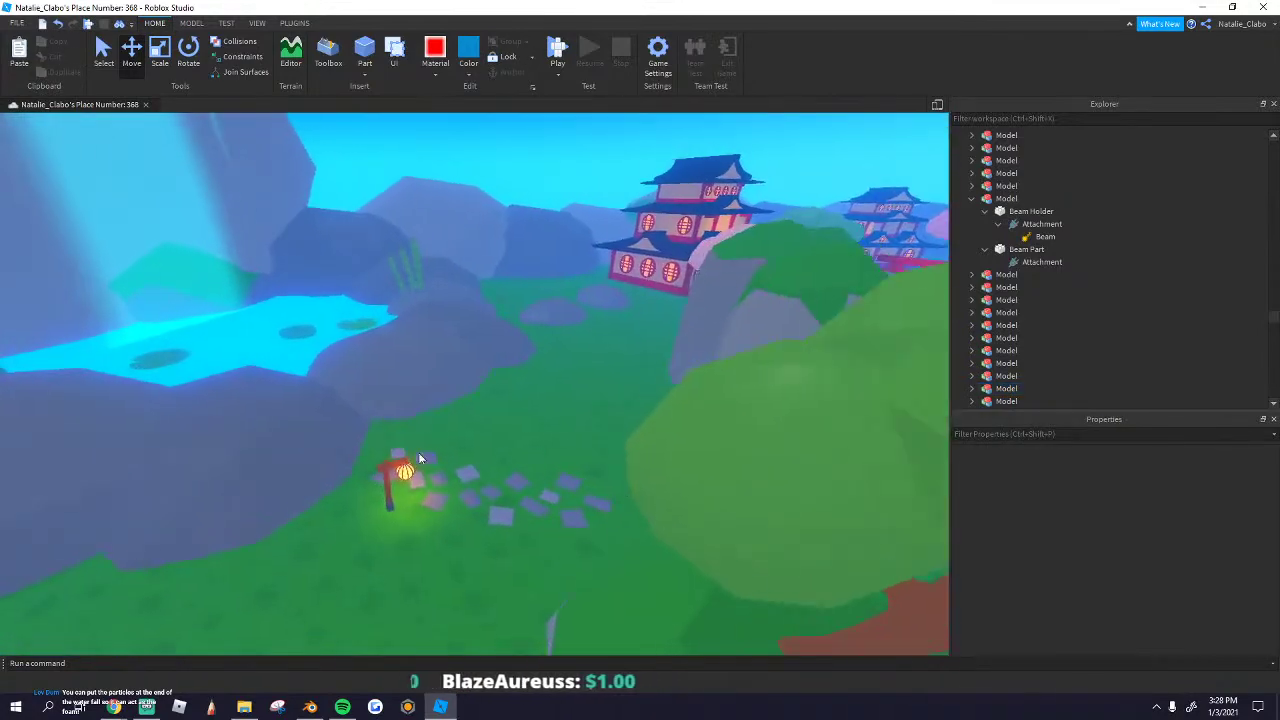
{"action": "scroll", "coordinate": [418, 457], "scroll_direction": "up", "scroll_amount": 2}
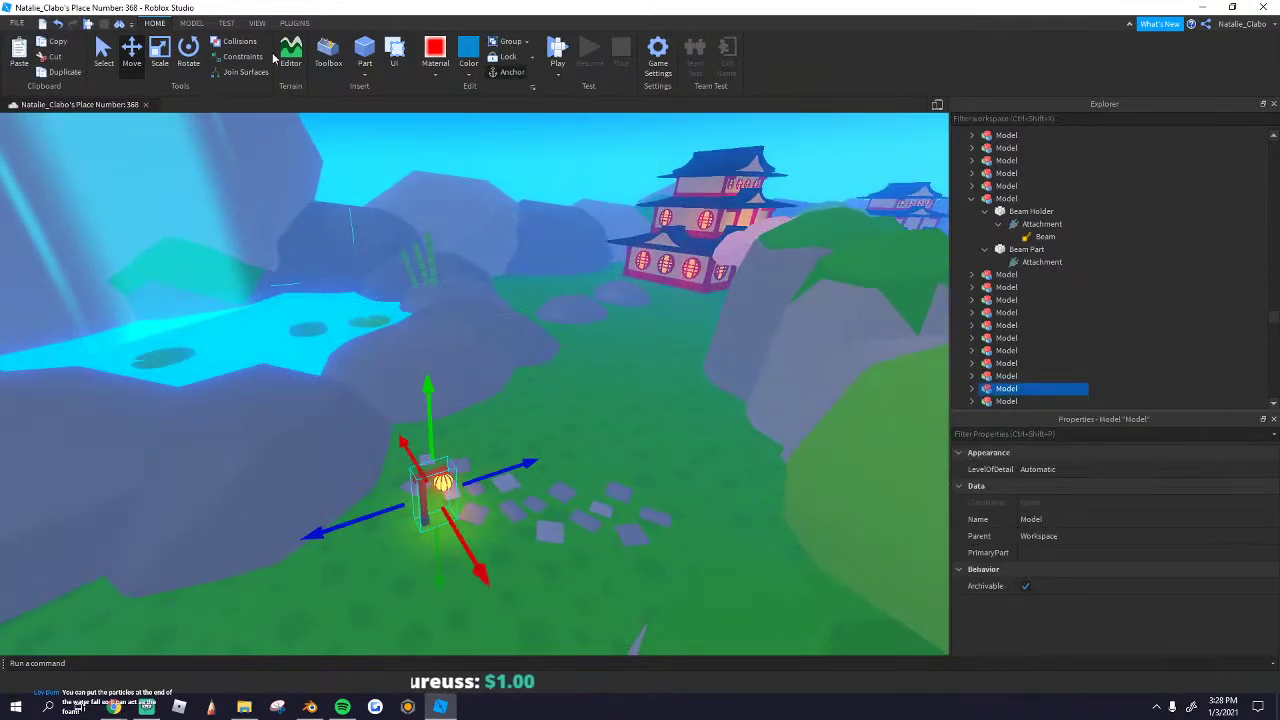
{"action": "left_click", "coordinate": [355, 611]}
Step: Select the green tree in front of the pool with the models at its base and shift them away from the stepping stones
{"action": "right_click_drag", "start_coordinate": [434, 572], "coordinate": [442, 567]}
{"action": "scroll", "coordinate": [442, 567], "scroll_direction": "down", "scroll_amount": 8}
{"action": "scroll", "coordinate": [441, 567], "scroll_direction": "up", "scroll_amount": 4}
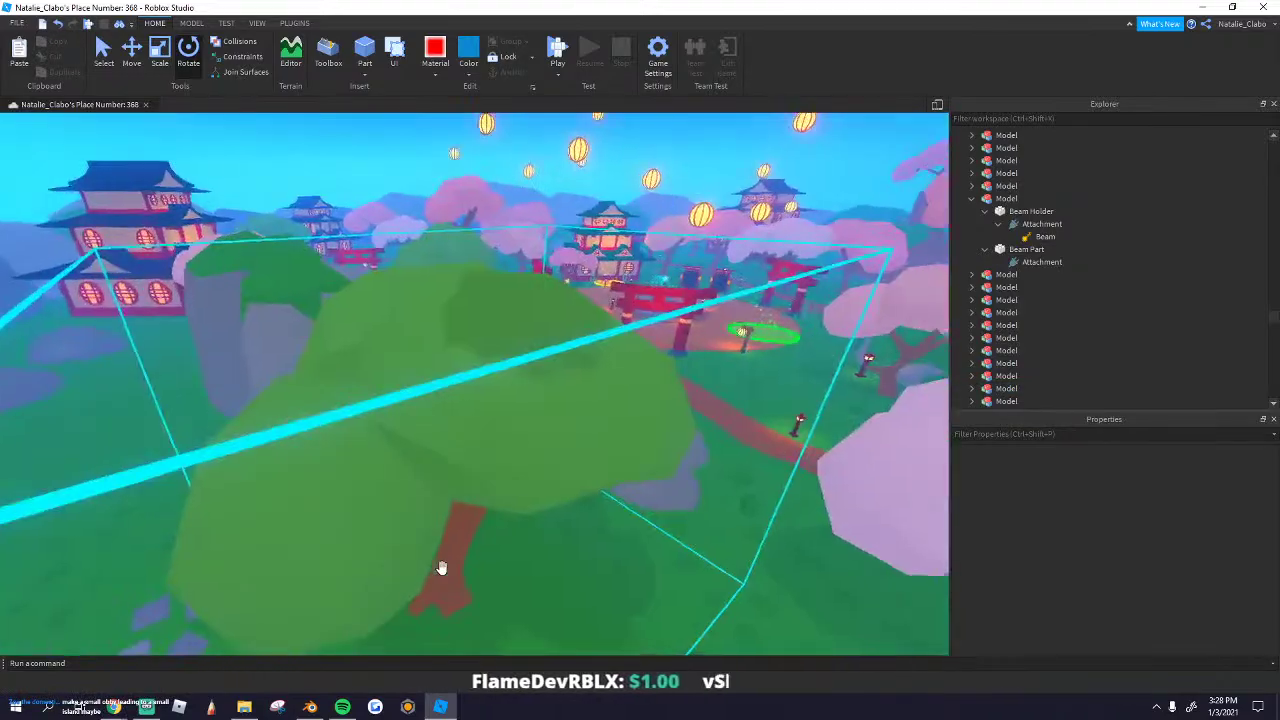
{"action": "scroll", "coordinate": [441, 567], "scroll_direction": "up", "scroll_amount": 15}
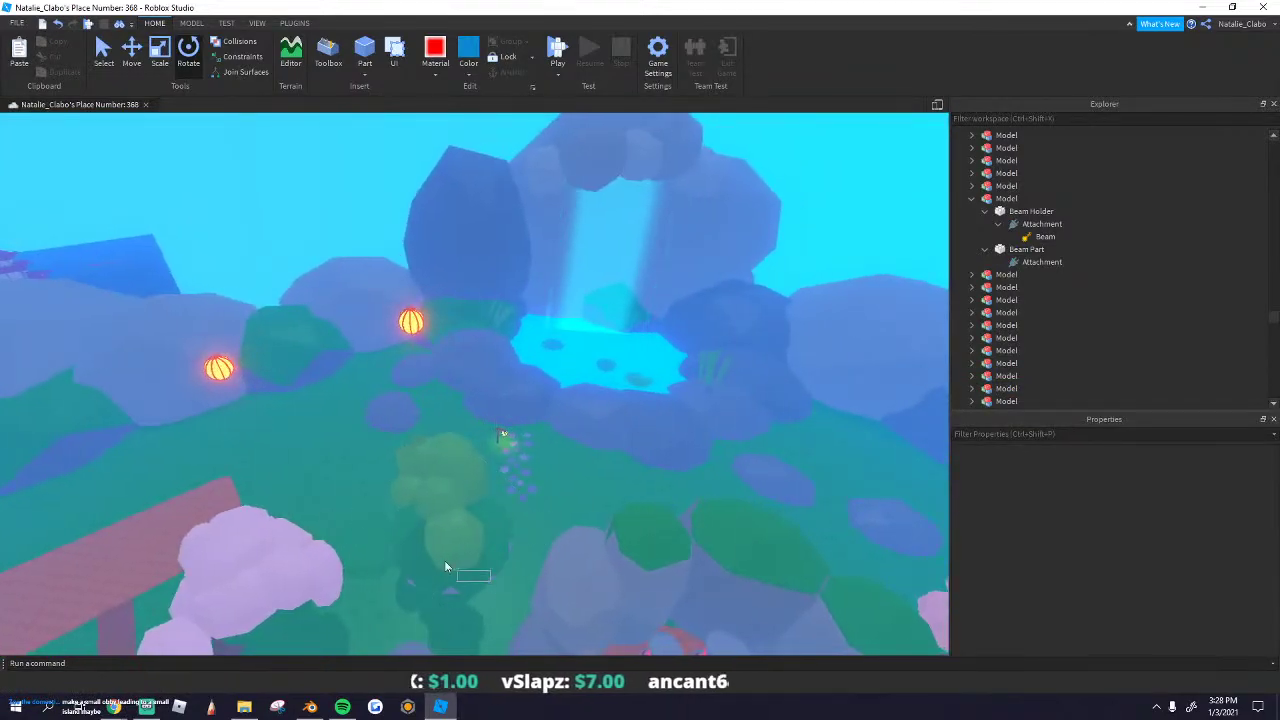
{"action": "key", "text": "d"}
{"action": "key", "text": "q"}
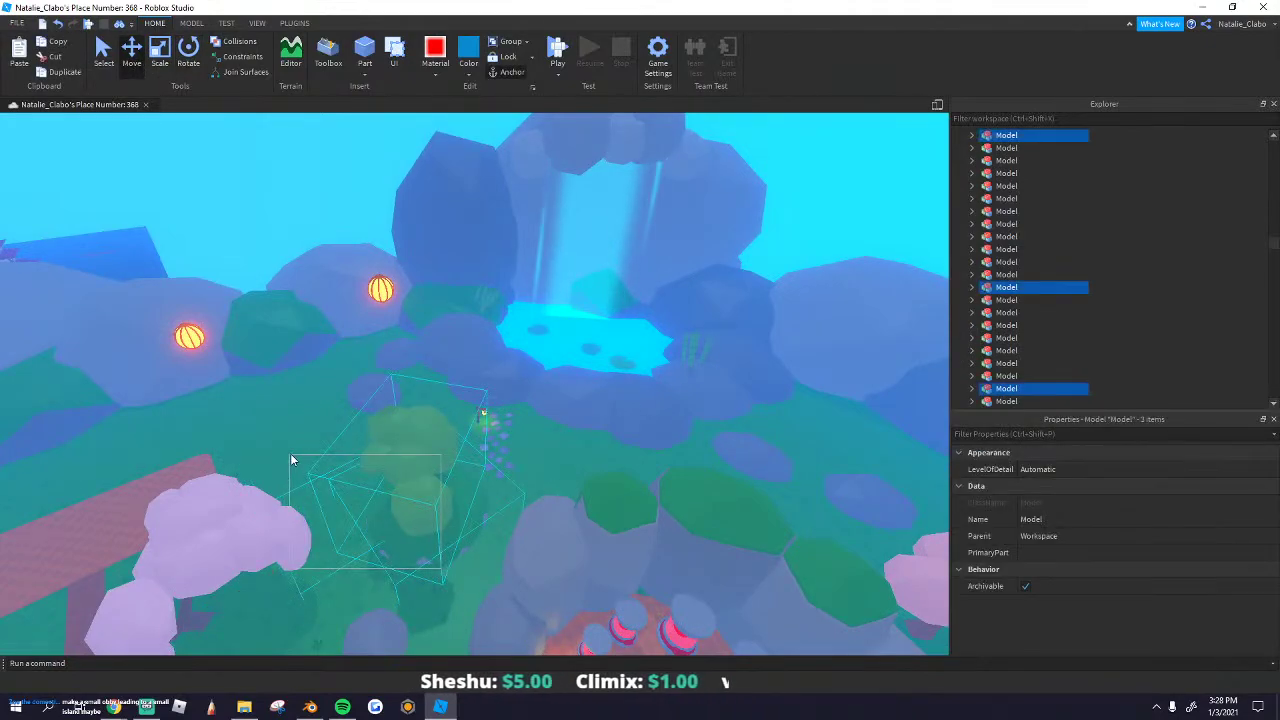
{"action": "left_click", "coordinate": [377, 561]}
Step: Survey the map around the central plaza, its fountain, torii gates and floating lanterns
{"action": "key", "text": "s"}
{"action": "right_click_drag", "start_coordinate": [377, 561], "coordinate": [377, 561]}
{"action": "key", "text": "w"}
{"action": "key", "text": "q"}
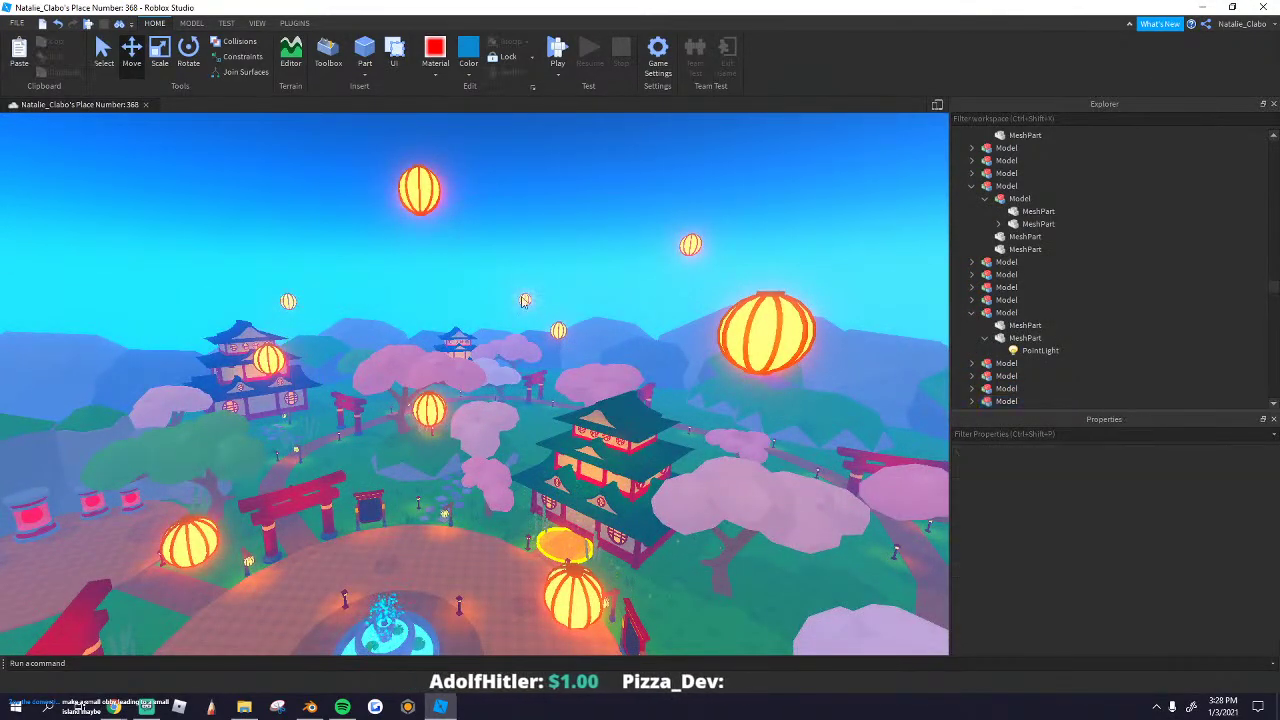
{"action": "left_click", "coordinate": [433, 294]}
{"action": "key", "text": "s"}
{"action": "right_click_drag", "start_coordinate": [374, 420], "coordinate": [374, 421]}
{"action": "key", "text": "s"}
{"action": "key", "text": "a"}
{"action": "key", "text": "w"}
{"action": "key", "text": "w"}
{"action": "key", "text": "d"}
{"action": "key", "text": "s"}
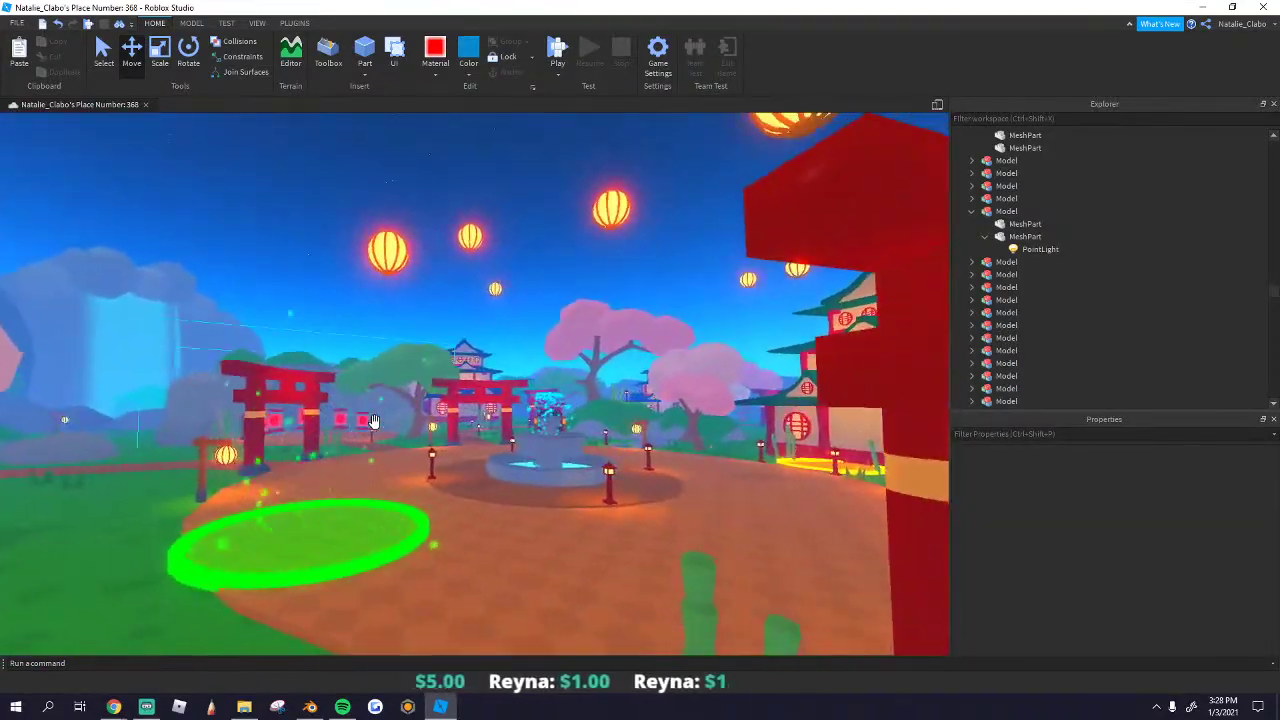
Step: Relocate the glowing green circle to the plaza's edge in front of the grassy rock mound with the pink tree
{"action": "key", "text": "a"}
{"action": "left_click", "coordinate": [238, 604]}
{"action": "key", "text": "s"}
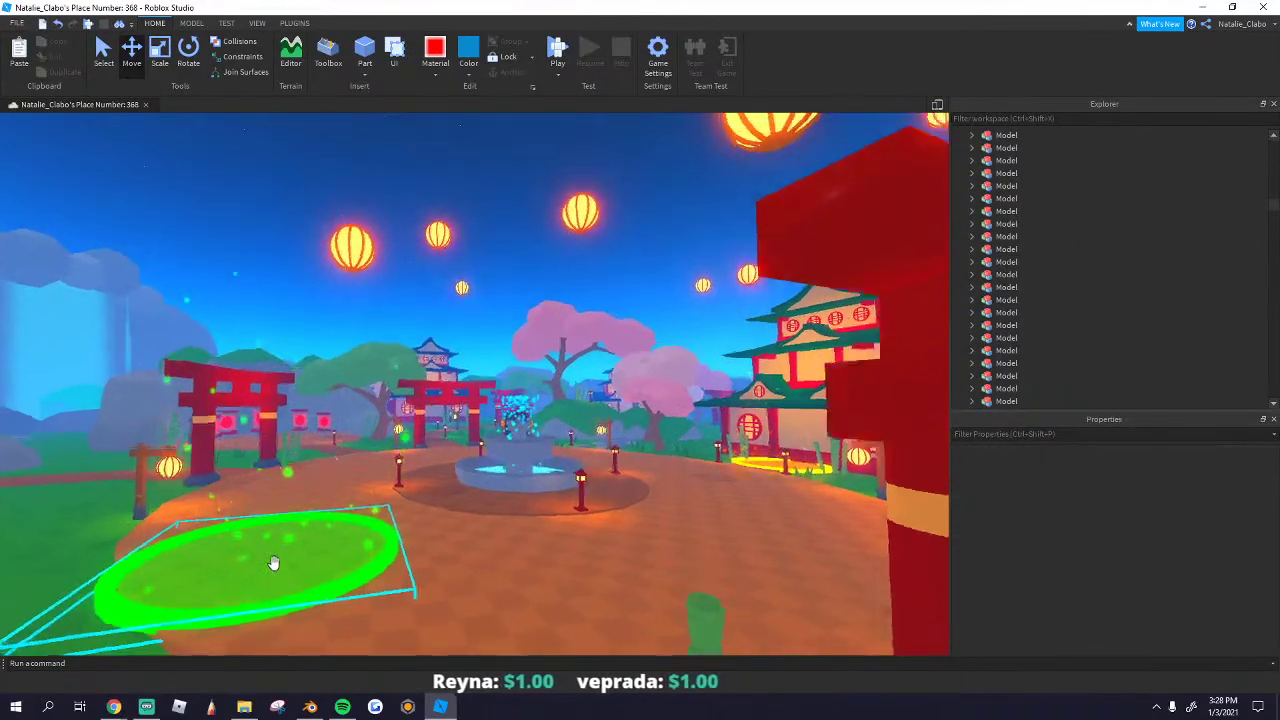
{"action": "right_click_drag", "start_coordinate": [274, 563], "coordinate": [274, 563]}
{"action": "mouse_move", "coordinate": [271, 438]}
{"action": "left_mouse_down"}
{"action": "mouse_move", "coordinate": [391, 471]}
{"action": "mouse_move", "coordinate": [281, 439]}
{"action": "left_mouse_up"}
{"action": "right_click_drag", "start_coordinate": [391, 471], "coordinate": [281, 439]}
{"action": "left_click_drag", "start_coordinate": [281, 439], "coordinate": [281, 439]}
{"action": "right_click_drag", "start_coordinate": [281, 439], "coordinate": [281, 439]}
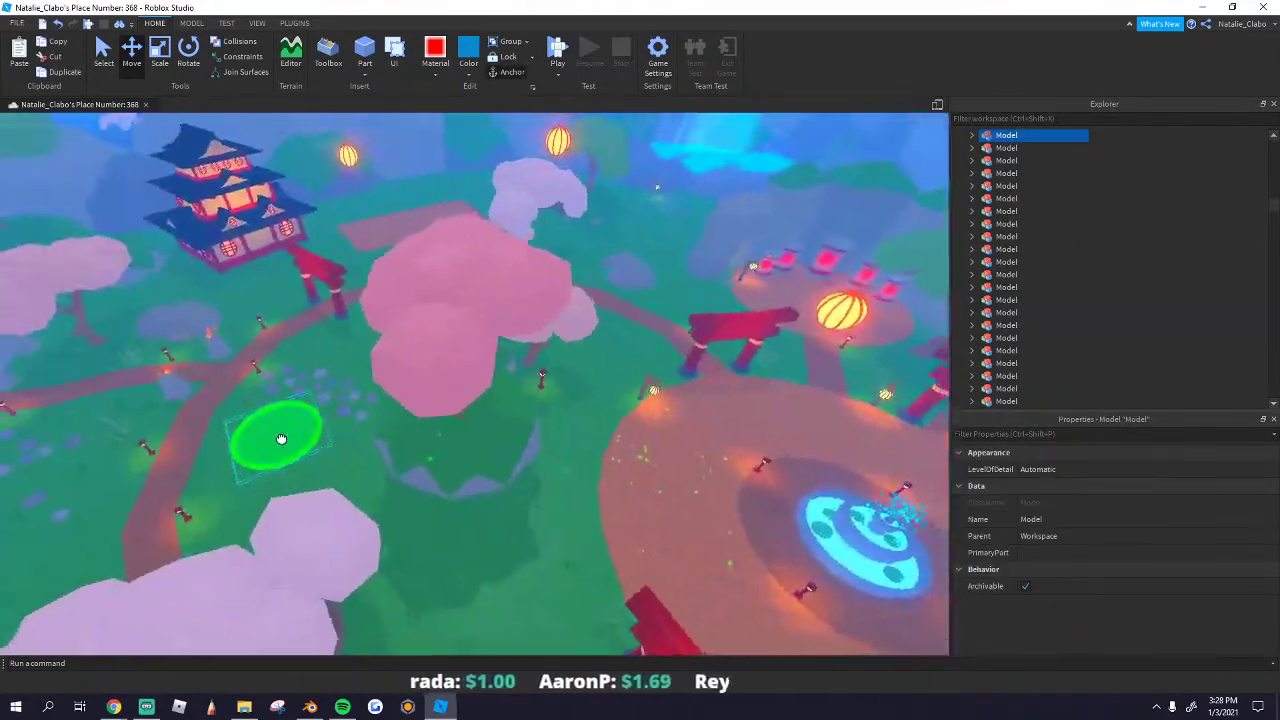
{"action": "left_click_drag", "start_coordinate": [281, 439], "coordinate": [281, 439]}
{"action": "right_click_drag", "start_coordinate": [281, 439], "coordinate": [281, 439]}
{"action": "key", "text": "a"}
{"action": "left_click_drag", "start_coordinate": [281, 439], "coordinate": [281, 439]}
{"action": "right_click_drag", "start_coordinate": [281, 439], "coordinate": [281, 439]}
{"action": "left_click_drag", "start_coordinate": [281, 439], "coordinate": [281, 439]}
{"action": "key", "text": "a"}
{"action": "right_click_drag", "start_coordinate": [281, 439], "coordinate": [281, 439]}
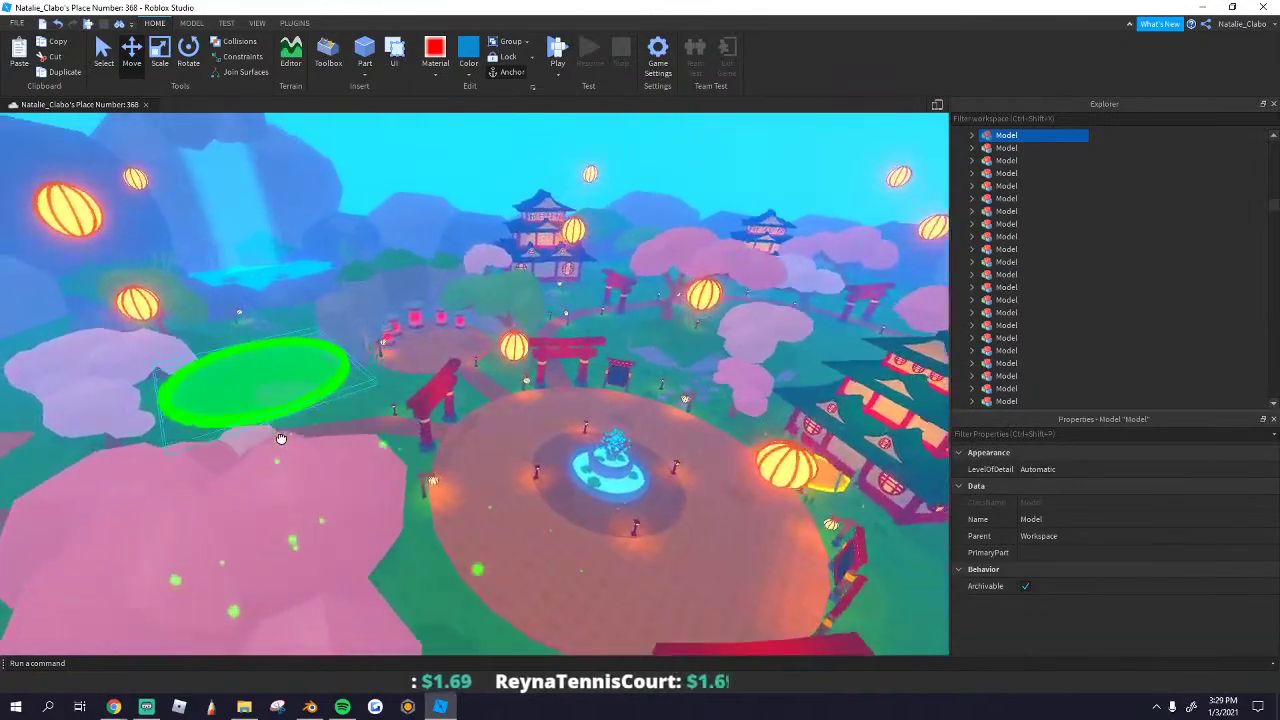
{"action": "left_click_drag", "start_coordinate": [281, 439], "coordinate": [281, 439]}
{"action": "right_click_drag", "start_coordinate": [281, 439], "coordinate": [281, 439]}
{"action": "left_click_drag", "start_coordinate": [281, 439], "coordinate": [281, 439]}
{"action": "right_click_drag", "start_coordinate": [281, 439], "coordinate": [281, 439]}
{"action": "left_click_drag", "start_coordinate": [281, 439], "coordinate": [374, 491]}
{"action": "right_click_drag", "start_coordinate": [281, 439], "coordinate": [281, 439]}
{"action": "key", "text": "w"}
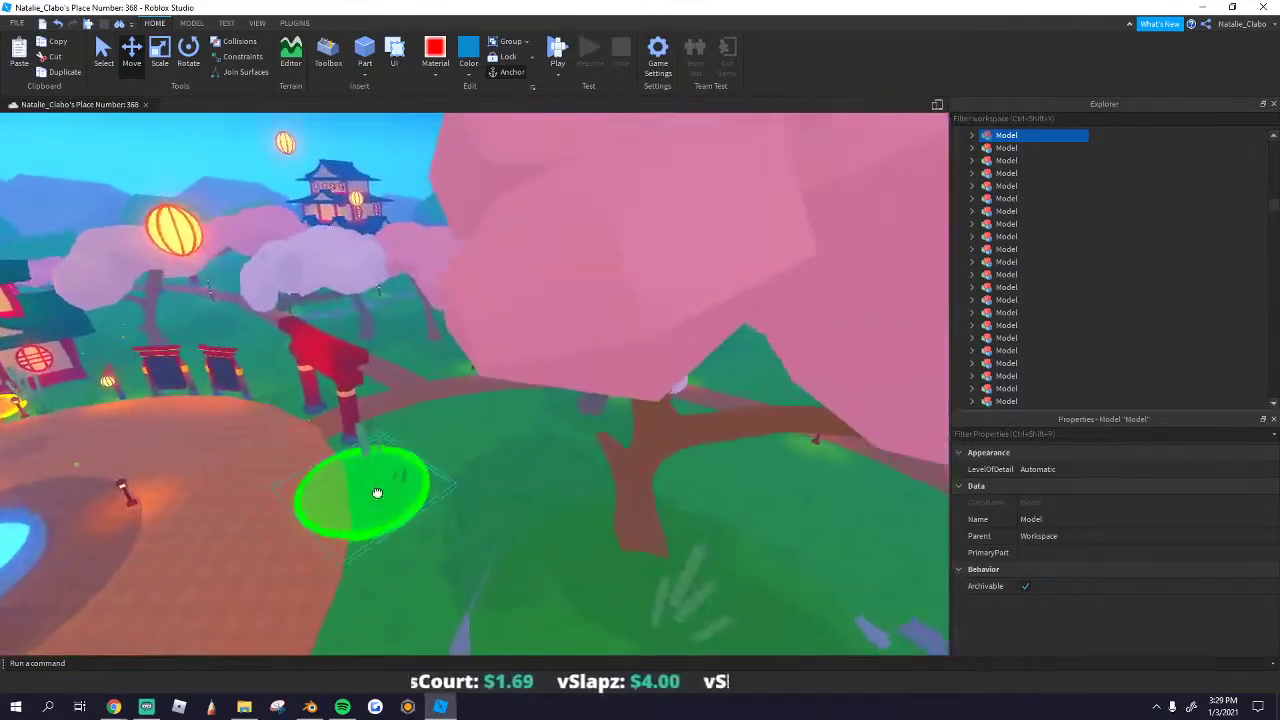
{"action": "left_click_drag", "start_coordinate": [374, 491], "coordinate": [444, 563]}
{"action": "right_click_drag", "start_coordinate": [445, 564], "coordinate": [444, 563]}
{"action": "left_click_drag", "start_coordinate": [444, 563], "coordinate": [498, 394]}
{"action": "key", "text": "w"}
{"action": "right_click_drag", "start_coordinate": [498, 394], "coordinate": [498, 394]}
{"action": "left_click_drag", "start_coordinate": [498, 394], "coordinate": [507, 431]}
{"action": "right_click_drag", "start_coordinate": [498, 394], "coordinate": [498, 394]}
{"action": "left_click_drag", "start_coordinate": [507, 431], "coordinate": [537, 434]}
{"action": "right_click_drag", "start_coordinate": [507, 431], "coordinate": [507, 431]}
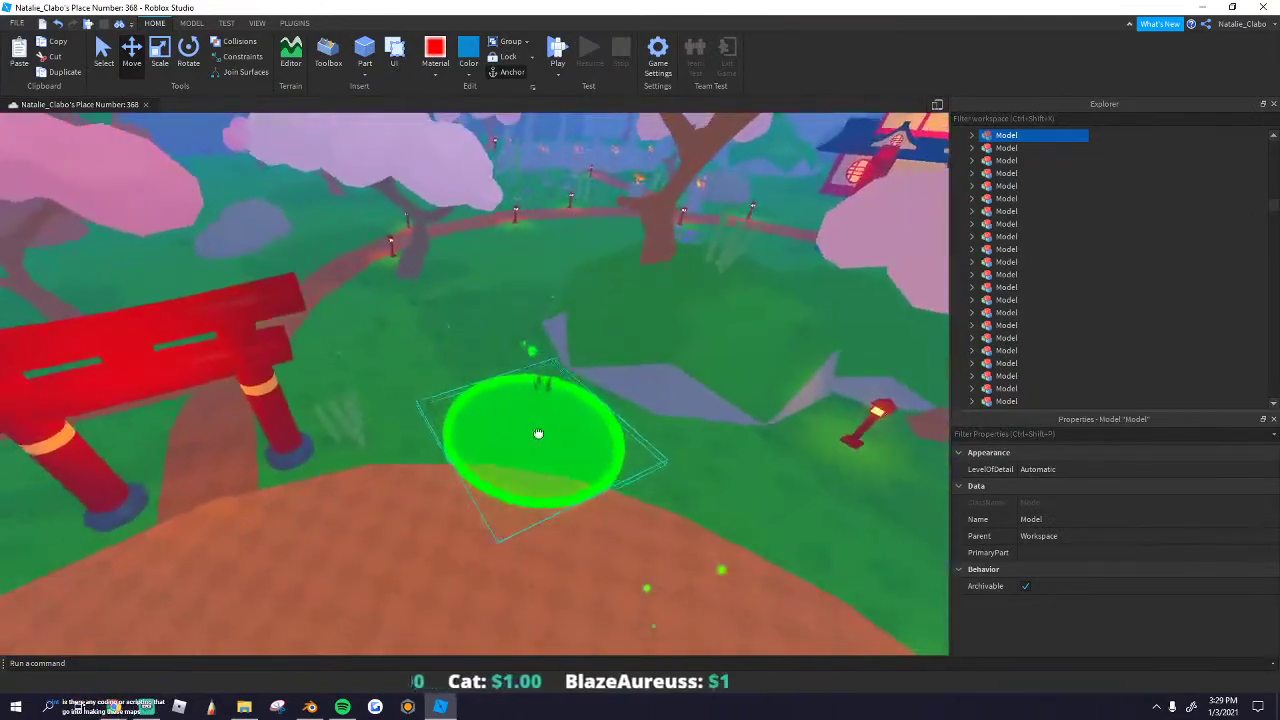
{"action": "left_click_drag", "start_coordinate": [537, 434], "coordinate": [594, 446]}
{"action": "key", "text": "w"}
{"action": "left_click", "coordinate": [484, 289]}
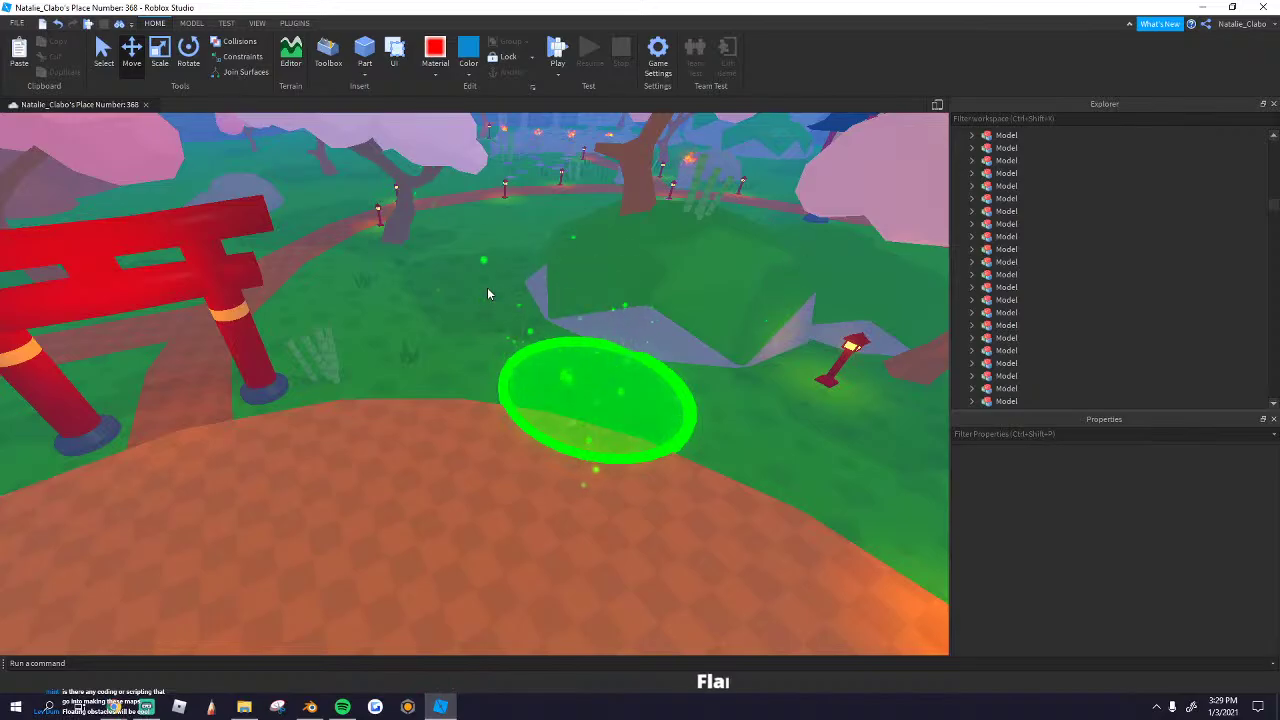
{"action": "right_click_drag", "start_coordinate": [470, 275], "coordinate": [470, 274]}
{"action": "key", "text": "s"}
{"action": "left_click", "coordinate": [505, 545]}
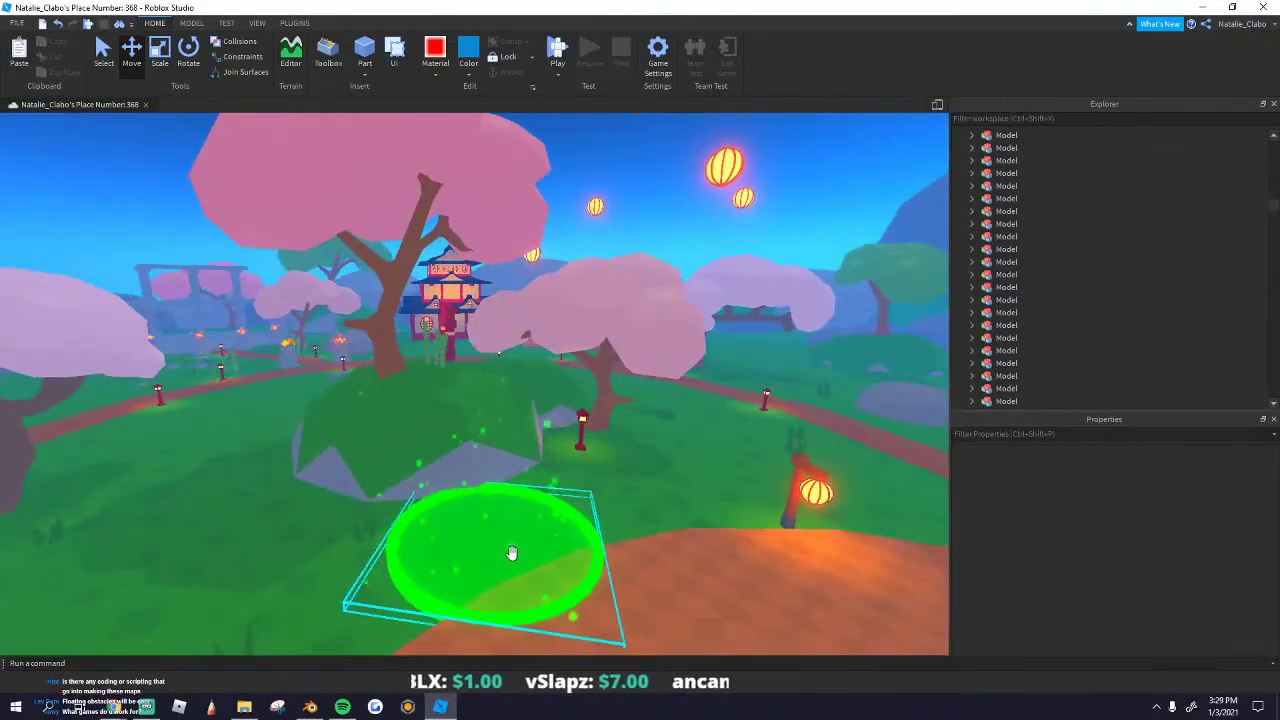
{"action": "key", "text": "s"}
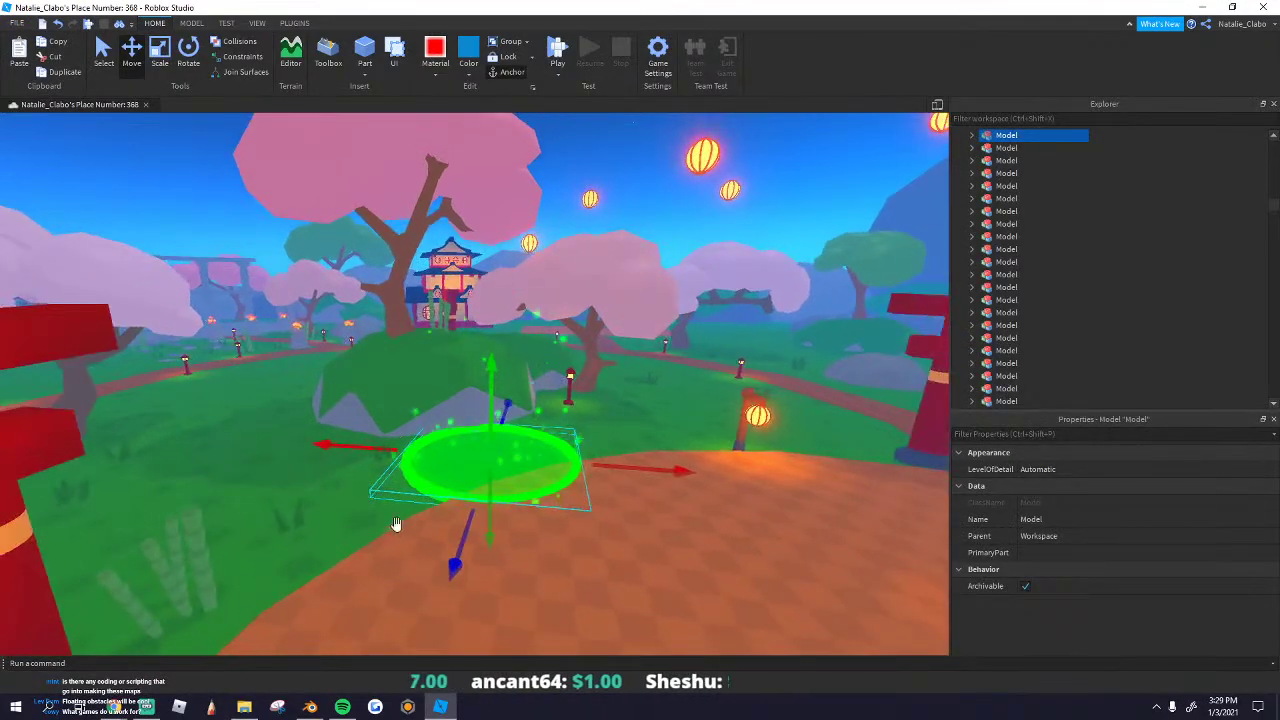
{"action": "key", "text": "s"}
{"action": "left_click", "coordinate": [296, 431]}
Step: Duplicate the pink tree beside the round stone platform and carry the copy across the map to the waterfall
{"action": "key", "text": "s"}
{"action": "right_click_drag", "start_coordinate": [296, 432], "coordinate": [298, 434]}
{"action": "scroll", "coordinate": [371, 386], "scroll_direction": "up", "scroll_amount": 6}
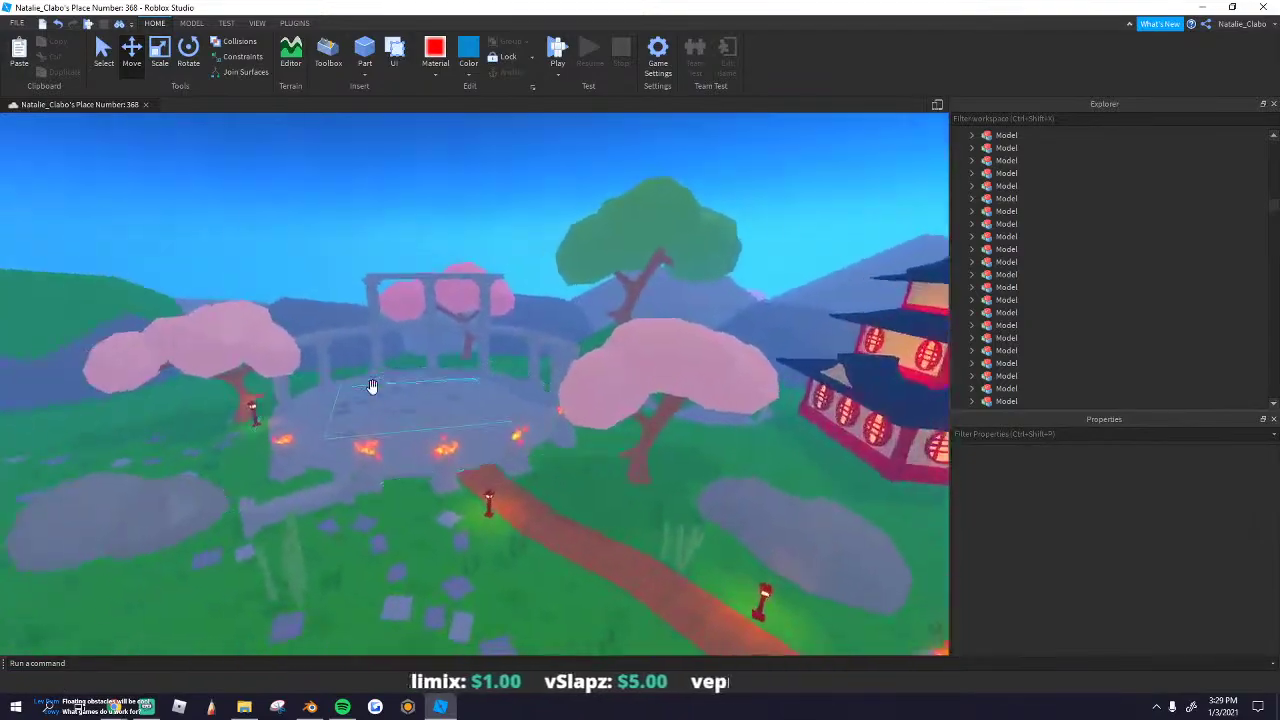
{"action": "right_click_drag", "start_coordinate": [372, 386], "coordinate": [372, 387]}
{"action": "scroll", "coordinate": [372, 387], "scroll_direction": "down", "scroll_amount": 3}
{"action": "scroll", "coordinate": [372, 387], "scroll_direction": "down", "scroll_amount": 5}
{"action": "left_click", "coordinate": [392, 326]}
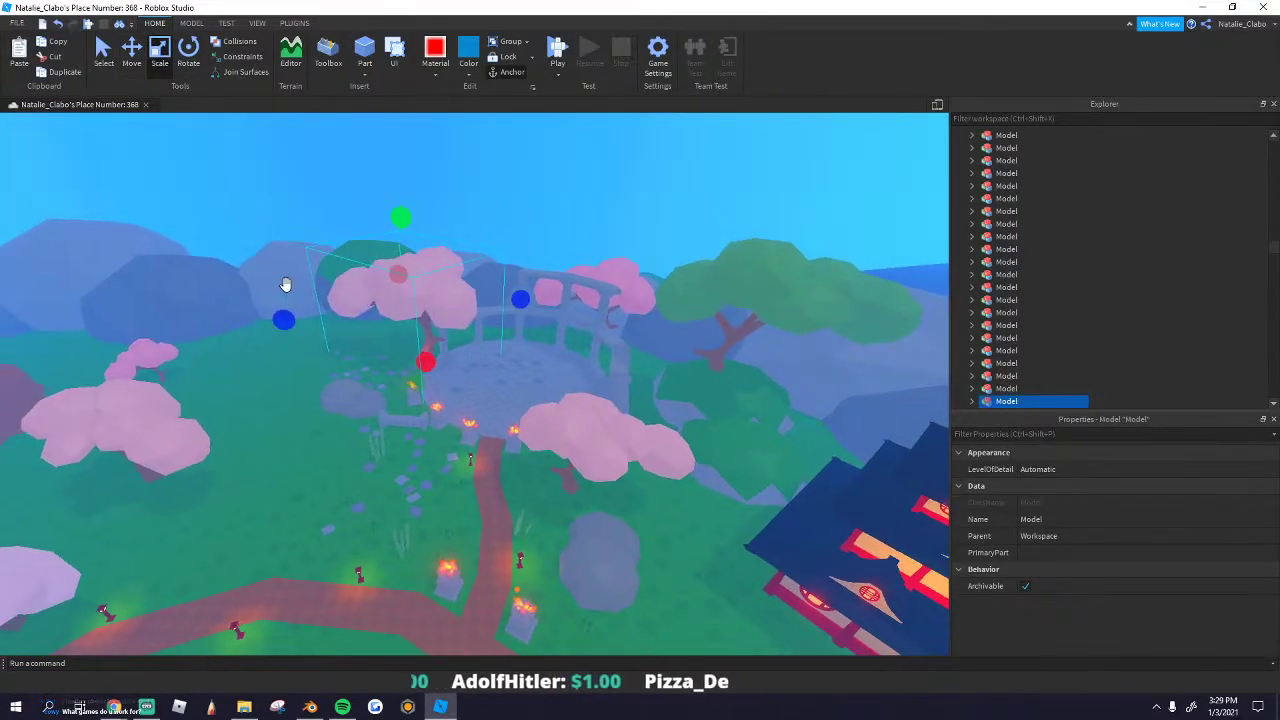
{"action": "left_click", "coordinate": [286, 285]}
{"action": "scroll", "coordinate": [360, 284], "scroll_direction": "down", "scroll_amount": 4}
{"action": "right_click_drag", "start_coordinate": [360, 284], "coordinate": [360, 280]}
{"action": "scroll", "coordinate": [360, 281], "scroll_direction": "down", "scroll_amount": 6}
{"action": "scroll", "coordinate": [360, 280], "scroll_direction": "down", "scroll_amount": 4}
{"action": "scroll", "coordinate": [553, 361], "scroll_direction": "up", "scroll_amount": 4}
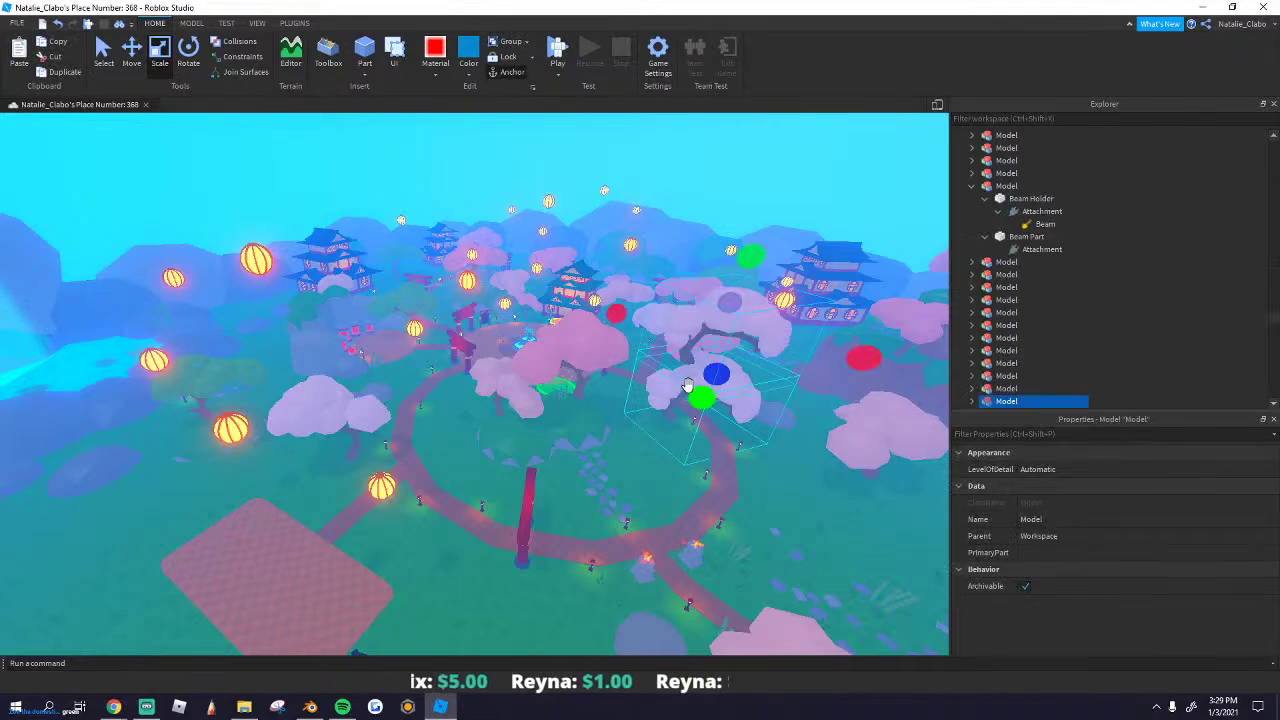
{"action": "right_click_drag", "start_coordinate": [668, 365], "coordinate": [404, 410]}
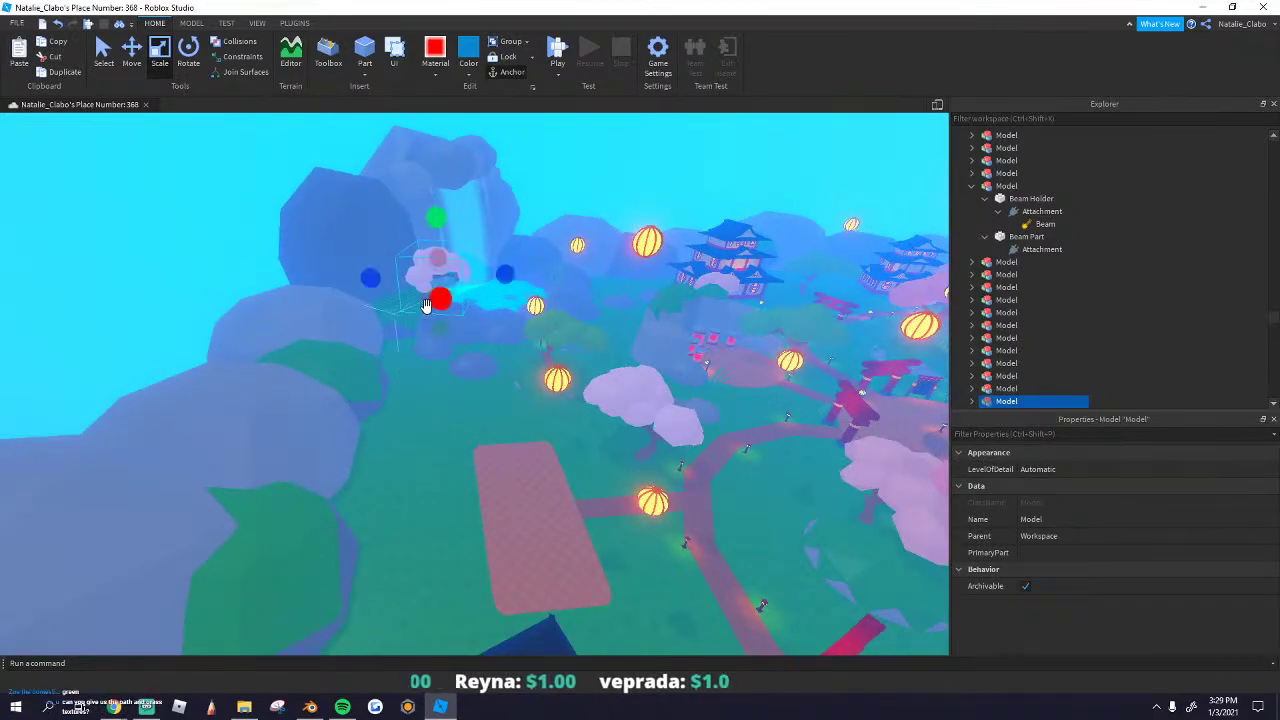
Step: Position the copied pink tree behind the border rocks beside the waterfall pool, in front of the large boulder
{"action": "scroll", "coordinate": [425, 305], "scroll_direction": "up", "scroll_amount": 10}
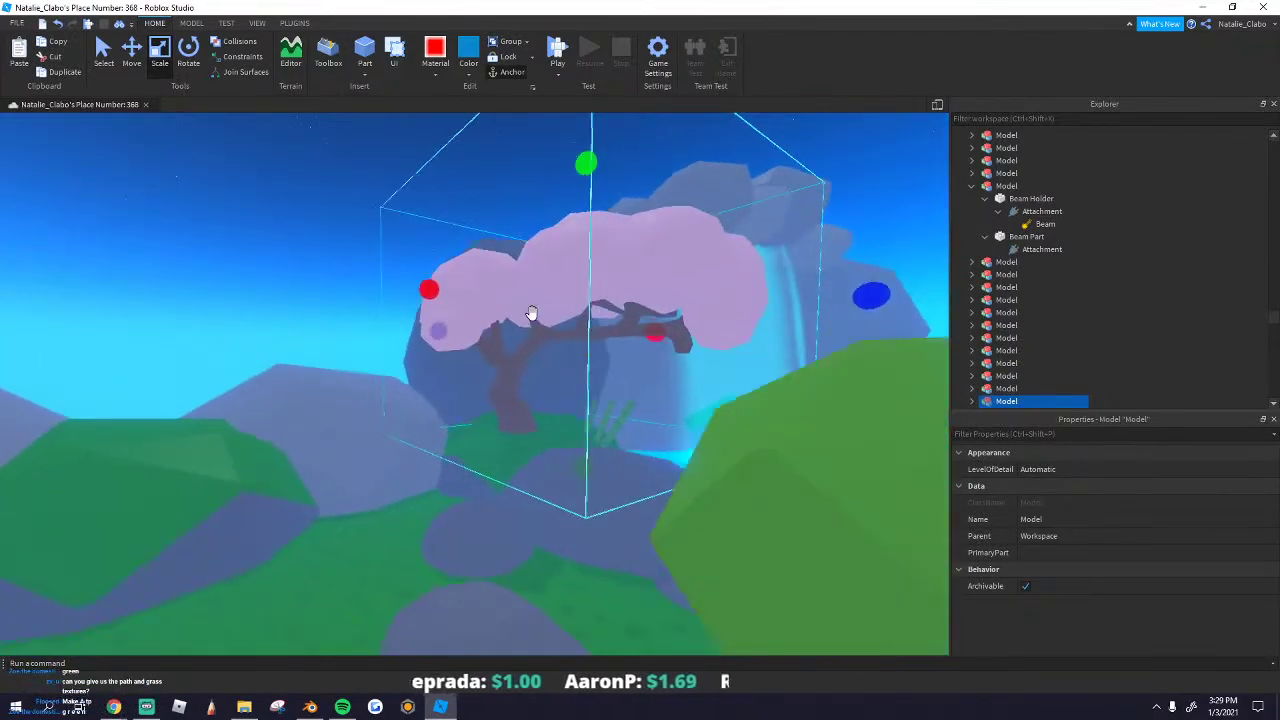
{"action": "key", "text": "s"}
{"action": "key", "text": "d"}
{"action": "key", "text": "ctrl+2"}
{"action": "key", "text": "d"}
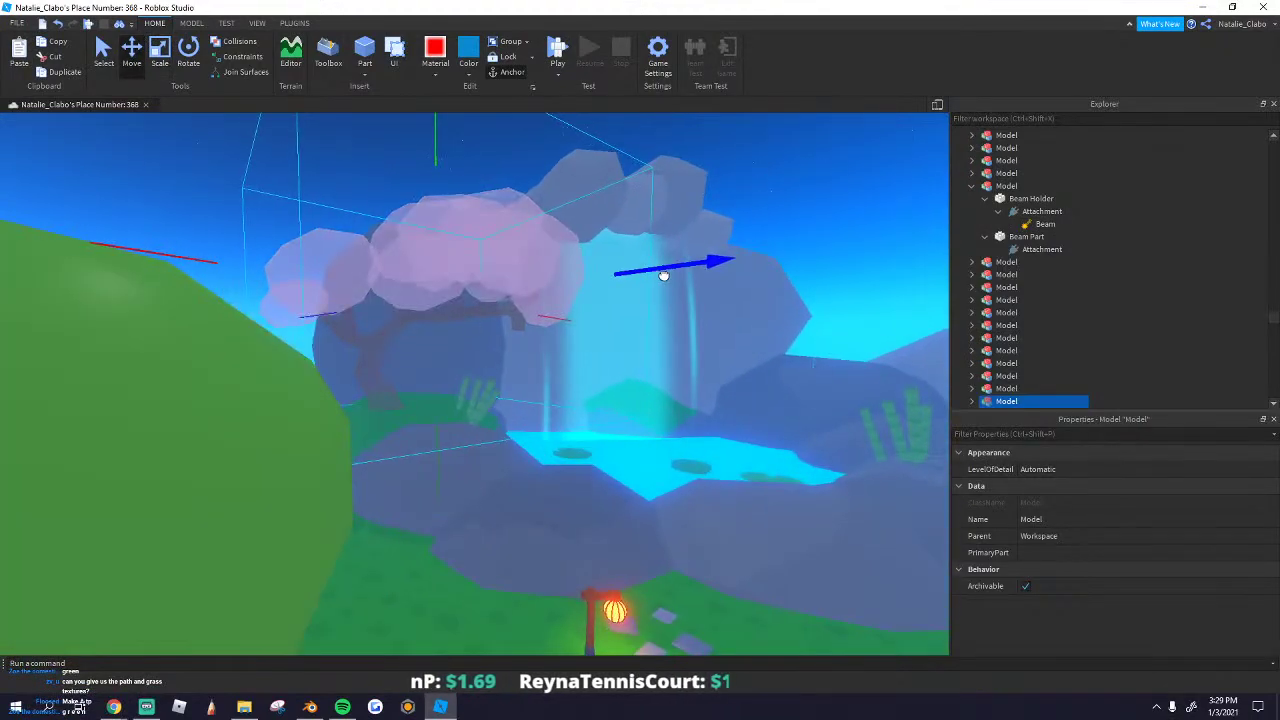
{"action": "key", "text": "s"}
{"action": "right_click_drag", "start_coordinate": [417, 435], "coordinate": [480, 372]}
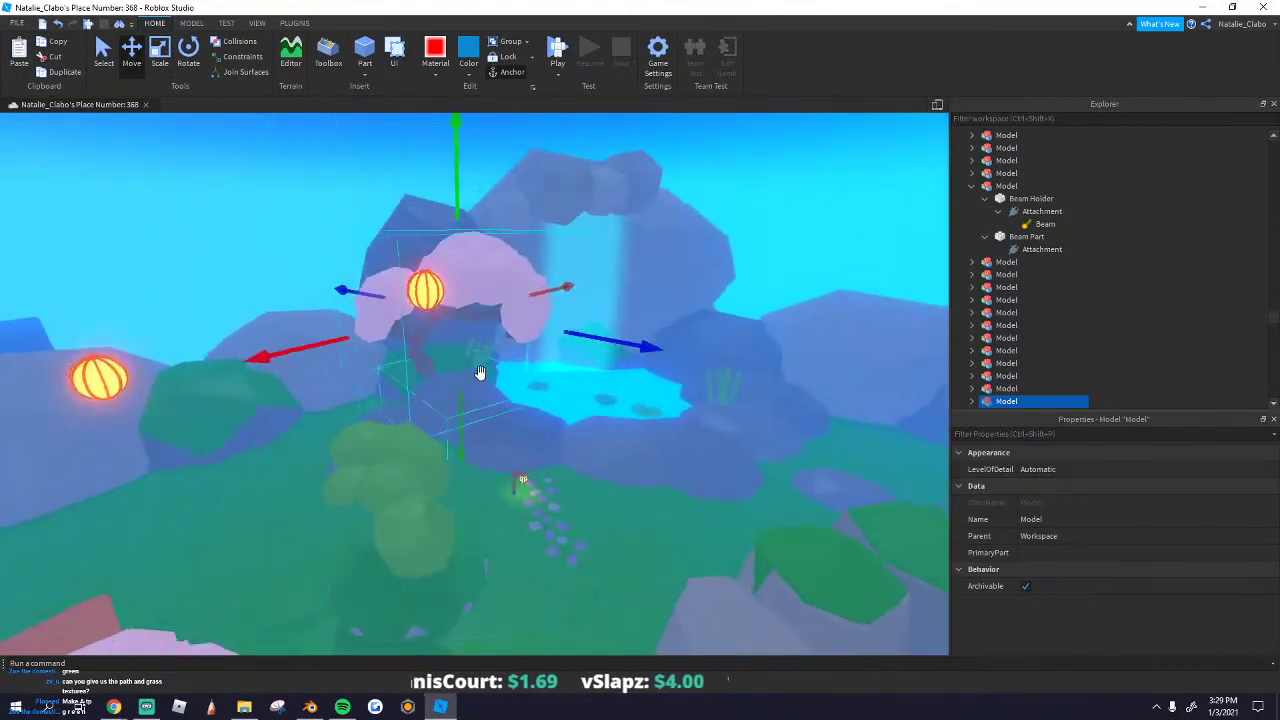
{"action": "left_click", "coordinate": [304, 243]}
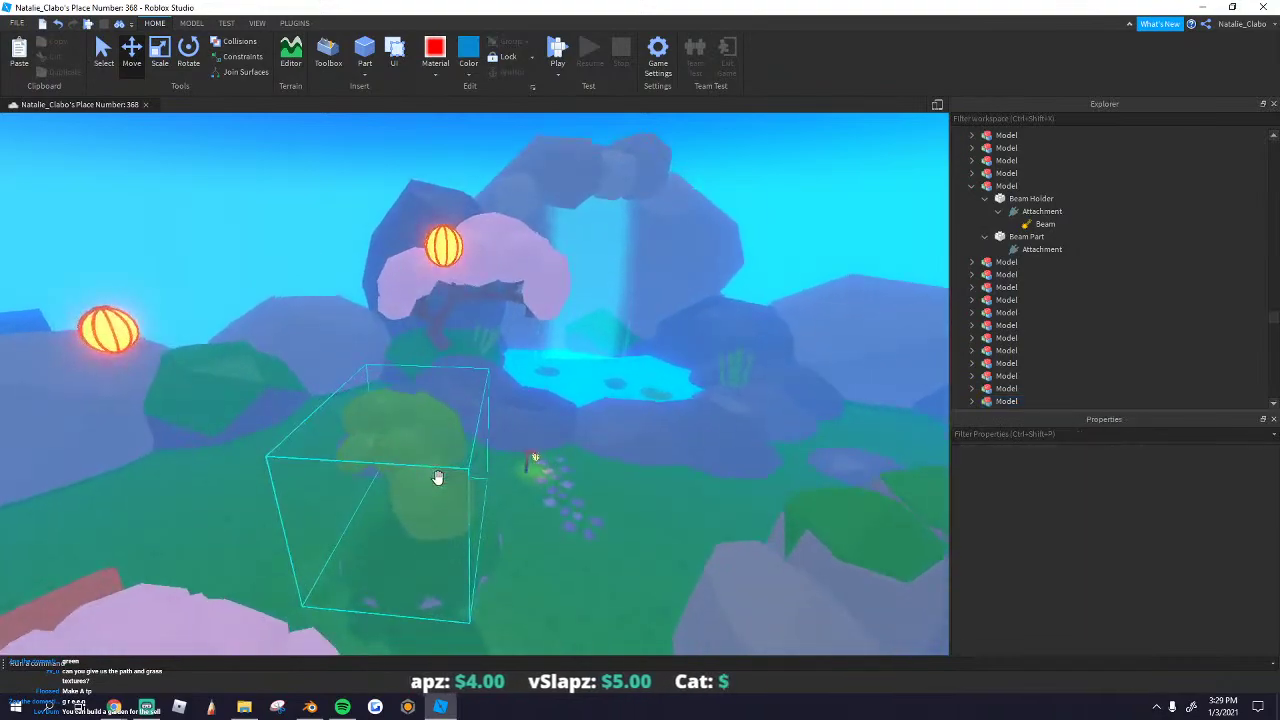
Step: Duplicate the pink tree beside the waterfall and place the copy on the opposite side of the pool
{"action": "key", "text": "w"}
{"action": "right_click_drag", "start_coordinate": [450, 474], "coordinate": [460, 425]}
{"action": "left_click", "coordinate": [450, 474]}
{"action": "key", "text": "f"}
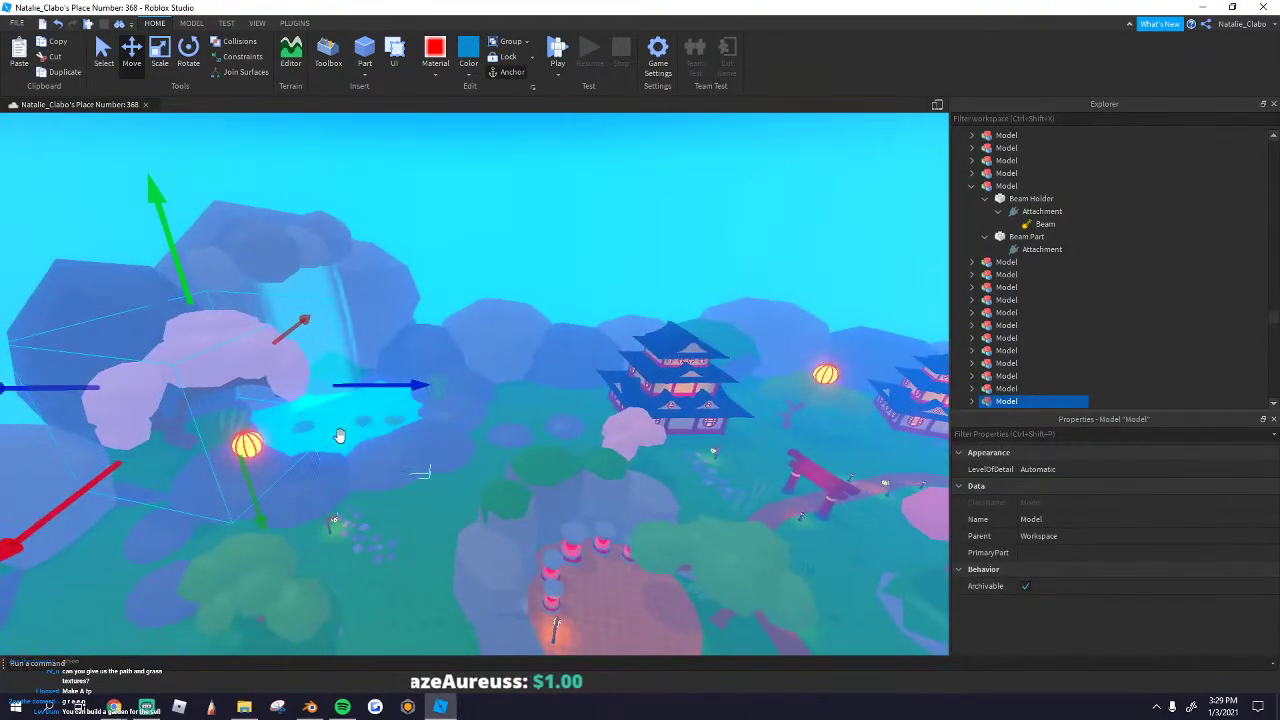
{"action": "key", "text": "w"}
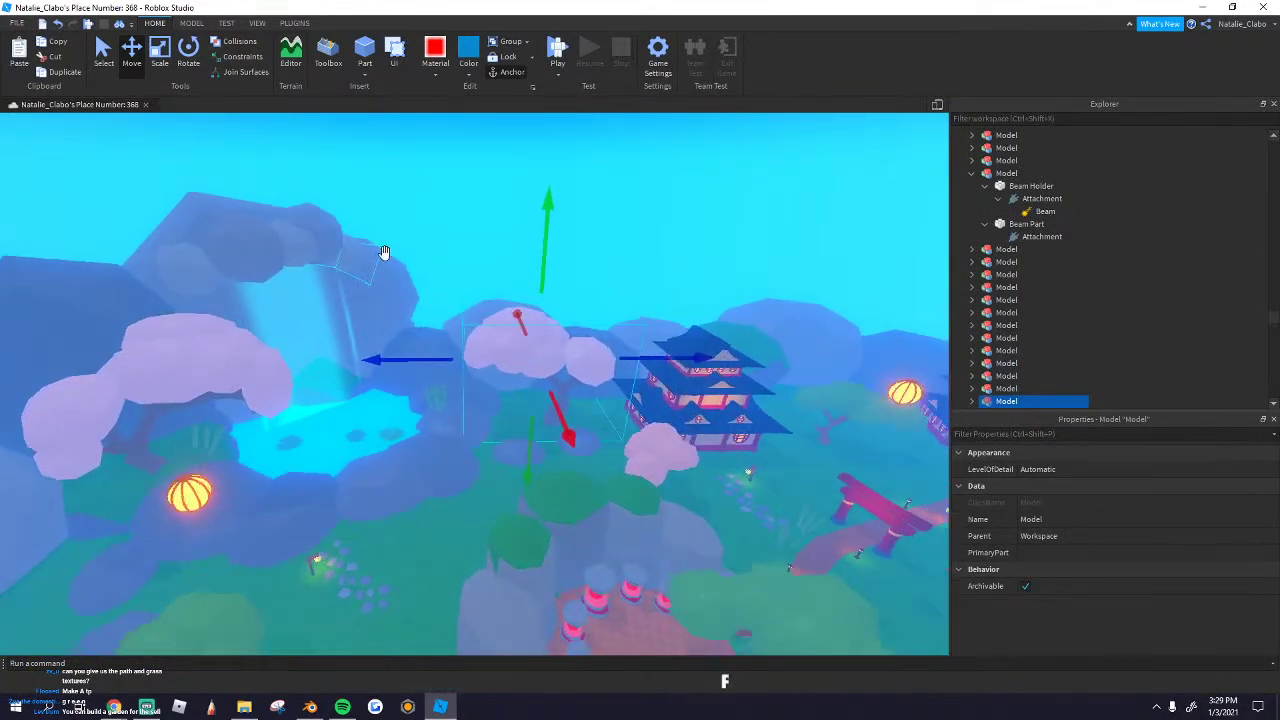
{"action": "left_click", "coordinate": [545, 249]}
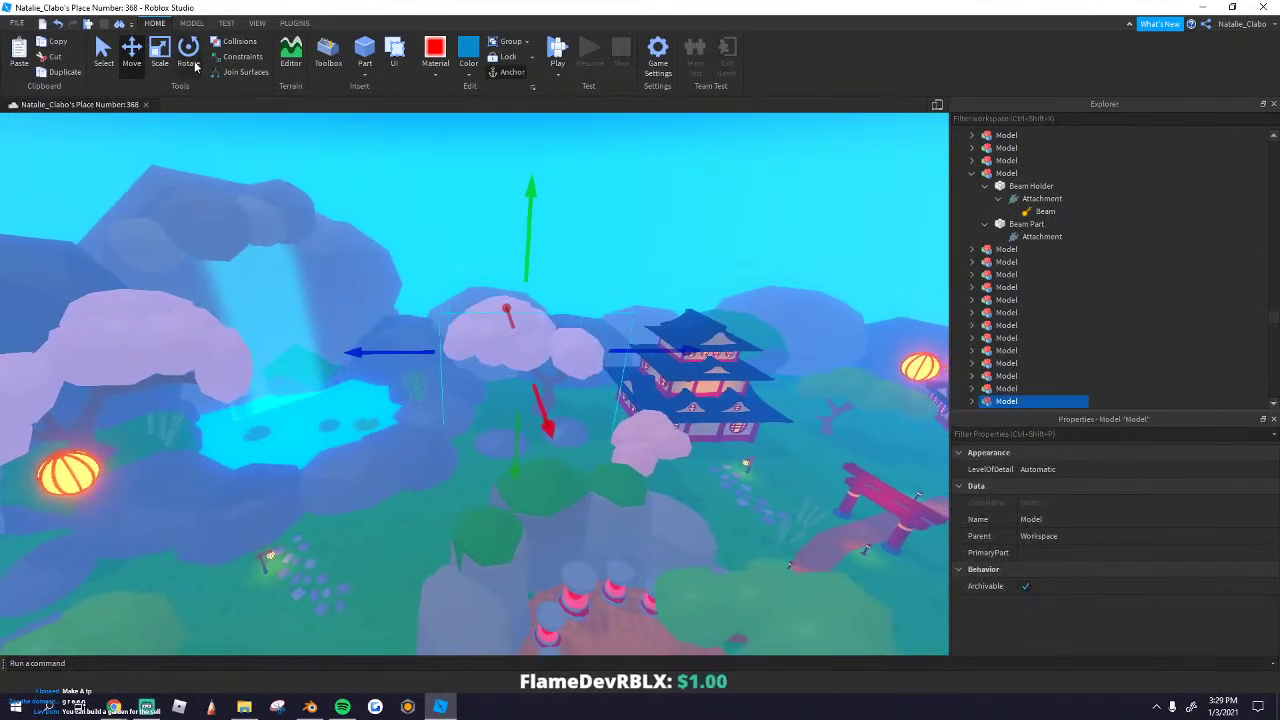
Step: Duplicate the pink tree beside the blue-roofed pagoda and place the copy on the open grass next to the green tree
{"action": "left_click", "coordinate": [420, 204]}
{"action": "key", "text": "w"}
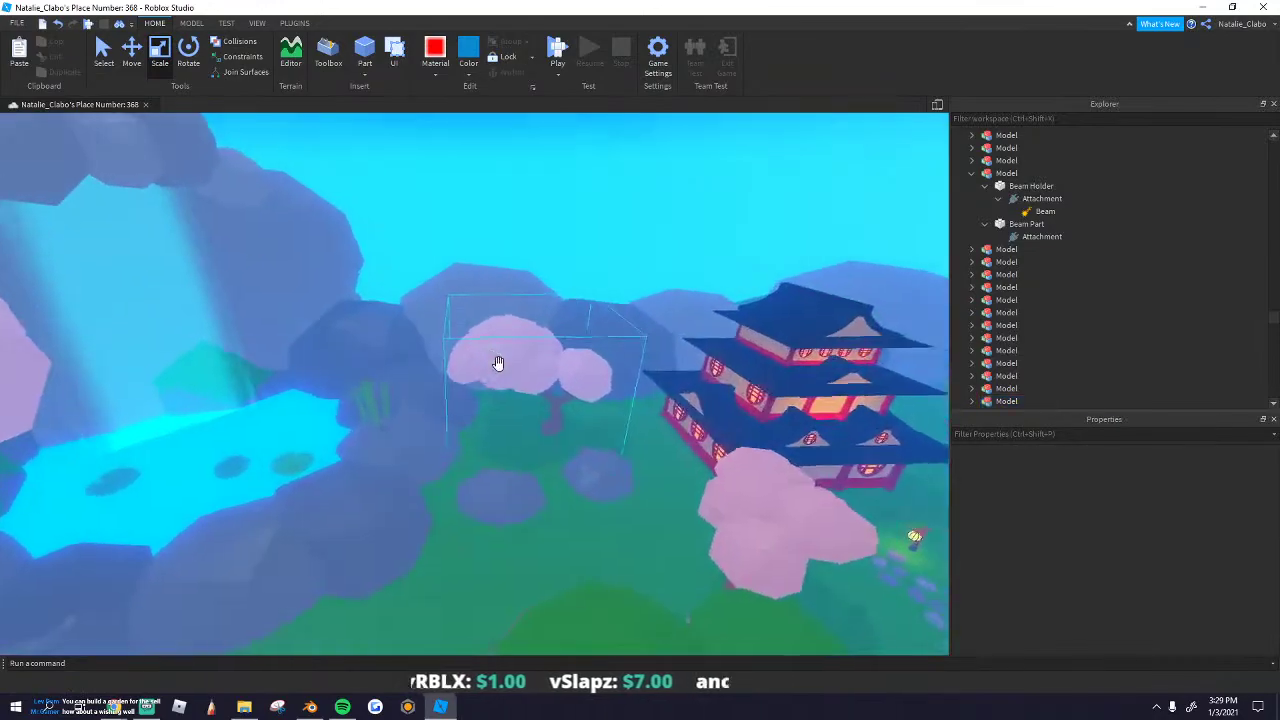
{"action": "right_click_drag", "start_coordinate": [497, 363], "coordinate": [497, 363]}
{"action": "key", "text": "w"}
{"action": "right_click_drag", "start_coordinate": [384, 367], "coordinate": [384, 367]}
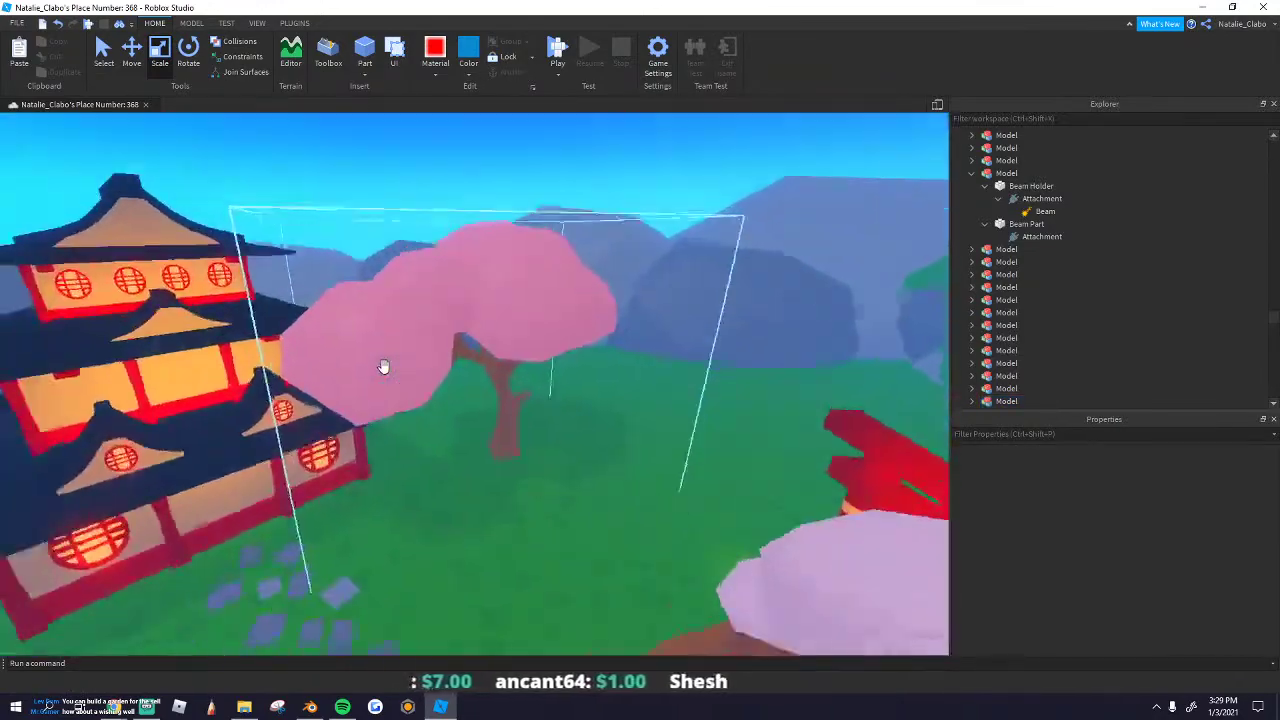
{"action": "key", "text": "s"}
{"action": "left_click_drag", "start_coordinate": [464, 325], "coordinate": [429, 420]}
{"action": "right_click_drag", "start_coordinate": [429, 420], "coordinate": [429, 420]}
{"action": "left_click_drag", "start_coordinate": [429, 420], "coordinate": [437, 503]}
{"action": "right_click_drag", "start_coordinate": [437, 503], "coordinate": [437, 503]}
{"action": "left_click_drag", "start_coordinate": [437, 503], "coordinate": [437, 503]}
{"action": "right_click_drag", "start_coordinate": [437, 502], "coordinate": [494, 425]}
{"action": "scroll", "coordinate": [494, 425], "scroll_direction": "up", "scroll_amount": 5}
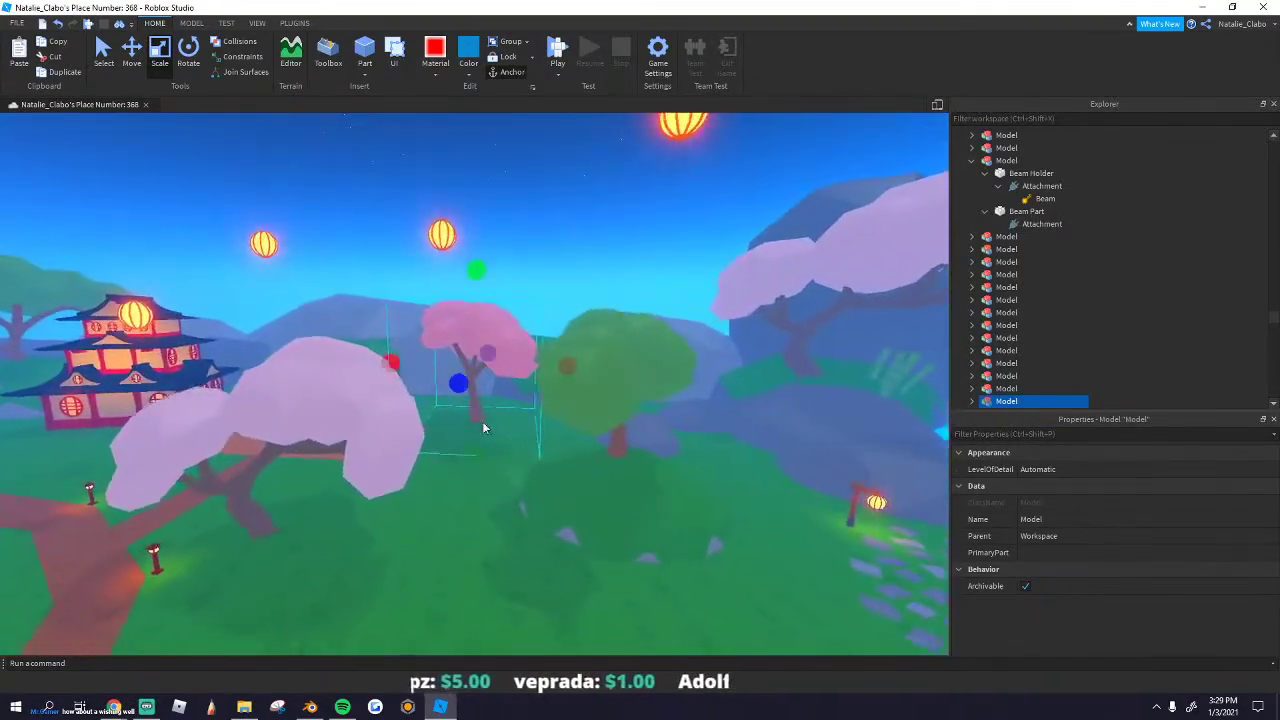
Step: Lower the copied pink tree beside the green tree until its trunk meets the grass
{"action": "key", "text": "ctrl+2"}
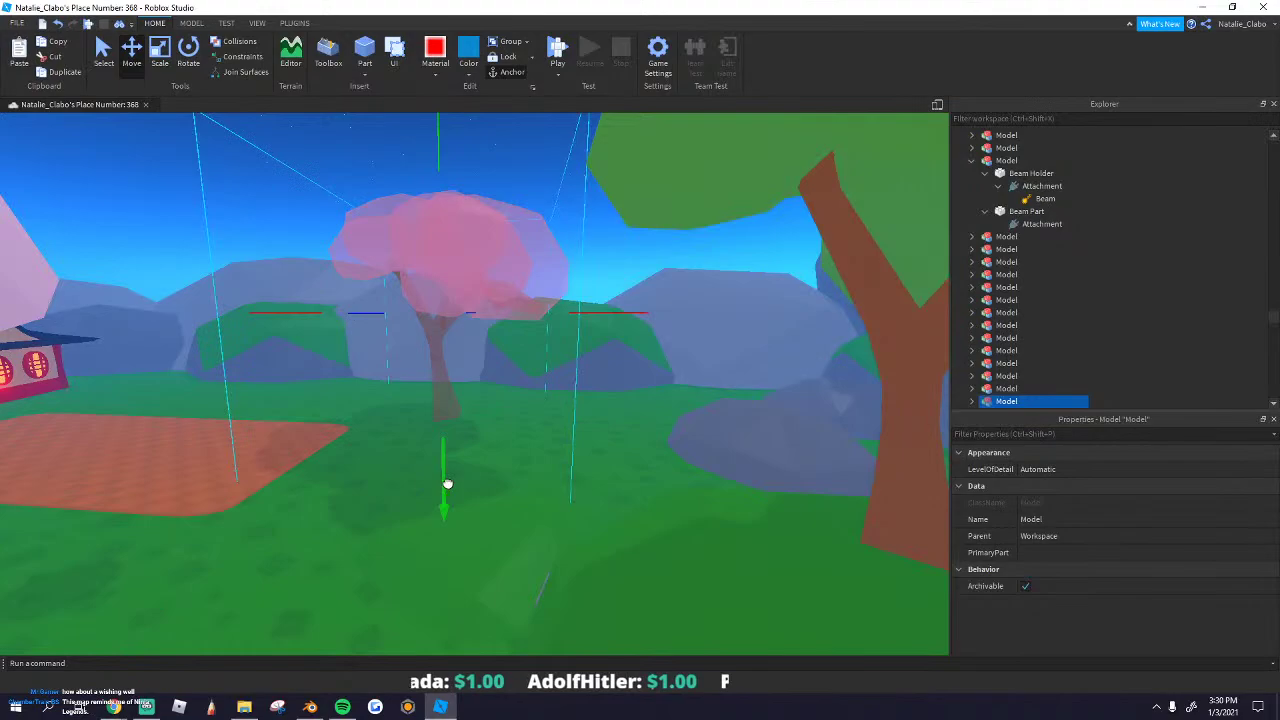
{"action": "left_click_drag", "start_coordinate": [447, 484], "coordinate": [446, 506]}
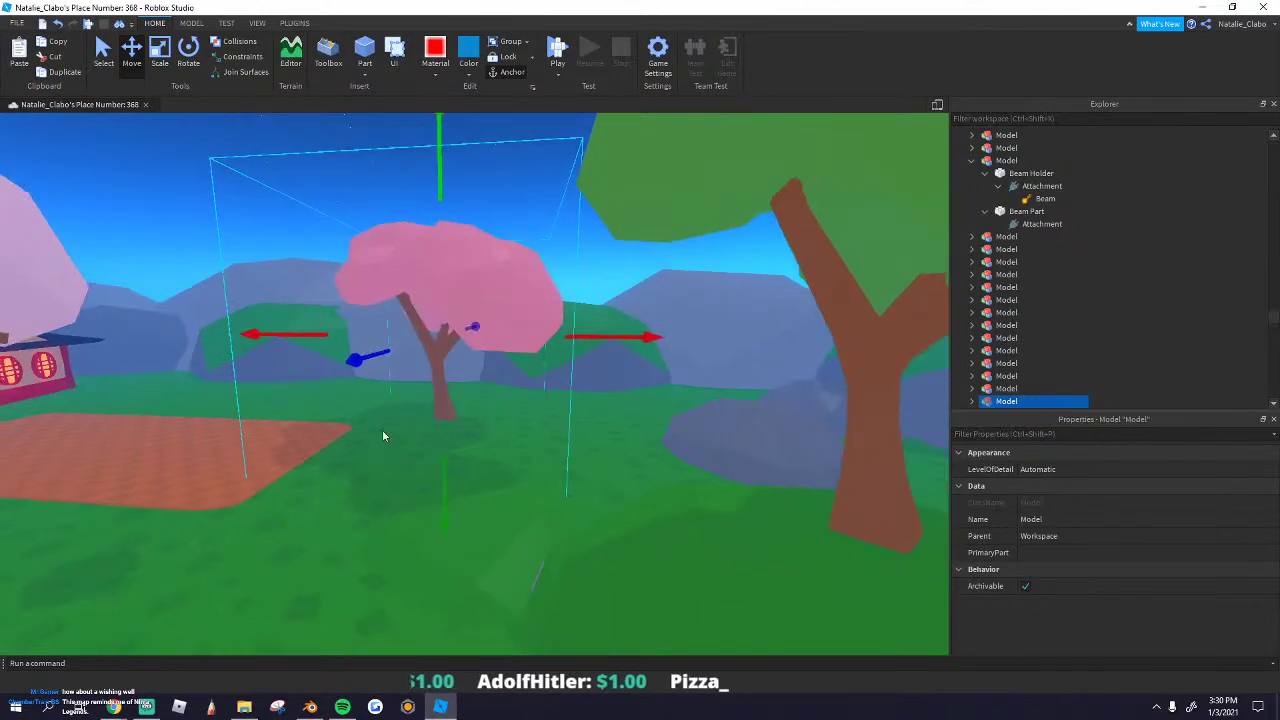
{"action": "scroll", "coordinate": [382, 430], "scroll_direction": "down", "scroll_amount": 5}
{"action": "left_click", "coordinate": [331, 215]}
{"action": "right_click_drag", "start_coordinate": [414, 373], "coordinate": [414, 375]}
{"action": "scroll", "coordinate": [413, 376], "scroll_direction": "down", "scroll_amount": 10}
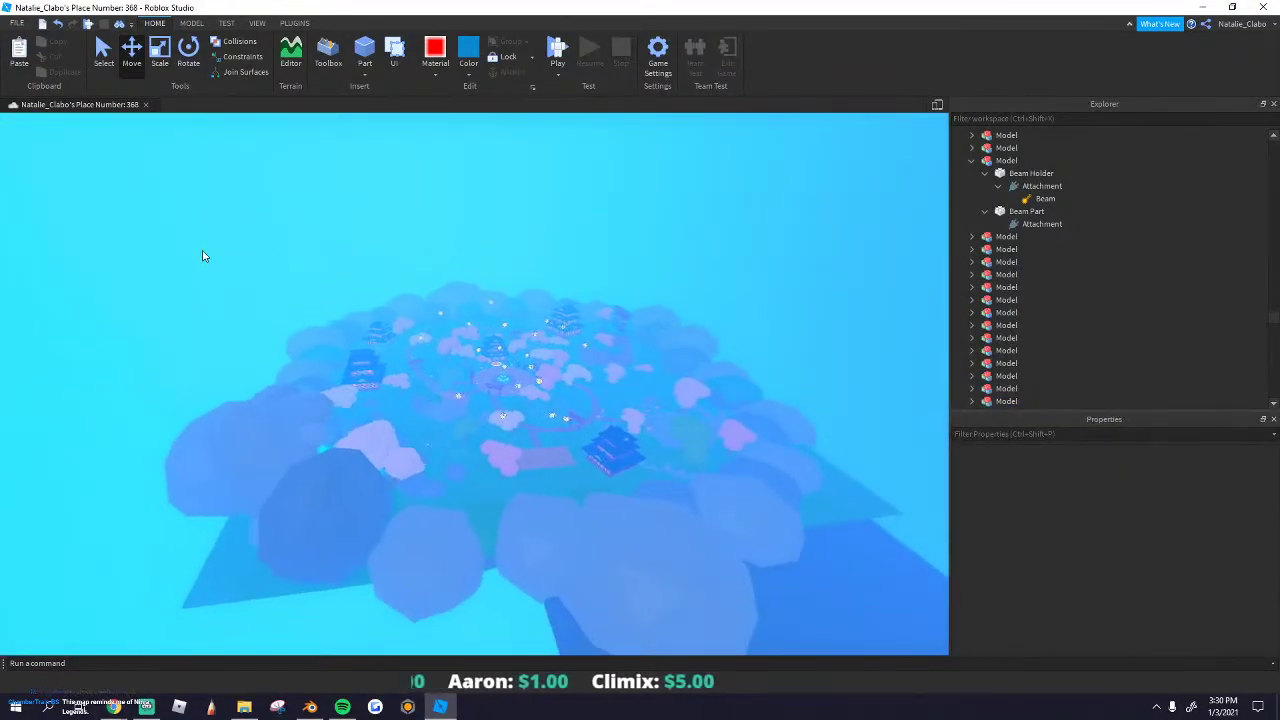
{"action": "left_click_drag", "start_coordinate": [203, 254], "coordinate": [716, 578]}
{"action": "left_click", "coordinate": [877, 362]}
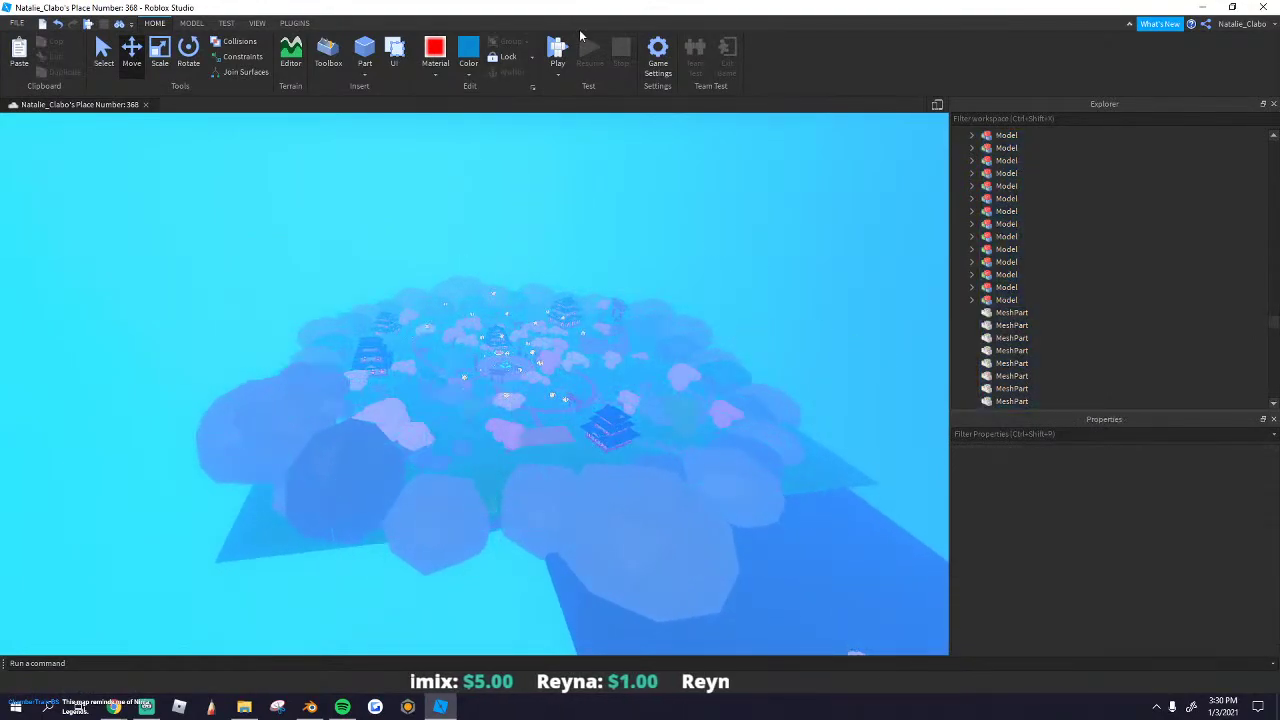
Step: Playtest the map briefly to check where the avatar spawns, and end the test
{"action": "left_click", "coordinate": [566, 51]}
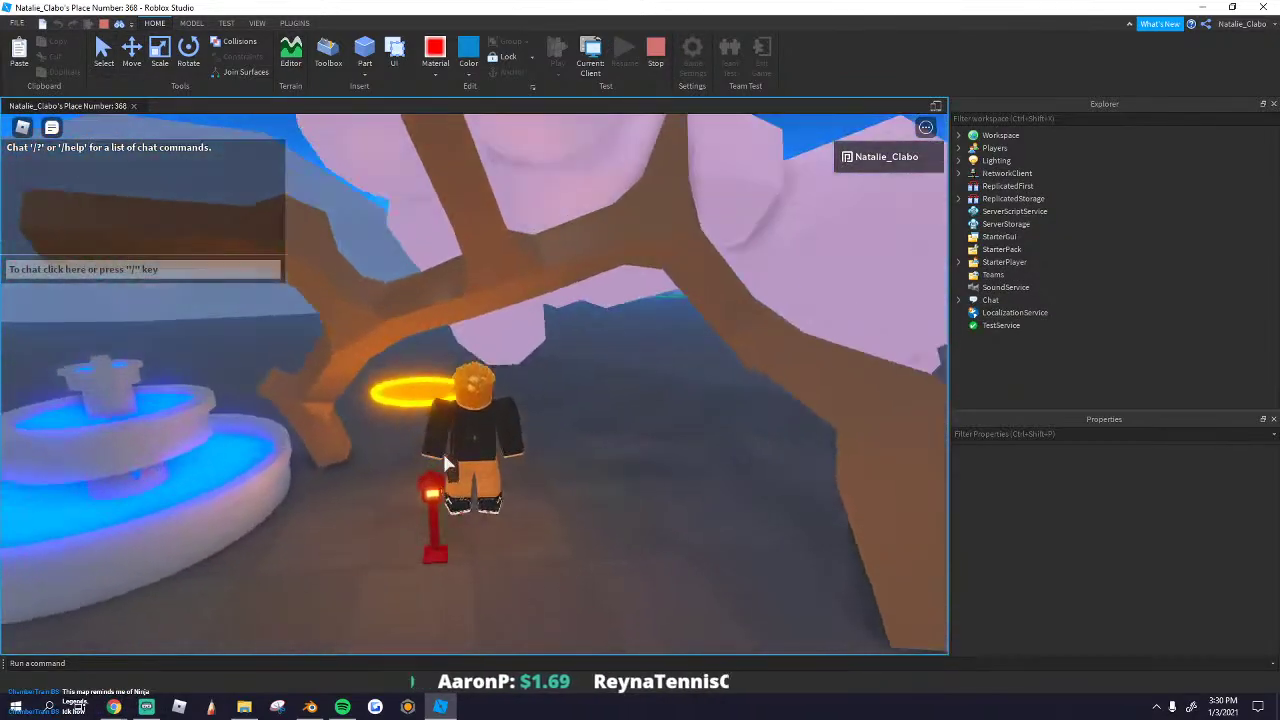
{"action": "right_click_drag", "start_coordinate": [442, 451], "coordinate": [466, 445]}
{"action": "key", "text": "w"}
{"action": "key", "text": "shift+F5"}
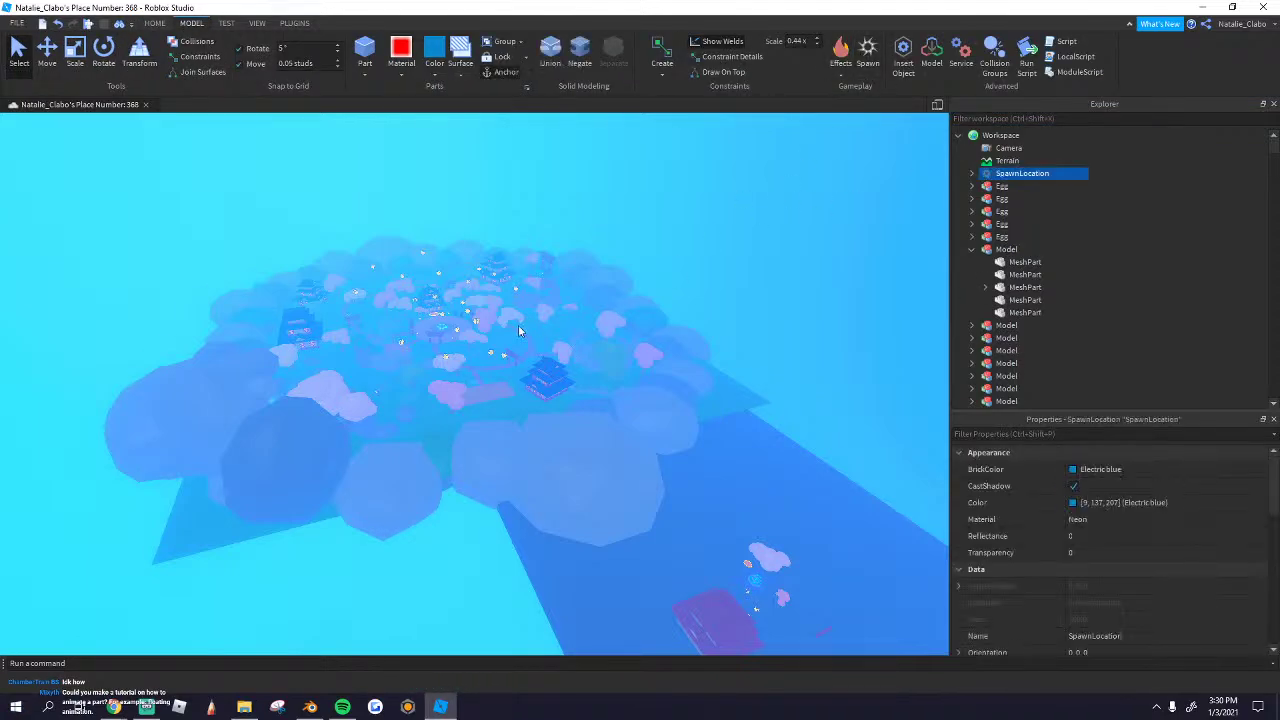
Step: Move the blue spawn location from the grass beside the path to the central plaza, in front of the fountain
{"action": "scroll", "coordinate": [518, 330], "scroll_direction": "up", "scroll_amount": 10}
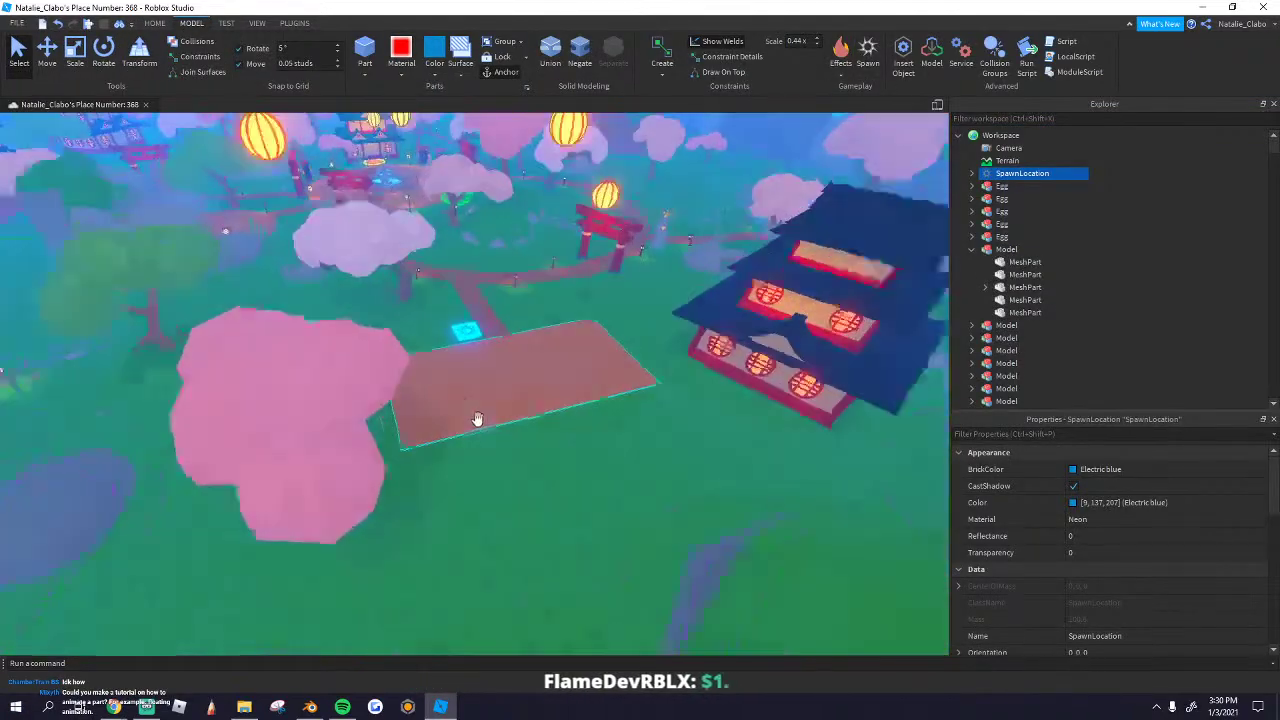
{"action": "scroll", "coordinate": [477, 419], "scroll_direction": "up", "scroll_amount": 10}
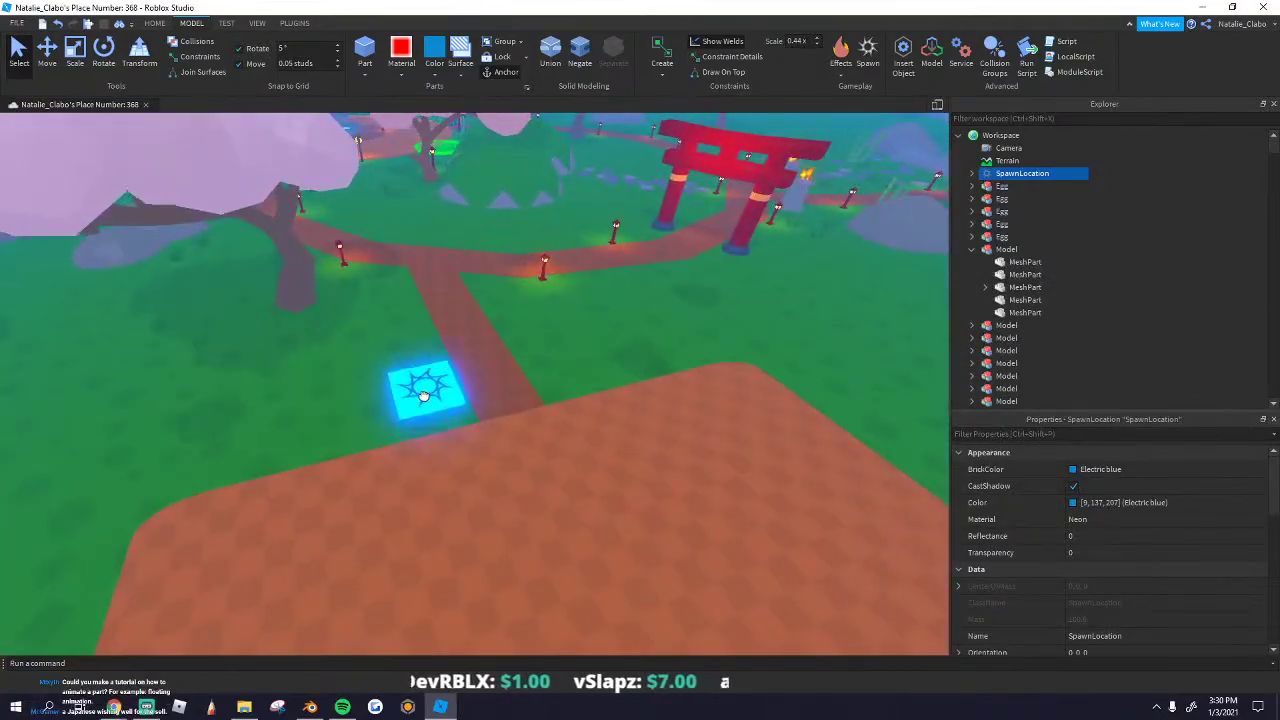
{"action": "left_click_drag", "start_coordinate": [424, 396], "coordinate": [447, 526]}
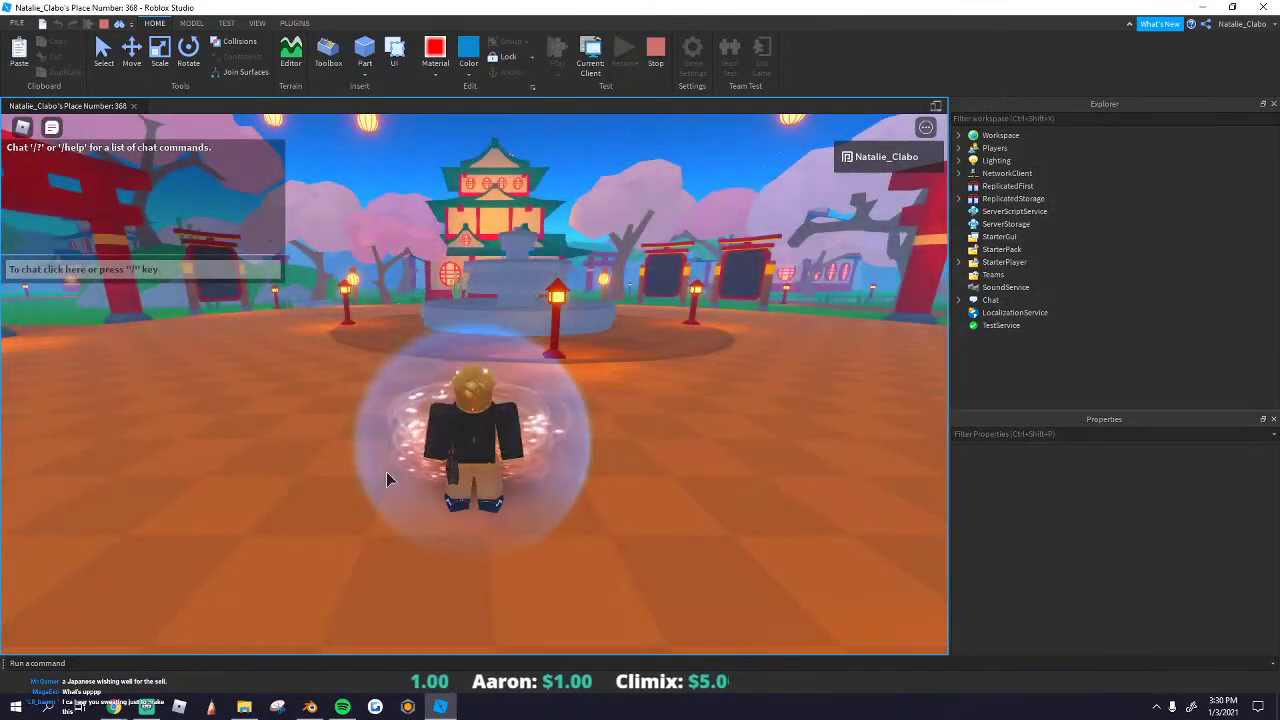
Step: Run the avatar around the fountain plaza in a playtest, past the green circle, torii gates and lantern posts
{"action": "right_click_drag", "start_coordinate": [510, 446], "coordinate": [518, 445]}
{"action": "scroll", "coordinate": [518, 445], "scroll_direction": "down", "scroll_amount": 3}
{"action": "key", "text": "w"}
{"action": "key", "text": "space"}
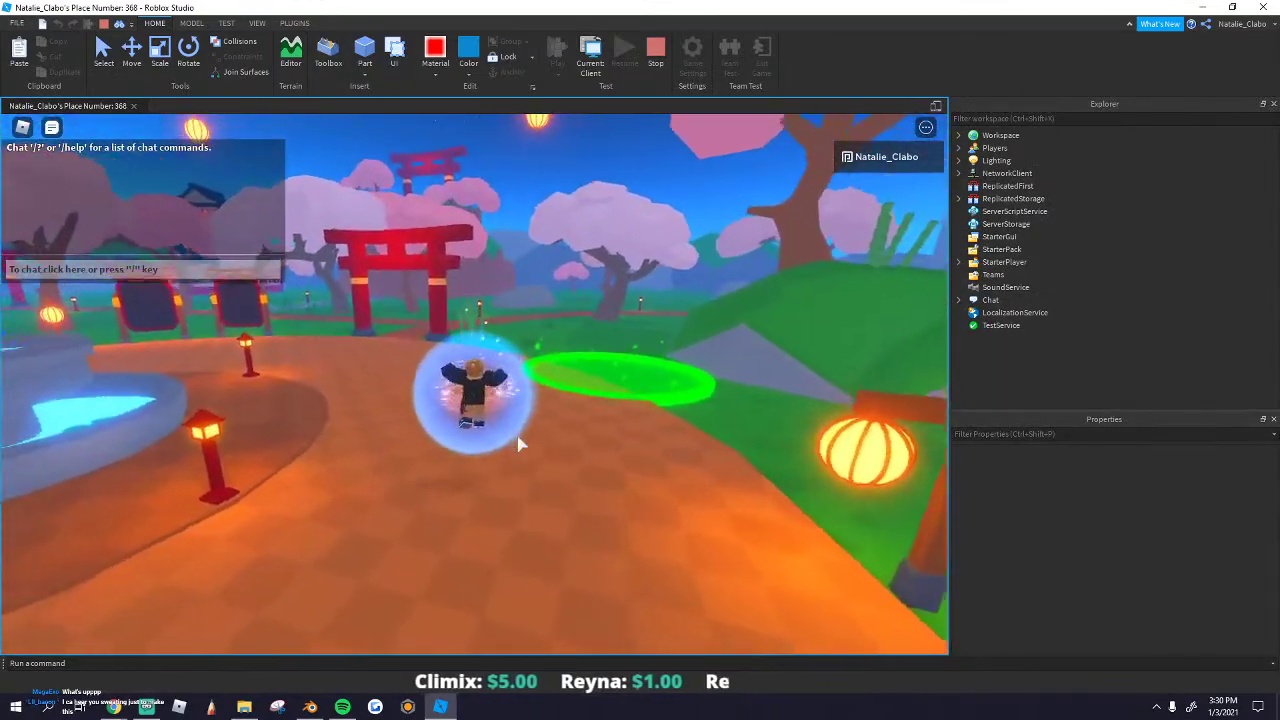
{"action": "key", "text": "shift"}
{"action": "key", "text": "w"}
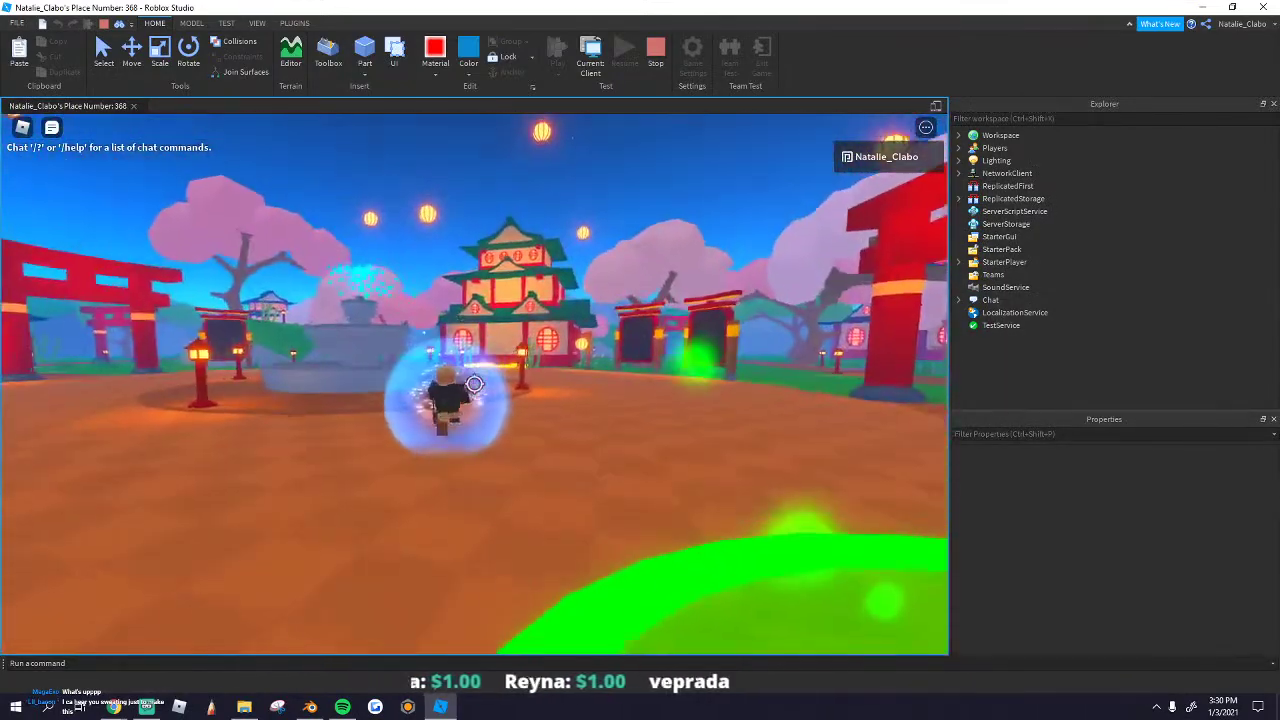
{"action": "key", "text": "w"}
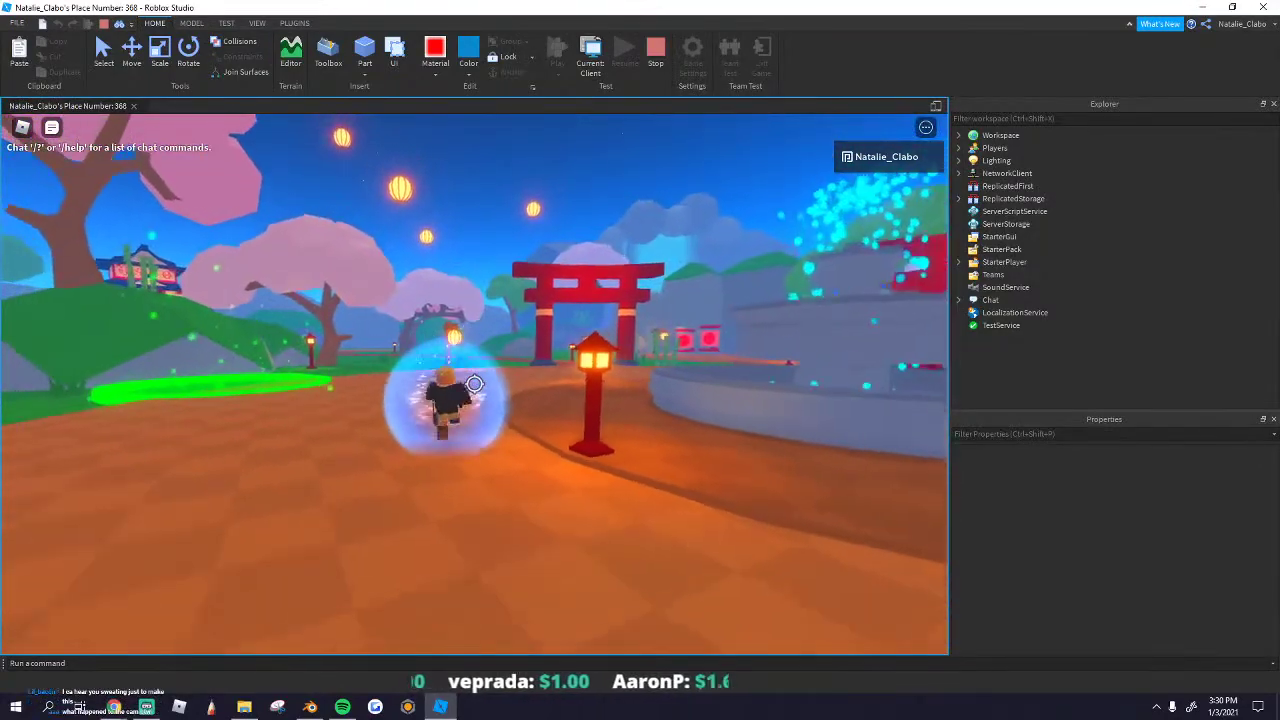
{"action": "key", "text": "shift"}
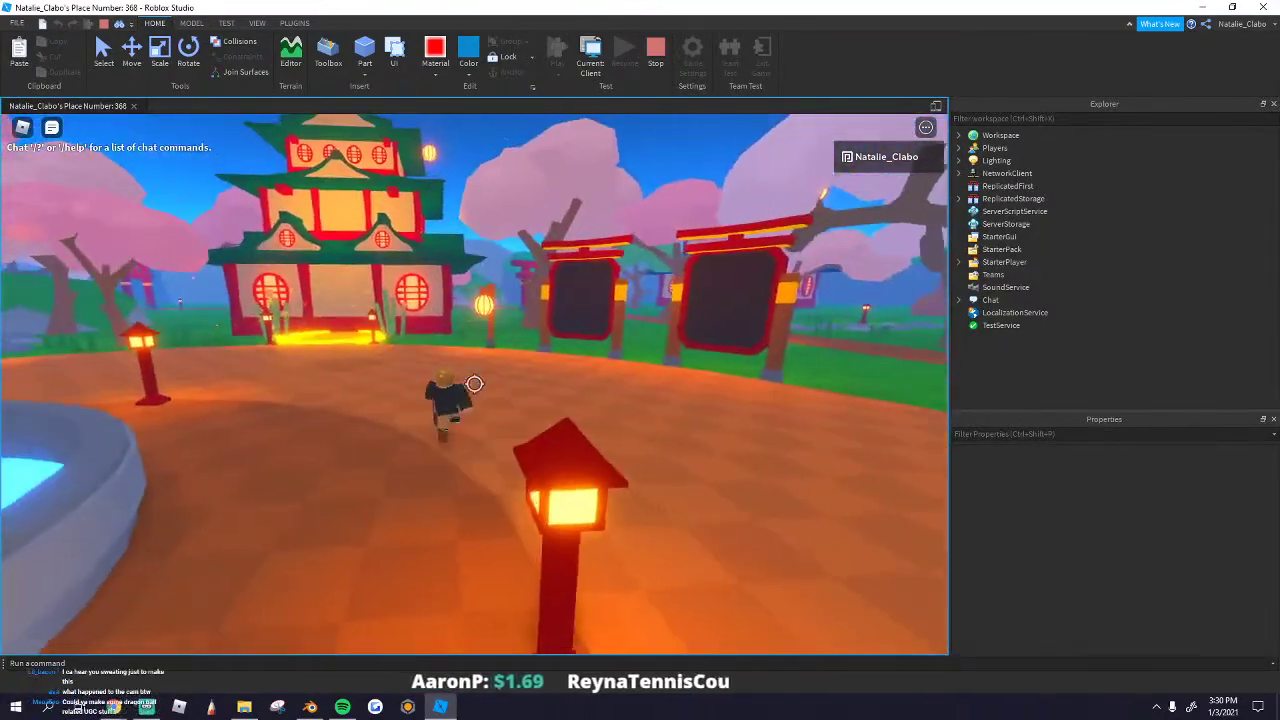
Step: Run the avatar across the plaza and along the stepping stones toward the grassy rock mound, and end the playtest
{"action": "key", "text": "w"}
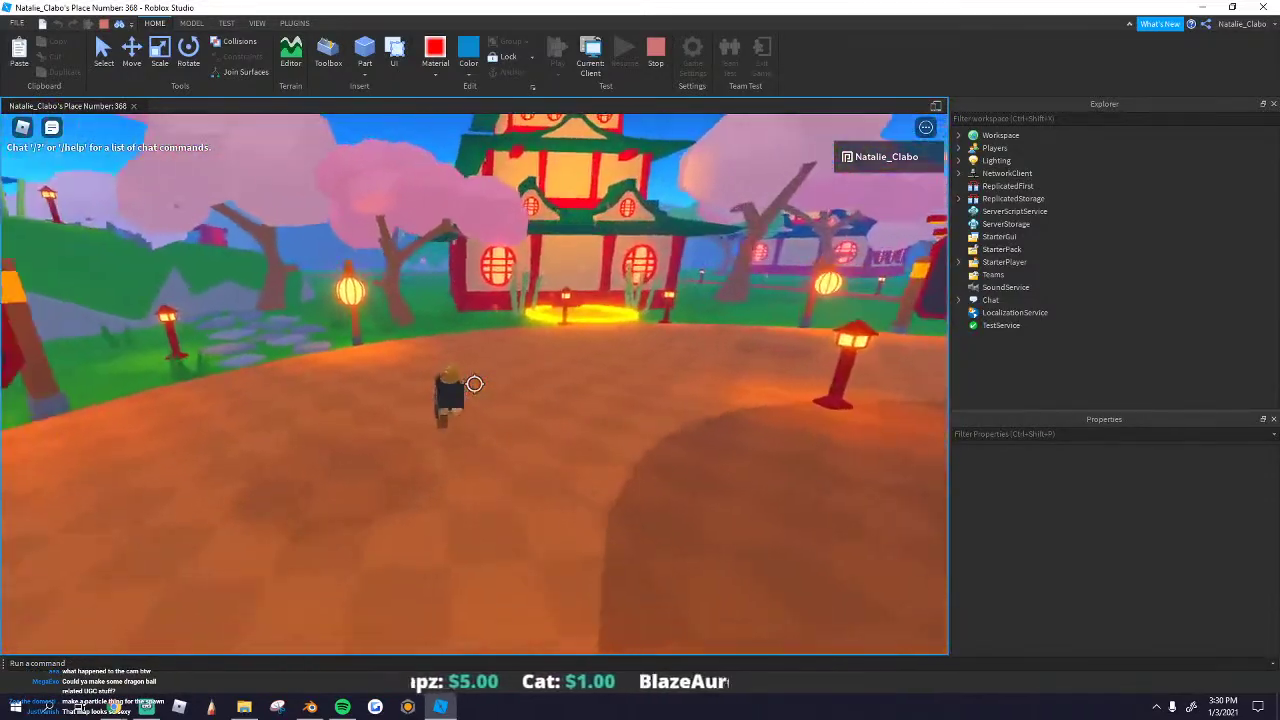
{"action": "key", "text": "a"}
{"action": "key", "text": "w"}
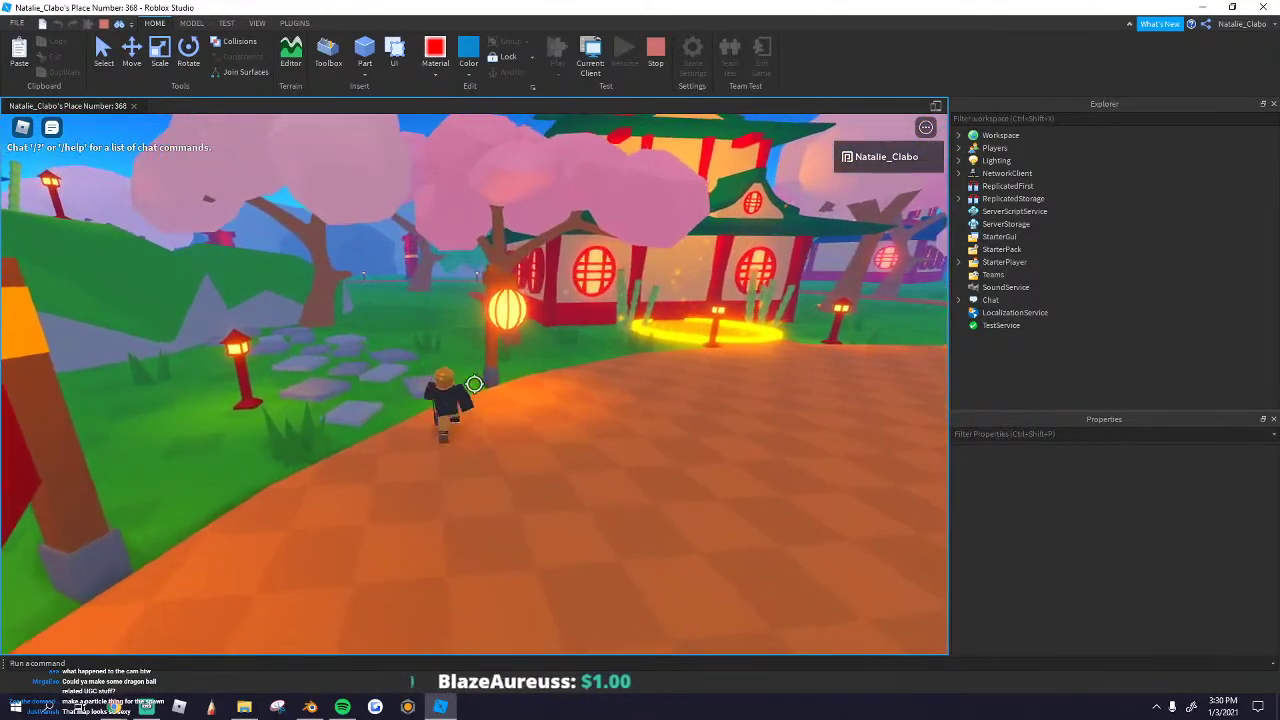
{"action": "key", "text": "space"}
{"action": "key", "text": "shift"}
{"action": "key", "text": "w"}
{"action": "key", "text": "space"}
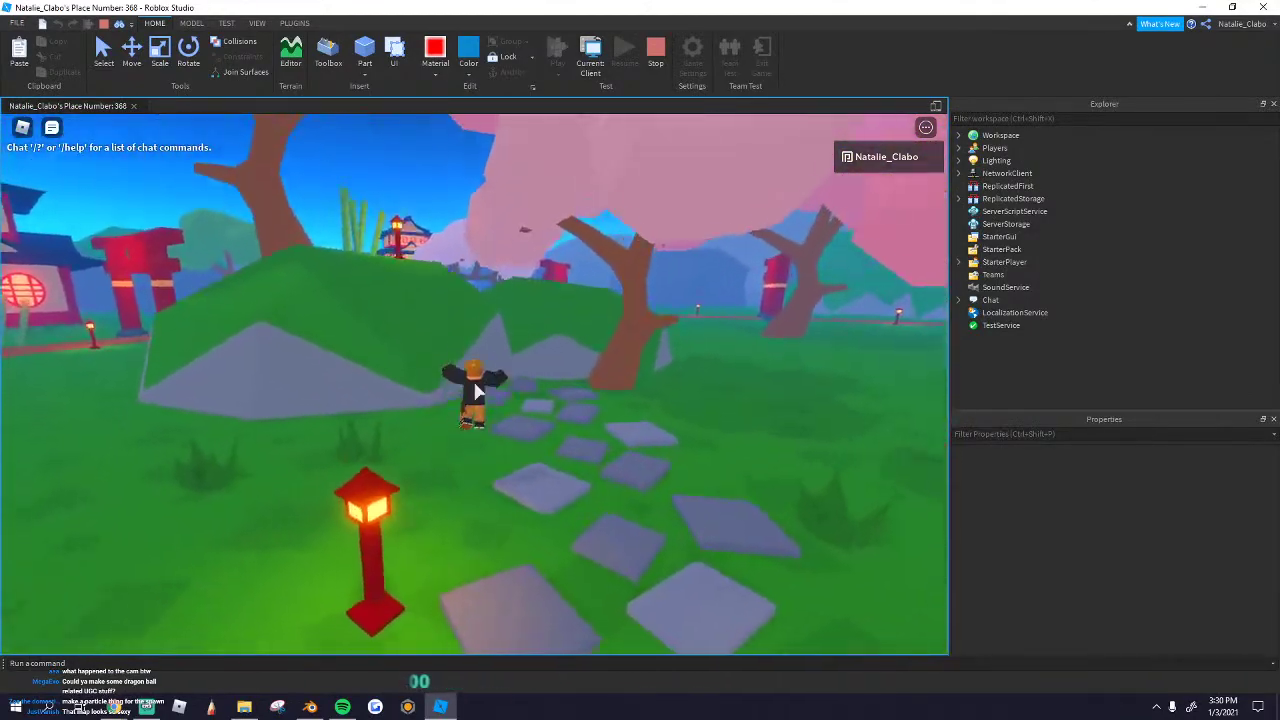
{"action": "key", "text": "shift+F5"}
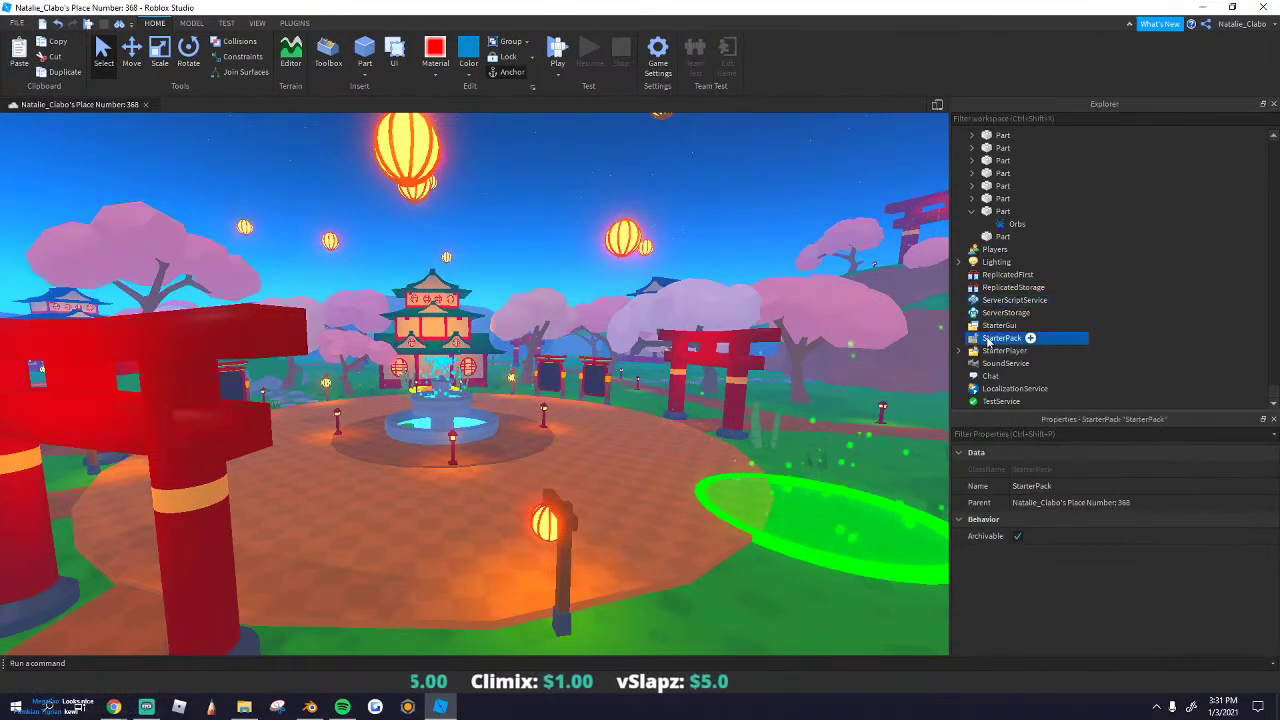
Step: Set the starter player's character walk speed to 35 and playtest the avatar's movement on the plaza
{"action": "left_click", "coordinate": [1136, 536]}
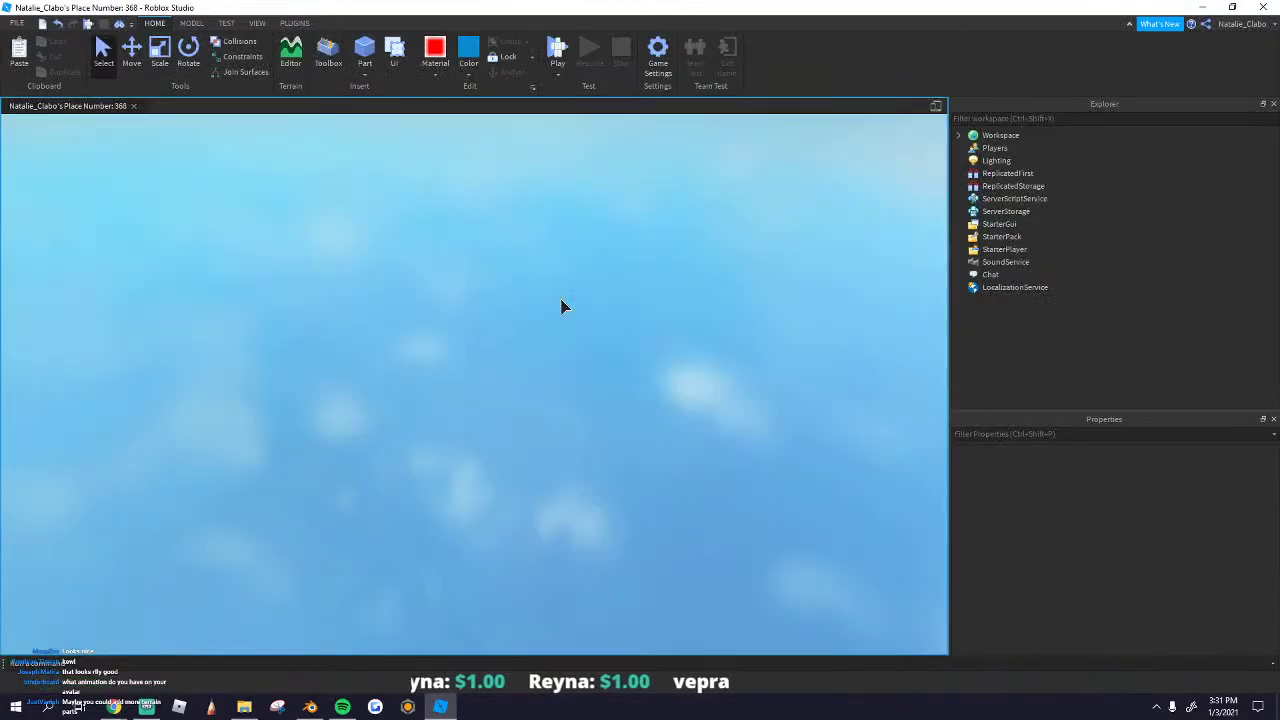
{"action": "key", "text": "F5"}
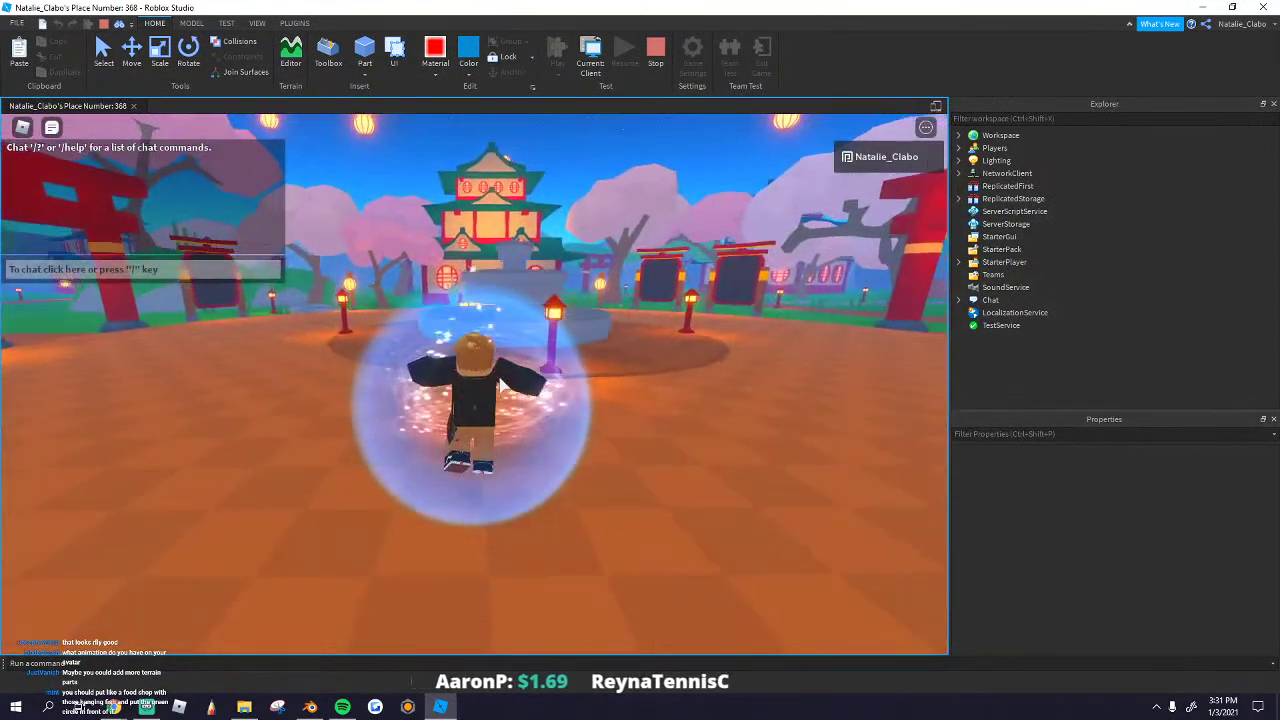
{"action": "key", "text": "w"}
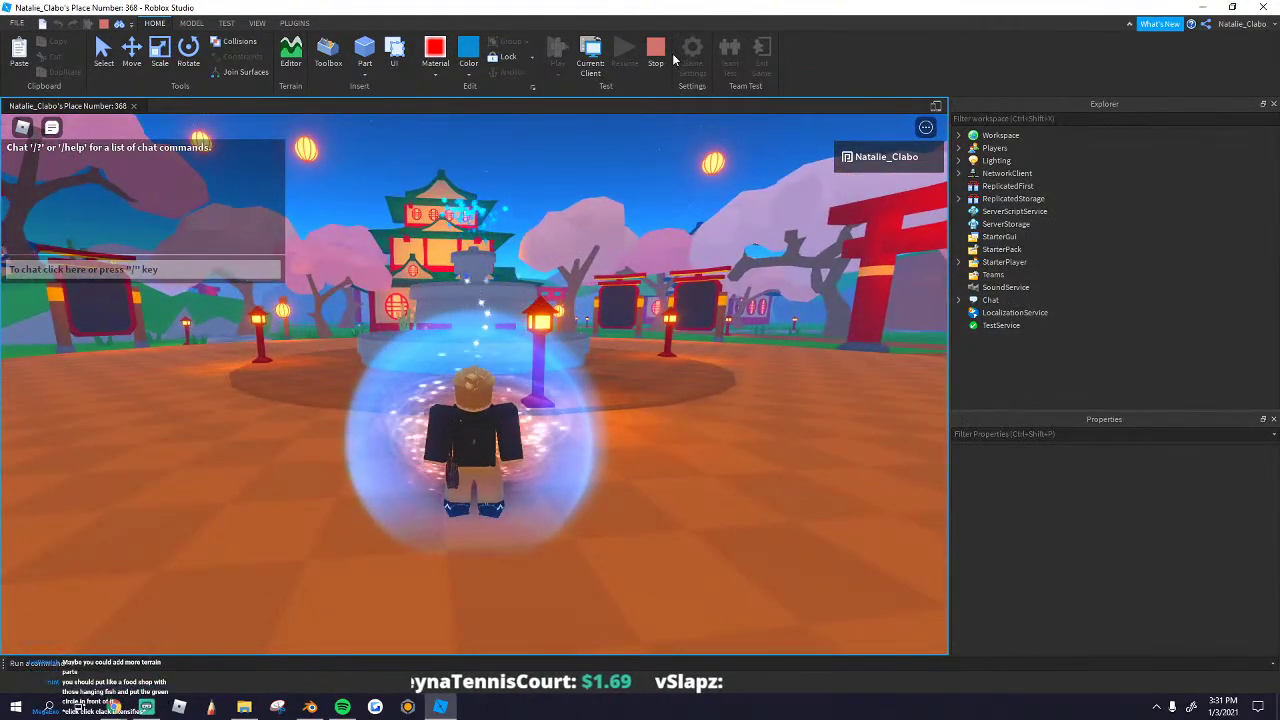
{"action": "left_click", "coordinate": [656, 55]}
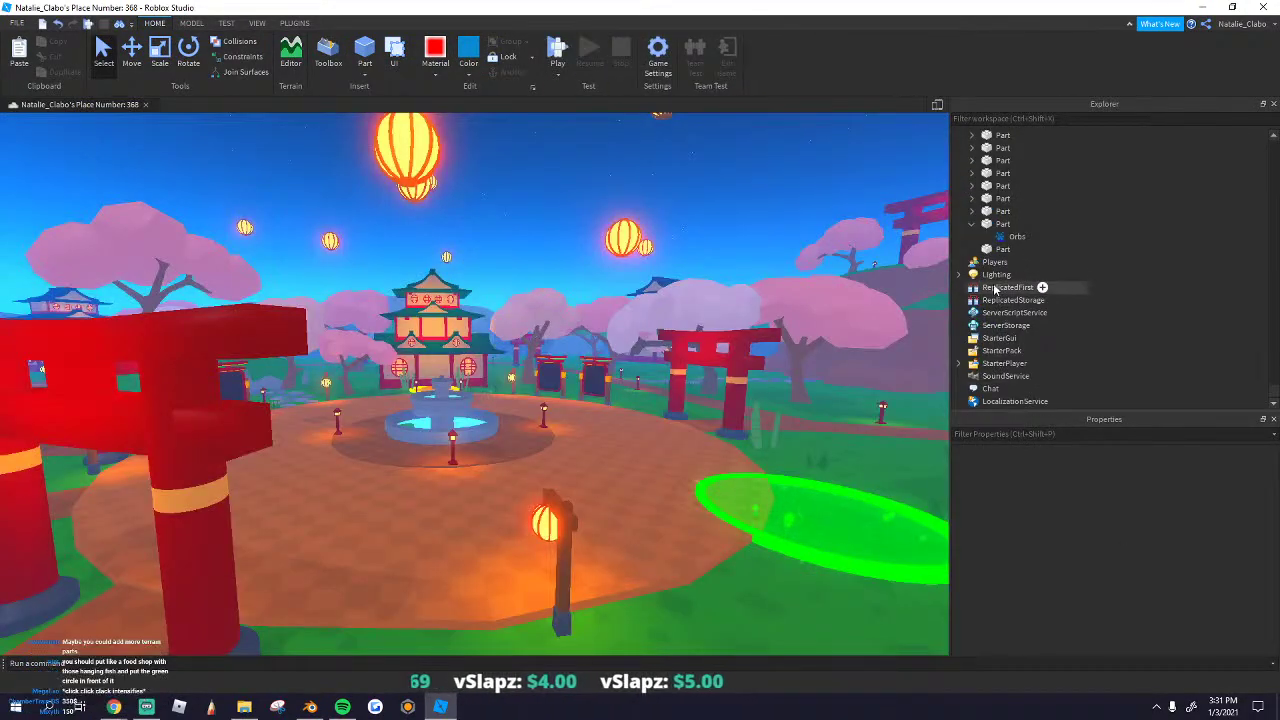
Step: Change the character jump power in the StarterPlayer settings
{"action": "left_click", "coordinate": [995, 262]}
{"action": "left_click", "coordinate": [1003, 363]}
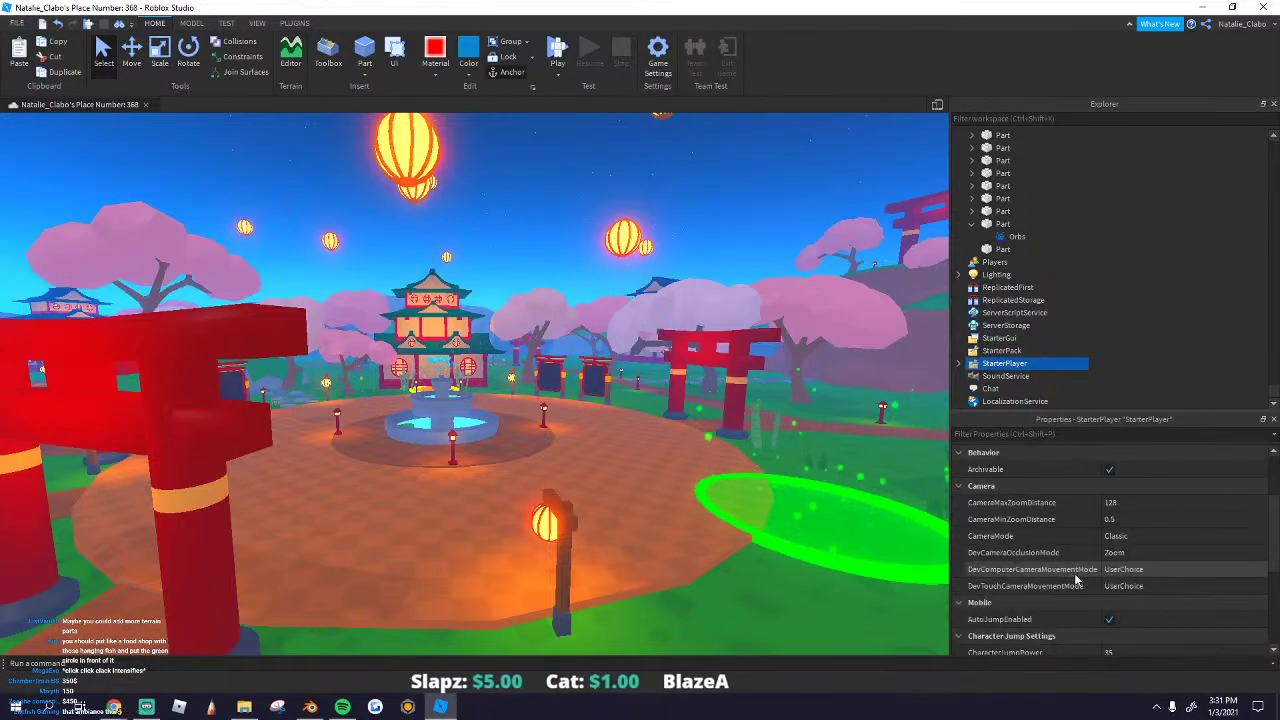
{"action": "scroll", "coordinate": [1110, 540], "scroll_direction": "down", "scroll_amount": 5}
{"action": "left_click", "coordinate": [1122, 535]}
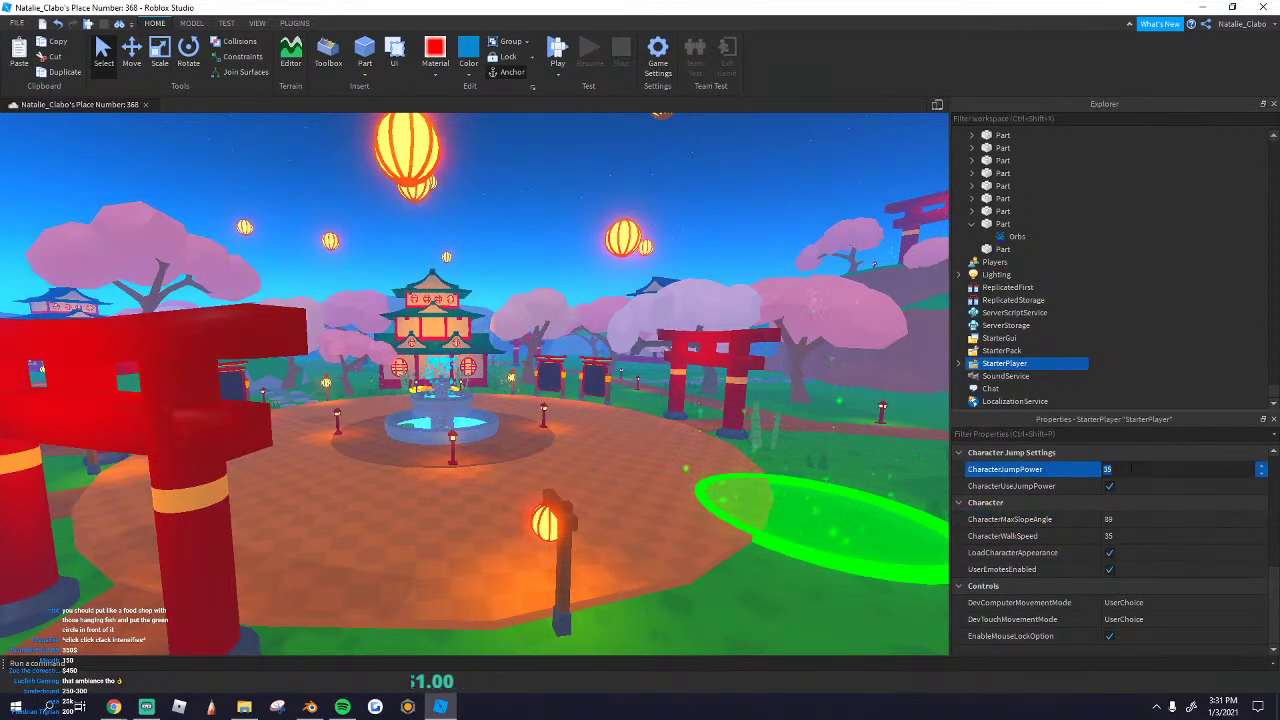
{"action": "left_click", "coordinate": [514, 238]}
Step: Playtest the avatar's running and jumping beside the fountain, and end the test
{"action": "left_click", "coordinate": [557, 47]}
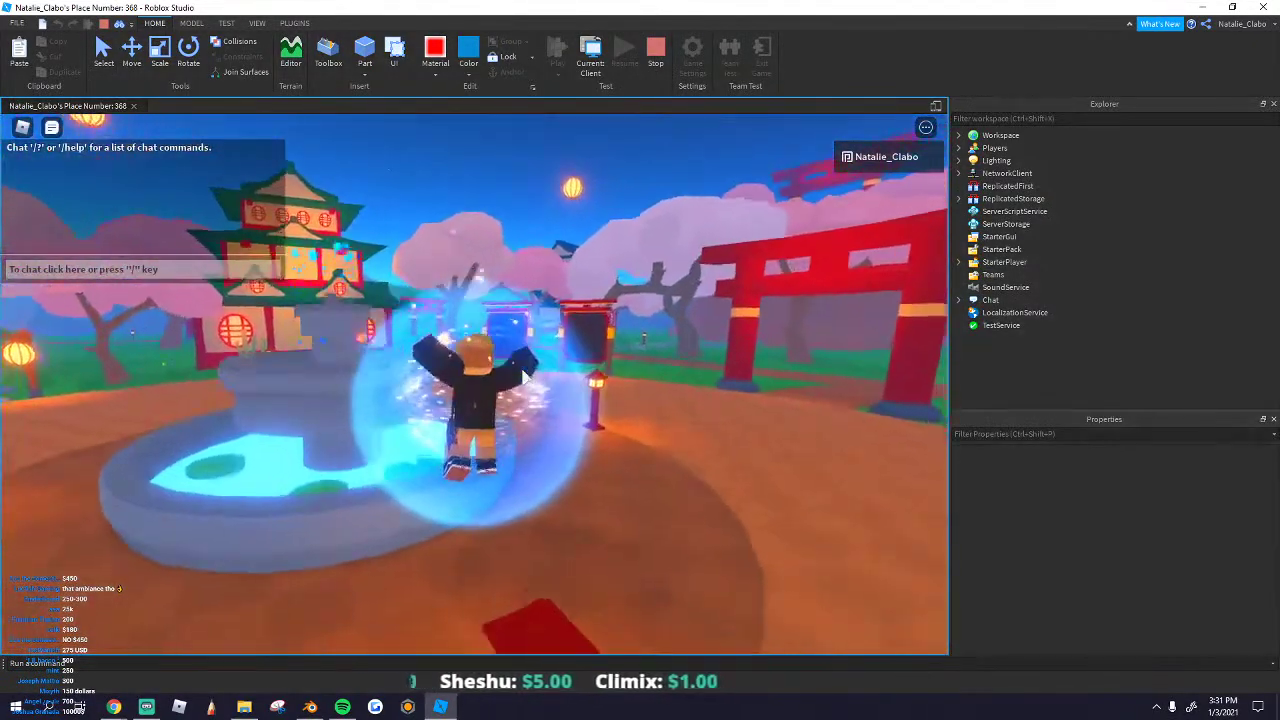
{"action": "scroll", "coordinate": [522, 376], "scroll_direction": "down", "scroll_amount": 3}
{"action": "key", "text": "w"}
{"action": "right_click_drag", "start_coordinate": [522, 376], "coordinate": [523, 375]}
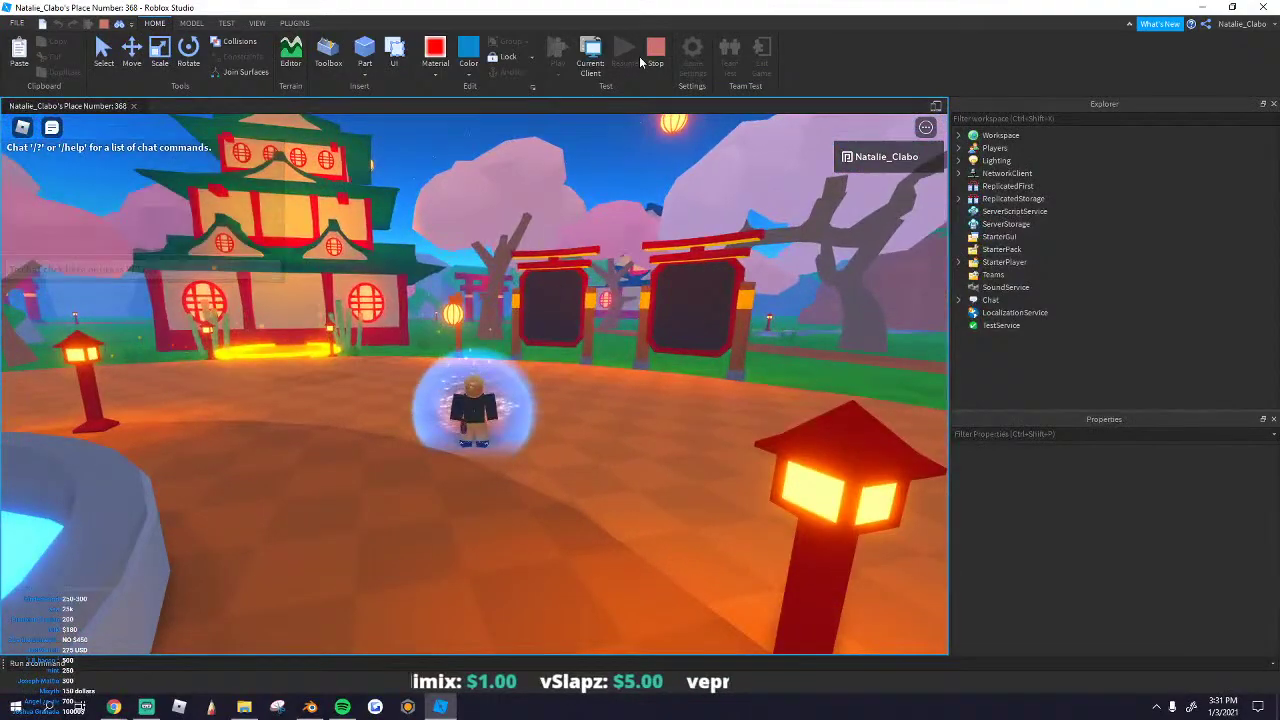
{"action": "left_click", "coordinate": [654, 55]}
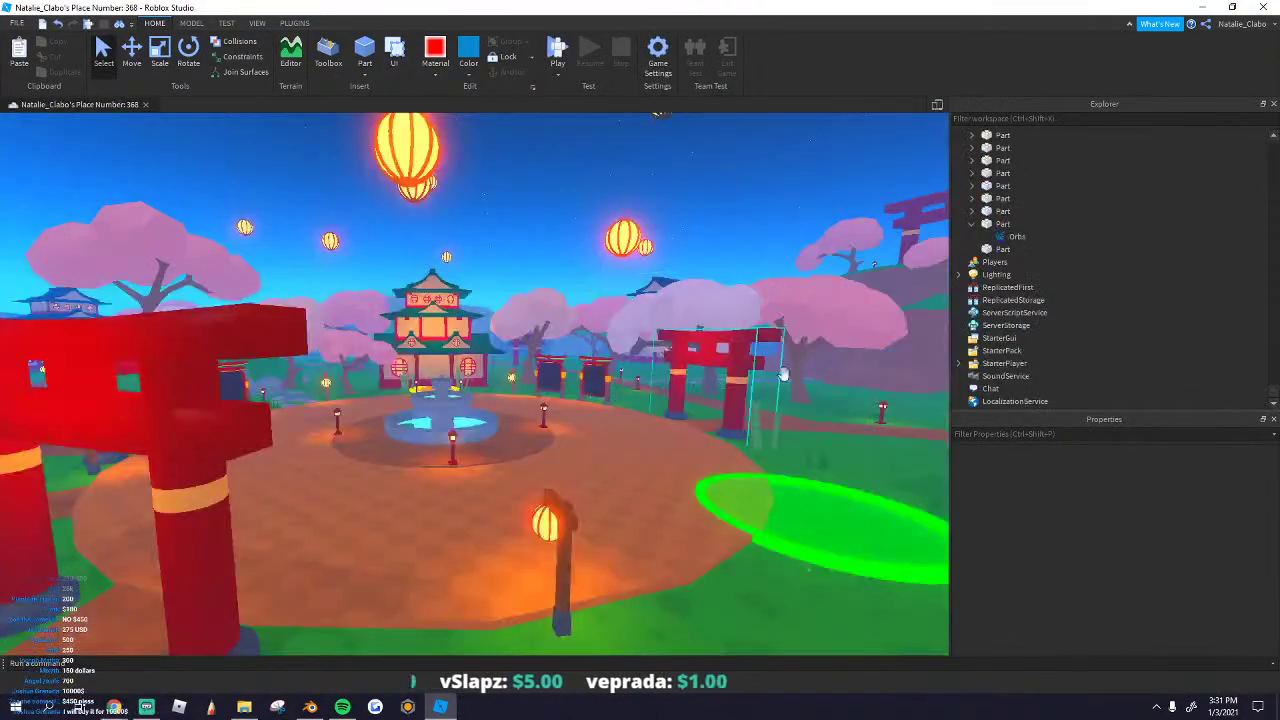
Step: Raise StarterPlayer's character jump power and playtest it by jumping from the fountain toward the green-roofed pagoda
{"action": "left_click", "coordinate": [992, 364]}
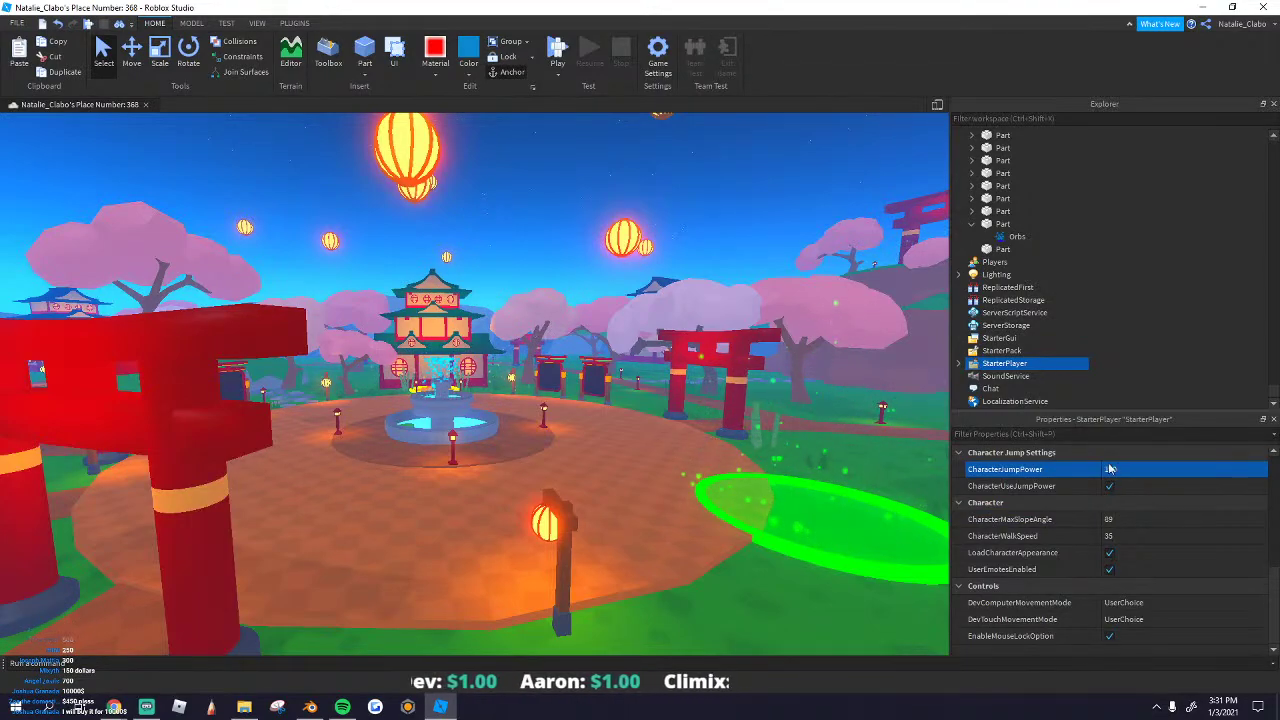
{"action": "left_click", "coordinate": [808, 244]}
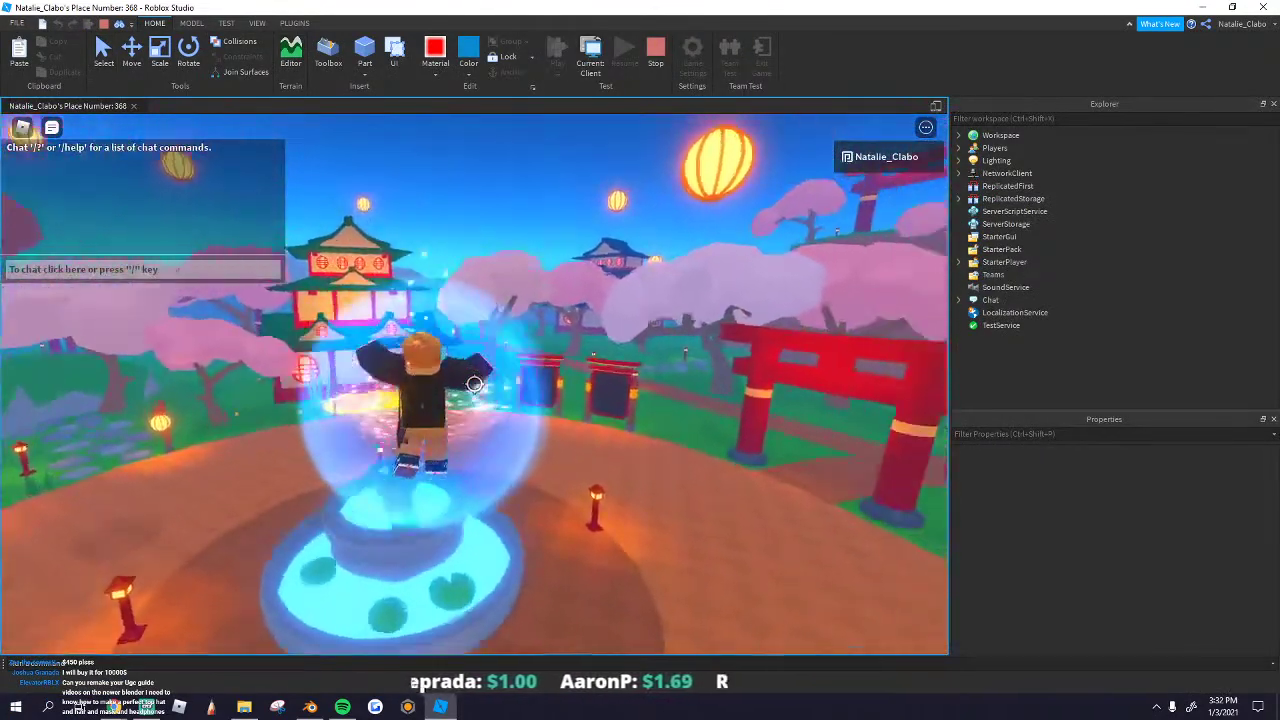
{"action": "right_click_drag", "start_coordinate": [474, 384], "coordinate": [474, 385]}
{"action": "key", "text": "w"}
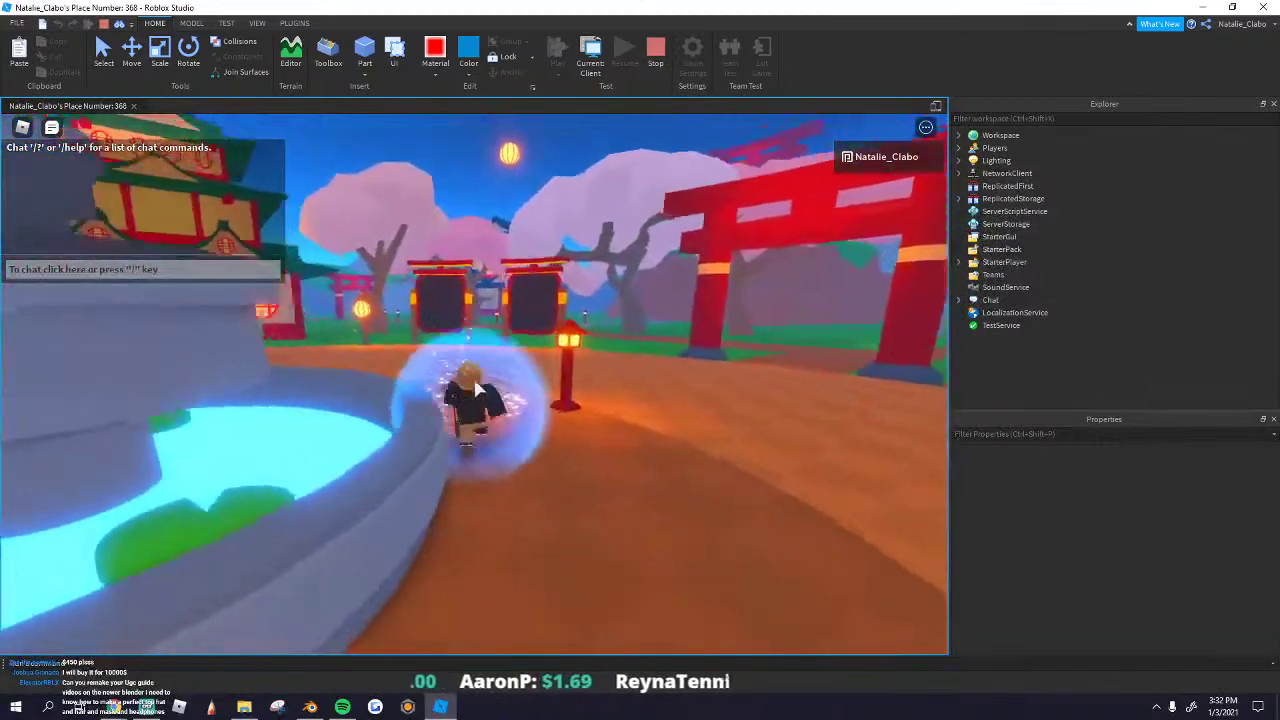
{"action": "key", "text": "space"}
{"action": "key", "text": "w"}
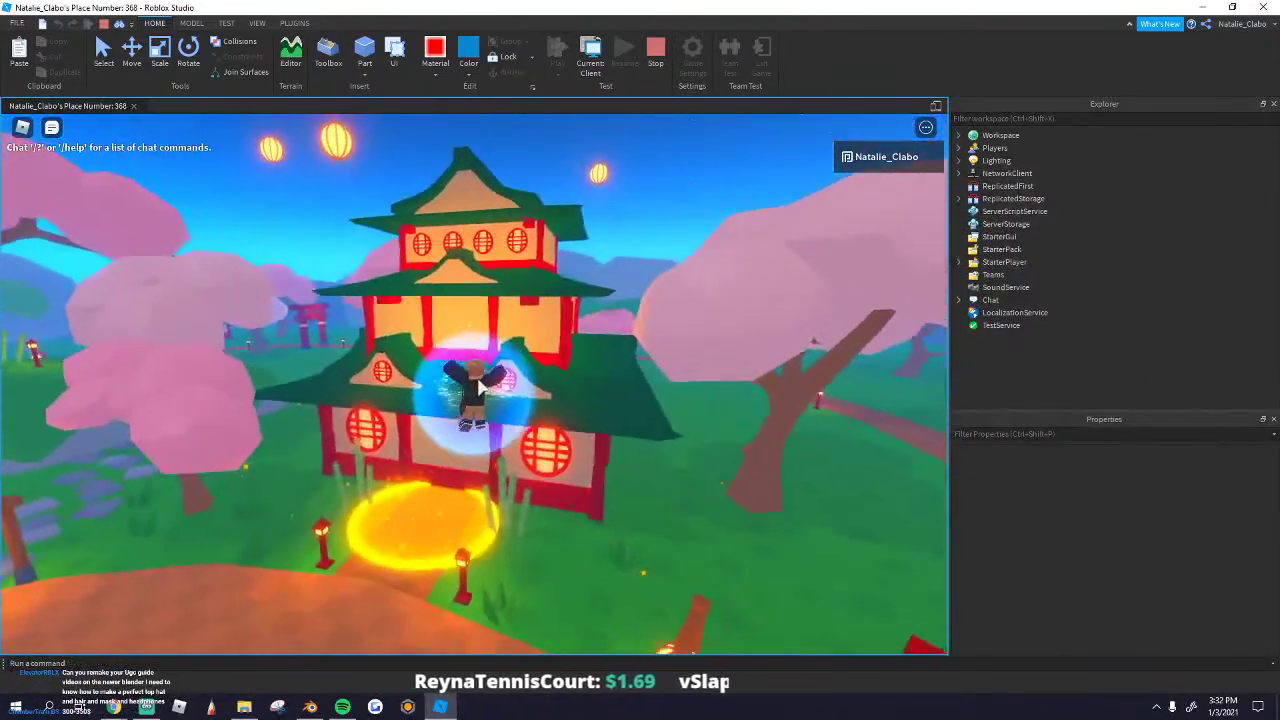
{"action": "key", "text": "w"}
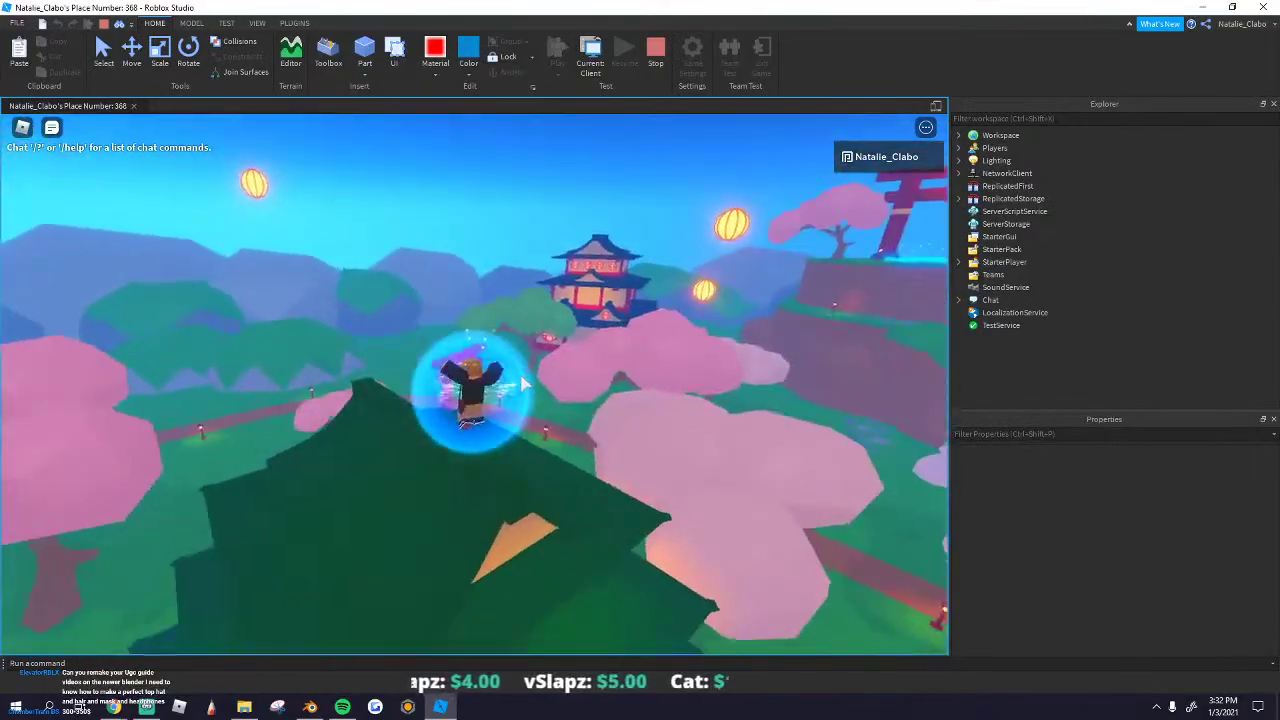
Step: Jump the avatar from the pagoda roof across the map and back to the plaza beside the glowing green circle
{"action": "key", "text": "w"}
{"action": "right_click_drag", "start_coordinate": [522, 383], "coordinate": [476, 391]}
{"action": "key", "text": "space"}
{"action": "key", "text": "w"}
{"action": "key", "text": "space"}
{"action": "key", "text": "space"}
{"action": "key", "text": "w"}
{"action": "key", "text": "space"}
{"action": "key", "text": "w"}
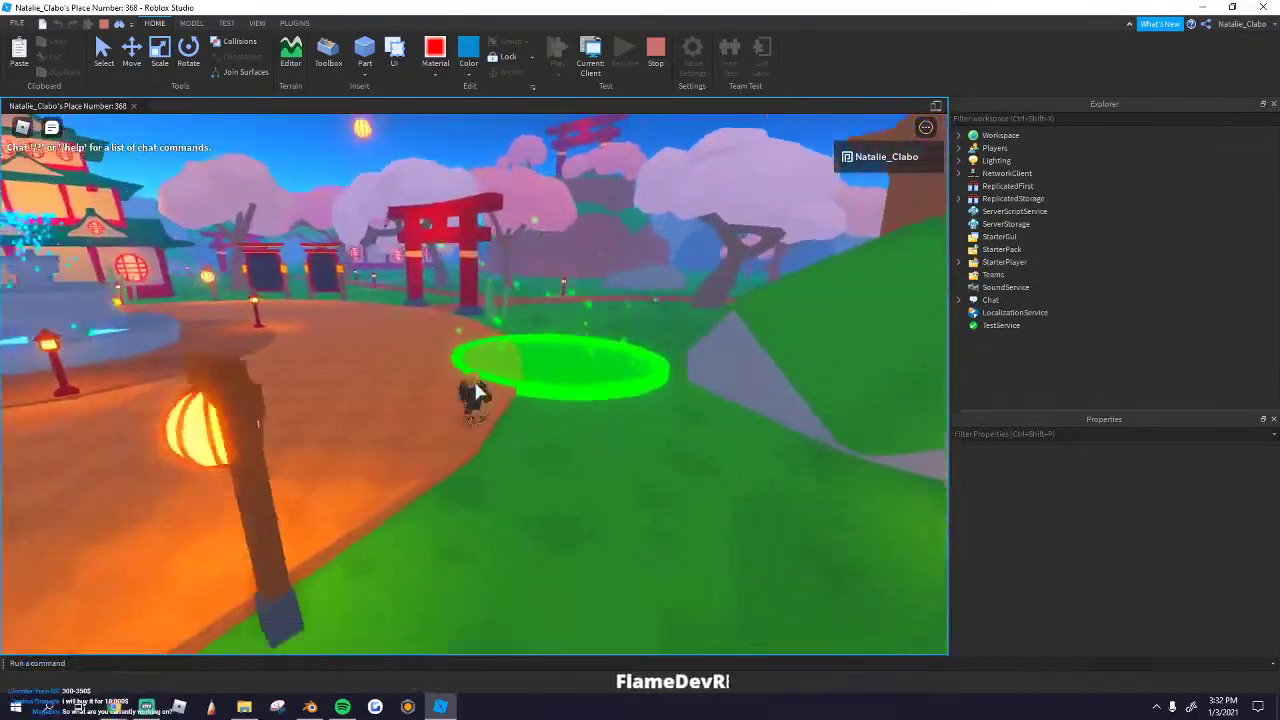
Step: Run and jump the avatar from the plaza past the fountain and torii gates over the red lanterns onto the cliffs, and end the playtest
{"action": "key", "text": "w"}
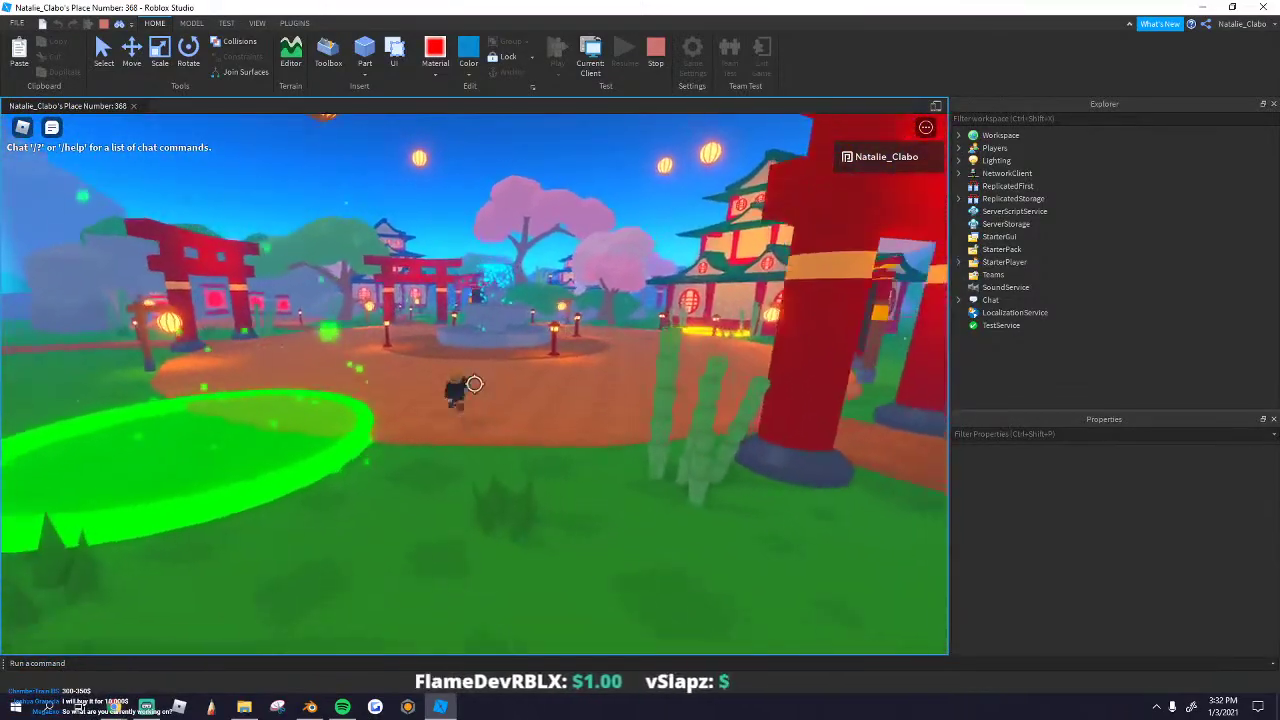
{"action": "key", "text": "w"}
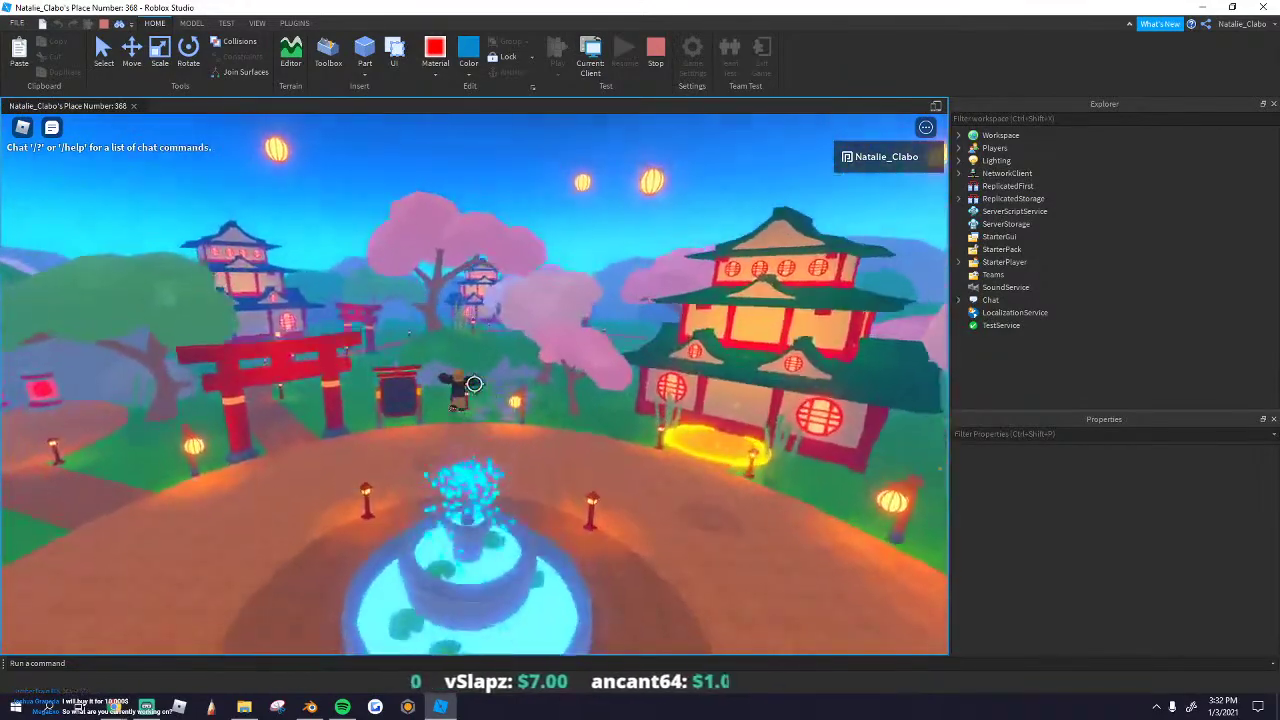
{"action": "key", "text": "w"}
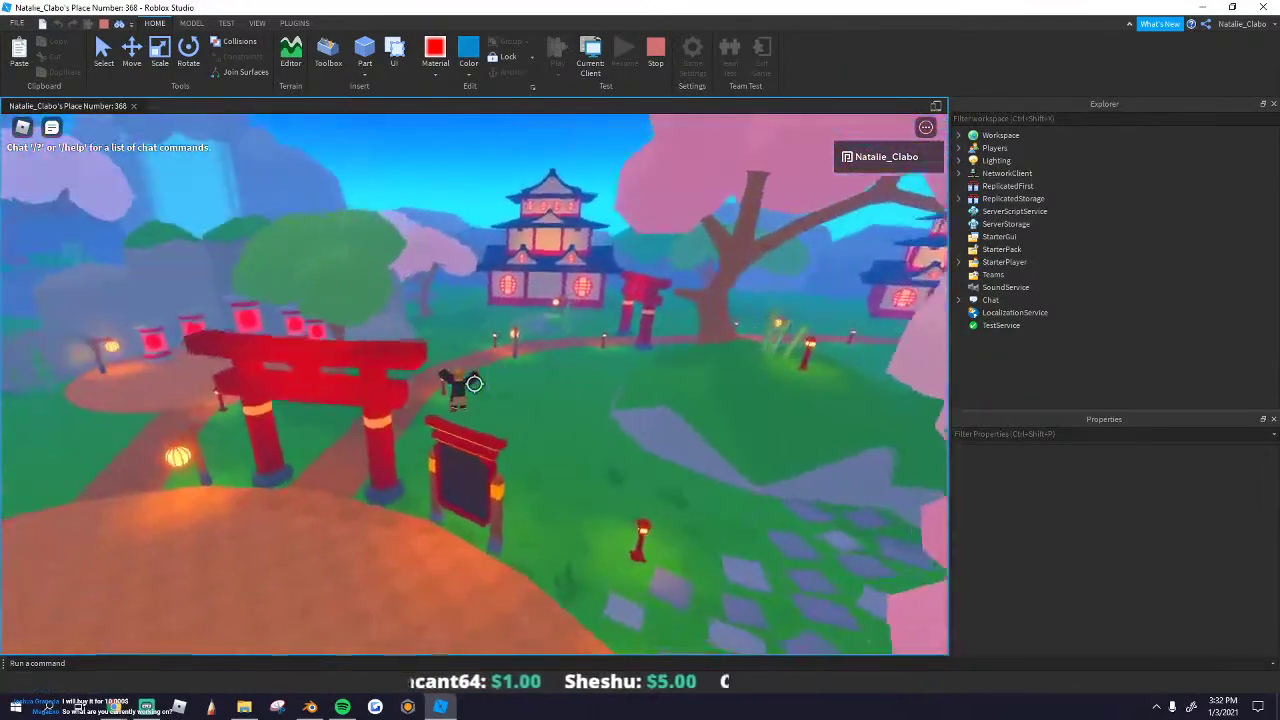
{"action": "key", "text": "w"}
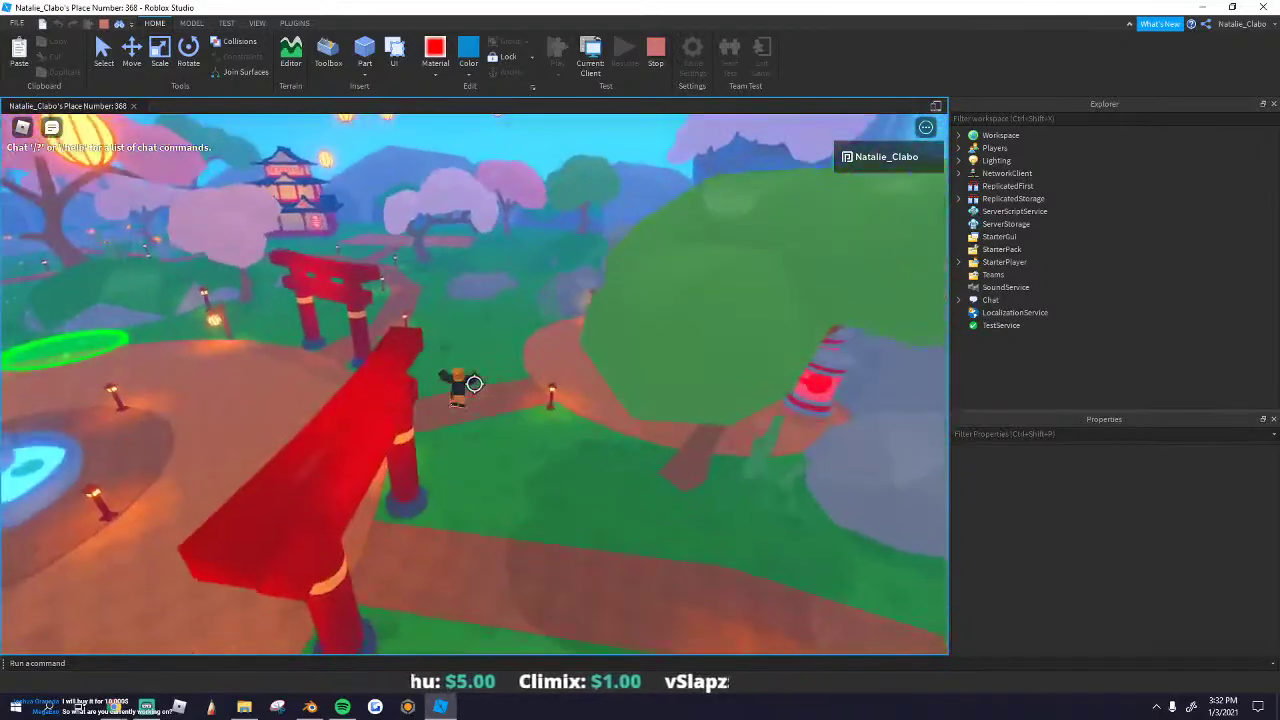
{"action": "key", "text": "w"}
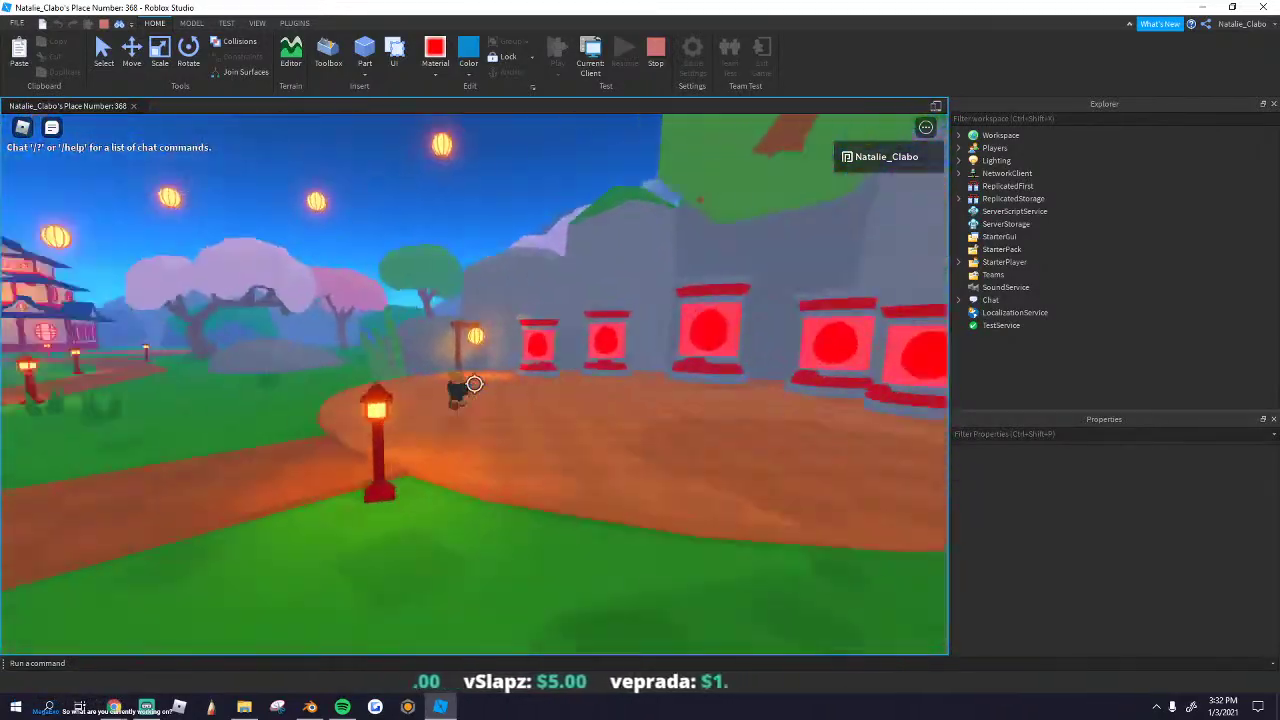
{"action": "key", "text": "w"}
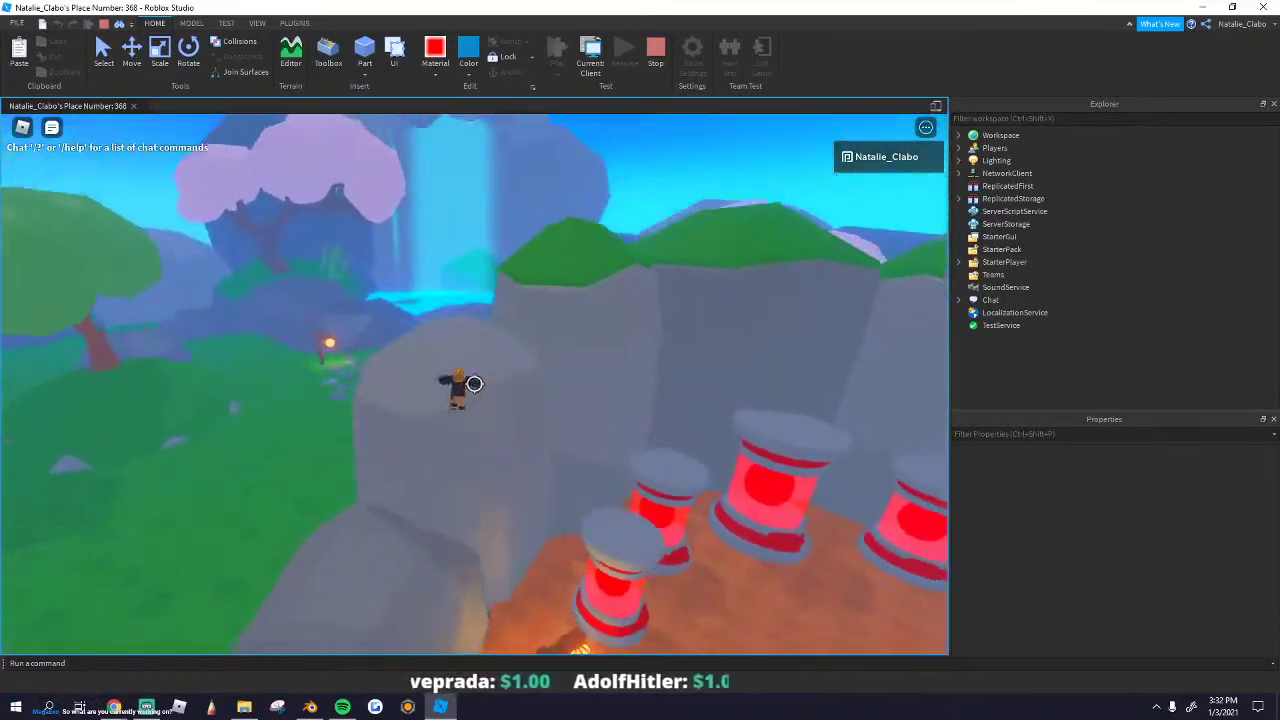
{"action": "key", "text": "w"}
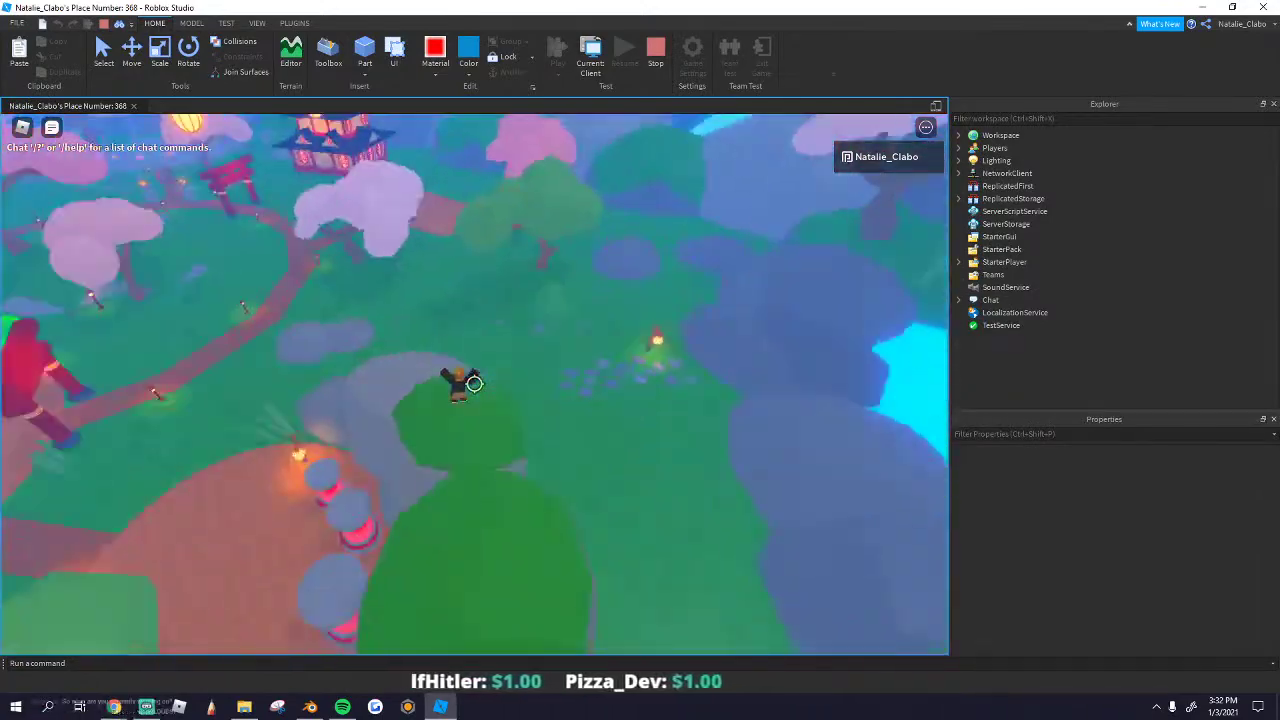
{"action": "scroll", "coordinate": [475, 384], "scroll_direction": "down", "scroll_amount": 3}
{"action": "key", "text": "shift"}
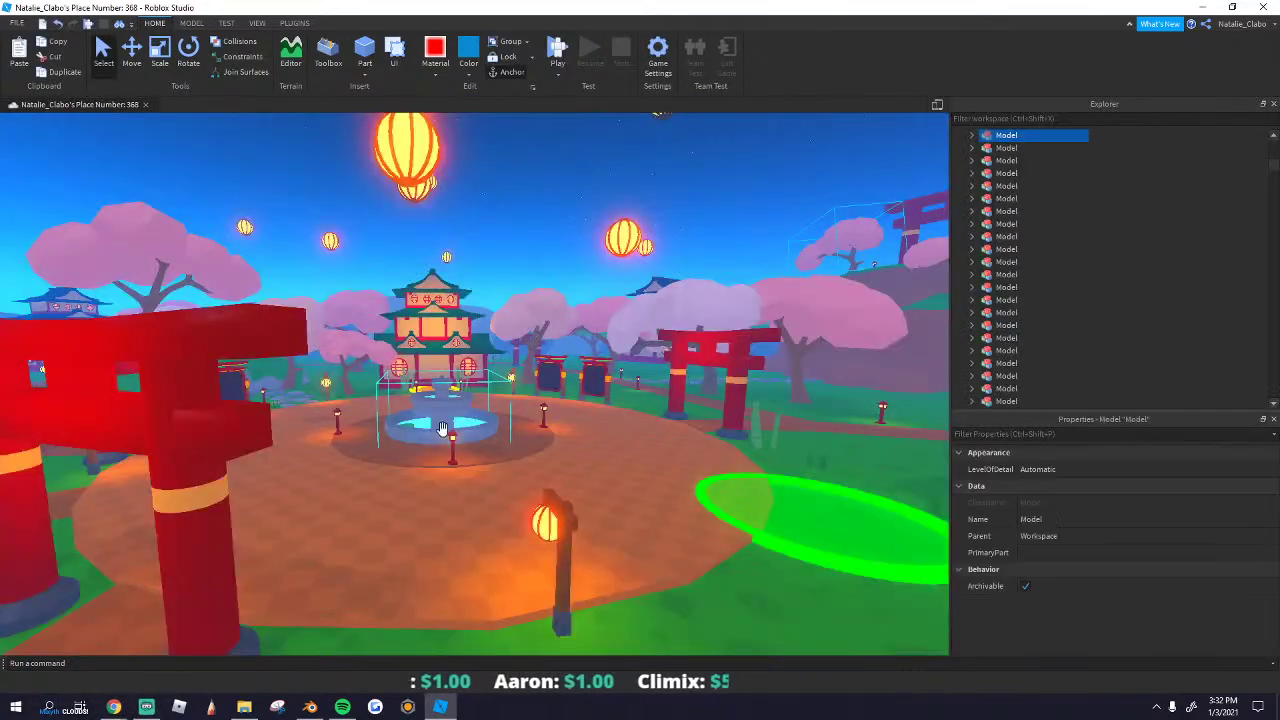
Step: Switch to Blender and delete the old tree model from the scene
{"action": "key", "text": "w"}
{"action": "right_click_drag", "start_coordinate": [370, 433], "coordinate": [391, 455]}
{"action": "key", "text": "w"}
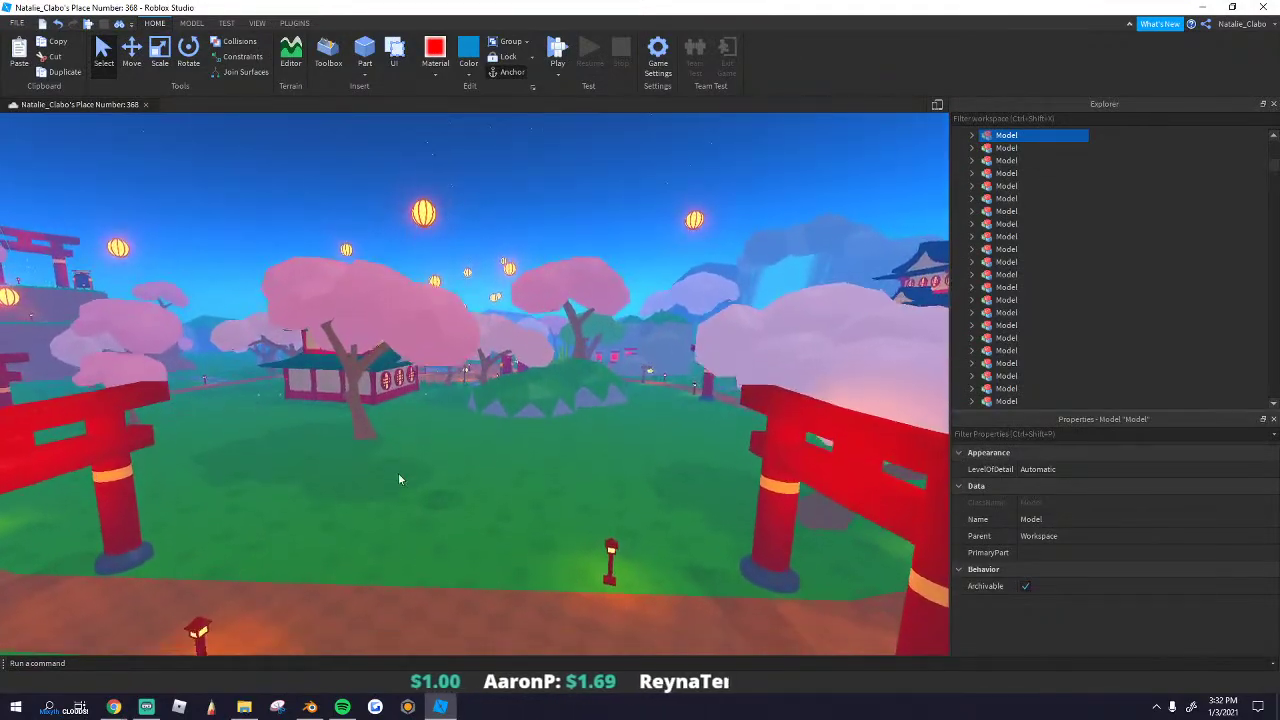
{"action": "key", "text": "alt+Tab"}
{"action": "key", "text": "alt+a"}
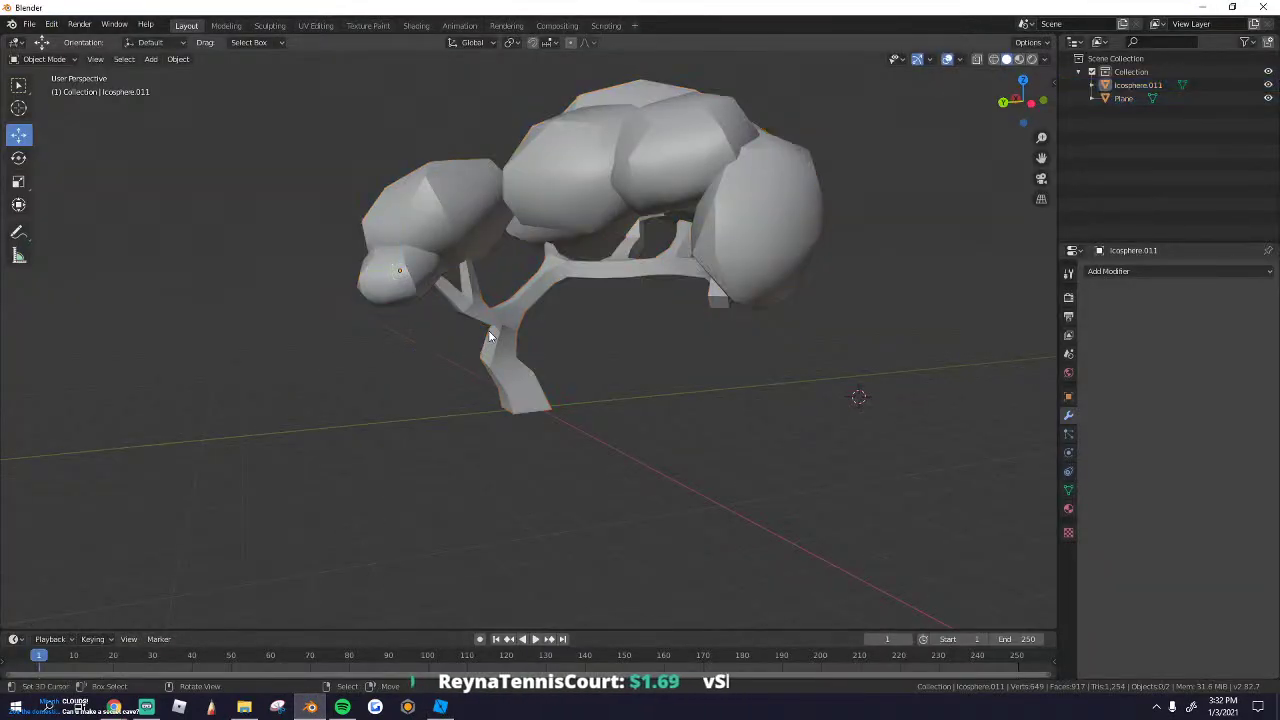
{"action": "key", "text": "a"}
{"action": "key", "text": "Delete"}
Step: Add an ico sphere and reset its location to the world origin
{"action": "left_click", "coordinate": [151, 60]}
{"action": "mouse_move", "coordinate": [168, 76]}
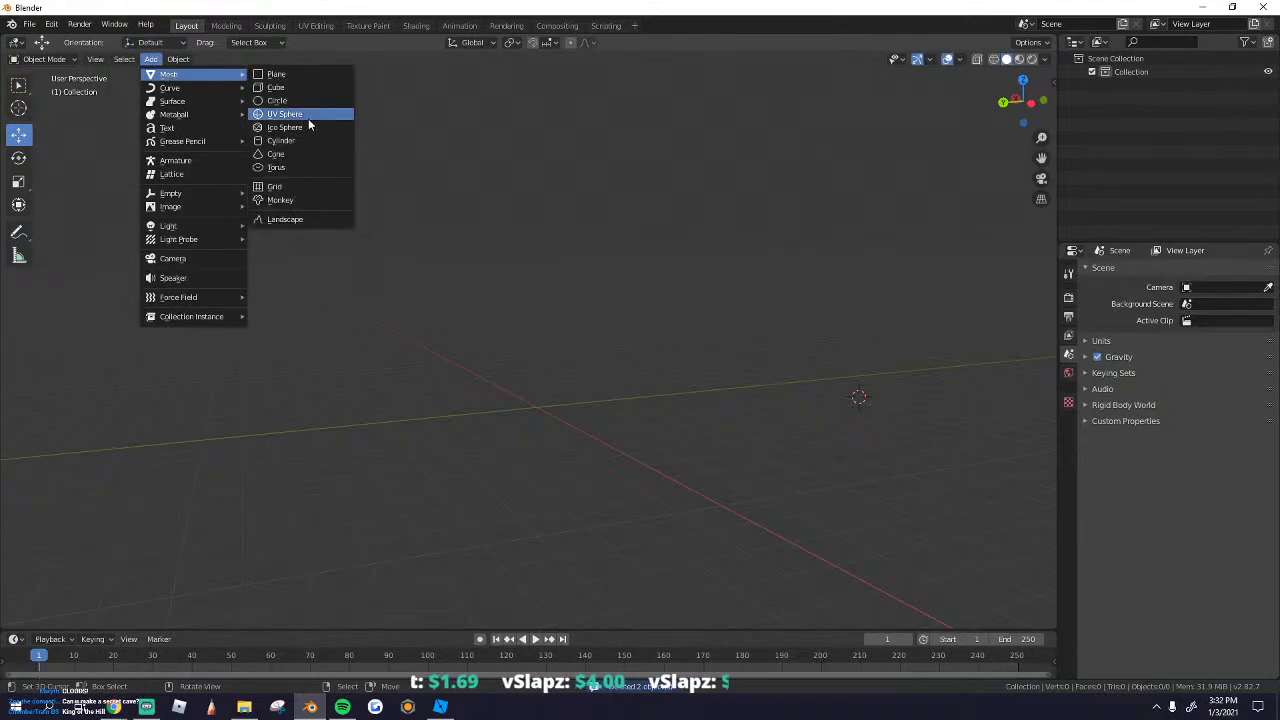
{"action": "left_click", "coordinate": [284, 128]}
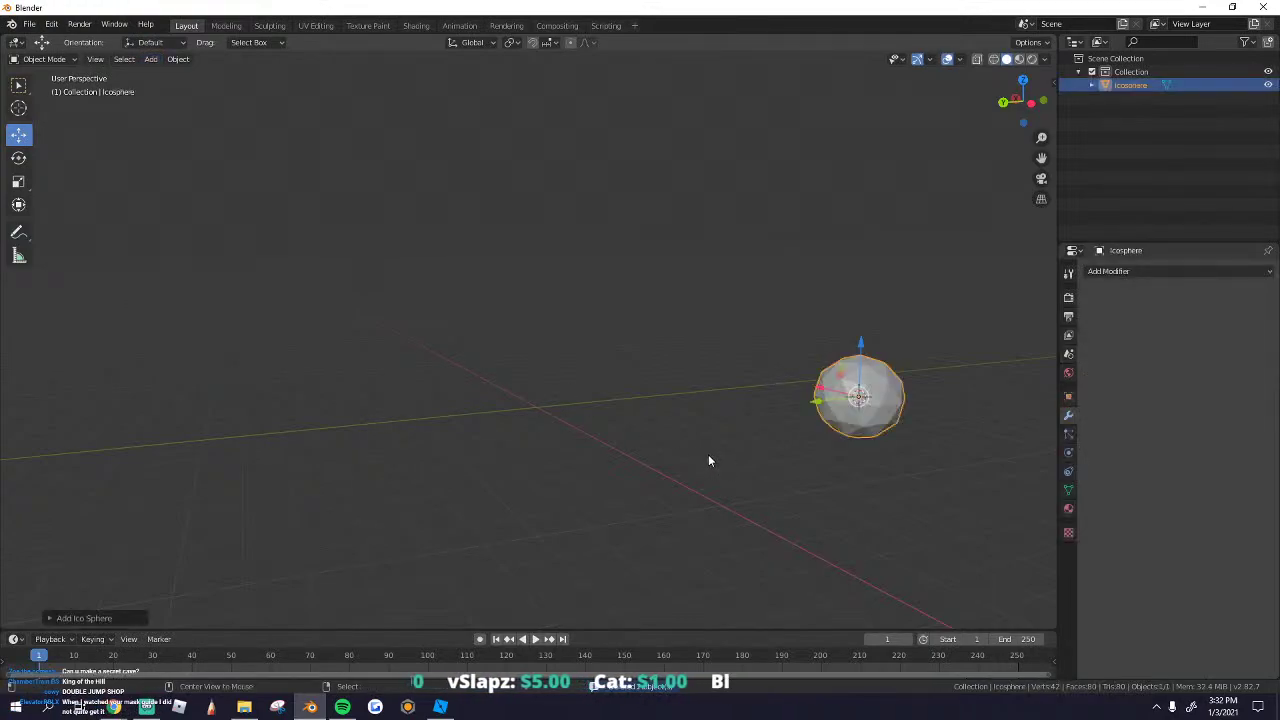
{"action": "key", "text": "alt+g"}
{"action": "middle_click_drag", "start_coordinate": [706, 426], "coordinate": [598, 384]}
Step: Stretch the ico sphere along the X axis into a wide ellipsoid
{"action": "key", "text": "s"}
{"action": "key", "text": "x"}
{"action": "key", "text": "s"}
{"action": "left_click", "coordinate": [610, 325]}
{"action": "key", "text": "s"}
{"action": "key", "text": "x"}
{"action": "left_click", "coordinate": [645, 455]}
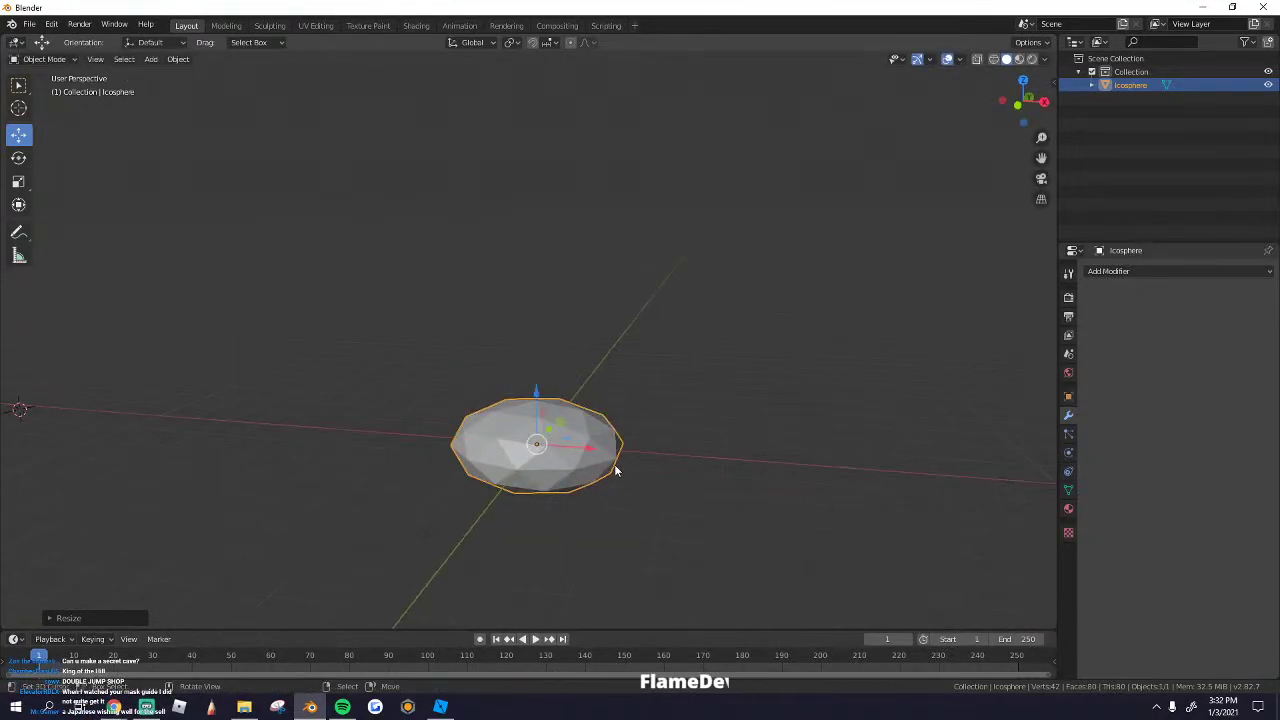
{"action": "key", "text": "shift+s"}
{"action": "left_click", "coordinate": [618, 474]}
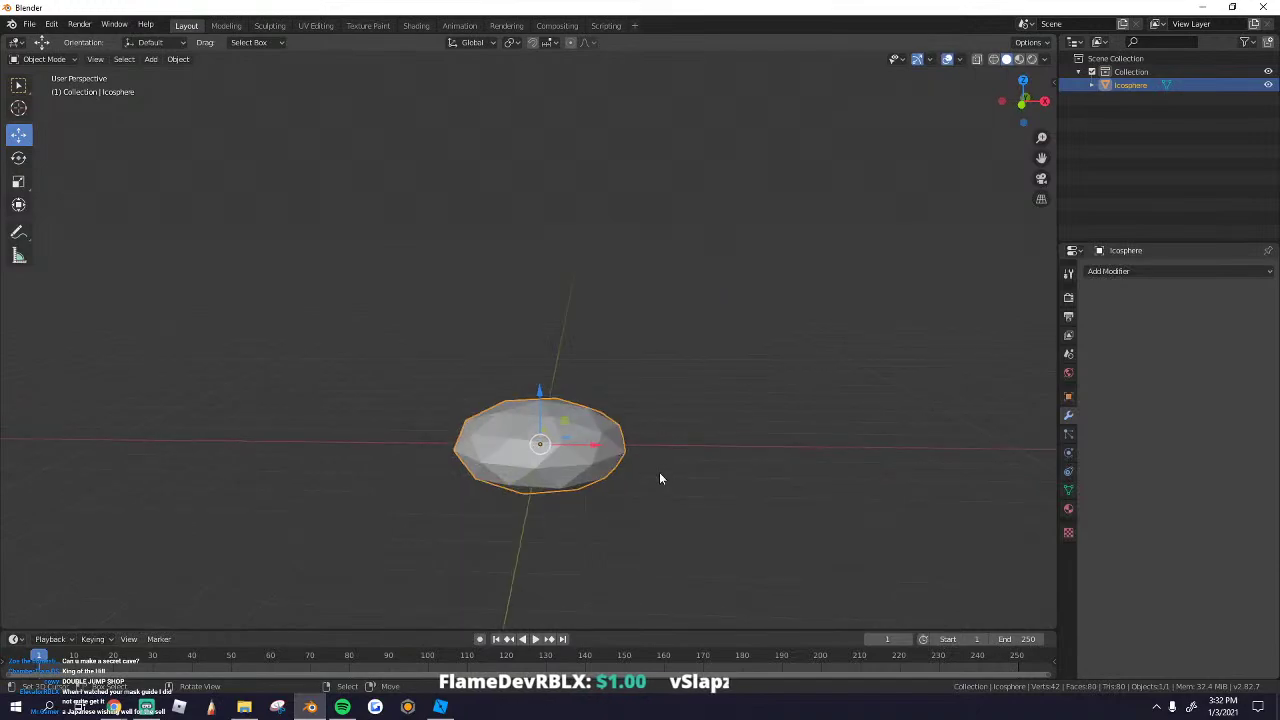
{"action": "key", "text": "s"}
{"action": "left_click", "coordinate": [648, 472]}
{"action": "key", "text": "ctrl+z"}
Step: Scale the ellipsoid up along the Z axis to make it taller
{"action": "key", "text": "s"}
{"action": "key", "text": "z"}
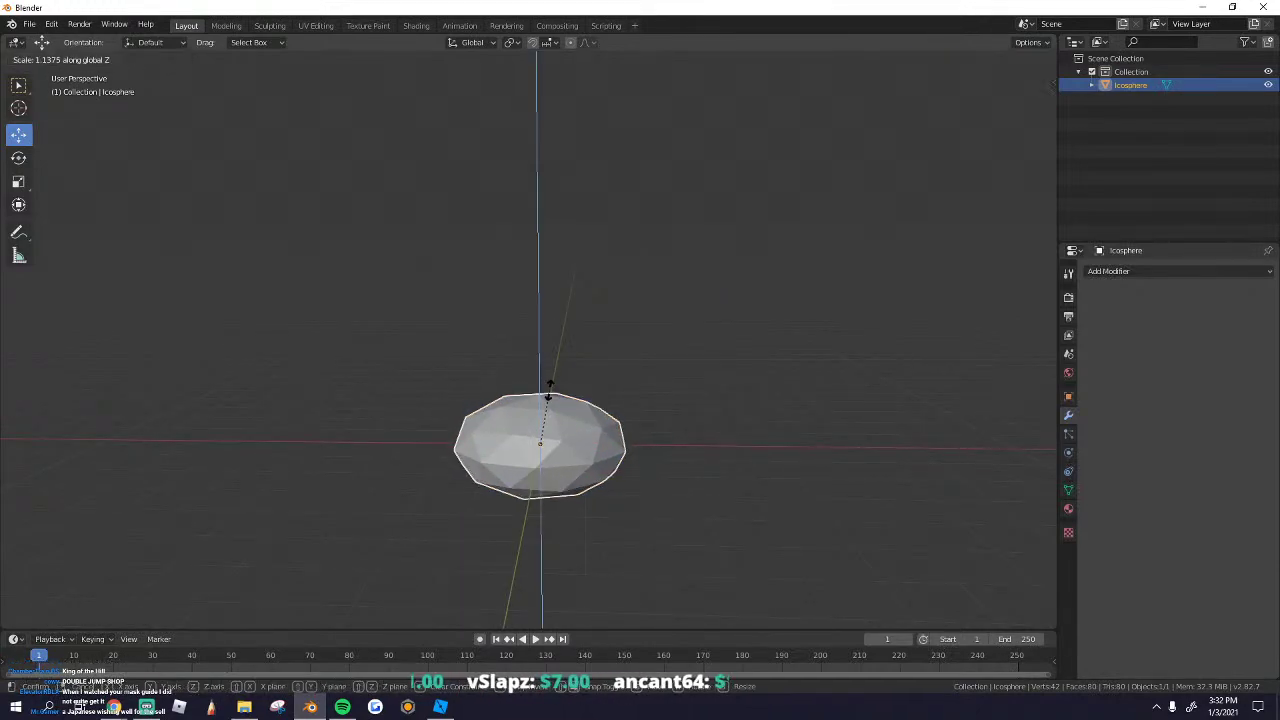
{"action": "left_click", "coordinate": [553, 379]}
Step: Duplicate the ellipsoid in place and scale the copy down slightly
{"action": "key", "text": "shift+d"}
{"action": "key", "text": "s"}
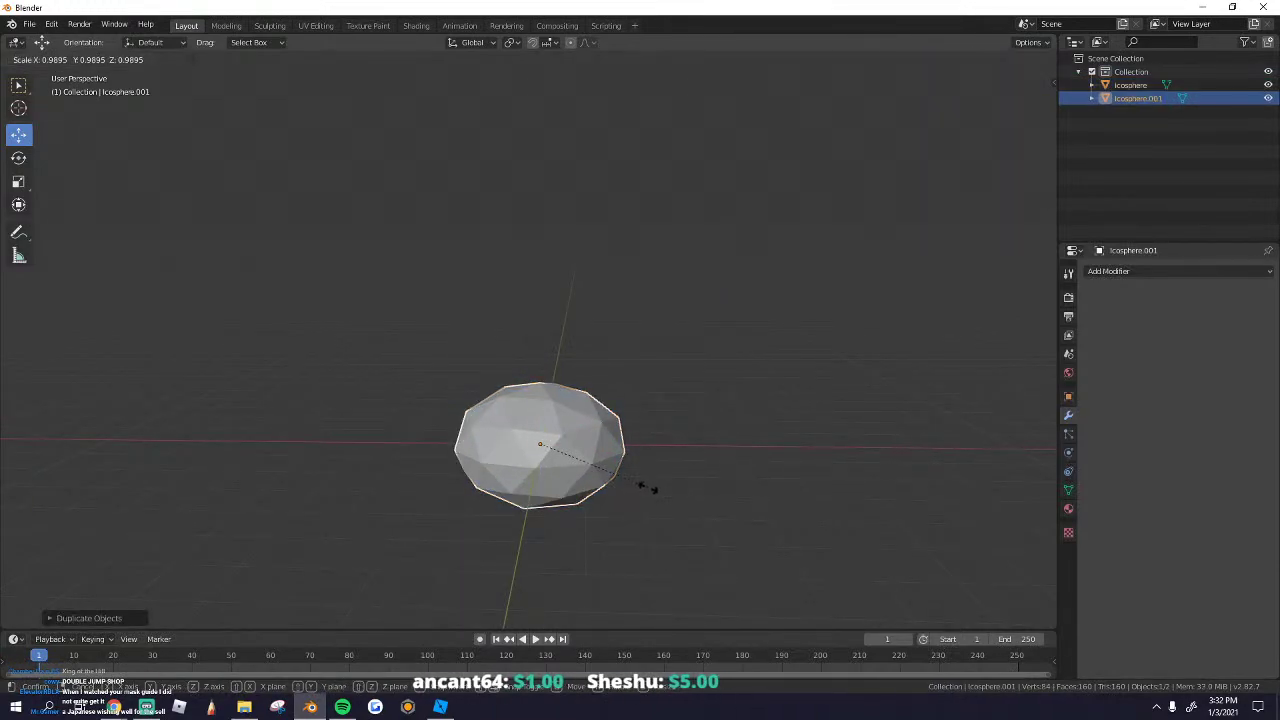
{"action": "left_click_drag", "start_coordinate": [599, 441], "coordinate": [694, 438]}
{"action": "middle_click_drag", "start_coordinate": [638, 330], "coordinate": [649, 372]}
{"action": "left_click_drag", "start_coordinate": [649, 349], "coordinate": [643, 390]}
{"action": "middle_click_drag", "start_coordinate": [634, 488], "coordinate": [1162, 423]}
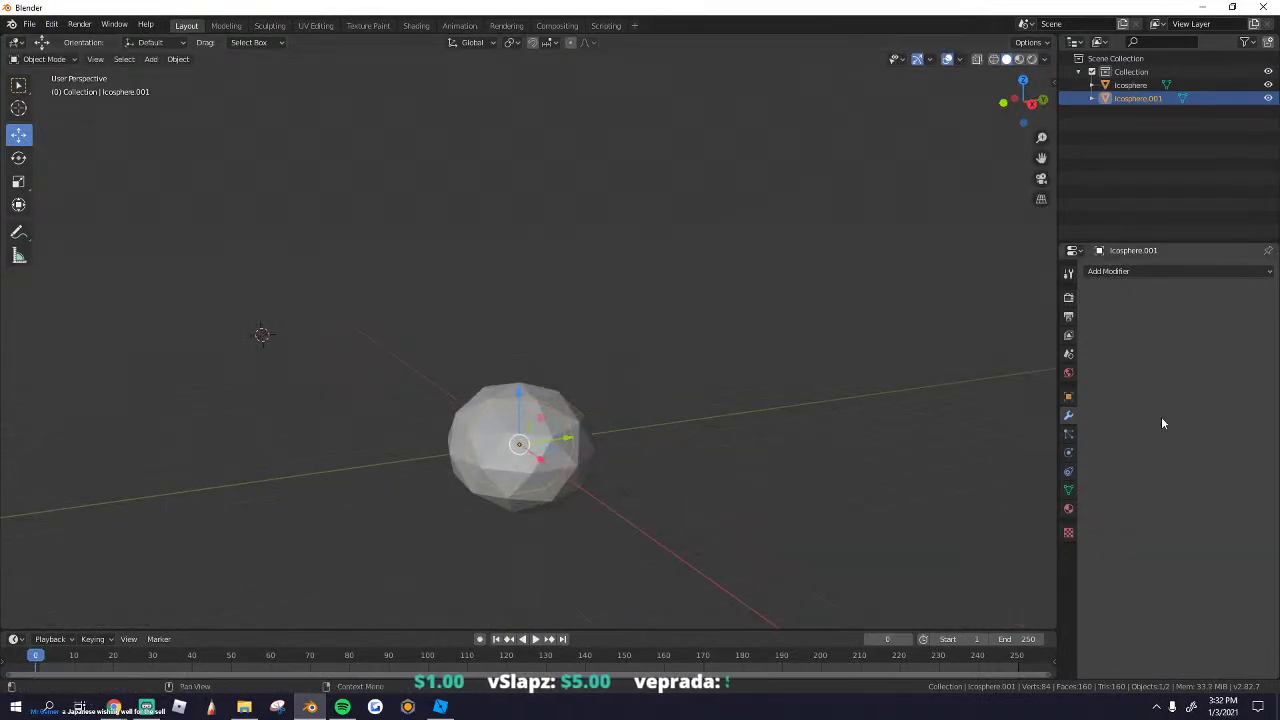
Step: Add a Mirror modifier on the X axis to the smaller copy
{"action": "left_click", "coordinate": [1108, 272]}
{"action": "left_click", "coordinate": [1012, 405]}
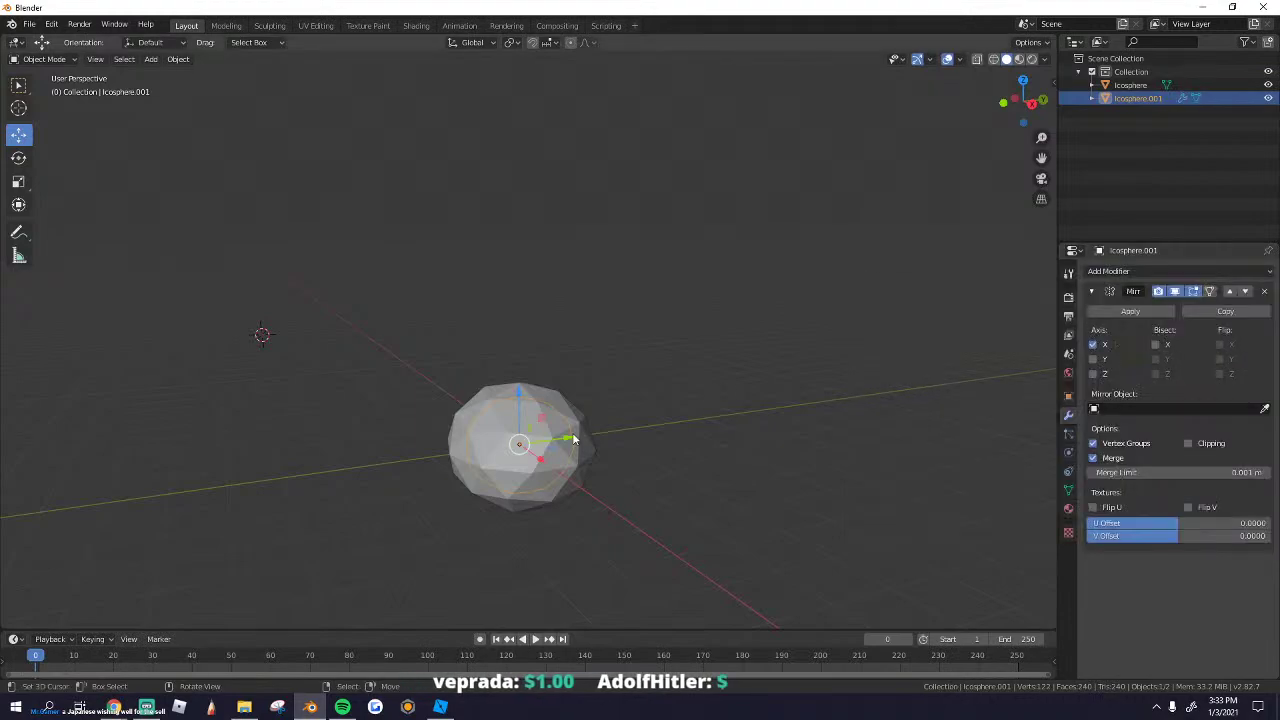
{"action": "left_click_drag", "start_coordinate": [538, 457], "coordinate": [545, 460]}
{"action": "key", "text": "ctrl+z"}
Step: In edit mode, move the copy's mesh outward along X so mirrored lobes stick out on both sides of the main sphere
{"action": "scroll", "coordinate": [554, 460], "scroll_direction": "up", "scroll_amount": 5}
{"action": "middle_click_drag", "start_coordinate": [554, 460], "coordinate": [584, 345], "text": "shift"}
{"action": "key", "text": "shift+grave"}
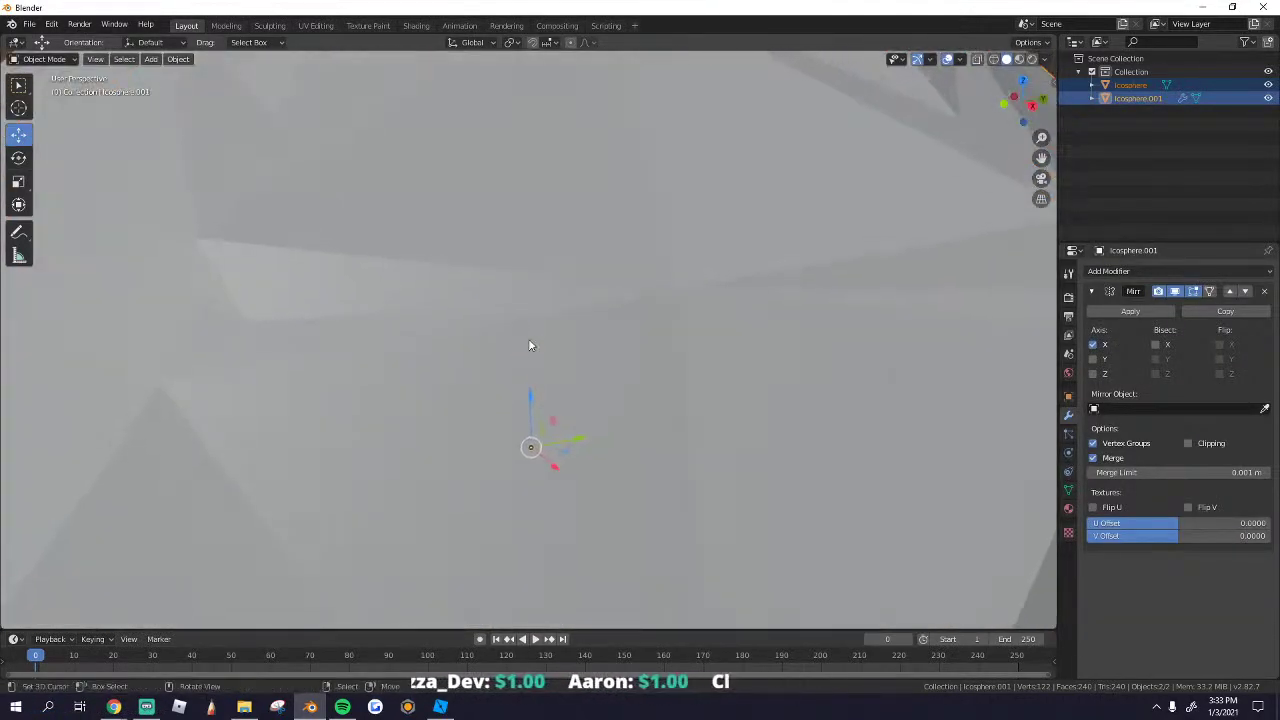
{"action": "left_click", "coordinate": [517, 331]}
{"action": "key", "text": "Tab"}
{"action": "scroll", "coordinate": [512, 340], "scroll_direction": "down", "scroll_amount": 10}
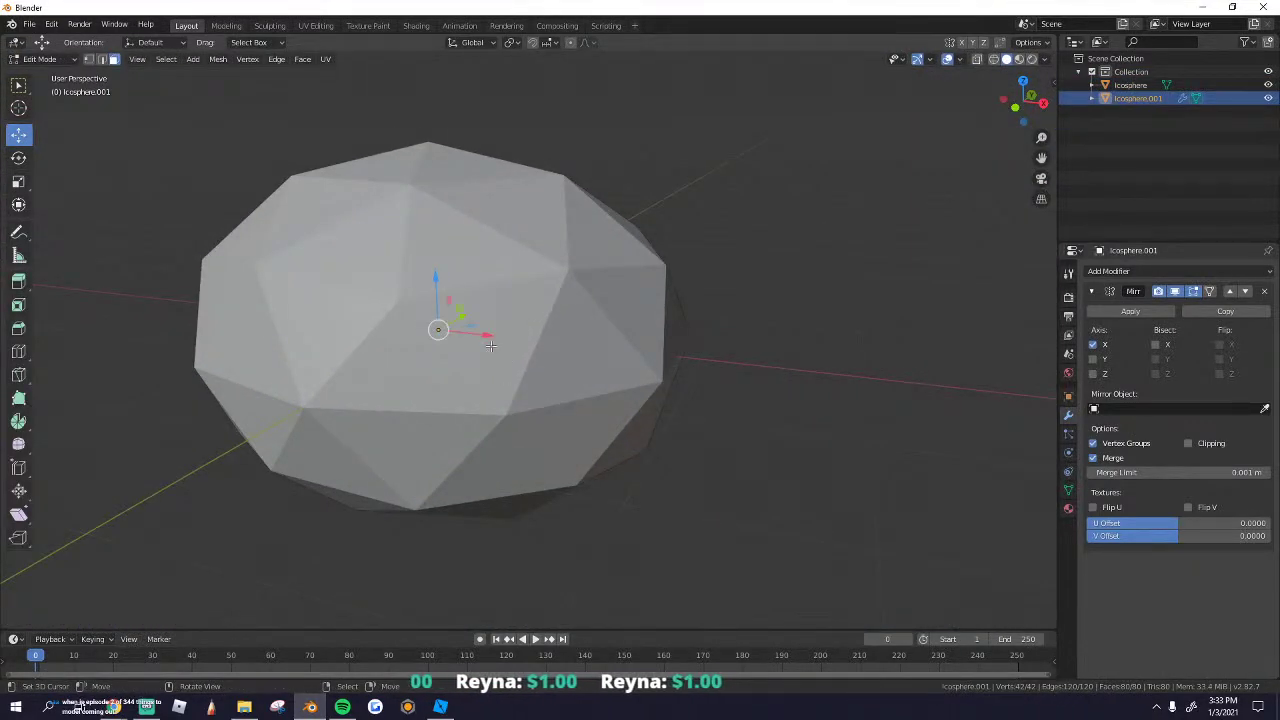
{"action": "left_click_drag", "start_coordinate": [589, 347], "coordinate": [691, 355]}
Step: Lower the mirrored side lobe below the main sphere's centre and enlarge it
{"action": "key", "text": "shift+grave"}
{"action": "key", "text": "s"}
{"action": "key", "text": "a"}
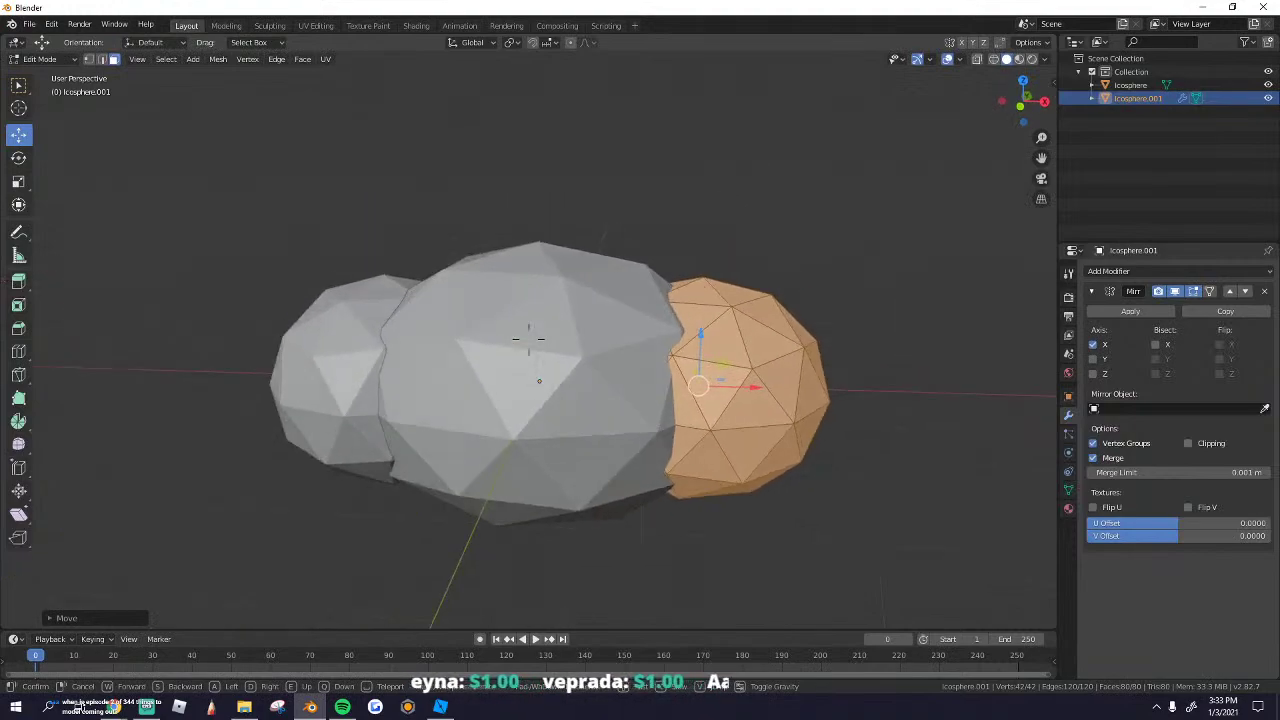
{"action": "left_click", "coordinate": [528, 340]}
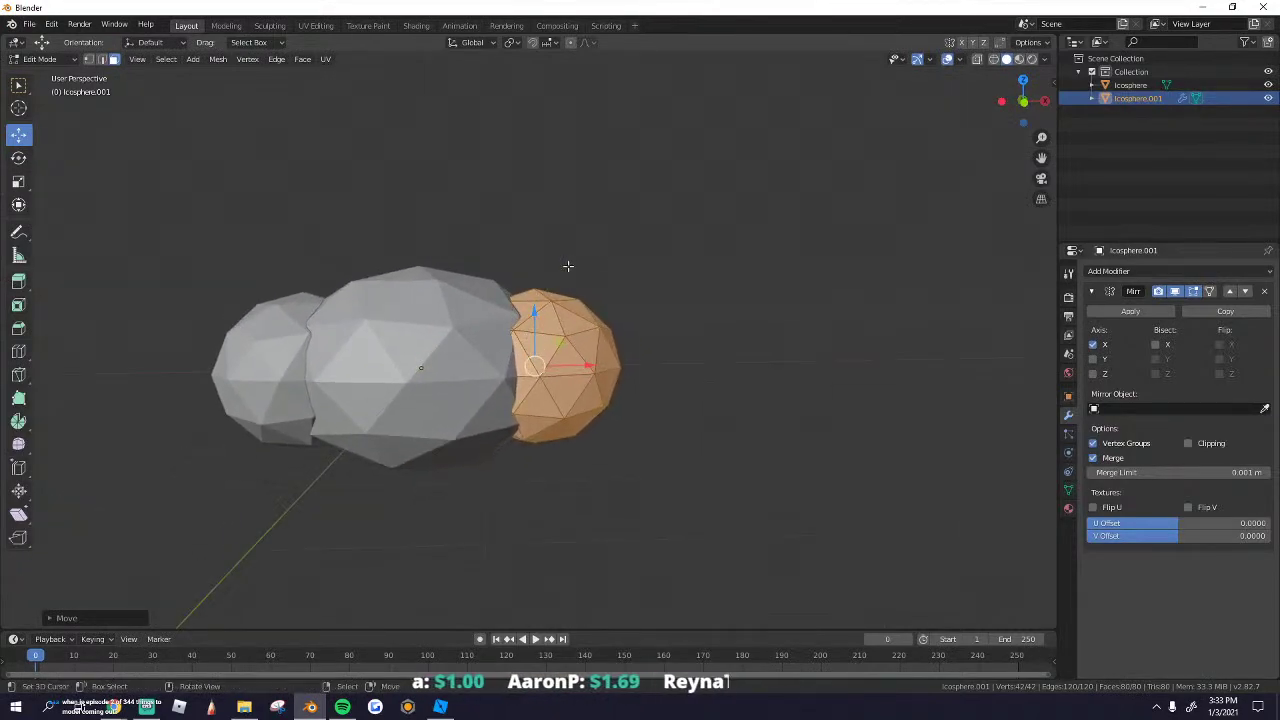
{"action": "key", "text": "s"}
{"action": "key", "text": "z"}
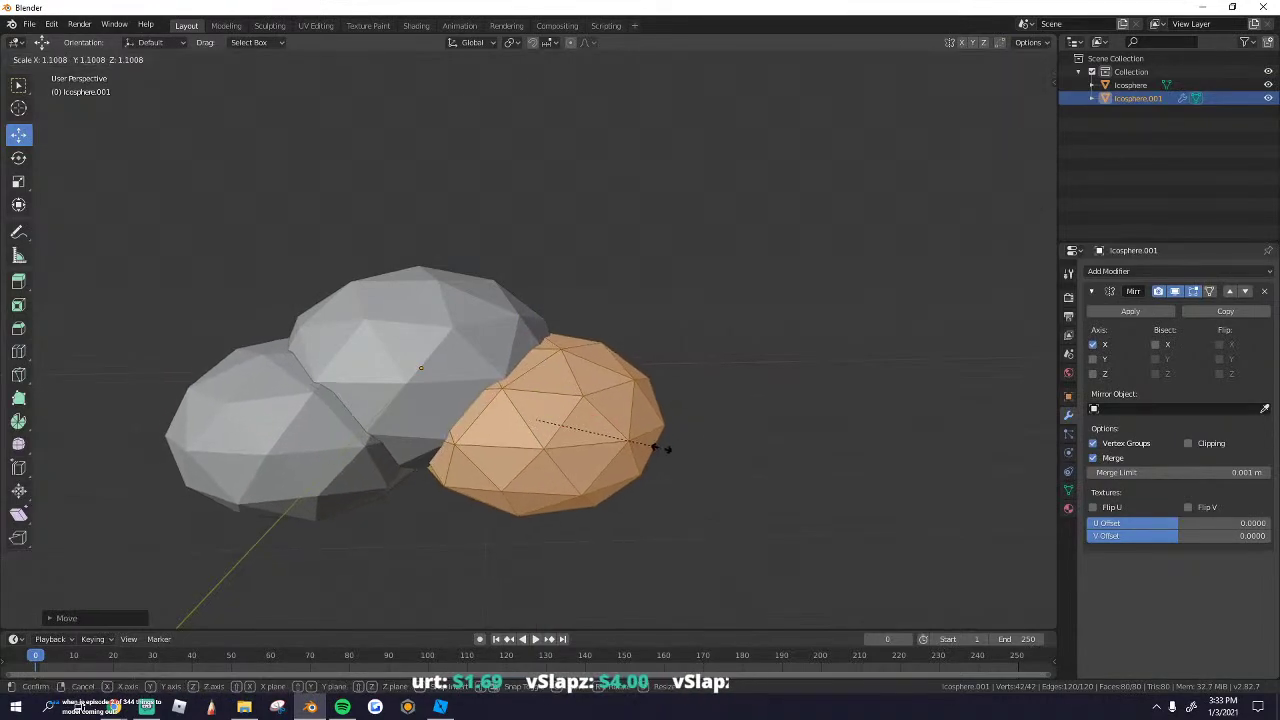
{"action": "left_click", "coordinate": [663, 449]}
{"action": "middle_click_drag", "start_coordinate": [663, 449], "coordinate": [542, 486]}
Step: Duplicate the mirrored lobe pair, rotate the copy 90 degrees about Z, and open its mesh for editing
{"action": "key", "text": "Tab"}
{"action": "key", "text": "shift+d"}
{"action": "type", "text": "rz"}
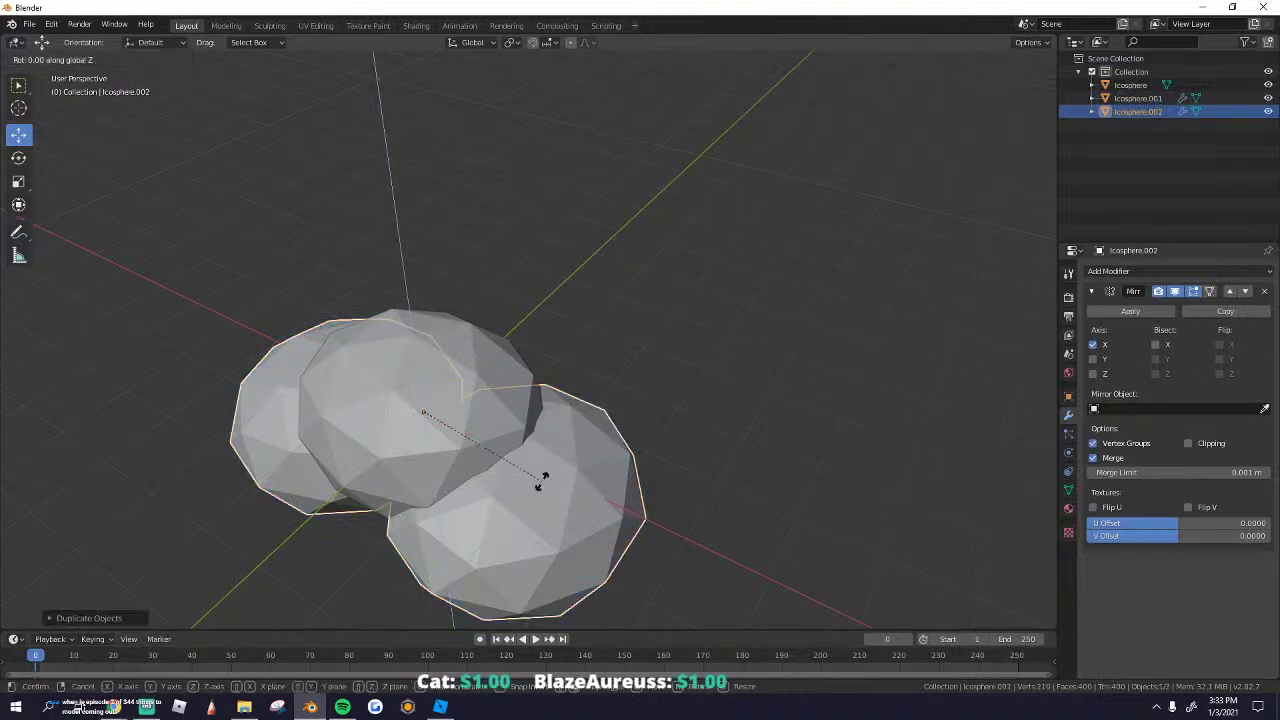
{"action": "type", "text": "90"}
{"action": "key", "text": "Return"}
{"action": "key", "text": "Tab"}
{"action": "key", "text": "alt+a"}
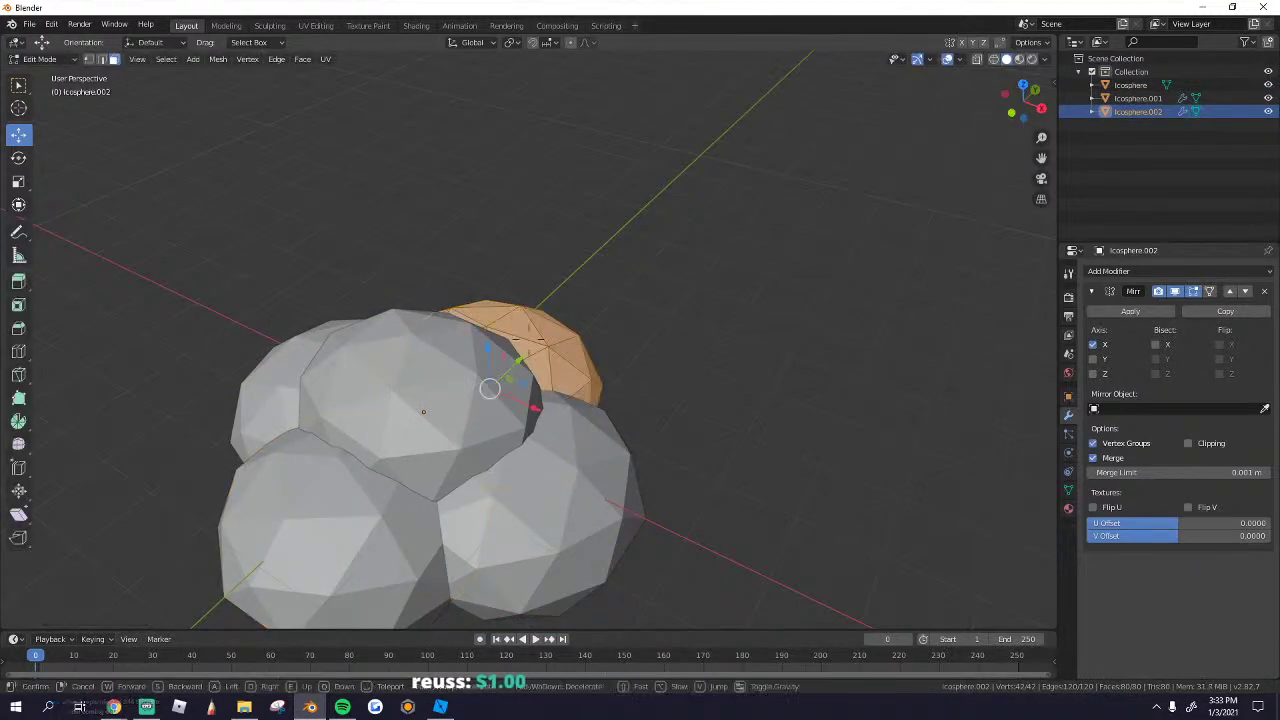
{"action": "key", "text": "w"}
{"action": "key", "text": "d"}
{"action": "left_click", "coordinate": [531, 340]}
{"action": "key", "text": "s"}
{"action": "key", "text": "x"}
{"action": "left_click", "coordinate": [477, 317]}
{"action": "key", "text": "ctrl+z"}
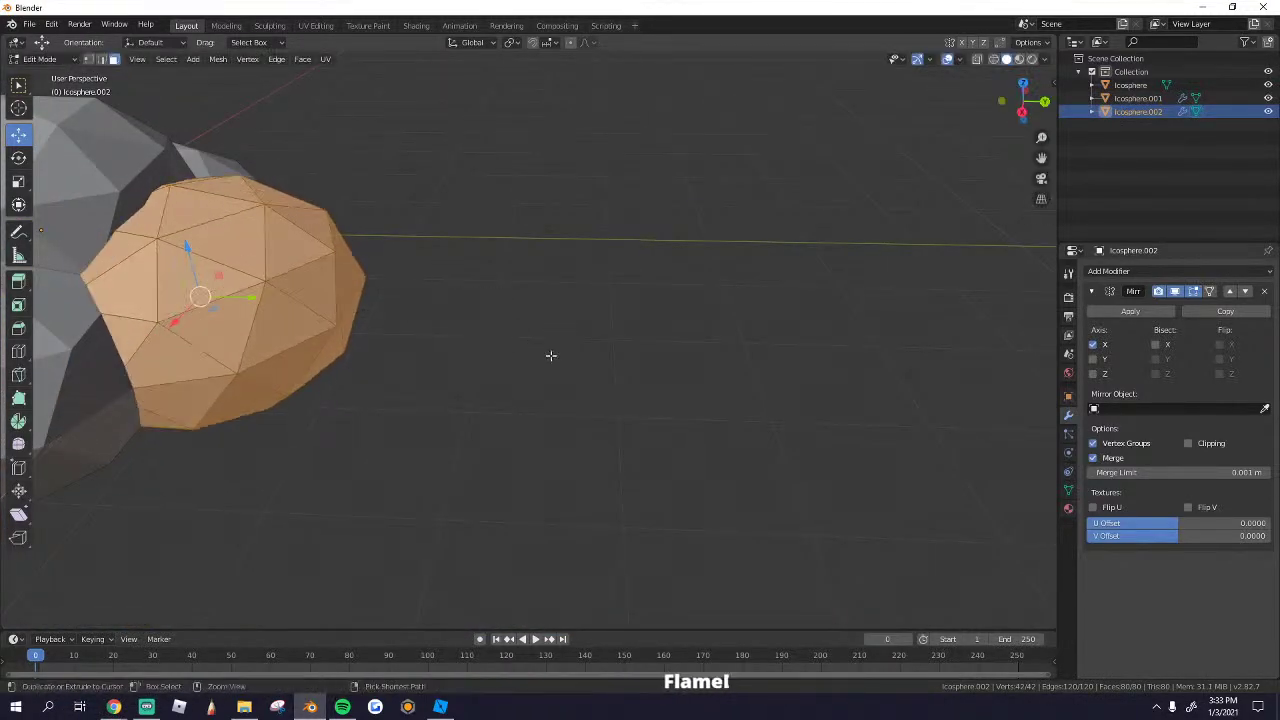
Step: Turn on wireframe display and narrow the rotated lobe along the Y axis
{"action": "key", "text": "shift+z"}
{"action": "key", "text": "s"}
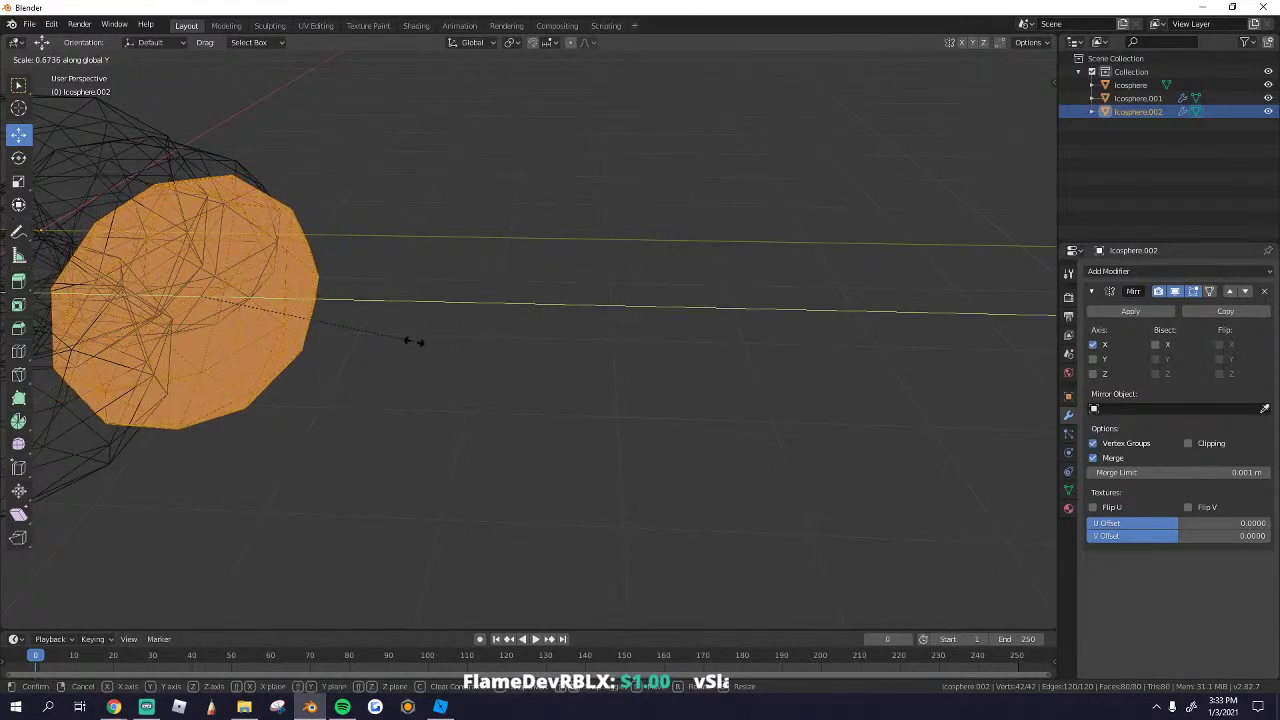
{"action": "left_click", "coordinate": [385, 325]}
{"action": "key", "text": "Tab"}
{"action": "middle_click_drag", "start_coordinate": [402, 323], "coordinate": [879, 344], "text": "shift"}
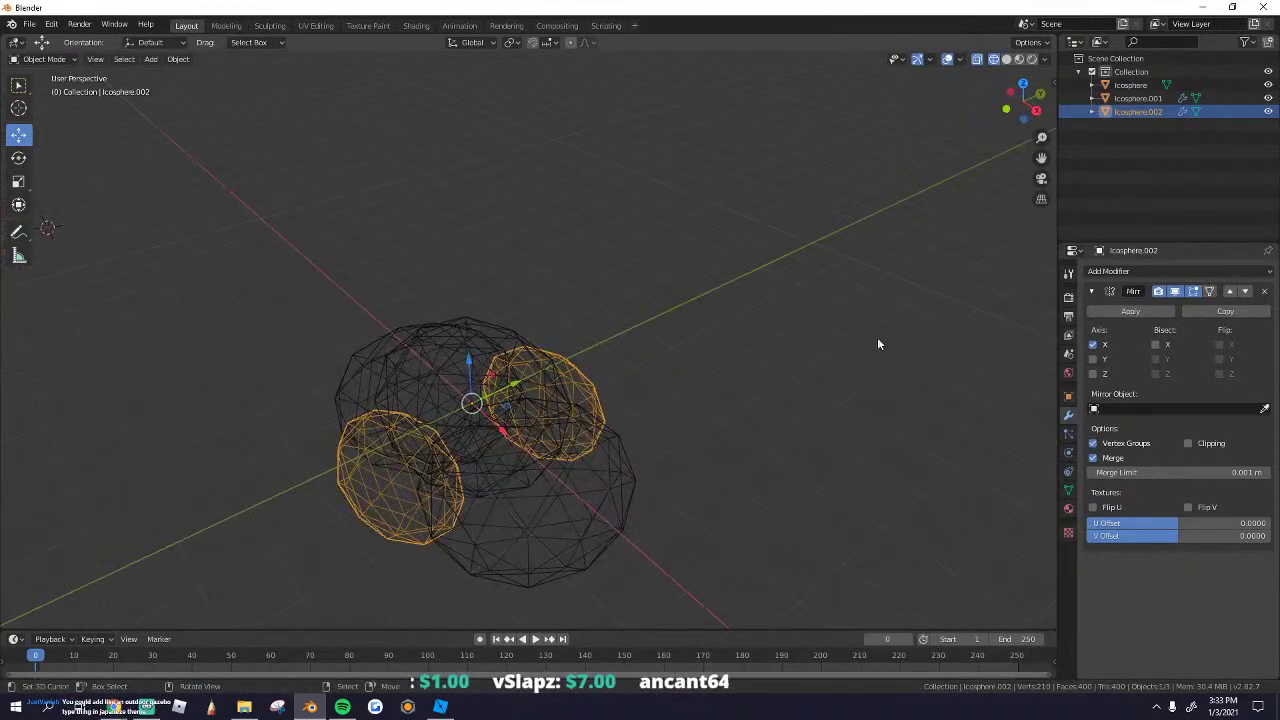
Step: Adjust the size of the rotated lobe pair, making its narrowed lobes rounder again
{"action": "key", "text": "Tab"}
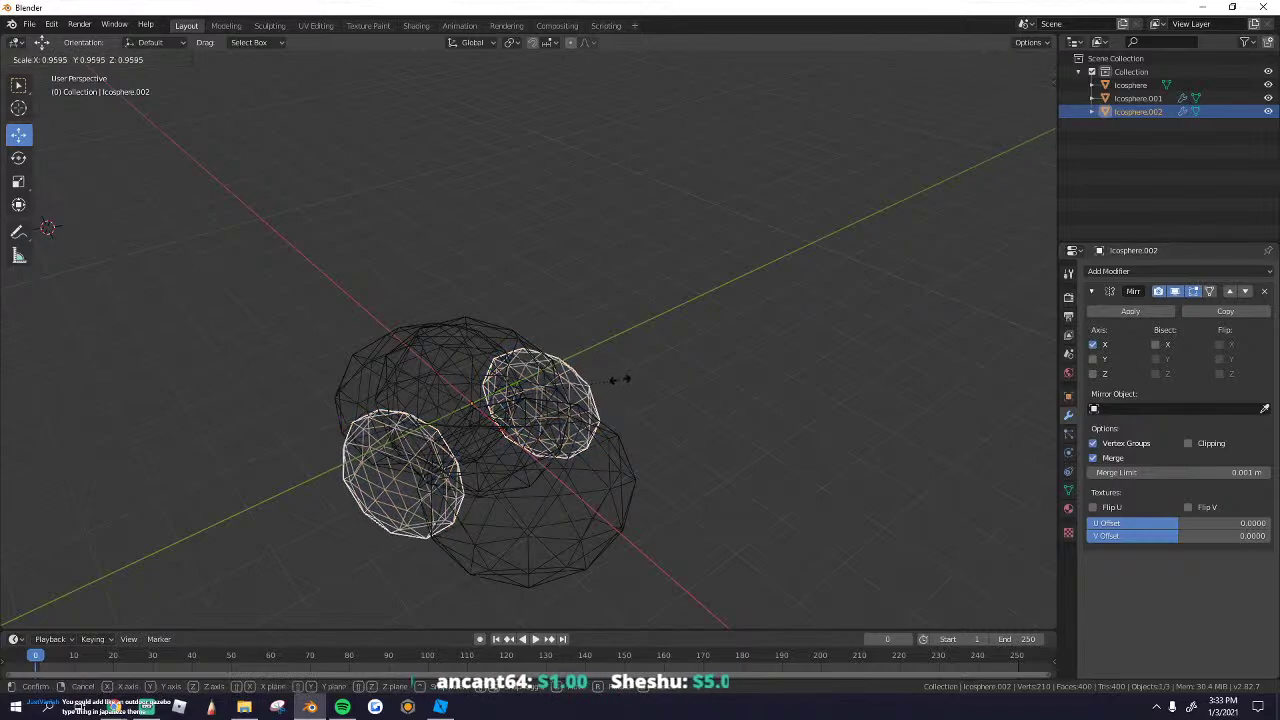
{"action": "left_click", "coordinate": [651, 378]}
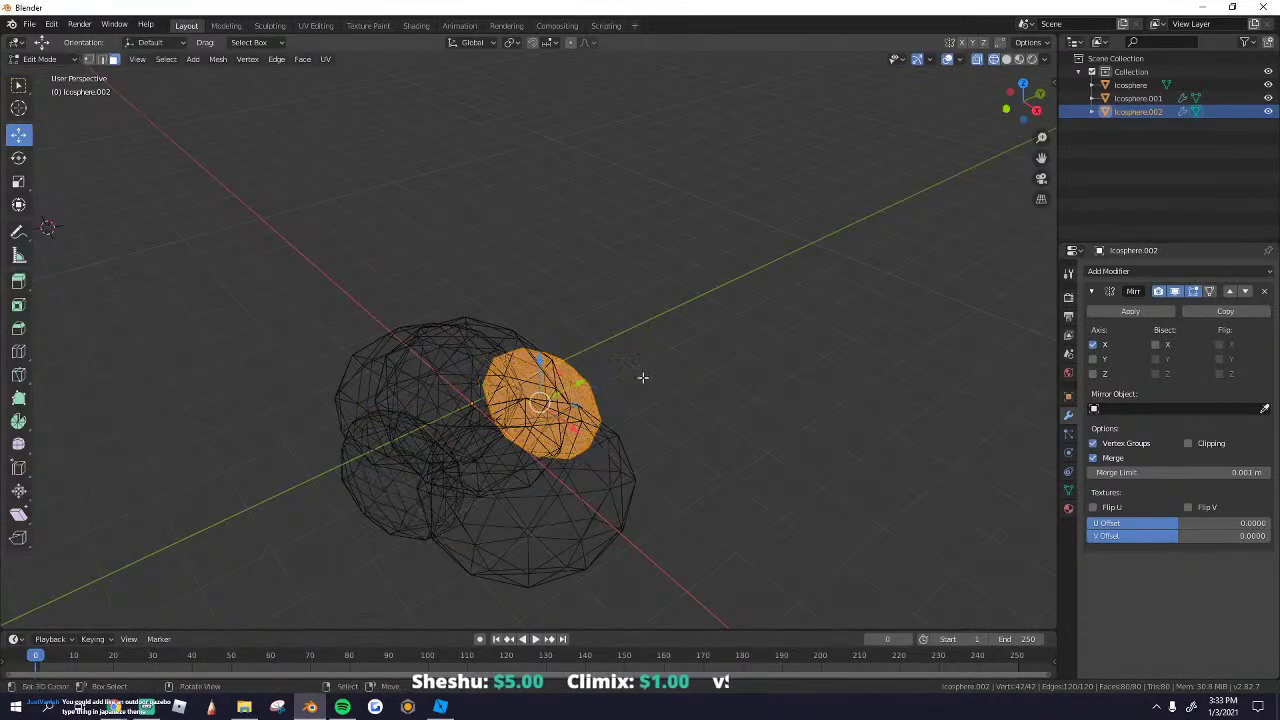
{"action": "left_click", "coordinate": [665, 366]}
{"action": "key", "text": "Tab"}
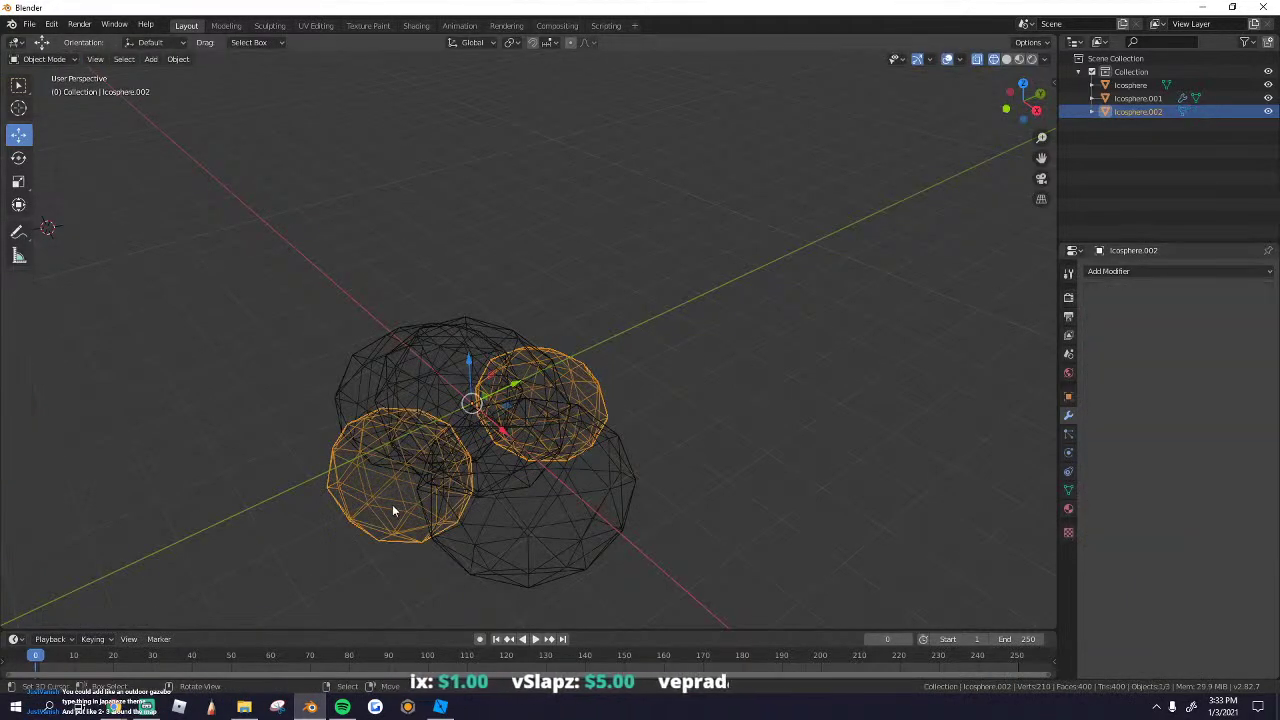
Step: Apply the Mirror modifiers on the lobe pairs and join all the spheres into one object
{"action": "left_click", "coordinate": [541, 498]}
{"action": "left_click", "coordinate": [1108, 313]}
{"action": "left_click", "coordinate": [532, 438]}
{"action": "key", "text": "a"}
{"action": "key", "text": "a"}
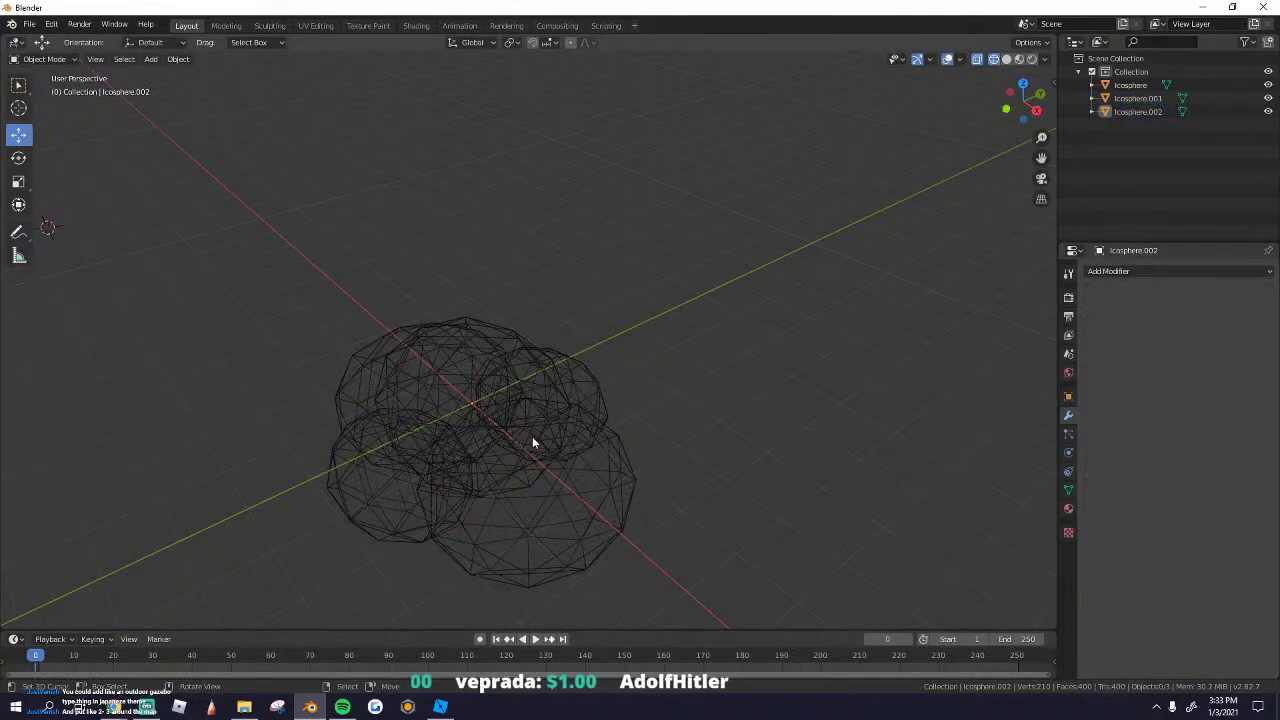
{"action": "key", "text": "ctrl+j"}
Step: Stretch the joined cloud shape along Z, return to solid shading, and open its mesh for editing
{"action": "key", "text": "s"}
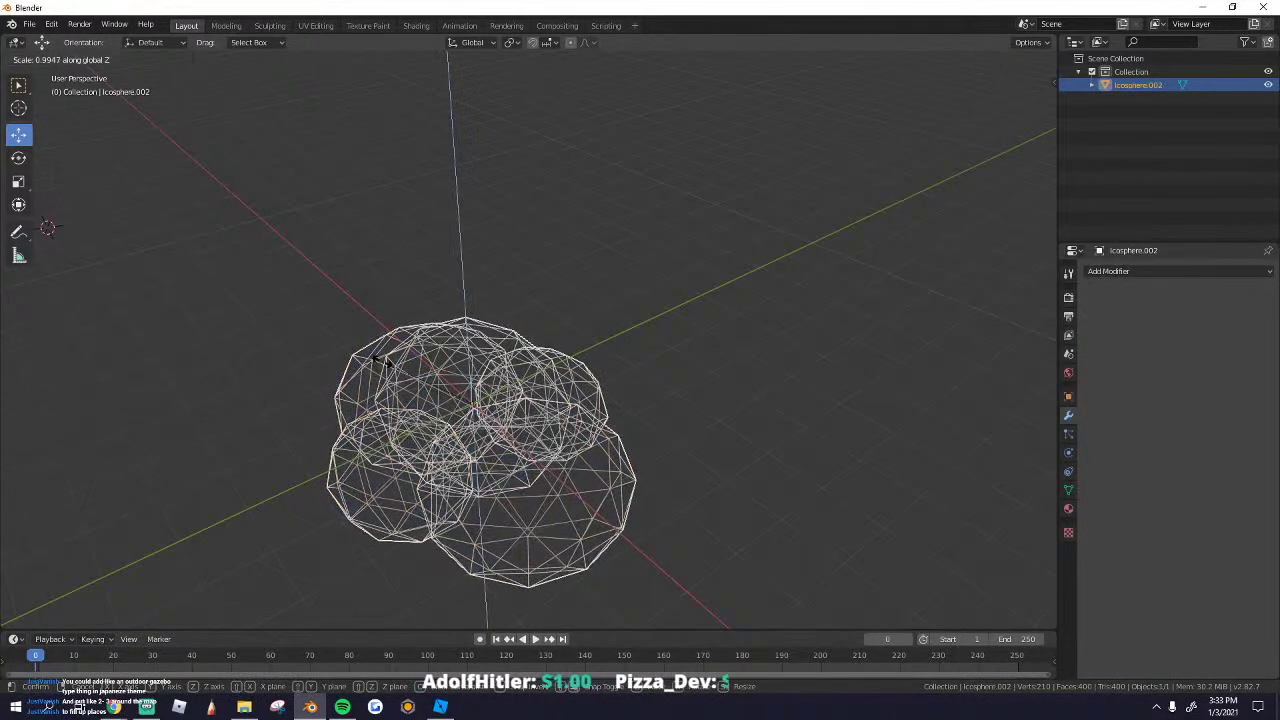
{"action": "left_click", "coordinate": [395, 300]}
{"action": "left_click", "coordinate": [1006, 59]}
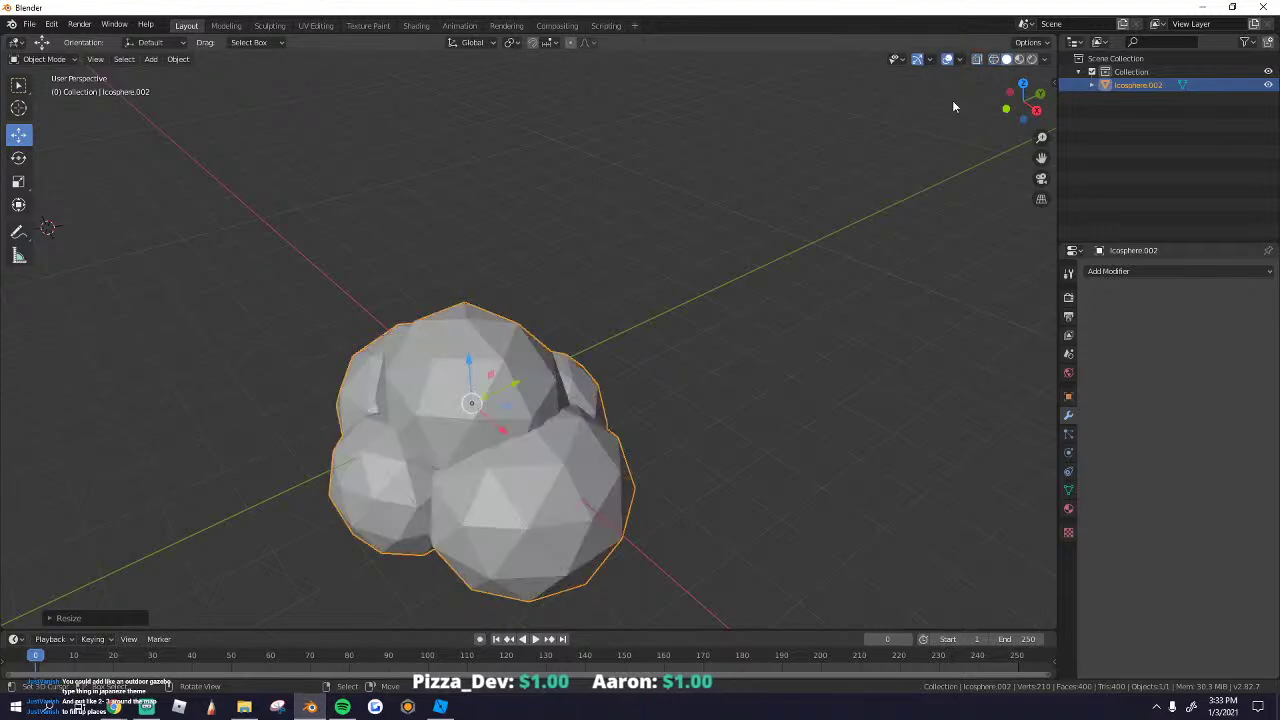
{"action": "key", "text": "shift+grave"}
{"action": "left_click", "coordinate": [529, 340]}
{"action": "key", "text": "Tab"}
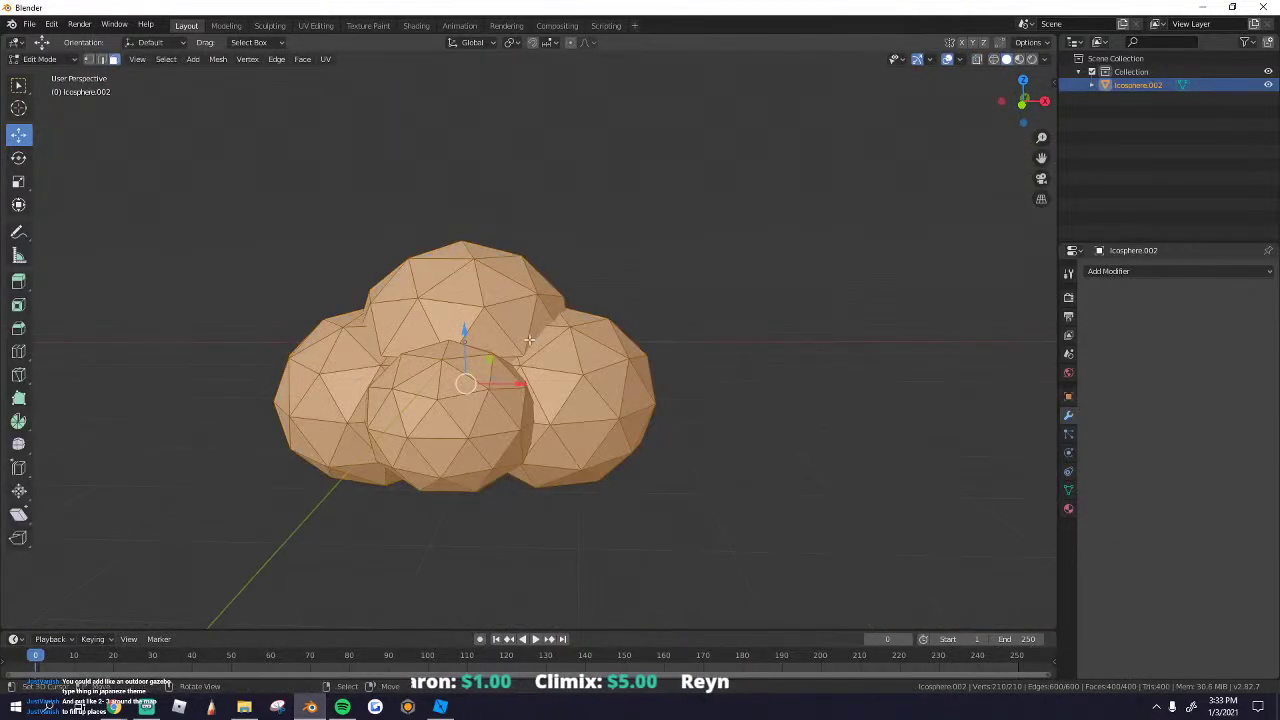
Step: Shade all the cloud's faces smooth and return to Object Mode
{"action": "left_click", "coordinate": [302, 59]}
{"action": "left_click", "coordinate": [366, 304]}
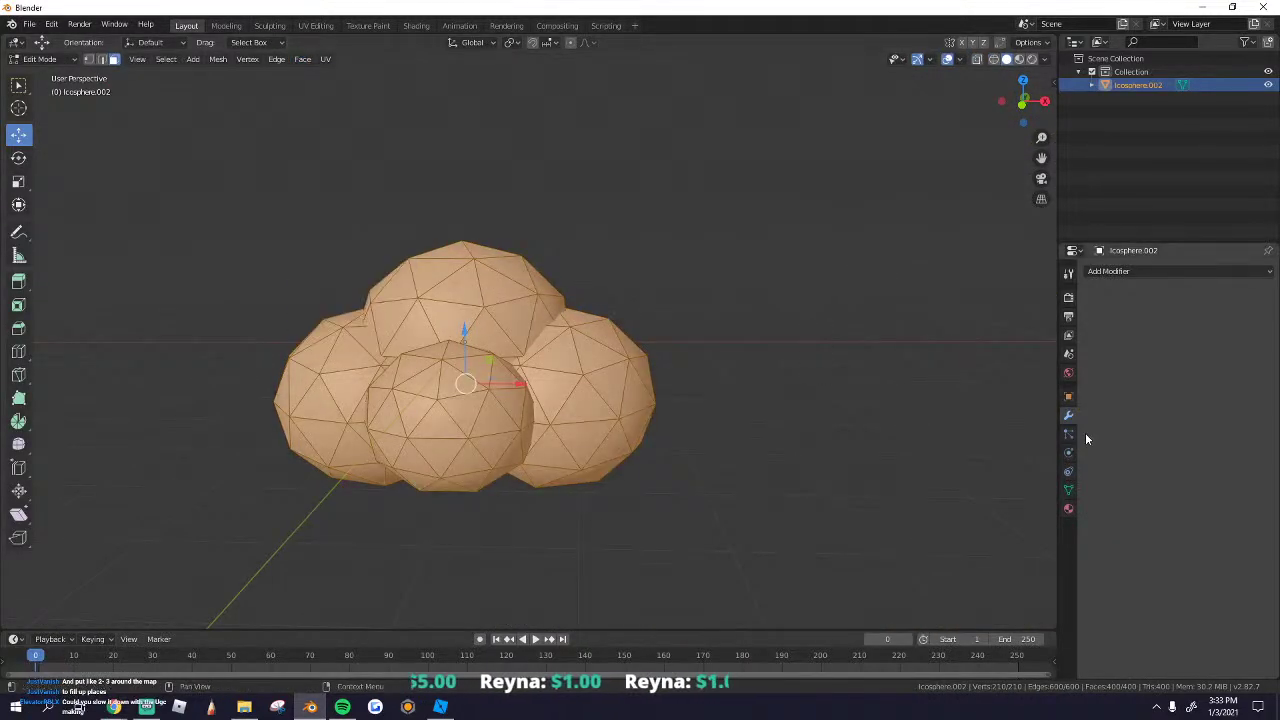
{"action": "key", "text": "Tab"}
Step: Reduce the cloud's mesh with a Decimate modifier in Collapse mode at a ratio of about 0.7, and apply it
{"action": "left_click", "coordinate": [1130, 274]}
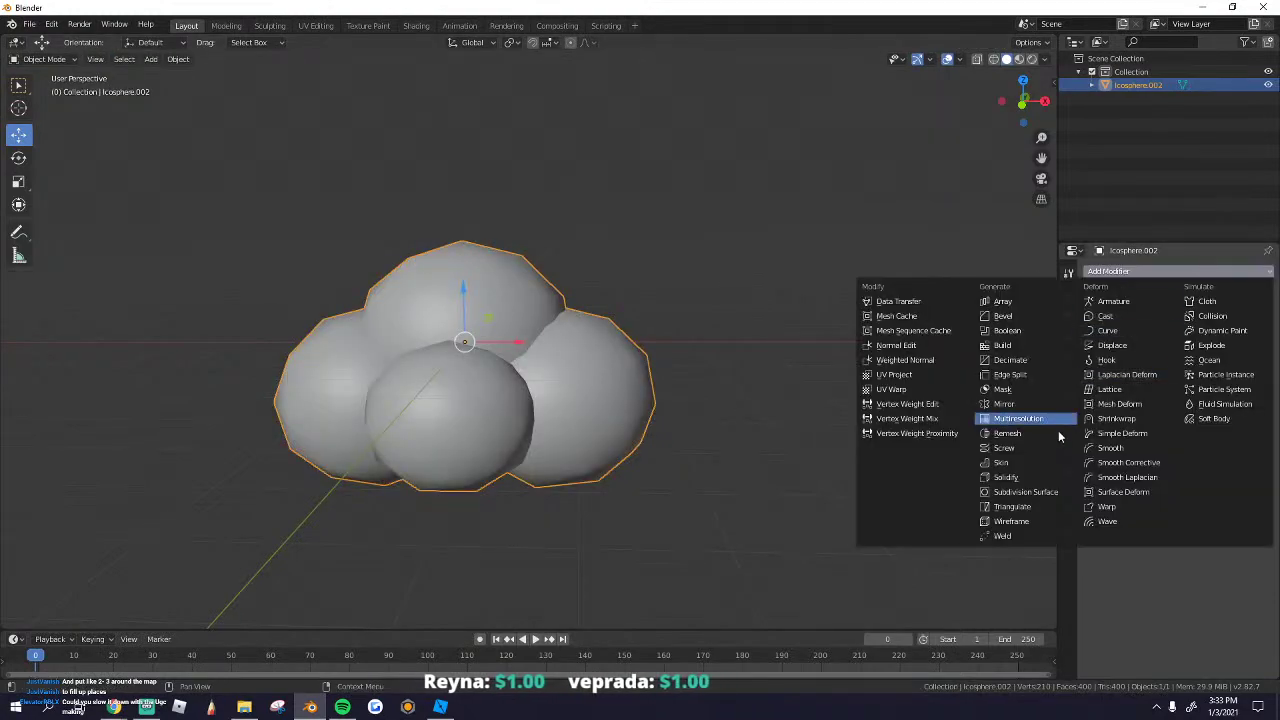
{"action": "left_click", "coordinate": [1020, 362]}
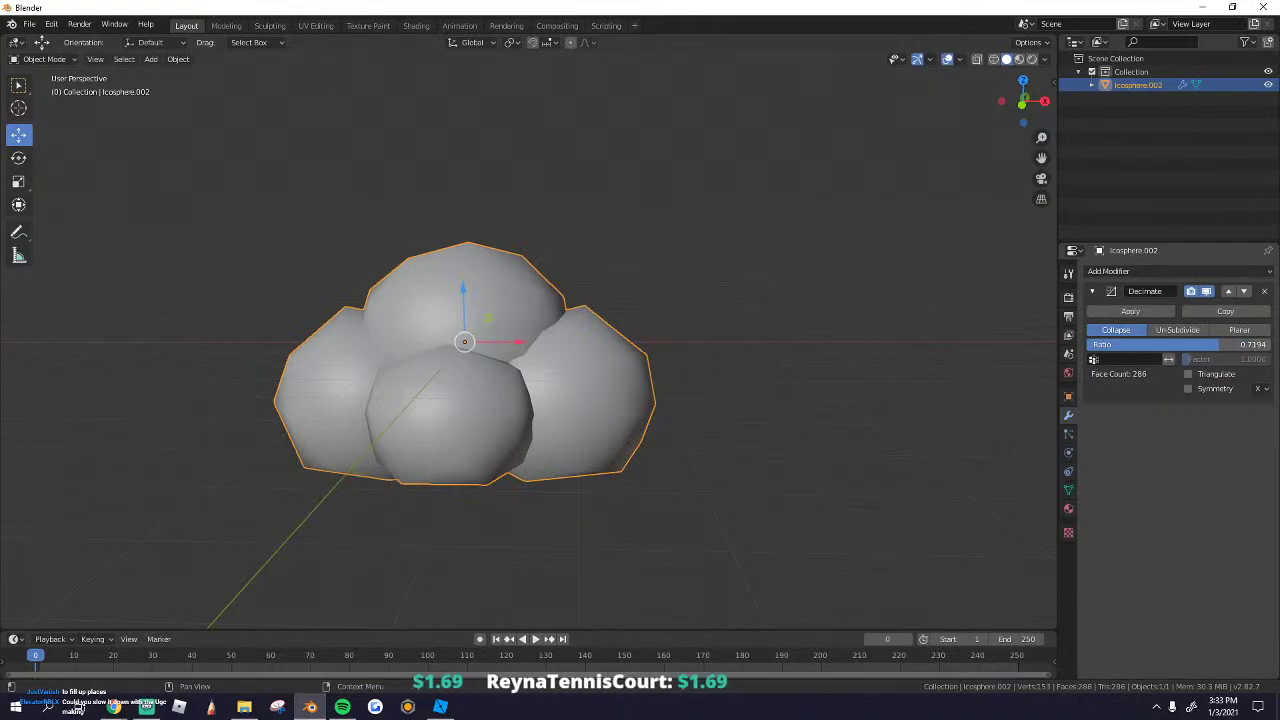
{"action": "left_click", "coordinate": [1131, 312]}
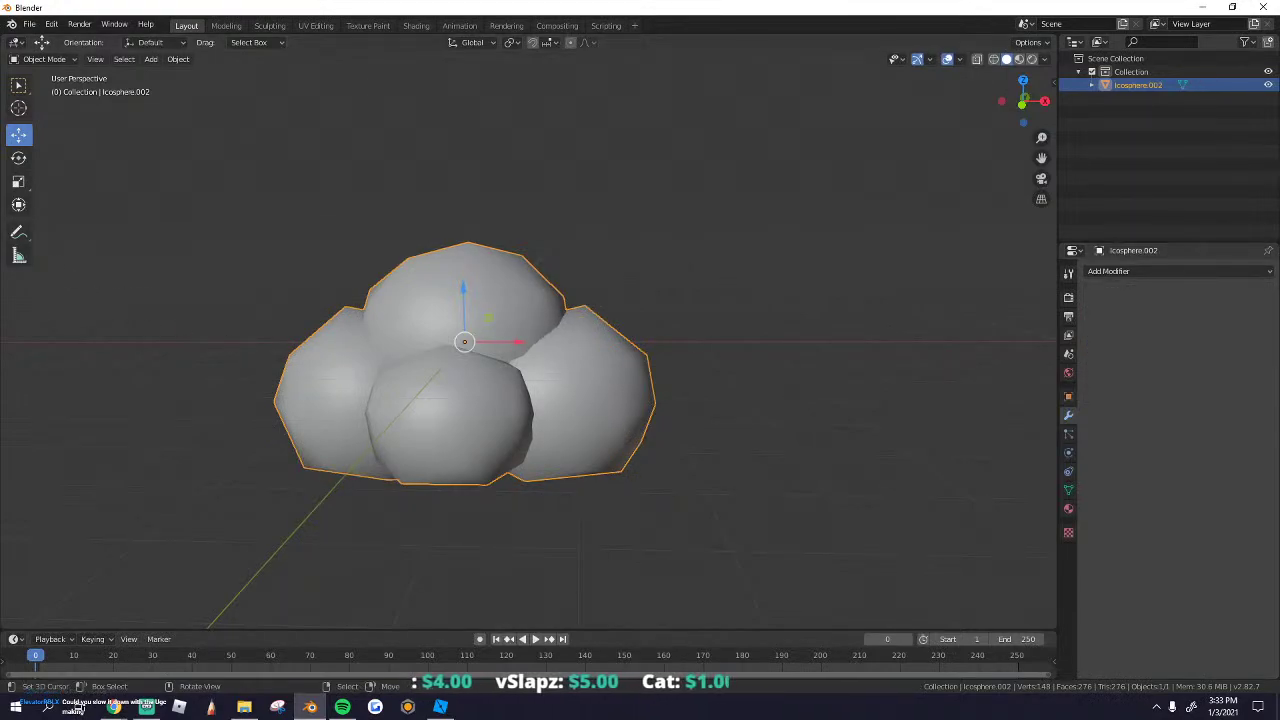
Step: Export the decimated cloud as a Wavefront (.obj) file and switch to the map in Roblox Studio
{"action": "left_click", "coordinate": [29, 24]}
{"action": "mouse_move", "coordinate": [62, 218]}
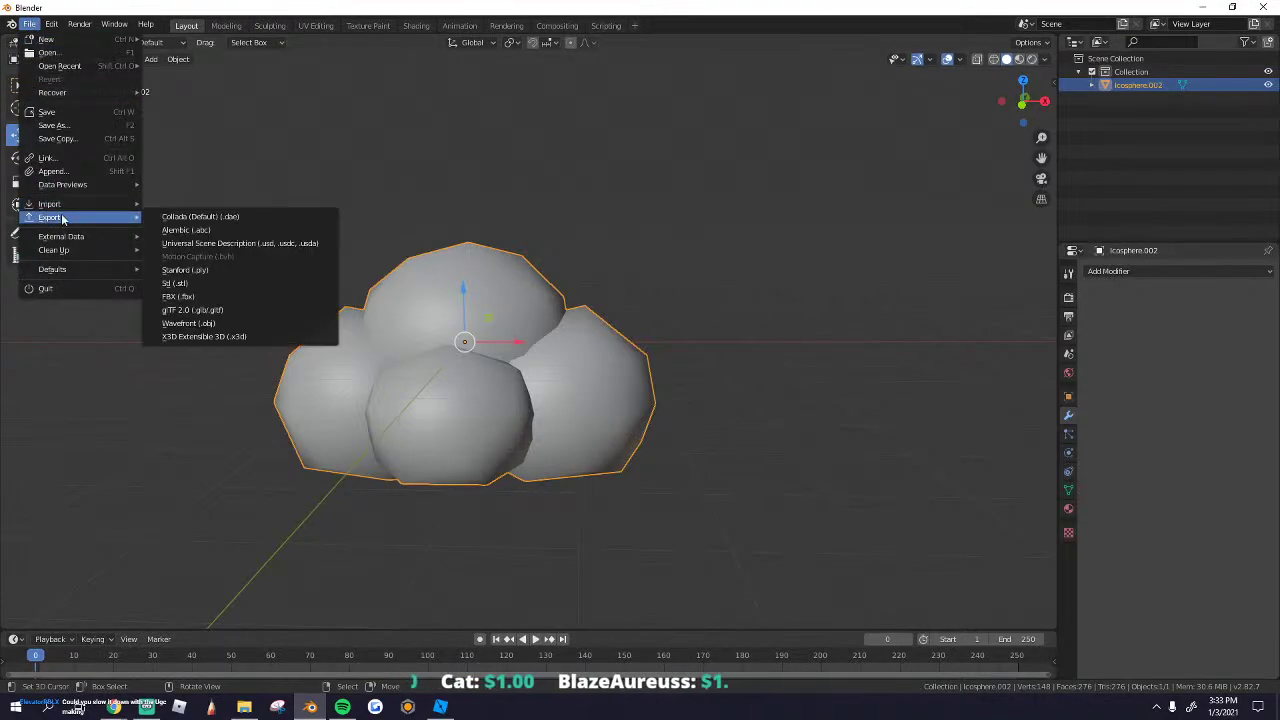
{"action": "left_click", "coordinate": [240, 316]}
{"action": "left_click", "coordinate": [848, 406]}
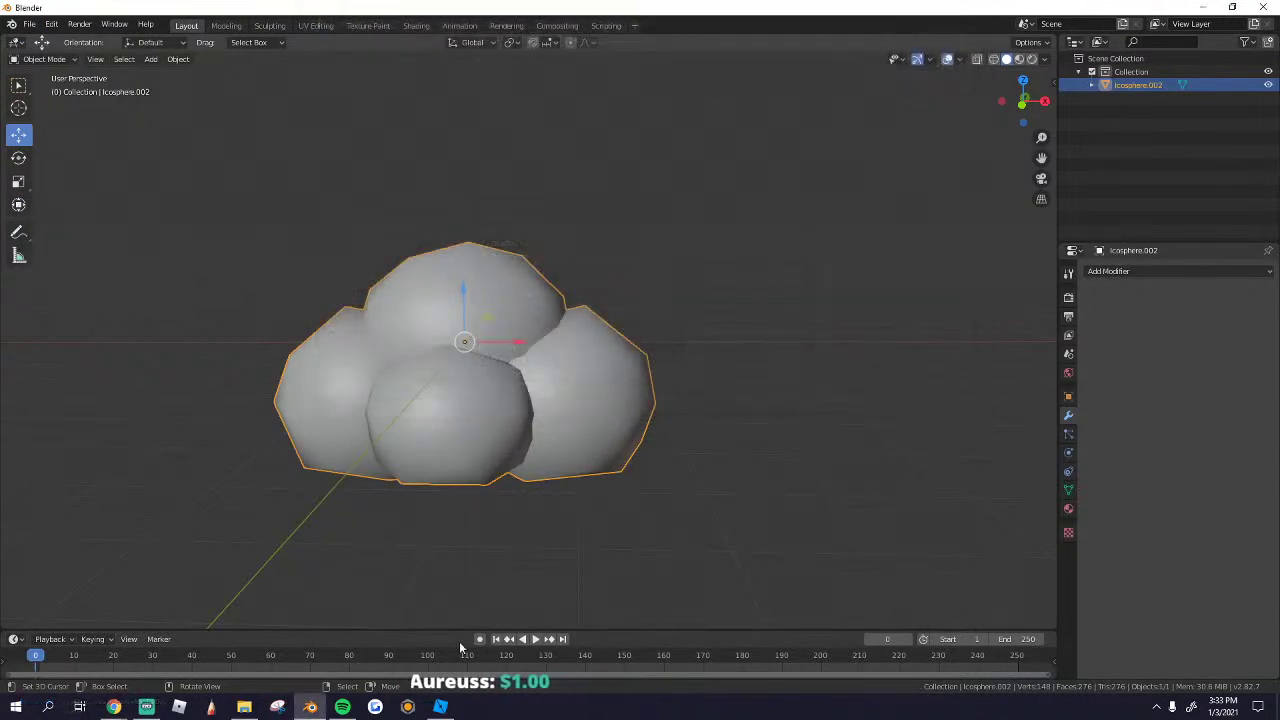
{"action": "left_click", "coordinate": [446, 707]}
{"action": "right_click_drag", "start_coordinate": [398, 412], "coordinate": [406, 416]}
{"action": "scroll", "coordinate": [406, 416], "scroll_direction": "up", "scroll_amount": 3}
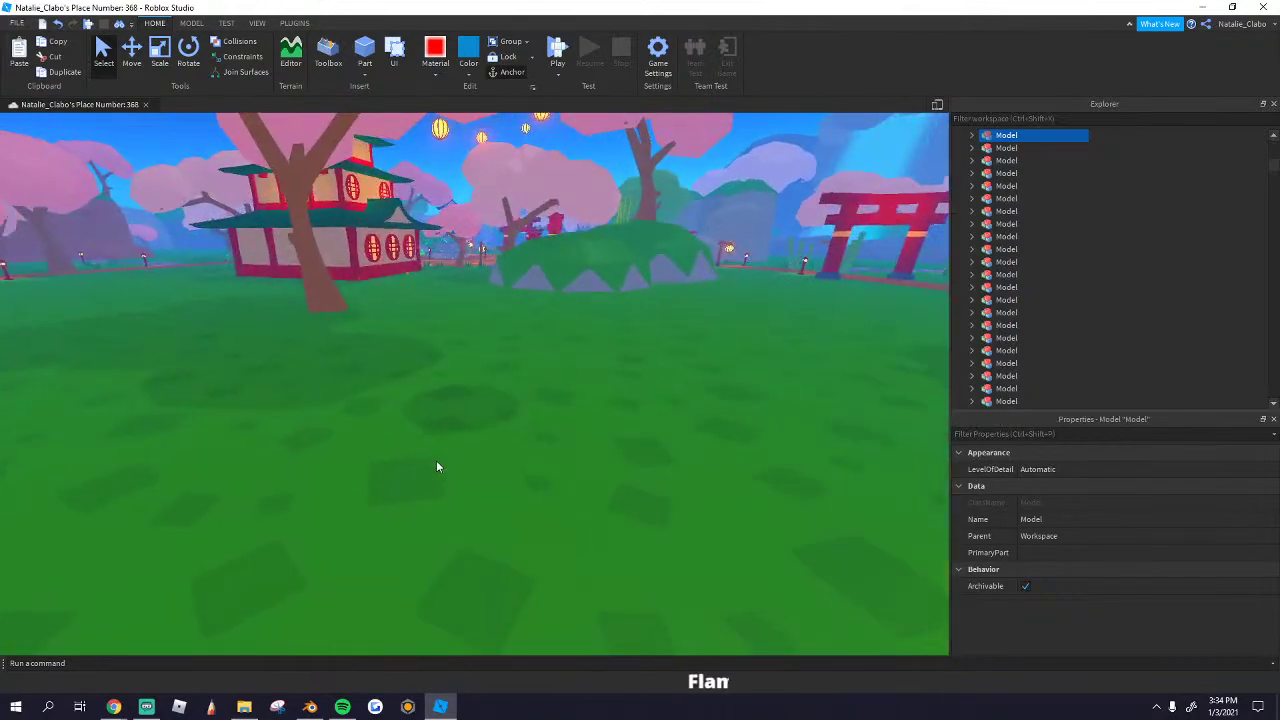
{"action": "right_click", "coordinate": [436, 460]}
{"action": "left_click", "coordinate": [487, 431]}
{"action": "scroll", "coordinate": [560, 300], "scroll_direction": "down", "scroll_amount": 8}
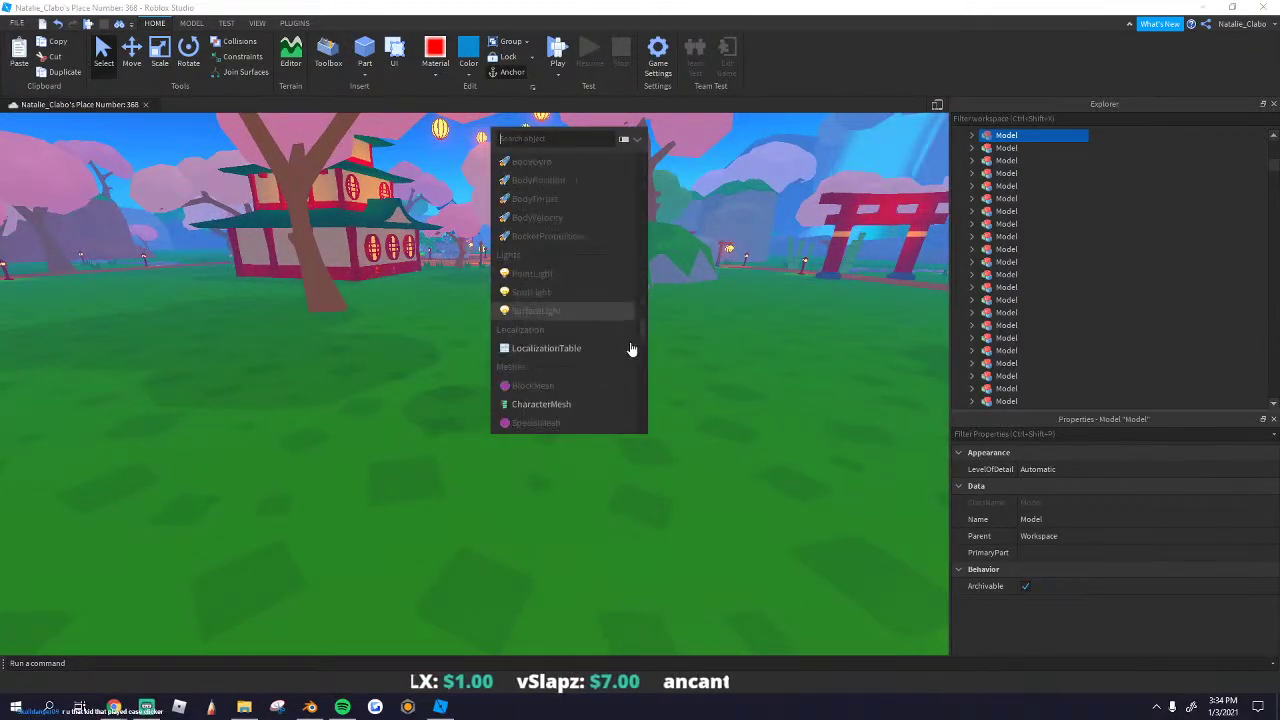
{"action": "scroll", "coordinate": [615, 370], "scroll_direction": "down", "scroll_amount": 5}
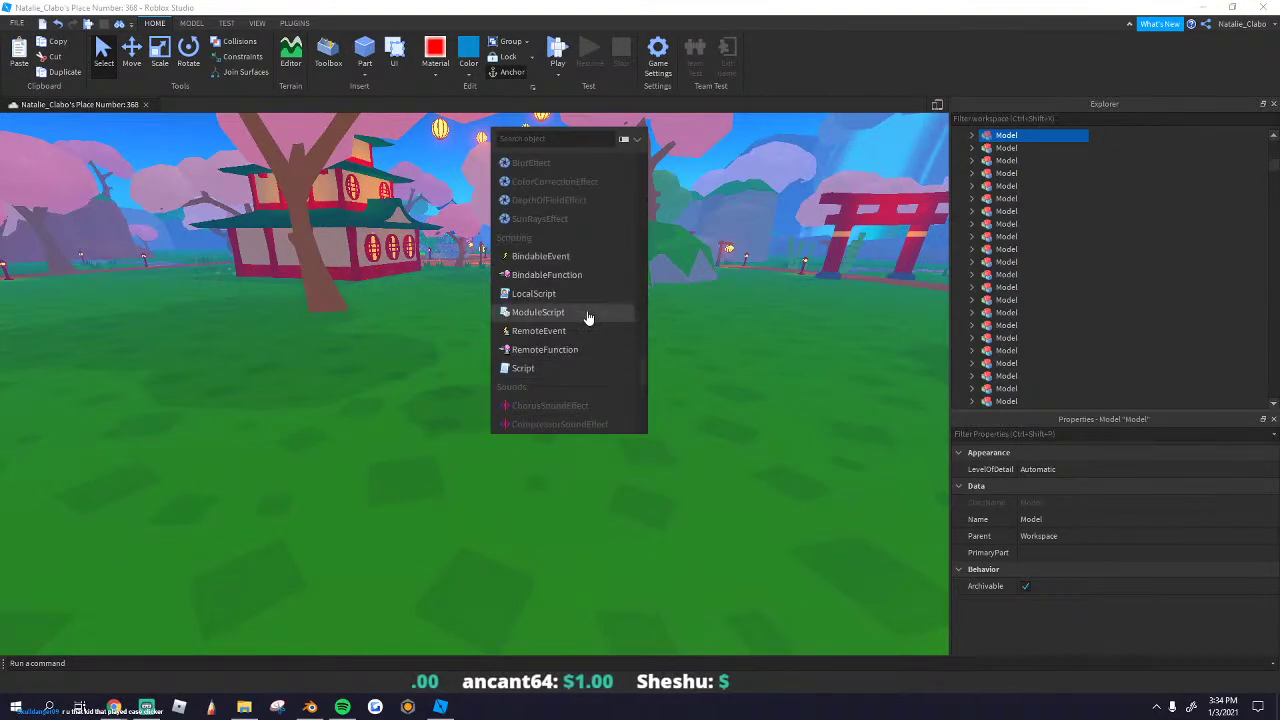
{"action": "scroll", "coordinate": [580, 314], "scroll_direction": "up", "scroll_amount": 5}
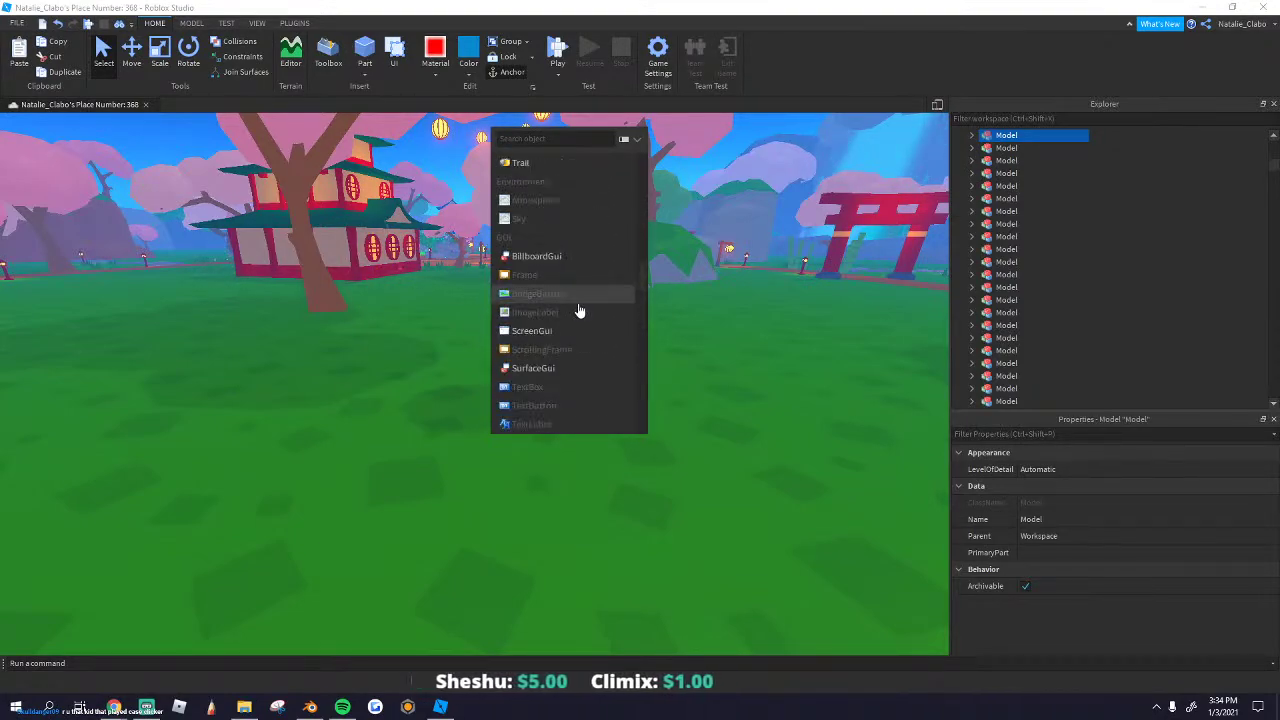
{"action": "scroll", "coordinate": [580, 312], "scroll_direction": "up", "scroll_amount": 5}
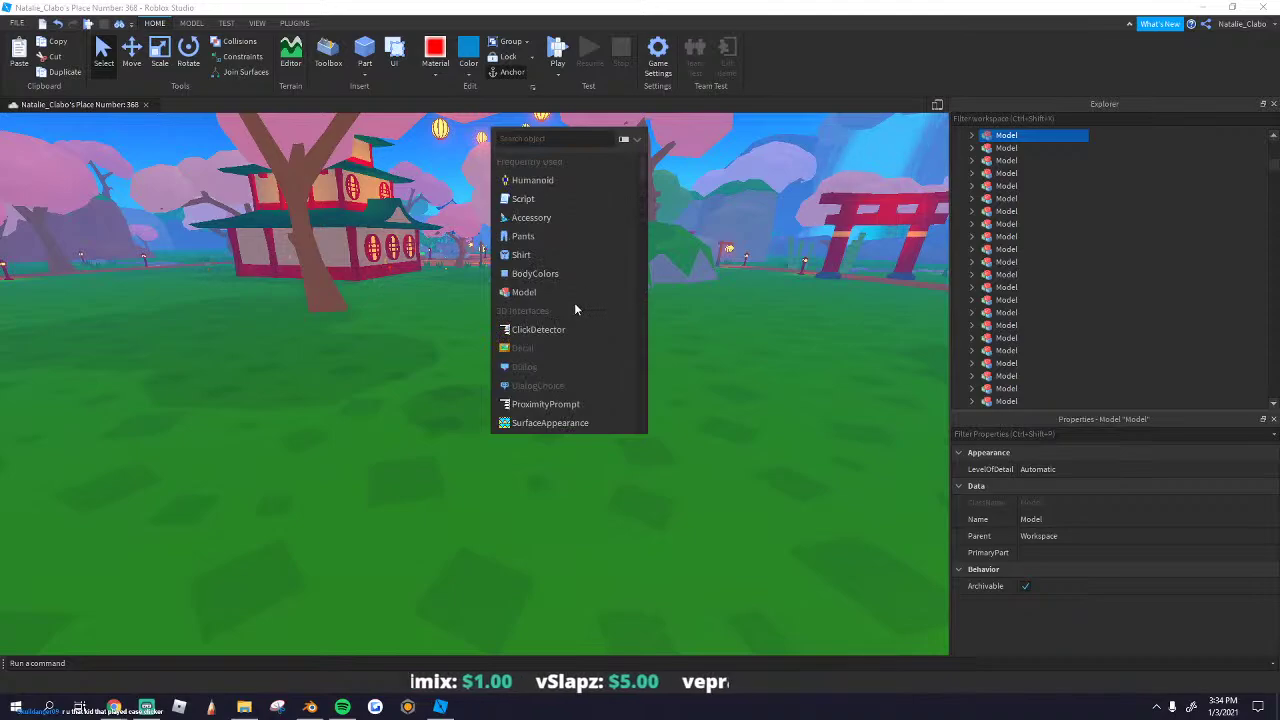
Step: Insert a MeshPart on the open grass and load the exported cloud mesh into it, declining the file's location data
{"action": "right_click", "coordinate": [339, 465]}
{"action": "left_click", "coordinate": [383, 438]}
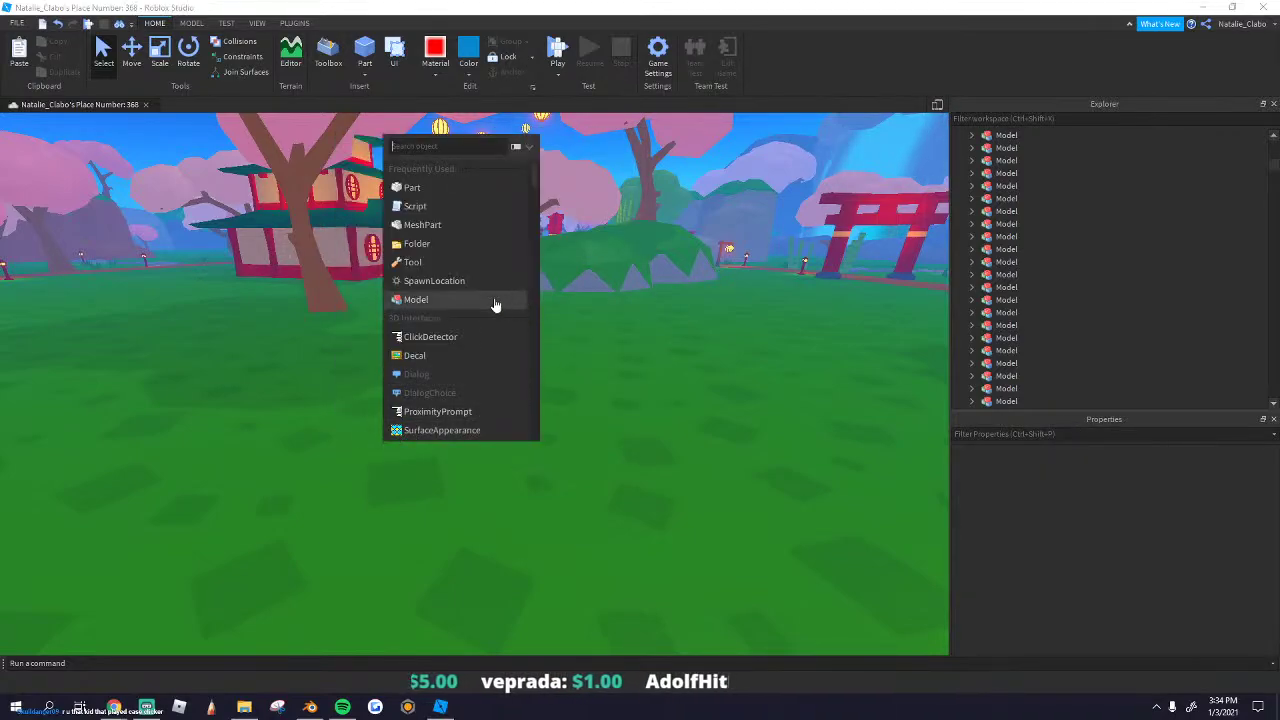
{"action": "left_click", "coordinate": [430, 245]}
{"action": "left_click_drag", "start_coordinate": [482, 415], "coordinate": [530, 497]}
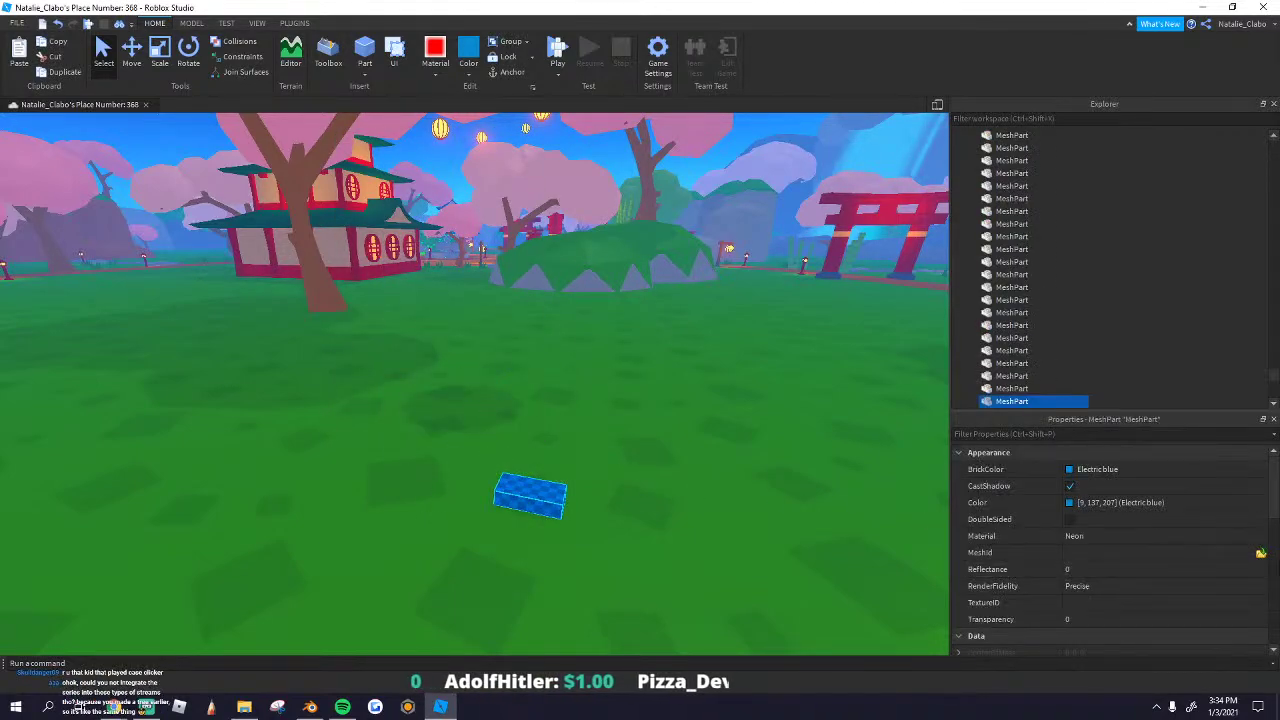
{"action": "left_click", "coordinate": [1260, 554]}
{"action": "left_click", "coordinate": [605, 604]}
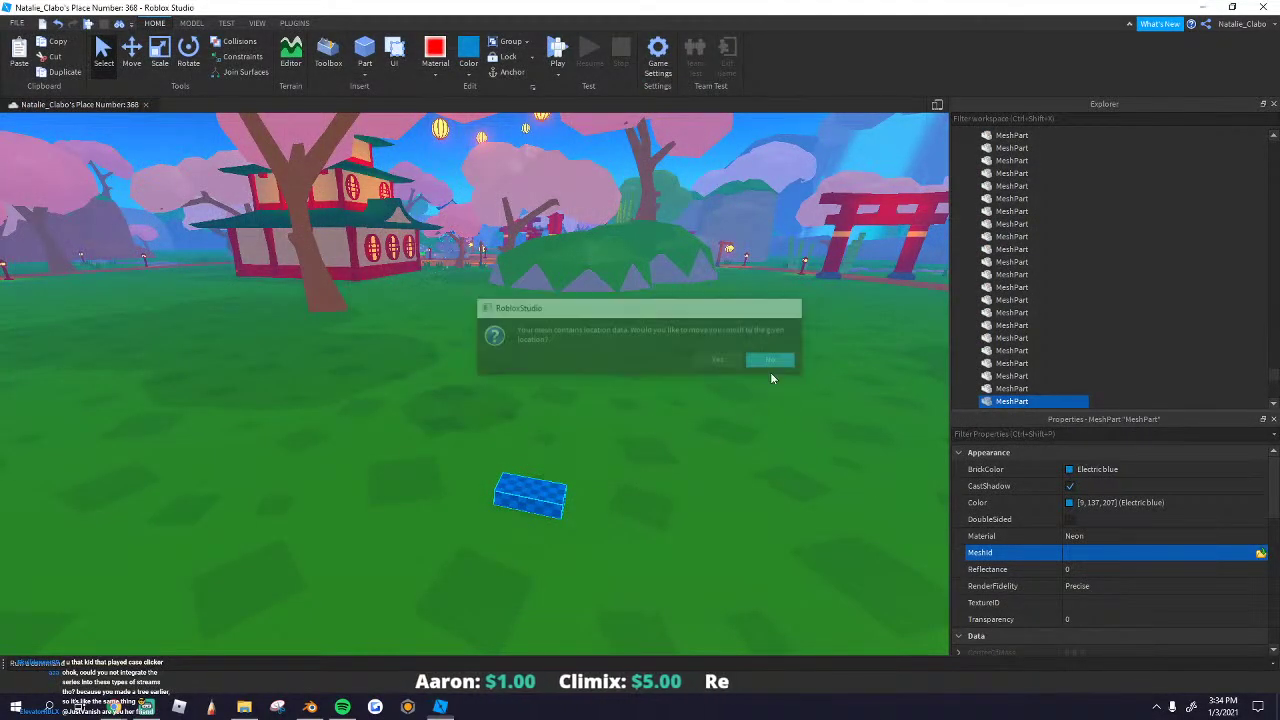
{"action": "left_click", "coordinate": [771, 361]}
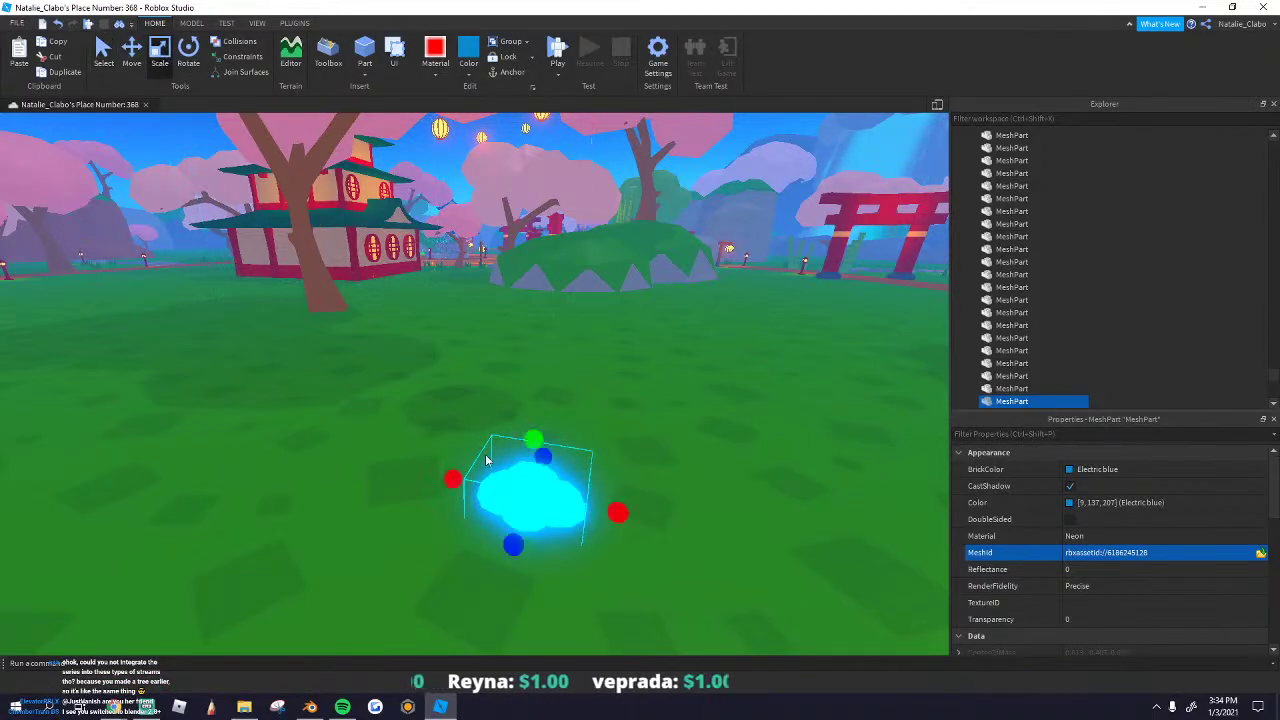
Step: Scale the cloud mesh up to several times its imported size
{"action": "scroll", "coordinate": [487, 459], "scroll_direction": "down", "scroll_amount": 5}
{"action": "scroll", "coordinate": [522, 468], "scroll_direction": "down", "scroll_amount": 5}
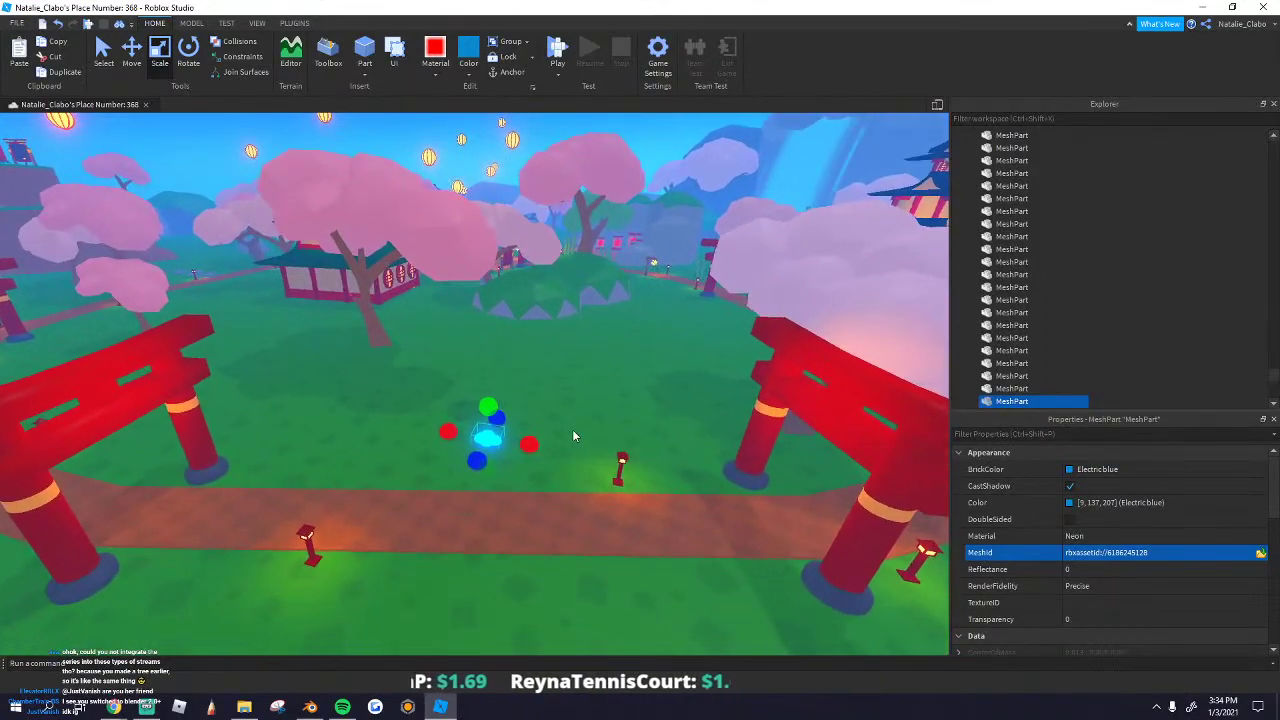
{"action": "key", "text": "f"}
Step: Colour the cloud Institutional white and change its material to Smooth Plastic
{"action": "left_click", "coordinate": [468, 70]}
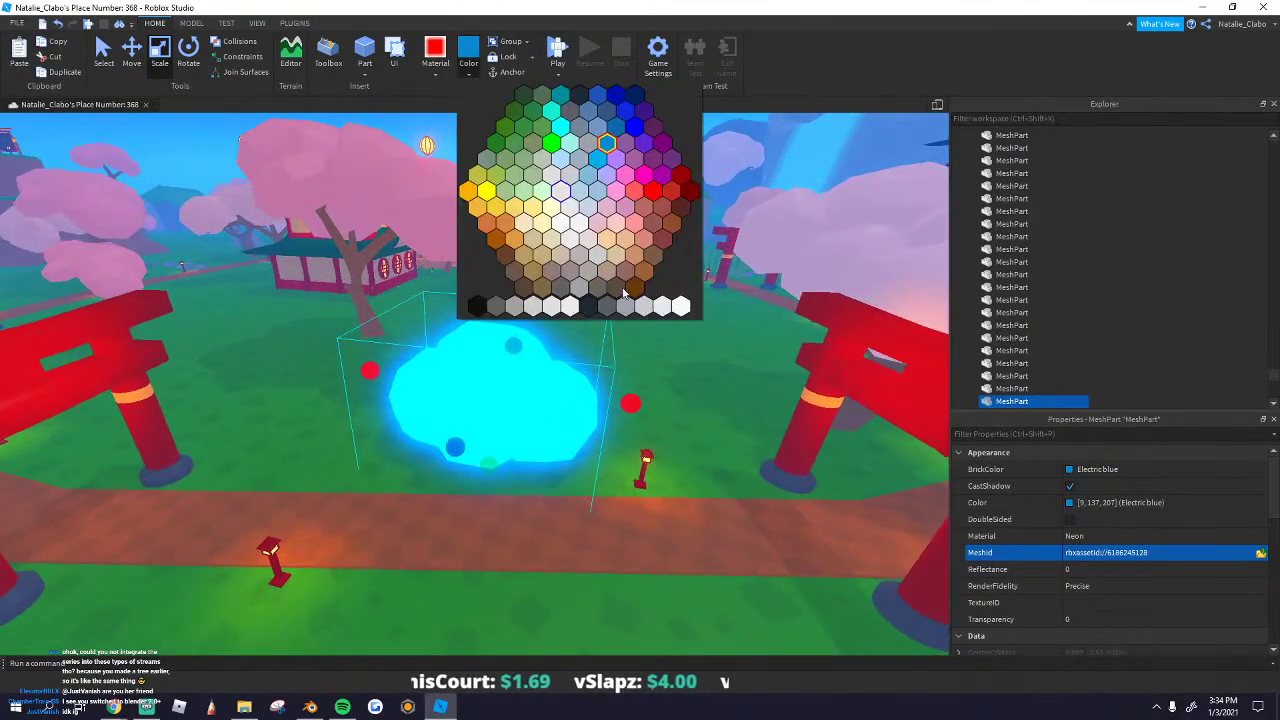
{"action": "left_click", "coordinate": [697, 308]}
{"action": "left_click", "coordinate": [436, 71]}
{"action": "left_click", "coordinate": [468, 71]}
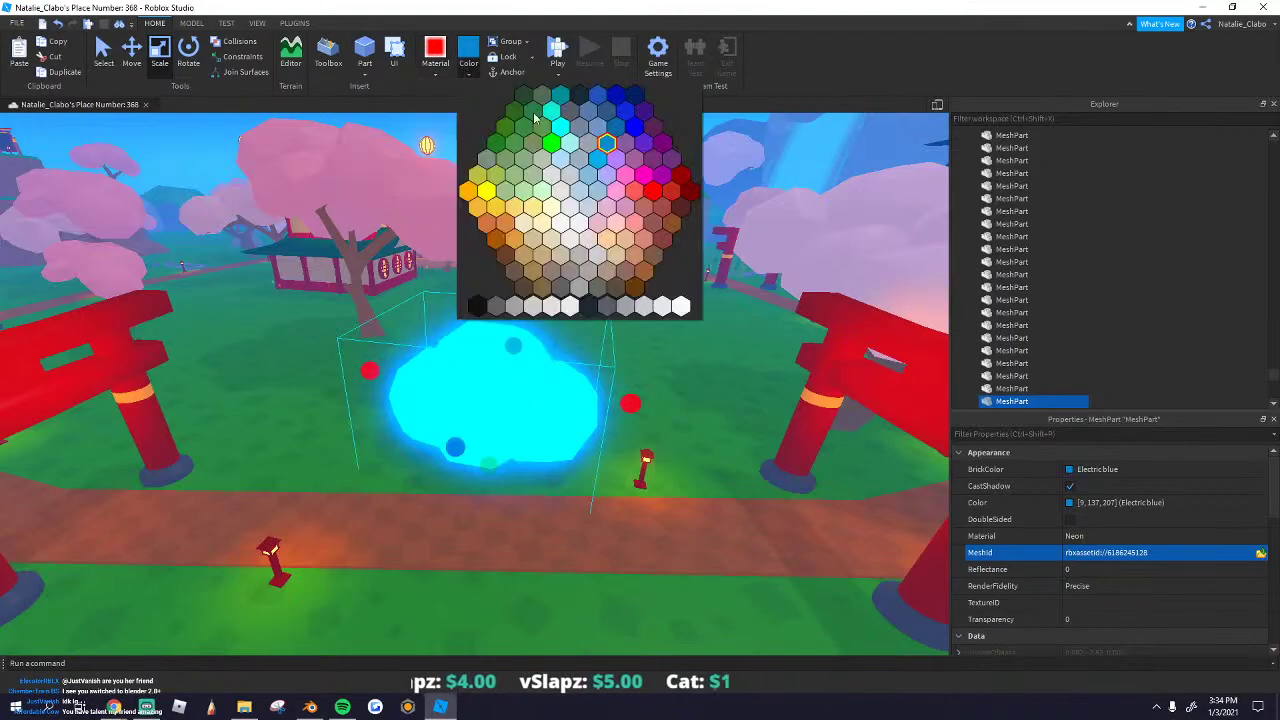
{"action": "left_click", "coordinate": [681, 306]}
{"action": "left_click", "coordinate": [436, 72]}
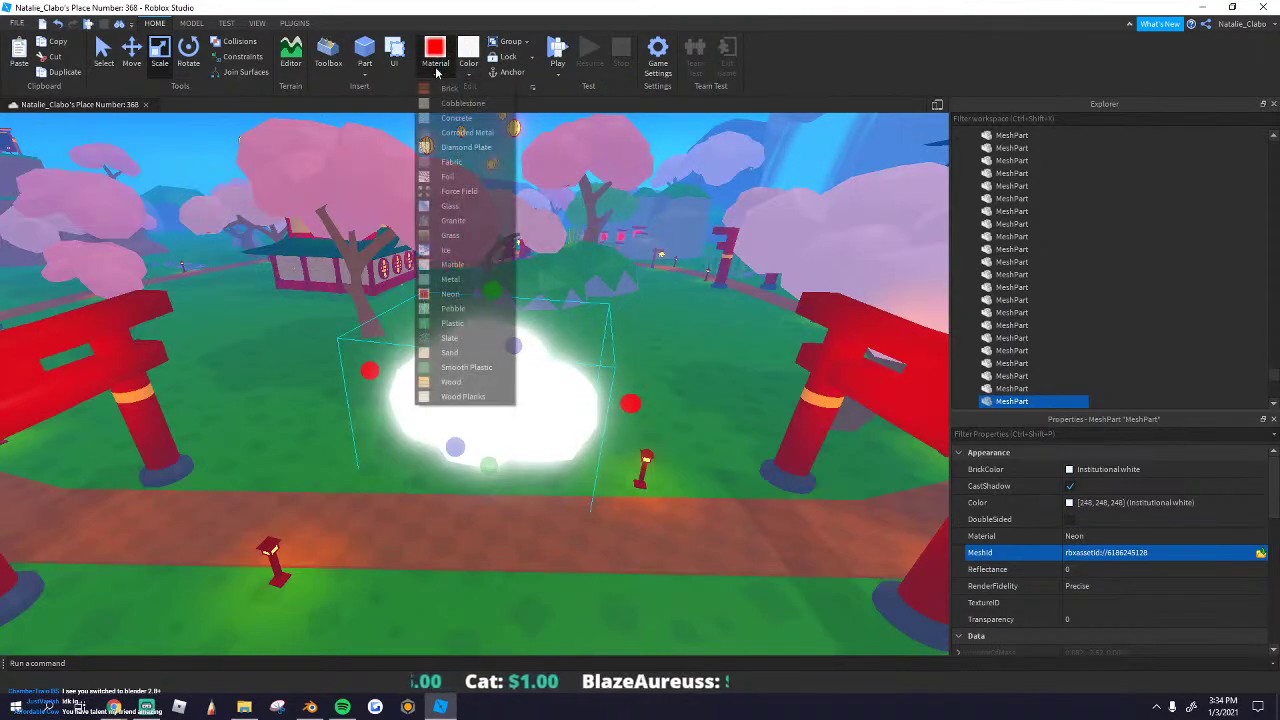
{"action": "left_click", "coordinate": [480, 368]}
Step: Raise the cloud high into the sky above the pagoda roofs and anchor it
{"action": "left_click_drag", "start_coordinate": [480, 366], "coordinate": [529, 528]}
{"action": "key", "text": "w"}
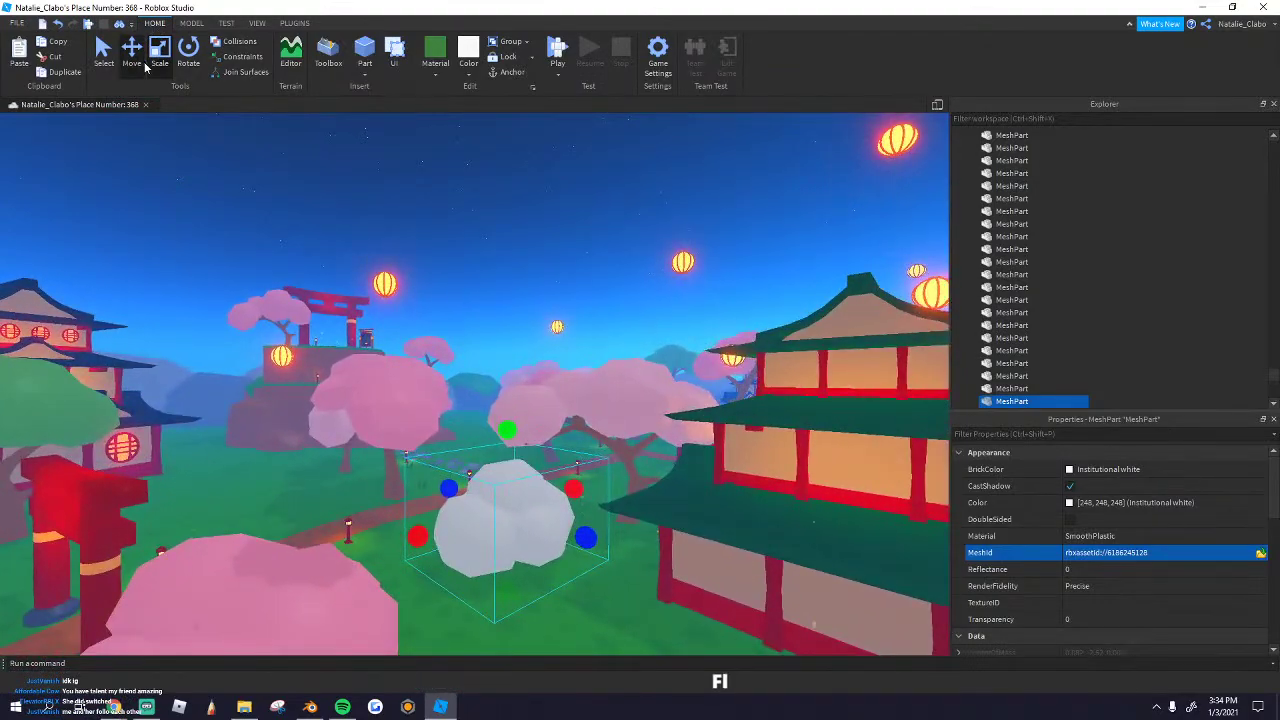
{"action": "left_click_drag", "start_coordinate": [504, 396], "coordinate": [546, 369]}
{"action": "right_click_drag", "start_coordinate": [546, 369], "coordinate": [548, 396]}
{"action": "left_click_drag", "start_coordinate": [548, 317], "coordinate": [547, 268]}
{"action": "key", "text": "s"}
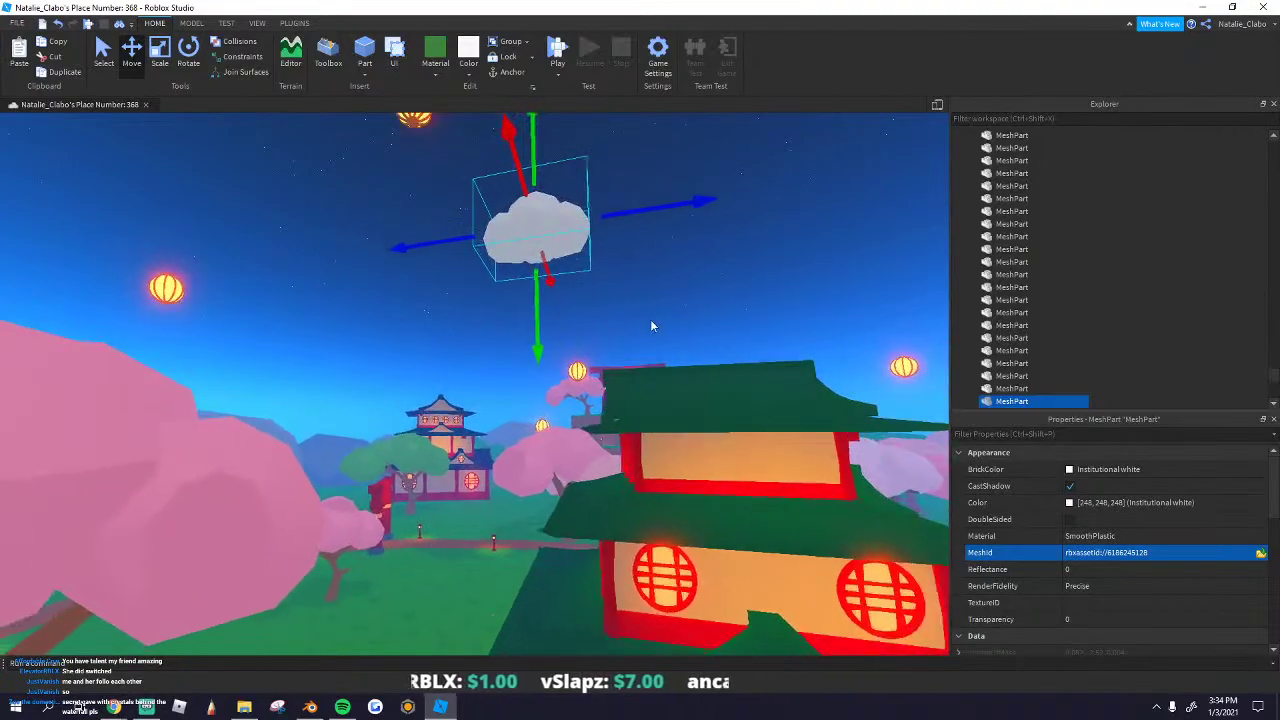
{"action": "key", "text": "d"}
{"action": "left_click", "coordinate": [508, 75]}
Step: Try the cloud in pure white (255, 255, 255) with the Neon material
{"action": "left_click", "coordinate": [1069, 503]}
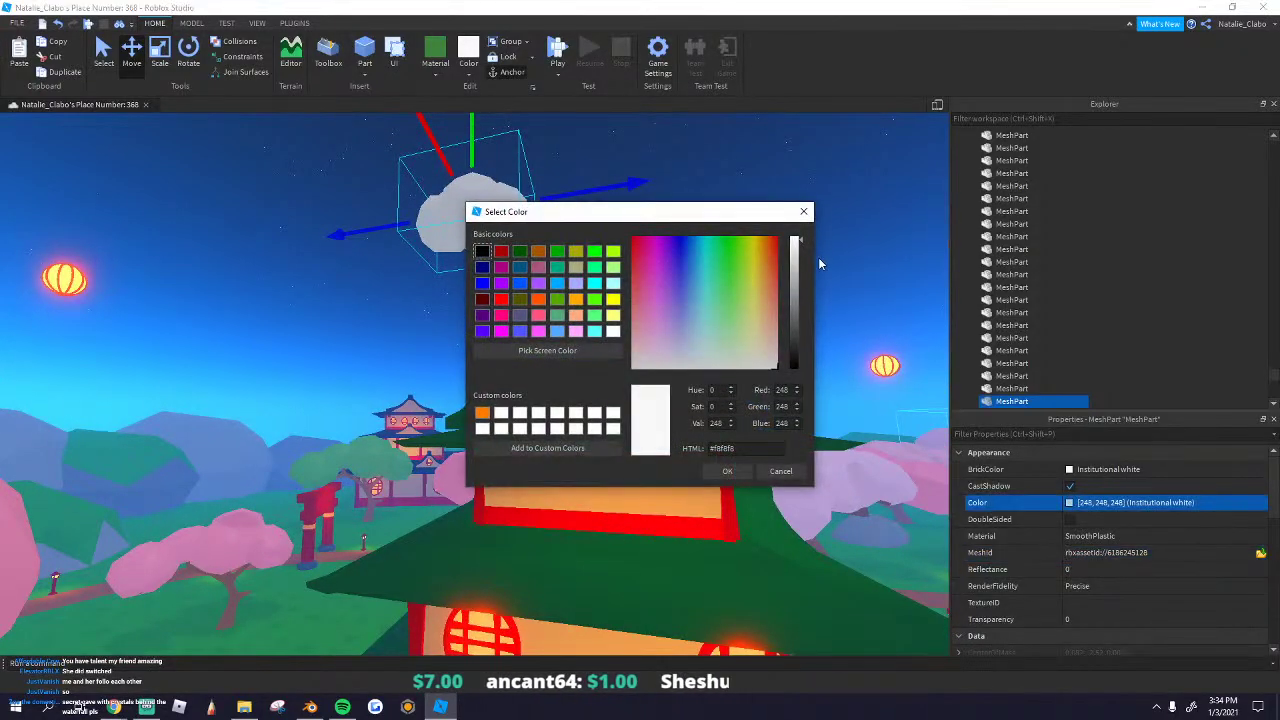
{"action": "left_click", "coordinate": [740, 472]}
{"action": "left_click", "coordinate": [435, 75]}
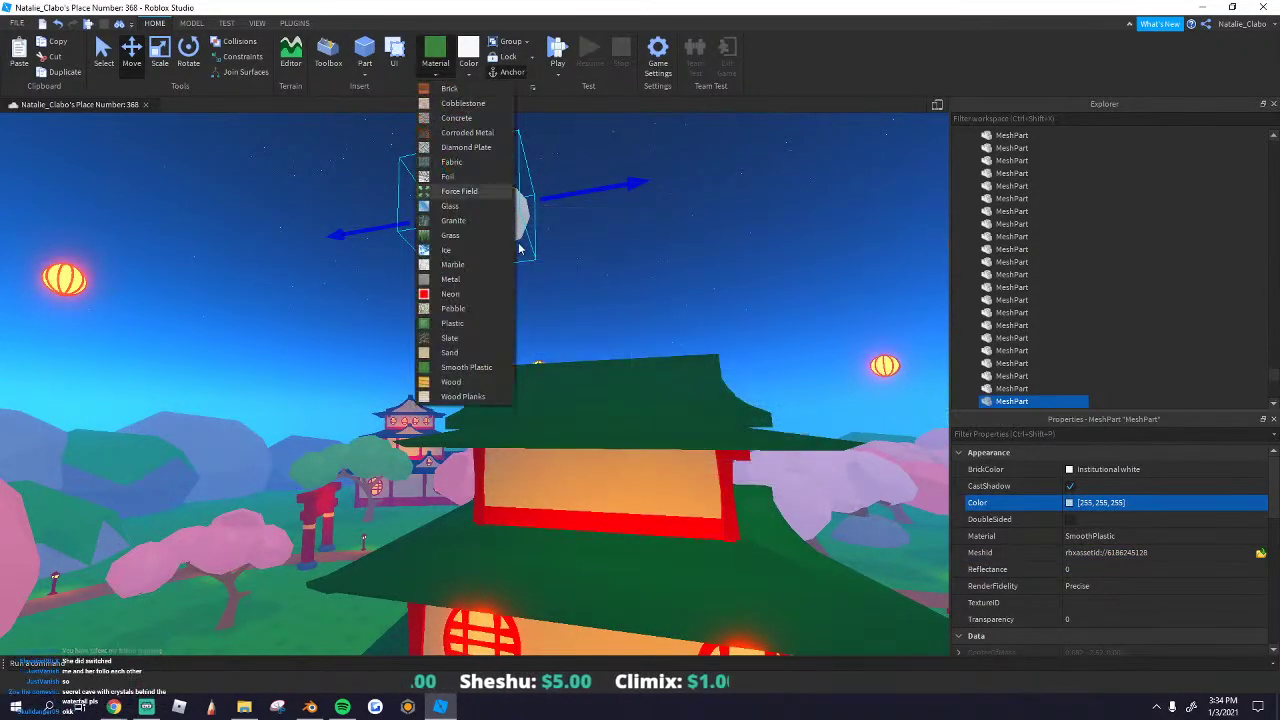
{"action": "left_click", "coordinate": [463, 294]}
Step: Darken the neon cloud's colour to grey (162, 162, 162) and check its glow from across the map
{"action": "left_click", "coordinate": [1069, 502]}
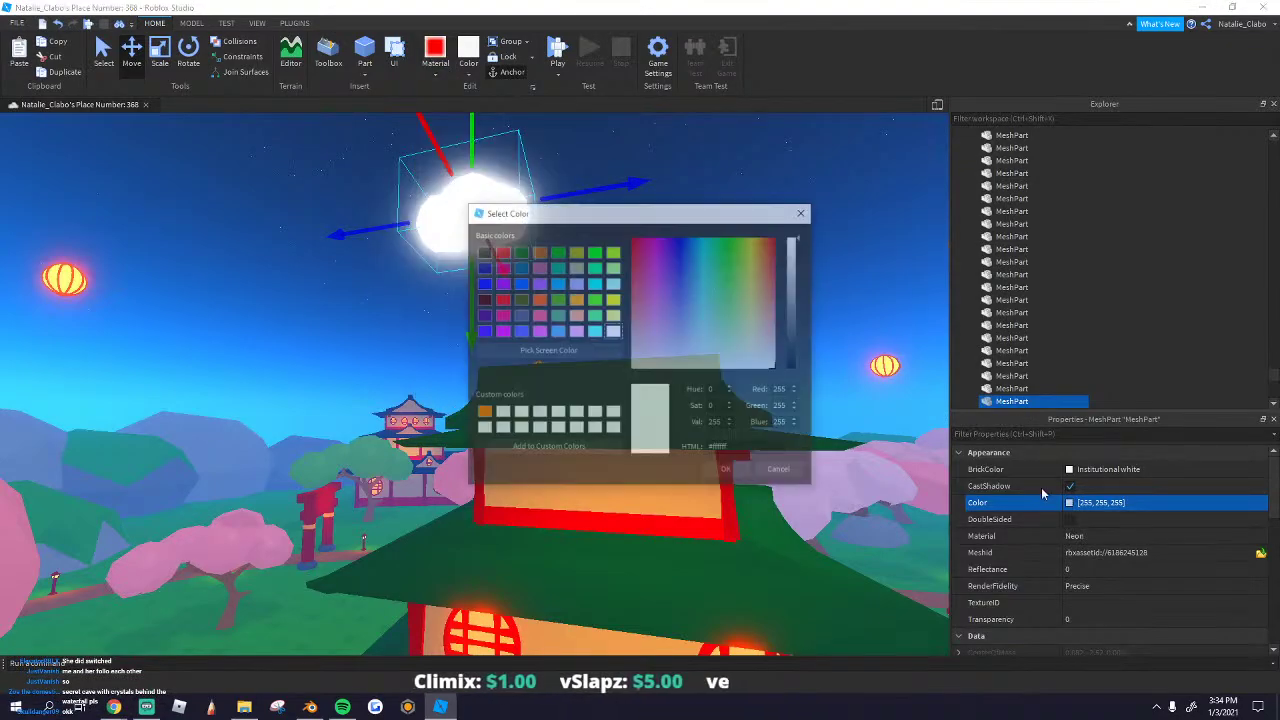
{"action": "left_click_drag", "start_coordinate": [794, 271], "coordinate": [794, 285]}
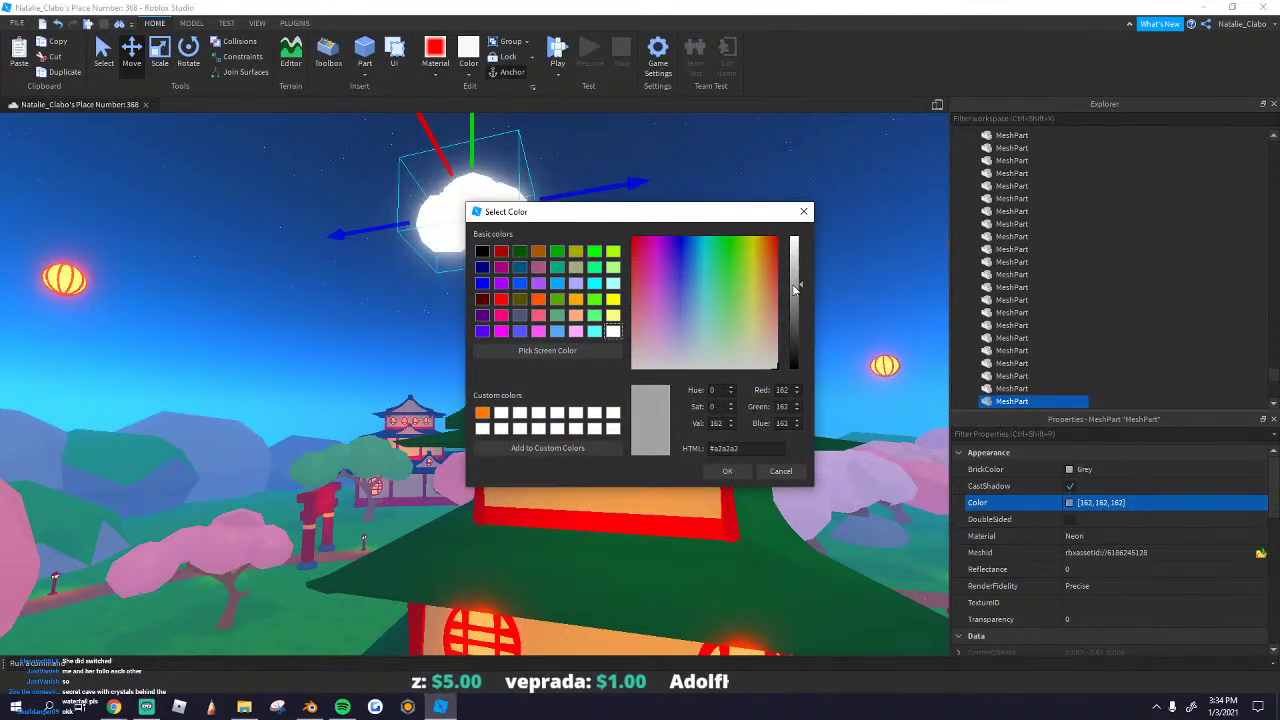
{"action": "left_click", "coordinate": [726, 473]}
{"action": "left_click", "coordinate": [297, 257]}
{"action": "scroll", "coordinate": [295, 257], "scroll_direction": "down", "scroll_amount": 10}
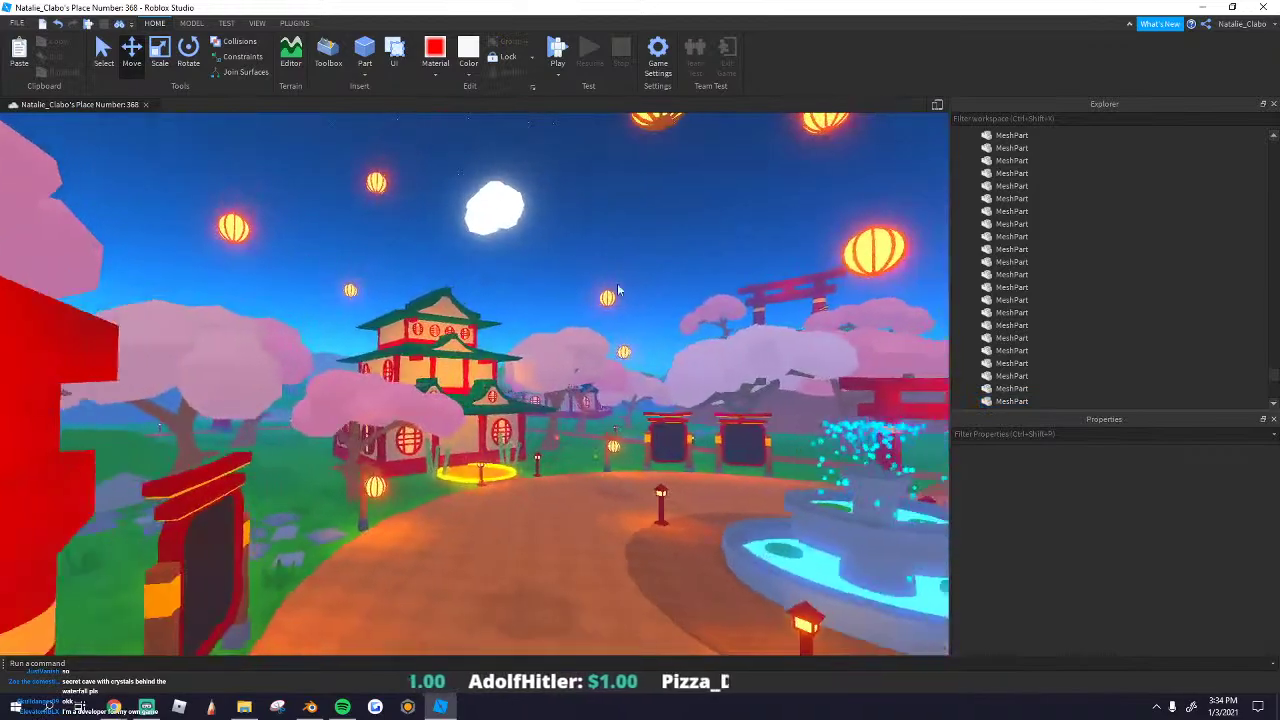
Step: Set the cloud's material back to Smooth Plastic and its colour to pure white (255, 255, 255)
{"action": "scroll", "coordinate": [618, 291], "scroll_direction": "up", "scroll_amount": 5}
{"action": "left_click", "coordinate": [349, 164]}
{"action": "left_click", "coordinate": [468, 72]}
{"action": "left_click", "coordinate": [457, 357]}
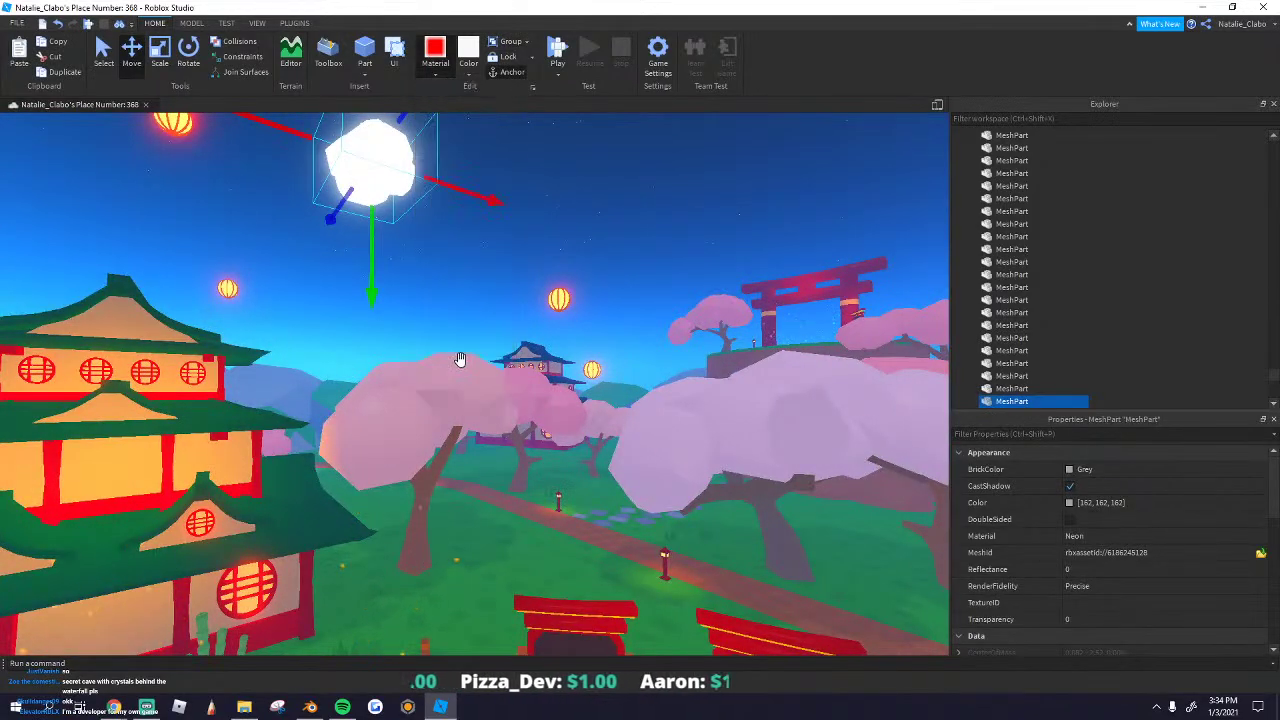
{"action": "left_click", "coordinate": [1069, 503]}
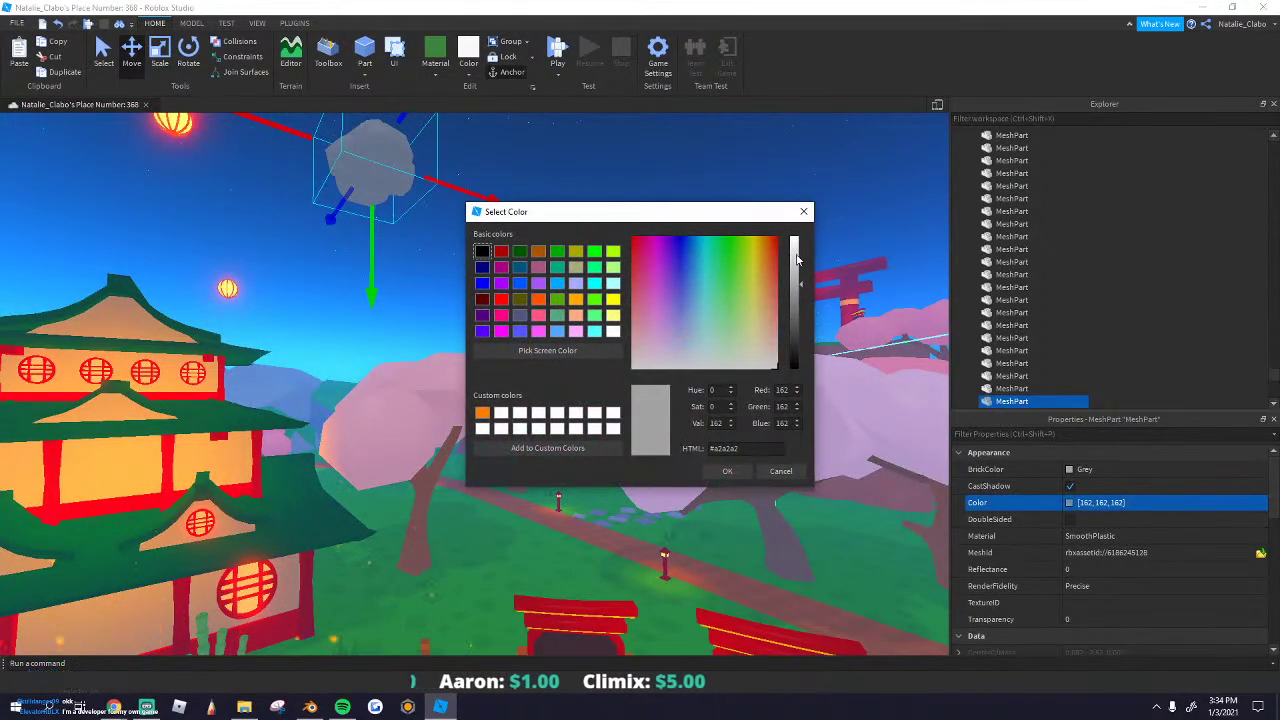
{"action": "left_click_drag", "start_coordinate": [796, 258], "coordinate": [777, 182]}
{"action": "left_click", "coordinate": [728, 471]}
Step: Try lighting the cloud by inserting a light object into it, and inspect the effect up close
{"action": "right_click", "coordinate": [403, 174]}
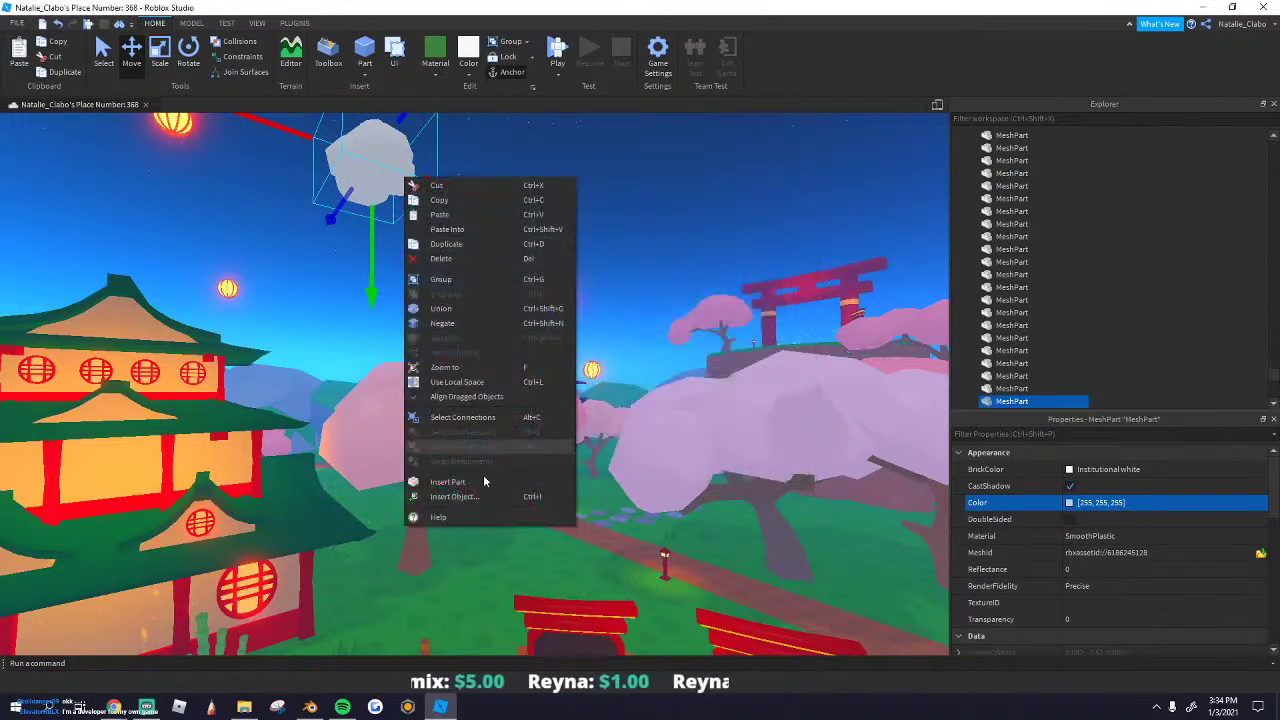
{"action": "left_click", "coordinate": [480, 480]}
{"action": "scroll", "coordinate": [543, 402], "scroll_direction": "down", "scroll_amount": 10}
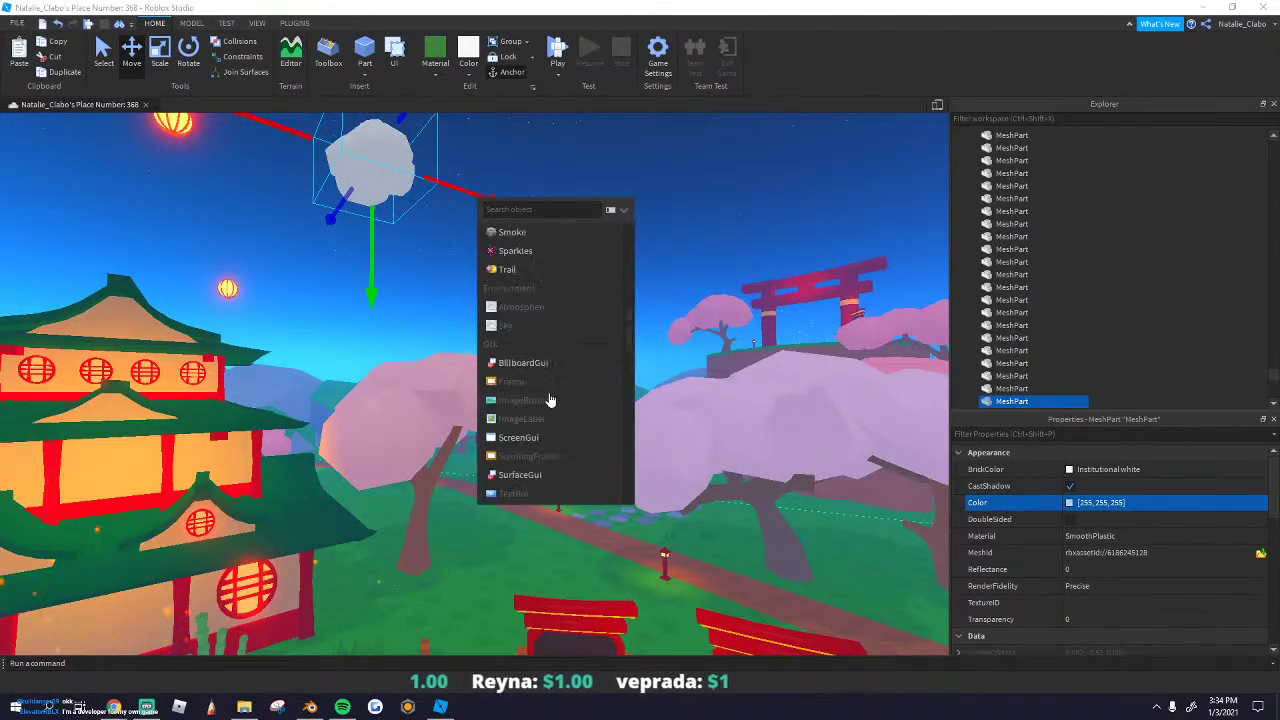
{"action": "scroll", "coordinate": [548, 390], "scroll_direction": "up", "scroll_amount": 5}
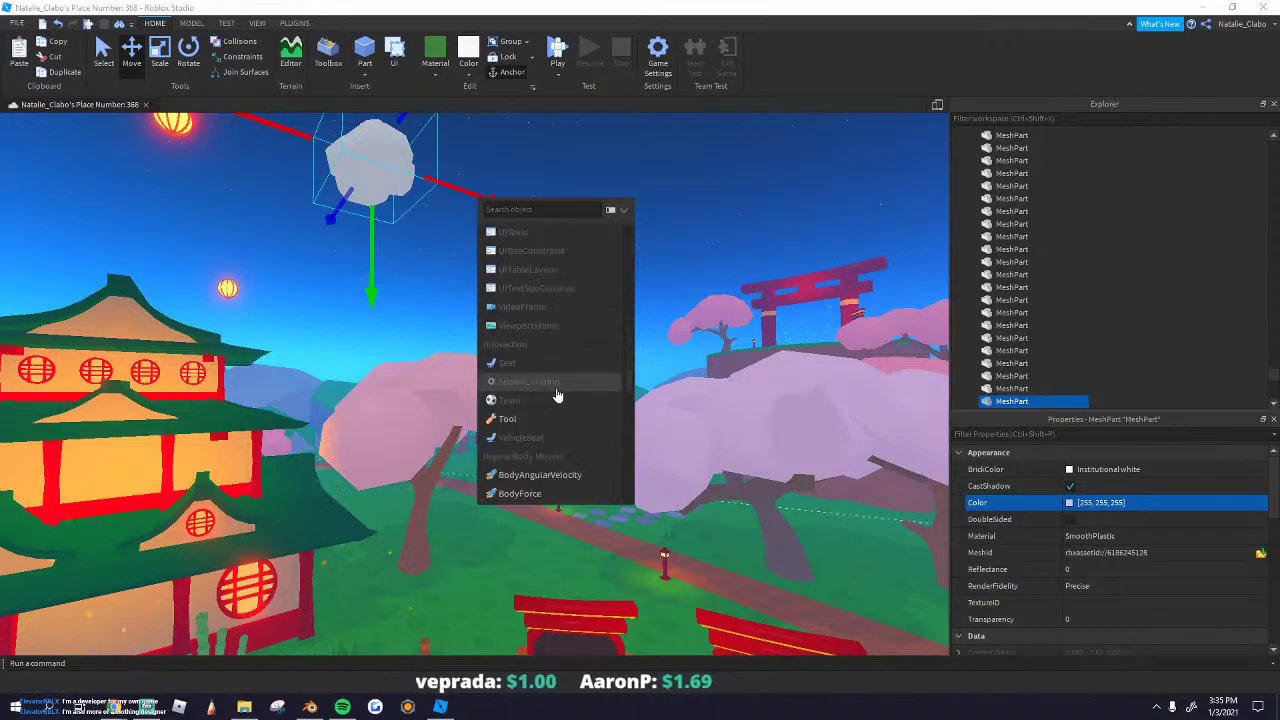
{"action": "left_click", "coordinate": [516, 331]}
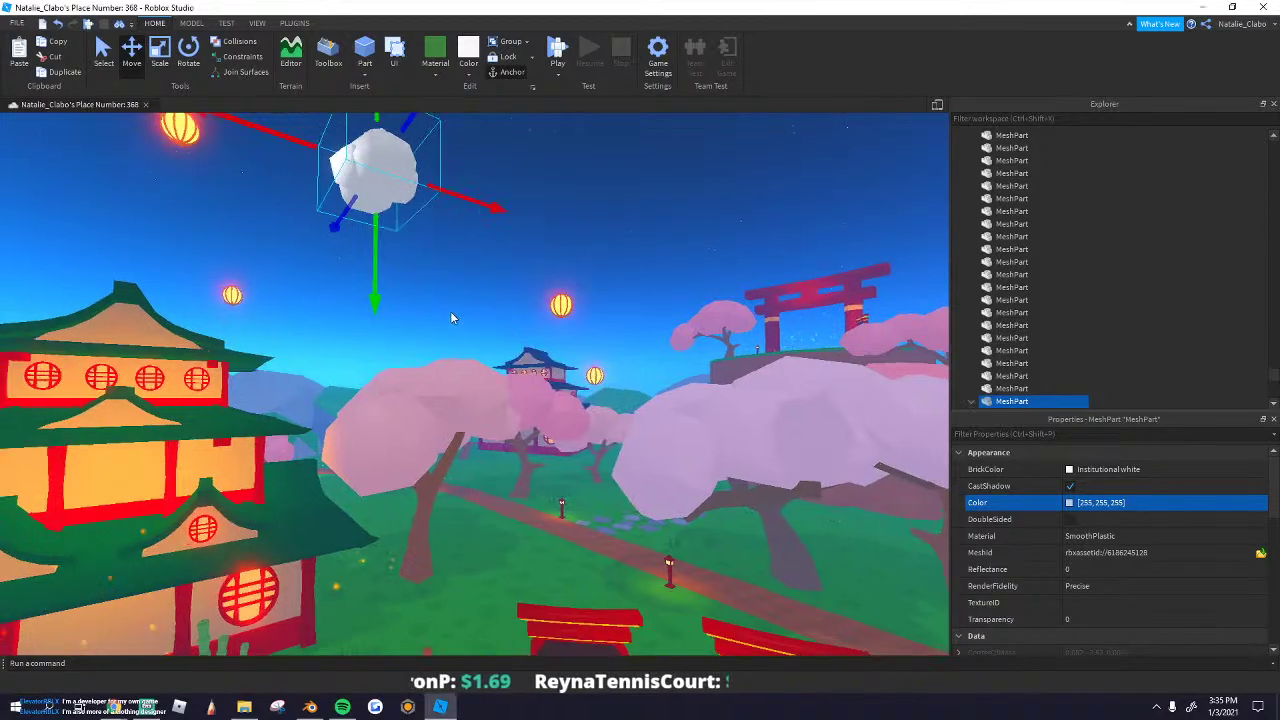
{"action": "key", "text": "w"}
{"action": "right_click_drag", "start_coordinate": [450, 312], "coordinate": [450, 312]}
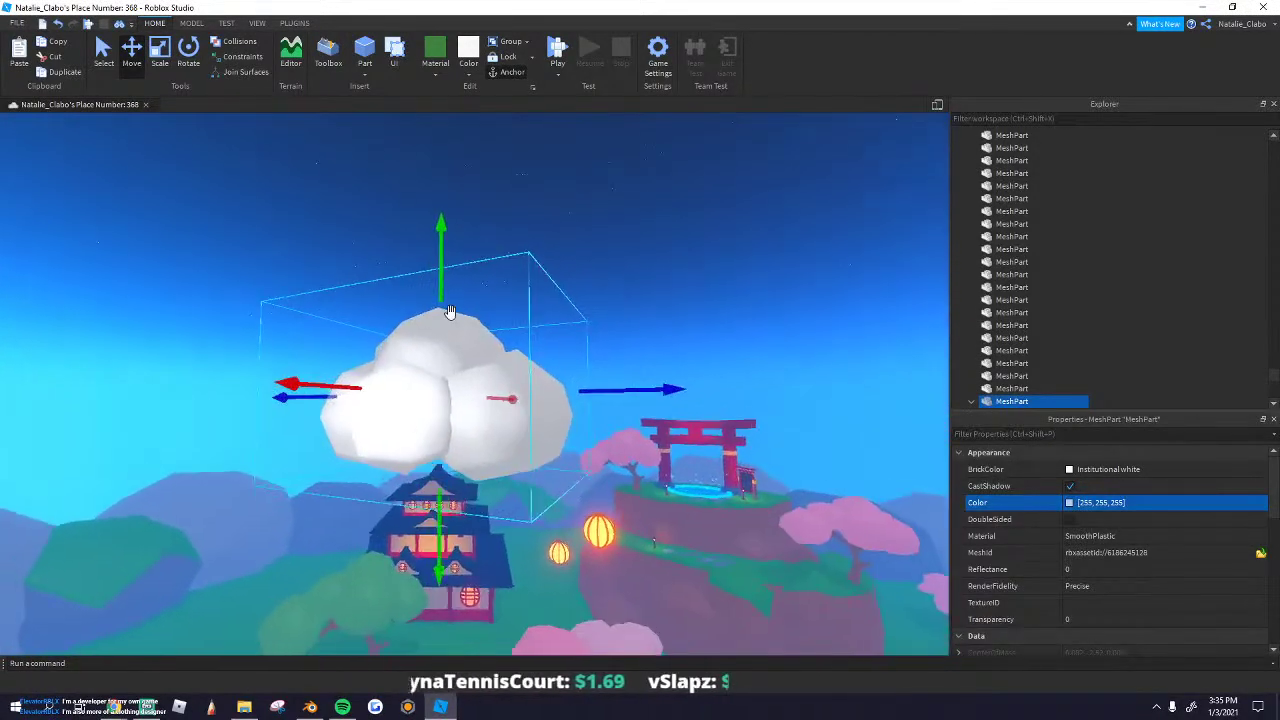
Step: Insert a PointLight into the cloud, set its range to 25, and check the glow from farther away
{"action": "right_click", "coordinate": [444, 362]}
{"action": "left_click", "coordinate": [500, 681]}
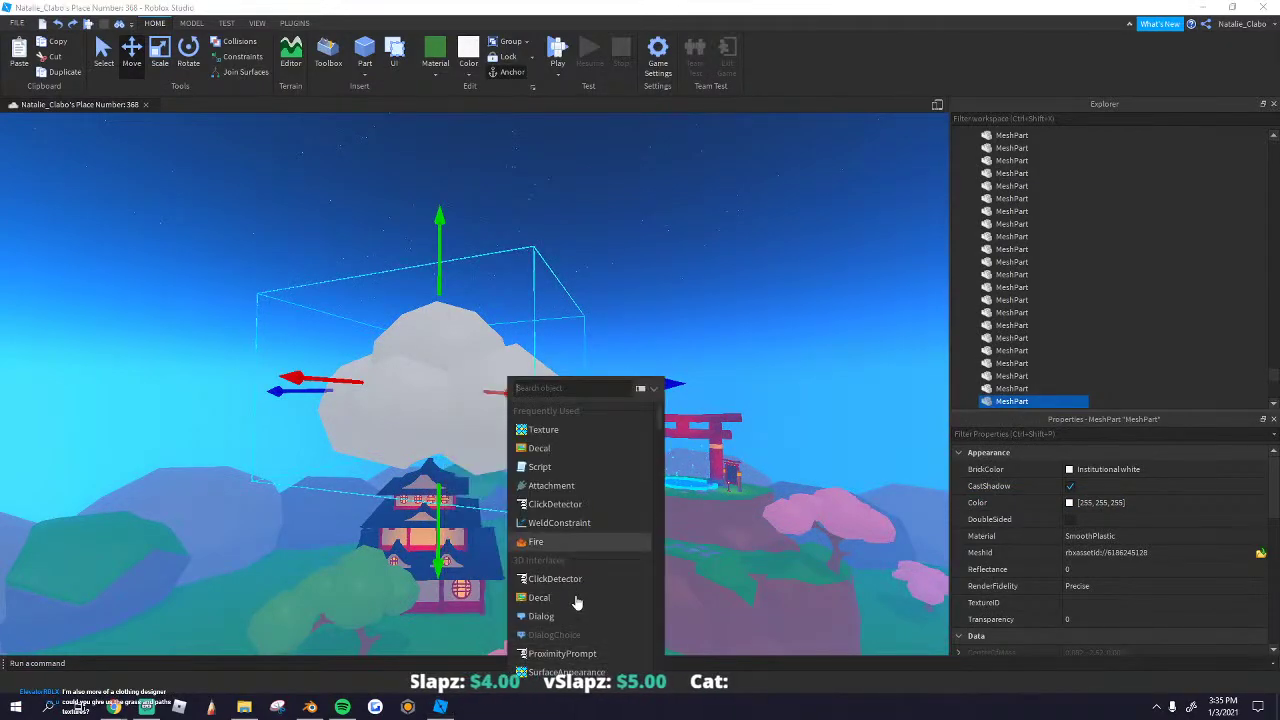
{"action": "scroll", "coordinate": [580, 580], "scroll_direction": "down", "scroll_amount": 5}
{"action": "type", "text": "poin"}
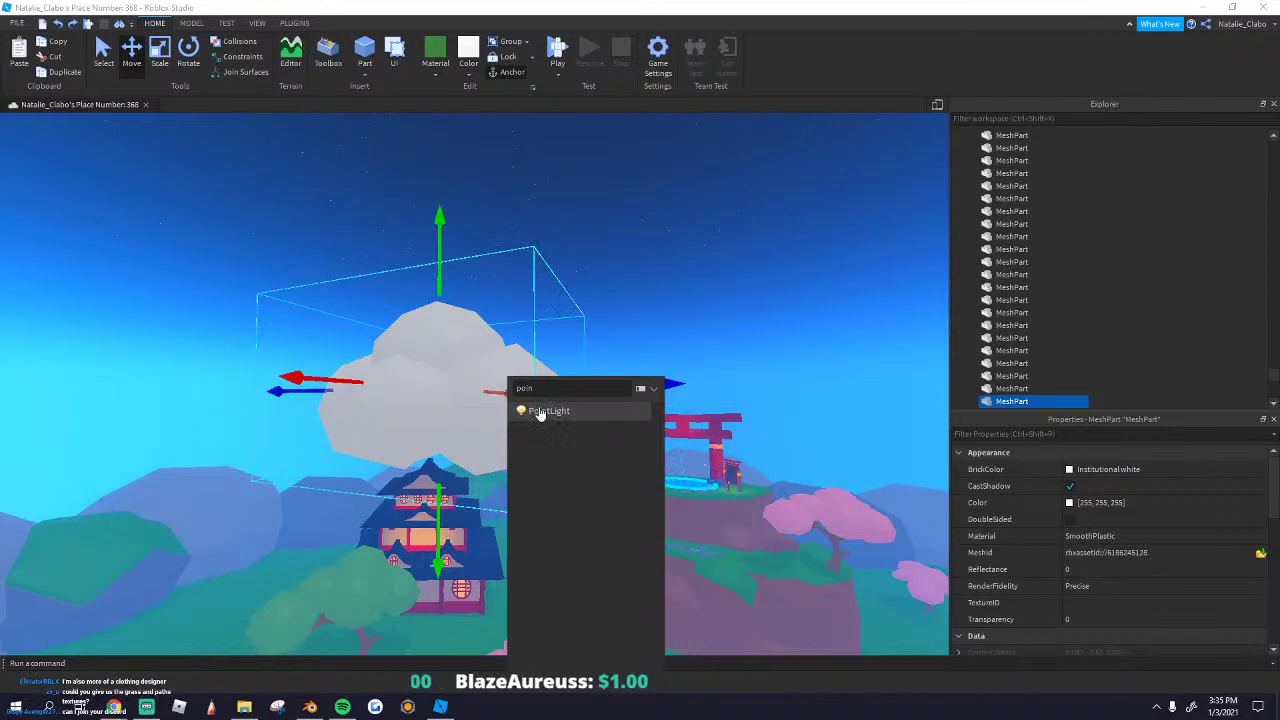
{"action": "left_click", "coordinate": [530, 410]}
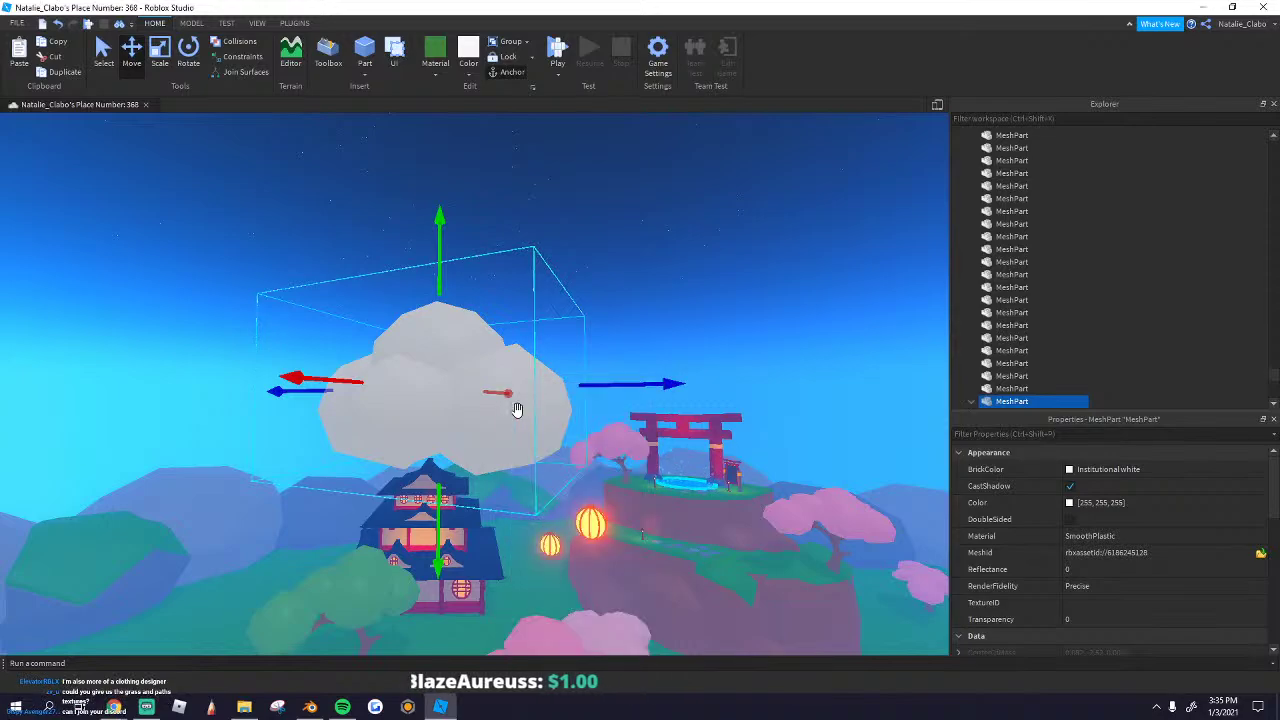
{"action": "left_click", "coordinate": [1026, 226]}
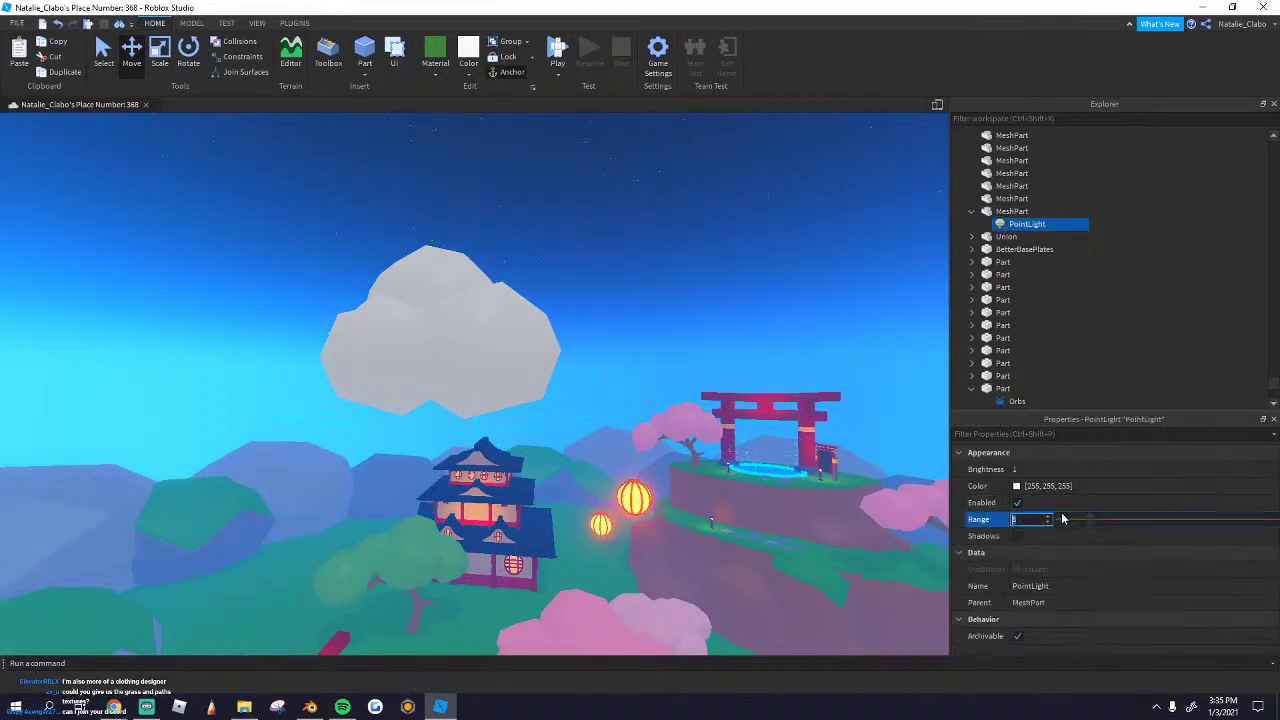
{"action": "type", "text": "25"}
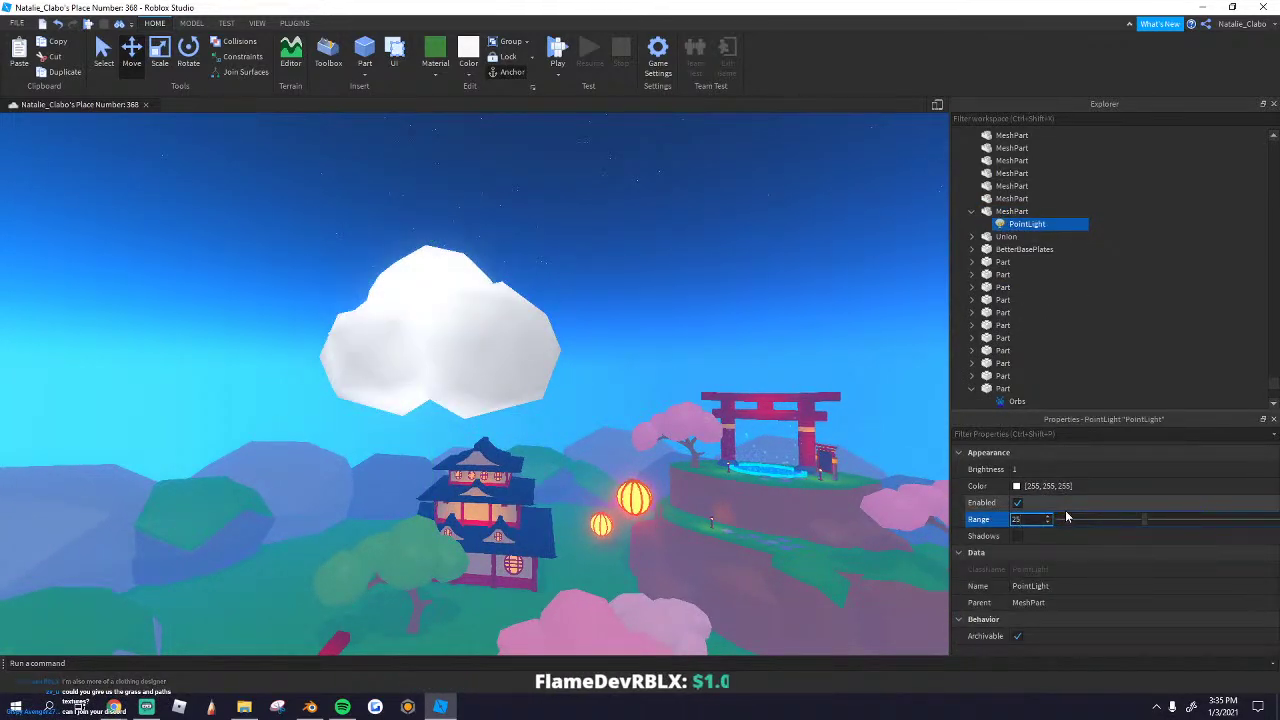
{"action": "right_click_drag", "start_coordinate": [862, 412], "coordinate": [432, 394]}
{"action": "key", "text": "s"}
{"action": "key", "text": "d"}
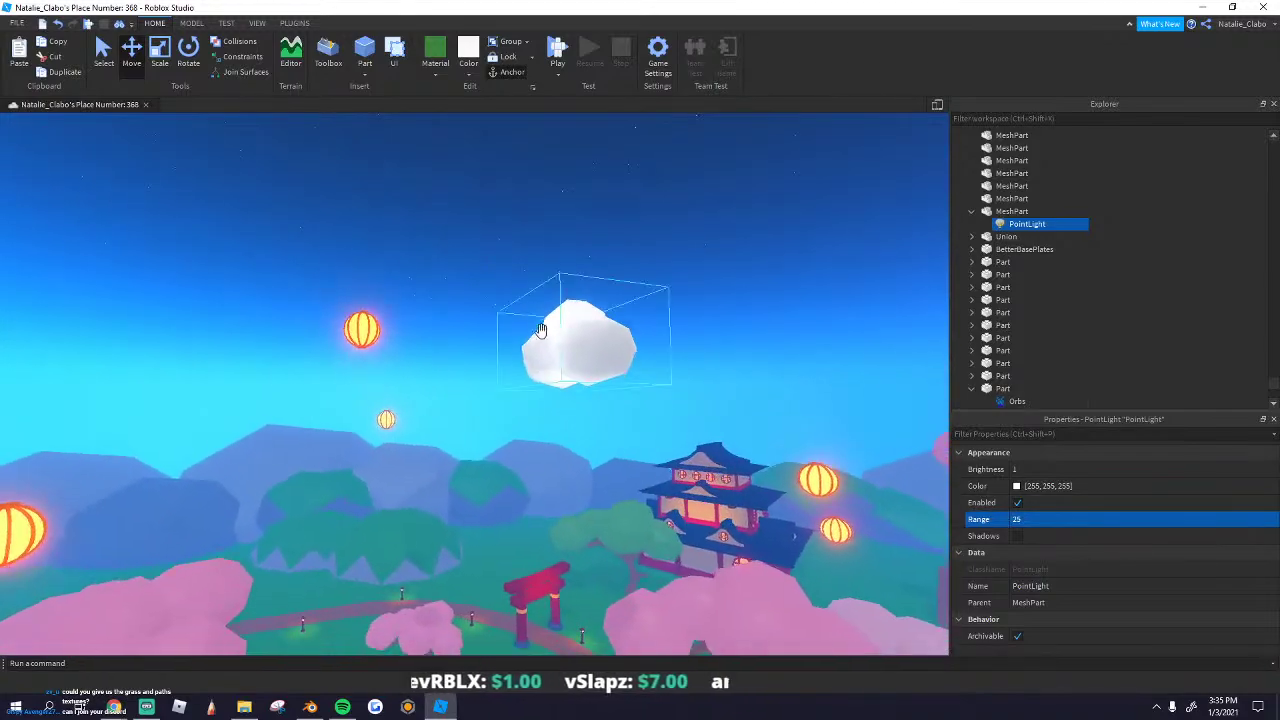
Step: Rotate the lit cloud and check how it looks from the fountain plaza
{"action": "left_click", "coordinate": [541, 332]}
{"action": "key", "text": "s"}
{"action": "key", "text": "d"}
{"action": "key", "text": "q"}
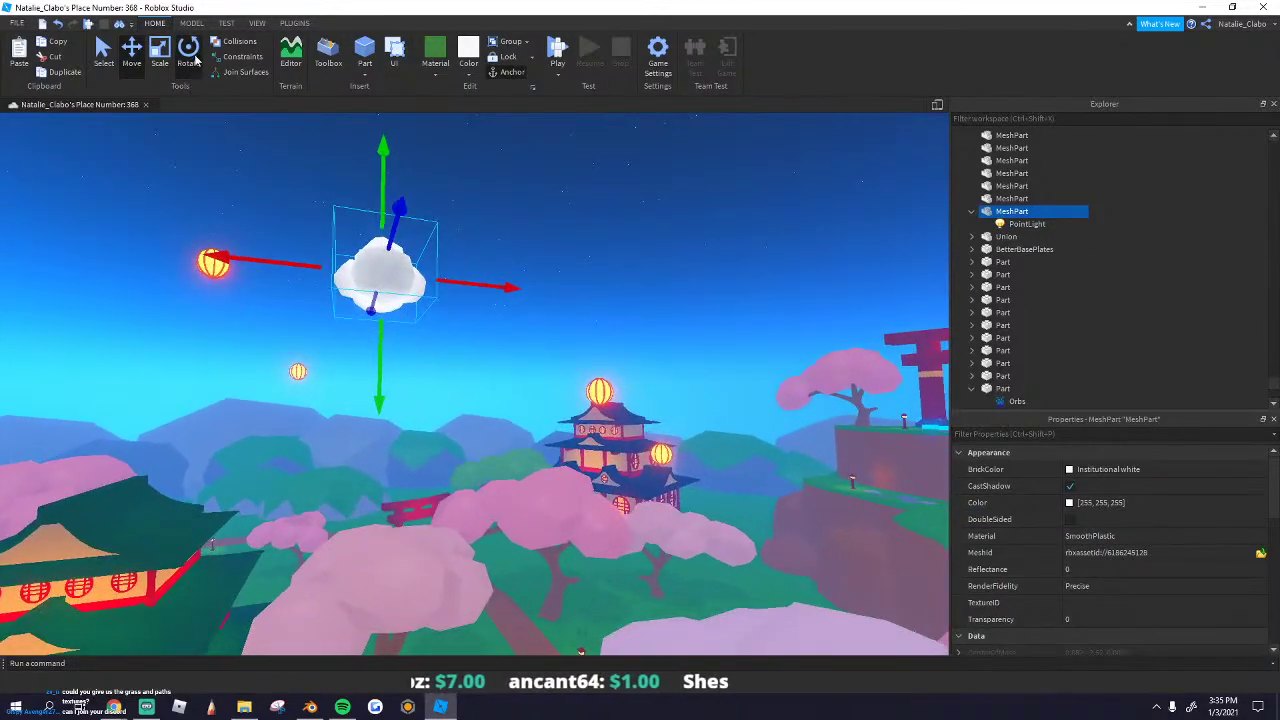
{"action": "left_click", "coordinate": [188, 52]}
{"action": "left_click", "coordinate": [364, 311]}
{"action": "key", "text": "s"}
{"action": "right_click_drag", "start_coordinate": [364, 311], "coordinate": [320, 311]}
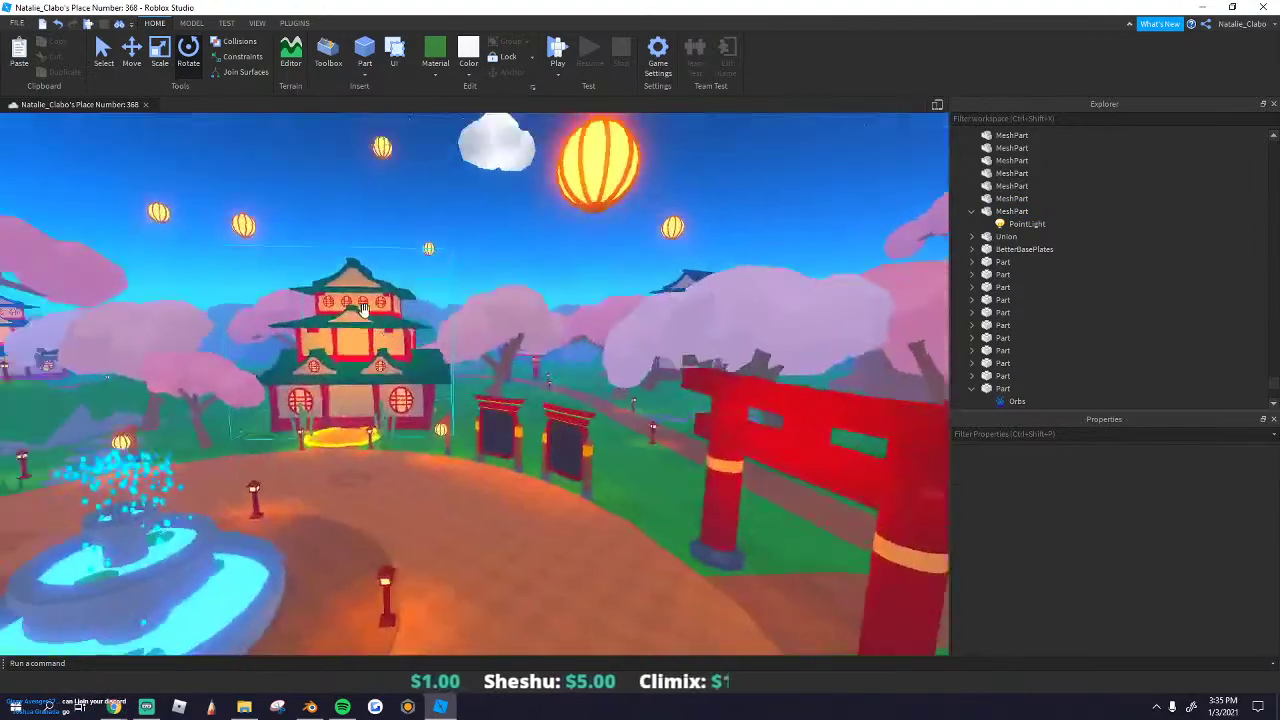
Step: Place a rotated, slightly enlarged duplicate of the lit cloud beside it in the sky above the pagoda
{"action": "left_click", "coordinate": [514, 264]}
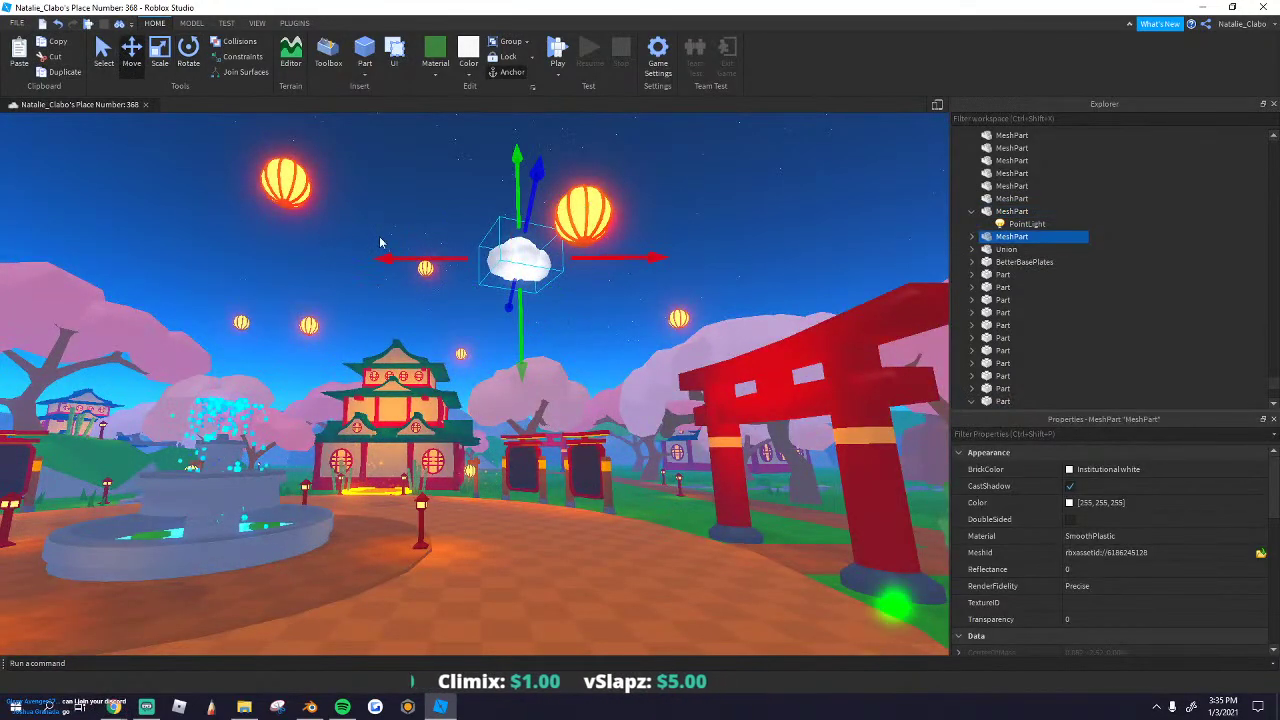
{"action": "left_click_drag", "start_coordinate": [384, 258], "coordinate": [209, 259]}
{"action": "left_click", "coordinate": [186, 52]}
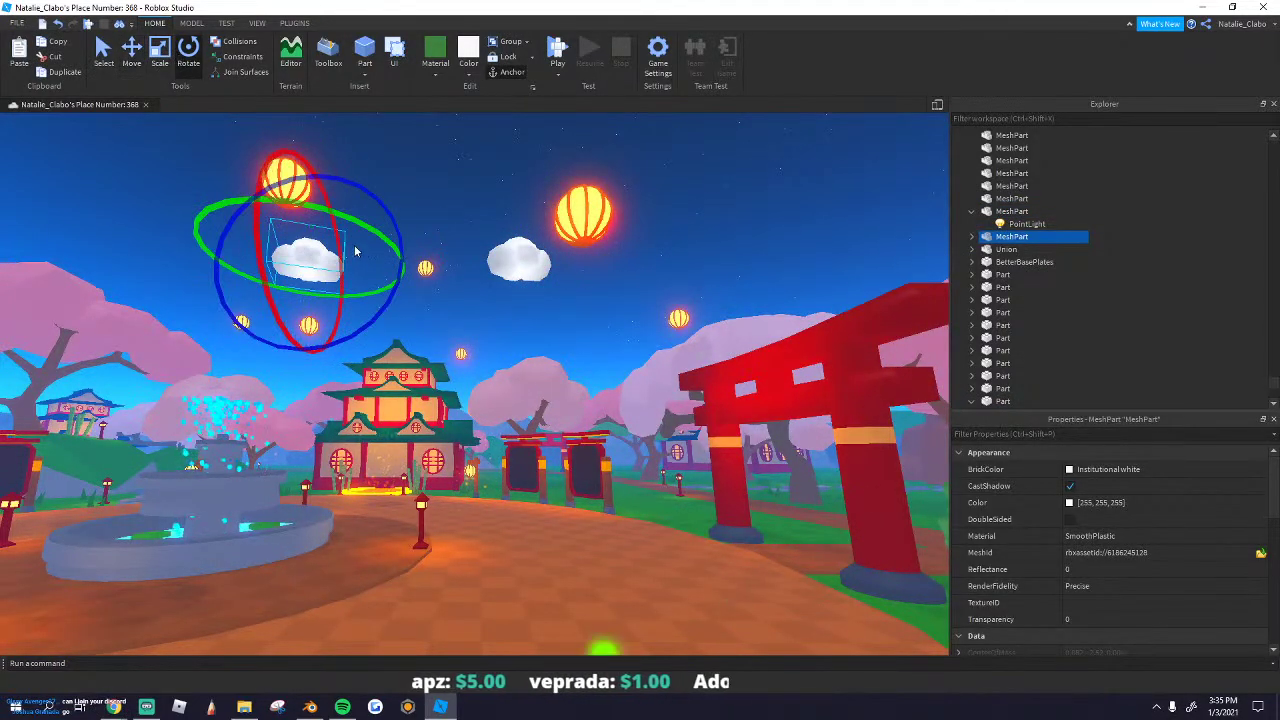
{"action": "mouse_move", "coordinate": [313, 205]}
{"action": "left_mouse_down"}
{"action": "mouse_move", "coordinate": [270, 206]}
{"action": "mouse_move", "coordinate": [314, 210]}
{"action": "mouse_move", "coordinate": [316, 197]}
{"action": "left_mouse_up"}
{"action": "left_click", "coordinate": [160, 50]}
{"action": "left_click", "coordinate": [420, 191]}
{"action": "key", "text": "e"}
{"action": "key", "text": "s"}
{"action": "right_click_drag", "start_coordinate": [420, 194], "coordinate": [426, 200]}
Step: Duplicate both clouds together, move the copied pair away from the originals over the map, and rotate the pair
{"action": "left_click", "coordinate": [353, 194]}
{"action": "left_click", "coordinate": [486, 203], "text": "shift"}
{"action": "key", "text": "e"}
{"action": "right_click_drag", "start_coordinate": [203, 125], "coordinate": [86, 76]}
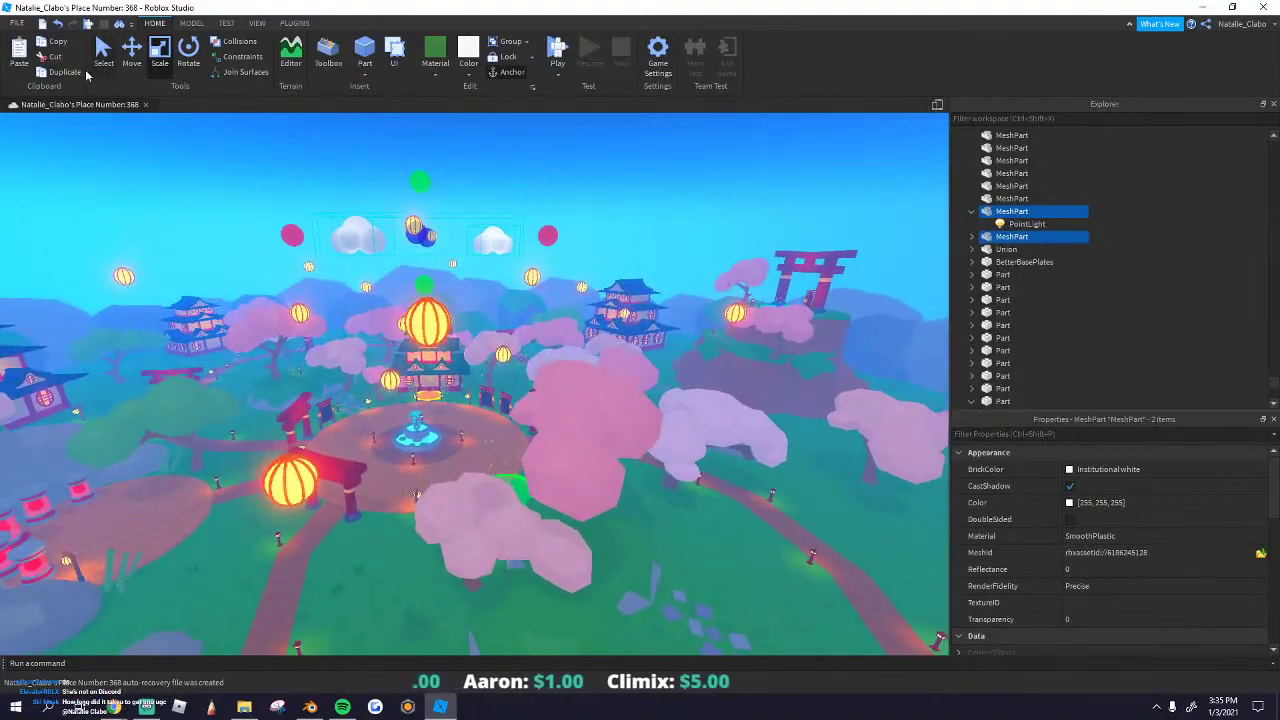
{"action": "left_click_drag", "start_coordinate": [375, 231], "coordinate": [300, 214]}
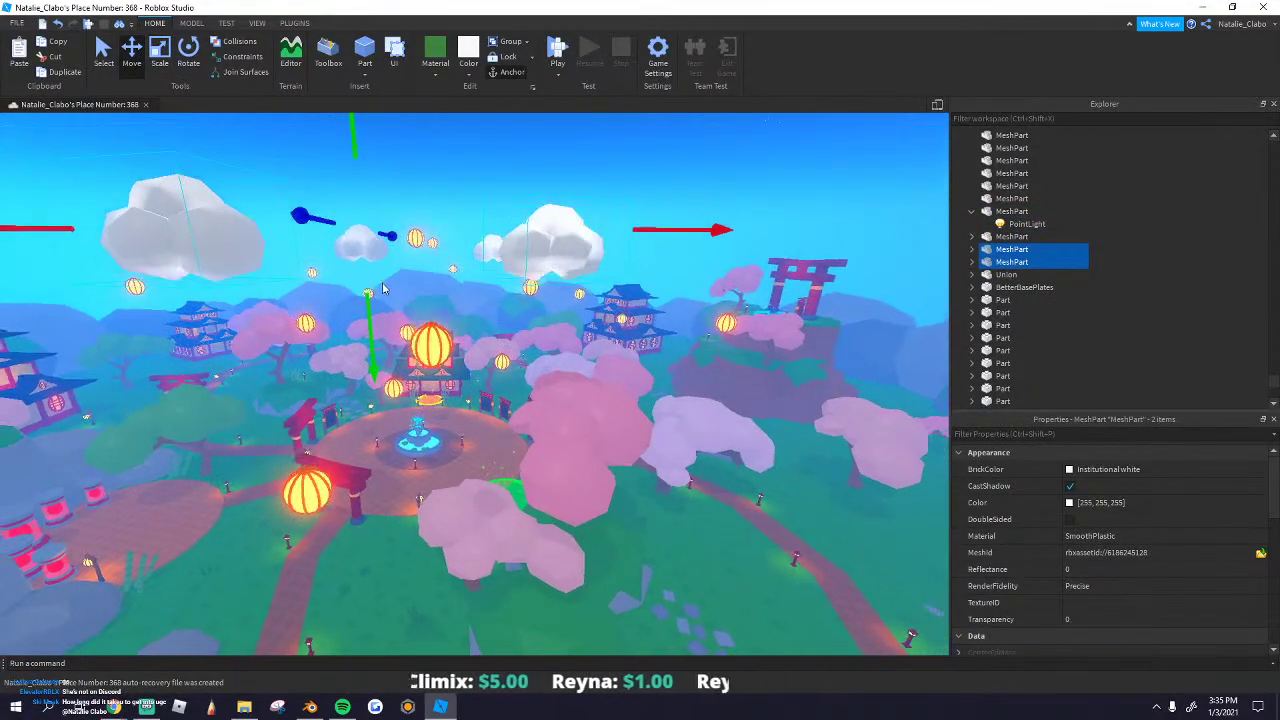
{"action": "right_click_drag", "start_coordinate": [302, 214], "coordinate": [304, 228]}
{"action": "key", "text": "s"}
{"action": "left_click", "coordinate": [189, 62]}
{"action": "left_click_drag", "start_coordinate": [464, 274], "coordinate": [424, 278]}
{"action": "key", "text": "s"}
Step: Duplicate the cloud pair again, rotate the new pair, and move it over another part of the map
{"action": "left_click", "coordinate": [72, 73]}
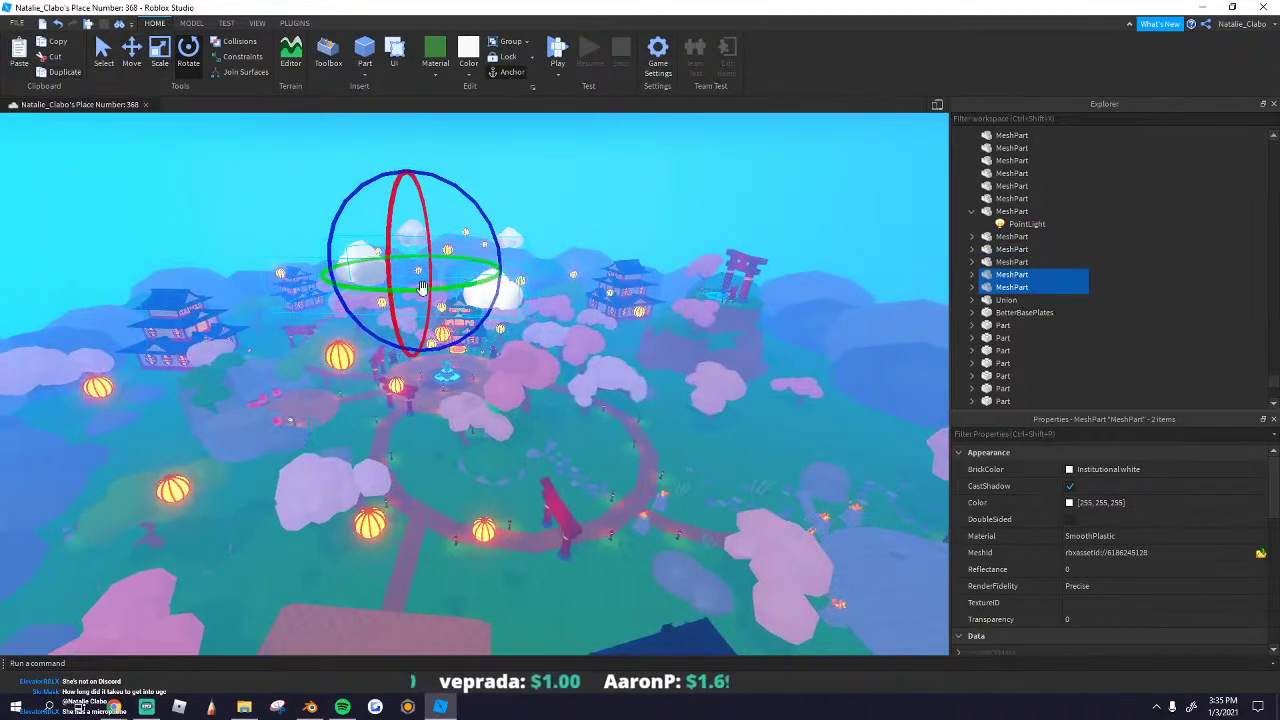
{"action": "left_click_drag", "start_coordinate": [481, 268], "coordinate": [480, 268]}
{"action": "key", "text": "s"}
{"action": "key", "text": "a"}
{"action": "left_click", "coordinate": [130, 62]}
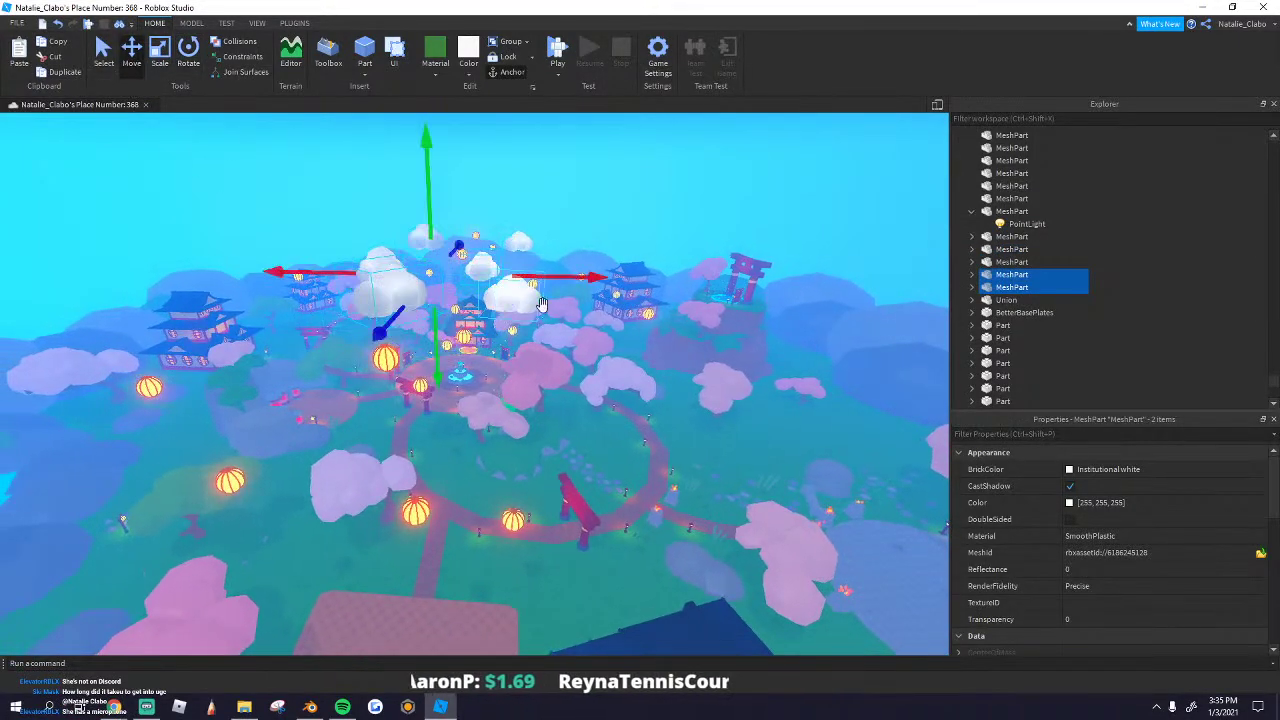
{"action": "key", "text": "w"}
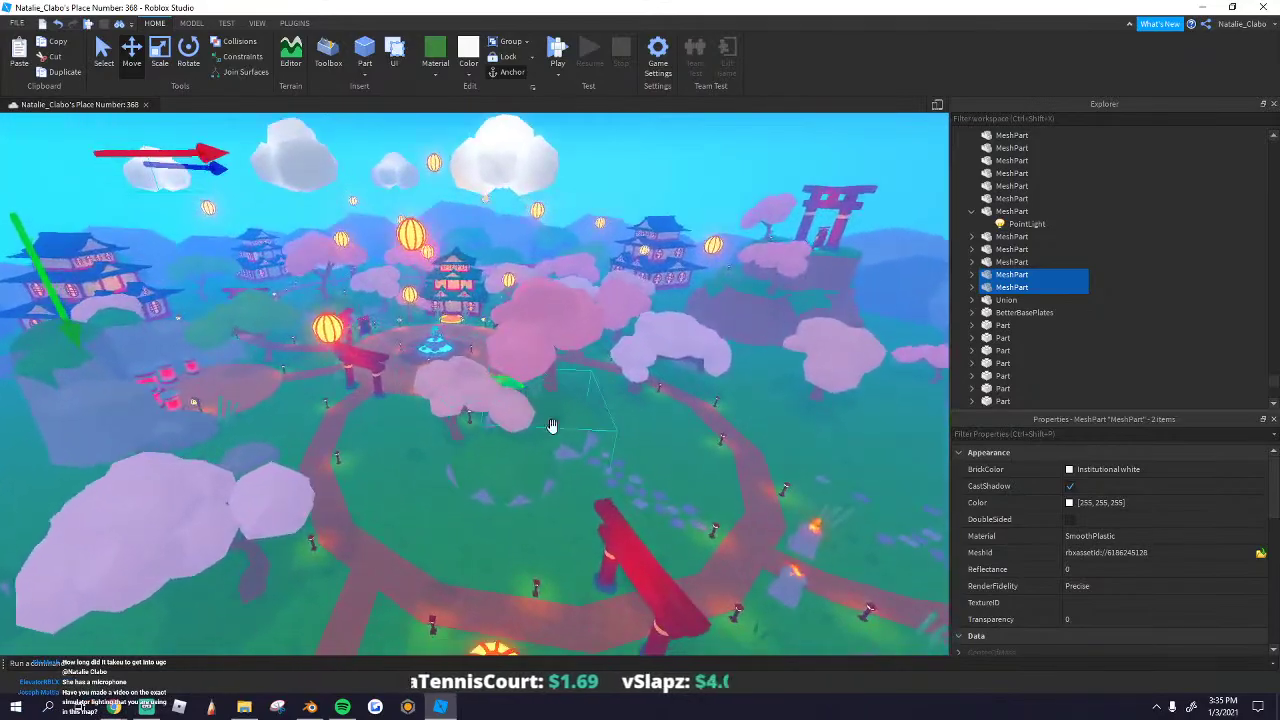
{"action": "right_click_drag", "start_coordinate": [551, 428], "coordinate": [541, 421]}
Step: Duplicate one large and one small cloud and move the copies into an empty stretch of sky
{"action": "left_click", "coordinate": [285, 284]}
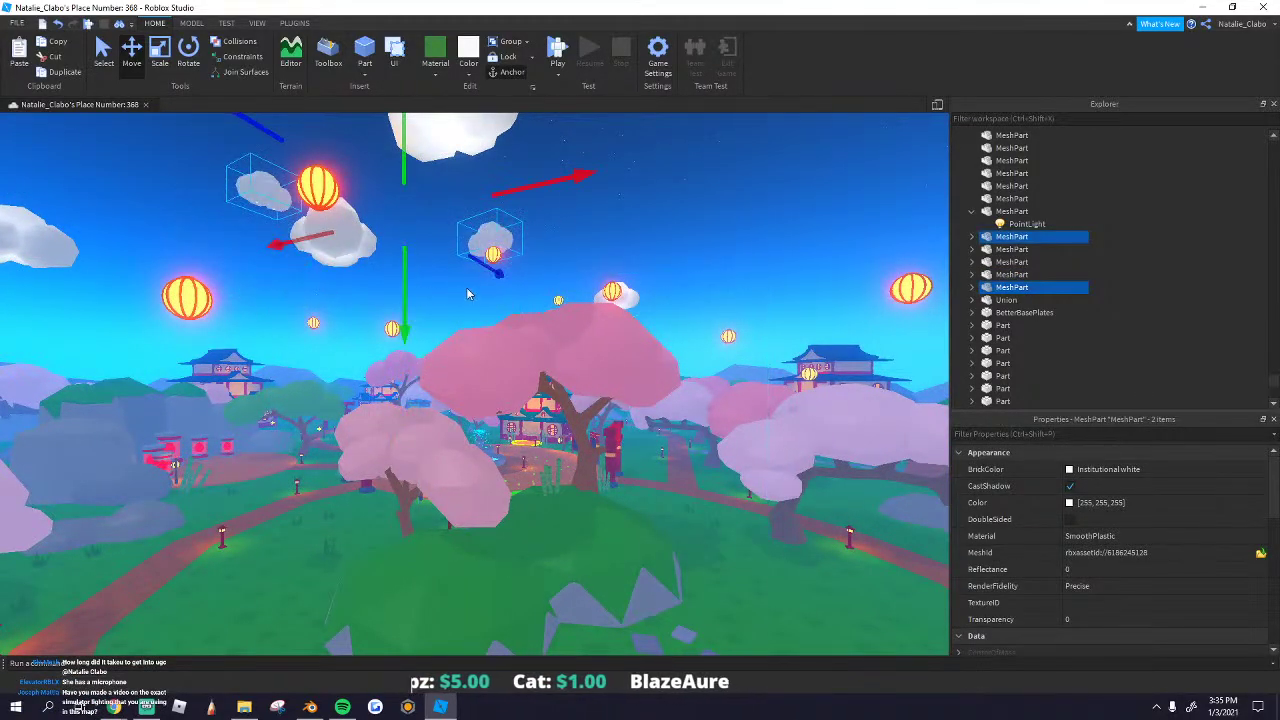
{"action": "left_click", "coordinate": [436, 299]}
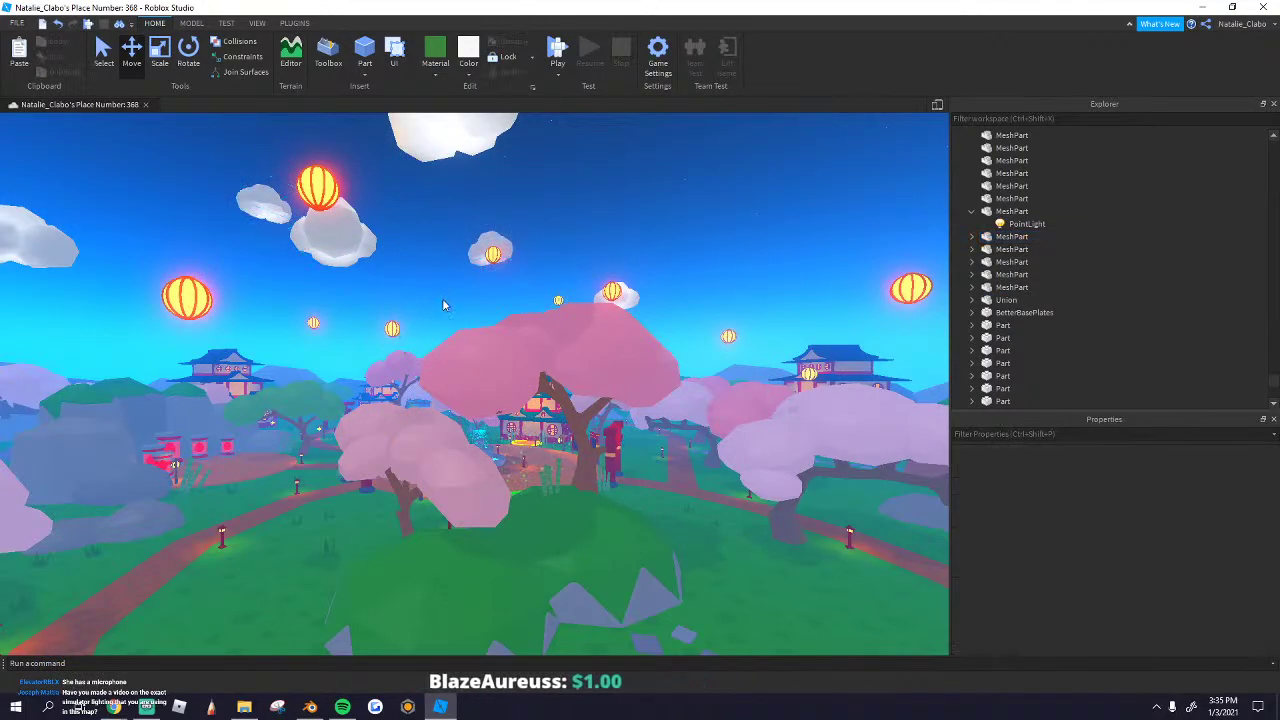
{"action": "scroll", "coordinate": [467, 312], "scroll_direction": "up", "scroll_amount": 3}
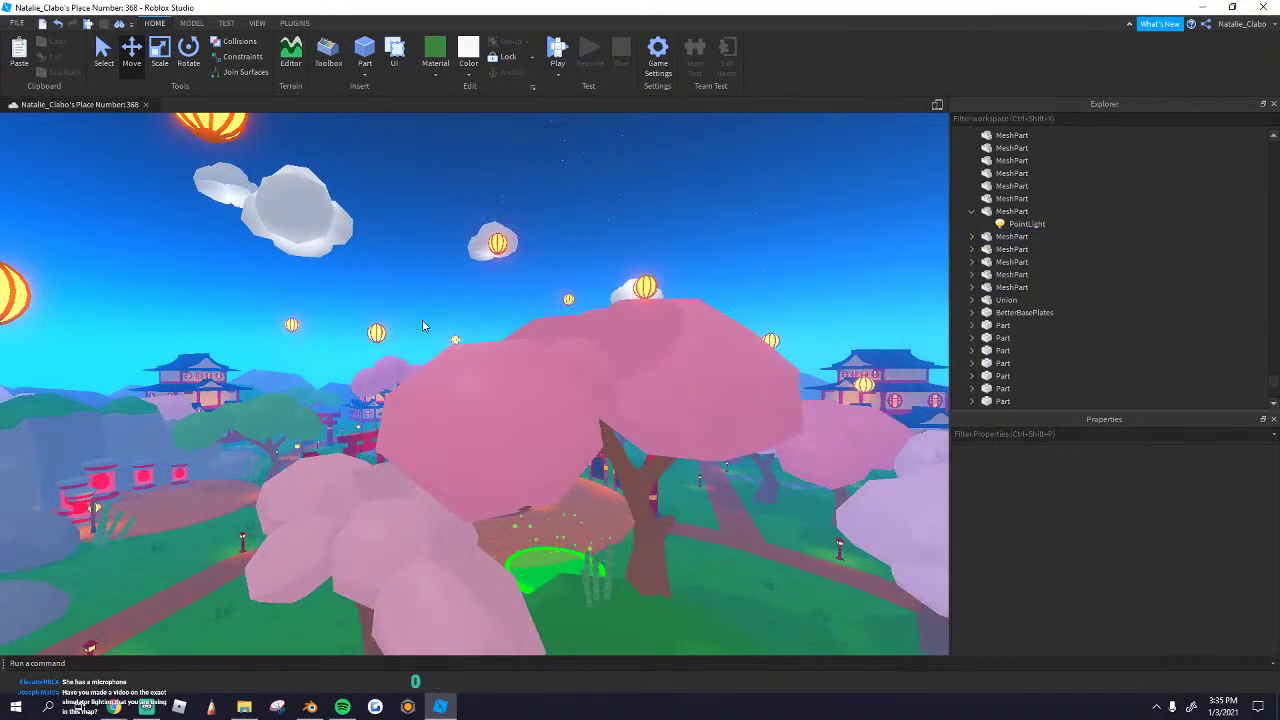
{"action": "right_click_drag", "start_coordinate": [396, 312], "coordinate": [392, 307]}
{"action": "scroll", "coordinate": [393, 312], "scroll_direction": "up", "scroll_amount": 3}
{"action": "key", "text": "a"}
{"action": "key", "text": "d"}
{"action": "key", "text": "d"}
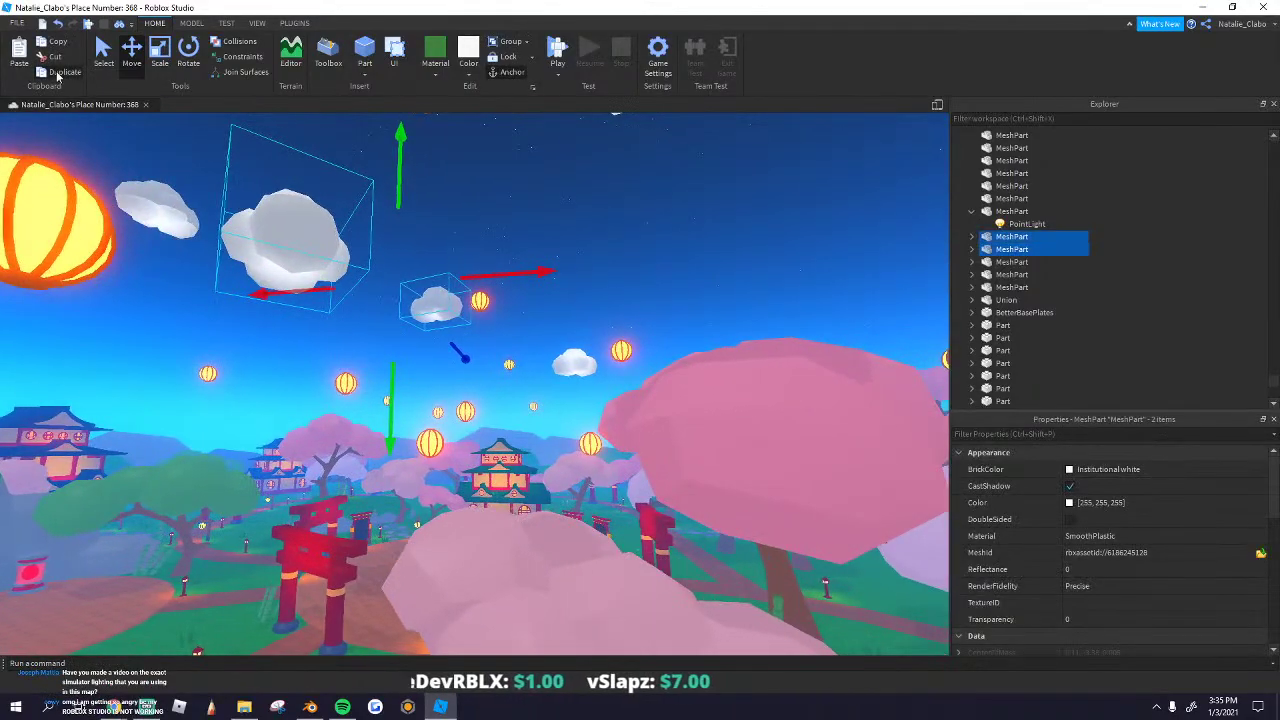
{"action": "key", "text": "s"}
{"action": "left_click_drag", "start_coordinate": [488, 272], "coordinate": [674, 311]}
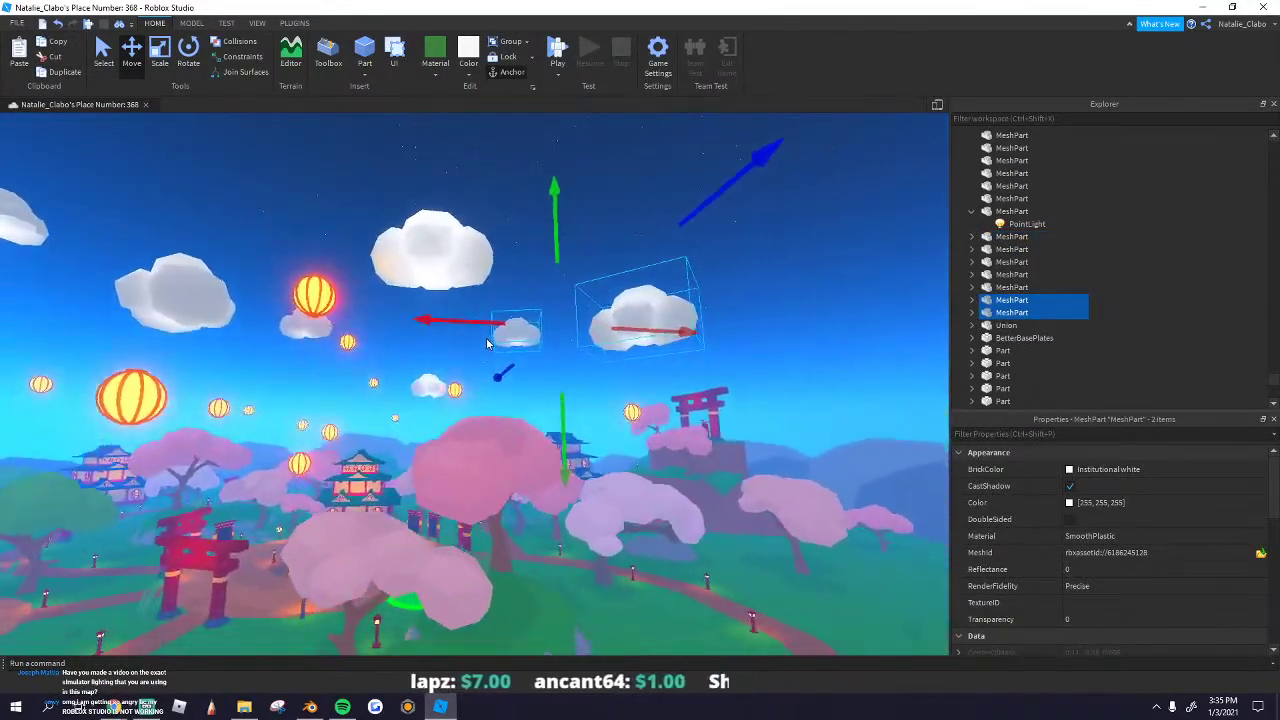
Step: Examine the cloud arrangement from across the map and from ground level at the fountain plaza
{"action": "key", "text": "s"}
{"action": "right_click_drag", "start_coordinate": [388, 346], "coordinate": [390, 348]}
{"action": "left_click", "coordinate": [374, 225]}
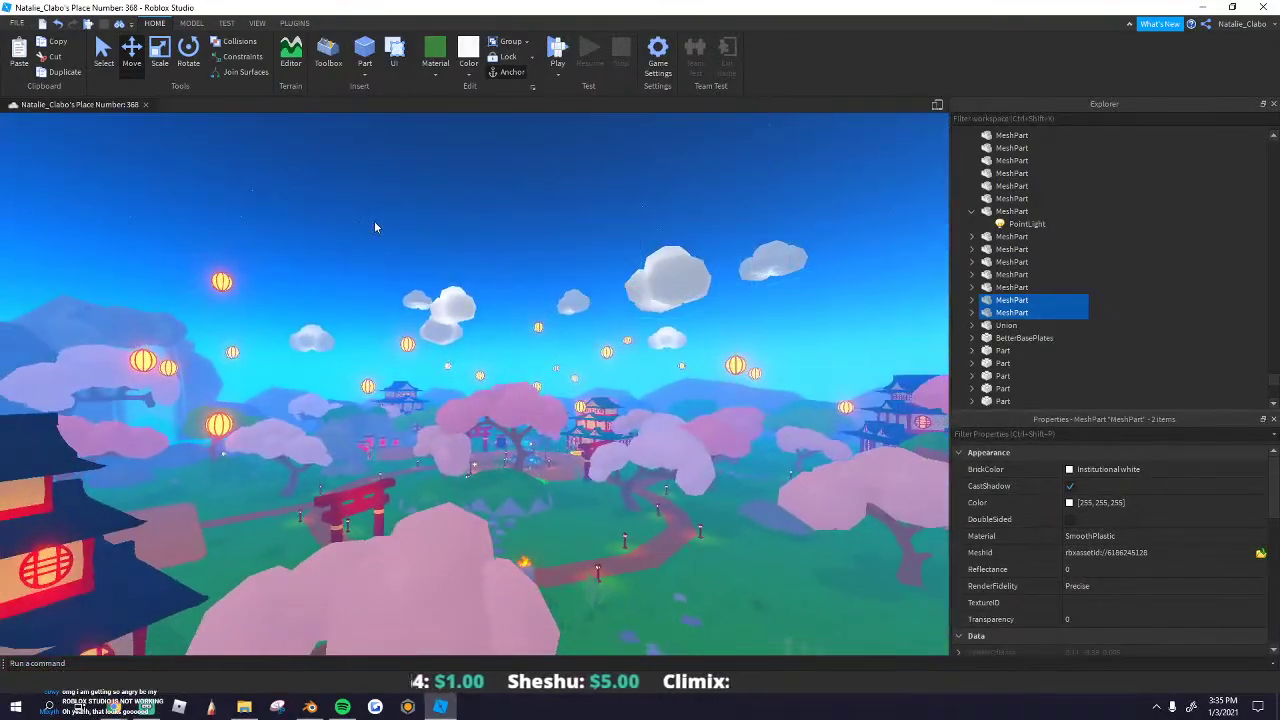
{"action": "key", "text": "w"}
{"action": "right_click_drag", "start_coordinate": [470, 301], "coordinate": [470, 301]}
{"action": "key", "text": "w"}
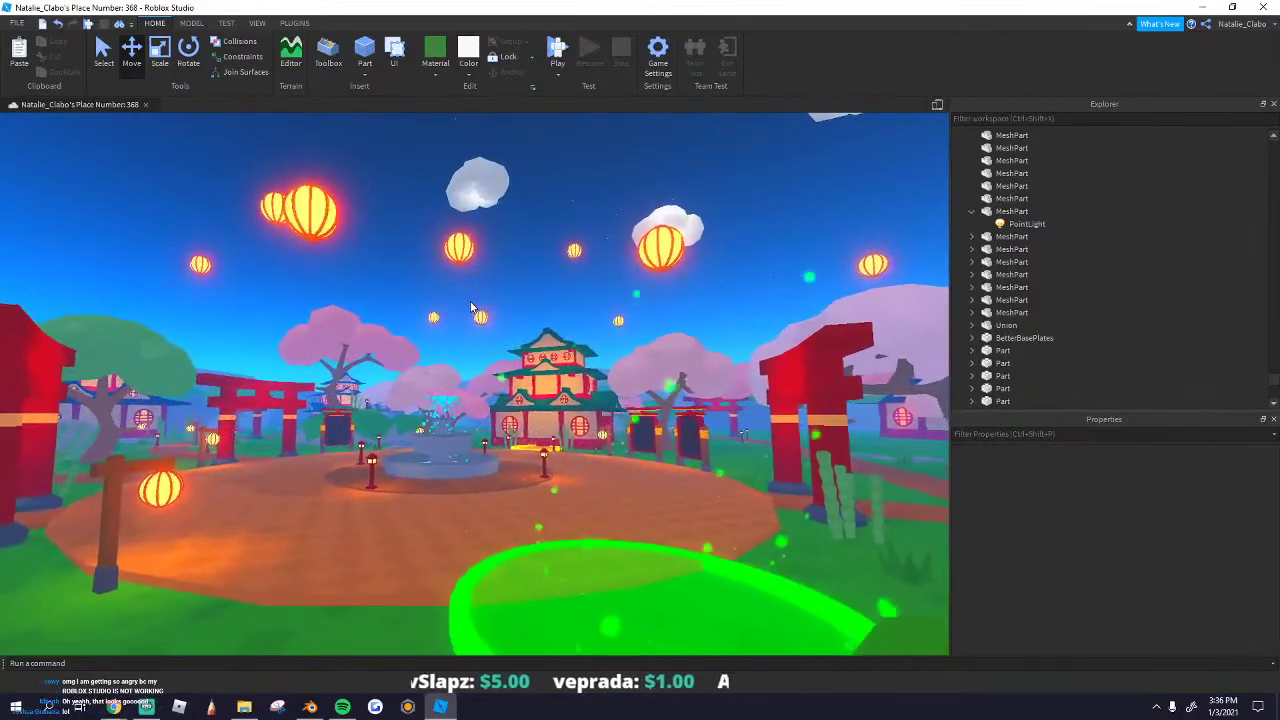
{"action": "key", "text": "w"}
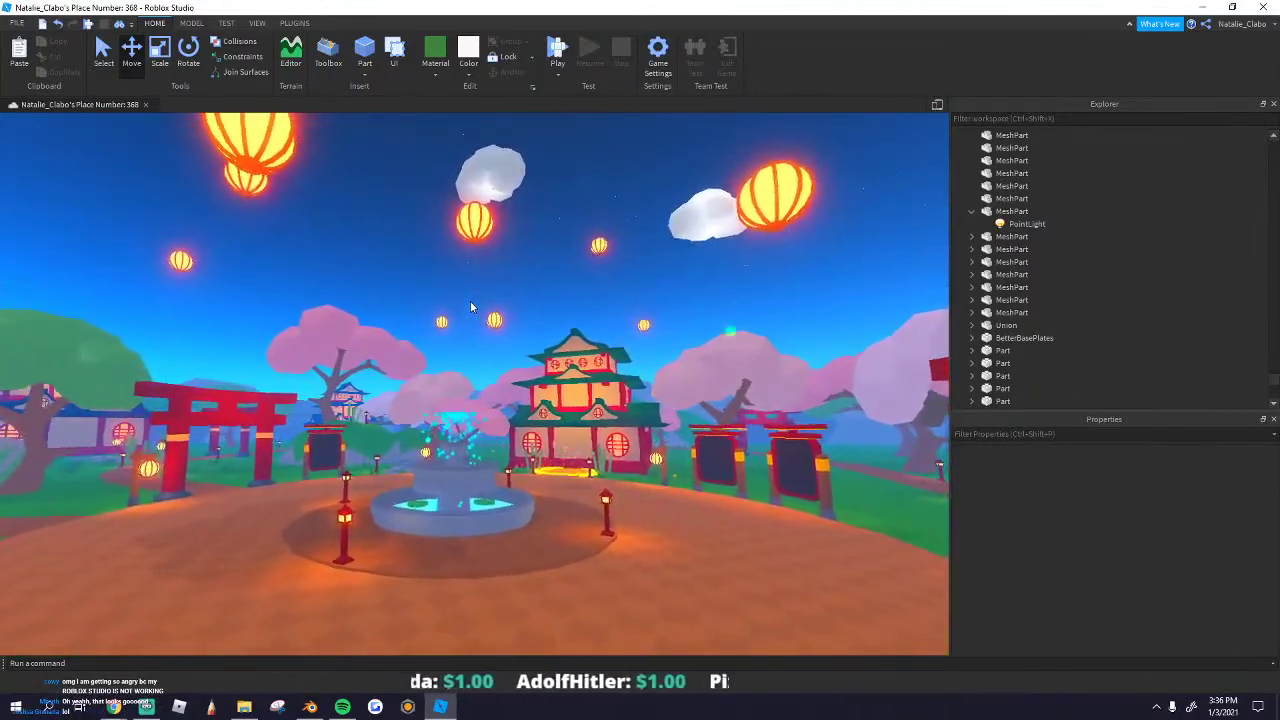
{"action": "key", "text": "w"}
{"action": "key", "text": "a"}
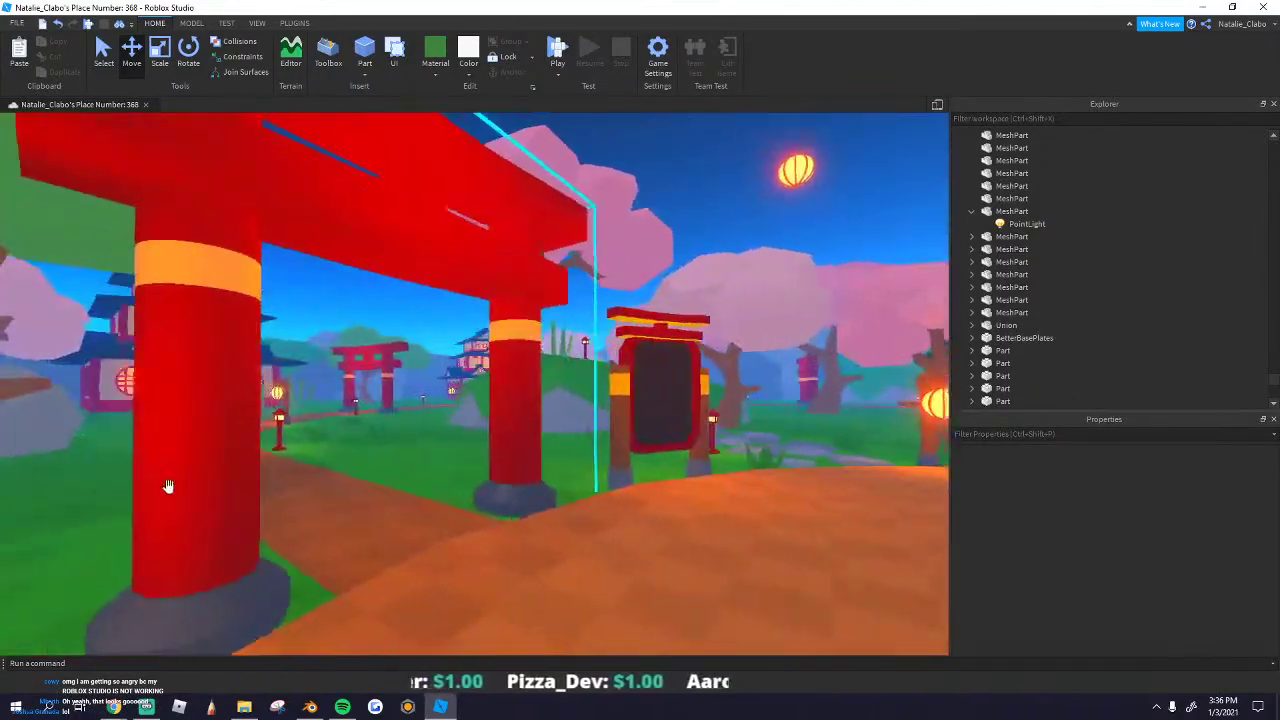
Step: Copy the hanging lantern post and bring the pasted post down to the plaza's edge near the torii gate
{"action": "left_click", "coordinate": [508, 432]}
{"action": "left_click", "coordinate": [460, 450]}
{"action": "key", "text": "ctrl+c"}
{"action": "key", "text": "ctrl+v"}
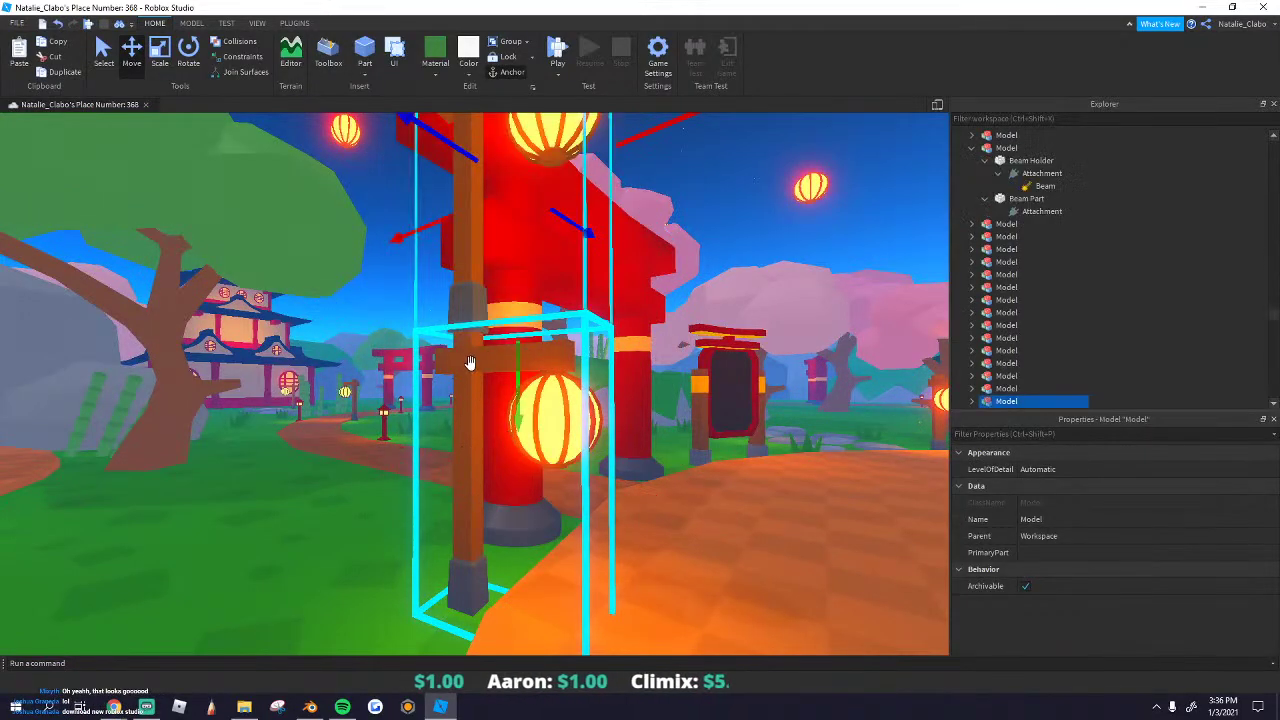
{"action": "right_click_drag", "start_coordinate": [471, 363], "coordinate": [471, 363]}
{"action": "right_click_drag", "start_coordinate": [437, 497], "coordinate": [449, 477]}
{"action": "left_click_drag", "start_coordinate": [449, 477], "coordinate": [449, 503]}
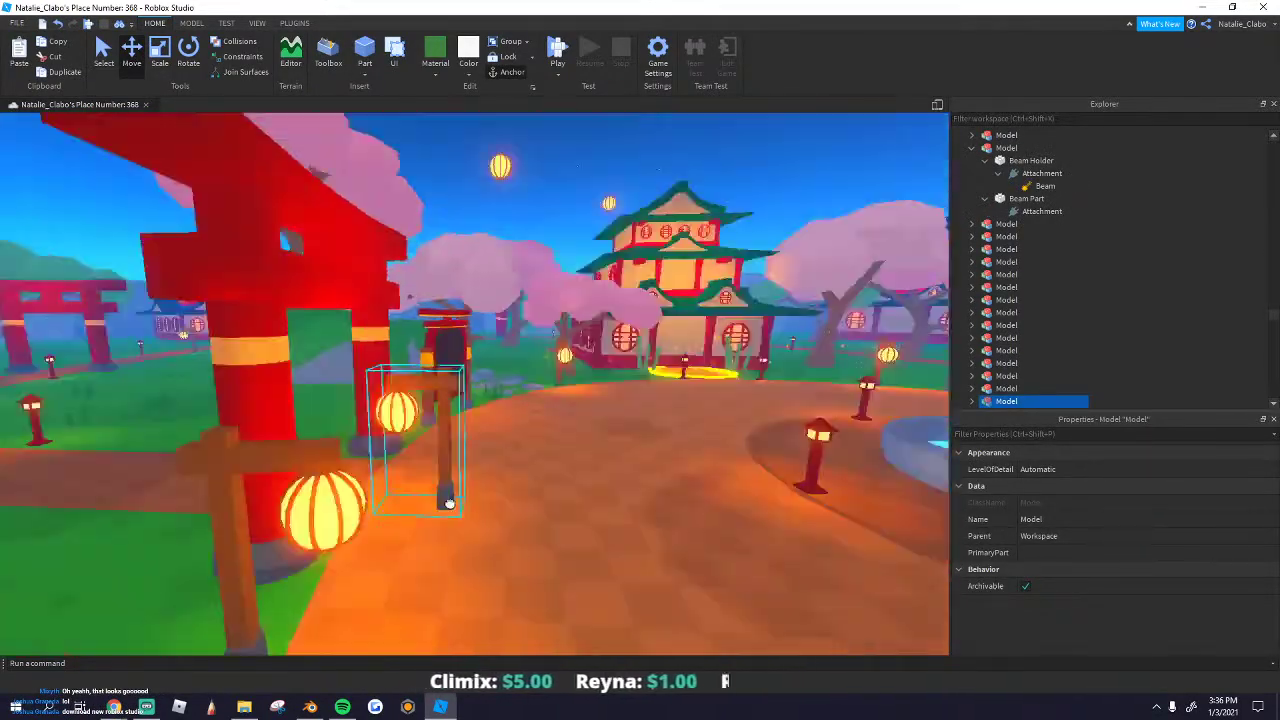
Step: Place the copied lantern post beside the torii gate next to the notice boards, and look back over the plaza
{"action": "right_click_drag", "start_coordinate": [449, 503], "coordinate": [563, 446]}
{"action": "key", "text": "w"}
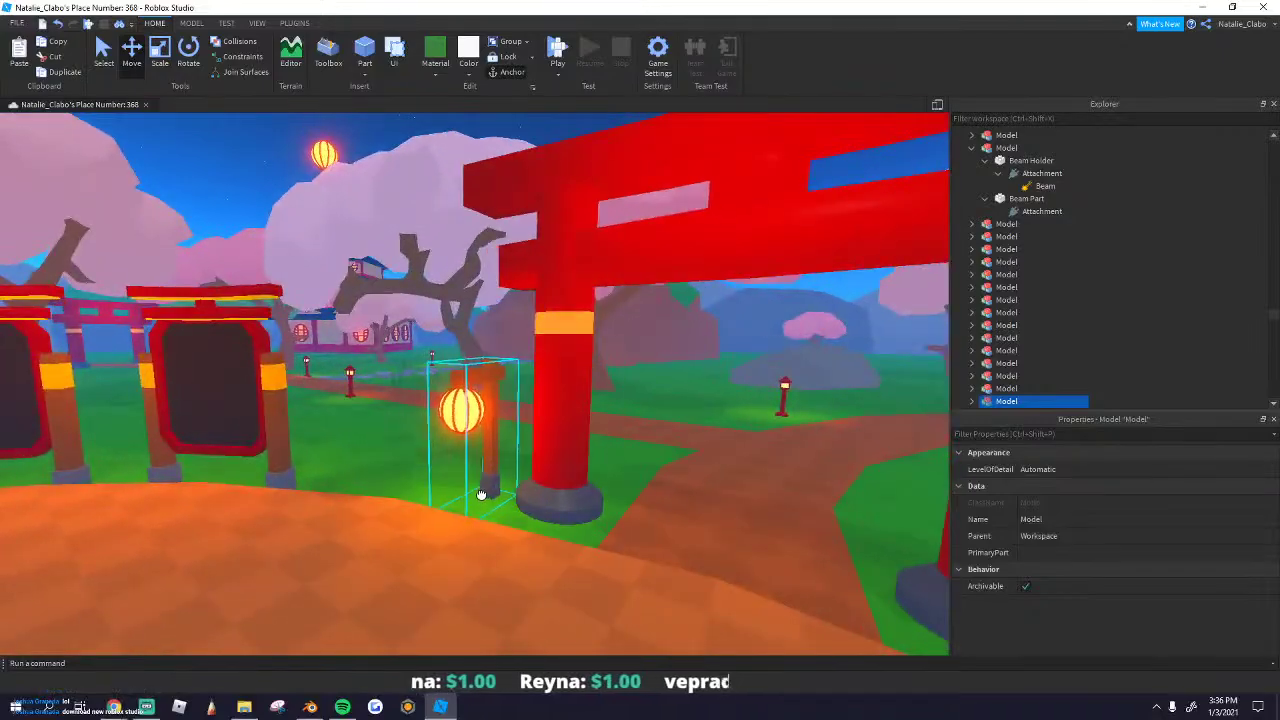
{"action": "left_click_drag", "start_coordinate": [470, 501], "coordinate": [468, 498]}
{"action": "key", "text": "s"}
{"action": "left_click", "coordinate": [336, 244]}
{"action": "right_click_drag", "start_coordinate": [336, 244], "coordinate": [336, 244]}
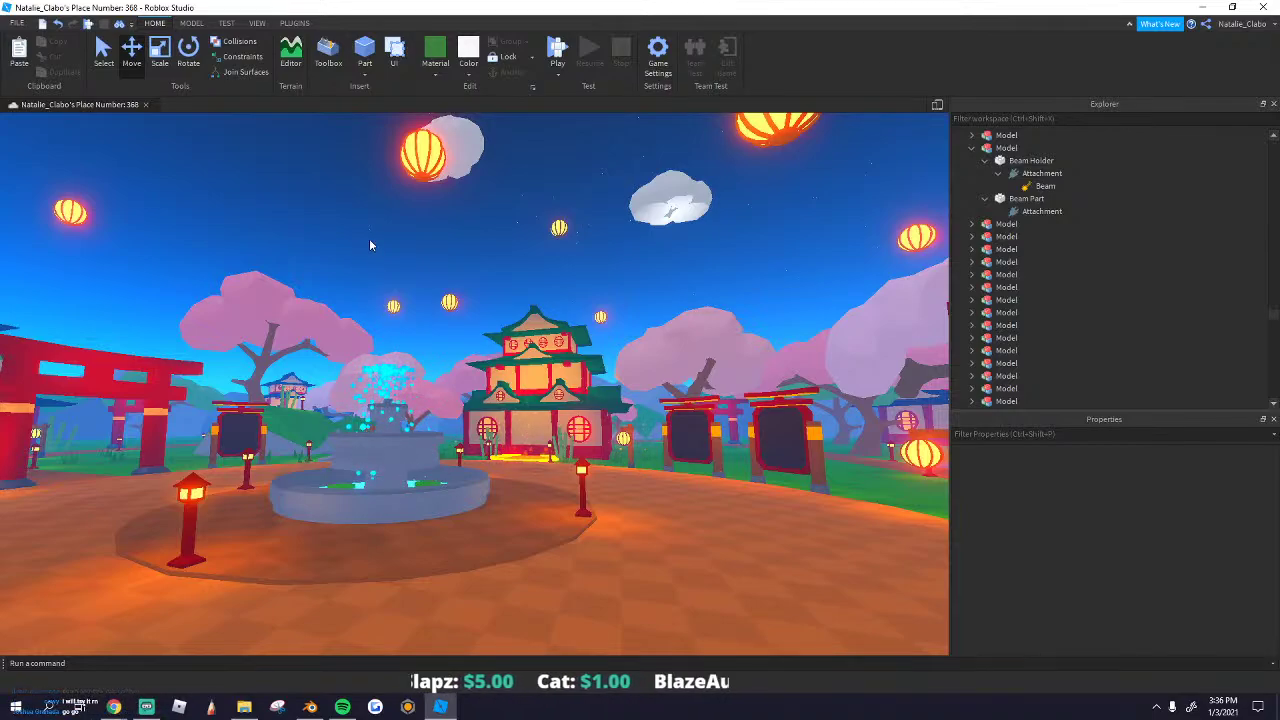
Step: Lower the two clouds seen above the plaza near the pagoda, and rotate the one behind the floating lantern
{"action": "right_click_drag", "start_coordinate": [526, 229], "coordinate": [524, 230]}
{"action": "left_click", "coordinate": [710, 235]}
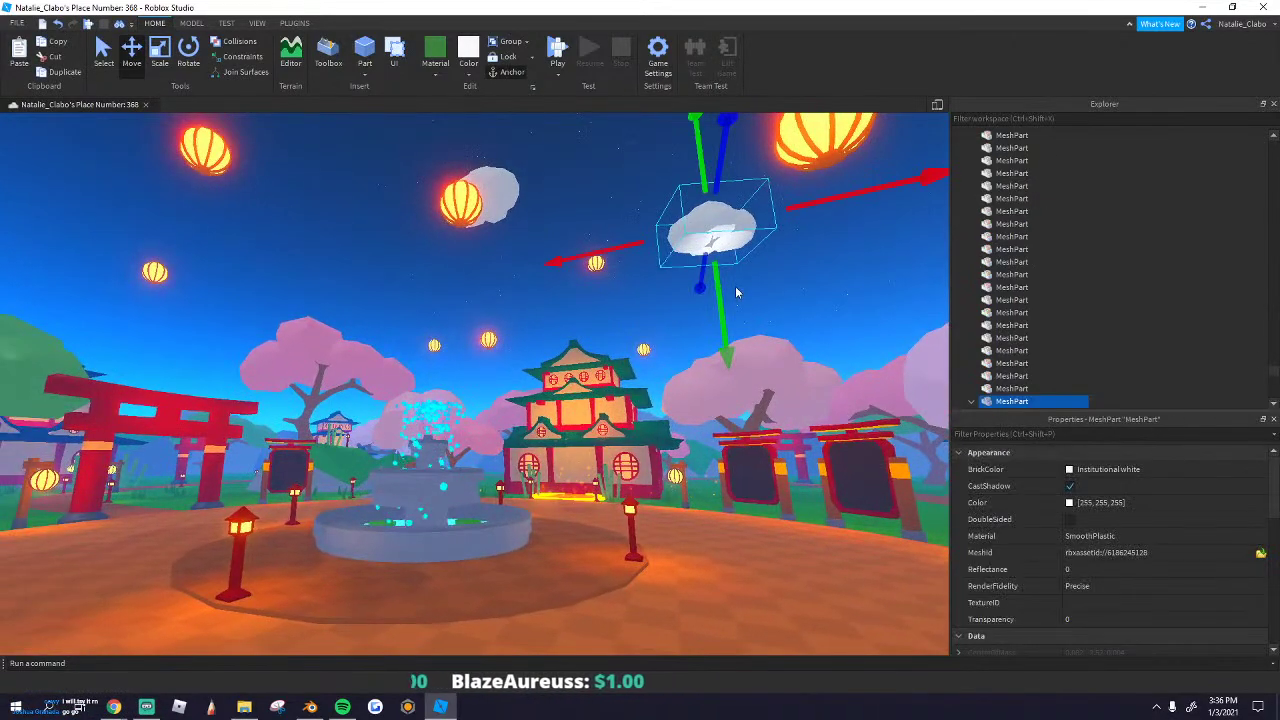
{"action": "left_click", "coordinate": [735, 286]}
{"action": "left_click", "coordinate": [721, 227]}
{"action": "left_click_drag", "start_coordinate": [727, 301], "coordinate": [733, 343]}
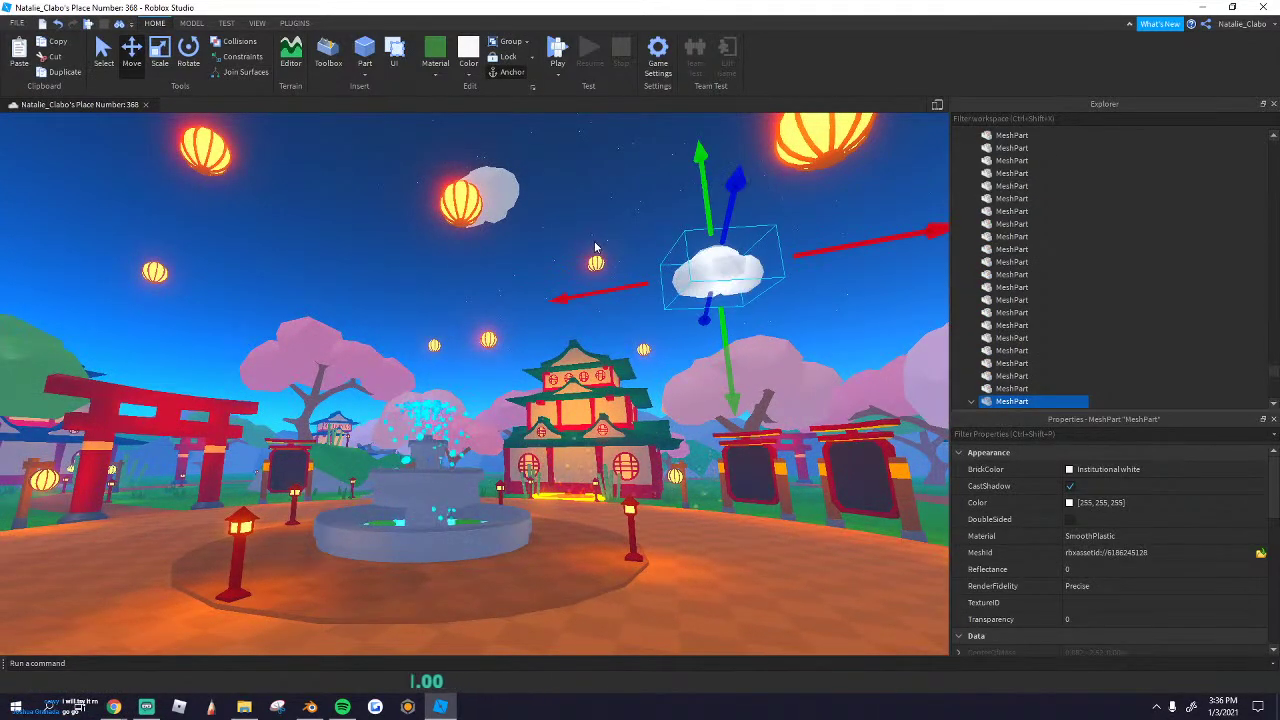
{"action": "left_click", "coordinate": [532, 191]}
{"action": "key", "text": "s"}
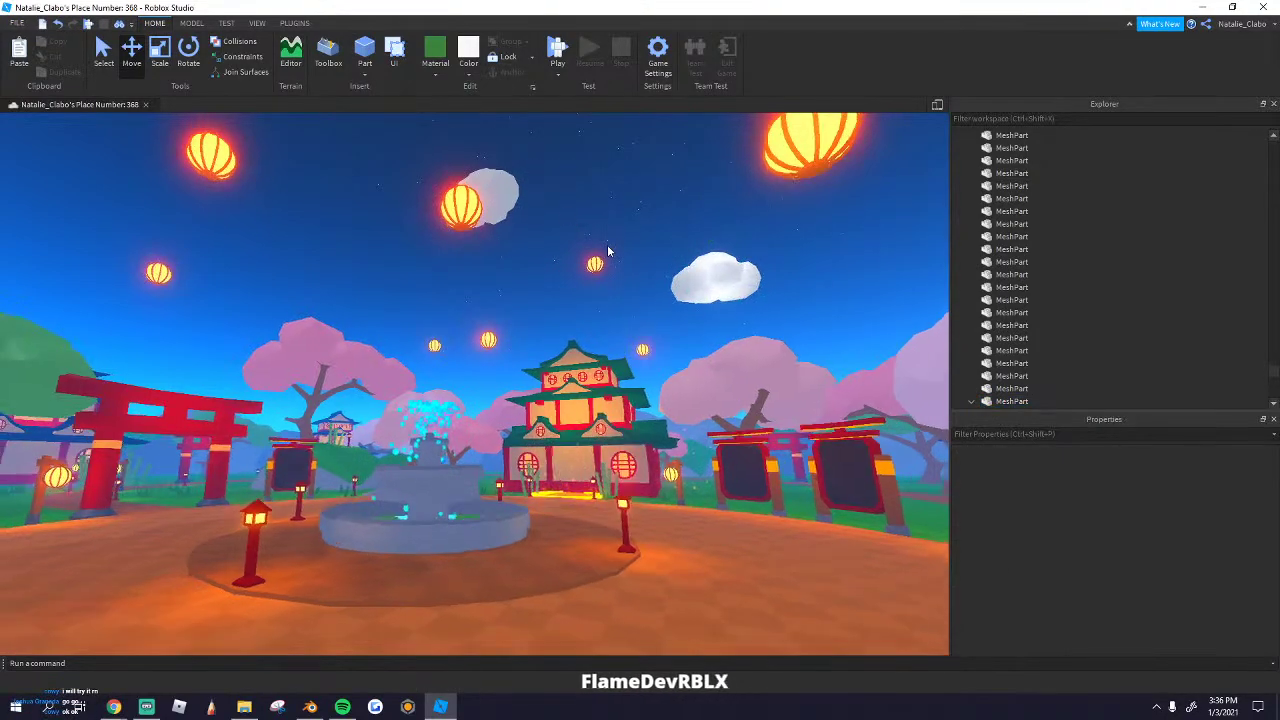
{"action": "right_click_drag", "start_coordinate": [608, 249], "coordinate": [608, 249]}
{"action": "left_click", "coordinate": [491, 185]}
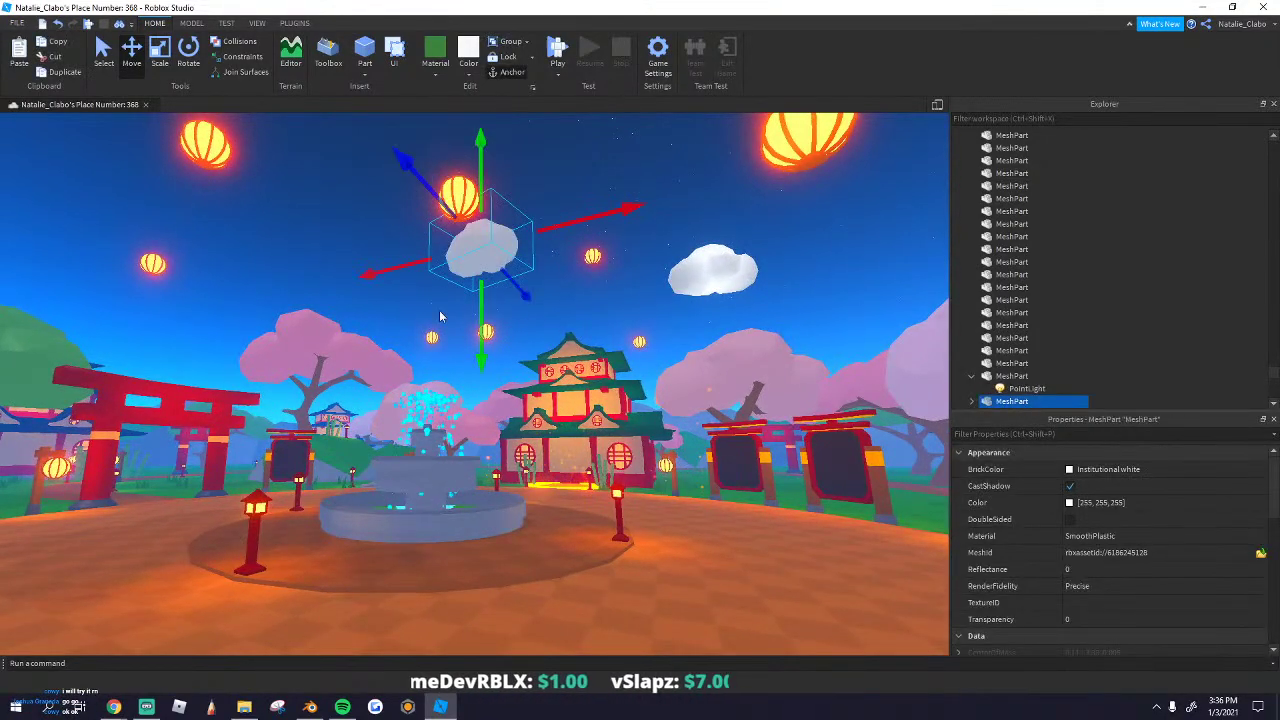
{"action": "left_click", "coordinate": [447, 290]}
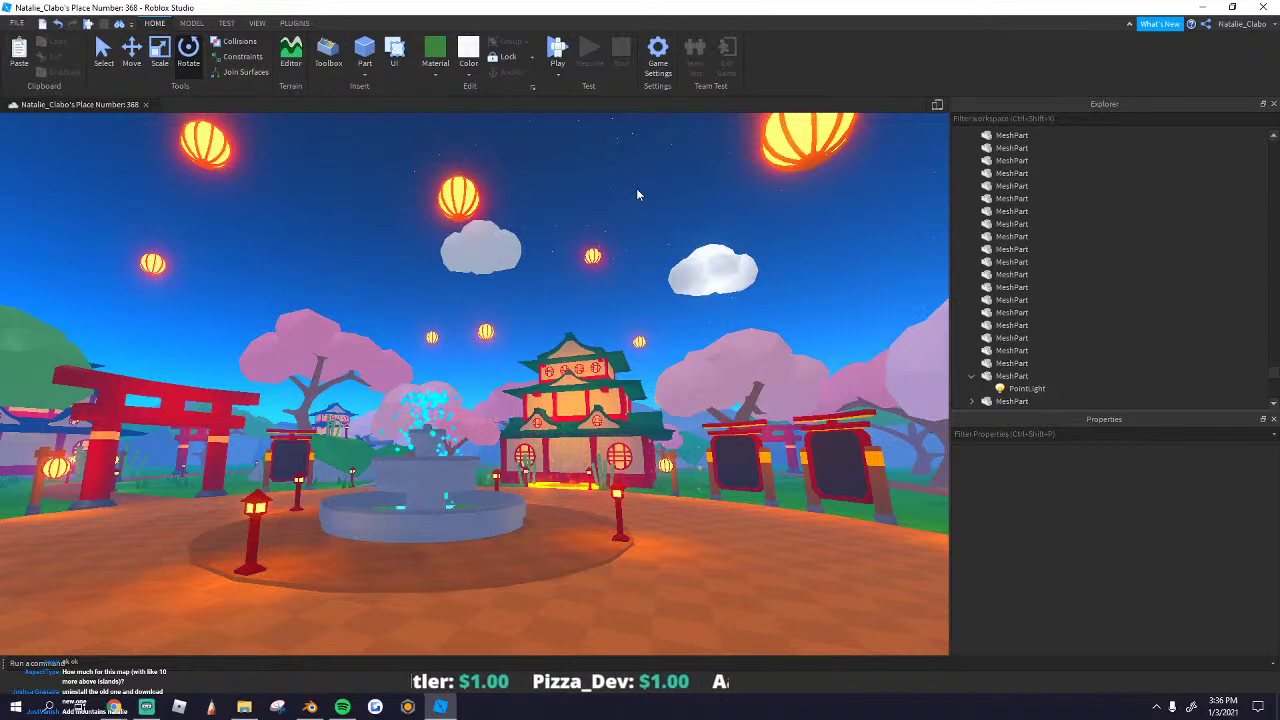
Step: Duplicate the white cloud near the pagoda and move the copy across the sky to above the torii gate
{"action": "left_click_drag", "start_coordinate": [814, 296], "coordinate": [584, 178]}
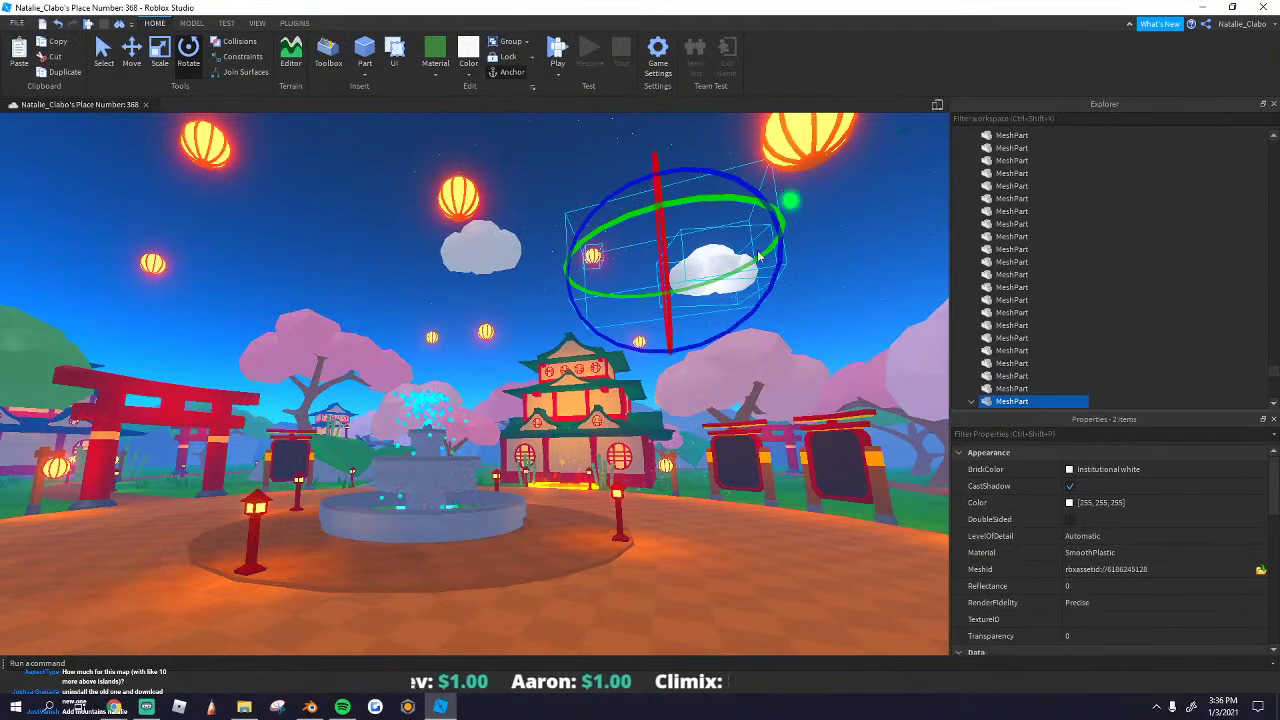
{"action": "left_click_drag", "start_coordinate": [632, 246], "coordinate": [631, 244]}
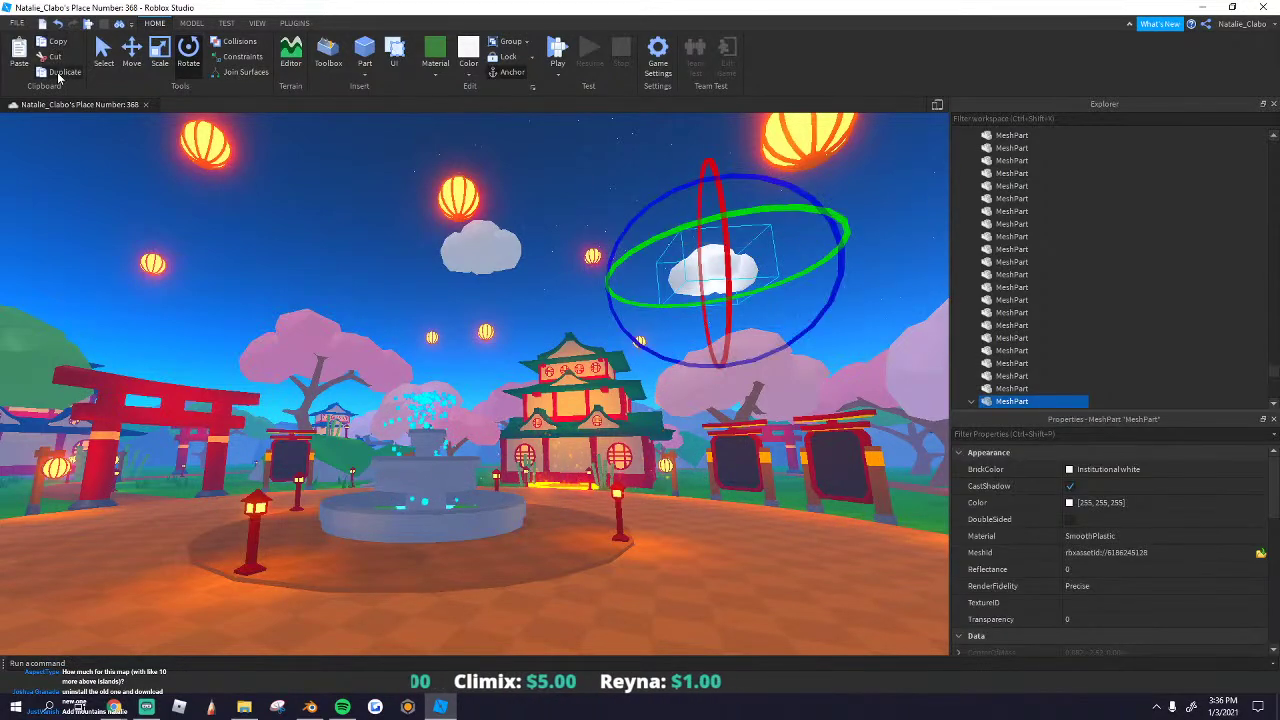
{"action": "left_click", "coordinate": [148, 58]}
{"action": "left_click_drag", "start_coordinate": [592, 290], "coordinate": [351, 279]}
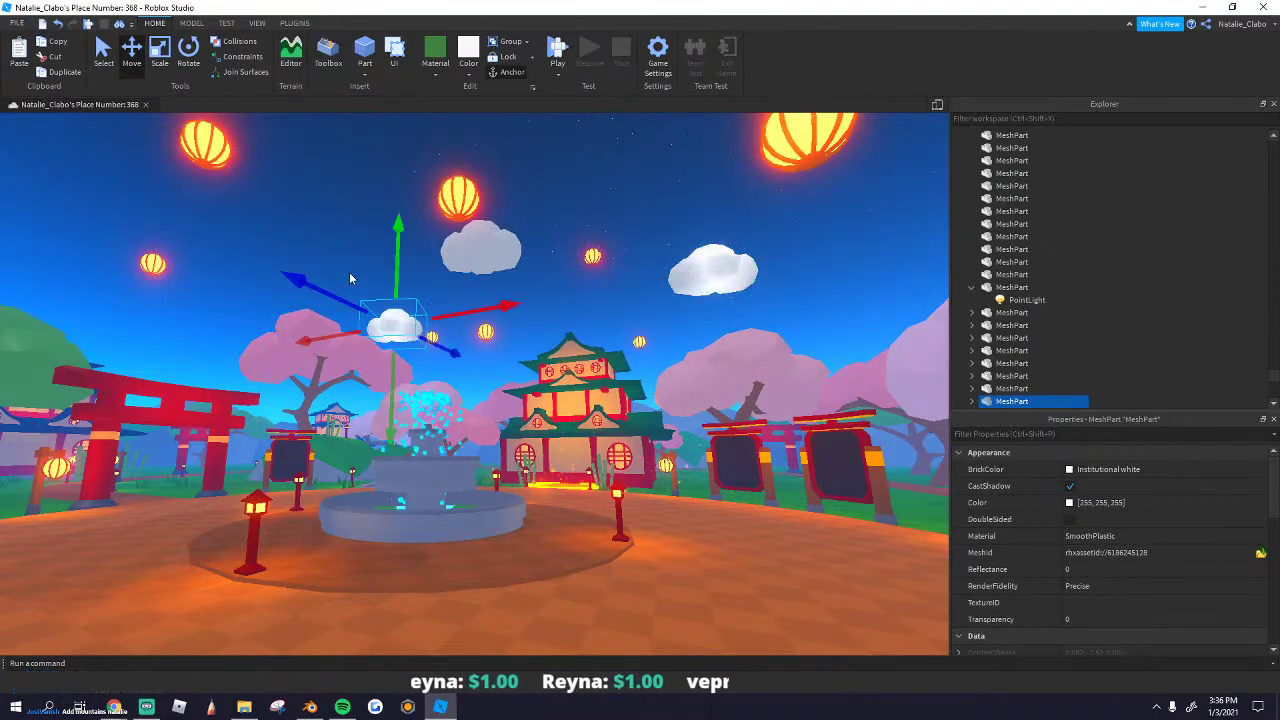
Step: Rotate the copied cloud and raise it beside the large floating lantern above the torii gate
{"action": "left_click", "coordinate": [190, 62]}
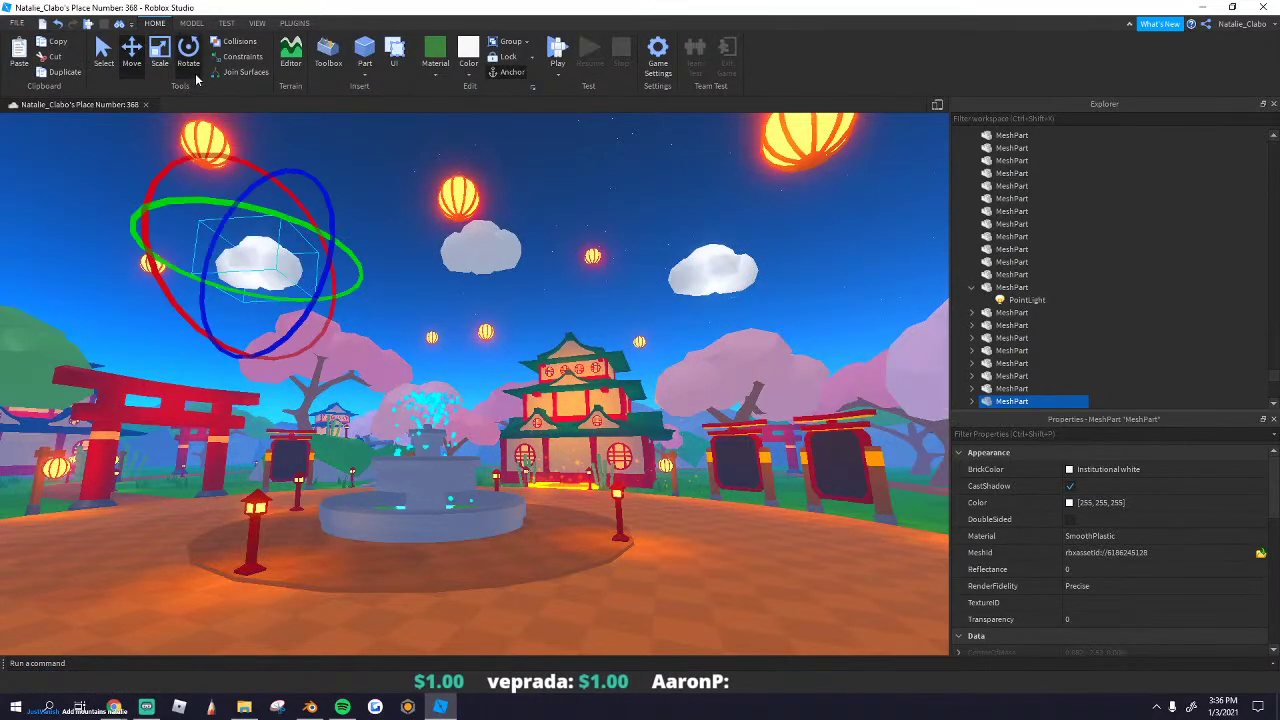
{"action": "left_click_drag", "start_coordinate": [350, 255], "coordinate": [386, 273]}
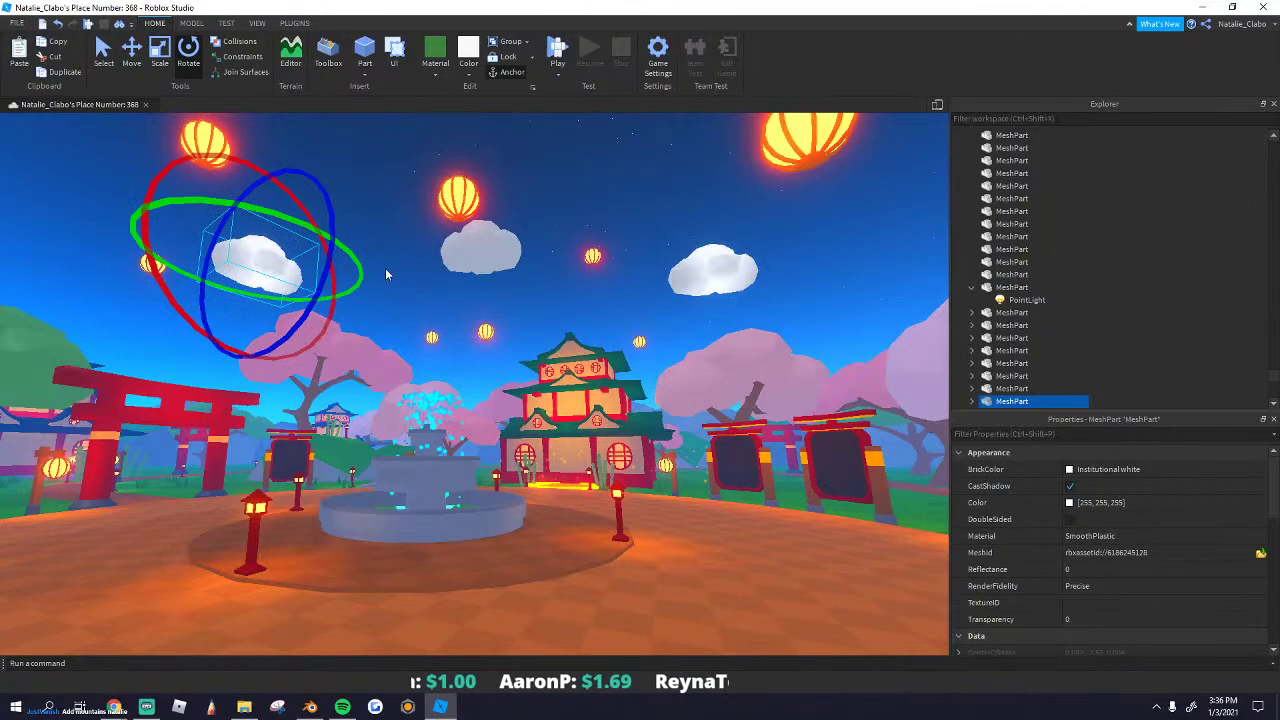
{"action": "left_click", "coordinate": [210, 264]}
{"action": "left_click", "coordinate": [134, 60]}
{"action": "left_click_drag", "start_coordinate": [262, 345], "coordinate": [268, 240]}
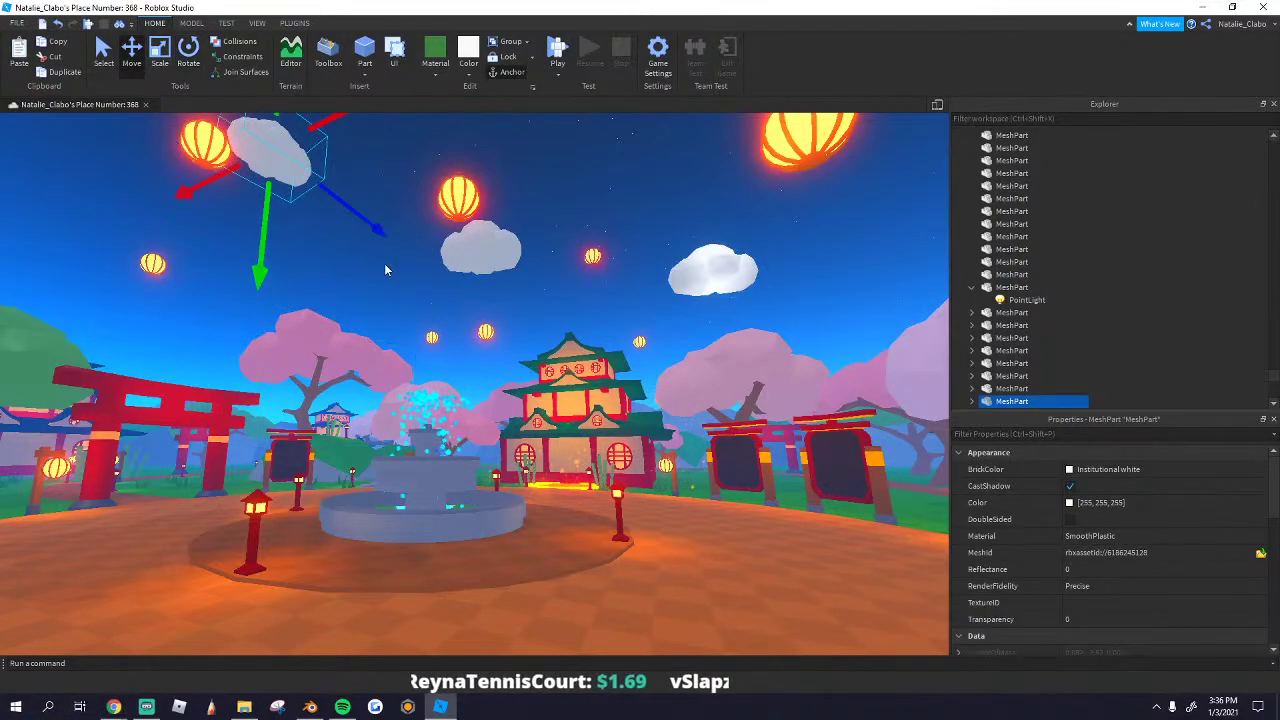
{"action": "left_click", "coordinate": [481, 287]}
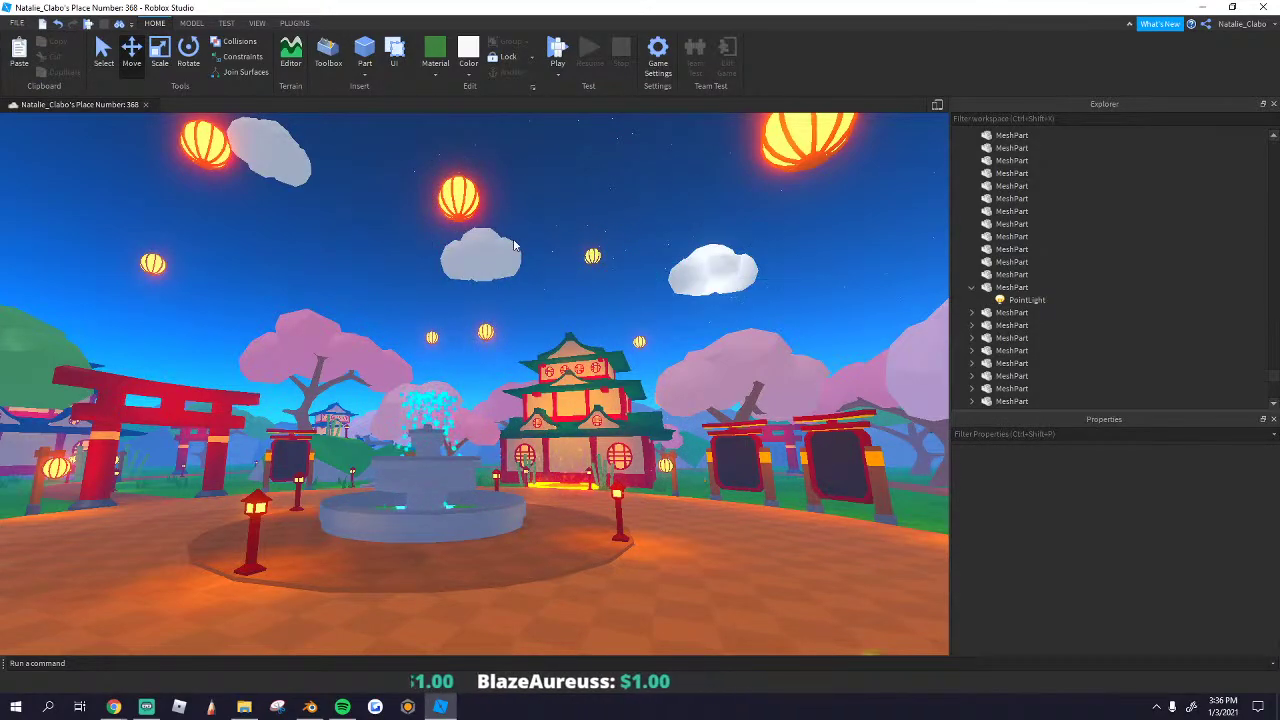
Step: Examine the cloud and lantern arrangement from above the plaza and from far outside the map
{"action": "key", "text": "s"}
{"action": "right_click_drag", "start_coordinate": [475, 247], "coordinate": [475, 247]}
{"action": "key", "text": "w"}
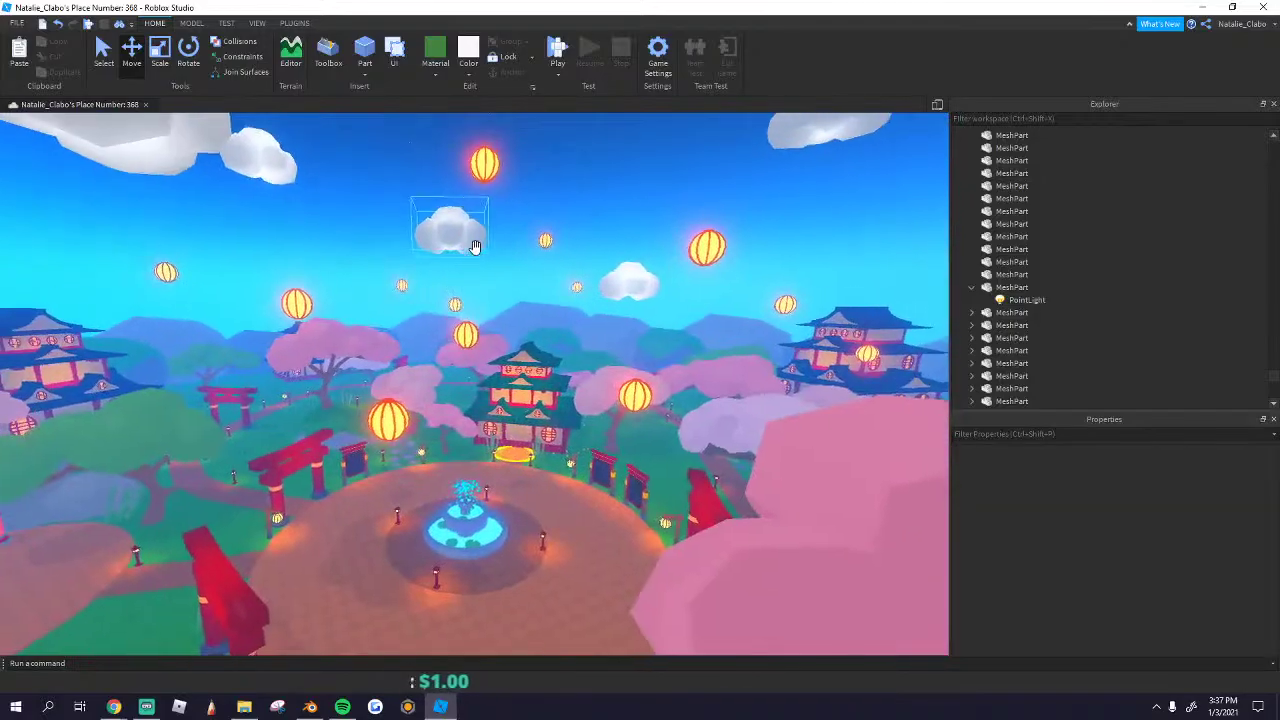
{"action": "left_click", "coordinate": [475, 247]}
{"action": "left_click", "coordinate": [381, 191]}
{"action": "key", "text": "w"}
{"action": "right_click_drag", "start_coordinate": [381, 191], "coordinate": [382, 190]}
{"action": "key", "text": "s"}
{"action": "key", "text": "s"}
{"action": "left_click_drag", "start_coordinate": [149, 140], "coordinate": [868, 561]}
{"action": "key", "text": "a"}
{"action": "left_click", "coordinate": [829, 557]}
{"action": "scroll", "coordinate": [359, 355], "scroll_direction": "up", "scroll_amount": 2}
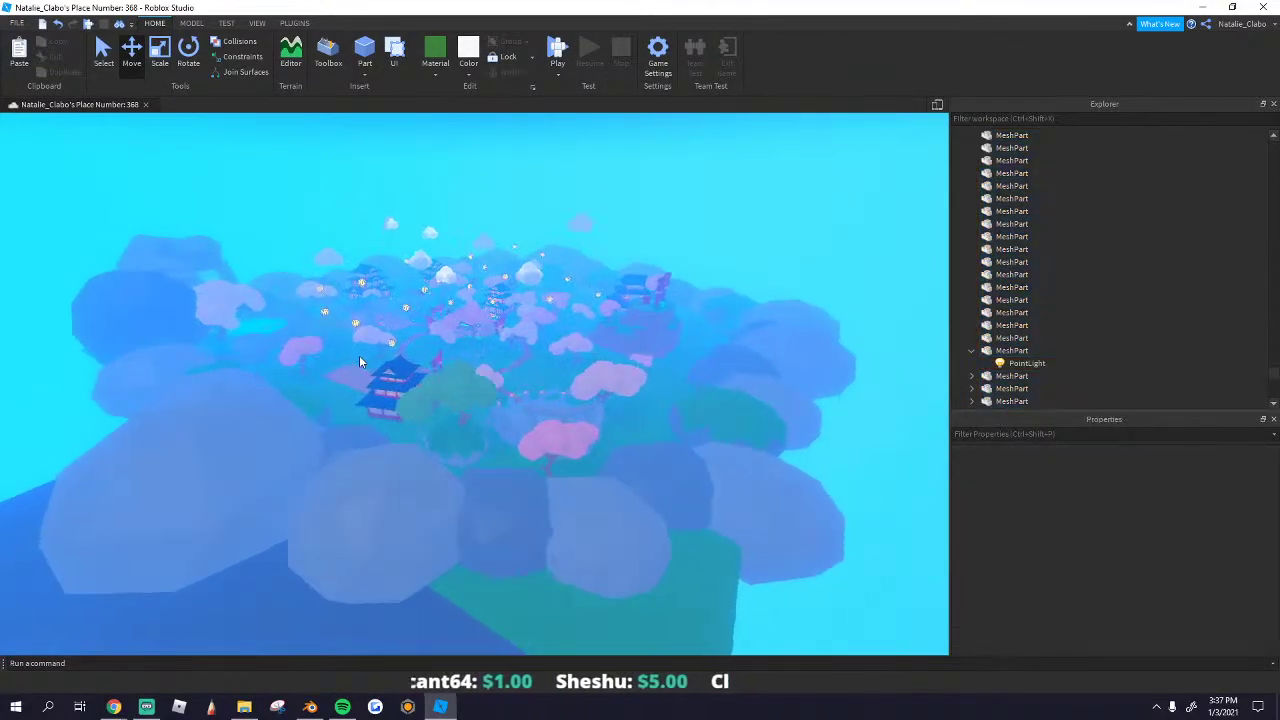
Step: Examine the sky, pagoda and torii gates from ground level at the fountain plaza
{"action": "scroll", "coordinate": [359, 360], "scroll_direction": "up", "scroll_amount": 10}
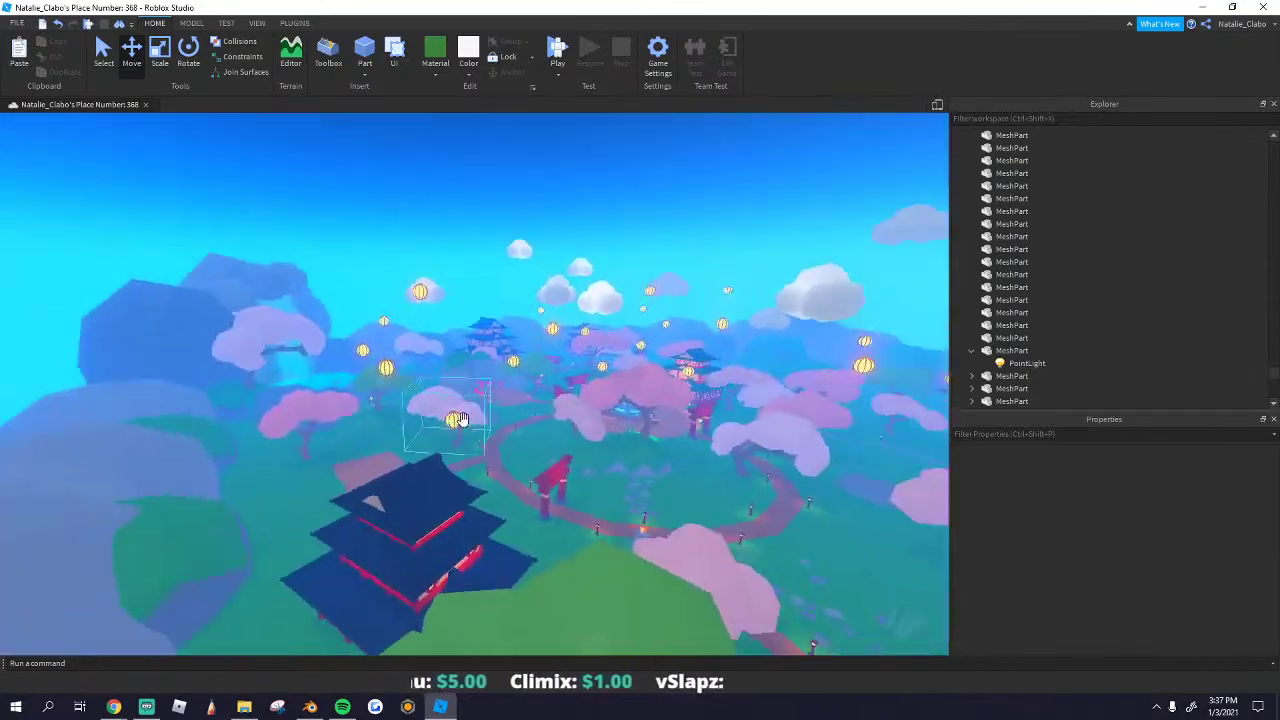
{"action": "scroll", "coordinate": [455, 420], "scroll_direction": "up", "scroll_amount": 10}
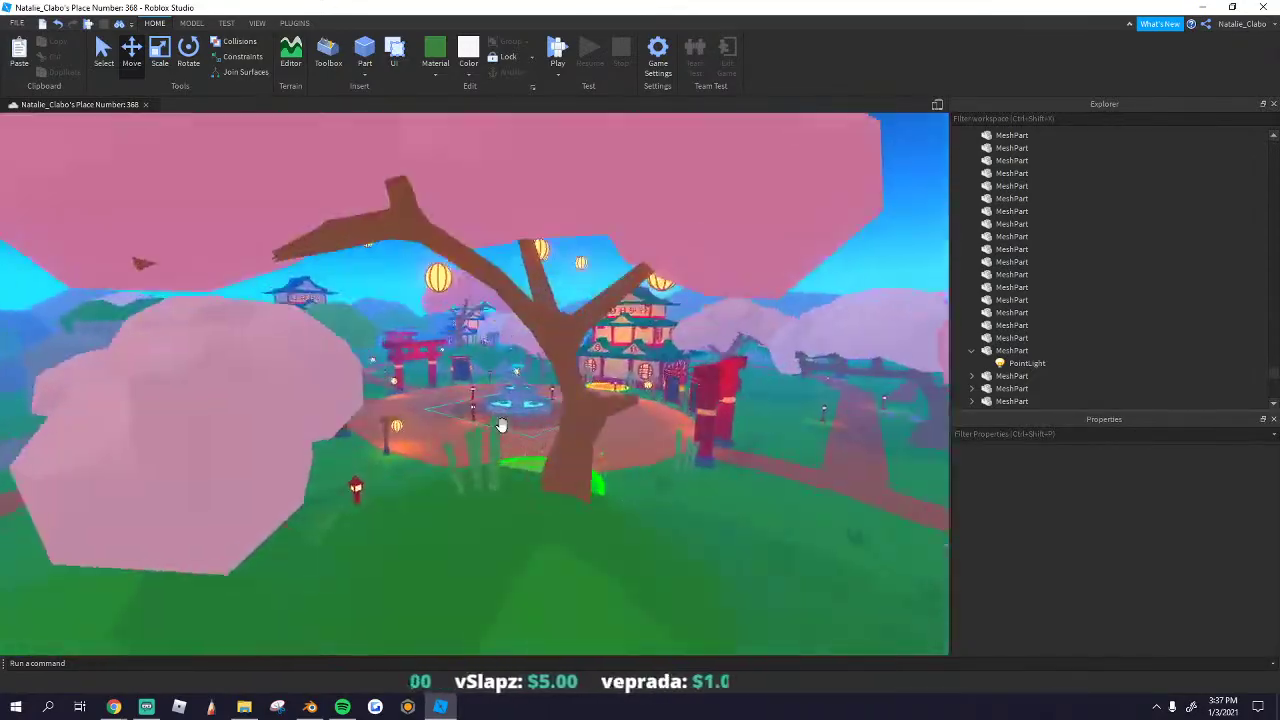
{"action": "scroll", "coordinate": [501, 425], "scroll_direction": "up", "scroll_amount": 10}
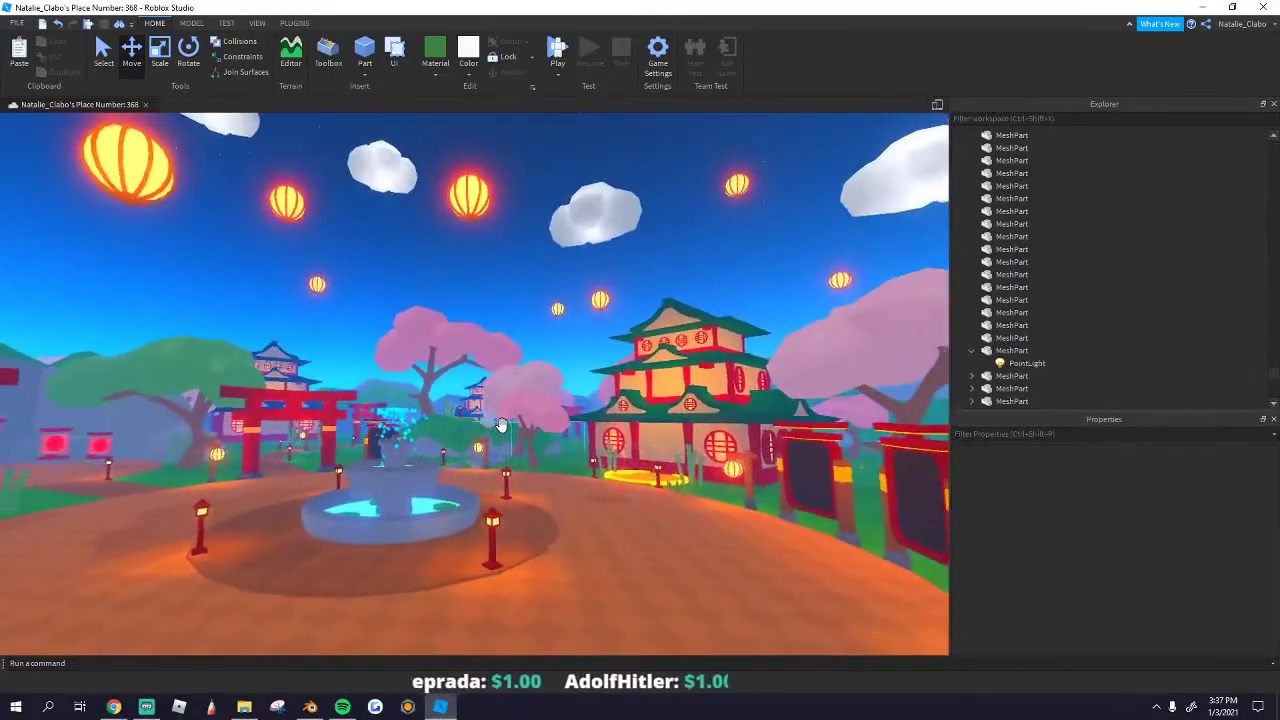
{"action": "scroll", "coordinate": [501, 425], "scroll_direction": "down", "scroll_amount": 5}
{"action": "right_click_drag", "start_coordinate": [345, 311], "coordinate": [350, 302]}
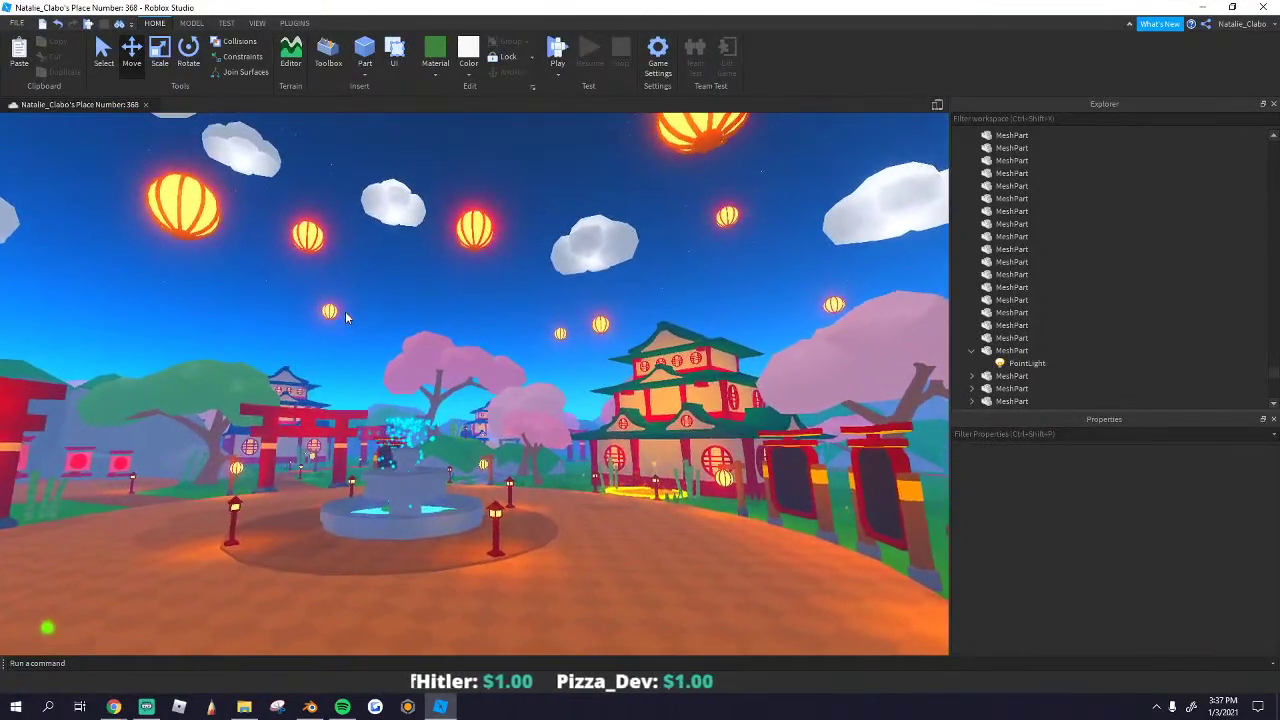
{"action": "key", "text": "w"}
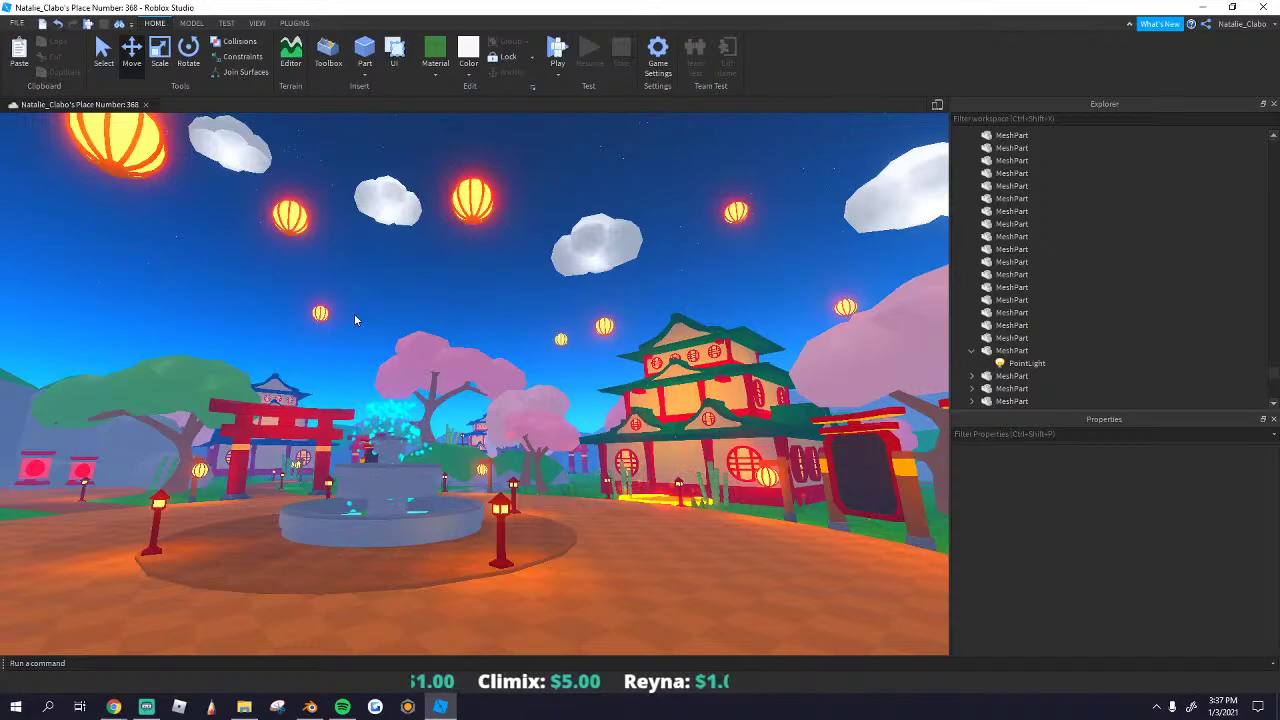
{"action": "right_click_drag", "start_coordinate": [354, 313], "coordinate": [342, 311]}
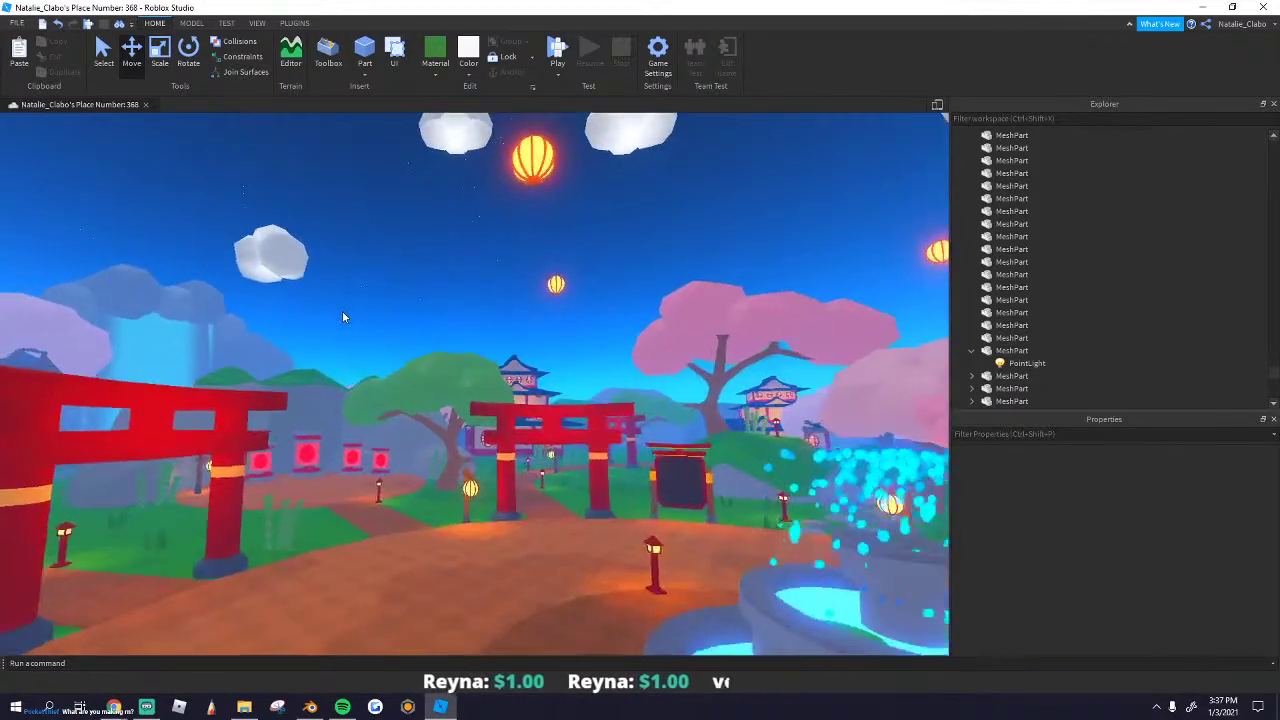
Step: Recolor the trim, egg and glass of the second egg capsule along the rock wall blue
{"action": "scroll", "coordinate": [363, 457], "scroll_direction": "up", "scroll_amount": 5}
{"action": "right_click_drag", "start_coordinate": [363, 457], "coordinate": [377, 474]}
{"action": "scroll", "coordinate": [380, 470], "scroll_direction": "up", "scroll_amount": 5}
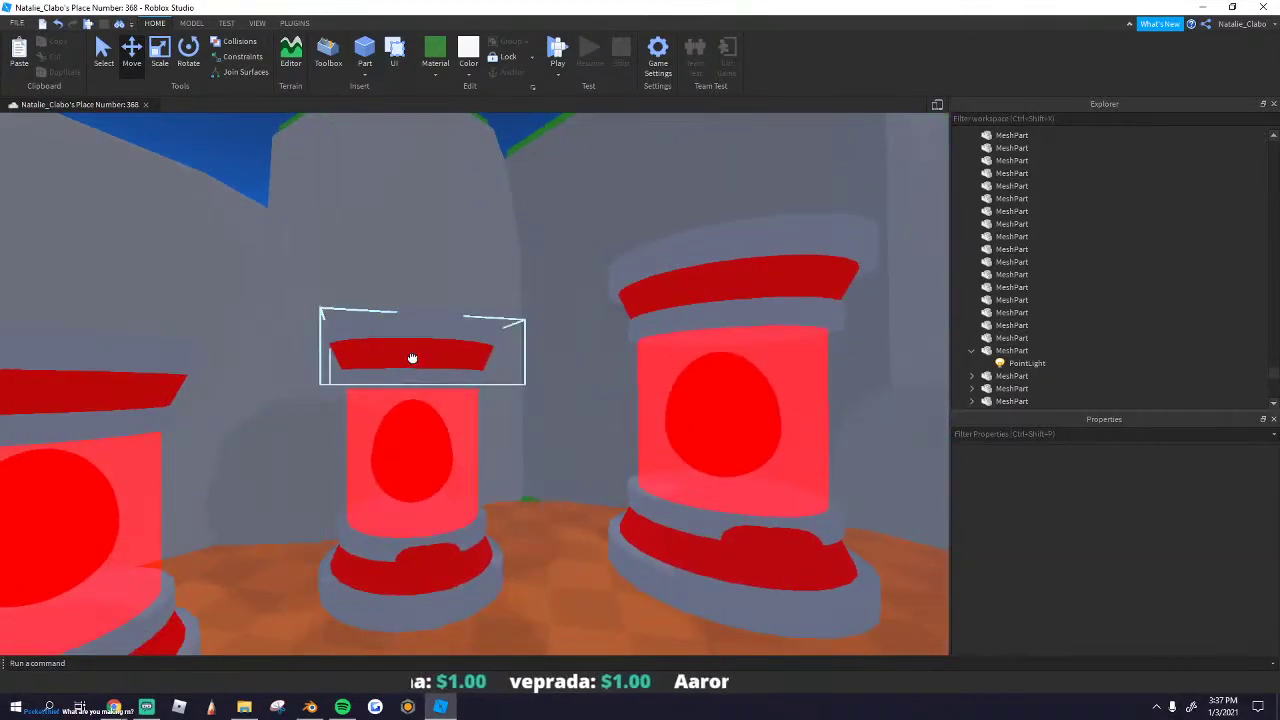
{"action": "left_click", "coordinate": [412, 358]}
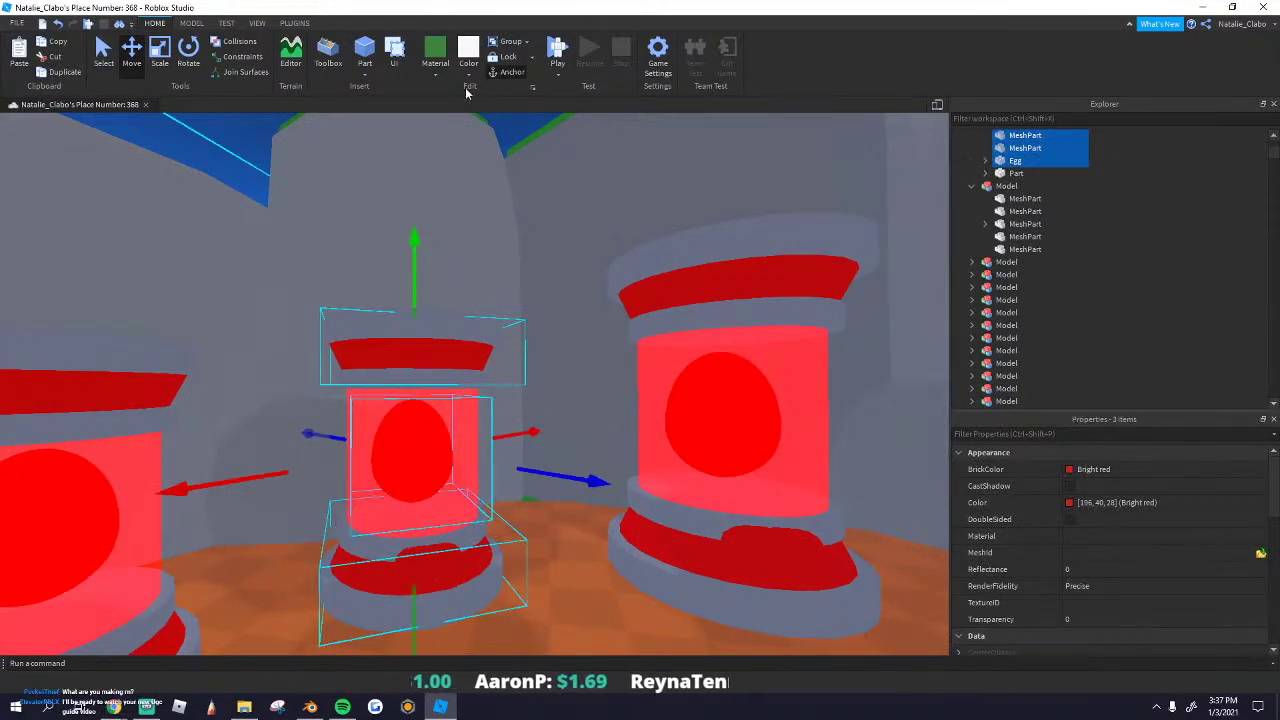
{"action": "left_click", "coordinate": [468, 72]}
{"action": "left_click", "coordinate": [617, 128]}
{"action": "left_click", "coordinate": [336, 218]}
{"action": "mouse_move", "coordinate": [336, 218]}
{"action": "right_mouse_down"}
{"action": "mouse_move", "coordinate": [306, 122]}
{"action": "mouse_move", "coordinate": [336, 218]}
{"action": "right_mouse_up"}
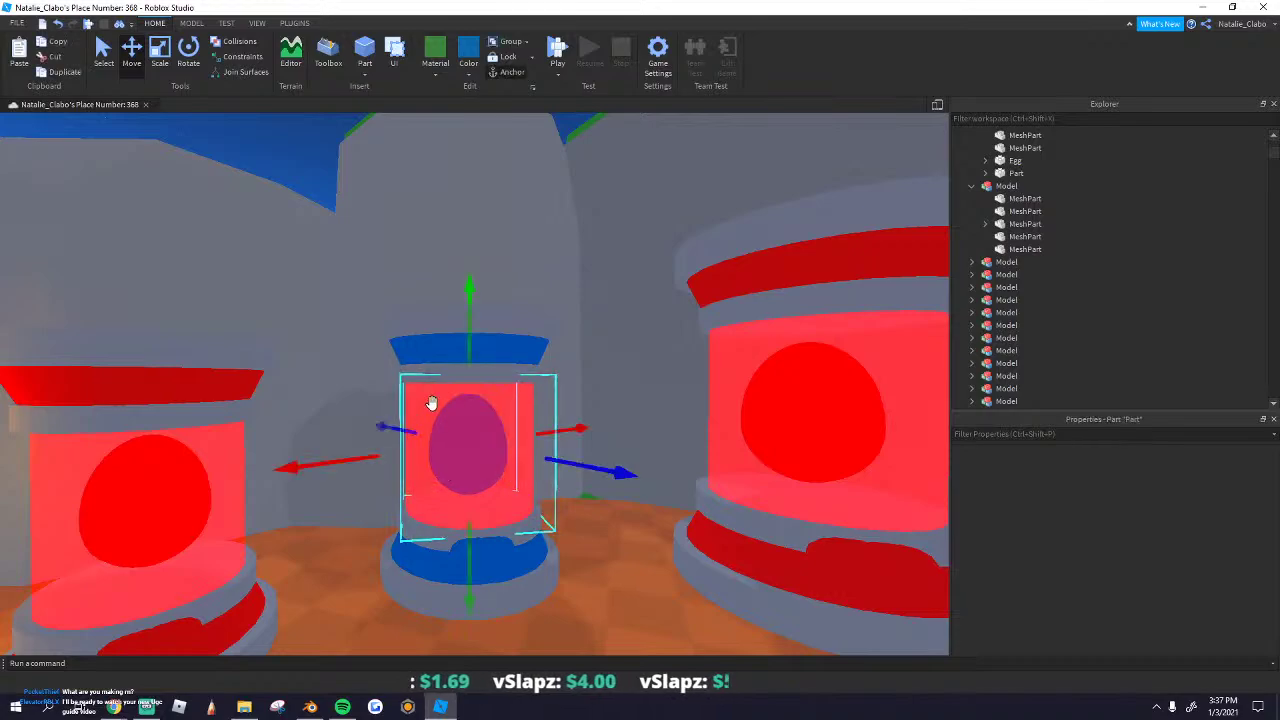
Step: Recolor the trim, egg and glass of the middle egg capsule New Yeller
{"action": "right_click_drag", "start_coordinate": [502, 153], "coordinate": [517, 429]}
{"action": "left_click", "coordinate": [568, 409]}
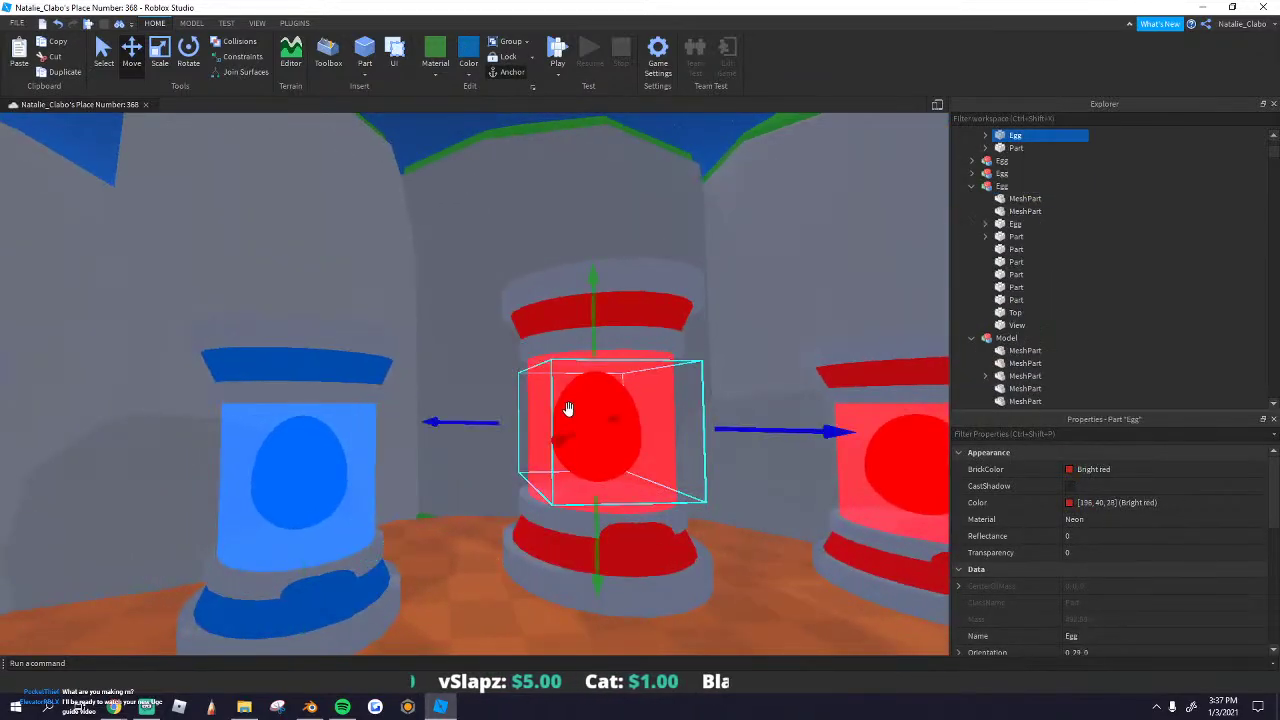
{"action": "left_click", "coordinate": [553, 364], "text": "ctrl"}
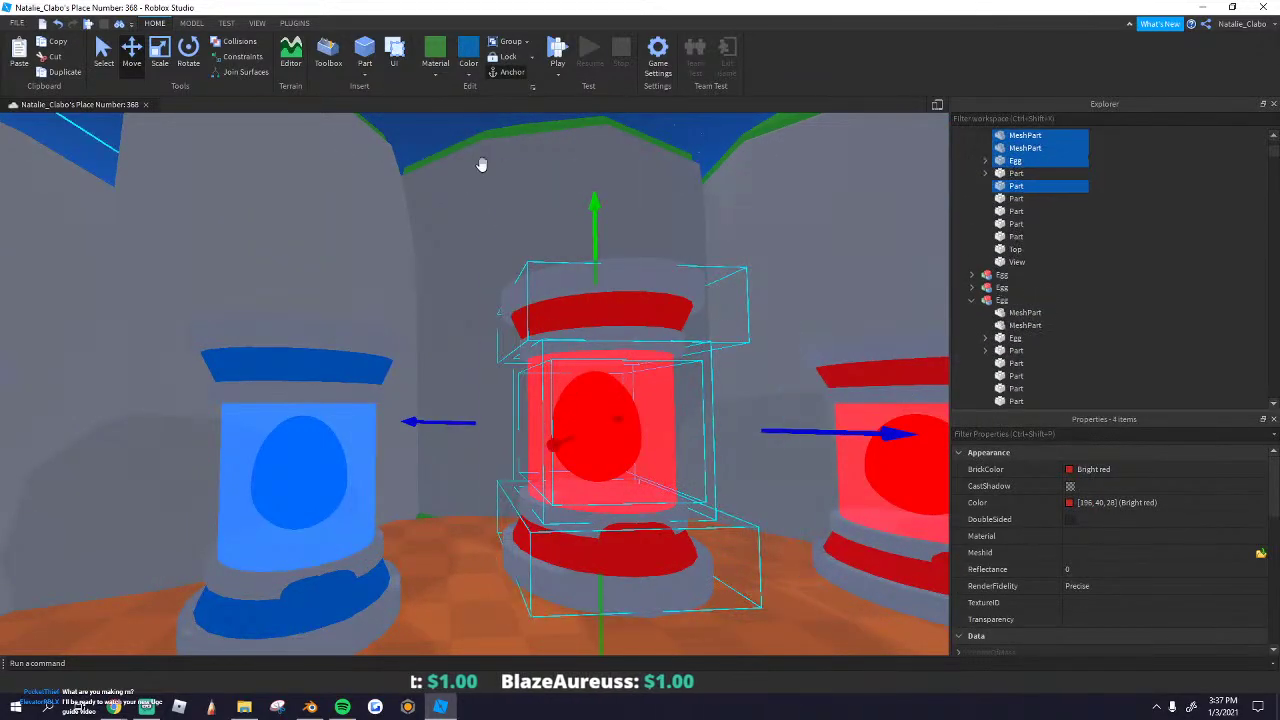
{"action": "left_click", "coordinate": [466, 72]}
{"action": "left_click", "coordinate": [478, 178]}
Step: Recolor the trim, egg and glass of the capsule beside the yellow one green
{"action": "key", "text": "d"}
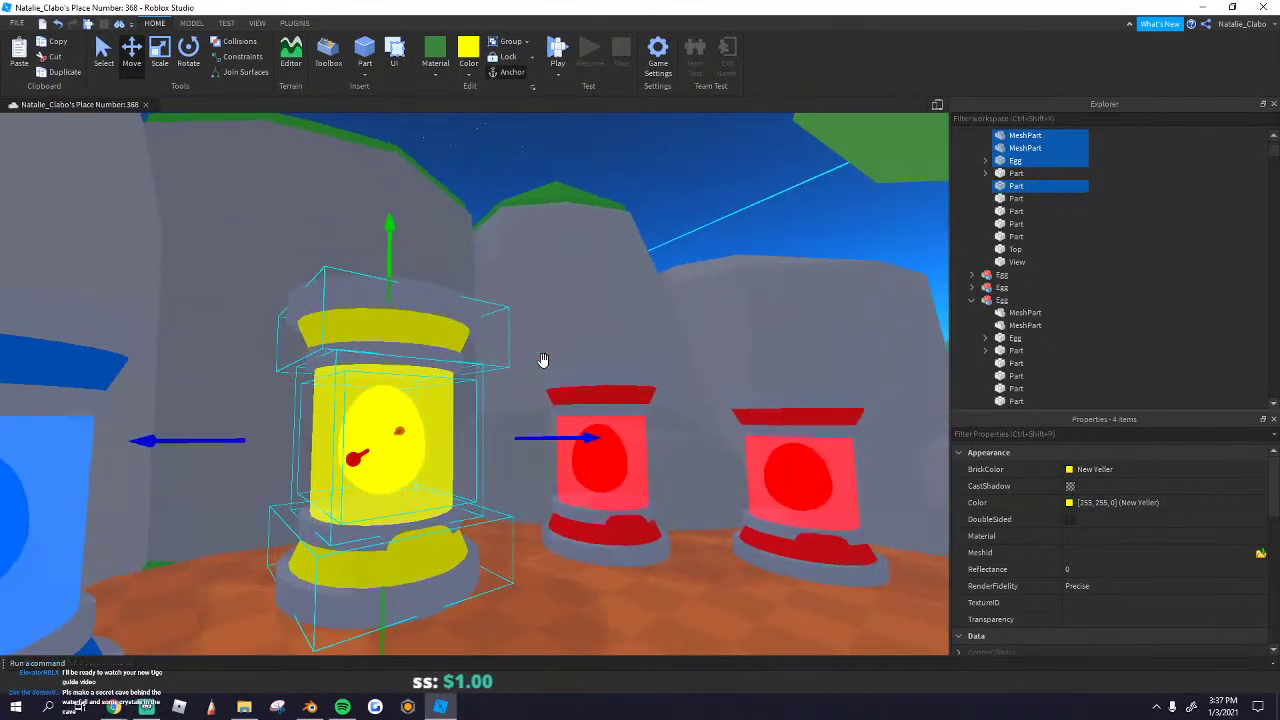
{"action": "left_click", "coordinate": [600, 394]}
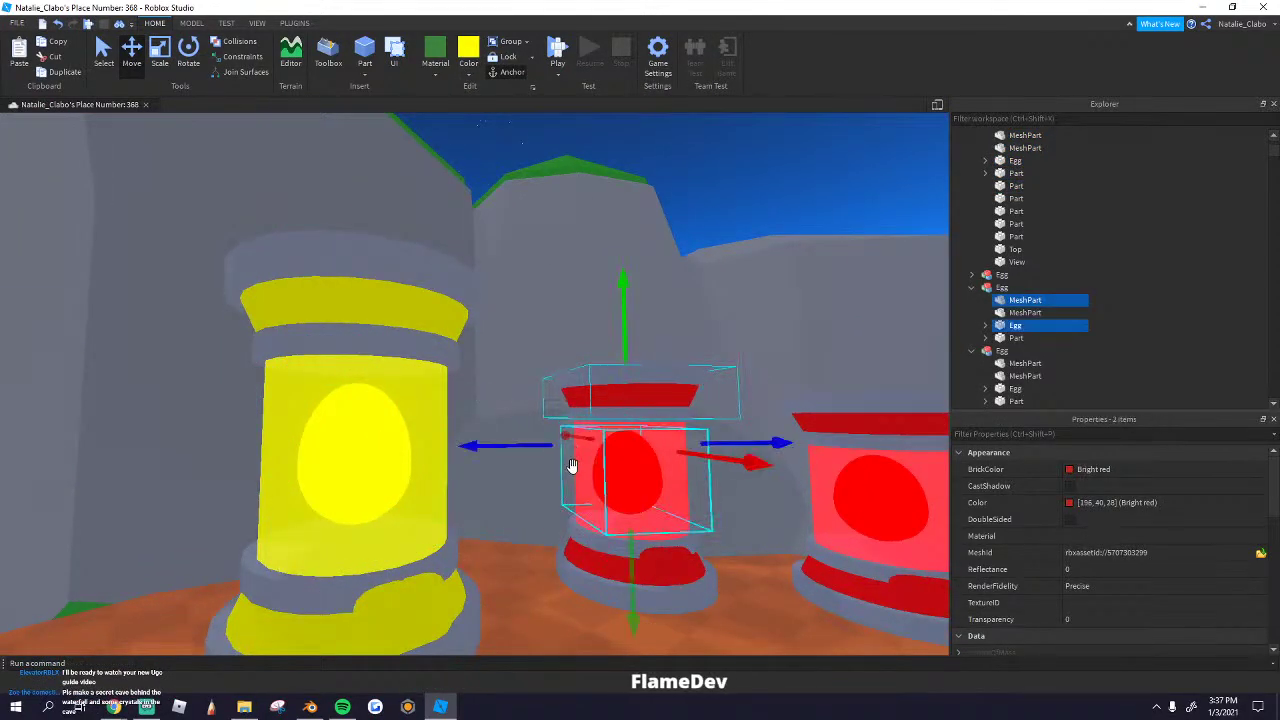
{"action": "key", "text": "d"}
{"action": "left_click", "coordinate": [463, 73]}
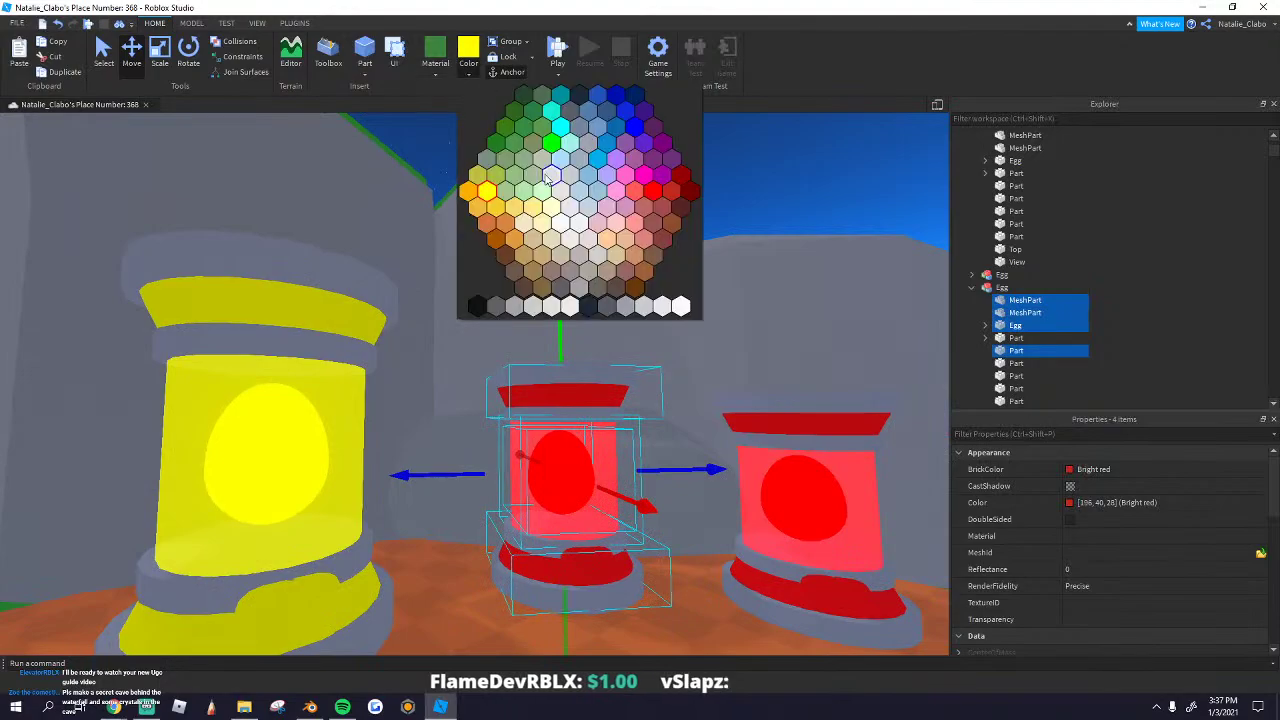
{"action": "left_click", "coordinate": [543, 129]}
{"action": "right_click_drag", "start_coordinate": [487, 366], "coordinate": [494, 176]}
{"action": "left_click", "coordinate": [494, 176]}
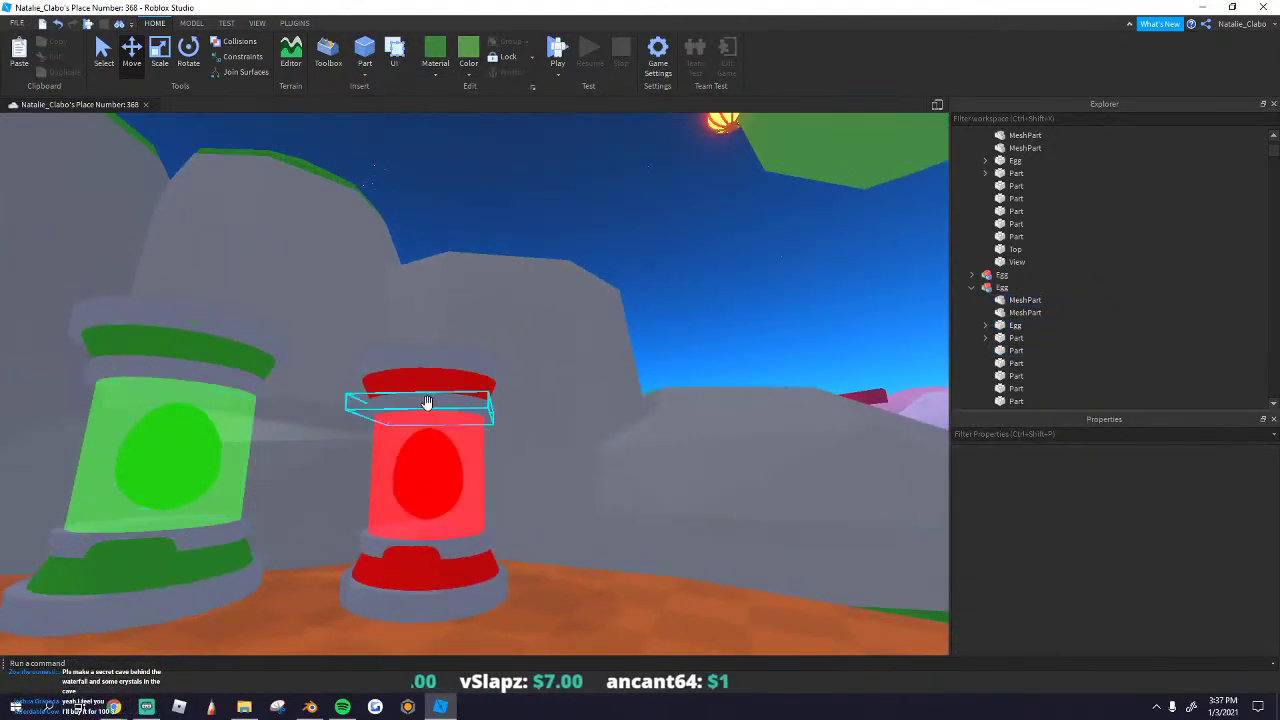
Step: Recolor the trim, egg and glass of the capsule beside the green one, trying Lavender first and settling on bright magenta
{"action": "left_click", "coordinate": [397, 462]}
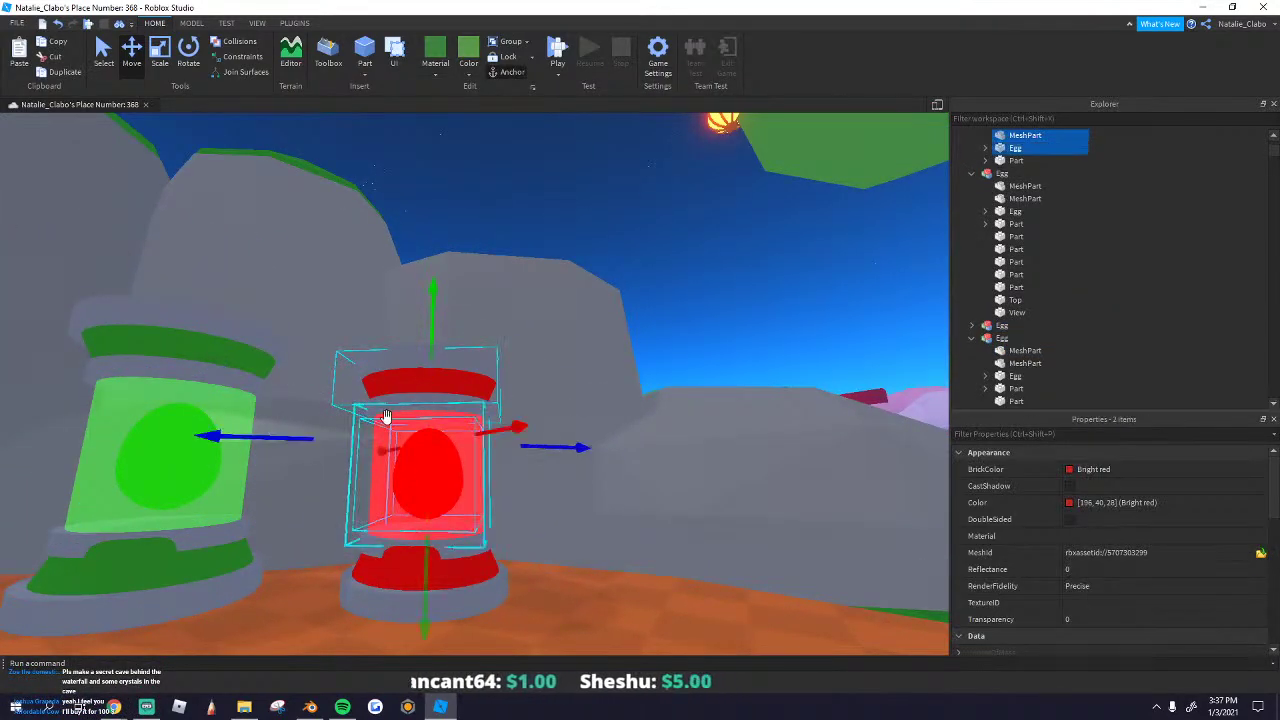
{"action": "left_click", "coordinate": [391, 592], "text": "ctrl+alt"}
{"action": "right_click_drag", "start_coordinate": [391, 592], "coordinate": [277, 514]}
{"action": "key", "text": "d"}
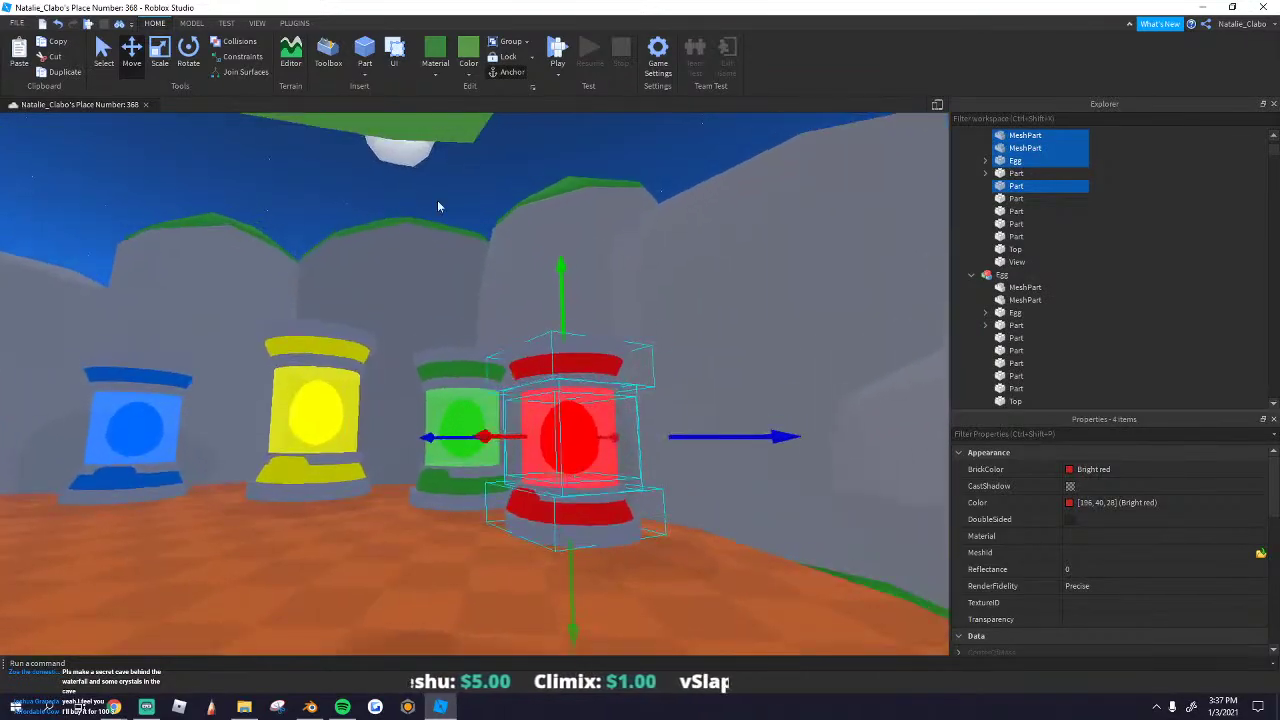
{"action": "left_click", "coordinate": [477, 68]}
{"action": "left_click", "coordinate": [599, 196]}
{"action": "right_click_drag", "start_coordinate": [599, 196], "coordinate": [510, 233]}
{"action": "left_click", "coordinate": [473, 76]}
{"action": "left_click", "coordinate": [645, 176]}
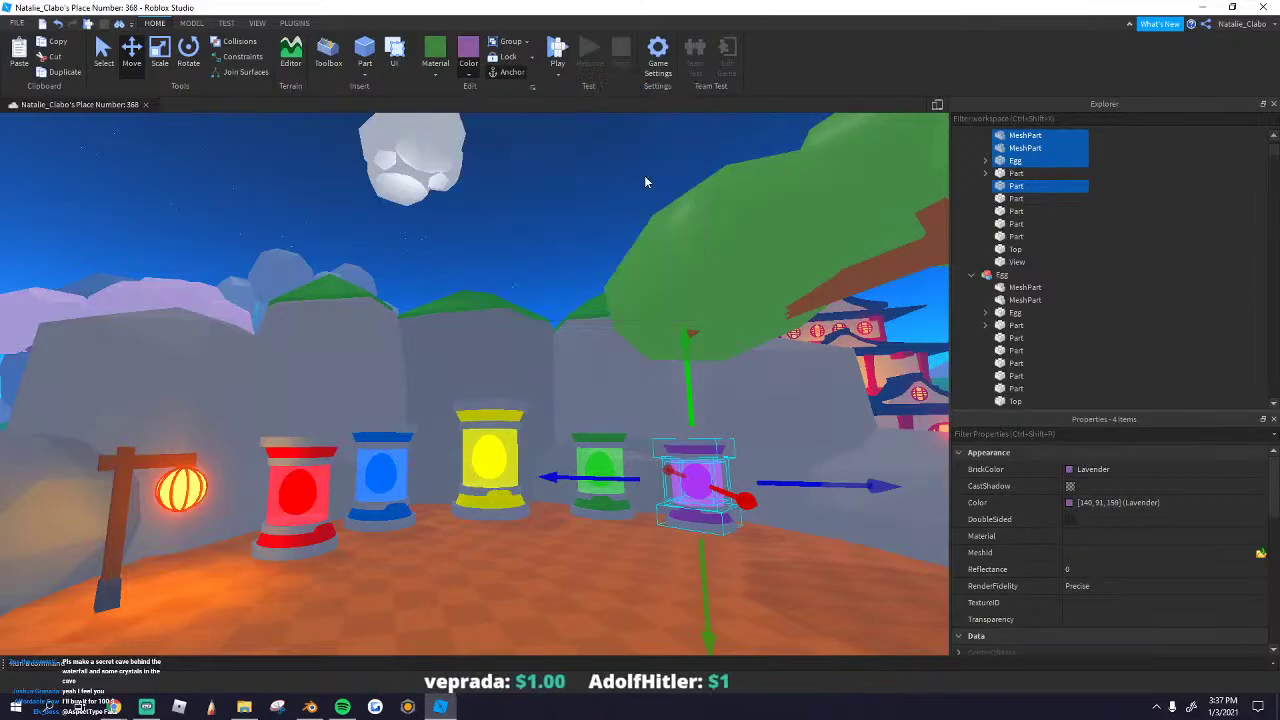
{"action": "left_click", "coordinate": [644, 178]}
Step: Examine the recolored egg capsules and the whole plaza from a distance and from above the fountain
{"action": "key", "text": "s"}
{"action": "right_click_drag", "start_coordinate": [644, 178], "coordinate": [613, 297]}
{"action": "key", "text": "s"}
{"action": "key", "text": "w"}
{"action": "key", "text": "s"}
{"action": "key", "text": "s"}
{"action": "key", "text": "w"}
{"action": "key", "text": "s"}
{"action": "key", "text": "d"}
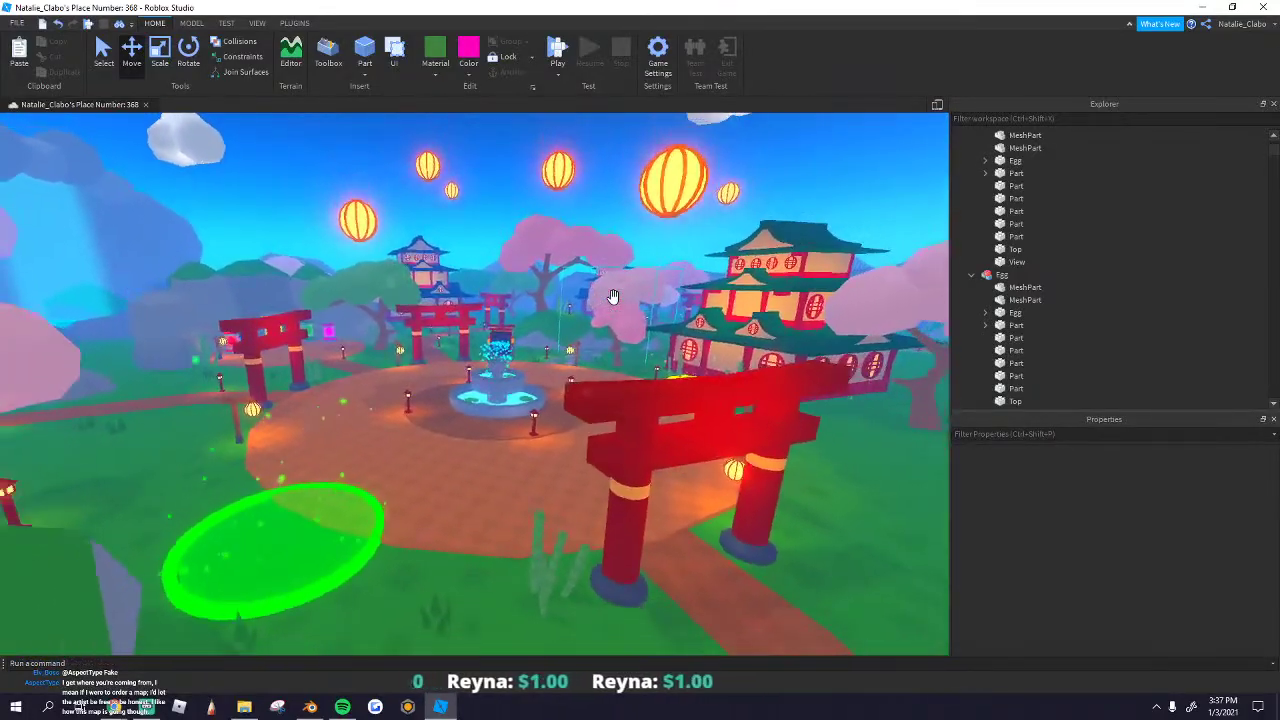
{"action": "scroll", "coordinate": [612, 297], "scroll_direction": "down", "scroll_amount": 8}
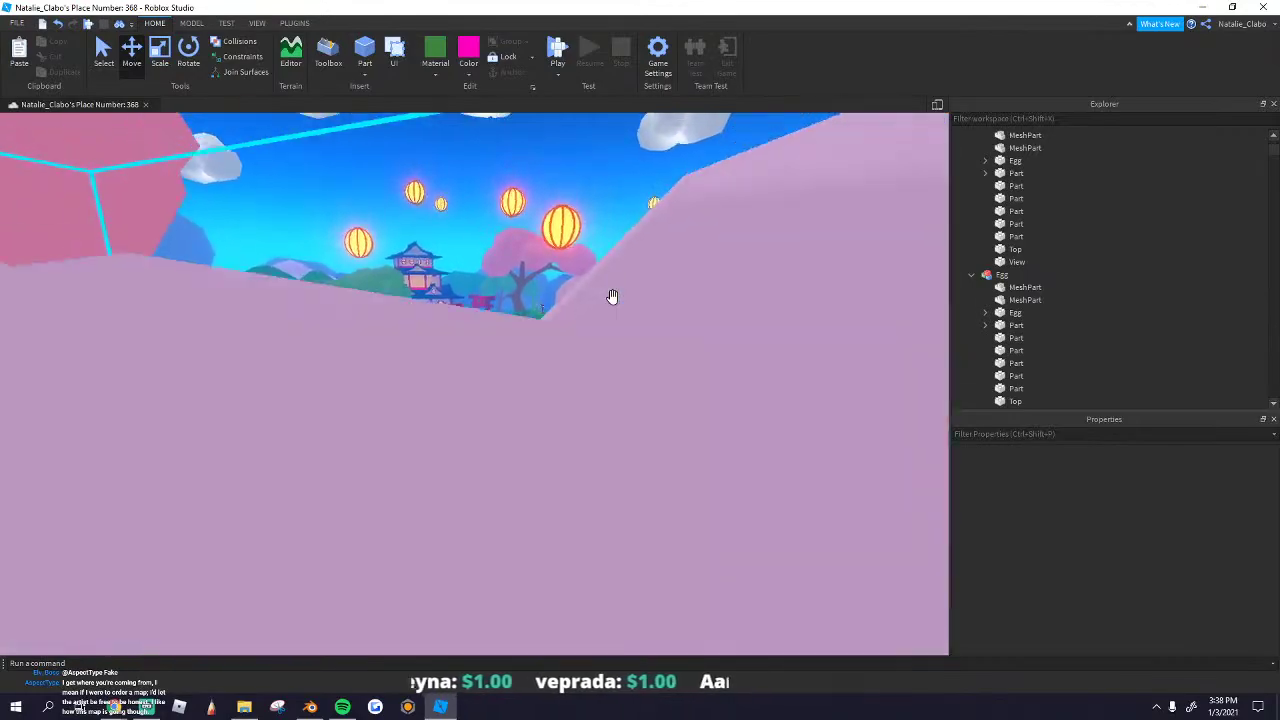
{"action": "scroll", "coordinate": [601, 294], "scroll_direction": "down", "scroll_amount": 10}
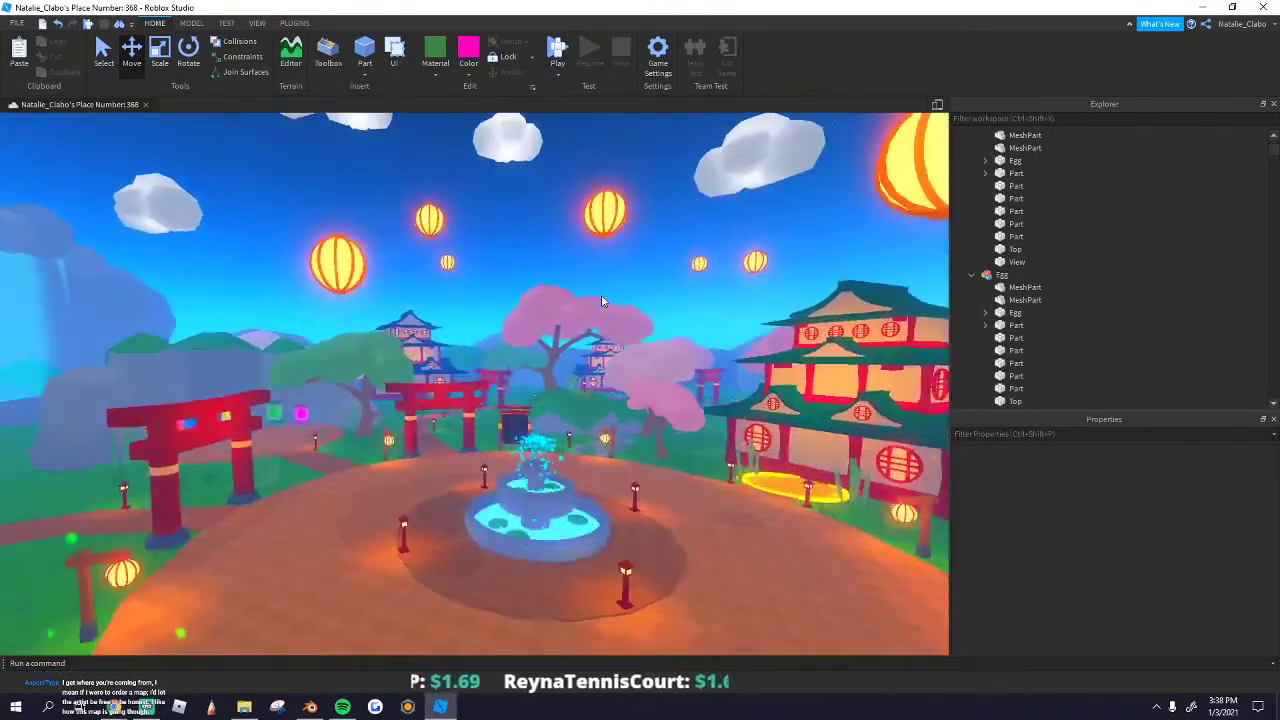
Step: Shift the glowing green ring slightly further onto the plaza's paved edge
{"action": "right_click_drag", "start_coordinate": [601, 294], "coordinate": [594, 297]}
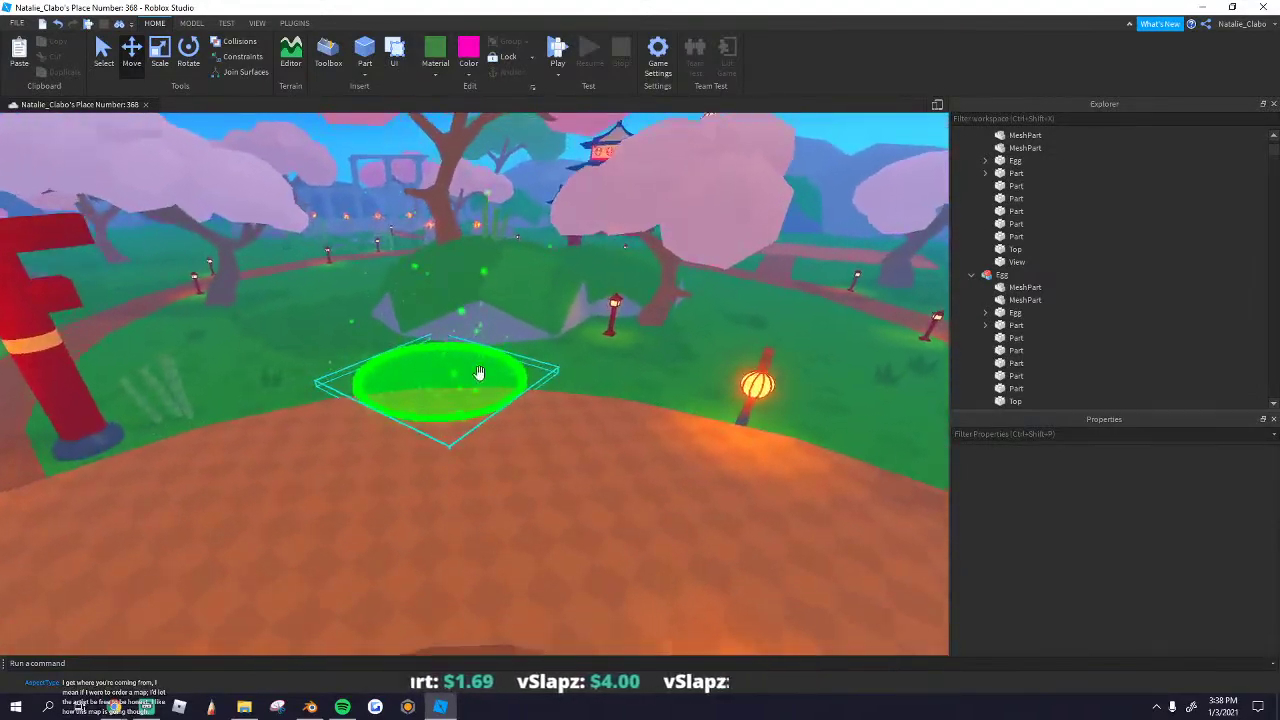
{"action": "scroll", "coordinate": [468, 382], "scroll_direction": "up", "scroll_amount": 2}
{"action": "left_click", "coordinate": [454, 393]}
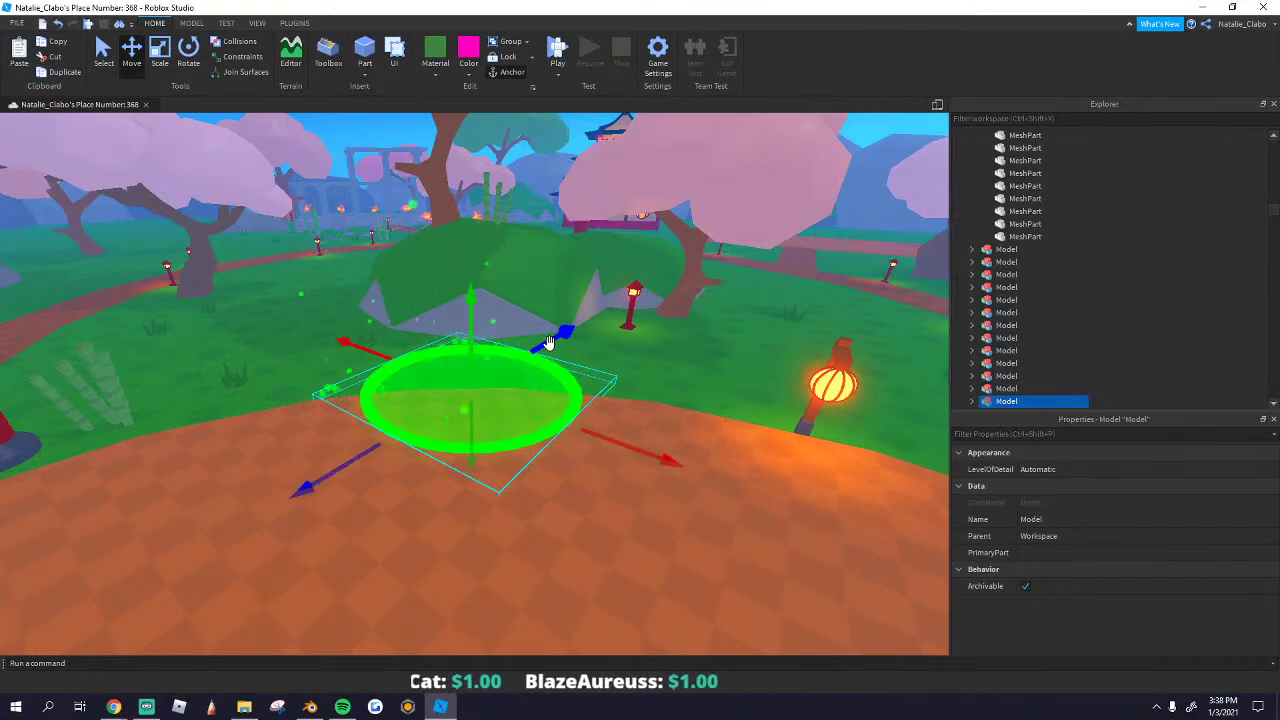
{"action": "left_click", "coordinate": [651, 341]}
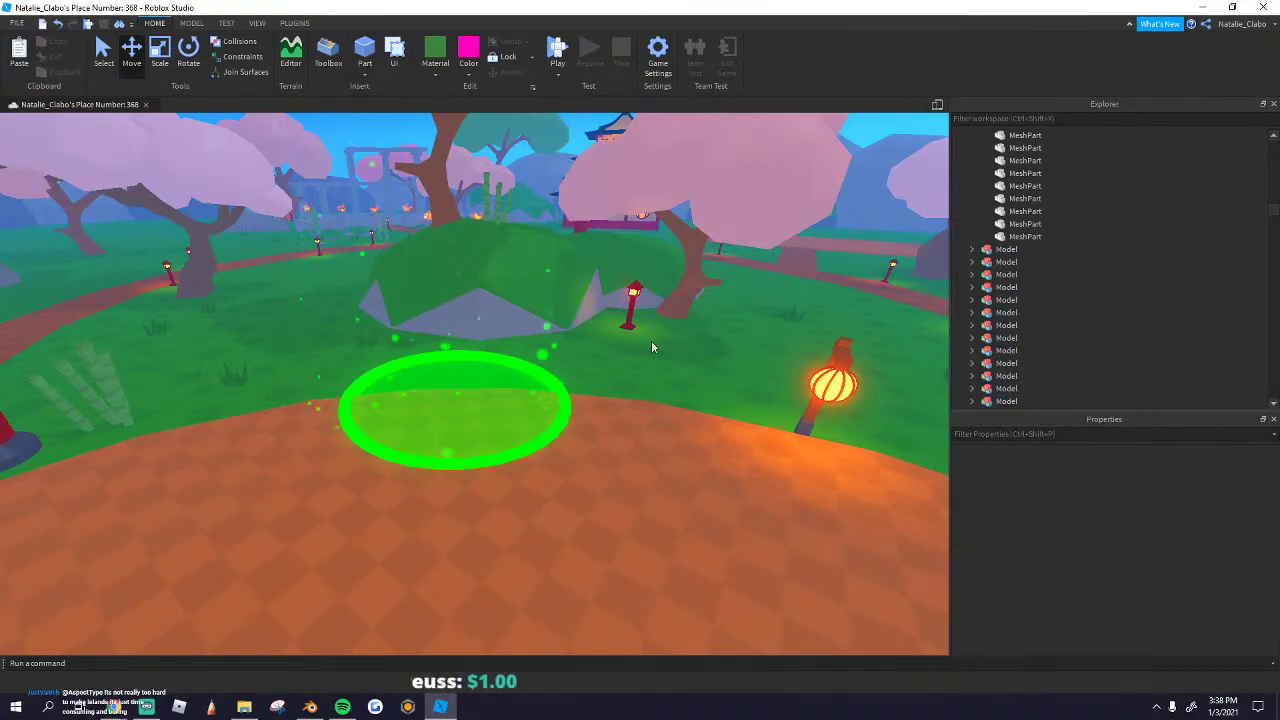
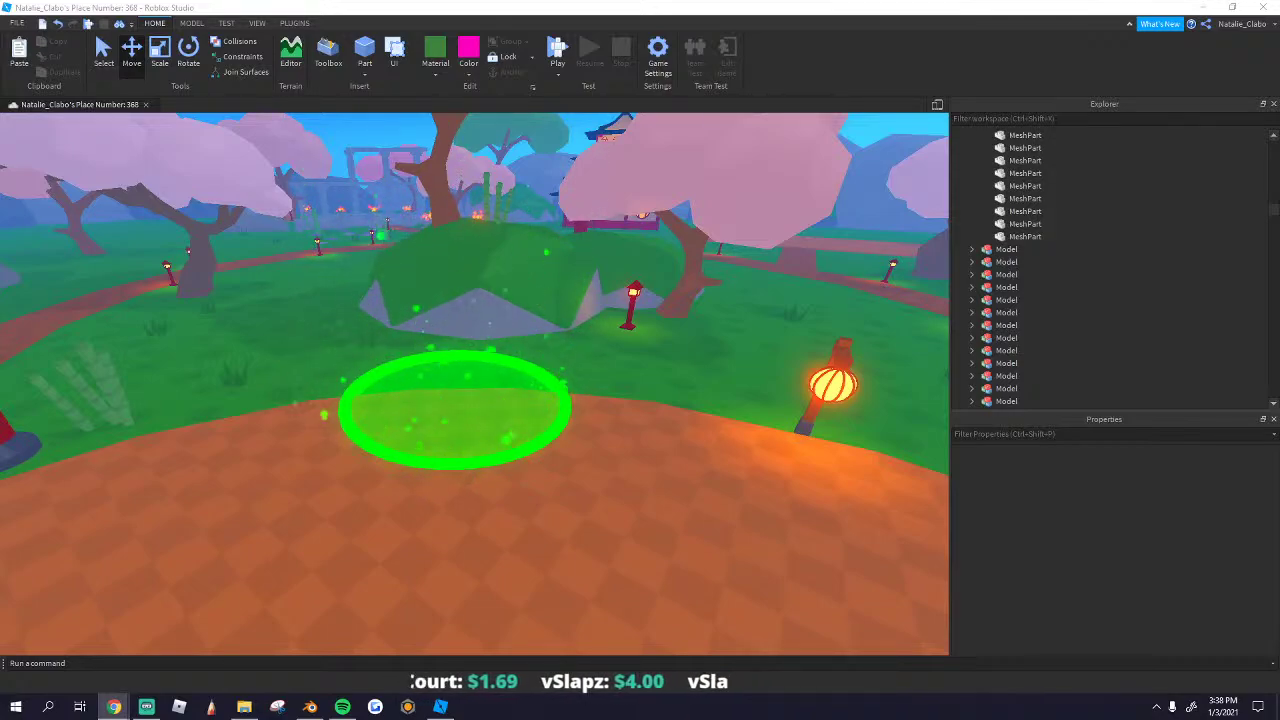
{"action": "mouse_move", "coordinate": [114, 707]}
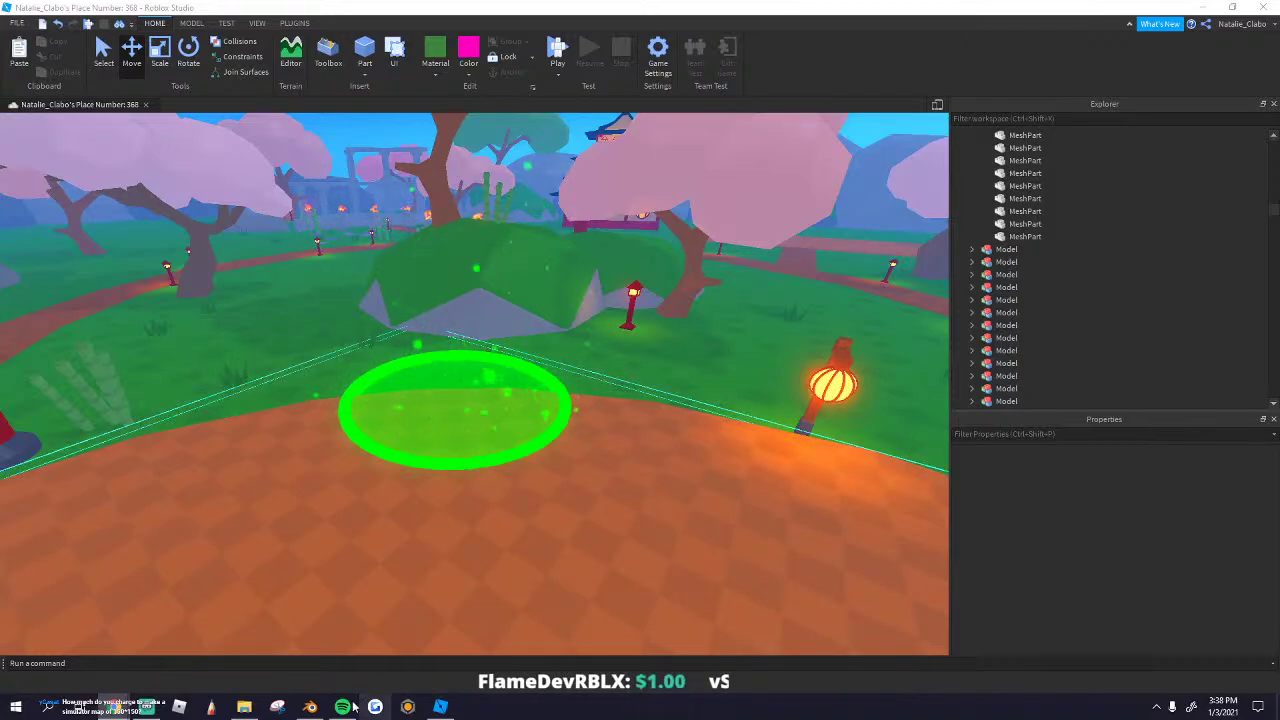
Step: Switch to Blender, clear the existing objects from the scene, and add a cylinder mesh placed at the world origin
{"action": "left_click", "coordinate": [310, 707]}
{"action": "key", "text": "x"}
{"action": "left_click", "coordinate": [465, 395]}
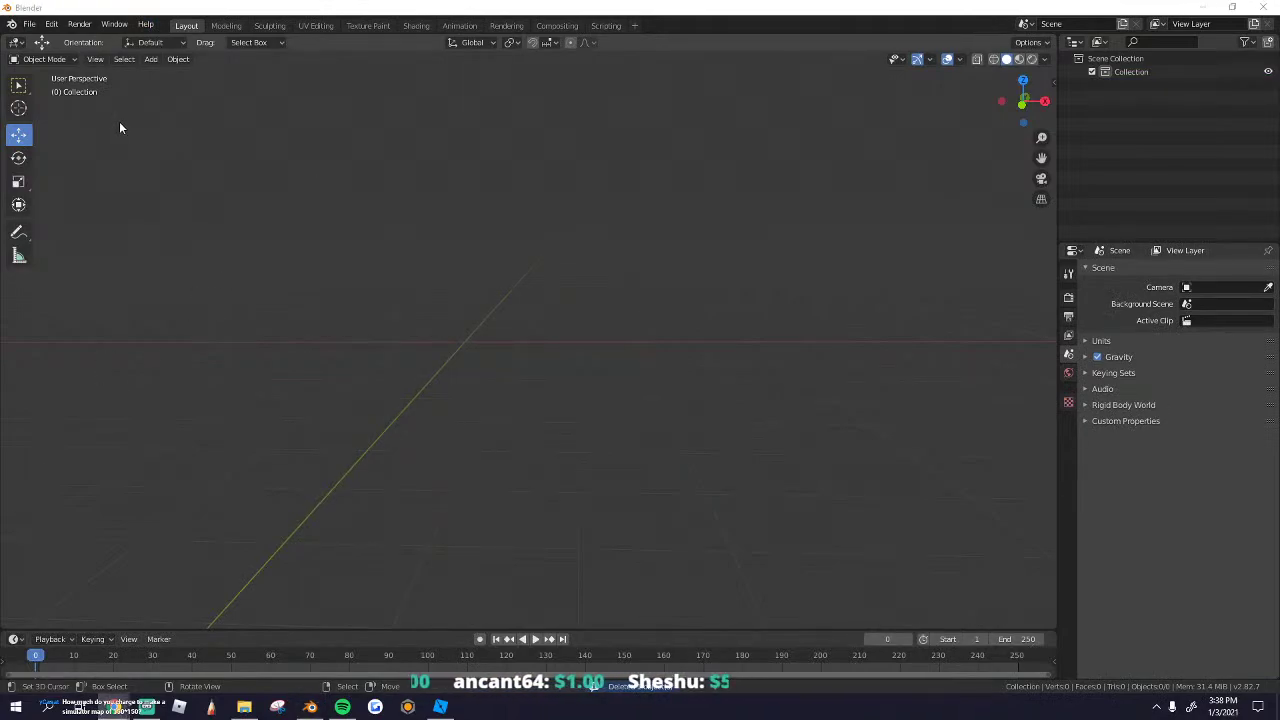
{"action": "left_click", "coordinate": [151, 59]}
{"action": "mouse_move", "coordinate": [170, 71]}
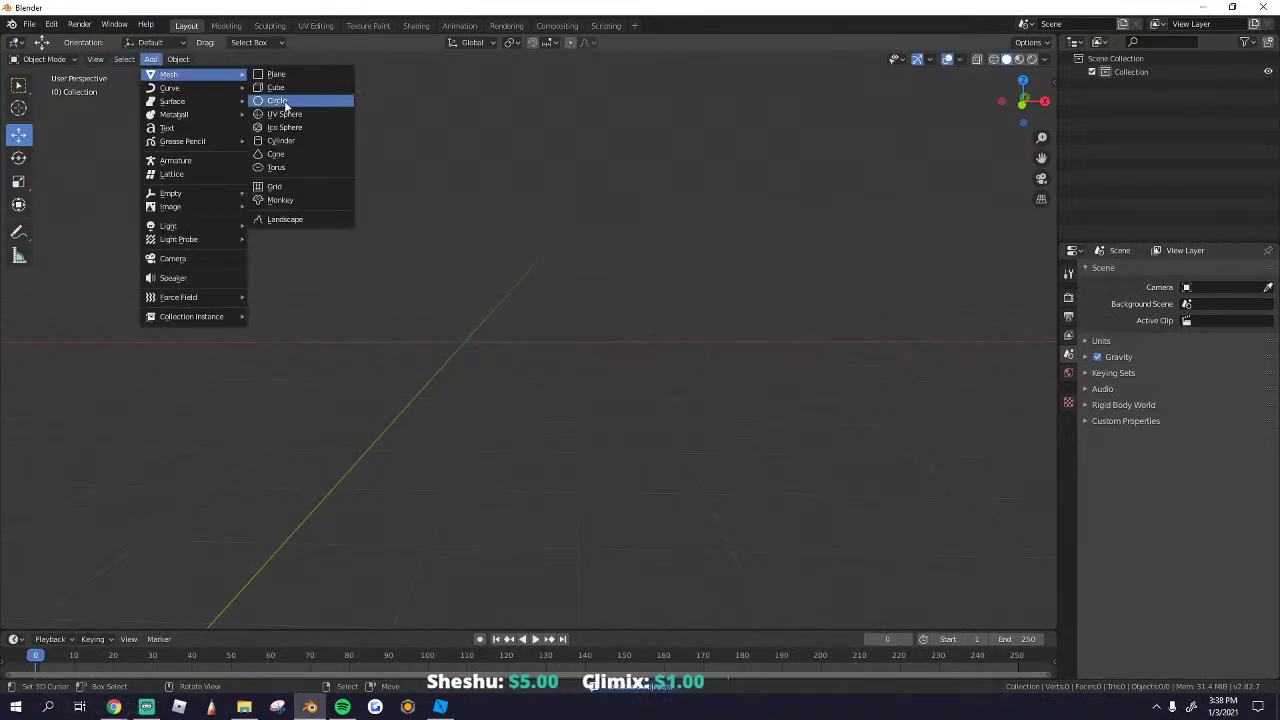
{"action": "left_click", "coordinate": [280, 139]}
{"action": "scroll", "coordinate": [455, 290], "scroll_direction": "down", "scroll_amount": 5, "text": "alt"}
{"action": "scroll", "coordinate": [504, 340], "scroll_direction": "down", "scroll_amount": 7}
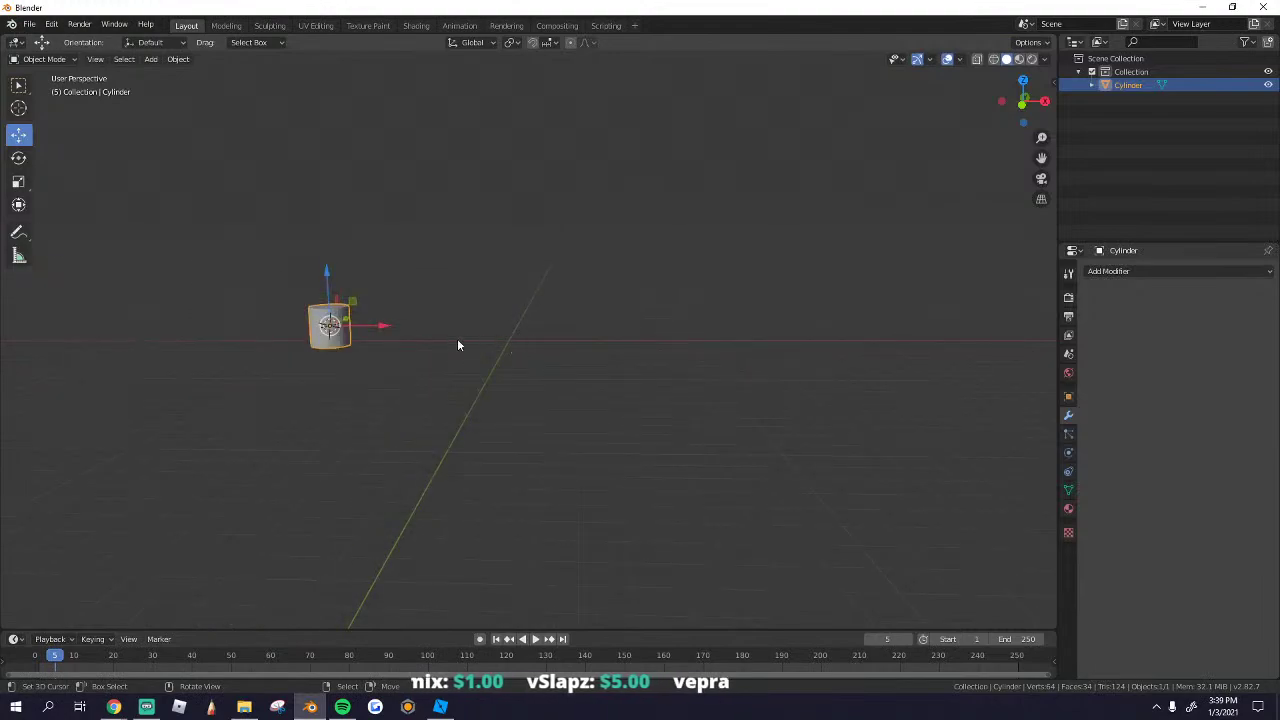
{"action": "key", "text": "alt+g"}
{"action": "scroll", "coordinate": [440, 334], "scroll_direction": "up", "scroll_amount": 2, "text": "alt"}
{"action": "scroll", "coordinate": [455, 322], "scroll_direction": "up", "scroll_amount": 4}
Step: Lower the cylinder's top face to make a short base and bevel its upper rim into a slope
{"action": "key", "text": "Tab"}
{"action": "scroll", "coordinate": [480, 302], "scroll_direction": "up", "scroll_amount": 3}
{"action": "left_click", "coordinate": [471, 299]}
{"action": "left_click", "coordinate": [456, 281]}
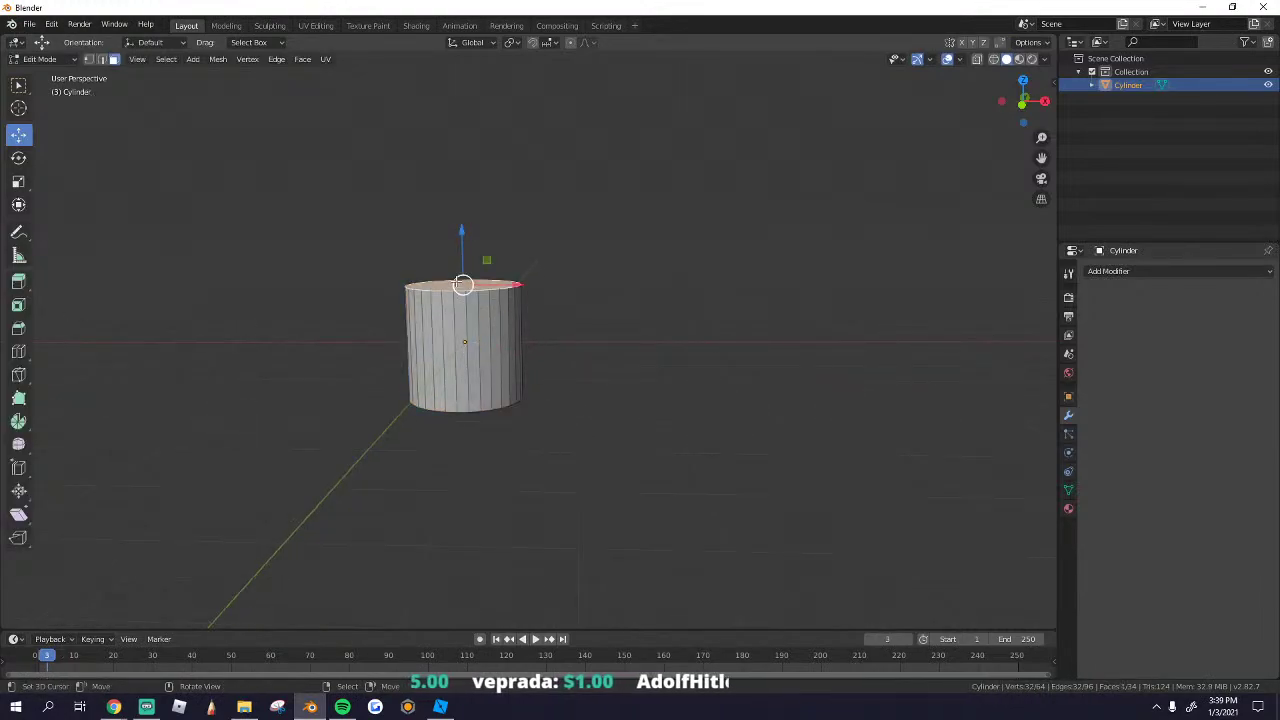
{"action": "left_click_drag", "start_coordinate": [462, 252], "coordinate": [463, 338]}
{"action": "left_click", "coordinate": [463, 338]}
{"action": "key", "text": "ctrl+b"}
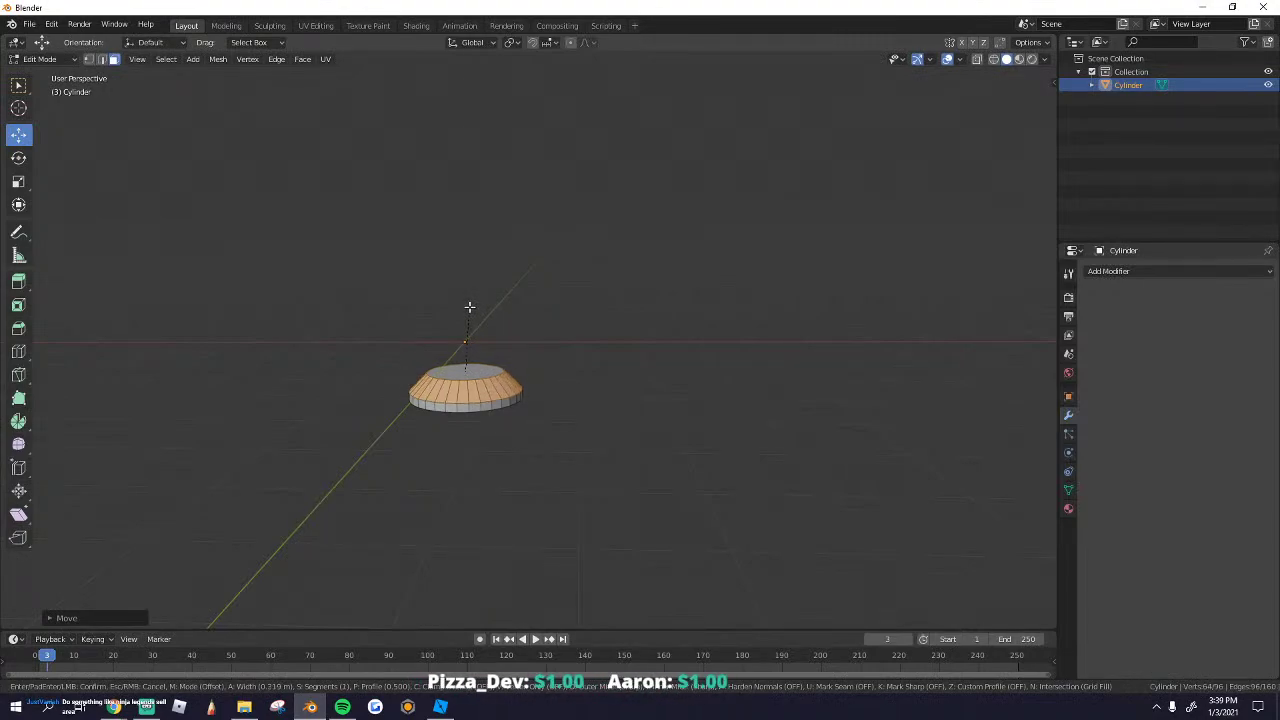
{"action": "left_click", "coordinate": [469, 312]}
{"action": "left_click", "coordinate": [463, 389]}
Step: Extrude the base's narrowed top face upward into a tall round shaft and raise its end further
{"action": "left_click", "coordinate": [473, 374]}
{"action": "key", "text": "e"}
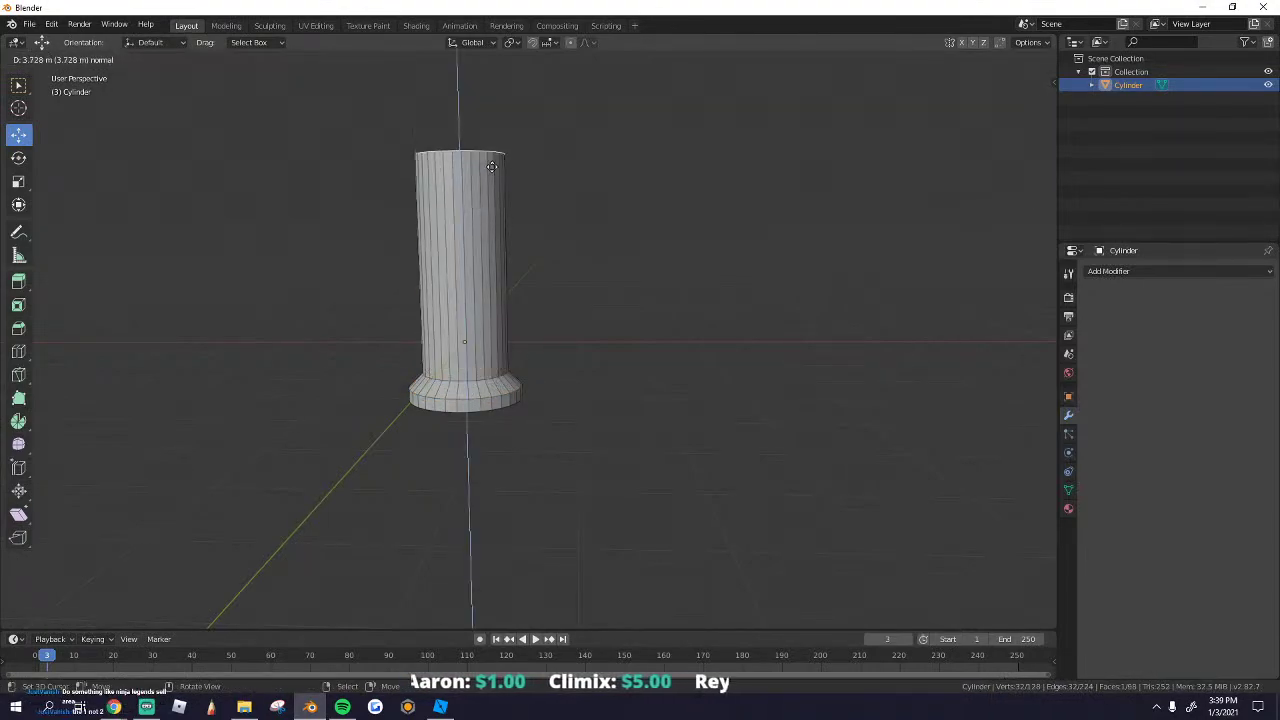
{"action": "left_click", "coordinate": [492, 110]}
{"action": "scroll", "coordinate": [494, 135], "scroll_direction": "down", "scroll_amount": 5}
{"action": "middle_click_drag", "start_coordinate": [512, 187], "coordinate": [518, 236], "text": "shift"}
{"action": "left_click_drag", "start_coordinate": [498, 226], "coordinate": [496, 212]}
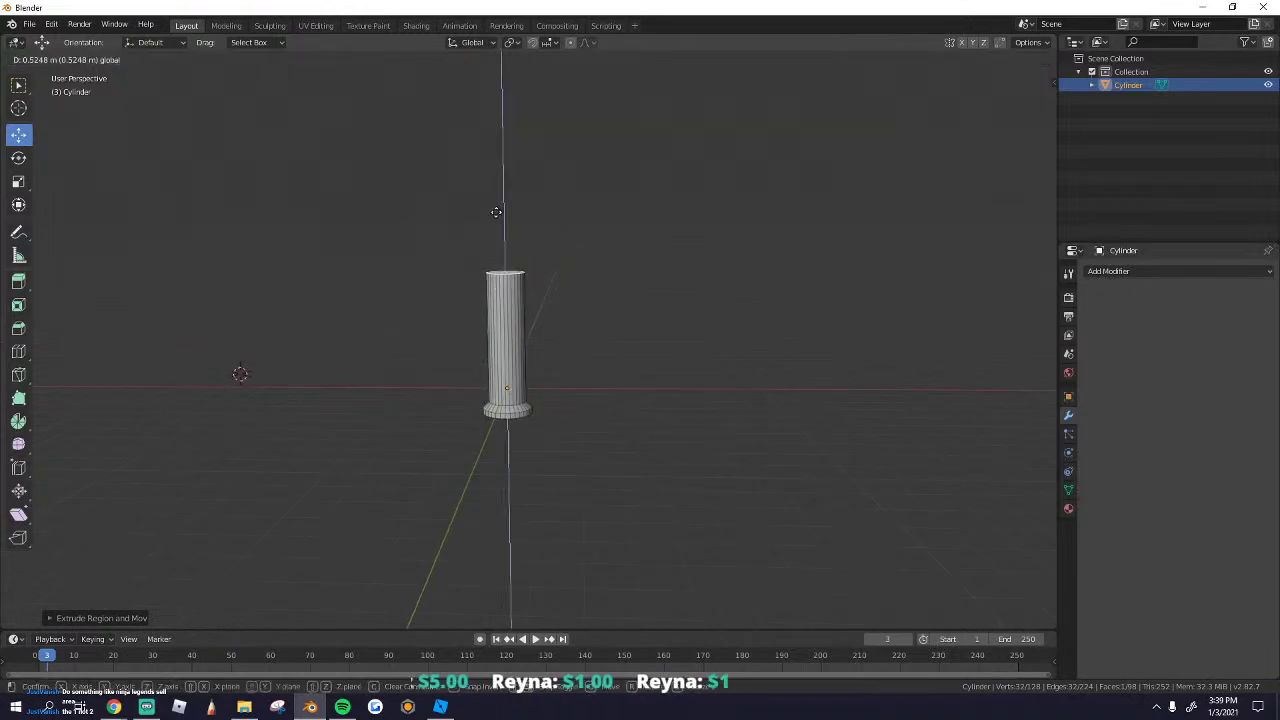
{"action": "left_click", "coordinate": [500, 195]}
Step: Shade the entire post smooth and enable Auto Smooth for its normals
{"action": "key", "text": "a"}
{"action": "scroll", "coordinate": [492, 240], "scroll_direction": "up", "scroll_amount": 1}
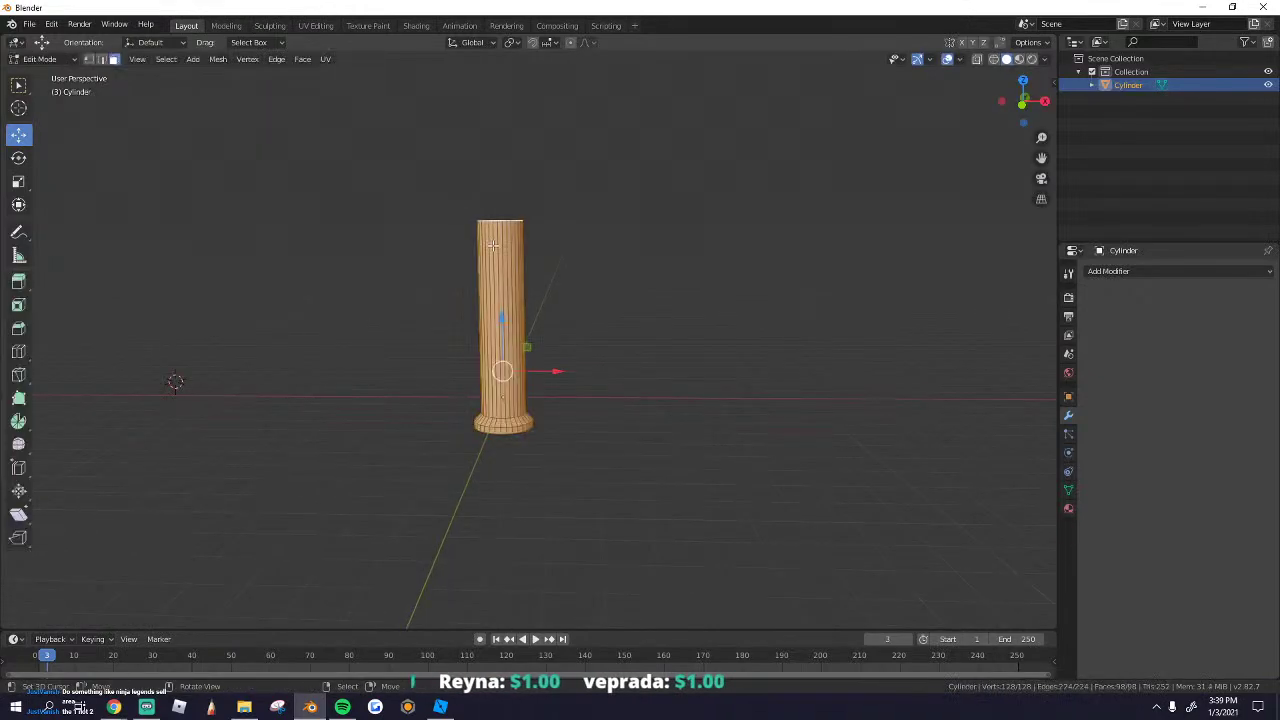
{"action": "left_click", "coordinate": [302, 58]}
{"action": "left_click", "coordinate": [330, 318]}
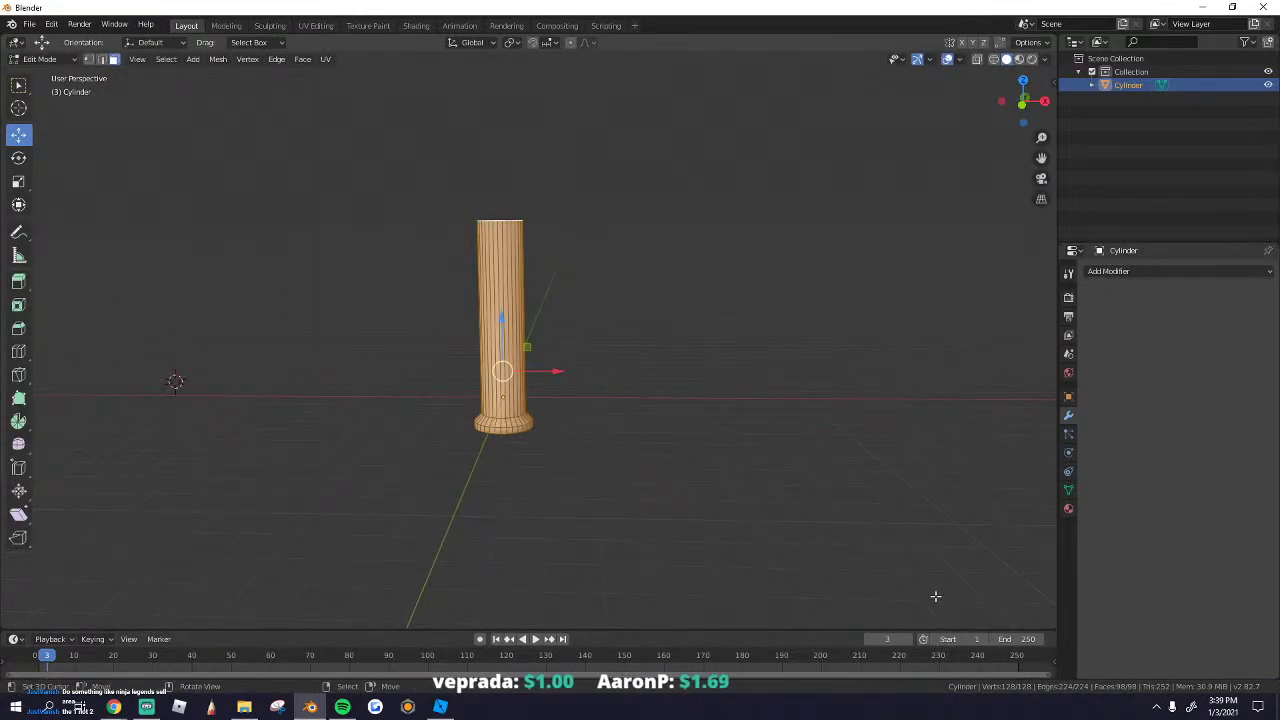
{"action": "left_click", "coordinate": [1069, 490]}
{"action": "left_click", "coordinate": [1106, 516]}
{"action": "scroll", "coordinate": [417, 424], "scroll_direction": "up", "scroll_amount": 4}
{"action": "key", "text": "alt+a"}
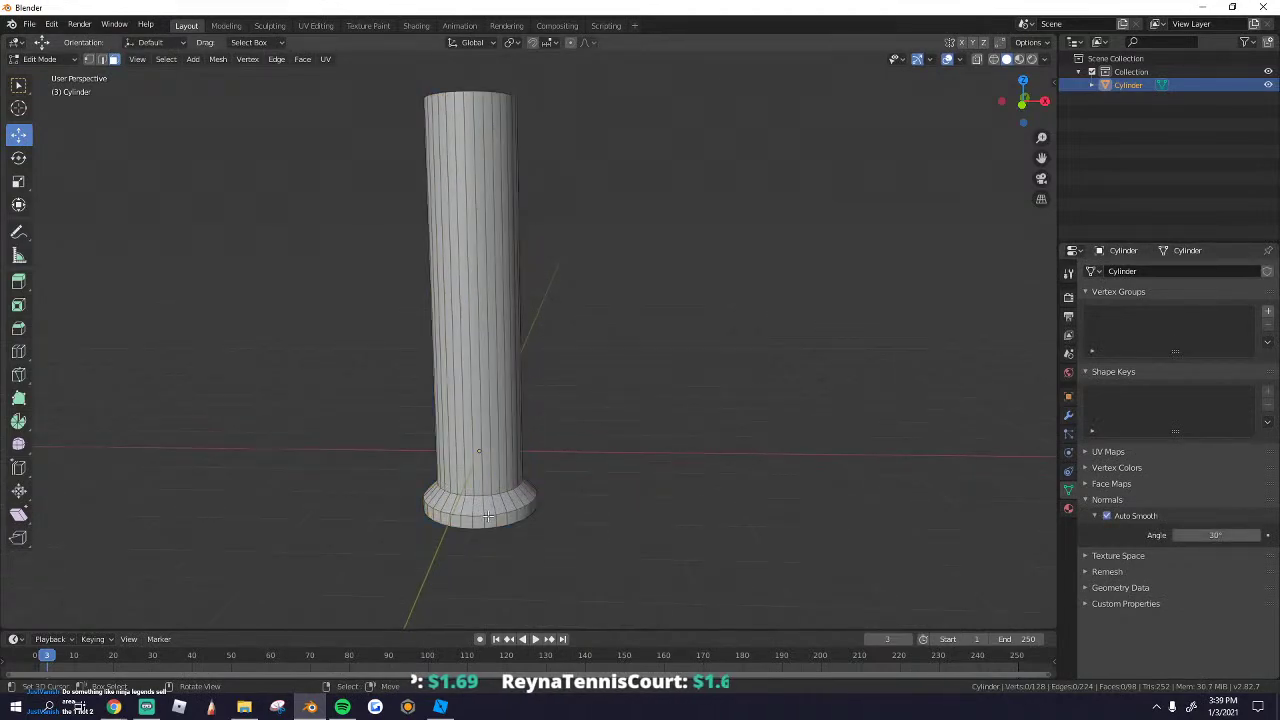
Step: Move the base's bottom face down to thicken the foot, and rescale the whole post
{"action": "middle_click_drag", "start_coordinate": [488, 516], "coordinate": [488, 434]}
{"action": "left_click", "coordinate": [476, 568]}
{"action": "left_click_drag", "start_coordinate": [474, 516], "coordinate": [473, 541]}
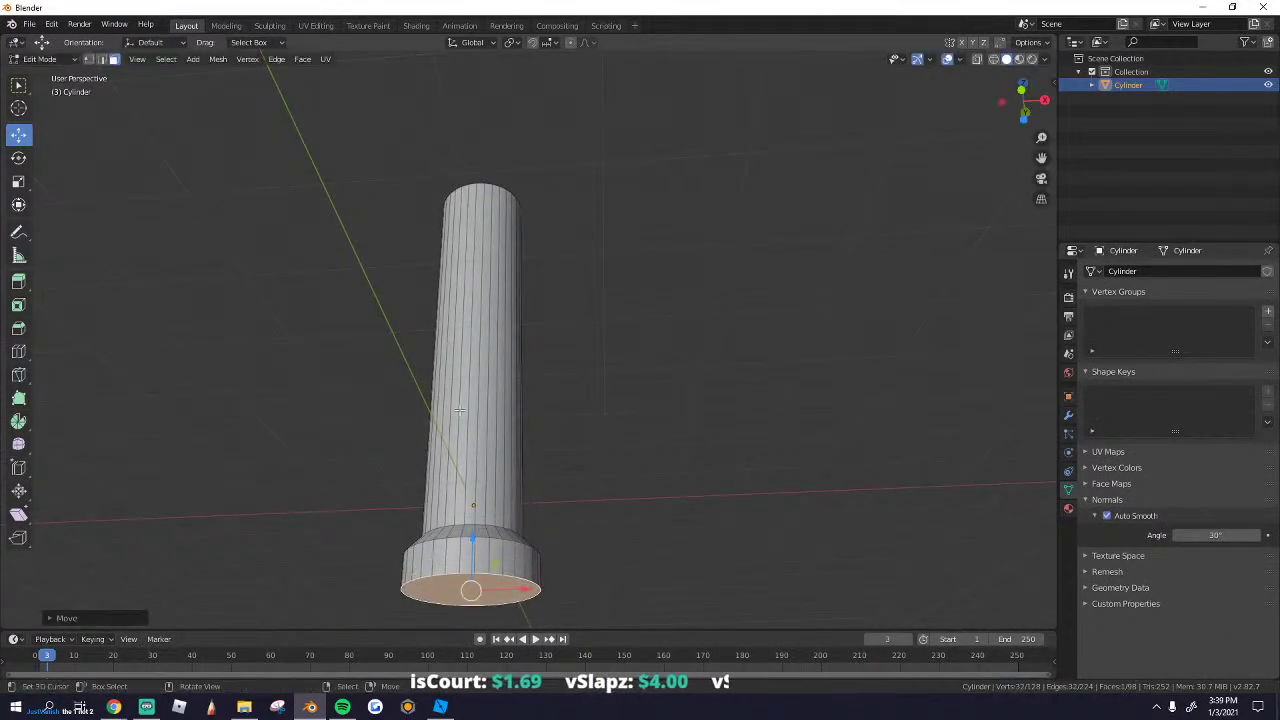
{"action": "key", "text": "Tab"}
{"action": "middle_click_drag", "start_coordinate": [461, 372], "coordinate": [476, 444]}
{"action": "key", "text": "s"}
{"action": "left_click", "coordinate": [605, 453]}
{"action": "key", "text": "Tab"}
{"action": "scroll", "coordinate": [460, 286], "scroll_direction": "up", "scroll_amount": 3}
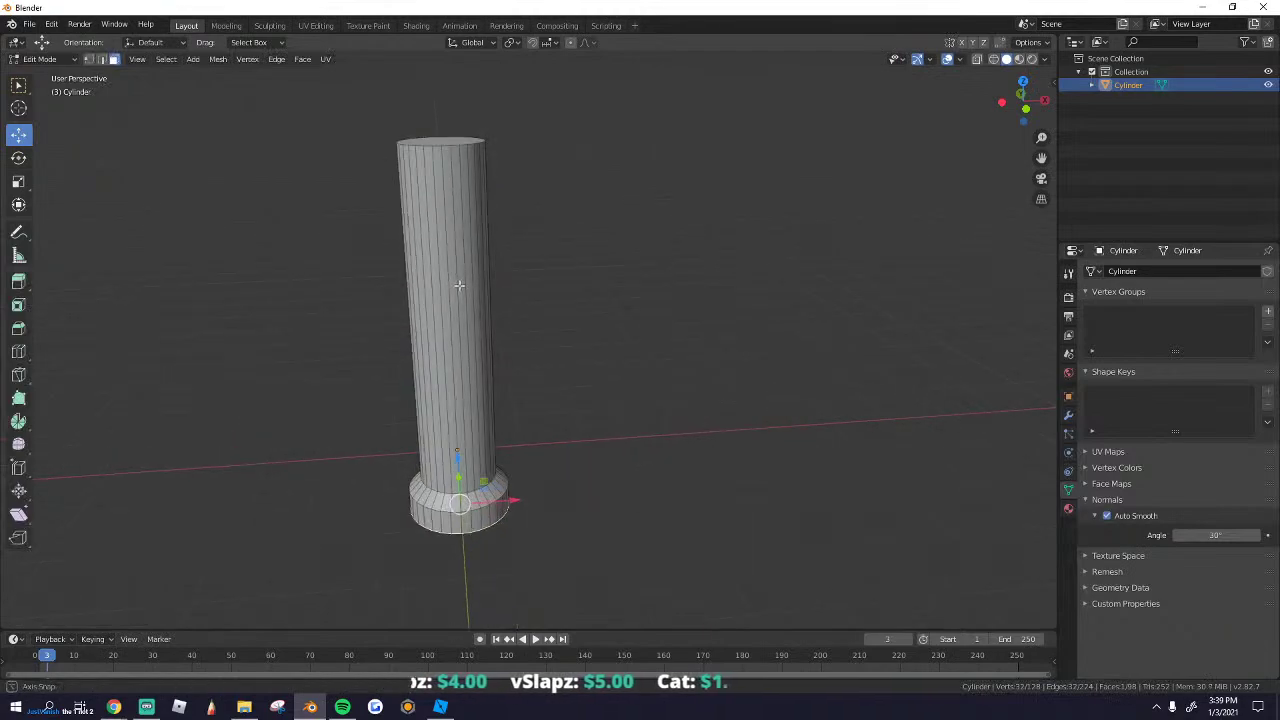
Step: Separate the shaft's ring of side faces from the base into its own object
{"action": "left_click", "coordinate": [459, 285], "text": "alt"}
{"action": "key", "text": "p"}
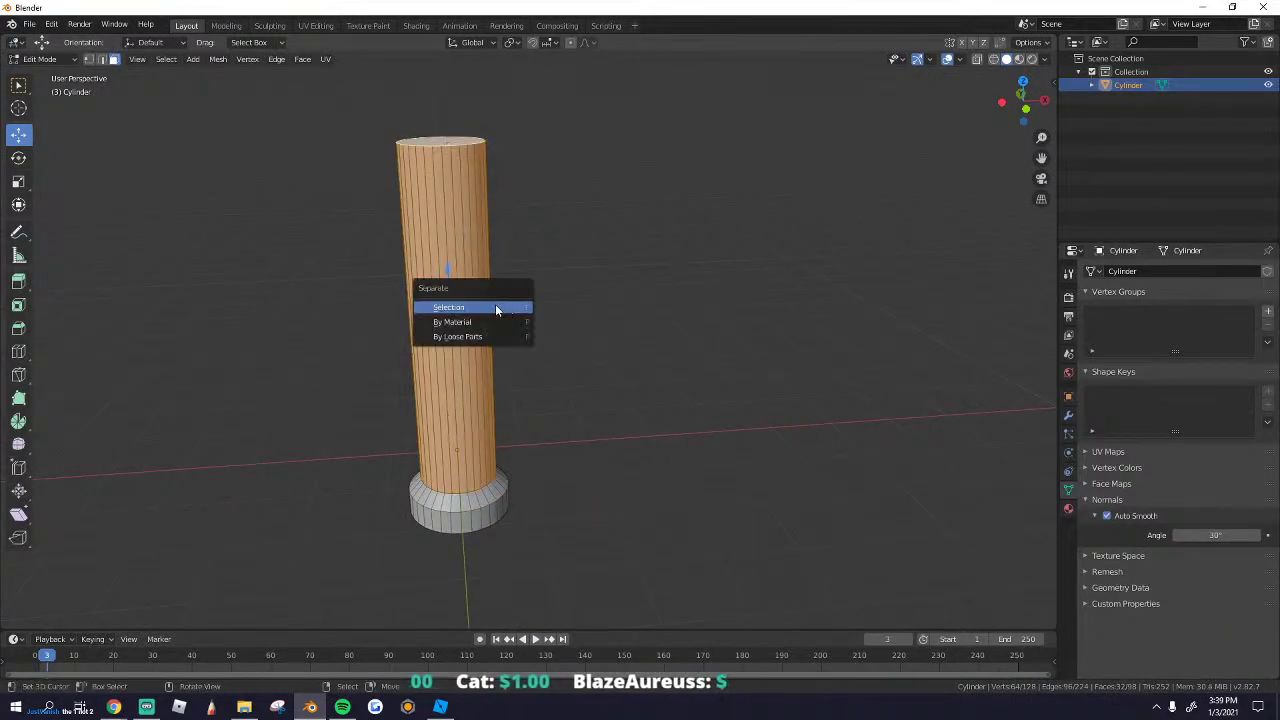
{"action": "left_click", "coordinate": [497, 306]}
{"action": "key", "text": "Tab"}
{"action": "scroll", "coordinate": [497, 402], "scroll_direction": "down", "scroll_amount": 2}
{"action": "key", "text": "alt+a"}
Step: With snapping enabled, move the shaft and base along the Y axis and place a duplicate post on the origin's opposite side
{"action": "middle_click_drag", "start_coordinate": [514, 431], "coordinate": [560, 417]}
{"action": "right_click", "coordinate": [484, 432], "text": "shift"}
{"action": "right_click", "coordinate": [497, 436], "text": "shift"}
{"action": "right_click", "coordinate": [500, 426], "text": "shift"}
{"action": "left_click", "coordinate": [501, 426]}
{"action": "scroll", "coordinate": [631, 280], "scroll_direction": "up", "scroll_amount": 2}
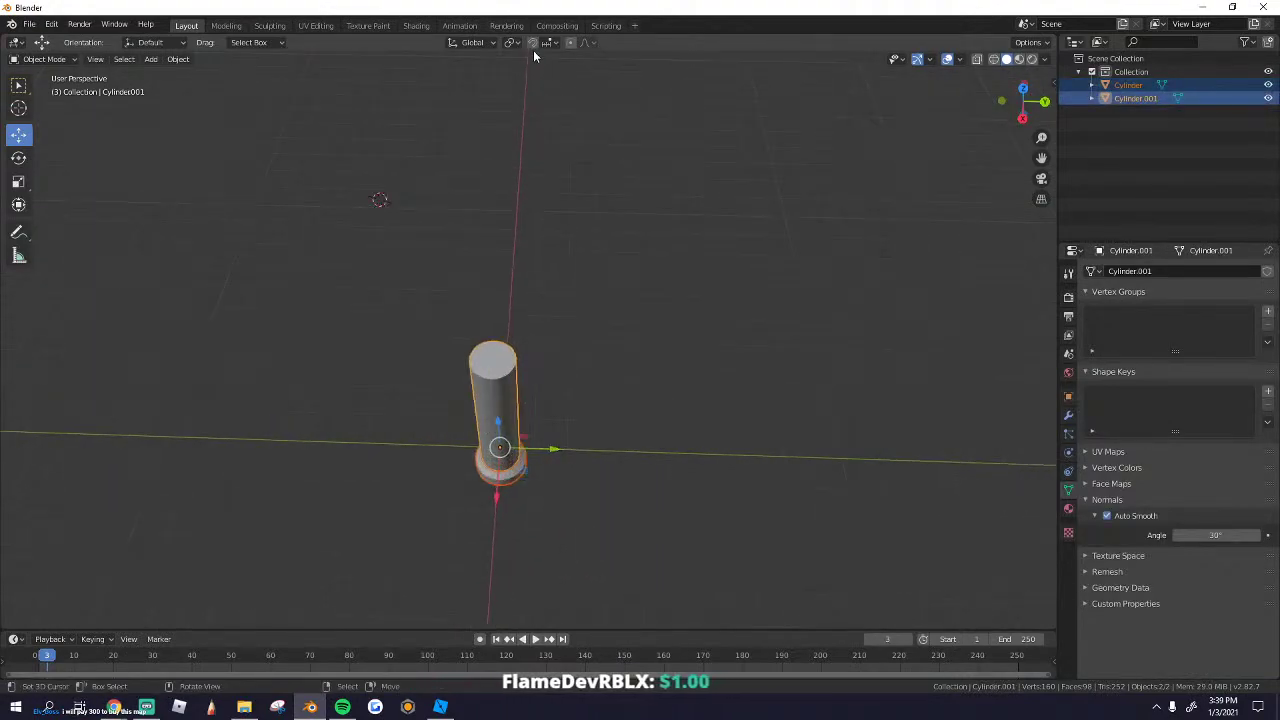
{"action": "left_click", "coordinate": [532, 42]}
{"action": "left_click_drag", "start_coordinate": [538, 445], "coordinate": [677, 467]}
{"action": "key", "text": "shift+d"}
{"action": "right_click", "coordinate": [408, 454]}
Step: Duplicate both posts and rotate the copies around the global Z axis
{"action": "key", "text": "a"}
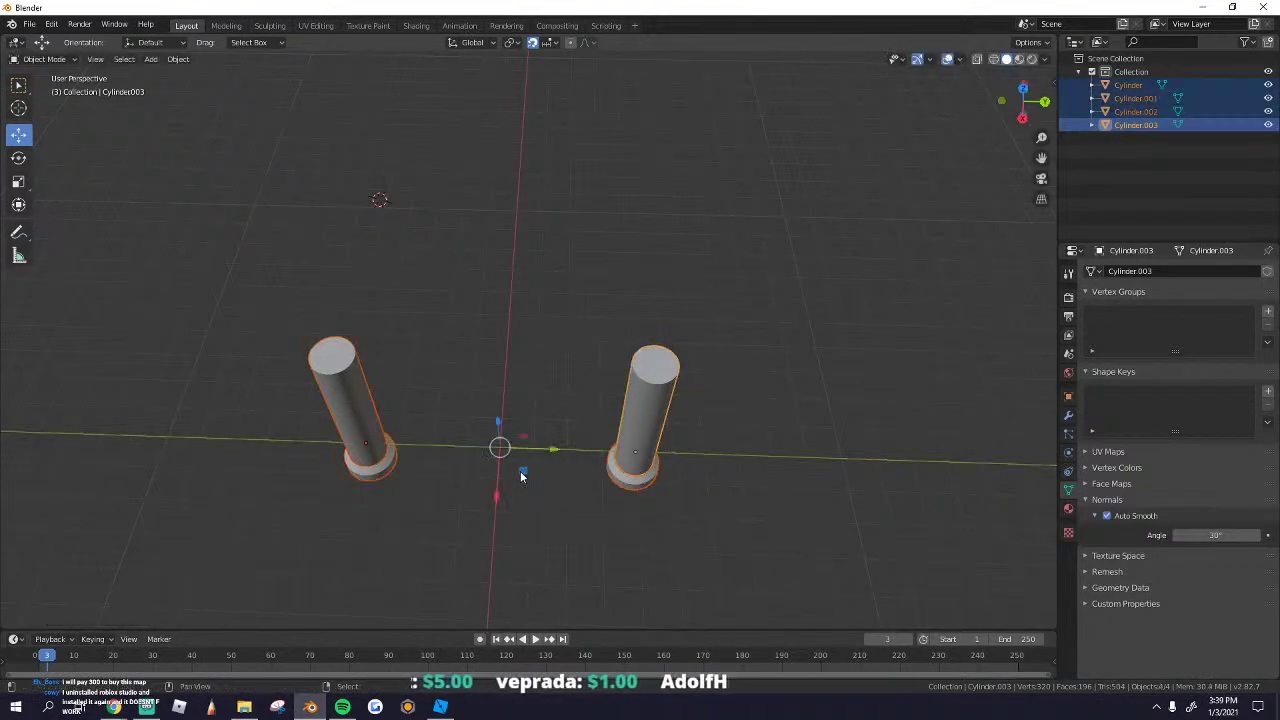
{"action": "key", "text": "shift+d"}
{"action": "type", "text": "z"}
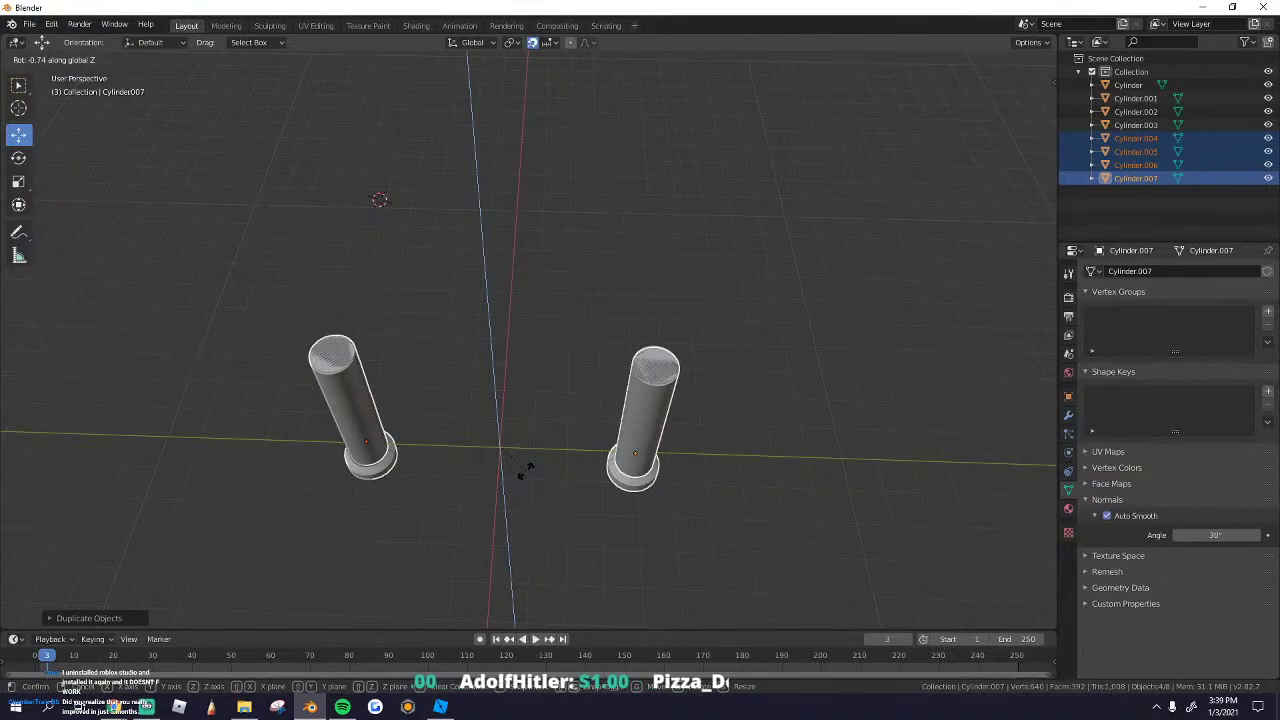
Step: Rotate the duplicated pair of pillars 55° about the global Z axis
{"action": "type", "text": "45"}
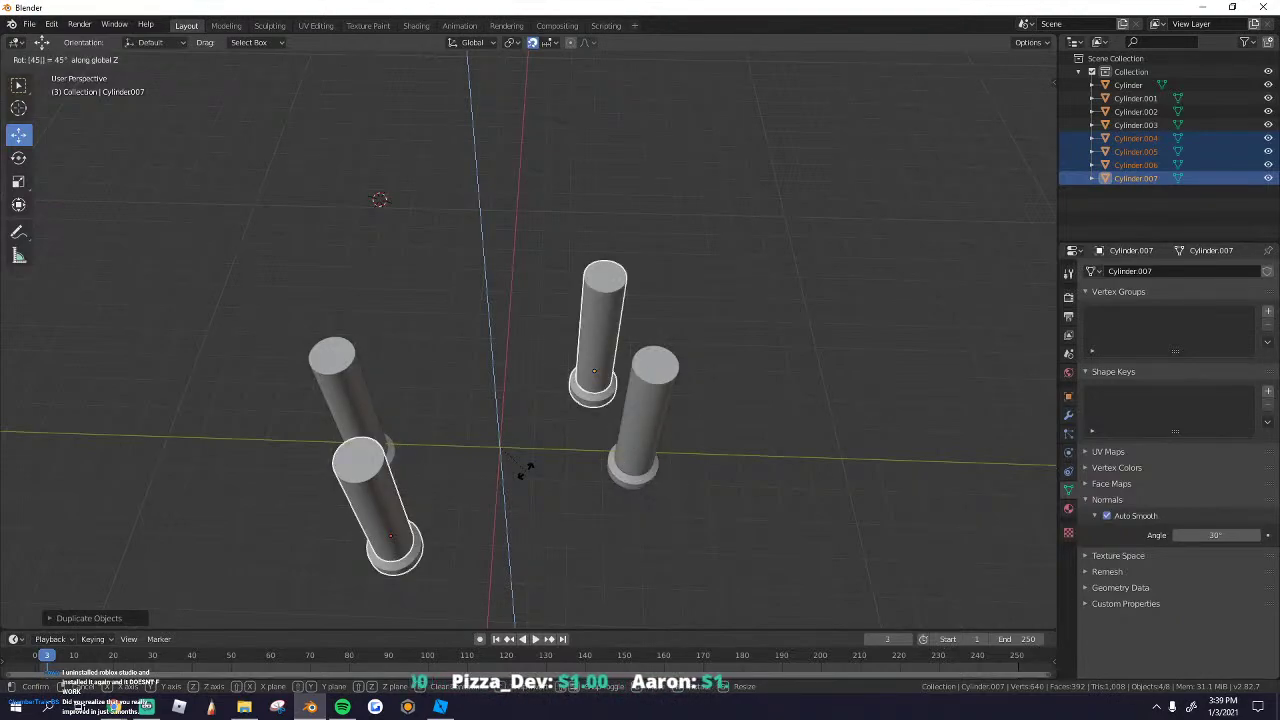
{"action": "key", "text": "BackSpace"}
{"action": "key", "text": "BackSpace"}
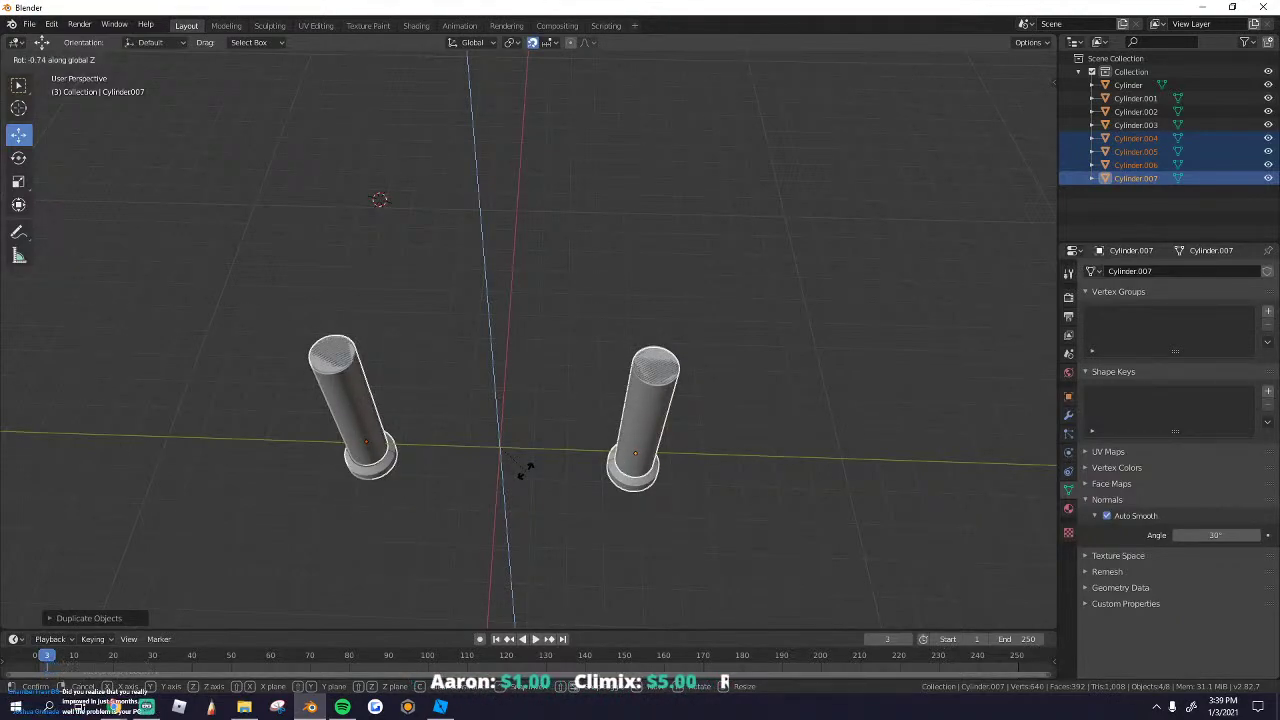
{"action": "type", "text": "55"}
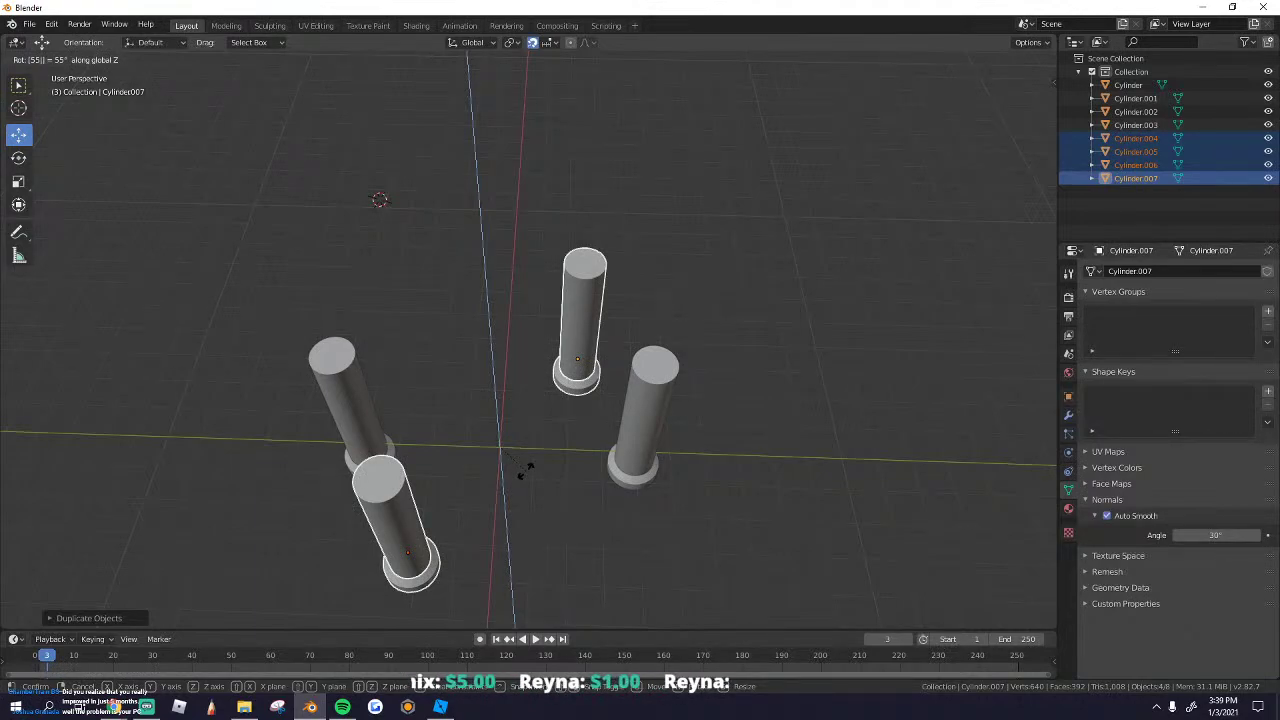
{"action": "key", "text": "Return"}
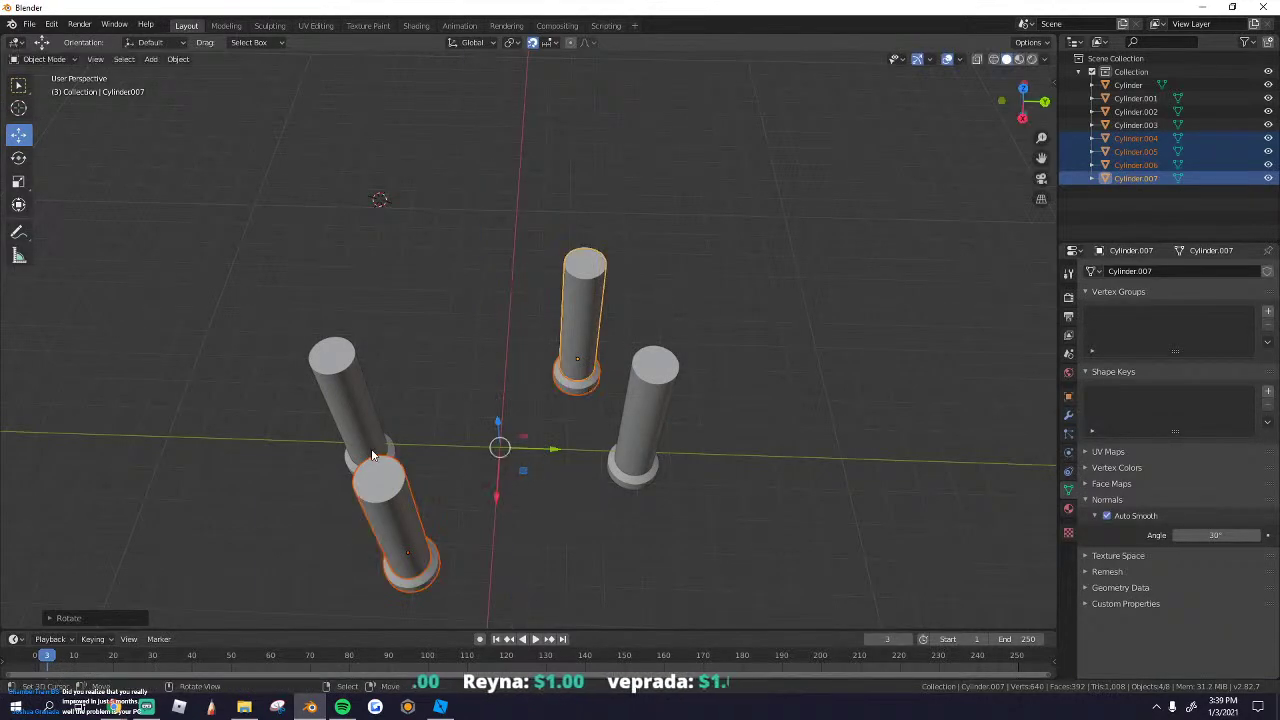
Step: Duplicate the original two pillars with their bases and rotate the copies about Z the opposite way to complete a six-pillar ring
{"action": "left_click", "coordinate": [372, 455]}
{"action": "left_click", "coordinate": [397, 449], "text": "shift"}
{"action": "left_click", "coordinate": [621, 476], "text": "shift"}
{"action": "left_click", "coordinate": [646, 447], "text": "shift"}
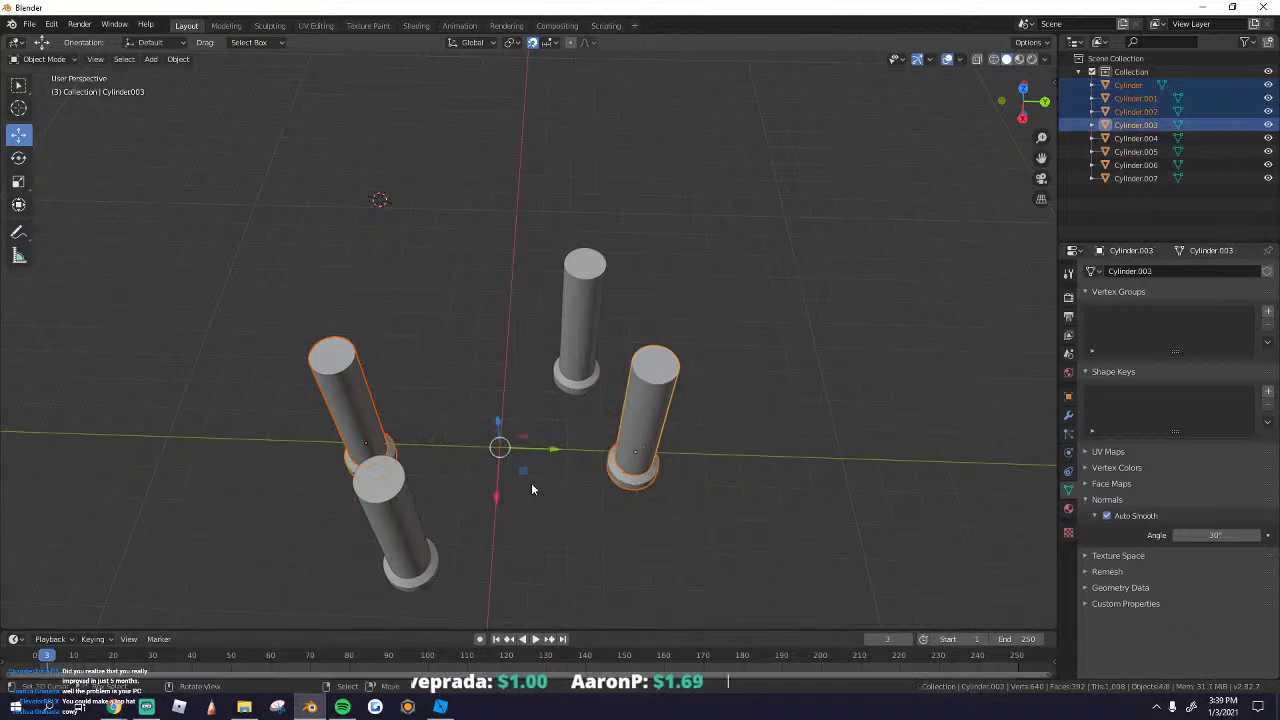
{"action": "key", "text": "shift+d"}
{"action": "key", "text": "r"}
{"action": "key", "text": "z"}
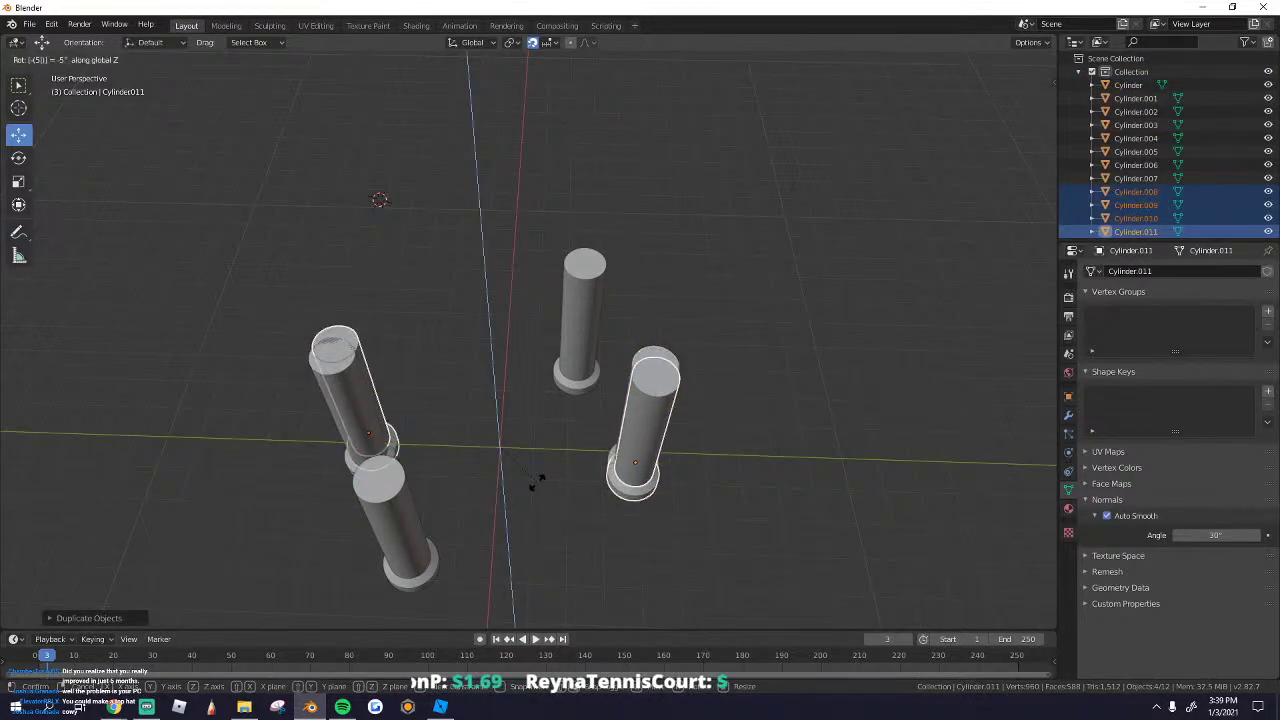
{"action": "left_click", "coordinate": [538, 482]}
Step: Join the six pillar shafts into one object
{"action": "key", "text": "a"}
{"action": "middle_click_drag", "start_coordinate": [533, 453], "coordinate": [620, 450]}
{"action": "left_click", "coordinate": [528, 370]}
{"action": "left_click", "coordinate": [437, 389], "text": "shift"}
{"action": "left_click", "coordinate": [440, 308], "text": "shift"}
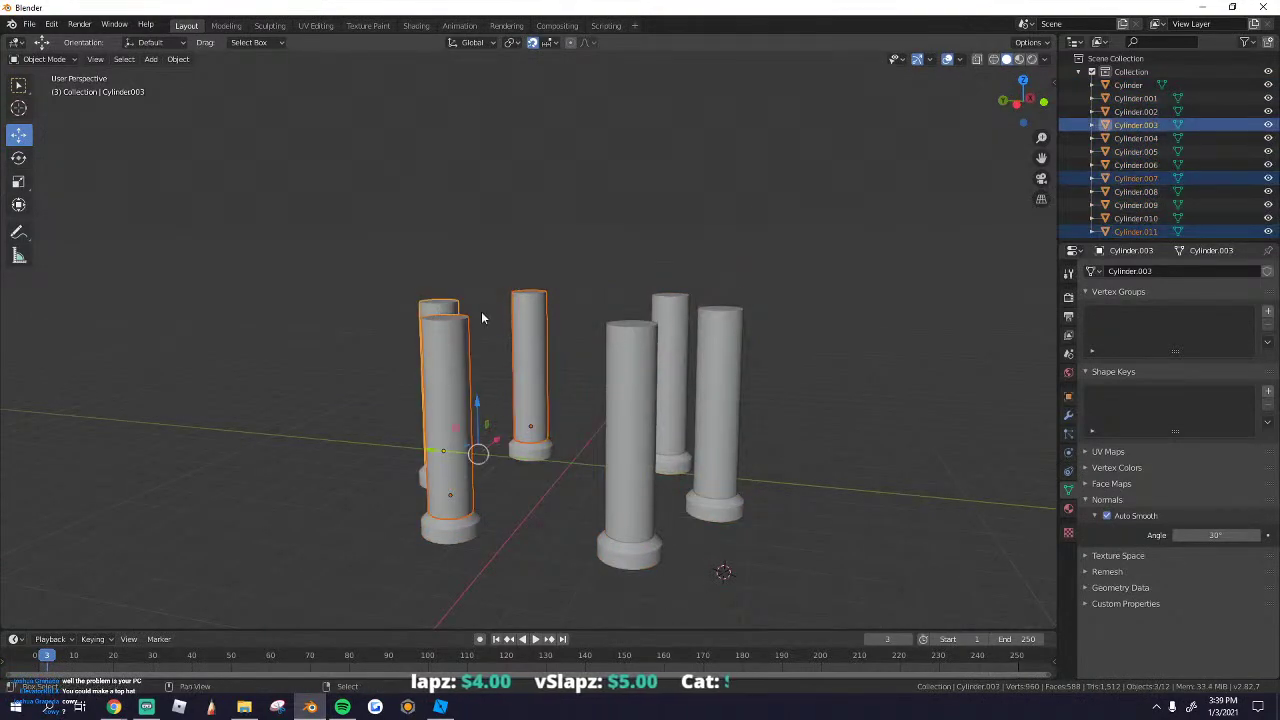
{"action": "left_click", "coordinate": [630, 400], "text": "shift"}
{"action": "left_click", "coordinate": [670, 380], "text": "shift"}
{"action": "left_click", "coordinate": [720, 388], "text": "shift"}
{"action": "key", "text": "ctrl+j"}
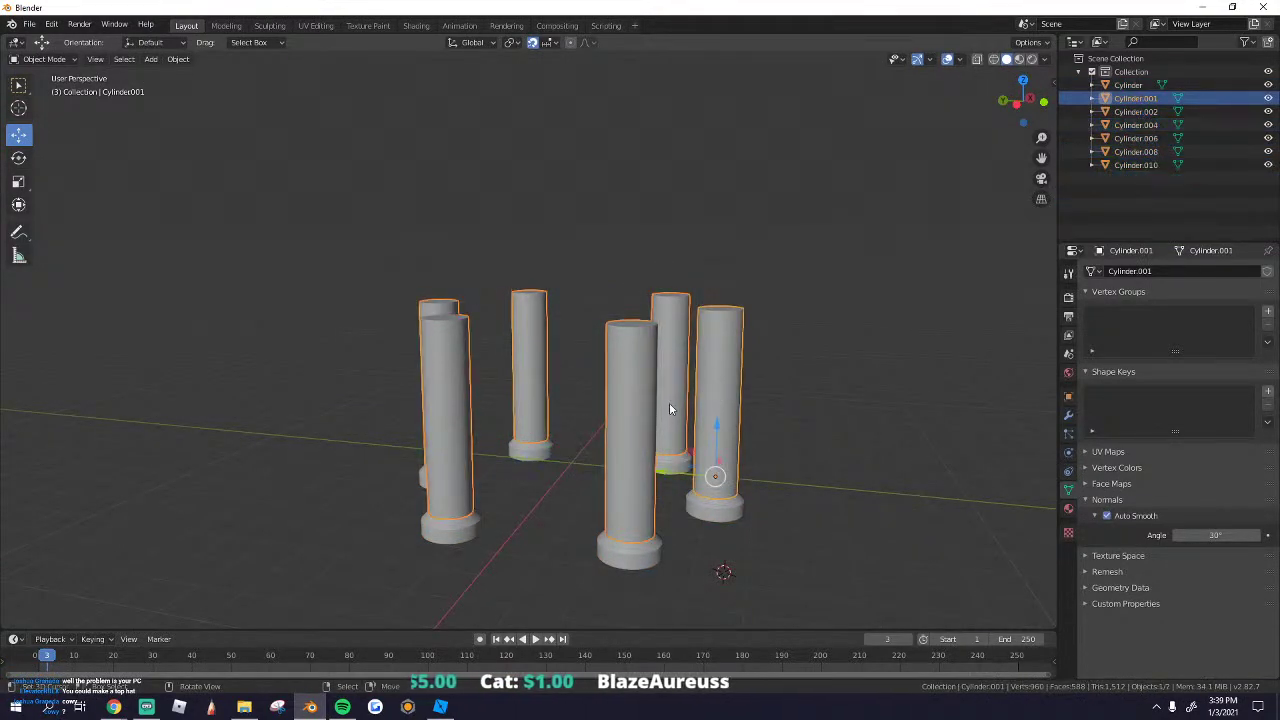
Step: Join the six pillar bases into a second object and clear the selection
{"action": "middle_click_drag", "start_coordinate": [615, 474], "coordinate": [592, 393]}
{"action": "left_click", "coordinate": [521, 512]}
{"action": "left_click", "coordinate": [432, 501], "text": "shift"}
{"action": "left_click", "coordinate": [462, 449], "text": "shift"}
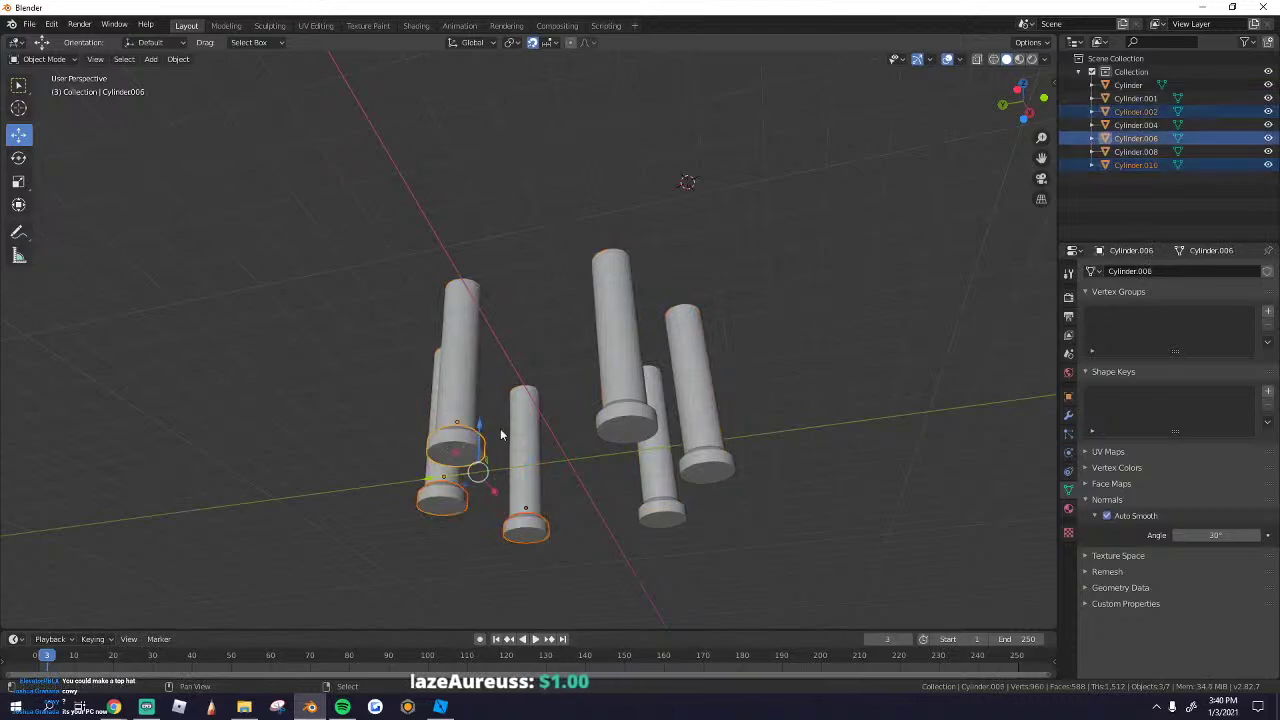
{"action": "left_click", "coordinate": [626, 424], "text": "shift"}
{"action": "left_click", "coordinate": [662, 514], "text": "shift"}
{"action": "left_click", "coordinate": [722, 472], "text": "shift"}
{"action": "key", "text": "ctrl+j"}
{"action": "key", "text": "alt+a"}
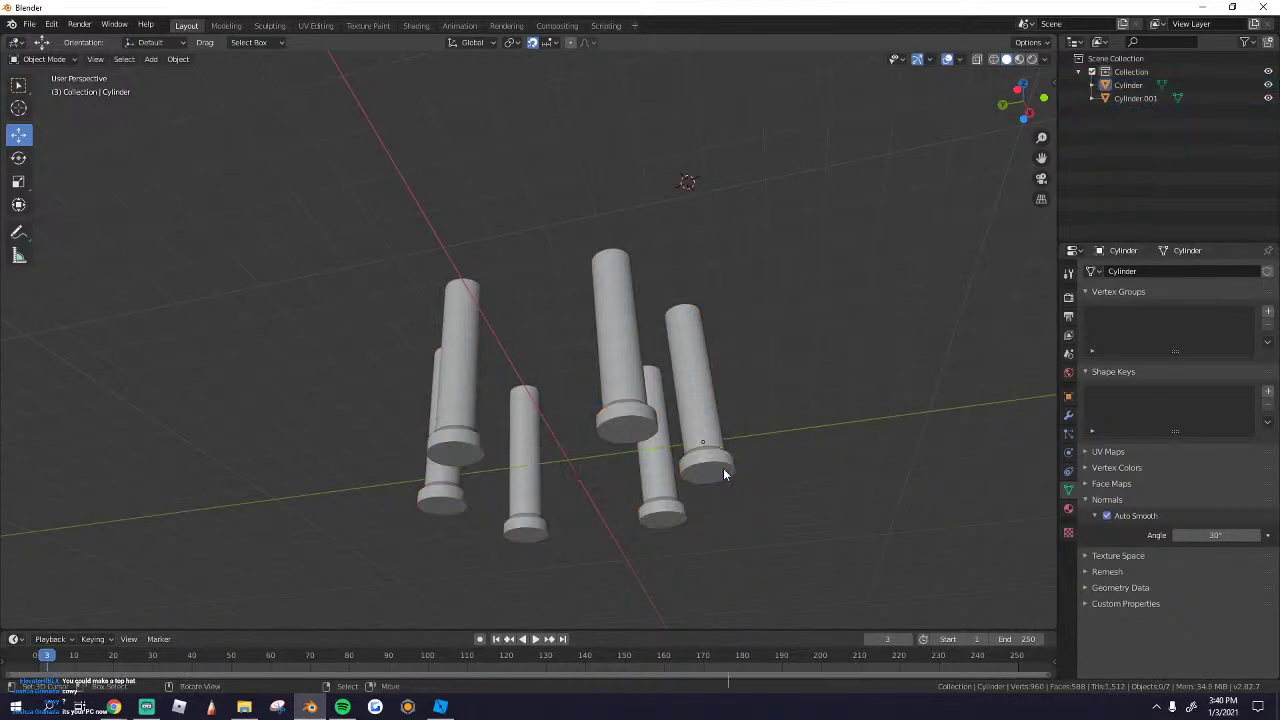
Step: Add a cylinder mesh and set its vertices to 6 to make a hexagonal prism
{"action": "middle_click_drag", "start_coordinate": [723, 468], "coordinate": [390, 360]}
{"action": "left_click", "coordinate": [150, 59]}
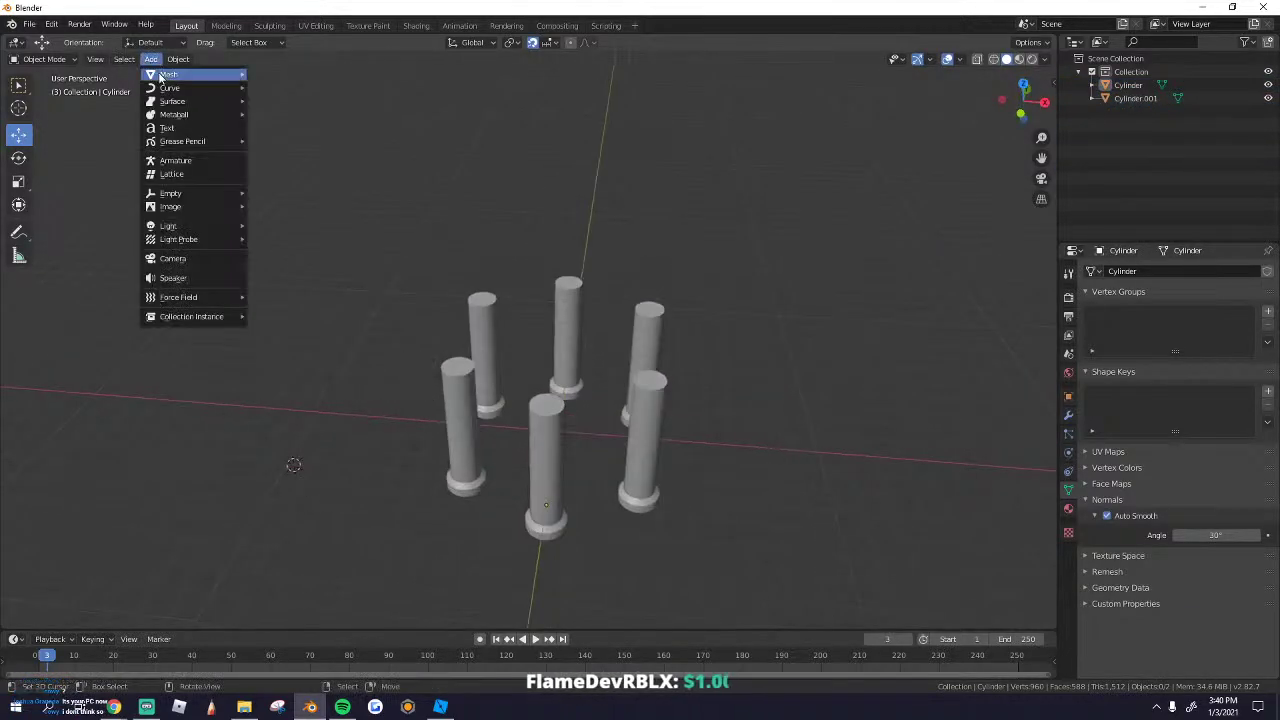
{"action": "mouse_move", "coordinate": [166, 75]}
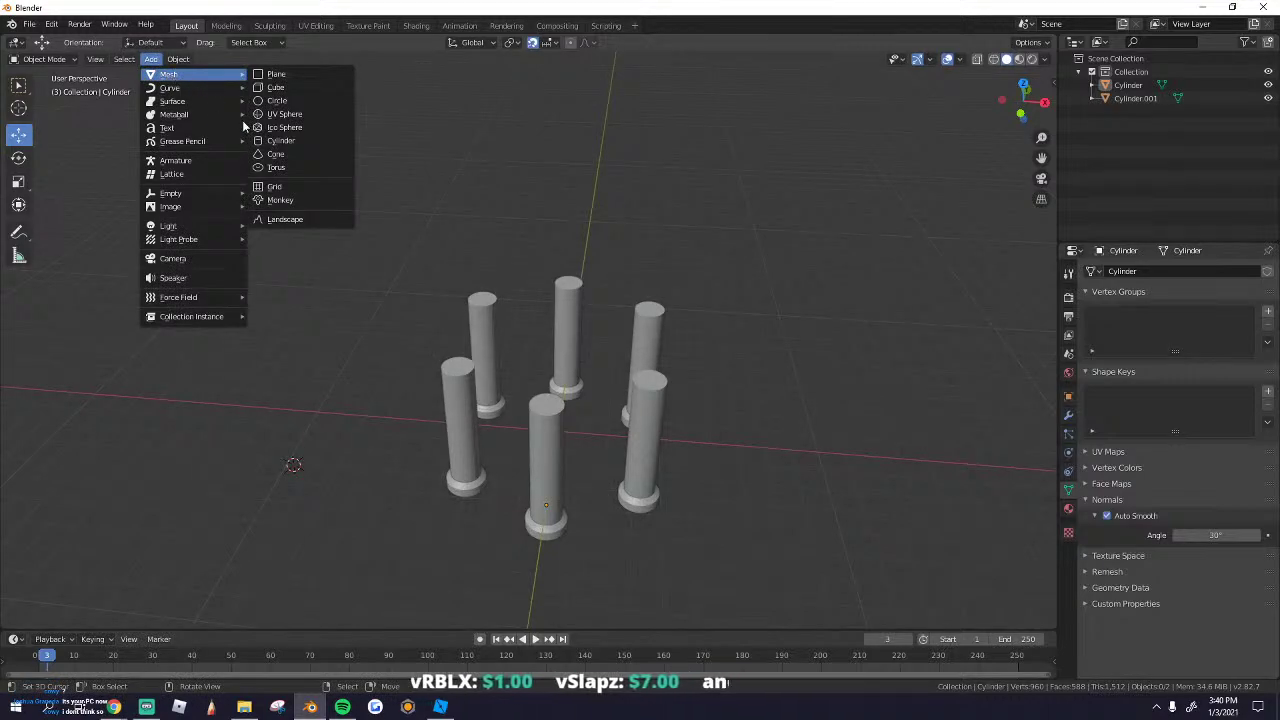
{"action": "left_click", "coordinate": [281, 140]}
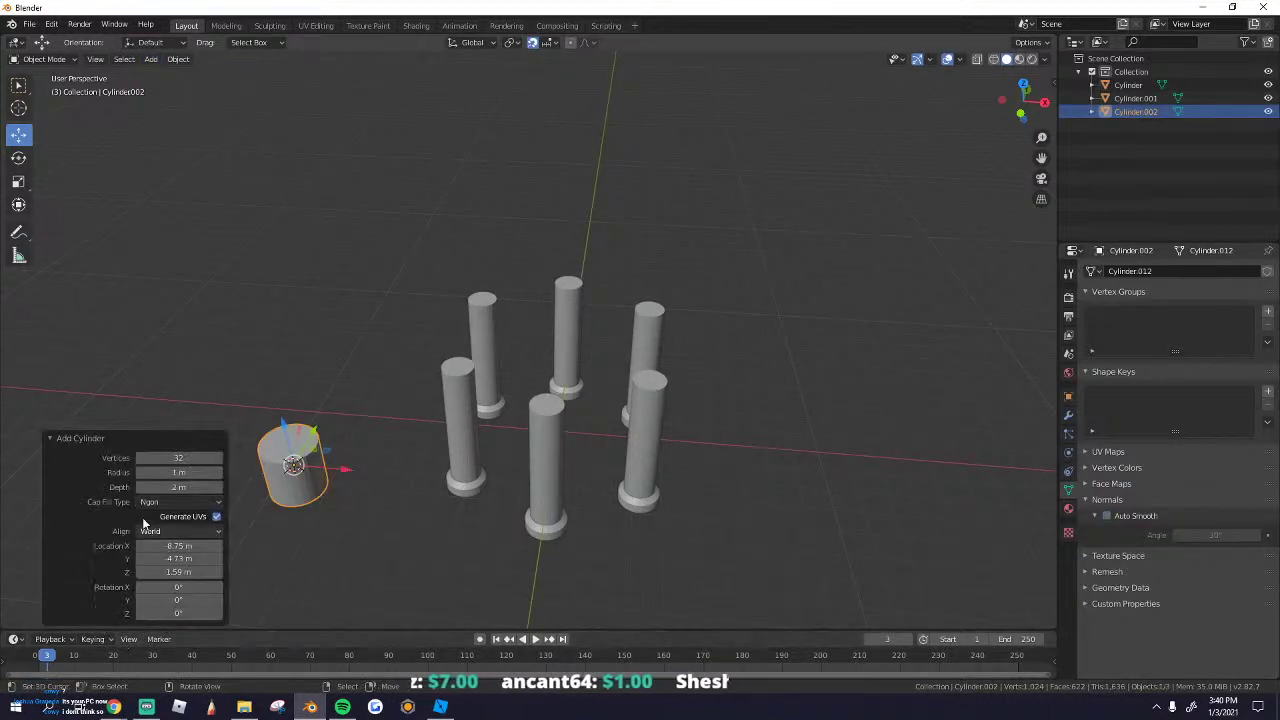
{"action": "left_click", "coordinate": [174, 457]}
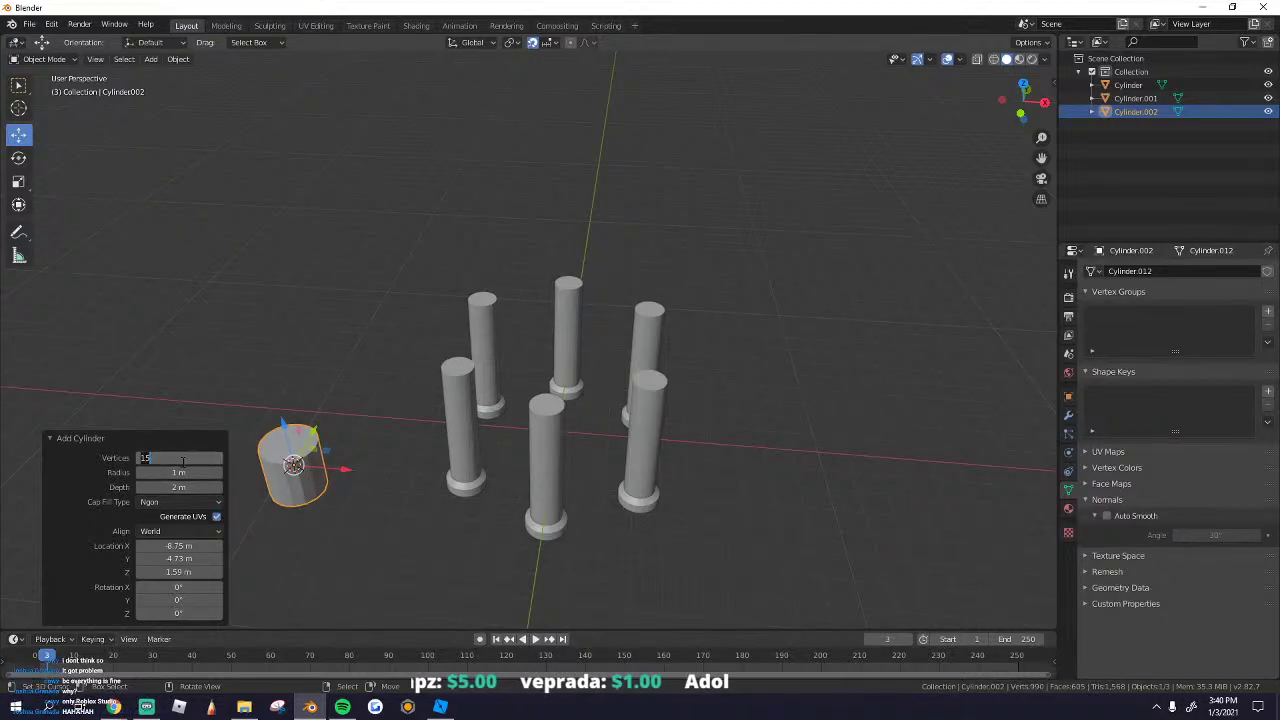
{"action": "key", "text": "Return"}
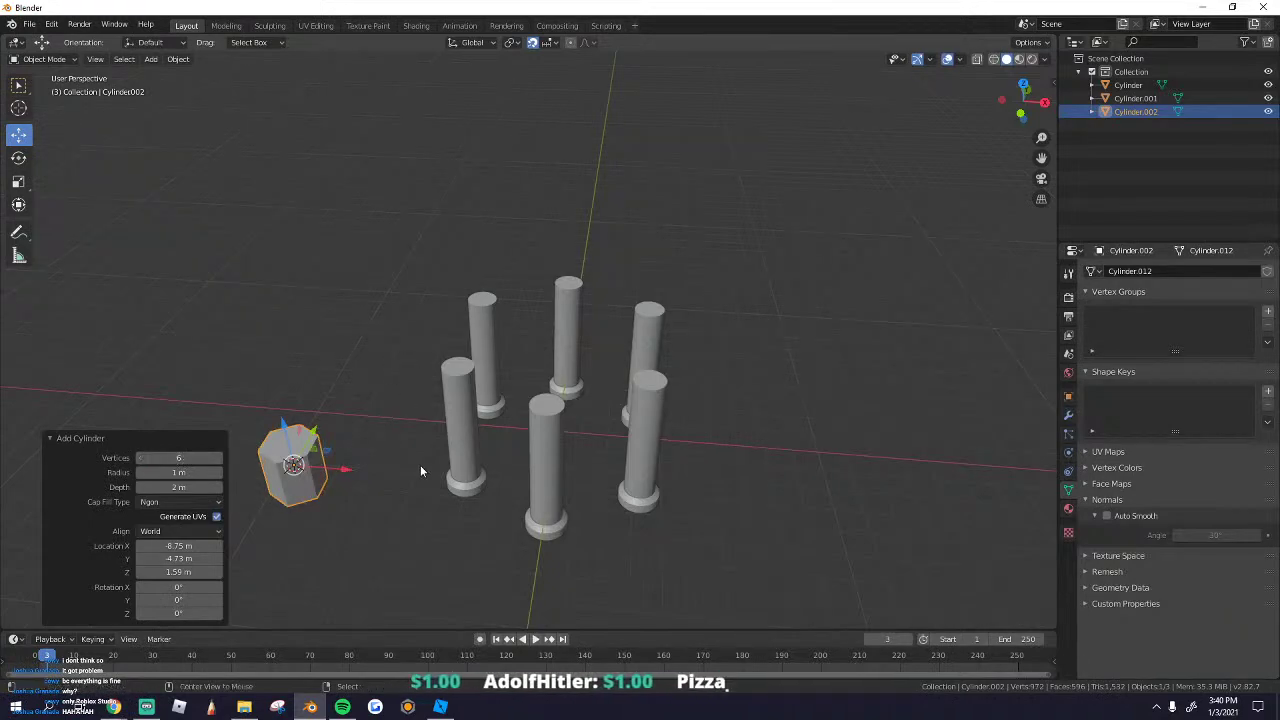
Step: Reset the hexagonal prism's location to the world origin, flatten it along Z and scale it up by about 5.5
{"action": "key", "text": "alt+g"}
{"action": "key", "text": "s"}
{"action": "key", "text": "z"}
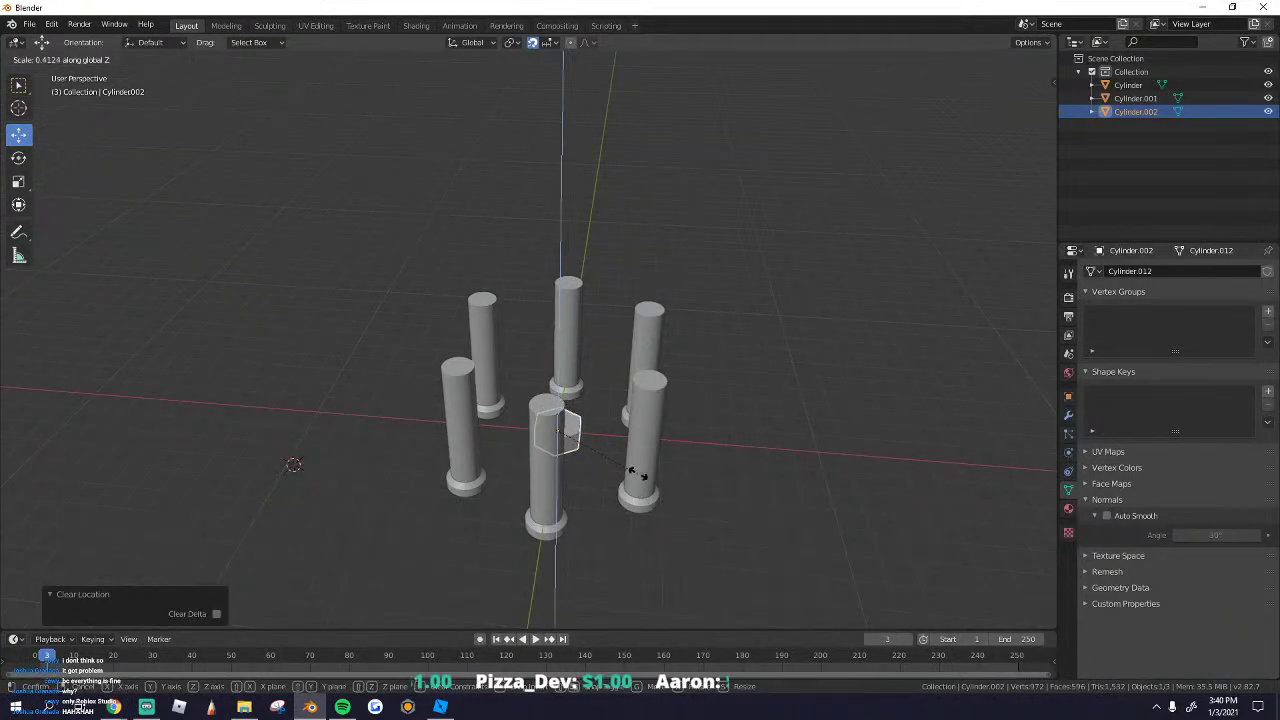
{"action": "left_click", "coordinate": [590, 434]}
{"action": "key", "text": "s"}
{"action": "left_click", "coordinate": [784, 483]}
{"action": "middle_click_drag", "start_coordinate": [525, 438], "coordinate": [512, 394]}
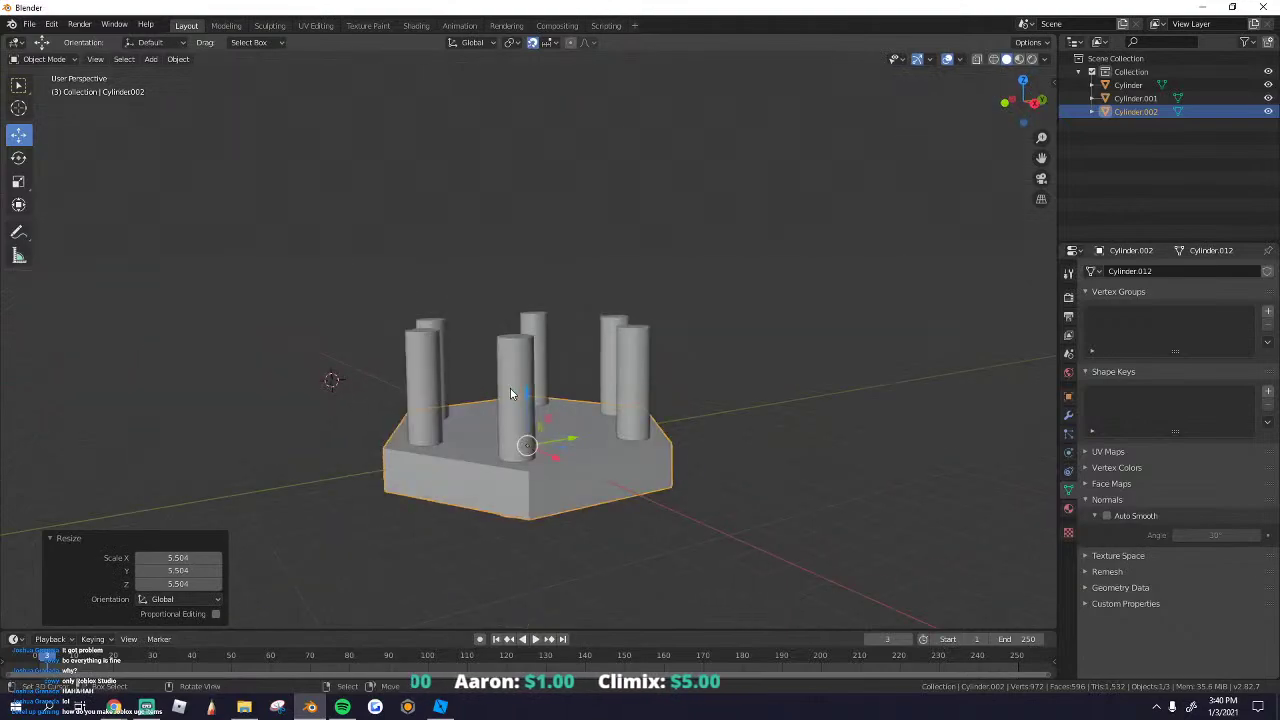
Step: Raise the hexagonal slab to the tops of the pillars and scale its thickness along Z by about 0.645
{"action": "left_click_drag", "start_coordinate": [529, 402], "coordinate": [528, 264]}
{"action": "key", "text": "s"}
{"action": "key", "text": "z"}
{"action": "left_click", "coordinate": [633, 375]}
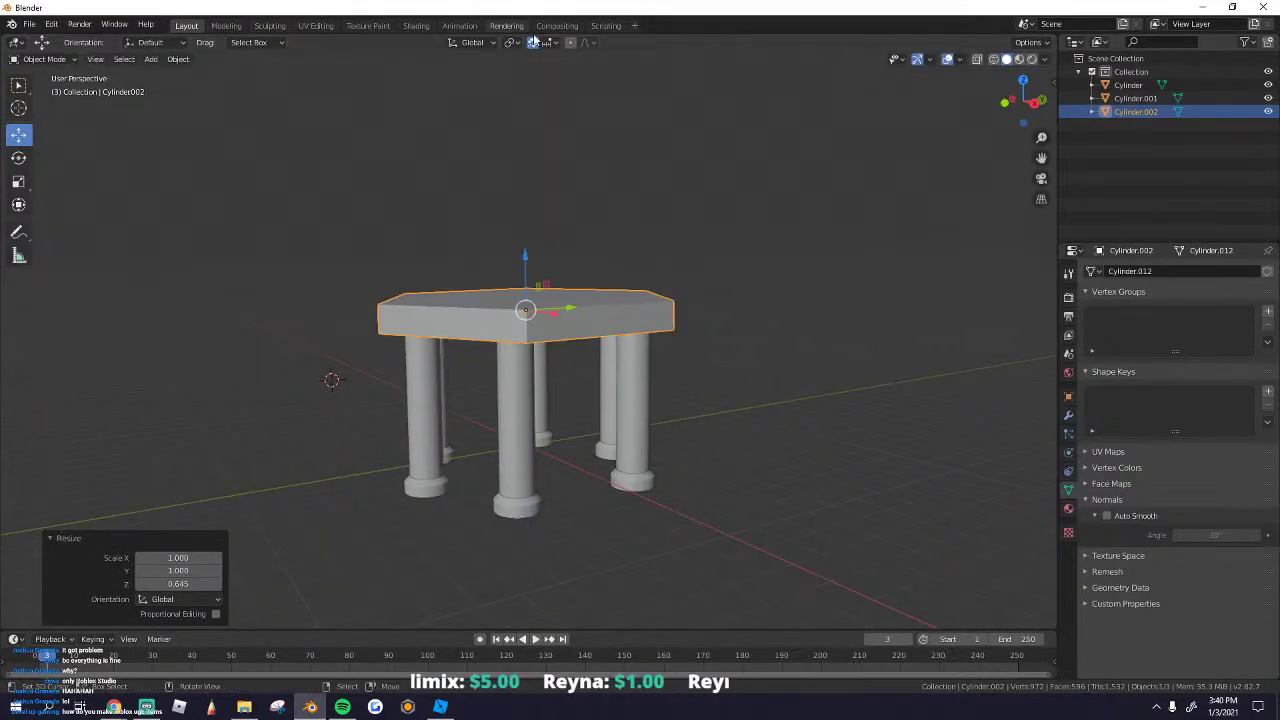
Step: With snapping turned off, thin the slab along Z by a factor of about 0.444 and lower it about 0.5 m onto the pillars
{"action": "left_click", "coordinate": [550, 43]}
{"action": "key", "text": "s"}
{"action": "key", "text": "z"}
{"action": "left_click", "coordinate": [632, 354]}
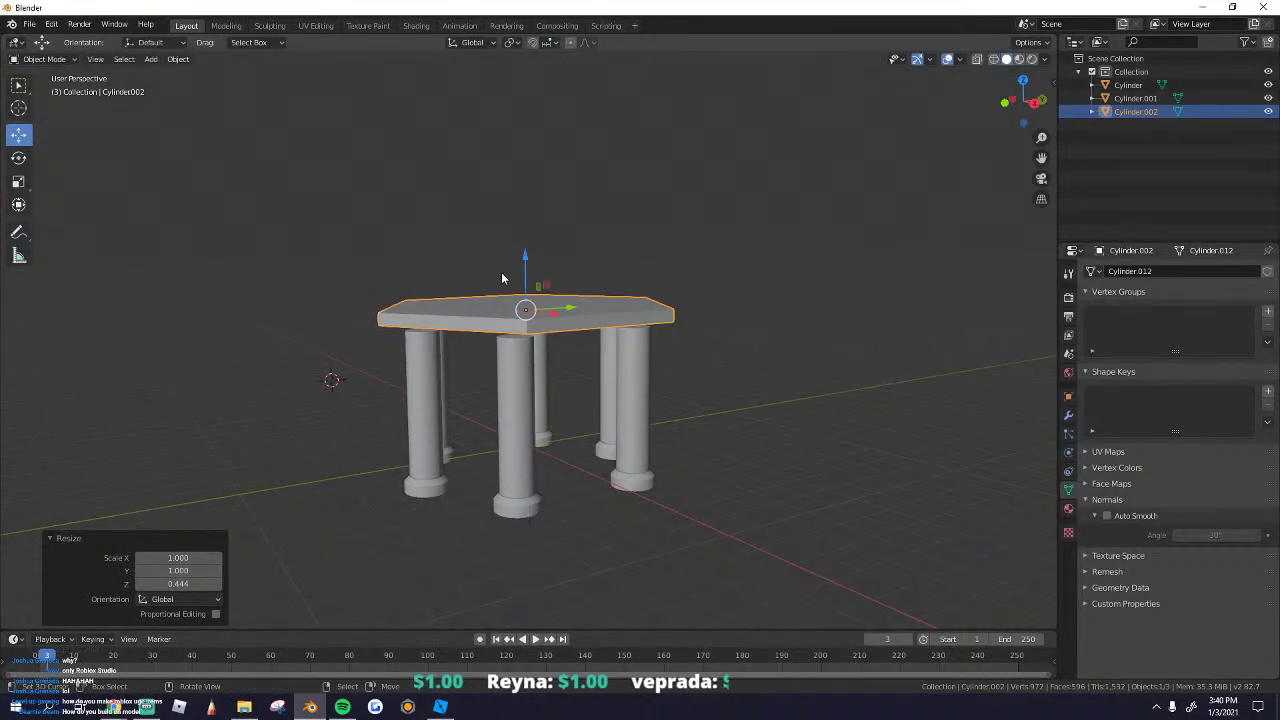
{"action": "scroll", "coordinate": [489, 243], "scroll_direction": "up", "scroll_amount": 3}
{"action": "left_click_drag", "start_coordinate": [526, 254], "coordinate": [531, 287]}
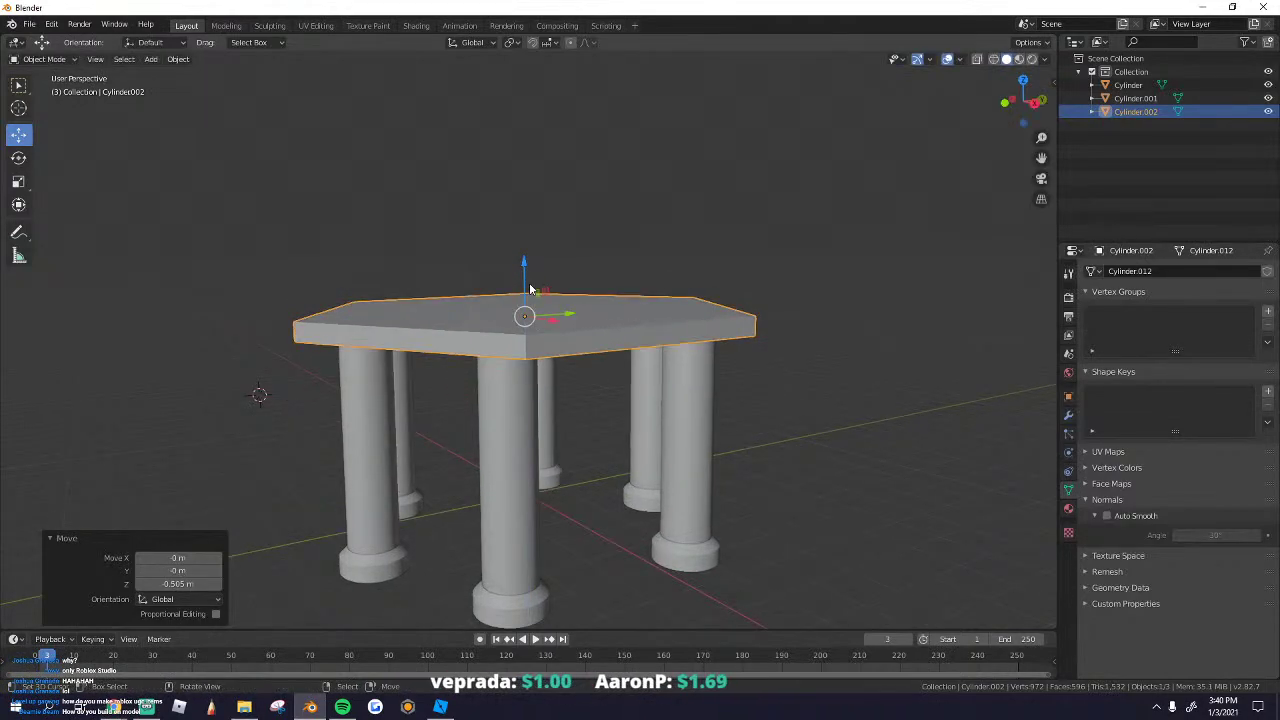
Step: Inset the slab's top face by about 0.06 m and raise the inner face about 0.37 m to slope the edge
{"action": "middle_click_drag", "start_coordinate": [531, 289], "coordinate": [594, 359]}
{"action": "key", "text": "Tab"}
{"action": "left_click", "coordinate": [551, 424]}
{"action": "key", "text": "i"}
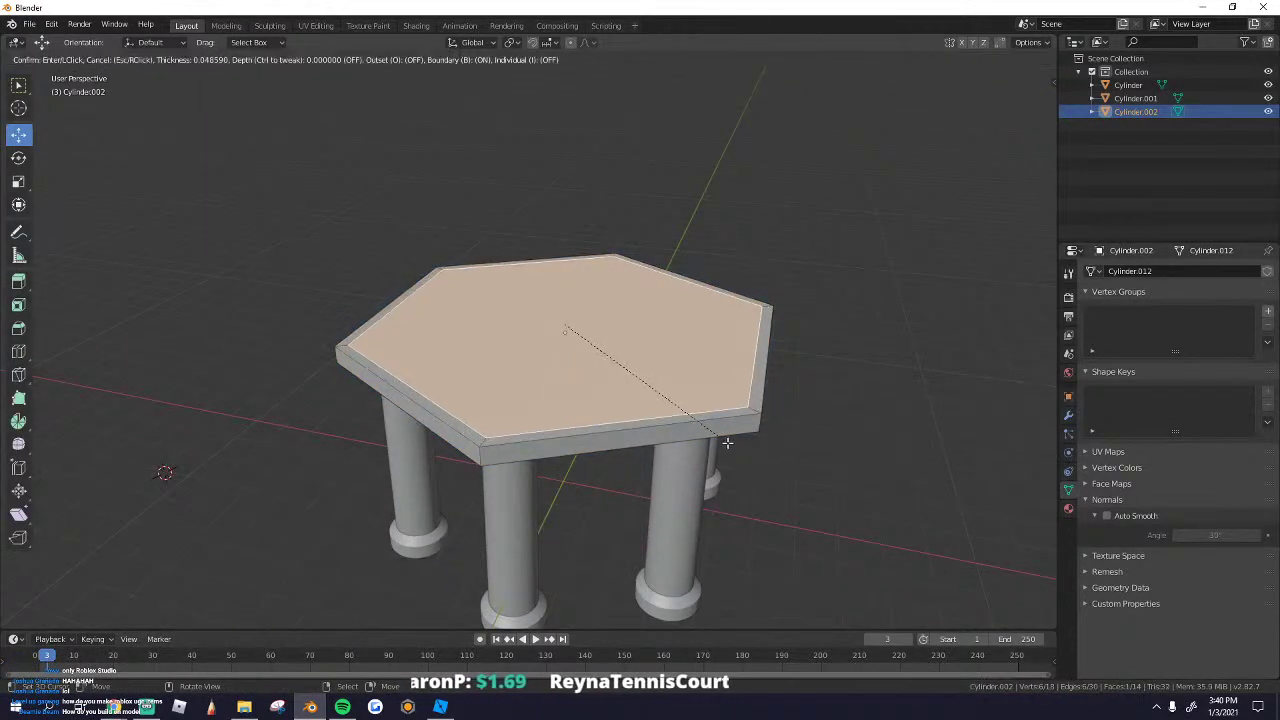
{"action": "left_click", "coordinate": [724, 443]}
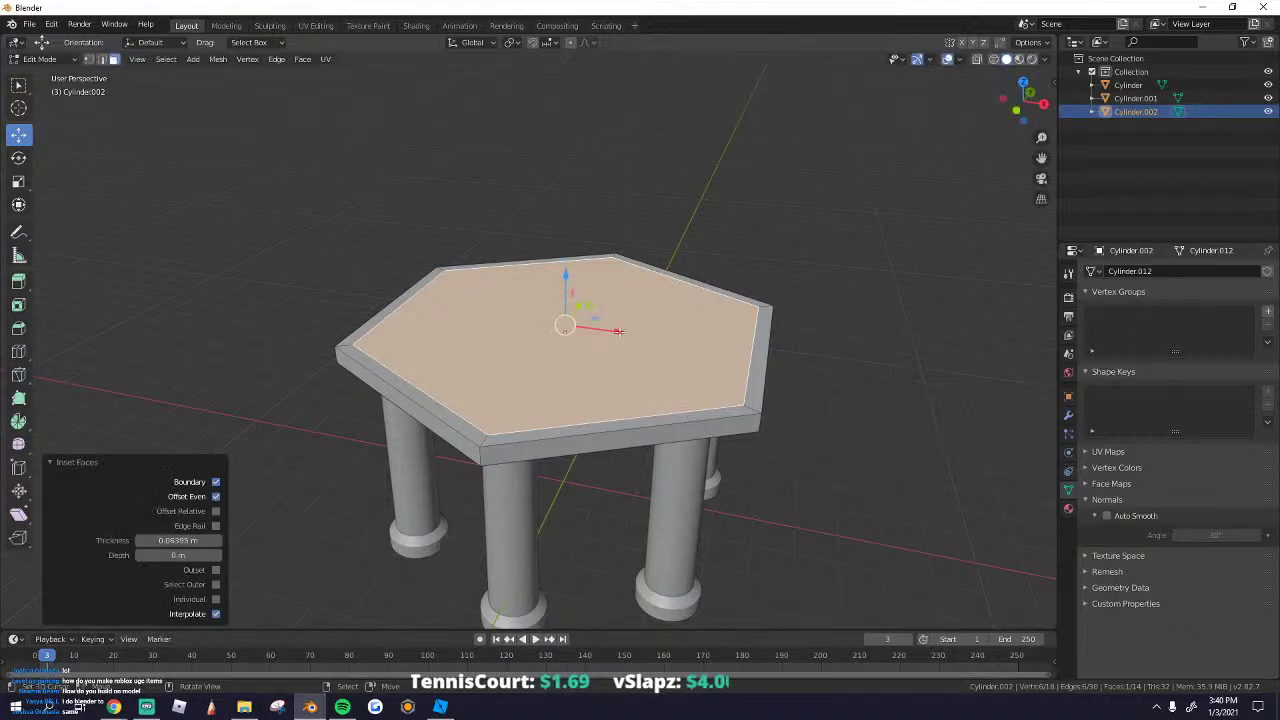
{"action": "key", "text": "g"}
{"action": "key", "text": "z"}
{"action": "left_click", "coordinate": [799, 396]}
Step: Extrude the roof's top face upward and scale it to about 0.8 to form another sloped tier
{"action": "key", "text": "e"}
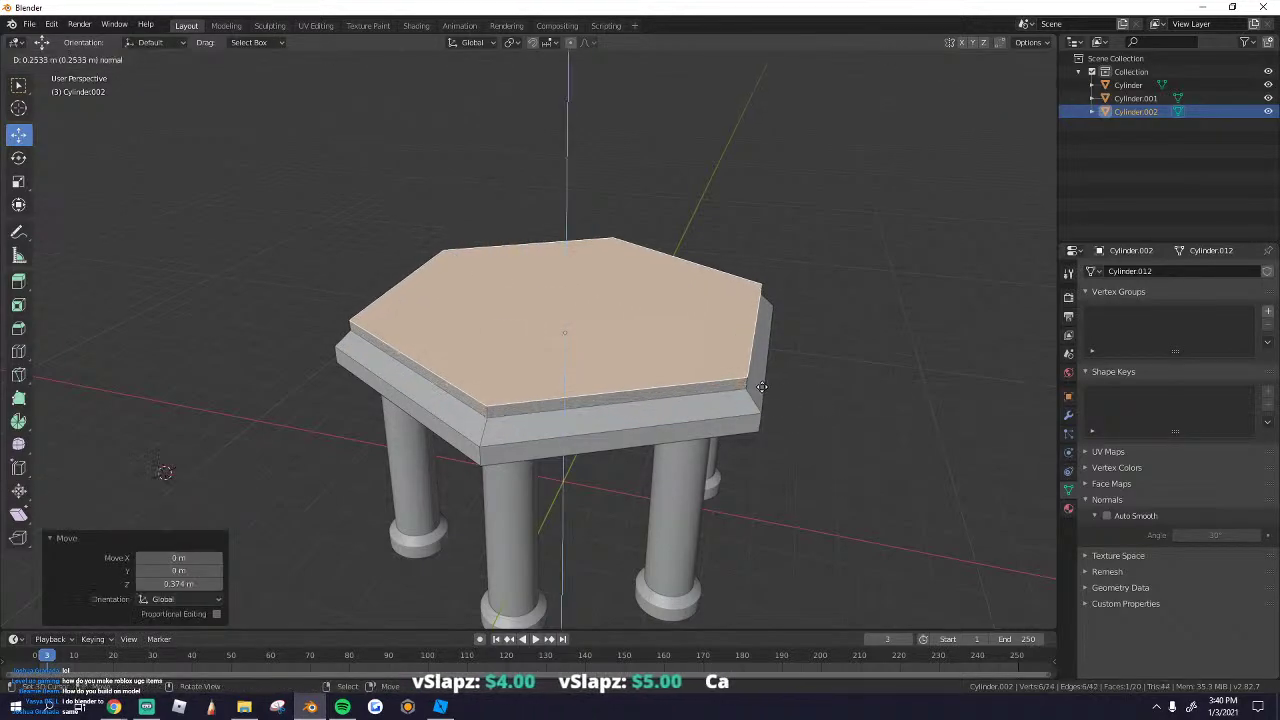
{"action": "left_click", "coordinate": [763, 380]}
{"action": "key", "text": "s"}
{"action": "left_click", "coordinate": [710, 366]}
Step: Extrude the top face up about 0.745 m and scale it to about 0.44 for a steeper roof section
{"action": "middle_click_drag", "start_coordinate": [708, 364], "coordinate": [624, 258]}
{"action": "key", "text": "e"}
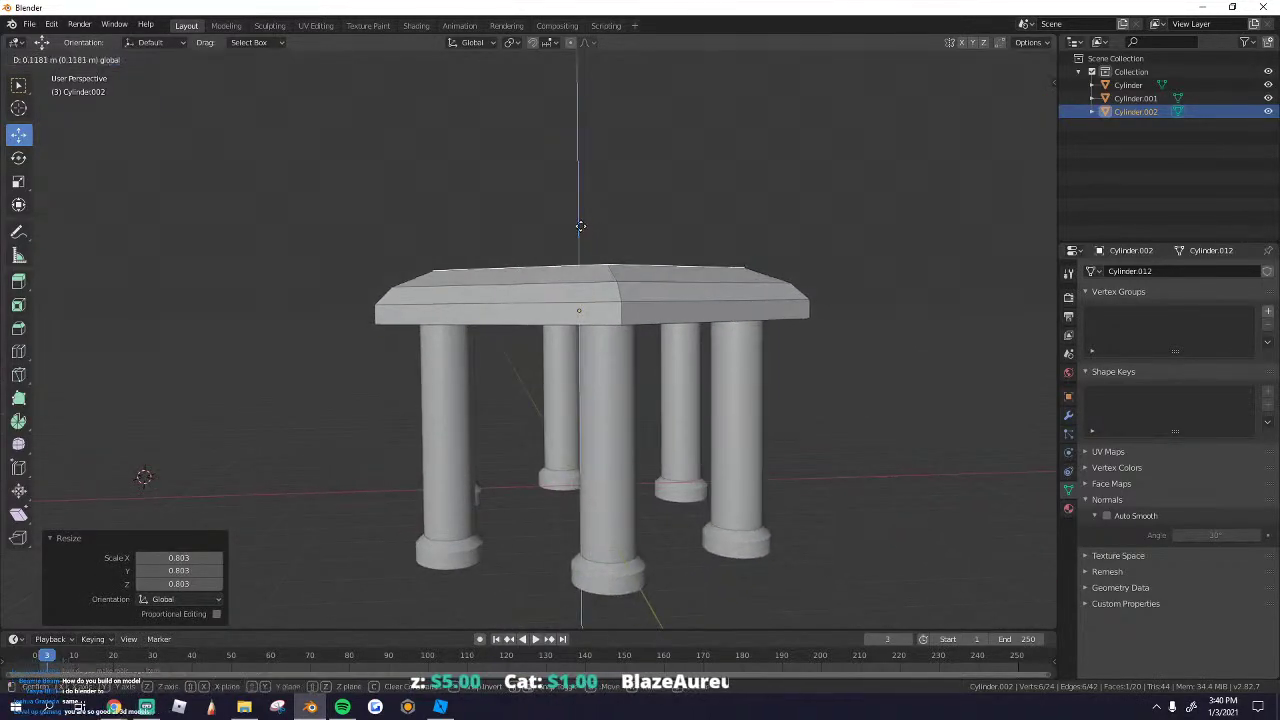
{"action": "left_click", "coordinate": [700, 267]}
{"action": "key", "text": "s"}
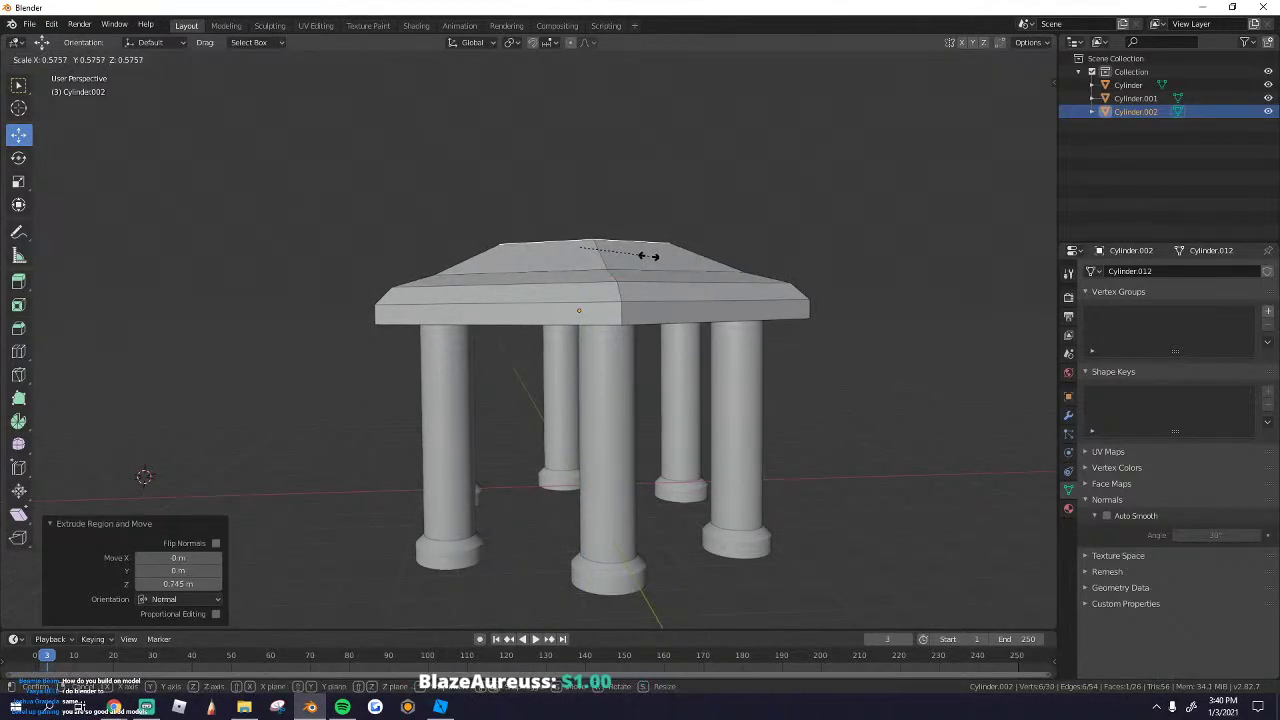
{"action": "left_click", "coordinate": [643, 257]}
Step: Extrude the small top face once more and scale it to about 0.66, shrinking it further to form the roof's peak
{"action": "middle_click_drag", "start_coordinate": [643, 257], "coordinate": [698, 335]}
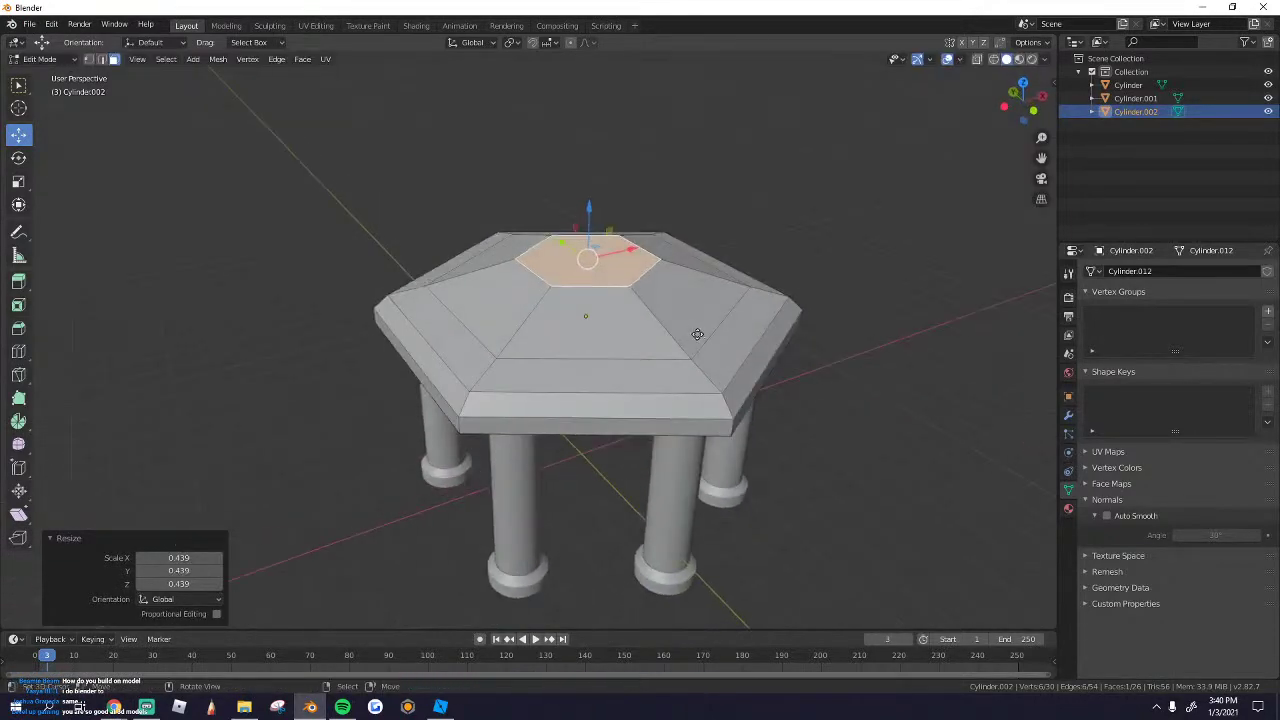
{"action": "key", "text": "e"}
{"action": "left_click", "coordinate": [690, 313]}
{"action": "key", "text": "s"}
{"action": "left_click", "coordinate": [648, 296]}
{"action": "key", "text": "x"}
{"action": "key", "text": "s"}
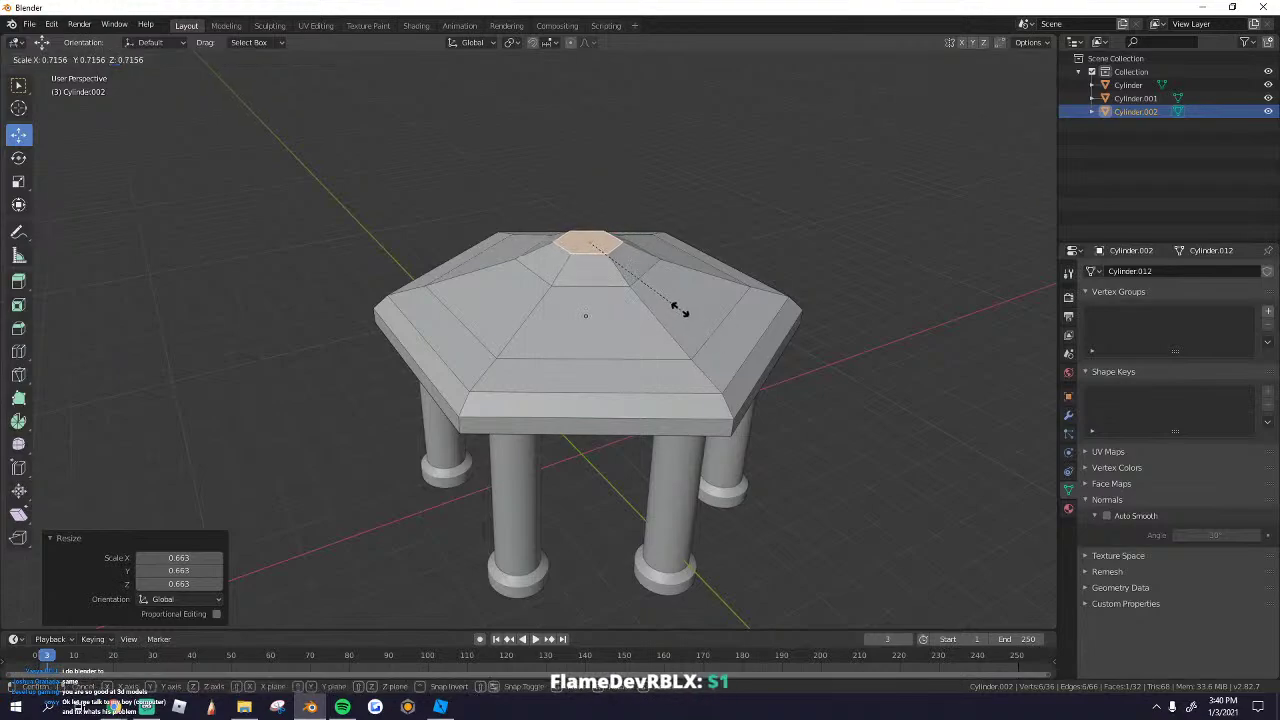
{"action": "left_click", "coordinate": [680, 307]}
Step: Select the ring of side faces around the roof's rim and extrude them outward
{"action": "left_click", "coordinate": [735, 426], "text": "alt"}
{"action": "middle_click_drag", "start_coordinate": [734, 467], "coordinate": [742, 424]}
{"action": "key", "text": "alt+e"}
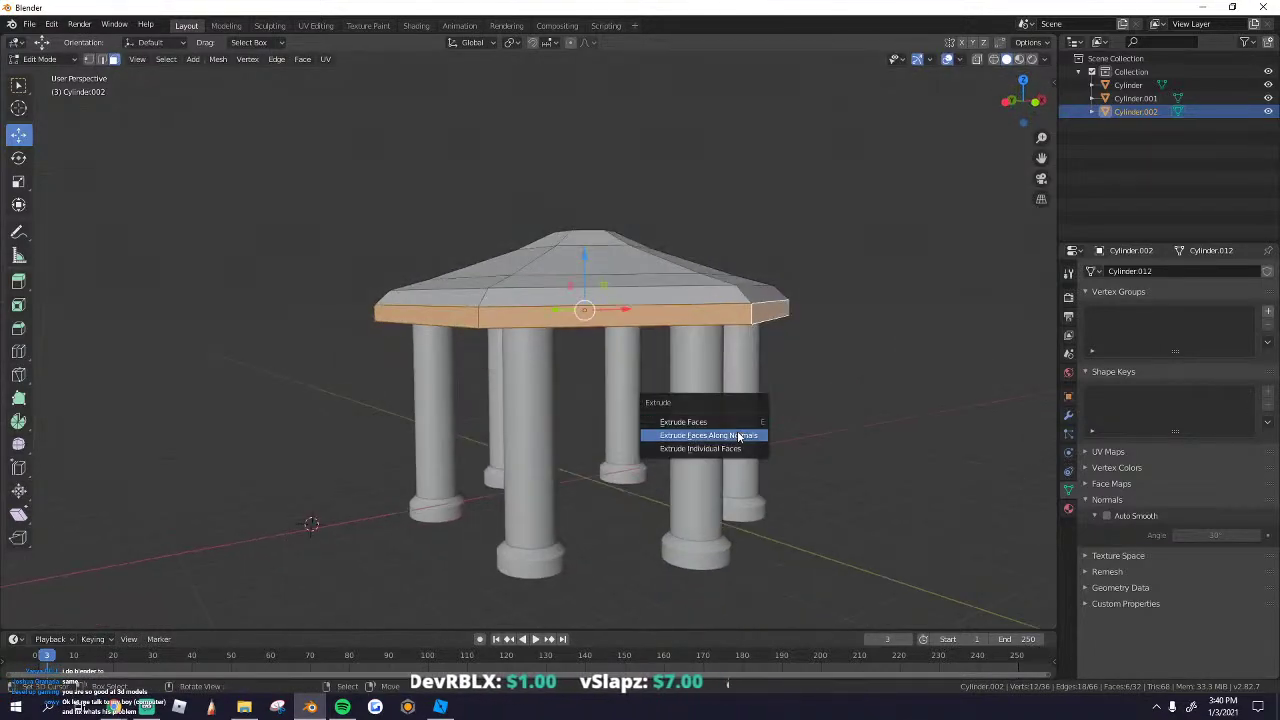
{"action": "left_click", "coordinate": [741, 421]}
{"action": "left_click", "coordinate": [681, 374]}
Step: Lower the extruded rim faces and scale them by about 1.045 so the eaves flare out past the pillars
{"action": "middle_click_drag", "start_coordinate": [681, 374], "coordinate": [751, 391]}
{"action": "left_click_drag", "start_coordinate": [569, 252], "coordinate": [570, 274]}
{"action": "mouse_move", "coordinate": [602, 298]}
{"action": "middle_mouse_down"}
{"action": "mouse_move", "coordinate": [620, 287]}
{"action": "mouse_move", "coordinate": [605, 282]}
{"action": "middle_mouse_up"}
{"action": "left_click_drag", "start_coordinate": [567, 273], "coordinate": [567, 276]}
{"action": "key", "text": "s"}
{"action": "left_click", "coordinate": [791, 297]}
{"action": "middle_click_drag", "start_coordinate": [791, 297], "coordinate": [650, 347]}
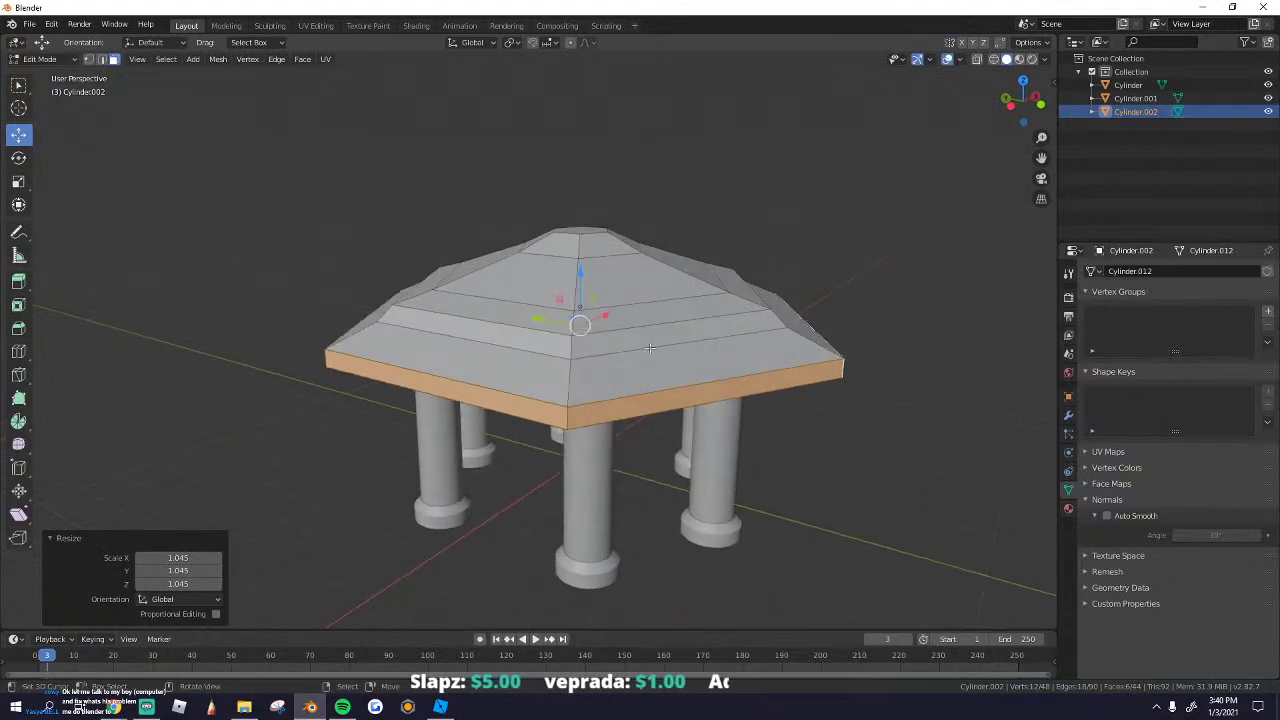
Step: Select a horizontal edge loop midway down the roof slope, rescale it and lower it about 0.2 m
{"action": "left_click", "coordinate": [104, 63]}
{"action": "left_click", "coordinate": [583, 357], "text": "alt"}
{"action": "middle_click_drag", "start_coordinate": [588, 465], "coordinate": [562, 266]}
{"action": "left_click", "coordinate": [642, 228], "text": "alt"}
{"action": "key", "text": "s"}
{"action": "left_click", "coordinate": [708, 400]}
{"action": "key", "text": "g"}
{"action": "key", "text": "z"}
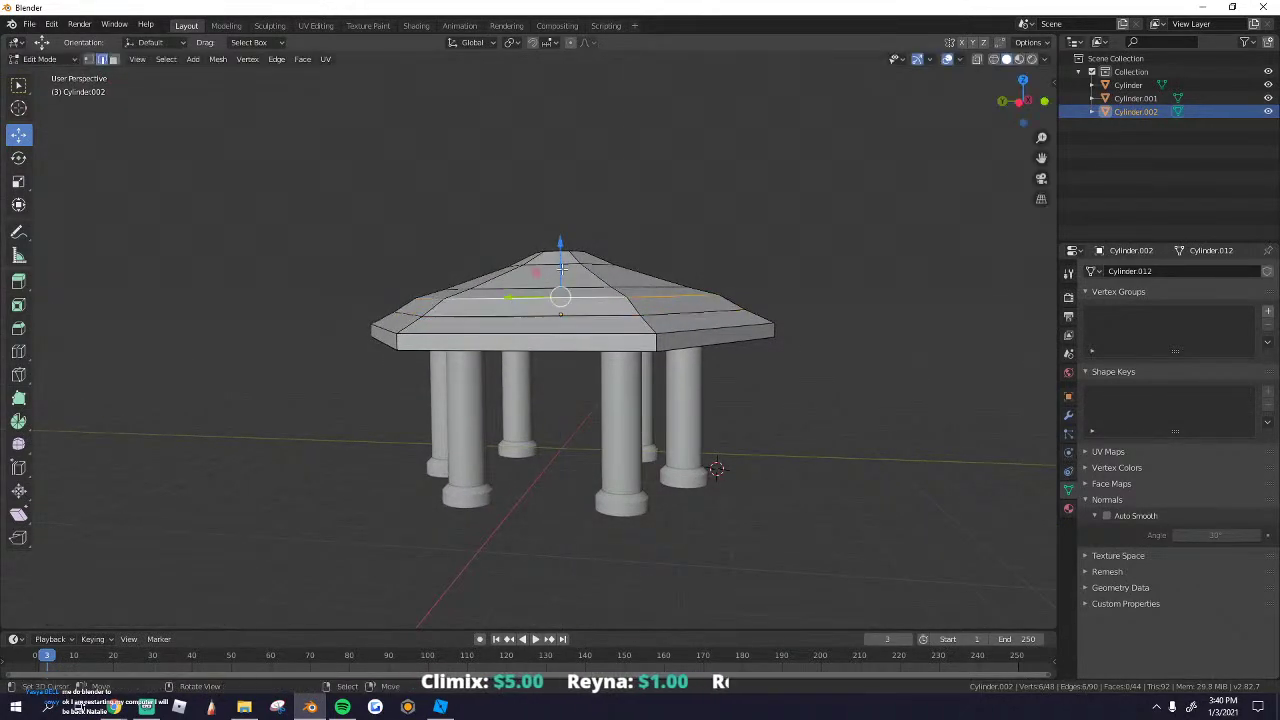
{"action": "left_click", "coordinate": [562, 270]}
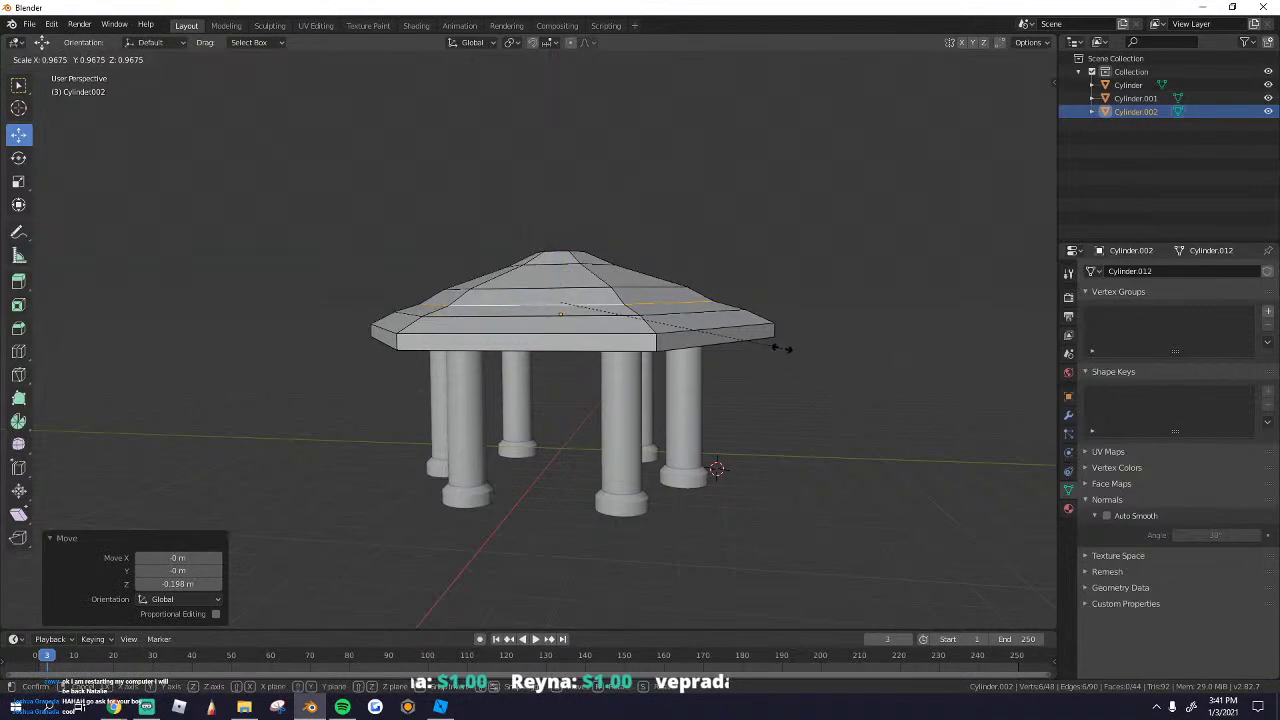
Step: Scale the next higher horizontal edge loop inward to about 0.85 to curve the roof profile
{"action": "left_click", "coordinate": [622, 283], "text": "alt"}
{"action": "key", "text": "s"}
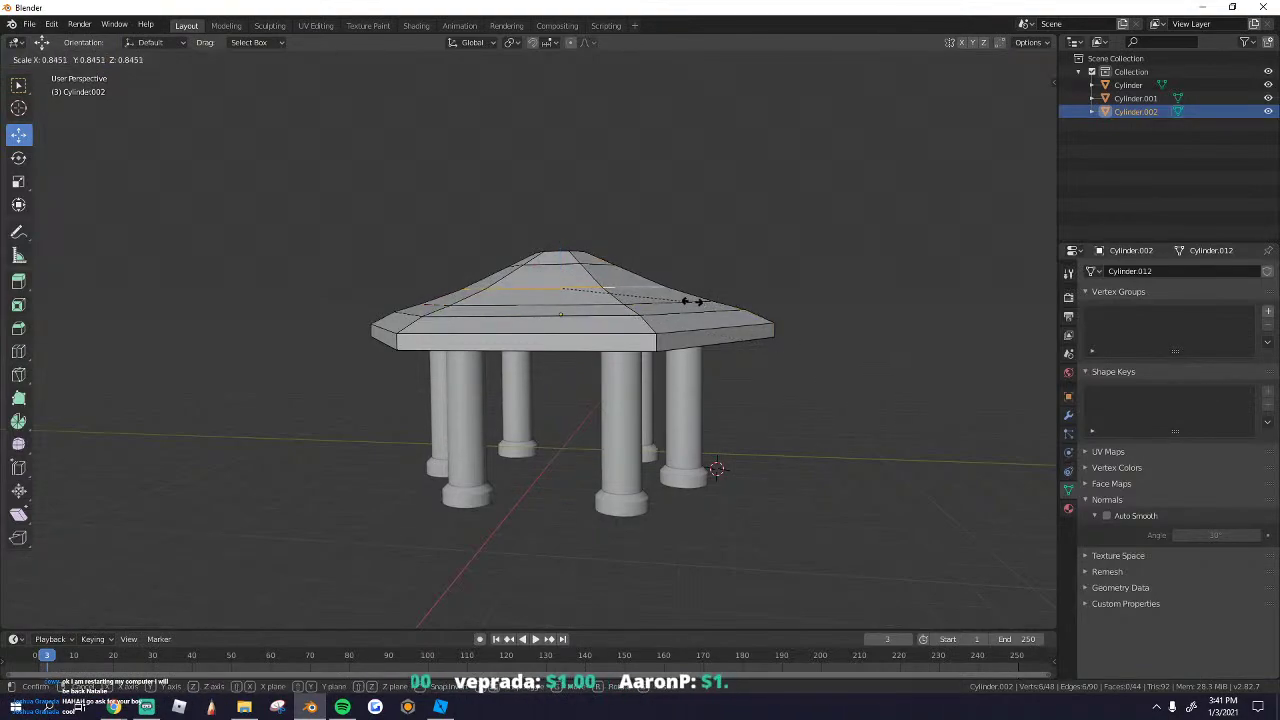
{"action": "left_click", "coordinate": [687, 301]}
{"action": "key", "text": "Tab"}
{"action": "middle_click_drag", "start_coordinate": [661, 346], "coordinate": [630, 362]}
Step: Shade all roof faces smooth and enable Auto Smooth for the roof mesh
{"action": "key", "text": "Tab"}
{"action": "key", "text": "a"}
{"action": "left_click", "coordinate": [302, 60]}
{"action": "left_click", "coordinate": [328, 304]}
{"action": "left_click", "coordinate": [1099, 518]}
{"action": "left_click", "coordinate": [1107, 516]}
Step: Select the ridge edges running from the peak to the roof corners and bevel them with an offset of about 0.05 m
{"action": "mouse_move", "coordinate": [640, 500]}
{"action": "middle_mouse_down"}
{"action": "mouse_move", "coordinate": [694, 497]}
{"action": "mouse_move", "coordinate": [670, 560]}
{"action": "middle_mouse_up"}
{"action": "scroll", "coordinate": [580, 389], "scroll_direction": "up", "scroll_amount": 2}
{"action": "left_click", "coordinate": [589, 408], "text": "alt"}
{"action": "left_click", "coordinate": [664, 290], "text": "alt+shift"}
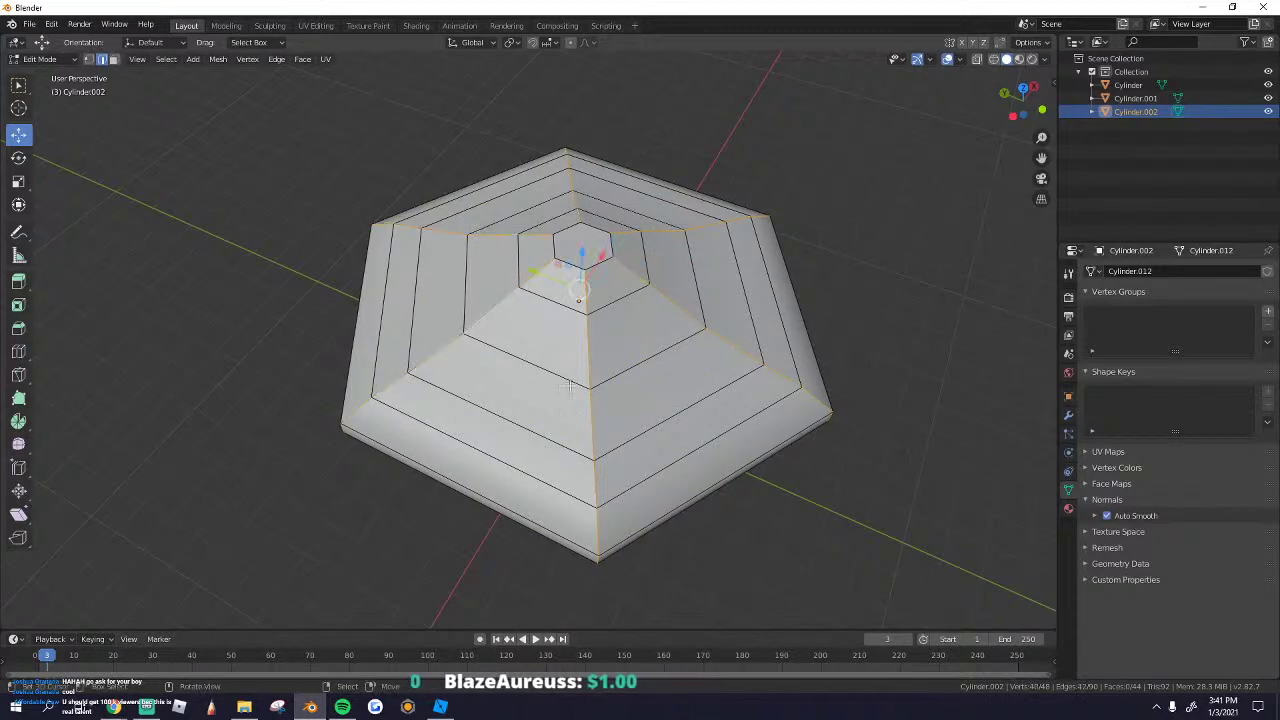
{"action": "key", "text": "alt+e"}
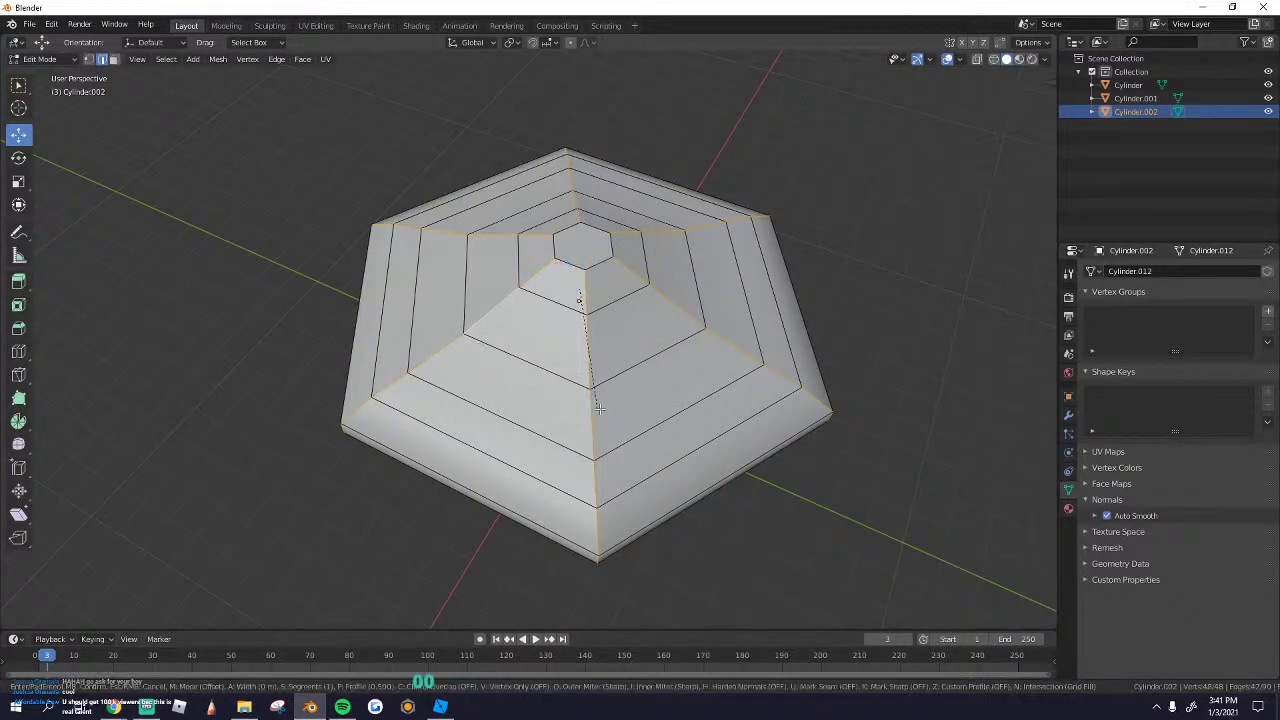
{"action": "key", "text": "ctrl+b"}
{"action": "left_click", "coordinate": [576, 404]}
Step: Extrude the beveled ridge strips outward along their normals by about 0.12 m to form raised beams
{"action": "scroll", "coordinate": [576, 404], "scroll_direction": "up", "scroll_amount": 2}
{"action": "middle_click_drag", "start_coordinate": [576, 404], "coordinate": [658, 398]}
{"action": "key", "text": "alt+e"}
{"action": "left_click", "coordinate": [659, 390]}
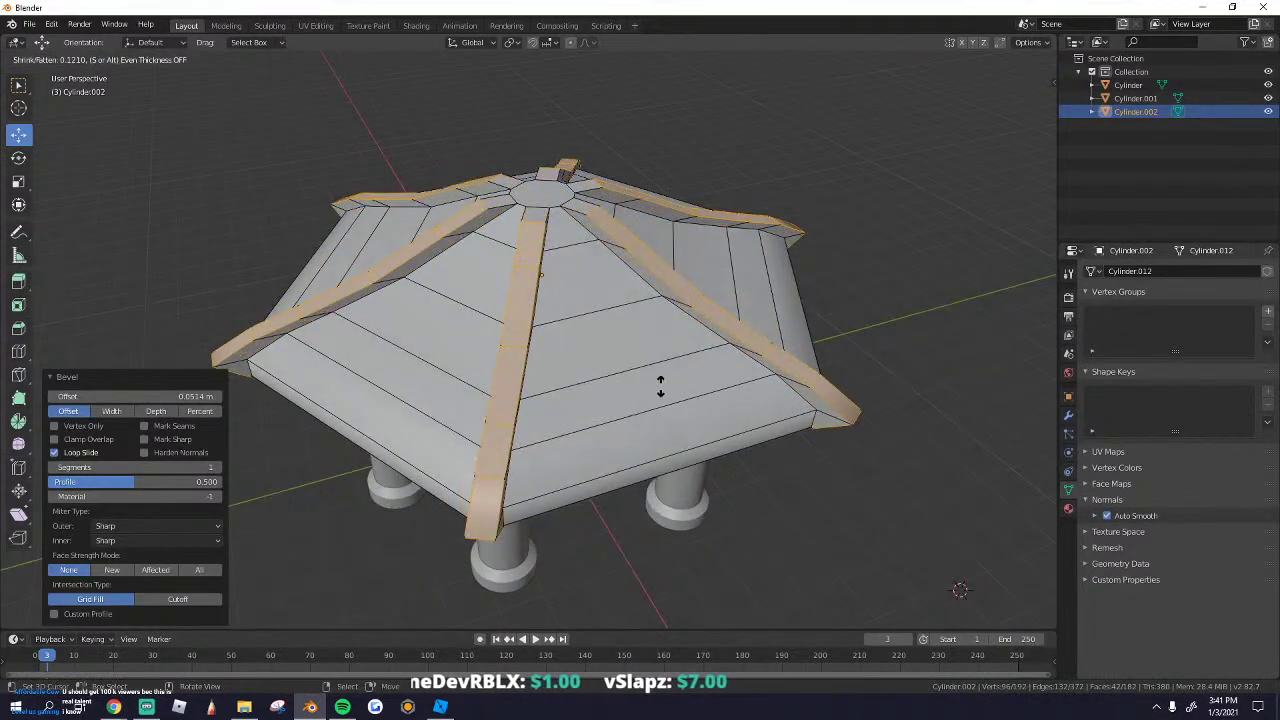
{"action": "middle_click_drag", "start_coordinate": [660, 387], "coordinate": [540, 350]}
{"action": "key", "text": "Tab"}
{"action": "key", "text": "Tab"}
{"action": "scroll", "coordinate": [540, 350], "scroll_direction": "up", "scroll_amount": 3}
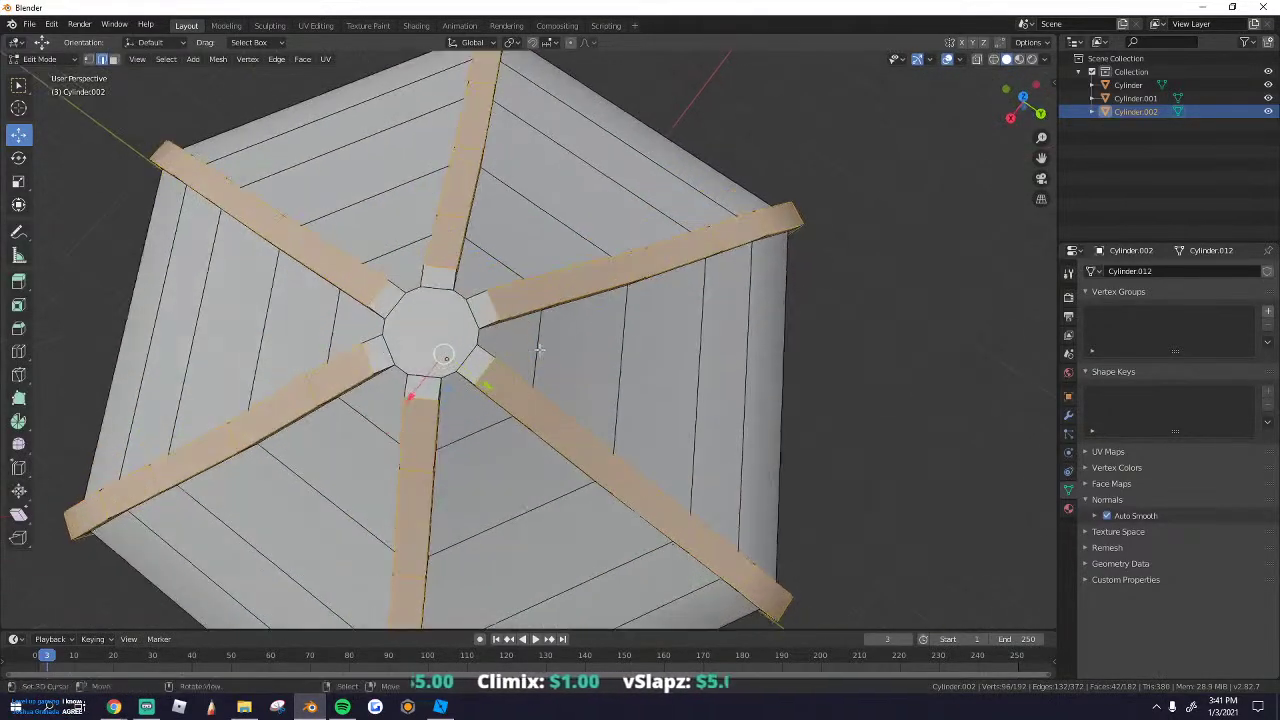
Step: Extrude the flat face at the roof's peak and scale it to about 0.7 to form a small cap
{"action": "middle_click_drag", "start_coordinate": [437, 333], "coordinate": [459, 312]}
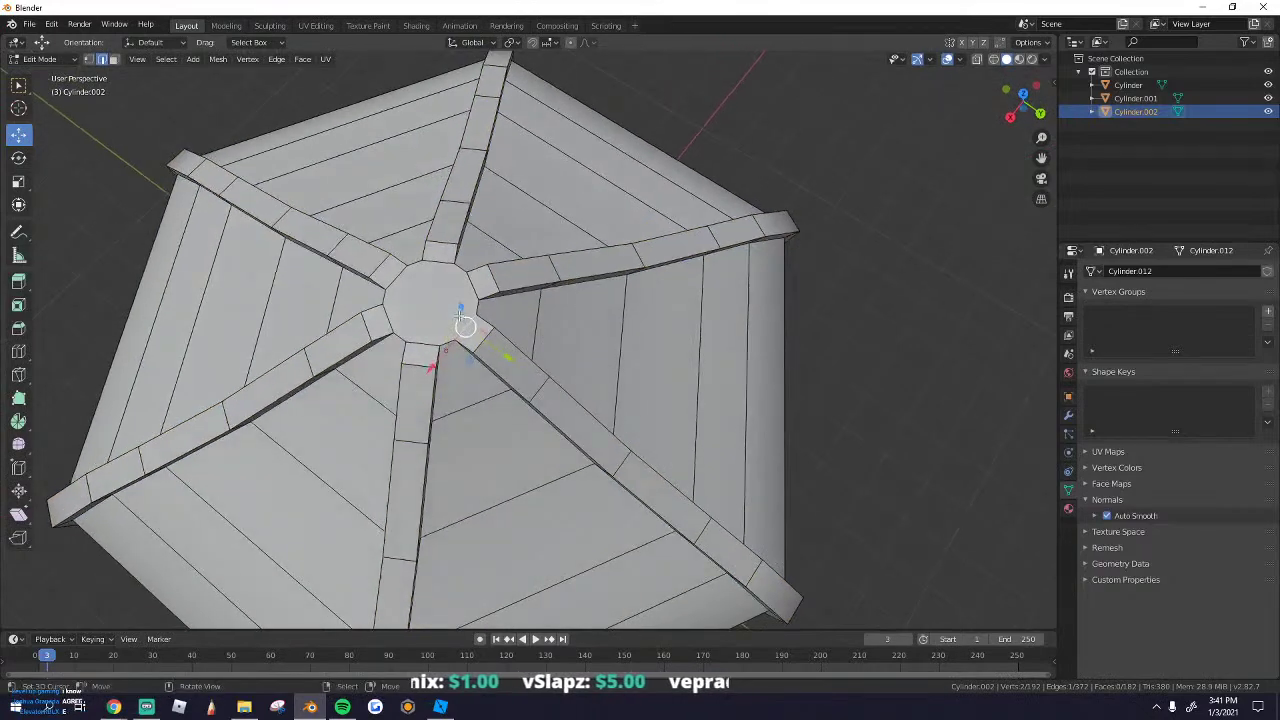
{"action": "left_click", "coordinate": [116, 60]}
{"action": "left_click", "coordinate": [430, 290]}
{"action": "middle_click_drag", "start_coordinate": [601, 424], "coordinate": [460, 315]}
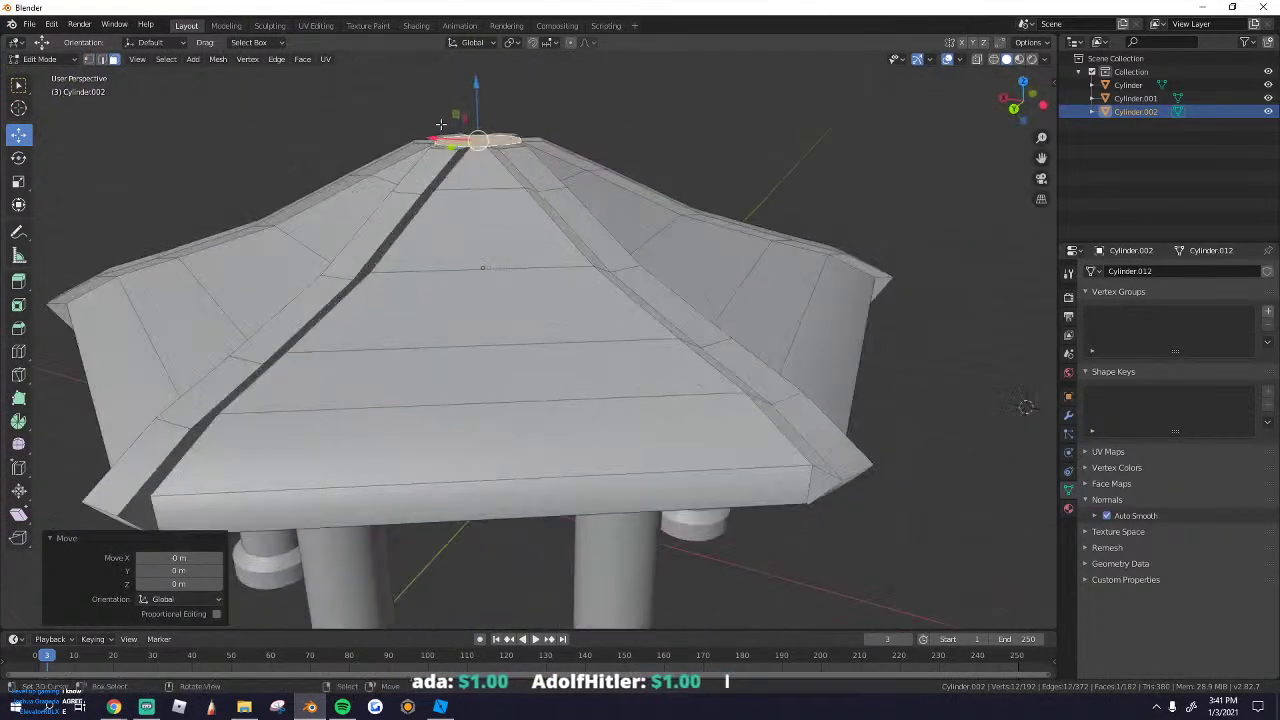
{"action": "left_click_drag", "start_coordinate": [480, 92], "coordinate": [479, 104]}
{"action": "key", "text": "ctrl+z"}
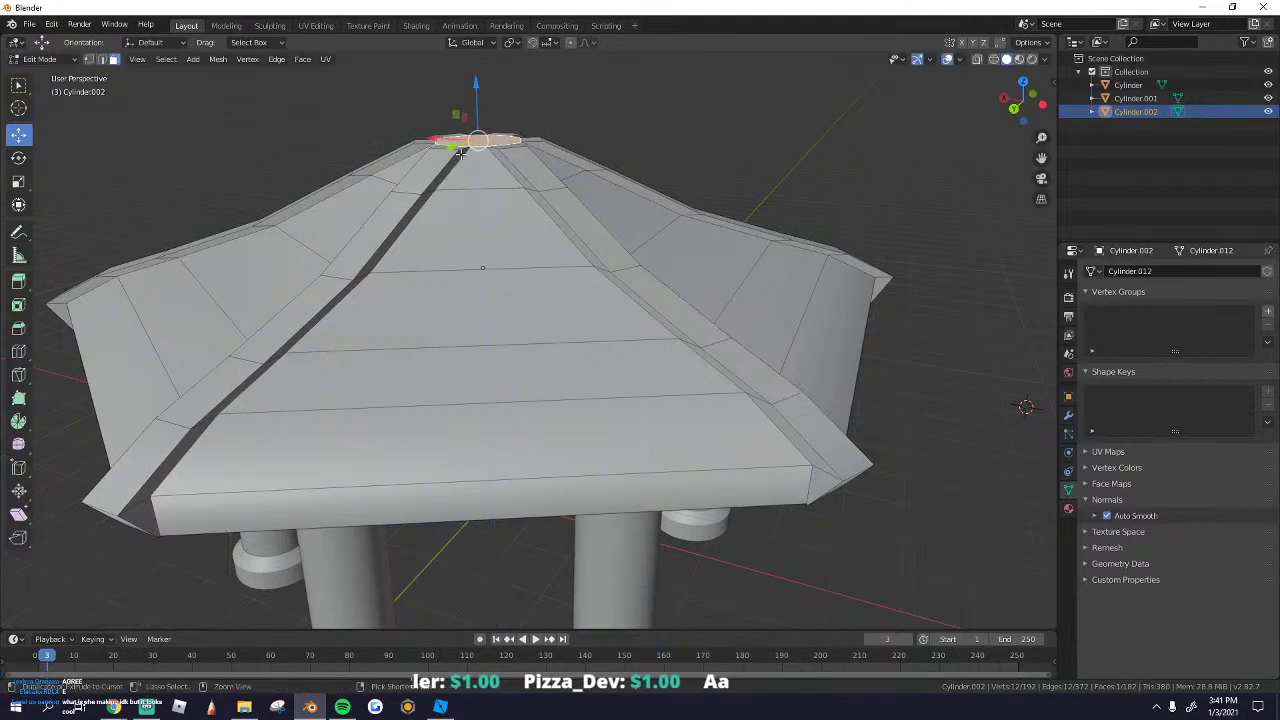
{"action": "middle_click_drag", "start_coordinate": [477, 142], "coordinate": [493, 164]}
{"action": "left_click", "coordinate": [519, 170]}
{"action": "key", "text": "s"}
{"action": "left_click", "coordinate": [566, 190]}
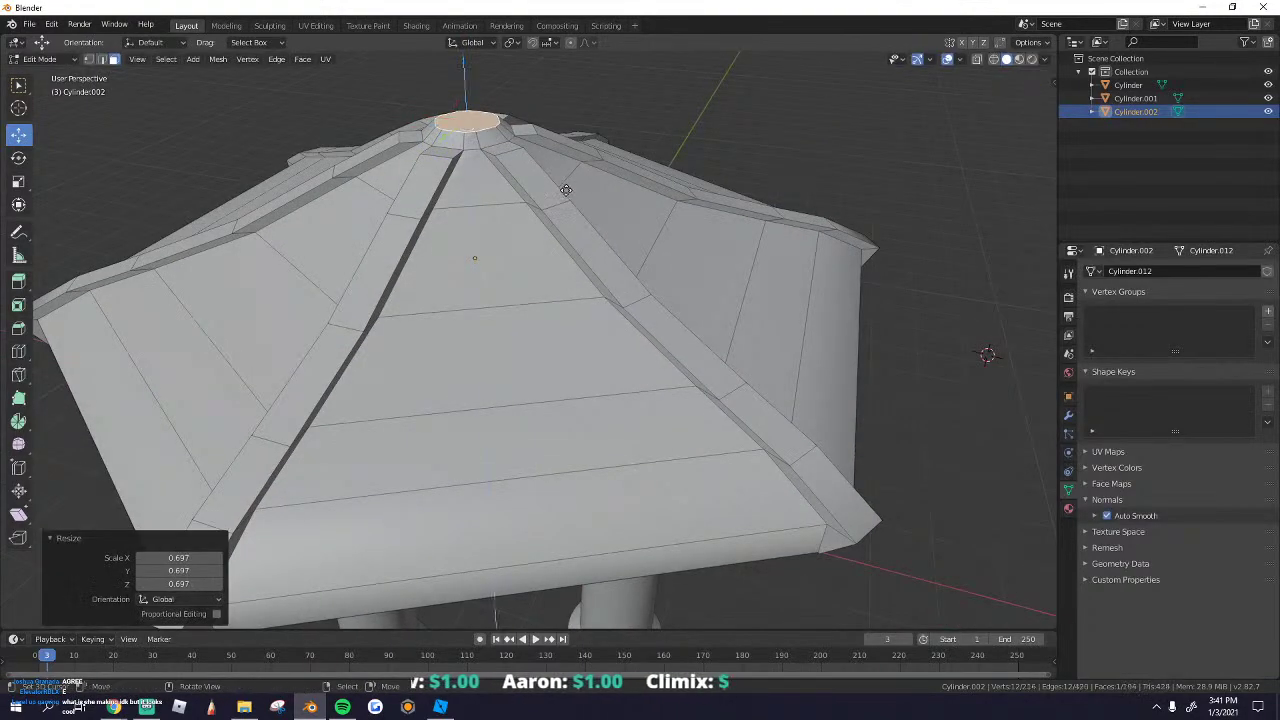
{"action": "left_click", "coordinate": [552, 172]}
Step: Form a recessed rim beneath the roof: extrude the underside face 0.36 m, inset it about 0.13 m and push it inward about 0.15 m
{"action": "key", "text": "Tab"}
{"action": "scroll", "coordinate": [599, 214], "scroll_direction": "down", "scroll_amount": 3}
{"action": "middle_click_drag", "start_coordinate": [599, 214], "coordinate": [519, 264]}
{"action": "key", "text": "Tab"}
{"action": "left_click", "coordinate": [526, 226]}
{"action": "key", "text": "e"}
{"action": "left_click", "coordinate": [531, 265]}
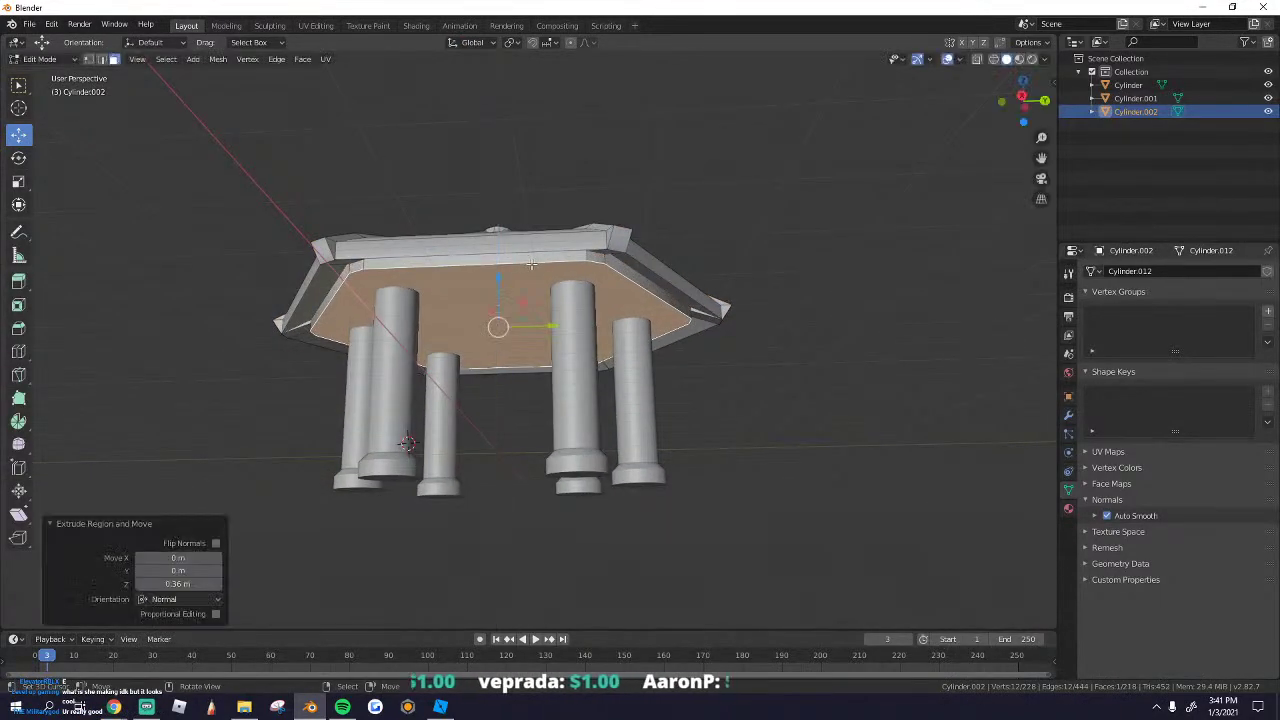
{"action": "left_click", "coordinate": [645, 321]}
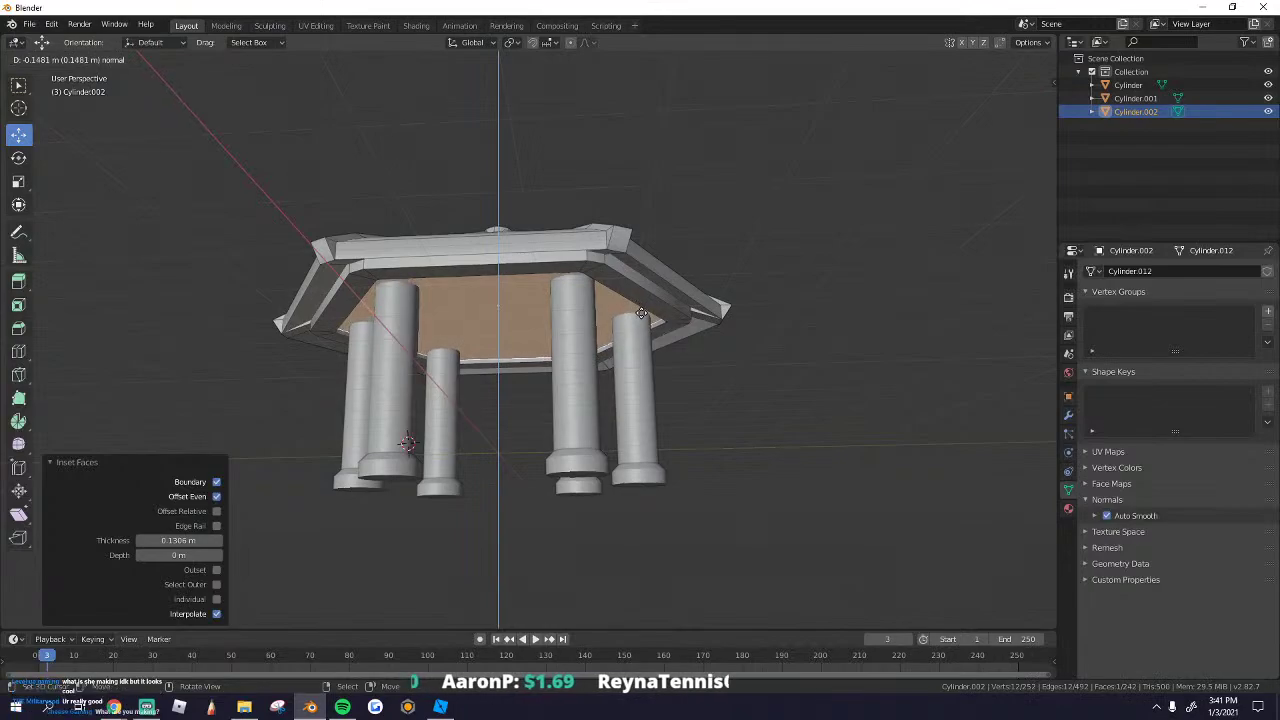
{"action": "left_click", "coordinate": [640, 311]}
Step: Select the rim faces under the roof and separate them into their own object
{"action": "left_click", "coordinate": [604, 259], "text": "alt"}
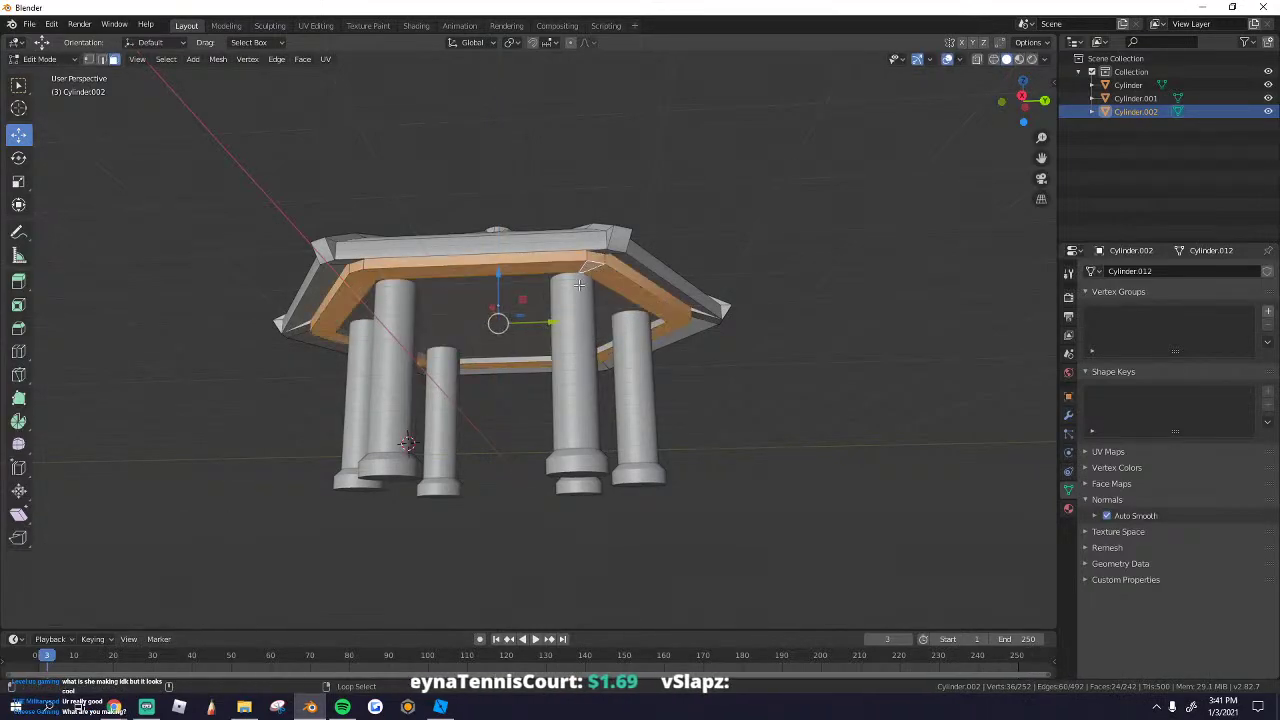
{"action": "scroll", "coordinate": [566, 363], "scroll_direction": "up", "scroll_amount": 6}
{"action": "middle_click_drag", "start_coordinate": [579, 285], "coordinate": [320, 345]}
{"action": "scroll", "coordinate": [421, 349], "scroll_direction": "down", "scroll_amount": 4}
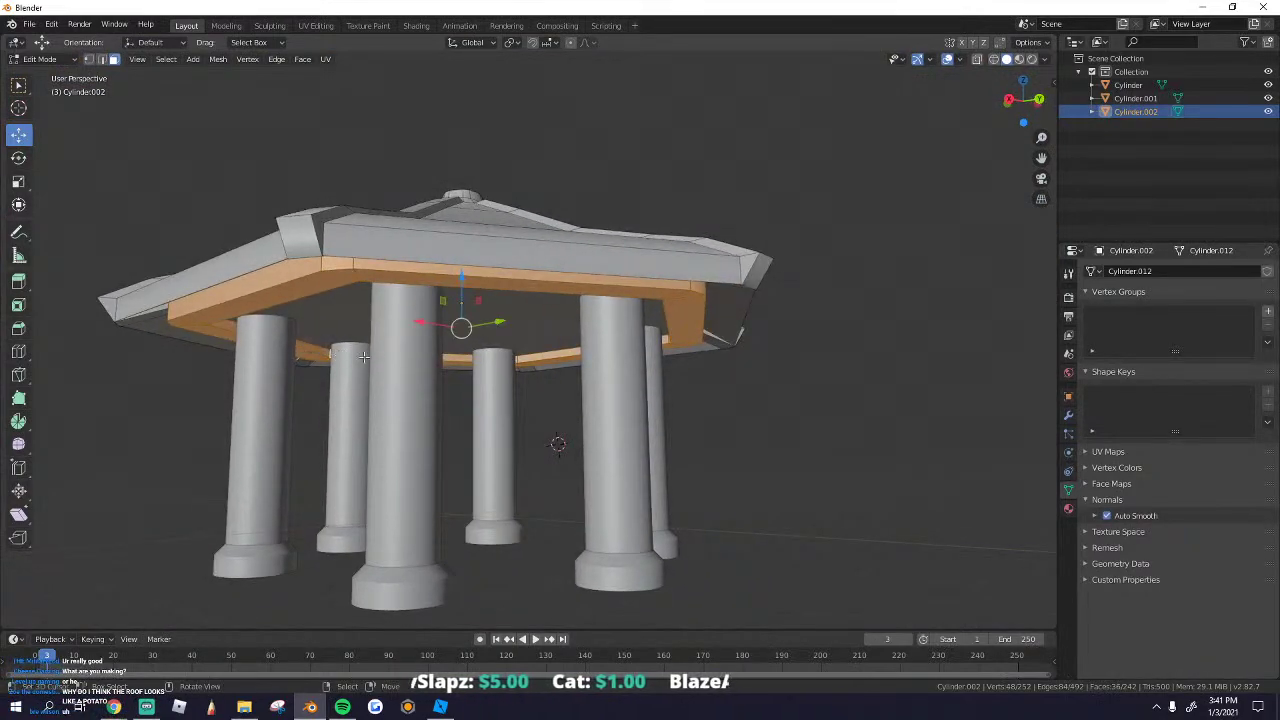
{"action": "left_click", "coordinate": [302, 356]}
{"action": "key", "text": "Tab"}
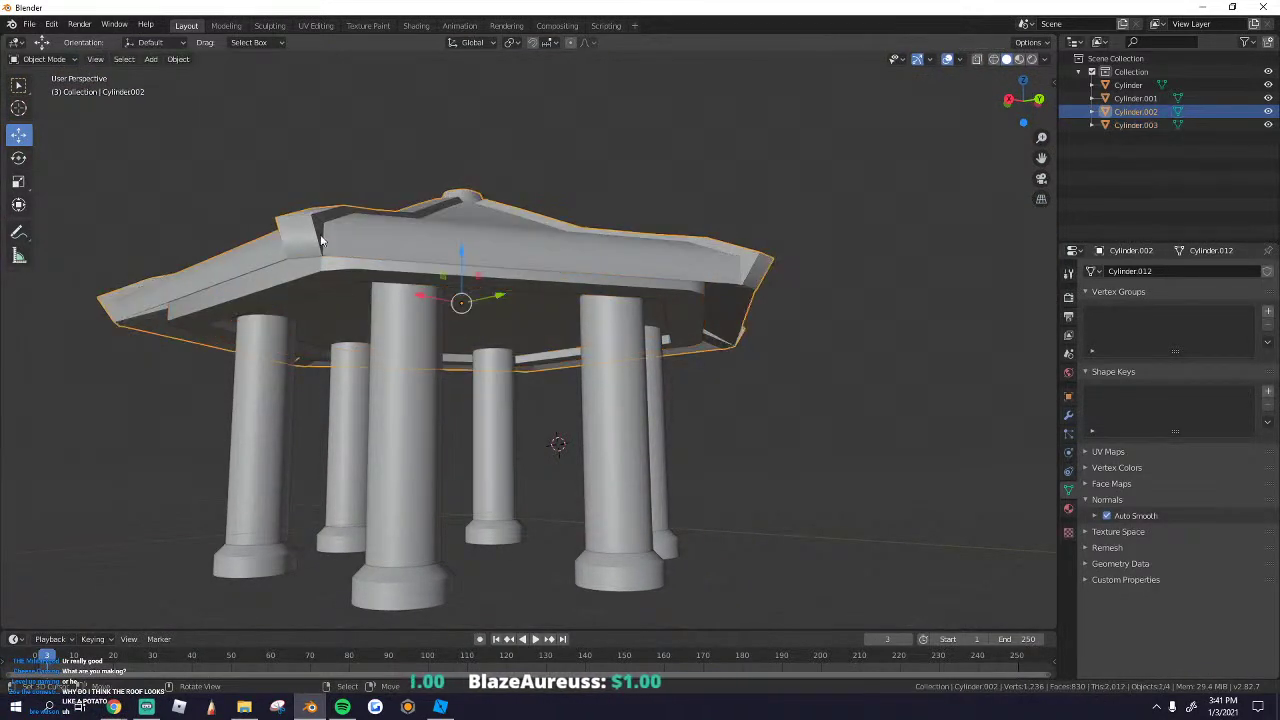
{"action": "middle_click_drag", "start_coordinate": [360, 326], "coordinate": [547, 296]}
{"action": "left_click", "coordinate": [486, 337]}
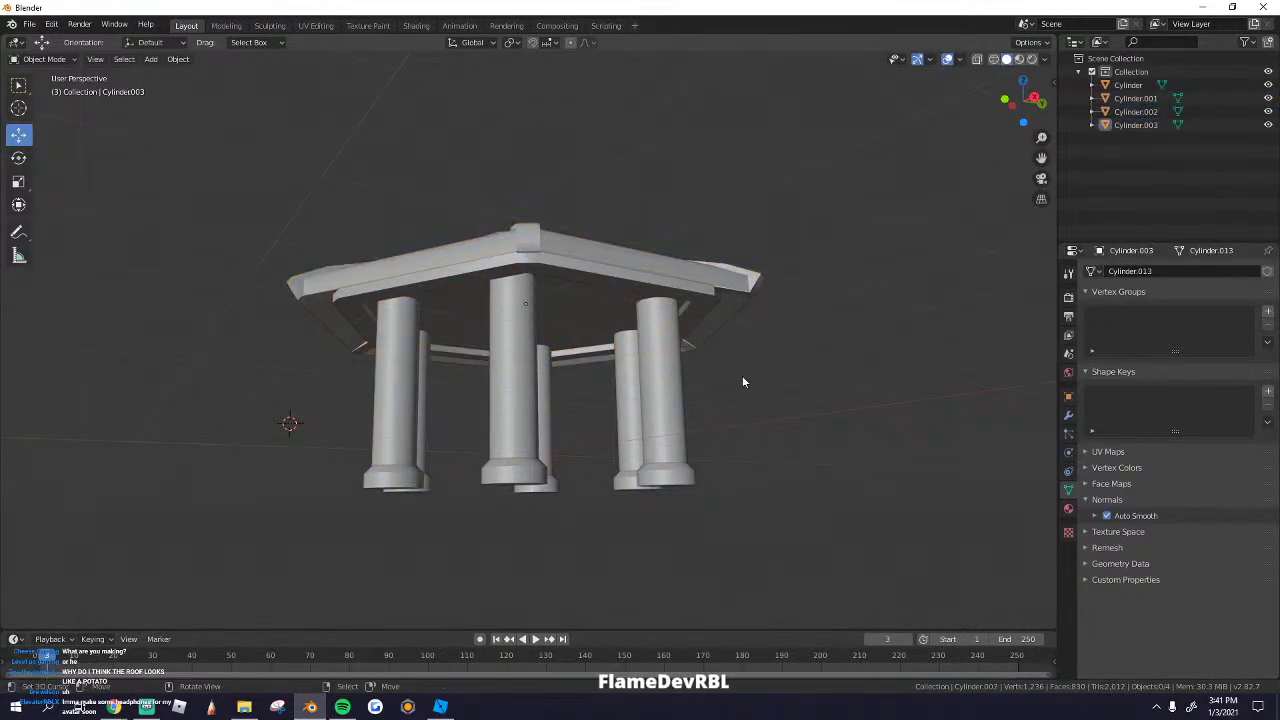
{"action": "middle_click_drag", "start_coordinate": [743, 382], "coordinate": [495, 525]}
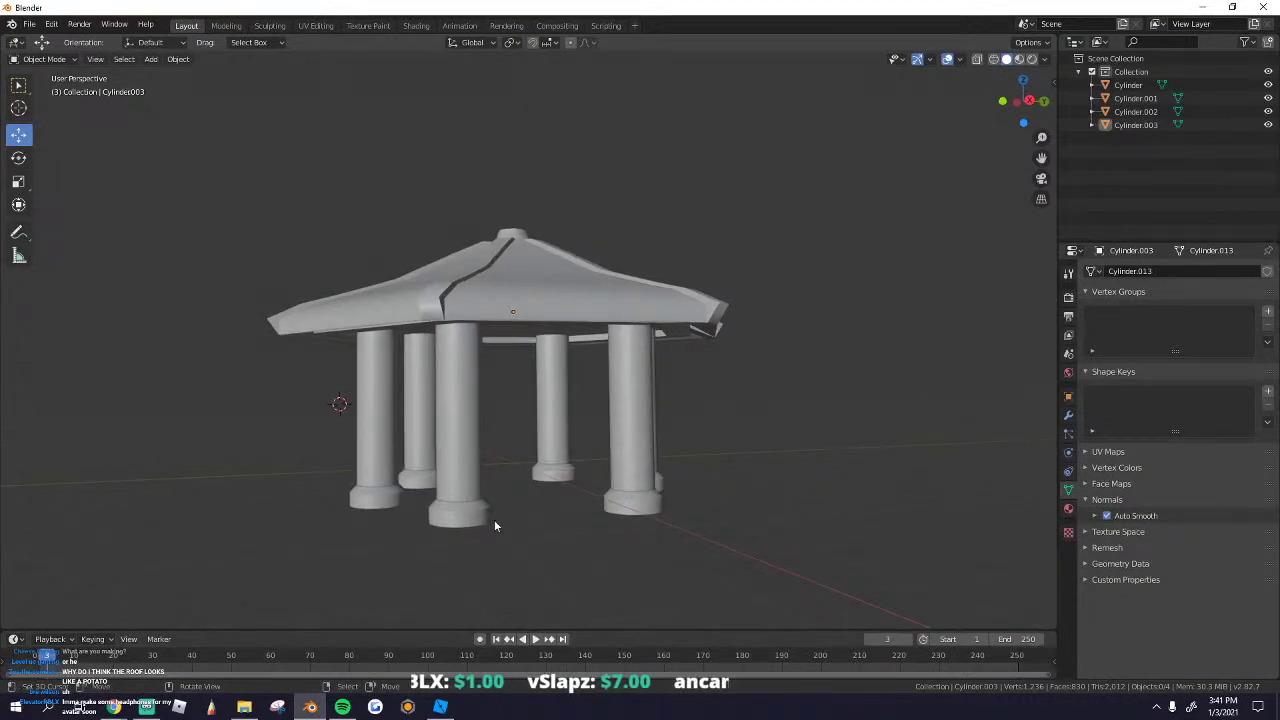
Step: Export only the pillar bases as a Wavefront OBJ, overwriting untitled.obj in Documents
{"action": "left_click", "coordinate": [29, 24]}
{"action": "mouse_move", "coordinate": [45, 218]}
{"action": "left_click", "coordinate": [185, 324]}
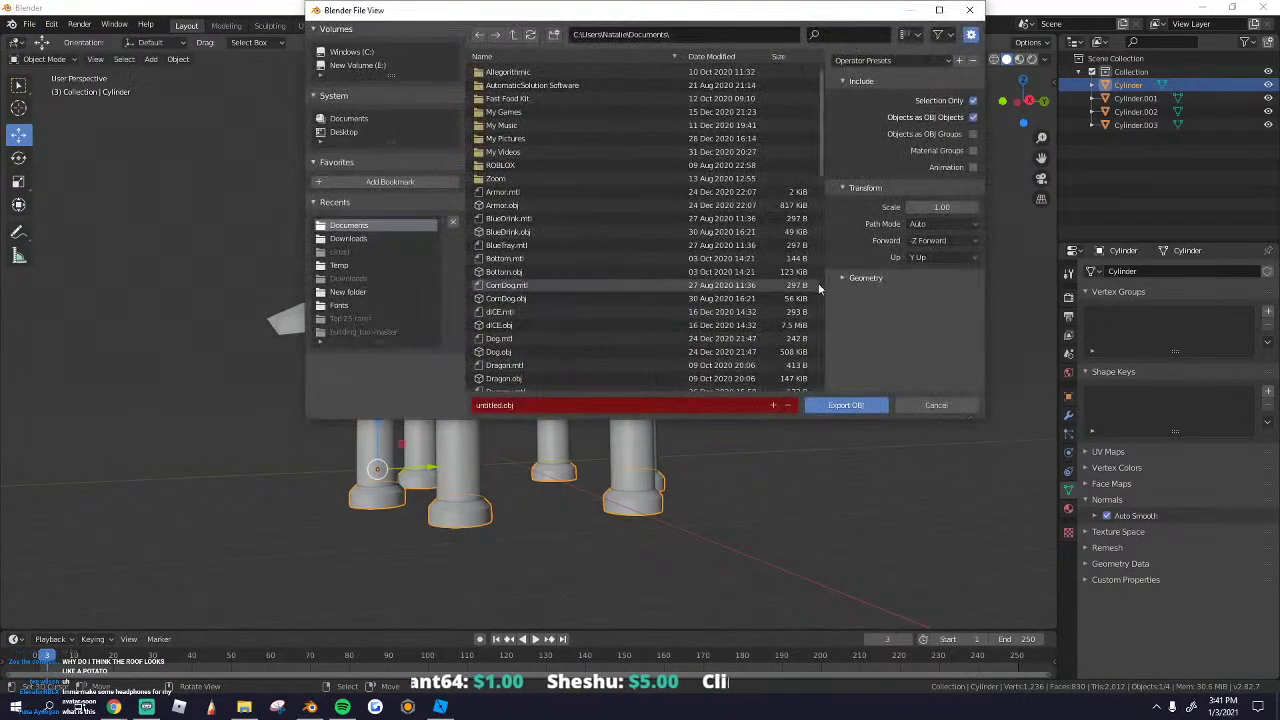
{"action": "left_click", "coordinate": [830, 405]}
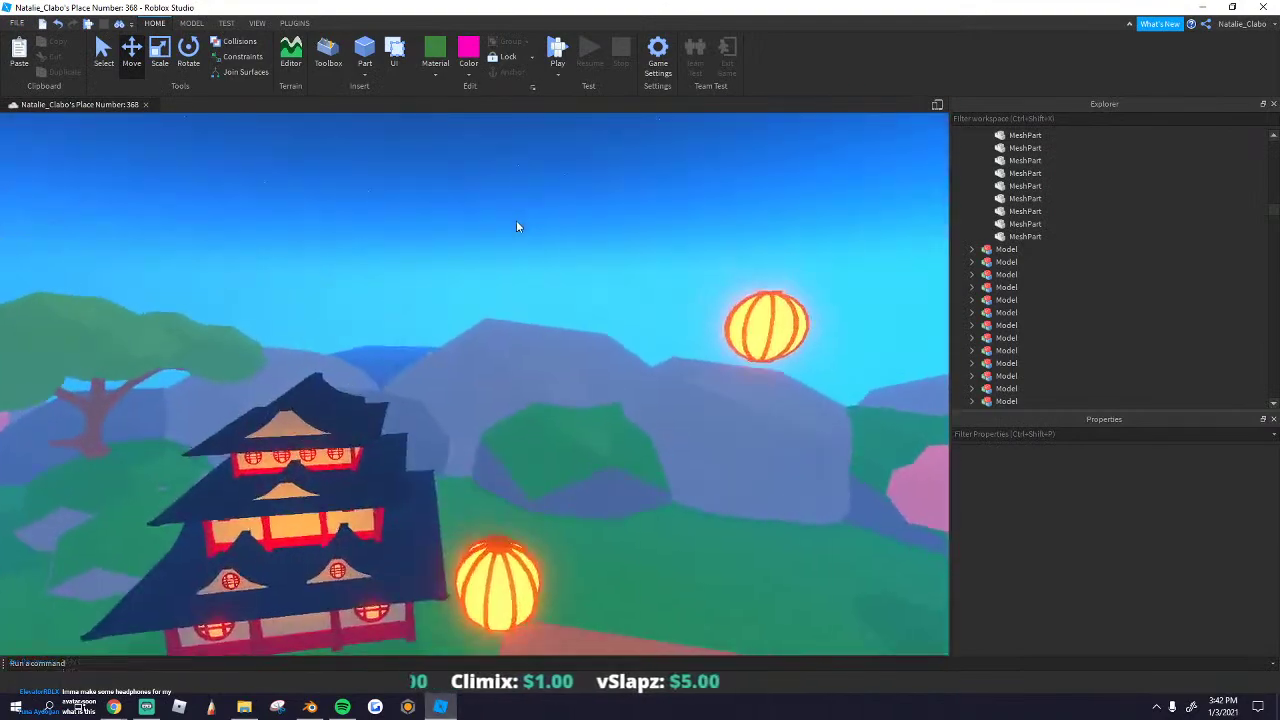
Step: In Roblox Studio, insert a new MeshPart on open ground near the glowing ring
{"action": "right_click_drag", "start_coordinate": [516, 220], "coordinate": [516, 220]}
{"action": "scroll", "coordinate": [516, 220], "scroll_direction": "up", "scroll_amount": 10}
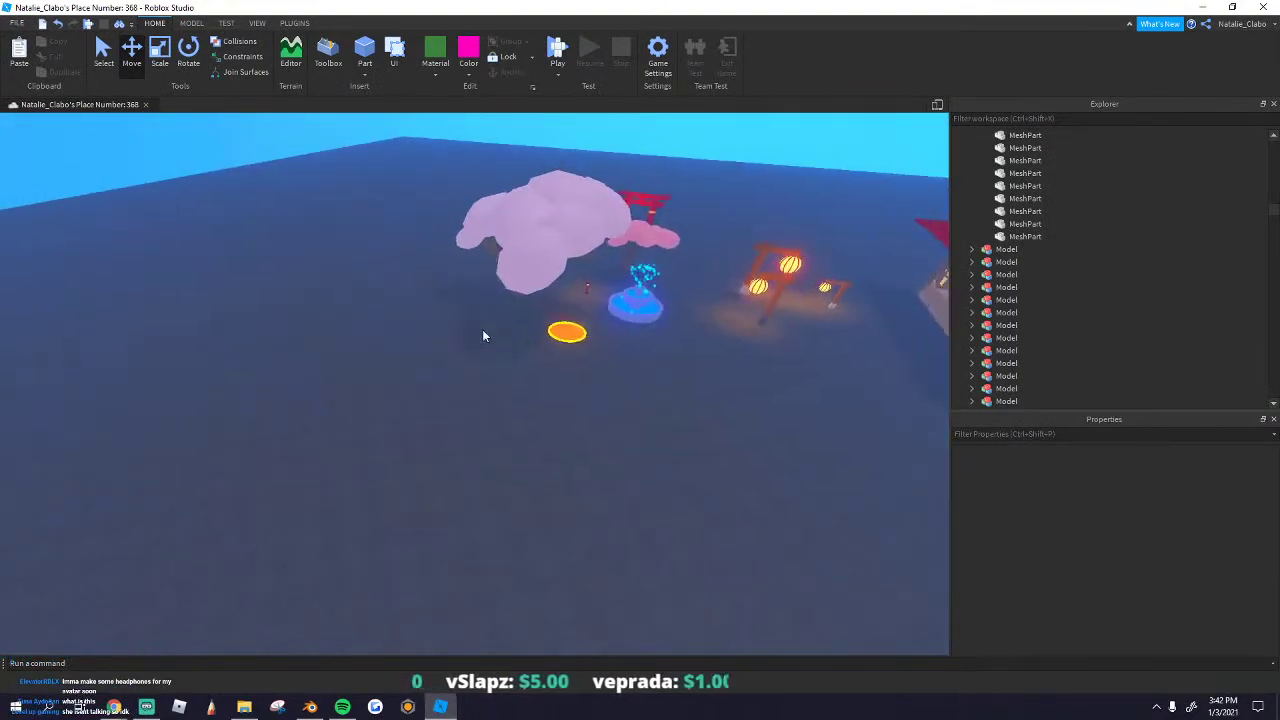
{"action": "right_click_drag", "start_coordinate": [482, 329], "coordinate": [484, 360]}
{"action": "right_click", "coordinate": [484, 366]}
{"action": "left_click", "coordinate": [550, 662]}
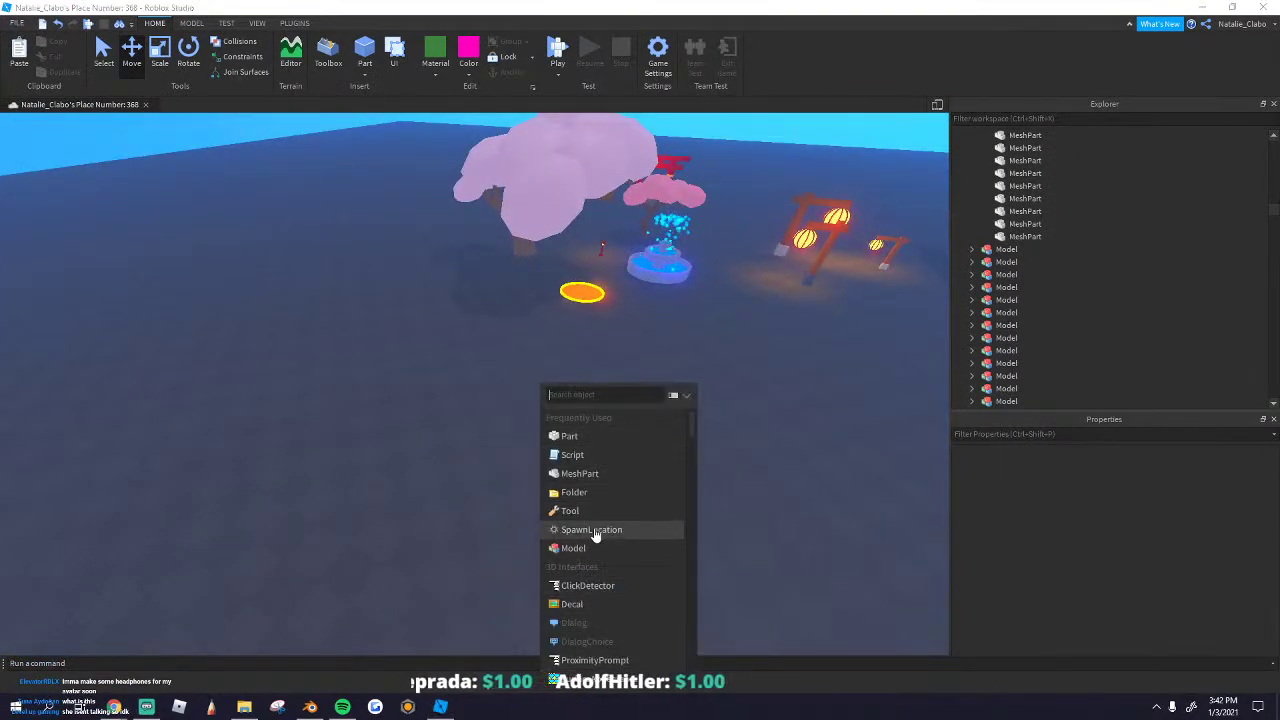
{"action": "left_click", "coordinate": [588, 477]}
{"action": "scroll", "coordinate": [492, 397], "scroll_direction": "up", "scroll_amount": 6}
{"action": "left_click", "coordinate": [450, 290]}
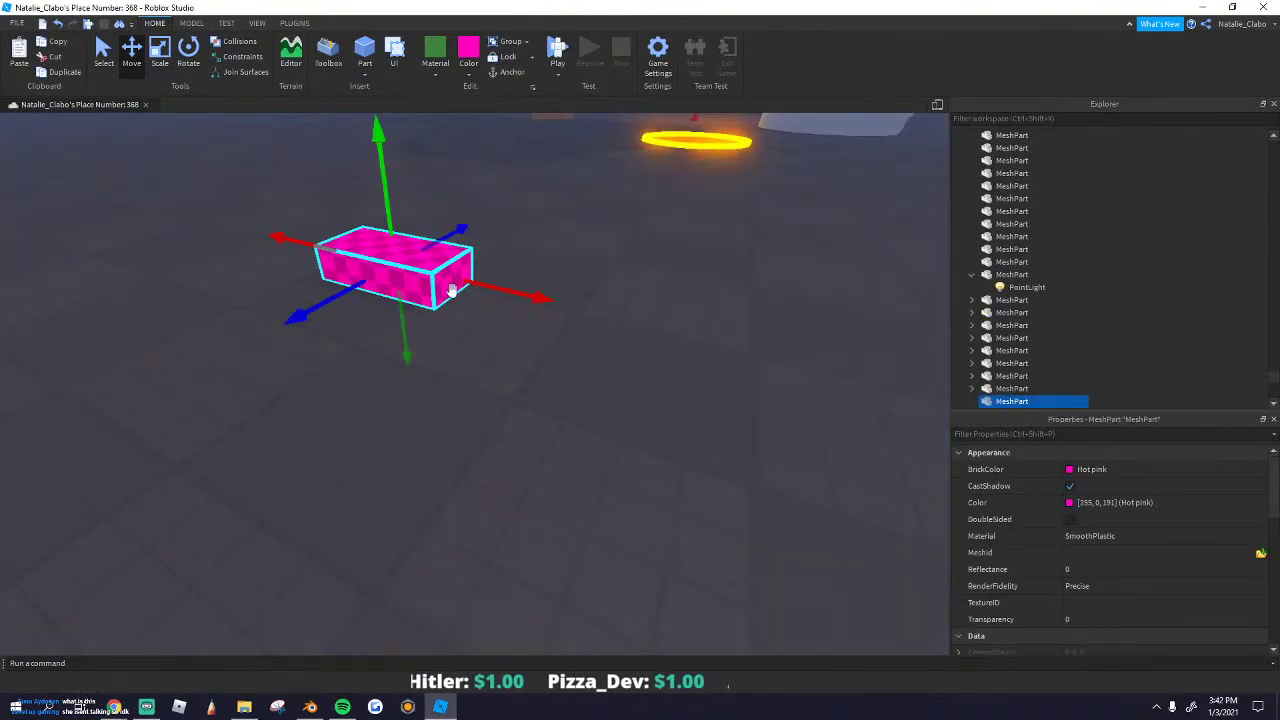
Step: Load the untitled mesh file from Documents into the new MeshPart
{"action": "left_click", "coordinate": [1260, 553]}
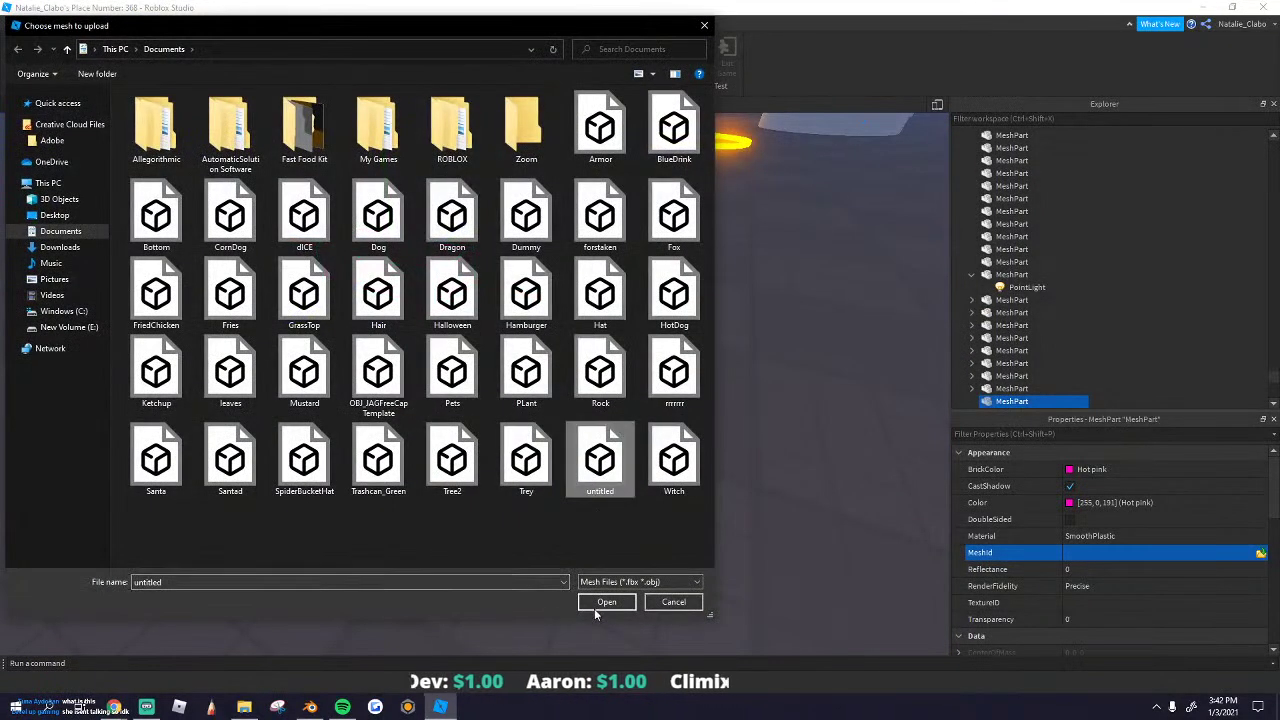
{"action": "left_click", "coordinate": [598, 604]}
{"action": "left_click", "coordinate": [713, 361]}
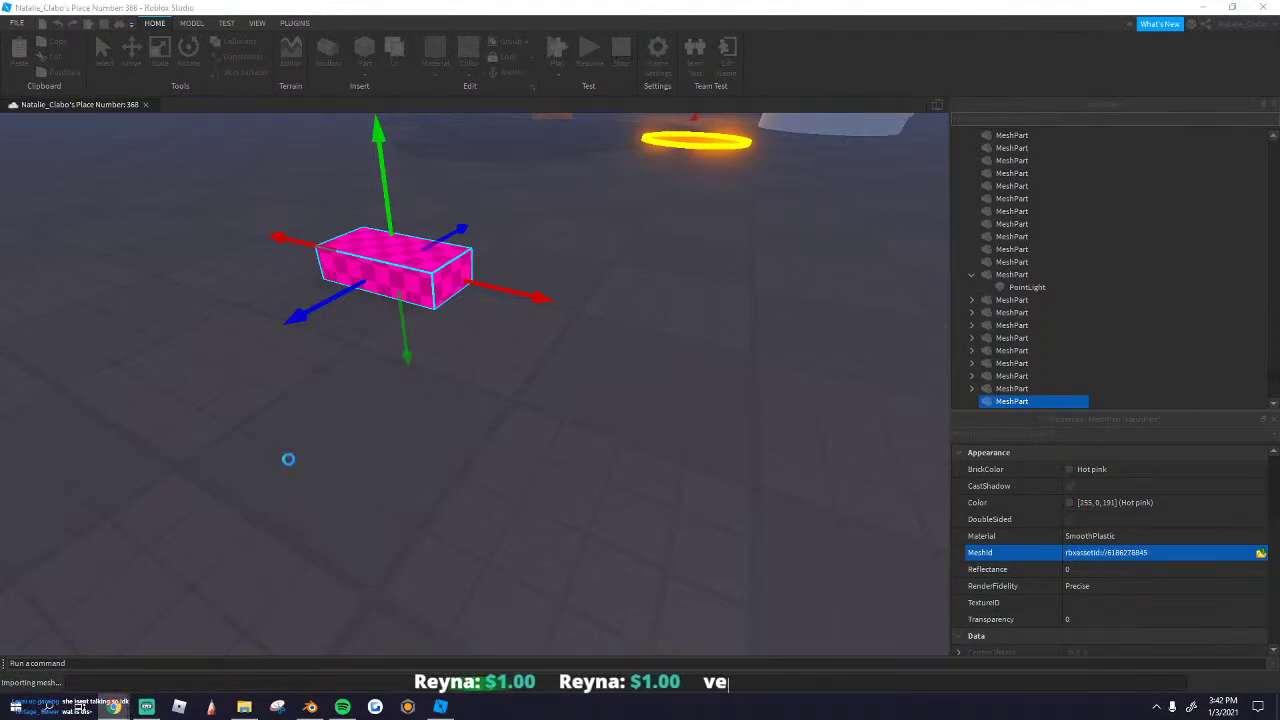
Step: Color the imported pillar bases Smoky grey and anchor them
{"action": "right_click_drag", "start_coordinate": [336, 452], "coordinate": [375, 427]}
{"action": "key", "text": "w"}
{"action": "key", "text": "w"}
{"action": "left_click", "coordinate": [576, 496]}
{"action": "left_click", "coordinate": [577, 500]}
{"action": "left_click_drag", "start_coordinate": [577, 500], "coordinate": [717, 352]}
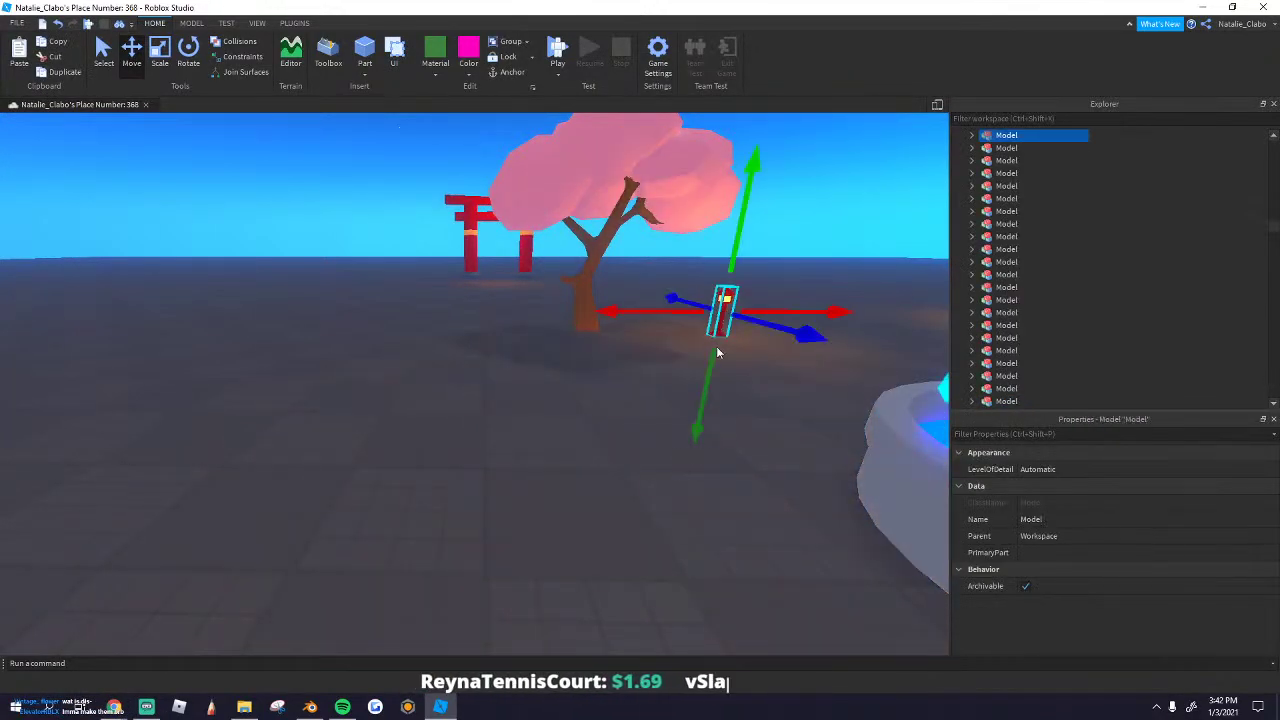
{"action": "left_click_drag", "start_coordinate": [477, 503], "coordinate": [658, 633]}
{"action": "right_click_drag", "start_coordinate": [592, 498], "coordinate": [592, 498]}
{"action": "key", "text": "w"}
{"action": "left_click", "coordinate": [468, 68]}
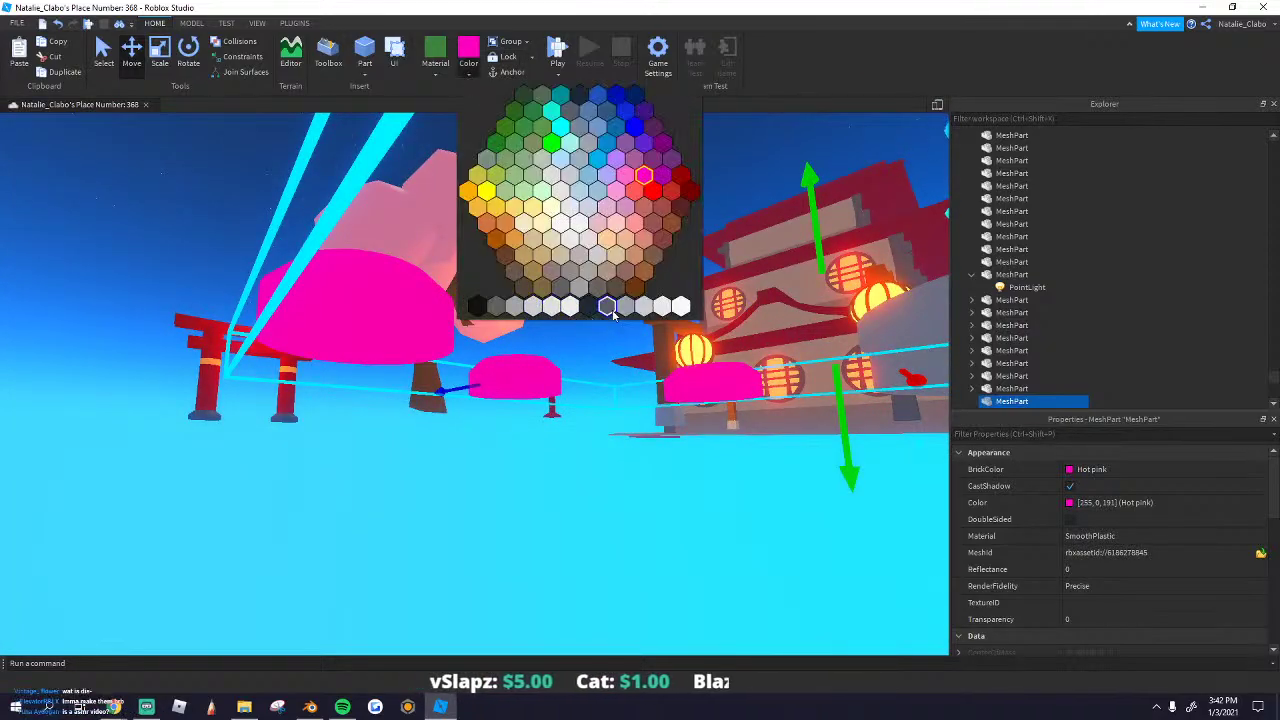
{"action": "left_click", "coordinate": [607, 306]}
{"action": "key", "text": "f"}
{"action": "left_click", "coordinate": [502, 74]}
Step: Duplicate the anchored pillar-base MeshPart in place
{"action": "key", "text": "s"}
{"action": "right_click_drag", "start_coordinate": [480, 278], "coordinate": [480, 278]}
{"action": "key", "text": "ctrl+d"}
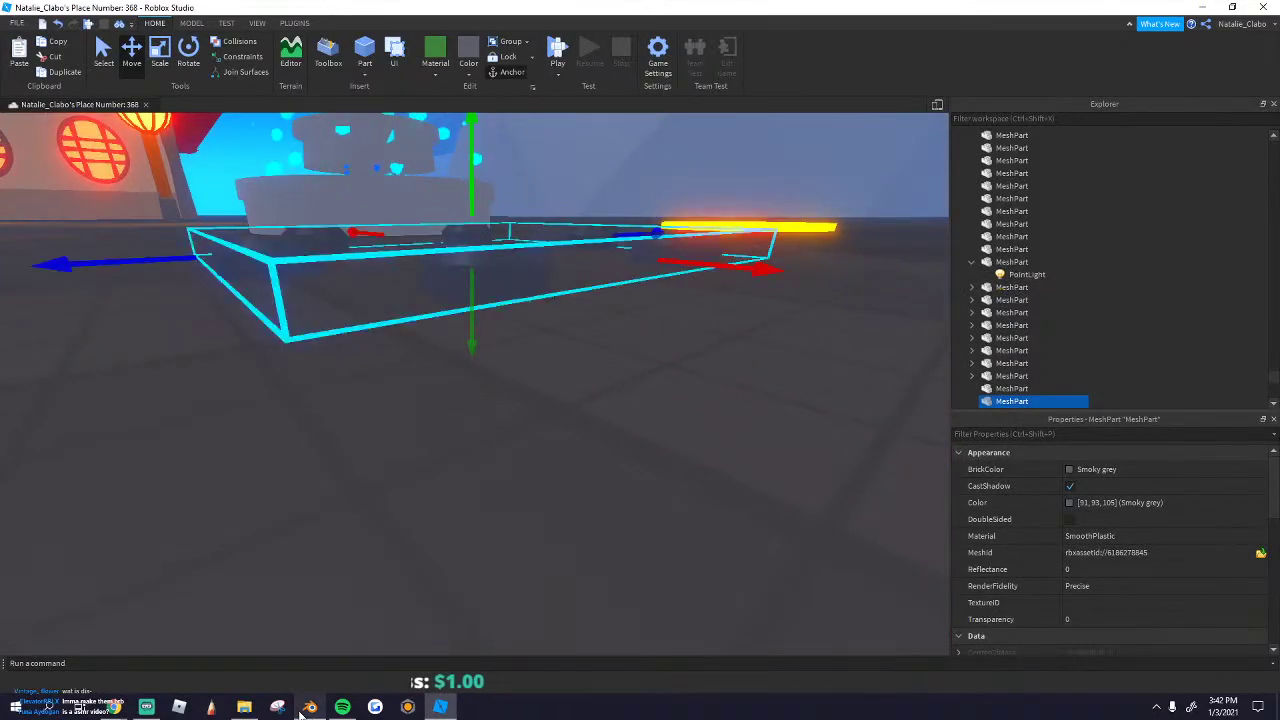
Step: Switch to Blender and export only the pillar shafts as a Wavefront OBJ, overwriting untitled.obj
{"action": "left_click", "coordinate": [310, 707]}
{"action": "key", "text": "Tab"}
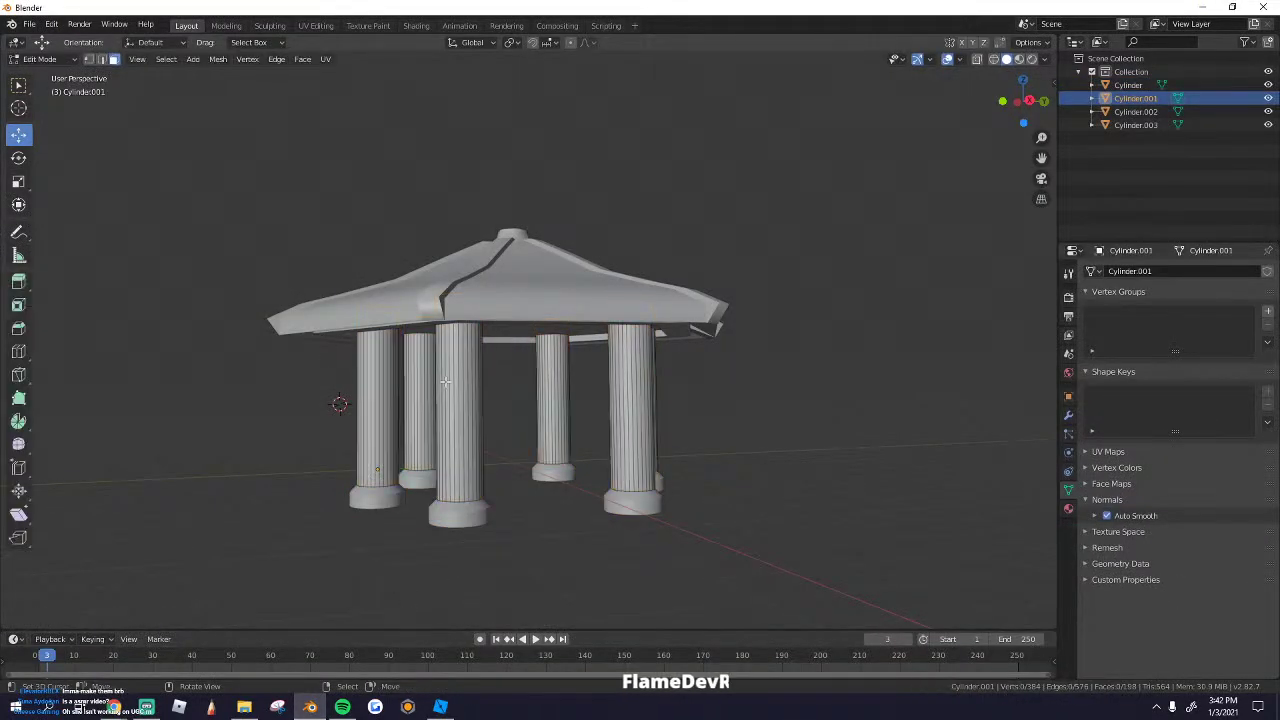
{"action": "key", "text": "a"}
{"action": "key", "text": "Tab"}
{"action": "left_click", "coordinate": [30, 24]}
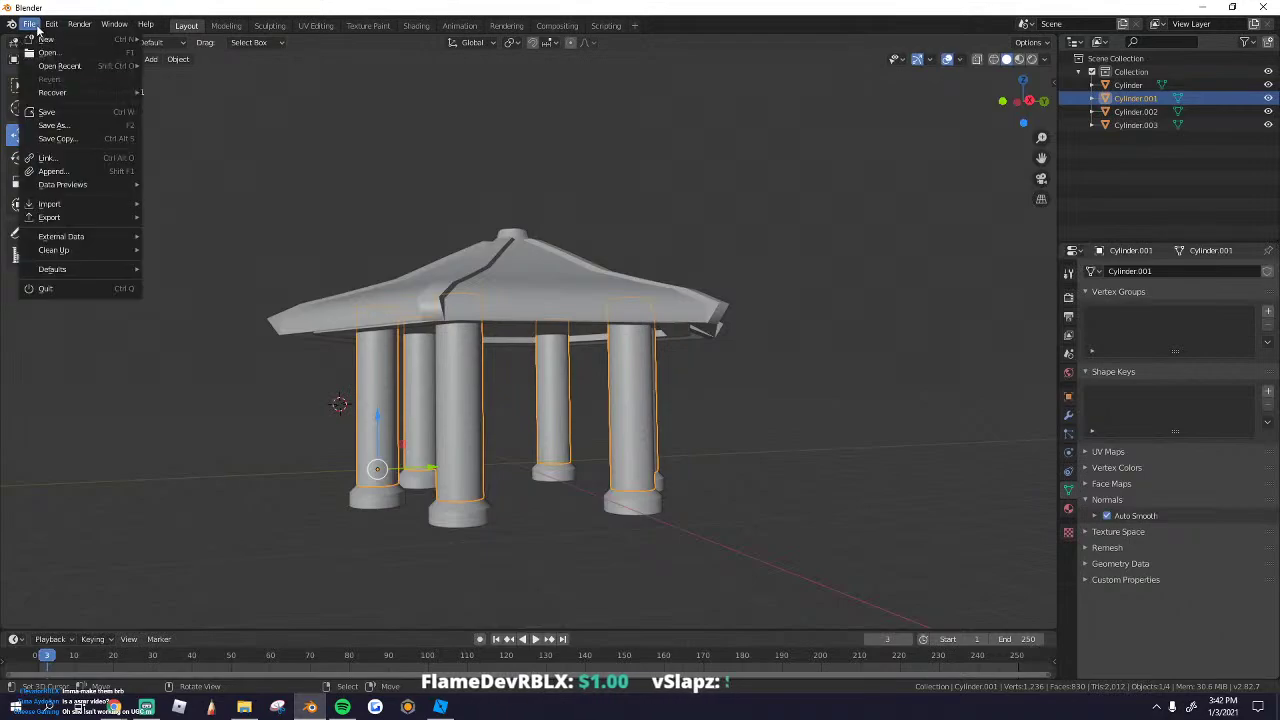
{"action": "mouse_move", "coordinate": [50, 217]}
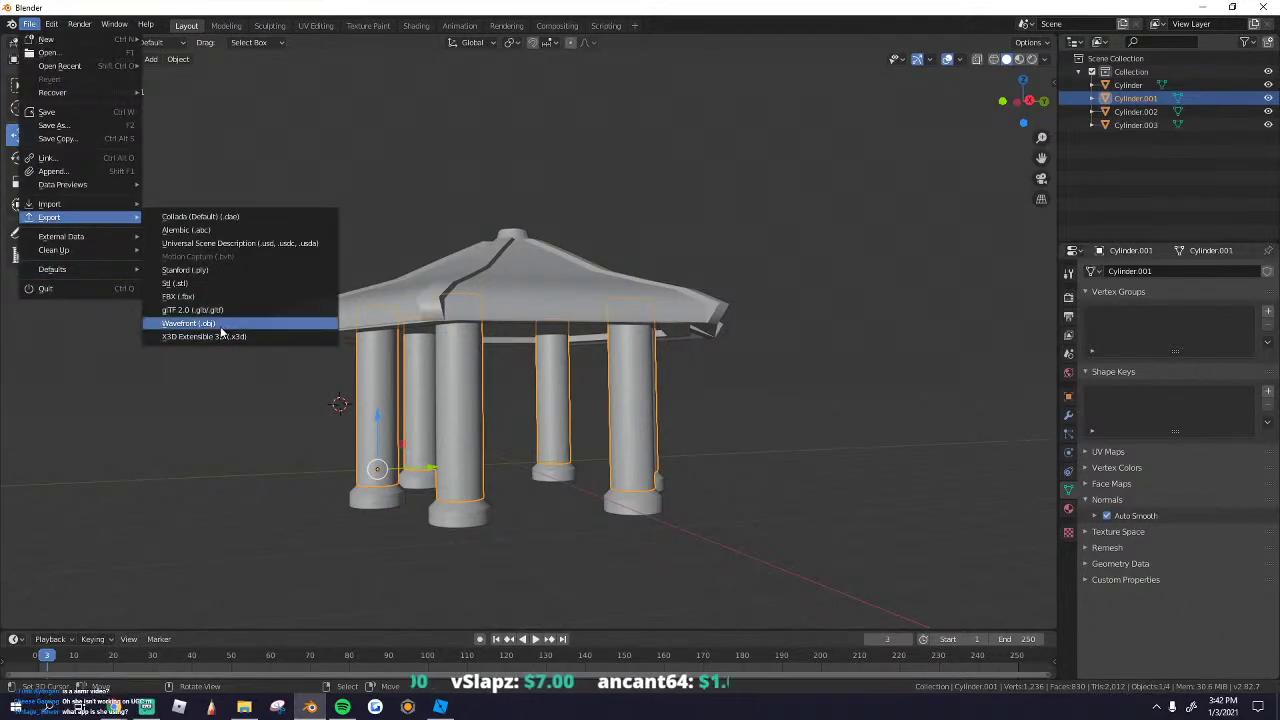
{"action": "left_click", "coordinate": [190, 323]}
{"action": "left_click", "coordinate": [845, 405]}
Step: Switch to Roblox Studio and replace the duplicated MeshPart's mesh with the untitled file containing the pillar shafts
{"action": "key", "text": "alt+Tab"}
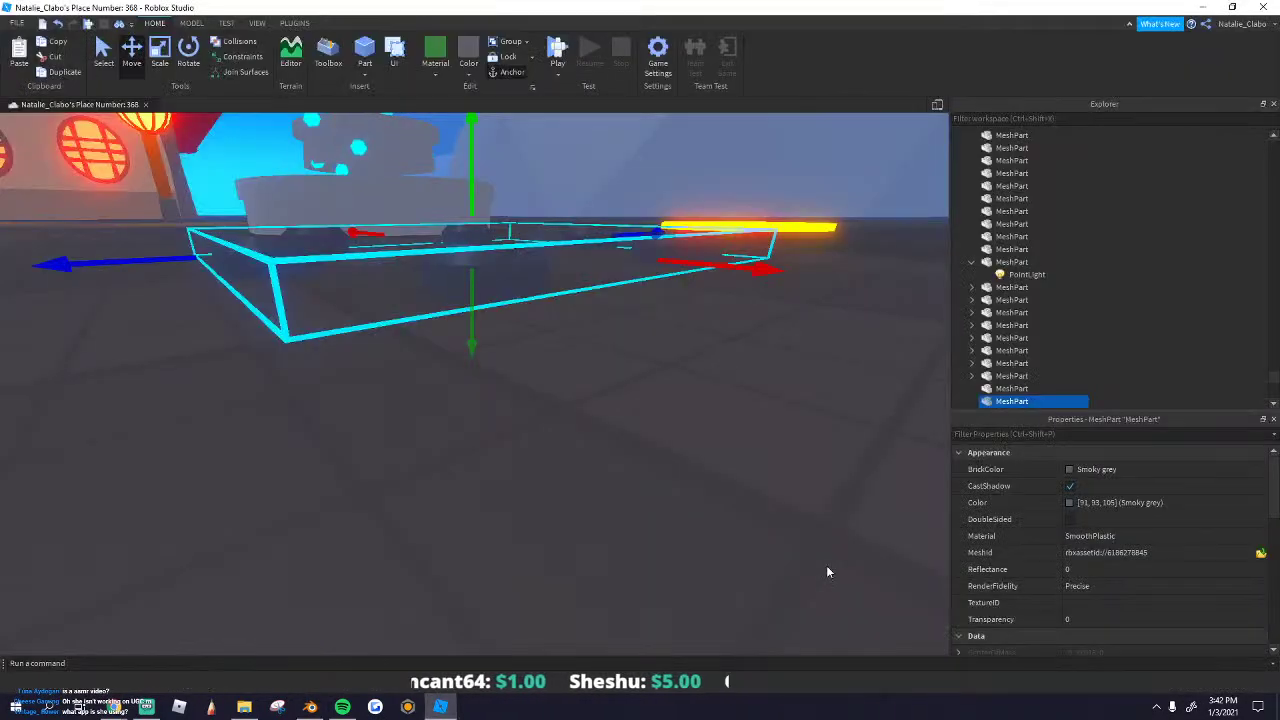
{"action": "left_click", "coordinate": [1261, 552]}
{"action": "double_click", "coordinate": [600, 459]}
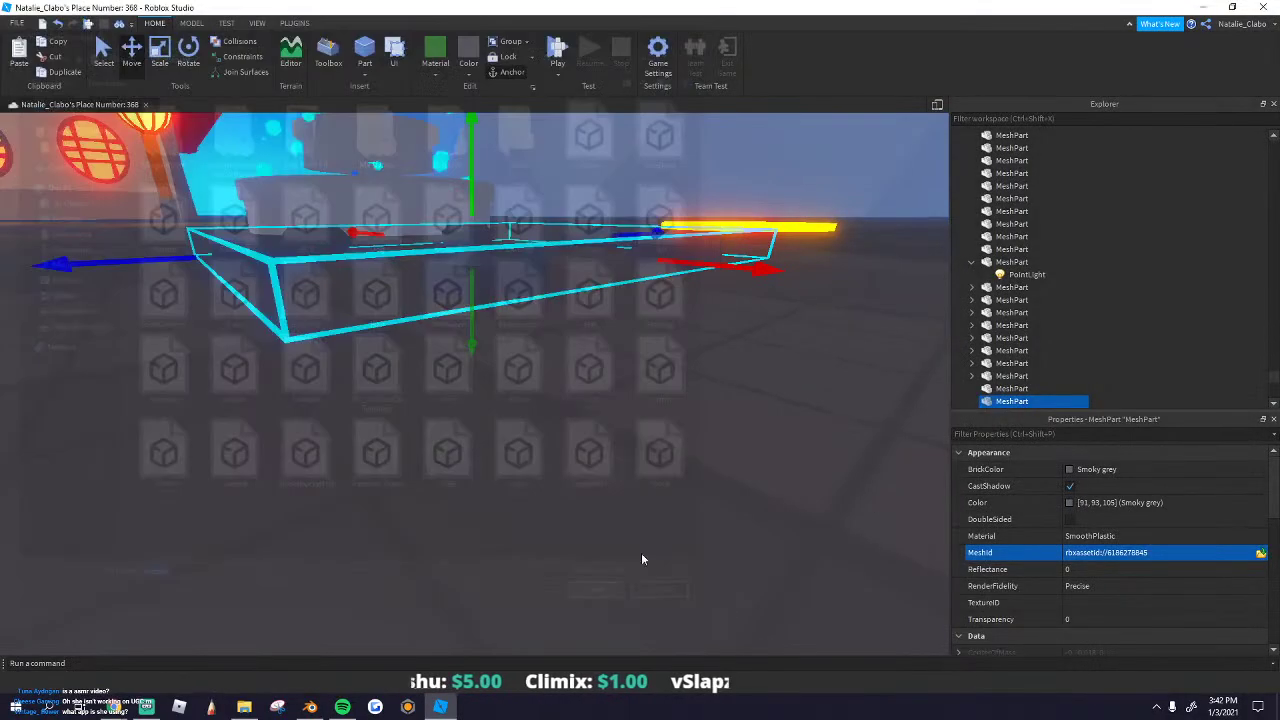
{"action": "left_click", "coordinate": [722, 362]}
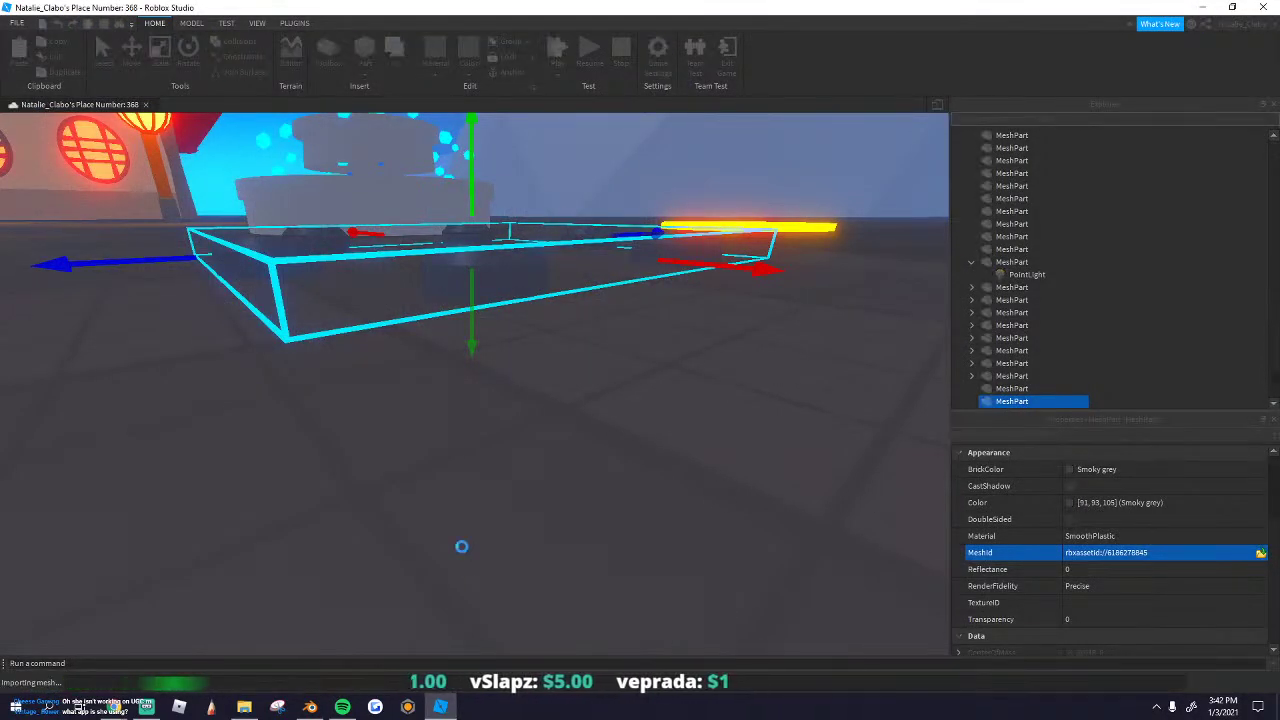
Step: Color the imported pillar shafts Maroon and duplicate their MeshPart
{"action": "left_click", "coordinate": [471, 69]}
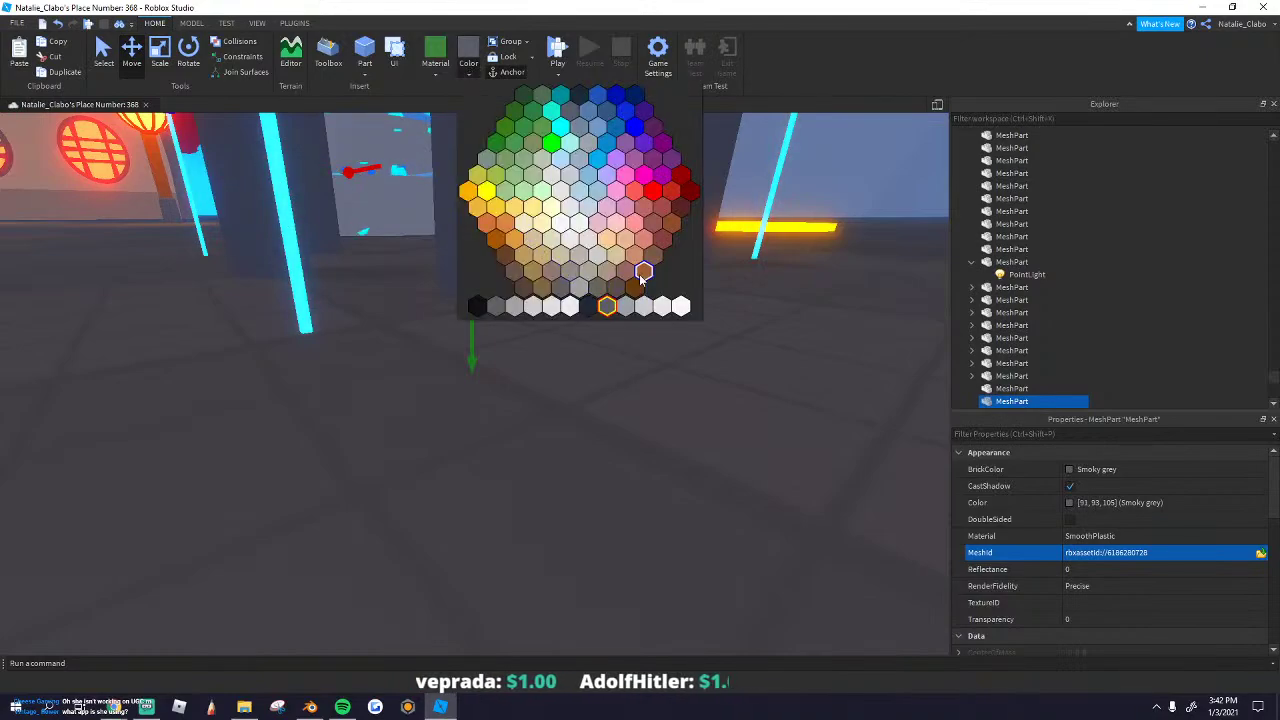
{"action": "left_click", "coordinate": [688, 192]}
{"action": "scroll", "coordinate": [472, 367], "scroll_direction": "down", "scroll_amount": 5}
{"action": "right_click_drag", "start_coordinate": [472, 367], "coordinate": [474, 377]}
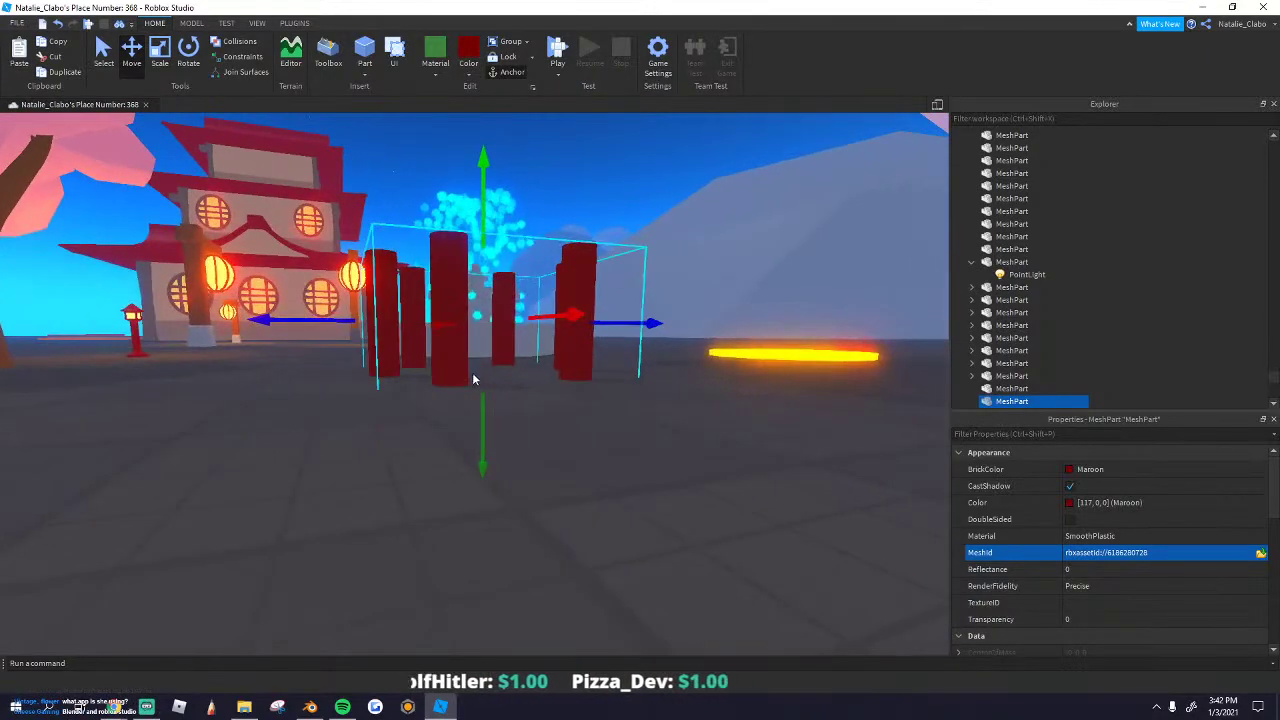
{"action": "key", "text": "ctrl+d"}
Step: Switch to Blender and export only the roof object as a Wavefront OBJ, overwriting untitled.obj
{"action": "left_click", "coordinate": [316, 707]}
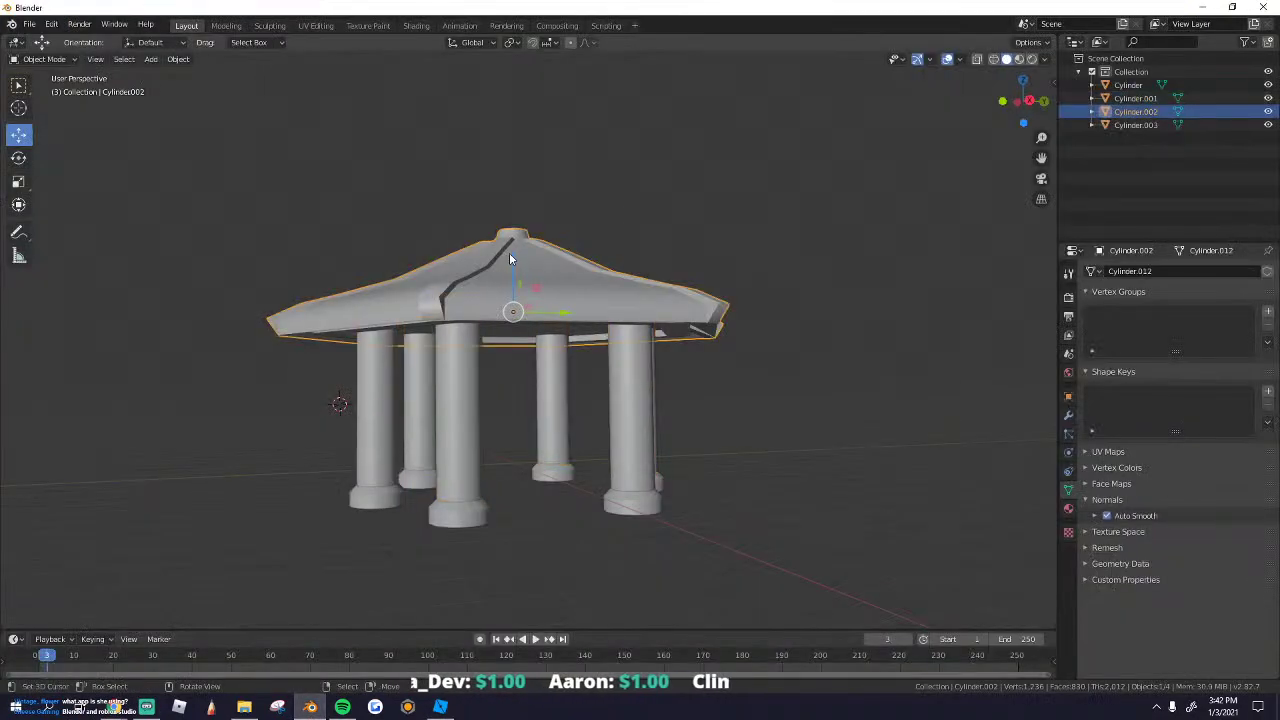
{"action": "left_click", "coordinate": [30, 24]}
{"action": "mouse_move", "coordinate": [70, 218]}
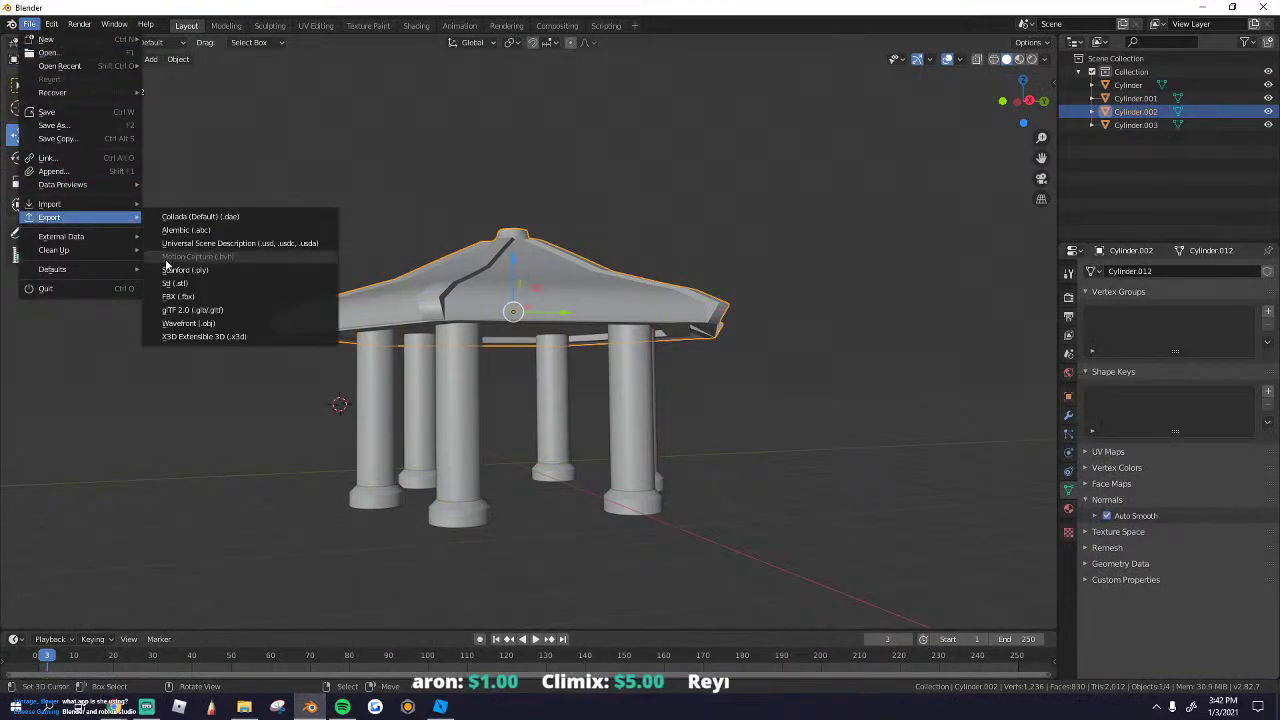
{"action": "left_click", "coordinate": [200, 323]}
{"action": "left_click", "coordinate": [848, 403]}
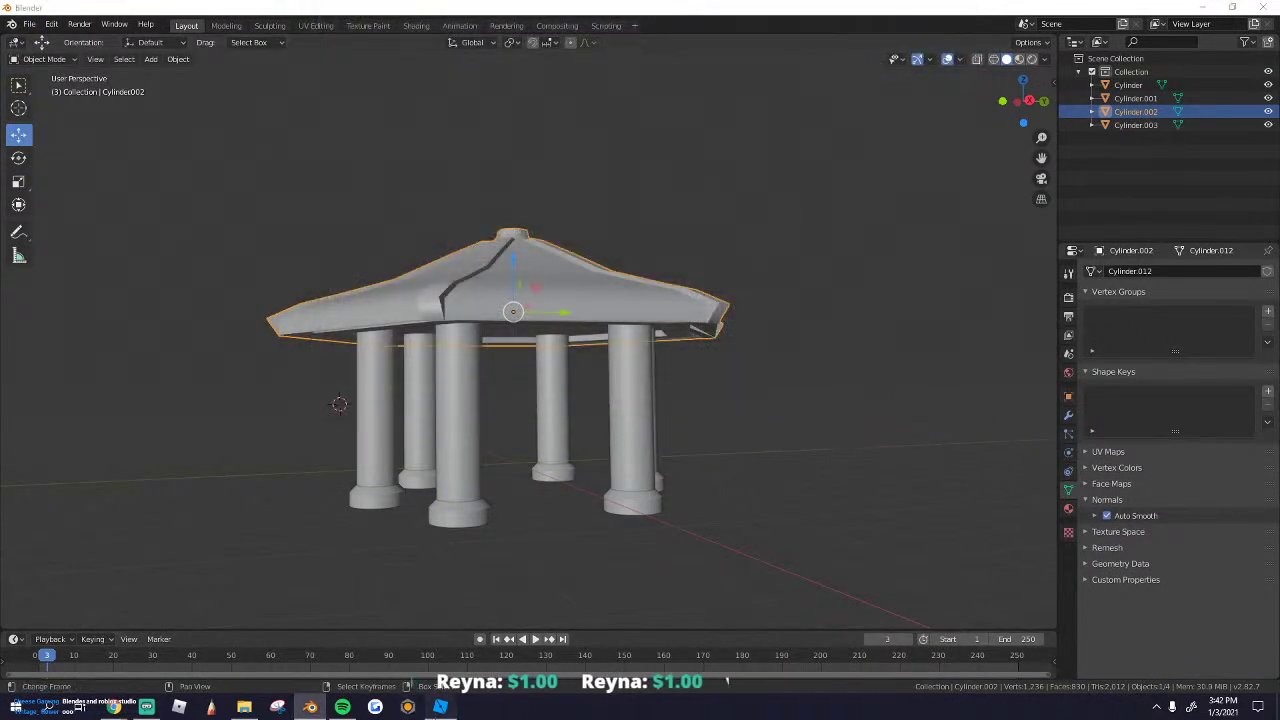
Step: Switch to Roblox Studio and replace the duplicated MeshPart's mesh with the untitled file containing the roof
{"action": "key", "text": "alt+Tab"}
{"action": "left_click", "coordinate": [1260, 553]}
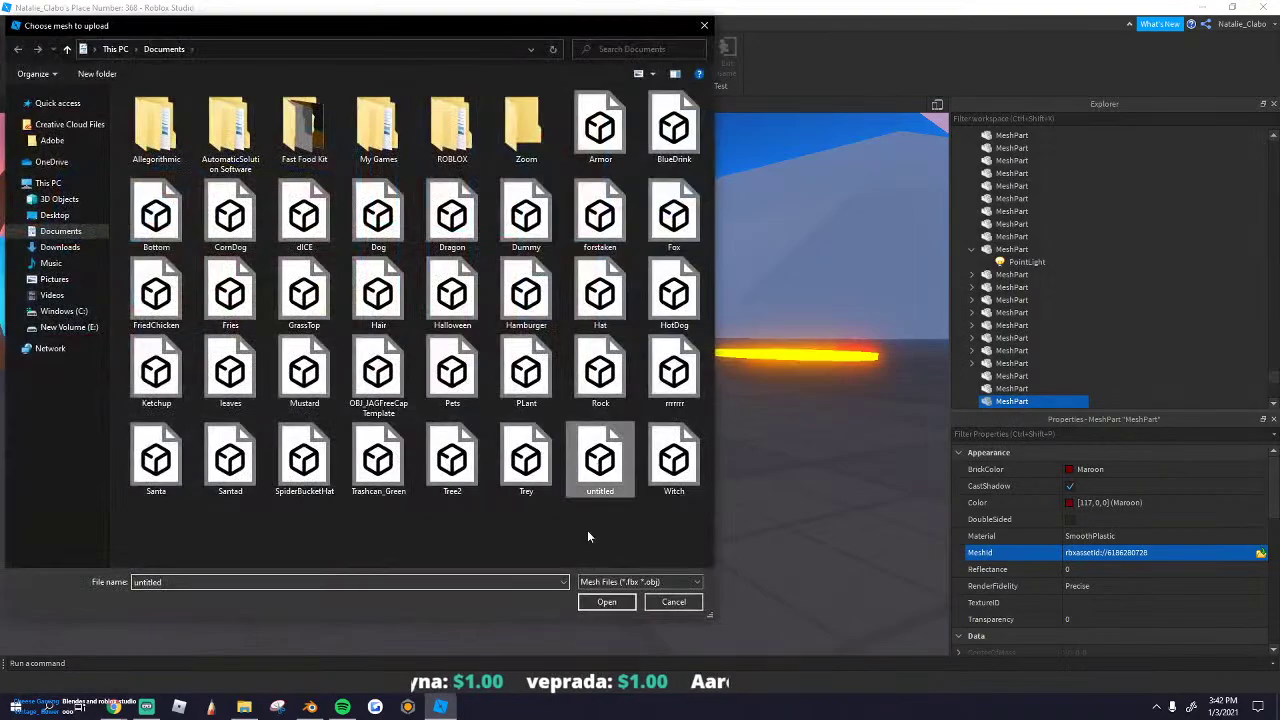
{"action": "left_click", "coordinate": [607, 602]}
{"action": "left_click", "coordinate": [723, 364]}
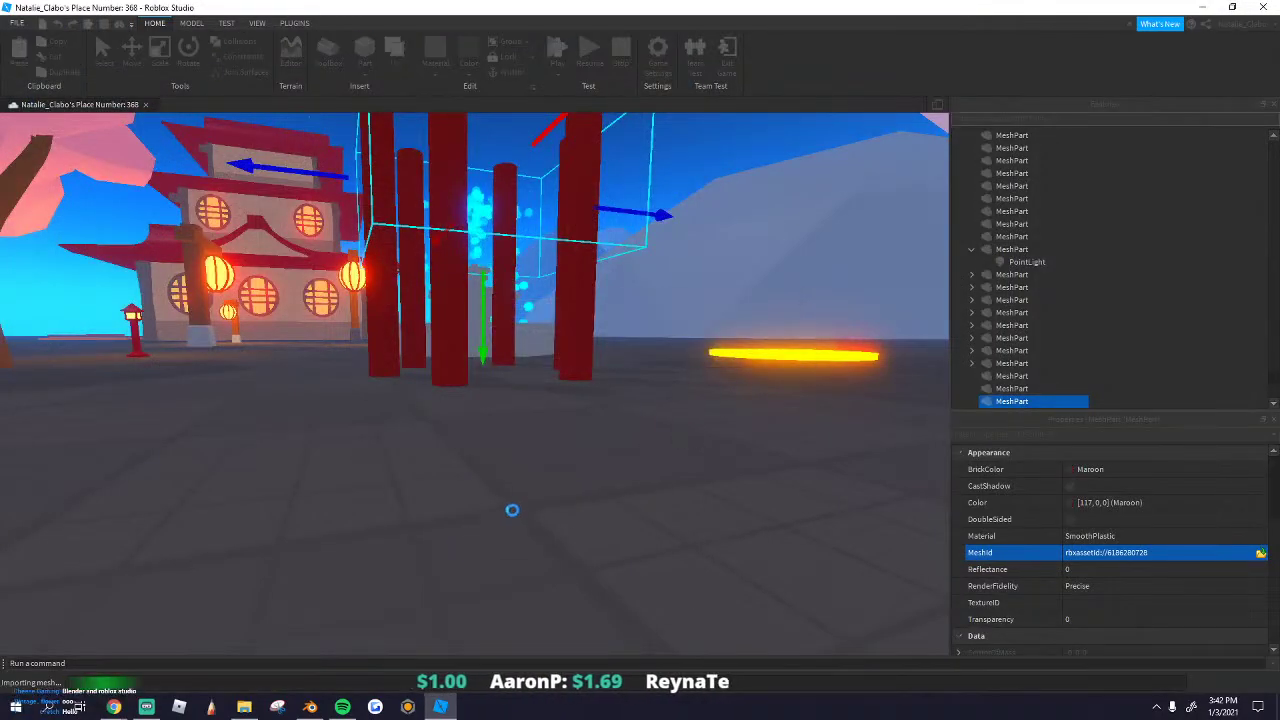
{"action": "right_click_drag", "start_coordinate": [588, 470], "coordinate": [588, 470]}
{"action": "key", "text": "d"}
Step: Color the imported gazebo roof dark green with RGB 43, 66, 41 and duplicate its MeshPart
{"action": "left_click", "coordinate": [469, 76]}
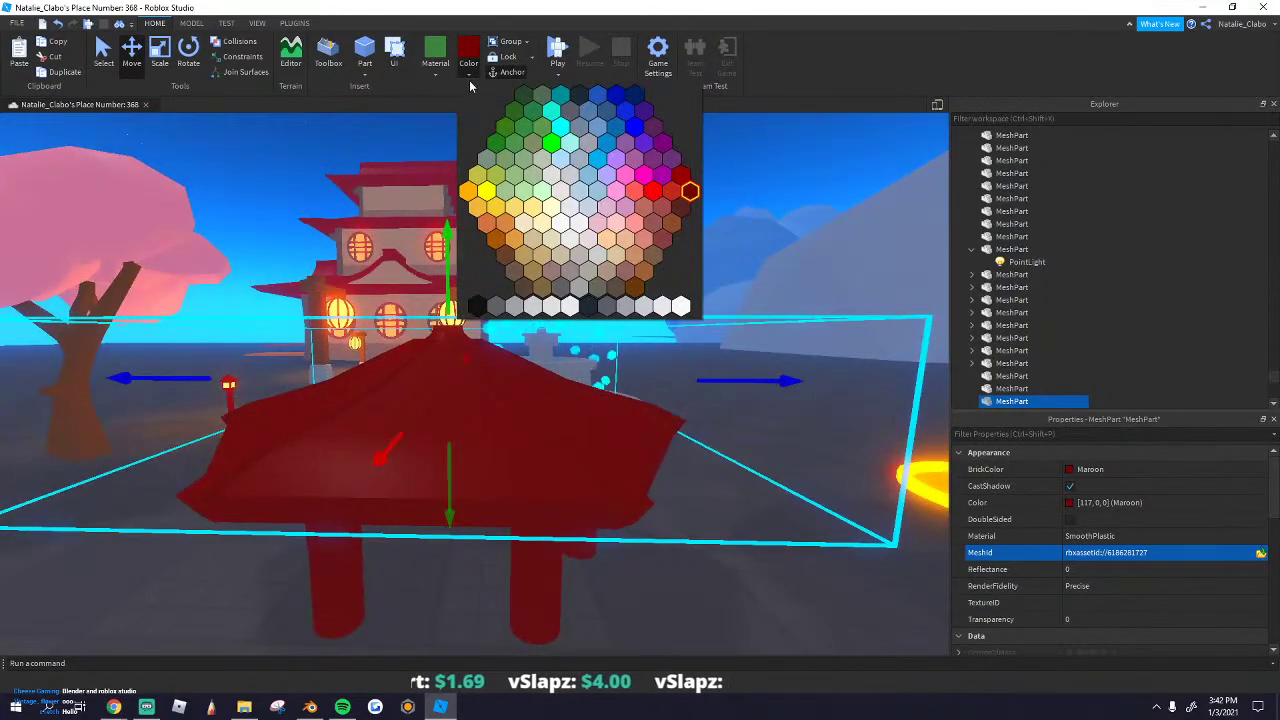
{"action": "left_click", "coordinate": [603, 291]}
{"action": "right_click_drag", "start_coordinate": [563, 409], "coordinate": [563, 409]}
{"action": "key", "text": "d"}
{"action": "left_click", "coordinate": [1069, 503]}
{"action": "left_click", "coordinate": [762, 335]}
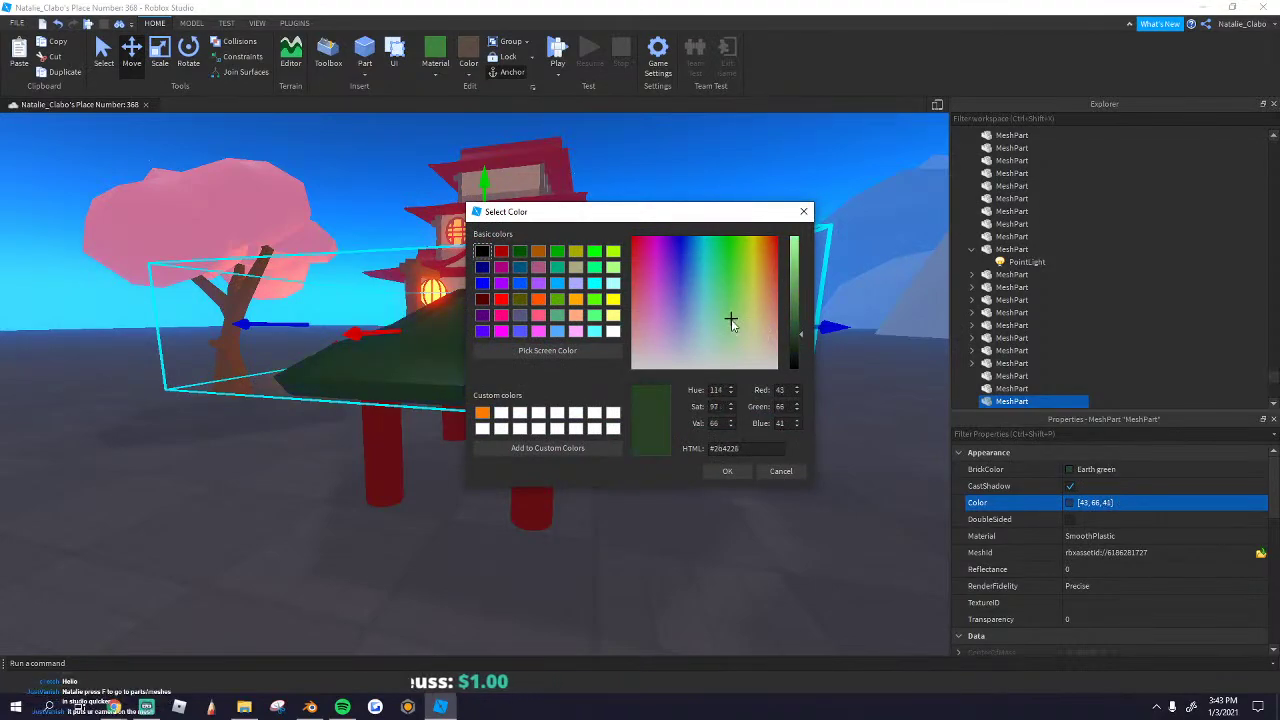
{"action": "left_click", "coordinate": [731, 467]}
{"action": "right_click_drag", "start_coordinate": [714, 532], "coordinate": [714, 532]}
{"action": "key", "text": "ctrl+d"}
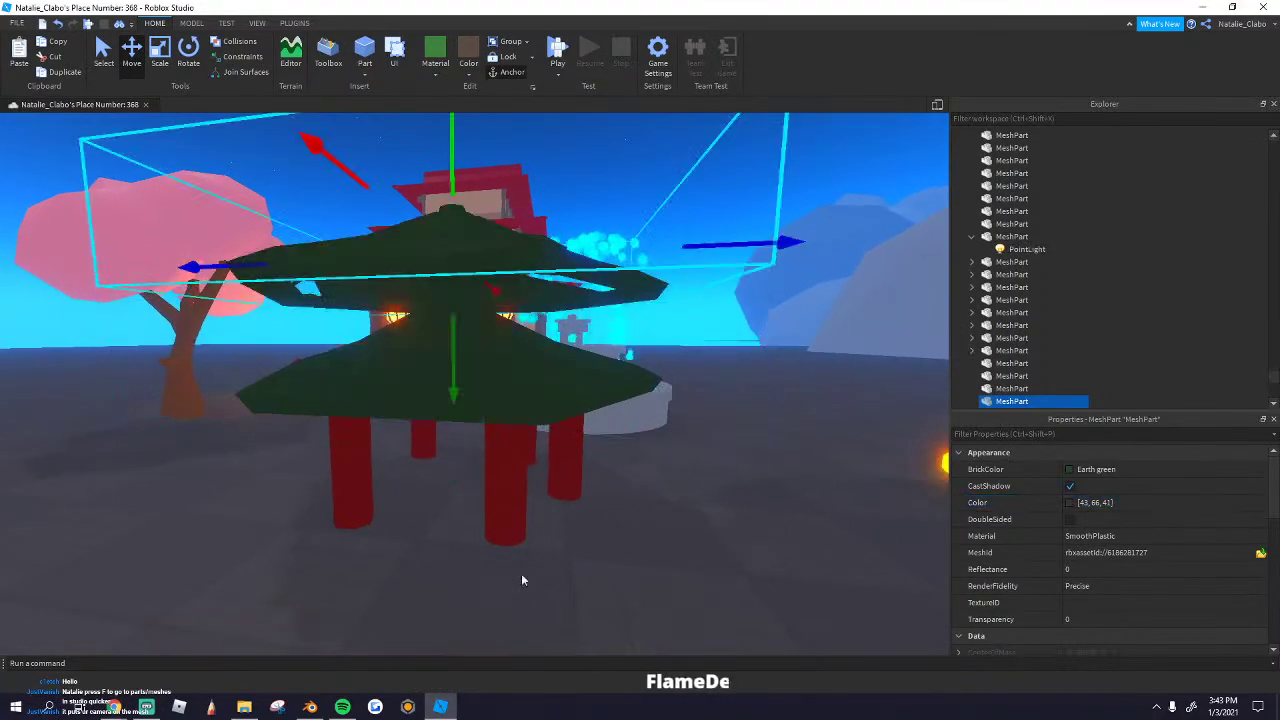
Step: Switch to Blender and export the hexagonal trim ring under the roof as a Wavefront OBJ
{"action": "left_click", "coordinate": [310, 707]}
{"action": "middle_click_drag", "start_coordinate": [408, 471], "coordinate": [490, 430]}
{"action": "scroll", "coordinate": [467, 373], "scroll_direction": "up", "scroll_amount": 2}
{"action": "left_click", "coordinate": [445, 280]}
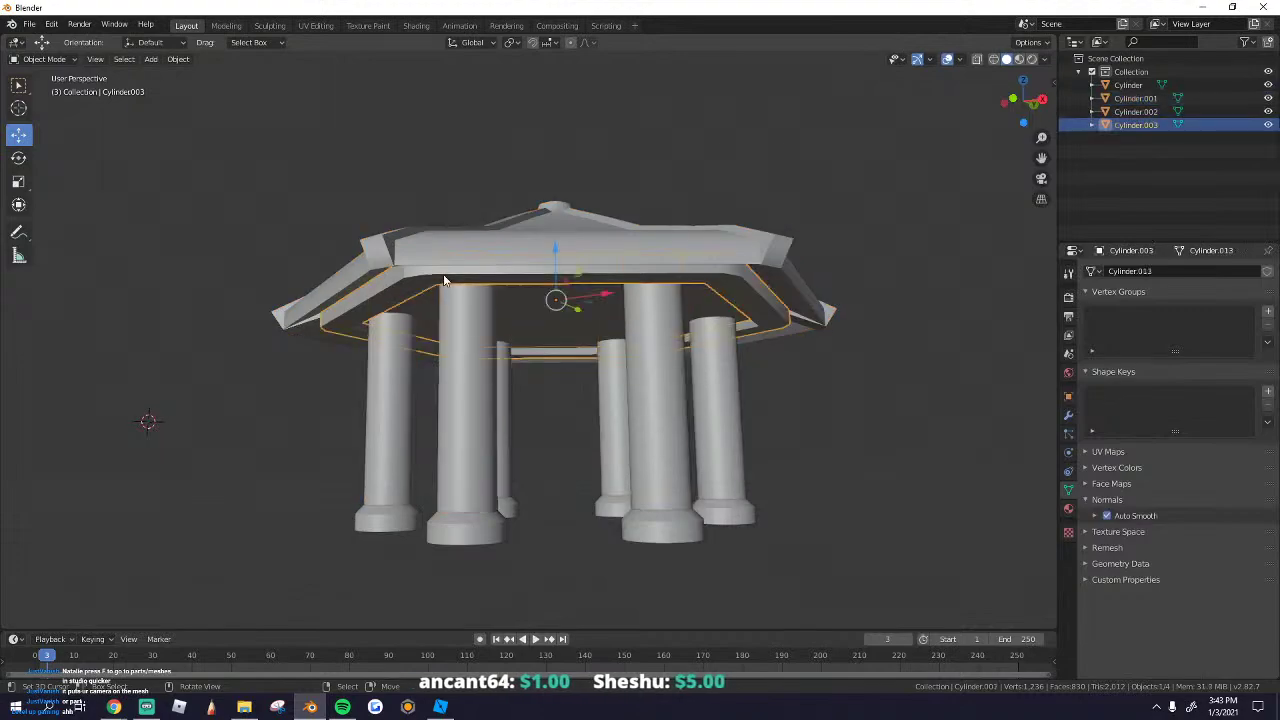
{"action": "left_click", "coordinate": [29, 24]}
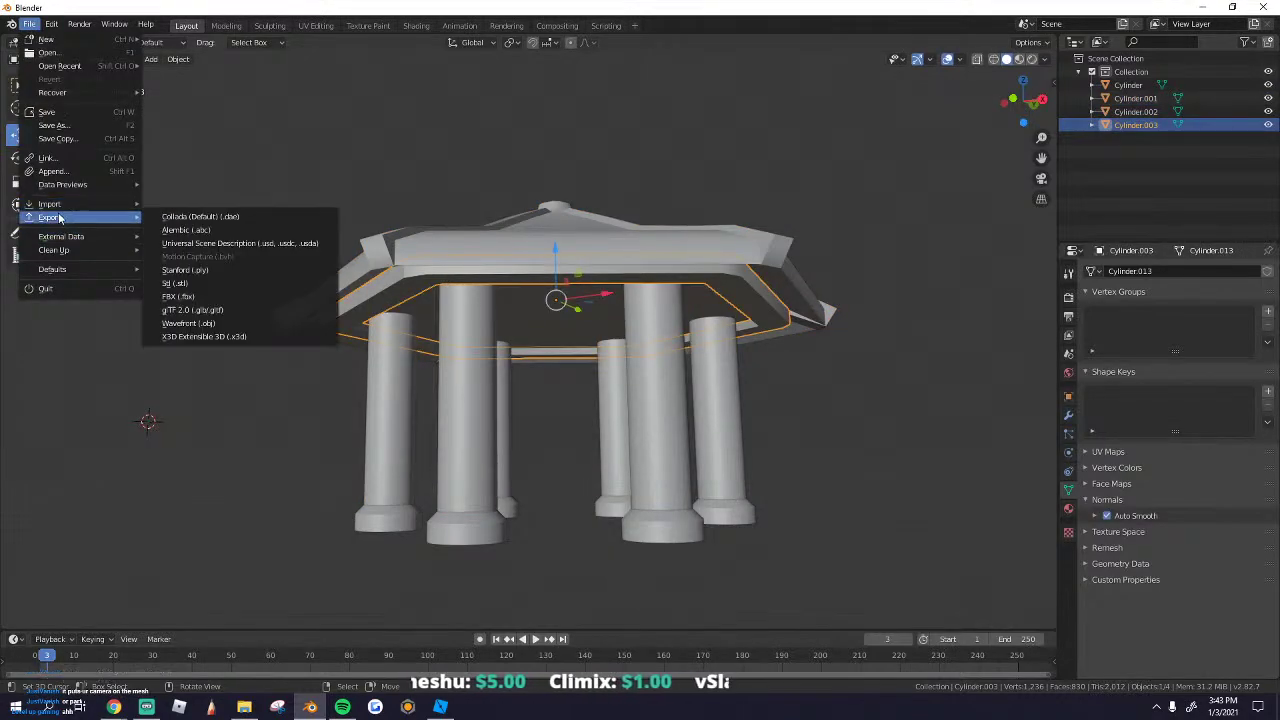
{"action": "mouse_move", "coordinate": [83, 224]}
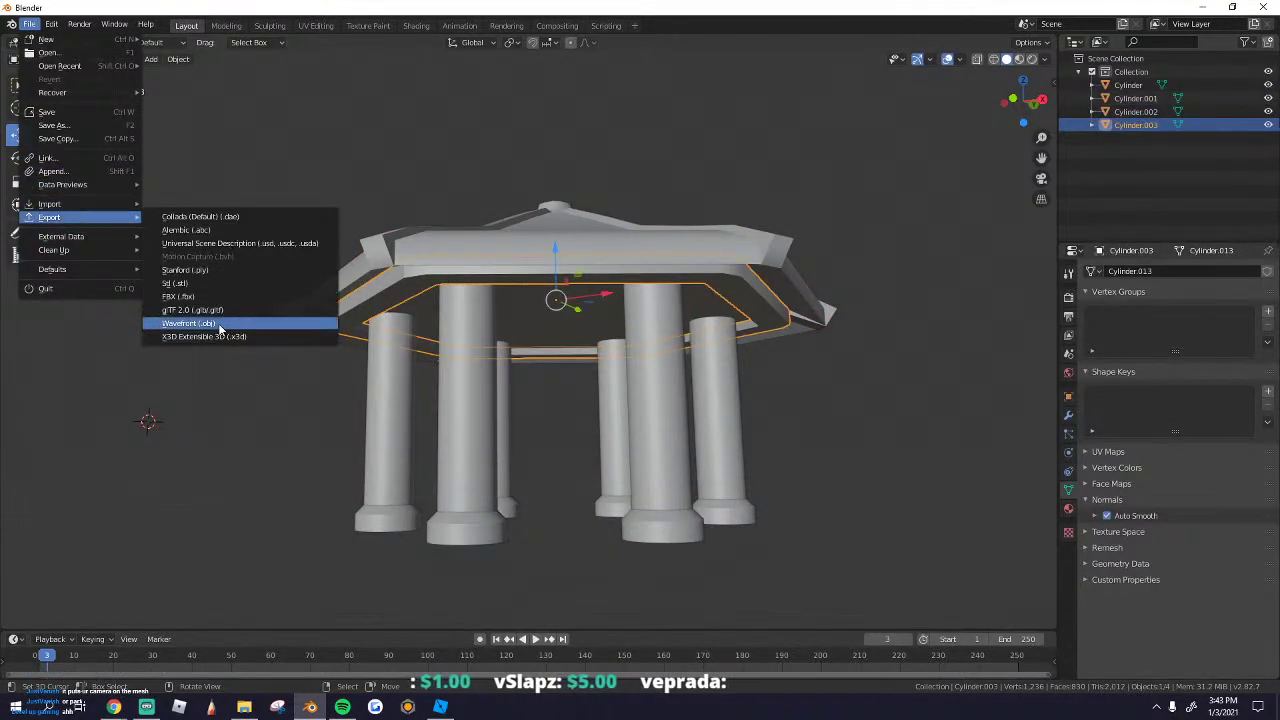
{"action": "left_click", "coordinate": [218, 324]}
{"action": "left_click", "coordinate": [846, 405]}
Step: Switch to Roblox Studio and replace the duplicated roof MeshPart's mesh with the untitled file containing the trim ring
{"action": "key", "text": "alt+Tab"}
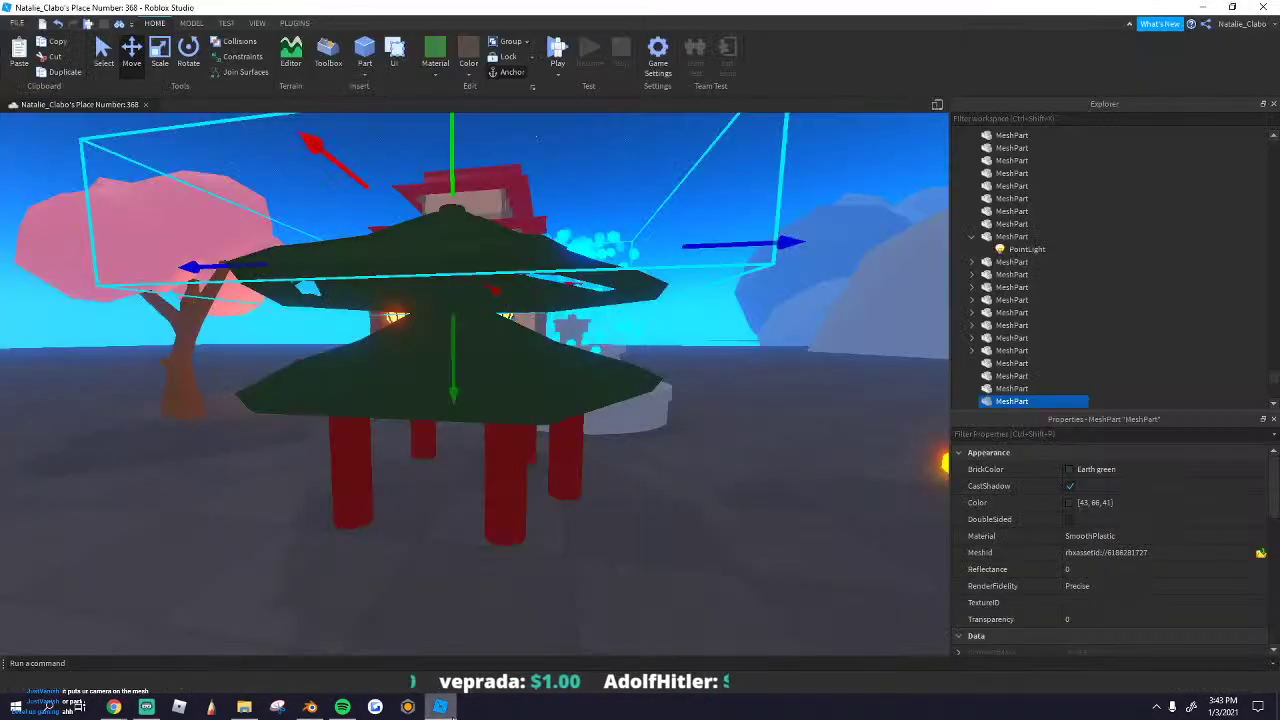
{"action": "scroll", "coordinate": [1264, 575], "scroll_direction": "down", "scroll_amount": 4}
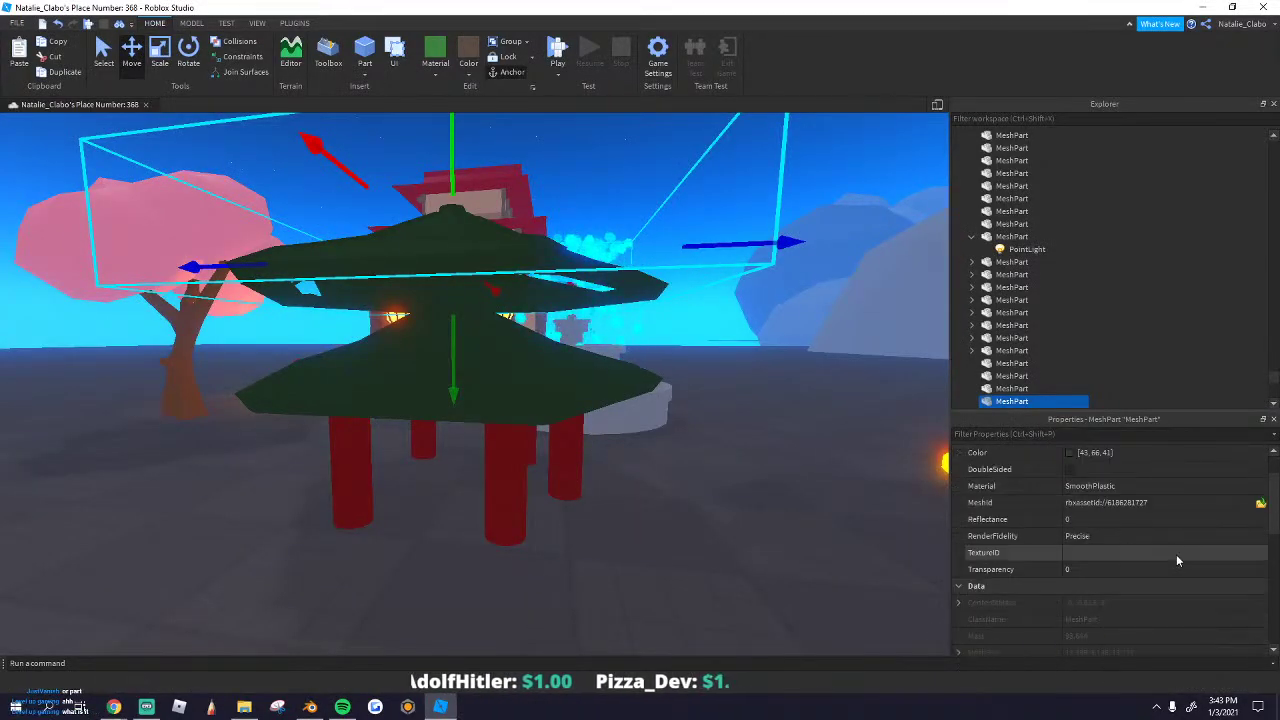
{"action": "left_click", "coordinate": [1260, 553]}
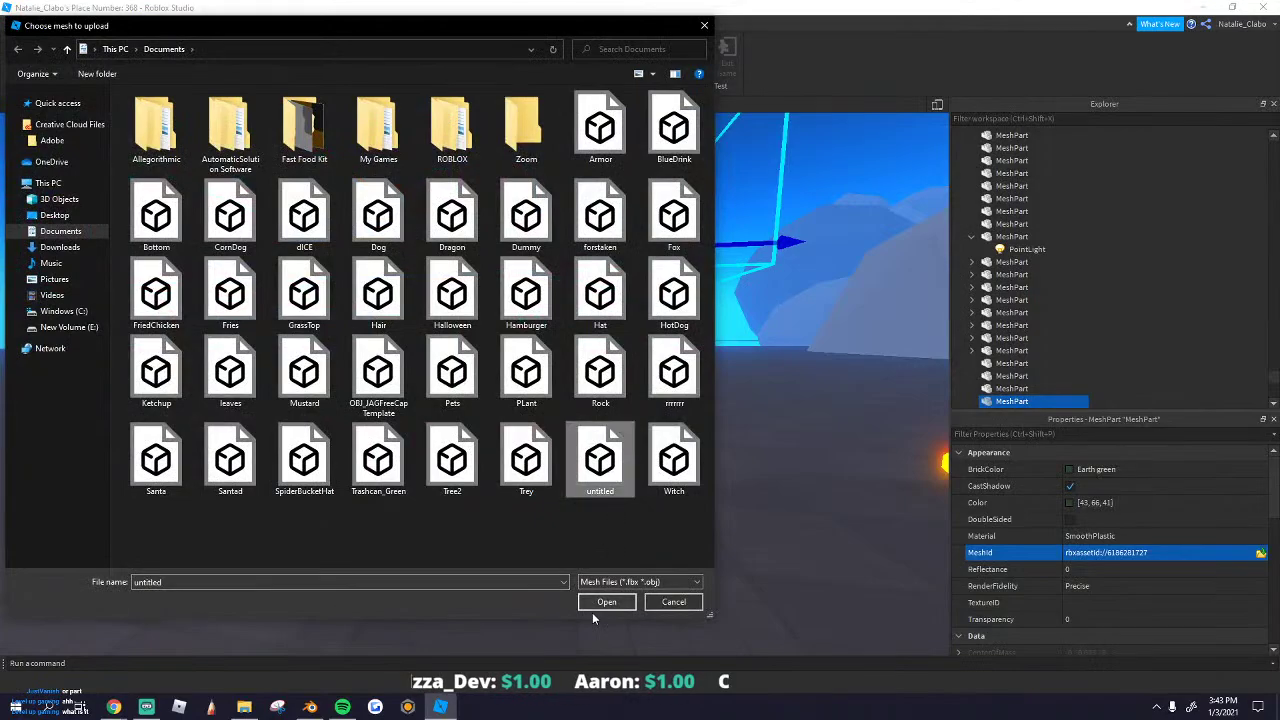
{"action": "left_click", "coordinate": [604, 602]}
{"action": "left_click", "coordinate": [771, 357]}
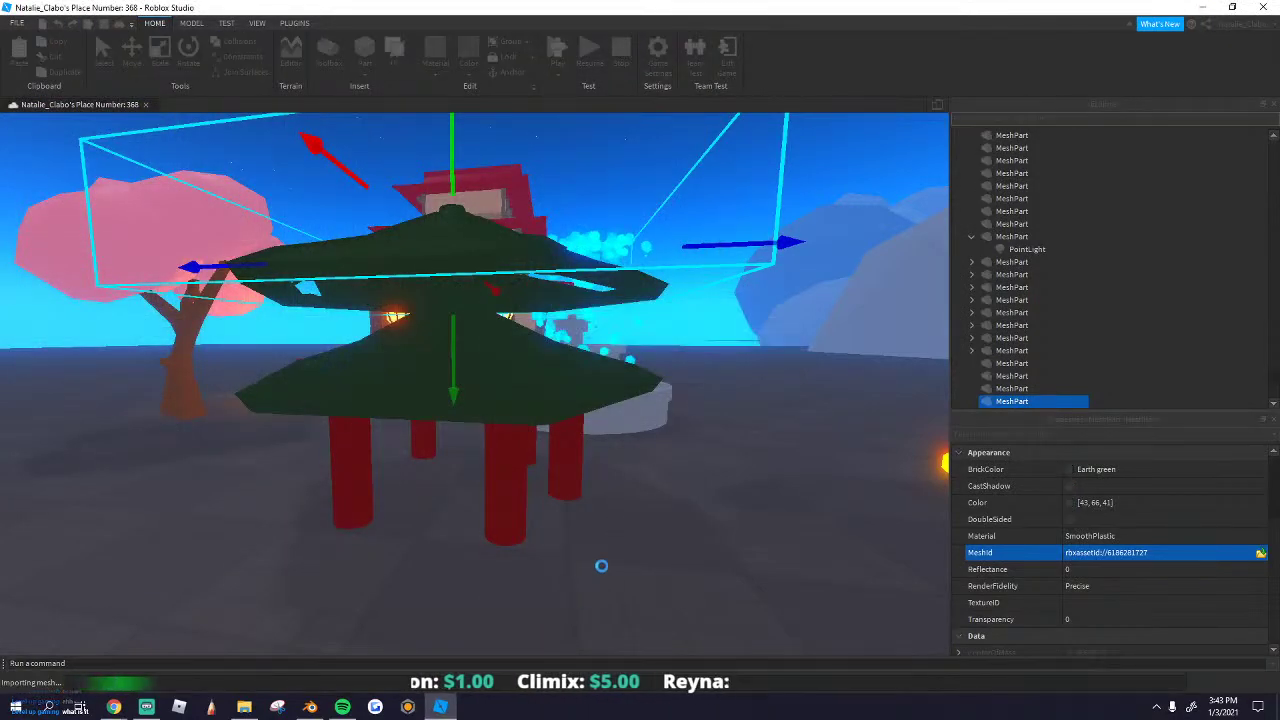
Step: Color the imported trim ring beneath the gazebo roof Maroon
{"action": "right_click_drag", "start_coordinate": [622, 528], "coordinate": [622, 526]}
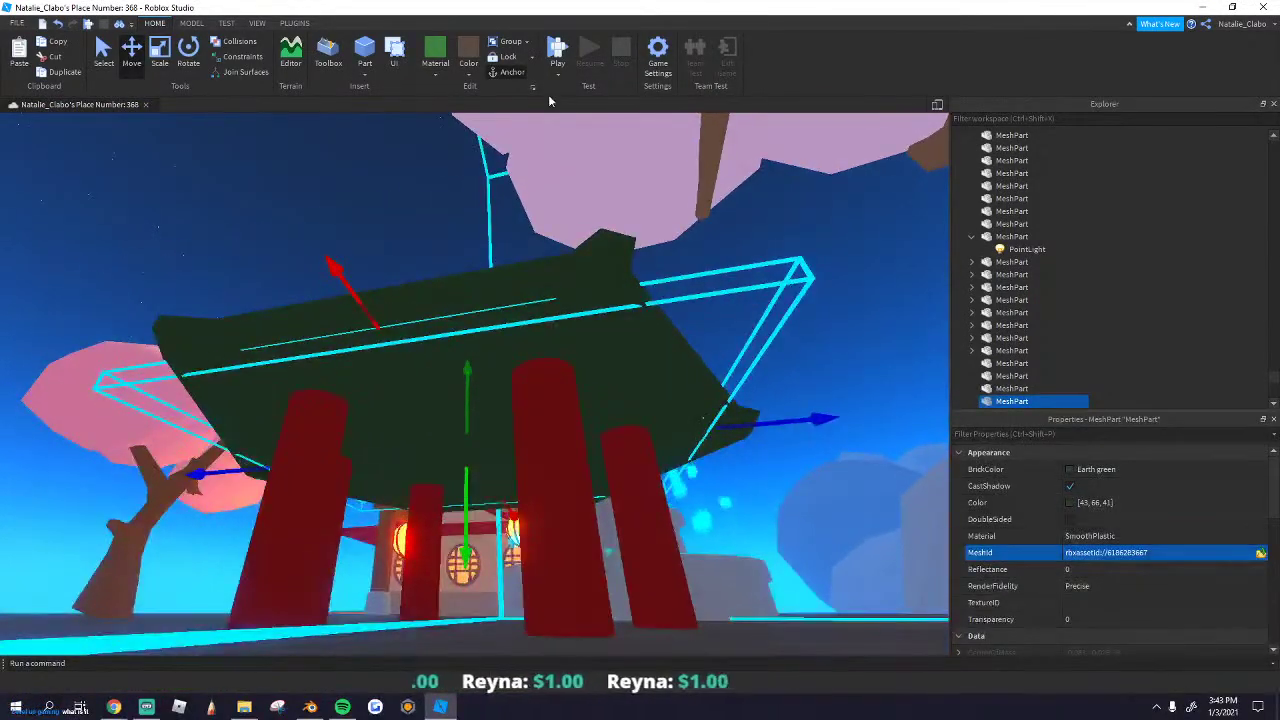
{"action": "left_click", "coordinate": [469, 75]}
{"action": "left_click", "coordinate": [686, 187]}
Step: Move the fountain basin away from the gazebo, toward the lantern posts
{"action": "right_click_drag", "start_coordinate": [437, 289], "coordinate": [431, 373]}
{"action": "scroll", "coordinate": [520, 370], "scroll_direction": "down", "scroll_amount": 5}
{"action": "scroll", "coordinate": [520, 370], "scroll_direction": "down", "scroll_amount": 5}
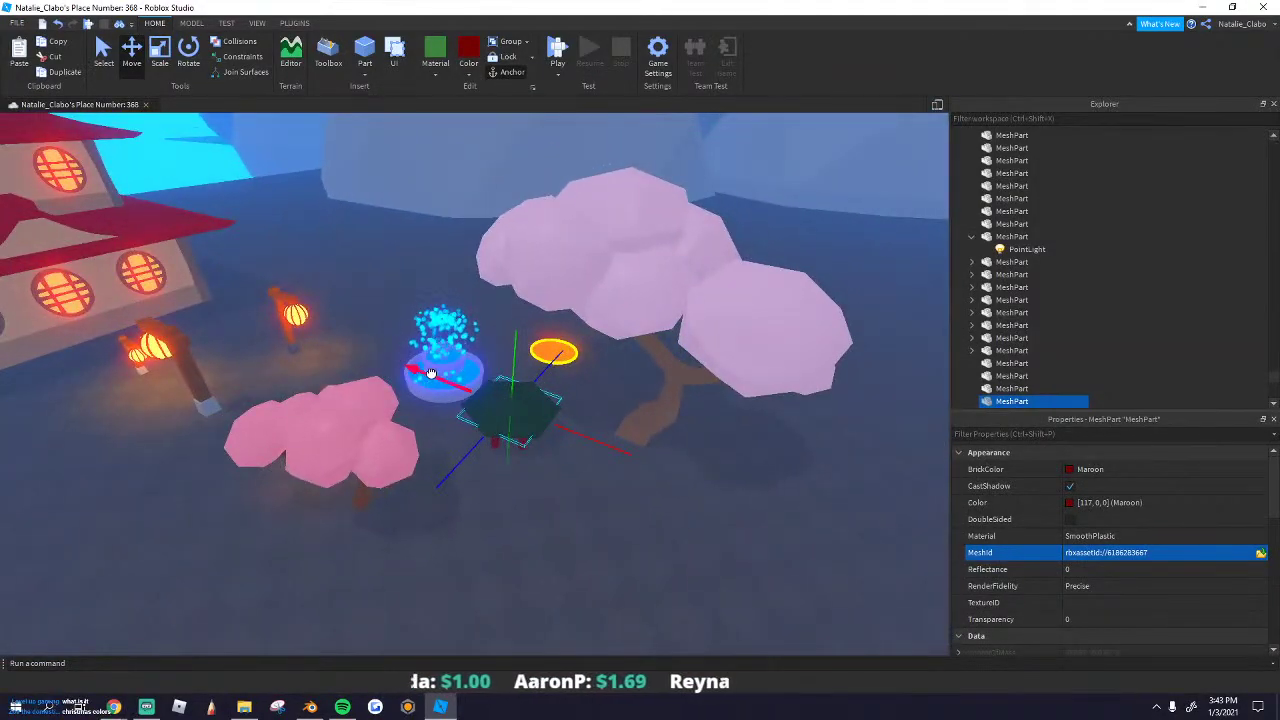
{"action": "left_click_drag", "start_coordinate": [428, 392], "coordinate": [365, 323]}
Step: Select the four gazebo MeshParts and group them into a single Model
{"action": "left_click", "coordinate": [527, 452]}
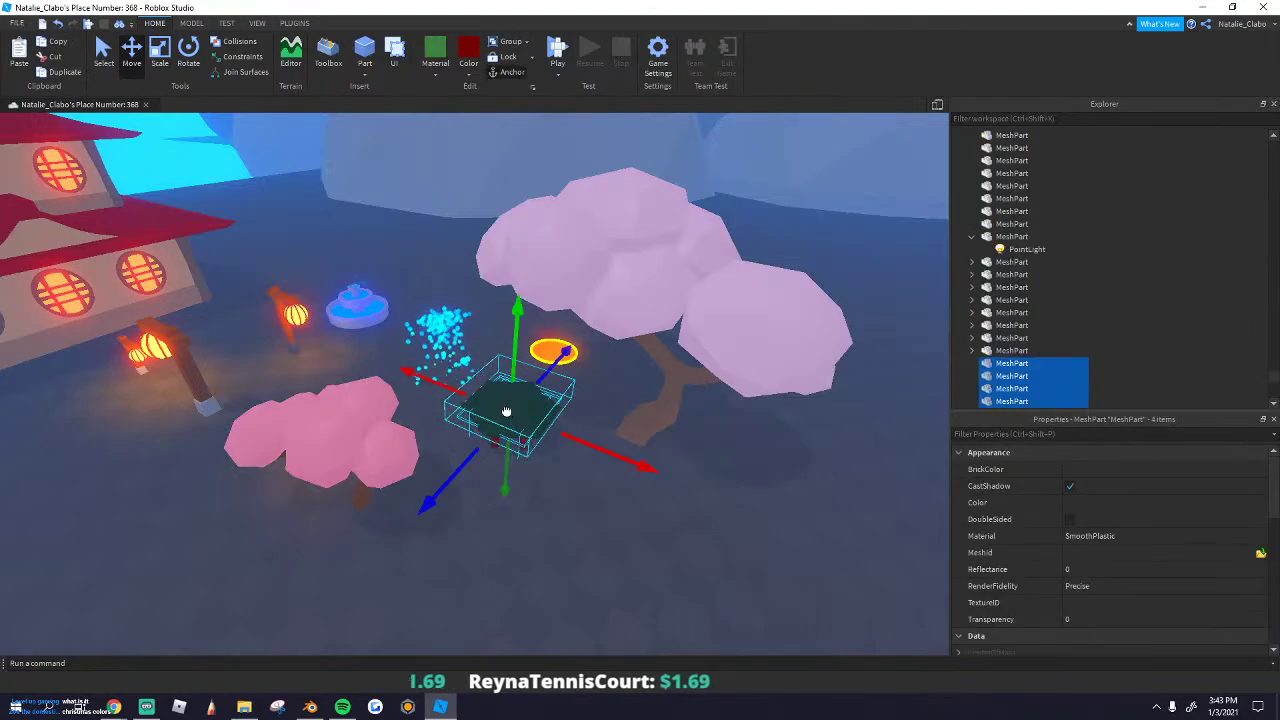
{"action": "key", "text": "f"}
{"action": "key", "text": "ctrl+3"}
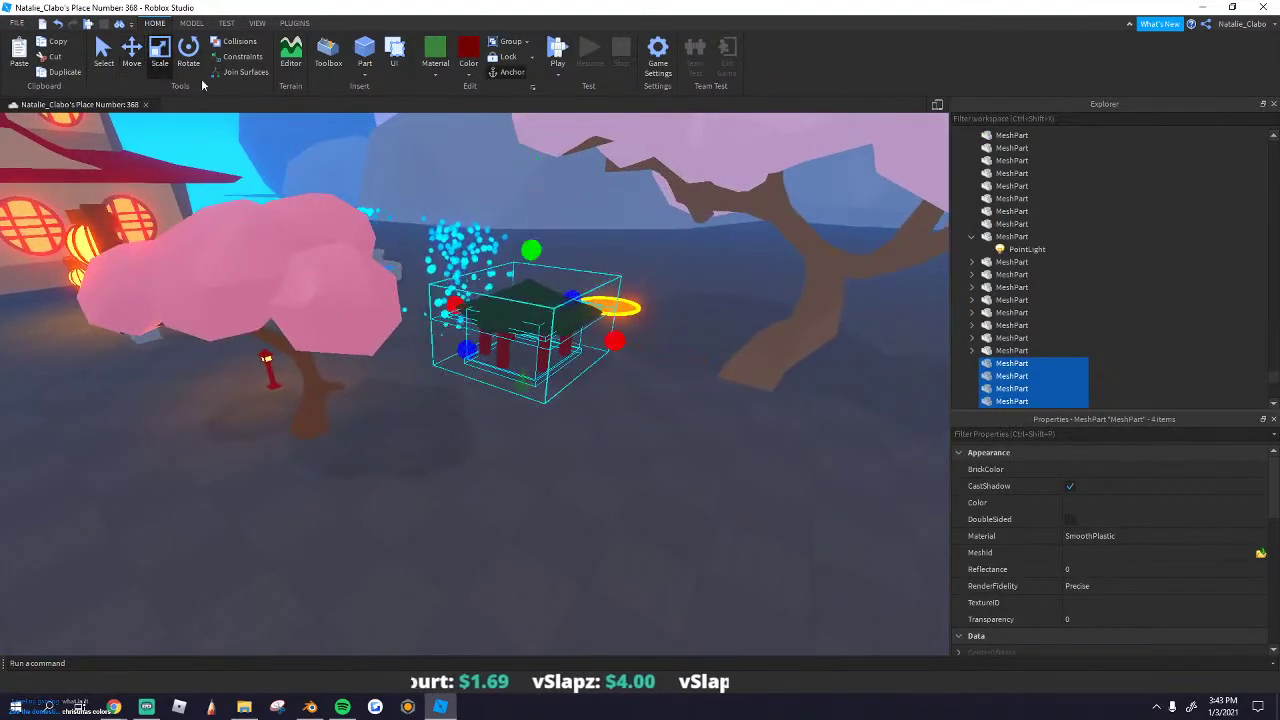
{"action": "scroll", "coordinate": [530, 241], "scroll_direction": "up", "scroll_amount": 8}
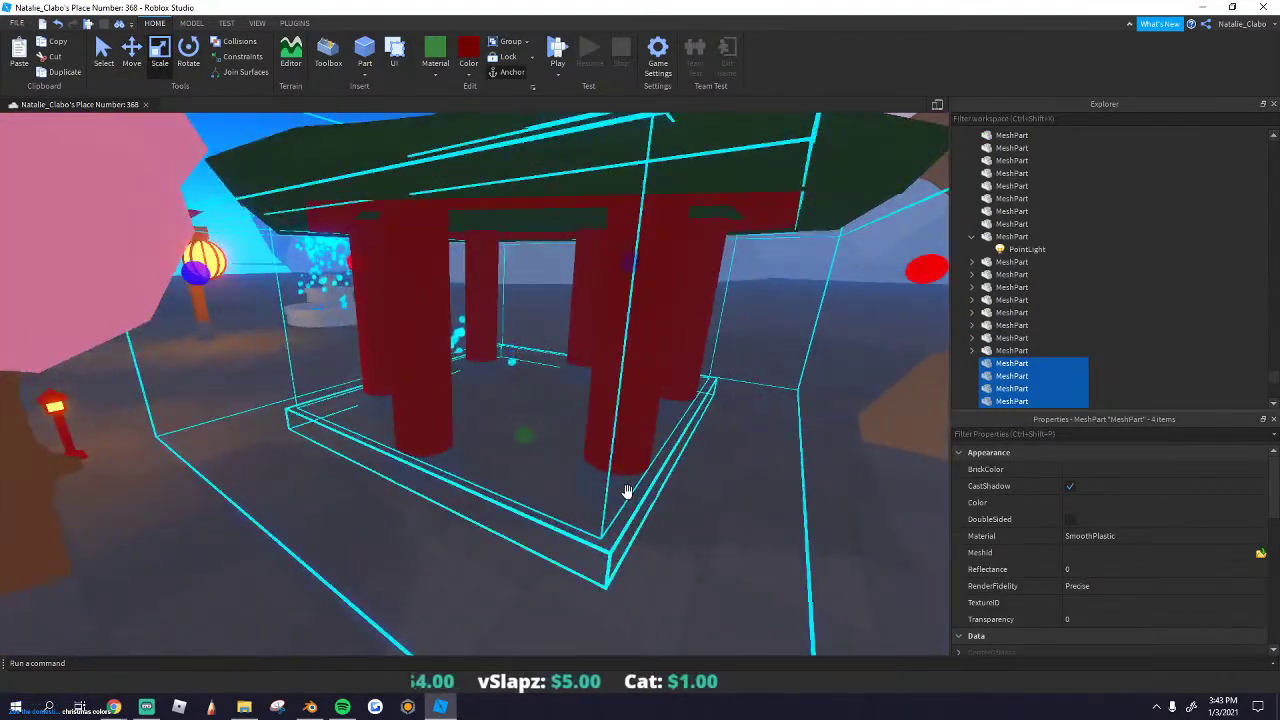
{"action": "left_click", "coordinate": [672, 246]}
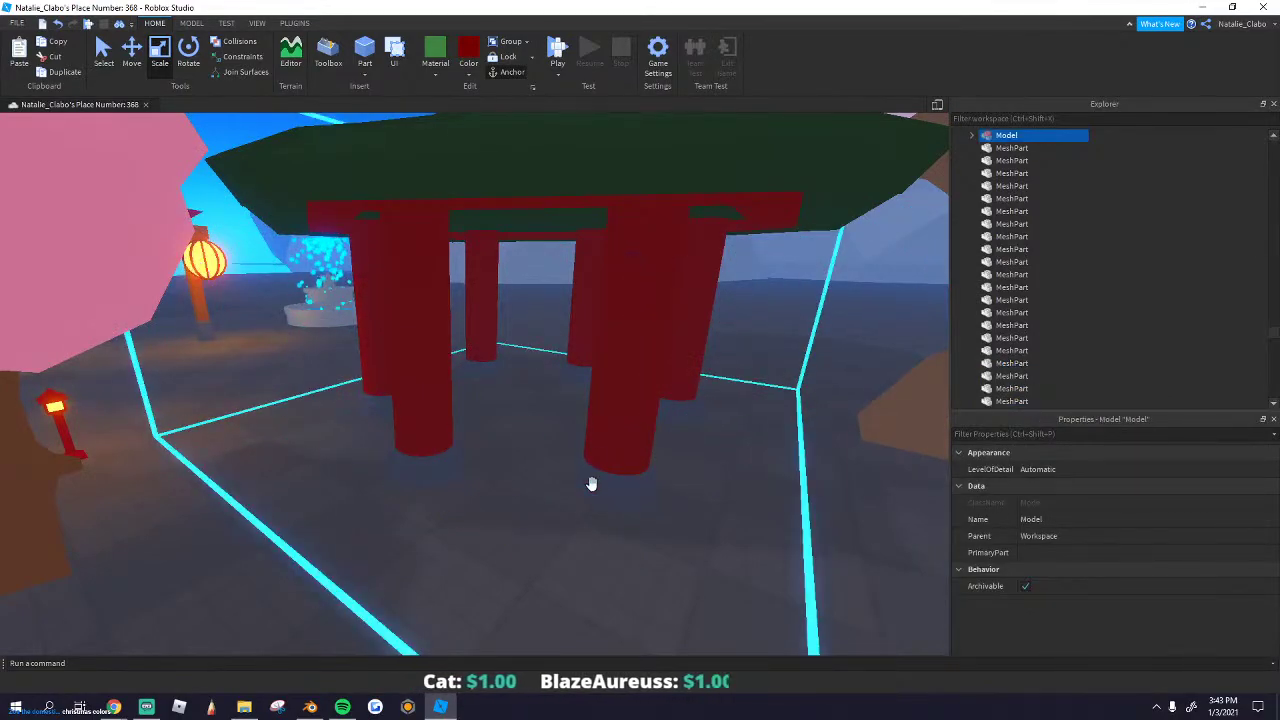
Step: Duplicate the gazebo Model and place the copy over the glowing green circle in the garden map
{"action": "key", "text": "ctrl+d"}
{"action": "scroll", "coordinate": [591, 484], "scroll_direction": "down", "scroll_amount": 15}
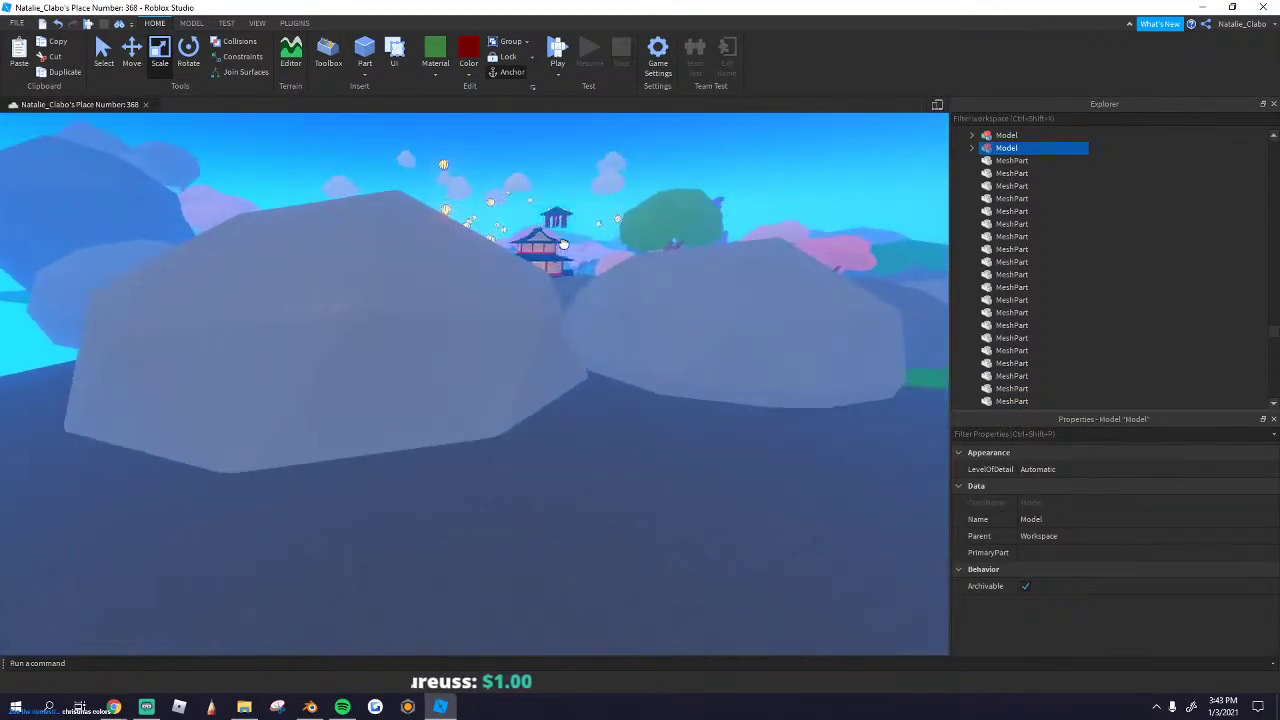
{"action": "scroll", "coordinate": [563, 244], "scroll_direction": "up", "scroll_amount": 15}
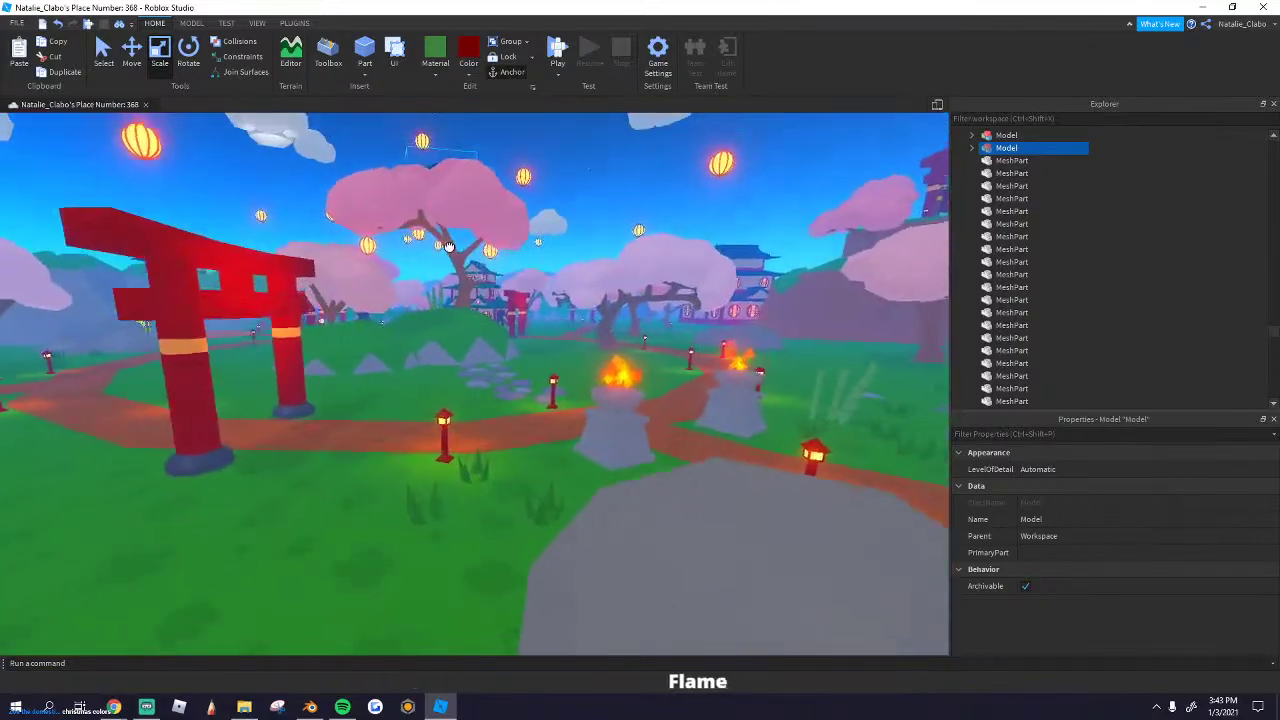
{"action": "key", "text": "w"}
{"action": "left_click_drag", "start_coordinate": [449, 247], "coordinate": [444, 465]}
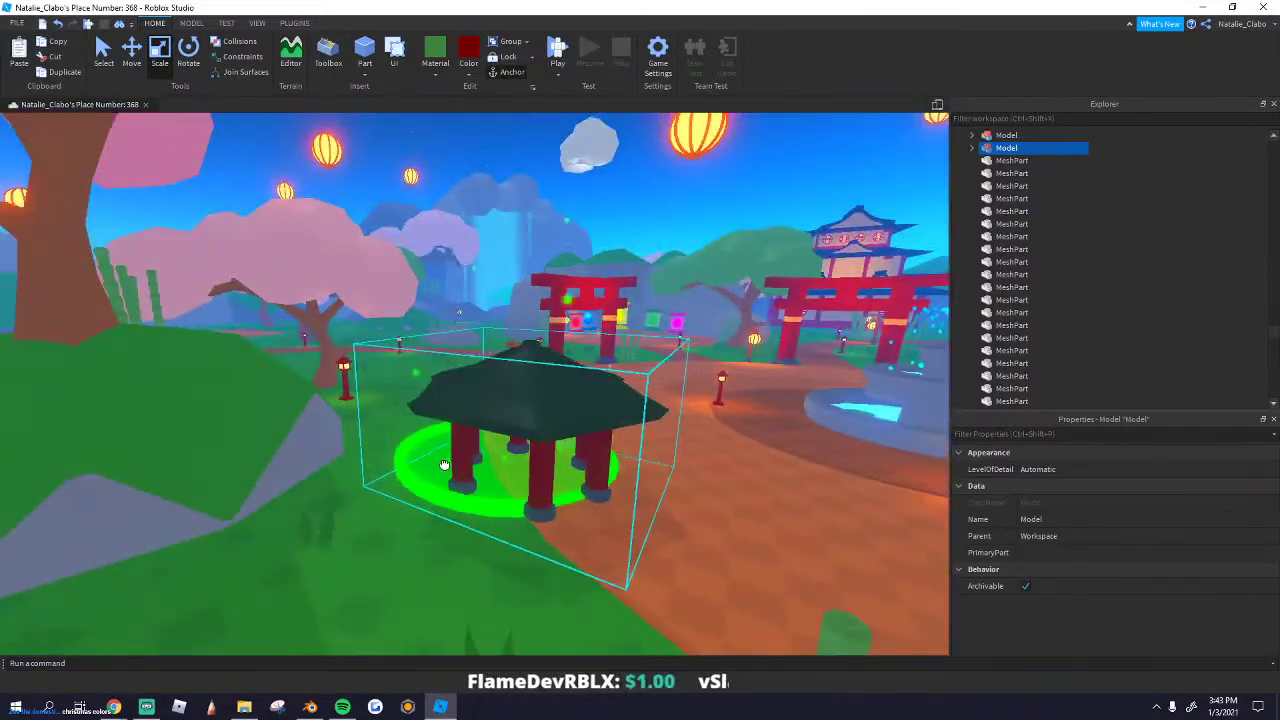
Step: Scale up the gazebo copy so that it spans the glowing green circle
{"action": "scroll", "coordinate": [444, 465], "scroll_direction": "down", "scroll_amount": 3}
{"action": "left_click_drag", "start_coordinate": [535, 325], "coordinate": [520, 255]}
{"action": "key", "text": "w"}
{"action": "right_click_drag", "start_coordinate": [520, 300], "coordinate": [513, 302]}
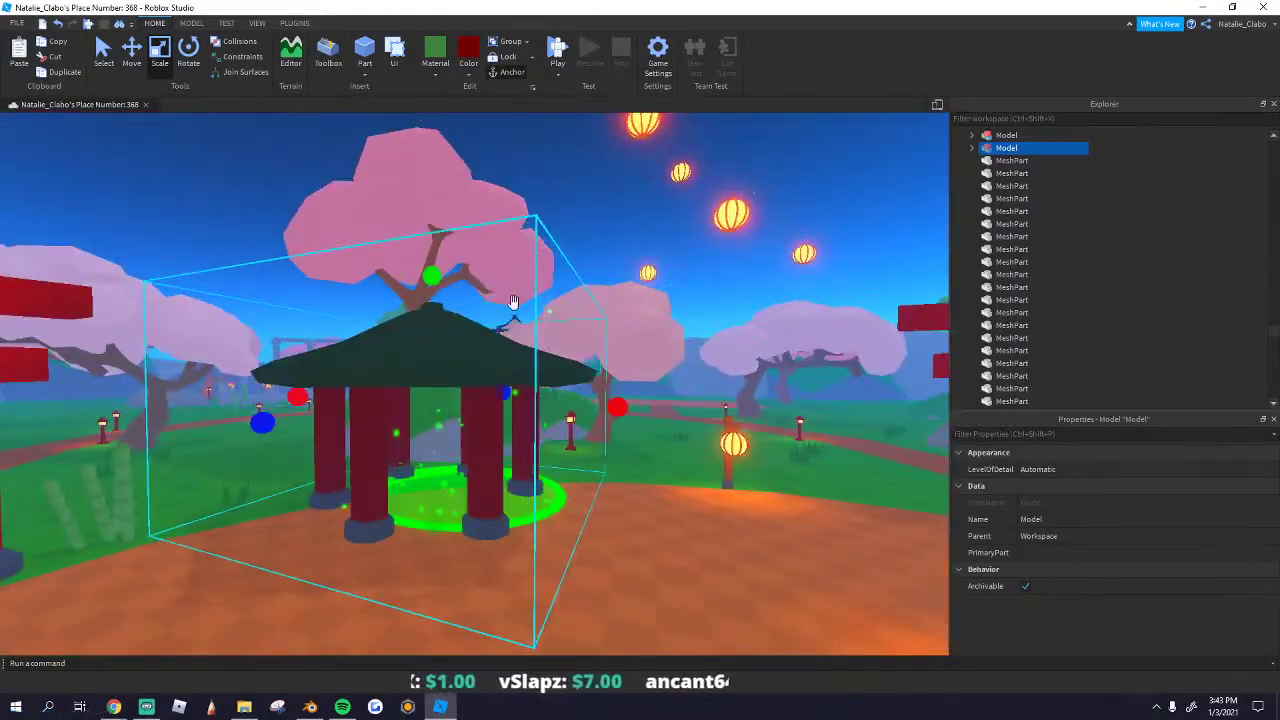
{"action": "left_click_drag", "start_coordinate": [431, 275], "coordinate": [431, 185]}
Step: Reposition the enlarged gazebo over the green circle and adjust its height against the brick plaza
{"action": "key", "text": "s"}
{"action": "right_click_drag", "start_coordinate": [485, 285], "coordinate": [527, 315]}
{"action": "key", "text": "s"}
{"action": "key", "text": "w"}
{"action": "left_click_drag", "start_coordinate": [497, 274], "coordinate": [519, 277]}
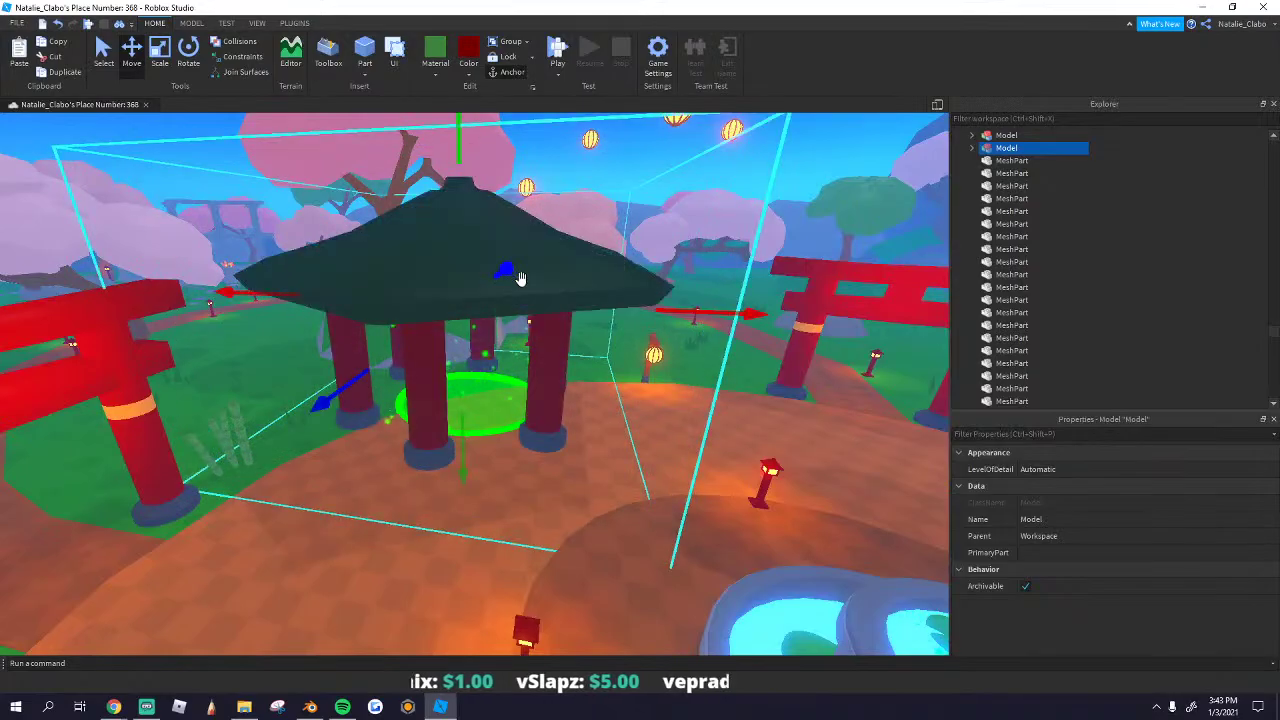
{"action": "key", "text": "w"}
{"action": "right_click_drag", "start_coordinate": [522, 279], "coordinate": [485, 379]}
{"action": "left_click_drag", "start_coordinate": [475, 377], "coordinate": [474, 380]}
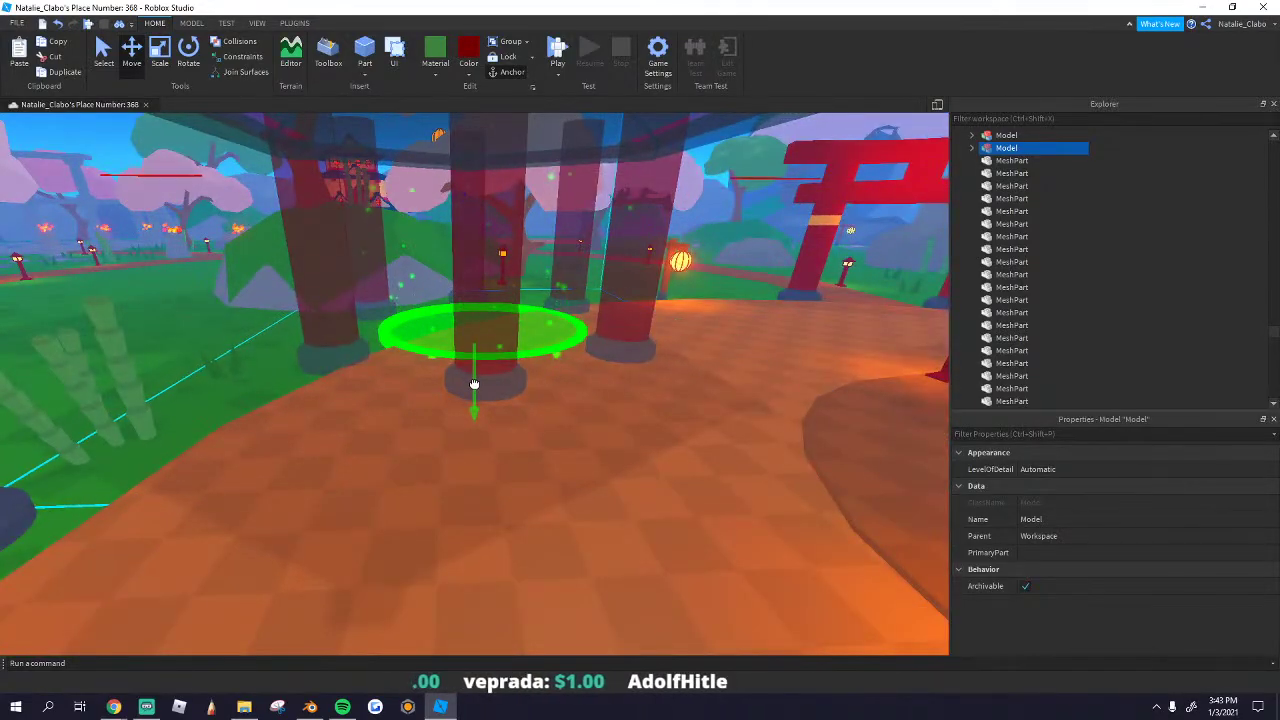
{"action": "key", "text": "s"}
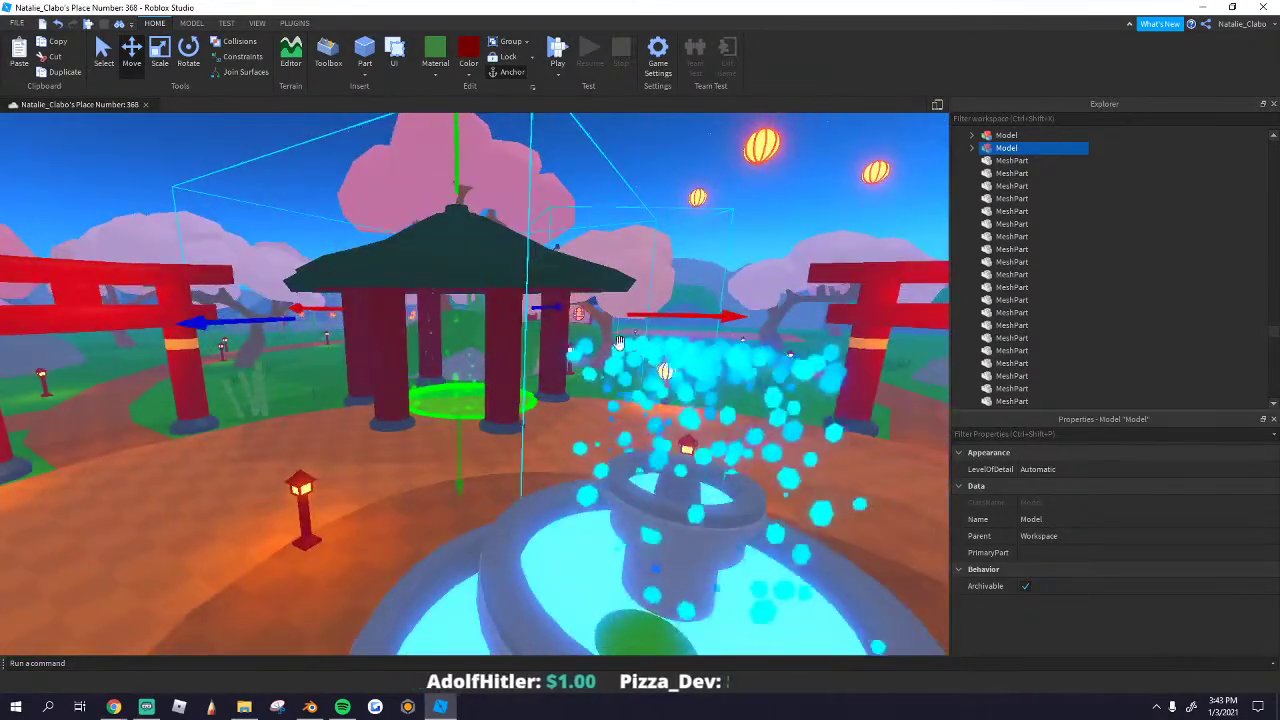
{"action": "left_click_drag", "start_coordinate": [639, 314], "coordinate": [648, 312]}
Step: Copy the torii gate's crimson color, RGB 150, 29, 21, onto the gazebo's pillar shafts and roof trim ring
{"action": "left_click", "coordinate": [152, 280]}
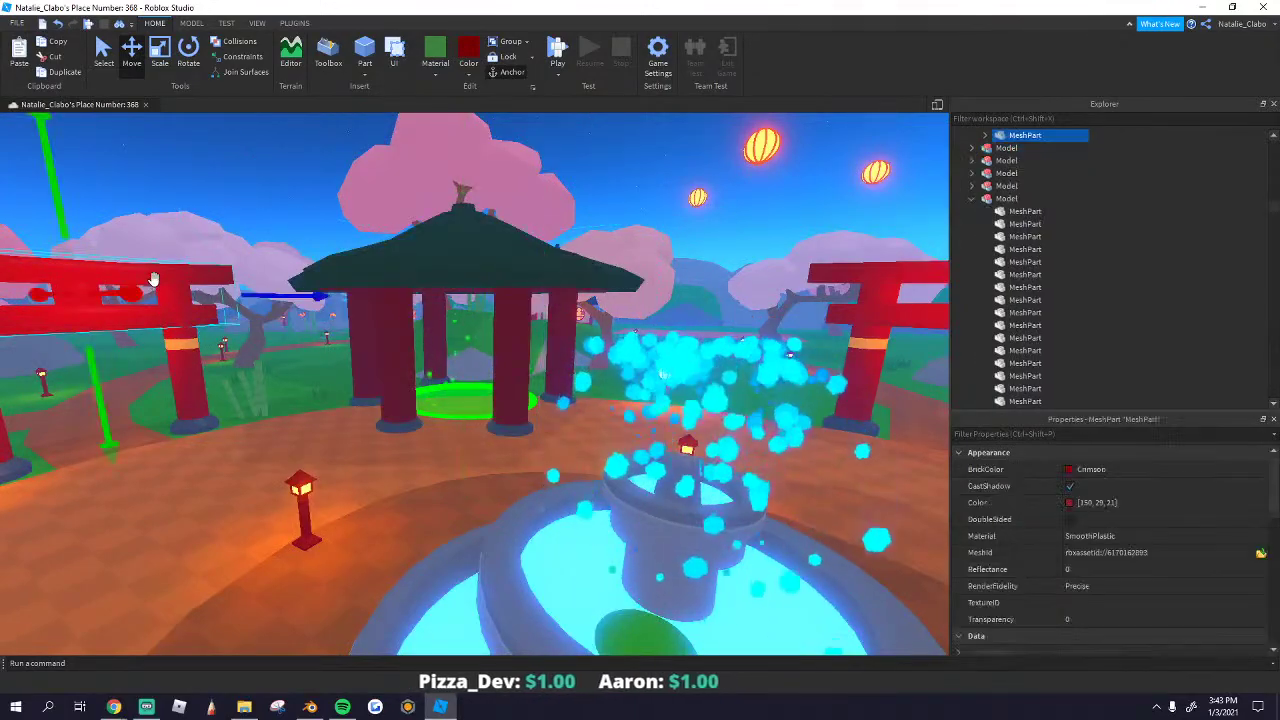
{"action": "left_click", "coordinate": [1135, 561]}
{"action": "key", "text": "w"}
{"action": "right_click_drag", "start_coordinate": [520, 380], "coordinate": [469, 387]}
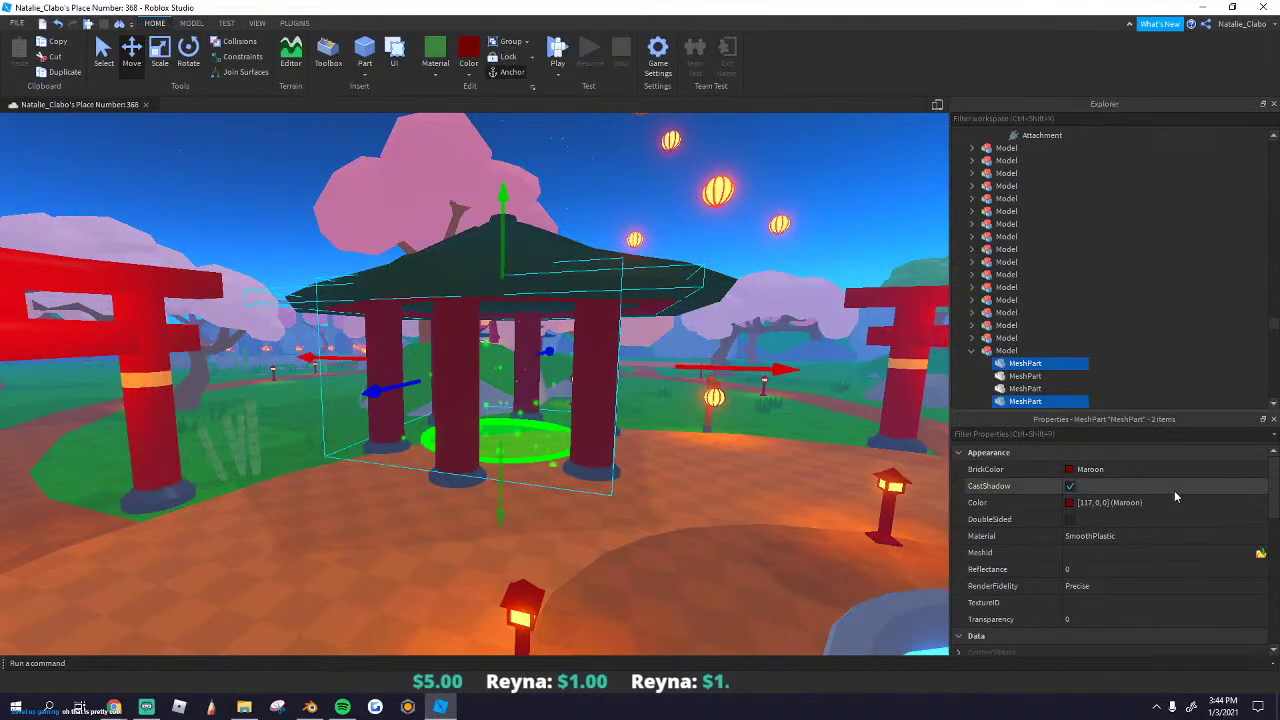
{"action": "key", "text": "a"}
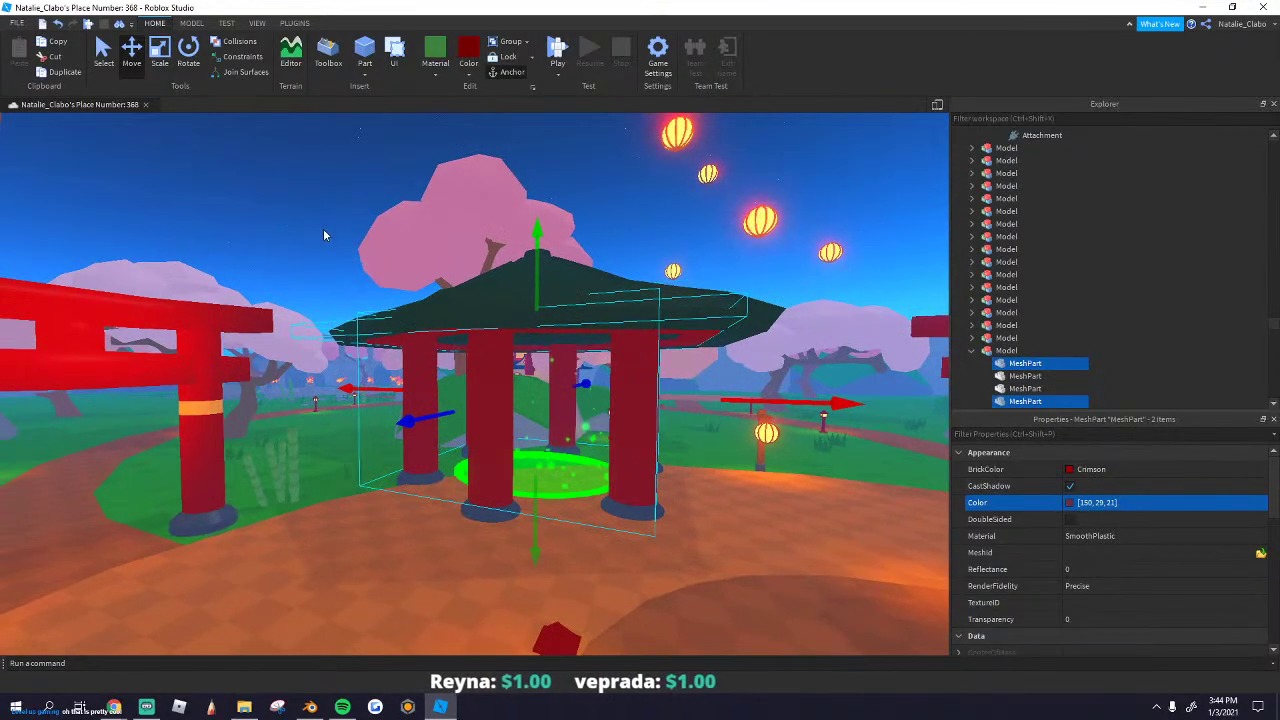
{"action": "left_click", "coordinate": [324, 229]}
Step: Copy the pagoda roof's green color, RGB 27, 86, 47, onto the gazebo roof
{"action": "key", "text": "w"}
{"action": "right_click_drag", "start_coordinate": [325, 242], "coordinate": [540, 312]}
{"action": "left_click", "coordinate": [540, 312]}
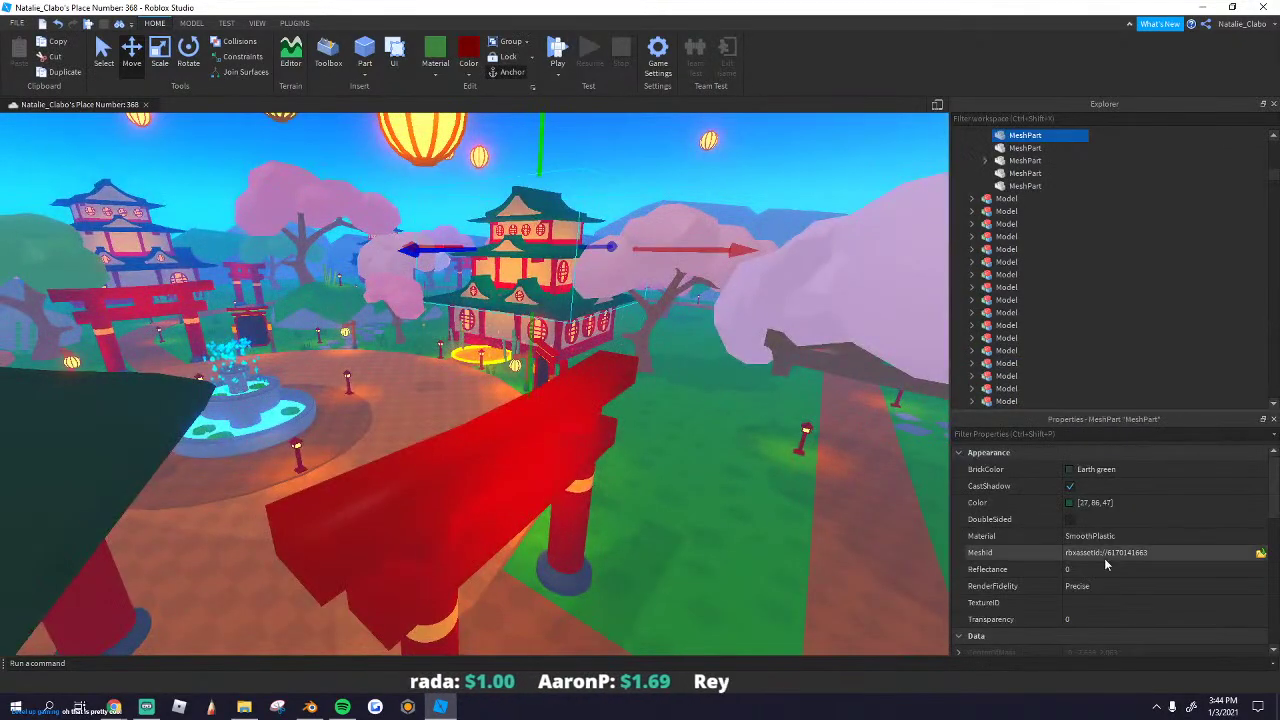
{"action": "left_click", "coordinate": [1135, 559]}
{"action": "key", "text": "w"}
{"action": "right_click_drag", "start_coordinate": [383, 213], "coordinate": [378, 212]}
{"action": "left_click", "coordinate": [377, 211]}
{"action": "left_click", "coordinate": [401, 294]}
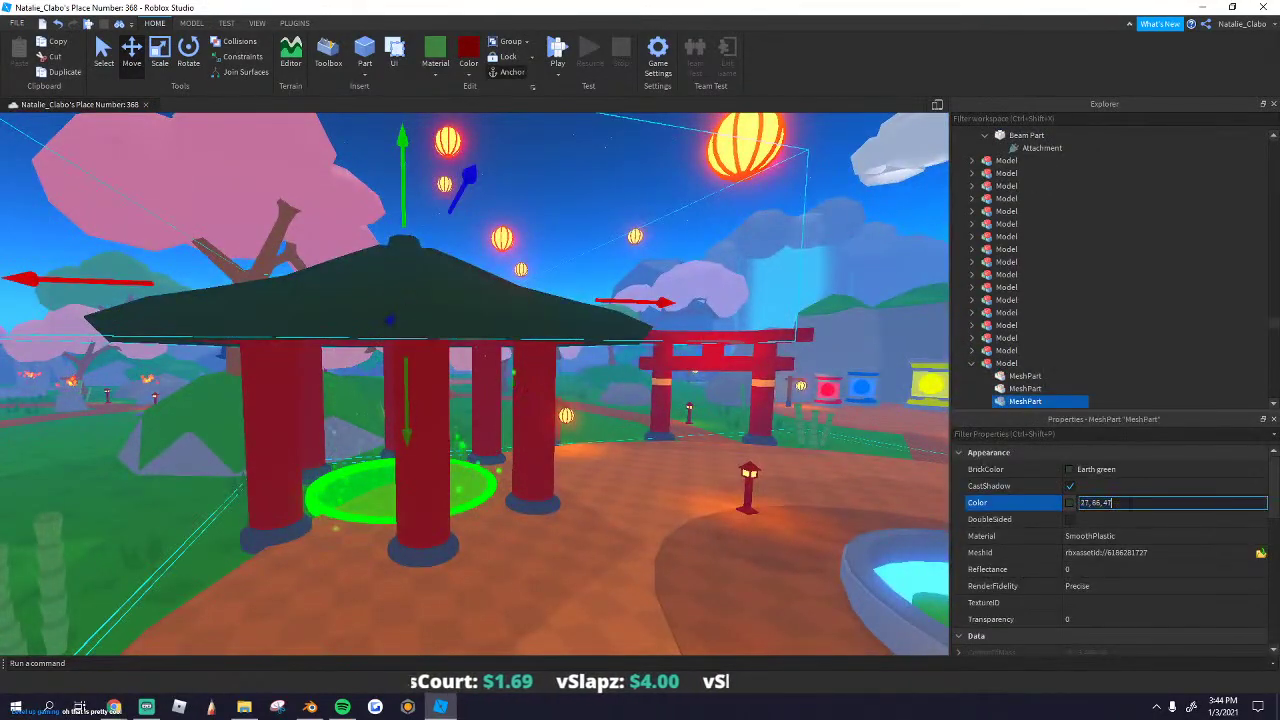
{"action": "left_click", "coordinate": [546, 231]}
Step: Move the lantern post beside the gazebo to the gap between two pillars behind the green circle
{"action": "key", "text": "s"}
{"action": "right_click_drag", "start_coordinate": [546, 231], "coordinate": [545, 232]}
{"action": "scroll", "coordinate": [570, 380], "scroll_direction": "up", "scroll_amount": 4}
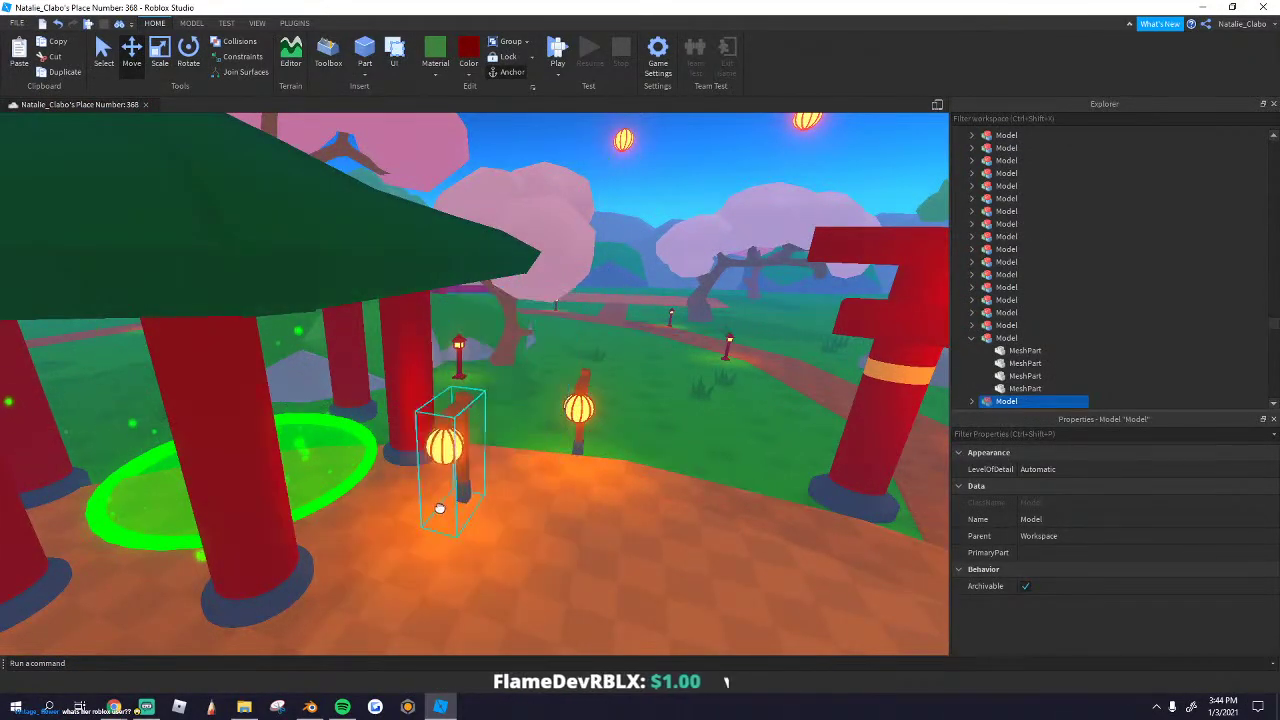
{"action": "left_click_drag", "start_coordinate": [440, 508], "coordinate": [351, 526]}
{"action": "right_click_drag", "start_coordinate": [440, 508], "coordinate": [351, 526]}
{"action": "left_click_drag", "start_coordinate": [351, 526], "coordinate": [446, 489]}
{"action": "right_click_drag", "start_coordinate": [351, 526], "coordinate": [446, 489]}
{"action": "left_click_drag", "start_coordinate": [446, 489], "coordinate": [517, 447]}
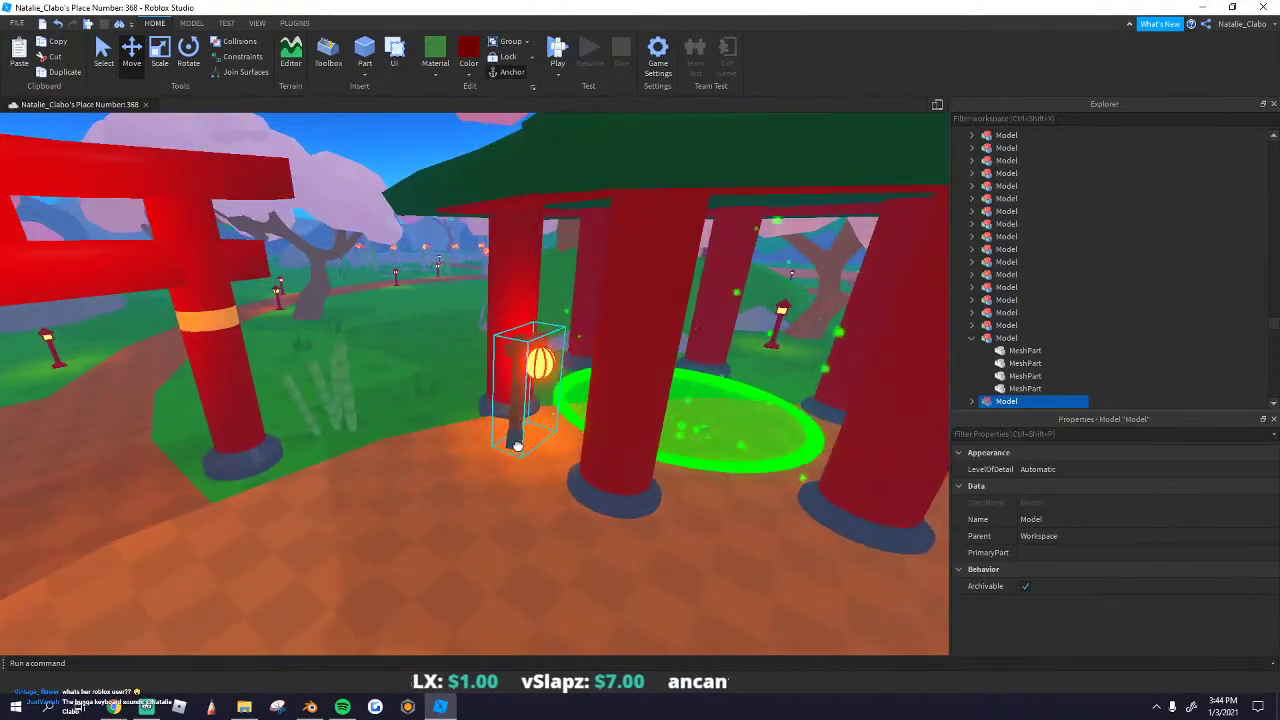
{"action": "right_click_drag", "start_coordinate": [522, 437], "coordinate": [543, 520]}
{"action": "left_click_drag", "start_coordinate": [543, 520], "coordinate": [498, 472]}
{"action": "right_click_drag", "start_coordinate": [497, 474], "coordinate": [498, 472]}
{"action": "left_click_drag", "start_coordinate": [498, 472], "coordinate": [542, 509]}
{"action": "scroll", "coordinate": [542, 509], "scroll_direction": "up", "scroll_amount": 1}
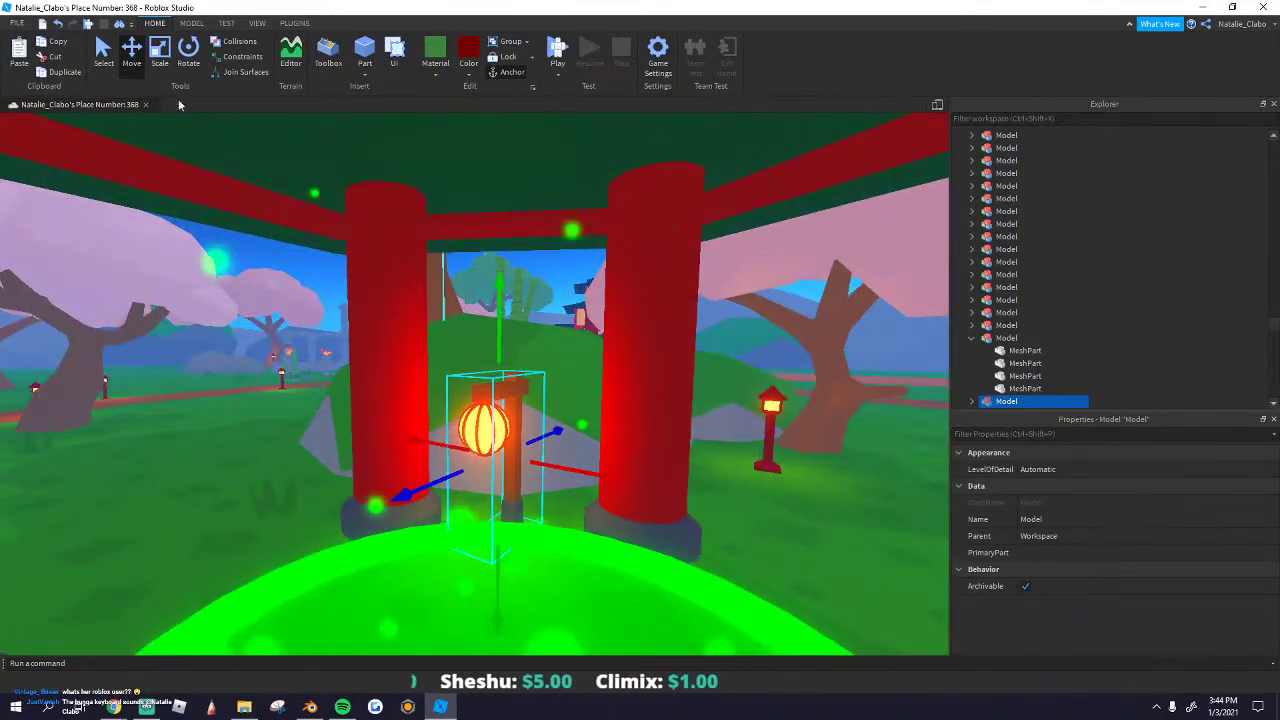
Step: Rotate the lantern post to face the green circle and center it between the gazebo's two rear pillars
{"action": "left_click", "coordinate": [187, 55]}
{"action": "key", "text": "d"}
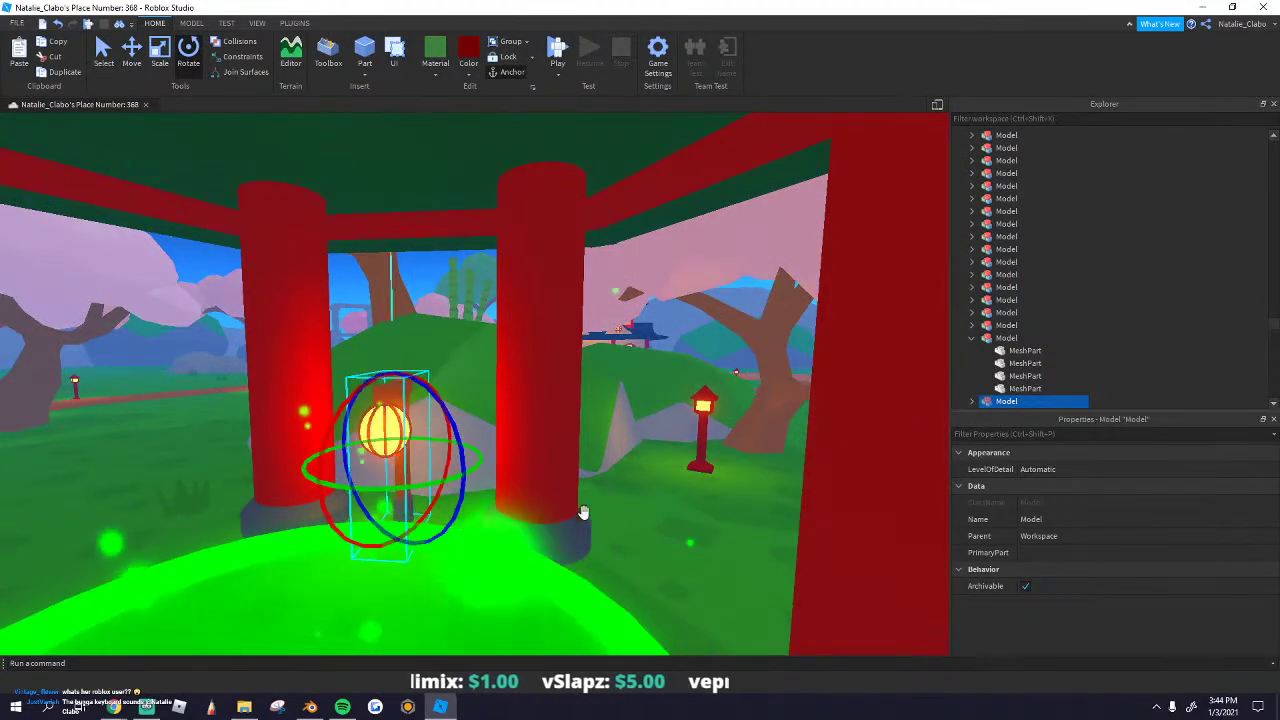
{"action": "left_click", "coordinate": [622, 525]}
{"action": "scroll", "coordinate": [423, 460], "scroll_direction": "up", "scroll_amount": 2}
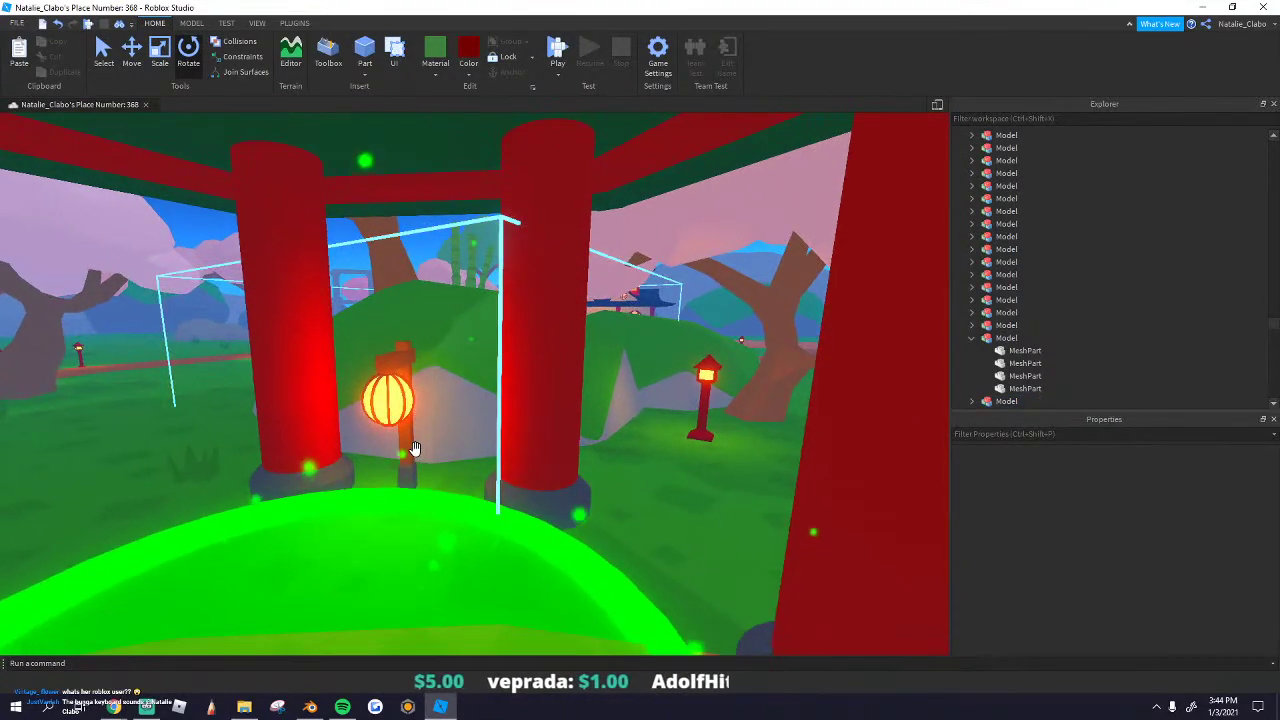
{"action": "left_click", "coordinate": [350, 412]}
{"action": "key", "text": "a"}
{"action": "left_click", "coordinate": [132, 56]}
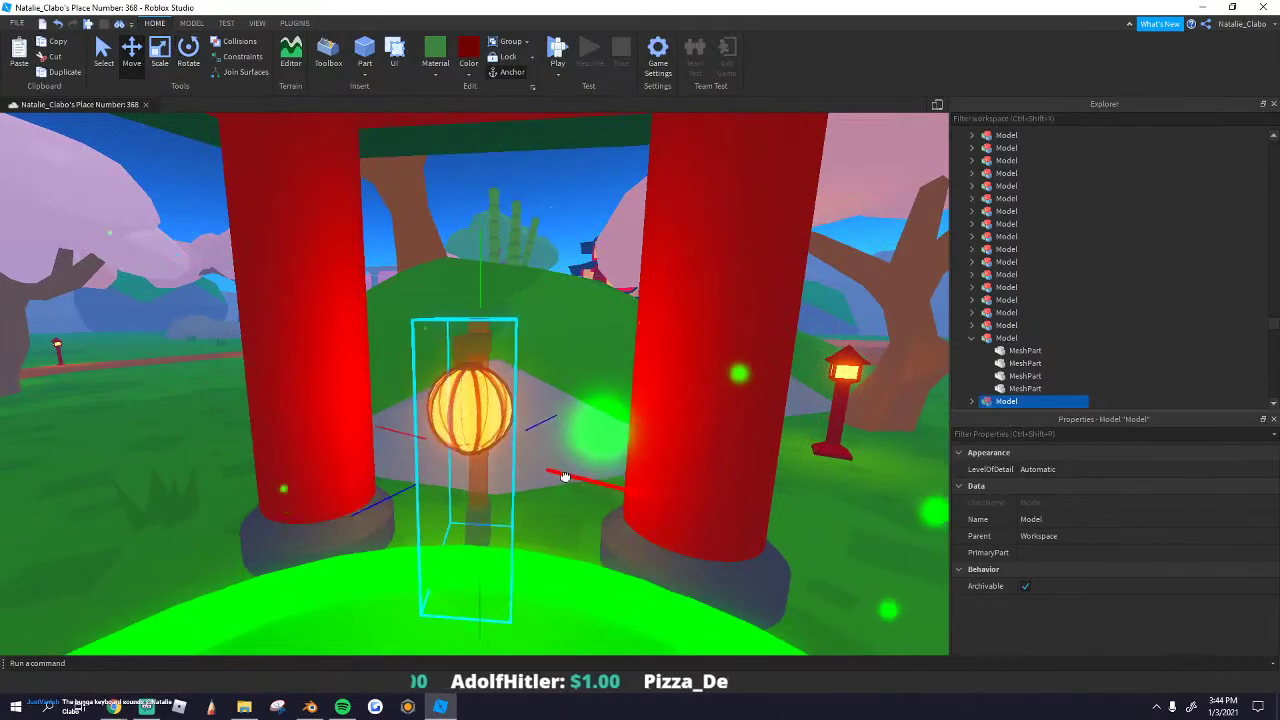
{"action": "left_click_drag", "start_coordinate": [565, 477], "coordinate": [551, 430]}
{"action": "scroll", "coordinate": [554, 430], "scroll_direction": "down", "scroll_amount": 8}
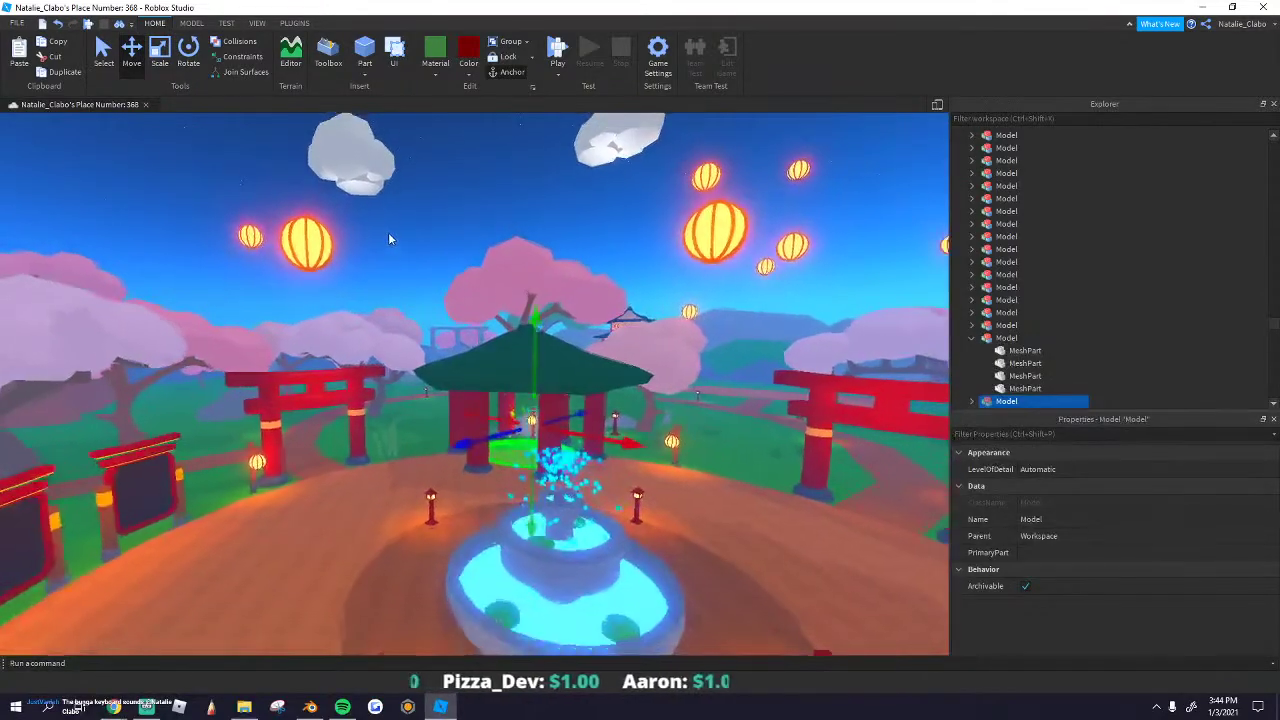
{"action": "left_click", "coordinate": [430, 293]}
Step: Duplicate the rear lantern post and place the copy in the neighboring pillar gap on the grassy side, facing the green circle
{"action": "scroll", "coordinate": [430, 293], "scroll_direction": "up", "scroll_amount": 3}
{"action": "scroll", "coordinate": [489, 384], "scroll_direction": "up", "scroll_amount": 8}
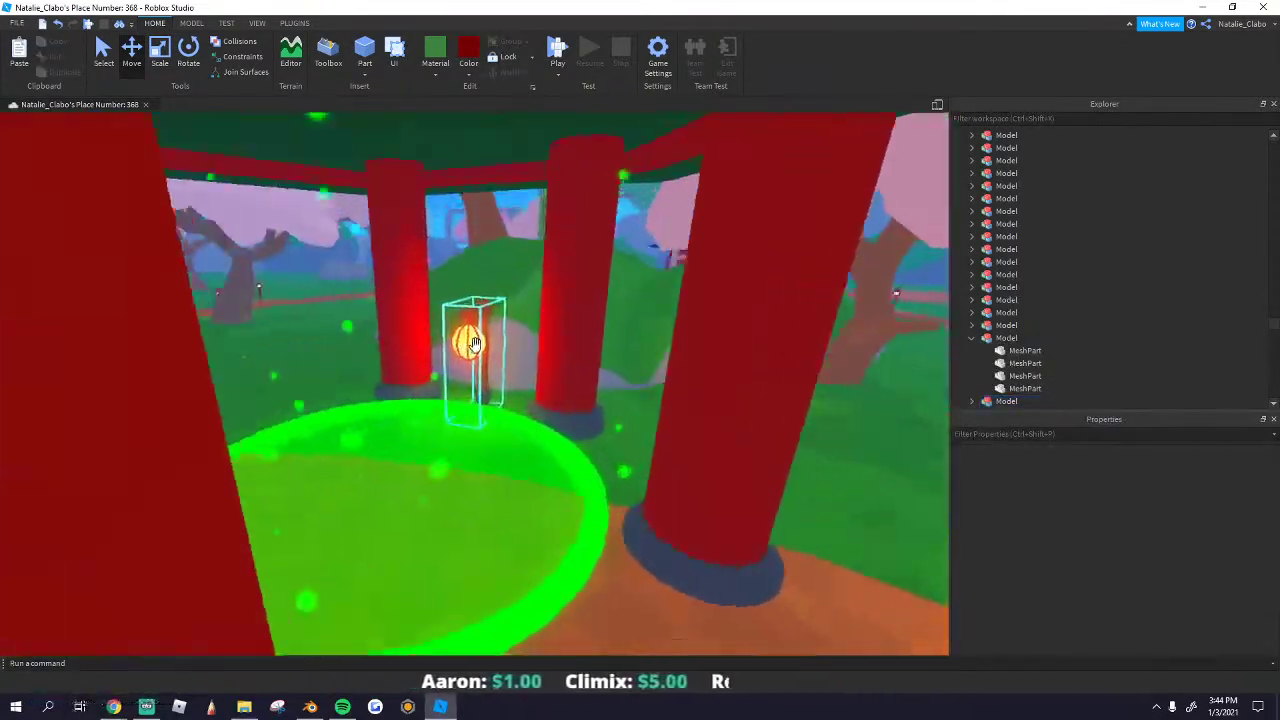
{"action": "left_click", "coordinate": [475, 345]}
{"action": "key", "text": "ctrl+d"}
{"action": "left_click_drag", "start_coordinate": [490, 262], "coordinate": [290, 416]}
{"action": "right_click_drag", "start_coordinate": [290, 416], "coordinate": [294, 414]}
{"action": "scroll", "coordinate": [294, 414], "scroll_direction": "up", "scroll_amount": 3}
{"action": "scroll", "coordinate": [156, 467], "scroll_direction": "down", "scroll_amount": 5}
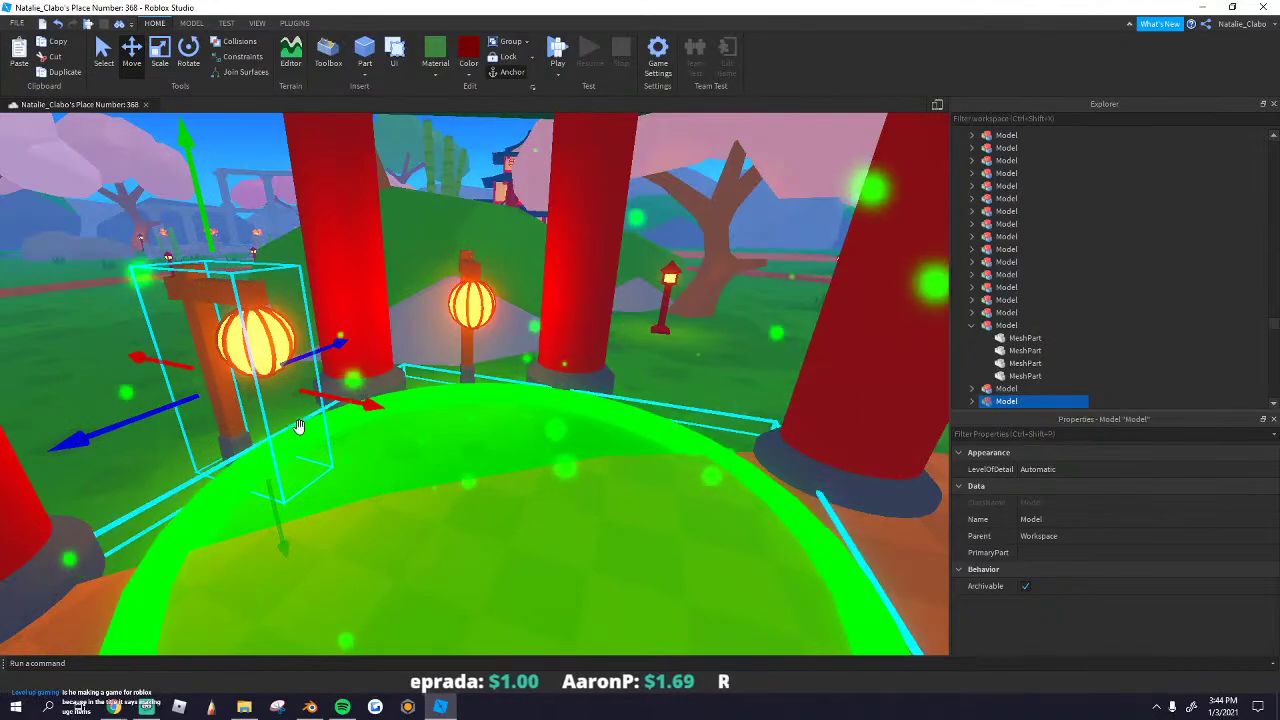
Step: Add another lantern post copy on the plaza side of the rear pillars and rotate it toward the green circle
{"action": "key", "text": "ctrl+v"}
{"action": "left_click_drag", "start_coordinate": [187, 271], "coordinate": [689, 420]}
{"action": "key", "text": "r"}
{"action": "scroll", "coordinate": [688, 418], "scroll_direction": "down", "scroll_amount": 1}
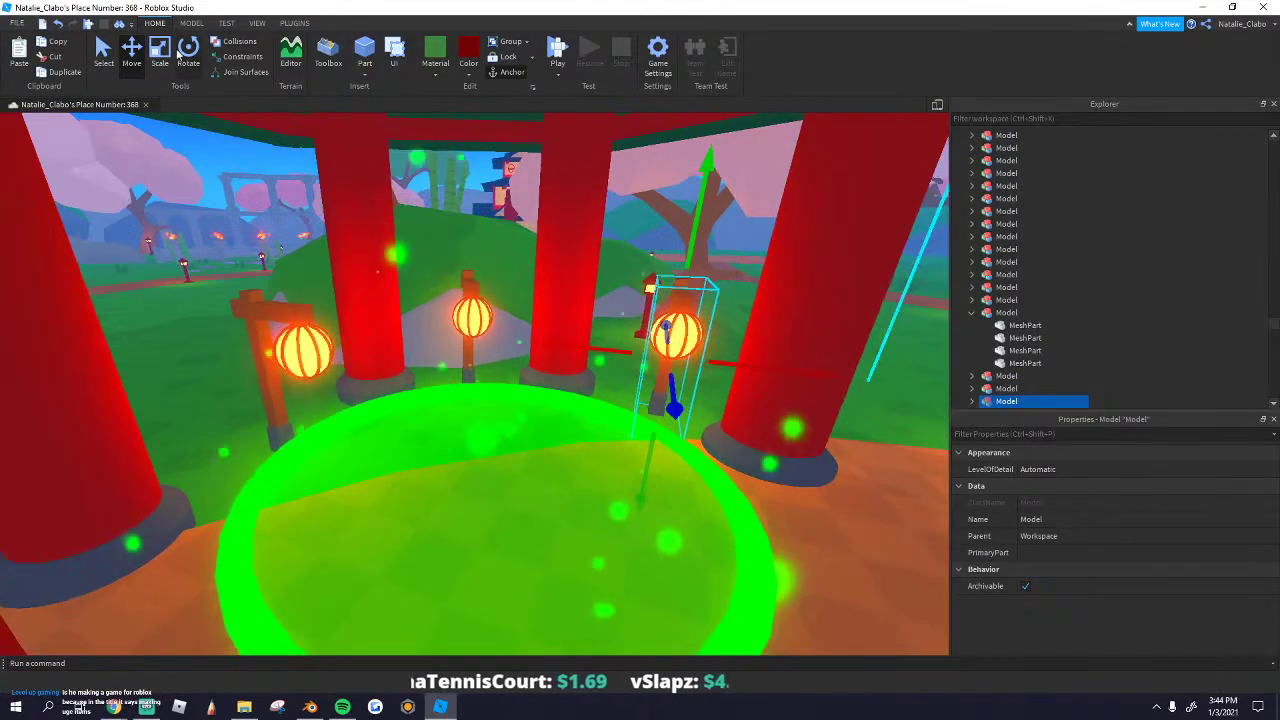
{"action": "left_click", "coordinate": [188, 55]}
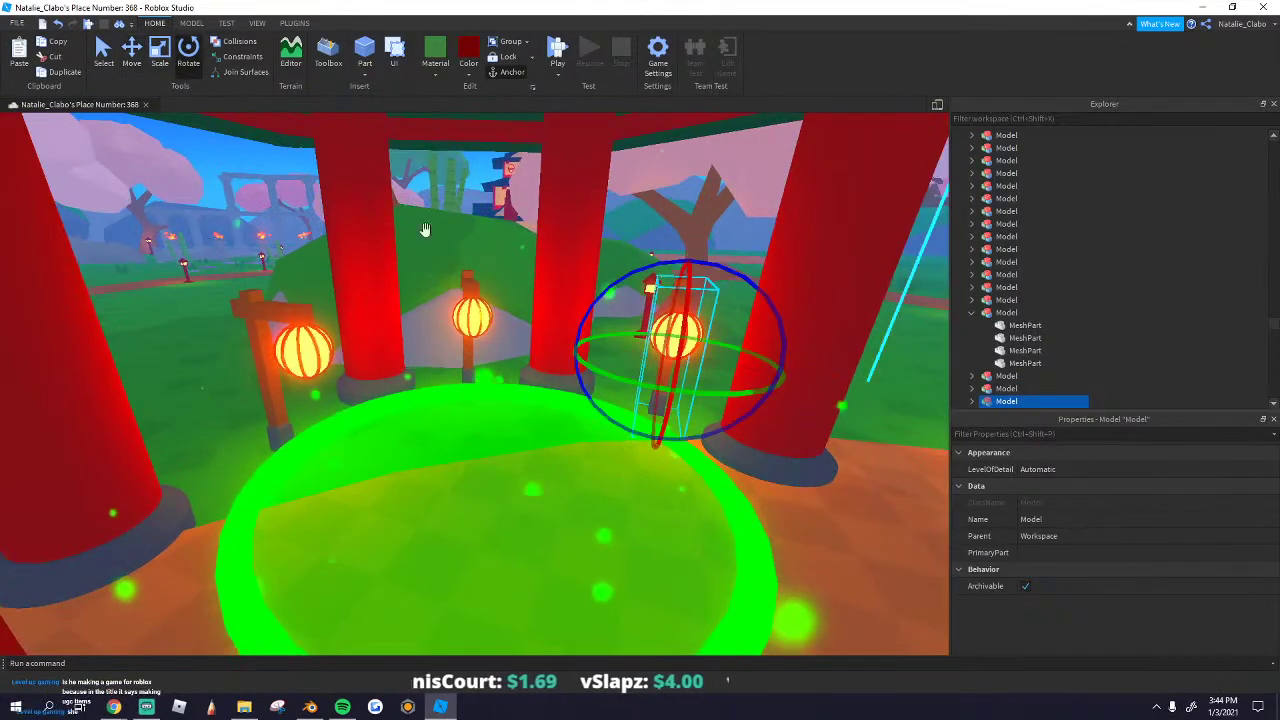
{"action": "left_click_drag", "start_coordinate": [588, 372], "coordinate": [531, 418]}
{"action": "key", "text": "d"}
{"action": "key", "text": "w"}
Step: Shift the plaza-side lantern post sideways into line with its pillar gap
{"action": "left_click", "coordinate": [133, 60]}
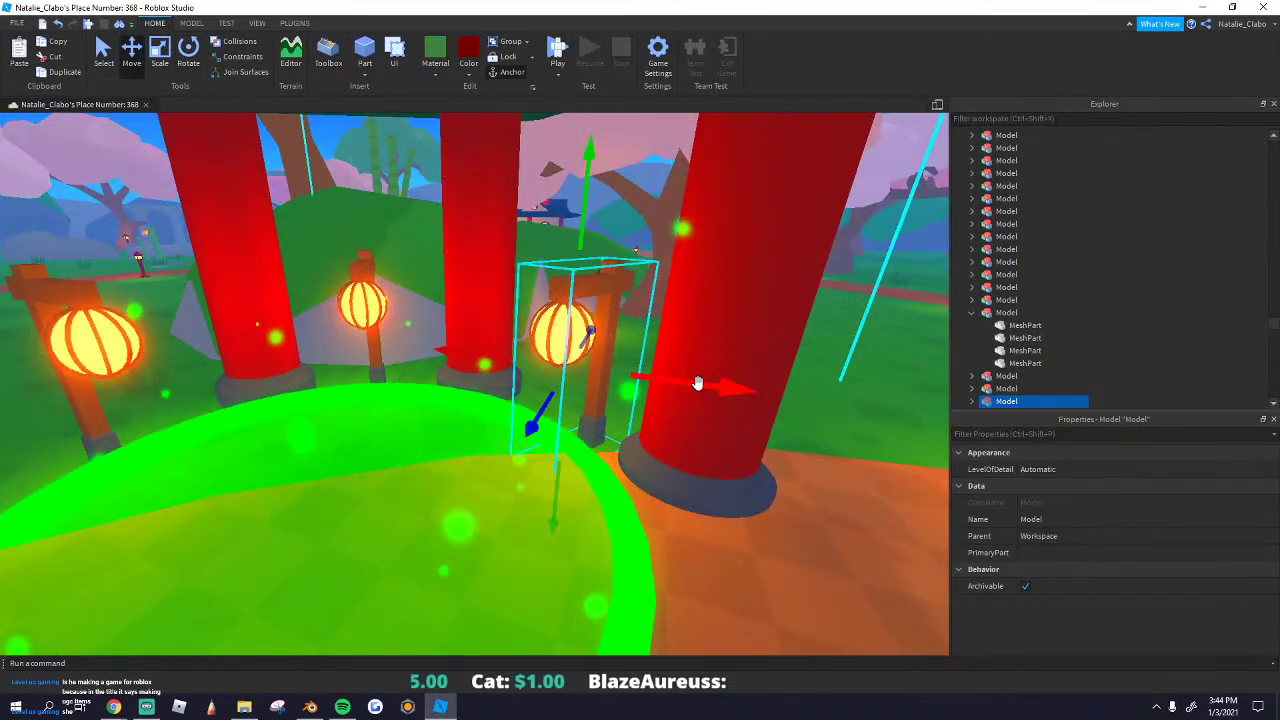
{"action": "left_click_drag", "start_coordinate": [698, 383], "coordinate": [677, 383]}
{"action": "key", "text": "s"}
{"action": "right_click_drag", "start_coordinate": [676, 382], "coordinate": [673, 374]}
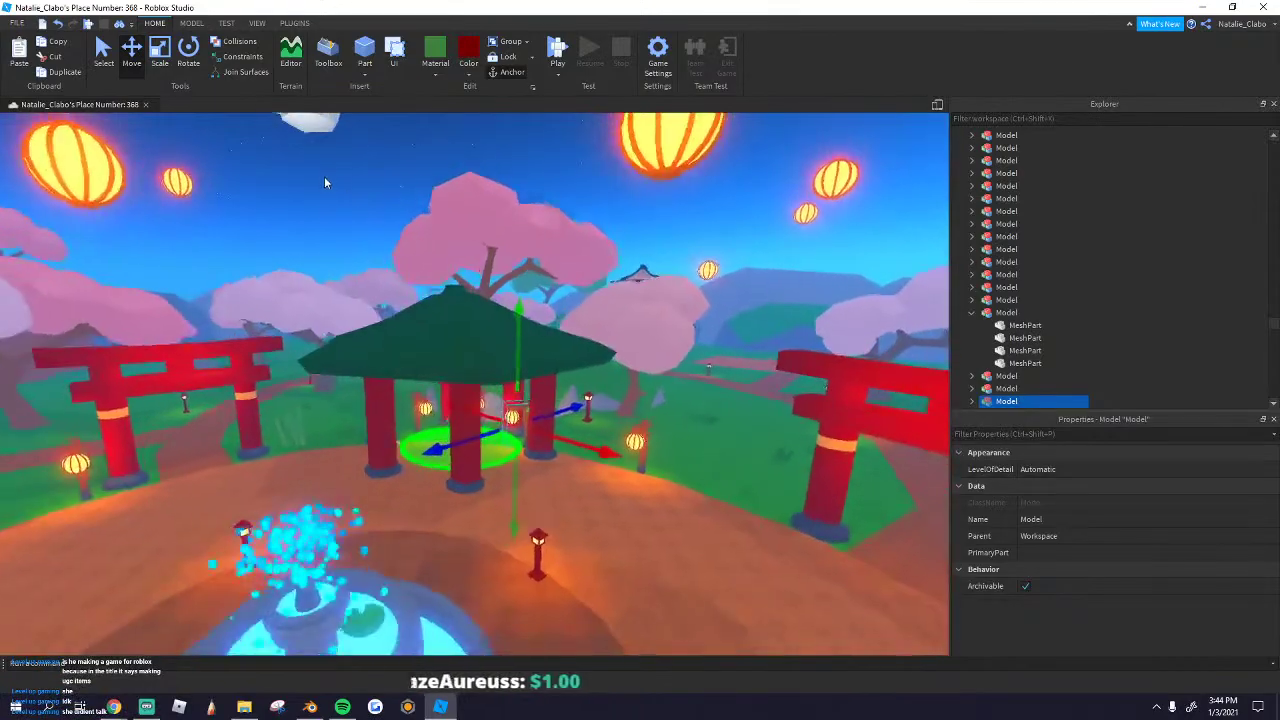
{"action": "key", "text": "a"}
{"action": "left_click", "coordinate": [402, 184]}
{"action": "right_click_drag", "start_coordinate": [449, 280], "coordinate": [451, 281]}
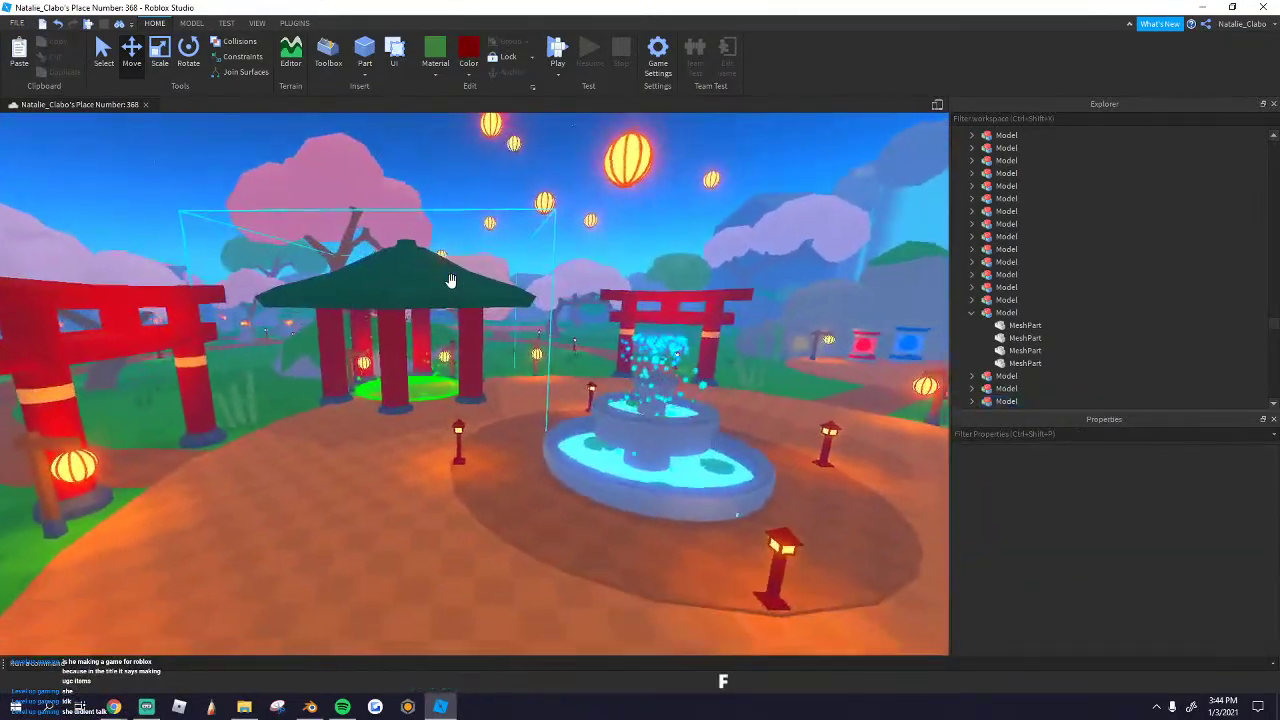
Step: Duplicate the gazebo roof mesh and resize the copy vertically to form a second layer above the original roof
{"action": "scroll", "coordinate": [450, 281], "scroll_direction": "up", "scroll_amount": 5}
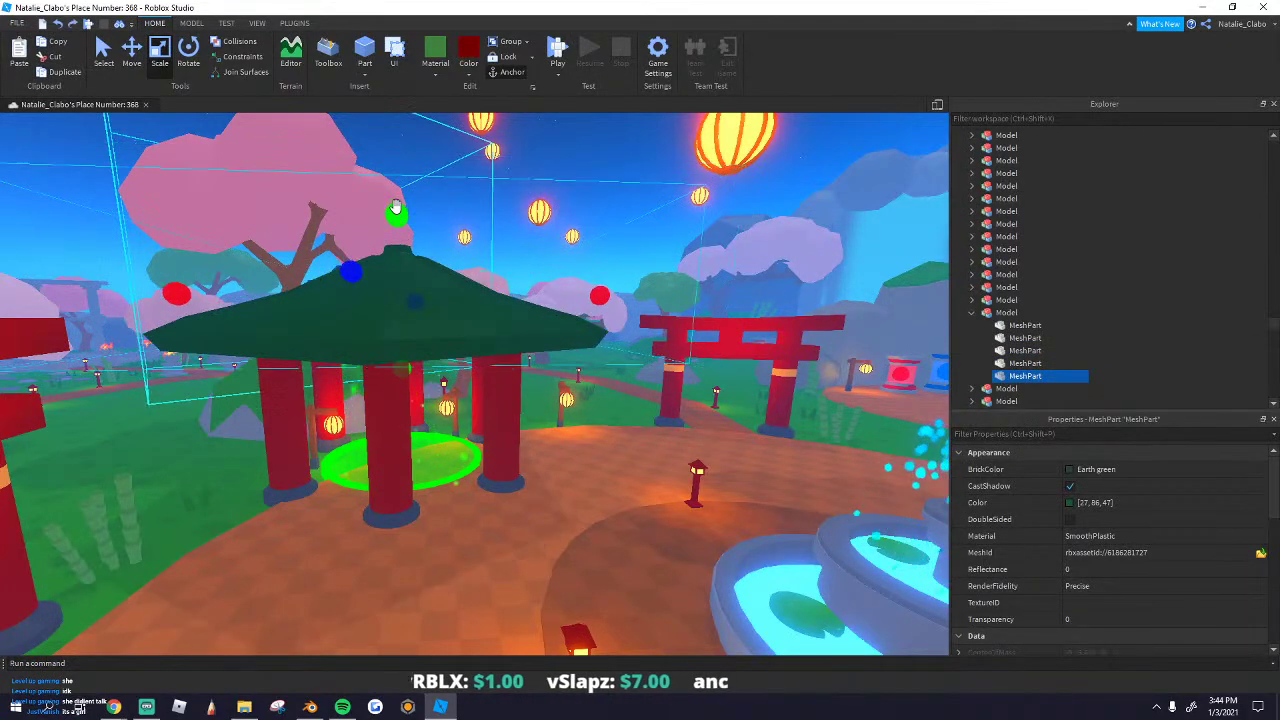
{"action": "scroll", "coordinate": [401, 322], "scroll_direction": "up", "scroll_amount": 3}
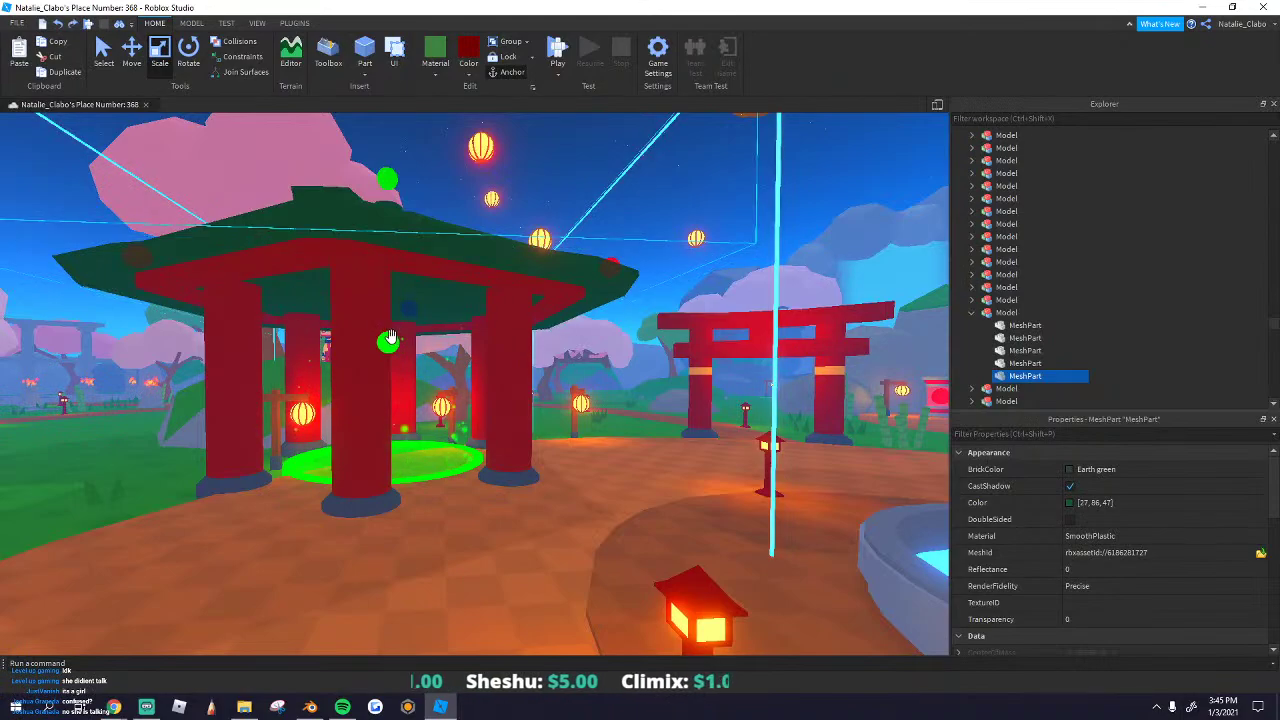
{"action": "key", "text": "e"}
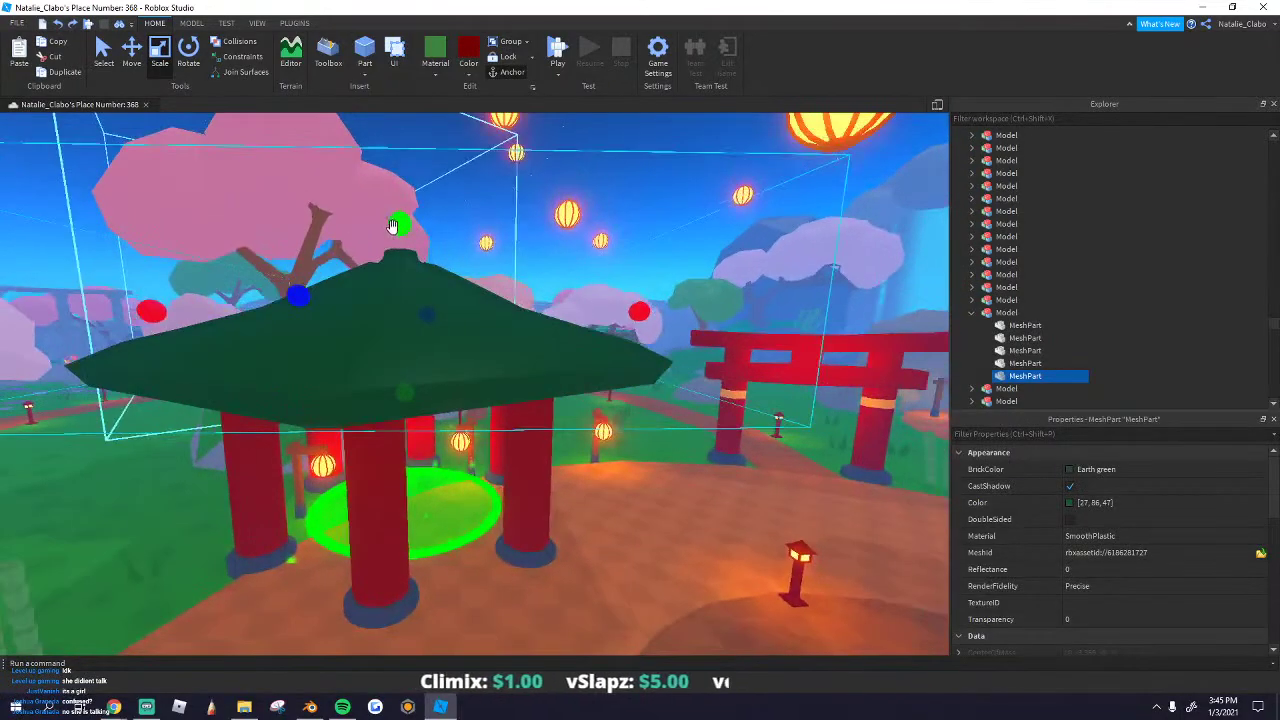
{"action": "left_click_drag", "start_coordinate": [404, 398], "coordinate": [404, 391]}
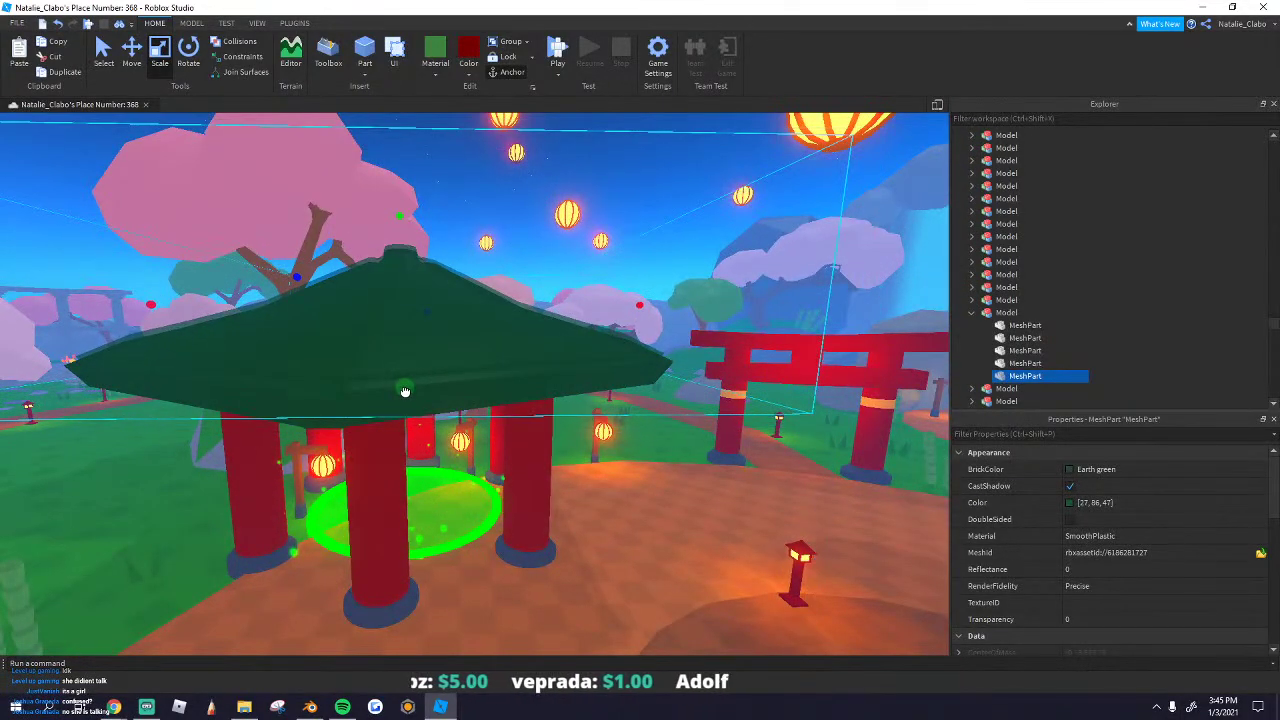
{"action": "key", "text": "s"}
{"action": "right_click_drag", "start_coordinate": [405, 391], "coordinate": [363, 390]}
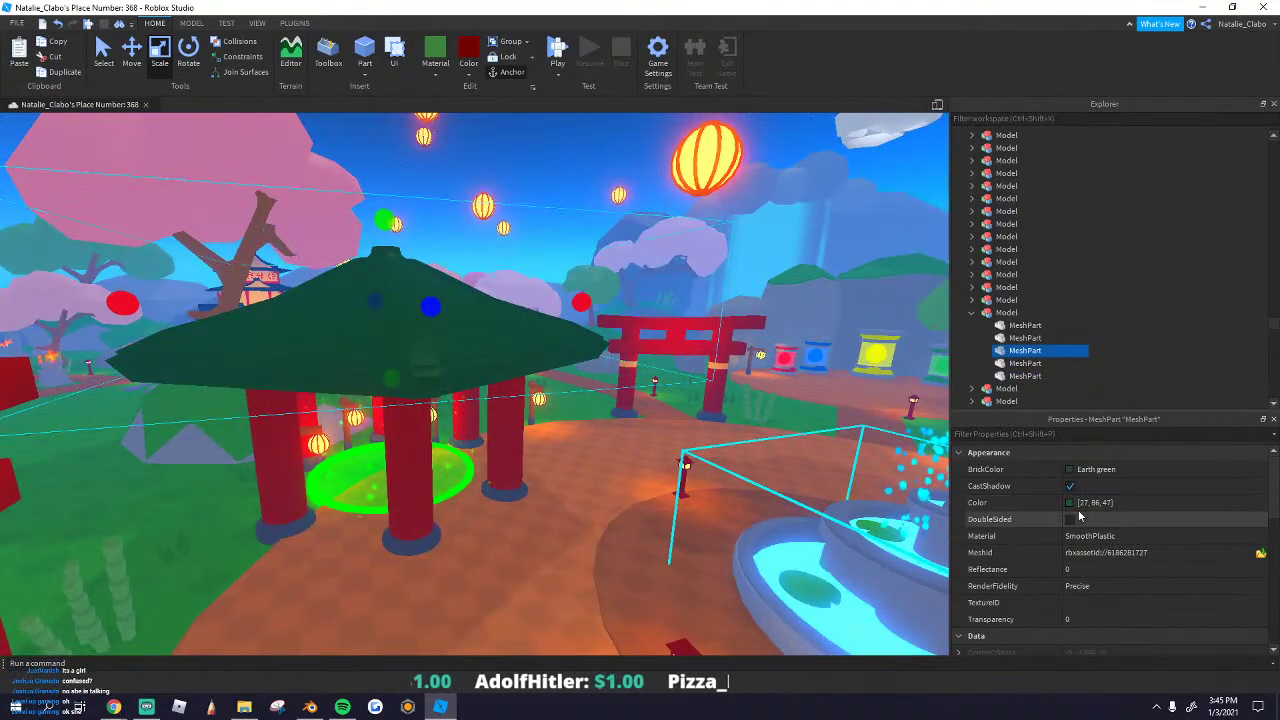
Step: Recolor the lower gazebo roof layer to a lighter green, RGB 72, 102, 67
{"action": "left_click", "coordinate": [1070, 502]}
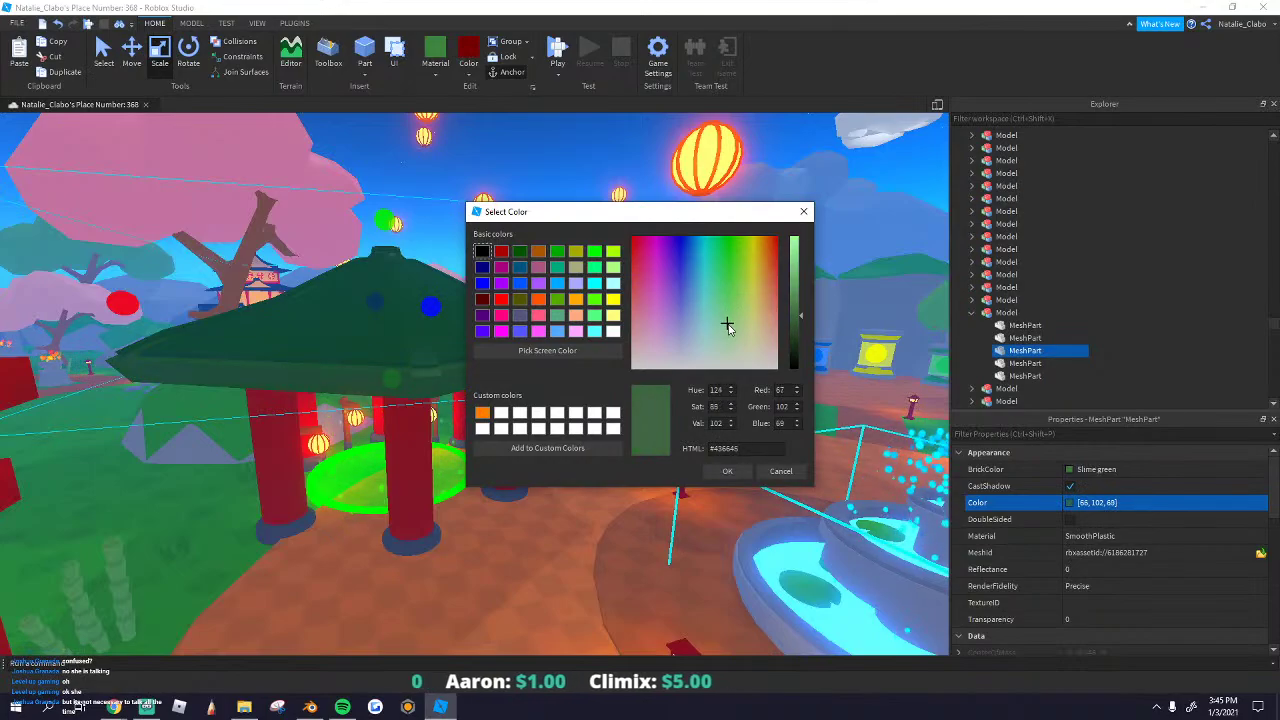
{"action": "left_click", "coordinate": [716, 475]}
{"action": "scroll", "coordinate": [431, 303], "scroll_direction": "down", "scroll_amount": 5}
{"action": "right_click_drag", "start_coordinate": [431, 303], "coordinate": [449, 351]}
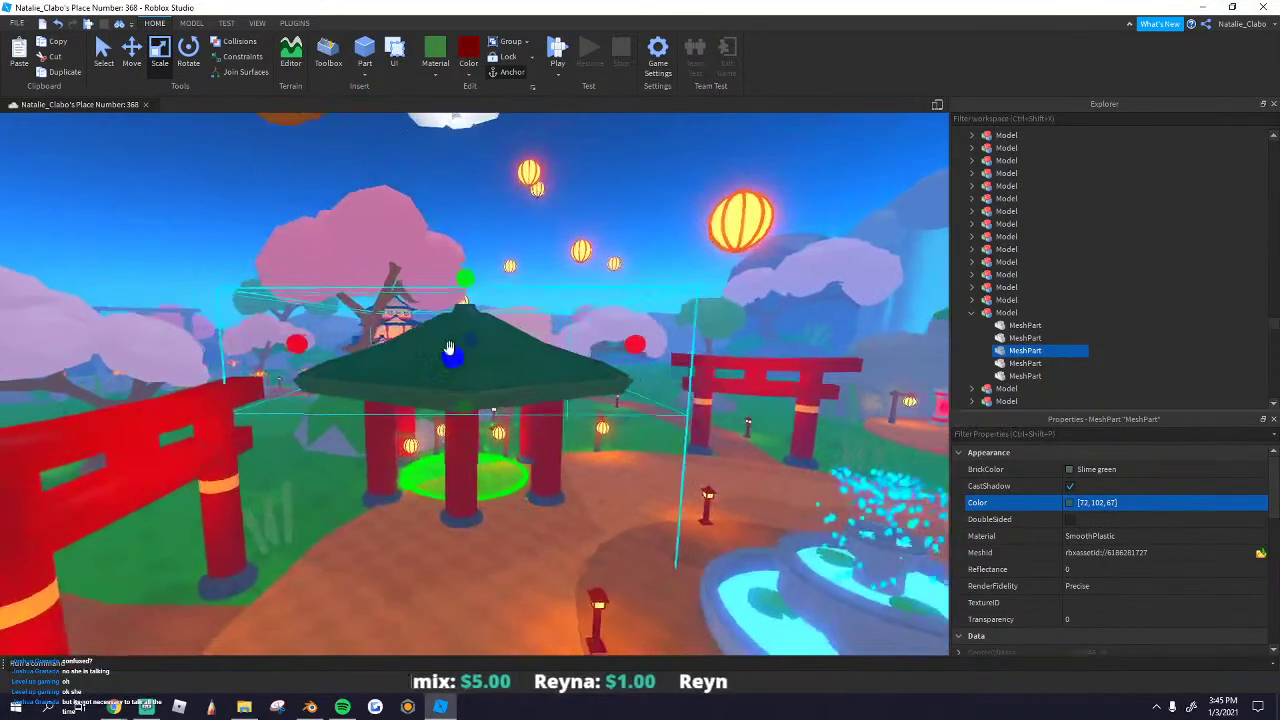
{"action": "left_click", "coordinate": [388, 364]}
{"action": "right_click_drag", "start_coordinate": [375, 368], "coordinate": [231, 224]}
{"action": "scroll", "coordinate": [231, 224], "scroll_direction": "down", "scroll_amount": 5}
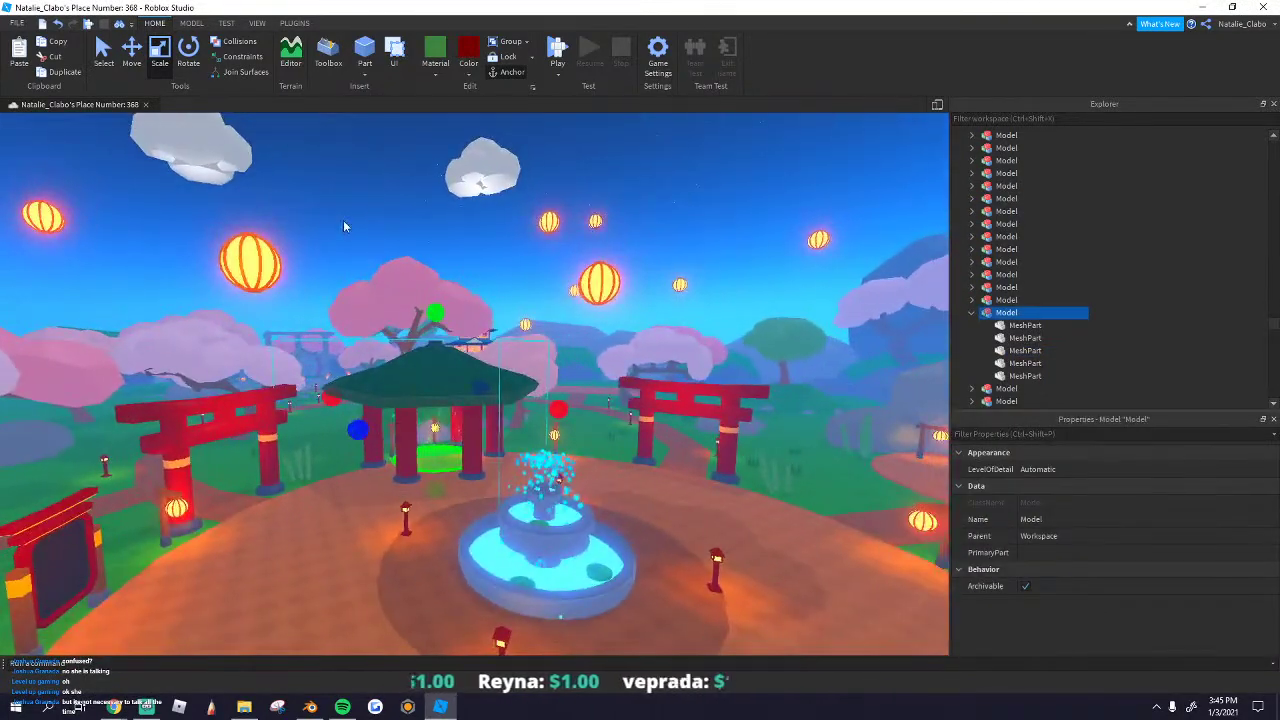
{"action": "right_click_drag", "start_coordinate": [393, 255], "coordinate": [395, 260]}
{"action": "left_click", "coordinate": [643, 400]}
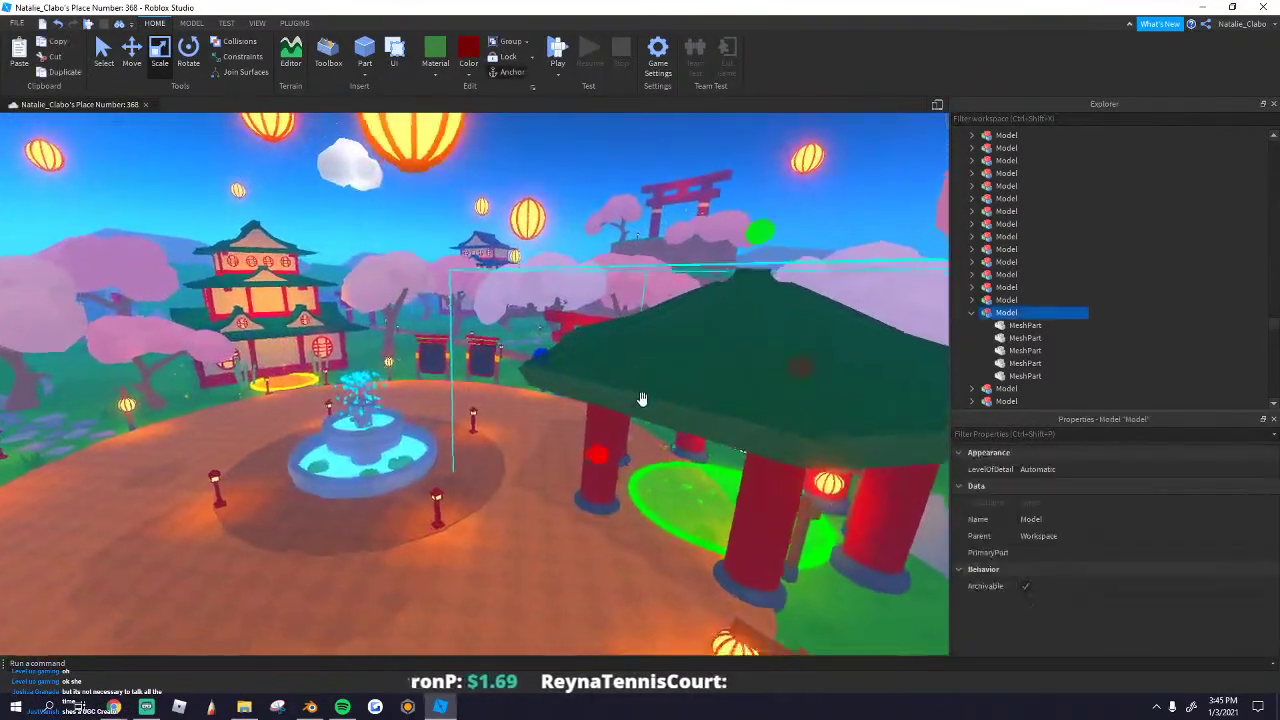
Step: Enlarge the green circle under the gazebo so its edge reaches the pillar bases
{"action": "scroll", "coordinate": [645, 400], "scroll_direction": "up", "scroll_amount": 5}
{"action": "scroll", "coordinate": [645, 400], "scroll_direction": "down", "scroll_amount": 3}
{"action": "right_click_drag", "start_coordinate": [645, 400], "coordinate": [565, 376]}
{"action": "scroll", "coordinate": [597, 350], "scroll_direction": "down", "scroll_amount": 1}
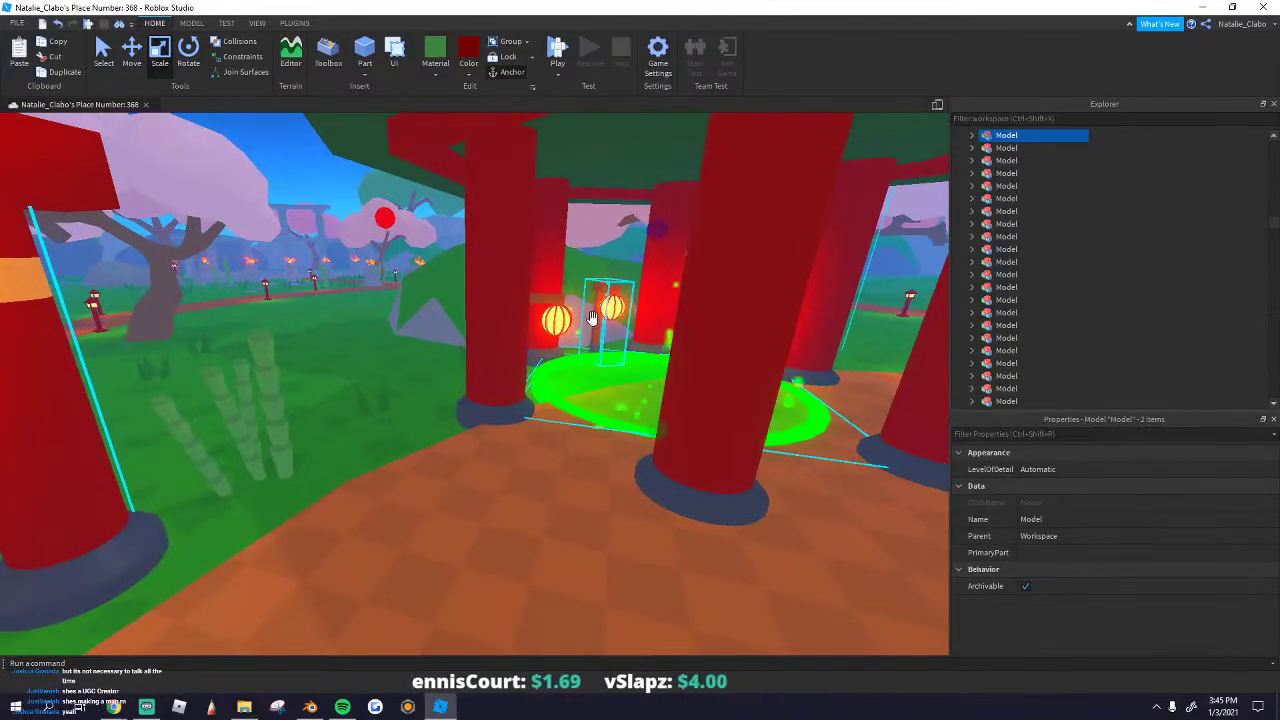
{"action": "scroll", "coordinate": [594, 314], "scroll_direction": "down", "scroll_amount": 6}
{"action": "right_click_drag", "start_coordinate": [594, 314], "coordinate": [590, 310]}
{"action": "left_click_drag", "start_coordinate": [421, 152], "coordinate": [421, 212]}
{"action": "scroll", "coordinate": [421, 212], "scroll_direction": "down", "scroll_amount": 2}
{"action": "scroll", "coordinate": [380, 280], "scroll_direction": "up", "scroll_amount": 3}
{"action": "right_click_drag", "start_coordinate": [380, 280], "coordinate": [180, 378]}
{"action": "left_click", "coordinate": [294, 311]}
{"action": "left_click", "coordinate": [180, 378]}
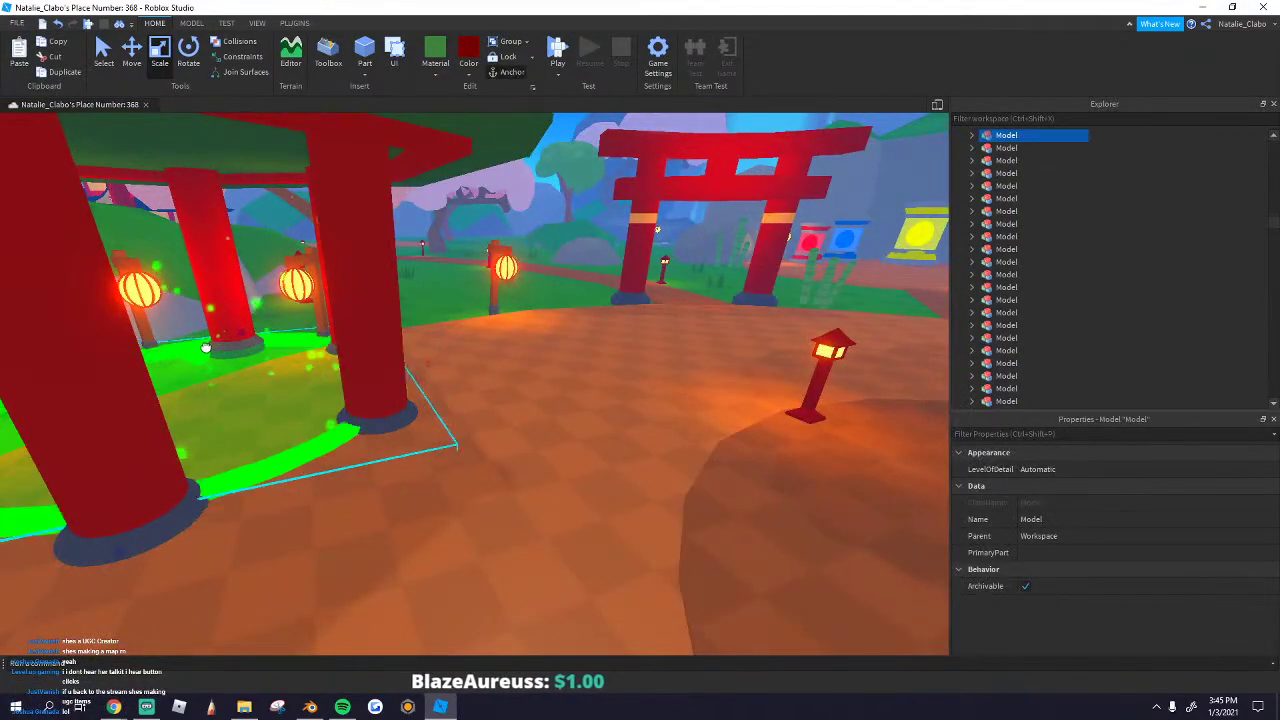
Step: Examine from several sides how the enlarged green circle fits between the gazebo pillars
{"action": "scroll", "coordinate": [206, 346], "scroll_direction": "down", "scroll_amount": 5}
{"action": "right_click_drag", "start_coordinate": [206, 346], "coordinate": [206, 343]}
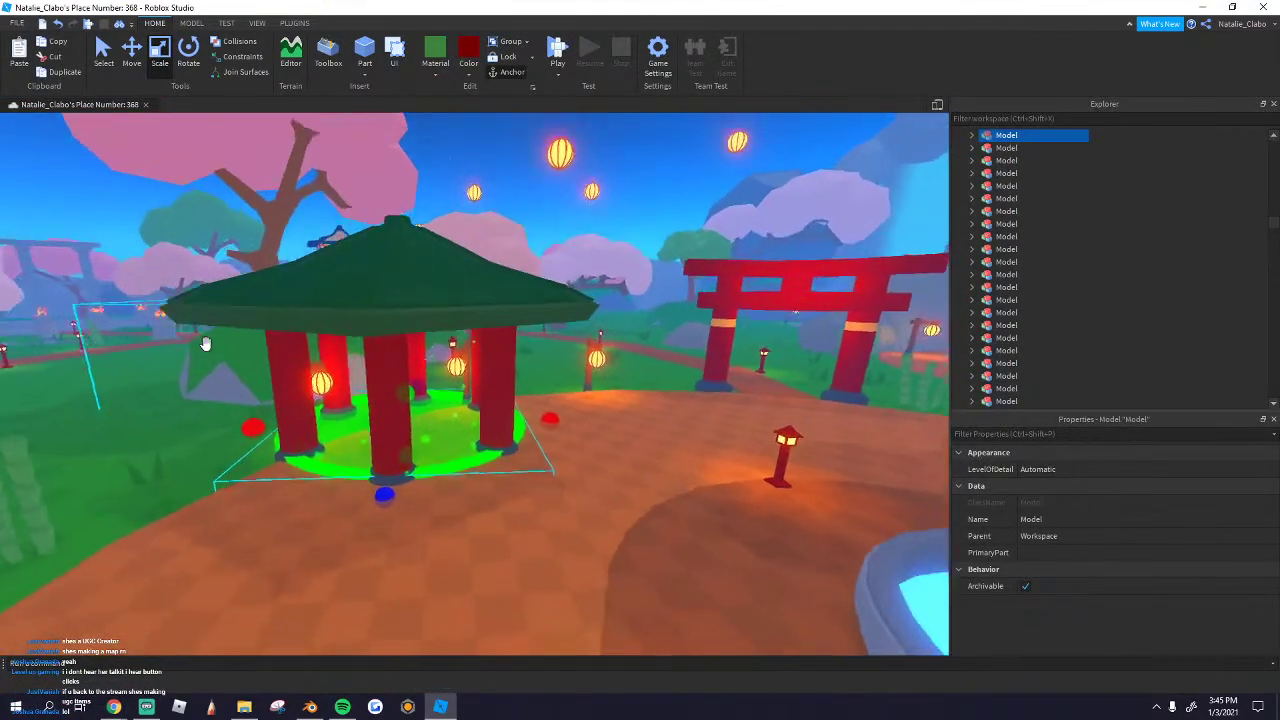
{"action": "scroll", "coordinate": [294, 359], "scroll_direction": "up", "scroll_amount": 2}
{"action": "right_click_drag", "start_coordinate": [330, 357], "coordinate": [321, 357]}
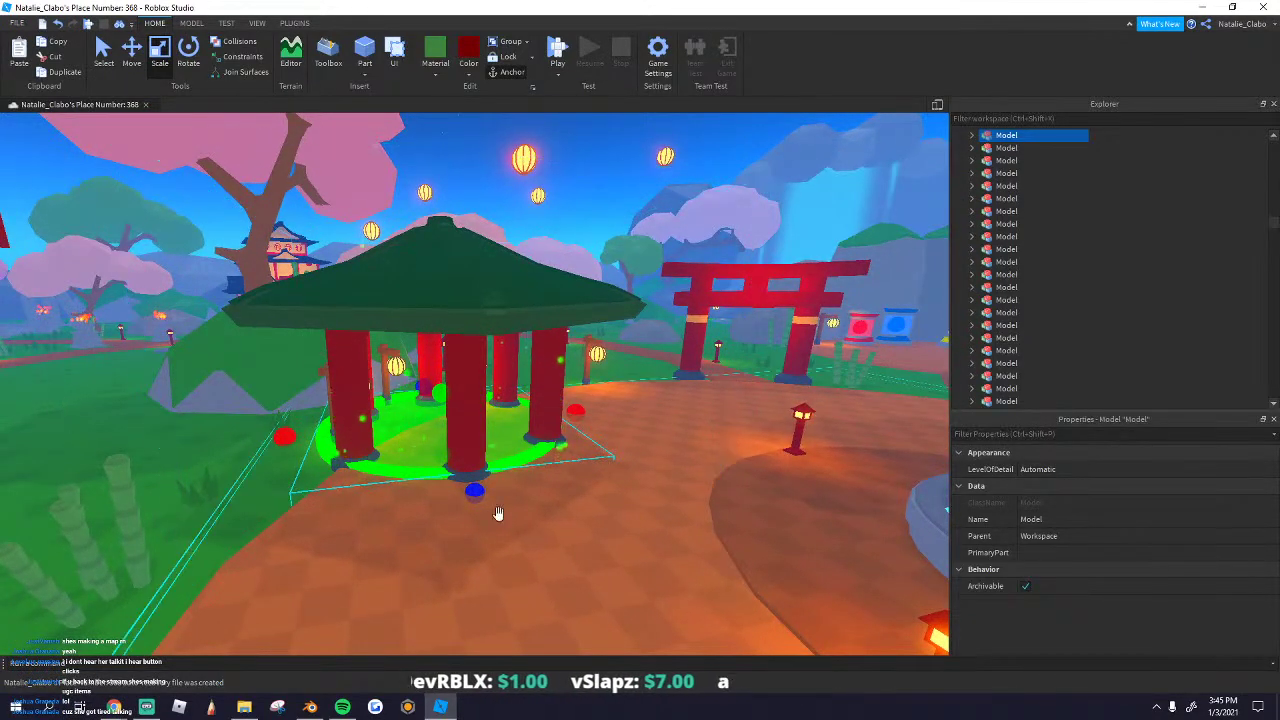
{"action": "scroll", "coordinate": [557, 420], "scroll_direction": "up", "scroll_amount": 3}
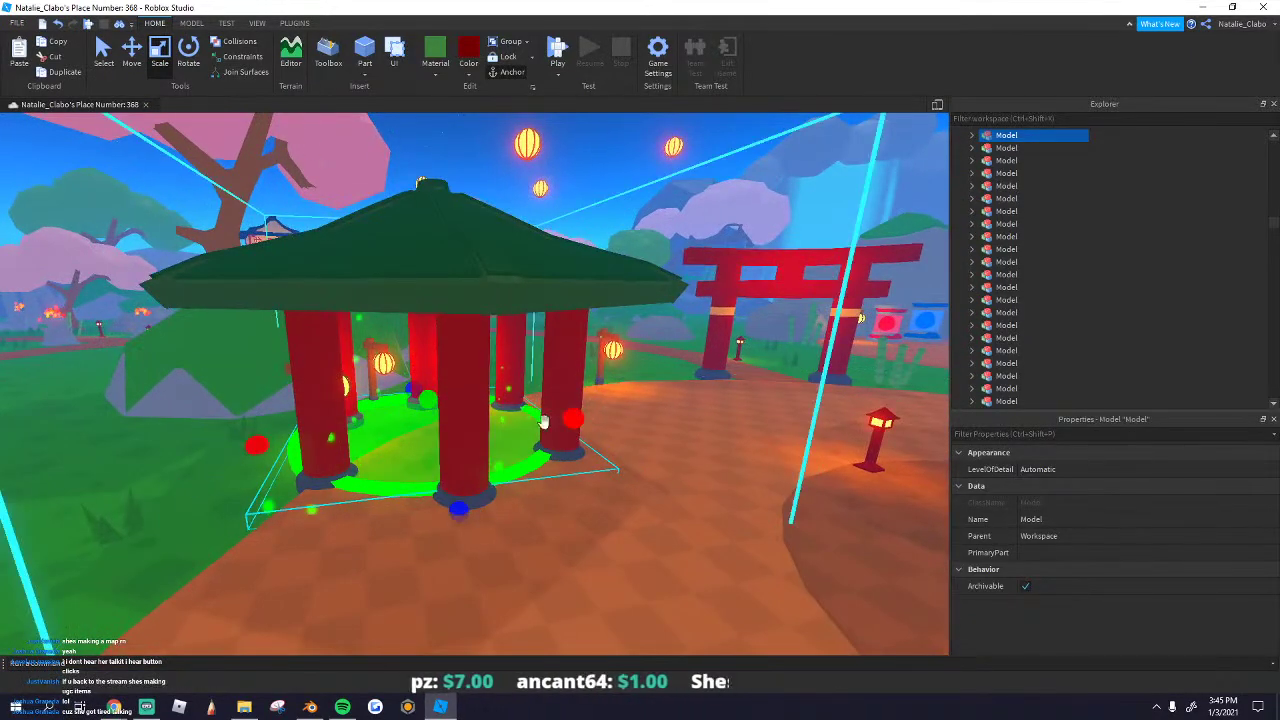
{"action": "key", "text": "a"}
{"action": "right_click_drag", "start_coordinate": [334, 406], "coordinate": [338, 406]}
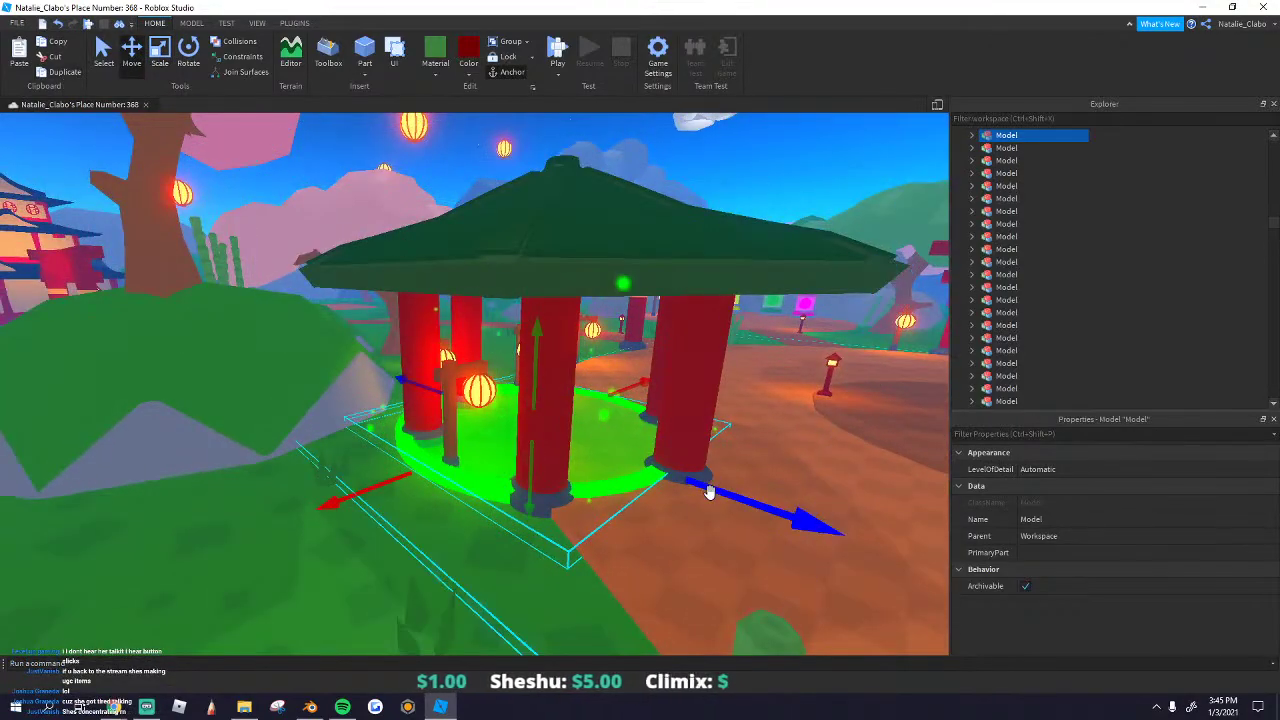
{"action": "scroll", "coordinate": [677, 420], "scroll_direction": "up", "scroll_amount": 4}
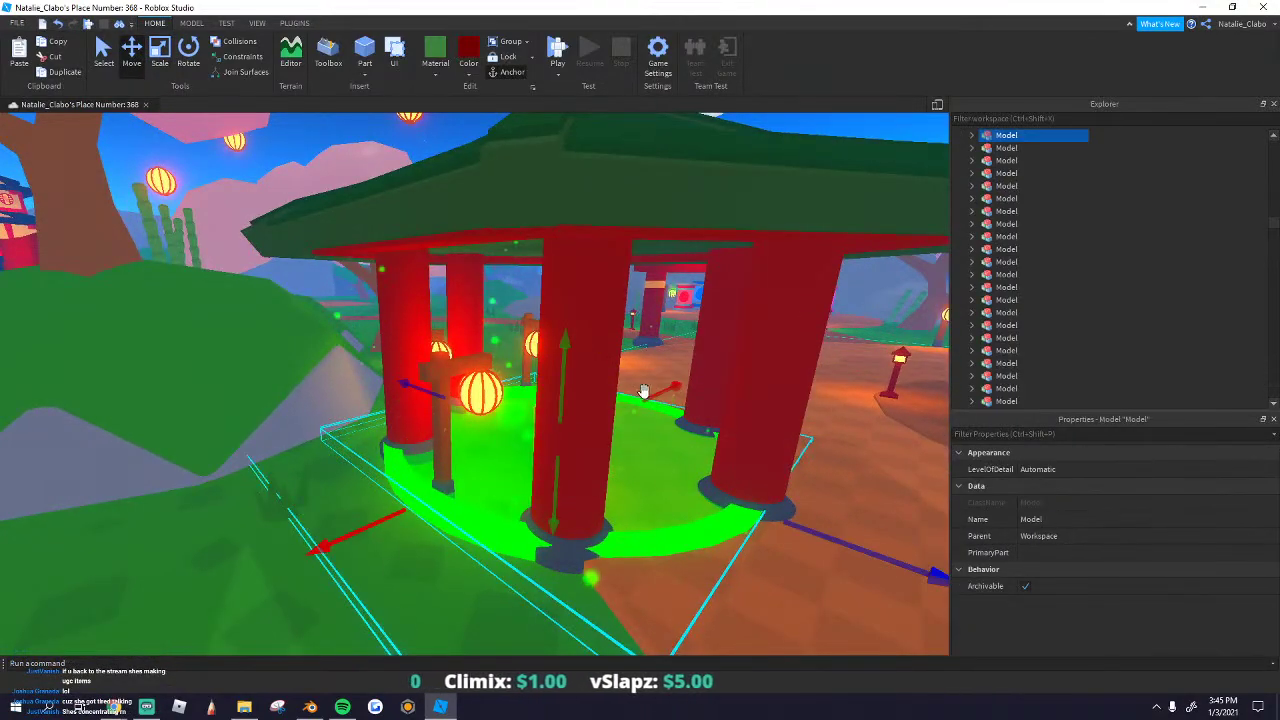
{"action": "scroll", "coordinate": [659, 395], "scroll_direction": "up", "scroll_amount": 3}
{"action": "right_click_drag", "start_coordinate": [660, 394], "coordinate": [660, 394]}
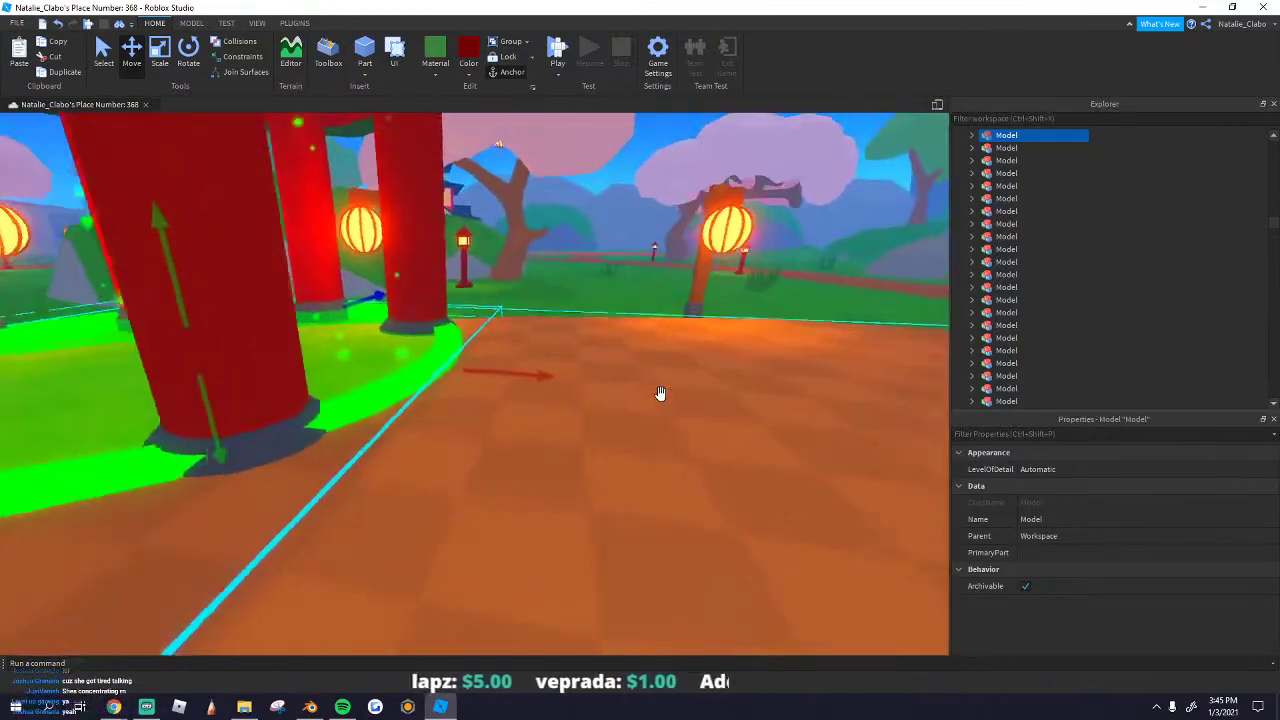
{"action": "scroll", "coordinate": [598, 381], "scroll_direction": "down", "scroll_amount": 4}
{"action": "scroll", "coordinate": [603, 380], "scroll_direction": "down", "scroll_amount": 3}
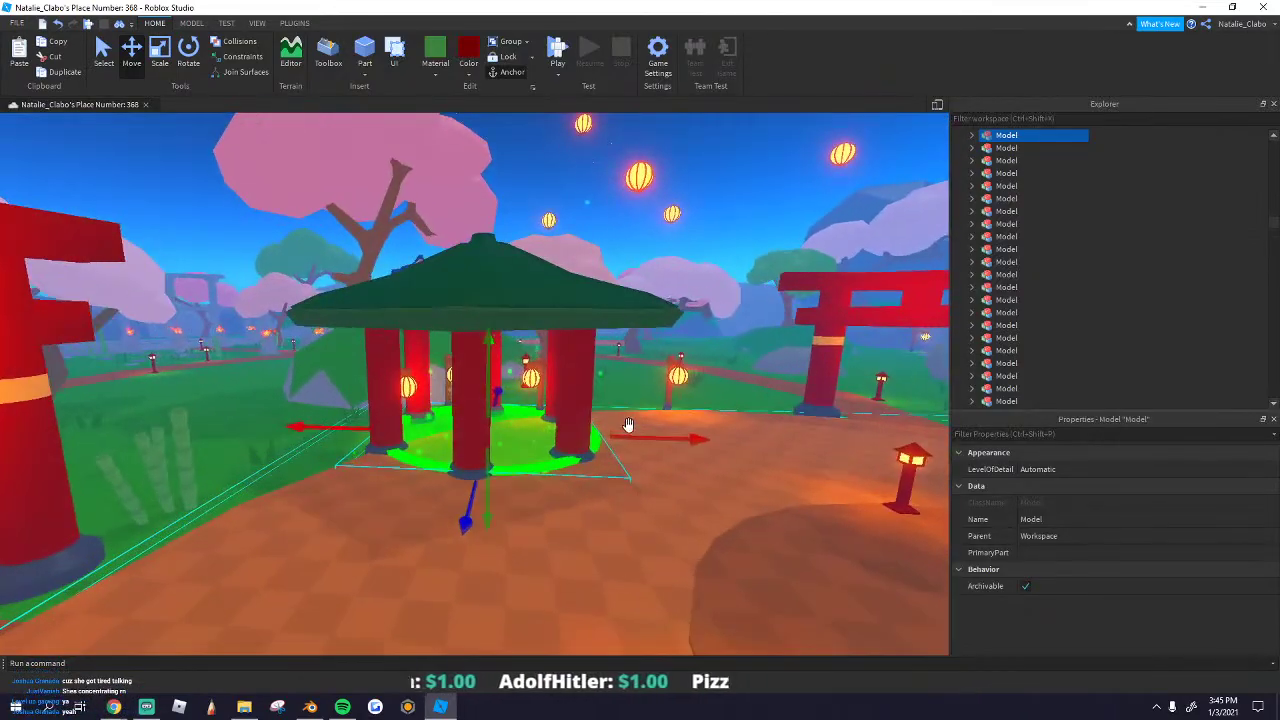
{"action": "right_click_drag", "start_coordinate": [620, 436], "coordinate": [620, 436]}
{"action": "scroll", "coordinate": [457, 322], "scroll_direction": "down", "scroll_amount": 3}
{"action": "left_click", "coordinate": [232, 234]}
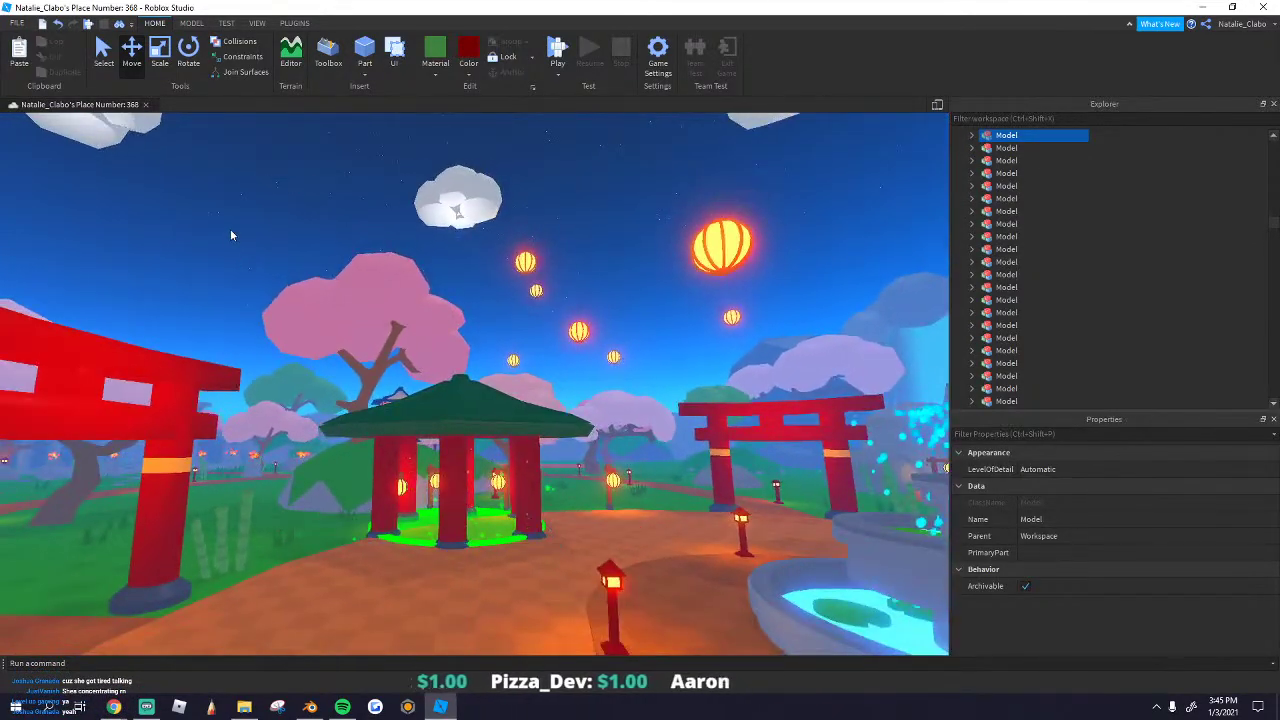
Step: Review the finished gazebo on the plaza and the whole garden map from above and from a distance
{"action": "right_click_drag", "start_coordinate": [240, 252], "coordinate": [240, 252]}
{"action": "scroll", "coordinate": [241, 257], "scroll_direction": "up", "scroll_amount": 2}
{"action": "scroll", "coordinate": [240, 252], "scroll_direction": "up", "scroll_amount": 2}
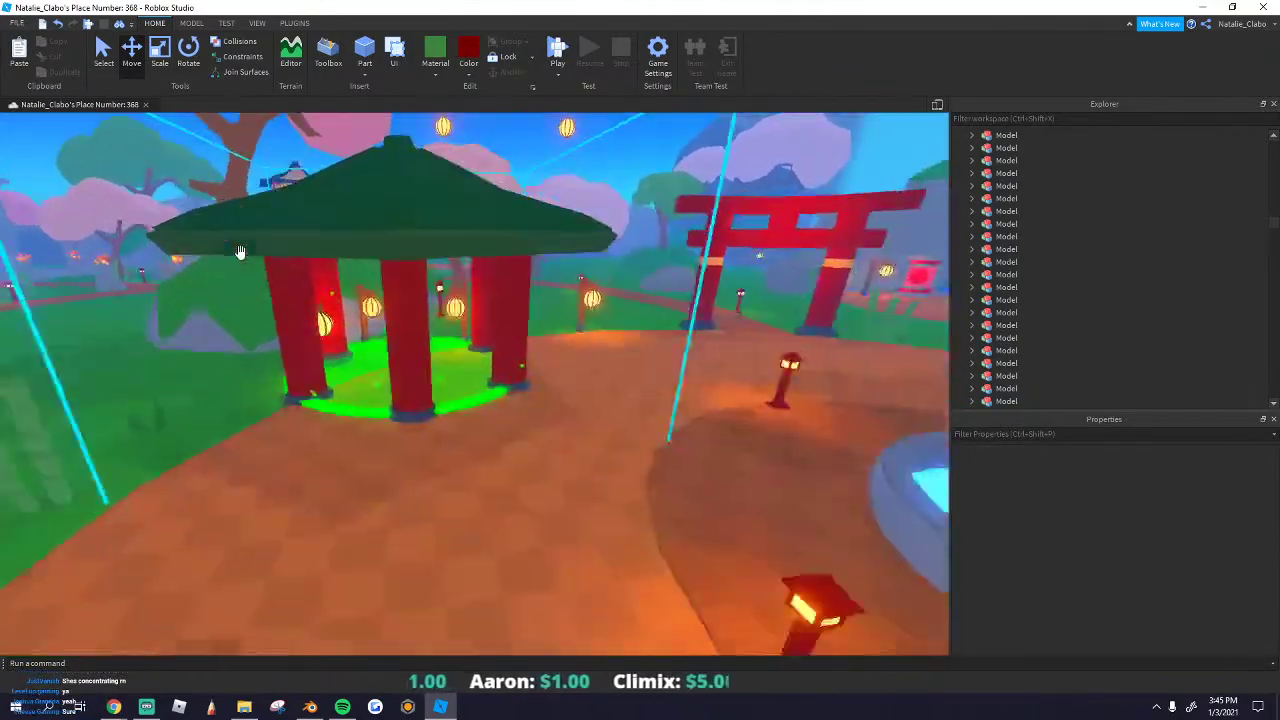
{"action": "scroll", "coordinate": [240, 252], "scroll_direction": "up", "scroll_amount": 3}
{"action": "scroll", "coordinate": [356, 303], "scroll_direction": "down", "scroll_amount": 7}
{"action": "left_click", "coordinate": [357, 302]}
{"action": "right_click_drag", "start_coordinate": [391, 286], "coordinate": [391, 286]}
{"action": "left_click", "coordinate": [484, 200]}
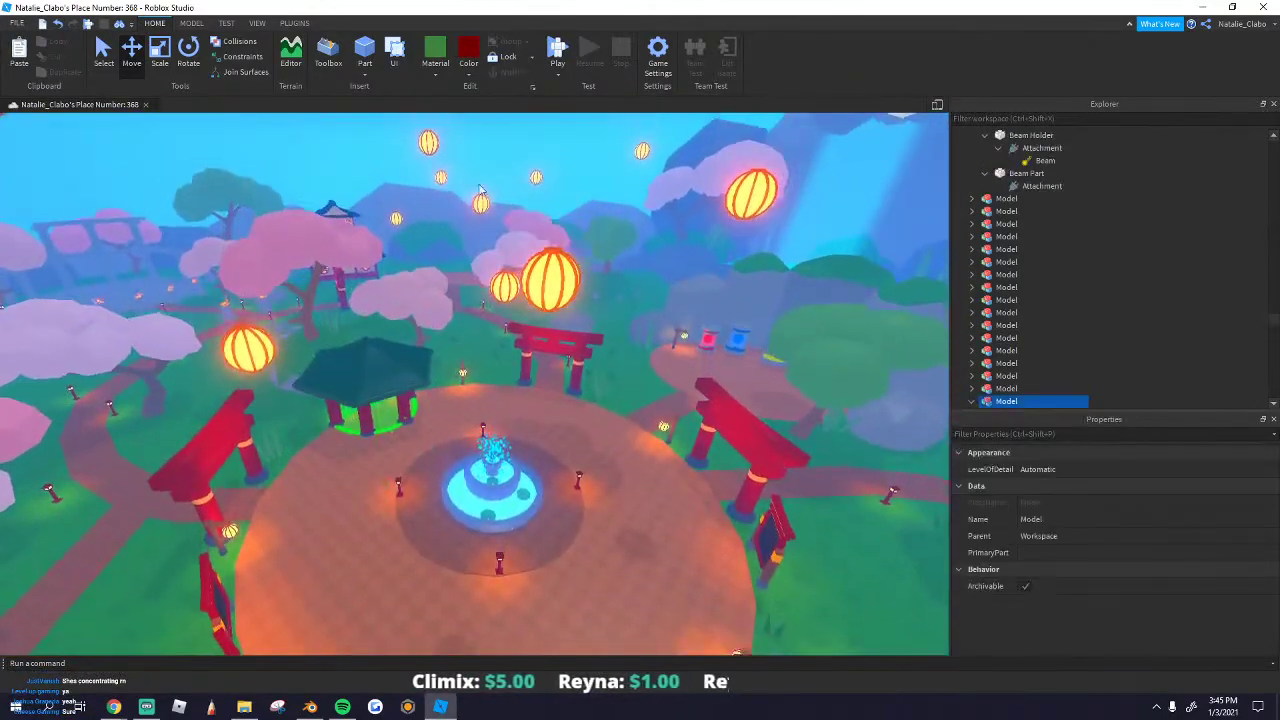
{"action": "scroll", "coordinate": [491, 226], "scroll_direction": "down", "scroll_amount": 8}
{"action": "scroll", "coordinate": [491, 228], "scroll_direction": "down", "scroll_amount": 10}
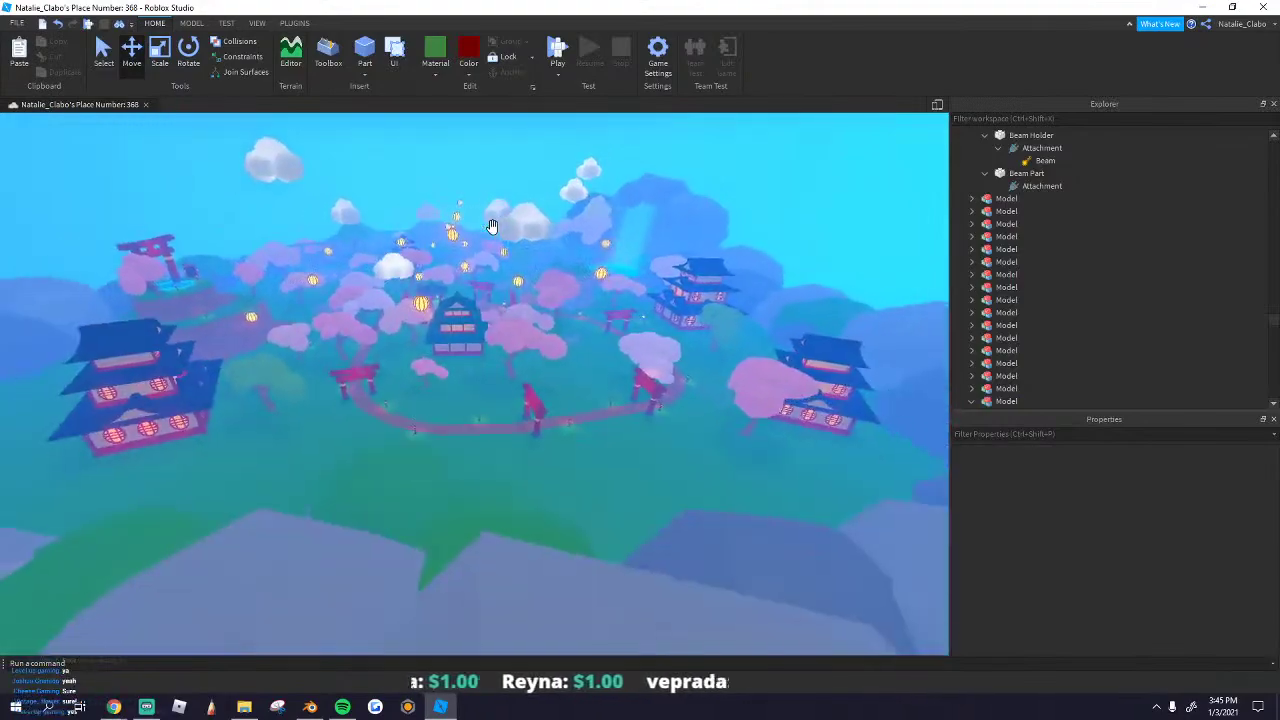
{"action": "left_click_drag", "start_coordinate": [344, 310], "coordinate": [823, 553]}
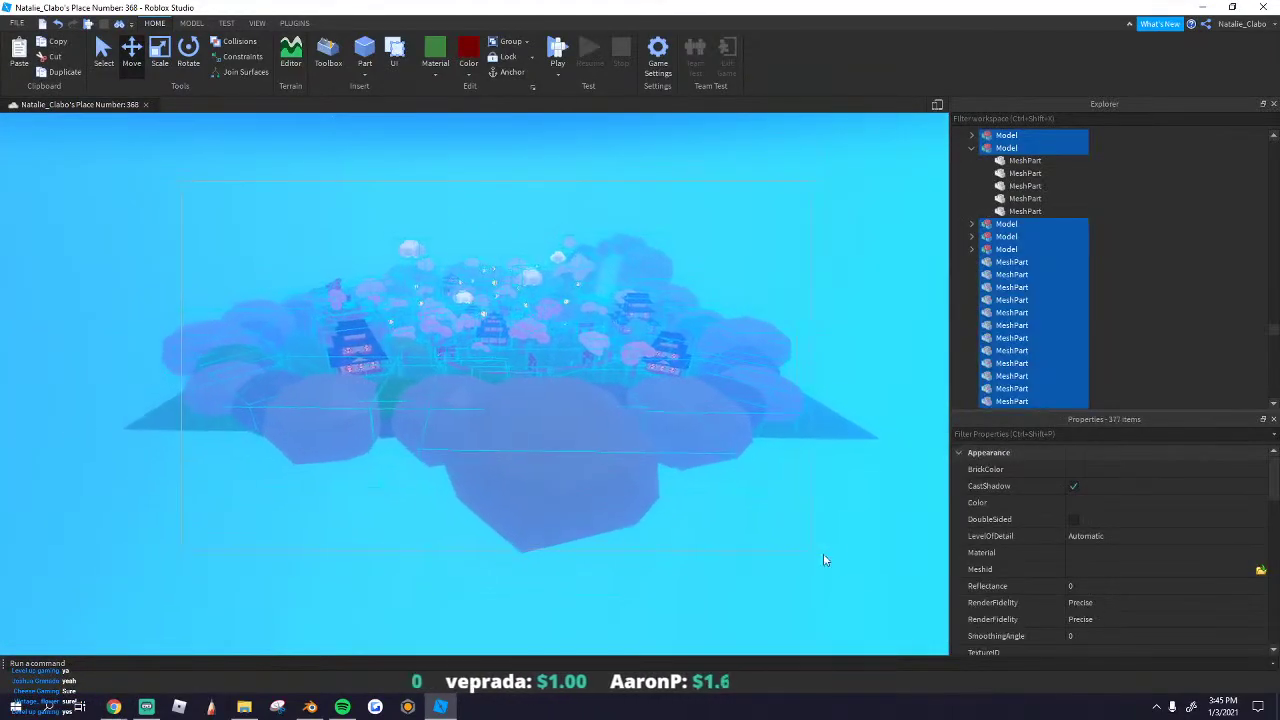
{"action": "left_click", "coordinate": [567, 133]}
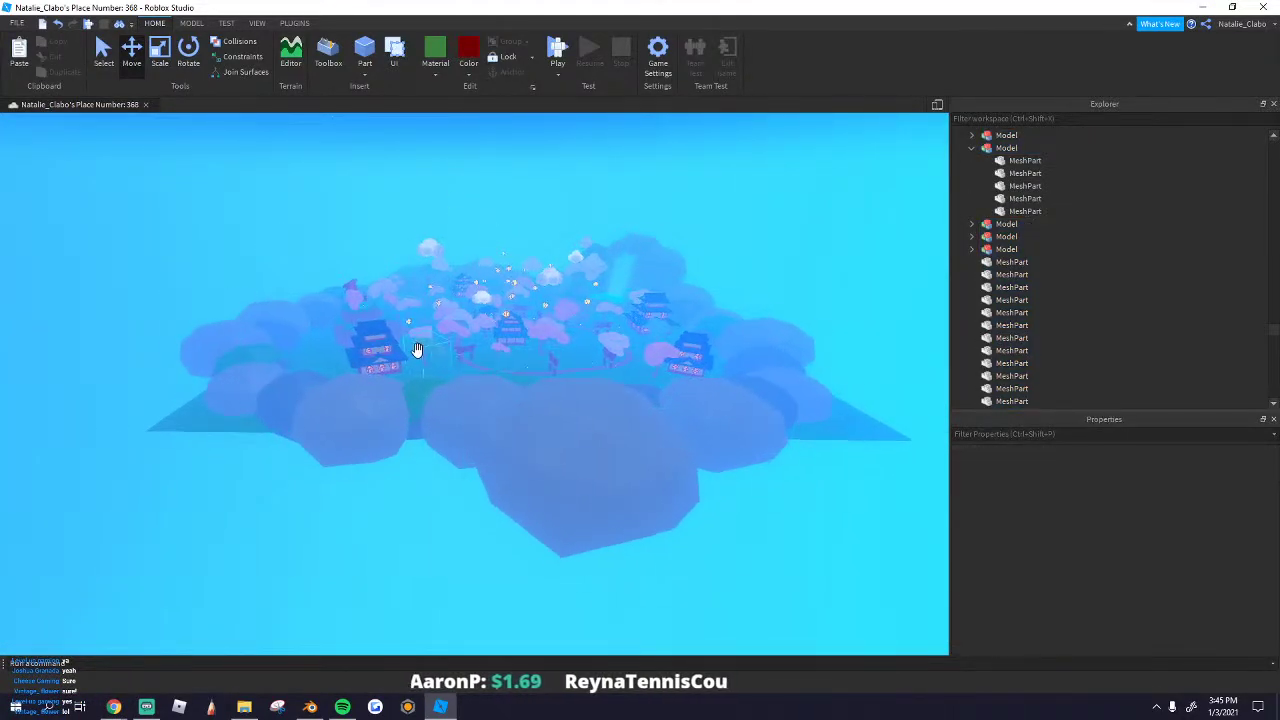
Step: Select the pink tree near the stone plaza with its neighbouring rocks and grass tufts, and duplicate them together
{"action": "scroll", "coordinate": [417, 350], "scroll_direction": "up", "scroll_amount": 10}
{"action": "scroll", "coordinate": [417, 352], "scroll_direction": "up", "scroll_amount": 10}
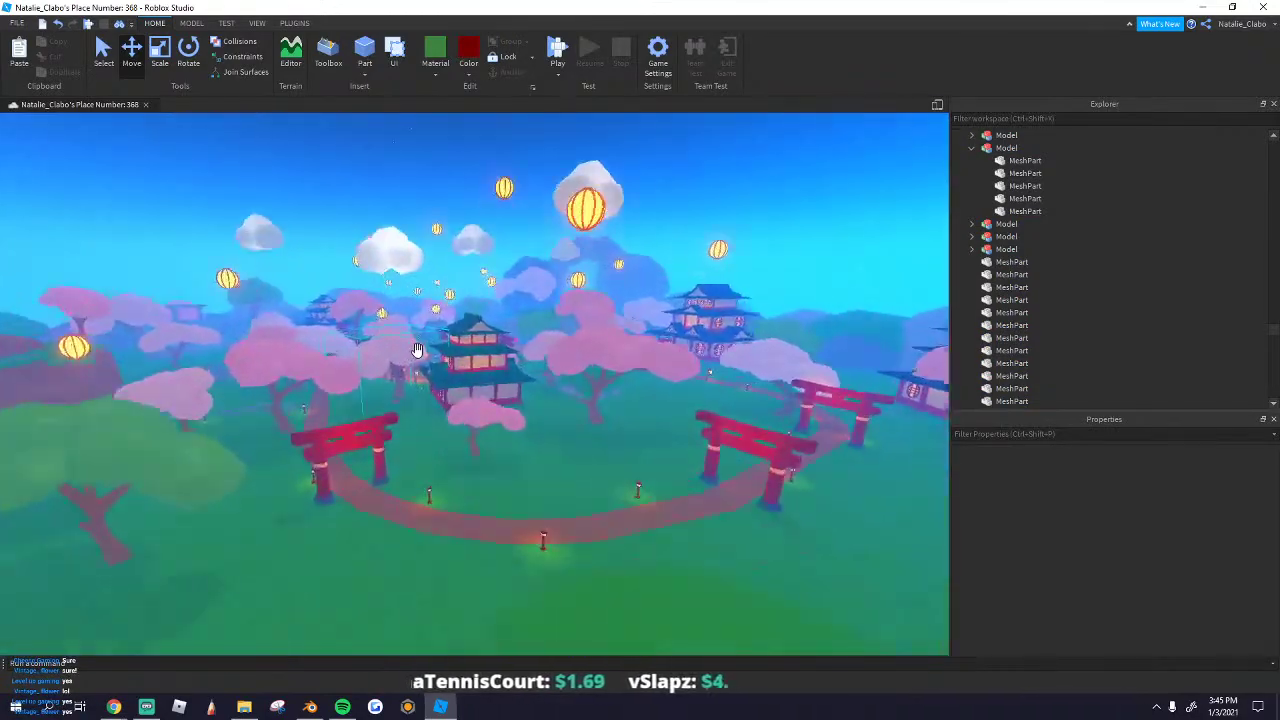
{"action": "scroll", "coordinate": [416, 350], "scroll_direction": "down", "scroll_amount": 15}
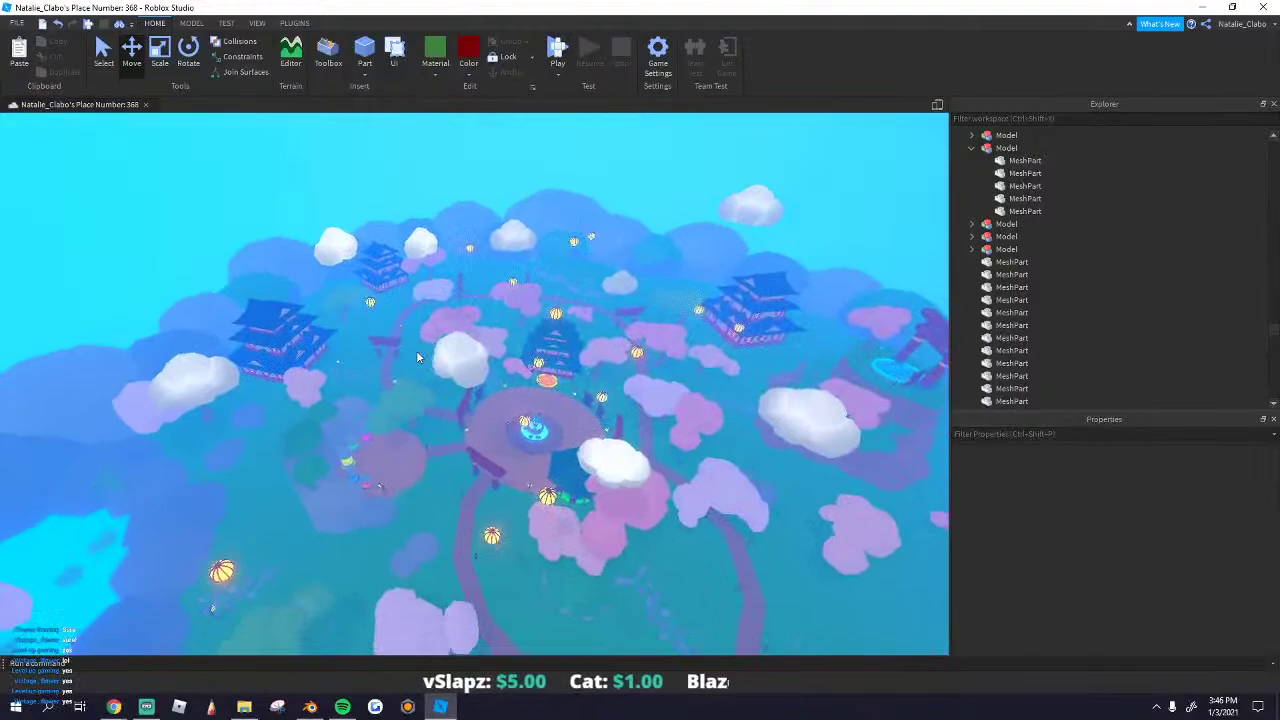
{"action": "scroll", "coordinate": [418, 357], "scroll_direction": "up", "scroll_amount": 10}
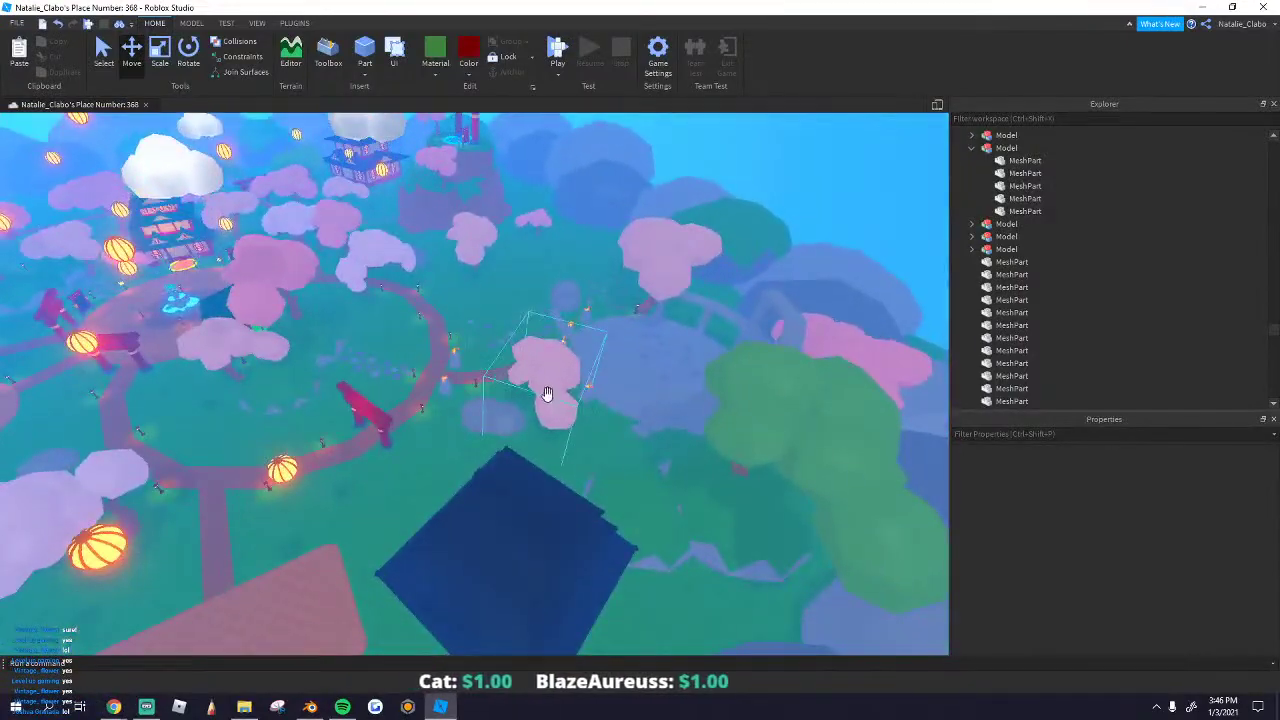
{"action": "left_click", "coordinate": [547, 392]}
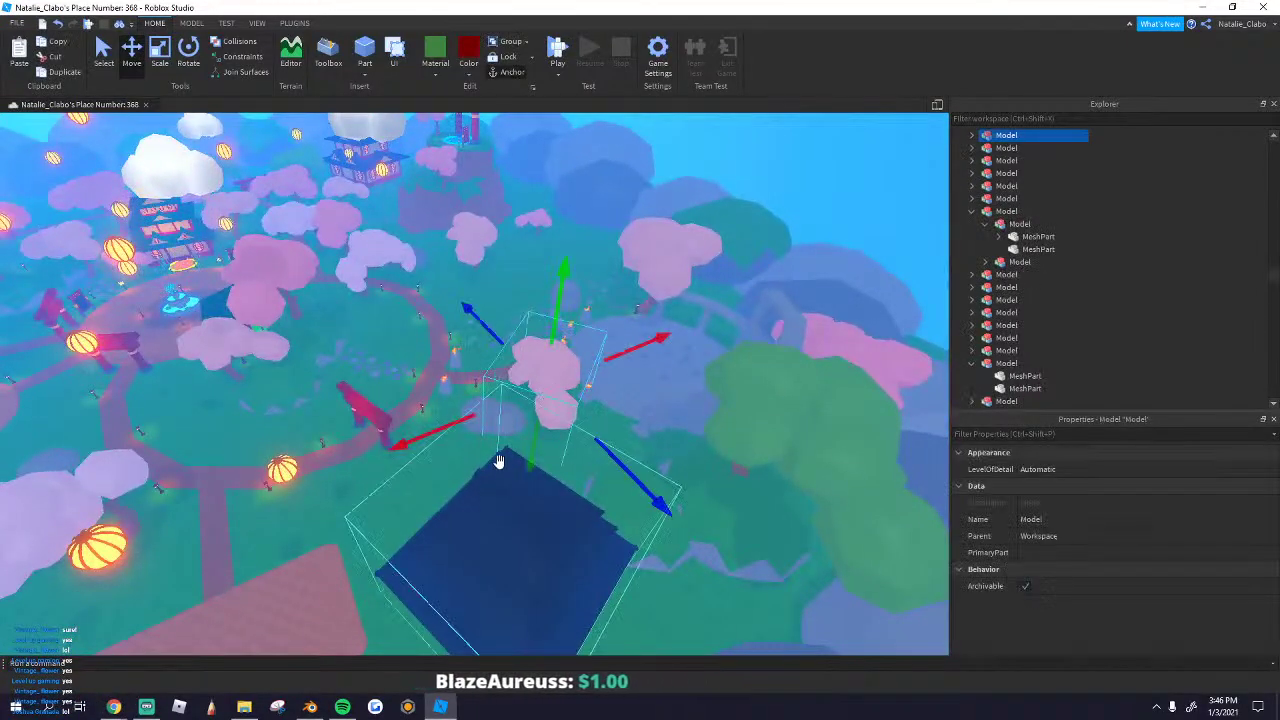
{"action": "left_click", "coordinate": [471, 430]}
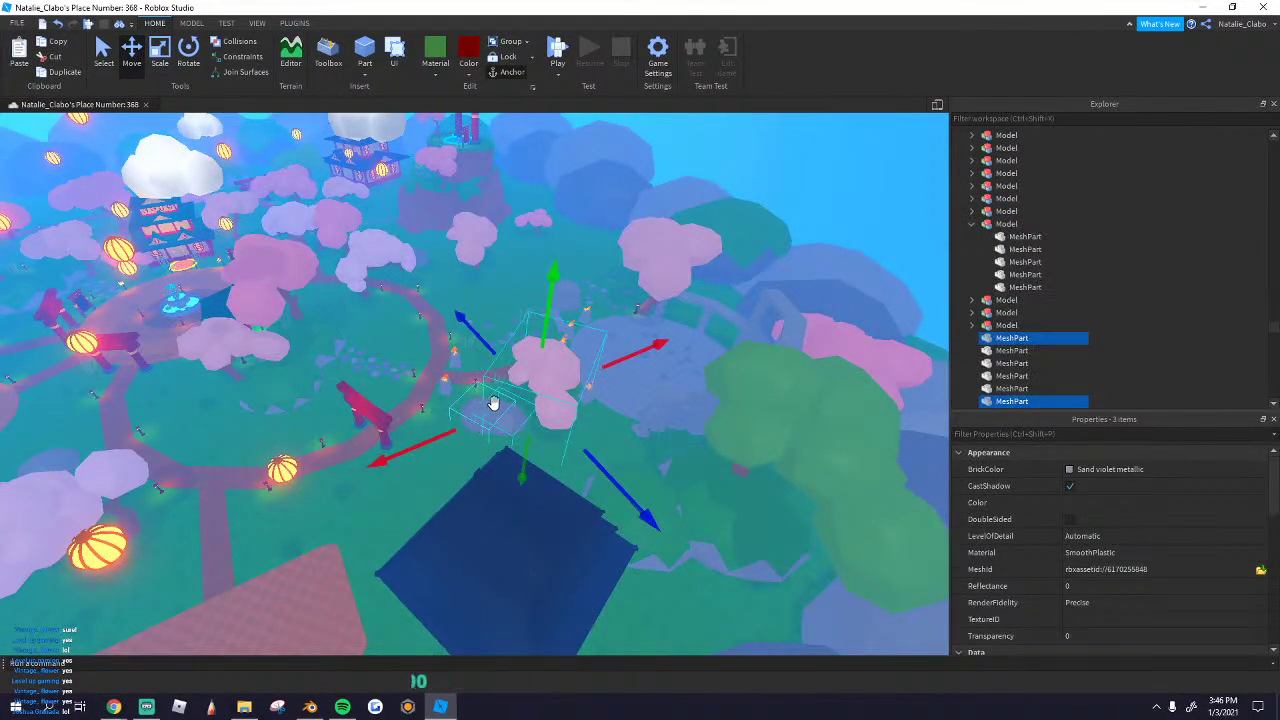
{"action": "scroll", "coordinate": [491, 403], "scroll_direction": "up", "scroll_amount": 2}
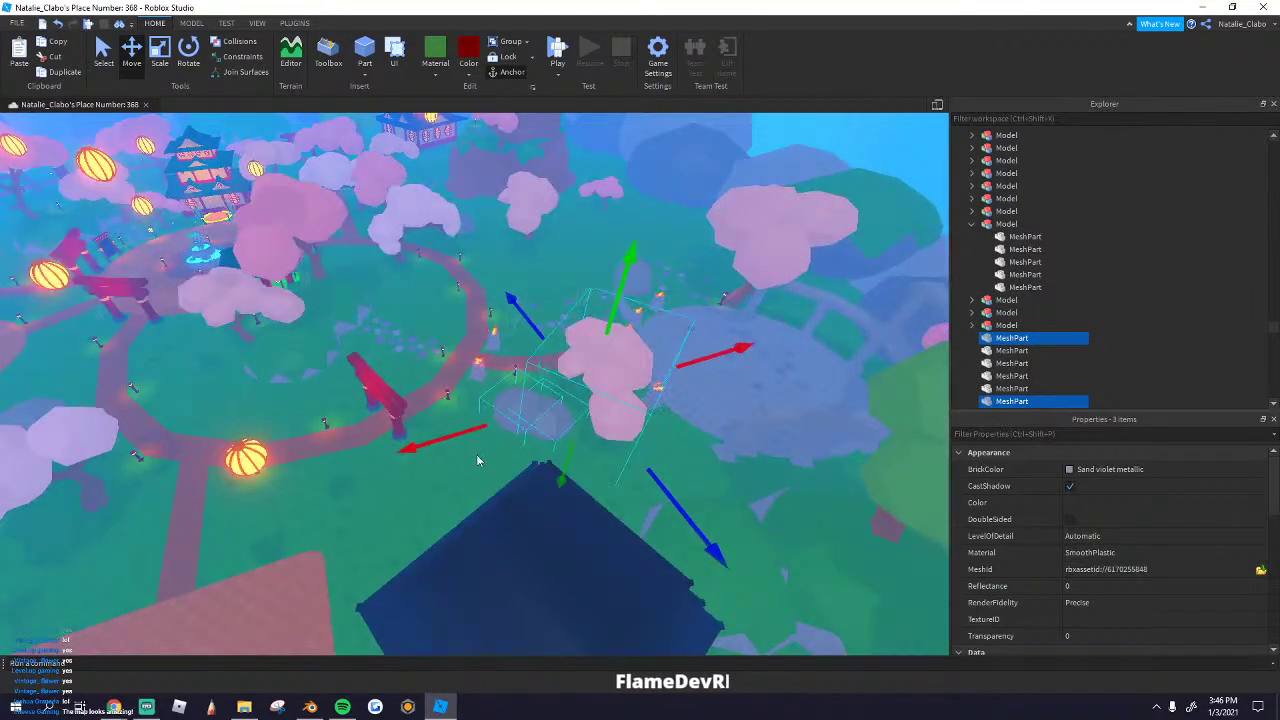
{"action": "scroll", "coordinate": [480, 465], "scroll_direction": "up", "scroll_amount": 2}
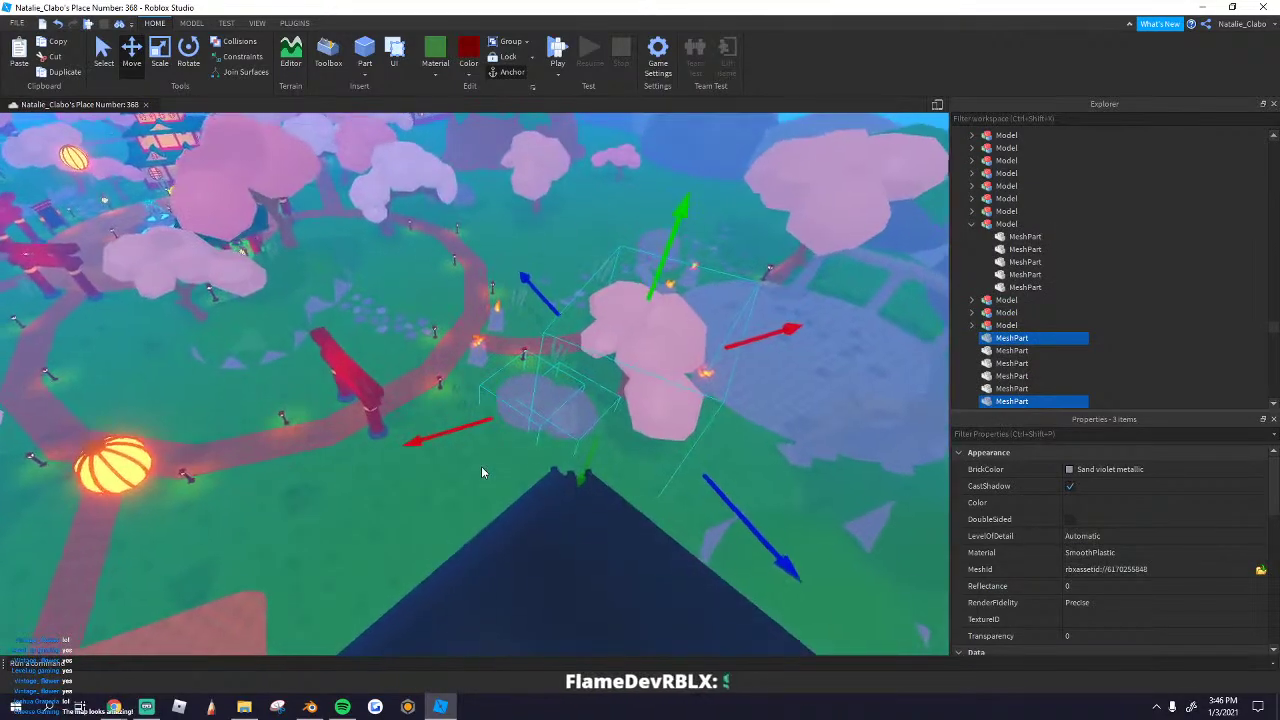
{"action": "left_click_drag", "start_coordinate": [481, 466], "coordinate": [450, 379], "text": "shift"}
{"action": "scroll", "coordinate": [481, 398], "scroll_direction": "up", "scroll_amount": 1}
{"action": "key", "text": "ctrl+d"}
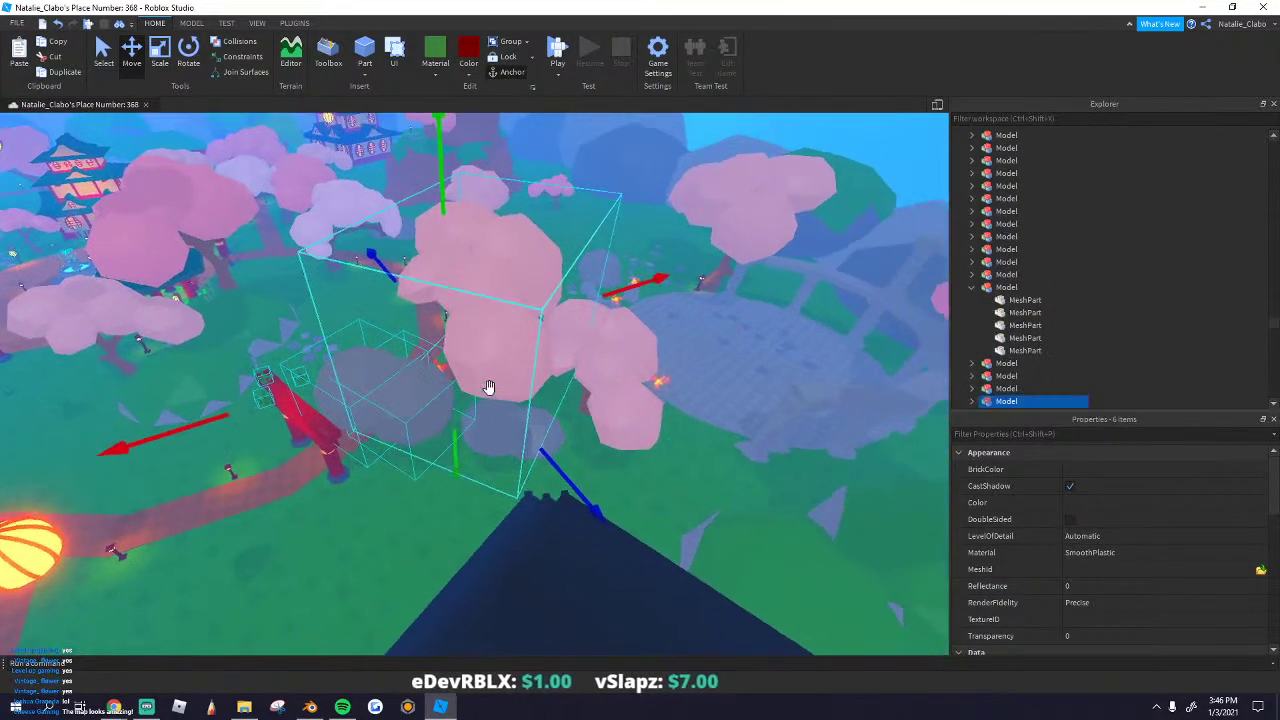
Step: Place the duplicated tree, rocks and grass tufts on the open lawn behind the red torii gate
{"action": "right_click_drag", "start_coordinate": [488, 386], "coordinate": [534, 363]}
{"action": "left_click_drag", "start_coordinate": [534, 363], "coordinate": [445, 444]}
{"action": "key", "text": "w"}
{"action": "key", "text": "w"}
{"action": "right_click_drag", "start_coordinate": [445, 444], "coordinate": [457, 410]}
{"action": "key", "text": "w"}
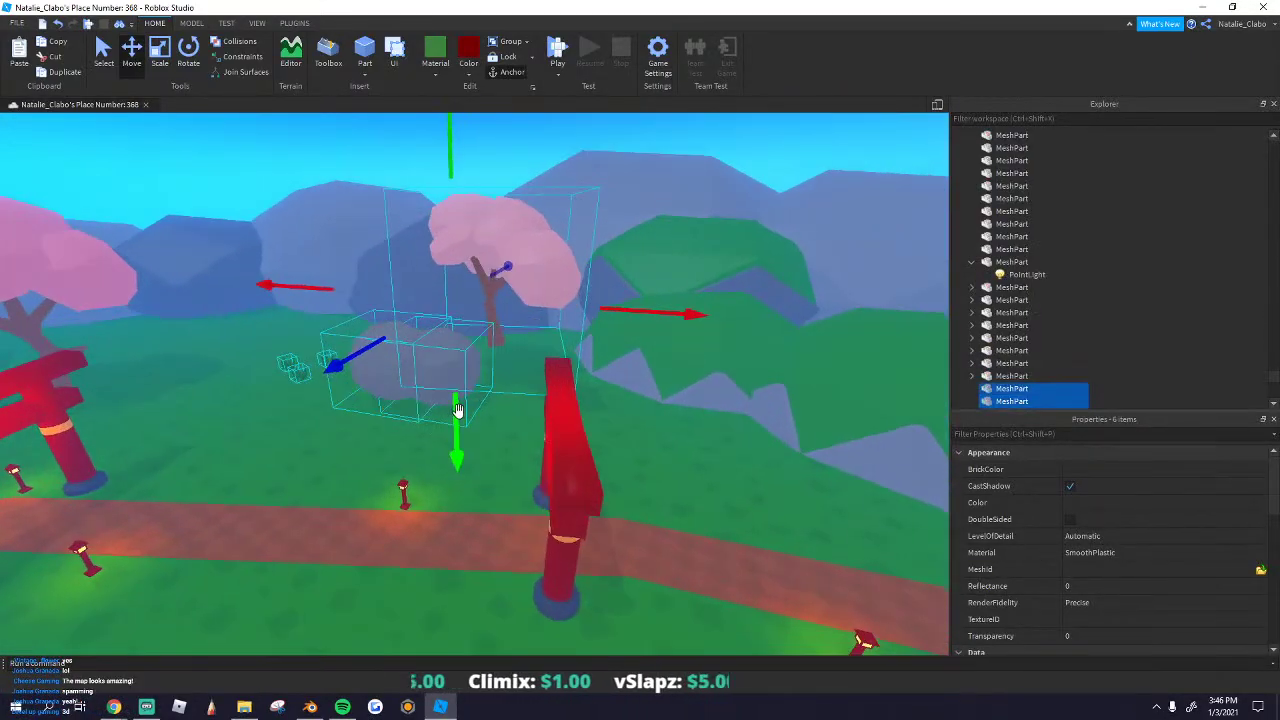
{"action": "left_click_drag", "start_coordinate": [457, 410], "coordinate": [449, 449]}
Step: Spread copies of the three-tuft grass cluster over the lawn beside the rocks and near the torii pillar
{"action": "key", "text": "a"}
{"action": "key", "text": "w"}
{"action": "left_click_drag", "start_coordinate": [294, 354], "coordinate": [408, 446]}
{"action": "left_click", "coordinate": [588, 541]}
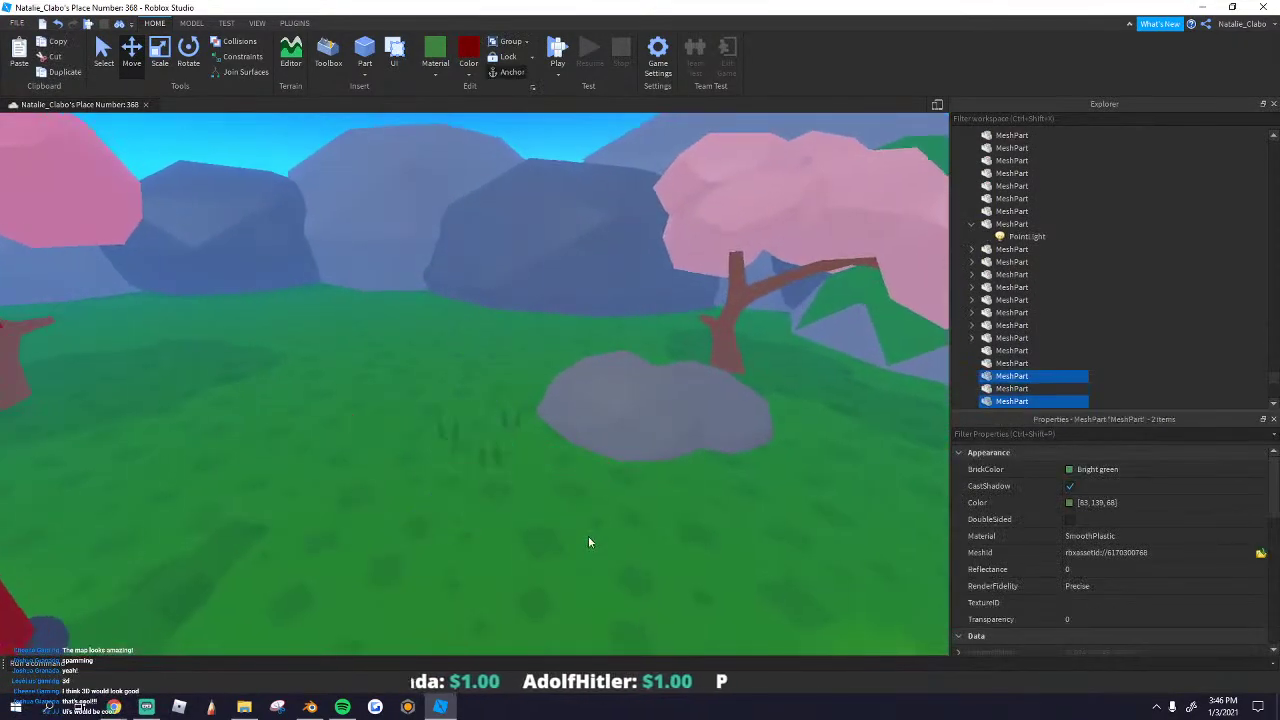
{"action": "left_click_drag", "start_coordinate": [493, 437], "coordinate": [499, 433]}
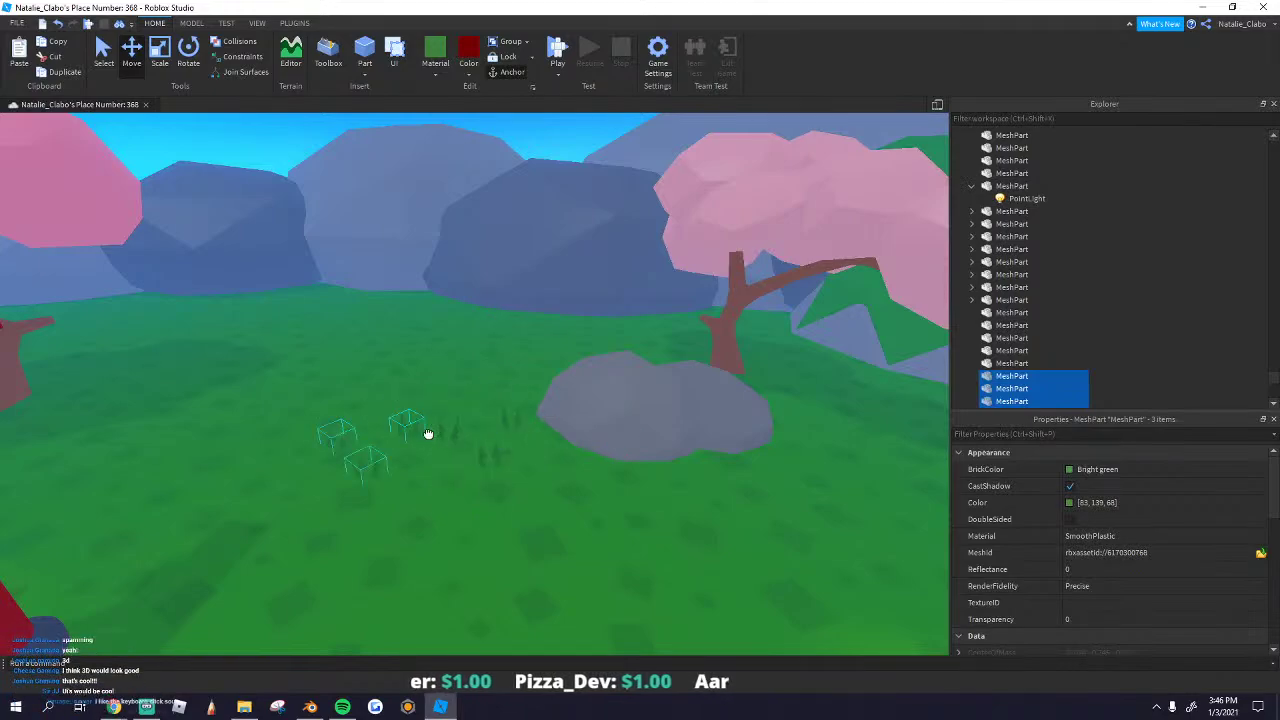
{"action": "left_click_drag", "start_coordinate": [311, 387], "coordinate": [297, 368]}
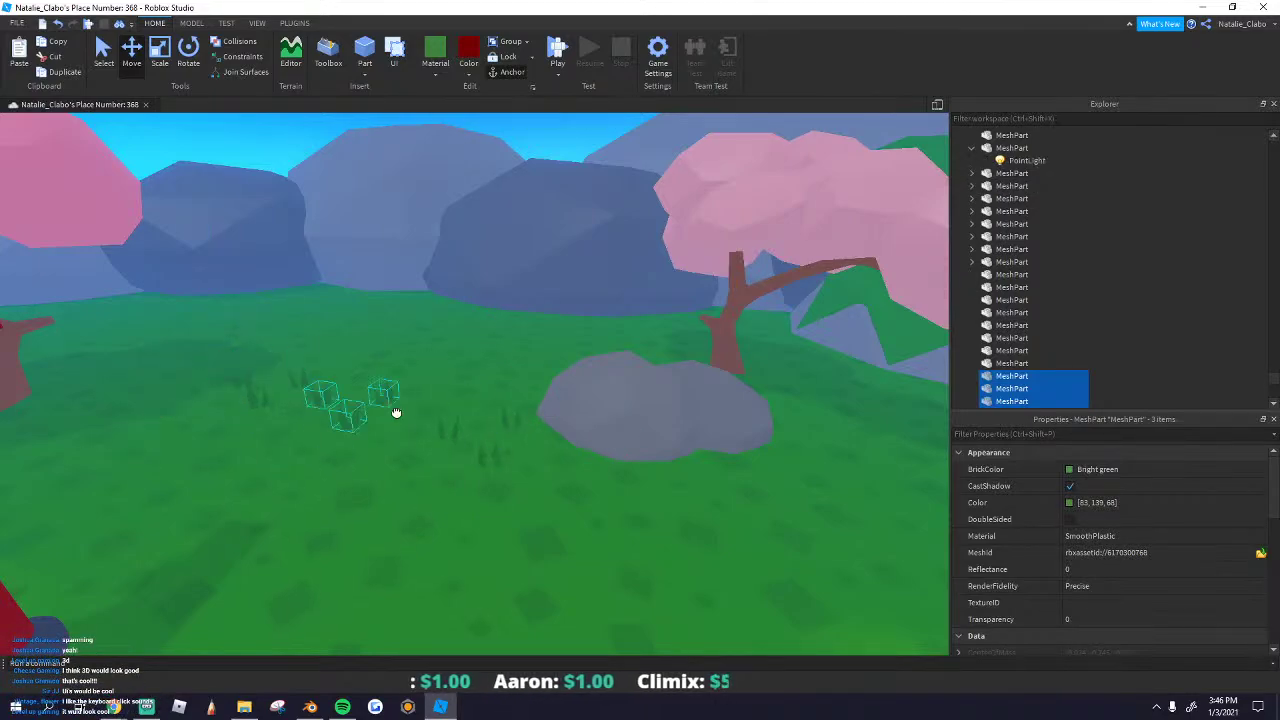
{"action": "left_click_drag", "start_coordinate": [396, 413], "coordinate": [449, 500]}
{"action": "right_click_drag", "start_coordinate": [396, 413], "coordinate": [449, 500]}
{"action": "left_click_drag", "start_coordinate": [449, 500], "coordinate": [443, 394]}
{"action": "key", "text": "w"}
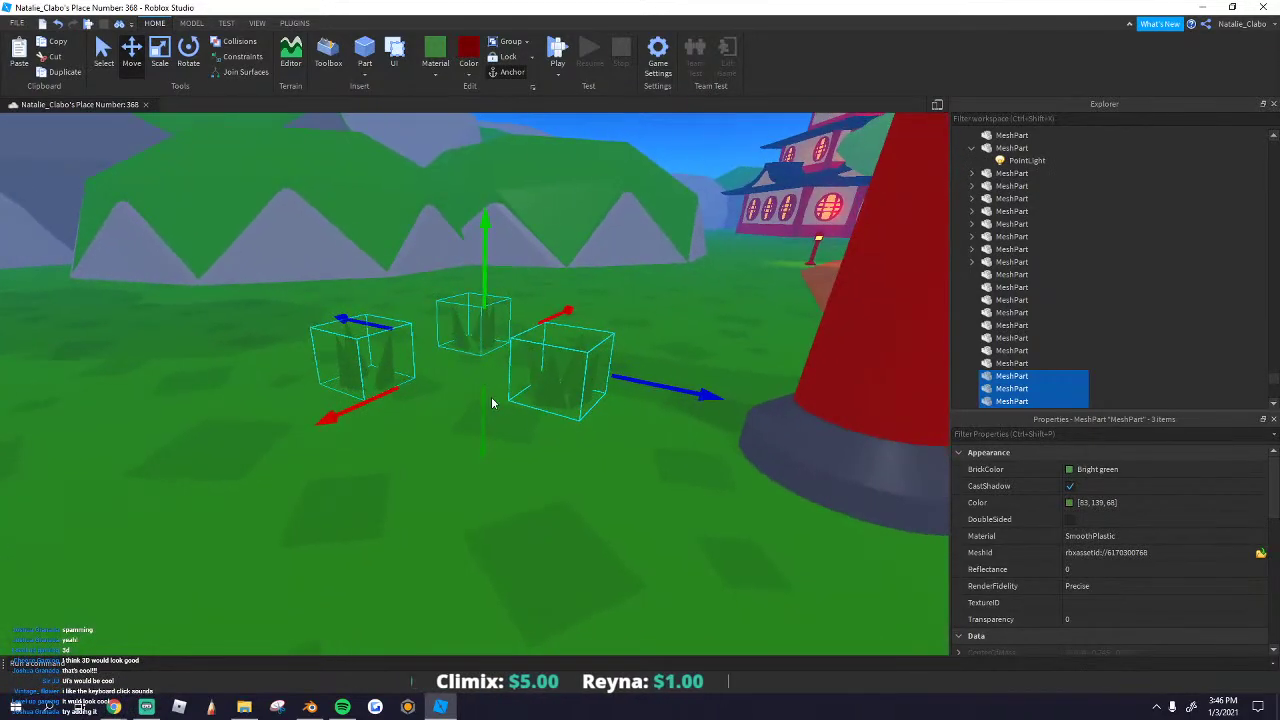
Step: Duplicate the grass cluster and move the copy to the shaded lawn in front of the tree by the green-roofed building
{"action": "key", "text": "ctrl+d"}
{"action": "left_click_drag", "start_coordinate": [545, 336], "coordinate": [643, 378]}
{"action": "mouse_move", "coordinate": [583, 363]}
{"action": "right_mouse_down"}
{"action": "mouse_move", "coordinate": [643, 378]}
{"action": "mouse_move", "coordinate": [602, 375]}
{"action": "right_mouse_up"}
{"action": "key", "text": "w"}
{"action": "key", "text": "w"}
{"action": "key", "text": "s"}
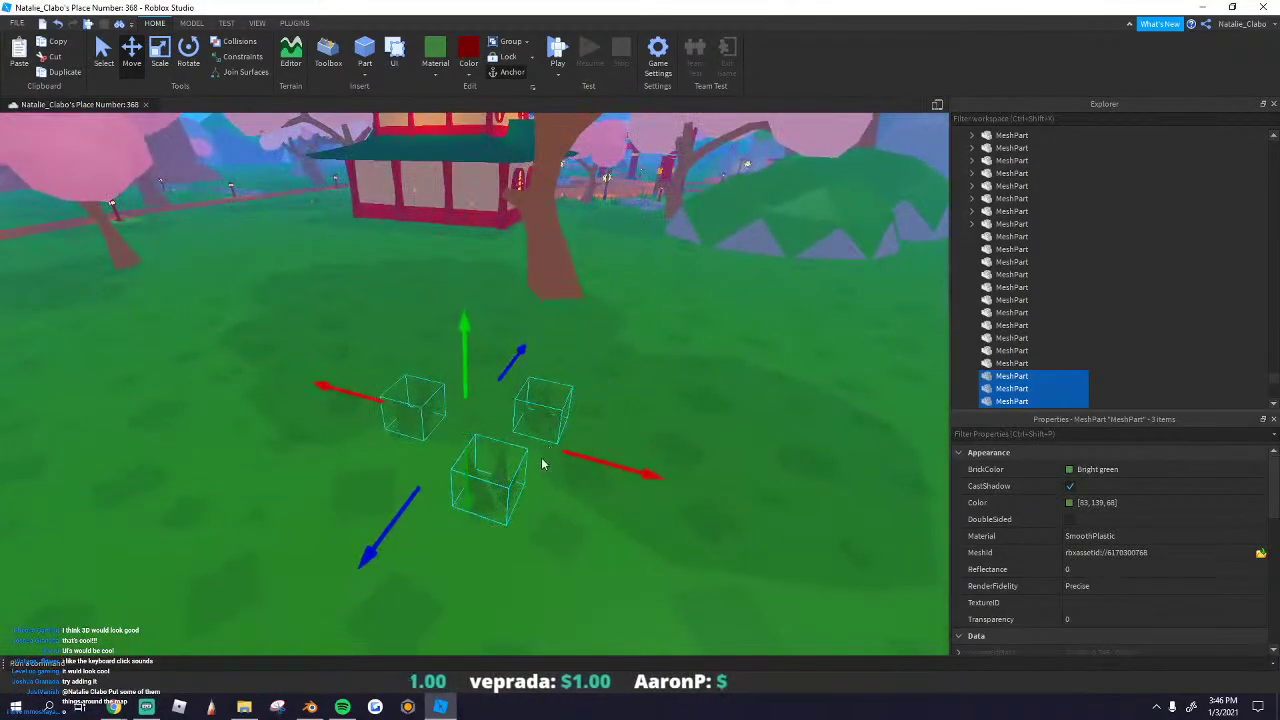
Step: Add further copies of the grass cluster on the lawn closer to the green-roofed building's red base
{"action": "left_click_drag", "start_coordinate": [387, 373], "coordinate": [228, 284]}
{"action": "key", "text": "w"}
{"action": "right_click_drag", "start_coordinate": [340, 325], "coordinate": [340, 325]}
{"action": "scroll", "coordinate": [340, 327], "scroll_direction": "down", "scroll_amount": 3}
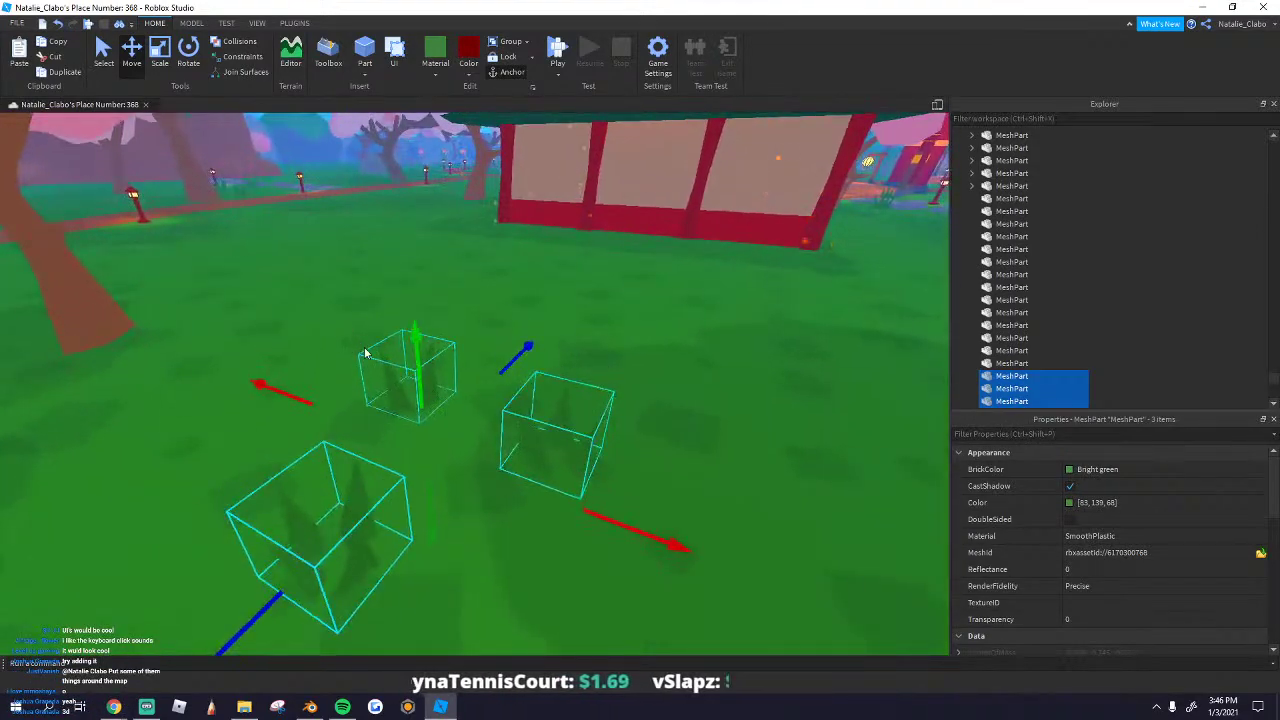
{"action": "scroll", "coordinate": [330, 383], "scroll_direction": "up", "scroll_amount": 2}
{"action": "scroll", "coordinate": [330, 360], "scroll_direction": "down", "scroll_amount": 3}
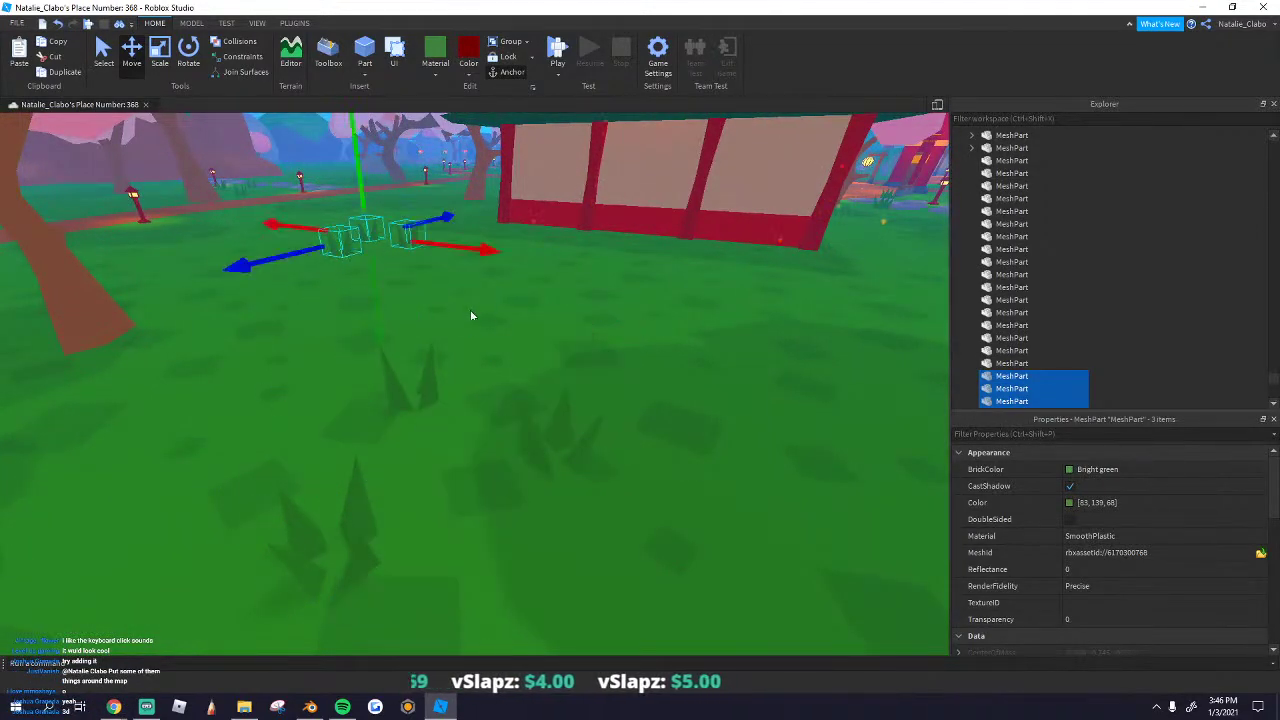
{"action": "left_click", "coordinate": [474, 312]}
Step: Copy the gazebo from the plaza and place the copy on the lawn beside the terraced hill with the portal torii
{"action": "right_click_drag", "start_coordinate": [486, 289], "coordinate": [540, 334]}
{"action": "scroll", "coordinate": [554, 459], "scroll_direction": "down", "scroll_amount": 3}
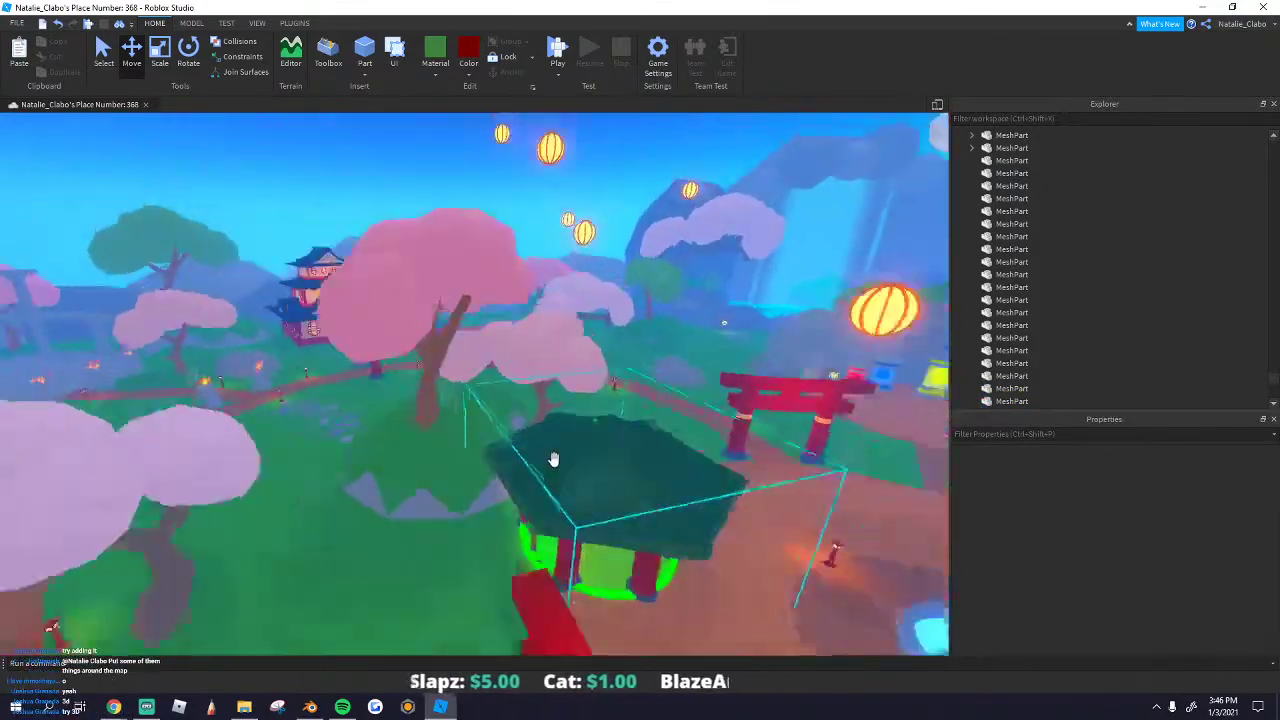
{"action": "scroll", "coordinate": [554, 459], "scroll_direction": "down", "scroll_amount": 3}
{"action": "left_click", "coordinate": [550, 457]}
{"action": "key", "text": "ctrl+c"}
{"action": "key", "text": "ctrl+v"}
{"action": "left_click_drag", "start_coordinate": [583, 423], "coordinate": [407, 401]}
{"action": "right_click_drag", "start_coordinate": [406, 401], "coordinate": [407, 401]}
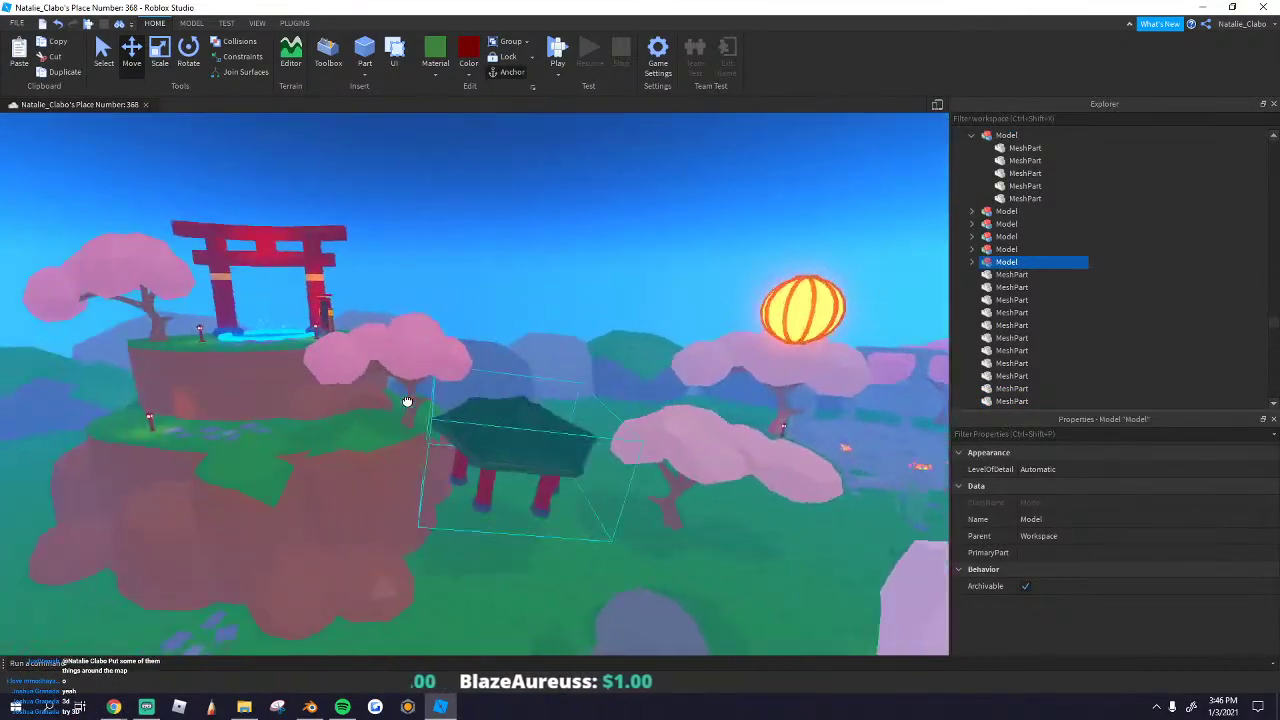
{"action": "scroll", "coordinate": [646, 383], "scroll_direction": "up", "scroll_amount": 6}
{"action": "left_click_drag", "start_coordinate": [407, 401], "coordinate": [647, 466]}
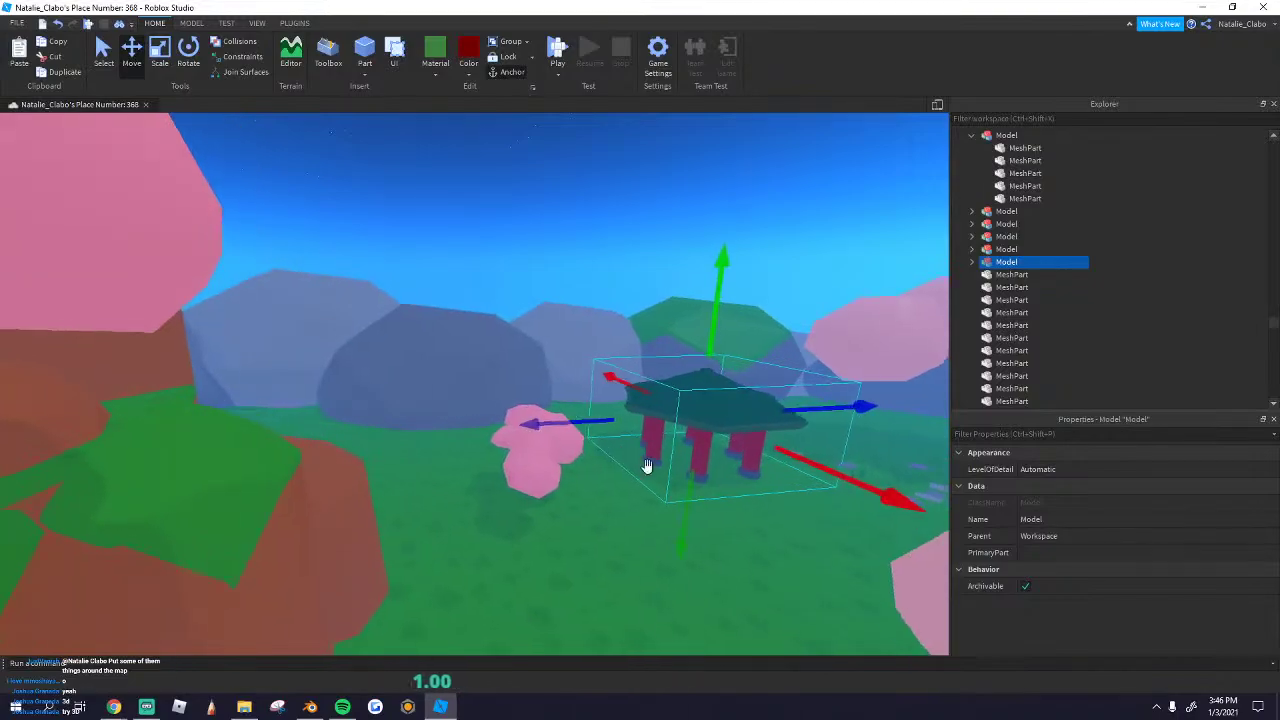
Step: Place another gazebo copy on the open lawn beside the curved path on the pagoda side of the map
{"action": "scroll", "coordinate": [652, 495], "scroll_direction": "down", "scroll_amount": 10}
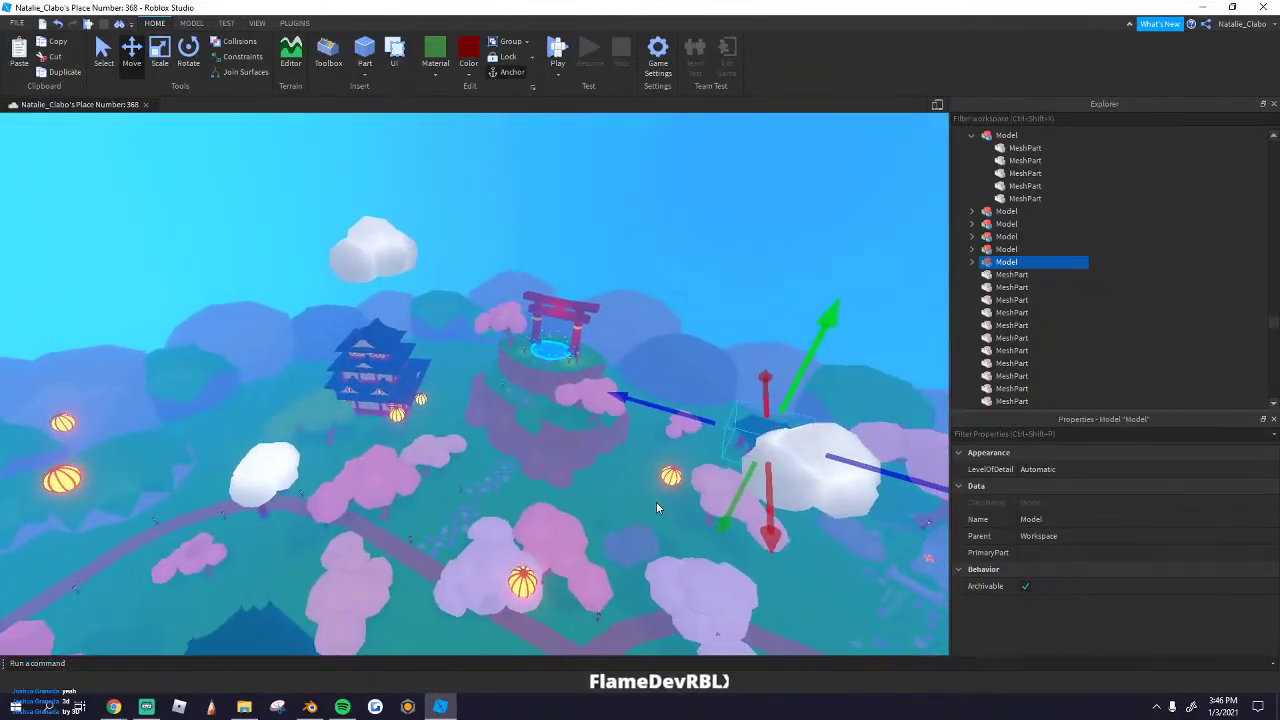
{"action": "key", "text": "ctrl+c"}
{"action": "key", "text": "ctrl+v"}
{"action": "left_click_drag", "start_coordinate": [732, 421], "coordinate": [534, 415]}
{"action": "right_click_drag", "start_coordinate": [534, 415], "coordinate": [534, 415]}
{"action": "left_click_drag", "start_coordinate": [534, 415], "coordinate": [534, 415]}
{"action": "right_click_drag", "start_coordinate": [534, 415], "coordinate": [534, 415]}
{"action": "left_click_drag", "start_coordinate": [534, 415], "coordinate": [535, 414]}
{"action": "right_click_drag", "start_coordinate": [534, 415], "coordinate": [535, 414]}
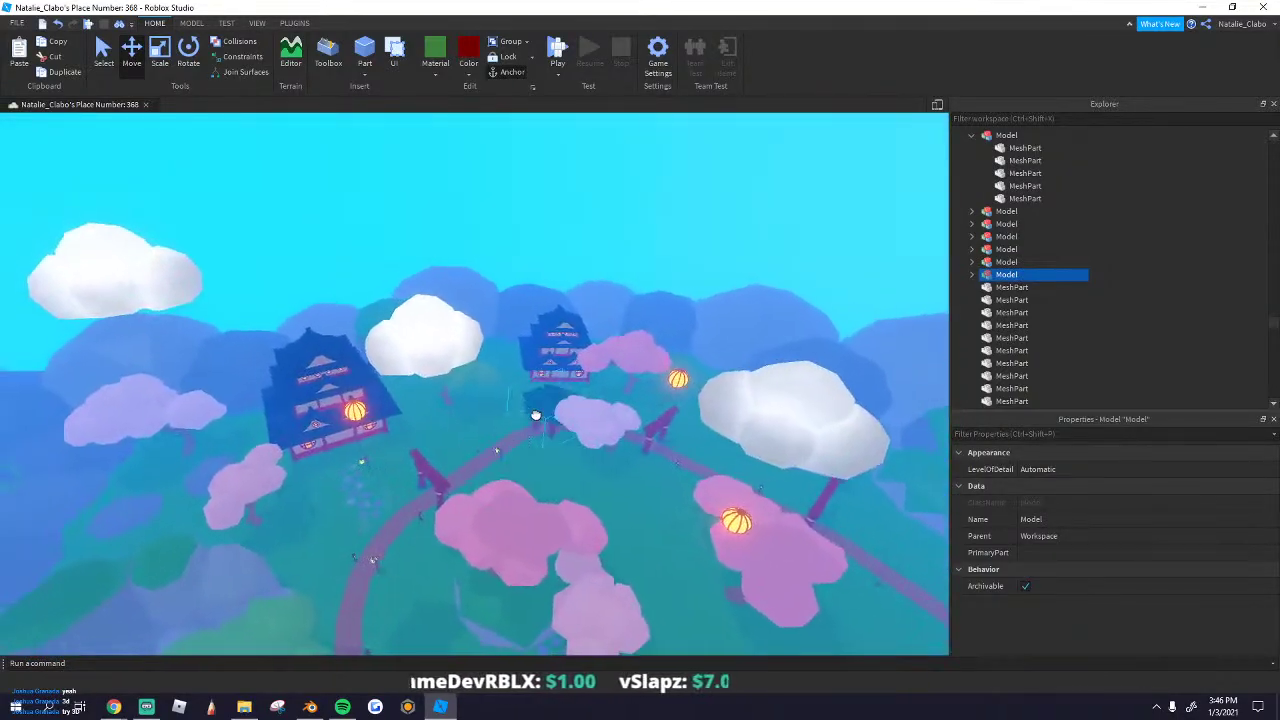
{"action": "scroll", "coordinate": [540, 418], "scroll_direction": "up", "scroll_amount": 10}
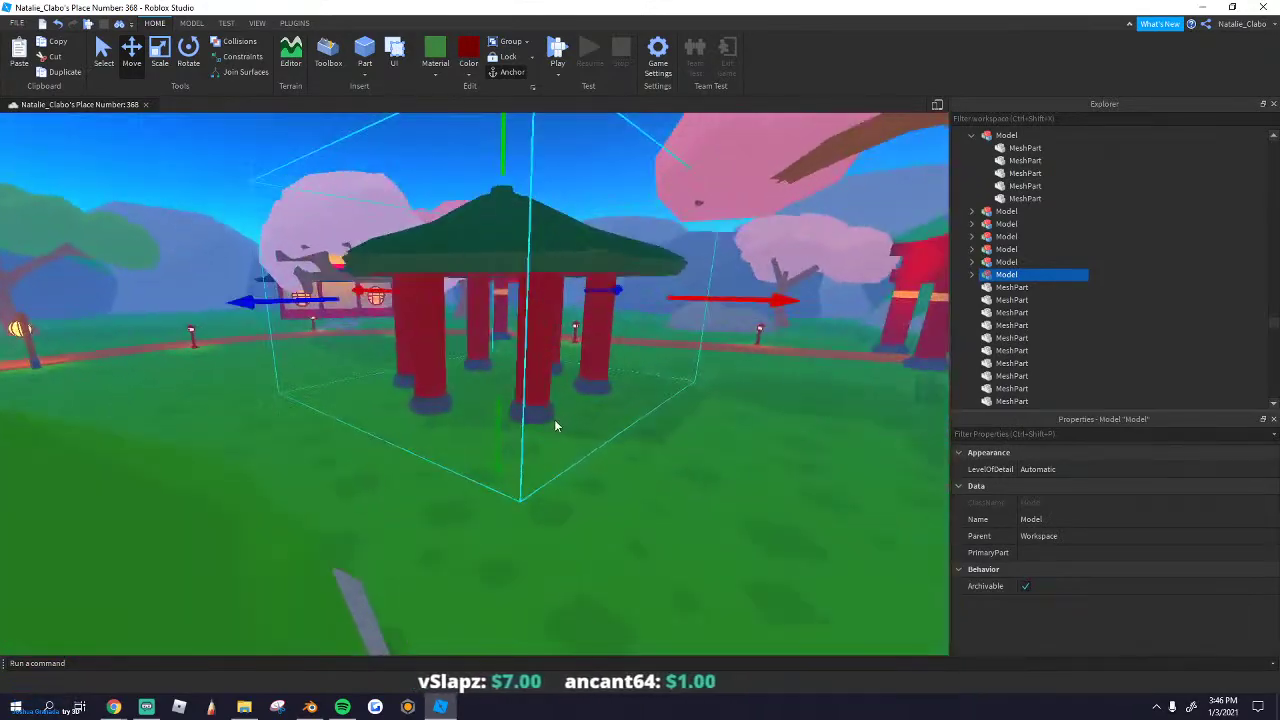
{"action": "scroll", "coordinate": [504, 430], "scroll_direction": "down", "scroll_amount": 3}
{"action": "left_click", "coordinate": [652, 523]}
Step: Review the whole map with the added gazebos from above and then from the central plaza facing the pagoda
{"action": "scroll", "coordinate": [652, 523], "scroll_direction": "down", "scroll_amount": 8}
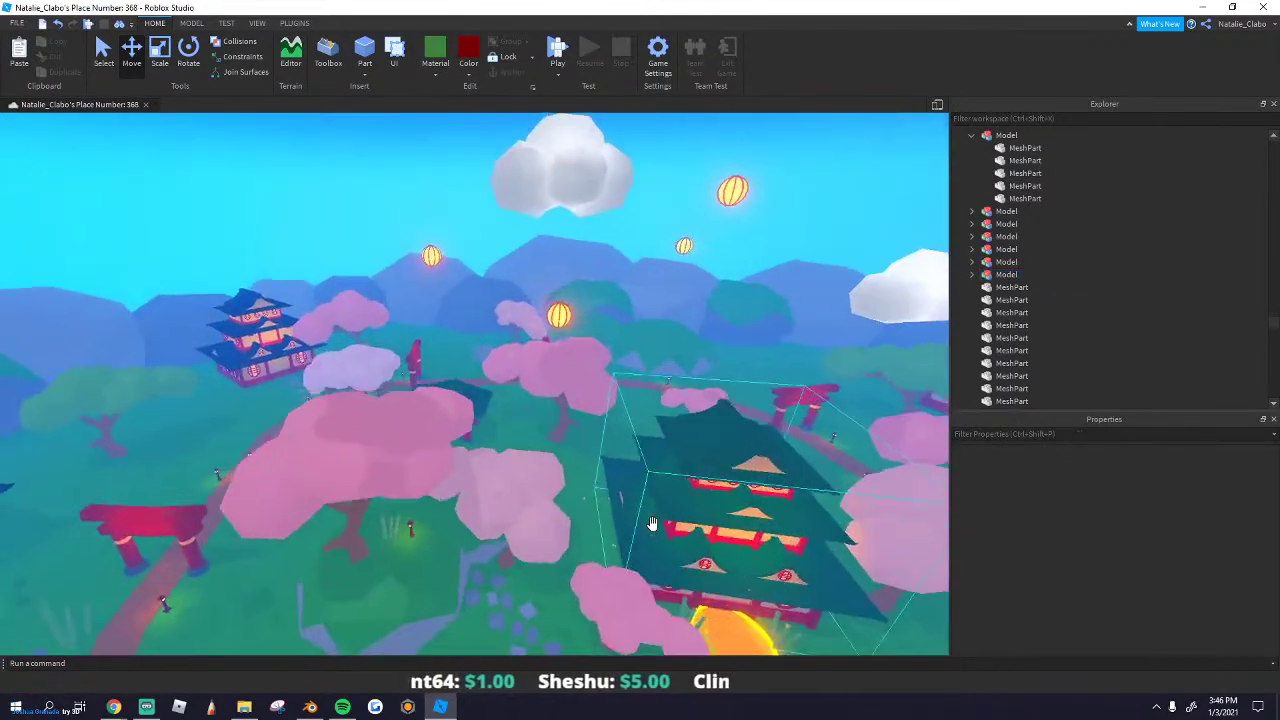
{"action": "scroll", "coordinate": [652, 523], "scroll_direction": "down", "scroll_amount": 5}
{"action": "right_click_drag", "start_coordinate": [652, 523], "coordinate": [653, 524]}
{"action": "scroll", "coordinate": [652, 530], "scroll_direction": "down", "scroll_amount": 5}
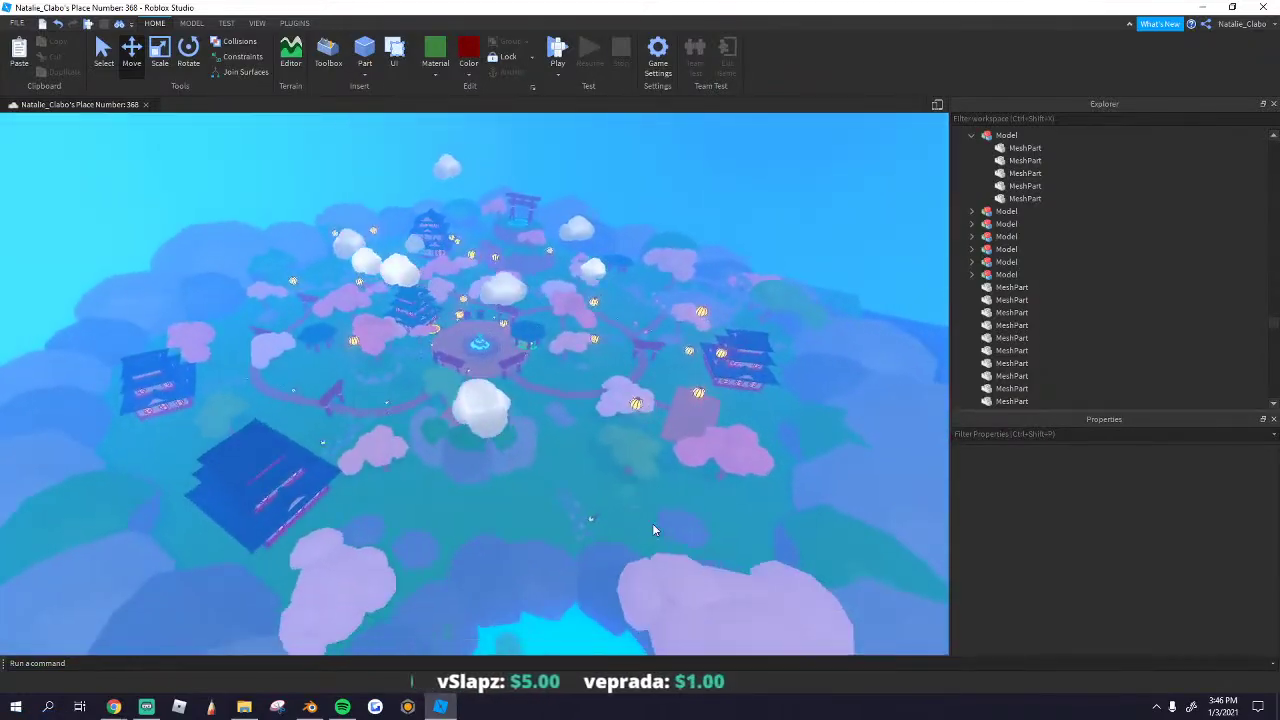
{"action": "scroll", "coordinate": [652, 527], "scroll_direction": "up", "scroll_amount": 5}
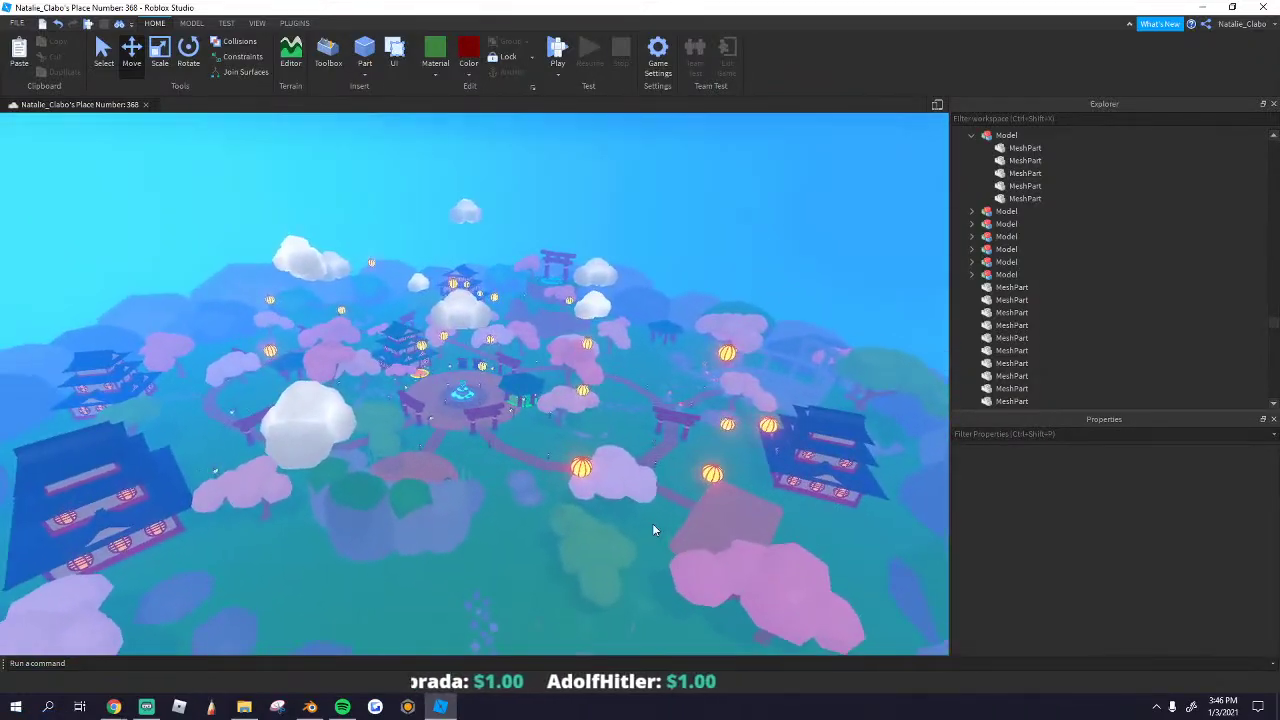
{"action": "scroll", "coordinate": [653, 525], "scroll_direction": "up", "scroll_amount": 8}
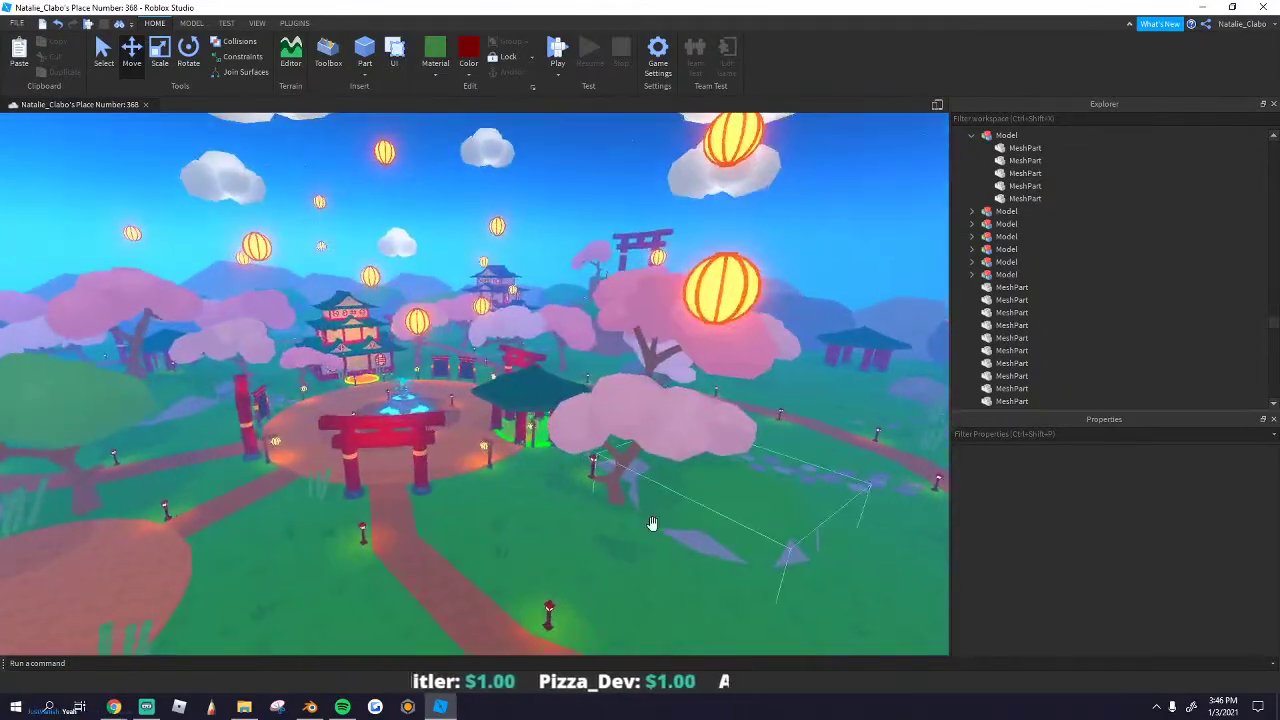
{"action": "scroll", "coordinate": [651, 523], "scroll_direction": "up", "scroll_amount": 10}
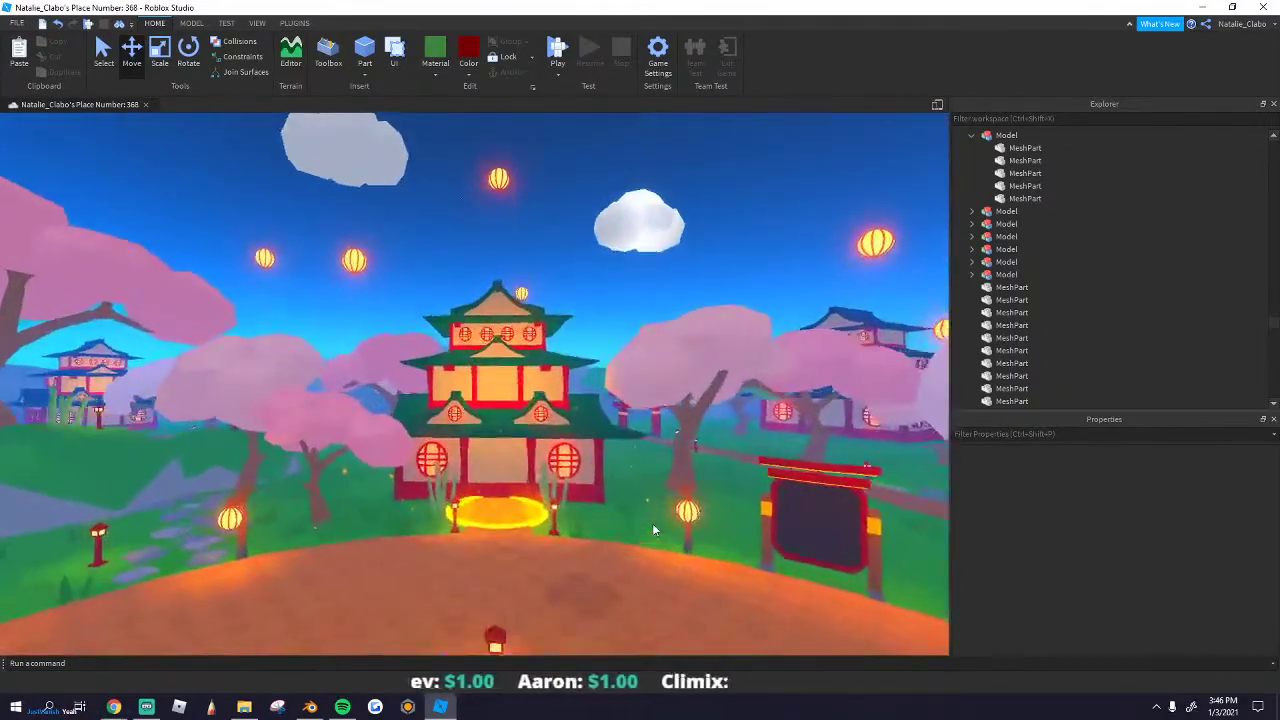
Step: Switch to Blender and delete all the gazebo parts from the scene
{"action": "left_click", "coordinate": [309, 708]}
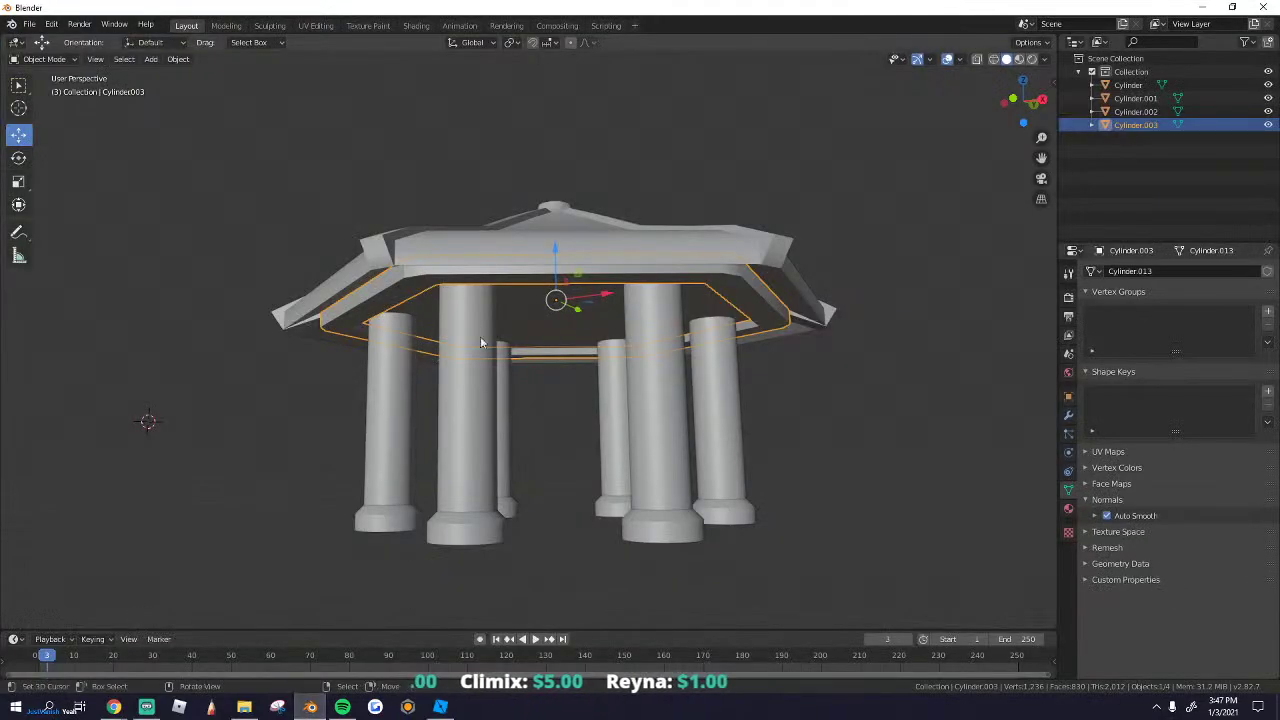
{"action": "key", "text": "a"}
{"action": "key", "text": "Delete"}
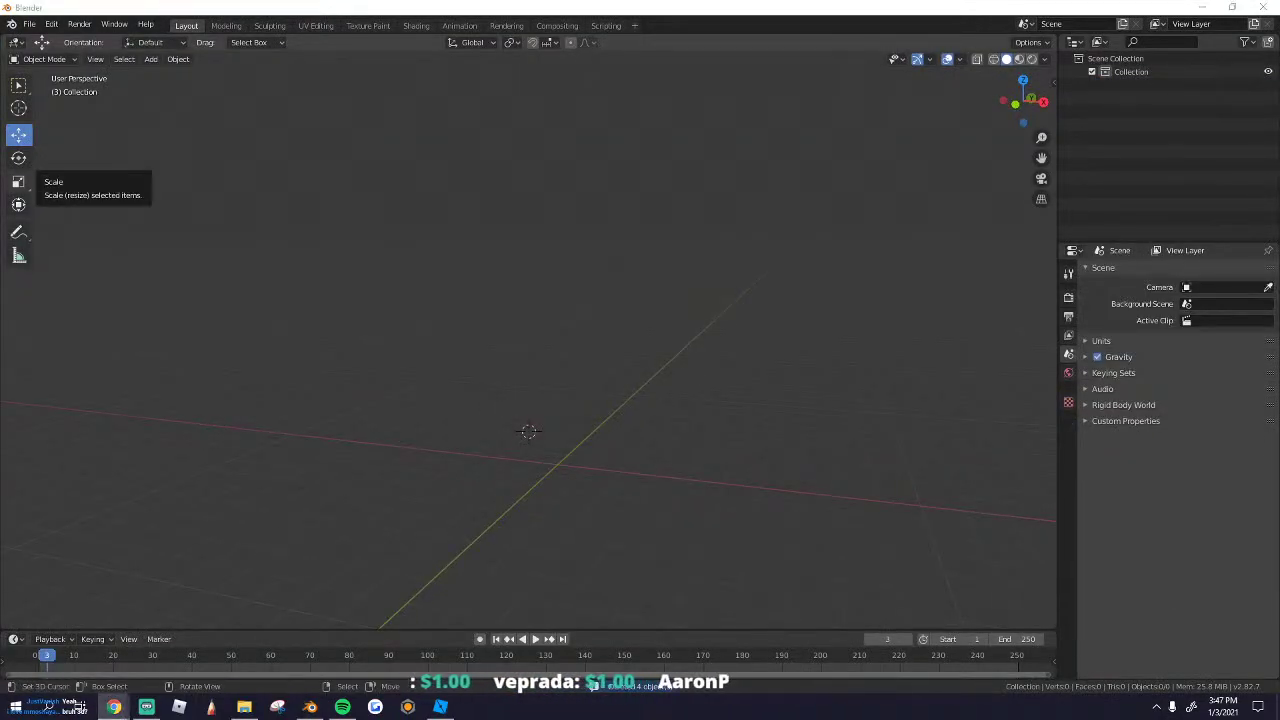
Step: Switch to Chrome, search Google for "FONT", open DaFont and look through its recently added fonts
{"action": "left_click", "coordinate": [114, 707]}
{"action": "left_click", "coordinate": [358, 32]}
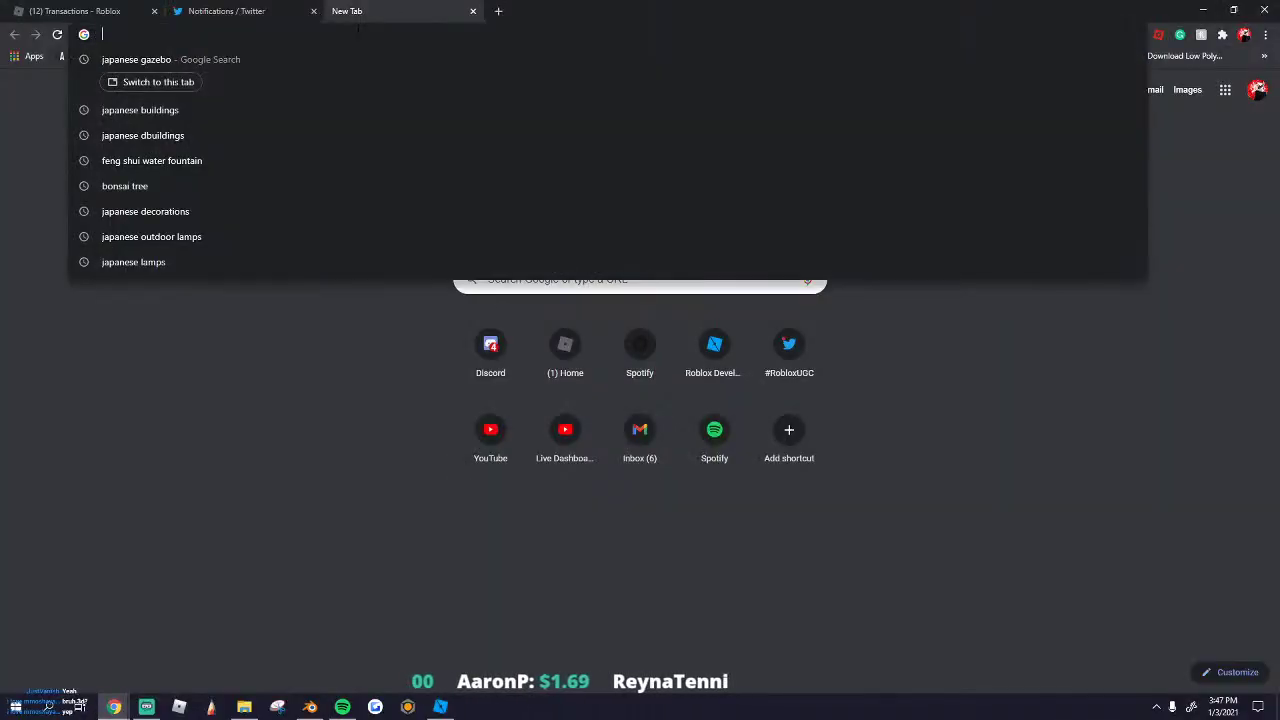
{"action": "type", "text": "FONT"}
{"action": "key", "text": "Return"}
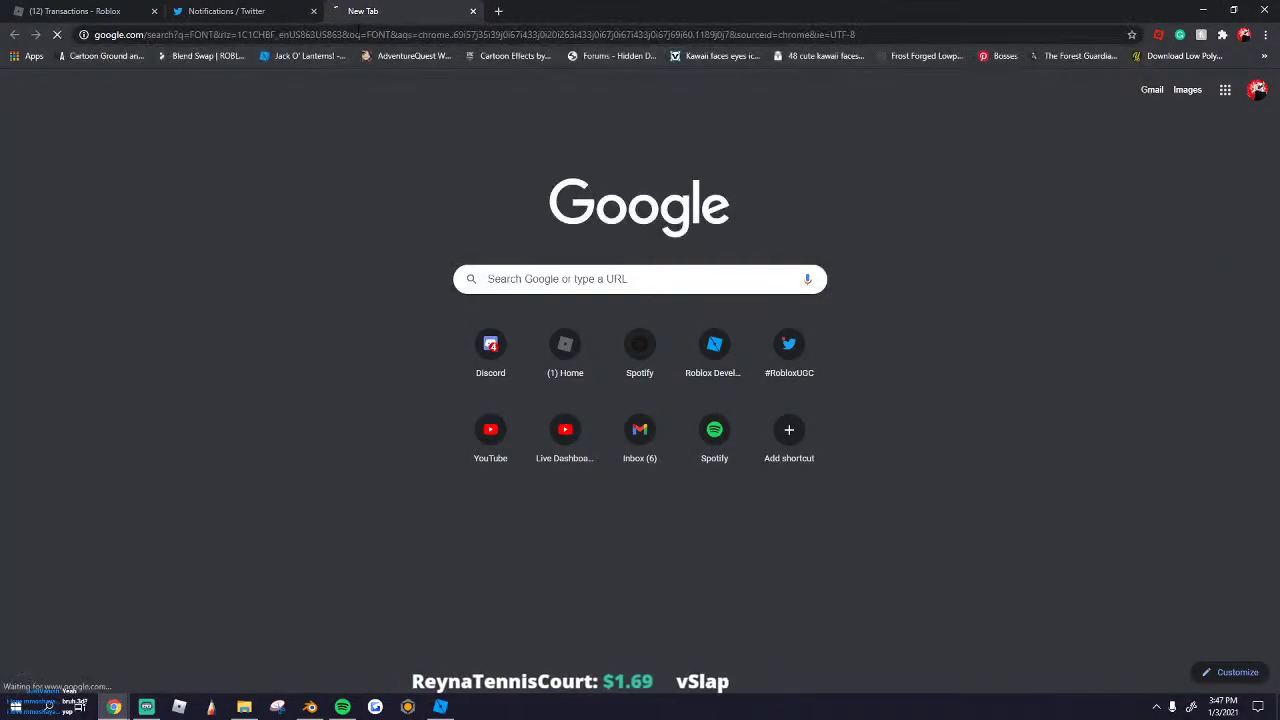
{"action": "scroll", "coordinate": [337, 312], "scroll_direction": "down", "scroll_amount": 3}
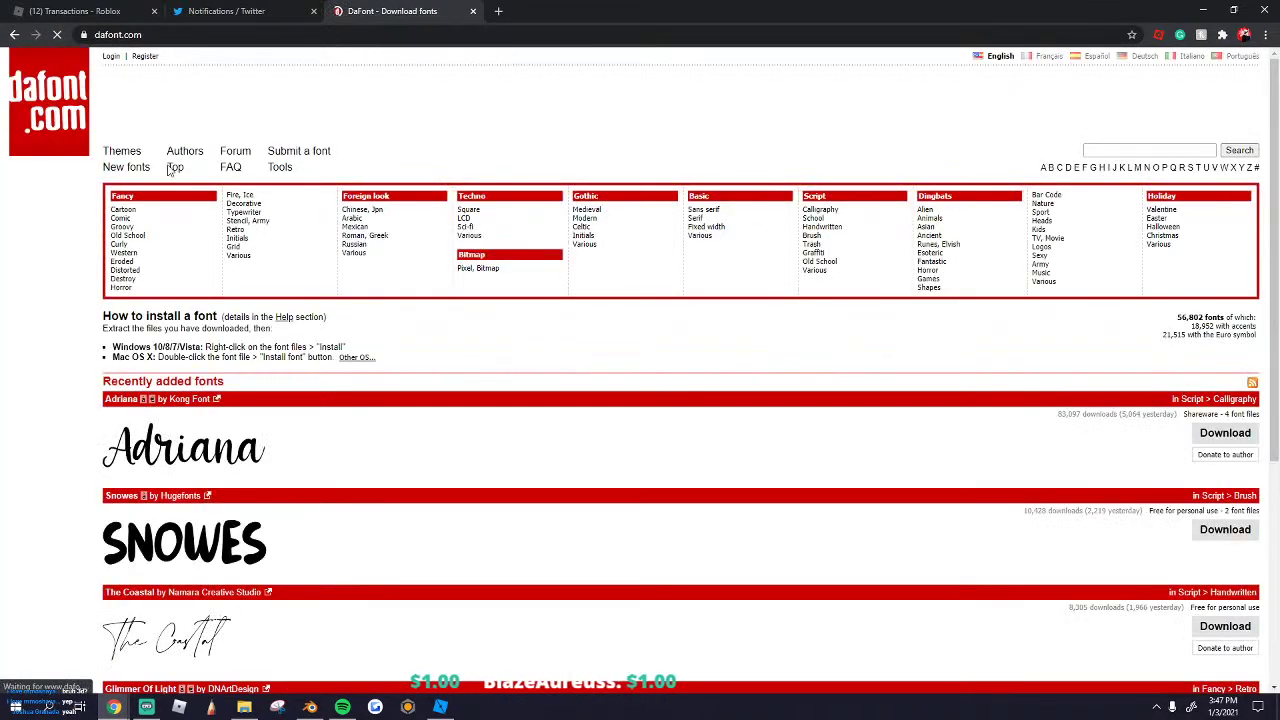
{"action": "scroll", "coordinate": [414, 344], "scroll_direction": "down", "scroll_amount": 4}
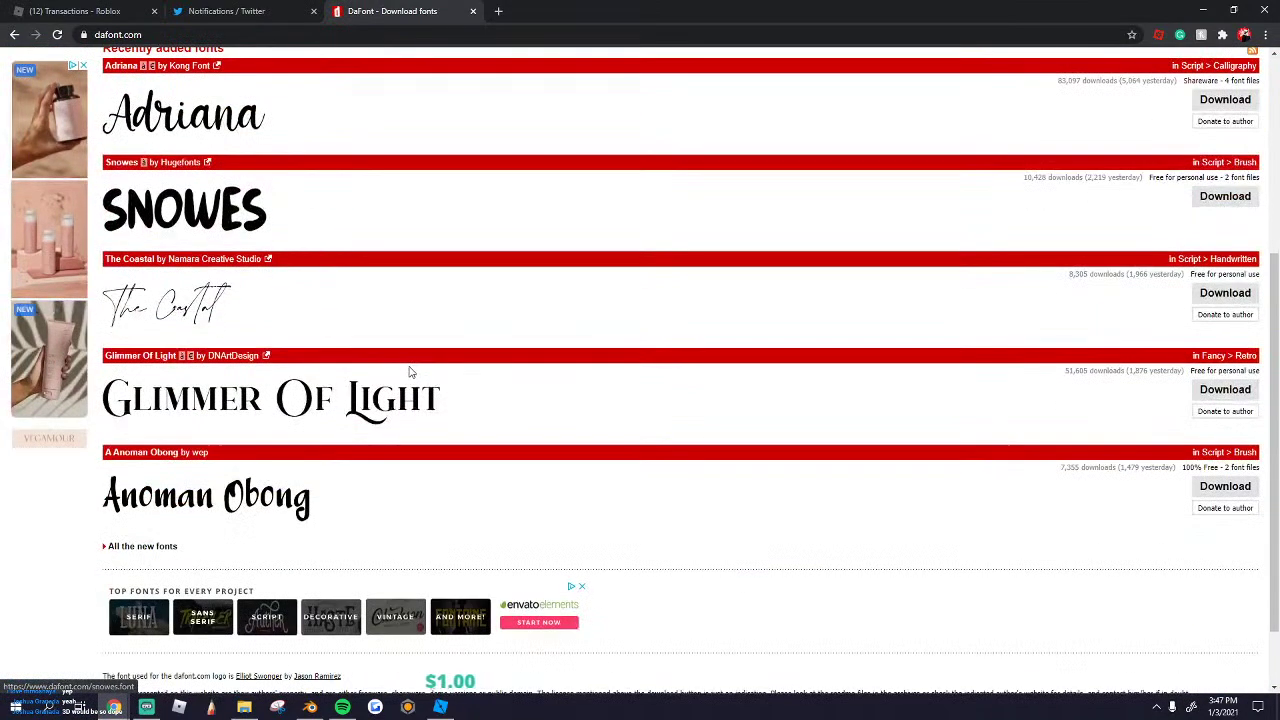
Step: Return to the Google results for "FONT" and look through the listed font sites and related searches
{"action": "left_click", "coordinate": [12, 34]}
{"action": "scroll", "coordinate": [298, 394], "scroll_direction": "down", "scroll_amount": 3}
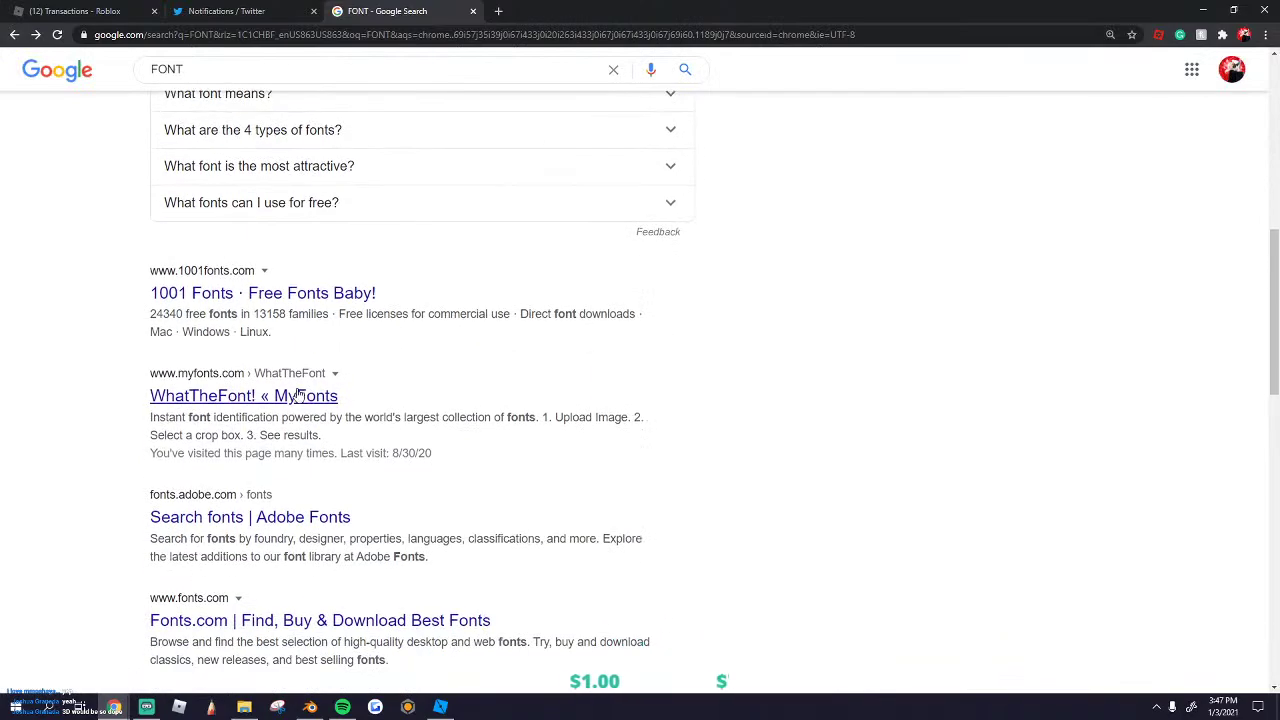
{"action": "scroll", "coordinate": [298, 394], "scroll_direction": "down", "scroll_amount": 3}
{"action": "scroll", "coordinate": [357, 409], "scroll_direction": "down", "scroll_amount": 1}
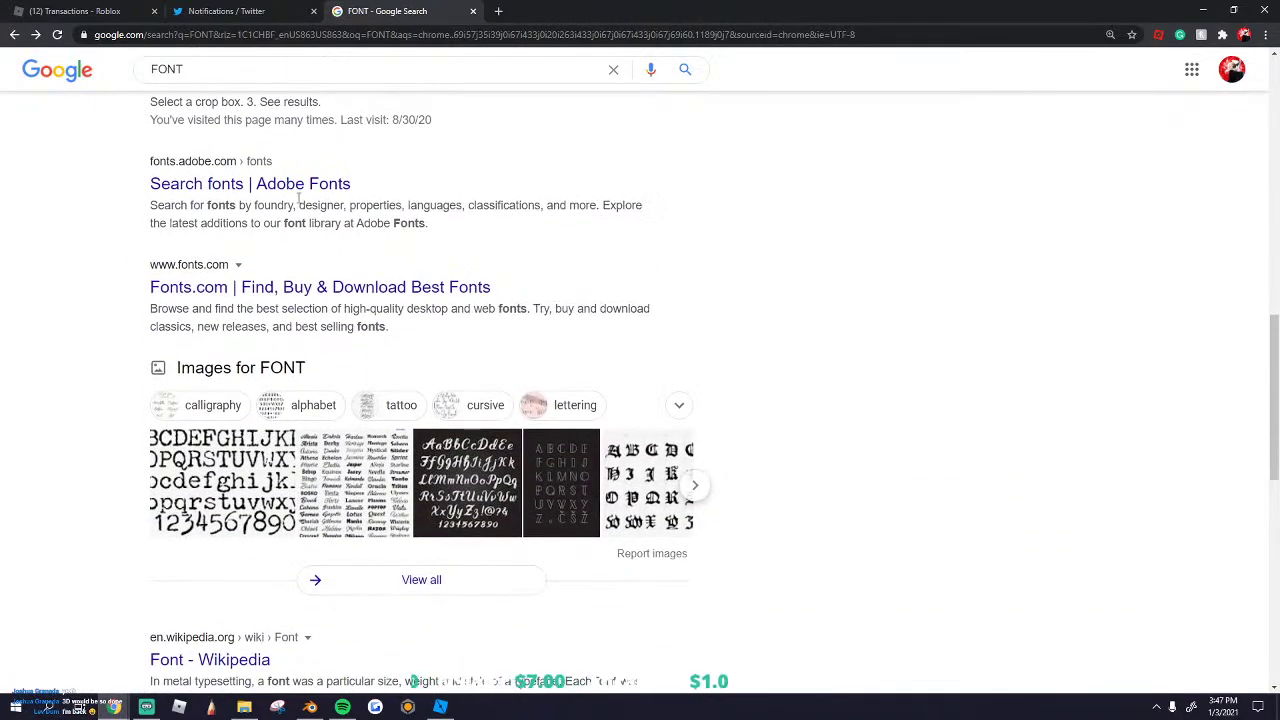
{"action": "scroll", "coordinate": [290, 210], "scroll_direction": "down", "scroll_amount": 3}
{"action": "scroll", "coordinate": [317, 272], "scroll_direction": "down", "scroll_amount": 2}
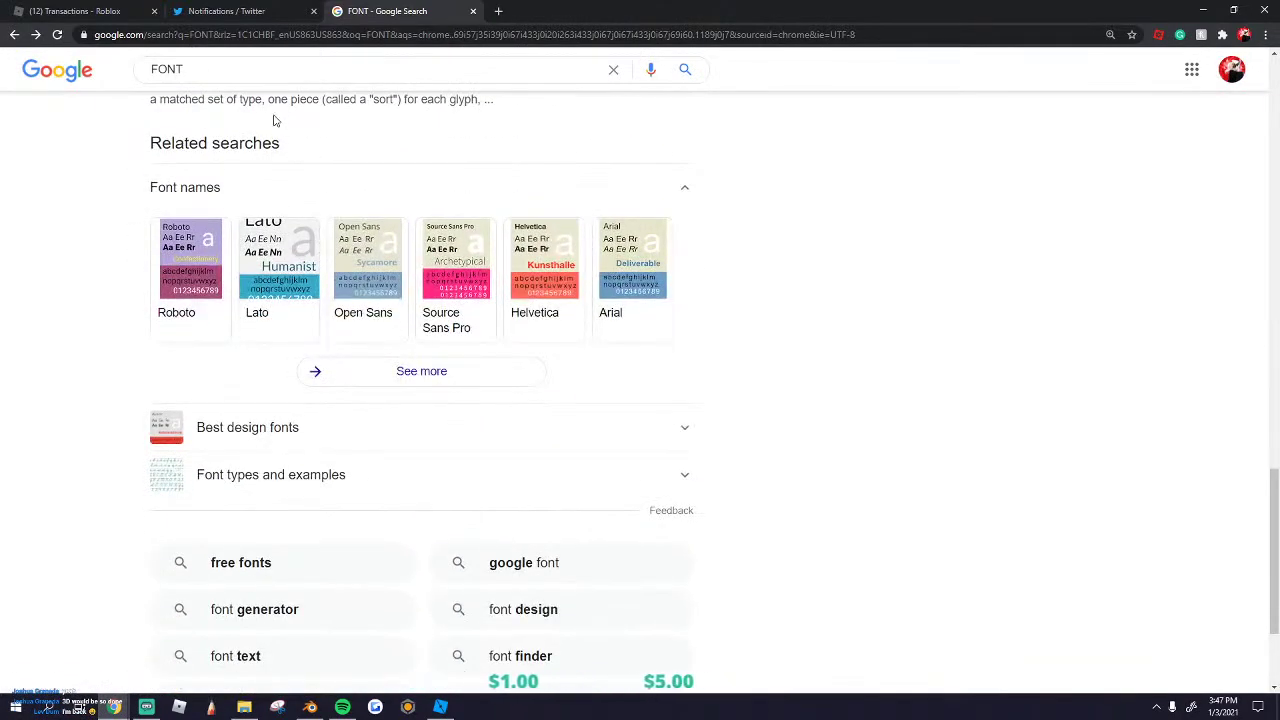
{"action": "scroll", "coordinate": [270, 220], "scroll_direction": "up", "scroll_amount": 6}
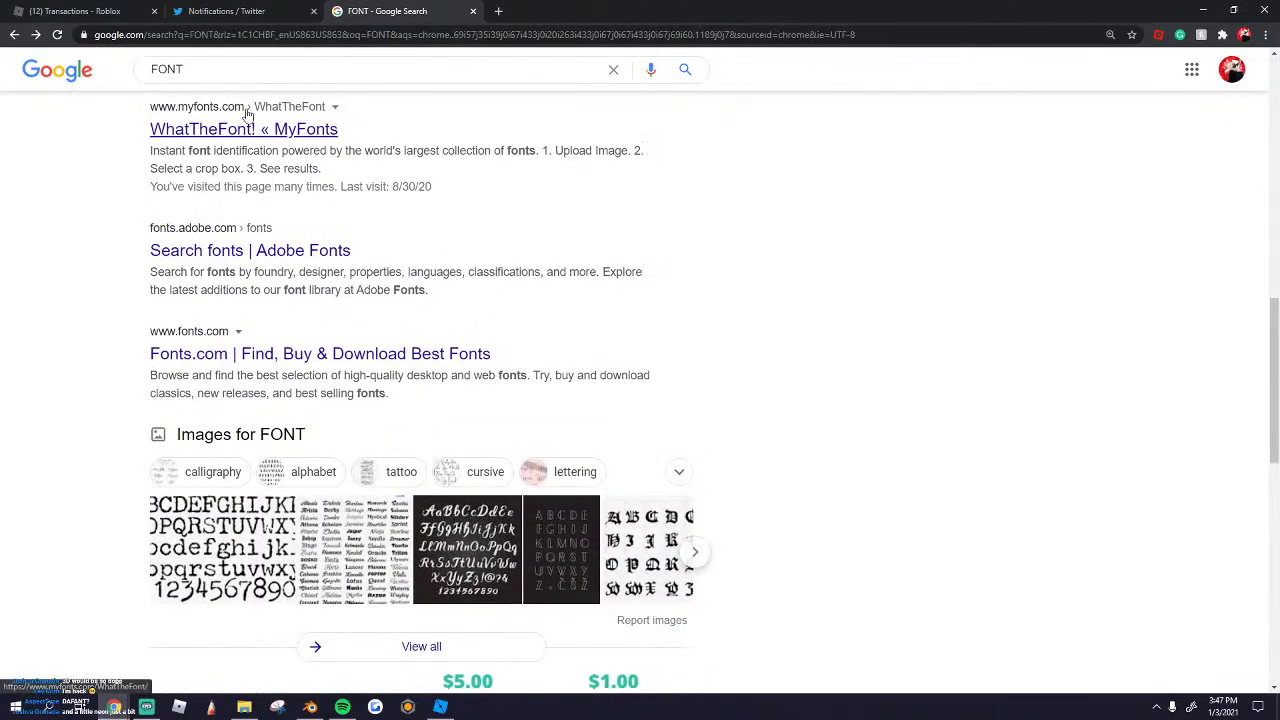
Step: Search Google for "luckiest guy font" and look through the results for a download site
{"action": "key", "text": "BackSpace"}
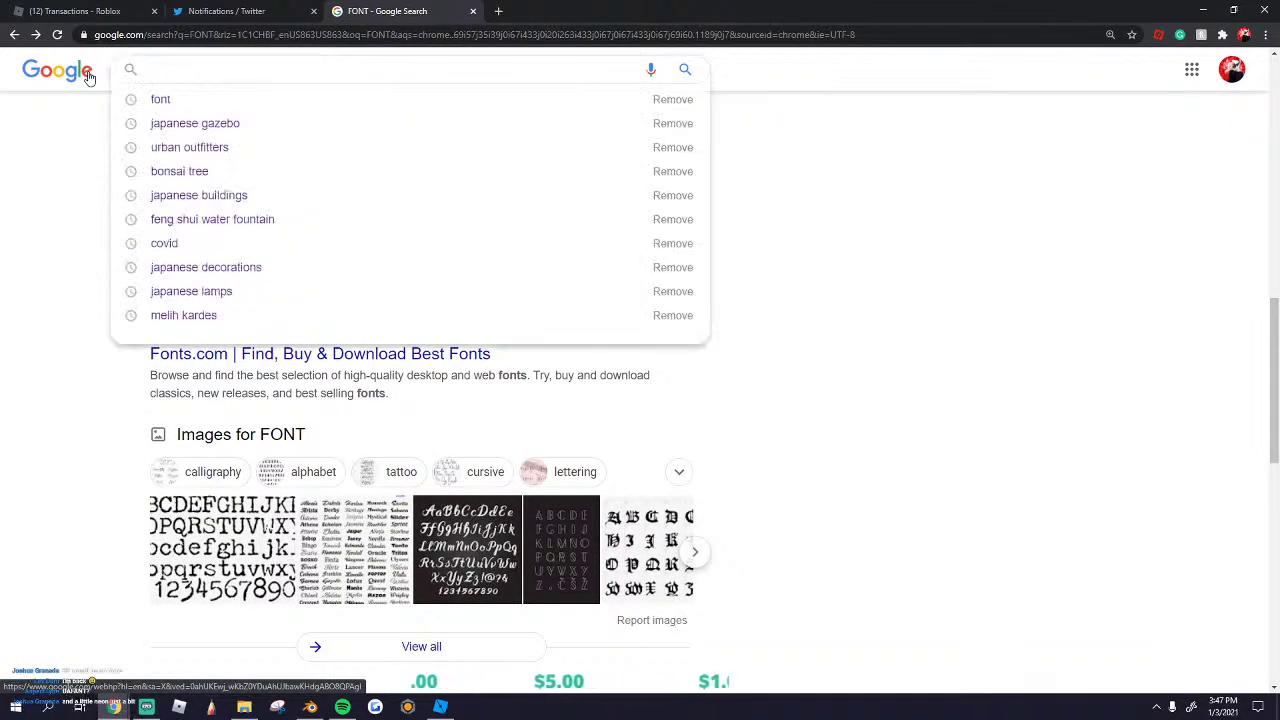
{"action": "type", "text": "lucki"}
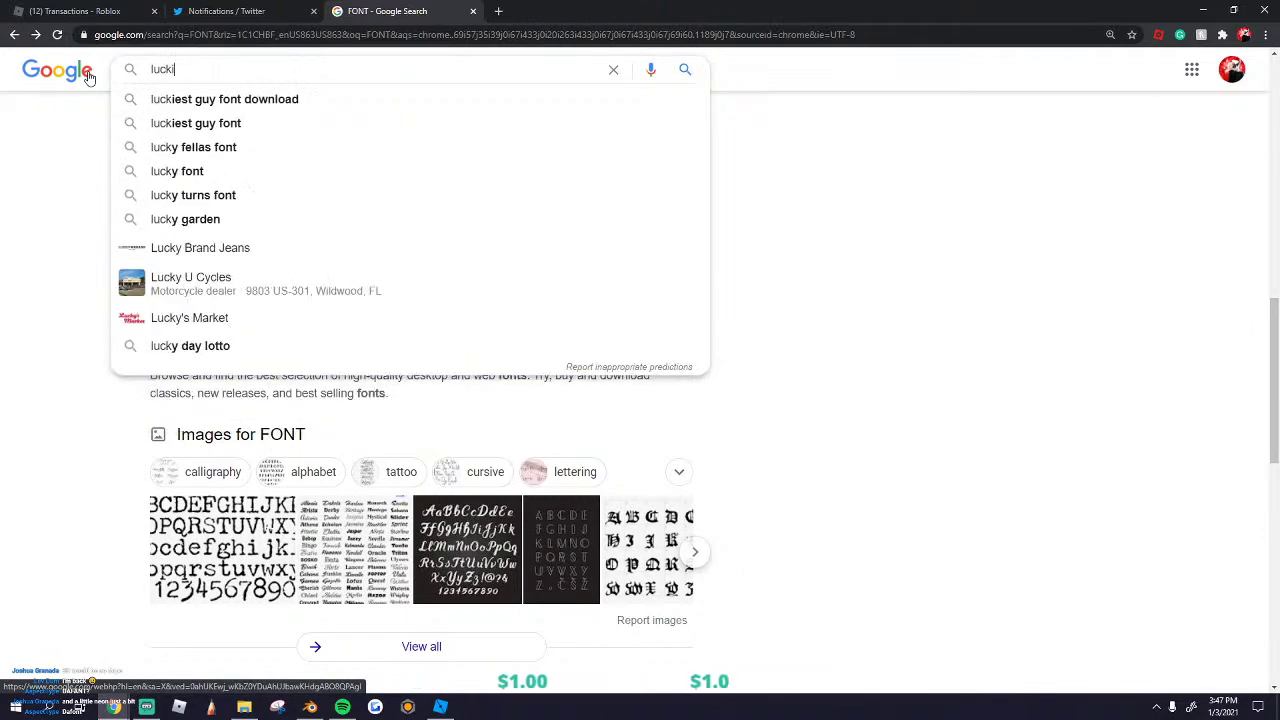
{"action": "type", "text": "est"}
{"action": "left_click", "coordinate": [240, 100]}
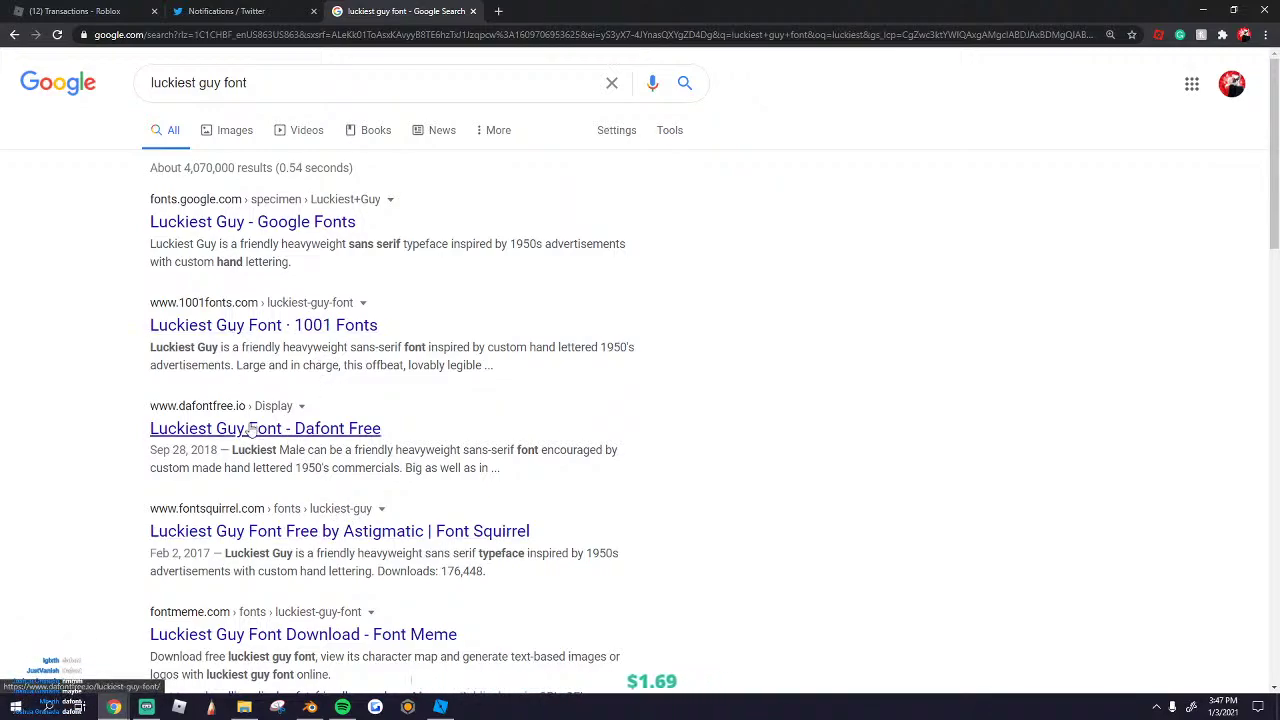
{"action": "scroll", "coordinate": [268, 540], "scroll_direction": "down", "scroll_amount": 1}
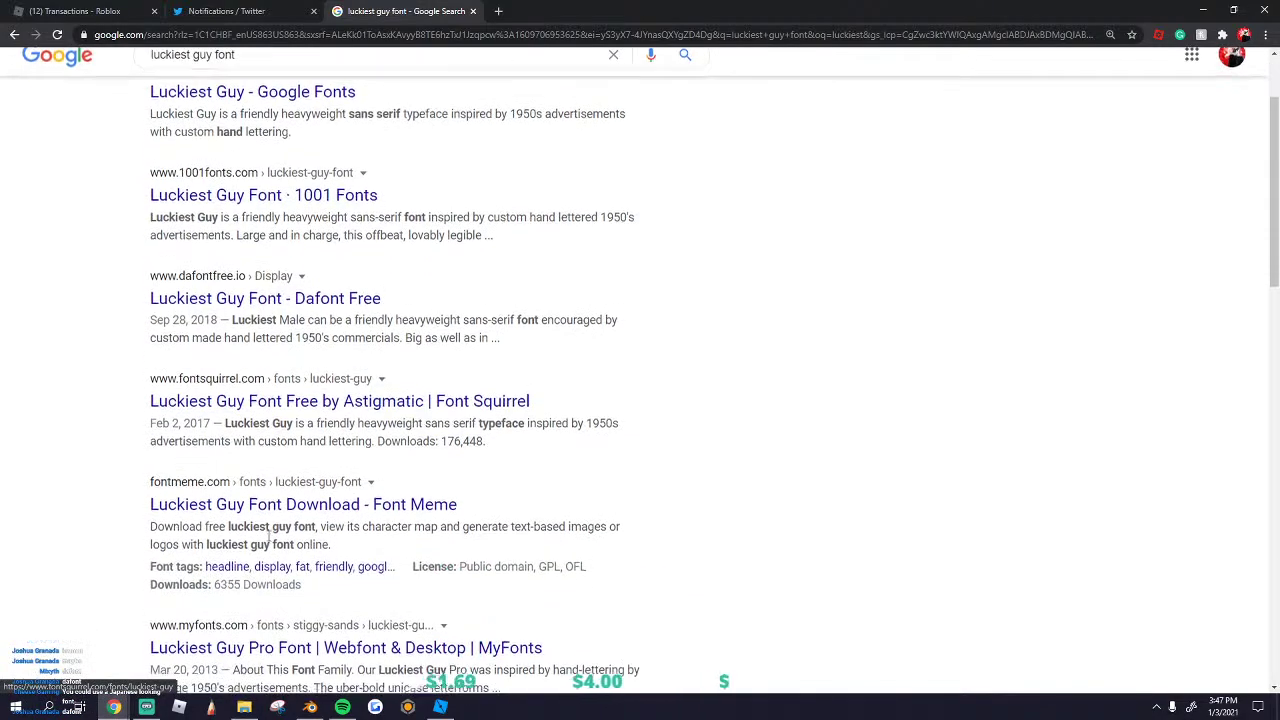
{"action": "scroll", "coordinate": [272, 538], "scroll_direction": "down", "scroll_amount": 3}
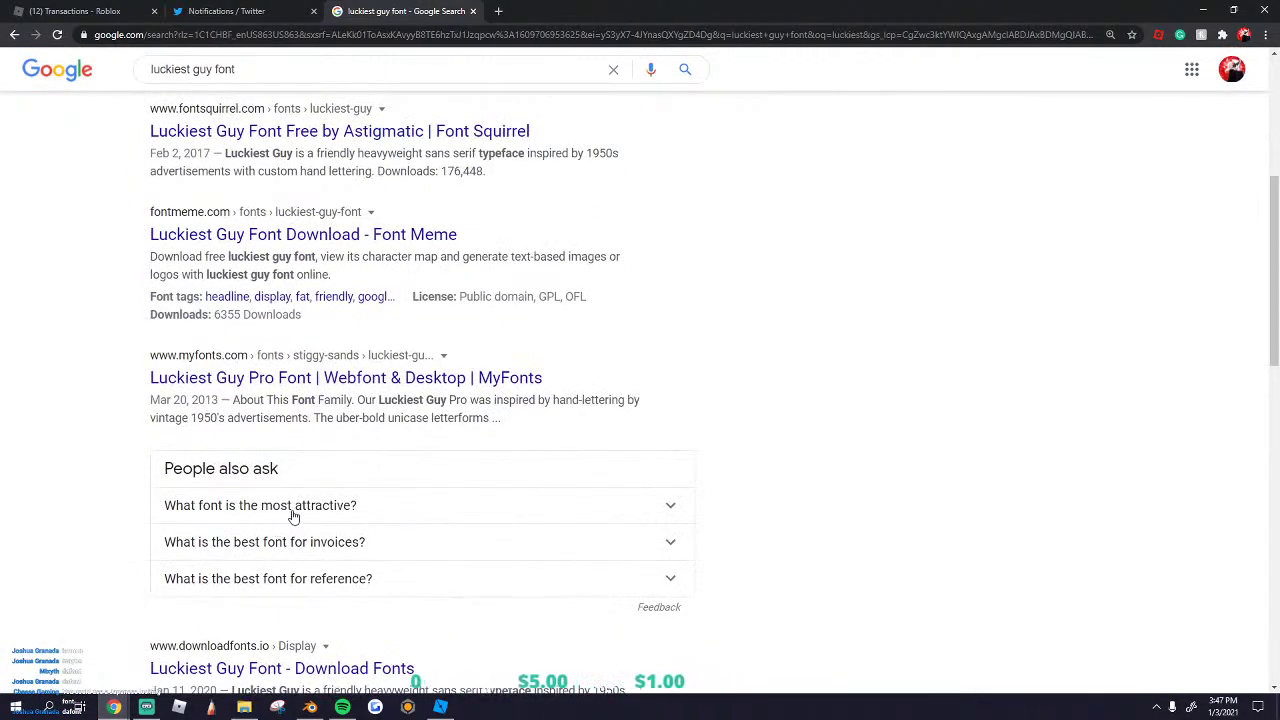
{"action": "scroll", "coordinate": [295, 520], "scroll_direction": "down", "scroll_amount": 4}
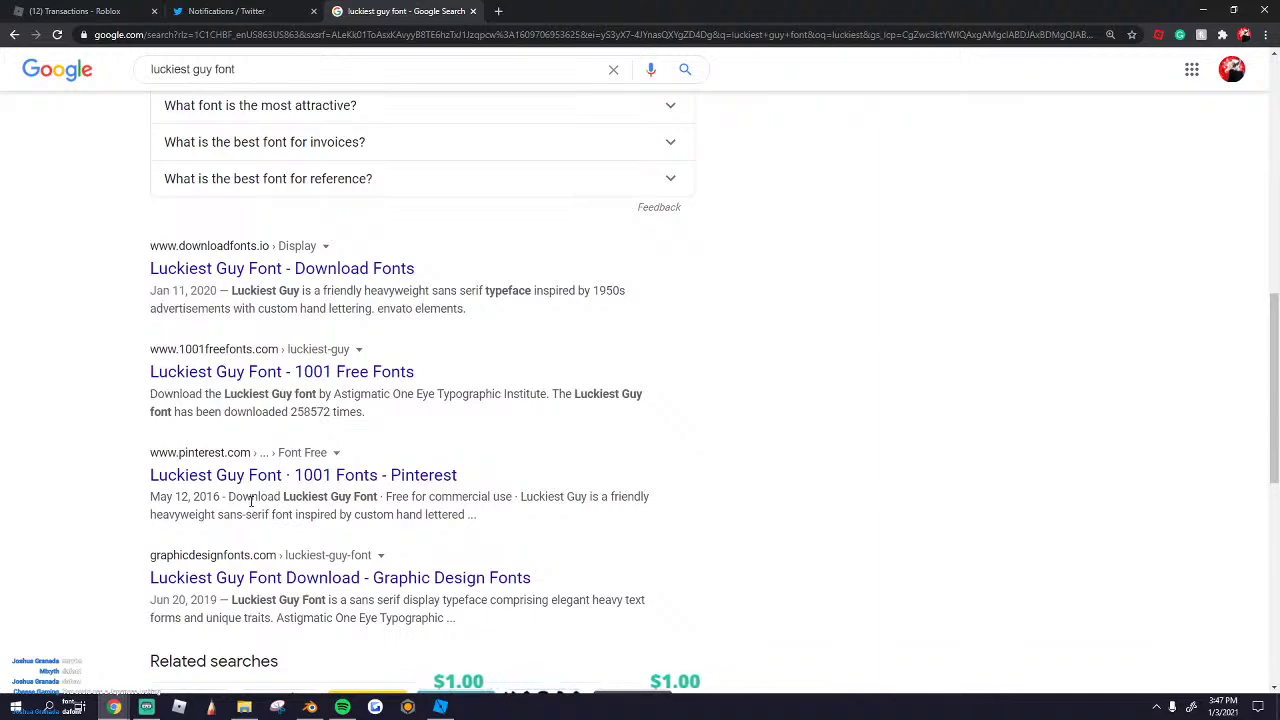
{"action": "scroll", "coordinate": [263, 410], "scroll_direction": "up", "scroll_amount": 5}
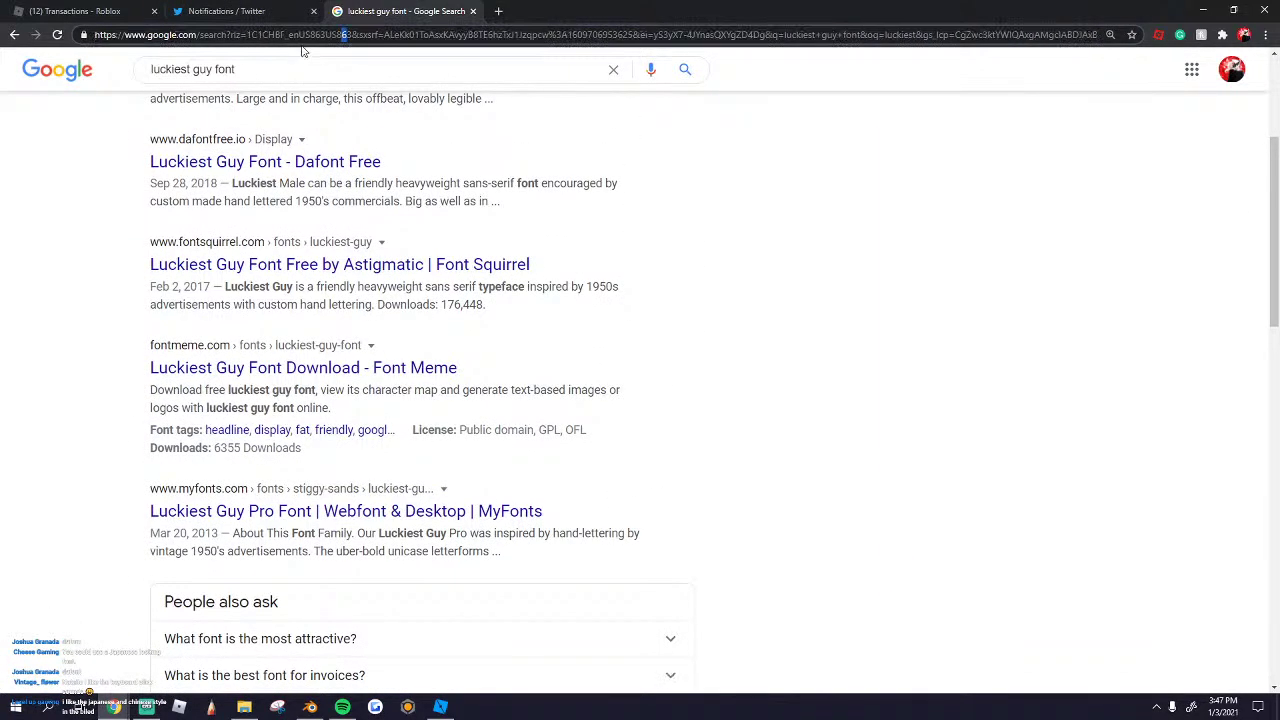
Step: Search Google for "japanese font" in a new tab and view the image results
{"action": "left_click", "coordinate": [498, 12]}
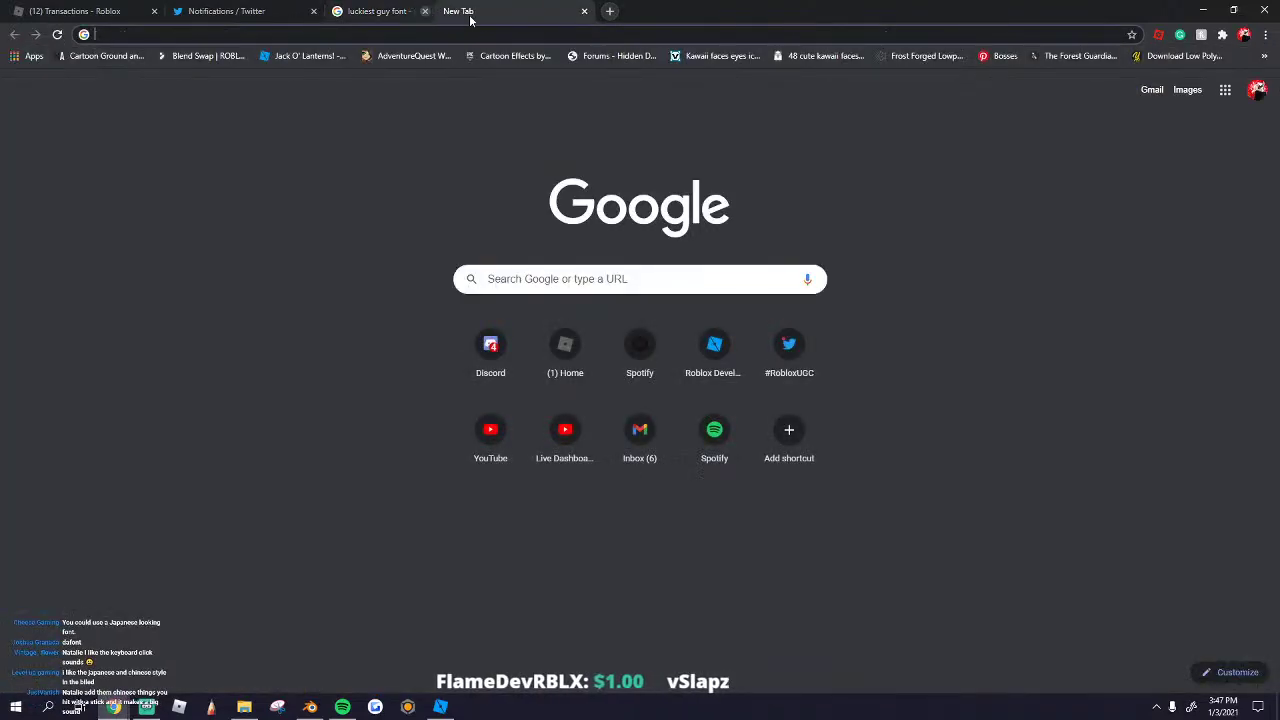
{"action": "left_click", "coordinate": [403, 34]}
{"action": "type", "text": "japa"}
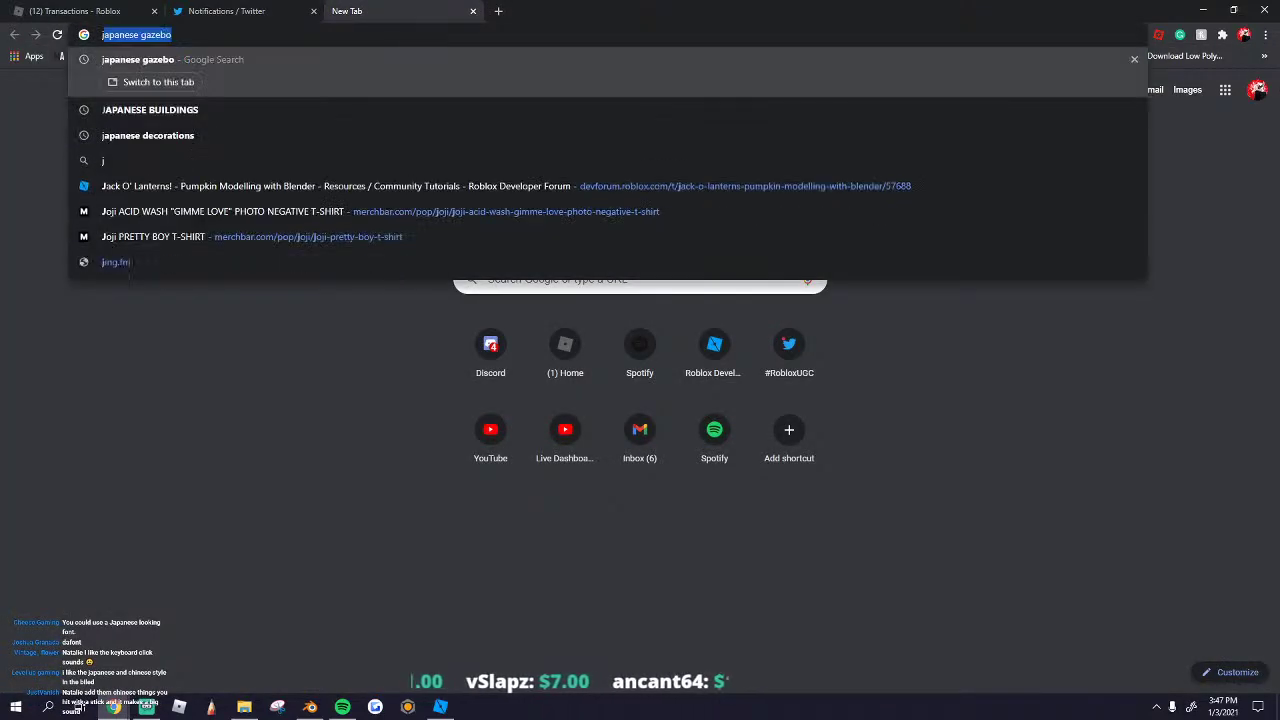
{"action": "type", "text": "fony"}
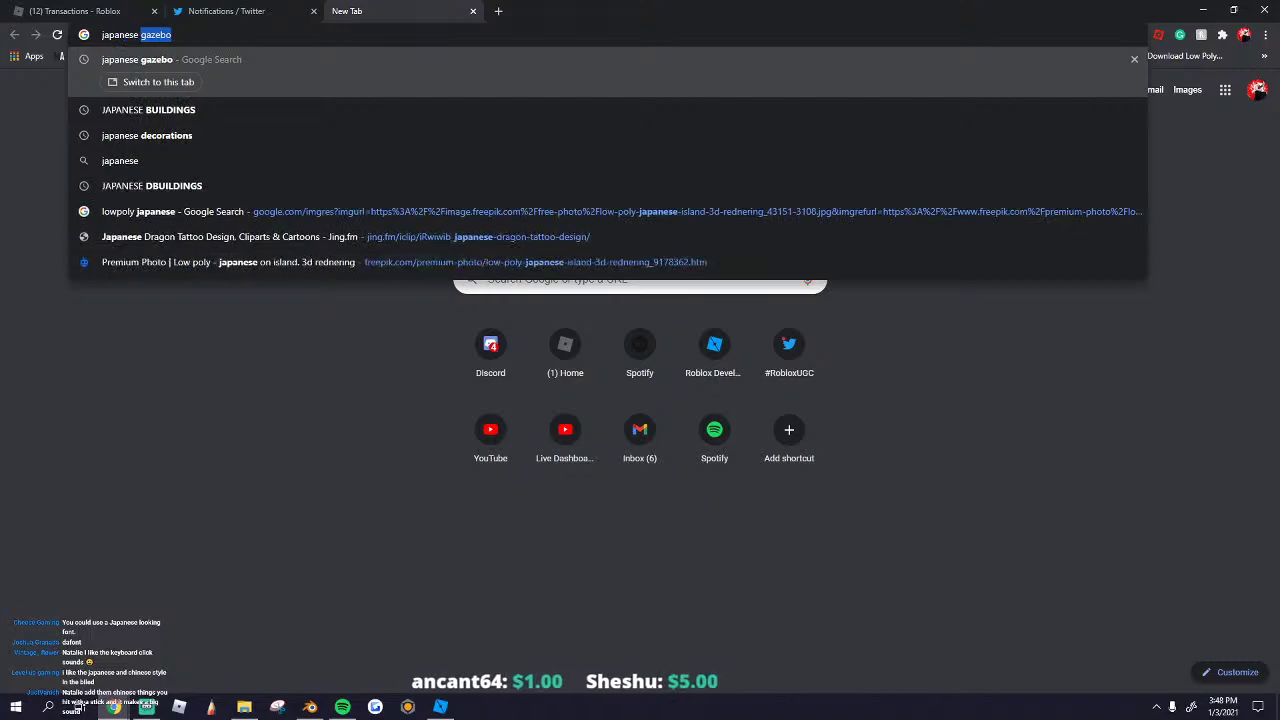
{"action": "key", "text": "Return"}
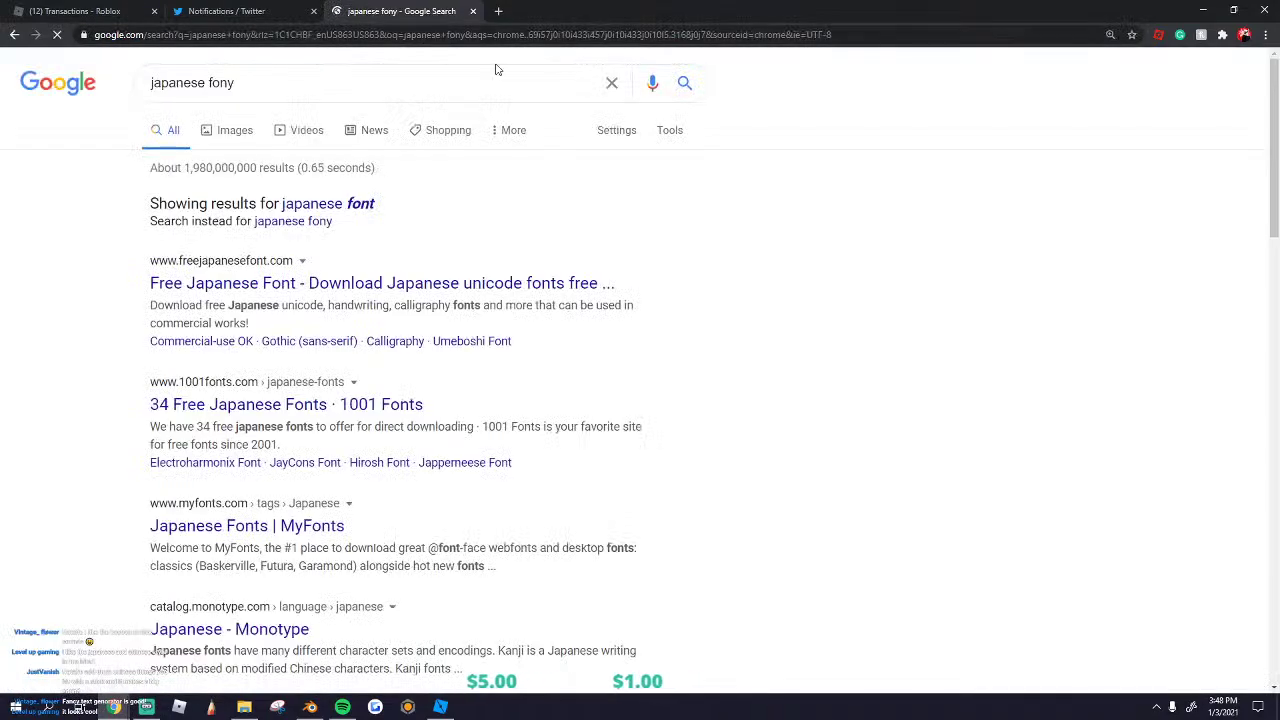
{"action": "left_click", "coordinate": [343, 82]}
{"action": "key", "text": "BackSpace"}
{"action": "type", "text": "t"}
{"action": "key", "text": "Return"}
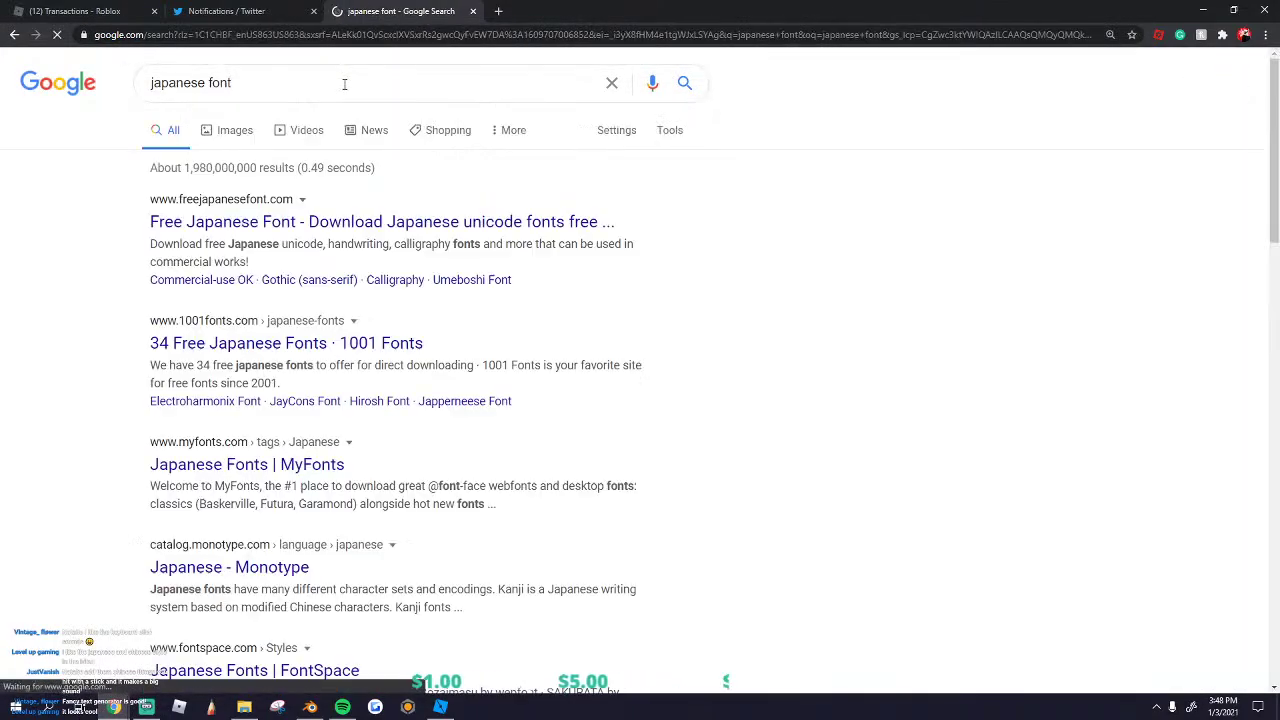
{"action": "left_click", "coordinate": [207, 130]}
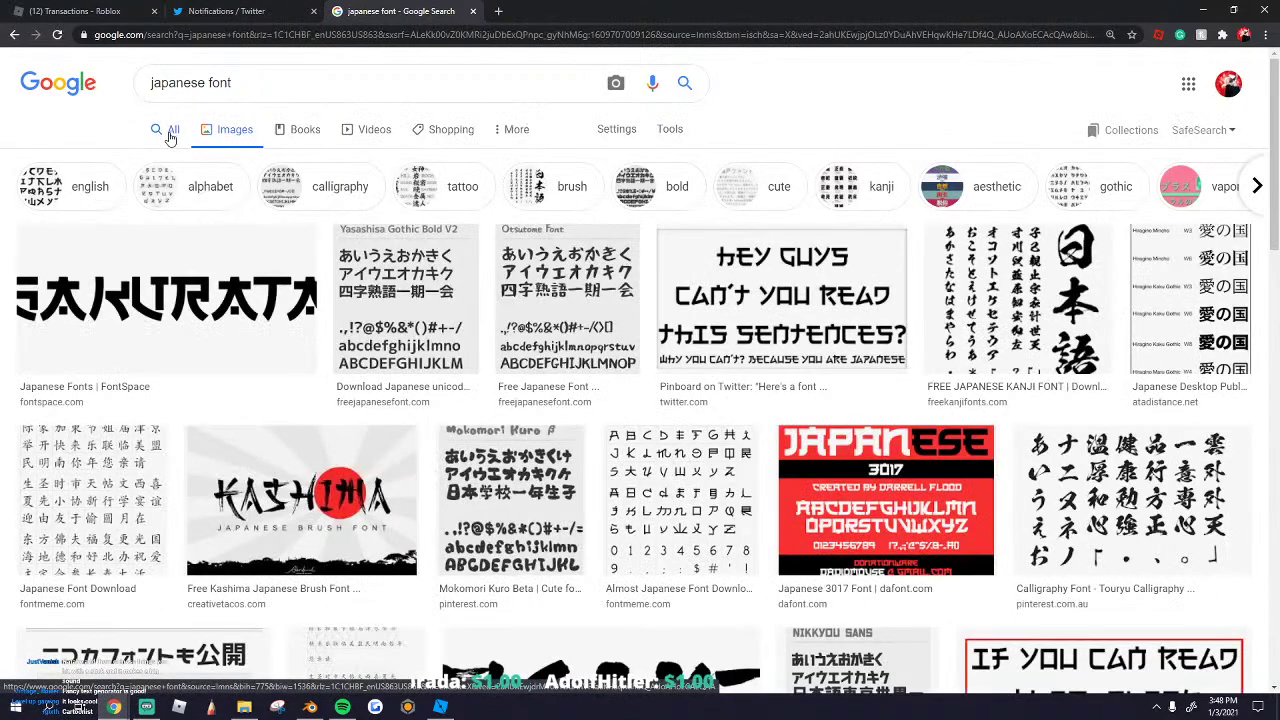
Step: Open the Free Japanese Font site from the web results, browse its font previews and return to the results
{"action": "left_click", "coordinate": [170, 130]}
{"action": "left_click", "coordinate": [278, 224]}
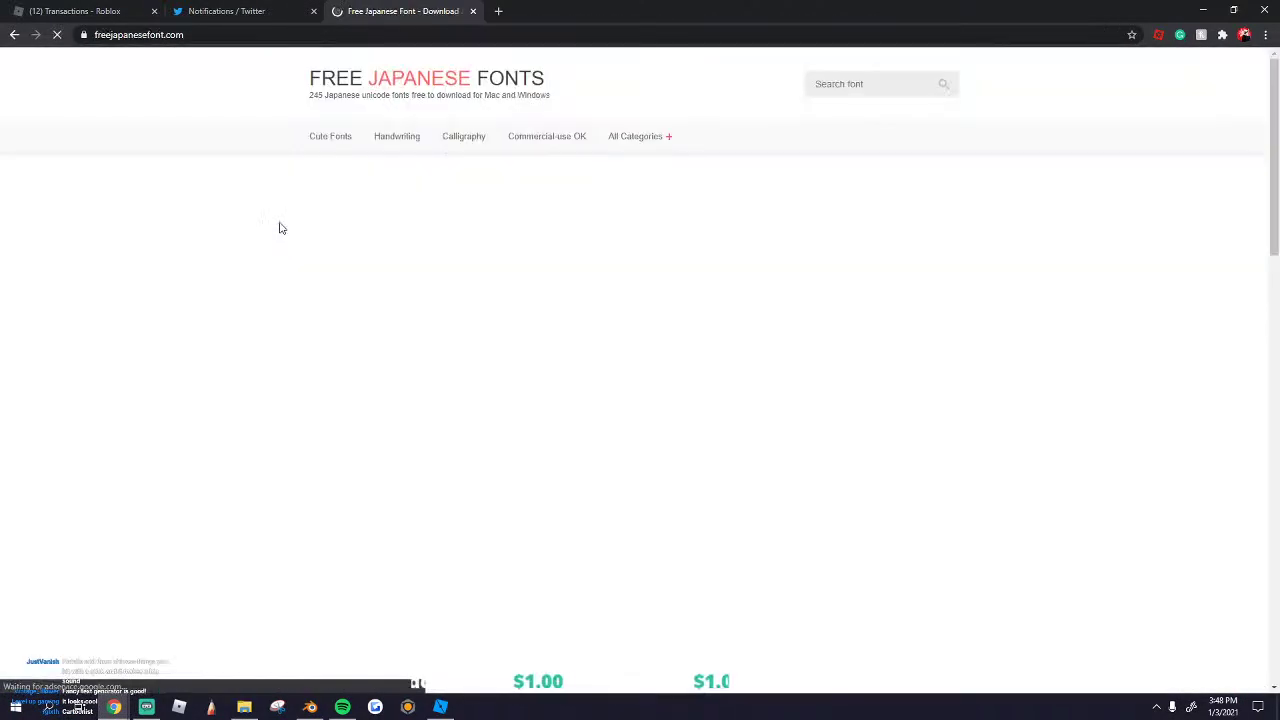
{"action": "scroll", "coordinate": [818, 373], "scroll_direction": "down", "scroll_amount": 3}
{"action": "scroll", "coordinate": [818, 373], "scroll_direction": "down", "scroll_amount": 4}
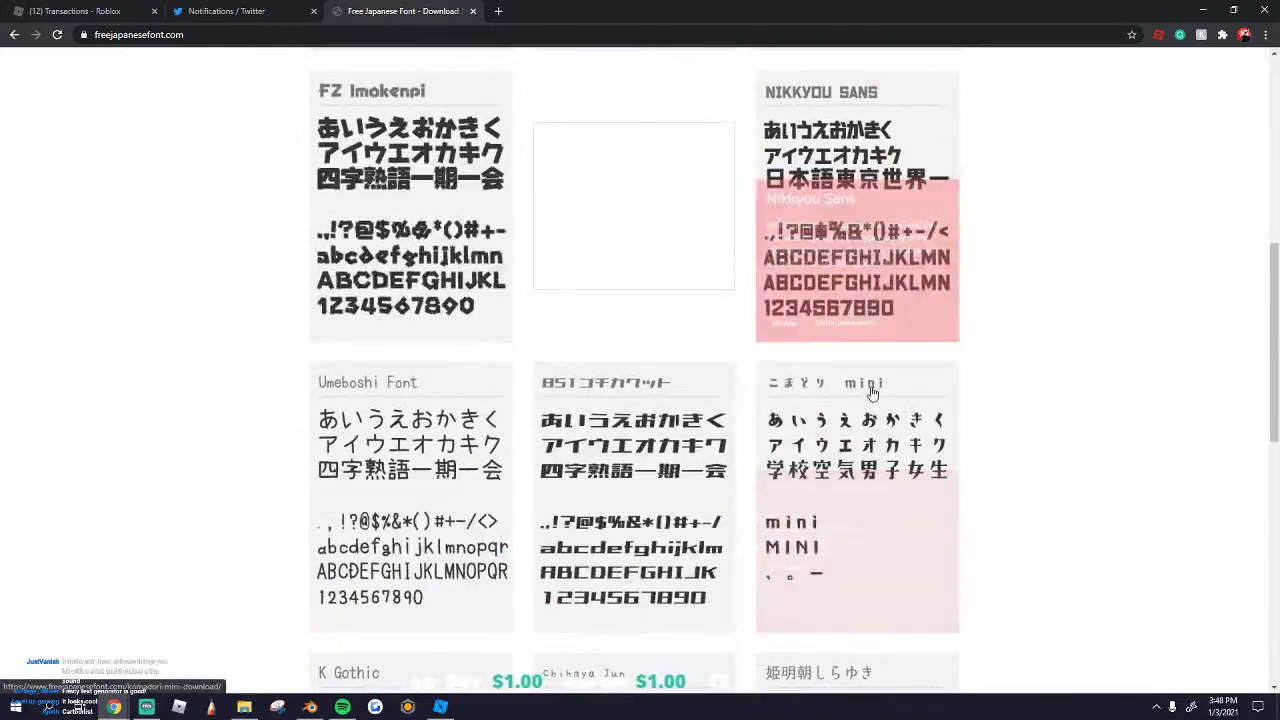
{"action": "scroll", "coordinate": [945, 400], "scroll_direction": "down", "scroll_amount": 2}
{"action": "scroll", "coordinate": [955, 408], "scroll_direction": "down", "scroll_amount": 3}
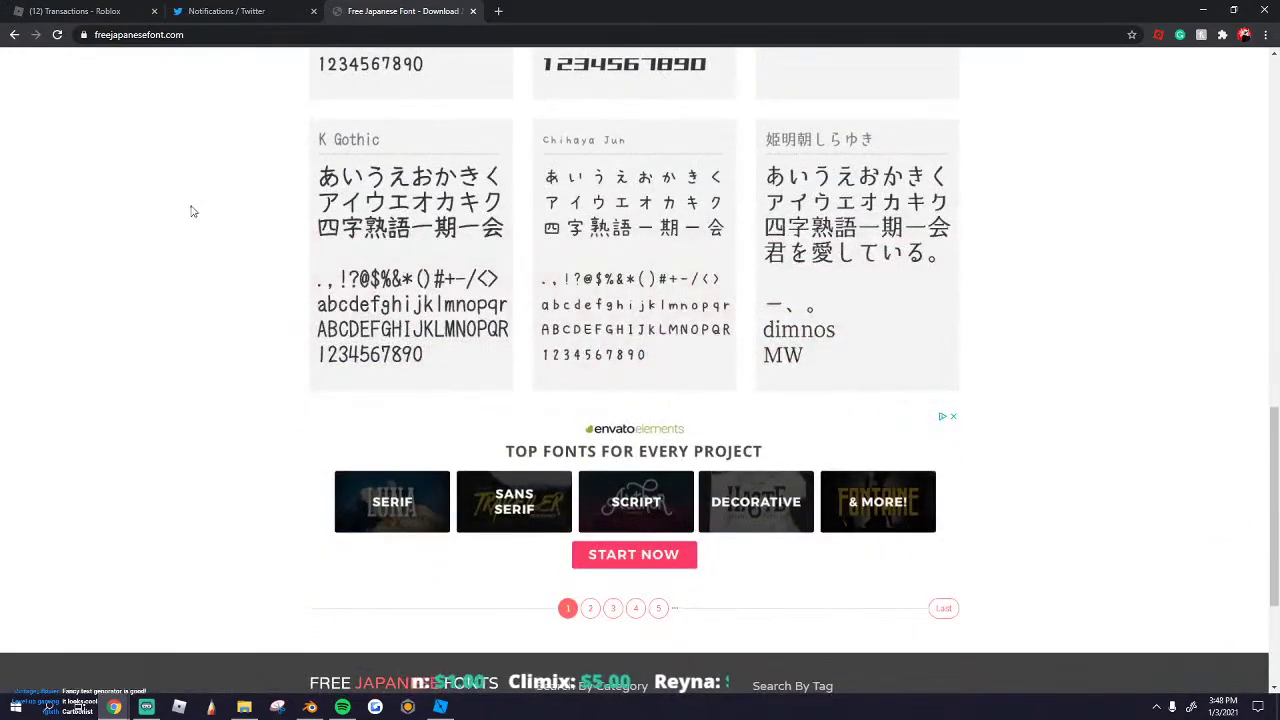
{"action": "left_click", "coordinate": [14, 34]}
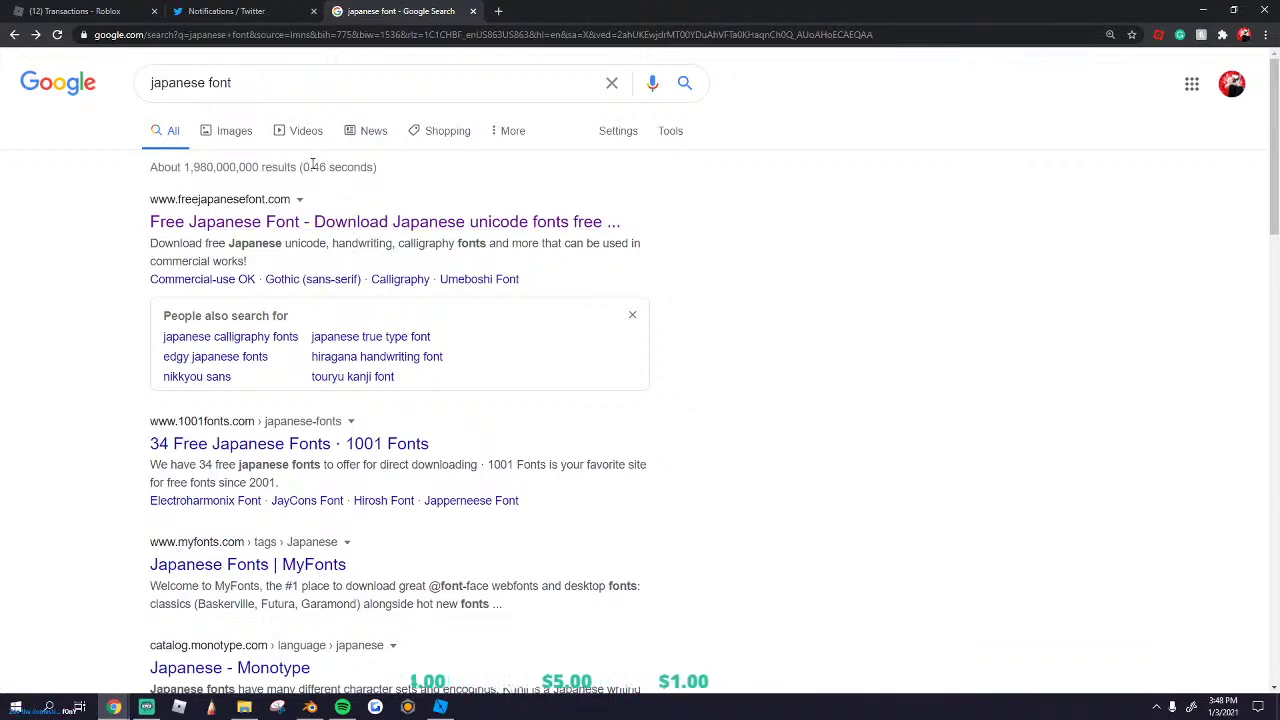
Step: Search Google for "luckiest guy font" and open the Luckiest Guy page on 1001 Fonts
{"action": "left_click_drag", "start_coordinate": [266, 89], "coordinate": [160, 65]}
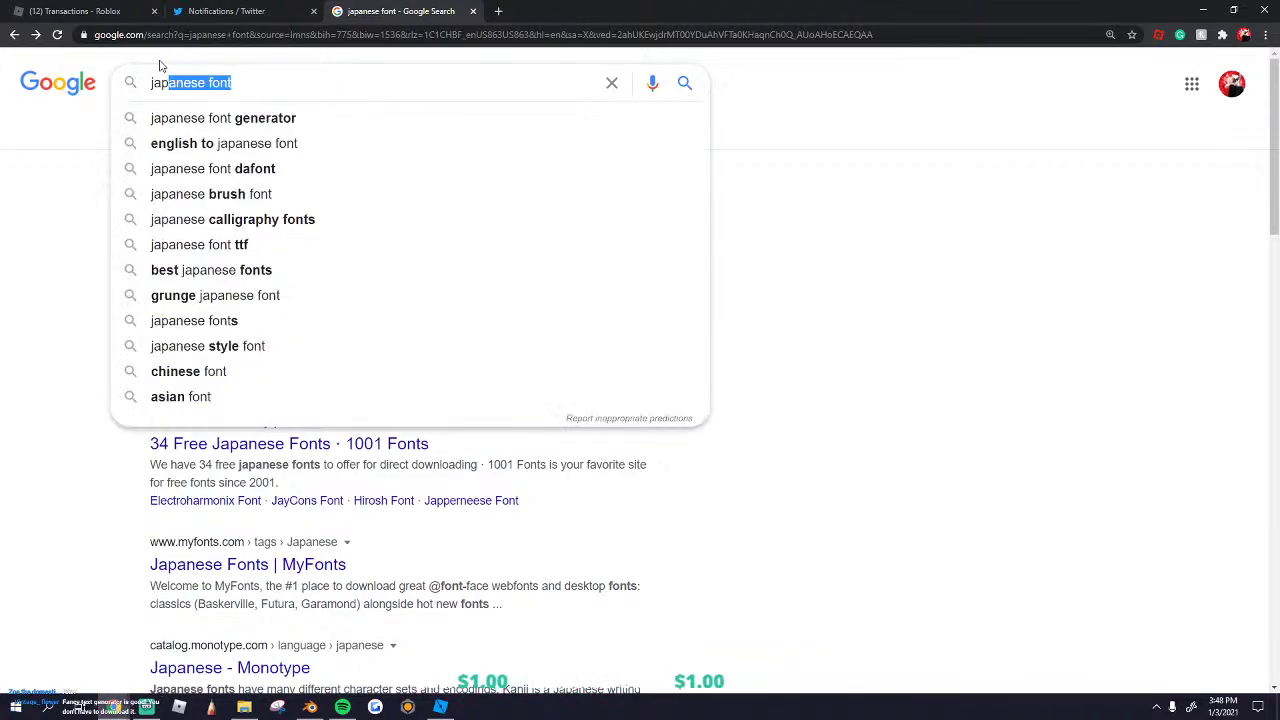
{"action": "key", "text": "BackSpace"}
{"action": "key", "text": "BackSpace"}
{"action": "key", "text": "BackSpace"}
{"action": "key", "text": "BackSpace"}
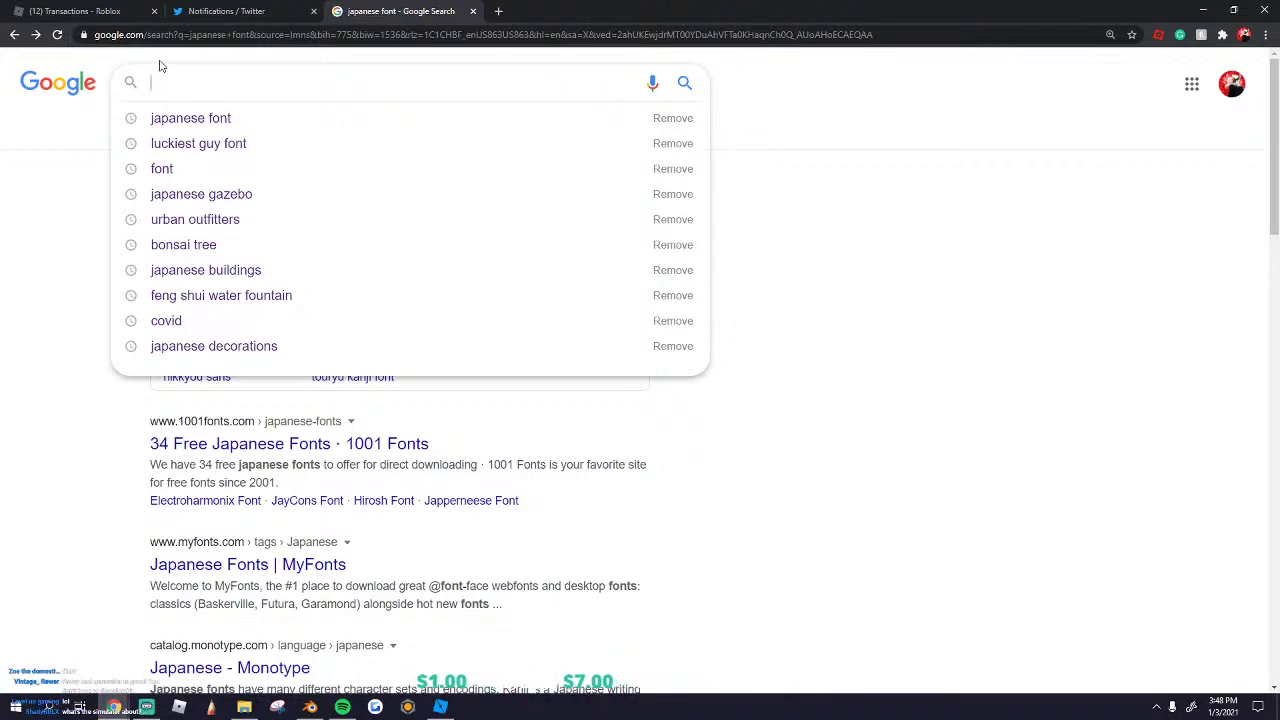
{"action": "type", "text": "luckiest guy font"}
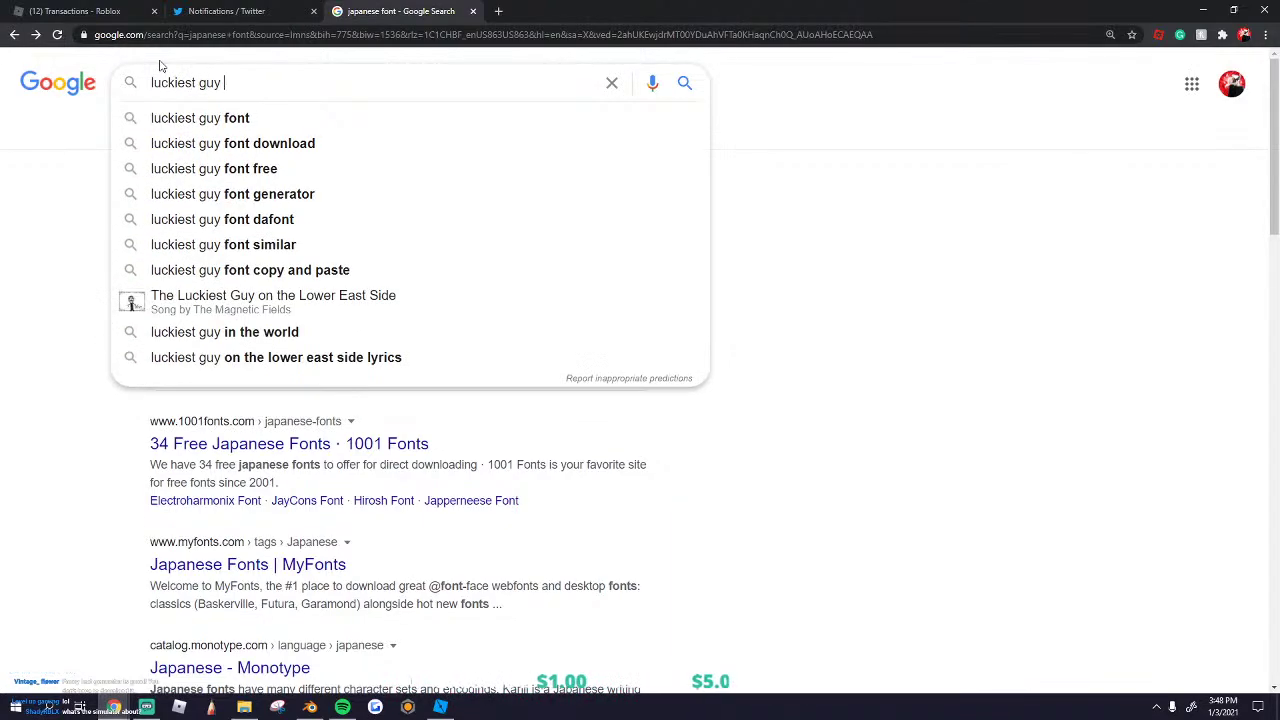
{"action": "key", "text": "Return"}
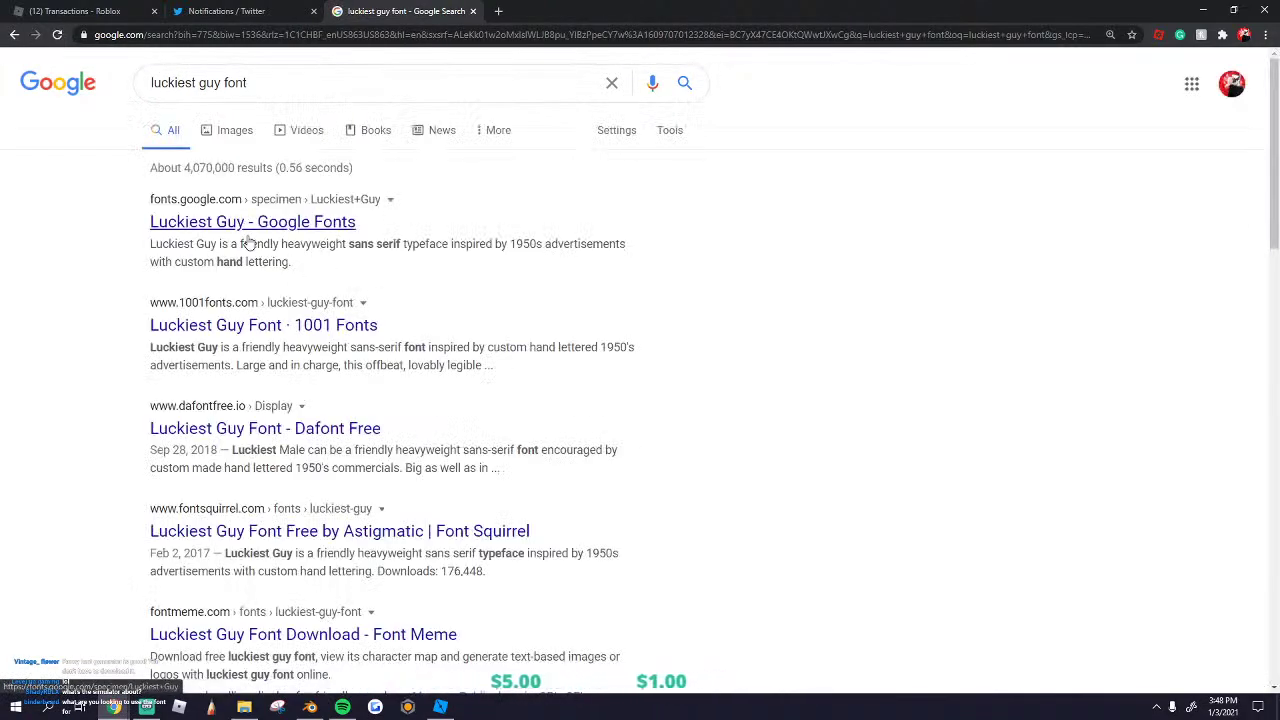
{"action": "left_click", "coordinate": [219, 325]}
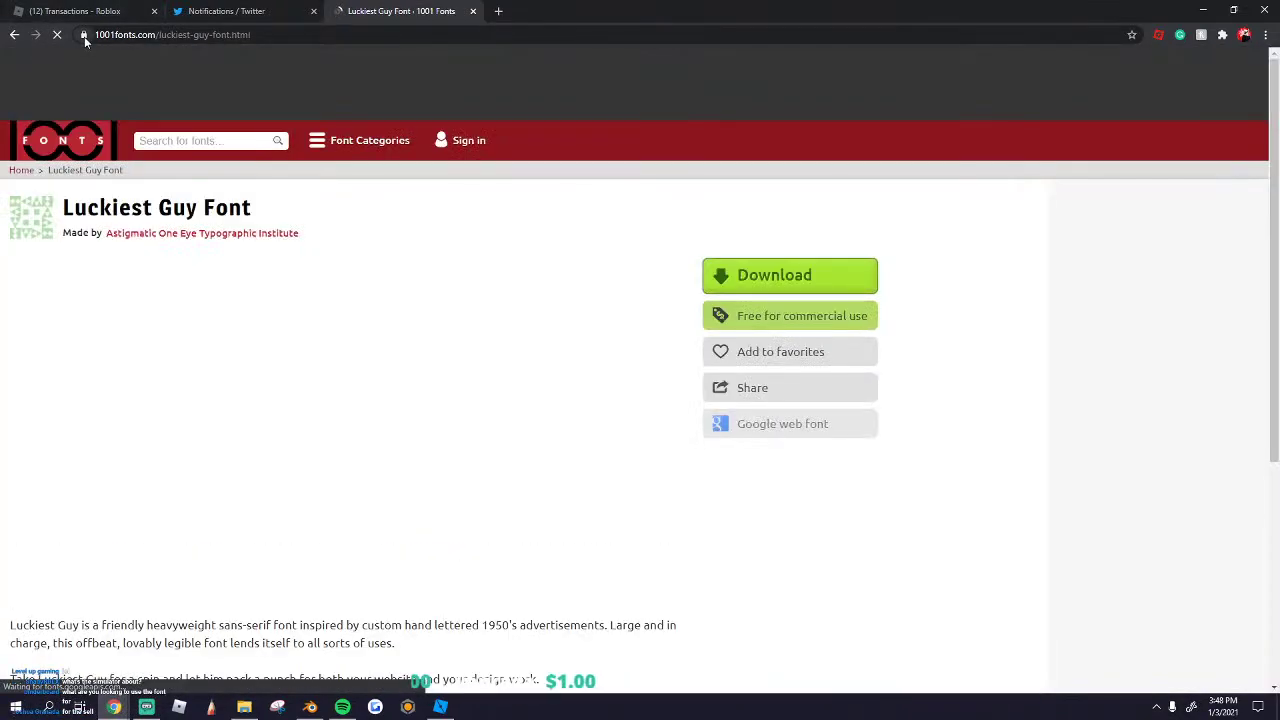
{"action": "left_click", "coordinate": [84, 35]}
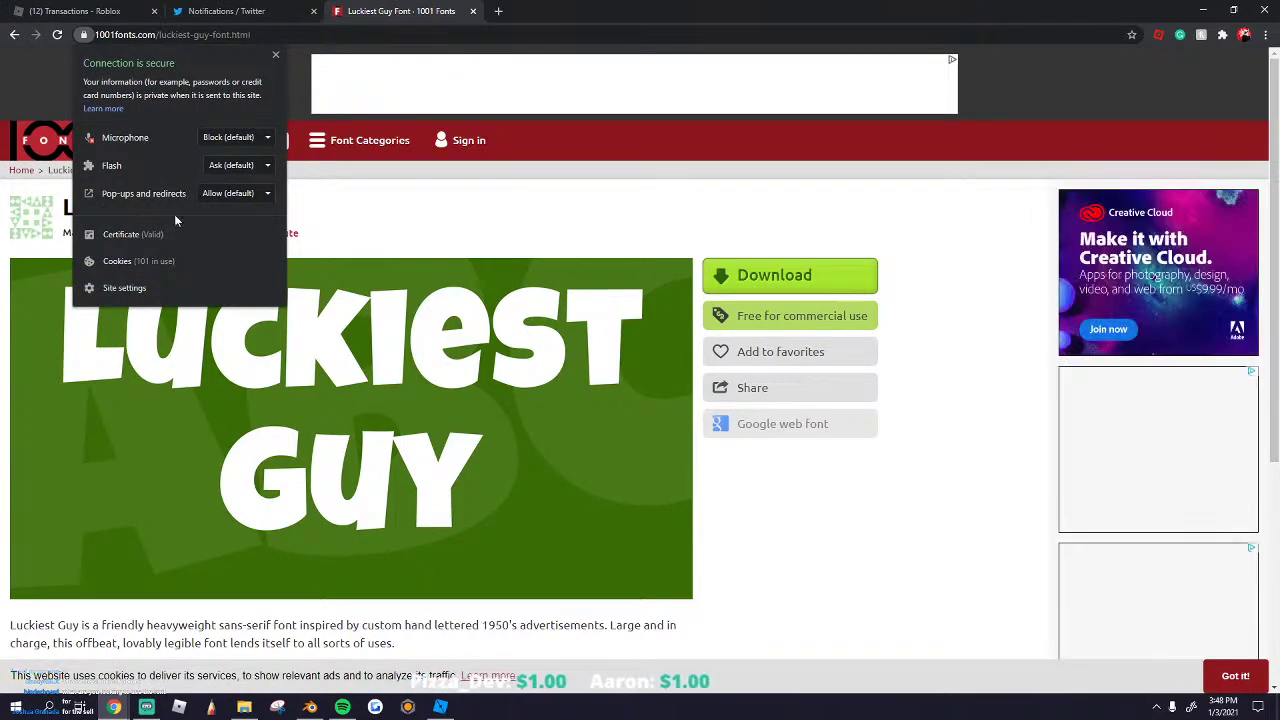
{"action": "left_click", "coordinate": [417, 234]}
Step: Download luckiest-guy.zip from the font page and extract its contents into a luckiest-guy folder in Downloads
{"action": "scroll", "coordinate": [600, 250], "scroll_direction": "down", "scroll_amount": 3}
{"action": "scroll", "coordinate": [781, 263], "scroll_direction": "up", "scroll_amount": 2}
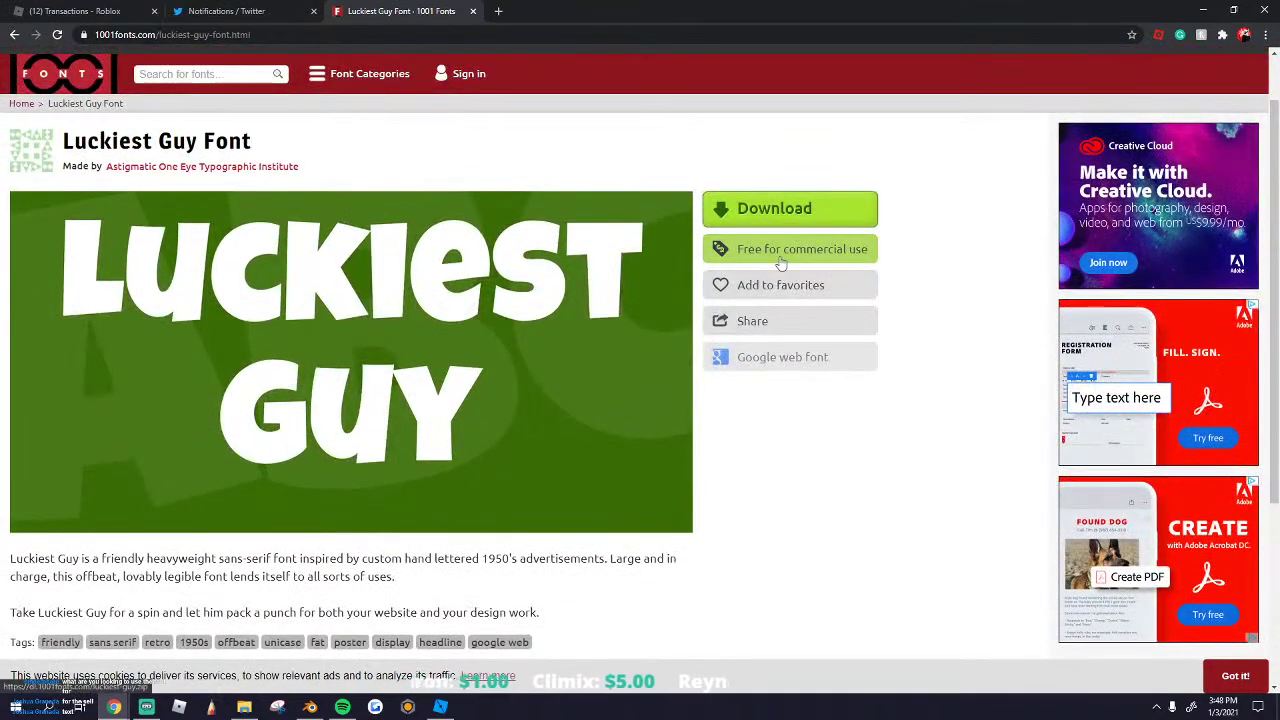
{"action": "left_click", "coordinate": [781, 258]}
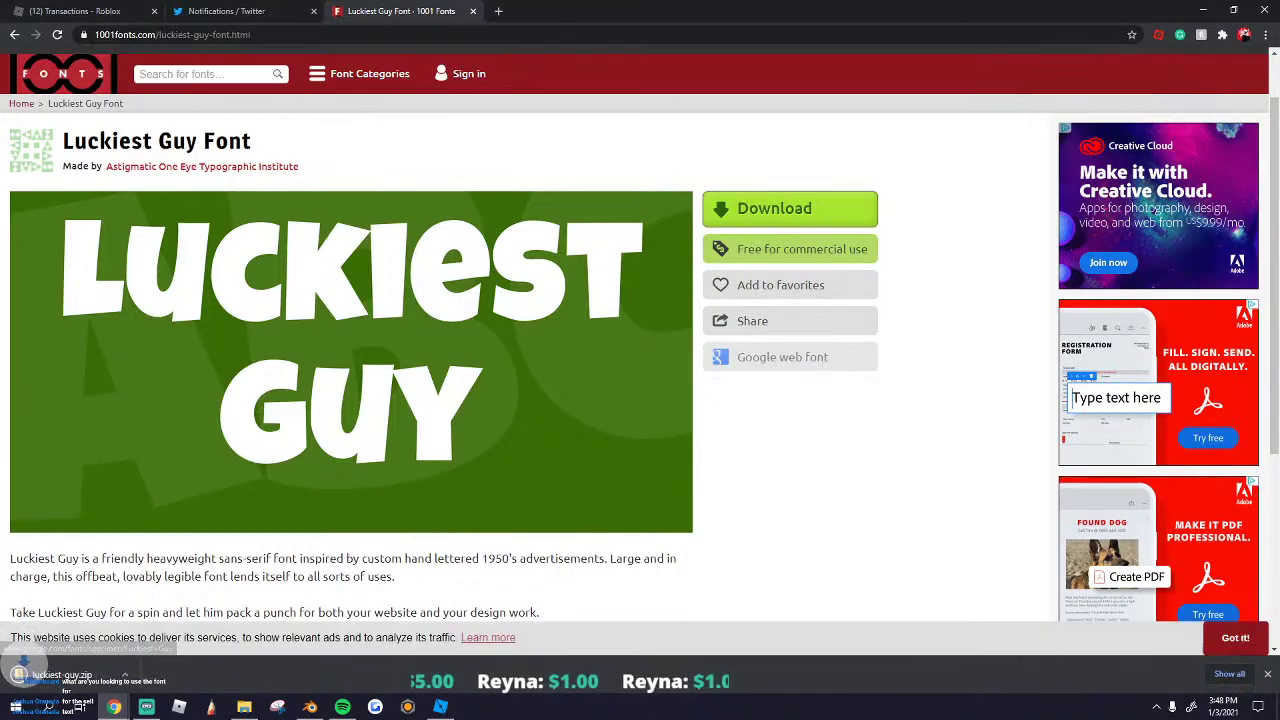
{"action": "left_click", "coordinate": [60, 675]}
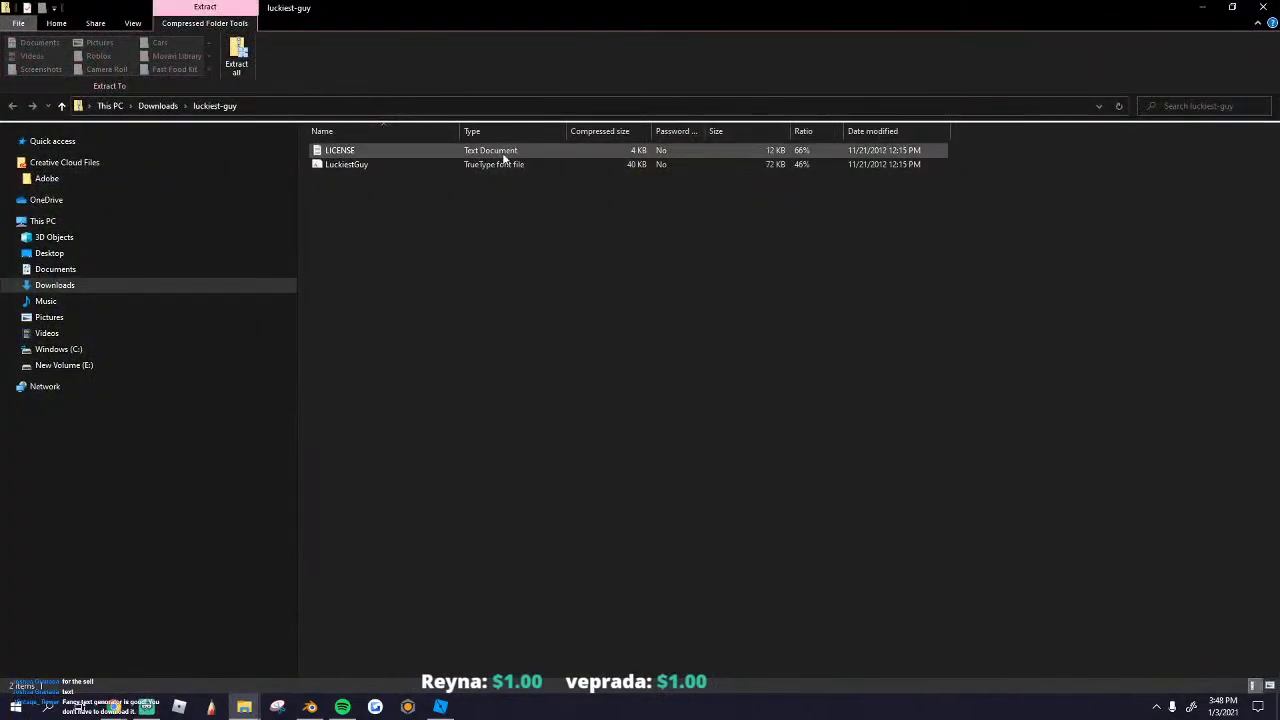
{"action": "left_click", "coordinate": [236, 57]}
{"action": "left_click", "coordinate": [760, 482]}
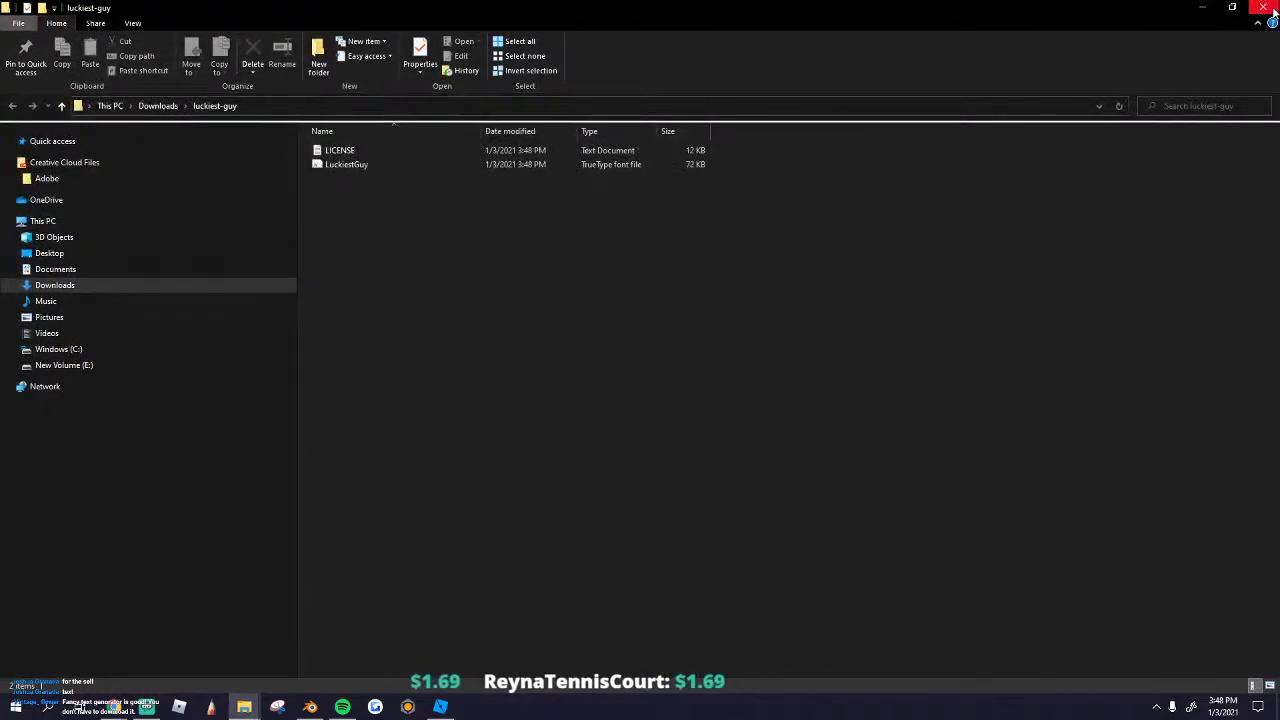
Step: Switch to Blender, add a Text object and clear its location to place it at the world origin
{"action": "left_click", "coordinate": [310, 707]}
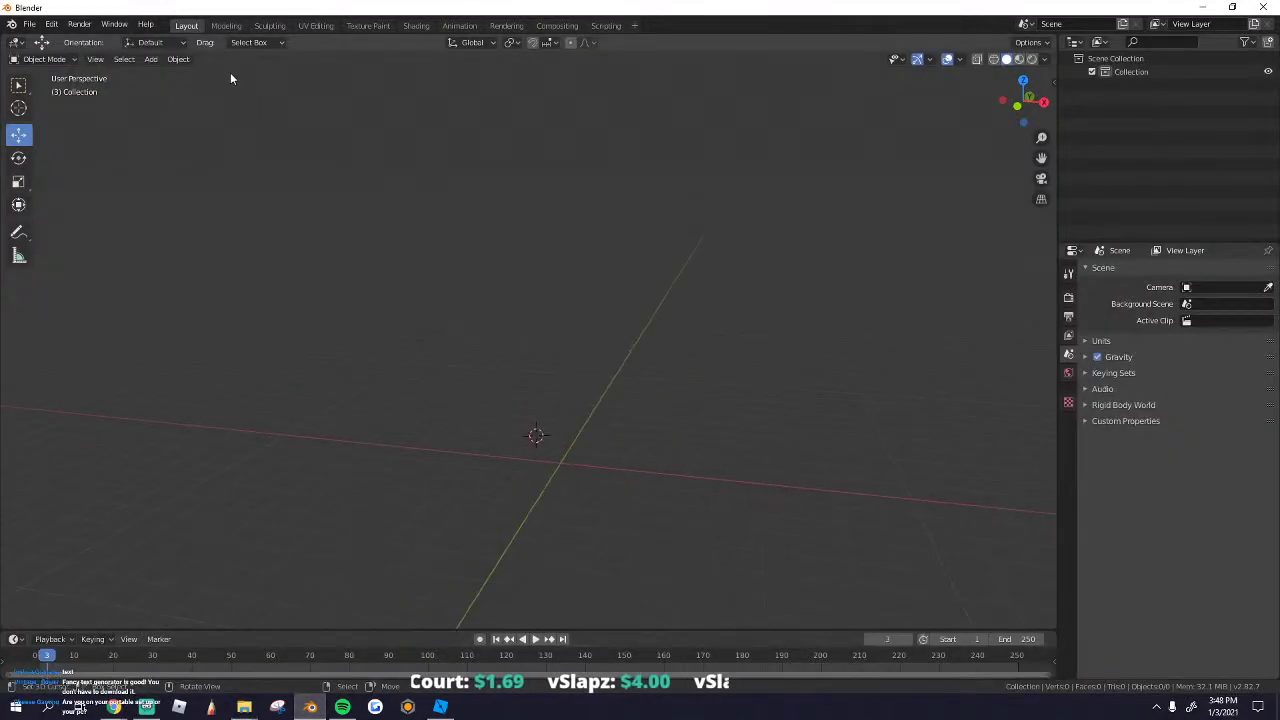
{"action": "left_click", "coordinate": [150, 59]}
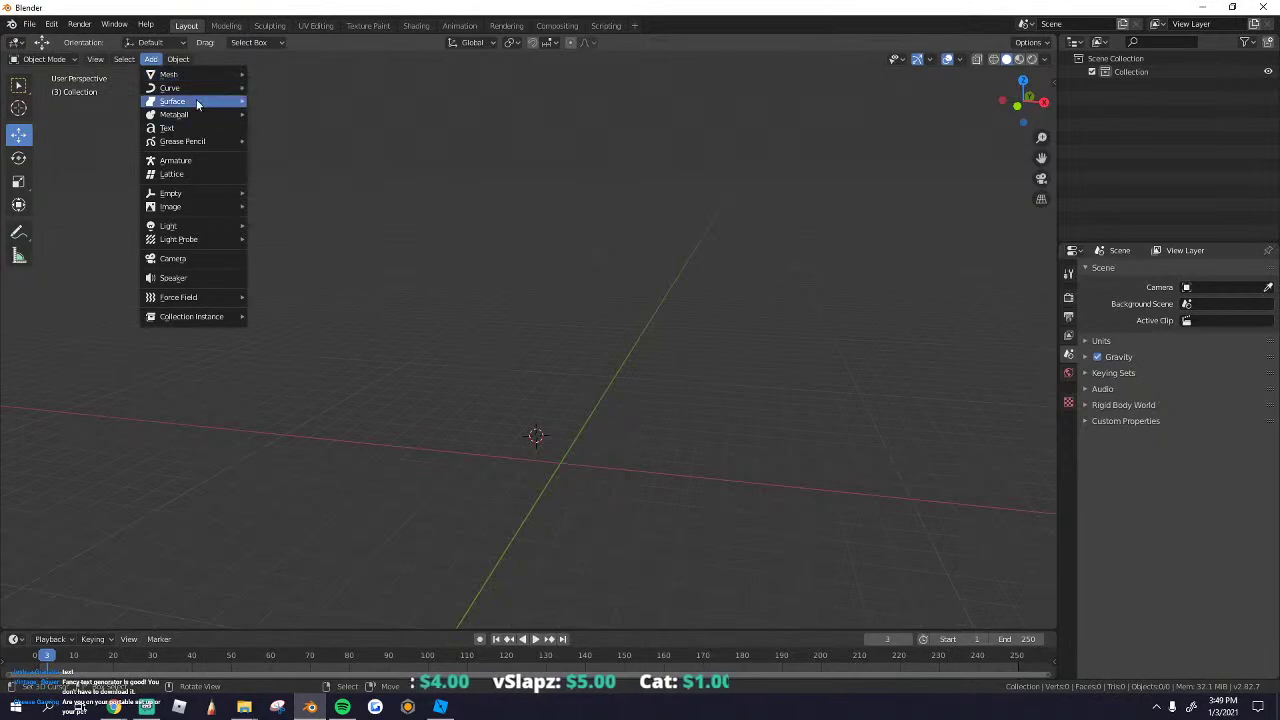
{"action": "mouse_move", "coordinate": [190, 96]}
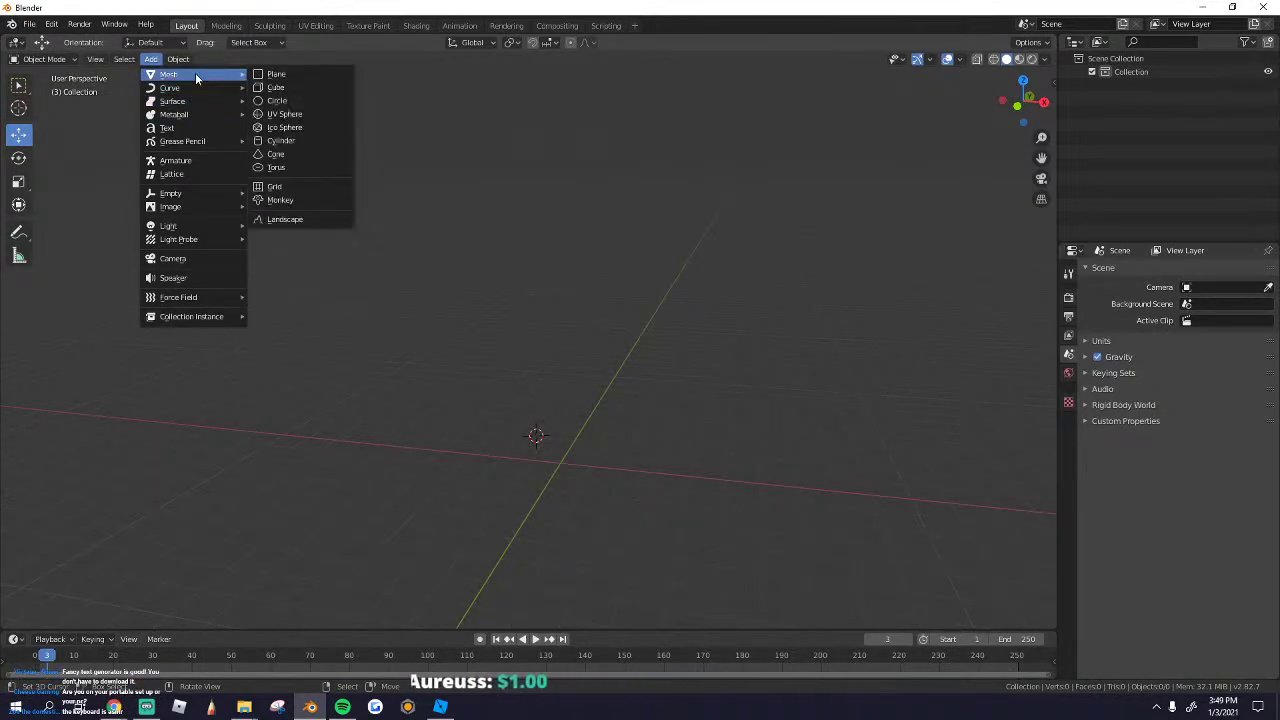
{"action": "left_click", "coordinate": [150, 59]}
{"action": "left_click", "coordinate": [178, 59]}
{"action": "mouse_move", "coordinate": [157, 61]}
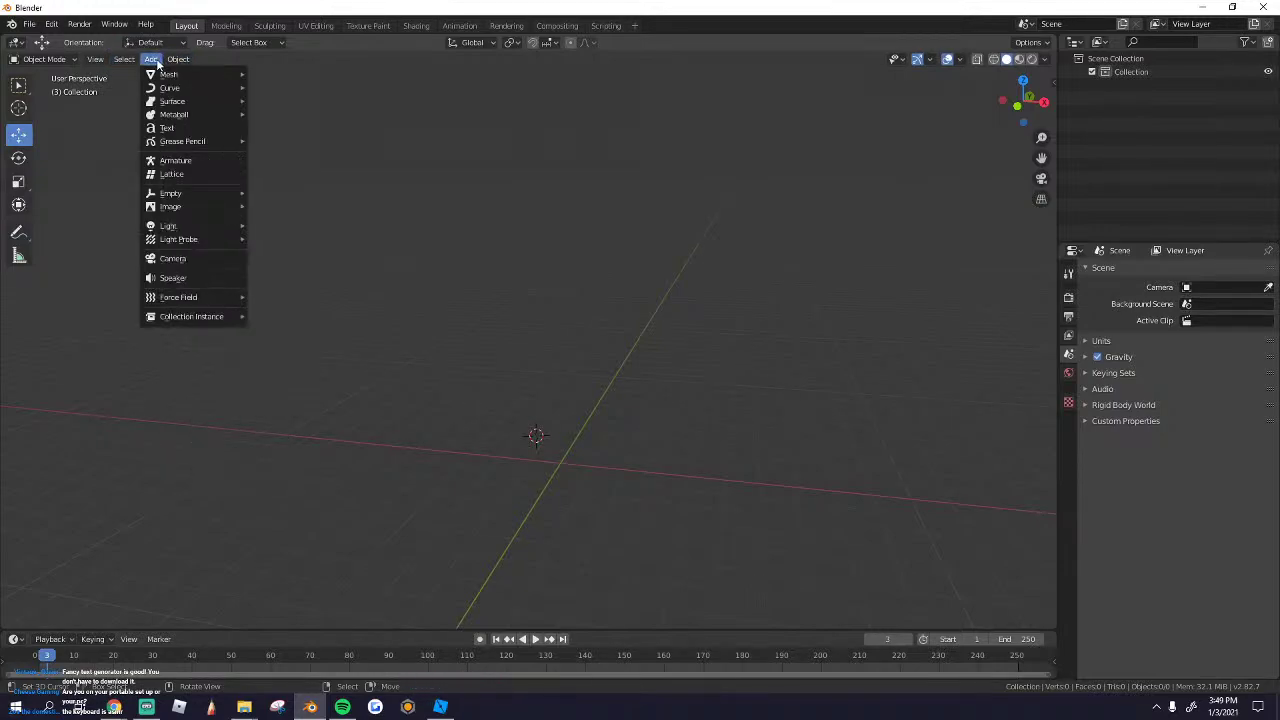
{"action": "left_click", "coordinate": [166, 128]}
{"action": "middle_click_drag", "start_coordinate": [564, 363], "coordinate": [510, 332]}
{"action": "key", "text": "alt+g"}
{"action": "scroll", "coordinate": [598, 480], "scroll_direction": "up", "scroll_amount": 3}
{"action": "scroll", "coordinate": [510, 332], "scroll_direction": "up", "scroll_amount": 4}
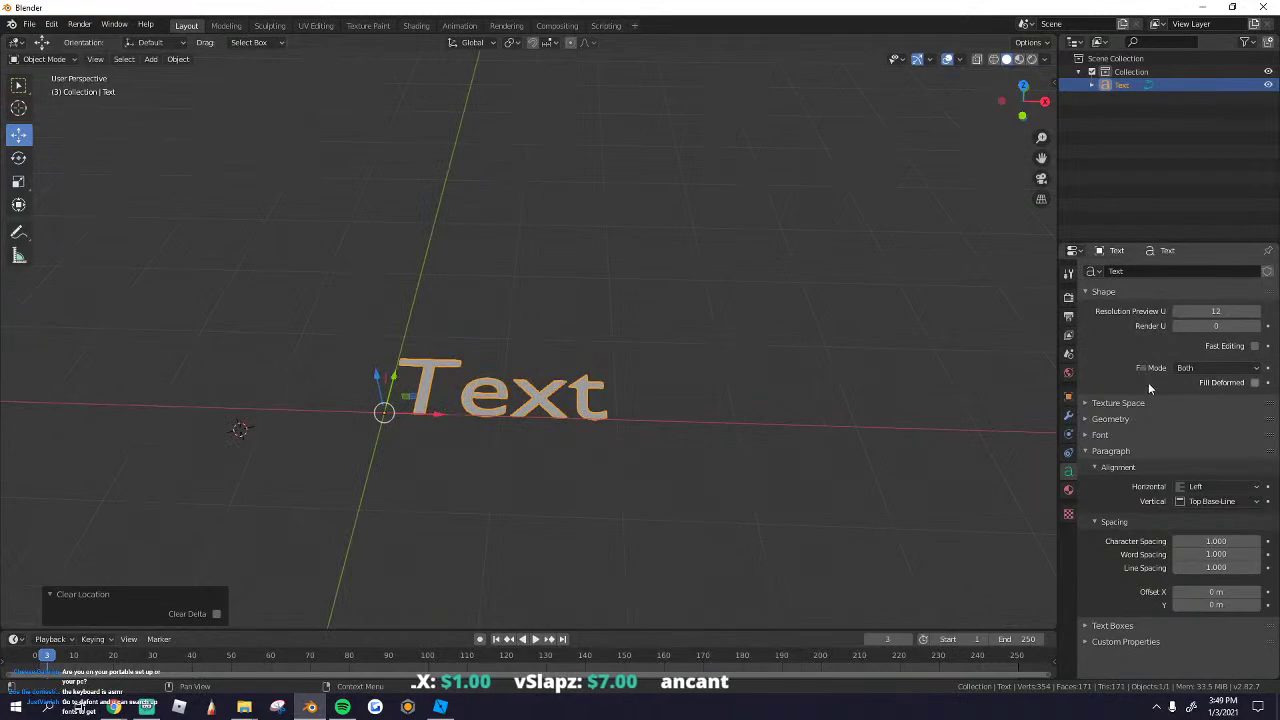
Step: Load LuckiestGuy.ttf from the luckiest-guy download folder as the text object's regular font
{"action": "left_click", "coordinate": [1095, 435]}
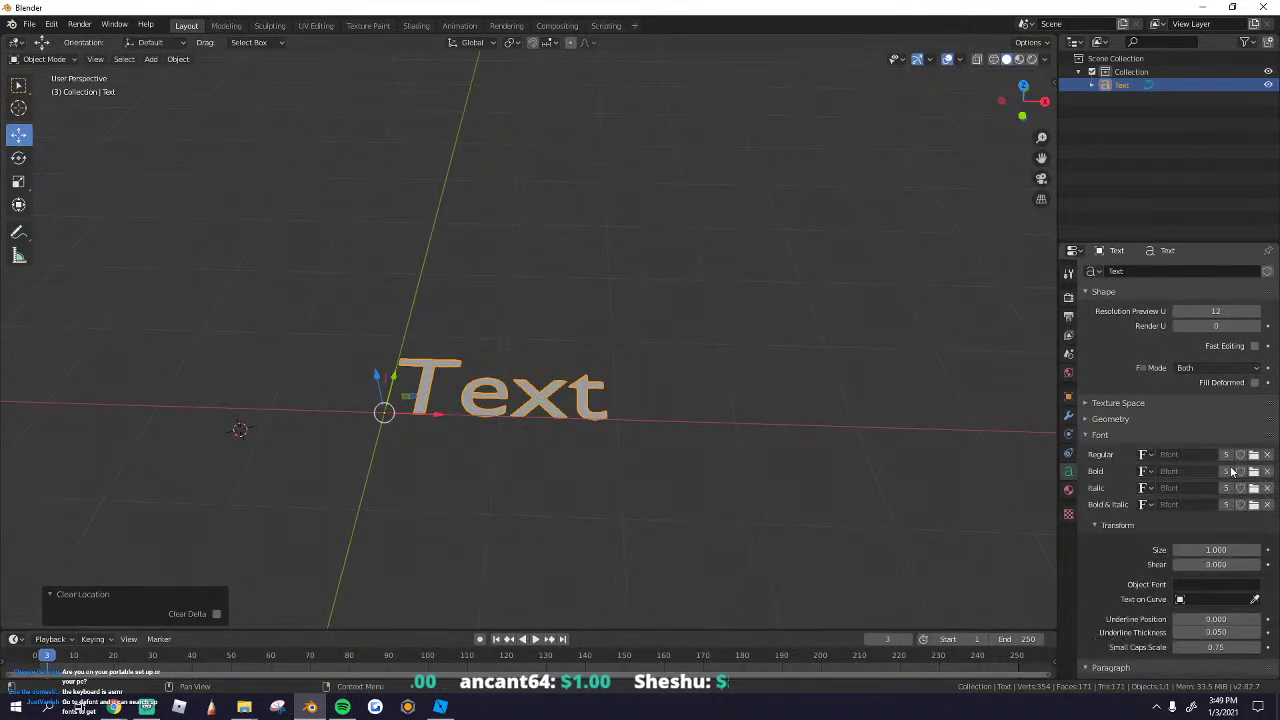
{"action": "left_click", "coordinate": [1254, 454]}
{"action": "mouse_move", "coordinate": [150, 708]}
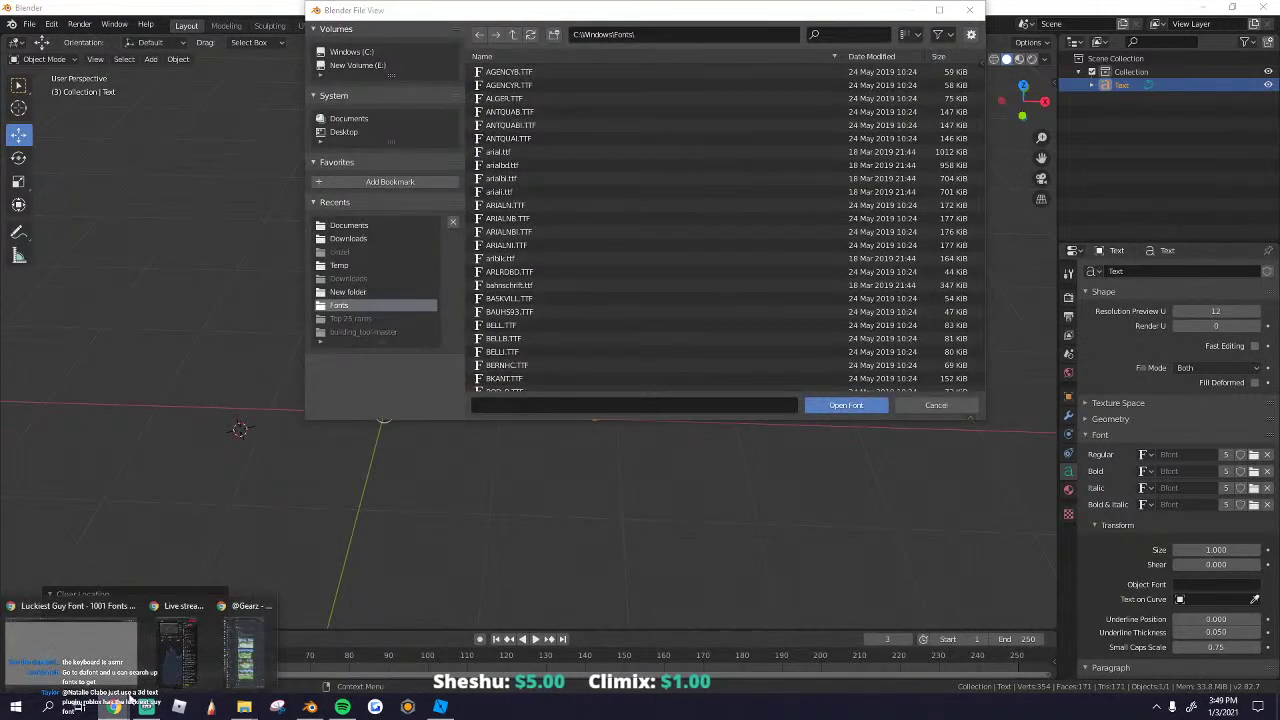
{"action": "left_click", "coordinate": [131, 654]}
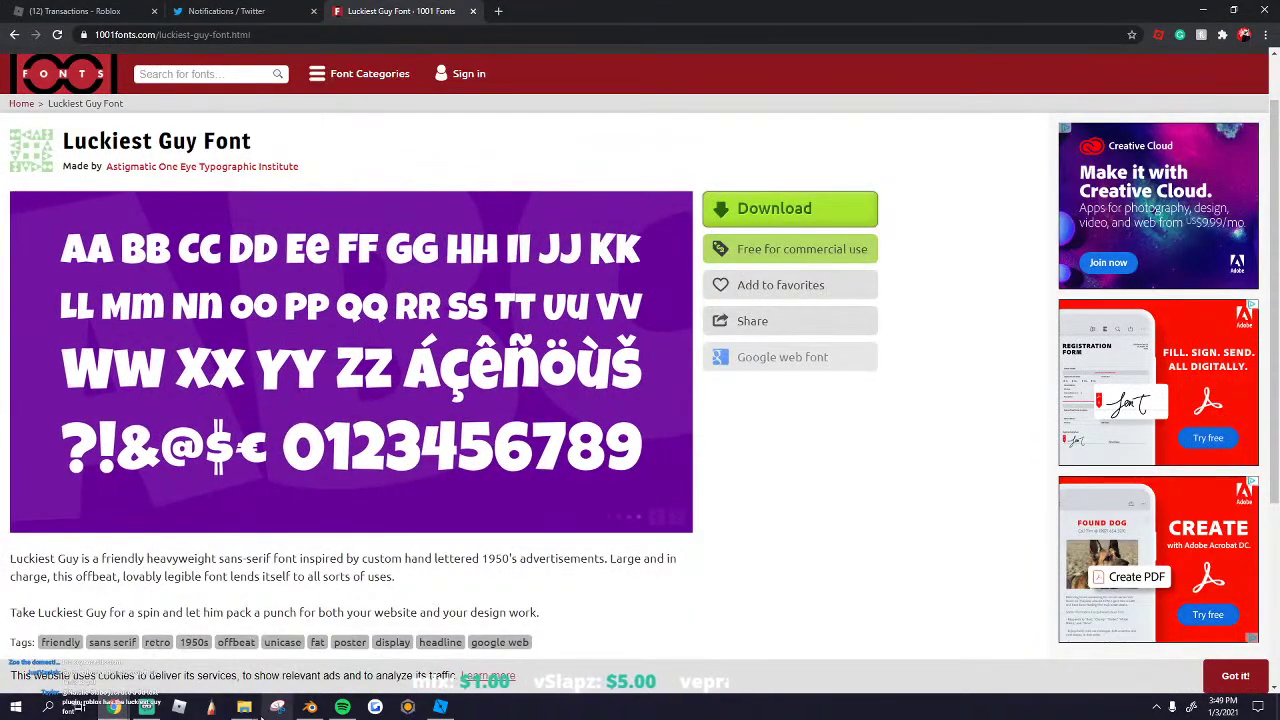
{"action": "mouse_move", "coordinate": [244, 707]}
{"action": "left_click", "coordinate": [369, 670]}
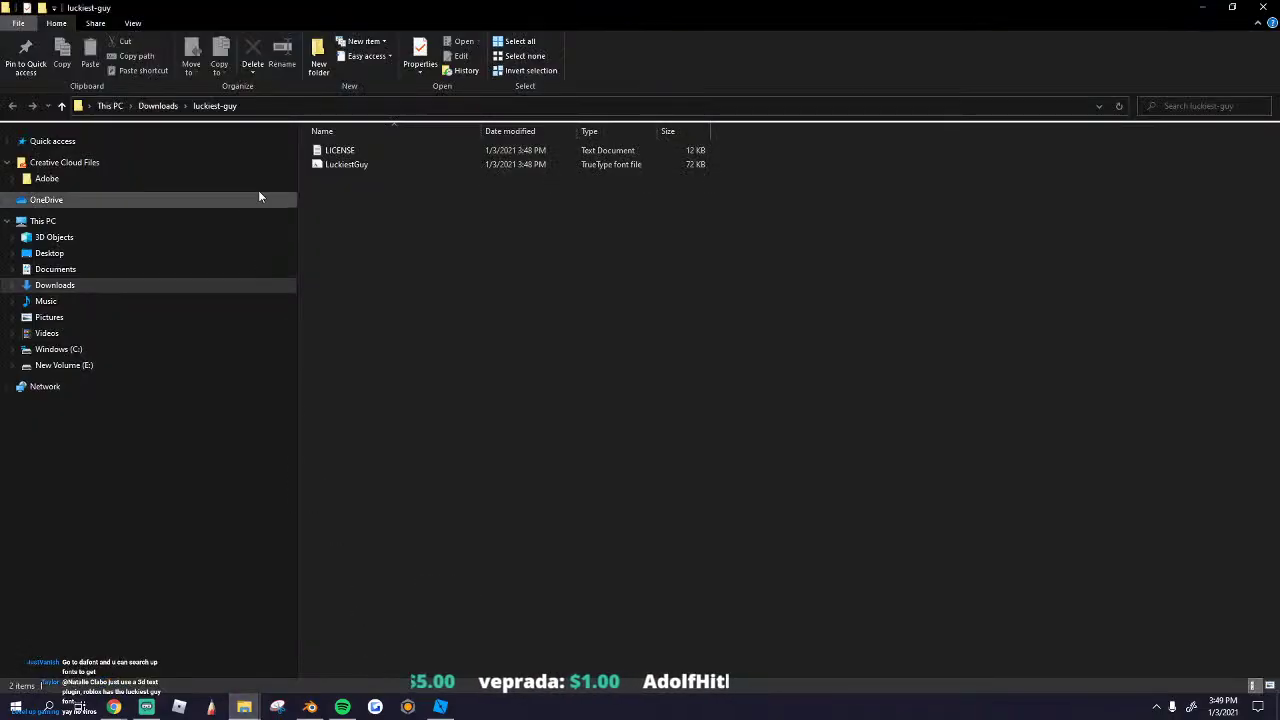
{"action": "left_click_drag", "start_coordinate": [346, 164], "coordinate": [613, 340]}
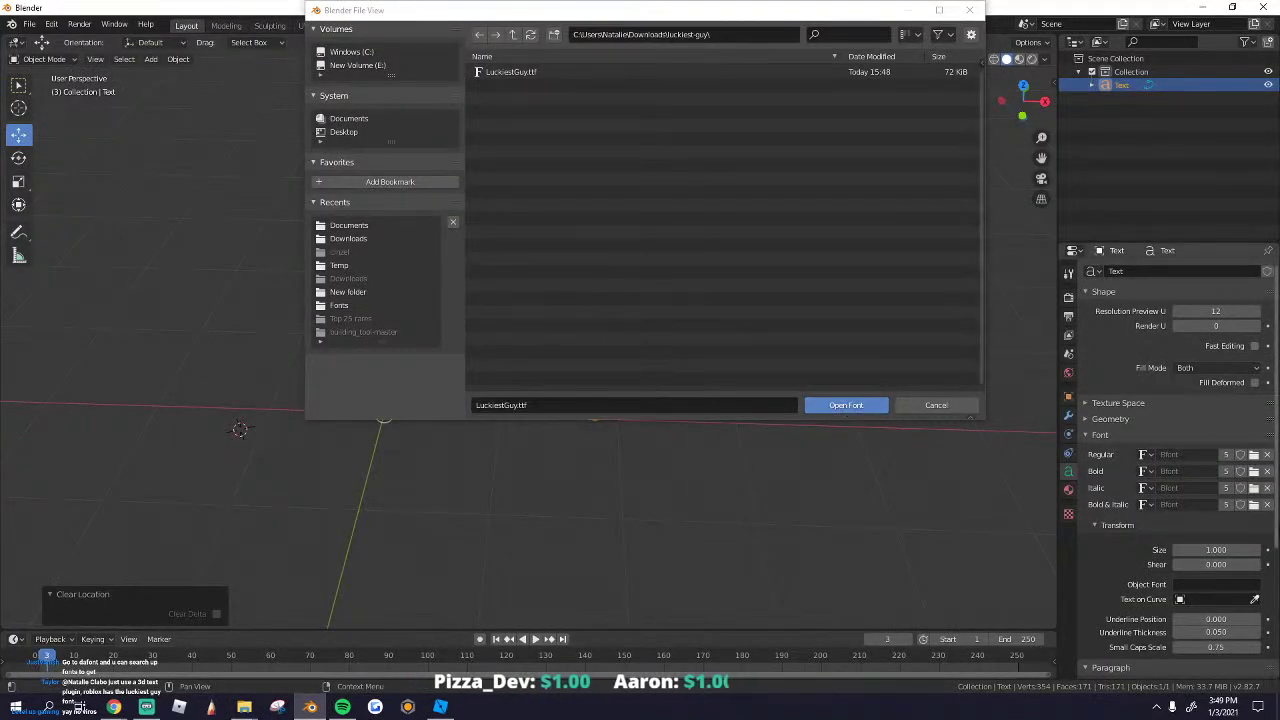
{"action": "left_click", "coordinate": [845, 405]}
Step: Replace the default wording of the text object with "shop" and return to Object Mode
{"action": "scroll", "coordinate": [513, 414], "scroll_direction": "up", "scroll_amount": 5}
{"action": "key", "text": "Tab"}
{"action": "key", "text": "BackSpace"}
{"action": "key", "text": "BackSpace"}
{"action": "key", "text": "BackSpace"}
{"action": "key", "text": "BackSpace"}
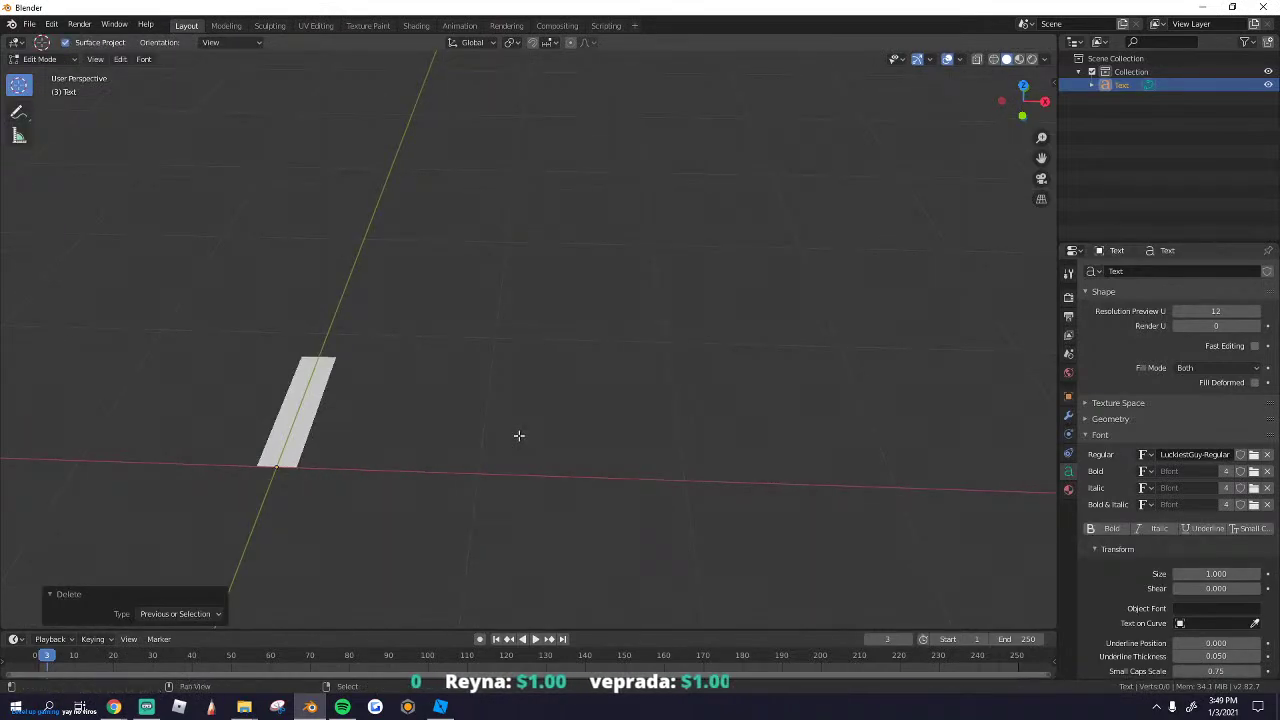
{"action": "type", "text": "s"}
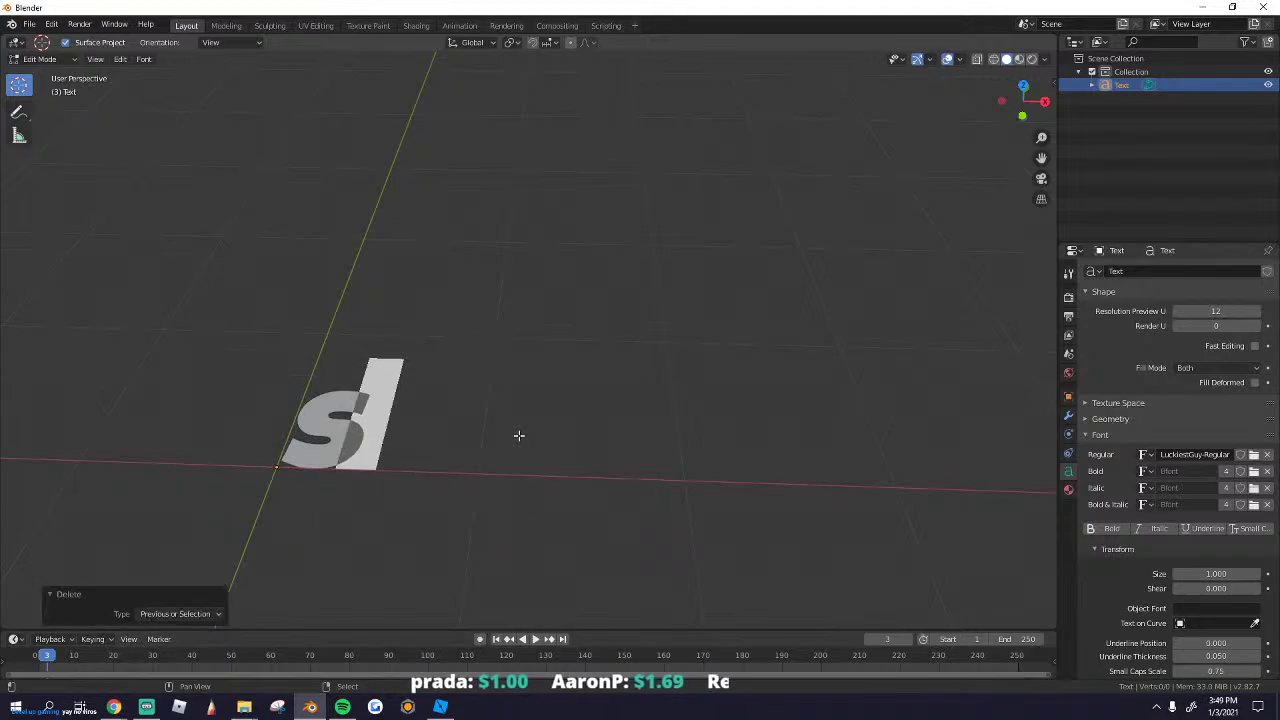
{"action": "key", "text": "BackSpace"}
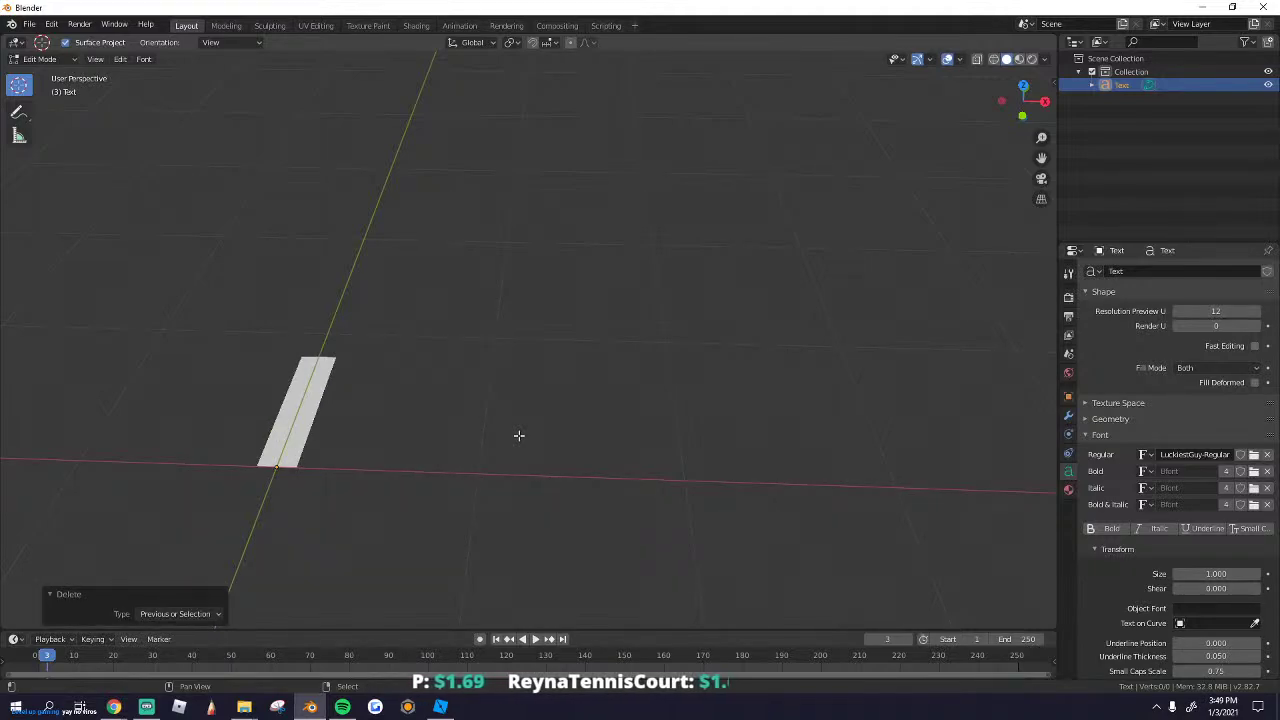
{"action": "type", "text": "shop"}
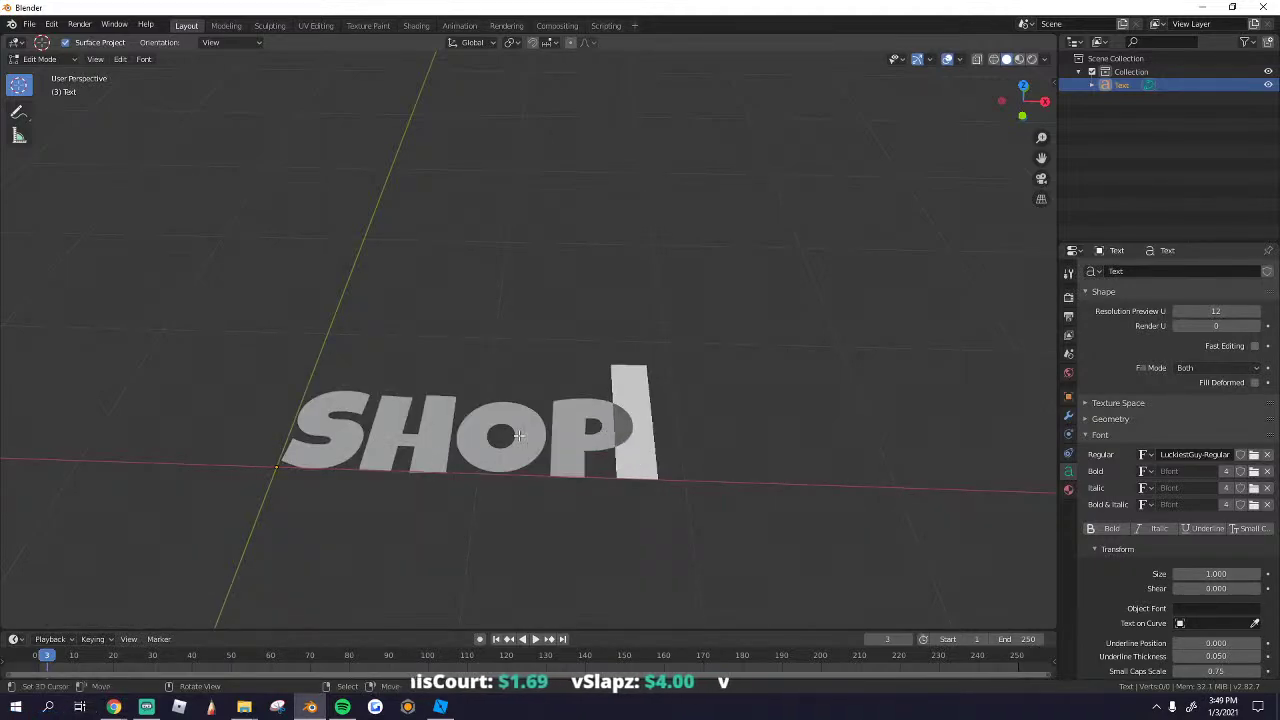
{"action": "key", "text": "Tab"}
Step: Add a Bezier circle and clear its location so it is centred on the world origin
{"action": "middle_click_drag", "start_coordinate": [488, 432], "coordinate": [483, 482]}
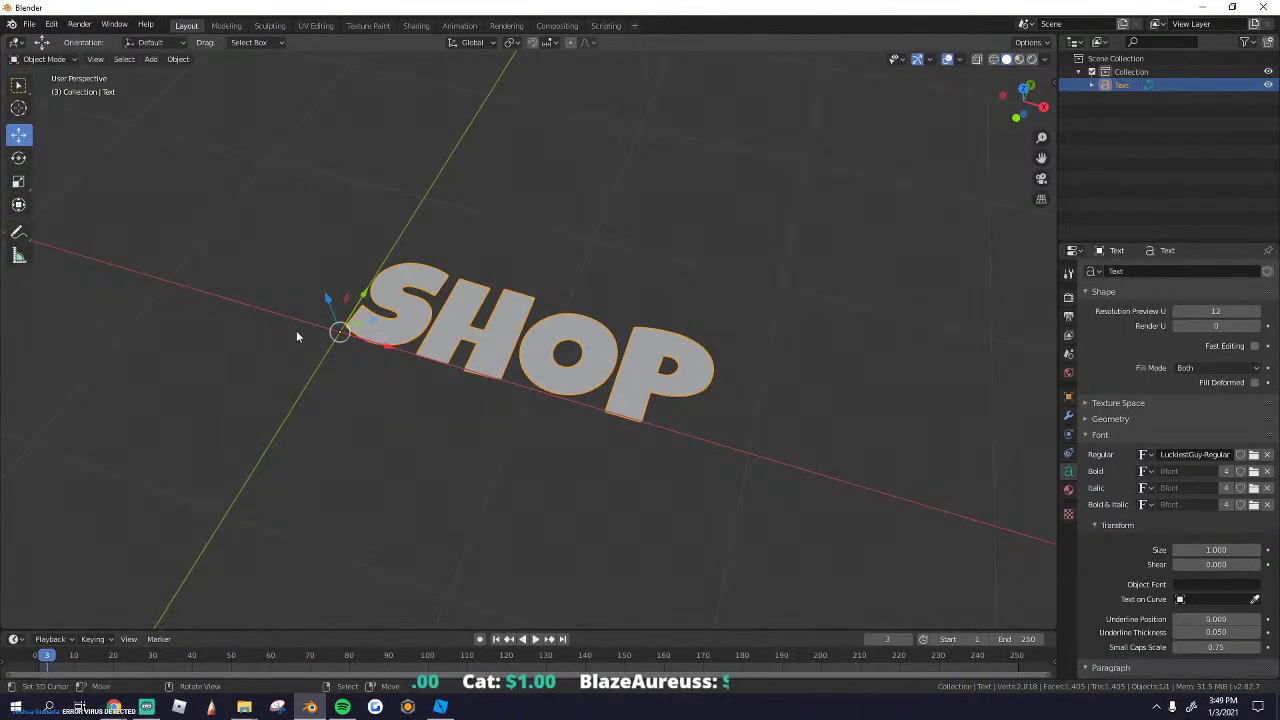
{"action": "middle_click_drag", "start_coordinate": [296, 336], "coordinate": [666, 229]}
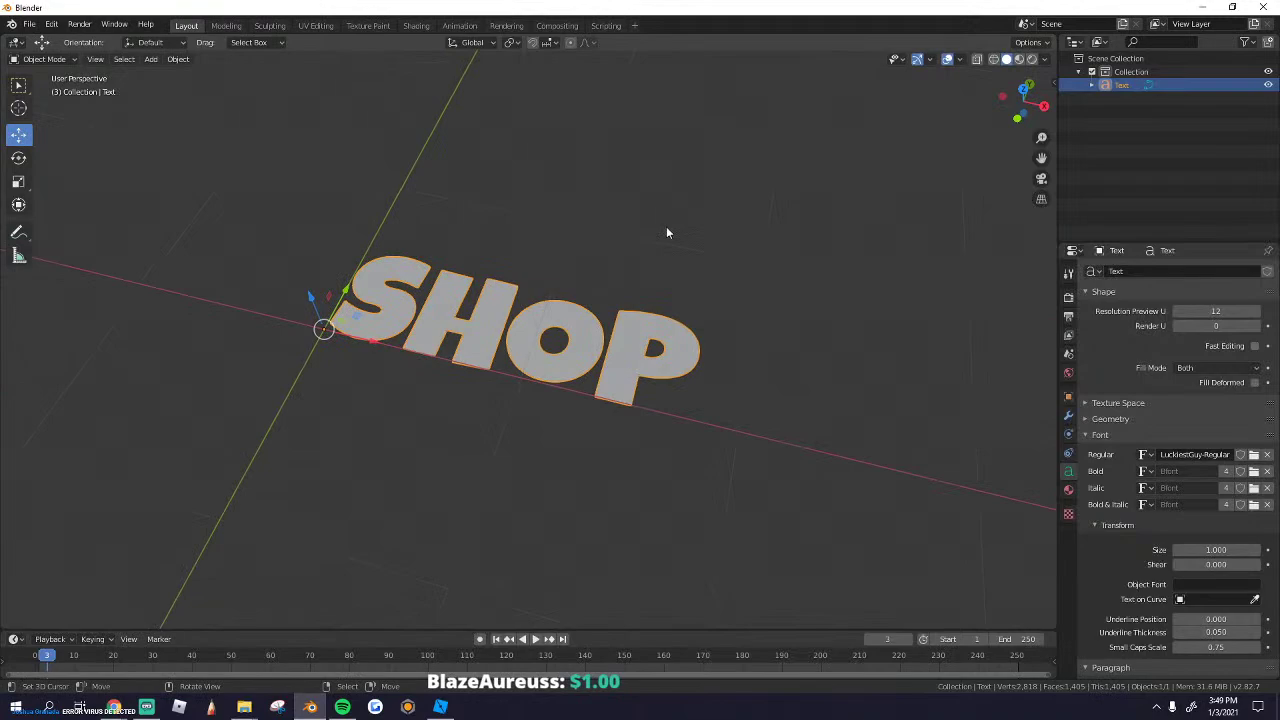
{"action": "left_click", "coordinate": [150, 59]}
{"action": "mouse_move", "coordinate": [230, 90]}
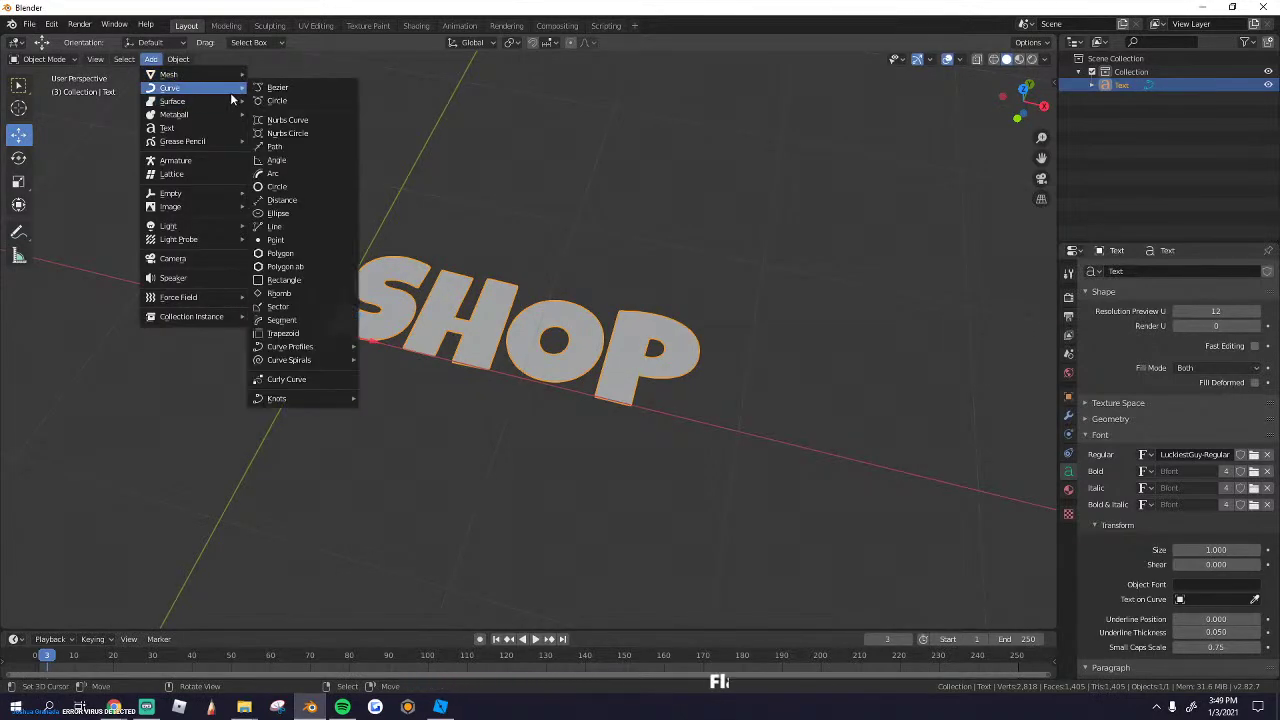
{"action": "left_click", "coordinate": [276, 100]}
{"action": "scroll", "coordinate": [393, 300], "scroll_direction": "down", "scroll_amount": 3}
{"action": "key", "text": "alt+g"}
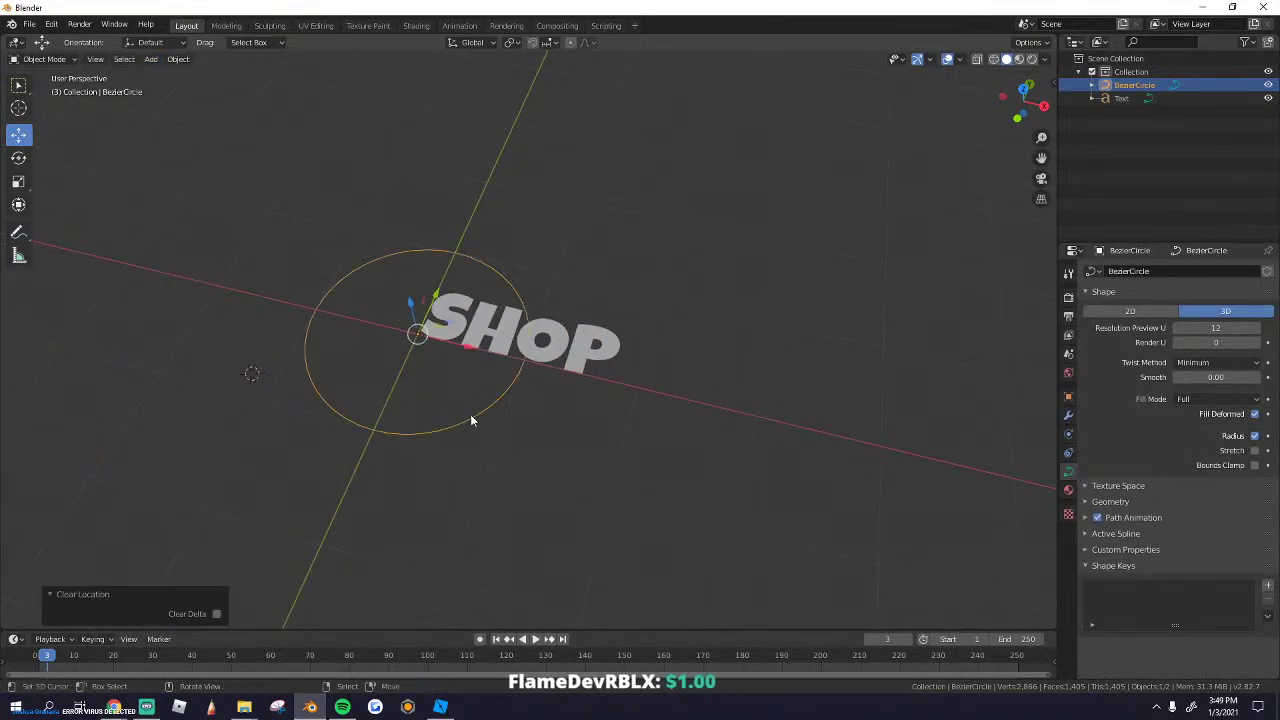
Step: Make the SHOP text follow the Bezier circle using the Text on Curve option
{"action": "left_click", "coordinate": [569, 357]}
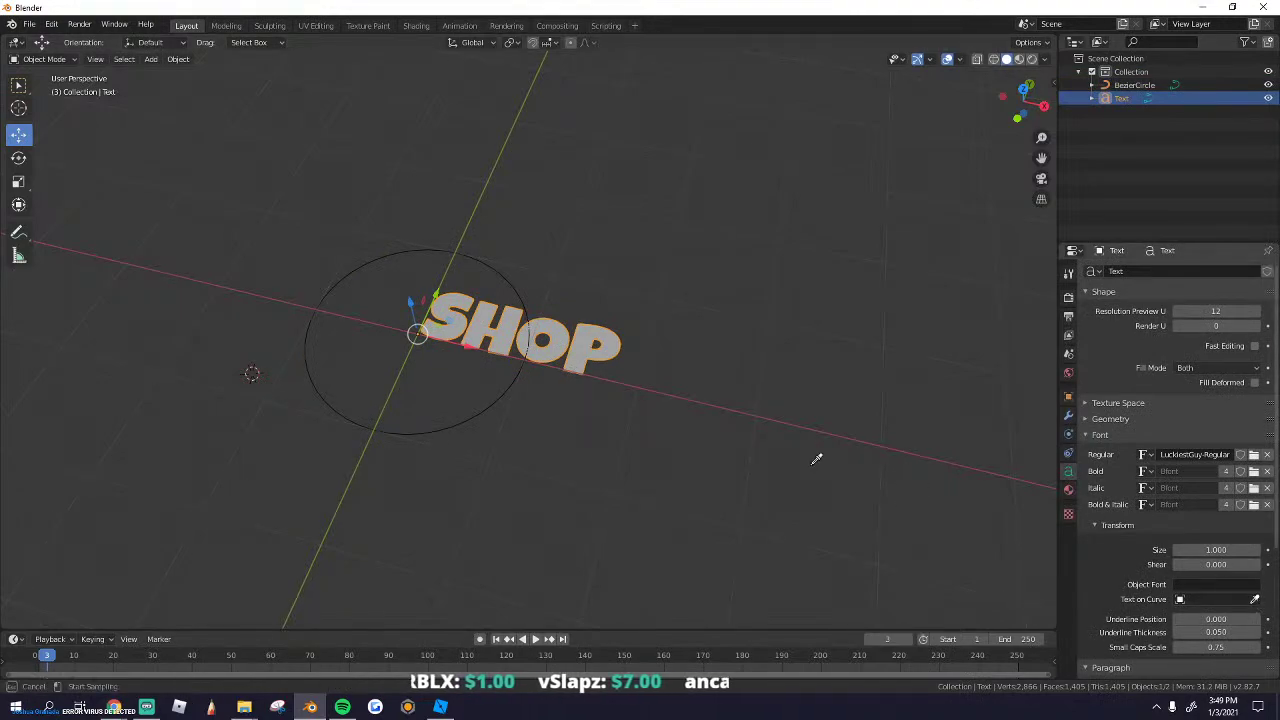
{"action": "left_click", "coordinate": [495, 390]}
{"action": "middle_click_drag", "start_coordinate": [495, 390], "coordinate": [652, 393]}
{"action": "scroll", "coordinate": [596, 376], "scroll_direction": "down", "scroll_amount": 2}
Step: Try to scale all control points of the Bezier circle in Edit Mode to flatten the text's bend
{"action": "left_click", "coordinate": [596, 376]}
{"action": "key", "text": "Tab"}
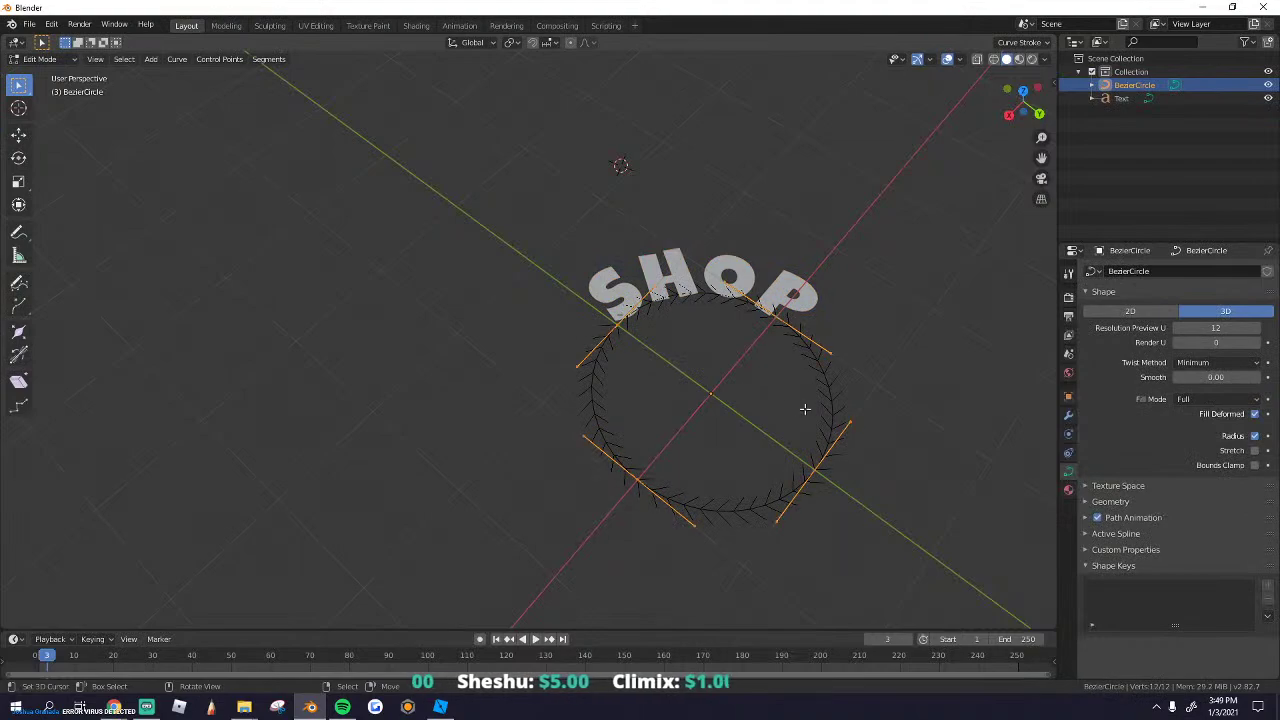
{"action": "key", "text": "s"}
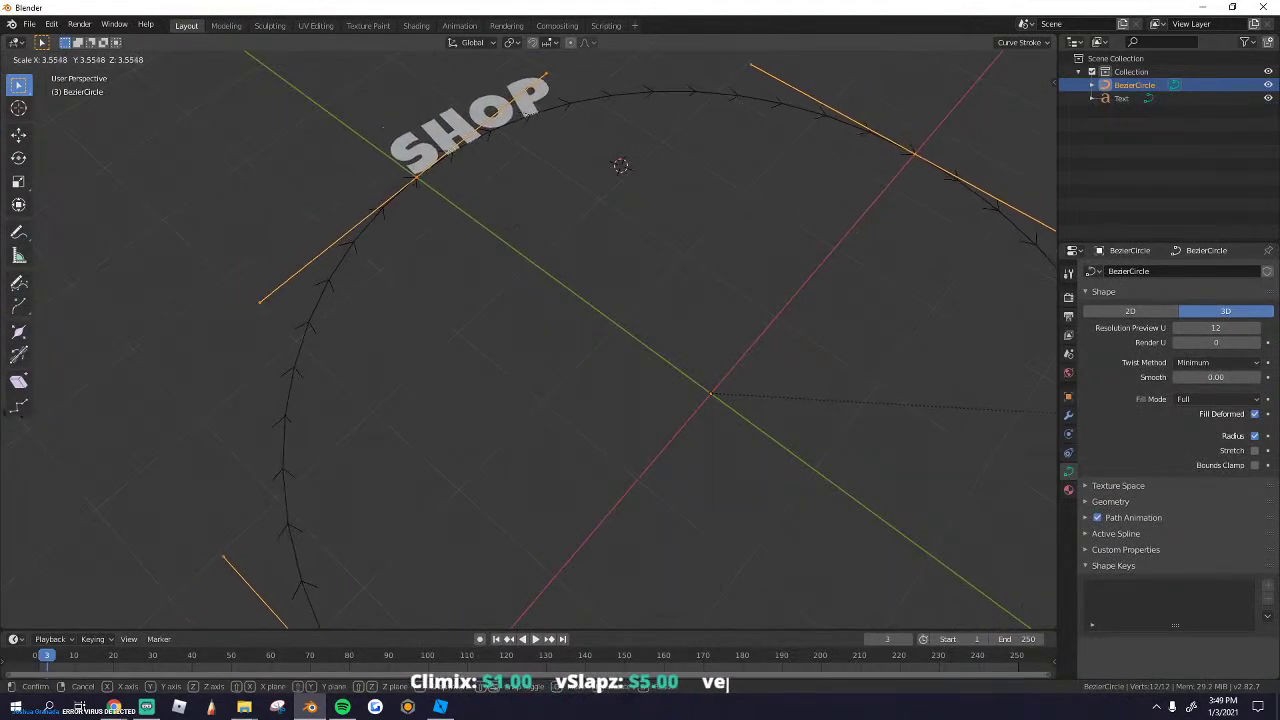
{"action": "left_click", "coordinate": [780, 355]}
{"action": "scroll", "coordinate": [714, 318], "scroll_direction": "up", "scroll_amount": 2}
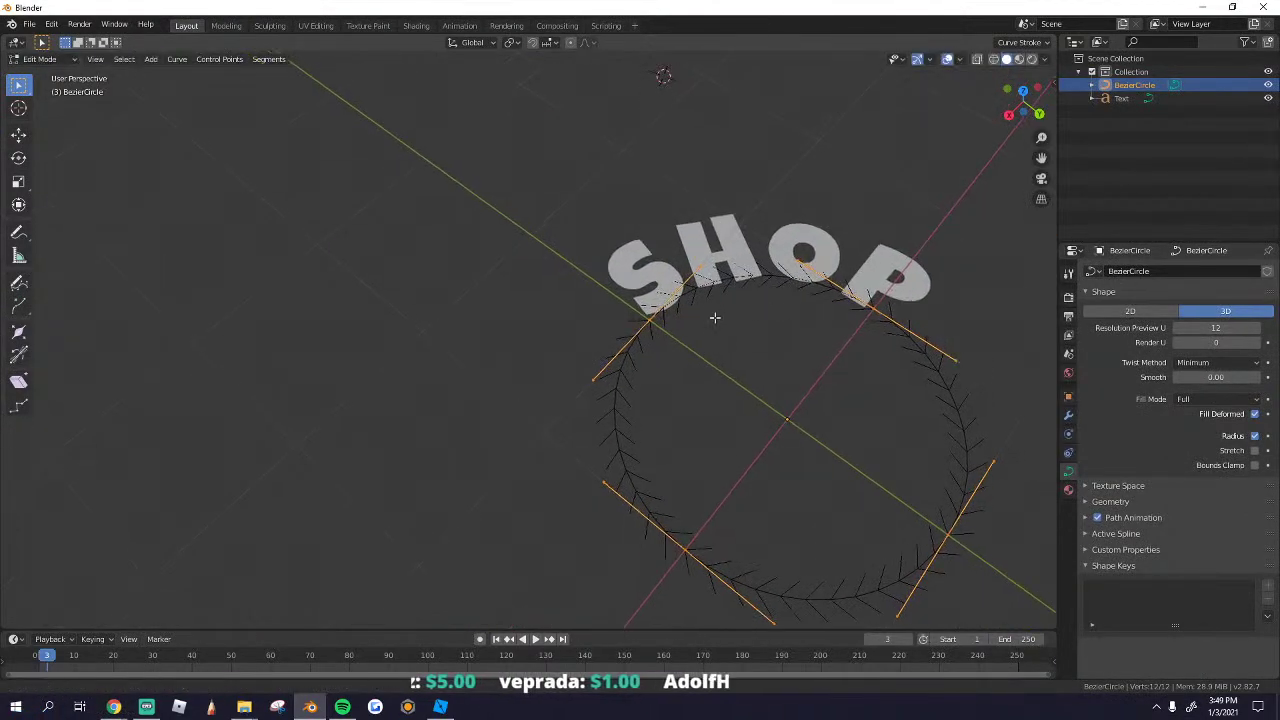
{"action": "middle_click_drag", "start_coordinate": [714, 318], "coordinate": [681, 388]}
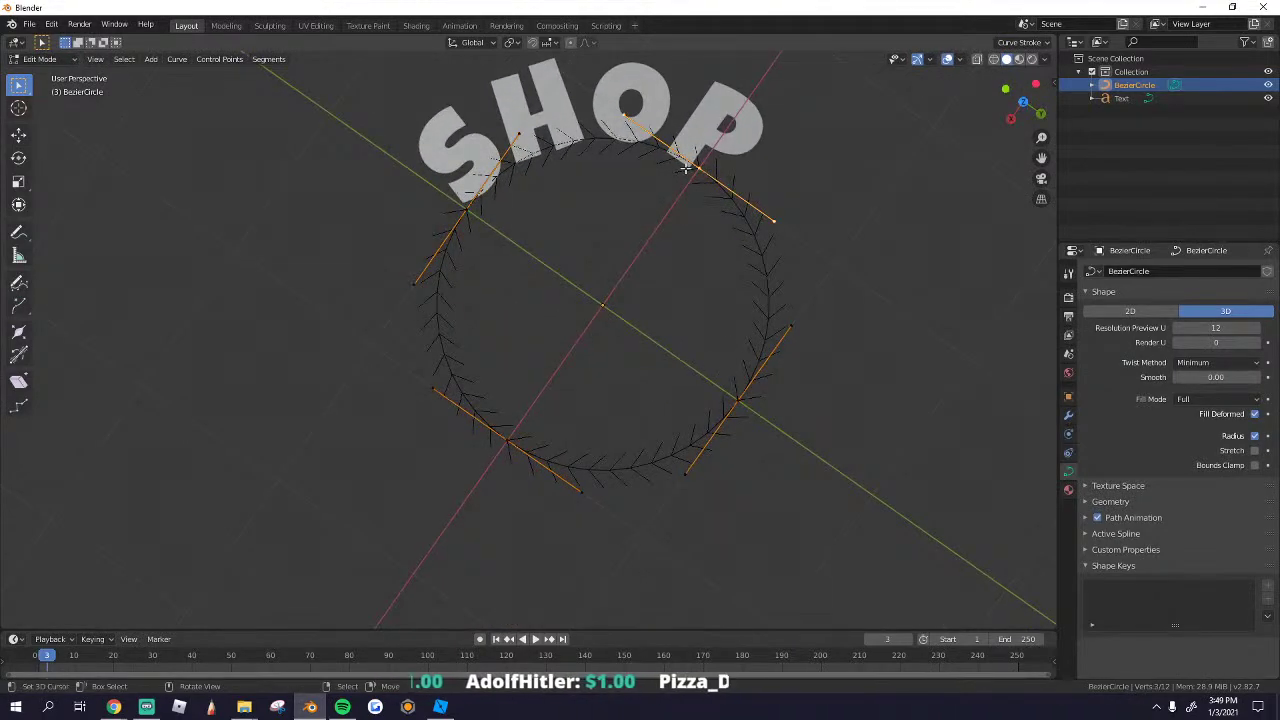
Step: Try to rotate the circle's control point beneath the letter P and move its handle along X, then undo the move
{"action": "middle_click_drag", "start_coordinate": [684, 168], "coordinate": [731, 163]}
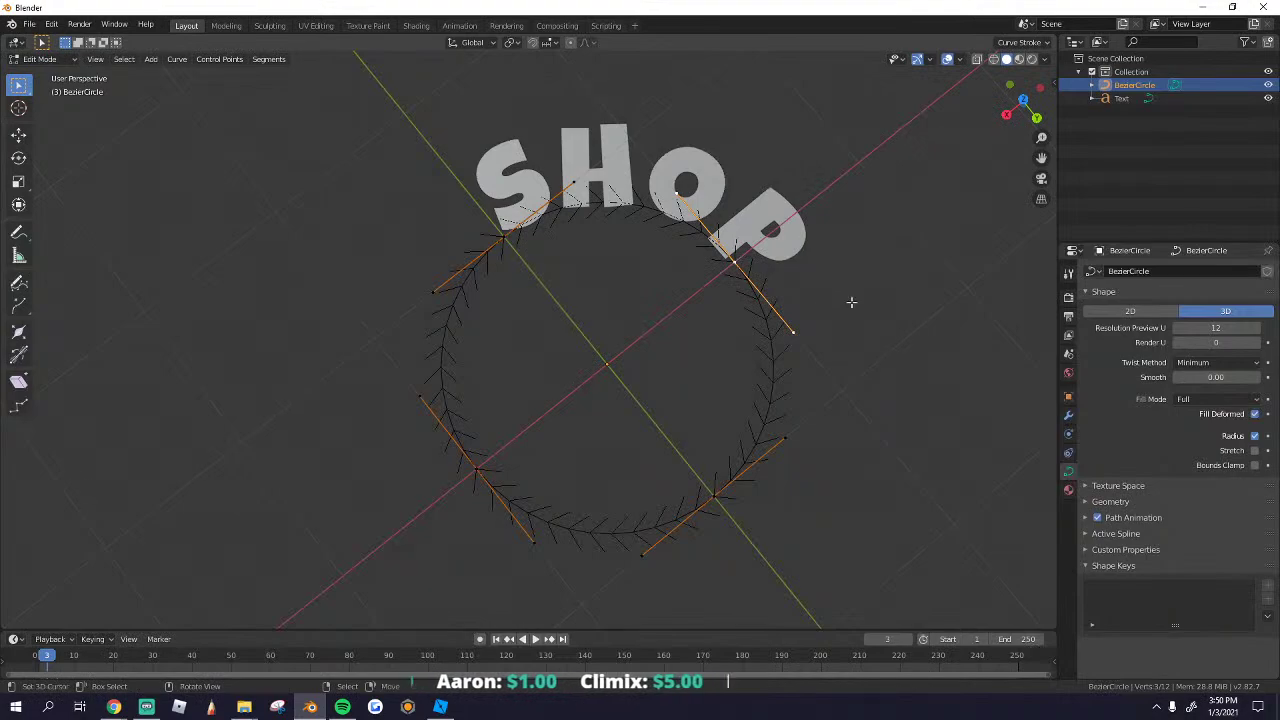
{"action": "key", "text": "r"}
{"action": "left_click", "coordinate": [648, 355]}
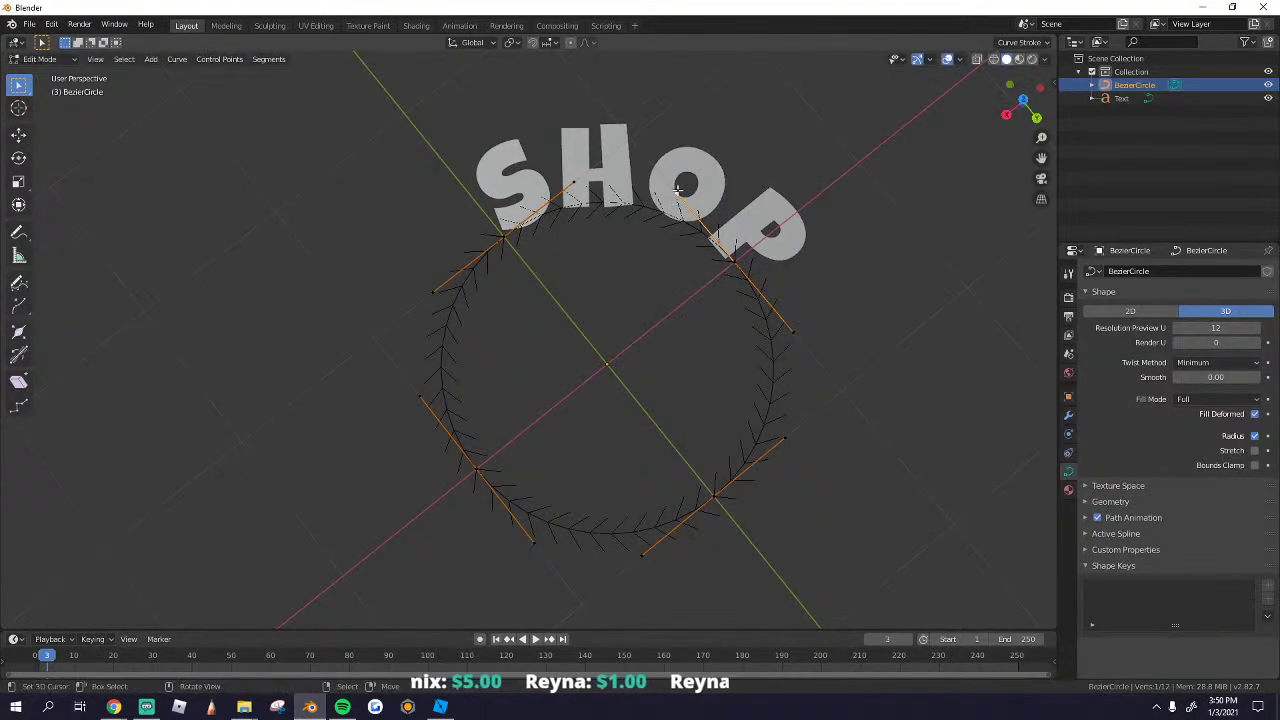
{"action": "left_click", "coordinate": [18, 134]}
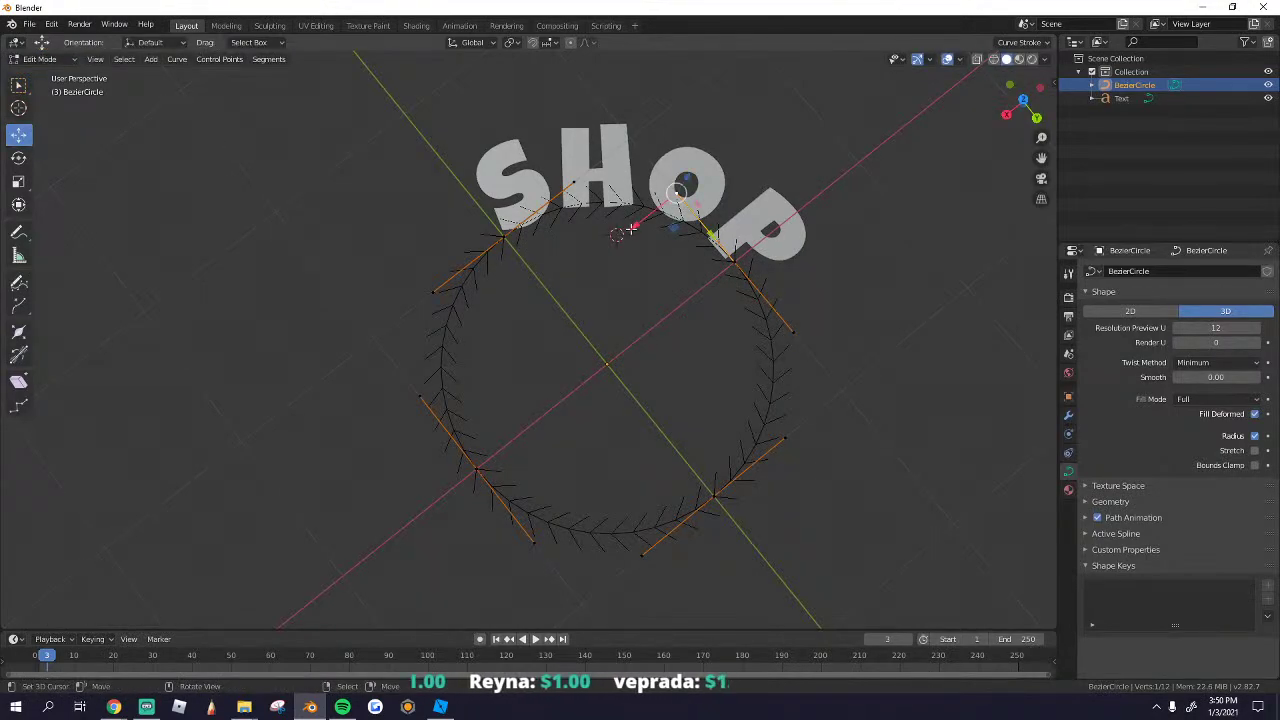
{"action": "left_click_drag", "start_coordinate": [632, 229], "coordinate": [597, 296]}
{"action": "key", "text": "ctrl+z"}
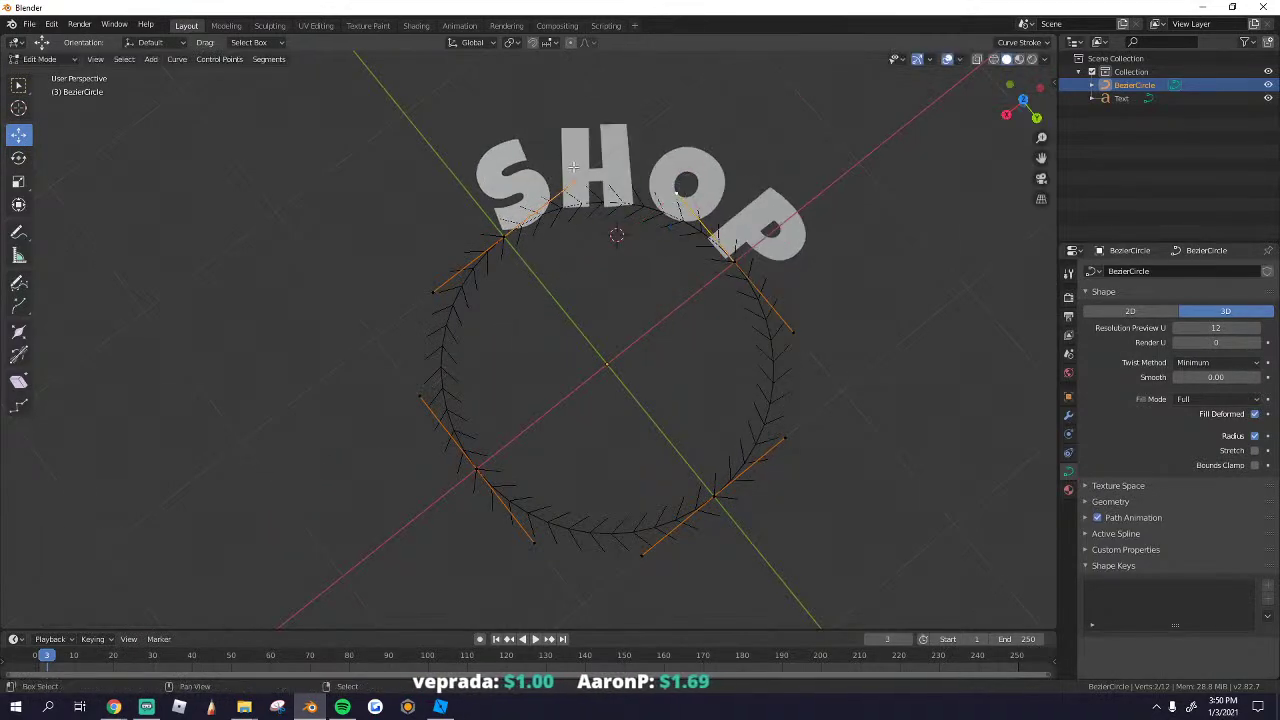
Step: Try scaling the two curve handles beneath the text and moving the handle below the S, undoing each change
{"action": "key", "text": "s"}
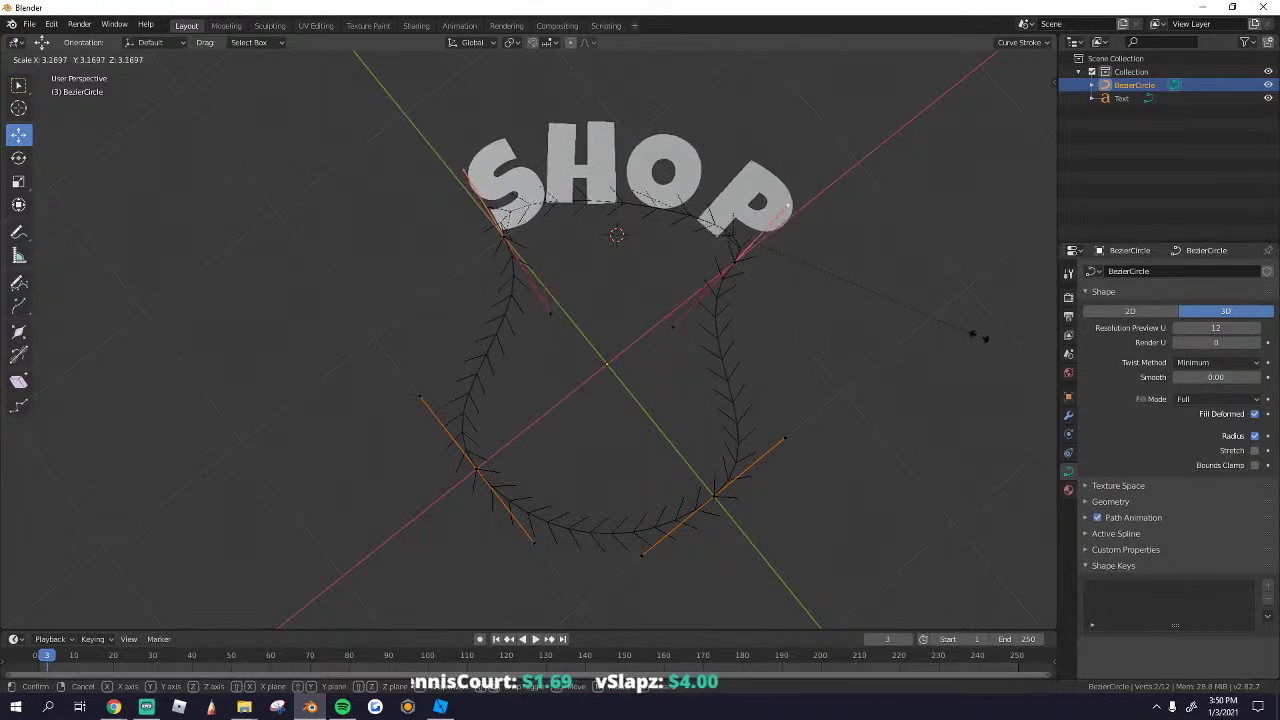
{"action": "left_click", "coordinate": [880, 502]}
{"action": "key", "text": "ctrl+z"}
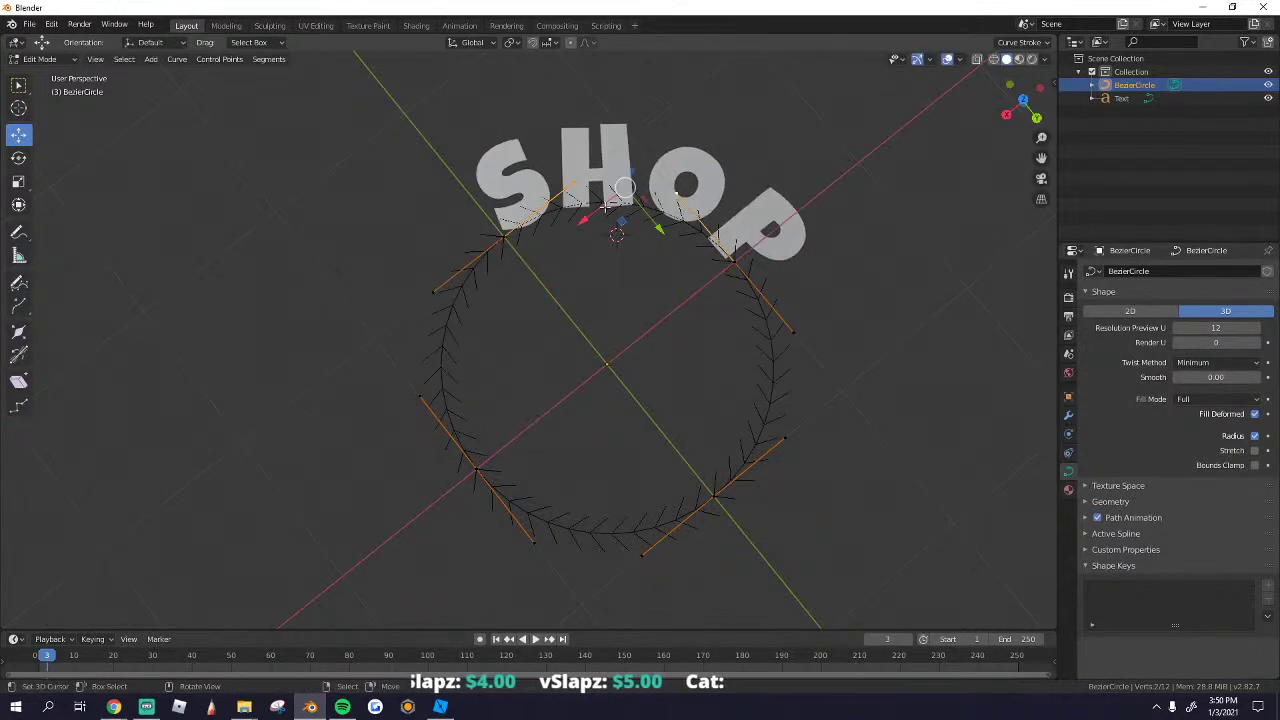
{"action": "left_click_drag", "start_coordinate": [442, 309], "coordinate": [758, 426]}
{"action": "key", "text": "ctrl+z"}
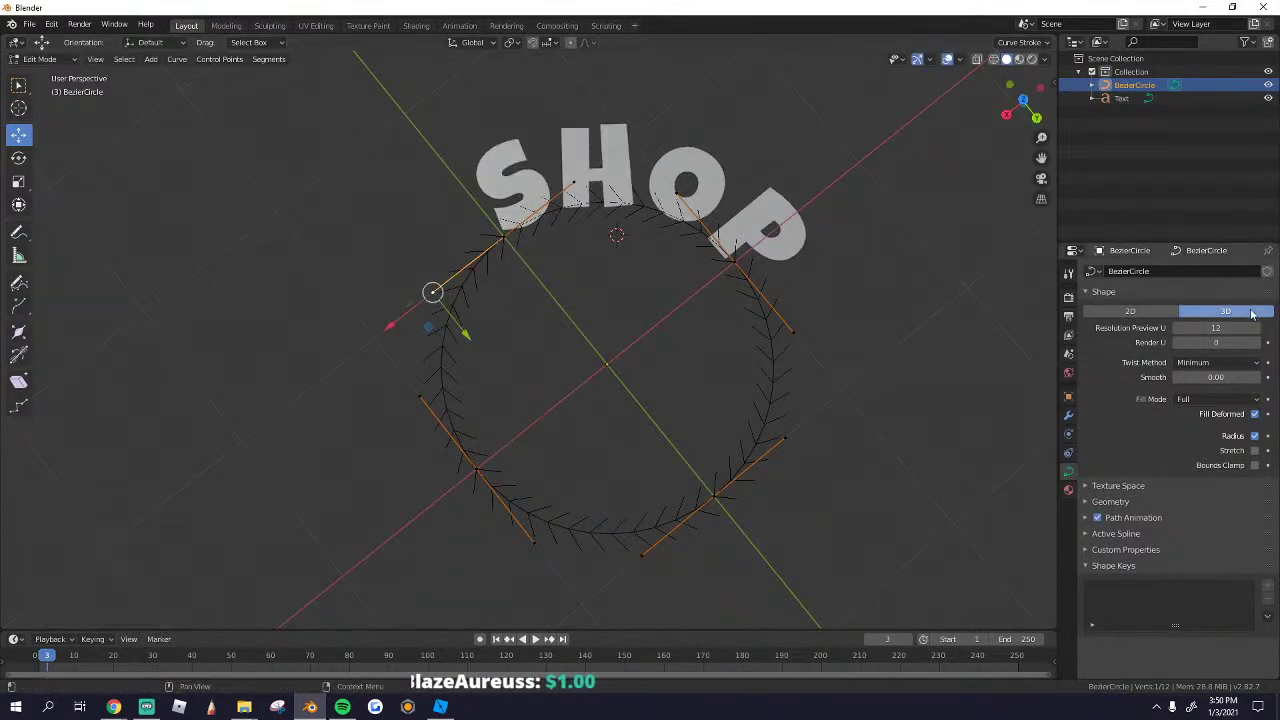
Step: Leave Edit Mode, delete the Bezier circle and select the SHOP text
{"action": "key", "text": "Tab"}
{"action": "key", "text": "x"}
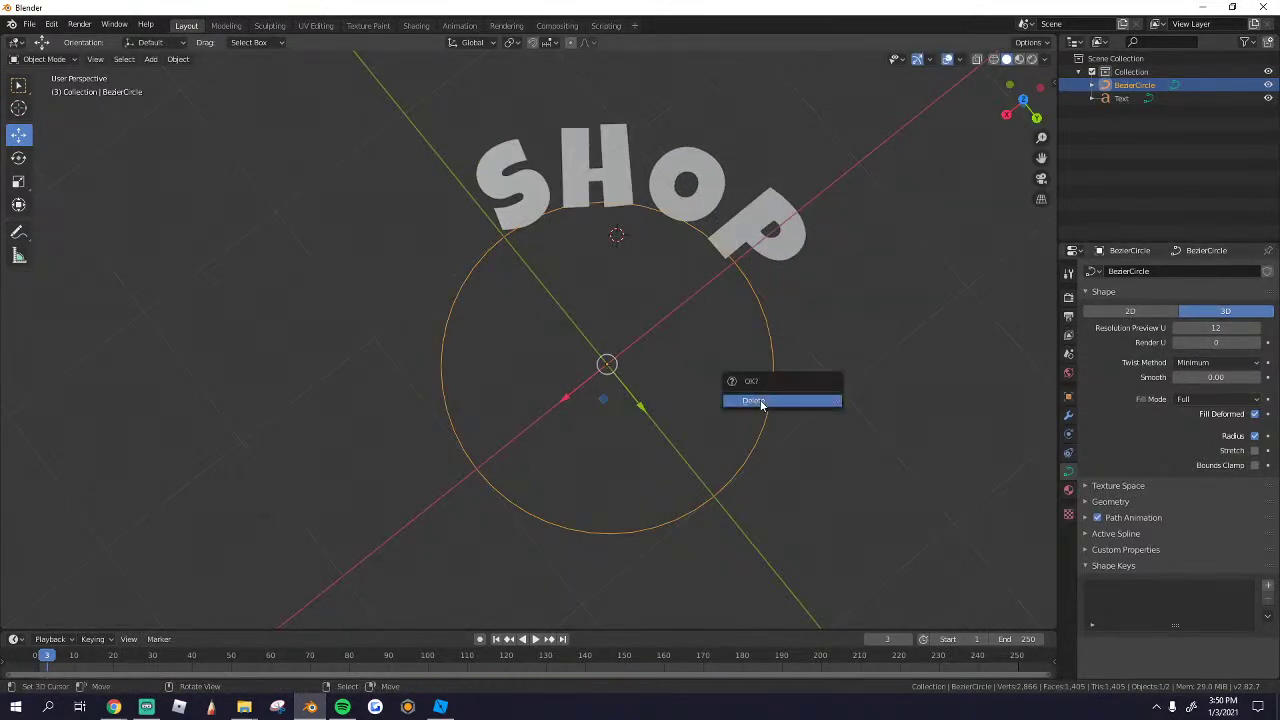
{"action": "left_click", "coordinate": [760, 401]}
{"action": "left_click", "coordinate": [651, 423]}
{"action": "key", "text": "shift+grave"}
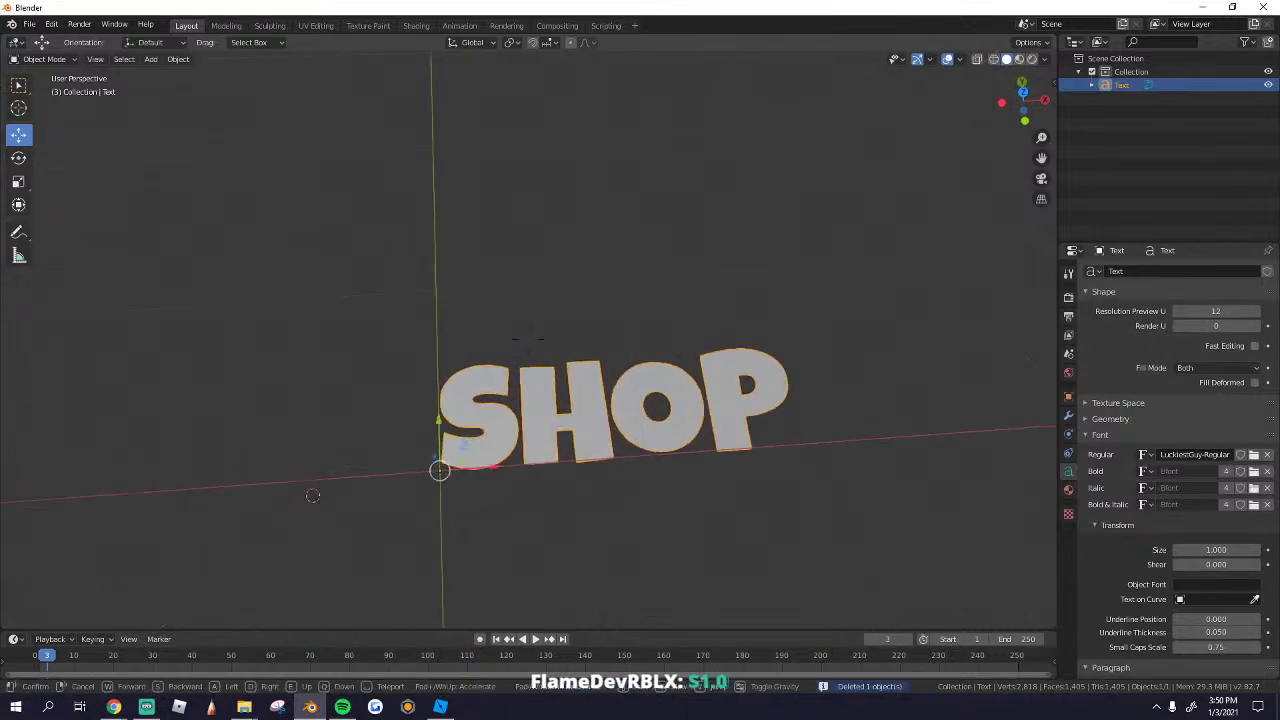
{"action": "key", "text": "s"}
{"action": "key", "text": "w"}
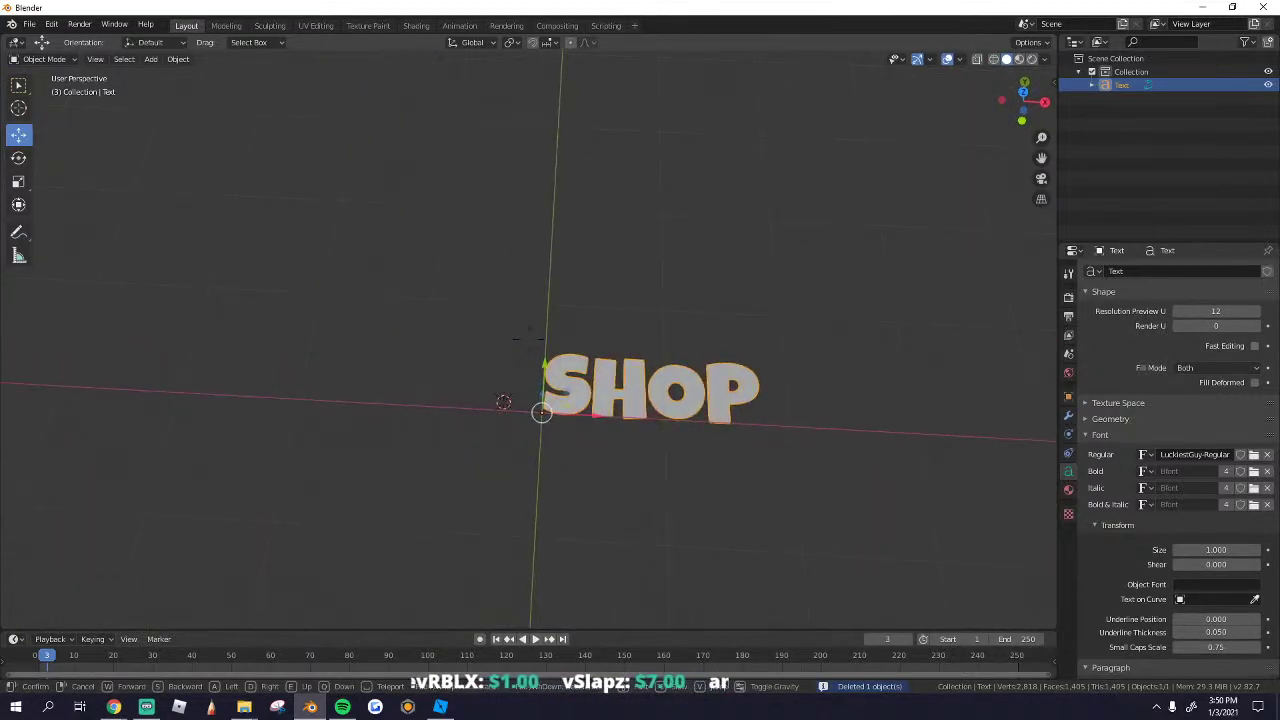
{"action": "key", "text": "w"}
{"action": "key", "text": "d"}
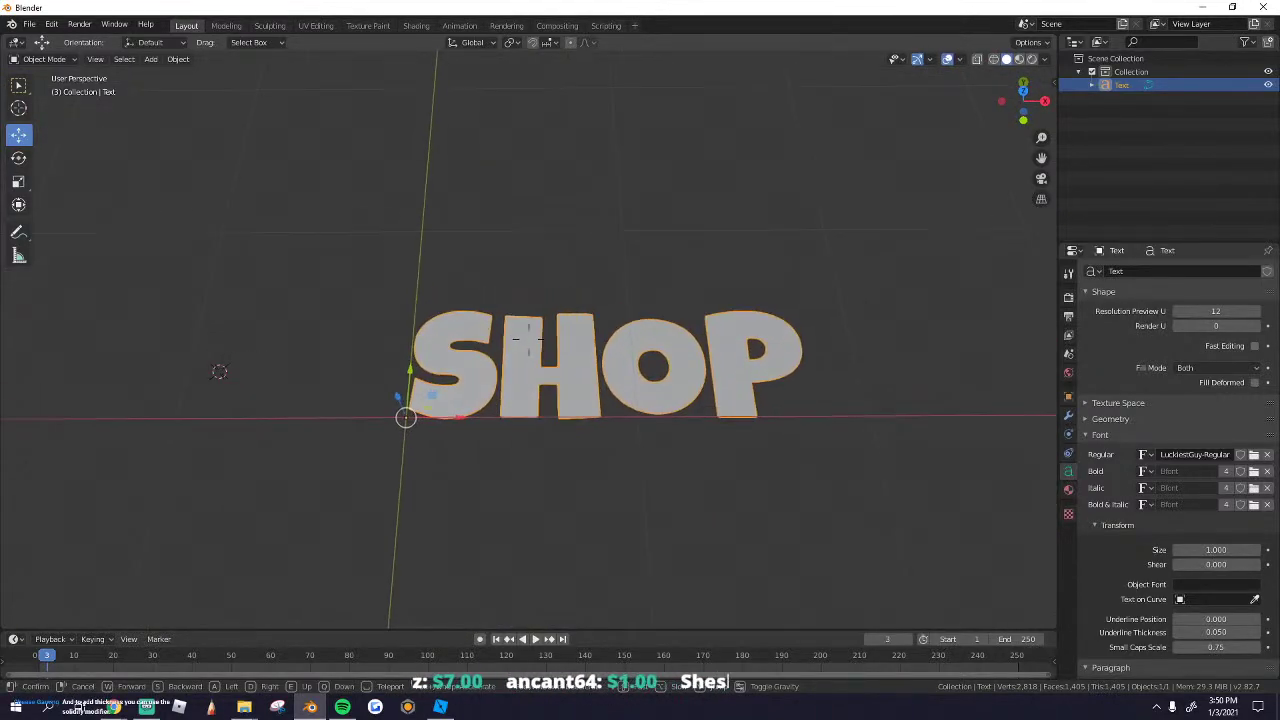
{"action": "key", "text": "s"}
{"action": "left_click", "coordinate": [529, 339]}
{"action": "key", "text": "Tab"}
{"action": "key", "text": "Tab"}
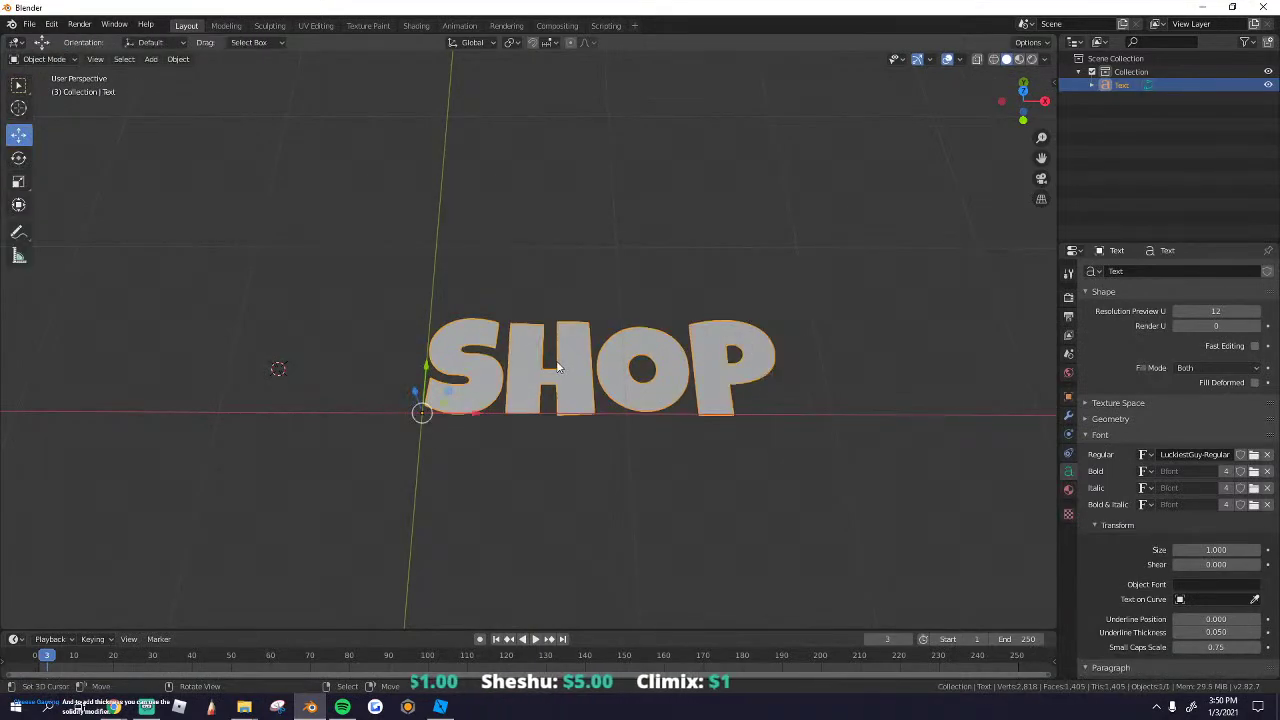
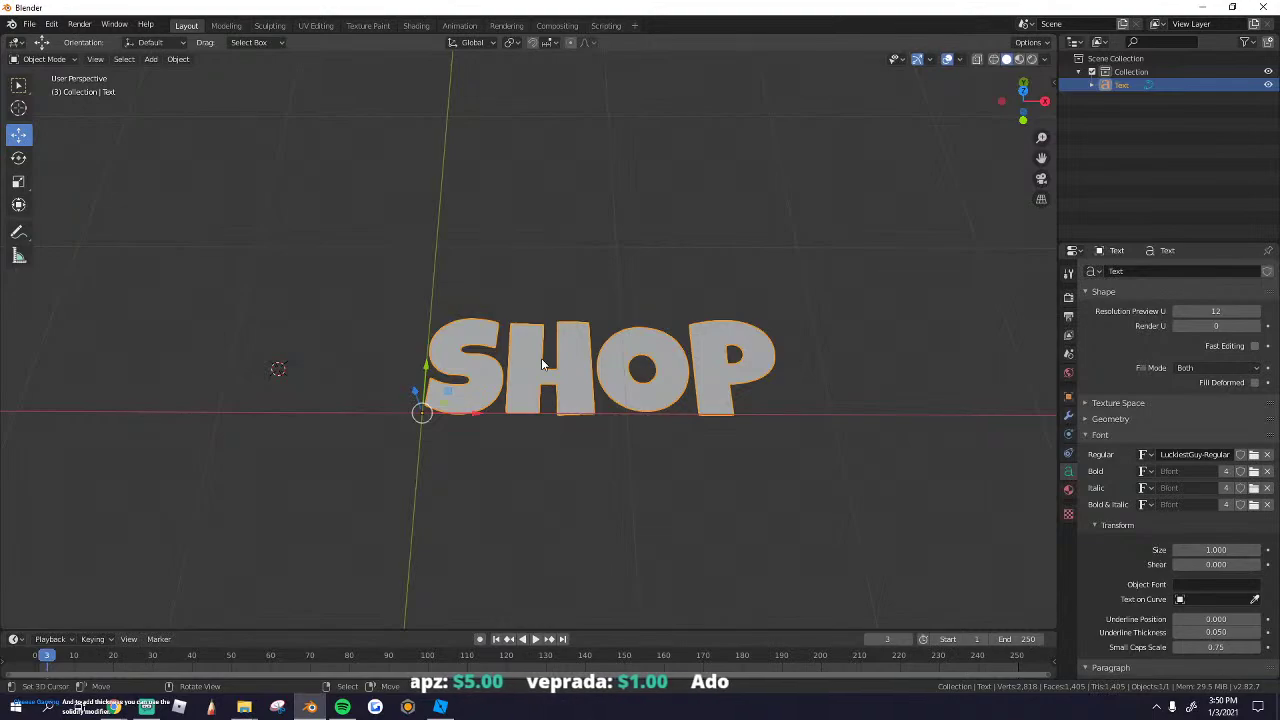
{"action": "middle_click_drag", "start_coordinate": [562, 418], "coordinate": [524, 424]}
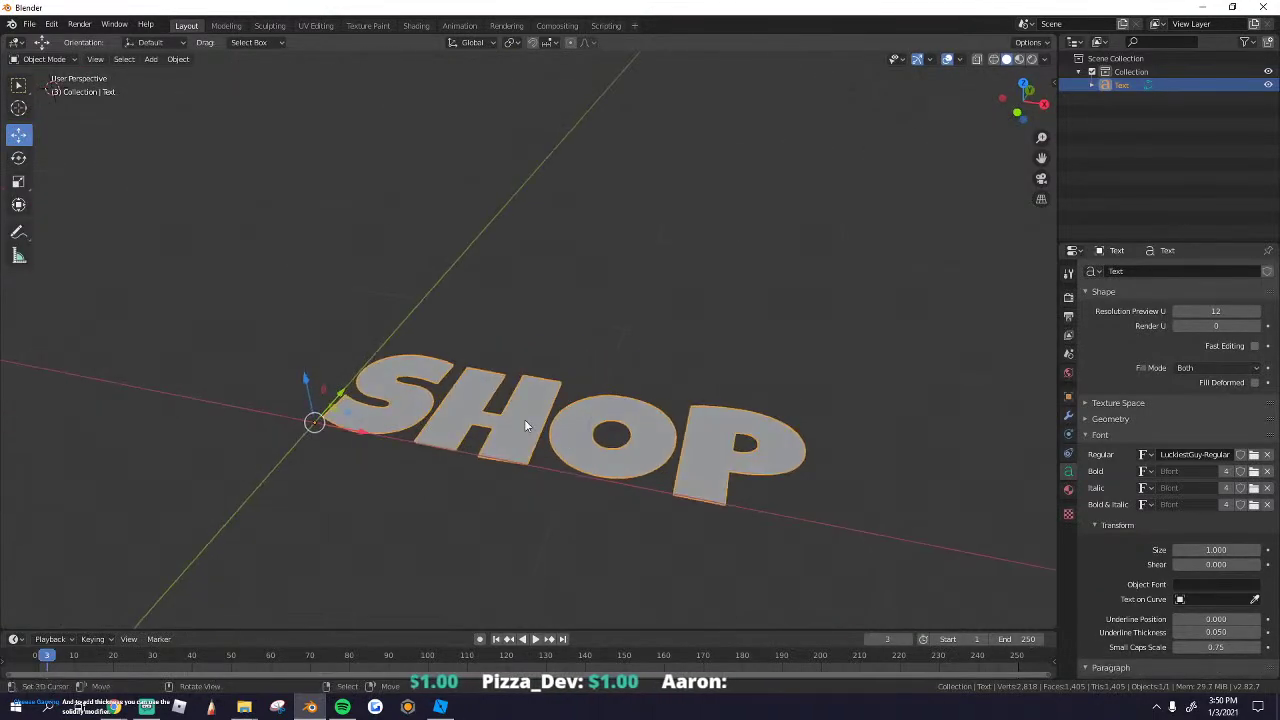
{"action": "left_click", "coordinate": [150, 59]}
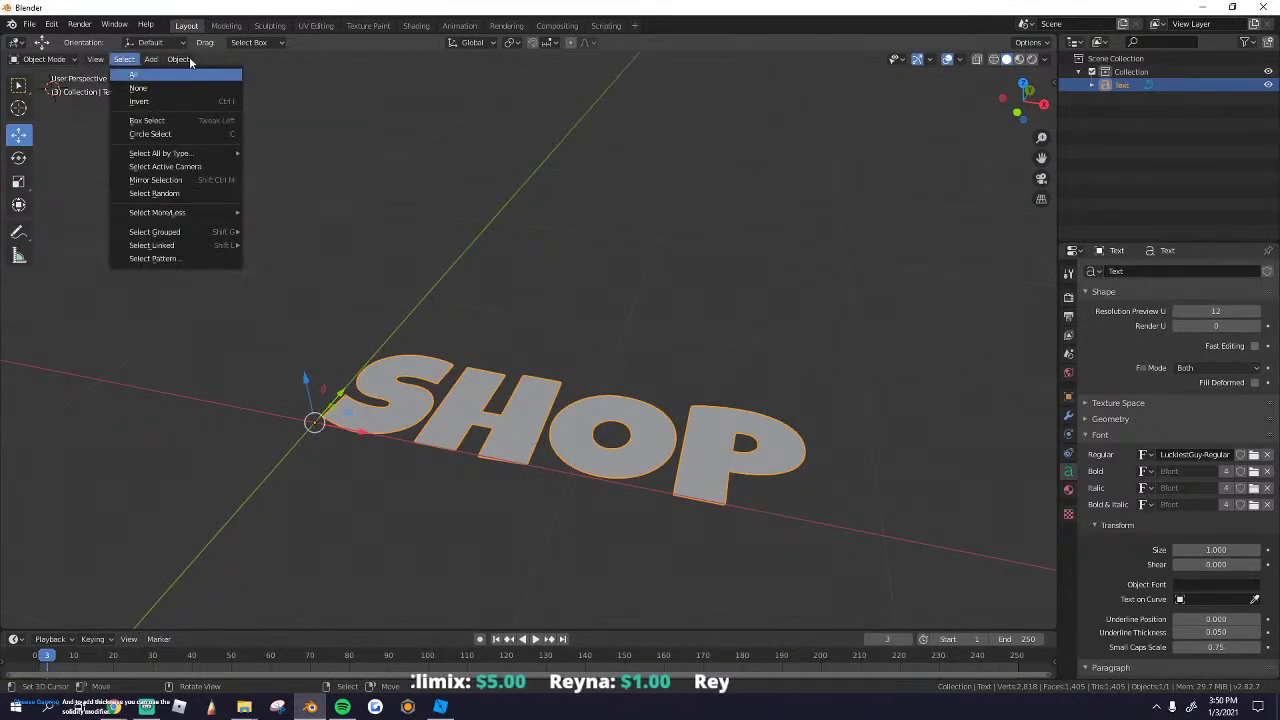
{"action": "mouse_move", "coordinate": [186, 60]}
{"action": "mouse_move", "coordinate": [213, 408]}
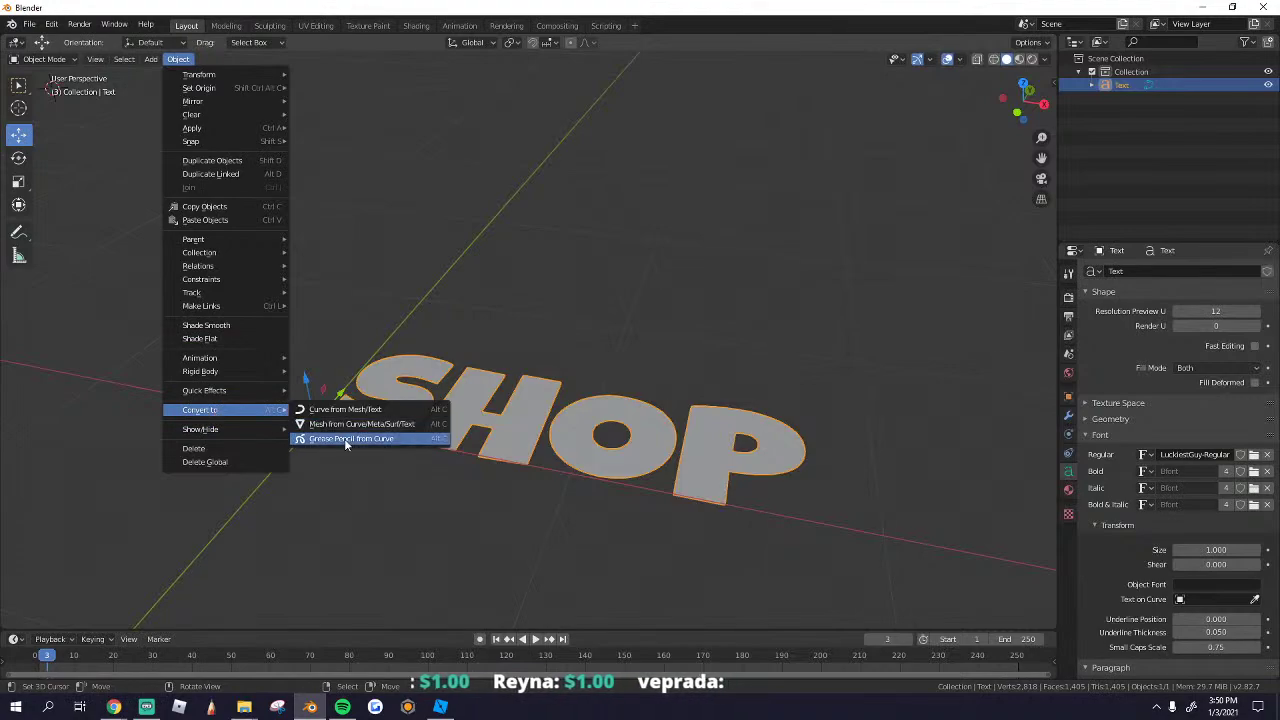
Step: Duplicate the SHOP text and move the copy about 0.97 m along Y
{"action": "middle_click_drag", "start_coordinate": [466, 426], "coordinate": [441, 442]}
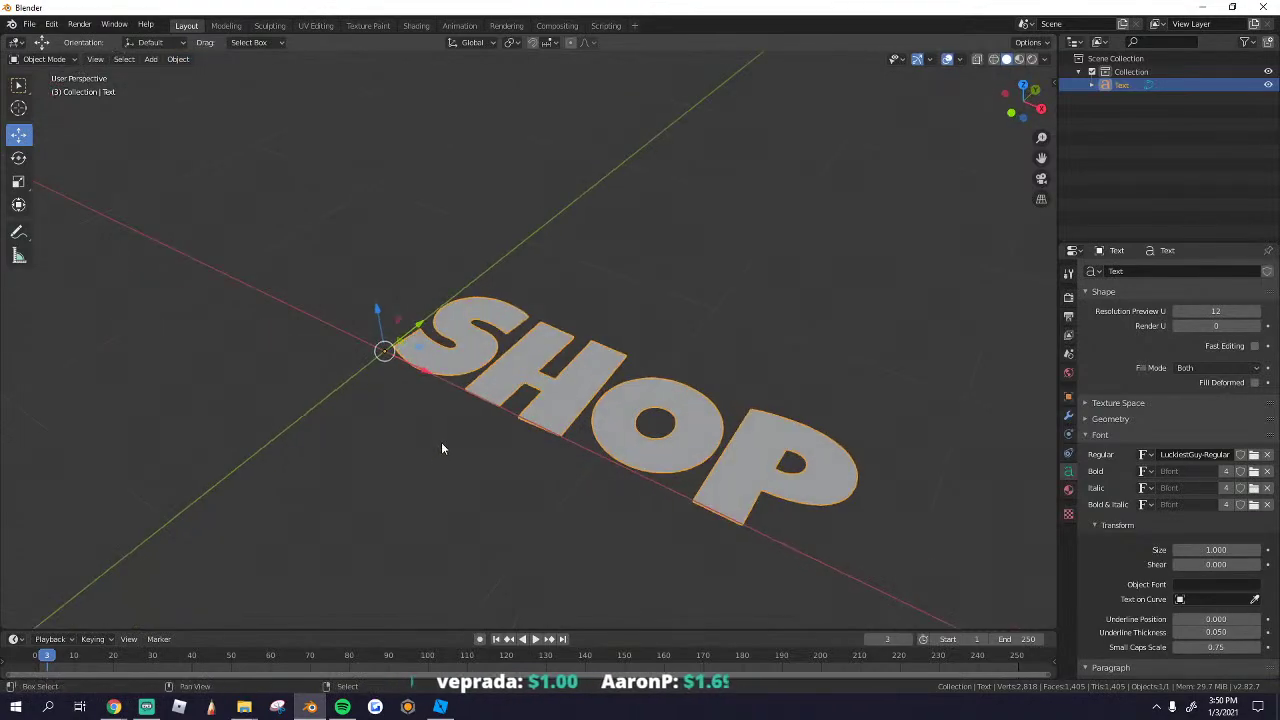
{"action": "key", "text": "shift+d"}
{"action": "right_click", "coordinate": [441, 442]}
{"action": "left_click_drag", "start_coordinate": [420, 326], "coordinate": [554, 238]}
{"action": "middle_click_drag", "start_coordinate": [554, 357], "coordinate": [656, 396]}
Step: Convert the copied SHOP text to a curve and select all its control points in Edit Mode
{"action": "left_click", "coordinate": [180, 59]}
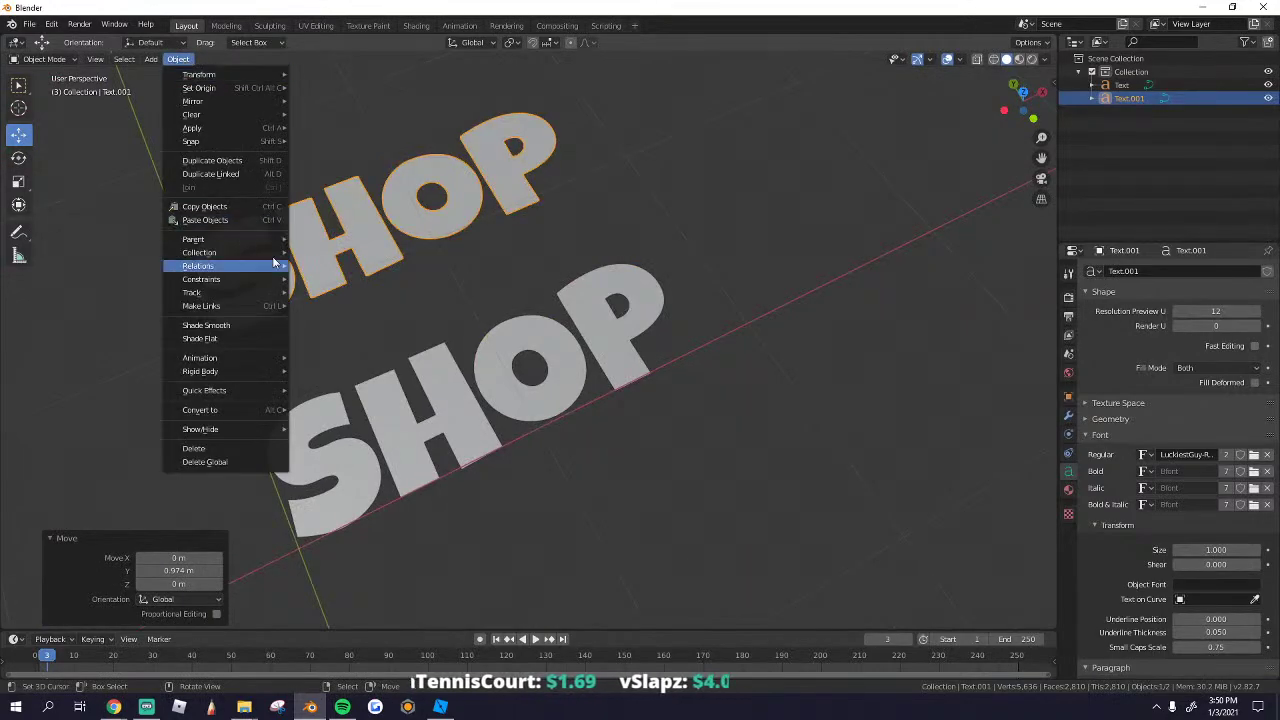
{"action": "mouse_move", "coordinate": [262, 411]}
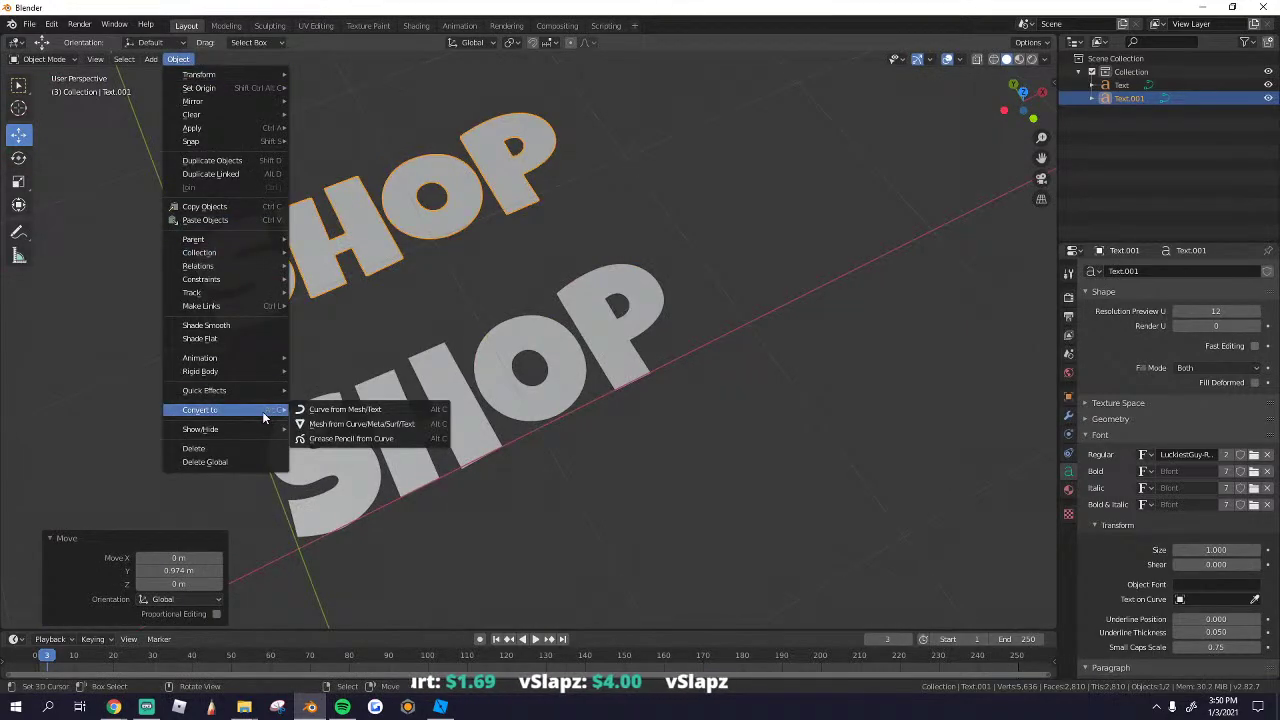
{"action": "left_click", "coordinate": [400, 412]}
{"action": "key", "text": "Tab"}
{"action": "middle_click_drag", "start_coordinate": [560, 255], "coordinate": [558, 180]}
{"action": "key", "text": "a"}
{"action": "middle_click_drag", "start_coordinate": [556, 175], "coordinate": [558, 269], "text": "shift"}
{"action": "scroll", "coordinate": [550, 300], "scroll_direction": "up", "scroll_amount": 4}
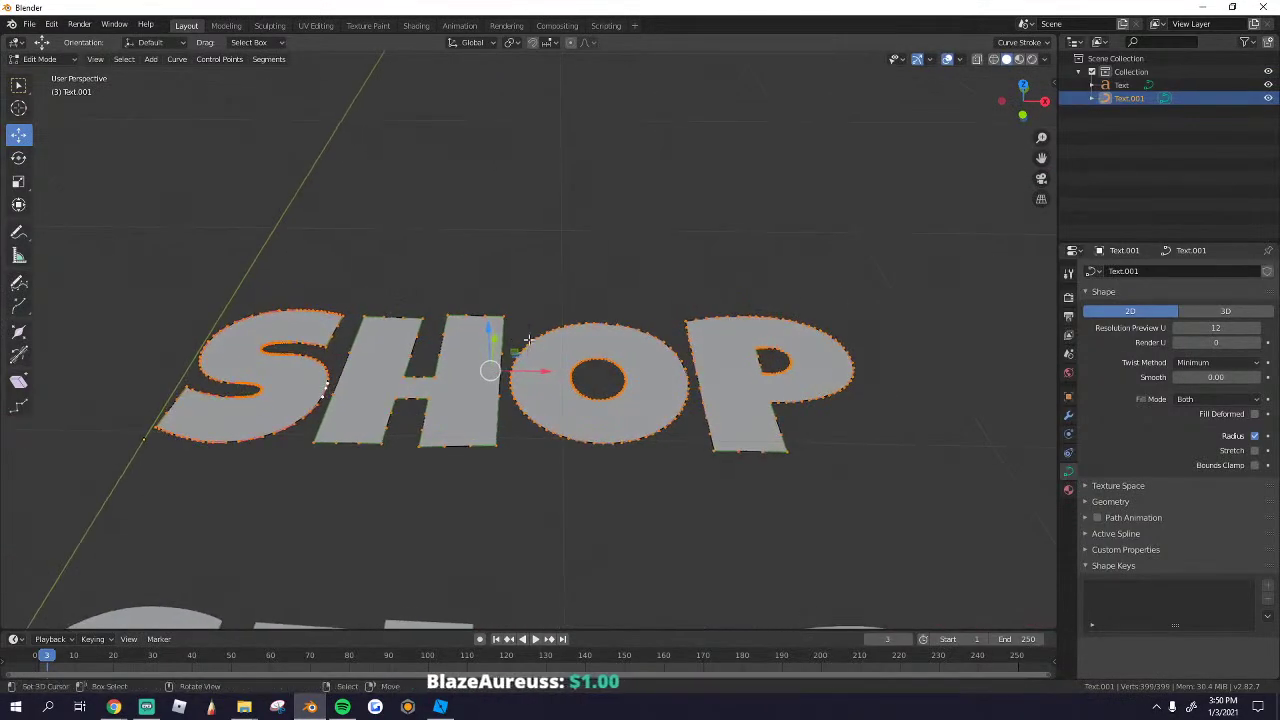
Step: Try to extrude all control points of the copied SHOP curve, then return to Object Mode
{"action": "key", "text": "g"}
{"action": "left_click", "coordinate": [523, 342]}
{"action": "key", "text": "alt+a"}
{"action": "key", "text": "a"}
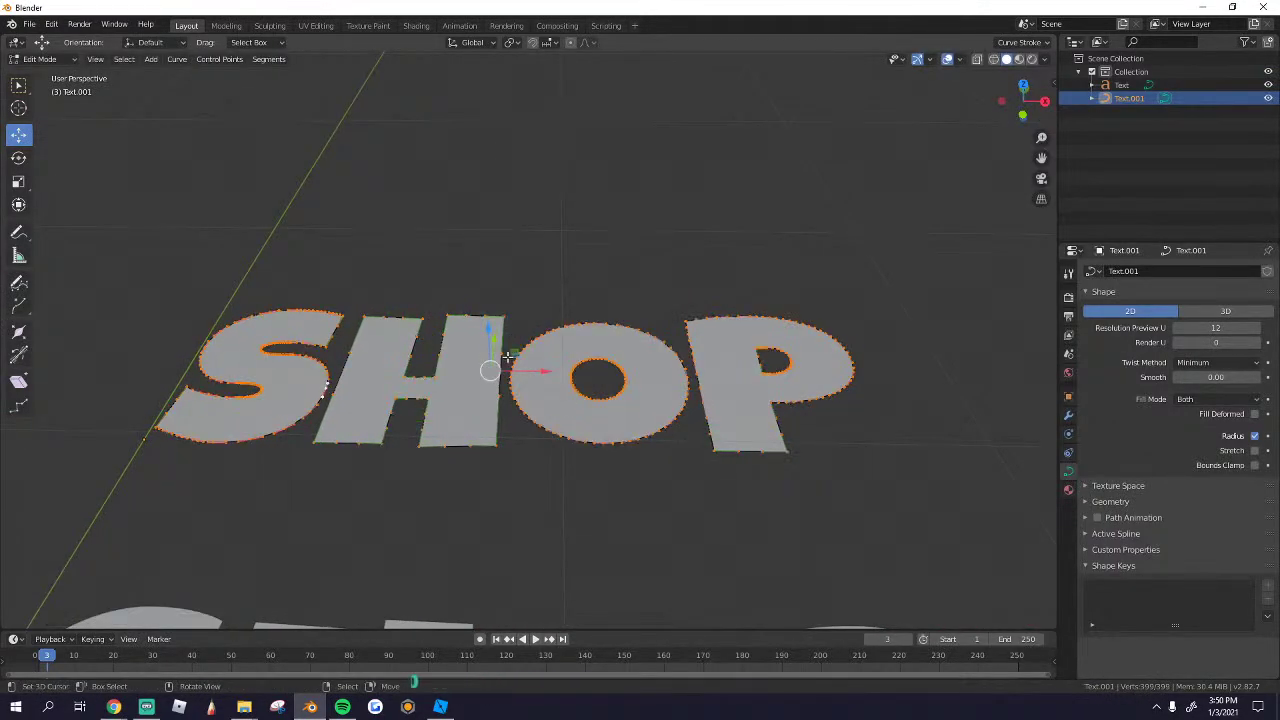
{"action": "key", "text": "Tab"}
{"action": "key", "text": "Tab"}
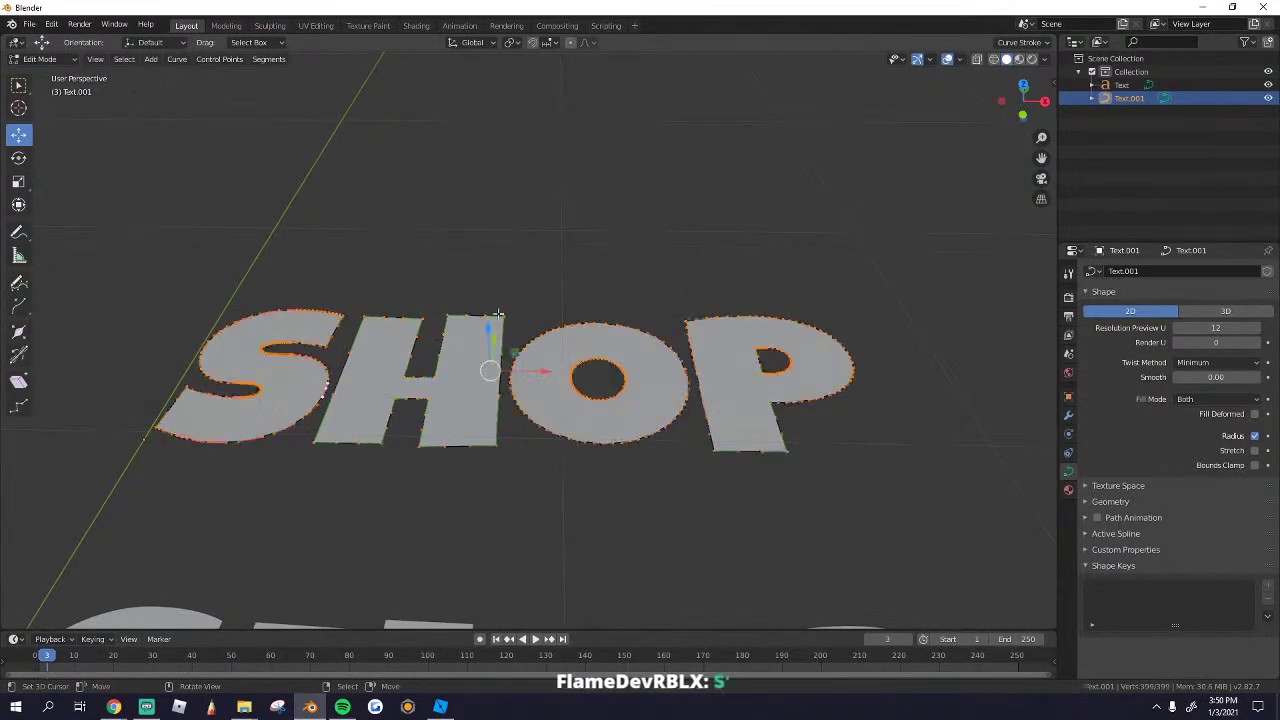
{"action": "key", "text": "Tab"}
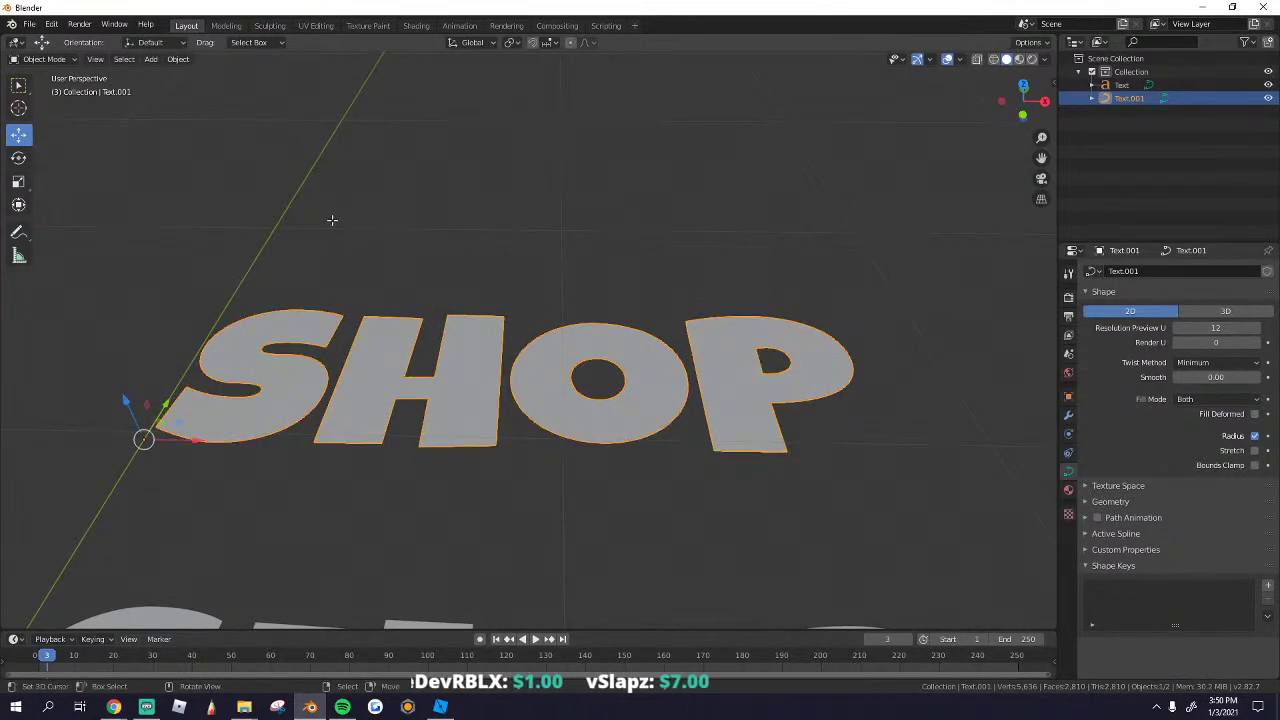
{"action": "key", "text": "Tab"}
{"action": "key", "text": "Tab"}
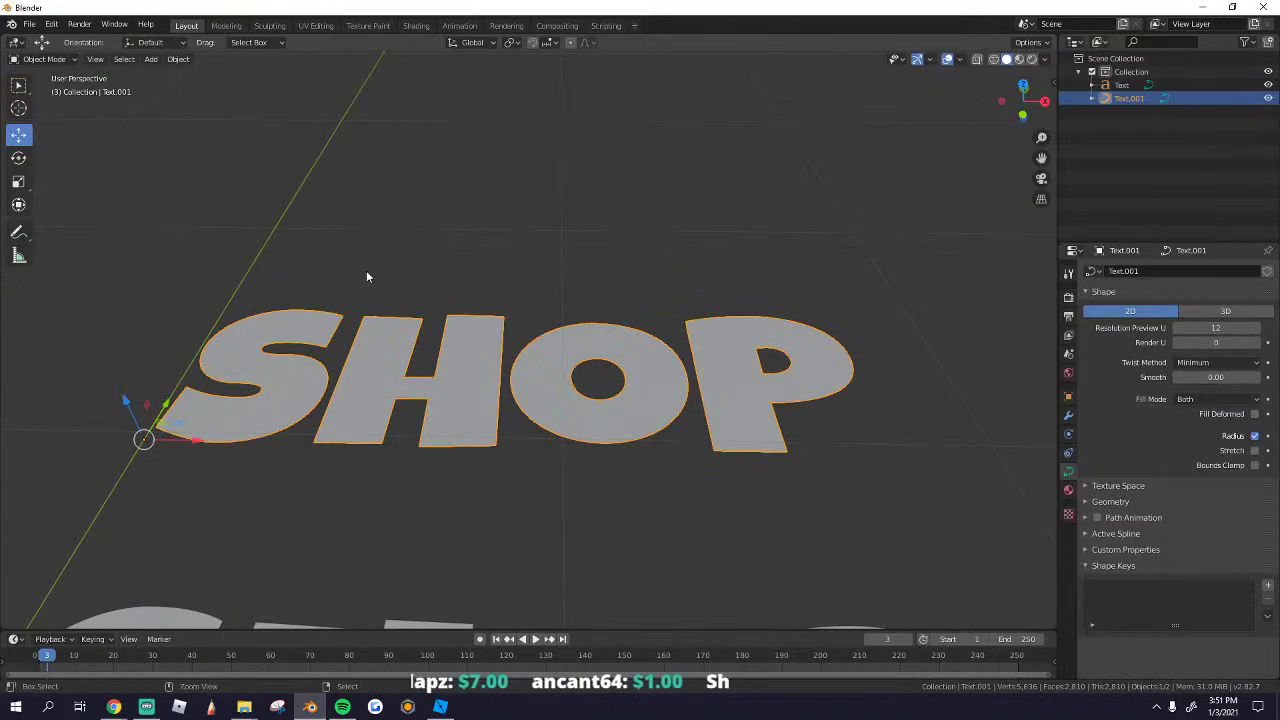
Step: Undo the curve edits, the curve conversion and the move of the copied SHOP text
{"action": "key", "text": "Tab"}
{"action": "key", "text": "Tab"}
{"action": "key", "text": "ctrl+z"}
{"action": "key", "text": "ctrl+z"}
{"action": "key", "text": "ctrl+z"}
{"action": "key", "text": "ctrl+z"}
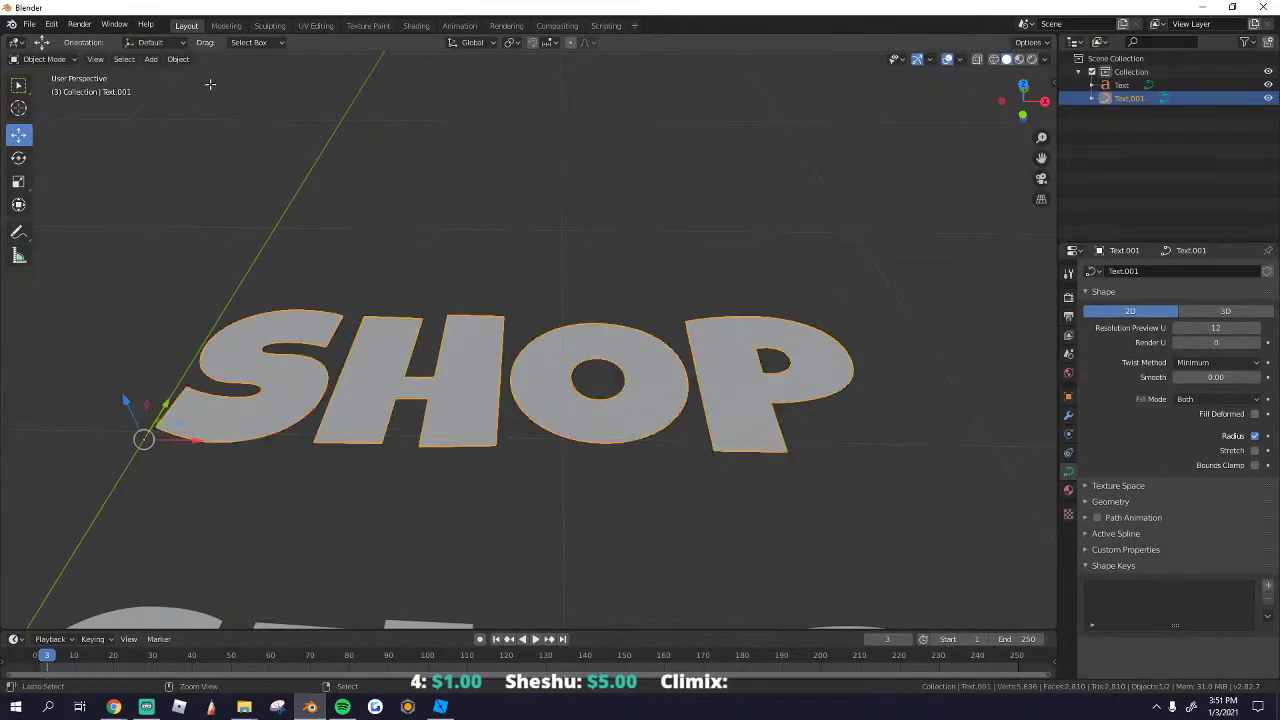
Step: Move the copied SHOP text about 0.79 m along Y, clear of the original
{"action": "scroll", "coordinate": [251, 306], "scroll_direction": "down", "scroll_amount": 5}
{"action": "left_click_drag", "start_coordinate": [350, 473], "coordinate": [378, 383]}
{"action": "scroll", "coordinate": [376, 380], "scroll_direction": "up", "scroll_amount": 5}
Step: Convert the copied SHOP text to a curve and check its control points in Edit Mode
{"action": "left_click", "coordinate": [182, 63]}
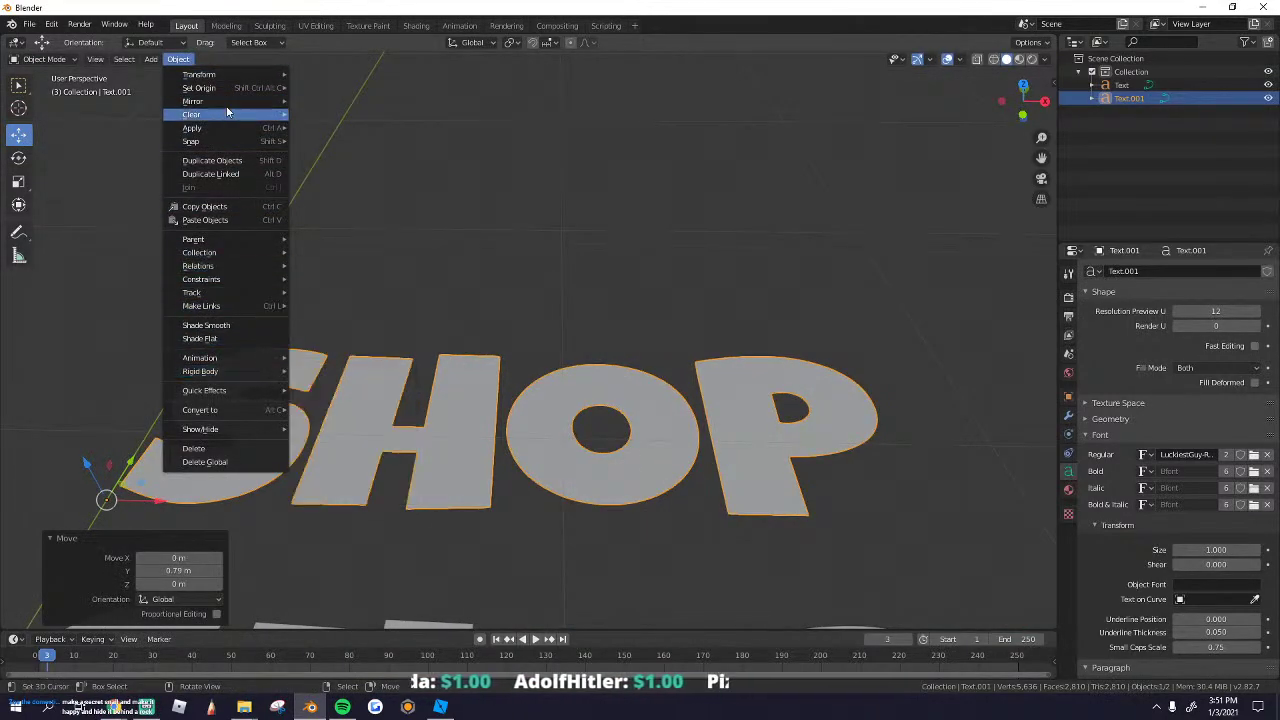
{"action": "mouse_move", "coordinate": [244, 100]}
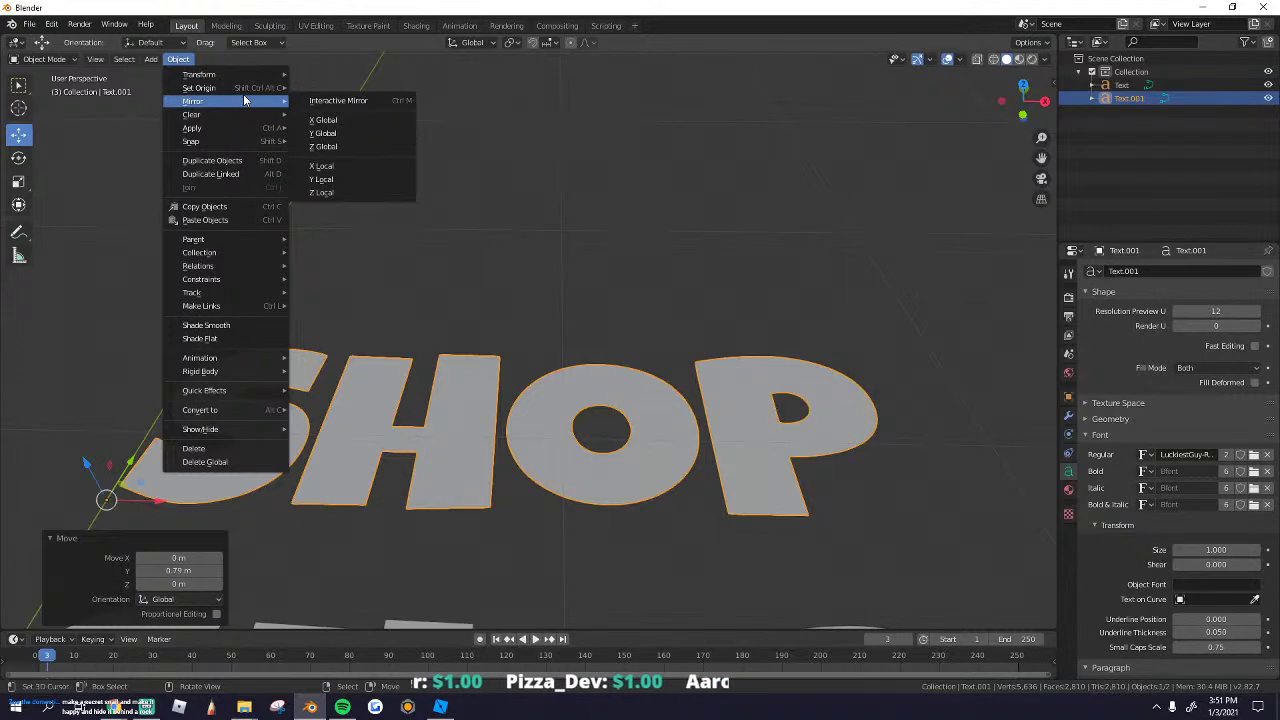
{"action": "mouse_move", "coordinate": [265, 410]}
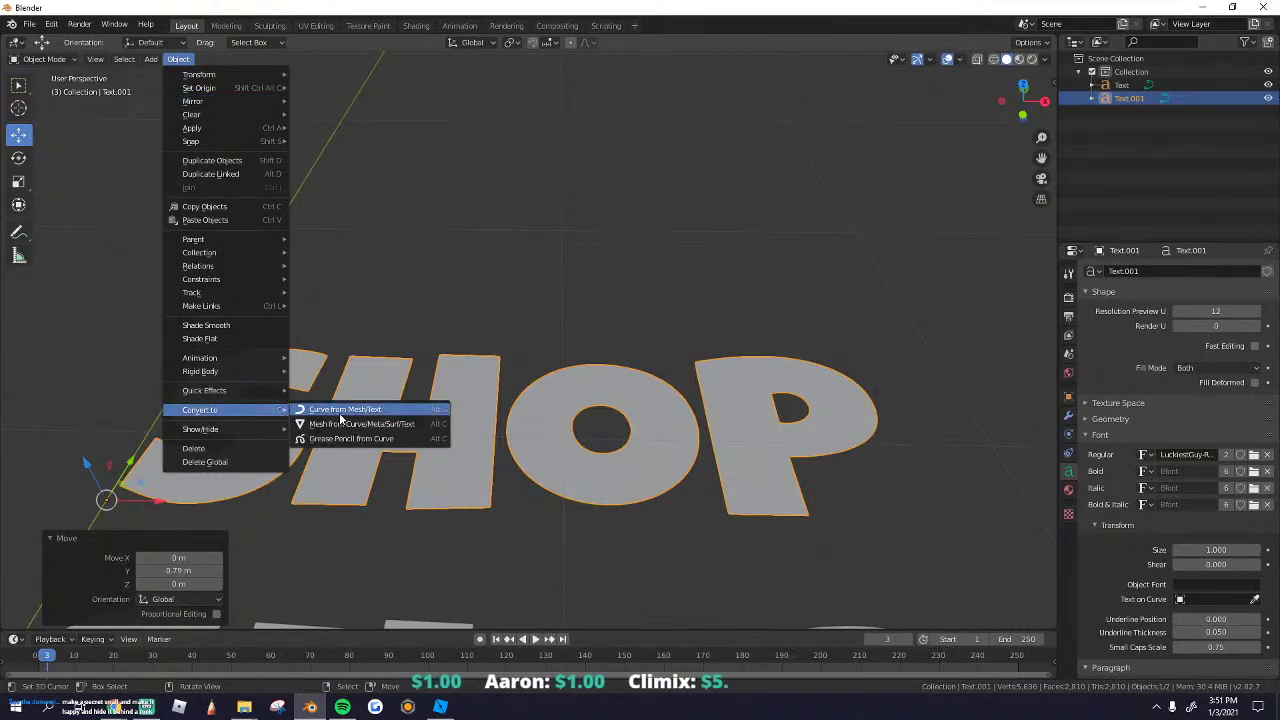
{"action": "left_click", "coordinate": [371, 404]}
{"action": "key", "text": "Tab"}
{"action": "key", "text": "a"}
{"action": "key", "text": "a"}
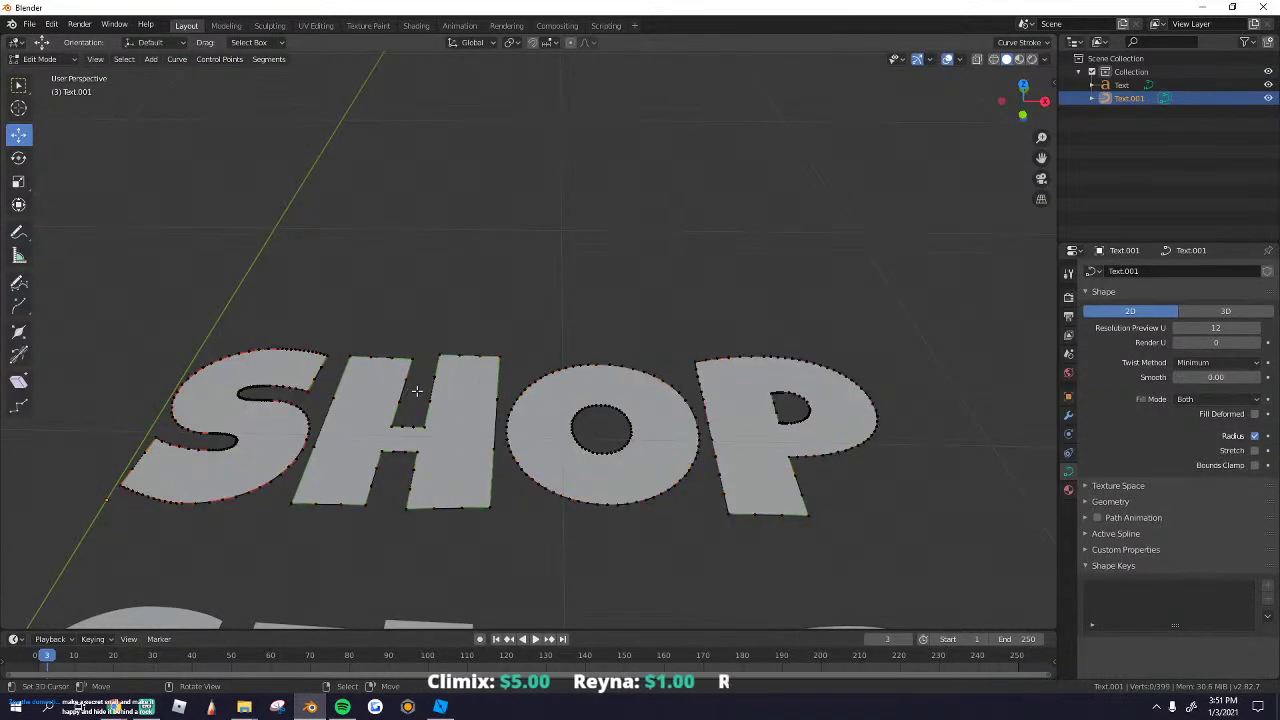
{"action": "key", "text": "Tab"}
{"action": "scroll", "coordinate": [459, 397], "scroll_direction": "down", "scroll_amount": 2}
{"action": "middle_click_drag", "start_coordinate": [458, 397], "coordinate": [340, 370]}
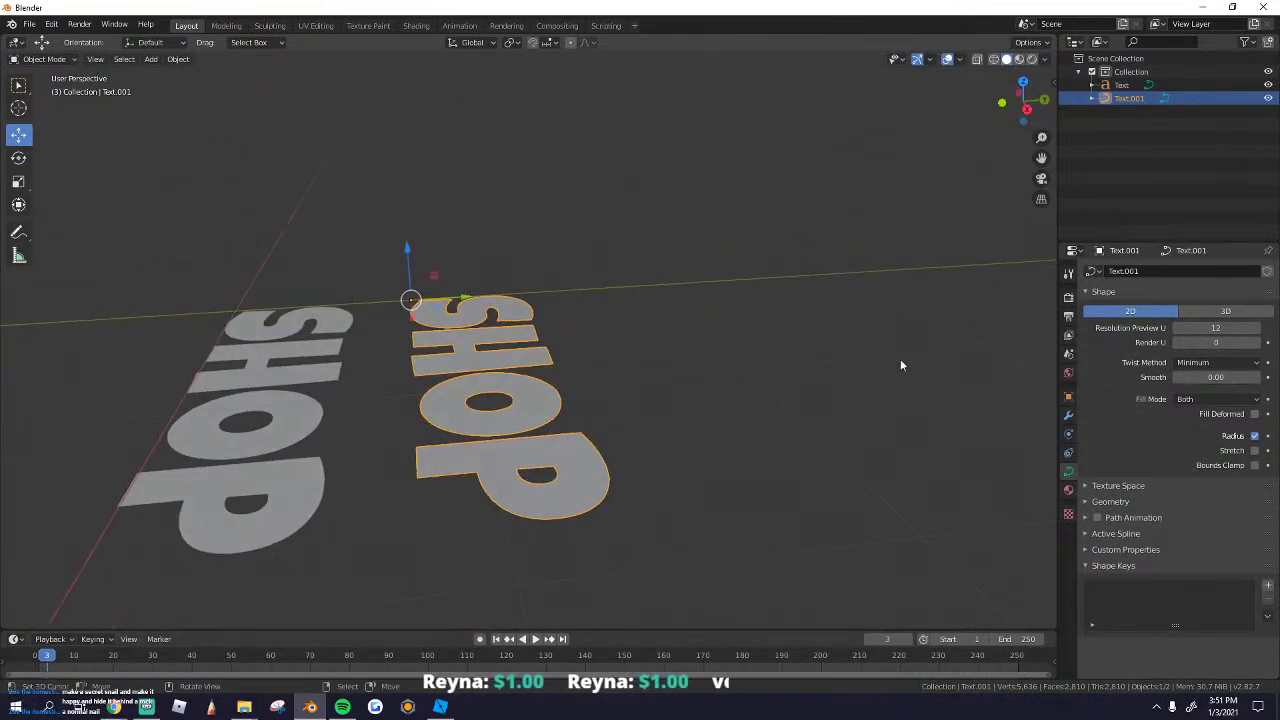
Step: Add a Solidify modifier to the SHOP curve and set its thickness to 0.17 m
{"action": "left_click", "coordinate": [1068, 413]}
{"action": "left_click", "coordinate": [1110, 271]}
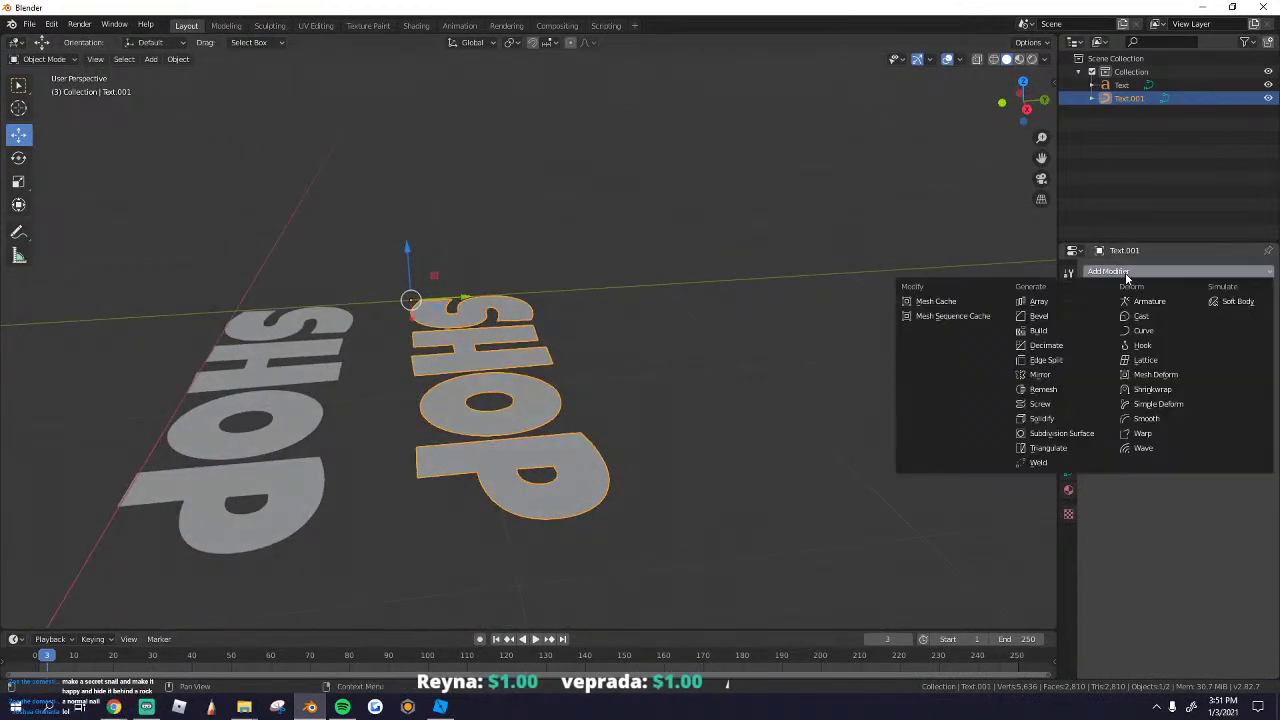
{"action": "left_click", "coordinate": [1042, 418]}
{"action": "middle_click_drag", "start_coordinate": [641, 424], "coordinate": [564, 291]}
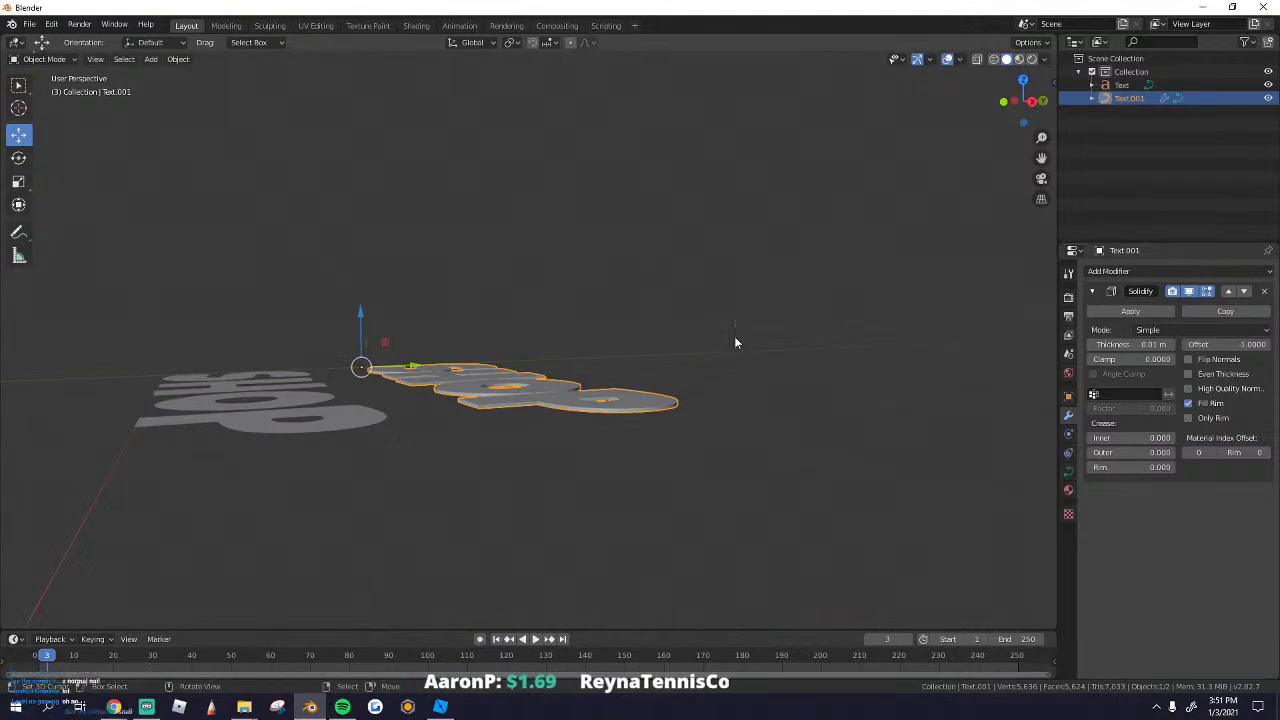
{"action": "left_click_drag", "start_coordinate": [1130, 345], "coordinate": [1147, 345]}
{"action": "middle_click_drag", "start_coordinate": [645, 380], "coordinate": [855, 375]}
Step: Try to apply the Solidify modifier to the SHOP curve and open the error details in the info log
{"action": "left_click", "coordinate": [1143, 311]}
{"action": "middle_click_drag", "start_coordinate": [740, 322], "coordinate": [640, 330]}
{"action": "key", "text": "Tab"}
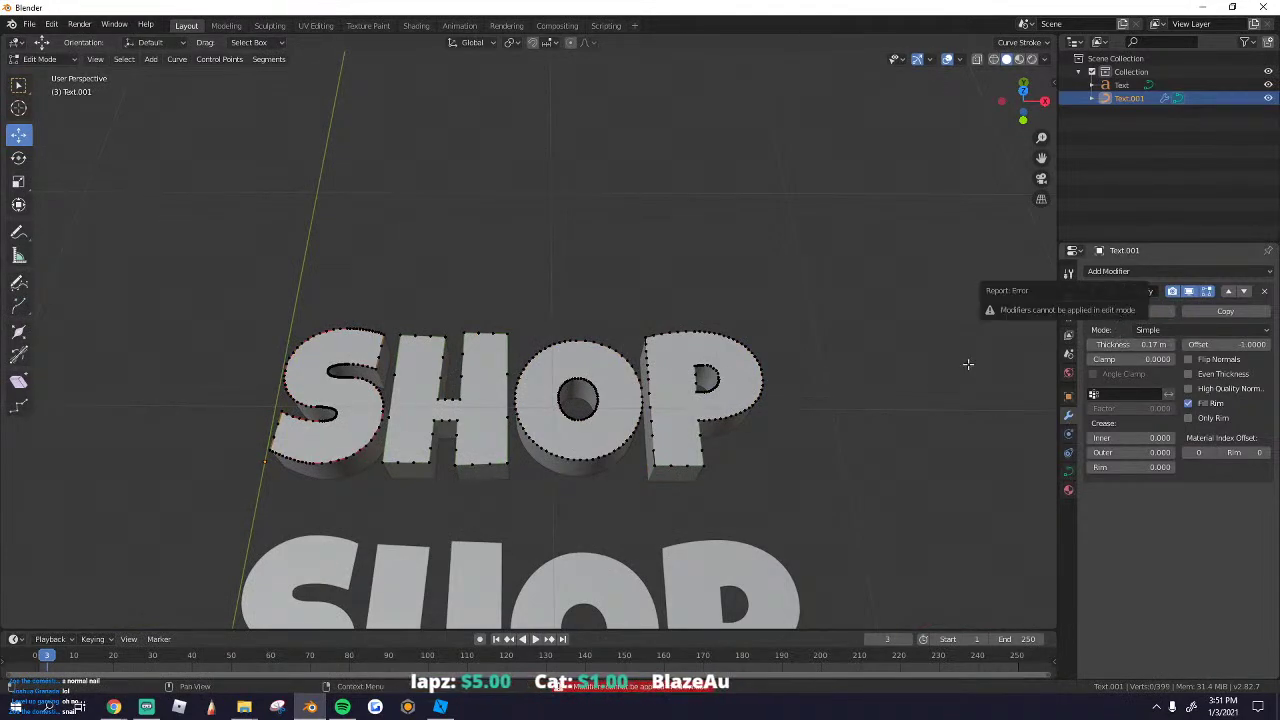
{"action": "key", "text": "Tab"}
{"action": "scroll", "coordinate": [604, 424], "scroll_direction": "up", "scroll_amount": 2}
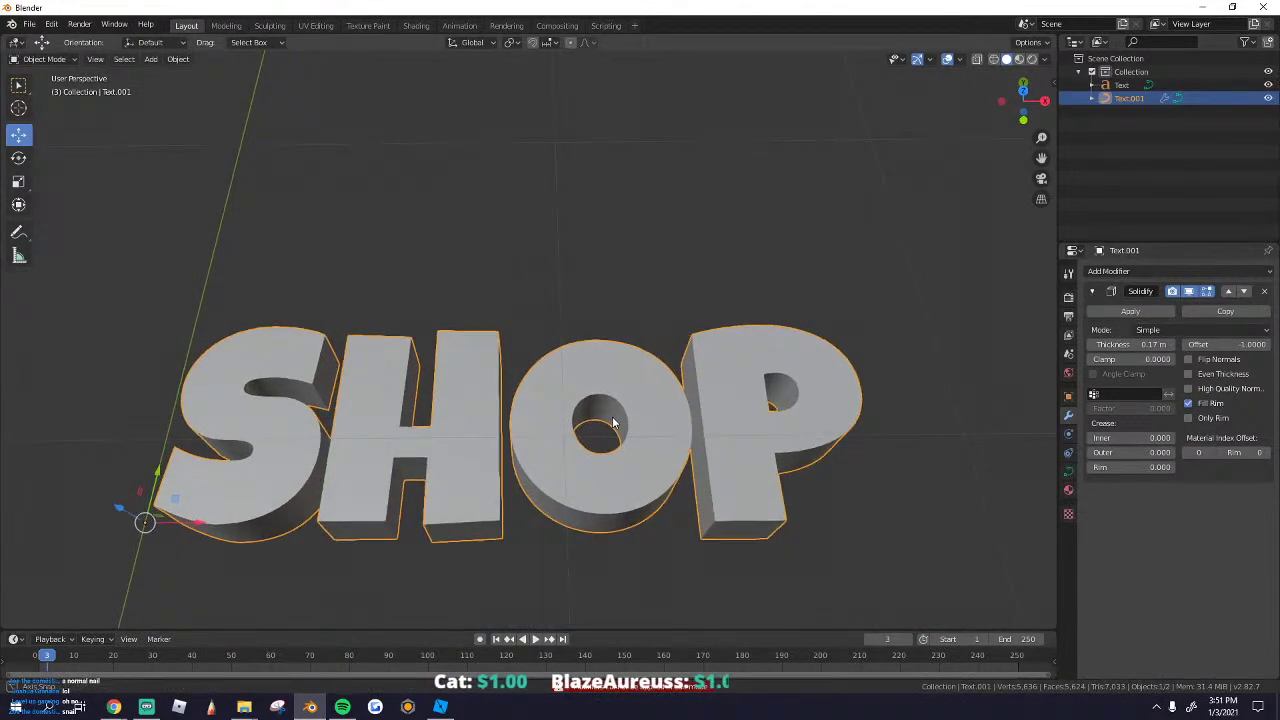
{"action": "left_click", "coordinate": [1146, 313]}
{"action": "left_click", "coordinate": [621, 687]}
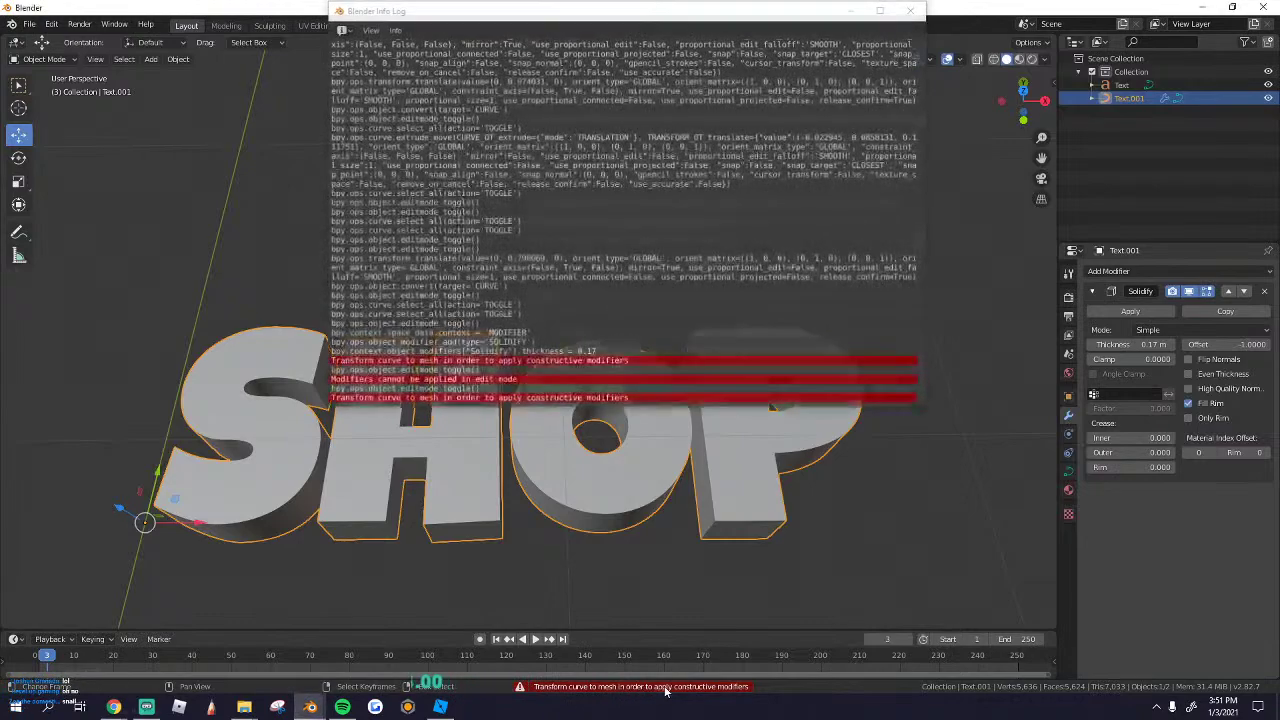
Step: Reselect the solidified SHOP curve and convert it to a mesh
{"action": "left_click", "coordinate": [884, 216]}
{"action": "left_click", "coordinate": [178, 58]}
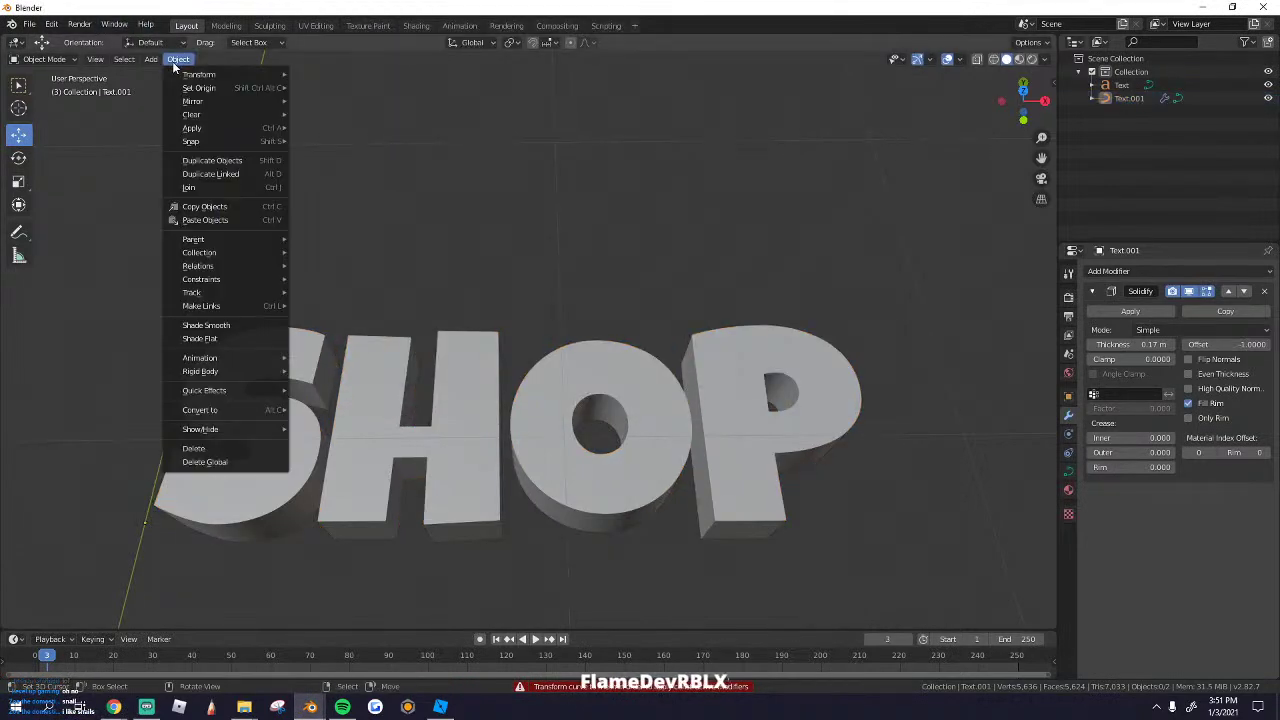
{"action": "left_click", "coordinate": [597, 463]}
{"action": "left_click", "coordinate": [178, 58]}
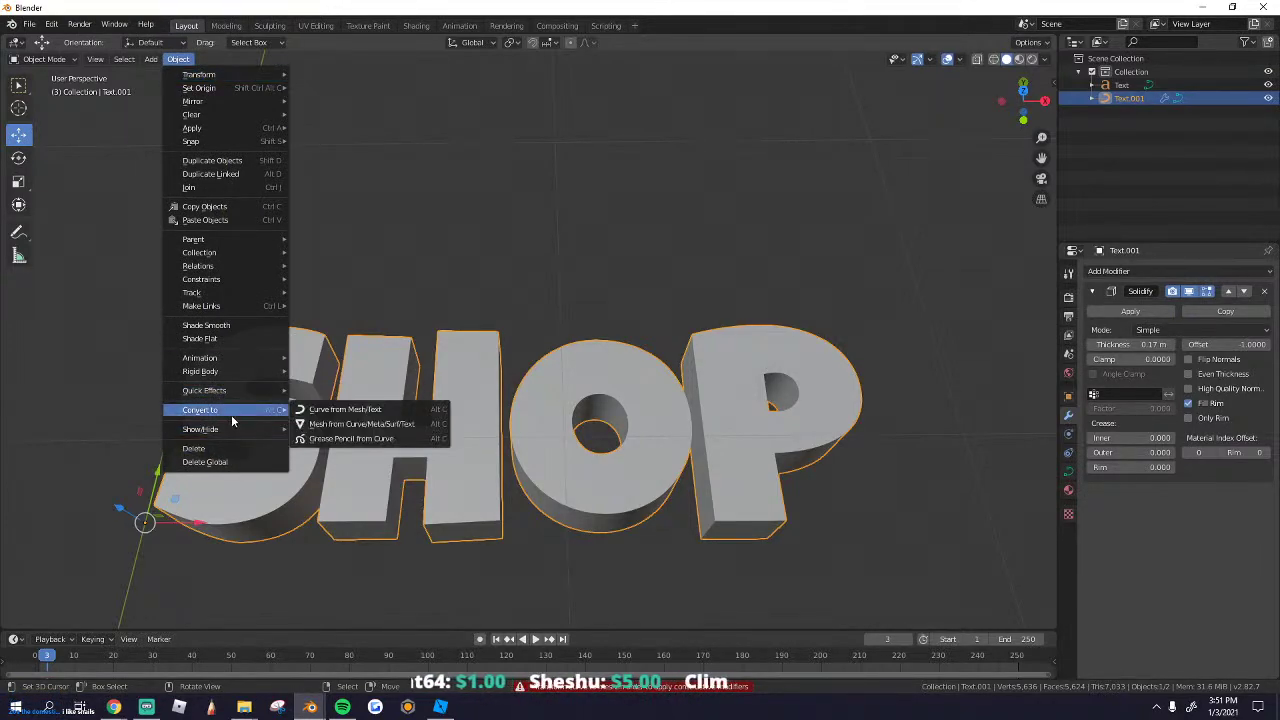
{"action": "left_click", "coordinate": [342, 428]}
Step: Display the SHOP mesh in wireframe and simplify all its geometry with Limited Dissolve in Edit Mode
{"action": "mouse_move", "coordinate": [590, 450]}
{"action": "middle_mouse_down"}
{"action": "mouse_move", "coordinate": [489, 400]}
{"action": "mouse_move", "coordinate": [444, 338]}
{"action": "middle_mouse_up"}
{"action": "key", "text": "shift+z"}
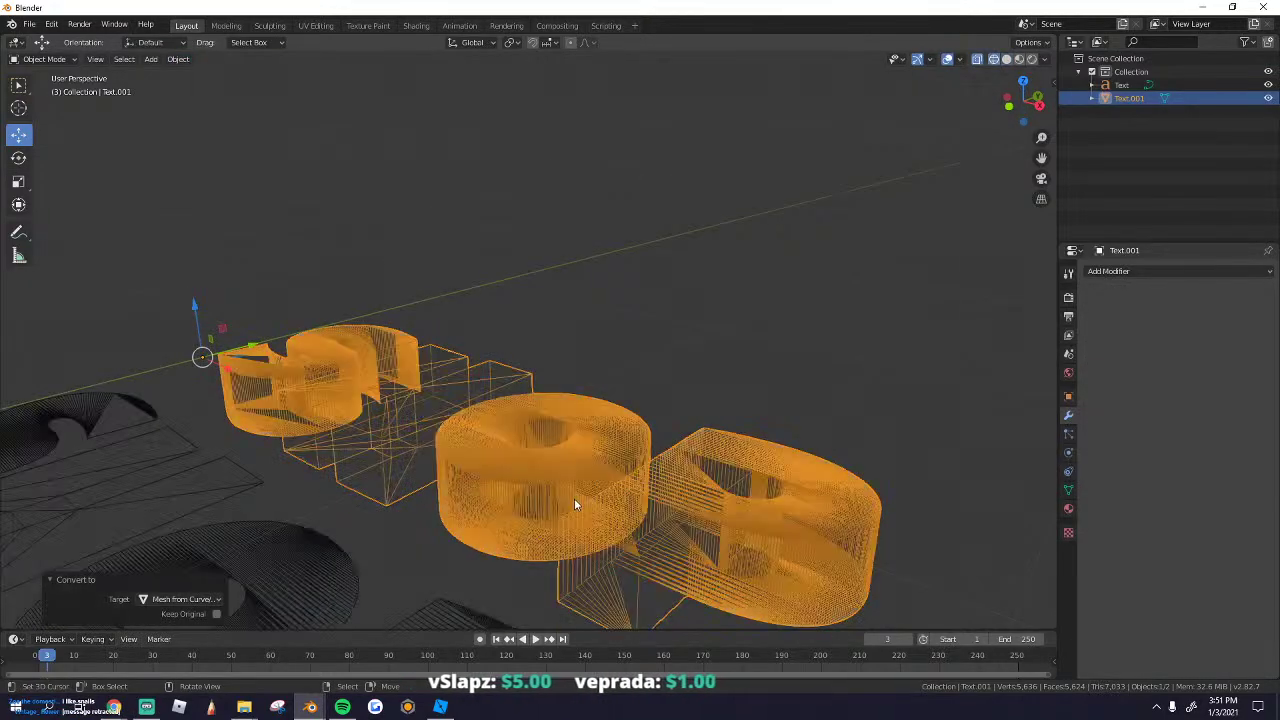
{"action": "middle_click_drag", "start_coordinate": [574, 498], "coordinate": [630, 515]}
{"action": "key", "text": "x"}
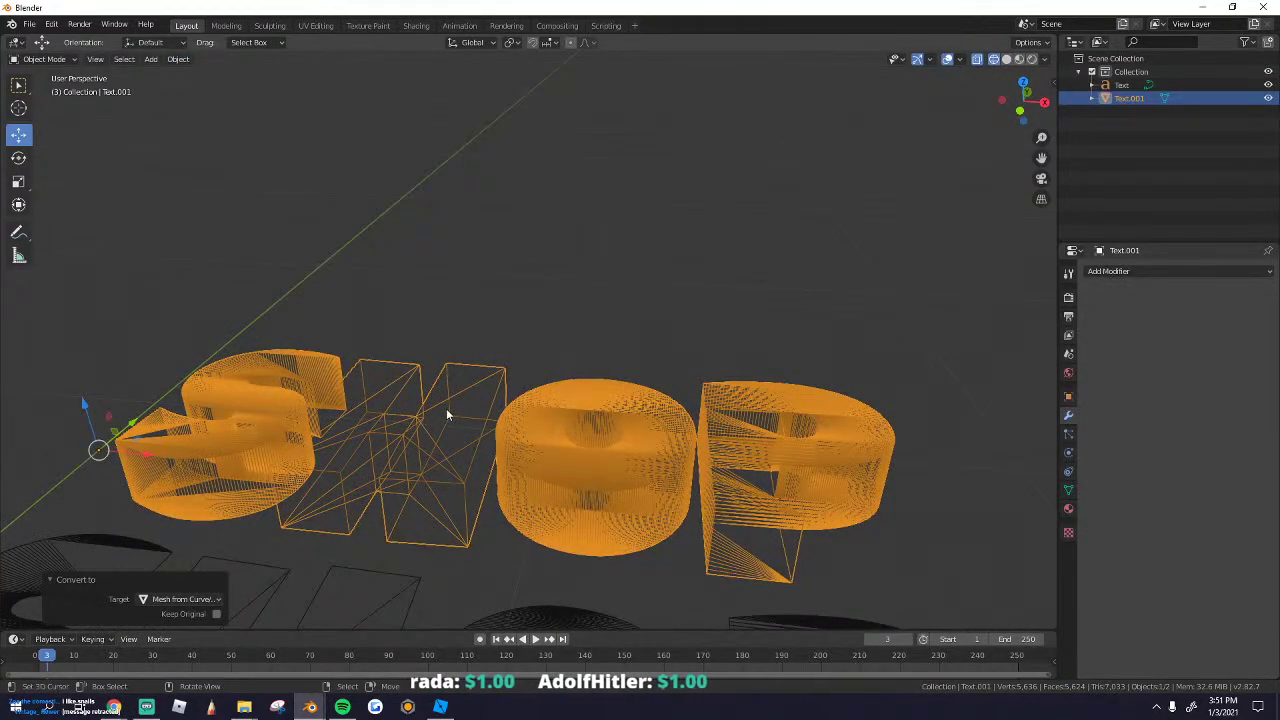
{"action": "middle_click_drag", "start_coordinate": [446, 410], "coordinate": [617, 413]}
{"action": "key", "text": "Tab"}
{"action": "key", "text": "a"}
{"action": "key", "text": "x"}
{"action": "left_click", "coordinate": [483, 536]}
{"action": "key", "text": "Tab"}
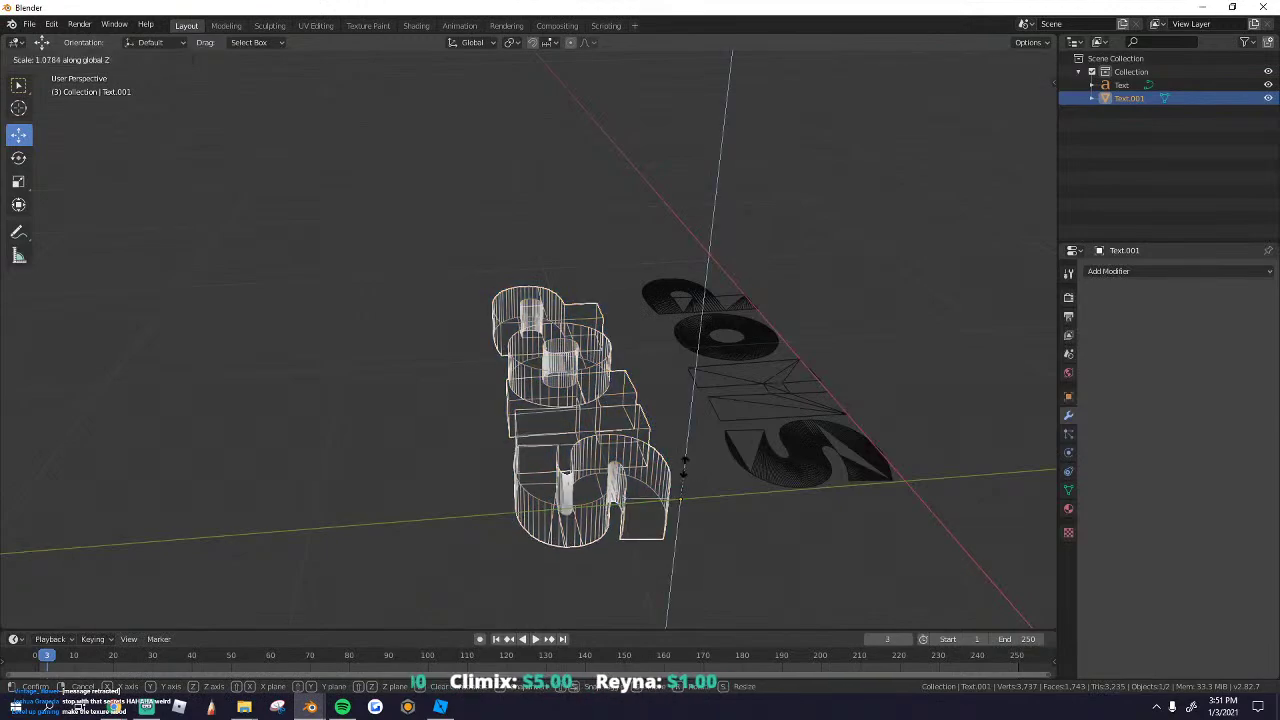
Step: Try to scale the SHOP mesh along global Z in Object Mode, and switch the viewport back to solid shading
{"action": "left_click", "coordinate": [690, 468]}
{"action": "mouse_move", "coordinate": [690, 468]}
{"action": "middle_mouse_down"}
{"action": "mouse_move", "coordinate": [443, 443]}
{"action": "mouse_move", "coordinate": [540, 440]}
{"action": "middle_mouse_up"}
{"action": "left_click", "coordinate": [1007, 59]}
{"action": "middle_click_drag", "start_coordinate": [600, 320], "coordinate": [531, 303]}
Step: Scale the entire SHOP mesh along global Z by 0.61 in Edit Mode to thin the letters
{"action": "key", "text": "Tab"}
{"action": "key", "text": "alt+a"}
{"action": "key", "text": "a"}
{"action": "key", "text": "s"}
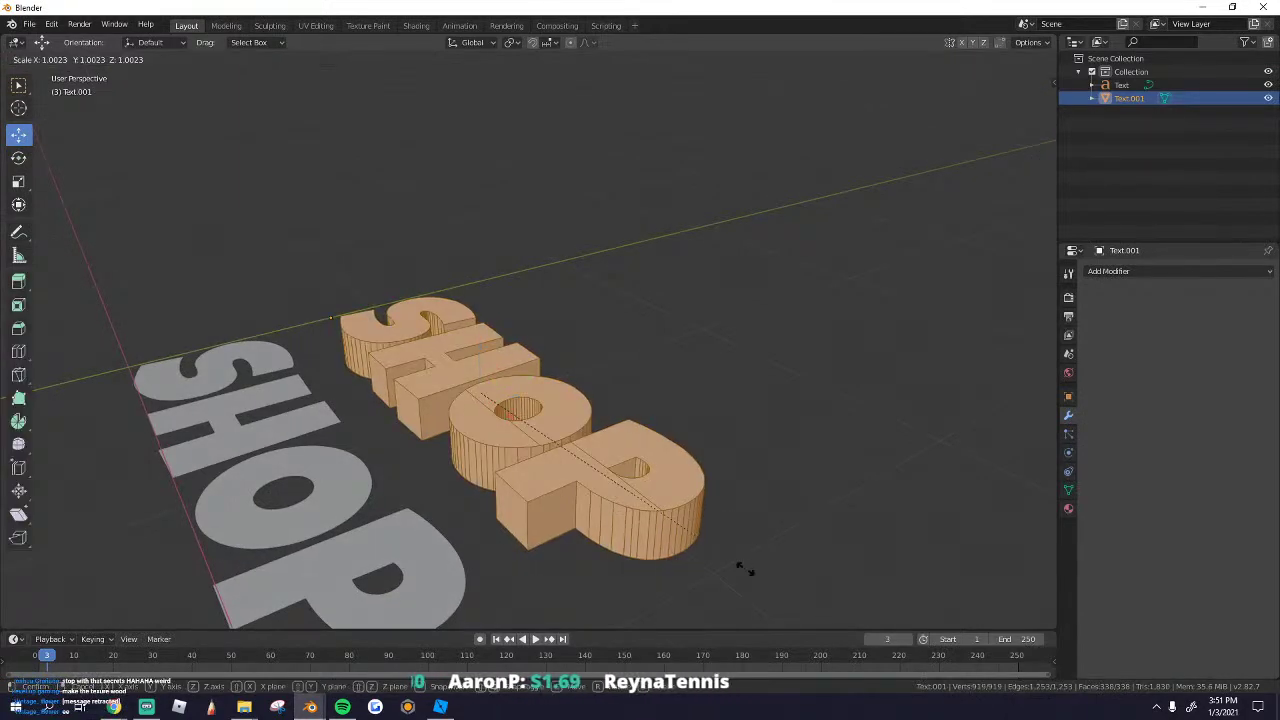
{"action": "left_click", "coordinate": [630, 505]}
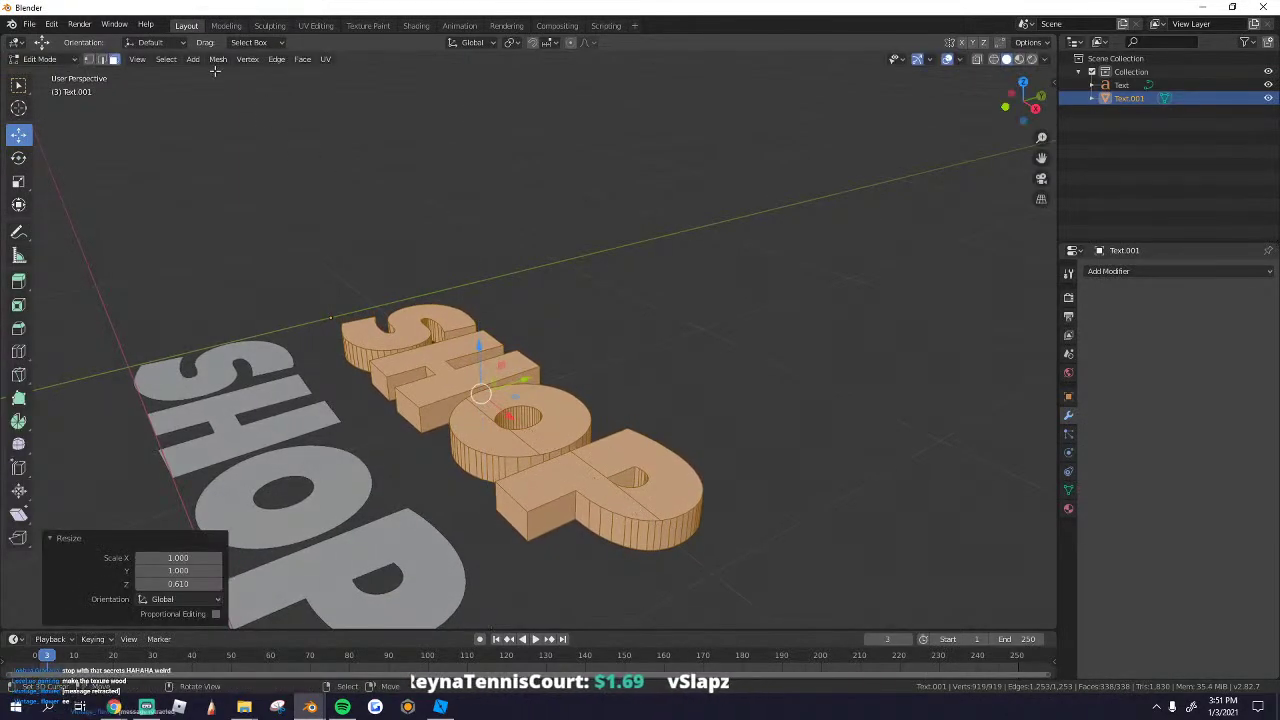
Step: Shade all faces of the SHOP mesh smooth, enable Auto Smooth and leave Edit Mode
{"action": "left_click", "coordinate": [303, 59]}
{"action": "left_click", "coordinate": [334, 305]}
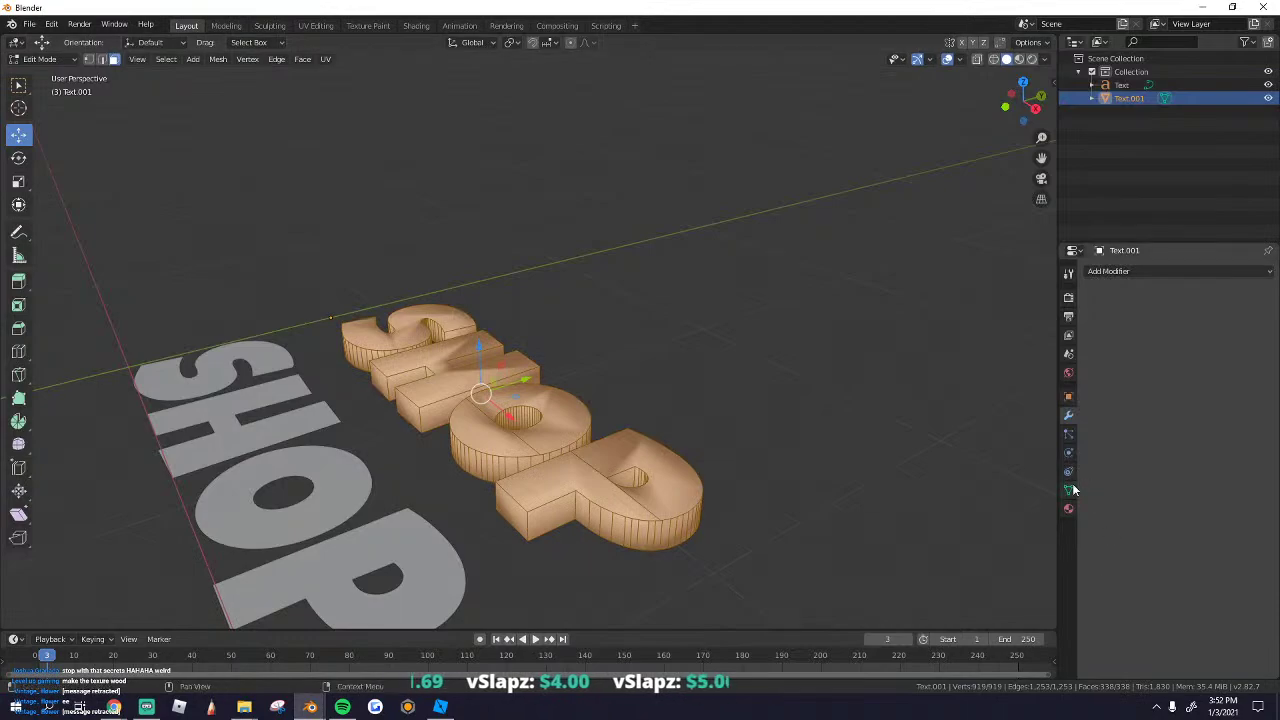
{"action": "left_click", "coordinate": [1068, 490]}
{"action": "left_click", "coordinate": [1106, 515]}
{"action": "key", "text": "Tab"}
Step: Set the SHOP mesh's origin to its geometry and clear its location to the world centre
{"action": "mouse_move", "coordinate": [620, 420]}
{"action": "middle_mouse_down"}
{"action": "mouse_move", "coordinate": [484, 407]}
{"action": "mouse_move", "coordinate": [500, 500]}
{"action": "mouse_move", "coordinate": [392, 330]}
{"action": "mouse_move", "coordinate": [475, 388]}
{"action": "mouse_move", "coordinate": [470, 418]}
{"action": "mouse_move", "coordinate": [567, 442]}
{"action": "mouse_move", "coordinate": [486, 491]}
{"action": "middle_mouse_up"}
{"action": "key", "text": "ctrl+alt+shift+c"}
{"action": "left_click", "coordinate": [414, 398]}
{"action": "key", "text": "alt+g"}
Step: Delete the original flat SHOP text object
{"action": "left_click", "coordinate": [552, 494]}
{"action": "key", "text": "x"}
{"action": "left_click", "coordinate": [554, 497]}
{"action": "scroll", "coordinate": [274, 502], "scroll_direction": "down", "scroll_amount": 4}
Step: Select the 3D SHOP mesh and export it as a Wavefront (.obj) file
{"action": "left_click", "coordinate": [310, 407]}
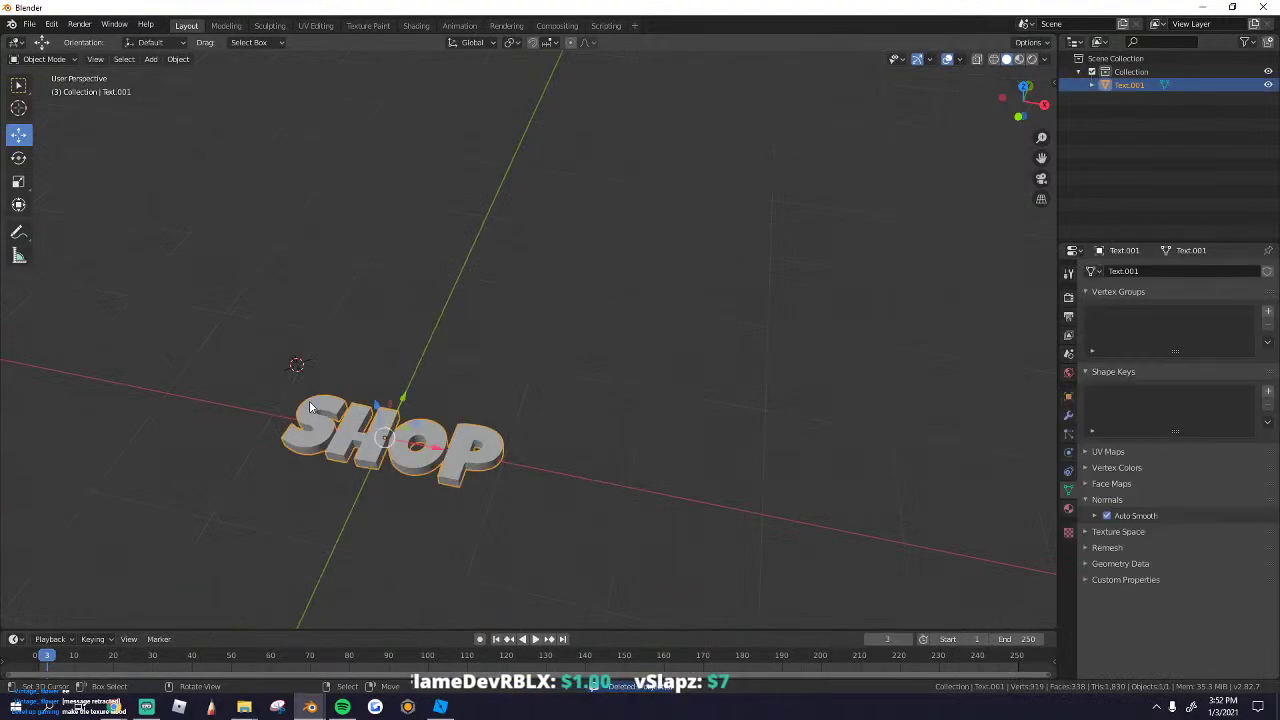
{"action": "left_click", "coordinate": [30, 24]}
{"action": "mouse_move", "coordinate": [80, 217]}
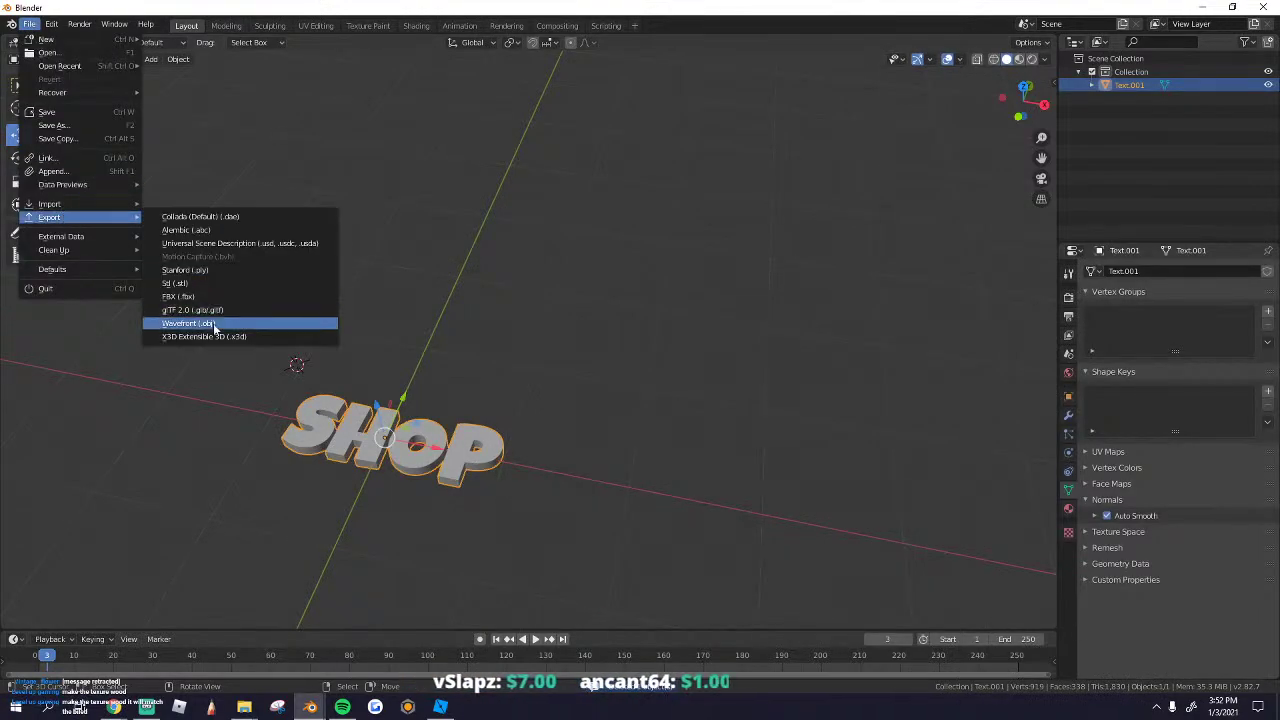
{"action": "left_click", "coordinate": [213, 324]}
{"action": "left_click", "coordinate": [844, 404]}
Step: Switch to Roblox Studio, insert a new MeshPart into the garden map and bring it into focus
{"action": "left_click", "coordinate": [440, 707]}
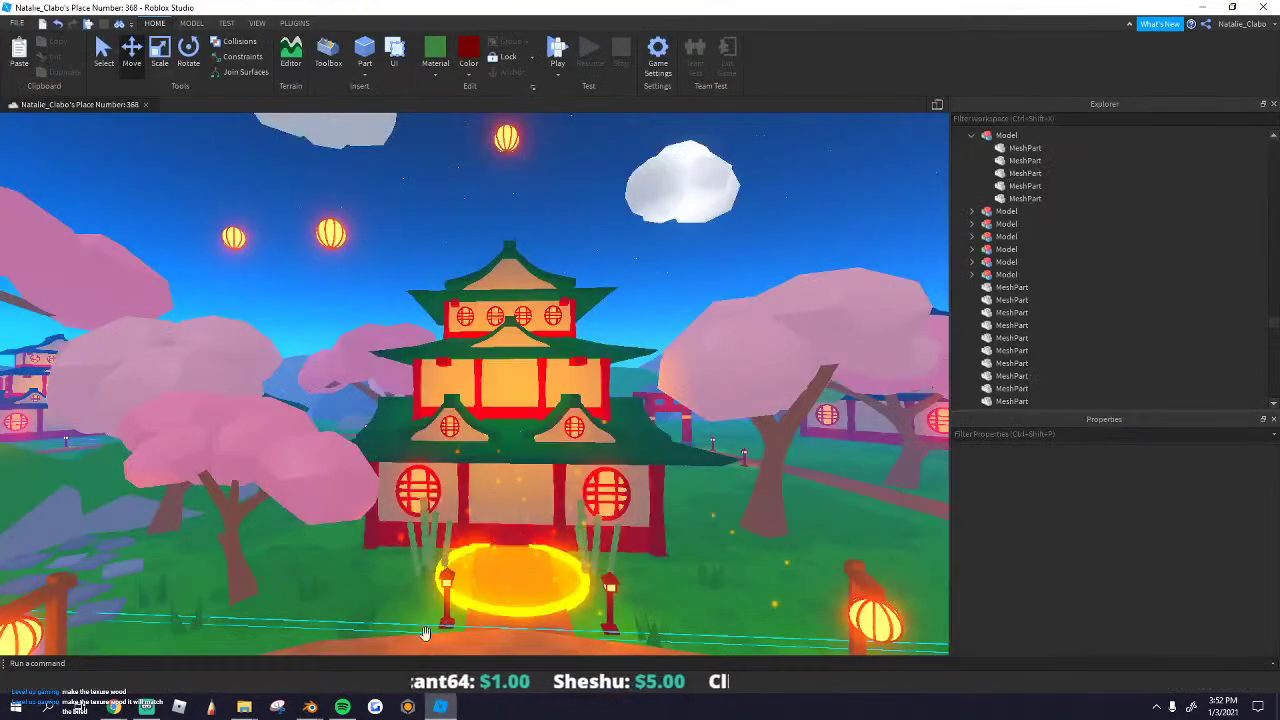
{"action": "right_click", "coordinate": [338, 272]}
{"action": "left_click", "coordinate": [400, 589]}
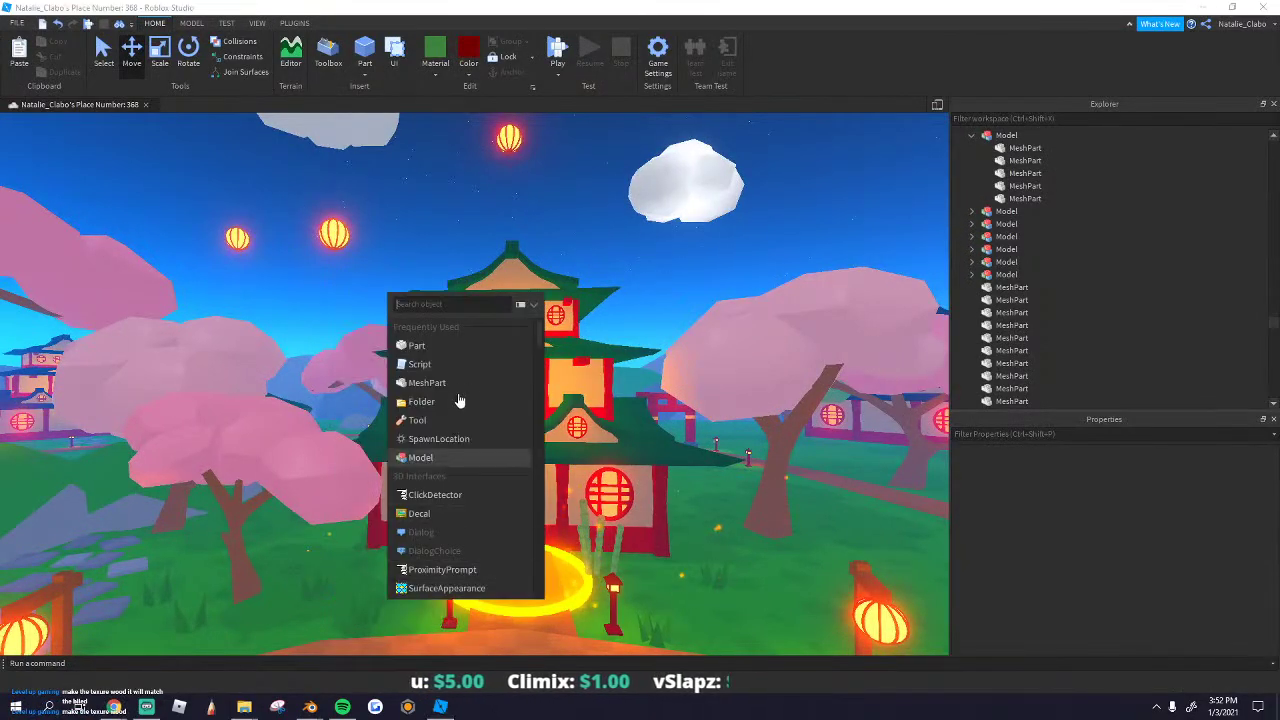
{"action": "left_click", "coordinate": [416, 383]}
{"action": "scroll", "coordinate": [418, 365], "scroll_direction": "up", "scroll_amount": 4}
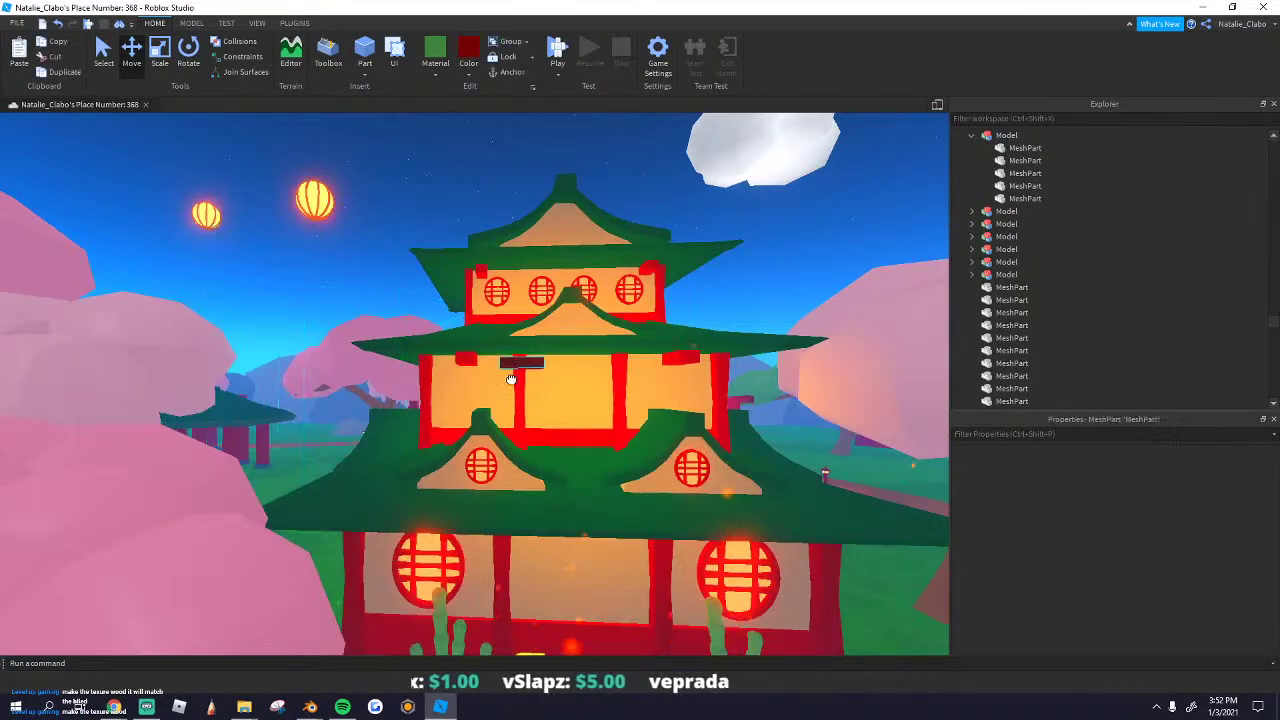
{"action": "left_click", "coordinate": [515, 364]}
{"action": "key", "text": "f"}
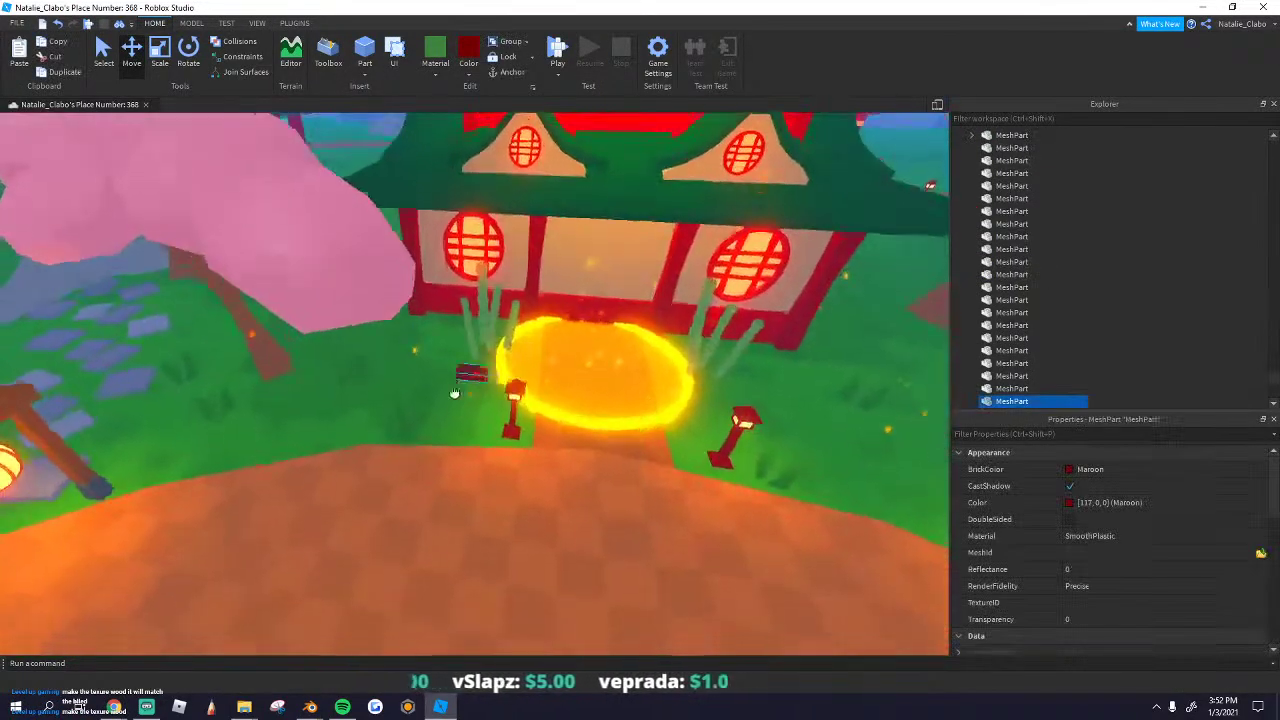
Step: Load the untitled mesh file into the new MeshPart and decline moving it to the location stored in the file
{"action": "left_click", "coordinate": [1259, 553]}
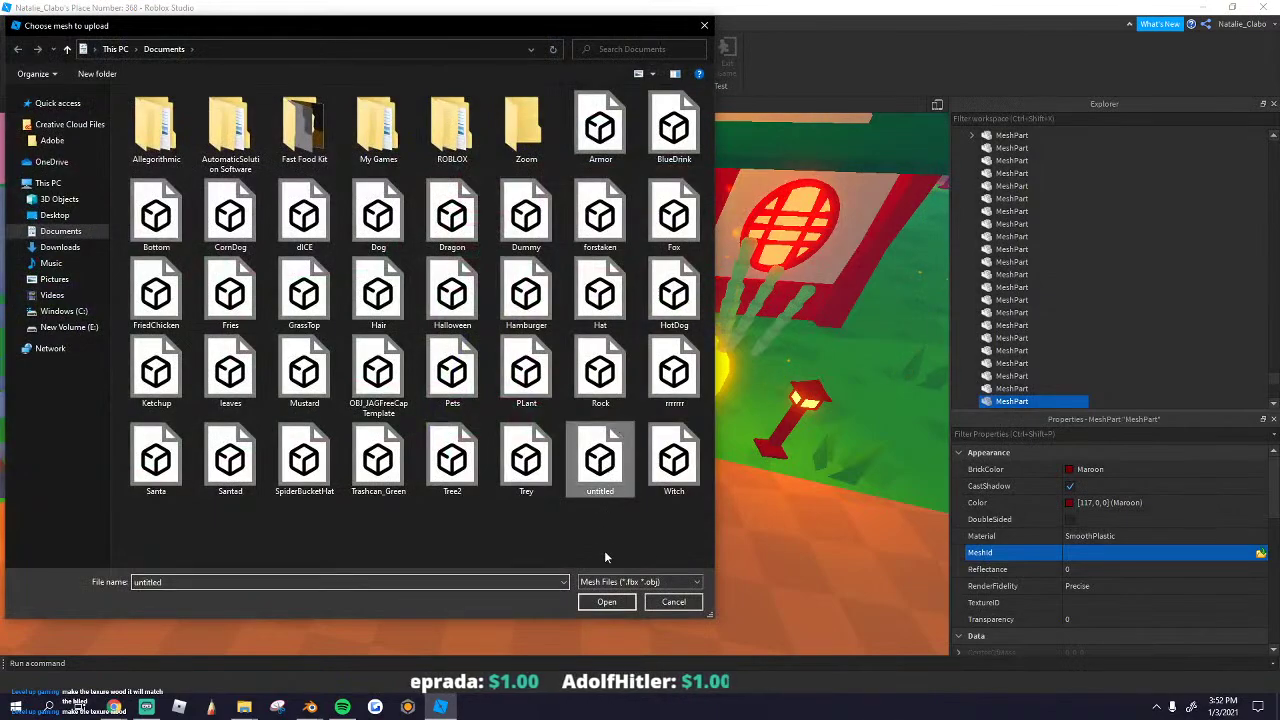
{"action": "left_click", "coordinate": [606, 600]}
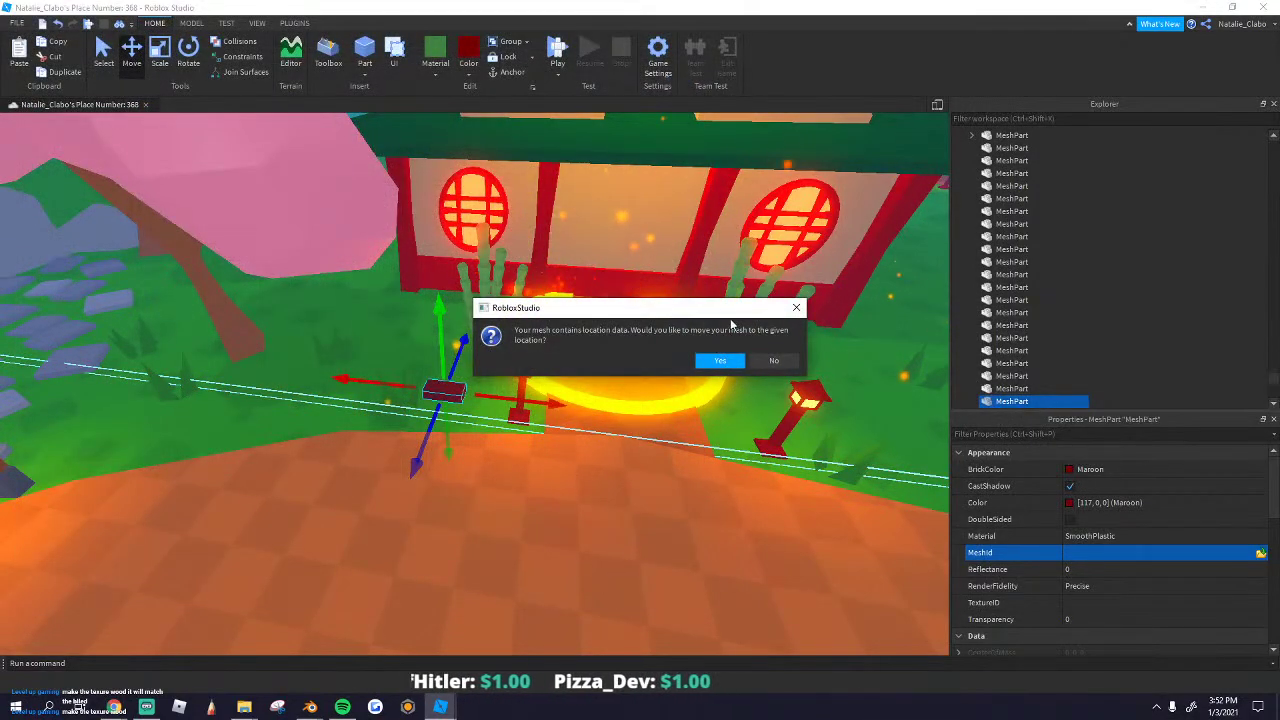
{"action": "left_click", "coordinate": [758, 361]}
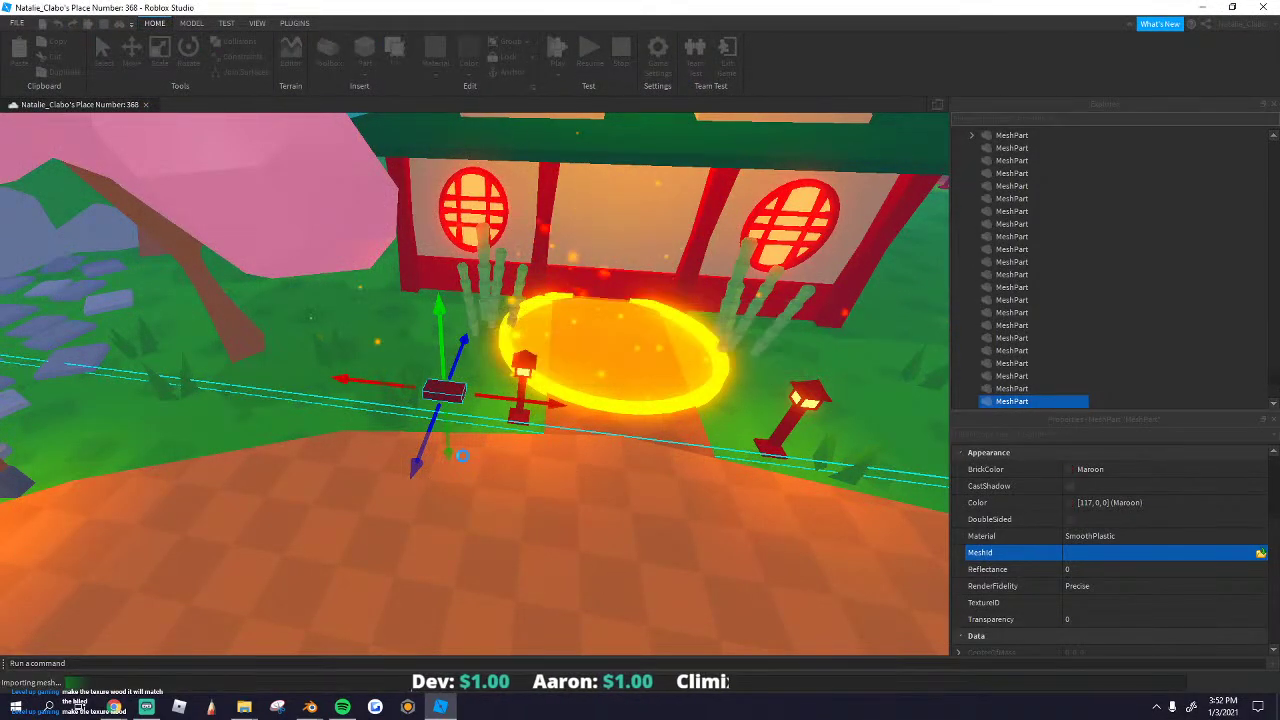
{"action": "right_click_drag", "start_coordinate": [482, 423], "coordinate": [489, 429]}
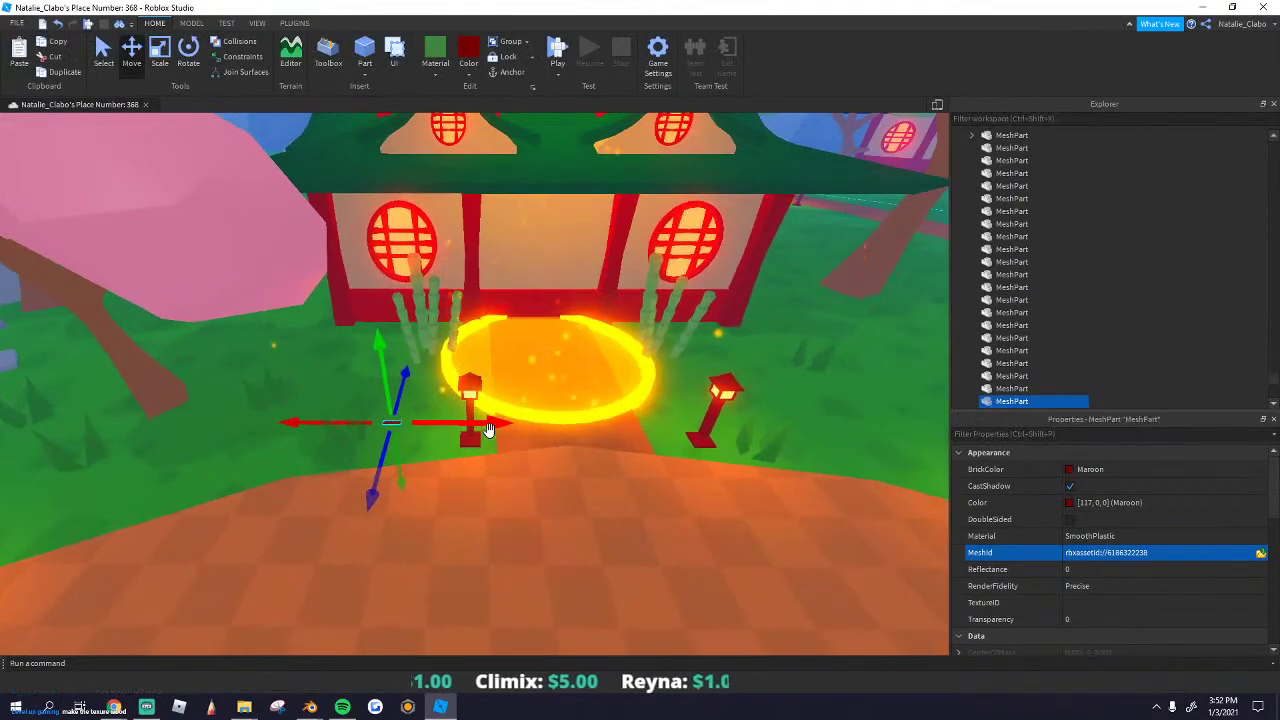
Step: Move the imported SHOP mesh in front of the pagoda's glowing portal and rotate it upright to face the path
{"action": "left_click_drag", "start_coordinate": [432, 418], "coordinate": [748, 427]}
{"action": "left_click_drag", "start_coordinate": [620, 430], "coordinate": [528, 481]}
{"action": "key", "text": "ctrl+r"}
{"action": "key", "text": "ctrl+r"}
{"action": "key", "text": "ctrl+t"}
{"action": "key", "text": "ctrl+t"}
{"action": "key", "text": "ctrl+t"}
{"action": "key", "text": "ctrl+t"}
{"action": "key", "text": "ctrl+t"}
Step: Scale the SHOP text to a readable size in front of the pagoda entrance
{"action": "right_click_drag", "start_coordinate": [528, 481], "coordinate": [530, 468]}
{"action": "left_click_drag", "start_coordinate": [528, 481], "coordinate": [532, 464]}
{"action": "right_click_drag", "start_coordinate": [532, 464], "coordinate": [530, 436]}
{"action": "key", "text": "s"}
{"action": "left_click_drag", "start_coordinate": [532, 464], "coordinate": [491, 385]}
{"action": "right_click_drag", "start_coordinate": [491, 385], "coordinate": [491, 430]}
{"action": "left_click_drag", "start_coordinate": [491, 385], "coordinate": [491, 387]}
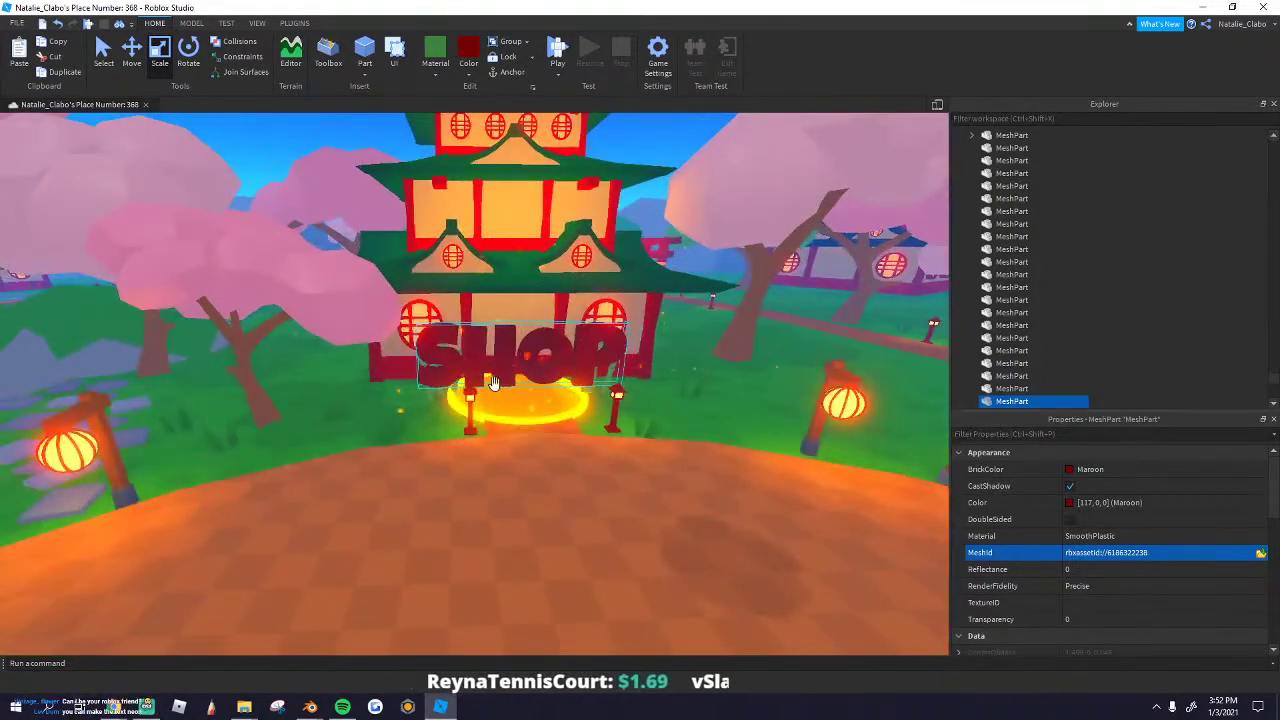
Step: Raise the SHOP text above the portal to the height of the round windows on the pagoda's front wall
{"action": "scroll", "coordinate": [522, 337], "scroll_direction": "up", "scroll_amount": 3}
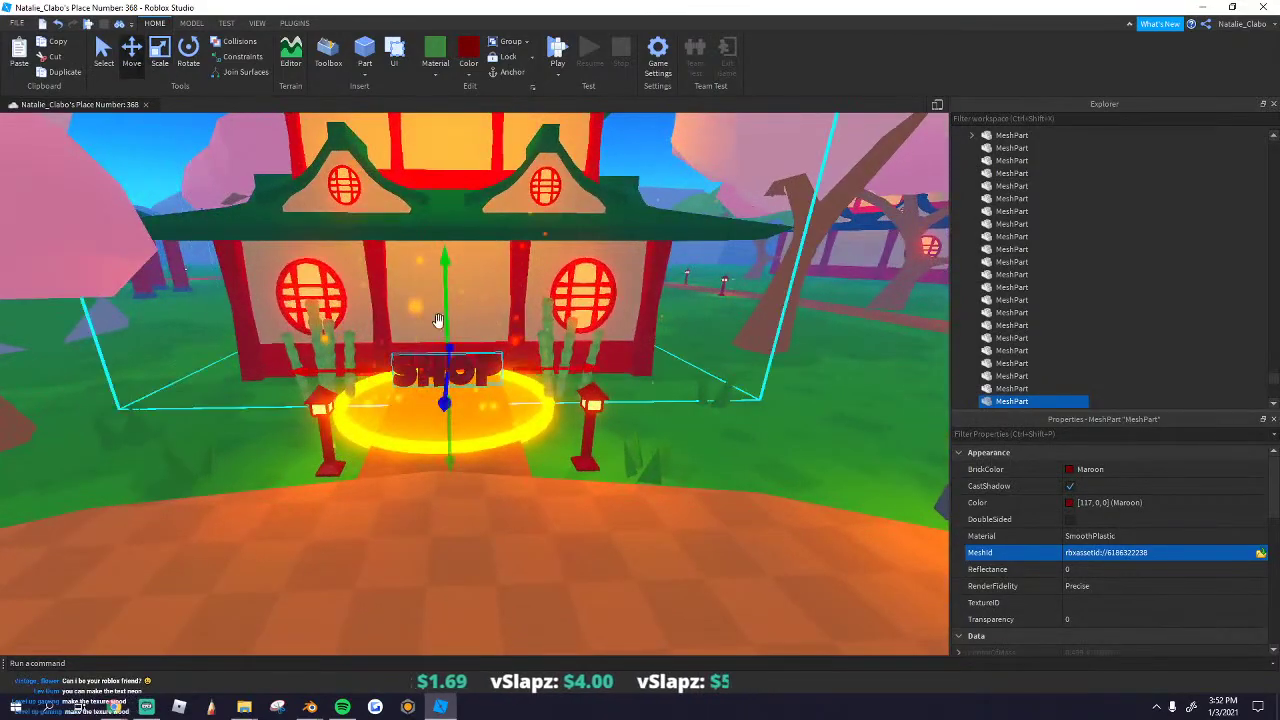
{"action": "left_click_drag", "start_coordinate": [449, 302], "coordinate": [446, 270]}
{"action": "key", "text": "d"}
{"action": "right_click_drag", "start_coordinate": [446, 270], "coordinate": [405, 275]}
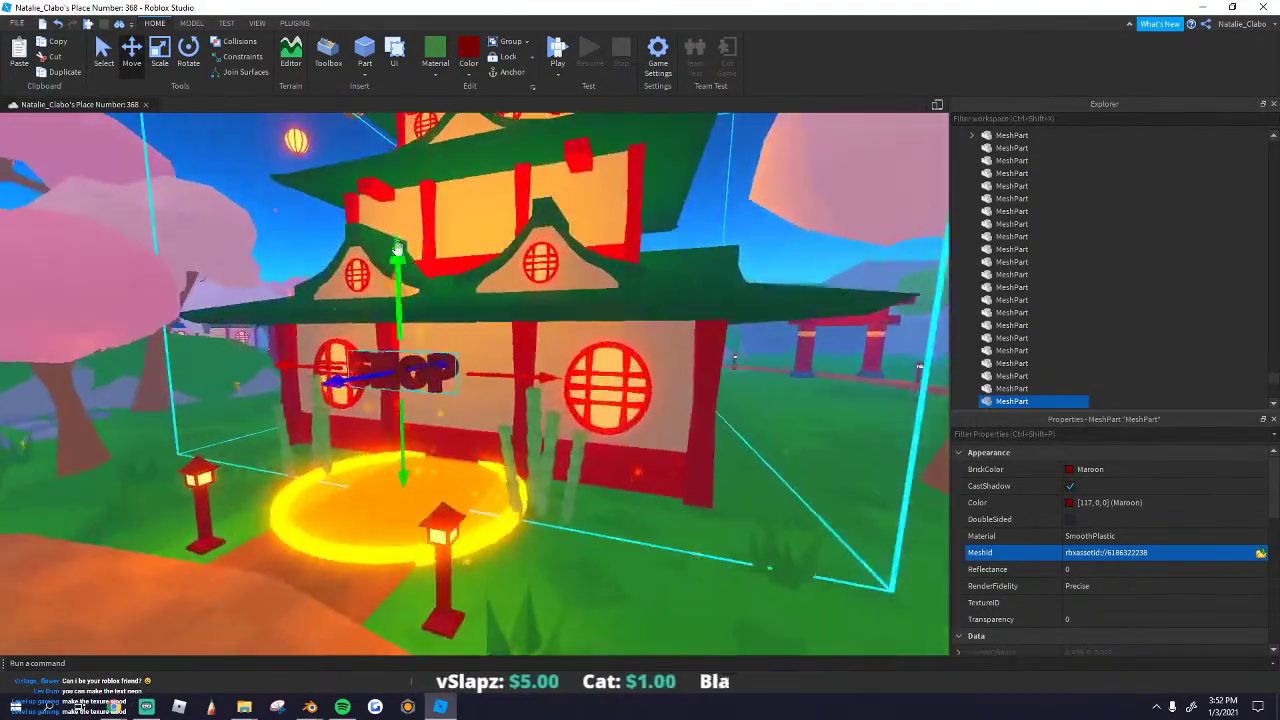
{"action": "key", "text": "w"}
Step: Colour the SHOP text Bright red and set its material to Neon
{"action": "left_click", "coordinate": [468, 70]}
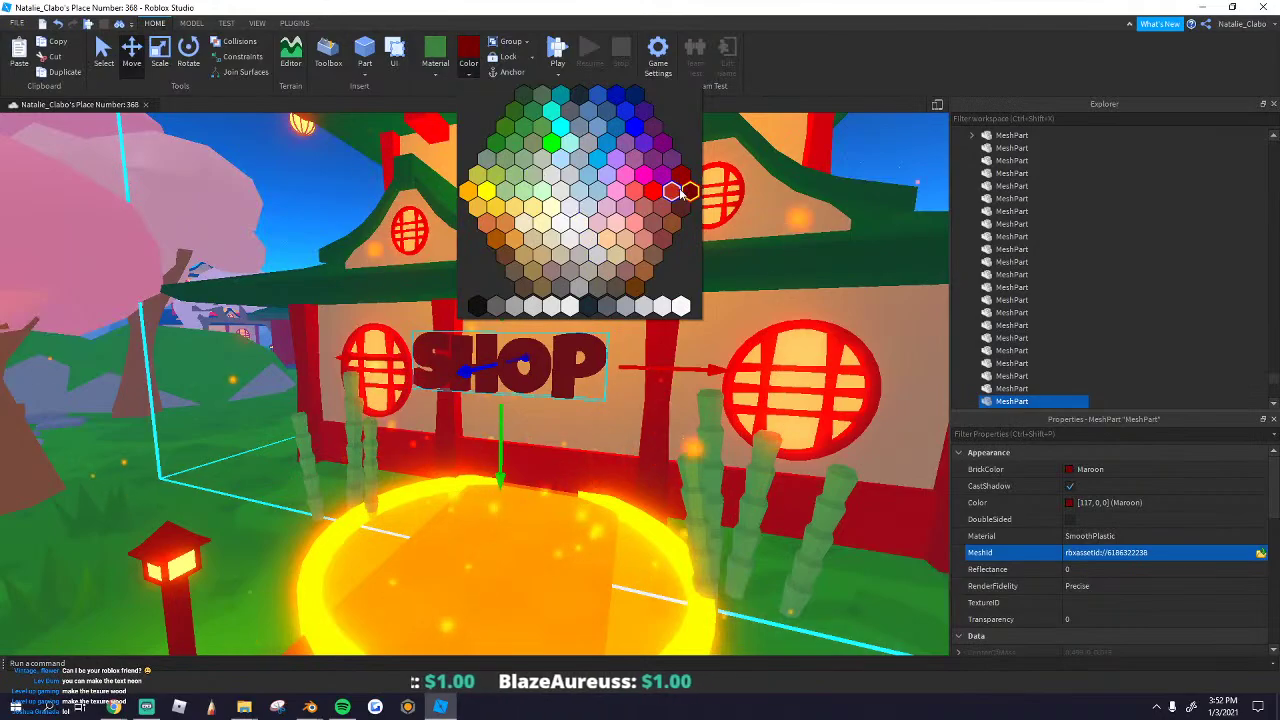
{"action": "left_click", "coordinate": [680, 193]}
{"action": "left_click", "coordinate": [435, 62]}
{"action": "left_click", "coordinate": [462, 148]}
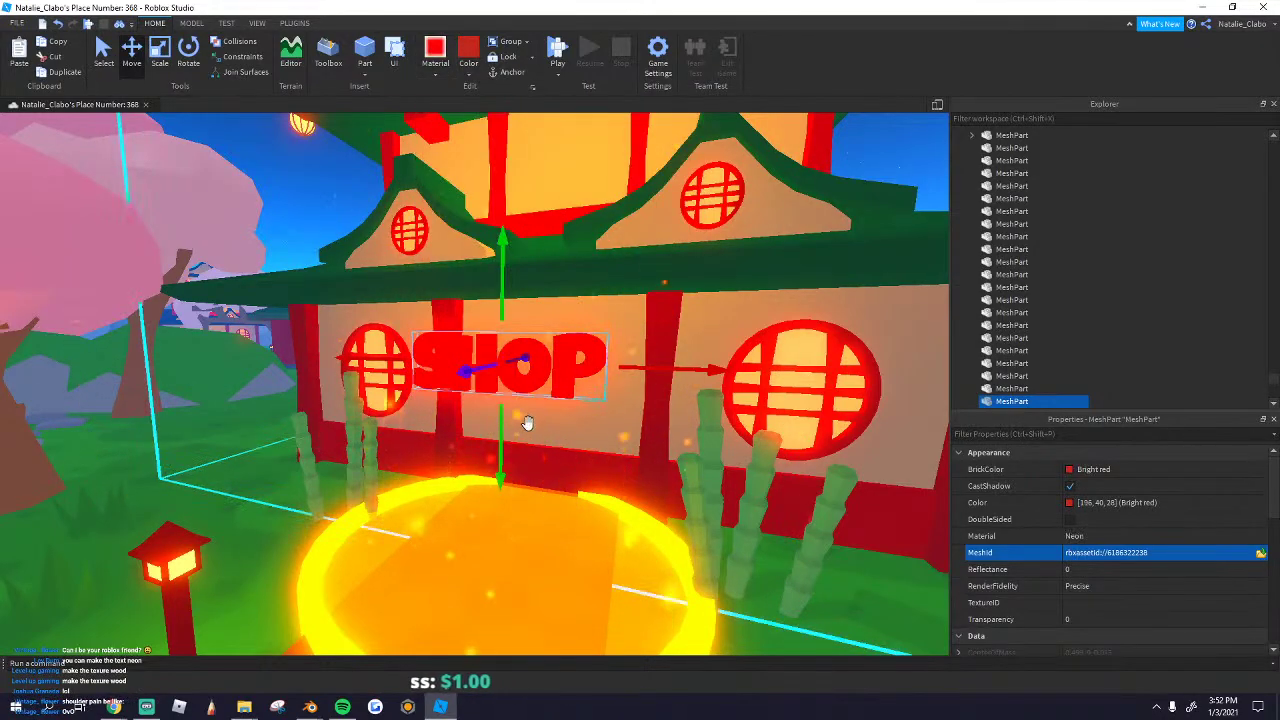
{"action": "scroll", "coordinate": [509, 440], "scroll_direction": "down", "scroll_amount": 10}
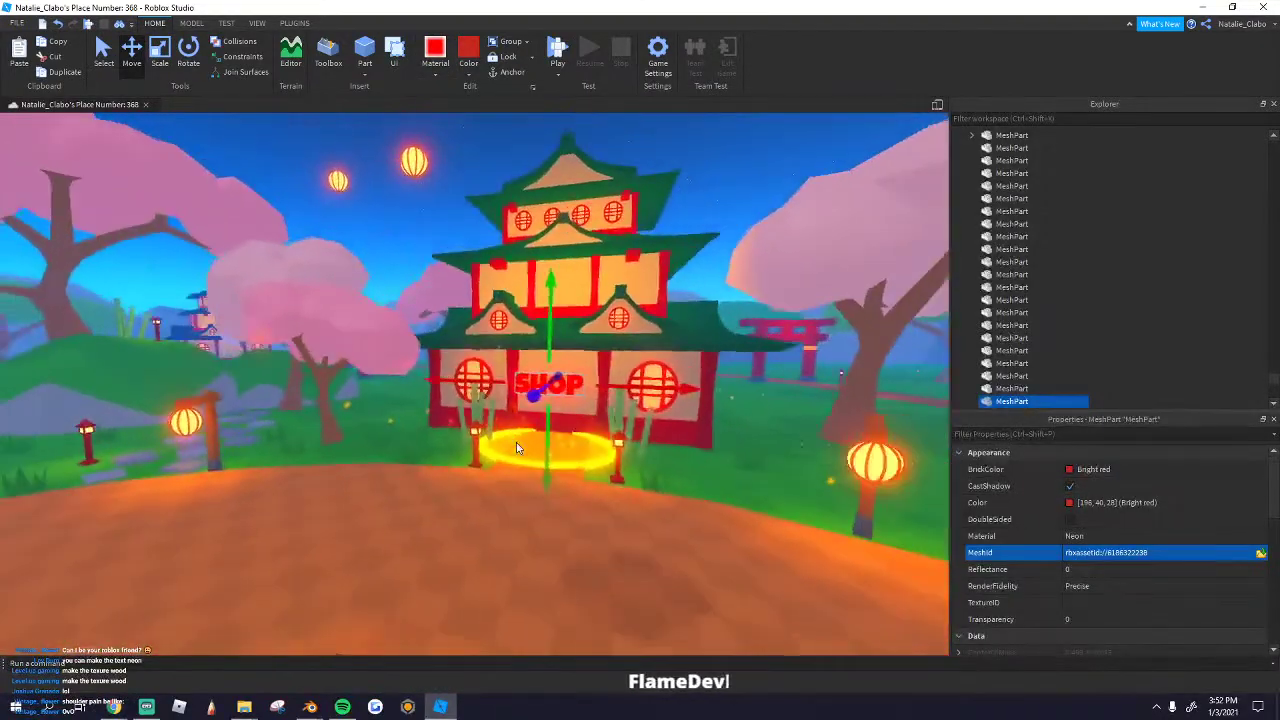
{"action": "key", "text": "w"}
{"action": "right_click_drag", "start_coordinate": [516, 442], "coordinate": [516, 446]}
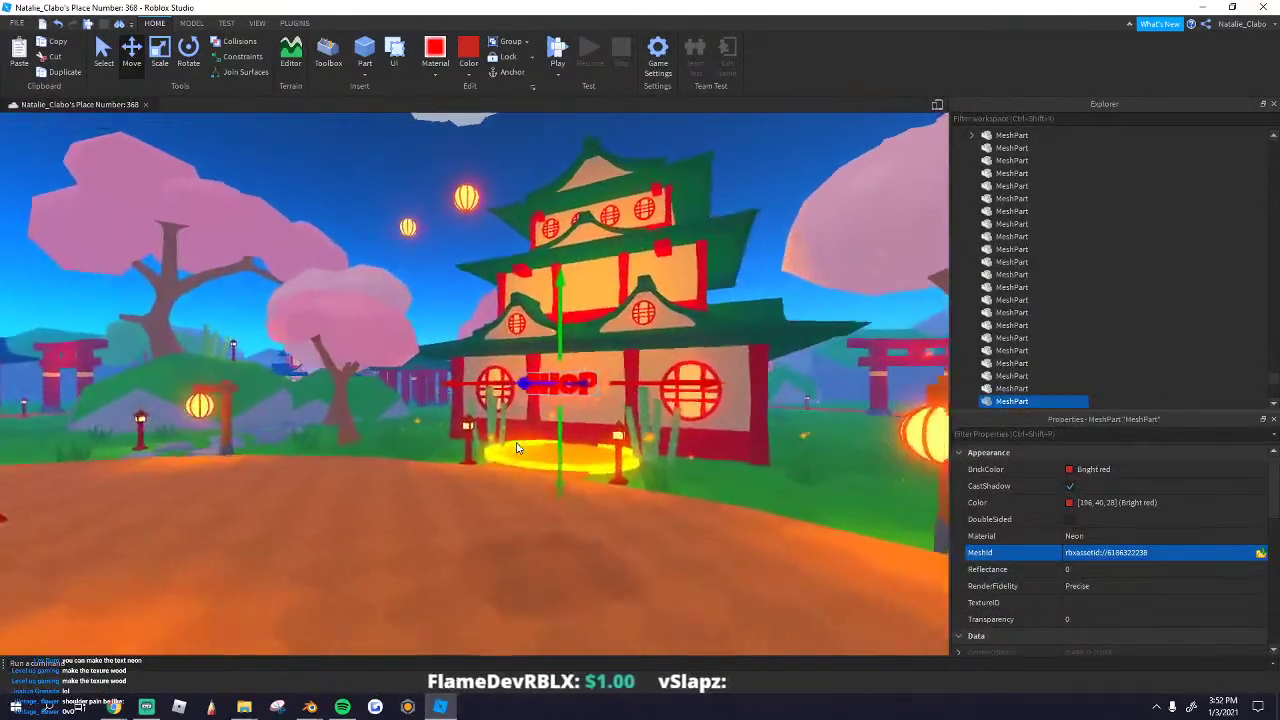
{"action": "key", "text": "w"}
Step: Try Gold on the SHOP text and recolour it Neon orange
{"action": "left_click", "coordinate": [468, 76]}
{"action": "left_click", "coordinate": [480, 207]}
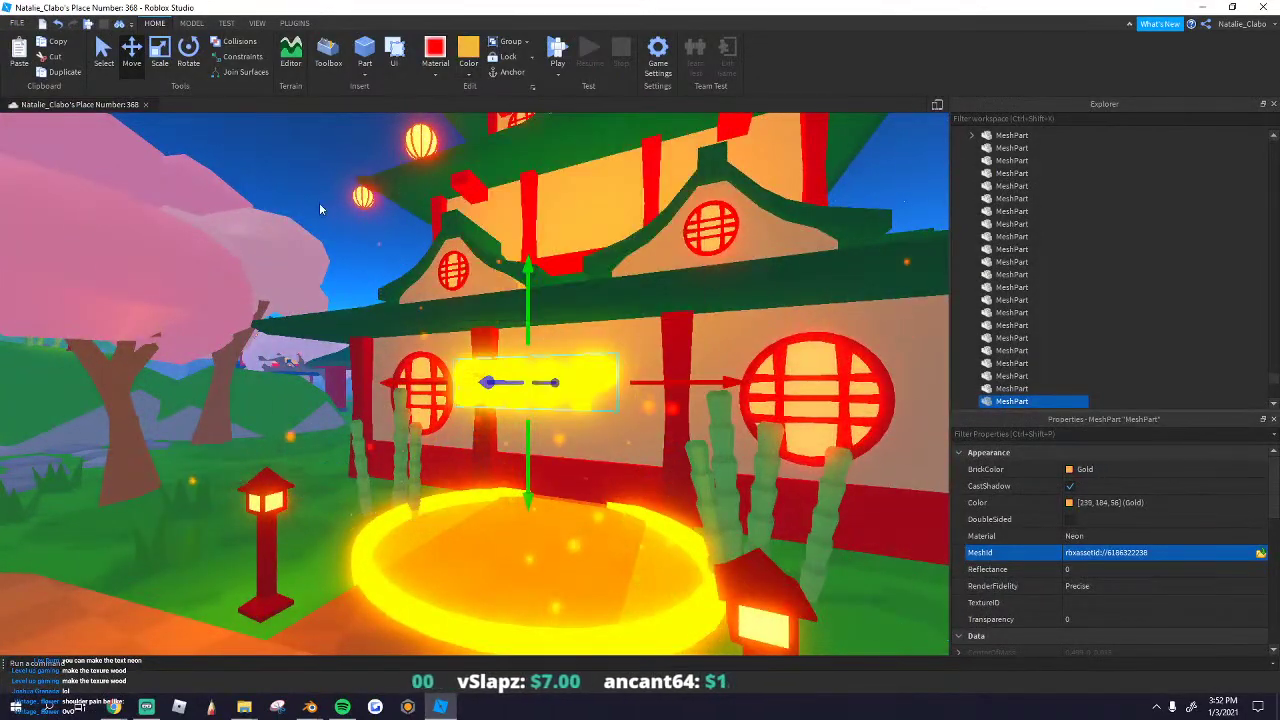
{"action": "left_click", "coordinate": [469, 77]}
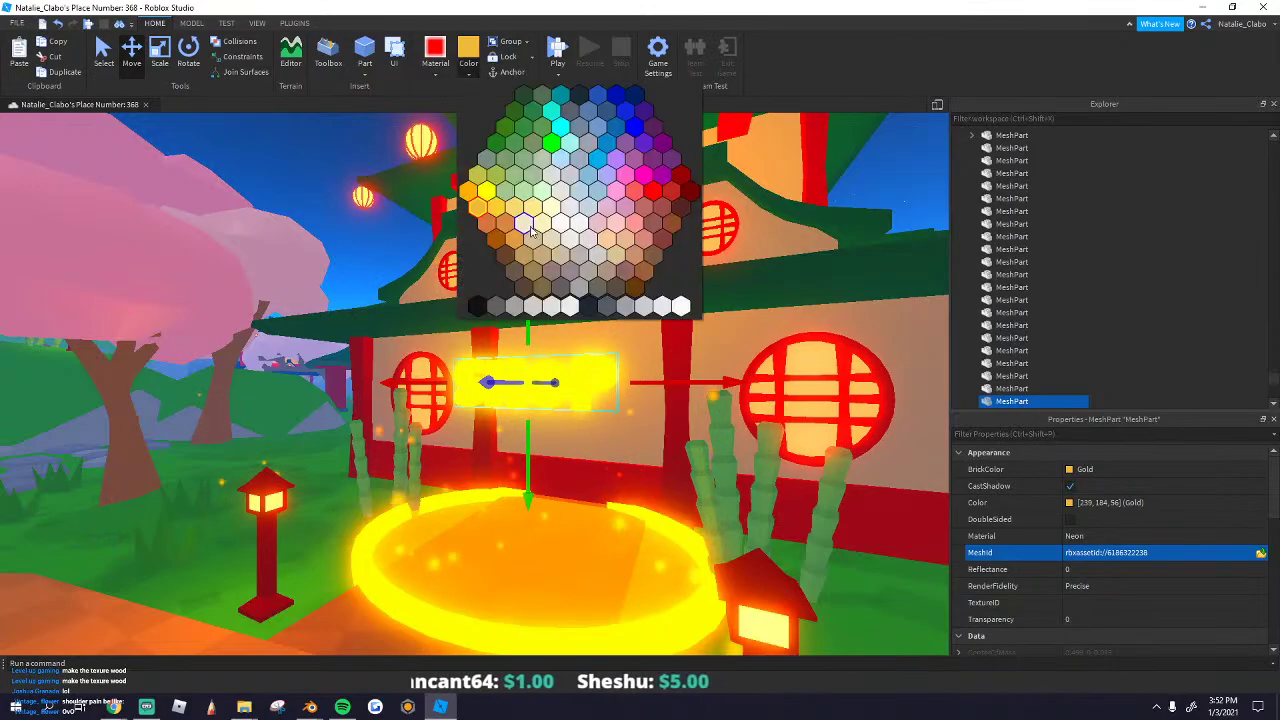
{"action": "left_click", "coordinate": [485, 226]}
{"action": "key", "text": "s"}
{"action": "right_click_drag", "start_coordinate": [314, 196], "coordinate": [314, 198]}
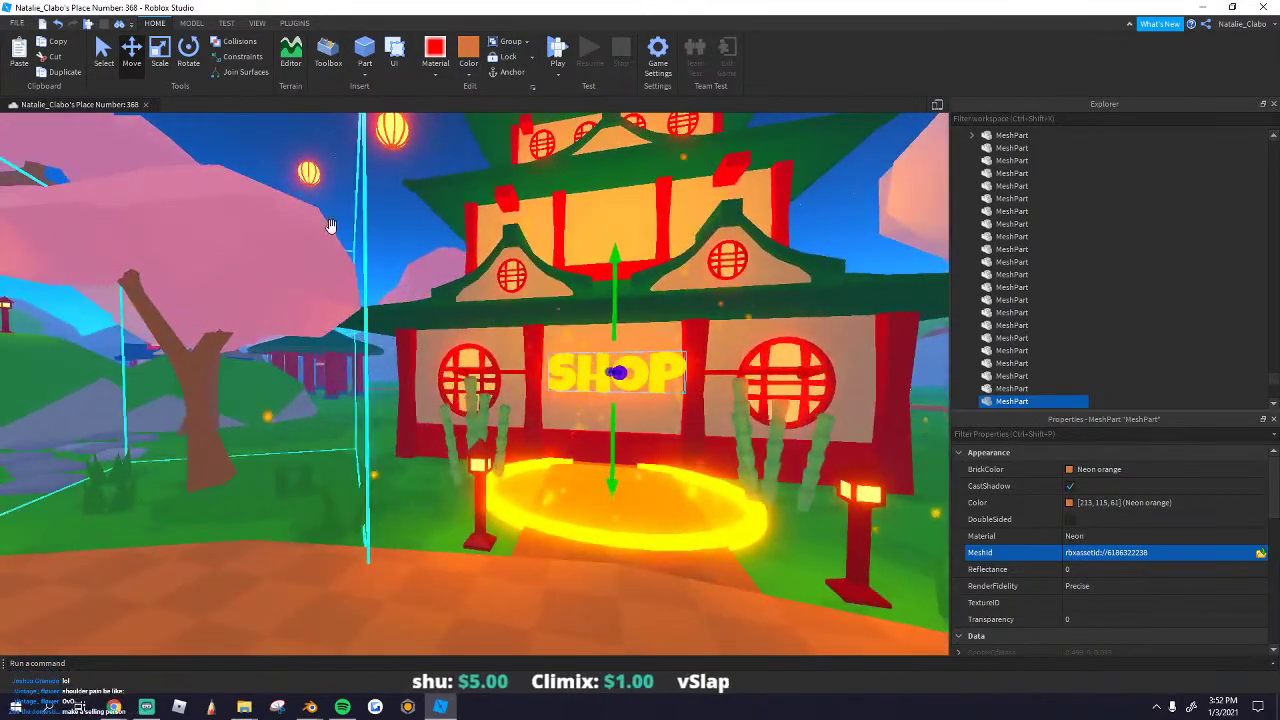
{"action": "left_click", "coordinate": [382, 239]}
{"action": "key", "text": "s"}
{"action": "right_click_drag", "start_coordinate": [380, 238], "coordinate": [380, 230]}
{"action": "key", "text": "s"}
{"action": "key", "text": "w"}
Step: Select the SHOP text, lower it slightly and enlarge it in front of the pagoda wall
{"action": "left_click", "coordinate": [508, 450]}
{"action": "scroll", "coordinate": [508, 450], "scroll_direction": "down", "scroll_amount": 2}
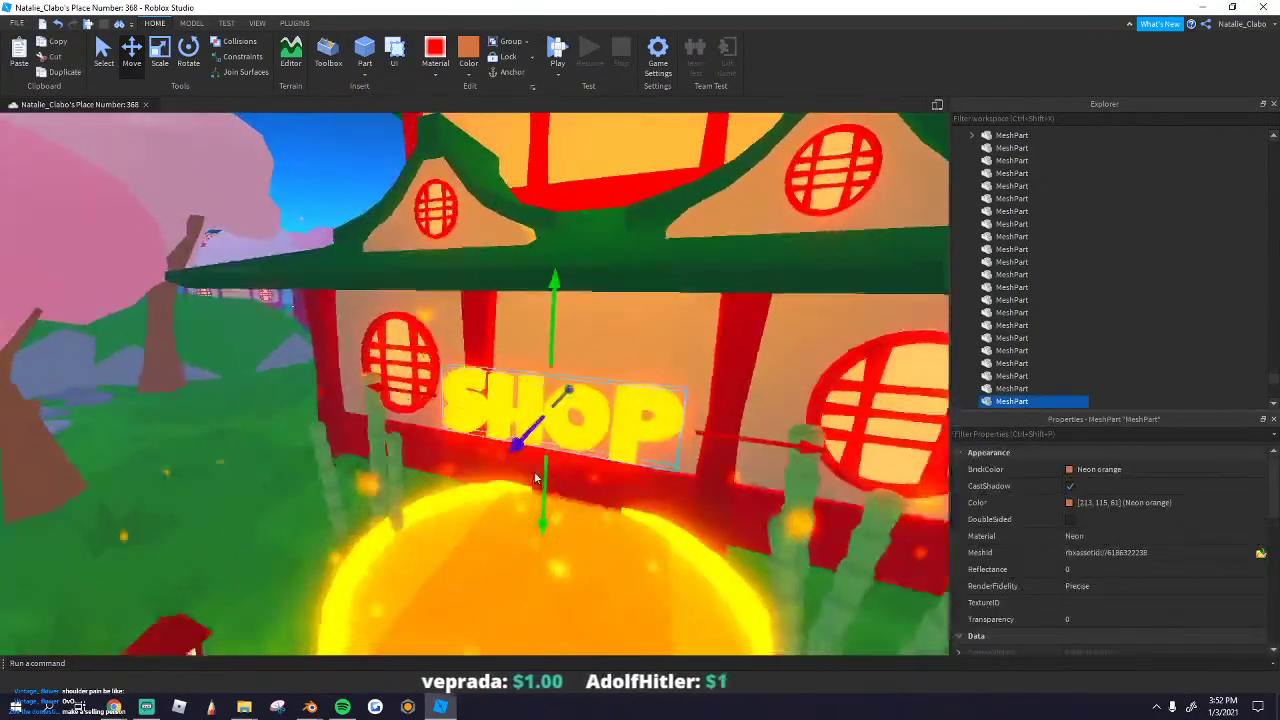
{"action": "left_click_drag", "start_coordinate": [543, 346], "coordinate": [549, 356]}
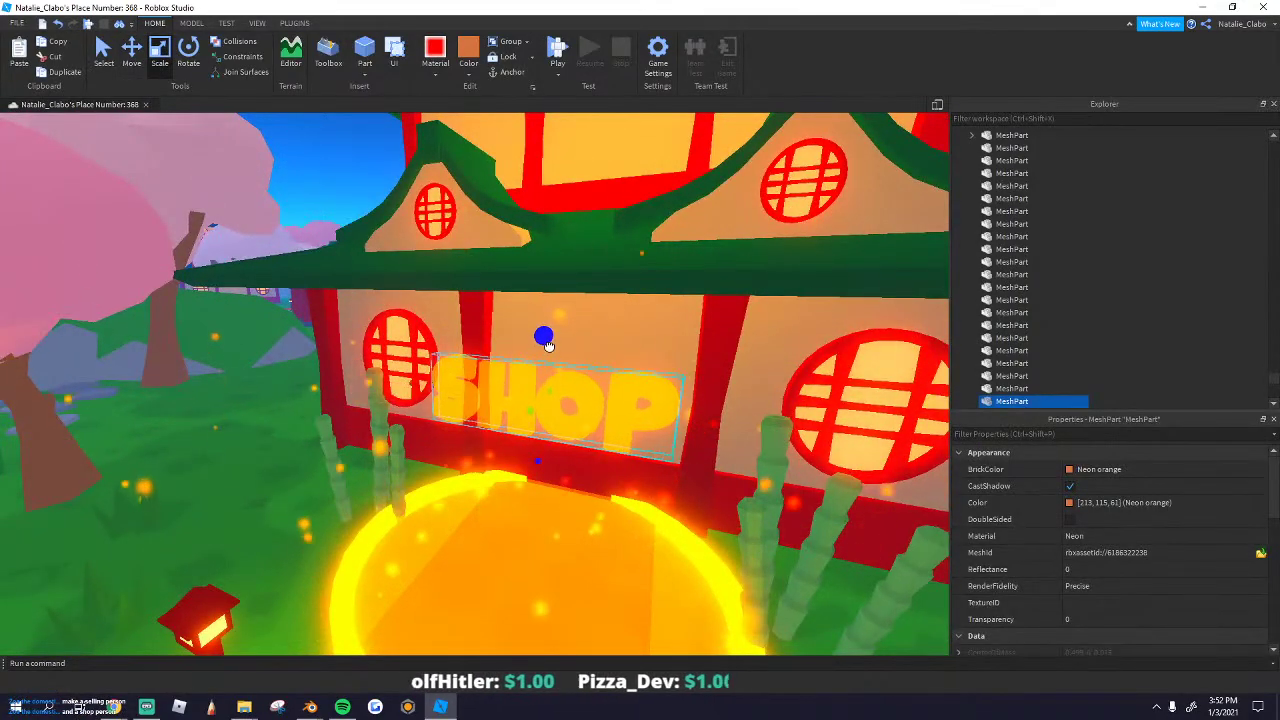
{"action": "scroll", "coordinate": [560, 330], "scroll_direction": "down", "scroll_amount": 5}
{"action": "scroll", "coordinate": [515, 474], "scroll_direction": "up", "scroll_amount": 2}
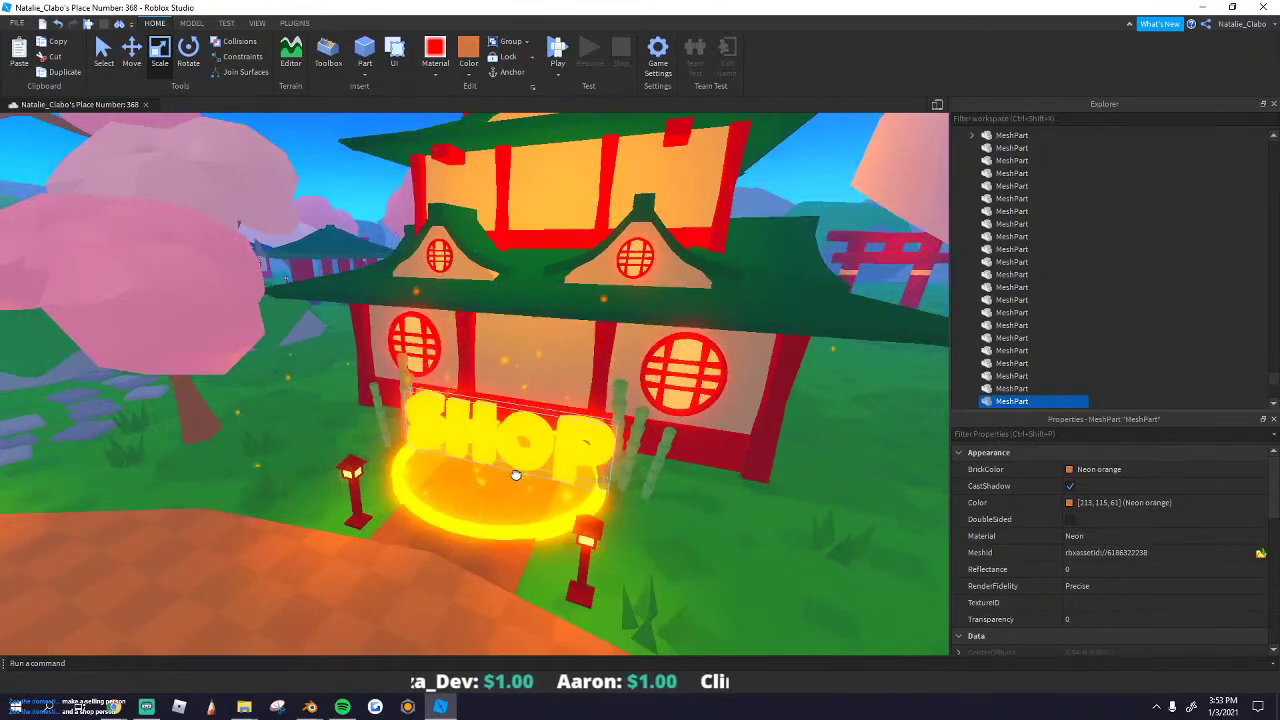
{"action": "scroll", "coordinate": [513, 480], "scroll_direction": "down", "scroll_amount": 1}
Step: Move the enlarged SHOP text up above the top of the pagoda's roof
{"action": "key", "text": "ctrl+2"}
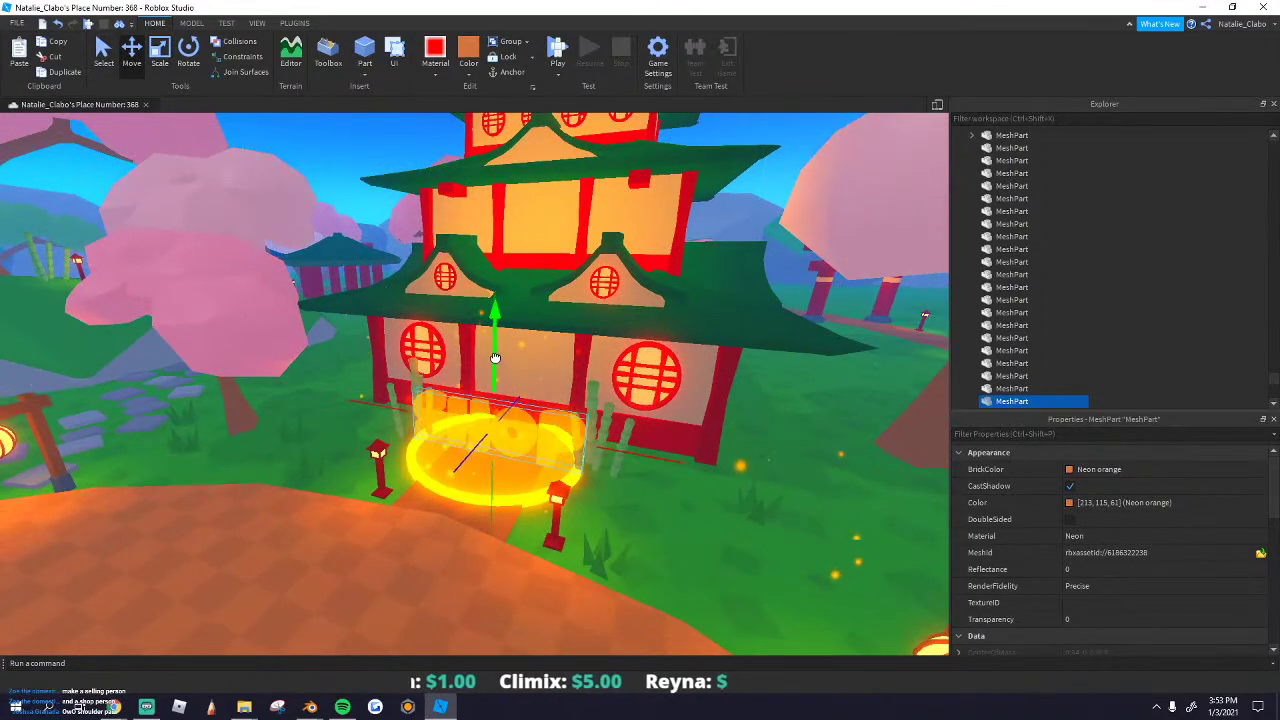
{"action": "left_click_drag", "start_coordinate": [495, 358], "coordinate": [491, 326]}
{"action": "right_click_drag", "start_coordinate": [495, 358], "coordinate": [491, 326]}
{"action": "scroll", "coordinate": [493, 340], "scroll_direction": "down", "scroll_amount": 3}
{"action": "left_click_drag", "start_coordinate": [491, 326], "coordinate": [526, 268]}
{"action": "left_click", "coordinate": [540, 349]}
{"action": "scroll", "coordinate": [515, 369], "scroll_direction": "down", "scroll_amount": 5}
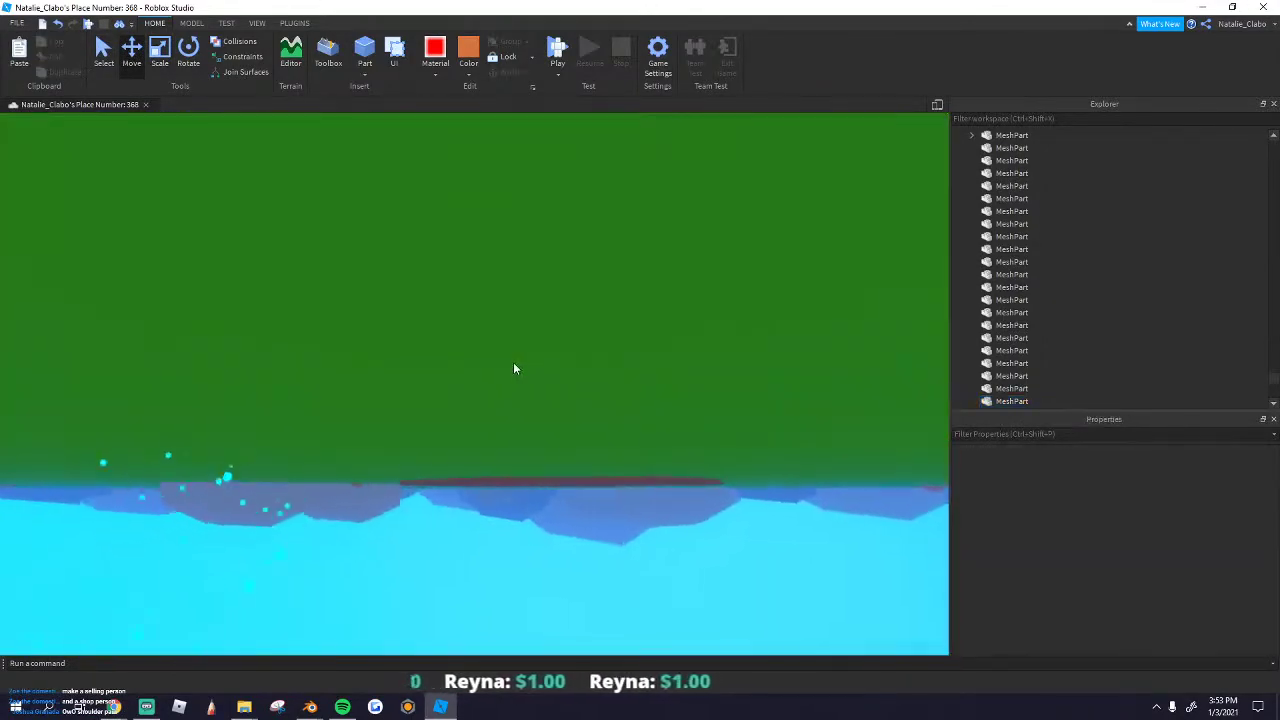
{"action": "scroll", "coordinate": [515, 369], "scroll_direction": "up", "scroll_amount": 1}
{"action": "scroll", "coordinate": [491, 328], "scroll_direction": "up", "scroll_amount": 3}
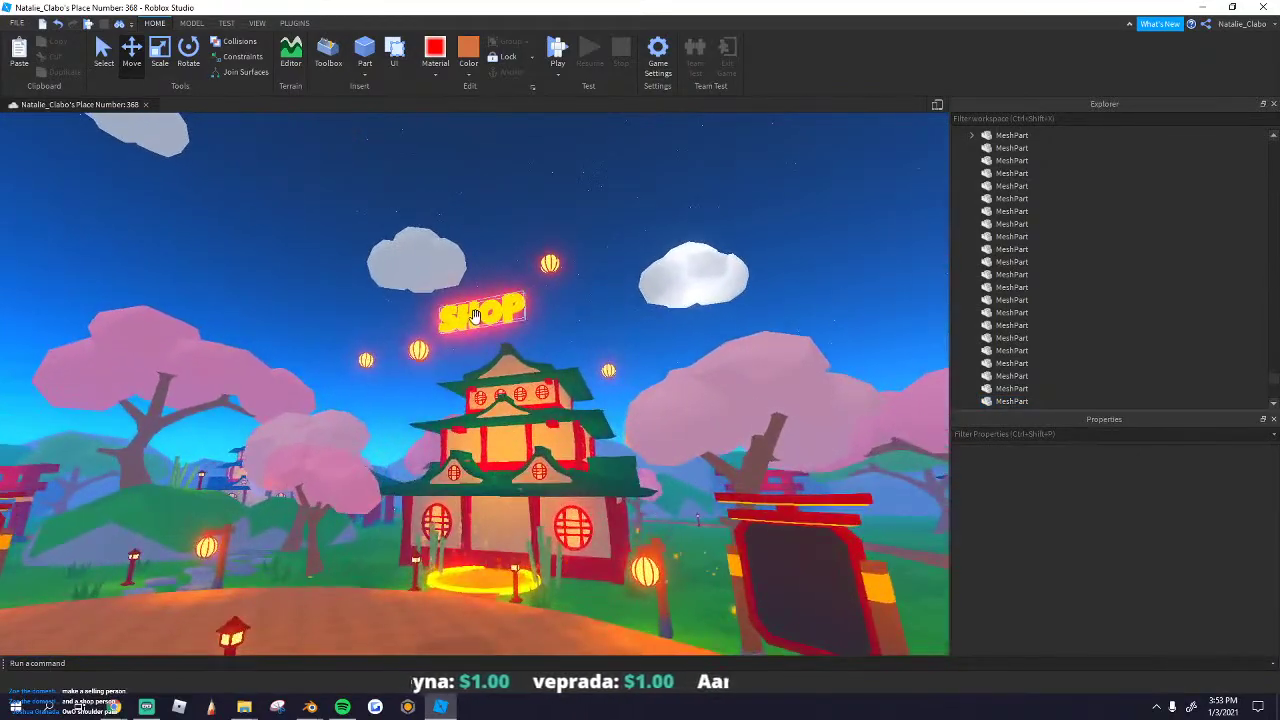
Step: Select the SHOP text at the pagoda's roof peak and adjust its scale there
{"action": "left_click", "coordinate": [476, 316]}
{"action": "key", "text": "f"}
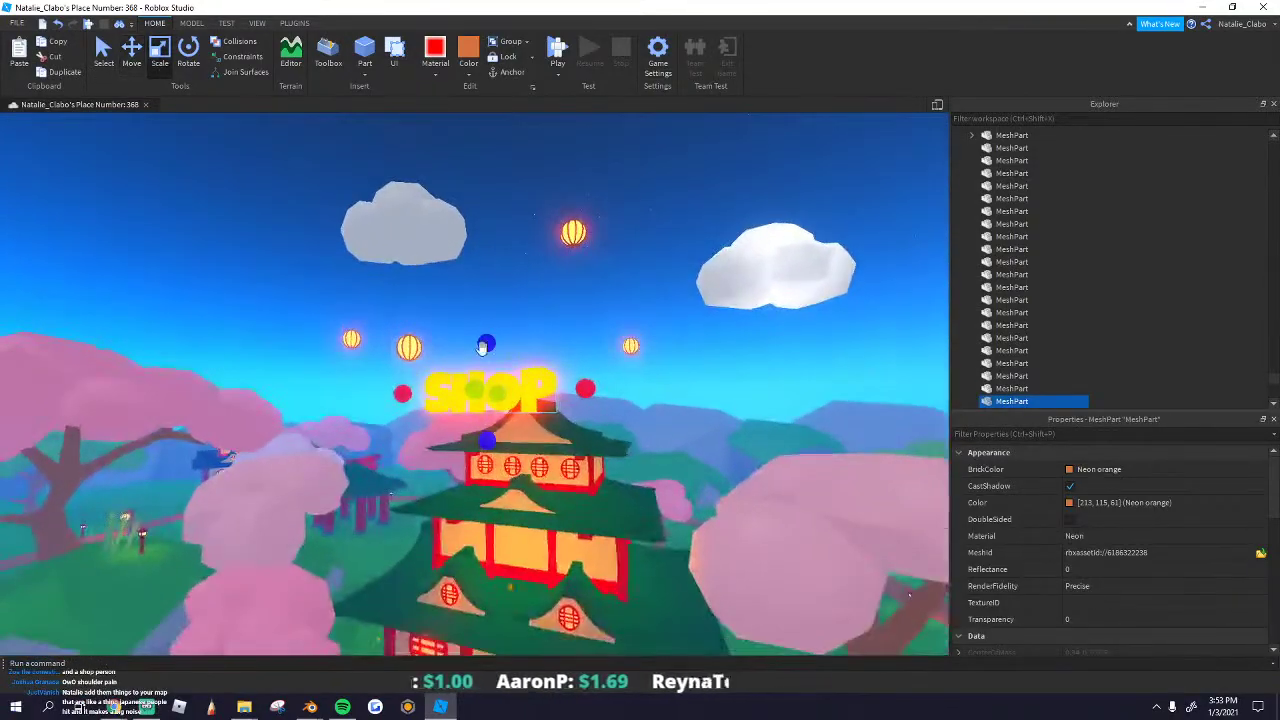
{"action": "key", "text": "w"}
{"action": "key", "text": "q"}
{"action": "key", "text": "e"}
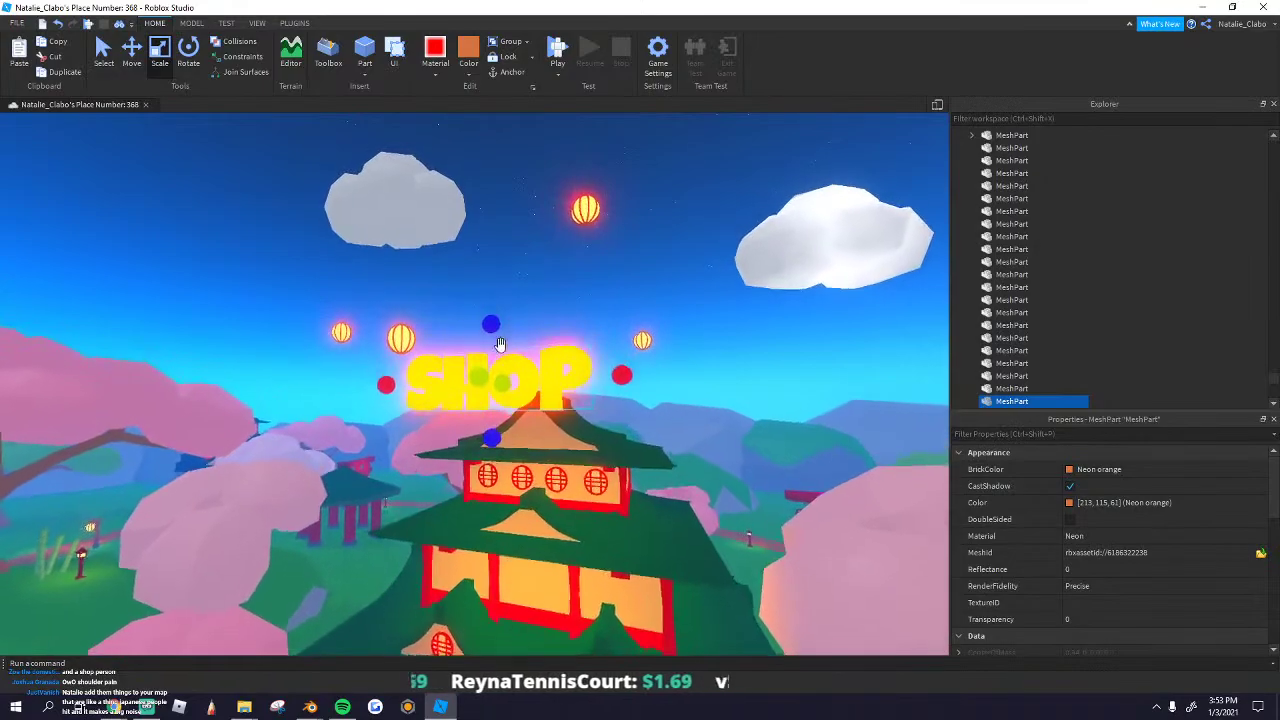
{"action": "scroll", "coordinate": [500, 344], "scroll_direction": "up", "scroll_amount": 4}
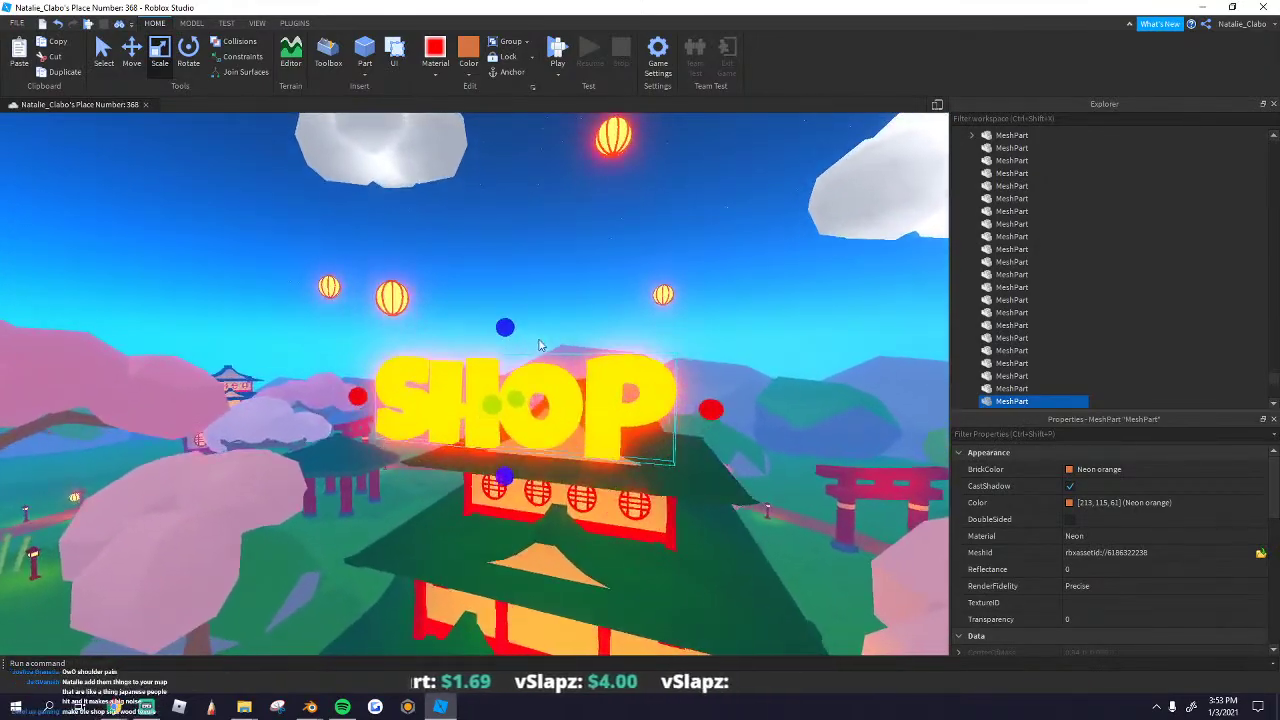
{"action": "left_click_drag", "start_coordinate": [505, 327], "coordinate": [510, 378]}
Step: Bring the SHOP text down to the glowing portal and rotate it to lie flat inside the ring
{"action": "left_click_drag", "start_coordinate": [539, 440], "coordinate": [534, 446]}
{"action": "right_click_drag", "start_coordinate": [539, 440], "coordinate": [534, 446]}
{"action": "key", "text": "w"}
{"action": "mouse_move", "coordinate": [534, 446]}
{"action": "left_mouse_down"}
{"action": "mouse_move", "coordinate": [497, 488]}
{"action": "mouse_move", "coordinate": [469, 454]}
{"action": "mouse_move", "coordinate": [527, 440]}
{"action": "left_mouse_up"}
{"action": "key", "text": "r"}
{"action": "left_click_drag", "start_coordinate": [435, 431], "coordinate": [377, 414]}
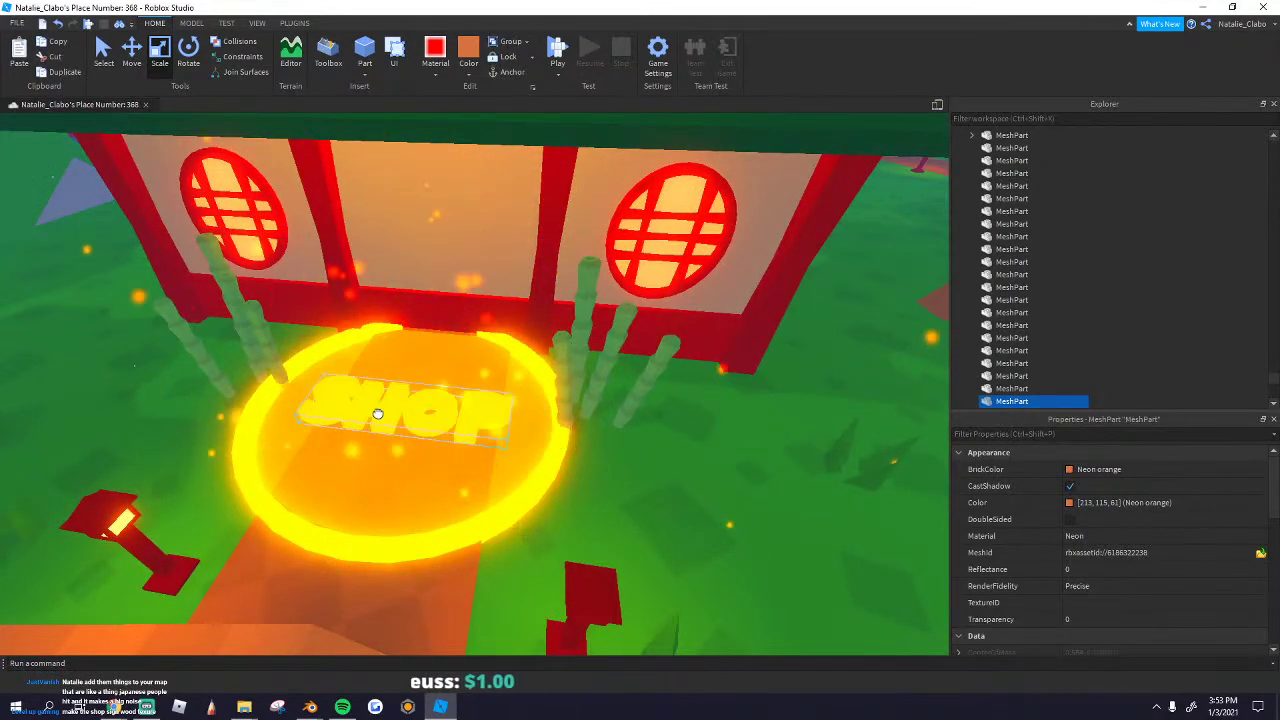
Step: Scale the flat SHOP text up to span the glowing ring and centre it on the portal
{"action": "left_click_drag", "start_coordinate": [426, 369], "coordinate": [434, 354], "text": "shift"}
{"action": "right_click_drag", "start_coordinate": [450, 414], "coordinate": [450, 416]}
{"action": "left_click_drag", "start_coordinate": [370, 413], "coordinate": [354, 414]}
{"action": "left_click_drag", "start_coordinate": [525, 397], "coordinate": [522, 409]}
{"action": "right_click_drag", "start_coordinate": [472, 424], "coordinate": [482, 428]}
{"action": "left_click", "coordinate": [624, 483]}
{"action": "right_click_drag", "start_coordinate": [624, 483], "coordinate": [620, 480]}
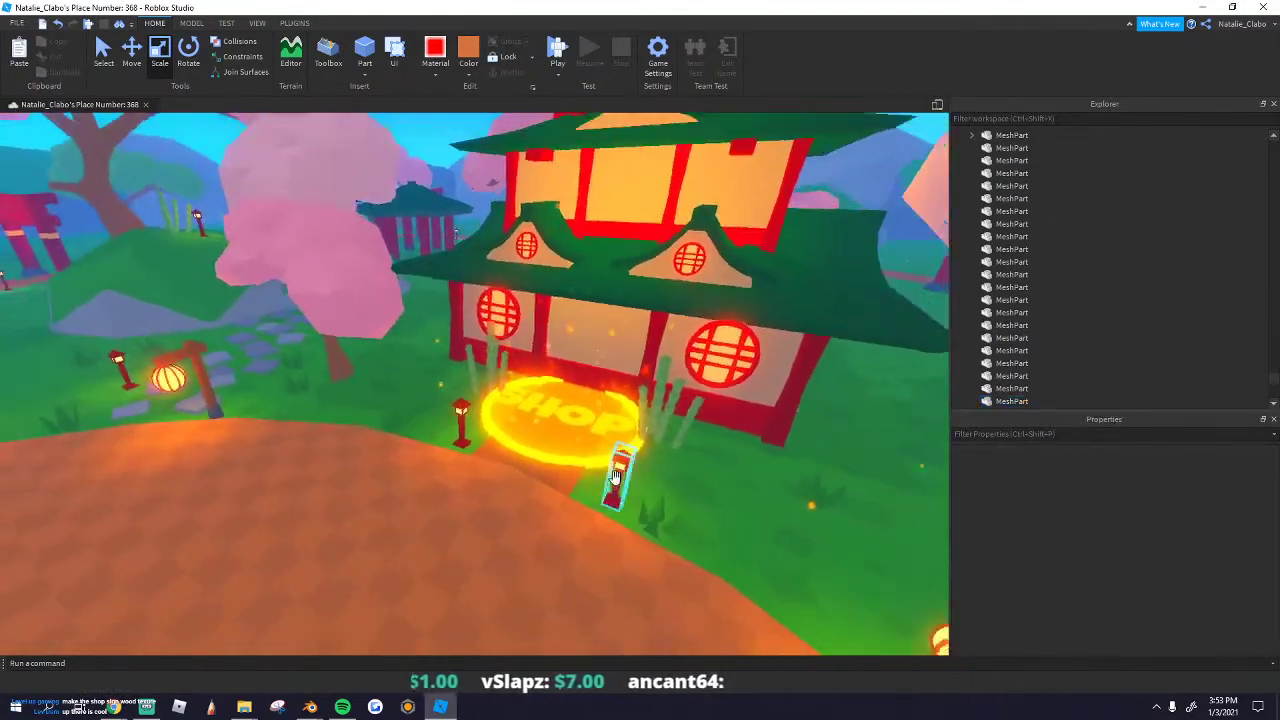
{"action": "scroll", "coordinate": [553, 405], "scroll_direction": "down", "scroll_amount": 3}
{"action": "scroll", "coordinate": [562, 402], "scroll_direction": "up", "scroll_amount": 1}
{"action": "scroll", "coordinate": [563, 402], "scroll_direction": "up", "scroll_amount": 10}
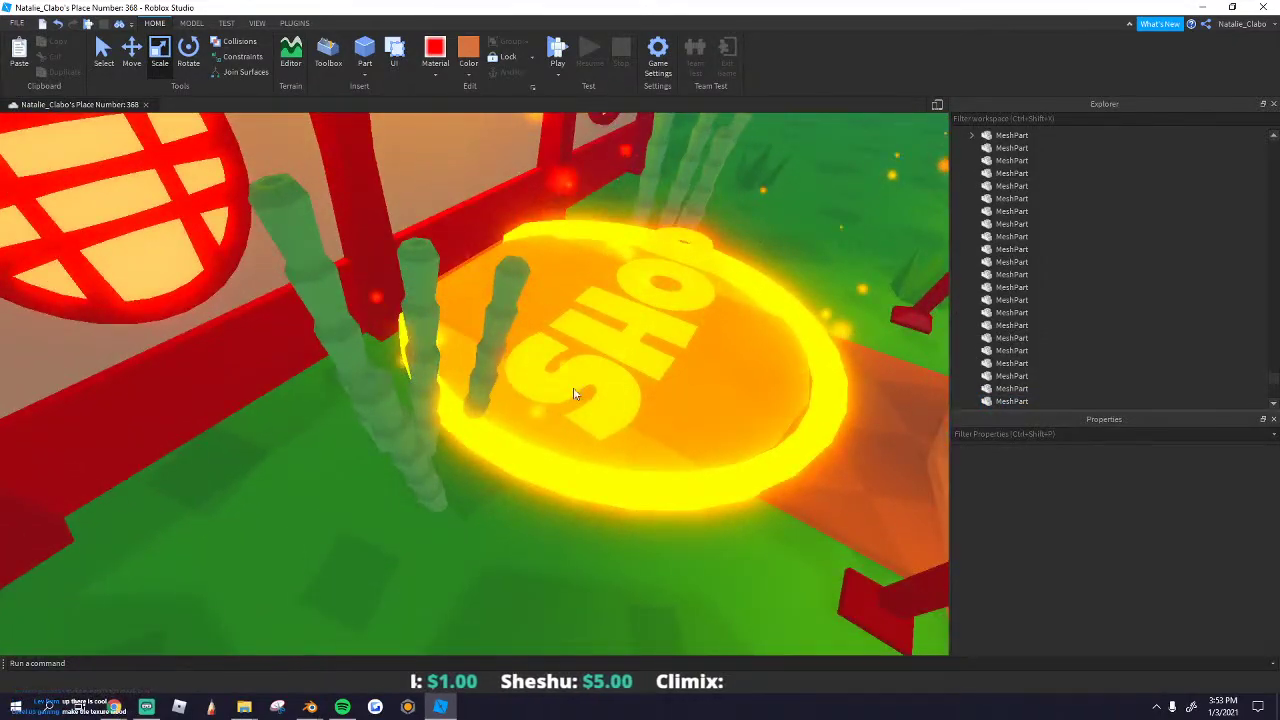
{"action": "right_click_drag", "start_coordinate": [574, 394], "coordinate": [449, 285]}
{"action": "scroll", "coordinate": [449, 283], "scroll_direction": "down", "scroll_amount": 3}
{"action": "scroll", "coordinate": [449, 285], "scroll_direction": "down", "scroll_amount": 3}
{"action": "left_click_drag", "start_coordinate": [484, 311], "coordinate": [712, 448]}
{"action": "key", "text": "a"}
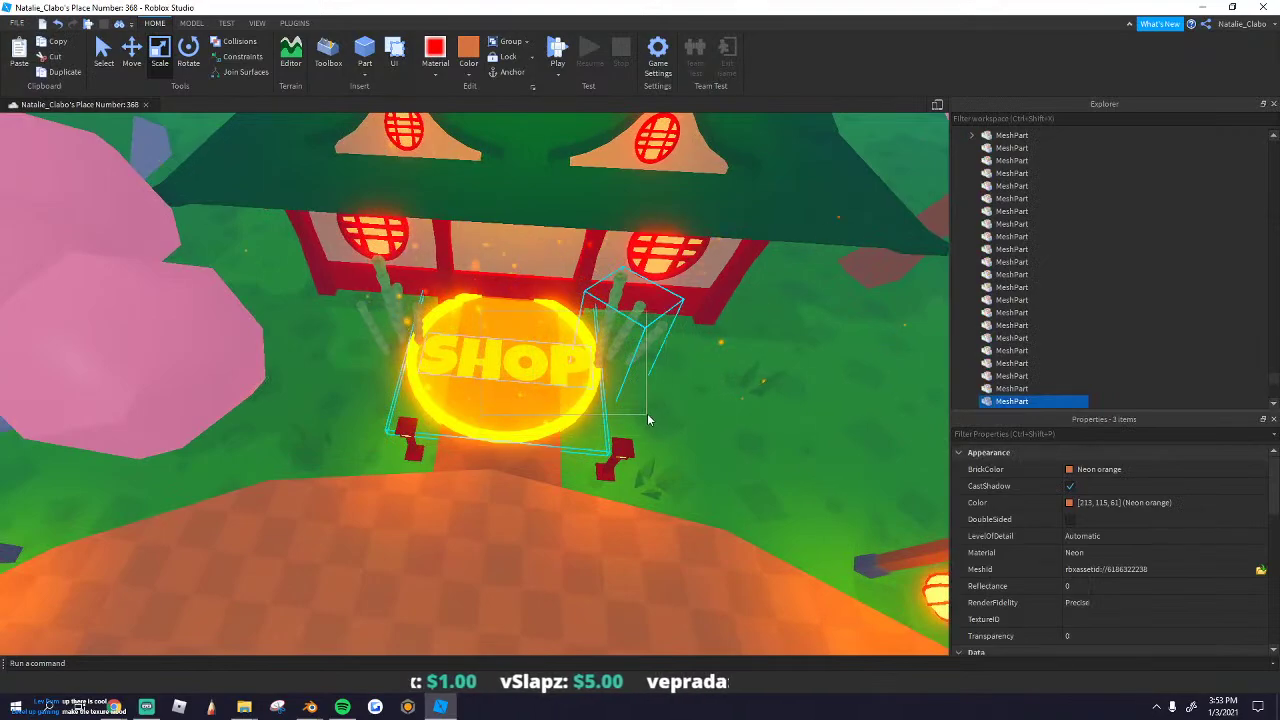
{"action": "left_click_drag", "start_coordinate": [647, 413], "coordinate": [584, 379]}
{"action": "key", "text": "w"}
{"action": "key", "text": "a"}
{"action": "left_click", "coordinate": [386, 389]}
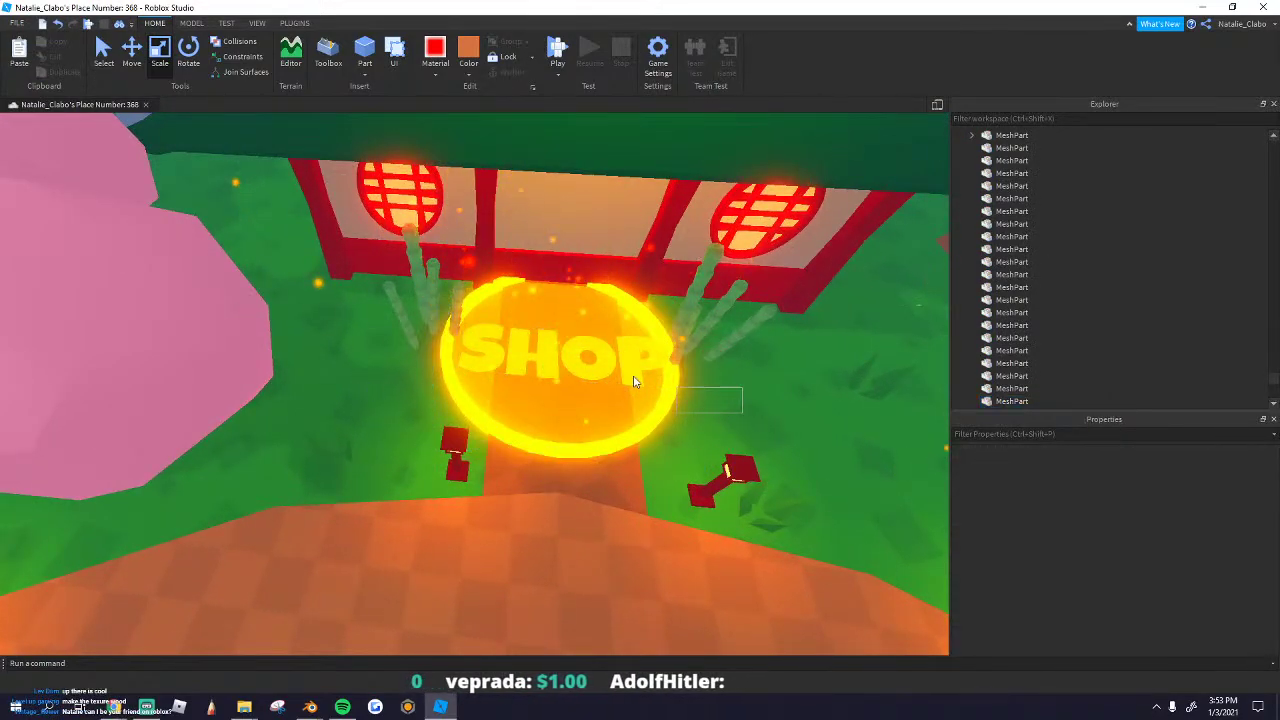
Step: Select the flat SHOP text and adjust its thickness to lie nearly flush with the portal surface
{"action": "left_click", "coordinate": [507, 354]}
{"action": "left_click_drag", "start_coordinate": [543, 348], "coordinate": [548, 352]}
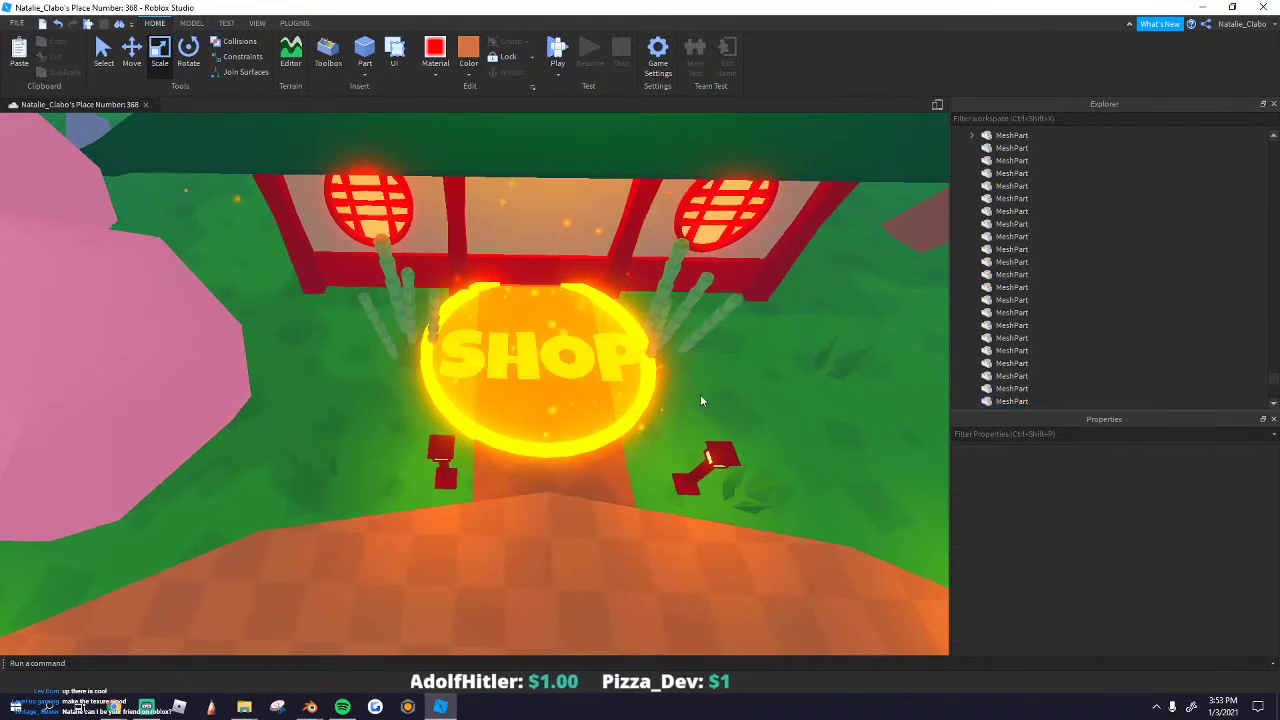
{"action": "left_click", "coordinate": [508, 357]}
{"action": "right_click_drag", "start_coordinate": [513, 357], "coordinate": [540, 340]}
{"action": "left_click_drag", "start_coordinate": [535, 337], "coordinate": [537, 352]}
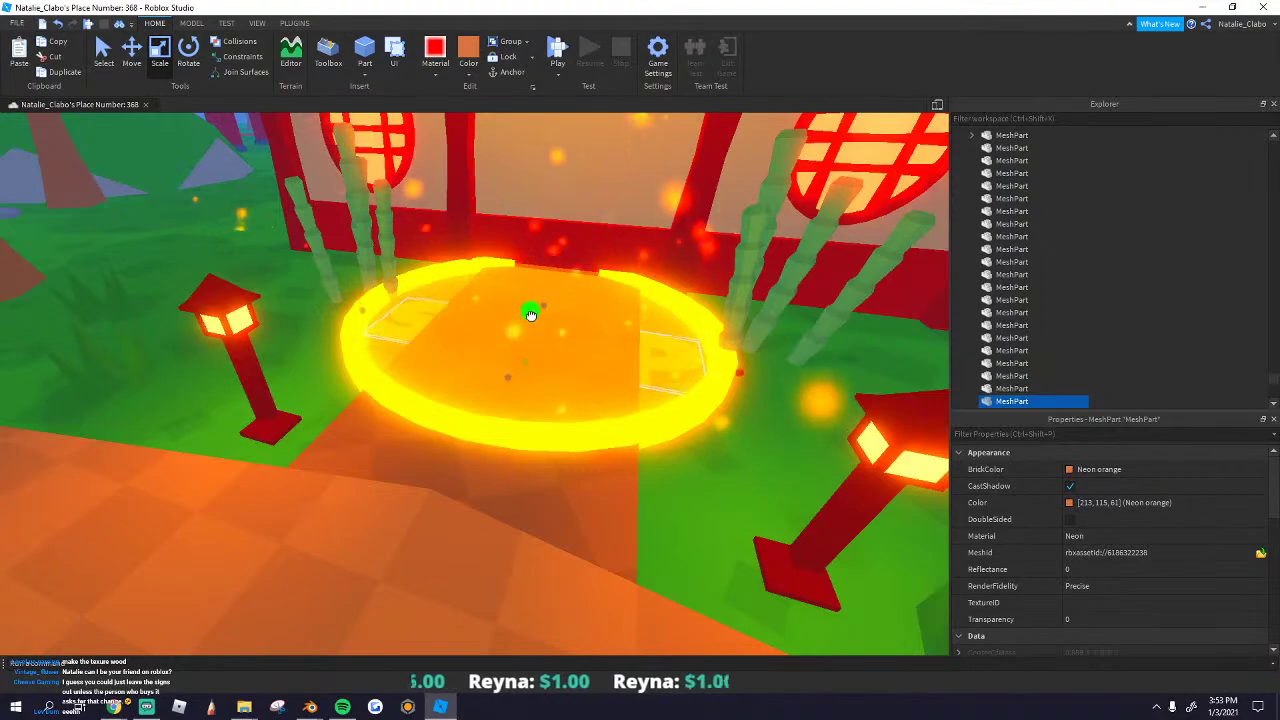
{"action": "left_click_drag", "start_coordinate": [531, 310], "coordinate": [531, 302]}
{"action": "scroll", "coordinate": [535, 312], "scroll_direction": "down", "scroll_amount": 3}
{"action": "right_click_drag", "start_coordinate": [535, 312], "coordinate": [425, 250]}
{"action": "right_click_drag", "start_coordinate": [458, 320], "coordinate": [405, 281]}
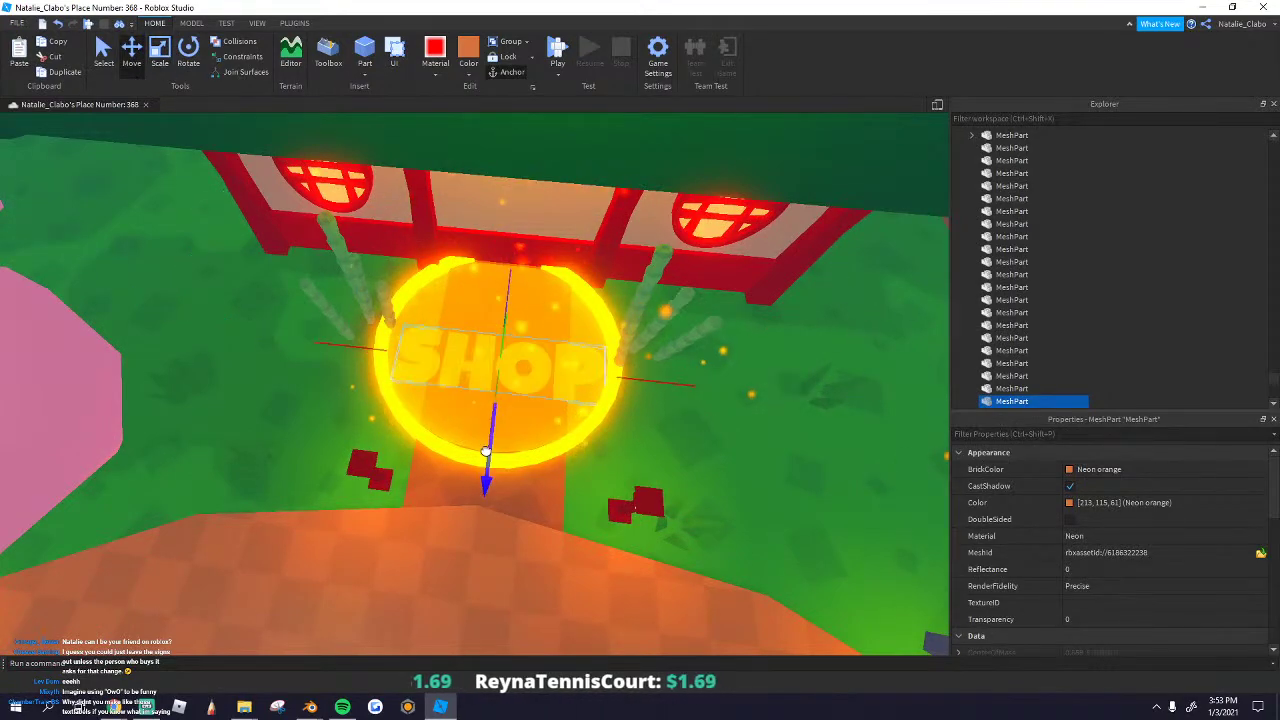
Step: Deselect the SHOP text and examine the portal sign from across the fountain plaza
{"action": "left_click", "coordinate": [628, 432]}
{"action": "scroll", "coordinate": [630, 432], "scroll_direction": "down", "scroll_amount": 3}
{"action": "right_click_drag", "start_coordinate": [630, 432], "coordinate": [604, 407]}
{"action": "scroll", "coordinate": [605, 408], "scroll_direction": "down", "scroll_amount": 10}
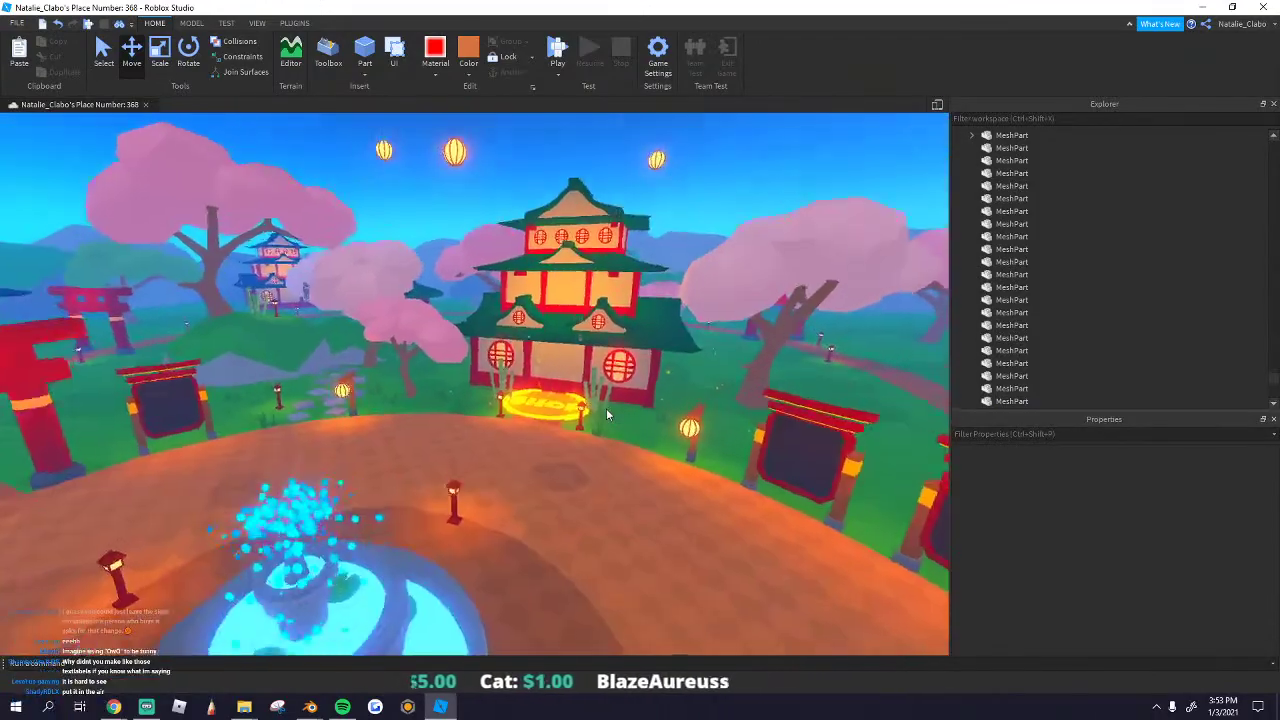
{"action": "scroll", "coordinate": [606, 412], "scroll_direction": "down", "scroll_amount": 5}
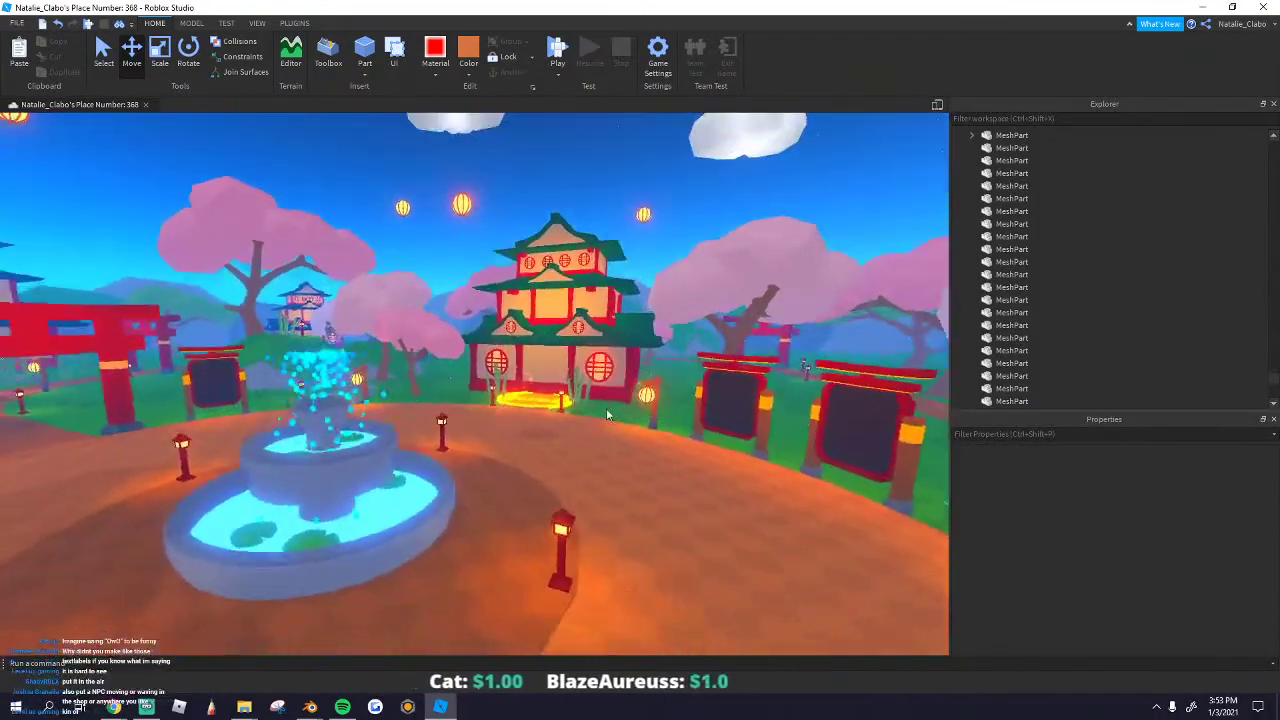
Step: Switch to Blender, close its Info Log window and delete the SHOP text object
{"action": "mouse_move", "coordinate": [310, 708]}
{"action": "left_click", "coordinate": [372, 655]}
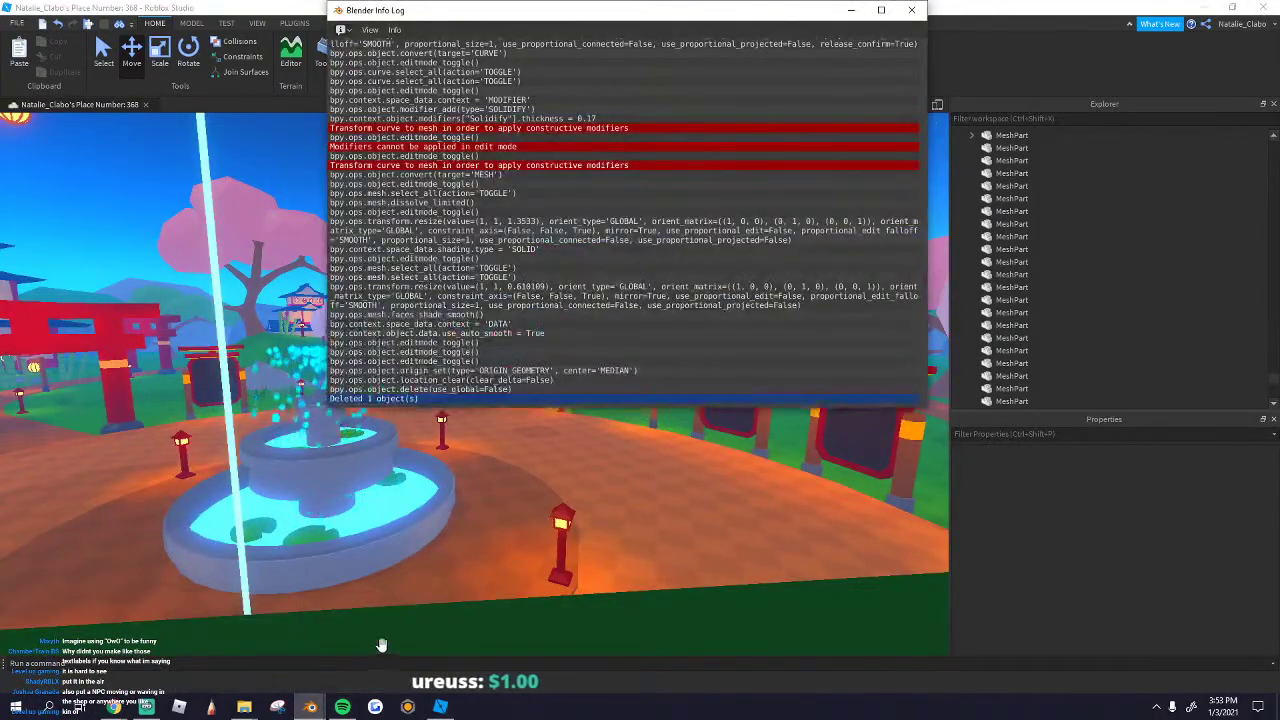
{"action": "left_click", "coordinate": [911, 10]}
{"action": "left_click", "coordinate": [310, 708]}
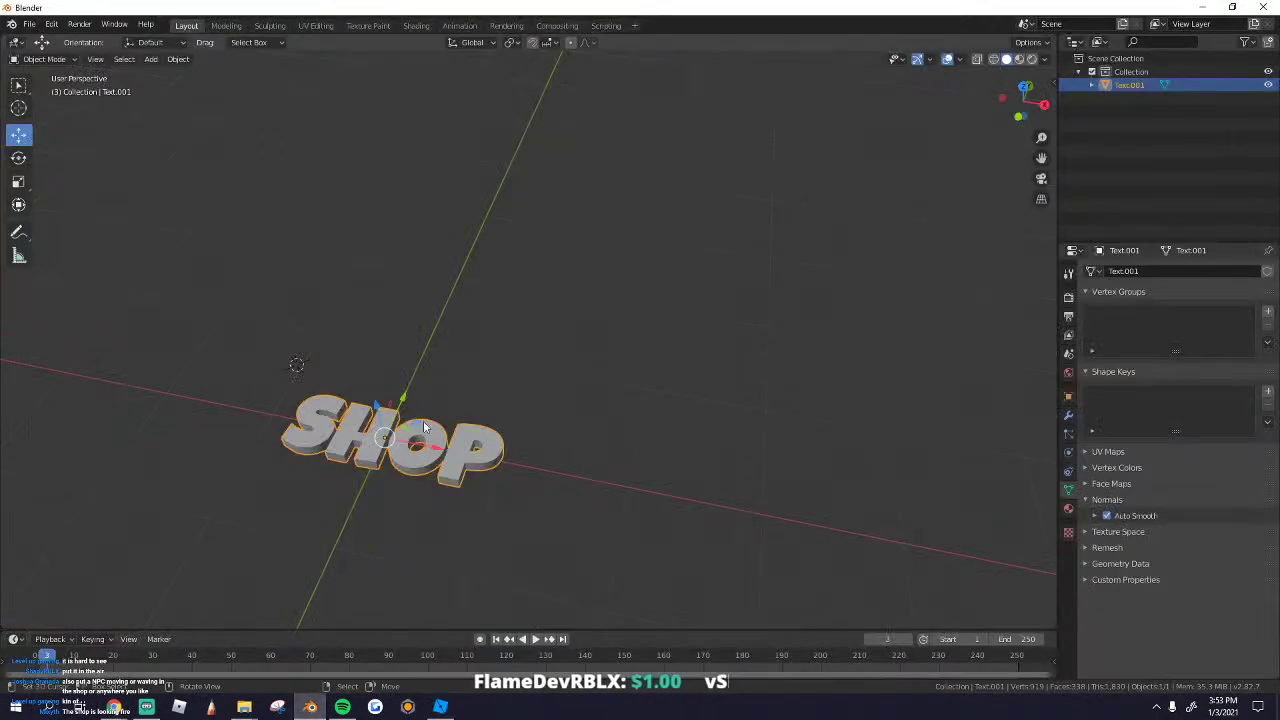
{"action": "key", "text": "x"}
{"action": "left_click", "coordinate": [432, 420]}
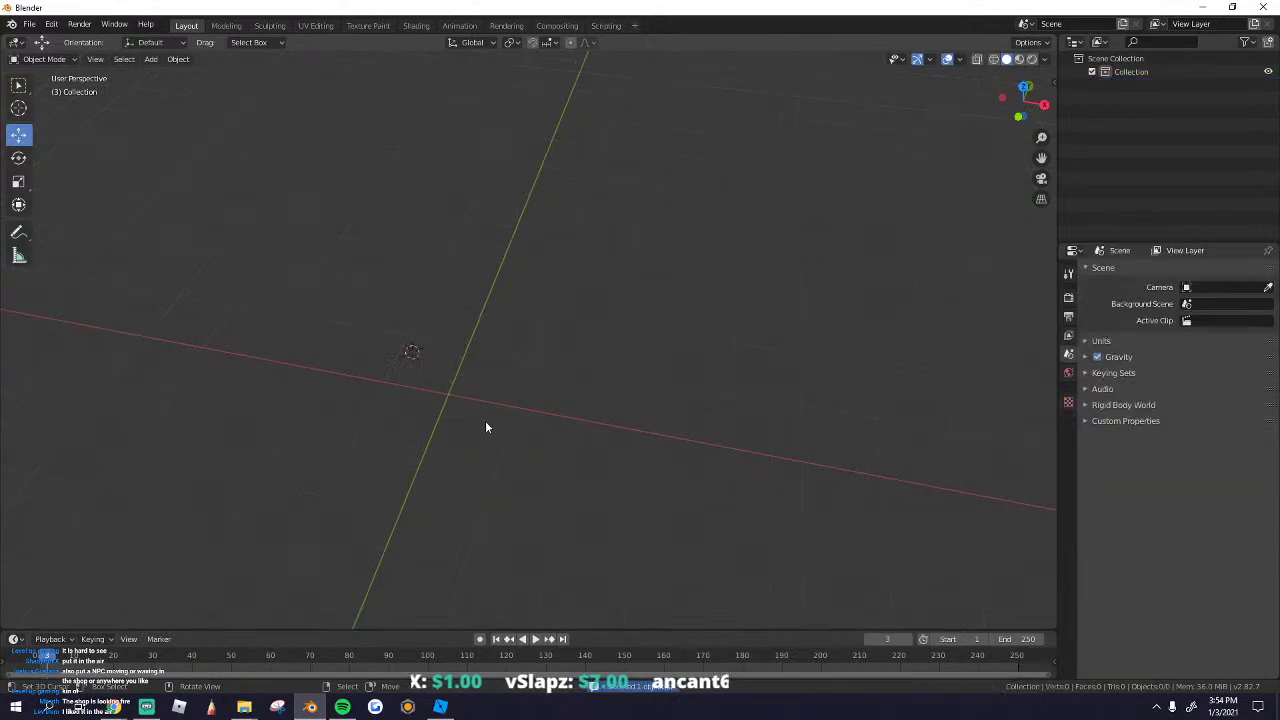
Step: Add a new text object to the empty scene and replace its default wording with SELL
{"action": "middle_click_drag", "start_coordinate": [486, 423], "coordinate": [577, 431]}
{"action": "left_click", "coordinate": [151, 60]}
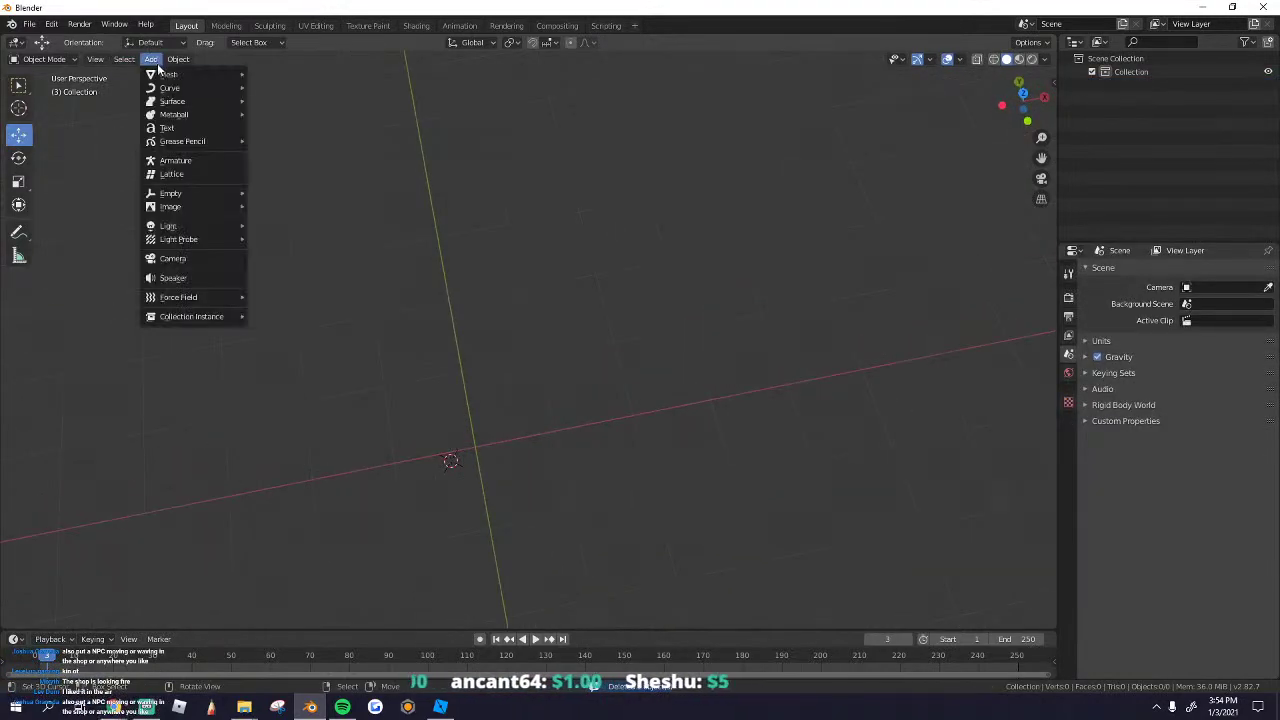
{"action": "left_click", "coordinate": [166, 130]}
{"action": "key", "text": "Tab"}
{"action": "key", "text": "BackSpace"}
{"action": "key", "text": "BackSpace"}
{"action": "key", "text": "BackSpace"}
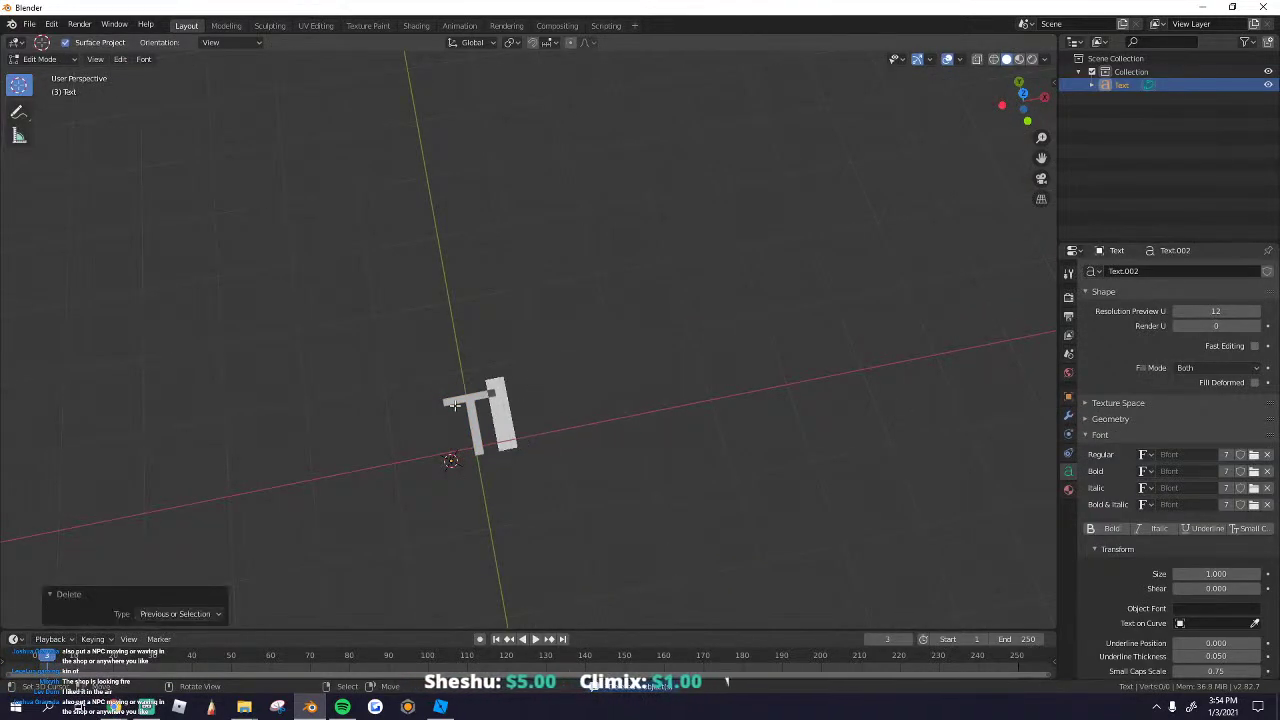
{"action": "type", "text": "SELL"}
{"action": "key", "text": "Tab"}
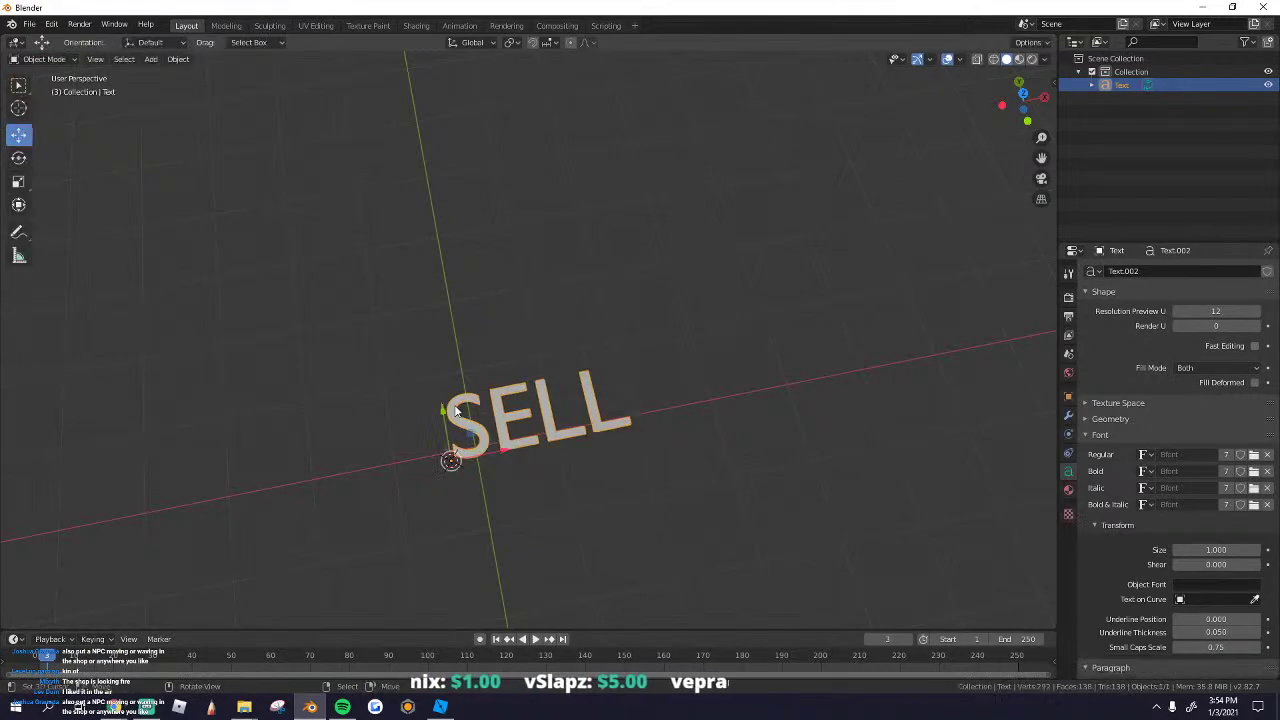
Step: Load LuckiestGuy.ttf as the SELL text's regular font and reset the text's location to the world origin
{"action": "left_click", "coordinate": [1254, 455]}
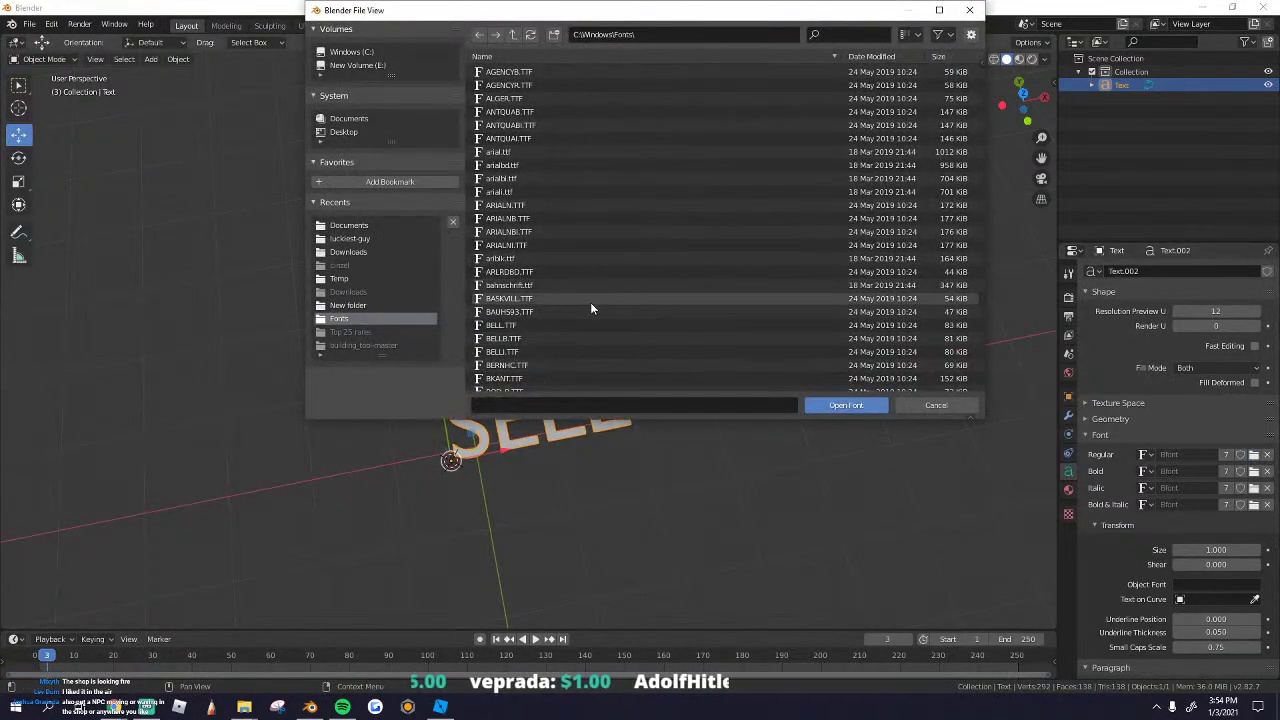
{"action": "mouse_move", "coordinate": [246, 708]}
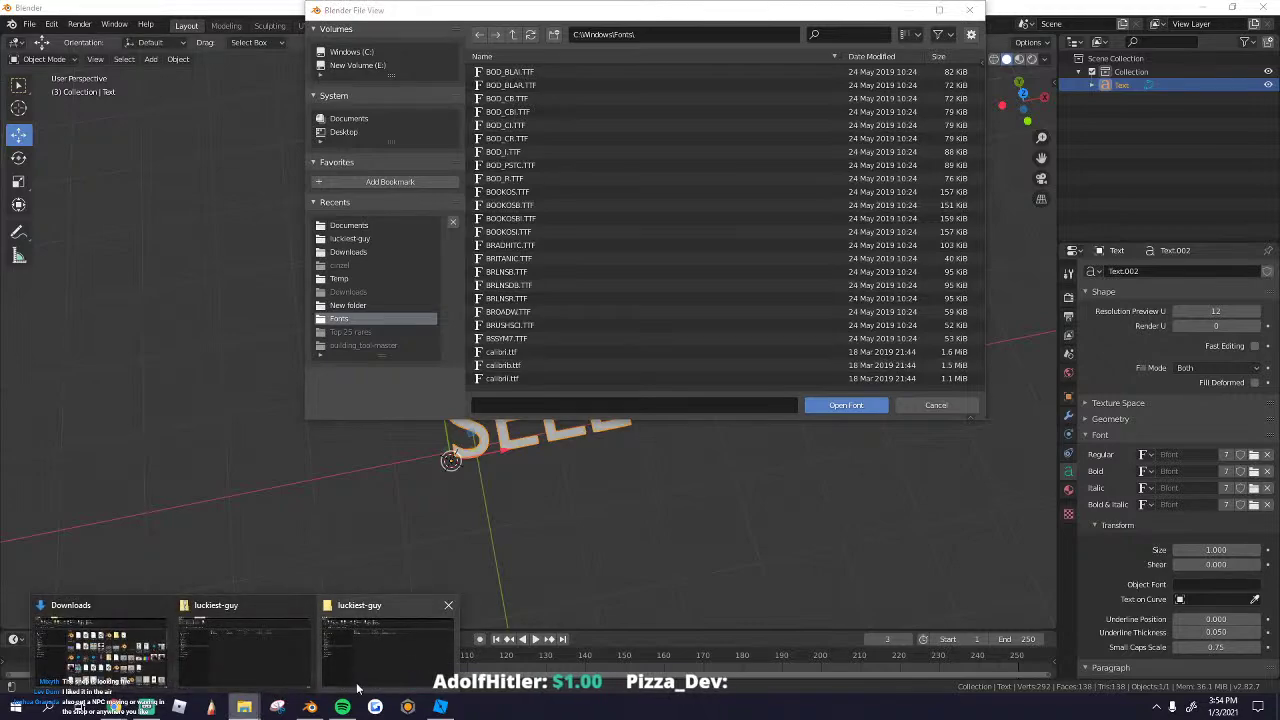
{"action": "left_click", "coordinate": [280, 630]}
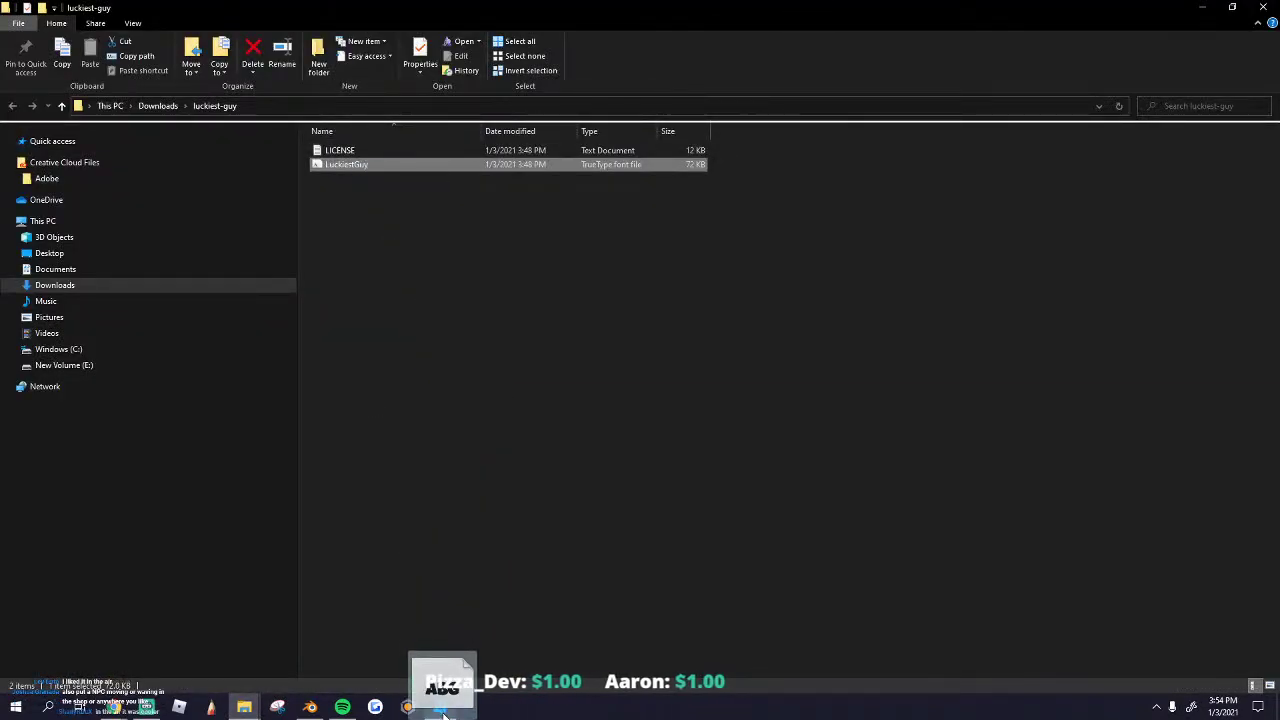
{"action": "left_click_drag", "start_coordinate": [443, 712], "coordinate": [646, 288]}
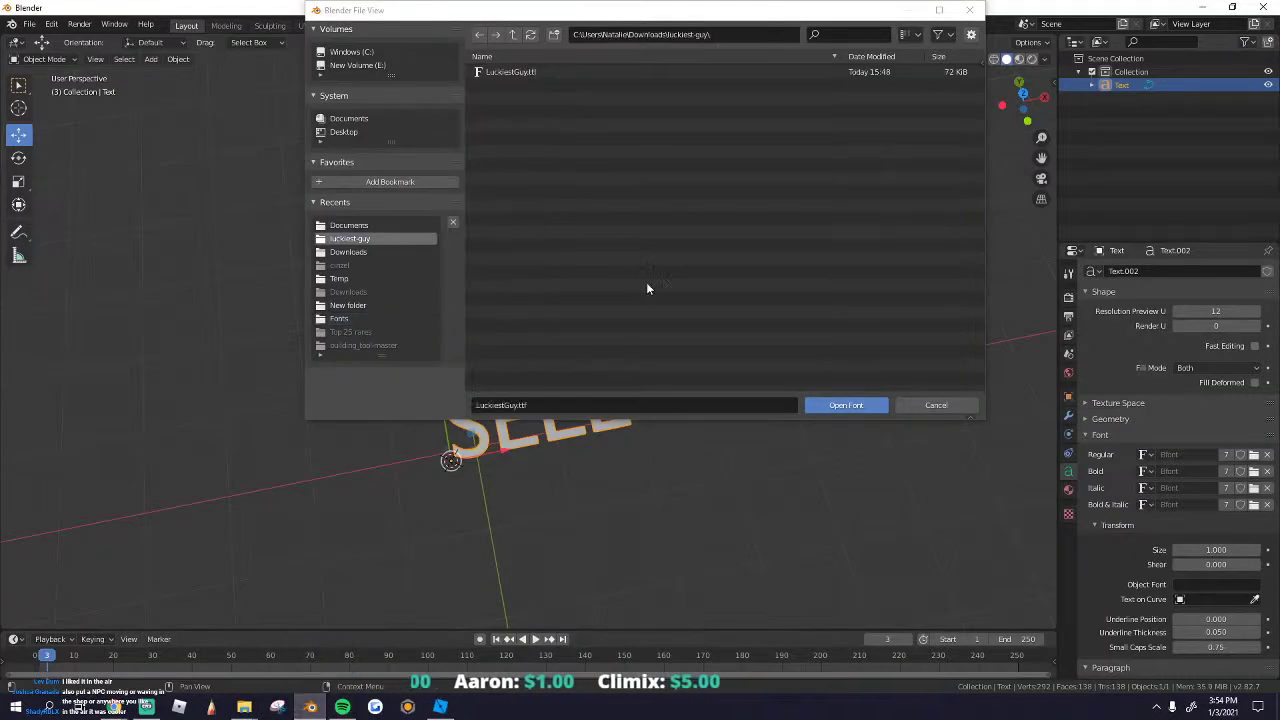
{"action": "left_click", "coordinate": [846, 405]}
{"action": "scroll", "coordinate": [554, 470], "scroll_direction": "up", "scroll_amount": 3}
{"action": "middle_click_drag", "start_coordinate": [550, 472], "coordinate": [831, 434], "text": "shift"}
{"action": "scroll", "coordinate": [517, 286], "scroll_direction": "up", "scroll_amount": 3}
{"action": "key", "text": "alt+g"}
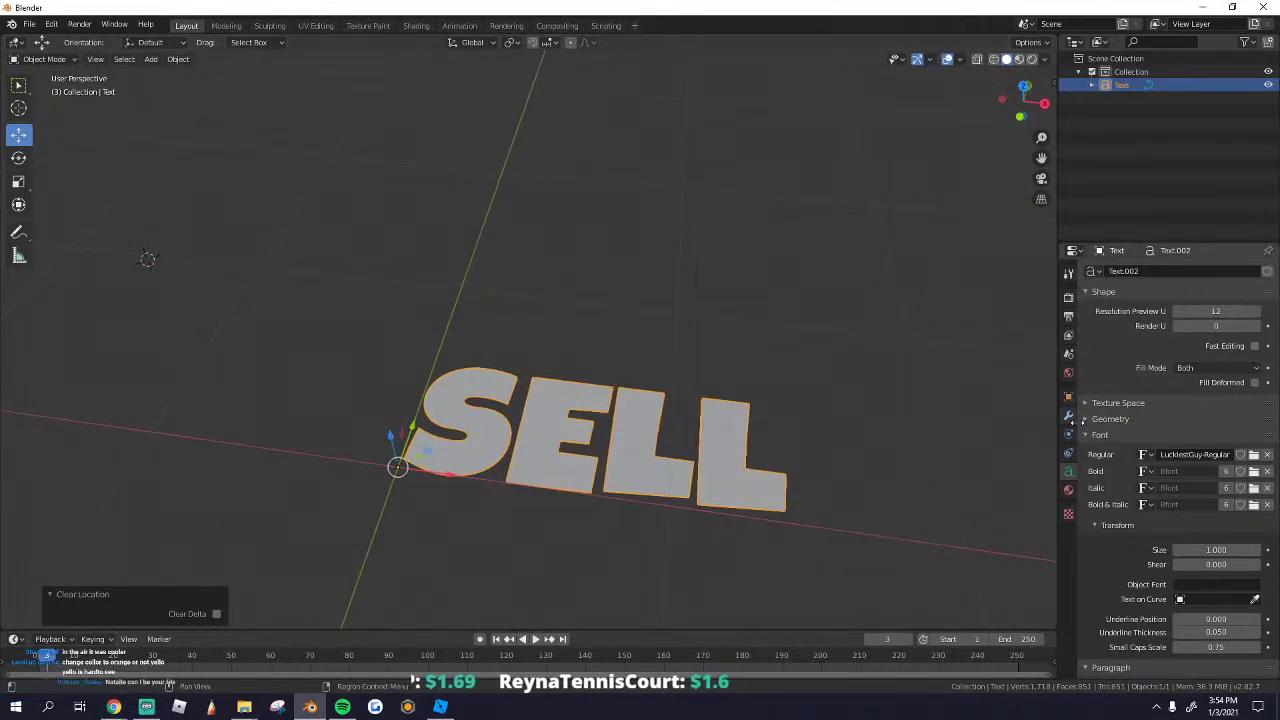
Step: Convert the SELL text object to a mesh
{"action": "middle_click_drag", "start_coordinate": [700, 350], "coordinate": [213, 32]}
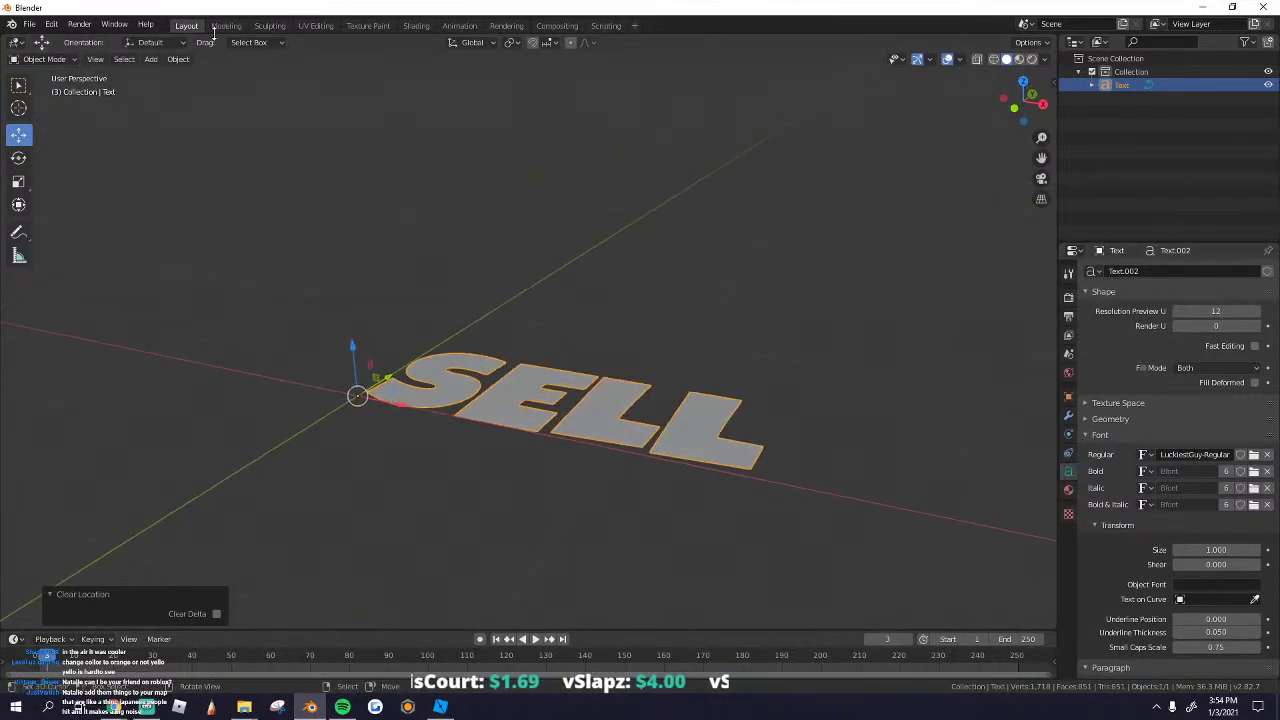
{"action": "left_click", "coordinate": [178, 60]}
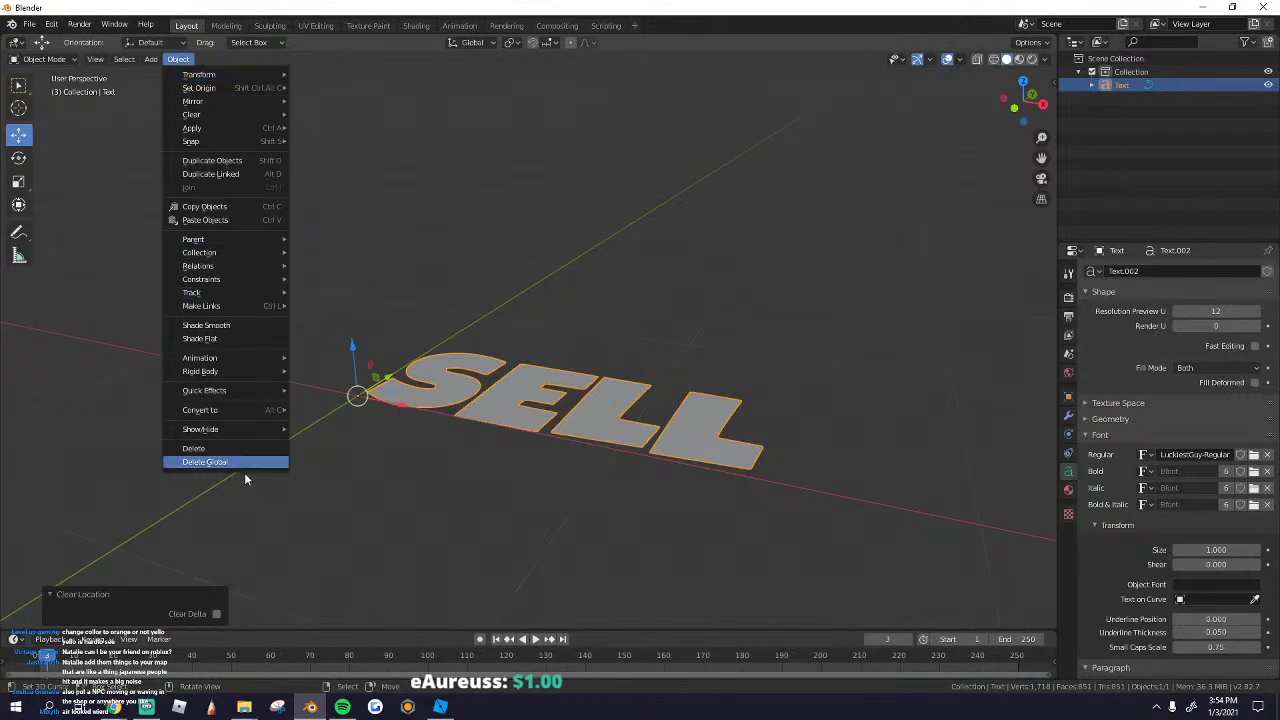
{"action": "left_click", "coordinate": [380, 423]}
Step: Select all faces of the SELL mesh and simplify them with Limited Dissolve
{"action": "key", "text": "Tab"}
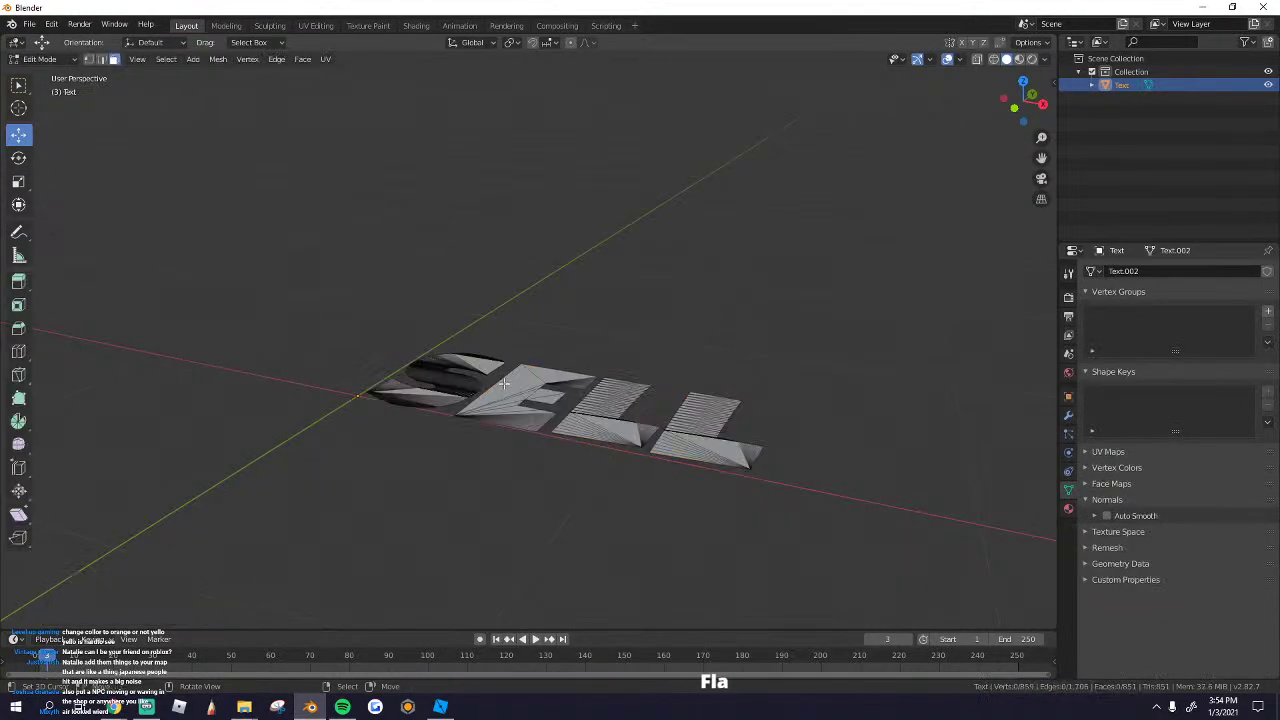
{"action": "key", "text": "Tab"}
{"action": "key", "text": "Tab"}
{"action": "key", "text": "a"}
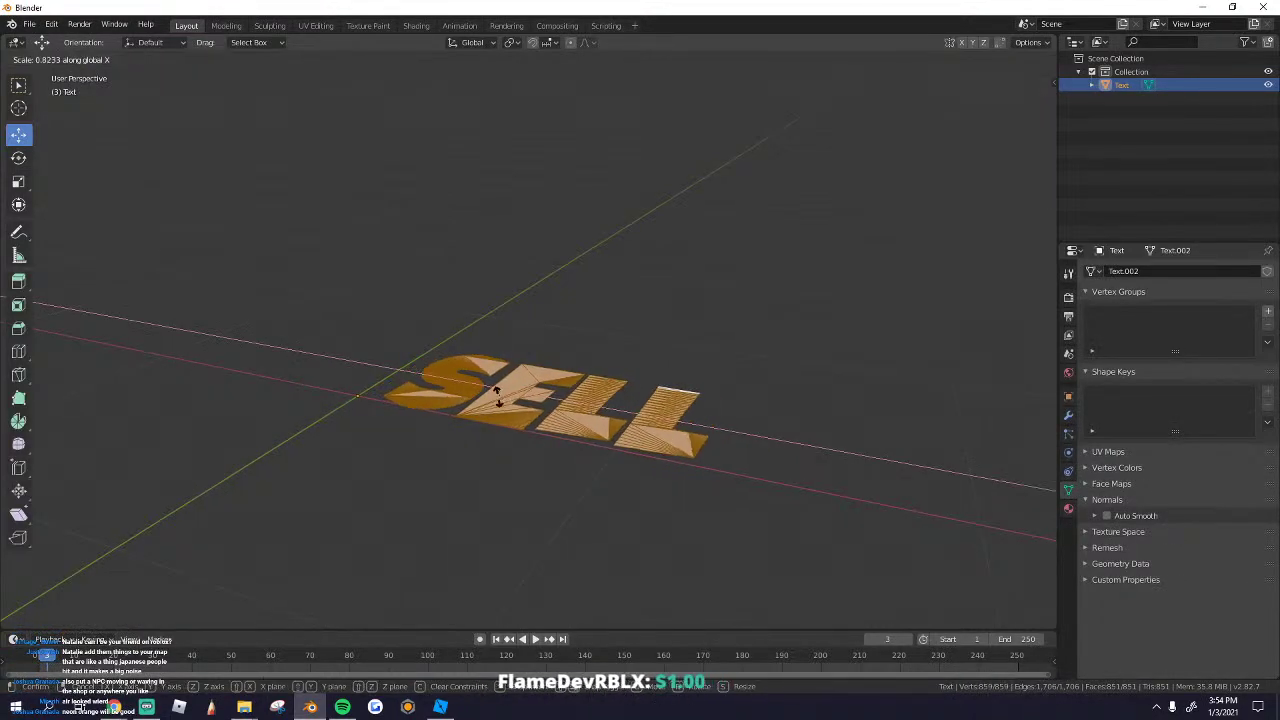
{"action": "key", "text": "x"}
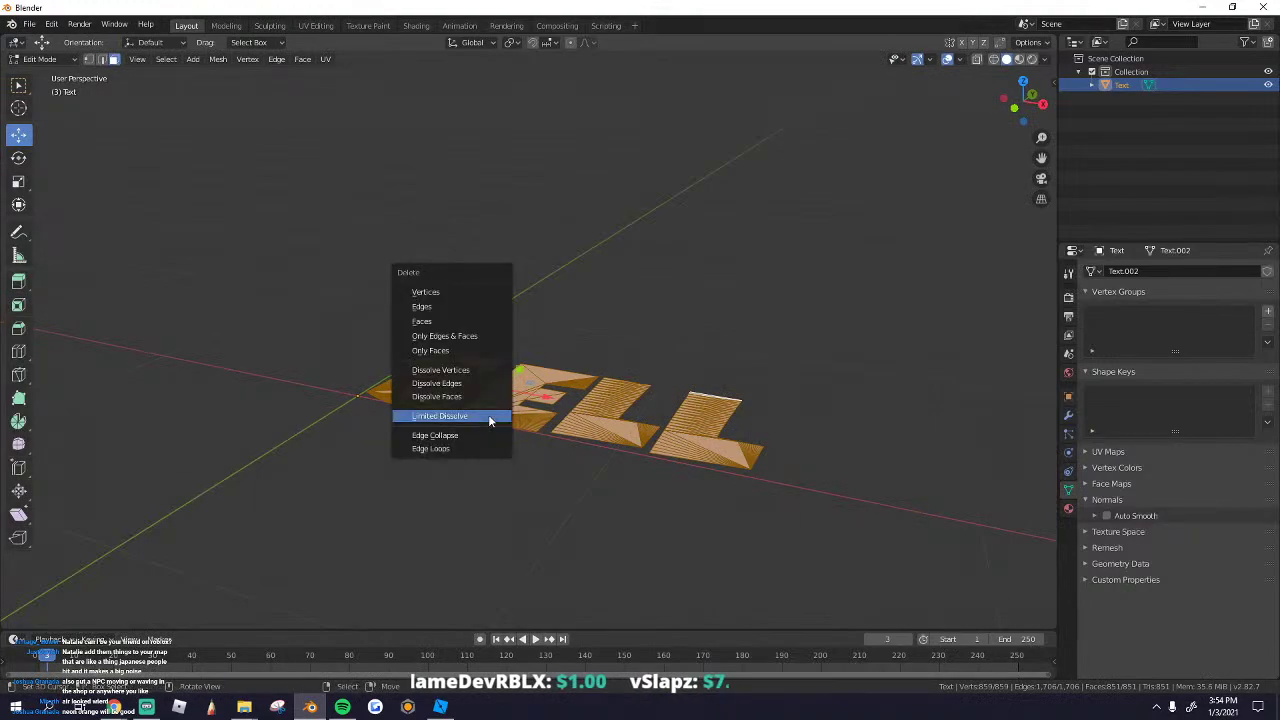
{"action": "left_click", "coordinate": [489, 416]}
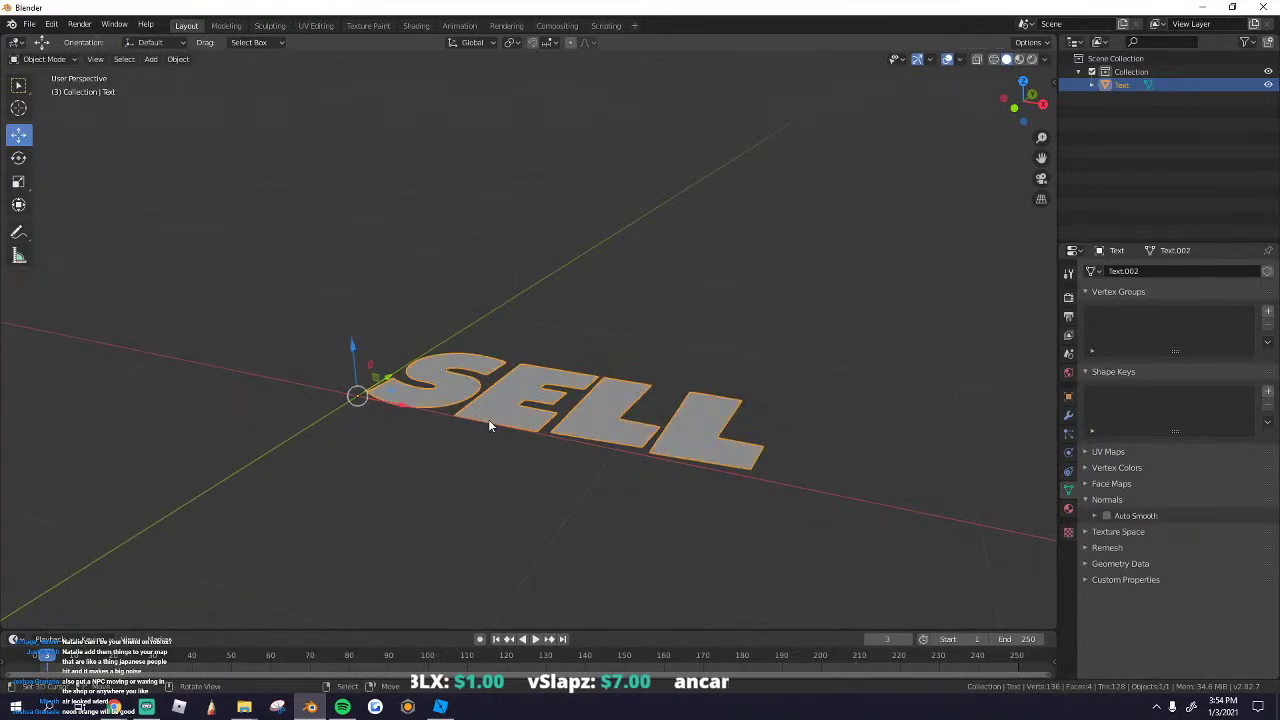
Step: Extrude the SELL letters upward along Z by about 0.12 m
{"action": "middle_click_drag", "start_coordinate": [488, 419], "coordinate": [593, 402]}
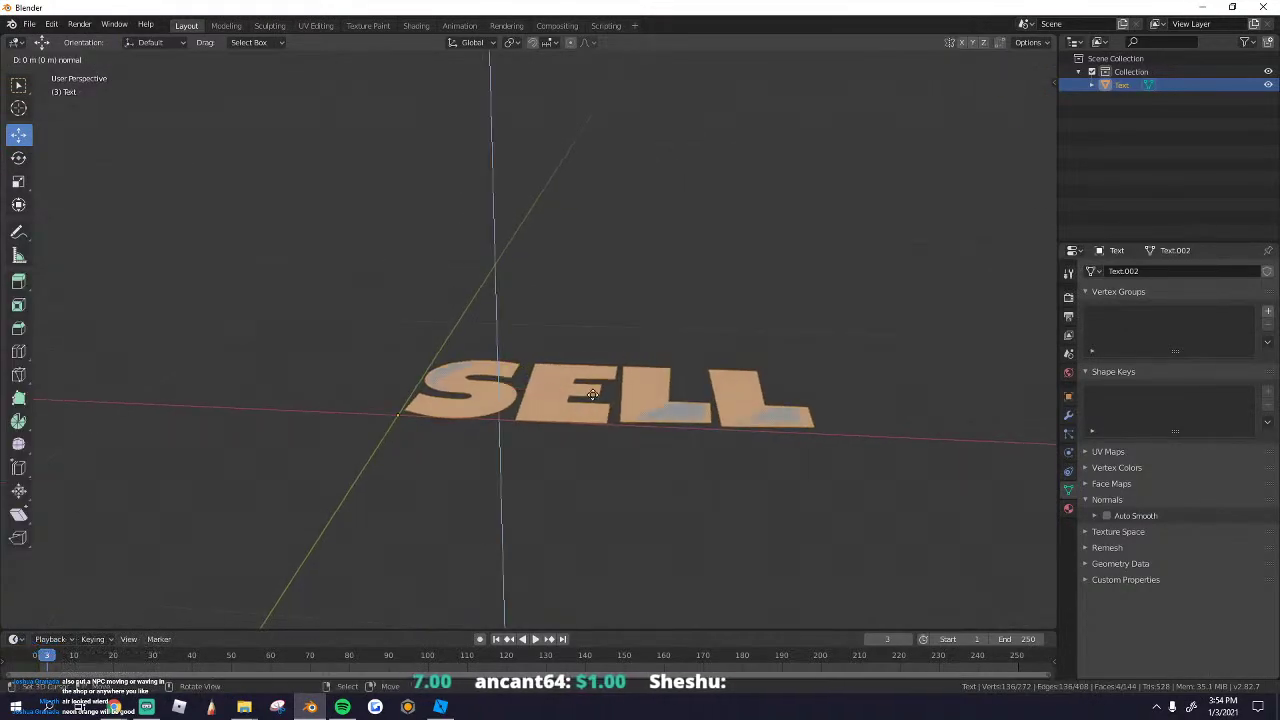
{"action": "right_click", "coordinate": [593, 394]}
{"action": "left_click_drag", "start_coordinate": [497, 336], "coordinate": [493, 317]}
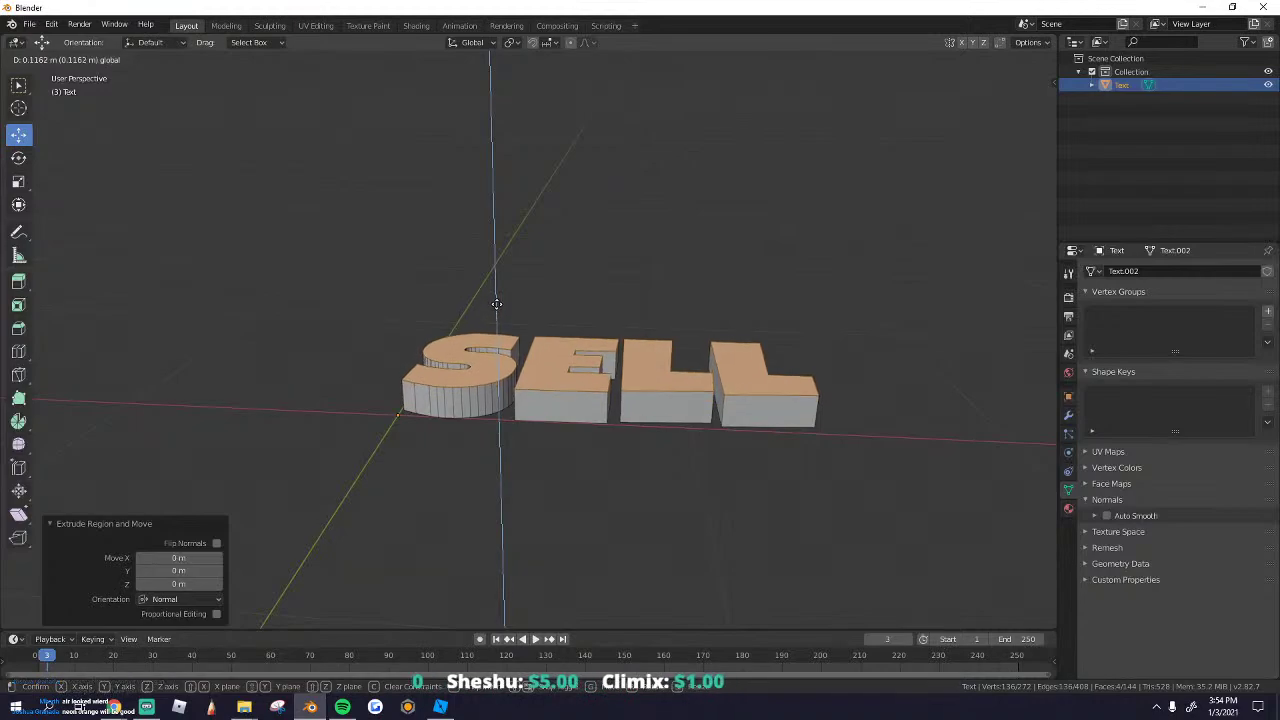
{"action": "left_click_drag", "start_coordinate": [496, 304], "coordinate": [496, 302]}
Step: Shade all faces of the SELL mesh smooth and enable Auto Smooth for its normals
{"action": "key", "text": "a"}
{"action": "left_click", "coordinate": [277, 59]}
{"action": "left_click", "coordinate": [342, 320]}
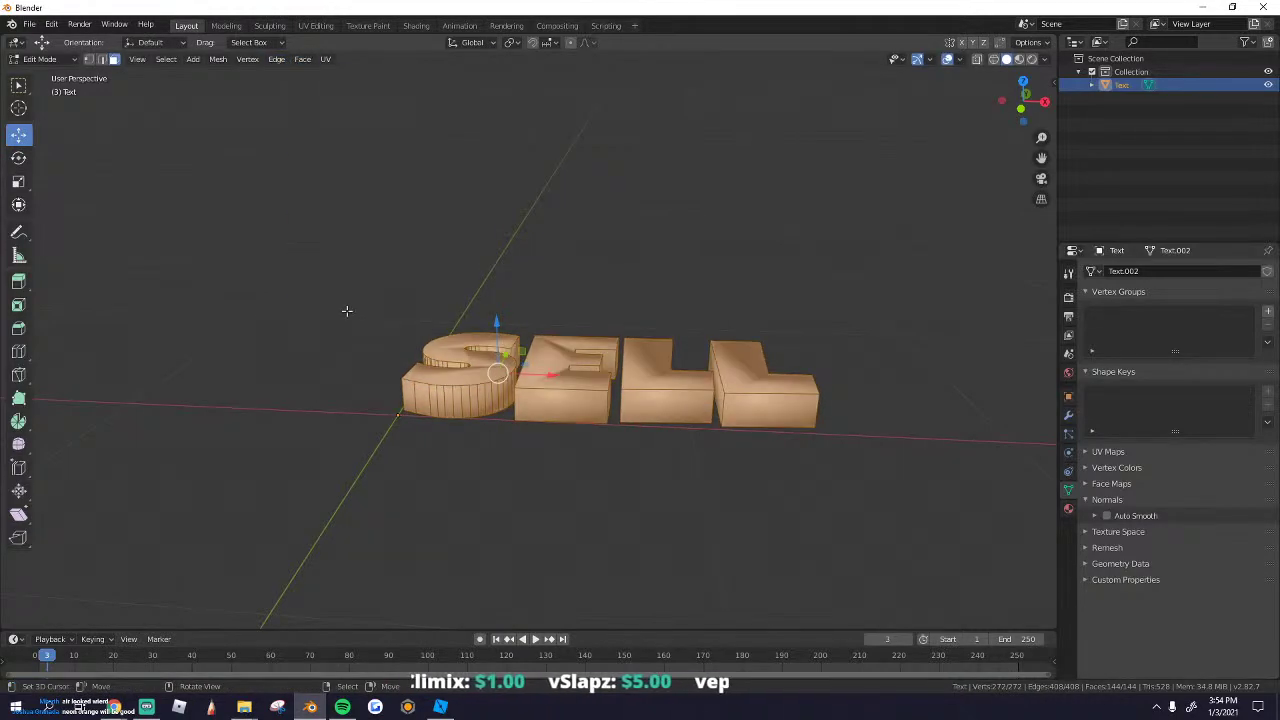
{"action": "left_click", "coordinate": [1106, 515]}
{"action": "key", "text": "Tab"}
{"action": "middle_click_drag", "start_coordinate": [546, 364], "coordinate": [682, 500]}
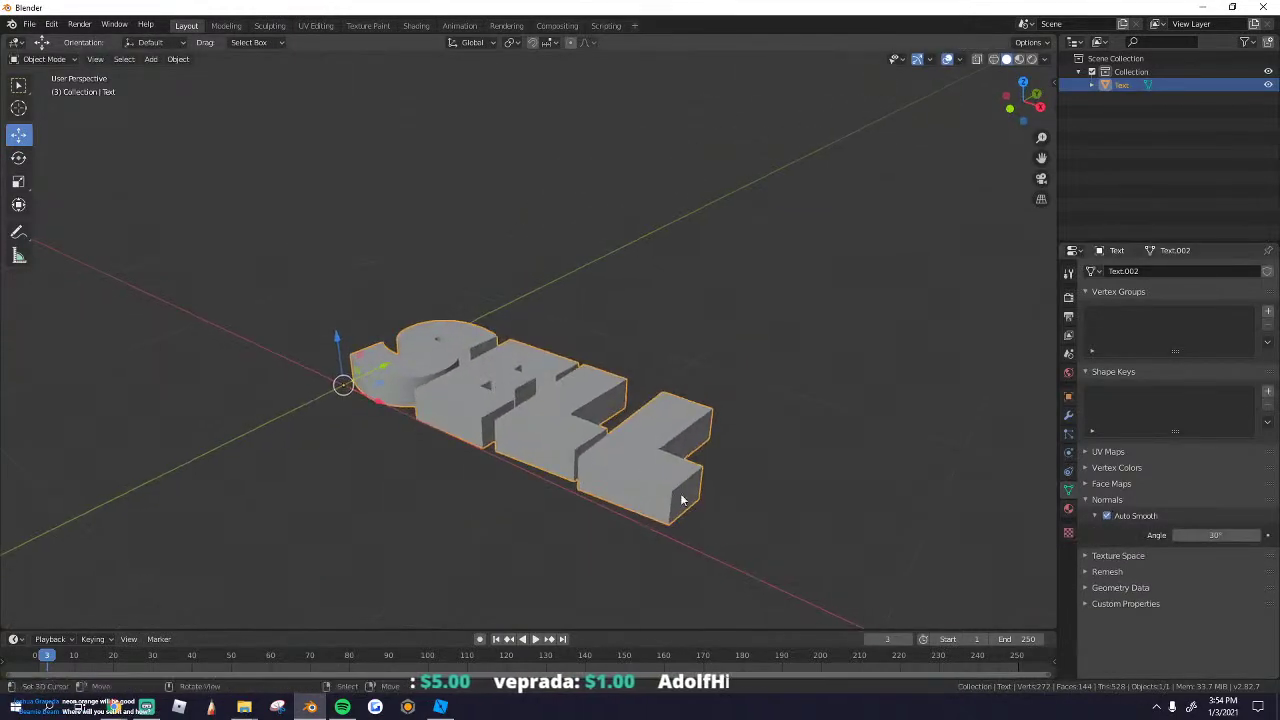
Step: Export the SELL mesh as a Wavefront OBJ file to the Documents folder
{"action": "left_click", "coordinate": [30, 24]}
{"action": "mouse_move", "coordinate": [59, 216]}
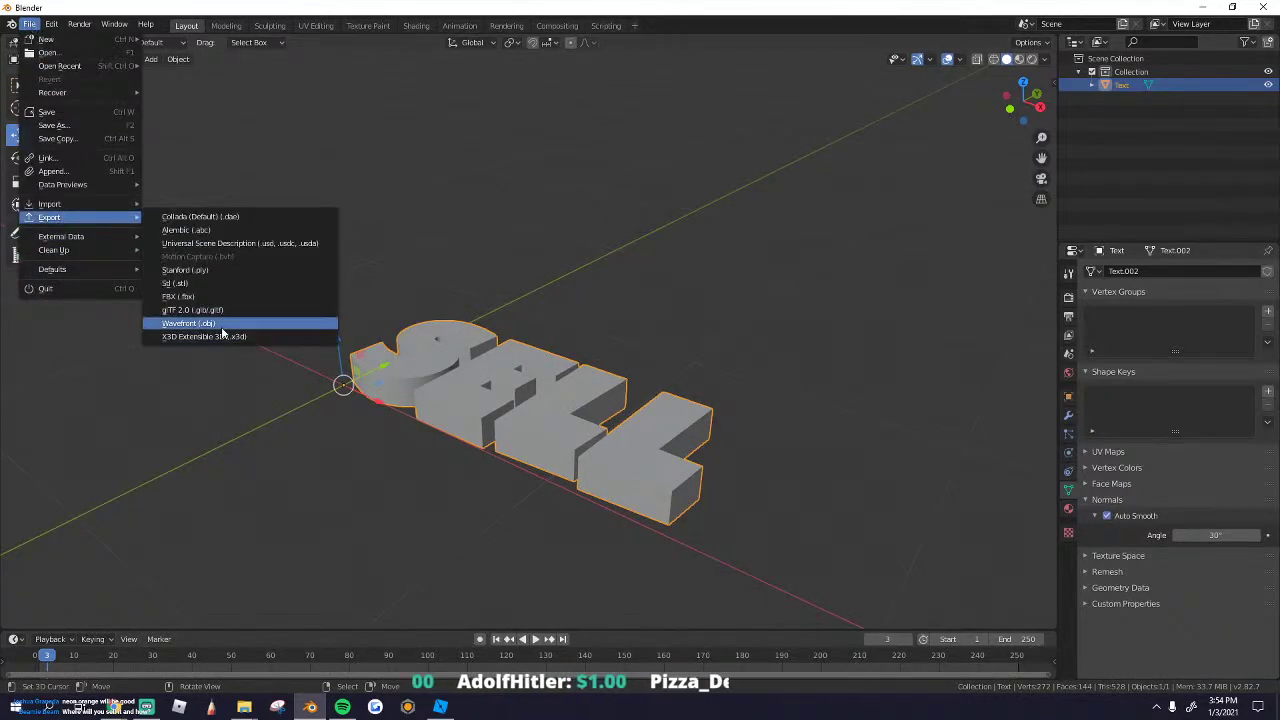
{"action": "left_click", "coordinate": [300, 324]}
{"action": "left_click", "coordinate": [845, 405]}
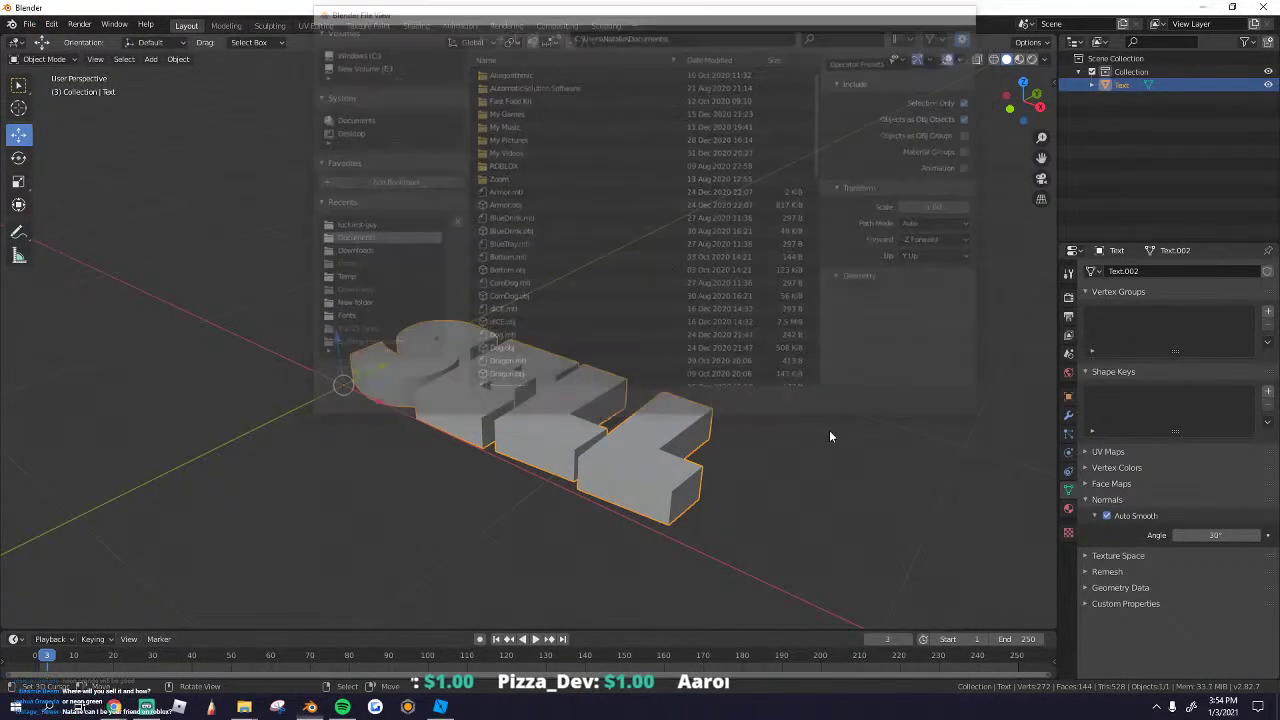
Step: Switch to Roblox Studio and insert a new MeshPart into the map
{"action": "left_click", "coordinate": [440, 707]}
{"action": "right_click_drag", "start_coordinate": [443, 563], "coordinate": [397, 285]}
{"action": "right_click", "coordinate": [397, 287]}
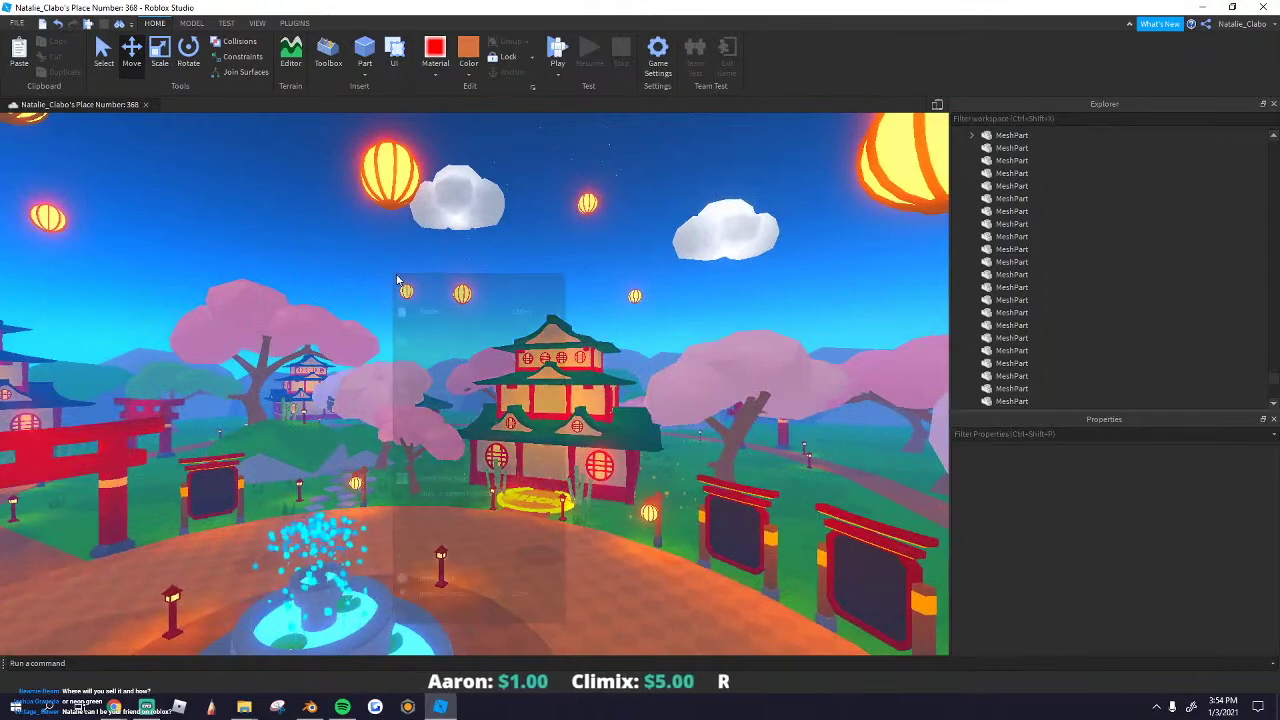
{"action": "left_click", "coordinate": [489, 574]}
{"action": "left_click", "coordinate": [495, 389]}
{"action": "scroll", "coordinate": [486, 380], "scroll_direction": "up", "scroll_amount": 12}
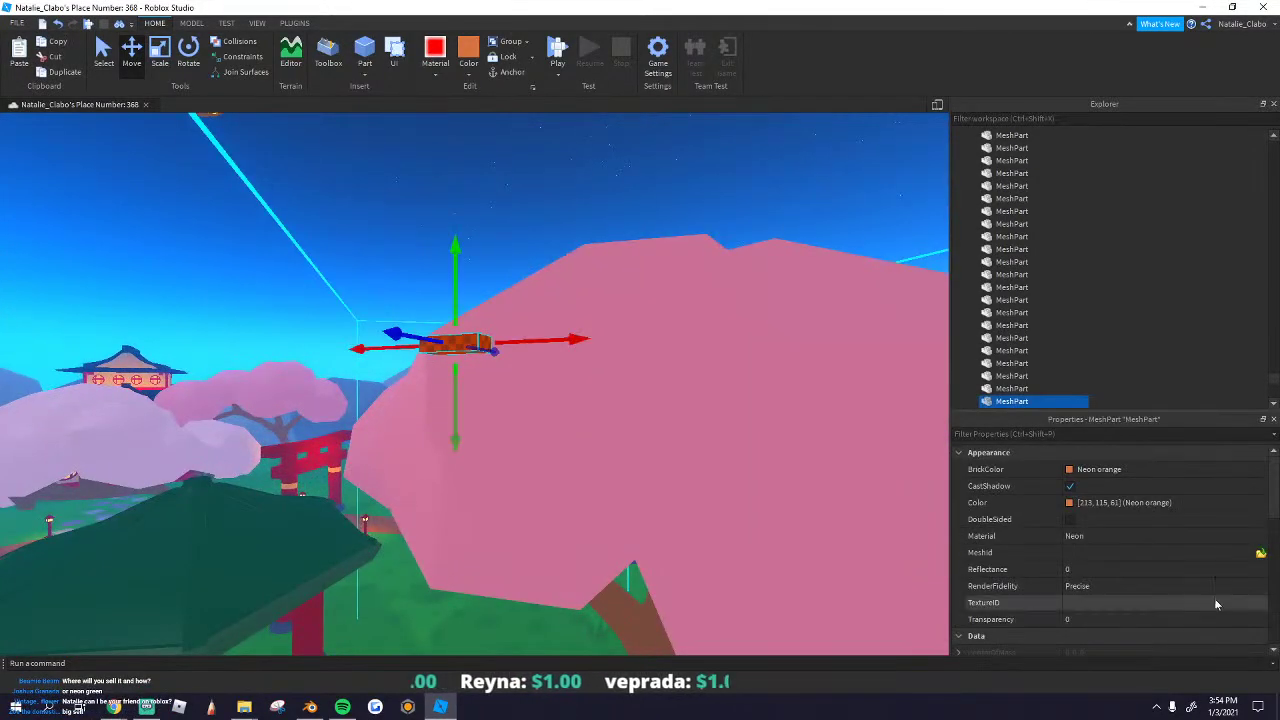
Step: Assign the exported SELL mesh file to the new MeshPart, accepting the placement from its location data
{"action": "left_click", "coordinate": [1260, 552]}
{"action": "left_click", "coordinate": [601, 603]}
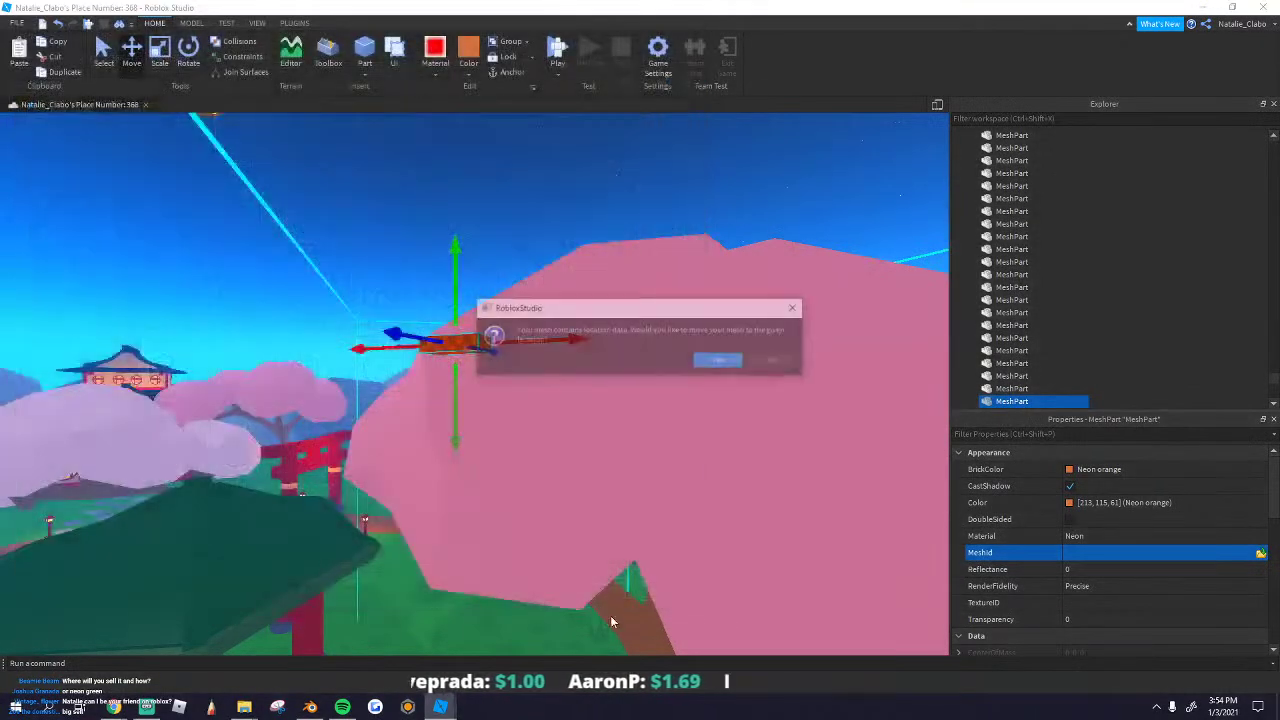
{"action": "left_click", "coordinate": [719, 360]}
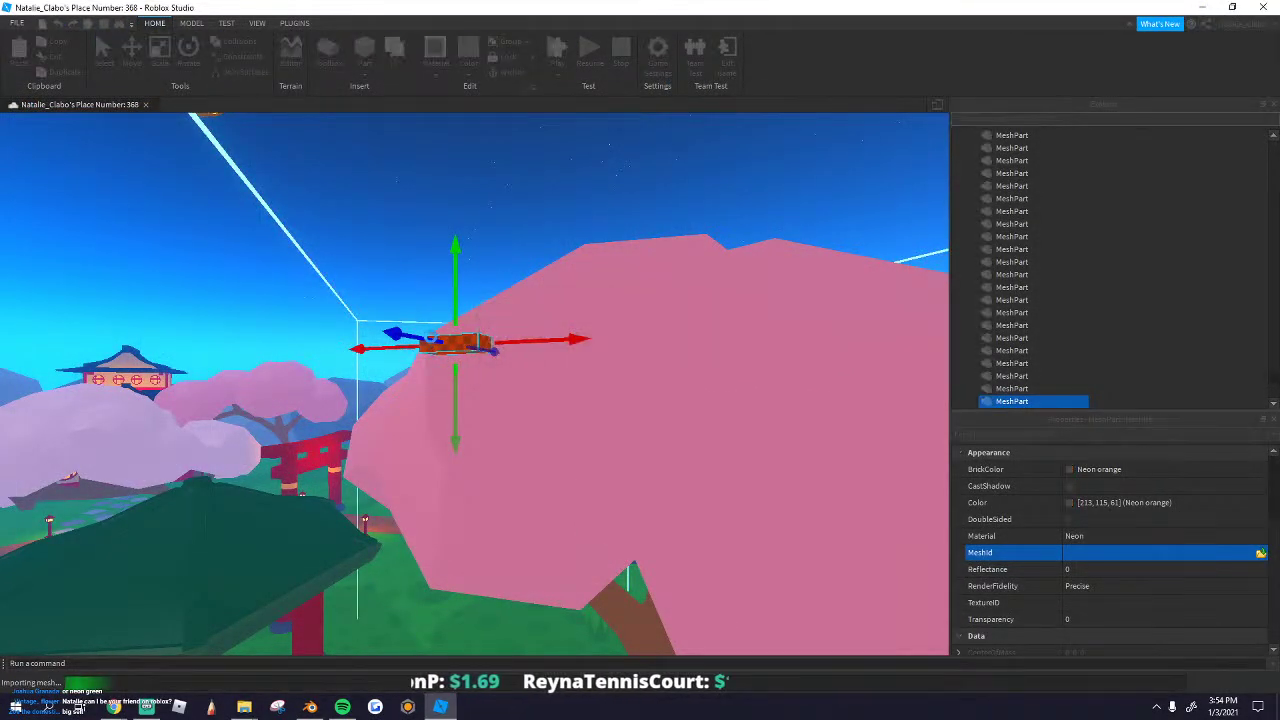
Step: Move the SELL text down to the plaza floor beside the gazebo with the green glowing ring
{"action": "scroll", "coordinate": [457, 334], "scroll_direction": "up", "scroll_amount": 3}
{"action": "right_click_drag", "start_coordinate": [454, 336], "coordinate": [456, 338]}
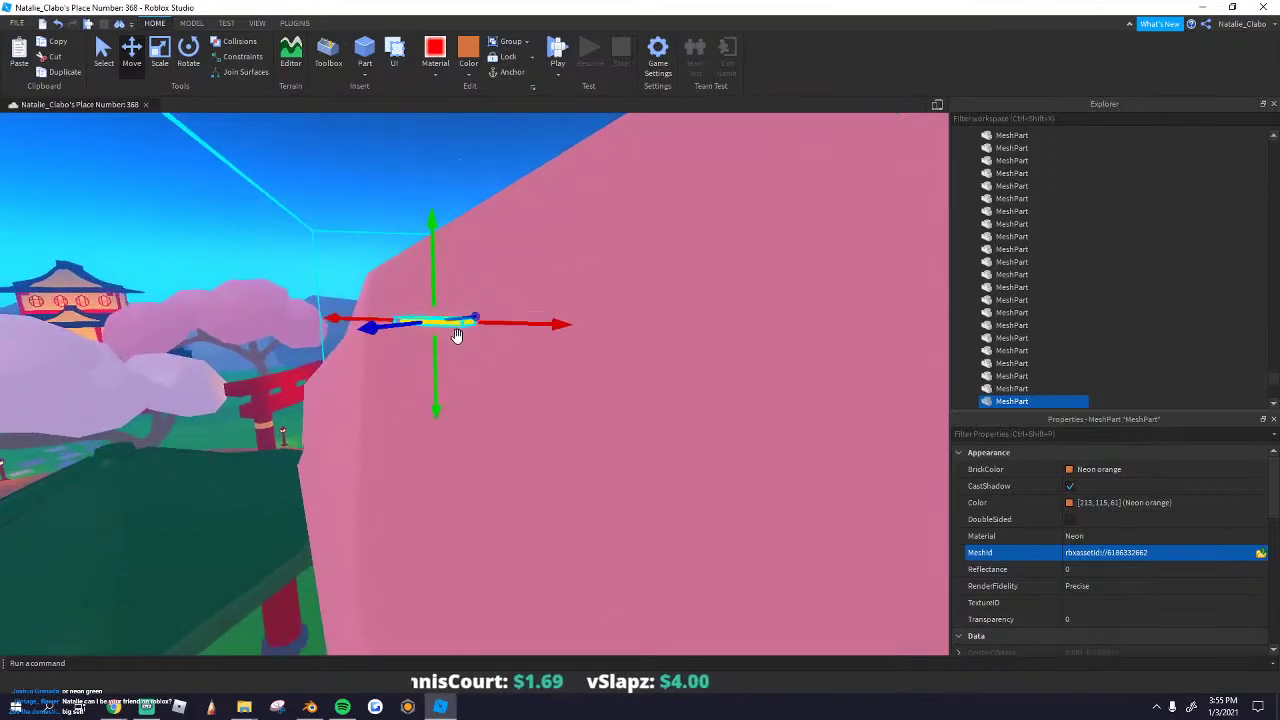
{"action": "left_click_drag", "start_coordinate": [456, 338], "coordinate": [443, 517]}
{"action": "right_click_drag", "start_coordinate": [443, 517], "coordinate": [423, 344]}
{"action": "scroll", "coordinate": [423, 344], "scroll_direction": "up", "scroll_amount": 5}
{"action": "left_click_drag", "start_coordinate": [423, 344], "coordinate": [450, 535]}
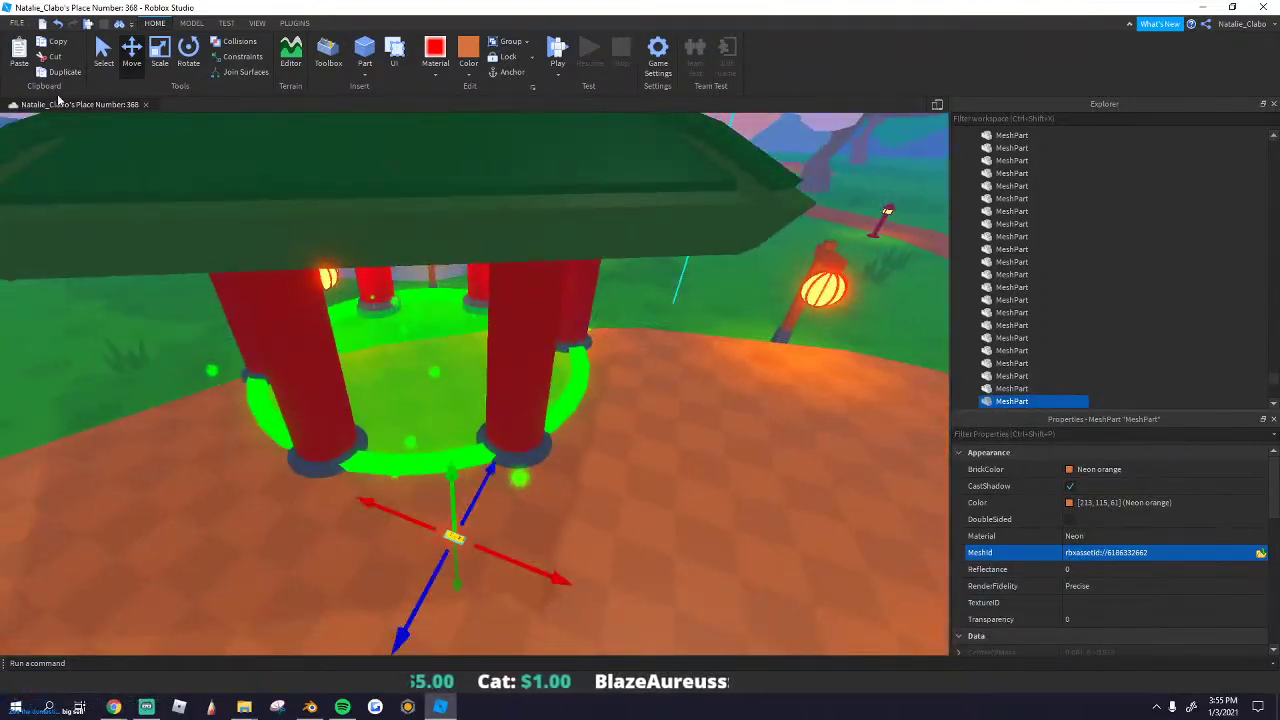
Step: Move the SELL text inside the gazebo's green ring and scale it up across the ring
{"action": "left_click", "coordinate": [186, 64]}
{"action": "left_click_drag", "start_coordinate": [485, 575], "coordinate": [466, 434]}
{"action": "scroll", "coordinate": [466, 434], "scroll_direction": "up", "scroll_amount": 3}
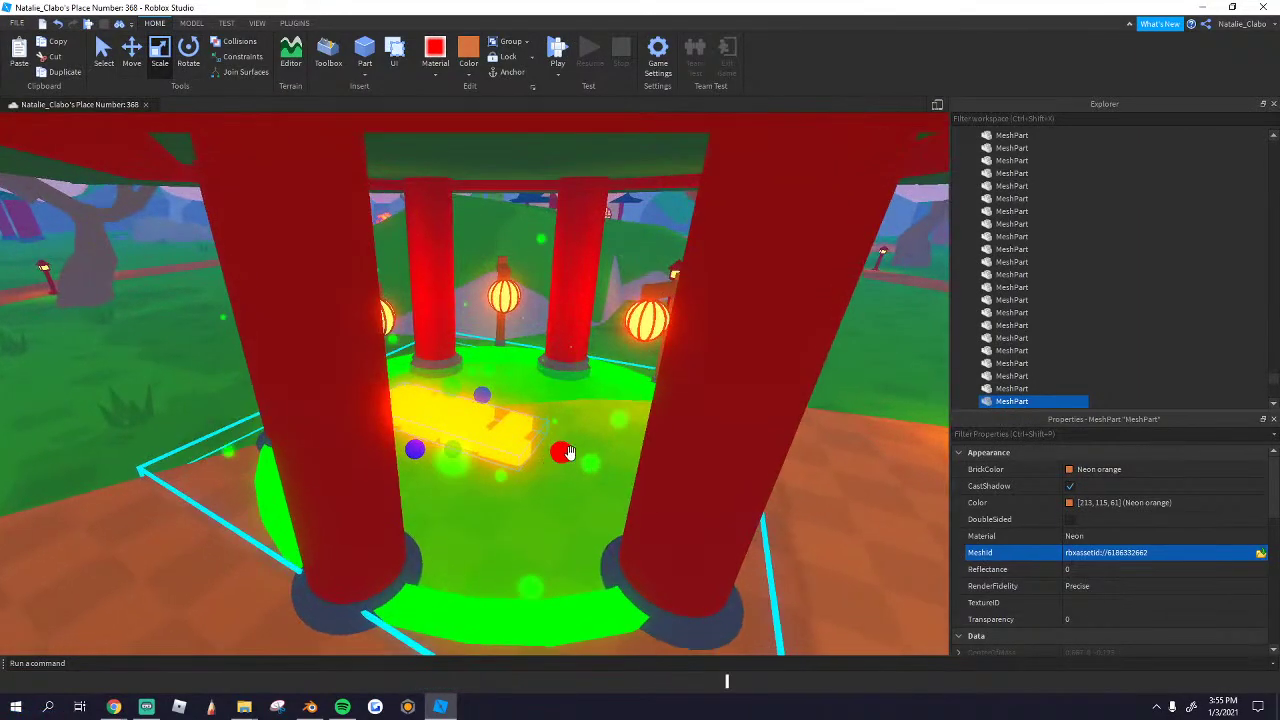
{"action": "left_click_drag", "start_coordinate": [566, 454], "coordinate": [743, 480]}
{"action": "scroll", "coordinate": [600, 430], "scroll_direction": "up", "scroll_amount": 2}
{"action": "mouse_move", "coordinate": [558, 417]}
{"action": "left_mouse_down"}
{"action": "mouse_move", "coordinate": [554, 440]}
{"action": "mouse_move", "coordinate": [543, 430]}
{"action": "left_mouse_up"}
Step: Rotate the flat SELL text inside the green ring to align it with the gazebo's front opening
{"action": "key", "text": "s"}
{"action": "key", "text": "d"}
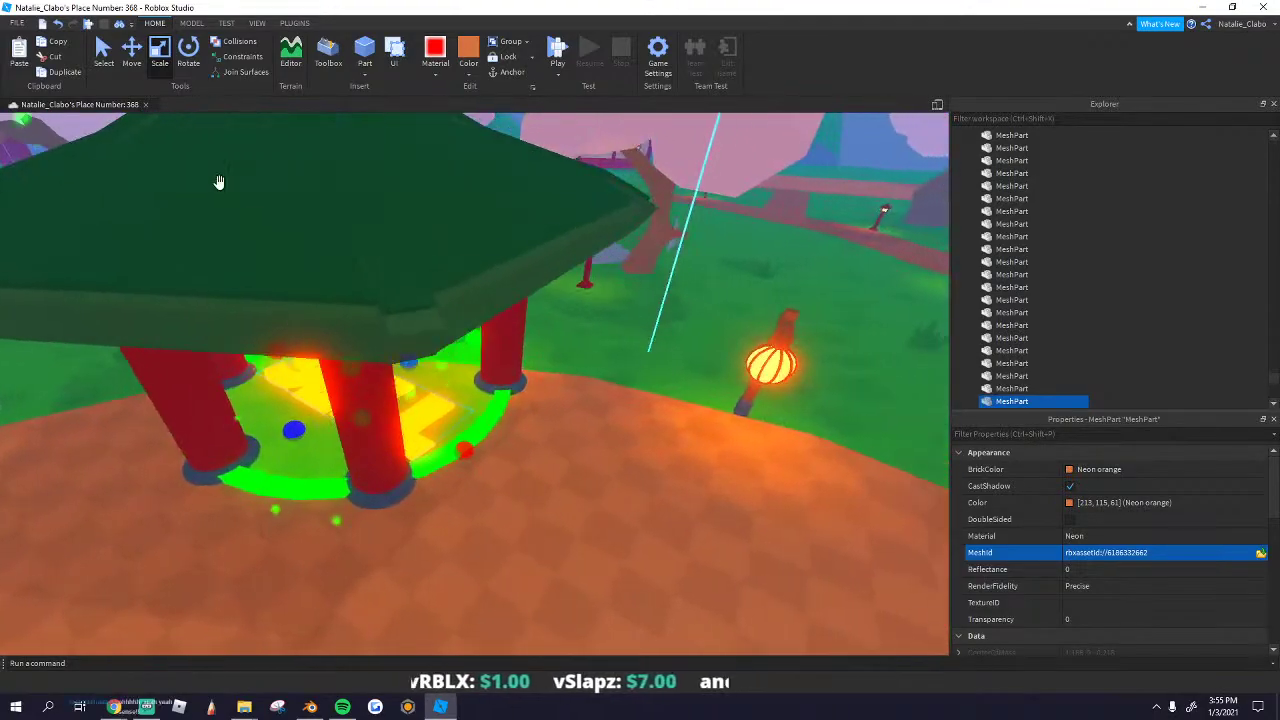
{"action": "key", "text": "w"}
{"action": "left_click_drag", "start_coordinate": [404, 458], "coordinate": [438, 446]}
{"action": "key", "text": "a"}
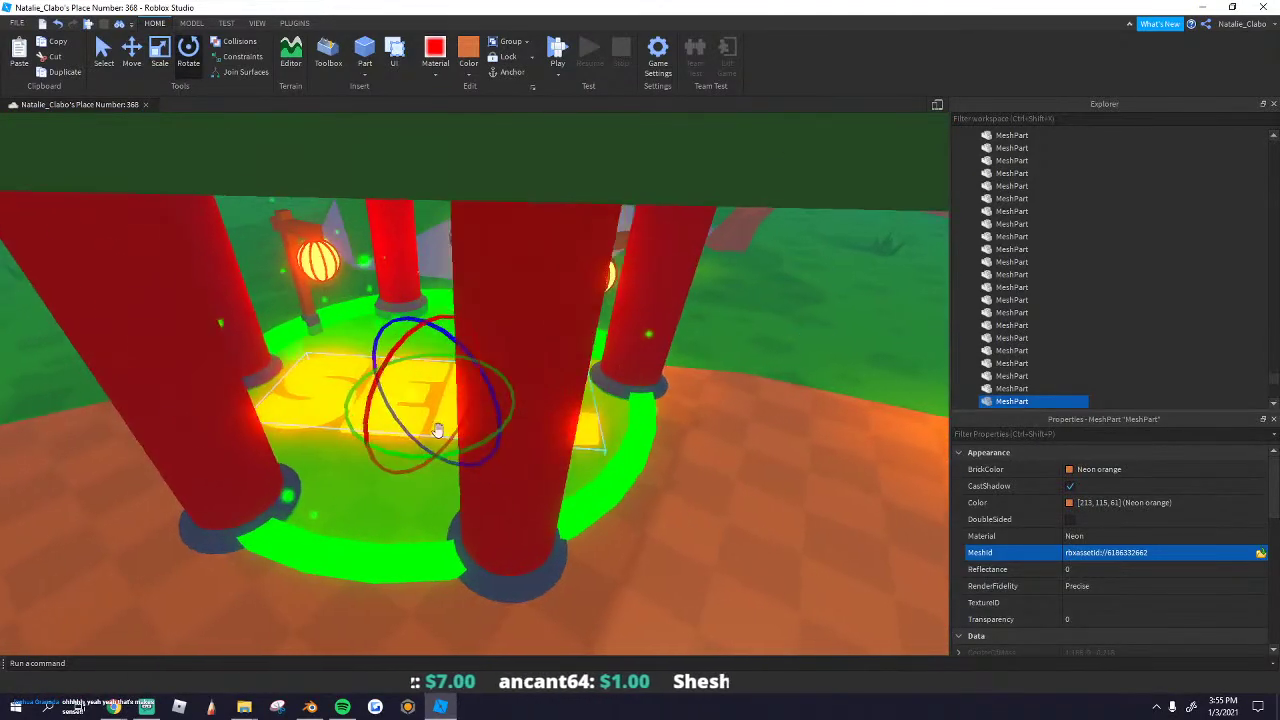
{"action": "key", "text": "w"}
{"action": "left_click", "coordinate": [400, 608]}
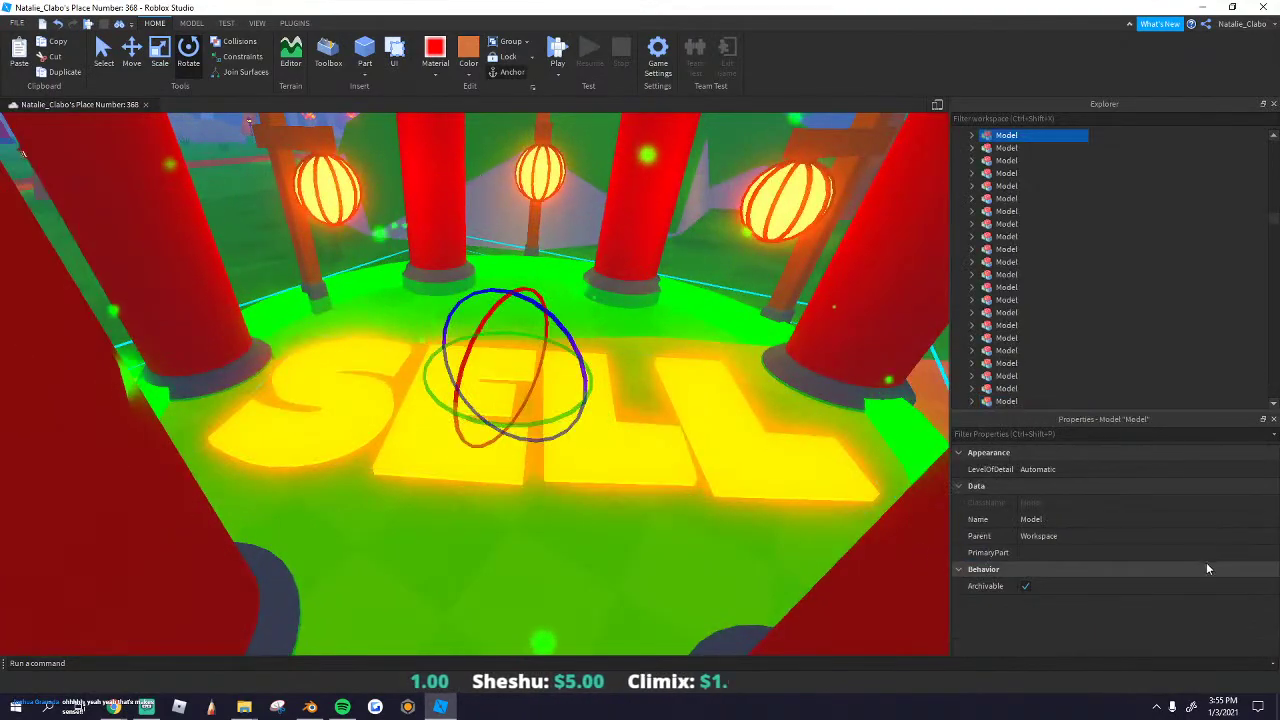
Step: Copy the color 31, 128, 29 from the gazebo's green glow part and apply it to the SELL text
{"action": "left_click", "coordinate": [706, 565], "text": "alt"}
{"action": "left_click", "coordinate": [1102, 506]}
{"action": "right_click", "coordinate": [1103, 509]}
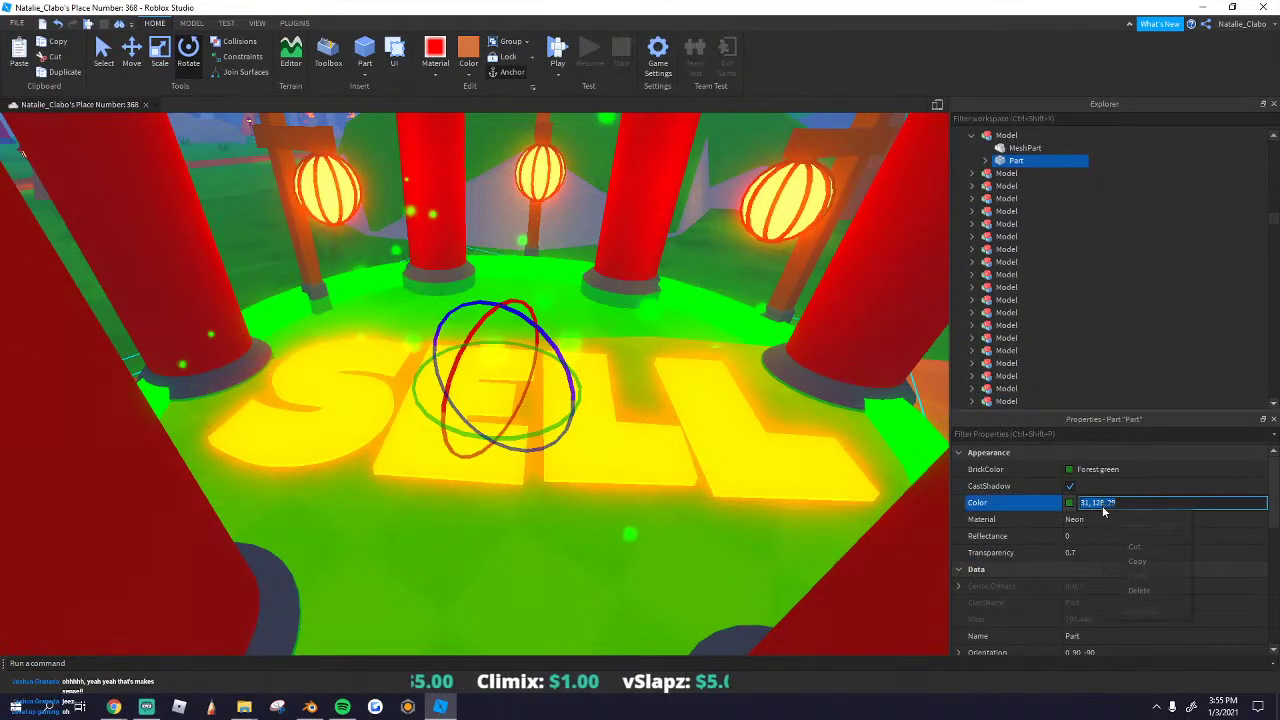
{"action": "left_click", "coordinate": [1135, 562]}
{"action": "left_click", "coordinate": [737, 471]}
{"action": "key", "text": "Return"}
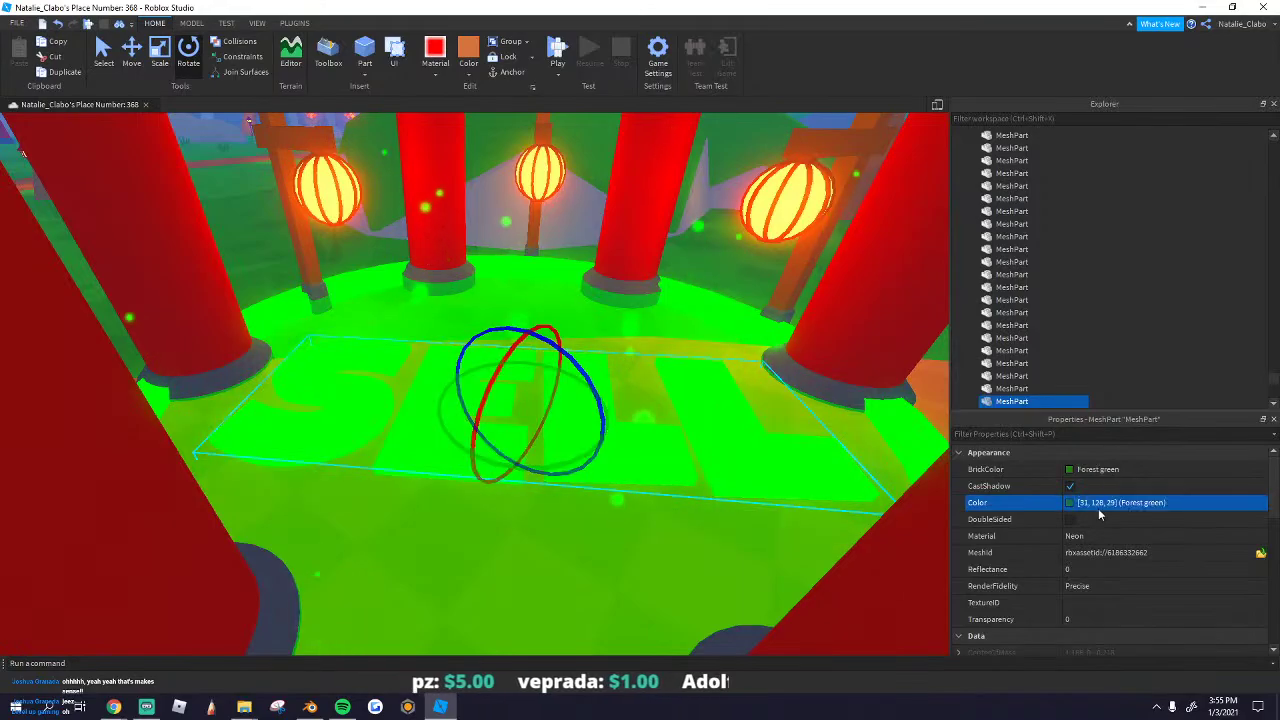
Step: Darken the SELL text's green slightly to RGB 31, 122, 27
{"action": "scroll", "coordinate": [500, 217], "scroll_direction": "down", "scroll_amount": 5}
{"action": "right_click_drag", "start_coordinate": [500, 217], "coordinate": [500, 217]}
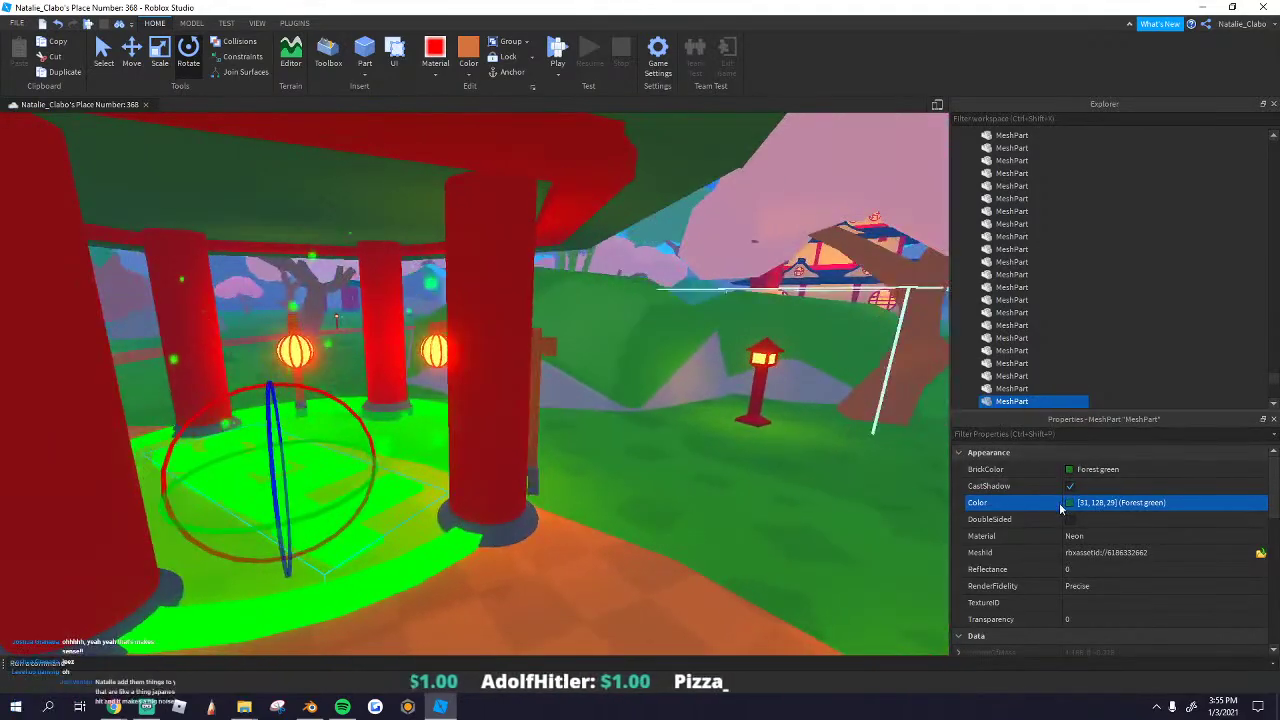
{"action": "left_click", "coordinate": [1067, 503]}
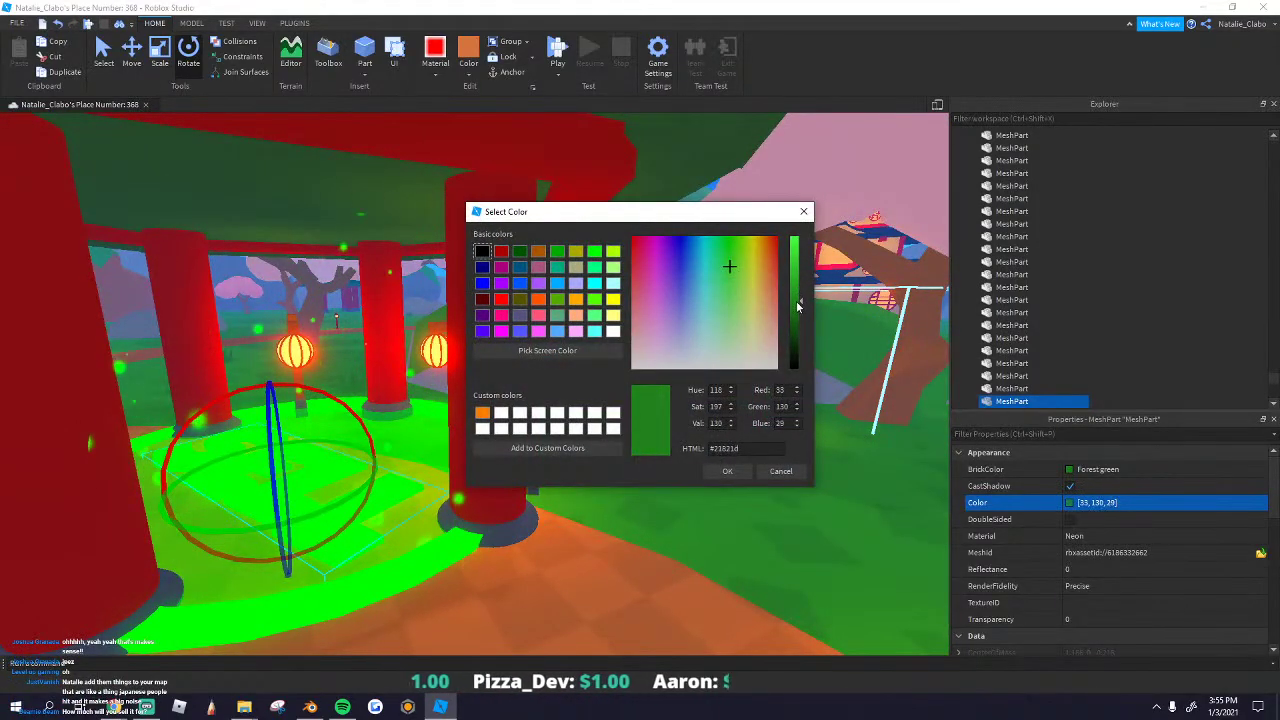
{"action": "left_click", "coordinate": [729, 471]}
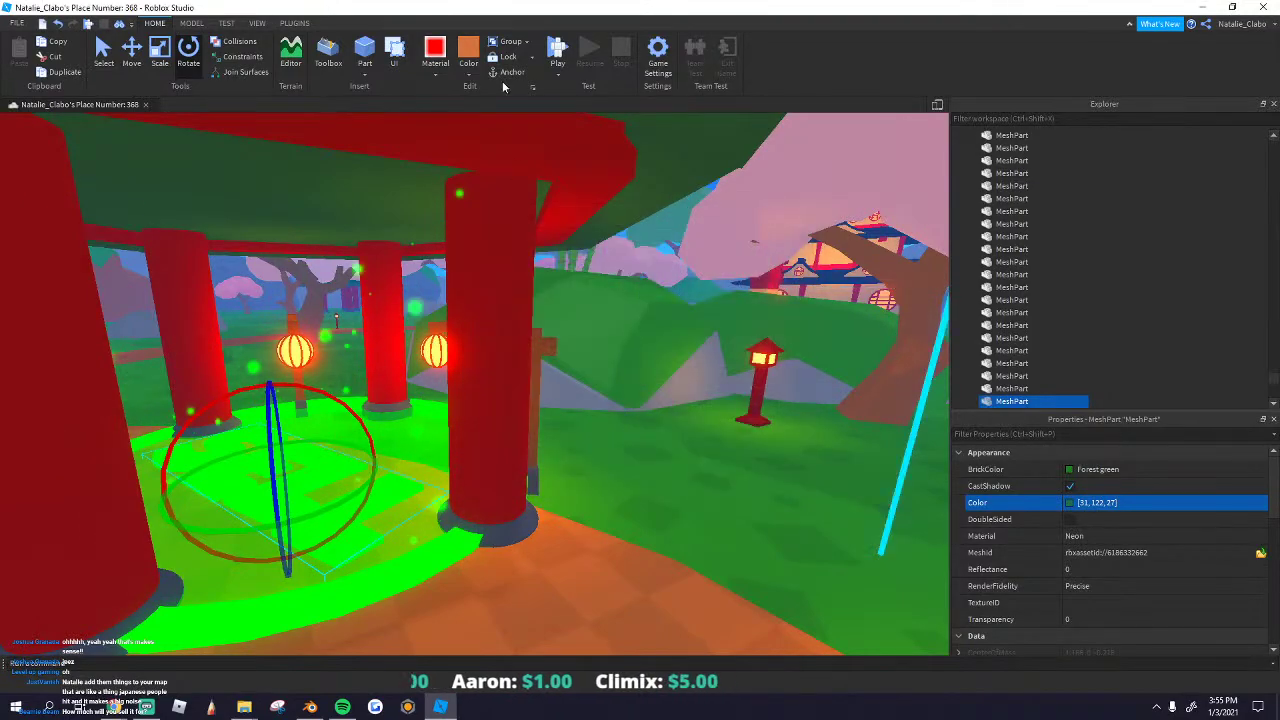
Step: Deselect the SELL text and examine how its green lettering reads from outside the gazebo and above the plaza
{"action": "left_click", "coordinate": [747, 157]}
{"action": "scroll", "coordinate": [517, 214], "scroll_direction": "down", "scroll_amount": 8}
{"action": "right_click_drag", "start_coordinate": [517, 214], "coordinate": [280, 218]}
{"action": "left_click", "coordinate": [267, 217]}
{"action": "scroll", "coordinate": [497, 371], "scroll_direction": "up", "scroll_amount": 6}
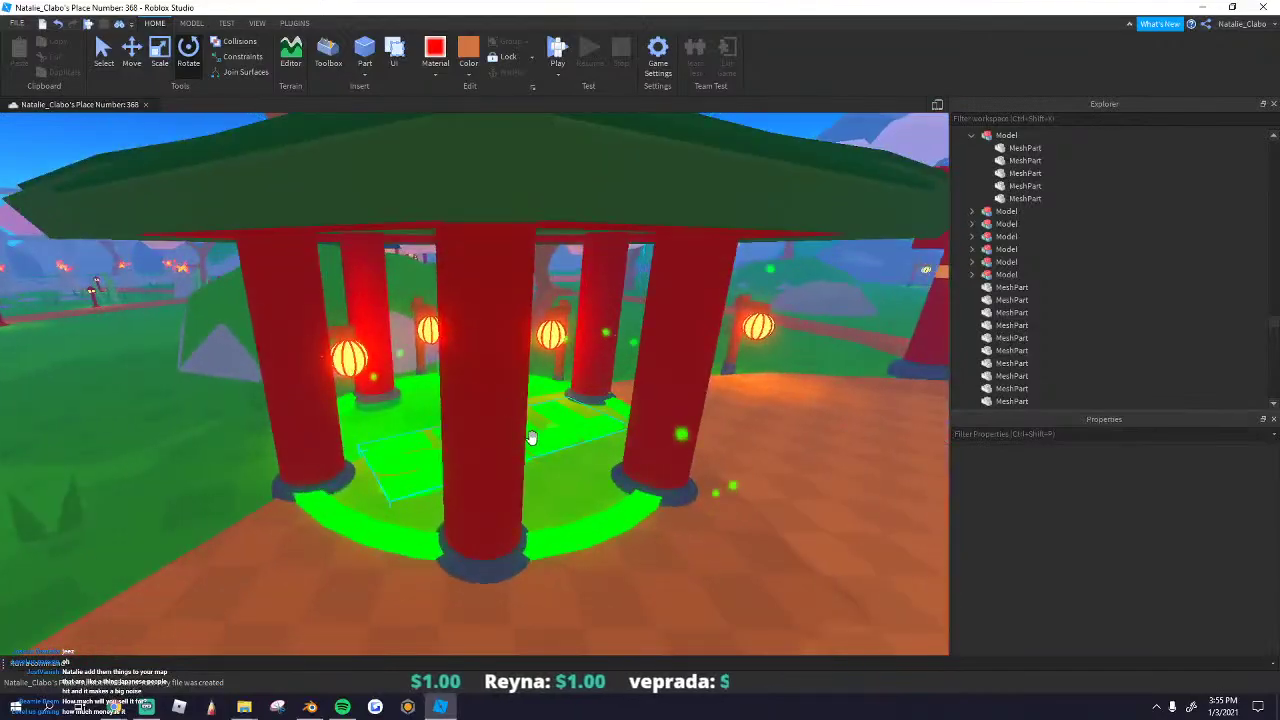
{"action": "right_click_drag", "start_coordinate": [529, 437], "coordinate": [529, 439]}
{"action": "scroll", "coordinate": [529, 439], "scroll_direction": "down", "scroll_amount": 10}
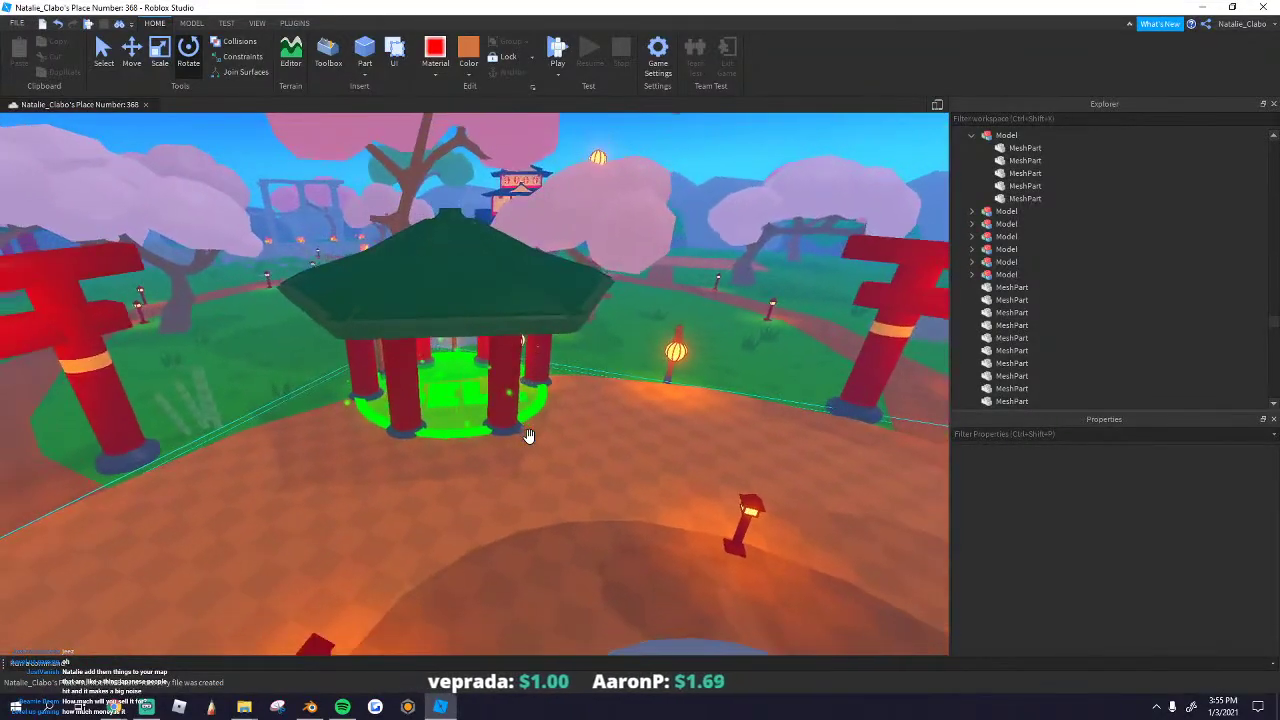
{"action": "key", "text": "q"}
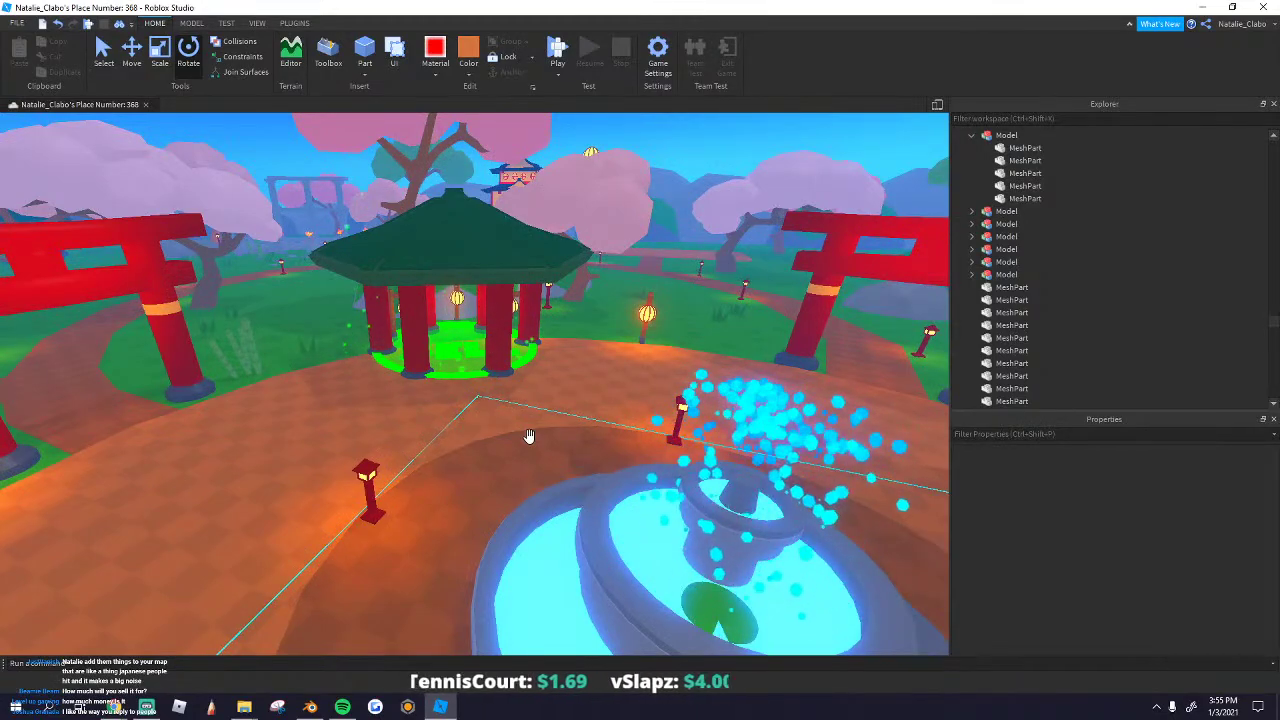
{"action": "right_click_drag", "start_coordinate": [502, 438], "coordinate": [502, 436]}
{"action": "scroll", "coordinate": [502, 438], "scroll_direction": "down", "scroll_amount": 6}
{"action": "scroll", "coordinate": [502, 438], "scroll_direction": "down", "scroll_amount": 8}
{"action": "scroll", "coordinate": [326, 215], "scroll_direction": "down", "scroll_amount": 5}
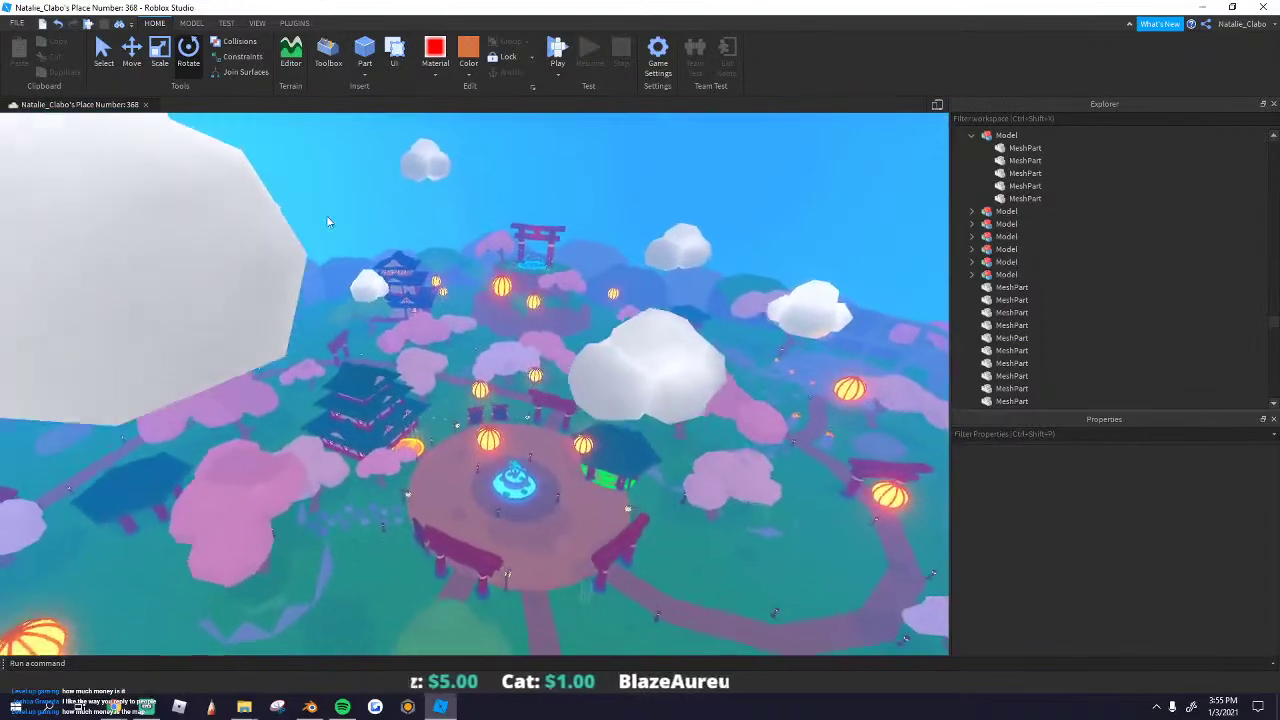
Step: Select the objects across the whole map from a distant overview and clear the selection
{"action": "scroll", "coordinate": [534, 394], "scroll_direction": "down", "scroll_amount": 12}
{"action": "right_click_drag", "start_coordinate": [534, 394], "coordinate": [534, 394]}
{"action": "scroll", "coordinate": [534, 394], "scroll_direction": "down", "scroll_amount": 5}
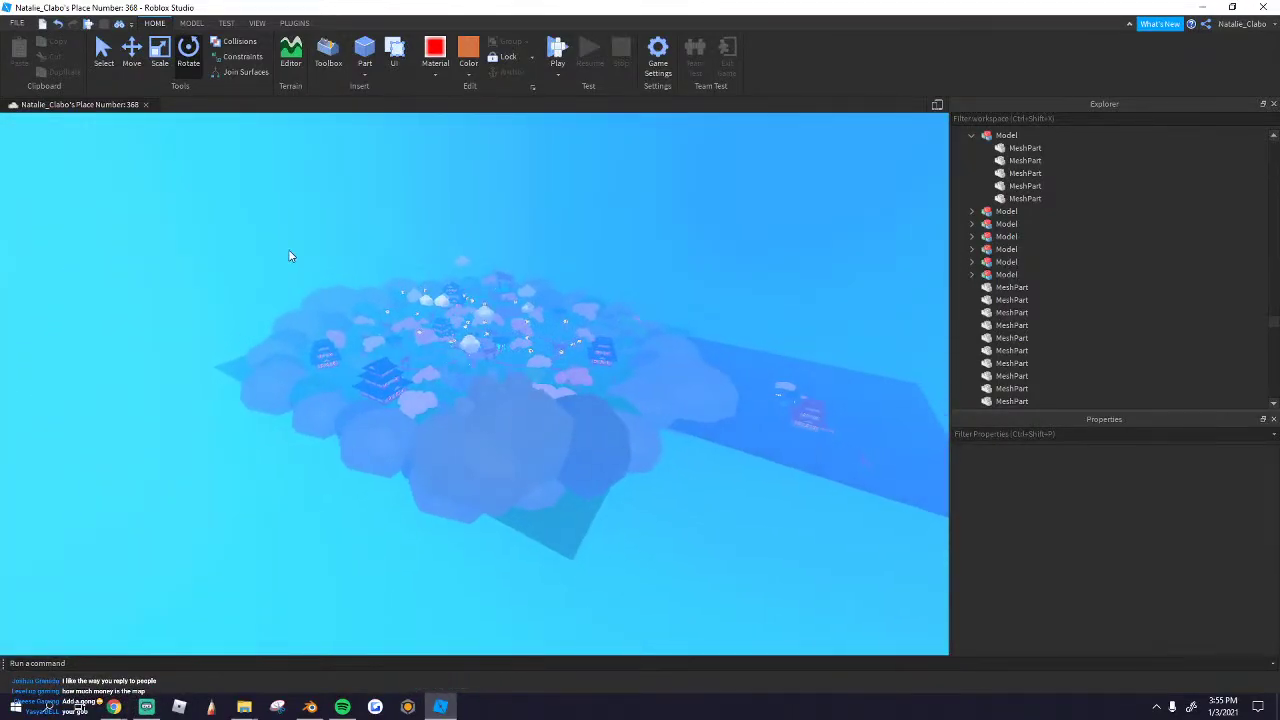
{"action": "left_click_drag", "start_coordinate": [195, 203], "coordinate": [600, 480]}
{"action": "left_click_drag", "start_coordinate": [651, 530], "coordinate": [705, 525]}
{"action": "scroll", "coordinate": [315, 260], "scroll_direction": "up", "scroll_amount": 1}
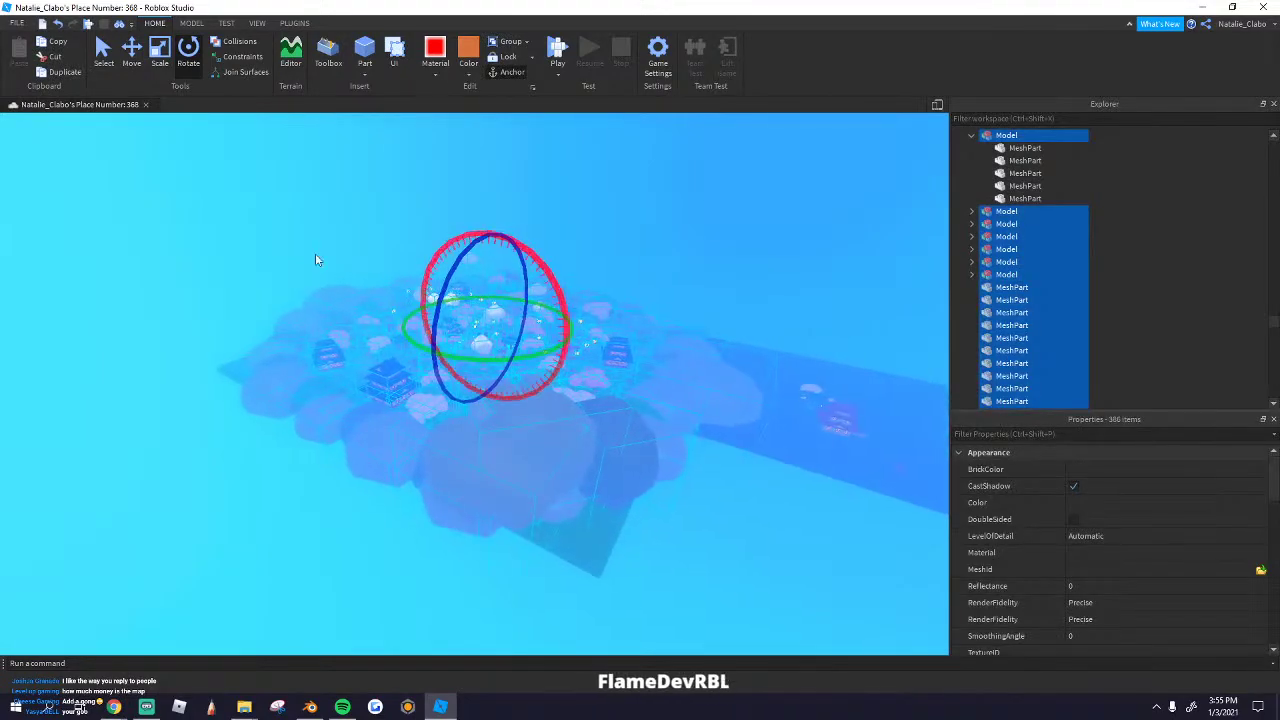
{"action": "left_click", "coordinate": [260, 242]}
Step: Darken the SELL text inside the gazebo to a deep green of RGB 20, 79, 17
{"action": "scroll", "coordinate": [468, 368], "scroll_direction": "up", "scroll_amount": 10}
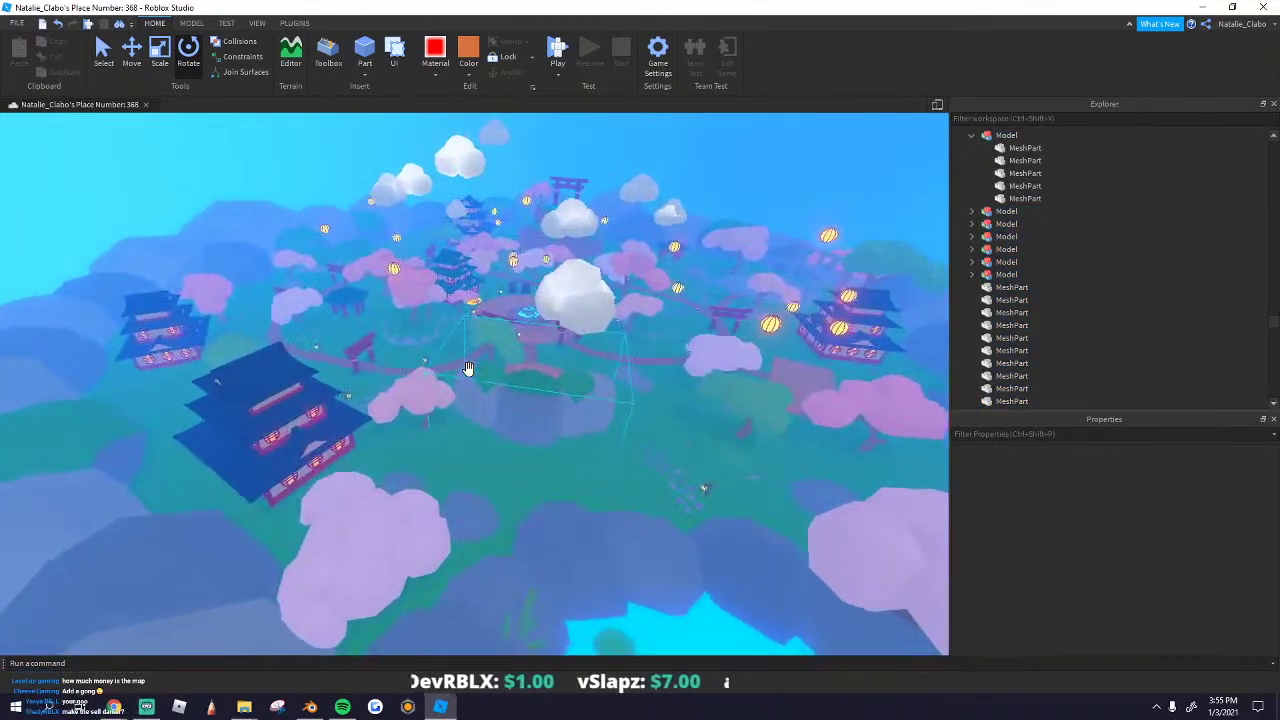
{"action": "right_click_drag", "start_coordinate": [468, 368], "coordinate": [468, 368]}
{"action": "key", "text": "w"}
{"action": "key", "text": "w"}
{"action": "key", "text": "w"}
{"action": "right_click_drag", "start_coordinate": [443, 468], "coordinate": [443, 468]}
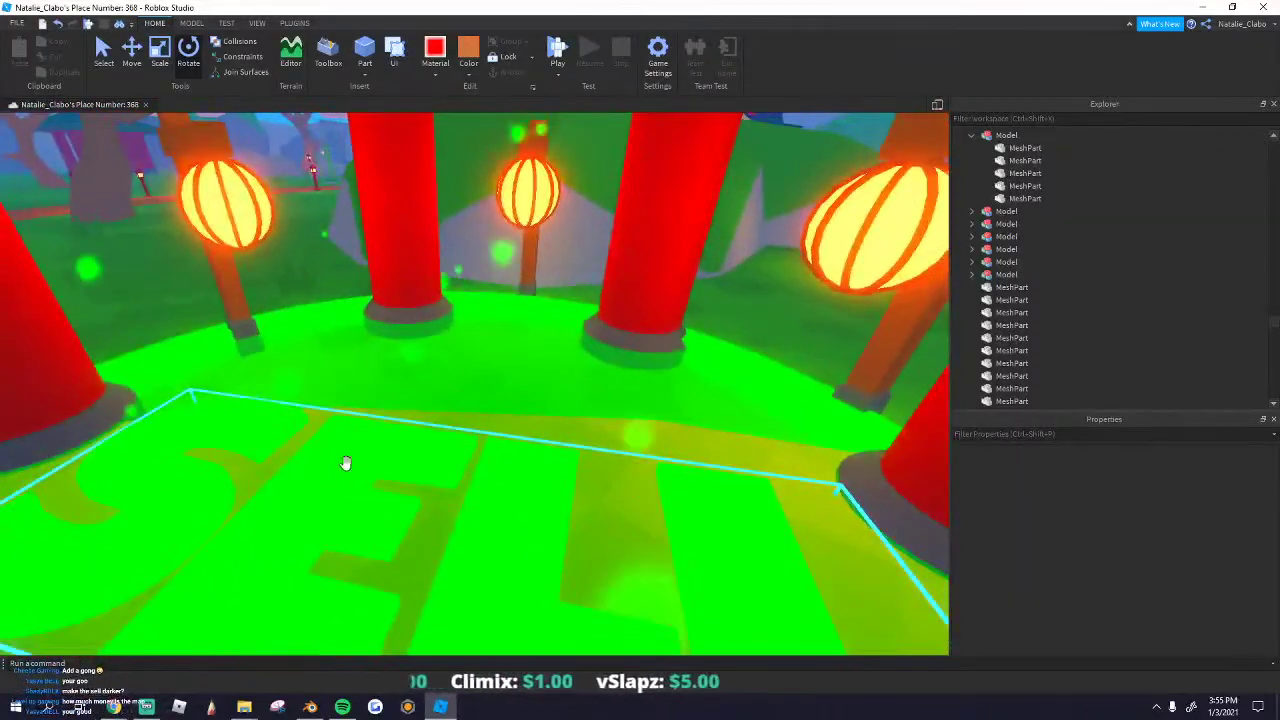
{"action": "left_click", "coordinate": [344, 462]}
{"action": "left_click", "coordinate": [1100, 502]}
{"action": "left_click", "coordinate": [1069, 502]}
{"action": "left_click_drag", "start_coordinate": [797, 304], "coordinate": [791, 334]}
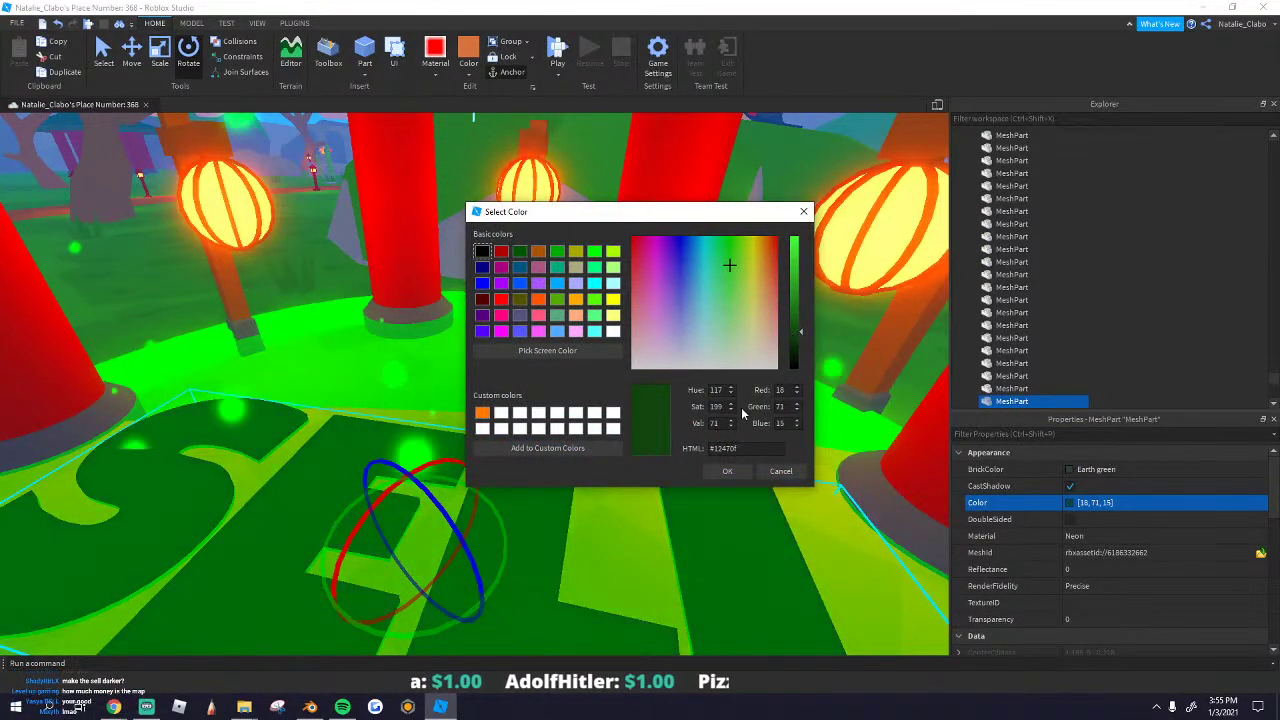
{"action": "left_click", "coordinate": [792, 327]}
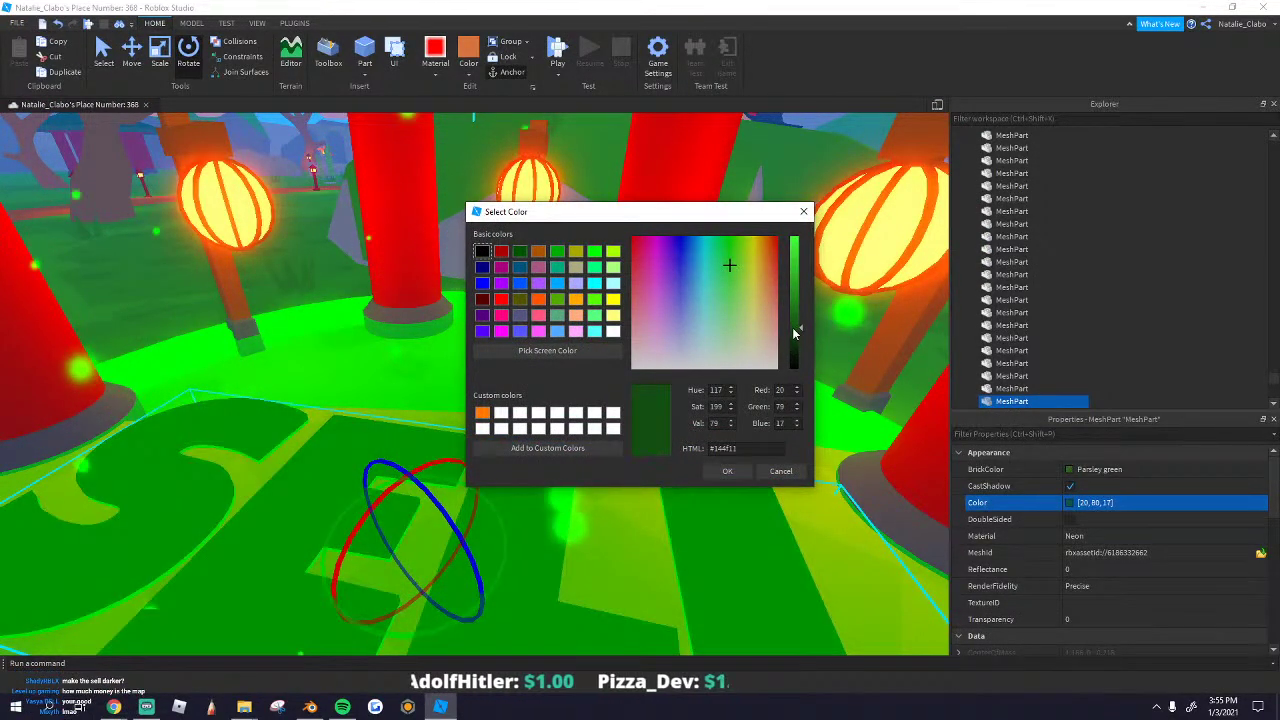
{"action": "left_click", "coordinate": [712, 472]}
Step: Examine the recolored SELL text from outside the gazebo and look over the garden as far as the stone ruins
{"action": "key", "text": "s"}
{"action": "right_click_drag", "start_coordinate": [634, 440], "coordinate": [634, 440]}
{"action": "left_click", "coordinate": [415, 242]}
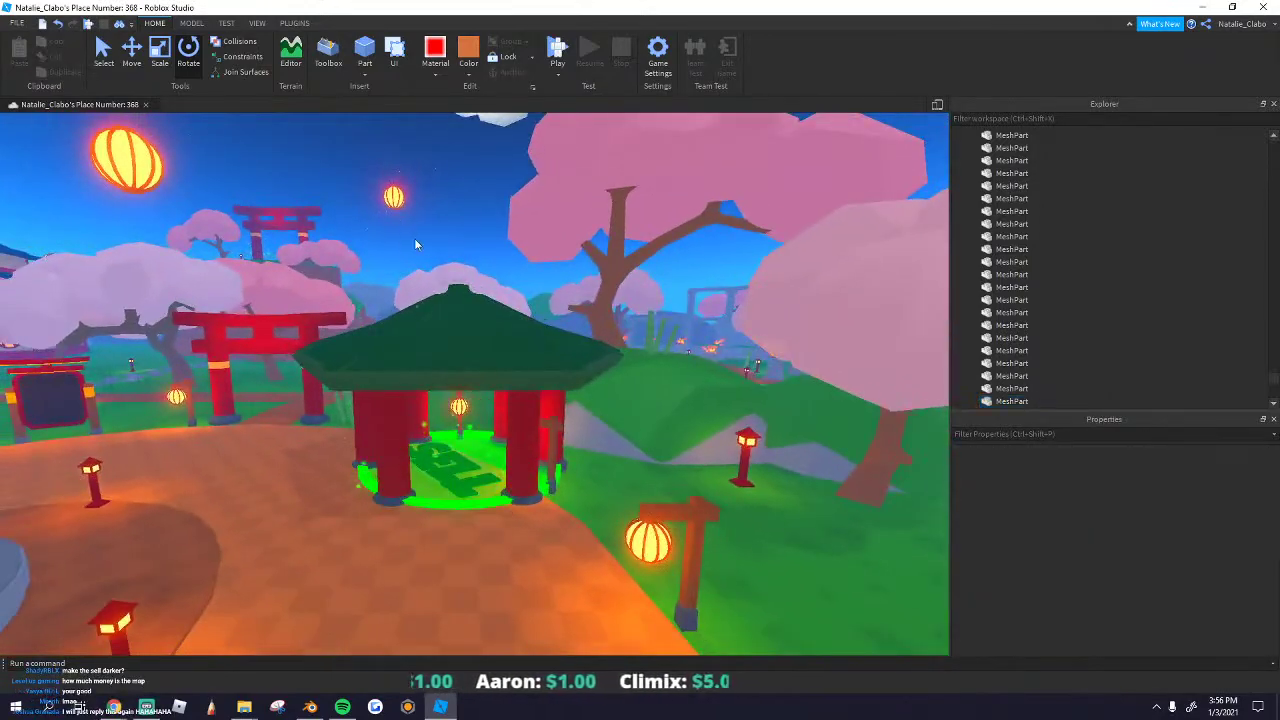
{"action": "mouse_move", "coordinate": [486, 289]}
{"action": "right_mouse_down"}
{"action": "mouse_move", "coordinate": [507, 310]}
{"action": "mouse_move", "coordinate": [498, 305]}
{"action": "right_mouse_up"}
{"action": "key", "text": "w"}
{"action": "key", "text": "s"}
{"action": "key", "text": "s"}
{"action": "key", "text": "s"}
{"action": "key", "text": "w"}
{"action": "key", "text": "s"}
{"action": "key", "text": "w"}
{"action": "key", "text": "s"}
{"action": "right_click_drag", "start_coordinate": [513, 488], "coordinate": [510, 487]}
{"action": "key", "text": "w"}
{"action": "key", "text": "s"}
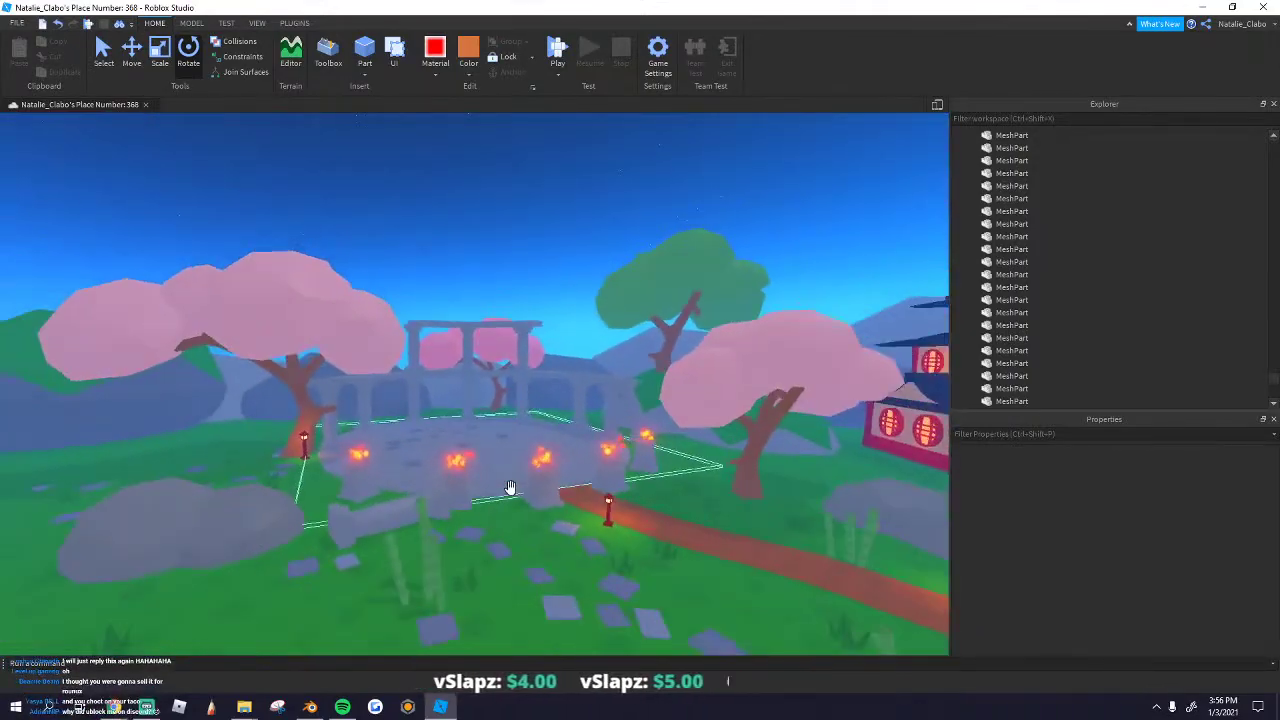
Step: Copy the fallen stone pillar beside the ruins and stand the copy upright on open grass near the green-roofed gazebo
{"action": "scroll", "coordinate": [510, 487], "scroll_direction": "down", "scroll_amount": 5}
{"action": "scroll", "coordinate": [362, 444], "scroll_direction": "up", "scroll_amount": 6}
{"action": "left_click", "coordinate": [438, 506]}
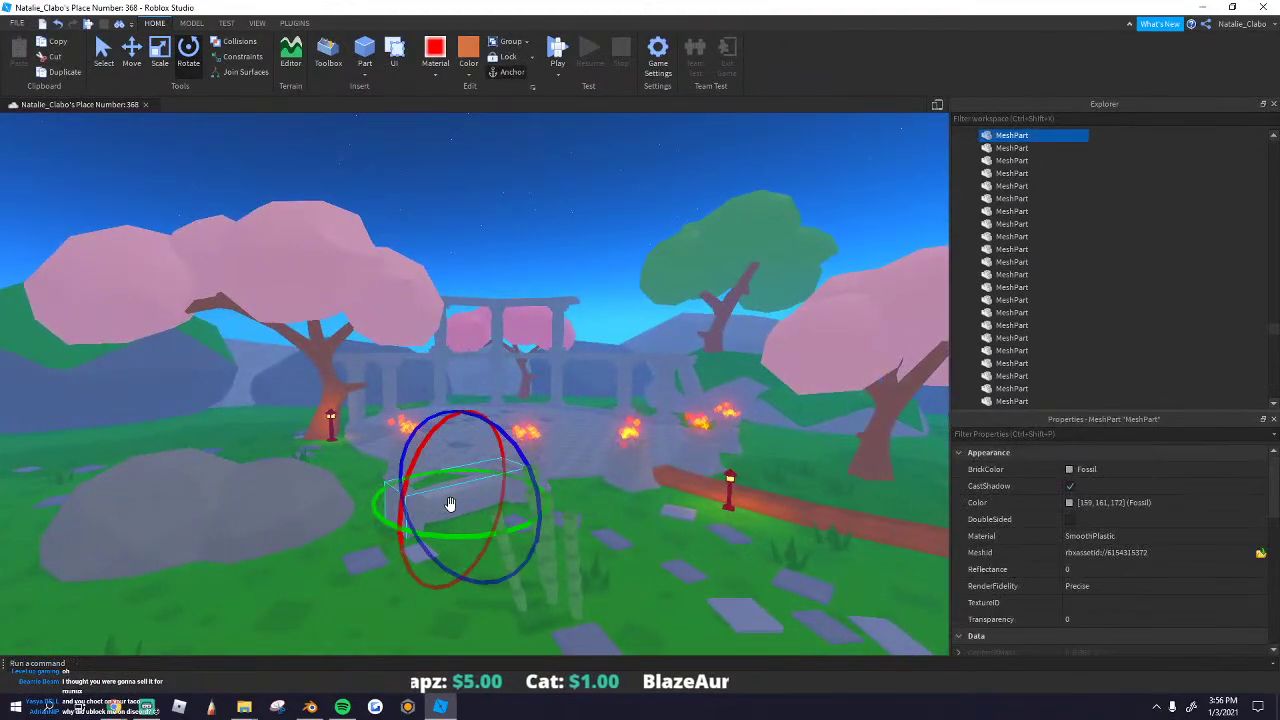
{"action": "key", "text": "ctrl+c"}
{"action": "key", "text": "ctrl+v"}
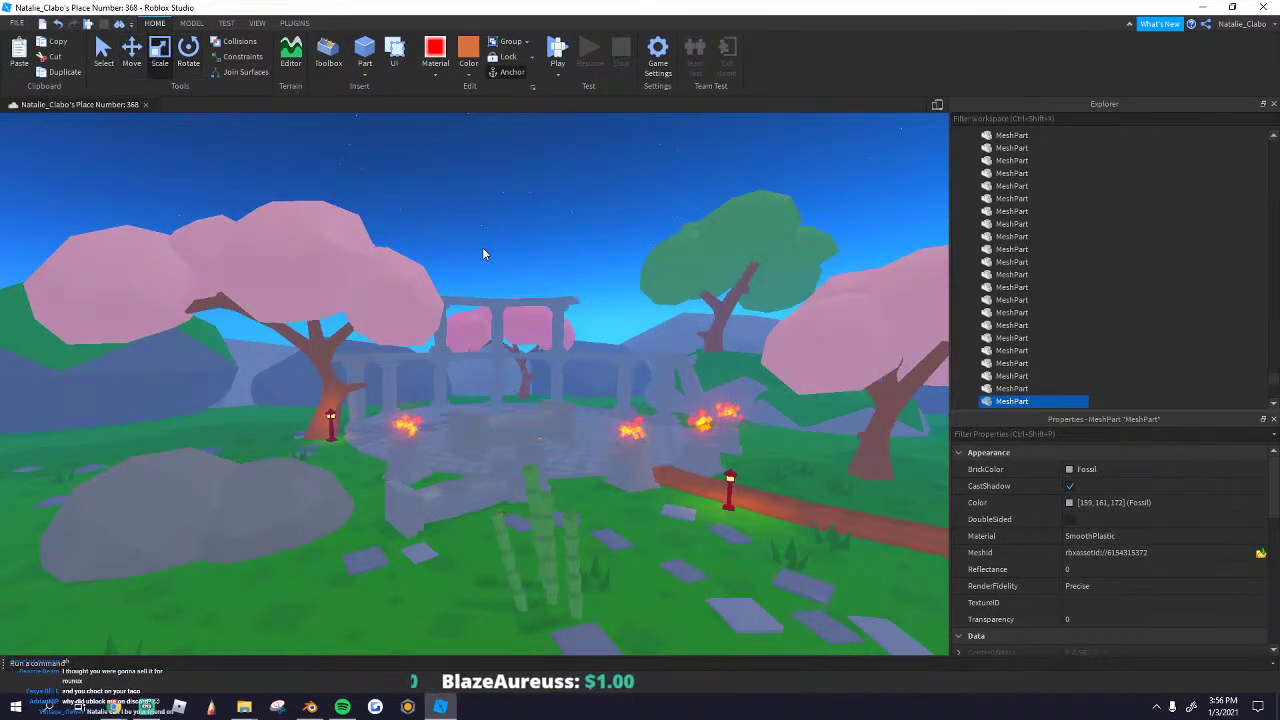
{"action": "left_click", "coordinate": [482, 248]}
{"action": "right_click_drag", "start_coordinate": [488, 440], "coordinate": [434, 466]}
{"action": "left_click_drag", "start_coordinate": [434, 466], "coordinate": [470, 490]}
{"action": "scroll", "coordinate": [322, 249], "scroll_direction": "down", "scroll_amount": 2}
{"action": "right_click_drag", "start_coordinate": [322, 249], "coordinate": [450, 284]}
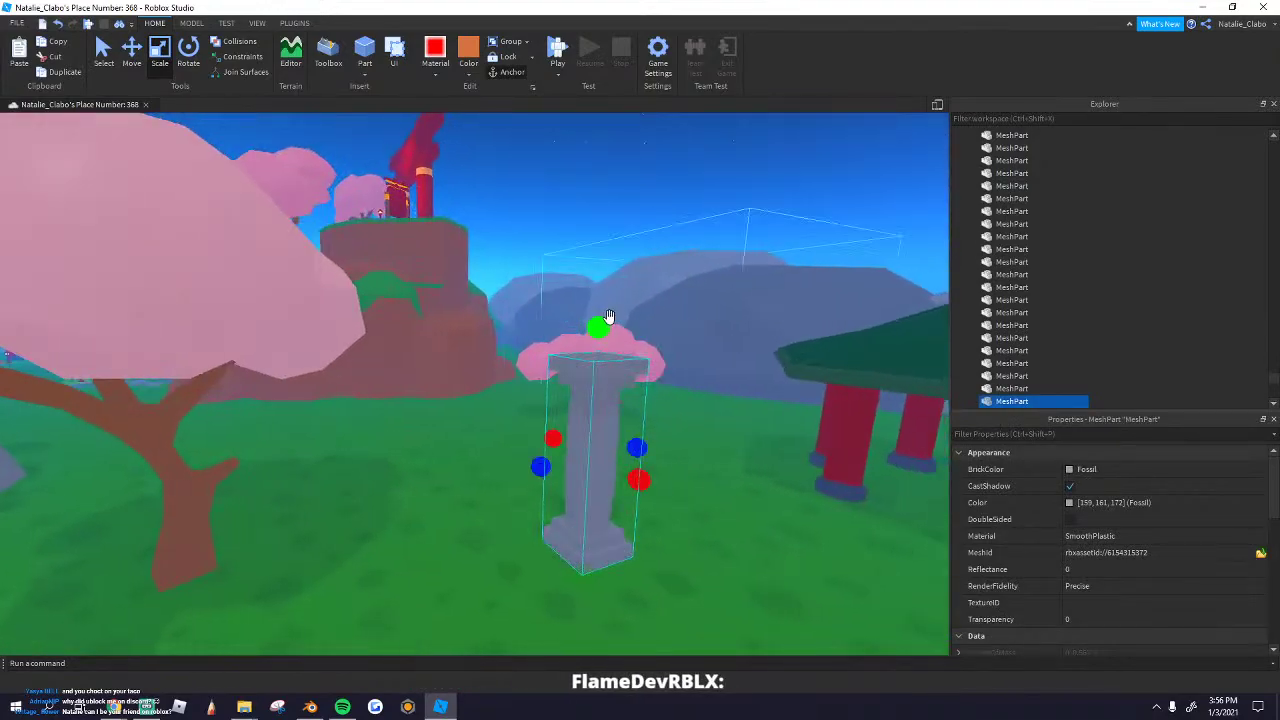
Step: Duplicate the upright stone pillar and place the copy beside it on the grass, leaning at an angle
{"action": "right_click_drag", "start_coordinate": [600, 288], "coordinate": [557, 334]}
{"action": "left_click_drag", "start_coordinate": [466, 485], "coordinate": [472, 474]}
{"action": "key", "text": "ctrl+d"}
{"action": "left_click_drag", "start_coordinate": [480, 307], "coordinate": [319, 454]}
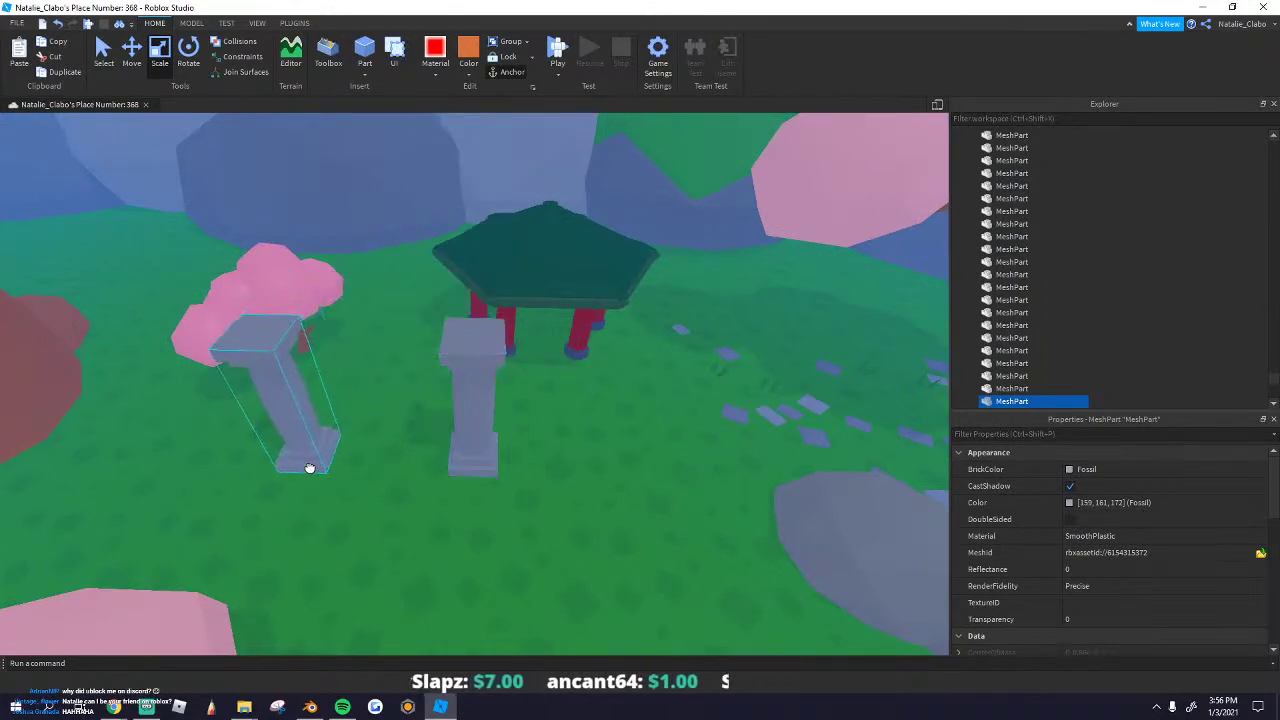
Step: Duplicate the leaning pillar, lay the copy on the grass in front of it and start rotating it
{"action": "key", "text": "ctrl+d"}
{"action": "left_click_drag", "start_coordinate": [268, 324], "coordinate": [330, 370]}
{"action": "left_click", "coordinate": [188, 52]}
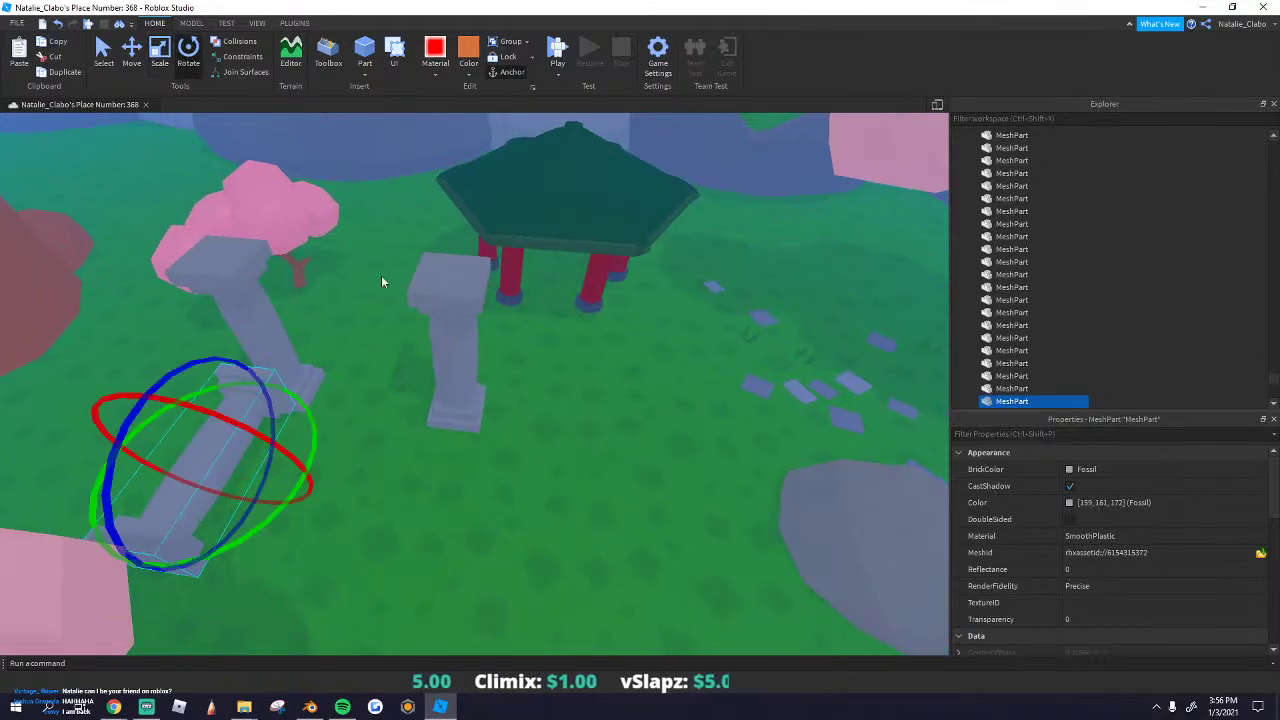
Step: Move the fallen stone pillar so that it leans against the standing pillar next to it
{"action": "right_click_drag", "start_coordinate": [382, 279], "coordinate": [370, 301]}
{"action": "left_click_drag", "start_coordinate": [369, 303], "coordinate": [332, 282]}
{"action": "key", "text": "w"}
{"action": "key", "text": "d"}
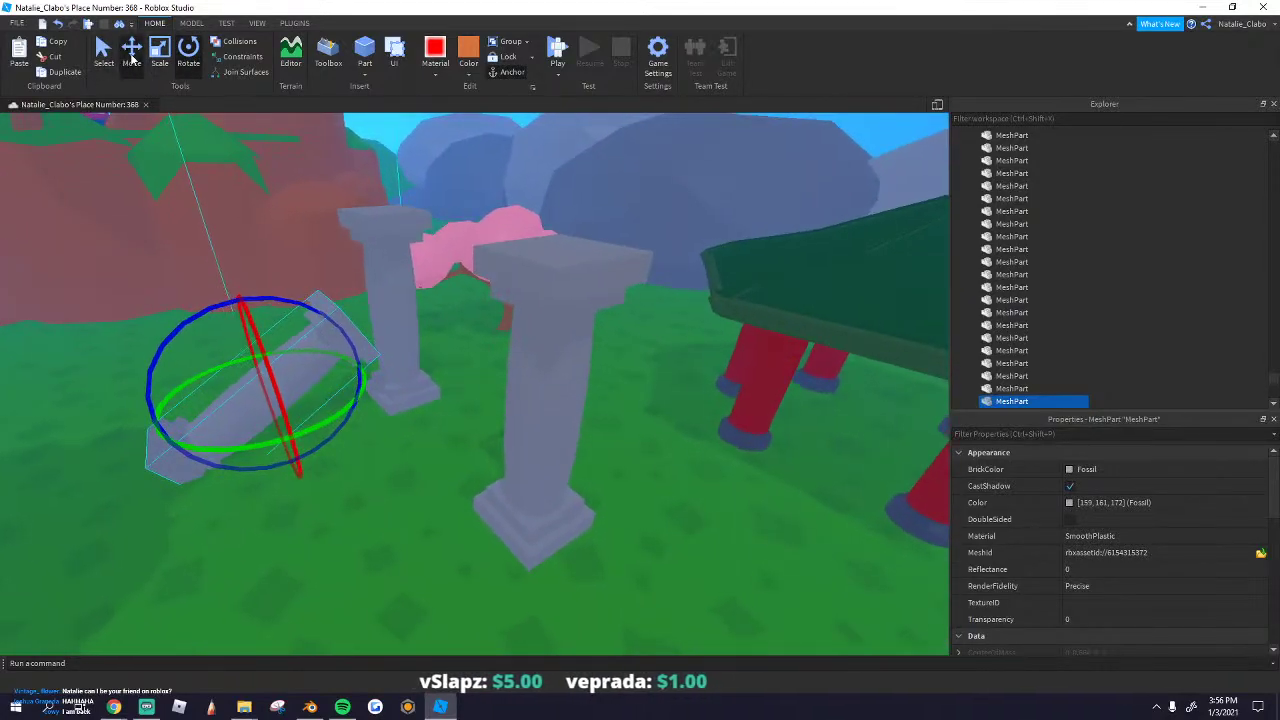
{"action": "left_click", "coordinate": [132, 53]}
{"action": "left_click_drag", "start_coordinate": [408, 347], "coordinate": [438, 346]}
{"action": "left_click_drag", "start_coordinate": [284, 270], "coordinate": [279, 247]}
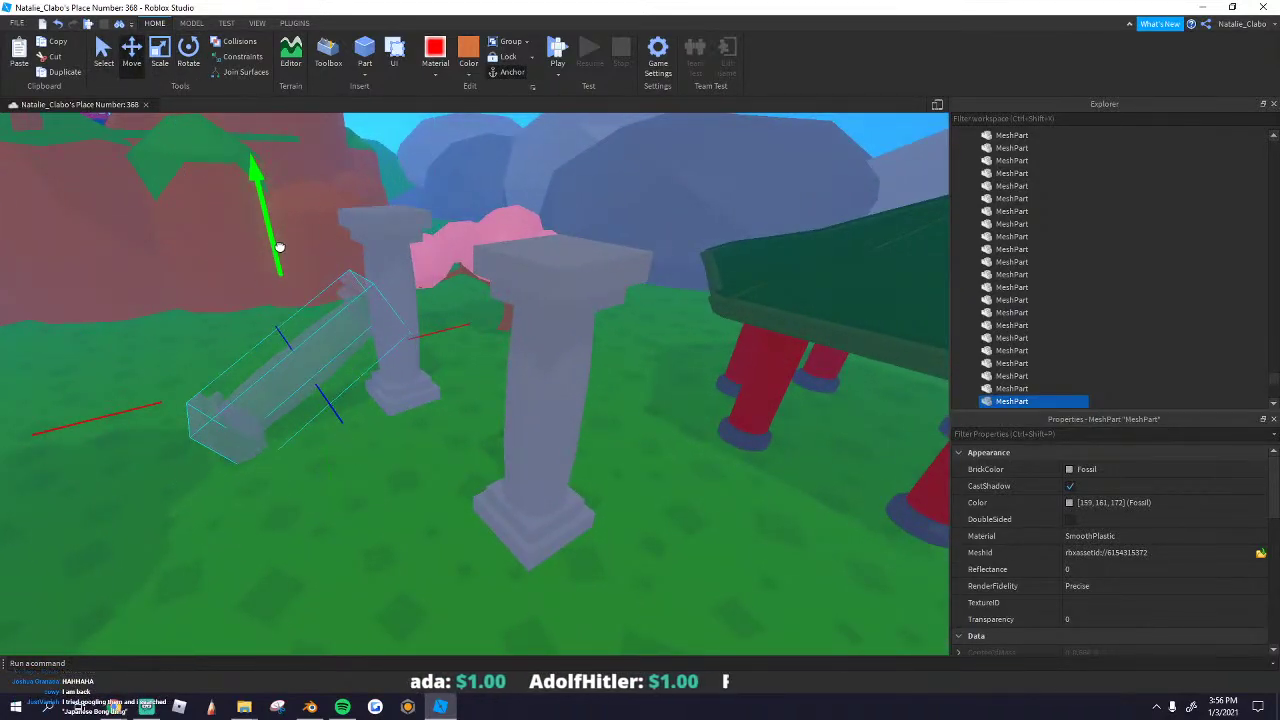
{"action": "left_click", "coordinate": [430, 489]}
Step: Duplicate two grass tufts from beside the stone path and place the copies on the lawn in front of the pillars
{"action": "key", "text": "s"}
{"action": "right_click_drag", "start_coordinate": [410, 484], "coordinate": [518, 509]}
{"action": "key", "text": "d"}
{"action": "left_click", "coordinate": [484, 453]}
{"action": "left_click", "coordinate": [468, 496]}
{"action": "key", "text": "s"}
{"action": "key", "text": "w"}
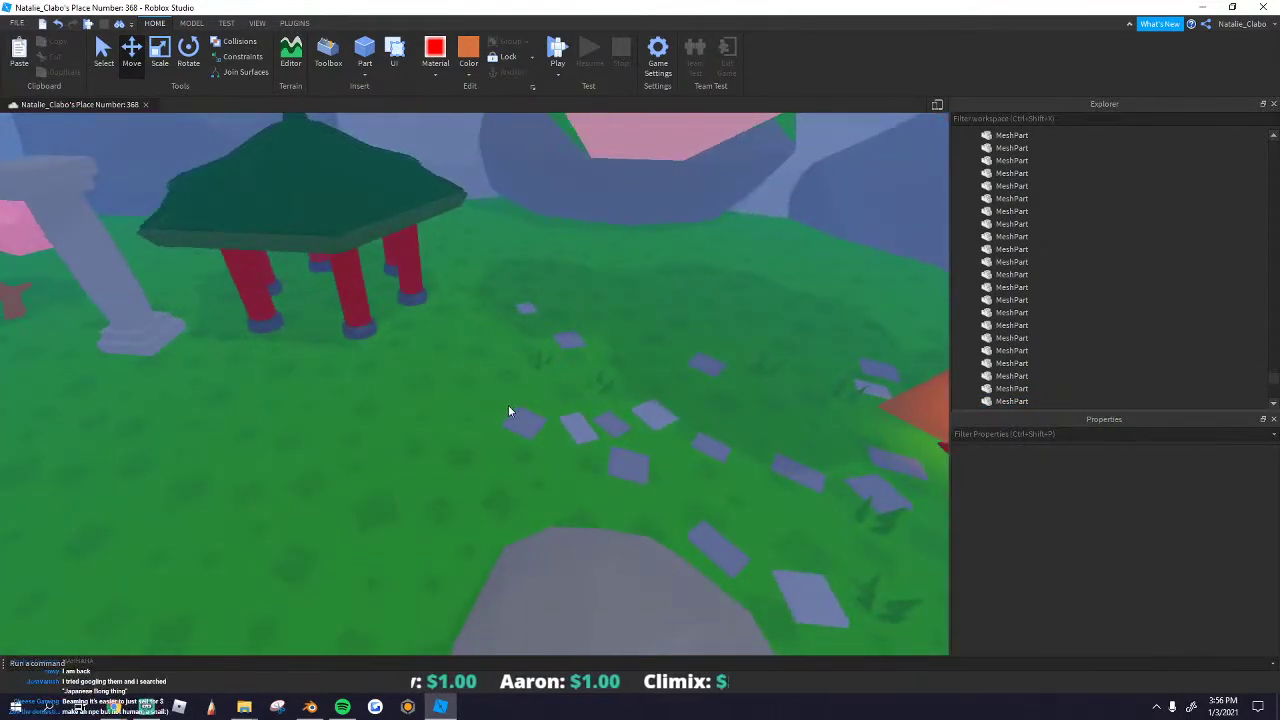
{"action": "left_click_drag", "start_coordinate": [582, 352], "coordinate": [623, 400]}
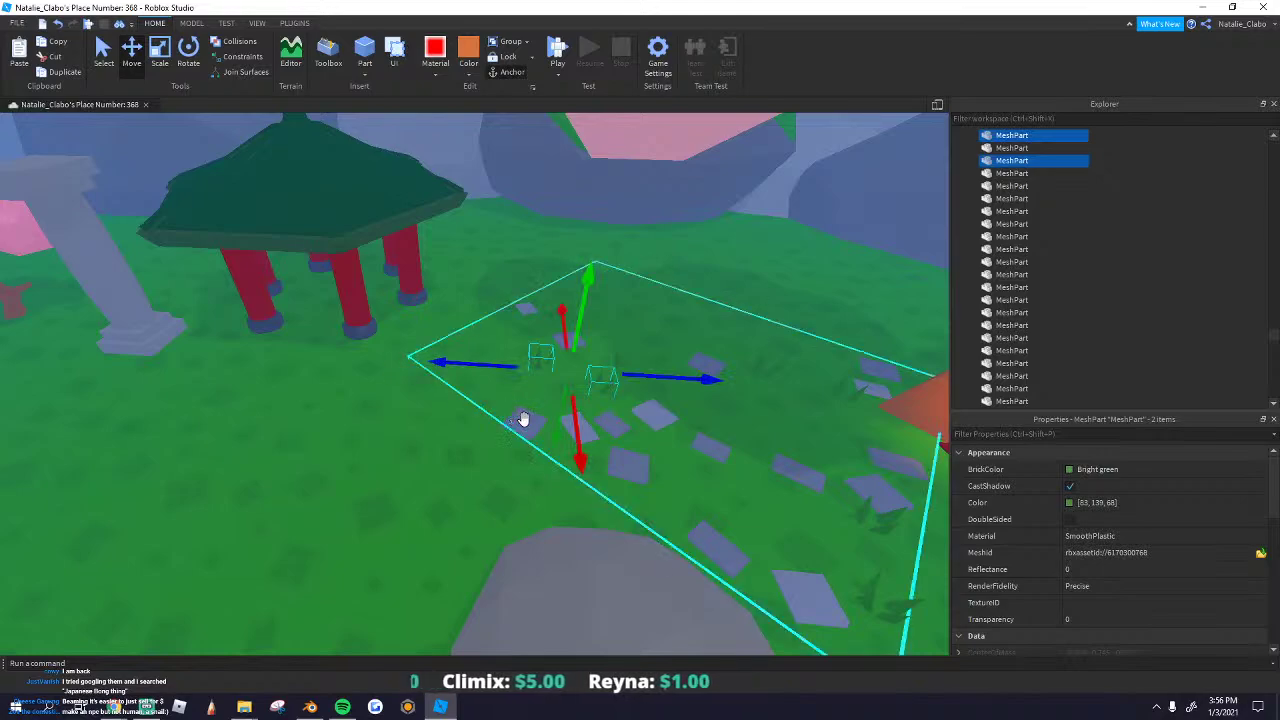
{"action": "key", "text": "ctrl+d"}
{"action": "left_click_drag", "start_coordinate": [536, 358], "coordinate": [309, 440]}
{"action": "right_click_drag", "start_coordinate": [309, 440], "coordinate": [309, 440]}
{"action": "left_click_drag", "start_coordinate": [309, 440], "coordinate": [312, 427]}
{"action": "right_click_drag", "start_coordinate": [309, 440], "coordinate": [312, 427]}
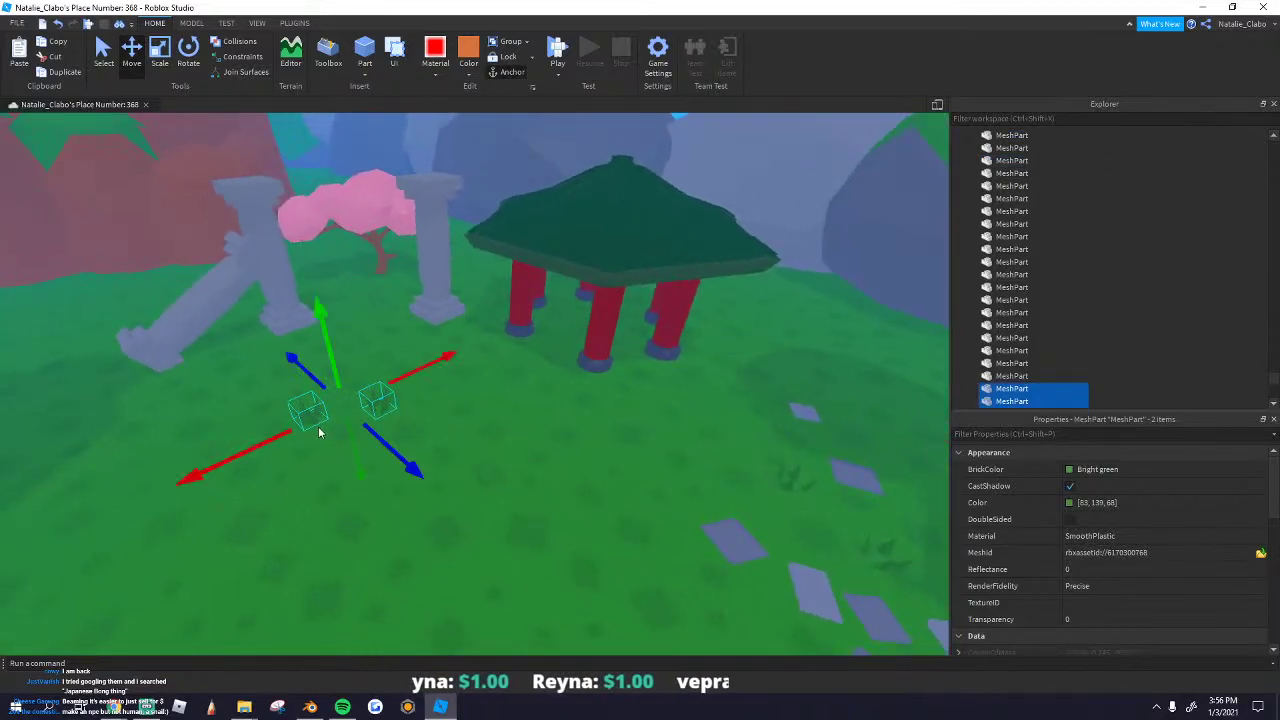
{"action": "key", "text": "w"}
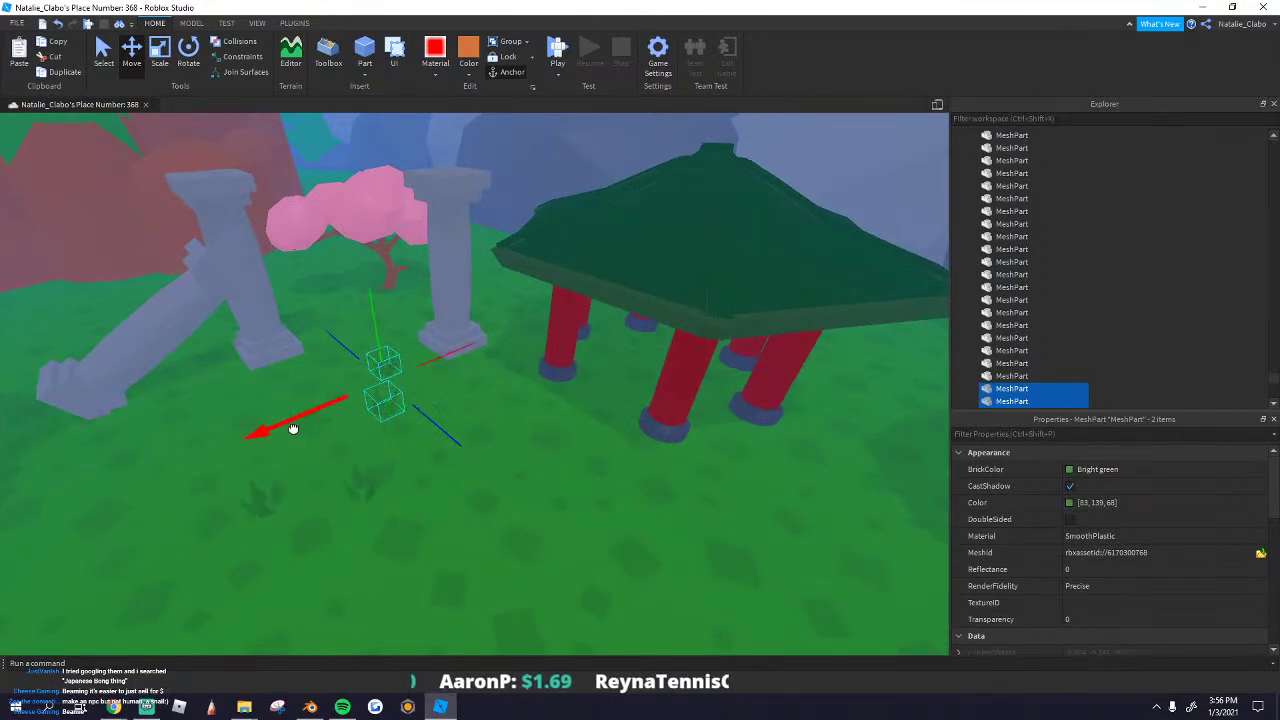
Step: Select the four grass tufts near the pillars and place a copy of the group on the lawn beside the brown cliff
{"action": "left_click_drag", "start_coordinate": [427, 554], "coordinate": [305, 347]}
{"action": "key", "text": "a"}
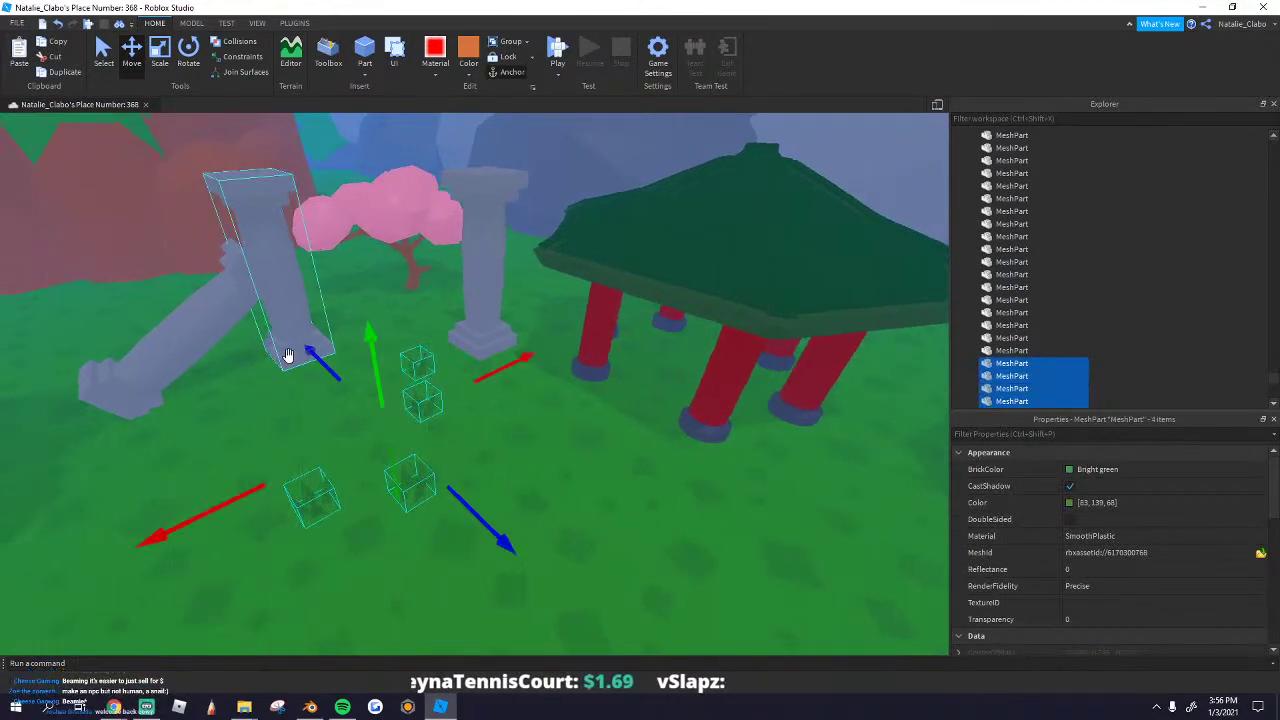
{"action": "left_click_drag", "start_coordinate": [410, 387], "coordinate": [283, 463]}
{"action": "right_click_drag", "start_coordinate": [283, 463], "coordinate": [283, 463]}
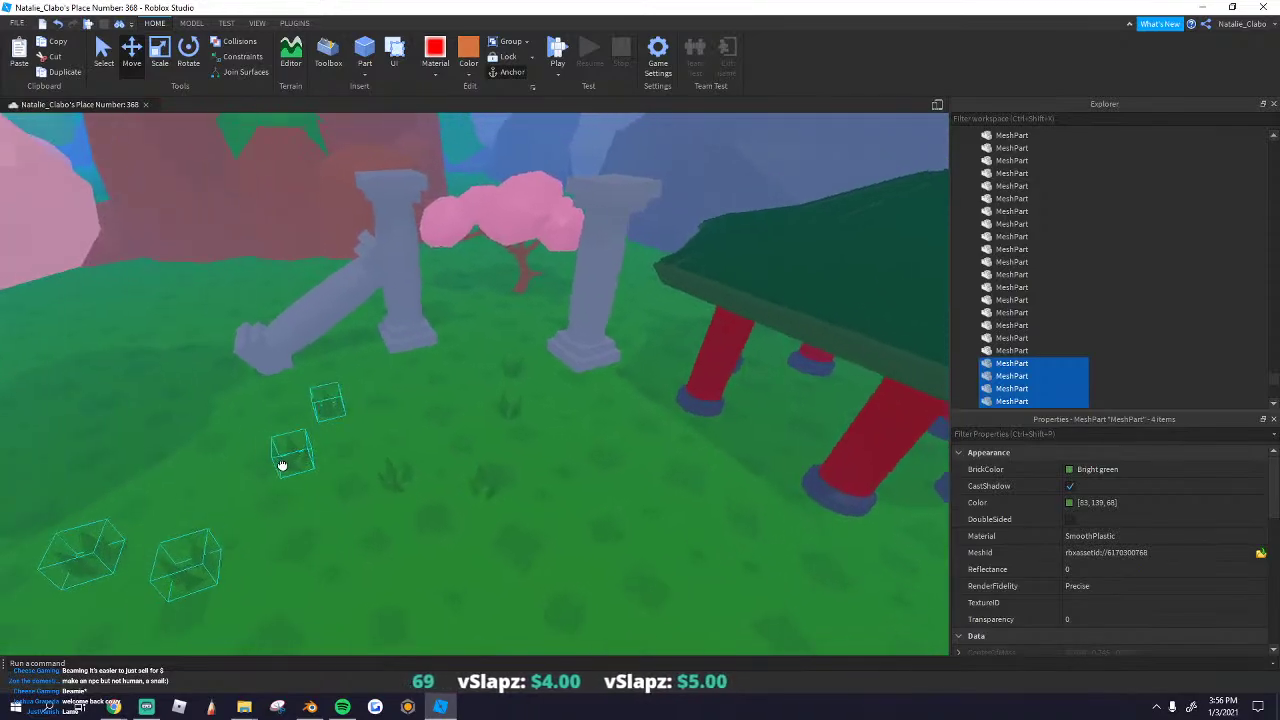
{"action": "left_click_drag", "start_coordinate": [283, 463], "coordinate": [283, 463]}
{"action": "right_click_drag", "start_coordinate": [283, 463], "coordinate": [283, 463]}
{"action": "key", "text": "w"}
{"action": "left_click_drag", "start_coordinate": [283, 463], "coordinate": [355, 459]}
{"action": "key", "text": "Left"}
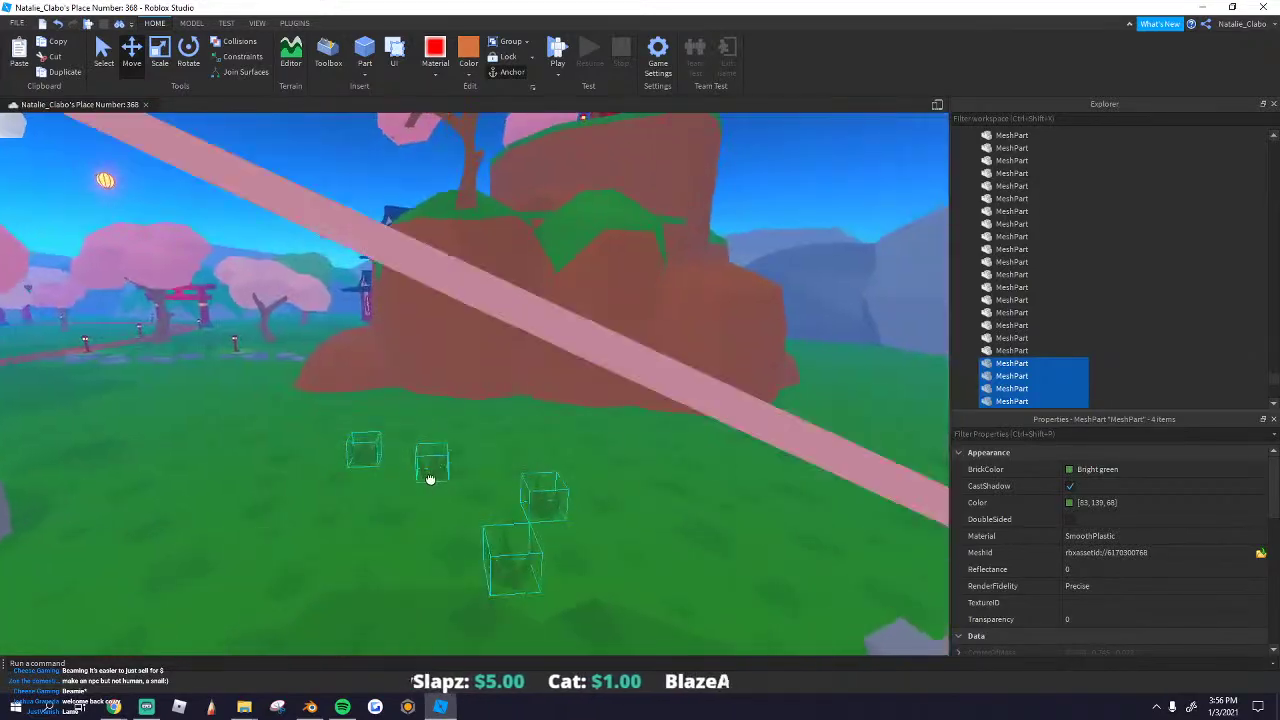
Step: Duplicate the four grass tufts again and move the copies farther along the lawn between the rock and the cliff
{"action": "key", "text": "ctrl+2"}
{"action": "key", "text": "ctrl+d"}
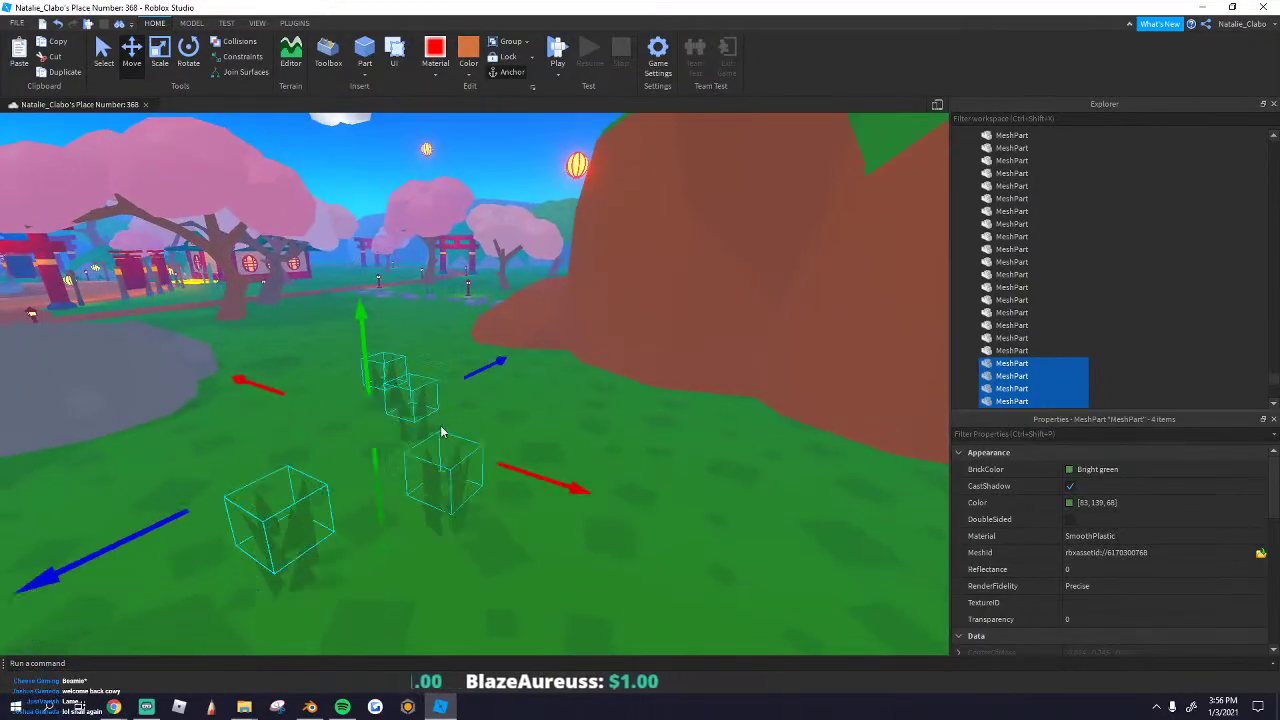
{"action": "left_click_drag", "start_coordinate": [421, 398], "coordinate": [372, 321]}
{"action": "key", "text": "w"}
{"action": "key", "text": "r"}
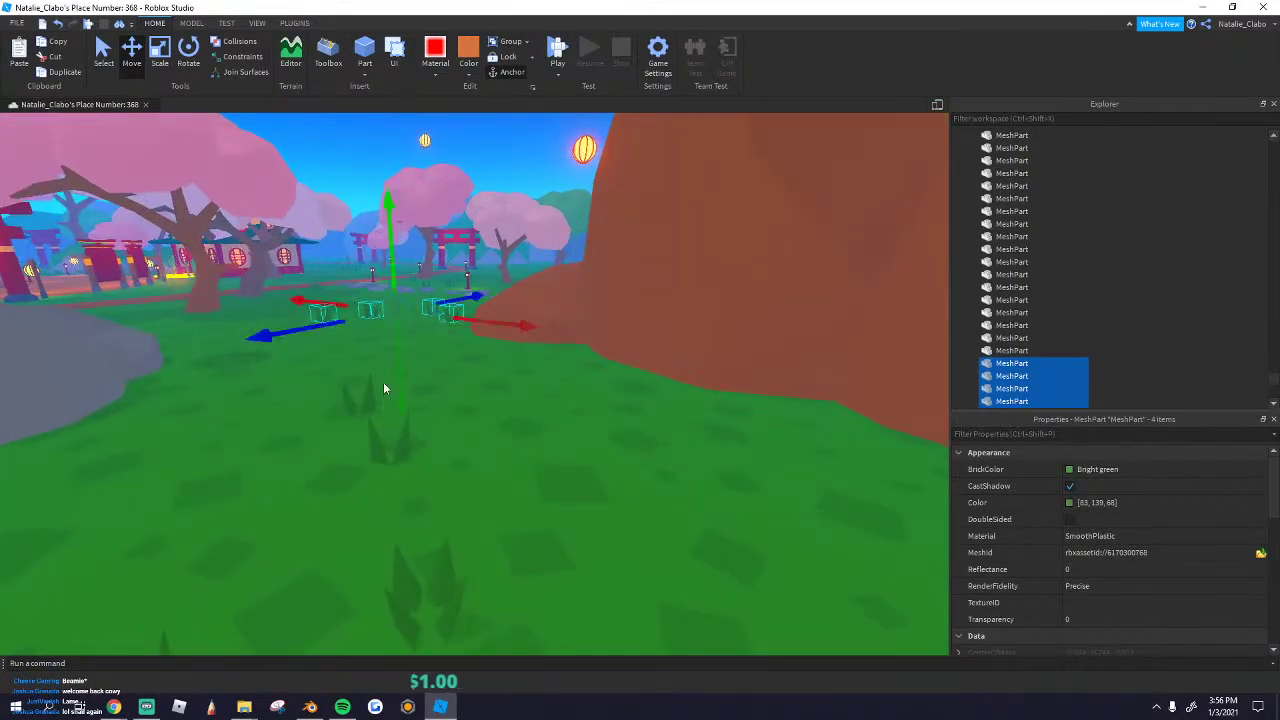
Step: Check the livestream page and its chat in the browser, and return to Roblox Studio
{"action": "key", "text": "alt+Tab"}
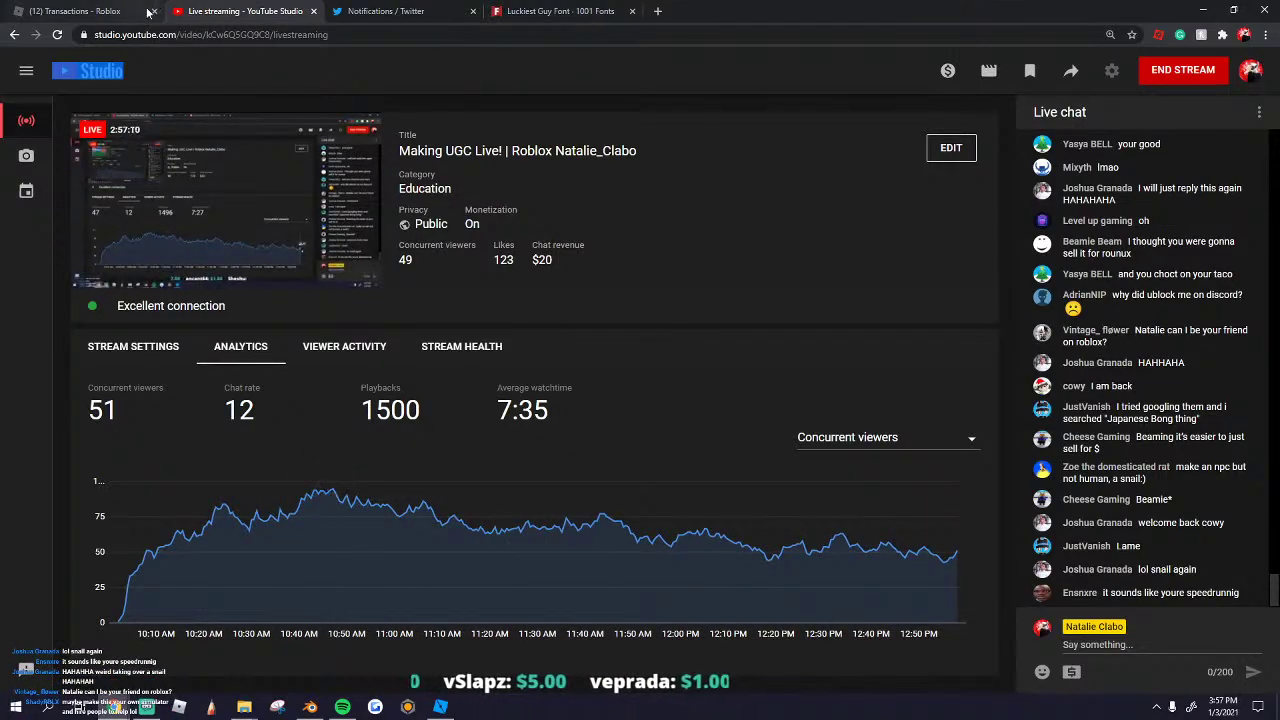
{"action": "key", "text": "ctrl+w"}
{"action": "left_click", "coordinate": [448, 713]}
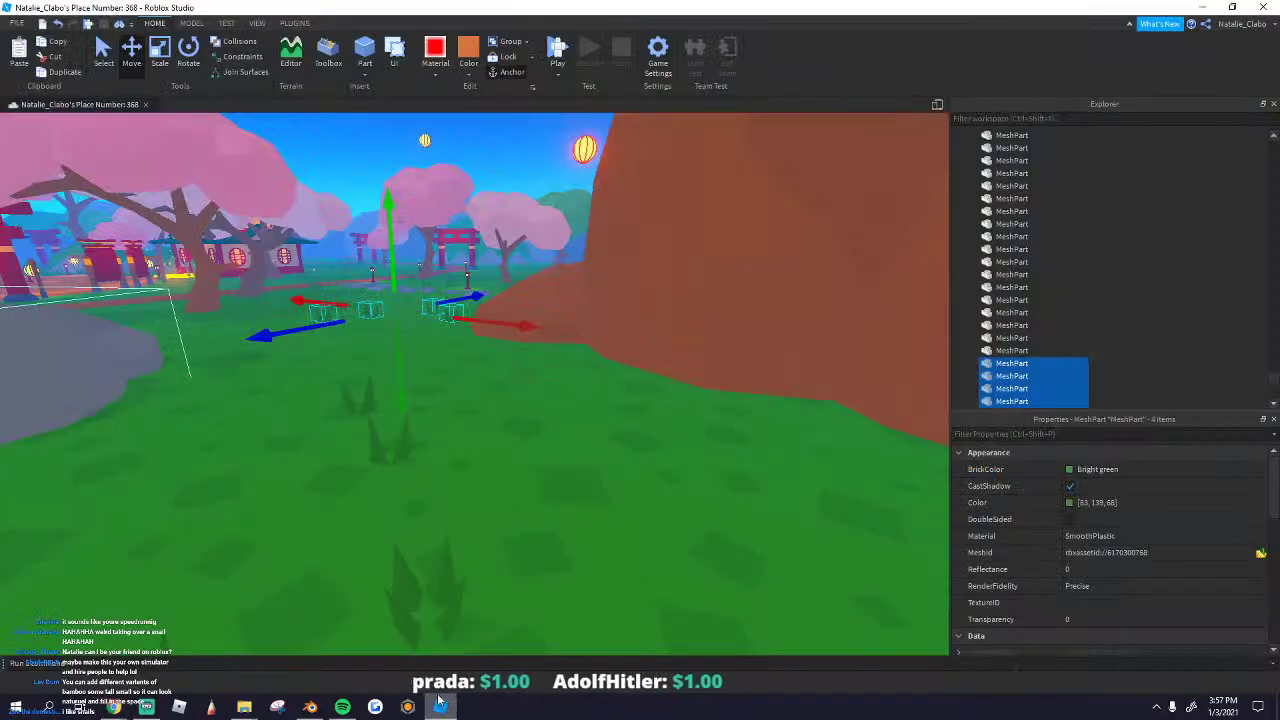
Step: Duplicate the leaning stone pillar and move the copy to the stone path at the foot of the brown cliff
{"action": "key", "text": "w"}
{"action": "left_click", "coordinate": [372, 465]}
{"action": "key", "text": "w"}
{"action": "right_click_drag", "start_coordinate": [396, 461], "coordinate": [396, 460]}
{"action": "key", "text": "s"}
{"action": "key", "text": "w"}
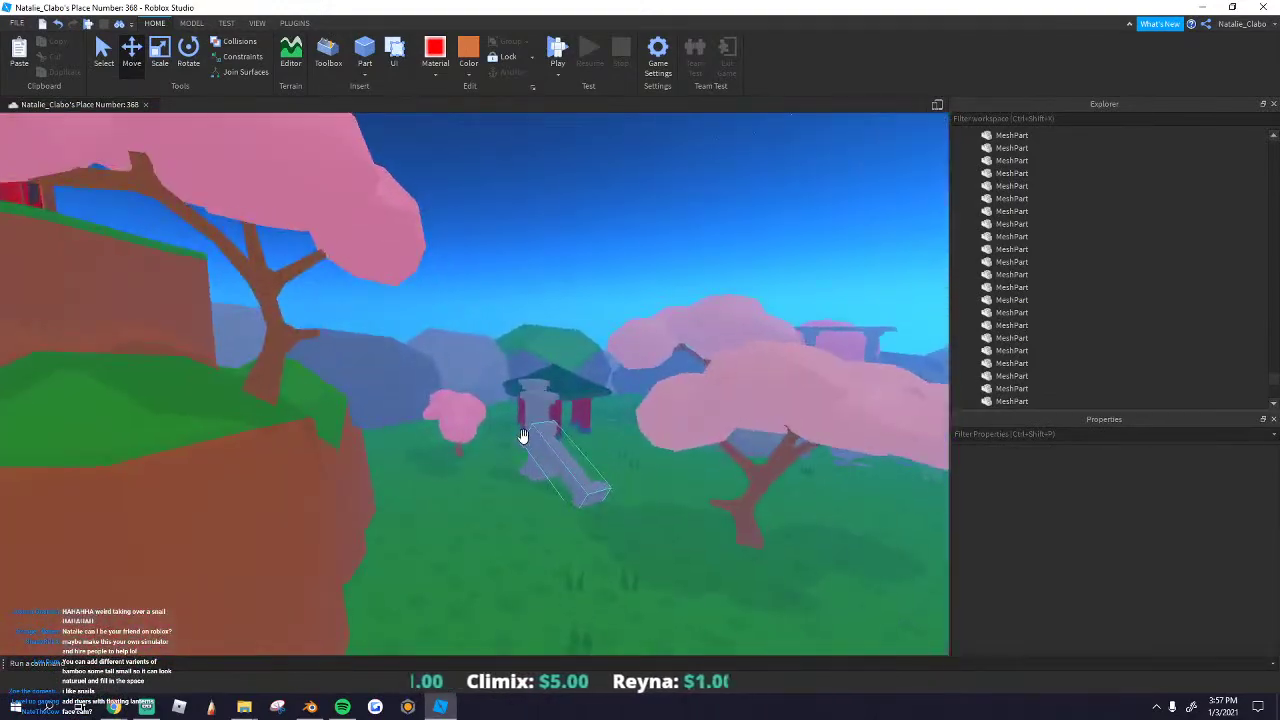
{"action": "left_click", "coordinate": [566, 481]}
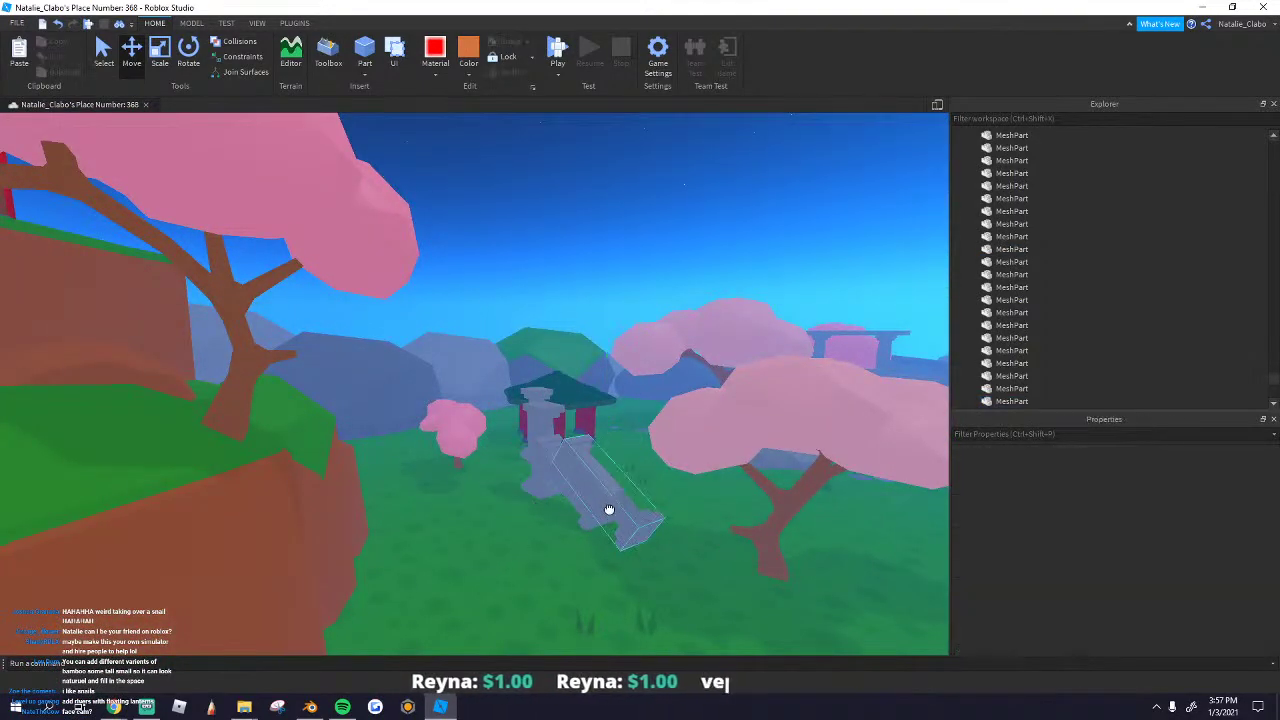
{"action": "left_click_drag", "start_coordinate": [609, 510], "coordinate": [546, 577]}
{"action": "right_click_drag", "start_coordinate": [609, 510], "coordinate": [609, 510]}
{"action": "left_click_drag", "start_coordinate": [546, 577], "coordinate": [471, 505]}
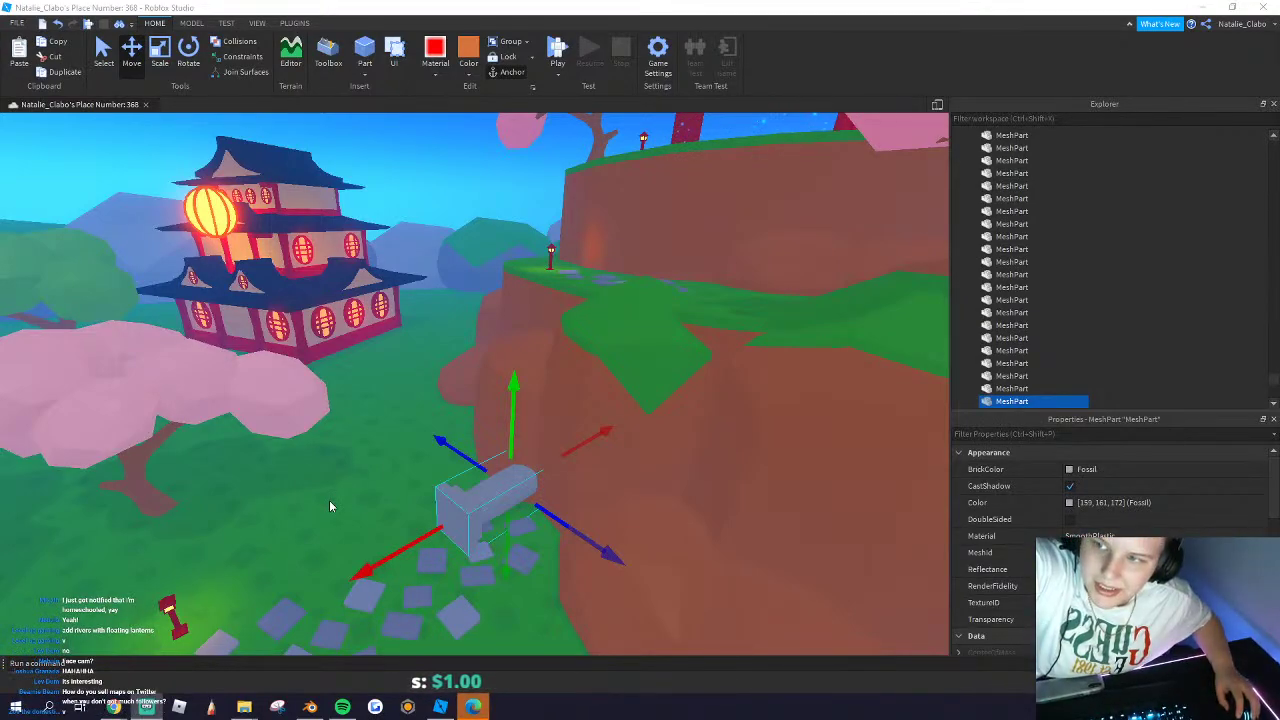
Step: Stand the copied pillar upright and position it on the grass beside the stone path and the cliff
{"action": "left_click_drag", "start_coordinate": [425, 513], "coordinate": [562, 545]}
{"action": "key", "text": "ctrl+t"}
{"action": "scroll", "coordinate": [414, 394], "scroll_direction": "up", "scroll_amount": 3}
{"action": "scroll", "coordinate": [566, 510], "scroll_direction": "up", "scroll_amount": 2}
{"action": "left_click_drag", "start_coordinate": [571, 486], "coordinate": [597, 471]}
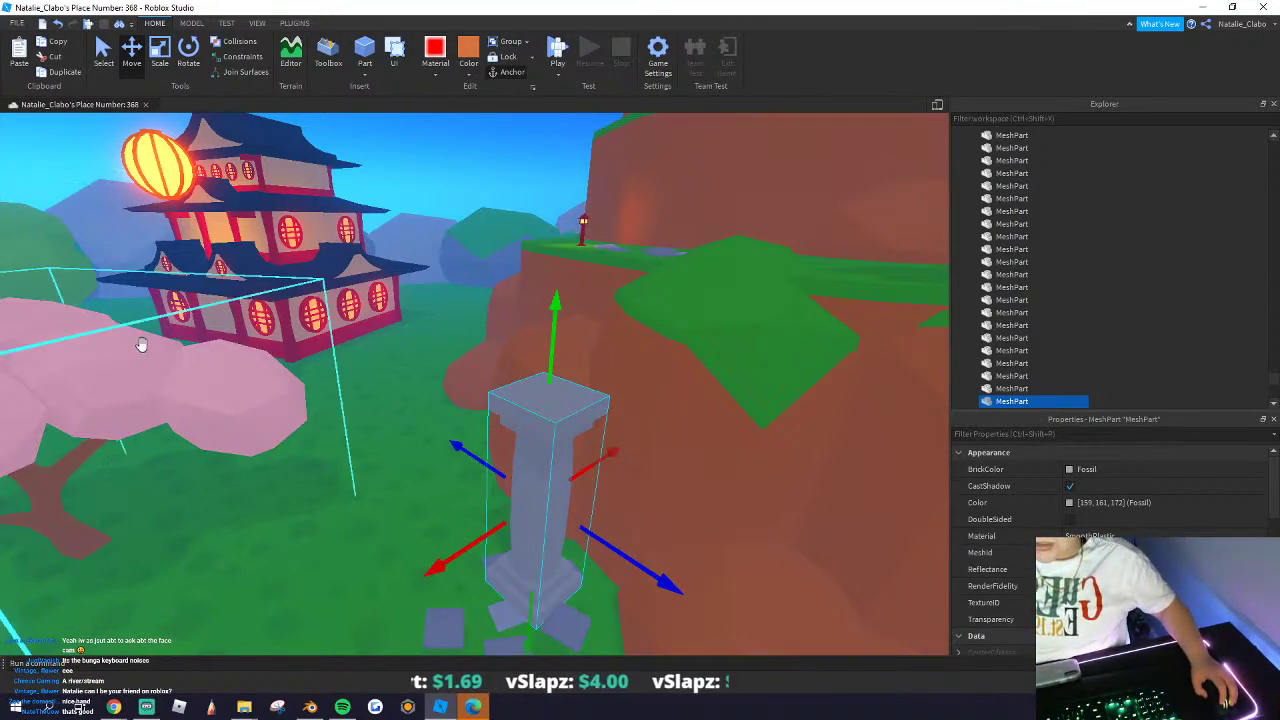
{"action": "left_click_drag", "start_coordinate": [527, 521], "coordinate": [443, 503]}
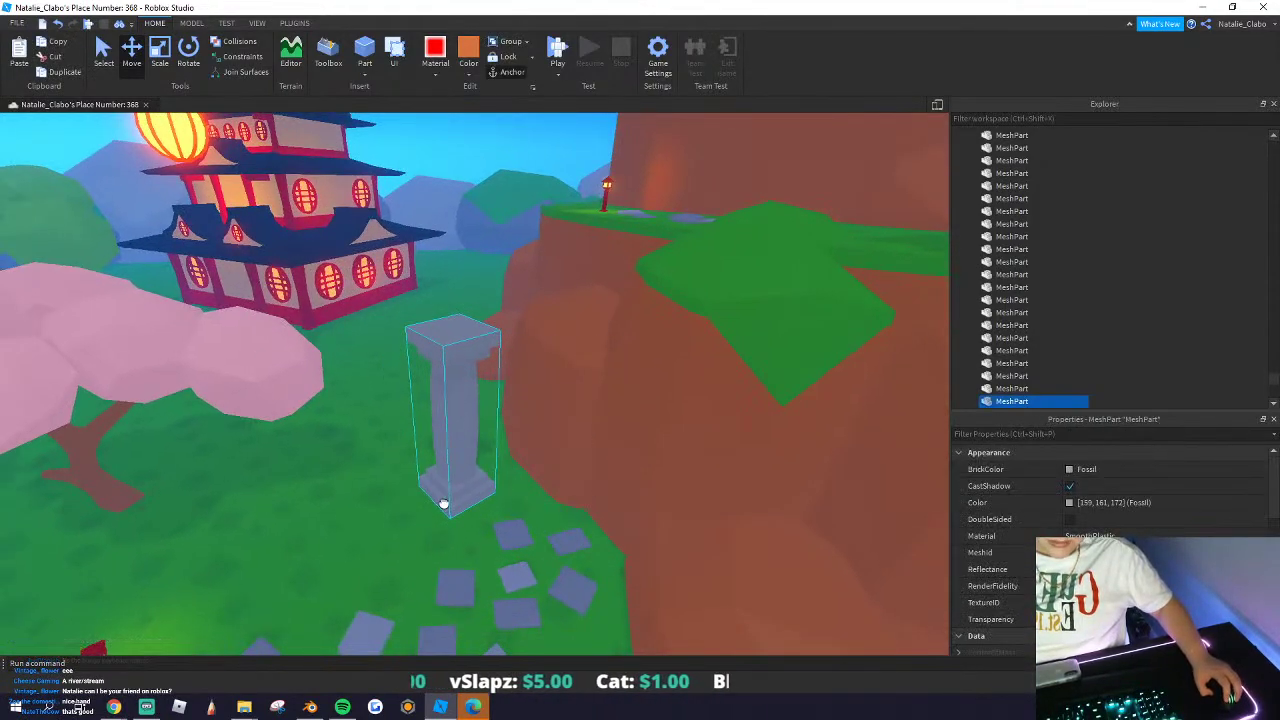
{"action": "left_click_drag", "start_coordinate": [513, 460], "coordinate": [557, 478]}
Step: Rotate the copied pillar so that it tilts toward the cliff wall at the end of the stone path
{"action": "right_click_drag", "start_coordinate": [294, 206], "coordinate": [400, 270]}
{"action": "left_click", "coordinate": [192, 55]}
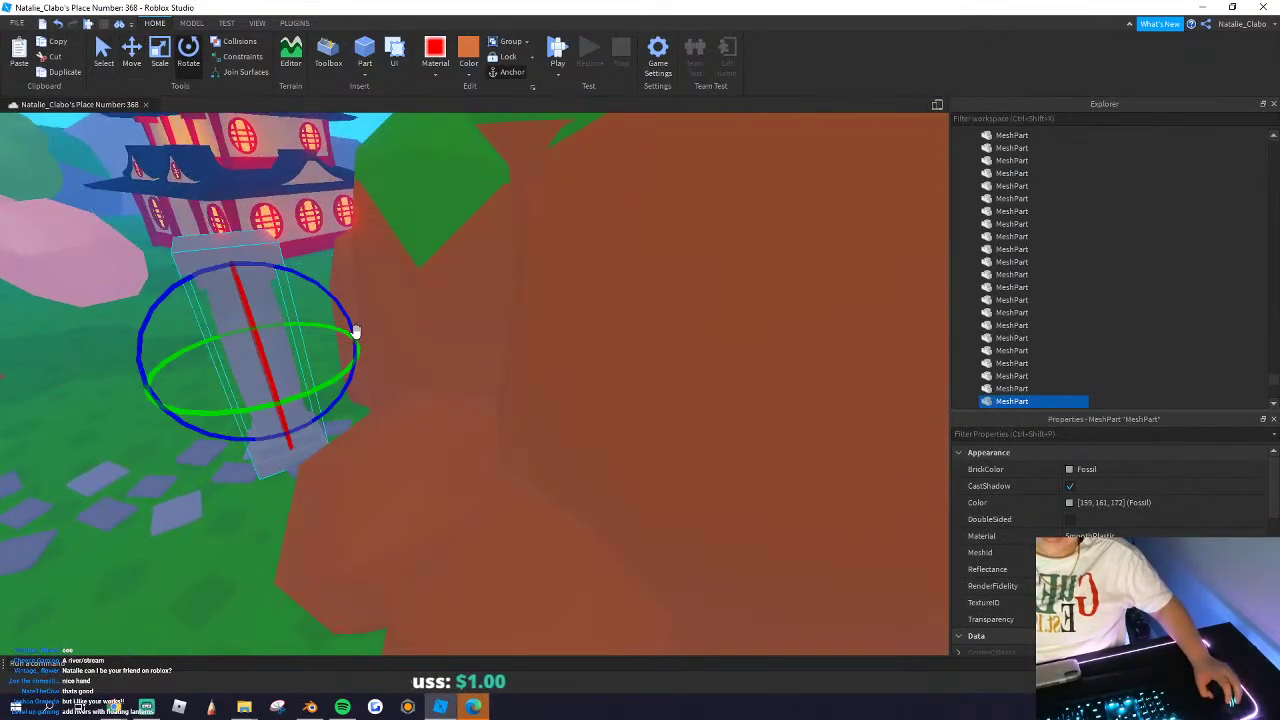
{"action": "key", "text": "s"}
{"action": "key", "text": "a"}
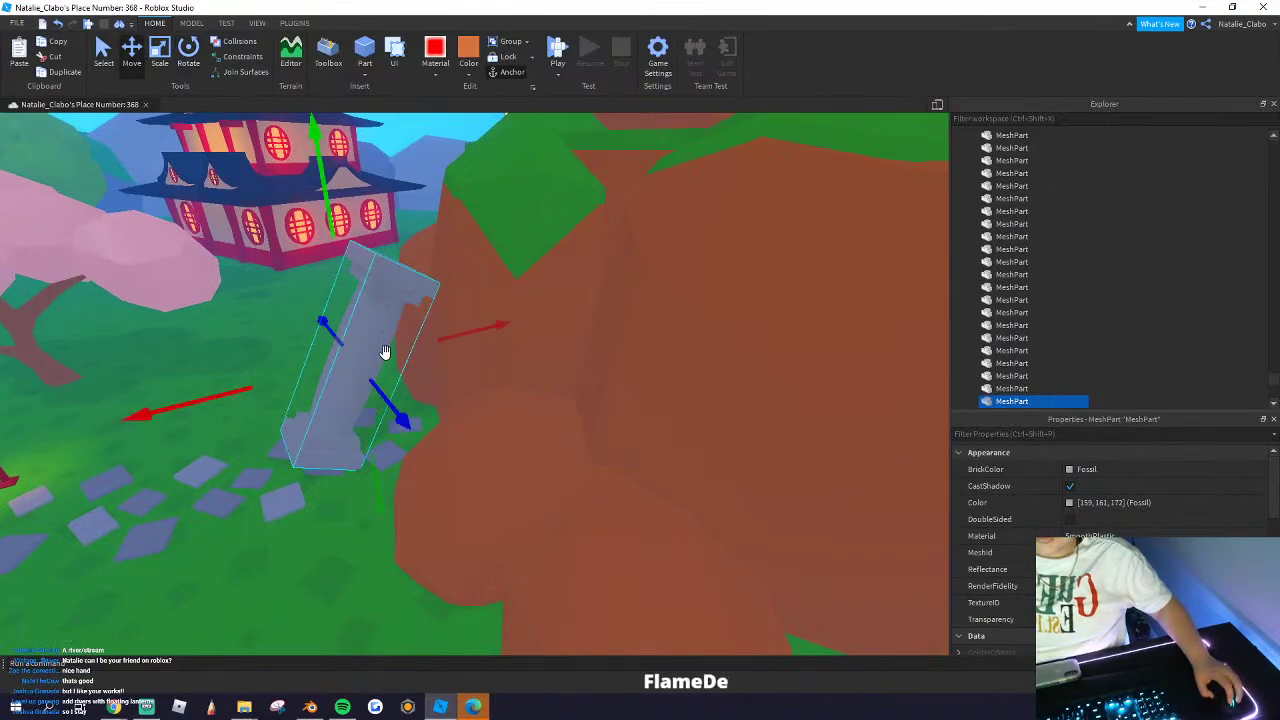
{"action": "key", "text": "w"}
{"action": "right_click_drag", "start_coordinate": [326, 357], "coordinate": [411, 366]}
{"action": "key", "text": "s"}
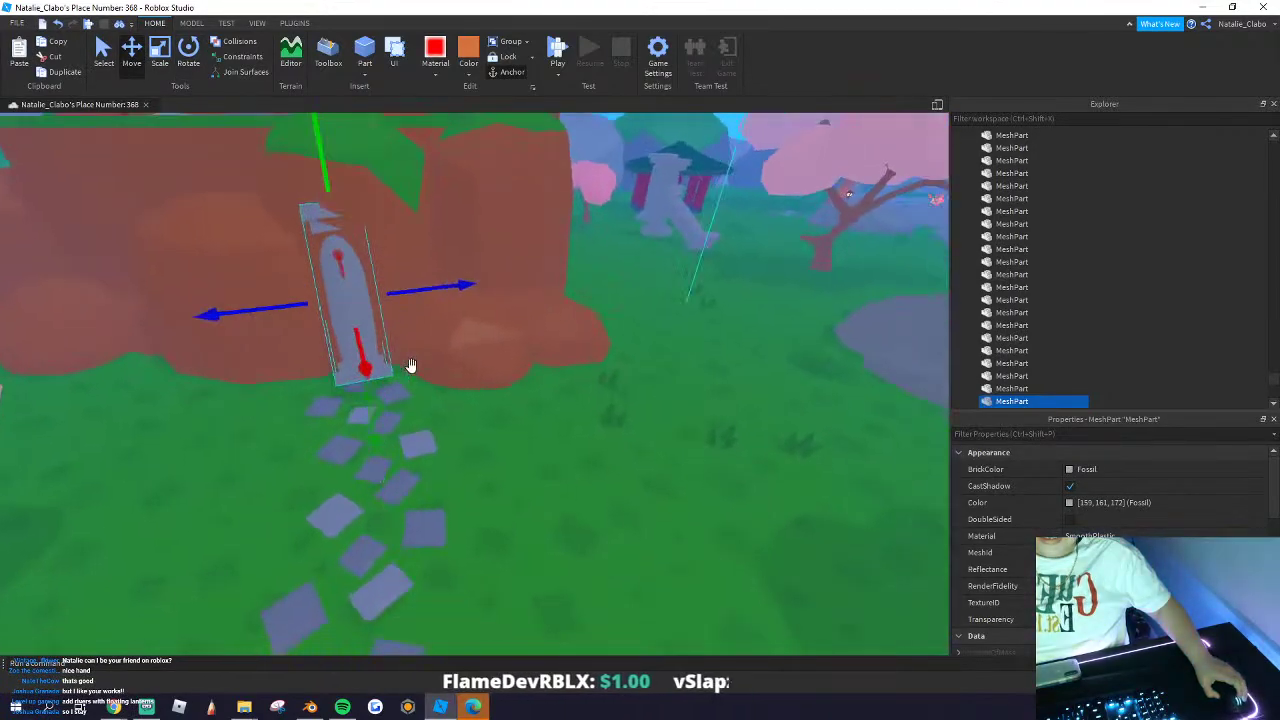
Step: Adjust the tilted pillar's position so that it rests against the cliff with its base on the path
{"action": "right_click_drag", "start_coordinate": [146, 309], "coordinate": [307, 327]}
{"action": "key", "text": "w"}
{"action": "key", "text": "s"}
{"action": "left_click_drag", "start_coordinate": [463, 395], "coordinate": [498, 397]}
{"action": "right_click_drag", "start_coordinate": [400, 370], "coordinate": [370, 305]}
{"action": "left_click_drag", "start_coordinate": [264, 218], "coordinate": [262, 202]}
{"action": "right_click_drag", "start_coordinate": [262, 202], "coordinate": [288, 390]}
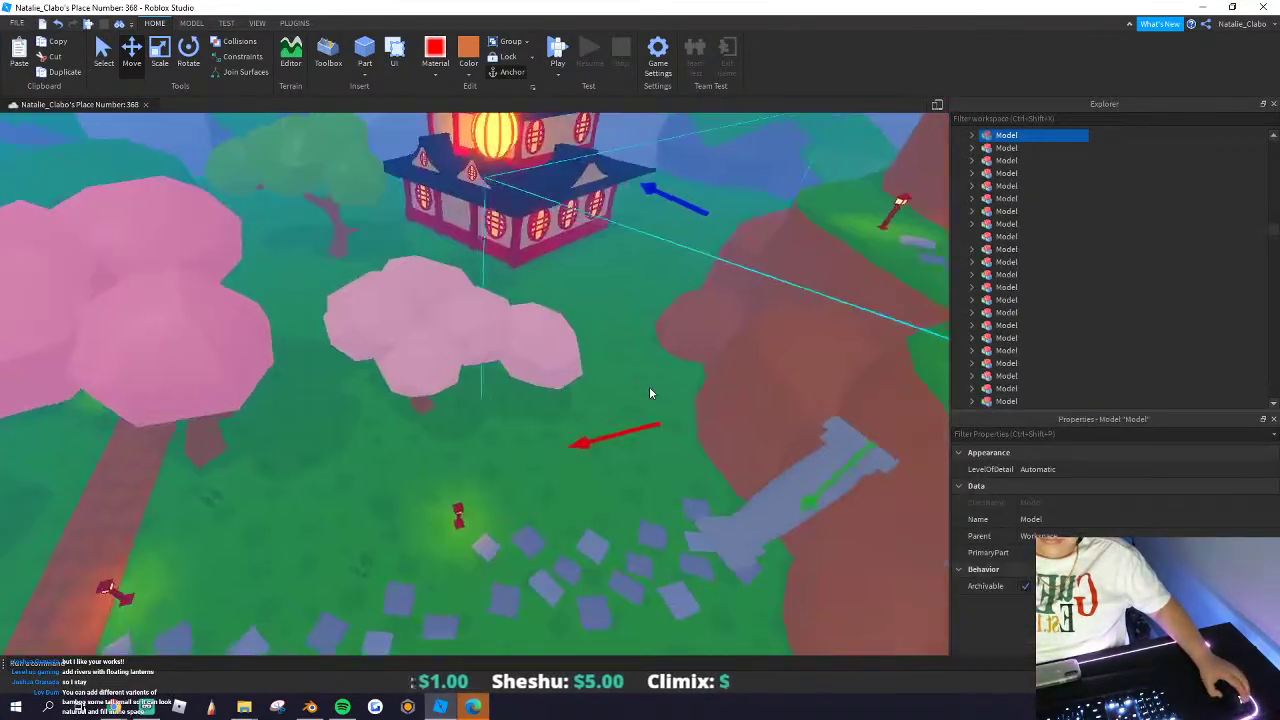
Step: Survey the whole map from high above to review the overall layout
{"action": "key", "text": "s"}
{"action": "right_click_drag", "start_coordinate": [649, 387], "coordinate": [649, 387]}
{"action": "key", "text": "w"}
{"action": "key", "text": "s"}
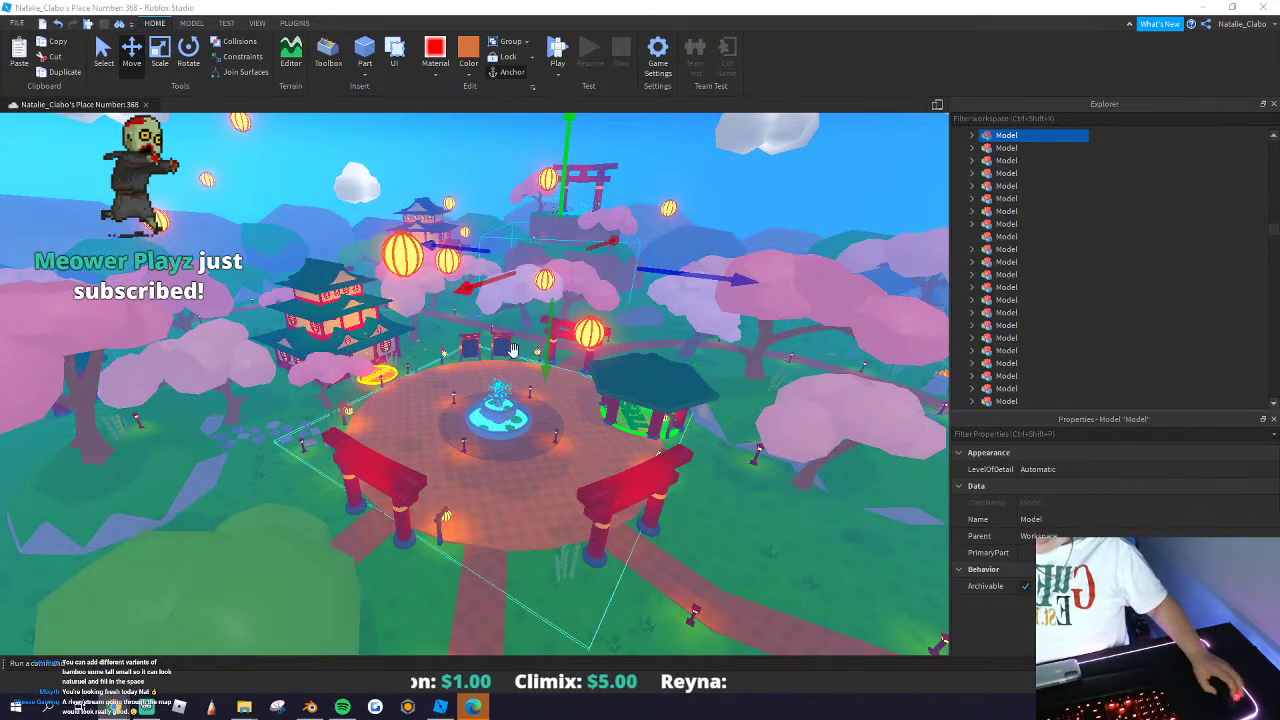
{"action": "scroll", "coordinate": [511, 349], "scroll_direction": "down", "scroll_amount": 10}
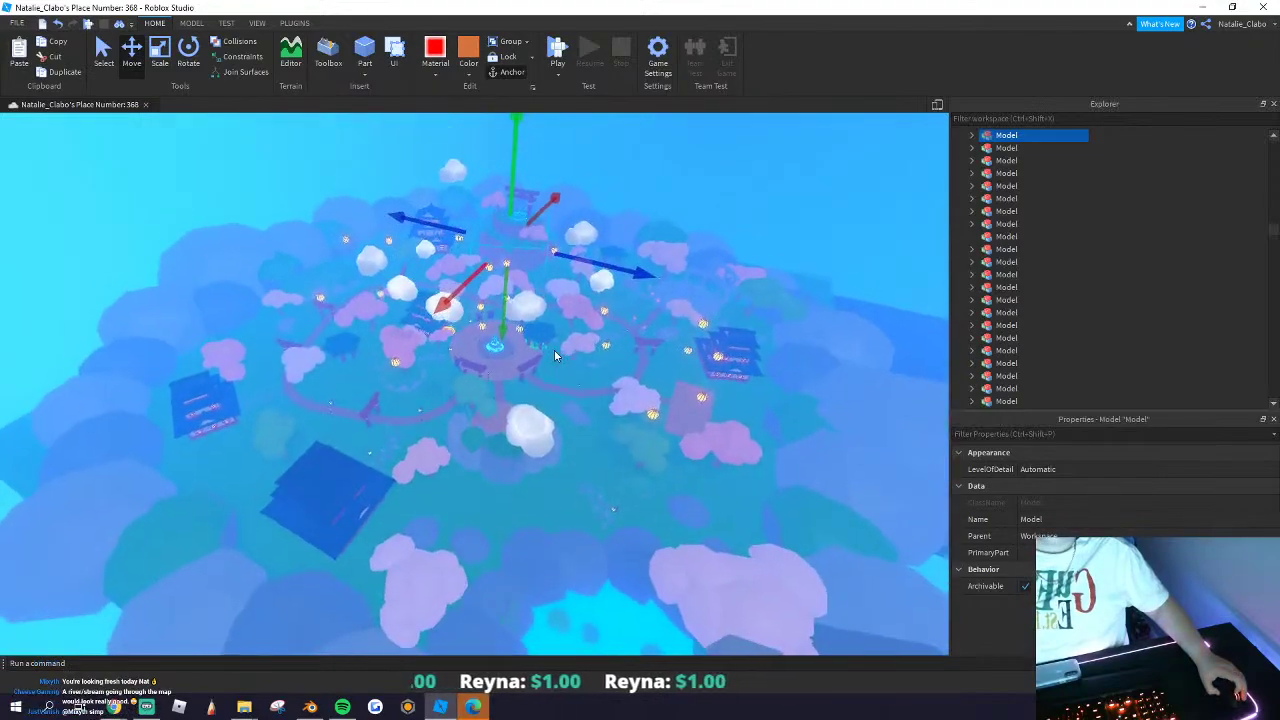
{"action": "scroll", "coordinate": [555, 352], "scroll_direction": "down", "scroll_amount": 2}
{"action": "right_click_drag", "start_coordinate": [554, 349], "coordinate": [574, 360]}
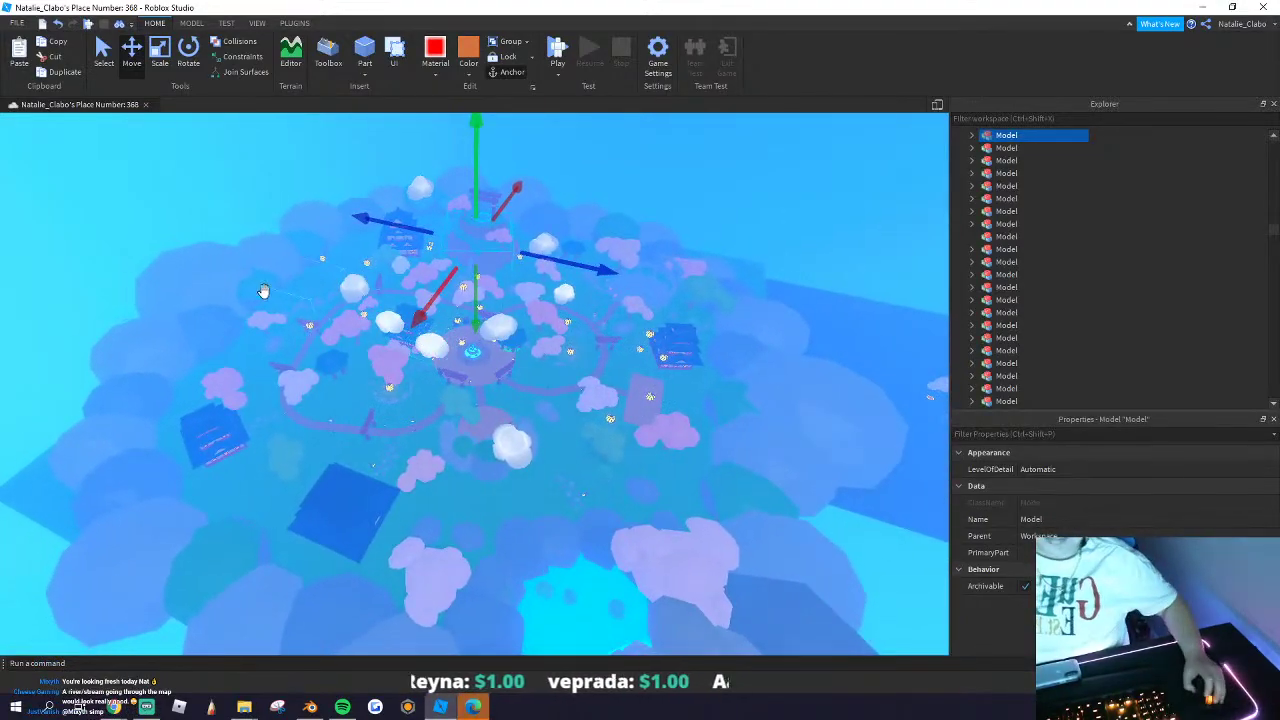
{"action": "left_click_drag", "start_coordinate": [215, 168], "coordinate": [503, 437]}
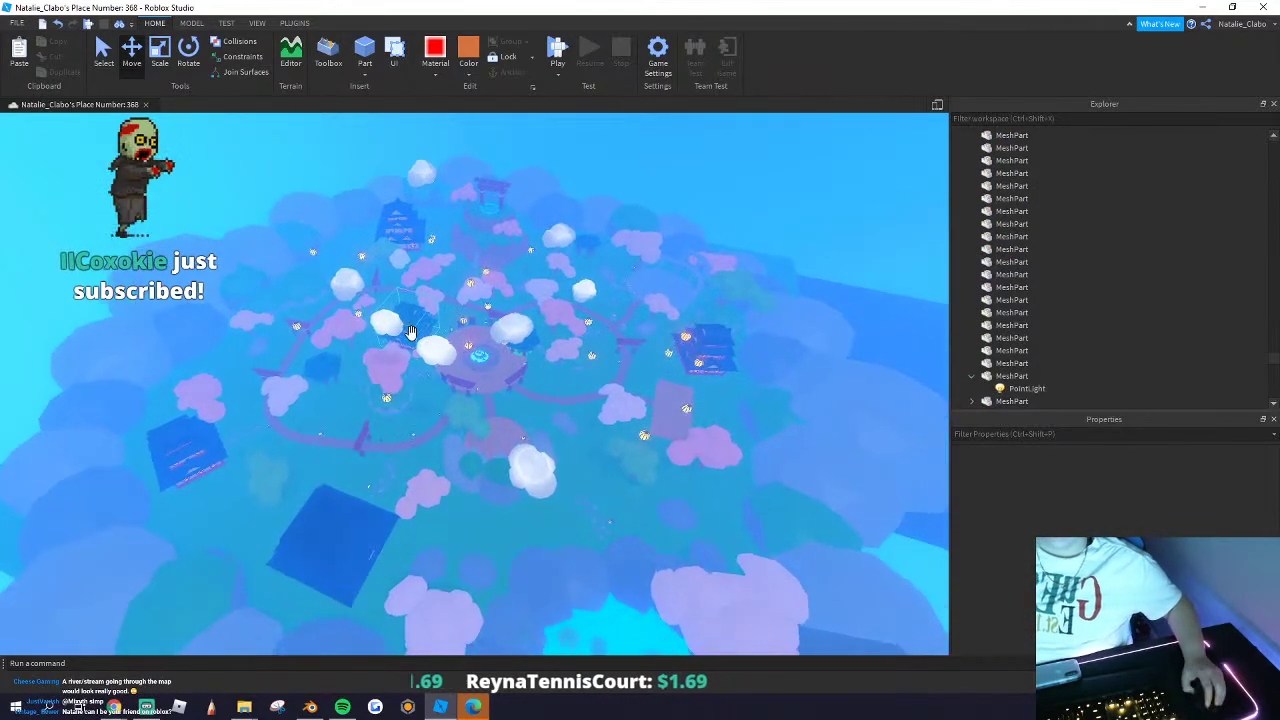
Step: Place a pink blossom tree on the distant green hill beyond the path and scale it up
{"action": "scroll", "coordinate": [397, 543], "scroll_direction": "up", "scroll_amount": 10}
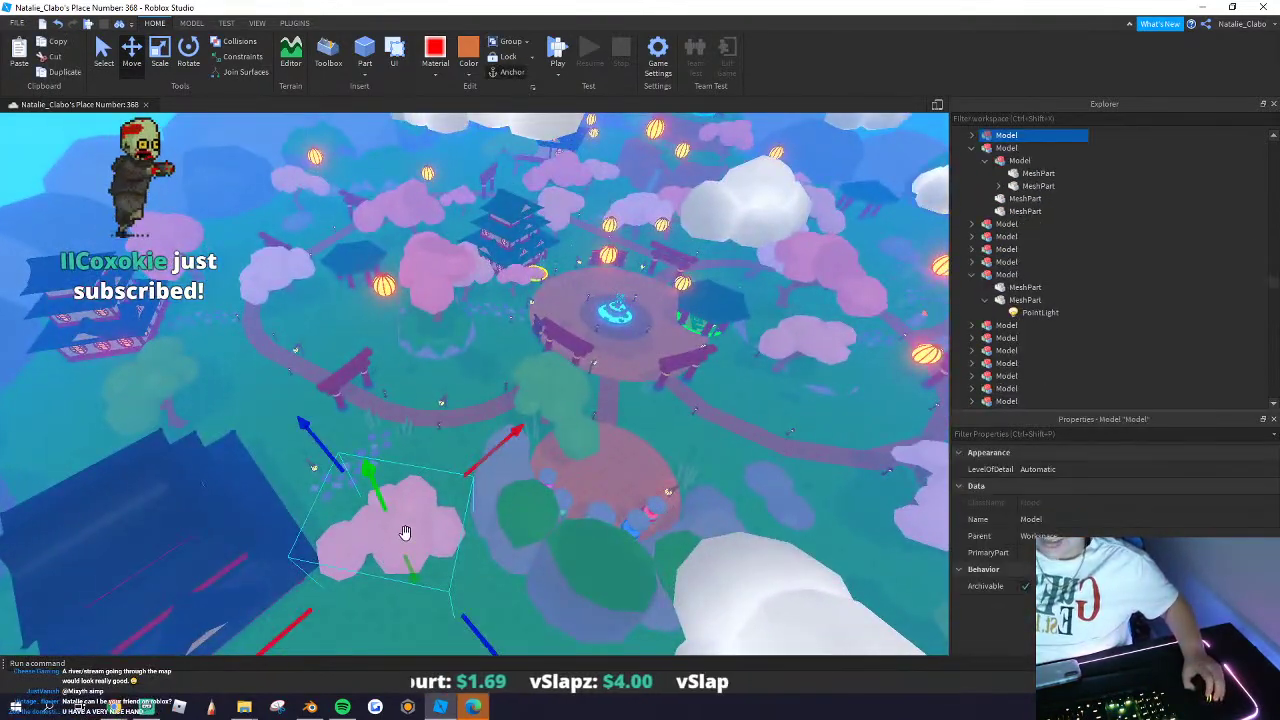
{"action": "key", "text": "w"}
{"action": "right_click_drag", "start_coordinate": [410, 491], "coordinate": [455, 421]}
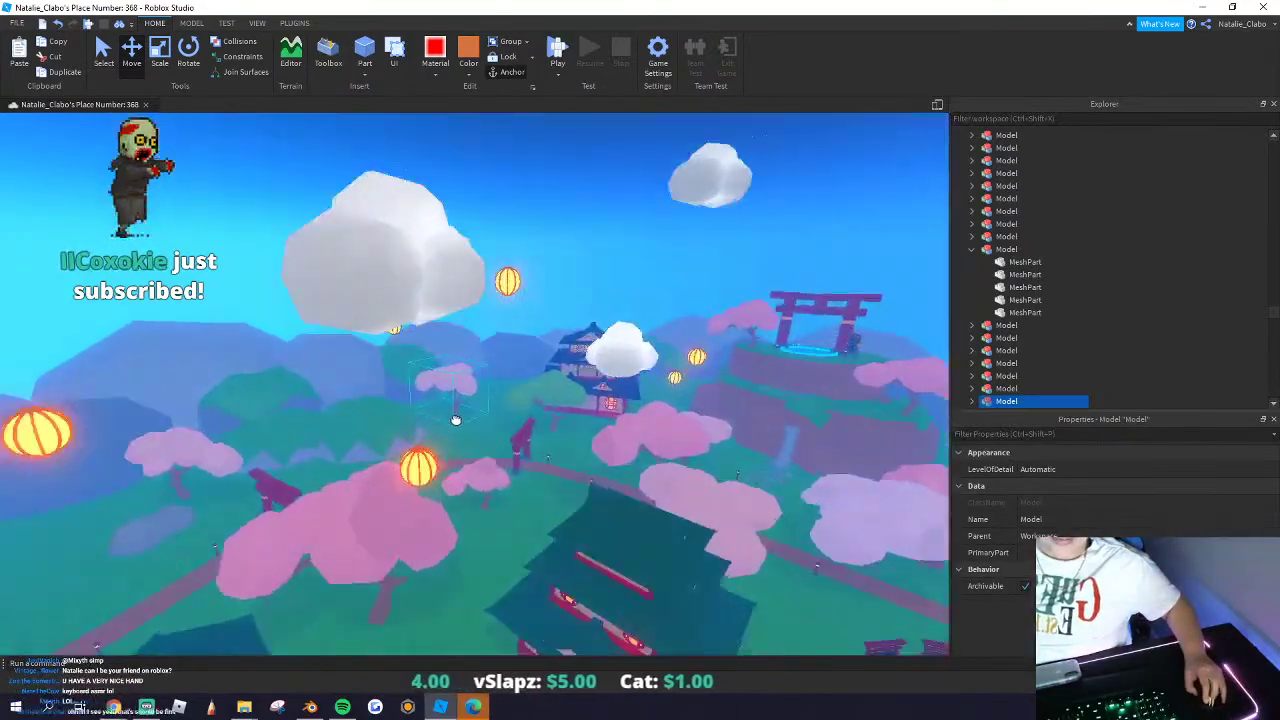
{"action": "left_click_drag", "start_coordinate": [456, 424], "coordinate": [351, 411]}
{"action": "scroll", "coordinate": [340, 280], "scroll_direction": "up", "scroll_amount": 3}
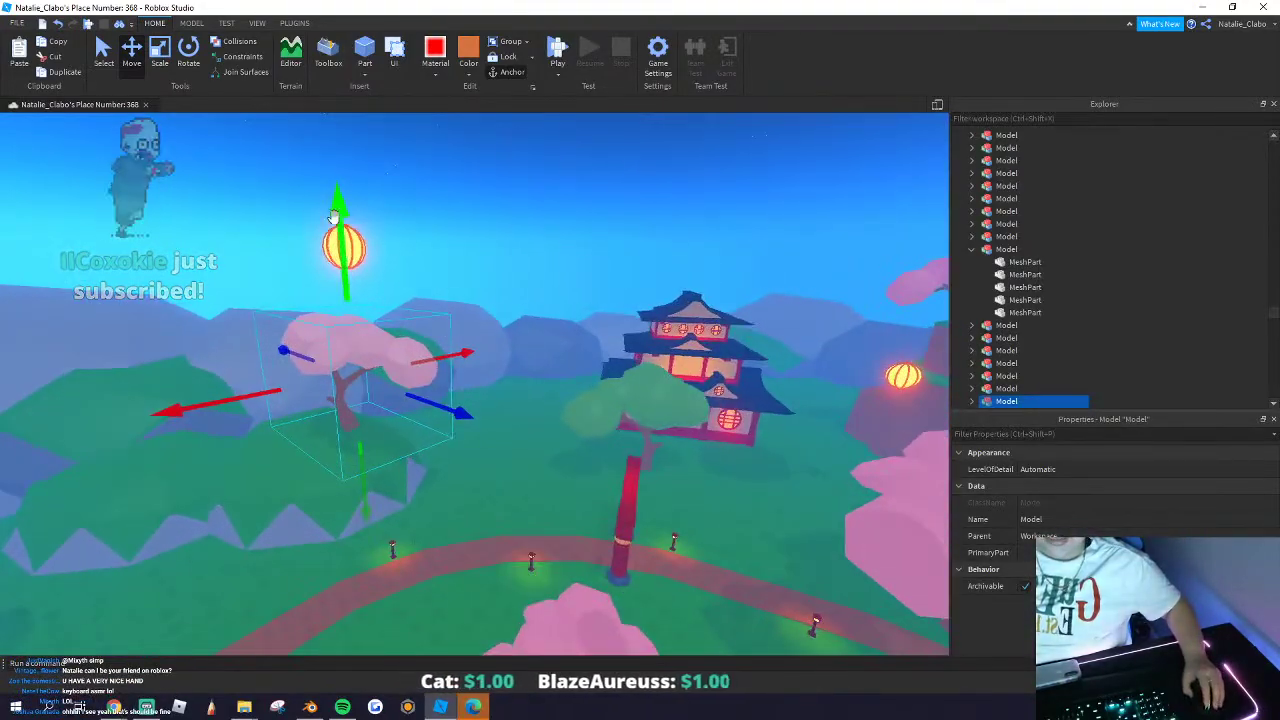
{"action": "left_click_drag", "start_coordinate": [351, 241], "coordinate": [356, 246]}
{"action": "key", "text": "q"}
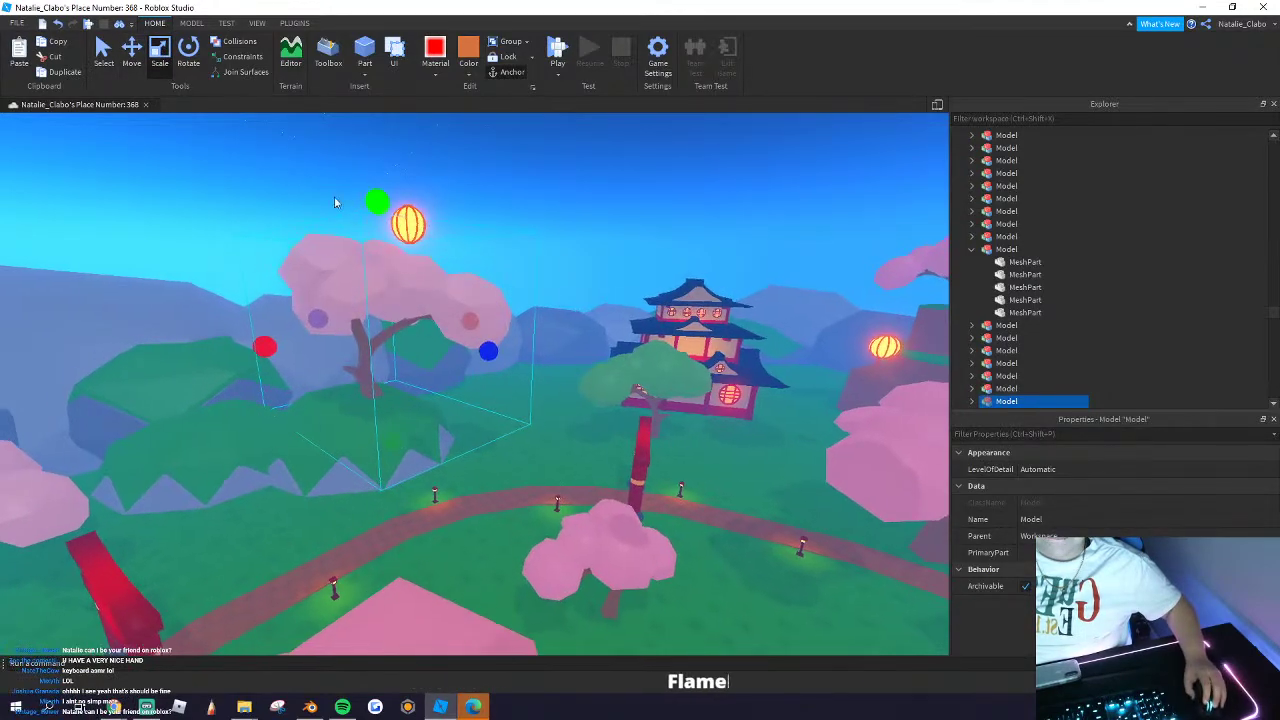
Step: Examine the map around the hills, paths and pagodas for places that still need decoration
{"action": "left_click", "coordinate": [335, 202]}
{"action": "right_click_drag", "start_coordinate": [345, 284], "coordinate": [346, 289]}
{"action": "scroll", "coordinate": [347, 290], "scroll_direction": "down", "scroll_amount": 10}
{"action": "scroll", "coordinate": [347, 289], "scroll_direction": "up", "scroll_amount": 5}
{"action": "scroll", "coordinate": [346, 289], "scroll_direction": "down", "scroll_amount": 8}
{"action": "key", "text": "s"}
{"action": "key", "text": "s"}
{"action": "key", "text": "w"}
{"action": "key", "text": "w"}
{"action": "key", "text": "s"}
{"action": "left_click", "coordinate": [346, 289]}
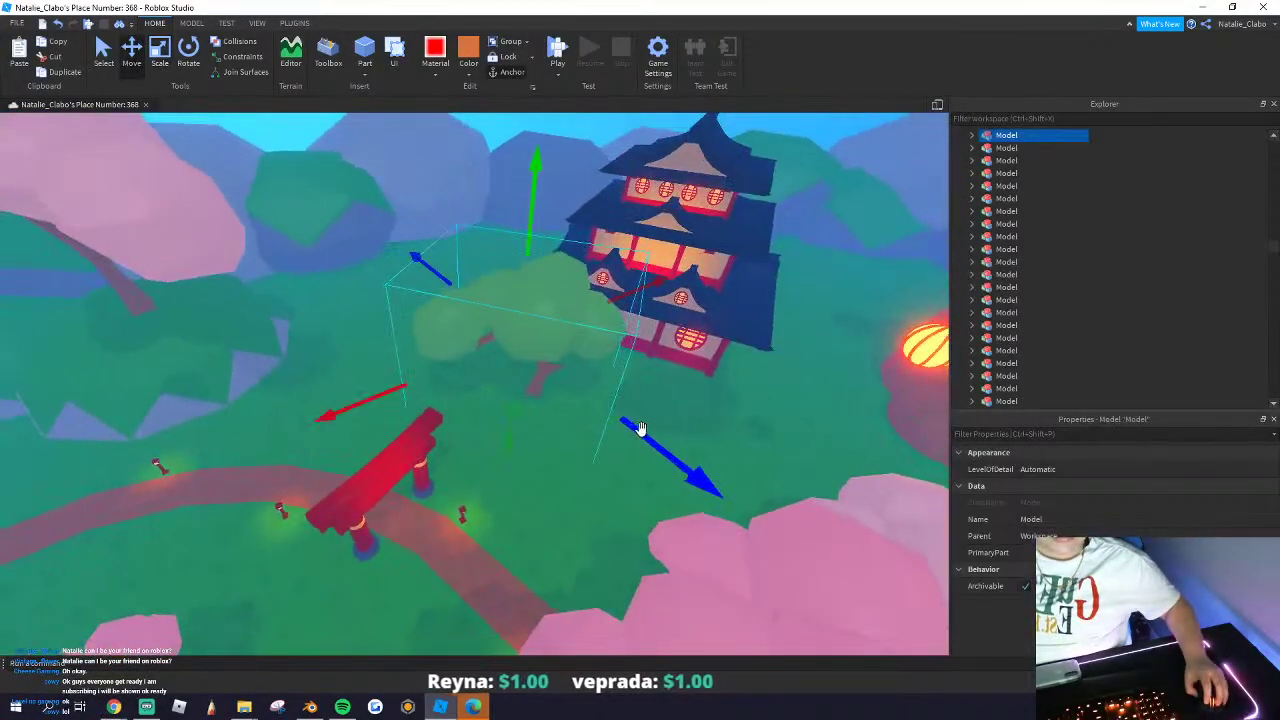
{"action": "left_click", "coordinate": [501, 421]}
{"action": "right_click_drag", "start_coordinate": [501, 421], "coordinate": [501, 421]}
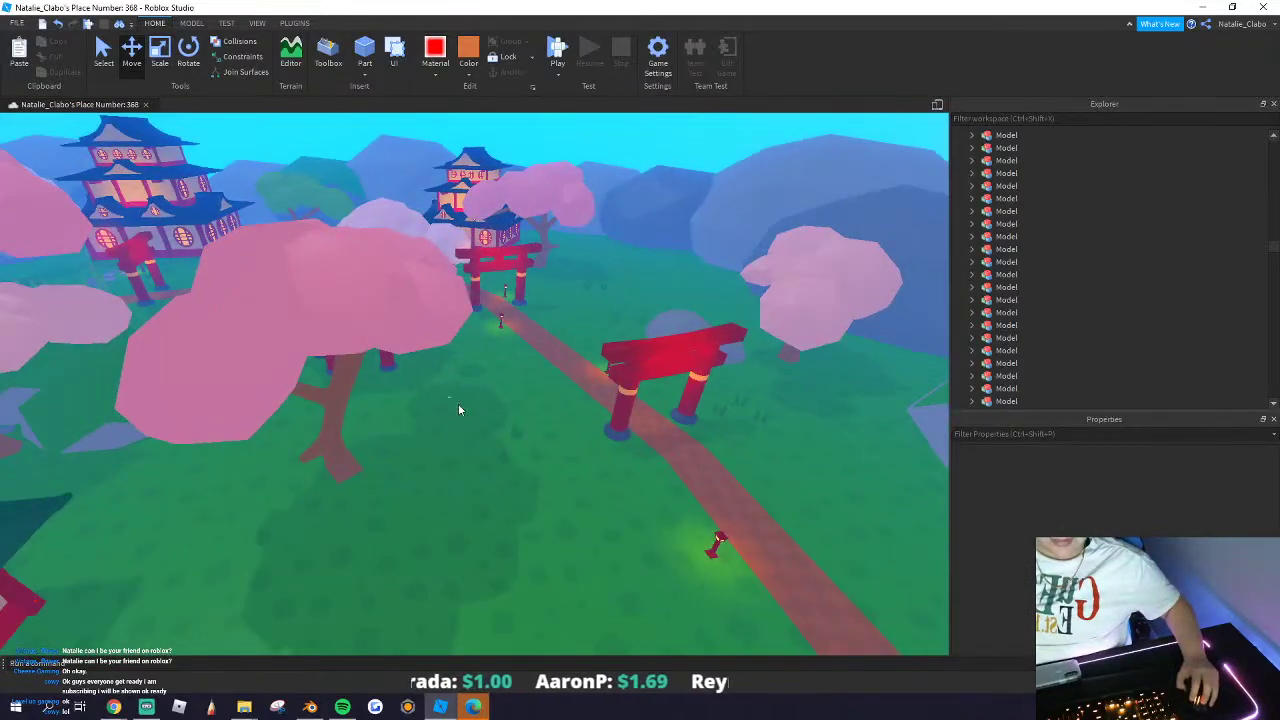
Step: Add a copied group of three grass tufts and place it on the lawn by the red gate near the green tree
{"action": "key", "text": "ctrl+v"}
{"action": "right_click_drag", "start_coordinate": [480, 467], "coordinate": [523, 434]}
{"action": "key", "text": "w"}
{"action": "left_click_drag", "start_coordinate": [534, 426], "coordinate": [591, 457]}
{"action": "right_click_drag", "start_coordinate": [591, 457], "coordinate": [591, 457]}
{"action": "left_click_drag", "start_coordinate": [591, 457], "coordinate": [589, 459]}
{"action": "right_click_drag", "start_coordinate": [591, 457], "coordinate": [589, 459]}
{"action": "key", "text": "w"}
{"action": "left_click_drag", "start_coordinate": [589, 459], "coordinate": [557, 469]}
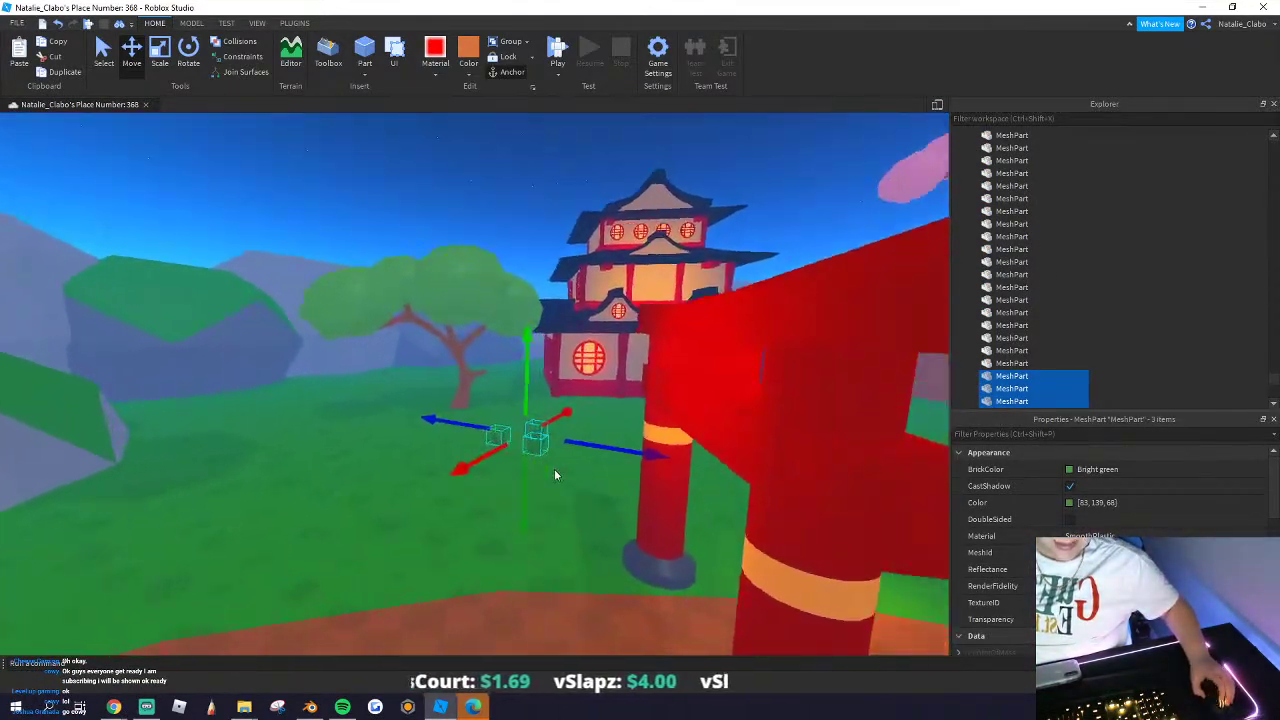
Step: Place the copied three-tuft grass group by the red gate path and on the lawn in front of the blue-roofed pagoda
{"action": "right_click_drag", "start_coordinate": [554, 469], "coordinate": [548, 470]}
{"action": "right_click_drag", "start_coordinate": [413, 410], "coordinate": [417, 468]}
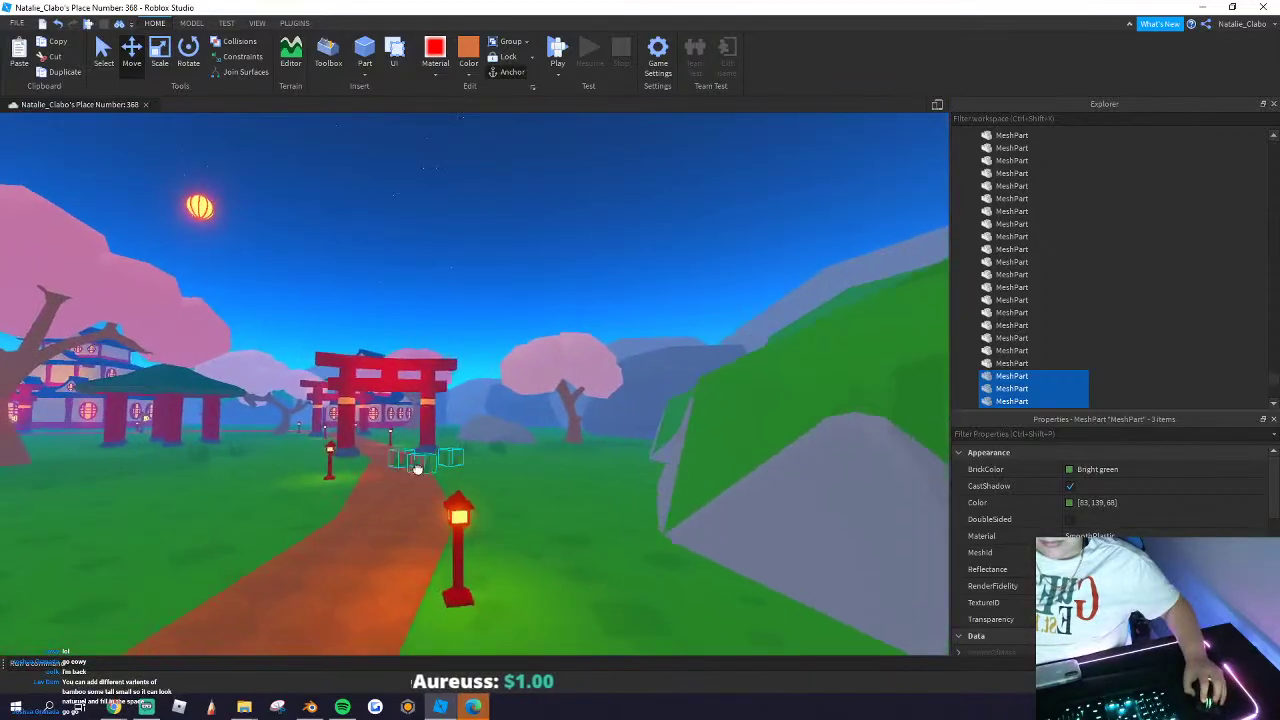
{"action": "key", "text": "w"}
{"action": "left_click_drag", "start_coordinate": [417, 468], "coordinate": [373, 421]}
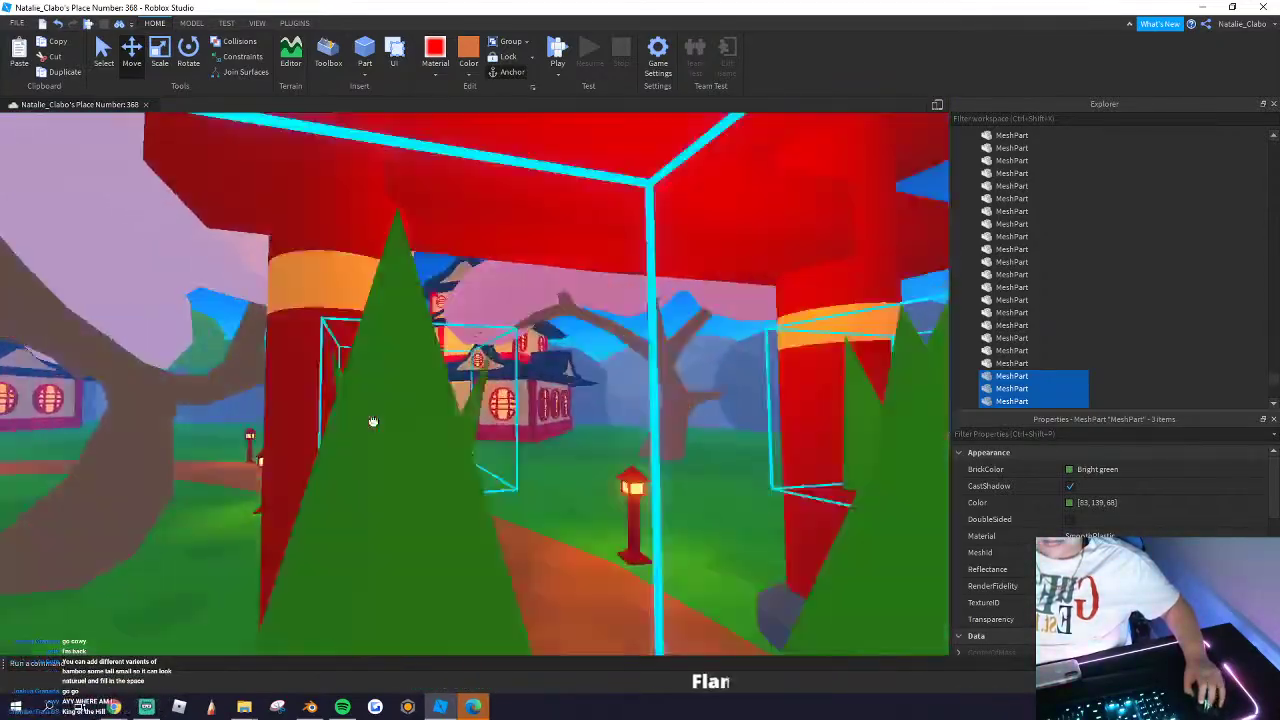
{"action": "key", "text": "f"}
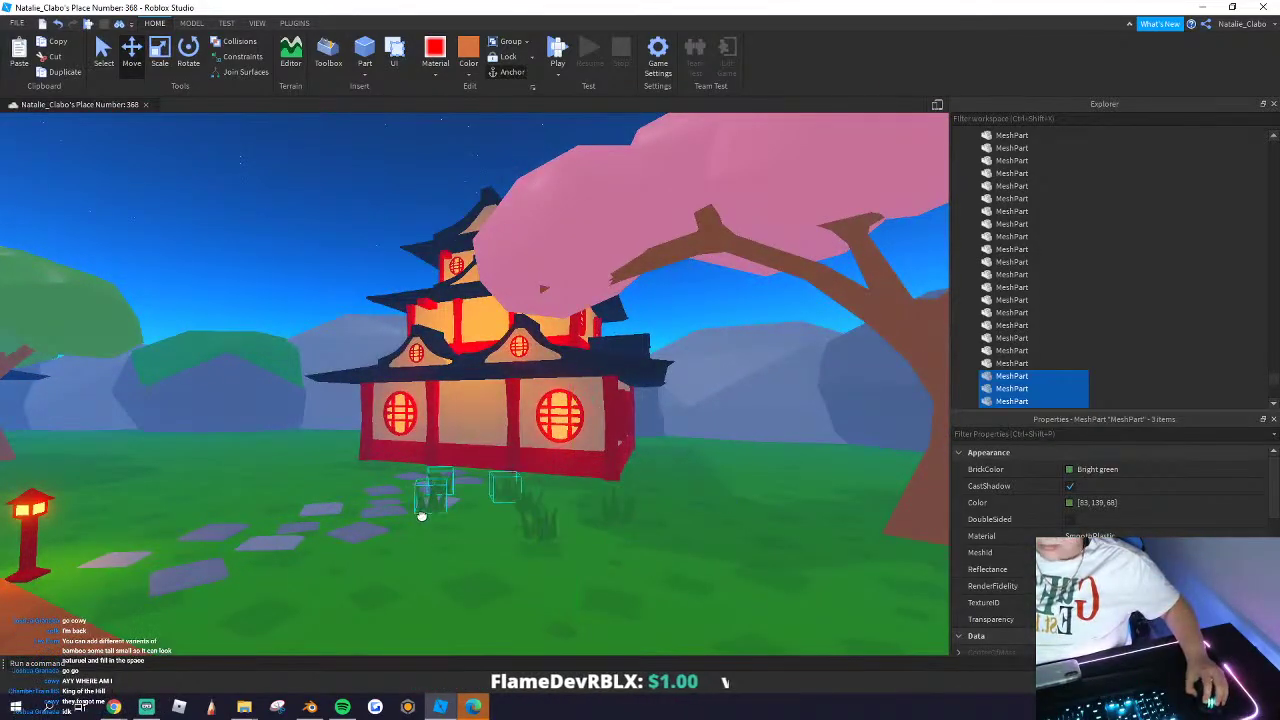
{"action": "right_click_drag", "start_coordinate": [421, 516], "coordinate": [320, 513]}
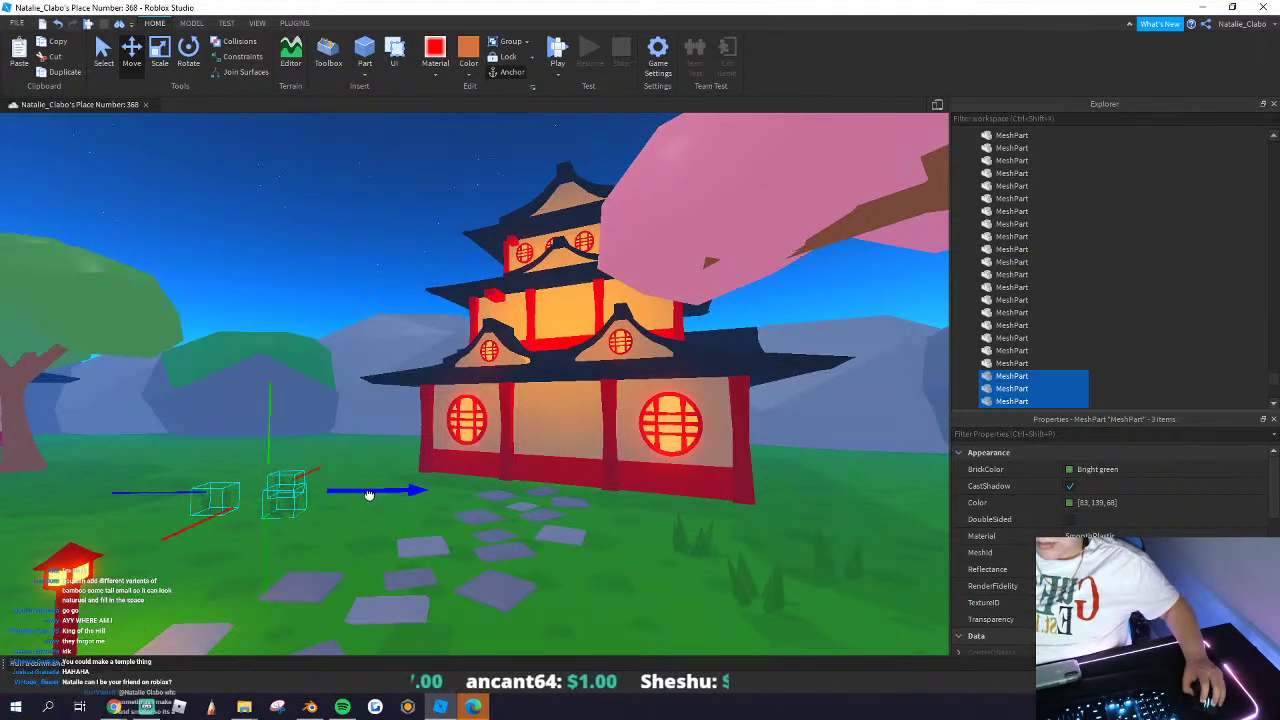
{"action": "key", "text": "s"}
{"action": "right_click_drag", "start_coordinate": [369, 495], "coordinate": [364, 491]}
{"action": "left_click", "coordinate": [364, 491]}
Step: Scale up the pink blossom tree behind the green-roofed shop pagoda
{"action": "key", "text": "w"}
{"action": "key", "text": "s"}
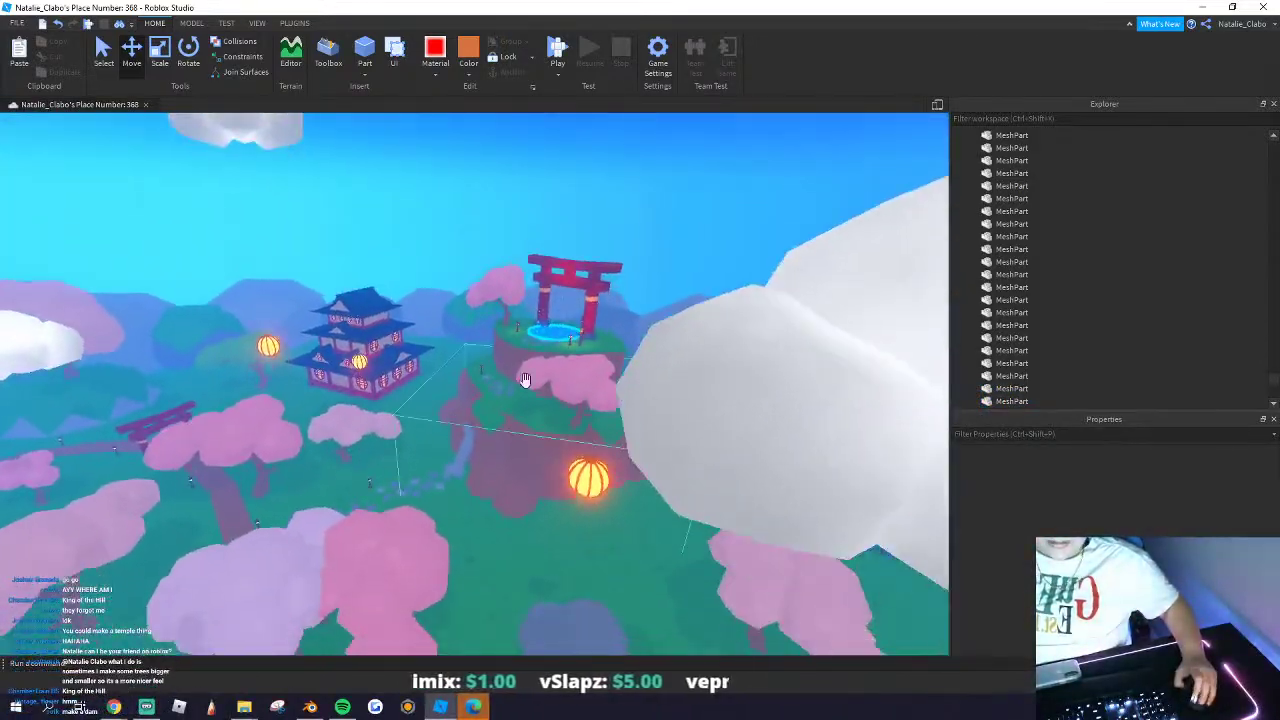
{"action": "key", "text": "w"}
{"action": "key", "text": "s"}
{"action": "right_click_drag", "start_coordinate": [506, 442], "coordinate": [520, 426]}
{"action": "key", "text": "s"}
{"action": "right_click_drag", "start_coordinate": [394, 363], "coordinate": [394, 359]}
{"action": "key", "text": "s"}
{"action": "left_click", "coordinate": [434, 294]}
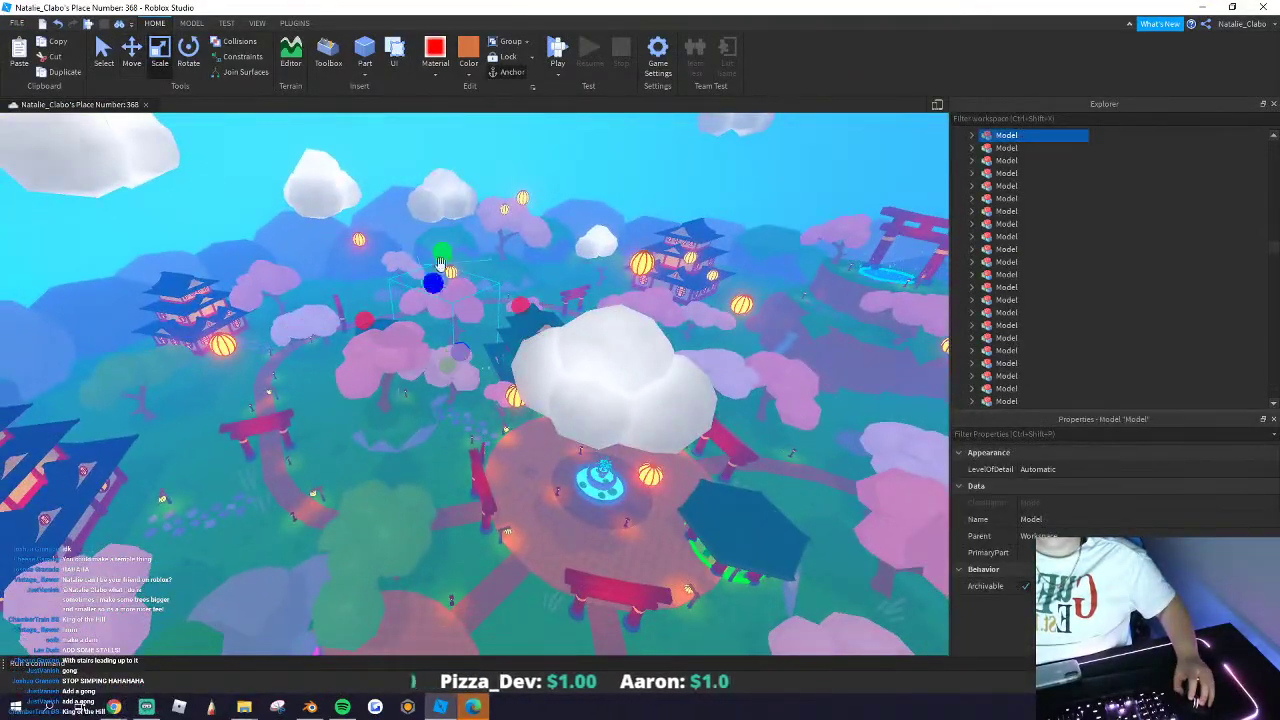
{"action": "scroll", "coordinate": [455, 330], "scroll_direction": "up", "scroll_amount": 5}
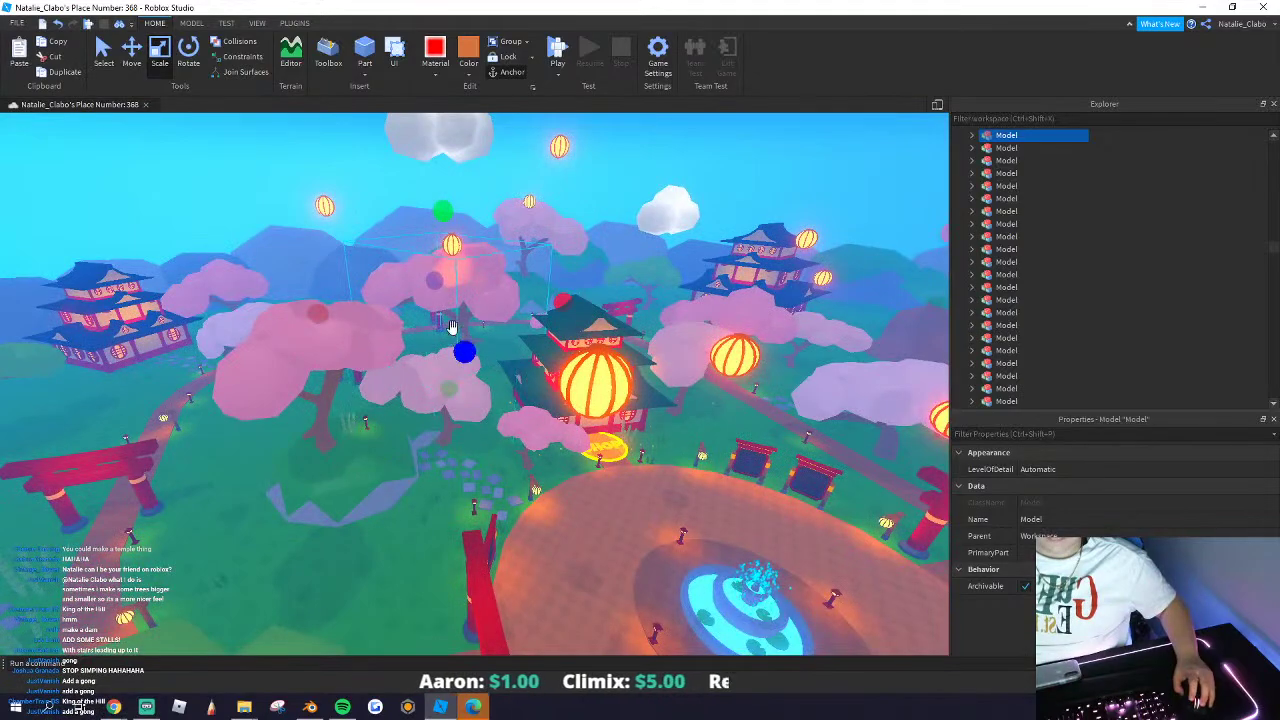
{"action": "scroll", "coordinate": [432, 355], "scroll_direction": "up", "scroll_amount": 5}
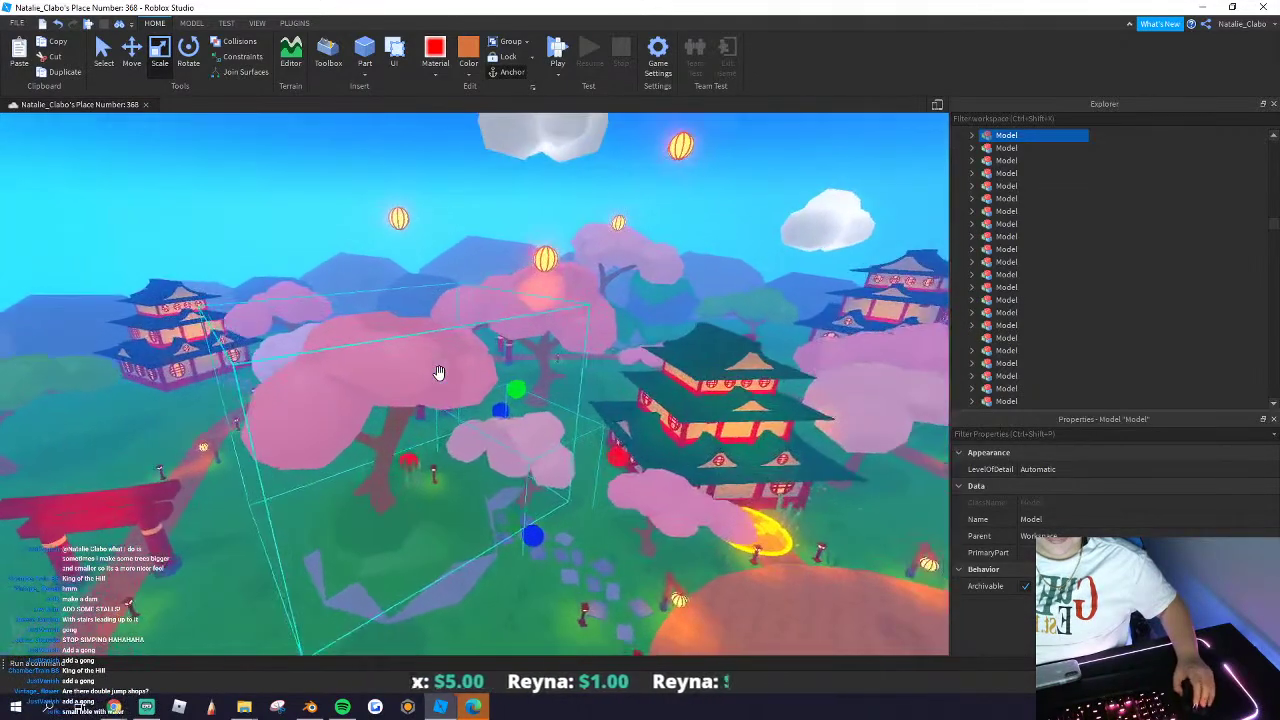
Step: Resize the blossom trees around the rock-edged hill near the shop pagoda
{"action": "key", "text": "w"}
{"action": "right_click_drag", "start_coordinate": [336, 228], "coordinate": [401, 353]}
{"action": "left_click_drag", "start_coordinate": [526, 323], "coordinate": [532, 377]}
{"action": "key", "text": "w"}
{"action": "right_click_drag", "start_coordinate": [534, 377], "coordinate": [594, 414]}
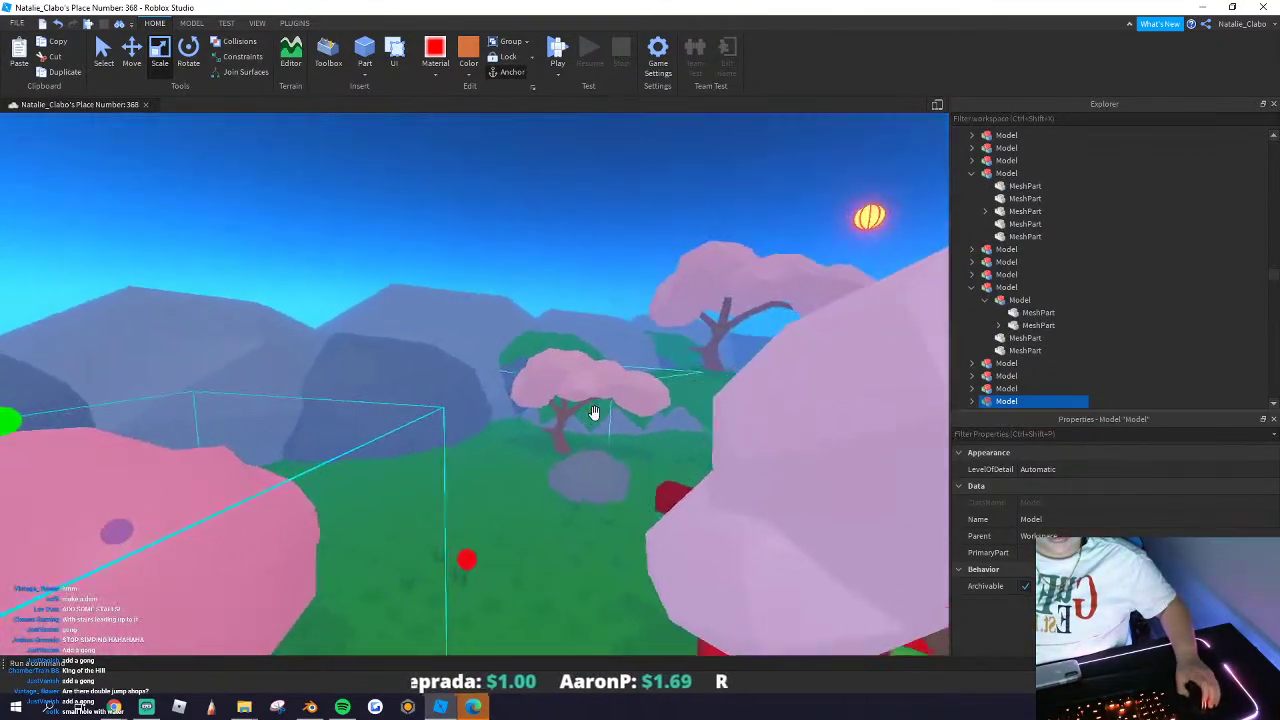
Step: Select the pink blossom tree near the grey boulder and scale it up
{"action": "left_click", "coordinate": [592, 400]}
{"action": "right_click_drag", "start_coordinate": [571, 349], "coordinate": [552, 305]}
{"action": "left_click_drag", "start_coordinate": [542, 290], "coordinate": [532, 242]}
{"action": "right_click_drag", "start_coordinate": [531, 242], "coordinate": [574, 338]}
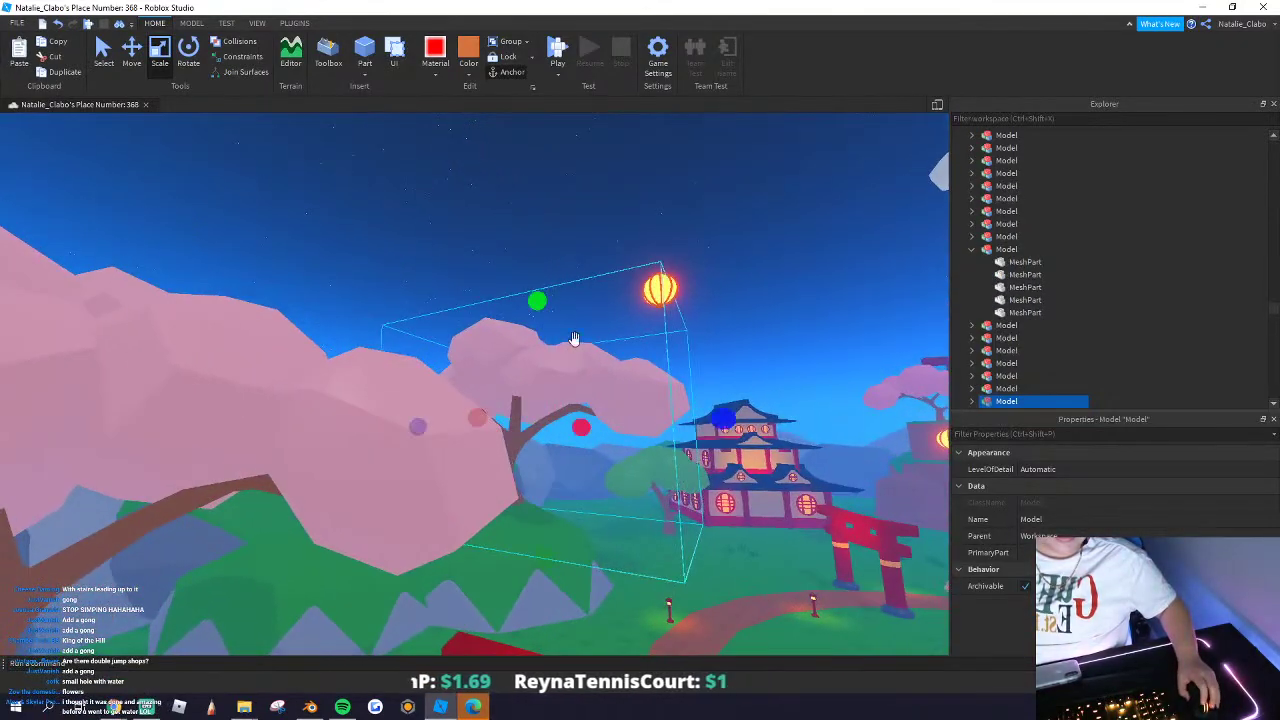
{"action": "left_click_drag", "start_coordinate": [537, 330], "coordinate": [539, 346]}
{"action": "left_click", "coordinate": [542, 291]}
Step: Resize the small pink blossom tree at the plaza's edge between the shop pagoda and the grassy hill
{"action": "key", "text": "s"}
{"action": "right_click_drag", "start_coordinate": [542, 291], "coordinate": [541, 291]}
{"action": "key", "text": "w"}
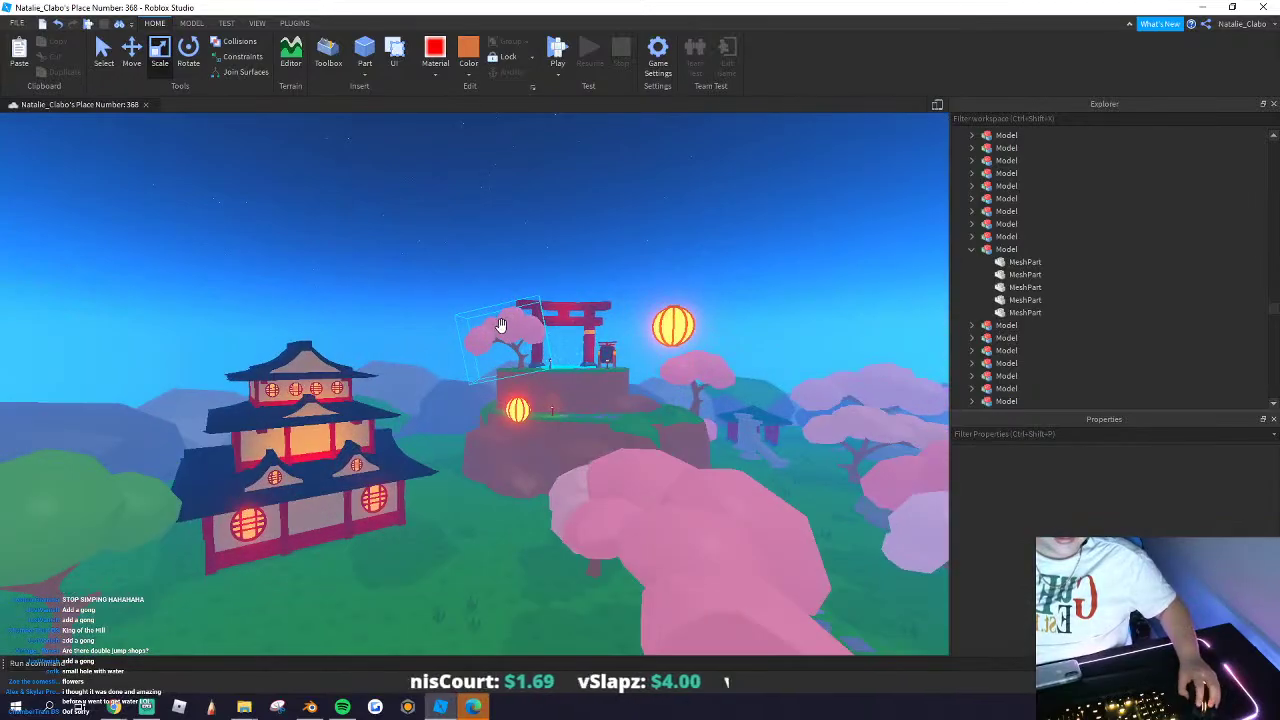
{"action": "right_click_drag", "start_coordinate": [503, 329], "coordinate": [505, 429]}
{"action": "left_click", "coordinate": [504, 431]}
{"action": "key", "text": "w"}
{"action": "key", "text": "s"}
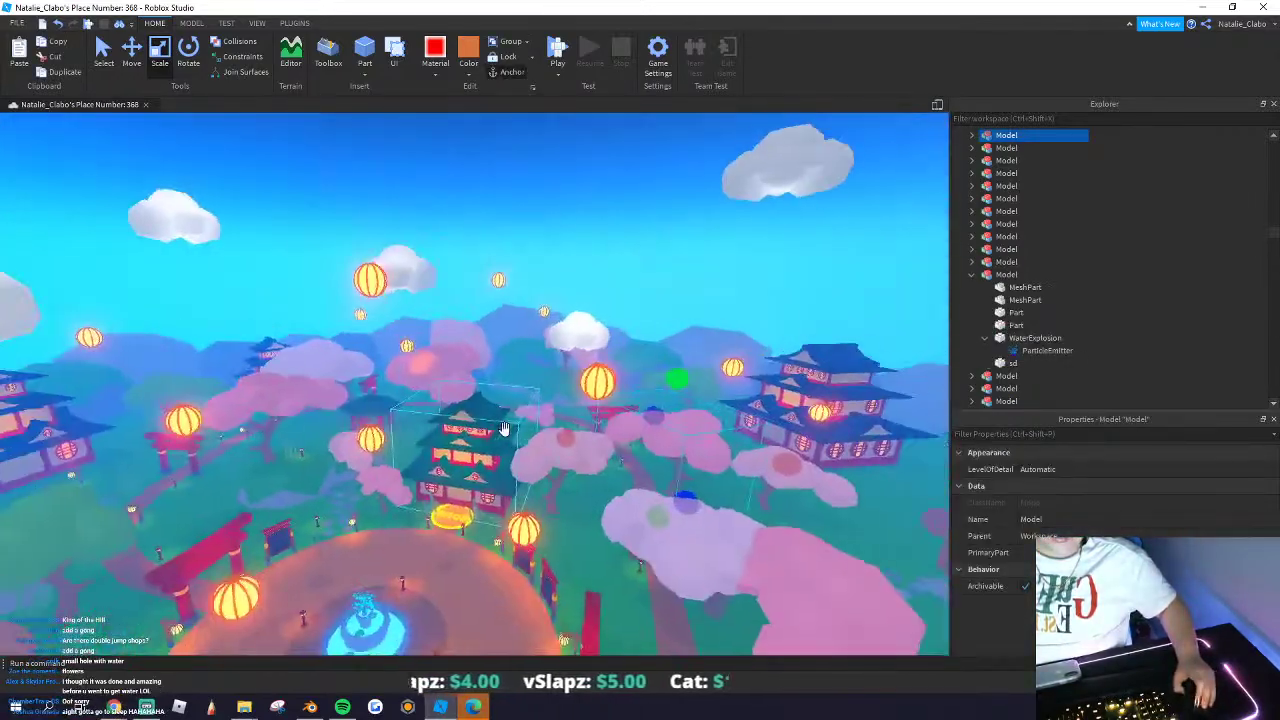
{"action": "scroll", "coordinate": [504, 428], "scroll_direction": "up", "scroll_amount": 10}
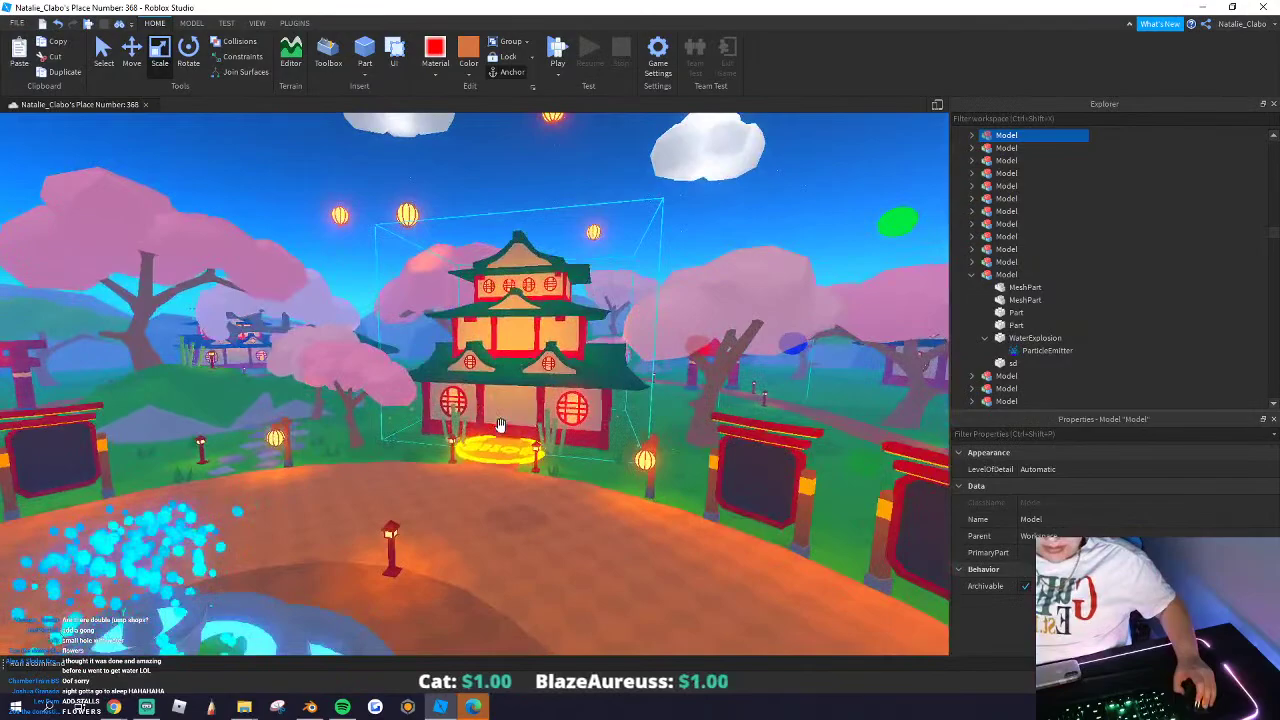
{"action": "key", "text": "s"}
{"action": "key", "text": "a"}
{"action": "left_click", "coordinate": [318, 325]}
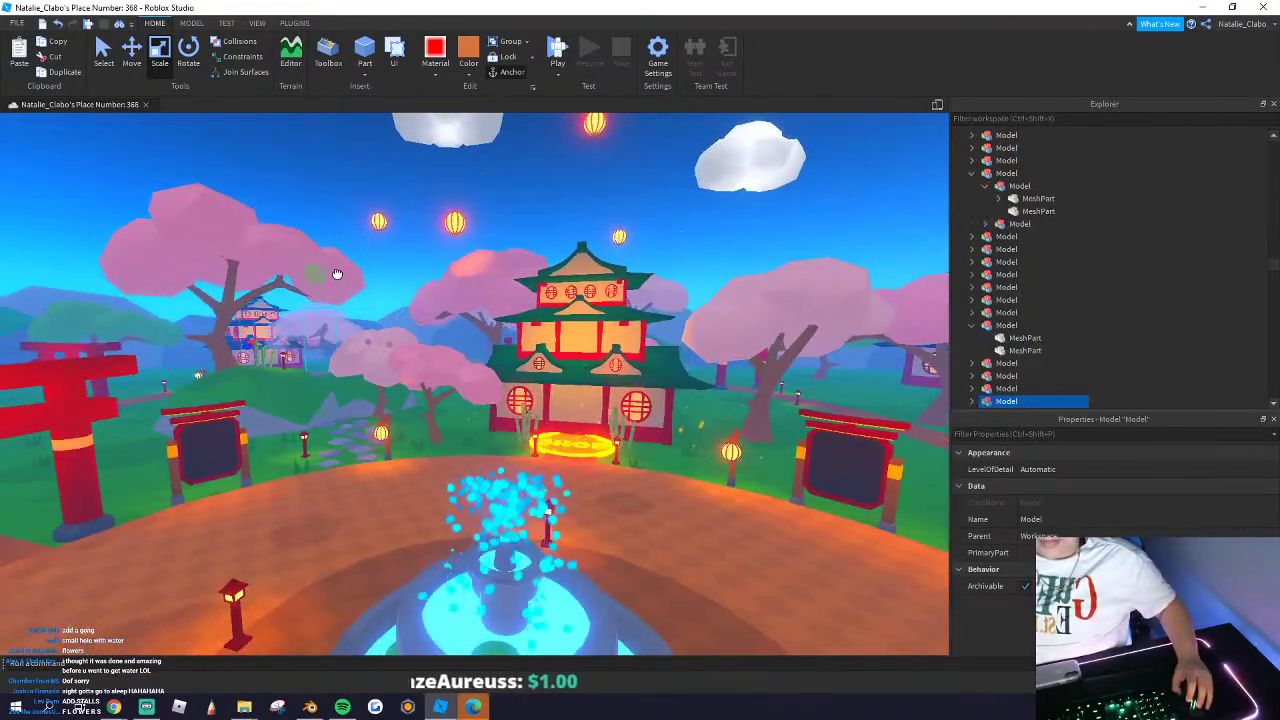
Step: Scale up the pink blossom tree behind the two signboards next to the shop pagoda
{"action": "right_click_drag", "start_coordinate": [376, 267], "coordinate": [486, 314]}
{"action": "key", "text": "s"}
{"action": "key", "text": "a"}
{"action": "left_click", "coordinate": [502, 298]}
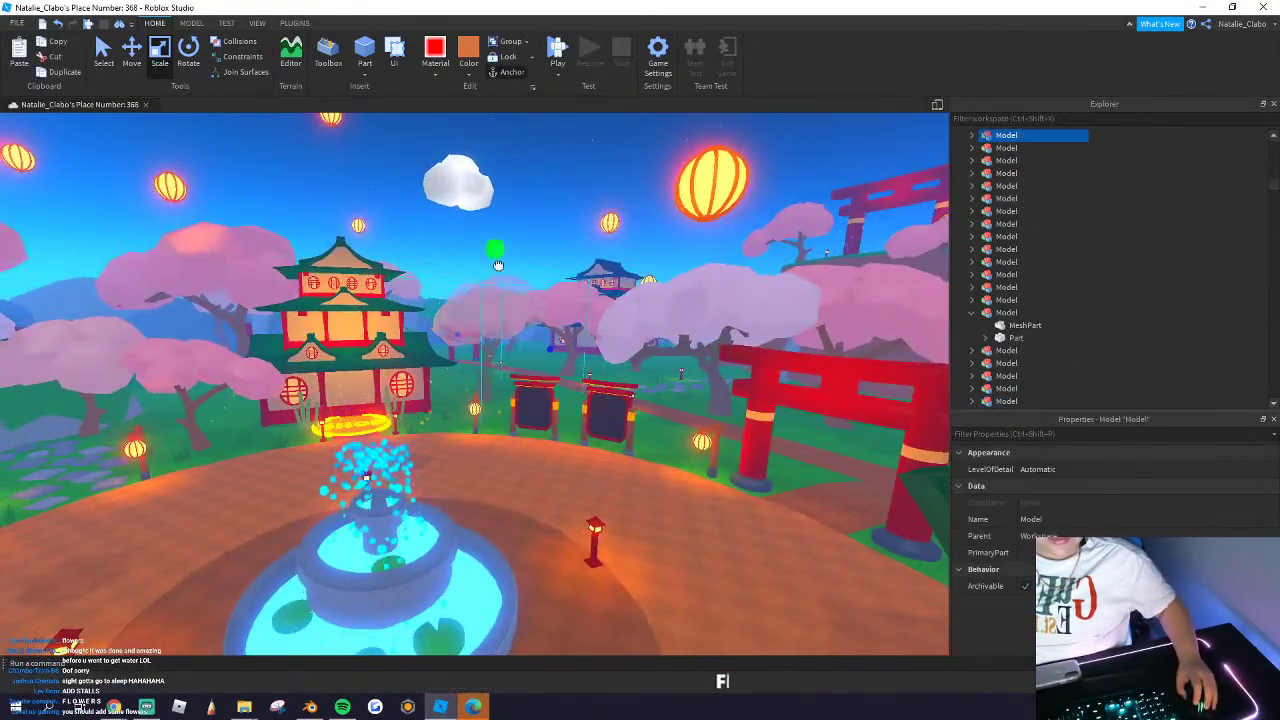
{"action": "scroll", "coordinate": [494, 293], "scroll_direction": "up", "scroll_amount": 5}
{"action": "key", "text": "ctrl+4"}
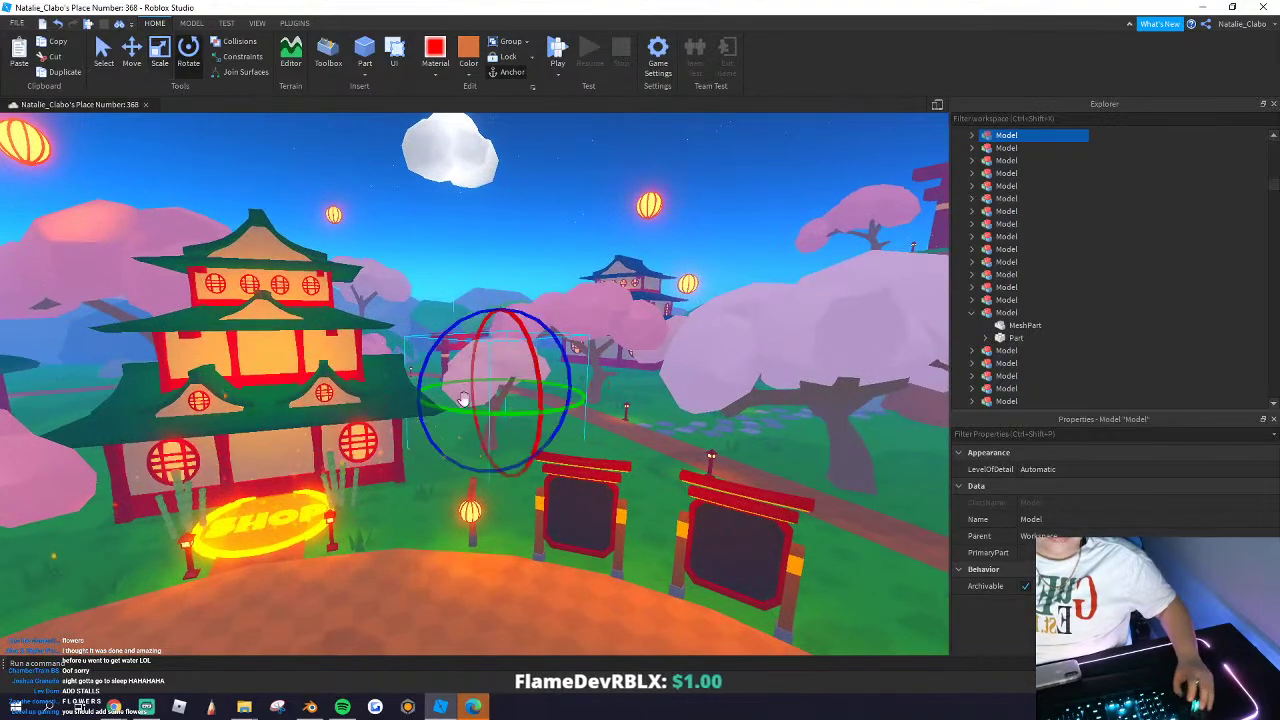
{"action": "left_click", "coordinate": [575, 296]}
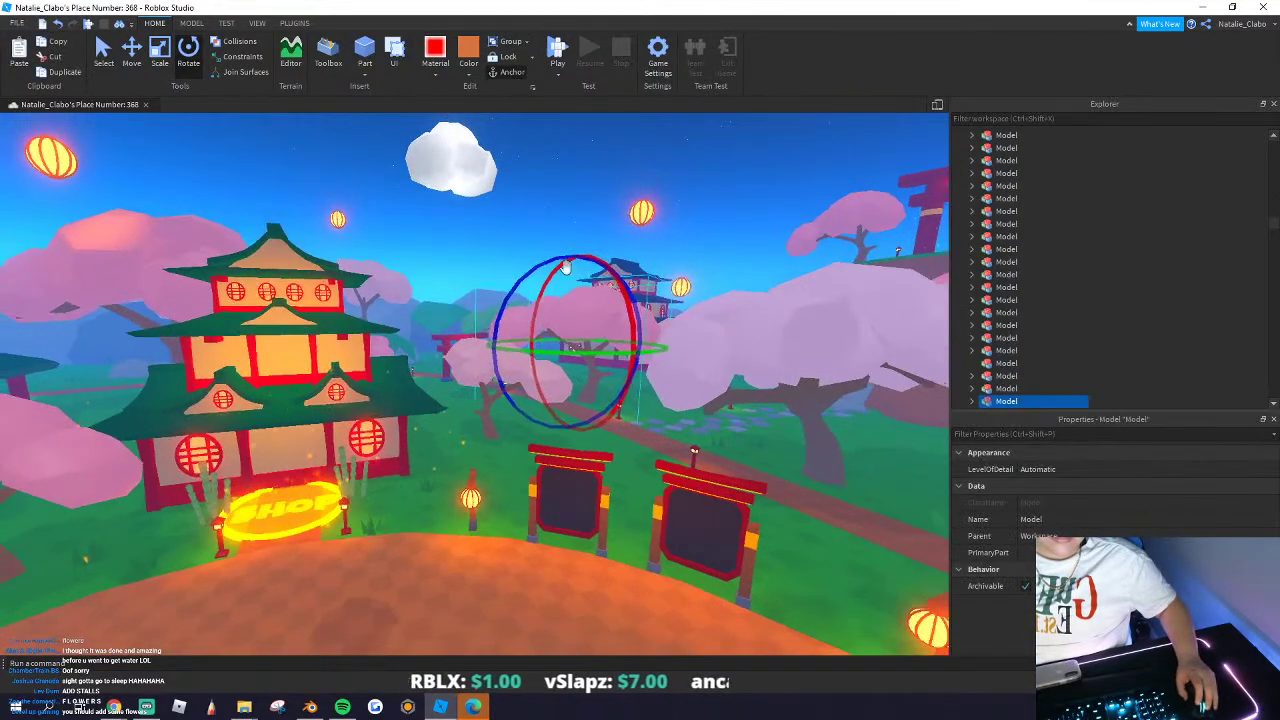
{"action": "left_click_drag", "start_coordinate": [578, 257], "coordinate": [579, 215]}
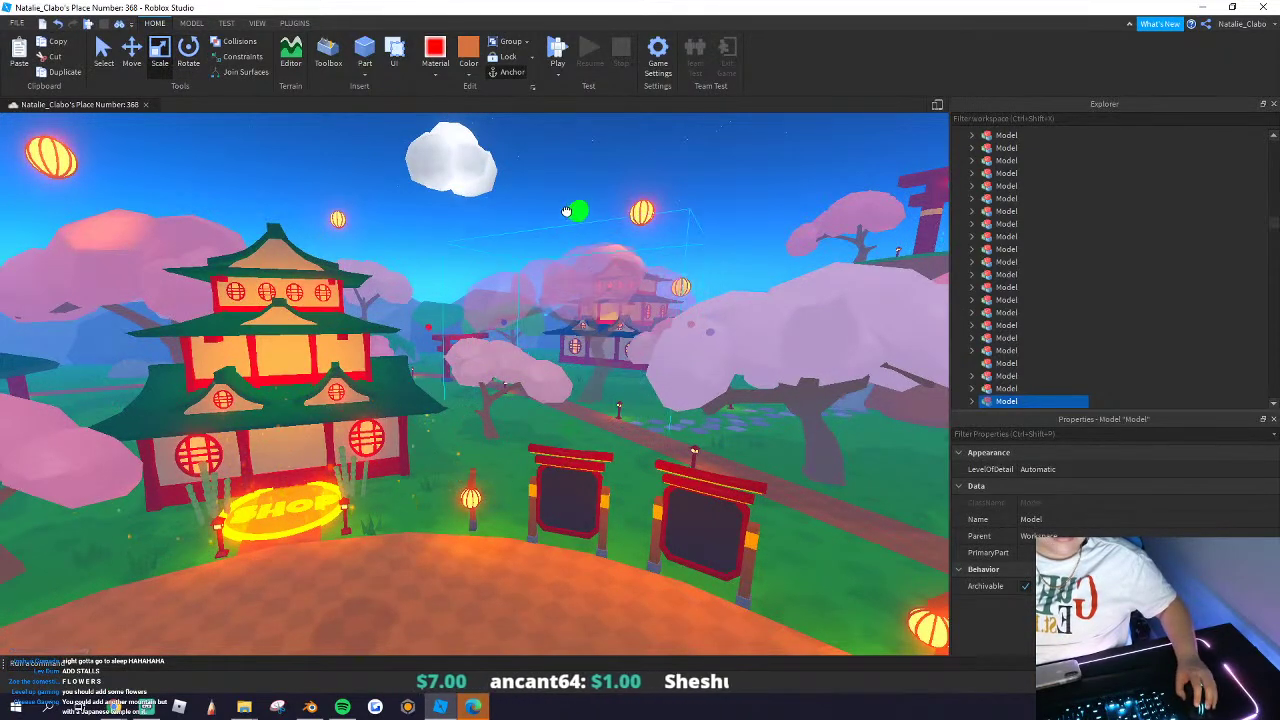
{"action": "key", "text": "s"}
{"action": "key", "text": "d"}
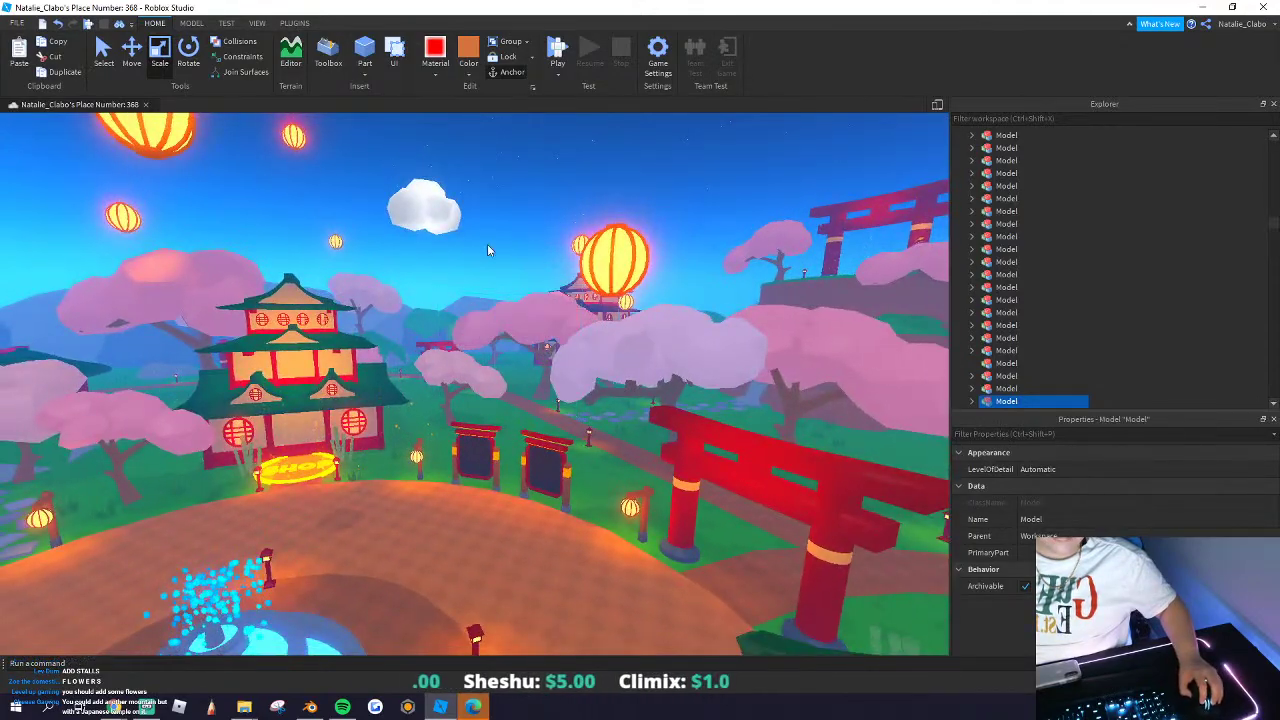
Step: Resize the pink blossom tree behind the blue-roofed pagoda at the outer edge of the map
{"action": "left_click", "coordinate": [494, 249]}
{"action": "scroll", "coordinate": [497, 250], "scroll_direction": "down", "scroll_amount": 10}
{"action": "right_click_drag", "start_coordinate": [497, 250], "coordinate": [498, 252]}
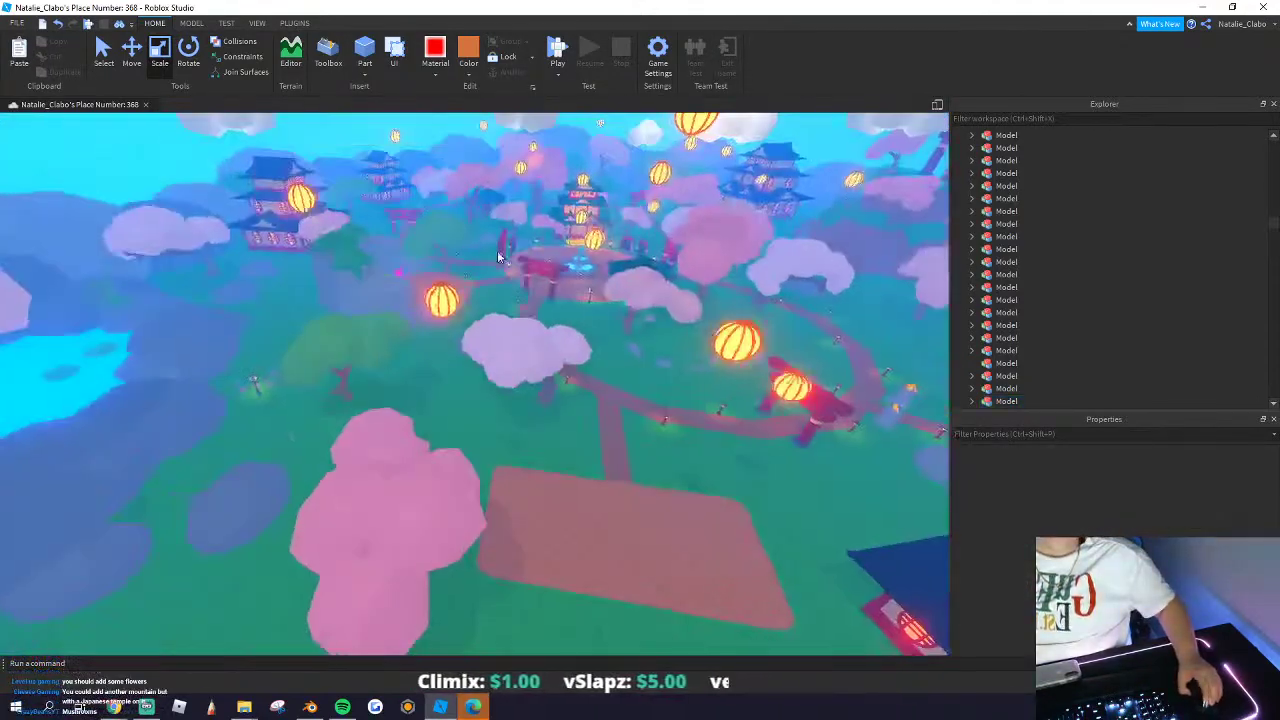
{"action": "scroll", "coordinate": [430, 265], "scroll_direction": "up", "scroll_amount": 3}
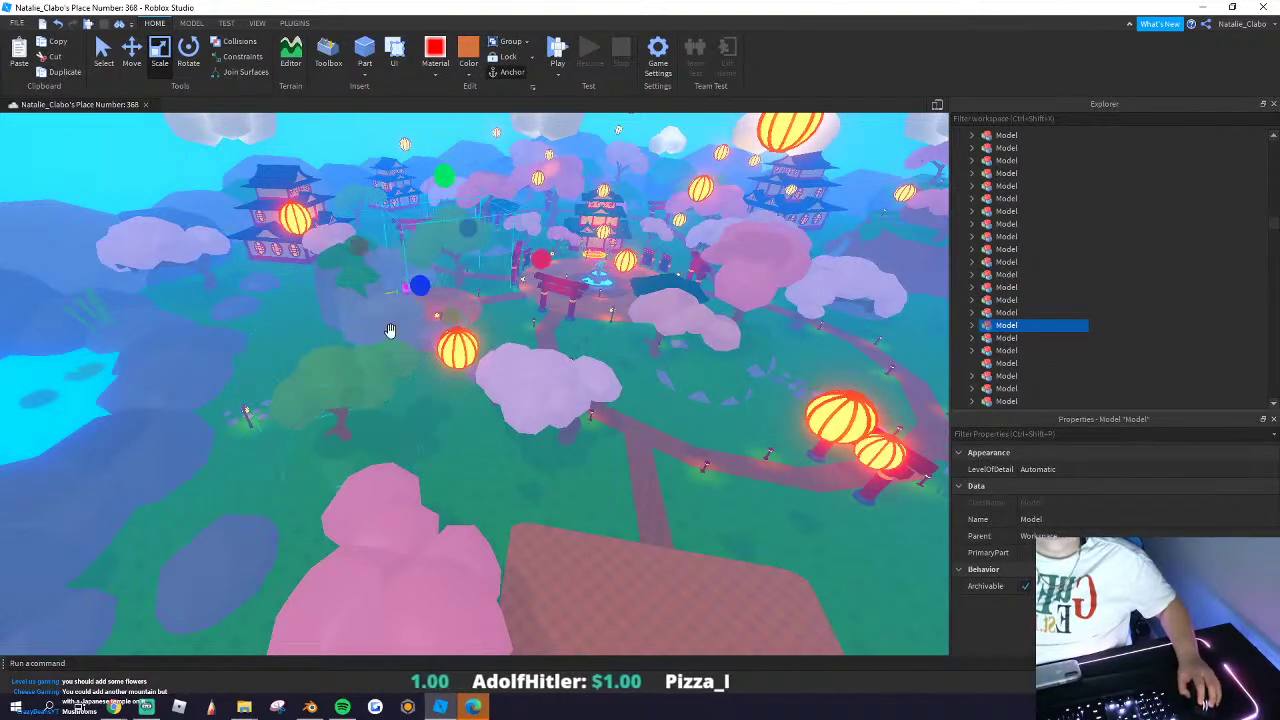
{"action": "right_click_drag", "start_coordinate": [495, 348], "coordinate": [588, 348]}
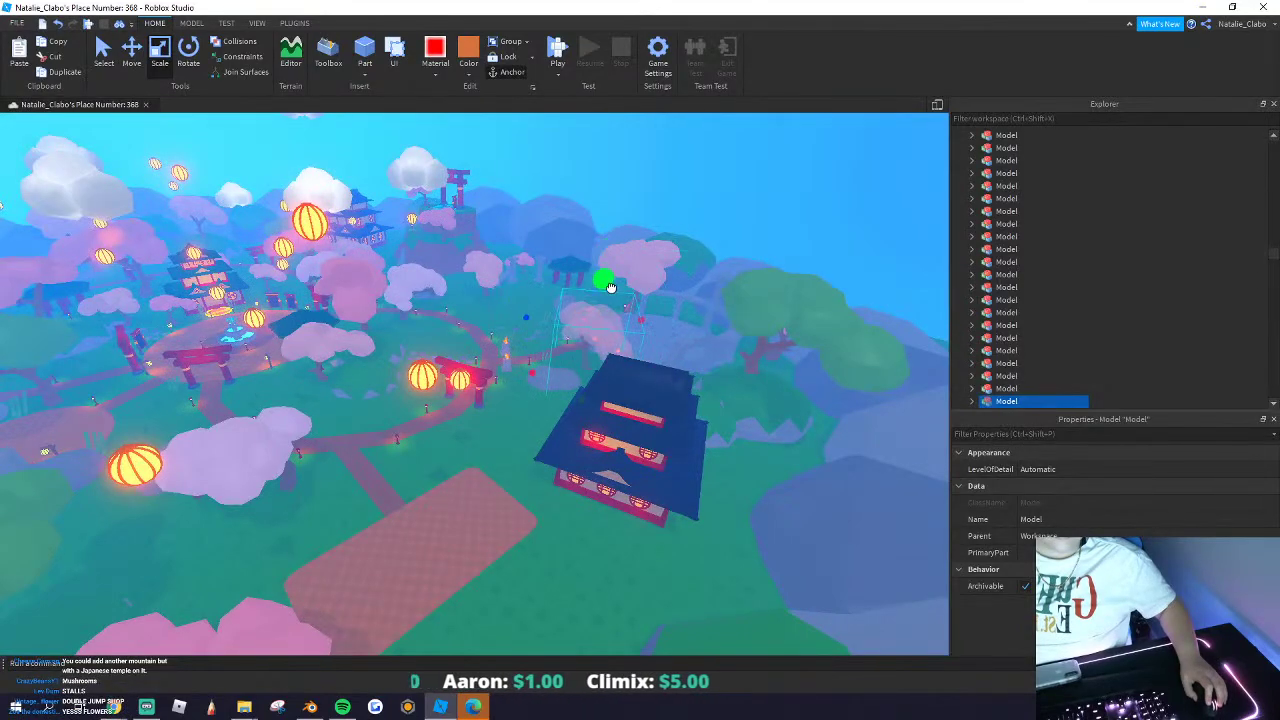
{"action": "left_click_drag", "start_coordinate": [611, 288], "coordinate": [611, 295]}
Step: Scale the blossom tree between the curved path and the green-roofed pavilion taller
{"action": "scroll", "coordinate": [550, 308], "scroll_direction": "up", "scroll_amount": 6}
{"action": "right_click_drag", "start_coordinate": [522, 320], "coordinate": [520, 314]}
{"action": "left_click", "coordinate": [513, 310]}
{"action": "left_click_drag", "start_coordinate": [513, 264], "coordinate": [522, 210]}
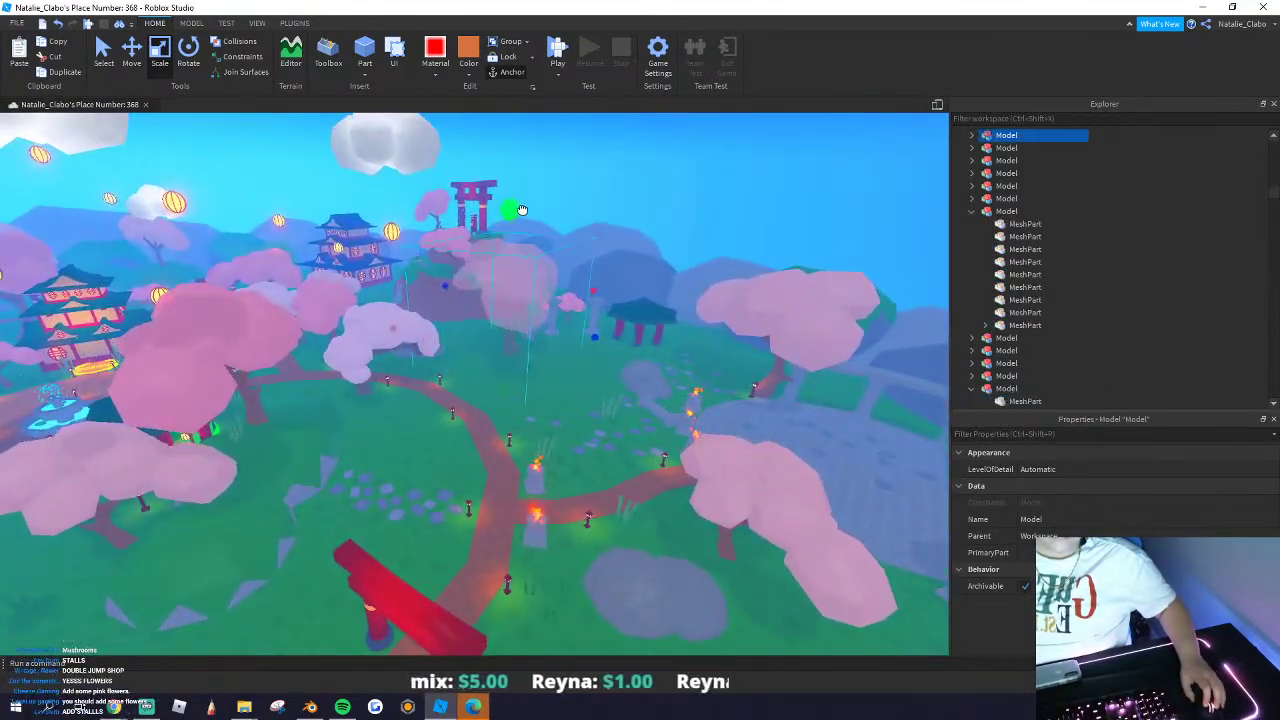
Step: Reposition the pink blossom tree standing beside the shop pagoda at the plaza's edge
{"action": "key", "text": "w"}
{"action": "right_click_drag", "start_coordinate": [482, 306], "coordinate": [467, 342]}
{"action": "key", "text": "w"}
{"action": "left_click", "coordinate": [416, 231]}
{"action": "key", "text": "a"}
{"action": "key", "text": "d"}
{"action": "key", "text": "w"}
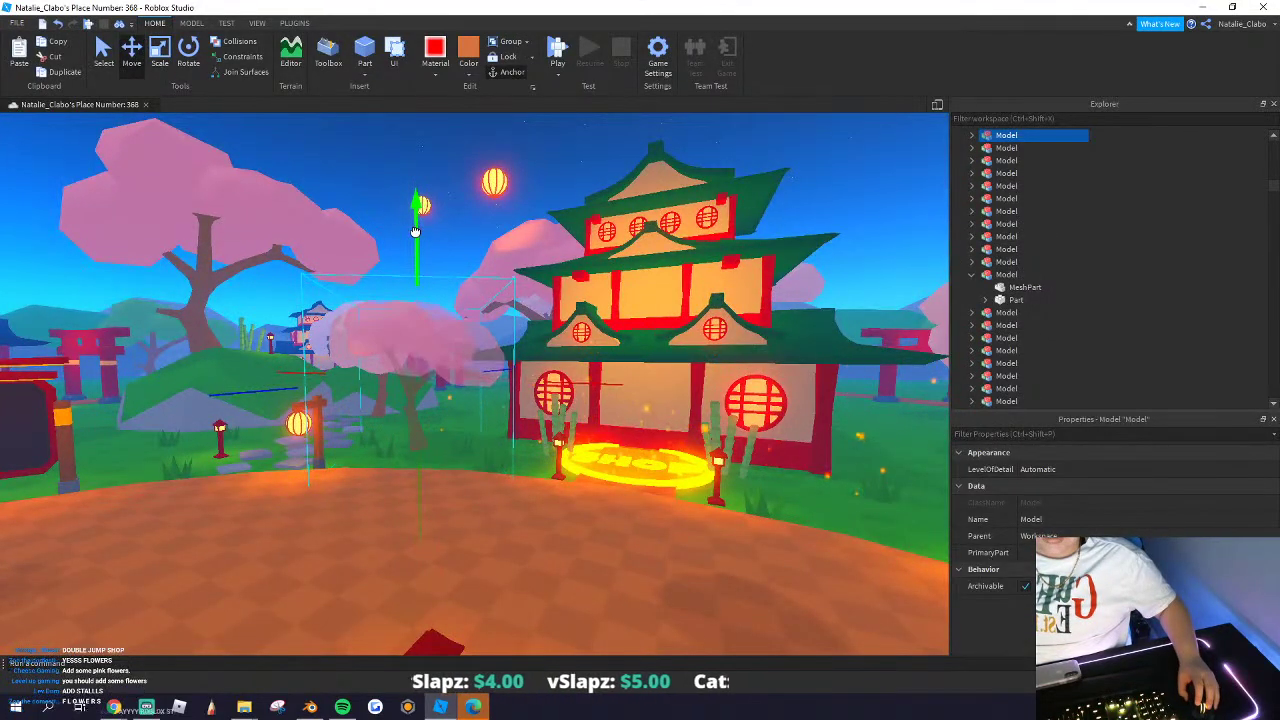
{"action": "left_click", "coordinate": [370, 195]}
Step: Examine the fountain plaza, the shop pagoda and the lawn behind it for bare spots
{"action": "key", "text": "s"}
{"action": "right_click_drag", "start_coordinate": [413, 238], "coordinate": [415, 240]}
{"action": "key", "text": "a"}
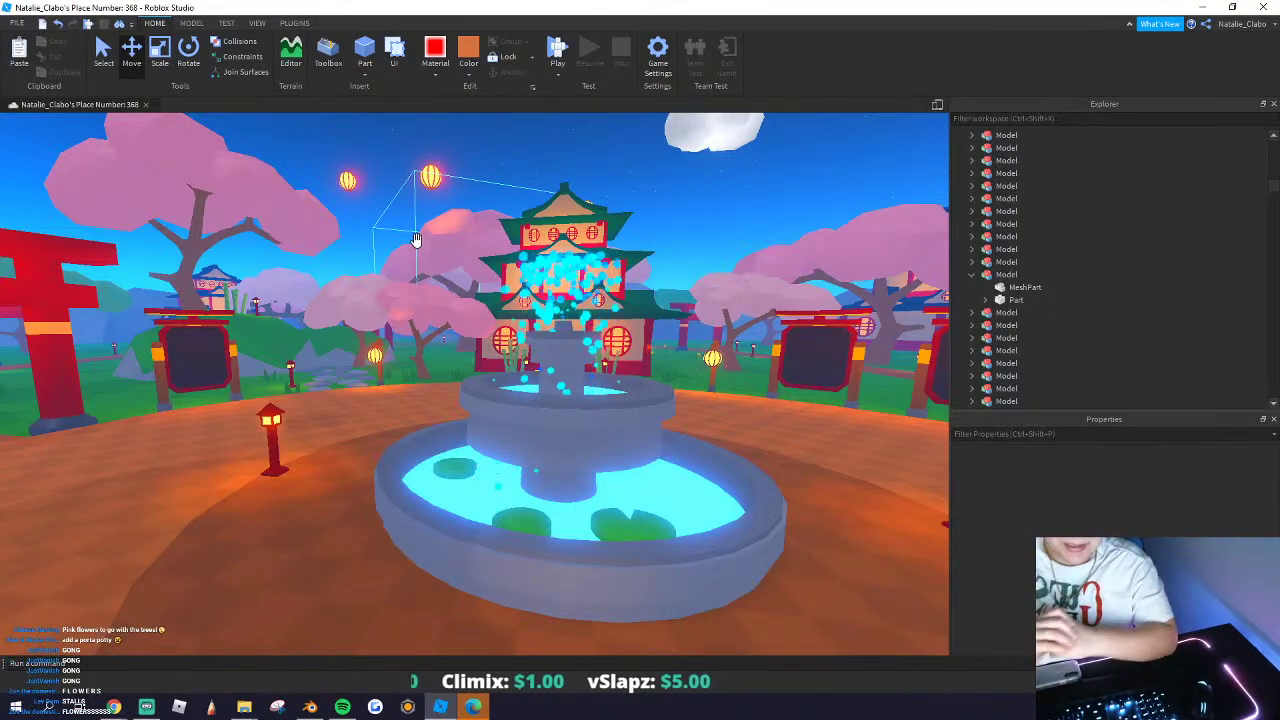
{"action": "key", "text": "d"}
{"action": "right_click_drag", "start_coordinate": [499, 283], "coordinate": [449, 261]}
{"action": "key", "text": "w"}
{"action": "key", "text": "w"}
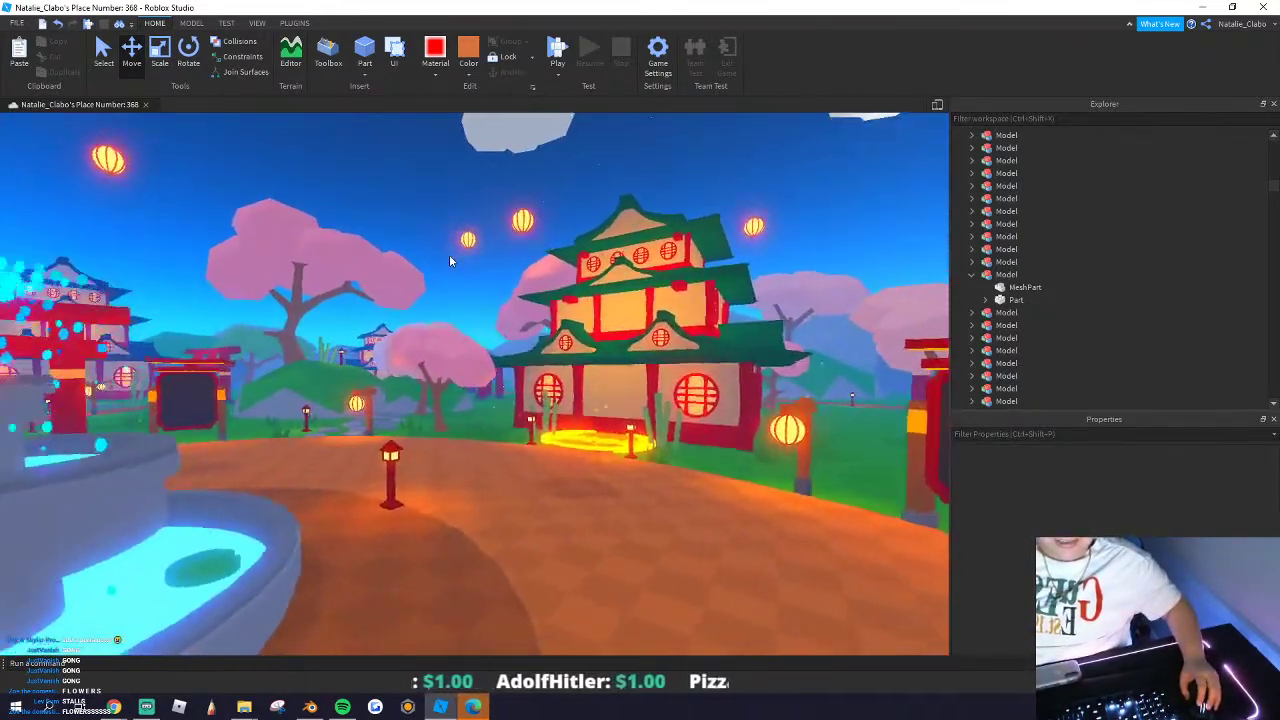
{"action": "key", "text": "w"}
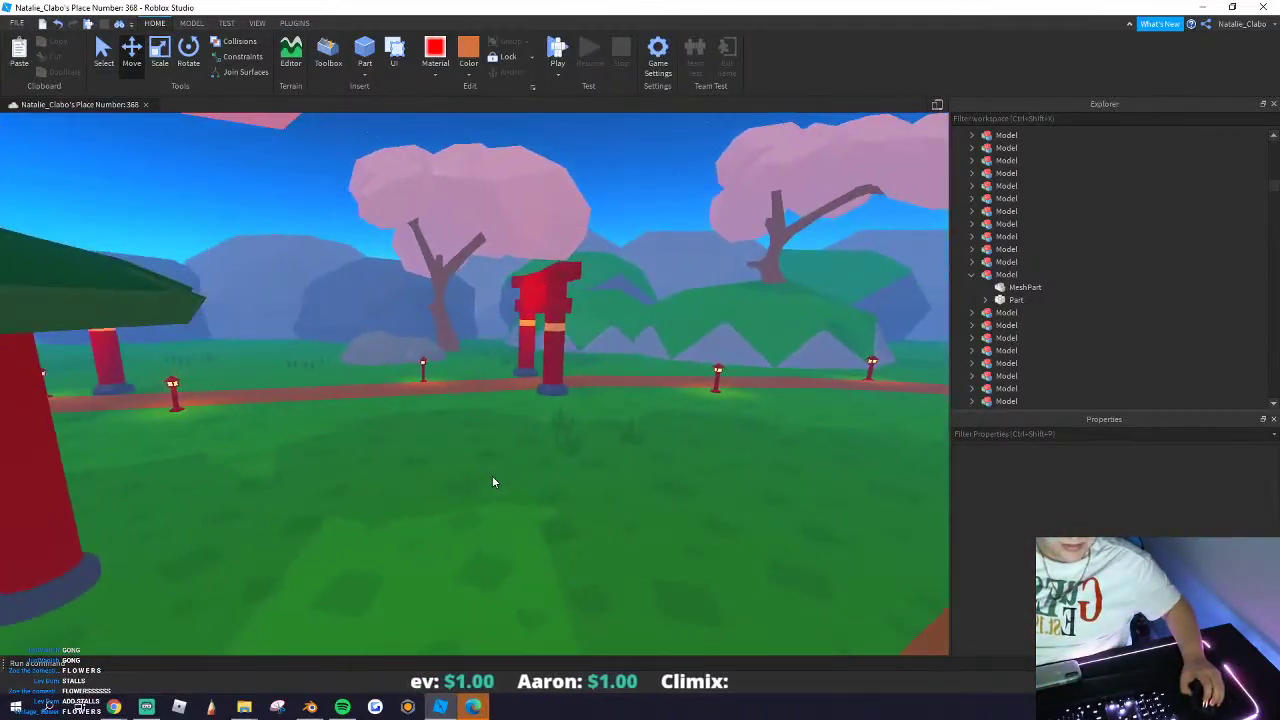
Step: Place grass tufts on the open lawn between the pavilion and the red gate path
{"action": "key", "text": "w"}
{"action": "left_click_drag", "start_coordinate": [471, 400], "coordinate": [638, 497]}
{"action": "left_click_drag", "start_coordinate": [552, 419], "coordinate": [450, 462]}
{"action": "left_click", "coordinate": [708, 318]}
Step: Duplicate the group of stepping stones near the pagoda lantern and bring the copy to the green-roofed pavilion
{"action": "key", "text": "w"}
{"action": "right_click_drag", "start_coordinate": [706, 310], "coordinate": [706, 311]}
{"action": "key", "text": "w"}
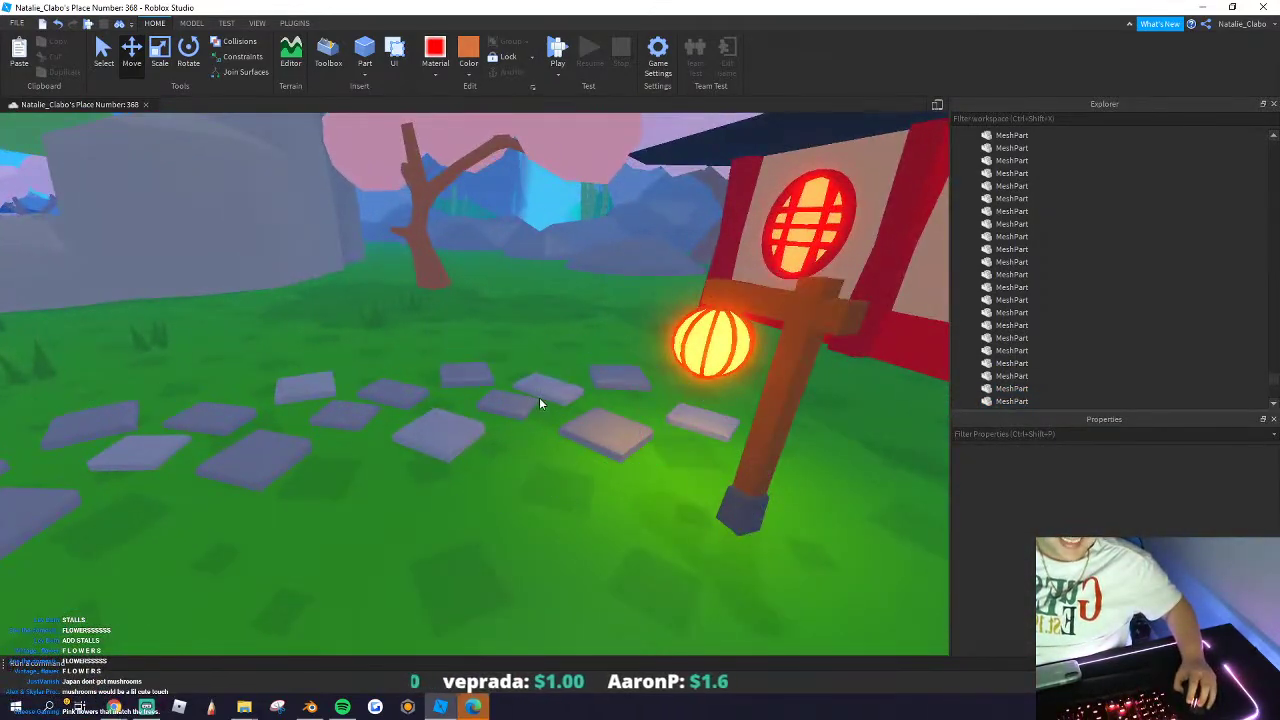
{"action": "left_click", "coordinate": [539, 397]}
{"action": "key", "text": "ctrl+d"}
{"action": "key", "text": "w"}
{"action": "left_click_drag", "start_coordinate": [460, 370], "coordinate": [405, 406]}
{"action": "right_click_drag", "start_coordinate": [405, 406], "coordinate": [405, 406]}
{"action": "left_click_drag", "start_coordinate": [405, 406], "coordinate": [409, 393]}
{"action": "right_click_drag", "start_coordinate": [405, 406], "coordinate": [409, 393]}
{"action": "left_click_drag", "start_coordinate": [409, 393], "coordinate": [497, 449]}
{"action": "right_click_drag", "start_coordinate": [478, 450], "coordinate": [497, 449]}
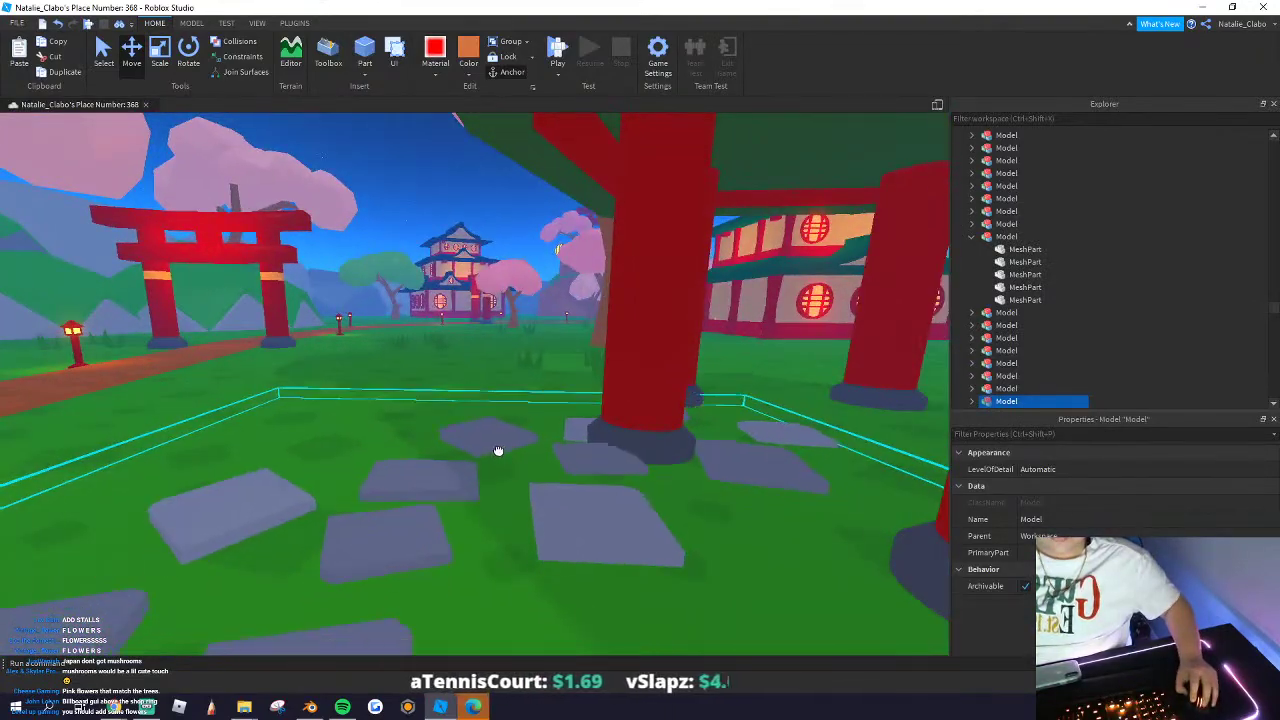
Step: Position the copied stepping stones on the lawn between the path and the pavilion's pillars
{"action": "left_click_drag", "start_coordinate": [497, 449], "coordinate": [469, 426]}
{"action": "key", "text": "s"}
{"action": "right_click_drag", "start_coordinate": [469, 426], "coordinate": [469, 426]}
{"action": "key", "text": "w"}
{"action": "right_click_drag", "start_coordinate": [536, 395], "coordinate": [448, 358]}
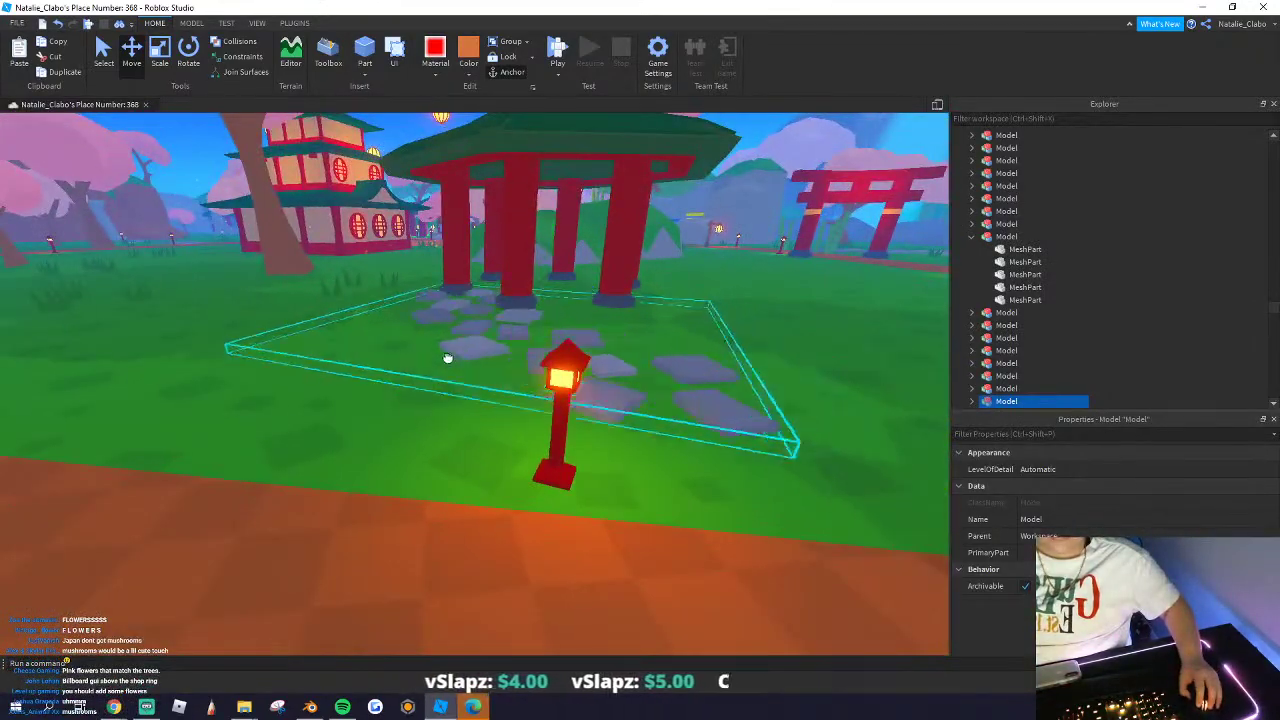
{"action": "left_click_drag", "start_coordinate": [436, 338], "coordinate": [449, 353]}
{"action": "key", "text": "a"}
{"action": "key", "text": "s"}
{"action": "right_click_drag", "start_coordinate": [449, 353], "coordinate": [339, 214]}
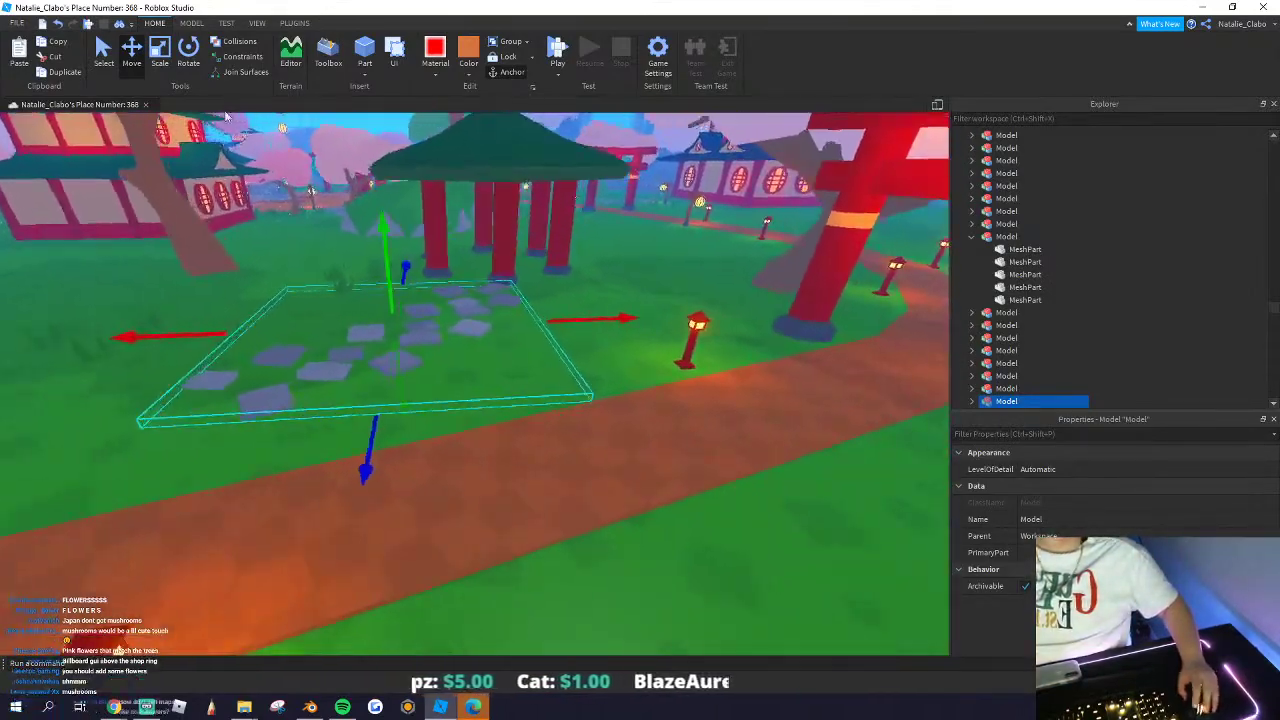
Step: Rotate the stepping stones toward the pavilion and scatter copied groups of loose stones on the lawn around it
{"action": "key", "text": "ctrl+4"}
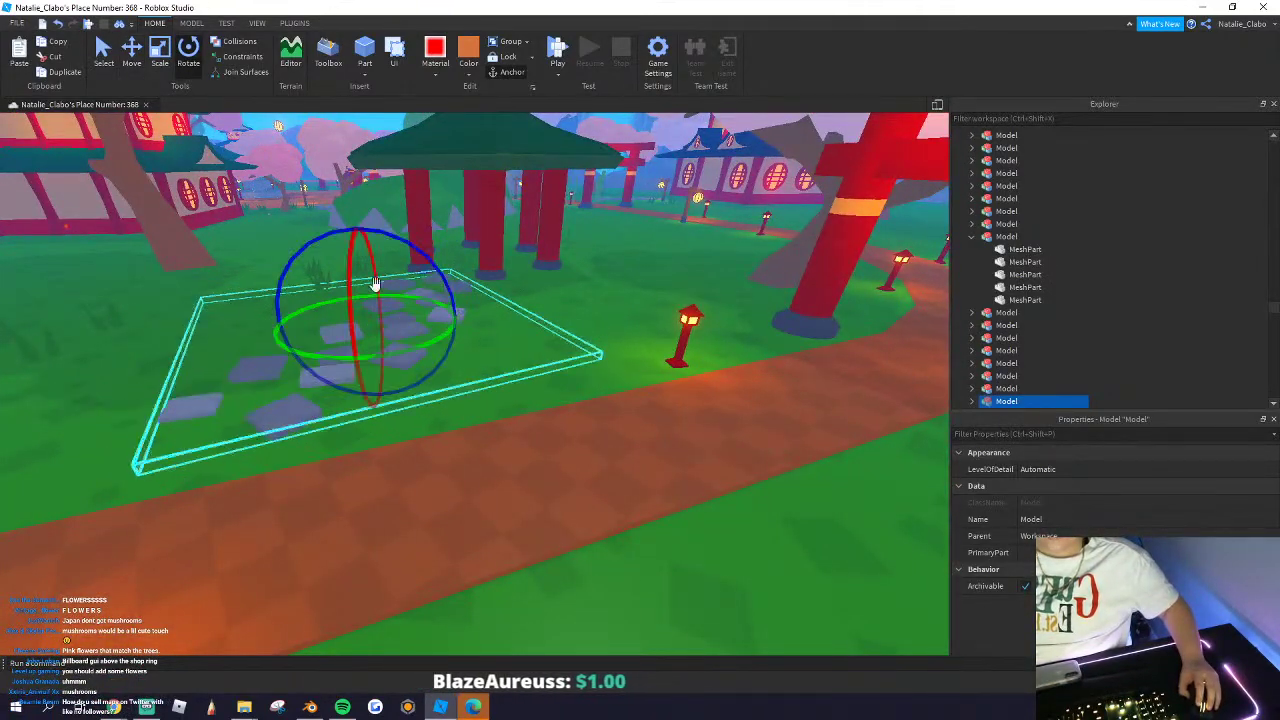
{"action": "key", "text": "a"}
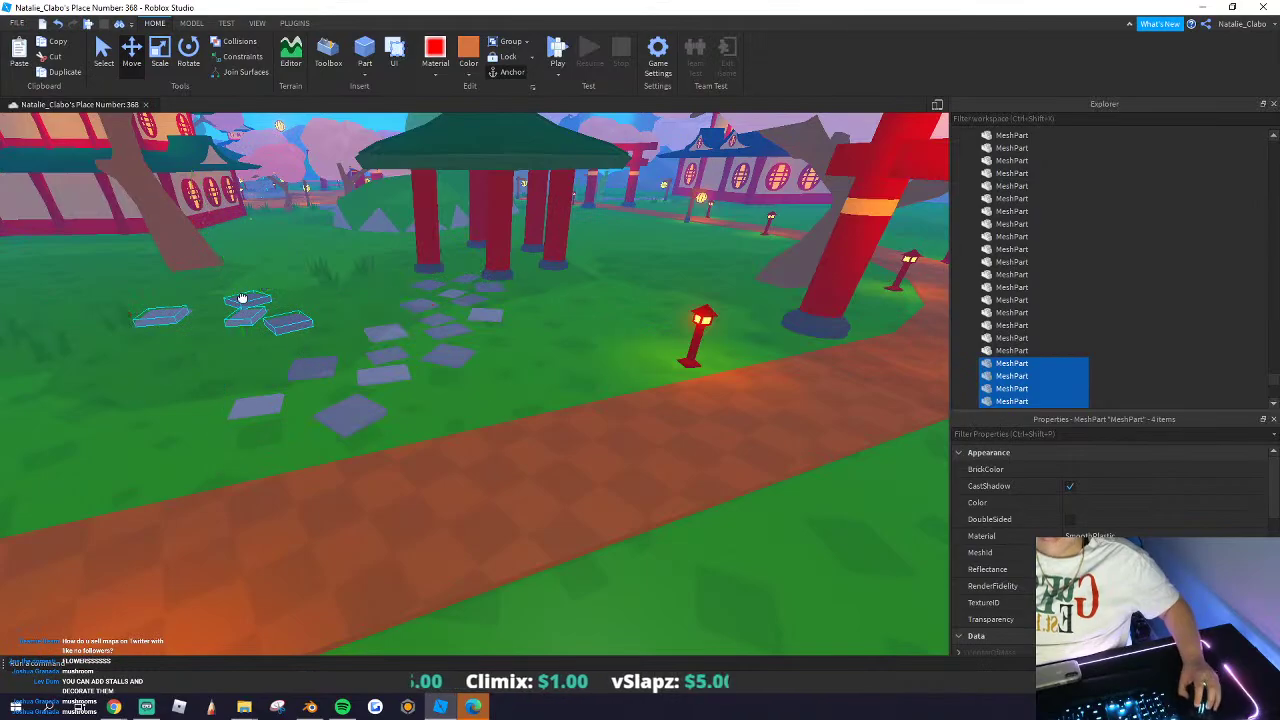
{"action": "left_click", "coordinate": [550, 348]}
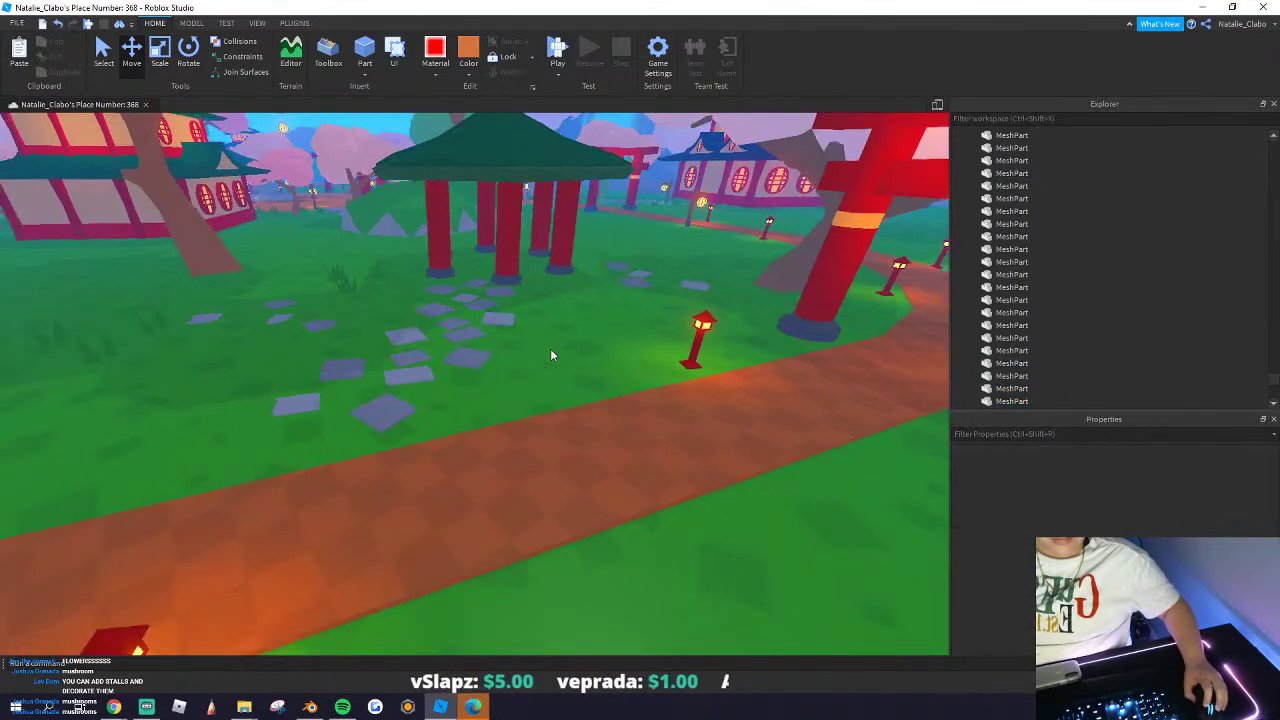
Step: Review the map around the pavilion and the fountain plaza for further decoration
{"action": "right_click_drag", "start_coordinate": [550, 348], "coordinate": [531, 367]}
{"action": "key", "text": "w"}
{"action": "key", "text": "s"}
{"action": "key", "text": "w"}
{"action": "key", "text": "s"}
{"action": "key", "text": "s"}
{"action": "key", "text": "d"}
{"action": "key", "text": "w"}
{"action": "key", "text": "s"}
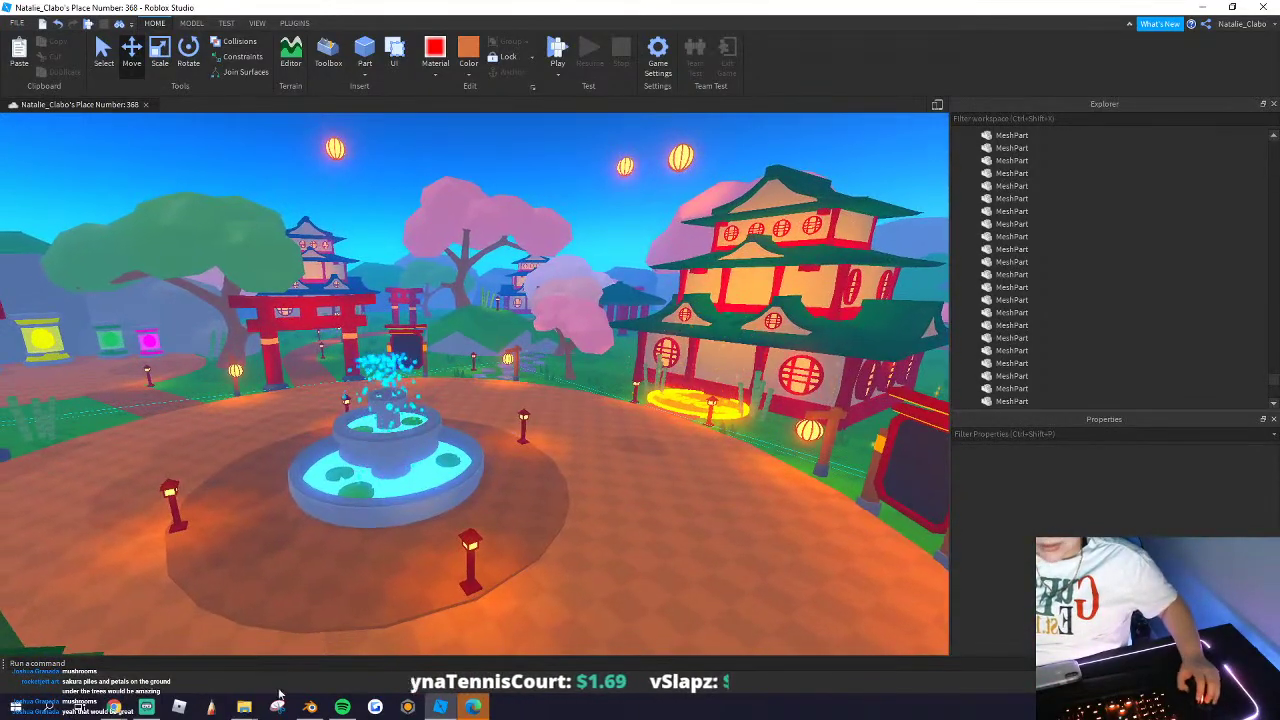
Step: Switch to Blender and delete the existing object from the scene
{"action": "left_click", "coordinate": [311, 709]}
{"action": "key", "text": "Delete"}
Step: Add a UV sphere with 6 segments and 6 rings
{"action": "left_click", "coordinate": [151, 59]}
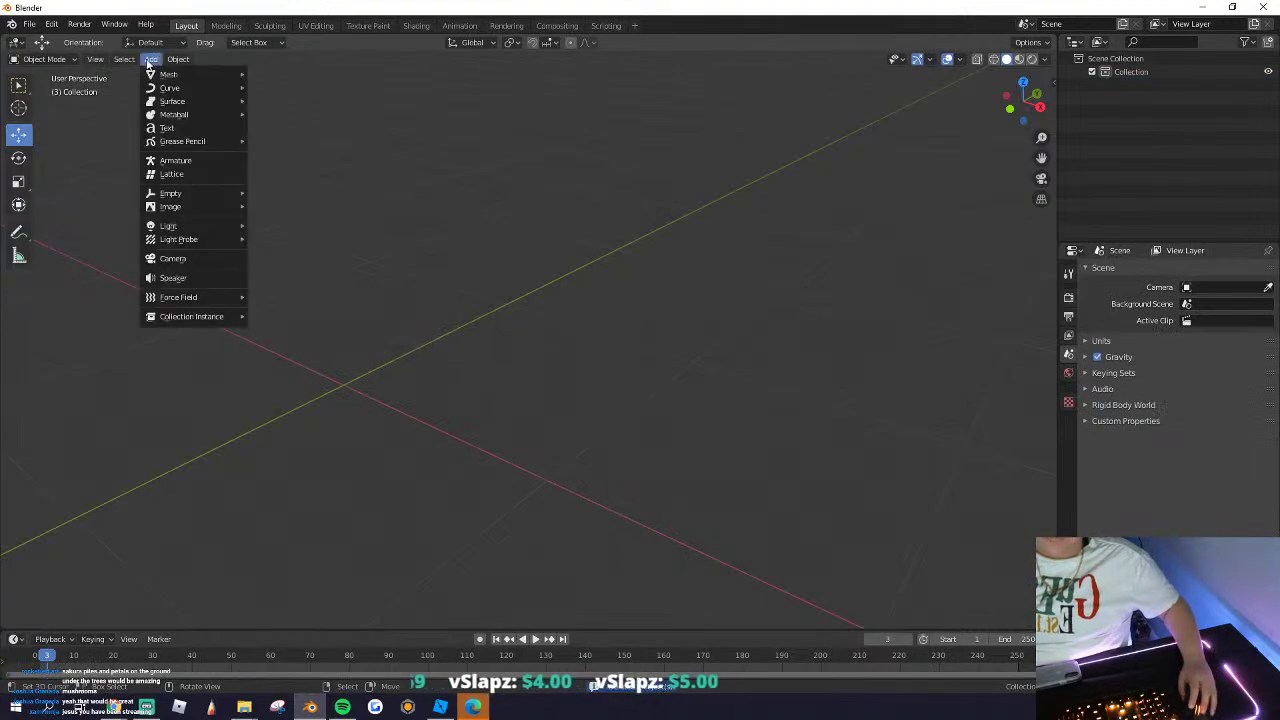
{"action": "mouse_move", "coordinate": [194, 80]}
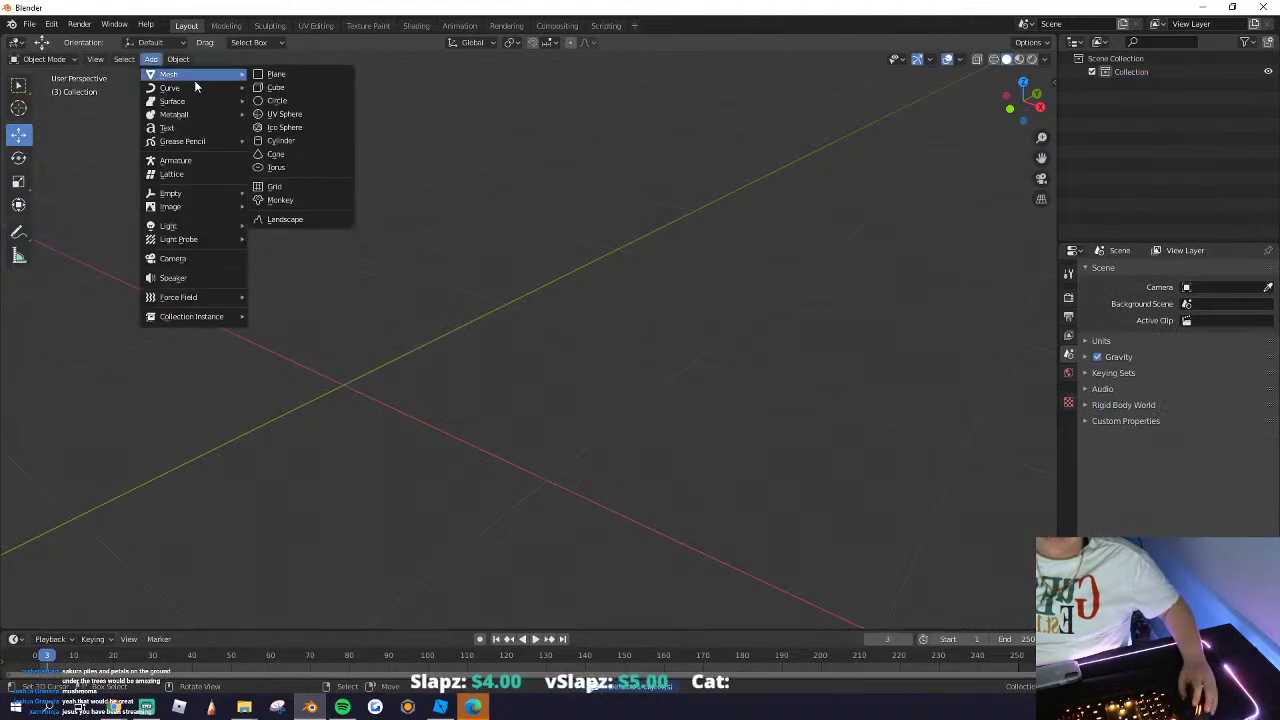
{"action": "left_click", "coordinate": [281, 118]}
{"action": "scroll", "coordinate": [357, 296], "scroll_direction": "down", "scroll_amount": 6}
{"action": "middle_click_drag", "start_coordinate": [402, 316], "coordinate": [492, 338]}
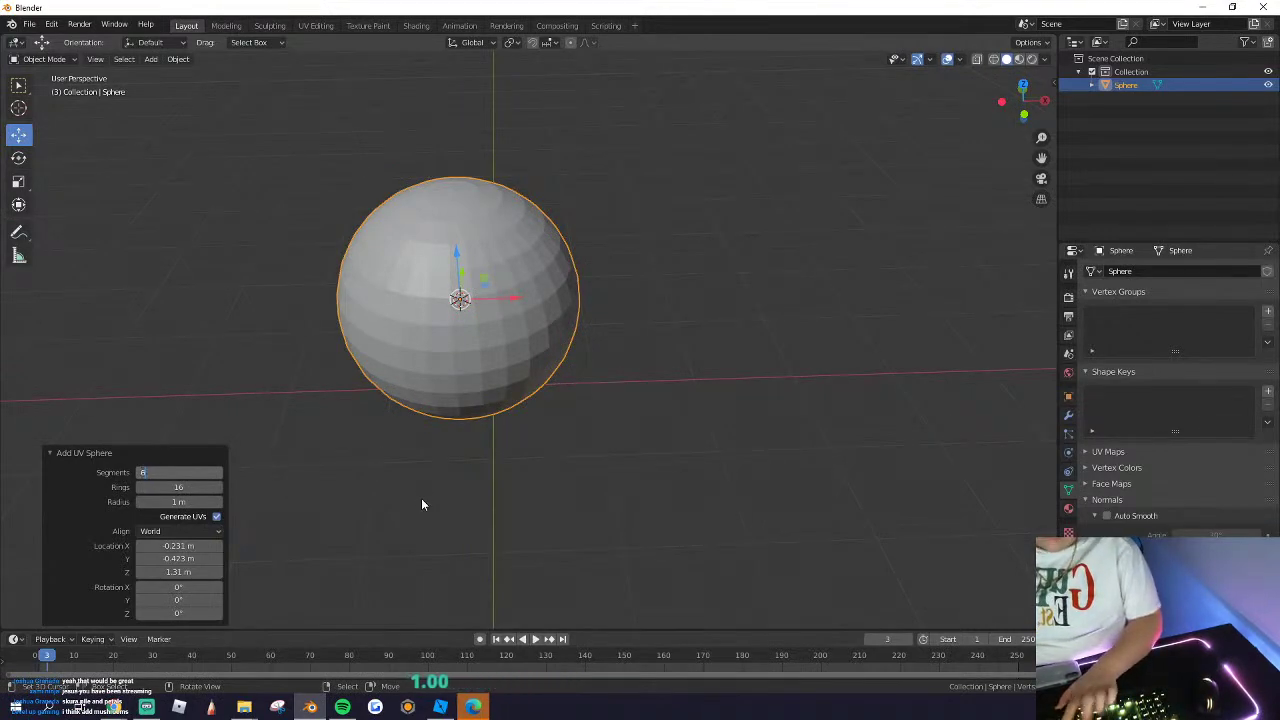
{"action": "key", "text": "Return"}
{"action": "type", "text": "6"}
{"action": "key", "text": "Return"}
{"action": "scroll", "coordinate": [476, 356], "scroll_direction": "up", "scroll_amount": 3}
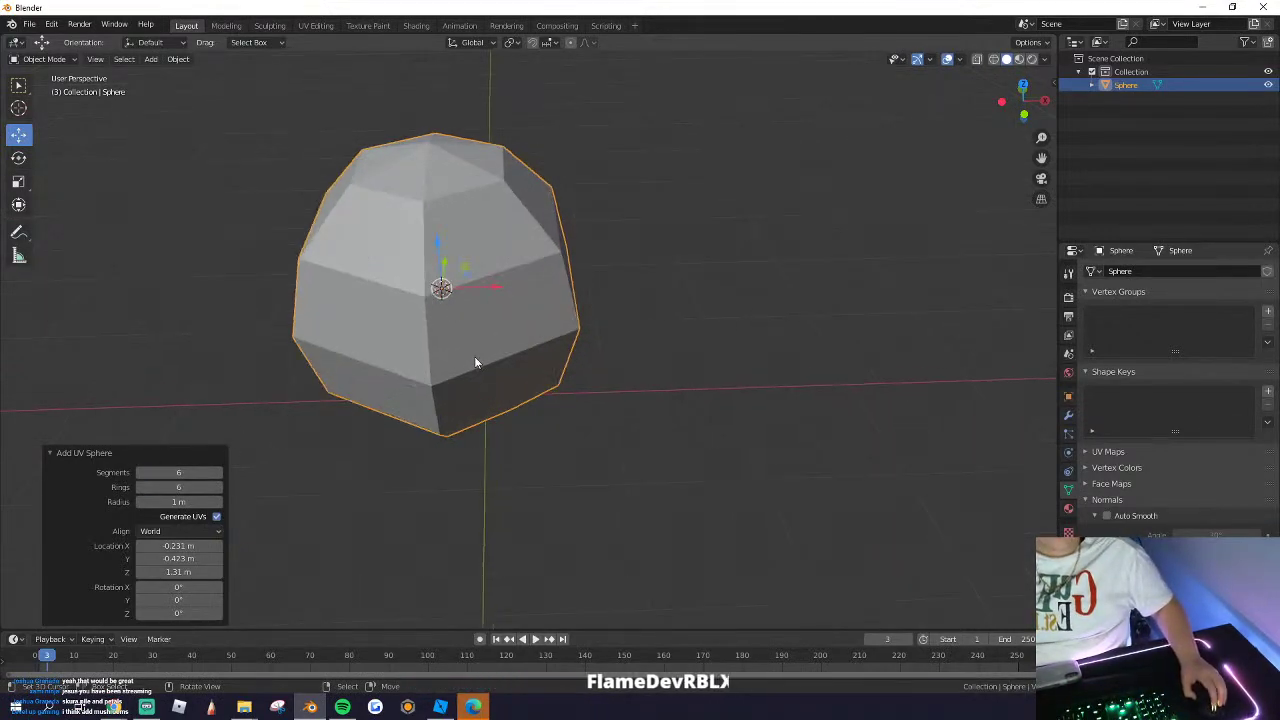
Step: Flatten the sphere along Z and stretch it about 1.64 times along X
{"action": "key", "text": "s"}
{"action": "key", "text": "z"}
{"action": "left_click", "coordinate": [530, 323]}
{"action": "middle_click_drag", "start_coordinate": [529, 323], "coordinate": [680, 366]}
{"action": "key", "text": "s"}
{"action": "key", "text": "x"}
{"action": "left_click", "coordinate": [711, 379]}
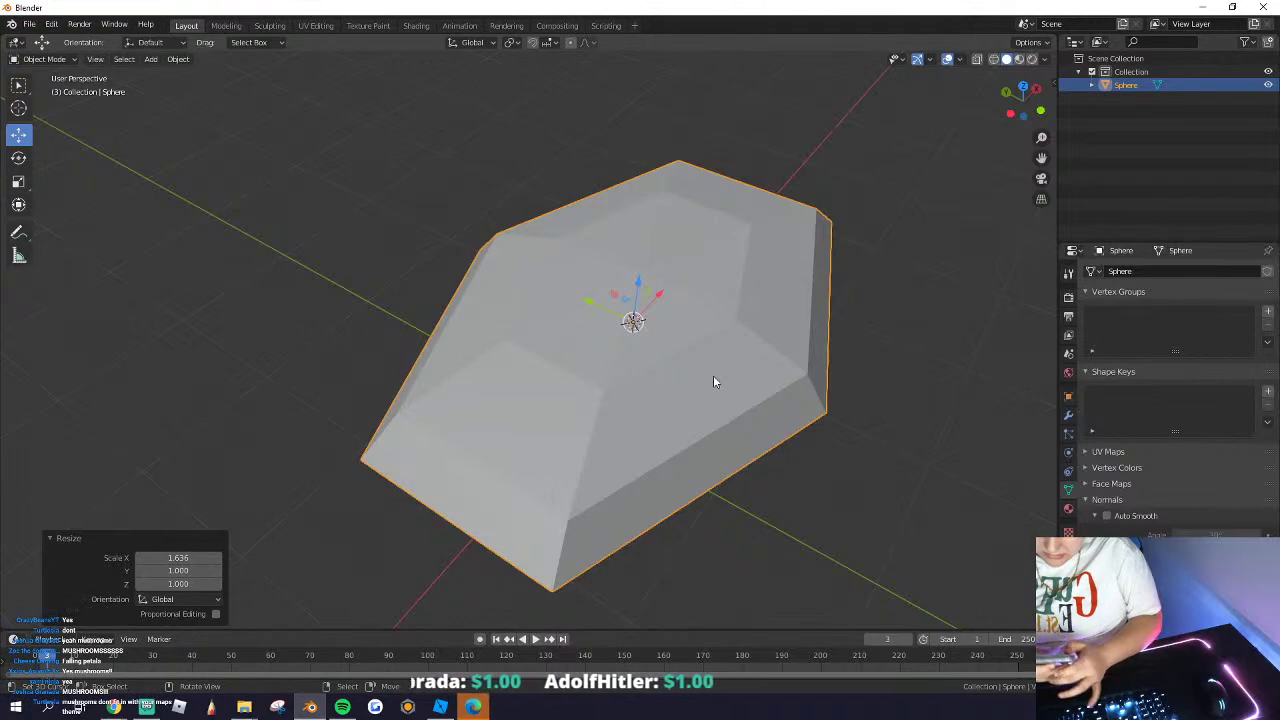
Step: Scale the flattened sphere about 1.22 times along Z
{"action": "middle_click_drag", "start_coordinate": [713, 381], "coordinate": [516, 345]}
{"action": "key", "text": "s"}
{"action": "key", "text": "z"}
{"action": "left_click", "coordinate": [588, 384]}
{"action": "scroll", "coordinate": [580, 362], "scroll_direction": "down", "scroll_amount": 5}
{"action": "scroll", "coordinate": [516, 345], "scroll_direction": "up", "scroll_amount": 2}
Step: Delete the lower half of the flattened sphere's faces, working in front view wireframe
{"action": "left_click", "coordinate": [1031, 110]}
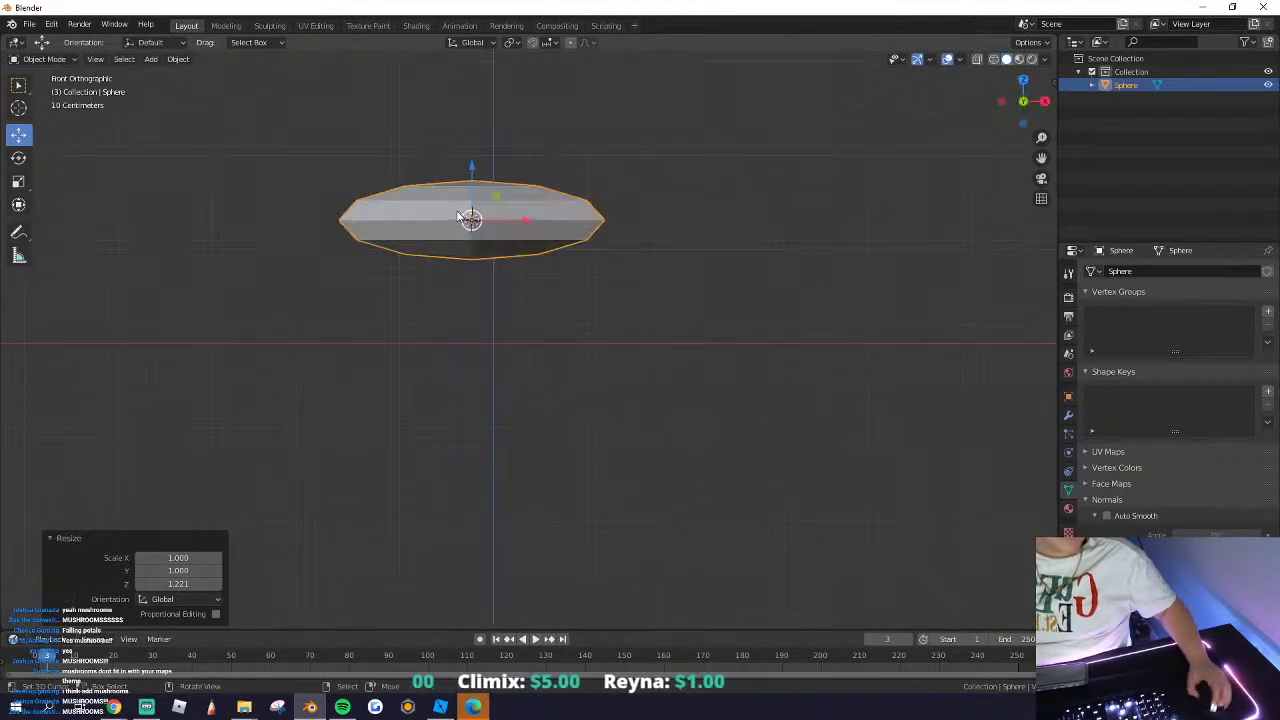
{"action": "key", "text": "Tab"}
{"action": "key", "text": "alt+a"}
{"action": "left_click", "coordinate": [994, 60]}
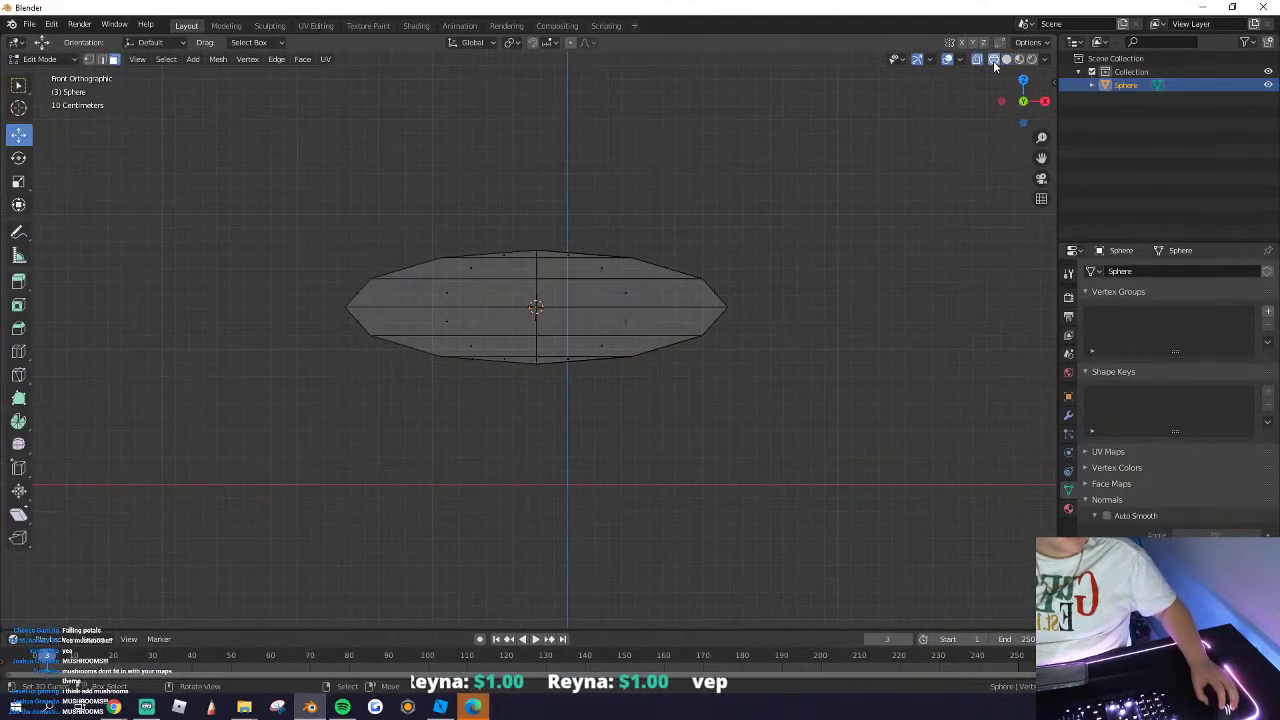
{"action": "left_click_drag", "start_coordinate": [245, 300], "coordinate": [851, 474]}
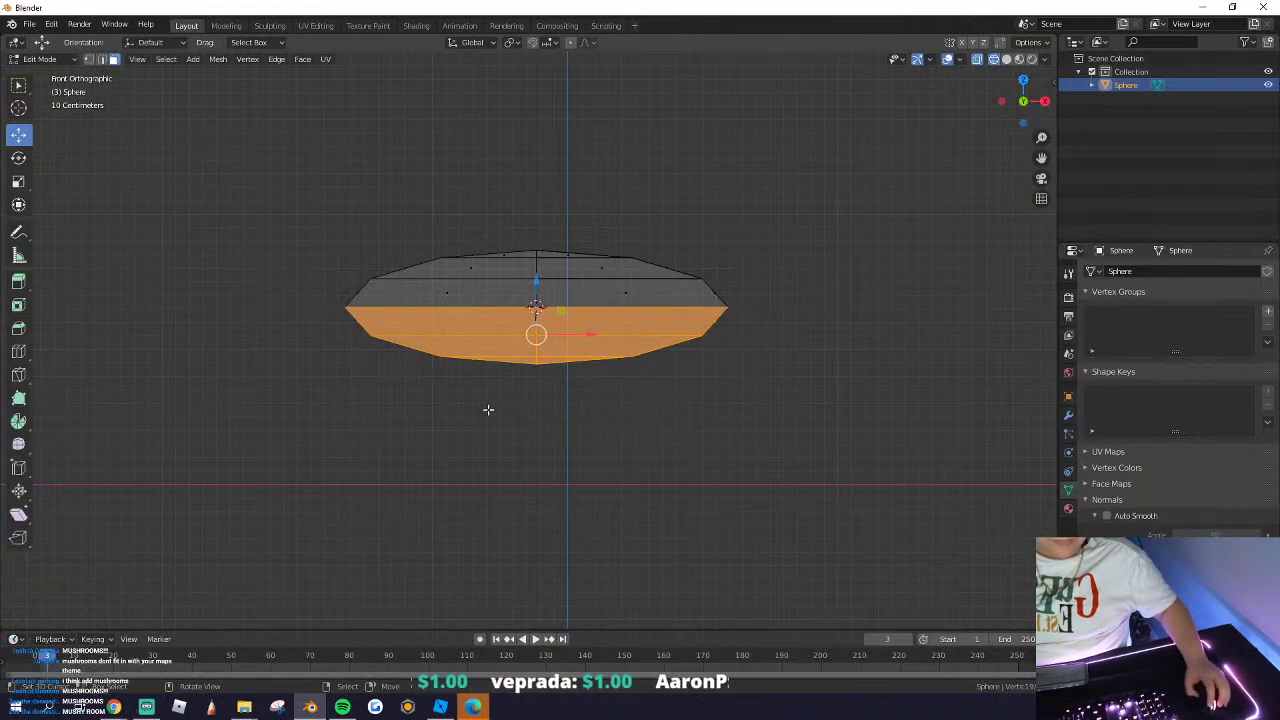
{"action": "key", "text": "x"}
{"action": "left_click", "coordinate": [593, 284]}
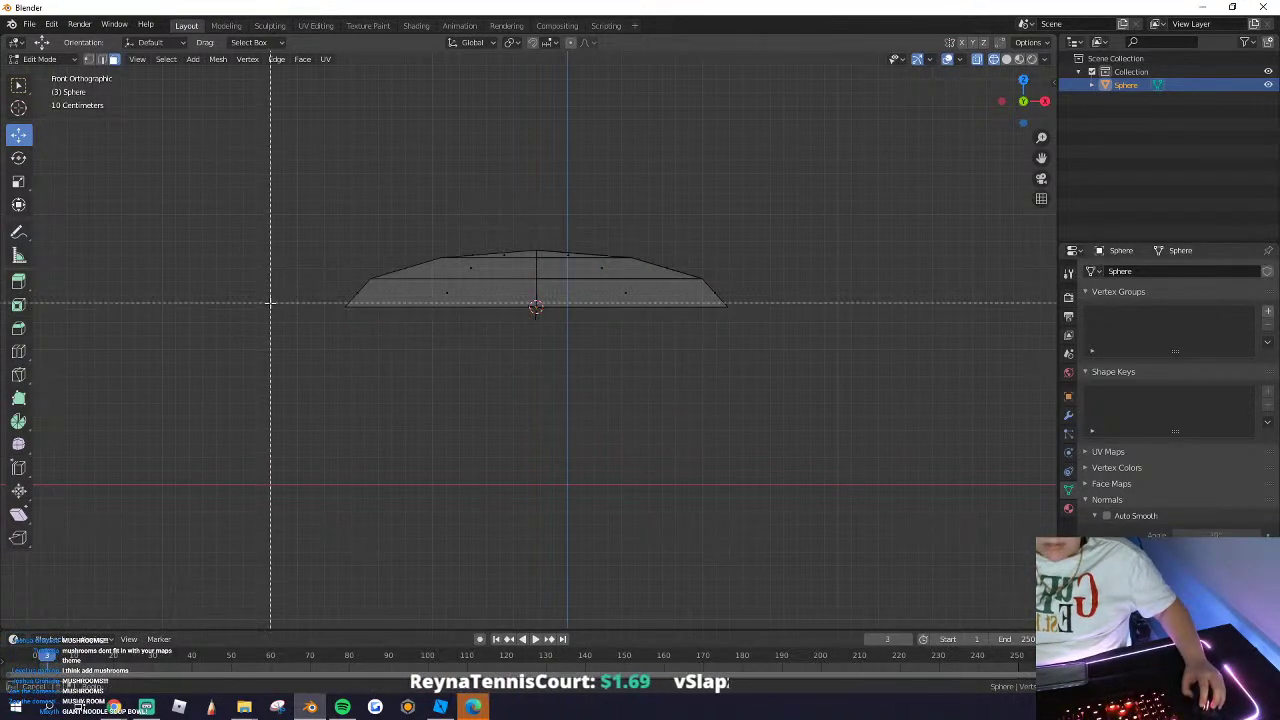
Step: Select the edges of the half-shell's open rim and scale them
{"action": "left_click_drag", "start_coordinate": [270, 302], "coordinate": [818, 370]}
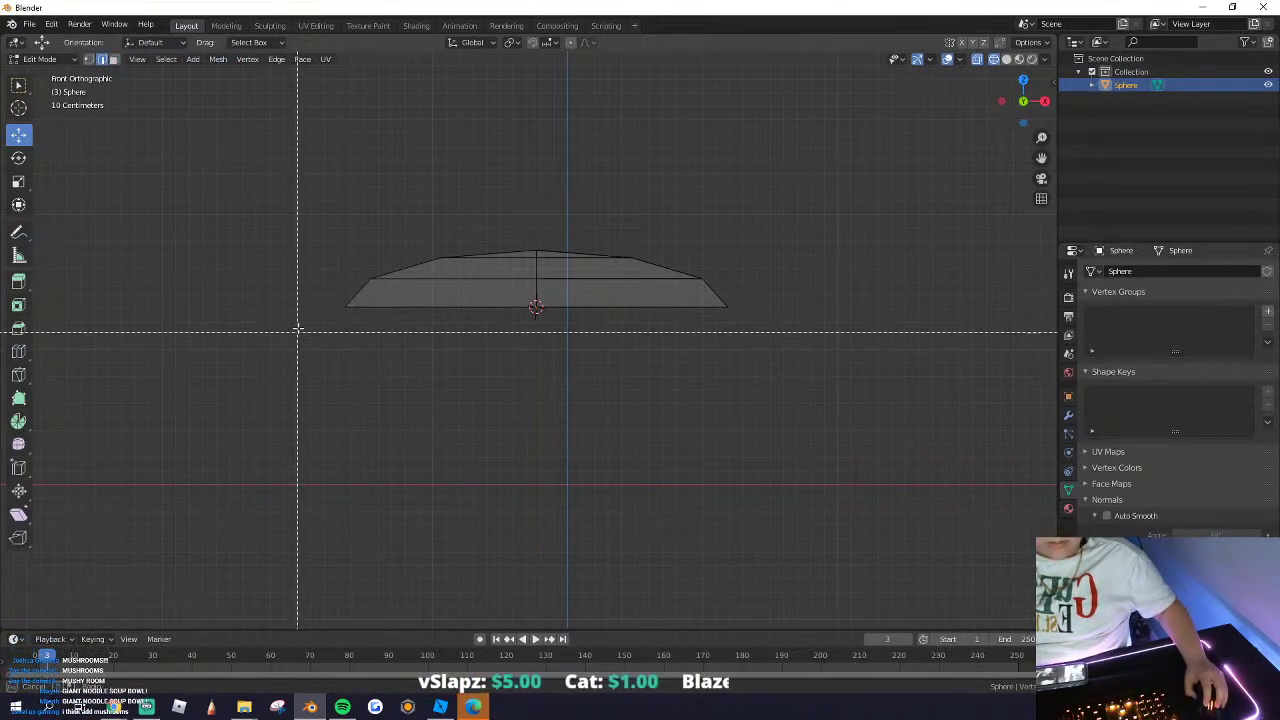
{"action": "left_click_drag", "start_coordinate": [297, 290], "coordinate": [640, 357]}
{"action": "key", "text": "s"}
{"action": "left_click", "coordinate": [829, 337]}
Step: Apply smooth shading to all faces of the shell and return to Object Mode with solid display
{"action": "middle_click_drag", "start_coordinate": [829, 337], "coordinate": [597, 323]}
{"action": "key", "text": "a"}
{"action": "left_click", "coordinate": [302, 59]}
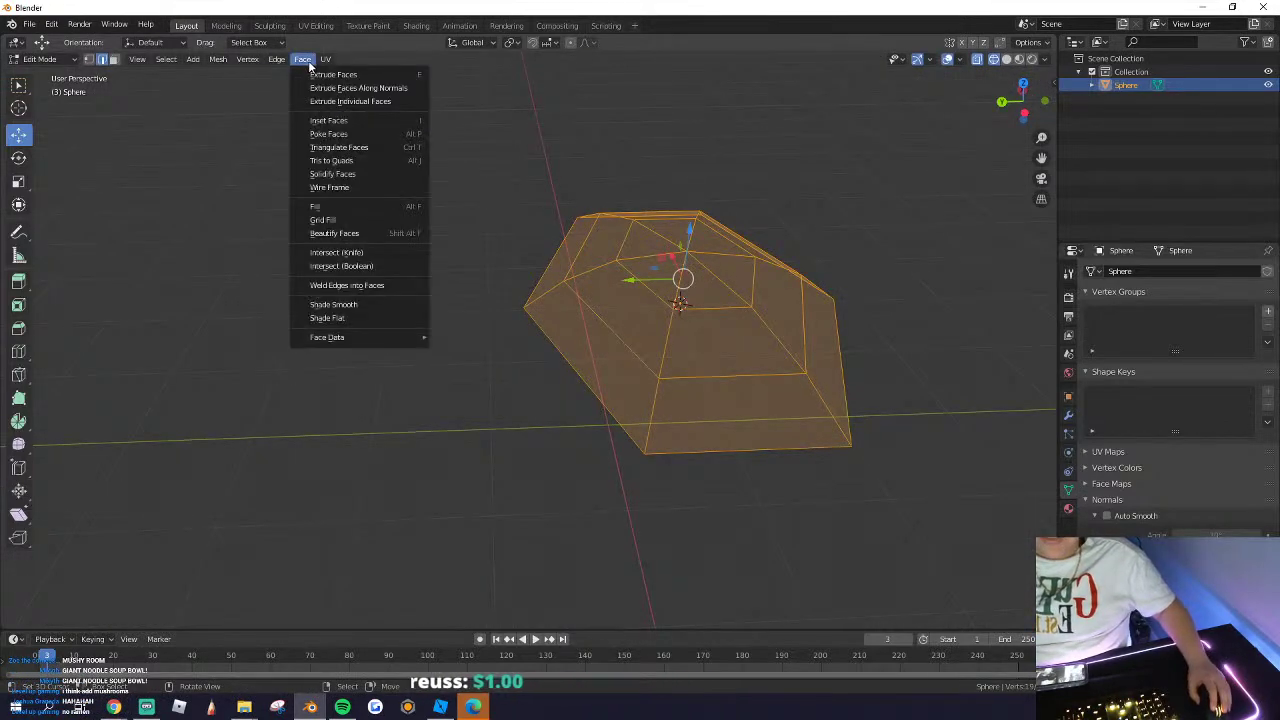
{"action": "left_click", "coordinate": [367, 317]}
{"action": "key", "text": "Tab"}
{"action": "scroll", "coordinate": [895, 232], "scroll_direction": "down", "scroll_amount": 4}
{"action": "left_click", "coordinate": [1007, 60]}
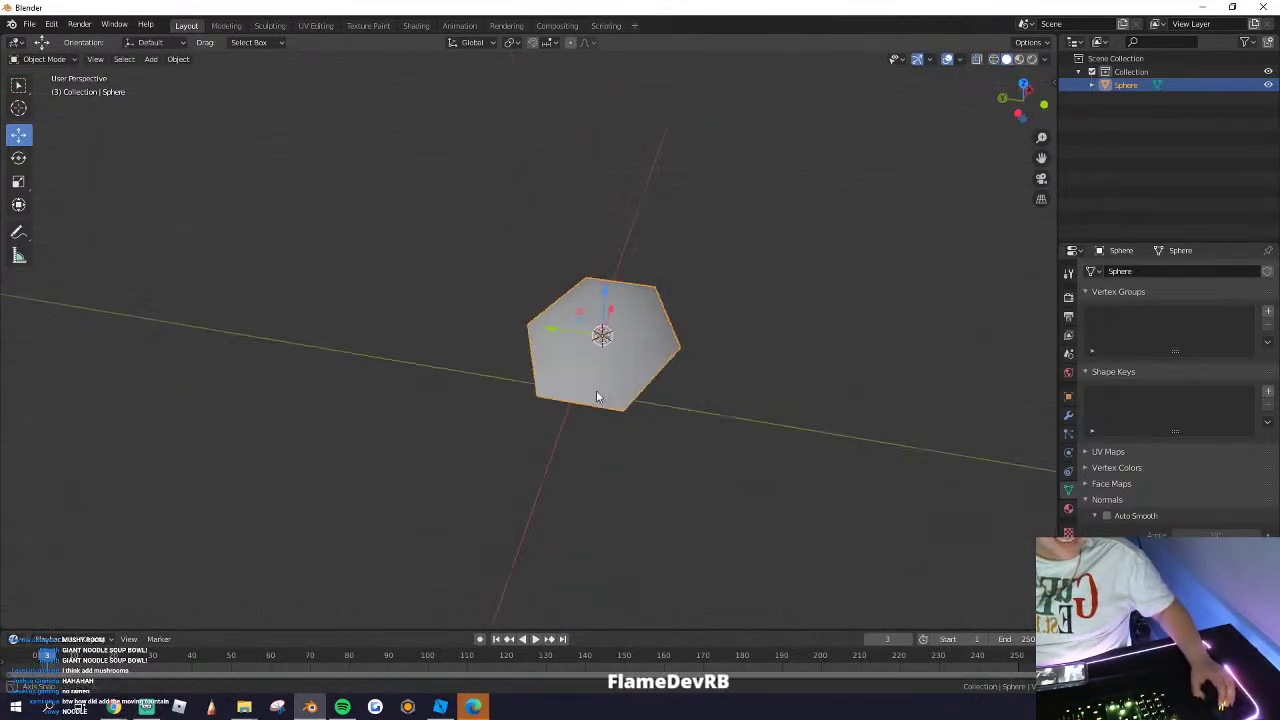
Step: Reset the petal's location to the world origin and check its mesh in Edit Mode
{"action": "middle_click_drag", "start_coordinate": [596, 390], "coordinate": [537, 357]}
{"action": "key", "text": "alt+g"}
{"action": "scroll", "coordinate": [642, 484], "scroll_direction": "up", "scroll_amount": 2}
{"action": "key", "text": "Tab"}
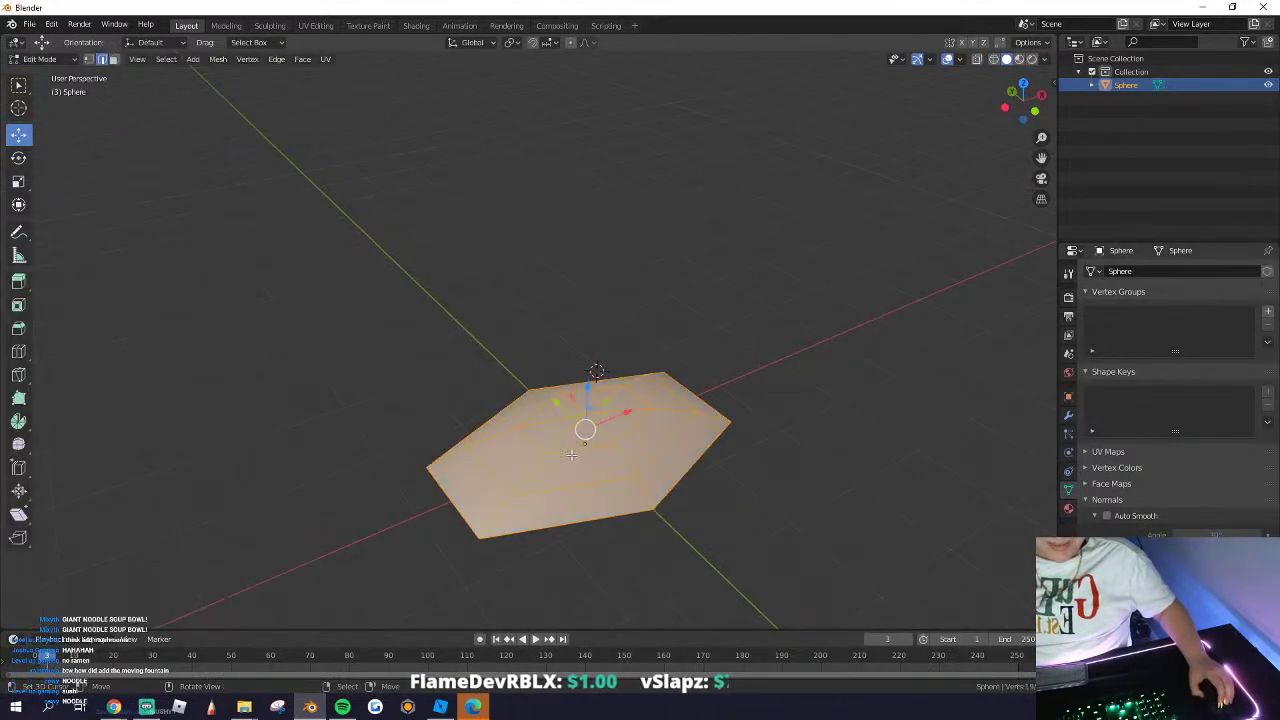
{"action": "middle_click_drag", "start_coordinate": [642, 484], "coordinate": [69, 407]}
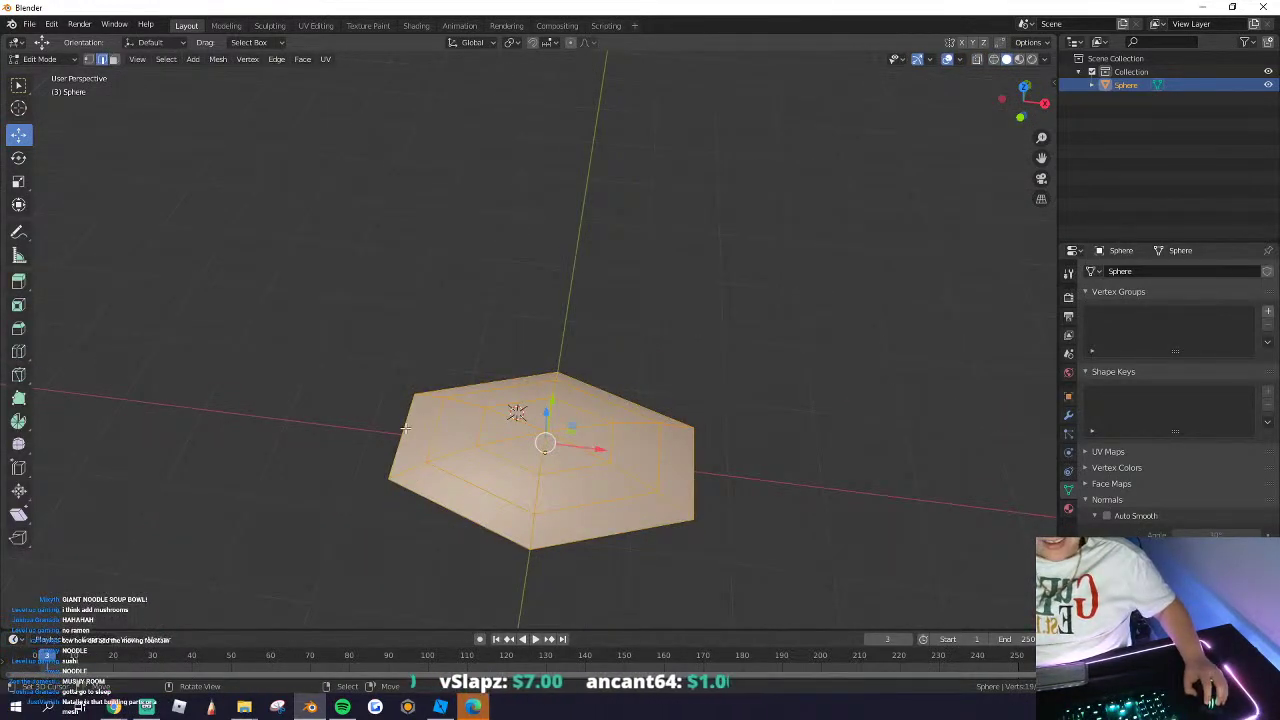
{"action": "scroll", "coordinate": [666, 491], "scroll_direction": "down", "scroll_amount": 2}
{"action": "key", "text": "alt+a"}
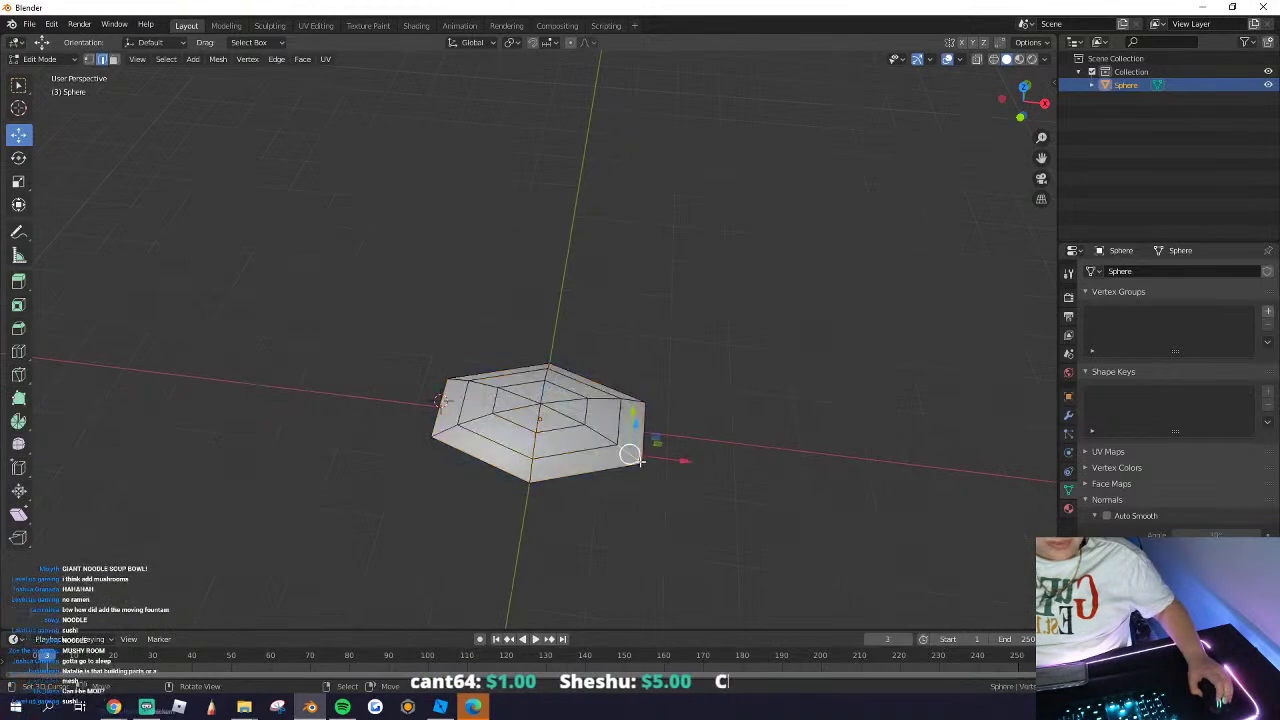
{"action": "key", "text": "Tab"}
Step: Scale the whole petal down uniformly, finishing with a factor of about 0.79
{"action": "middle_click_drag", "start_coordinate": [630, 455], "coordinate": [1103, 403]}
{"action": "key", "text": "s"}
{"action": "left_click", "coordinate": [518, 458]}
{"action": "scroll", "coordinate": [518, 458], "scroll_direction": "up", "scroll_amount": 5}
{"action": "key", "text": "s"}
{"action": "left_click", "coordinate": [685, 408]}
{"action": "left_click", "coordinate": [1069, 416]}
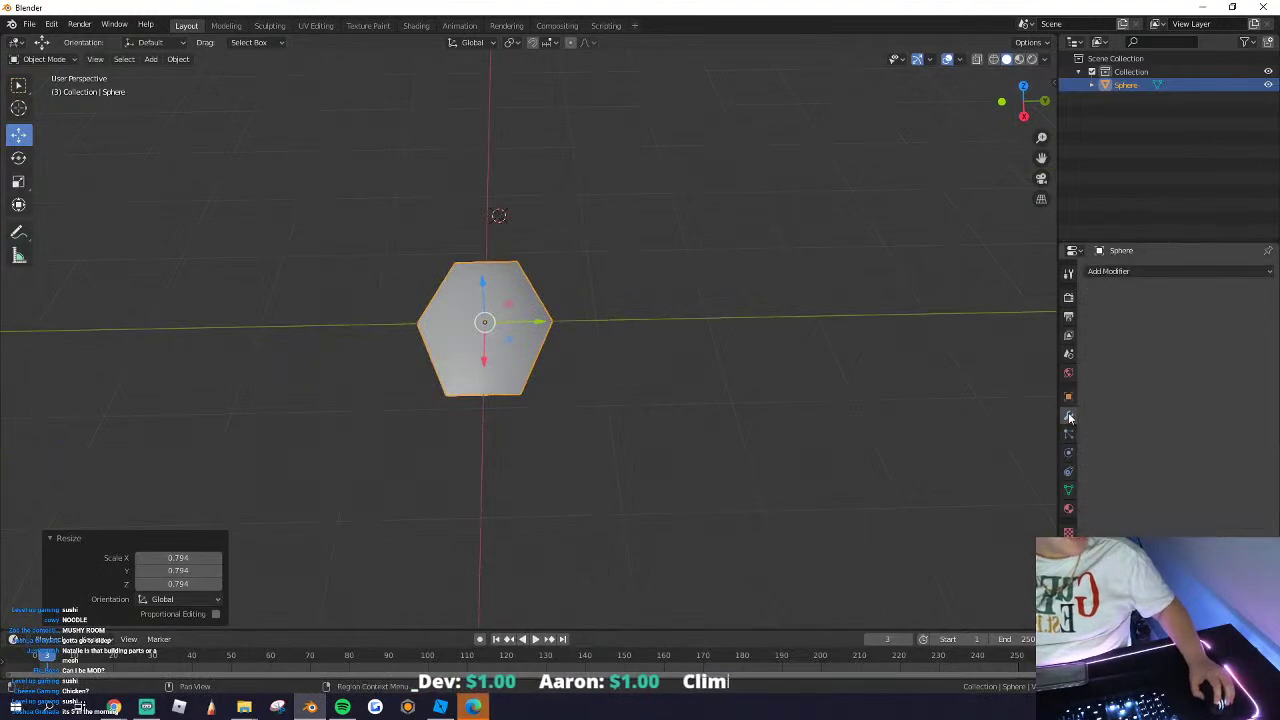
{"action": "left_click", "coordinate": [1134, 270]}
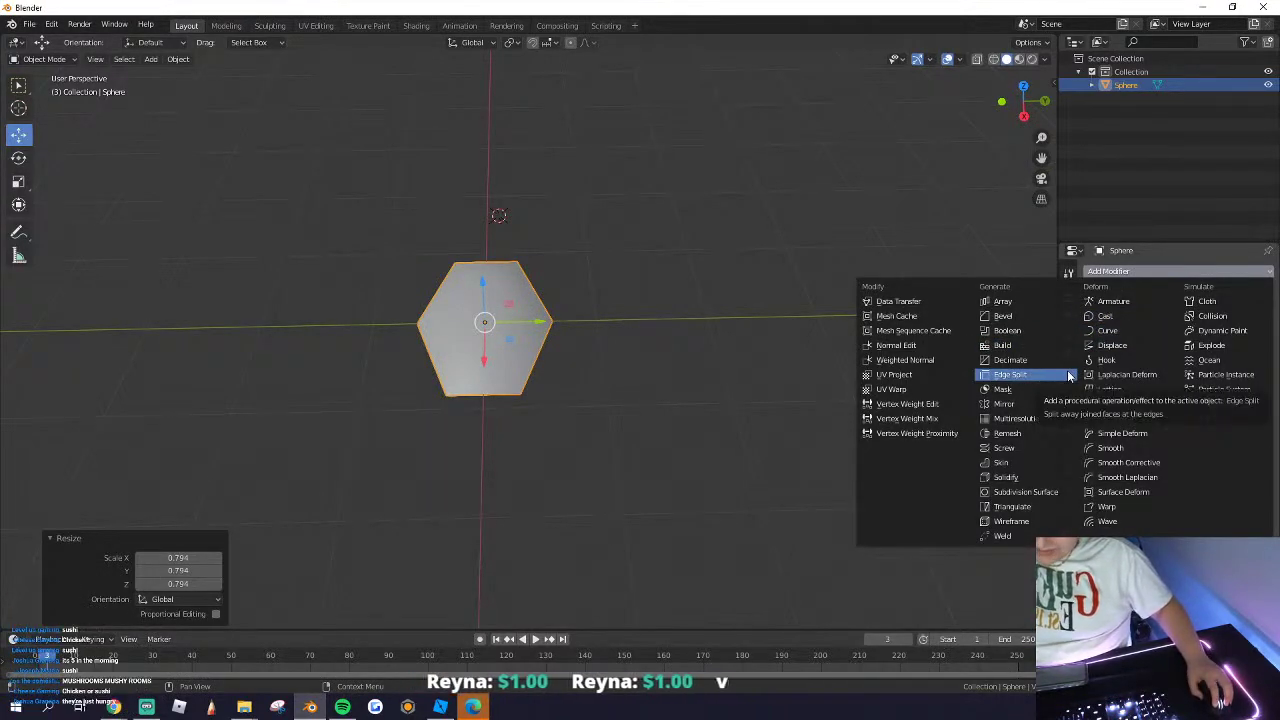
{"action": "left_click", "coordinate": [1157, 272]}
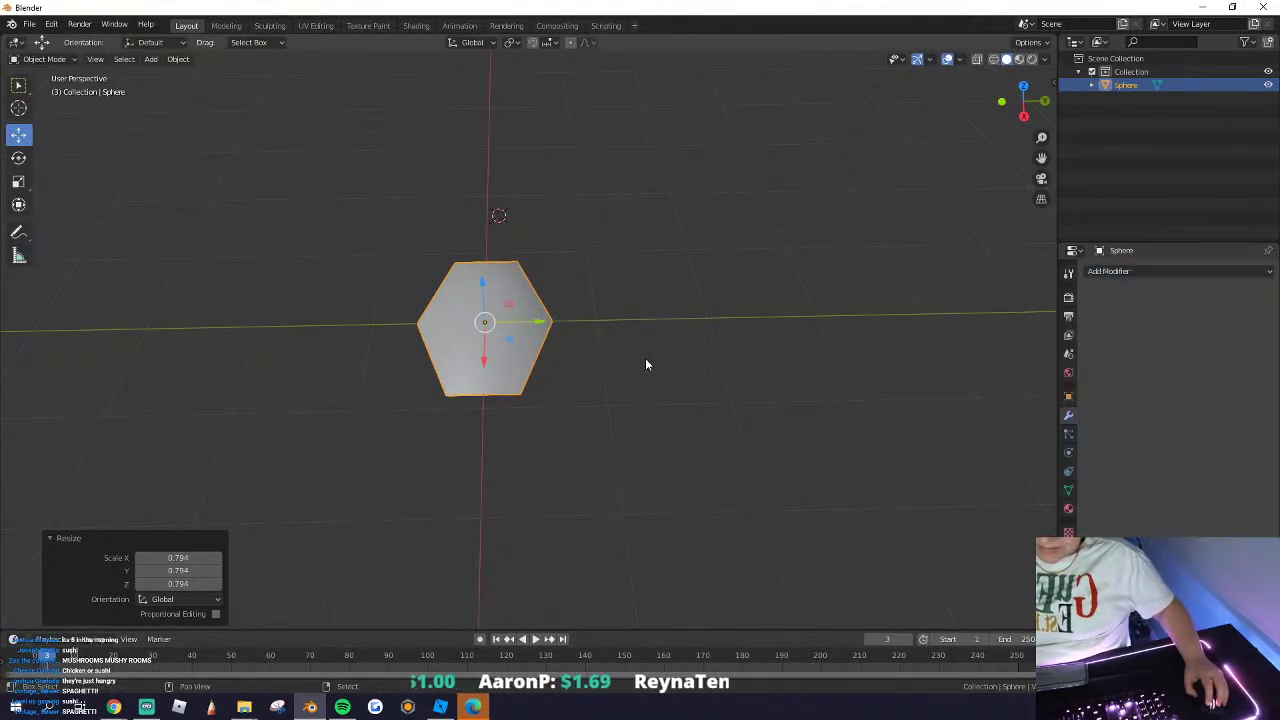
Step: Duplicate the petal, move the copy about 2.4 m along Y and rotate it about 40° around Z
{"action": "key", "text": "shift+d"}
{"action": "right_click", "coordinate": [640, 364]}
{"action": "left_click_drag", "start_coordinate": [550, 335], "coordinate": [812, 334]}
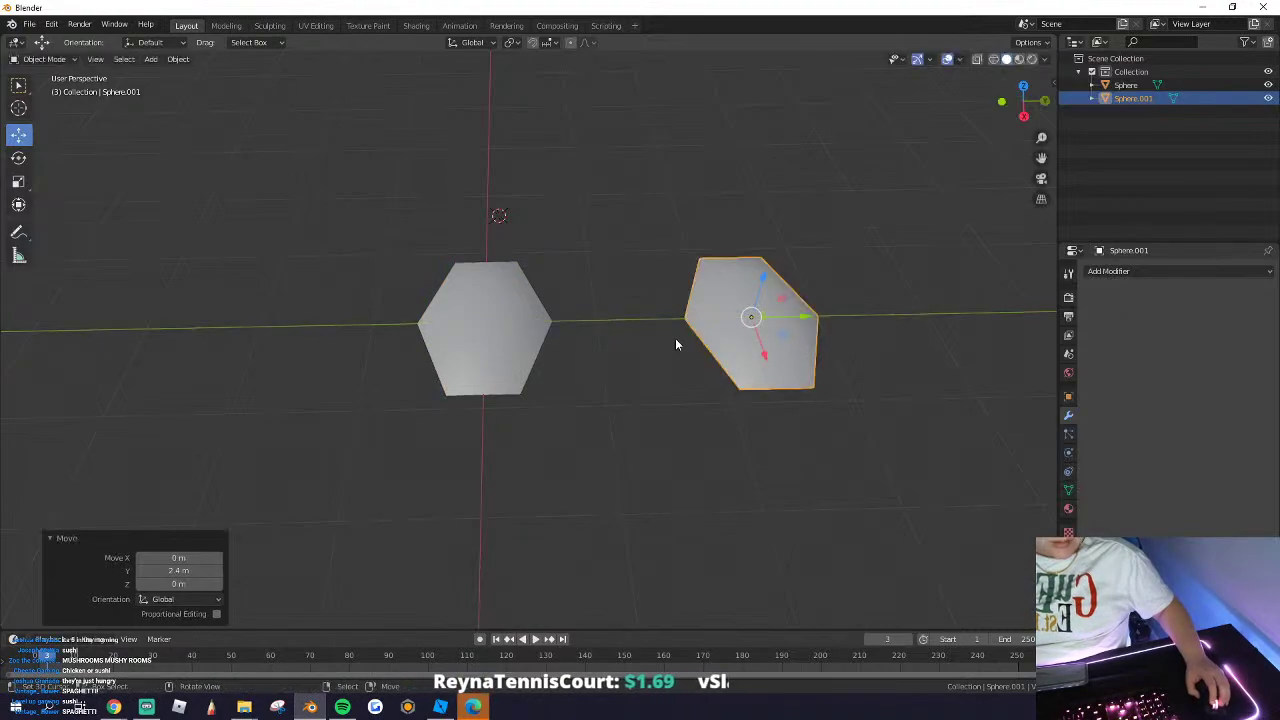
{"action": "scroll", "coordinate": [620, 338], "scroll_direction": "down", "scroll_amount": 3}
{"action": "middle_click_drag", "start_coordinate": [582, 337], "coordinate": [709, 360]}
{"action": "type", "text": "z90"}
{"action": "key", "text": "Return"}
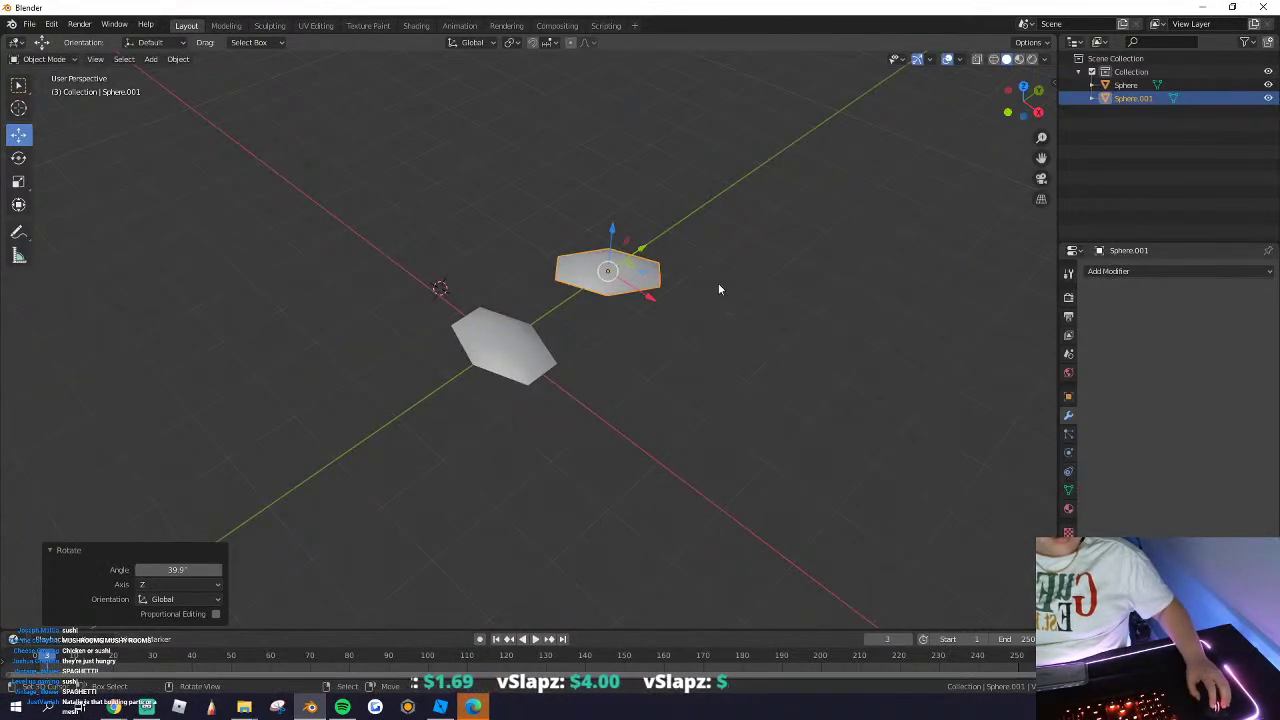
Step: Duplicate both petals and move the copies about 4.1 m along negative Y
{"action": "left_click", "coordinate": [540, 346], "text": "shift"}
{"action": "scroll", "coordinate": [563, 346], "scroll_direction": "down", "scroll_amount": 3}
{"action": "key", "text": "shift+d"}
{"action": "right_click", "coordinate": [573, 345]}
{"action": "left_click_drag", "start_coordinate": [565, 298], "coordinate": [448, 351]}
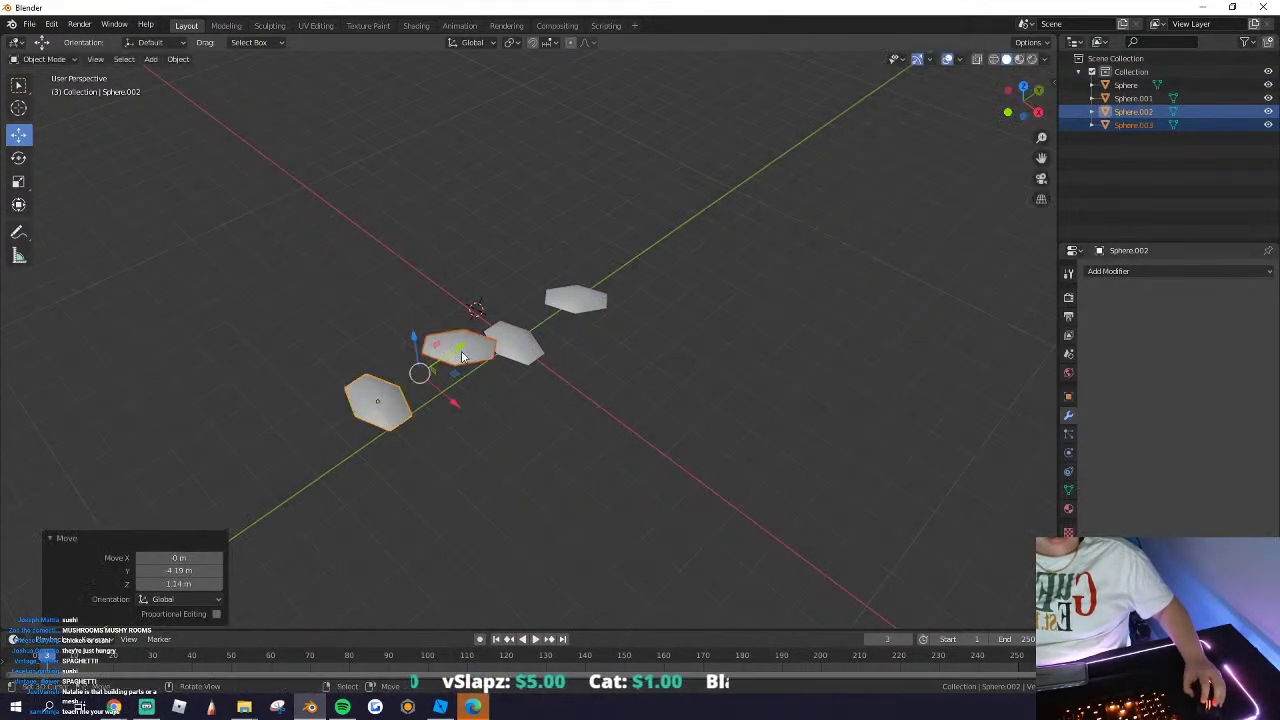
{"action": "key", "text": "ctrl+z"}
{"action": "key", "text": "g"}
{"action": "left_click", "coordinate": [566, 400]}
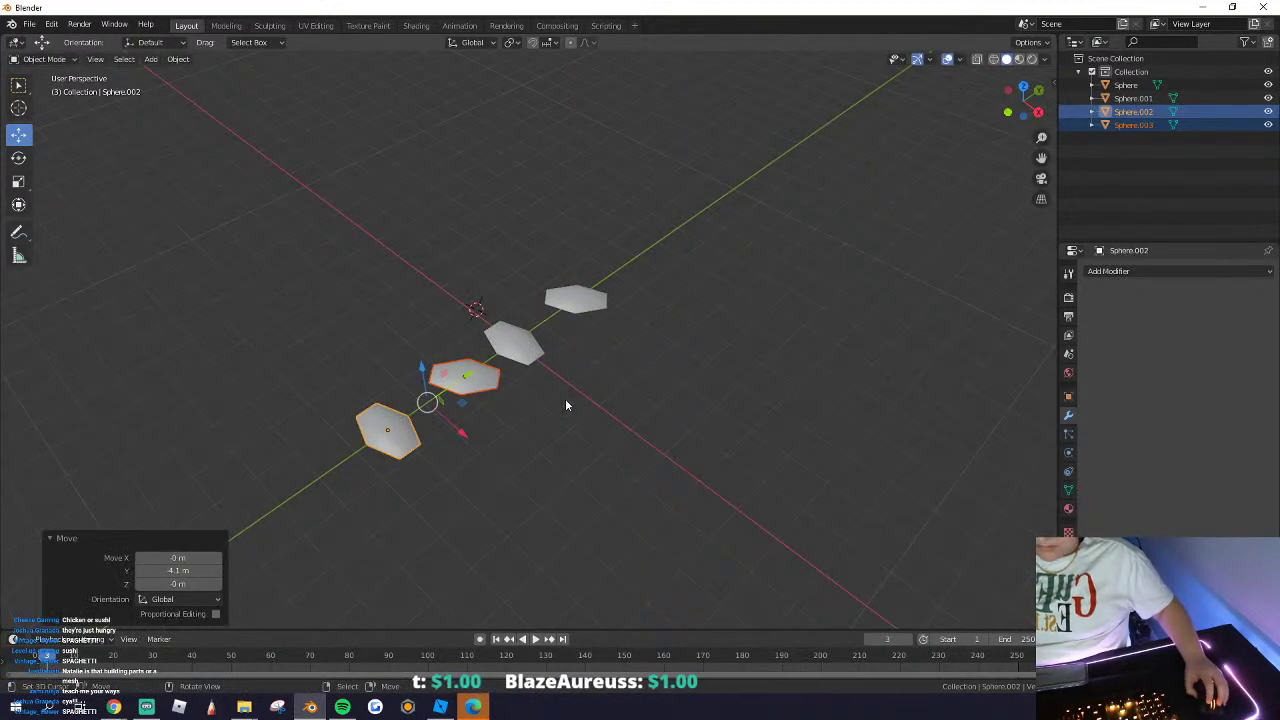
Step: Rotate the two newly copied petals around Z so they point in different directions
{"action": "key", "text": "r"}
{"action": "key", "text": "z"}
{"action": "left_click", "coordinate": [445, 530]}
Step: Duplicate all four petals and move the copies about 1.95 m along Y
{"action": "key", "text": "a"}
{"action": "key", "text": "shift+d"}
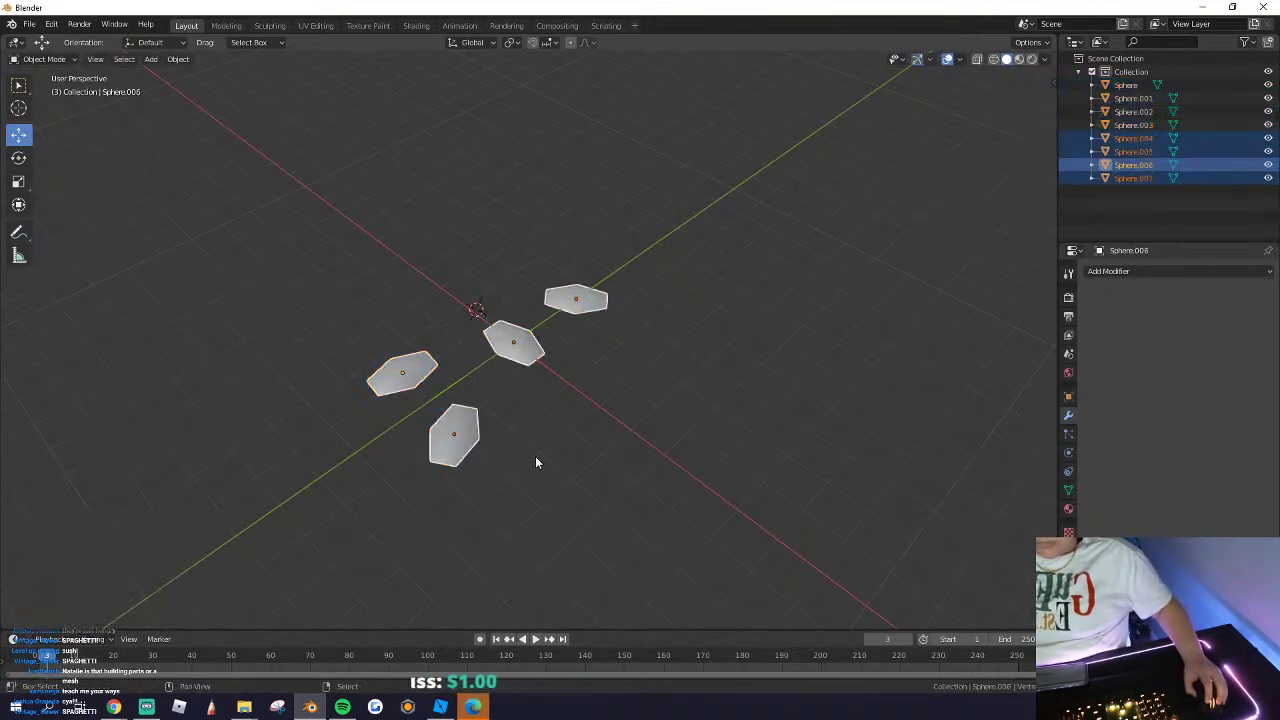
{"action": "right_click", "coordinate": [535, 450]}
{"action": "key", "text": "g"}
{"action": "left_click", "coordinate": [602, 320]}
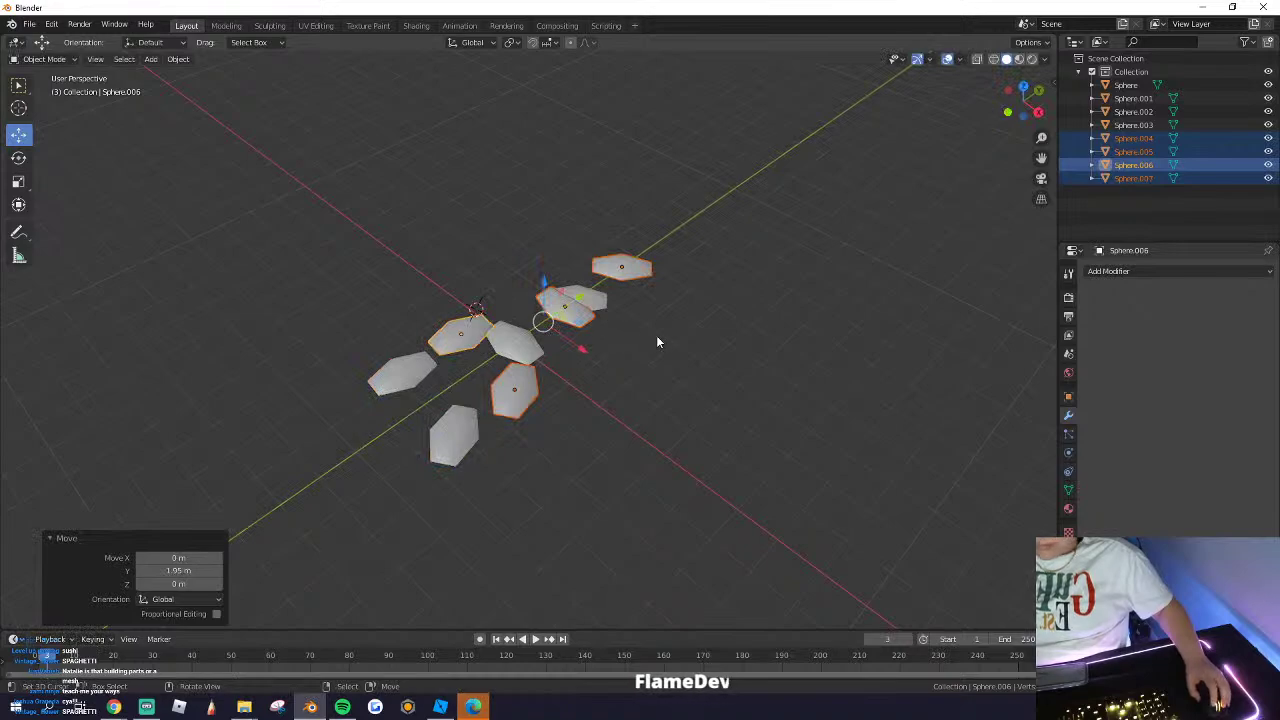
Step: Rotate the four copied petals around Z and shift them along X, clear of the originals
{"action": "key", "text": "r"}
{"action": "key", "text": "z"}
{"action": "left_click", "coordinate": [559, 441]}
{"action": "left_click_drag", "start_coordinate": [575, 354], "coordinate": [454, 272]}
{"action": "left_click", "coordinate": [461, 291]}
{"action": "right_click", "coordinate": [517, 272]}
Step: Move one copied petal along Y to the outer side of the cluster
{"action": "left_click", "coordinate": [438, 258]}
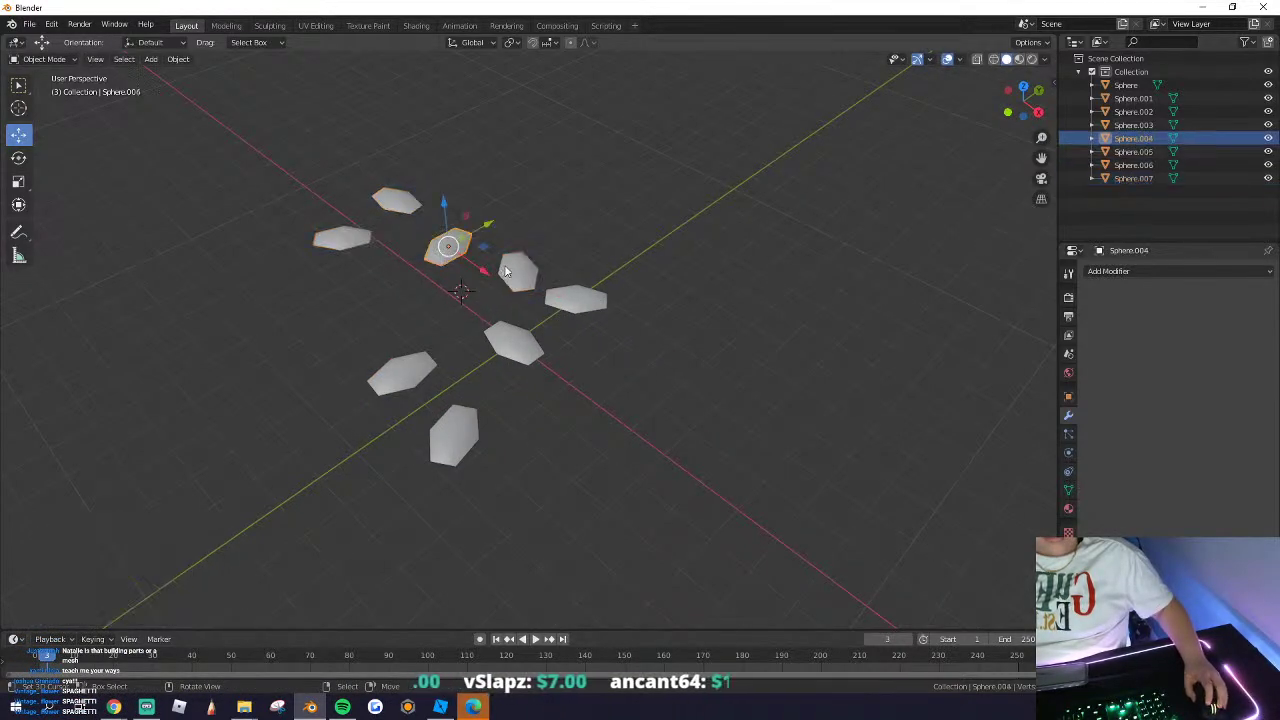
{"action": "left_click", "coordinate": [497, 268]}
{"action": "left_click", "coordinate": [450, 243]}
{"action": "key", "text": "g"}
{"action": "left_click", "coordinate": [390, 280]}
{"action": "key", "text": "g"}
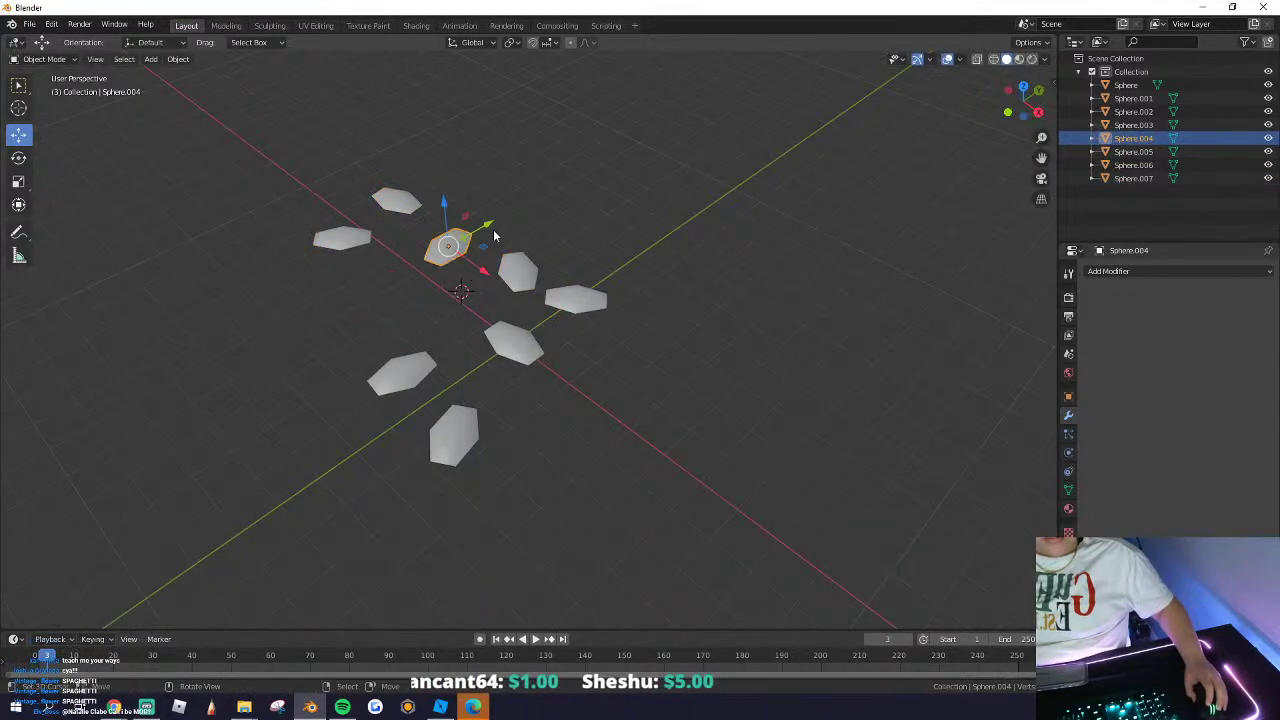
{"action": "left_click", "coordinate": [338, 292]}
Step: Move the two farthest petals about 3.17 m along X and rotate them about 28° around Z
{"action": "left_click", "coordinate": [345, 237]}
{"action": "key", "text": "g"}
{"action": "key", "text": "x"}
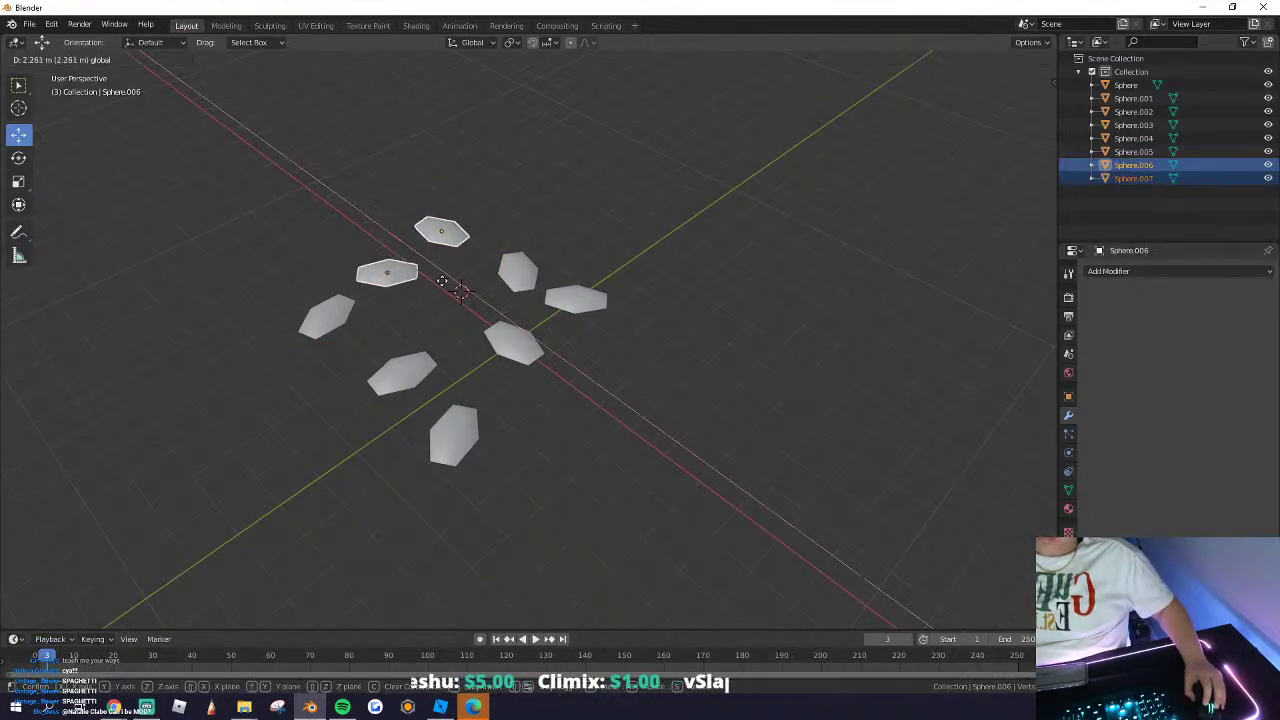
{"action": "left_click", "coordinate": [462, 302]}
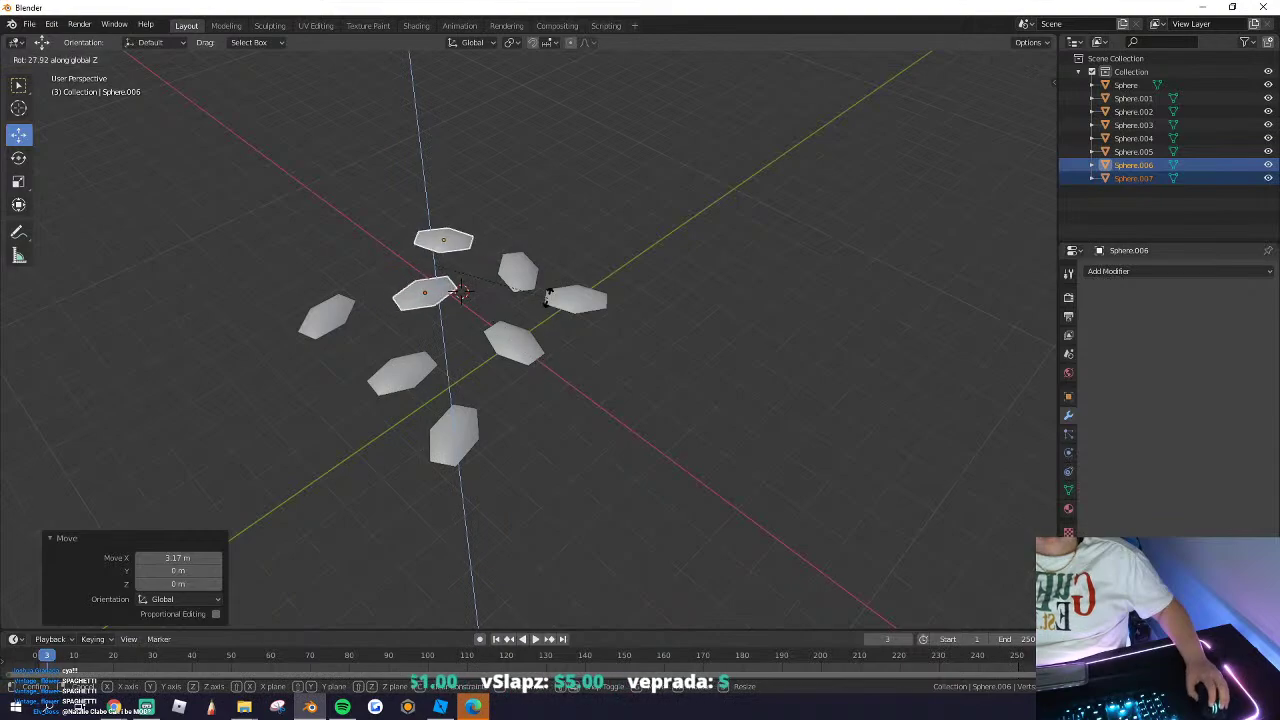
{"action": "left_click", "coordinate": [548, 297]}
Step: Nudge the outer petals of the cluster to even out their spacing
{"action": "key", "text": "a"}
{"action": "key", "text": "a"}
{"action": "middle_click_drag", "start_coordinate": [531, 340], "coordinate": [414, 398]}
{"action": "scroll", "coordinate": [416, 392], "scroll_direction": "down", "scroll_amount": 2}
{"action": "left_click", "coordinate": [459, 312]}
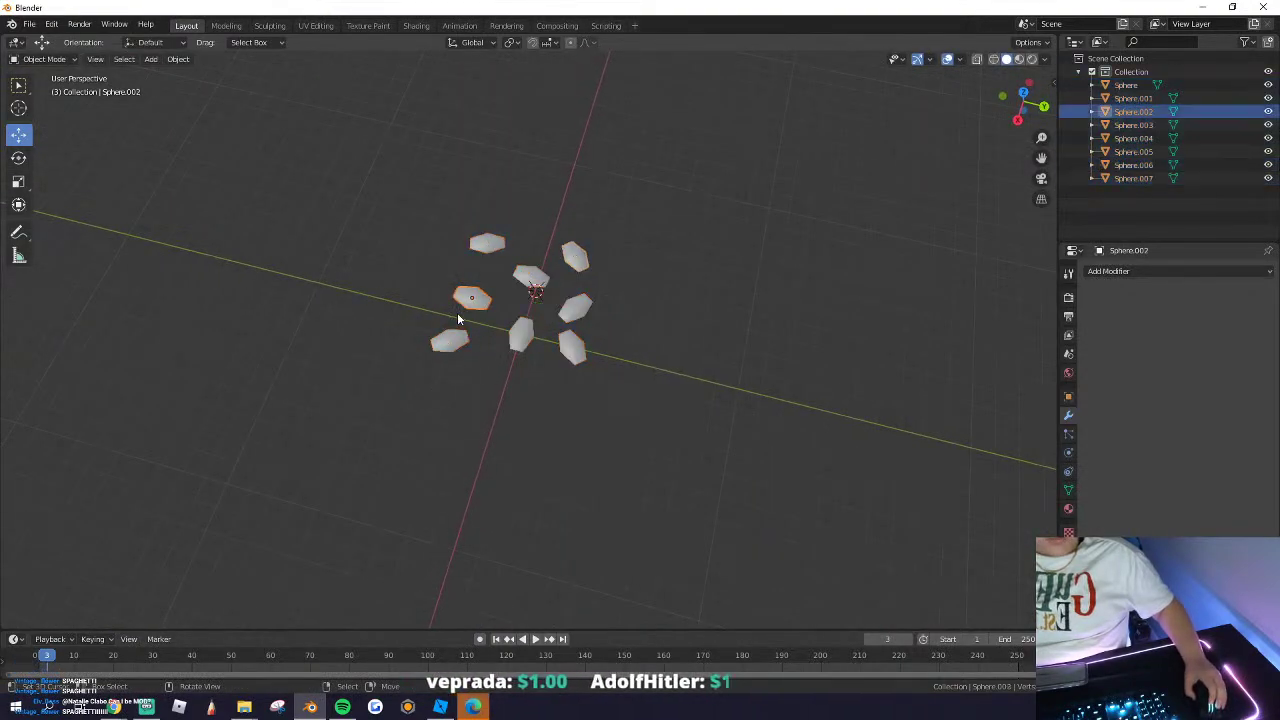
{"action": "left_click_drag", "start_coordinate": [492, 302], "coordinate": [503, 305]}
{"action": "right_click", "coordinate": [450, 356]}
Step: Duplicate the whole eight-petal cluster and move the copy along X beside the original
{"action": "key", "text": "a"}
{"action": "key", "text": "a"}
{"action": "middle_click_drag", "start_coordinate": [620, 350], "coordinate": [535, 330]}
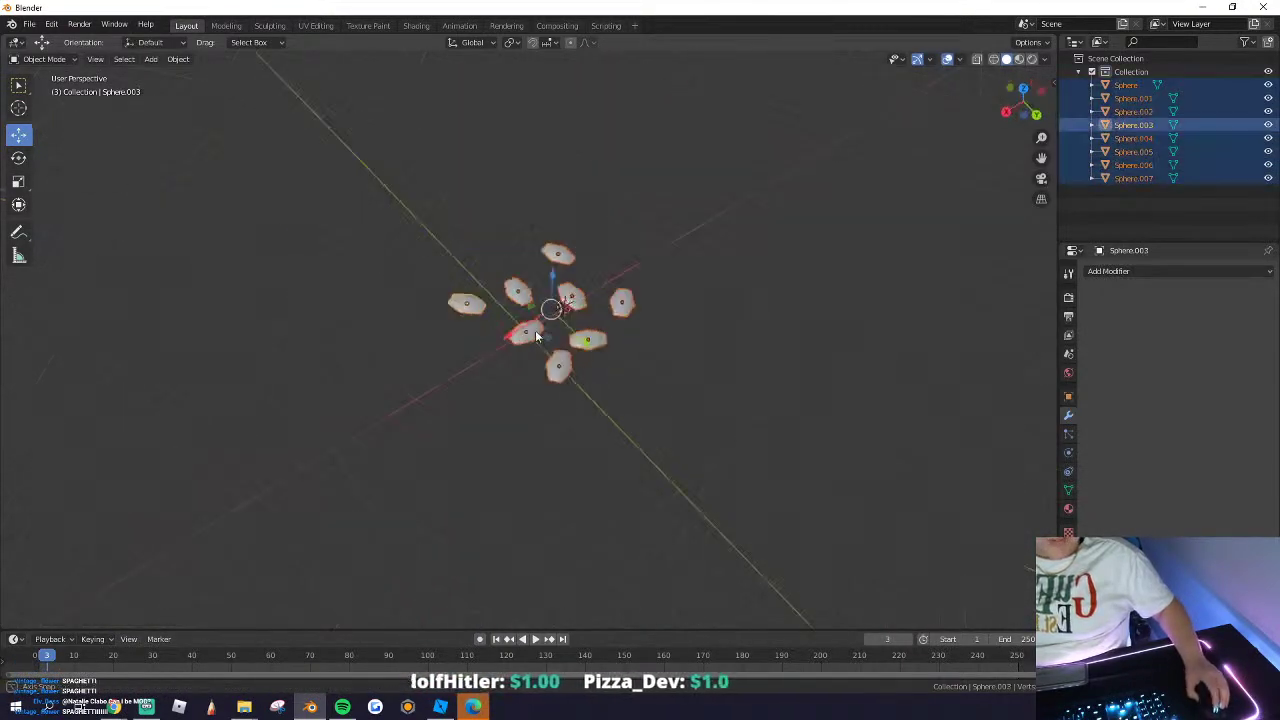
{"action": "scroll", "coordinate": [550, 329], "scroll_direction": "up", "scroll_amount": 1}
{"action": "scroll", "coordinate": [568, 328], "scroll_direction": "up", "scroll_amount": 1}
{"action": "key", "text": "shift+d"}
{"action": "left_click", "coordinate": [593, 350]}
{"action": "left_click_drag", "start_coordinate": [518, 322], "coordinate": [307, 412]}
Step: Rotate the copied eight-petal cluster about 74° around Z
{"action": "key", "text": "r"}
{"action": "key", "text": "z"}
{"action": "left_click", "coordinate": [389, 491]}
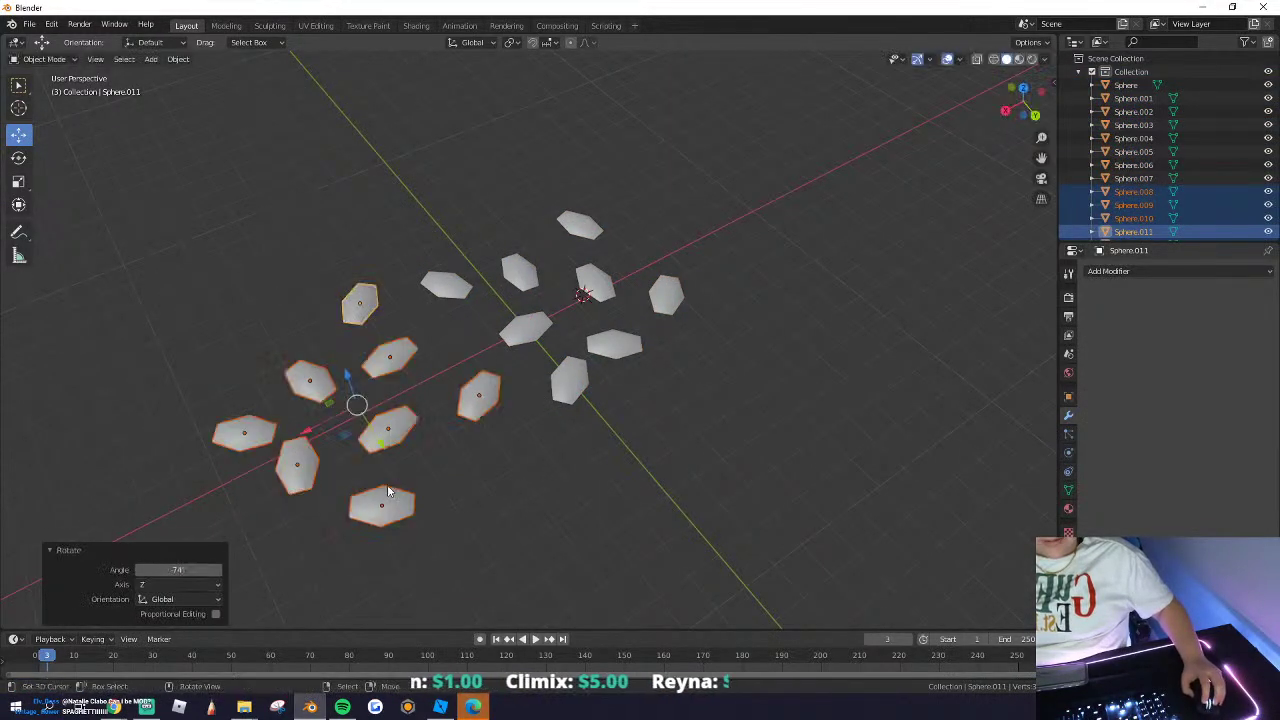
Step: Move two petals of the copied cluster outward along Y and shift a neighbouring petal along X
{"action": "key", "text": "a"}
{"action": "scroll", "coordinate": [425, 362], "scroll_direction": "down", "scroll_amount": 2}
{"action": "key", "text": "g"}
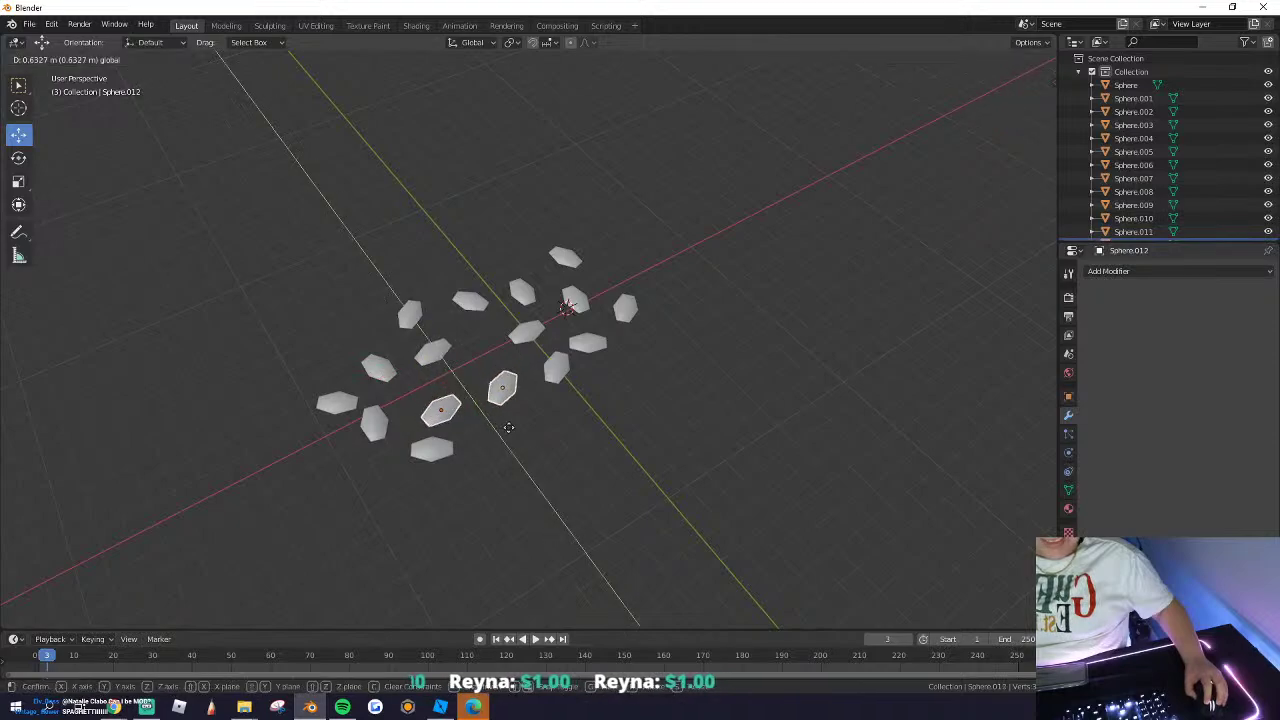
{"action": "left_click", "coordinate": [563, 470]}
{"action": "left_click", "coordinate": [434, 447]}
{"action": "key", "text": "g"}
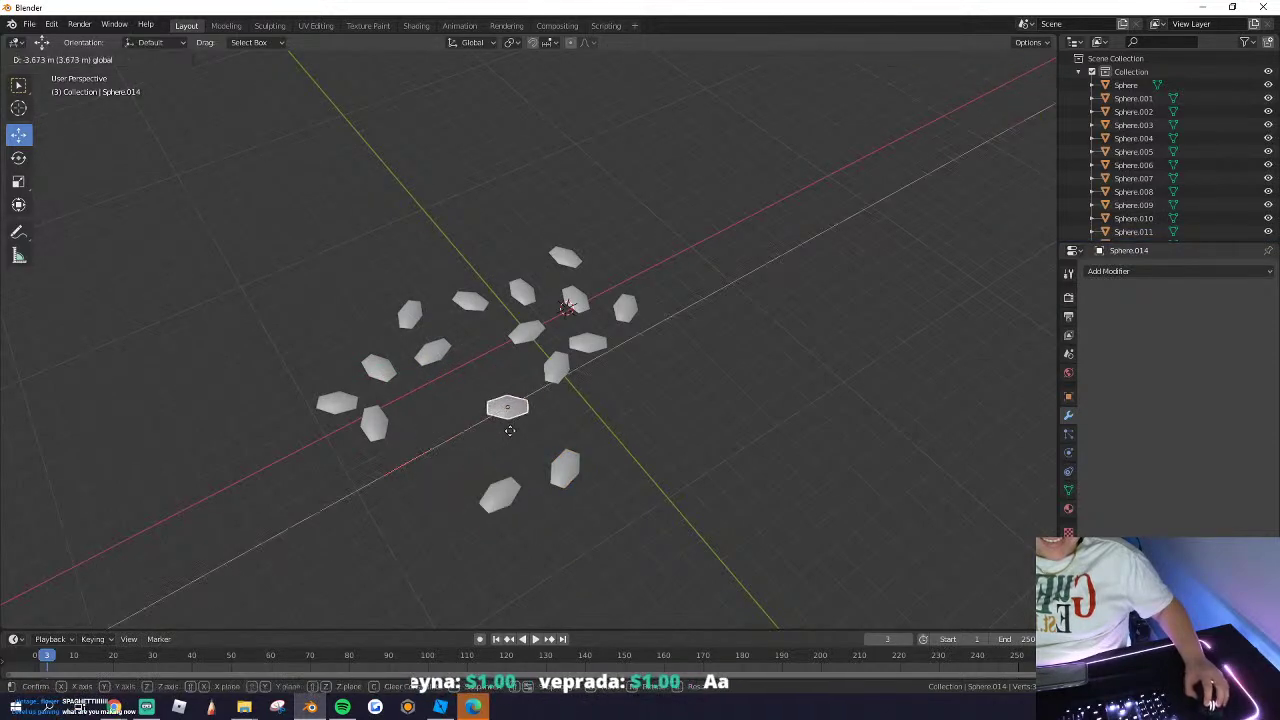
{"action": "left_click", "coordinate": [498, 418]}
Step: Move an inner petal about 2.62 m along Y and shift another petal to the cluster's opposite outer side
{"action": "left_click", "coordinate": [432, 352]}
{"action": "key", "text": "g"}
{"action": "left_click_drag", "start_coordinate": [484, 397], "coordinate": [502, 422]}
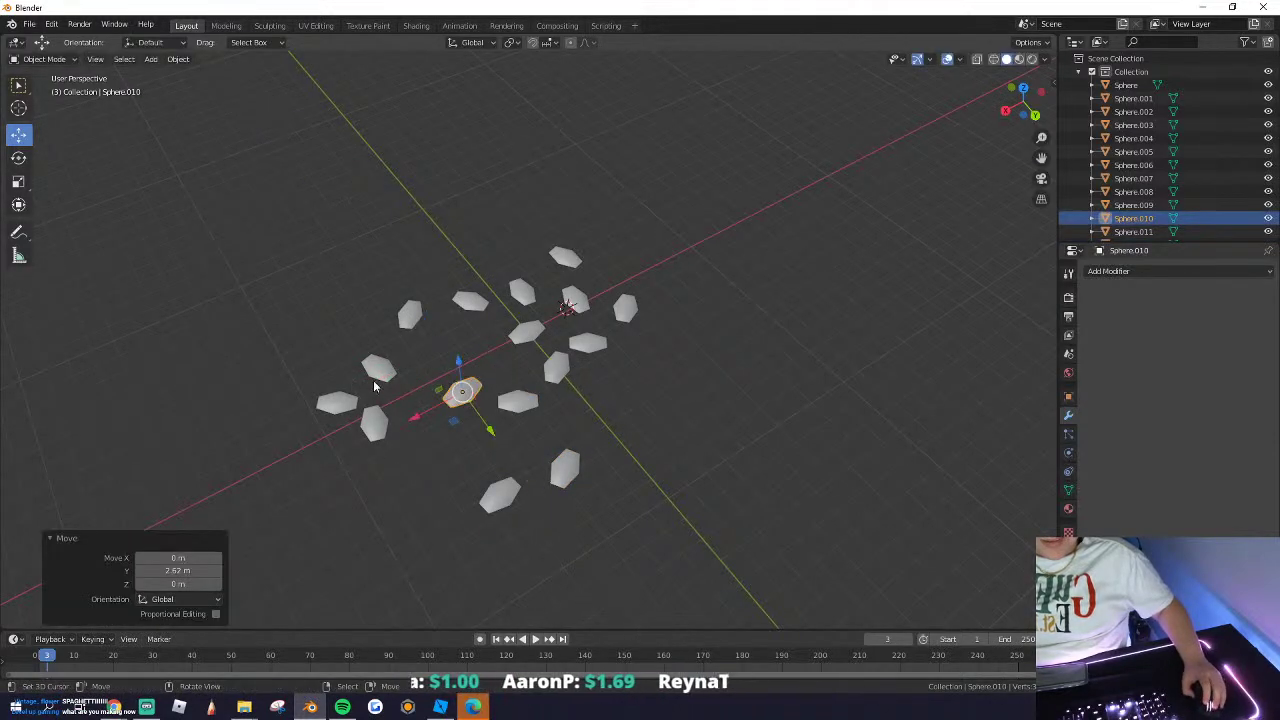
{"action": "left_click", "coordinate": [377, 372]}
{"action": "left_click_drag", "start_coordinate": [404, 403], "coordinate": [362, 340]}
{"action": "left_click", "coordinate": [368, 350]}
Step: Join all the scattered petals into a single object
{"action": "key", "text": "a"}
{"action": "key", "text": "ctrl+j"}
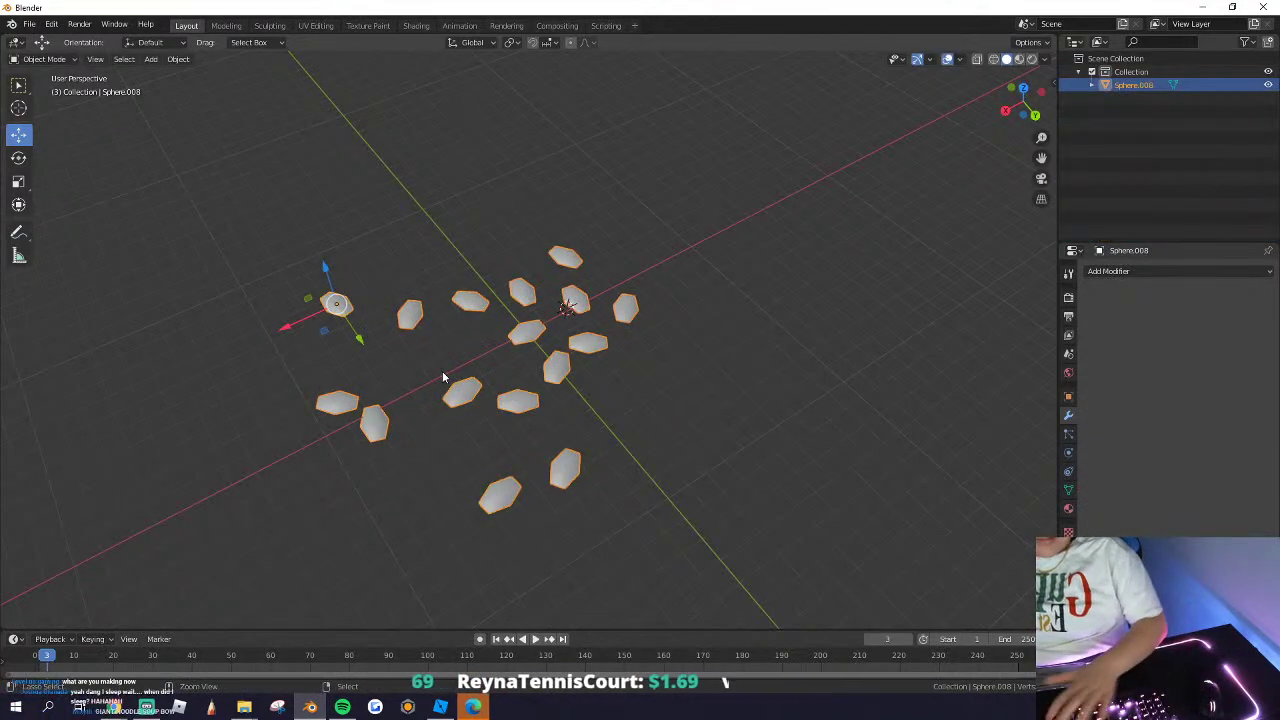
Step: Export the joined petals as a Wavefront OBJ file
{"action": "scroll", "coordinate": [613, 373], "scroll_direction": "up", "scroll_amount": 1}
{"action": "middle_click_drag", "start_coordinate": [233, 262], "coordinate": [215, 264]}
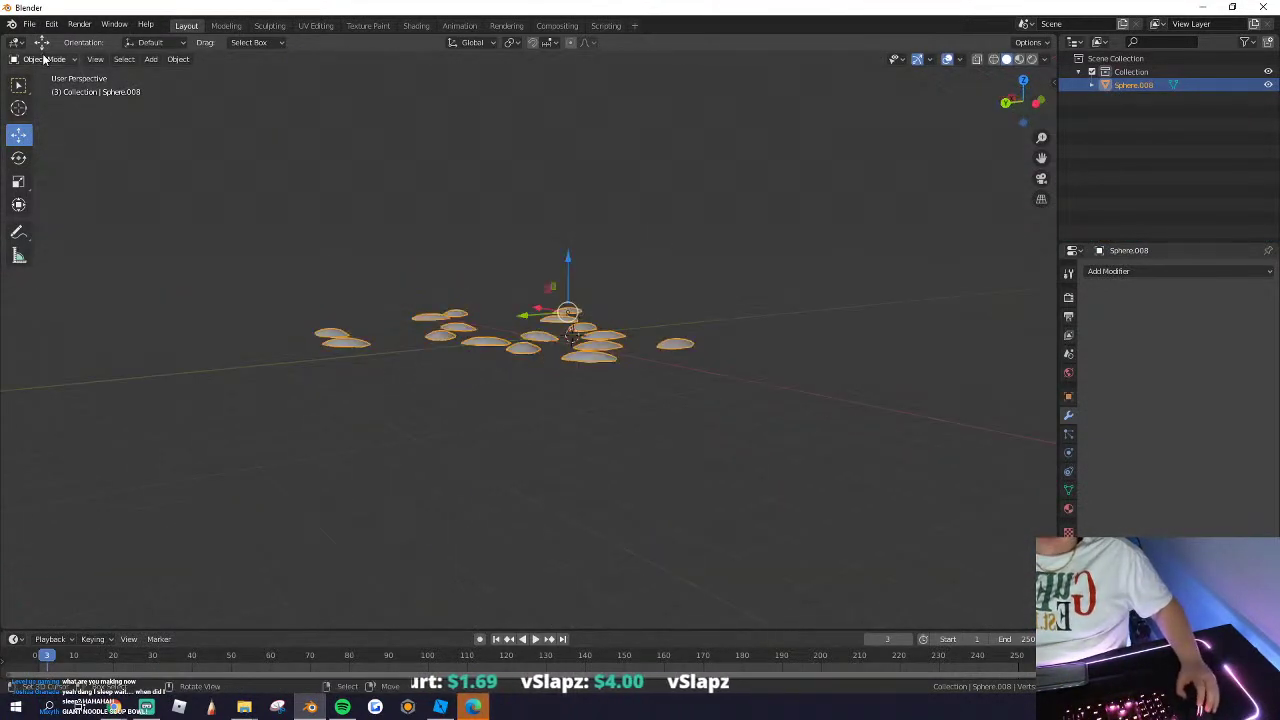
{"action": "left_click", "coordinate": [29, 24]}
{"action": "mouse_move", "coordinate": [61, 219]}
{"action": "left_click", "coordinate": [214, 323]}
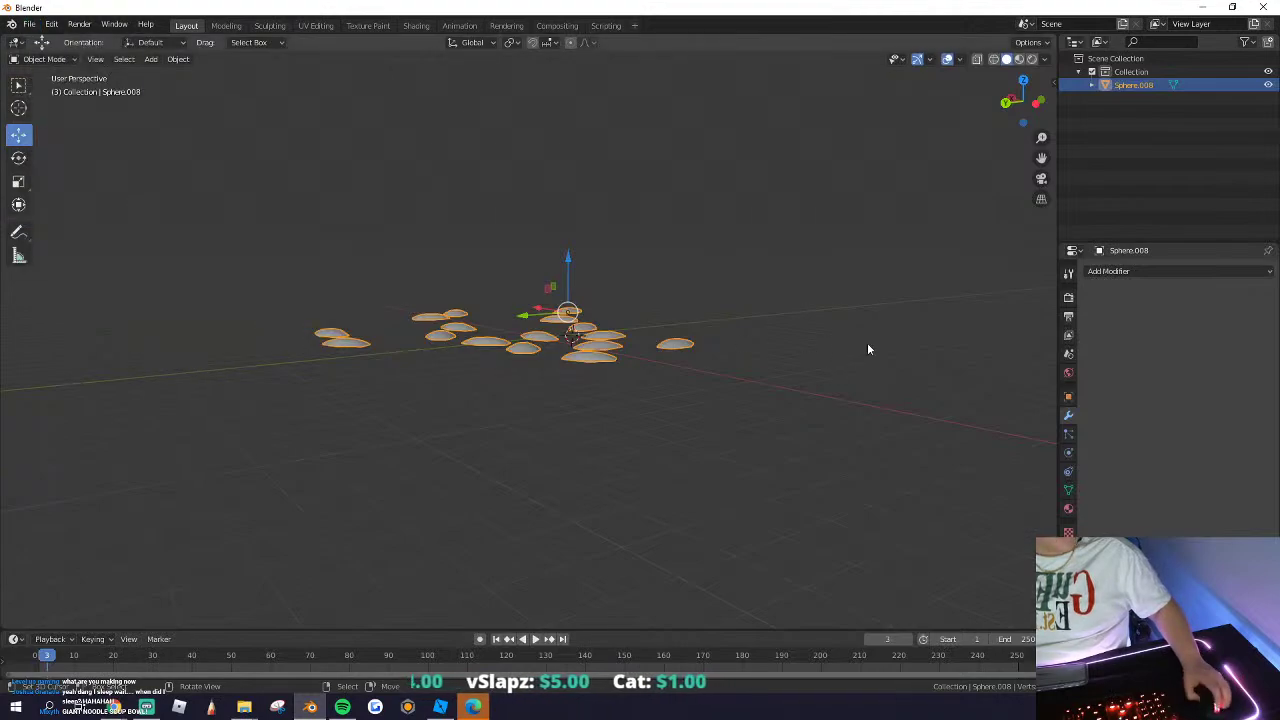
{"action": "left_click", "coordinate": [30, 24]}
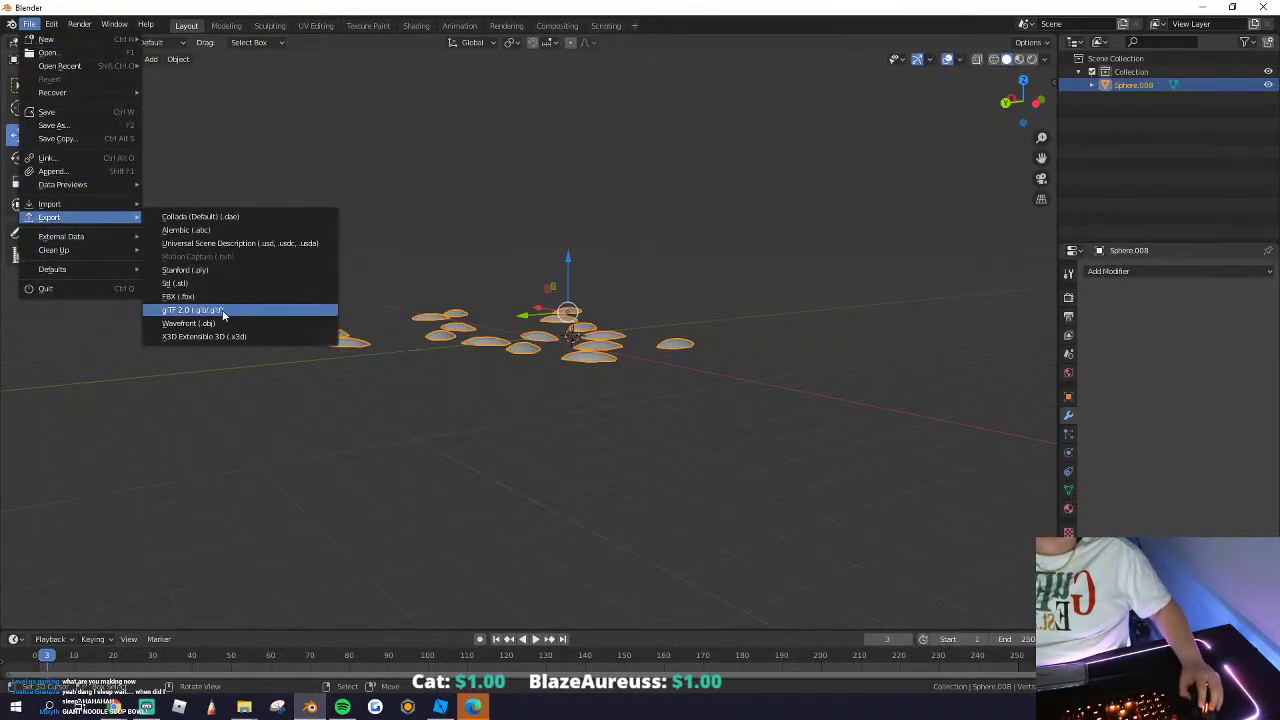
{"action": "left_click", "coordinate": [271, 324]}
{"action": "left_click", "coordinate": [848, 403]}
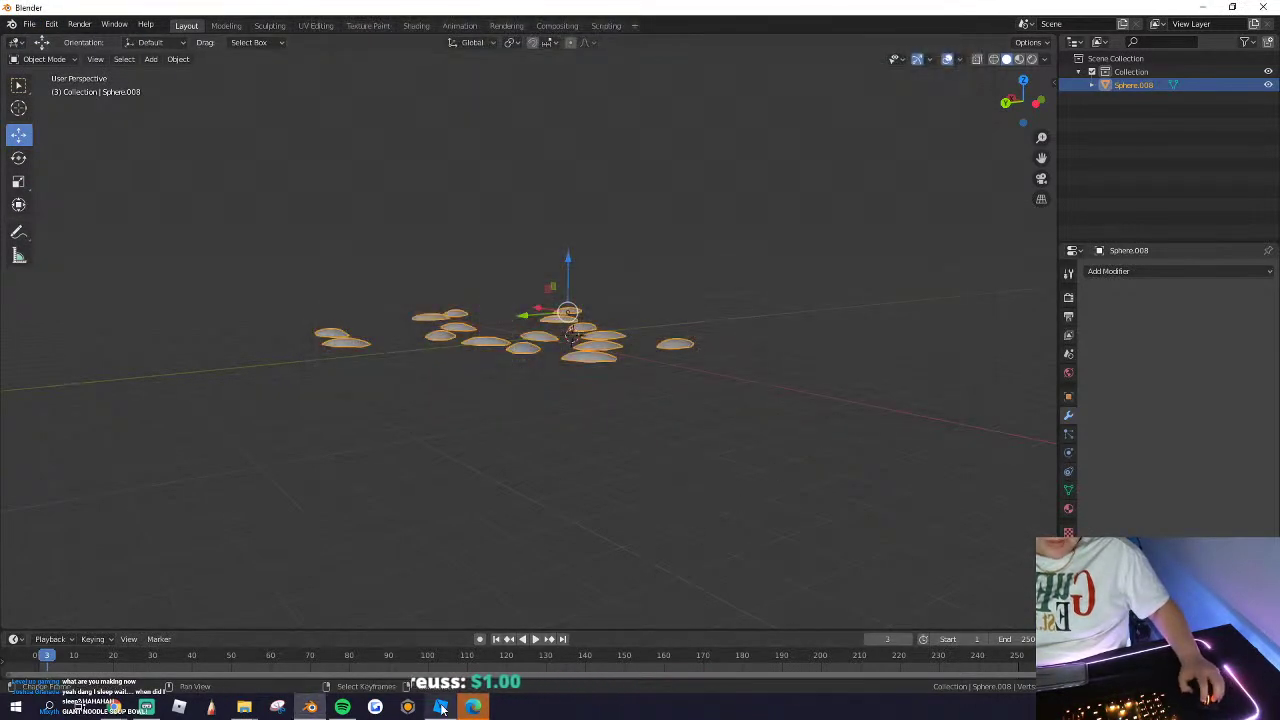
Step: Switch to Roblox Studio and insert a MeshPart on the grass beside the shop building
{"action": "key", "text": "alt+Tab"}
{"action": "right_click", "coordinate": [376, 190]}
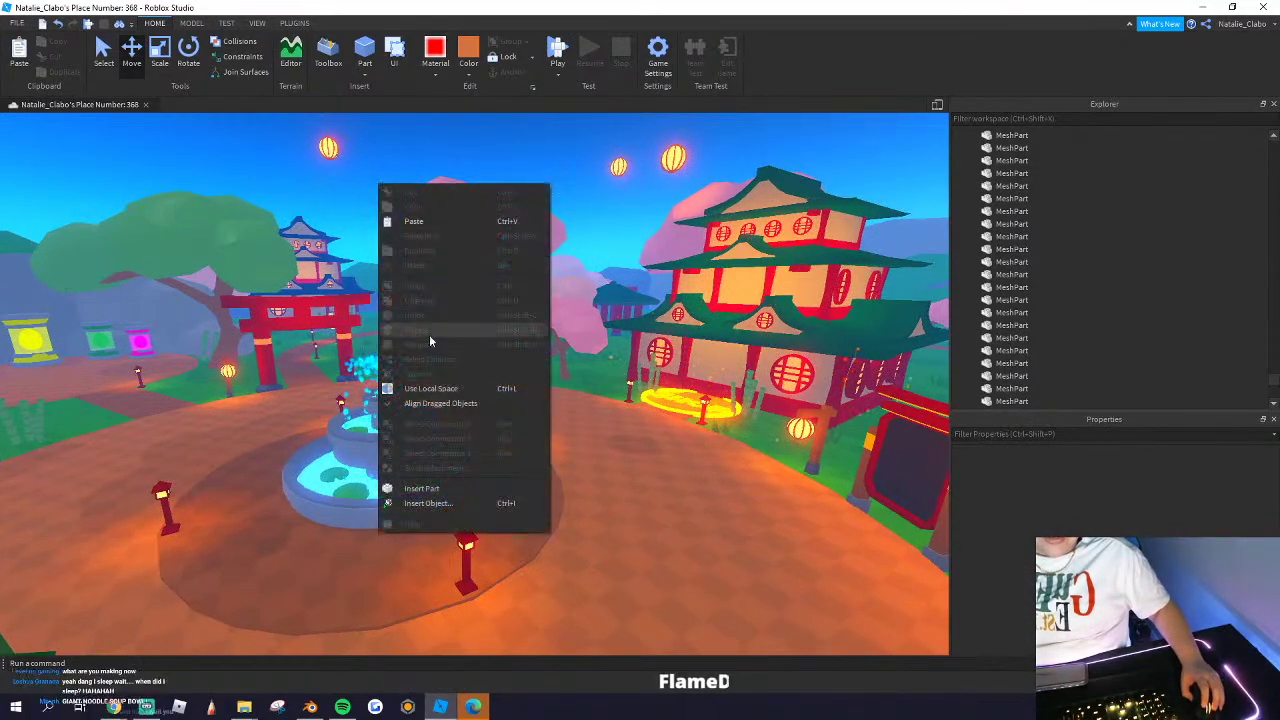
{"action": "left_click", "coordinate": [428, 498]}
{"action": "left_click", "coordinate": [464, 296]}
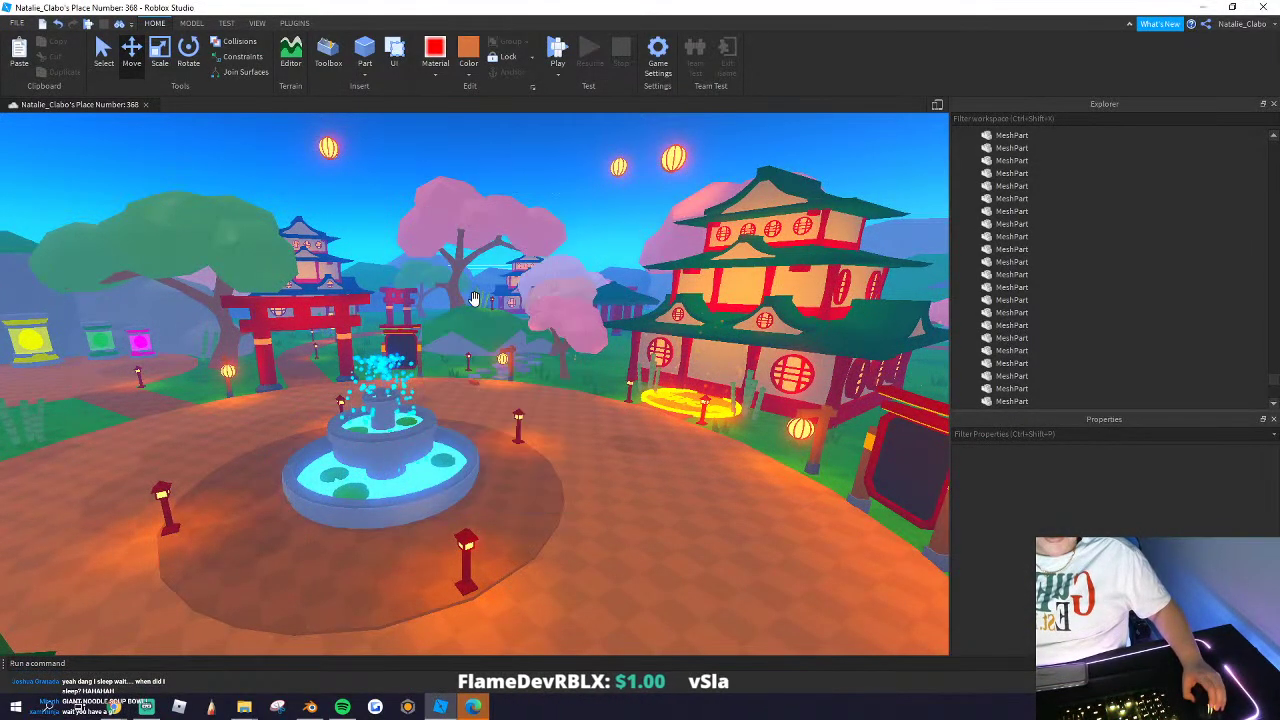
{"action": "scroll", "coordinate": [484, 282], "scroll_direction": "up", "scroll_amount": 4}
{"action": "scroll", "coordinate": [497, 263], "scroll_direction": "down", "scroll_amount": 5}
{"action": "right_click_drag", "start_coordinate": [486, 279], "coordinate": [498, 258]}
{"action": "scroll", "coordinate": [498, 259], "scroll_direction": "up", "scroll_amount": 5}
{"action": "scroll", "coordinate": [510, 295], "scroll_direction": "up", "scroll_amount": 5}
{"action": "right_click", "coordinate": [522, 326]}
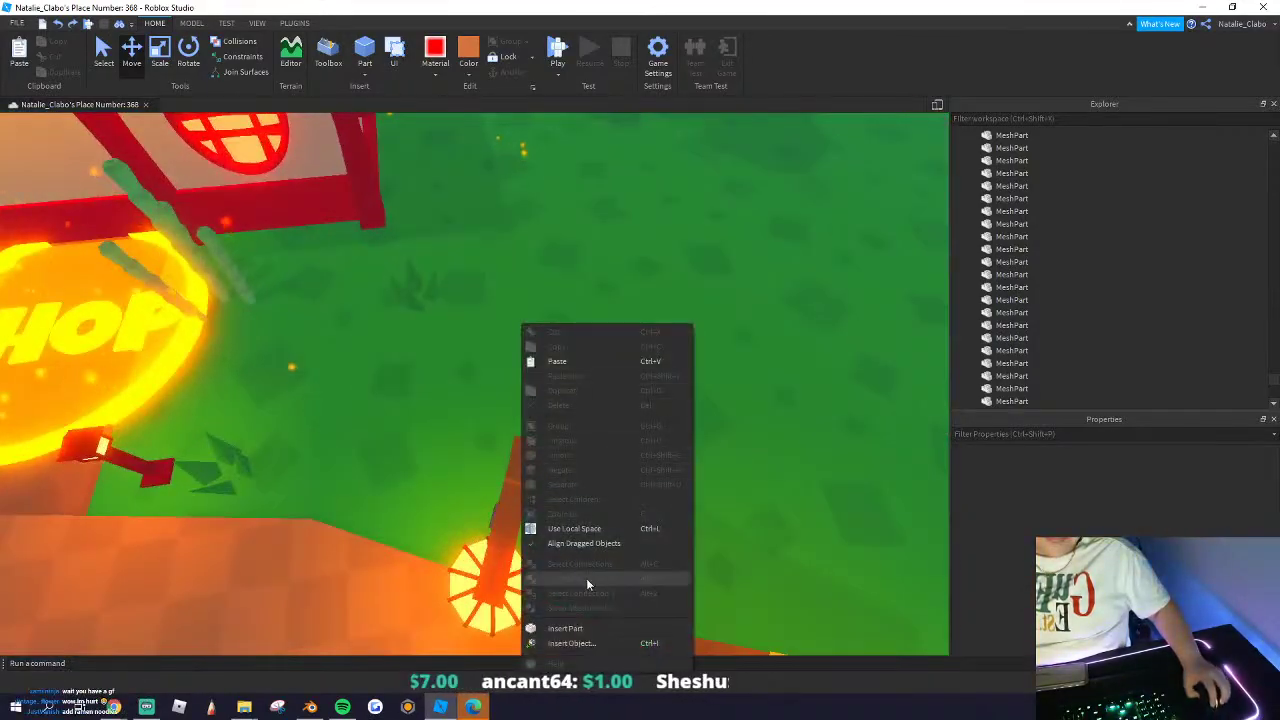
{"action": "left_click", "coordinate": [591, 643]}
{"action": "left_click", "coordinate": [620, 487]}
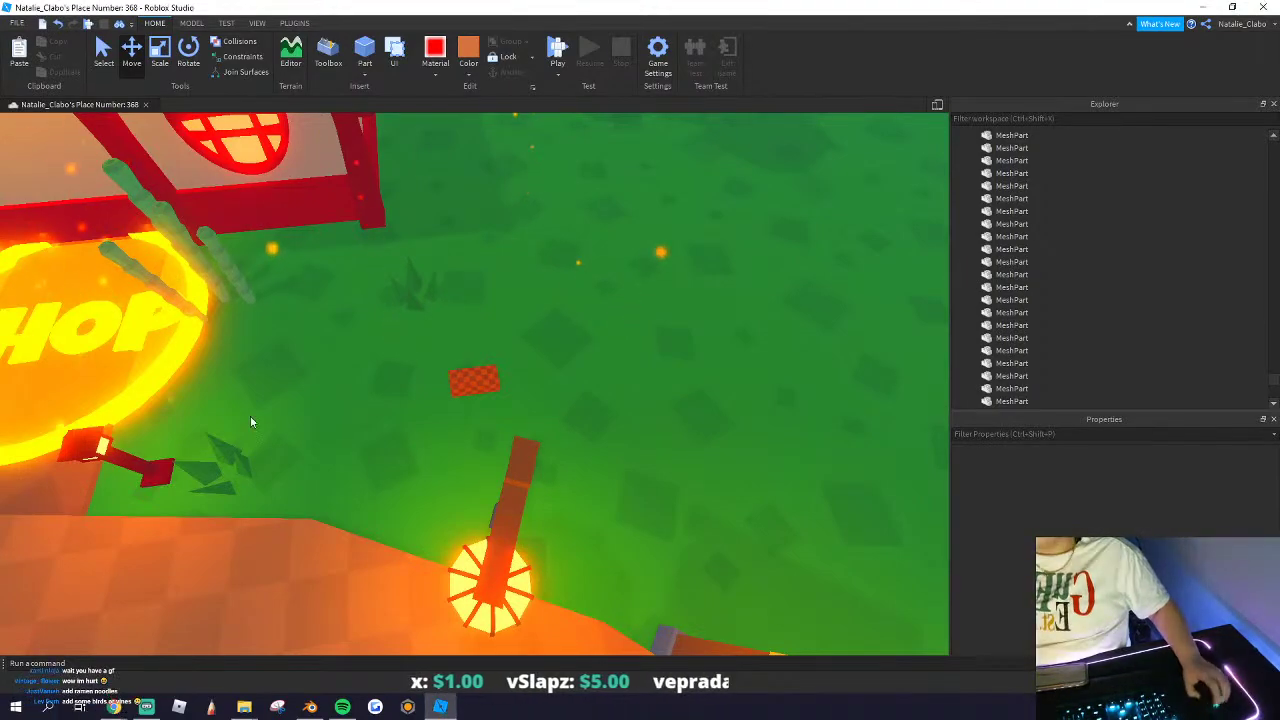
Step: Load the mesh file "untitled" from Documents as the new part's MeshId, declining the mesh's stored location
{"action": "right_click_drag", "start_coordinate": [461, 413], "coordinate": [461, 412]}
{"action": "scroll", "coordinate": [536, 458], "scroll_direction": "up", "scroll_amount": 3}
{"action": "right_click_drag", "start_coordinate": [486, 491], "coordinate": [485, 497]}
{"action": "key", "text": "q"}
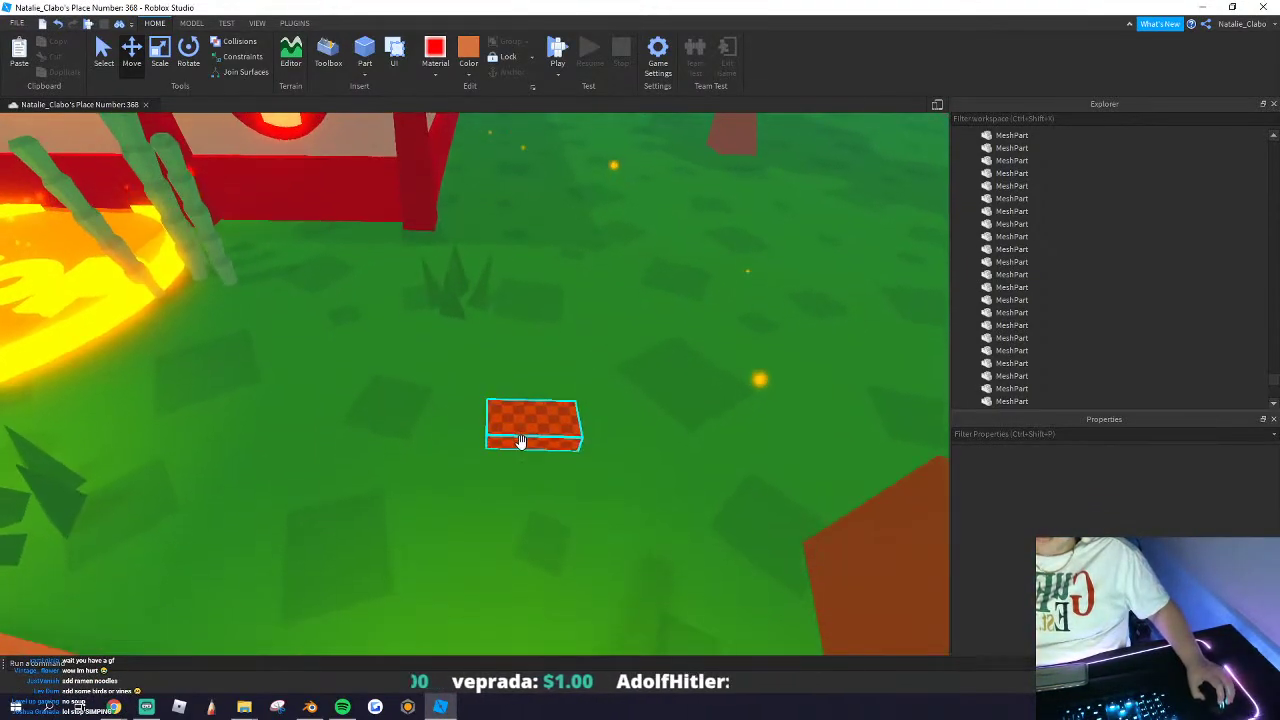
{"action": "left_click", "coordinate": [521, 438]}
{"action": "left_click", "coordinate": [1262, 552]}
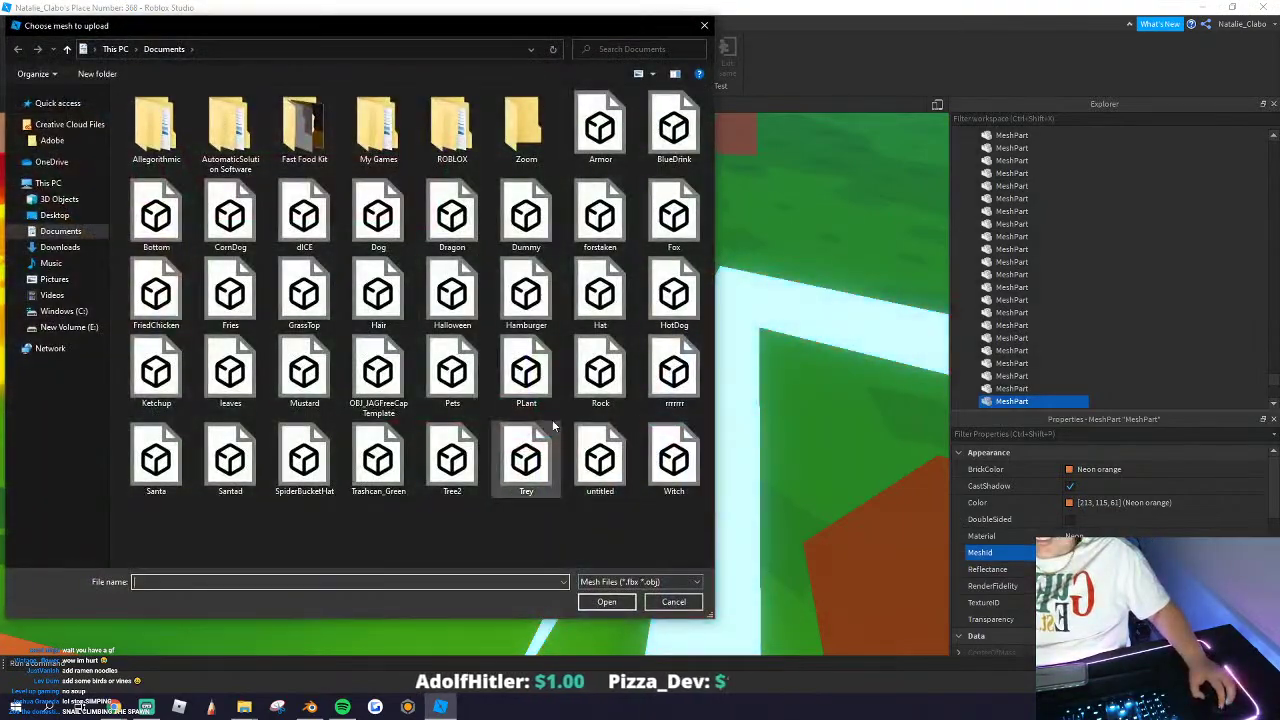
{"action": "left_click", "coordinate": [600, 462]}
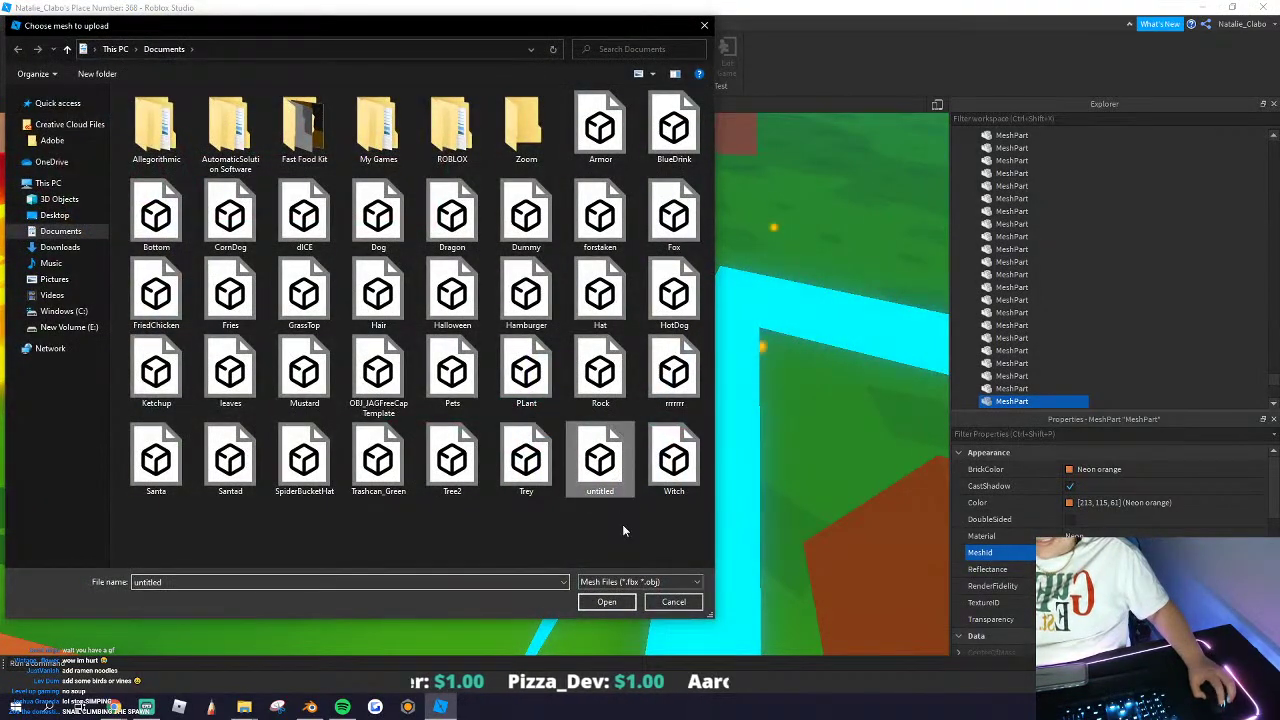
{"action": "left_click", "coordinate": [607, 602]}
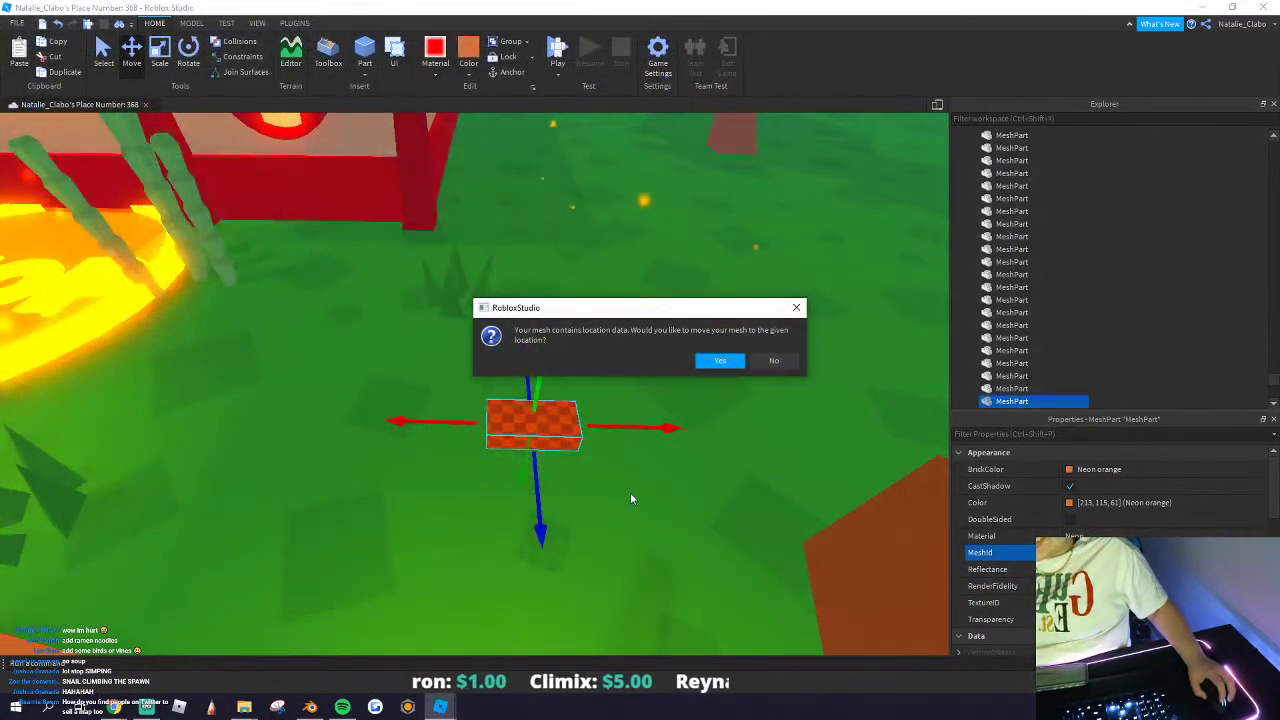
{"action": "left_click", "coordinate": [774, 361]}
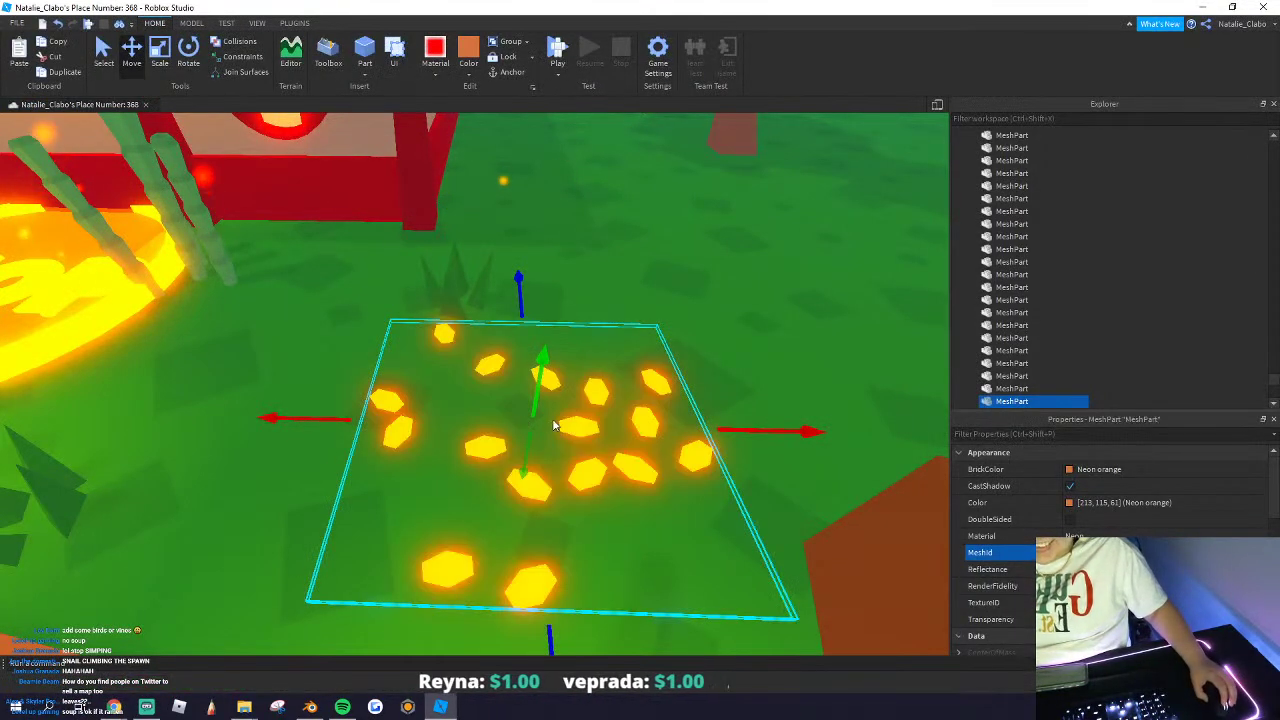
Step: Dismiss the asset loading error and reposition the petal mesh on the grass beside the shop building
{"action": "left_click_drag", "start_coordinate": [483, 448], "coordinate": [613, 374]}
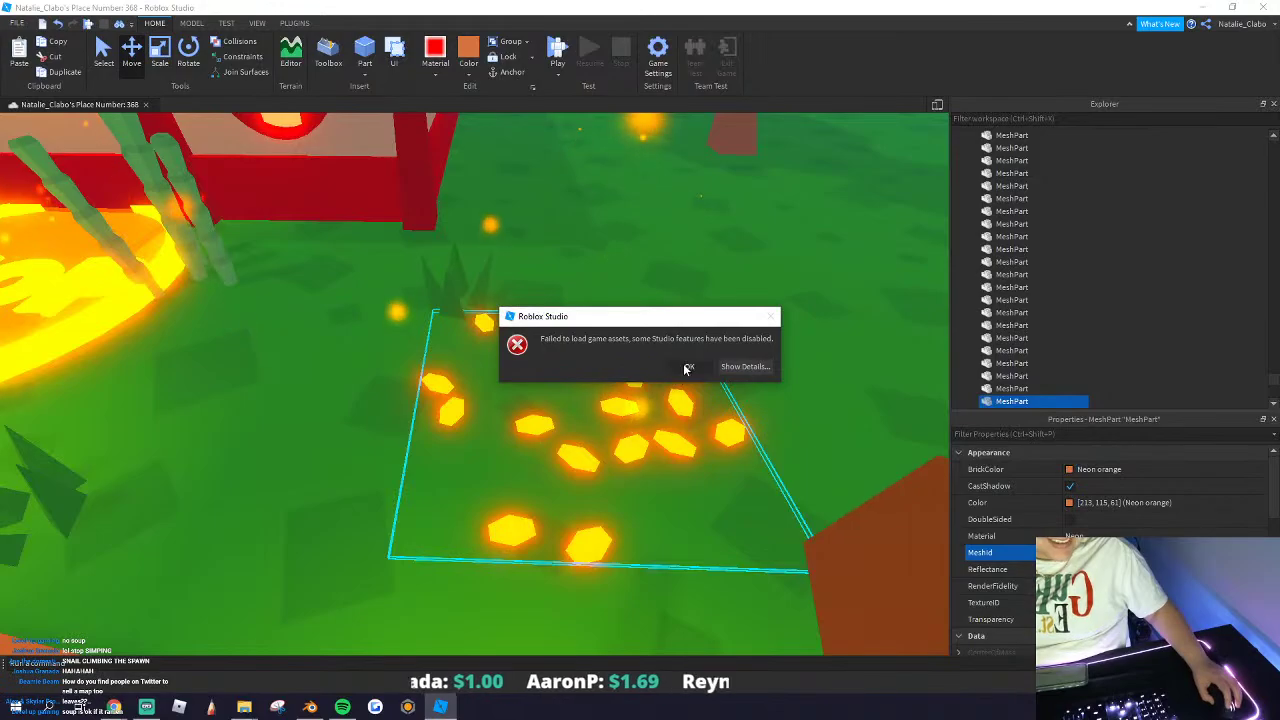
{"action": "left_click", "coordinate": [686, 369]}
{"action": "left_click", "coordinate": [588, 398]}
{"action": "right_click_drag", "start_coordinate": [588, 398], "coordinate": [555, 427]}
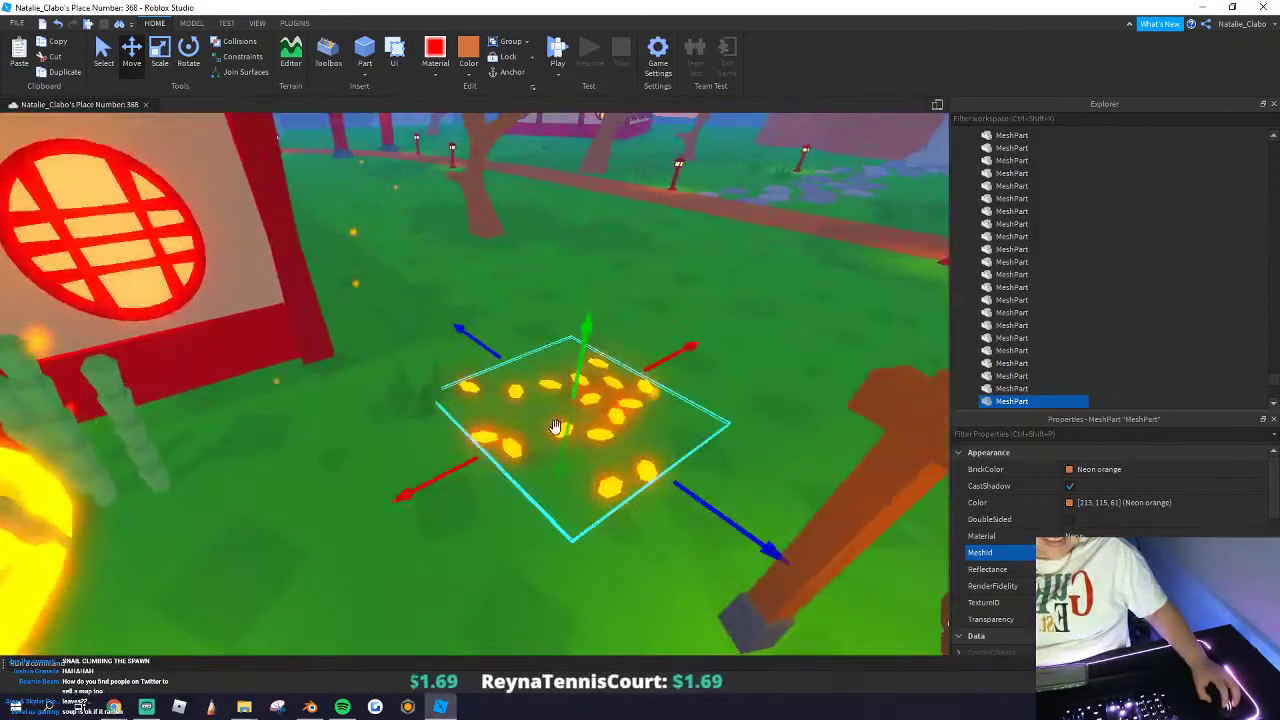
{"action": "left_click_drag", "start_coordinate": [555, 427], "coordinate": [530, 412]}
Step: Colour the petal mesh Pink
{"action": "key", "text": "w"}
{"action": "left_click", "coordinate": [468, 73]}
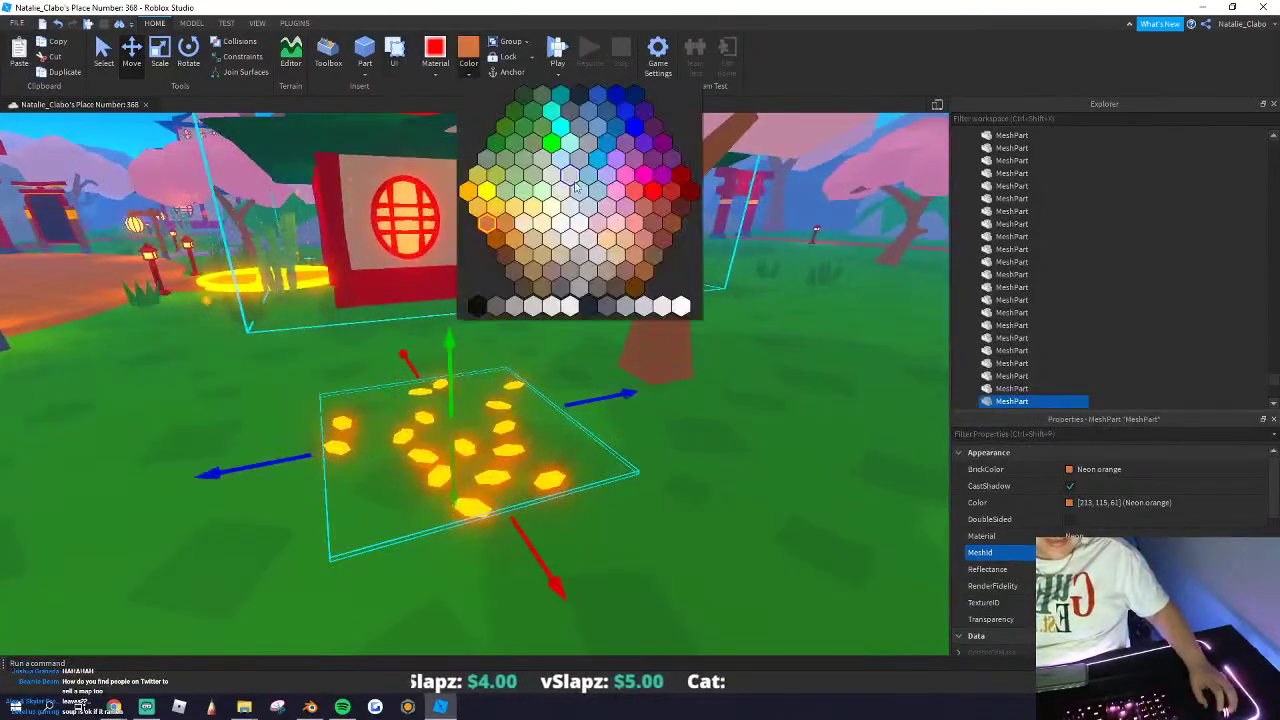
{"action": "left_click", "coordinate": [632, 182]}
{"action": "scroll", "coordinate": [483, 383], "scroll_direction": "down", "scroll_amount": 5}
{"action": "scroll", "coordinate": [483, 383], "scroll_direction": "up", "scroll_amount": 5}
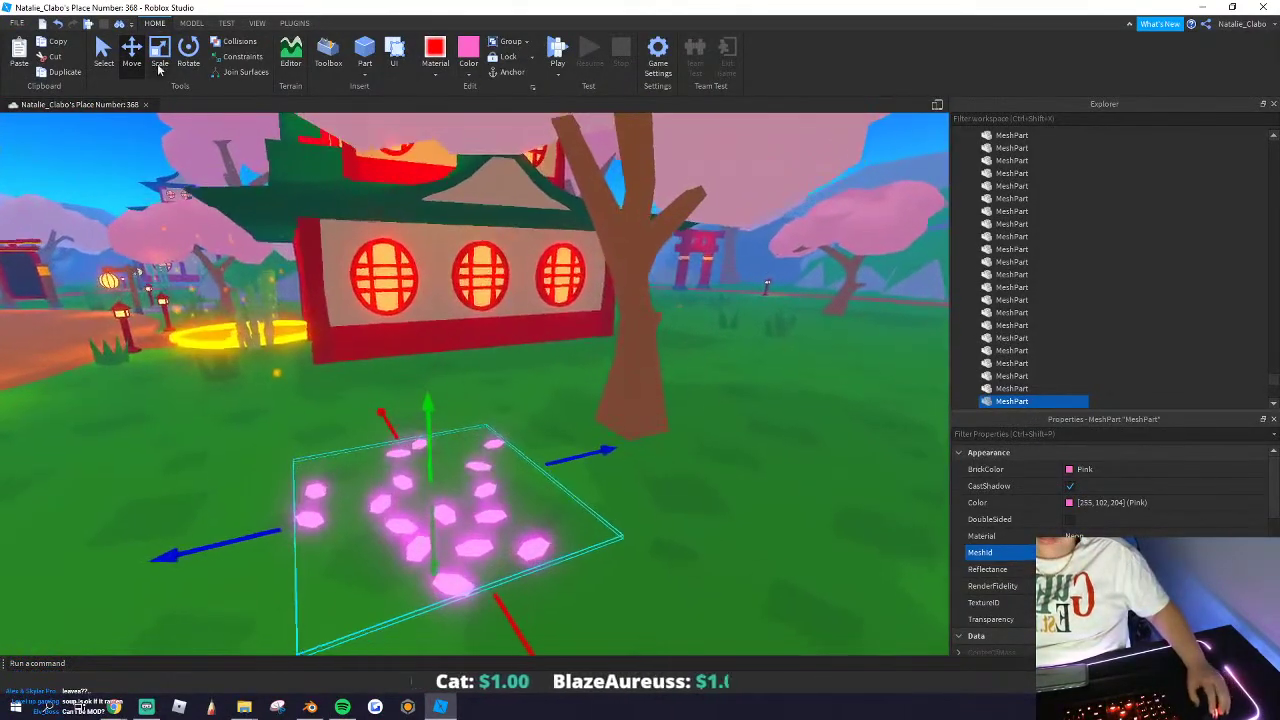
Step: Scale the petal mesh up along its horizontal axes to spread the petals over the grass near the tree
{"action": "left_click", "coordinate": [159, 62]}
{"action": "right_click_drag", "start_coordinate": [500, 400], "coordinate": [491, 396]}
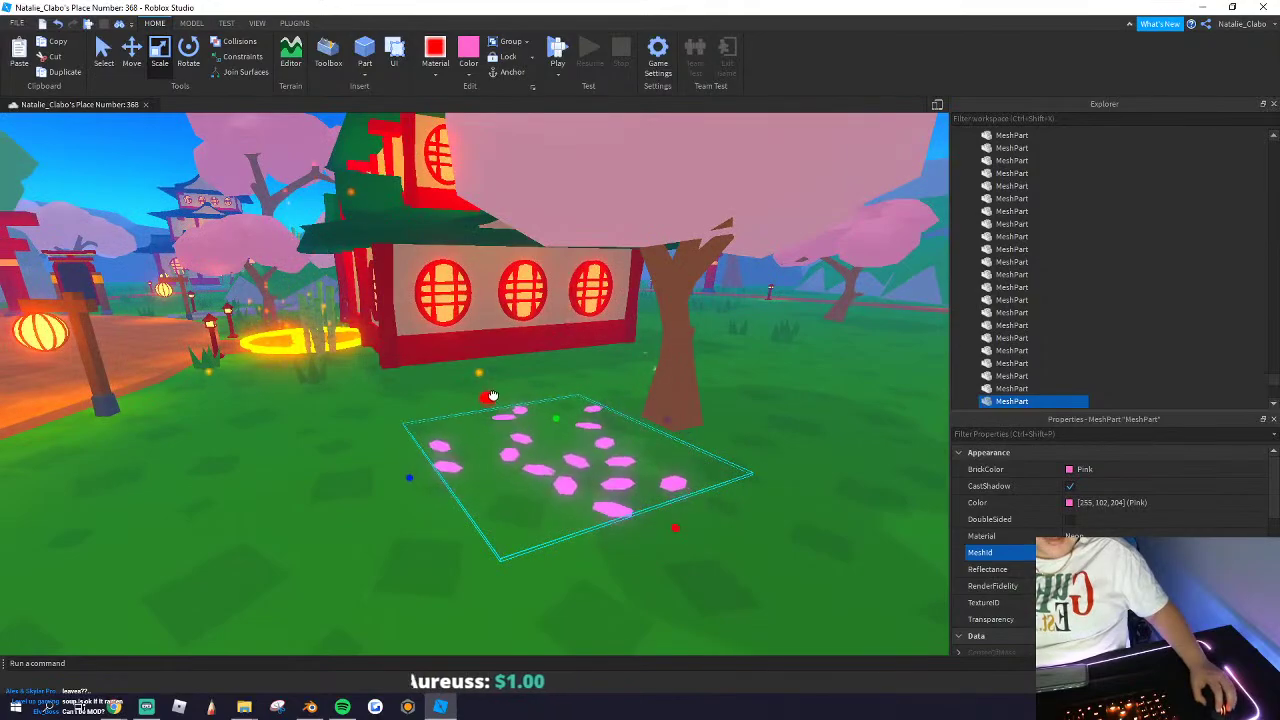
{"action": "left_click_drag", "start_coordinate": [491, 396], "coordinate": [490, 400]}
{"action": "right_click_drag", "start_coordinate": [490, 400], "coordinate": [489, 428]}
{"action": "scroll", "coordinate": [489, 428], "scroll_direction": "down", "scroll_amount": 5}
{"action": "scroll", "coordinate": [486, 410], "scroll_direction": "up", "scroll_amount": 4}
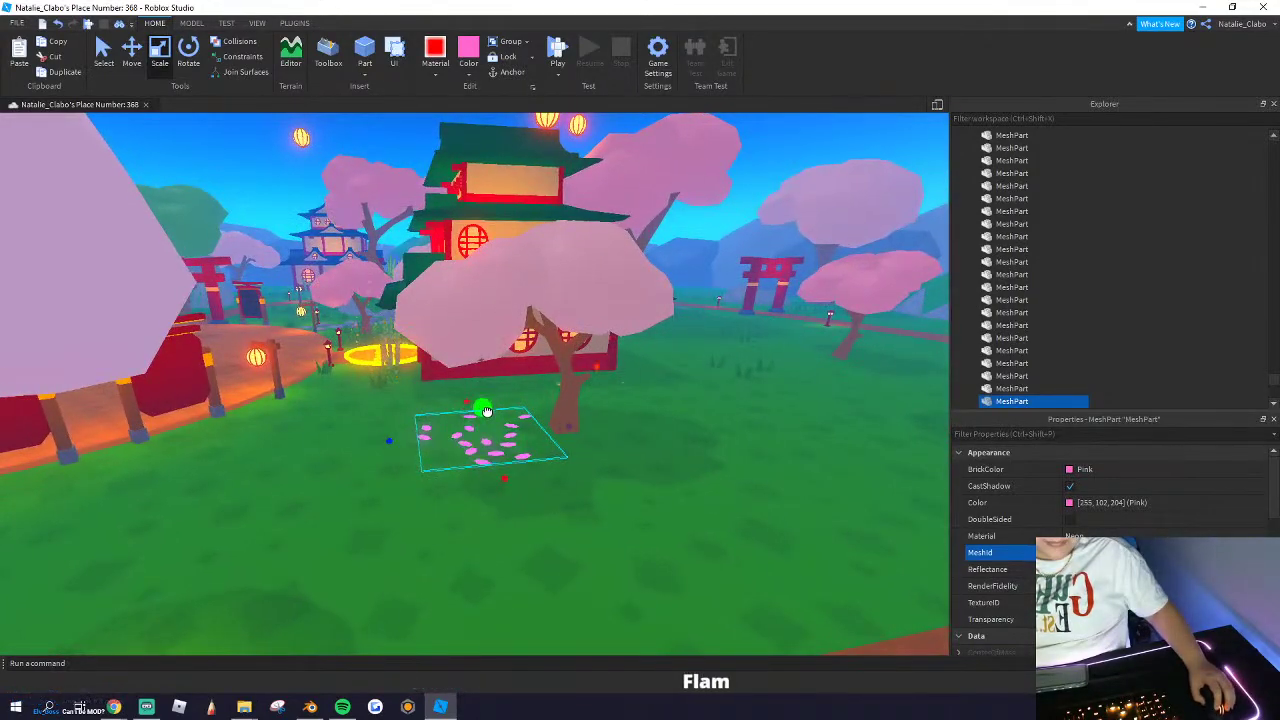
{"action": "left_click_drag", "start_coordinate": [389, 441], "coordinate": [379, 441]}
{"action": "scroll", "coordinate": [443, 422], "scroll_direction": "up", "scroll_amount": 3}
{"action": "left_click_drag", "start_coordinate": [466, 442], "coordinate": [456, 431]}
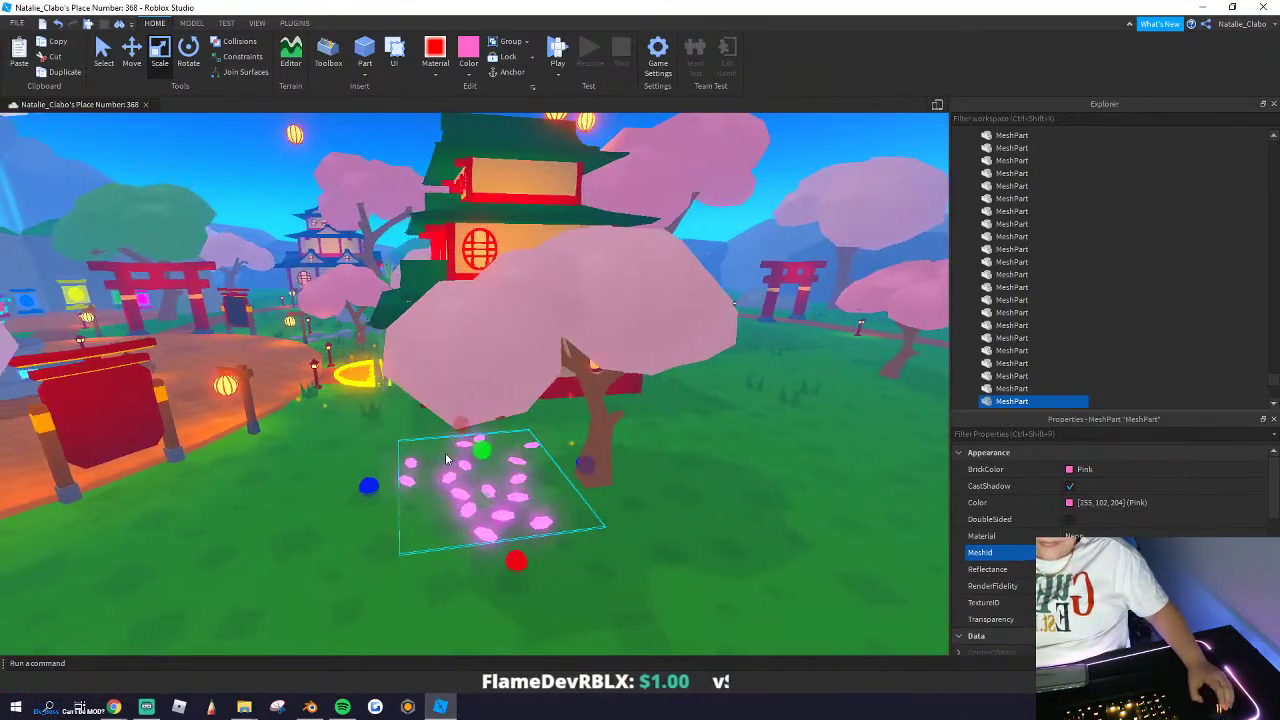
Step: Set the petal mesh's material to Smooth Plastic
{"action": "right_click_drag", "start_coordinate": [446, 459], "coordinate": [451, 458]}
{"action": "scroll", "coordinate": [449, 458], "scroll_direction": "down", "scroll_amount": 5}
{"action": "scroll", "coordinate": [449, 459], "scroll_direction": "up", "scroll_amount": 4}
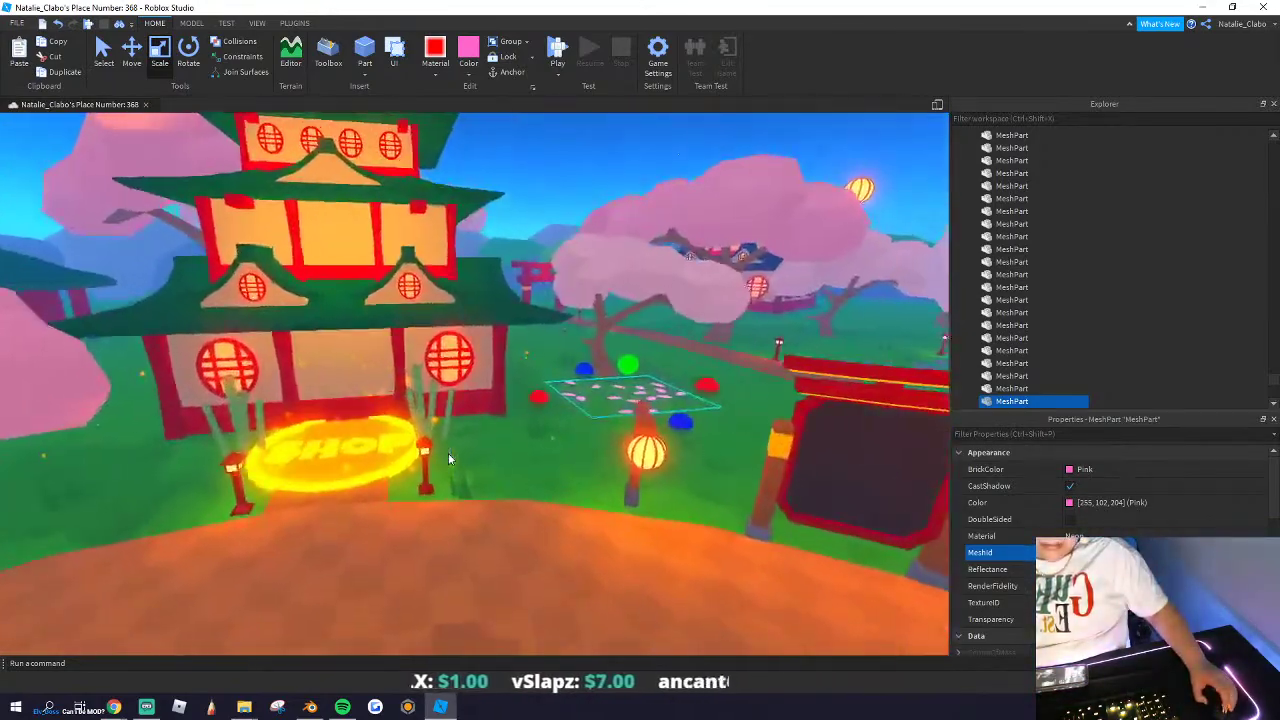
{"action": "key", "text": "w"}
{"action": "key", "text": "d"}
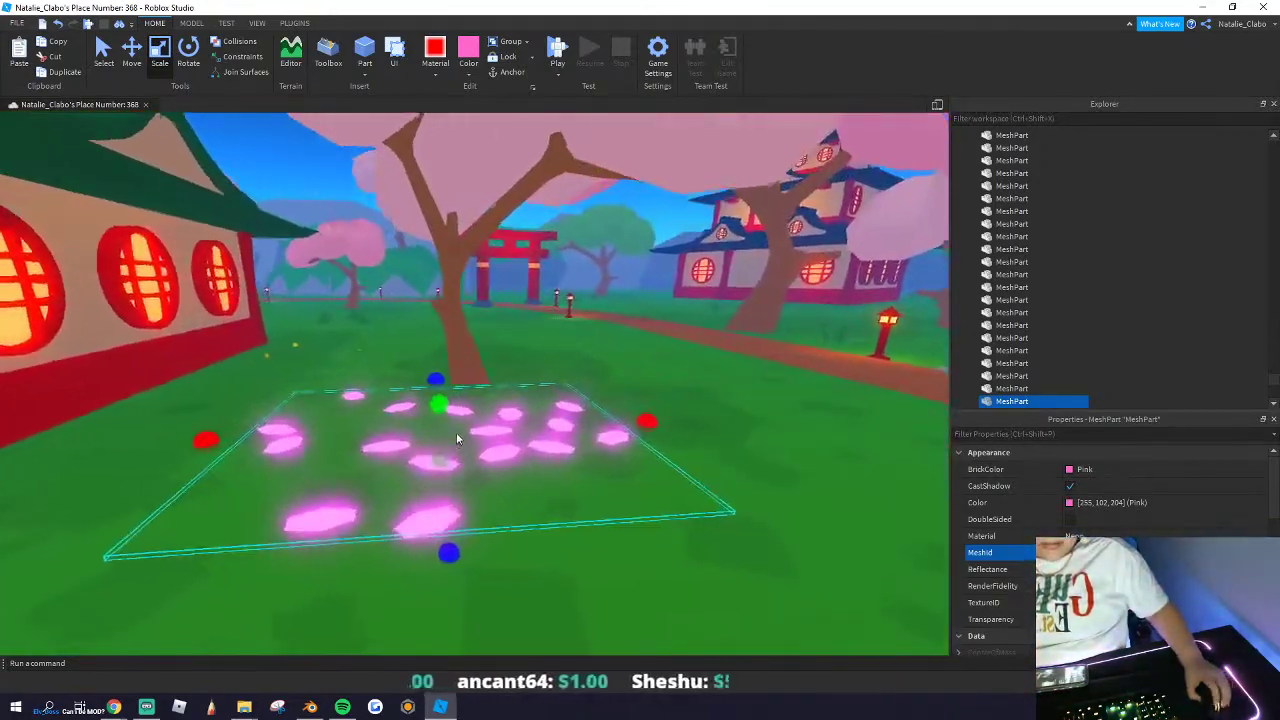
{"action": "mouse_move", "coordinate": [457, 438]}
{"action": "right_mouse_down"}
{"action": "mouse_move", "coordinate": [457, 406]}
{"action": "mouse_move", "coordinate": [452, 436]}
{"action": "right_mouse_up"}
{"action": "key", "text": "w"}
{"action": "left_click", "coordinate": [437, 75]}
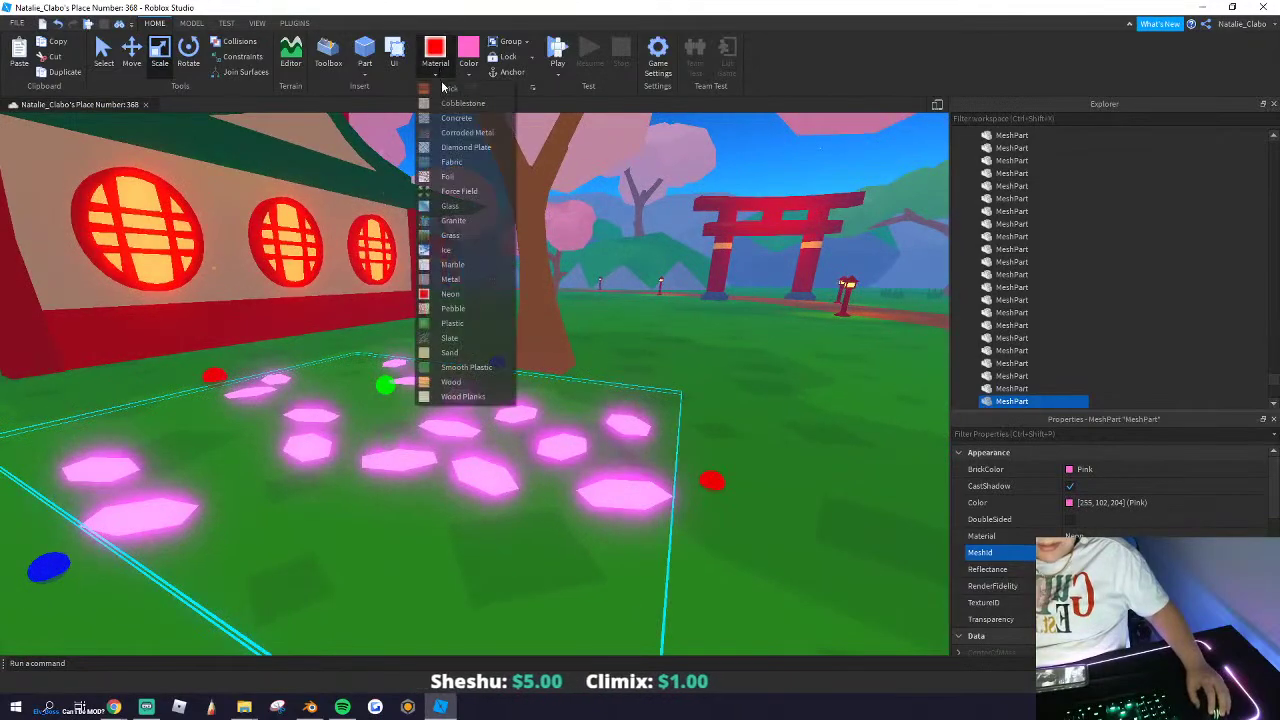
{"action": "left_click", "coordinate": [466, 366]}
{"action": "left_click", "coordinate": [698, 373]}
Step: Recolour the petal mesh Carnation pink
{"action": "right_click_drag", "start_coordinate": [698, 373], "coordinate": [626, 400]}
{"action": "key", "text": "s"}
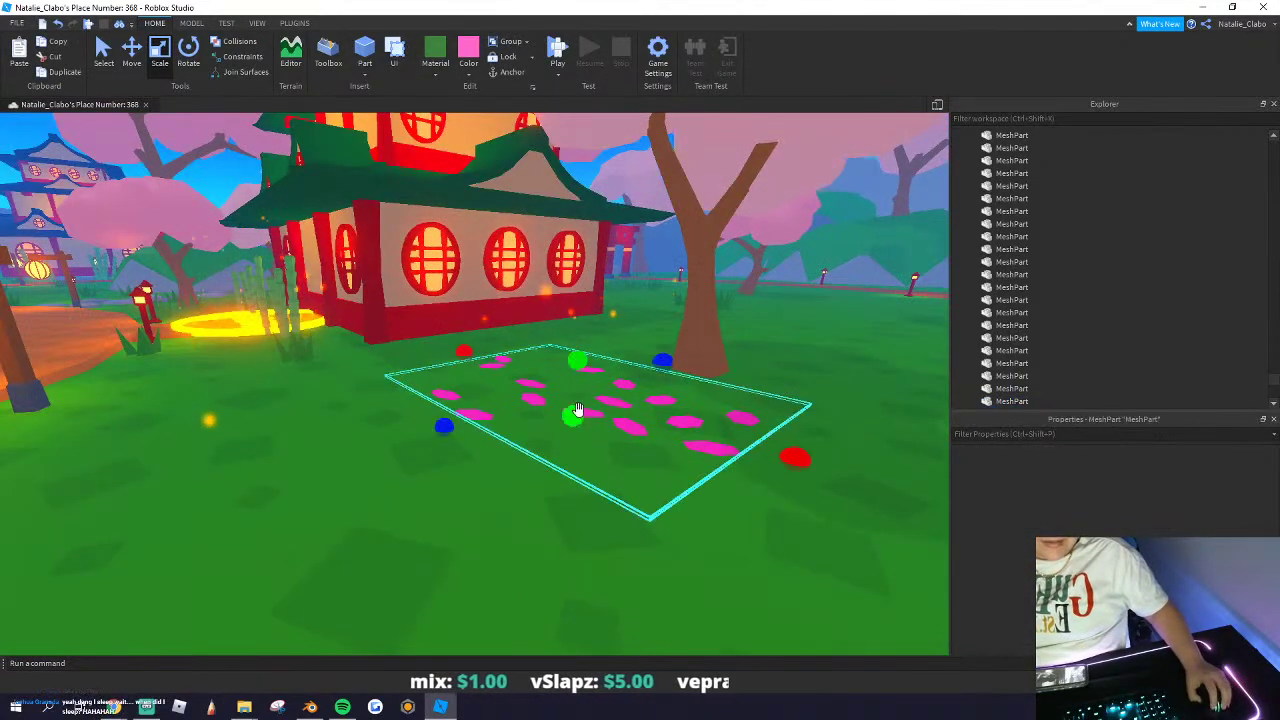
{"action": "left_click", "coordinate": [577, 410]}
{"action": "left_click", "coordinate": [468, 74]}
{"action": "left_click", "coordinate": [621, 187]}
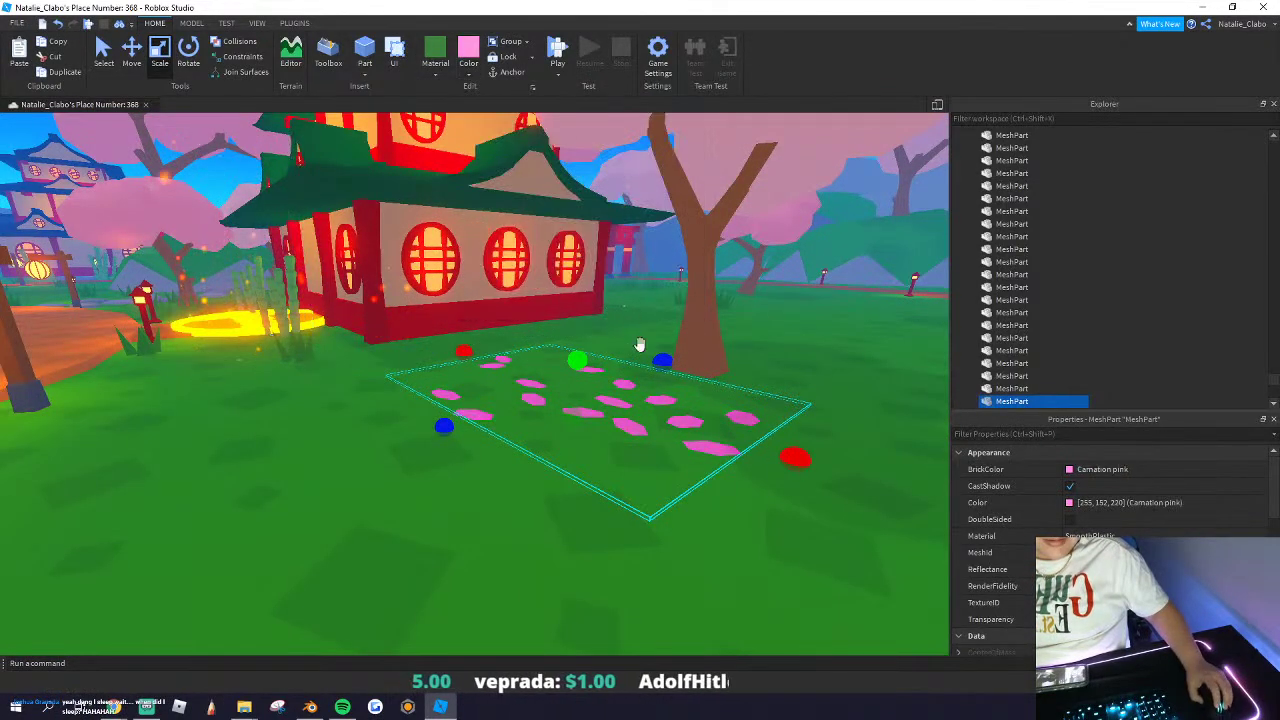
Step: Copy the blossom tree foliage's colour 255, 206, 219 onto the petal mesh
{"action": "right_click_drag", "start_coordinate": [646, 359], "coordinate": [646, 359]}
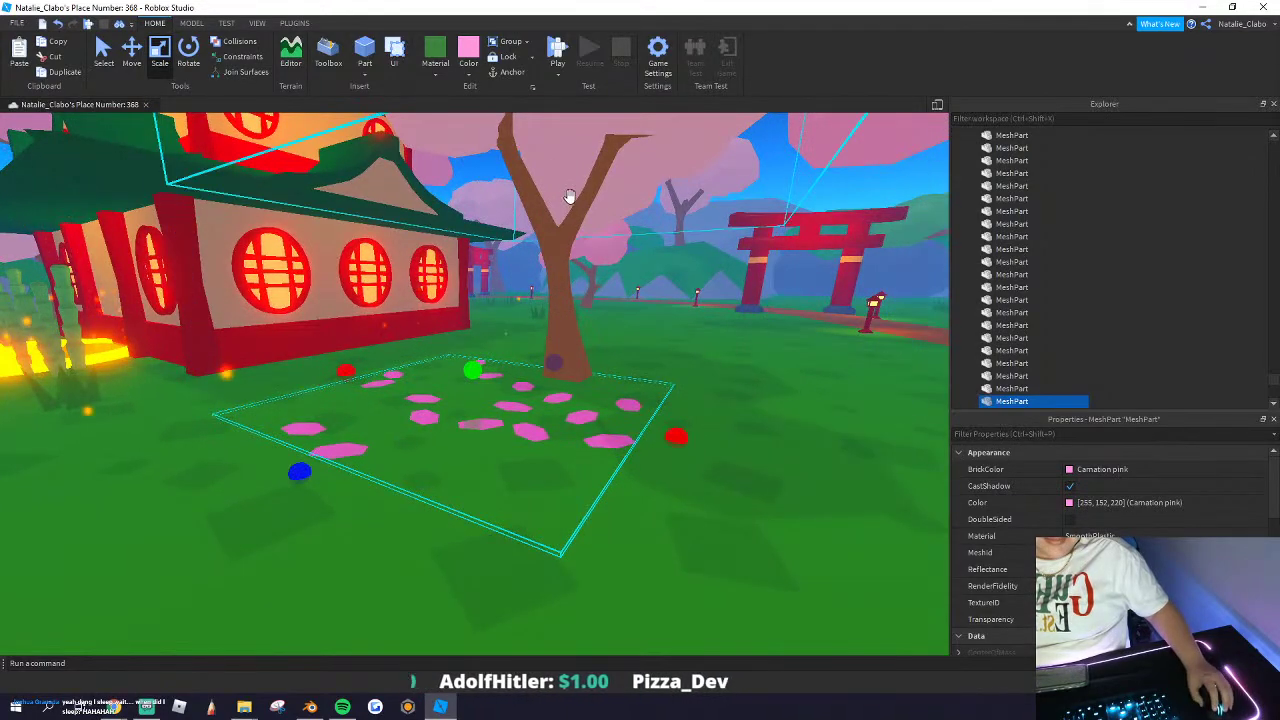
{"action": "left_click", "coordinate": [562, 128]}
{"action": "left_click", "coordinate": [1100, 503]}
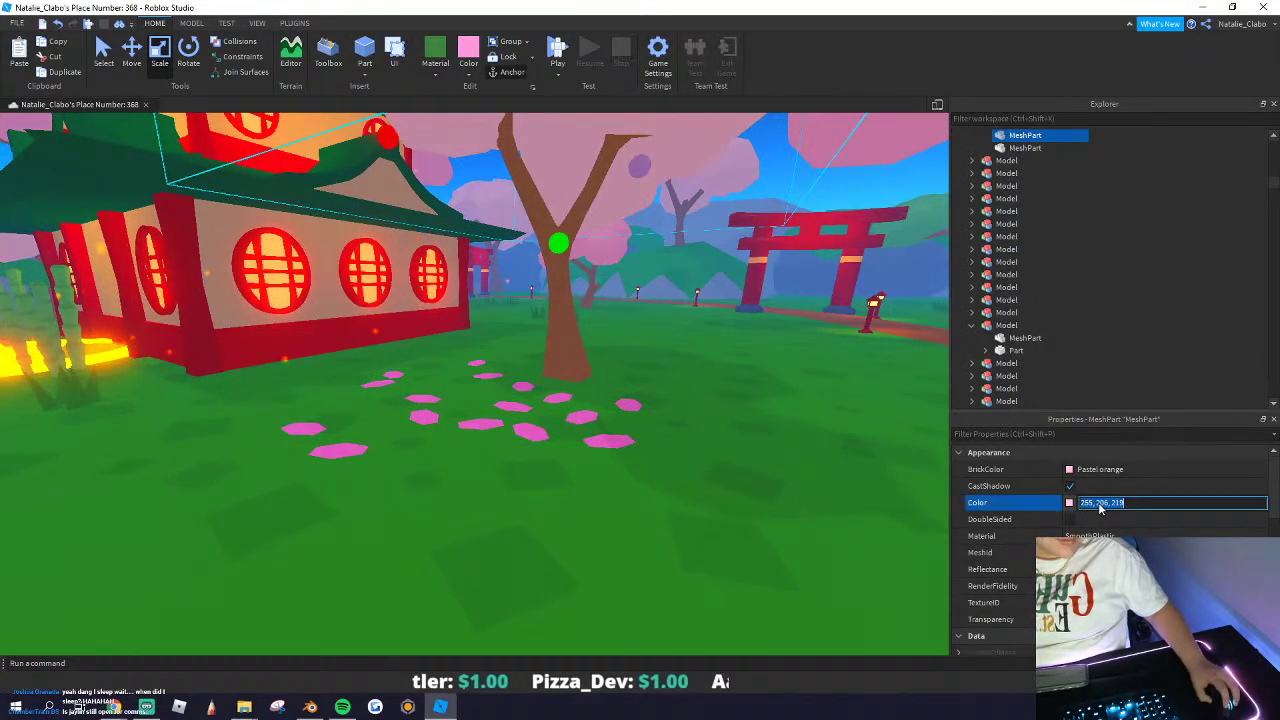
{"action": "left_click", "coordinate": [529, 426]}
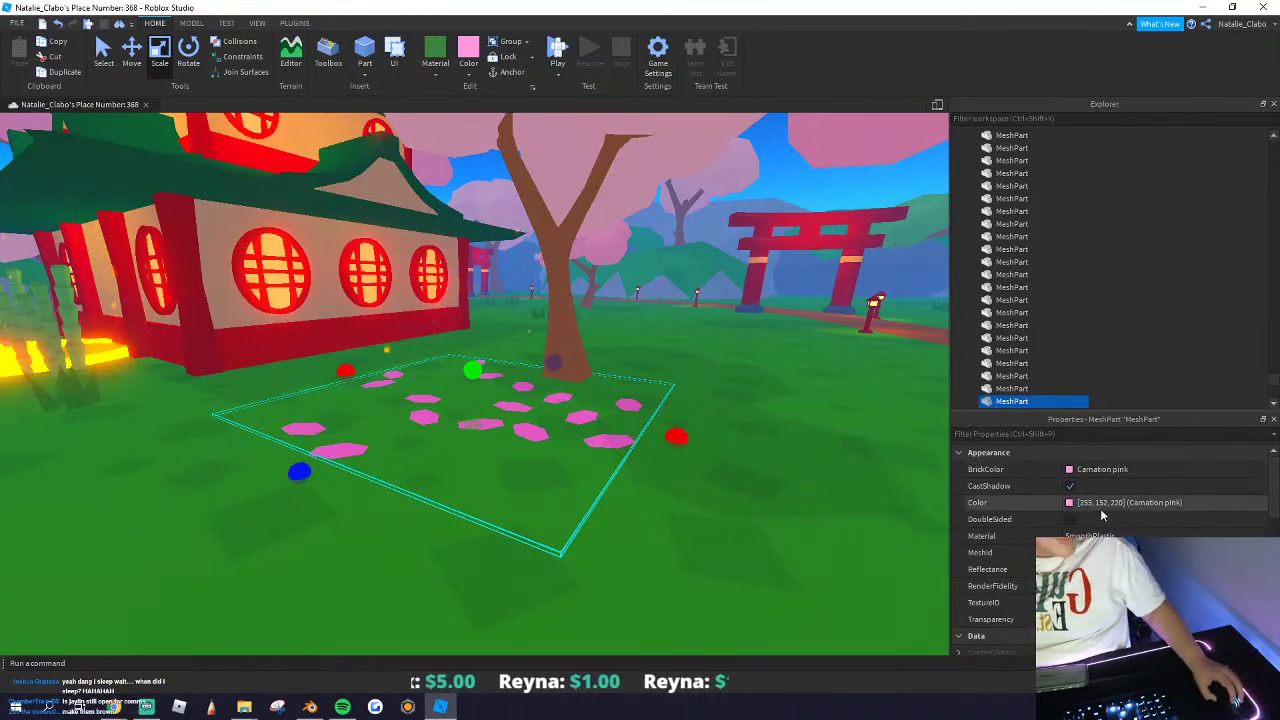
{"action": "key", "text": "Return"}
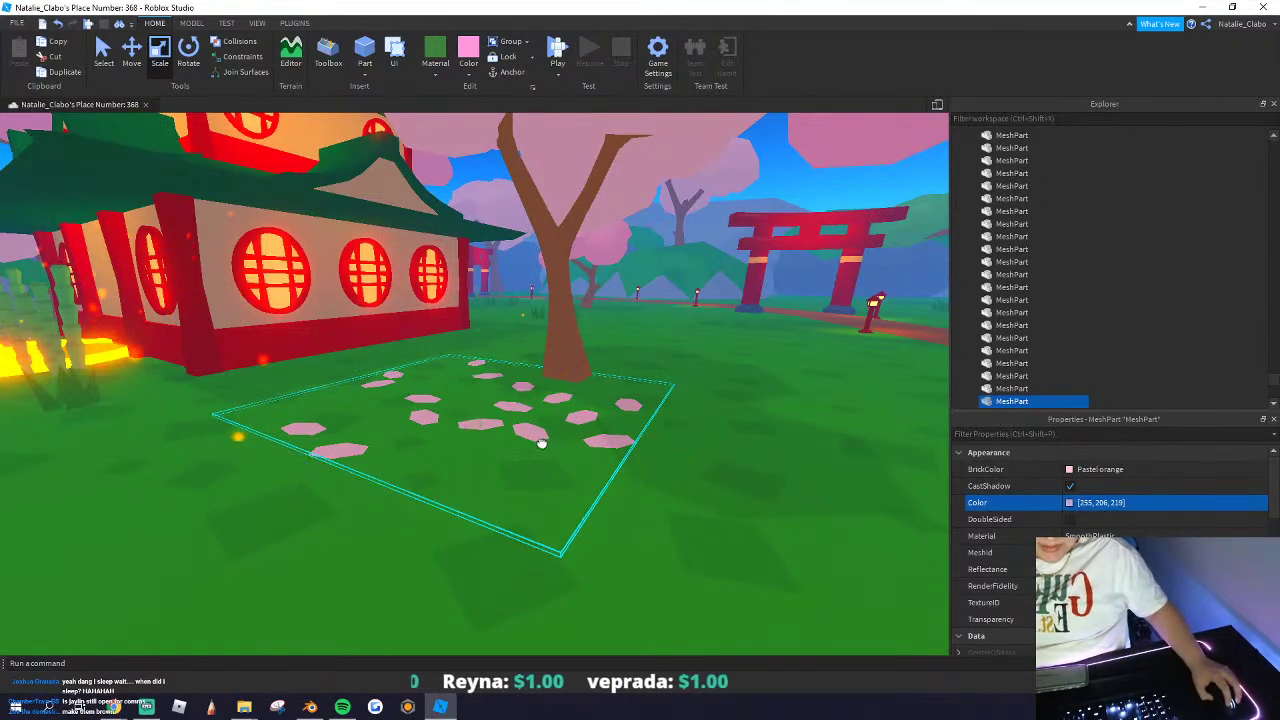
Step: Set the petal mesh's material to Neon so the petals beneath the tree glow
{"action": "left_click_drag", "start_coordinate": [541, 443], "coordinate": [582, 477]}
{"action": "right_click_drag", "start_coordinate": [463, 451], "coordinate": [461, 448]}
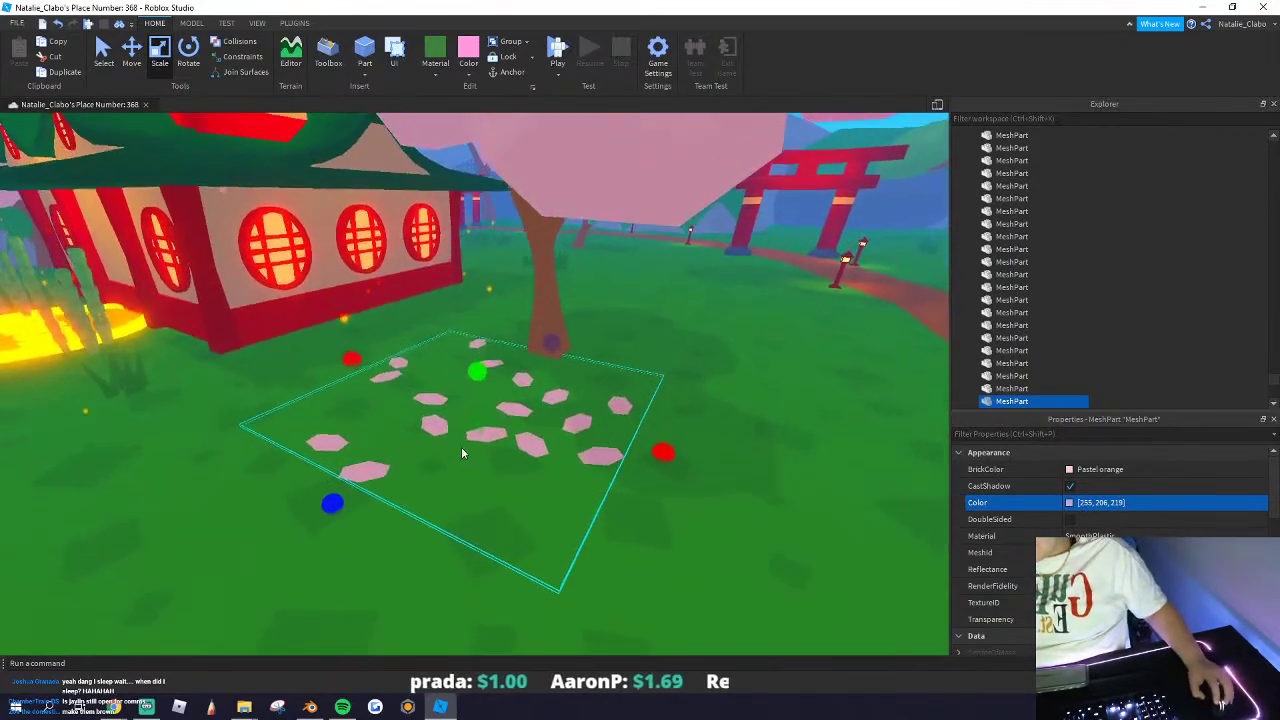
{"action": "scroll", "coordinate": [461, 446], "scroll_direction": "down", "scroll_amount": 10}
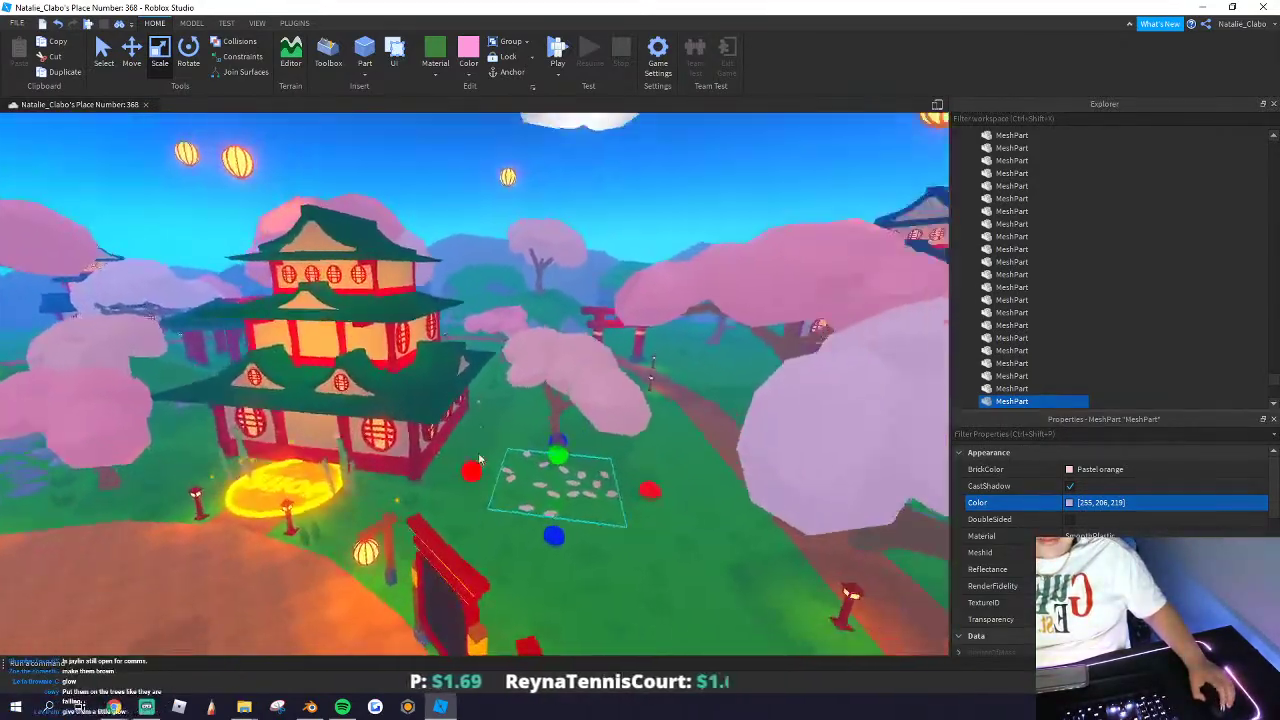
{"action": "scroll", "coordinate": [479, 459], "scroll_direction": "up", "scroll_amount": 8}
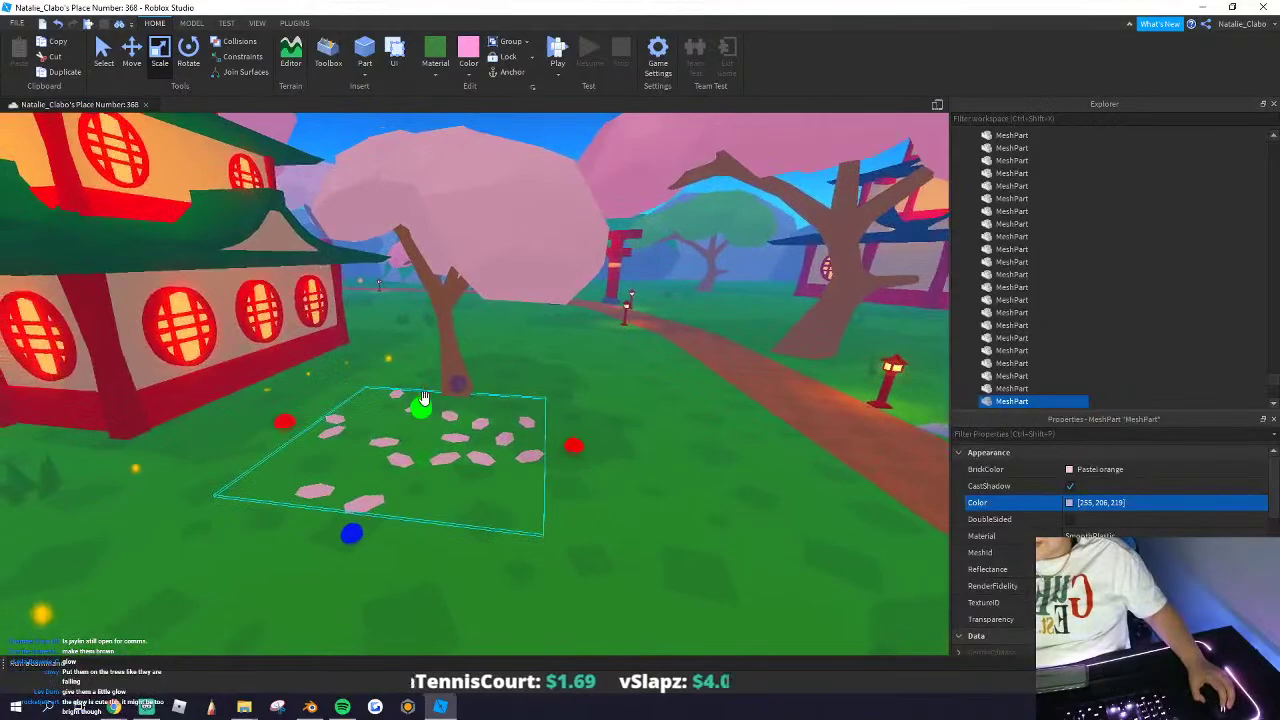
{"action": "key", "text": "w"}
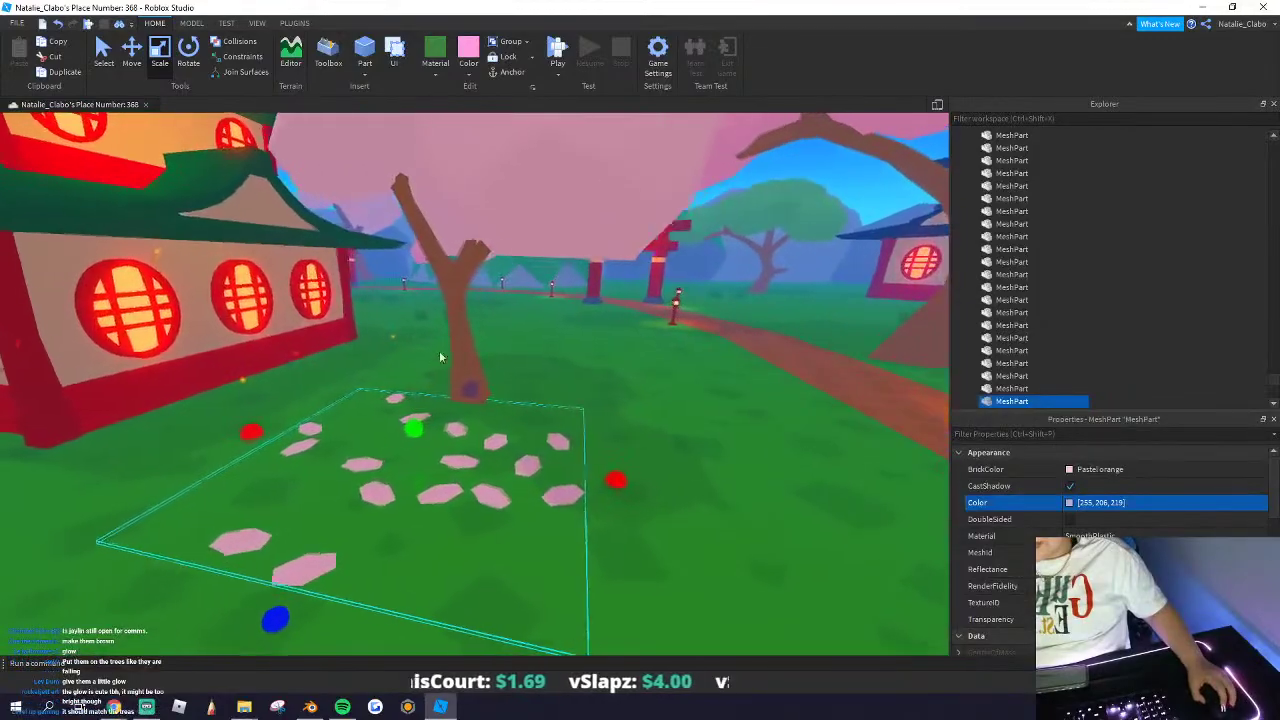
{"action": "left_click", "coordinate": [433, 73]}
{"action": "left_click", "coordinate": [451, 294]}
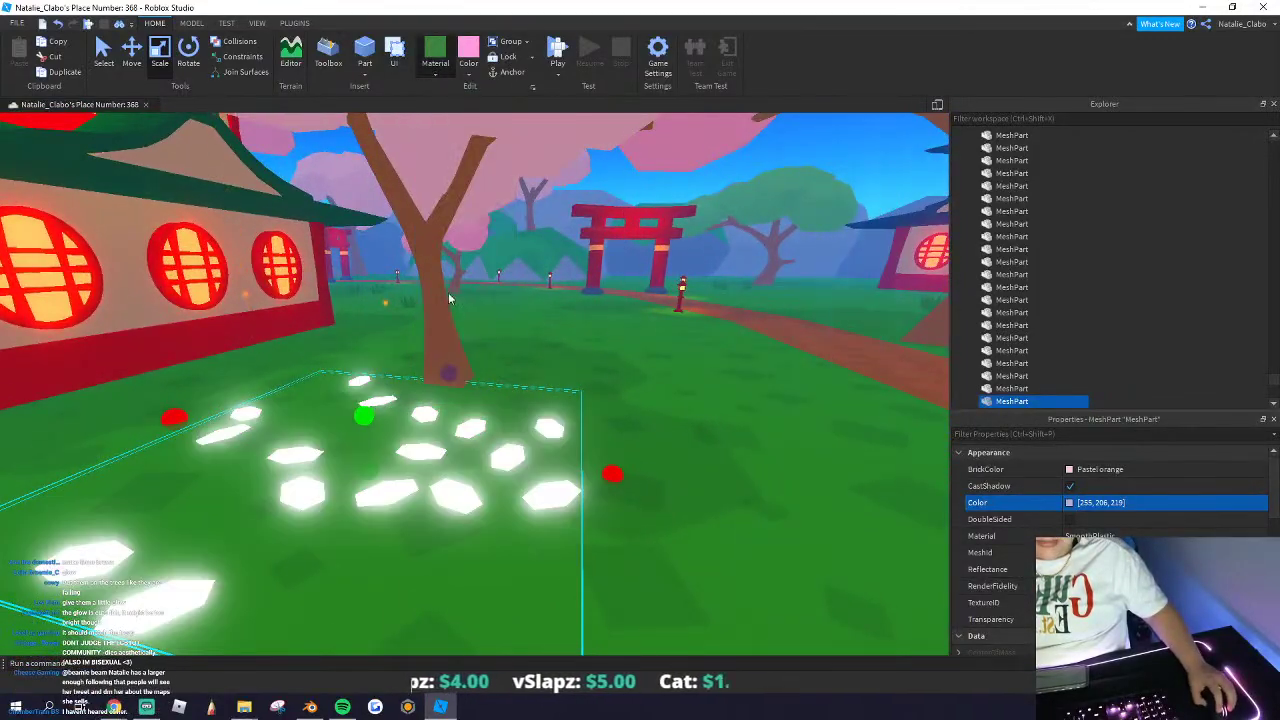
Step: Recolour the glowing petal mesh beneath the tree Pink (255, 102, 204)
{"action": "right_click_drag", "start_coordinate": [450, 297], "coordinate": [400, 298]}
{"action": "key", "text": "s"}
{"action": "left_click", "coordinate": [470, 75]}
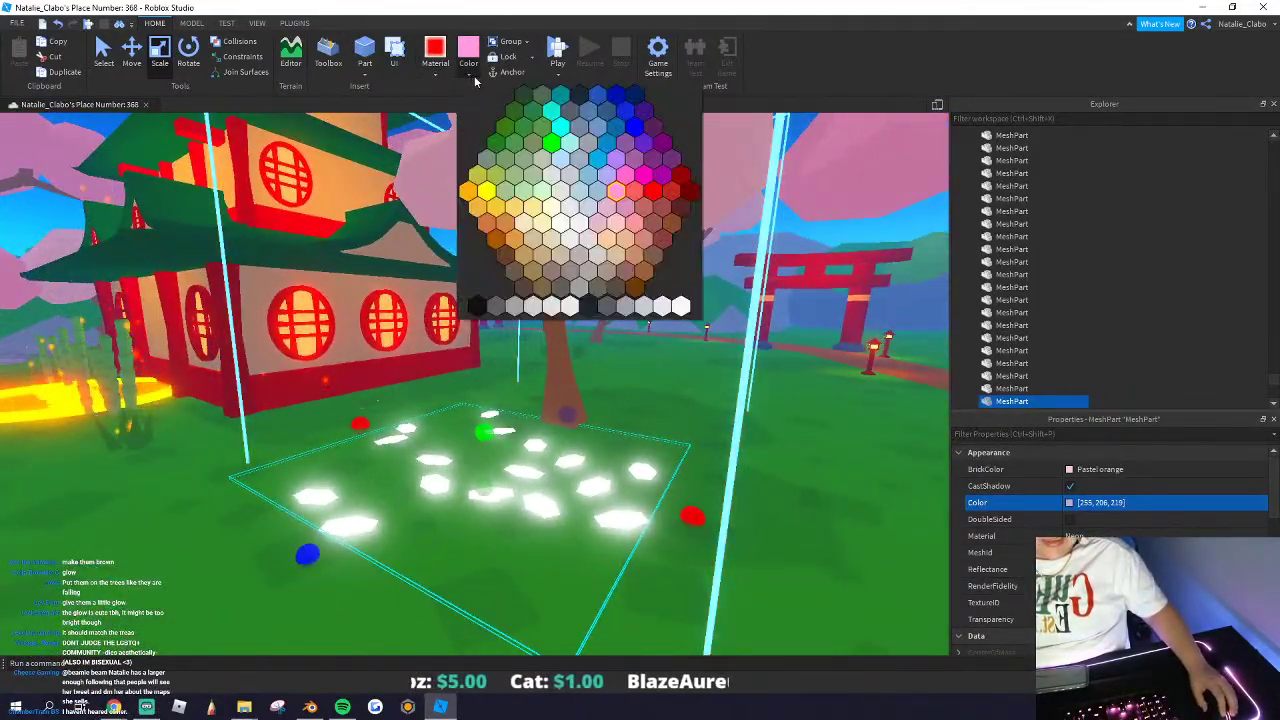
{"action": "left_click", "coordinate": [628, 176]}
{"action": "key", "text": "s"}
{"action": "right_click_drag", "start_coordinate": [526, 357], "coordinate": [525, 358]}
{"action": "key", "text": "w"}
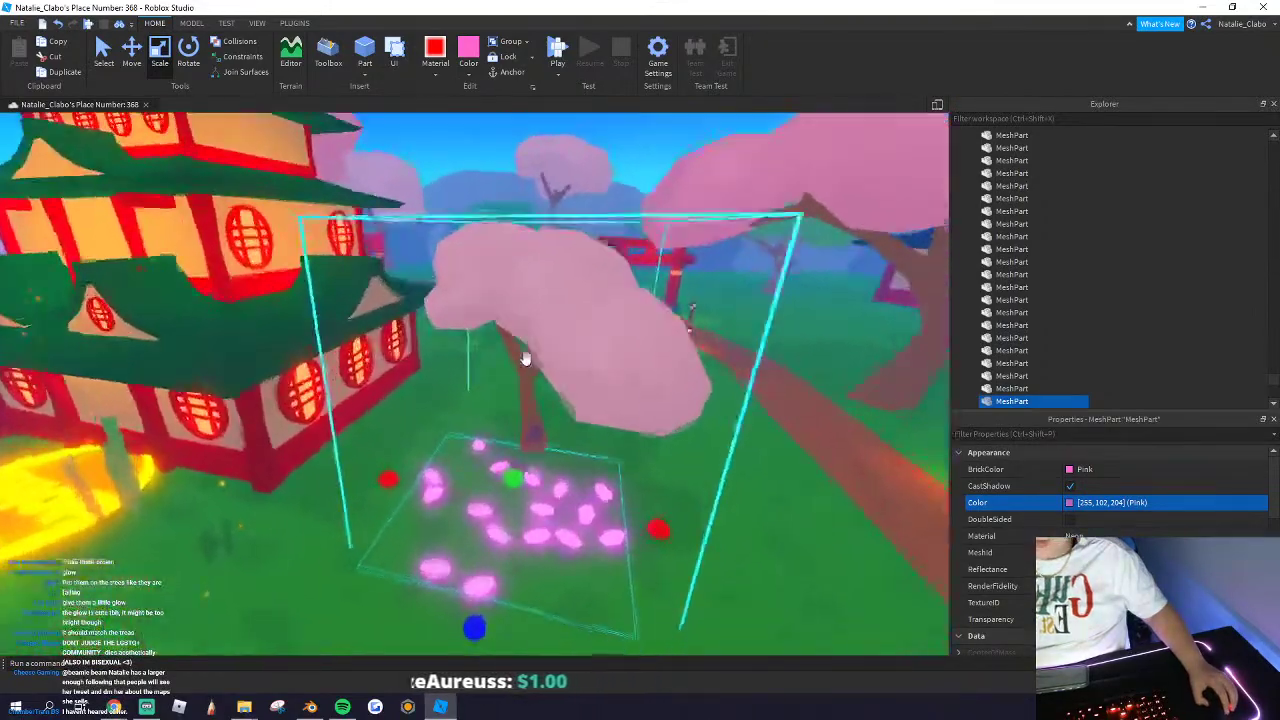
{"action": "scroll", "coordinate": [524, 358], "scroll_direction": "up", "scroll_amount": 3}
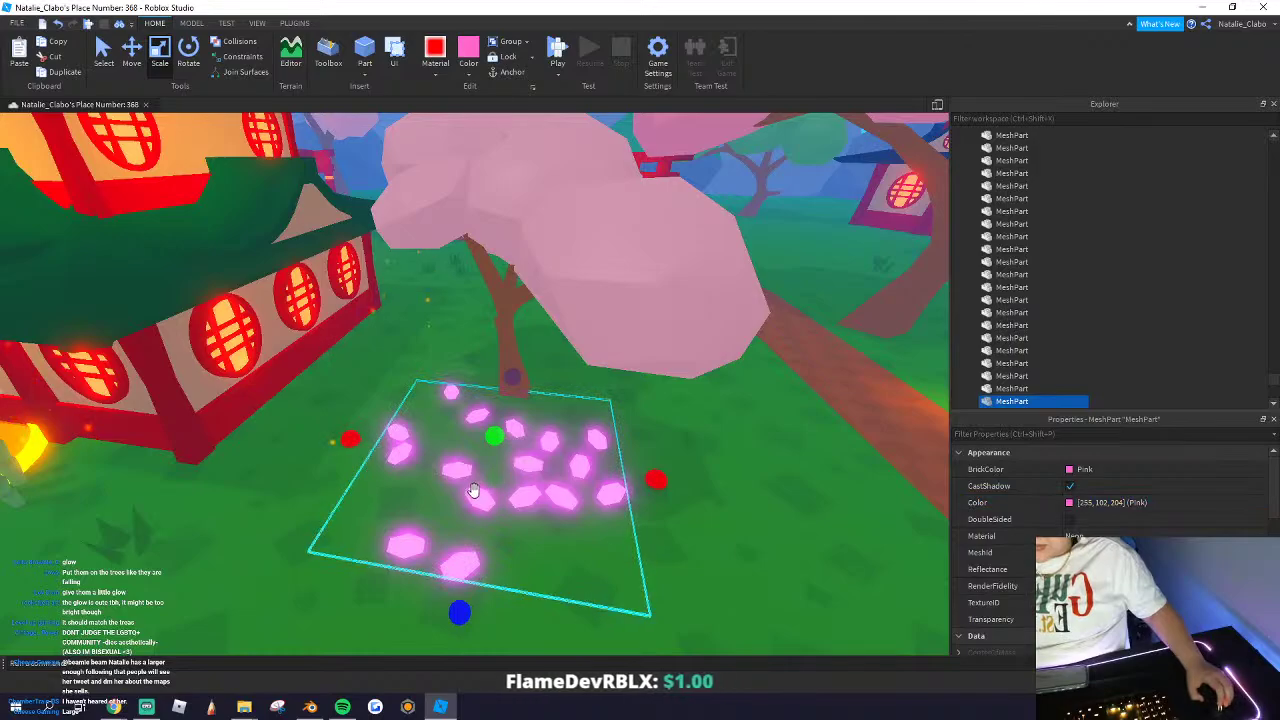
{"action": "scroll", "coordinate": [473, 490], "scroll_direction": "up", "scroll_amount": 5}
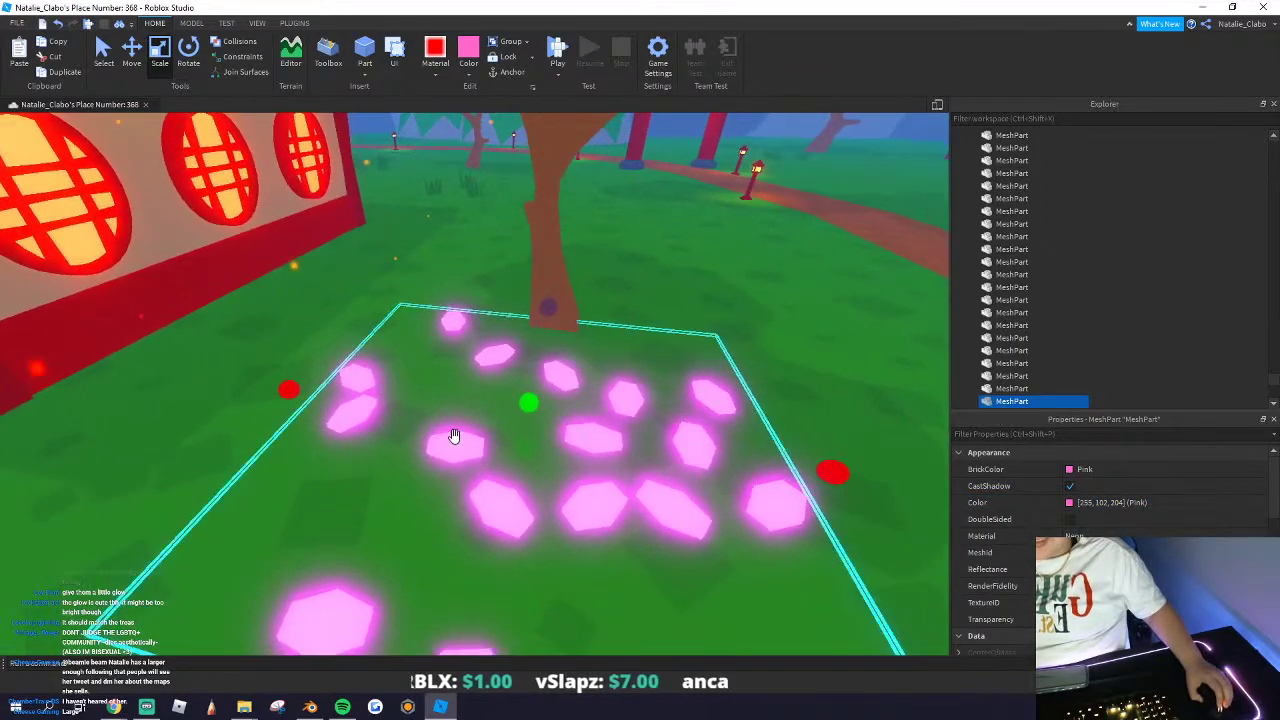
Step: Copy the pink petal mesh and place the duplicate beneath the blossom tree beside the stepping stones
{"action": "key", "text": "s"}
{"action": "left_click_drag", "start_coordinate": [354, 375], "coordinate": [300, 440]}
{"action": "right_click_drag", "start_coordinate": [277, 431], "coordinate": [300, 440]}
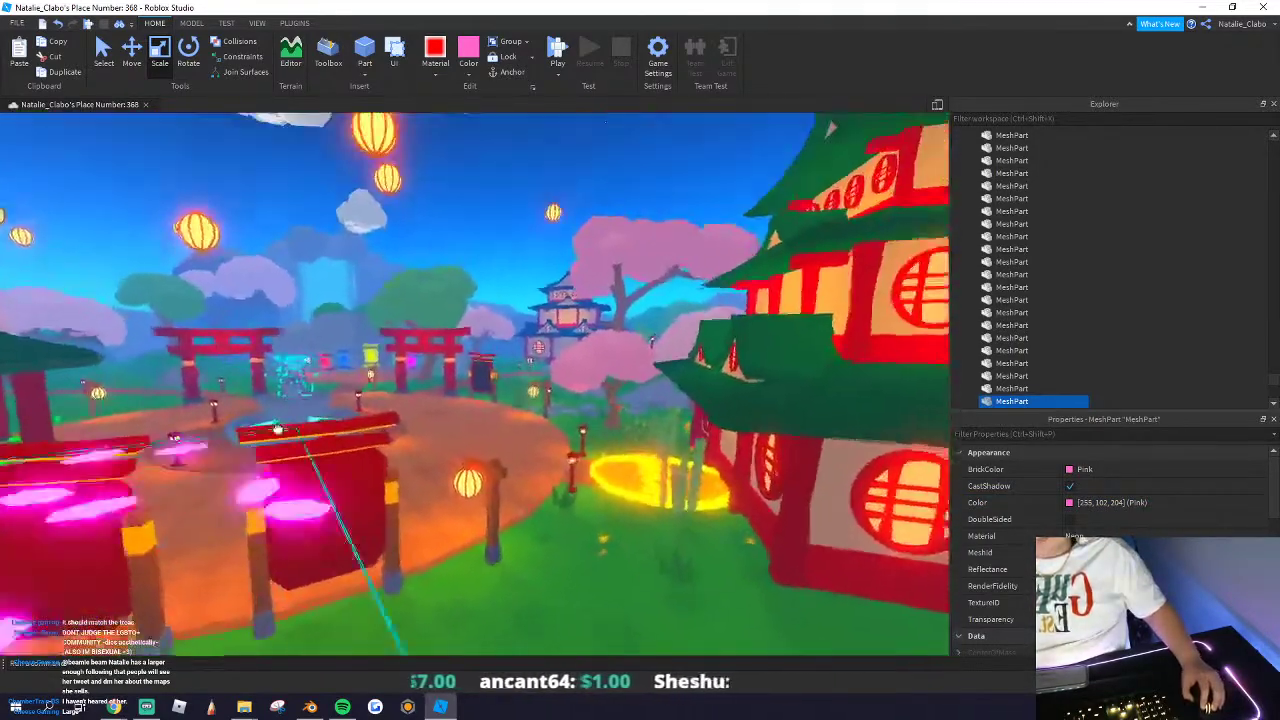
{"action": "left_click_drag", "start_coordinate": [300, 440], "coordinate": [618, 529]}
{"action": "key", "text": "w"}
{"action": "right_click_drag", "start_coordinate": [618, 529], "coordinate": [608, 524]}
{"action": "key", "text": "s"}
{"action": "key", "text": "w"}
{"action": "left_click_drag", "start_coordinate": [461, 559], "coordinate": [446, 558]}
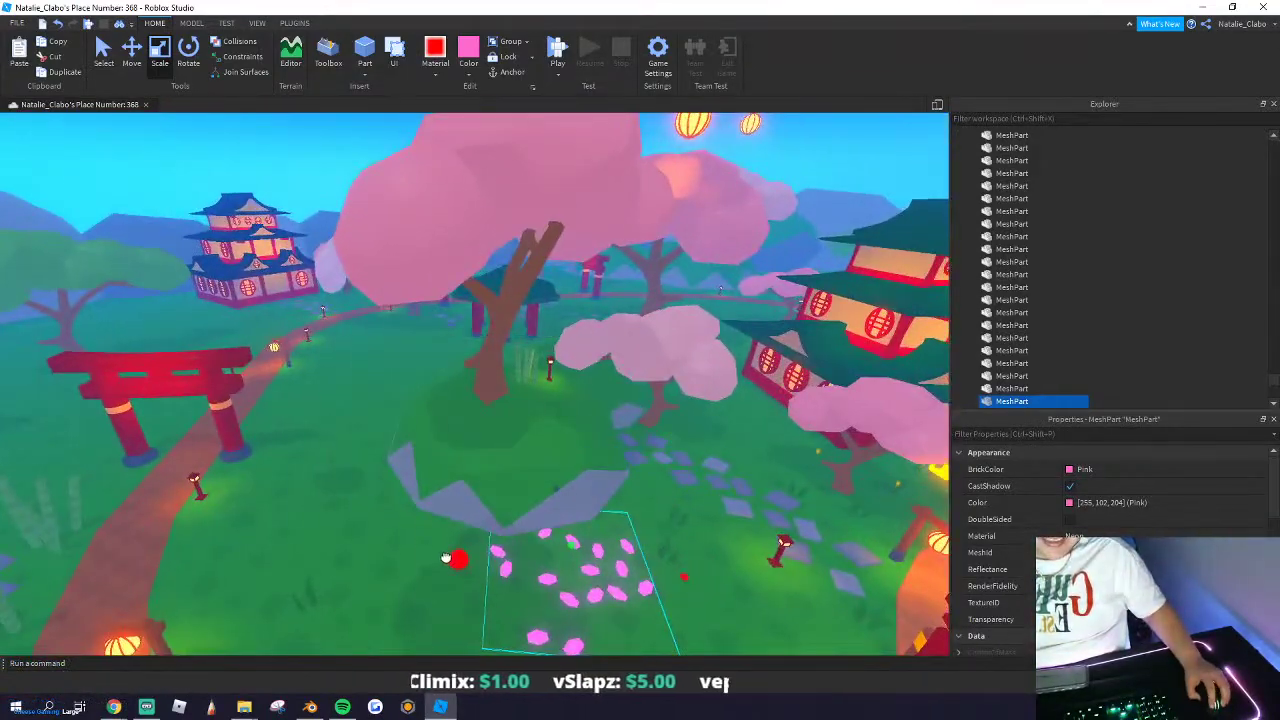
{"action": "left_click_drag", "start_coordinate": [541, 570], "coordinate": [648, 438]}
{"action": "key", "text": "w"}
{"action": "key", "text": "w"}
{"action": "key", "text": "d"}
{"action": "key", "text": "d"}
{"action": "key", "text": "s"}
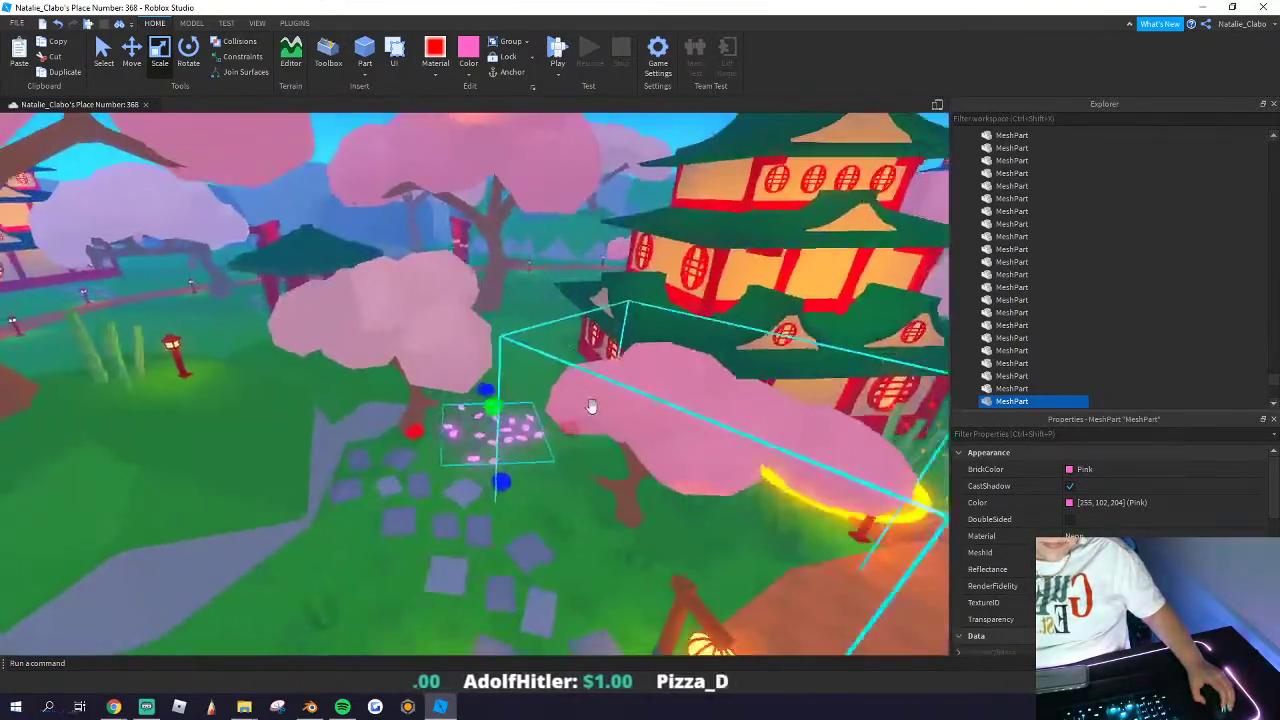
Step: Place another copy of the petals around the trunk of the blossom tree next to the shop's glowing circle
{"action": "key", "text": "w"}
{"action": "key", "text": "w"}
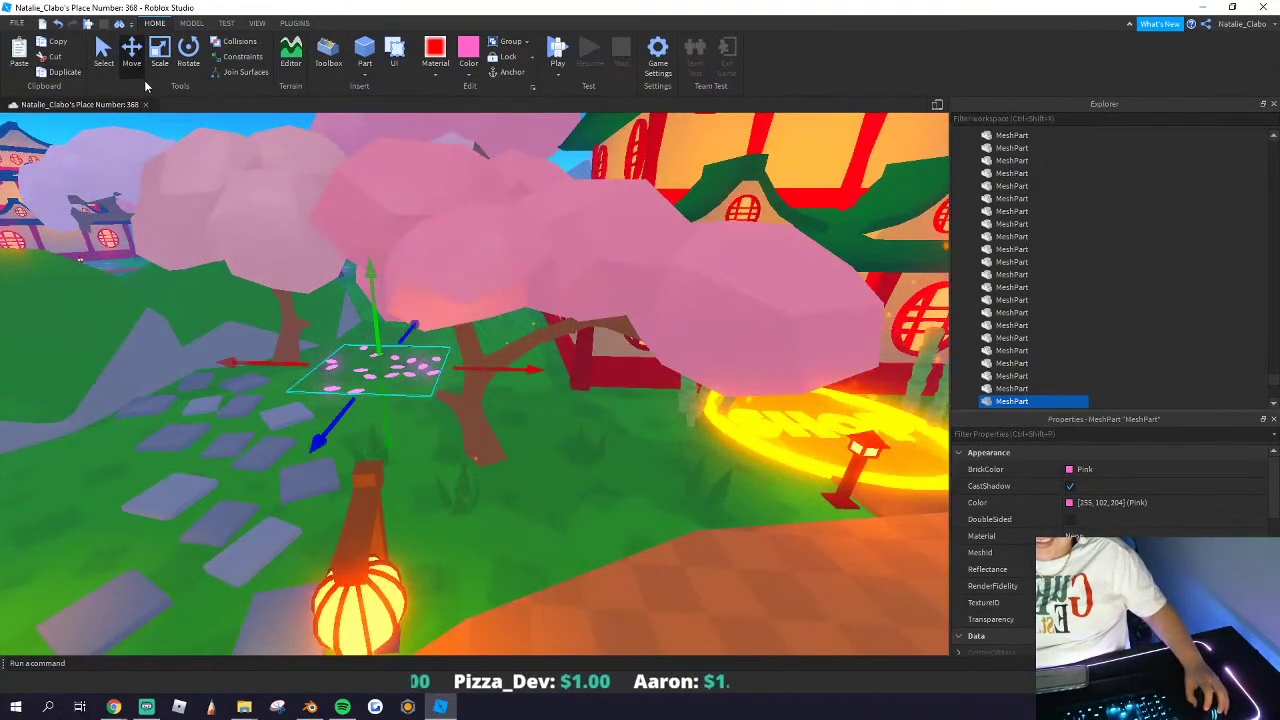
{"action": "scroll", "coordinate": [473, 386], "scroll_direction": "down", "scroll_amount": 4}
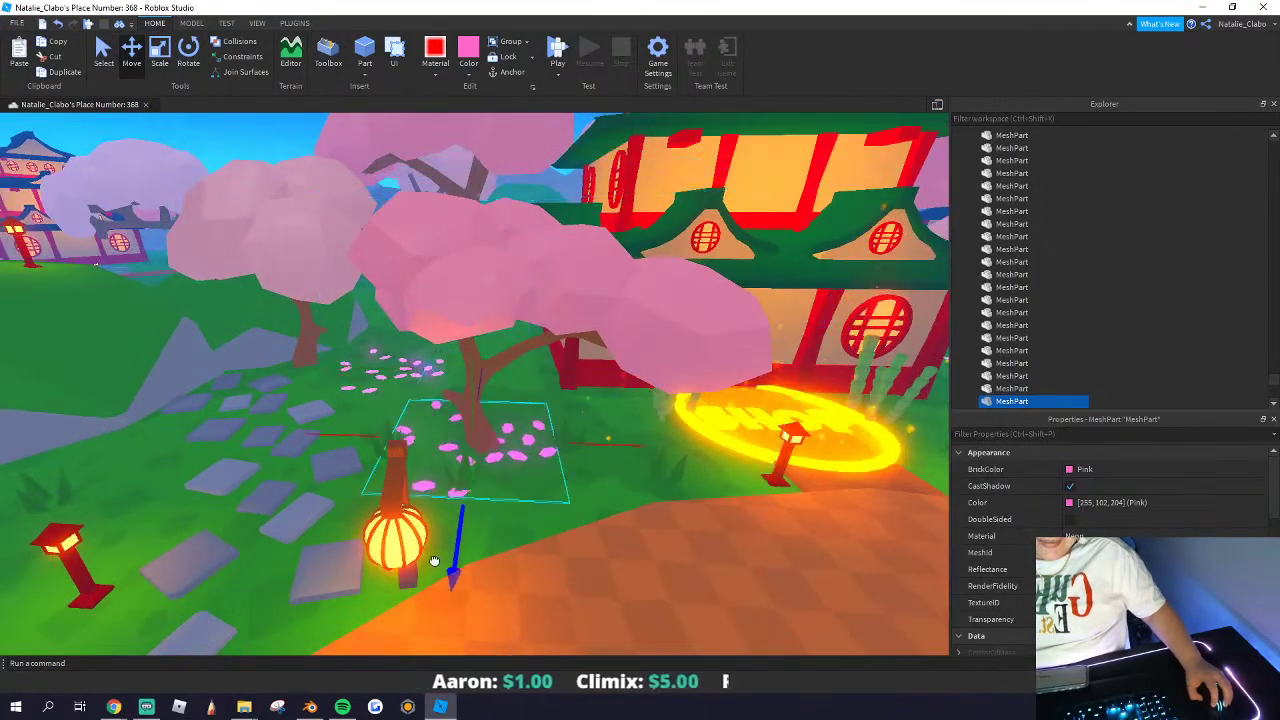
{"action": "left_click_drag", "start_coordinate": [434, 560], "coordinate": [431, 588]}
{"action": "key", "text": "s"}
{"action": "key", "text": "w"}
{"action": "left_click_drag", "start_coordinate": [550, 446], "coordinate": [602, 451]}
{"action": "key", "text": "s"}
{"action": "right_click_drag", "start_coordinate": [483, 485], "coordinate": [420, 419]}
{"action": "key", "text": "s"}
{"action": "key", "text": "d"}
{"action": "key", "text": "w"}
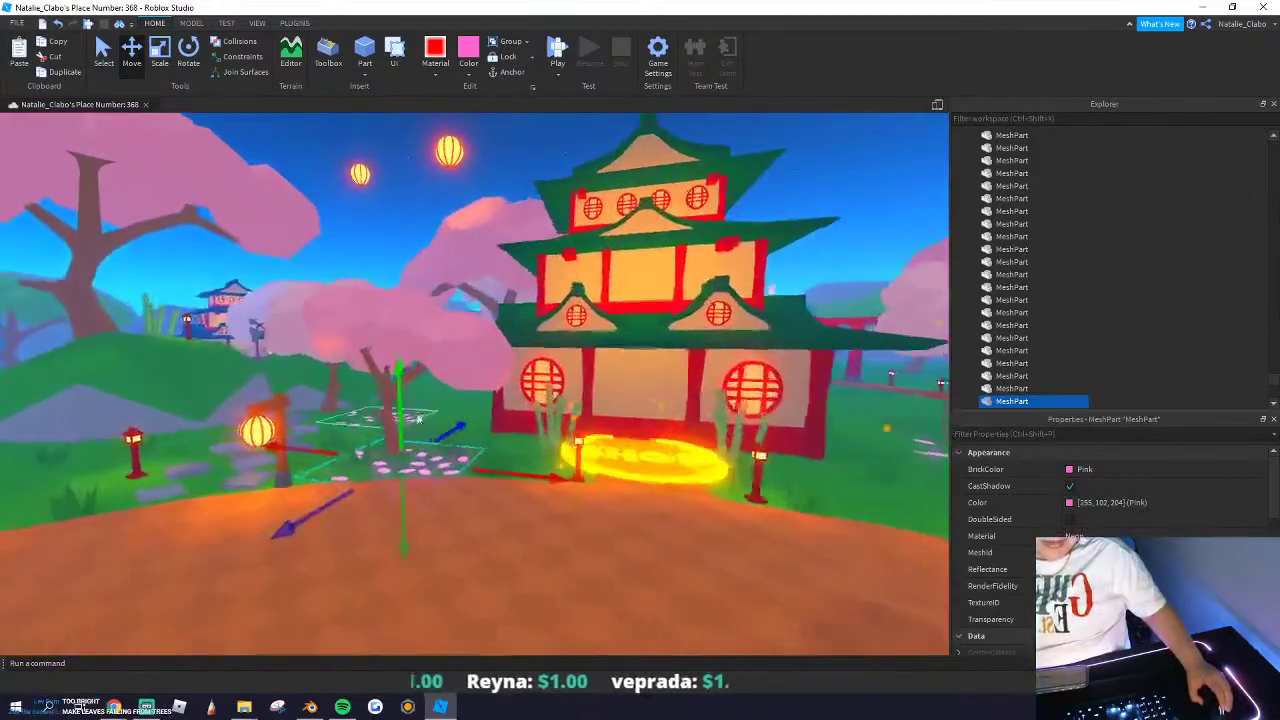
Step: Move the petals beside the stepping stones to beneath the pale blossom tree by the small red lantern and rocky hill
{"action": "key", "text": "w"}
{"action": "left_click_drag", "start_coordinate": [511, 492], "coordinate": [441, 528]}
{"action": "key", "text": "s"}
{"action": "right_click_drag", "start_coordinate": [503, 492], "coordinate": [441, 528]}
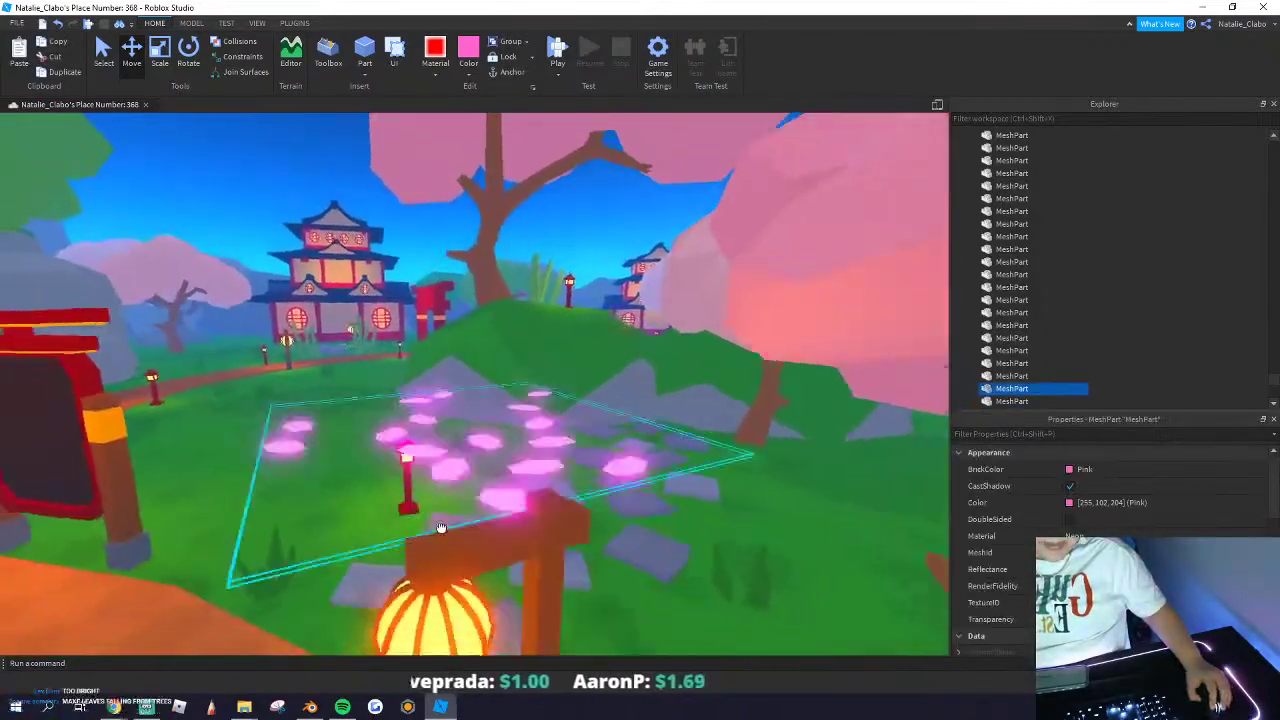
{"action": "left_click_drag", "start_coordinate": [441, 528], "coordinate": [331, 489]}
{"action": "key", "text": "s"}
{"action": "right_click_drag", "start_coordinate": [441, 528], "coordinate": [331, 489]}
{"action": "left_click_drag", "start_coordinate": [331, 489], "coordinate": [326, 486]}
{"action": "right_click_drag", "start_coordinate": [331, 489], "coordinate": [326, 486]}
{"action": "key", "text": "w"}
{"action": "left_click_drag", "start_coordinate": [326, 486], "coordinate": [380, 462]}
{"action": "scroll", "coordinate": [355, 490], "scroll_direction": "up", "scroll_amount": 4}
{"action": "scroll", "coordinate": [380, 462], "scroll_direction": "up", "scroll_amount": 1}
{"action": "left_click", "coordinate": [462, 428]}
{"action": "scroll", "coordinate": [462, 428], "scroll_direction": "down", "scroll_amount": 4}
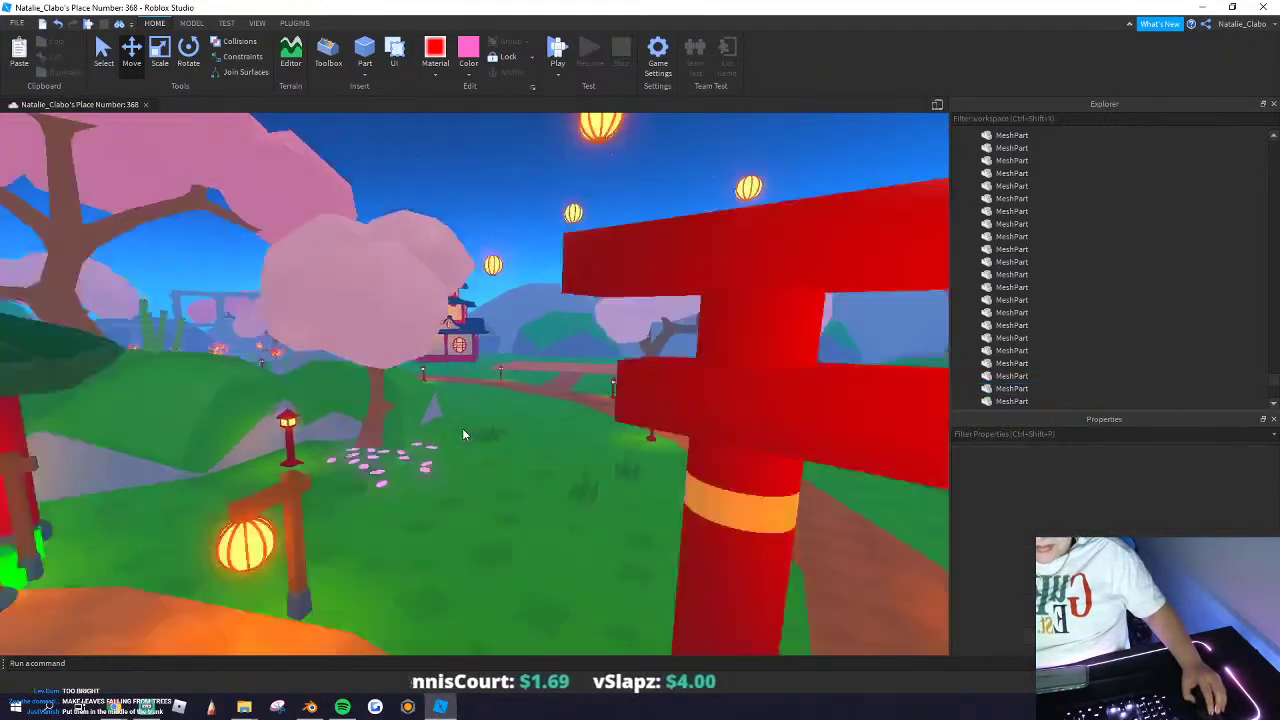
Step: Place two more petal copies, one beneath the blossom tree with the long horizontal branch and one beneath the tree by the grey rocks
{"action": "scroll", "coordinate": [462, 428], "scroll_direction": "up", "scroll_amount": 5}
{"action": "right_click_drag", "start_coordinate": [462, 428], "coordinate": [463, 455]}
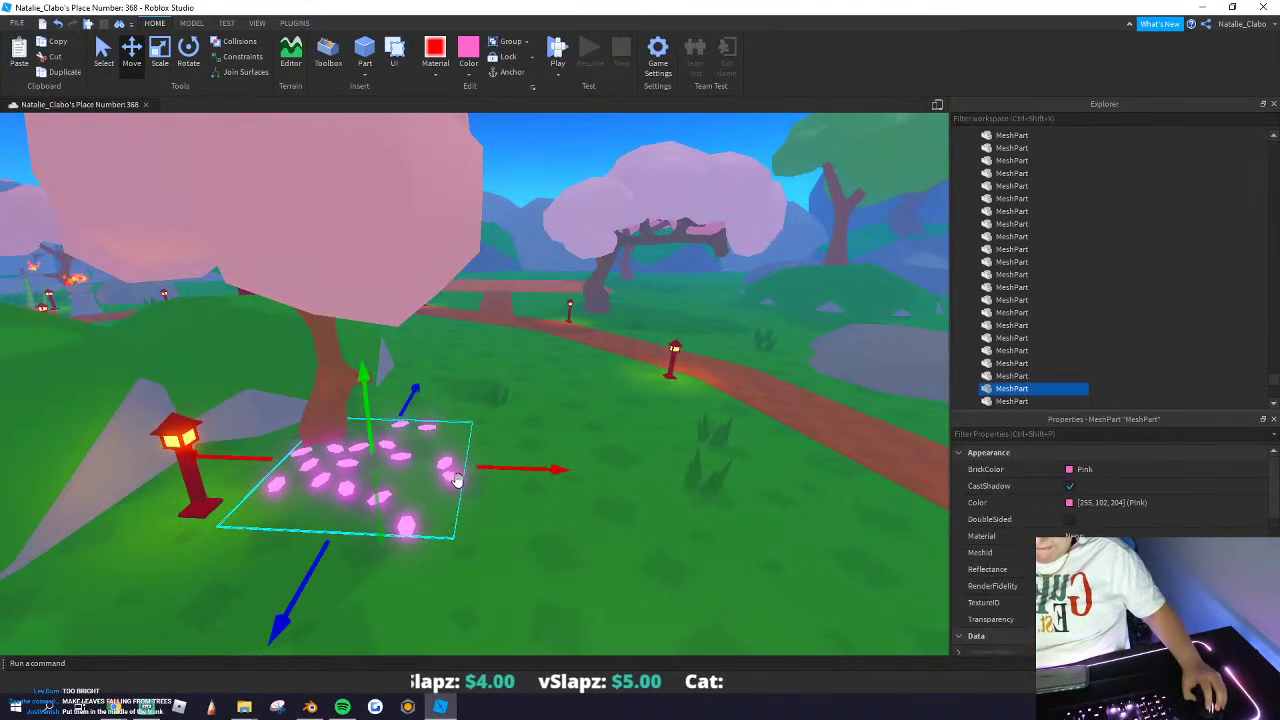
{"action": "left_click_drag", "start_coordinate": [448, 470], "coordinate": [570, 503]}
{"action": "scroll", "coordinate": [500, 451], "scroll_direction": "up", "scroll_amount": 5}
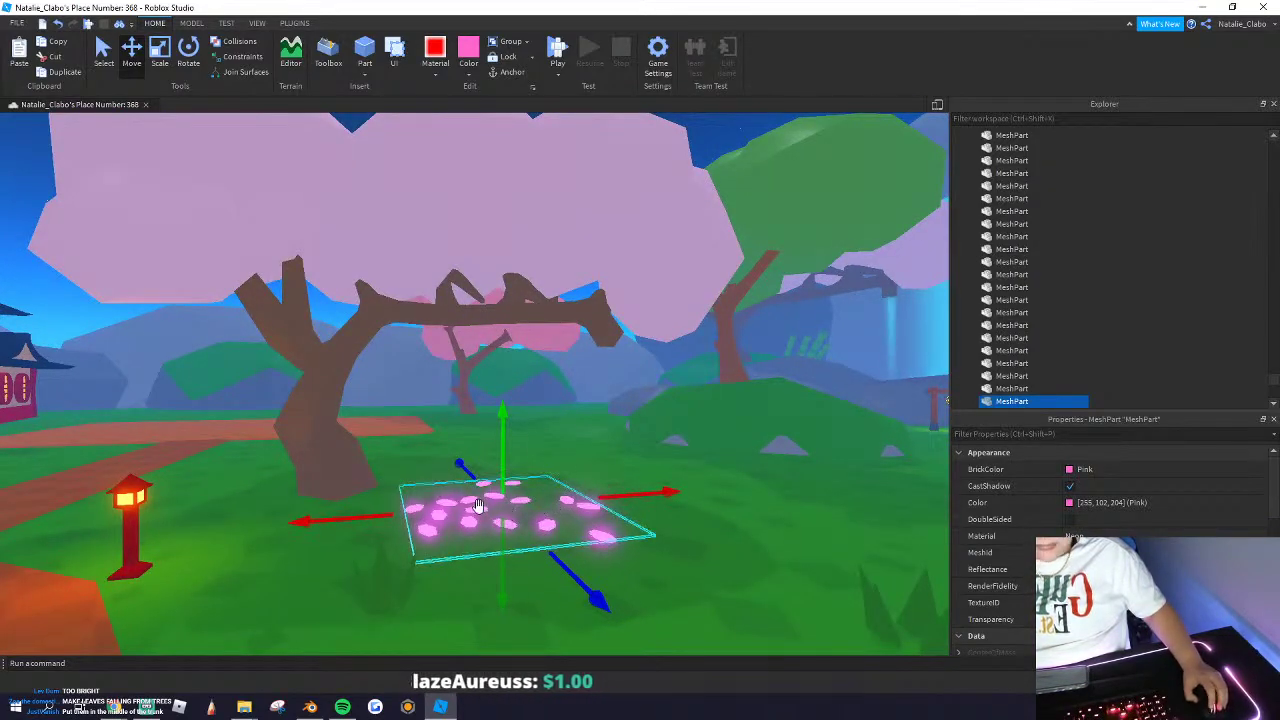
{"action": "right_click_drag", "start_coordinate": [476, 507], "coordinate": [403, 542]}
{"action": "left_click_drag", "start_coordinate": [404, 542], "coordinate": [405, 478]}
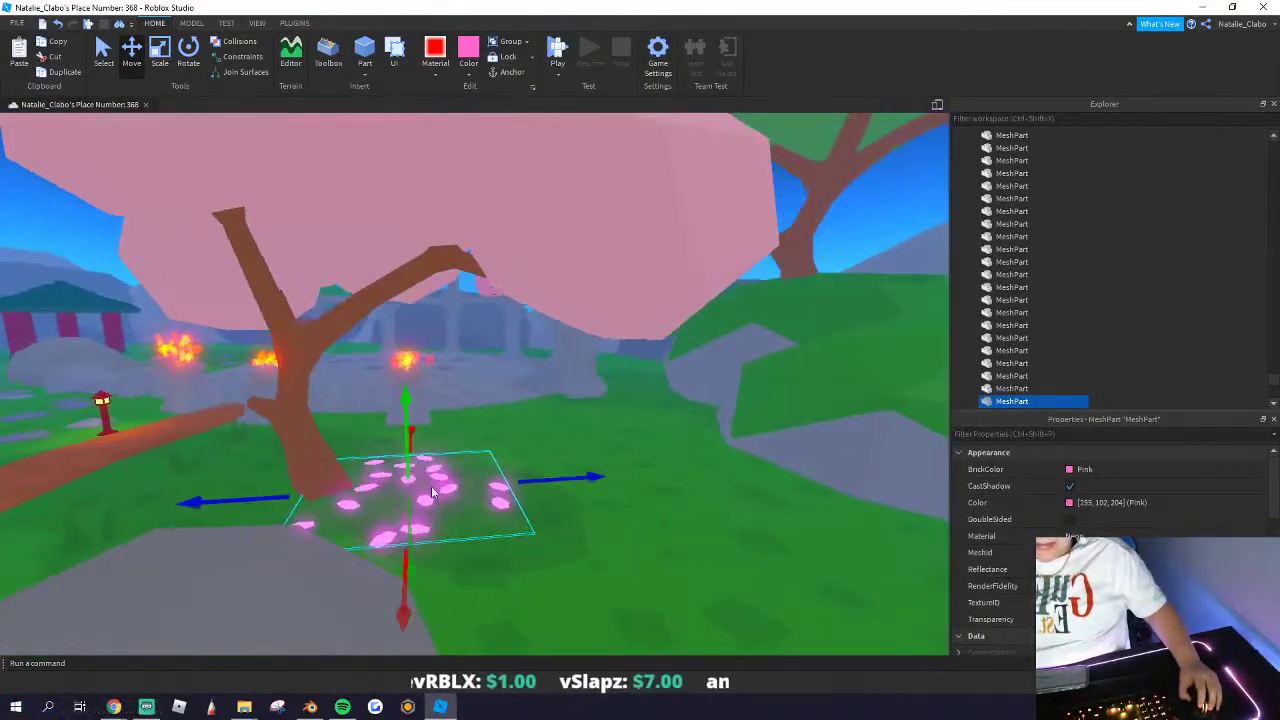
Step: Select all five petal meshes around the map and set their material to Smooth Plastic
{"action": "right_click_drag", "start_coordinate": [420, 490], "coordinate": [531, 417]}
{"action": "key", "text": "w"}
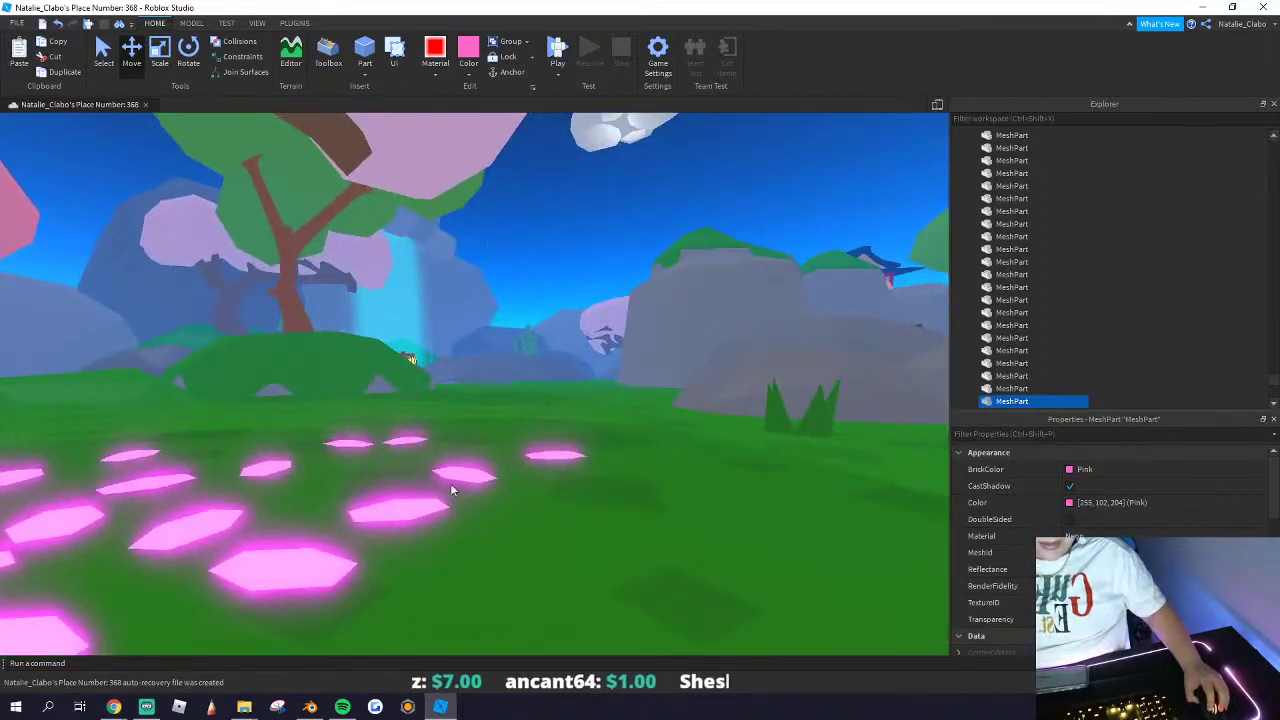
{"action": "left_click", "coordinate": [452, 483], "text": "shift"}
{"action": "right_click_drag", "start_coordinate": [452, 483], "coordinate": [478, 465]}
{"action": "key", "text": "w"}
{"action": "left_click", "coordinate": [432, 464], "text": "shift"}
{"action": "key", "text": "w"}
{"action": "key", "text": "w"}
{"action": "left_click", "coordinate": [375, 490], "text": "shift"}
{"action": "key", "text": "w"}
{"action": "left_click", "coordinate": [486, 466], "text": "shift"}
{"action": "key", "text": "s"}
{"action": "key", "text": "w"}
{"action": "left_click", "coordinate": [436, 72]}
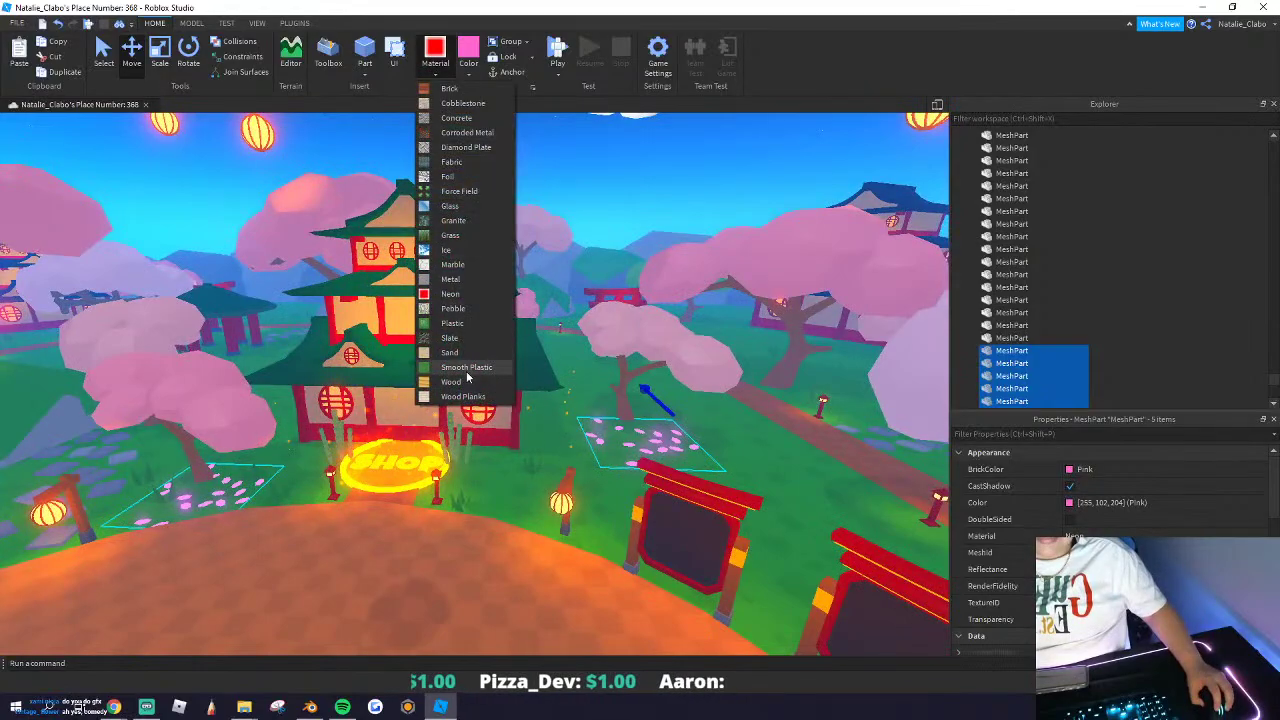
{"action": "left_click", "coordinate": [466, 368]}
{"action": "key", "text": "w"}
Step: Recolour the five selected petal meshes Carnation pink
{"action": "left_click", "coordinate": [469, 73]}
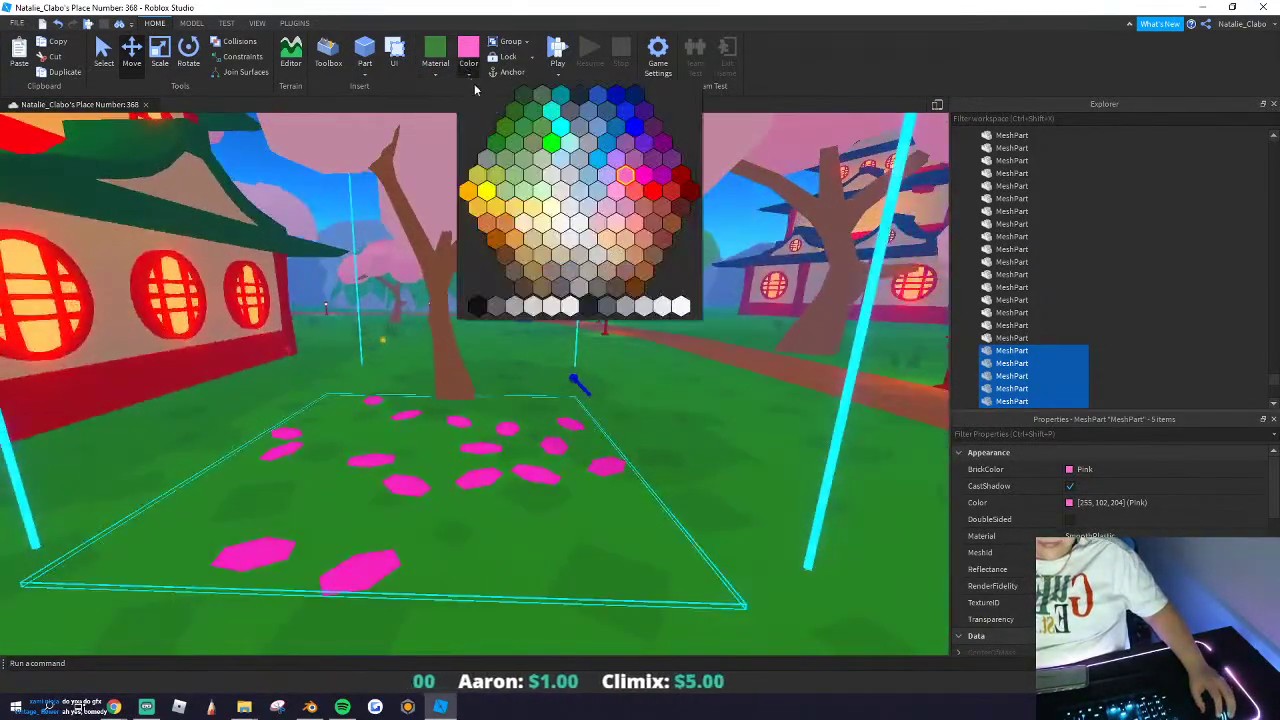
{"action": "left_click", "coordinate": [614, 190]}
{"action": "key", "text": "s"}
{"action": "right_click_drag", "start_coordinate": [526, 352], "coordinate": [526, 352]}
{"action": "key", "text": "w"}
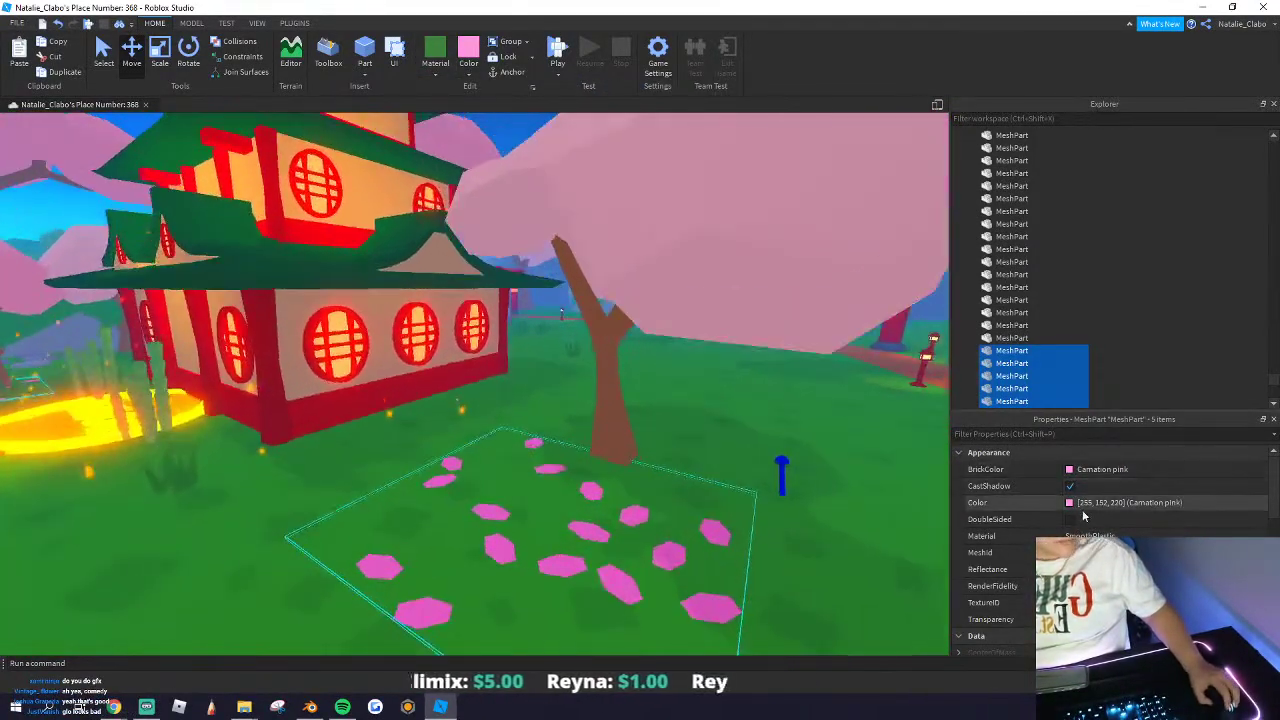
Step: Set the five petal meshes' colour to the paler pink 255, 199, 239 and deselect them
{"action": "left_click", "coordinate": [1069, 503]}
{"action": "left_click_drag", "start_coordinate": [645, 316], "coordinate": [651, 335]}
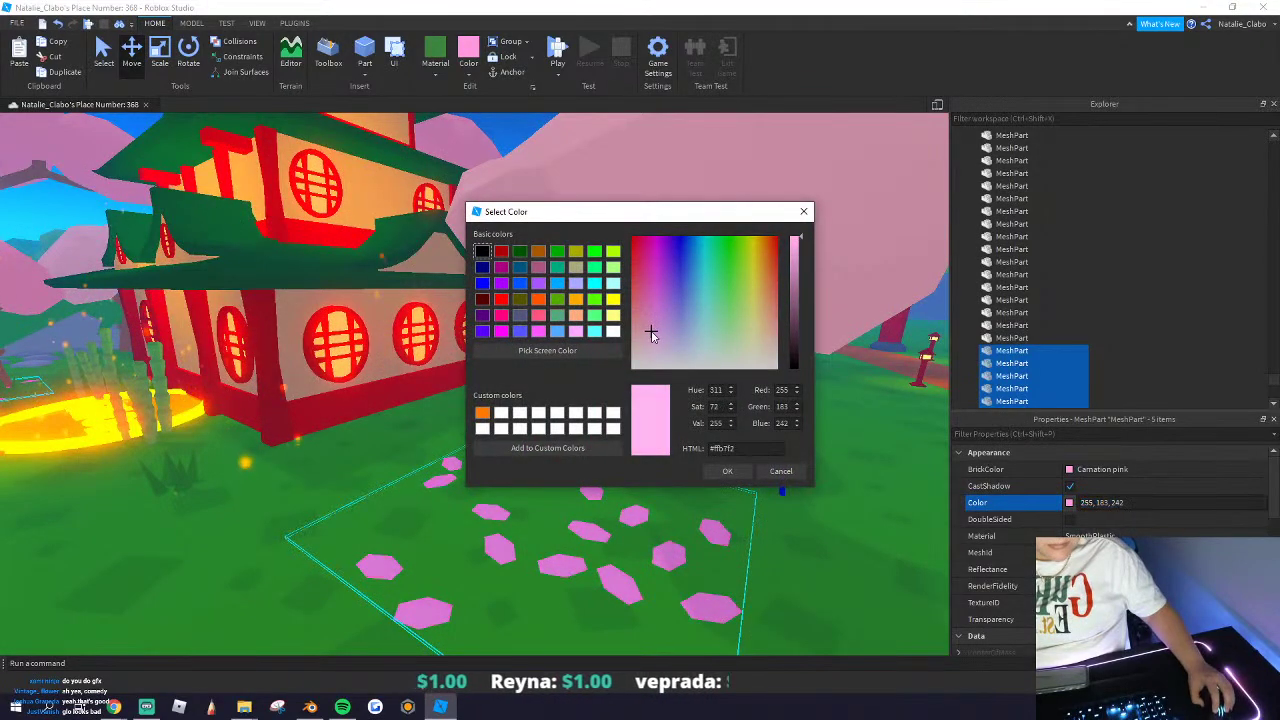
{"action": "left_click", "coordinate": [727, 471]}
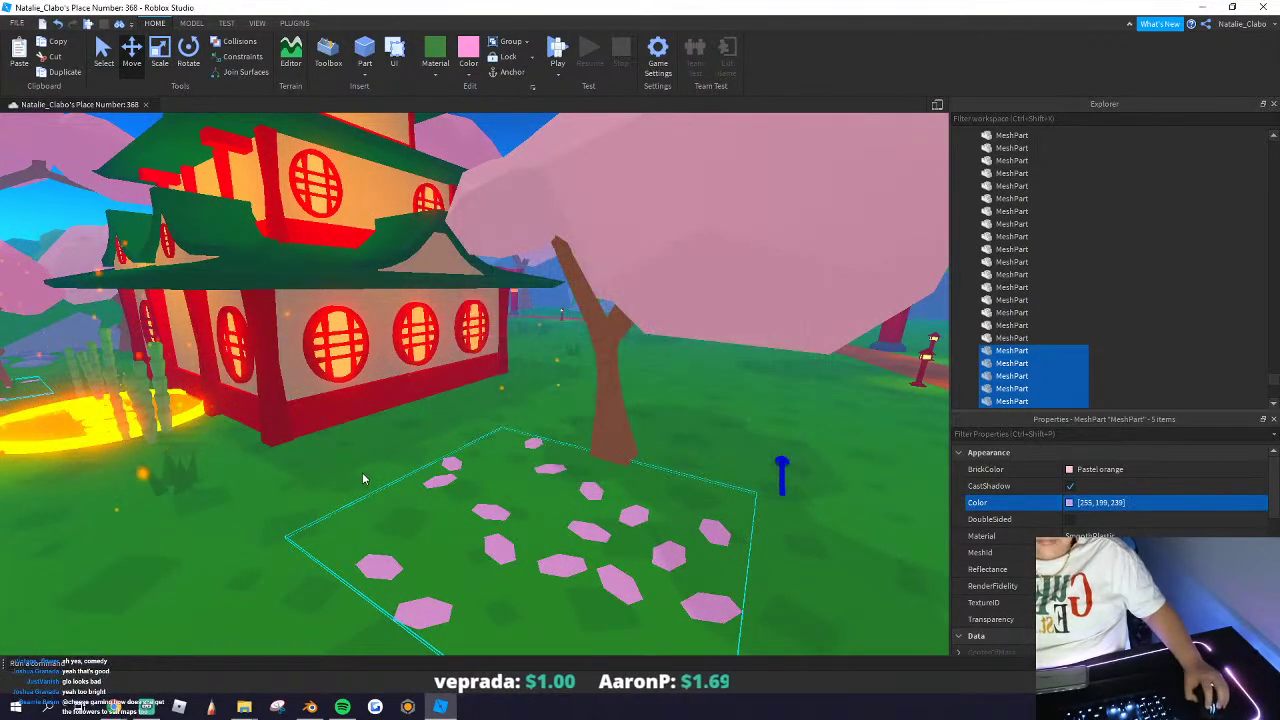
{"action": "left_click", "coordinate": [530, 411]}
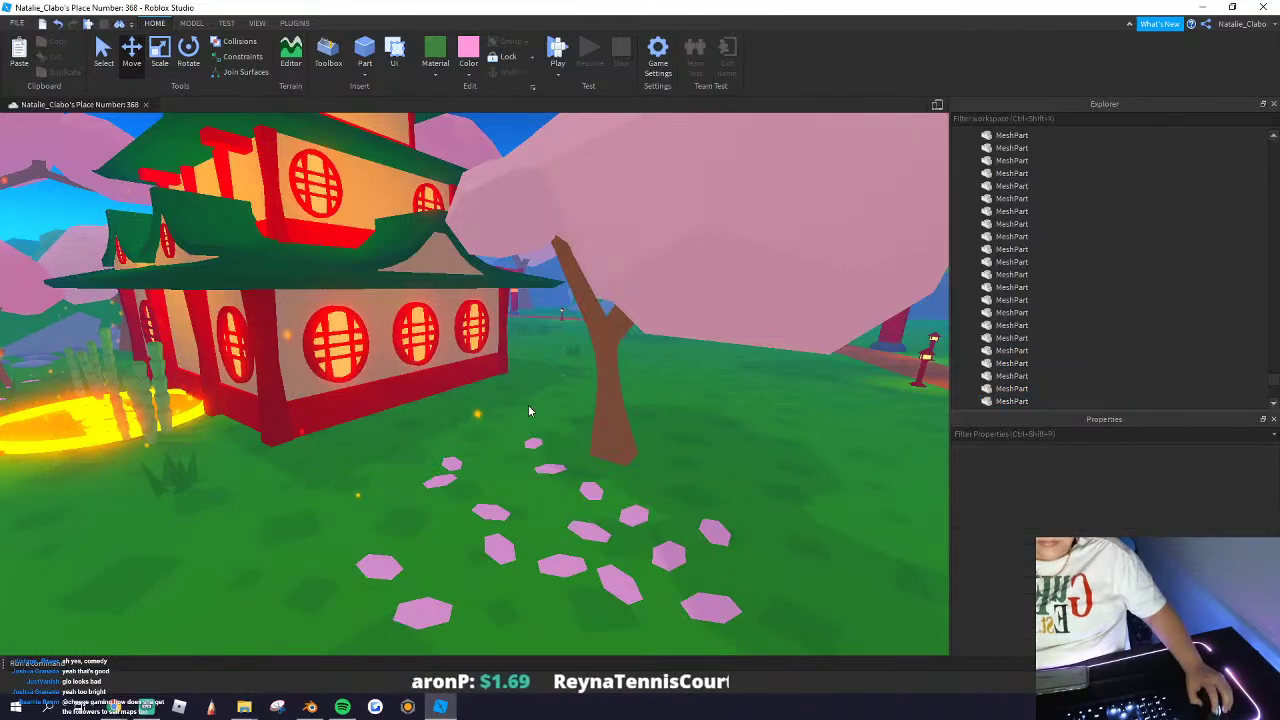
Step: Look over the whole map from above and examine the empty checkered brown platform
{"action": "scroll", "coordinate": [530, 411], "scroll_direction": "down", "scroll_amount": 15}
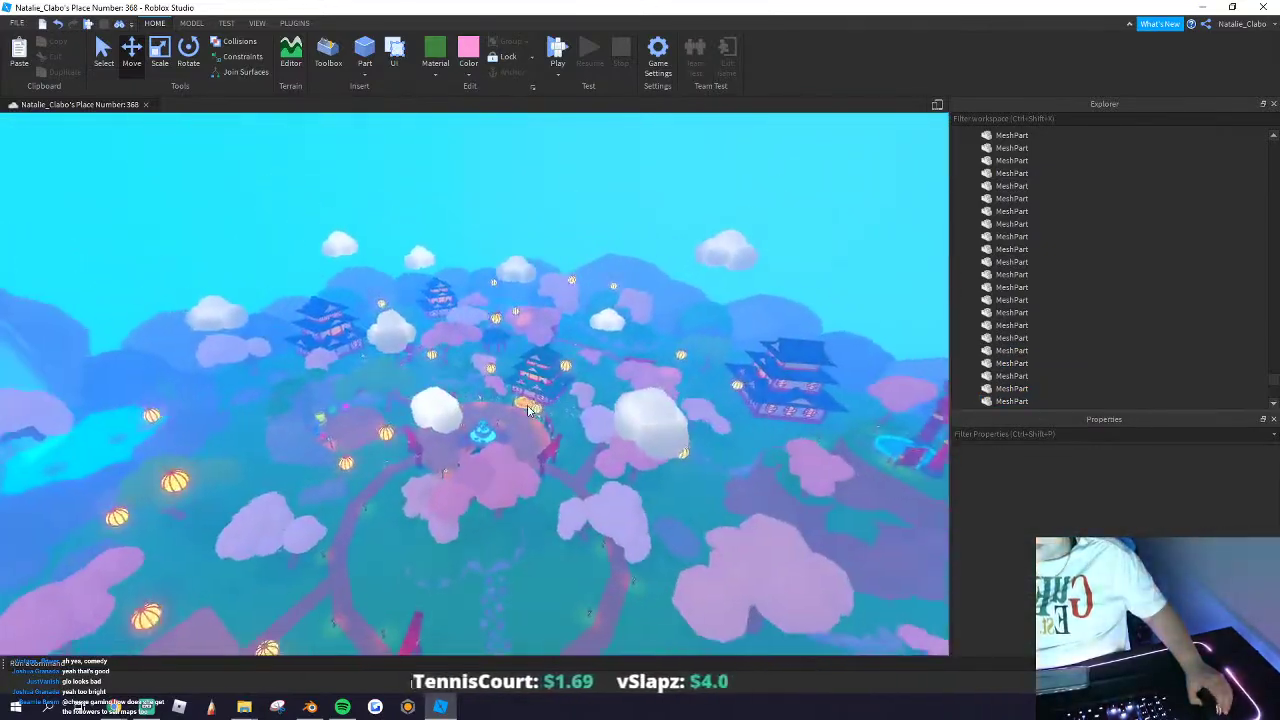
{"action": "scroll", "coordinate": [530, 411], "scroll_direction": "down", "scroll_amount": 10}
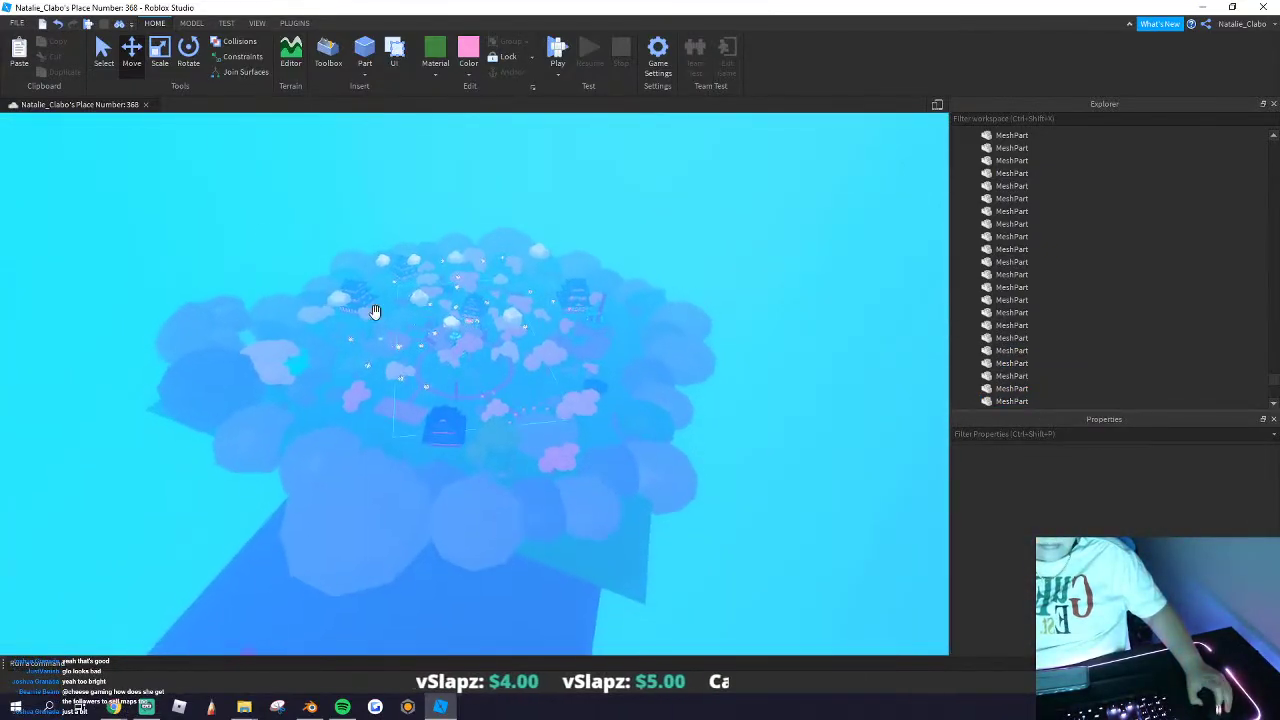
{"action": "left_click_drag", "start_coordinate": [160, 170], "coordinate": [857, 602]}
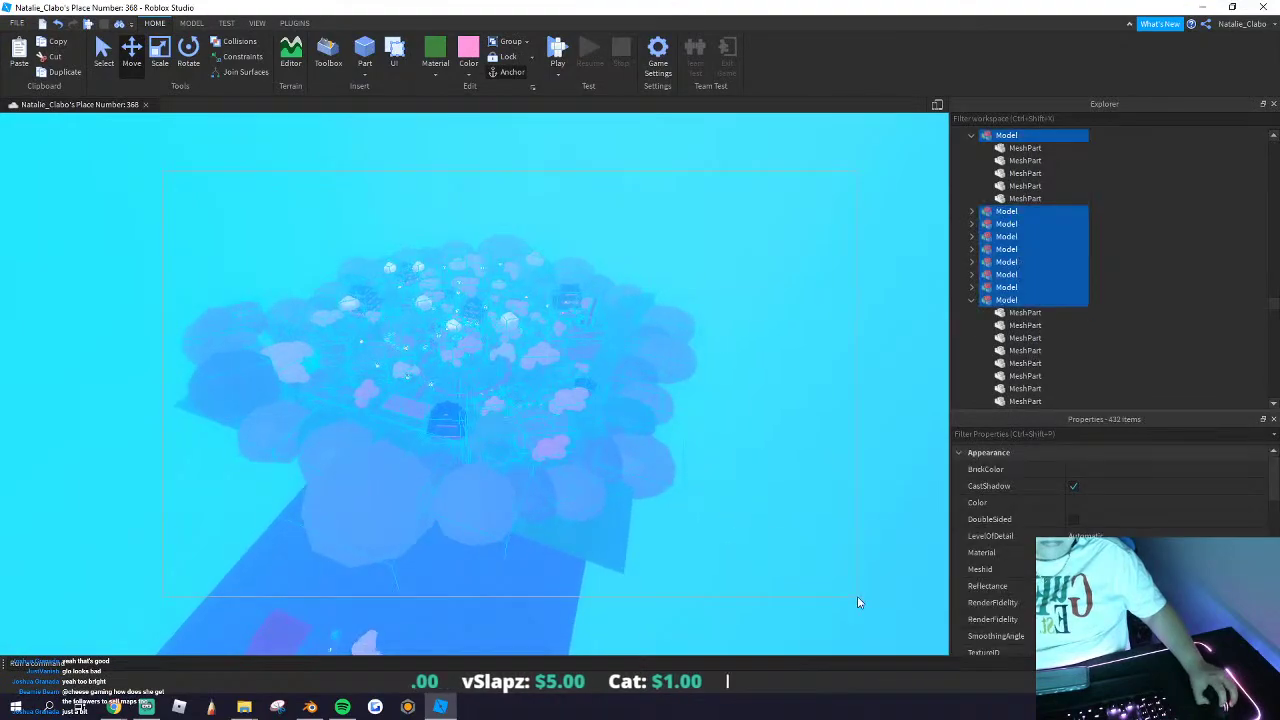
{"action": "left_click", "coordinate": [759, 290]}
{"action": "scroll", "coordinate": [349, 386], "scroll_direction": "up", "scroll_amount": 8}
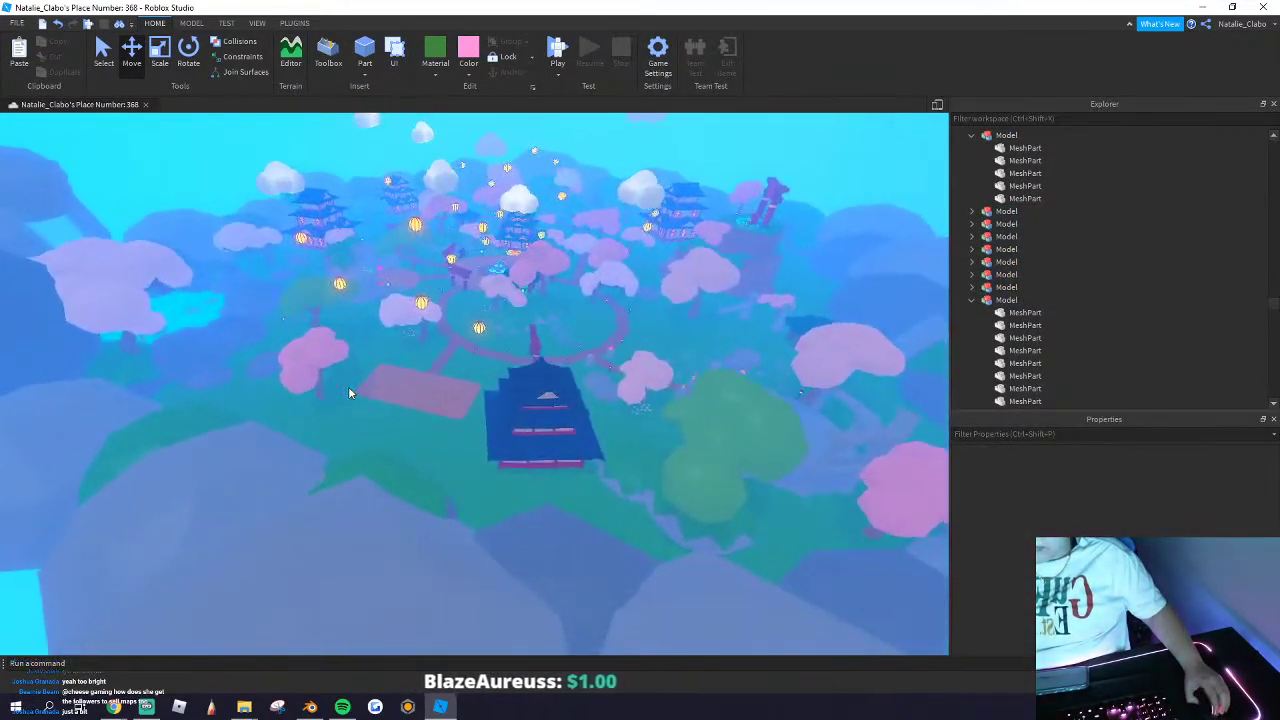
{"action": "scroll", "coordinate": [349, 390], "scroll_direction": "up", "scroll_amount": 10}
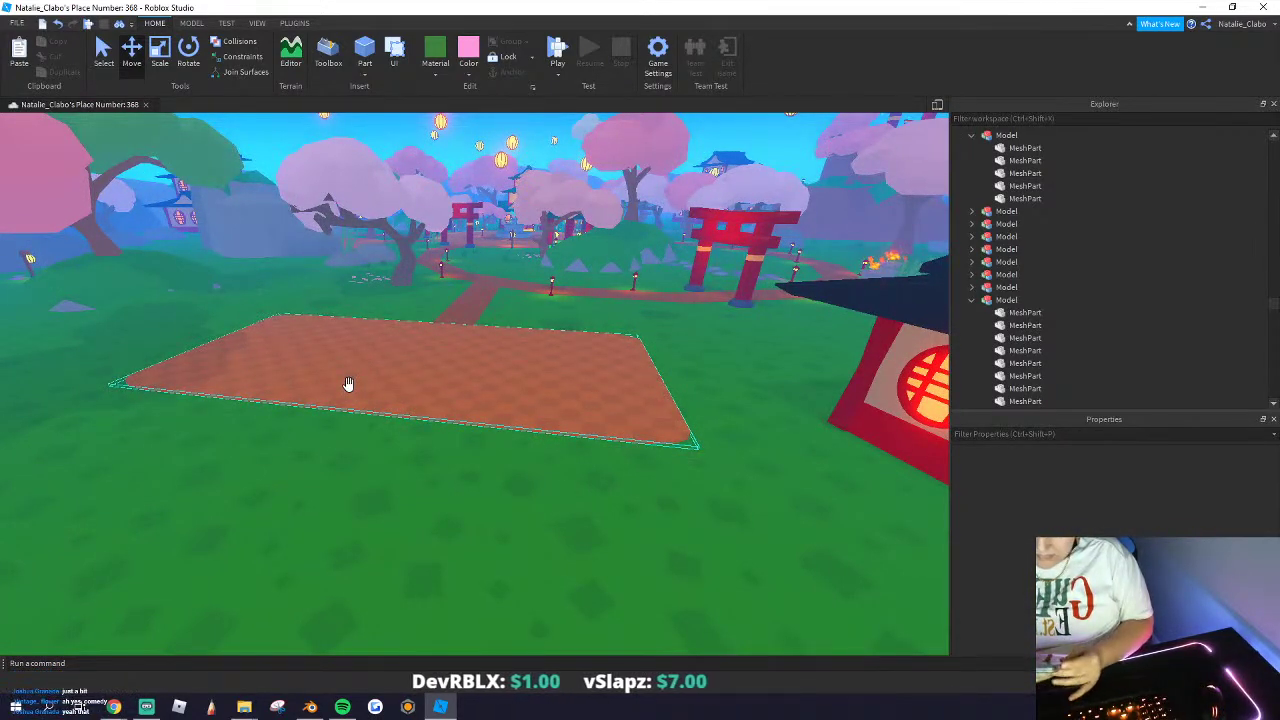
{"action": "right_click_drag", "start_coordinate": [388, 392], "coordinate": [447, 389]}
{"action": "scroll", "coordinate": [397, 383], "scroll_direction": "up", "scroll_amount": 4}
{"action": "scroll", "coordinate": [397, 383], "scroll_direction": "down", "scroll_amount": 6}
Step: Scale the checkered brown platform slightly longer toward the neighbouring pagoda
{"action": "left_click", "coordinate": [409, 380]}
{"action": "scroll", "coordinate": [440, 380], "scroll_direction": "up", "scroll_amount": 3}
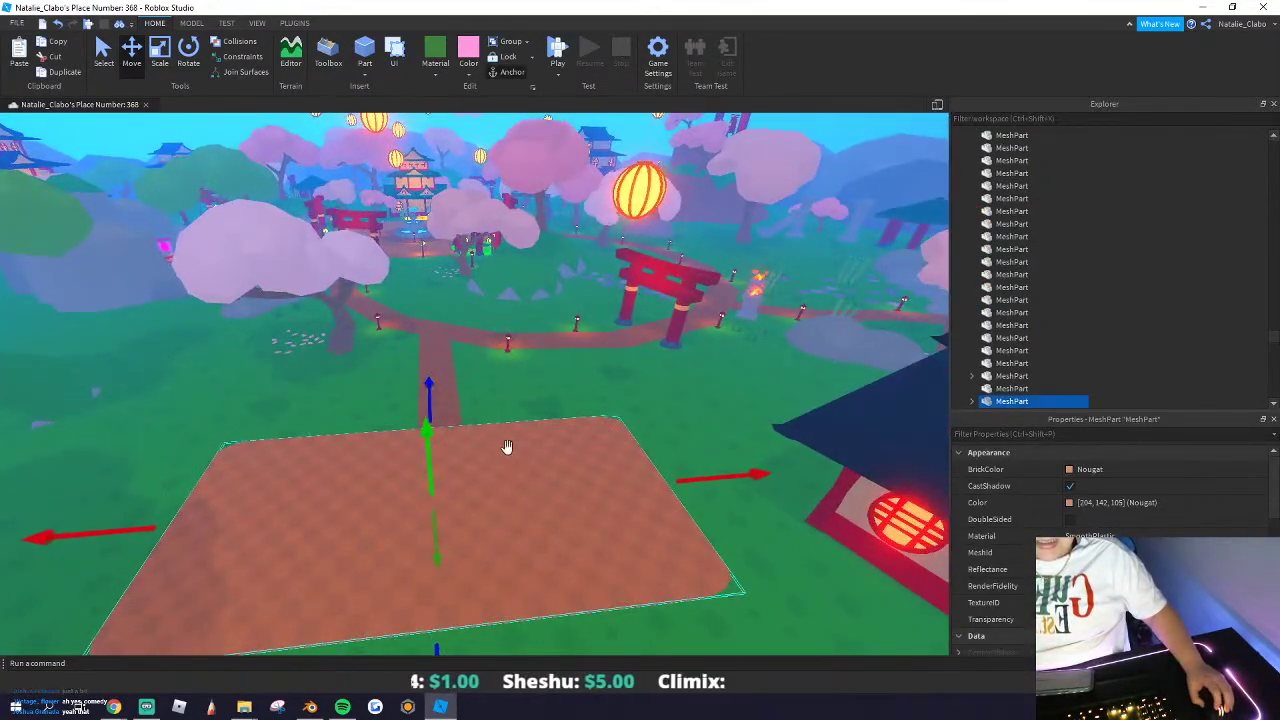
{"action": "right_click_drag", "start_coordinate": [543, 489], "coordinate": [546, 489]}
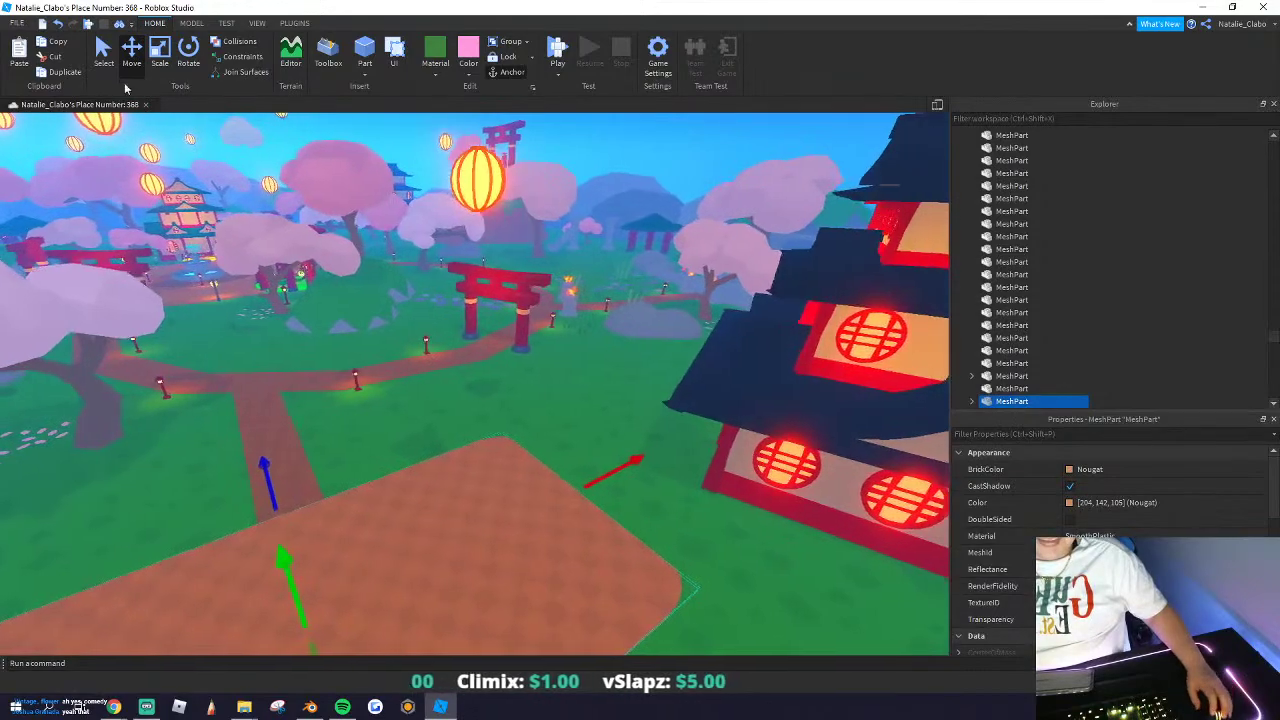
{"action": "left_click", "coordinate": [160, 52]}
{"action": "left_click_drag", "start_coordinate": [566, 484], "coordinate": [577, 477]}
{"action": "left_click", "coordinate": [444, 464]}
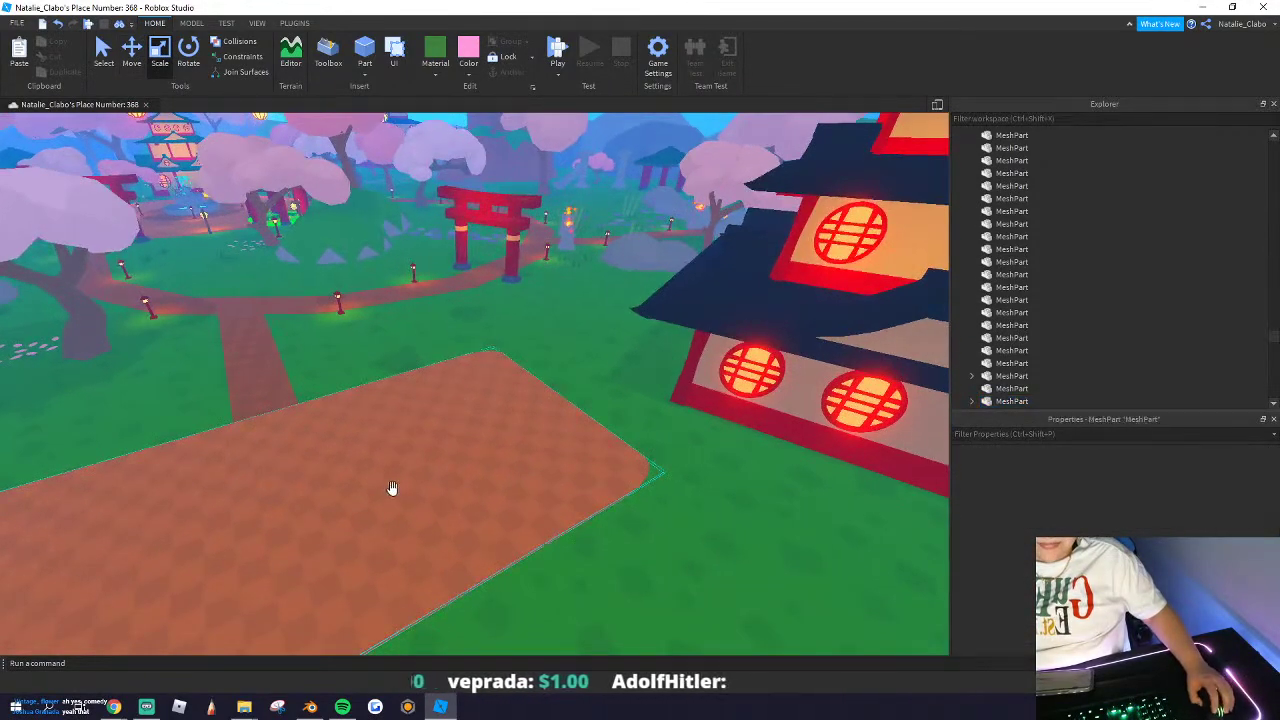
{"action": "left_click", "coordinate": [363, 540]}
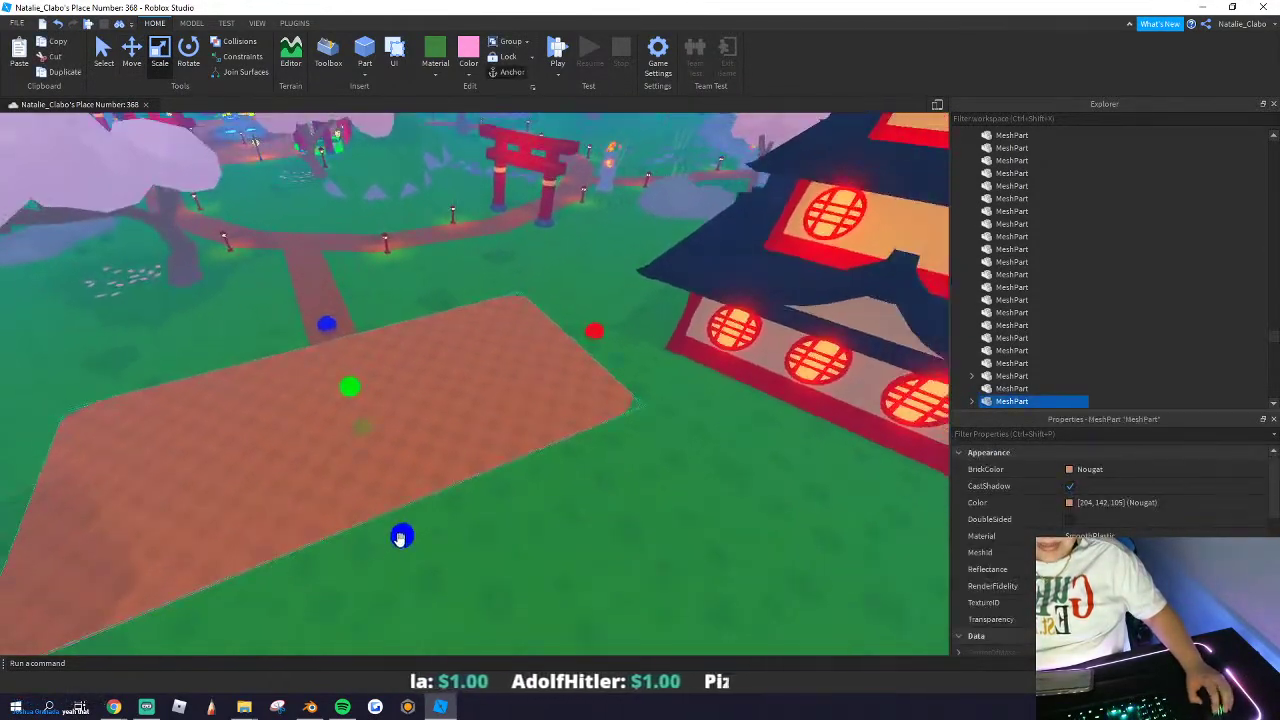
{"action": "left_click", "coordinate": [563, 571]}
{"action": "right_click_drag", "start_coordinate": [563, 571], "coordinate": [460, 540]}
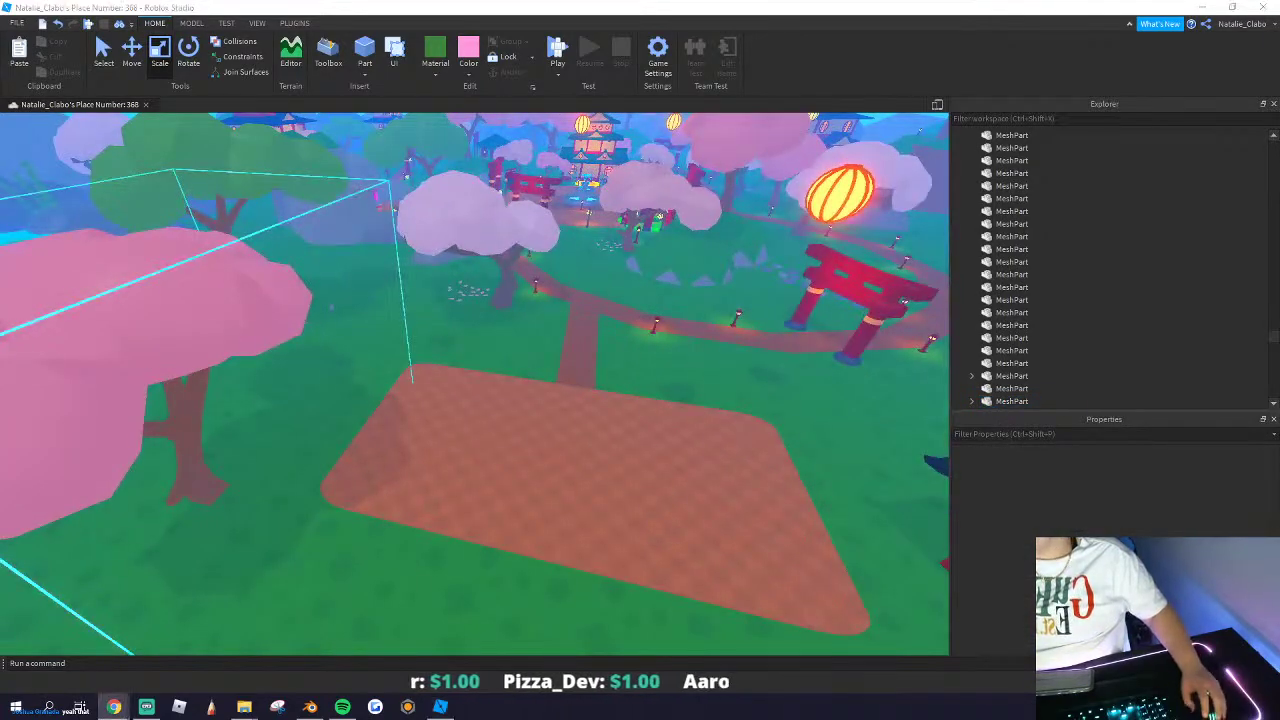
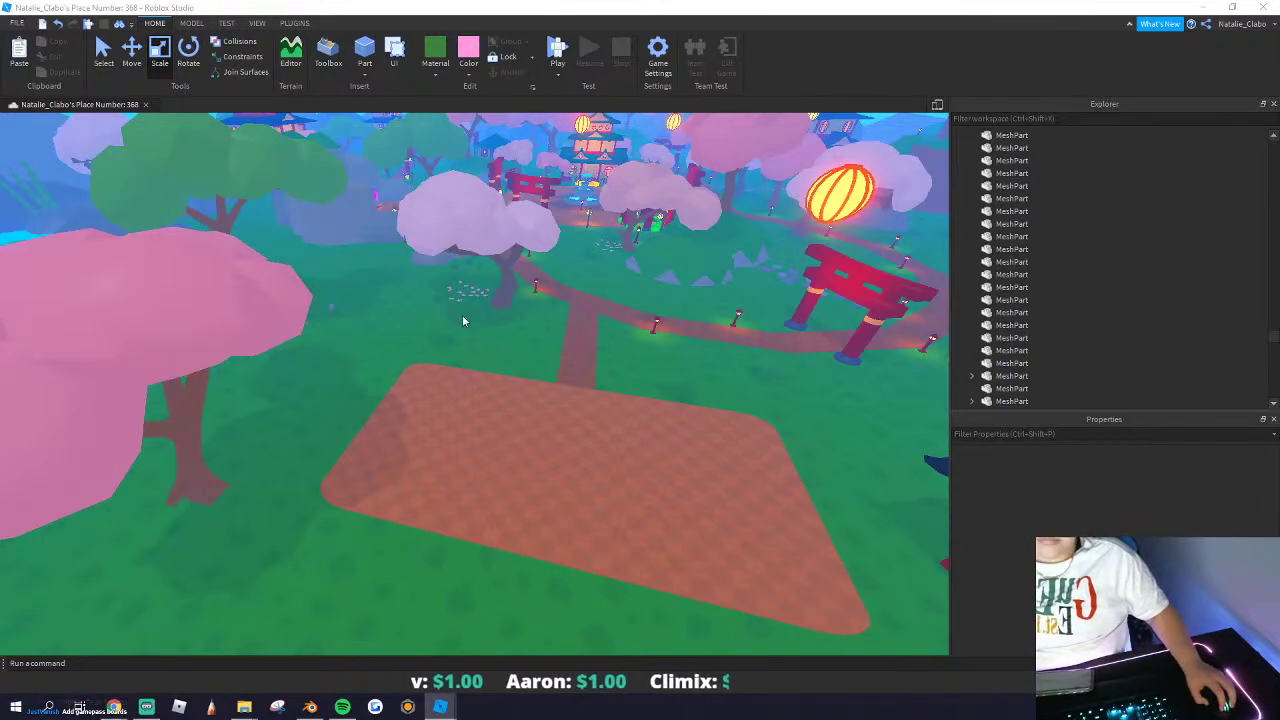
Step: Bring the ring of coloured stone portals down from above the fountain plaza onto the edges of the checkered brown platform
{"action": "right_click_drag", "start_coordinate": [462, 316], "coordinate": [369, 258]}
{"action": "right_click", "coordinate": [446, 234]}
{"action": "right_click", "coordinate": [402, 158]}
{"action": "left_click", "coordinate": [428, 204]}
{"action": "key", "text": "w"}
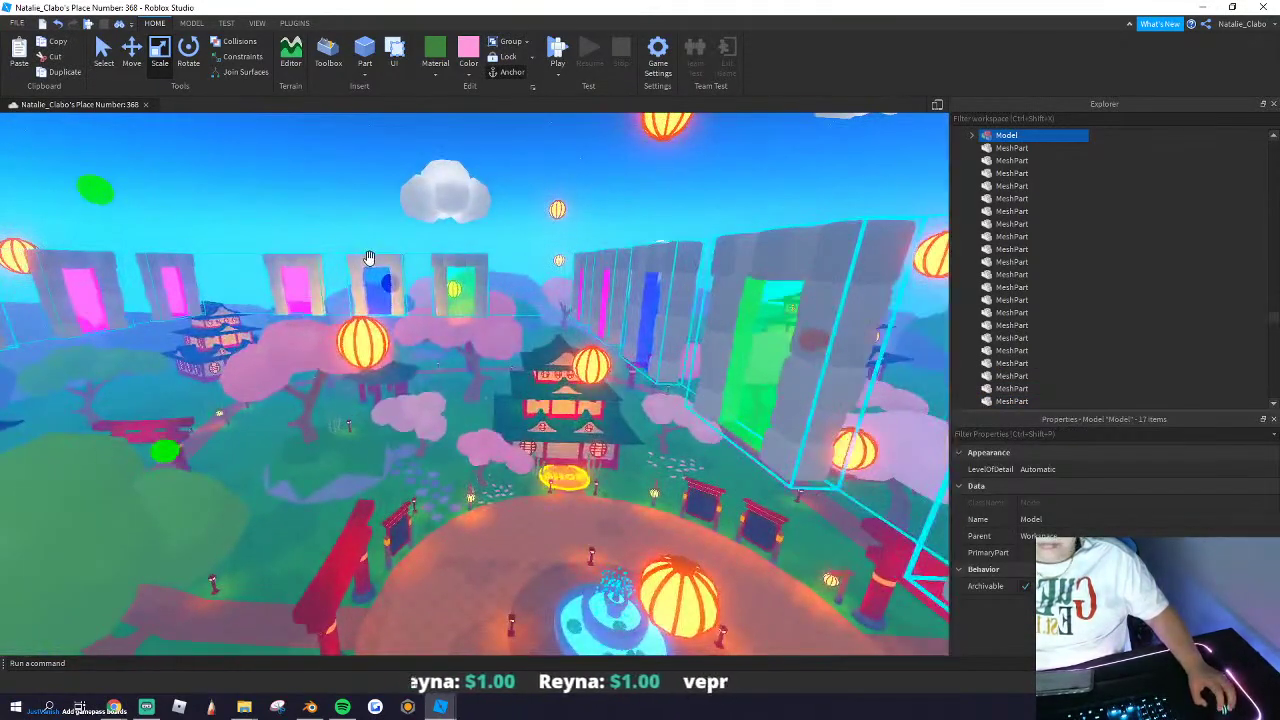
{"action": "left_click_drag", "start_coordinate": [369, 258], "coordinate": [314, 309]}
{"action": "right_click_drag", "start_coordinate": [369, 258], "coordinate": [314, 309]}
{"action": "left_click_drag", "start_coordinate": [314, 309], "coordinate": [371, 263]}
{"action": "right_click_drag", "start_coordinate": [314, 309], "coordinate": [371, 263]}
{"action": "left_click_drag", "start_coordinate": [371, 263], "coordinate": [330, 268]}
{"action": "right_click_drag", "start_coordinate": [369, 283], "coordinate": [330, 268]}
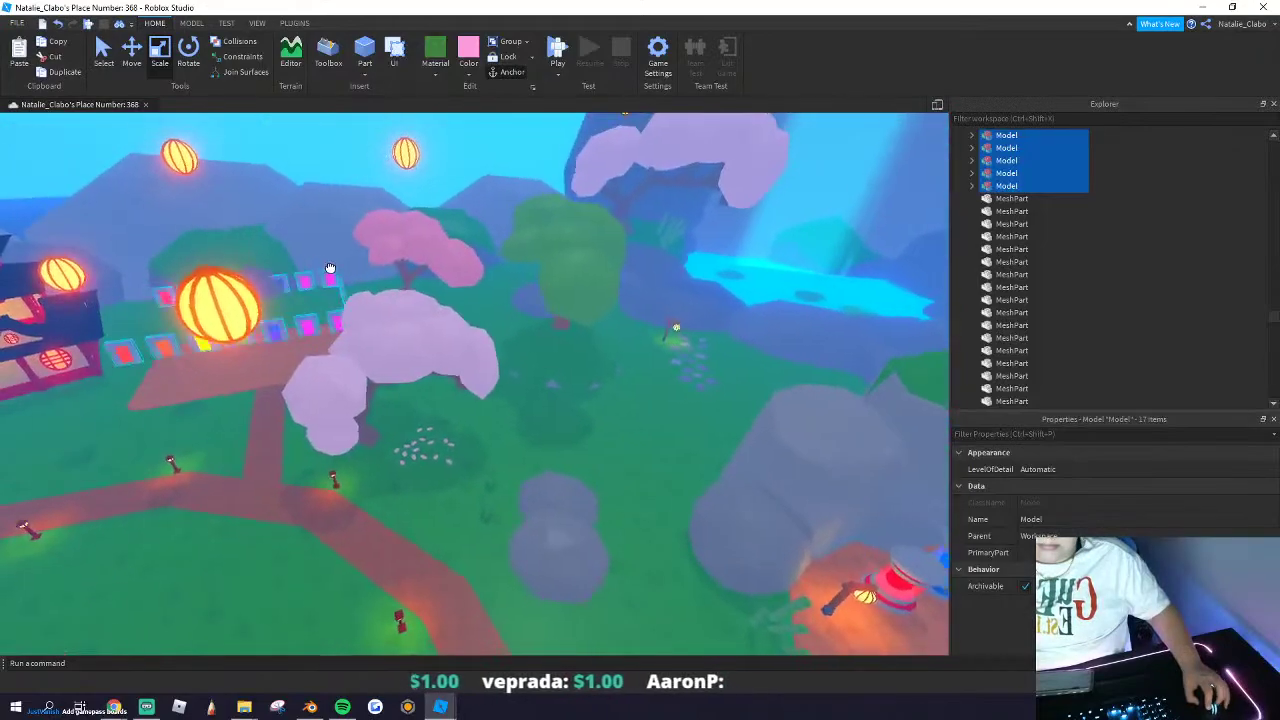
{"action": "left_click_drag", "start_coordinate": [330, 268], "coordinate": [394, 320]}
{"action": "right_click_drag", "start_coordinate": [330, 268], "coordinate": [394, 320]}
{"action": "key", "text": "w"}
{"action": "left_click_drag", "start_coordinate": [394, 320], "coordinate": [474, 336]}
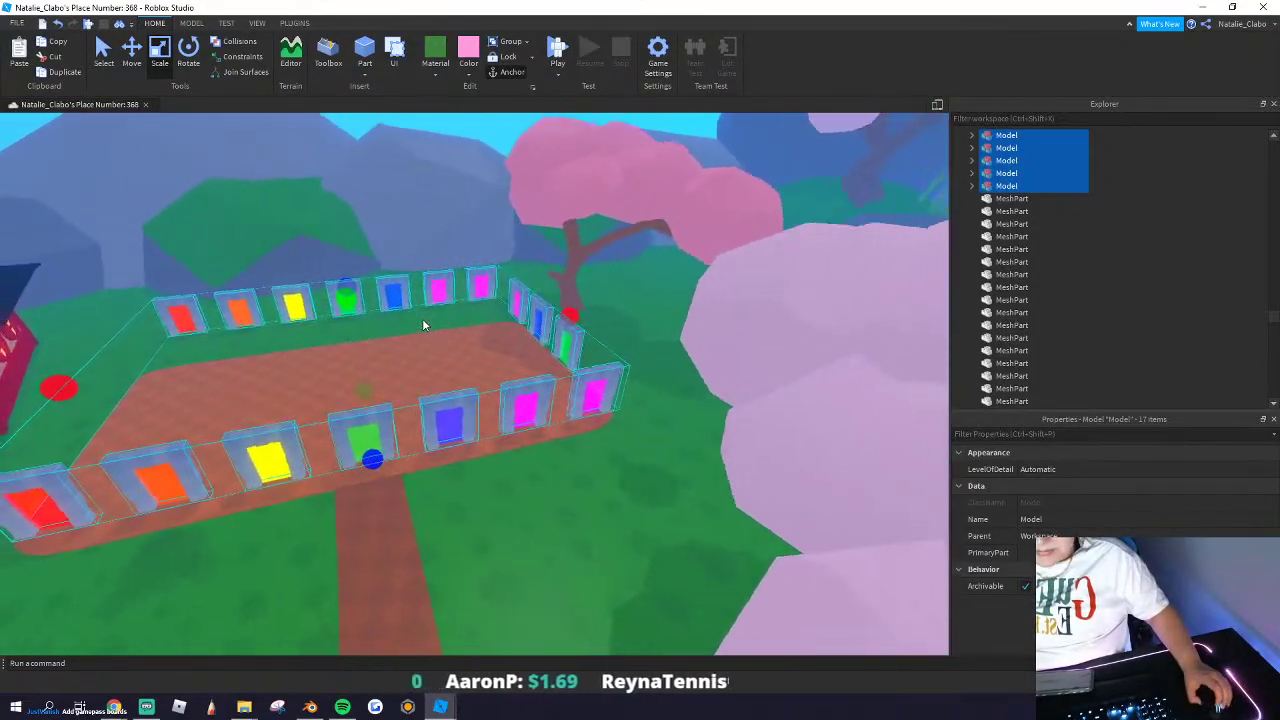
{"action": "key", "text": "ctrl+d"}
{"action": "key", "text": "ctrl+d"}
{"action": "key", "text": "ctrl+d"}
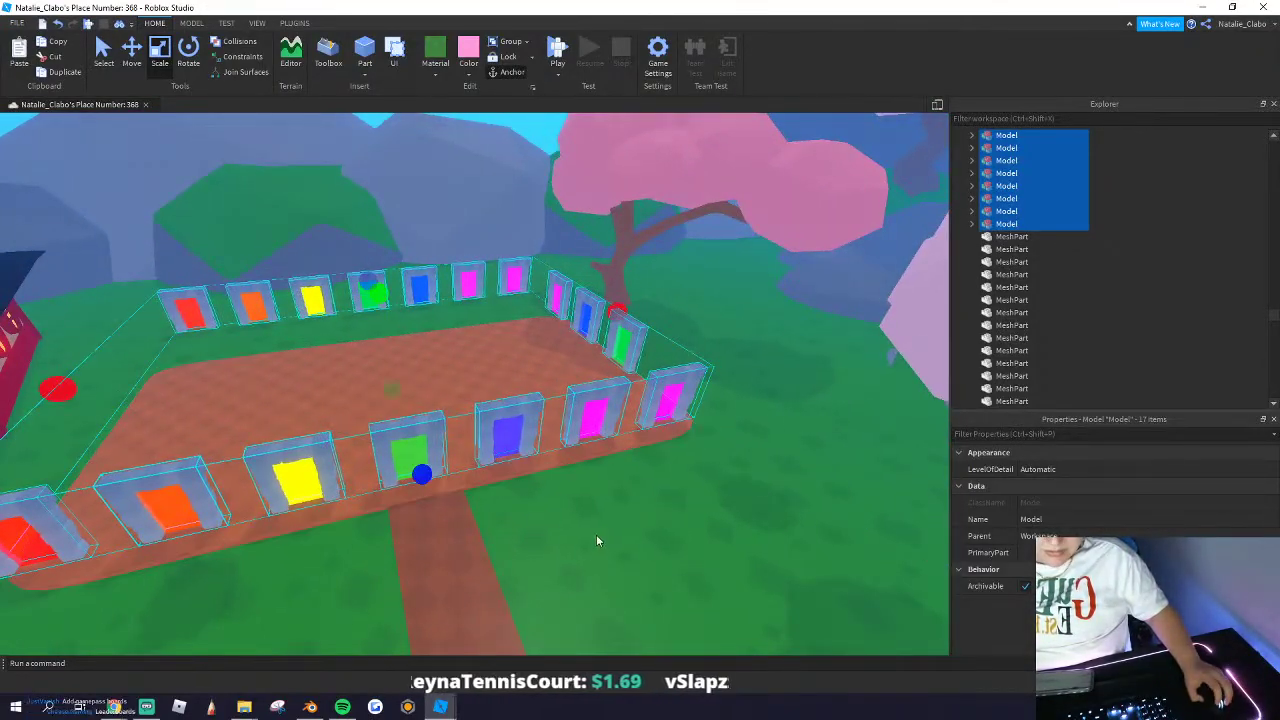
Step: Select the seven portals of the far row and move them together onto the platform's far edge
{"action": "left_click", "coordinate": [597, 541]}
{"action": "key", "text": "w"}
{"action": "key", "text": "a"}
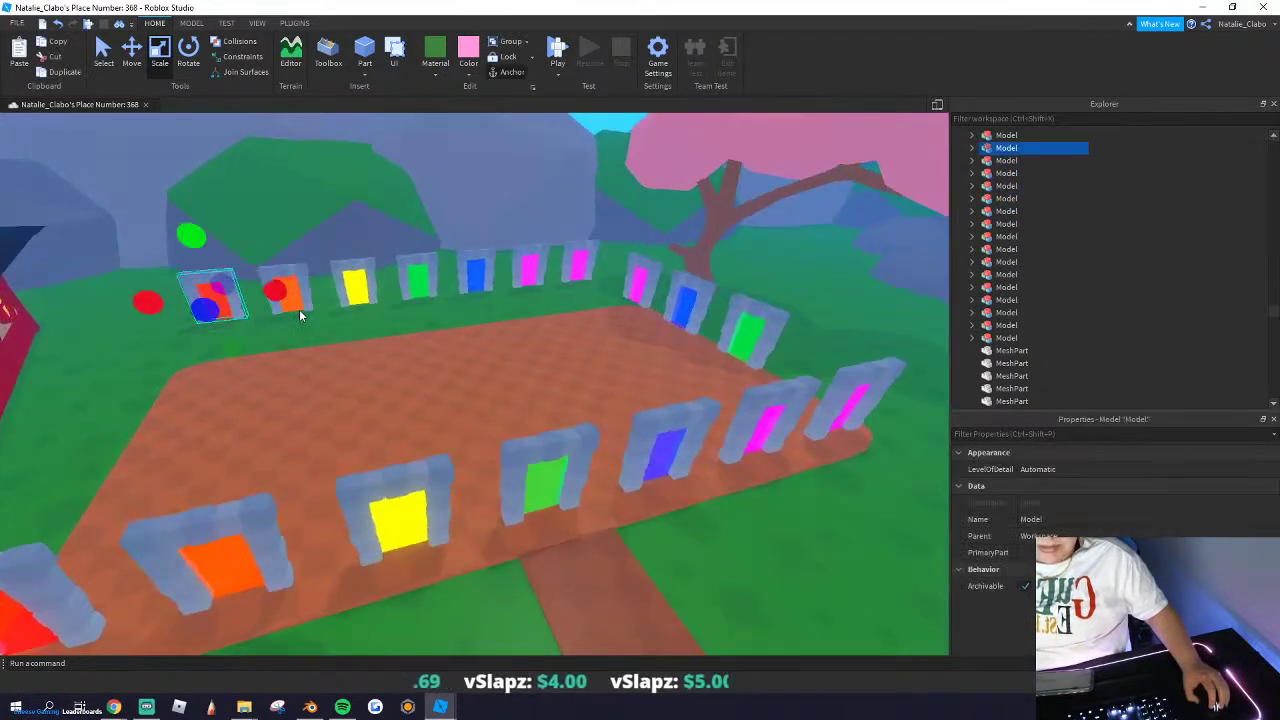
{"action": "left_click", "coordinate": [299, 309], "text": "ctrl"}
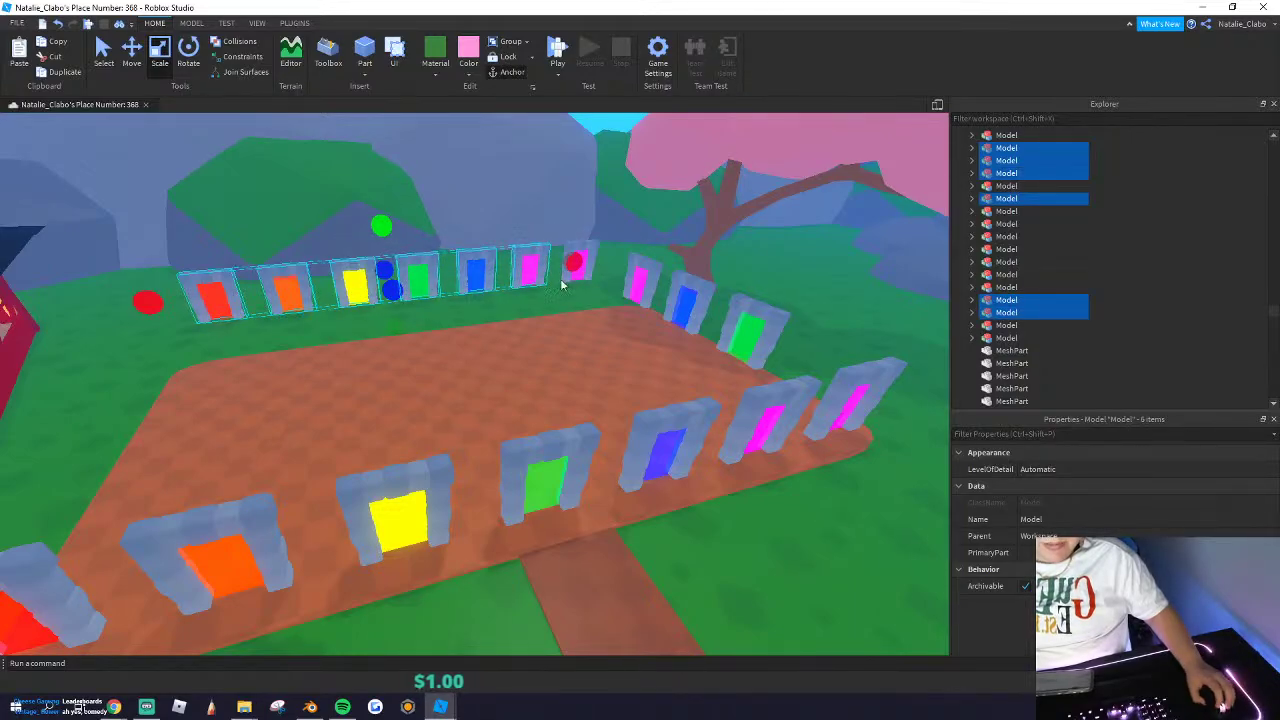
{"action": "key", "text": "w"}
{"action": "key", "text": "d"}
{"action": "left_click_drag", "start_coordinate": [571, 276], "coordinate": [574, 277]}
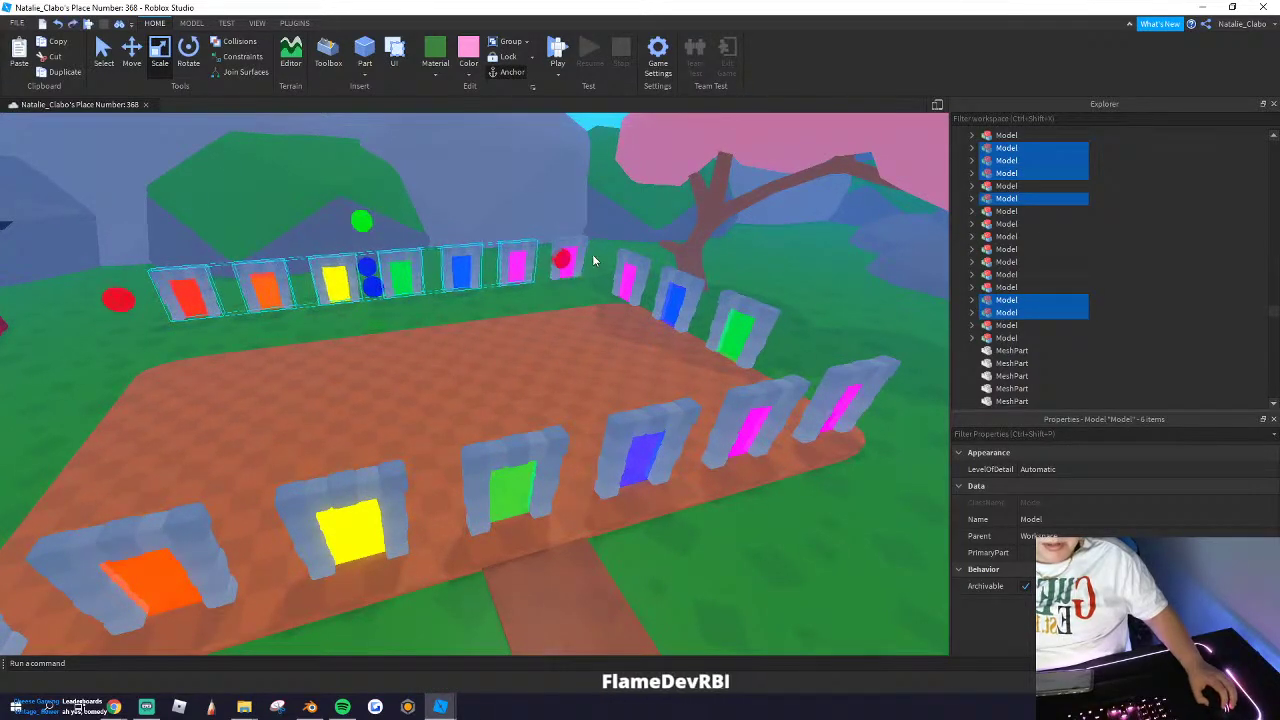
{"action": "scroll", "coordinate": [590, 250], "scroll_direction": "up", "scroll_amount": 5}
{"action": "left_click", "coordinate": [400, 331], "text": "ctrl"}
{"action": "scroll", "coordinate": [400, 331], "scroll_direction": "down", "scroll_amount": 6}
{"action": "right_click_drag", "start_coordinate": [400, 331], "coordinate": [398, 331]}
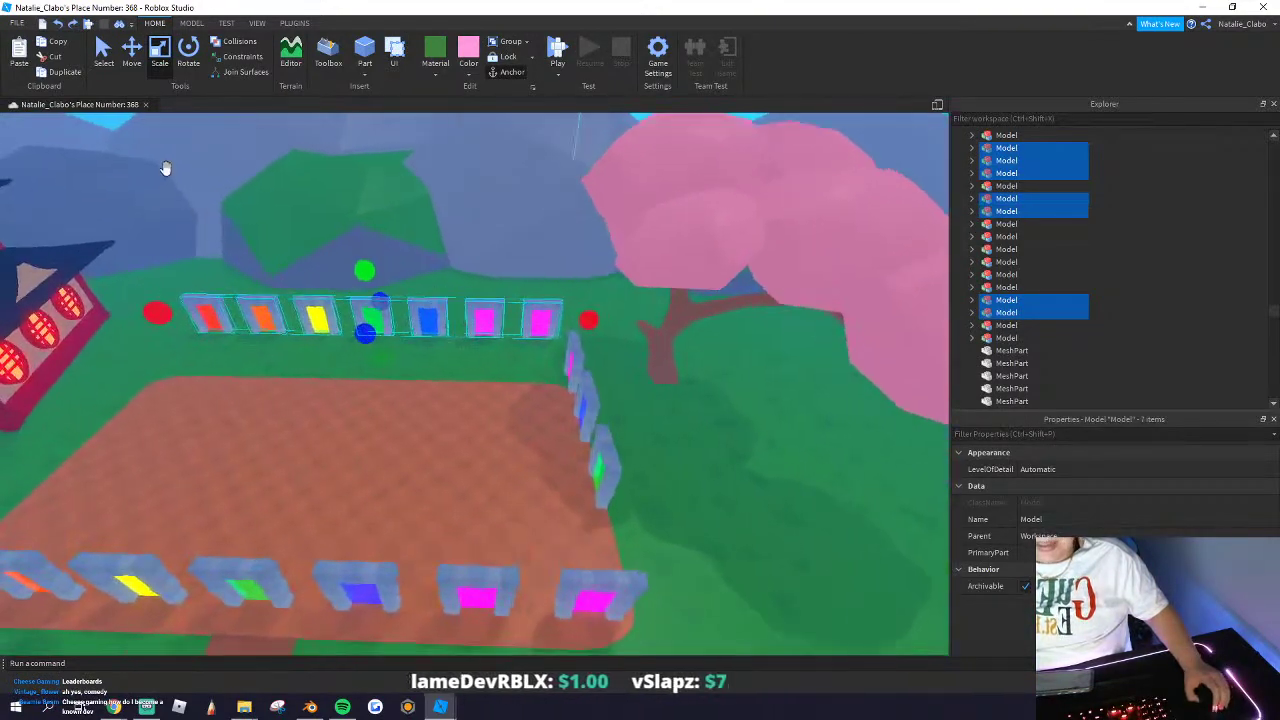
{"action": "left_click", "coordinate": [128, 63]}
{"action": "left_click_drag", "start_coordinate": [393, 345], "coordinate": [380, 413]}
{"action": "scroll", "coordinate": [510, 450], "scroll_direction": "down", "scroll_amount": 5}
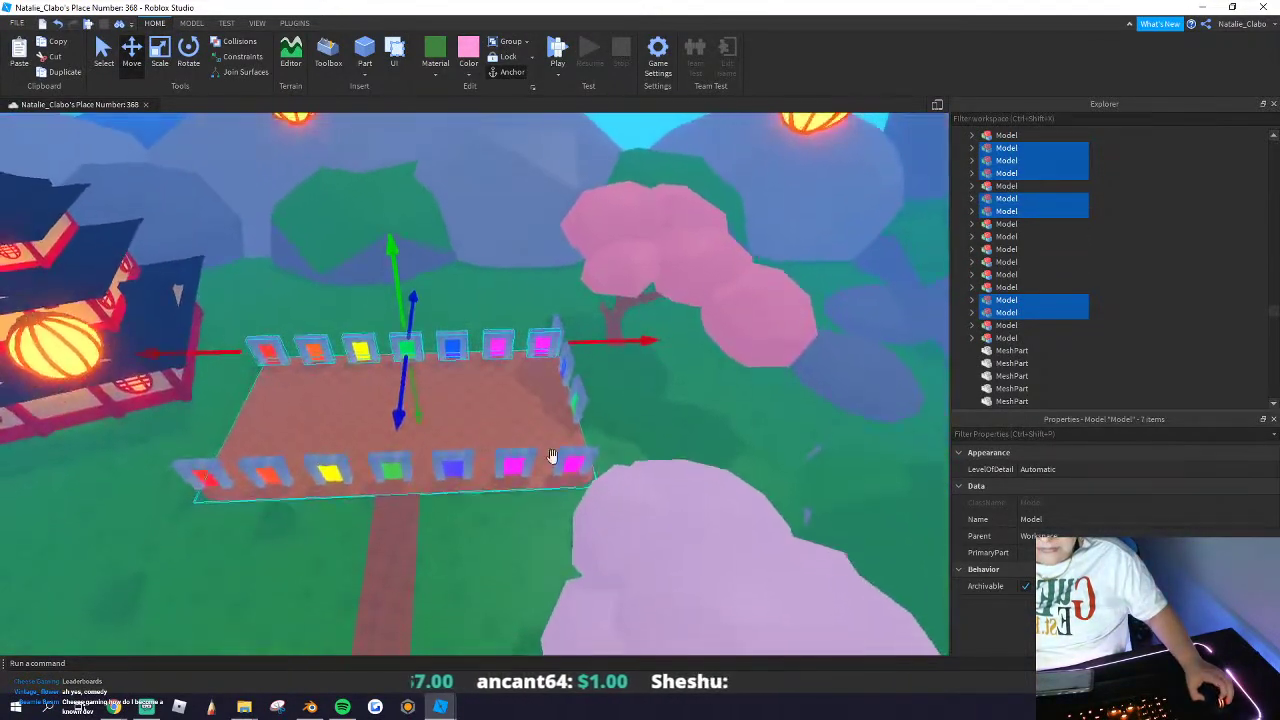
Step: Delete the green portal in the near row that blocks the path's entrance to the platform
{"action": "scroll", "coordinate": [552, 456], "scroll_direction": "up", "scroll_amount": 5}
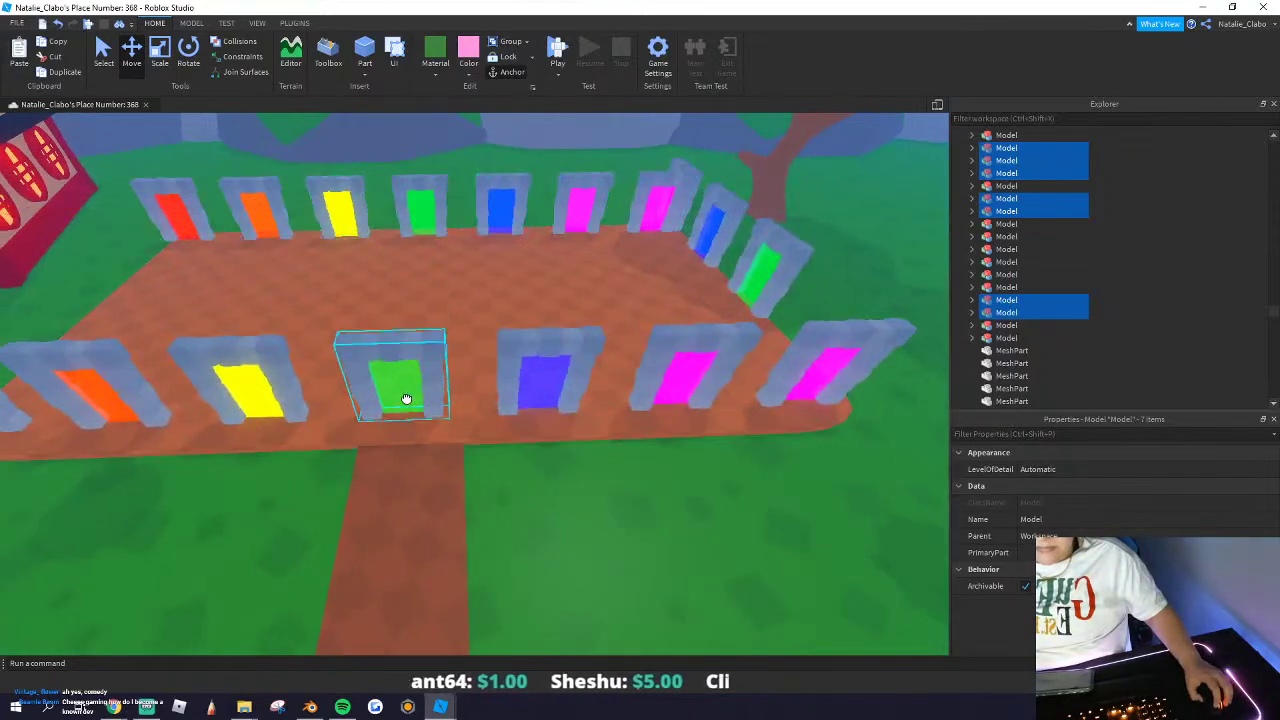
{"action": "right_click", "coordinate": [400, 390]}
Step: Shift the blue and green portals on the short side near the tree along that edge, away from the pink corner portal
{"action": "right_click_drag", "start_coordinate": [461, 123], "coordinate": [350, 339]}
{"action": "right_click", "coordinate": [350, 339]}
{"action": "left_click", "coordinate": [350, 328]}
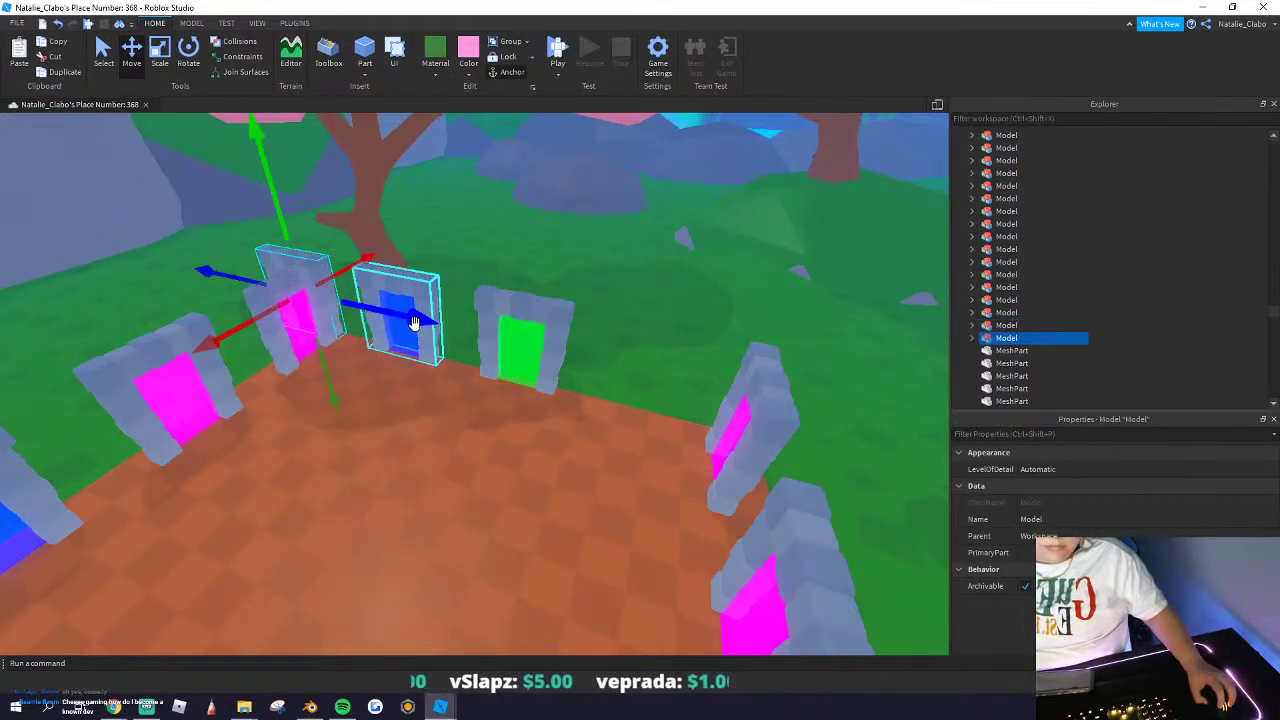
{"action": "left_click", "coordinate": [378, 322]}
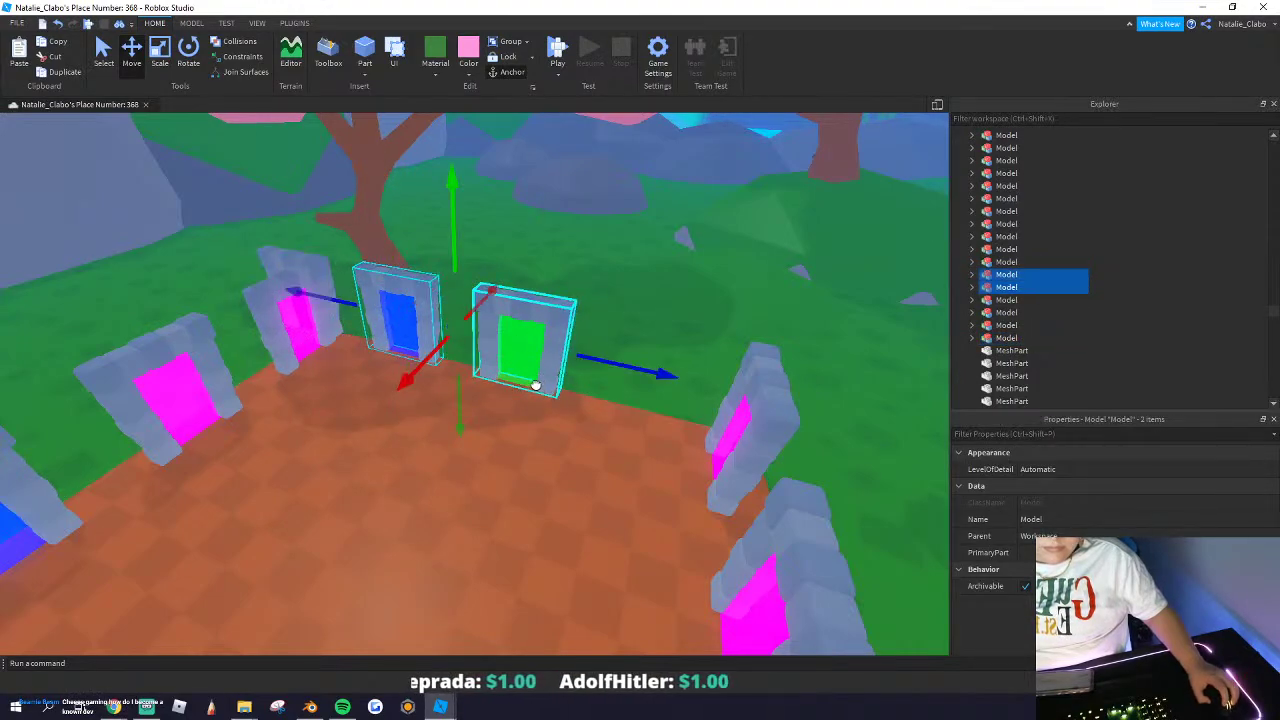
{"action": "left_click_drag", "start_coordinate": [535, 385], "coordinate": [591, 423]}
Step: Delete the short side's pink portal that overlaps the far row's pink portal in the corner
{"action": "left_click", "coordinate": [298, 271]}
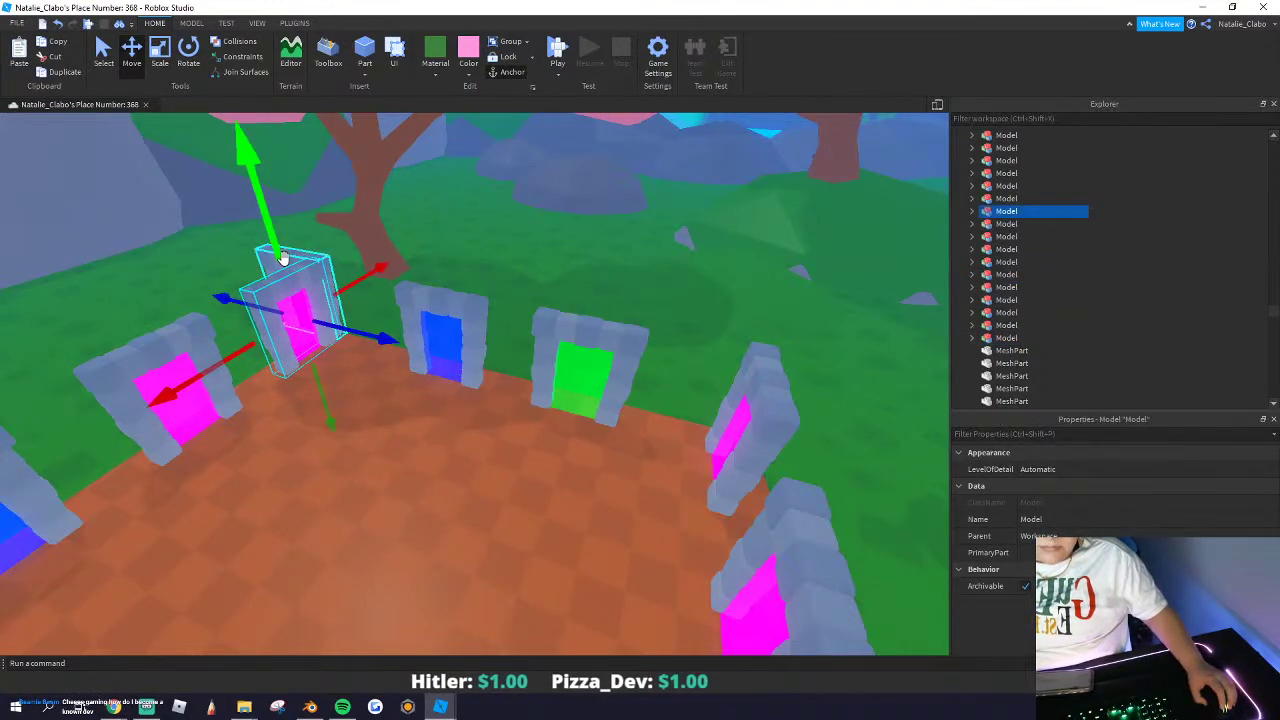
{"action": "right_click", "coordinate": [281, 256]}
{"action": "left_click", "coordinate": [256, 265]}
{"action": "right_click", "coordinate": [267, 258]}
{"action": "left_click", "coordinate": [323, 345]}
{"action": "left_click", "coordinate": [435, 325]}
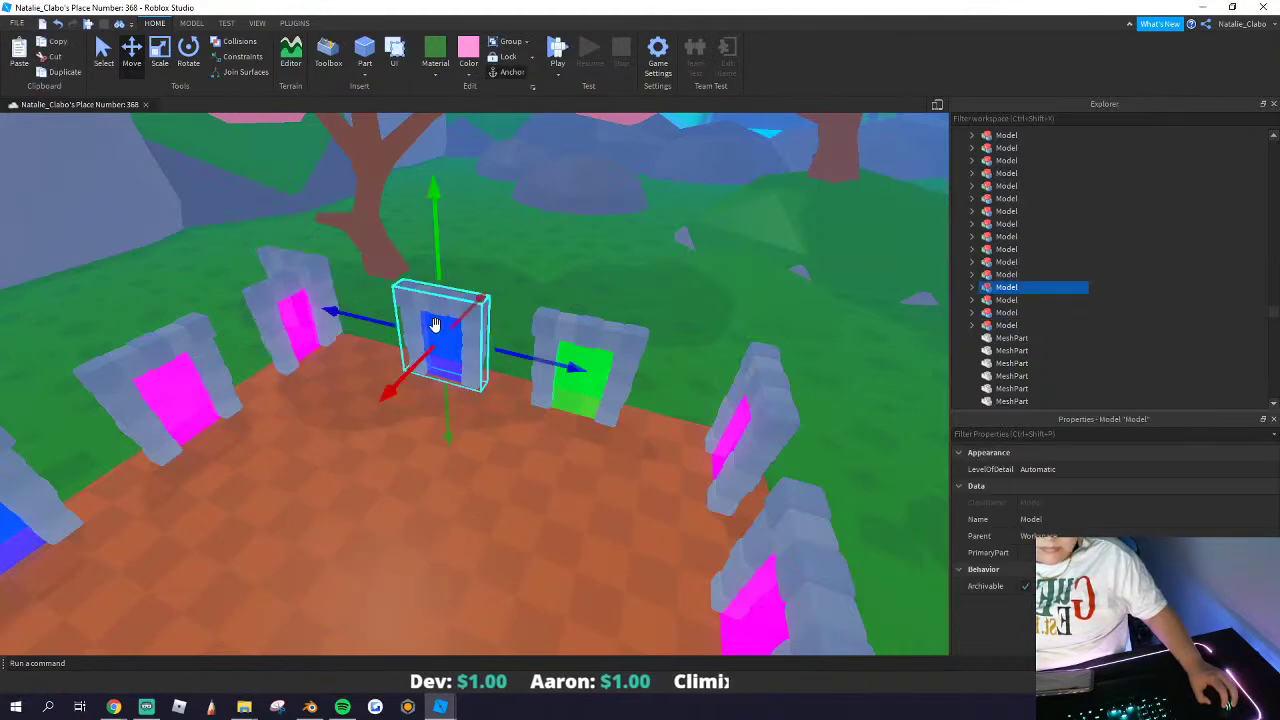
{"action": "right_click", "coordinate": [276, 254]}
{"action": "left_click", "coordinate": [318, 336]}
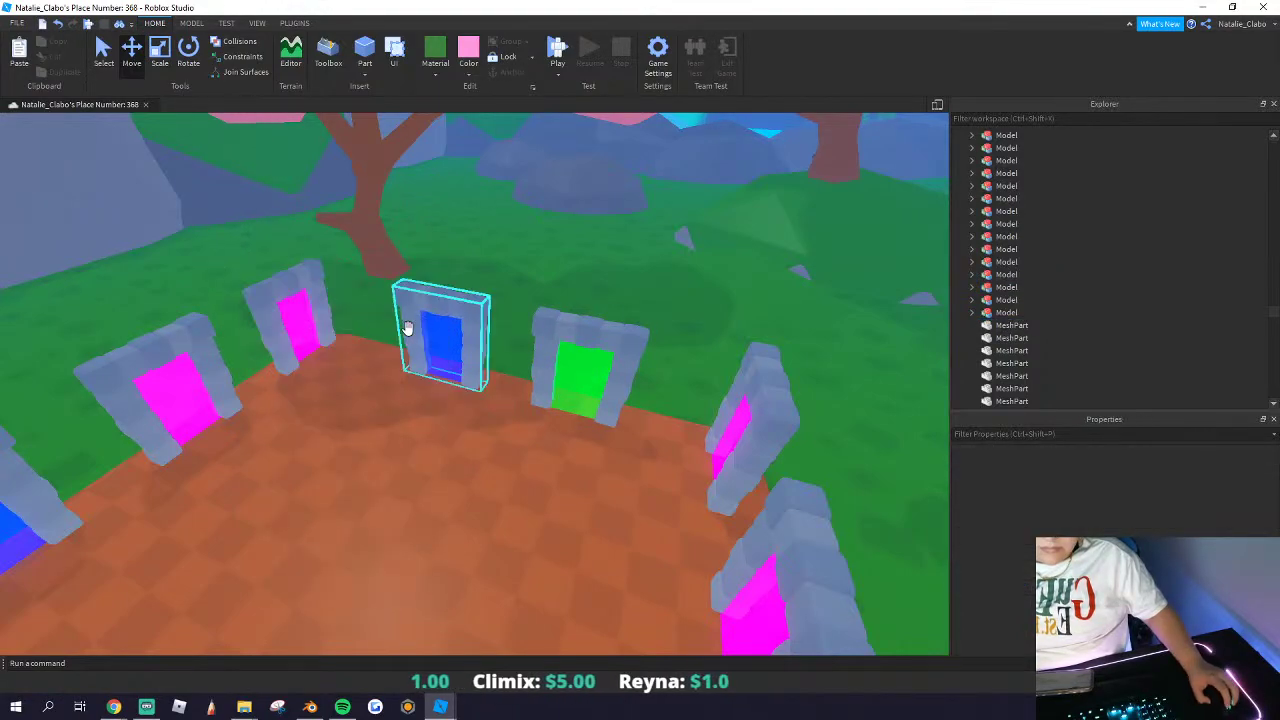
Step: Duplicate the short side's blue and green portals and move the copies to the opposite short side beside the pagoda
{"action": "left_click", "coordinate": [425, 335]}
{"action": "left_click", "coordinate": [555, 397], "text": "ctrl"}
{"action": "right_click_drag", "start_coordinate": [555, 398], "coordinate": [553, 399]}
{"action": "scroll", "coordinate": [553, 399], "scroll_direction": "down", "scroll_amount": 3}
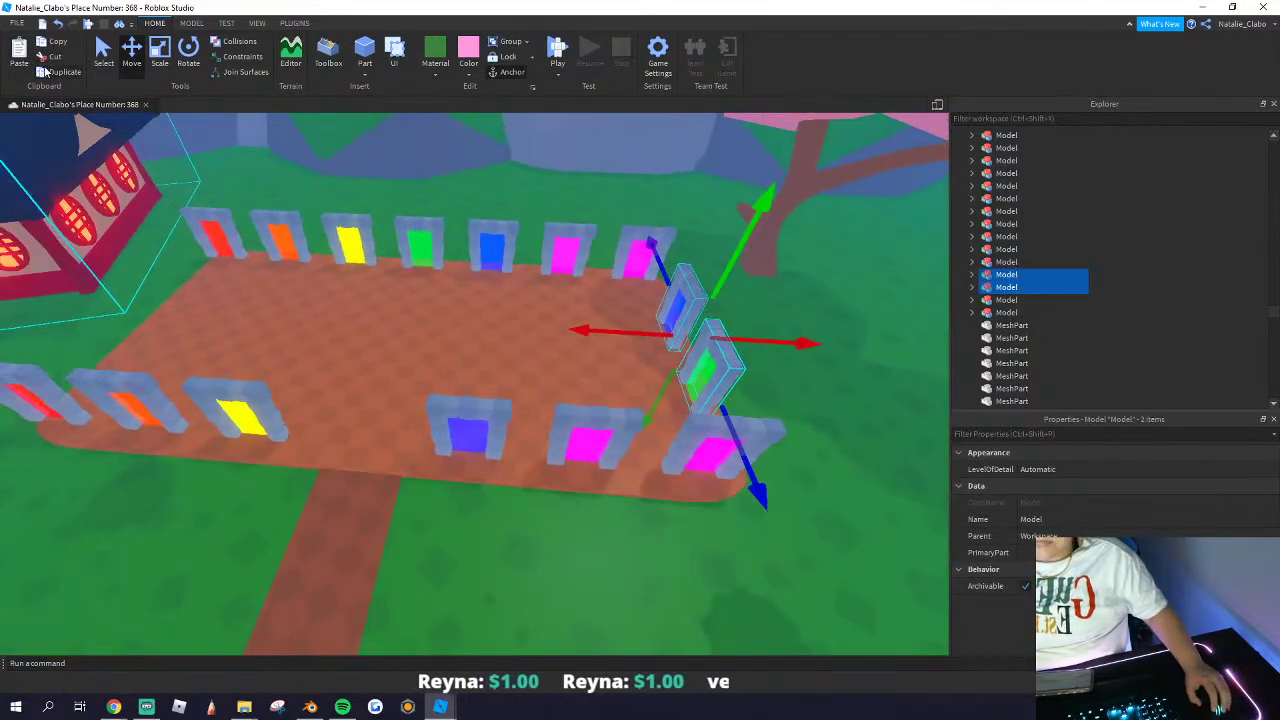
{"action": "key", "text": "ctrl+d"}
{"action": "left_click_drag", "start_coordinate": [606, 338], "coordinate": [235, 298]}
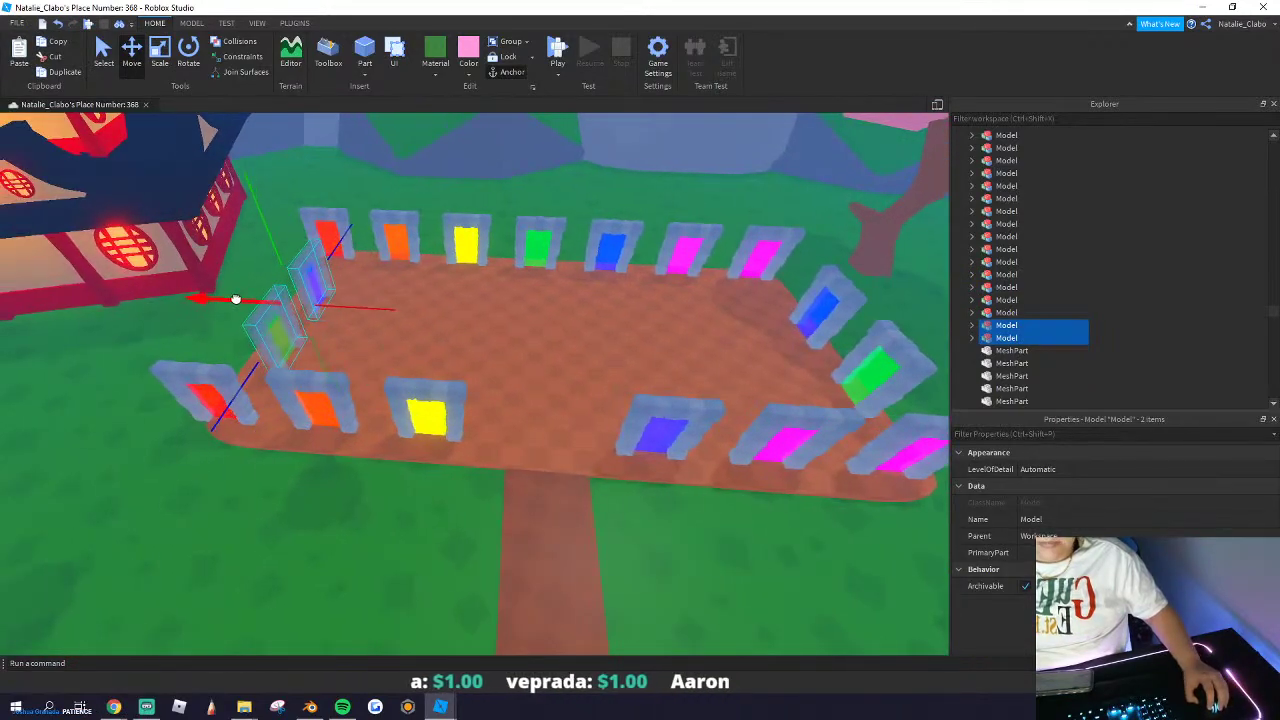
Step: Delete the two red portals at the platform corners nearest the pagoda
{"action": "left_click", "coordinate": [352, 238]}
{"action": "left_click", "coordinate": [336, 240]}
{"action": "left_click", "coordinate": [222, 406], "text": "ctrl"}
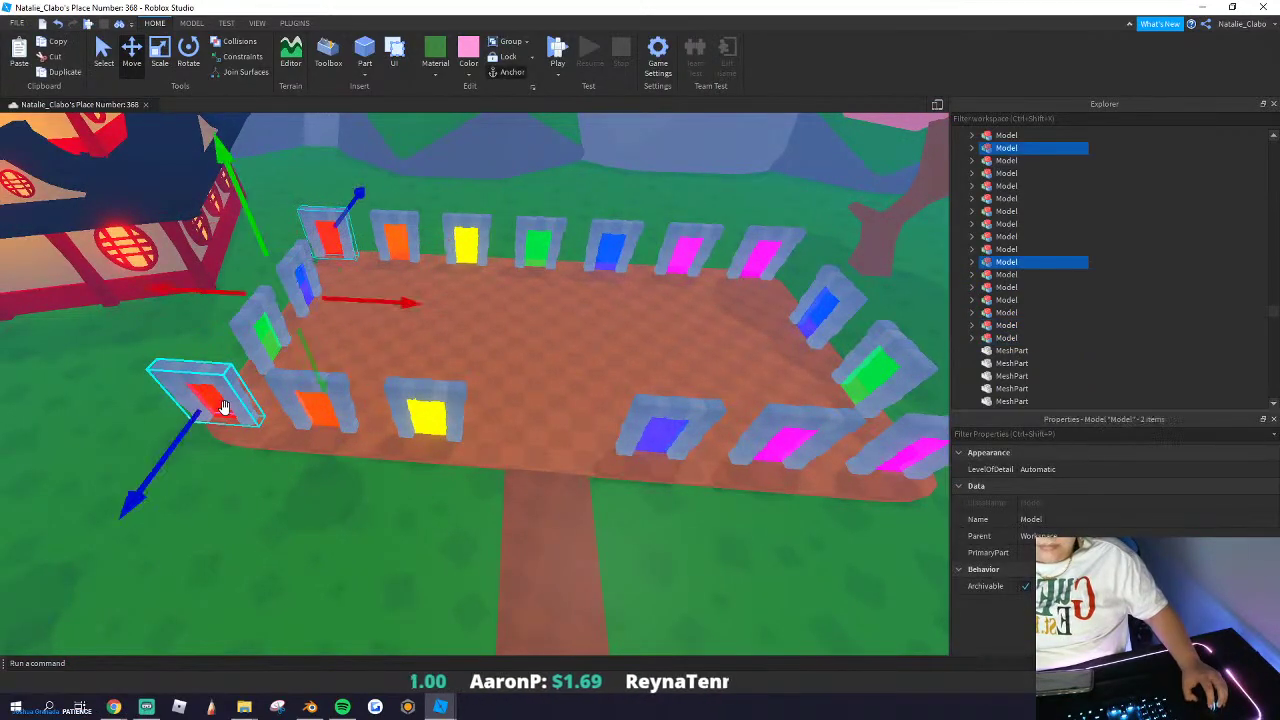
{"action": "right_click", "coordinate": [225, 408]}
{"action": "left_click", "coordinate": [296, 141]}
Step: Delete the outermost pink portal at the end of the near row by the tree
{"action": "right_click_drag", "start_coordinate": [414, 297], "coordinate": [449, 343]}
{"action": "scroll", "coordinate": [417, 297], "scroll_direction": "down", "scroll_amount": 5}
{"action": "scroll", "coordinate": [417, 297], "scroll_direction": "up", "scroll_amount": 4}
{"action": "scroll", "coordinate": [449, 343], "scroll_direction": "down", "scroll_amount": 2}
{"action": "left_click", "coordinate": [761, 428]}
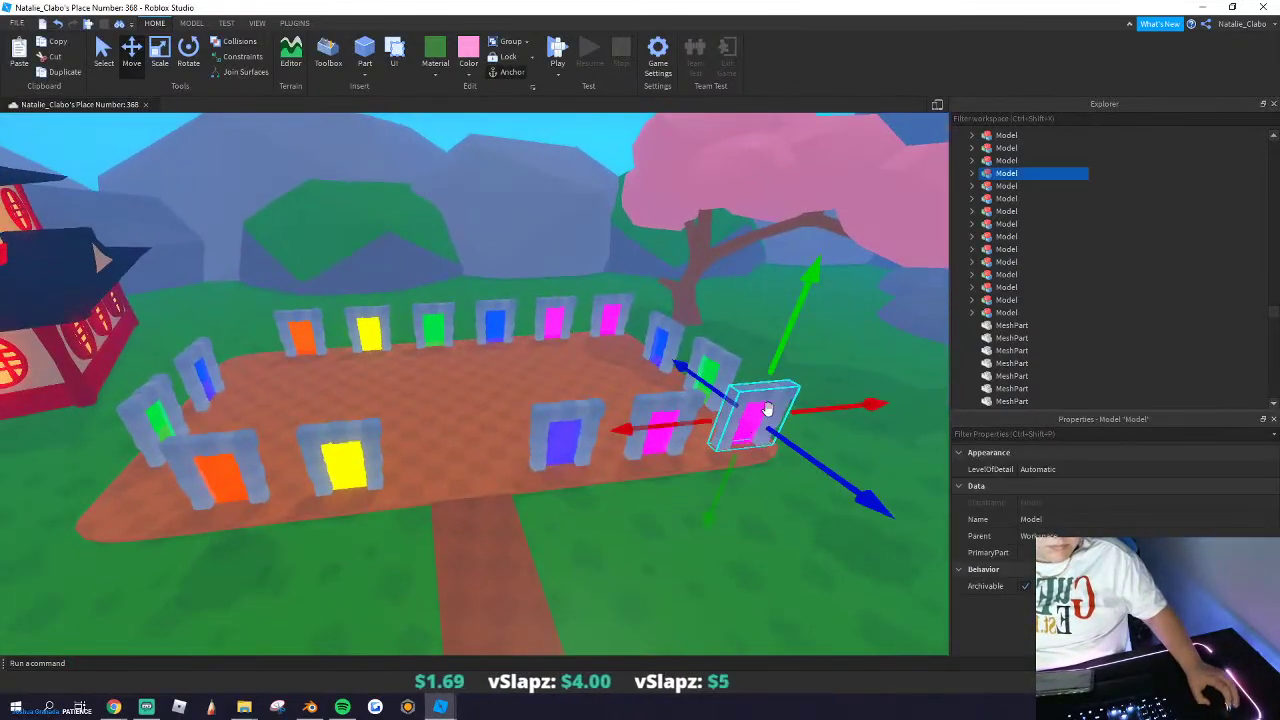
{"action": "right_click", "coordinate": [738, 455]}
{"action": "left_click", "coordinate": [781, 166]}
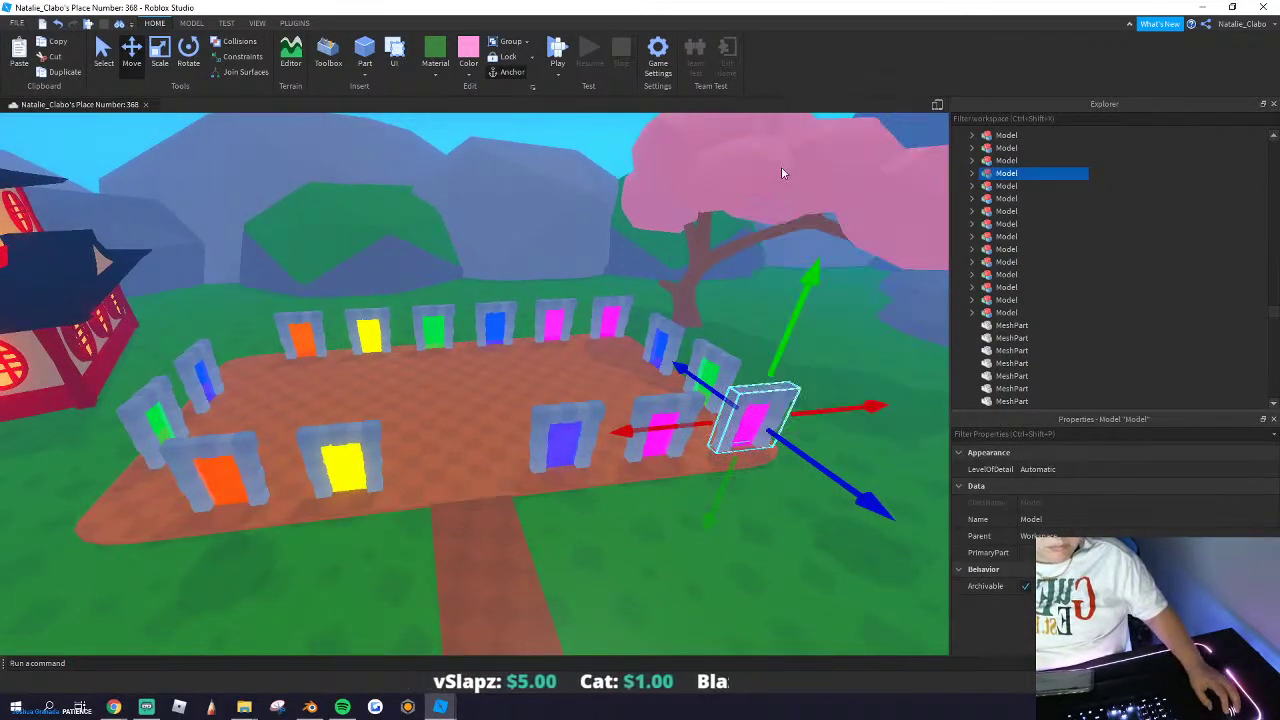
Step: Select the six portals of the far row and shift them sideways to centre them on the path
{"action": "left_click", "coordinate": [603, 334]}
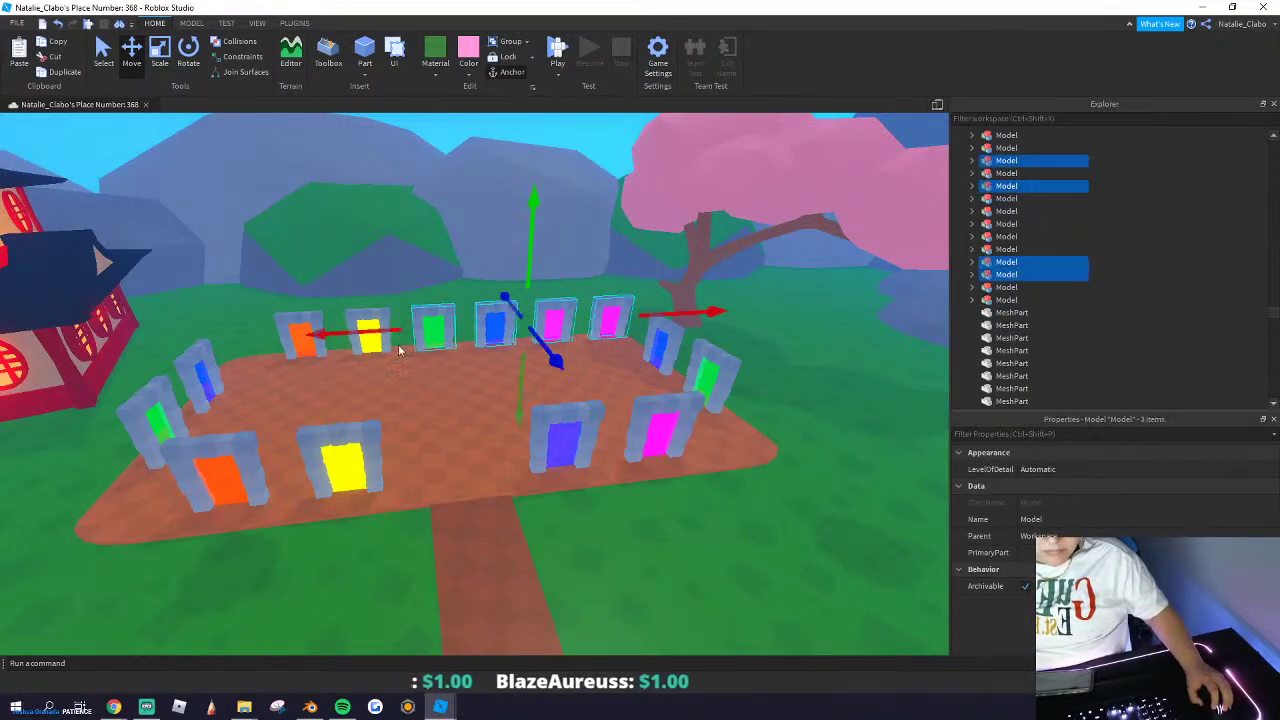
{"action": "left_click", "coordinate": [292, 343], "text": "ctrl"}
{"action": "right_click_drag", "start_coordinate": [307, 343], "coordinate": [309, 343]}
{"action": "key", "text": "s"}
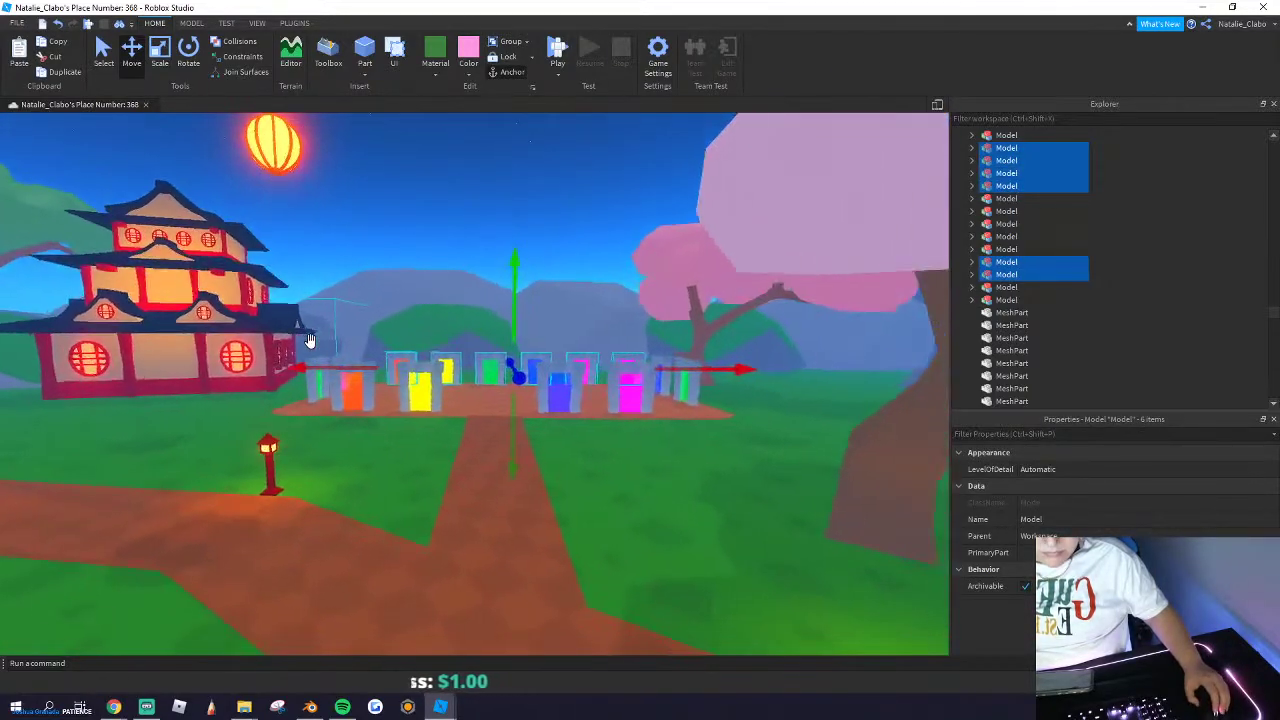
{"action": "key", "text": "w"}
{"action": "left_click_drag", "start_coordinate": [698, 369], "coordinate": [697, 369]}
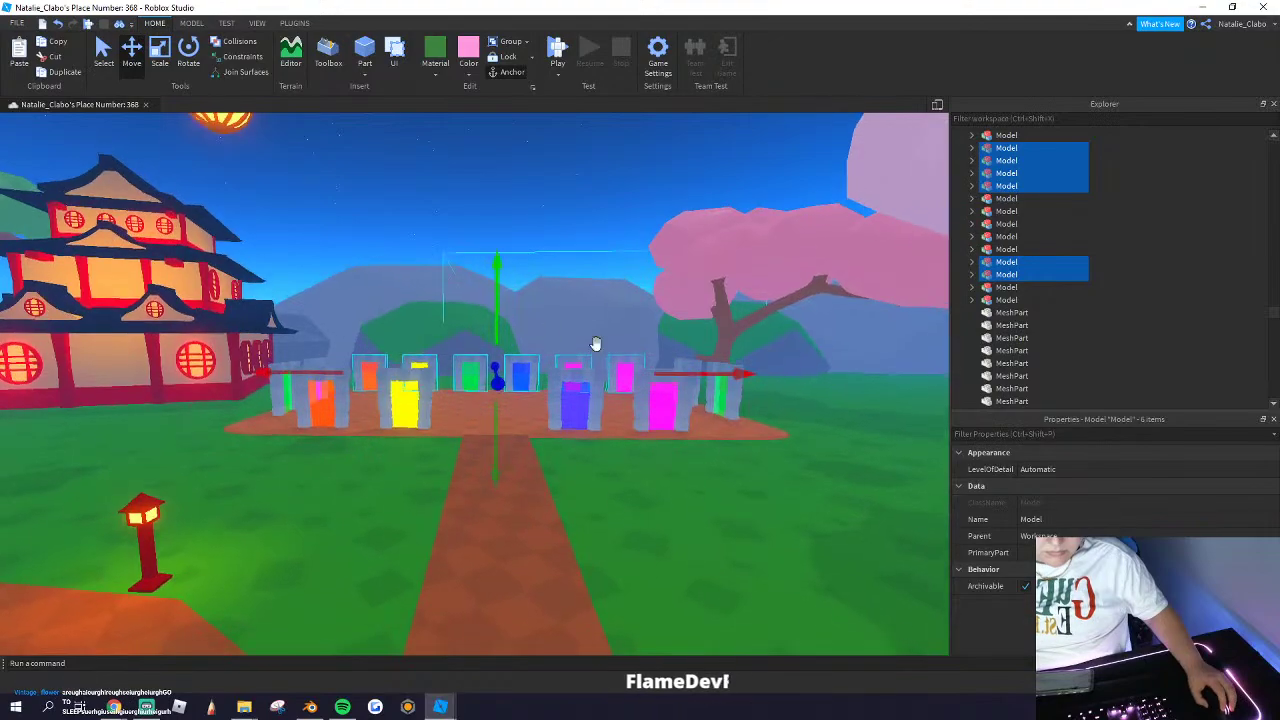
{"action": "right_click_drag", "start_coordinate": [594, 346], "coordinate": [594, 346]}
{"action": "key", "text": "e"}
{"action": "left_click", "coordinate": [457, 225]}
Step: Shift the near row's pink, indigo, yellow and orange portals sideways so they sit evenly on both sides of the path
{"action": "right_click_drag", "start_coordinate": [491, 286], "coordinate": [491, 286]}
{"action": "key", "text": "w"}
{"action": "left_click_drag", "start_coordinate": [612, 458], "coordinate": [642, 456]}
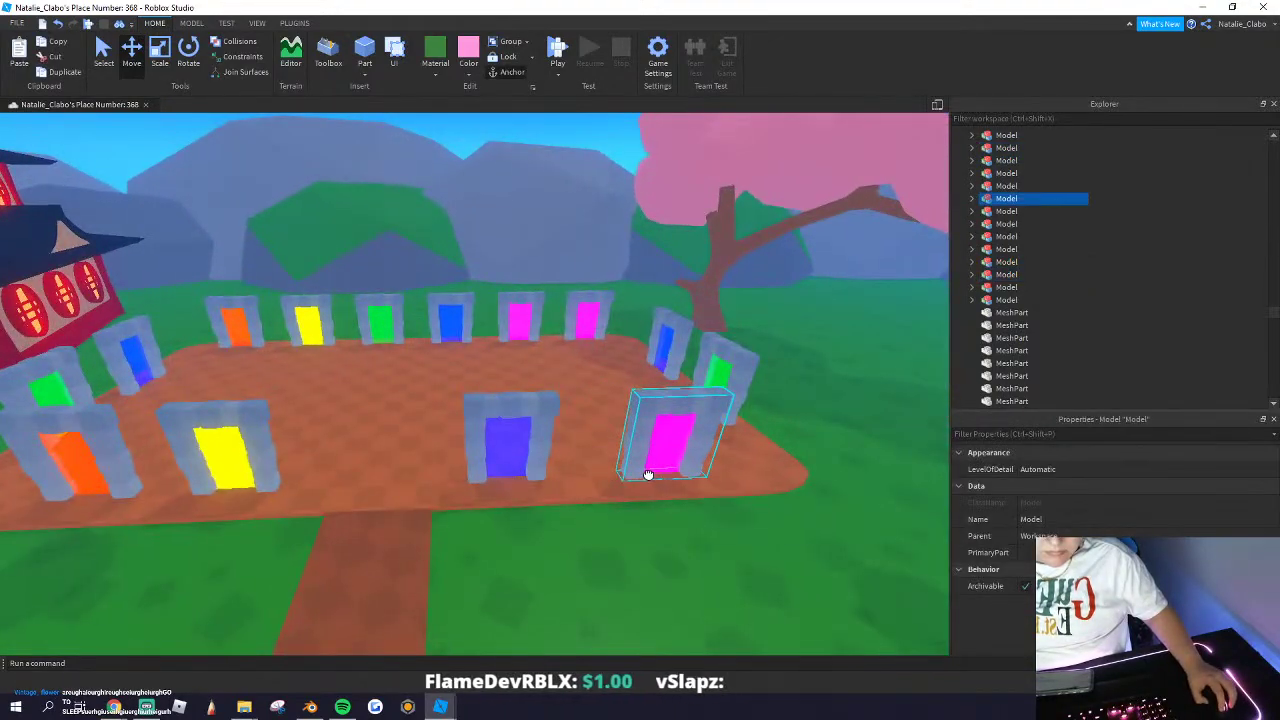
{"action": "left_click", "coordinate": [515, 468]}
{"action": "key", "text": "a"}
{"action": "left_click", "coordinate": [316, 471]}
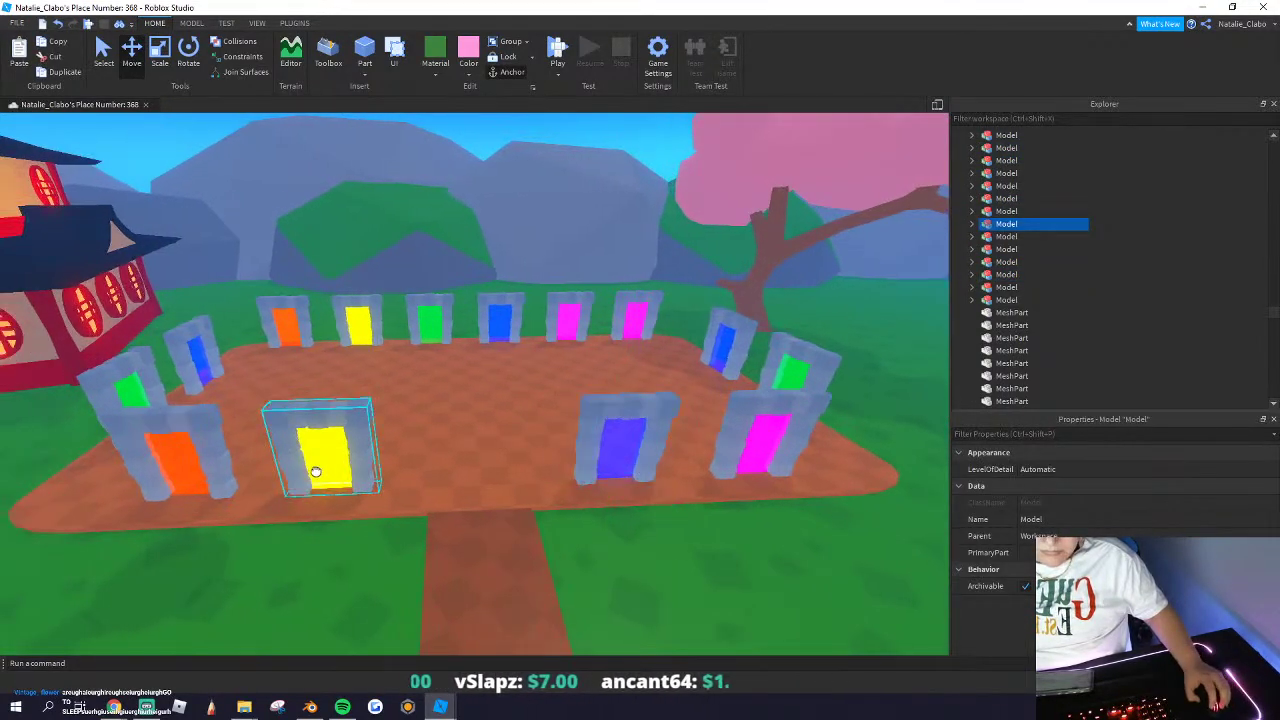
{"action": "left_click", "coordinate": [157, 487]}
{"action": "left_click_drag", "start_coordinate": [155, 503], "coordinate": [170, 500]}
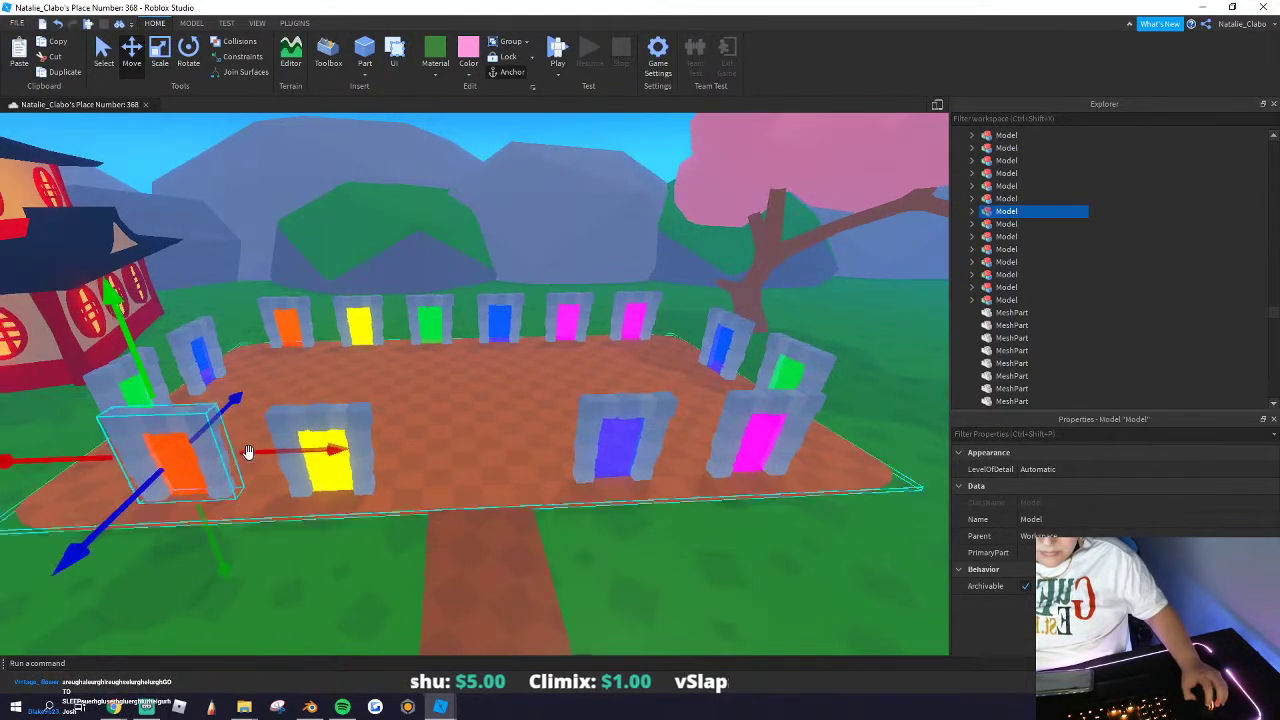
Step: Deselect the portal and look over the fountain plaza and the surrounding map from above
{"action": "key", "text": "s"}
{"action": "left_click", "coordinate": [269, 301]}
{"action": "right_click_drag", "start_coordinate": [246, 452], "coordinate": [273, 312]}
{"action": "key", "text": "s"}
{"action": "right_click_drag", "start_coordinate": [273, 311], "coordinate": [273, 311]}
{"action": "key", "text": "w"}
{"action": "key", "text": "d"}
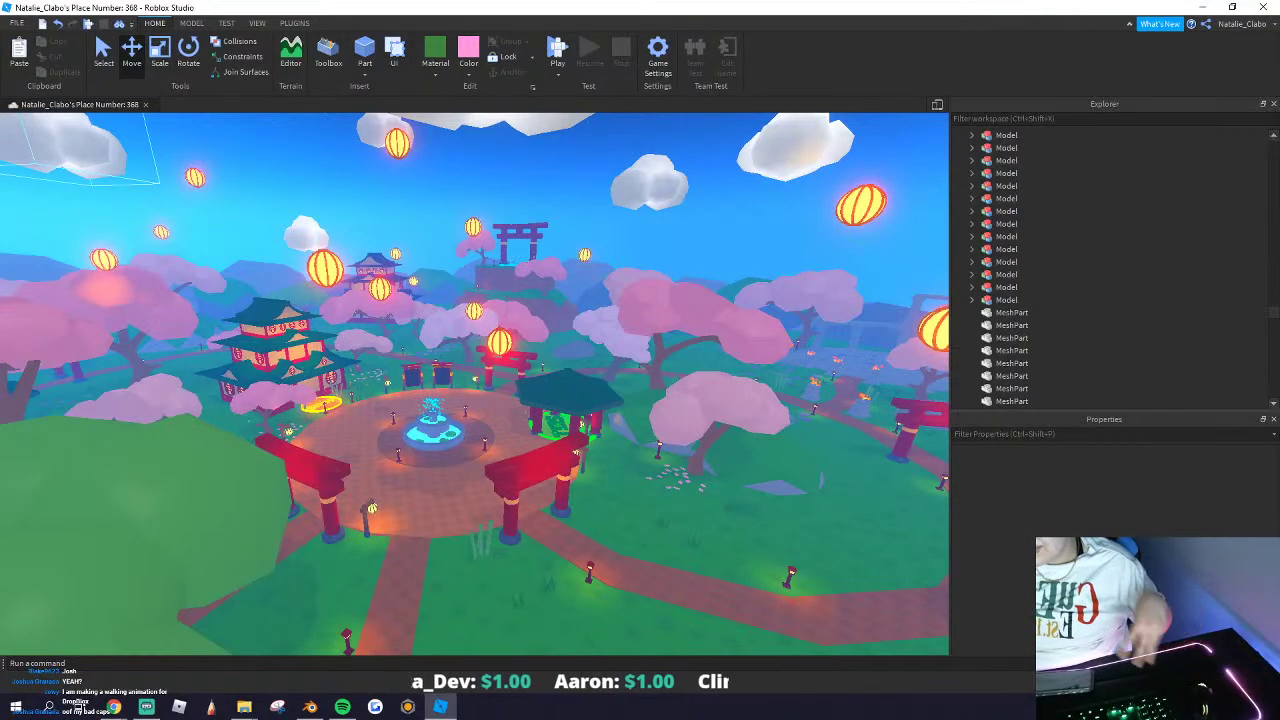
Step: Duplicate the two red-framed notice boards at the fountain plaza and move the copies to the path before the portal platform
{"action": "left_click", "coordinate": [166, 404]}
{"action": "key", "text": "f"}
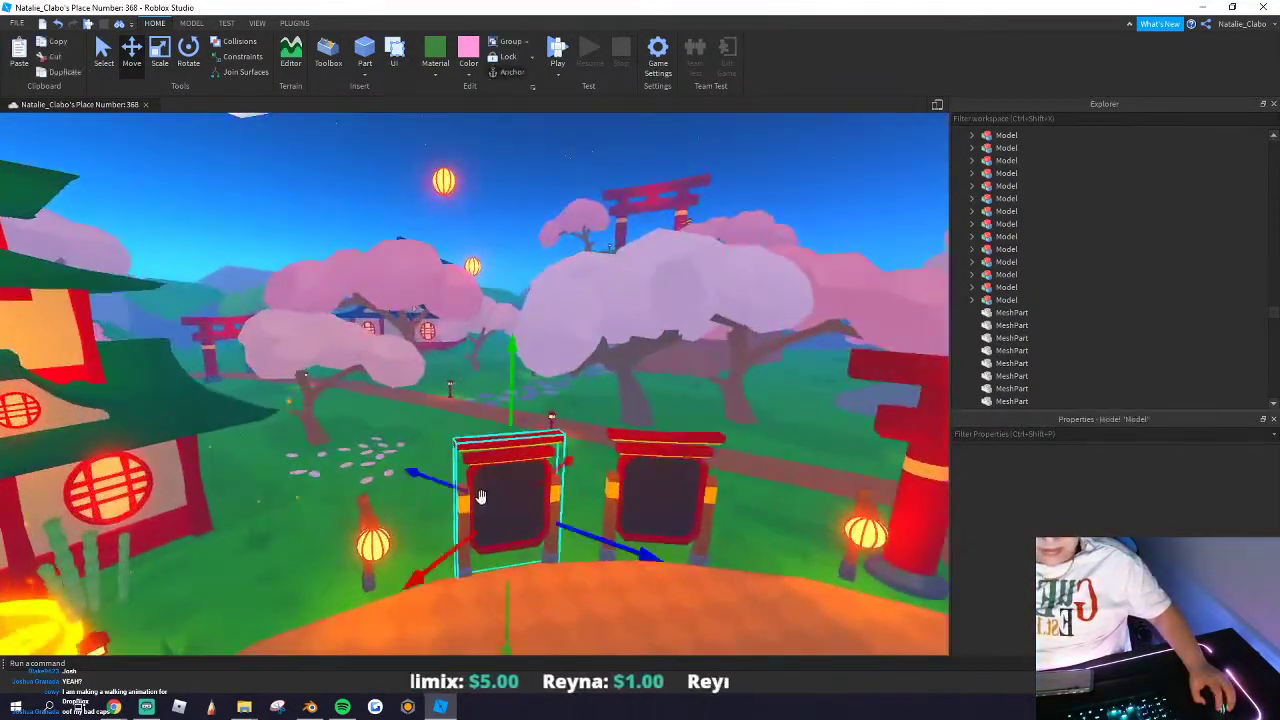
{"action": "left_click", "coordinate": [685, 494], "text": "ctrl"}
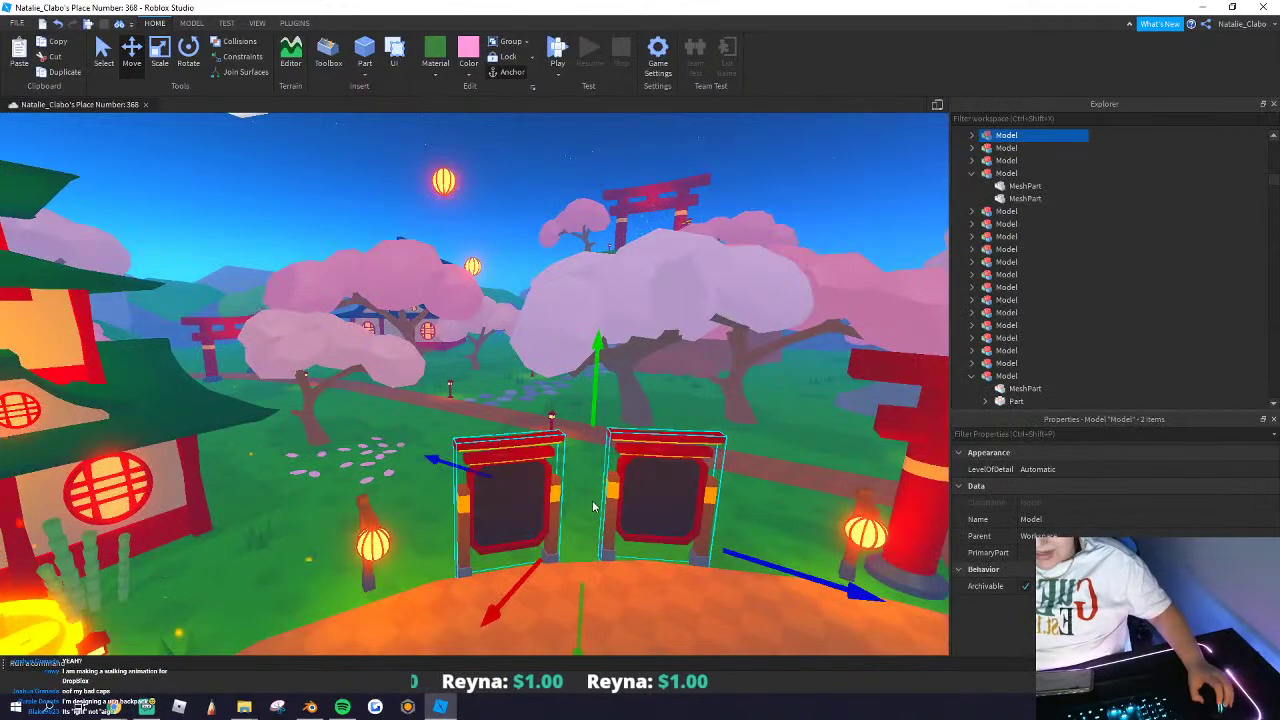
{"action": "key", "text": "ctrl+d"}
{"action": "right_click_drag", "start_coordinate": [540, 397], "coordinate": [540, 397]}
{"action": "key", "text": "s"}
{"action": "left_click_drag", "start_coordinate": [378, 345], "coordinate": [543, 351]}
{"action": "right_click_drag", "start_coordinate": [540, 364], "coordinate": [543, 351]}
{"action": "key", "text": "w"}
{"action": "left_click_drag", "start_coordinate": [543, 351], "coordinate": [544, 445]}
{"action": "key", "text": "s"}
Step: Rotate the two copied notice boards about the vertical axis to face outward along the path
{"action": "left_click", "coordinate": [188, 54]}
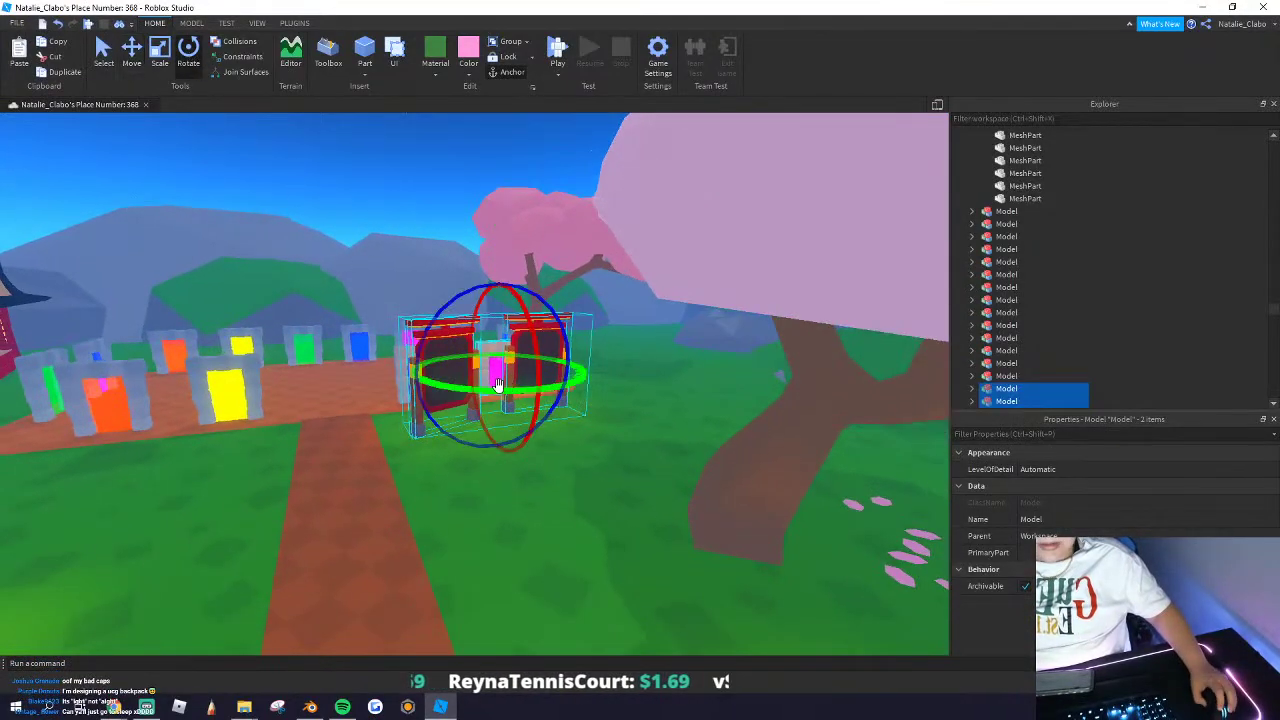
{"action": "left_click_drag", "start_coordinate": [498, 385], "coordinate": [284, 452]}
{"action": "left_click", "coordinate": [466, 326]}
{"action": "key", "text": "w"}
{"action": "right_click_drag", "start_coordinate": [400, 463], "coordinate": [284, 452]}
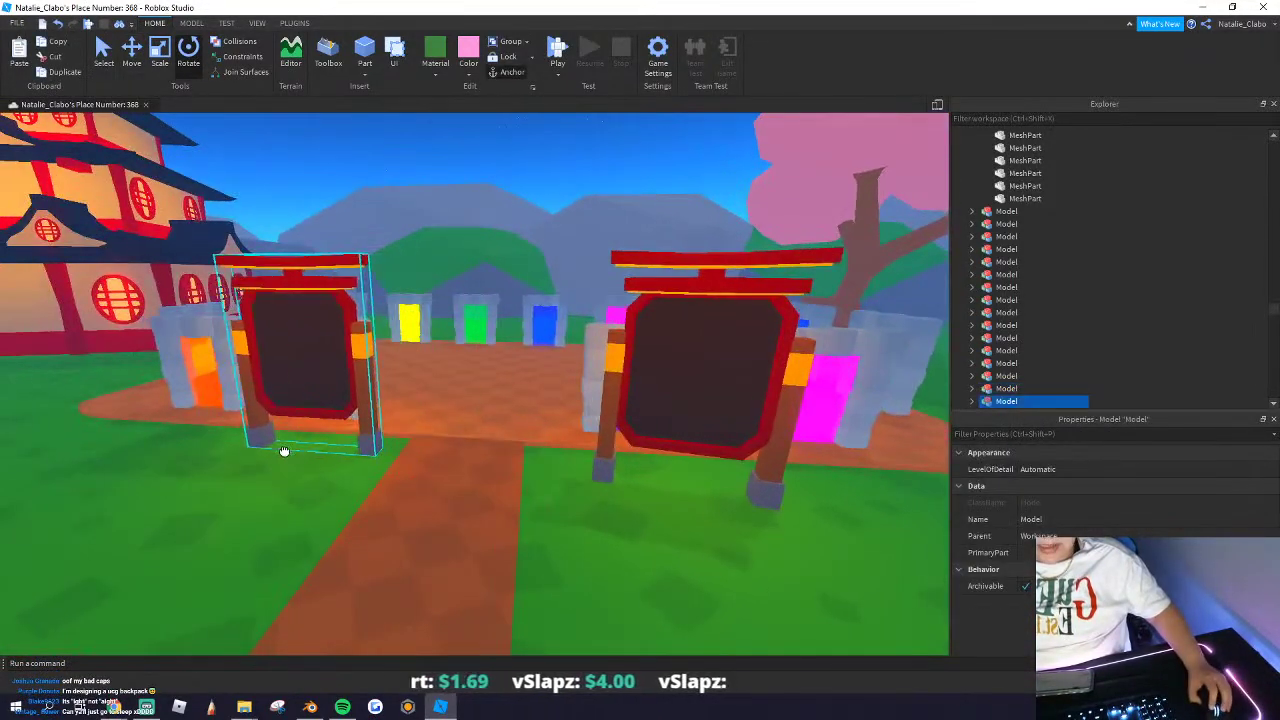
Step: Place the copied notice board nearer the pagoda on the grass beside the path, just before the platform
{"action": "left_click_drag", "start_coordinate": [284, 452], "coordinate": [277, 502]}
{"action": "key", "text": "s"}
{"action": "left_click_drag", "start_coordinate": [350, 405], "coordinate": [197, 402]}
{"action": "key", "text": "w"}
{"action": "right_click_drag", "start_coordinate": [449, 490], "coordinate": [449, 517]}
{"action": "key", "text": "s"}
{"action": "mouse_move", "coordinate": [451, 474]}
{"action": "left_mouse_down"}
{"action": "mouse_move", "coordinate": [434, 480]}
{"action": "mouse_move", "coordinate": [454, 476]}
{"action": "left_mouse_up"}
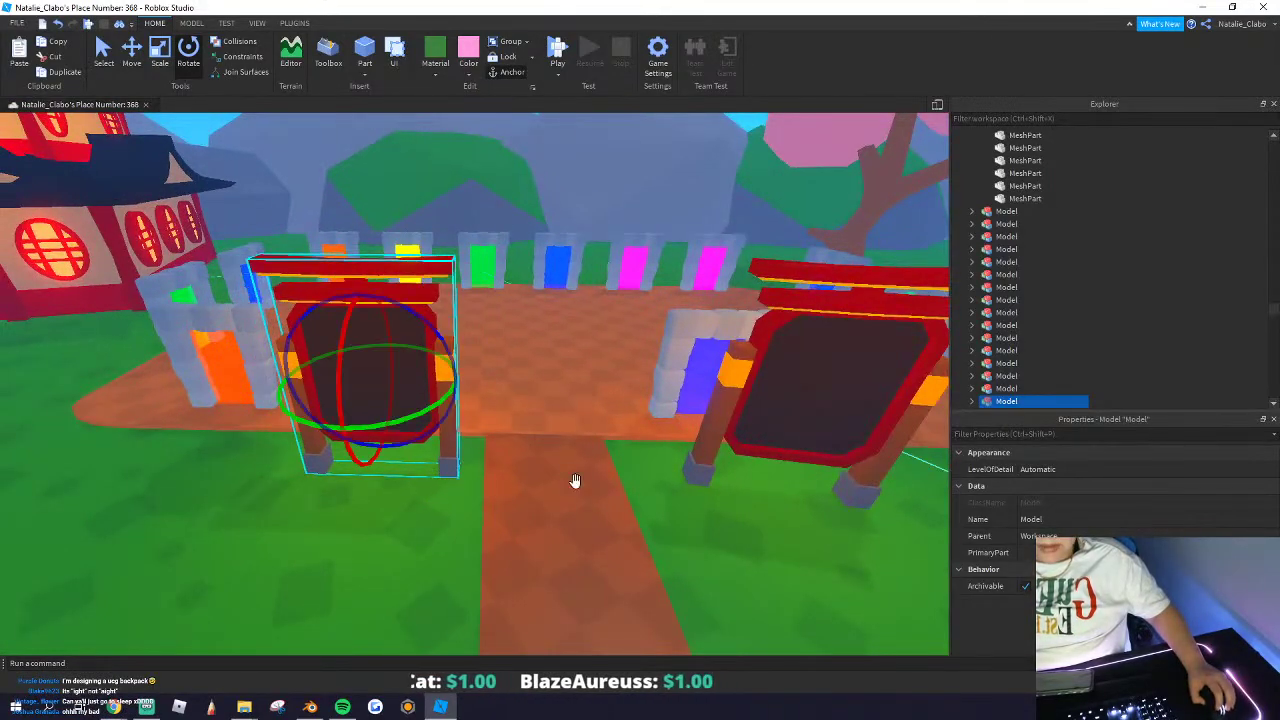
Step: Place the other copied notice board on the tree side of the path, level with the first, and deselect it
{"action": "left_click_drag", "start_coordinate": [695, 471], "coordinate": [670, 490]}
{"action": "key", "text": "s"}
{"action": "right_click_drag", "start_coordinate": [455, 212], "coordinate": [455, 180]}
{"action": "left_click", "coordinate": [455, 212]}
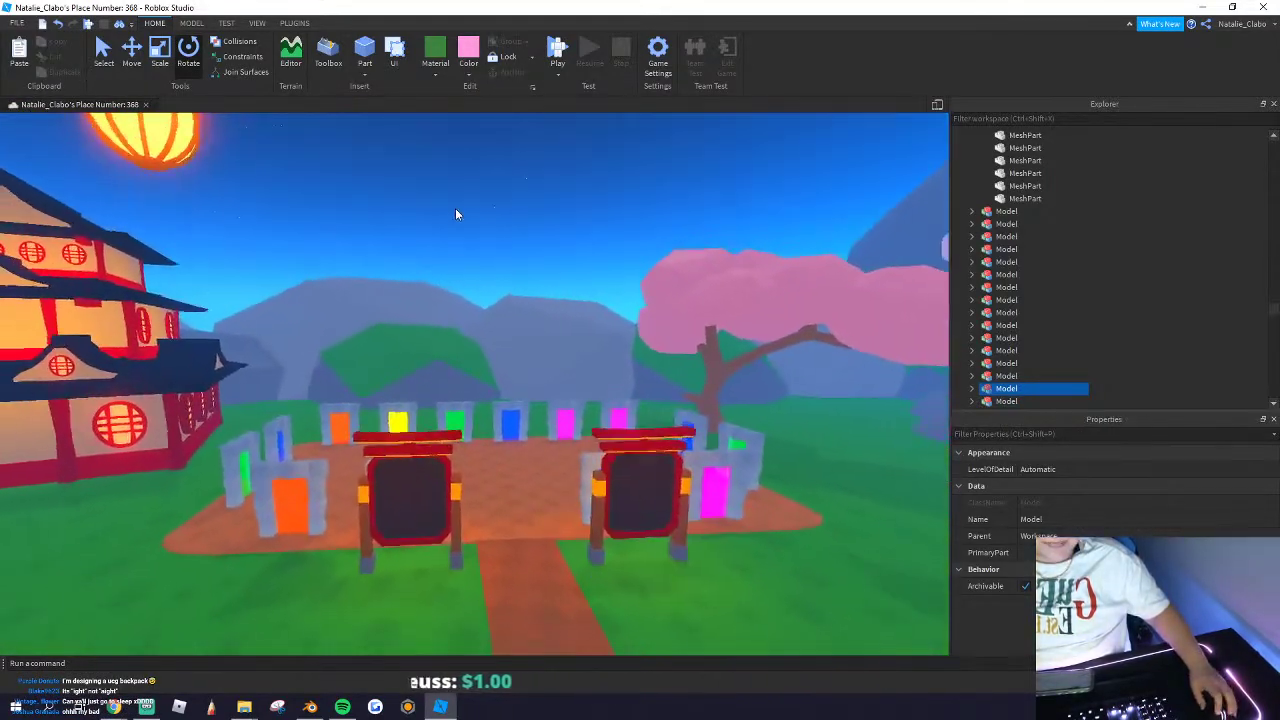
{"action": "key", "text": "s"}
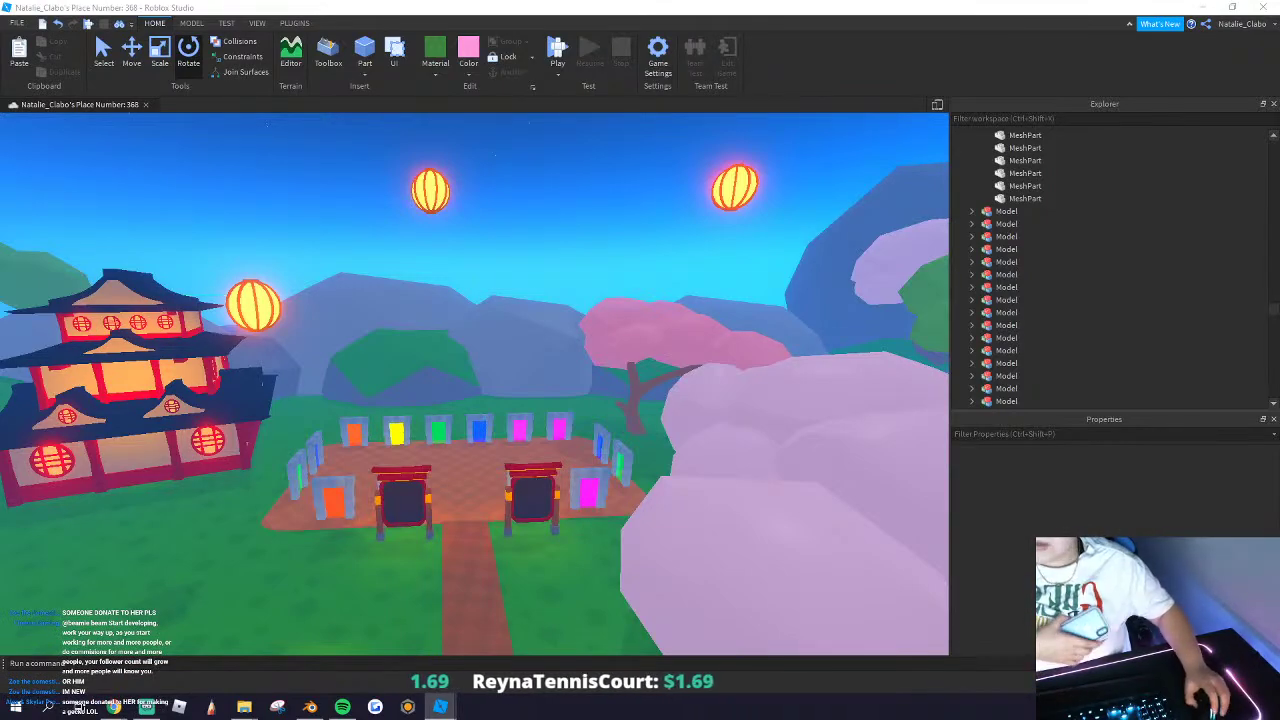
{"action": "scroll", "coordinate": [426, 394], "scroll_direction": "up", "scroll_amount": 3}
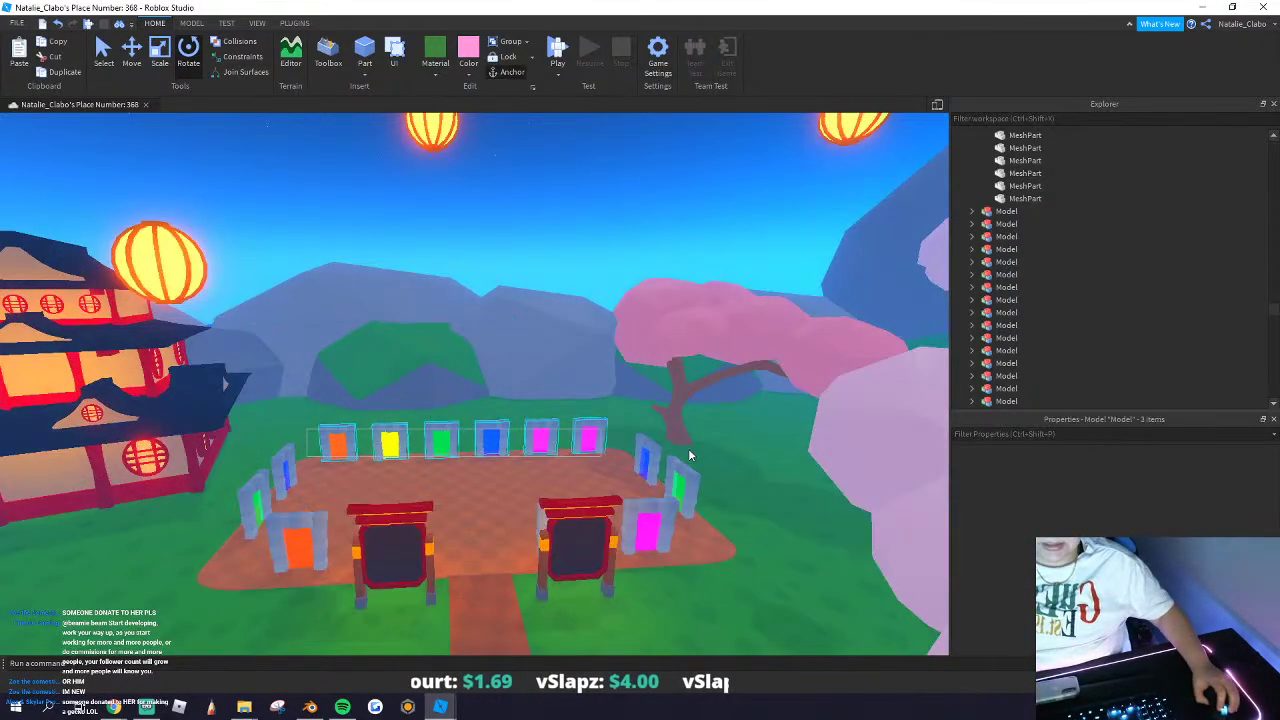
Step: Delete the row of six square-framed portals along the back edge of the platform
{"action": "left_click_drag", "start_coordinate": [689, 455], "coordinate": [622, 447]}
{"action": "right_click_drag", "start_coordinate": [620, 446], "coordinate": [565, 434]}
{"action": "right_click", "coordinate": [563, 431]}
{"action": "left_click", "coordinate": [618, 162]}
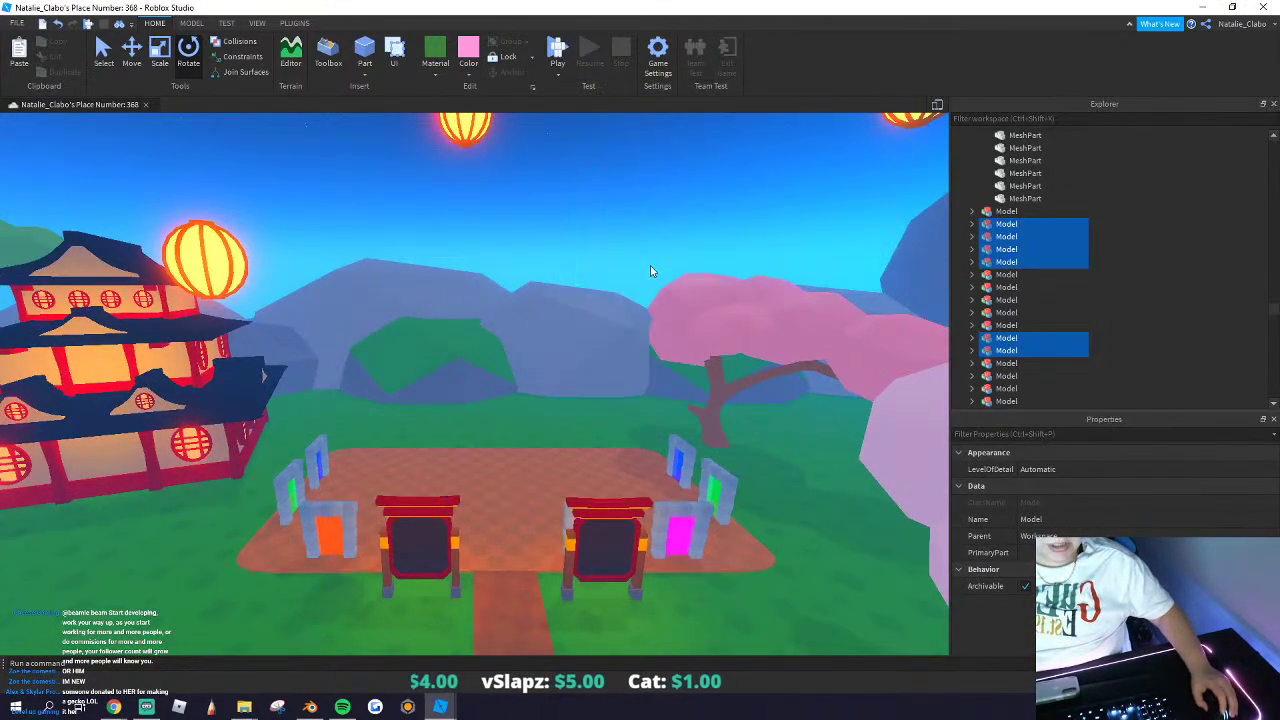
Step: Delete the square-framed portals on the cherry-tree side and the pagoda side of the platform
{"action": "left_click_drag", "start_coordinate": [648, 430], "coordinate": [737, 537]}
{"action": "right_click", "coordinate": [674, 490]}
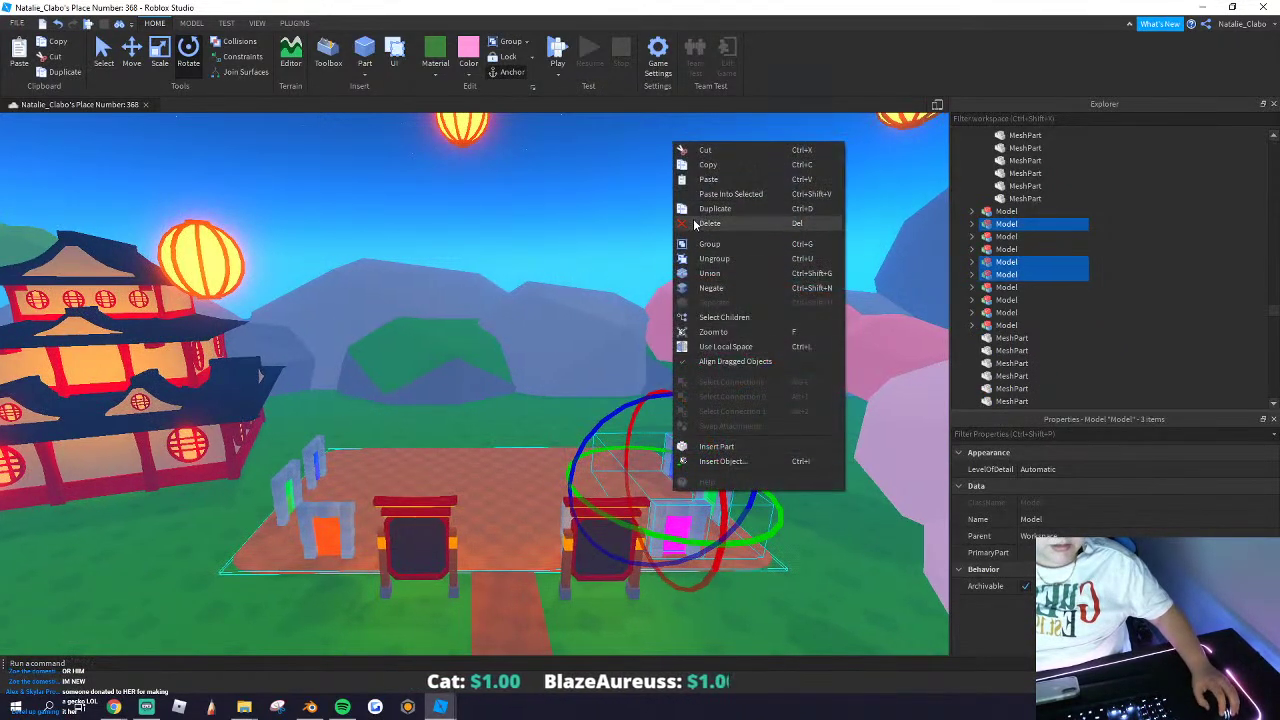
{"action": "left_click", "coordinate": [708, 223]}
{"action": "left_click_drag", "start_coordinate": [367, 436], "coordinate": [275, 574]}
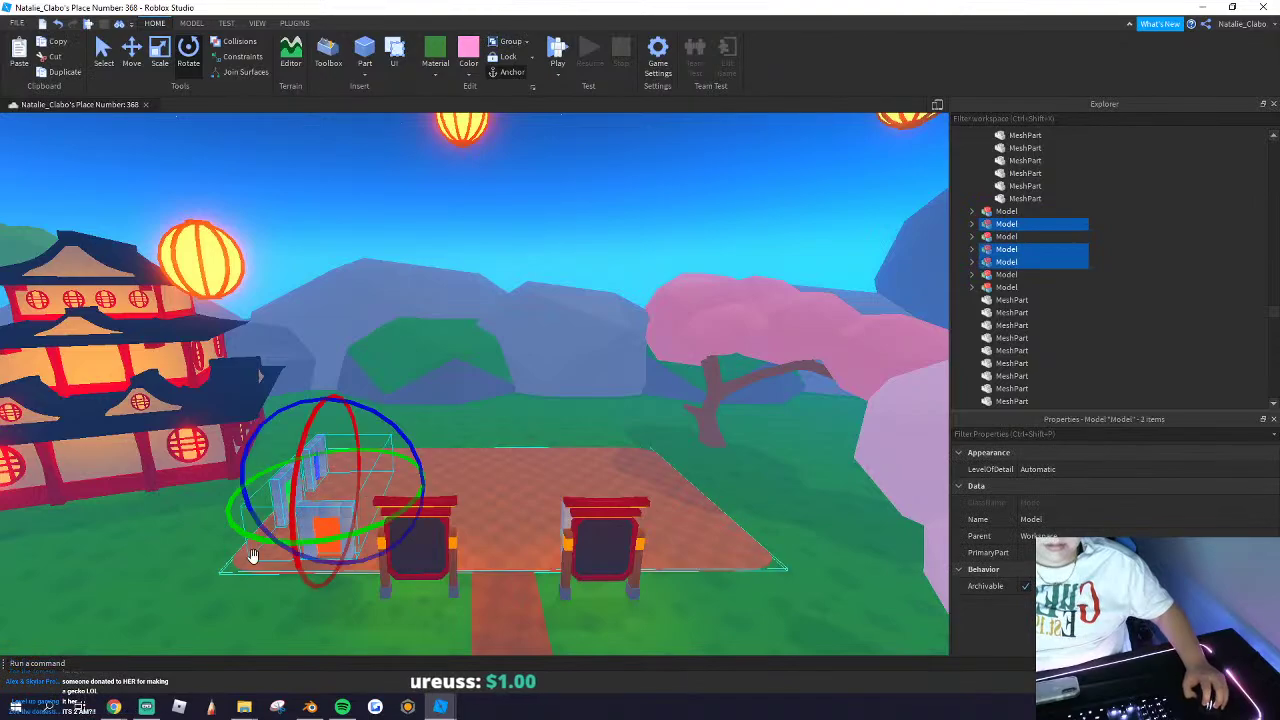
{"action": "right_click", "coordinate": [293, 519]}
{"action": "left_click", "coordinate": [348, 252]}
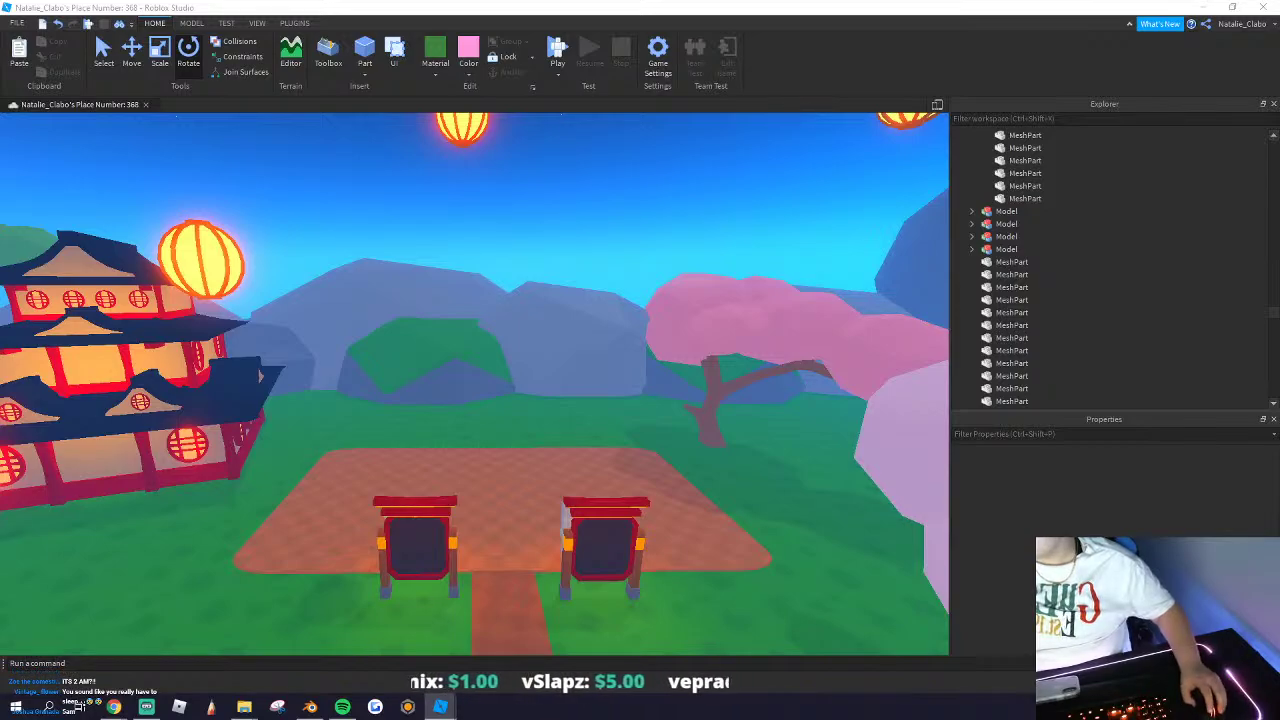
Step: Paste the set of six round stone portals and move them onto the checkered platform
{"action": "left_click", "coordinate": [335, 275]}
{"action": "right_click", "coordinate": [345, 208]}
{"action": "left_click", "coordinate": [379, 246]}
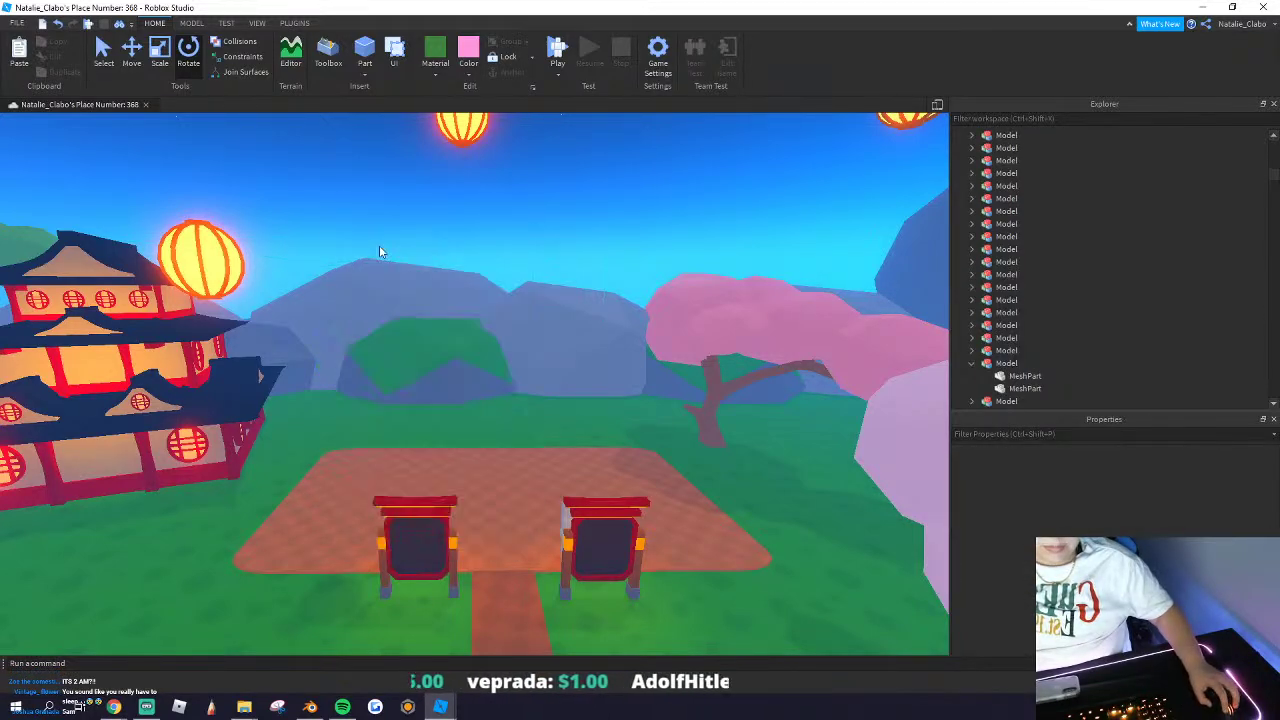
{"action": "scroll", "coordinate": [461, 418], "scroll_direction": "up", "scroll_amount": 3}
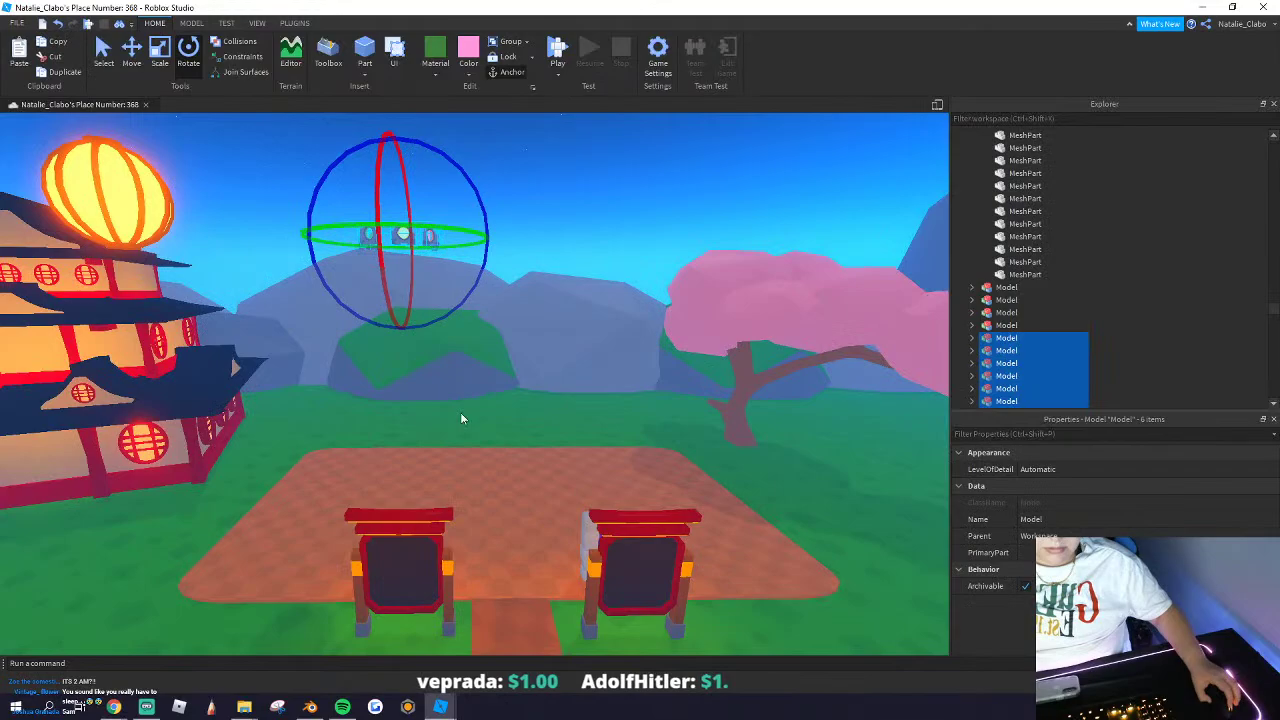
{"action": "scroll", "coordinate": [440, 290], "scroll_direction": "up", "scroll_amount": 2}
{"action": "key", "text": "ctrl+2"}
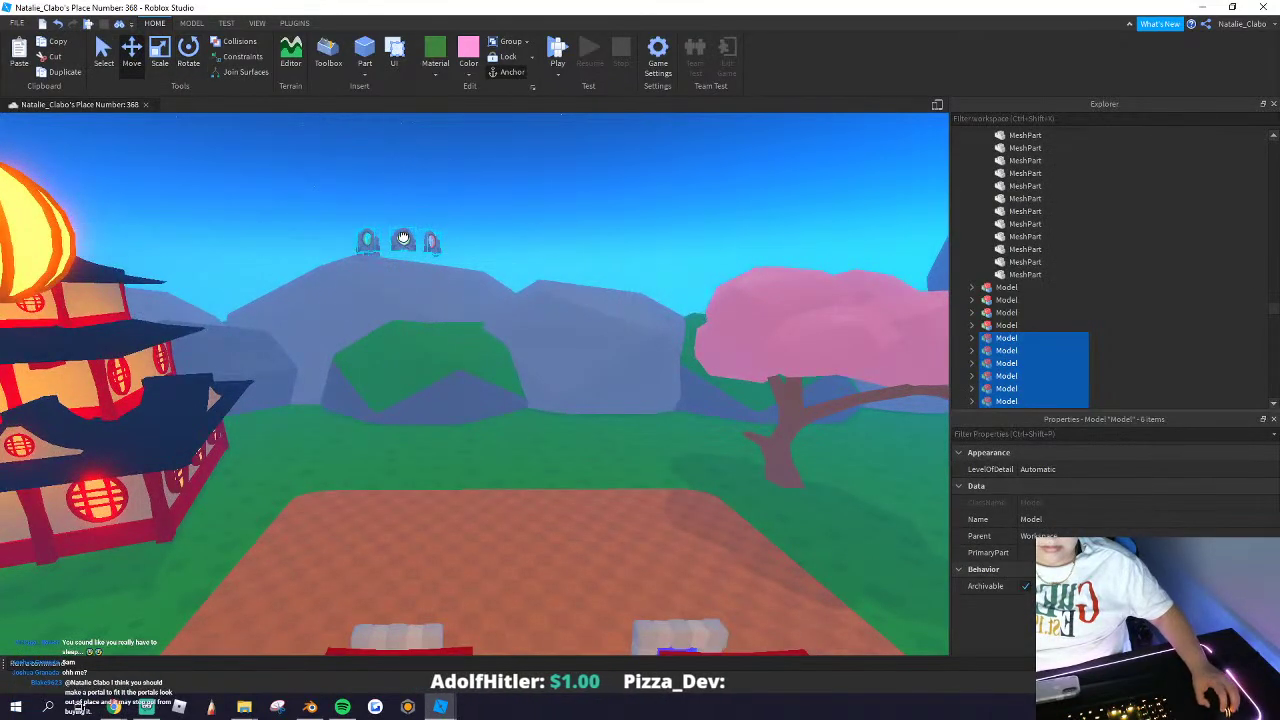
{"action": "scroll", "coordinate": [403, 238], "scroll_direction": "up", "scroll_amount": 5}
{"action": "scroll", "coordinate": [509, 187], "scroll_direction": "up", "scroll_amount": 3}
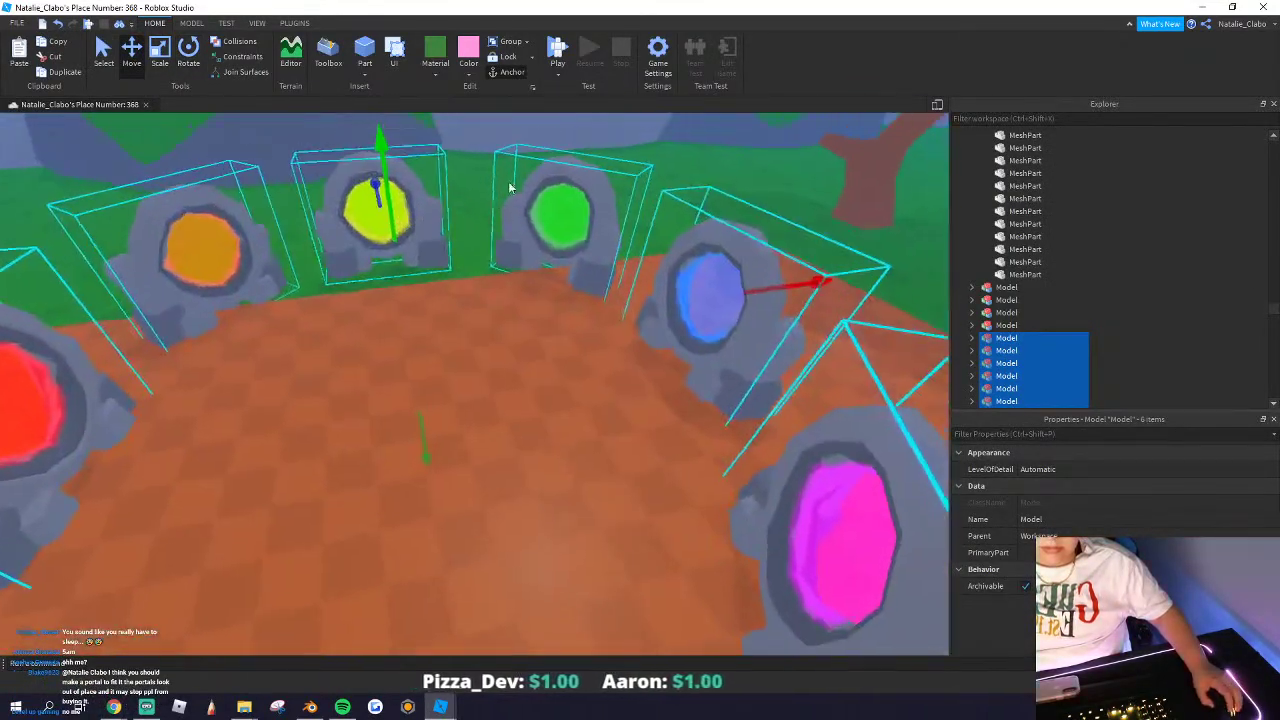
{"action": "scroll", "coordinate": [509, 187], "scroll_direction": "down", "scroll_amount": 2}
Step: Delete the two leftover square-framed portals at the front of the platform, behind the notice boards
{"action": "left_click", "coordinate": [640, 246]}
{"action": "scroll", "coordinate": [648, 249], "scroll_direction": "down", "scroll_amount": 3}
{"action": "left_click_drag", "start_coordinate": [686, 511], "coordinate": [600, 517]}
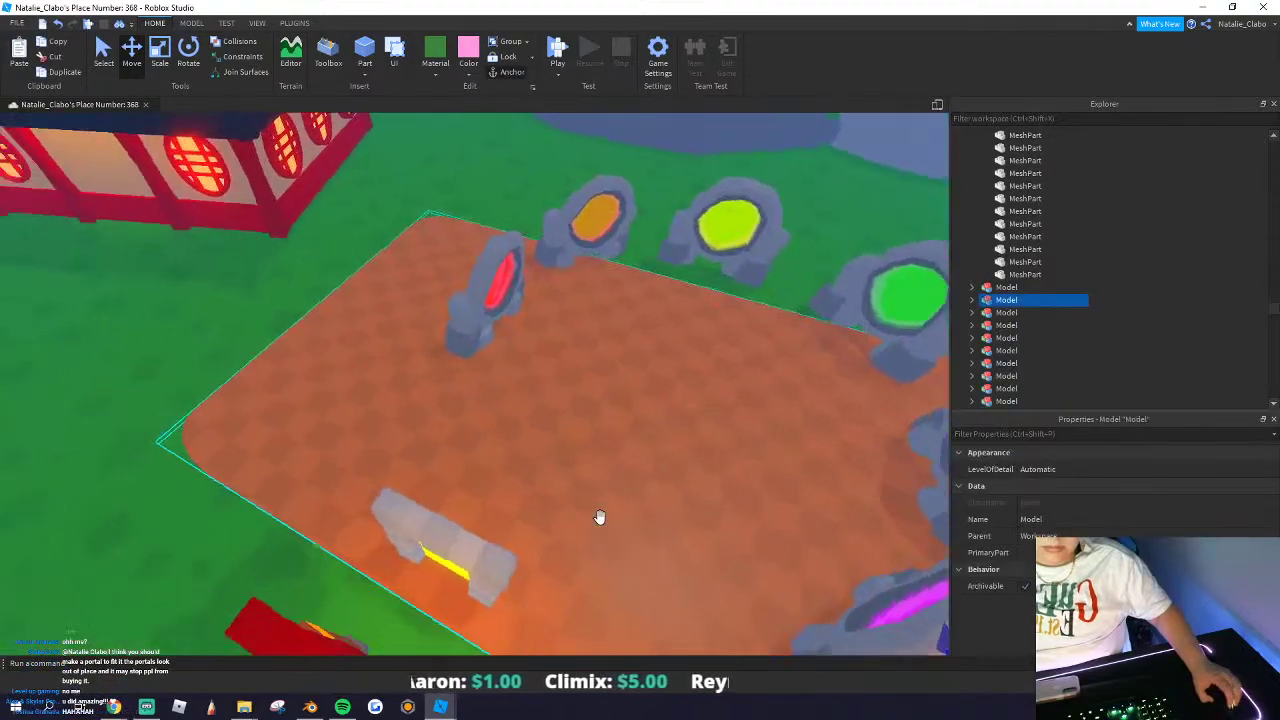
{"action": "left_click", "coordinate": [467, 525]}
{"action": "right_click", "coordinate": [455, 450]}
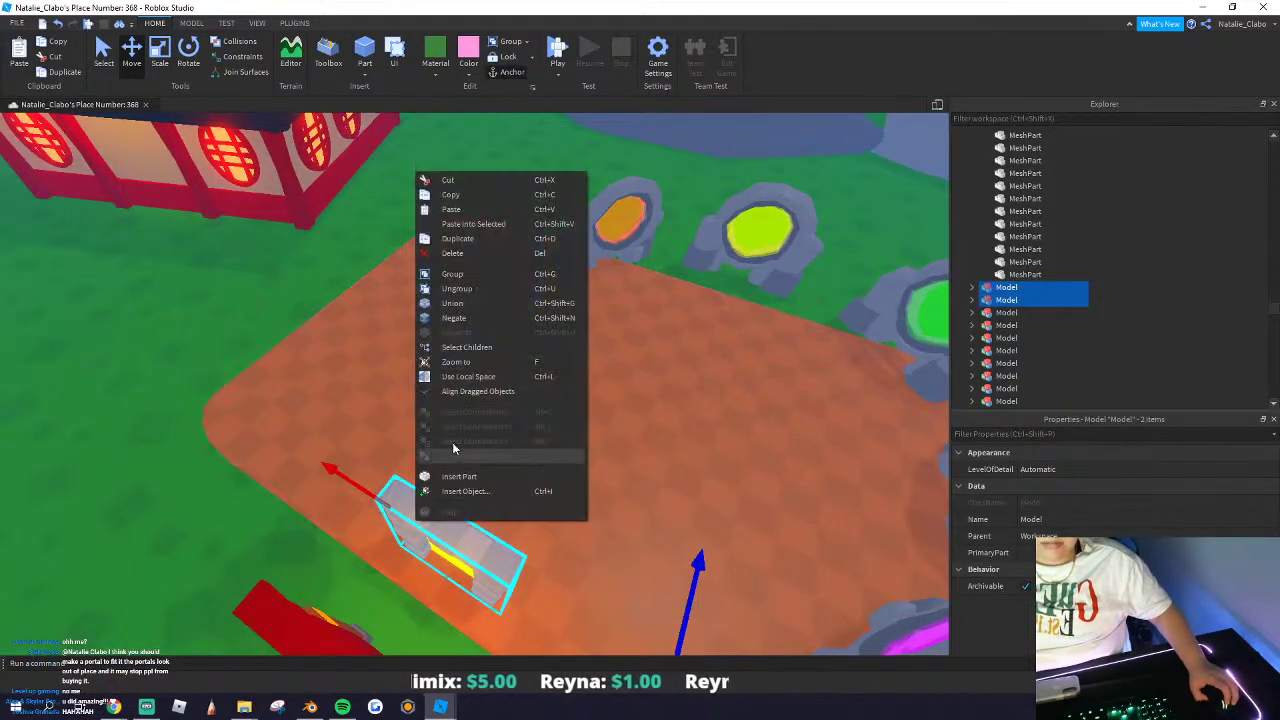
{"action": "left_click", "coordinate": [450, 253]}
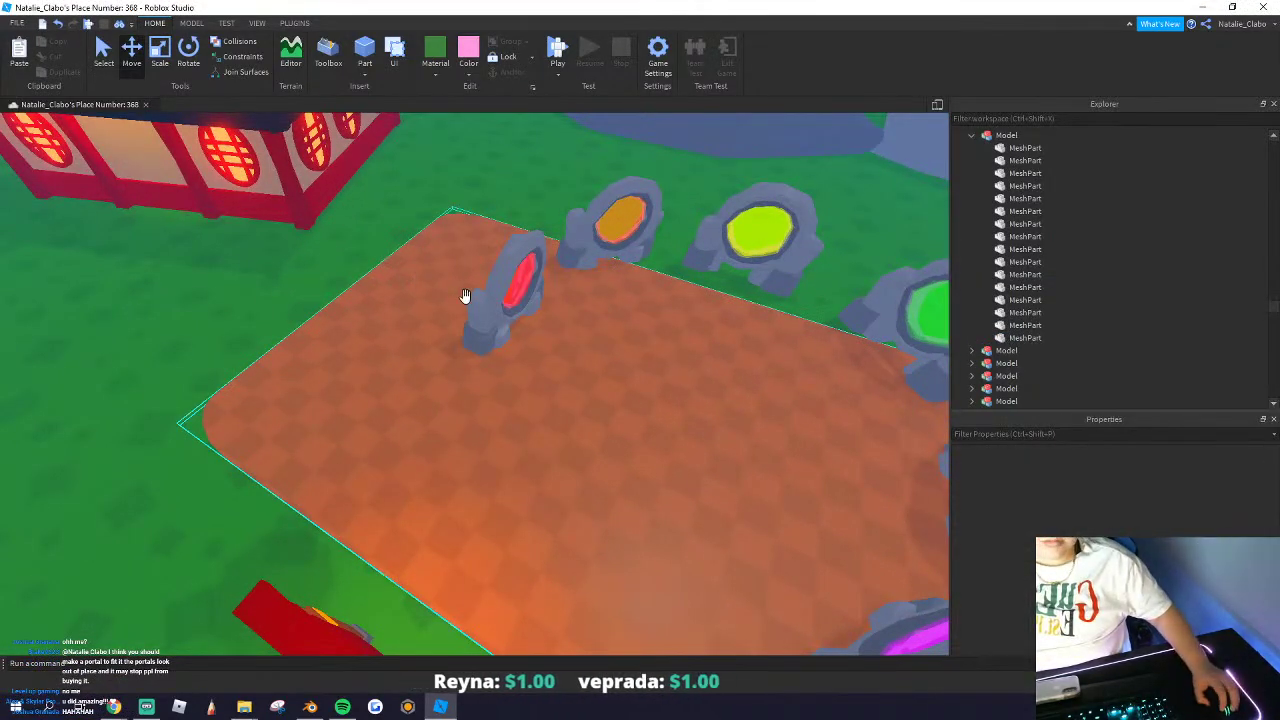
Step: Place the red and orange round portals side by side at the pagoda end of the platform's back edge
{"action": "left_click_drag", "start_coordinate": [498, 302], "coordinate": [408, 393]}
{"action": "right_click_drag", "start_coordinate": [387, 395], "coordinate": [408, 393]}
{"action": "left_click_drag", "start_coordinate": [491, 330], "coordinate": [536, 400]}
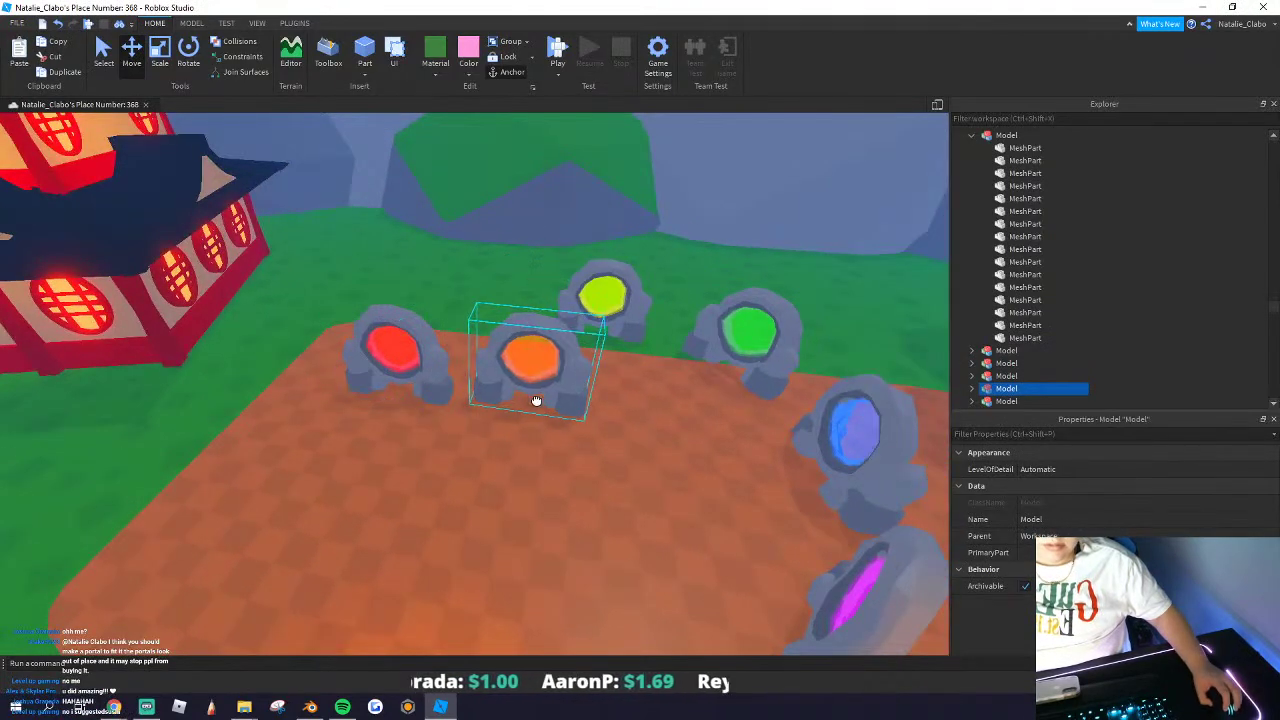
{"action": "right_click_drag", "start_coordinate": [532, 397], "coordinate": [525, 320]}
Step: Line up the yellow, blue and green round portals beside the orange one along the platform's back edge
{"action": "scroll", "coordinate": [530, 390], "scroll_direction": "down", "scroll_amount": 3}
{"action": "left_click_drag", "start_coordinate": [525, 320], "coordinate": [582, 390]}
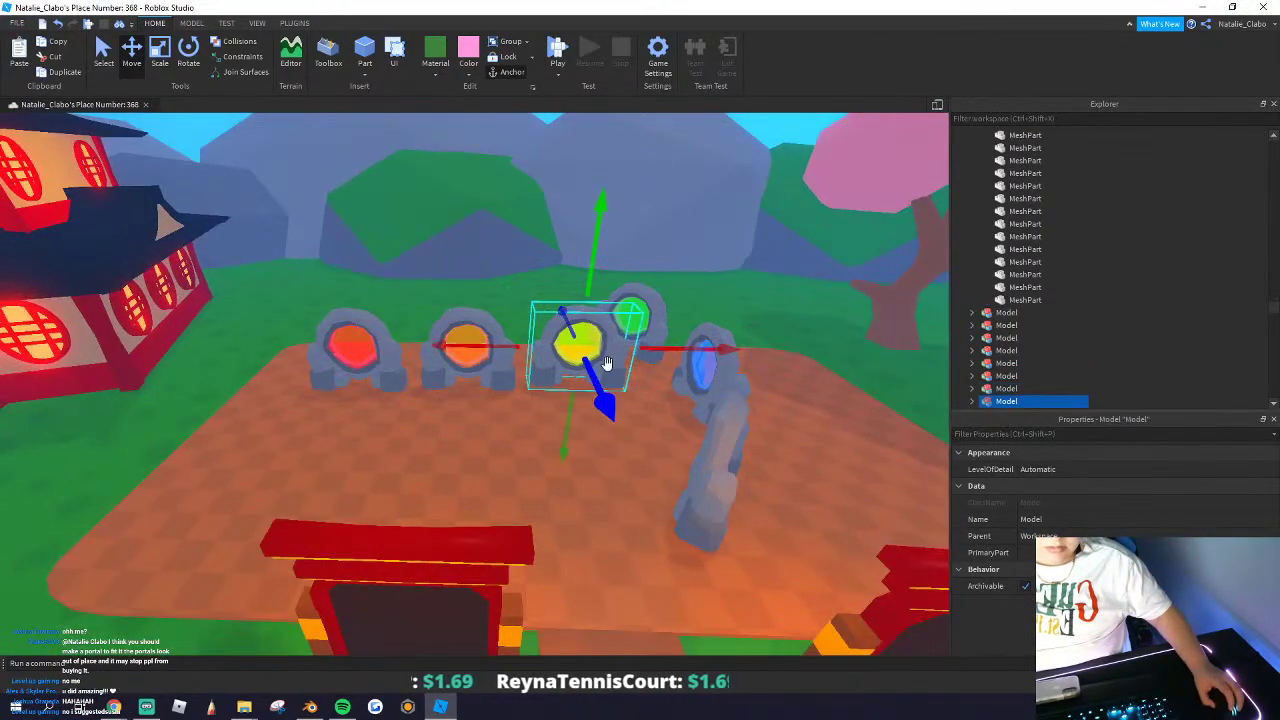
{"action": "key", "text": "d"}
{"action": "left_click_drag", "start_coordinate": [632, 322], "coordinate": [672, 386]}
{"action": "left_click_drag", "start_coordinate": [555, 405], "coordinate": [569, 393]}
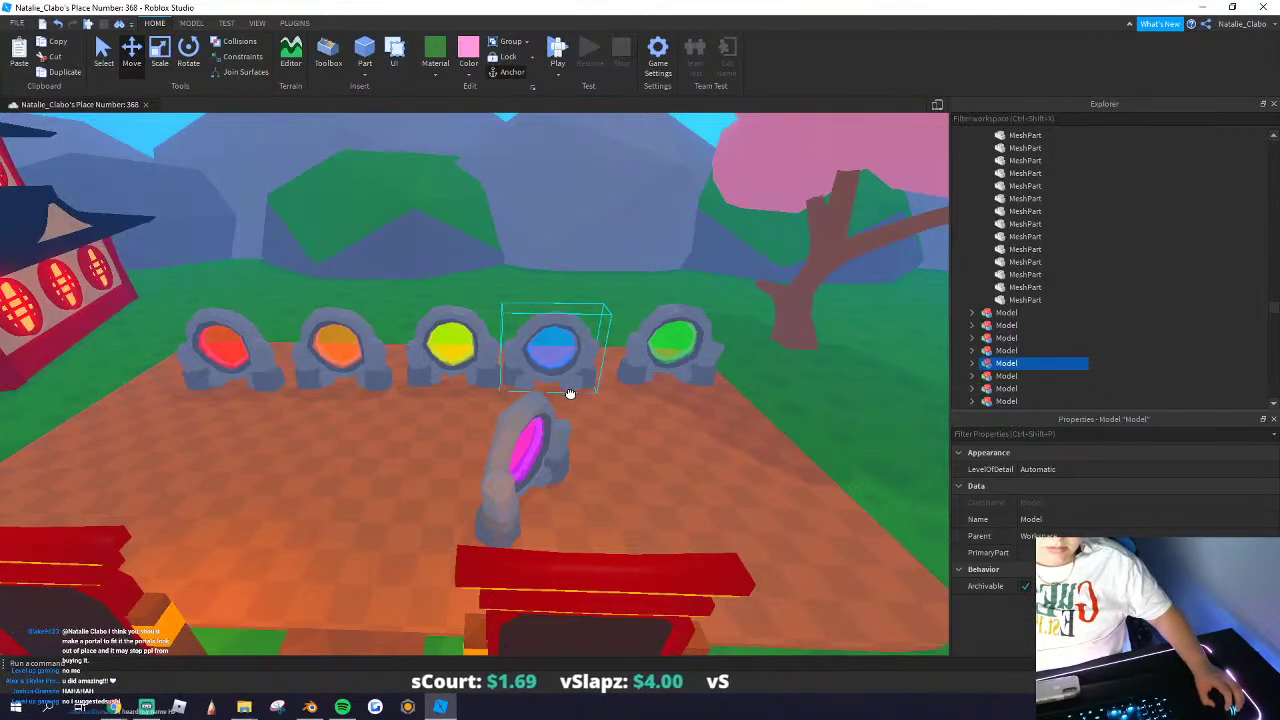
Step: Move the magenta round portal out beside the pagoda and delete it
{"action": "left_click_drag", "start_coordinate": [527, 458], "coordinate": [132, 438]}
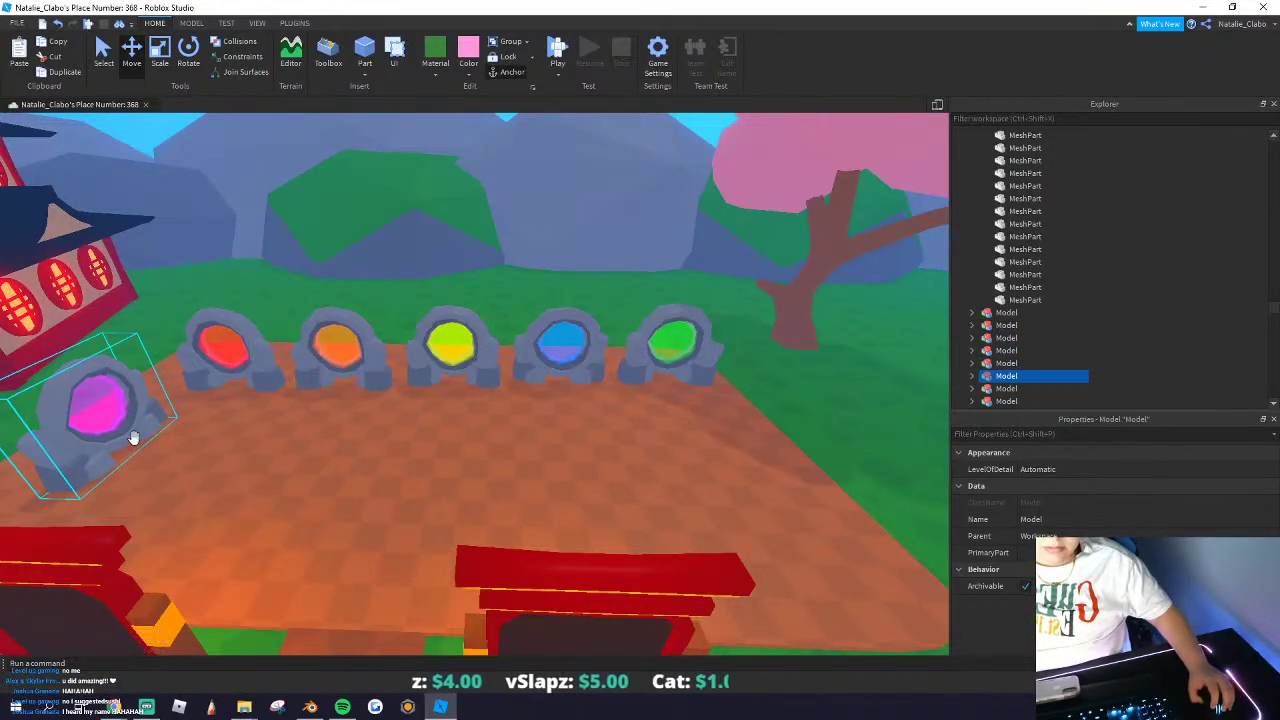
{"action": "scroll", "coordinate": [140, 438], "scroll_direction": "down", "scroll_amount": 5}
{"action": "right_click_drag", "start_coordinate": [140, 438], "coordinate": [266, 453]}
{"action": "right_click", "coordinate": [300, 420]}
{"action": "left_click", "coordinate": [357, 160]}
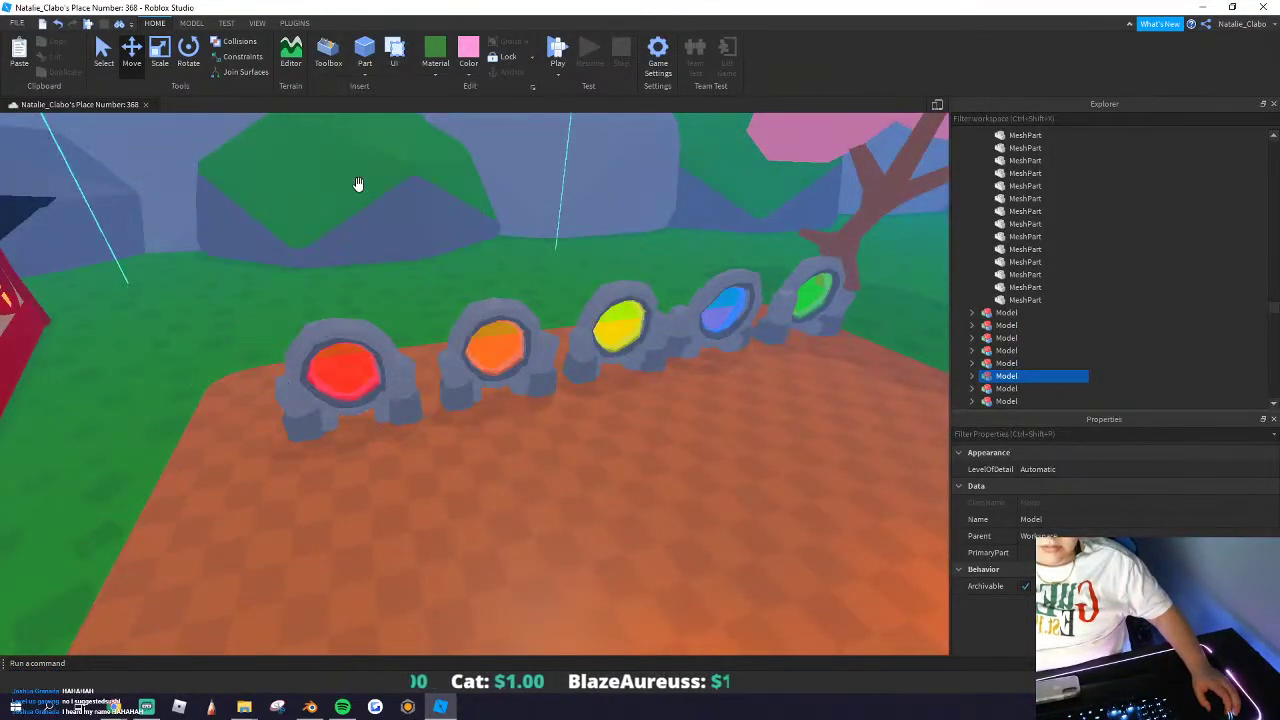
Step: Delete the checkered brown platform beneath the row of round portals
{"action": "key", "text": "s"}
{"action": "left_click_drag", "start_coordinate": [351, 275], "coordinate": [805, 397]}
{"action": "key", "text": "s"}
{"action": "mouse_move", "coordinate": [584, 396]}
{"action": "left_mouse_down"}
{"action": "mouse_move", "coordinate": [608, 374]}
{"action": "mouse_move", "coordinate": [590, 413]}
{"action": "left_mouse_up"}
{"action": "left_click", "coordinate": [372, 372]}
{"action": "scroll", "coordinate": [385, 388], "scroll_direction": "up", "scroll_amount": 4}
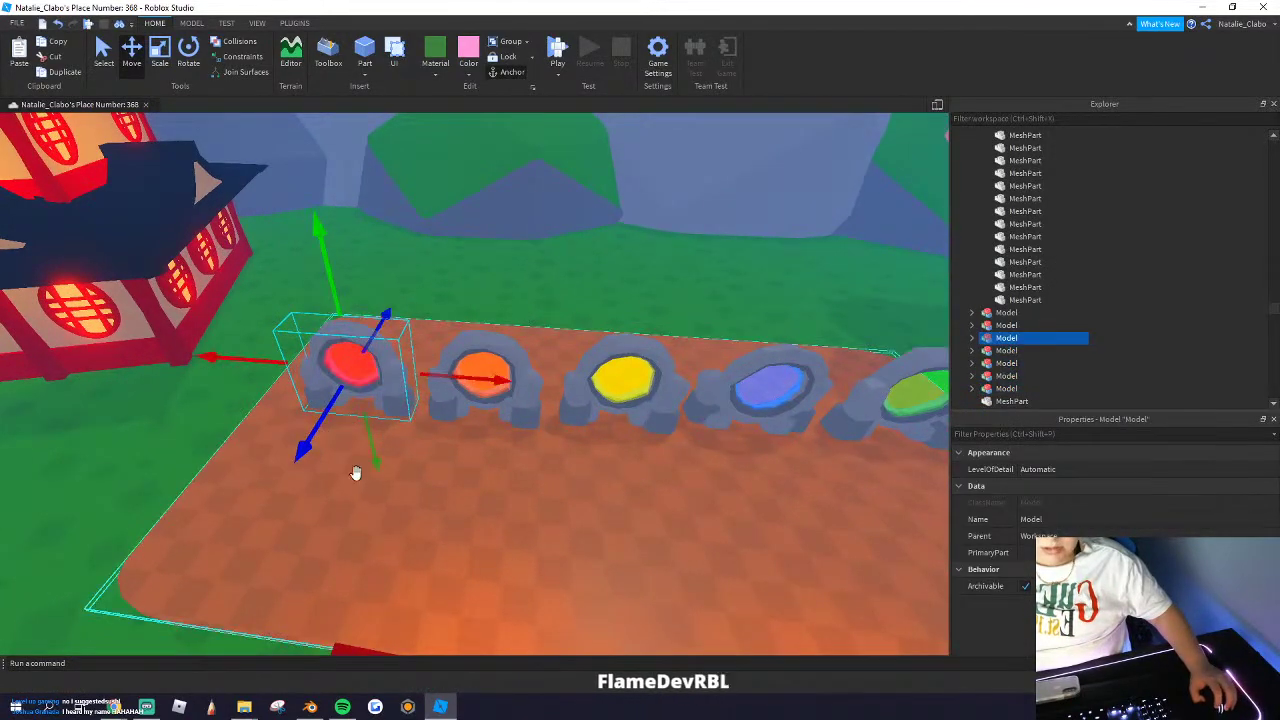
{"action": "right_click", "coordinate": [363, 495]}
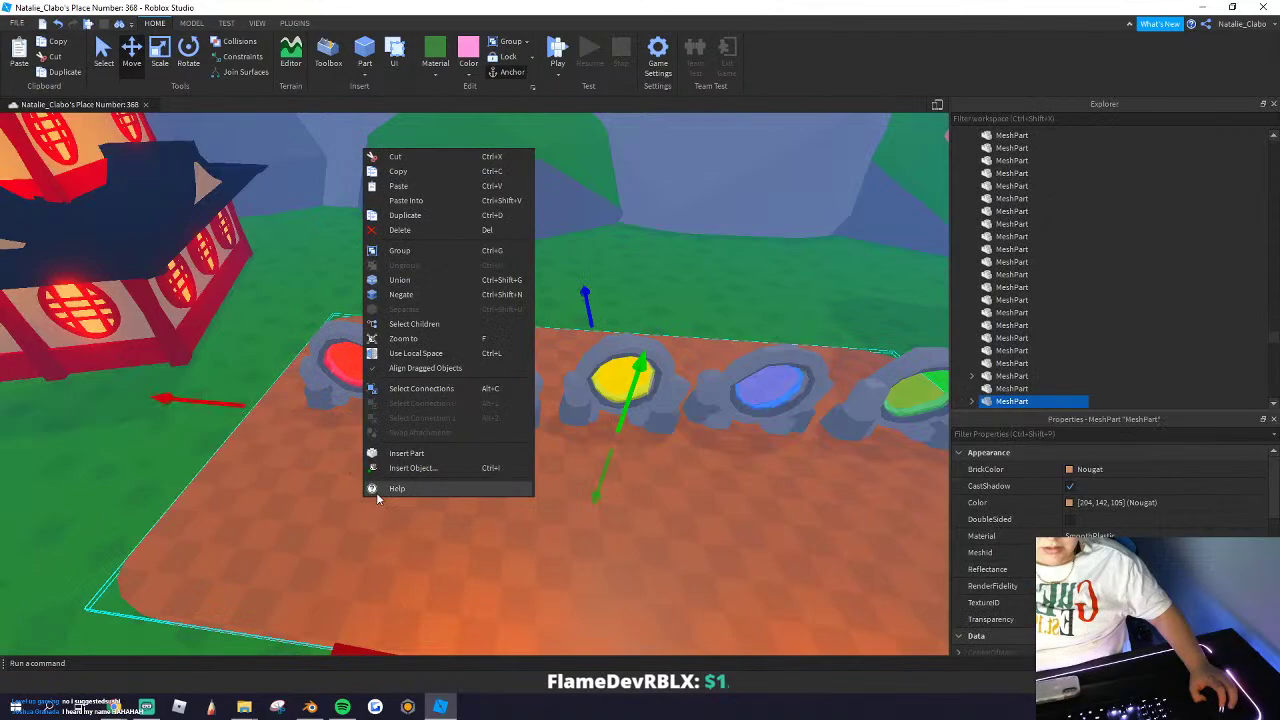
{"action": "left_click", "coordinate": [407, 230]}
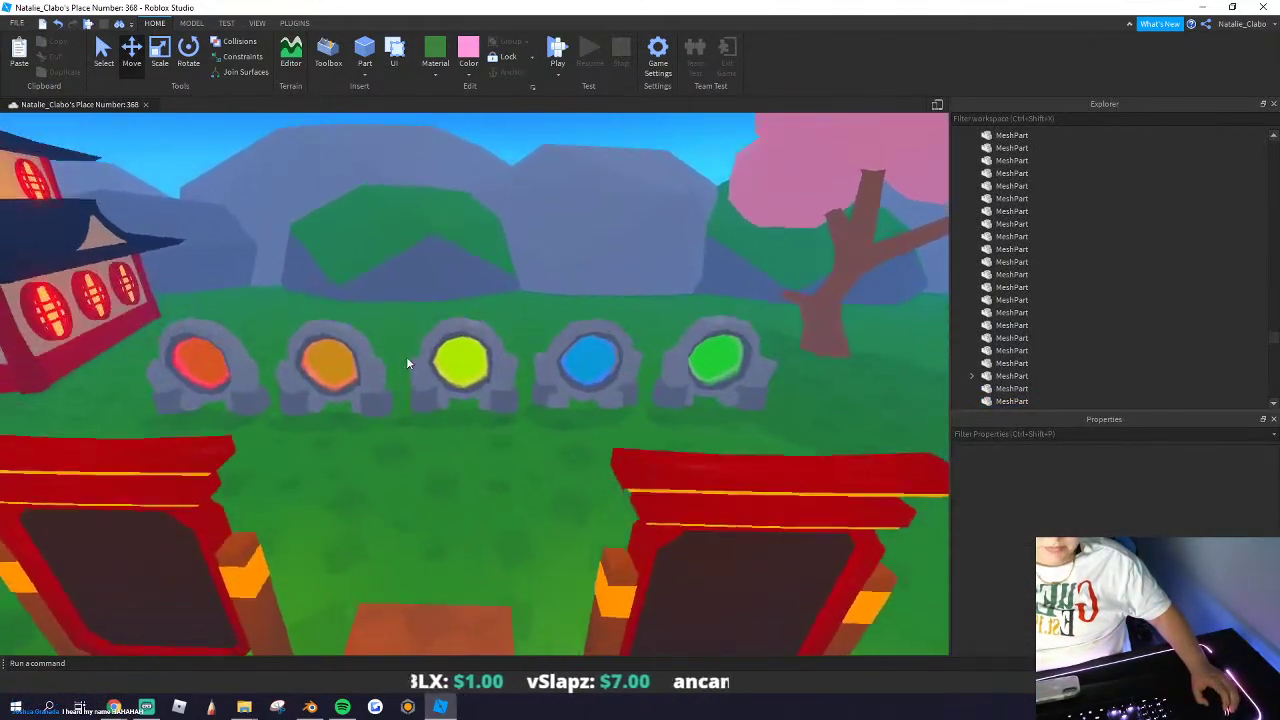
Step: Select all five round portals in the row together
{"action": "left_click_drag", "start_coordinate": [139, 346], "coordinate": [672, 494]}
{"action": "key", "text": "ctrl+z"}
{"action": "left_click_drag", "start_coordinate": [737, 520], "coordinate": [129, 334]}
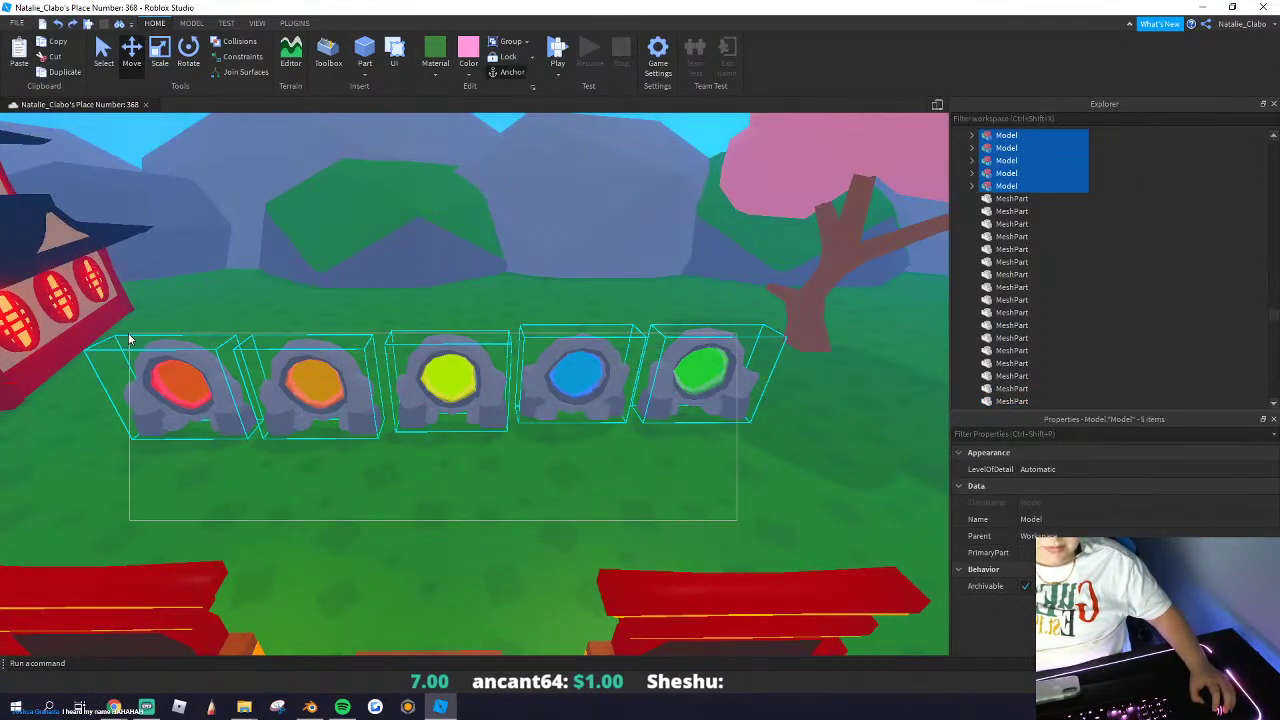
{"action": "left_click_drag", "start_coordinate": [392, 416], "coordinate": [379, 436]}
{"action": "left_click_drag", "start_coordinate": [130, 334], "coordinate": [549, 507]}
{"action": "key", "text": "ctrl+z"}
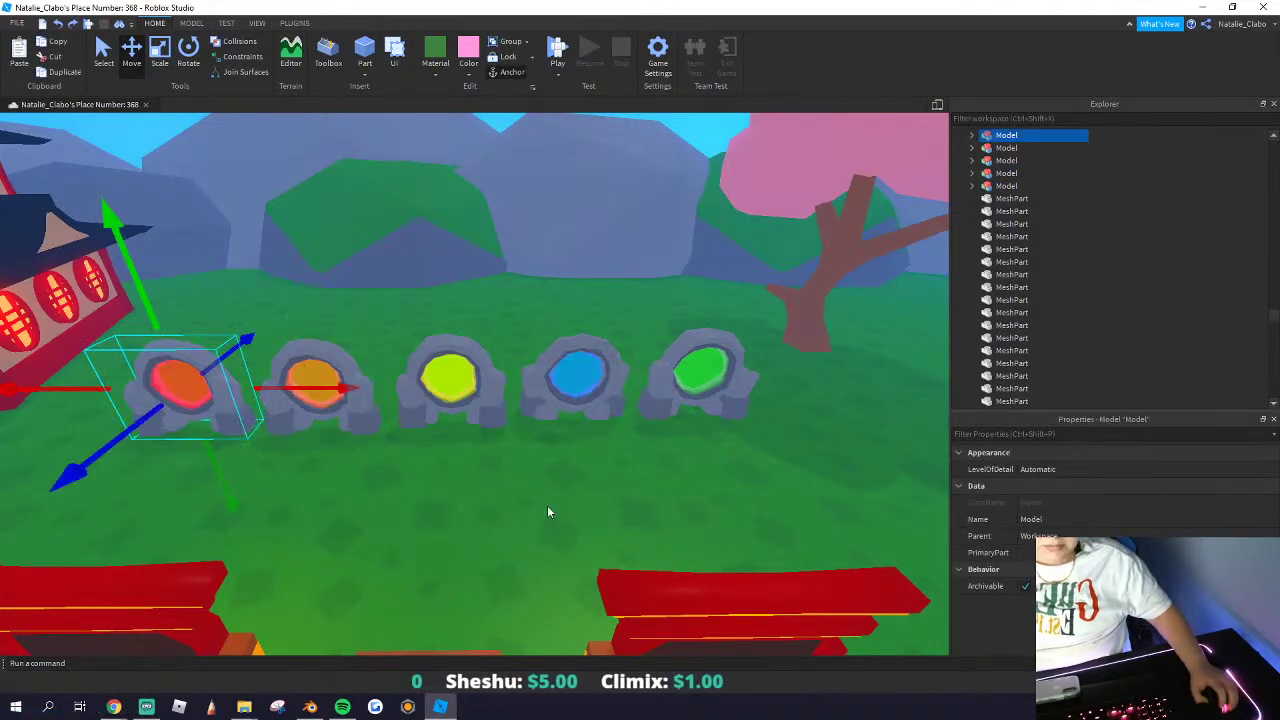
{"action": "left_click_drag", "start_coordinate": [729, 480], "coordinate": [155, 349]}
{"action": "right_click_drag", "start_coordinate": [155, 349], "coordinate": [286, 343]}
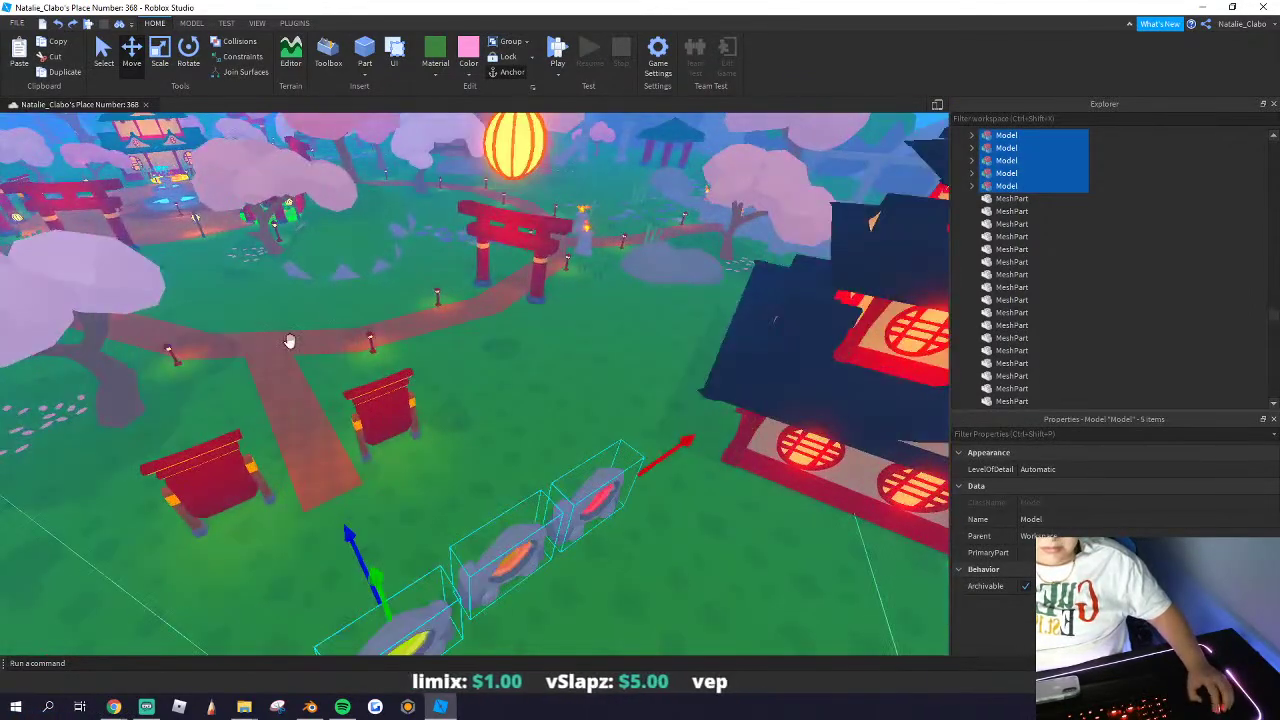
Step: Restore the deleted checkered platform beneath the round portals
{"action": "key", "text": "ctrl+shift+g"}
{"action": "right_click", "coordinate": [290, 341]}
{"action": "left_click", "coordinate": [257, 405]}
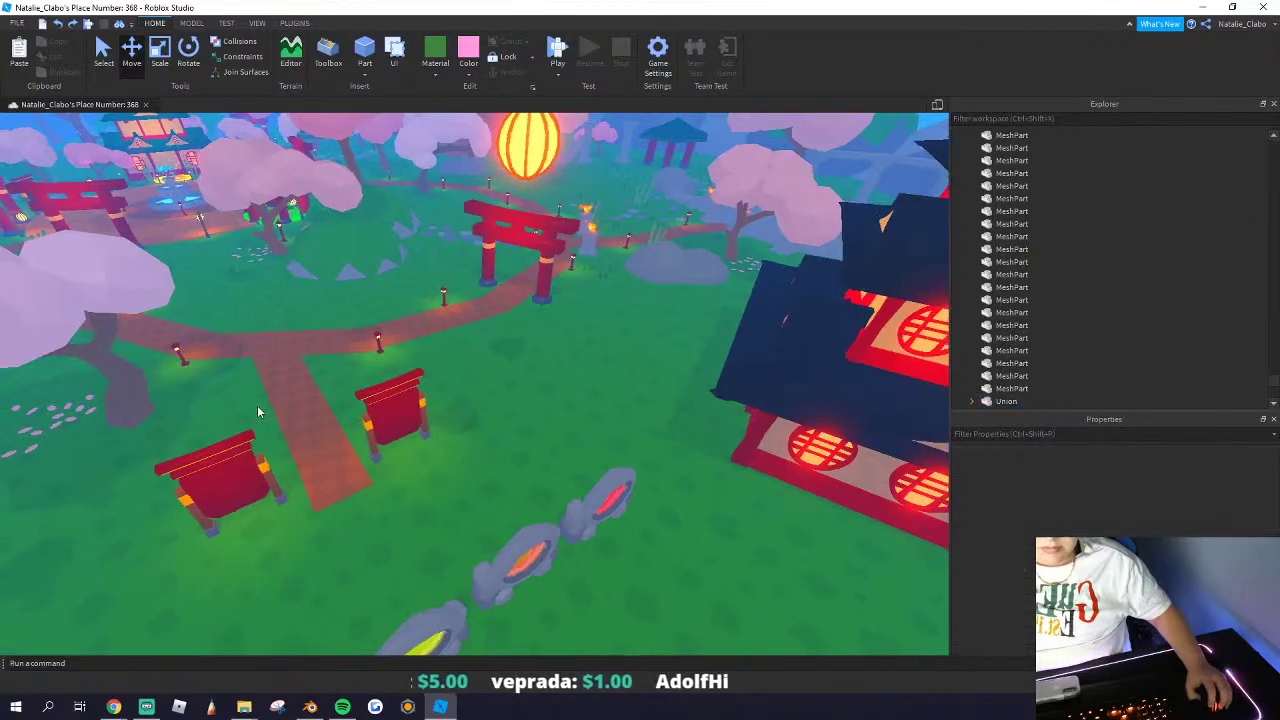
{"action": "right_click_drag", "start_coordinate": [257, 405], "coordinate": [346, 306]}
{"action": "left_click", "coordinate": [191, 308]}
{"action": "scroll", "coordinate": [346, 312], "scroll_direction": "up", "scroll_amount": 5}
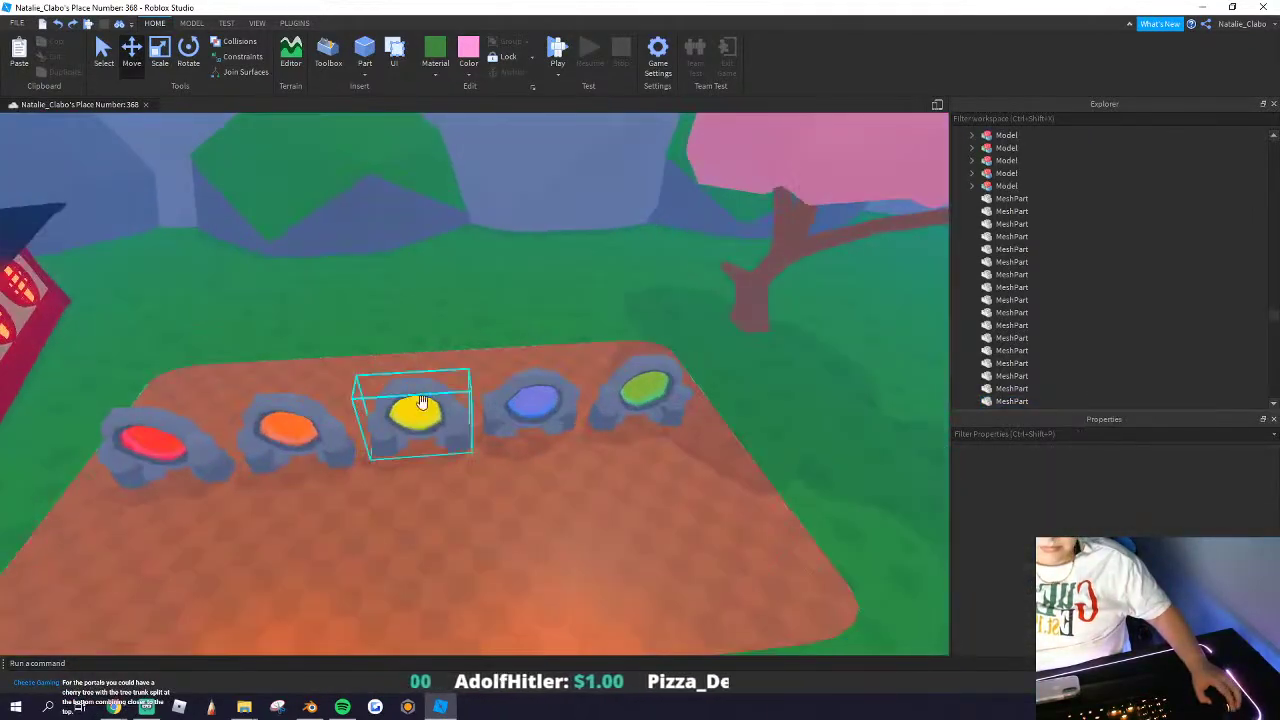
Step: Move the yellow round portal back to the platform's rear edge and scale it up
{"action": "left_click", "coordinate": [403, 403]}
{"action": "key", "text": "q"}
{"action": "key", "text": "ctrl+3"}
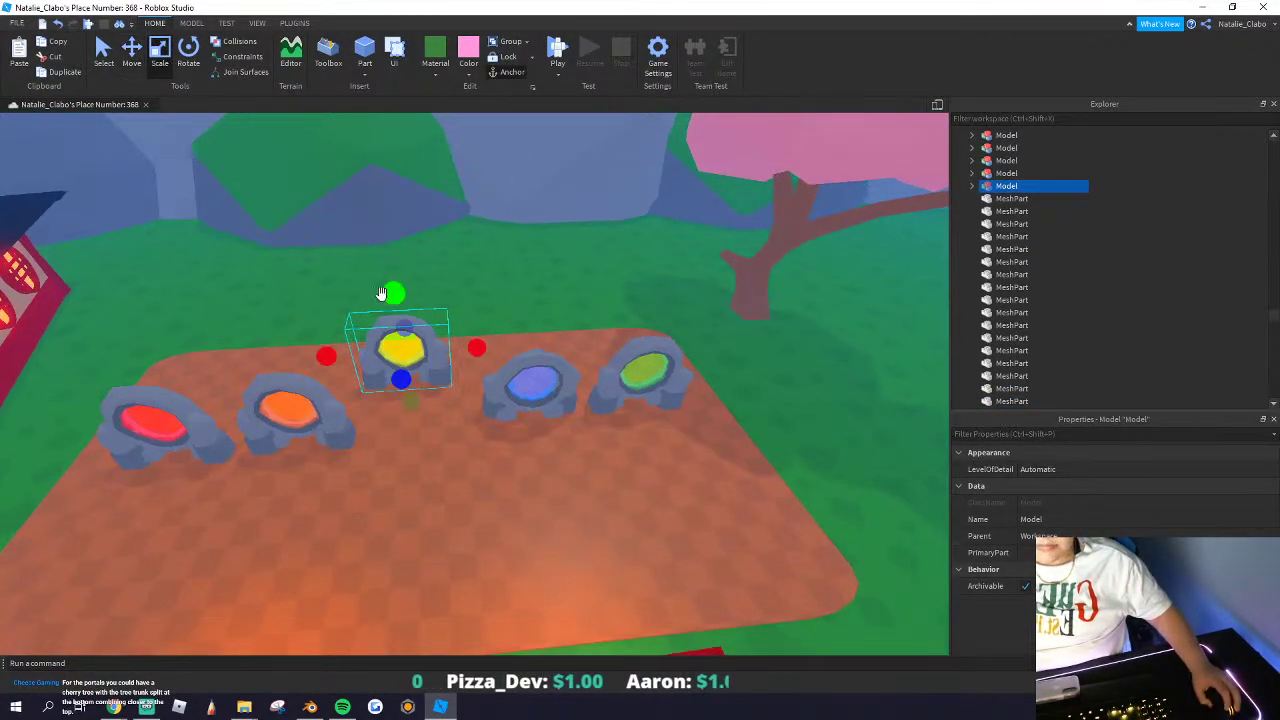
{"action": "scroll", "coordinate": [437, 331], "scroll_direction": "up", "scroll_amount": 4}
{"action": "scroll", "coordinate": [437, 331], "scroll_direction": "down", "scroll_amount": 3}
Step: Delete the red, orange, blue and green round portals, keeping only the enlarged yellow one
{"action": "left_click", "coordinate": [254, 363]}
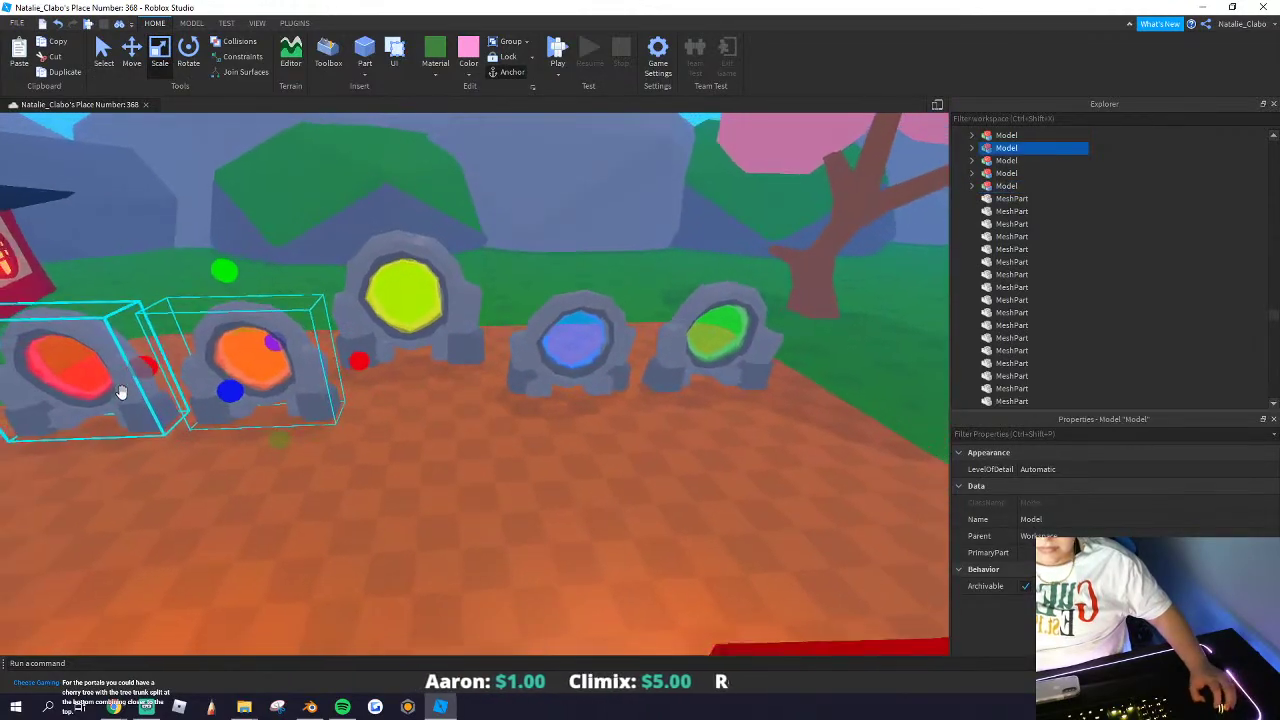
{"action": "left_click", "coordinate": [120, 391], "text": "ctrl"}
{"action": "left_click", "coordinate": [575, 352], "text": "ctrl"}
{"action": "left_click", "coordinate": [714, 332], "text": "ctrl"}
{"action": "right_click", "coordinate": [722, 331]}
{"action": "left_click", "coordinate": [752, 417]}
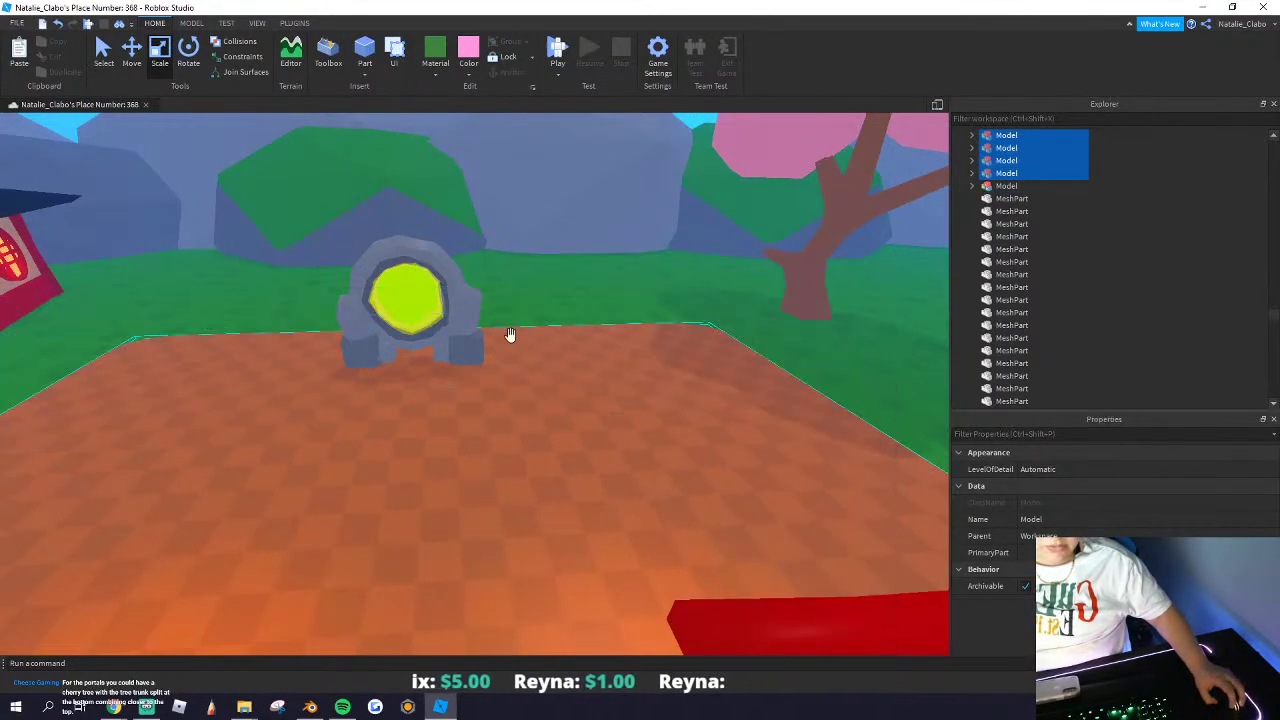
Step: Reposition the enlarged yellow portal at the middle of the platform's back edge, seated on the surface
{"action": "left_click", "coordinate": [418, 324]}
{"action": "scroll", "coordinate": [418, 324], "scroll_direction": "up", "scroll_amount": 3}
{"action": "right_click_drag", "start_coordinate": [405, 324], "coordinate": [418, 324]}
{"action": "scroll", "coordinate": [418, 324], "scroll_direction": "down", "scroll_amount": 4}
{"action": "left_click_drag", "start_coordinate": [529, 307], "coordinate": [520, 304]}
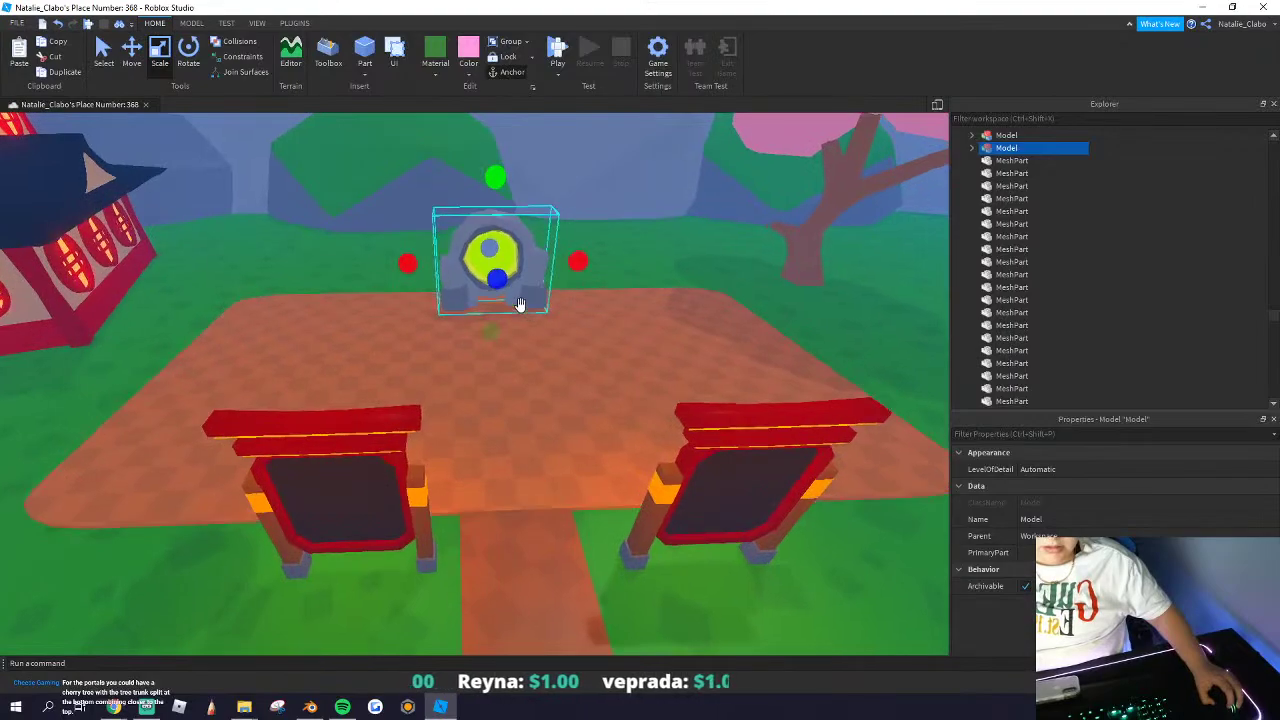
{"action": "scroll", "coordinate": [520, 304], "scroll_direction": "up", "scroll_amount": 5}
{"action": "scroll", "coordinate": [345, 197], "scroll_direction": "down", "scroll_amount": 5}
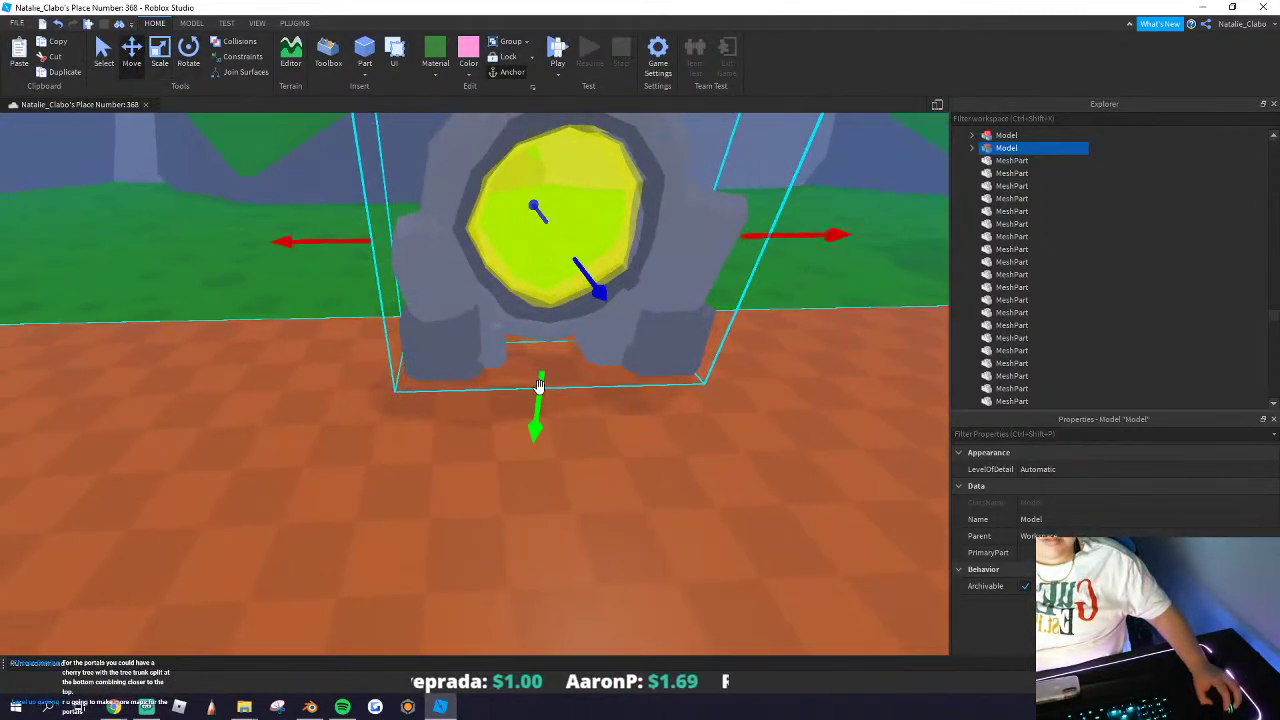
{"action": "scroll", "coordinate": [429, 326], "scroll_direction": "down", "scroll_amount": 5}
Step: Rotate the yellow portal about the vertical axis to face straight down the path
{"action": "left_click", "coordinate": [188, 52]}
{"action": "left_click_drag", "start_coordinate": [490, 429], "coordinate": [412, 302]}
{"action": "left_click", "coordinate": [285, 352]}
{"action": "key", "text": "s"}
{"action": "left_click", "coordinate": [480, 314]}
{"action": "key", "text": "w"}
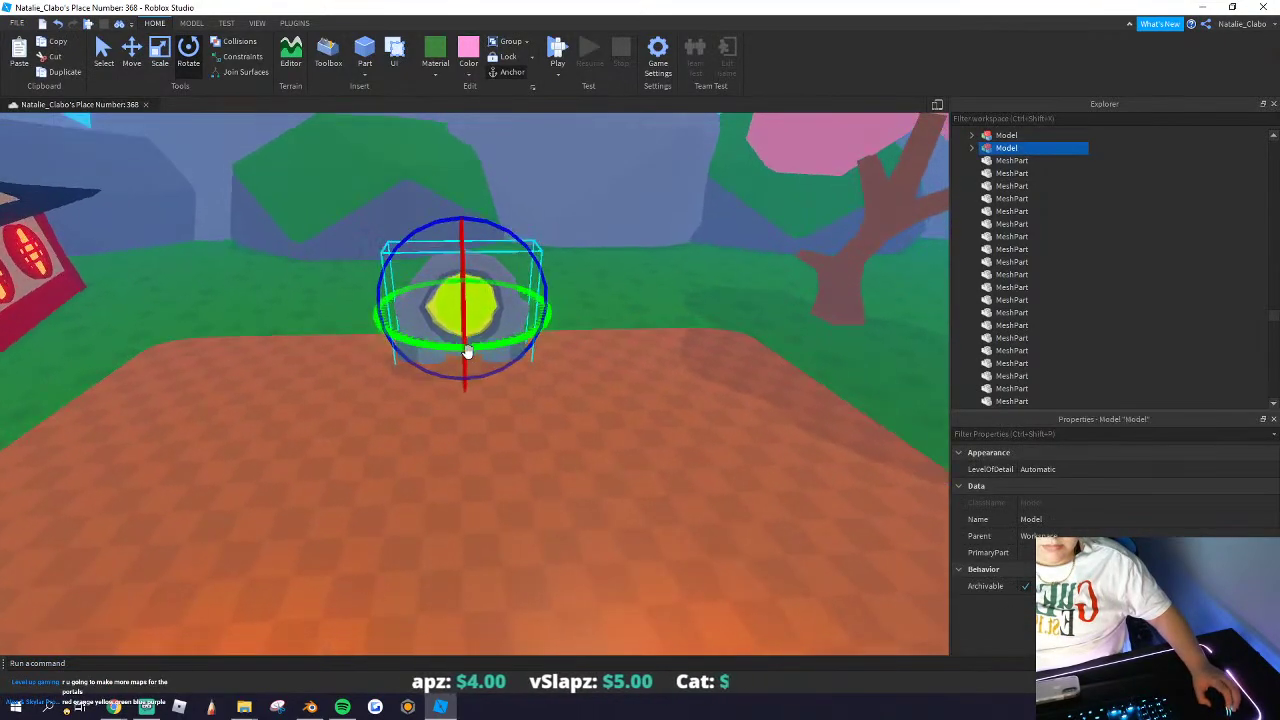
{"action": "key", "text": "s"}
Step: Duplicate the yellow portal and place the copy beside it on the cherry-tree side
{"action": "key", "text": "ctrl+d"}
{"action": "key", "text": "ctrl+2"}
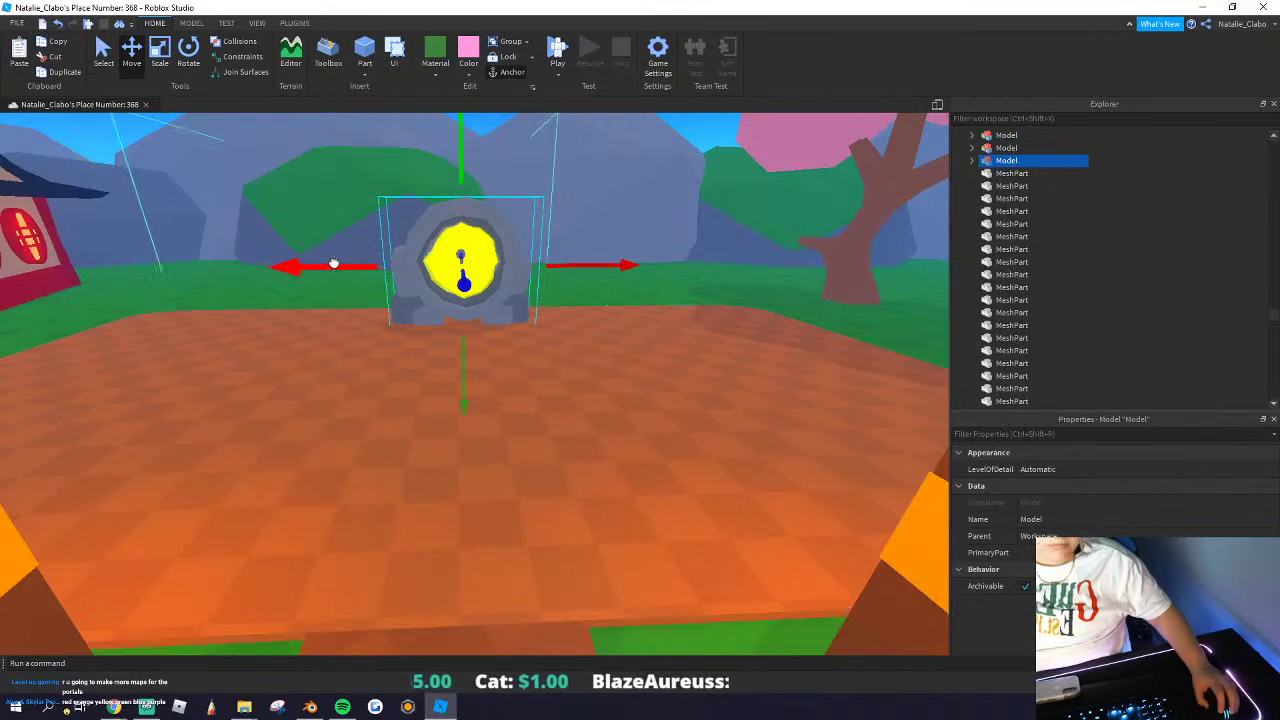
{"action": "left_click_drag", "start_coordinate": [334, 263], "coordinate": [524, 281]}
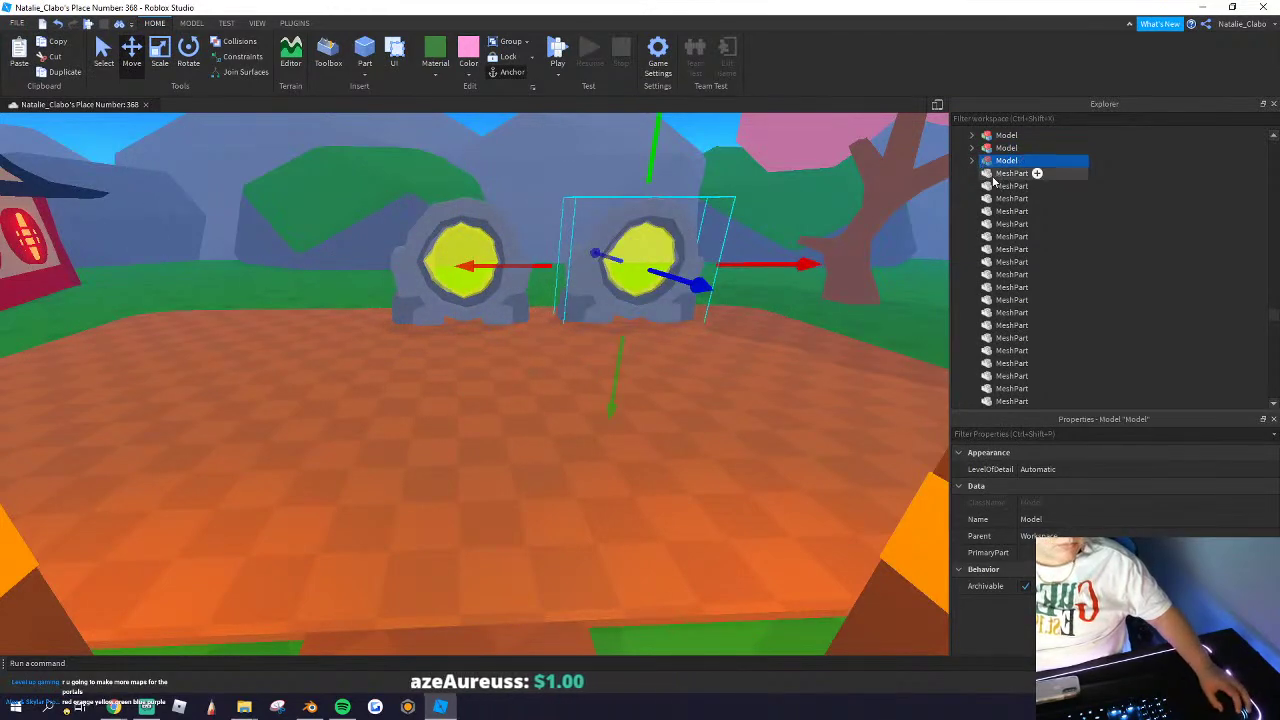
Step: Recolour the centre of the copied portal cyan
{"action": "left_click", "coordinate": [1004, 185]}
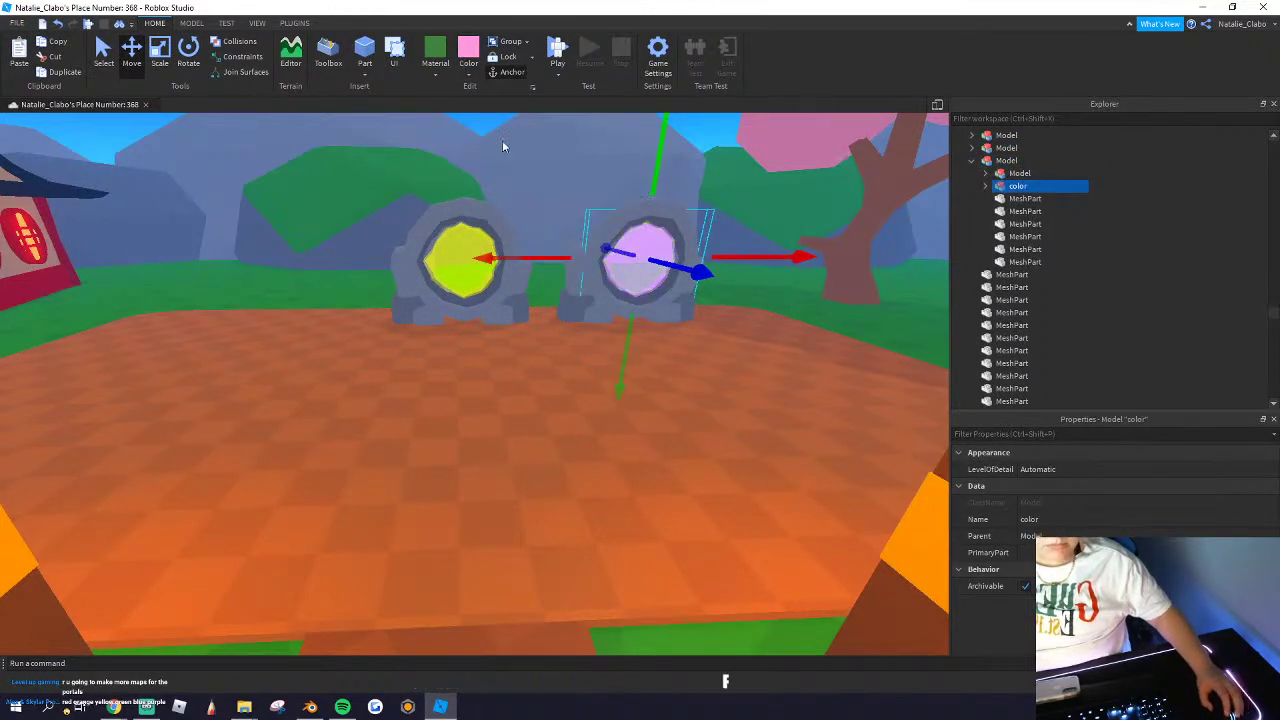
{"action": "left_click", "coordinate": [470, 77]}
{"action": "left_click", "coordinate": [598, 163]}
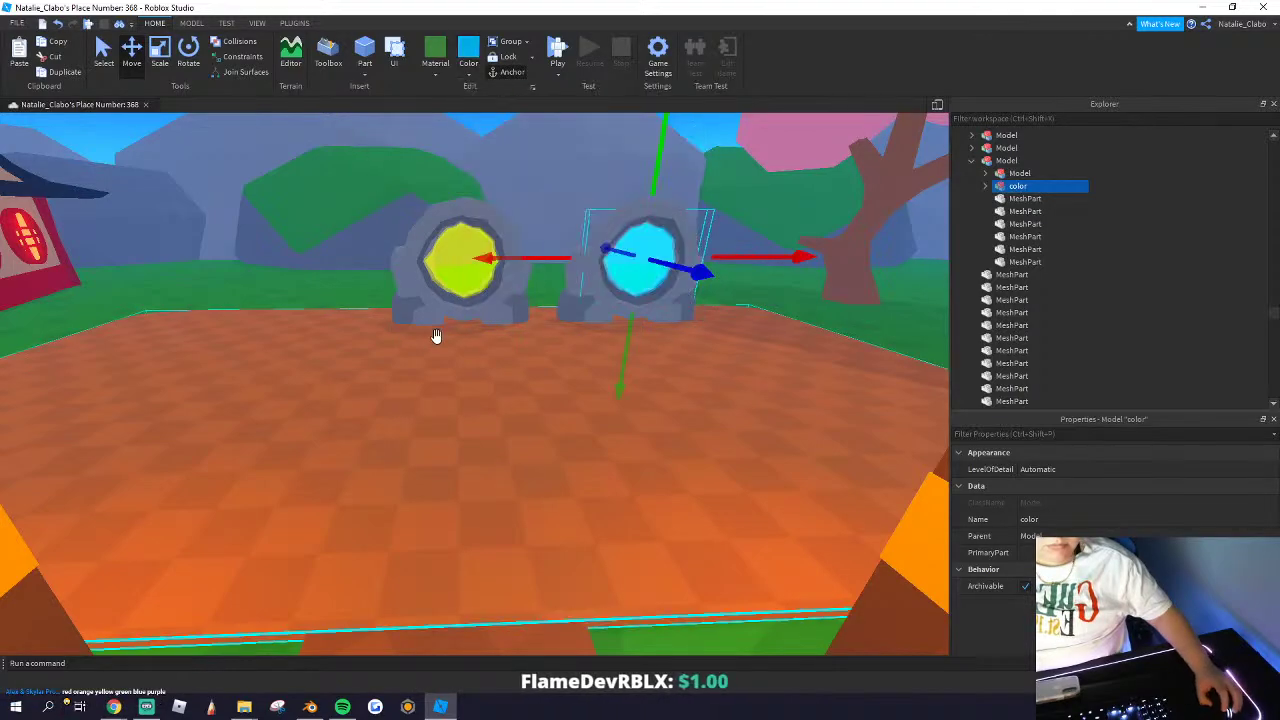
Step: Select the yellow and cyan portals together and shift the pair along the back edge toward the cherry tree
{"action": "left_click", "coordinate": [437, 336]}
{"action": "left_click", "coordinate": [480, 278]}
{"action": "left_click", "coordinate": [664, 286], "text": "shift"}
{"action": "key", "text": "w"}
{"action": "right_click_drag", "start_coordinate": [664, 286], "coordinate": [677, 253]}
{"action": "left_click_drag", "start_coordinate": [677, 251], "coordinate": [778, 258]}
{"action": "key", "text": "s"}
Step: Duplicate the yellow and cyan portals and place the copied pair along the back edge toward the pagoda
{"action": "right_click_drag", "start_coordinate": [386, 383], "coordinate": [170, 236]}
{"action": "scroll", "coordinate": [752, 347], "scroll_direction": "up", "scroll_amount": 2}
{"action": "key", "text": "ctrl+d"}
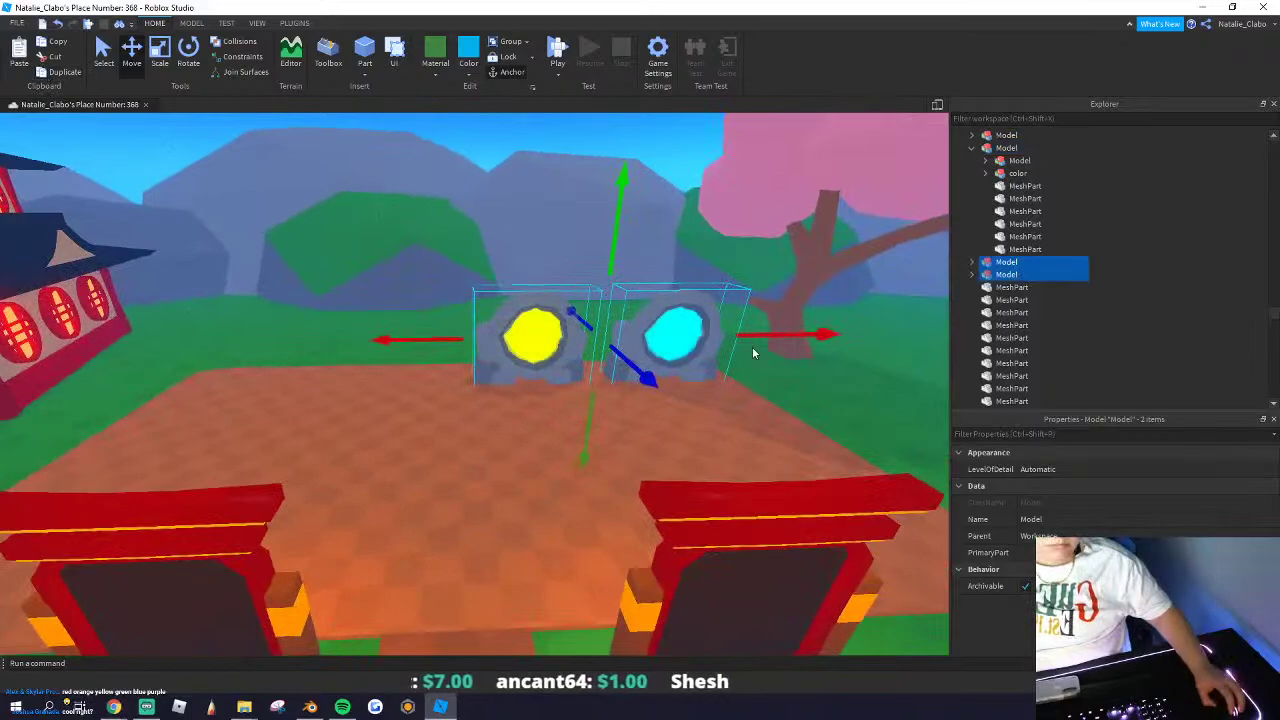
{"action": "left_click_drag", "start_coordinate": [752, 347], "coordinate": [491, 327]}
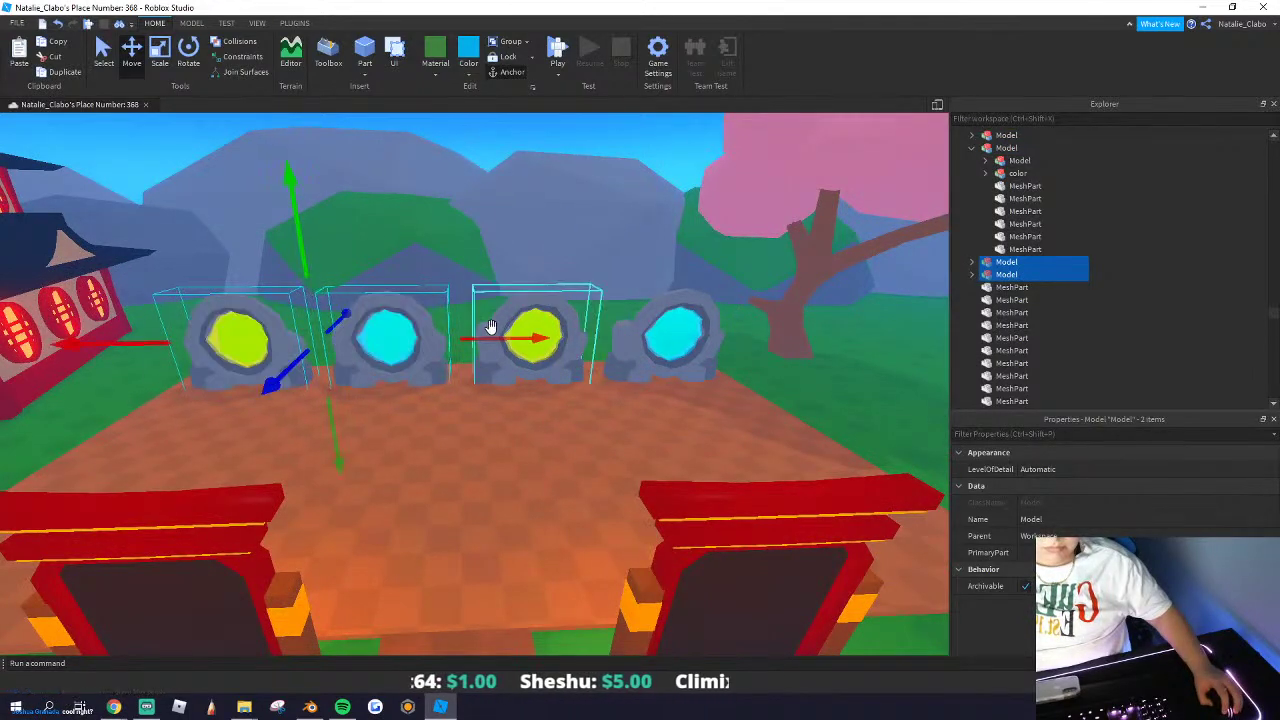
Step: Recolour the centre of the copied cyan portal red
{"action": "left_click", "coordinate": [1013, 300]}
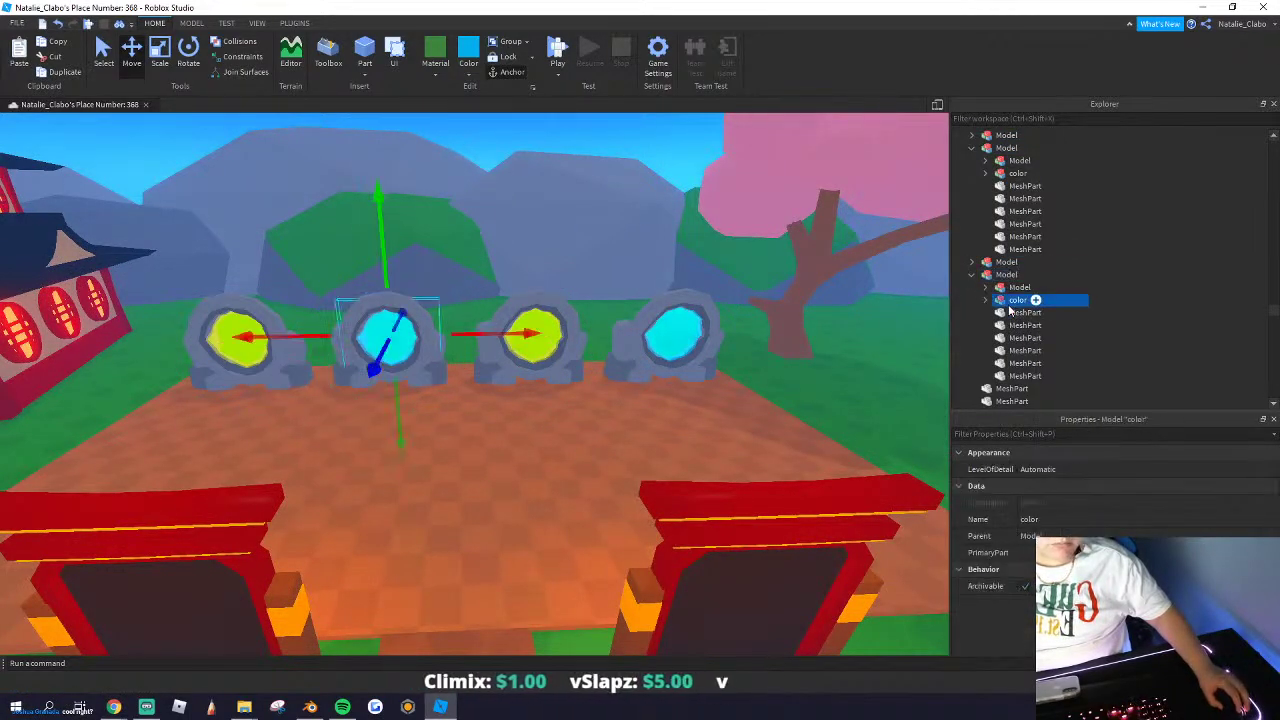
{"action": "left_click", "coordinate": [468, 80]}
{"action": "left_click", "coordinate": [672, 192]}
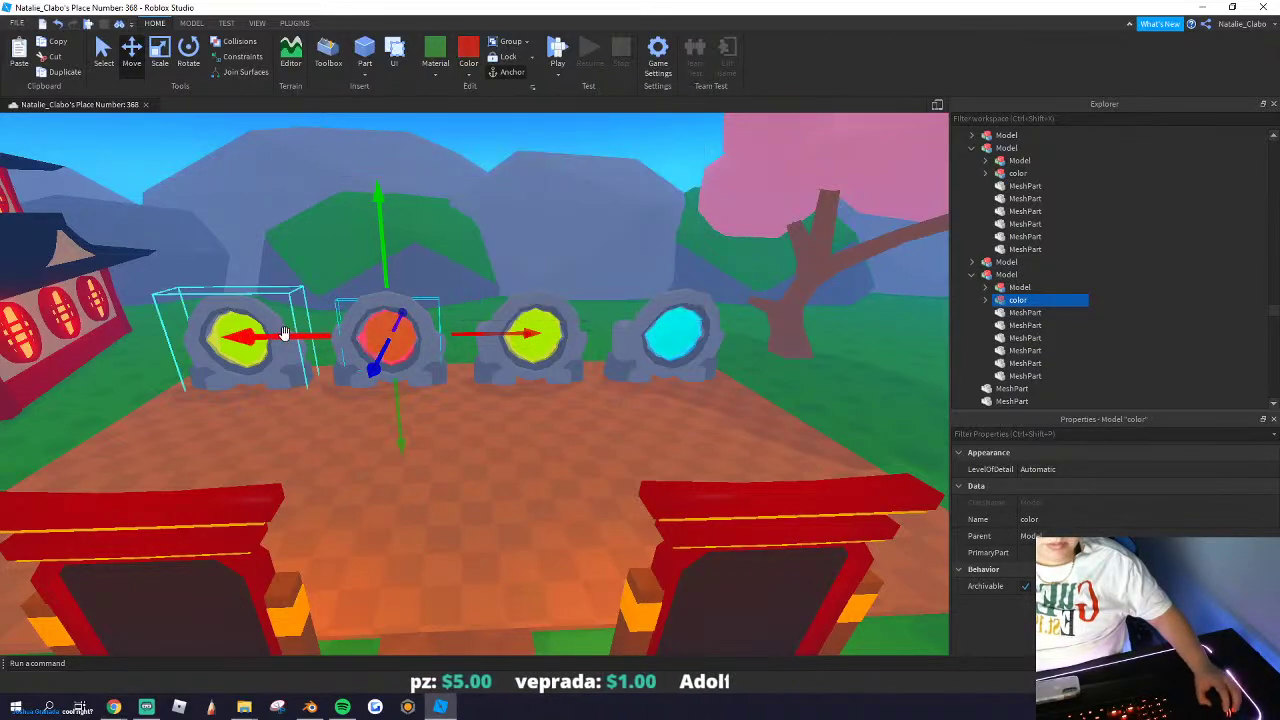
Step: Recolour the centre of the yellow portal nearest the pagoda blue
{"action": "left_click", "coordinate": [229, 369]}
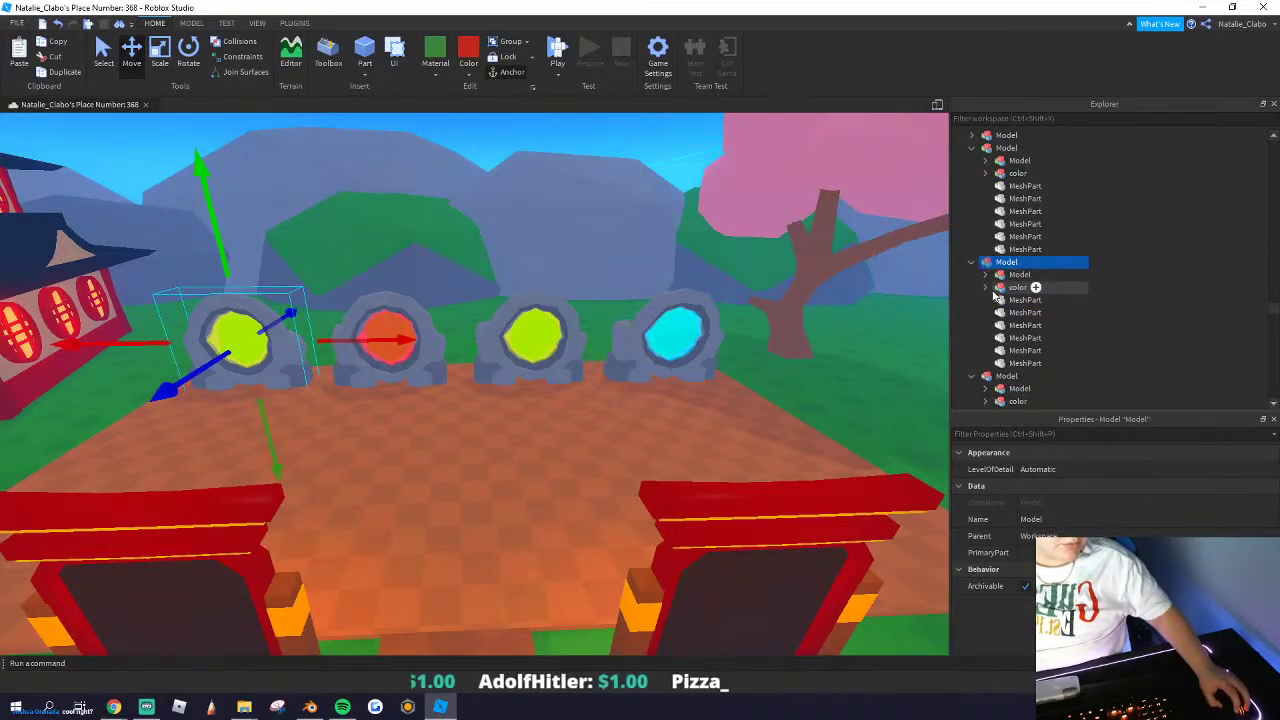
{"action": "left_click", "coordinate": [1005, 288]}
{"action": "left_click", "coordinate": [469, 77]}
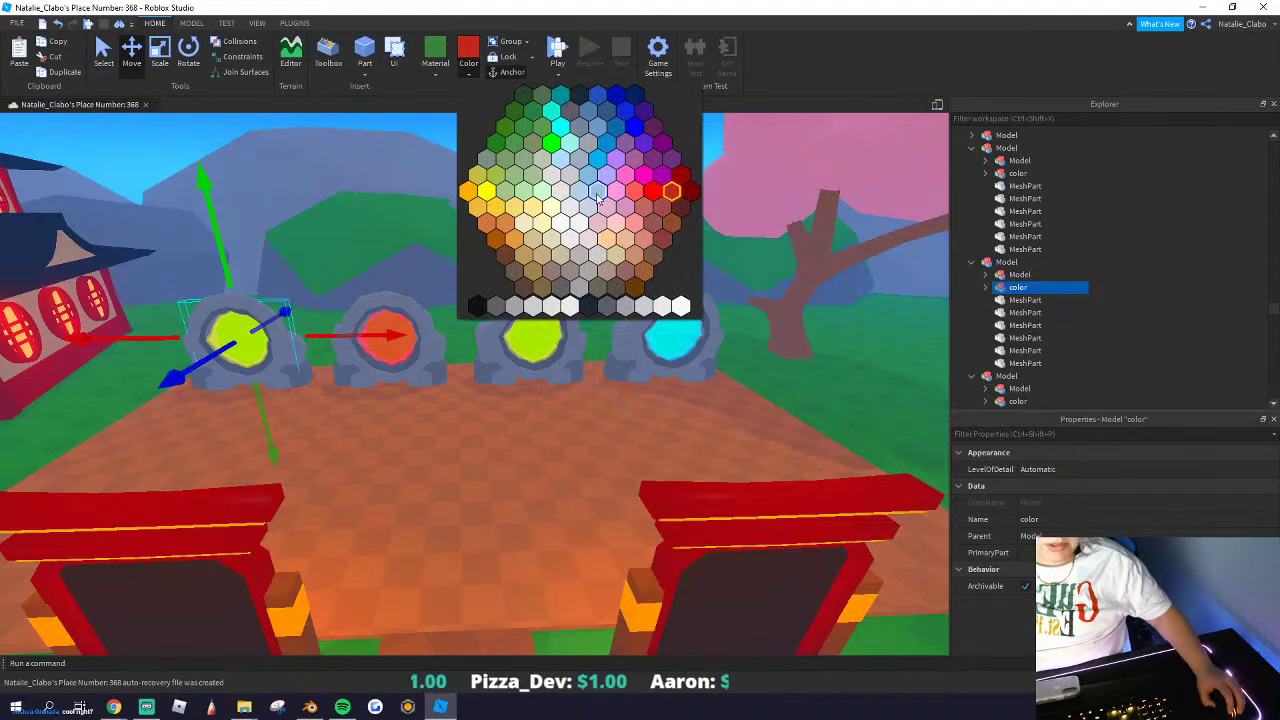
{"action": "left_click", "coordinate": [634, 128]}
{"action": "scroll", "coordinate": [470, 280], "scroll_direction": "down", "scroll_amount": 5}
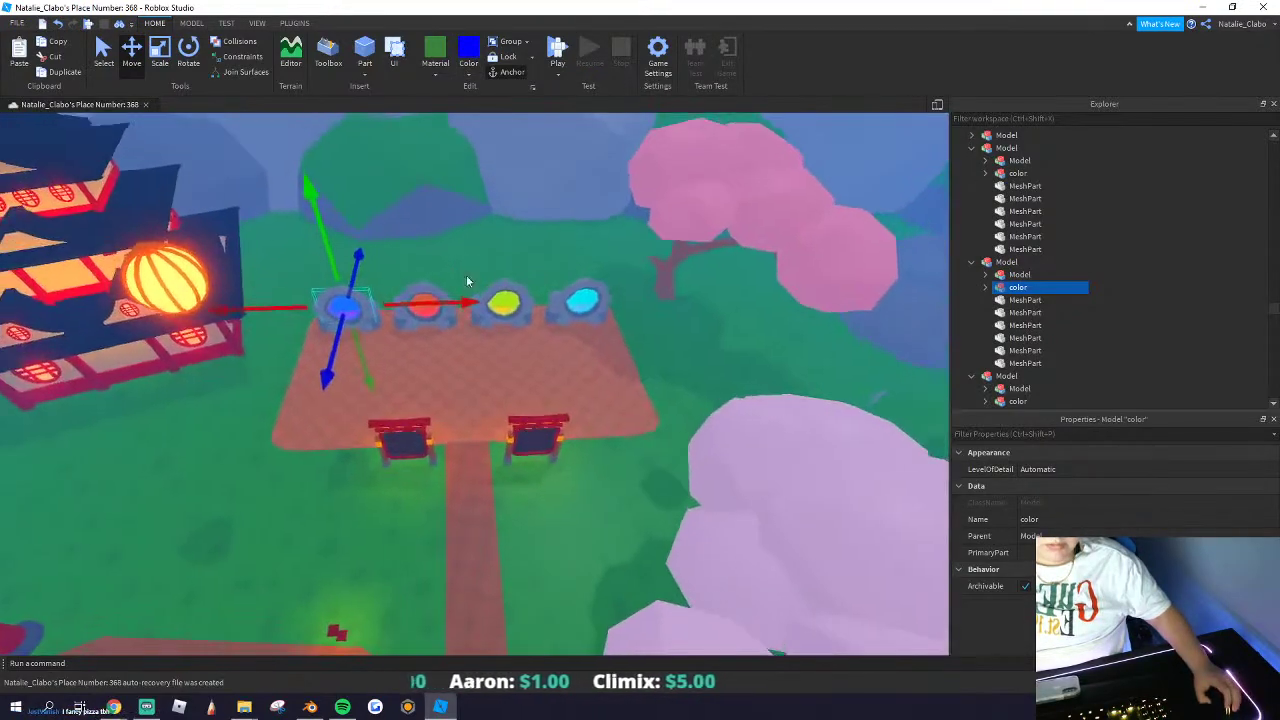
Step: Duplicate the original yellow and cyan portals and rotate the yellow copy onto the platform's cherry-tree-side edge
{"action": "left_click_drag", "start_coordinate": [467, 268], "coordinate": [608, 321]}
{"action": "scroll", "coordinate": [545, 315], "scroll_direction": "up", "scroll_amount": 5}
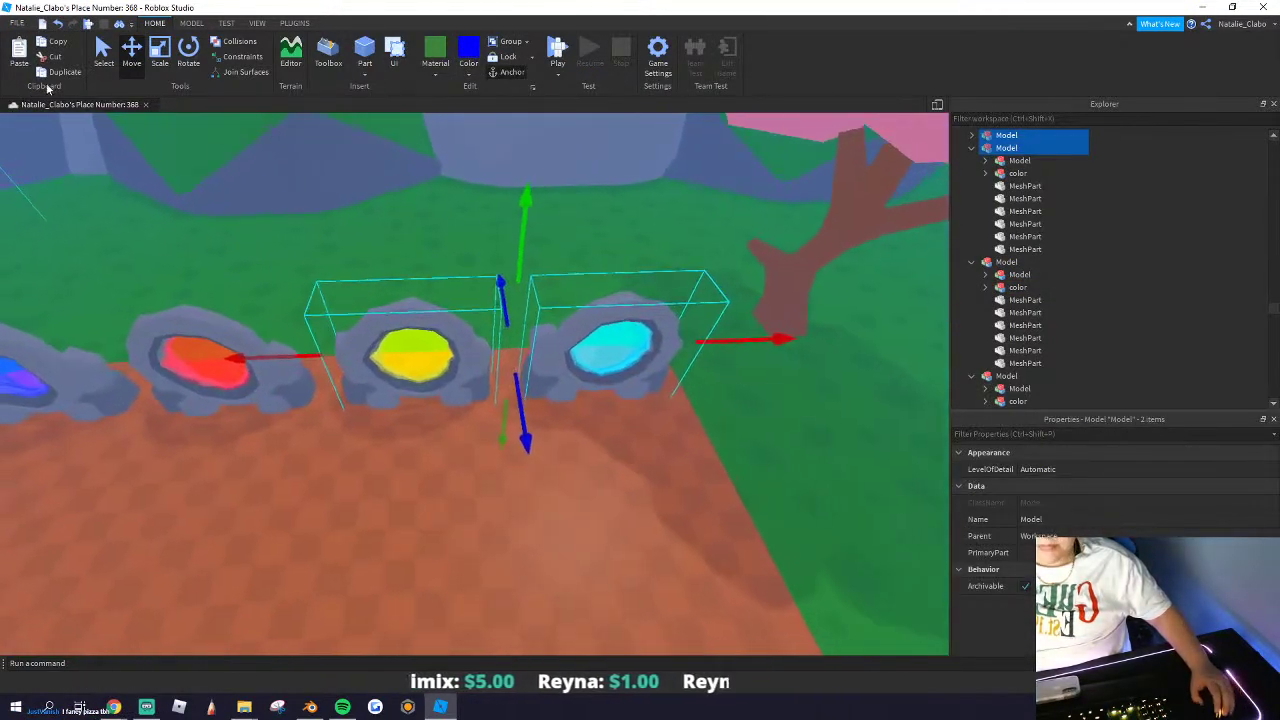
{"action": "key", "text": "ctrl+d"}
{"action": "left_click_drag", "start_coordinate": [411, 339], "coordinate": [446, 394]}
{"action": "key", "text": "ctrl+r"}
{"action": "right_click_drag", "start_coordinate": [430, 370], "coordinate": [446, 394]}
{"action": "left_click_drag", "start_coordinate": [446, 394], "coordinate": [563, 372]}
{"action": "right_click_drag", "start_coordinate": [446, 394], "coordinate": [563, 372]}
{"action": "key", "text": "ctrl+r"}
{"action": "key", "text": "ctrl+r"}
{"action": "left_click_drag", "start_coordinate": [563, 372], "coordinate": [456, 313]}
{"action": "left_click", "coordinate": [686, 364]}
{"action": "right_click", "coordinate": [654, 286]}
{"action": "left_click", "coordinate": [675, 363]}
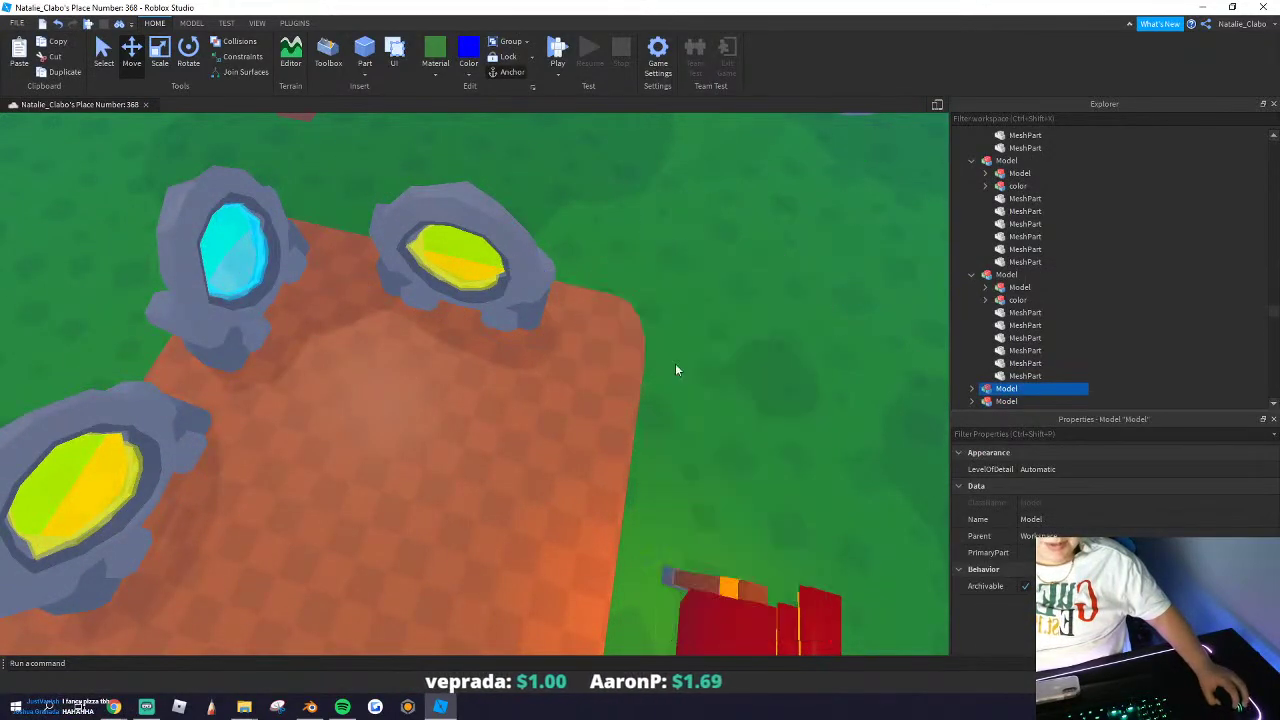
Step: Position the yellow portal copy along the platform's side edge, facing inward across the checkered floor
{"action": "left_click", "coordinate": [498, 323]}
{"action": "right_click_drag", "start_coordinate": [499, 323], "coordinate": [467, 284]}
{"action": "left_click_drag", "start_coordinate": [467, 284], "coordinate": [467, 294]}
{"action": "right_click_drag", "start_coordinate": [467, 294], "coordinate": [403, 320]}
{"action": "left_click", "coordinate": [417, 306], "text": "ctrl"}
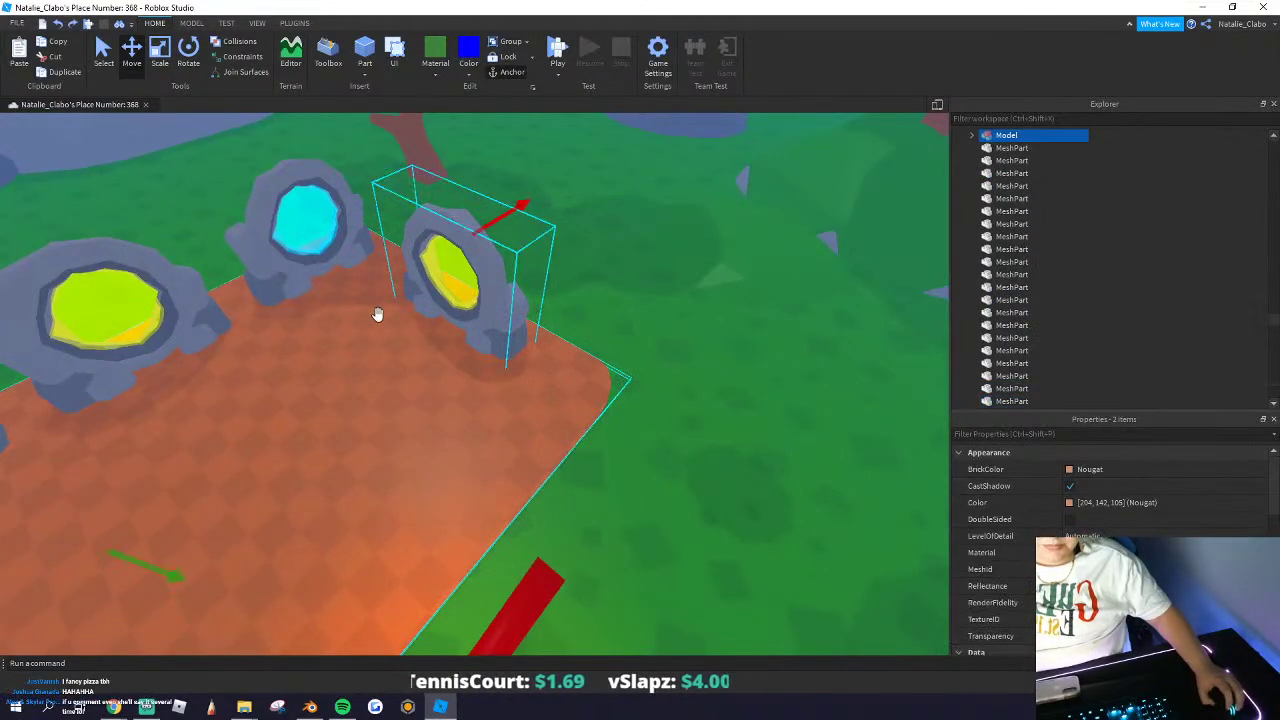
{"action": "left_click", "coordinate": [462, 276]}
{"action": "left_click_drag", "start_coordinate": [388, 317], "coordinate": [395, 314]}
Step: Recolour both centre parts of the side-edge portal Shamrock green
{"action": "left_click", "coordinate": [458, 271], "text": "alt"}
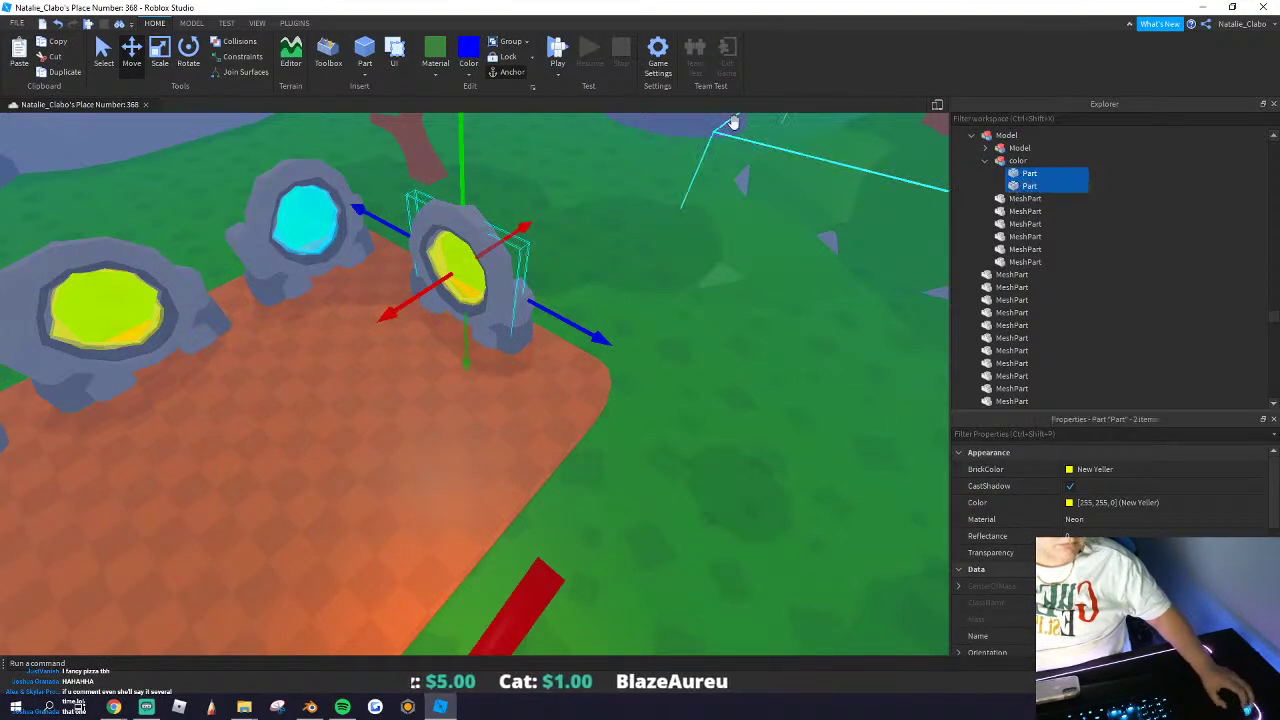
{"action": "left_click", "coordinate": [462, 75]}
{"action": "left_click", "coordinate": [537, 157]}
{"action": "right_click_drag", "start_coordinate": [537, 157], "coordinate": [603, 291]}
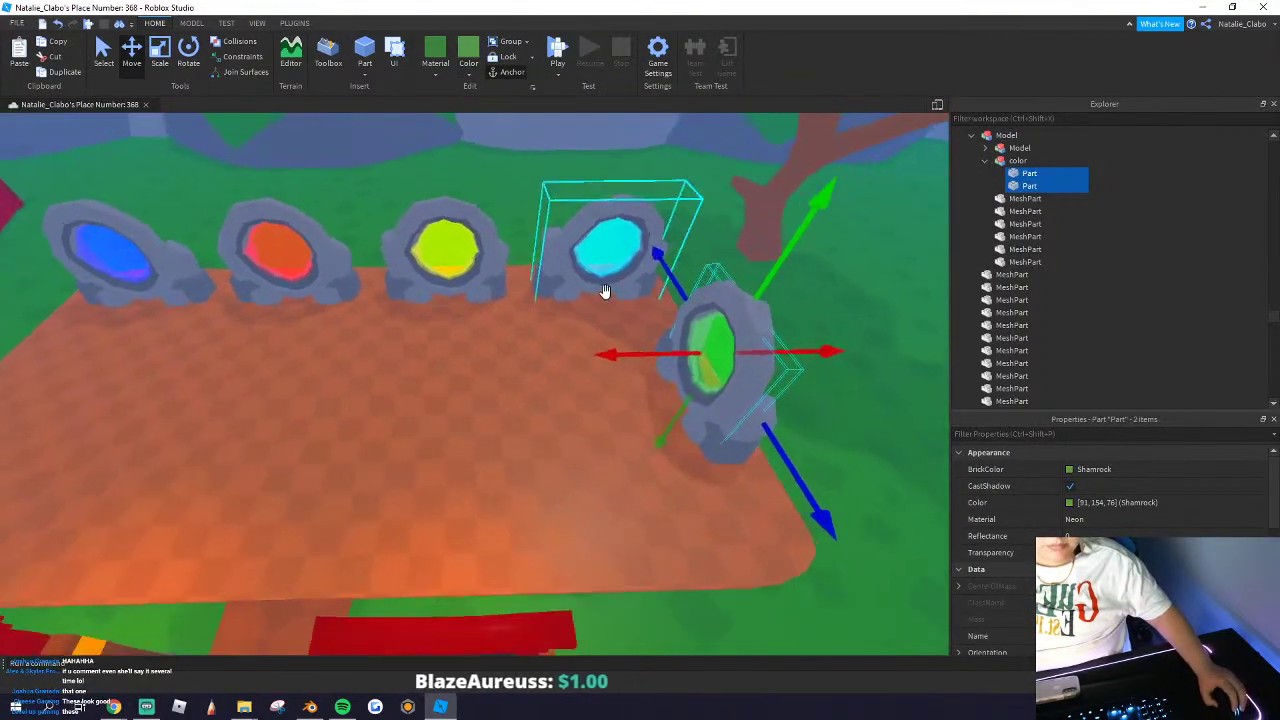
Step: Duplicate the green portal, rotate the copy to face inward and move it to the opposite, pagoda-side edge
{"action": "scroll", "coordinate": [603, 291], "scroll_direction": "down", "scroll_amount": 3}
{"action": "left_click", "coordinate": [698, 381]}
{"action": "key", "text": "s"}
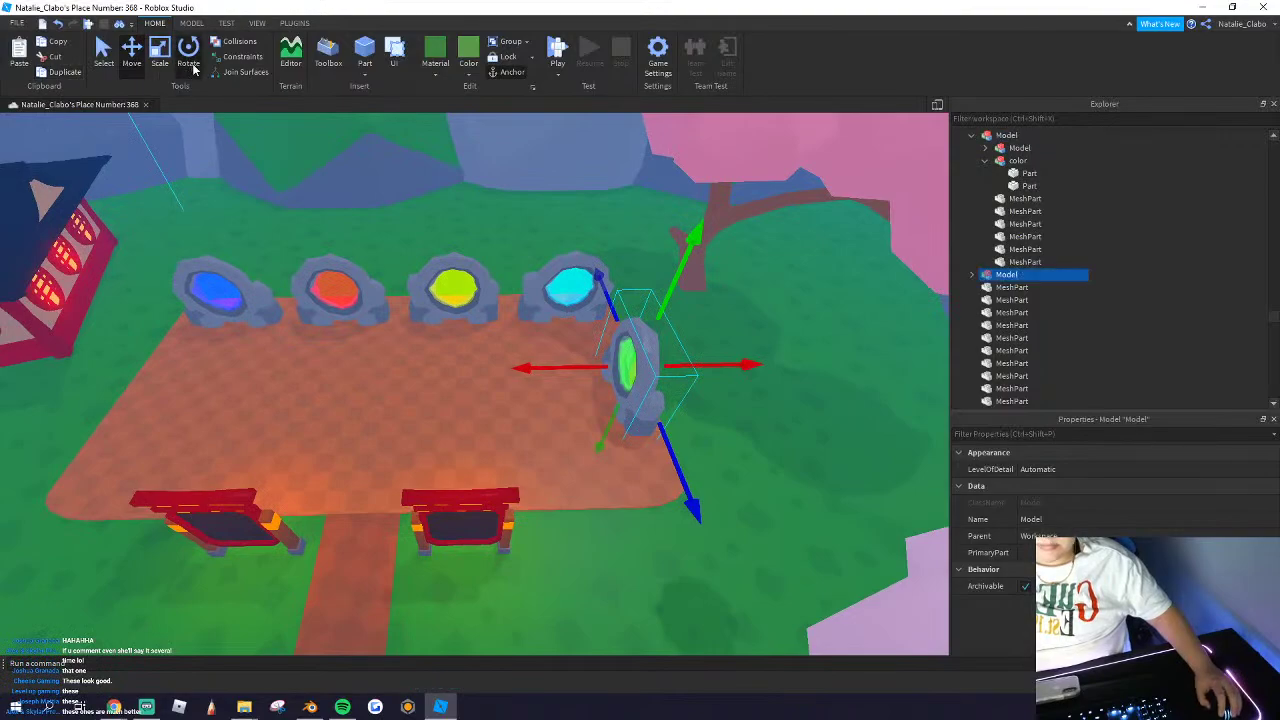
{"action": "left_click", "coordinate": [189, 60]}
{"action": "left_click_drag", "start_coordinate": [623, 440], "coordinate": [652, 259]}
{"action": "key", "text": "s"}
{"action": "left_click", "coordinate": [132, 58]}
{"action": "left_click_drag", "start_coordinate": [552, 364], "coordinate": [266, 350]}
{"action": "key", "text": "w"}
Step: Try Pastel Blue on the centre of the pagoda-side portal copy and settle on magenta
{"action": "left_click", "coordinate": [302, 338], "text": "alt"}
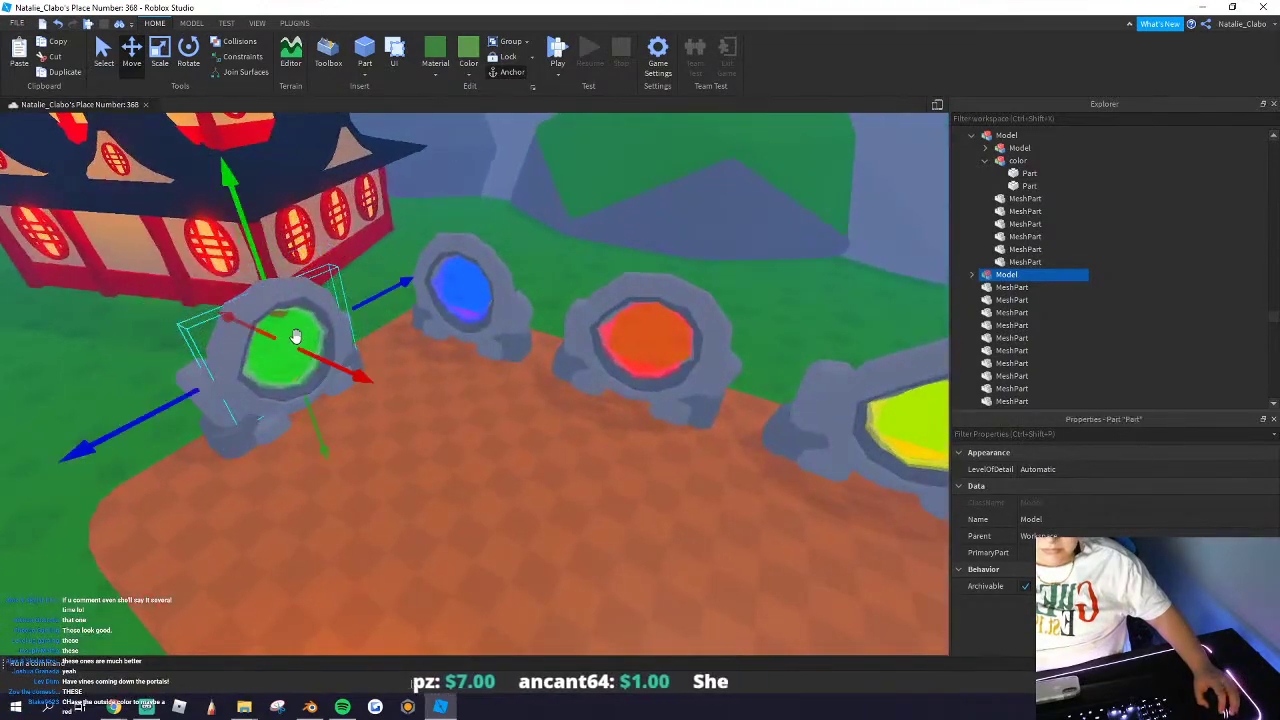
{"action": "left_click", "coordinate": [468, 62]}
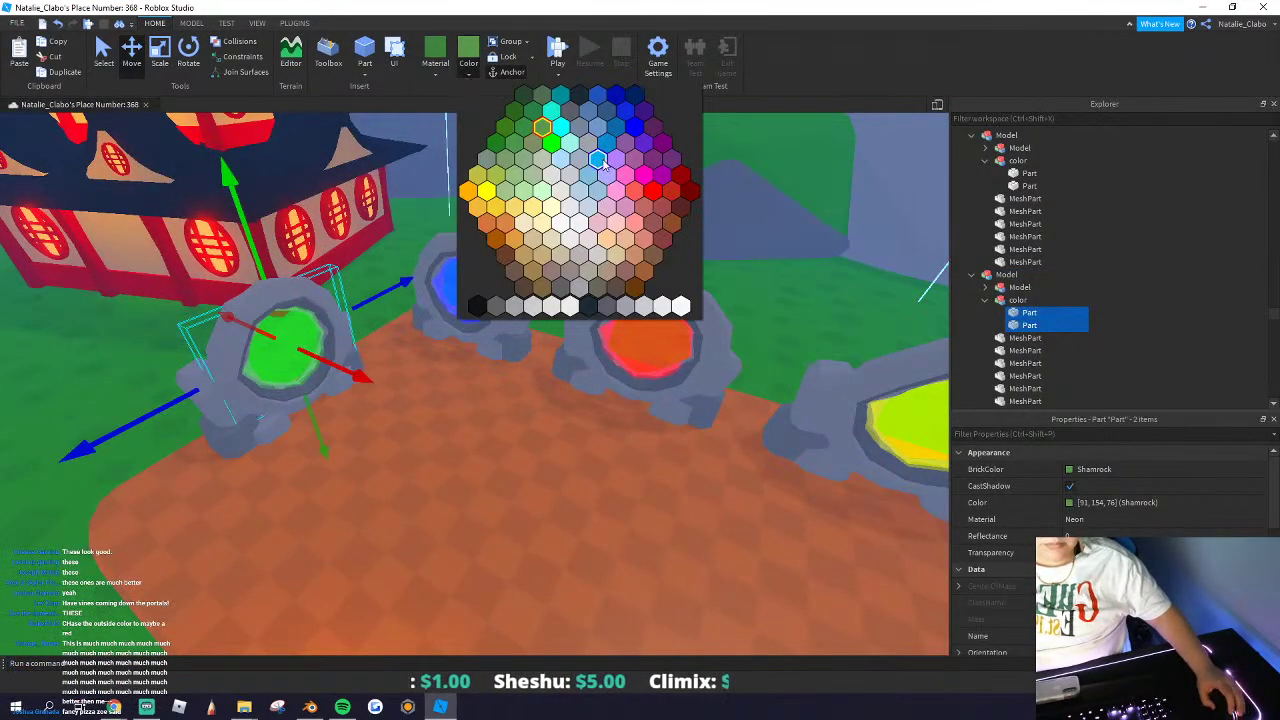
{"action": "left_click", "coordinate": [586, 176]}
{"action": "scroll", "coordinate": [508, 260], "scroll_direction": "down", "scroll_amount": 4}
{"action": "scroll", "coordinate": [580, 226], "scroll_direction": "up", "scroll_amount": 5}
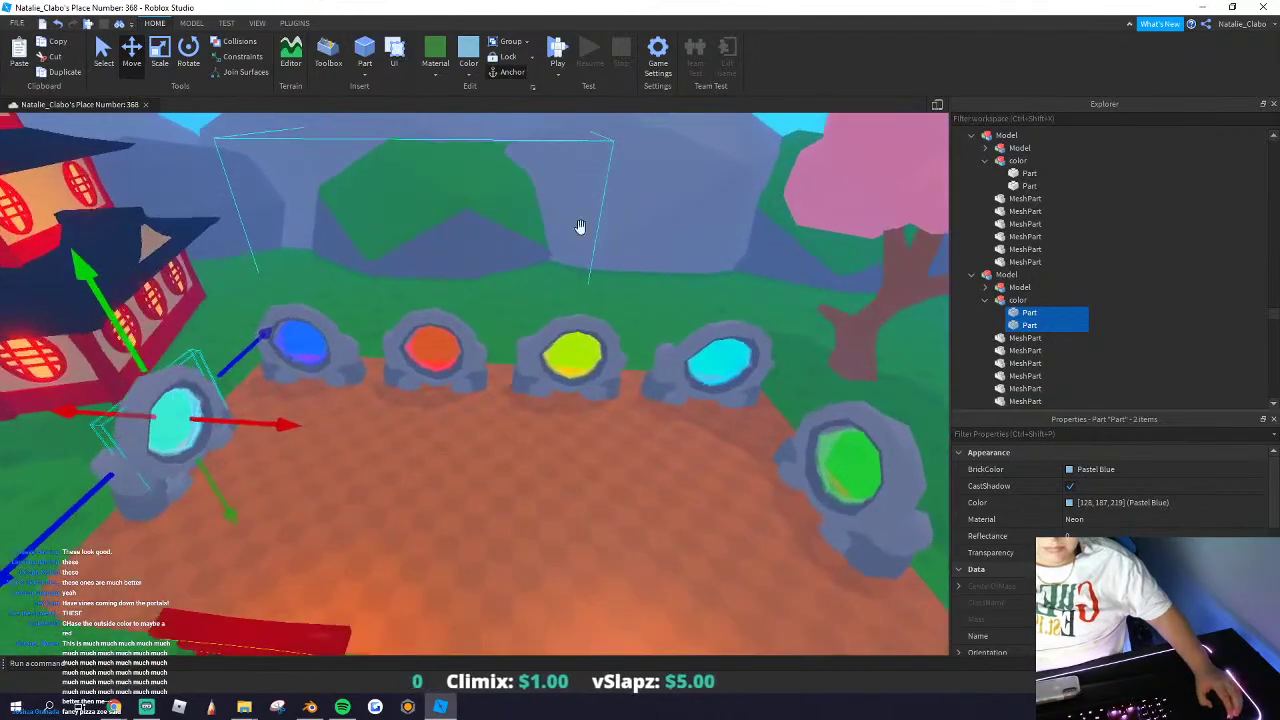
{"action": "left_click", "coordinate": [468, 66]}
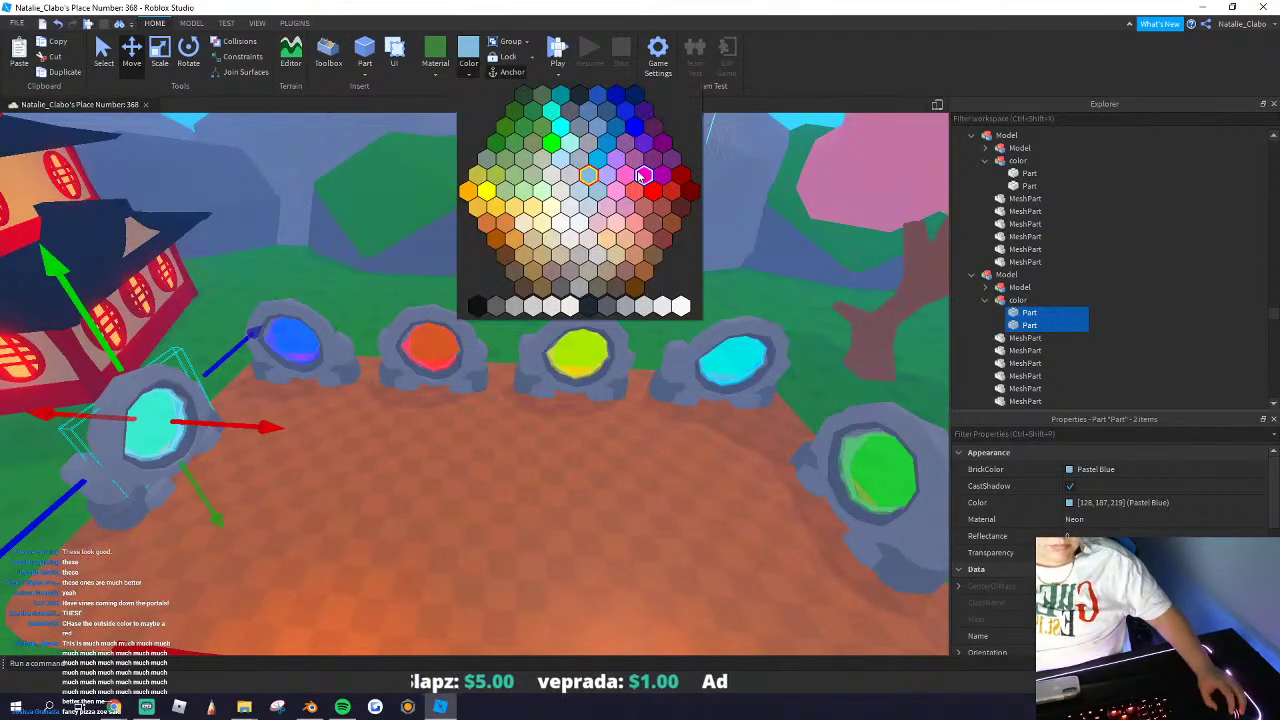
{"action": "left_click", "coordinate": [640, 175]}
{"action": "left_click", "coordinate": [542, 301]}
Step: Duplicate the group of grey stepping stones lying in the grass between the brown paths
{"action": "scroll", "coordinate": [542, 301], "scroll_direction": "down", "scroll_amount": 5}
{"action": "right_click_drag", "start_coordinate": [542, 301], "coordinate": [543, 301]}
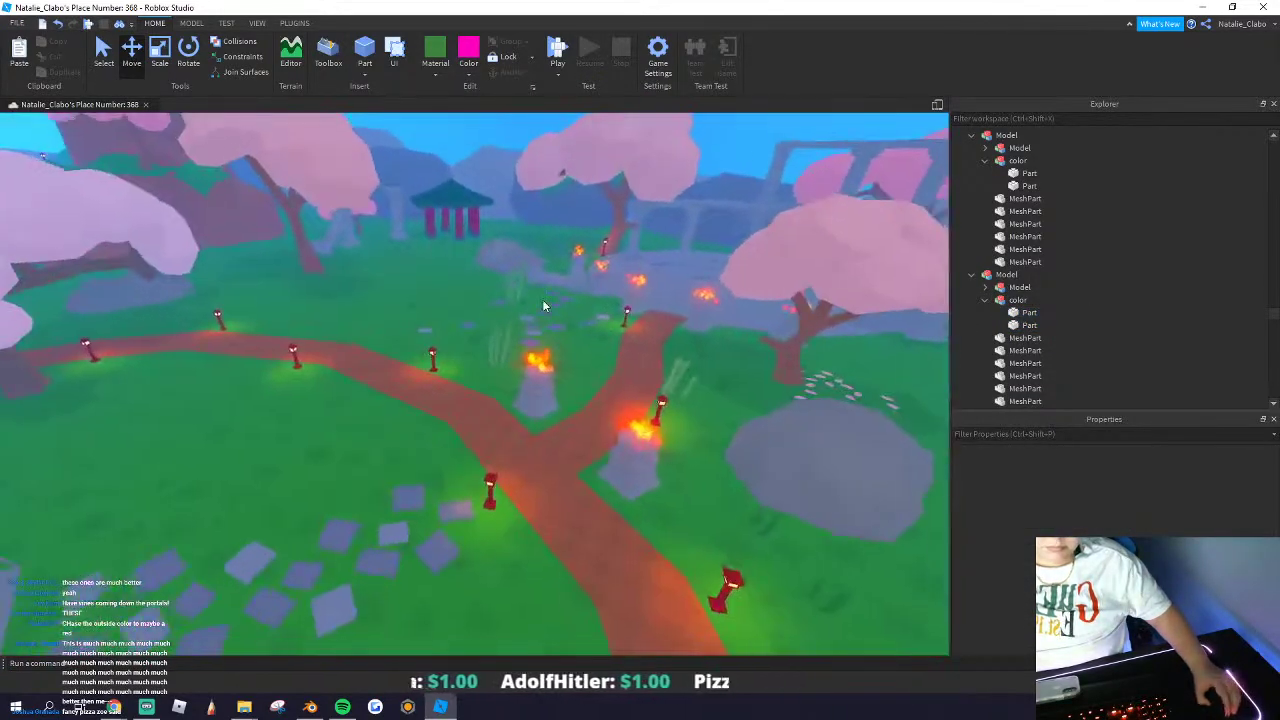
{"action": "scroll", "coordinate": [542, 305], "scroll_direction": "up", "scroll_amount": 5}
{"action": "left_click", "coordinate": [536, 357]}
{"action": "key", "text": "ctrl+d"}
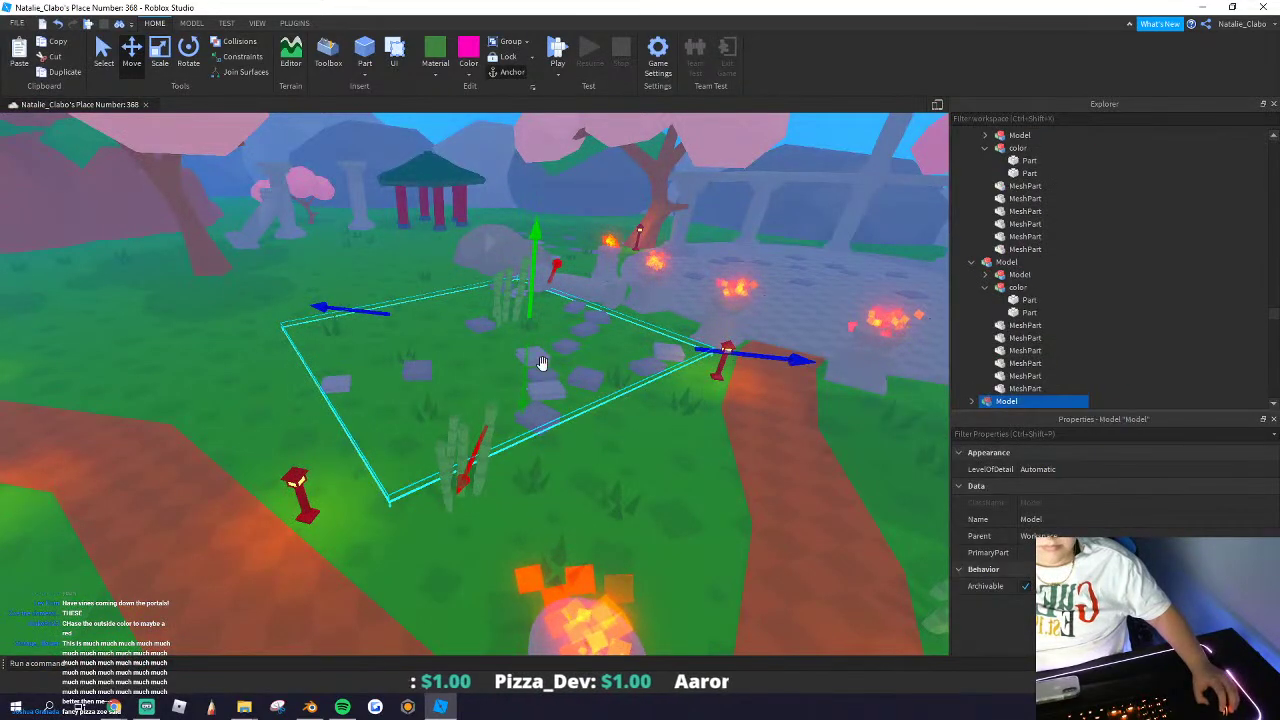
Step: Place the copied stepping-stone group flat across the checkered platform in front of the portals
{"action": "left_click_drag", "start_coordinate": [543, 363], "coordinate": [560, 380]}
{"action": "right_click_drag", "start_coordinate": [562, 380], "coordinate": [560, 380]}
{"action": "left_click_drag", "start_coordinate": [560, 380], "coordinate": [556, 384]}
{"action": "right_click_drag", "start_coordinate": [560, 380], "coordinate": [556, 384]}
{"action": "left_click_drag", "start_coordinate": [556, 384], "coordinate": [554, 454]}
{"action": "right_click_drag", "start_coordinate": [556, 384], "coordinate": [554, 454]}
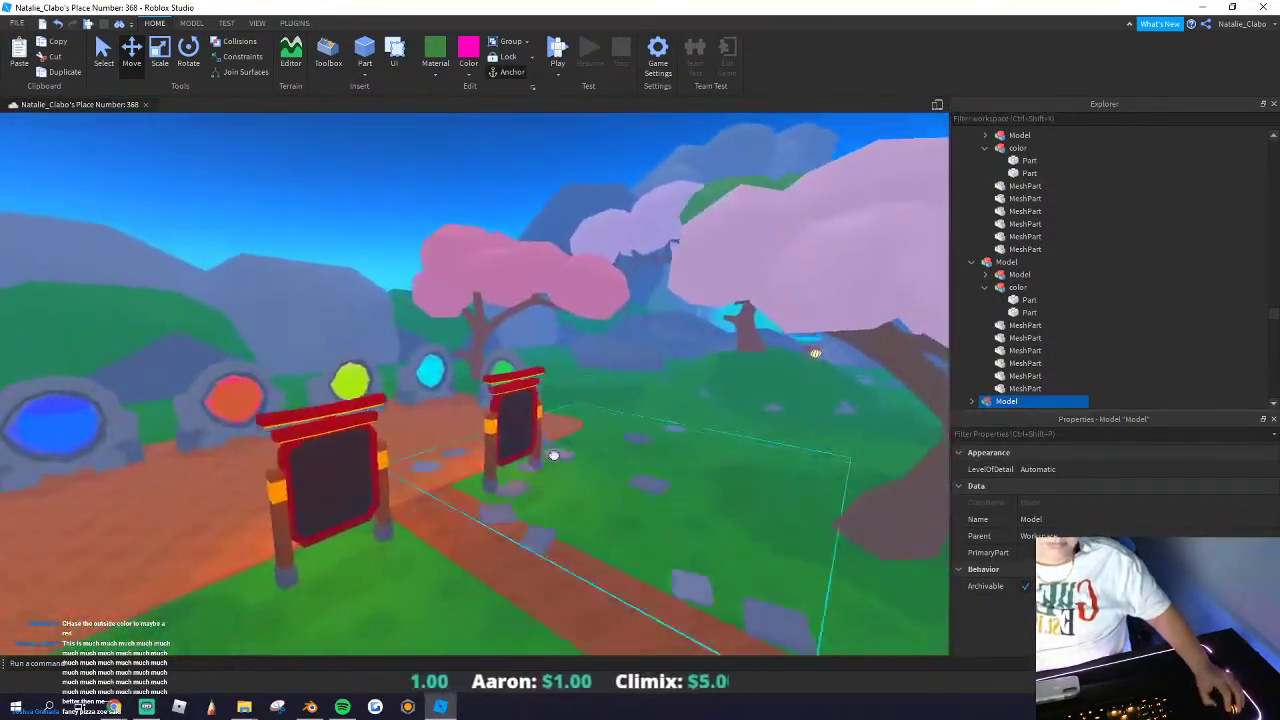
{"action": "left_click_drag", "start_coordinate": [554, 454], "coordinate": [659, 427]}
{"action": "right_click_drag", "start_coordinate": [606, 451], "coordinate": [659, 427]}
{"action": "left_click_drag", "start_coordinate": [659, 427], "coordinate": [571, 377]}
{"action": "right_click_drag", "start_coordinate": [671, 397], "coordinate": [571, 377]}
{"action": "left_click_drag", "start_coordinate": [571, 377], "coordinate": [516, 398]}
{"action": "right_click_drag", "start_coordinate": [571, 377], "coordinate": [516, 398]}
{"action": "left_click_drag", "start_coordinate": [516, 398], "coordinate": [680, 407]}
{"action": "key", "text": "w"}
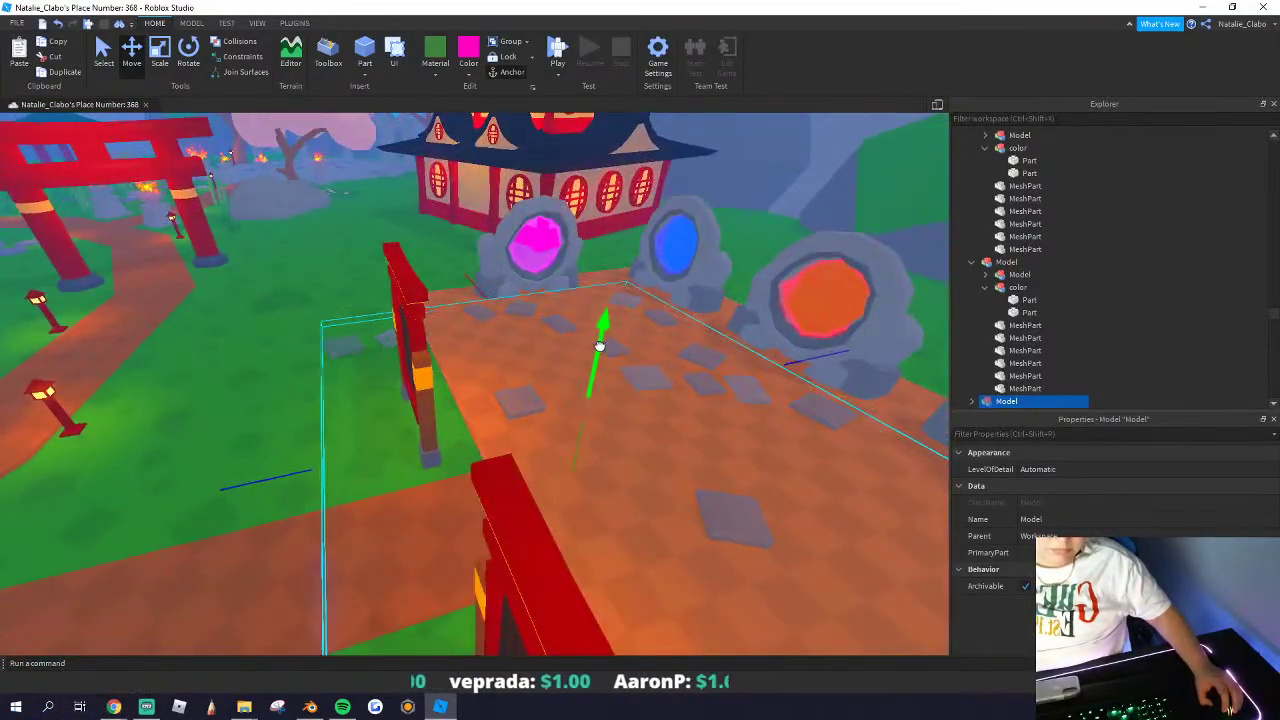
Step: Move the two stones lying on the grass beyond the notice board onto the platform near the green portal
{"action": "right_click_drag", "start_coordinate": [599, 346], "coordinate": [383, 356]}
{"action": "left_click", "coordinate": [432, 347]}
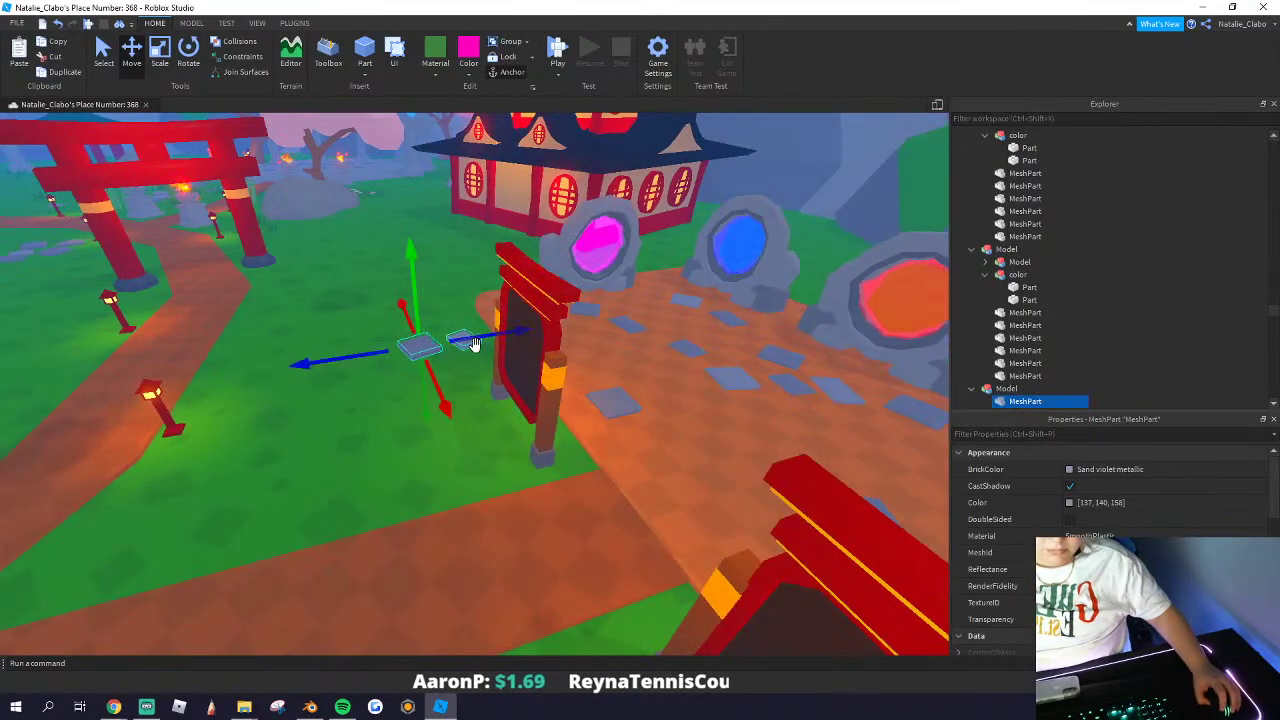
{"action": "left_click", "coordinate": [473, 342], "text": "shift"}
{"action": "left_click_drag", "start_coordinate": [488, 338], "coordinate": [545, 372]}
{"action": "key", "text": "d"}
{"action": "right_click_drag", "start_coordinate": [531, 352], "coordinate": [545, 372]}
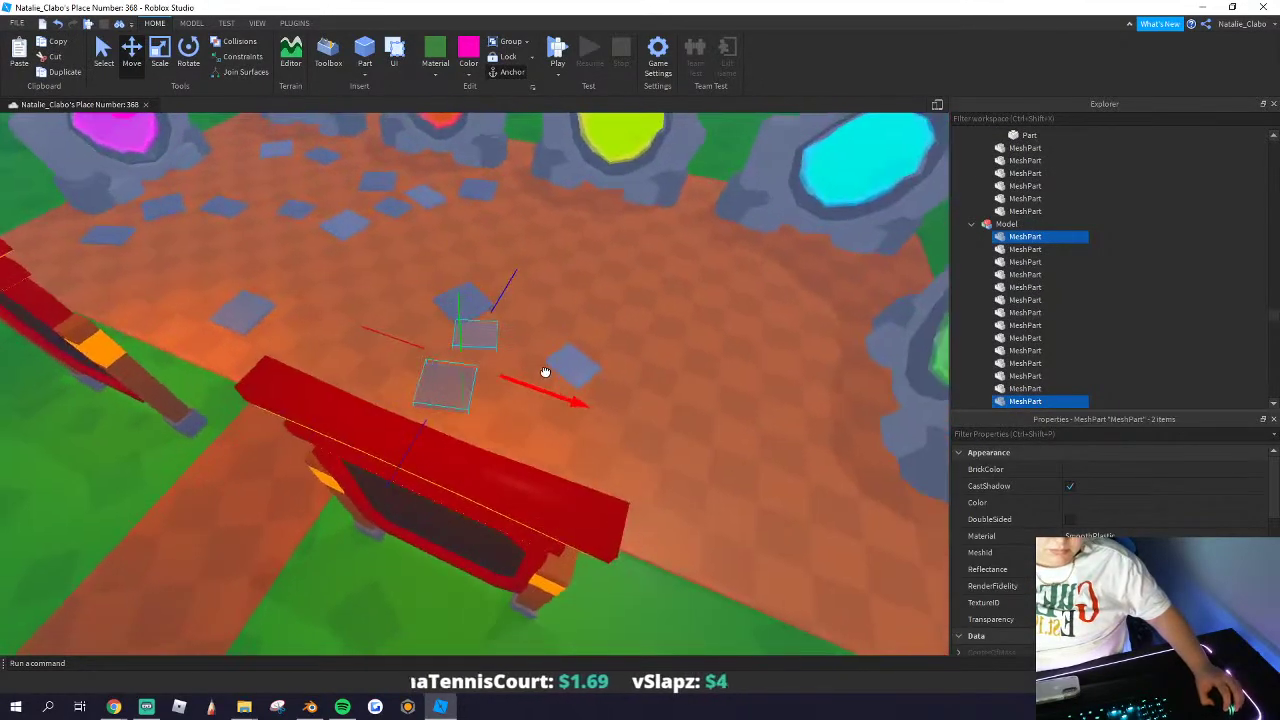
Step: Move two stones from the crowded pagoda side of the platform to the empty area near the cyan portal
{"action": "scroll", "coordinate": [545, 372], "scroll_direction": "down", "scroll_amount": 5}
{"action": "key", "text": "w"}
{"action": "key", "text": "a"}
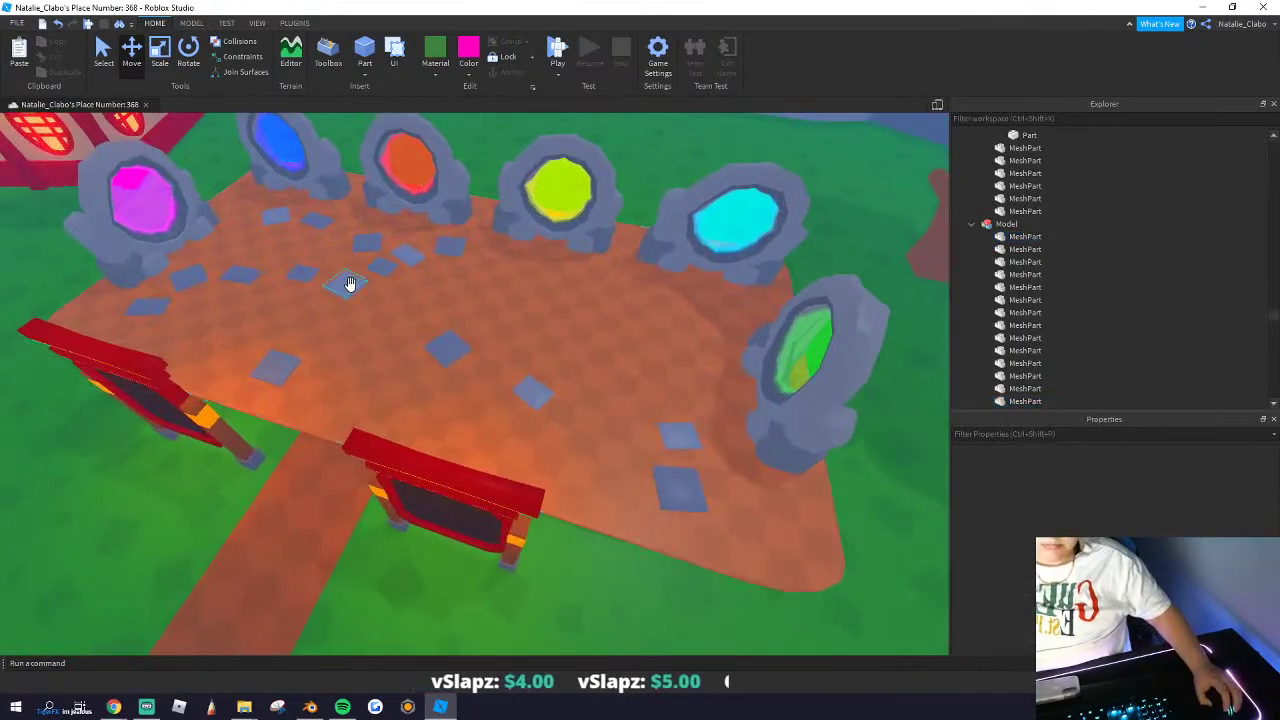
{"action": "left_click_drag", "start_coordinate": [589, 317], "coordinate": [716, 333]}
{"action": "key", "text": "s"}
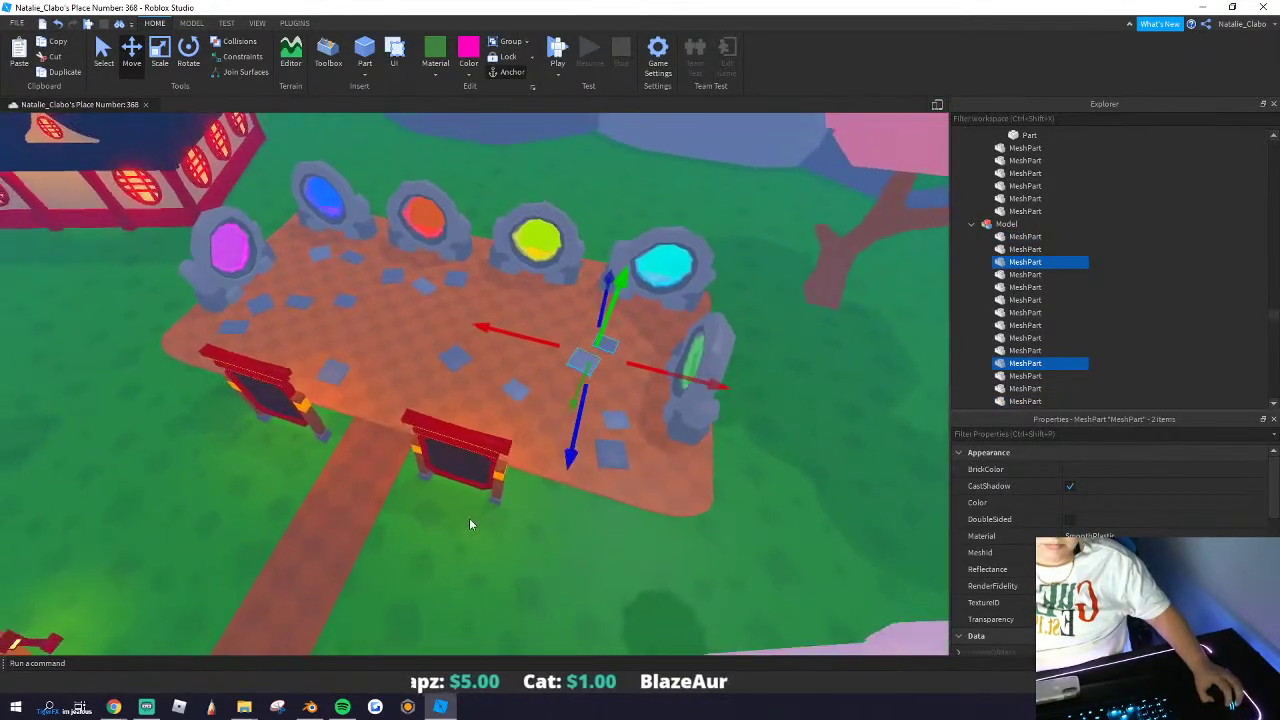
{"action": "left_click", "coordinate": [469, 520]}
Step: Bring the two red notice boards together on the cherry-tree side of the path
{"action": "right_click_drag", "start_coordinate": [469, 518], "coordinate": [451, 486]}
{"action": "key", "text": "w"}
{"action": "key", "text": "a"}
{"action": "mouse_move", "coordinate": [405, 487]}
{"action": "left_mouse_down"}
{"action": "mouse_move", "coordinate": [251, 440]}
{"action": "mouse_move", "coordinate": [280, 483]}
{"action": "mouse_move", "coordinate": [409, 483]}
{"action": "left_mouse_up"}
{"action": "right_click_drag", "start_coordinate": [280, 483], "coordinate": [409, 483]}
{"action": "left_click_drag", "start_coordinate": [409, 483], "coordinate": [530, 454]}
{"action": "left_click", "coordinate": [310, 432]}
{"action": "right_click_drag", "start_coordinate": [310, 432], "coordinate": [377, 397]}
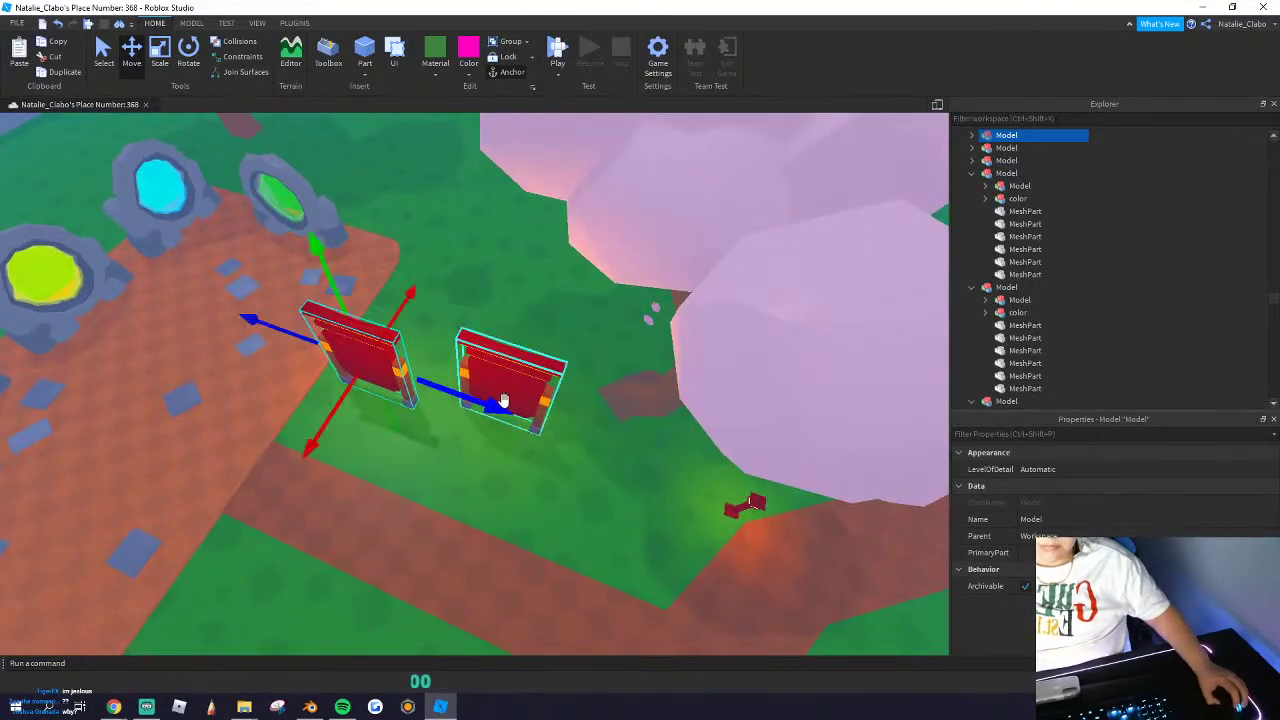
Step: Turn both notice boards around together so their dark faces look toward the path
{"action": "key", "text": "r"}
{"action": "key", "text": "r"}
{"action": "left_click_drag", "start_coordinate": [507, 386], "coordinate": [372, 425]}
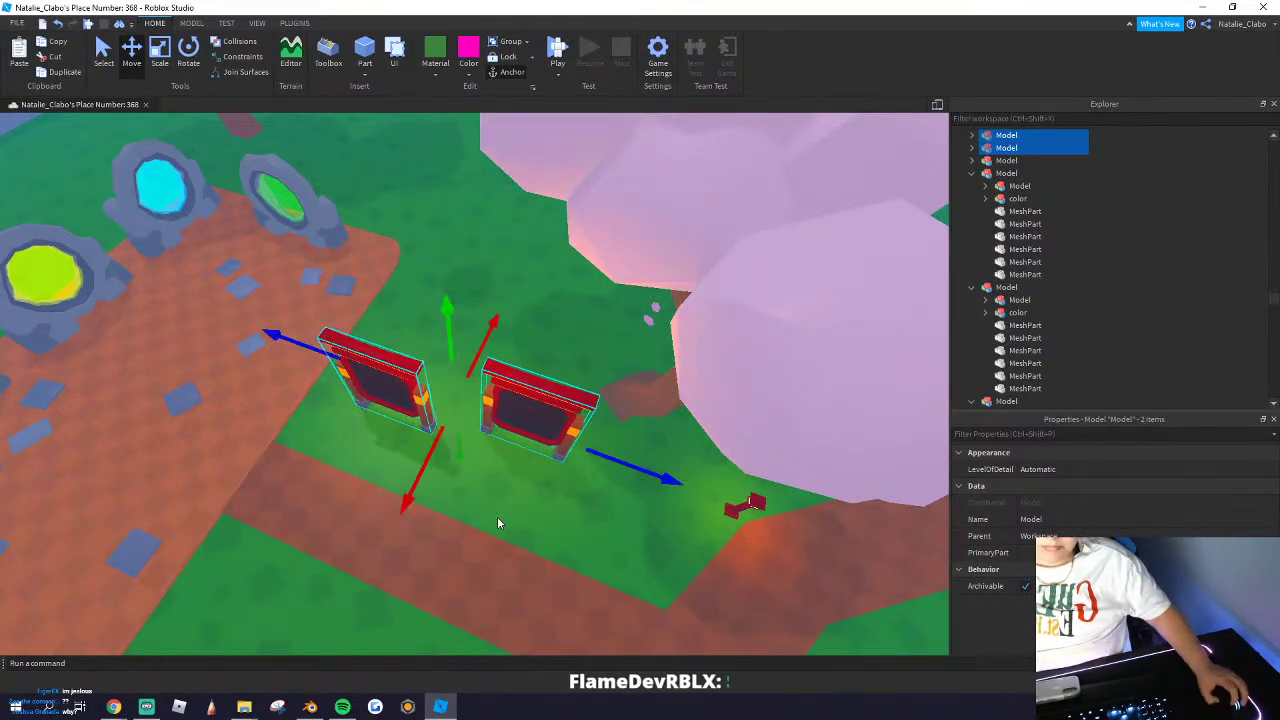
{"action": "left_click", "coordinate": [500, 523]}
Step: Rotate the notice boards individually so they stand at a slight angle to each other
{"action": "left_click", "coordinate": [471, 382]}
{"action": "key", "text": "q"}
{"action": "key", "text": "d"}
{"action": "left_click", "coordinate": [193, 48]}
{"action": "left_click_drag", "start_coordinate": [443, 313], "coordinate": [413, 322]}
{"action": "left_click", "coordinate": [410, 318]}
{"action": "mouse_move", "coordinate": [410, 318]}
{"action": "right_mouse_down"}
{"action": "mouse_move", "coordinate": [400, 298]}
{"action": "mouse_move", "coordinate": [422, 312]}
{"action": "right_mouse_up"}
{"action": "left_click_drag", "start_coordinate": [422, 312], "coordinate": [464, 348]}
{"action": "left_click", "coordinate": [506, 388]}
{"action": "right_click_drag", "start_coordinate": [506, 388], "coordinate": [503, 408]}
{"action": "left_click_drag", "start_coordinate": [503, 408], "coordinate": [466, 350]}
Step: Select both notice boards and shift the pair beside the platform's front corner next to the path
{"action": "left_click", "coordinate": [388, 387], "text": "ctrl"}
{"action": "key", "text": "s"}
{"action": "right_click_drag", "start_coordinate": [253, 233], "coordinate": [270, 250]}
{"action": "key", "text": "ctrl+2"}
{"action": "left_click_drag", "start_coordinate": [262, 372], "coordinate": [247, 386]}
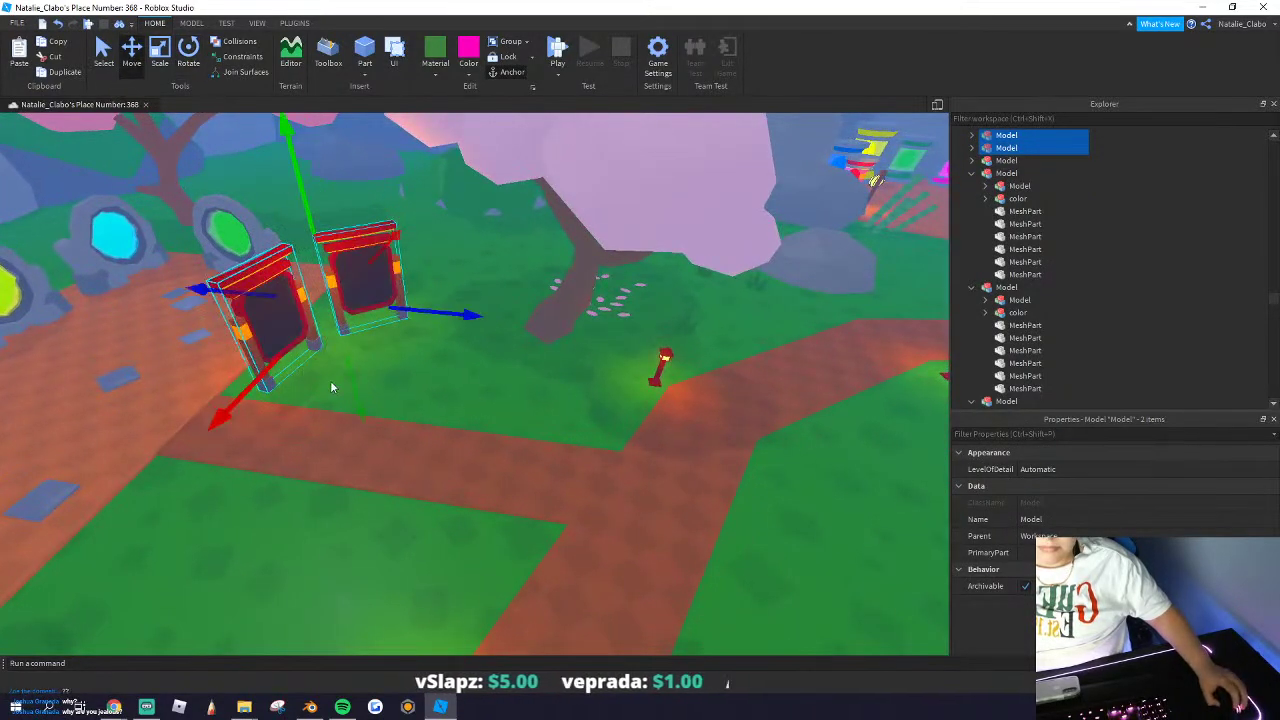
{"action": "left_click_drag", "start_coordinate": [355, 382], "coordinate": [357, 385]}
{"action": "left_click", "coordinate": [474, 371]}
Step: Copy the hanging-lantern post from the plaza near the torii gate and place it beside the path to the portals
{"action": "scroll", "coordinate": [474, 372], "scroll_direction": "down", "scroll_amount": 12}
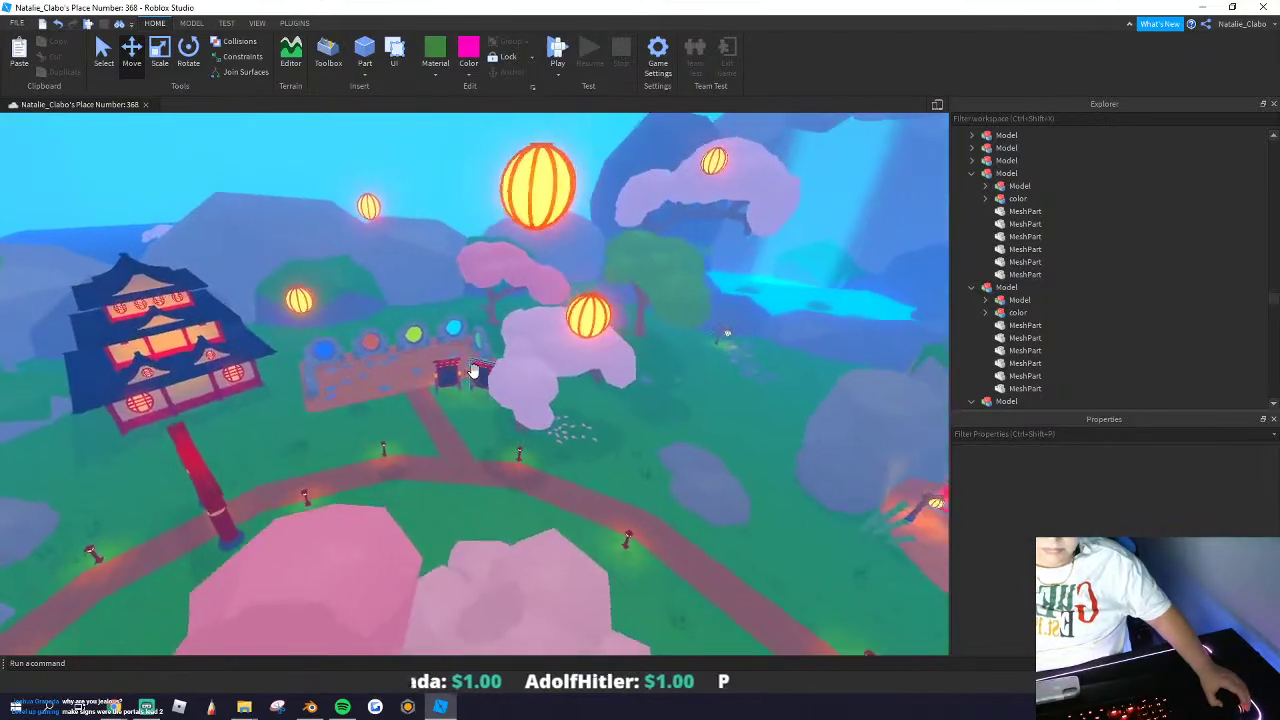
{"action": "scroll", "coordinate": [475, 377], "scroll_direction": "up", "scroll_amount": 10}
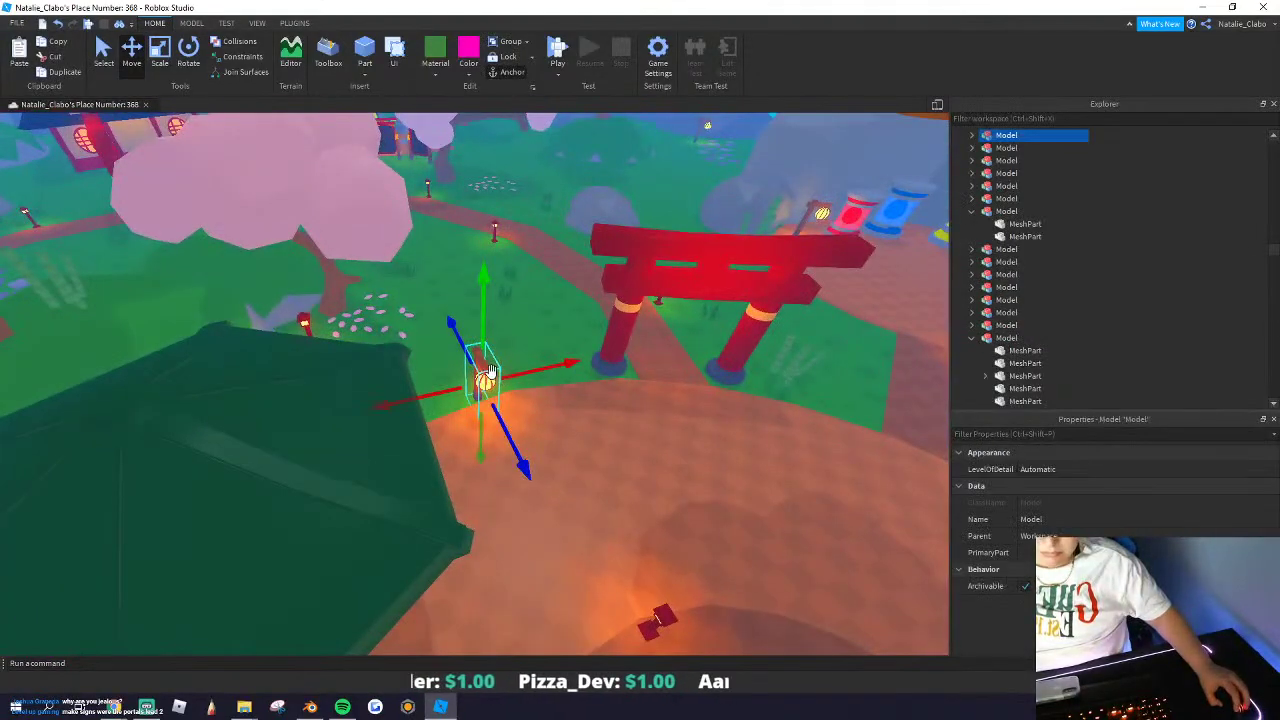
{"action": "left_click", "coordinate": [489, 327]}
{"action": "right_click_drag", "start_coordinate": [489, 327], "coordinate": [450, 410]}
{"action": "scroll", "coordinate": [433, 432], "scroll_direction": "up", "scroll_amount": 6}
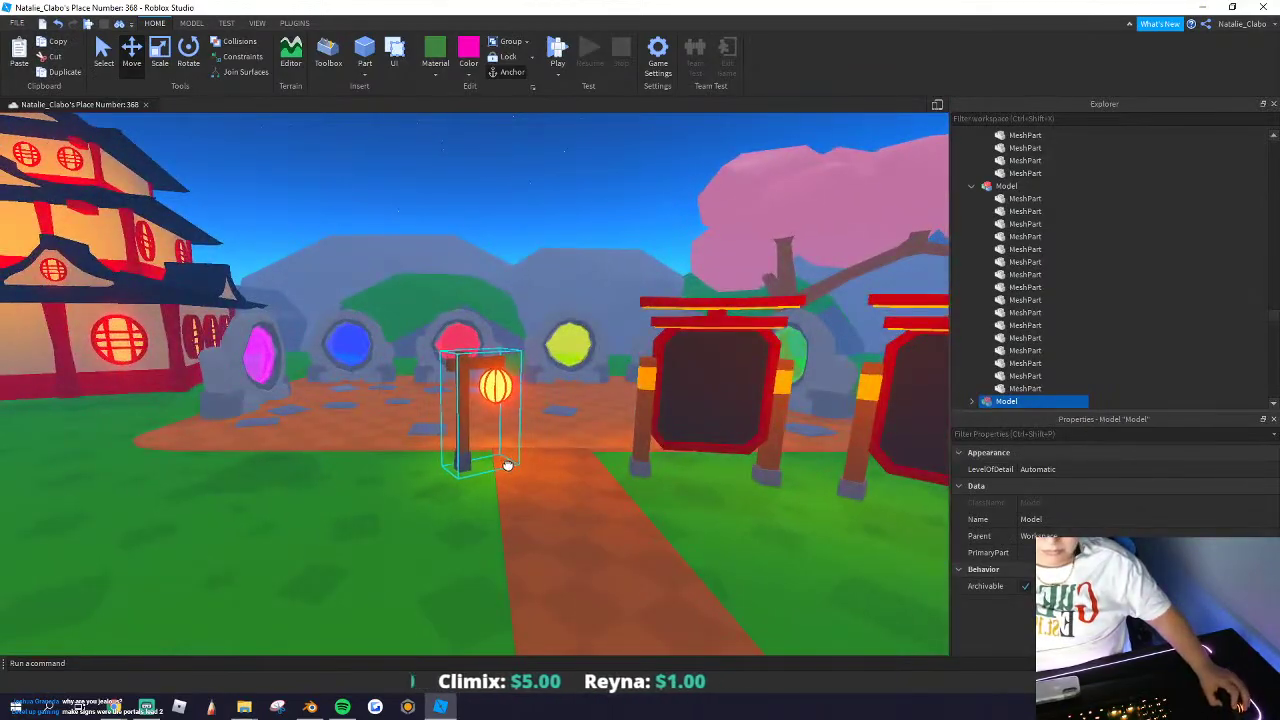
{"action": "right_click_drag", "start_coordinate": [507, 466], "coordinate": [540, 524]}
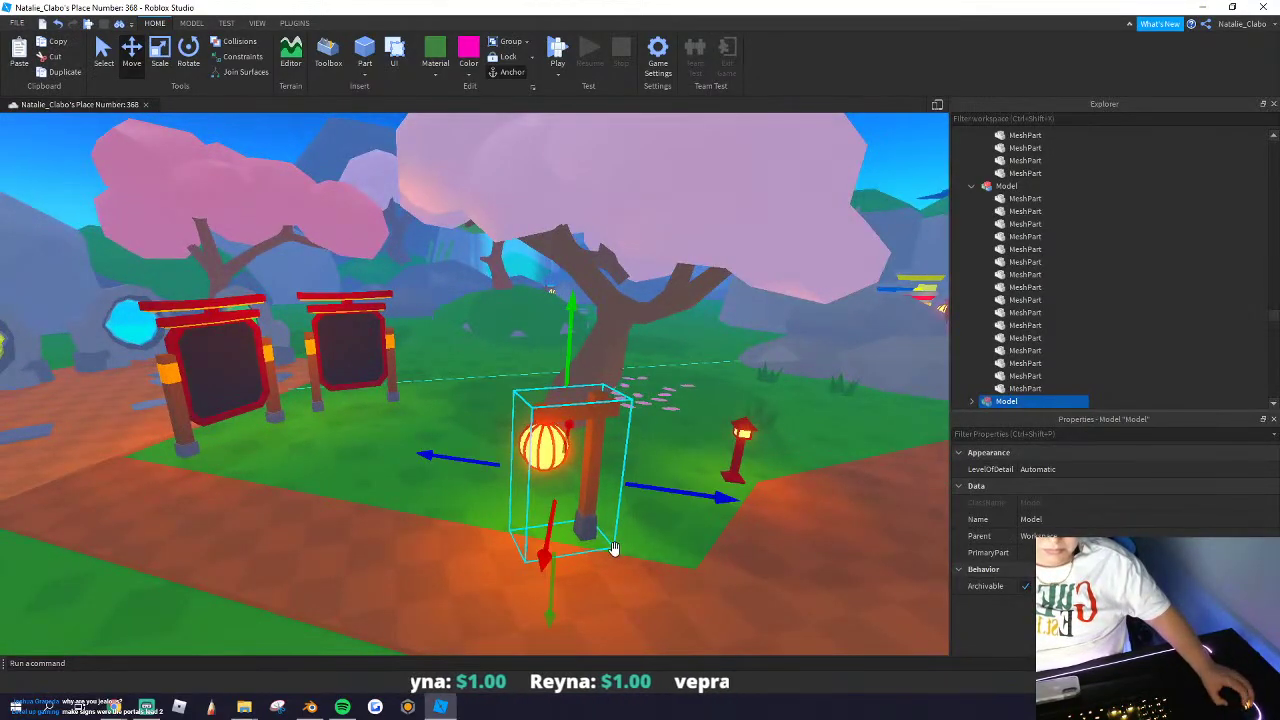
Step: Add another copy of the hanging-lantern post beside the notice boards and rotate it into orientation
{"action": "key", "text": "ctrl+v"}
{"action": "key", "text": "w"}
{"action": "left_click_drag", "start_coordinate": [602, 396], "coordinate": [713, 410]}
{"action": "key", "text": "t"}
{"action": "key", "text": "t"}
{"action": "key", "text": "t"}
{"action": "key", "text": "t"}
{"action": "key", "text": "t"}
{"action": "key", "text": "t"}
{"action": "key", "text": "t"}
{"action": "key", "text": "t"}
{"action": "key", "text": "r"}
{"action": "key", "text": "r"}
{"action": "key", "text": "t"}
{"action": "key", "text": "r"}
{"action": "key", "text": "r"}
Step: Place a further hanging-lantern post at the platform's front corner on the pagoda side
{"action": "key", "text": "a"}
{"action": "left_click_drag", "start_coordinate": [764, 322], "coordinate": [383, 438]}
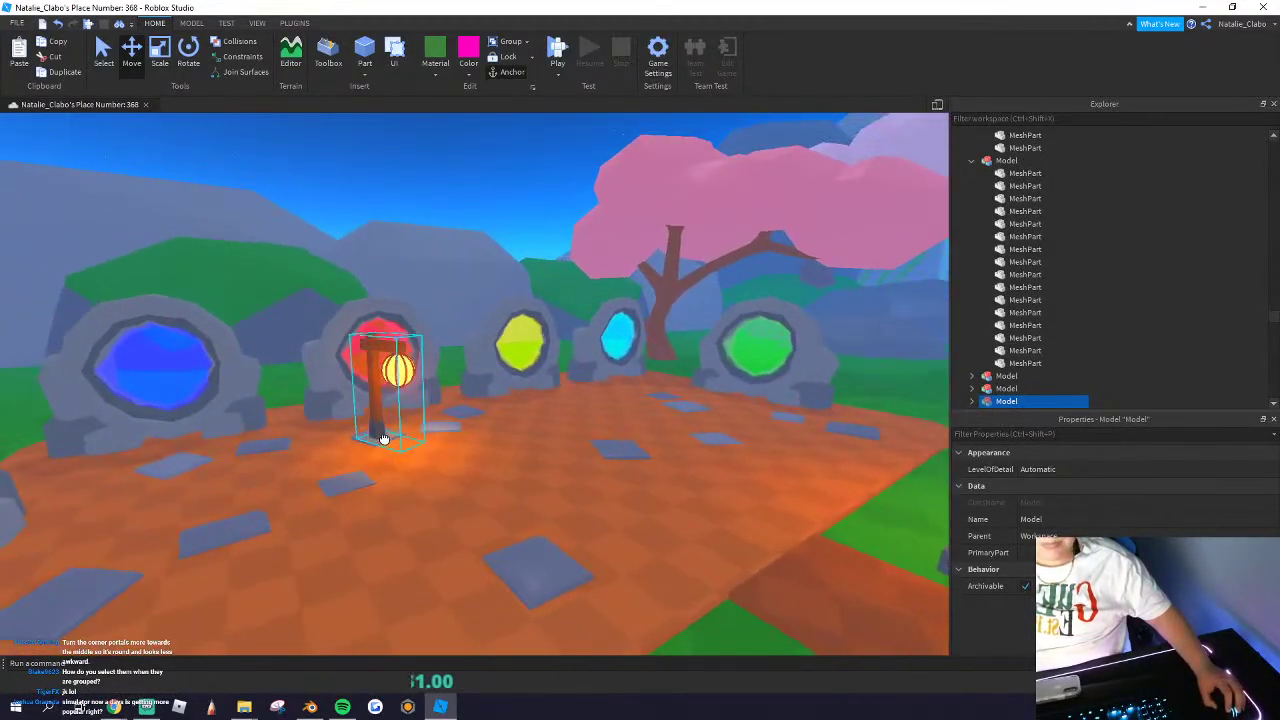
{"action": "left_click_drag", "start_coordinate": [473, 482], "coordinate": [454, 432]}
{"action": "right_click_drag", "start_coordinate": [454, 432], "coordinate": [454, 432]}
{"action": "key", "text": "s"}
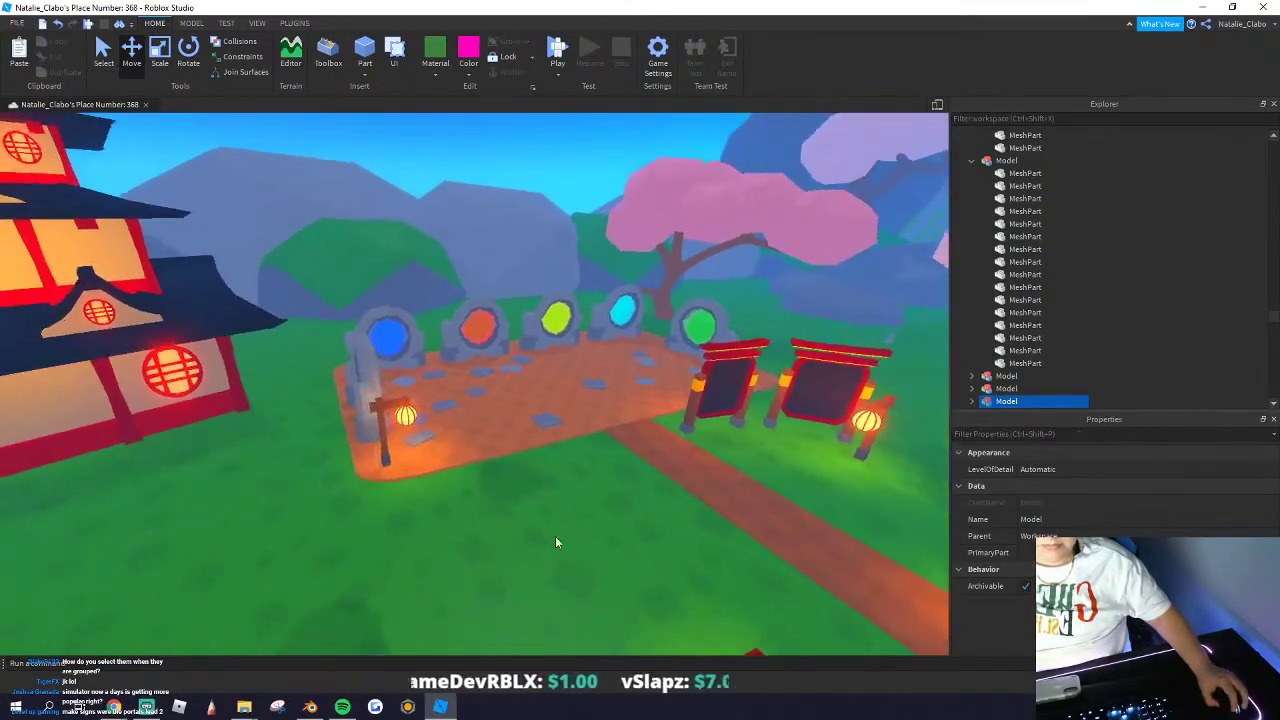
{"action": "left_click", "coordinate": [555, 536]}
{"action": "right_click_drag", "start_coordinate": [555, 536], "coordinate": [523, 511]}
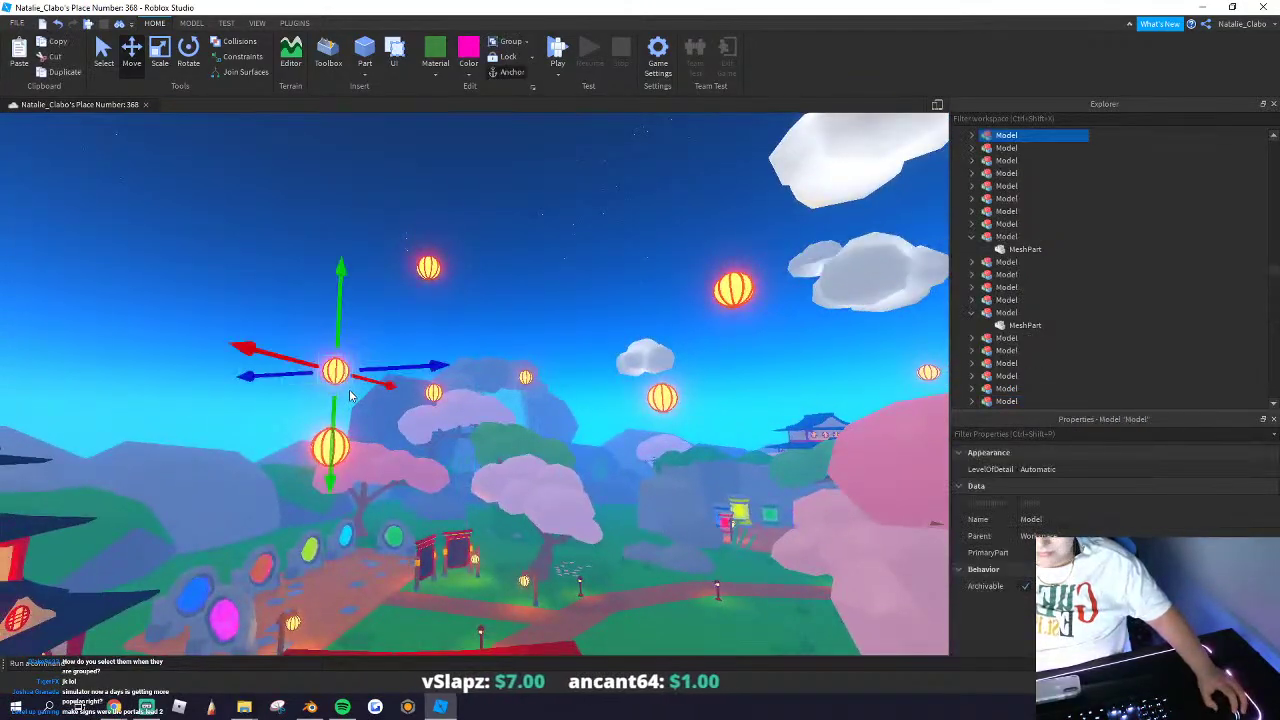
Step: Paste a copy of the floating paper lantern and lower it over the checkered platform with the portals
{"action": "key", "text": "ctrl+v"}
{"action": "right_click_drag", "start_coordinate": [335, 464], "coordinate": [332, 496]}
{"action": "key", "text": "w"}
{"action": "left_click_drag", "start_coordinate": [274, 534], "coordinate": [318, 416]}
{"action": "key", "text": "w"}
{"action": "right_click_drag", "start_coordinate": [325, 424], "coordinate": [335, 424]}
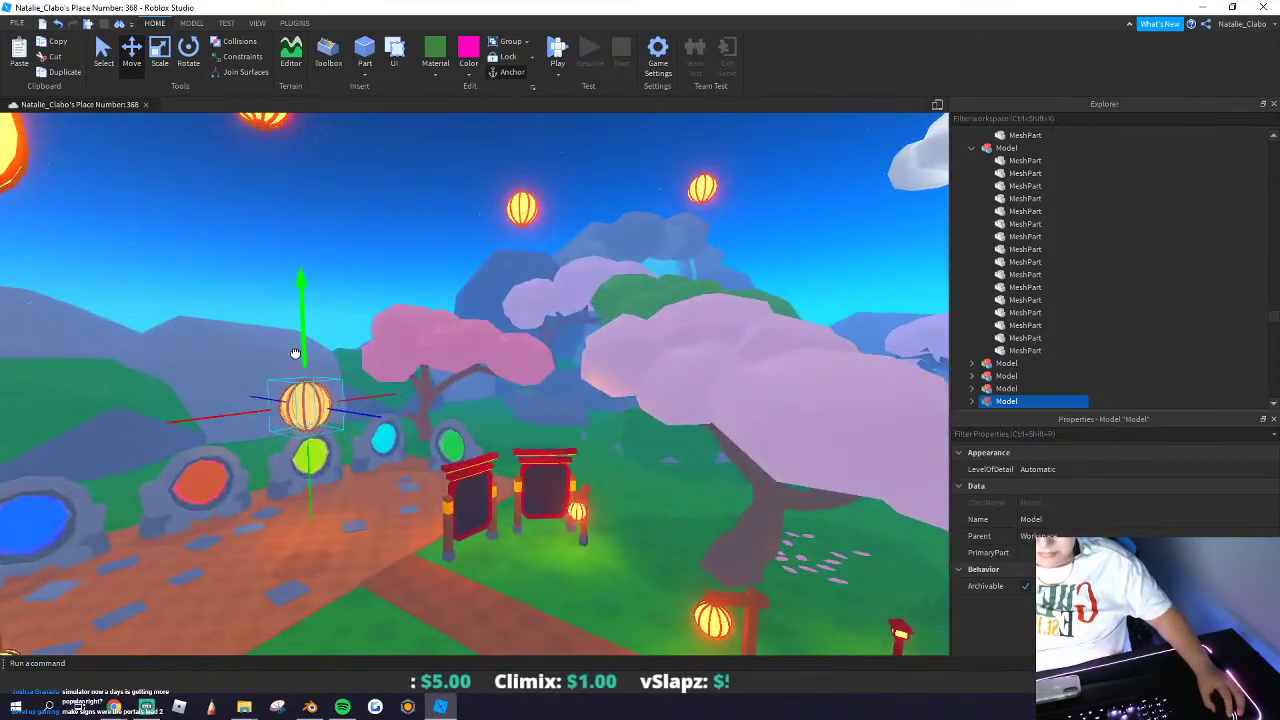
{"action": "left_click_drag", "start_coordinate": [295, 353], "coordinate": [293, 377]}
{"action": "right_click_drag", "start_coordinate": [293, 377], "coordinate": [287, 379]}
{"action": "key", "text": "d"}
Step: Shift the pasted lantern across the platform so it hangs in front of the yellow and cyan portals
{"action": "left_click_drag", "start_coordinate": [413, 378], "coordinate": [500, 375]}
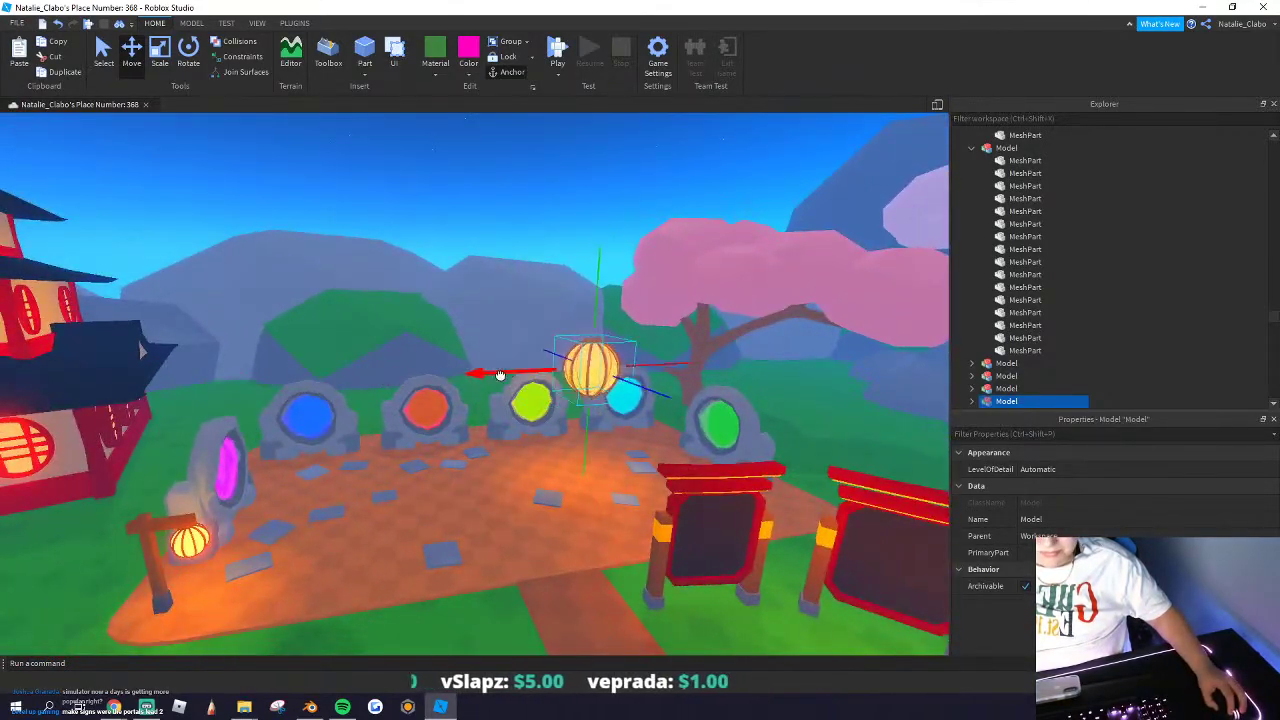
{"action": "left_click_drag", "start_coordinate": [625, 300], "coordinate": [623, 309]}
{"action": "key", "text": "w"}
{"action": "right_click_drag", "start_coordinate": [622, 340], "coordinate": [617, 348]}
{"action": "left_click_drag", "start_coordinate": [535, 298], "coordinate": [524, 297]}
{"action": "key", "text": "d"}
{"action": "right_click_drag", "start_coordinate": [524, 297], "coordinate": [533, 299]}
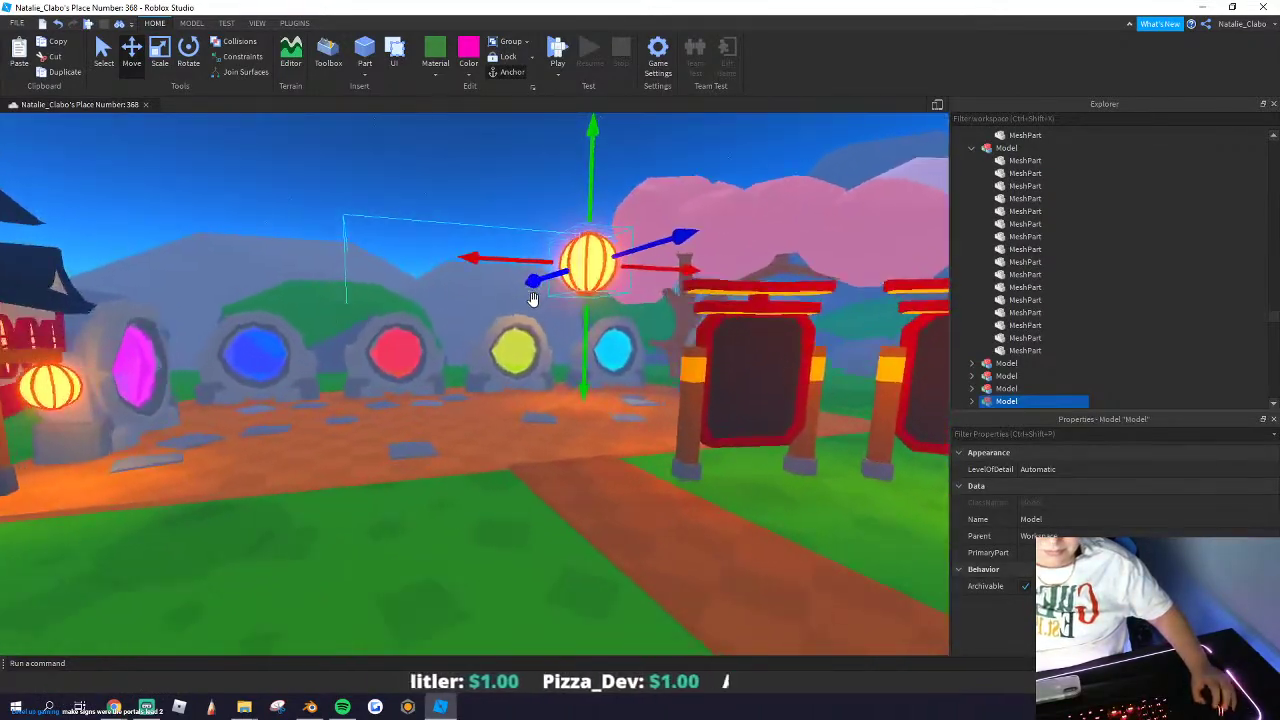
Step: Set the range of the lantern's PointLight to 35 and raise the lantern higher above the platform
{"action": "key", "text": "w"}
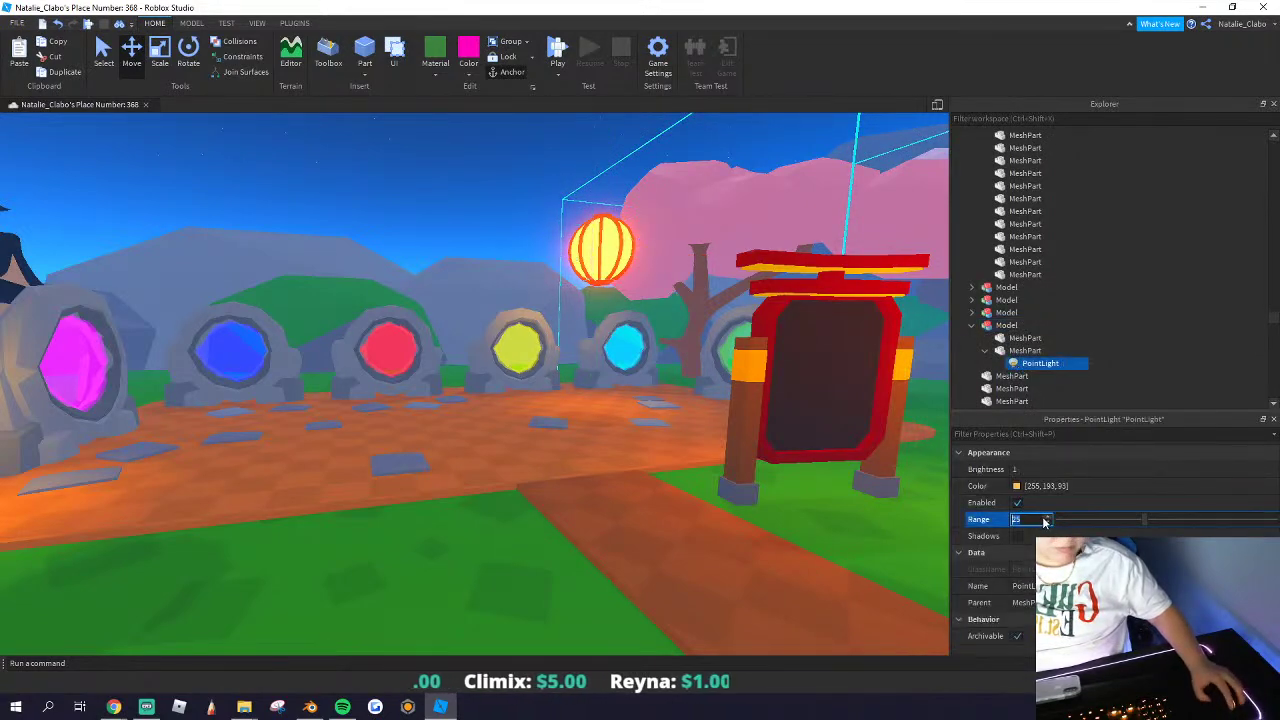
{"action": "type", "text": "35"}
{"action": "key", "text": "Return"}
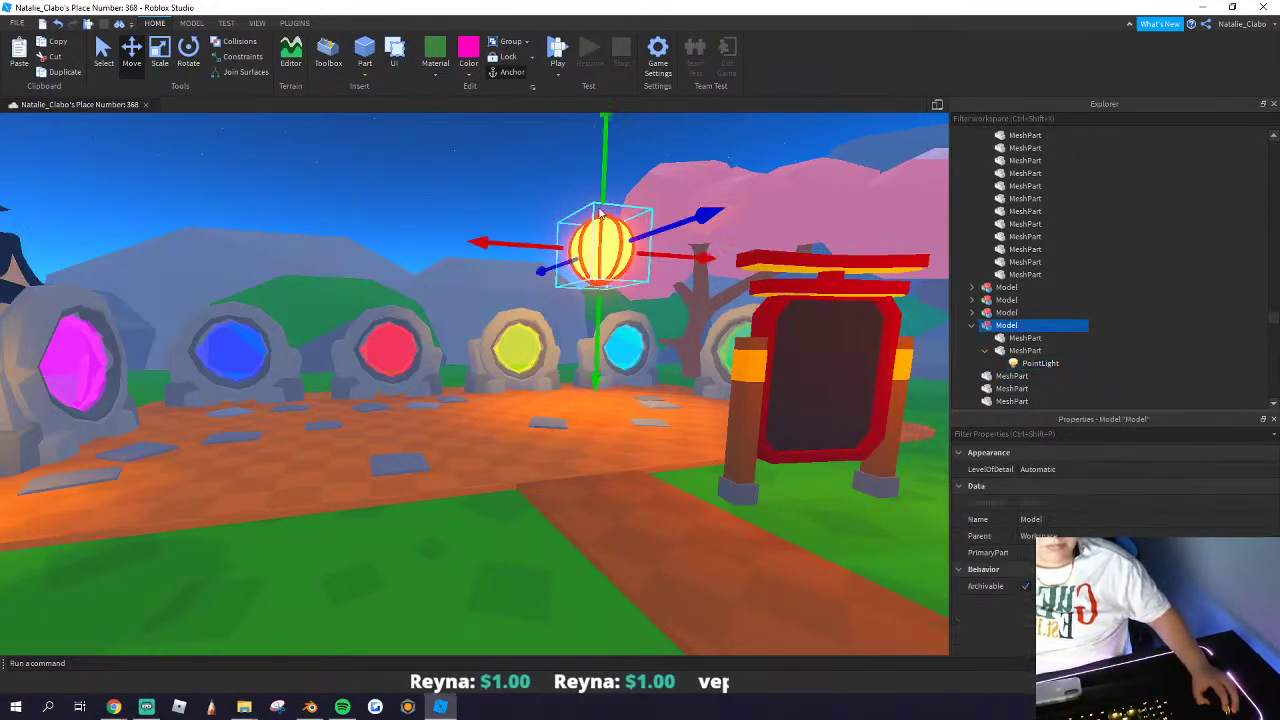
{"action": "left_click_drag", "start_coordinate": [604, 185], "coordinate": [611, 117]}
{"action": "right_click_drag", "start_coordinate": [611, 117], "coordinate": [614, 130]}
{"action": "key", "text": "s"}
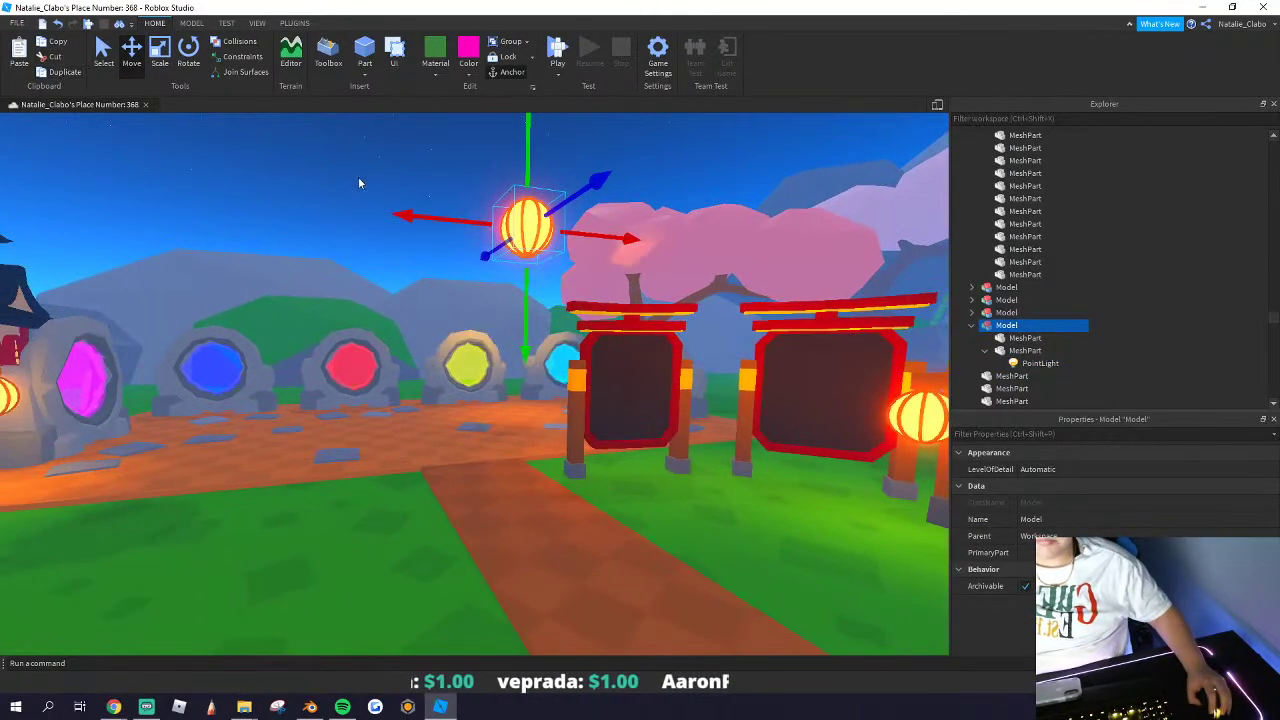
Step: Add a second floating lantern above the platform, offset from the first one on the pagoda side
{"action": "key", "text": "s"}
{"action": "left_click_drag", "start_coordinate": [428, 220], "coordinate": [363, 248]}
{"action": "key", "text": "s"}
{"action": "right_click_drag", "start_coordinate": [363, 248], "coordinate": [363, 249]}
{"action": "key", "text": "w"}
{"action": "left_click_drag", "start_coordinate": [457, 337], "coordinate": [467, 323]}
{"action": "key", "text": "ctrl+z"}
{"action": "left_click", "coordinate": [463, 337]}
{"action": "right_click_drag", "start_coordinate": [415, 248], "coordinate": [415, 244]}
{"action": "key", "text": "s"}
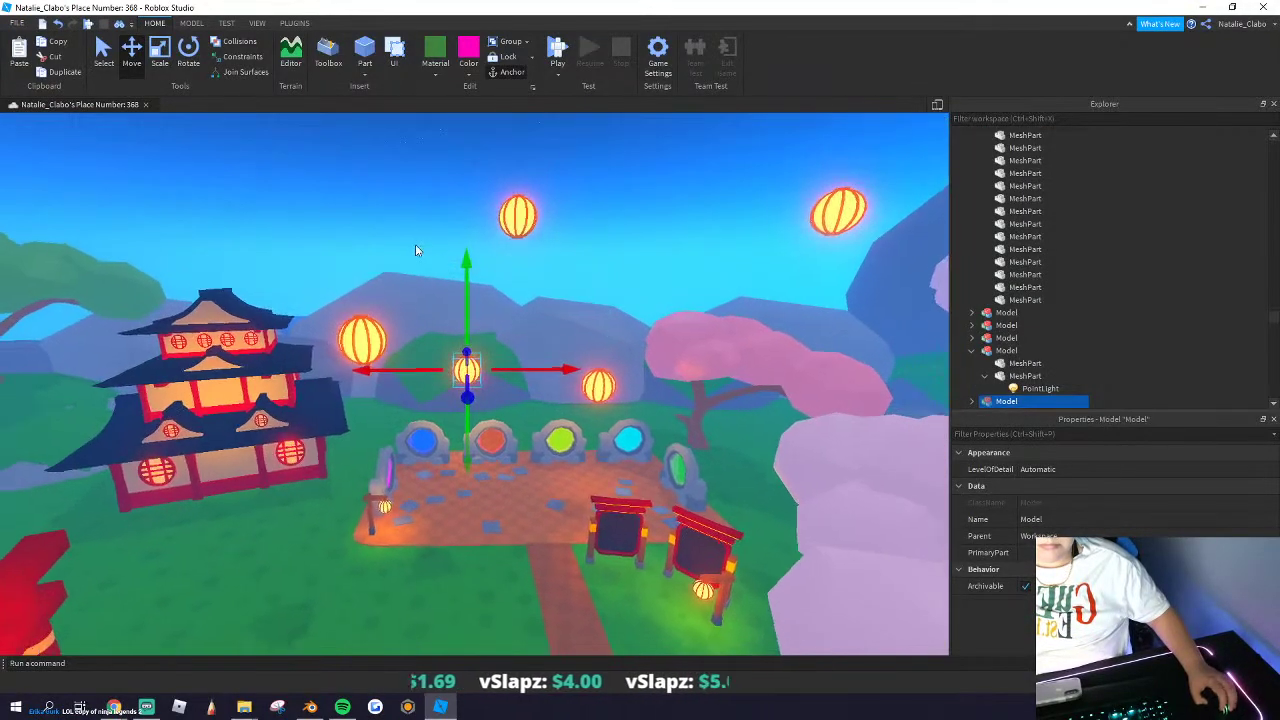
{"action": "left_click", "coordinate": [415, 246]}
Step: Search the Toolbox images for SWIRL
{"action": "key", "text": "s"}
{"action": "right_click_drag", "start_coordinate": [477, 287], "coordinate": [478, 291]}
{"action": "key", "text": "s"}
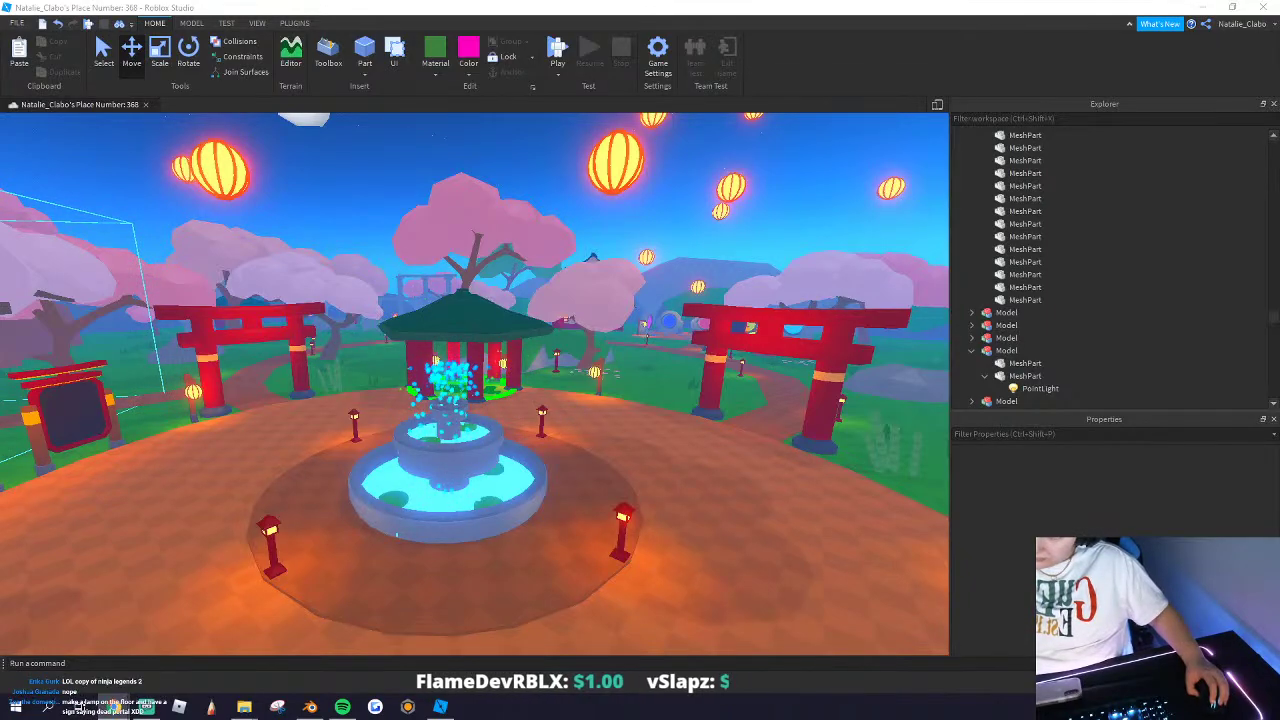
{"action": "key", "text": "w"}
{"action": "right_click_drag", "start_coordinate": [420, 497], "coordinate": [418, 492]}
{"action": "key", "text": "w"}
{"action": "key", "text": "w"}
{"action": "left_click", "coordinate": [328, 55]}
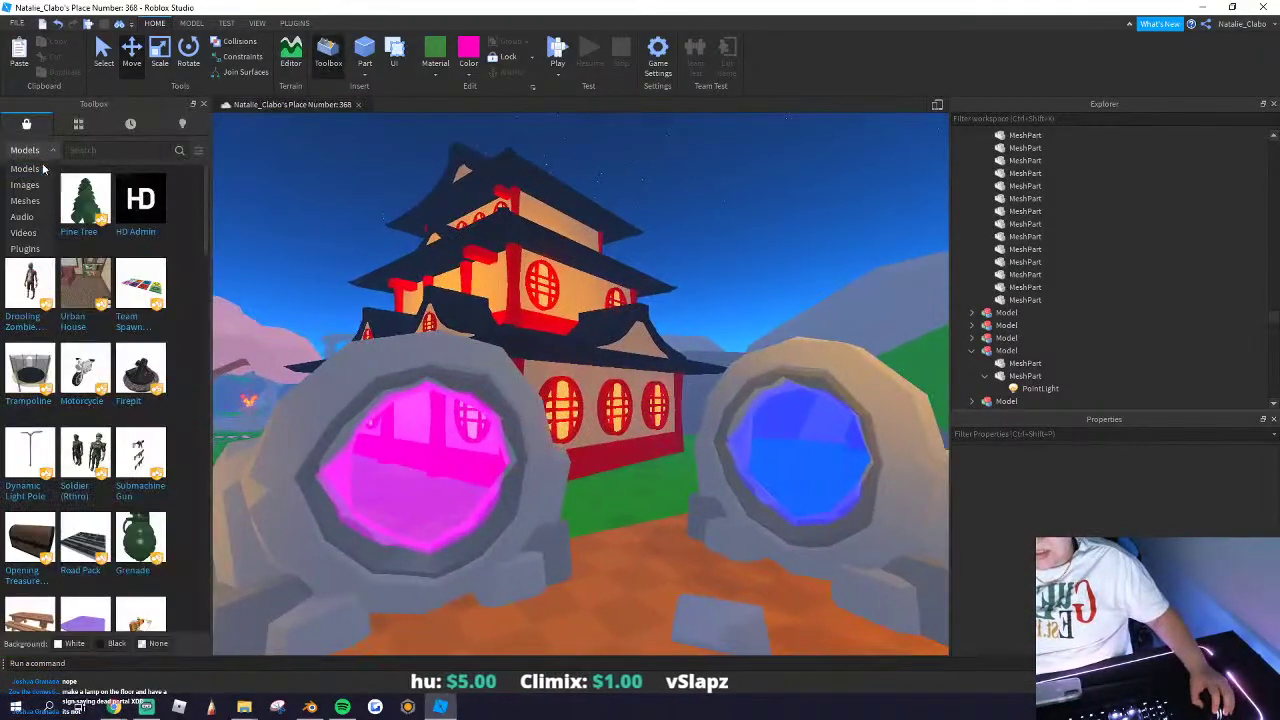
{"action": "left_click", "coordinate": [26, 185]}
{"action": "type", "text": "SWIRL"}
{"action": "key", "text": "Return"}
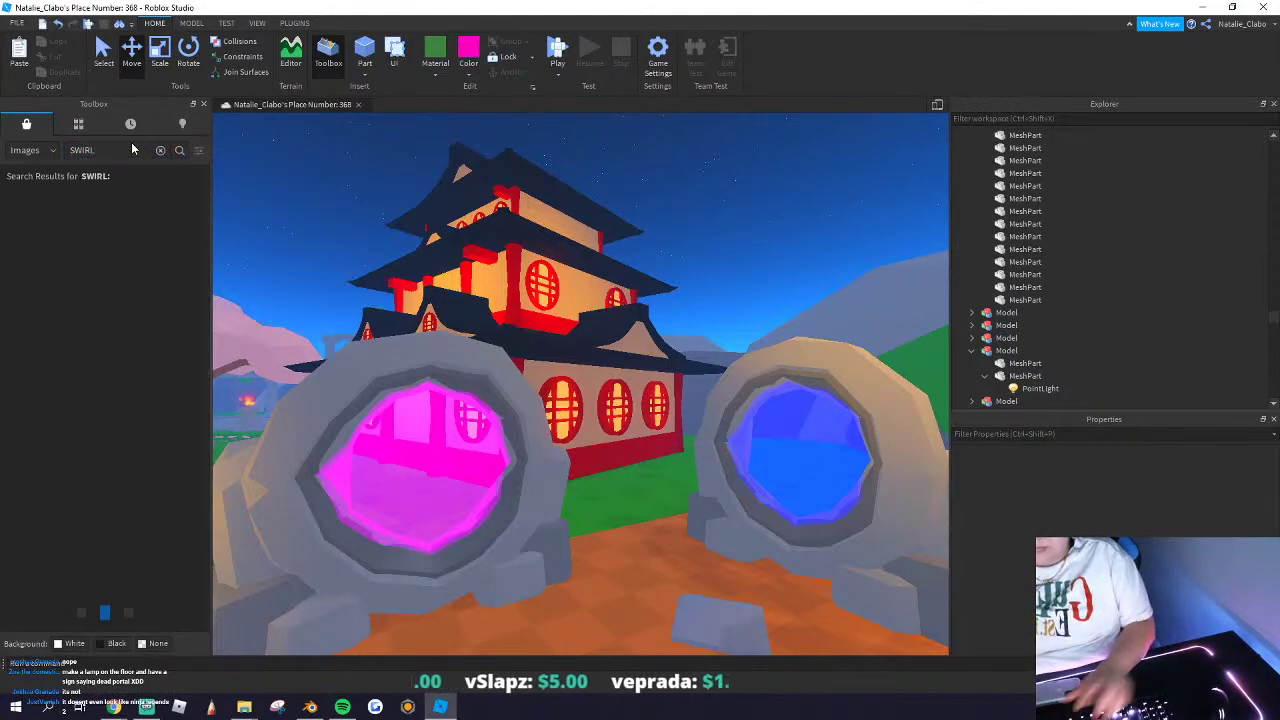
Step: Apply the black-and-white swirl image to the magenta portal's disc and set the decal's transparency to 0.8
{"action": "right_click_drag", "start_coordinate": [446, 224], "coordinate": [446, 224]}
{"action": "key", "text": "w"}
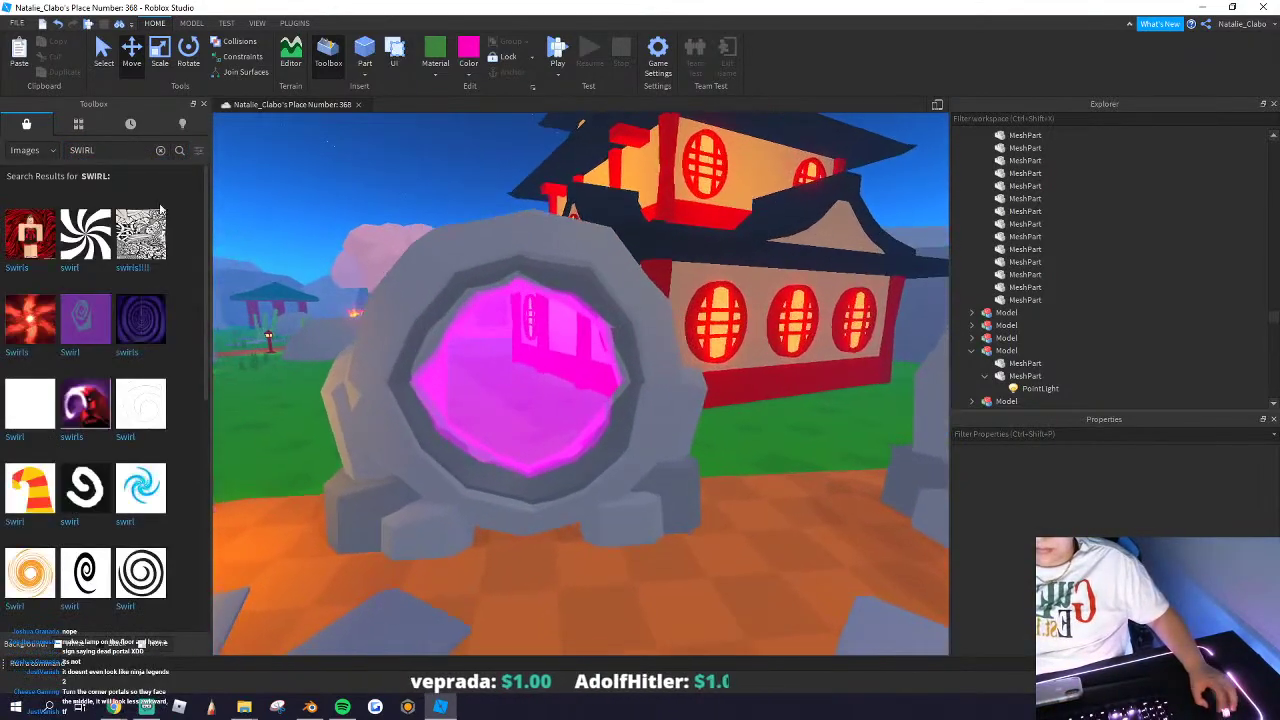
{"action": "left_click", "coordinate": [606, 374]}
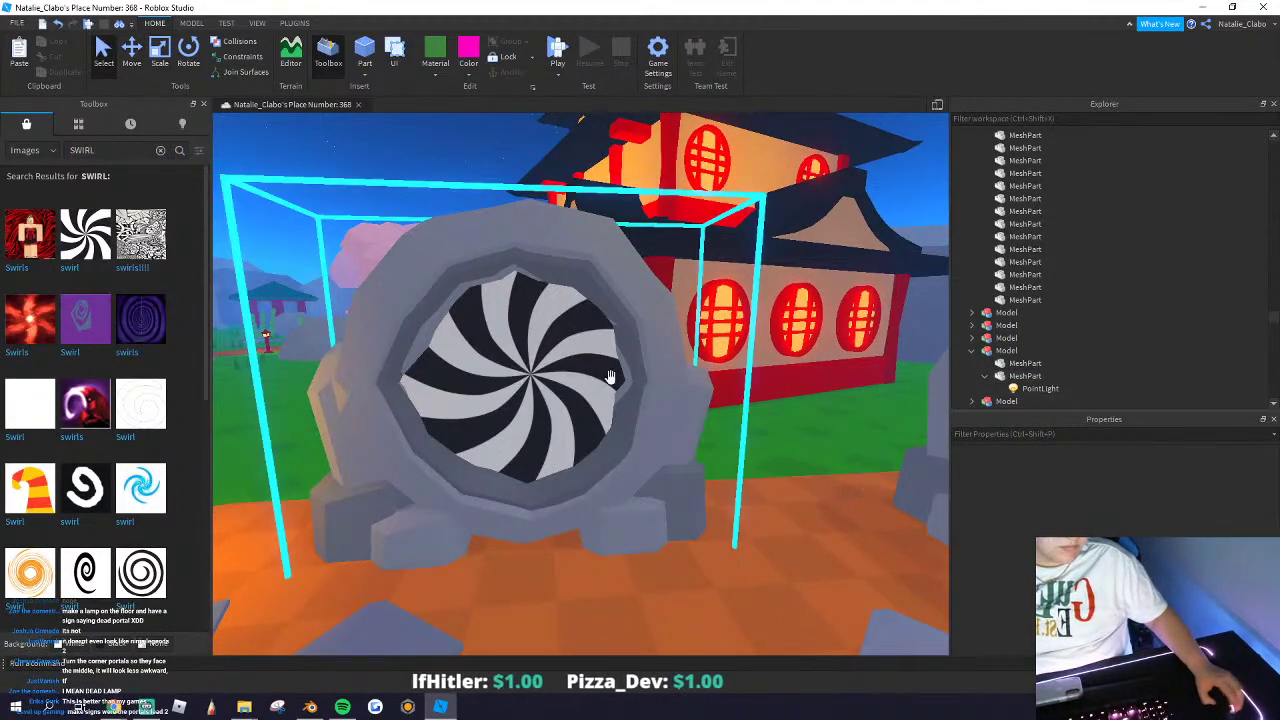
{"action": "left_click", "coordinate": [498, 373]}
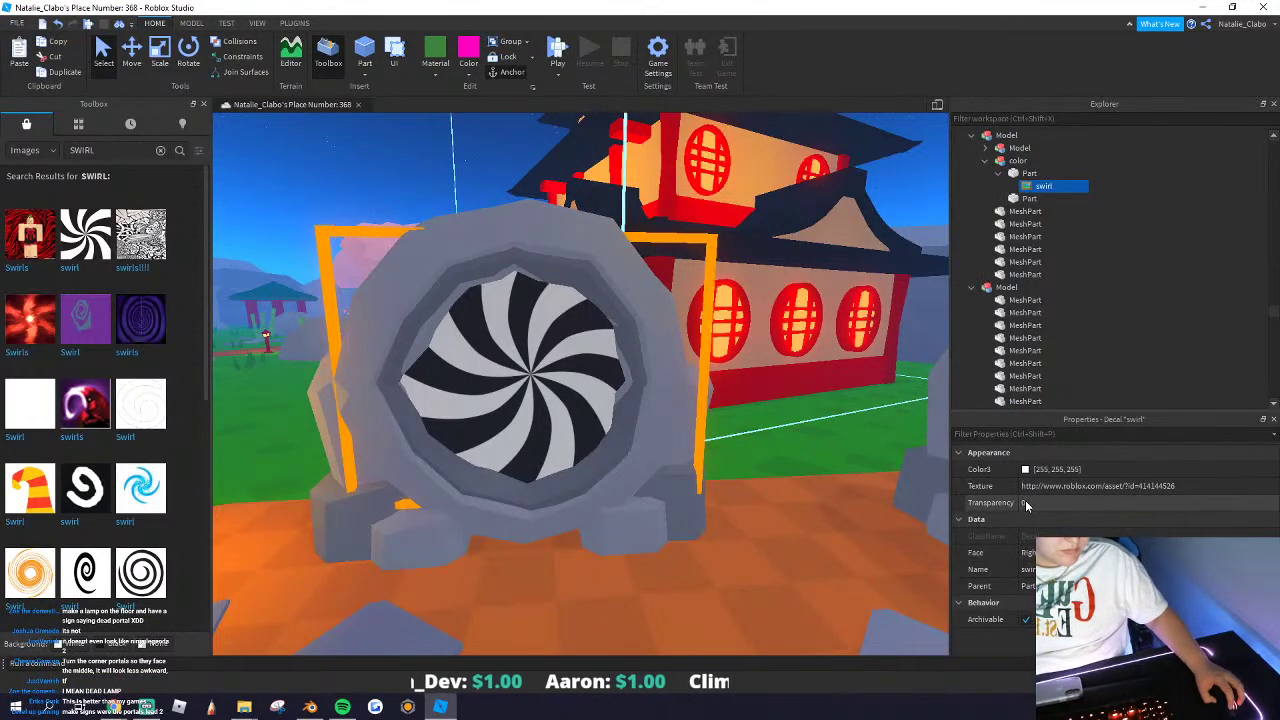
{"action": "type", "text": "0.8"}
{"action": "key", "text": "Return"}
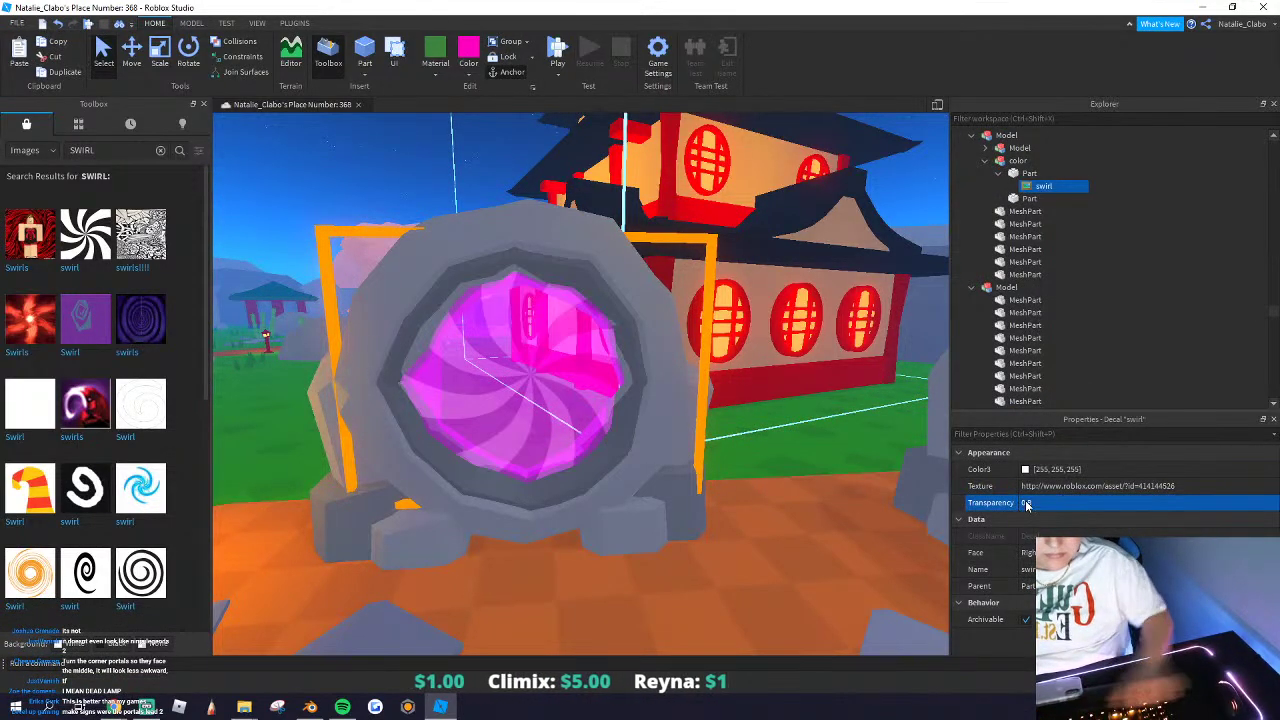
Step: Copy the semi-transparent swirl decal from the magenta portal
{"action": "right_click", "coordinate": [1031, 192]}
{"action": "left_click", "coordinate": [1046, 207]}
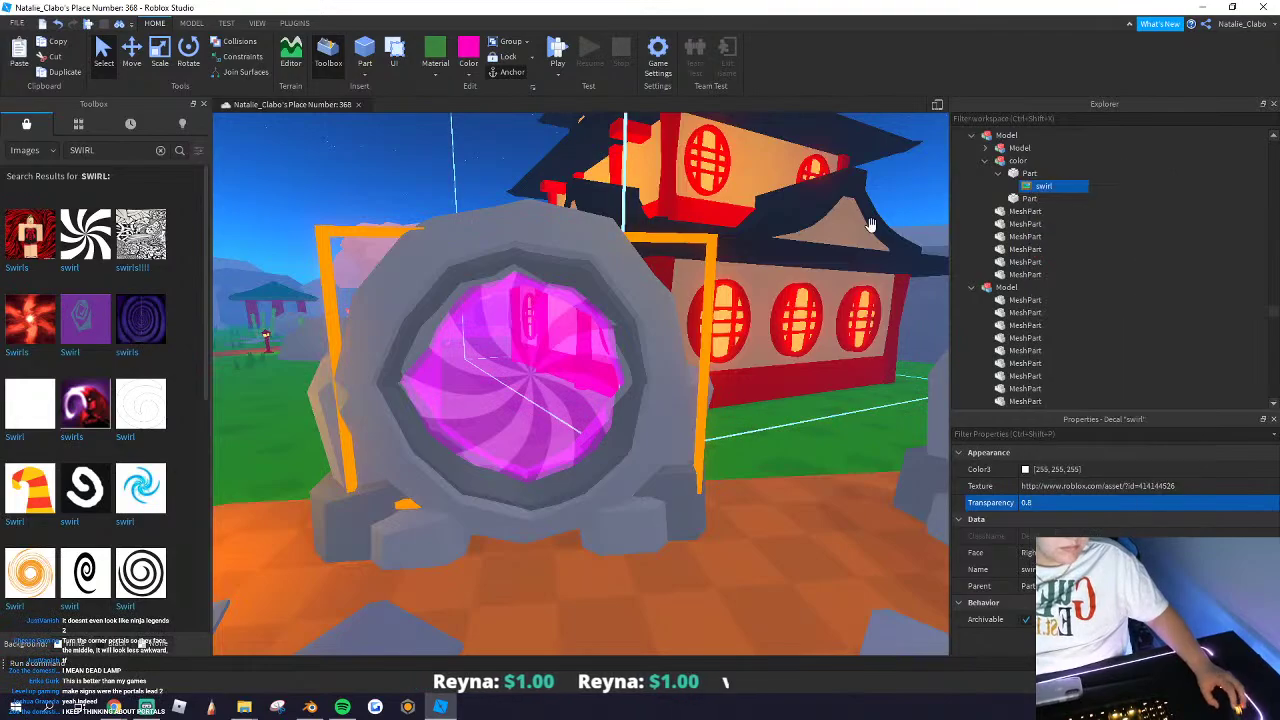
{"action": "left_click", "coordinate": [850, 204]}
{"action": "right_click_drag", "start_coordinate": [869, 220], "coordinate": [306, 409]}
{"action": "right_click", "coordinate": [678, 392]}
{"action": "left_click", "coordinate": [720, 122]}
{"action": "left_click", "coordinate": [340, 402]}
{"action": "right_click", "coordinate": [340, 402]}
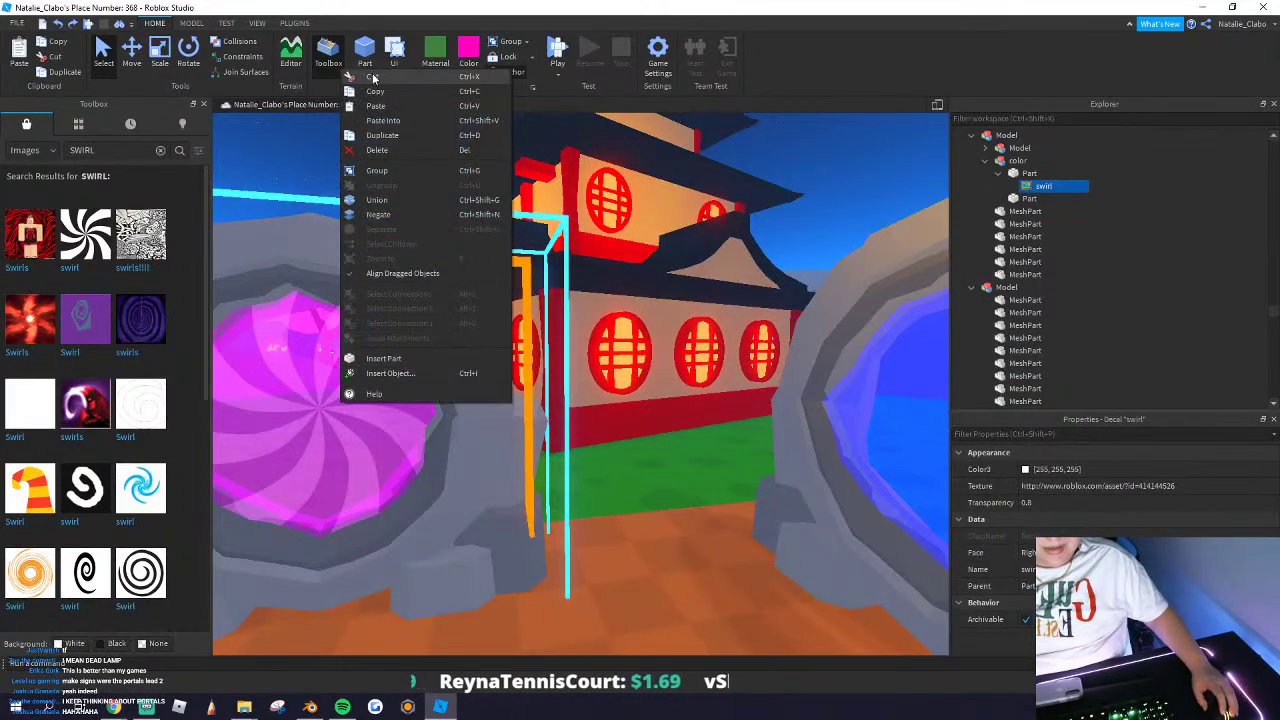
{"action": "left_click", "coordinate": [372, 92]}
Step: Try to paste the swirl decal into the blue portal's model, then undo the attempts
{"action": "right_click_drag", "start_coordinate": [322, 206], "coordinate": [386, 252]}
{"action": "left_click", "coordinate": [540, 390]}
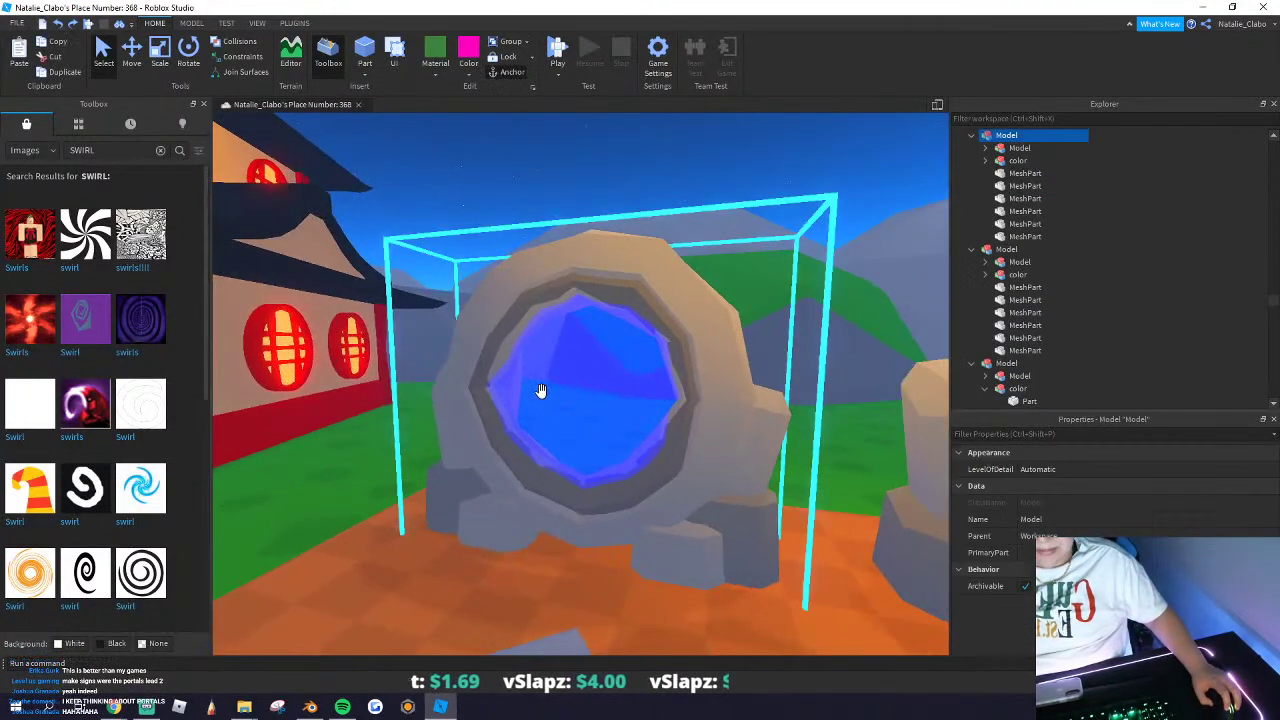
{"action": "right_click", "coordinate": [541, 397]}
{"action": "left_click", "coordinate": [600, 124]}
{"action": "left_click", "coordinate": [583, 389]}
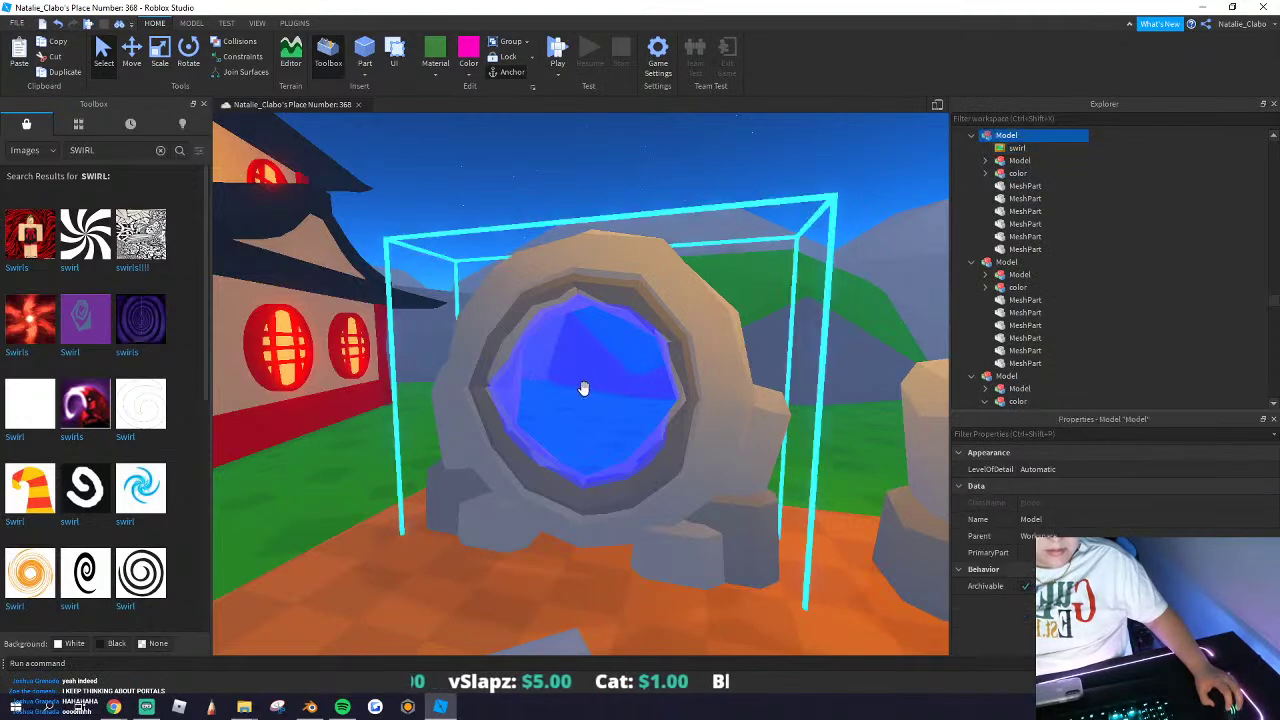
{"action": "scroll", "coordinate": [641, 366], "scroll_direction": "up", "scroll_amount": 3}
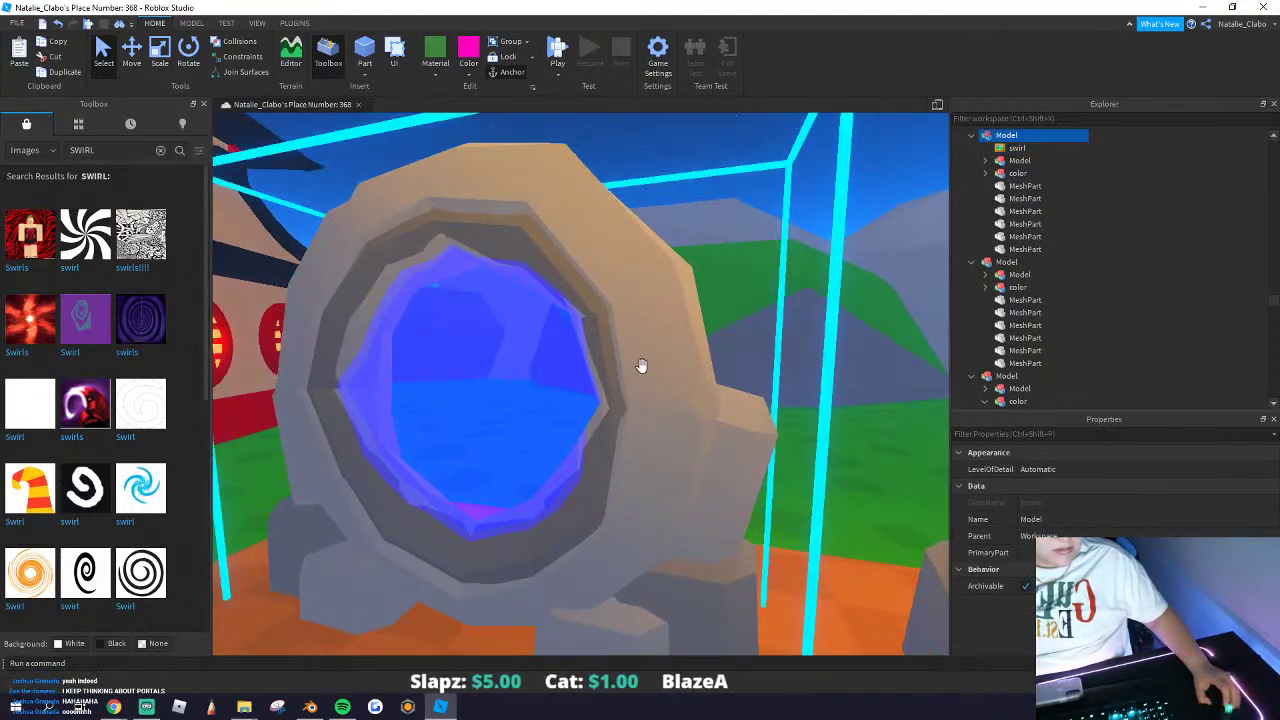
{"action": "key", "text": "ctrl+z"}
{"action": "right_click", "coordinate": [578, 345]}
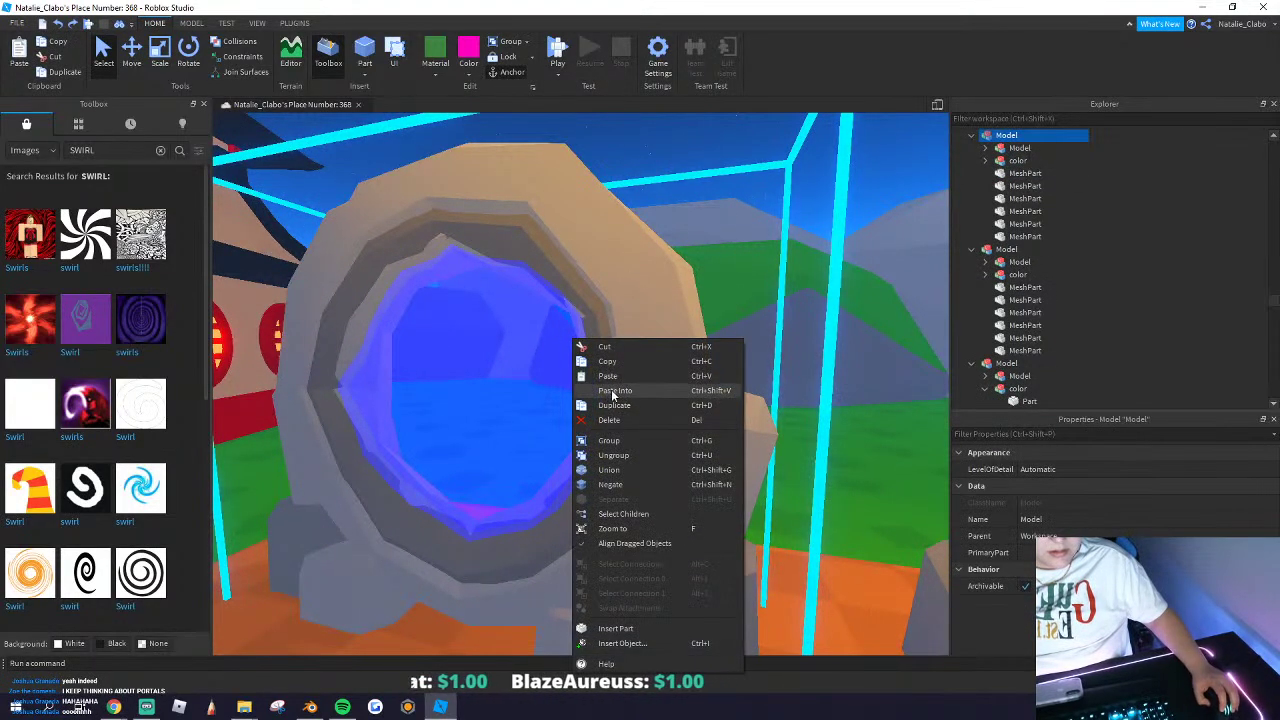
{"action": "left_click", "coordinate": [612, 393]}
{"action": "left_click", "coordinate": [463, 388]}
{"action": "key", "text": "ctrl+z"}
Step: Paste the swirl decal onto the disc of the blue portal
{"action": "right_click", "coordinate": [468, 386]}
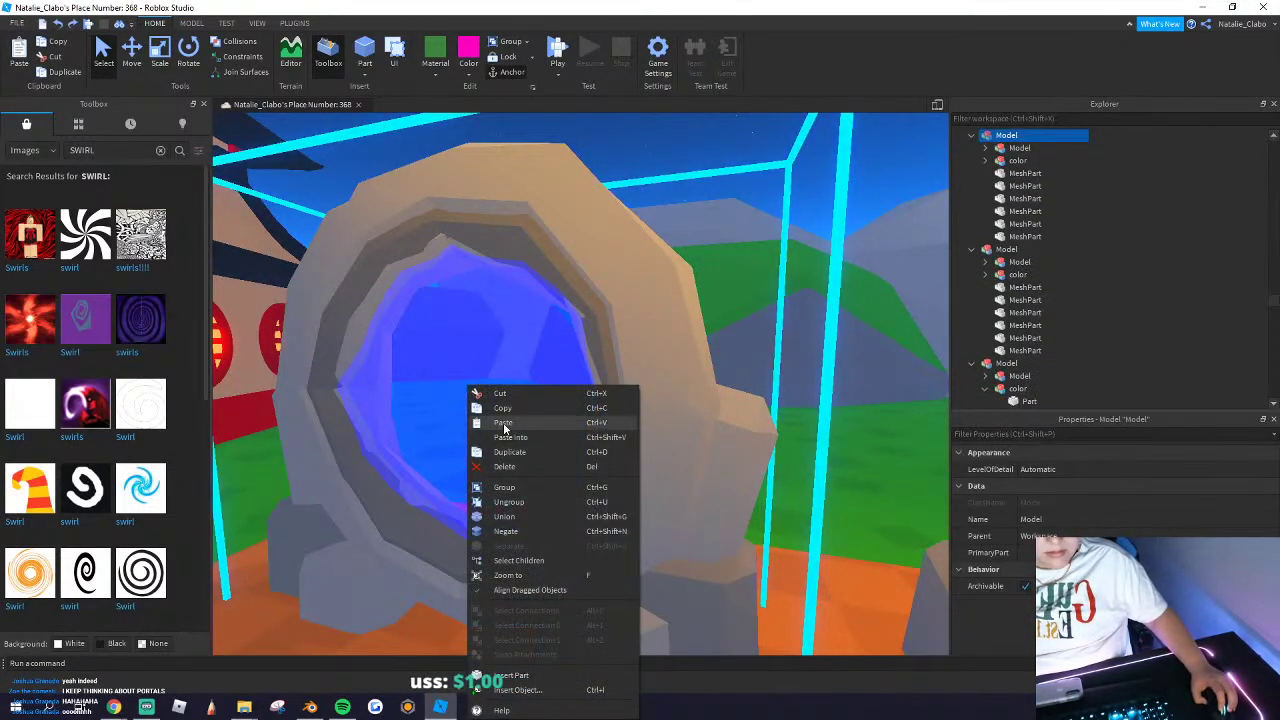
{"action": "left_click", "coordinate": [504, 424]}
{"action": "left_click", "coordinate": [457, 409]}
{"action": "scroll", "coordinate": [550, 283], "scroll_direction": "down", "scroll_amount": 3}
{"action": "key", "text": "d"}
Step: Paste the swirl decal onto the disc of the red portal
{"action": "left_click", "coordinate": [550, 283]}
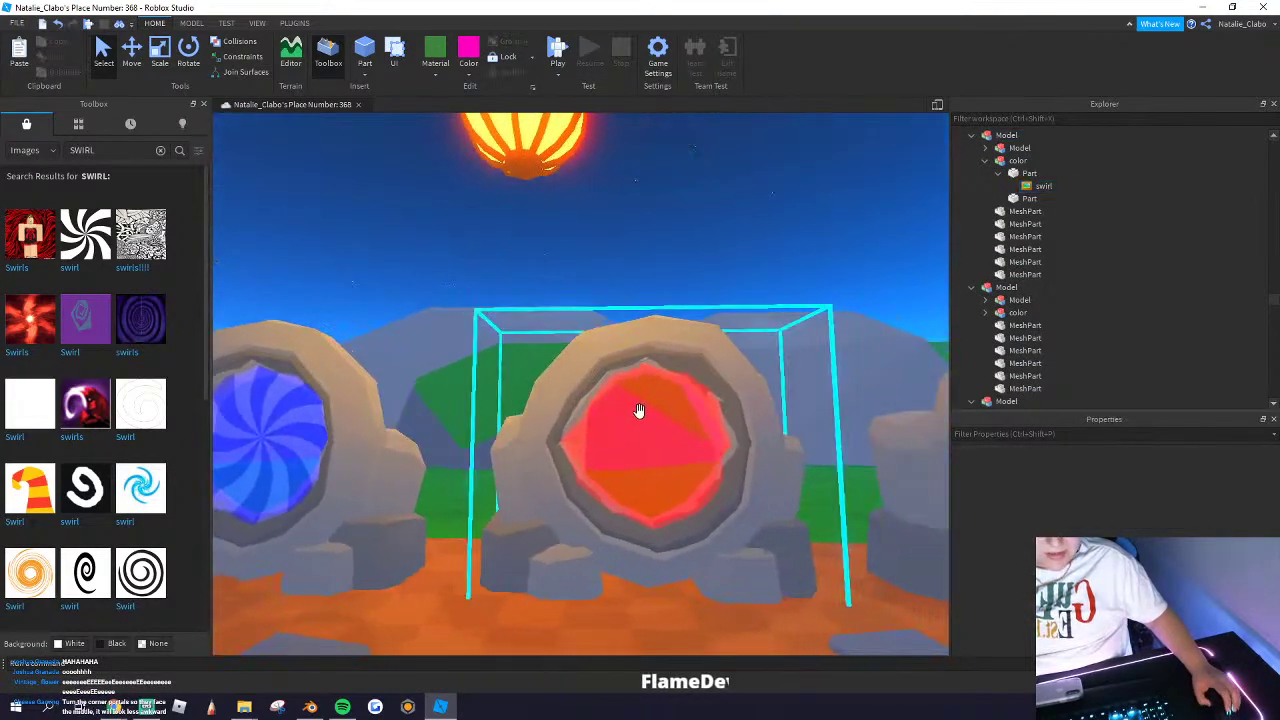
{"action": "right_click", "coordinate": [640, 411]}
{"action": "left_click", "coordinate": [686, 106]}
{"action": "scroll", "coordinate": [655, 400], "scroll_direction": "down", "scroll_amount": 3}
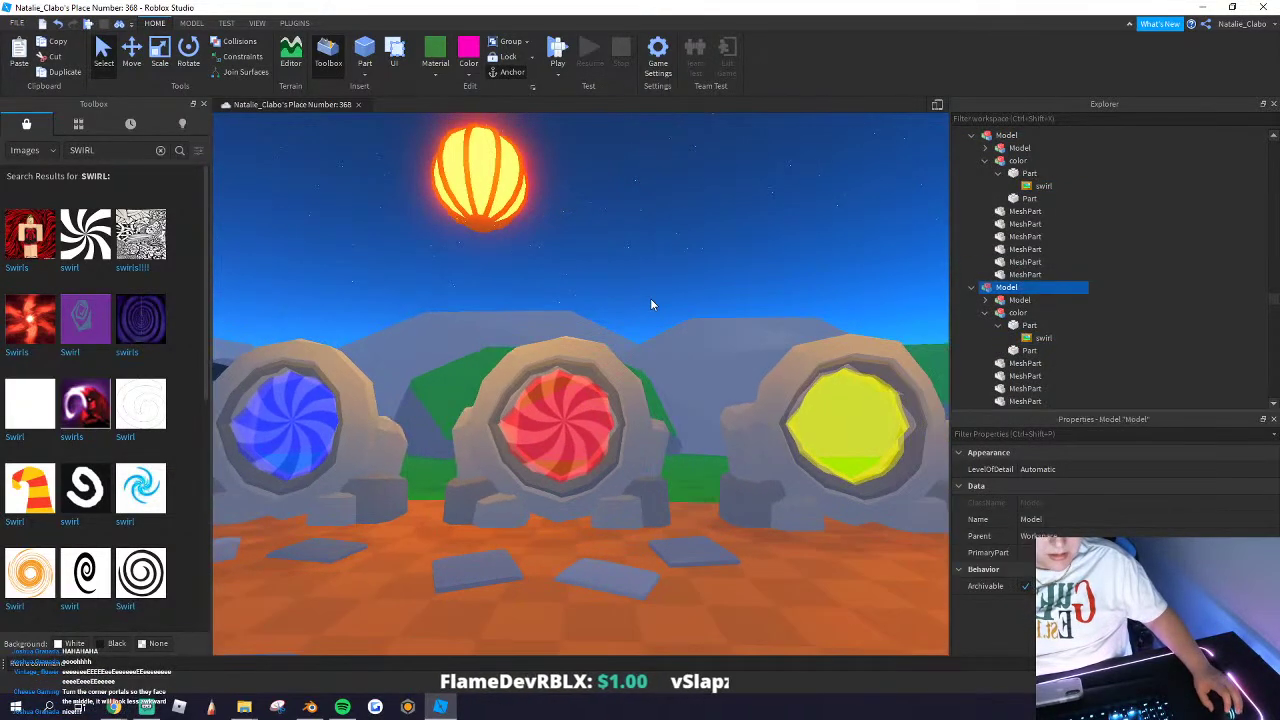
Step: Paste the swirl decal onto the disc of the yellow portal
{"action": "key", "text": "w"}
{"action": "key", "text": "d"}
{"action": "right_click", "coordinate": [743, 393]}
{"action": "left_click", "coordinate": [748, 406]}
{"action": "right_click", "coordinate": [746, 404]}
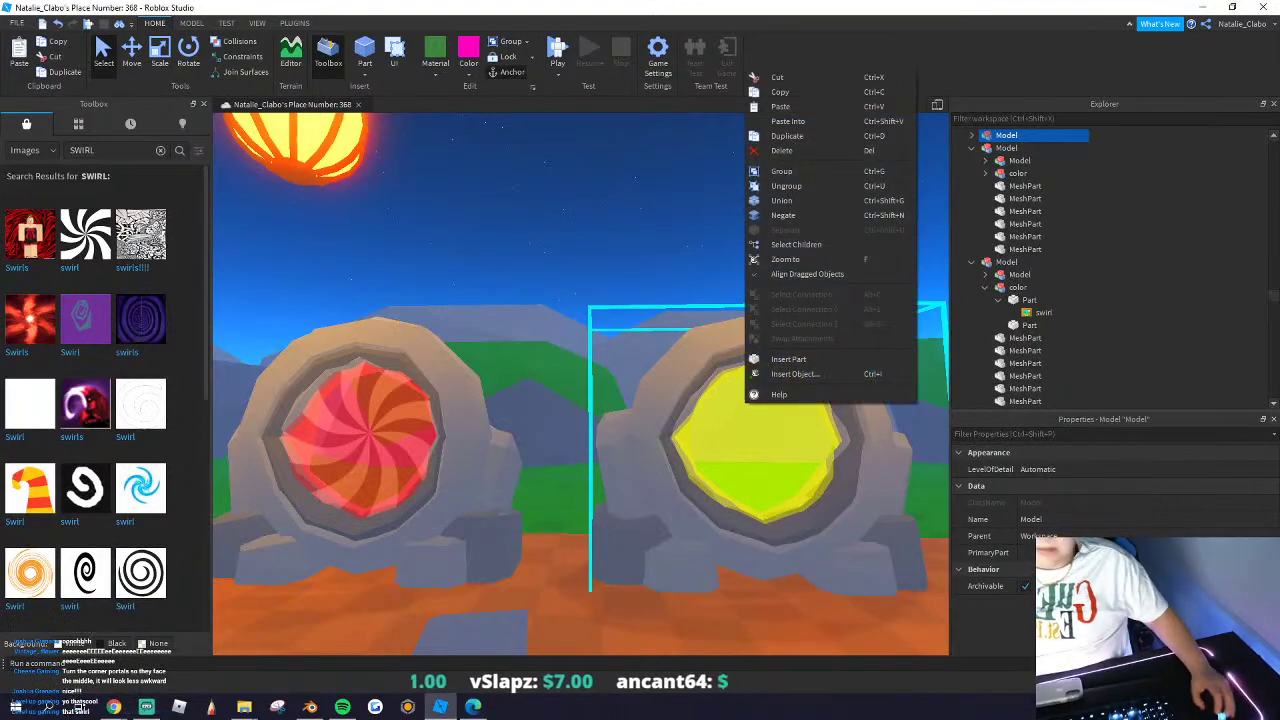
{"action": "left_click", "coordinate": [745, 405]}
{"action": "key", "text": "d"}
{"action": "key", "text": "w"}
{"action": "right_click_drag", "start_coordinate": [522, 162], "coordinate": [558, 269]}
{"action": "right_click", "coordinate": [569, 270]}
{"action": "left_click", "coordinate": [598, 308]}
{"action": "left_click", "coordinate": [611, 349]}
{"action": "key", "text": "s"}
{"action": "left_click", "coordinate": [476, 212]}
Step: Paste the swirl decal onto the discs of the cyan and green portals
{"action": "key", "text": "a"}
{"action": "key", "text": "w"}
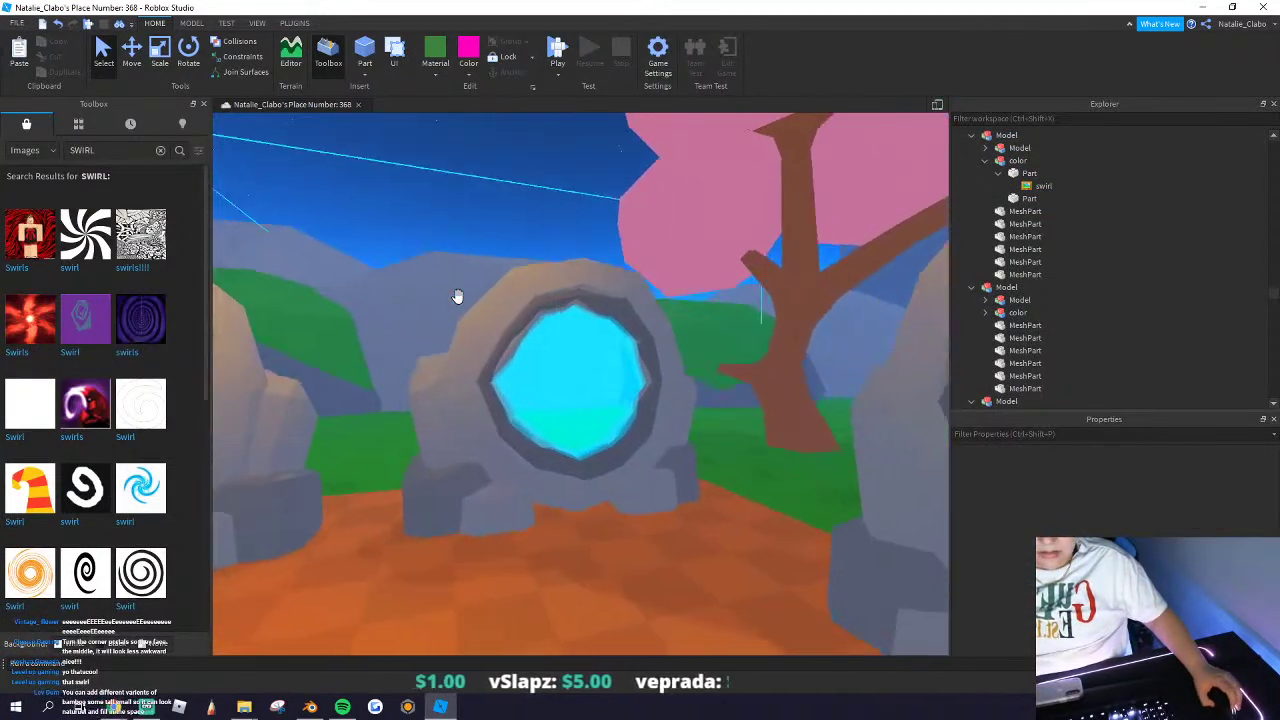
{"action": "right_click", "coordinate": [467, 304]}
{"action": "left_click", "coordinate": [493, 352]}
{"action": "key", "text": "d"}
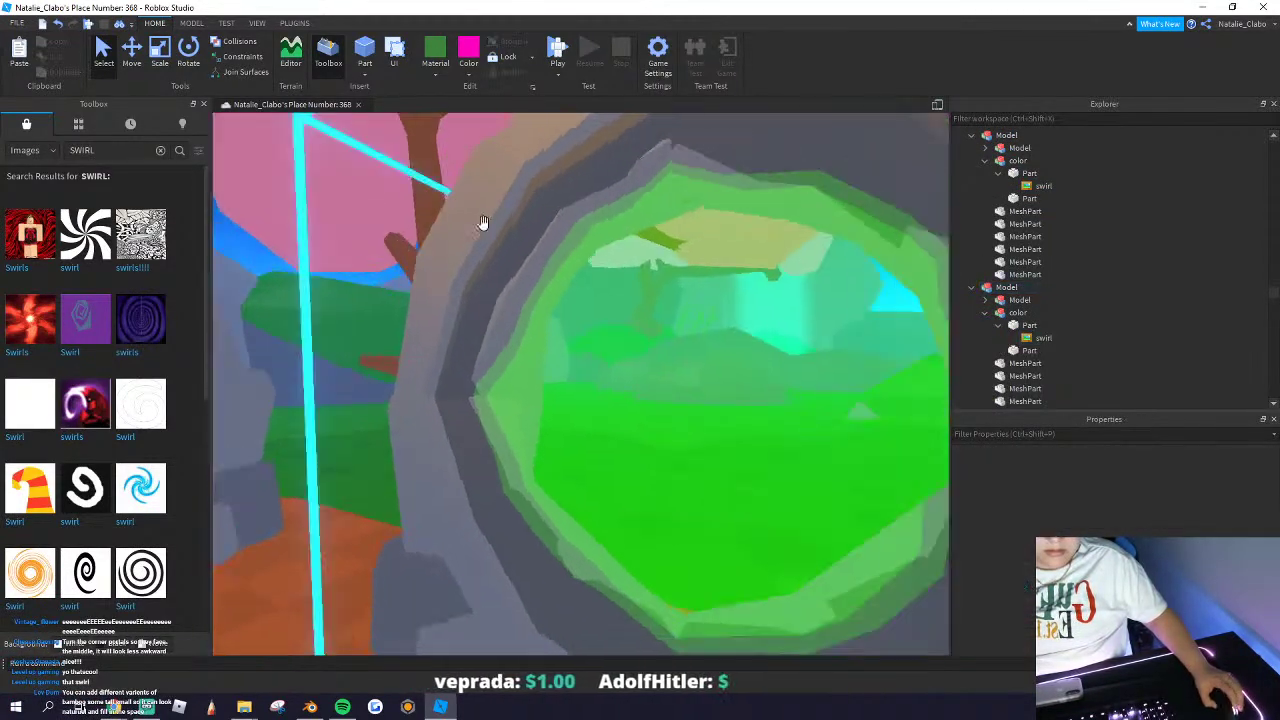
{"action": "right_click", "coordinate": [551, 251]}
{"action": "left_click", "coordinate": [596, 287]}
{"action": "key", "text": "s"}
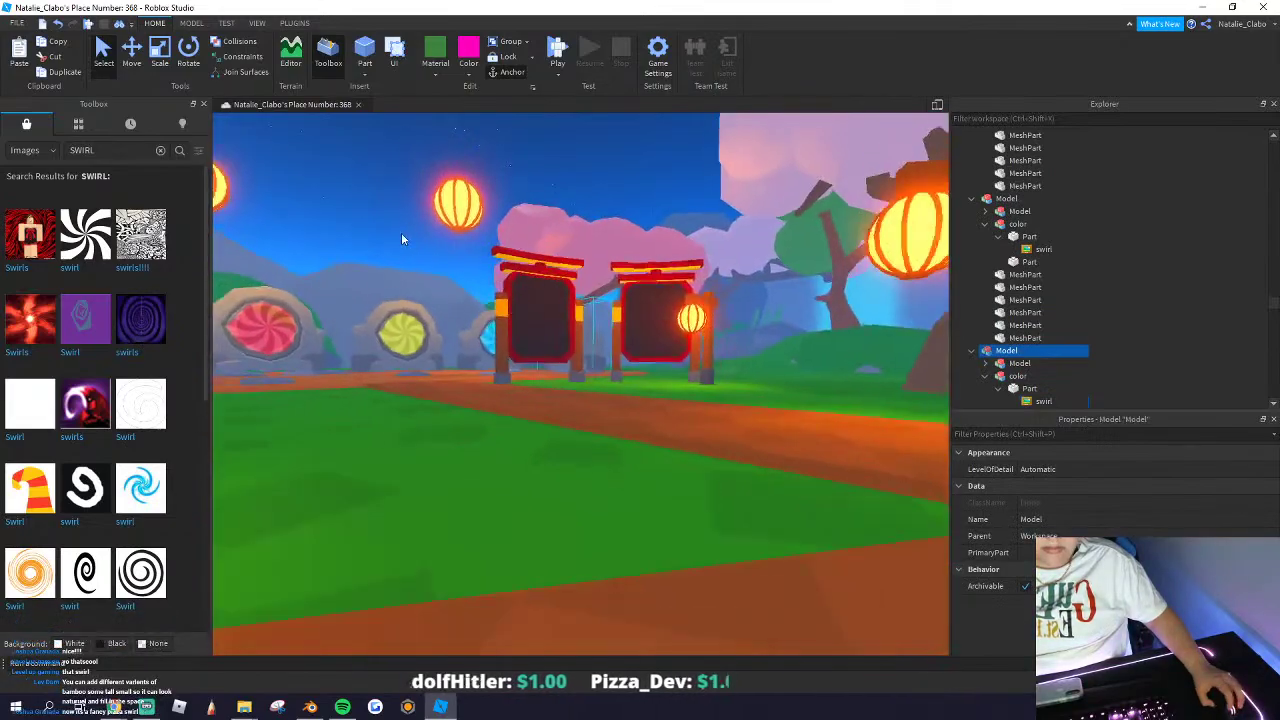
Step: Close the Toolbox and examine the swirl portals and the whole map from a distance
{"action": "key", "text": "s"}
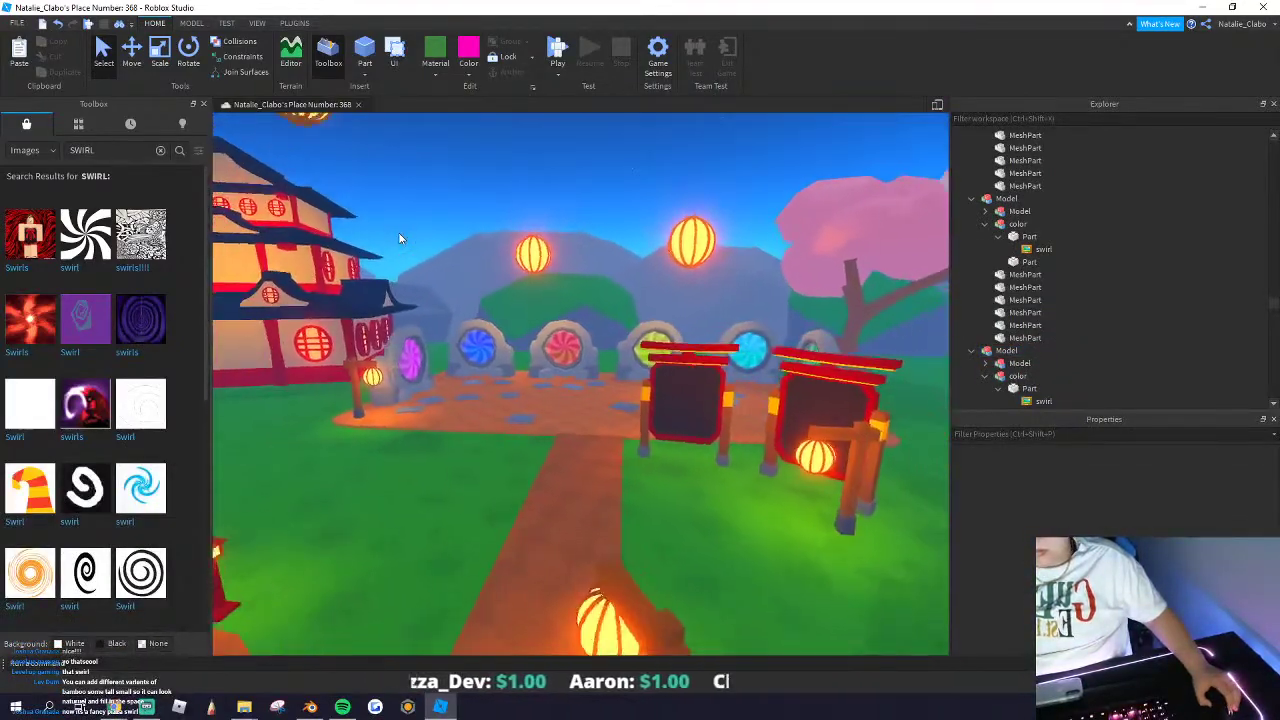
{"action": "key", "text": "s"}
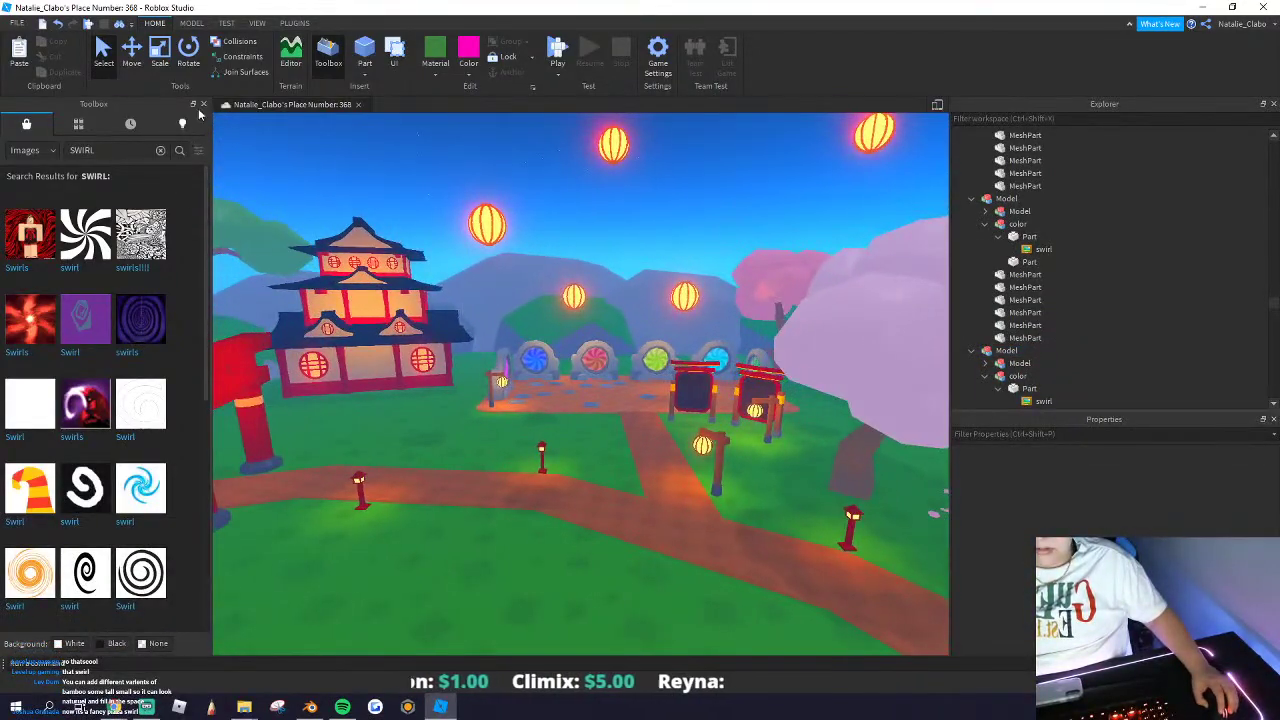
{"action": "left_click", "coordinate": [199, 104]}
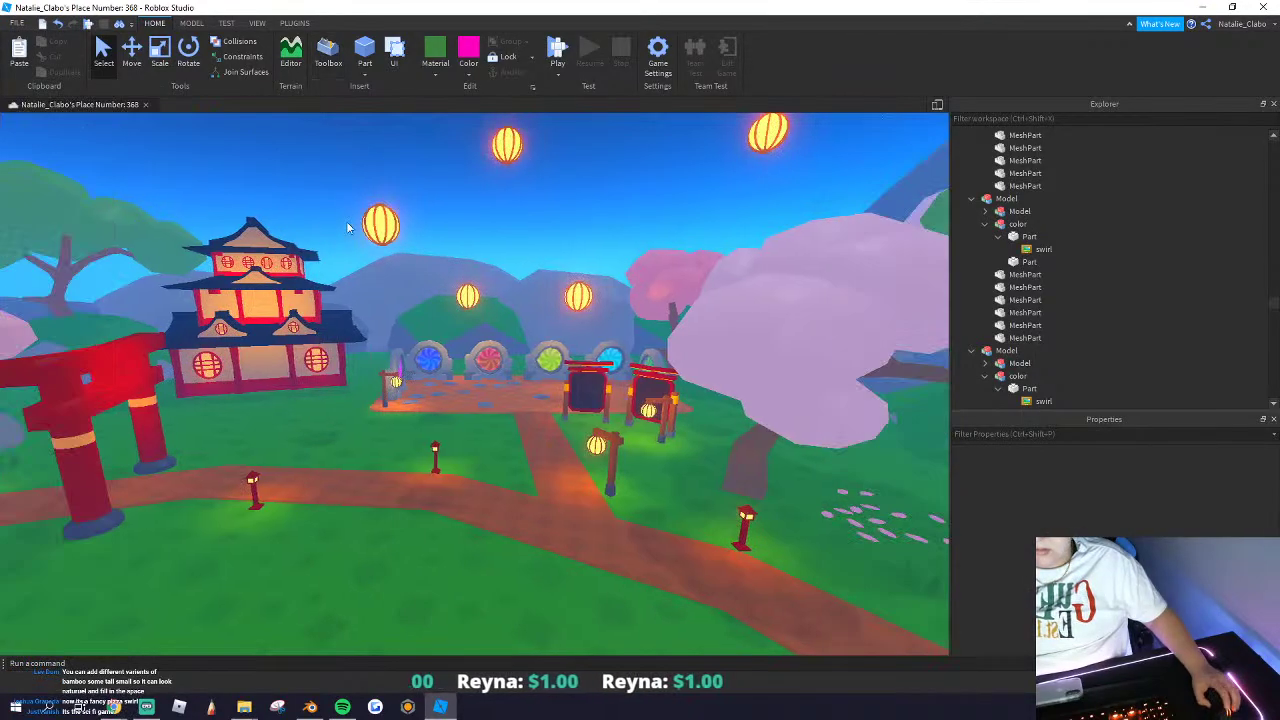
{"action": "key", "text": "w"}
{"action": "key", "text": "s"}
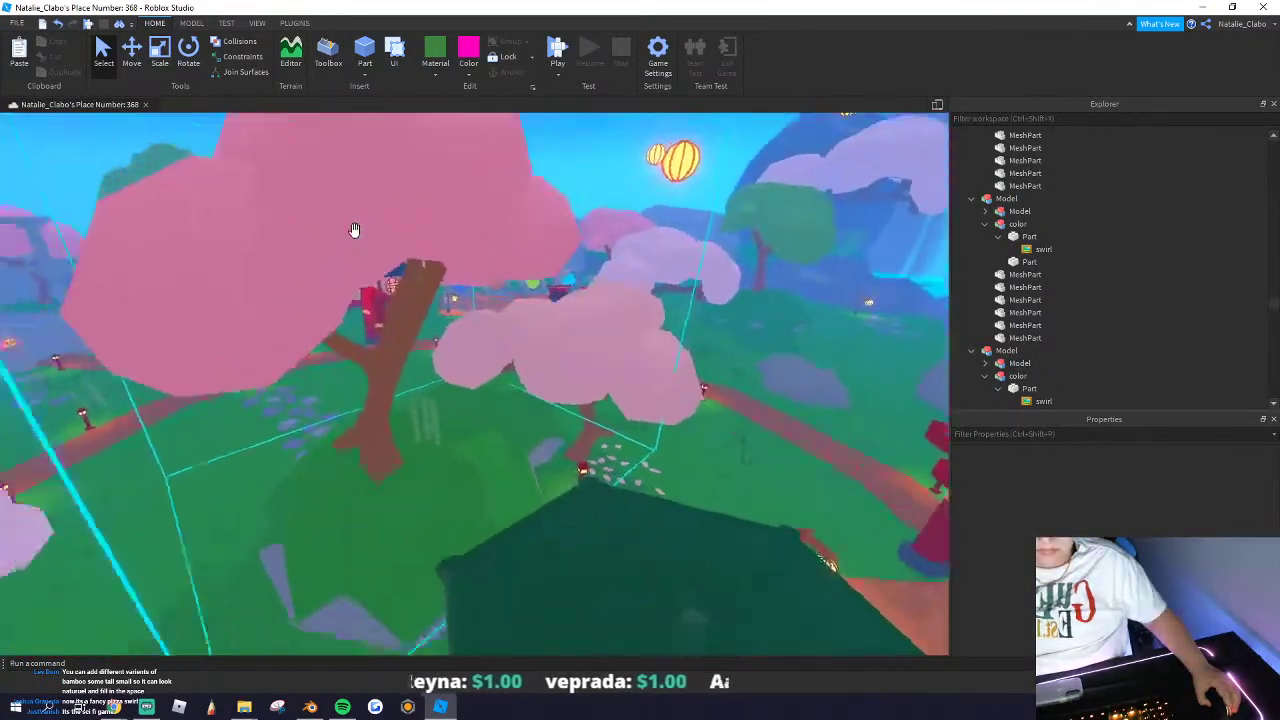
{"action": "key", "text": "s"}
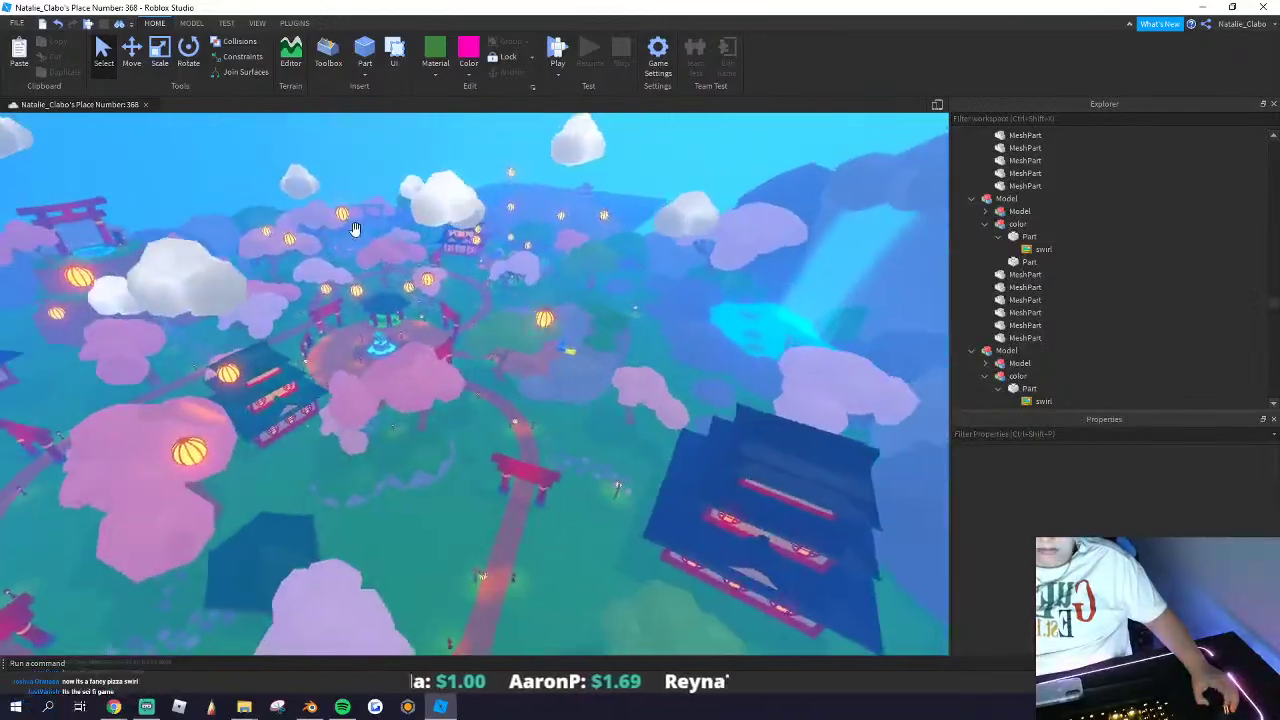
{"action": "scroll", "coordinate": [355, 229], "scroll_direction": "down", "scroll_amount": 3}
{"action": "scroll", "coordinate": [439, 262], "scroll_direction": "up", "scroll_amount": 10}
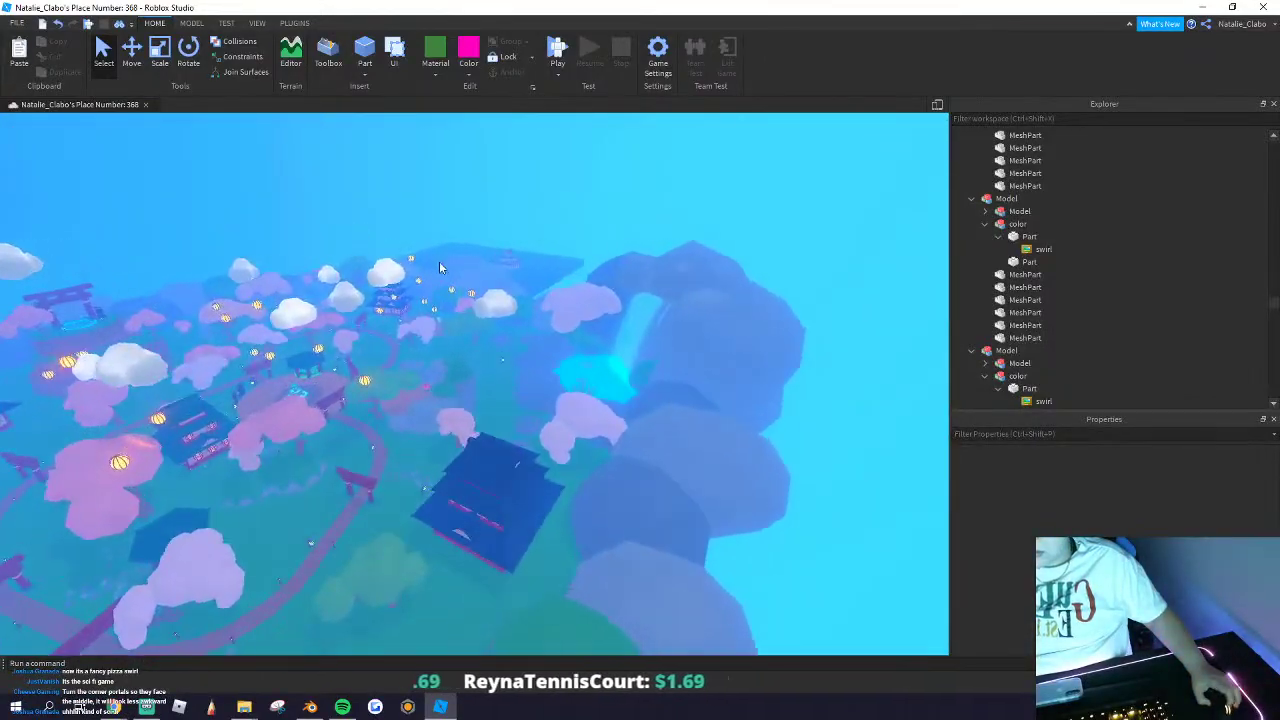
Step: Rotate the blue portal to face the middle of the platform and shift it into line with its neighbours
{"action": "key", "text": "w"}
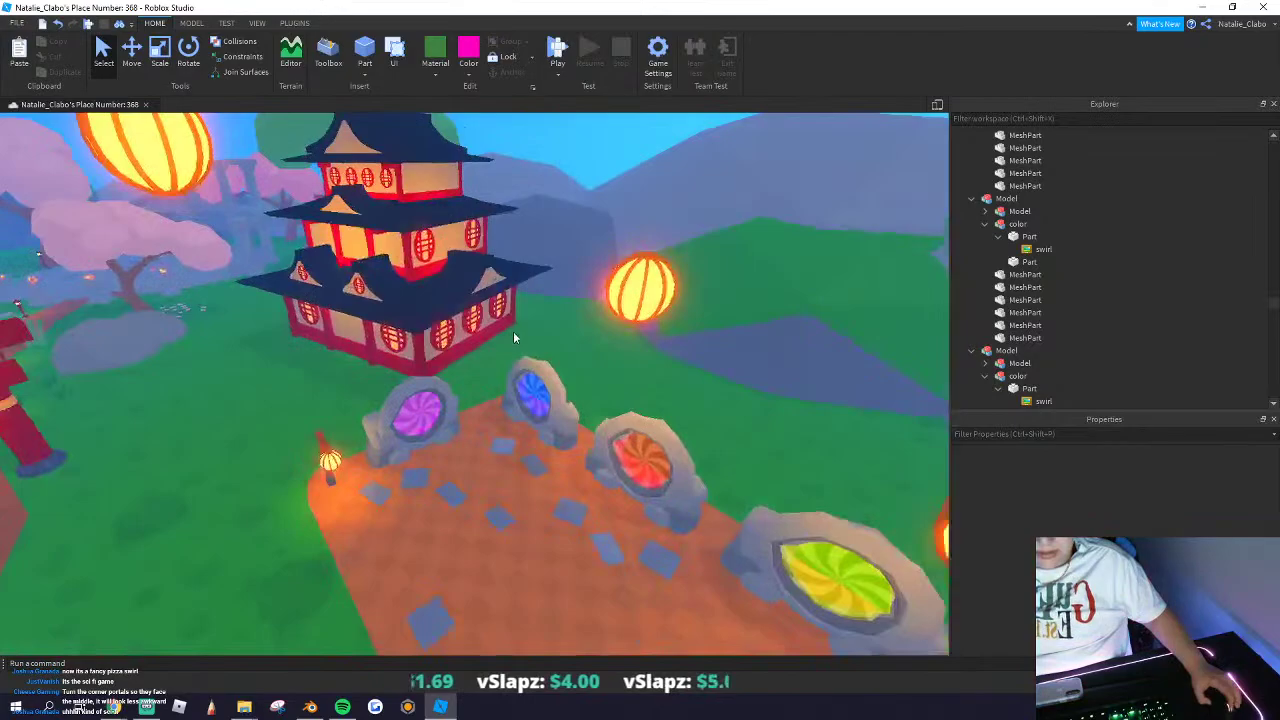
{"action": "left_click", "coordinate": [495, 360]}
{"action": "middle_click_drag", "start_coordinate": [489, 358], "coordinate": [425, 292]}
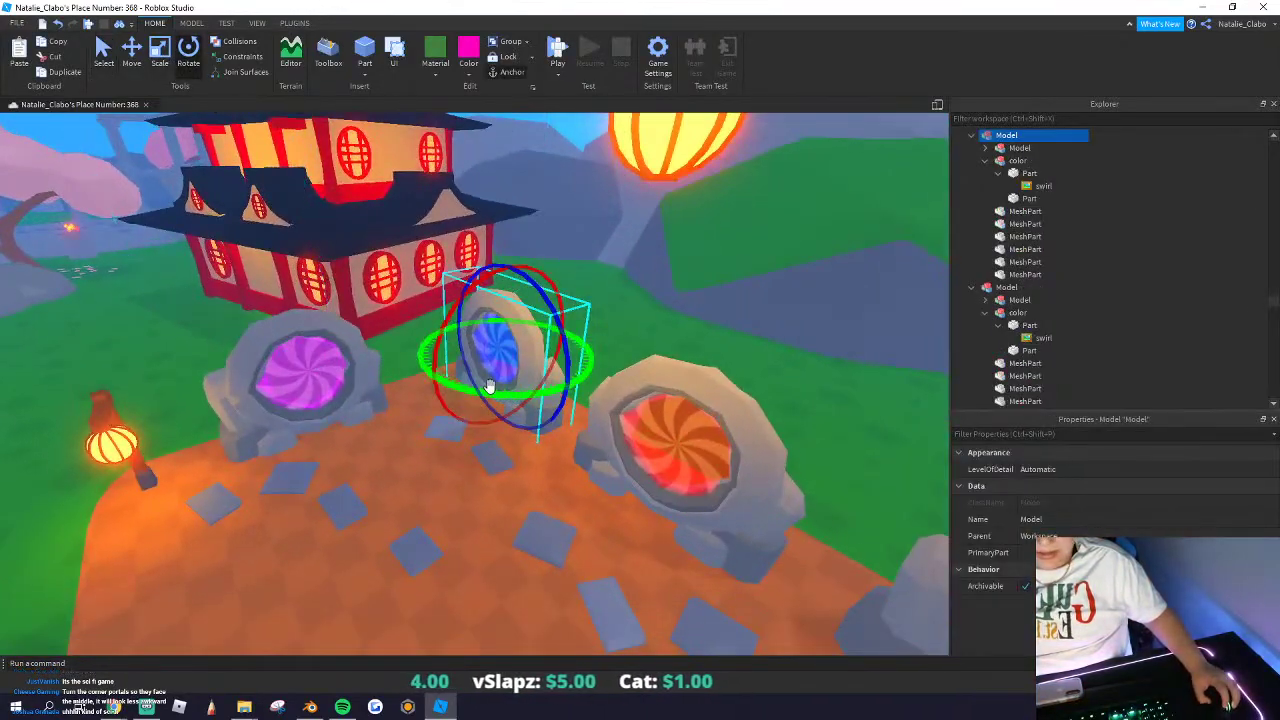
{"action": "left_click_drag", "start_coordinate": [550, 389], "coordinate": [547, 390]}
{"action": "key", "text": "q"}
{"action": "left_click", "coordinate": [132, 55]}
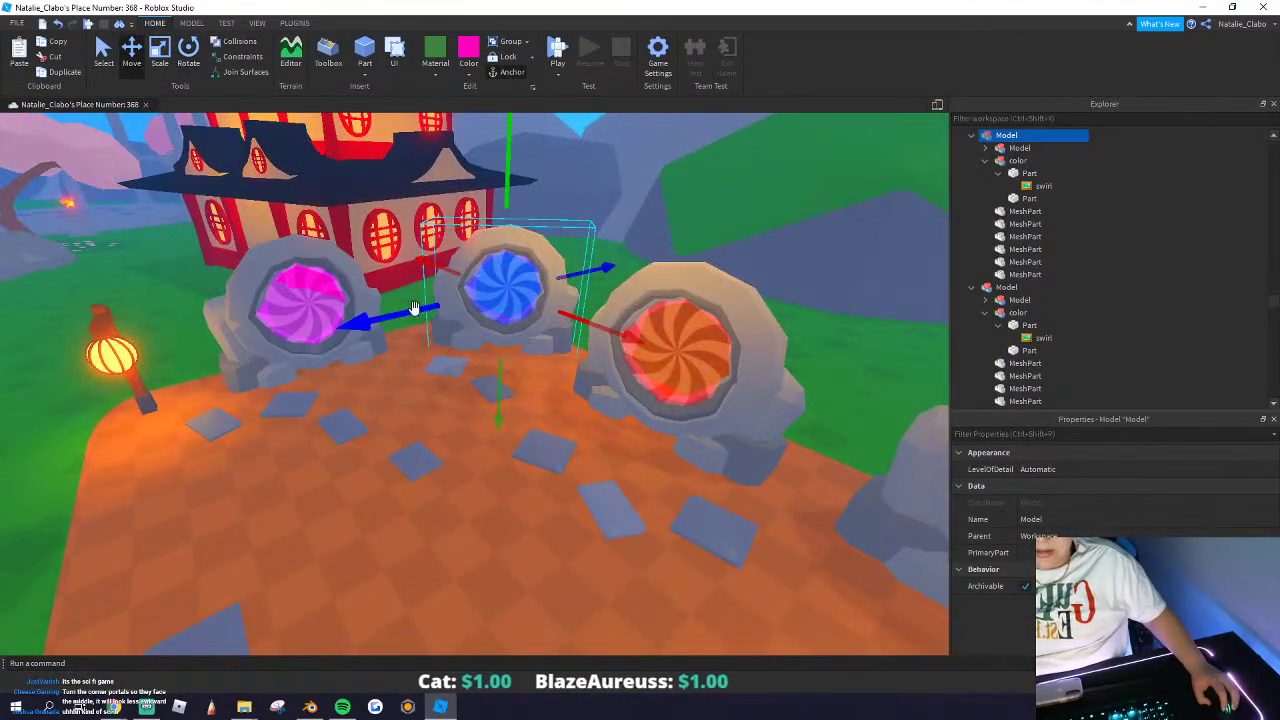
{"action": "left_click_drag", "start_coordinate": [414, 308], "coordinate": [398, 312]}
Step: Rotate the cyan portal to face the middle of the platform and reposition it between the yellow and green portals
{"action": "right_click_drag", "start_coordinate": [423, 314], "coordinate": [523, 320]}
{"action": "left_click", "coordinate": [520, 317]}
{"action": "left_click_drag", "start_coordinate": [460, 281], "coordinate": [448, 275]}
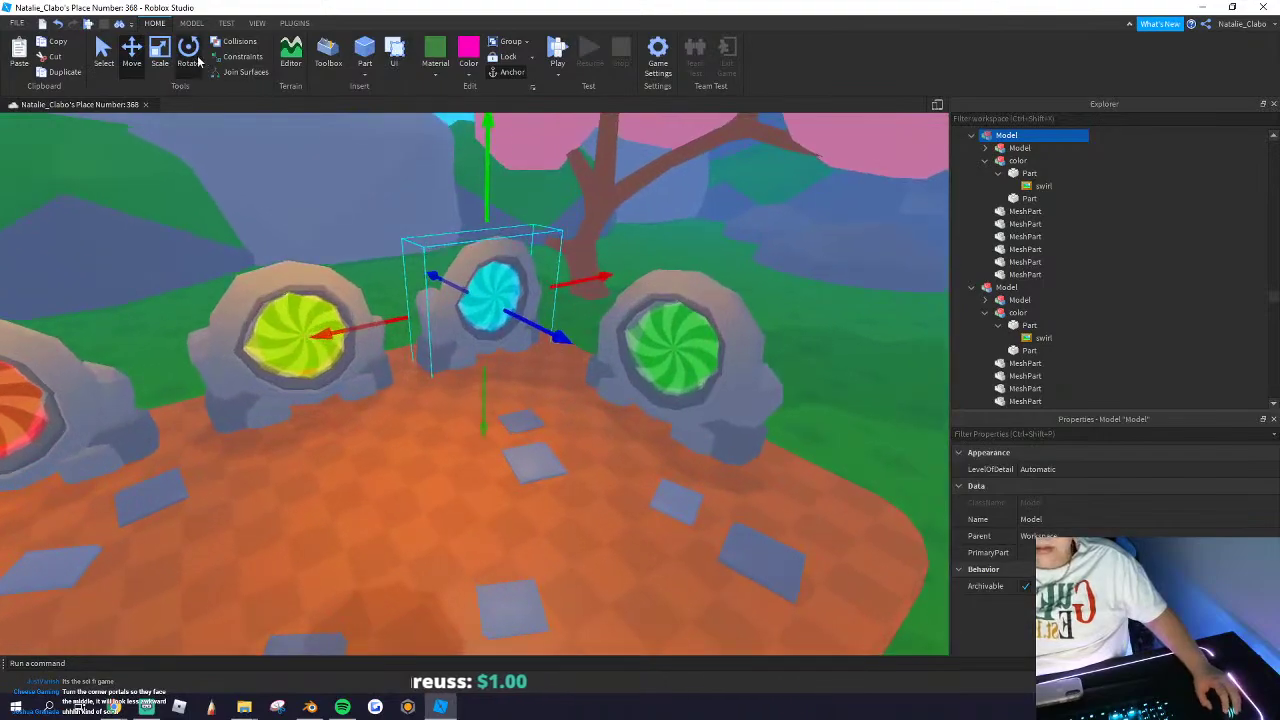
{"action": "key", "text": "s"}
{"action": "left_click", "coordinate": [131, 55]}
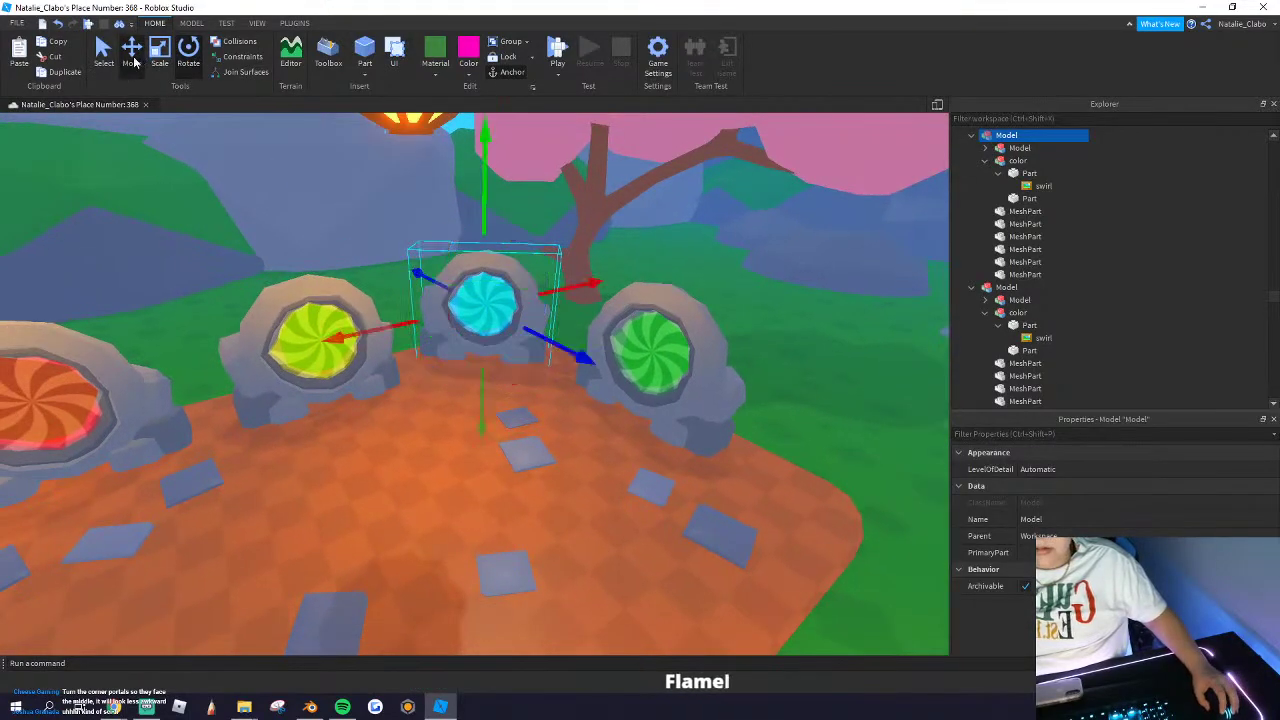
{"action": "left_click_drag", "start_coordinate": [547, 333], "coordinate": [575, 363]}
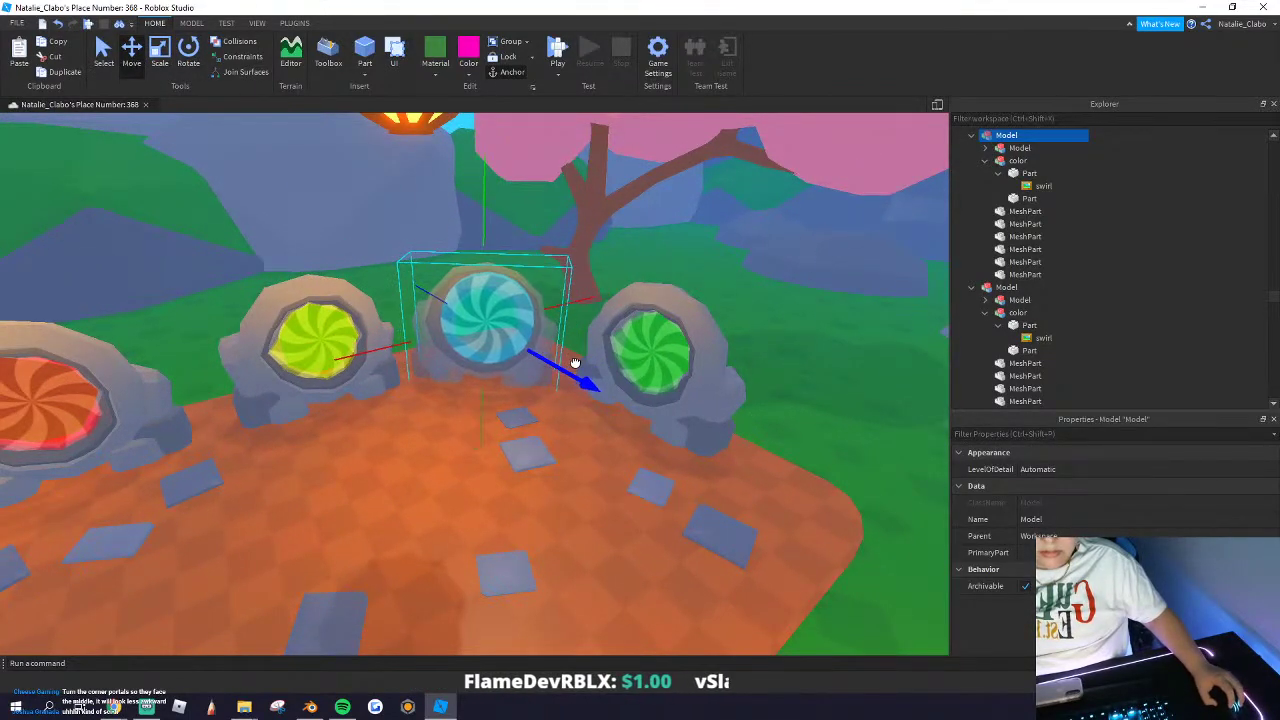
{"action": "left_click_drag", "start_coordinate": [575, 303], "coordinate": [588, 300]}
{"action": "key", "text": "s"}
{"action": "right_click_drag", "start_coordinate": [586, 303], "coordinate": [541, 349]}
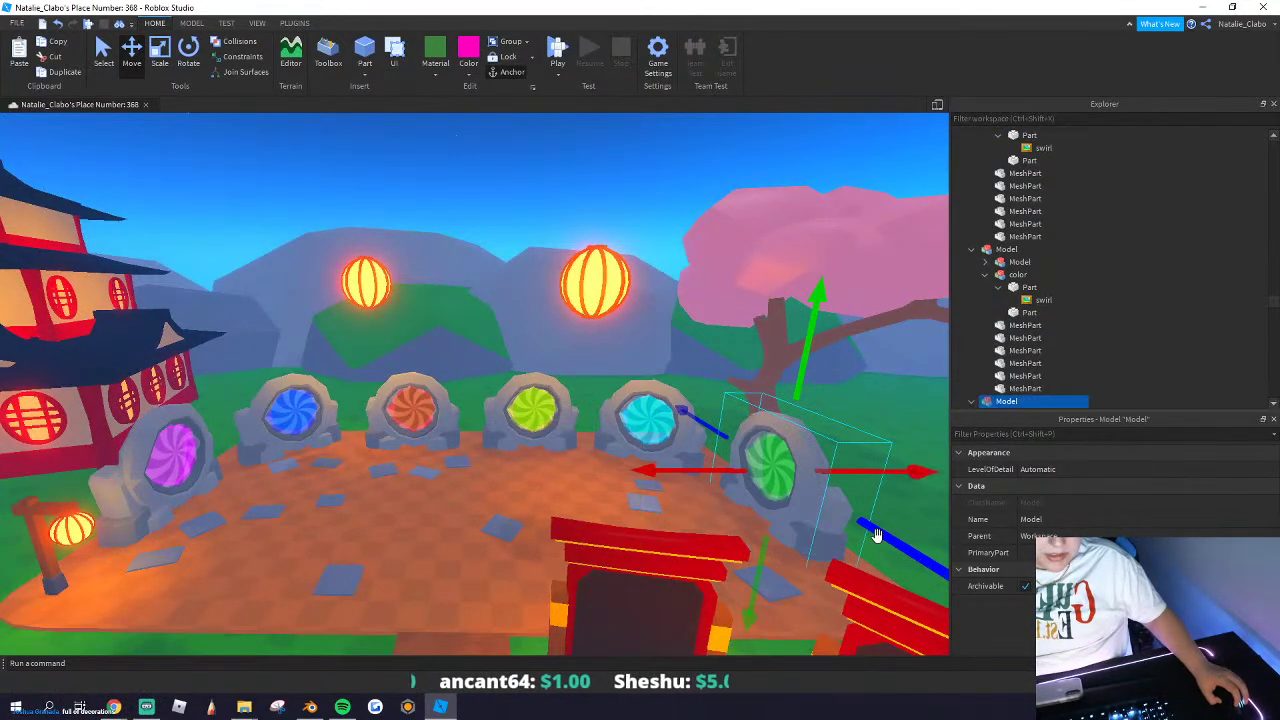
Step: Deselect everything and examine the portal platform, the surrounding paths and the whole map from near and far
{"action": "left_click", "coordinate": [470, 229]}
{"action": "key", "text": "s"}
{"action": "right_click_drag", "start_coordinate": [463, 290], "coordinate": [460, 297]}
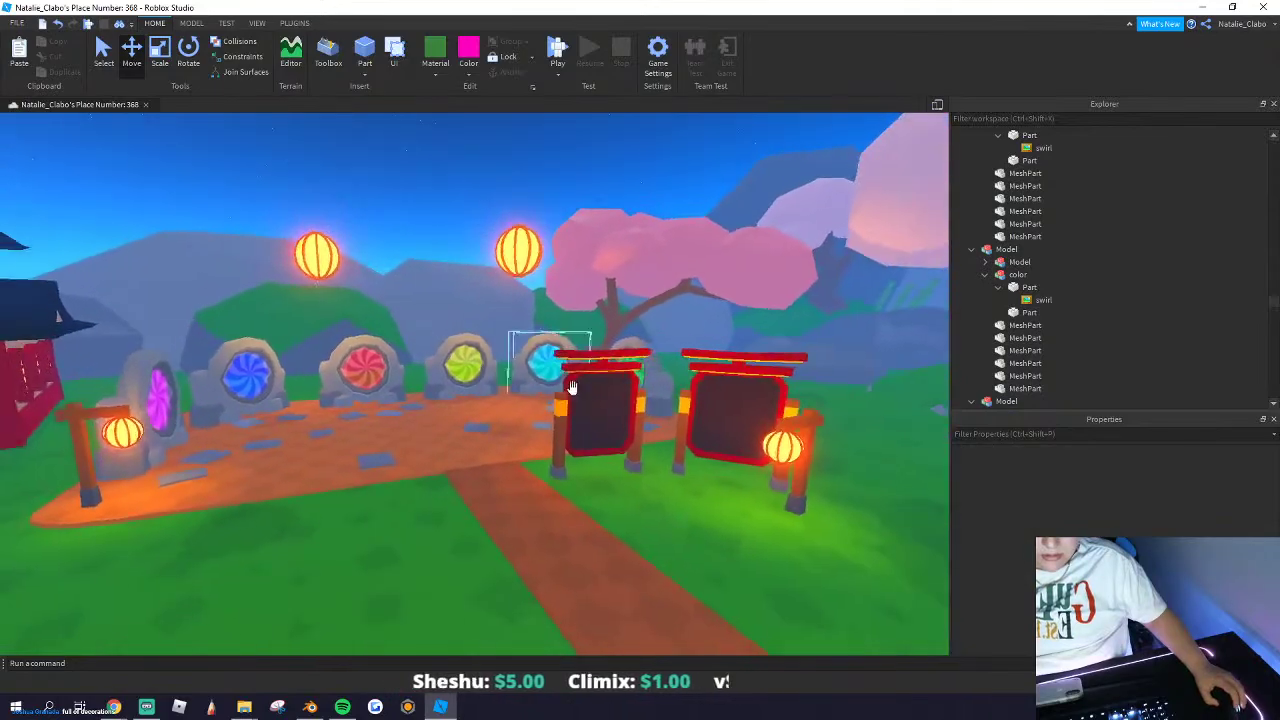
{"action": "key", "text": "s"}
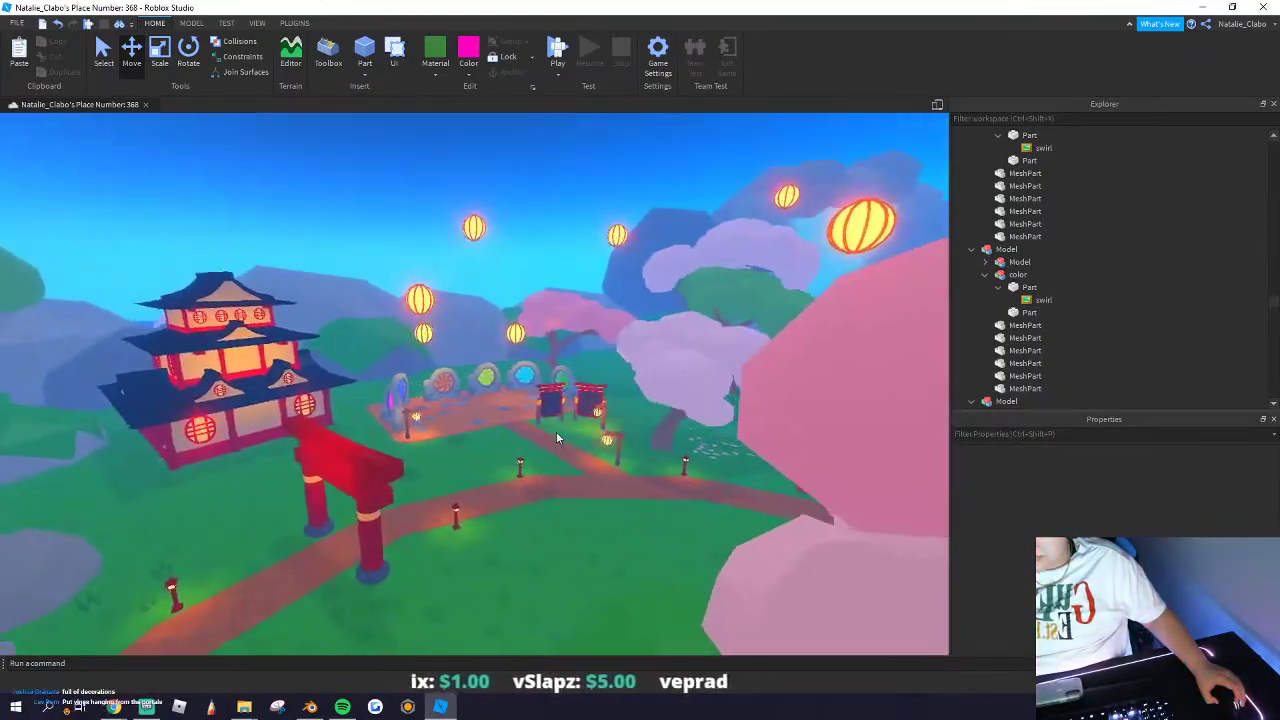
{"action": "key", "text": "w"}
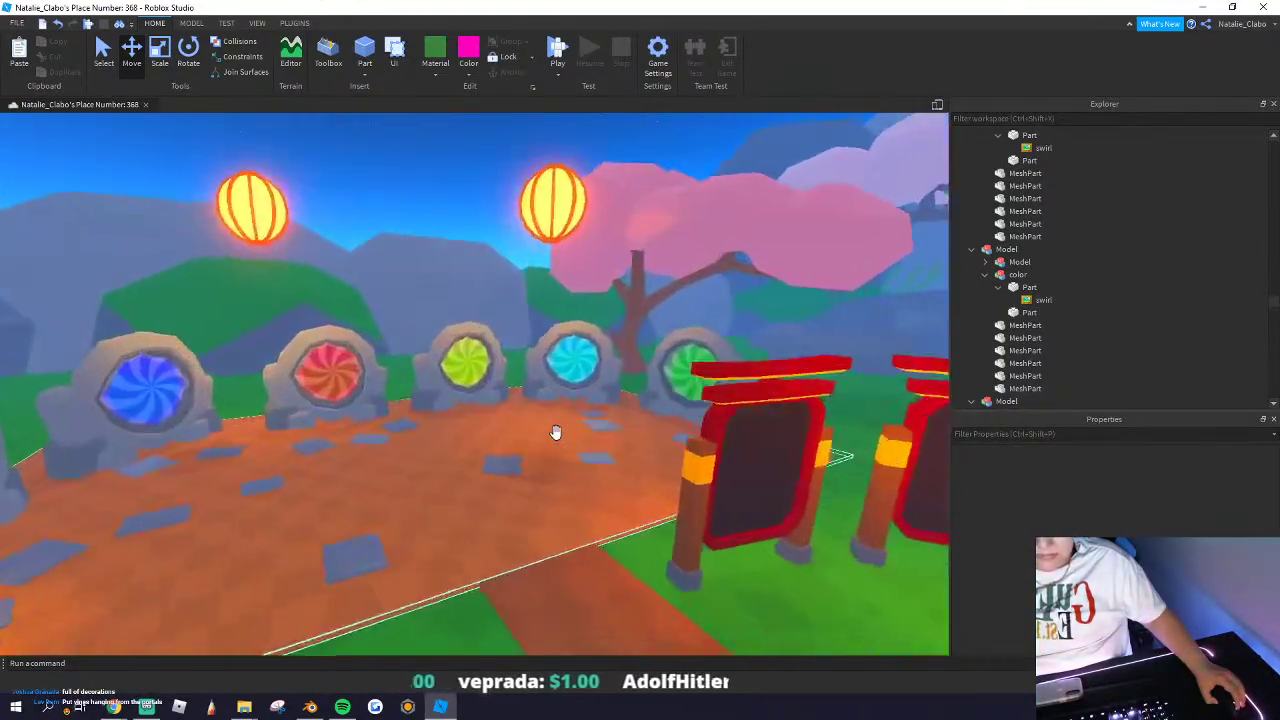
{"action": "key", "text": "s"}
{"action": "right_click_drag", "start_coordinate": [556, 432], "coordinate": [556, 432]}
{"action": "key", "text": "w"}
{"action": "key", "text": "w"}
{"action": "key", "text": "s"}
{"action": "key", "text": "s"}
{"action": "left_click", "coordinate": [9, 10]}
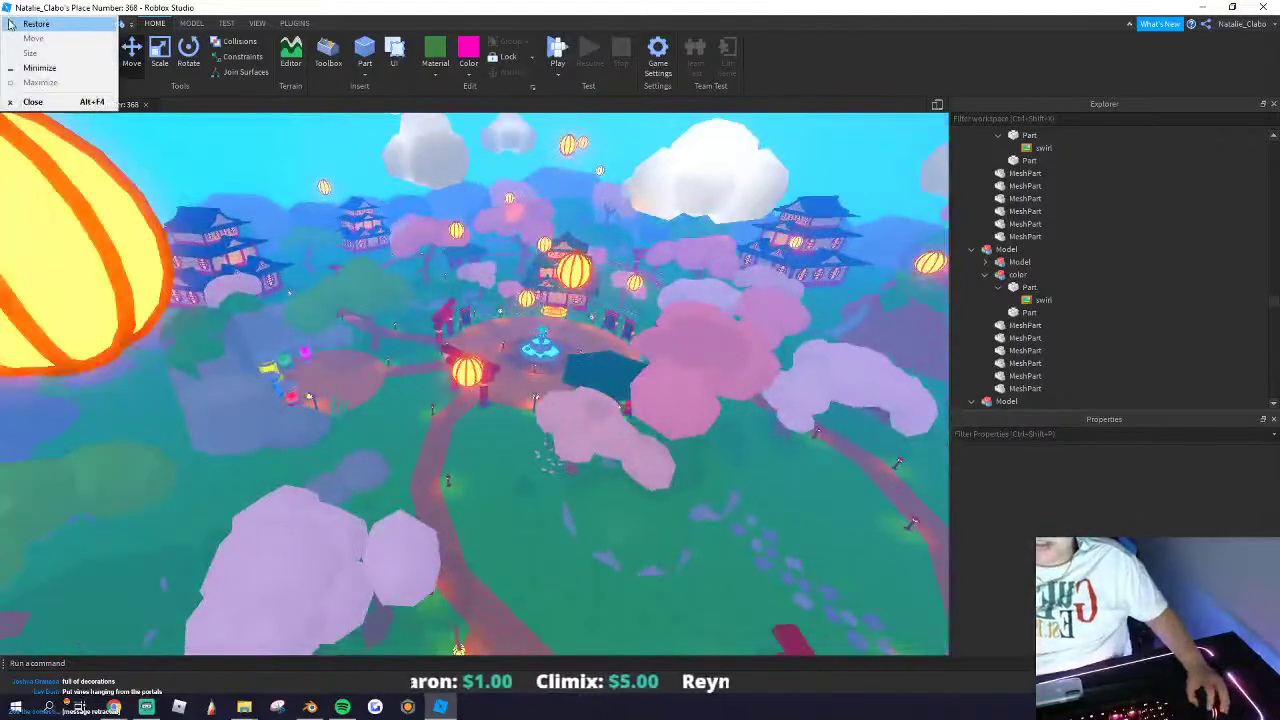
{"action": "scroll", "coordinate": [383, 297], "scroll_direction": "up", "scroll_amount": 10}
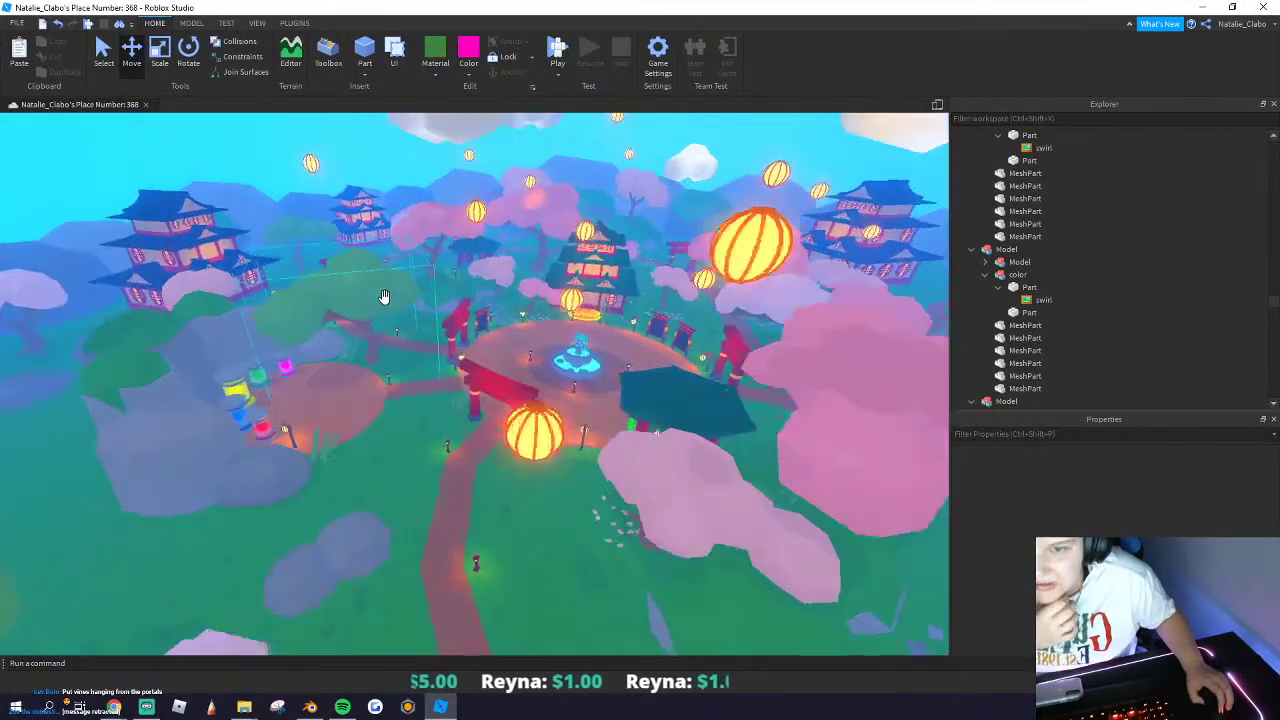
{"action": "right_click_drag", "start_coordinate": [344, 429], "coordinate": [344, 429]}
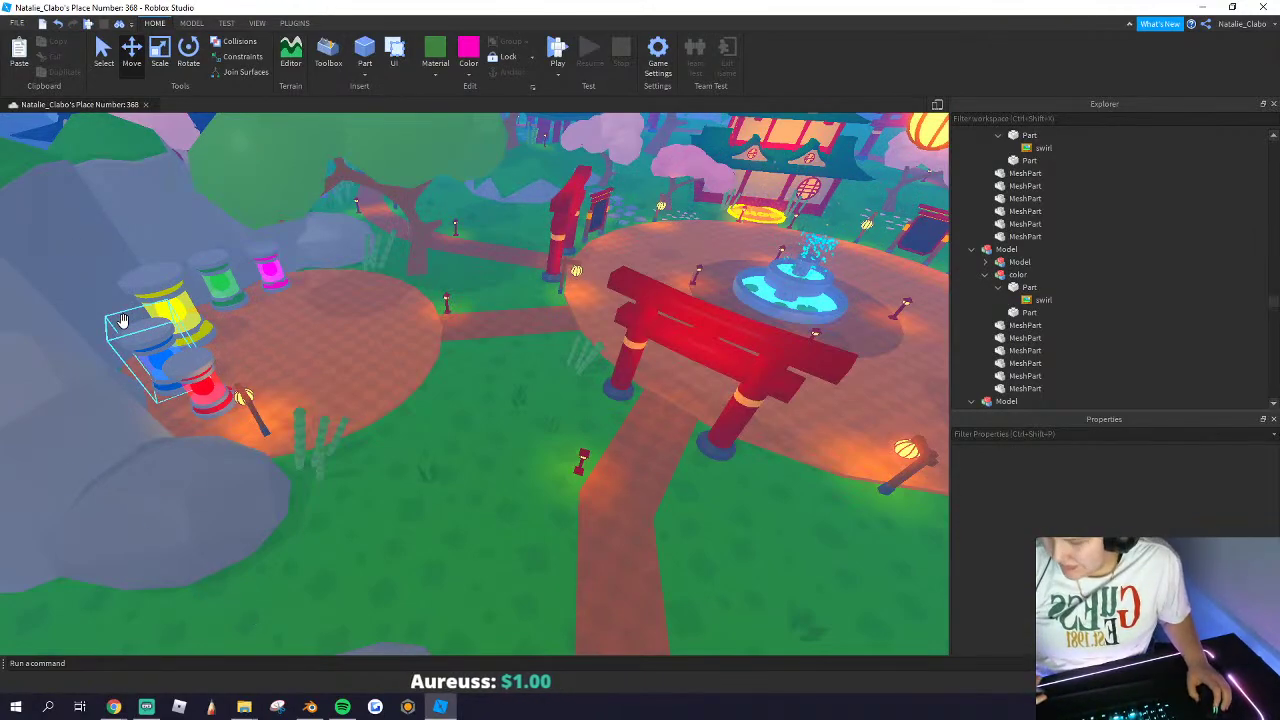
{"action": "left_click", "coordinate": [16, 23]}
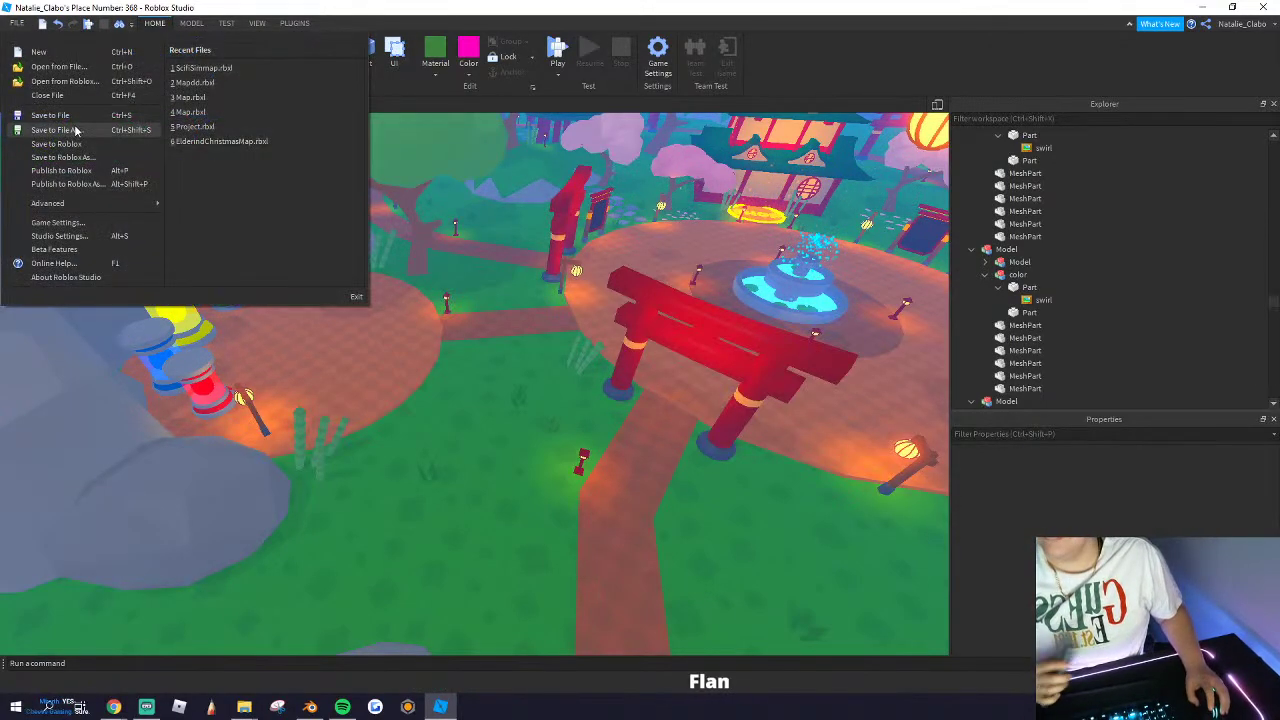
{"action": "left_click", "coordinate": [66, 184]}
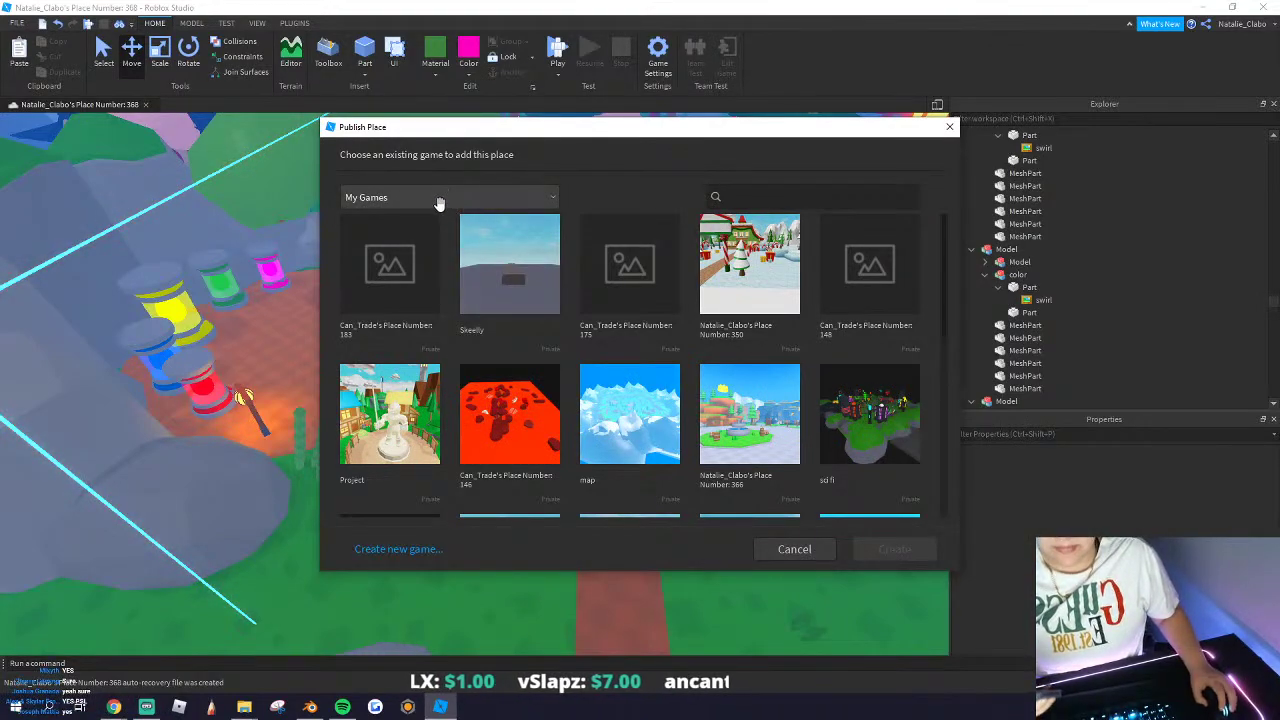
{"action": "left_click", "coordinate": [406, 196]}
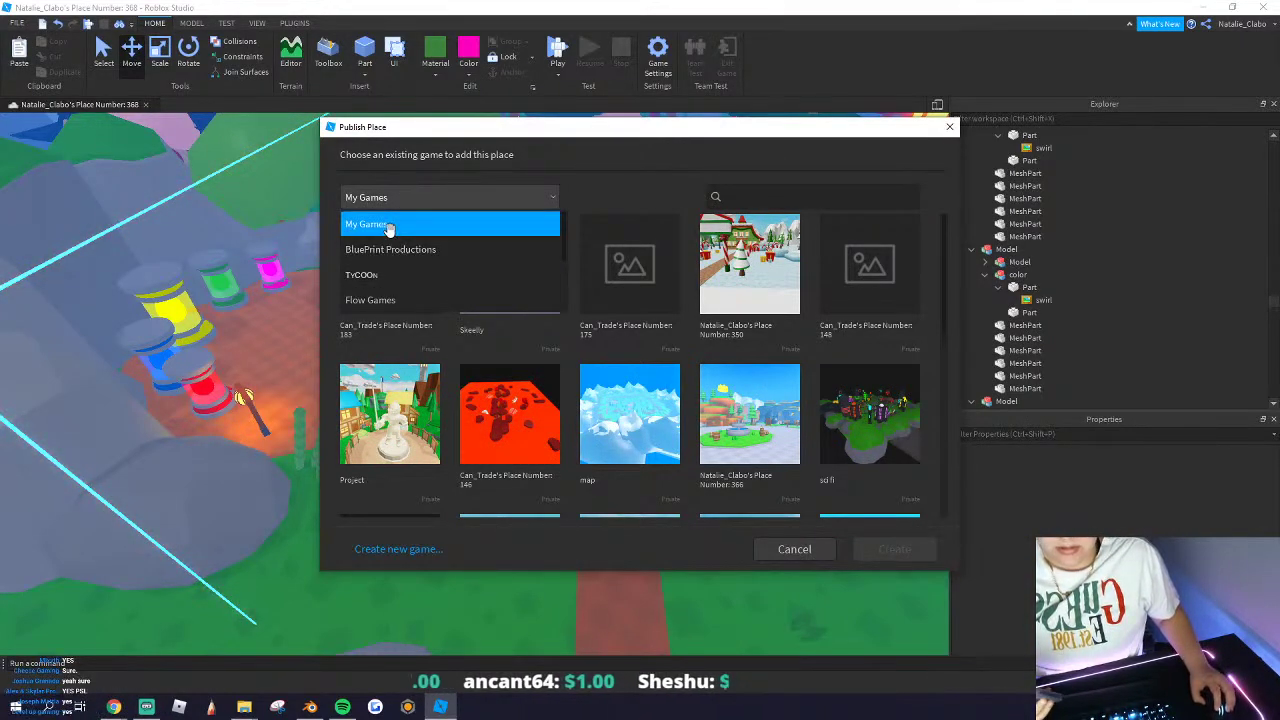
{"action": "left_click", "coordinate": [389, 228]}
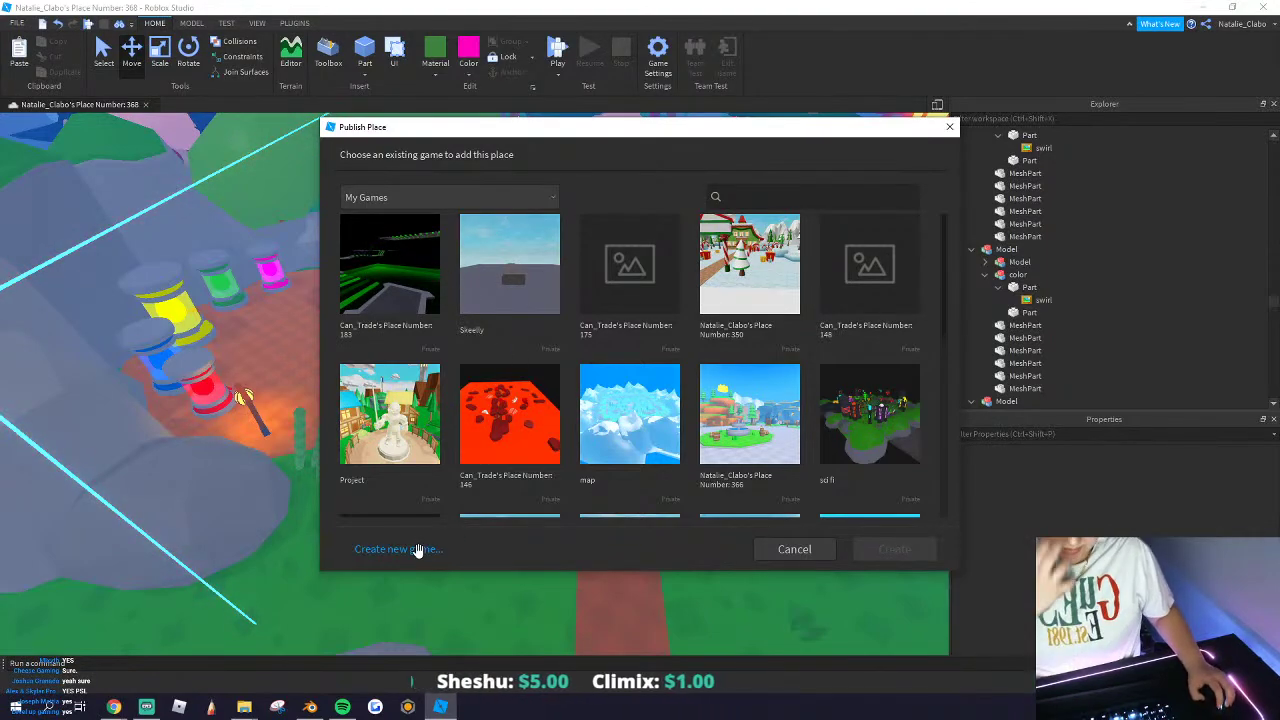
{"action": "scroll", "coordinate": [541, 499], "scroll_direction": "down", "scroll_amount": 4}
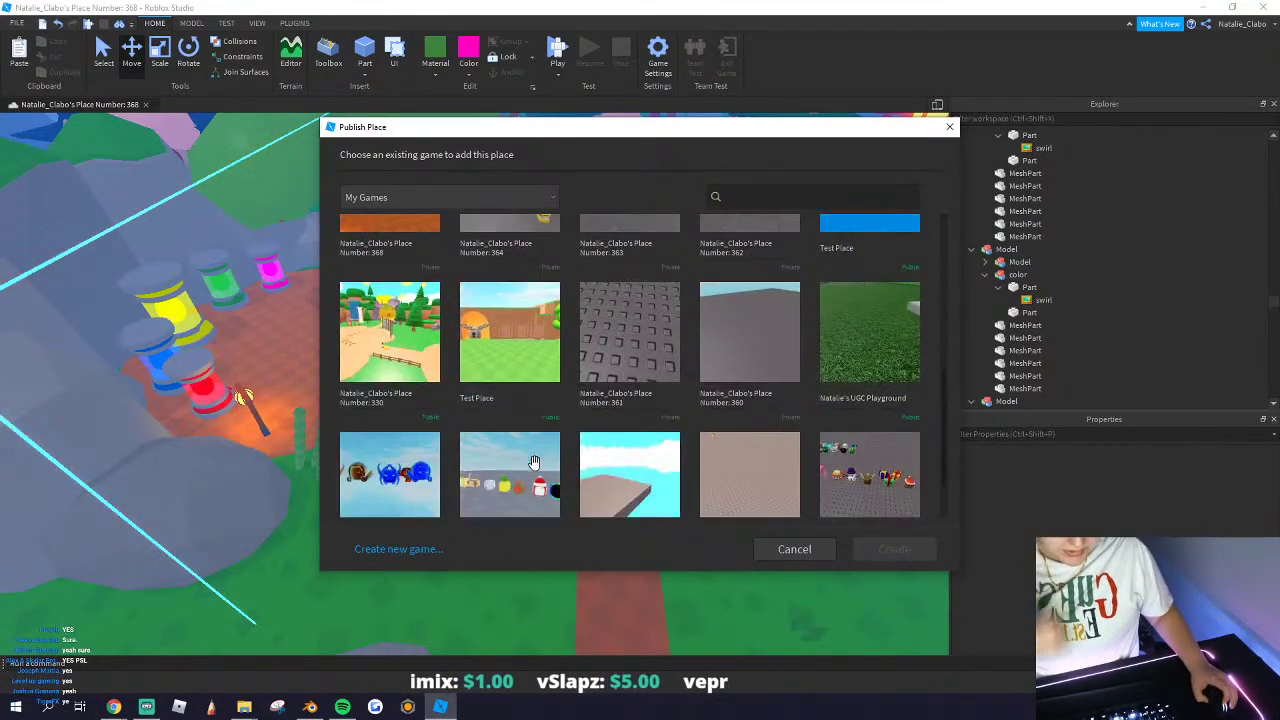
{"action": "scroll", "coordinate": [409, 523], "scroll_direction": "up", "scroll_amount": 2}
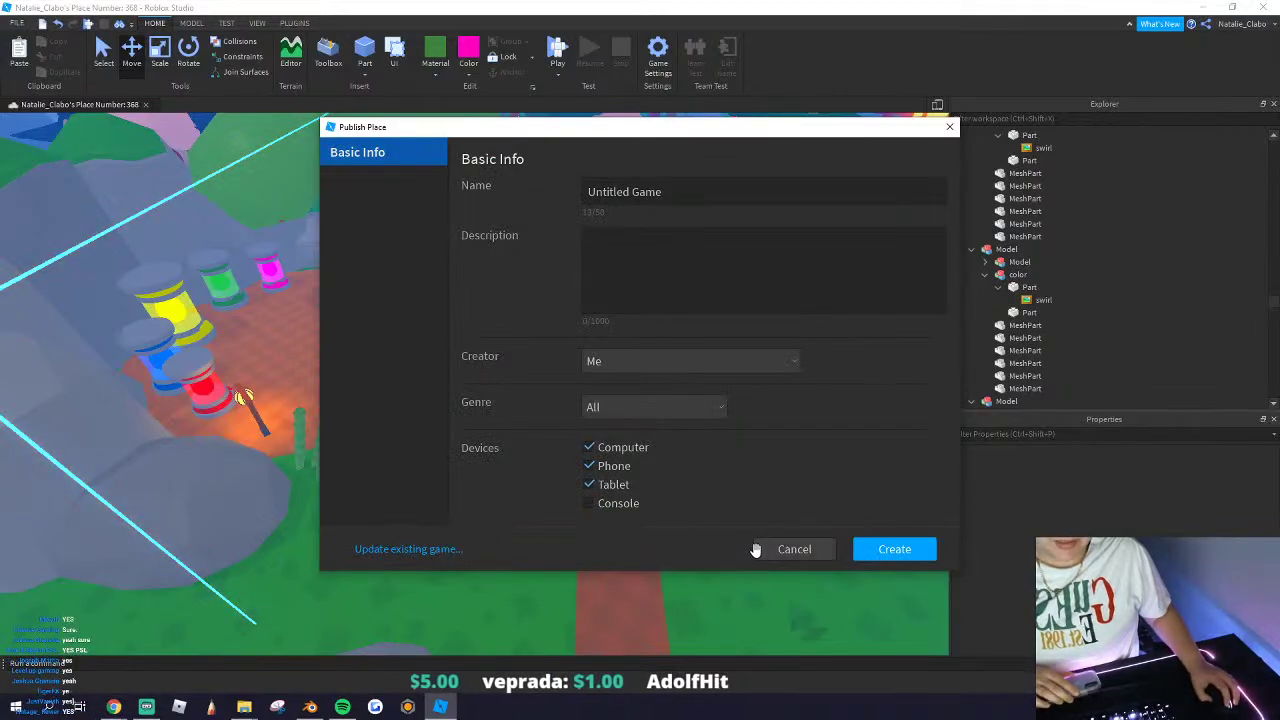
{"action": "left_click", "coordinate": [790, 549]}
{"action": "left_click_drag", "start_coordinate": [18, 13], "coordinate": [20, 21]}
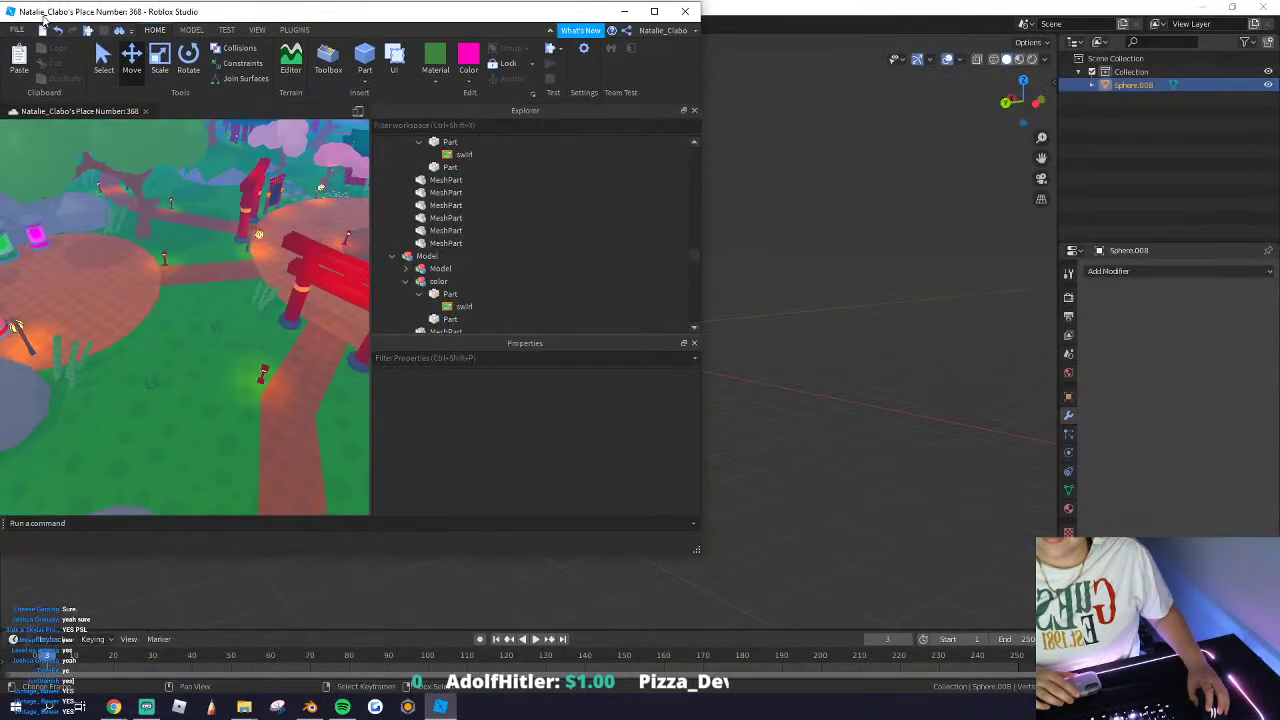
{"action": "double_click", "coordinate": [44, 12]}
Step: Publish the map to Roblox over the existing game Place Number: 368 and dismiss the publishing dialog
{"action": "left_click", "coordinate": [17, 23]}
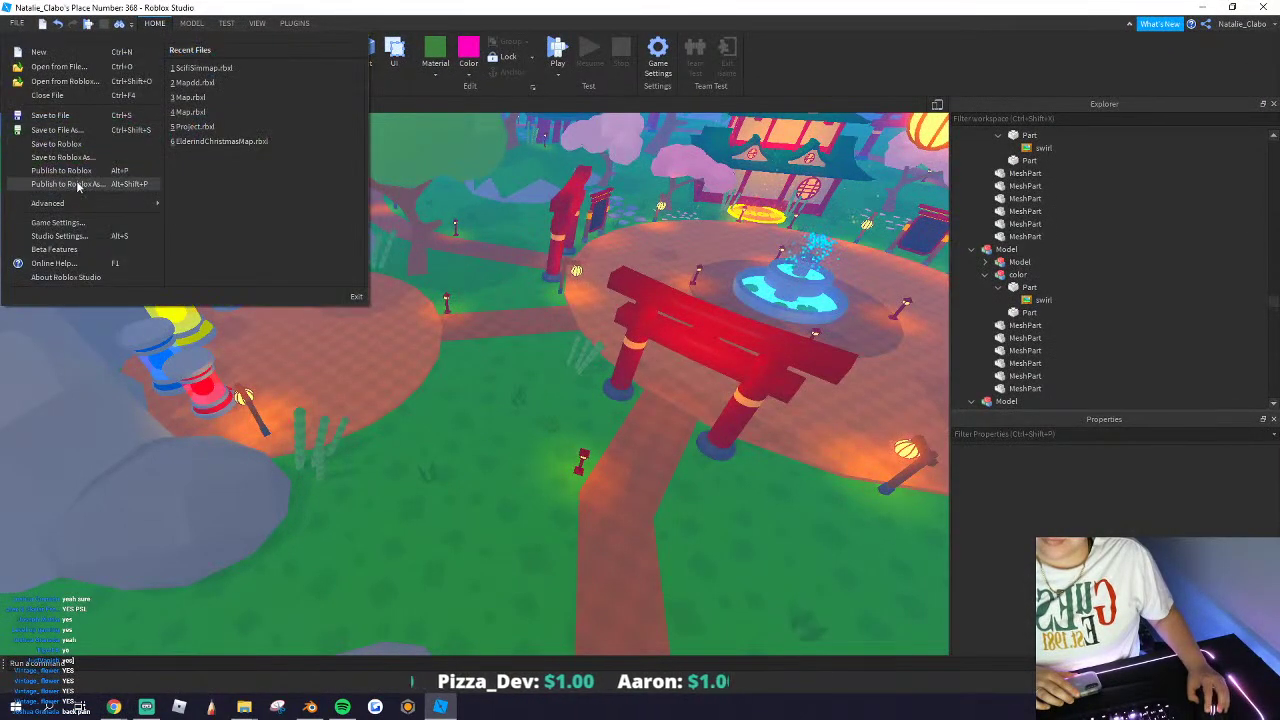
{"action": "left_click", "coordinate": [79, 186]}
{"action": "scroll", "coordinate": [484, 348], "scroll_direction": "down", "scroll_amount": 10}
{"action": "left_click", "coordinate": [375, 407]}
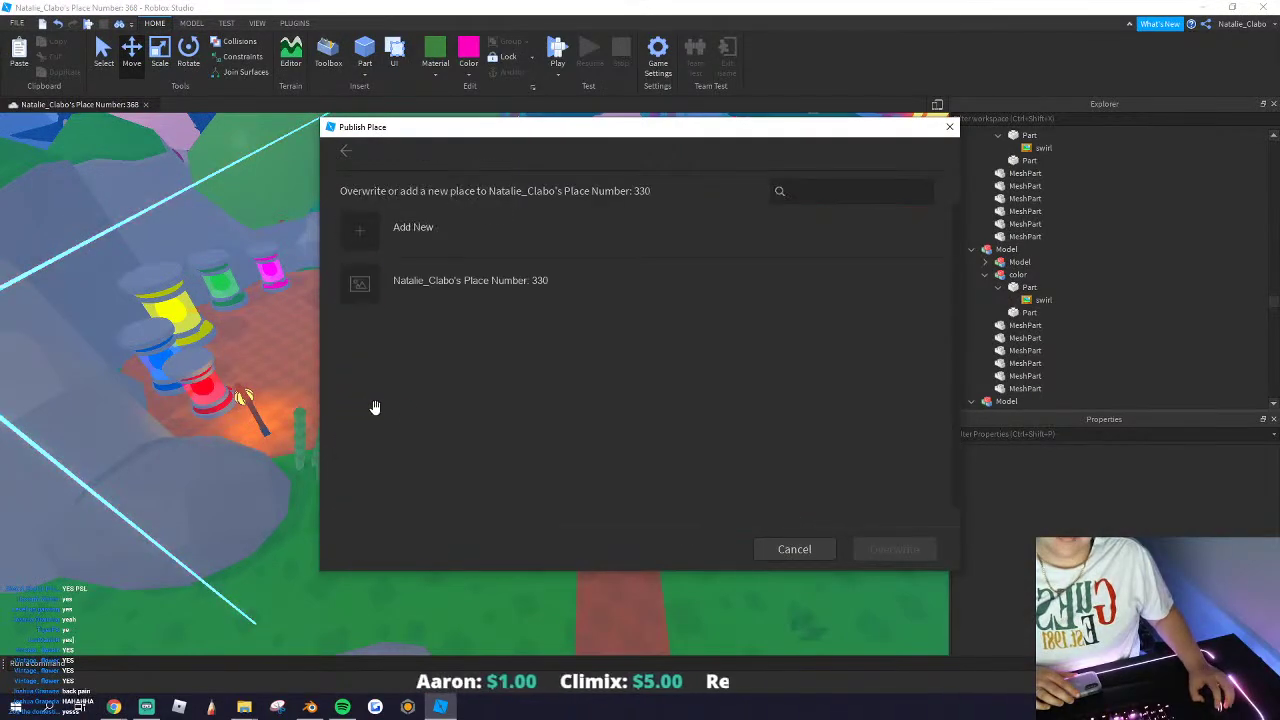
{"action": "left_click", "coordinate": [357, 162]}
{"action": "scroll", "coordinate": [395, 320], "scroll_direction": "down", "scroll_amount": 3}
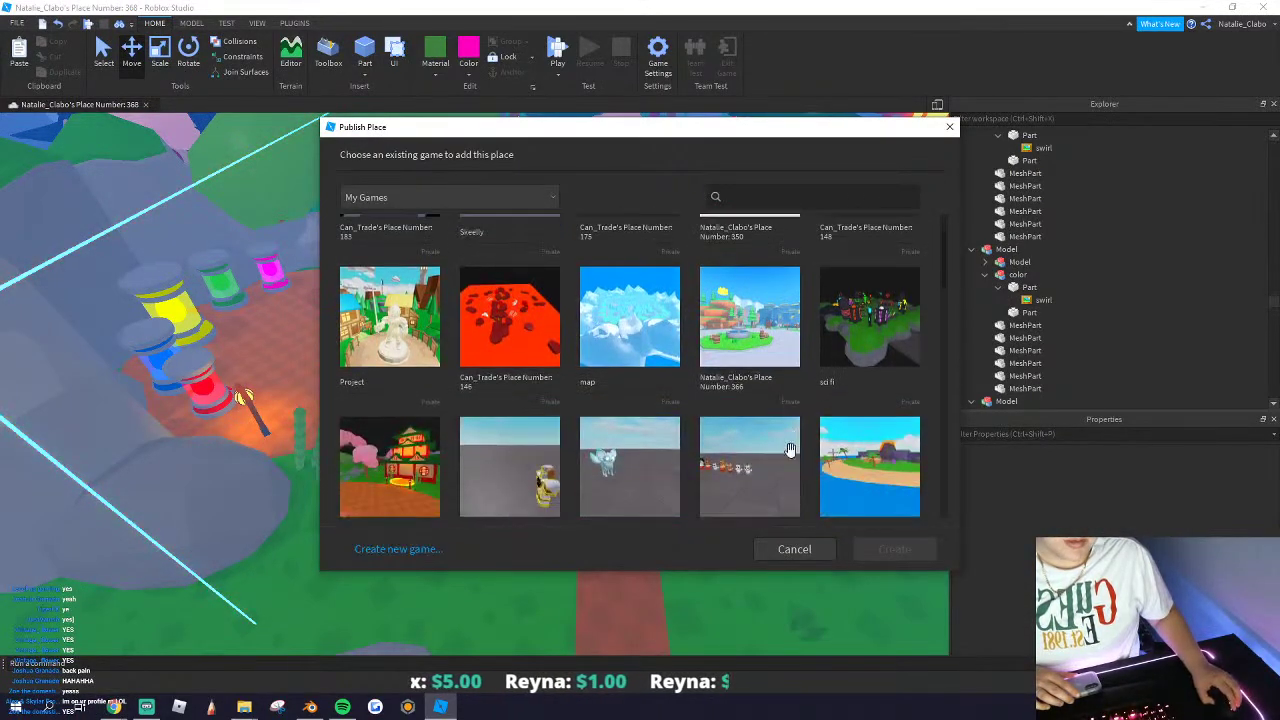
{"action": "left_click", "coordinate": [380, 353]}
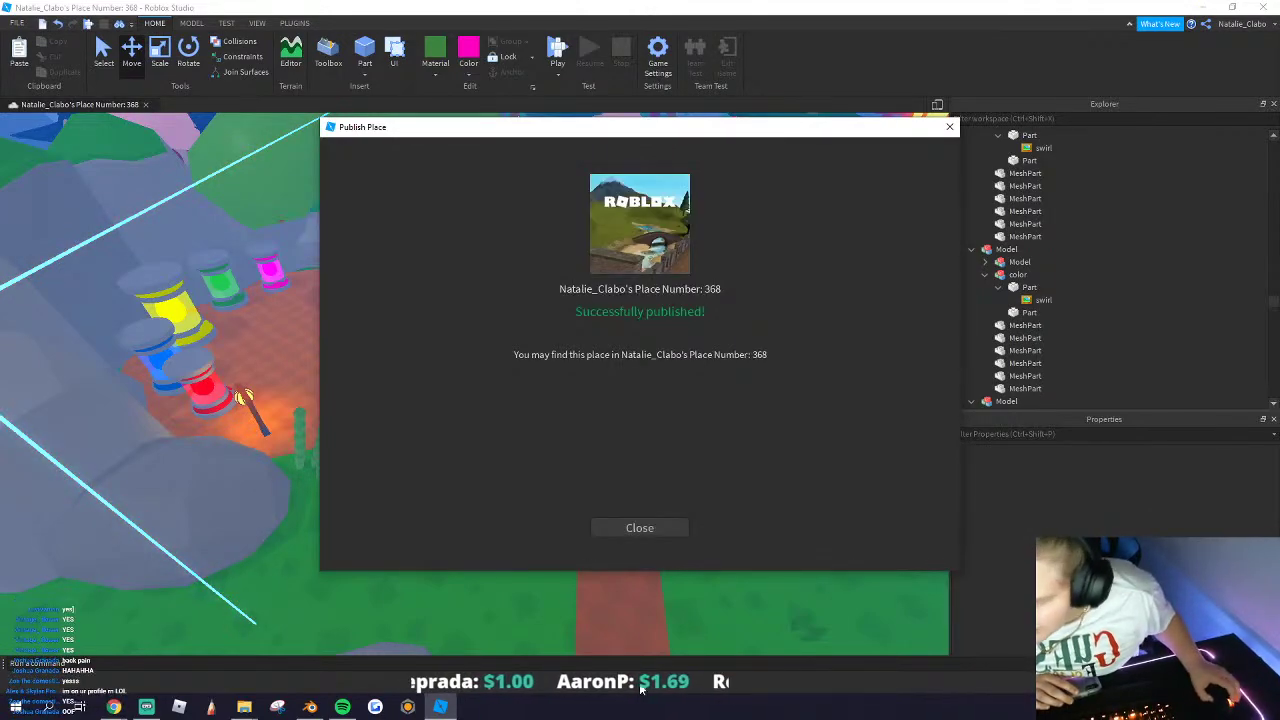
{"action": "left_click", "coordinate": [640, 528]}
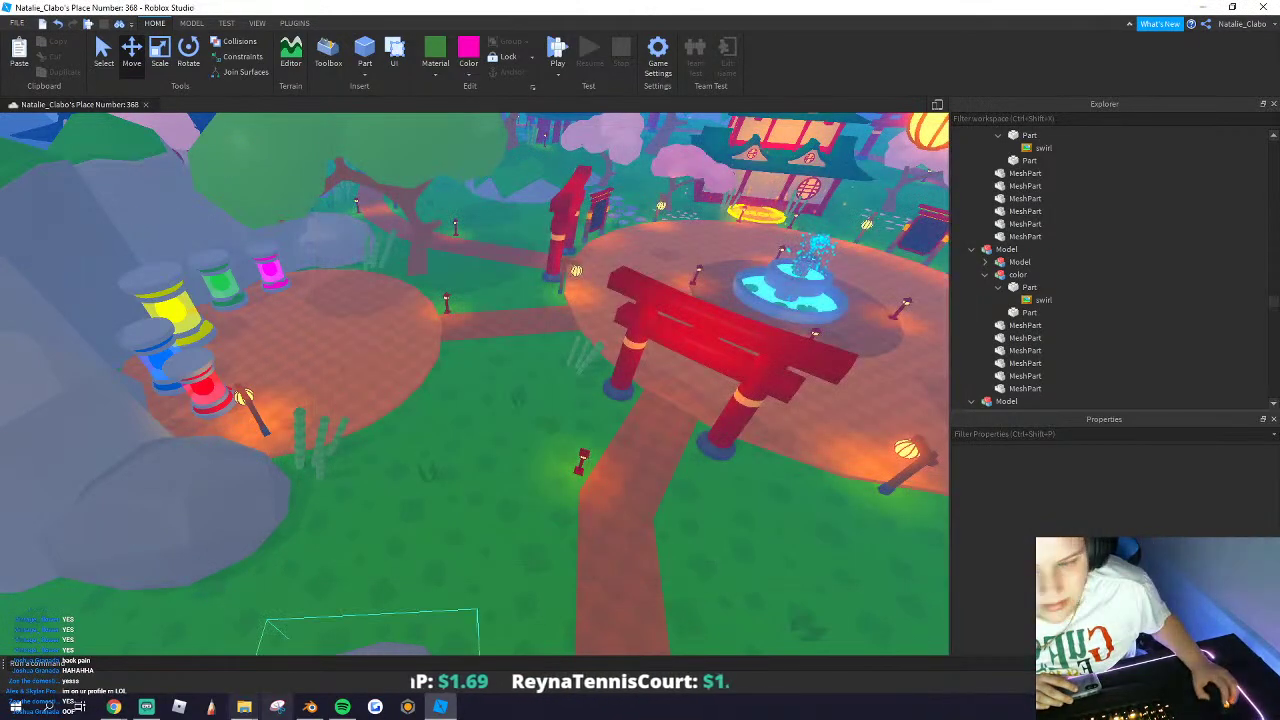
Step: Switch to Chrome and open the Roblox Create page listing the account's games
{"action": "mouse_move", "coordinate": [110, 713]}
{"action": "left_click", "coordinate": [106, 663]}
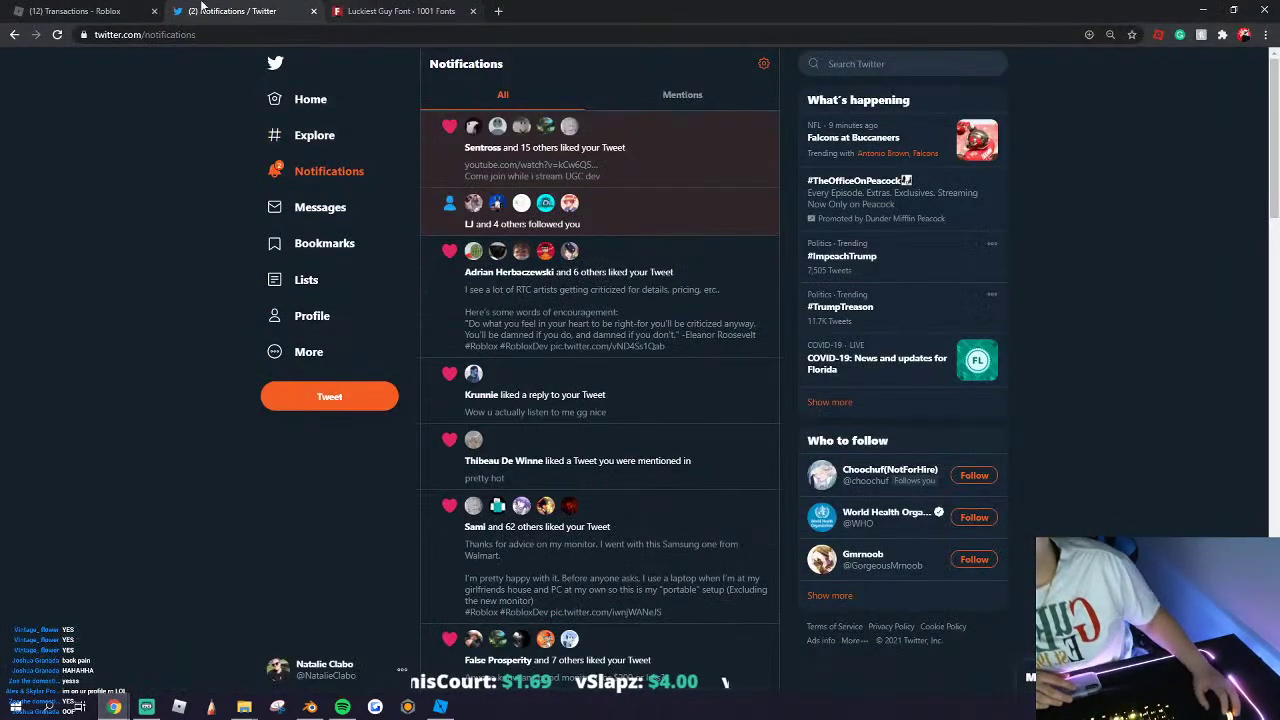
{"action": "left_click", "coordinate": [140, 11]}
{"action": "left_click", "coordinate": [425, 150]}
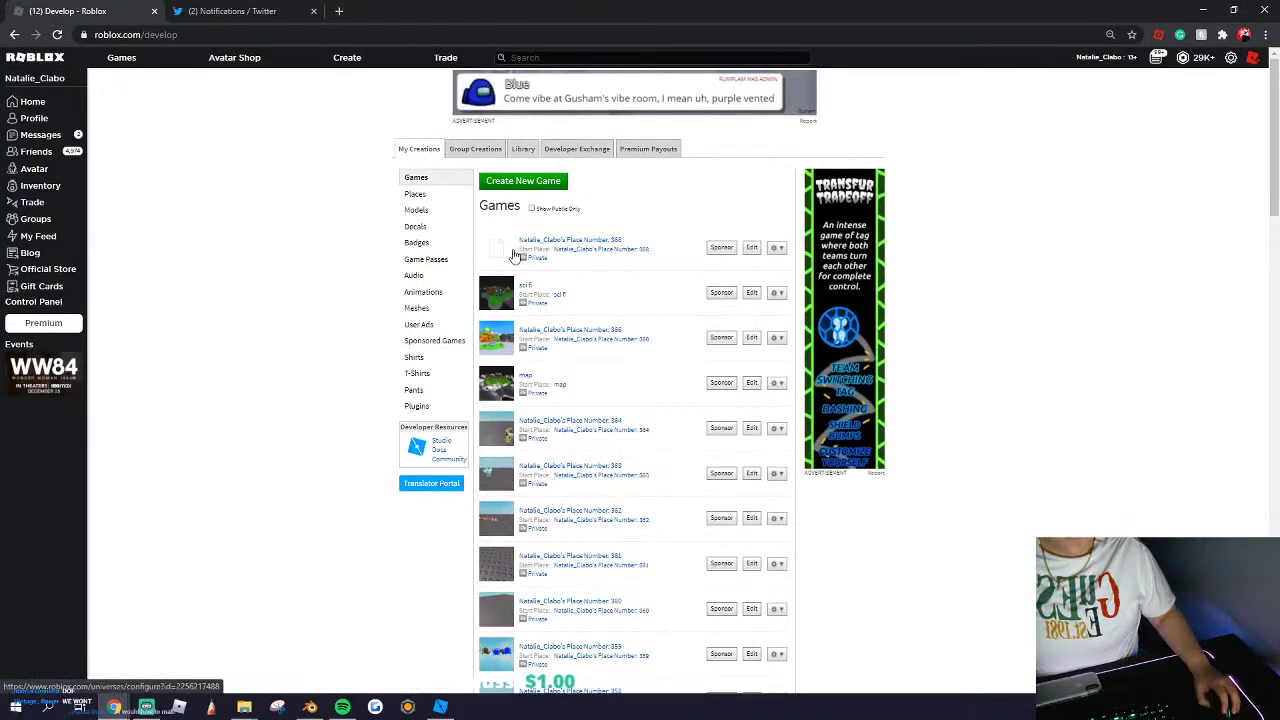
Step: Make the Place Number: 368 game public and rename it ninjamap, saving its basic settings
{"action": "left_click", "coordinate": [535, 263]}
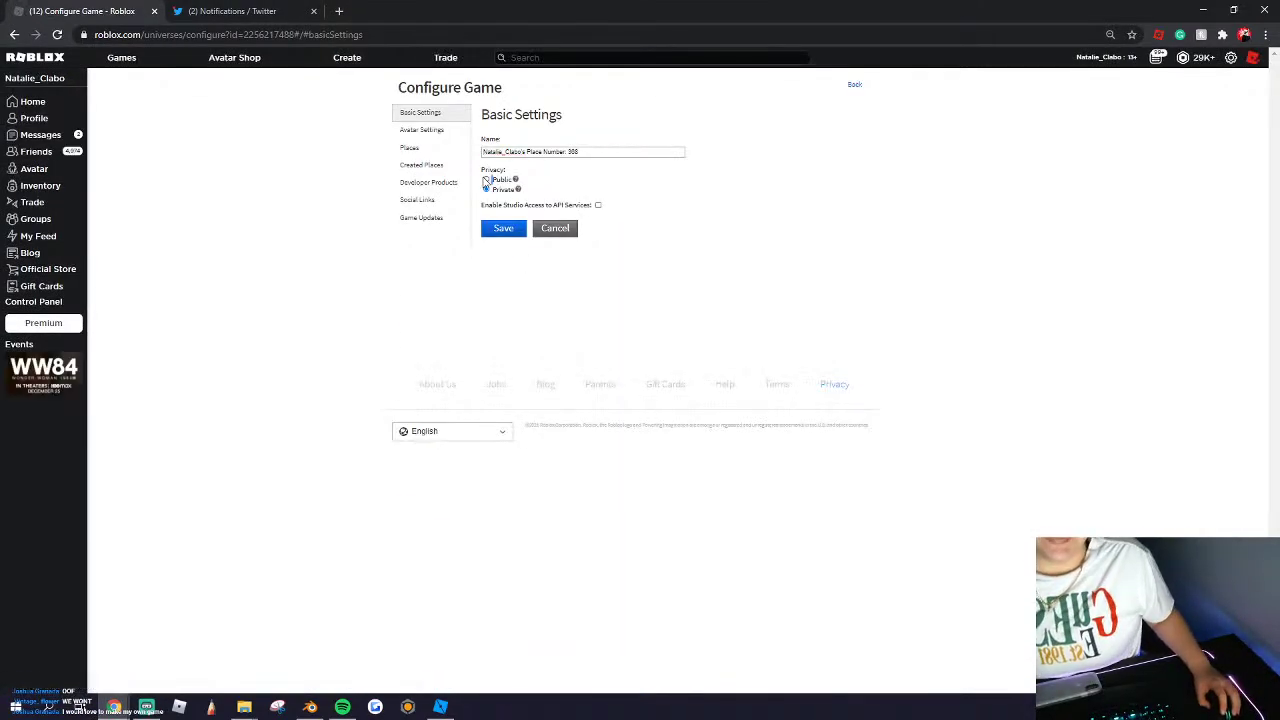
{"action": "left_click", "coordinate": [500, 227]}
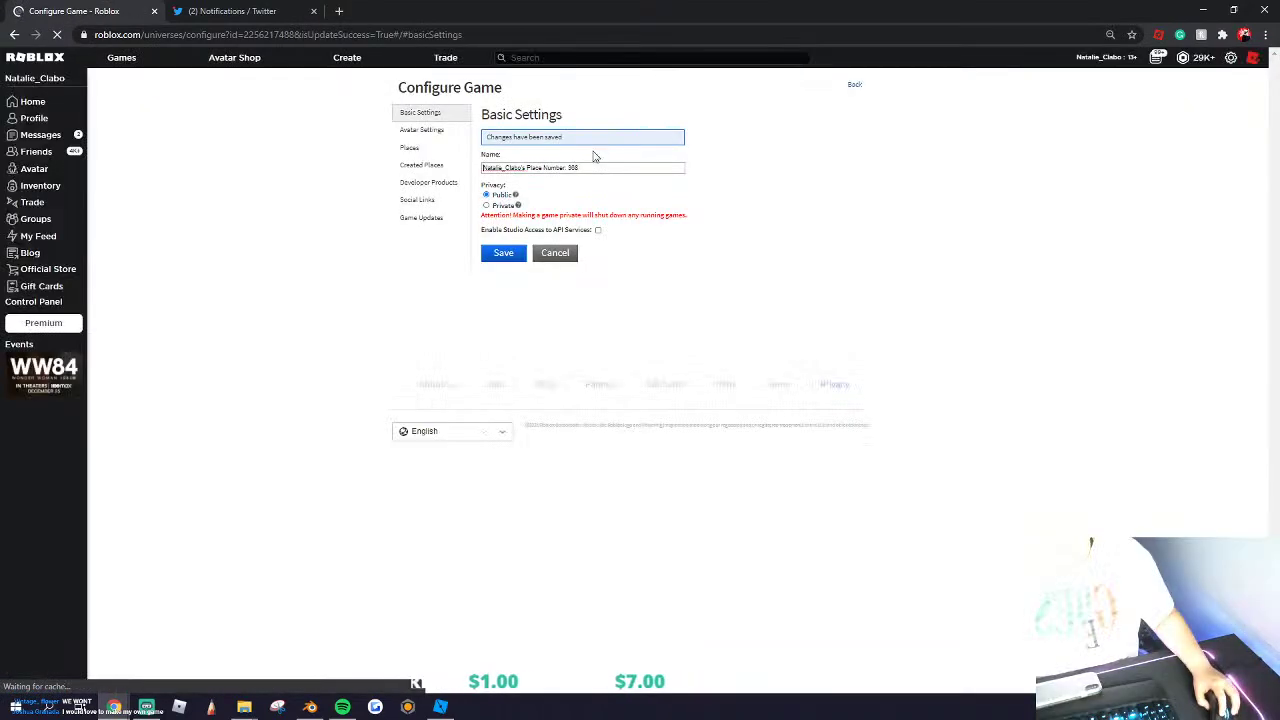
{"action": "left_click_drag", "start_coordinate": [603, 170], "coordinate": [482, 167]}
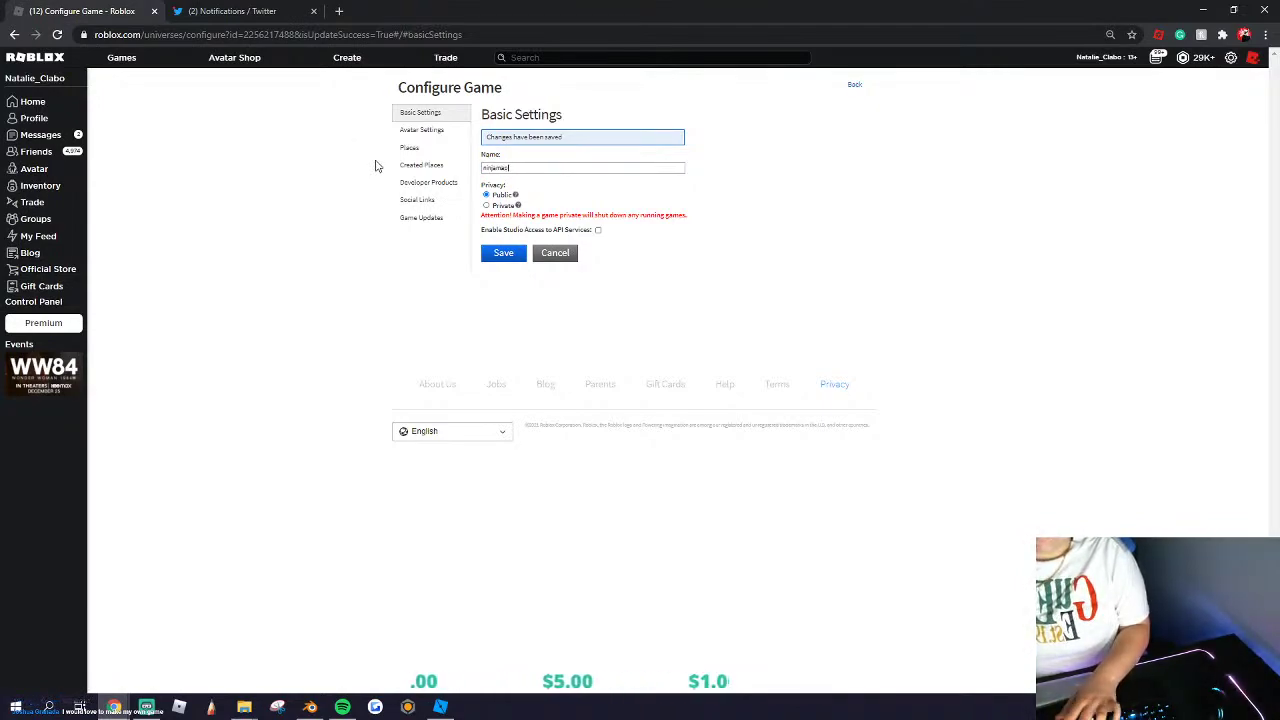
{"action": "left_click", "coordinate": [505, 256]}
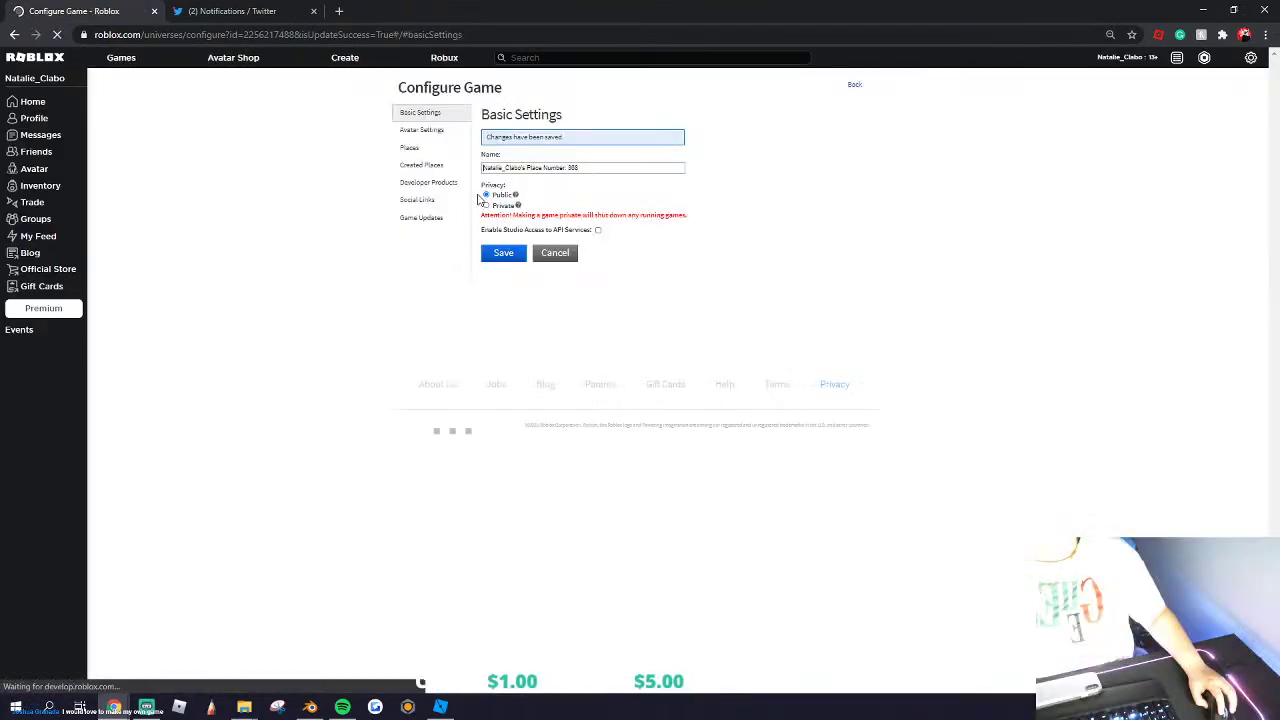
Step: Open the game page of ninjamap from the list of created games and copy its web address
{"action": "left_click", "coordinate": [234, 57]}
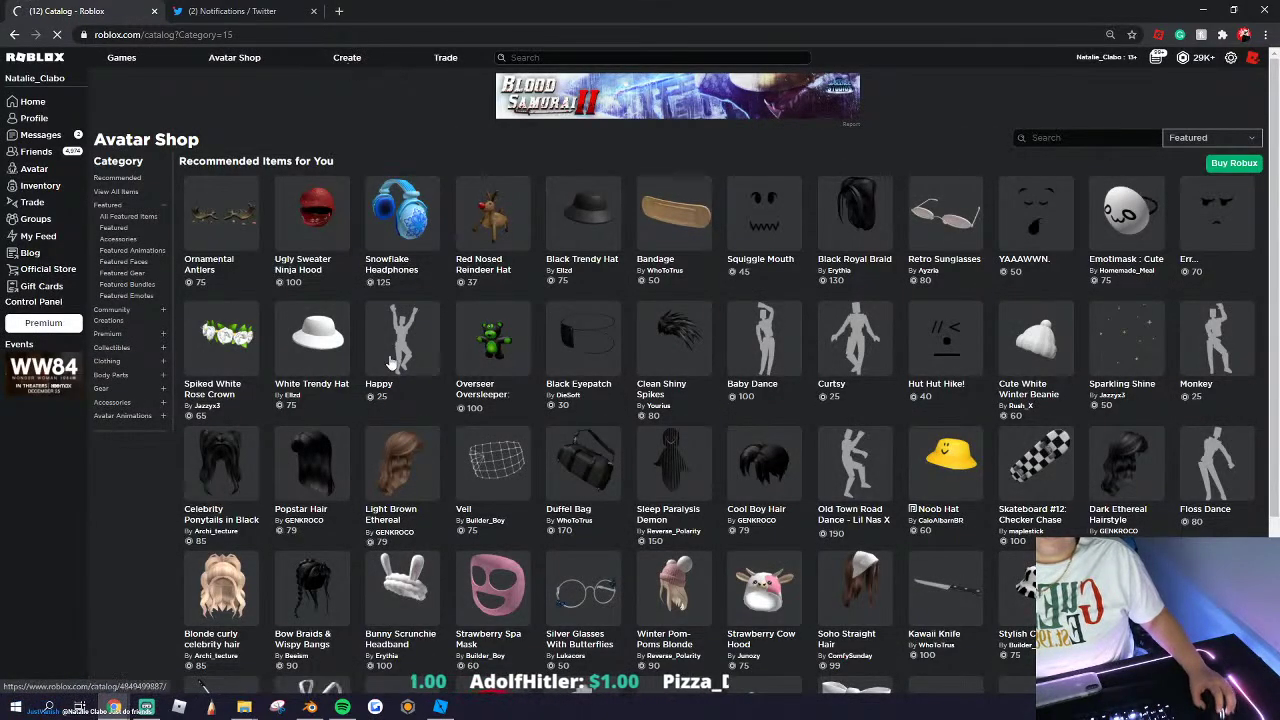
{"action": "left_click", "coordinate": [347, 57]}
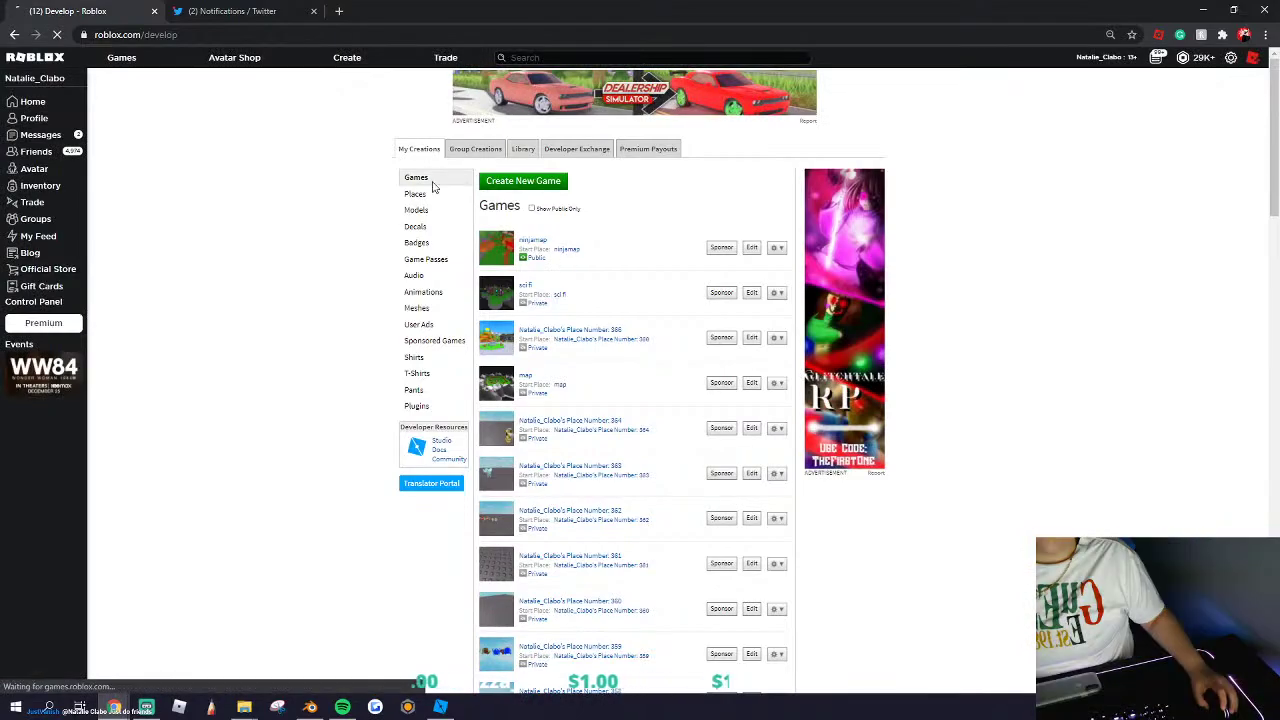
{"action": "left_click", "coordinate": [170, 38]}
{"action": "right_click", "coordinate": [176, 36]}
{"action": "left_click", "coordinate": [200, 108]}
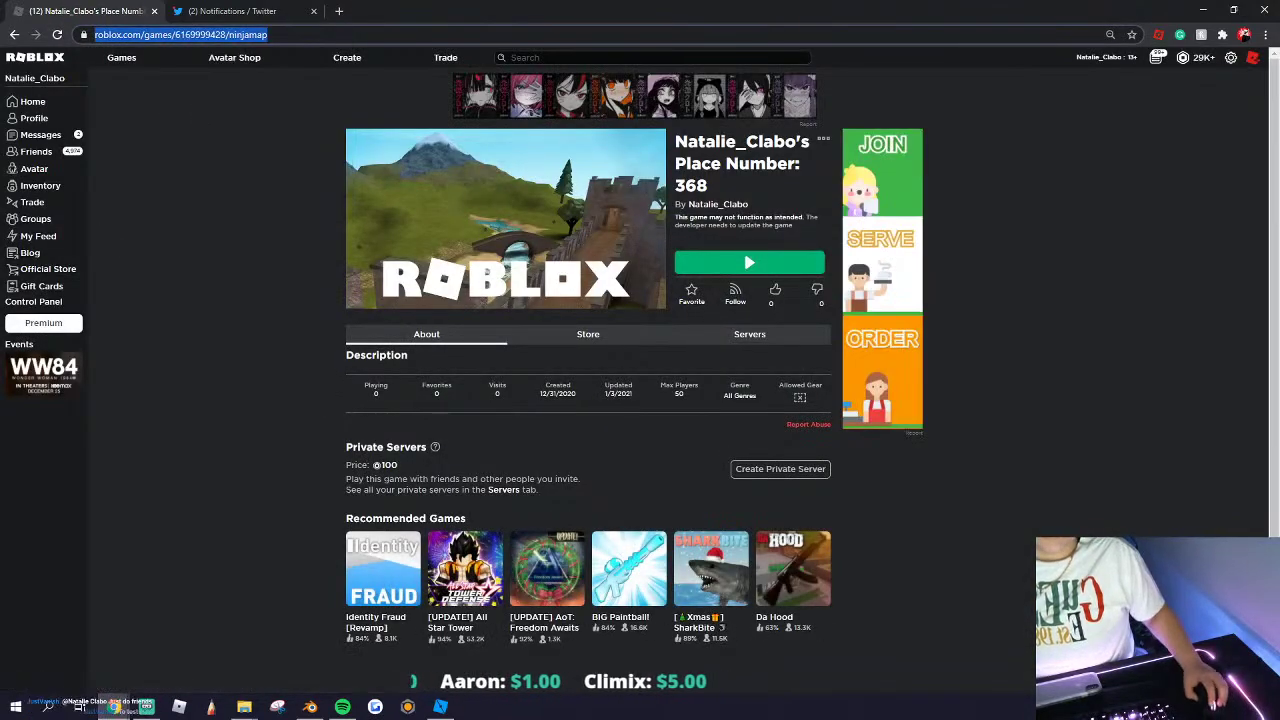
{"action": "left_click", "coordinate": [48, 706]}
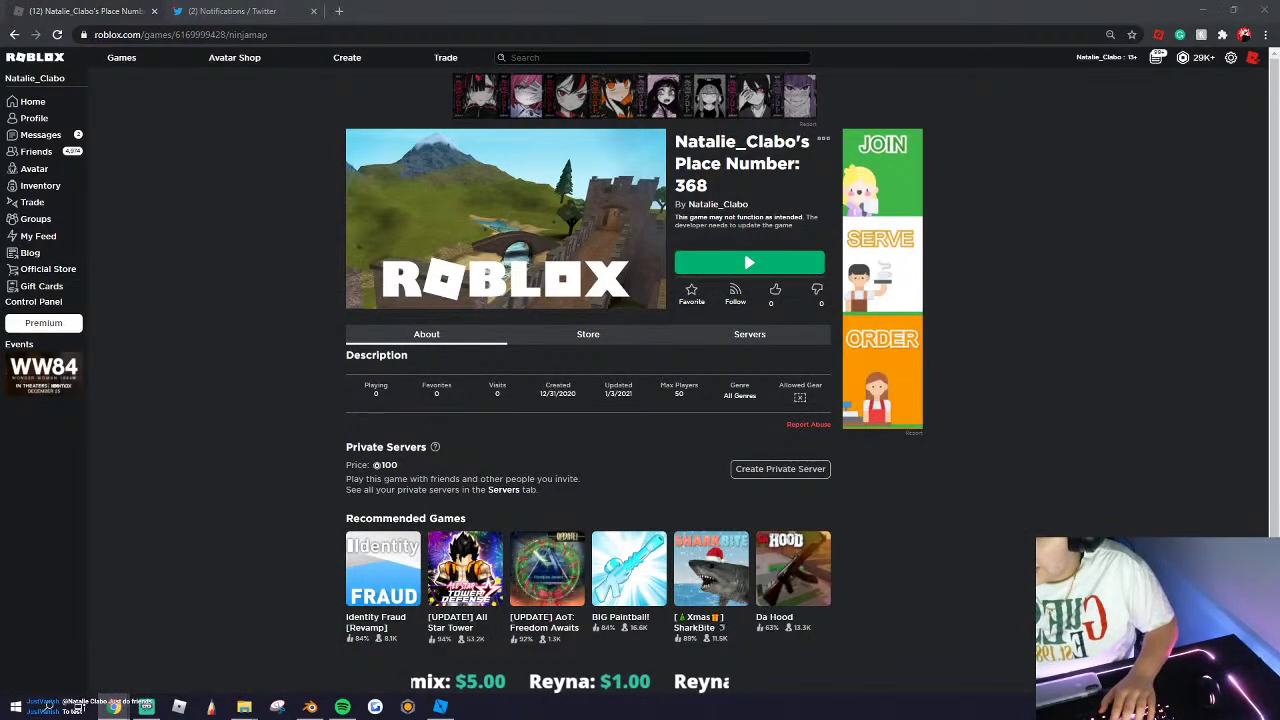
Step: Switch to Roblox Studio and check the extent of the whole map by selecting all its models and clearing the selection
{"action": "left_click", "coordinate": [453, 711]}
{"action": "scroll", "coordinate": [523, 386], "scroll_direction": "down", "scroll_amount": 12}
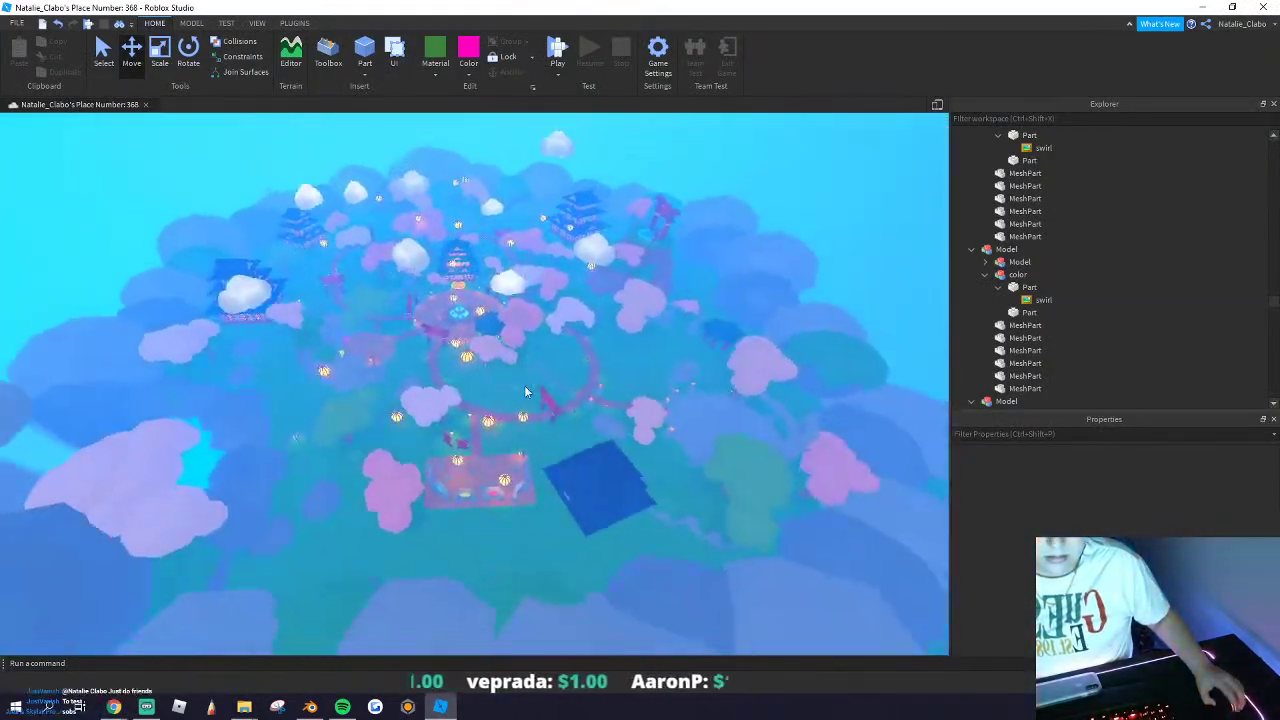
{"action": "scroll", "coordinate": [524, 391], "scroll_direction": "down", "scroll_amount": 3}
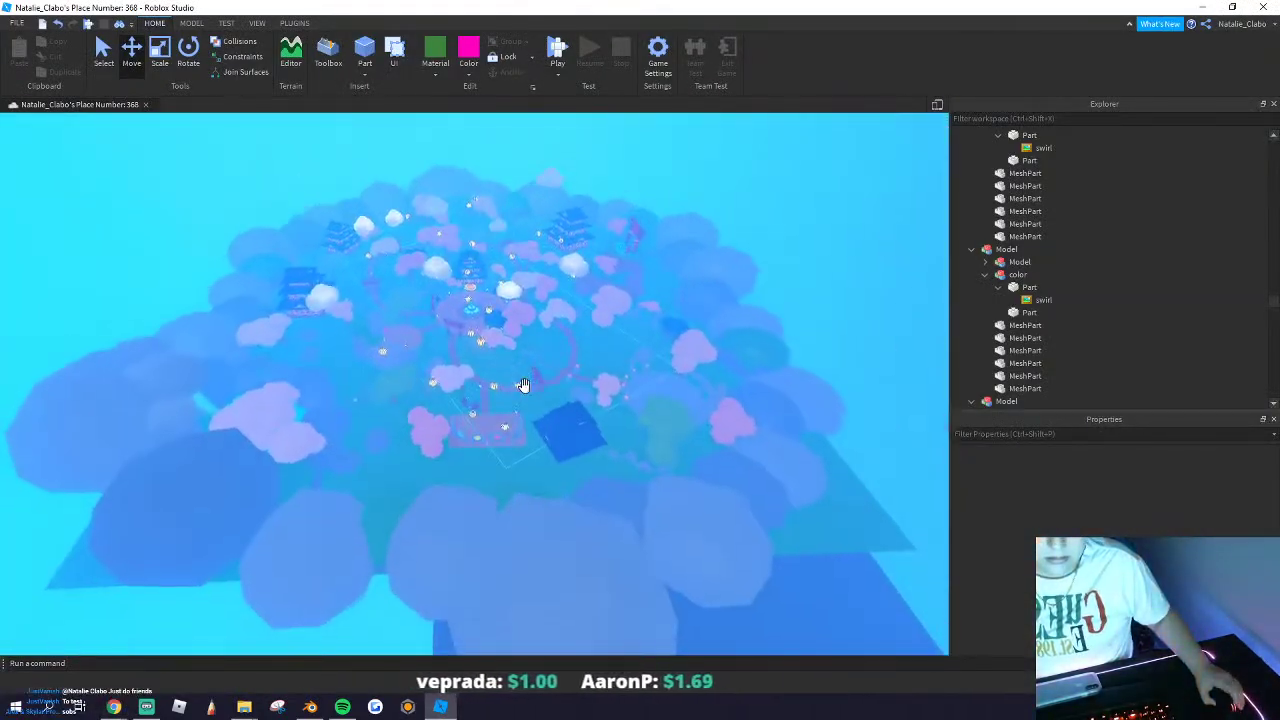
{"action": "left_click_drag", "start_coordinate": [131, 177], "coordinate": [847, 579]}
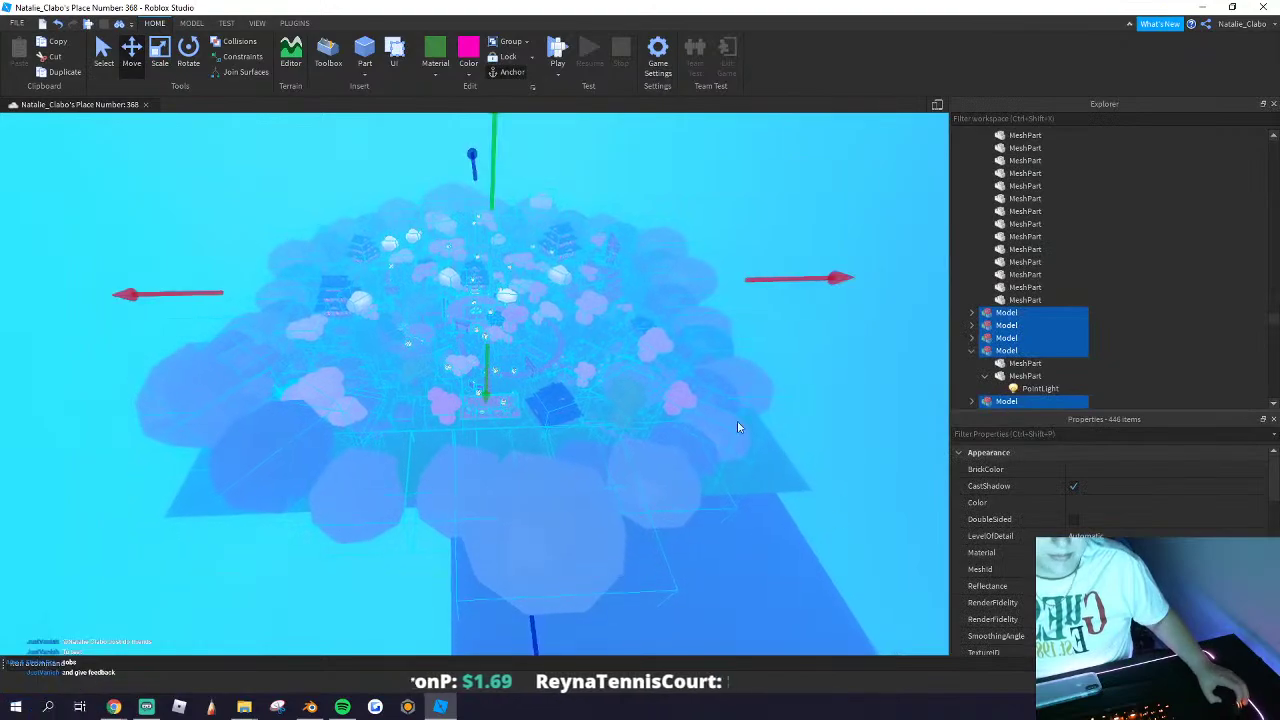
{"action": "left_click", "coordinate": [129, 270]}
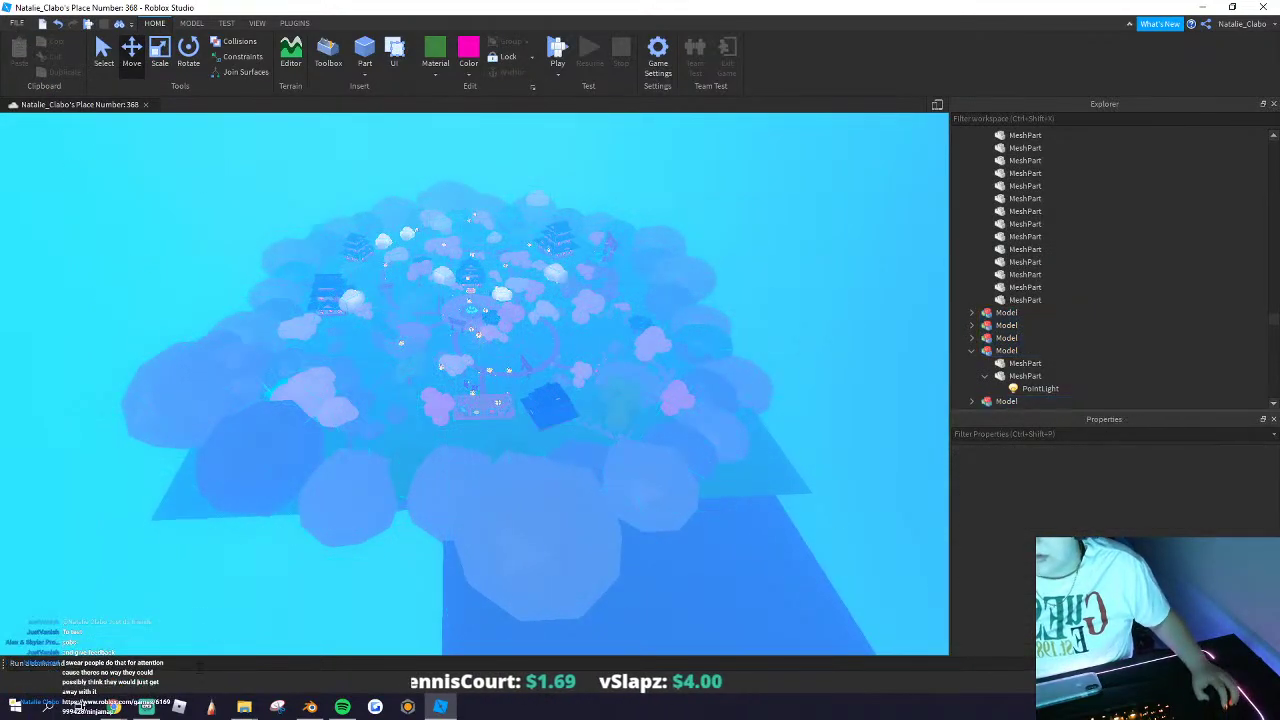
Step: Publish the map to Roblox again, overwriting the ninjamap place in the existing game Place Number: 368
{"action": "left_click", "coordinate": [18, 23]}
{"action": "left_click", "coordinate": [170, 184]}
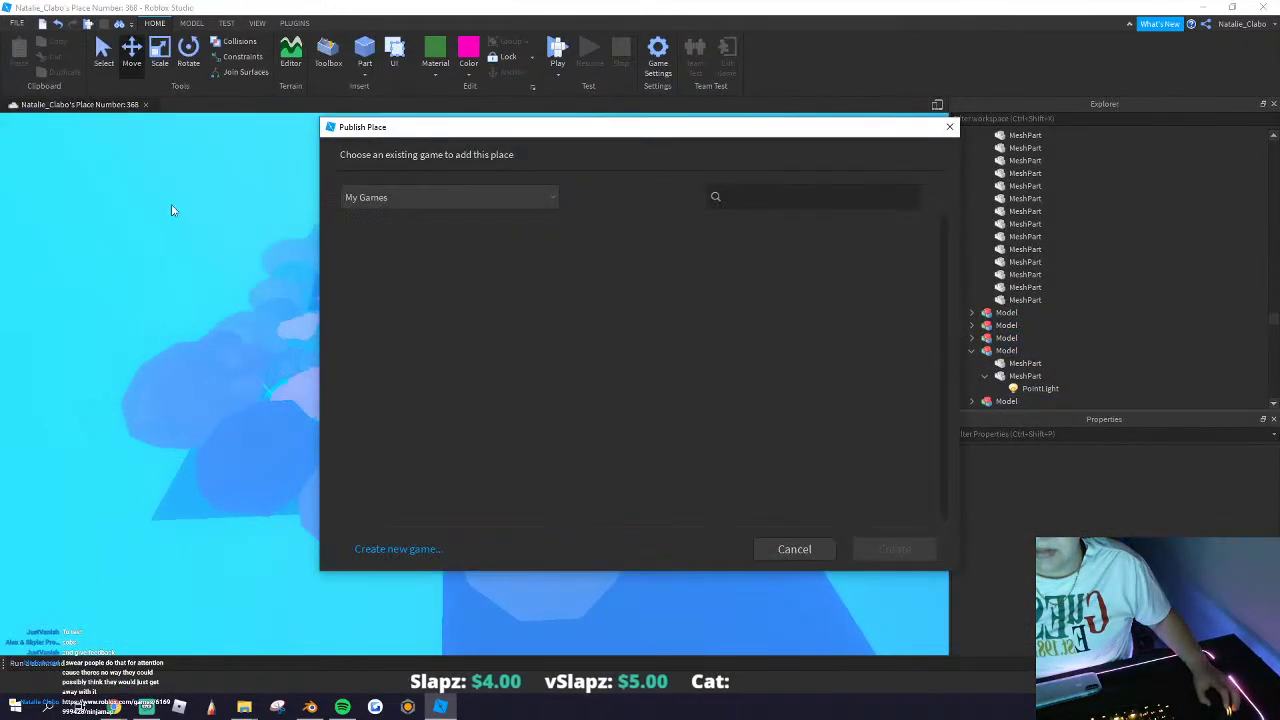
{"action": "scroll", "coordinate": [421, 425], "scroll_direction": "down", "scroll_amount": 2}
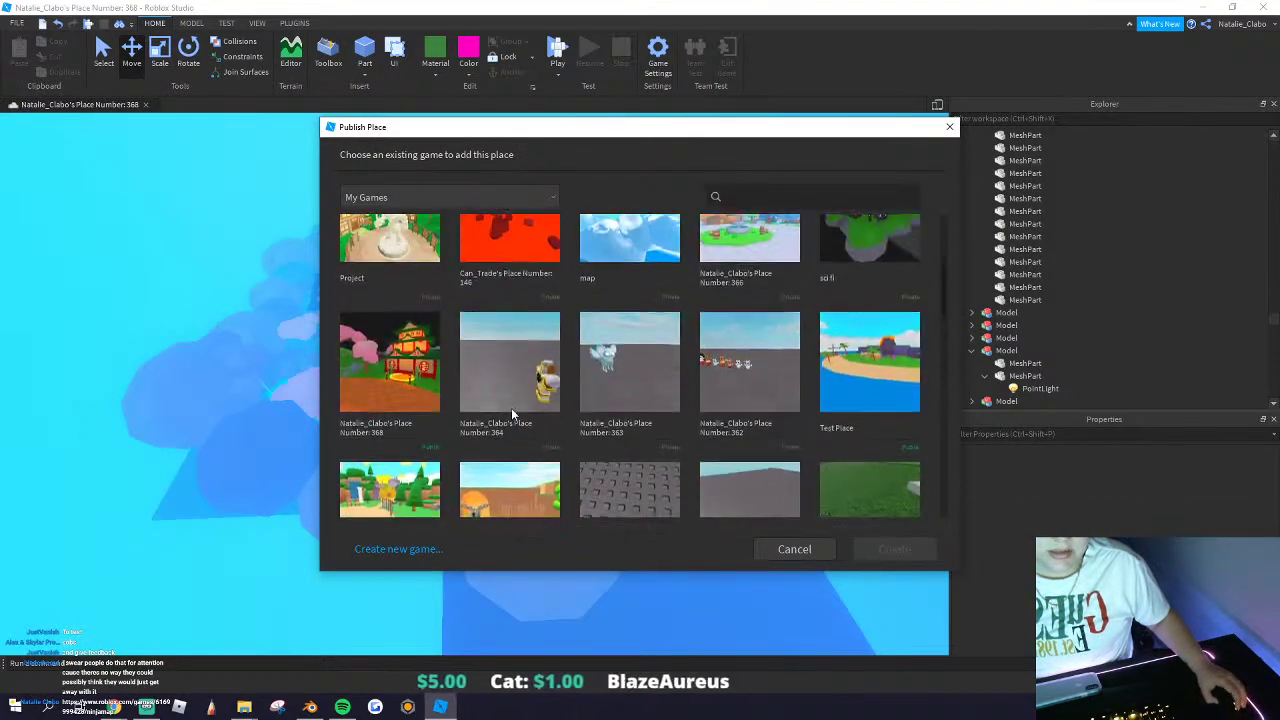
{"action": "left_click", "coordinate": [392, 370]}
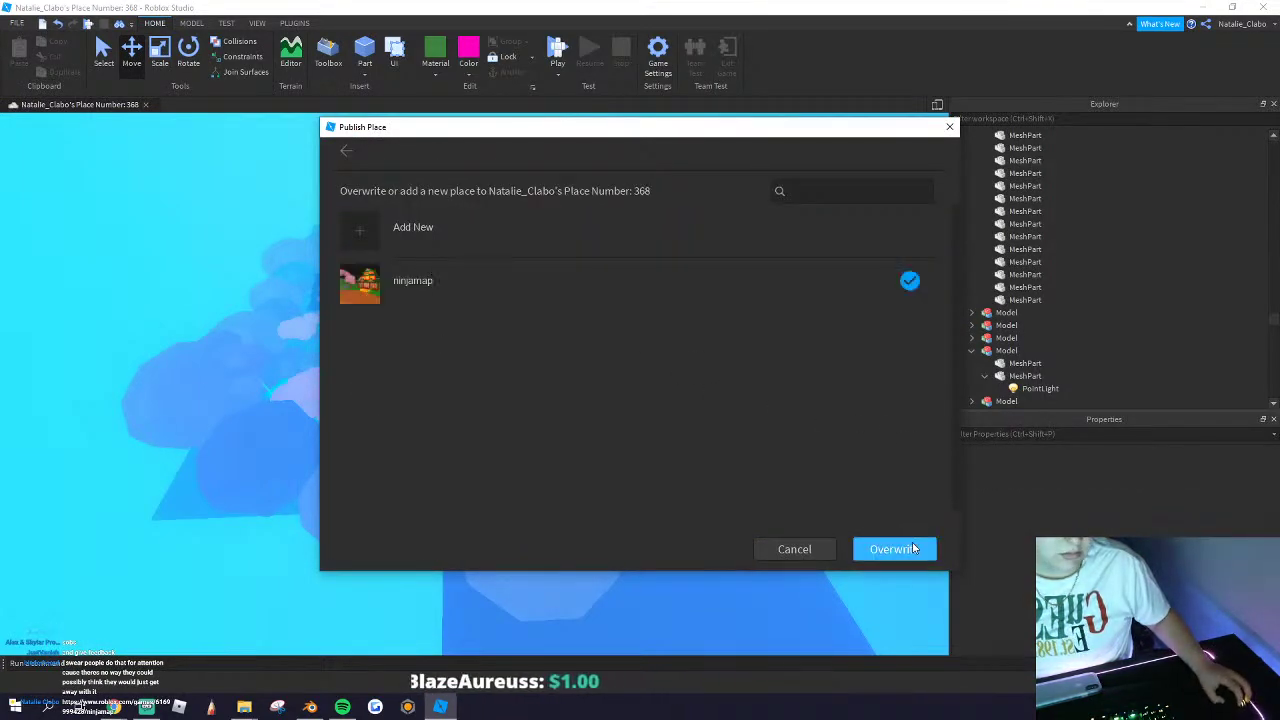
Step: Switch to Chrome and launch the published ninjamap game from its page, allowing the browser to open Roblox
{"action": "mouse_move", "coordinate": [120, 703]}
{"action": "left_click", "coordinate": [122, 676]}
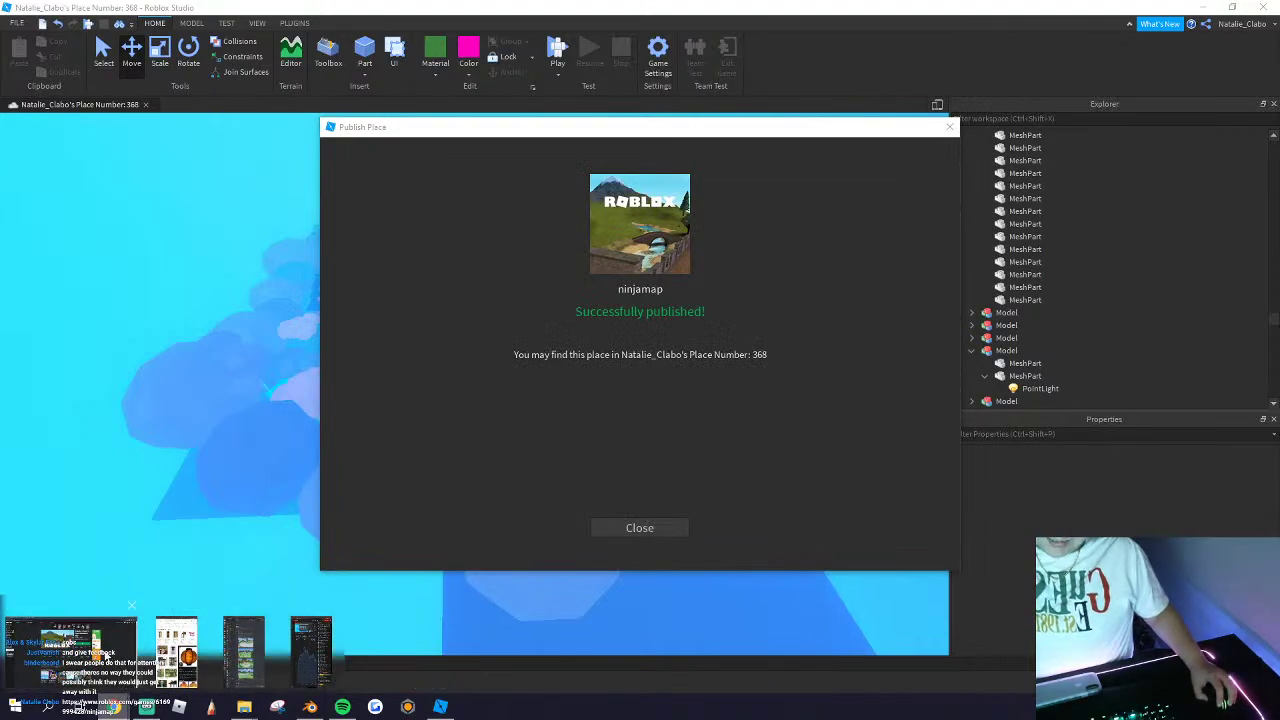
{"action": "left_click", "coordinate": [754, 260]}
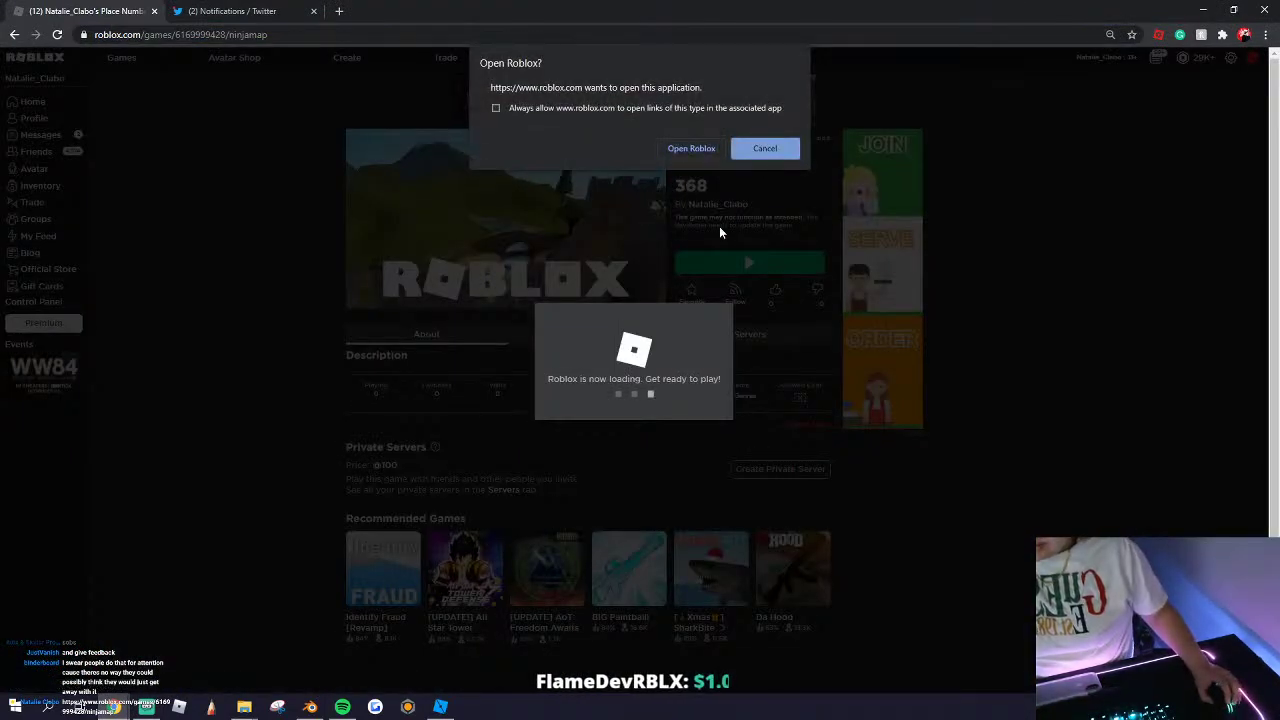
{"action": "left_click", "coordinate": [691, 147]}
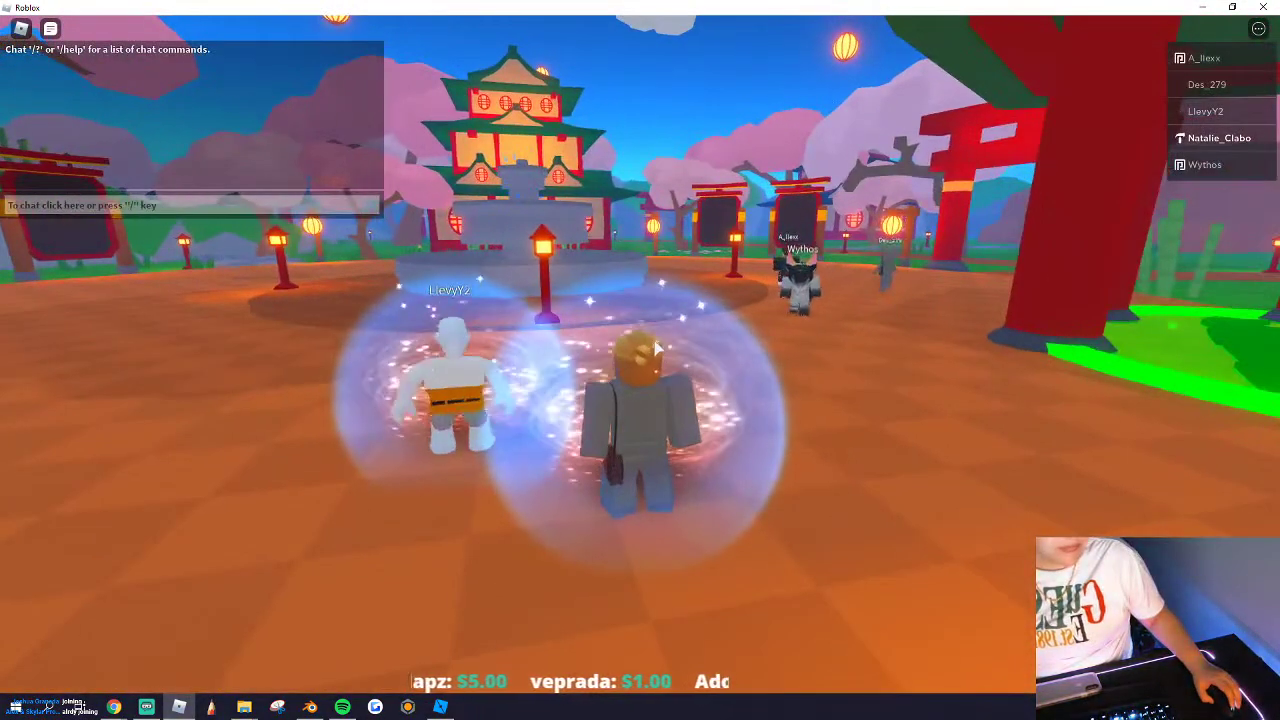
Step: Walk the avatar around the central plaza to inspect the fountain, pagoda, torii gates and portals in the live game
{"action": "key", "text": "w"}
{"action": "scroll", "coordinate": [664, 347], "scroll_direction": "down", "scroll_amount": 3}
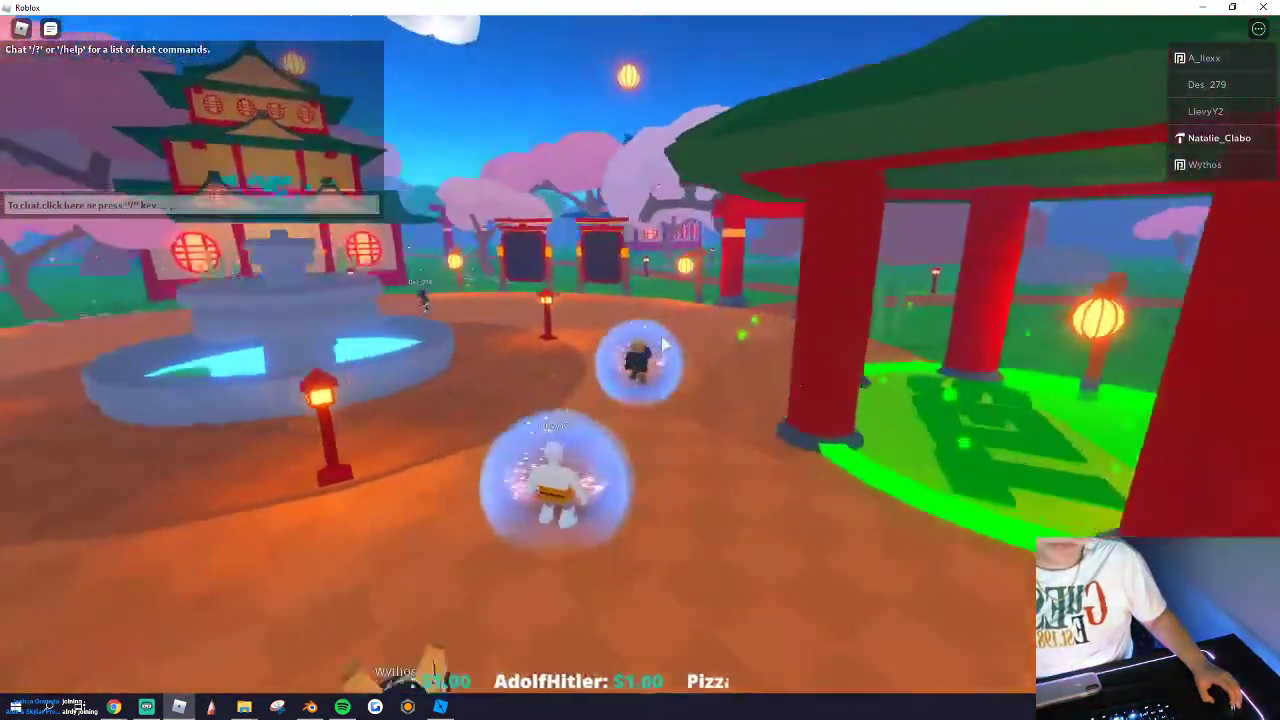
{"action": "key", "text": "space"}
{"action": "right_click_drag", "start_coordinate": [664, 347], "coordinate": [664, 338]}
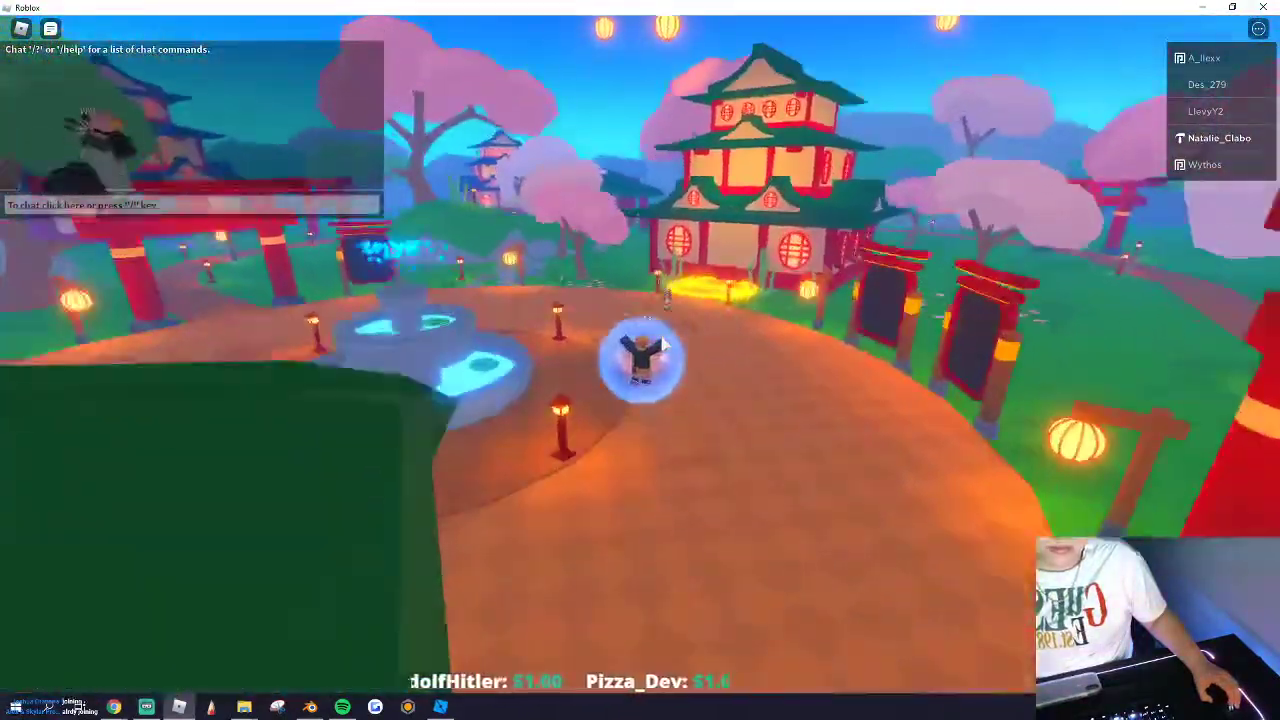
{"action": "key", "text": "w"}
{"action": "key", "text": "w"}
{"action": "key", "text": "w"}
{"action": "scroll", "coordinate": [662, 338], "scroll_direction": "up", "scroll_amount": 3}
{"action": "key", "text": "w"}
{"action": "key", "text": "w"}
{"action": "key", "text": "w"}
{"action": "key", "text": "space"}
{"action": "key", "text": "w"}
Step: Run the avatar across the grass and over the lantern-lit path to examine the rocky hill with the gate on top
{"action": "key", "text": "w"}
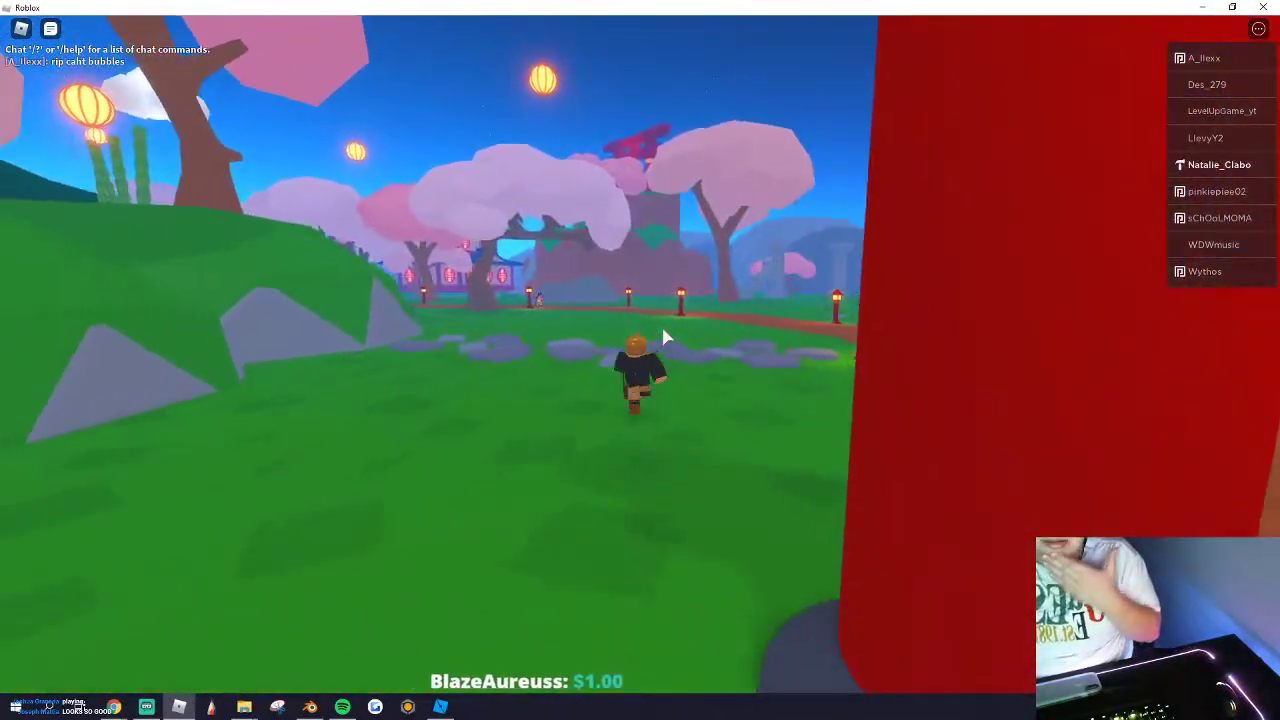
{"action": "key", "text": "w"}
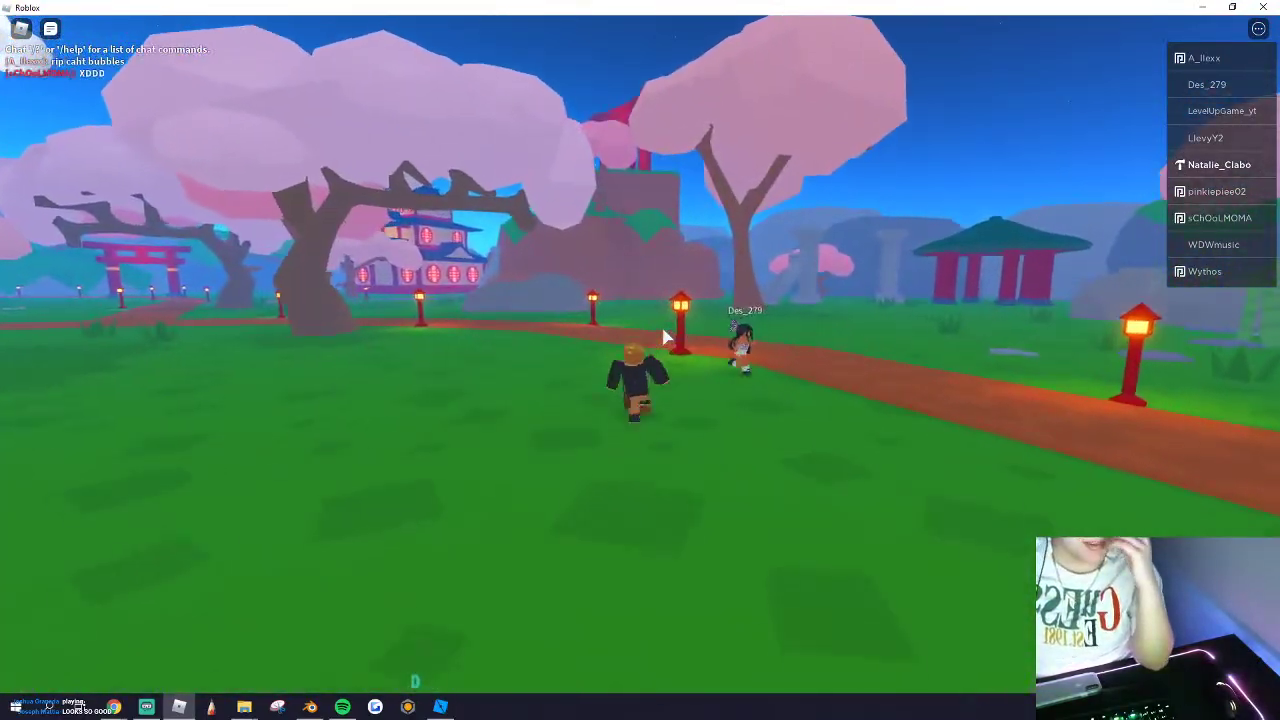
{"action": "key", "text": "w"}
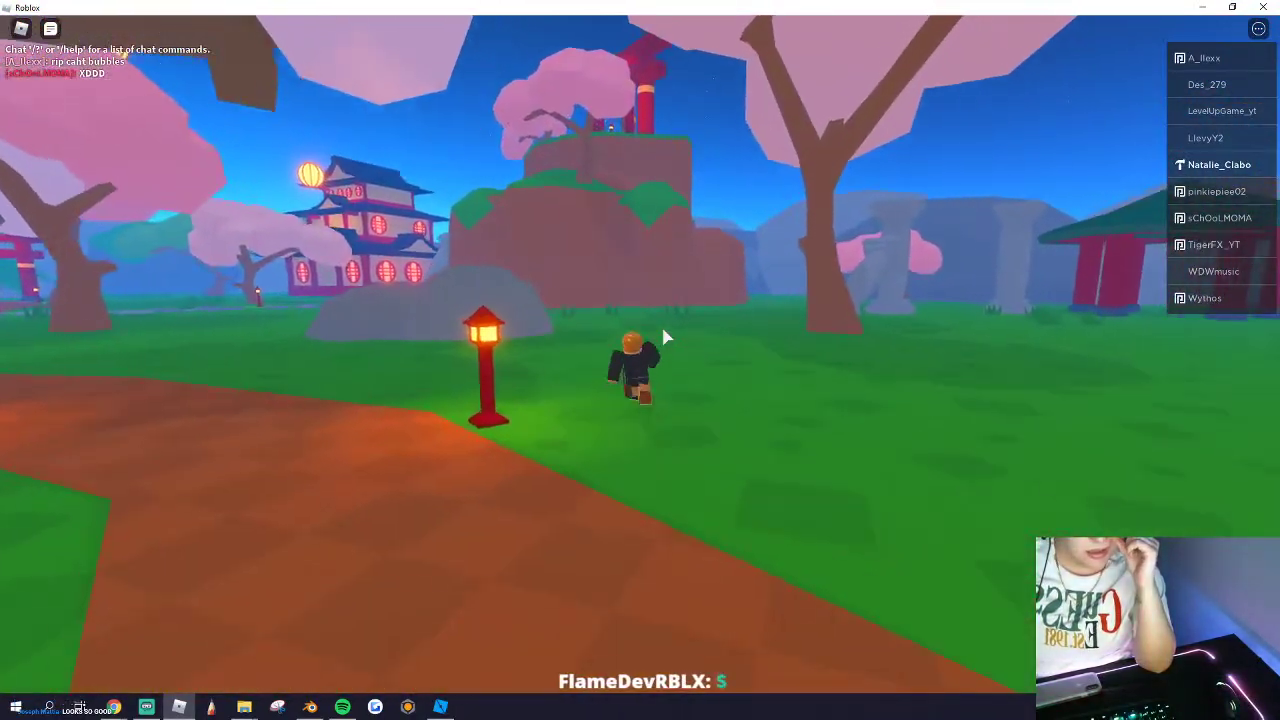
{"action": "key", "text": "space"}
{"action": "key", "text": "w"}
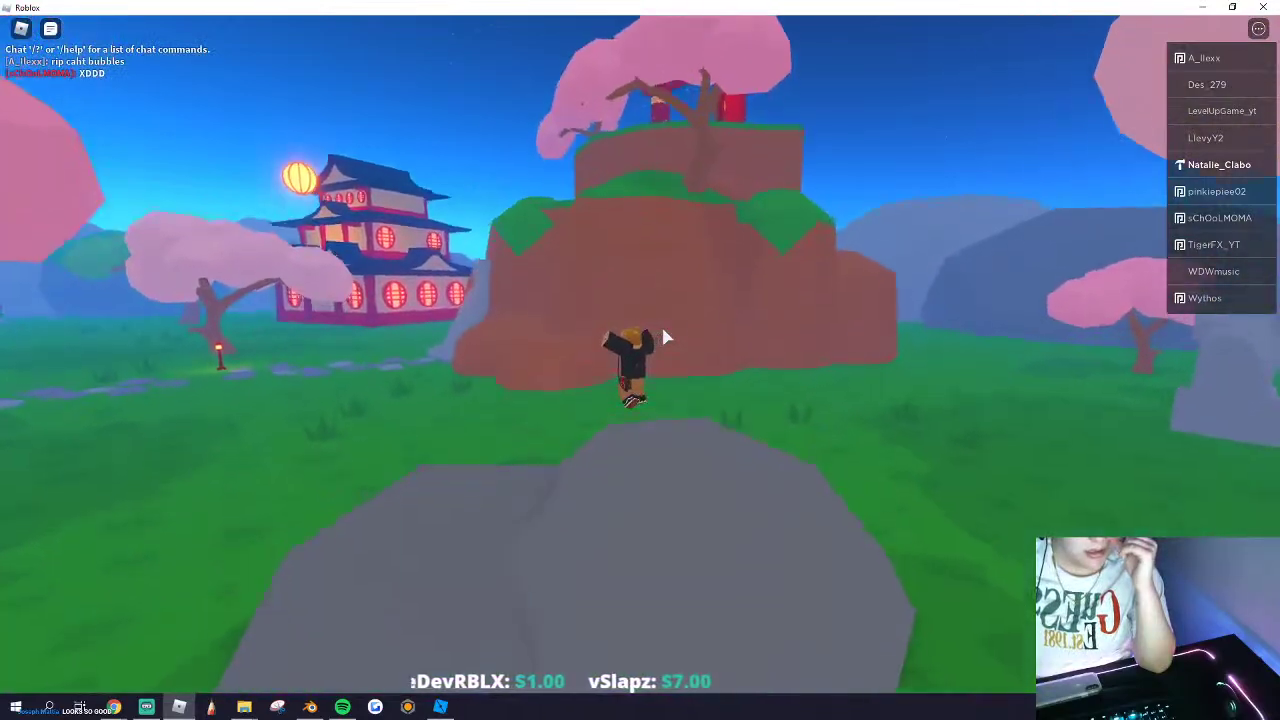
{"action": "key", "text": "w"}
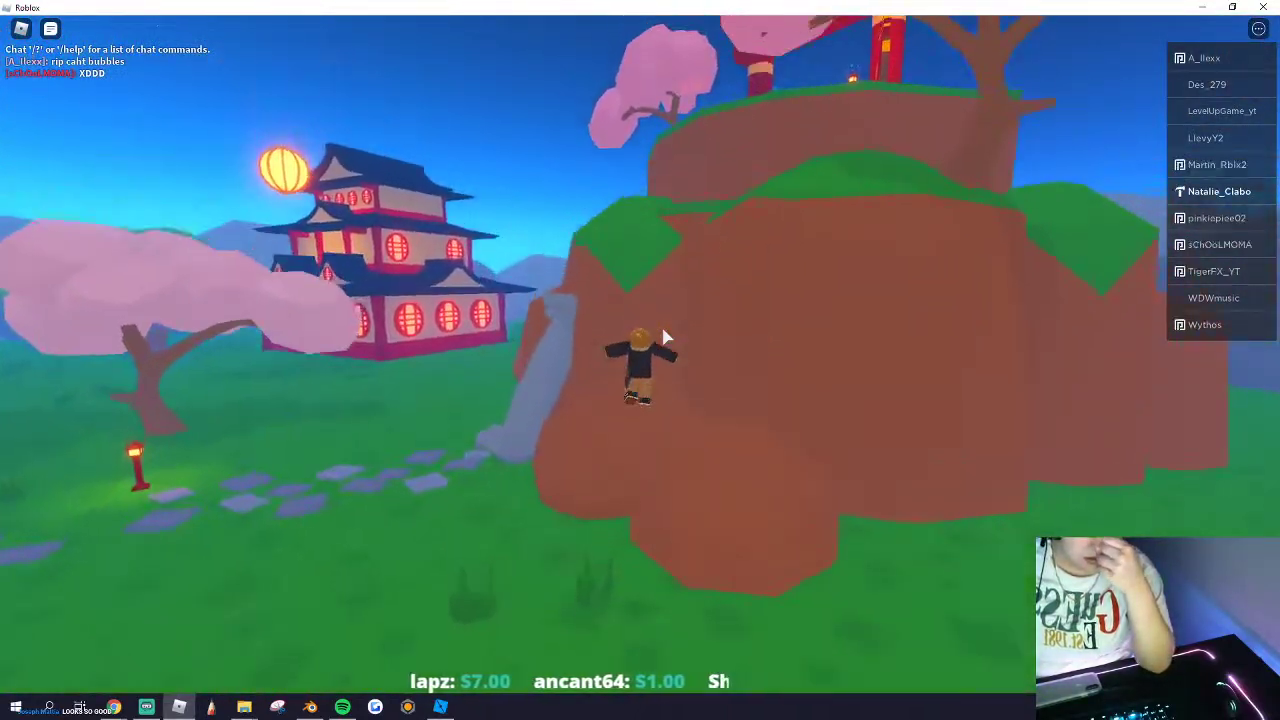